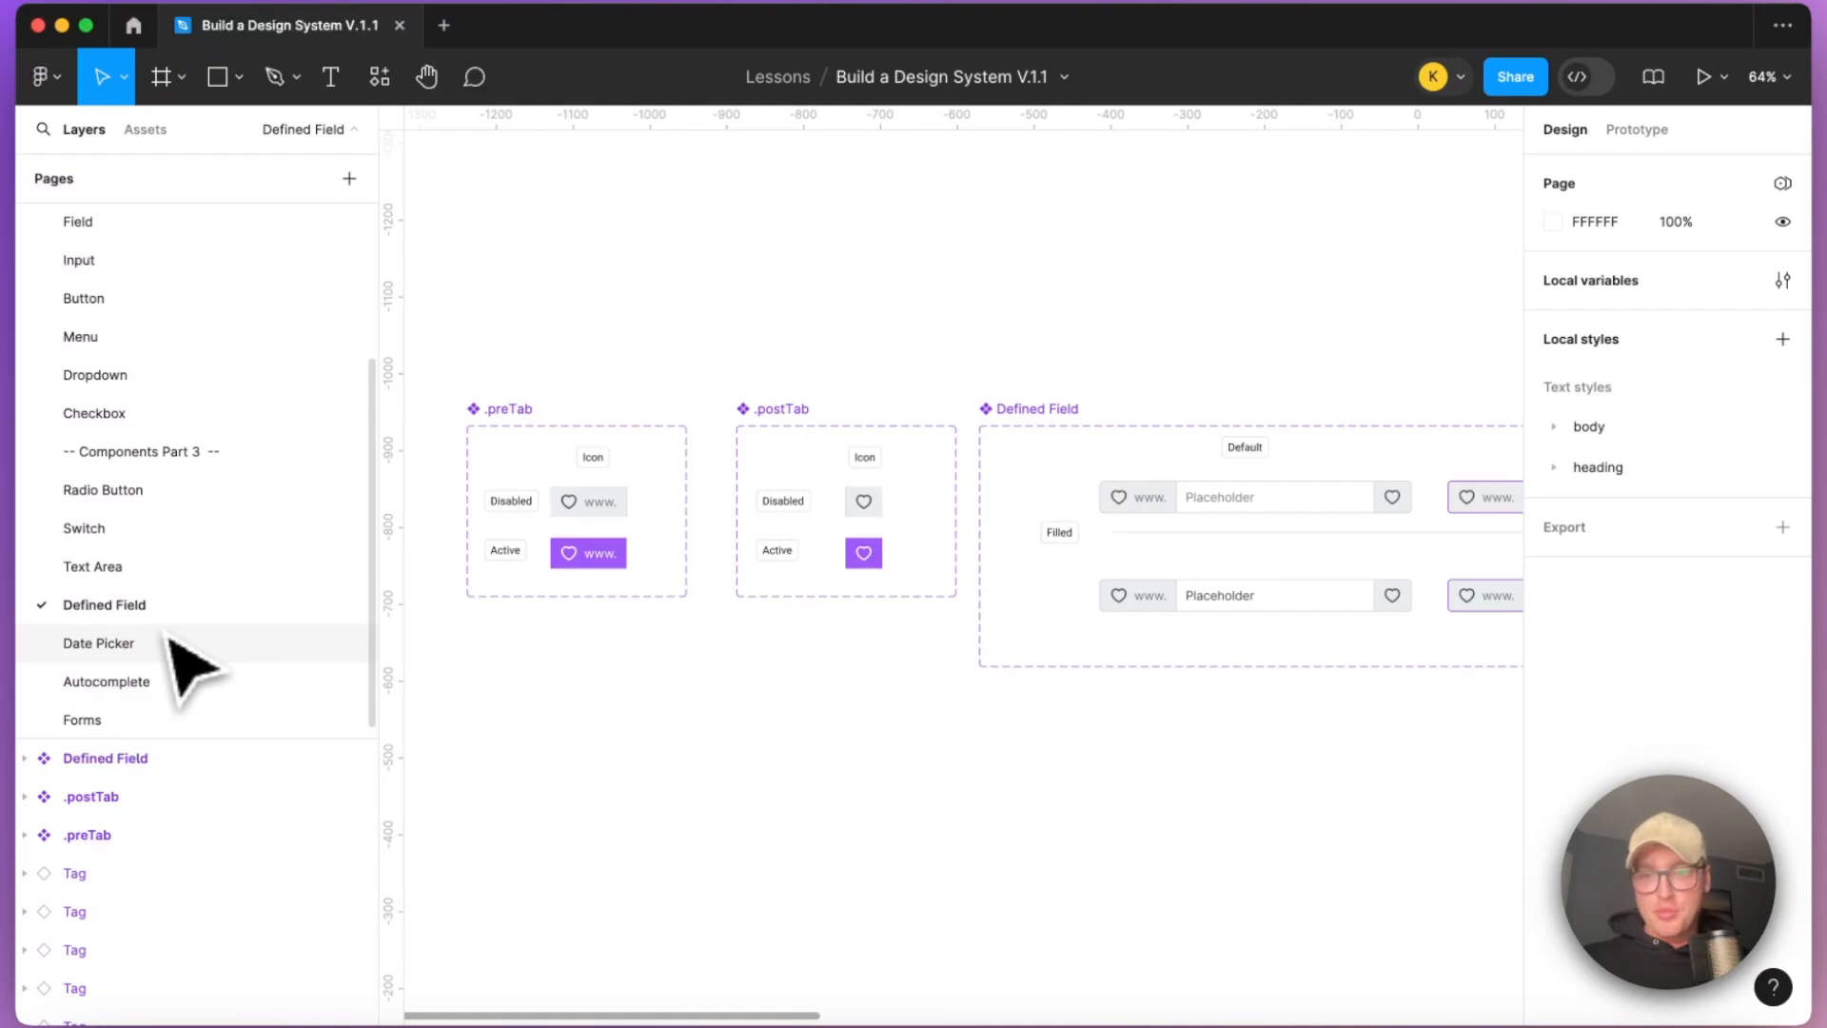
# View the Date Picker, Autocomplete and Forms pages of the design system file
pyautogui.click(170, 643)
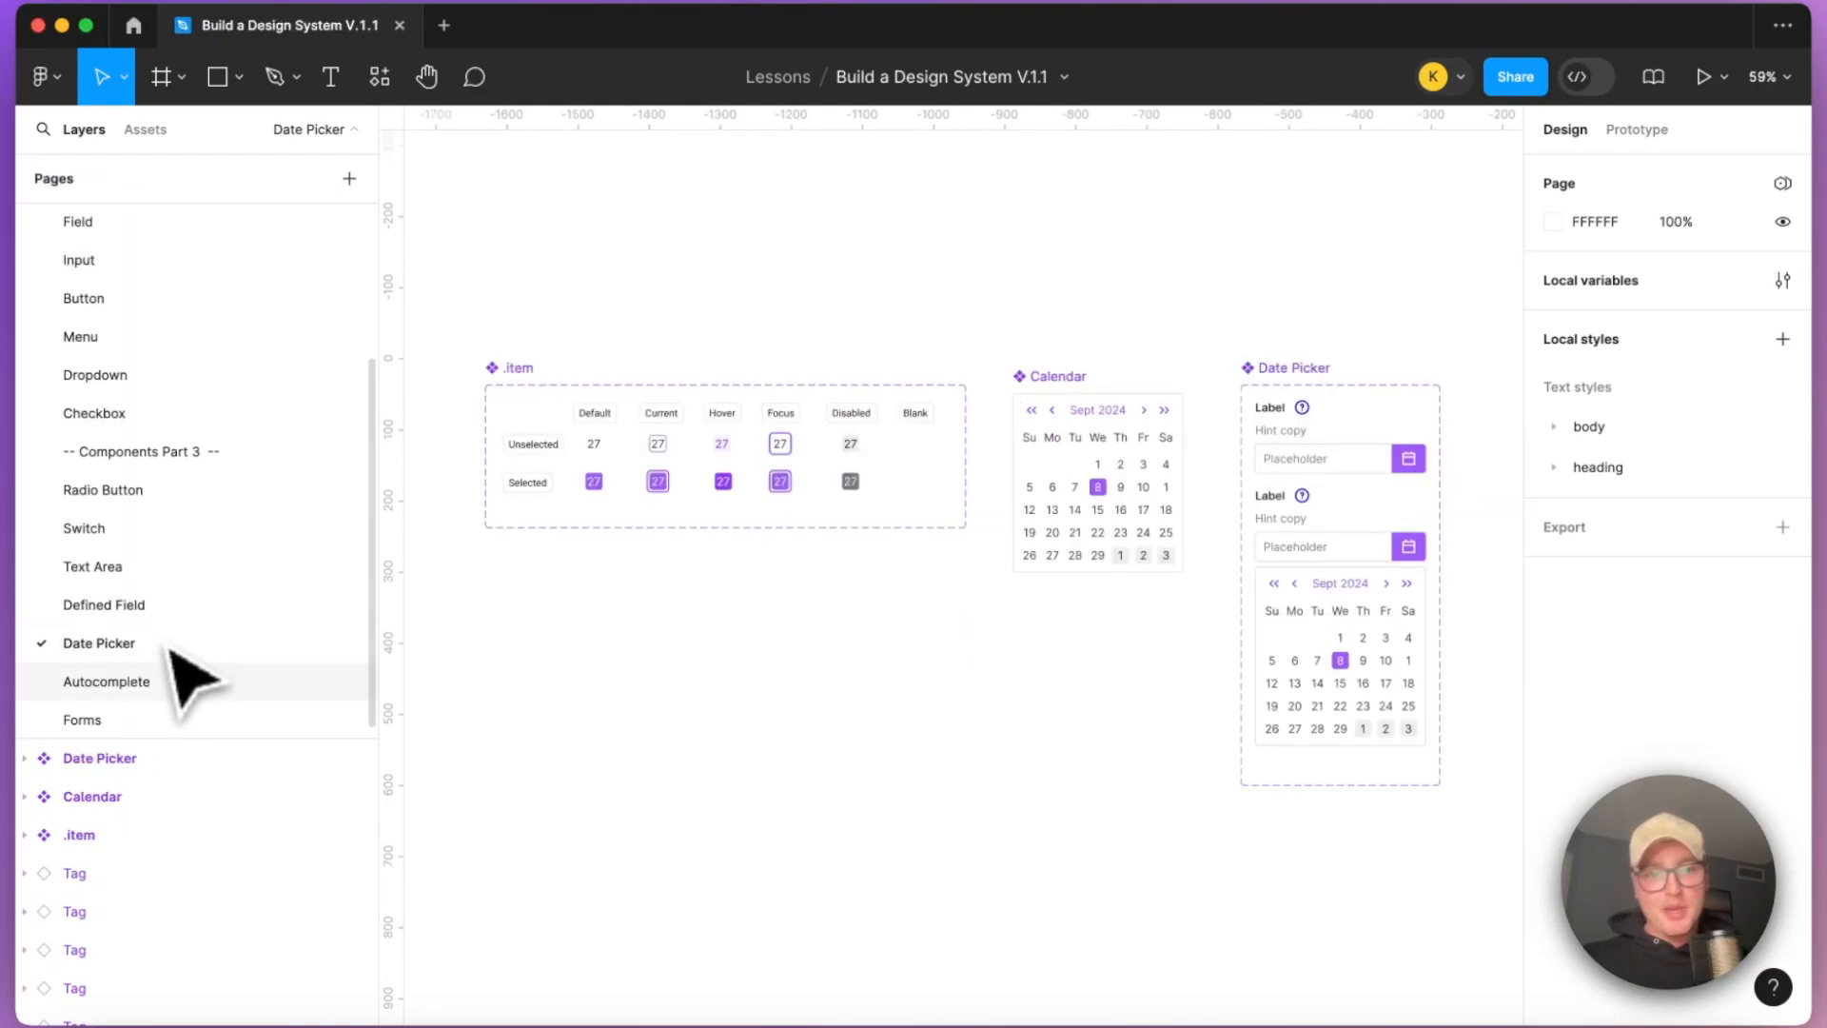
pyautogui.click(172, 682)
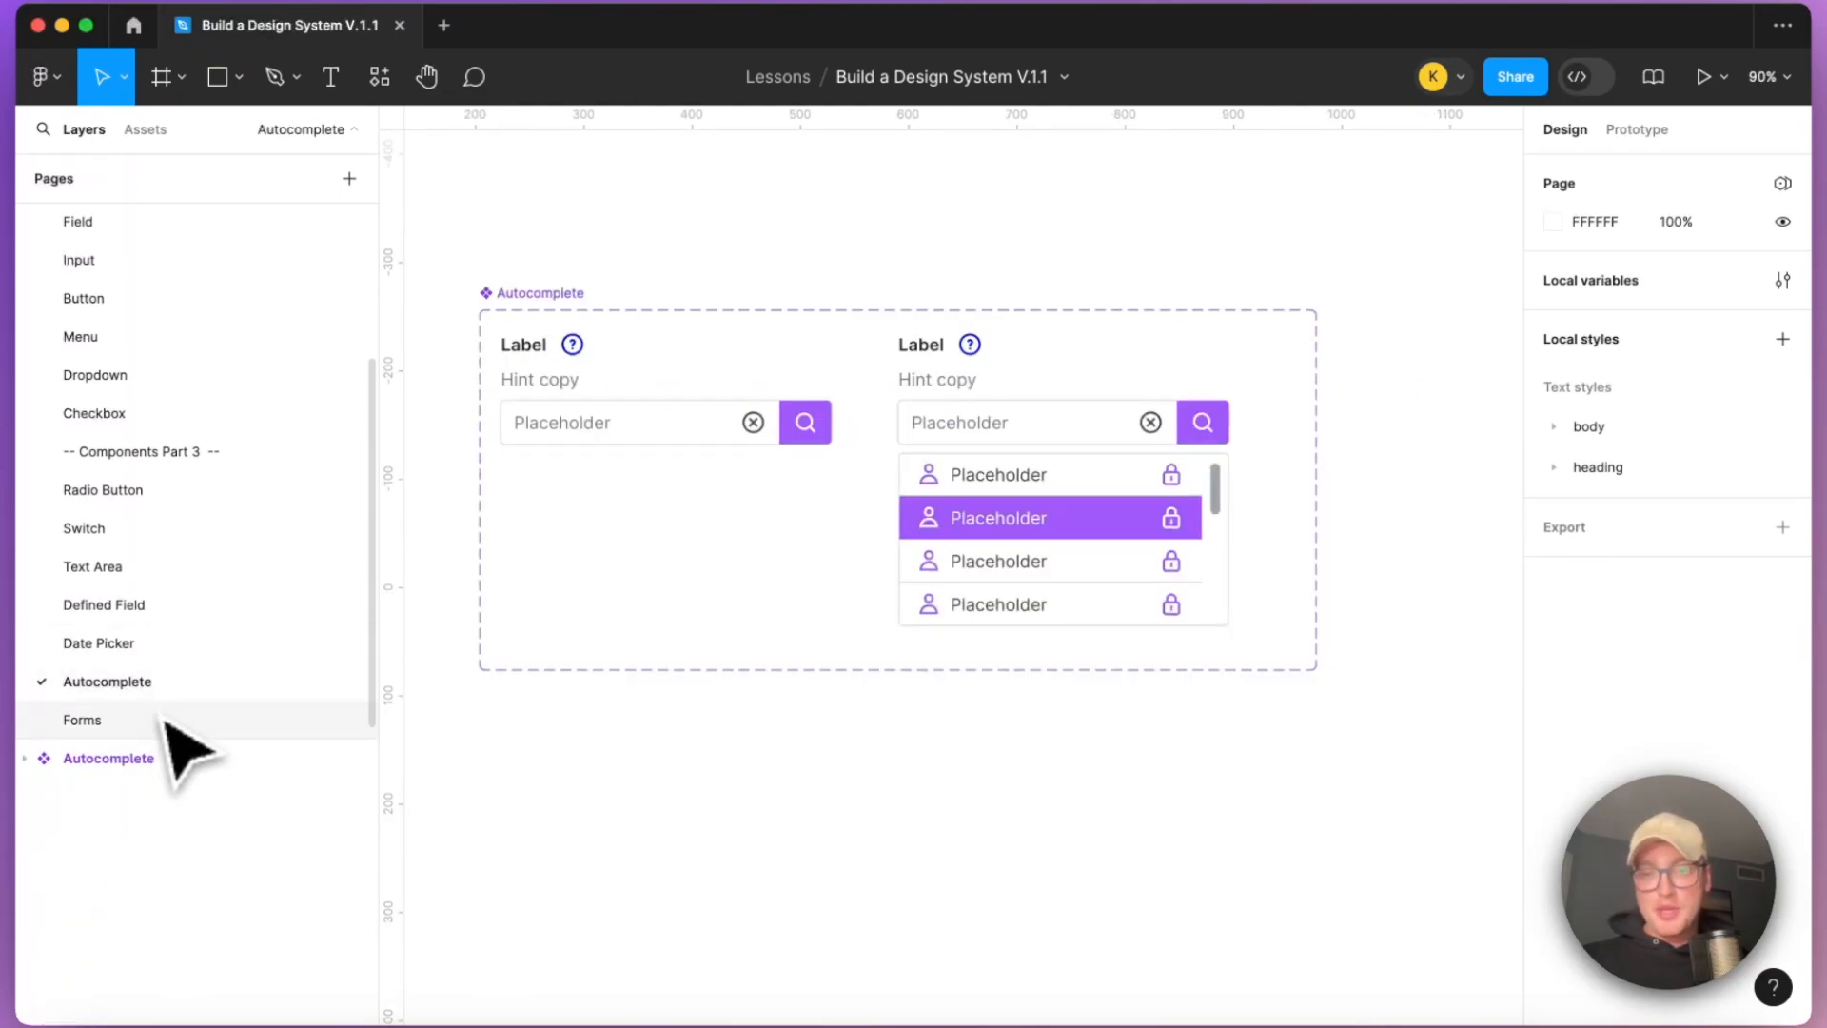
pyautogui.click(181, 723)
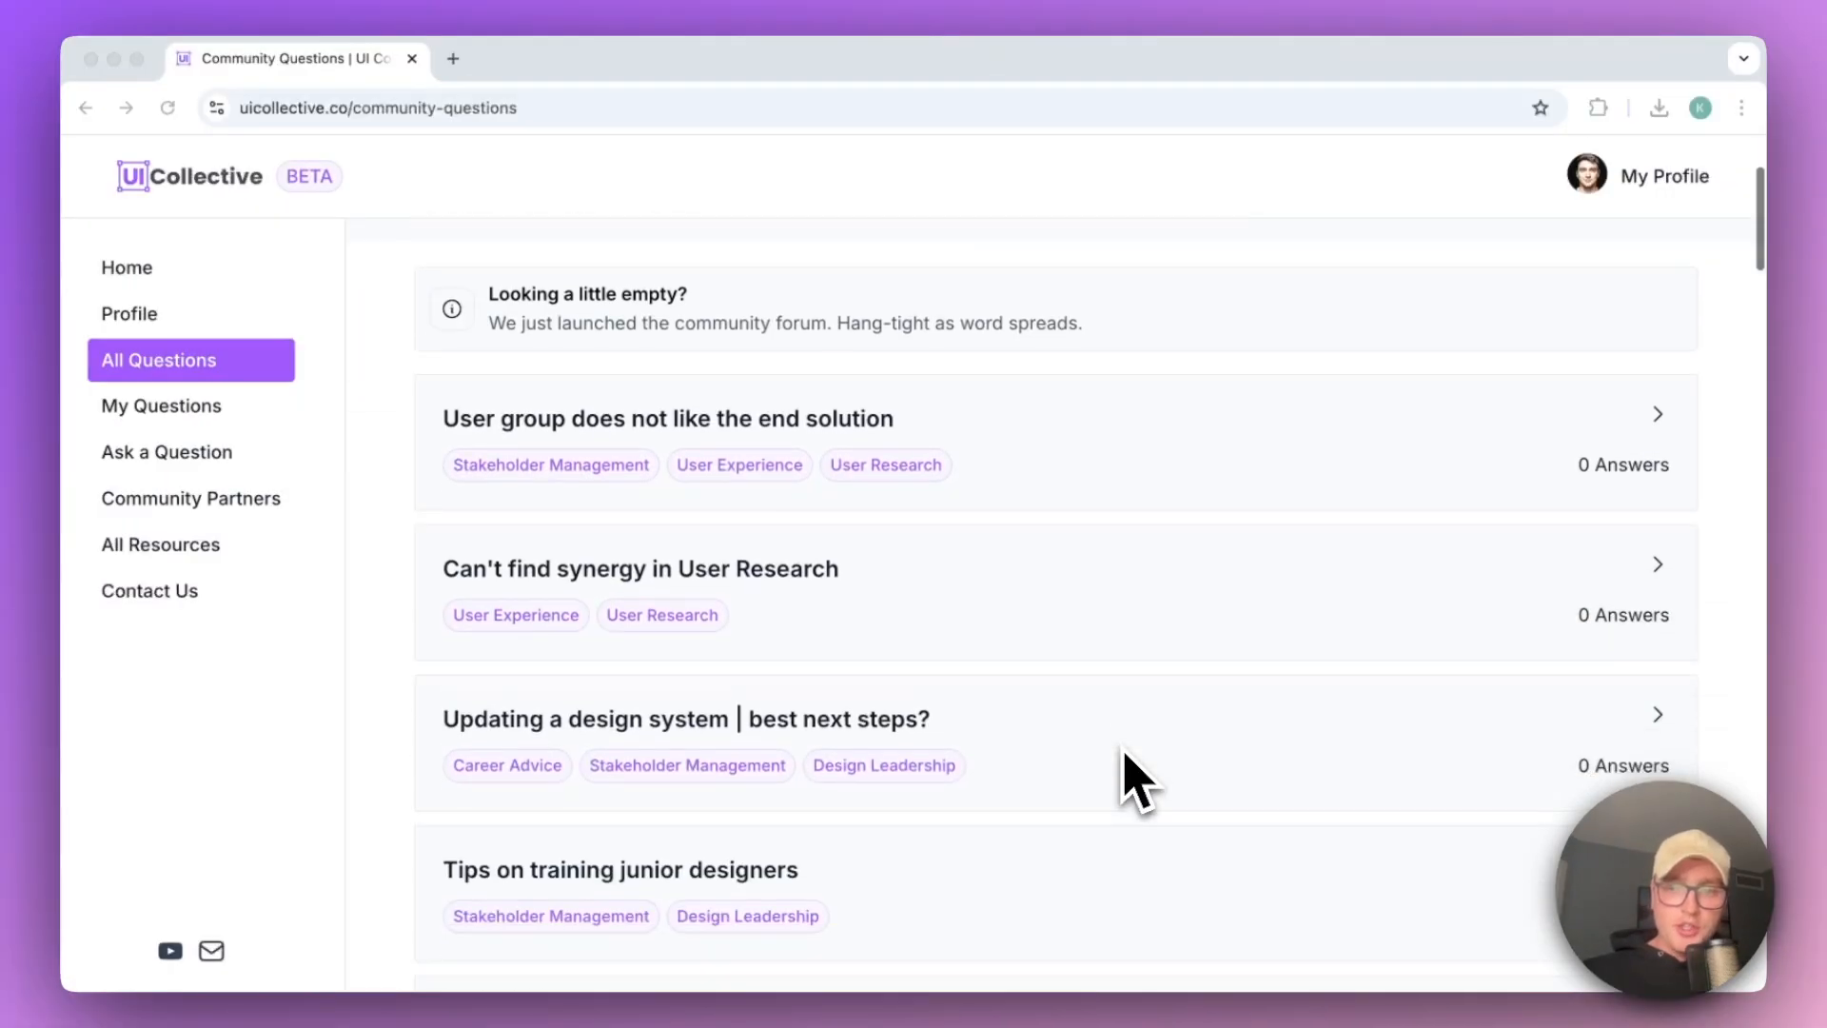
# Look through the list of community questions on the UI Collective website
pyautogui.scroll(-8, 1130, 775)
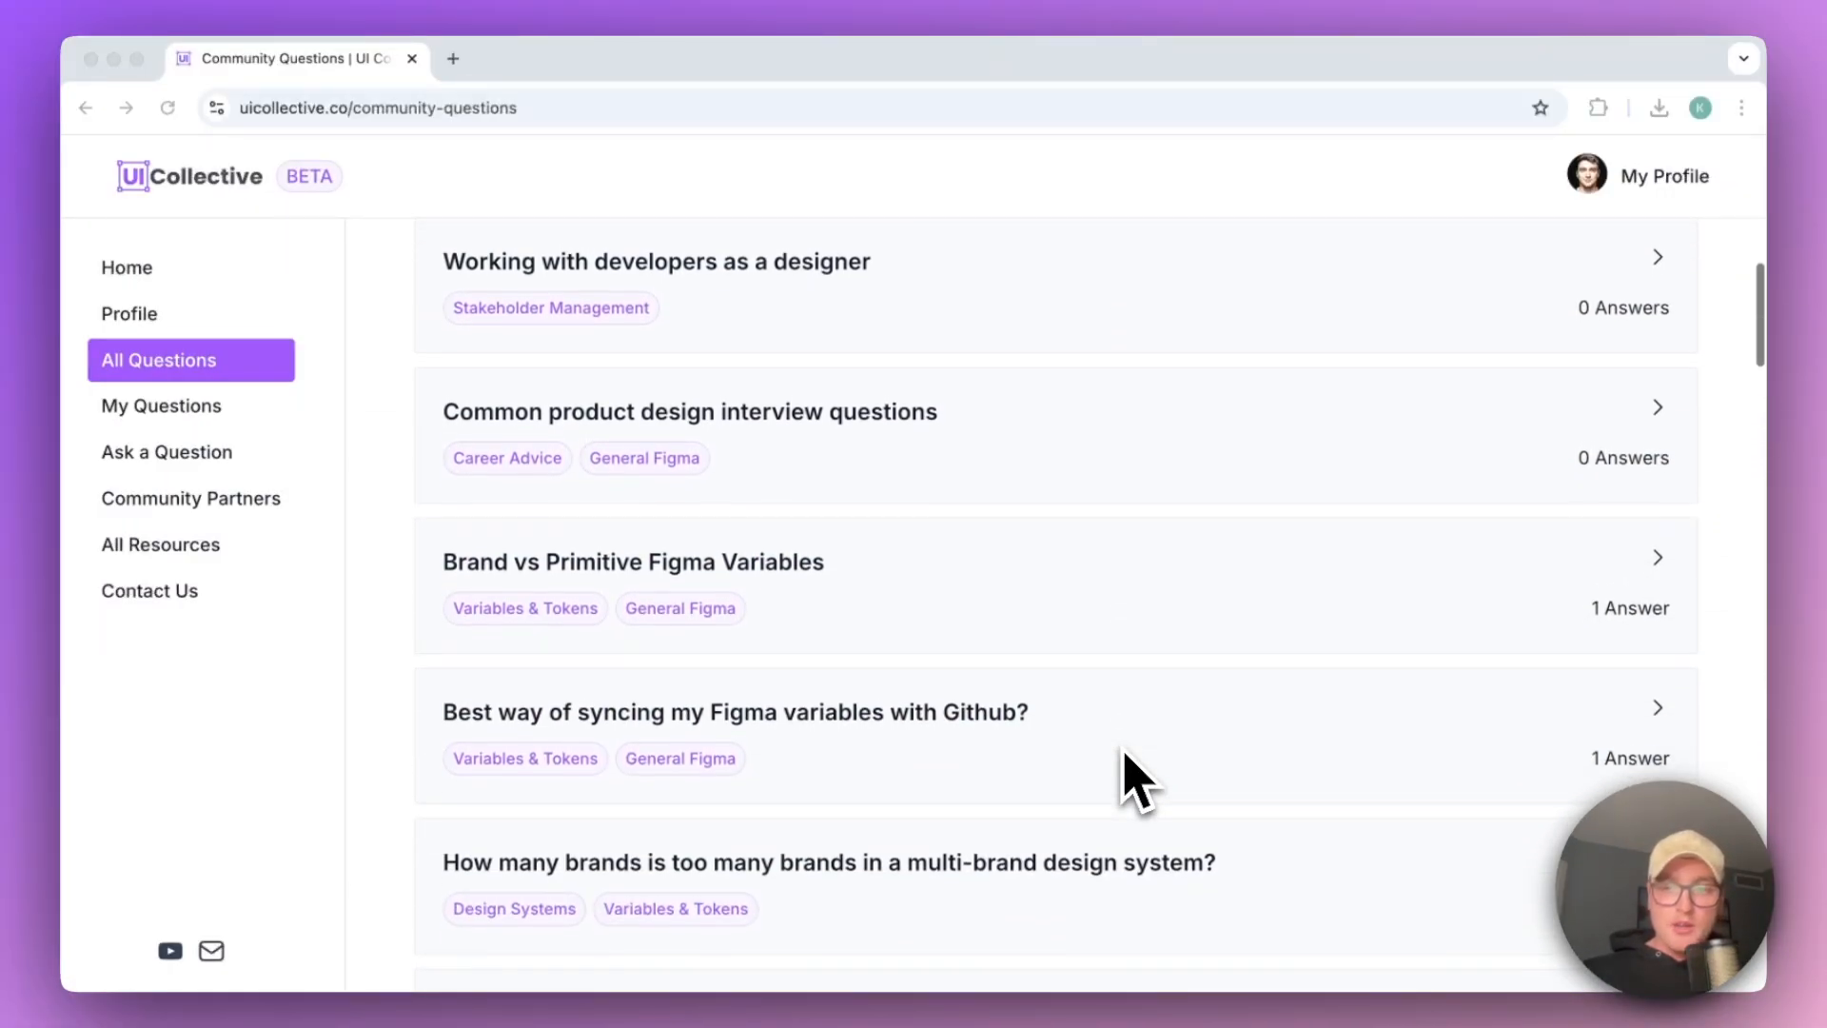
pyautogui.scroll(-1, 1130, 775)
pyautogui.scroll(-3, 1130, 775)
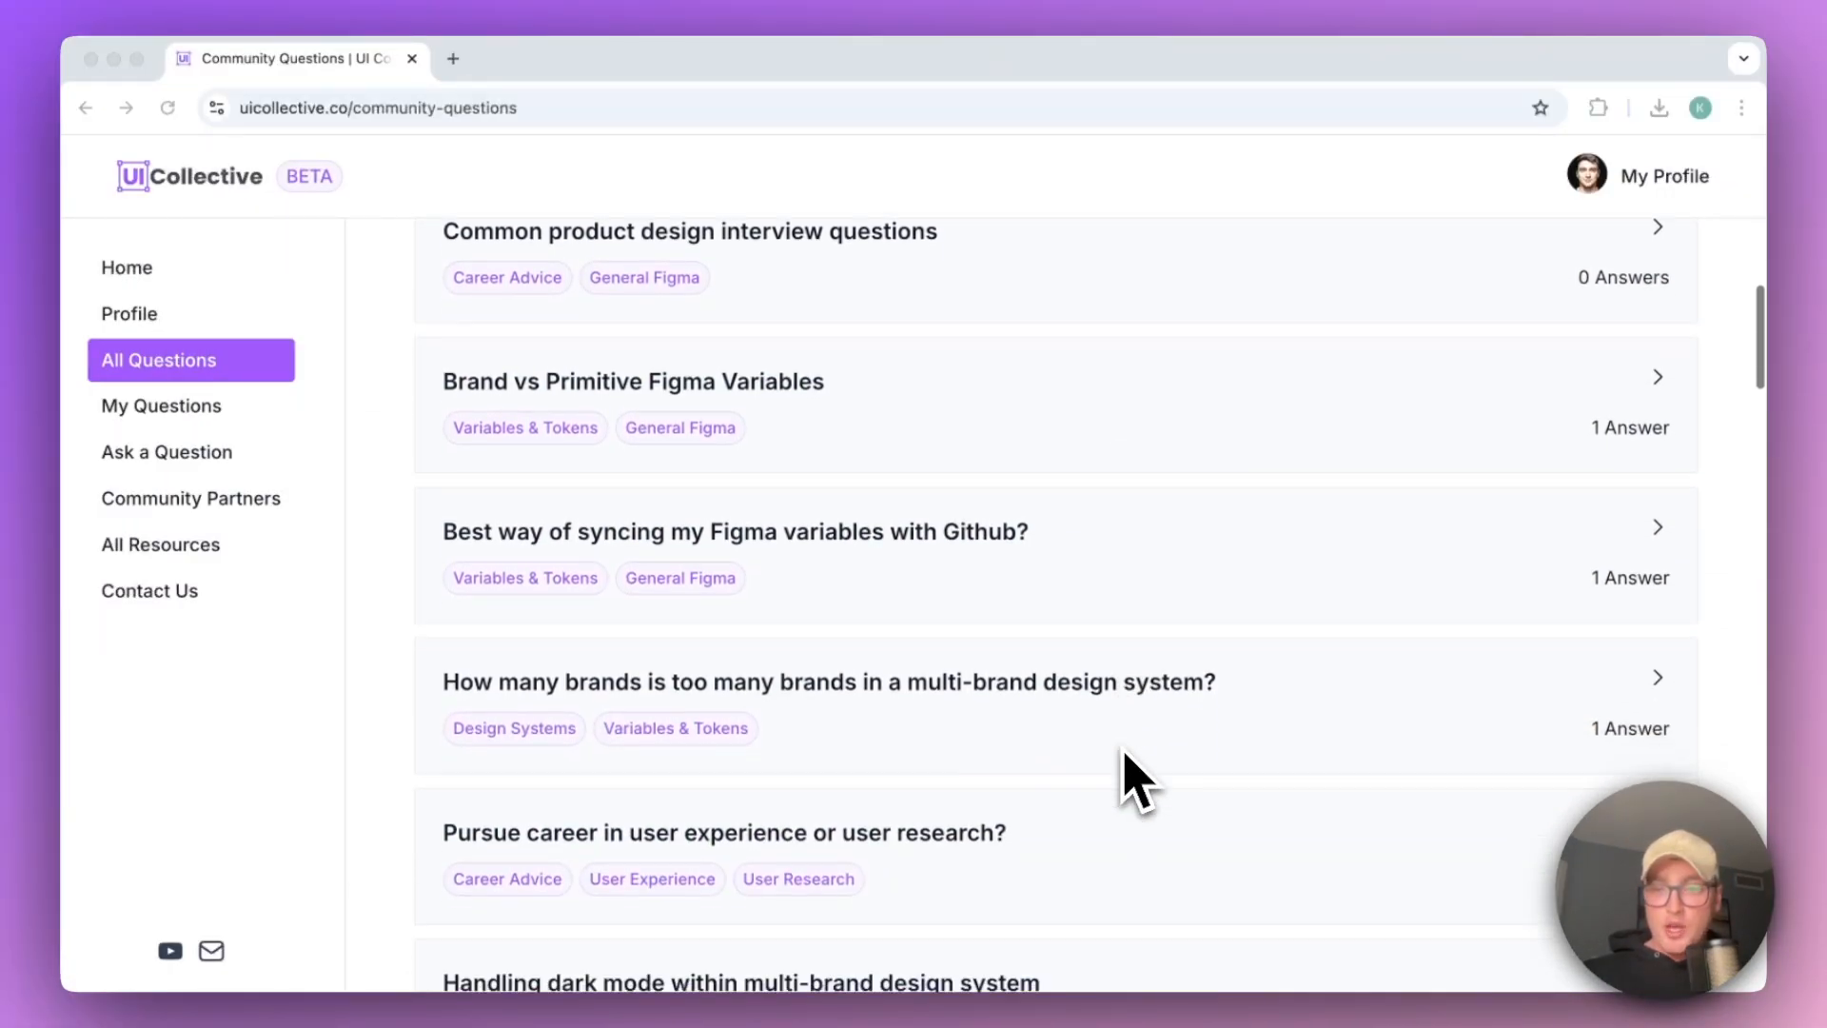
pyautogui.scroll(-4, 1138, 781)
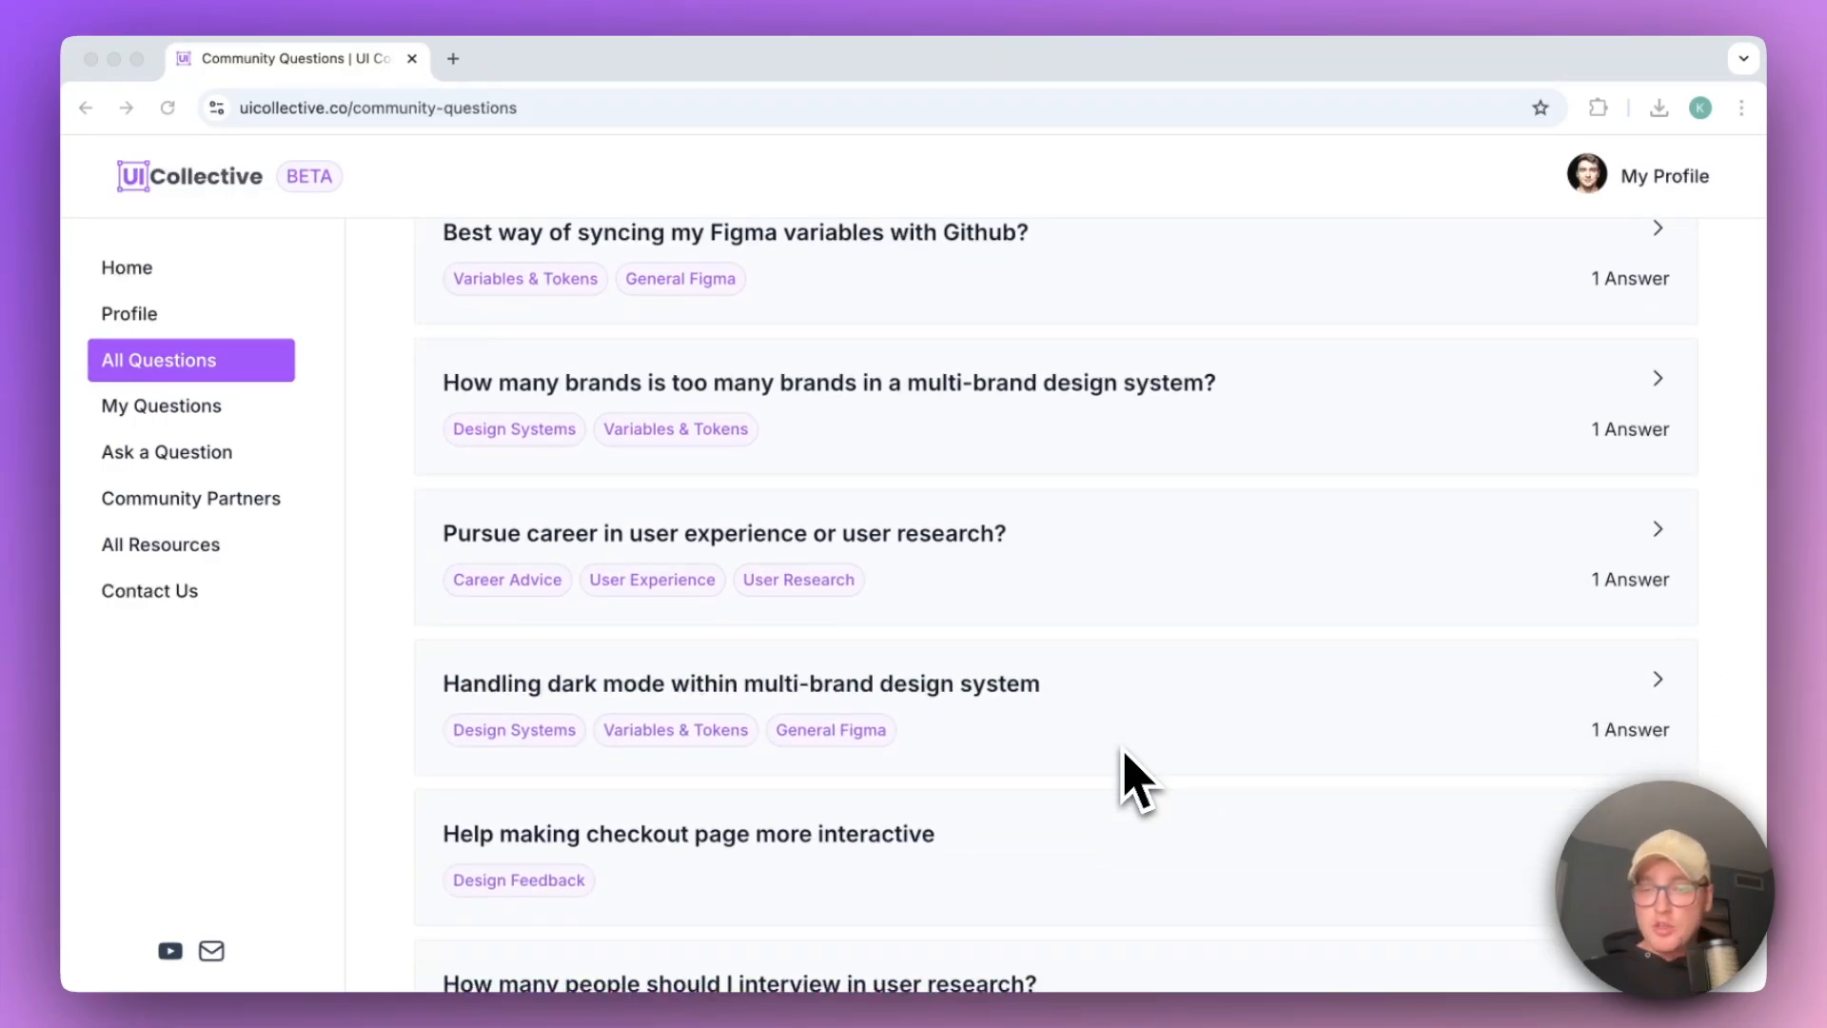
pyautogui.scroll(-2, 1137, 780)
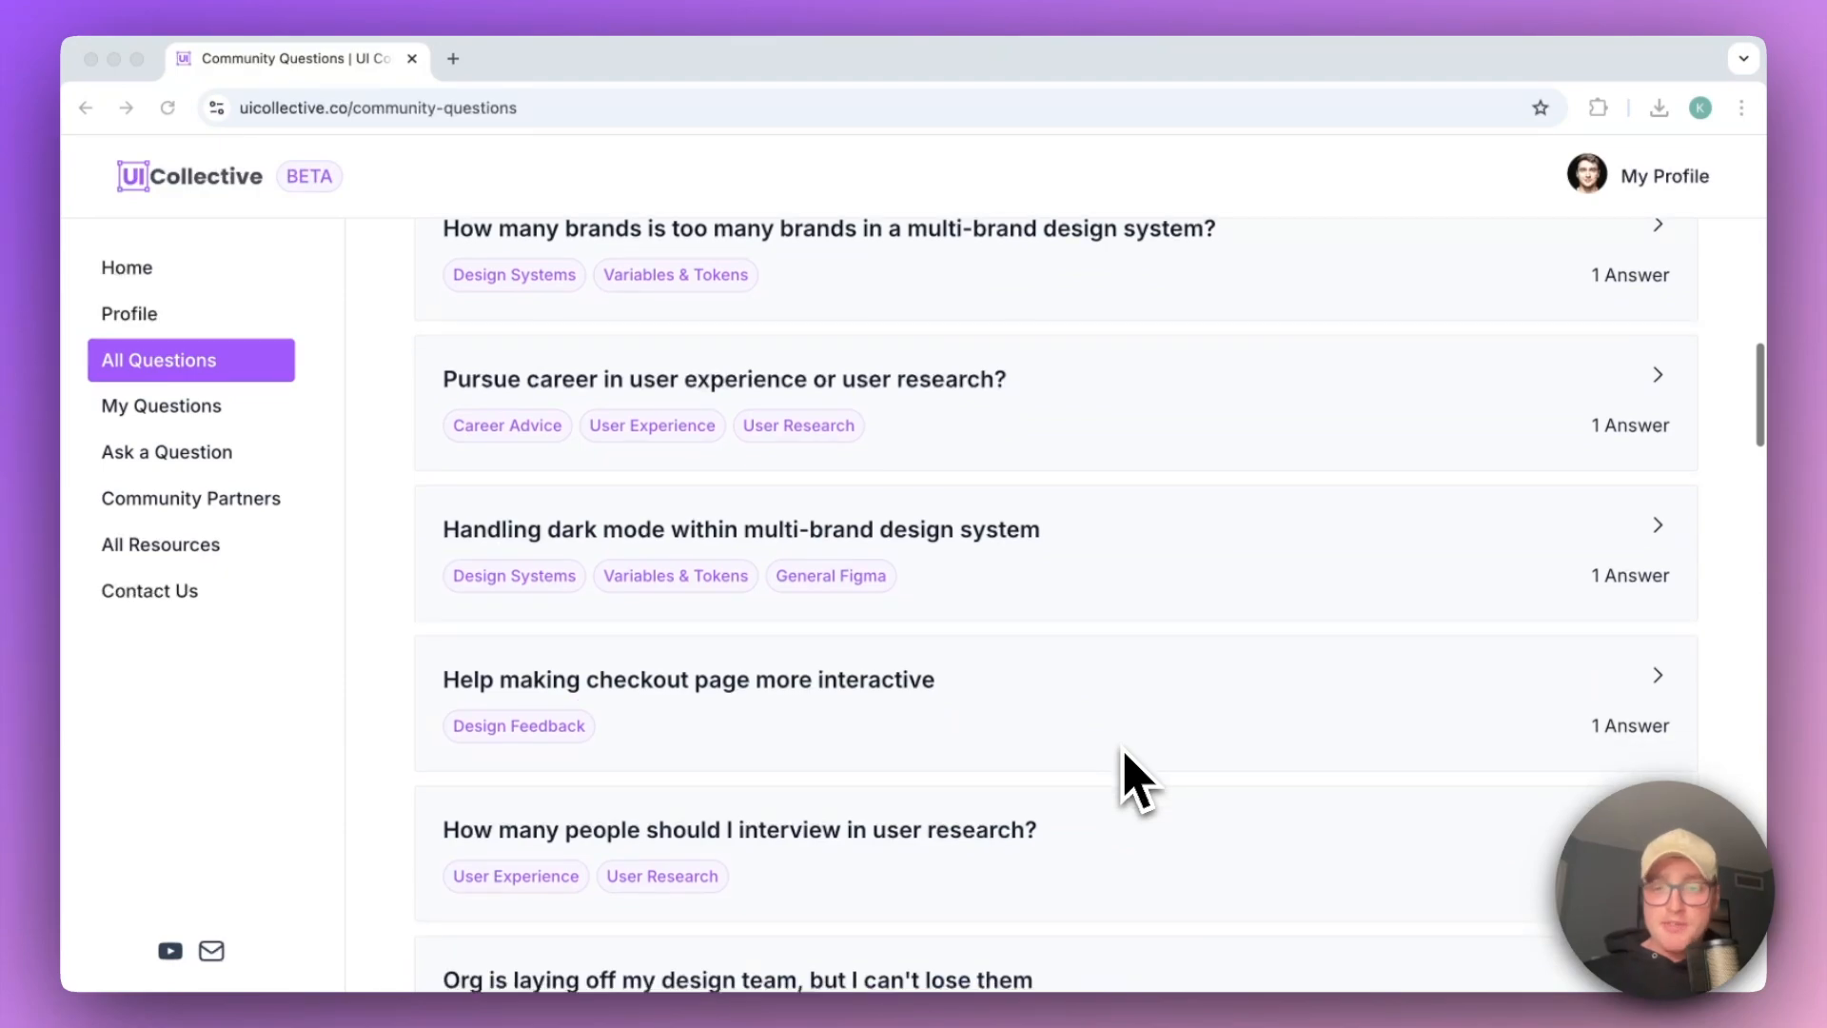
pyautogui.scroll(-2, 1137, 780)
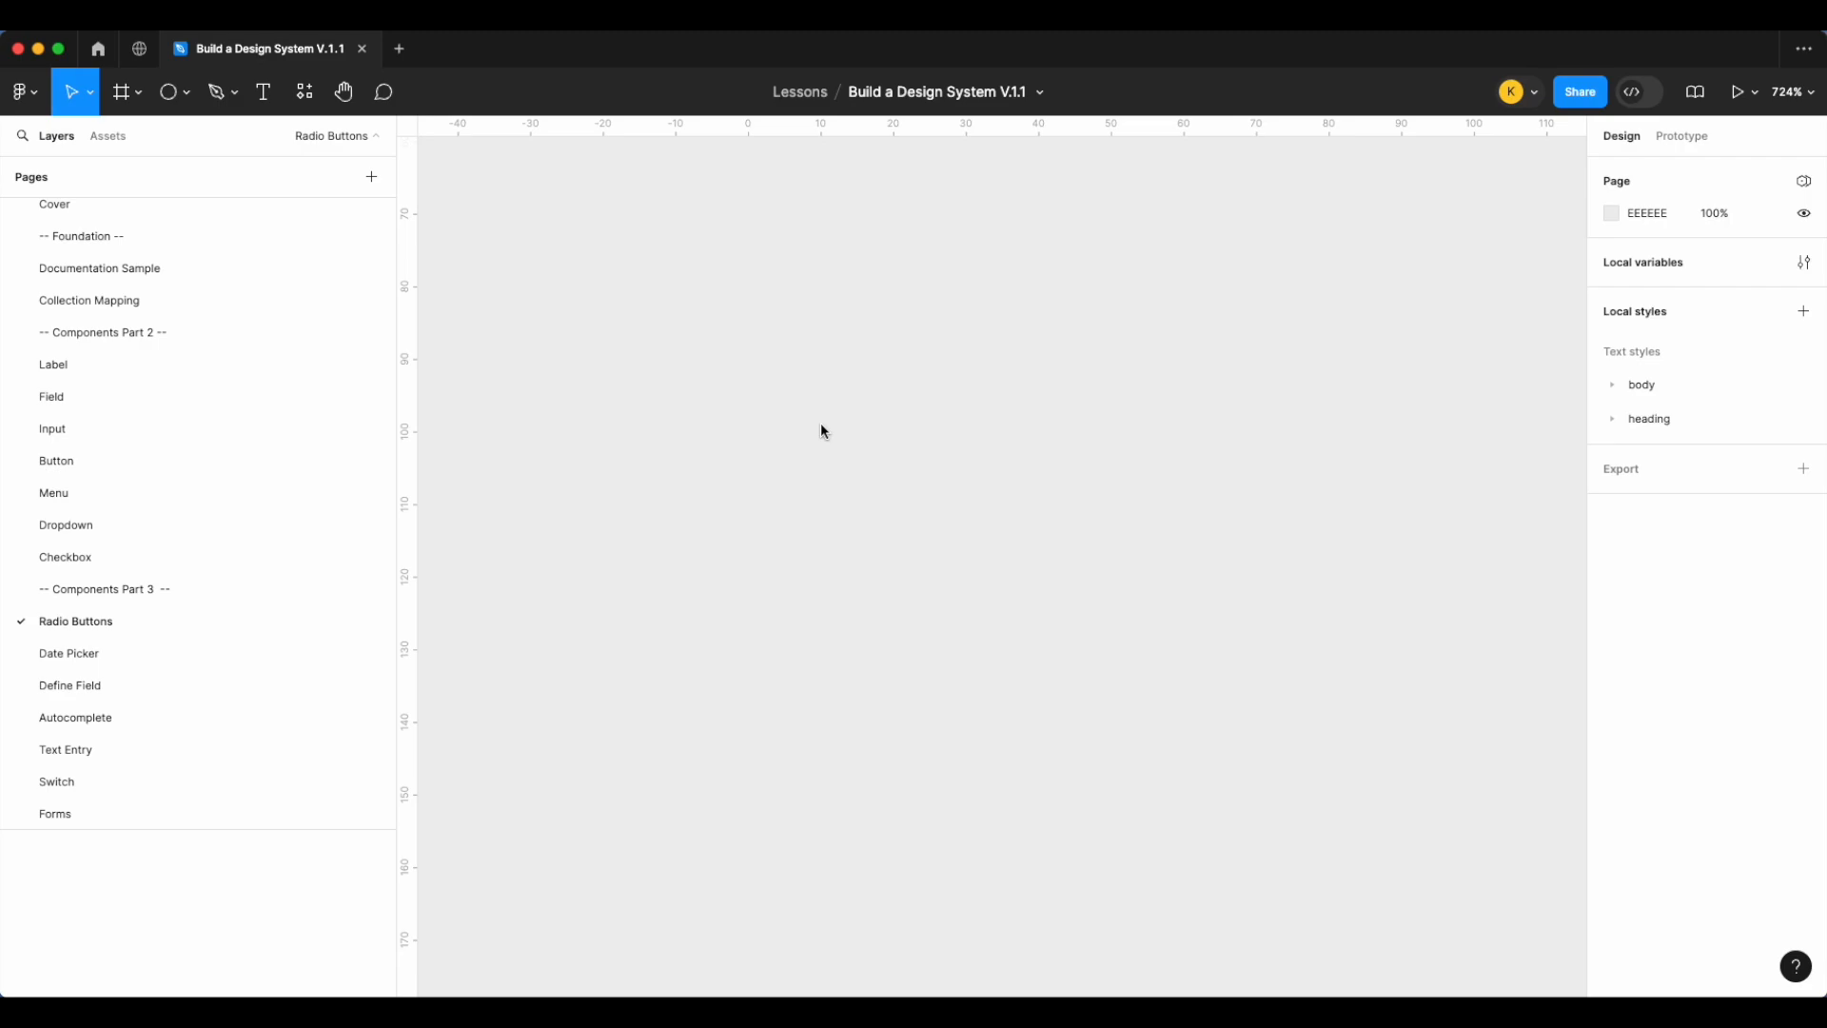
# Draw a small circle on the empty Radio Buttons page and set its size to 6 × 6
pyautogui.click(162, 101)
pyautogui.moveTo(928, 427); pyautogui.dragTo(981, 475)
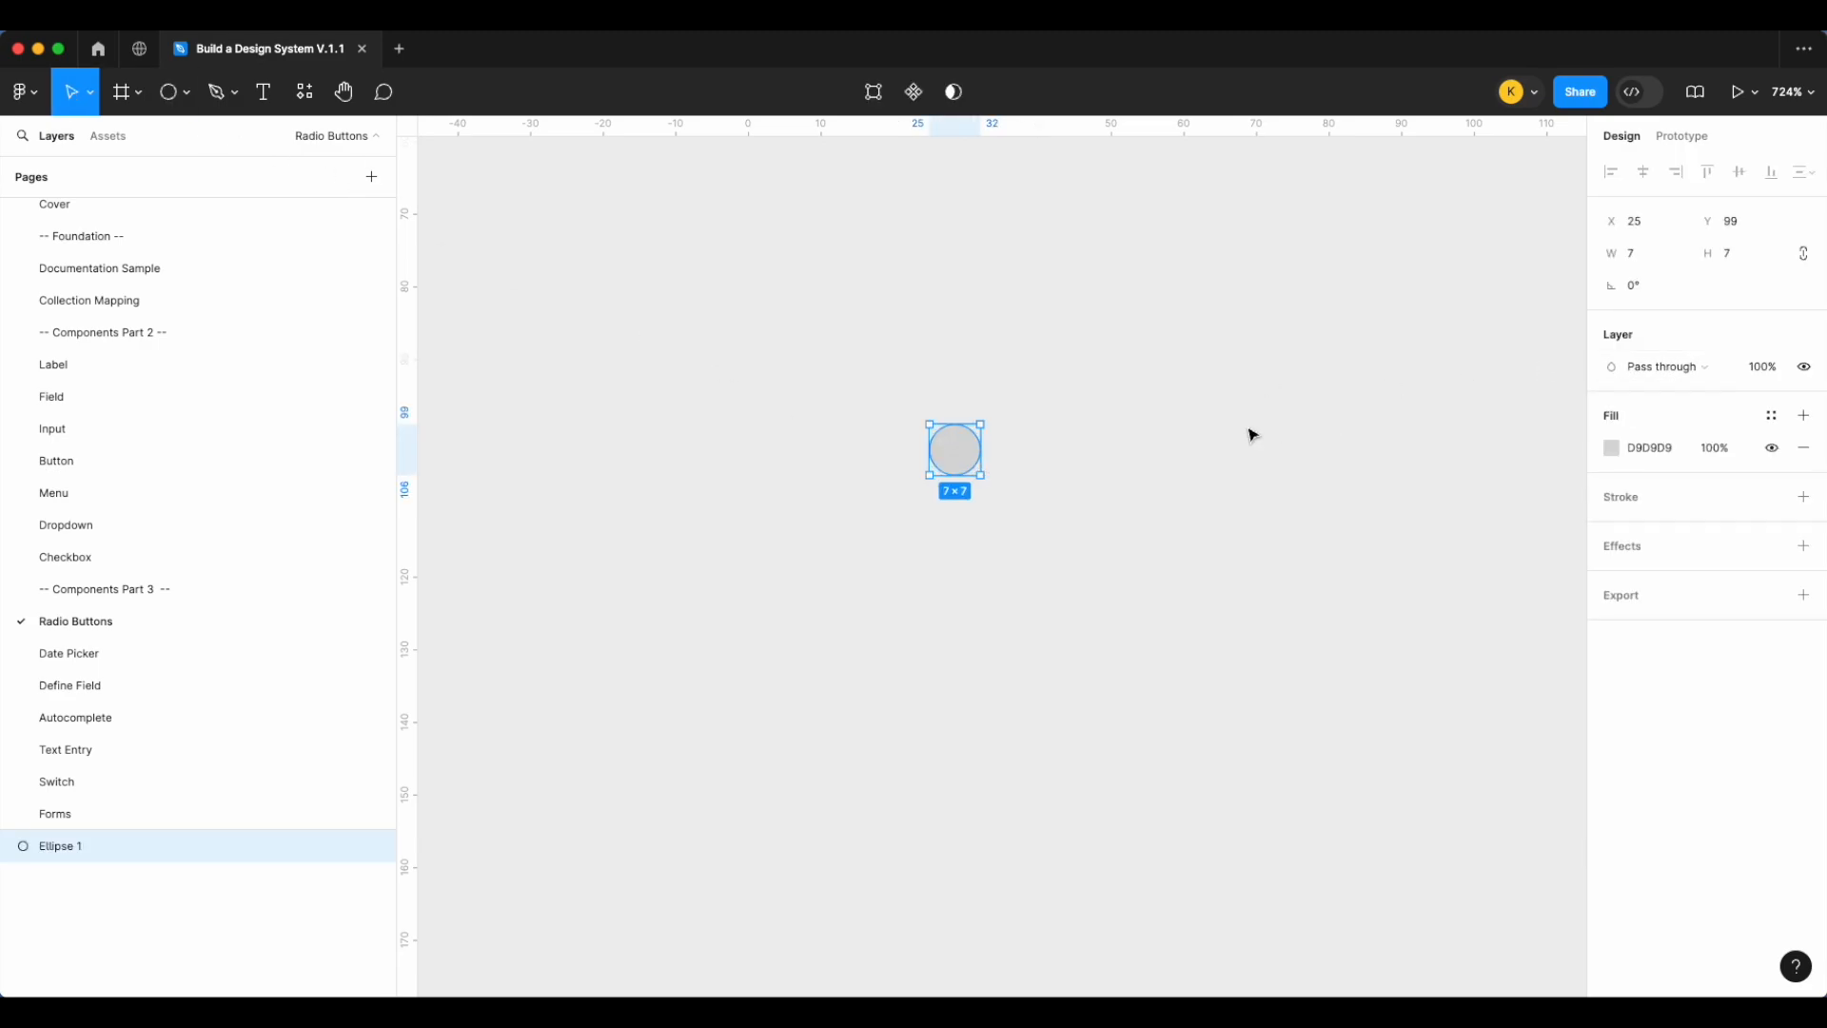
pyautogui.scroll(5, 1025, 421)
pyautogui.click(1633, 253)
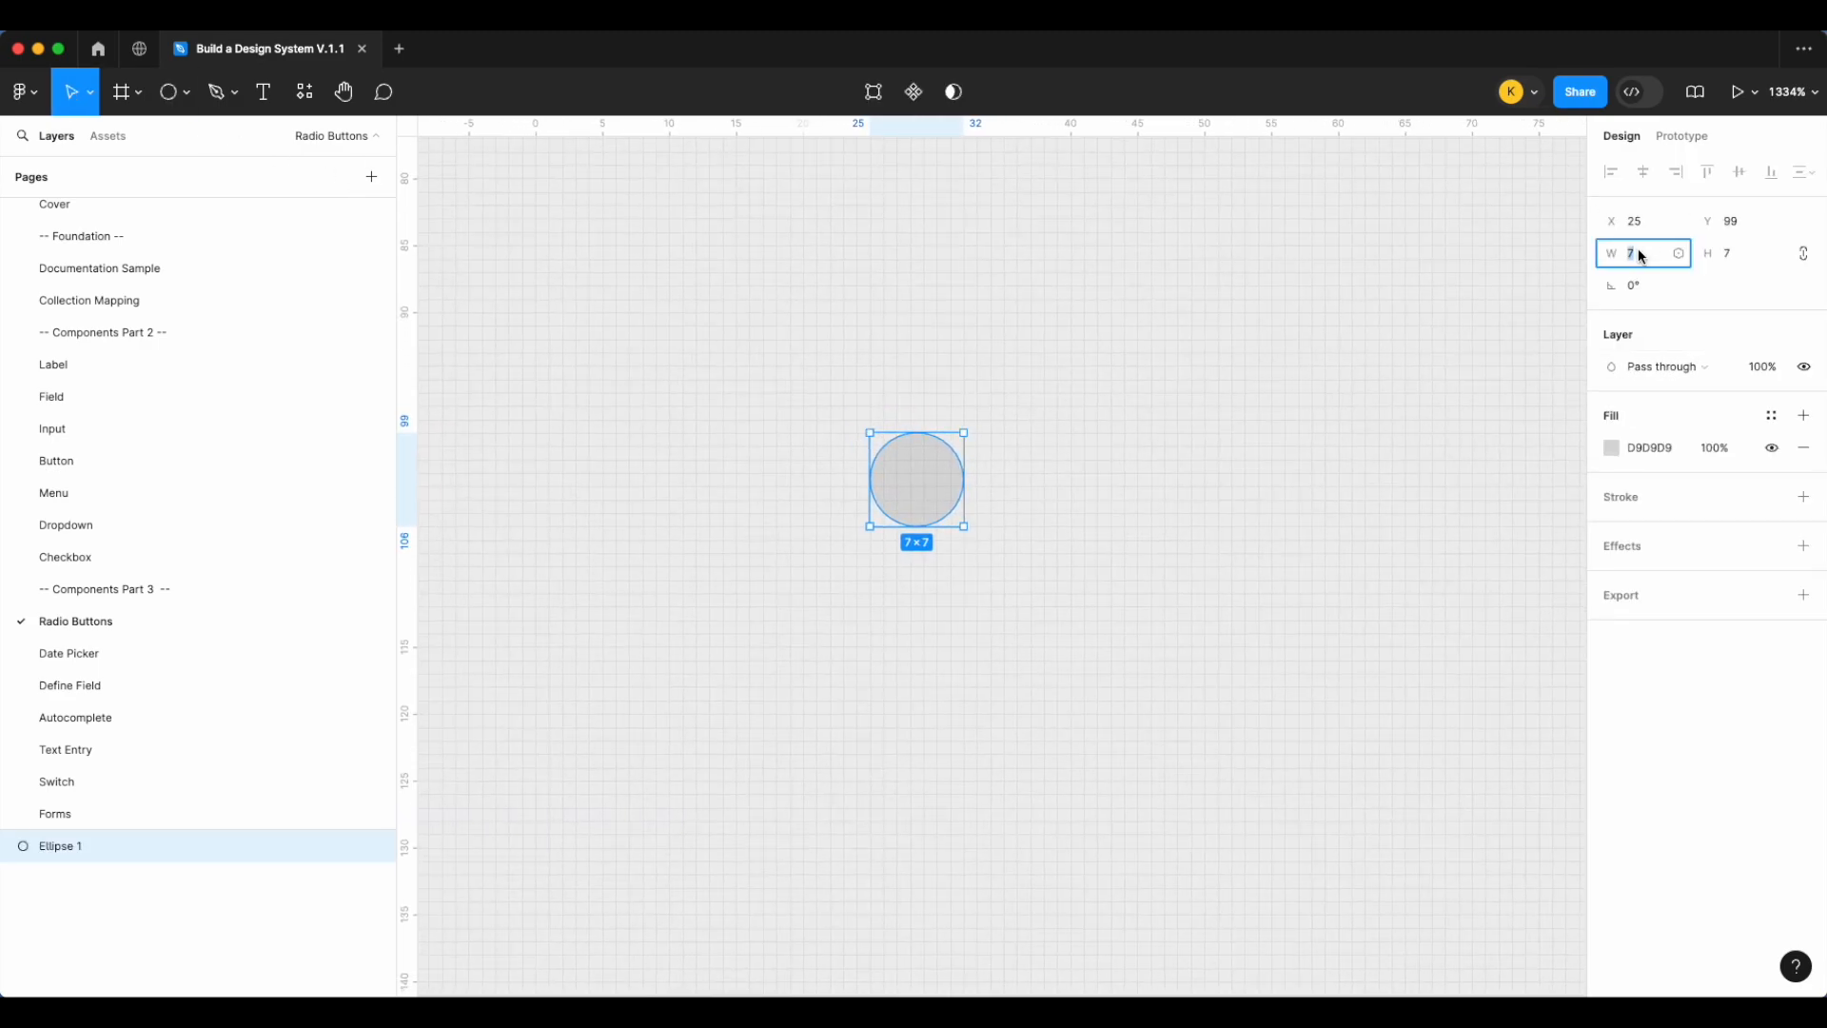
pyautogui.write('6')
pyautogui.press('Return')
pyautogui.click(1237, 339)
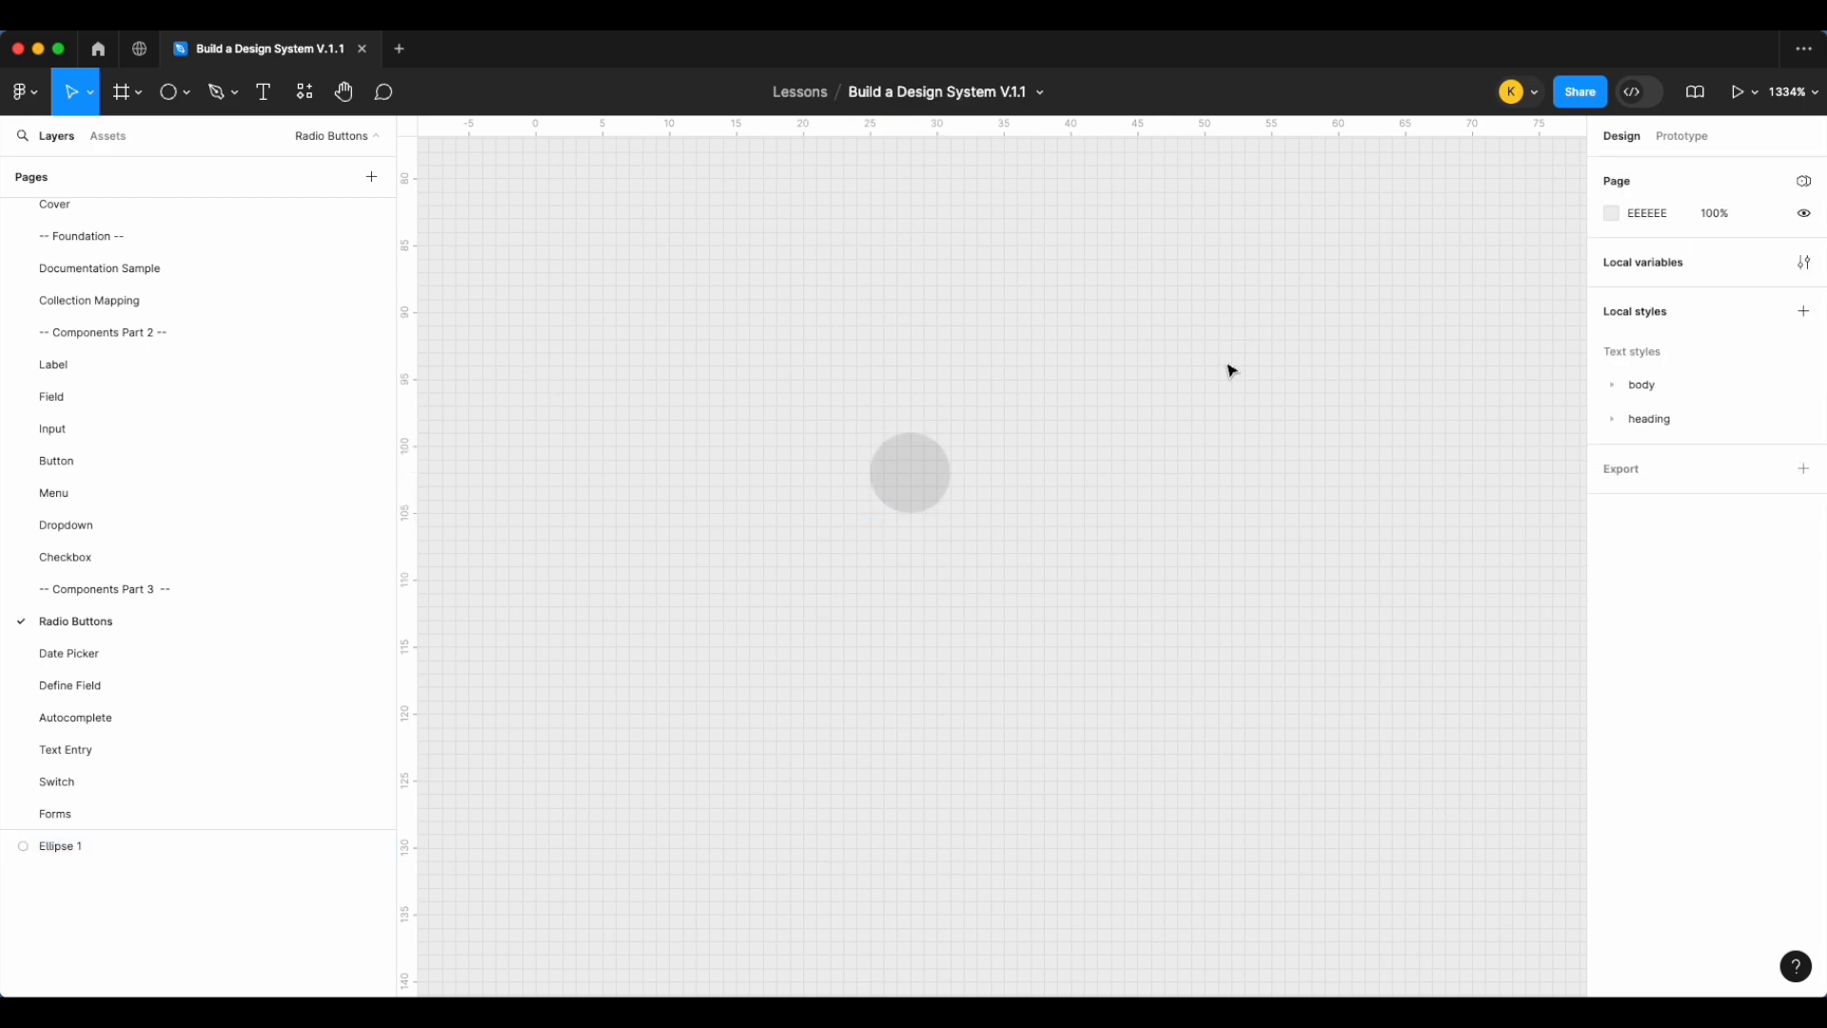
# Apply the surface/primary color variable to the circle's fill
pyautogui.click(920, 499)
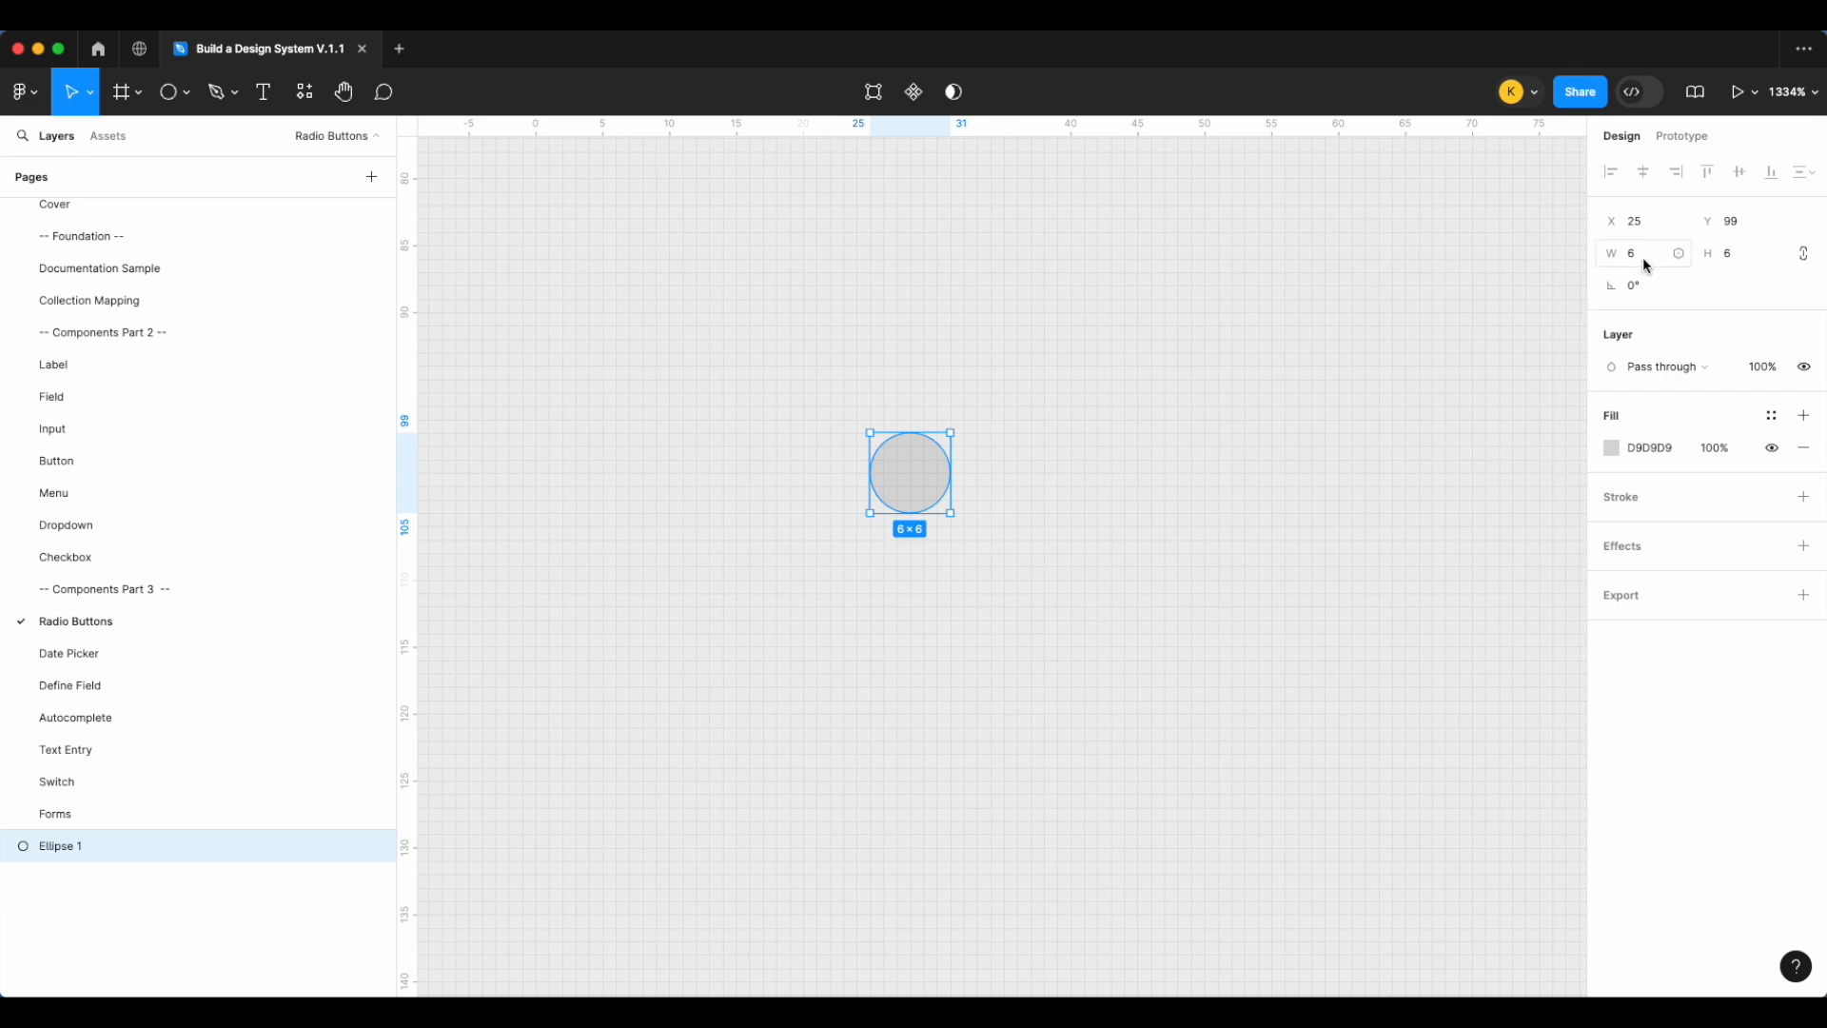
pyautogui.click(1771, 415)
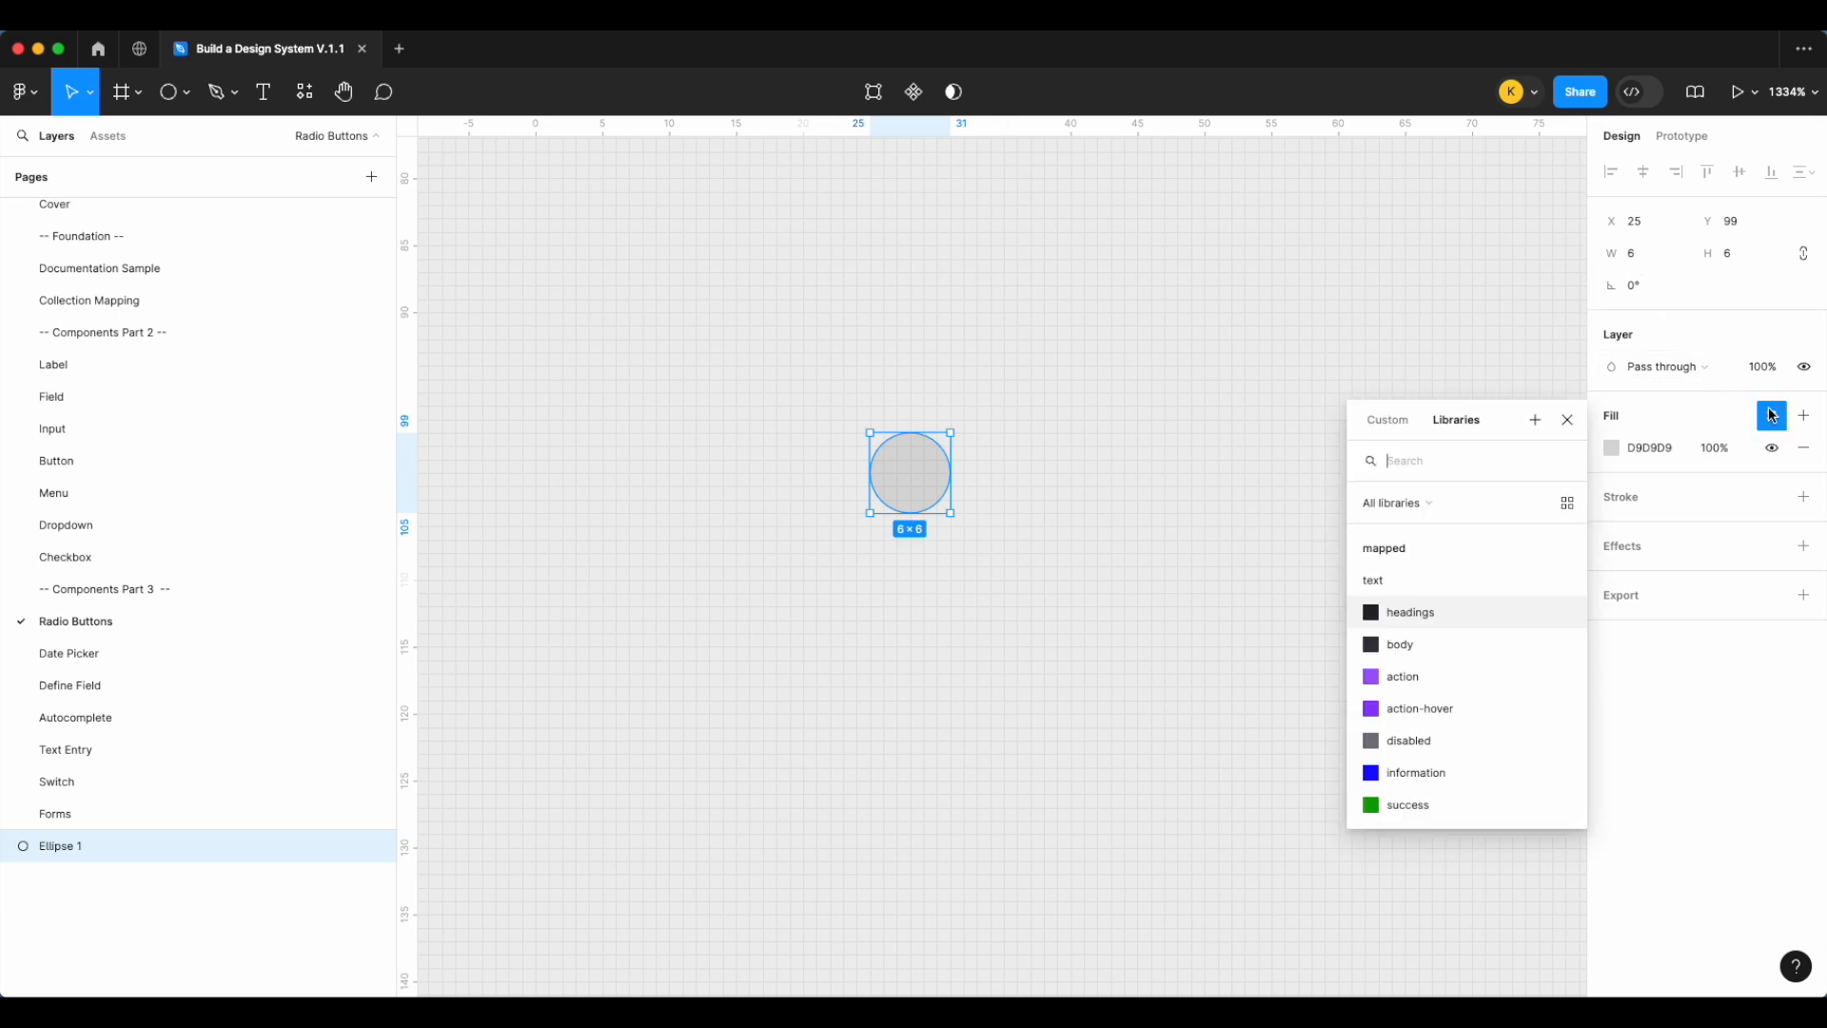
pyautogui.write('surf')
pyautogui.scroll(-5, 1439, 685)
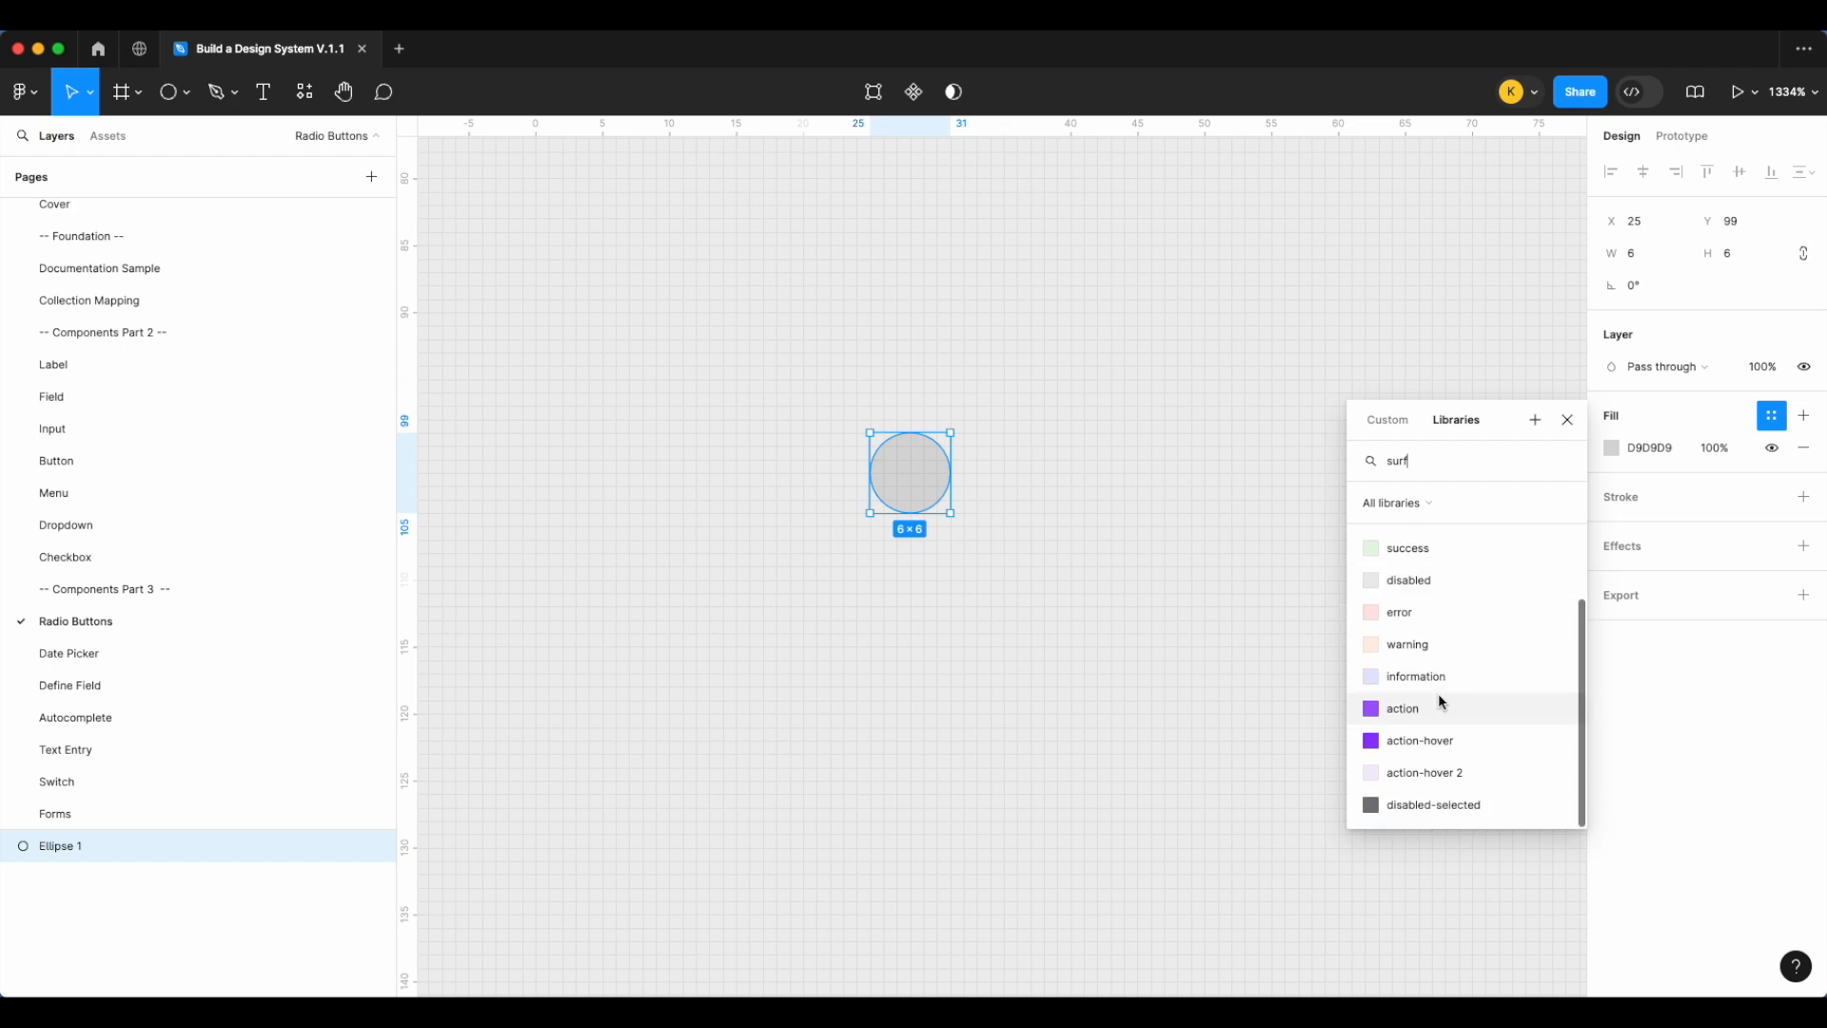
pyautogui.scroll(3, 1454, 621)
pyautogui.click(1454, 621)
pyautogui.press('Escape')
# Wrap the circle in an auto layout frame and fill the frame with the surface/action color variable
pyautogui.click(905, 477)
pyautogui.hotkey('shift', 'a')
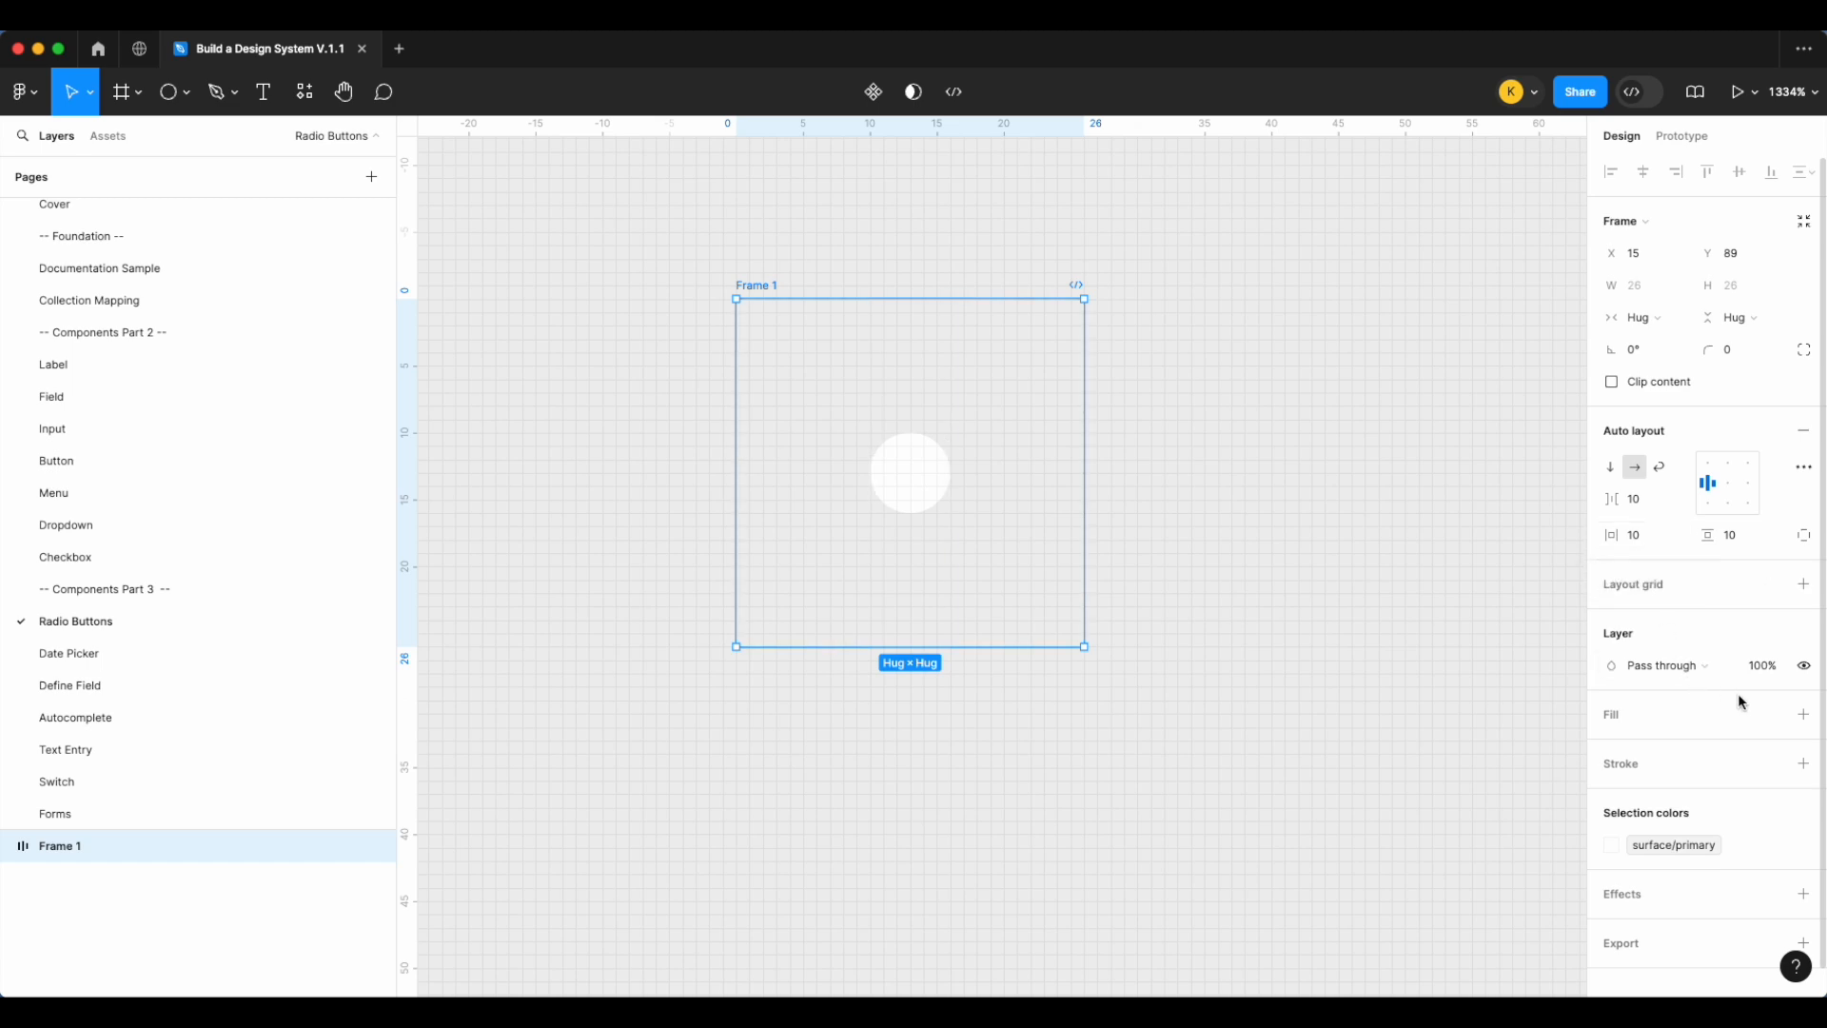
pyautogui.click(1803, 713)
pyautogui.click(1771, 716)
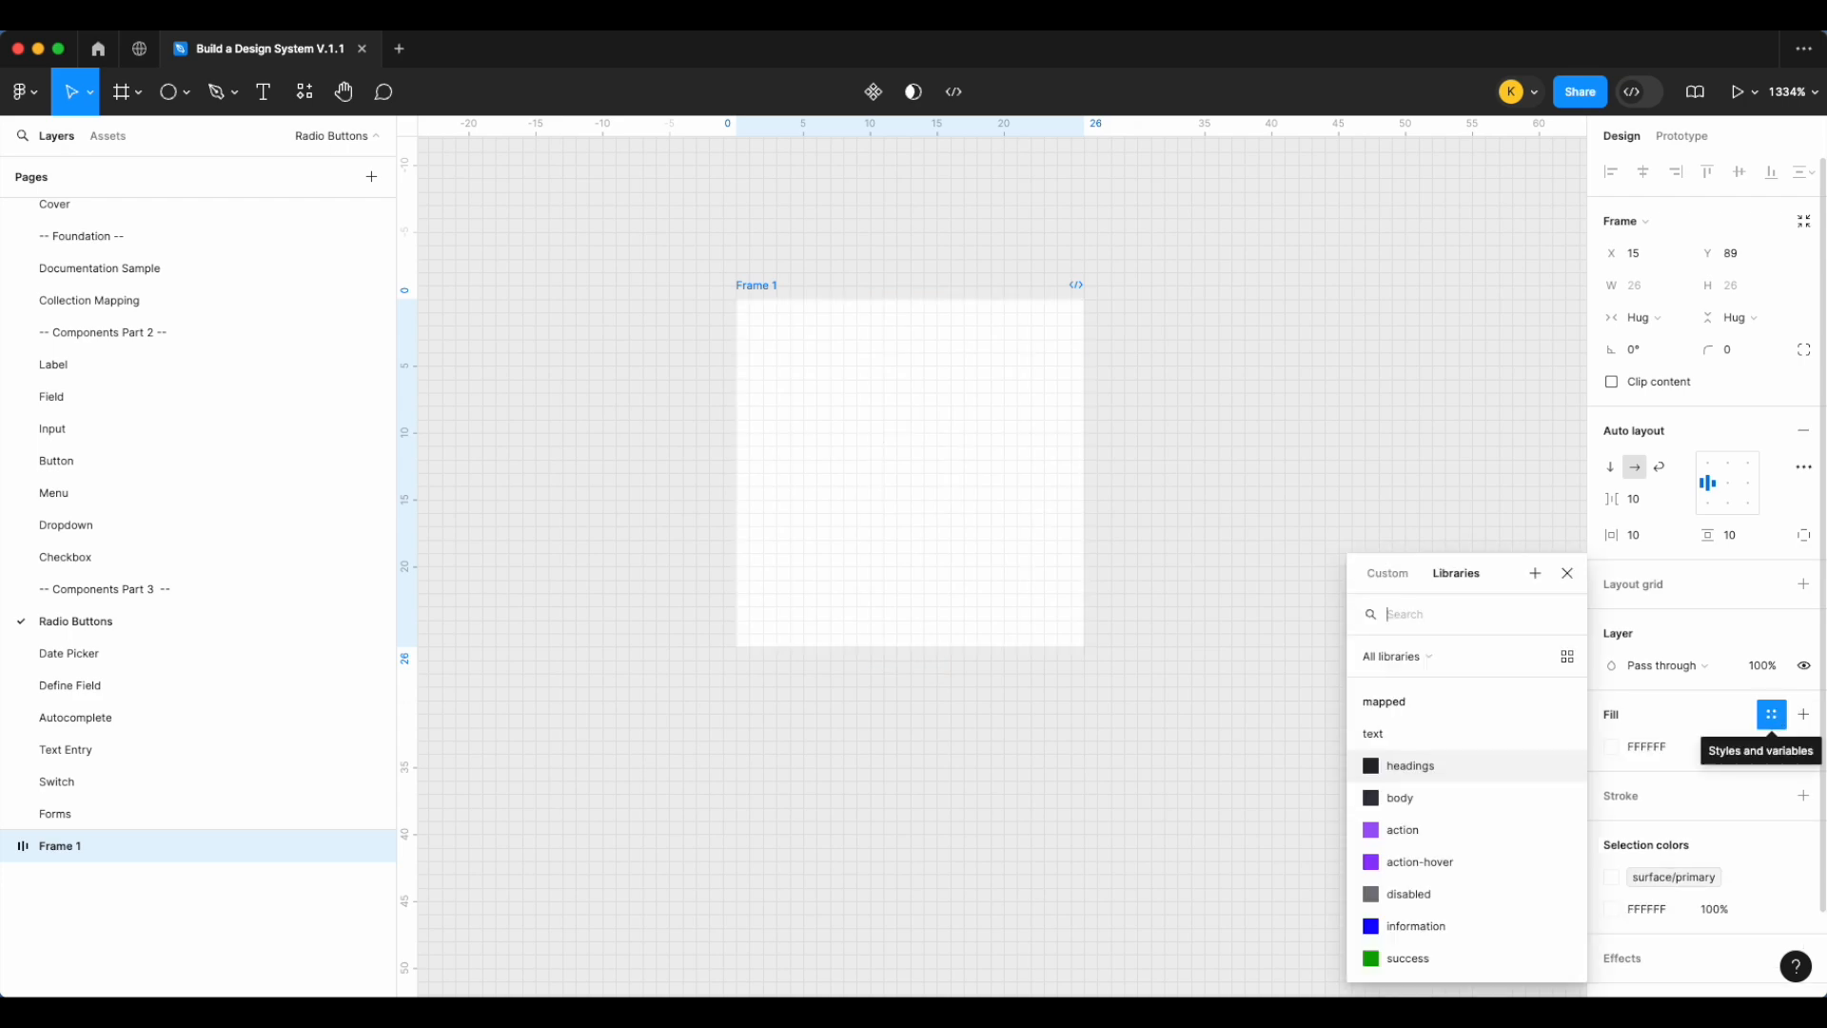
pyautogui.write('surf')
pyautogui.scroll(-2, 1418, 838)
pyautogui.click(1414, 856)
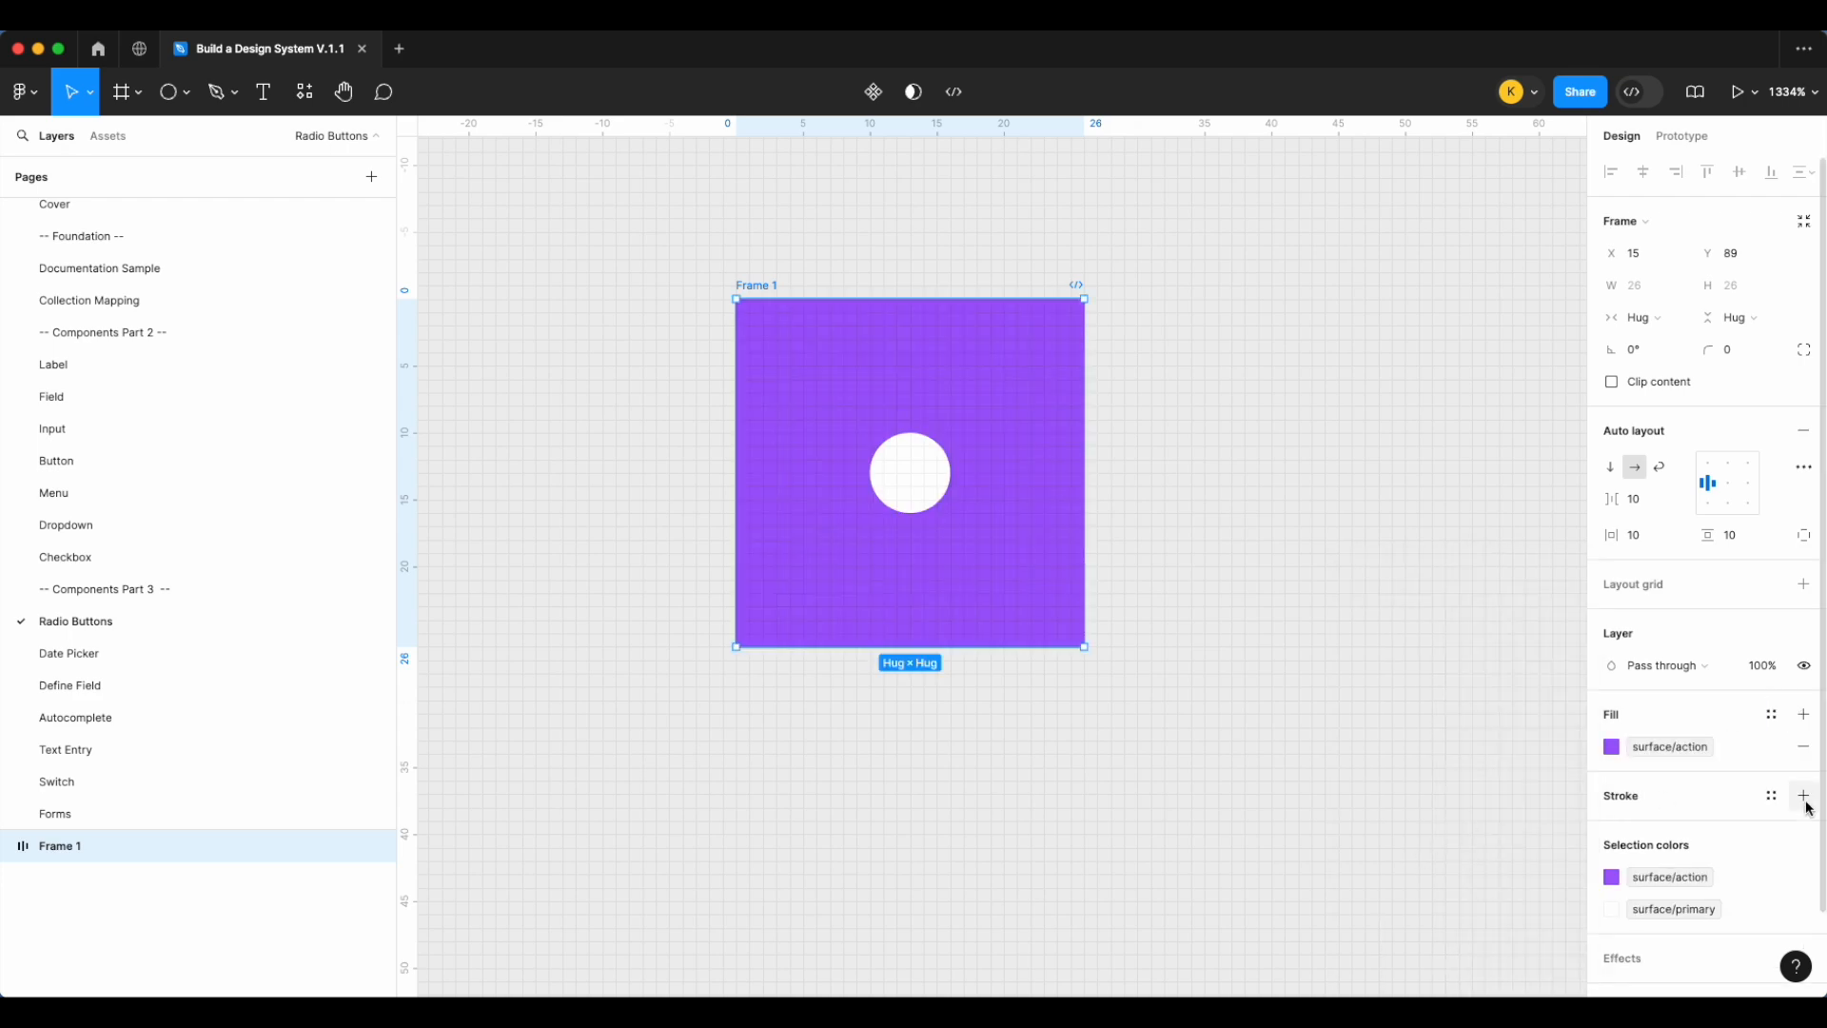
# Add a stroke to the frame and position it outside
pyautogui.click(1804, 796)
pyautogui.click(1629, 859)
pyautogui.click(1629, 881)
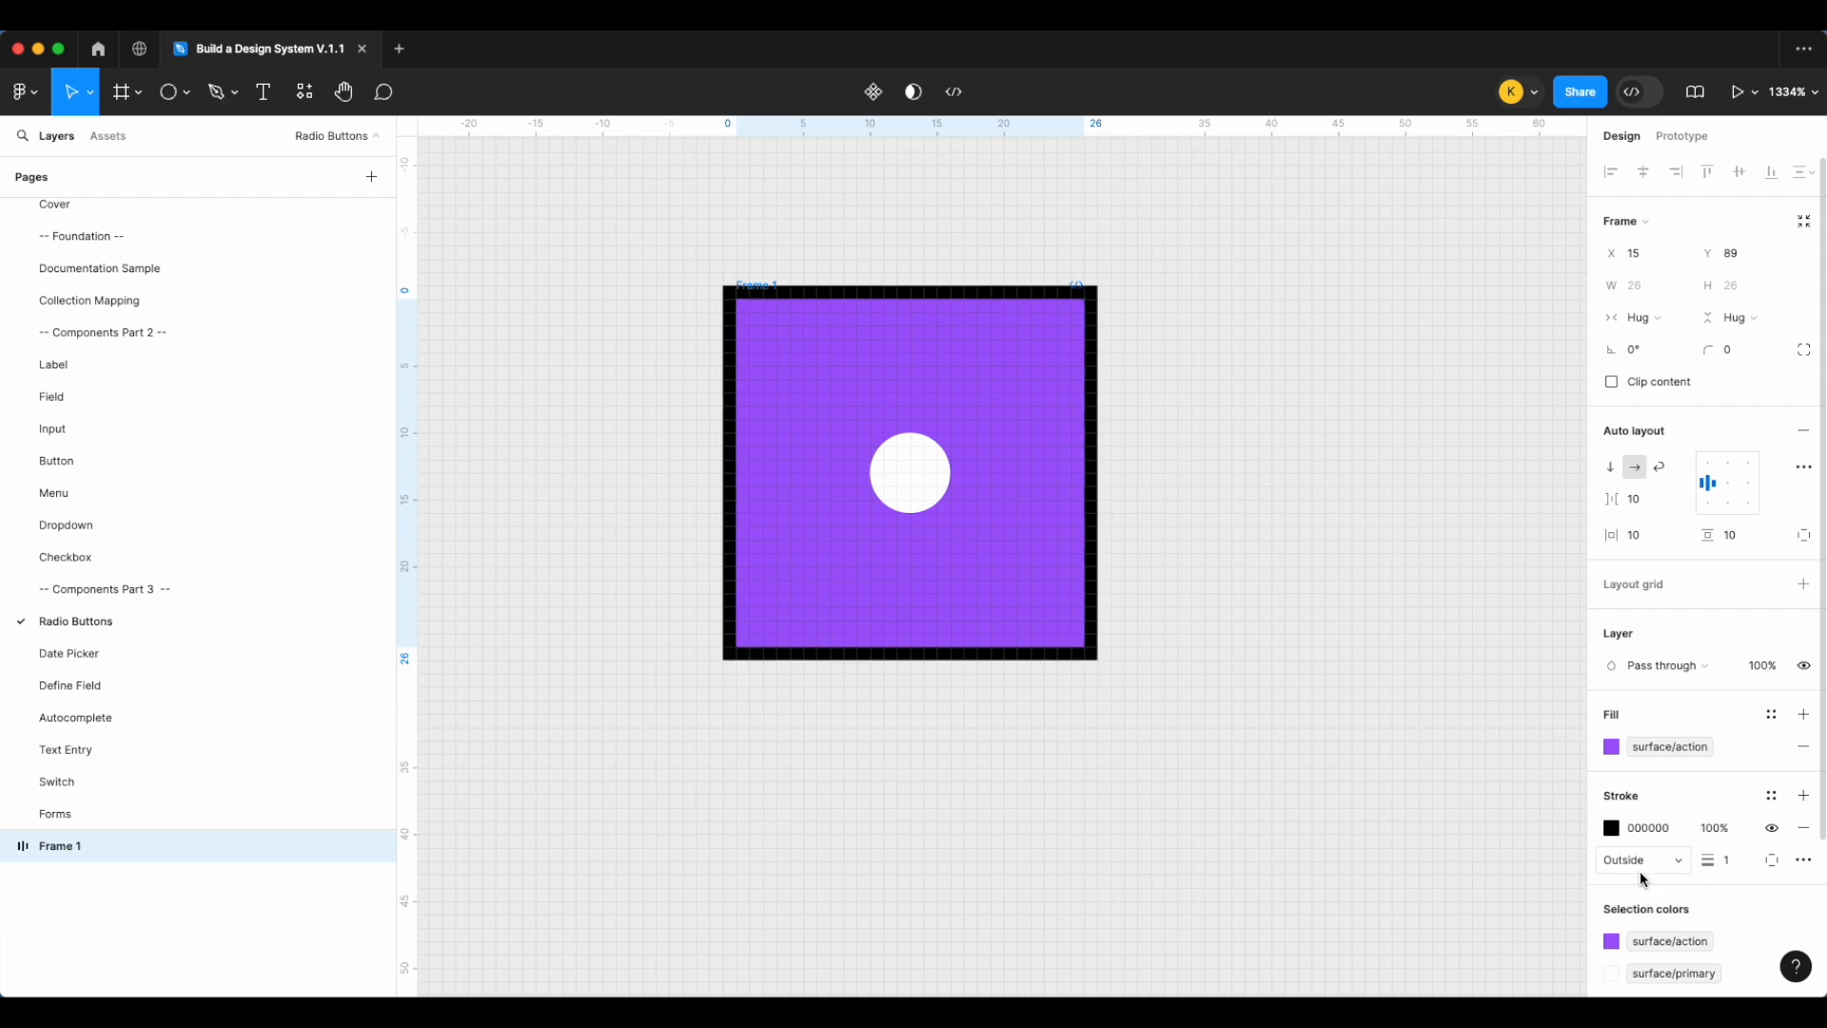
# Bind the frame's stroke weight to the border width variable with value 2
pyautogui.click(1731, 859)
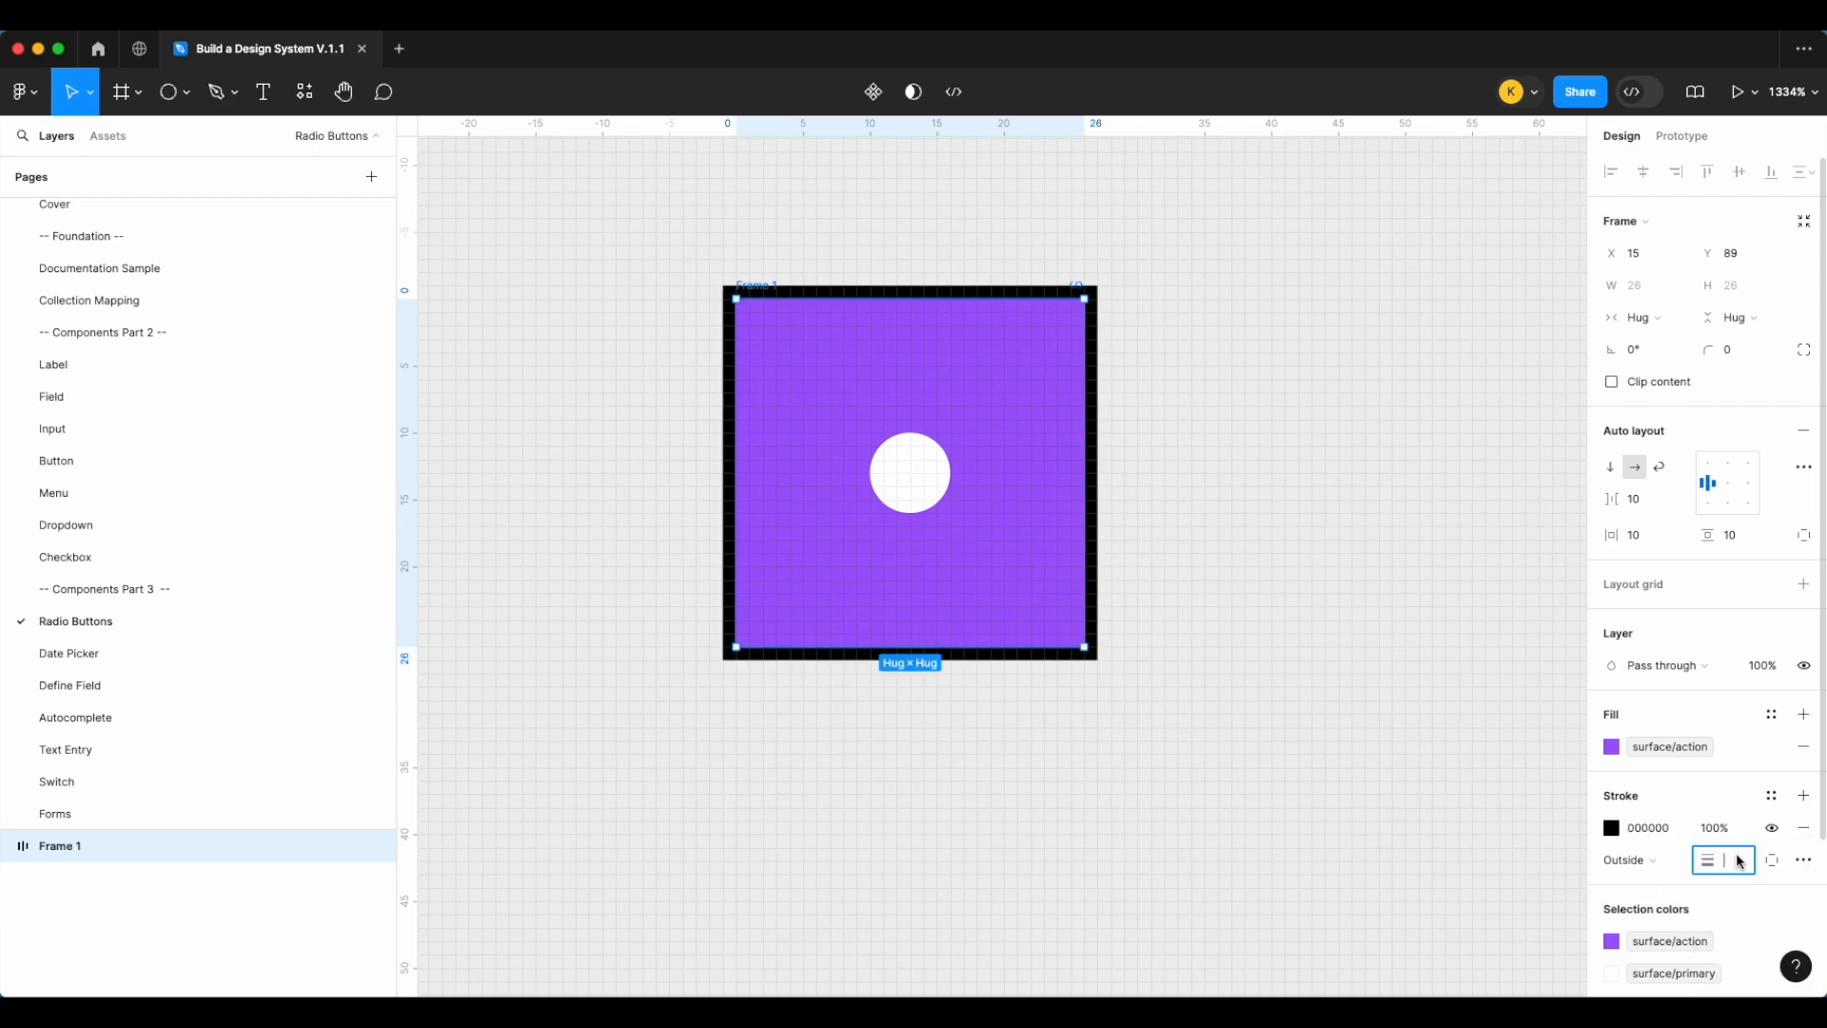
pyautogui.rightClick(1740, 860)
pyautogui.press('Escape')
pyautogui.rightClick(1740, 860)
pyautogui.click(1739, 965)
pyautogui.write('bor')
pyautogui.click(1672, 797)
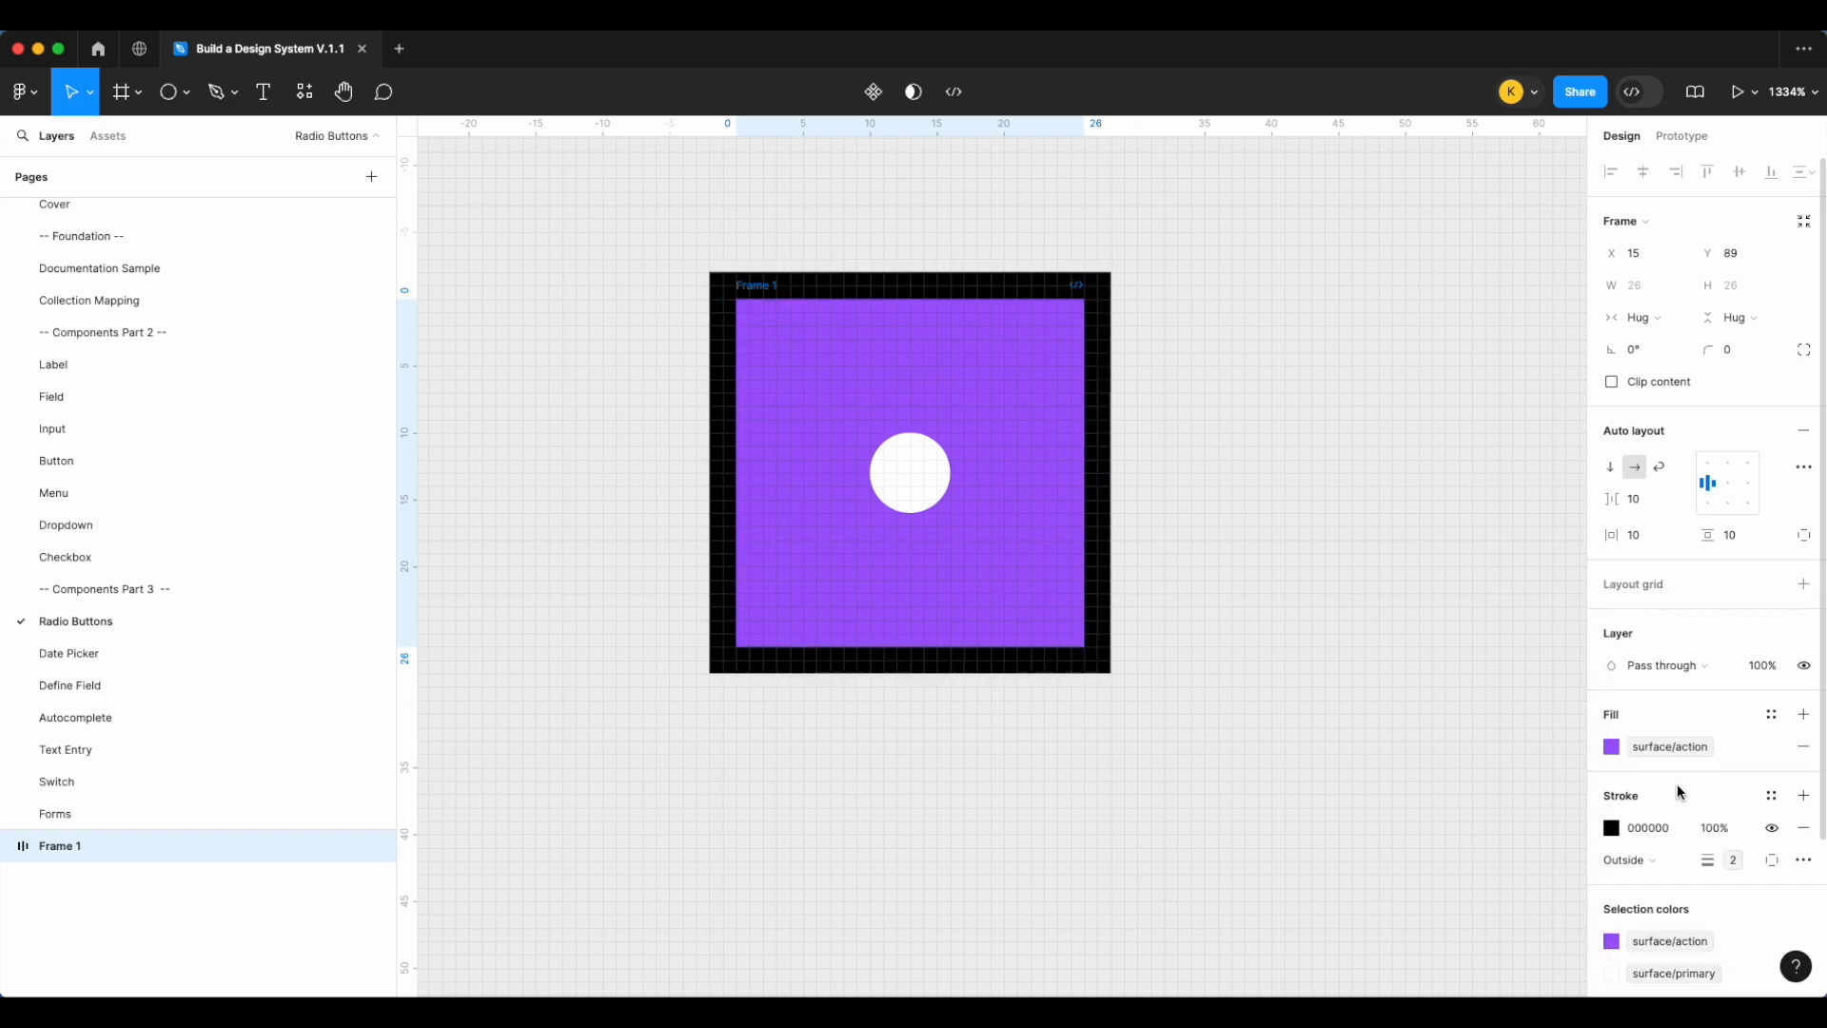
pyautogui.click(1339, 580)
pyautogui.click(761, 295)
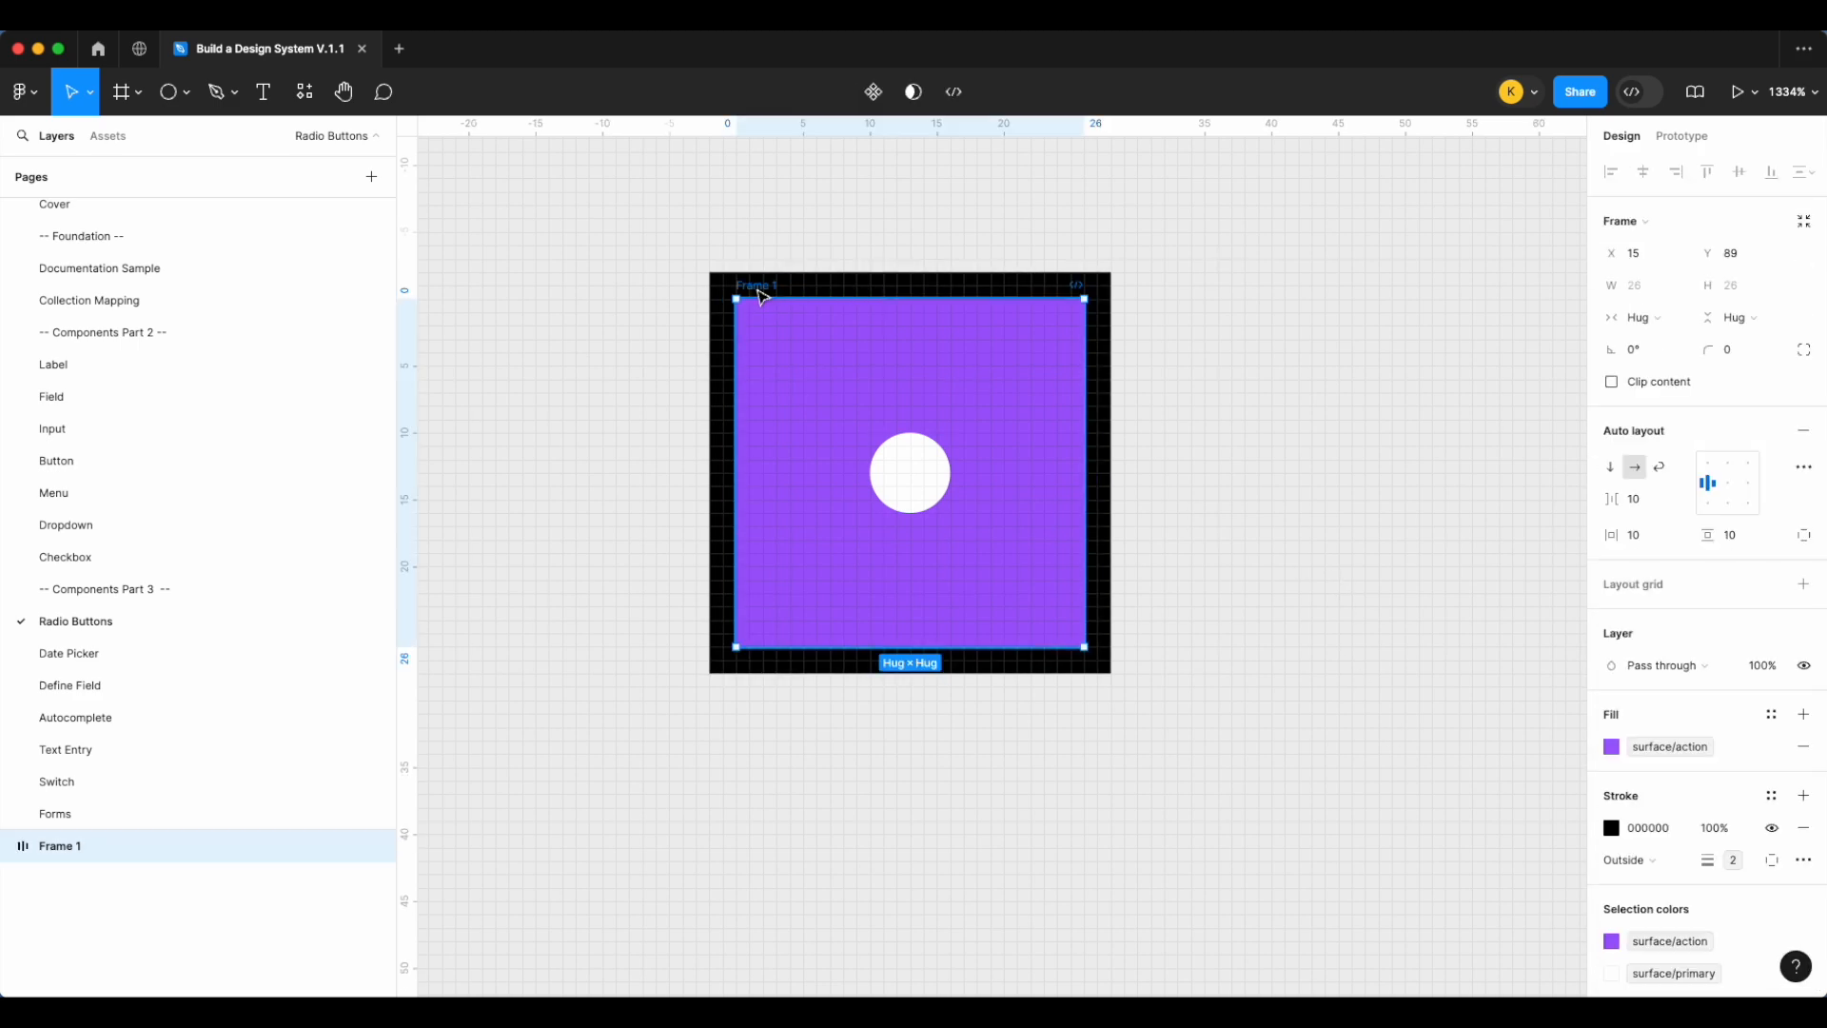
pyautogui.click(1174, 380)
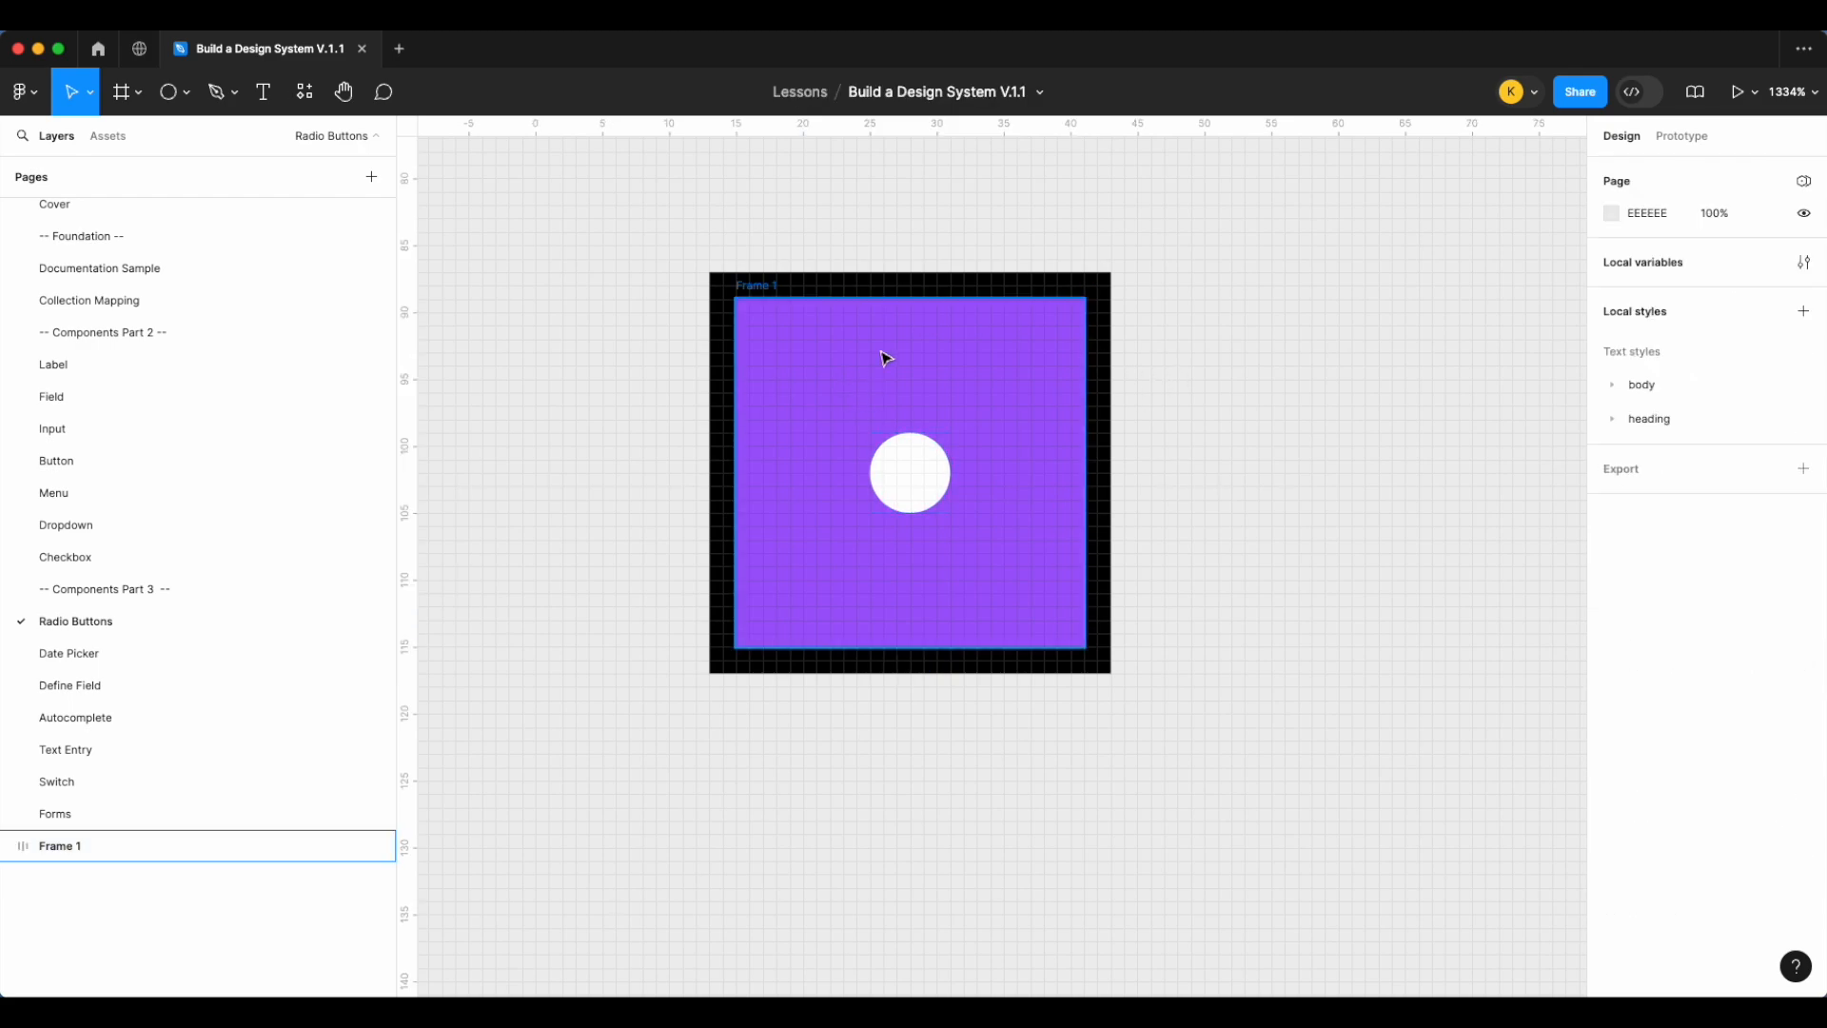
pyautogui.click(769, 289)
pyautogui.click(1429, 294)
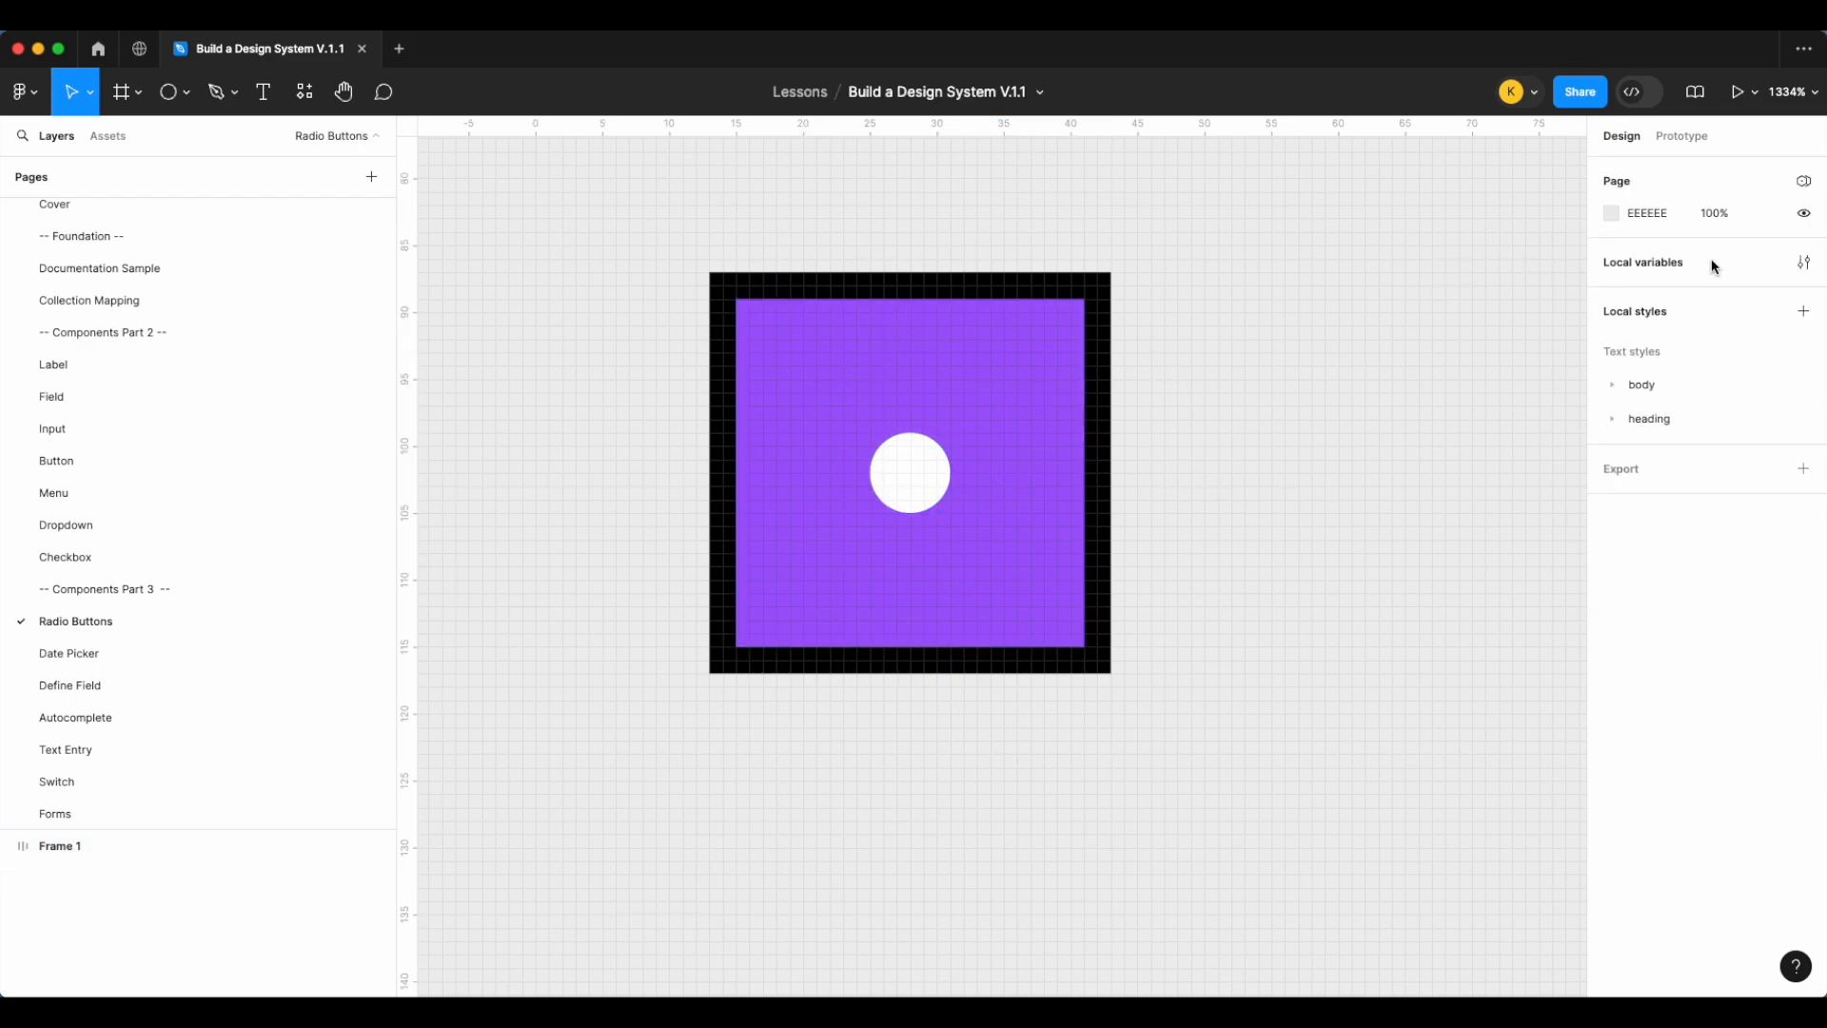
# Bind the frame's corner radius to the border radius variable lg
pyautogui.click(911, 303)
pyautogui.click(1782, 353)
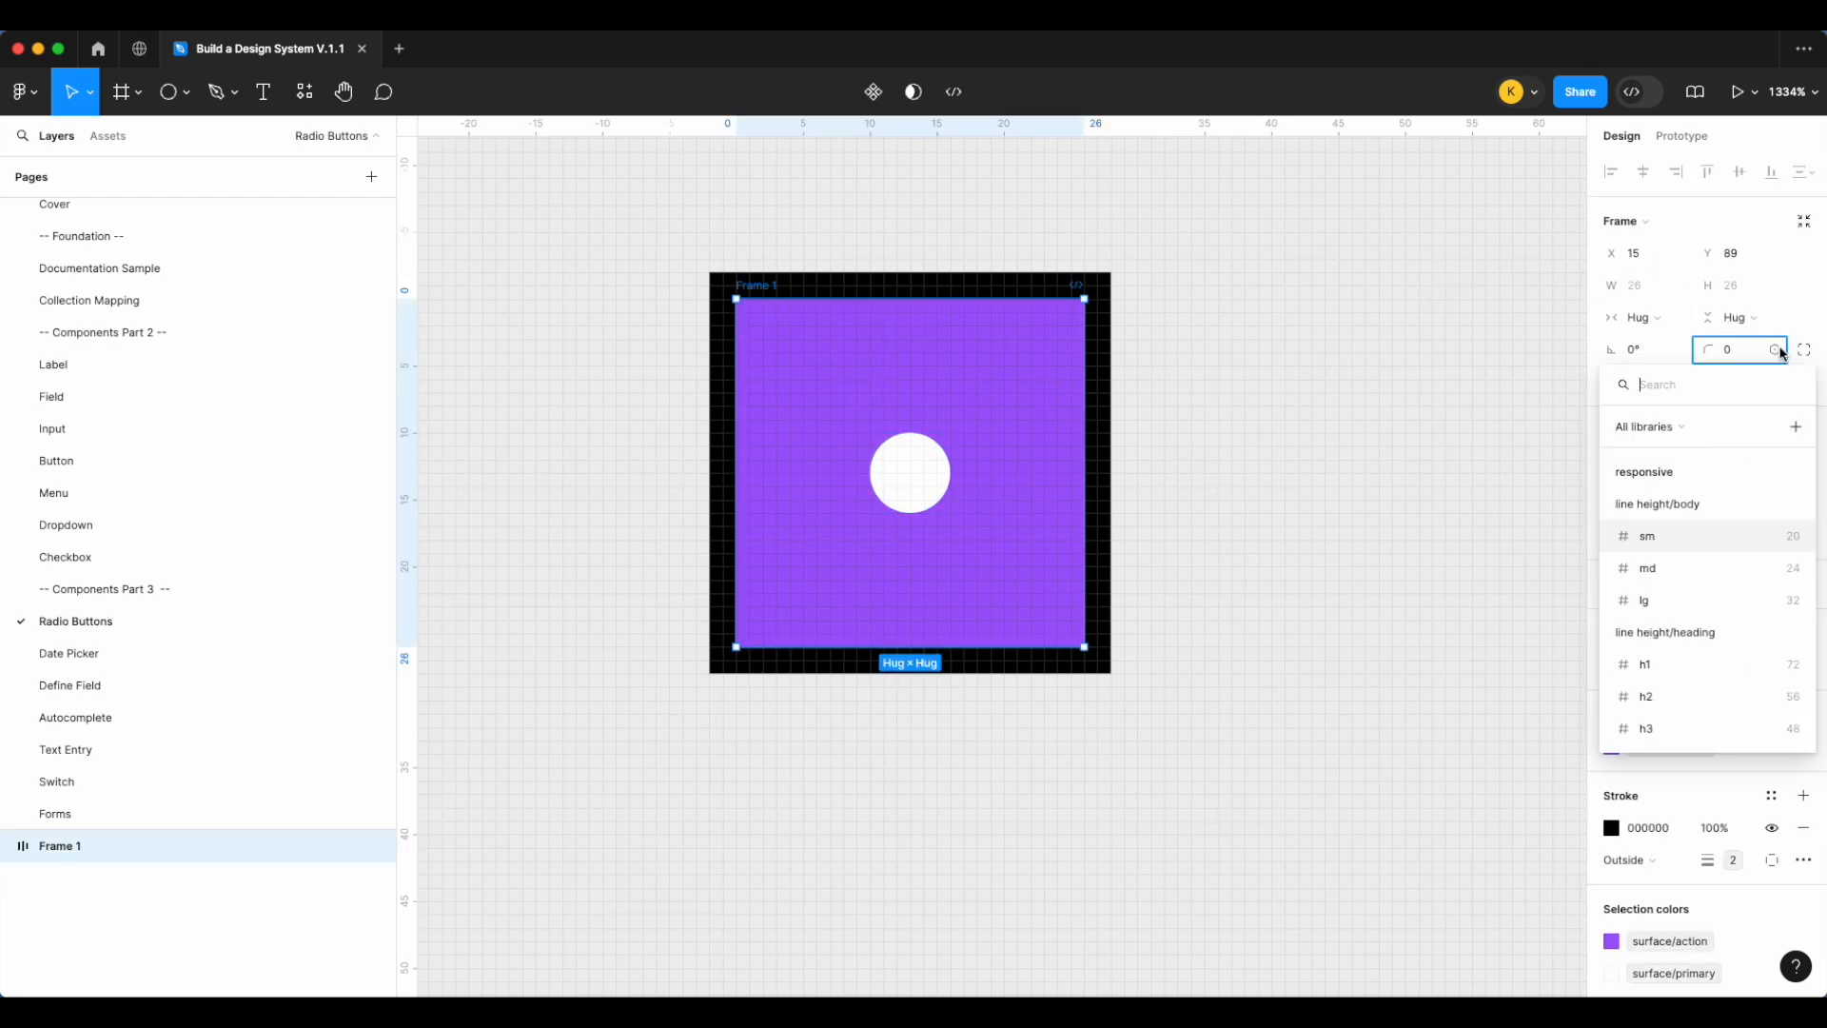
pyautogui.write('rad')
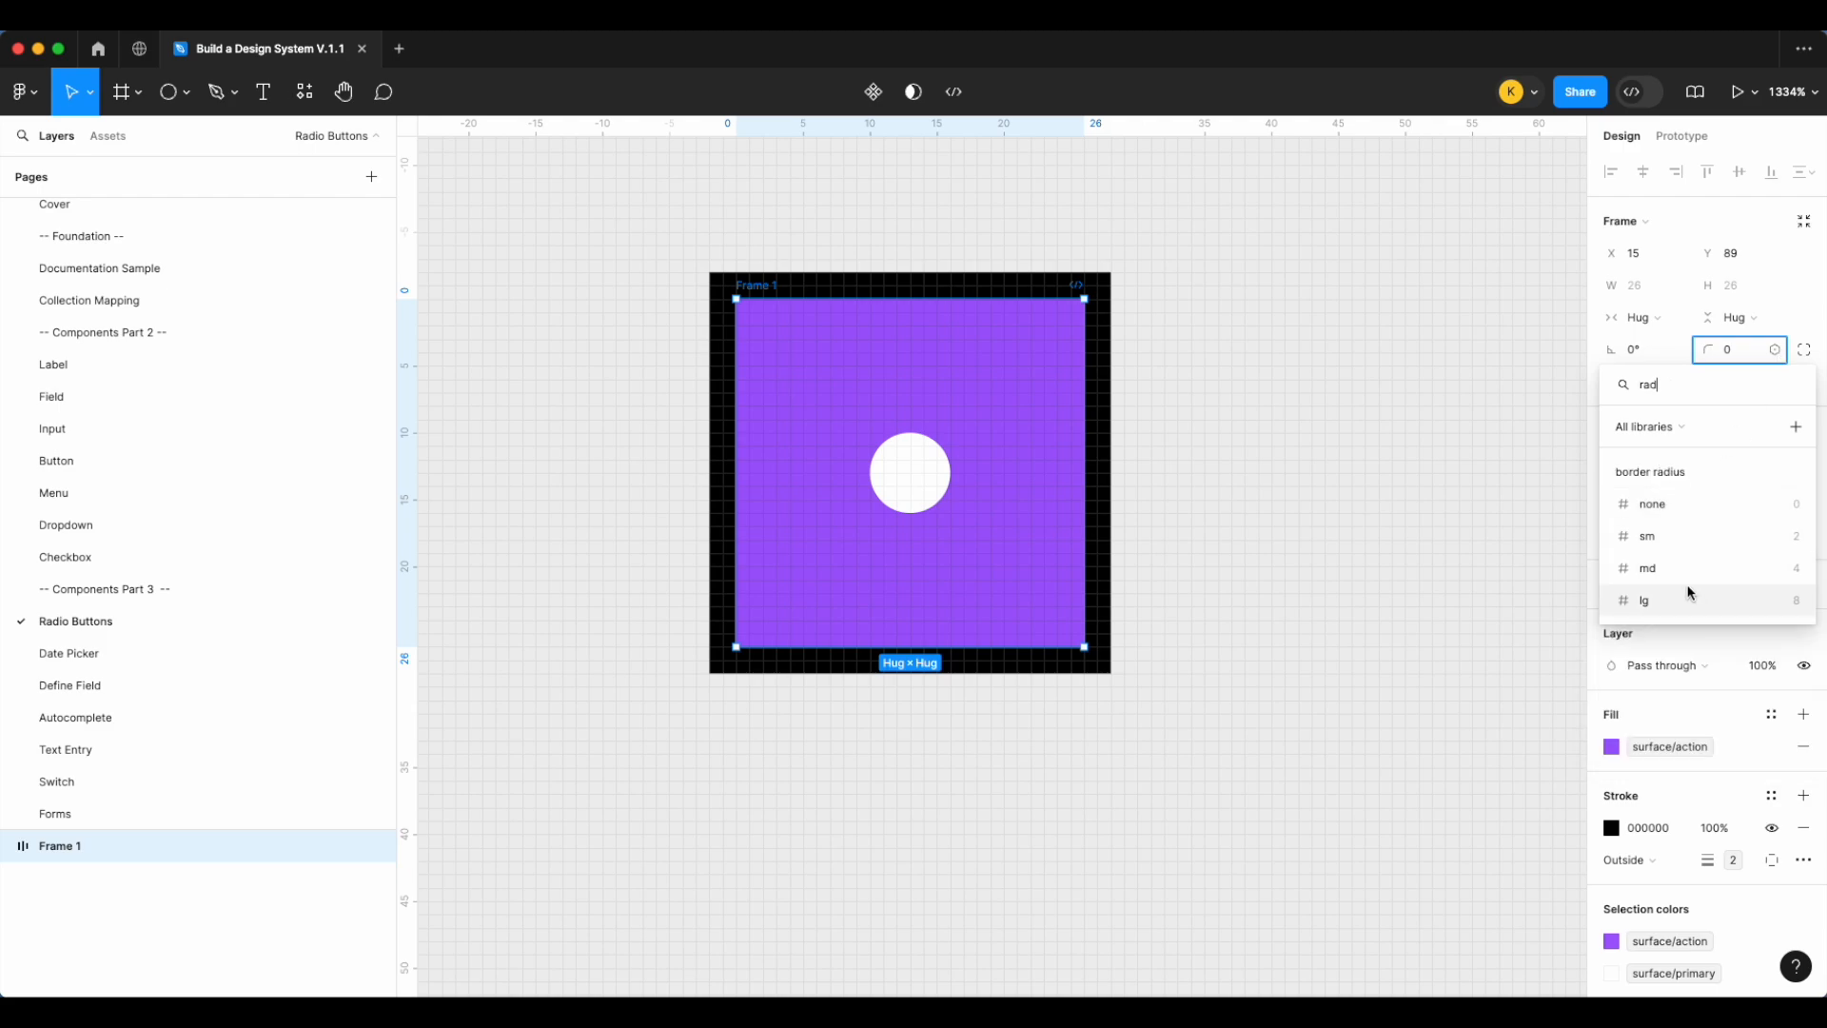
pyautogui.click(1686, 604)
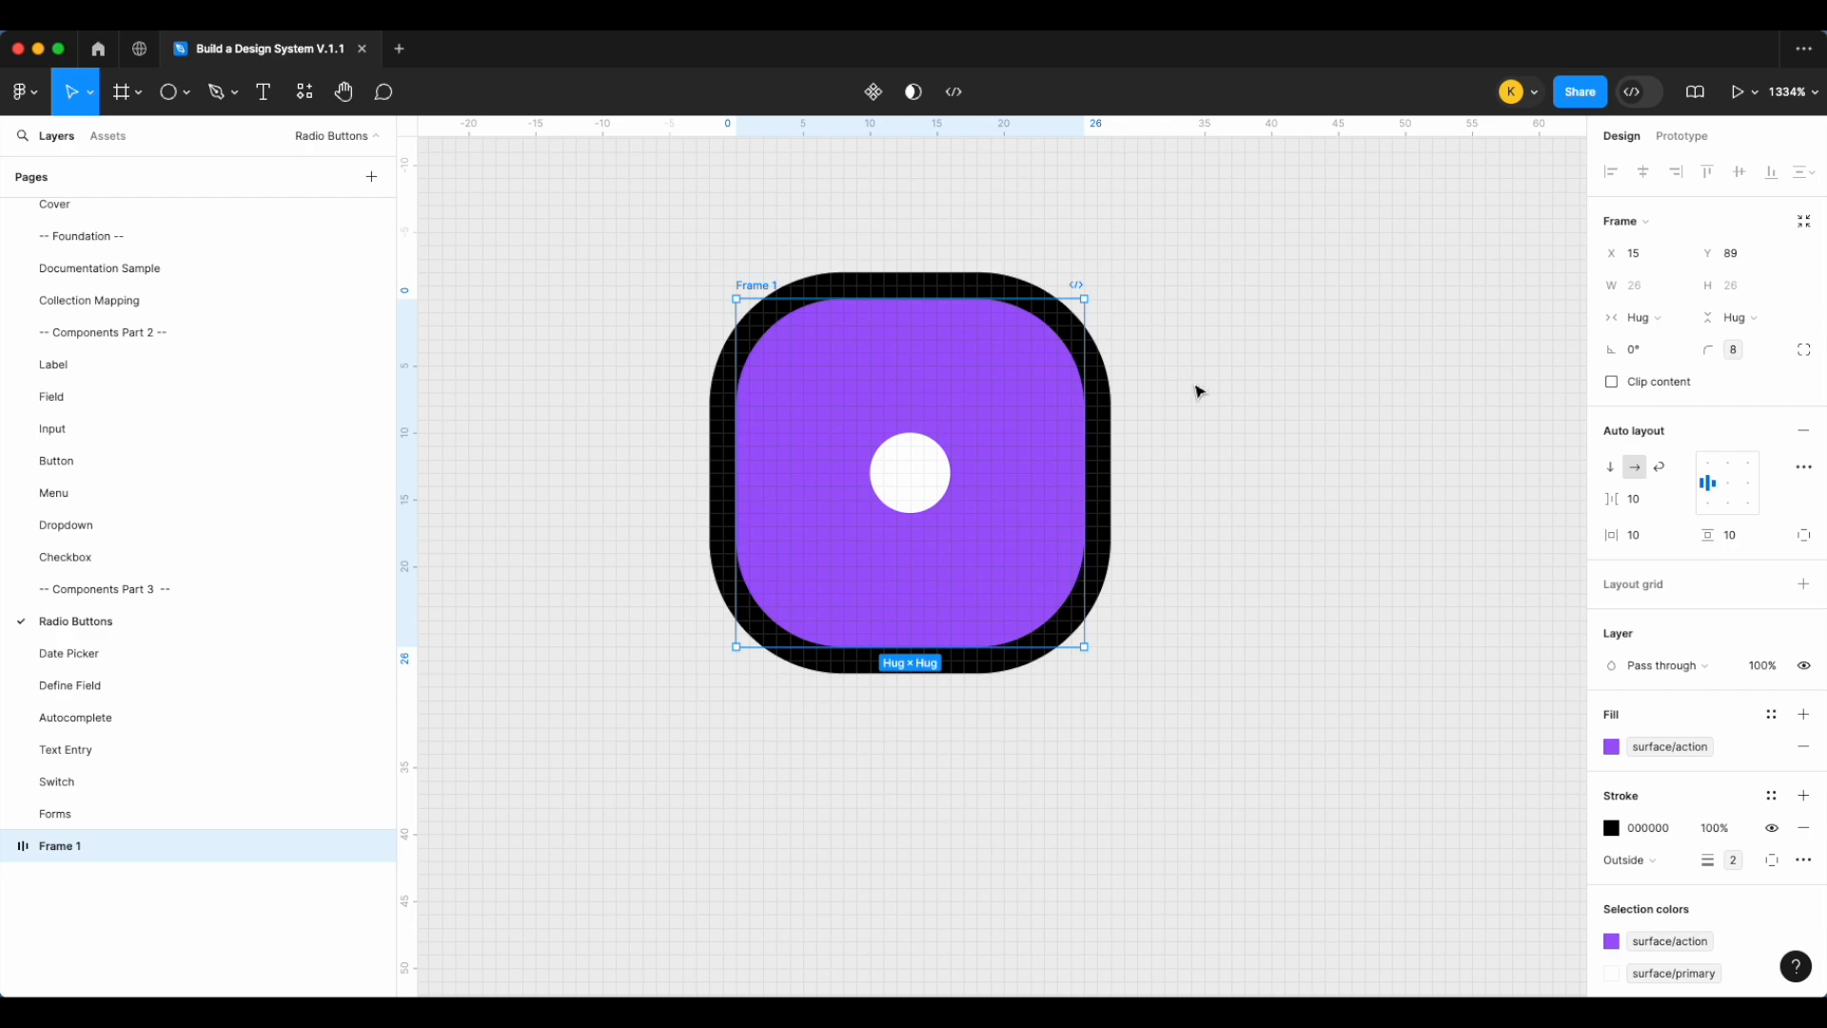
# Duplicate the lg border radius variable in the alias collection and name the copy round
pyautogui.click(1353, 292)
pyautogui.click(1803, 262)
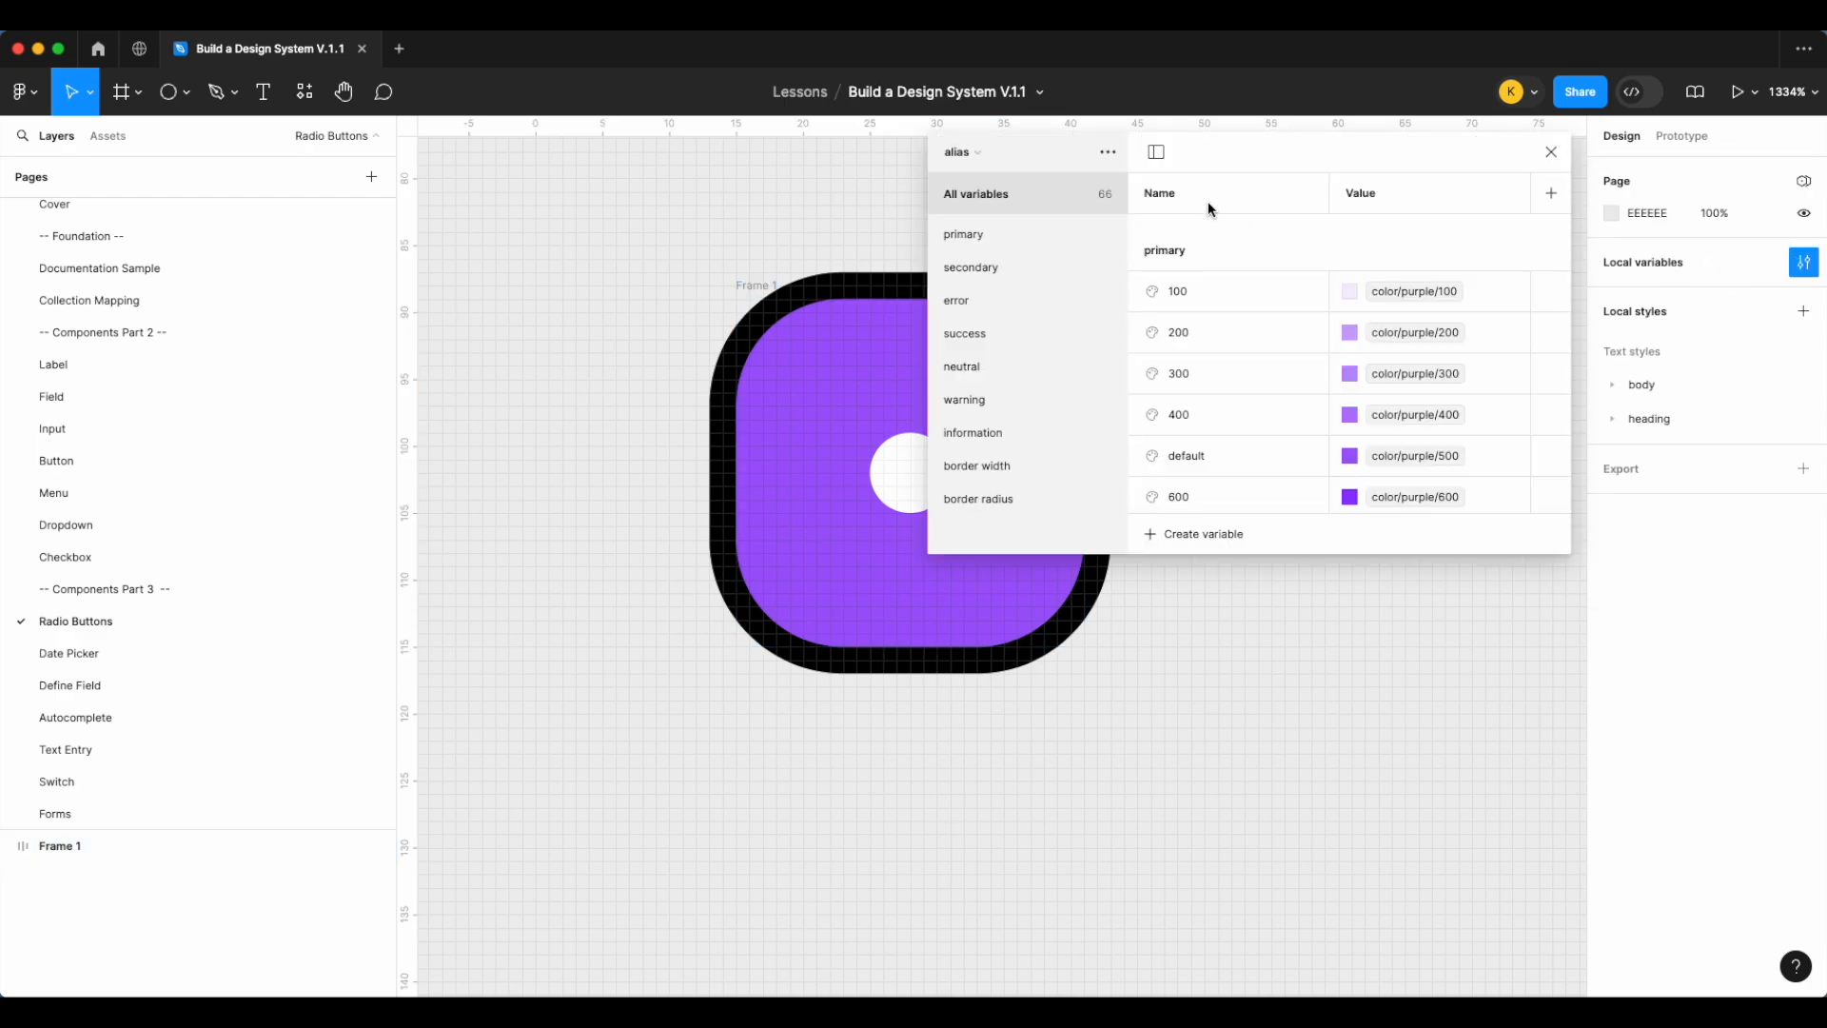
pyautogui.click(999, 498)
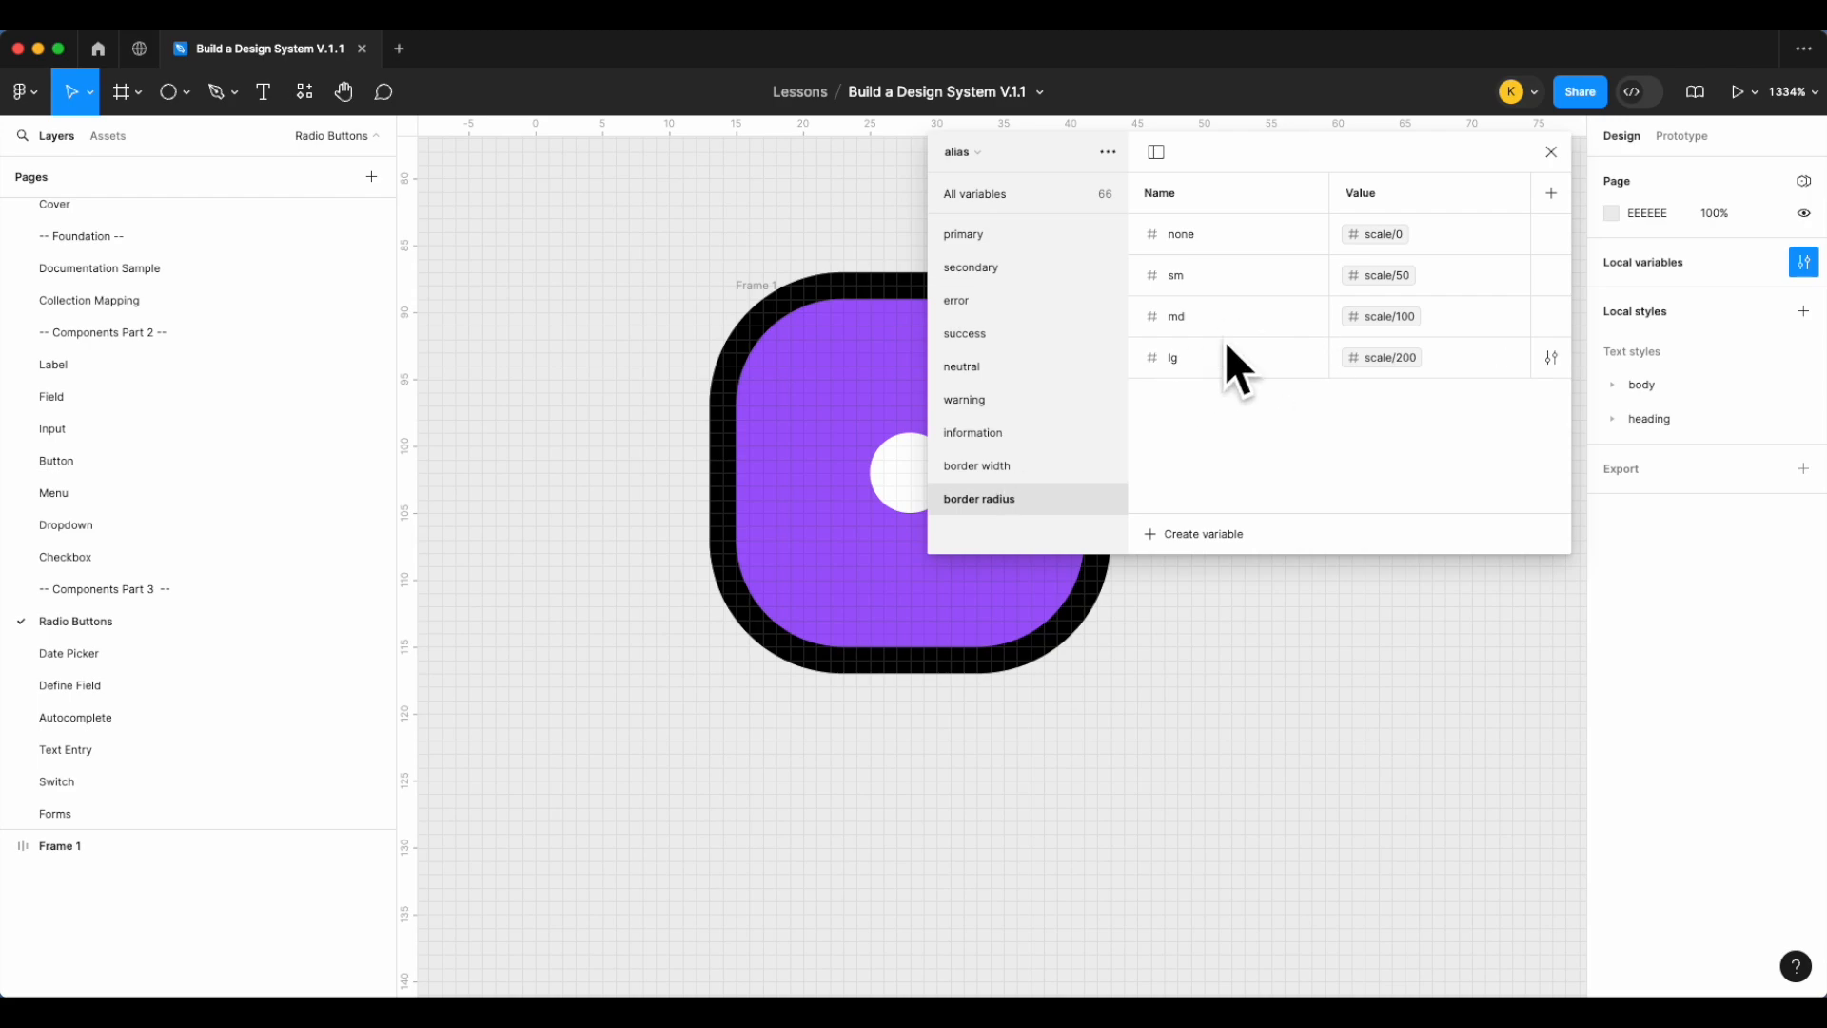
pyautogui.click(1246, 365)
pyautogui.hotkey('ctrl', 'd')
pyautogui.write('round')
pyautogui.press('Return')
# Check the scale values in the brand collection and set the alias border radius variable round to scale/1300
pyautogui.click(978, 155)
pyautogui.click(983, 176)
pyautogui.scroll(-1, 966, 556)
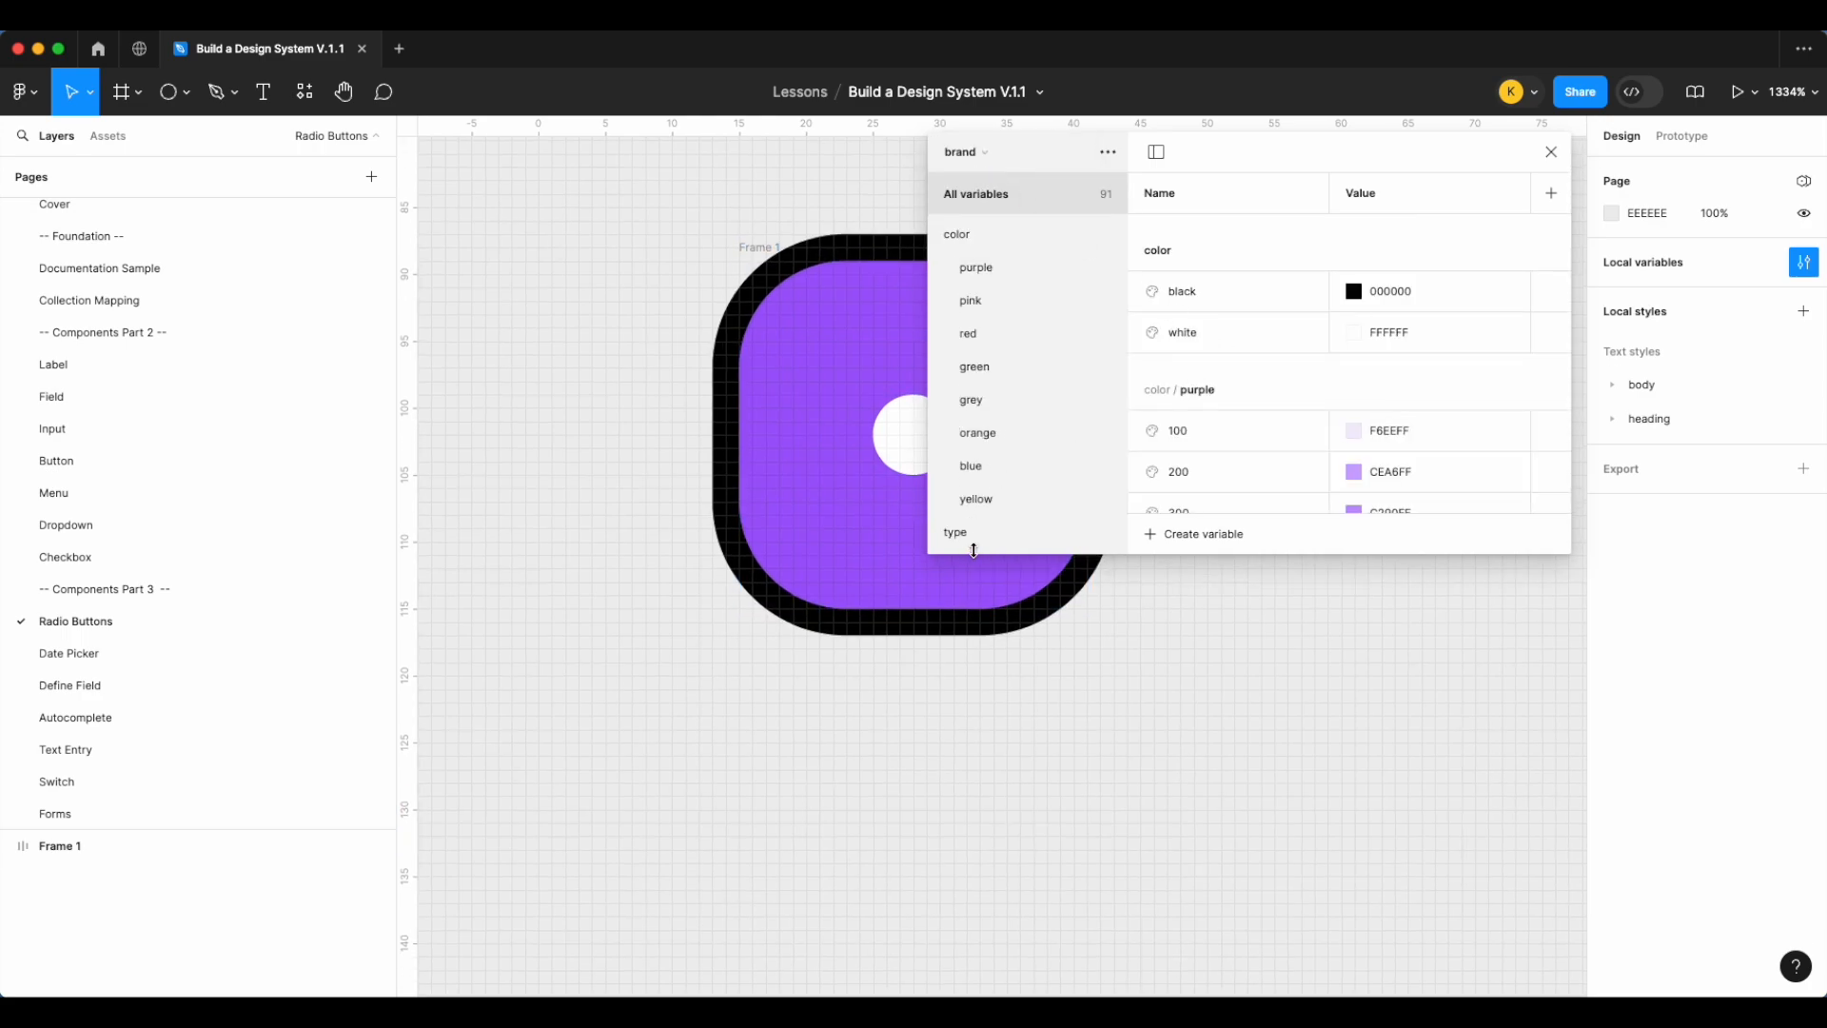
pyautogui.scroll(-2, 984, 471)
pyautogui.click(974, 533)
pyautogui.scroll(-5, 1394, 343)
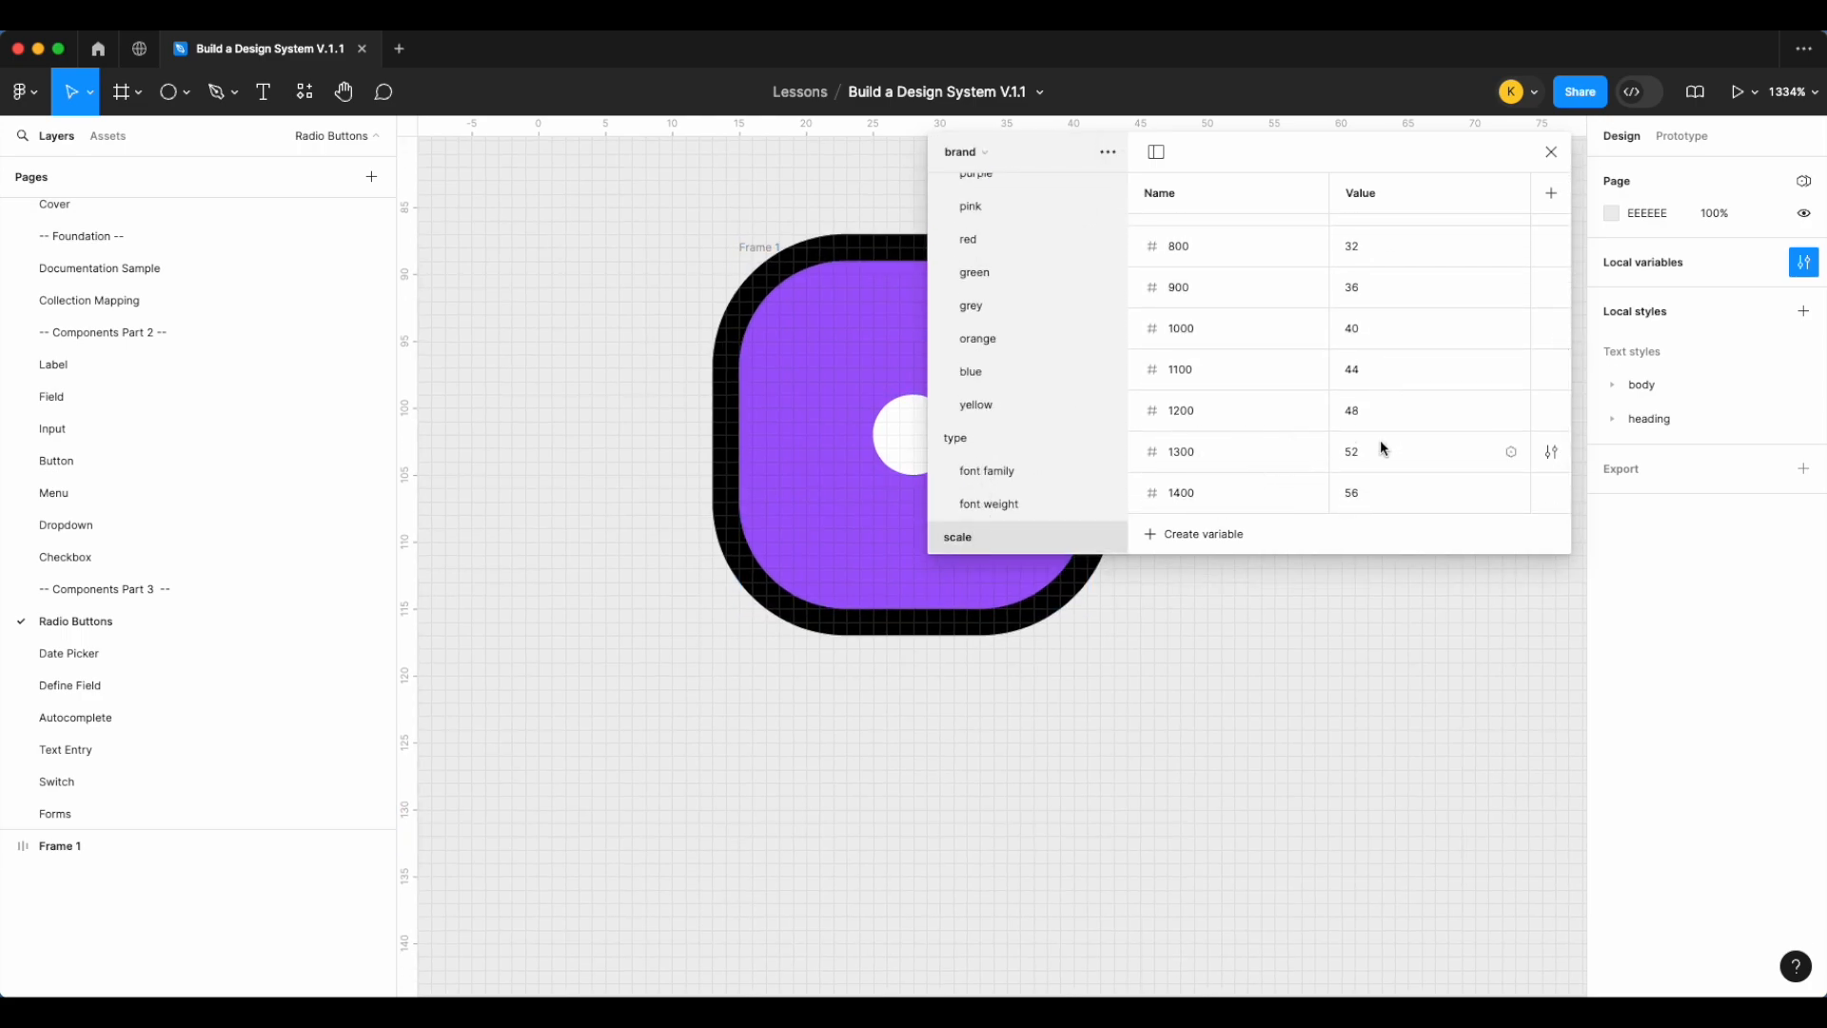
pyautogui.click(961, 152)
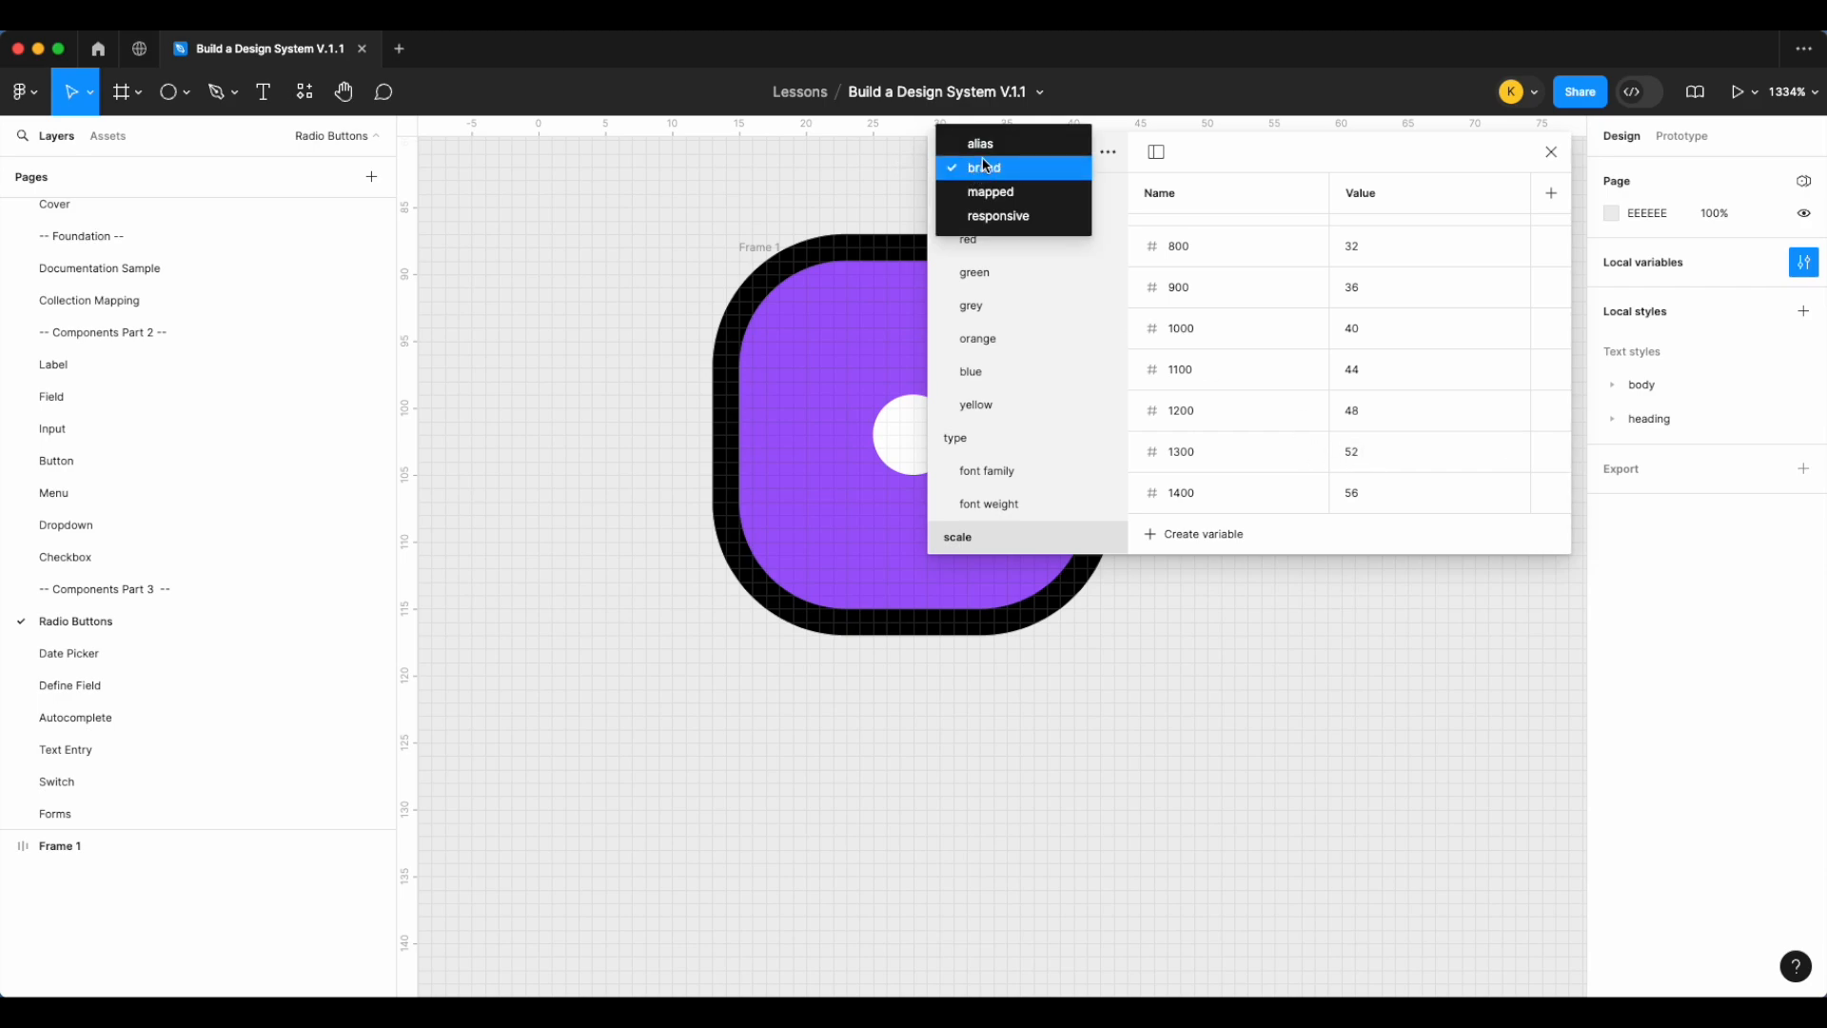
pyautogui.click(980, 144)
pyautogui.click(1345, 415)
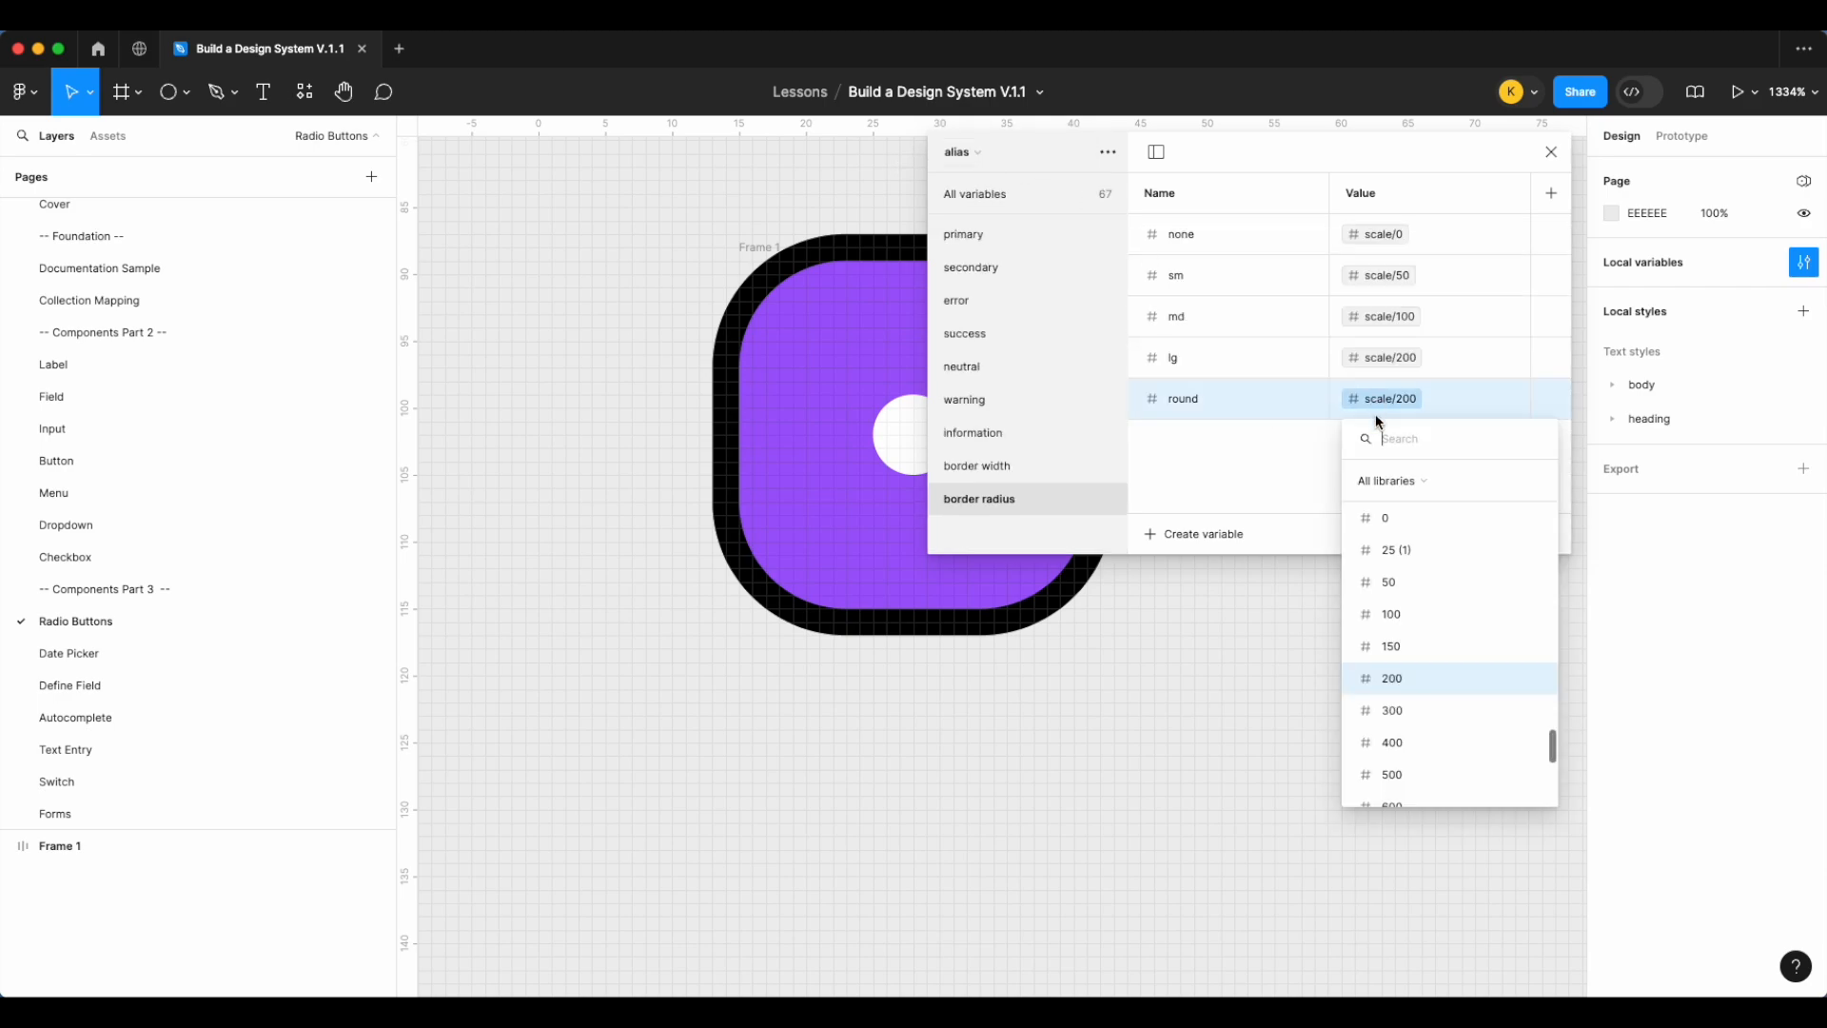
pyautogui.scroll(-5, 1424, 596)
pyautogui.click(1414, 751)
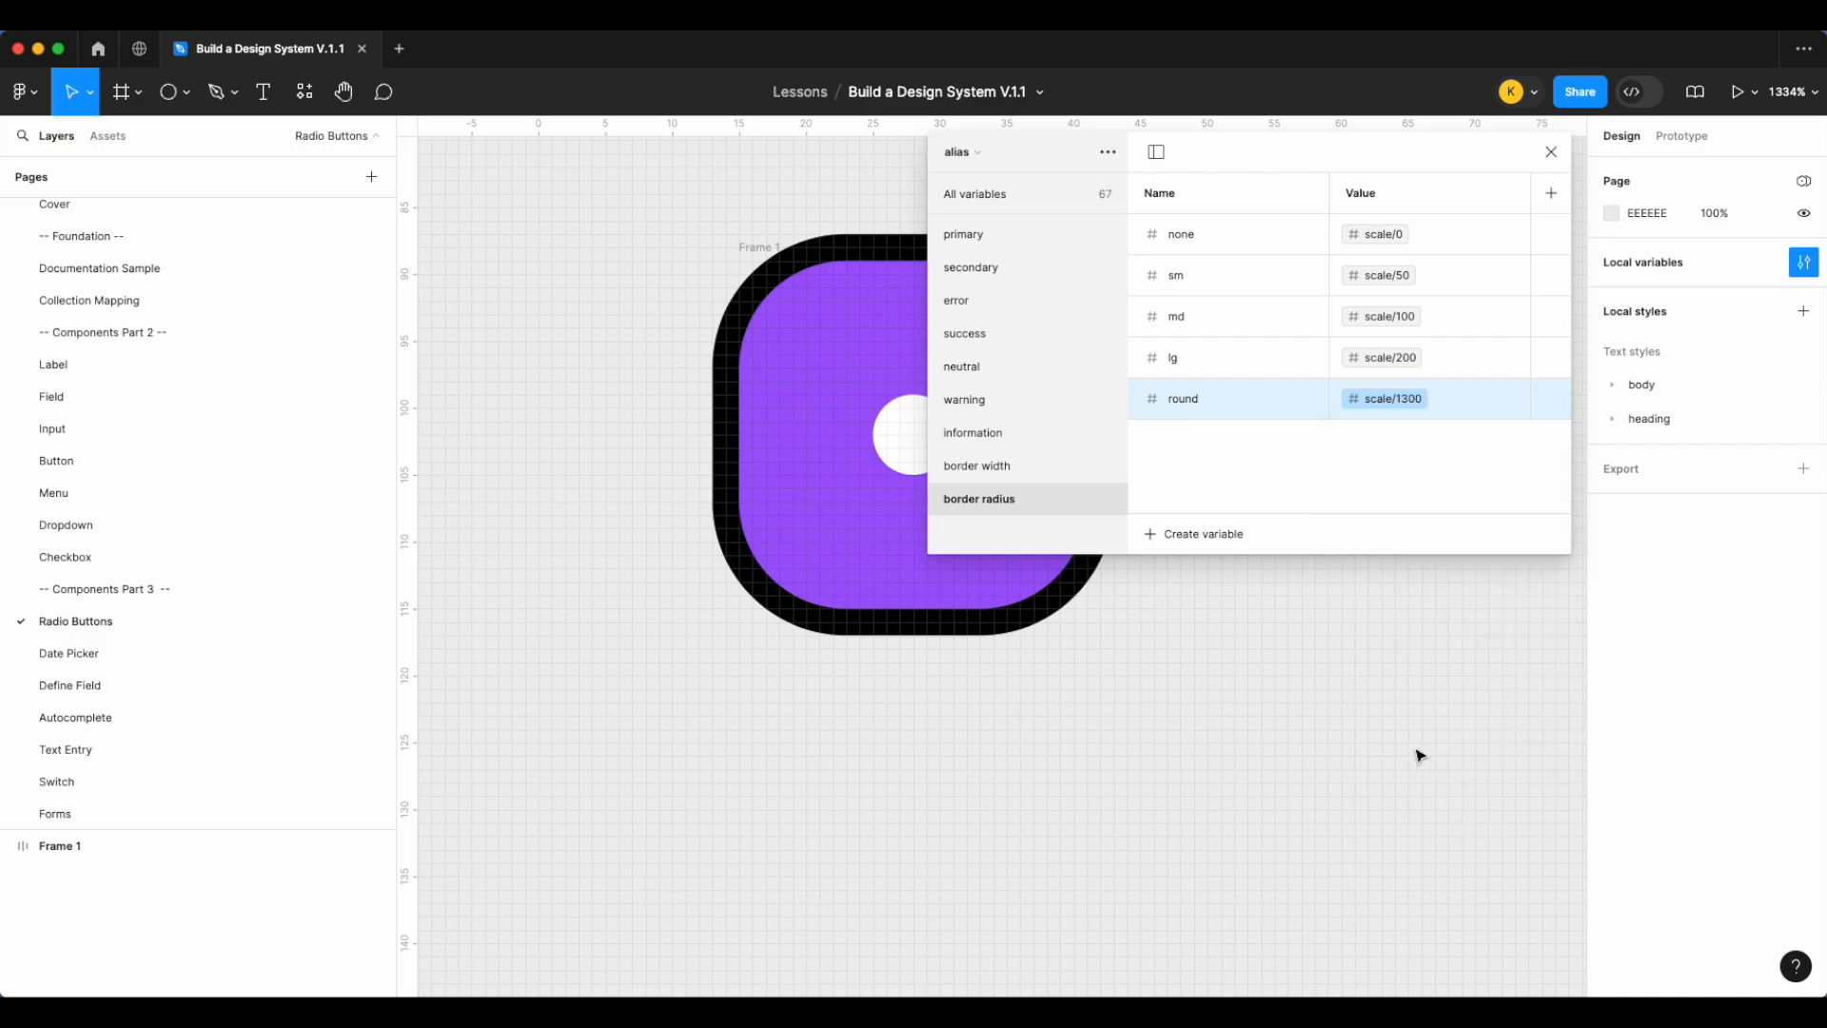
pyautogui.click(1552, 151)
# Bind the frame's corner radius to the border radius variable round
pyautogui.click(757, 249)
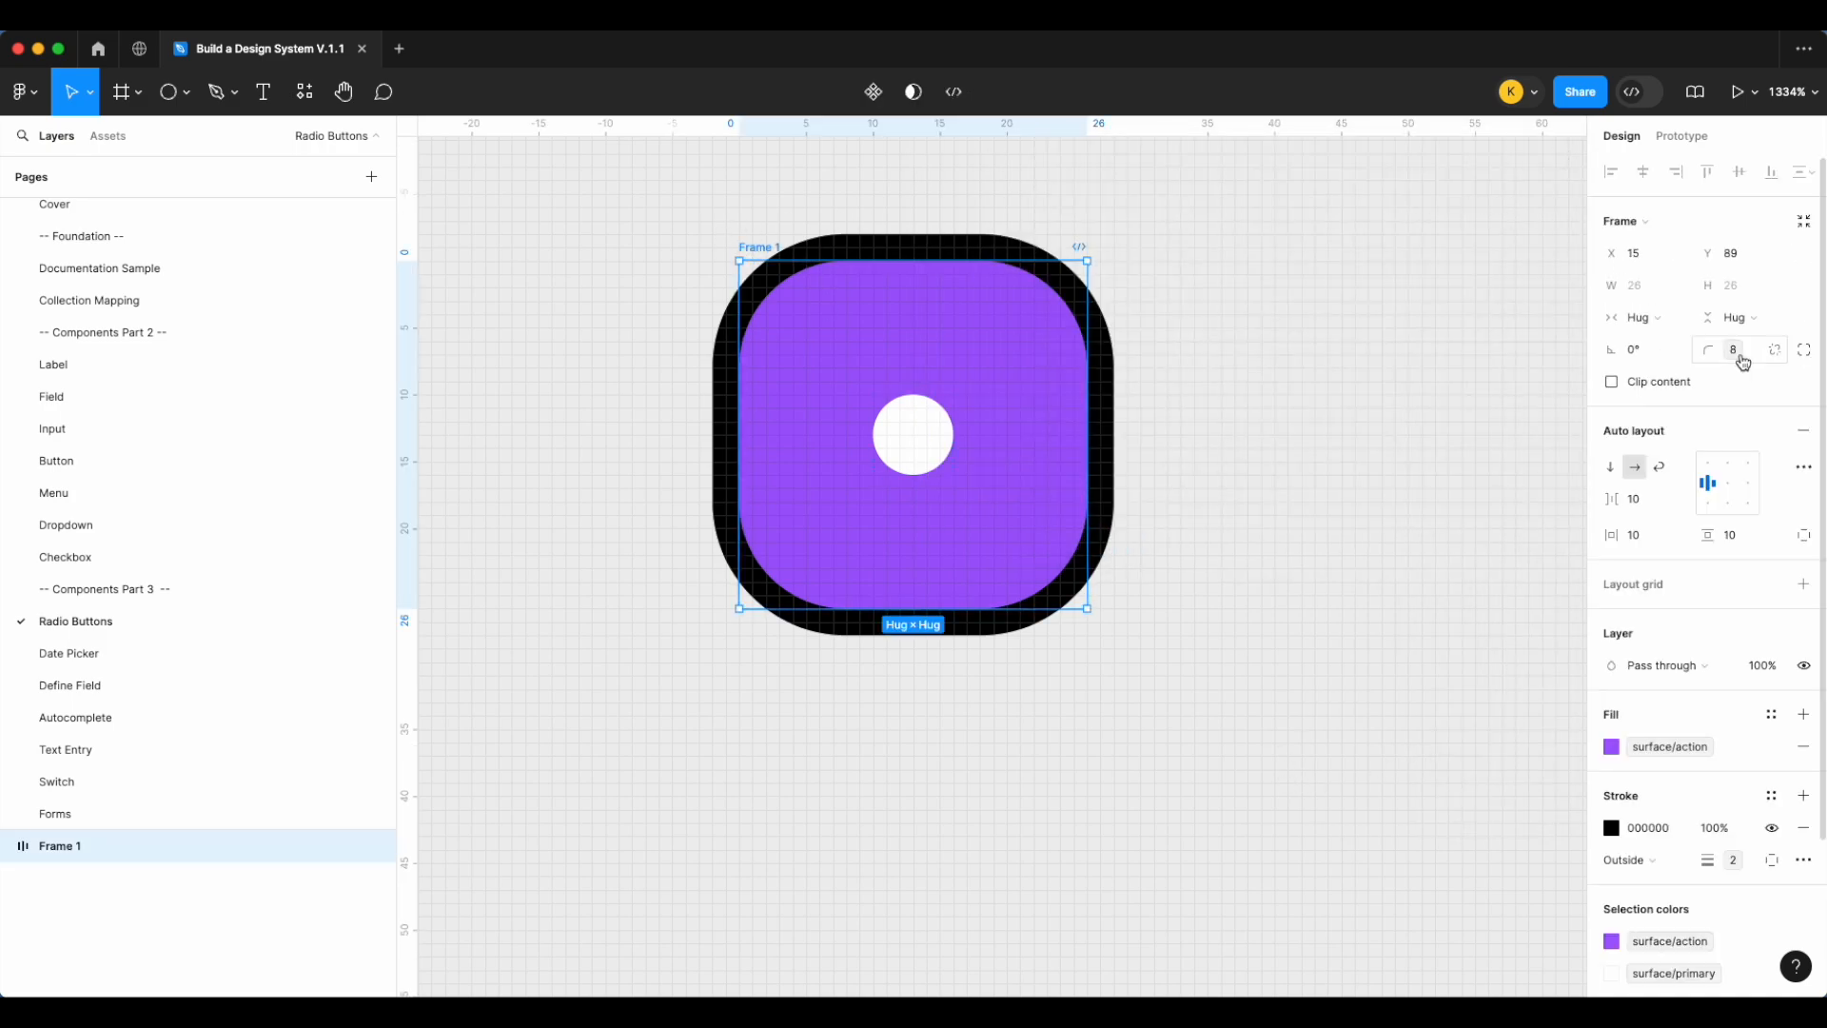
pyautogui.click(1734, 352)
pyautogui.click(1689, 657)
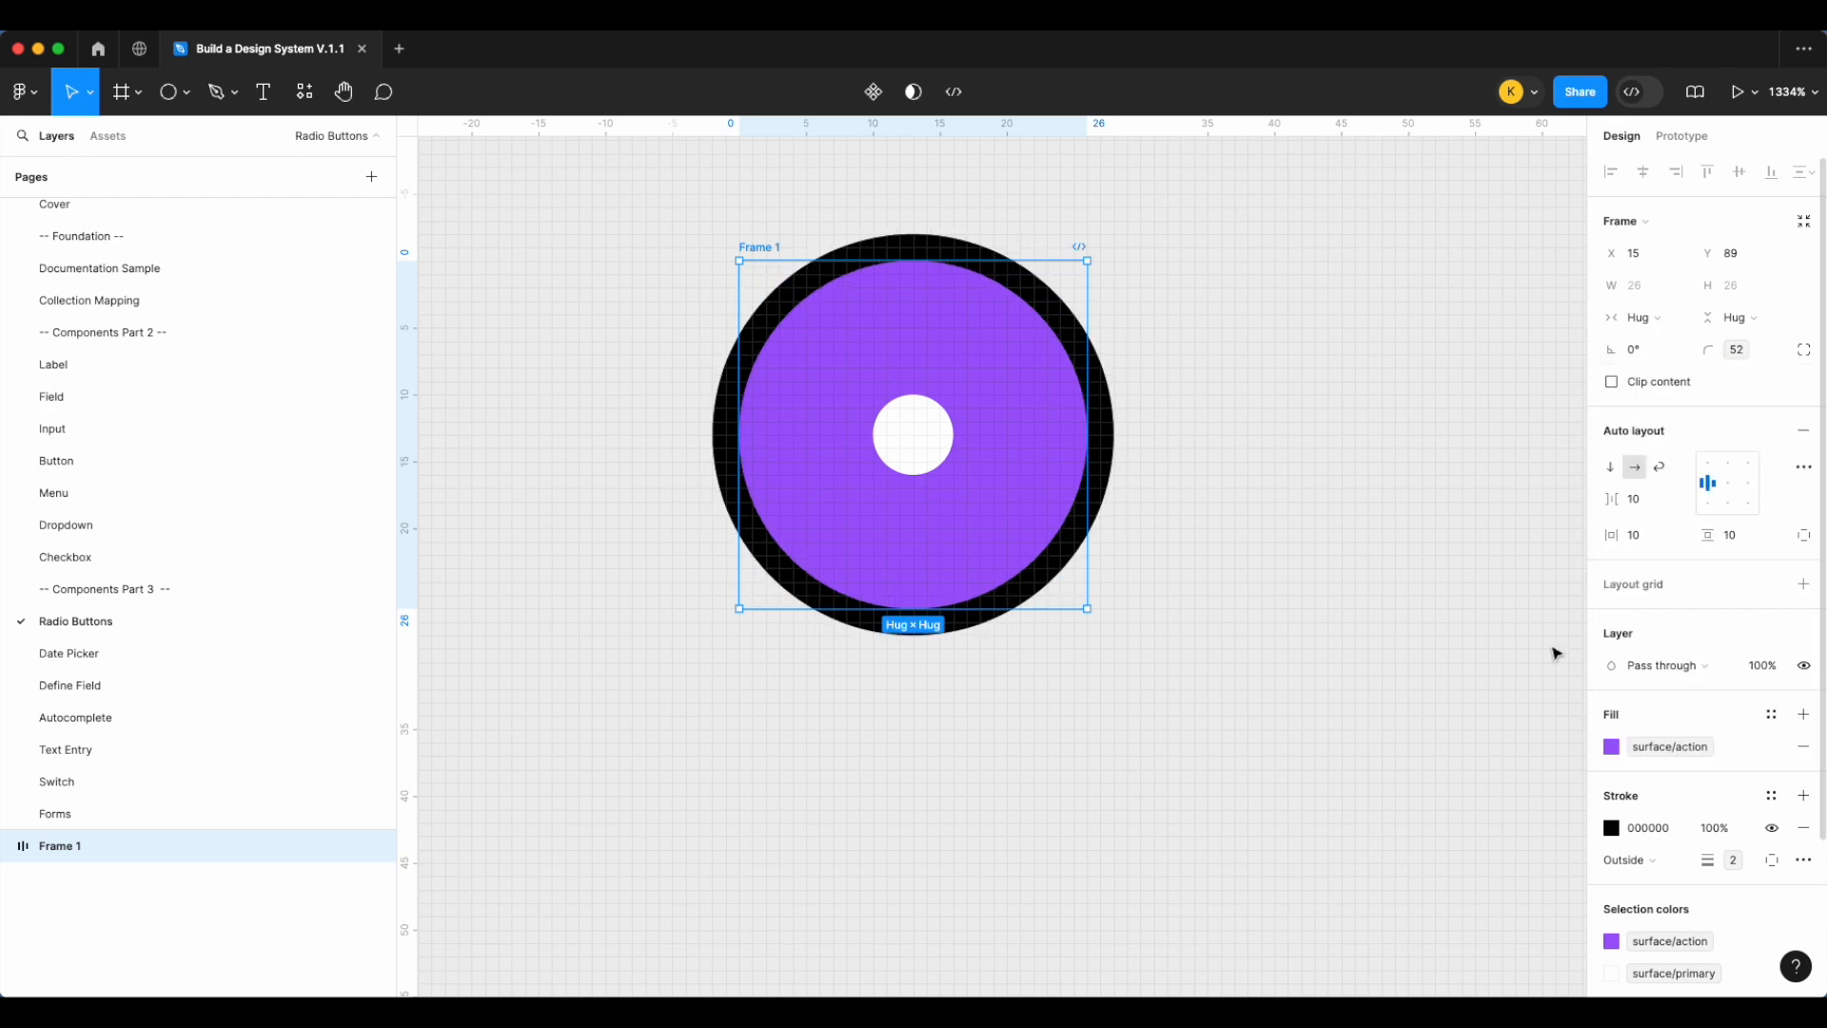
# Bind the frame's stroke colour to the border/action variable
pyautogui.click(1276, 330)
pyautogui.click(761, 250)
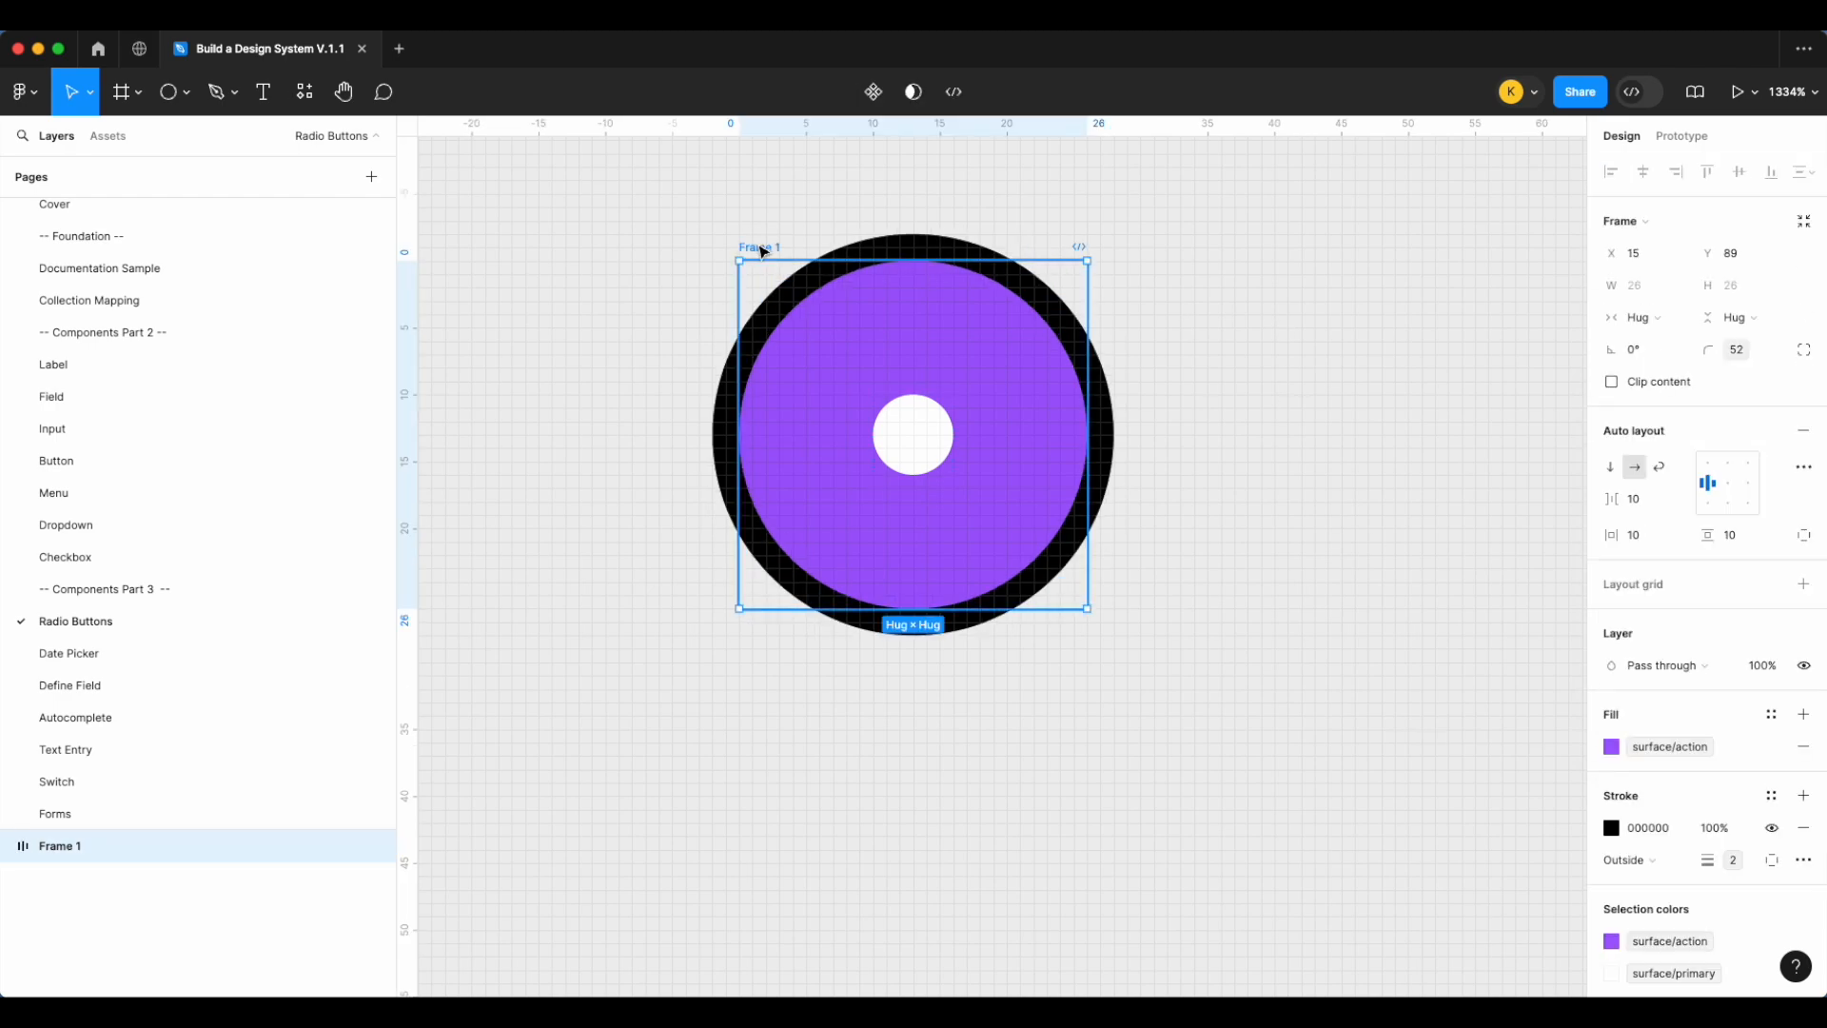
pyautogui.click(1769, 798)
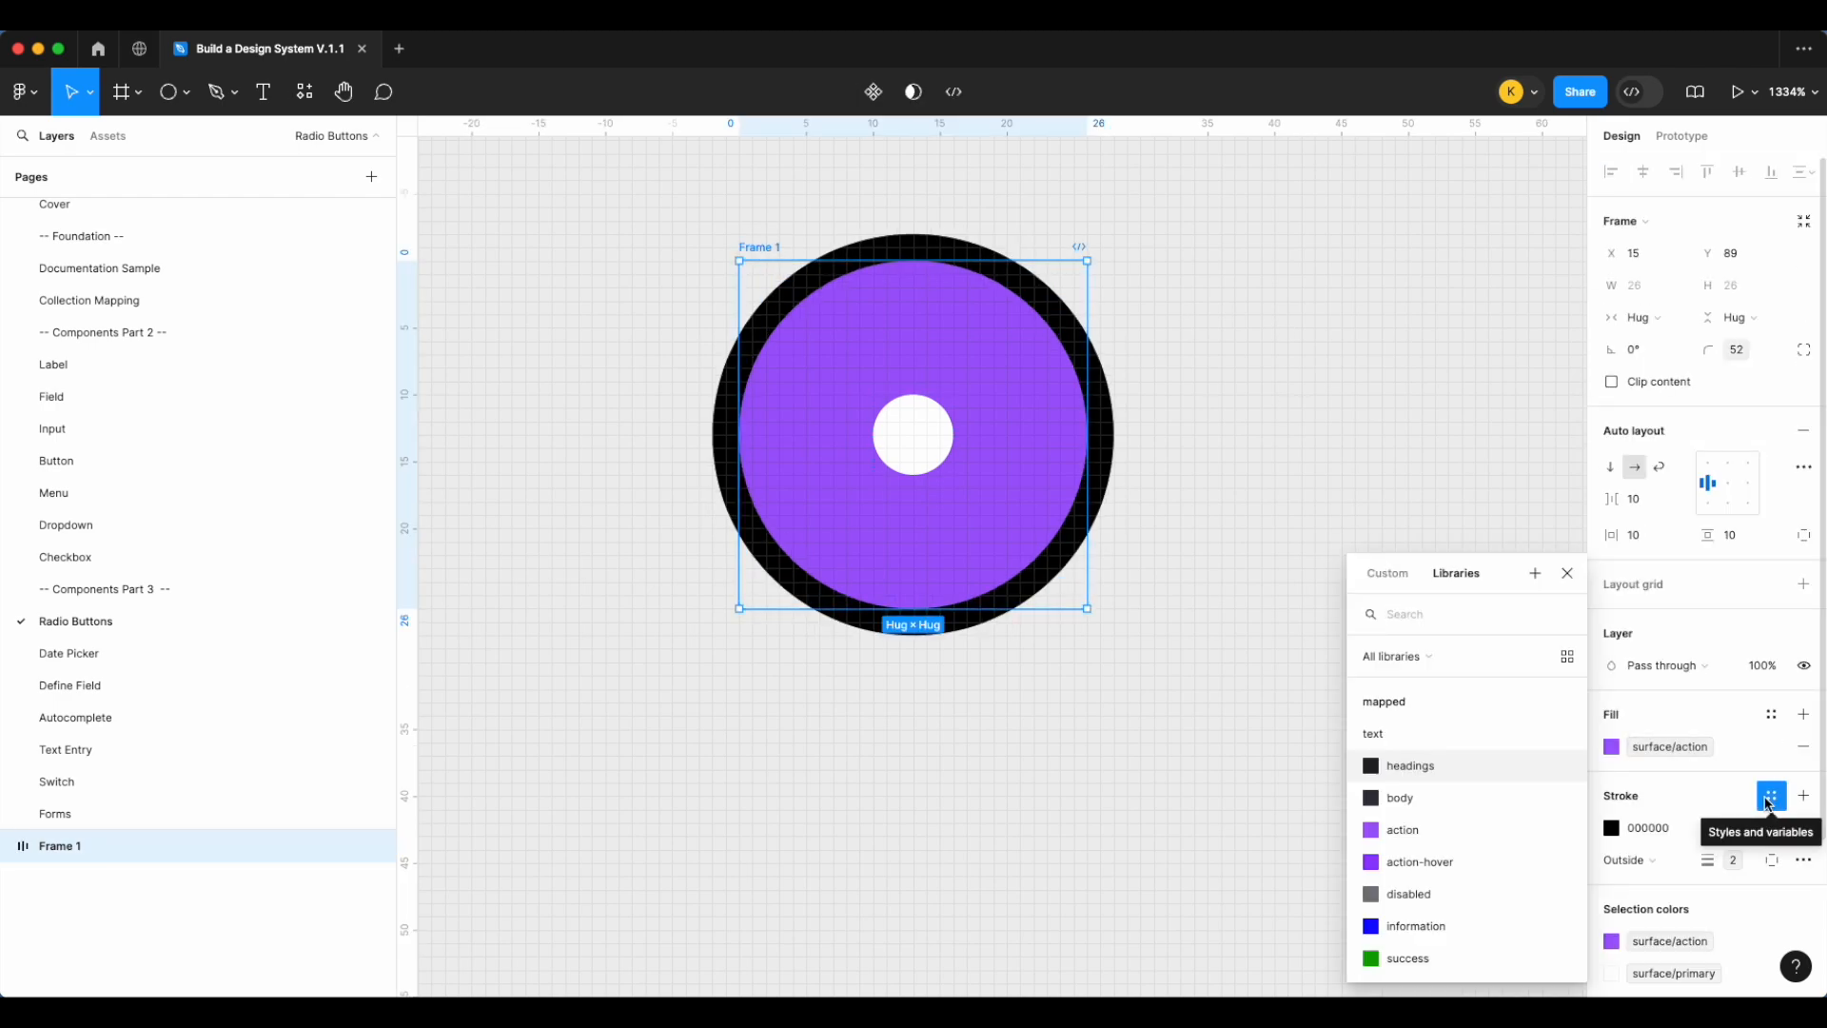
pyautogui.write('acti')
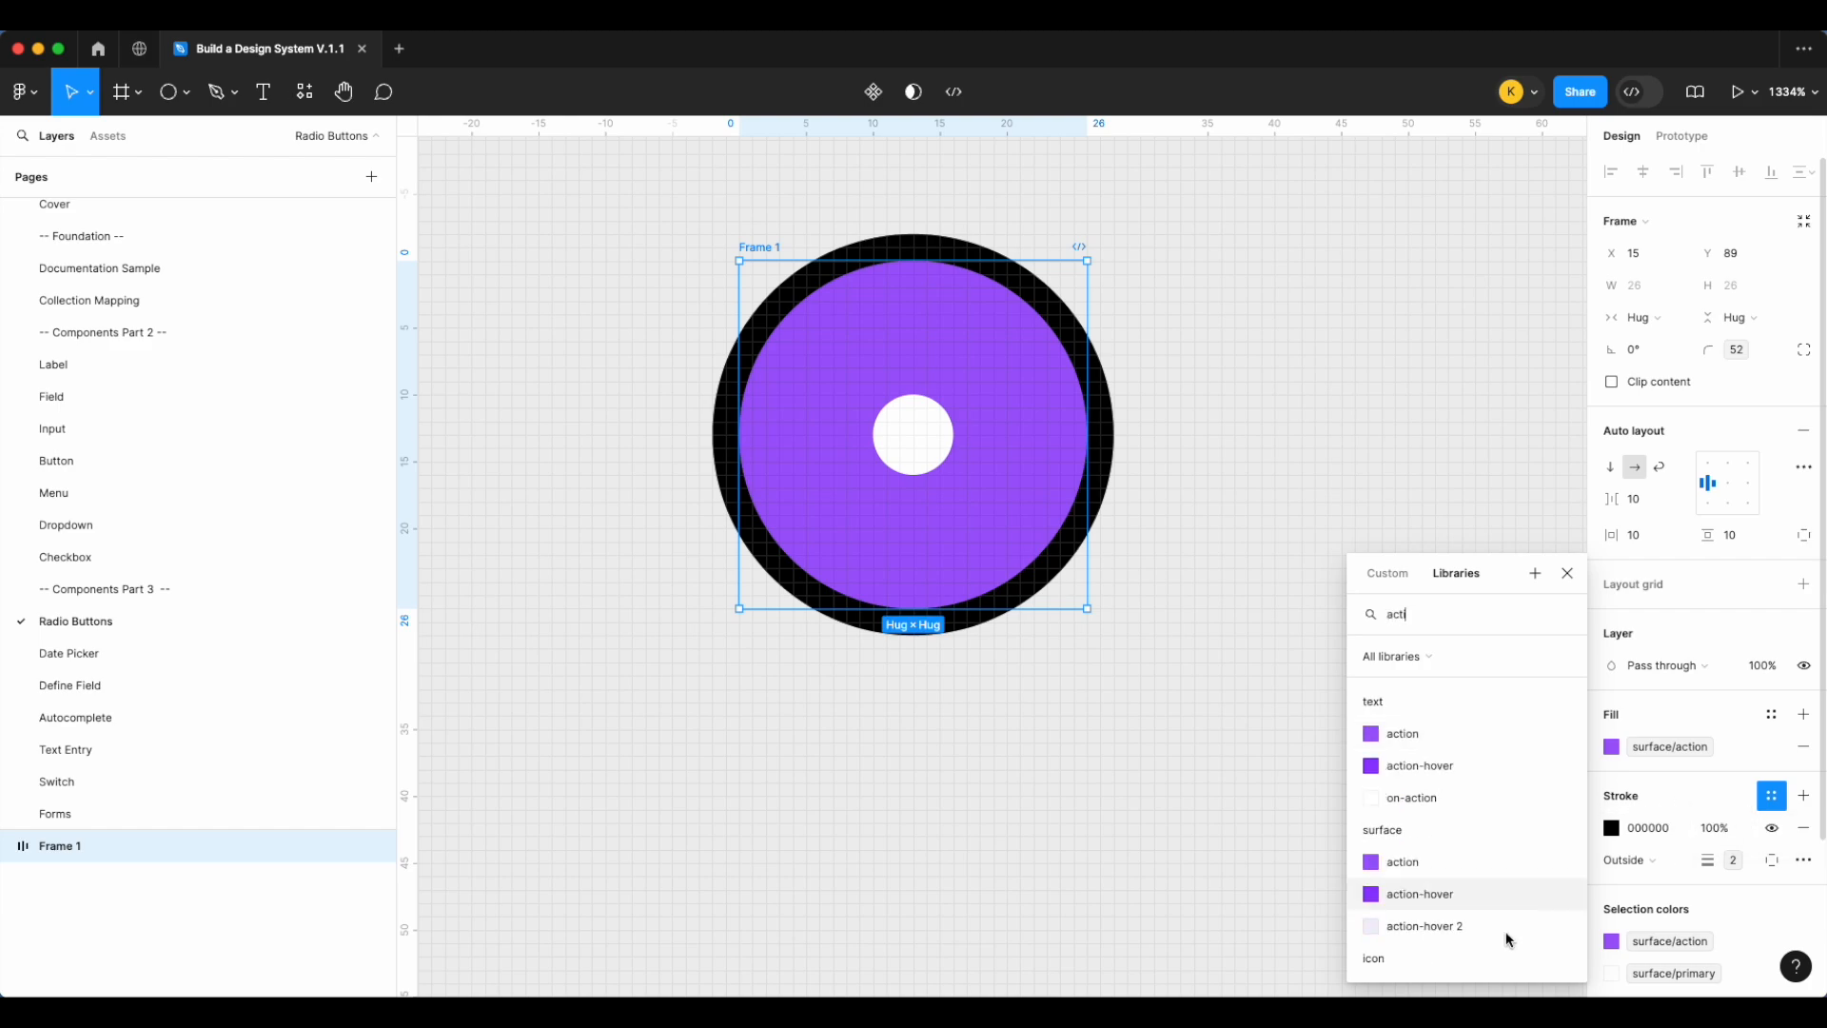
pyautogui.scroll(-5, 1501, 856)
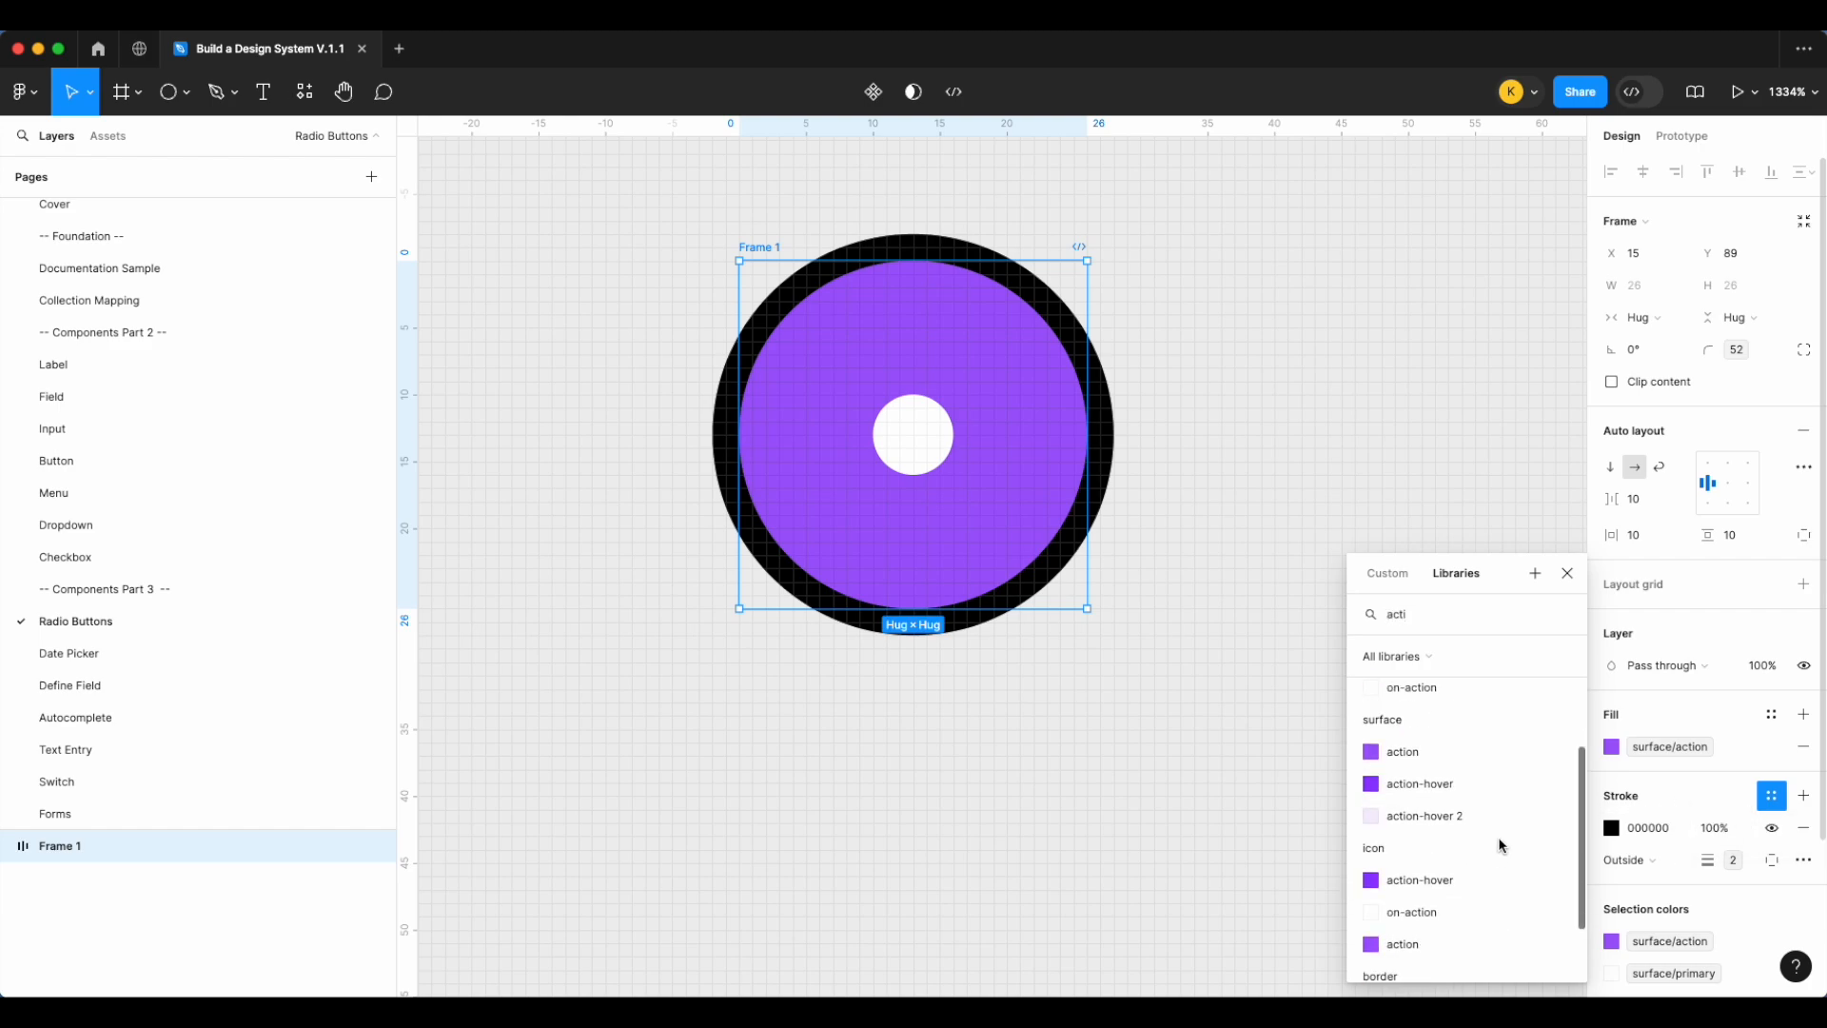
pyautogui.click(1434, 935)
pyautogui.click(1216, 335)
# Rename the frame Radio Button and turn it into a component
pyautogui.doubleClick(776, 248)
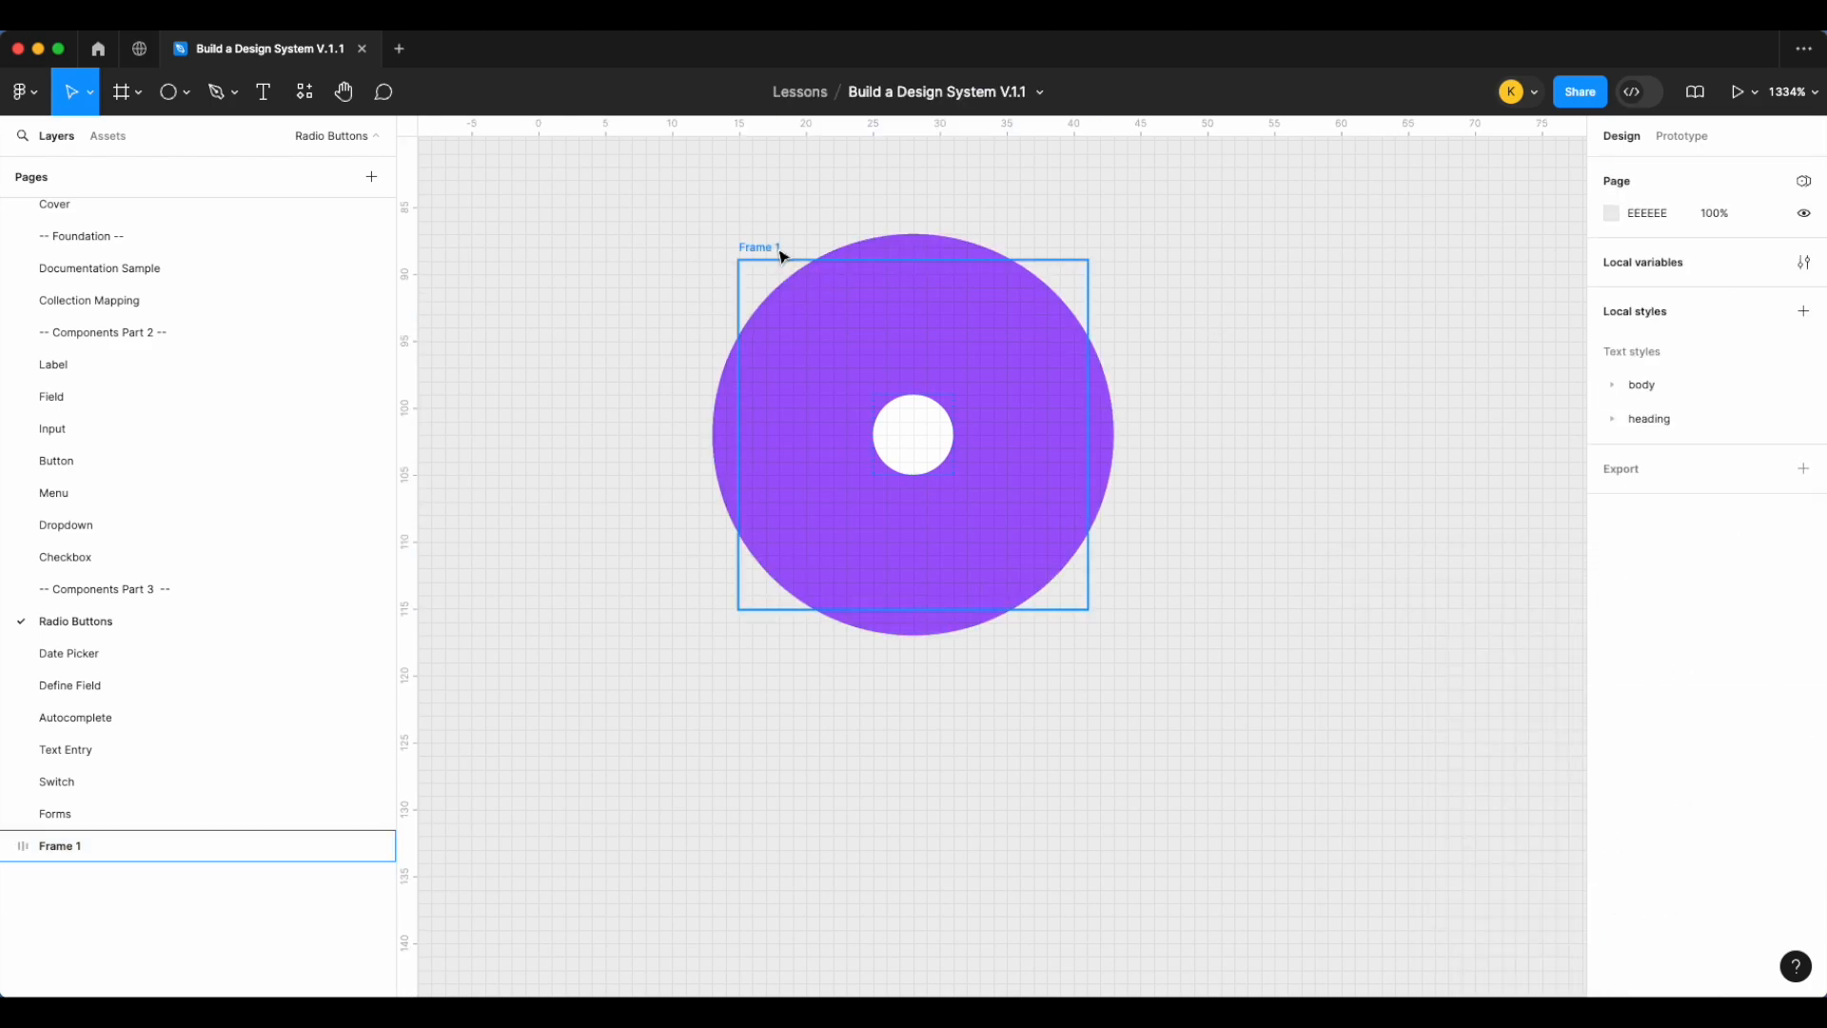
pyautogui.write('Radio Button')
pyautogui.press('Return')
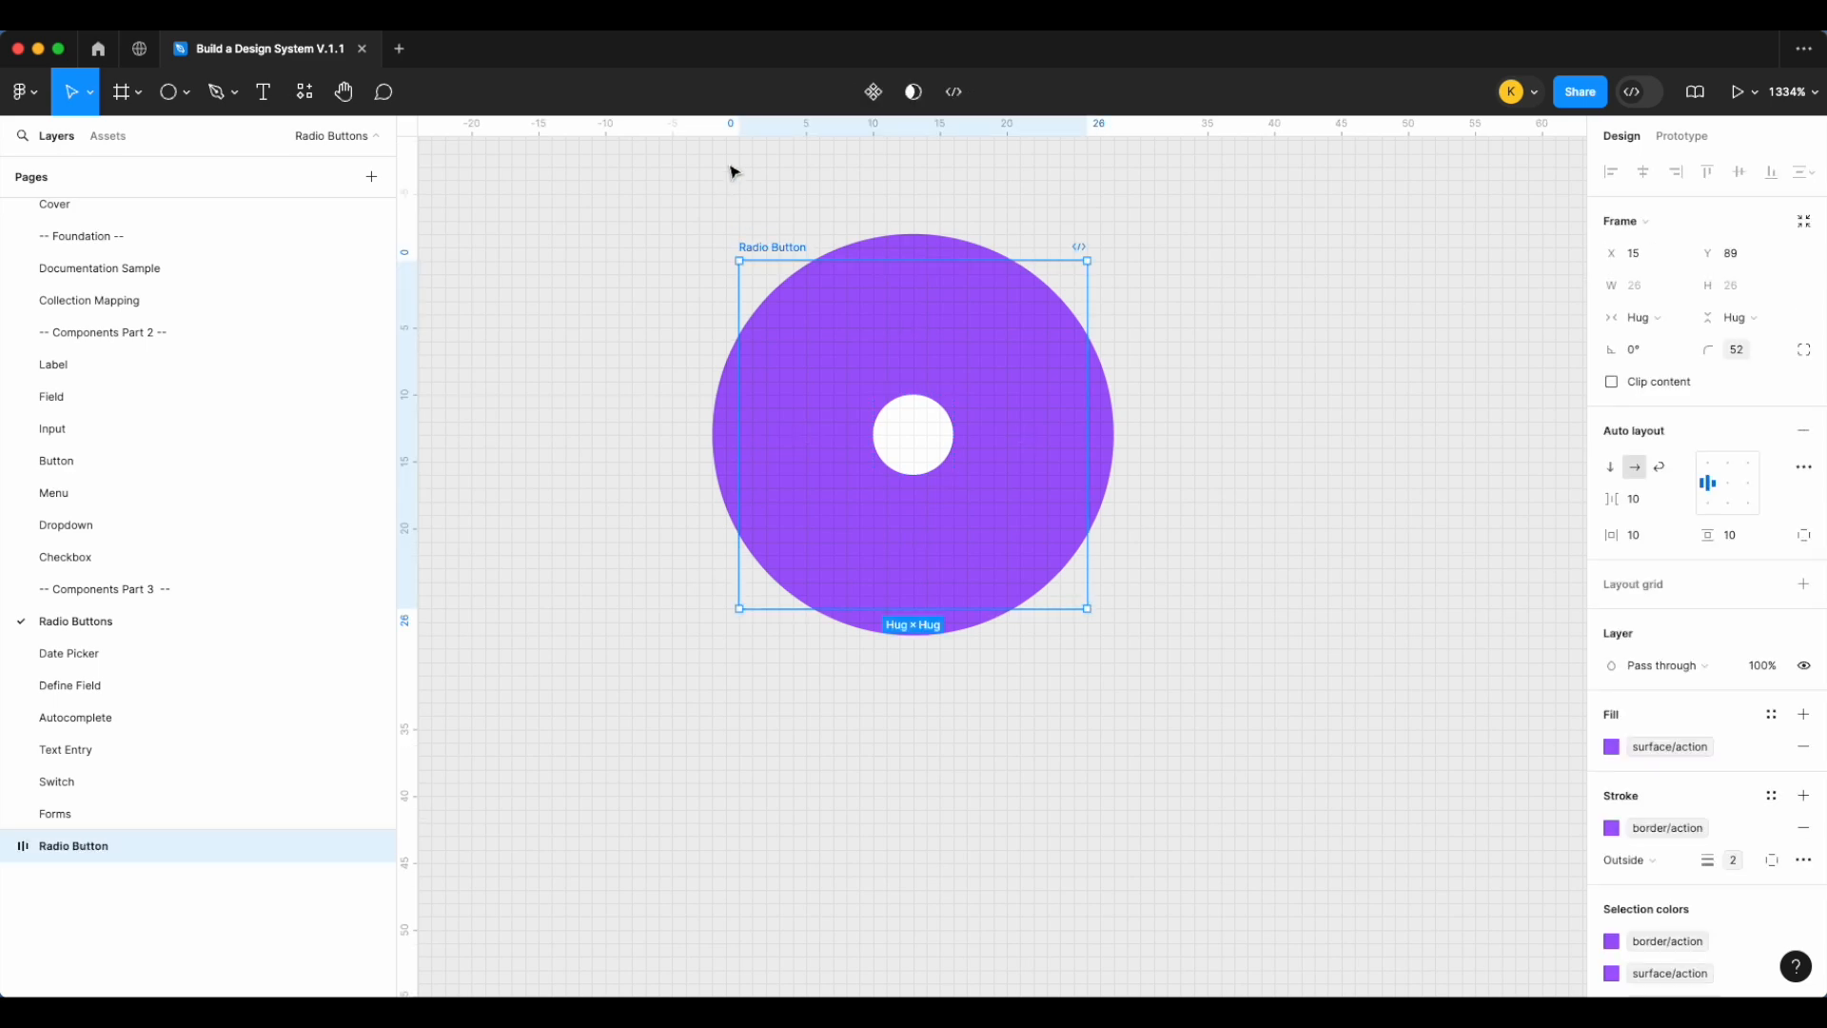
pyautogui.rightClick(775, 250)
pyautogui.click(876, 719)
# Duplicate the Radio Button component and place the copy beside the original at X 59, Y 89
pyautogui.press('super+d')
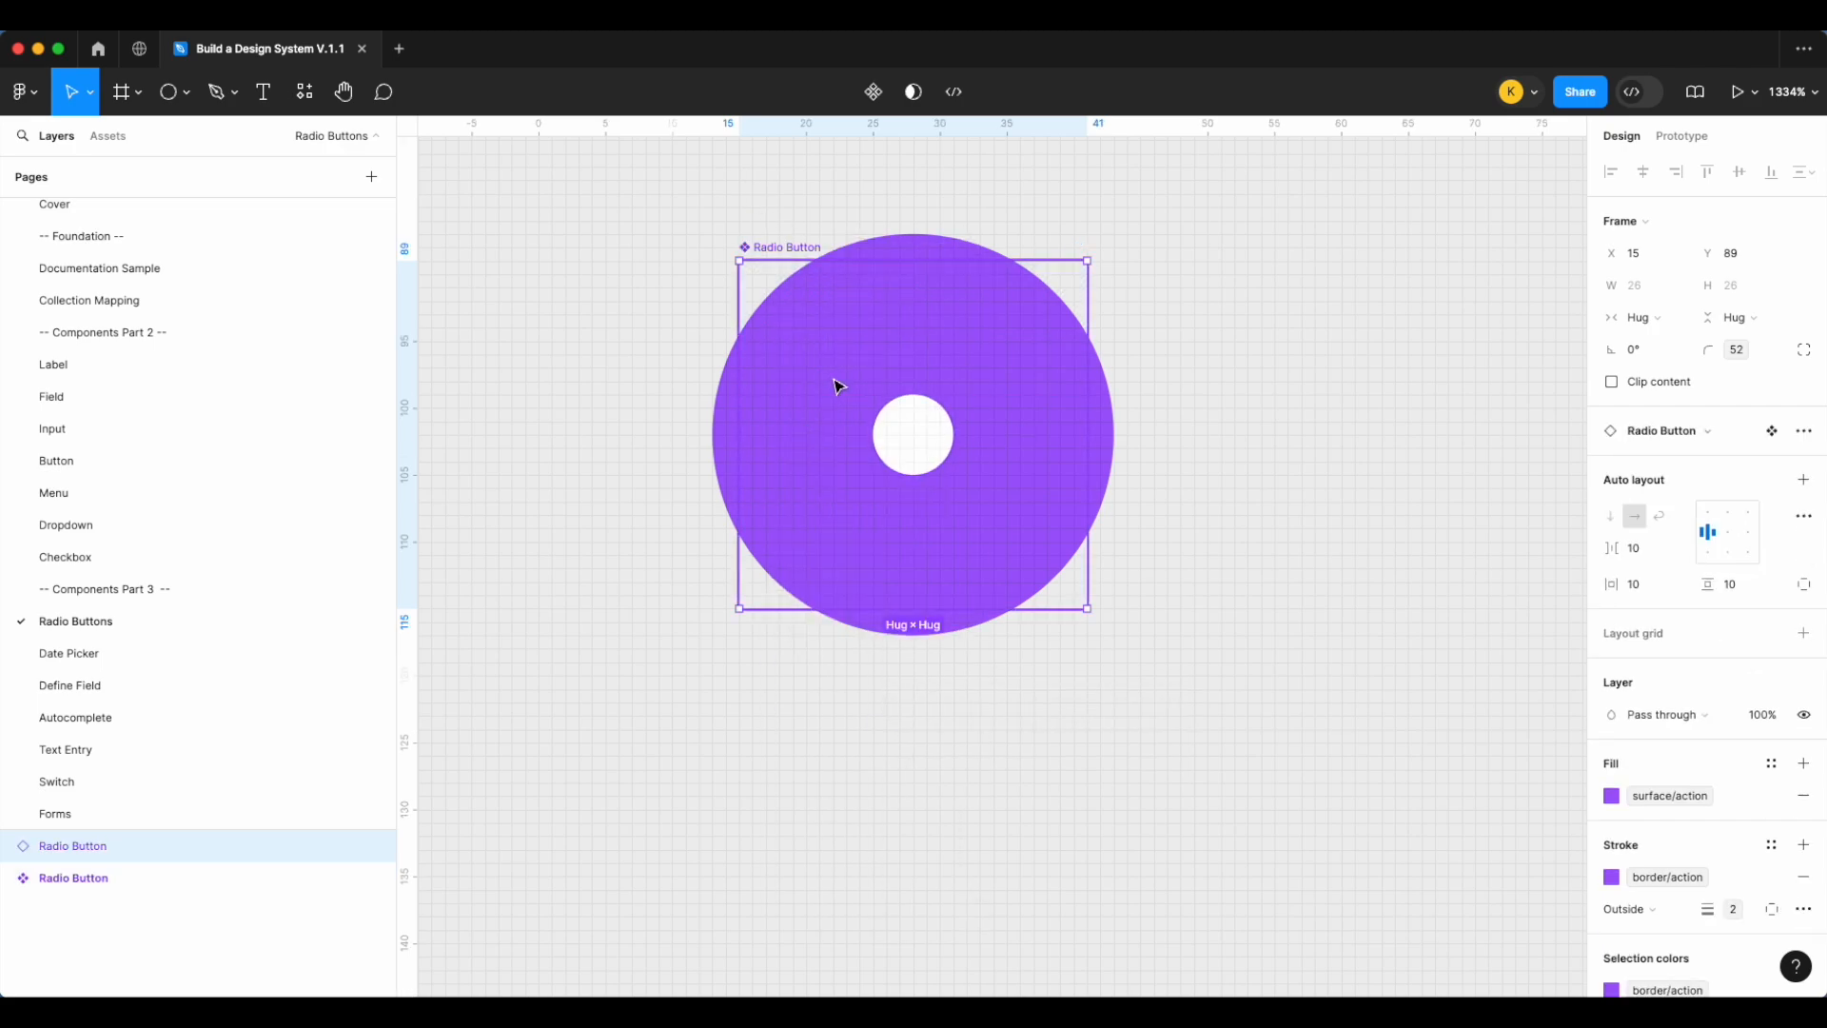
pyautogui.moveTo(835, 387); pyautogui.dragTo(1313, 375)
pyautogui.scroll(-5, 1314, 375)
pyautogui.hscroll(3, 1237, 400)
pyautogui.scroll(4, 1174, 416)
pyautogui.moveTo(1174, 416); pyautogui.dragTo(1236, 416)
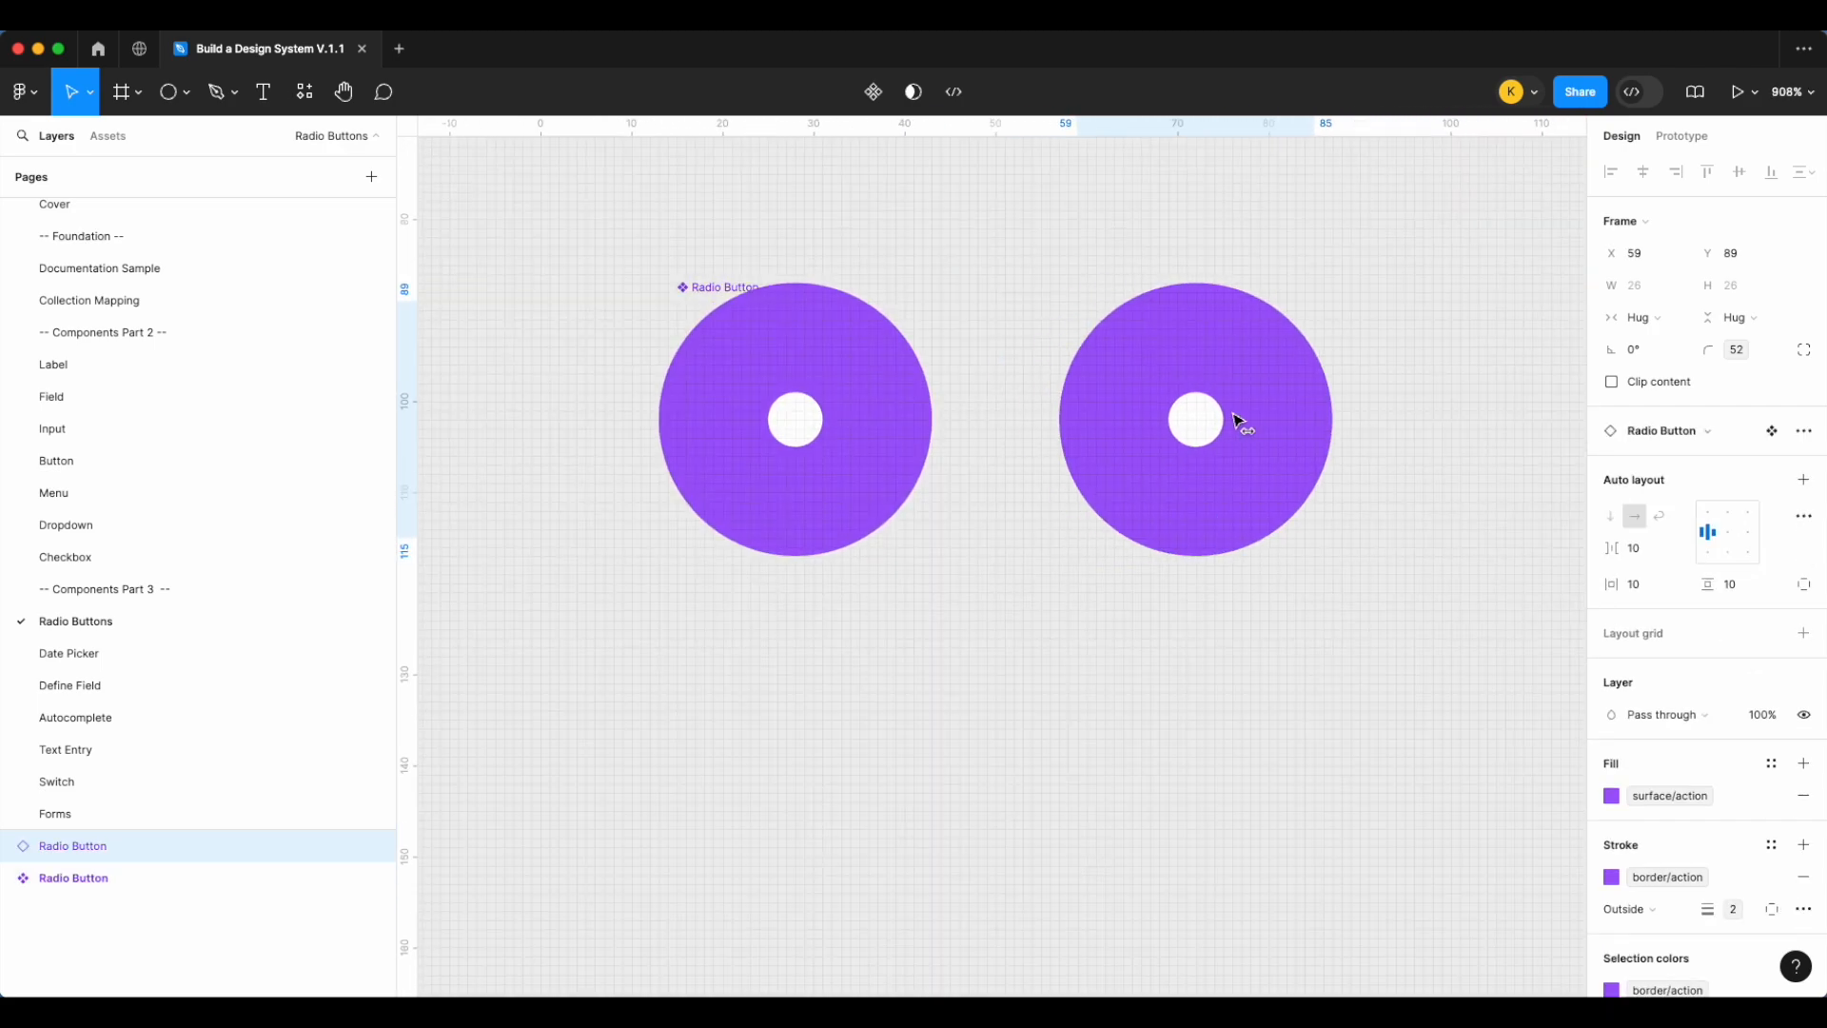
pyautogui.scroll(-4, 1237, 416)
pyautogui.click(1062, 659)
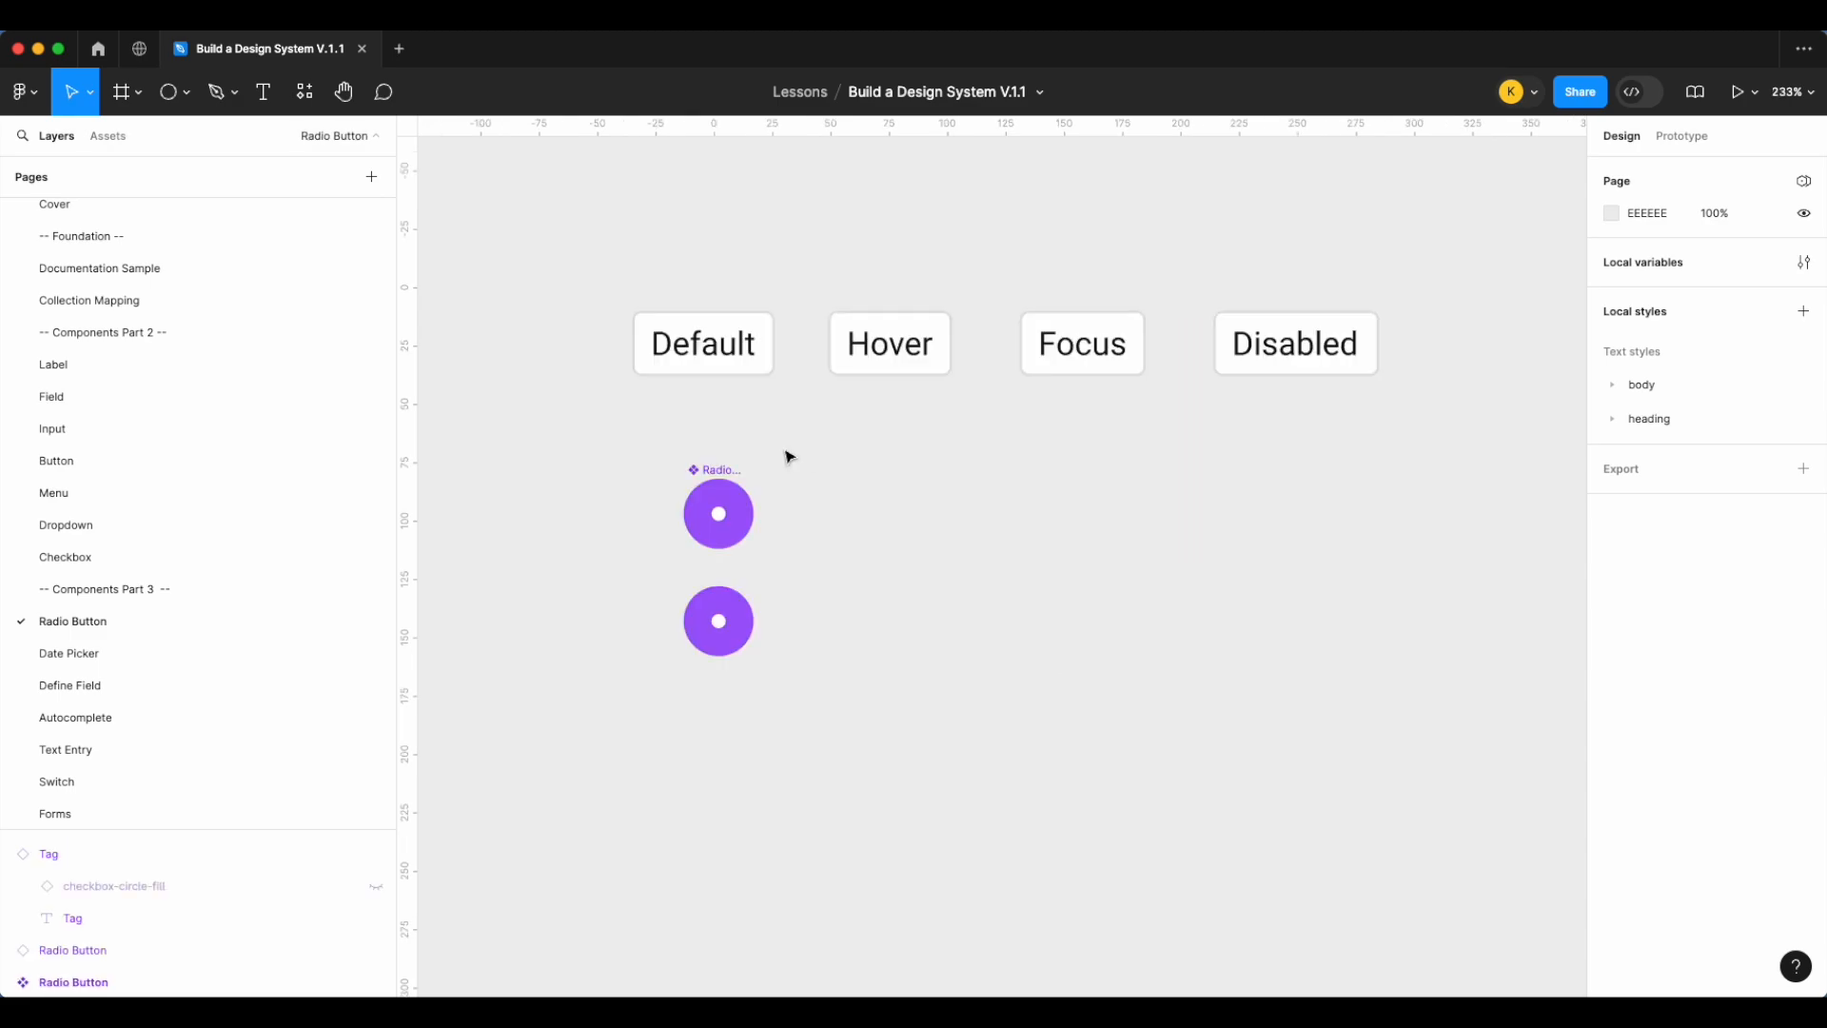
# Add a variant to the main Radio Button component
pyautogui.click(720, 485)
pyautogui.rightClick(720, 485)
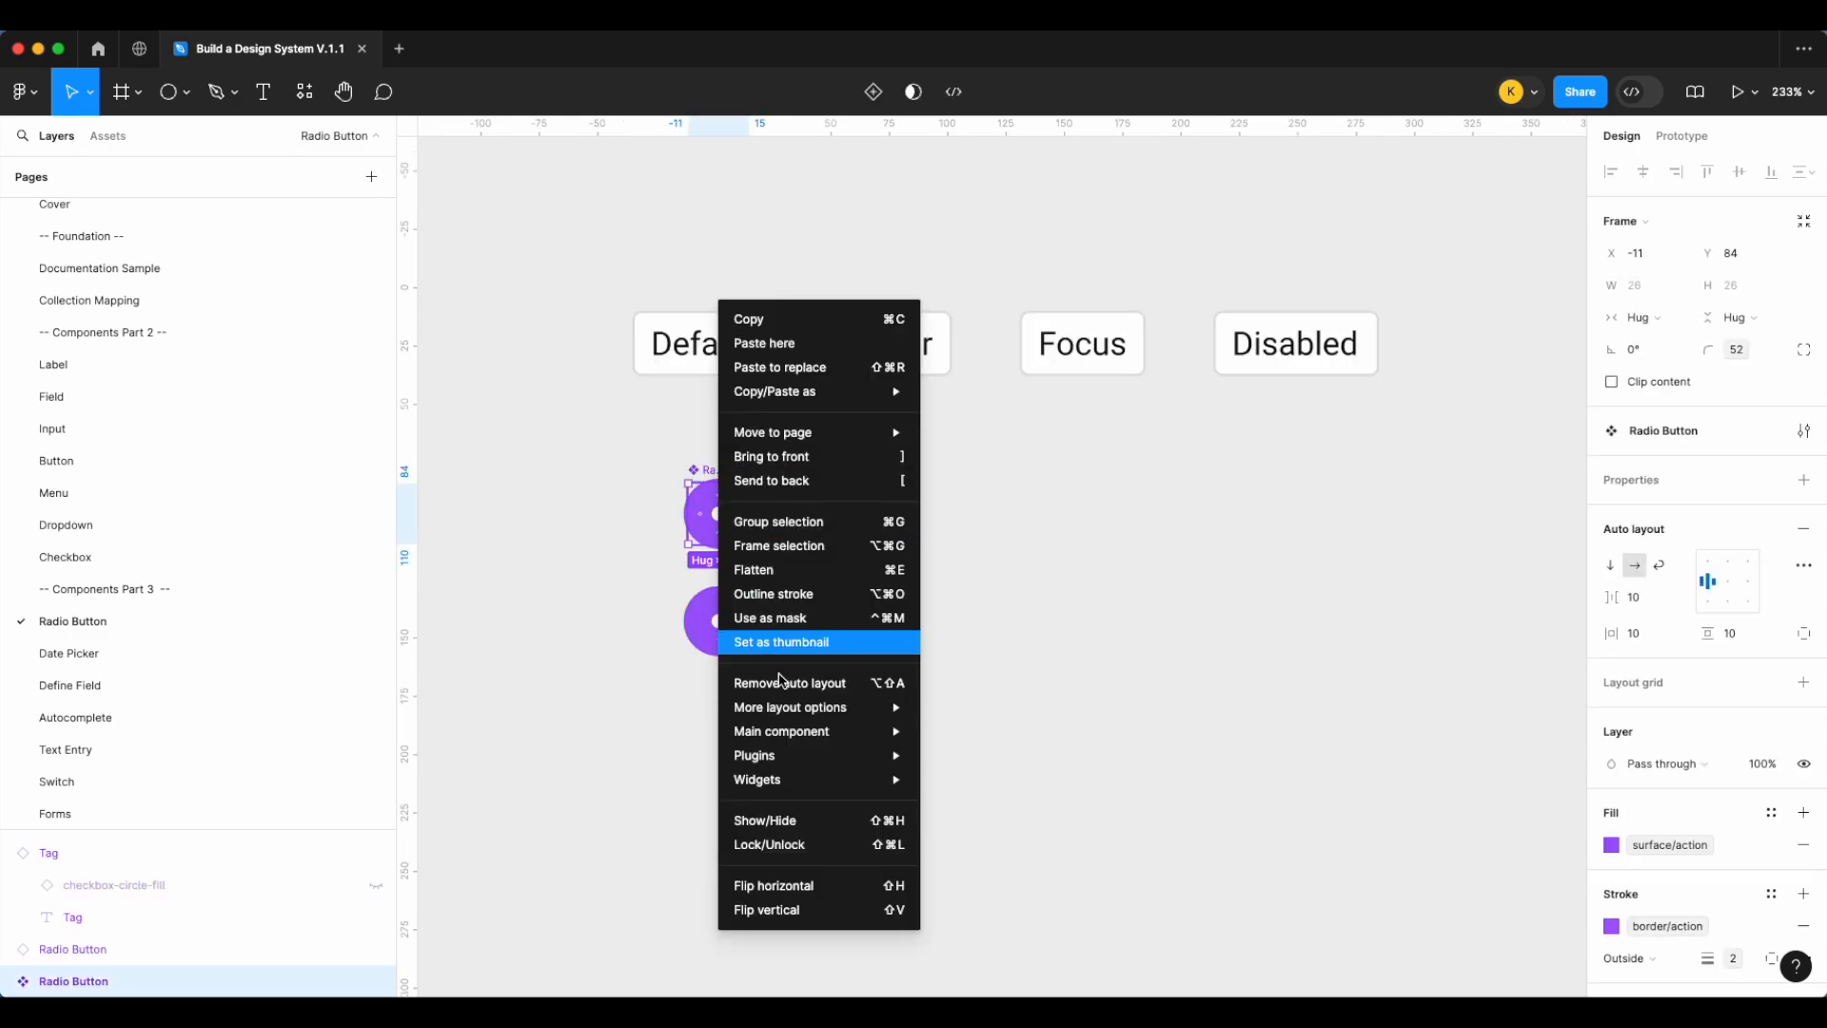
pyautogui.moveTo(776, 737)
pyautogui.click(1014, 755)
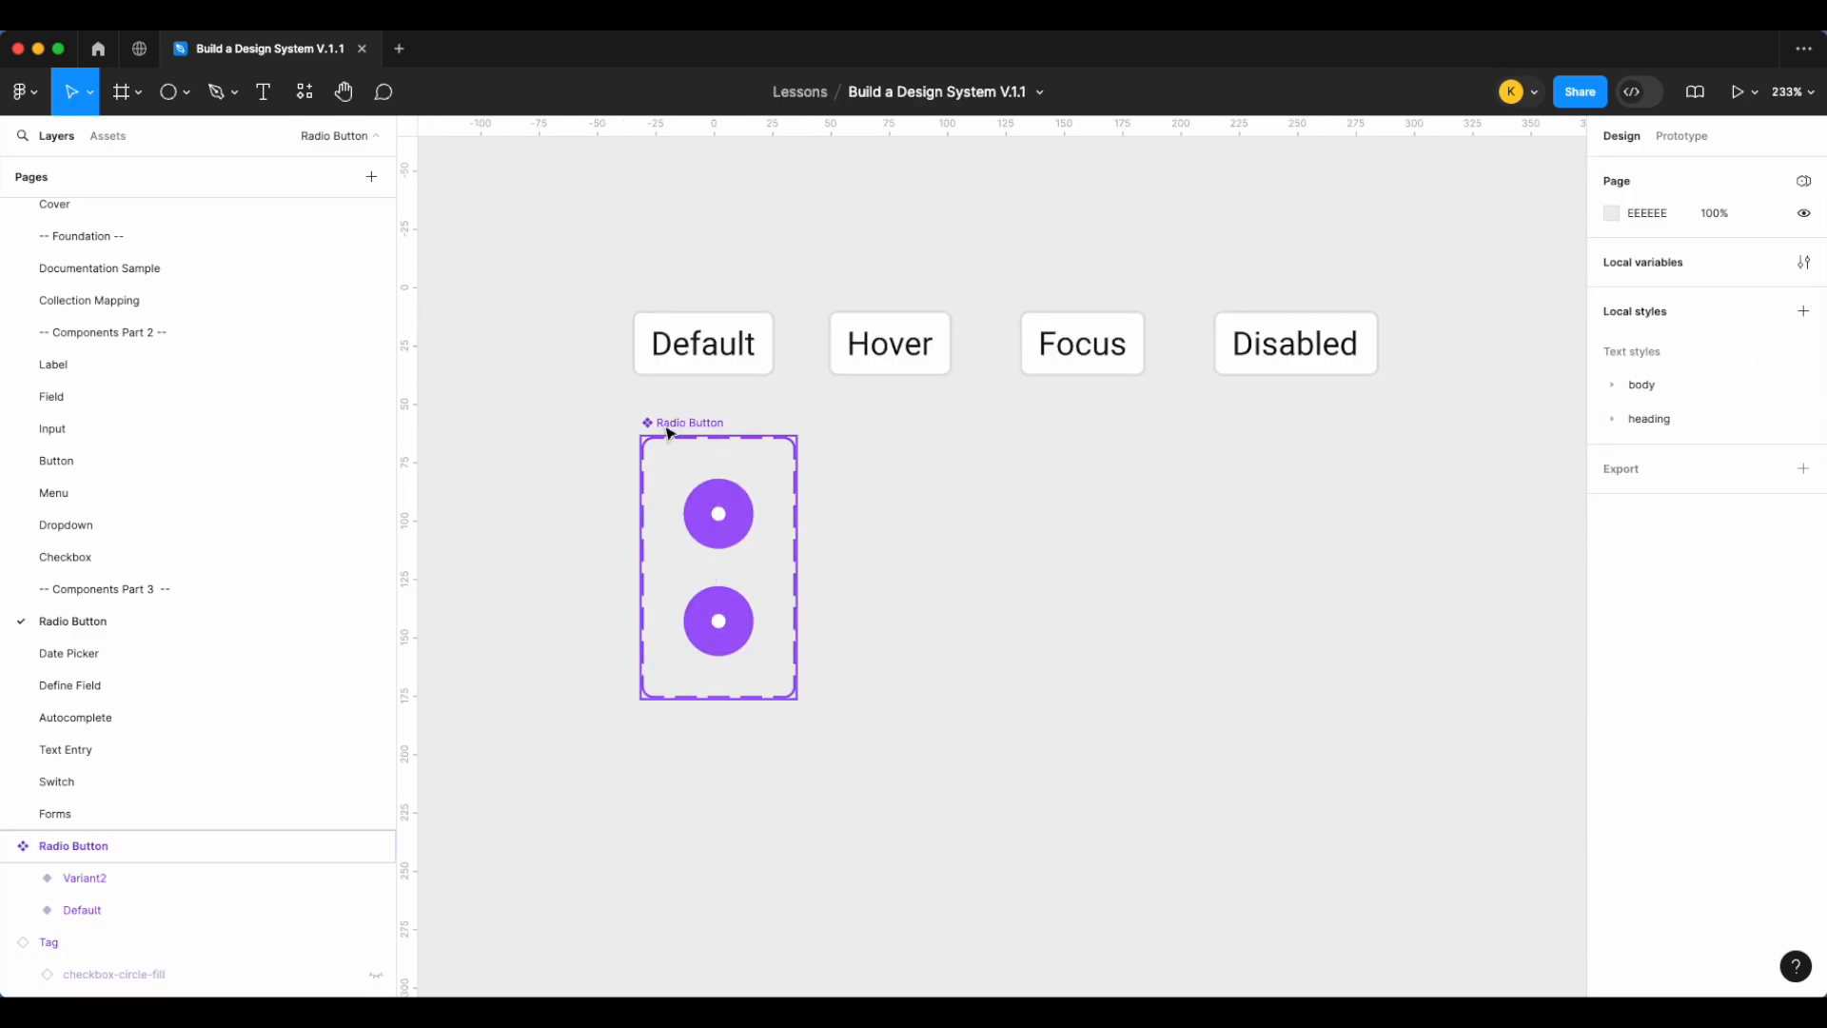
# Move the Radio Button component set up towards the state labels and delete the leftover instance beneath it
pyautogui.moveTo(665, 425); pyautogui.dragTo(502, 426)
pyautogui.moveTo(730, 643); pyautogui.dragTo(902, 866)
pyautogui.moveTo(577, 431); pyautogui.dragTo(602, 292)
pyautogui.click(916, 828)
pyautogui.press('Delete')
# Enlarge the component set to 378 by 190 so it encloses the Default, Hover, Focus and Disabled labels
pyautogui.moveTo(710, 432); pyautogui.dragTo(1438, 476)
pyautogui.moveTo(1034, 564); pyautogui.dragTo(971, 709)
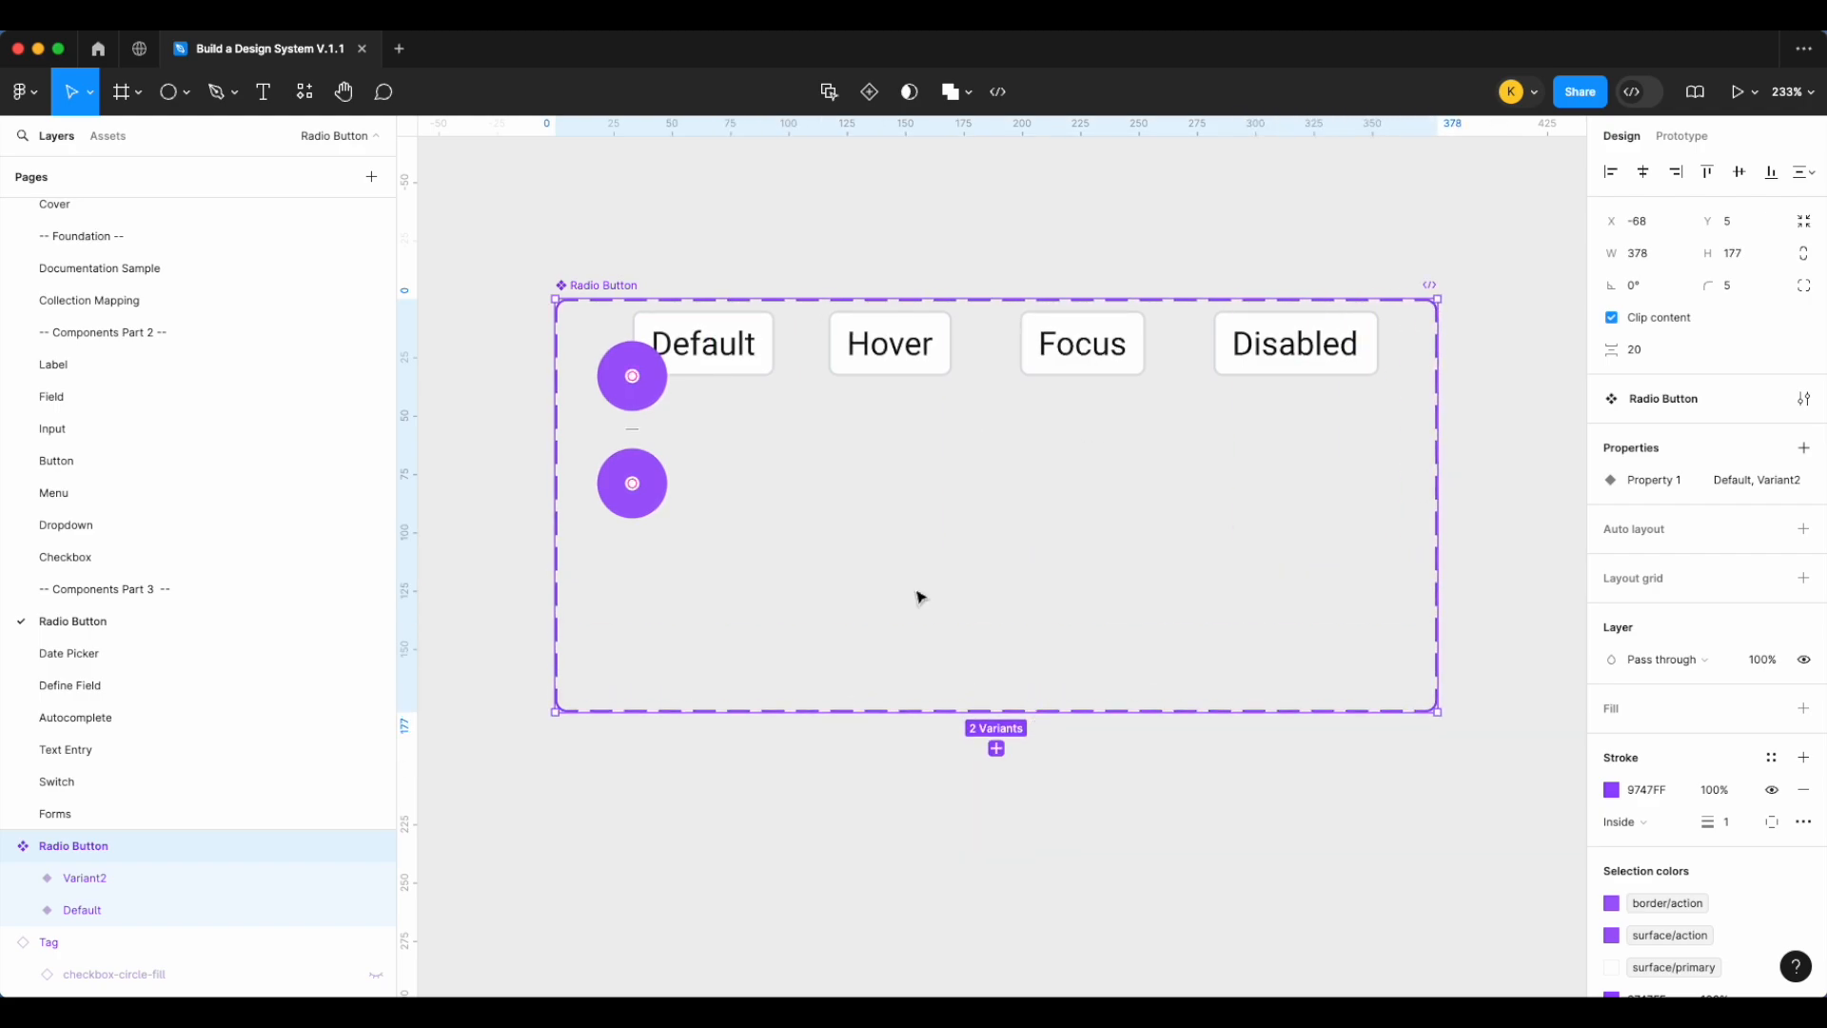
pyautogui.moveTo(707, 299); pyautogui.dragTo(706, 263)
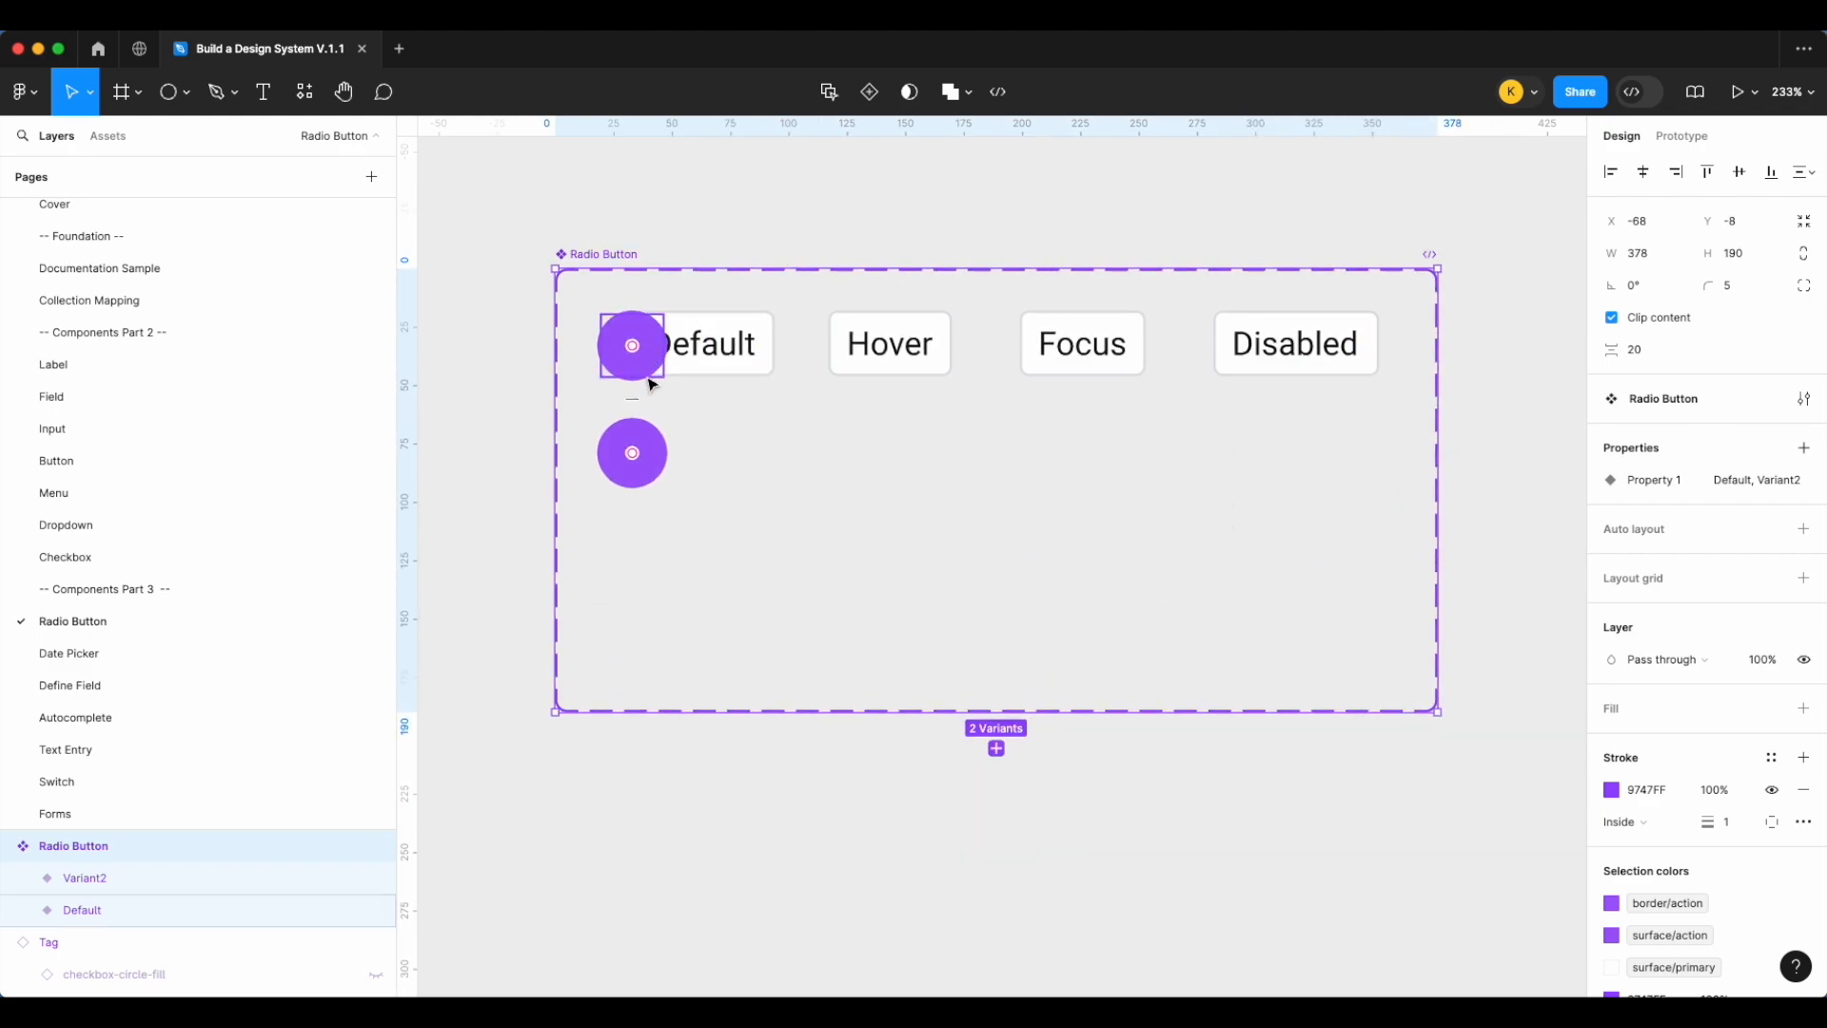
# Place the second variant under the Hover label and the default variant under the Default label, both at Y 60
pyautogui.click(893, 468)
pyautogui.moveTo(648, 457); pyautogui.dragTo(910, 444)
pyautogui.click(648, 362)
pyautogui.moveTo(647, 356); pyautogui.dragTo(723, 451)
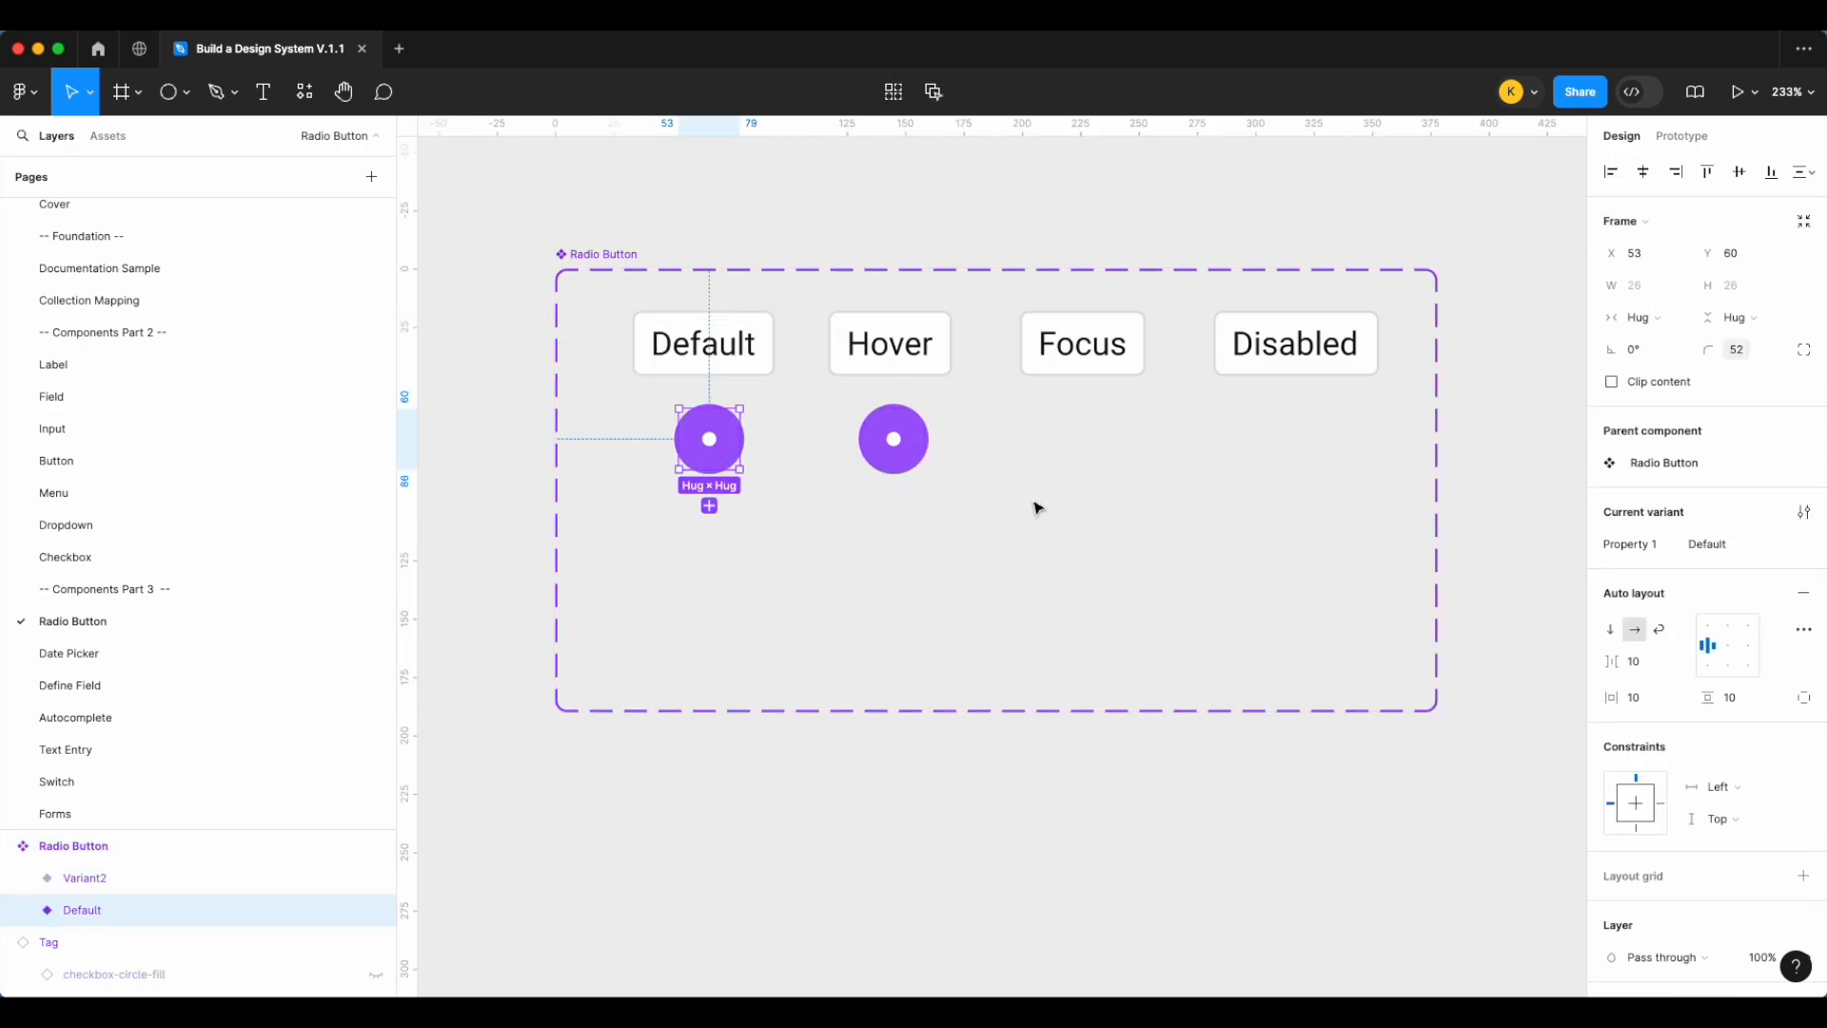
# Rename the variant property to Status and set the first variant's value to default
pyautogui.doubleClick(1649, 546)
pyautogui.write('Status')
pyautogui.press('Return')
pyautogui.click(1700, 547)
pyautogui.write('default')
pyautogui.press('Return')
# Set the Status value of the variant under the Hover label to hover
pyautogui.click(893, 452)
pyautogui.click(1725, 545)
pyautogui.write('hover')
pyautogui.press('Return')
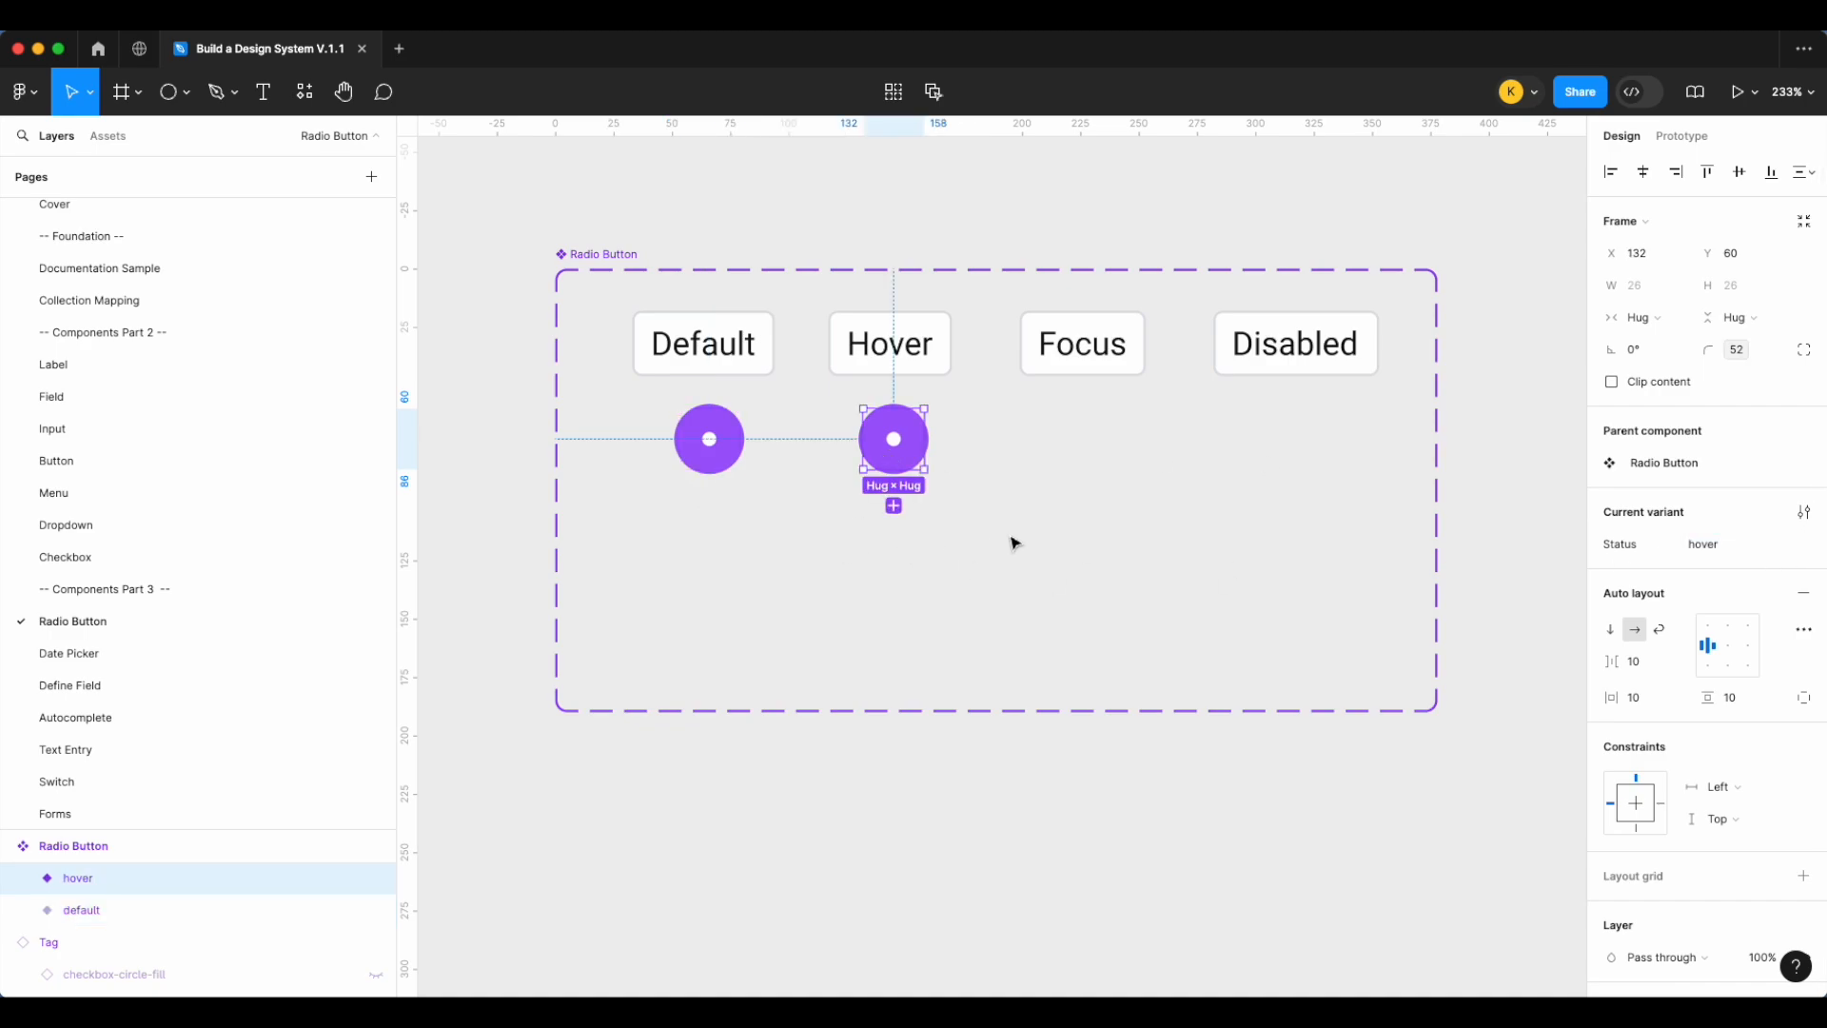
# Bind the hover variant's fill to the surface/action-hover variable
pyautogui.scroll(-5, 1680, 623)
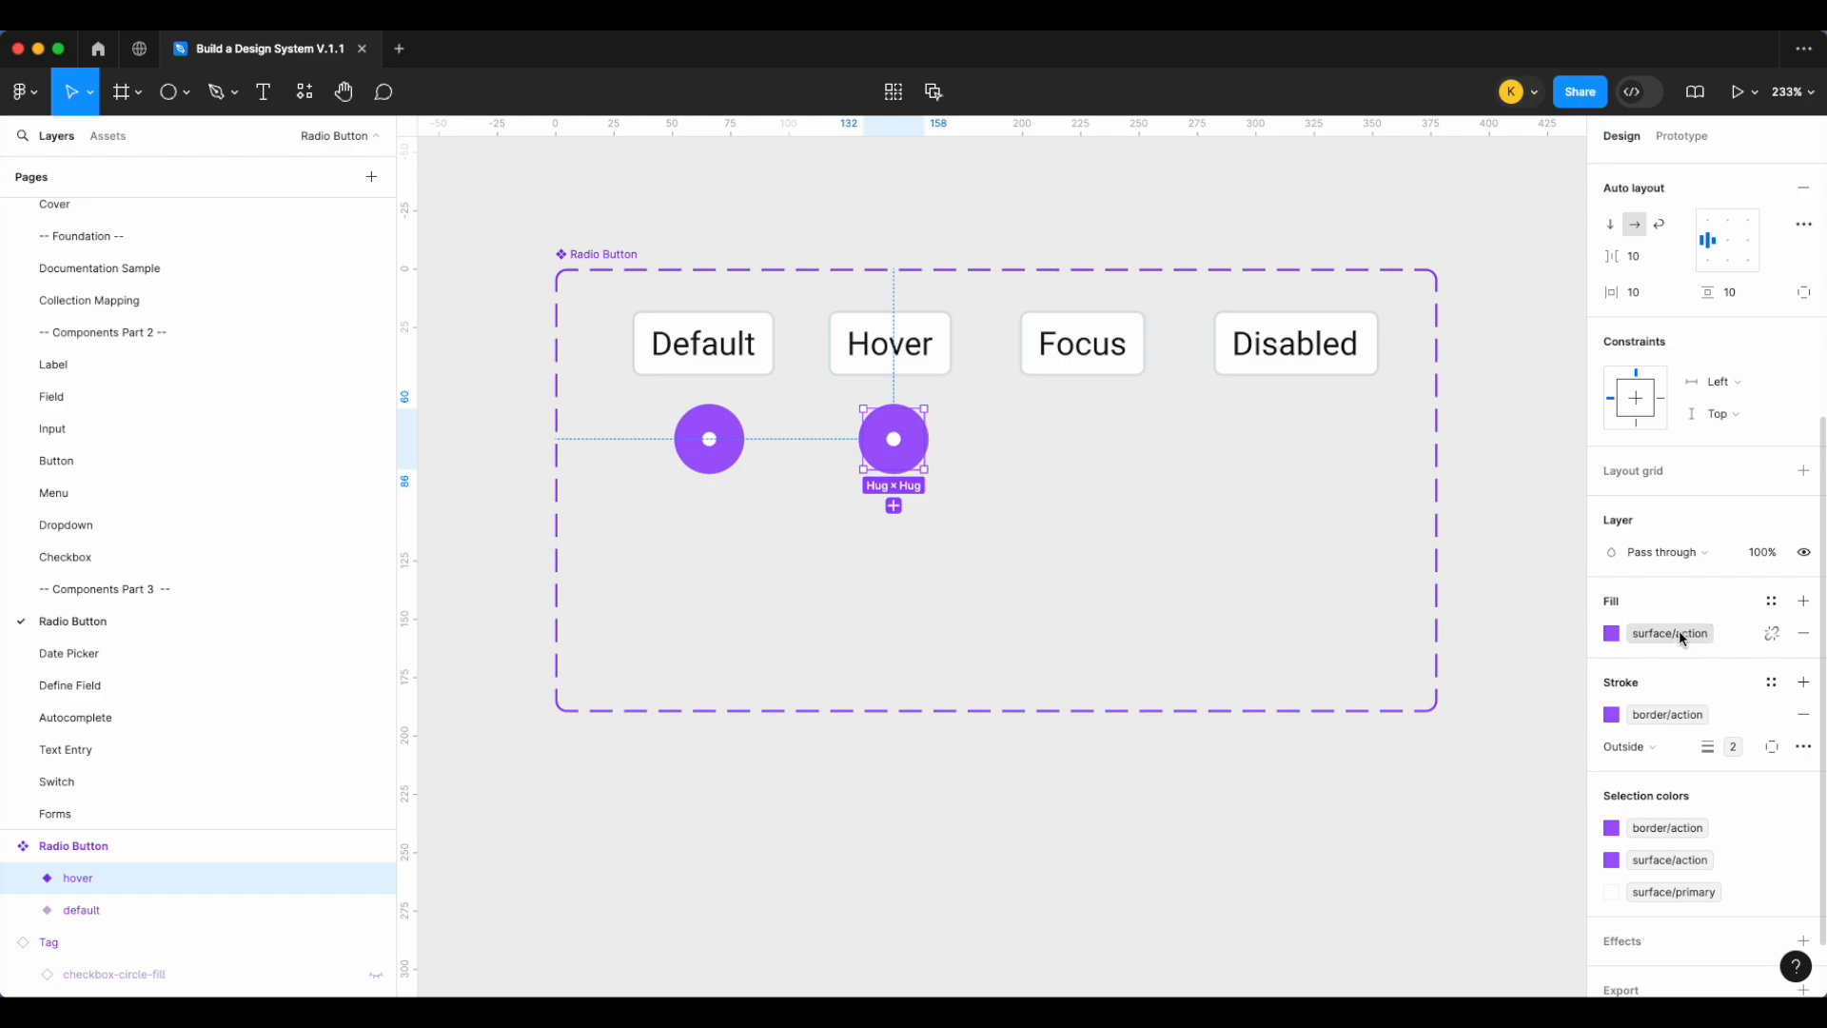
pyautogui.click(1682, 635)
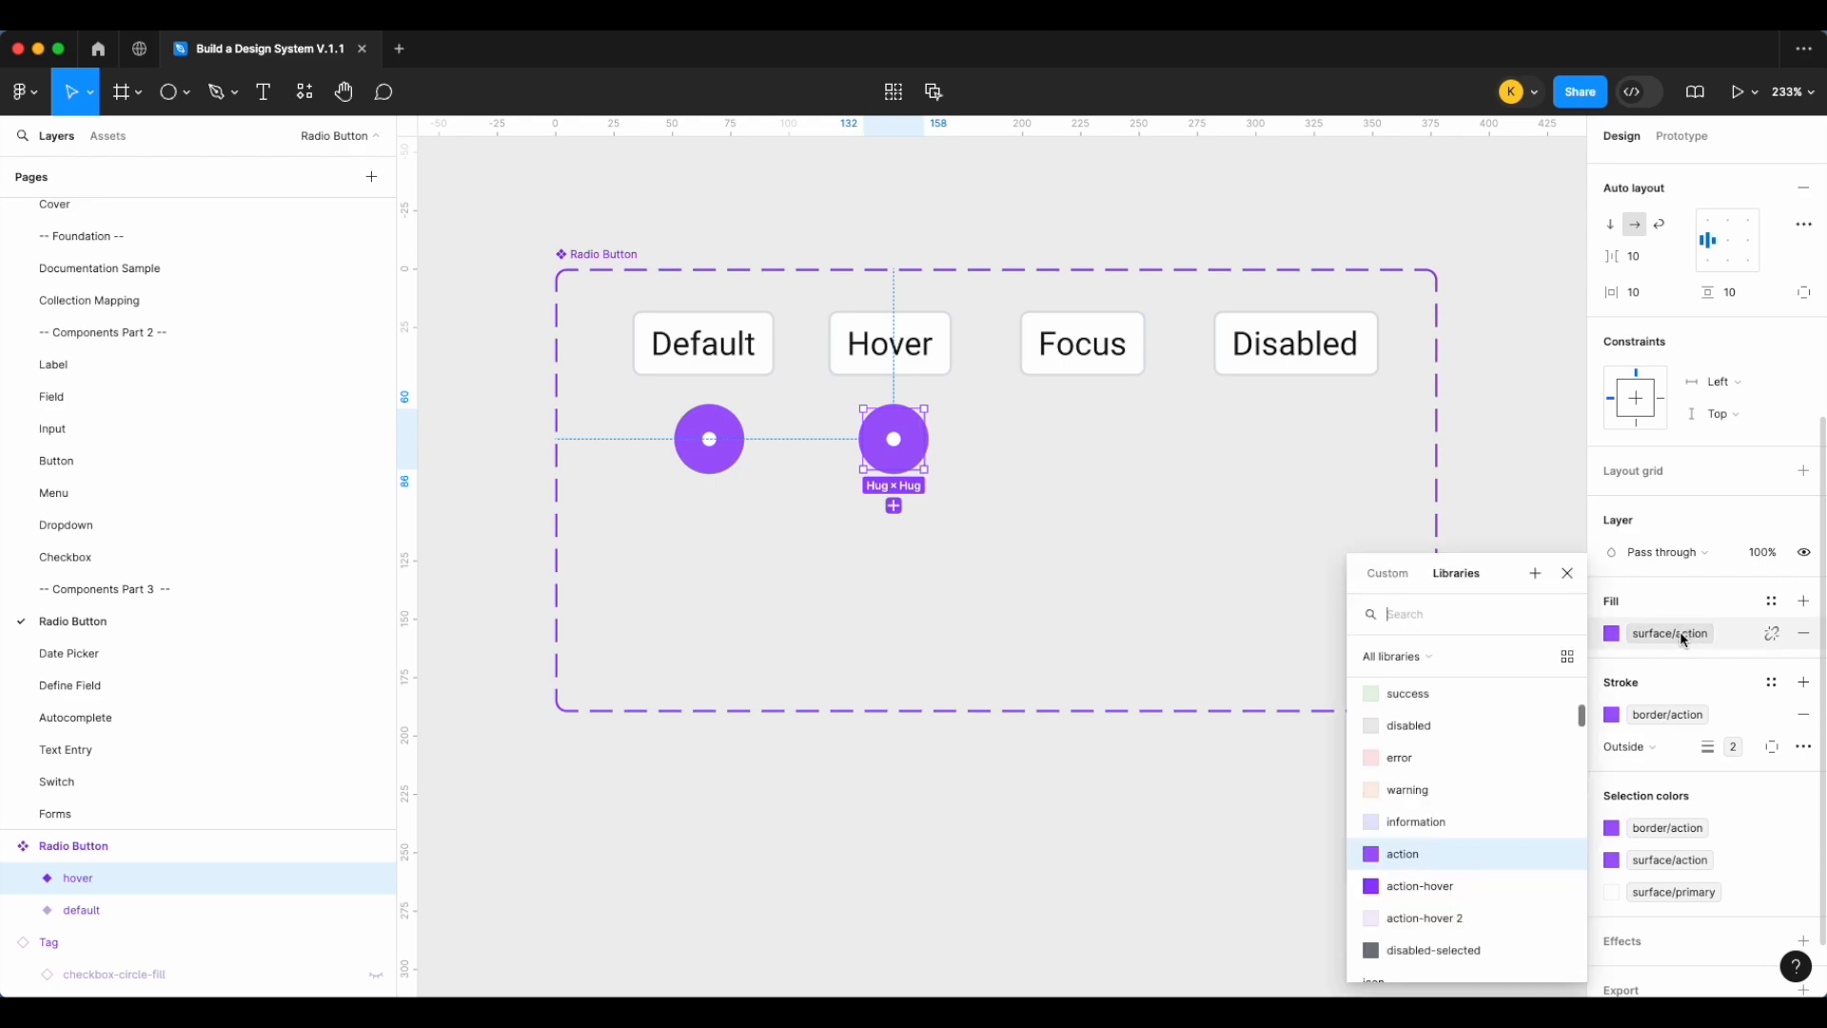
pyautogui.write('surf')
pyautogui.scroll(-1, 1482, 857)
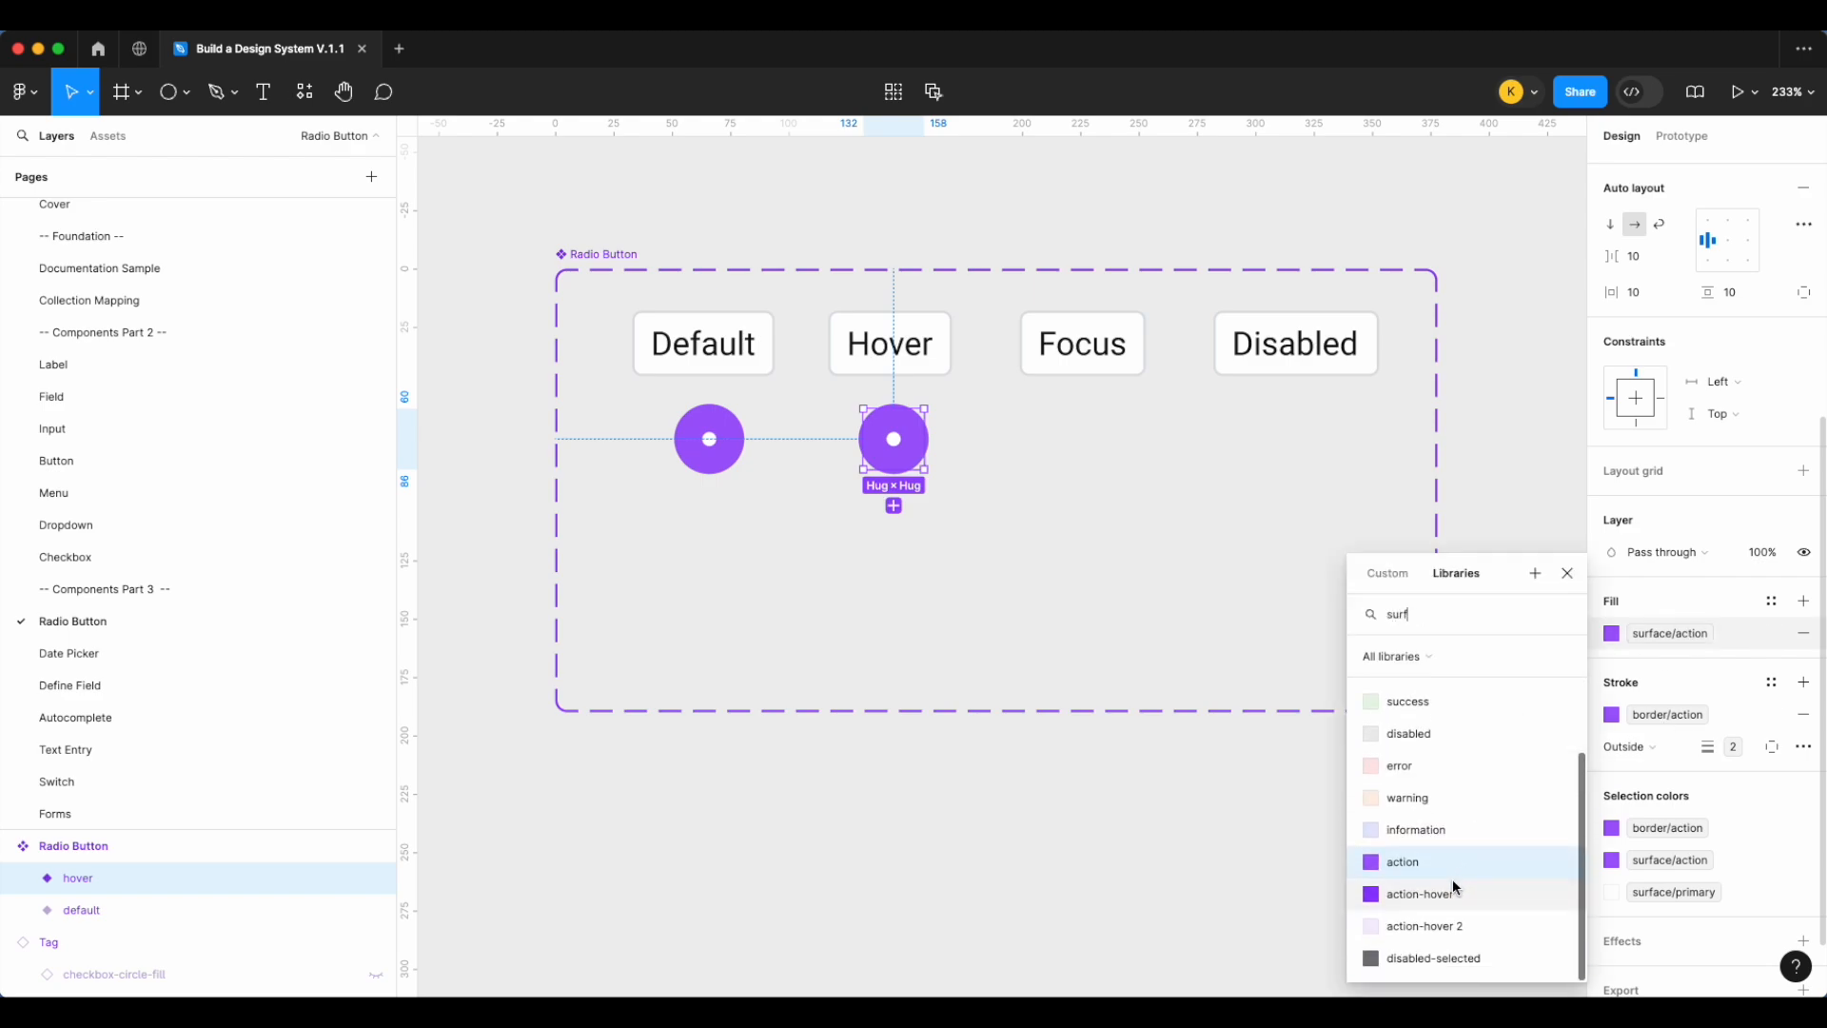
pyautogui.click(1480, 922)
# Bind the hover variant's stroke colour to the border action-hover variable
pyautogui.click(1682, 721)
pyautogui.write('bord')
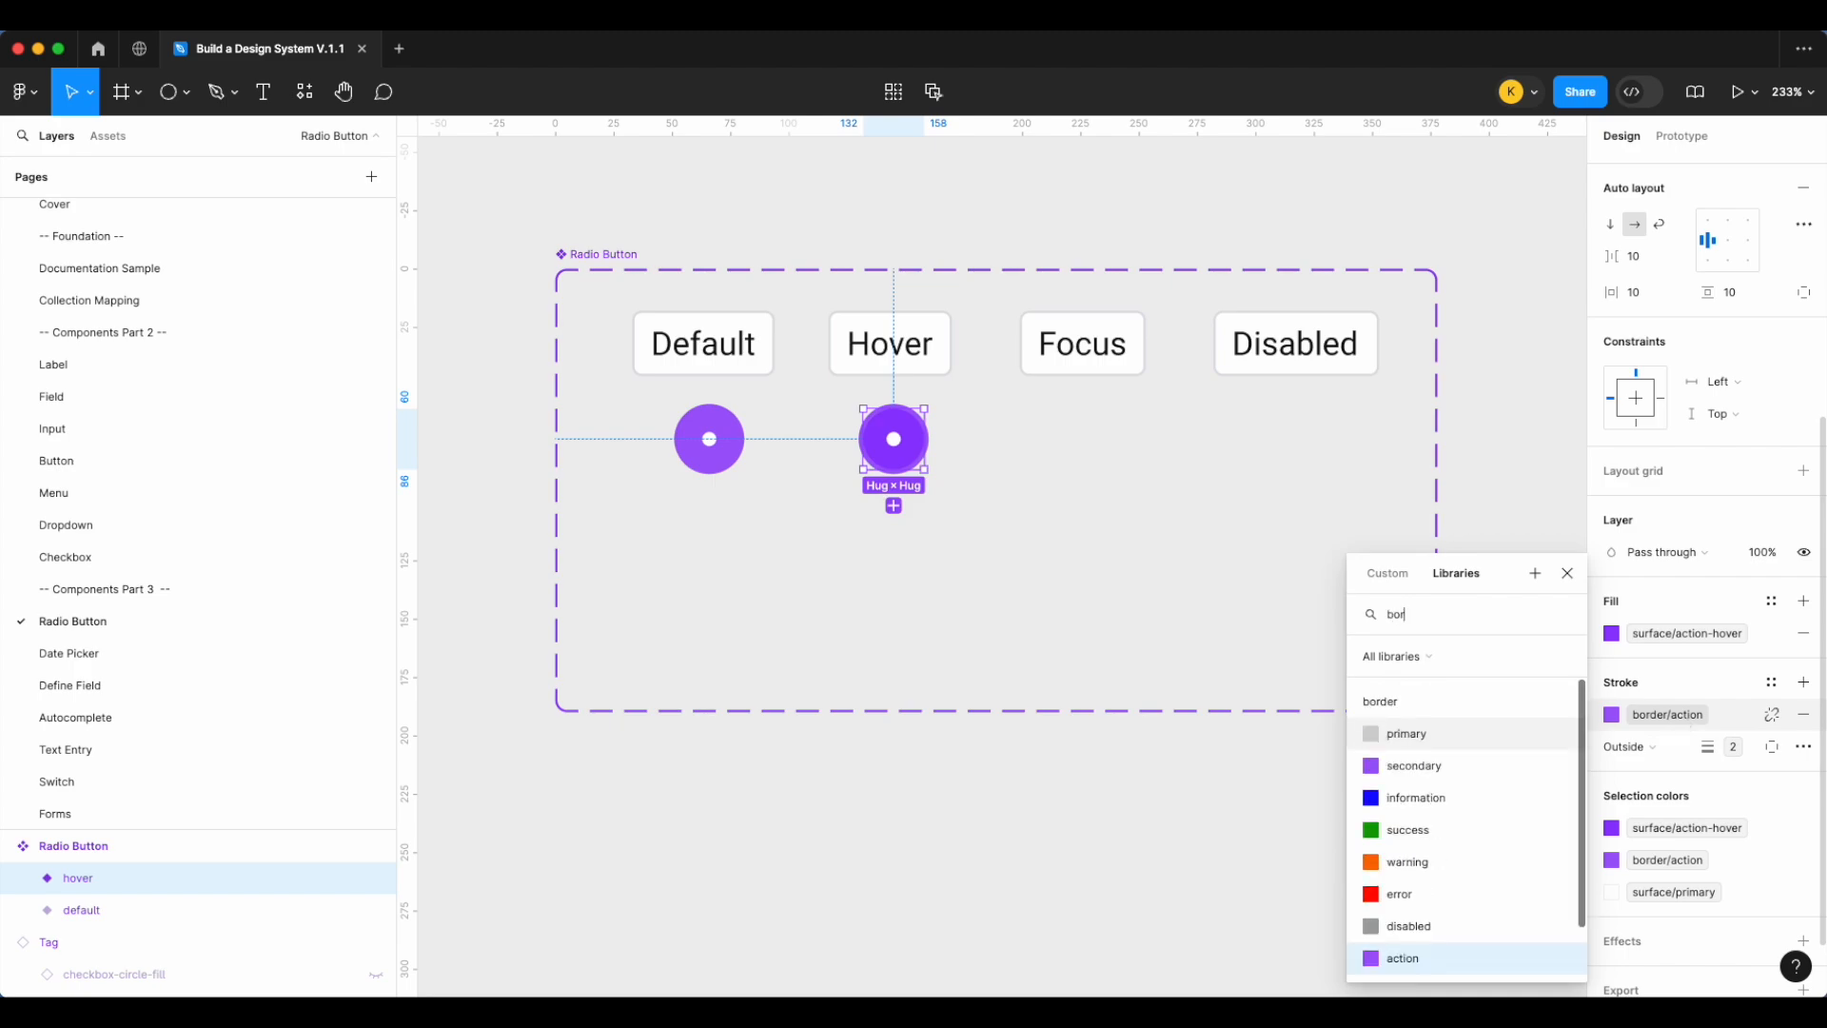
pyautogui.scroll(-2, 1469, 815)
pyautogui.click(1431, 928)
pyautogui.click(1140, 528)
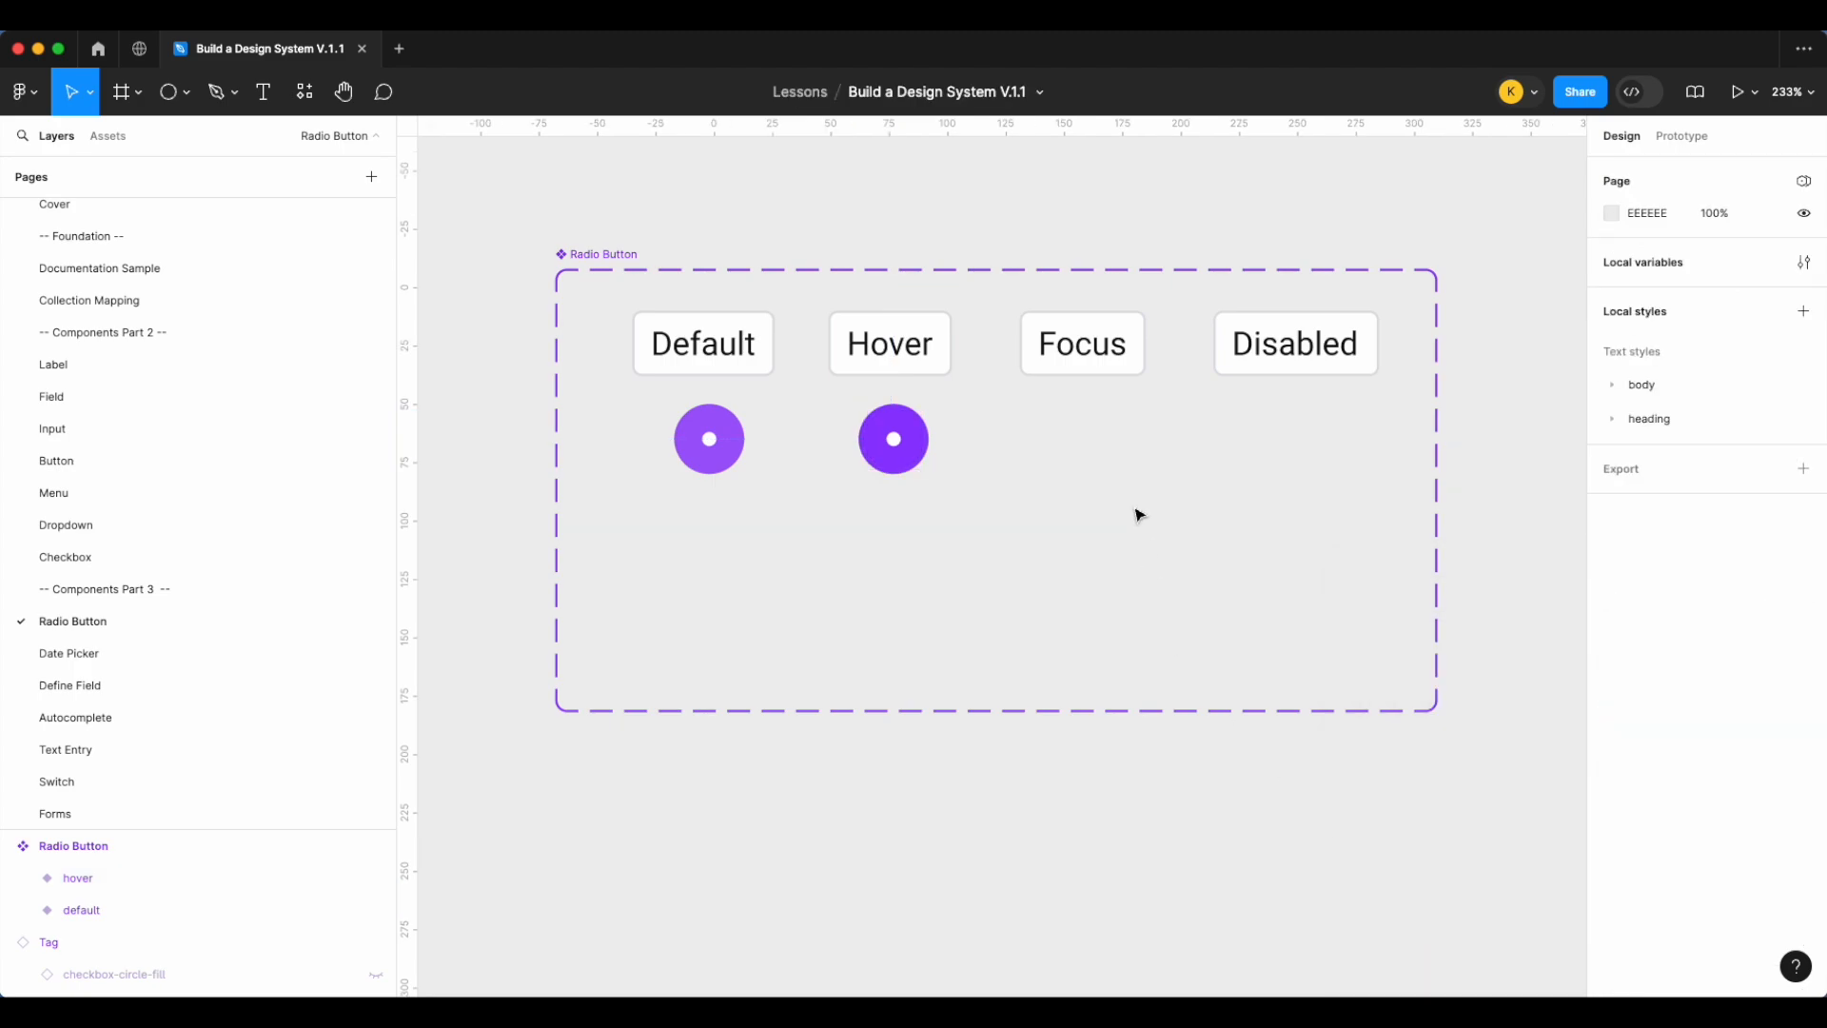
# Duplicate the default variant and place the copy under the Focus label at X 211, Y 60
pyautogui.click(902, 423)
pyautogui.click(705, 430)
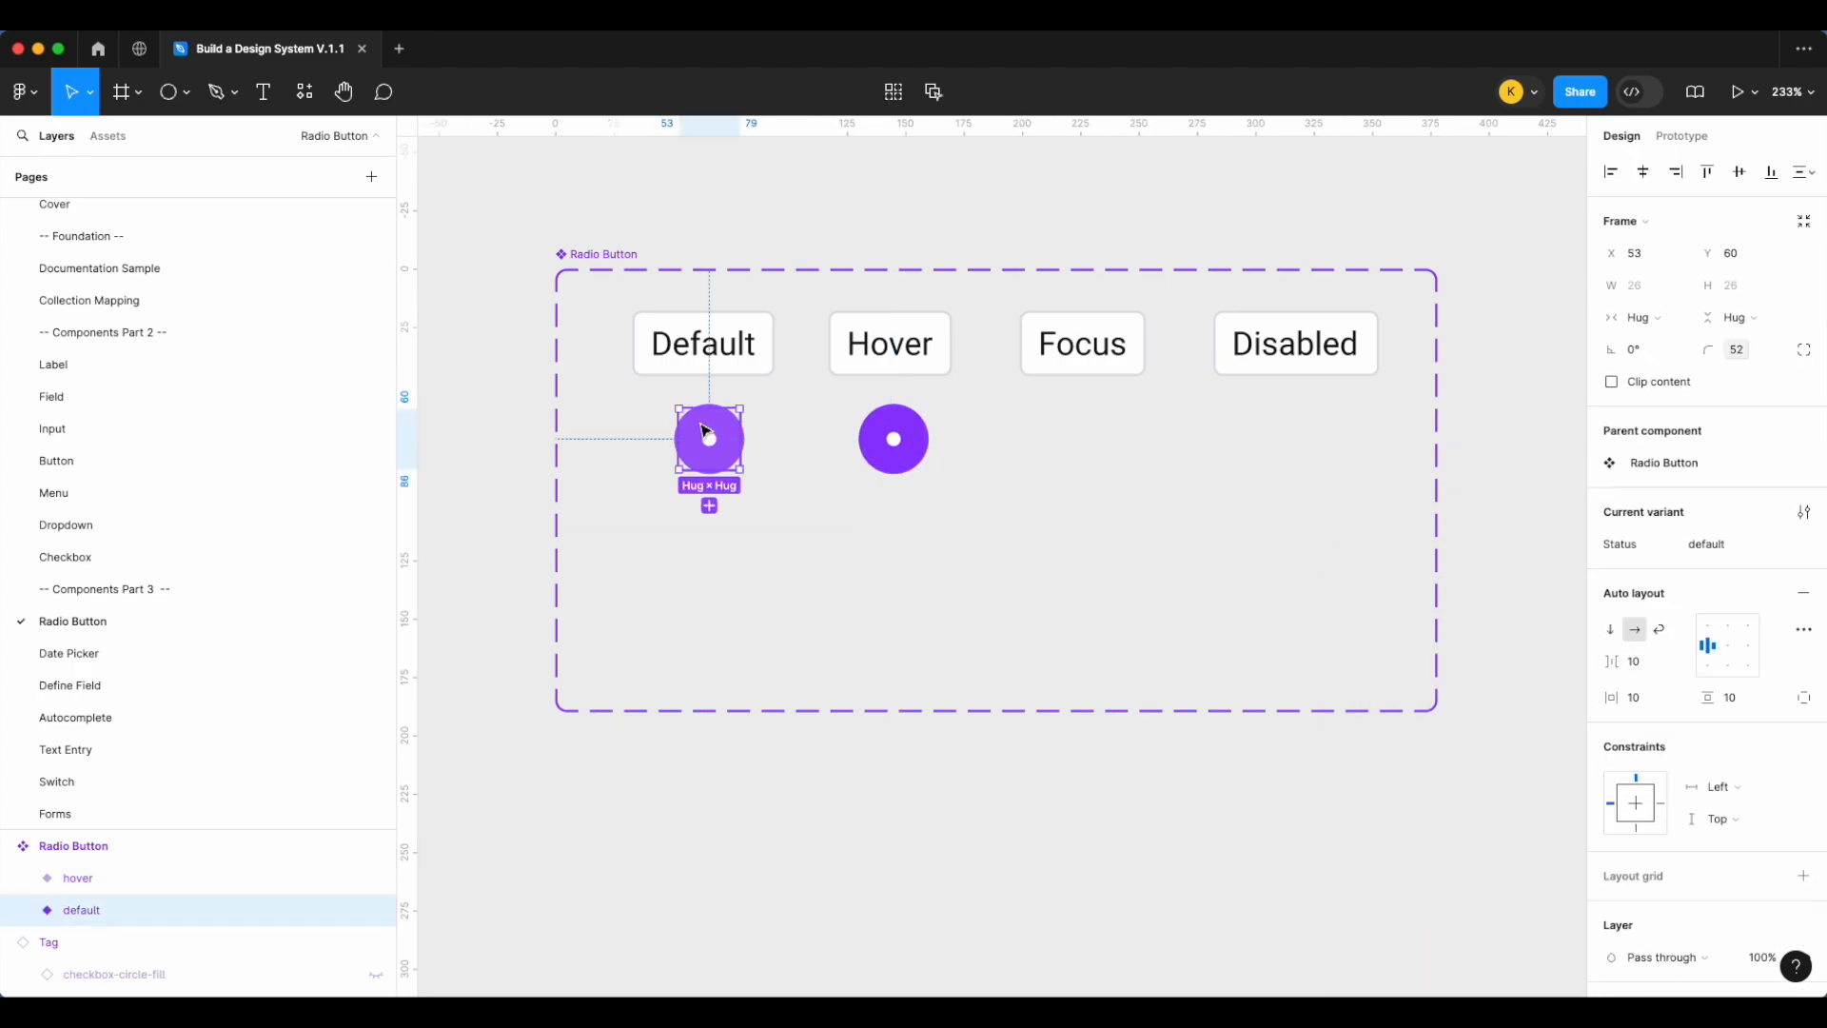
pyautogui.moveTo(726, 467); pyautogui.dragTo(1104, 464)
# Draw a 42 by 42 circle above the component set, over the Focus label
pyautogui.click(187, 92)
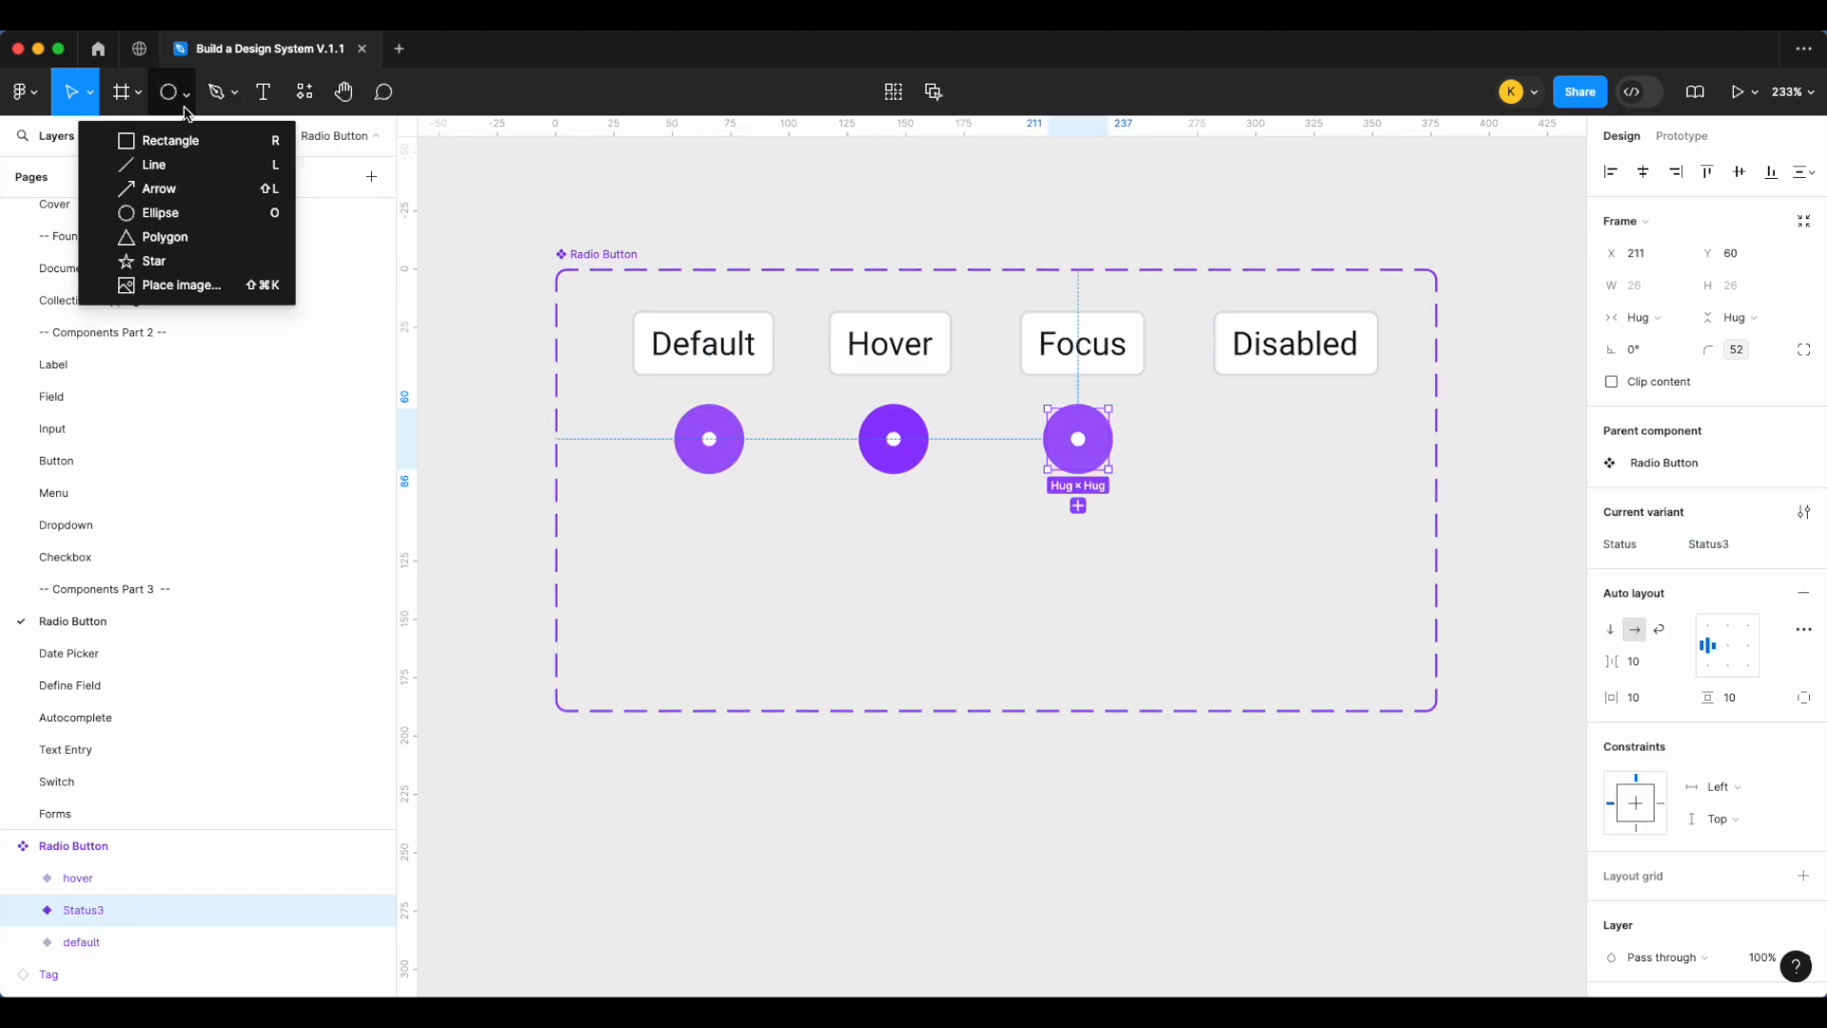
pyautogui.click(169, 211)
pyautogui.scroll(1, 990, 276)
pyautogui.hscroll(1, 990, 276)
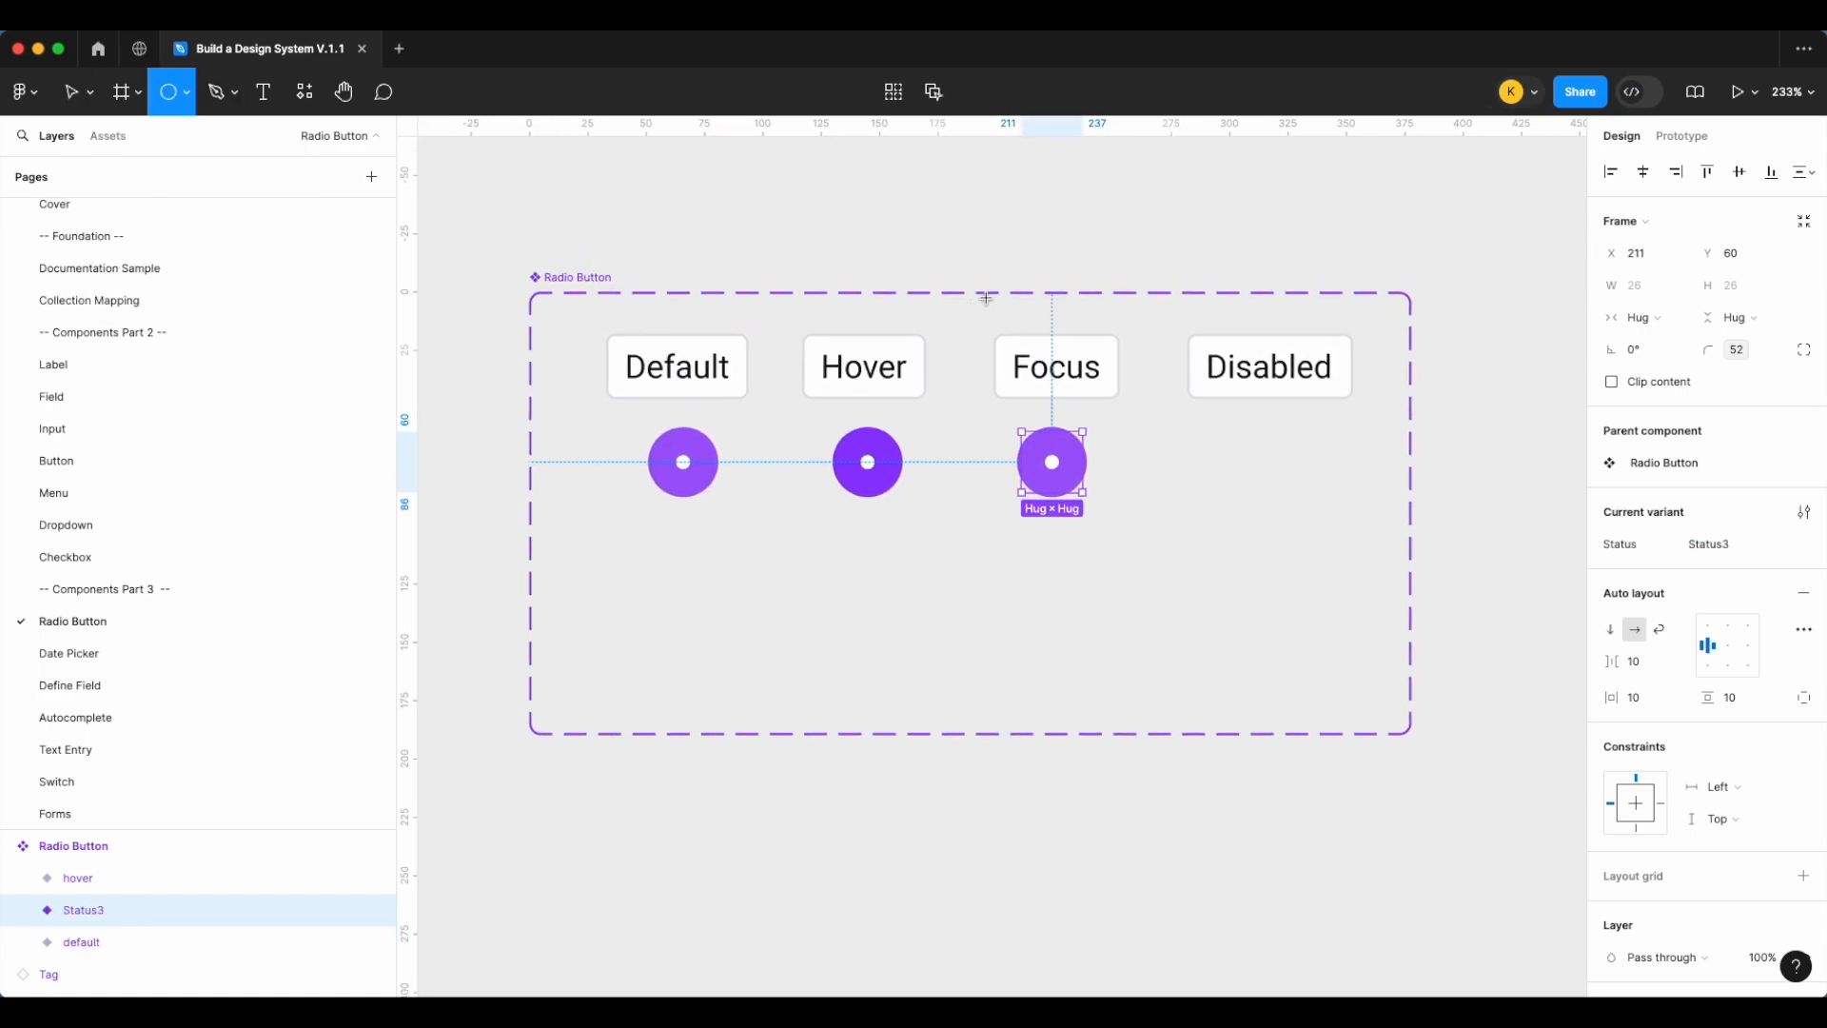
pyautogui.moveTo(994, 172)
pyautogui.mouseDown()
pyautogui.moveTo(1104, 282)
pyautogui.moveTo(1092, 225)
pyautogui.mouseUp()
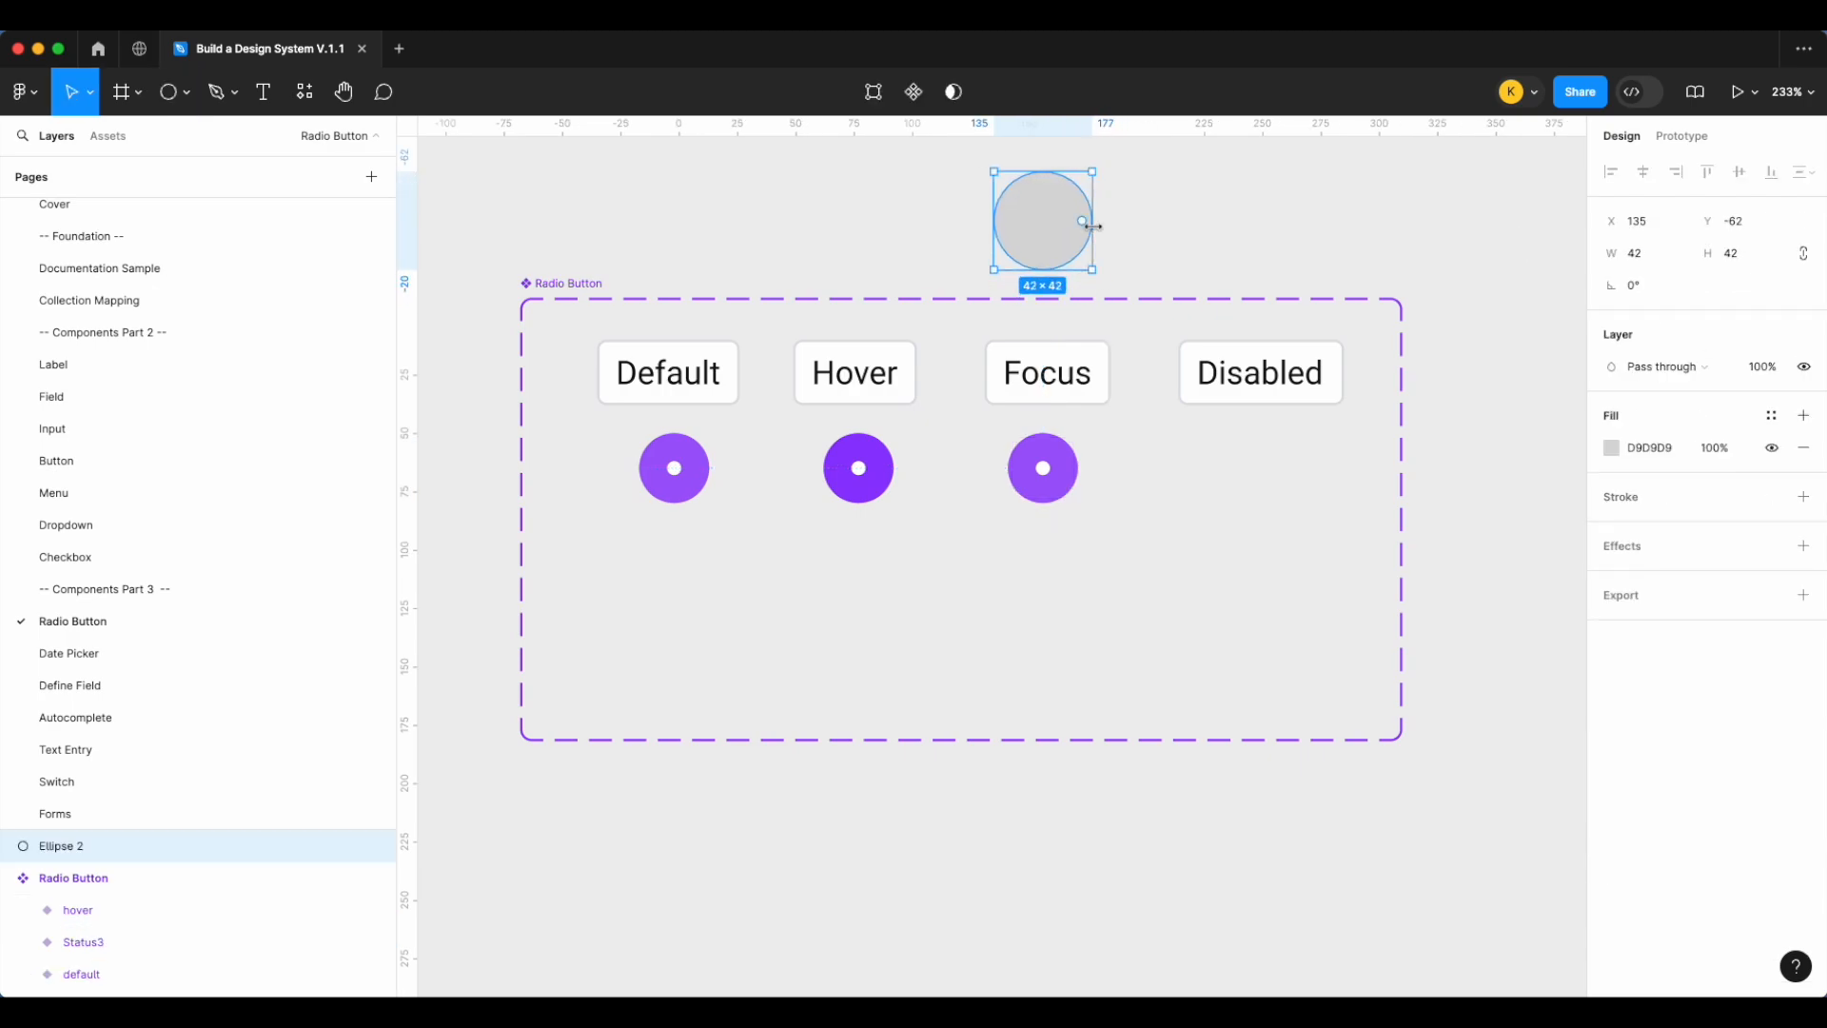
pyautogui.scroll(1, 1228, 247)
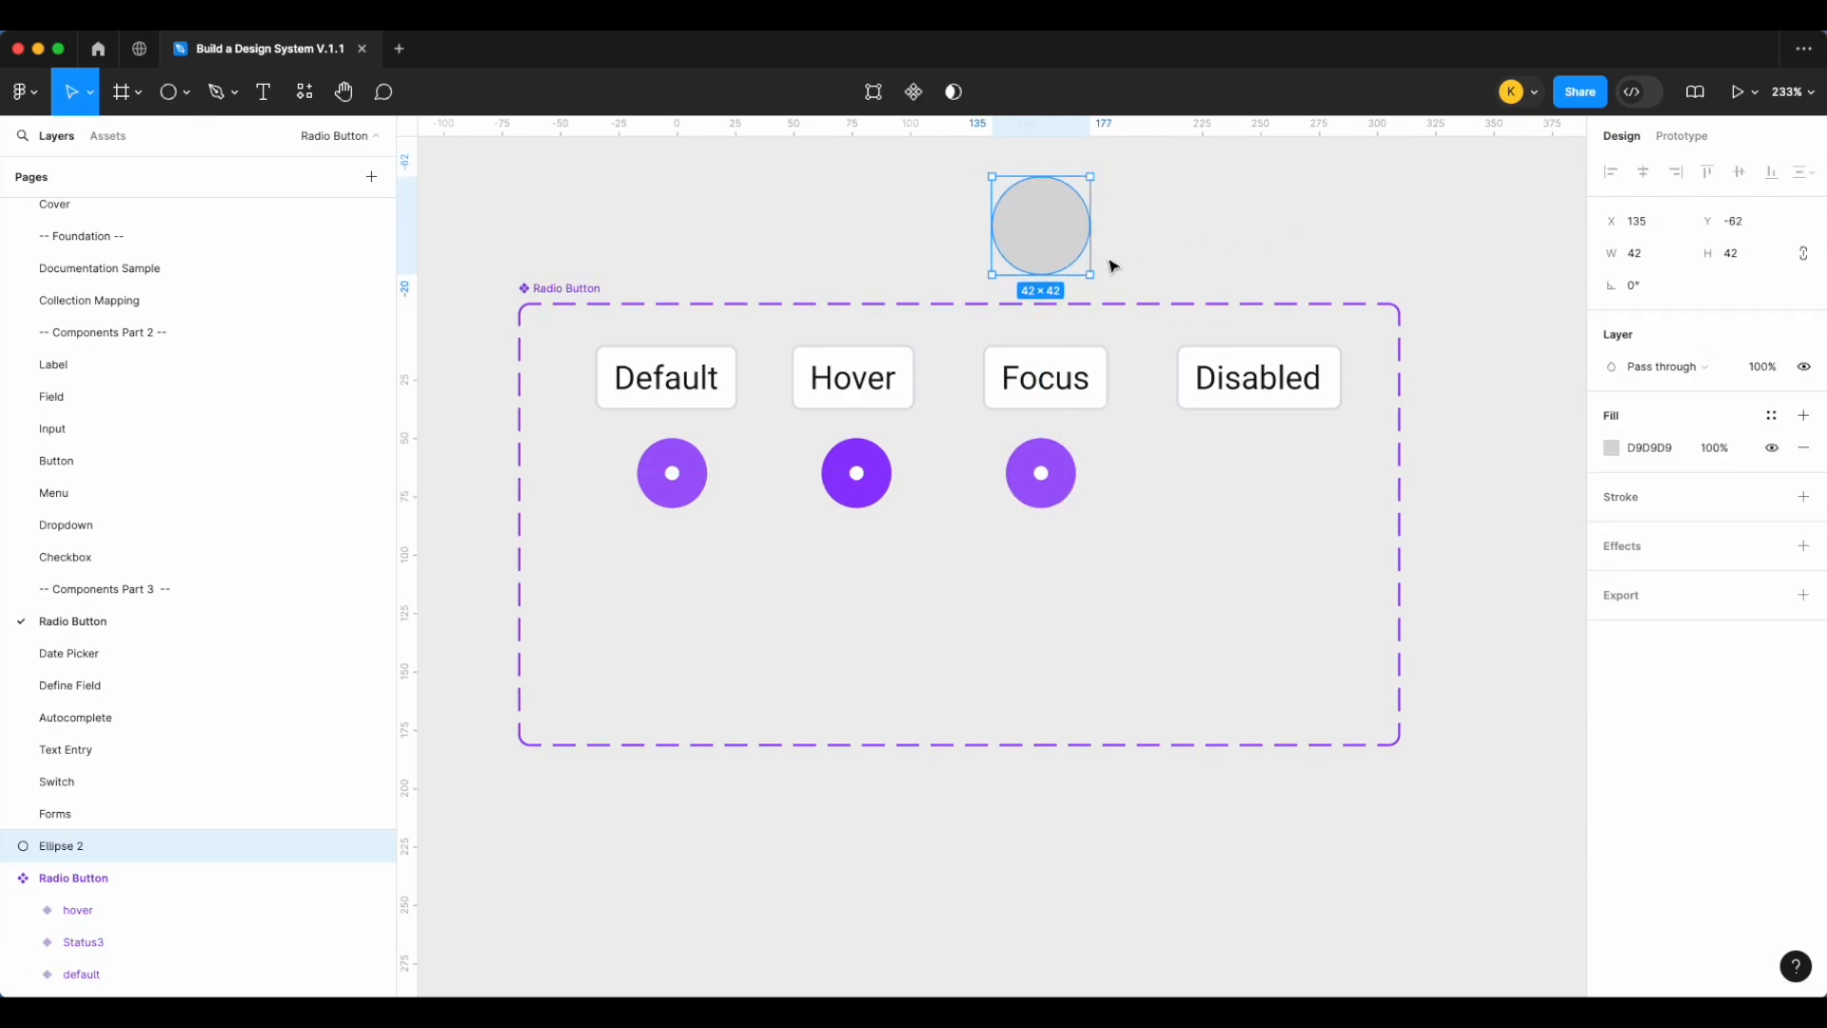
# Replace the circle's fill with a stroke and bind its width to the variable with value 2
pyautogui.click(1803, 497)
pyautogui.click(1805, 457)
pyautogui.rightClick(1747, 530)
pyautogui.click(1759, 663)
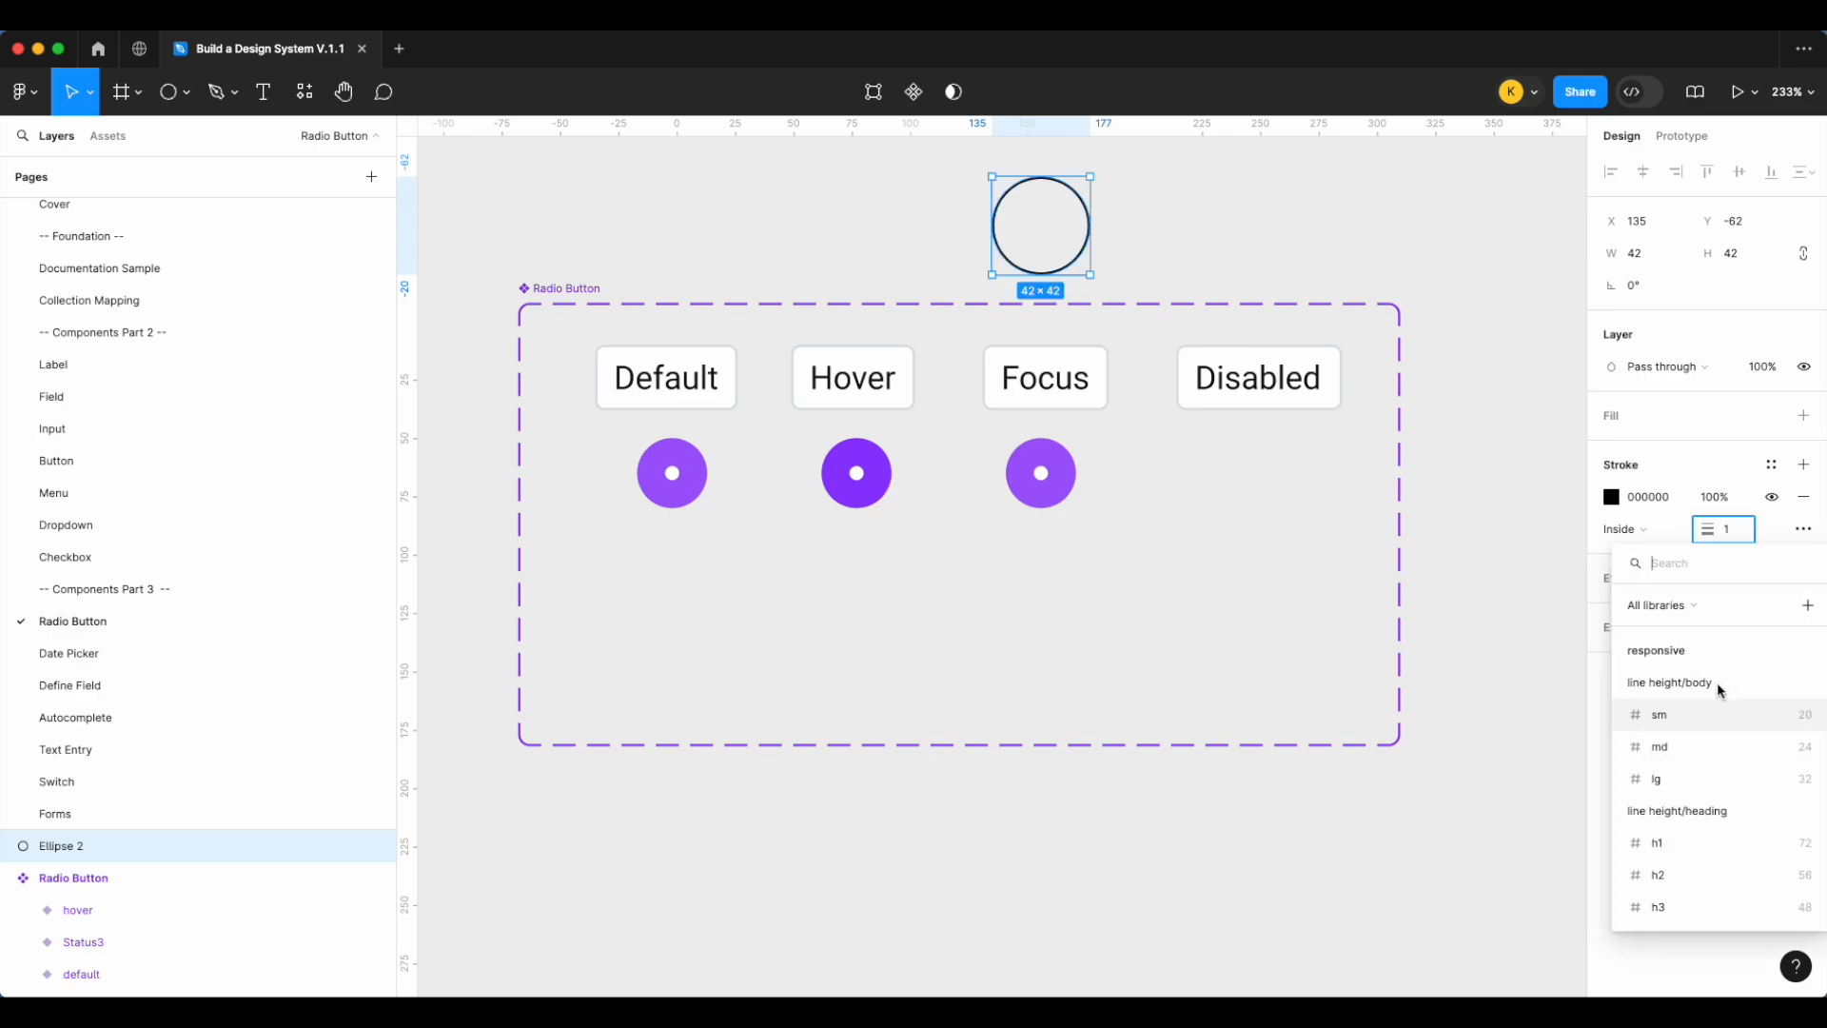
pyautogui.click(1680, 743)
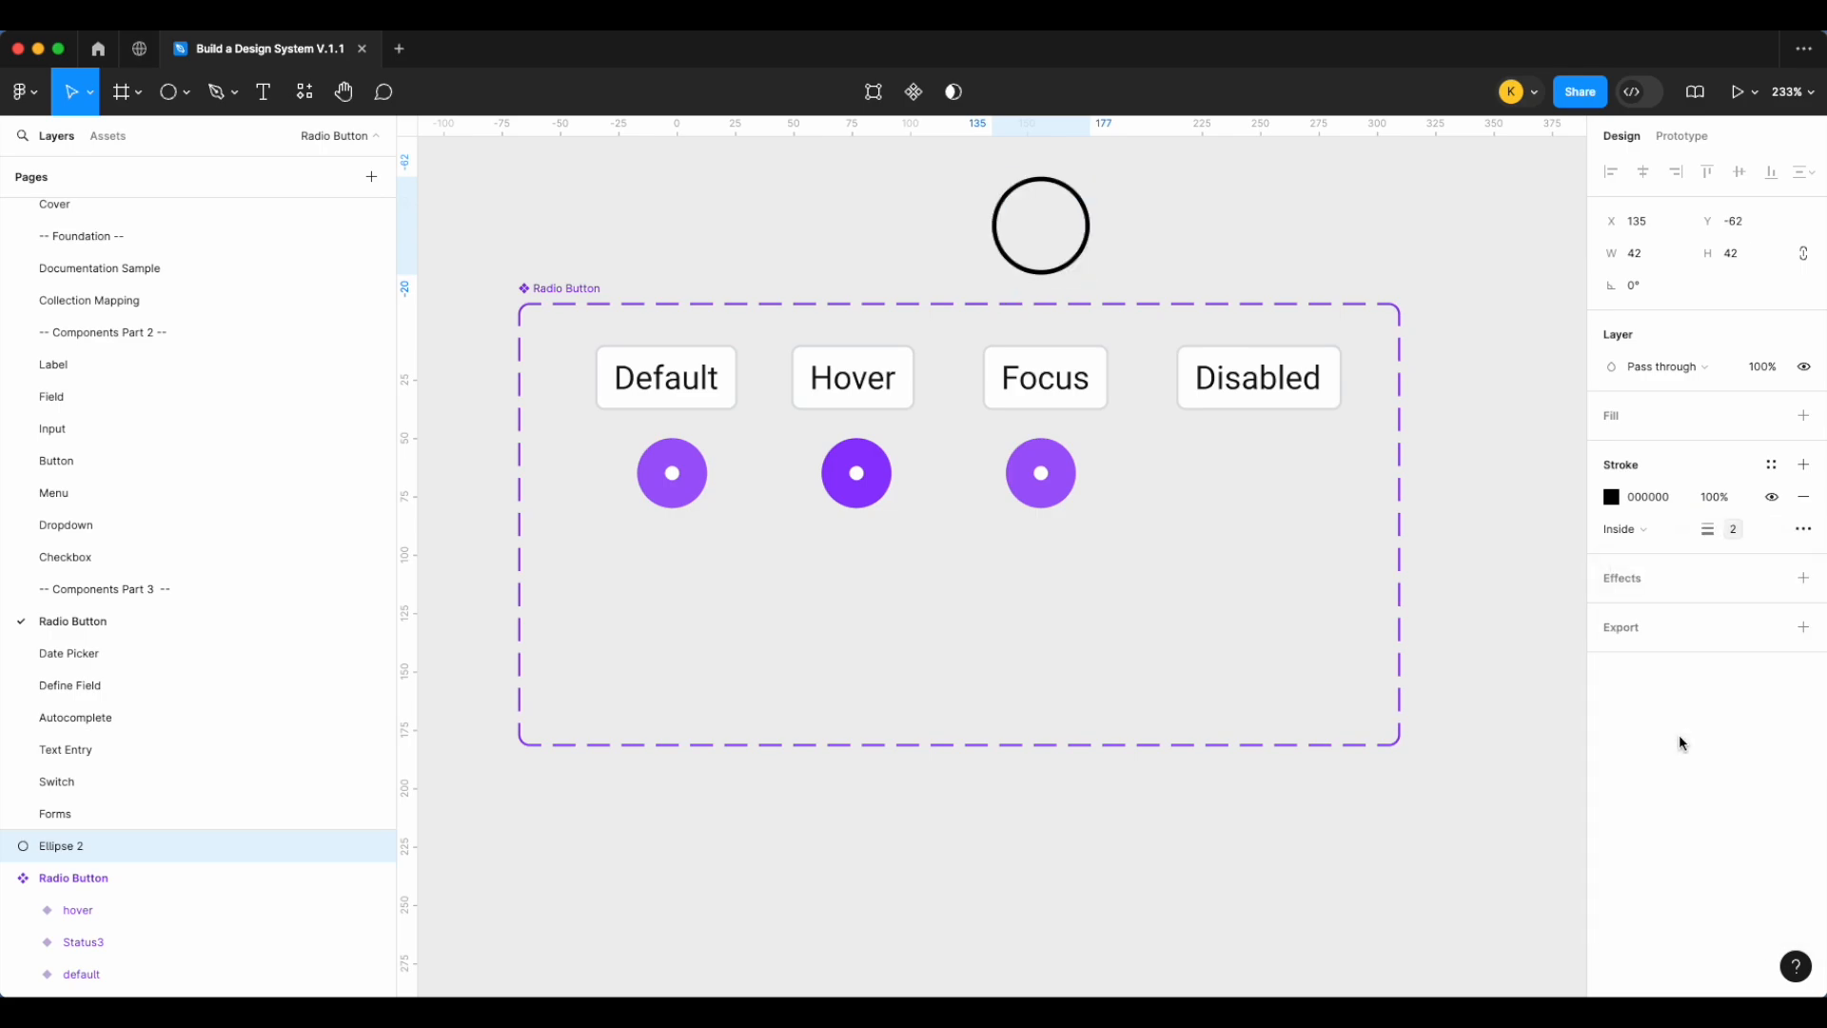
# Align the circle's stroke outside and bind its colour to the border/focus variable
pyautogui.click(1637, 529)
pyautogui.click(1635, 550)
pyautogui.click(1771, 466)
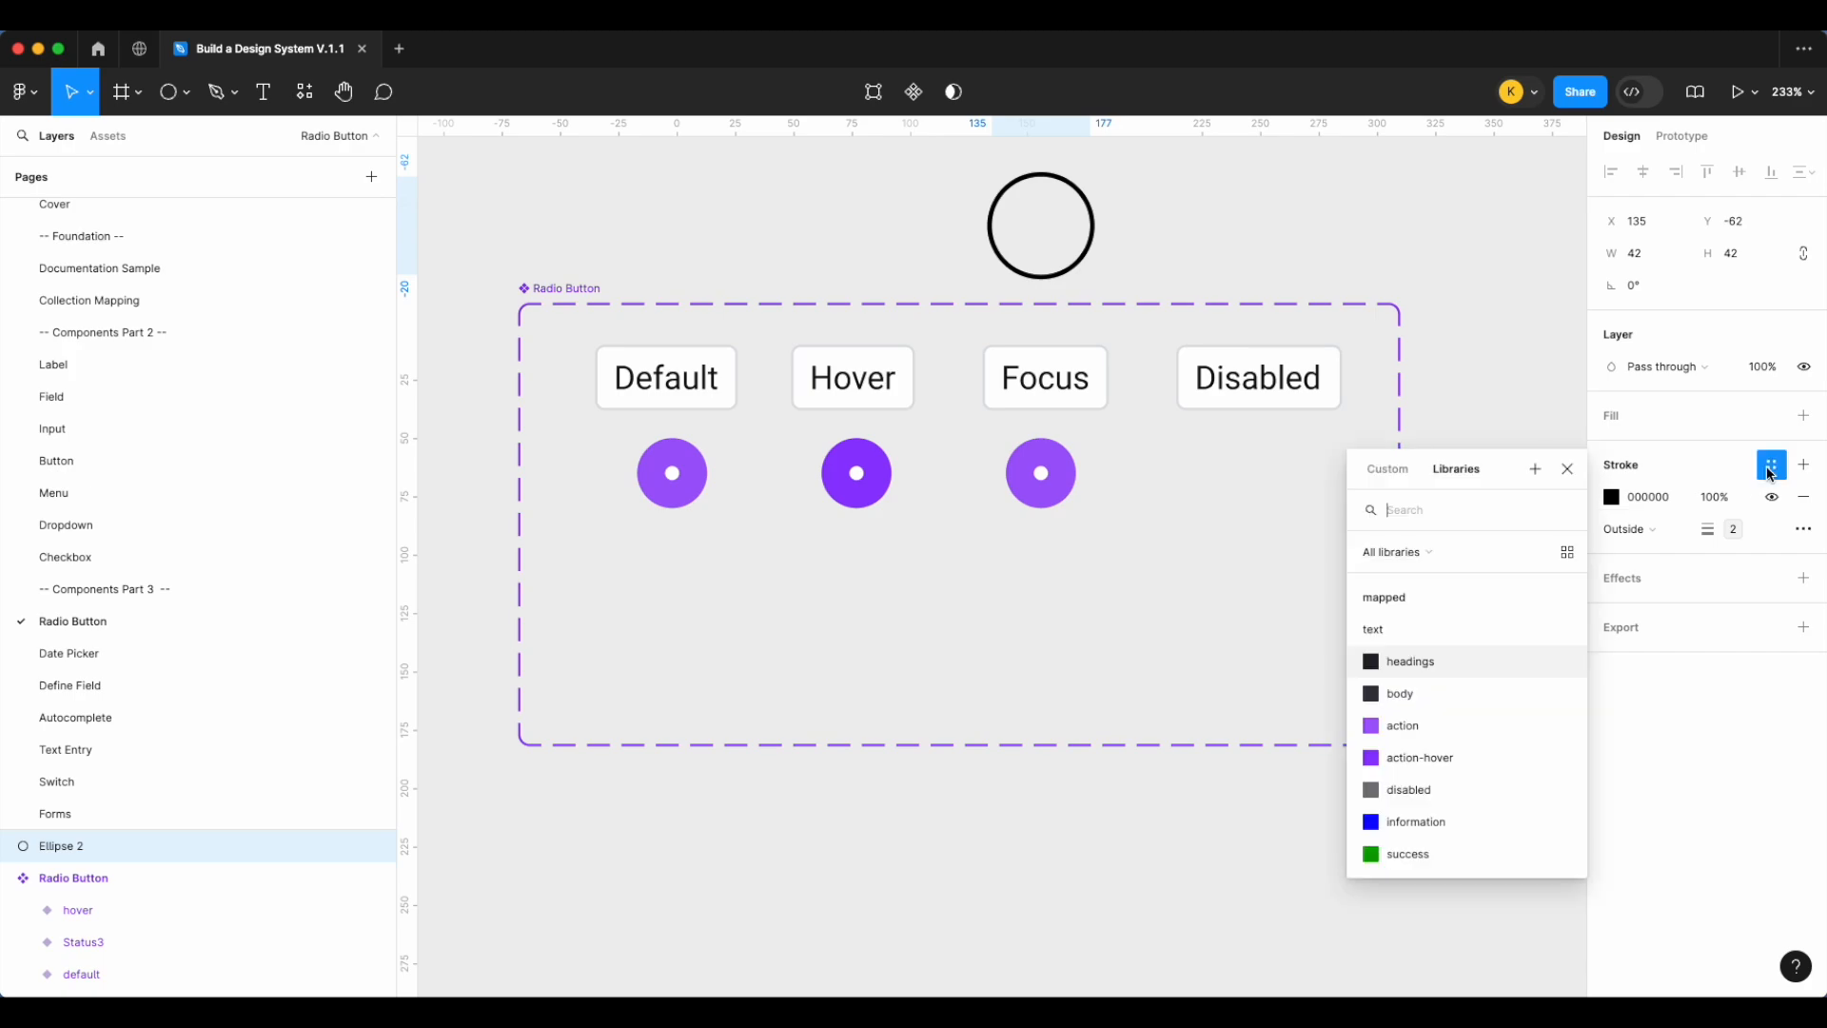
pyautogui.write('foc')
pyautogui.click(1465, 630)
# Move the circle into the variant under the Focus label and give it absolute positioning
pyautogui.click(1101, 253)
pyautogui.click(1087, 246)
pyautogui.moveTo(1087, 243); pyautogui.dragTo(1068, 489)
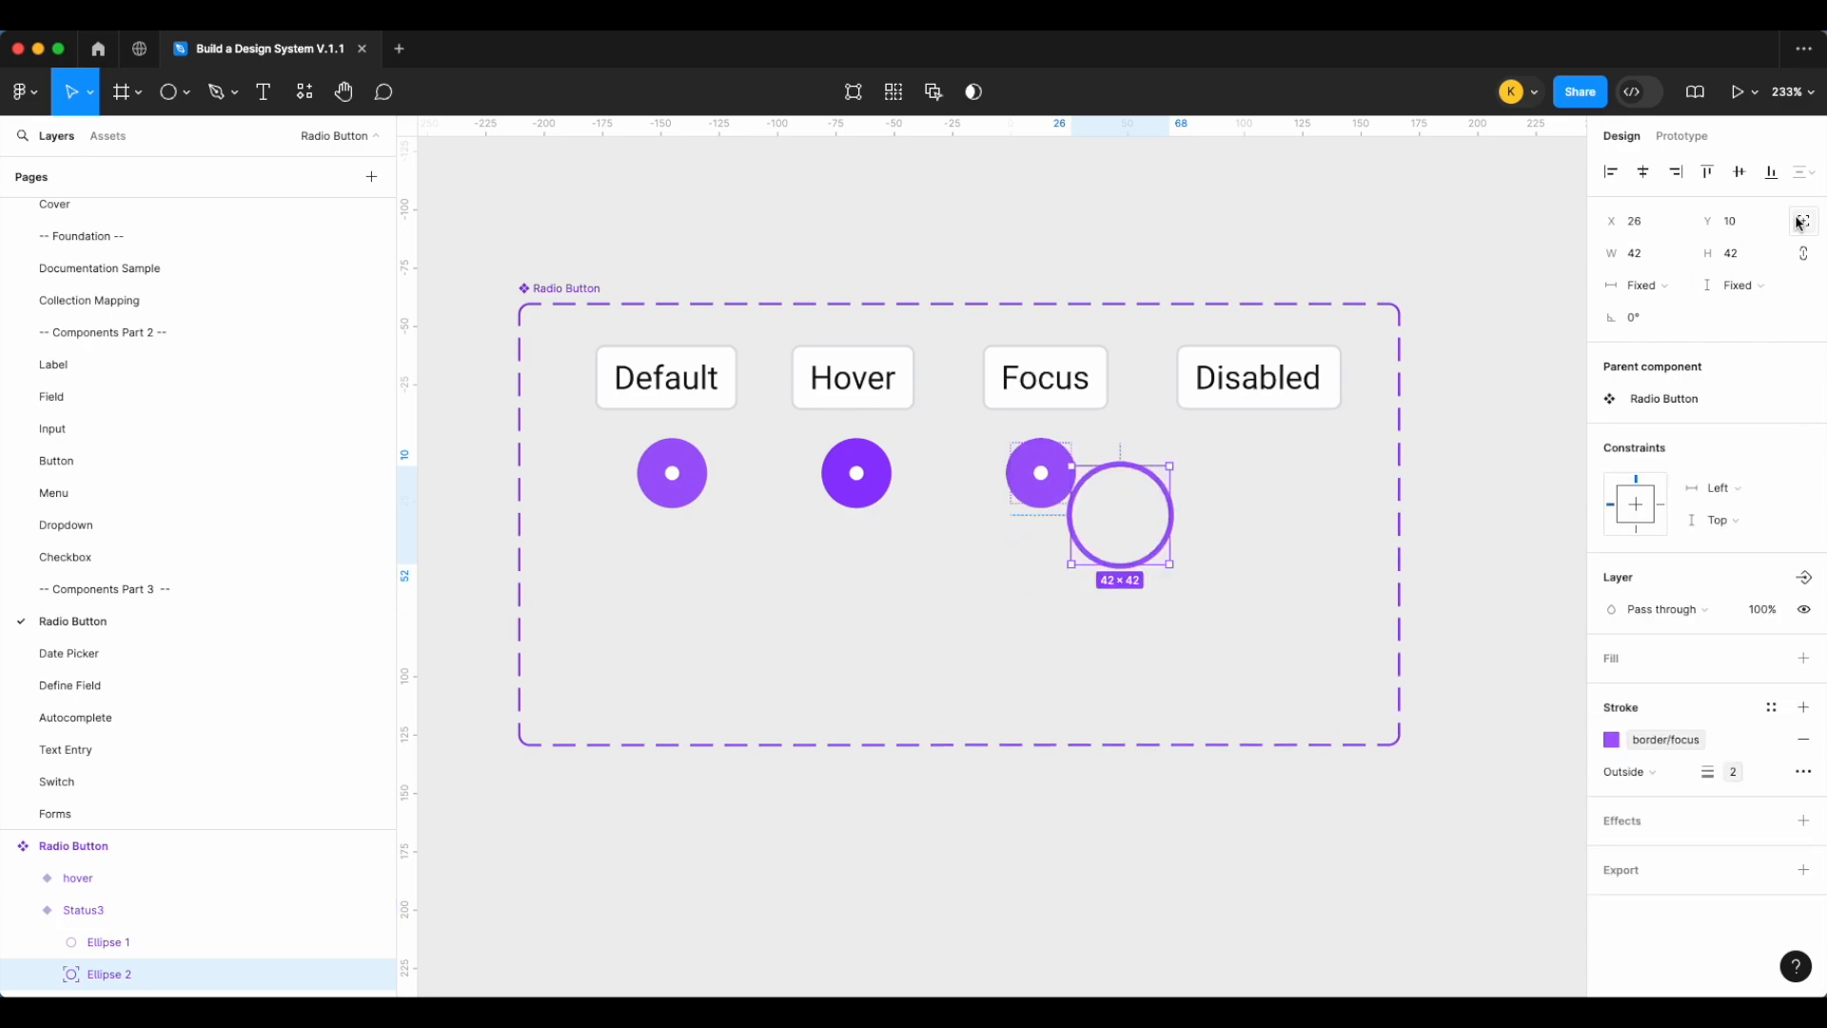
# Shift the focus ring over the radio button to X -4, Y -10
pyautogui.scroll(5, 1162, 517)
pyautogui.hotkey('shift', 'Left')
pyautogui.hotkey('shift', 'Left')
pyautogui.hotkey('shift', 'Left')
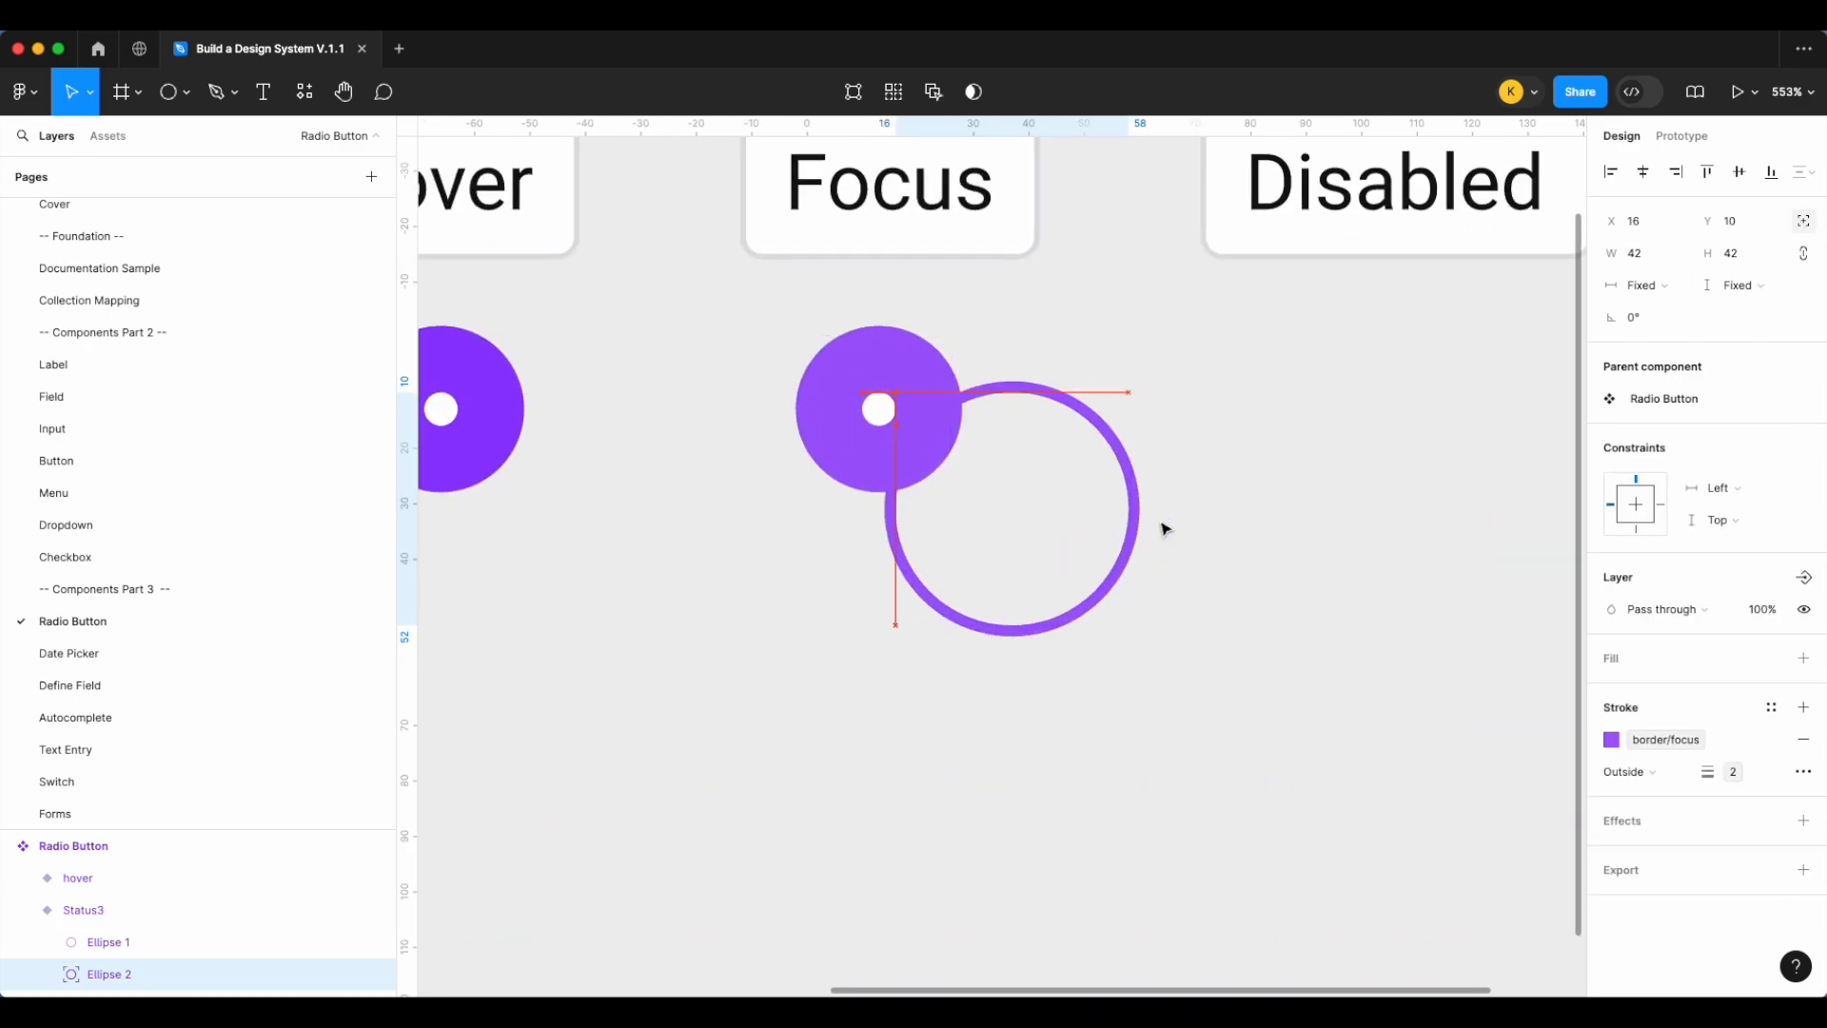
pyautogui.hotkey('shift', 'Up')
pyautogui.hotkey('shift', 'Up')
# Resize the focus ring to 34 by 34 and centre it around the radio button at X -4, Y -4
pyautogui.scroll(5, 1099, 430)
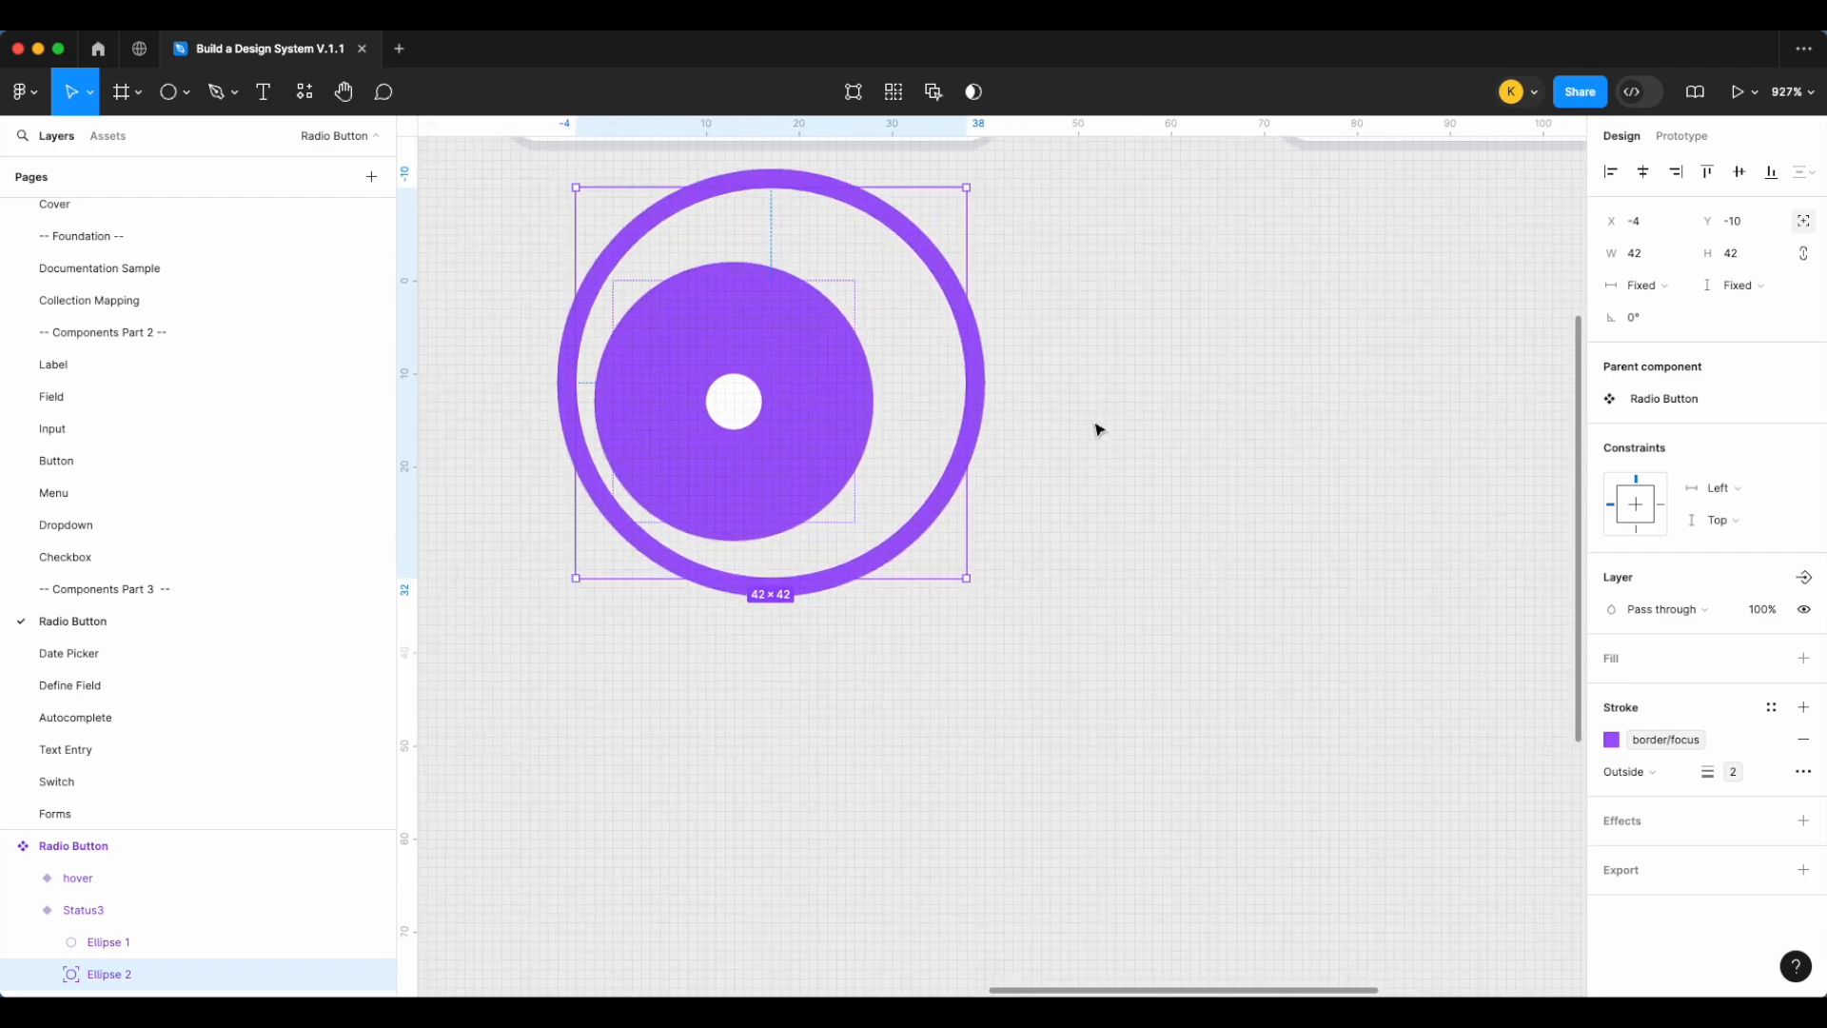
pyautogui.moveTo(1310, 263); pyautogui.dragTo(1229, 349)
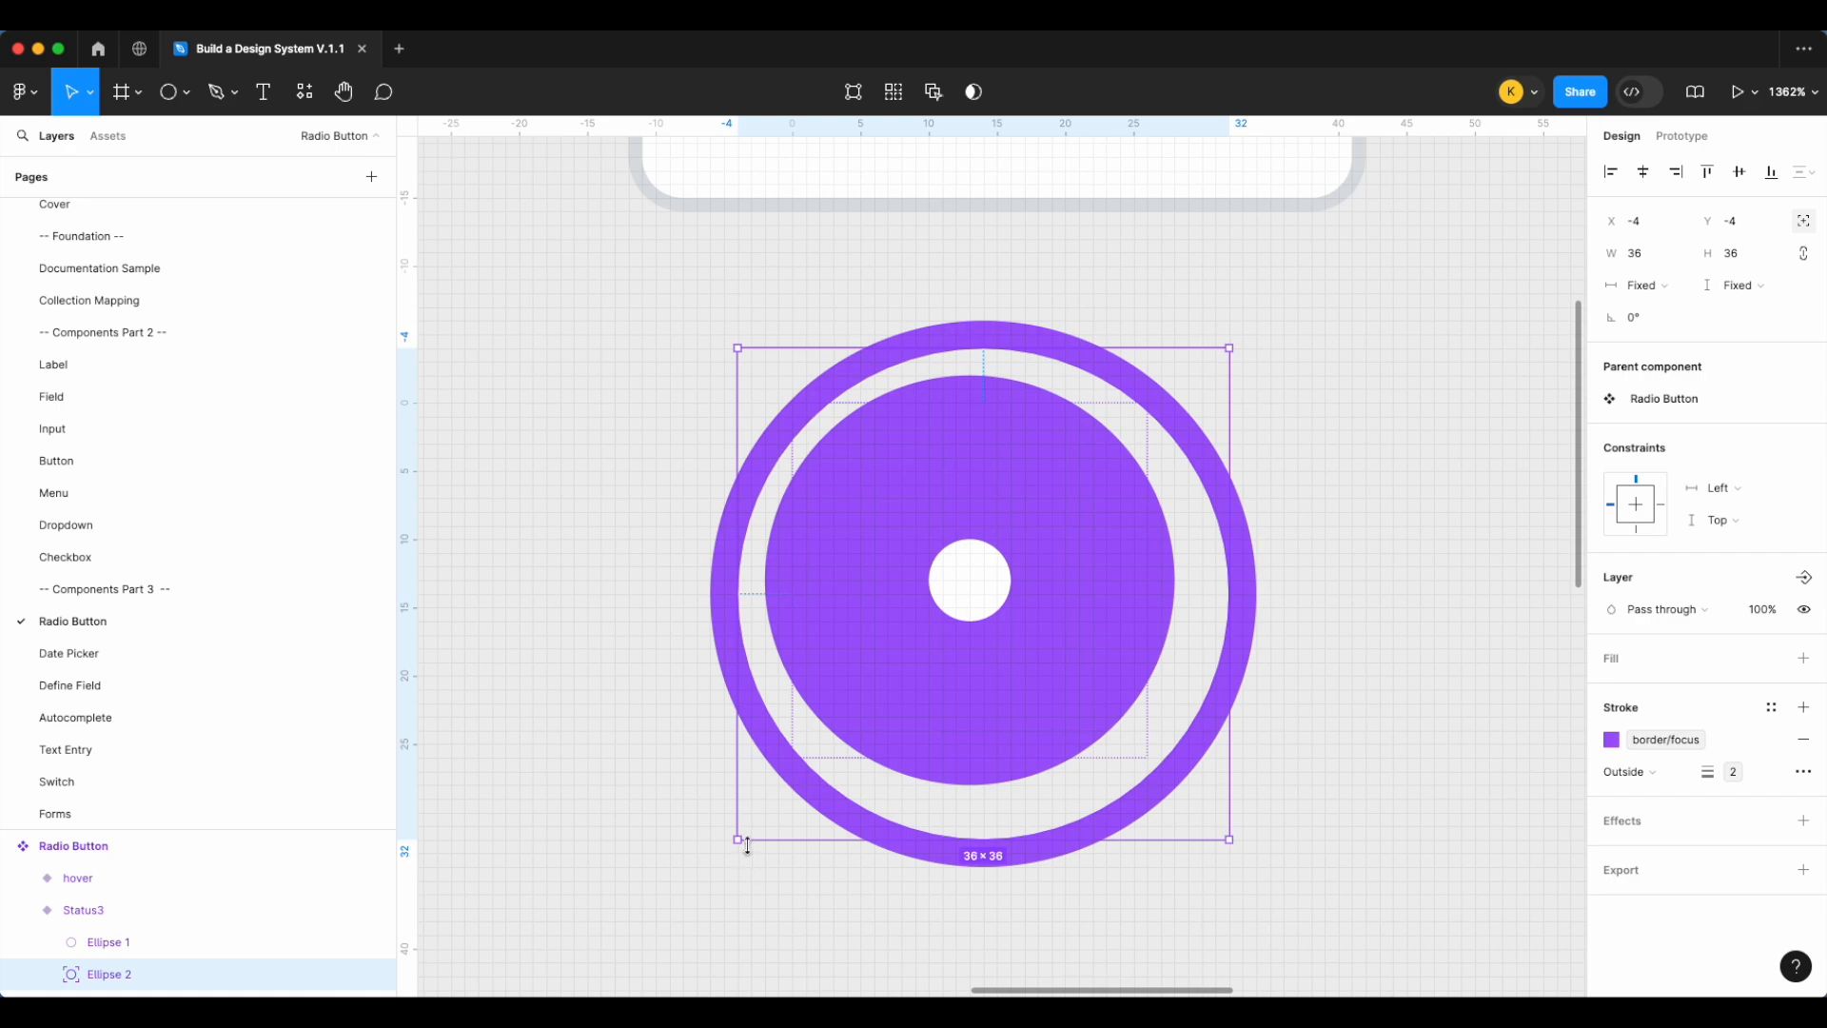
pyautogui.moveTo(748, 834); pyautogui.dragTo(755, 824)
pyautogui.scroll(4, 983, 734)
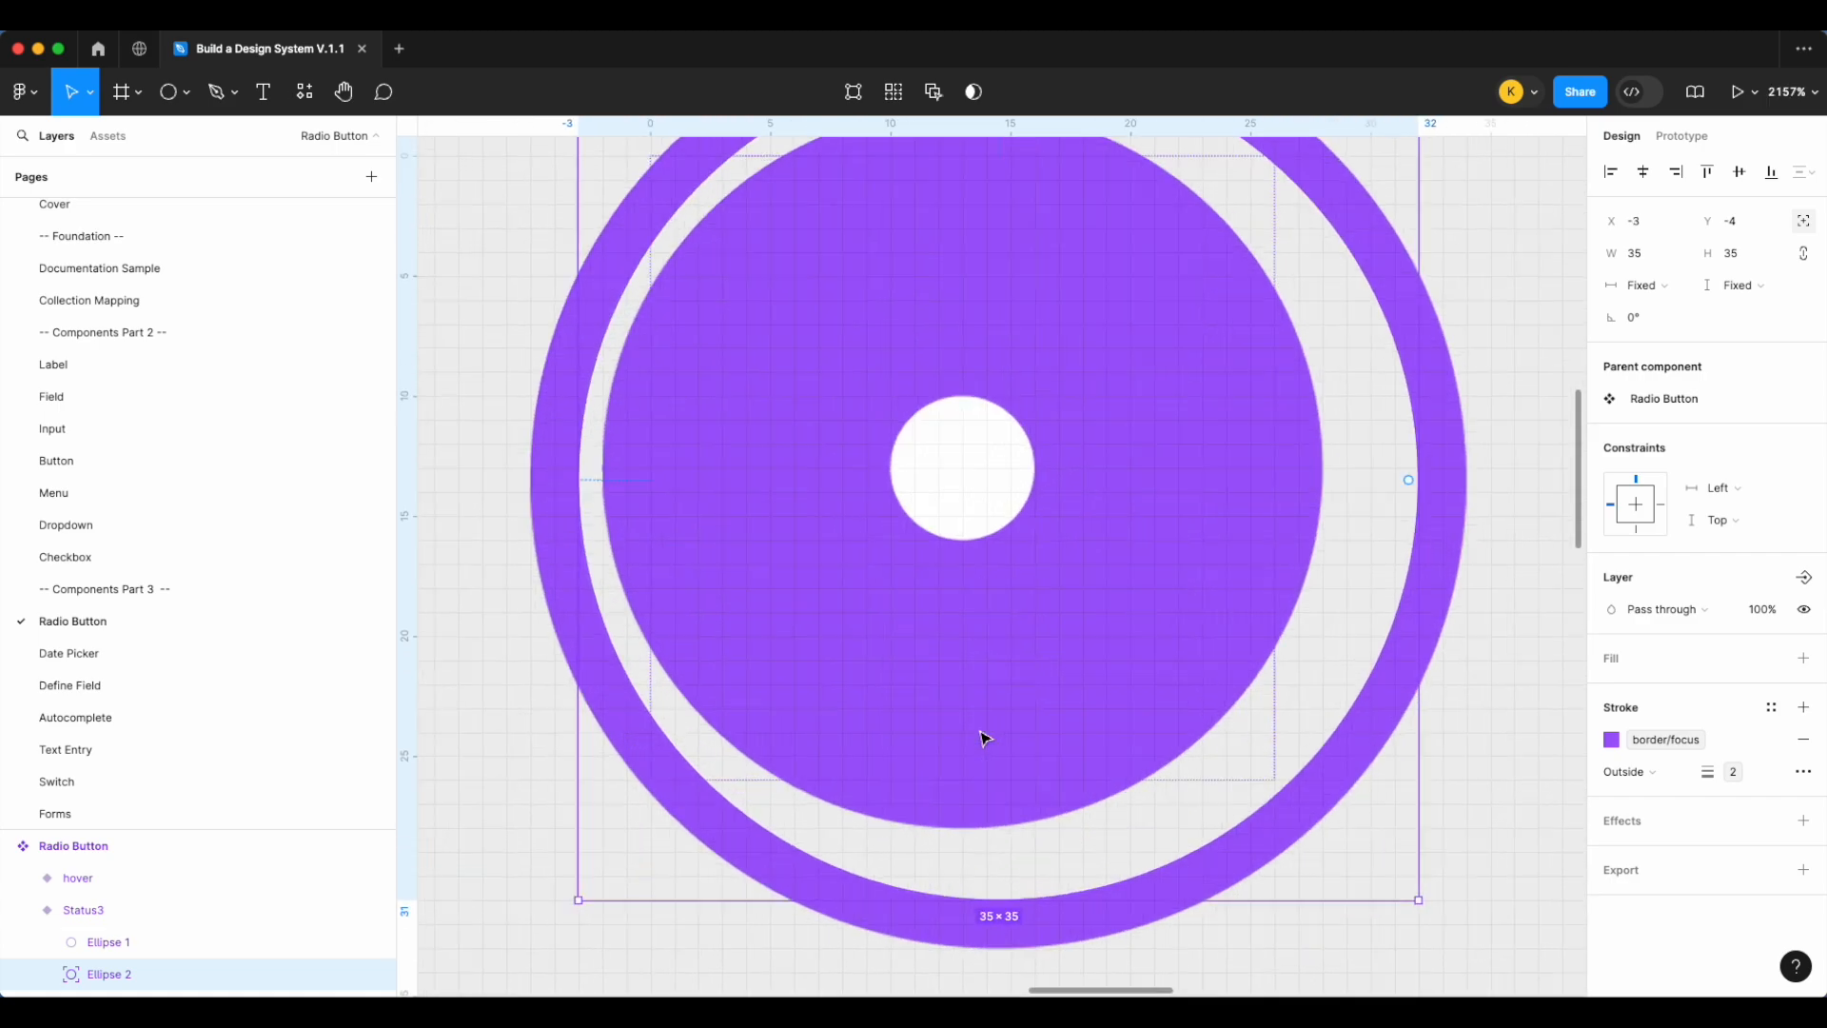
pyautogui.scroll(-5, 983, 733)
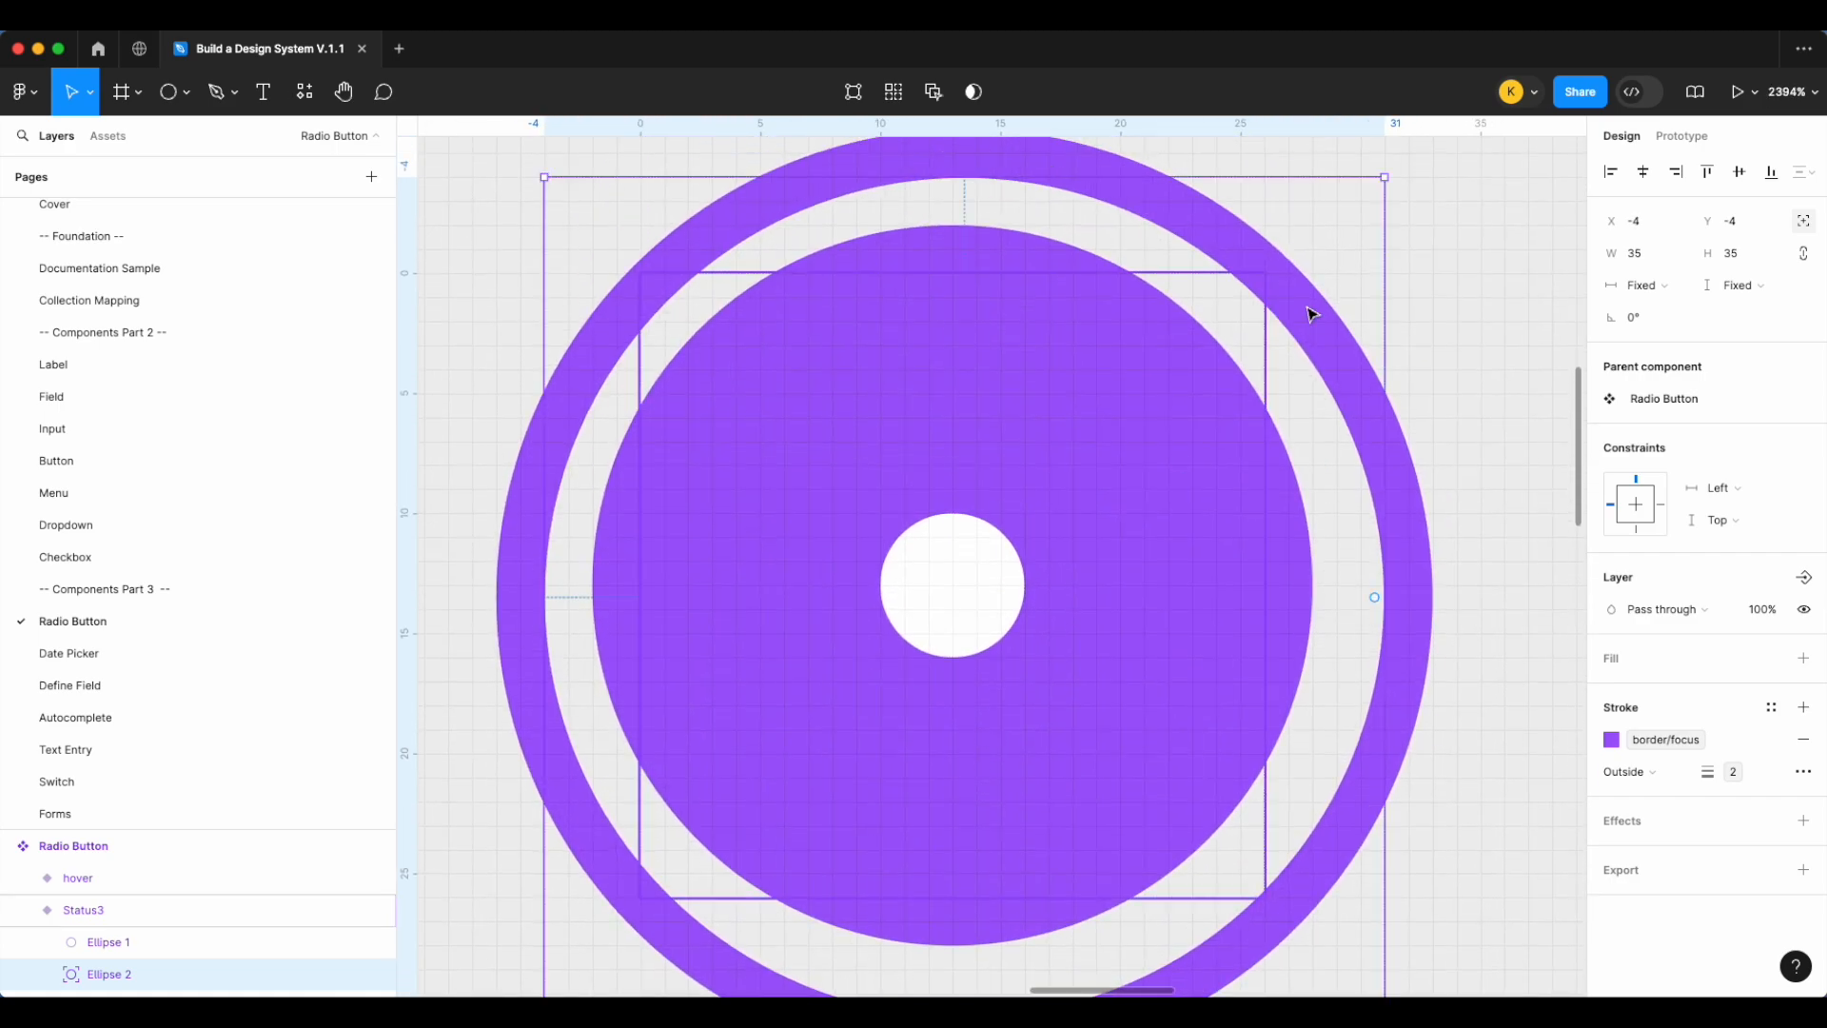
pyautogui.moveTo(1344, 674); pyautogui.dragTo(1336, 667)
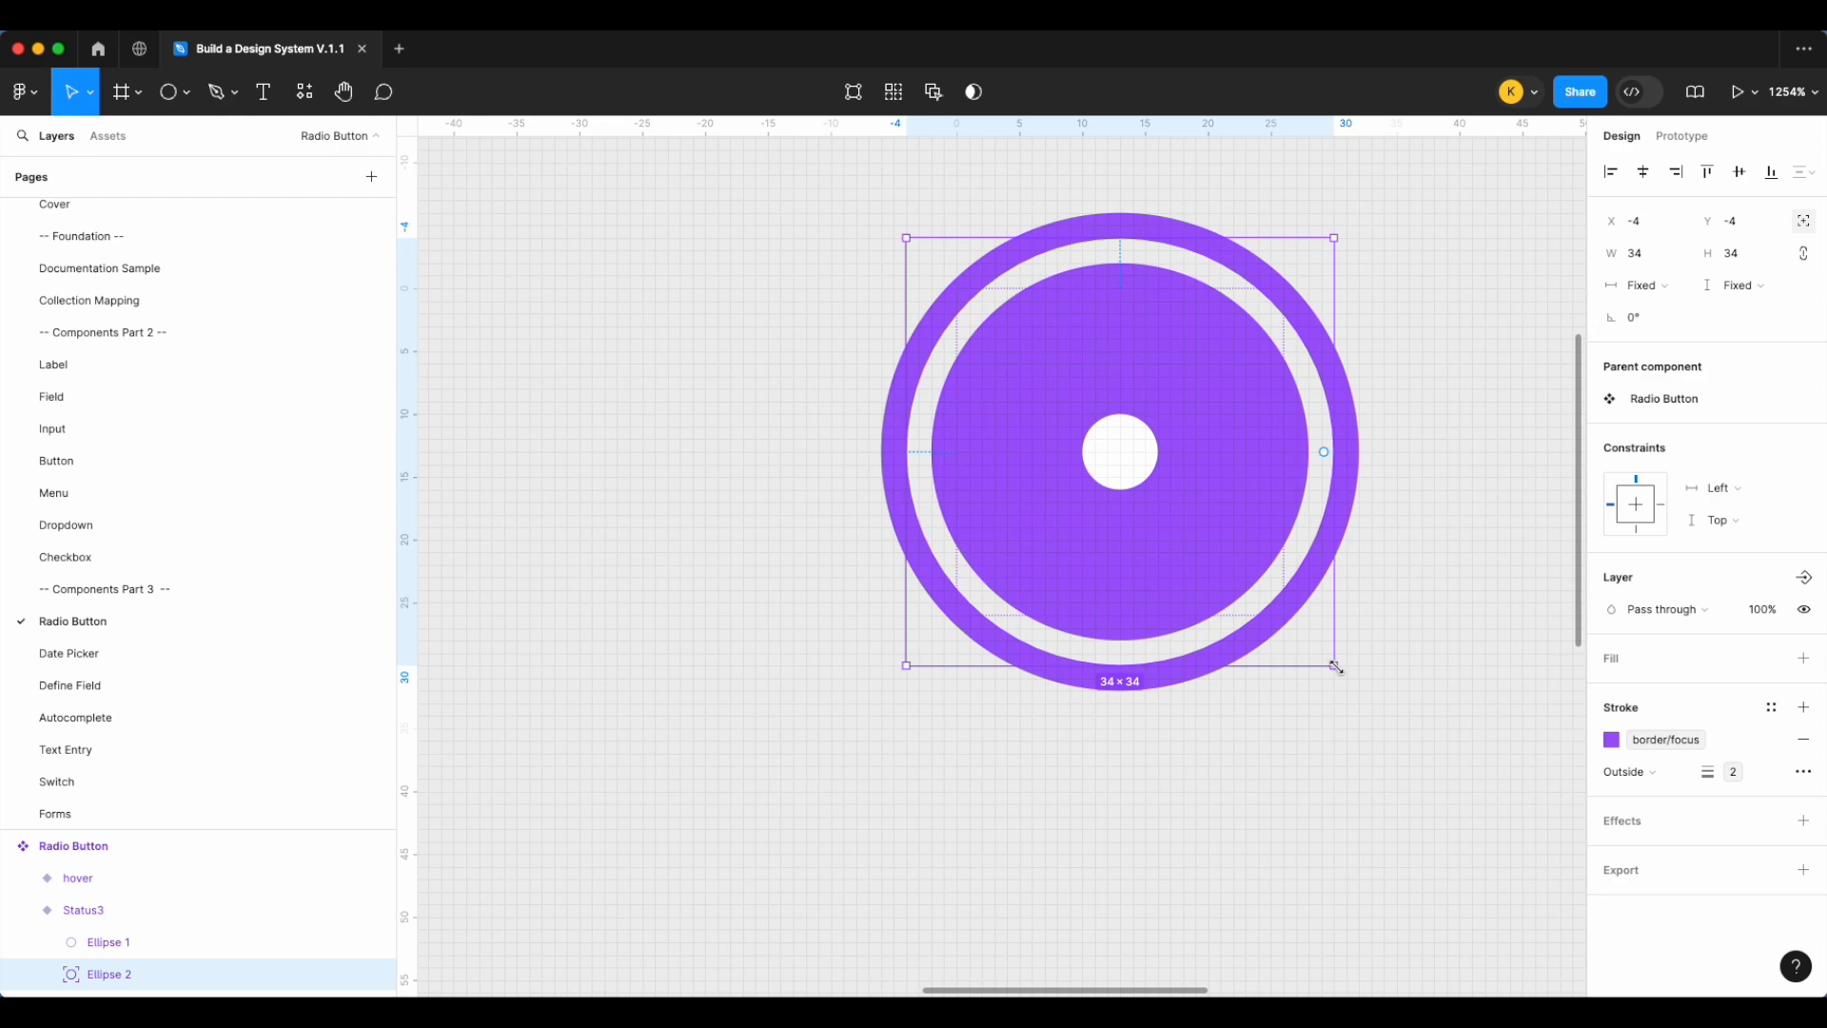
# Centre the focus ring within its variant and set its constraints to Left and right, Top and bottom
pyautogui.scroll(5, 1199, 469)
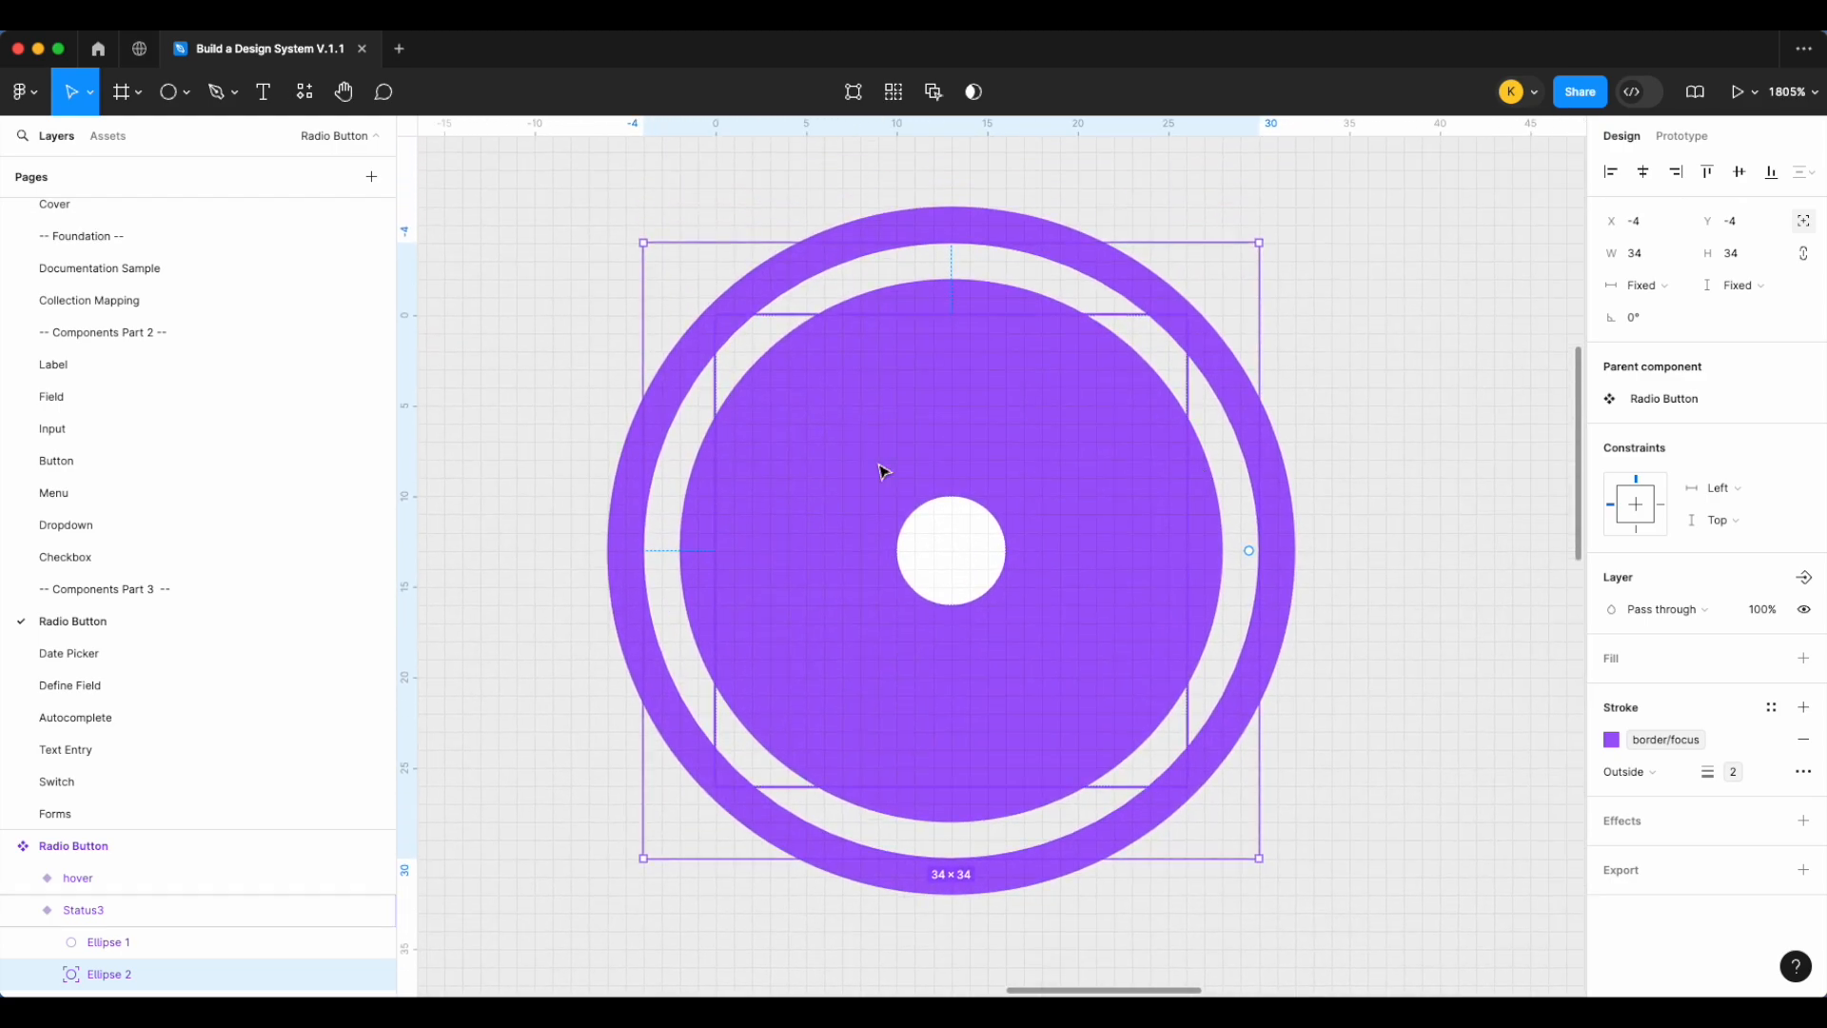
pyautogui.scroll(-4, 929, 343)
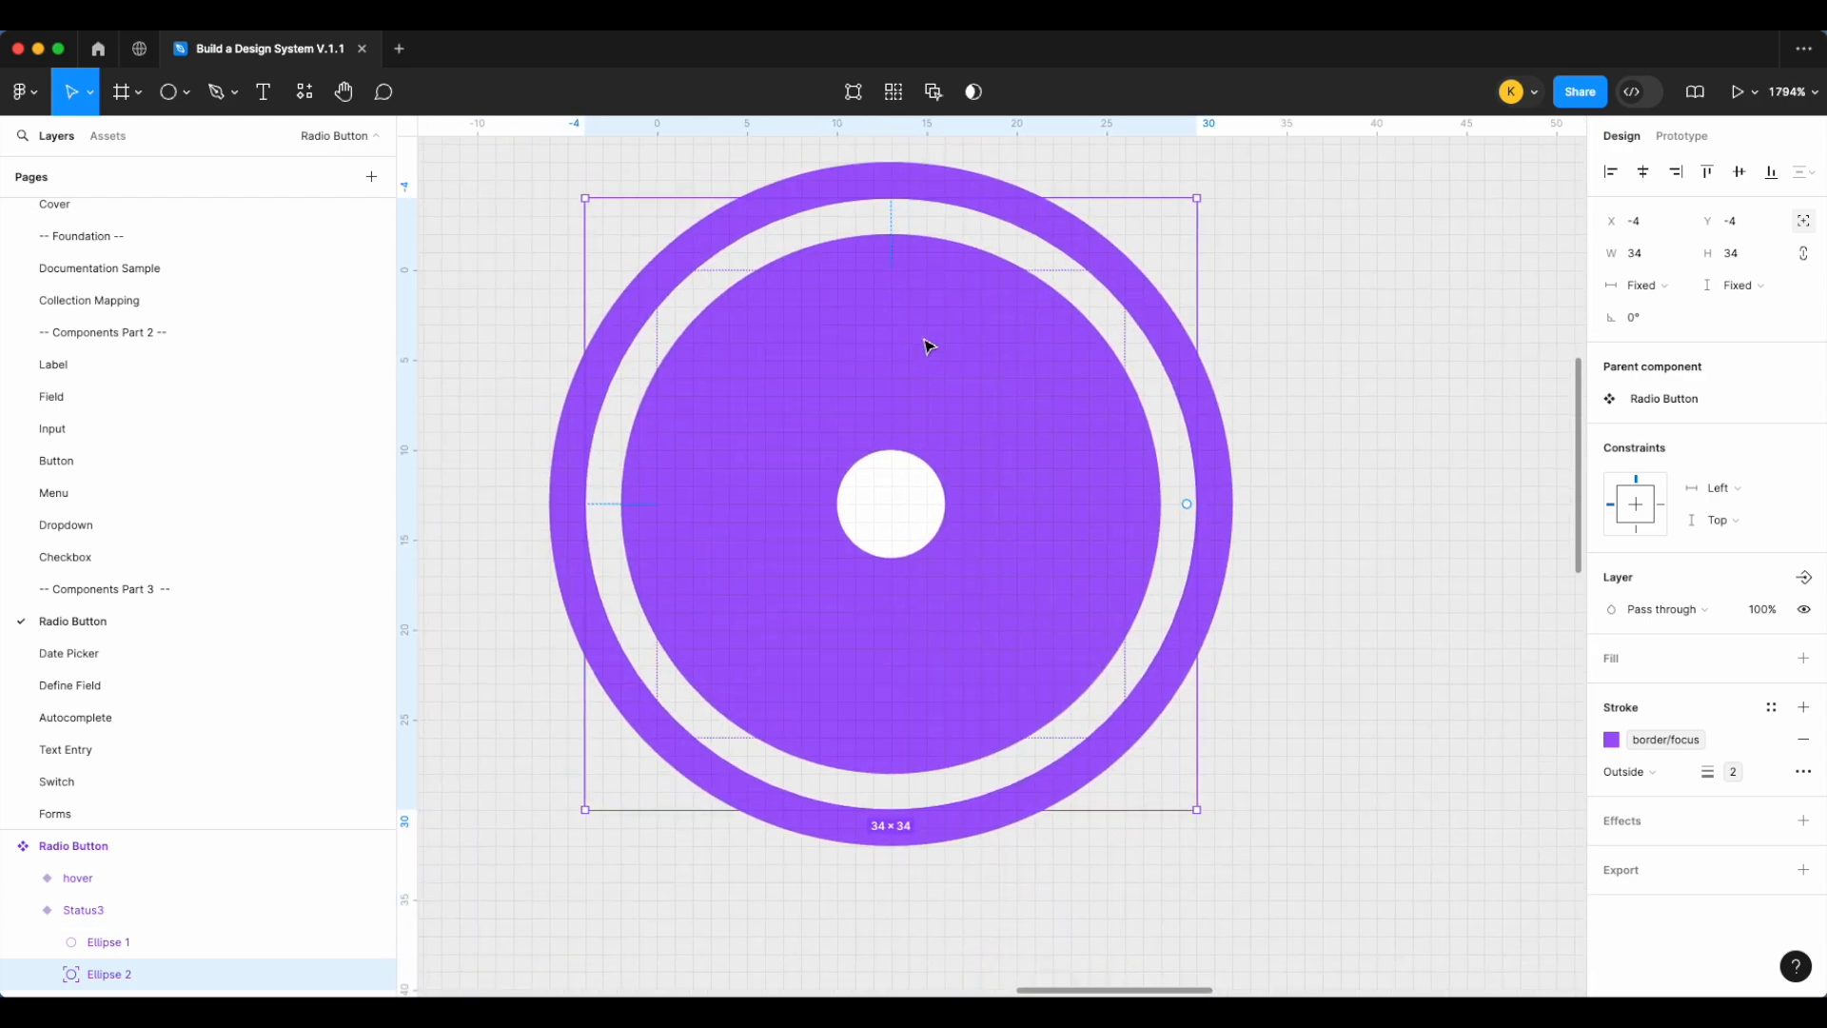
pyautogui.scroll(1, 933, 345)
pyautogui.scroll(5, 1027, 209)
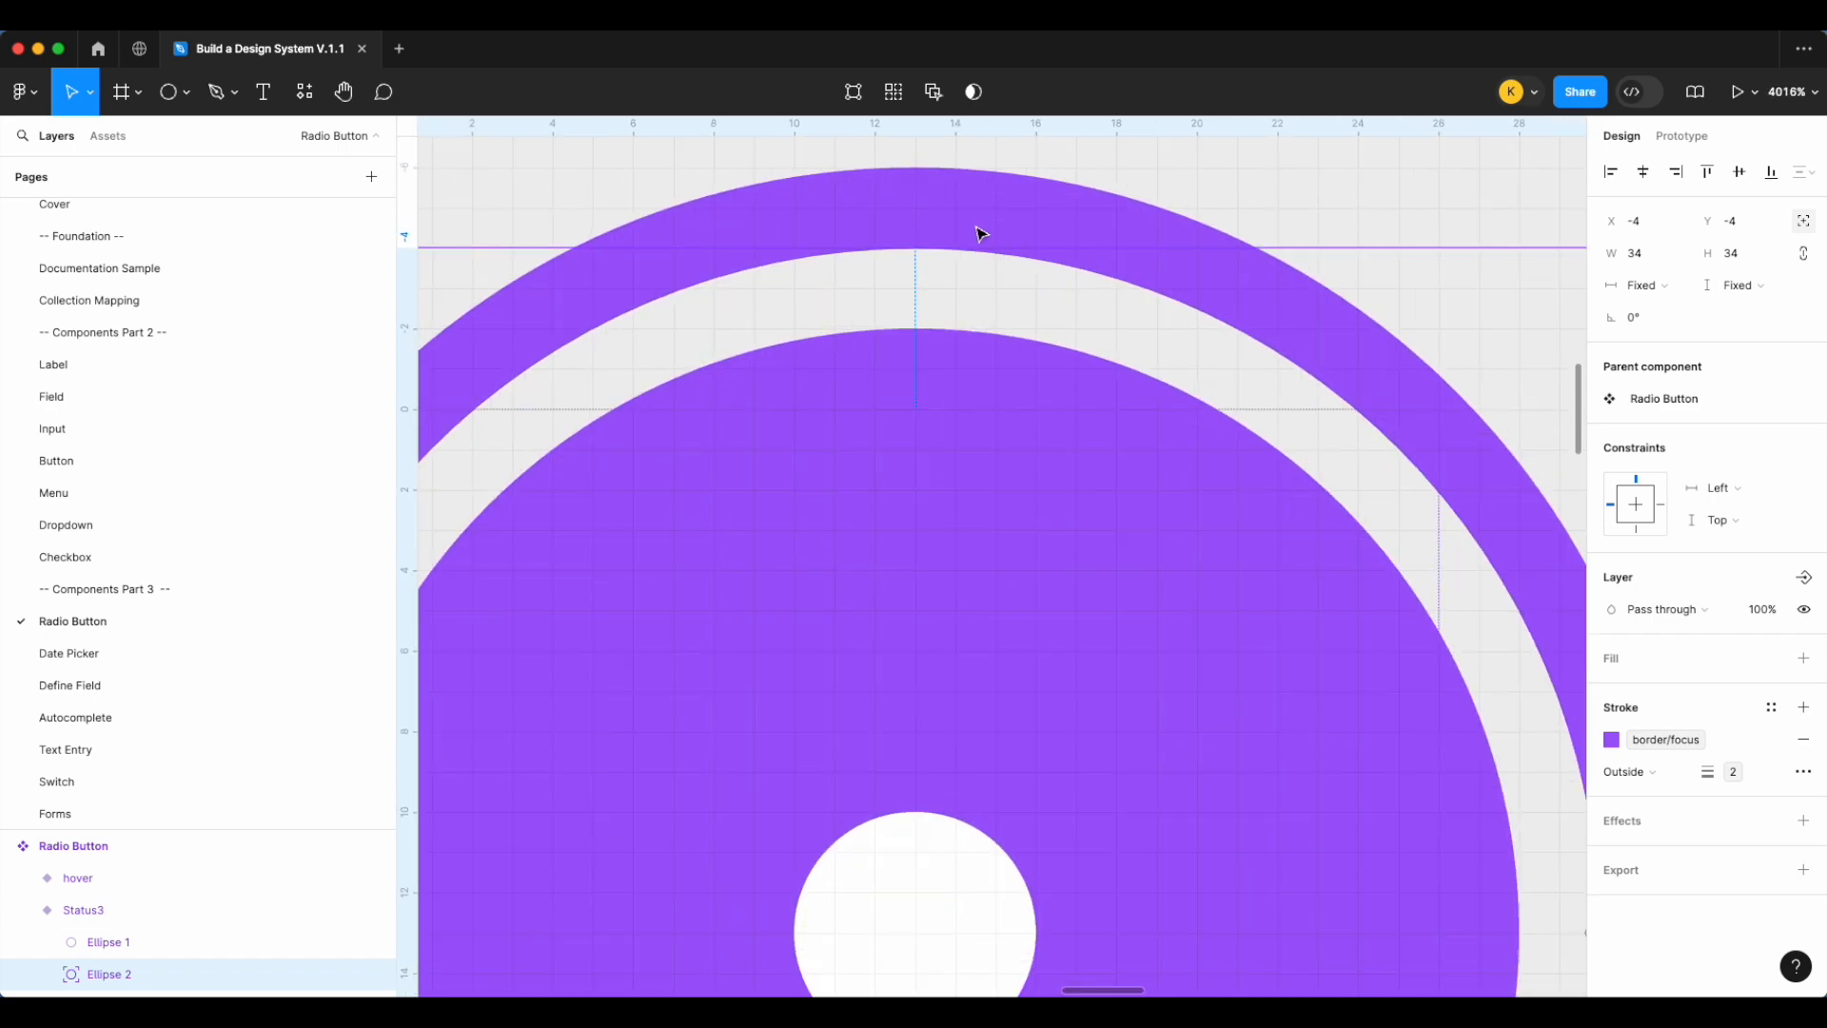
pyautogui.scroll(-10, 885, 267)
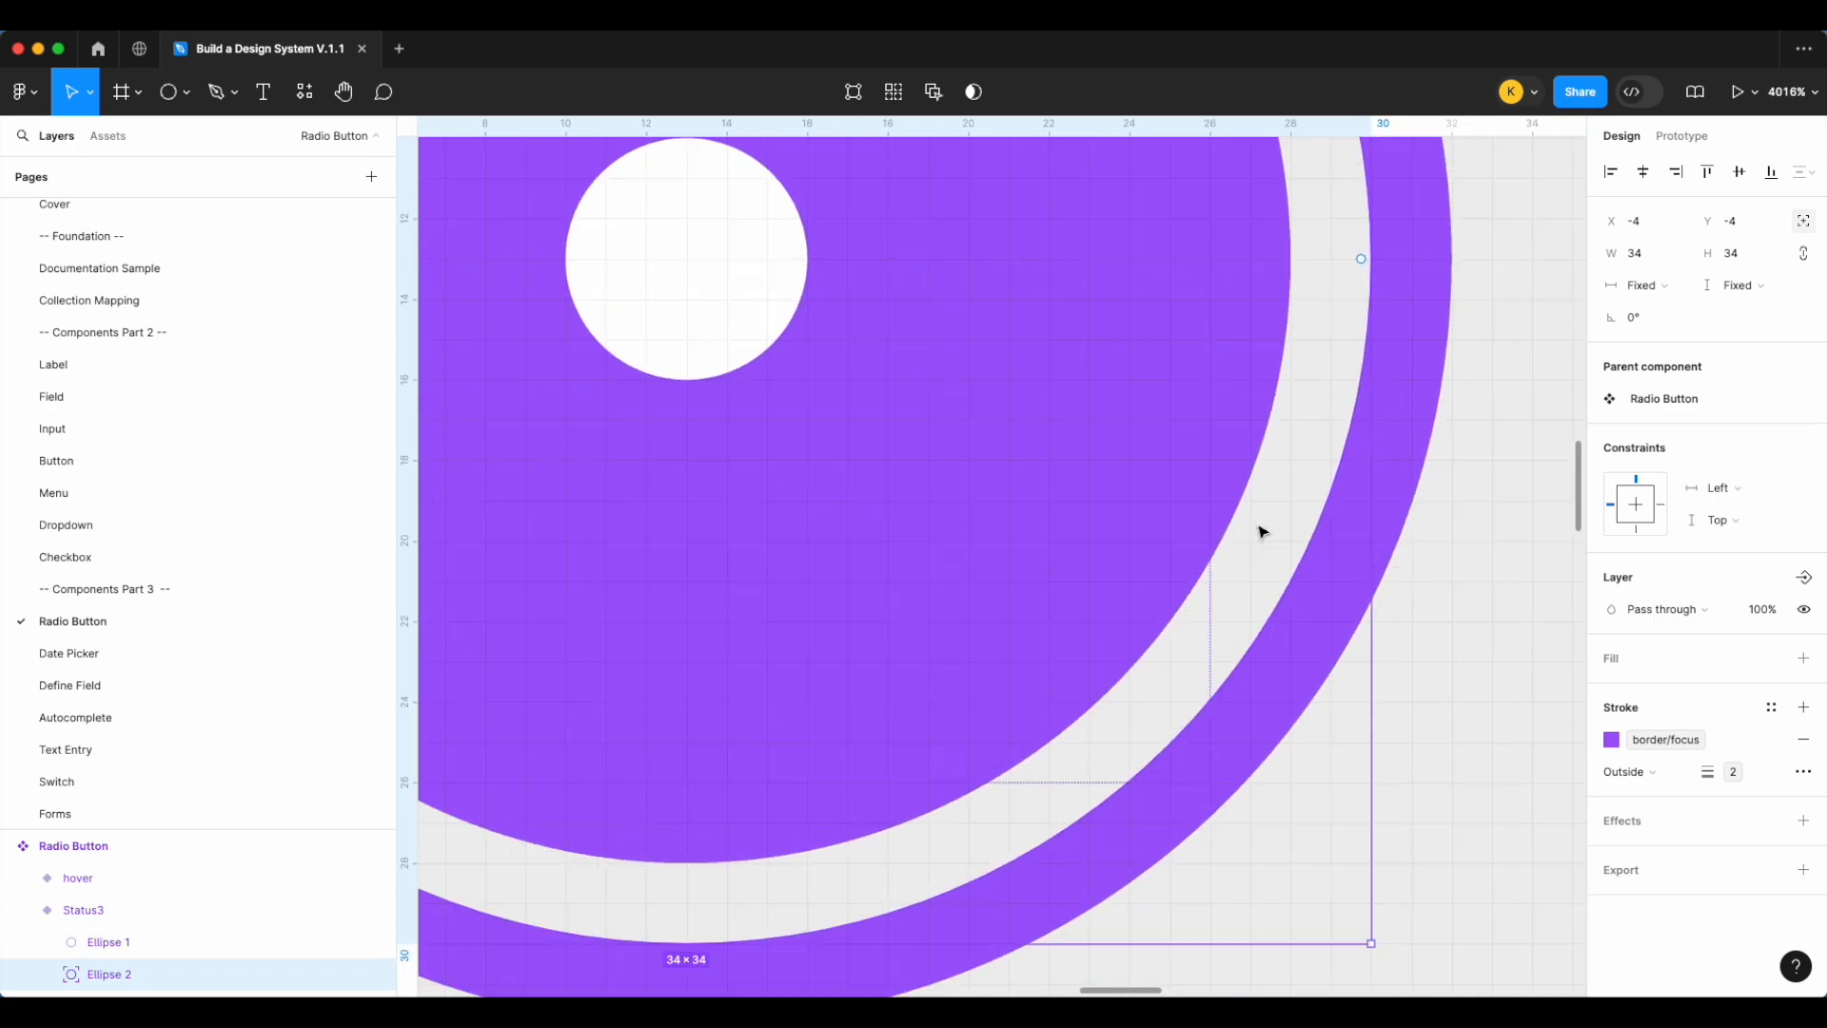
pyautogui.scroll(-5, 1261, 531)
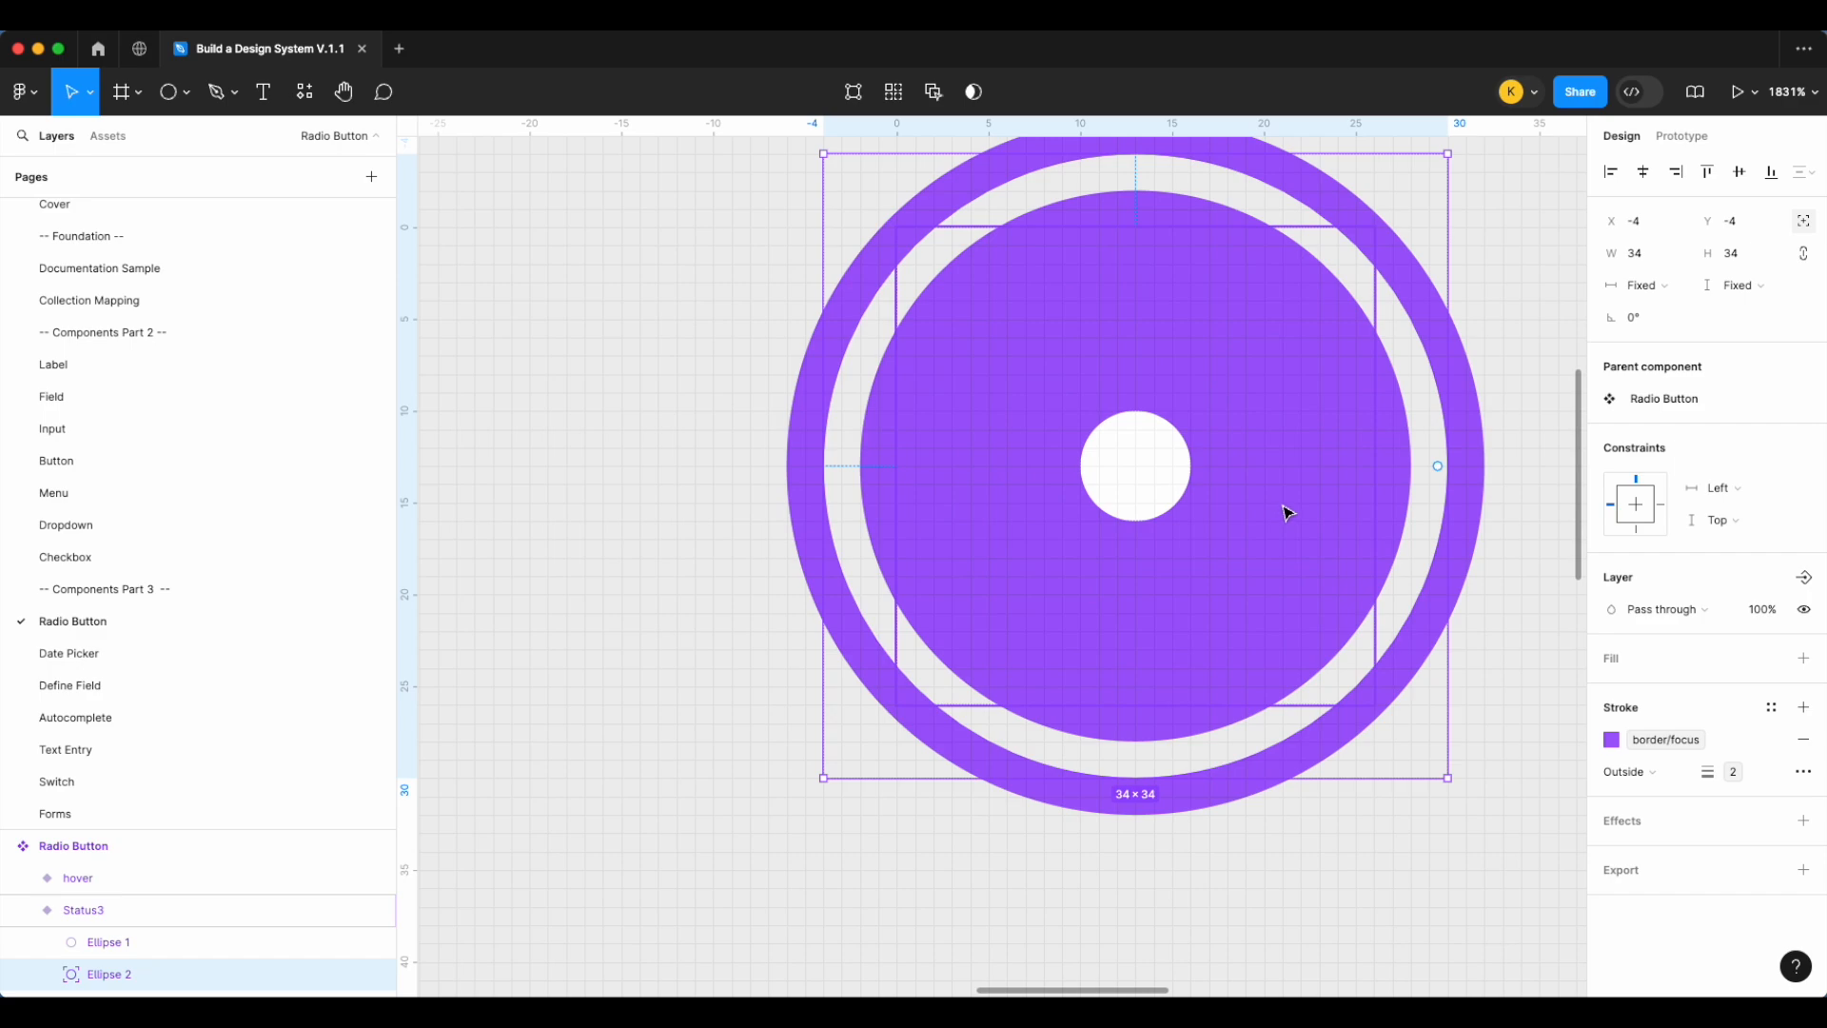
pyautogui.click(1642, 181)
pyautogui.click(1739, 183)
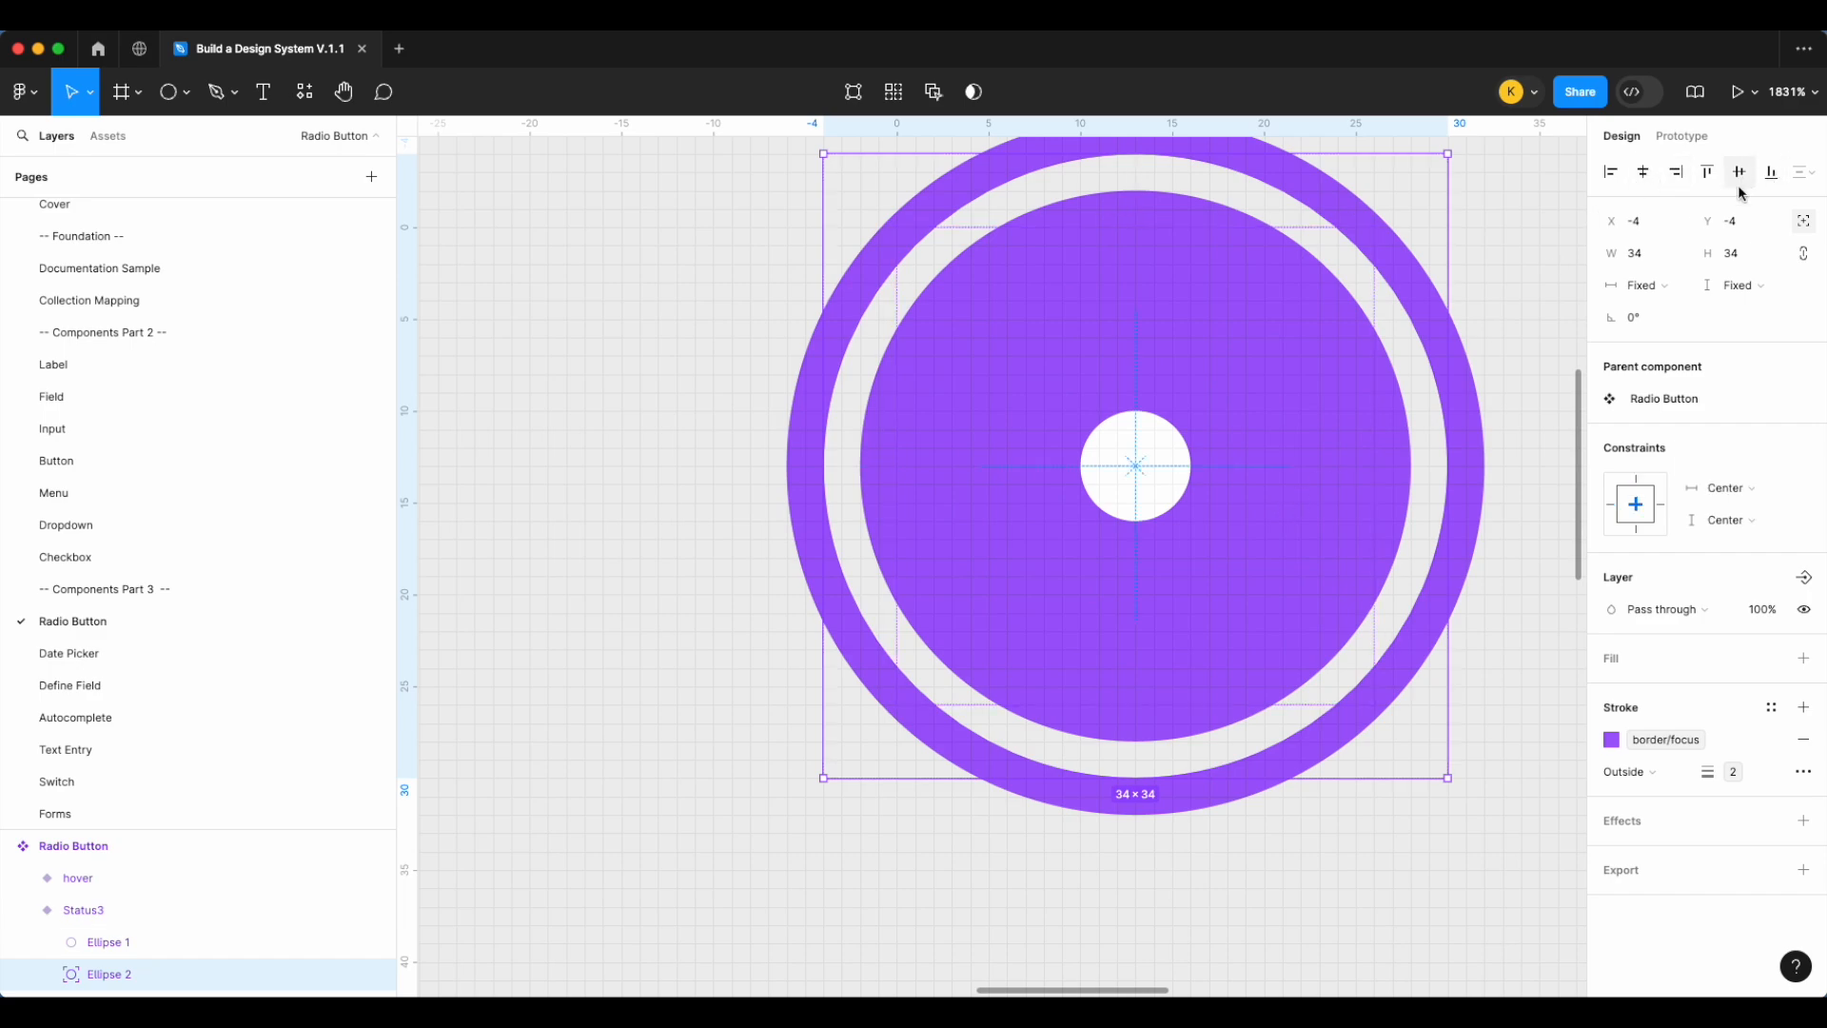
pyautogui.click(1730, 488)
pyautogui.click(1742, 462)
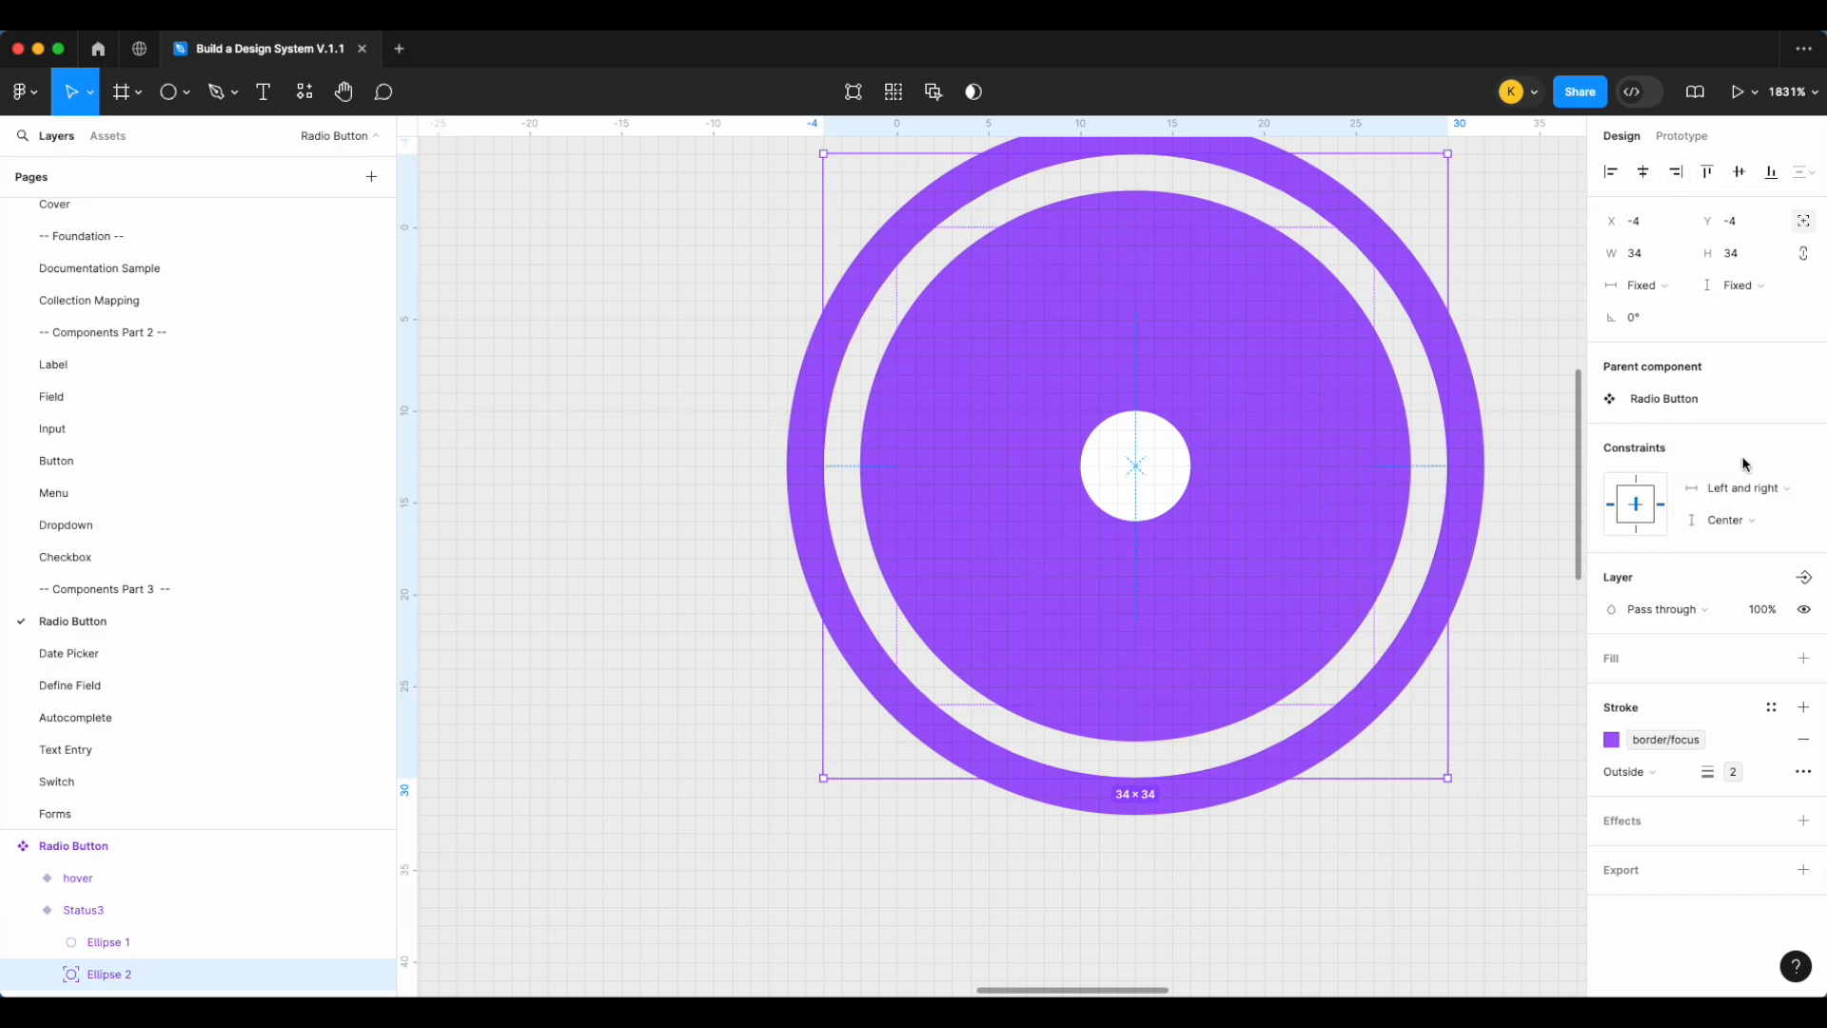
pyautogui.click(1731, 520)
pyautogui.click(1756, 503)
pyautogui.scroll(-3, 1110, 505)
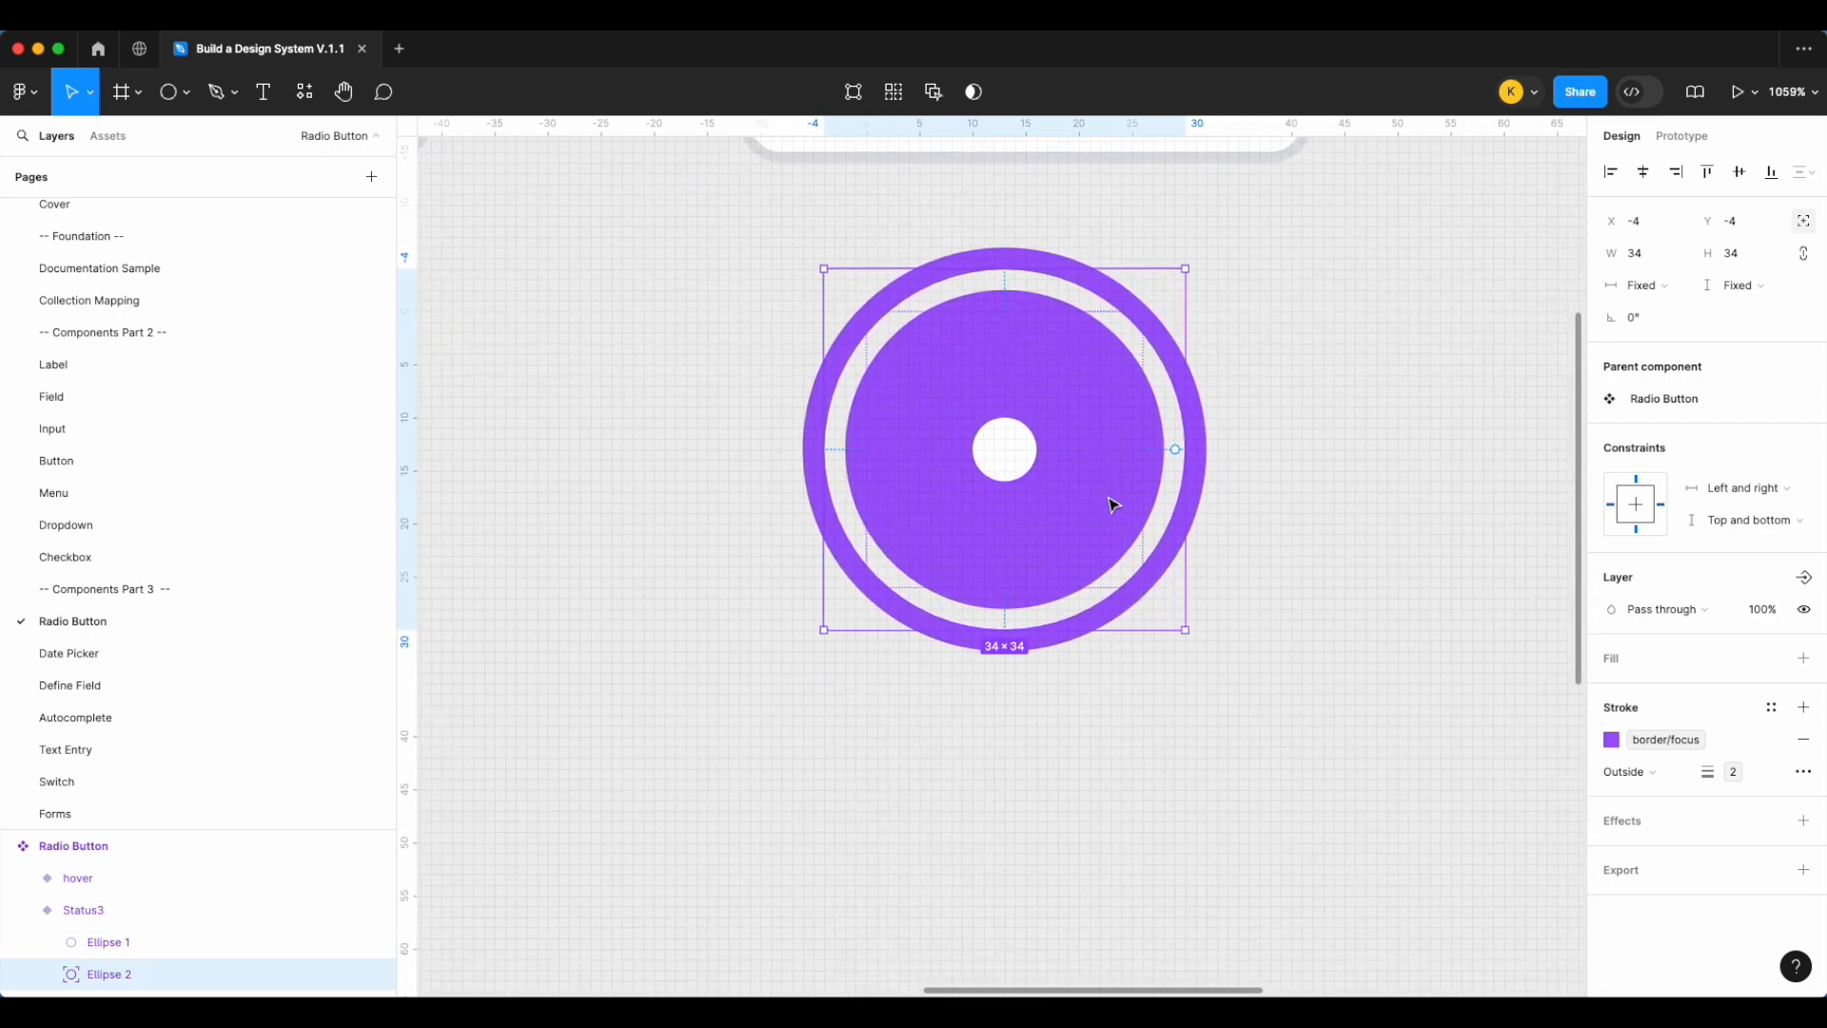
# Set the Status value of the ringed variant under the Focus label to focus
pyautogui.click(1268, 470)
pyautogui.scroll(-5, 1267, 470)
pyautogui.click(1183, 457)
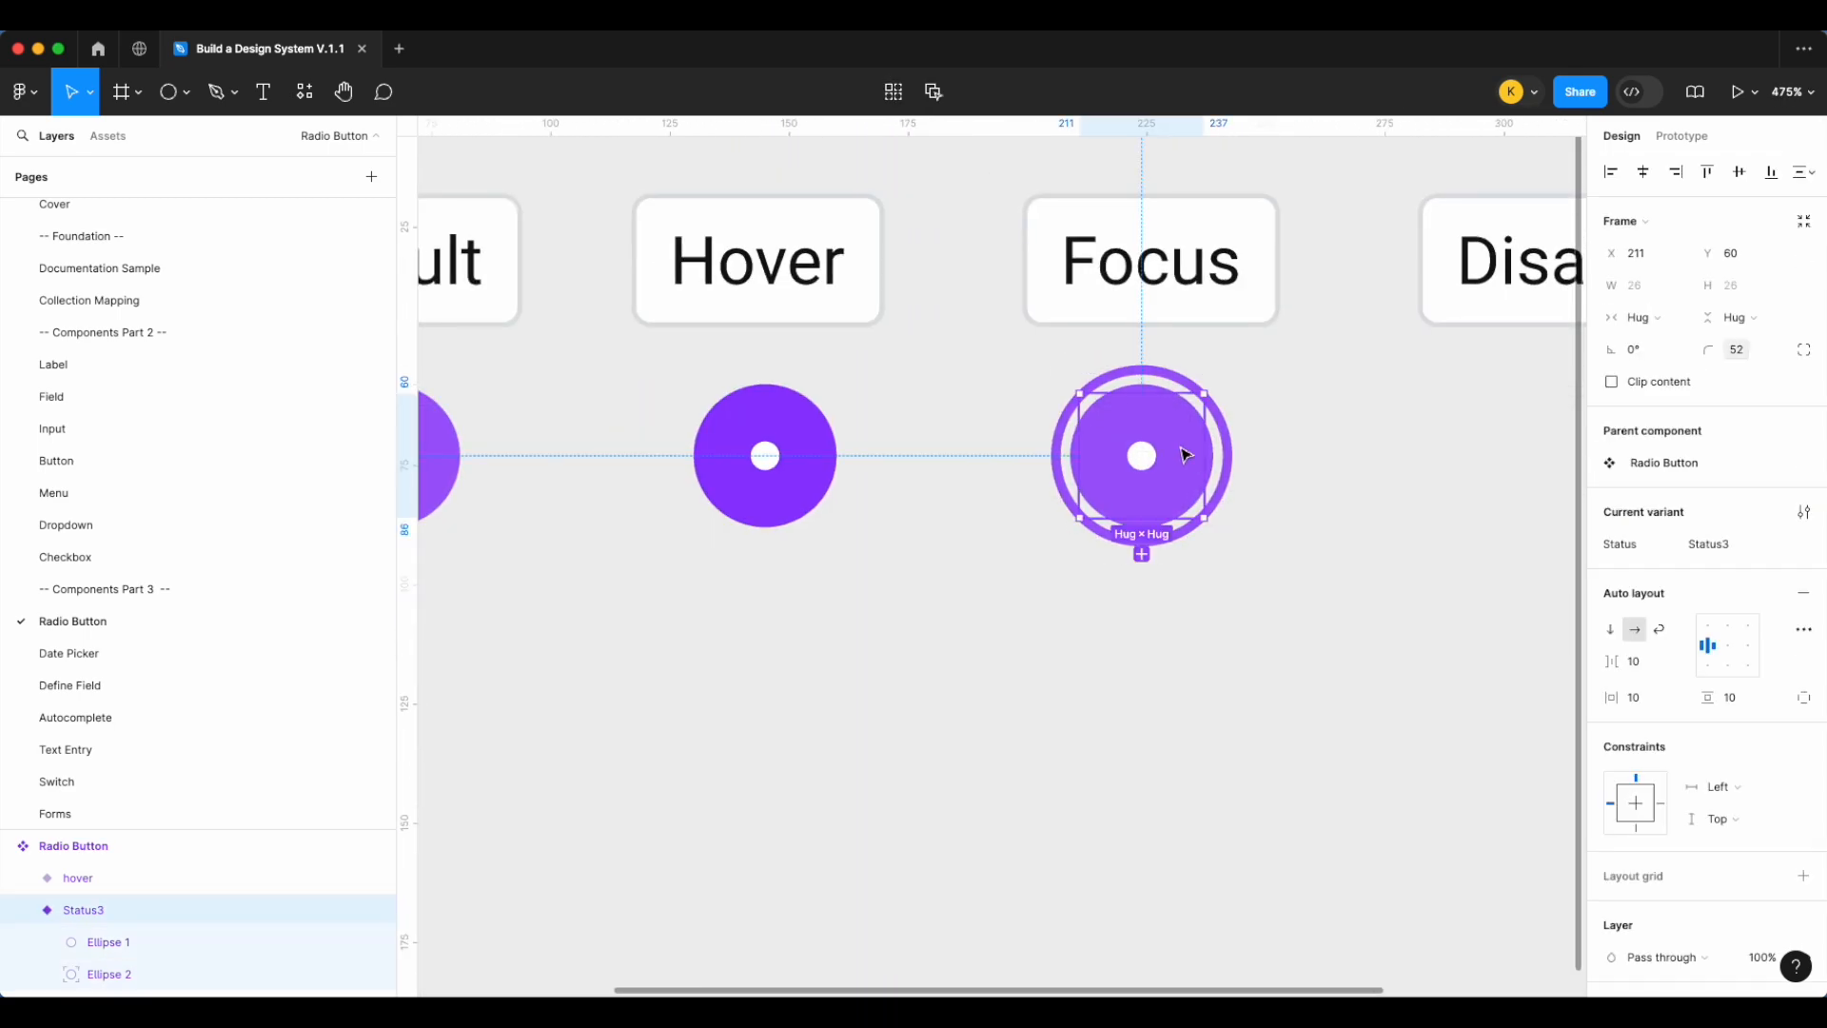
pyautogui.click(1721, 540)
pyautogui.write('f')
pyautogui.press('Return')
pyautogui.click(1102, 766)
# Duplicate the default variant under the Disabled label at X 305, Y 60 and set its Status to disabled
pyautogui.scroll(-4, 1104, 761)
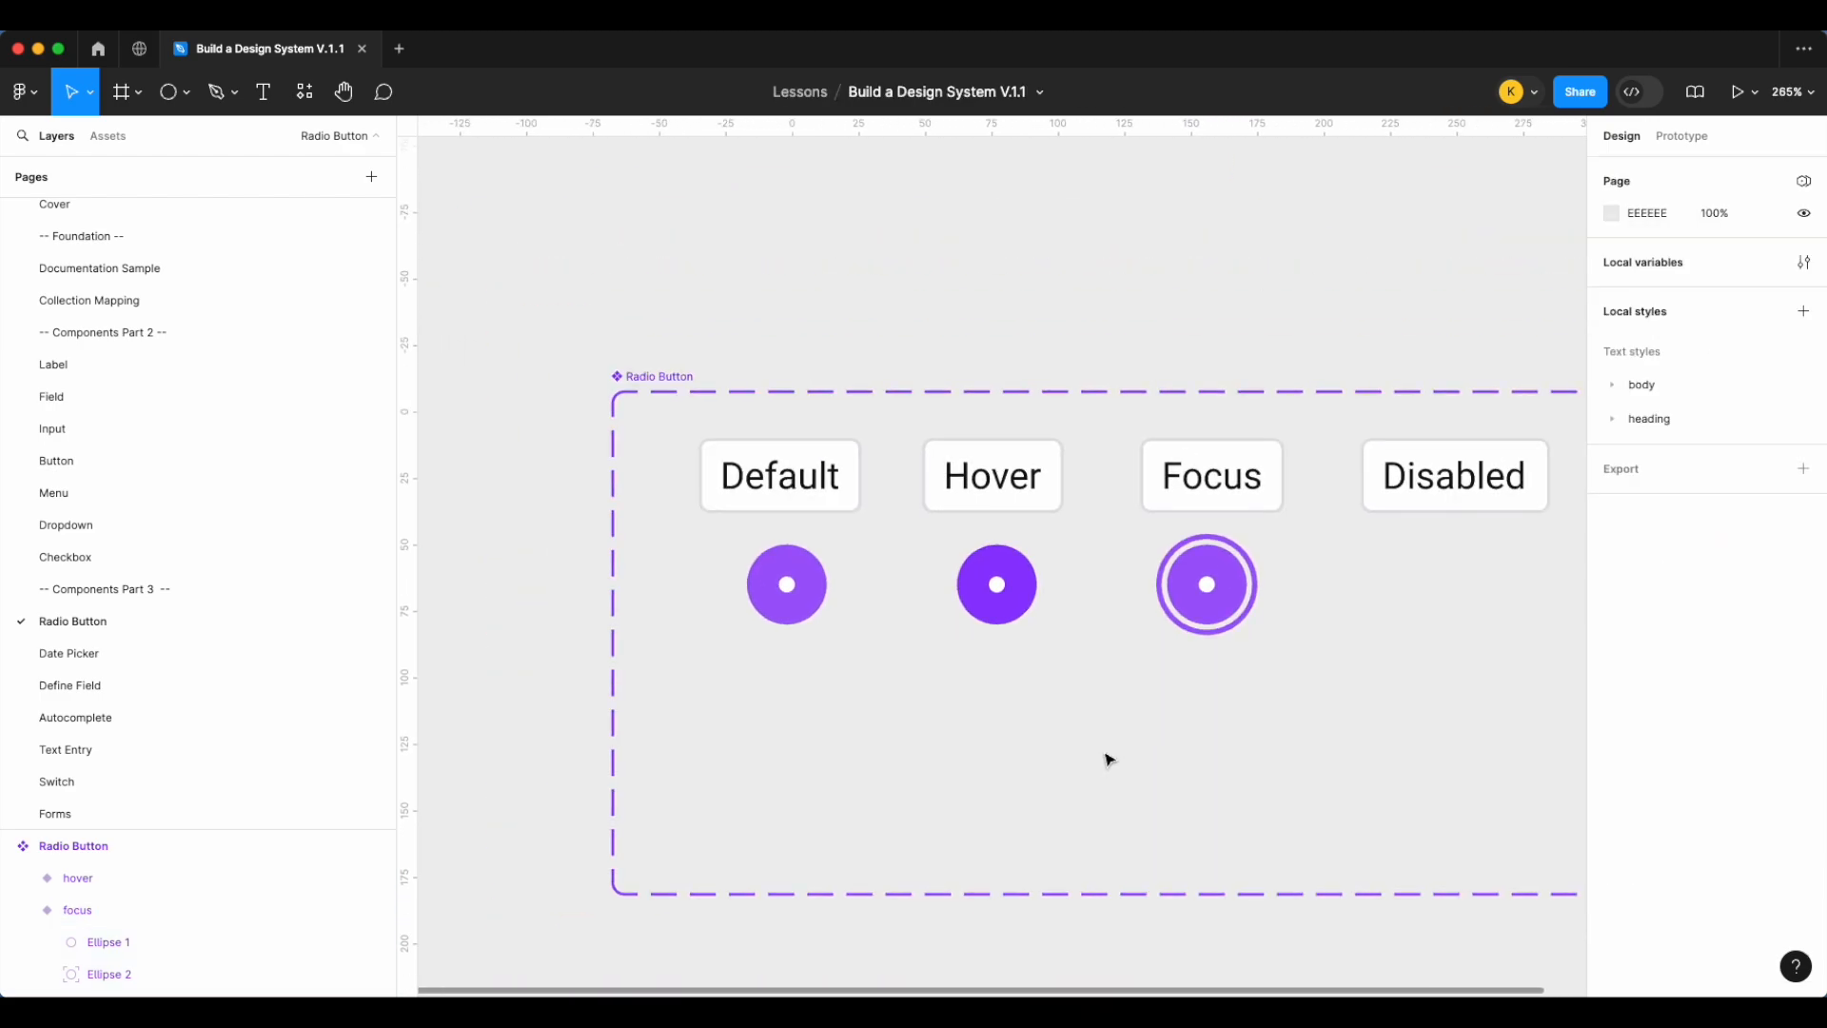
pyautogui.scroll(-1, 1104, 759)
pyautogui.hscroll(1, 1094, 757)
pyautogui.click(774, 574)
pyautogui.moveTo(774, 574); pyautogui.dragTo(1451, 559)
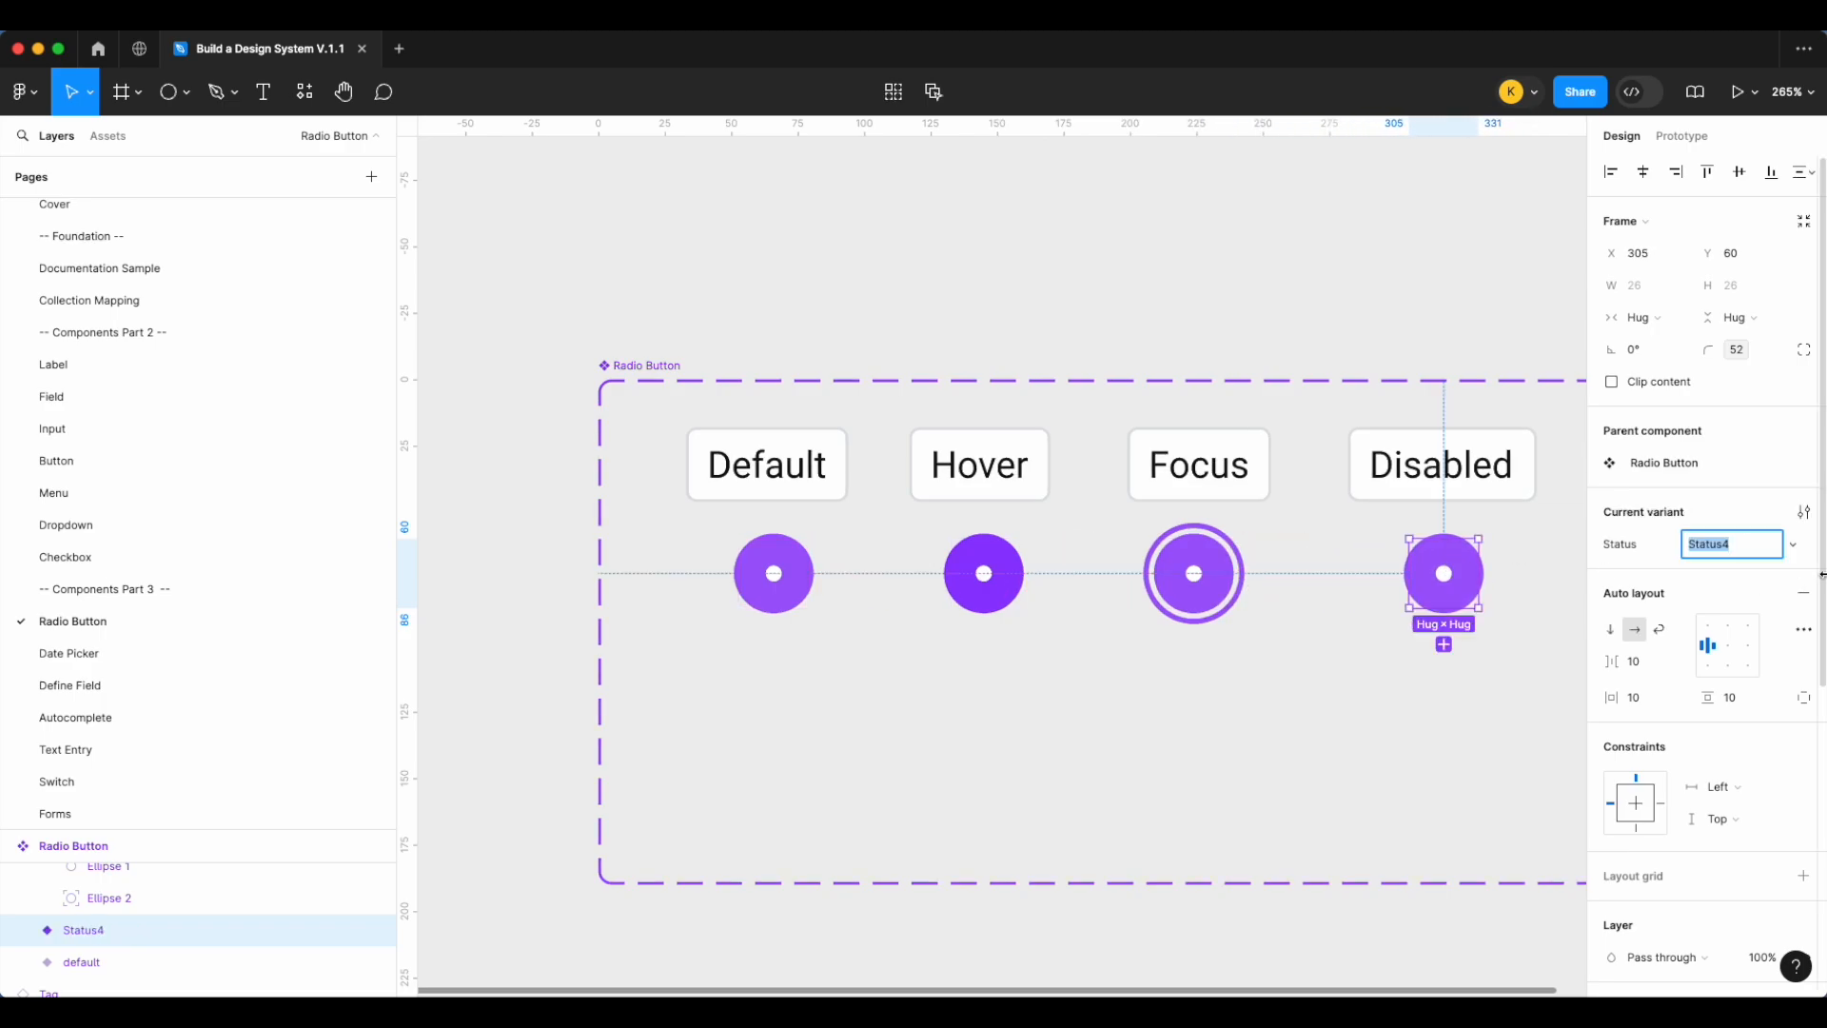
pyautogui.write('disabled')
pyautogui.press('Return')
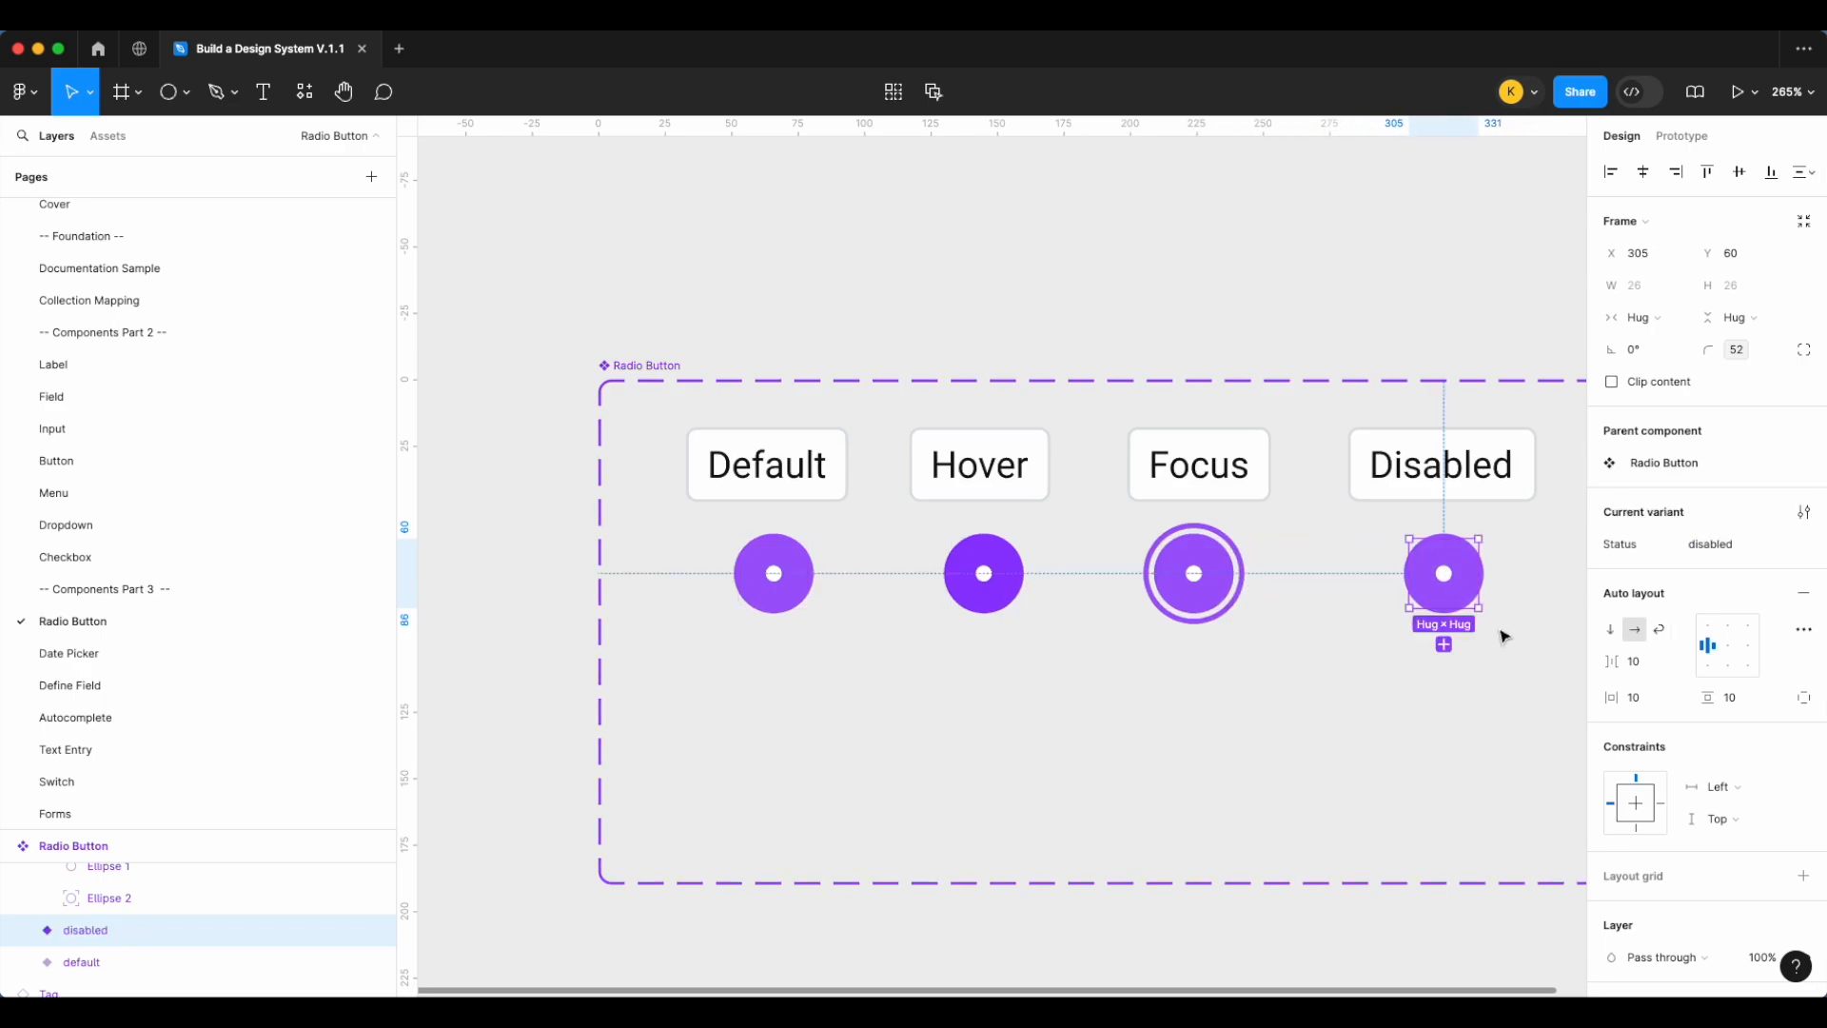
# Select the focus variant, enlarge the layer list and collapse the four Tag layers
pyautogui.hscroll(2, 1501, 632)
pyautogui.scroll(2, 1481, 625)
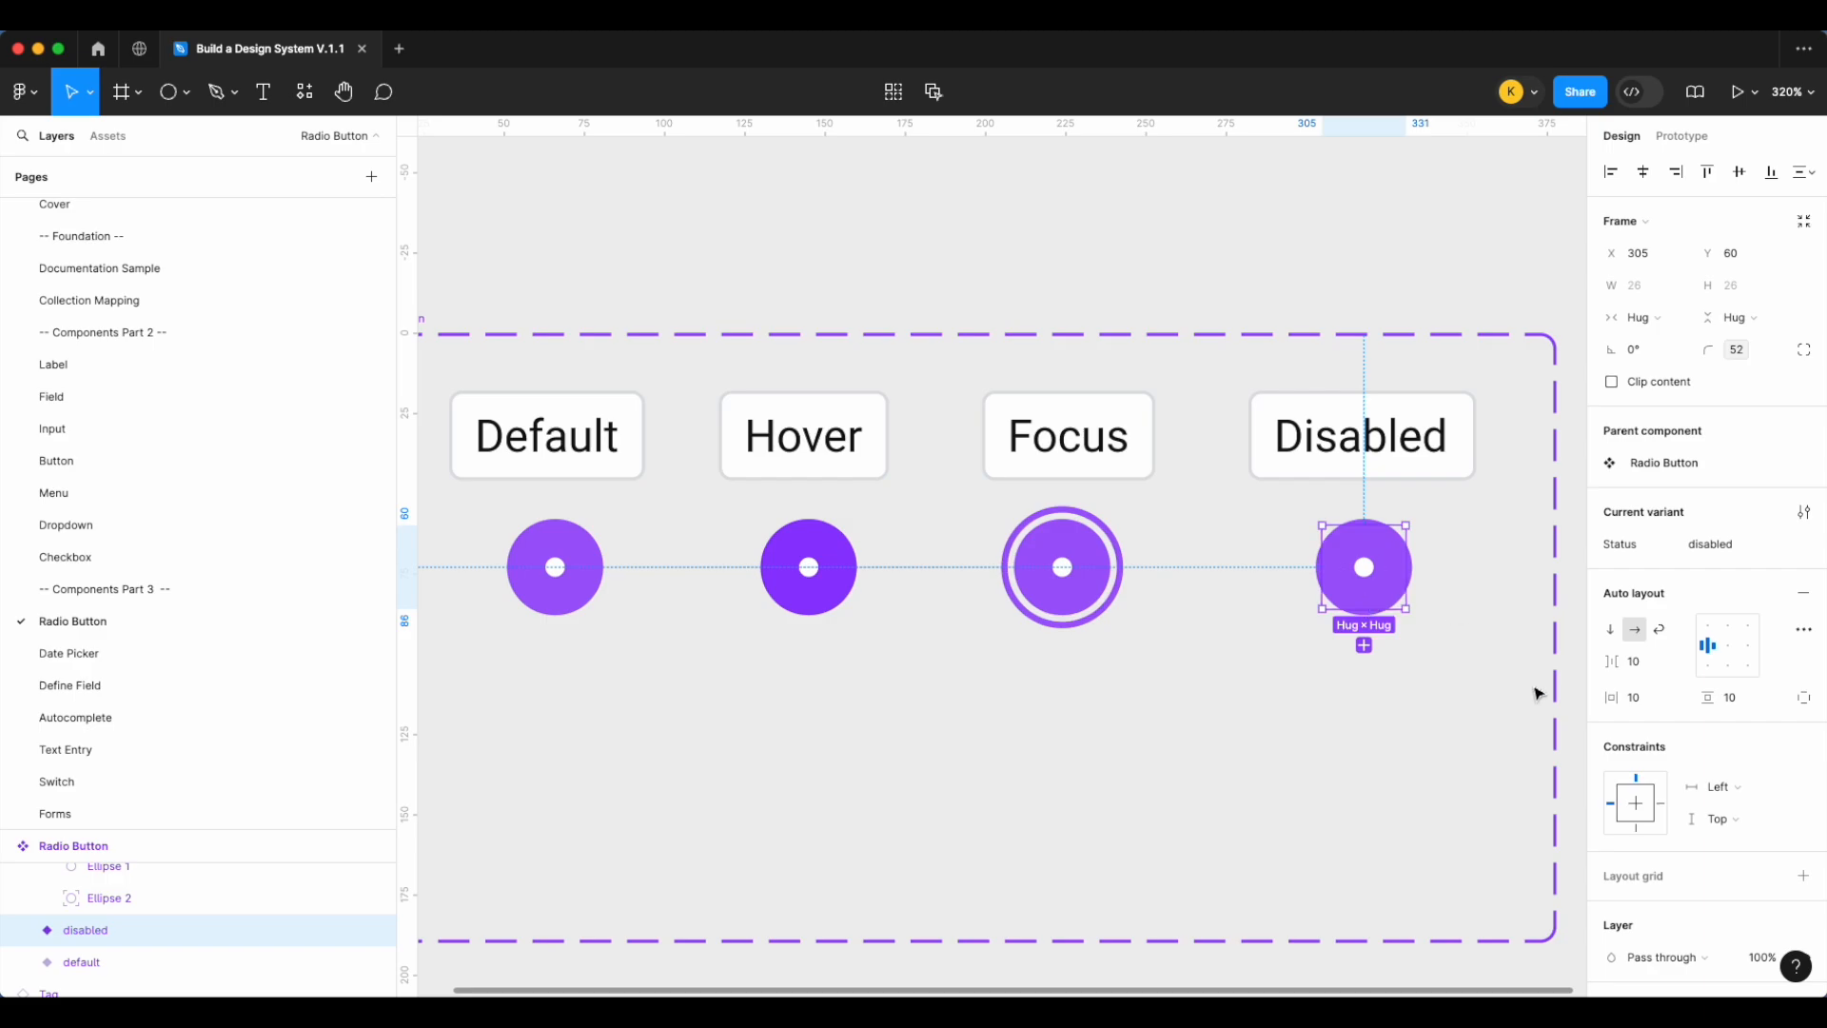
pyautogui.click(1055, 598)
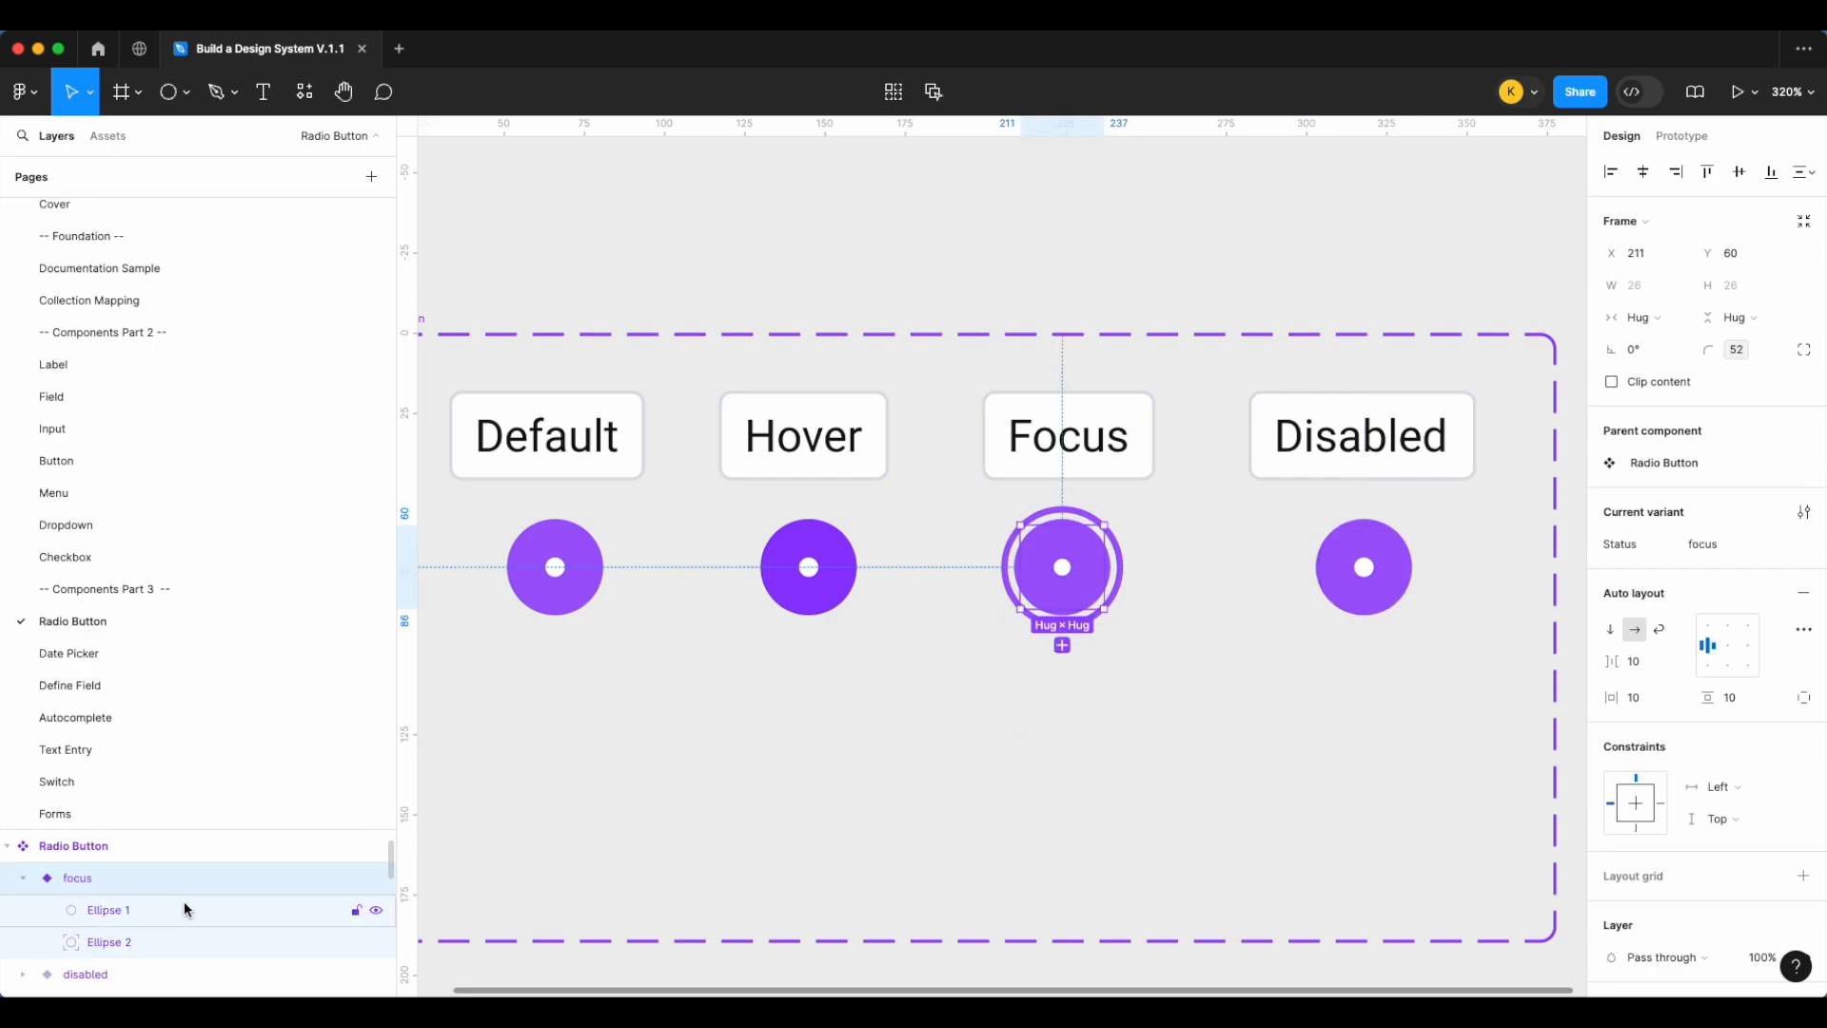
pyautogui.scroll(1, 86, 942)
pyautogui.moveTo(114, 830); pyautogui.dragTo(114, 464)
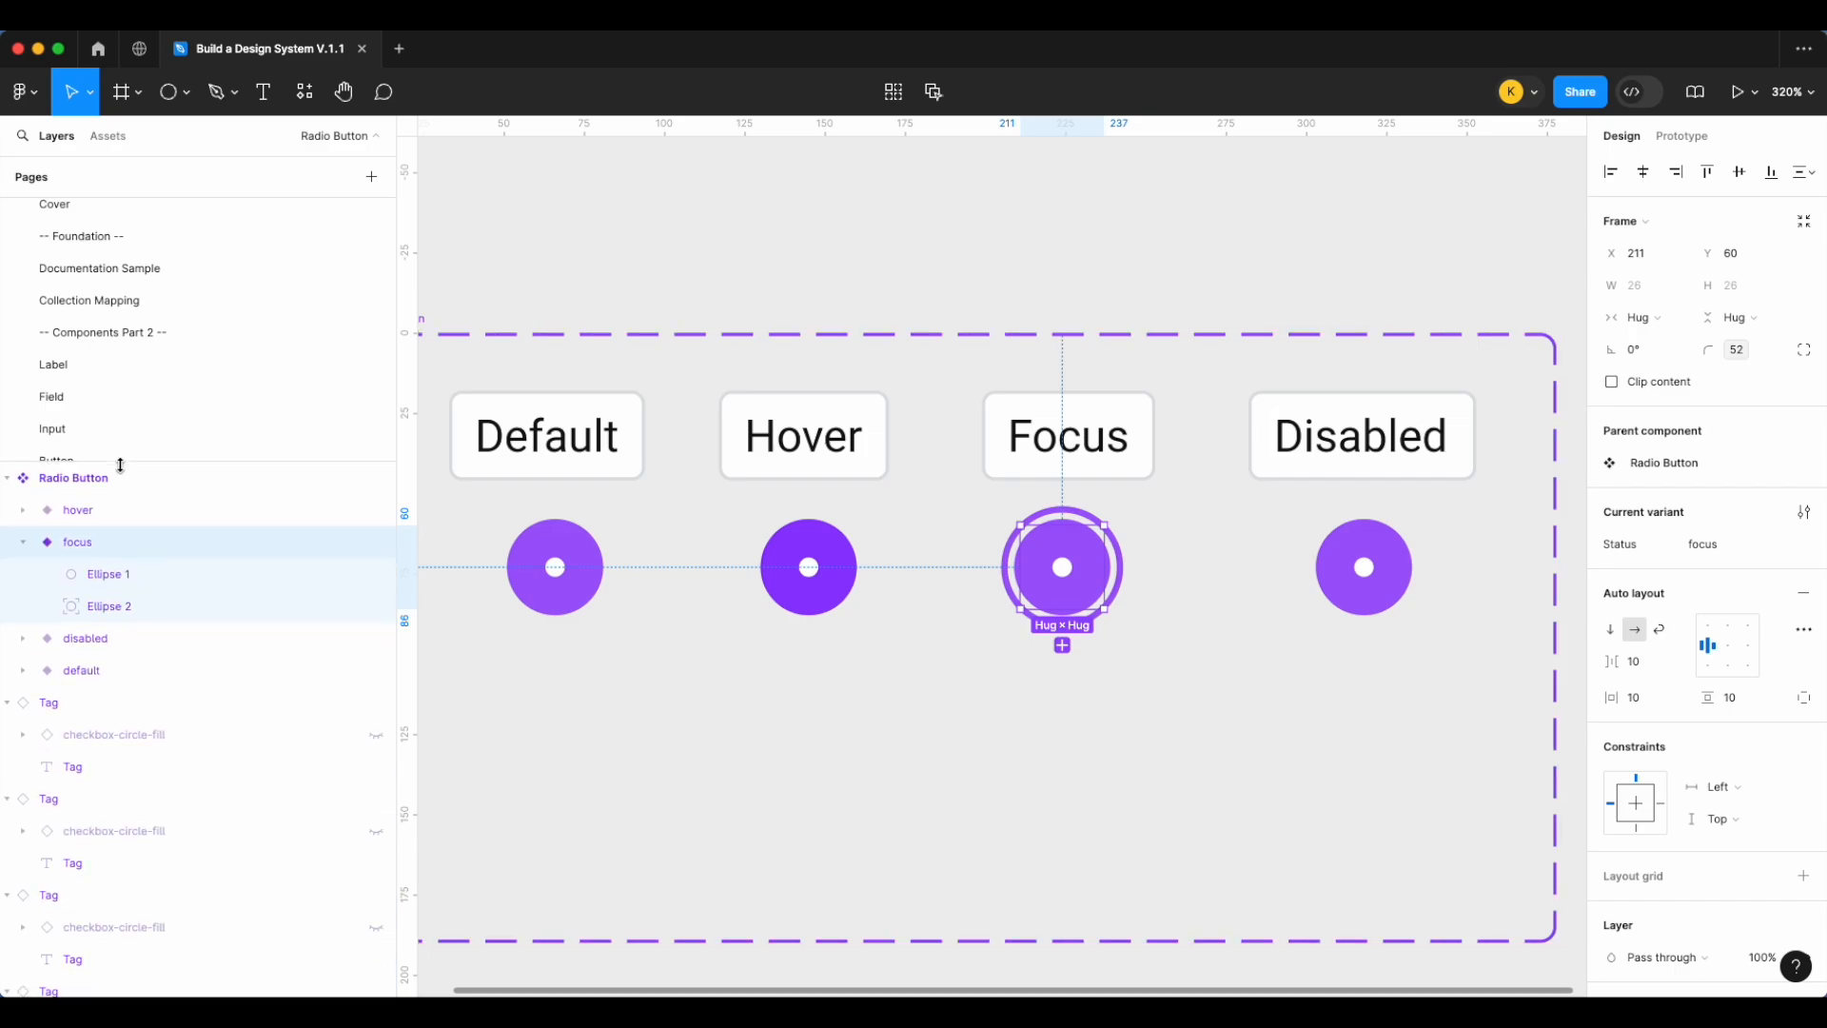
pyautogui.click(7, 703)
pyautogui.click(8, 735)
pyautogui.click(8, 766)
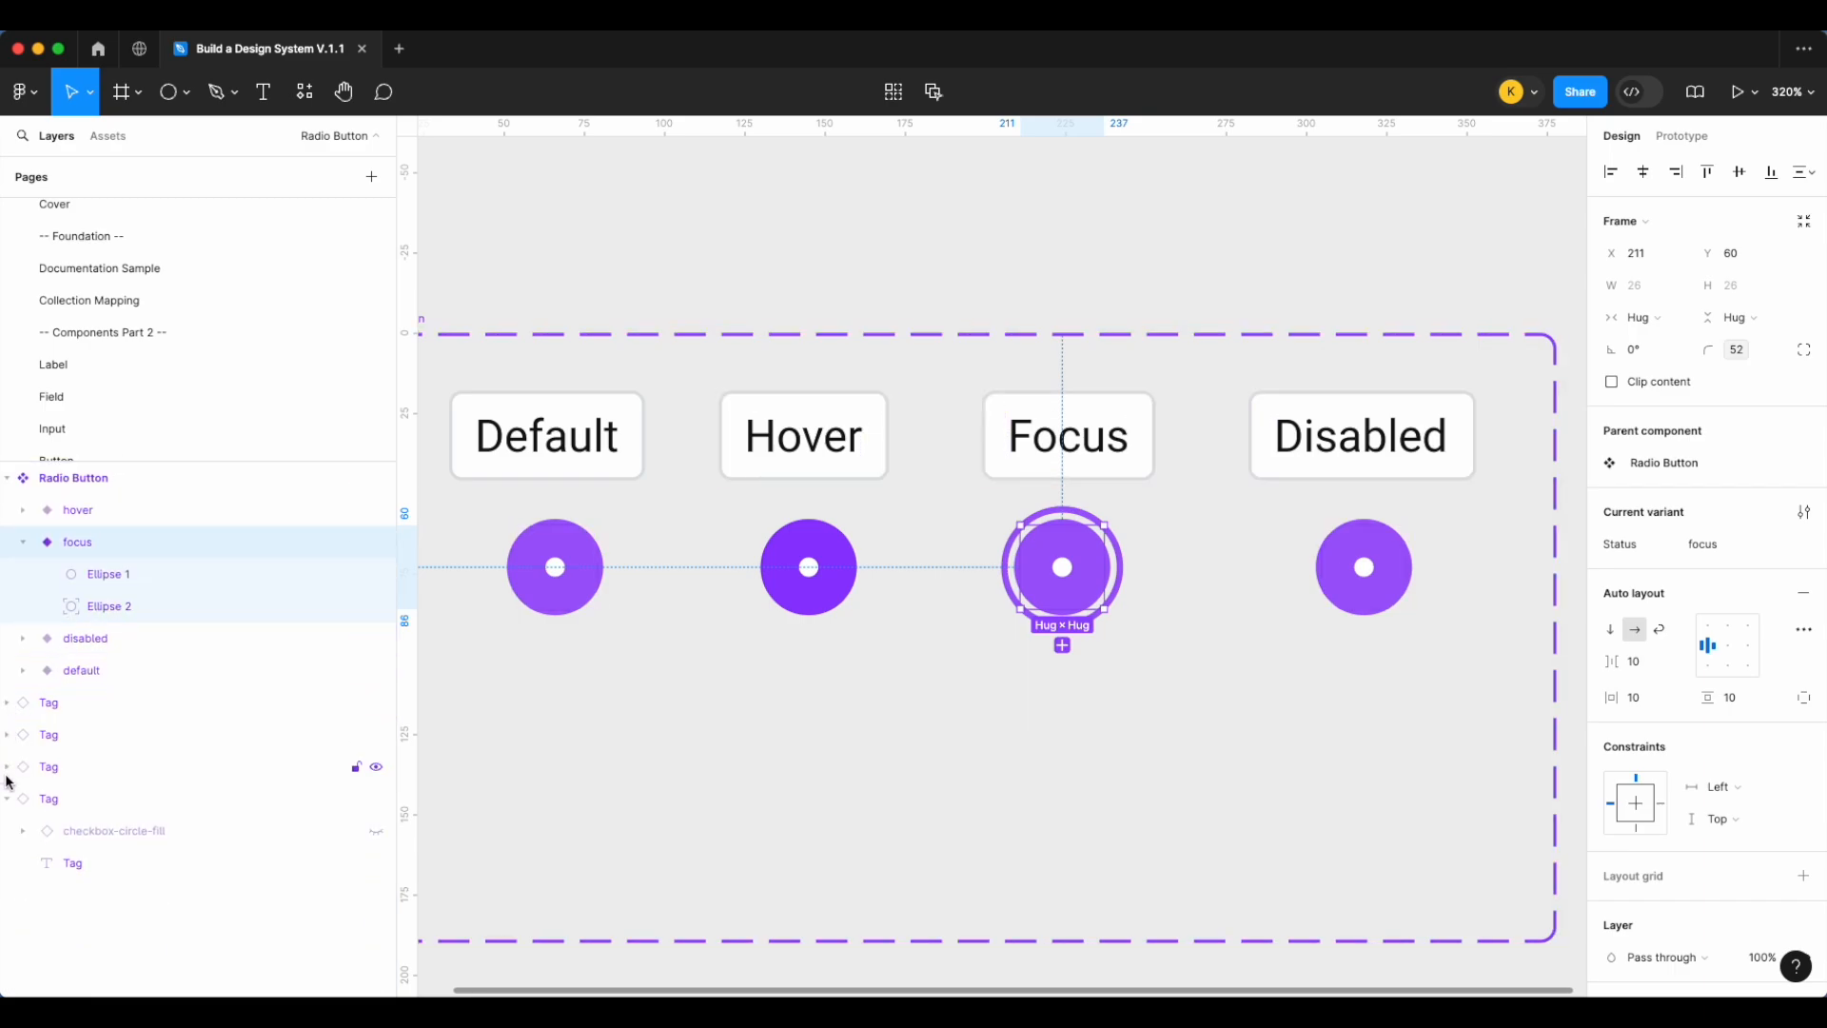
pyautogui.click(7, 801)
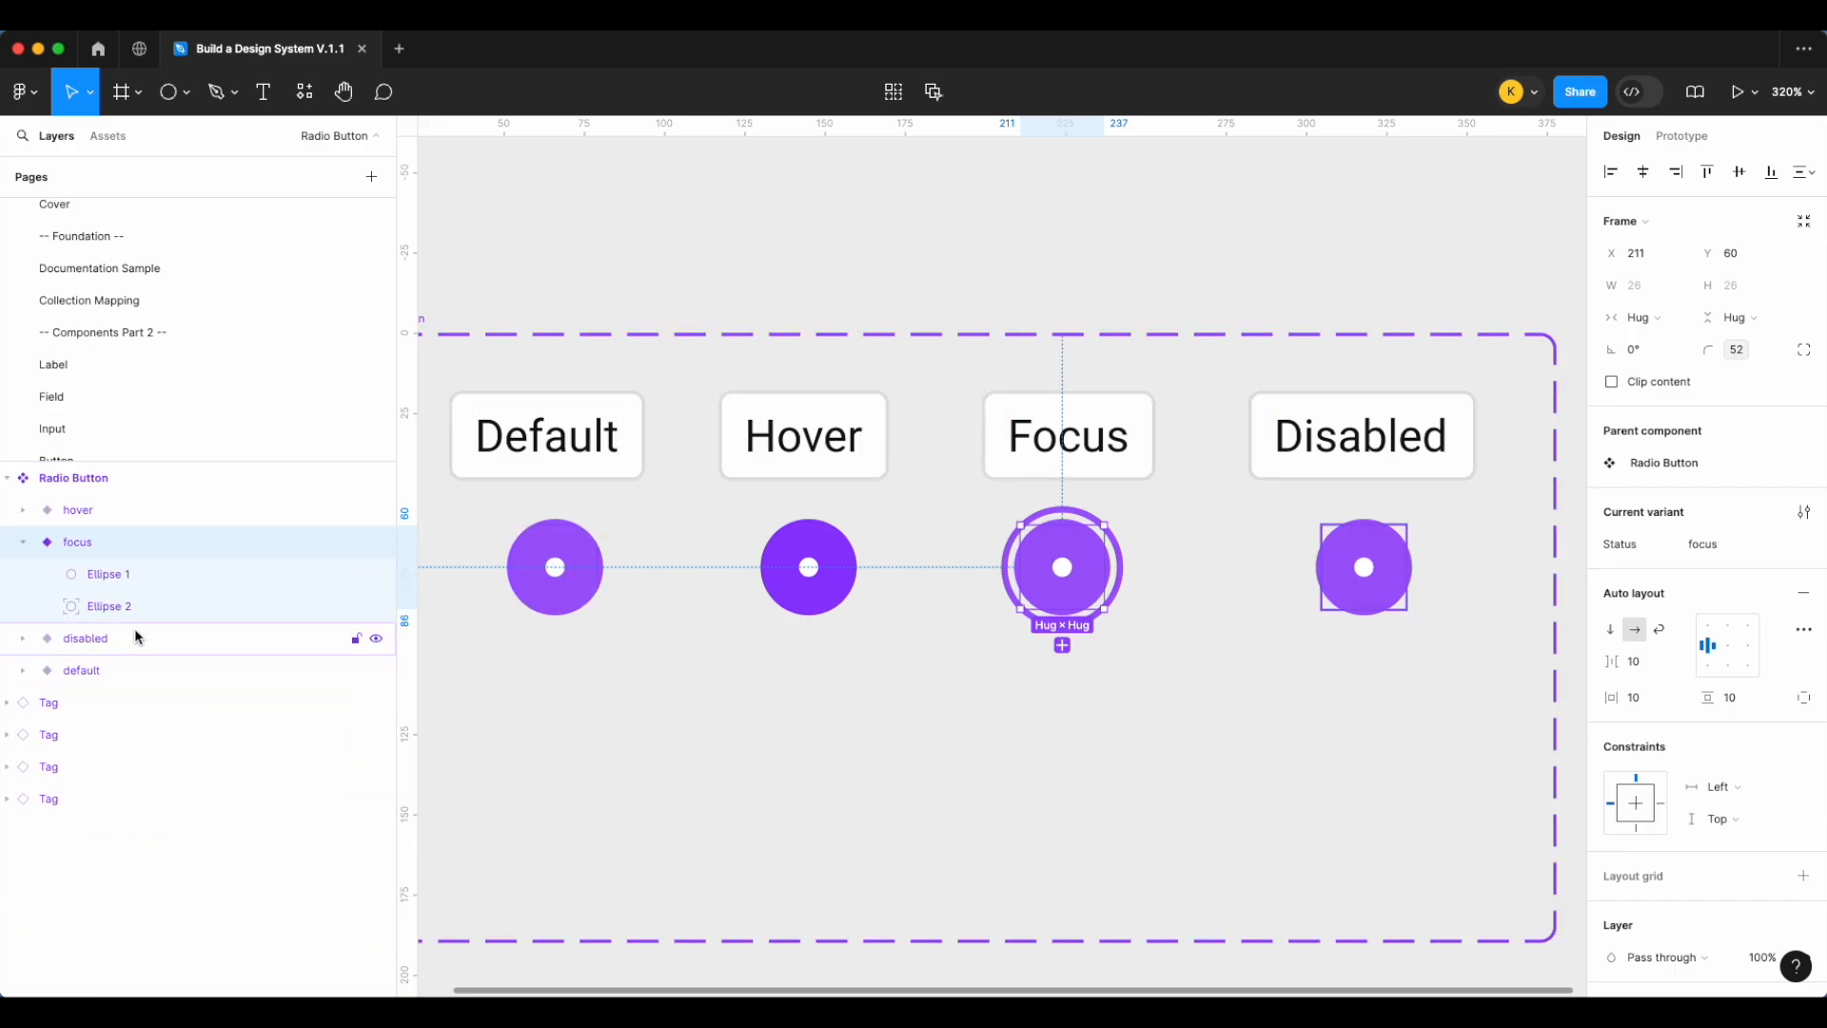
# Rename the focus variant's ring layer to focus and its inner dot layer to selected
pyautogui.click(127, 604)
pyautogui.doubleClick(123, 603)
pyautogui.write('focus')
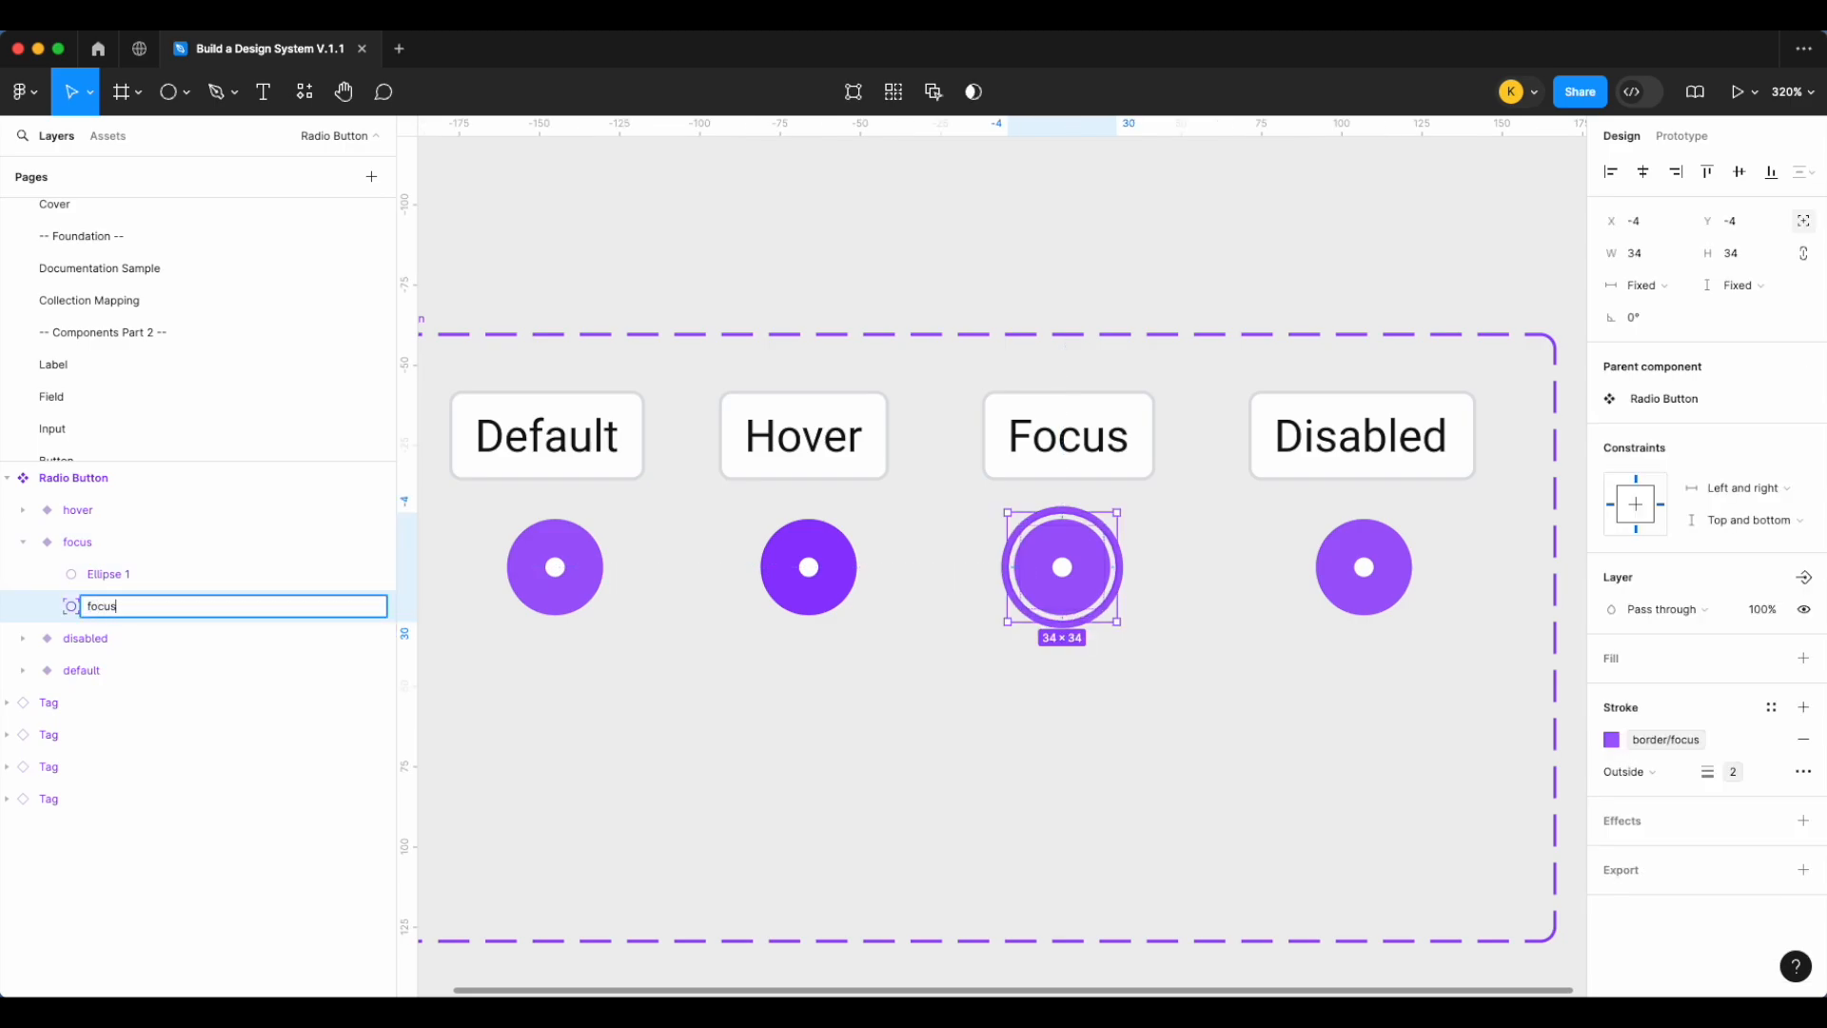
pyautogui.press('Return')
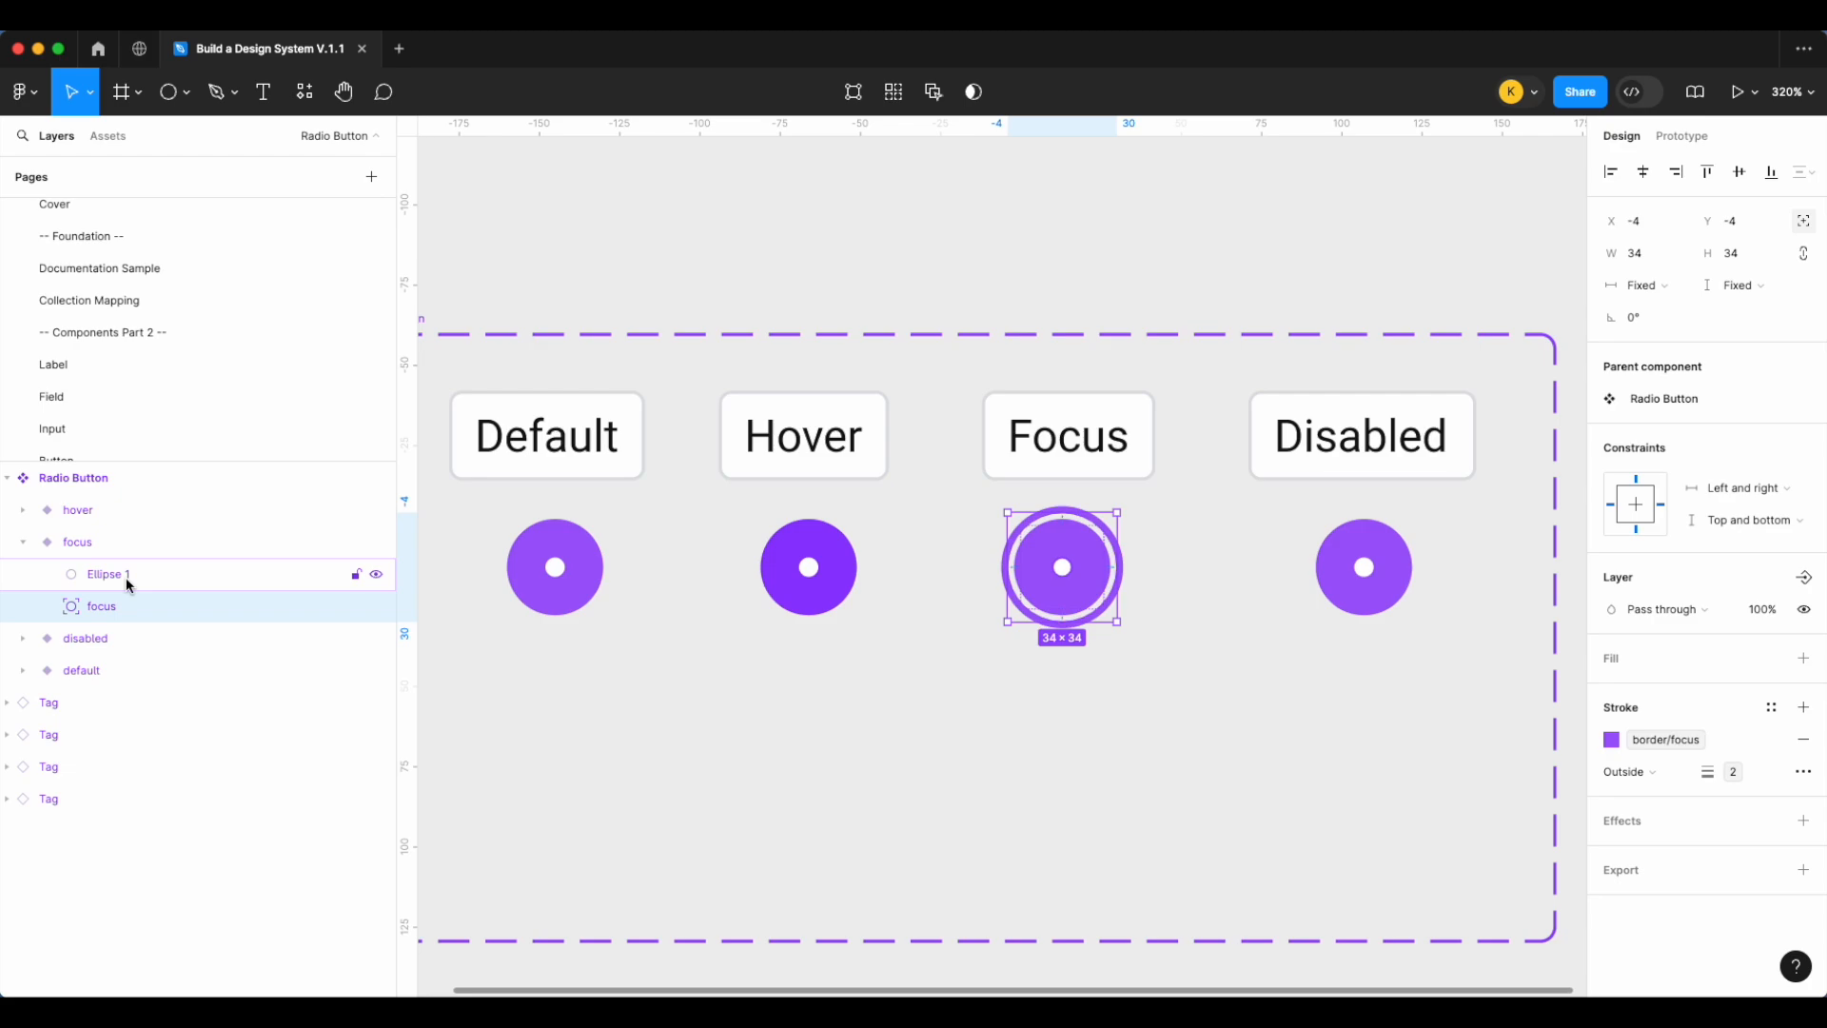
pyautogui.doubleClick(128, 579)
pyautogui.write('s')
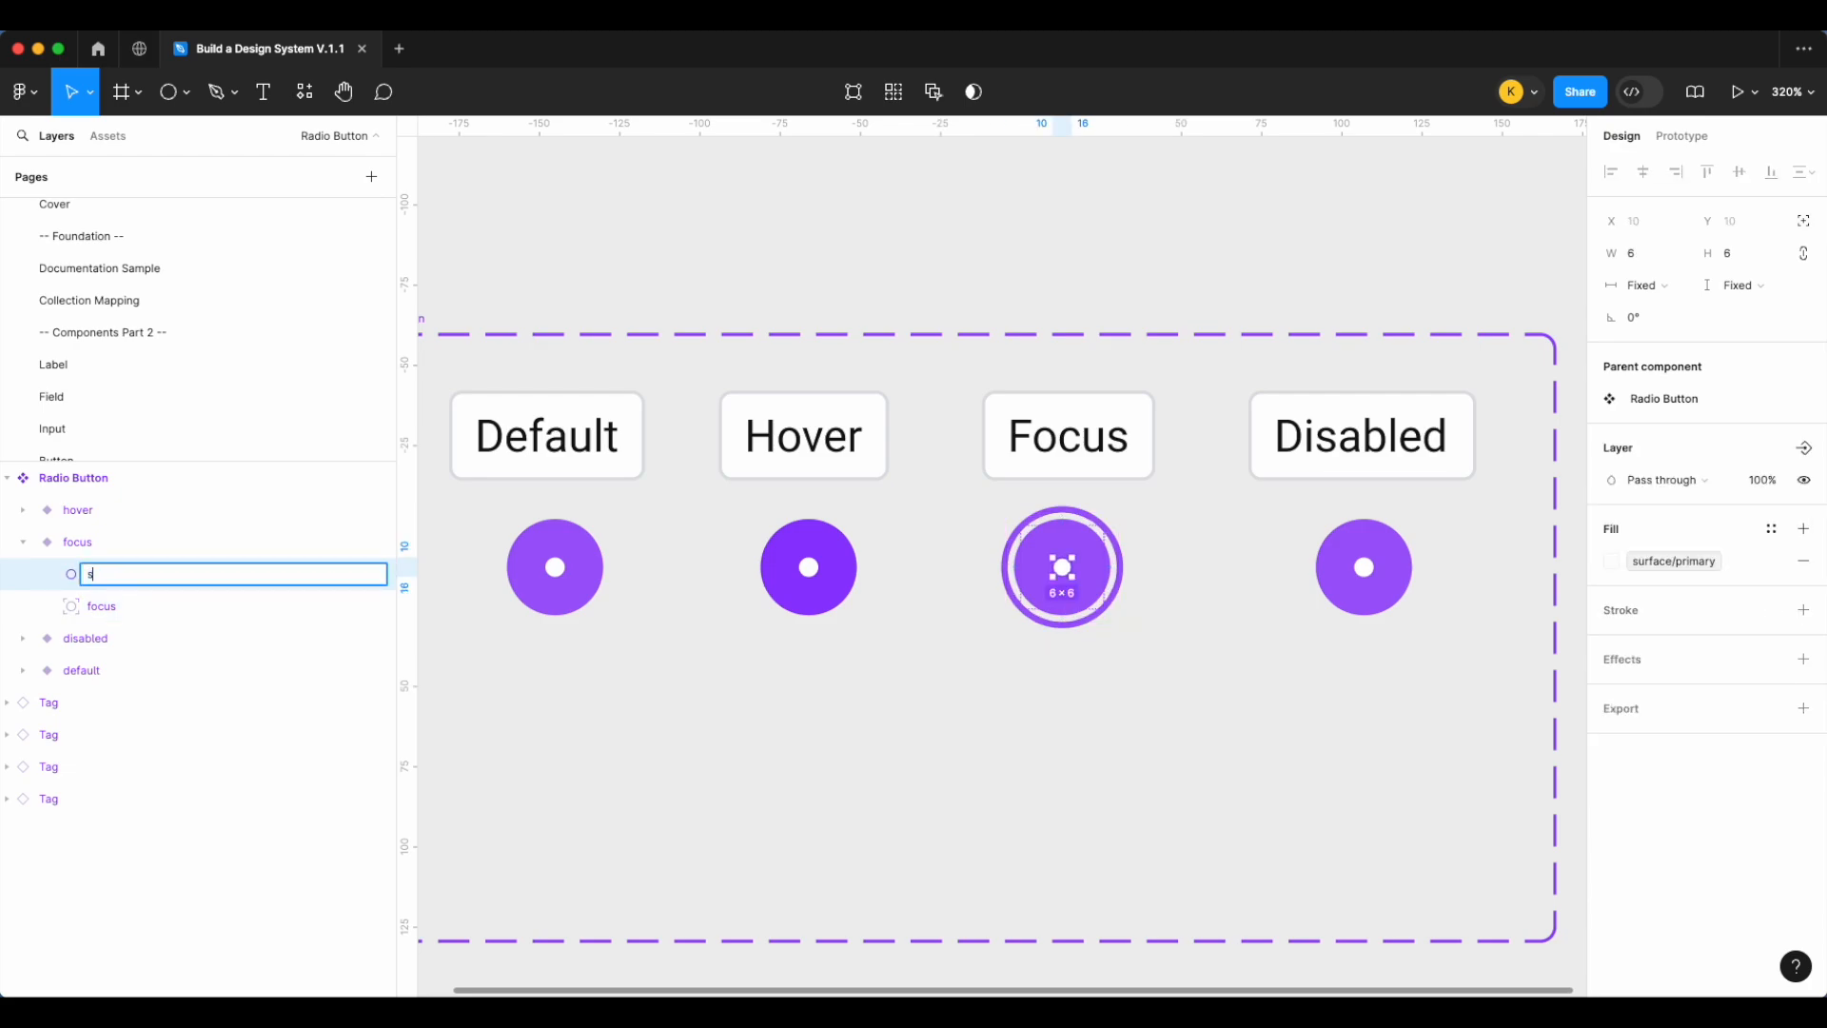
pyautogui.write('elected')
pyautogui.press('Return')
# Rename the inner dot layer of the hover variant to selected
pyautogui.click(23, 510)
pyautogui.click(105, 541)
pyautogui.doubleClick(108, 542)
pyautogui.write('sele')
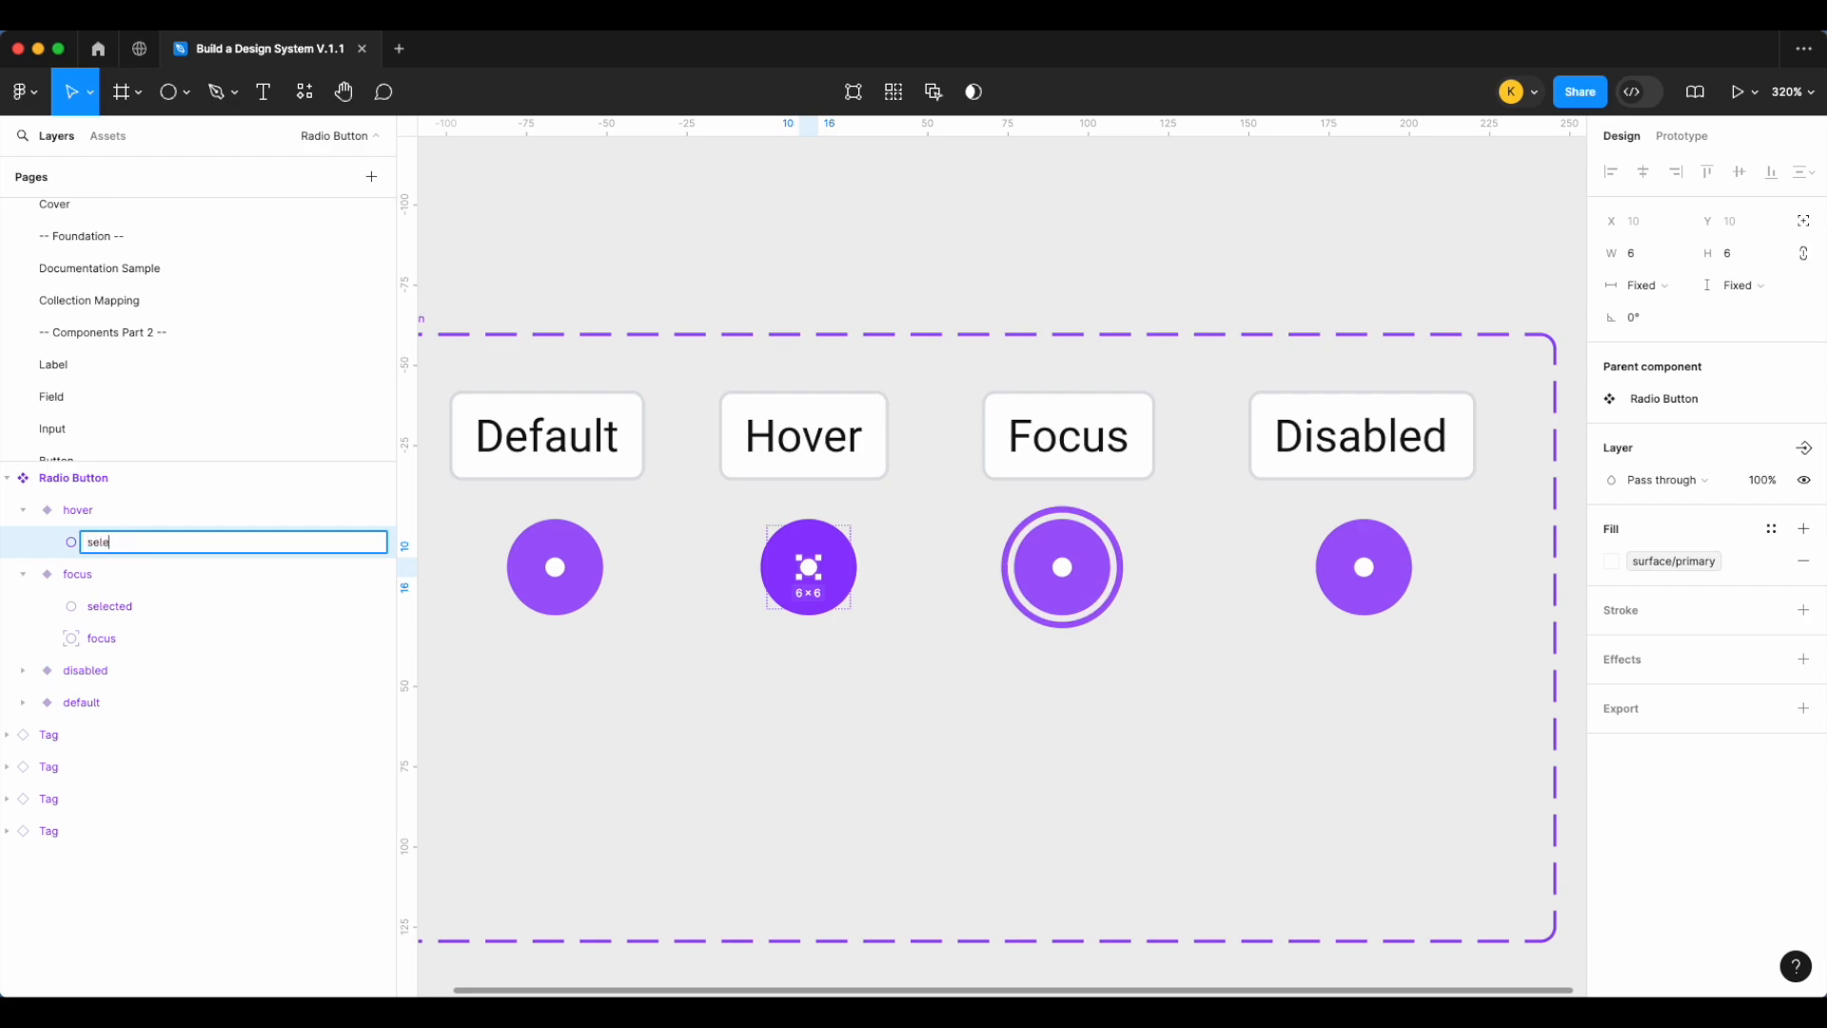
pyautogui.press('Return')
# Rename the inner dot layers of the disabled and default variants to selected
pyautogui.click(23, 670)
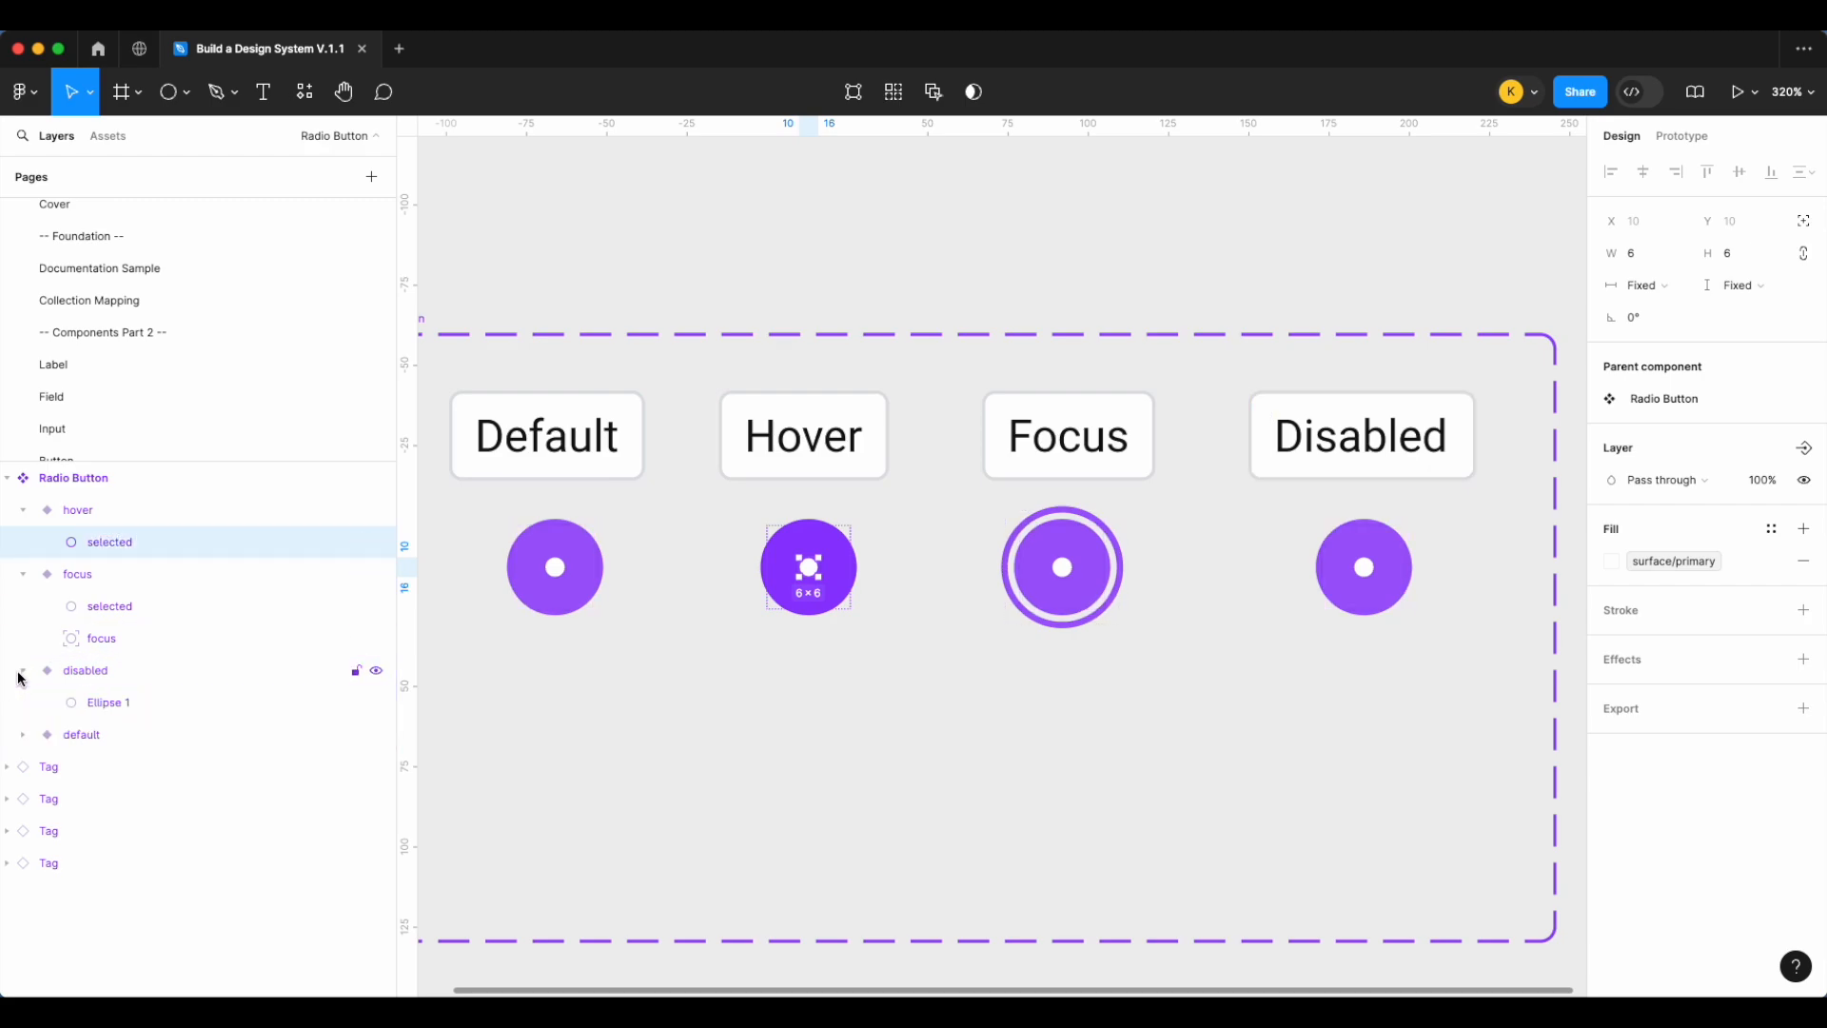
pyautogui.doubleClick(102, 703)
pyautogui.write('selecte')
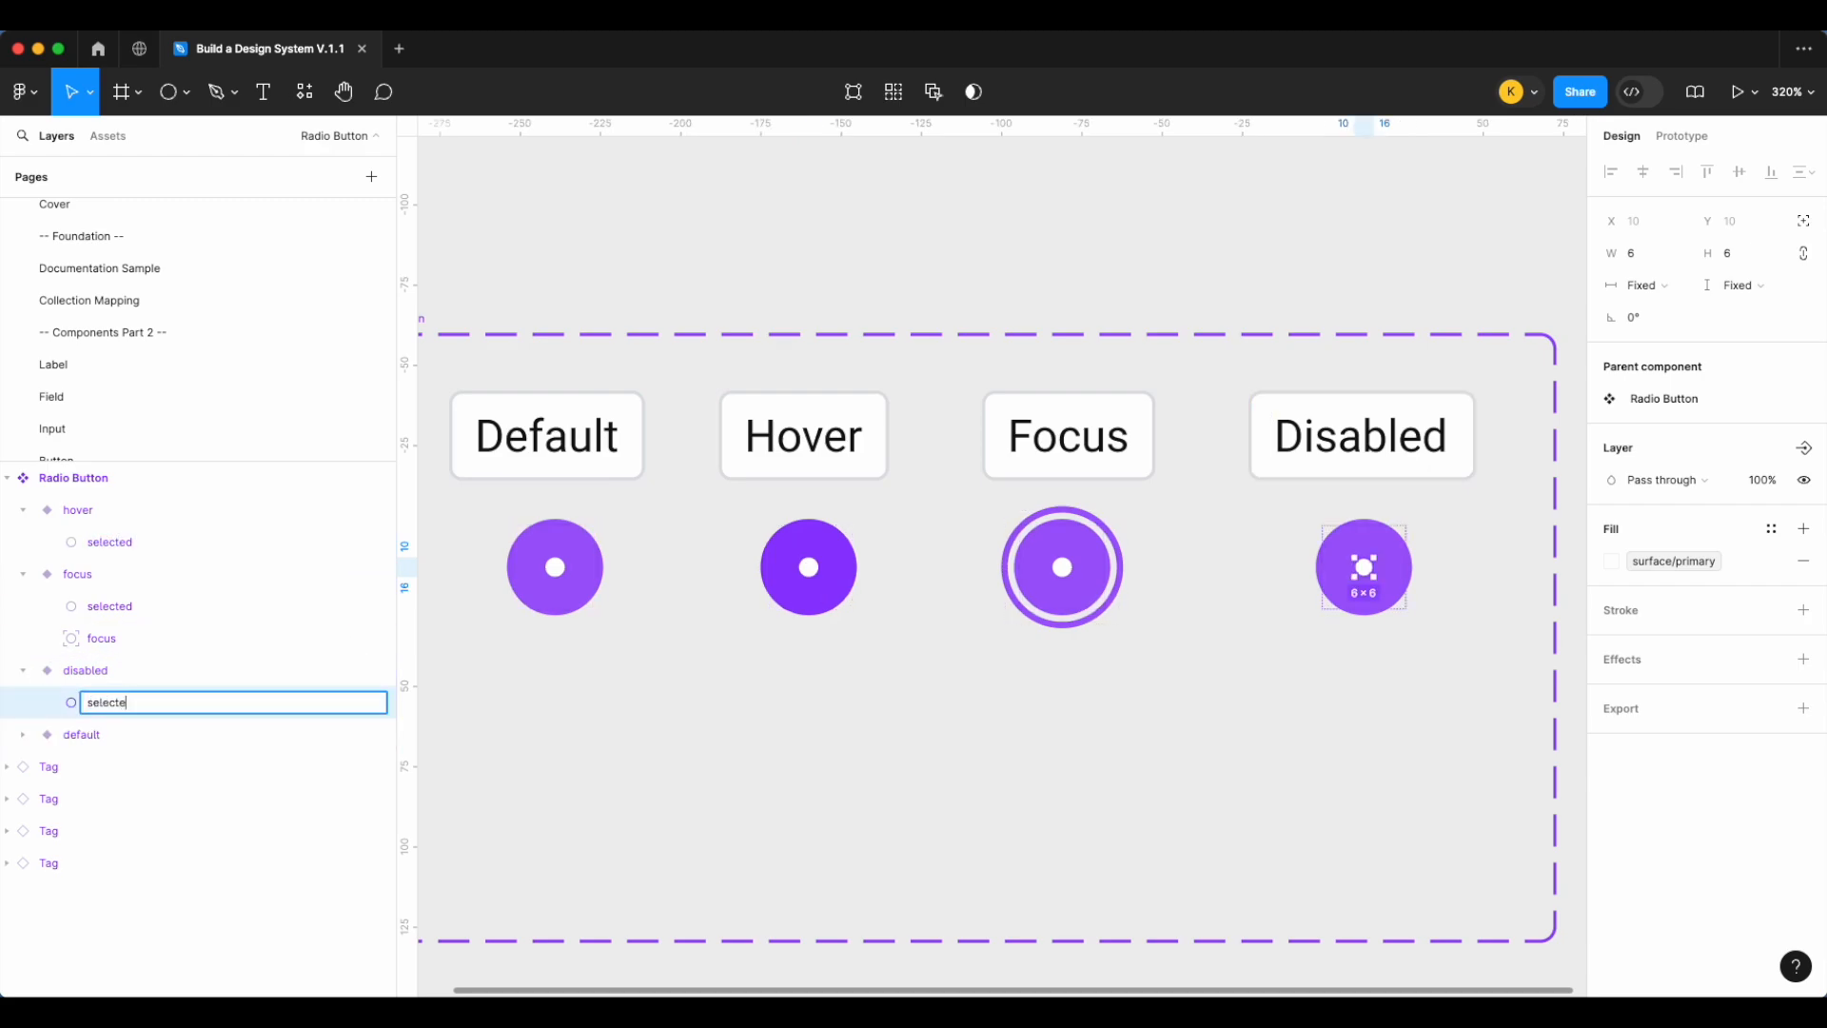
pyautogui.write('d')
pyautogui.press('Return')
pyautogui.click(23, 735)
pyautogui.doubleClick(120, 773)
pyautogui.write('selected')
pyautogui.press('Return')
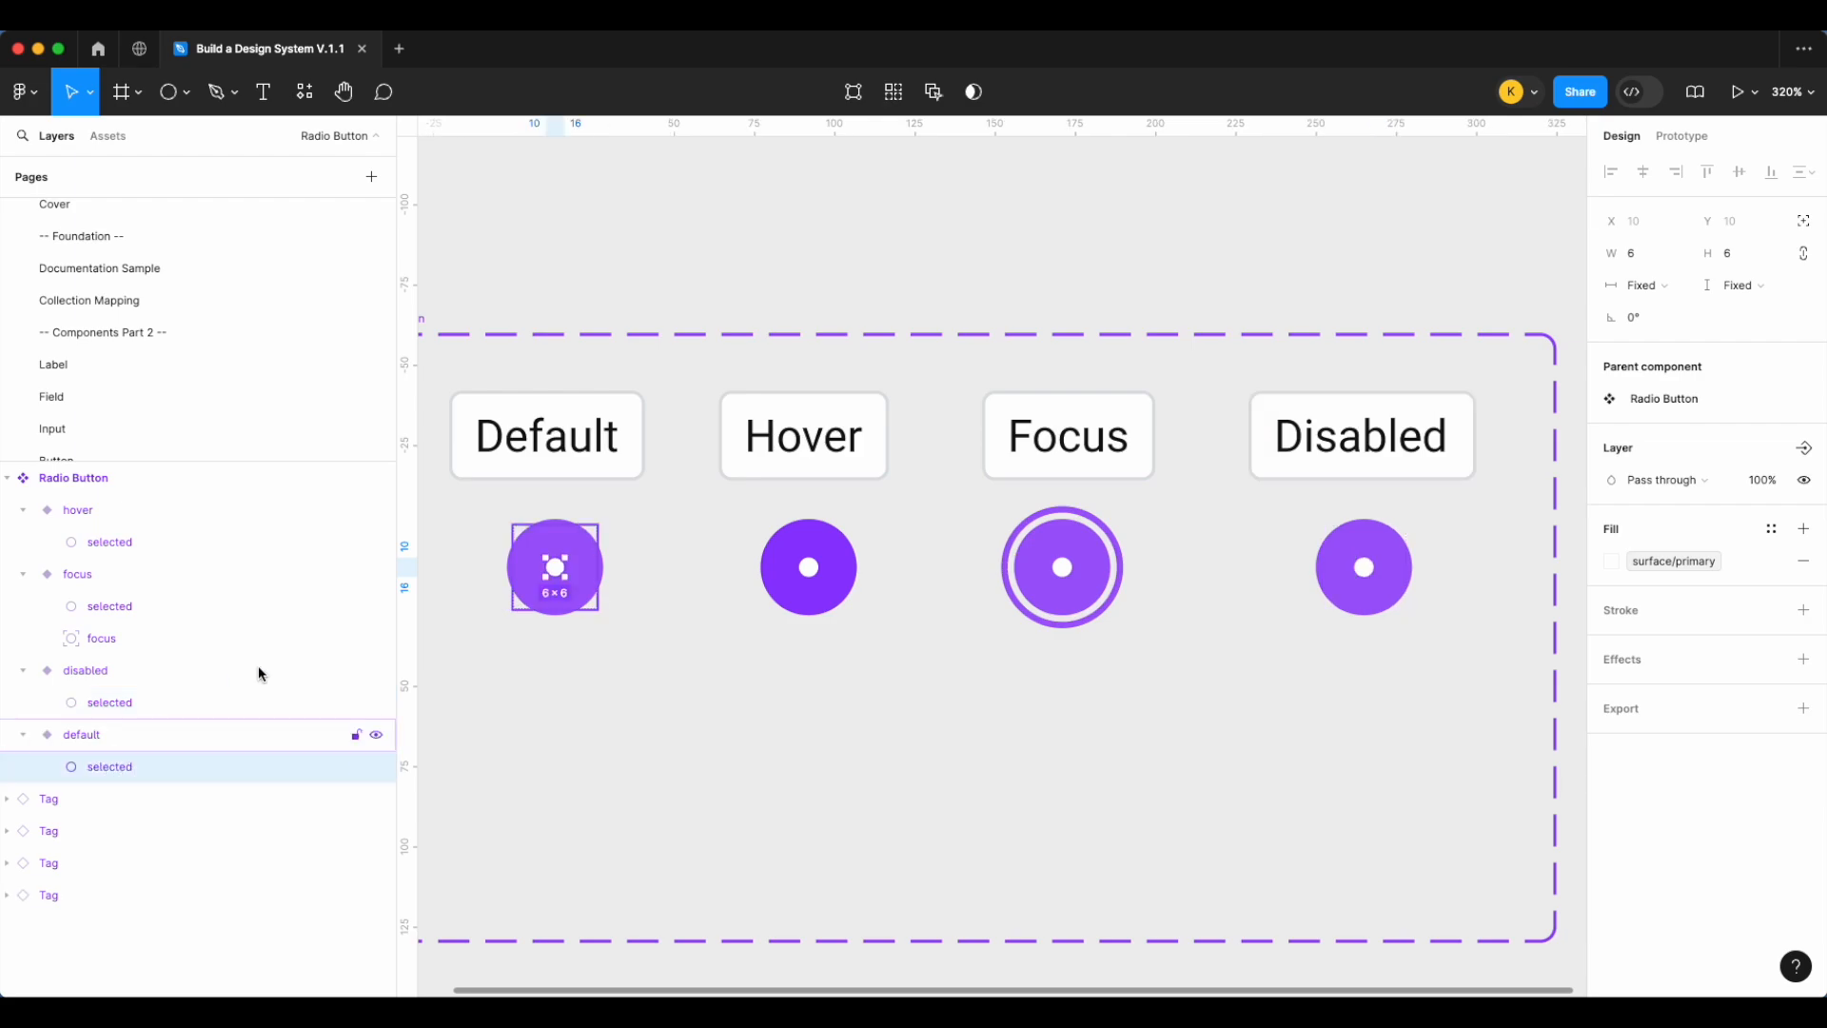
# Collapse the hover, focus, disabled and default variant layers, clear the selection and fit the whole component set in view
pyautogui.click(23, 510)
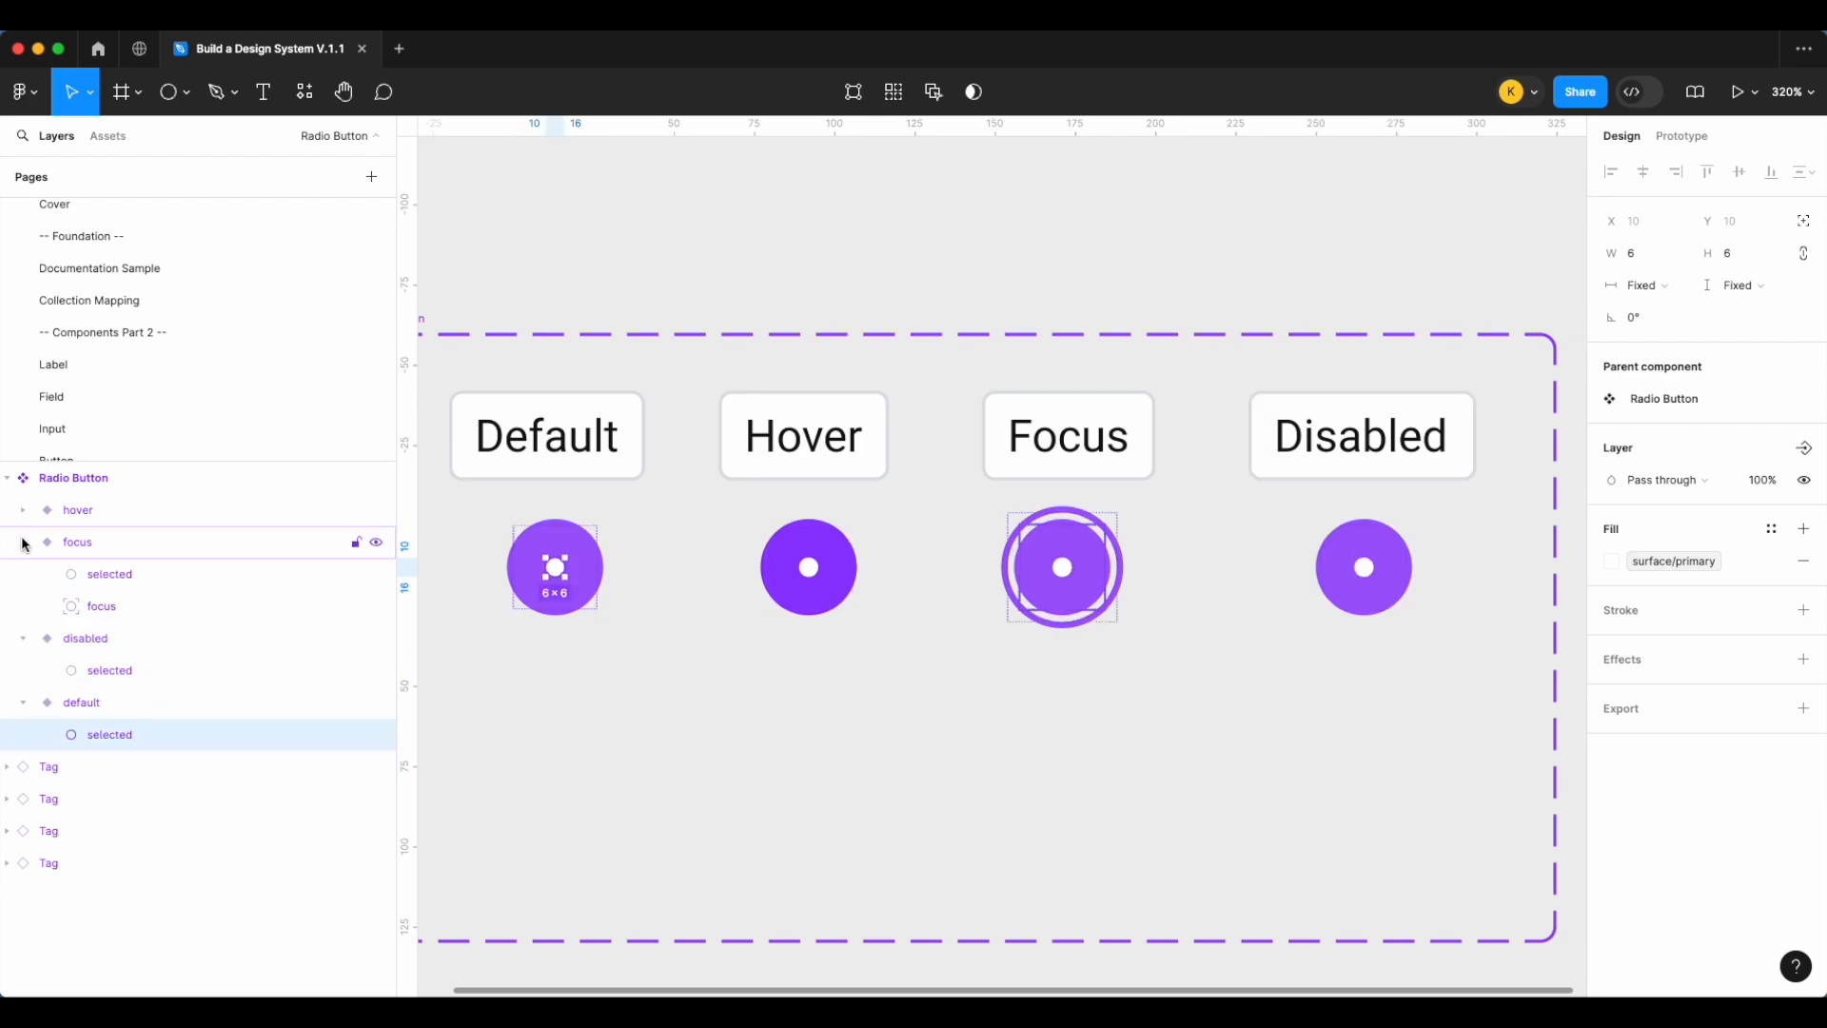
pyautogui.click(23, 542)
pyautogui.click(23, 574)
pyautogui.click(22, 608)
pyautogui.click(914, 743)
pyautogui.hotkey('shift', '1')
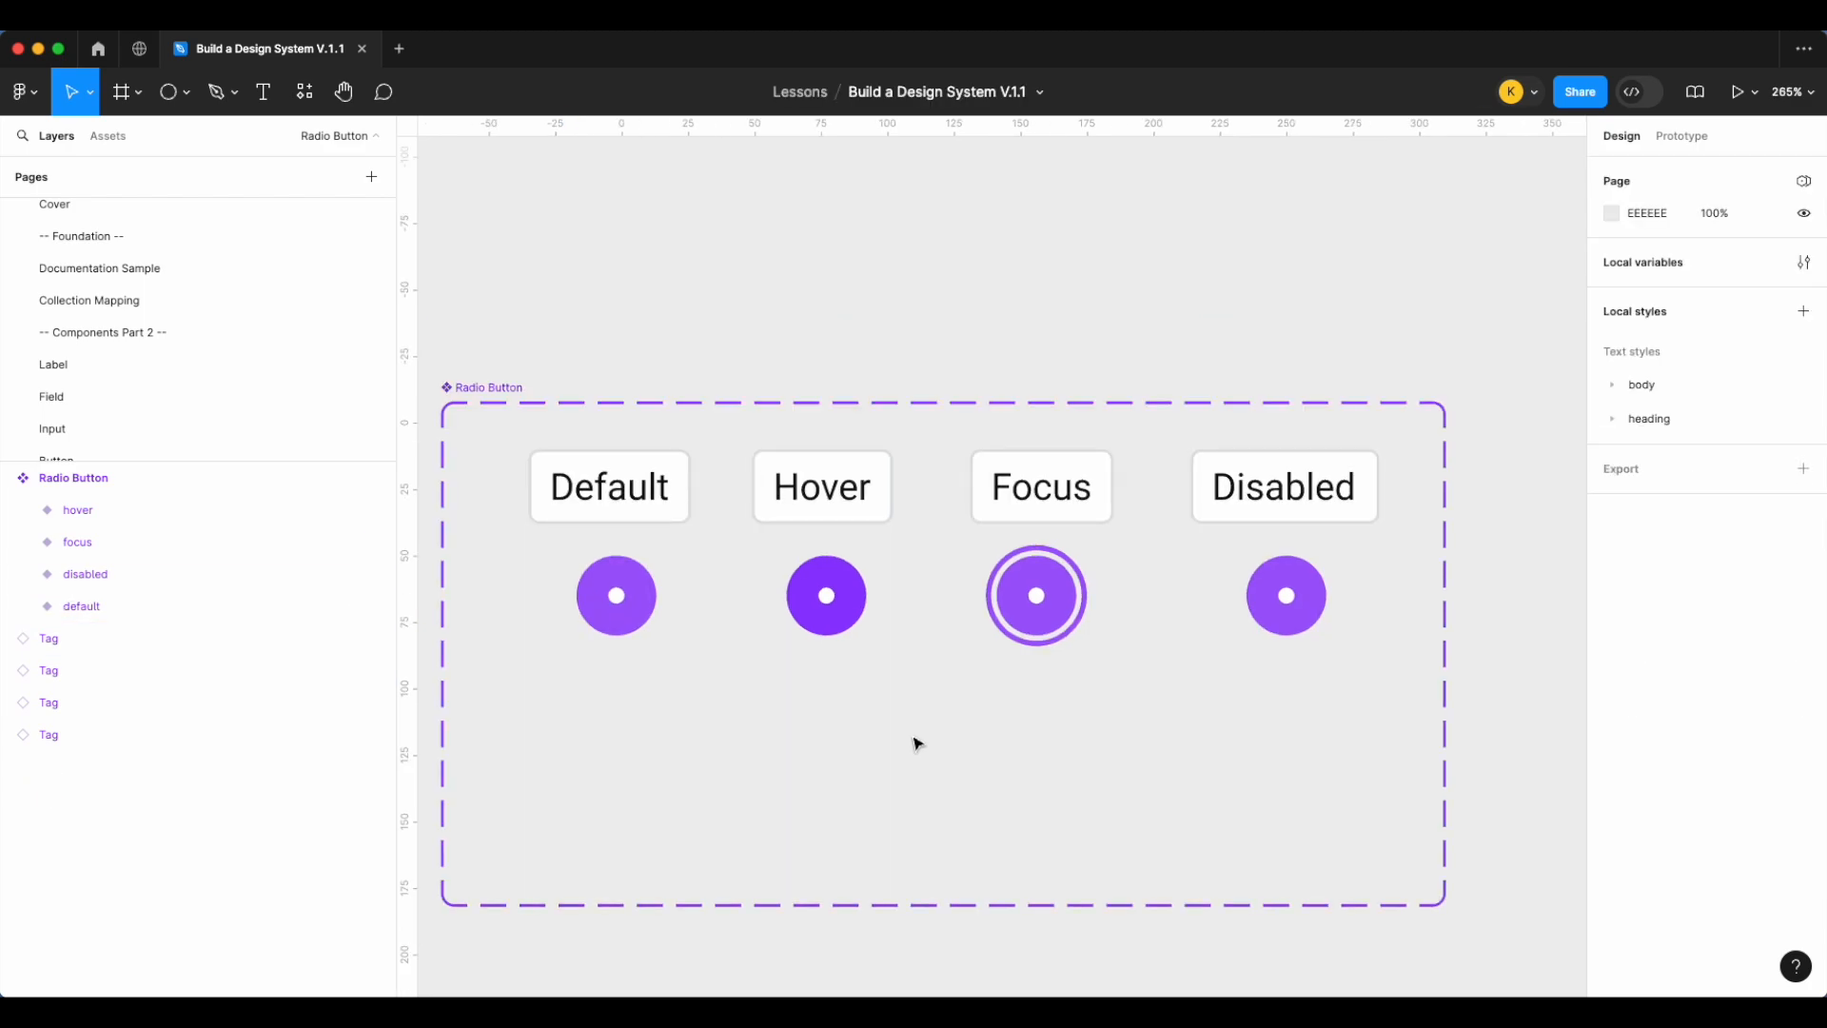
# Bind the disabled variant's stroke colour to the border/disabled variable
pyautogui.scroll(2, 1444, 683)
pyautogui.click(1258, 557)
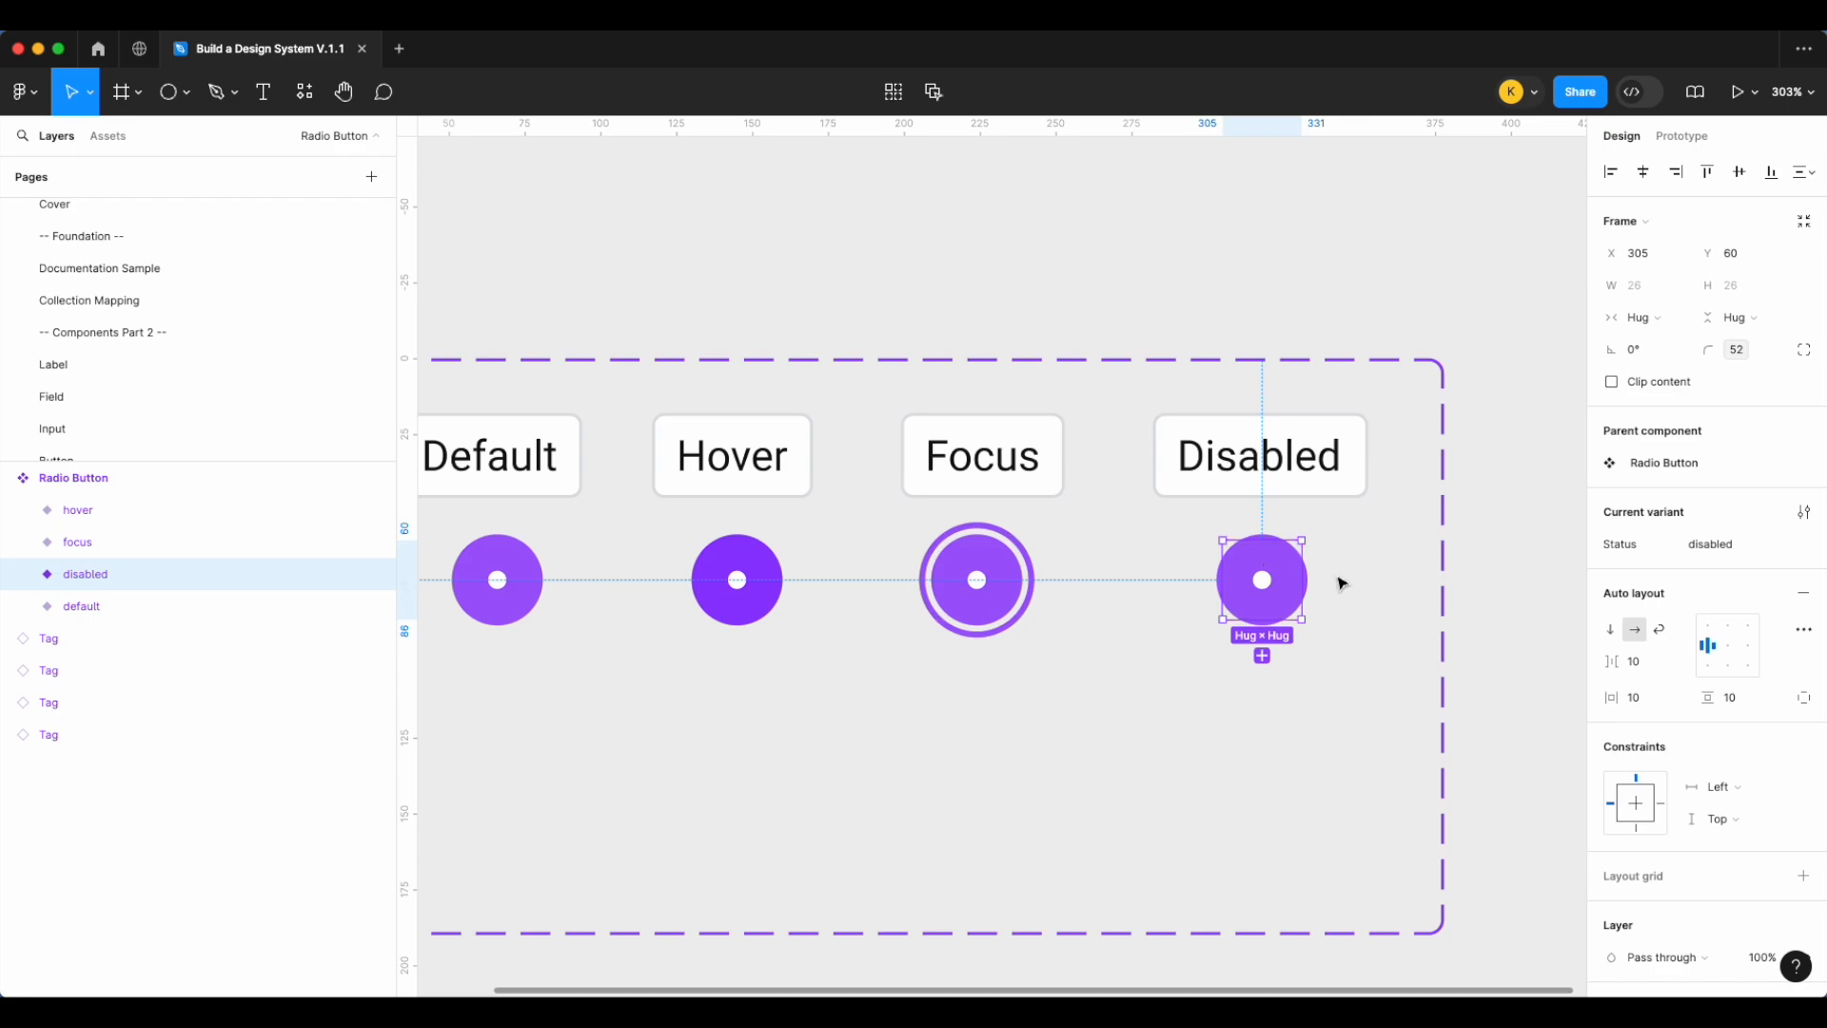
pyautogui.scroll(3, 1340, 583)
pyautogui.hscroll(2, 1340, 583)
pyautogui.scroll(-5, 1628, 685)
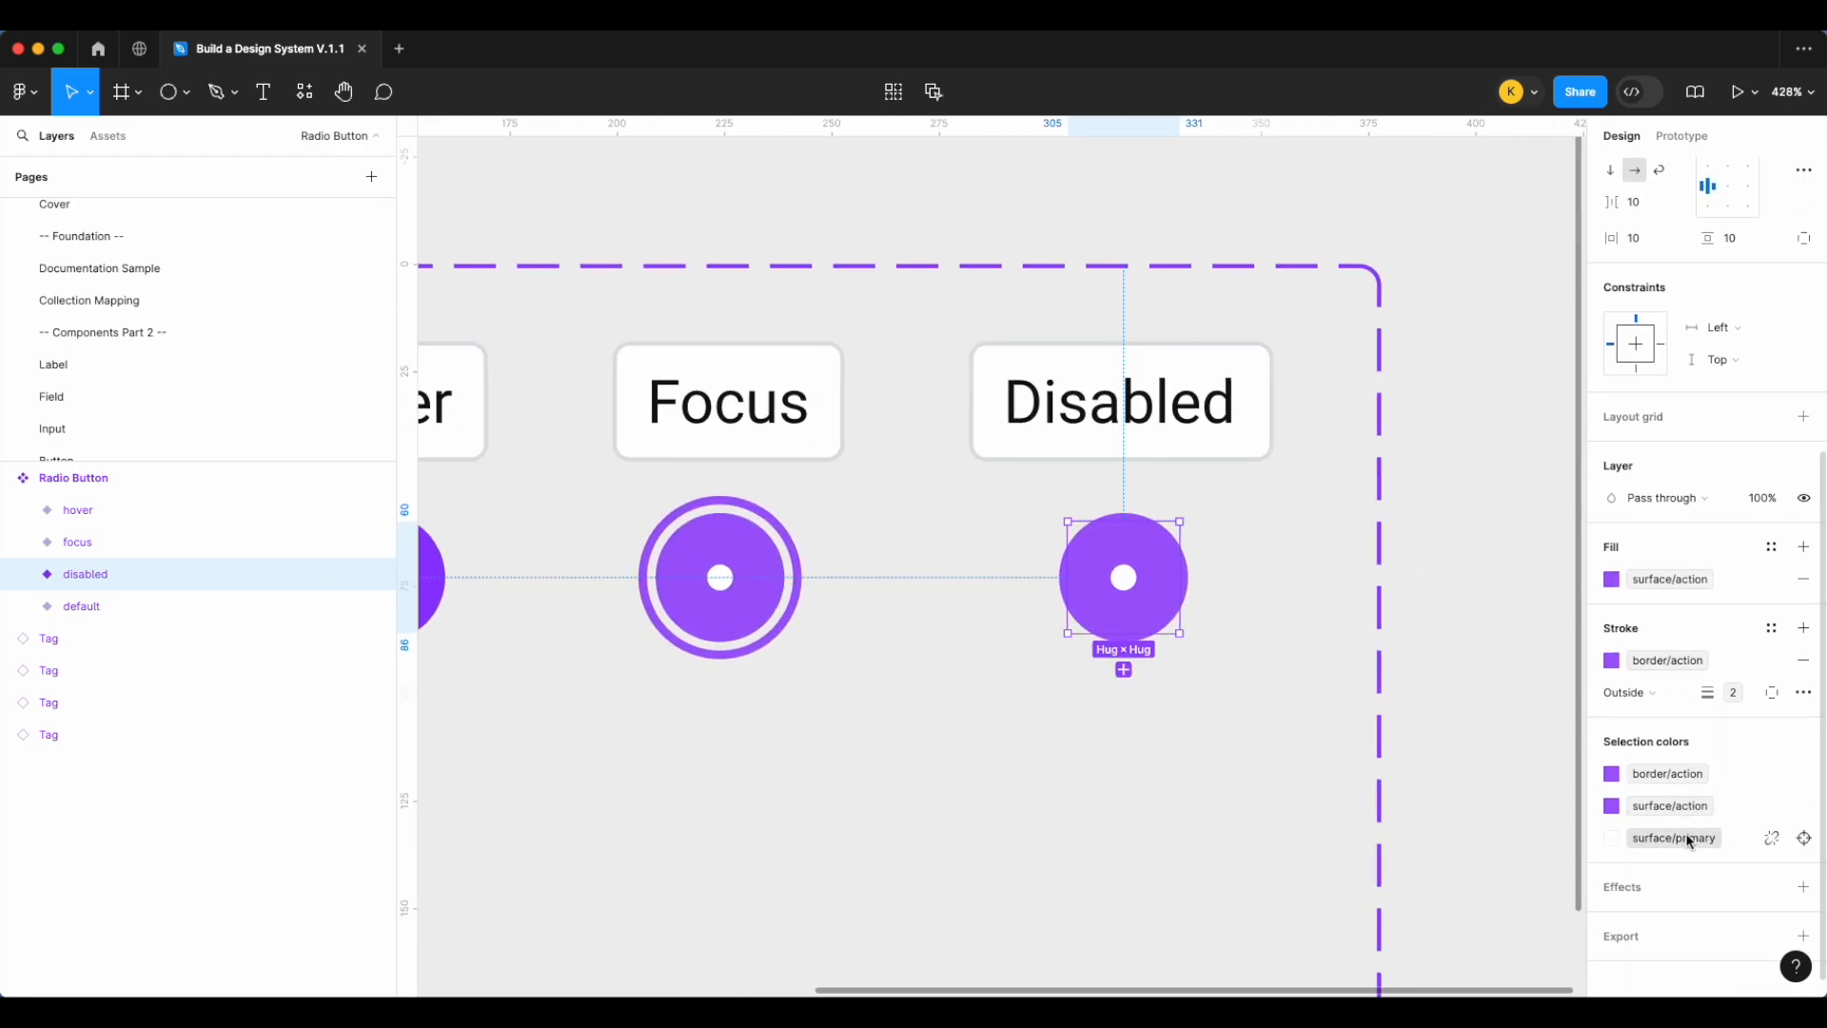
pyautogui.click(1658, 659)
pyautogui.write('bor')
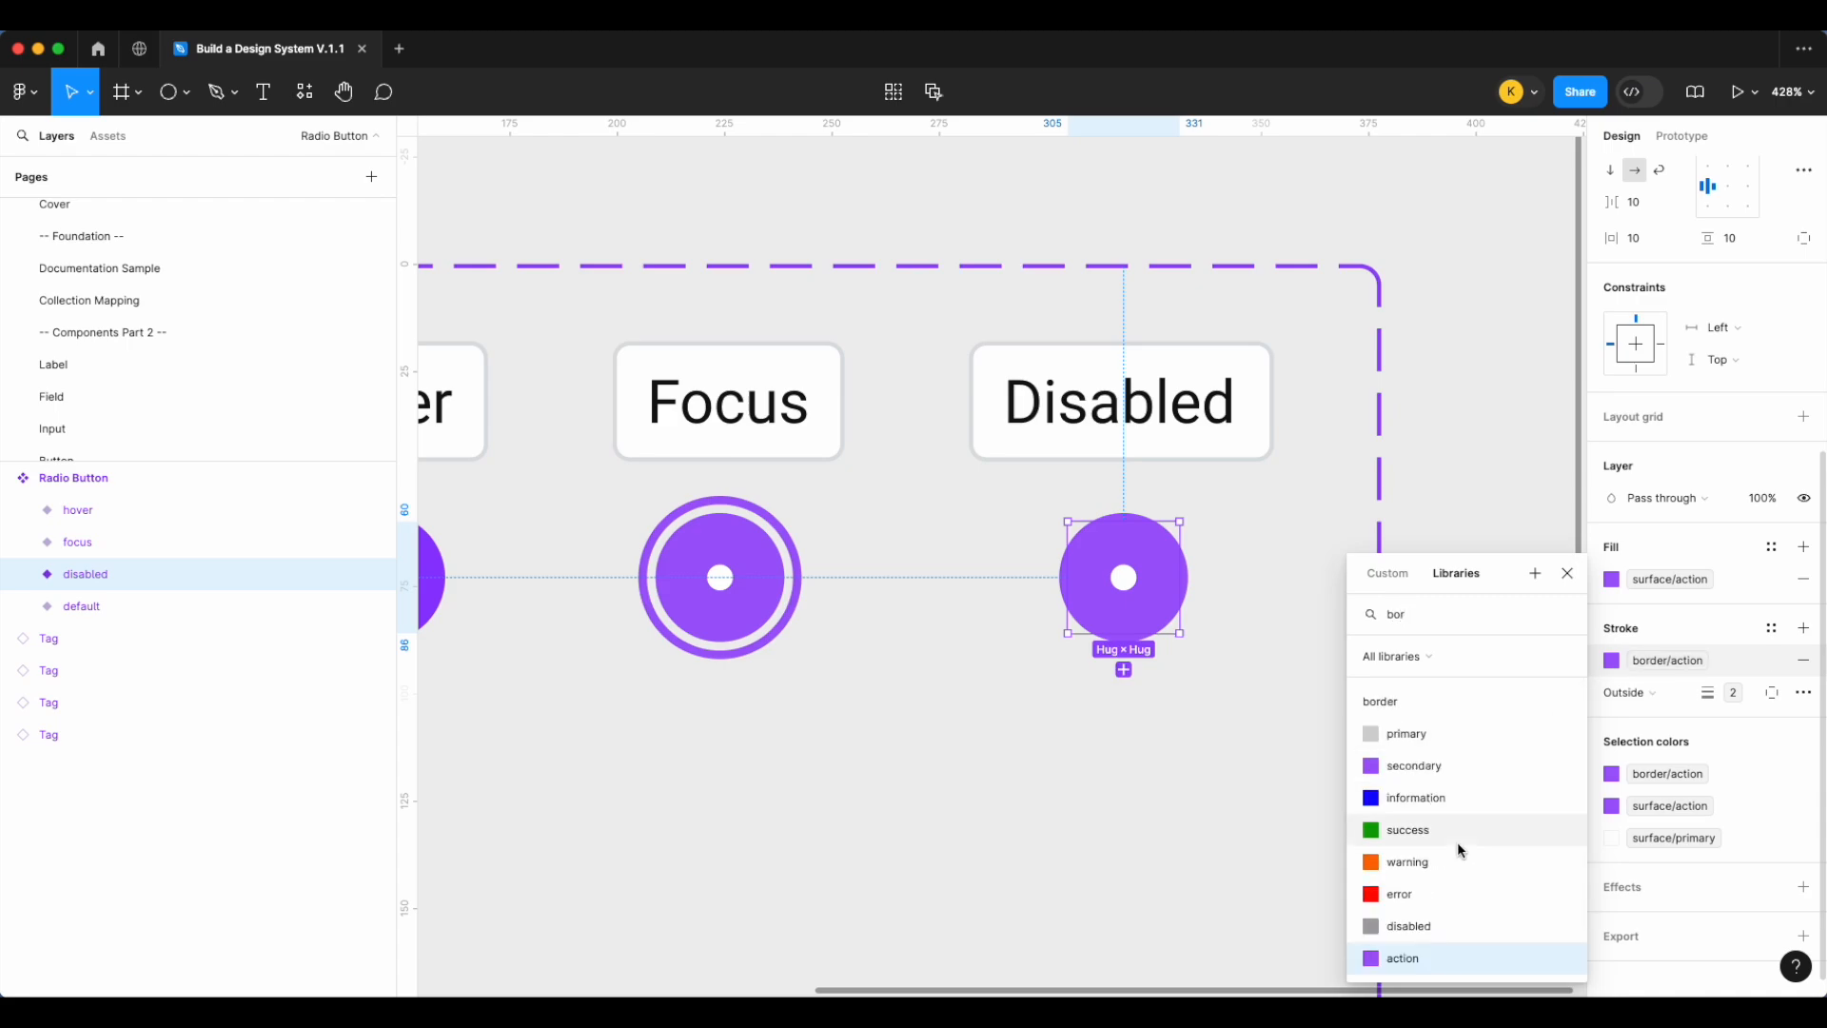
pyautogui.click(1431, 920)
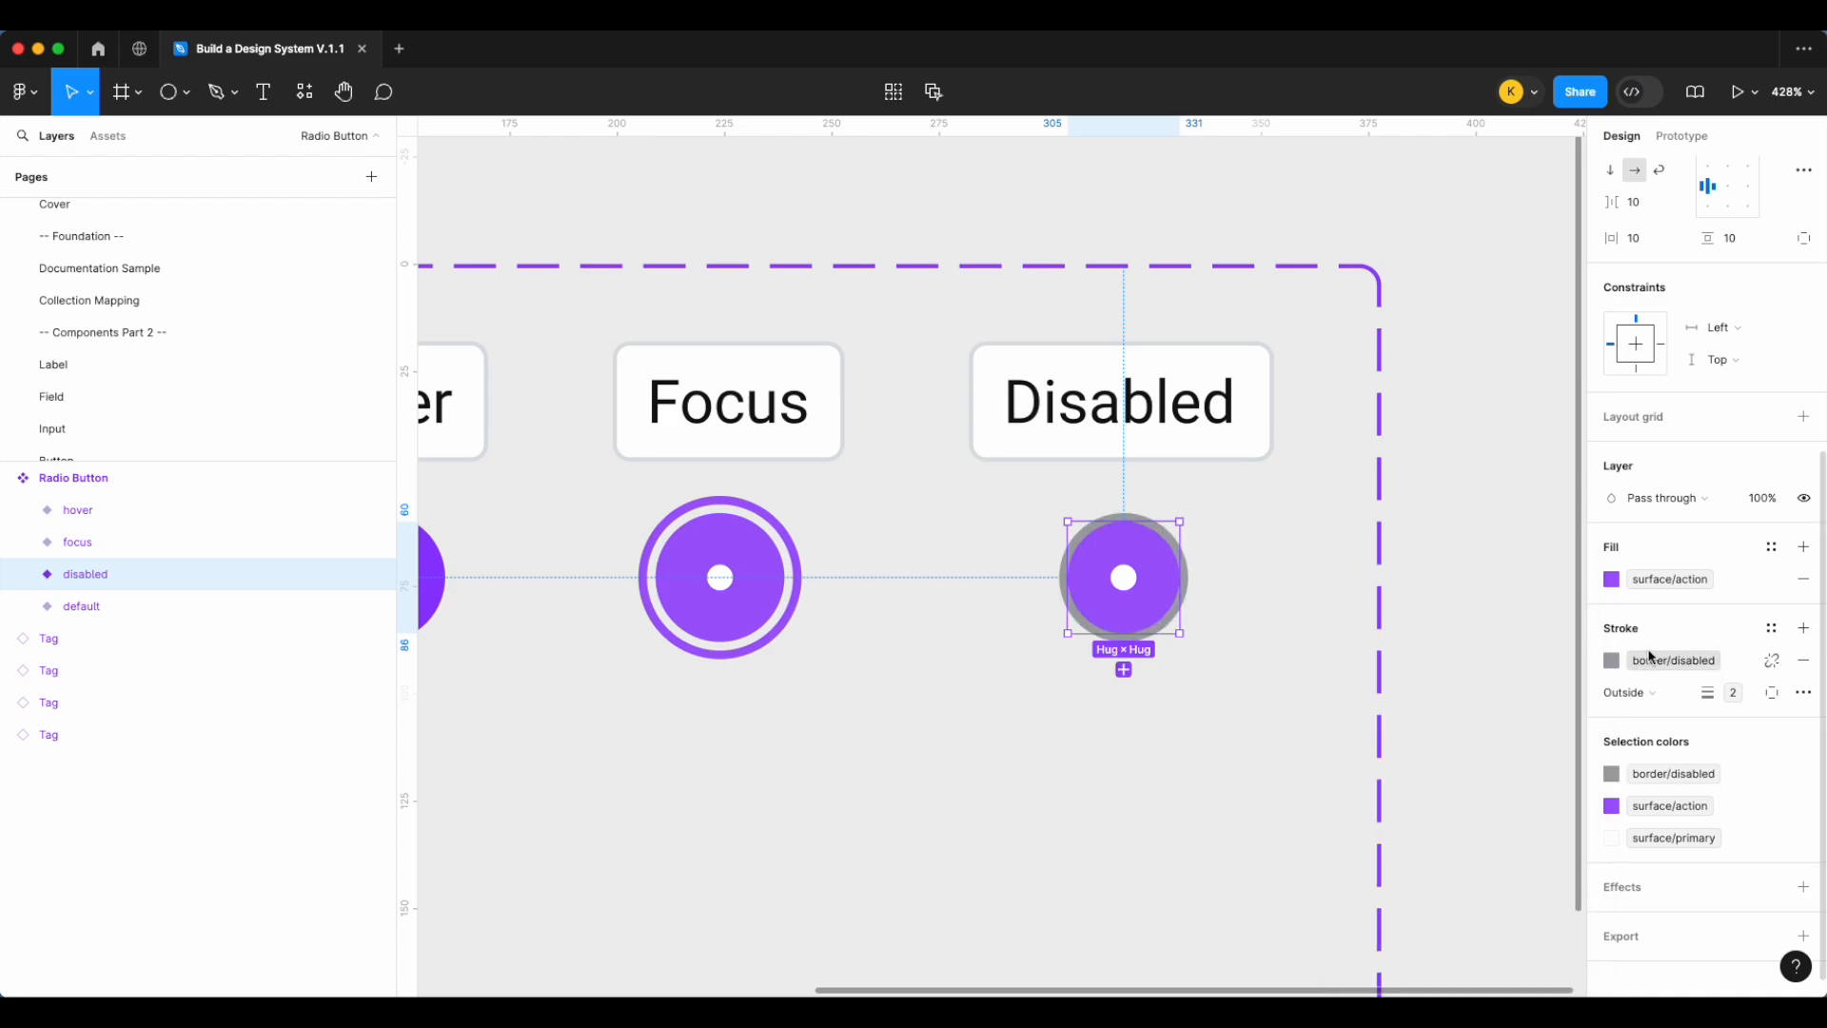
# Bind the disabled variant's fill to surface/disabled and its inner dot's colour to icon/on-disabled
pyautogui.click(1694, 579)
pyautogui.write('sur')
pyautogui.click(1423, 831)
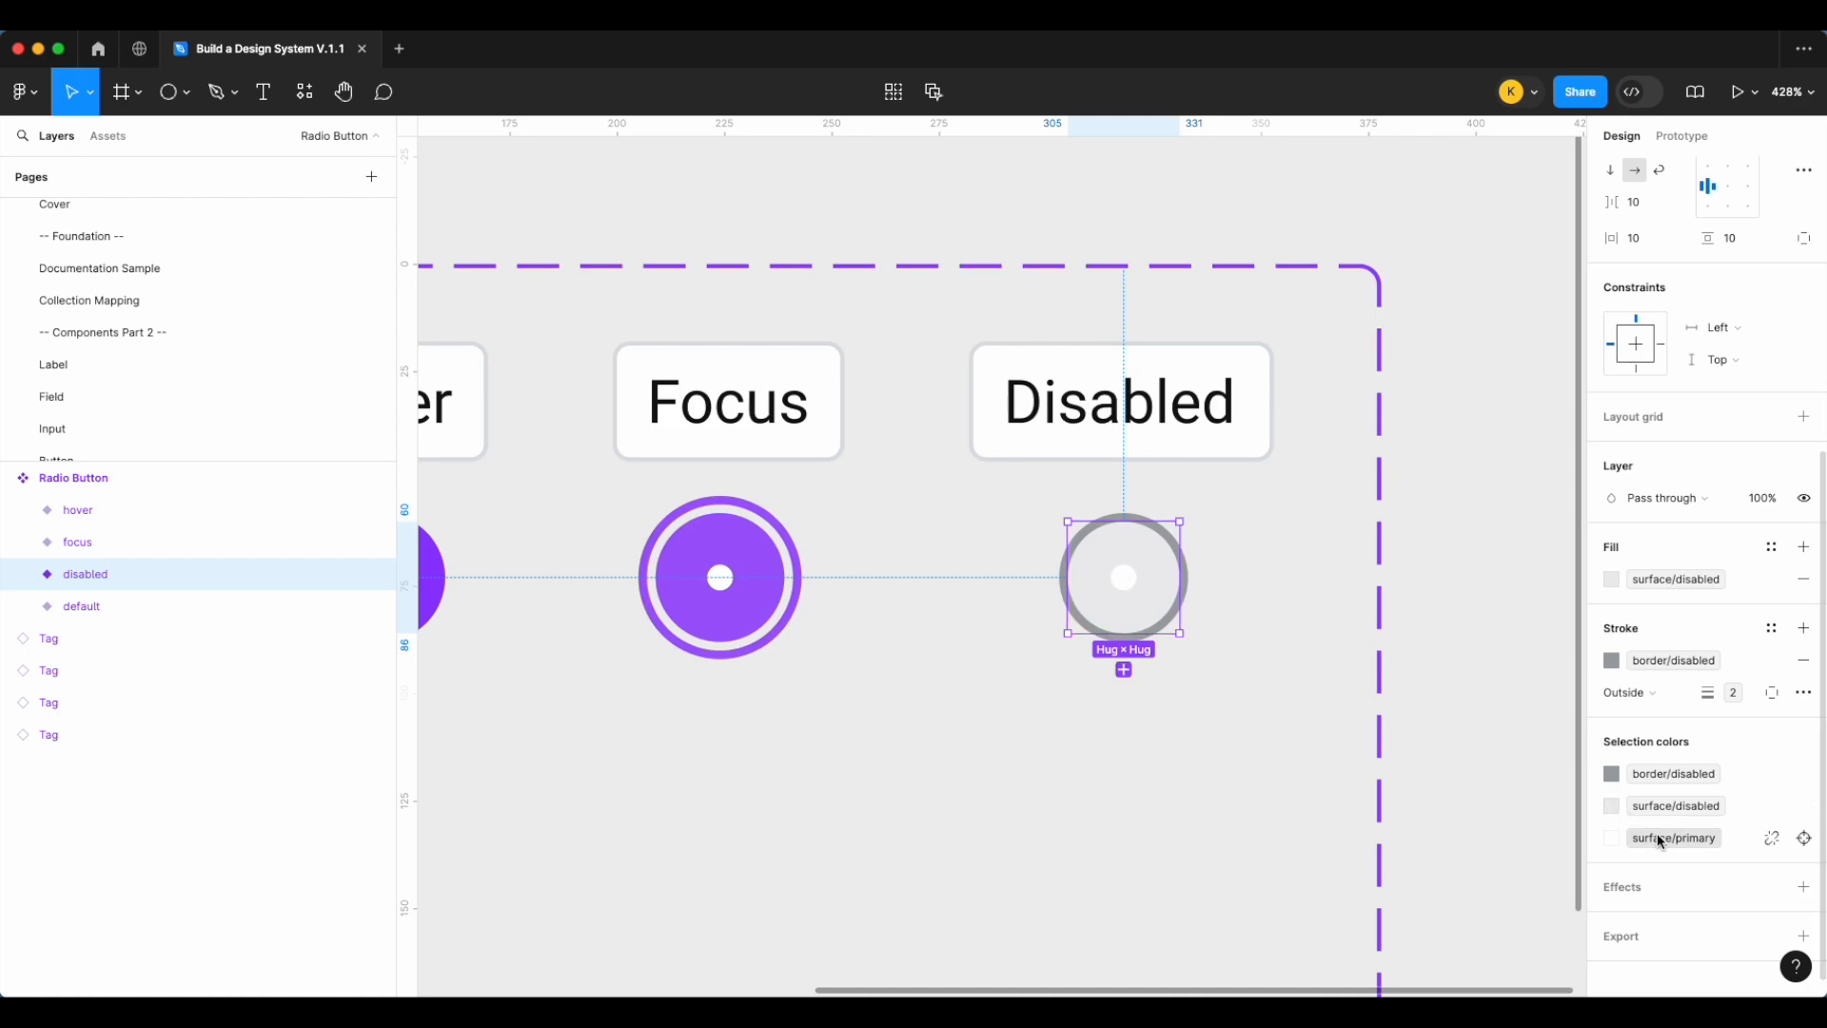
pyautogui.click(1611, 840)
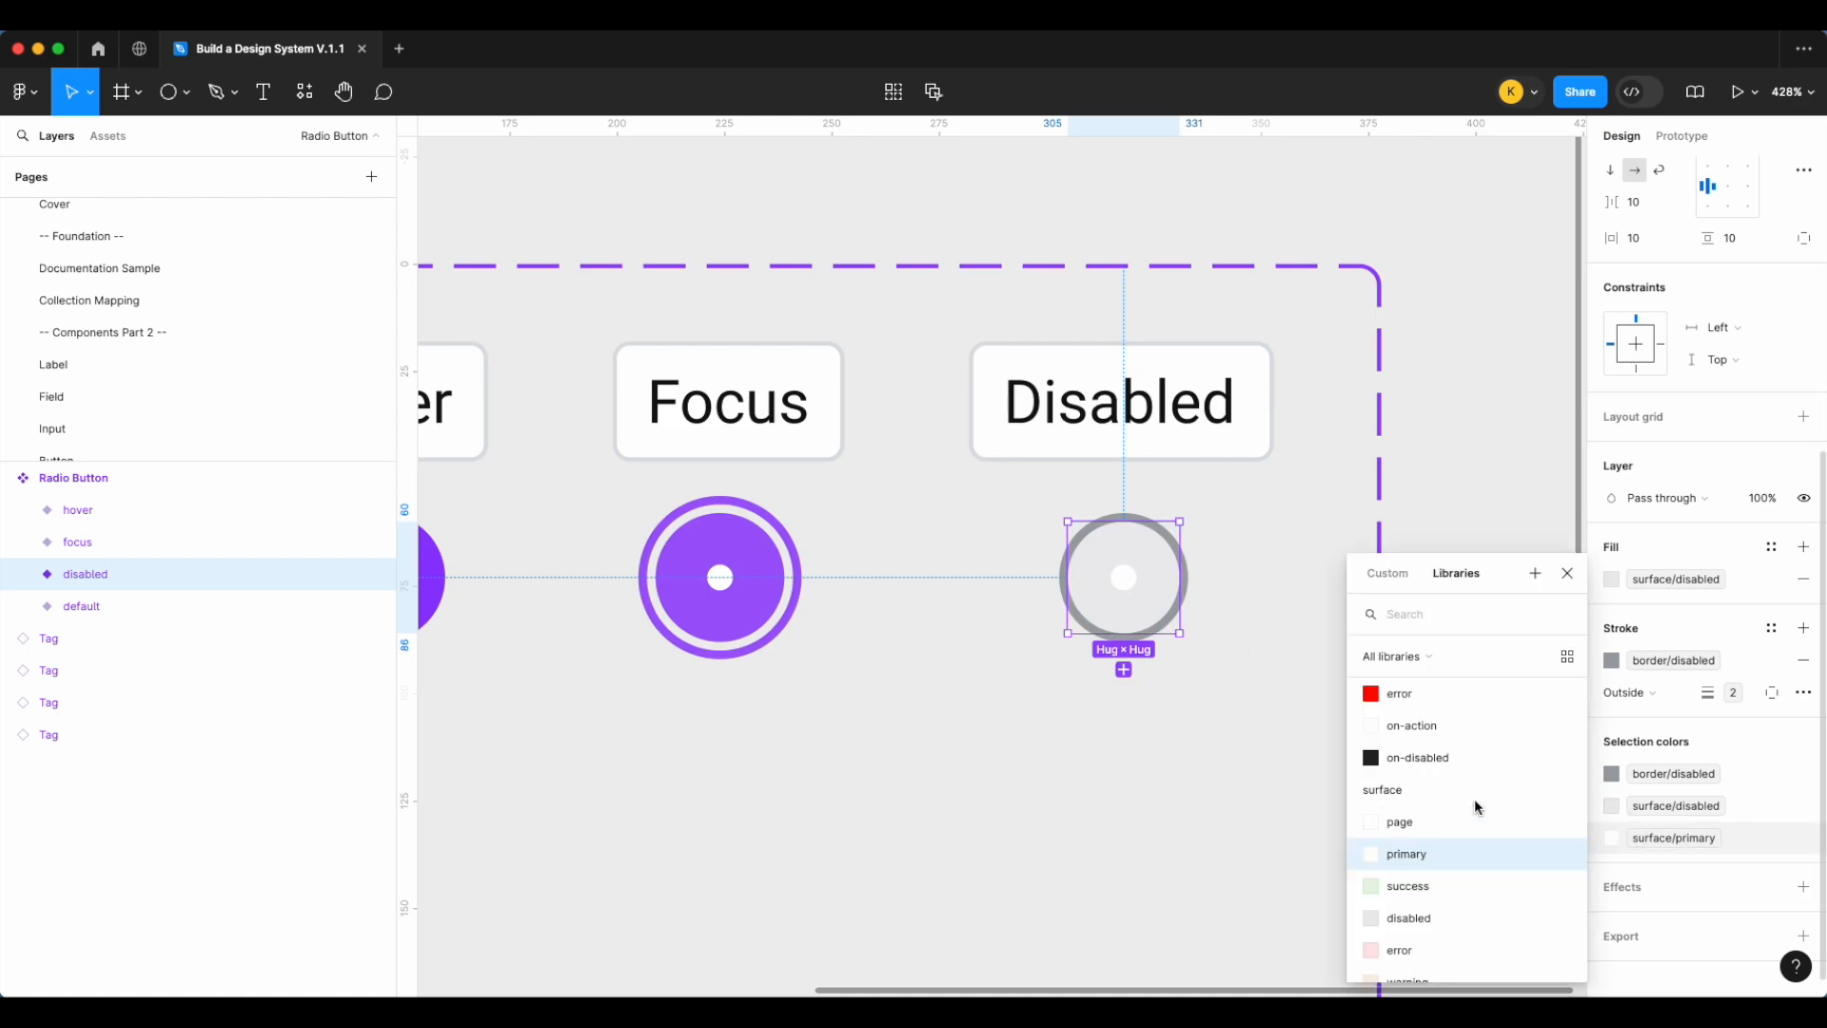
pyautogui.write('ico')
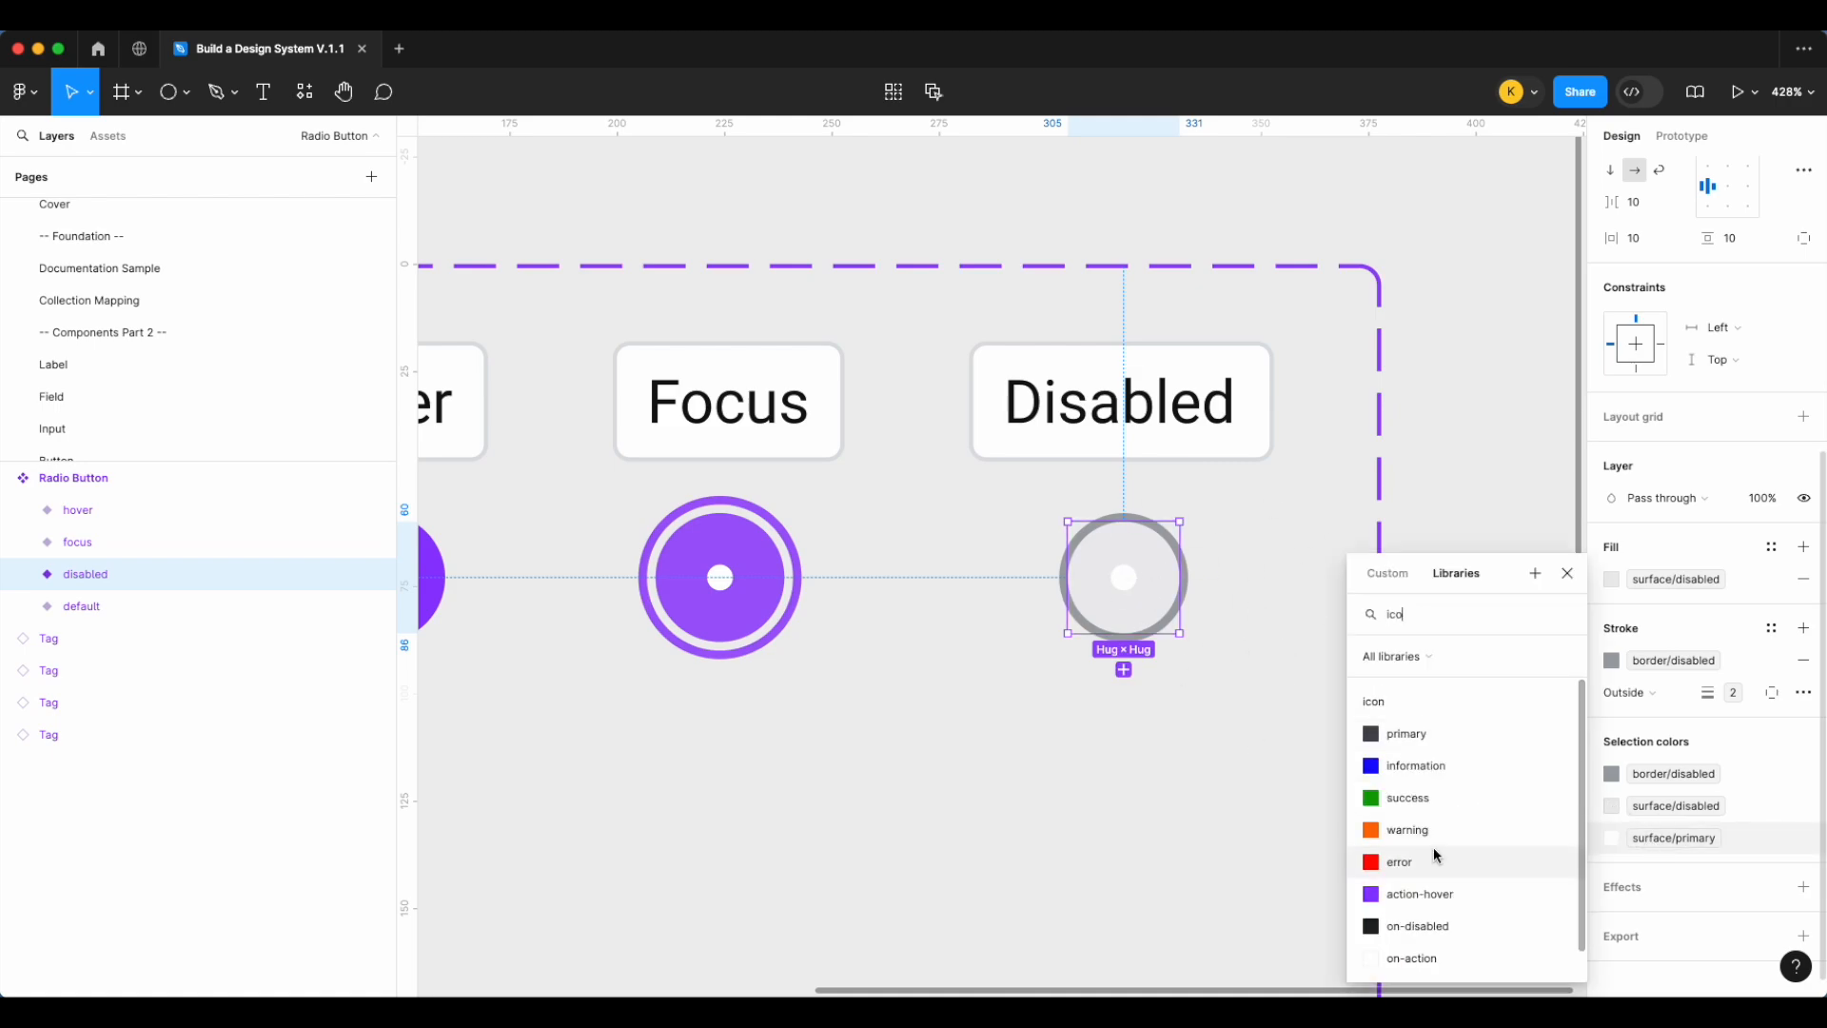
pyautogui.click(1414, 923)
pyautogui.click(1305, 673)
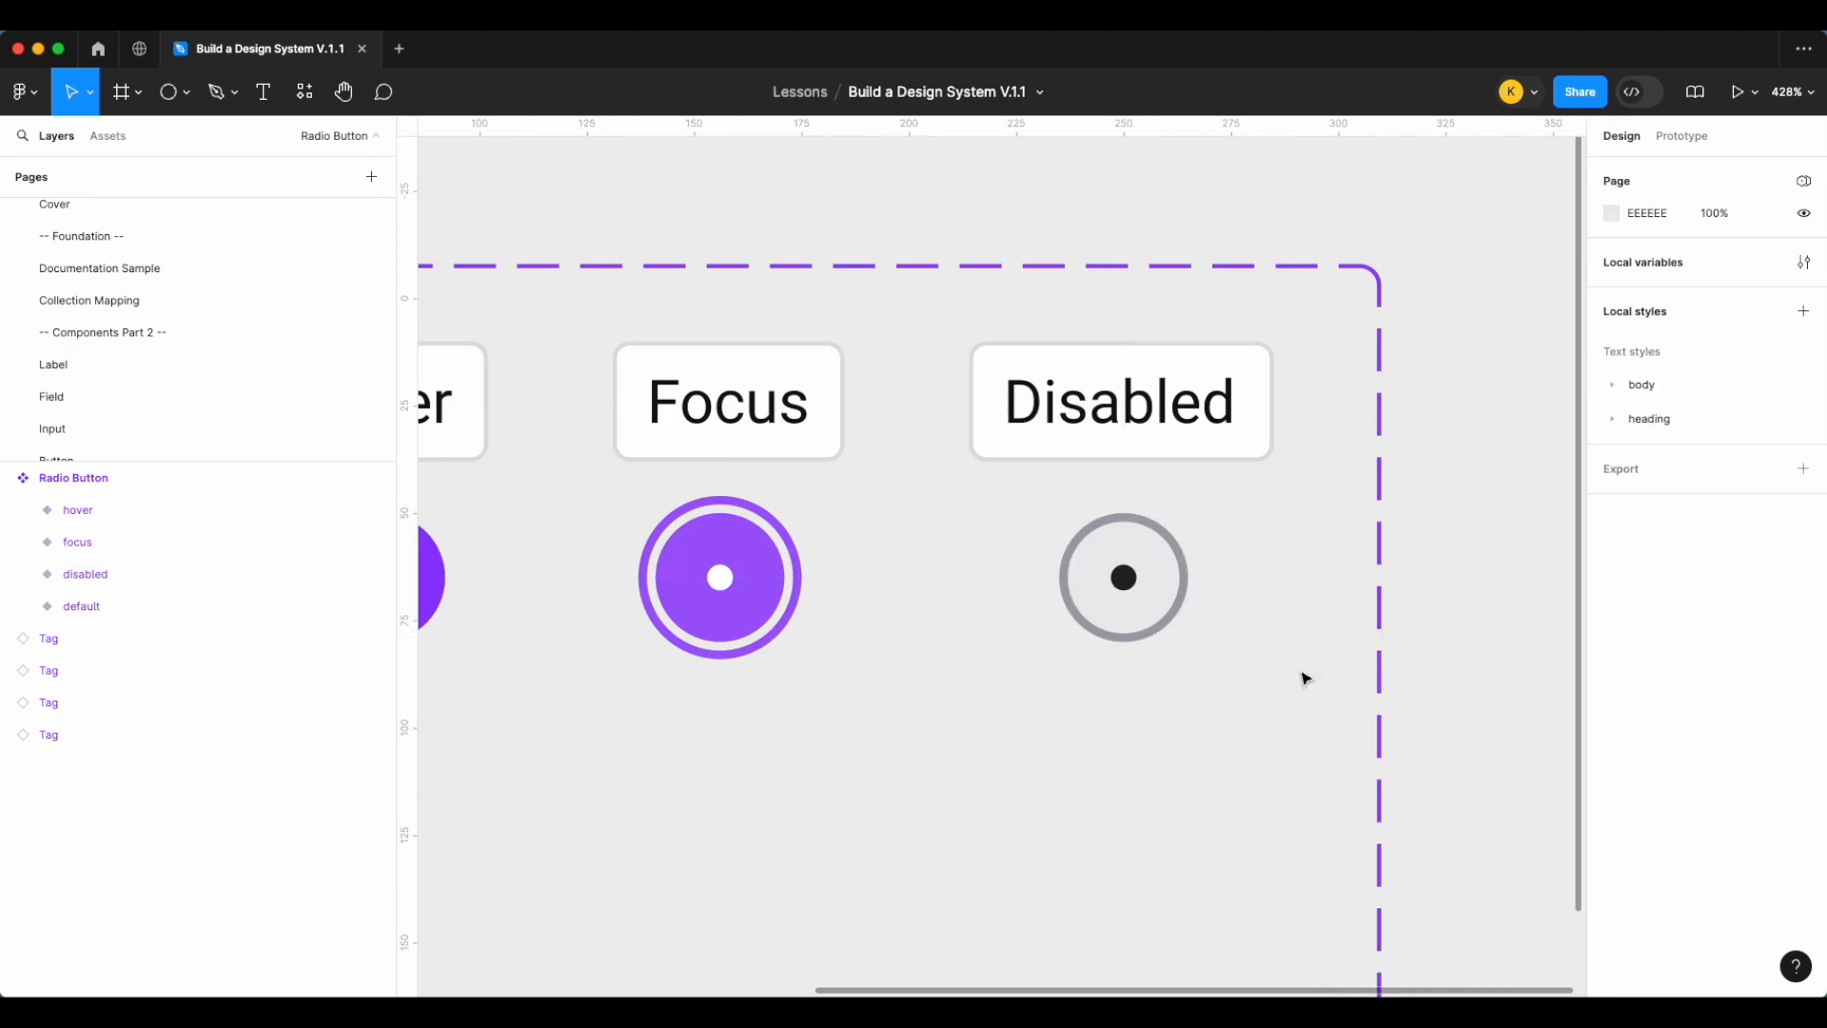
# Place an instance of the default radio button below the Radio Button component set
pyautogui.scroll(-5, 1325, 698)
pyautogui.hscroll(-2, 1330, 700)
pyautogui.click(886, 526)
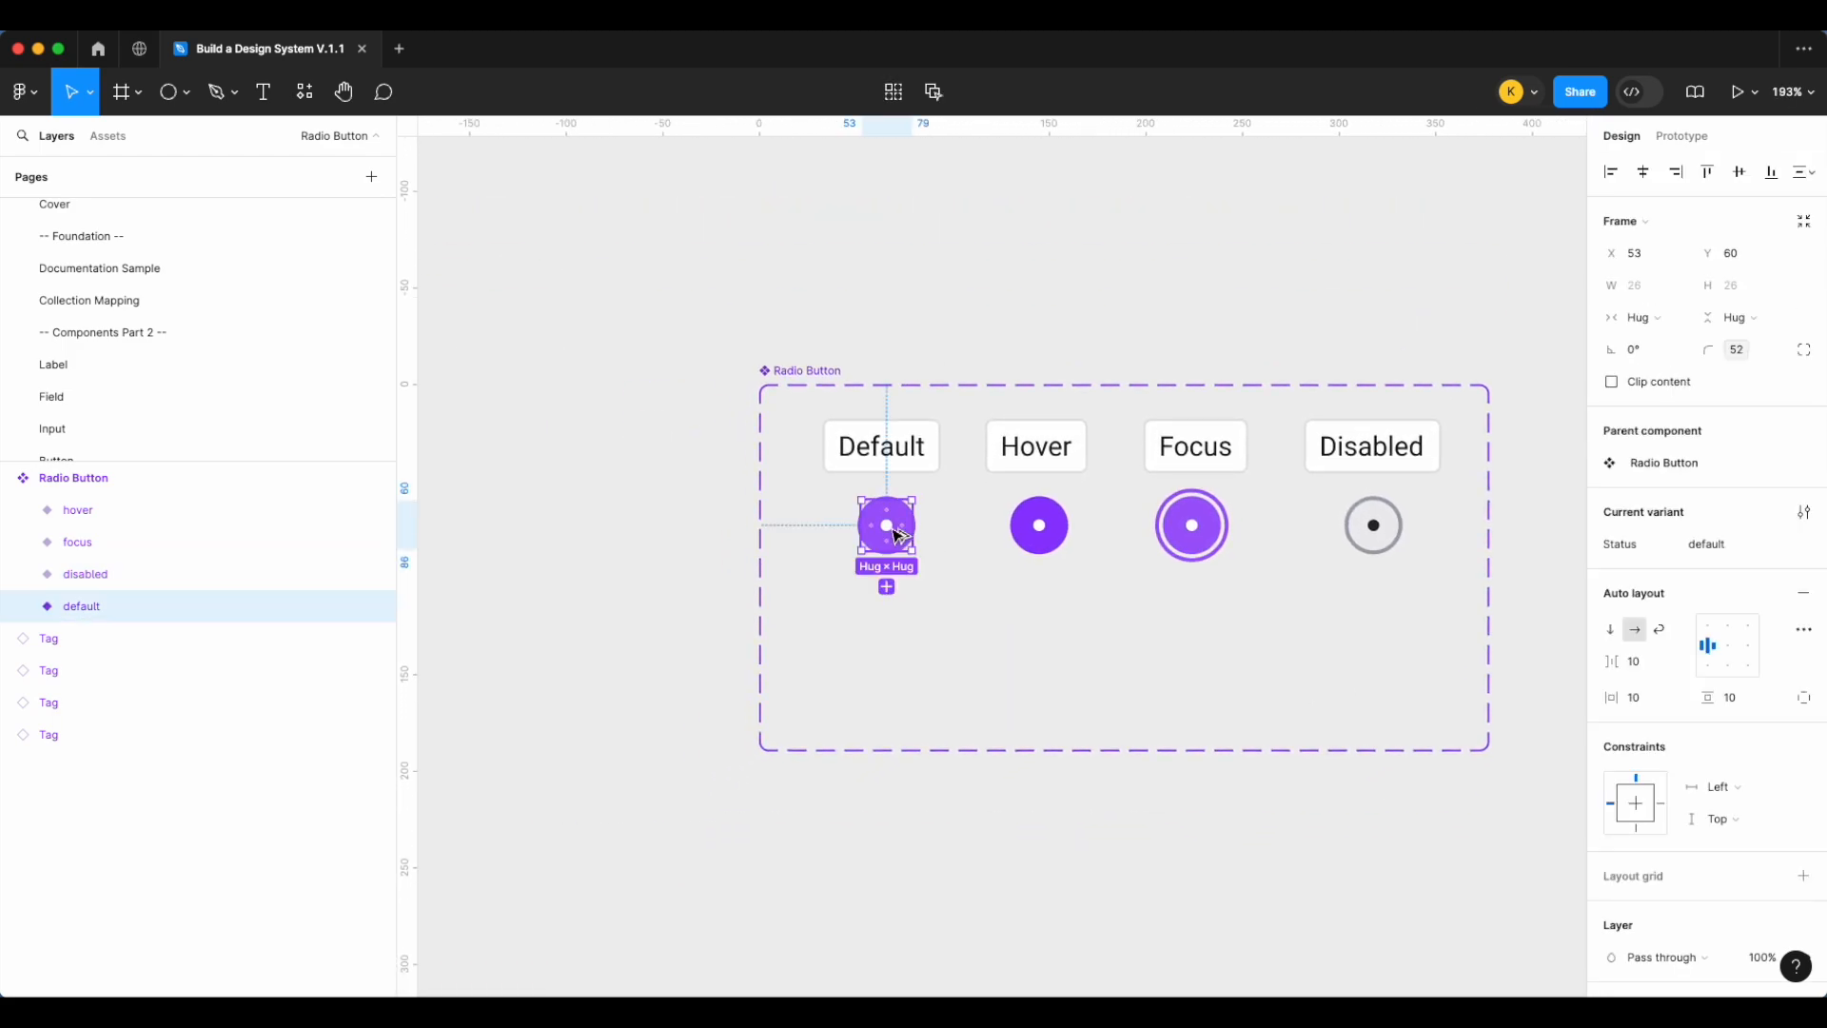
pyautogui.moveTo(886, 526); pyautogui.dragTo(887, 838)
# Switch the radio button instance's Status through hover and focus to disabled, and clear the selection
pyautogui.click(1727, 462)
pyautogui.click(1723, 488)
pyautogui.click(1730, 463)
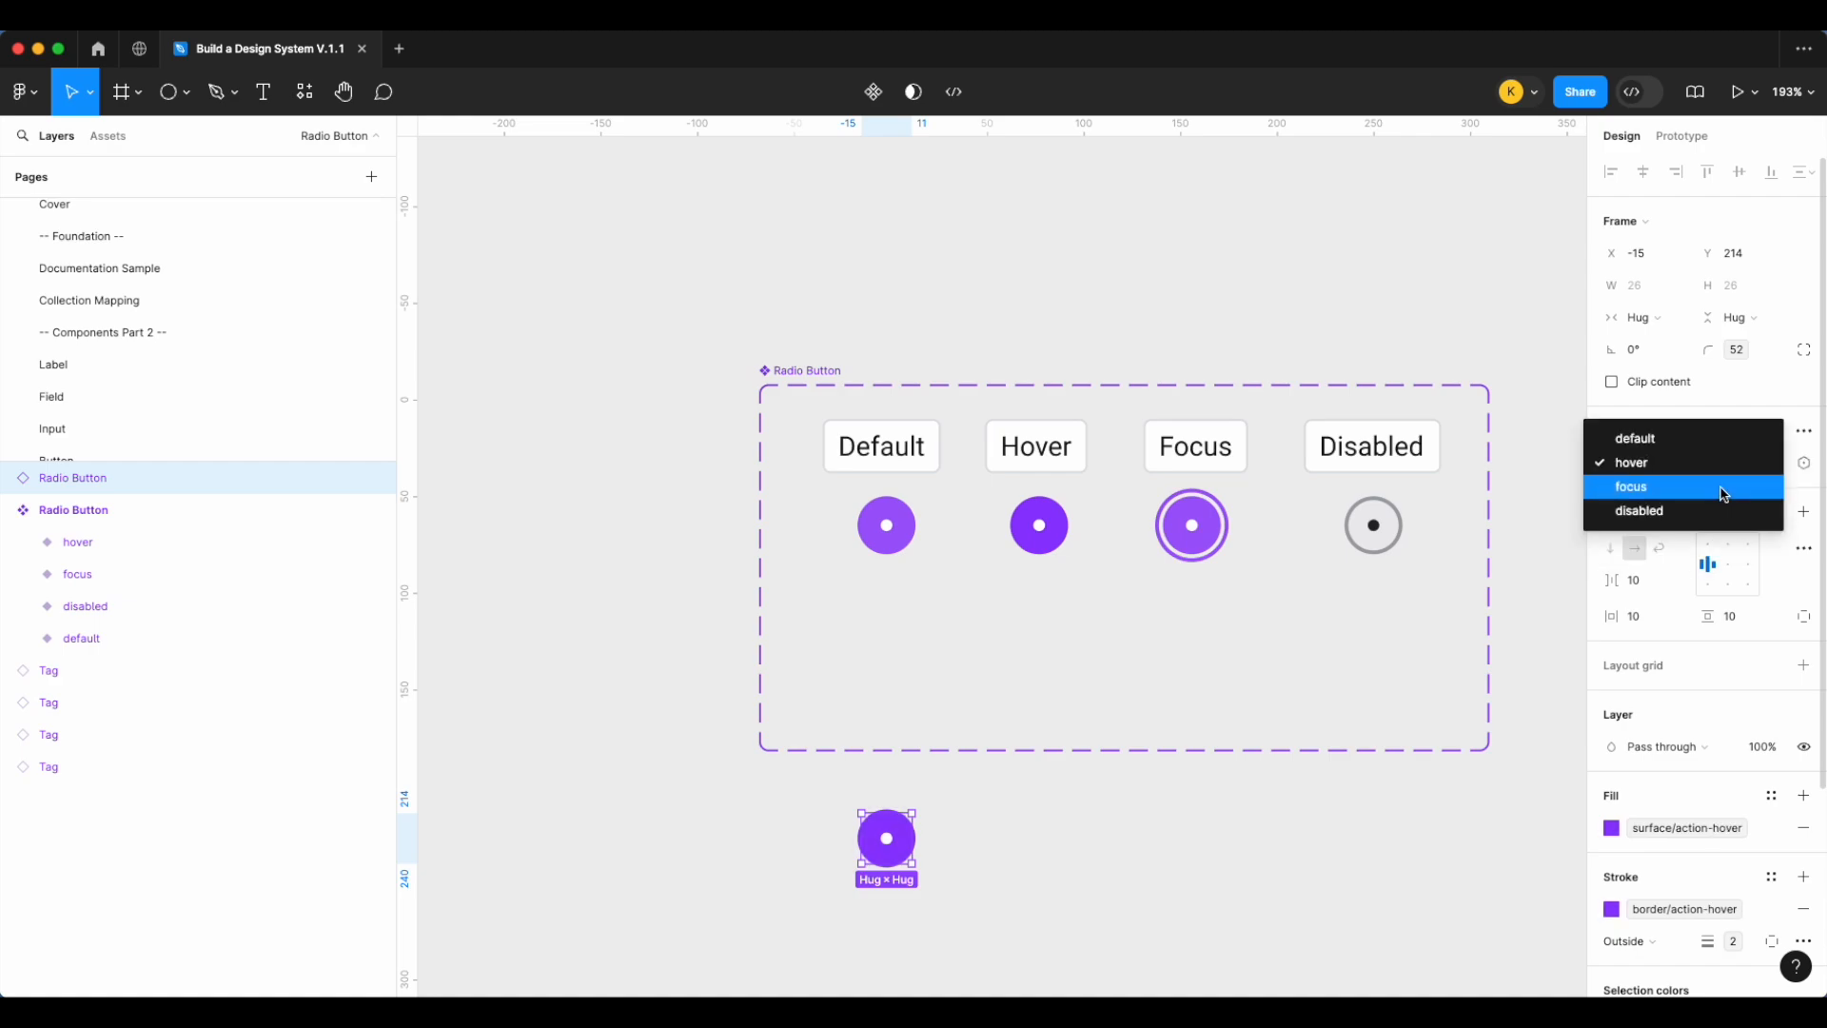
pyautogui.click(1720, 488)
pyautogui.click(1727, 466)
pyautogui.click(1736, 488)
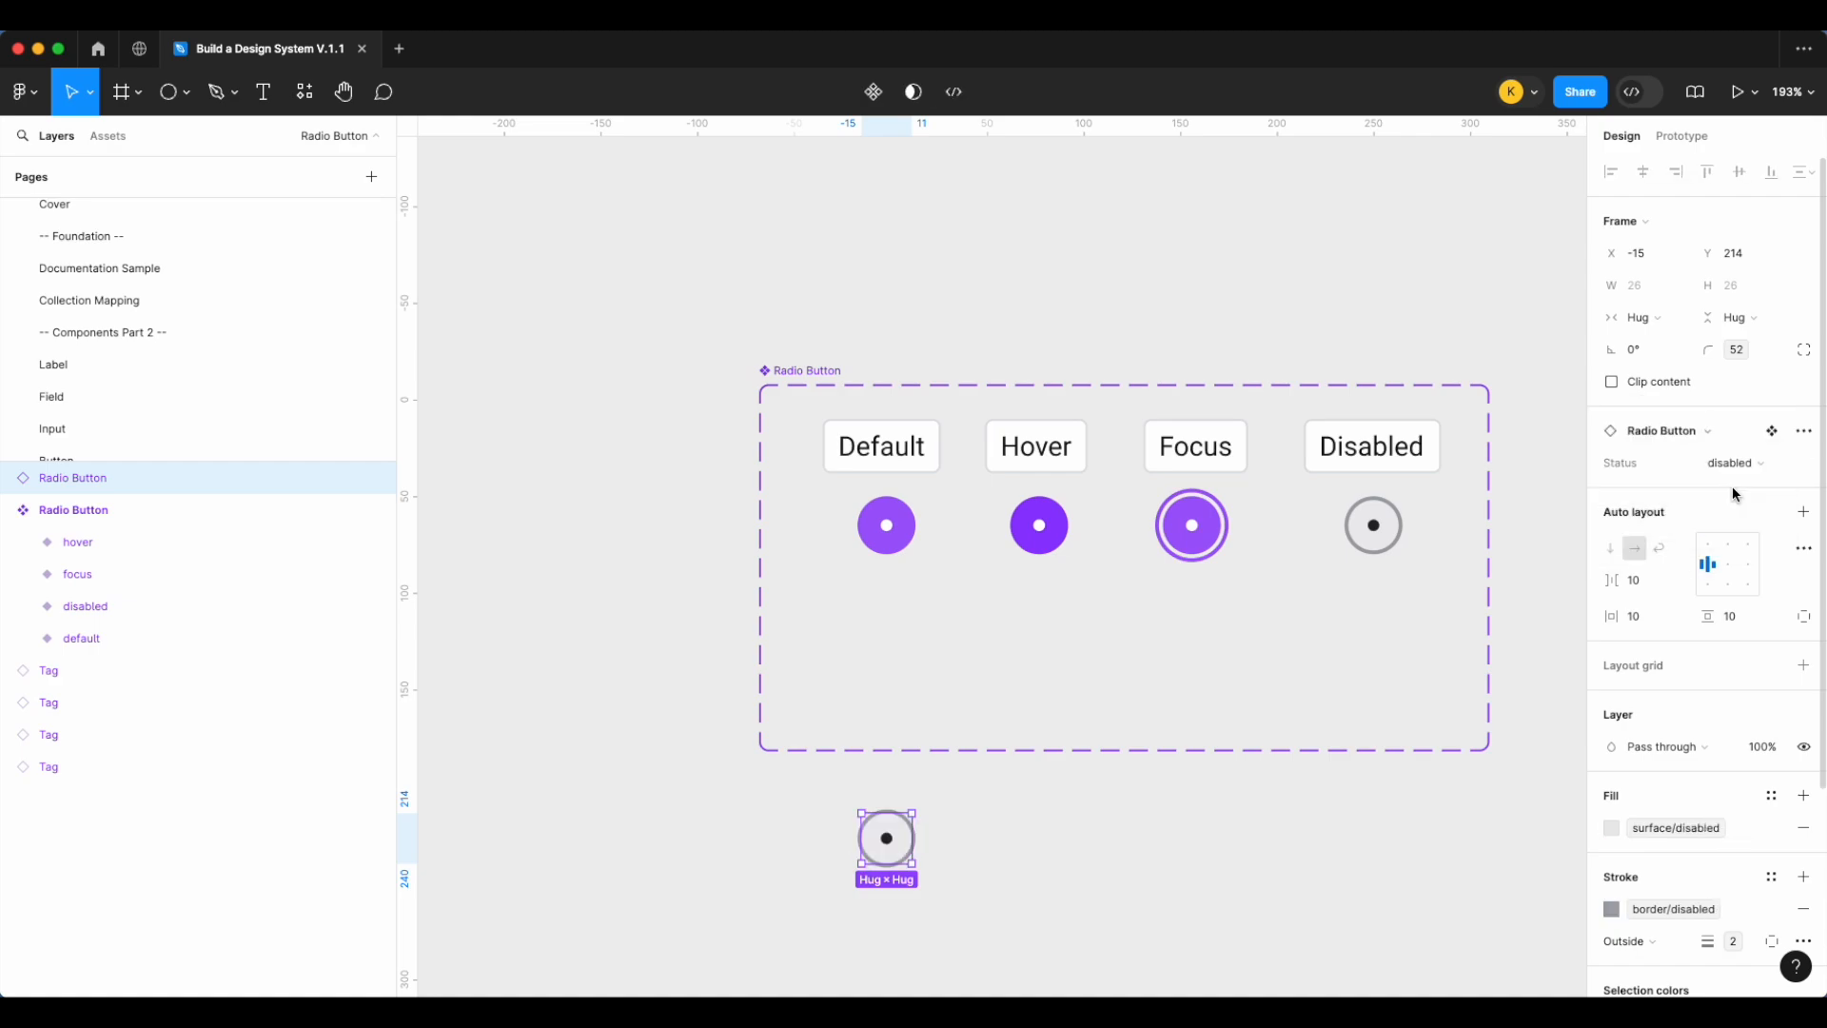
pyautogui.click(1254, 973)
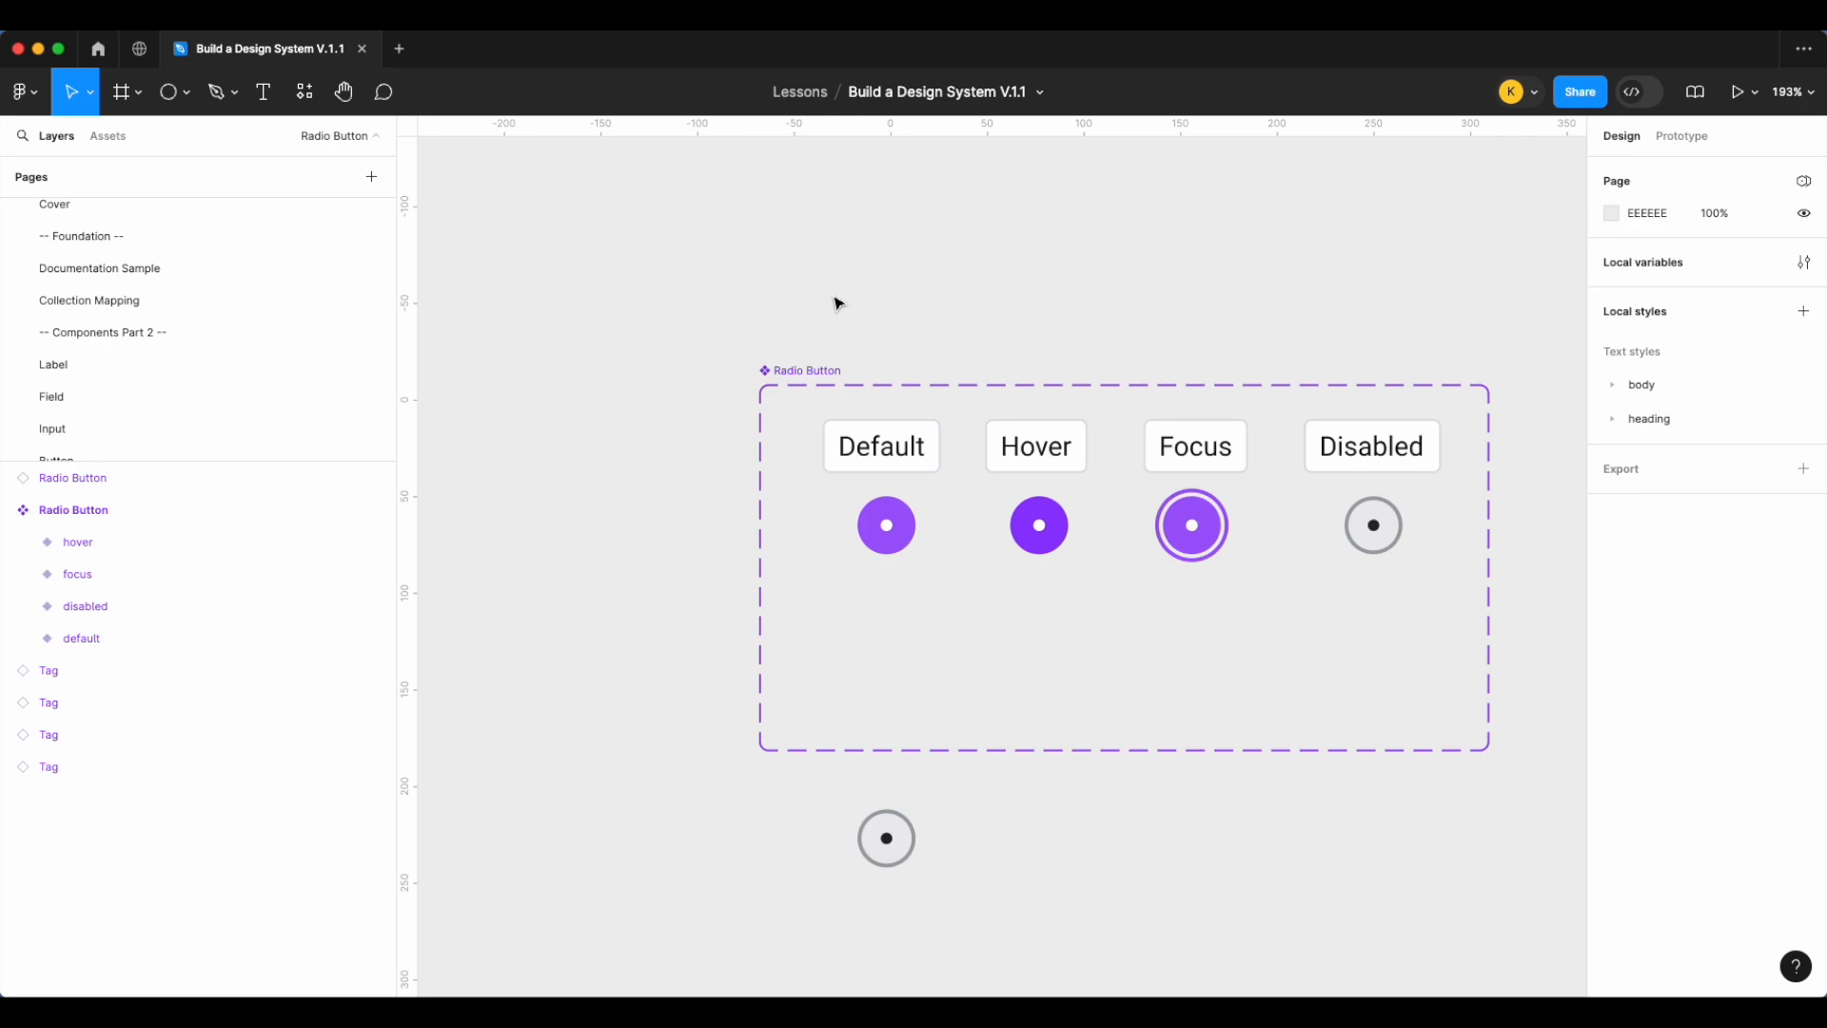
# Widen the Radio Button component set to 490, extending it on the side before the default variant
pyautogui.hscroll(3, 838, 303)
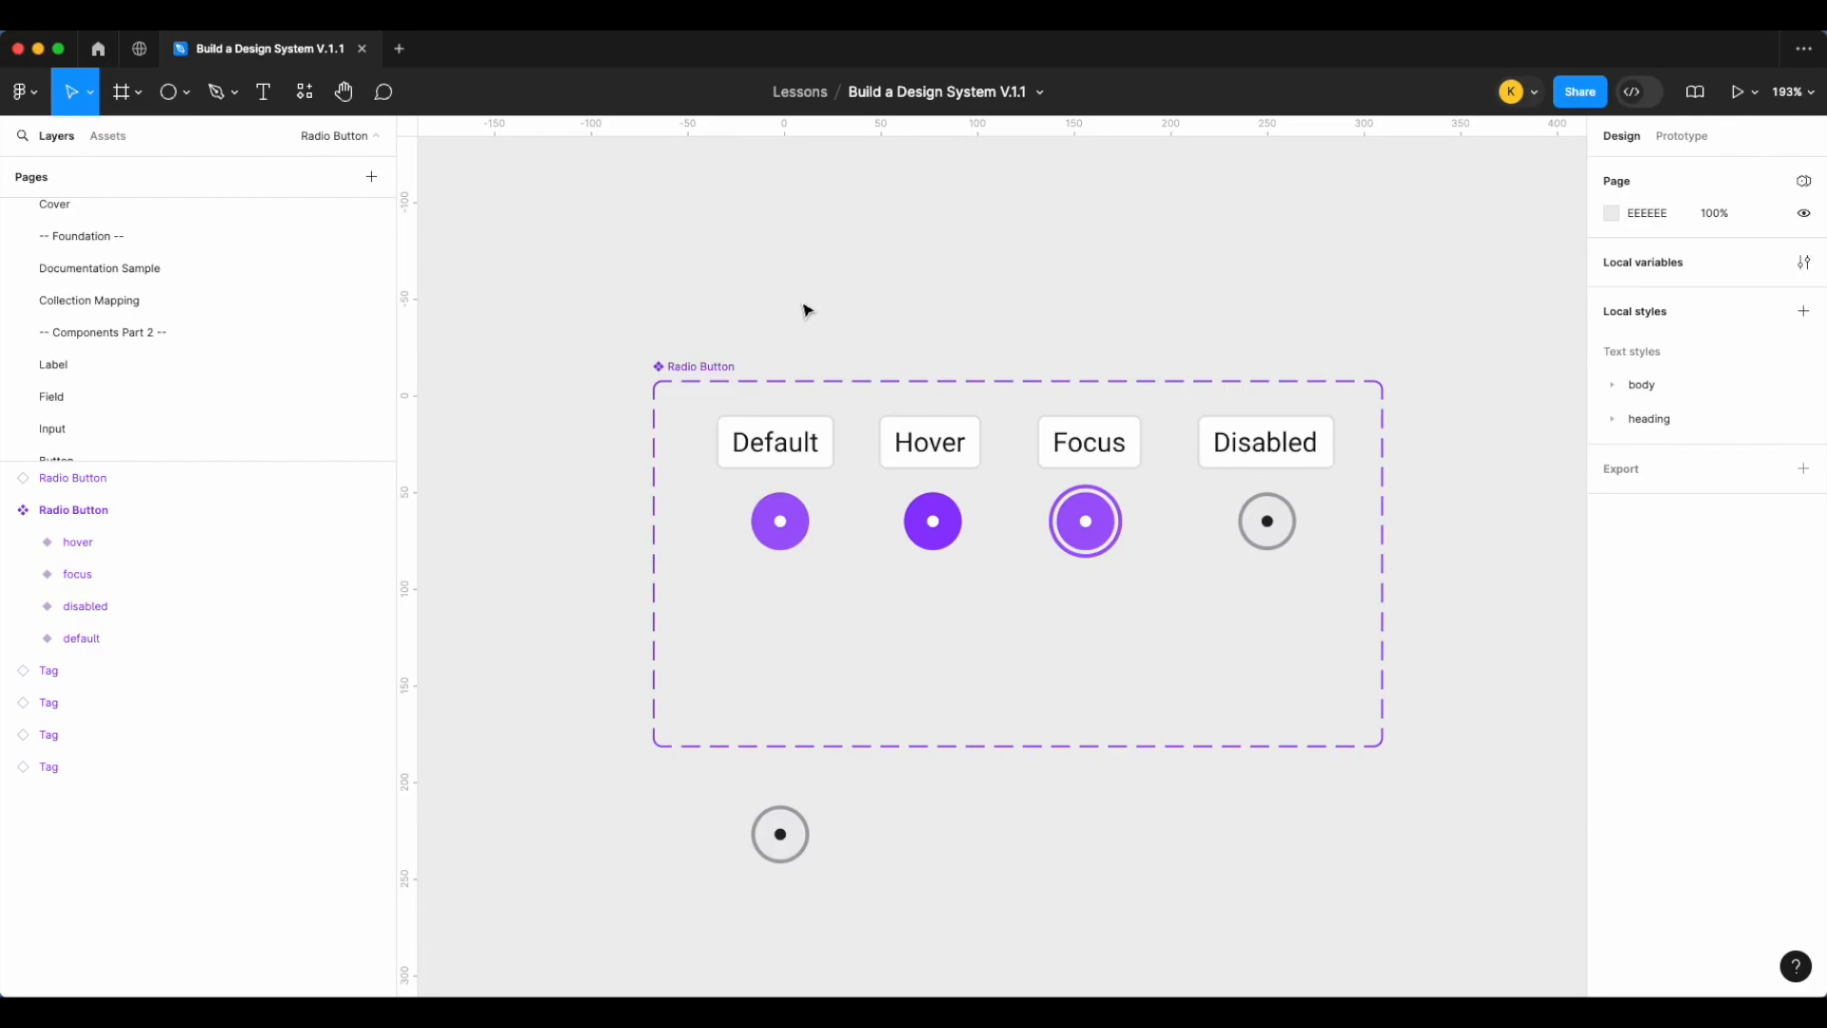
pyautogui.click(693, 377)
pyautogui.moveTo(653, 412); pyautogui.dragTo(436, 412)
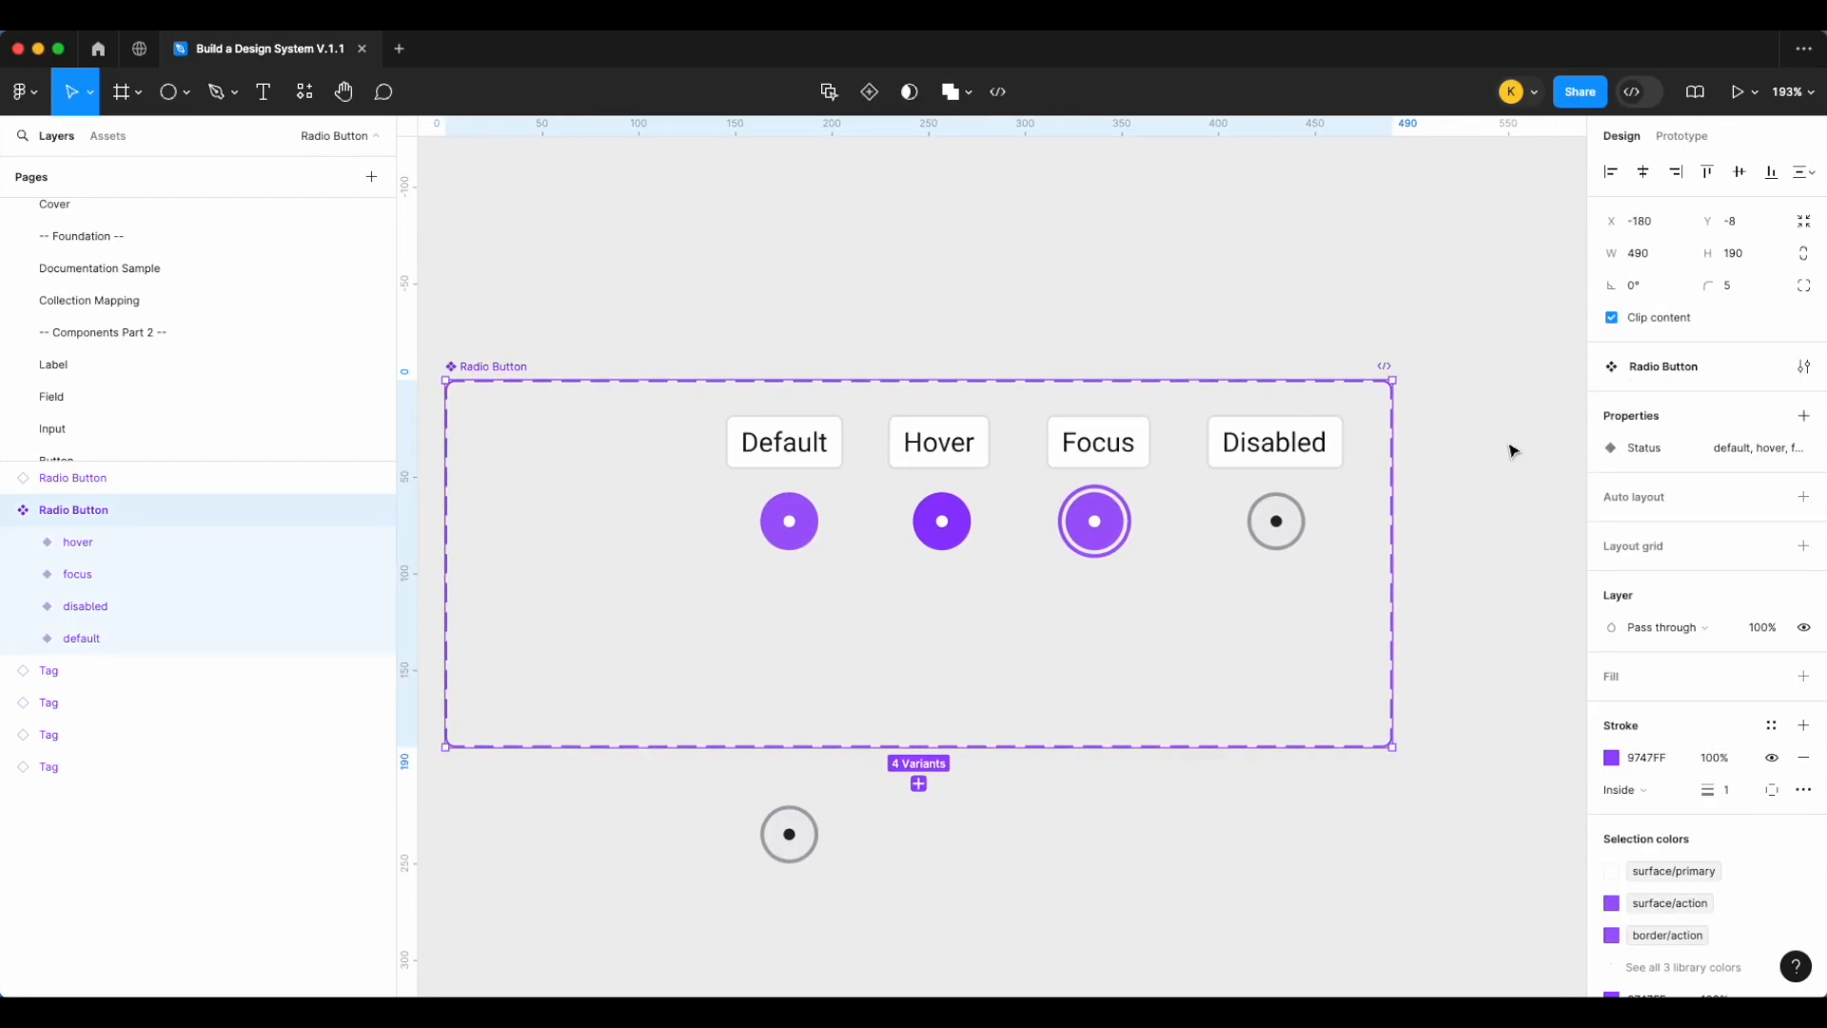
# Add a variant property named State with the value active to the Radio Button component set
pyautogui.hscroll(-2, 1509, 449)
pyautogui.click(1804, 416)
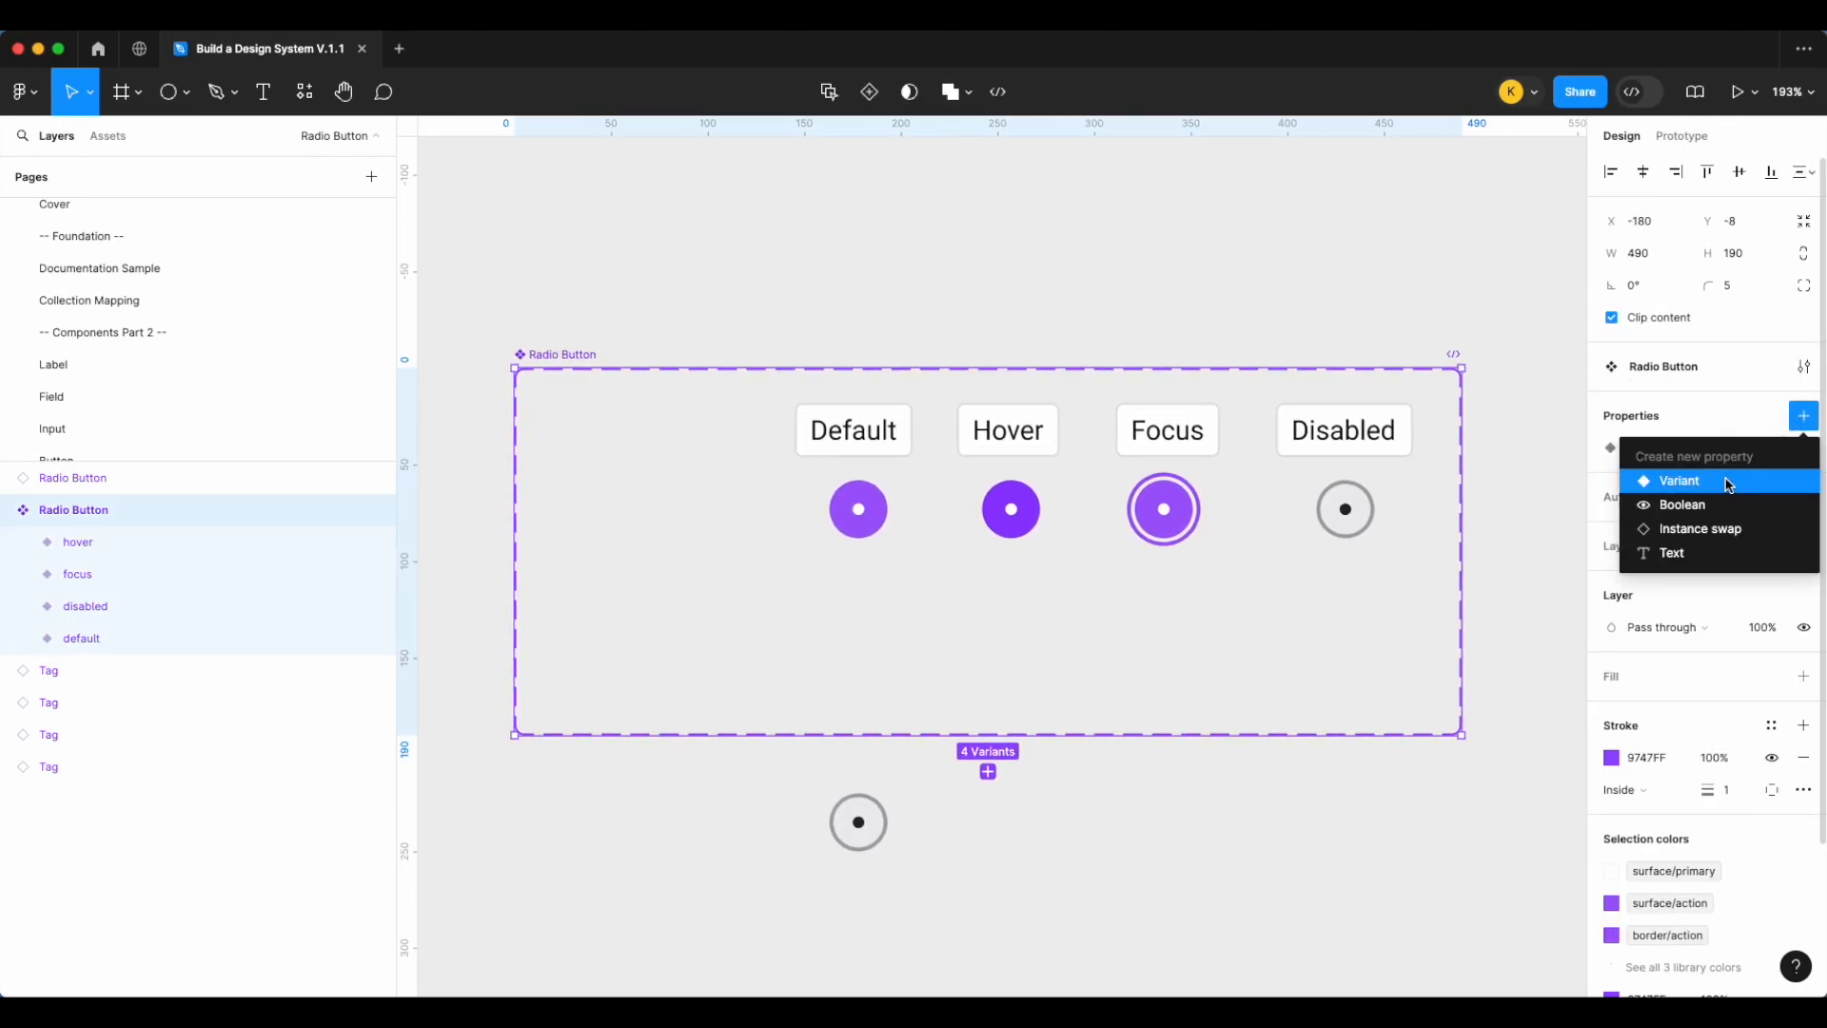
pyautogui.click(1727, 480)
pyautogui.write('State')
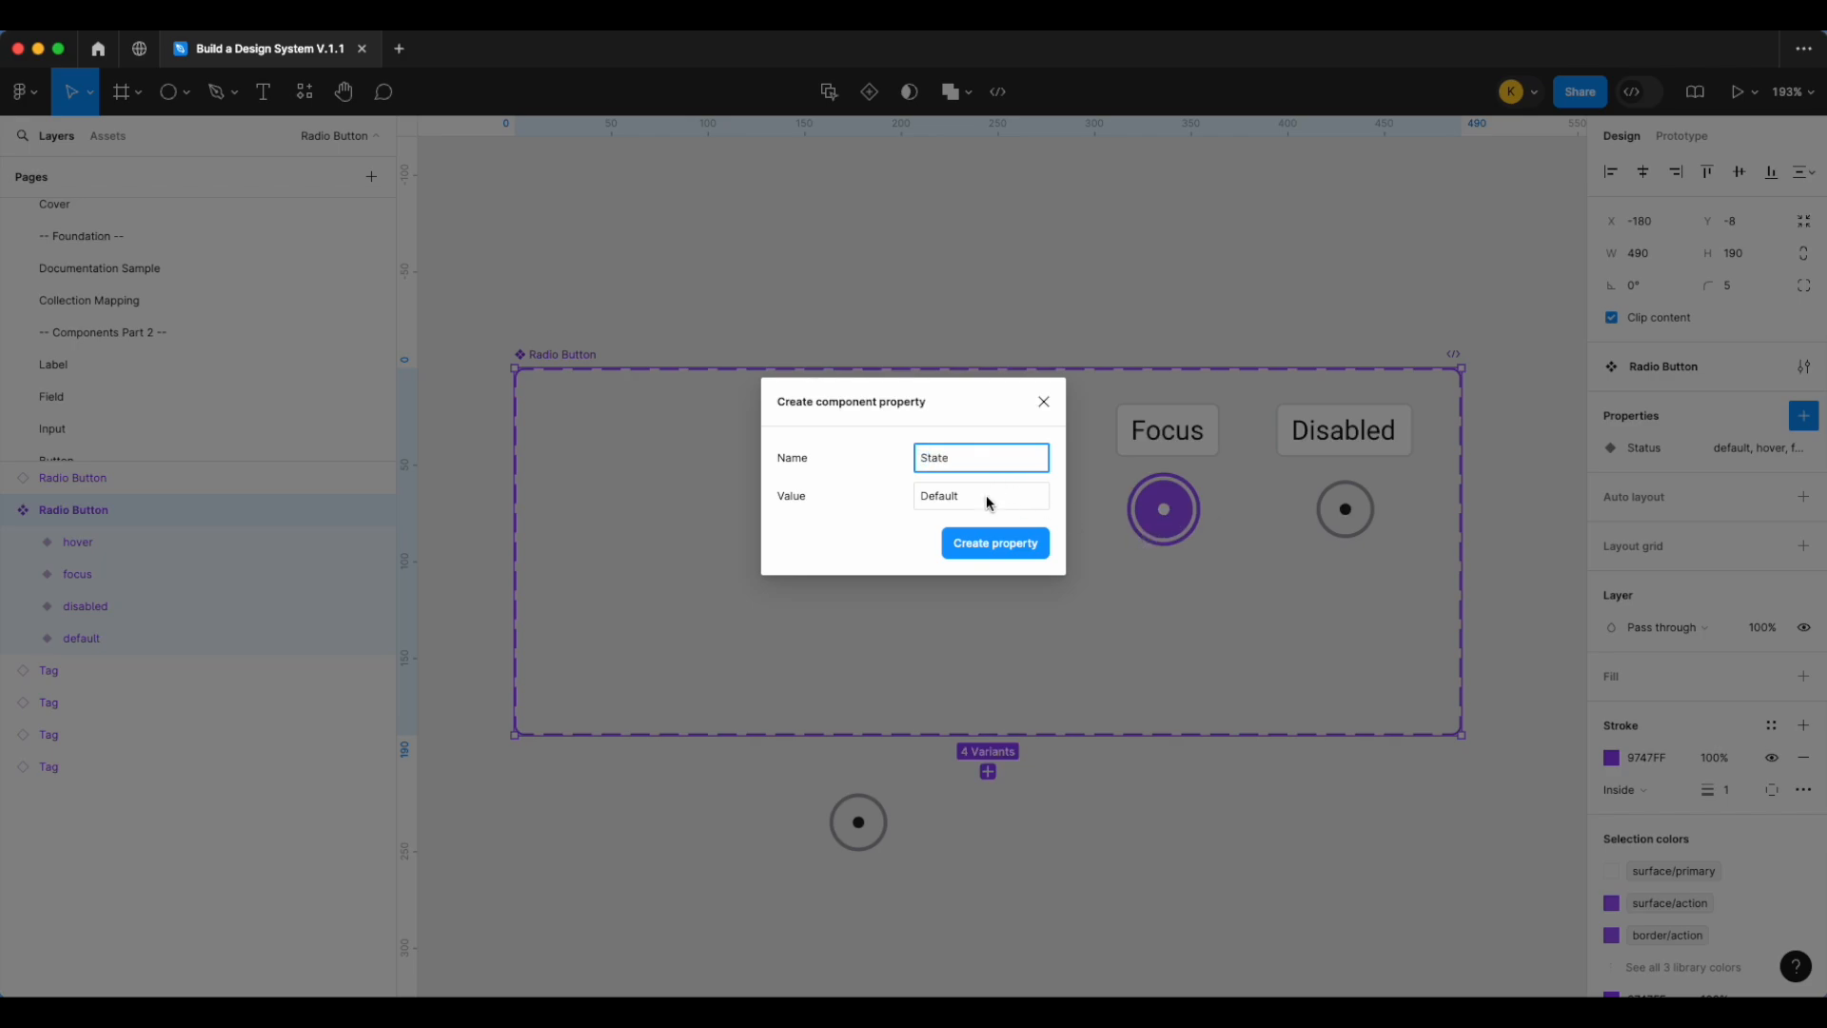
pyautogui.click(986, 495)
pyautogui.write('a')
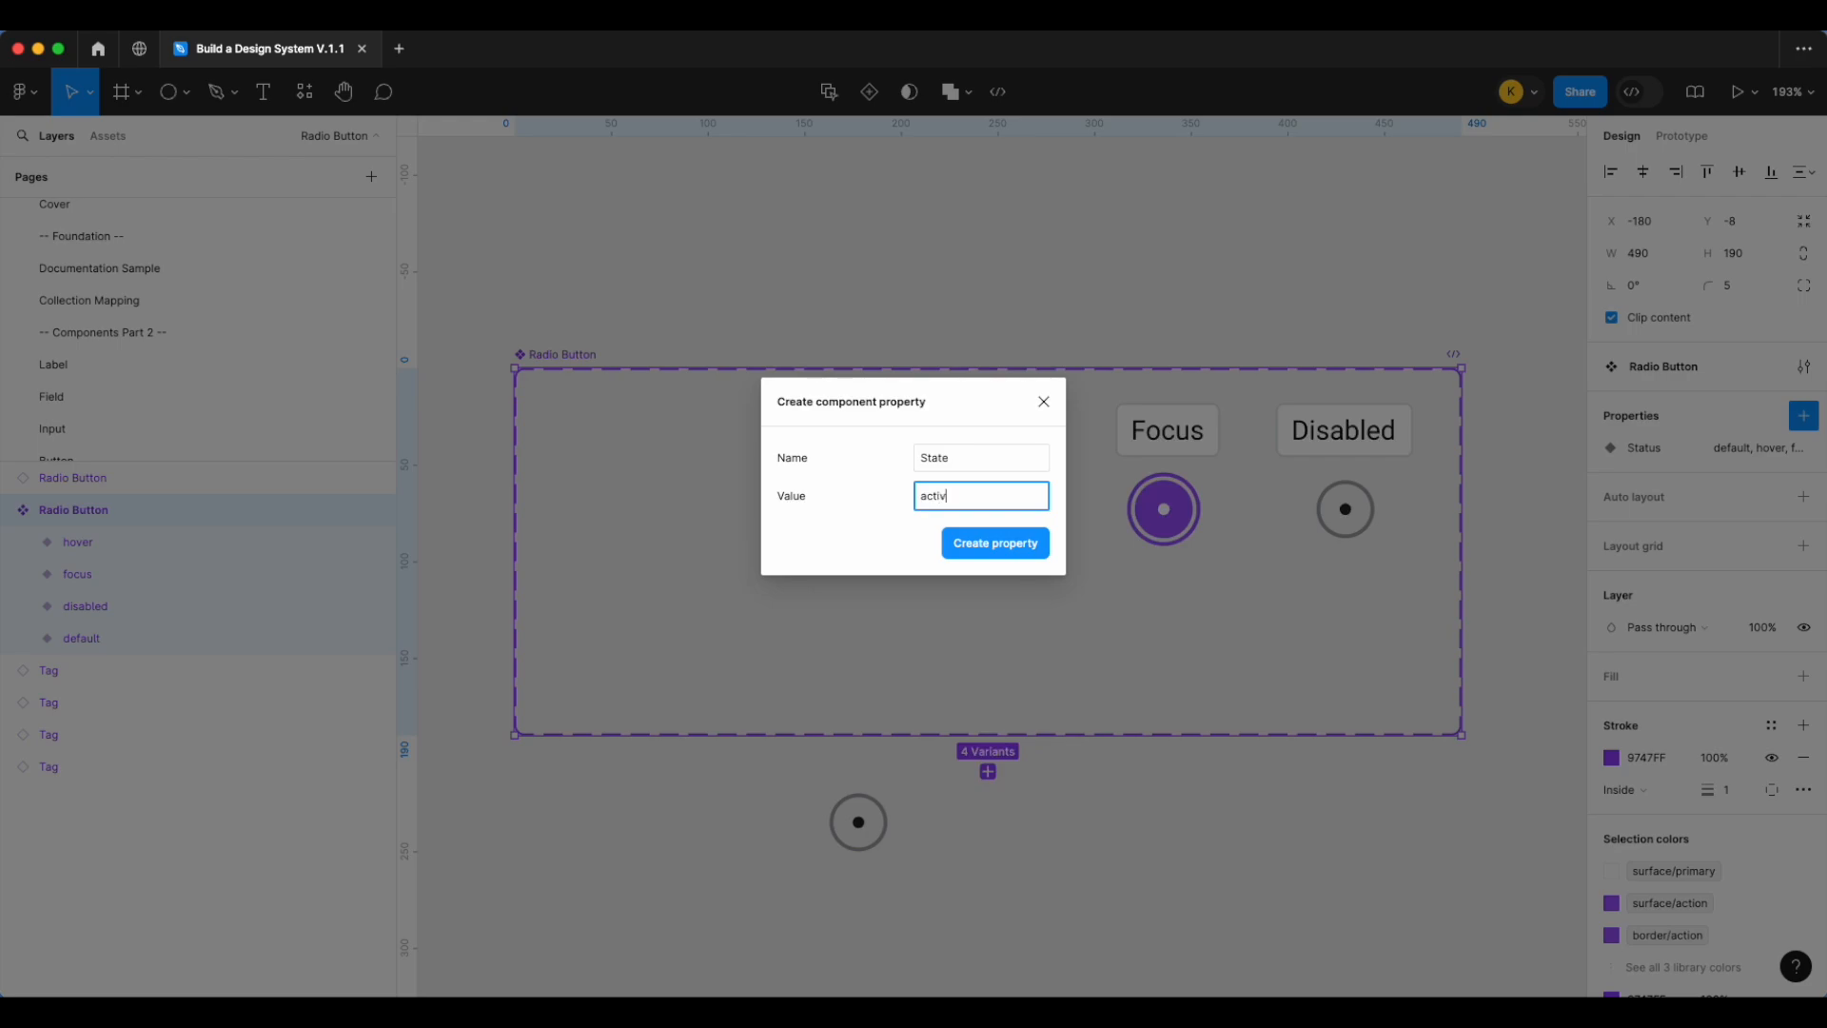
pyautogui.press('Return')
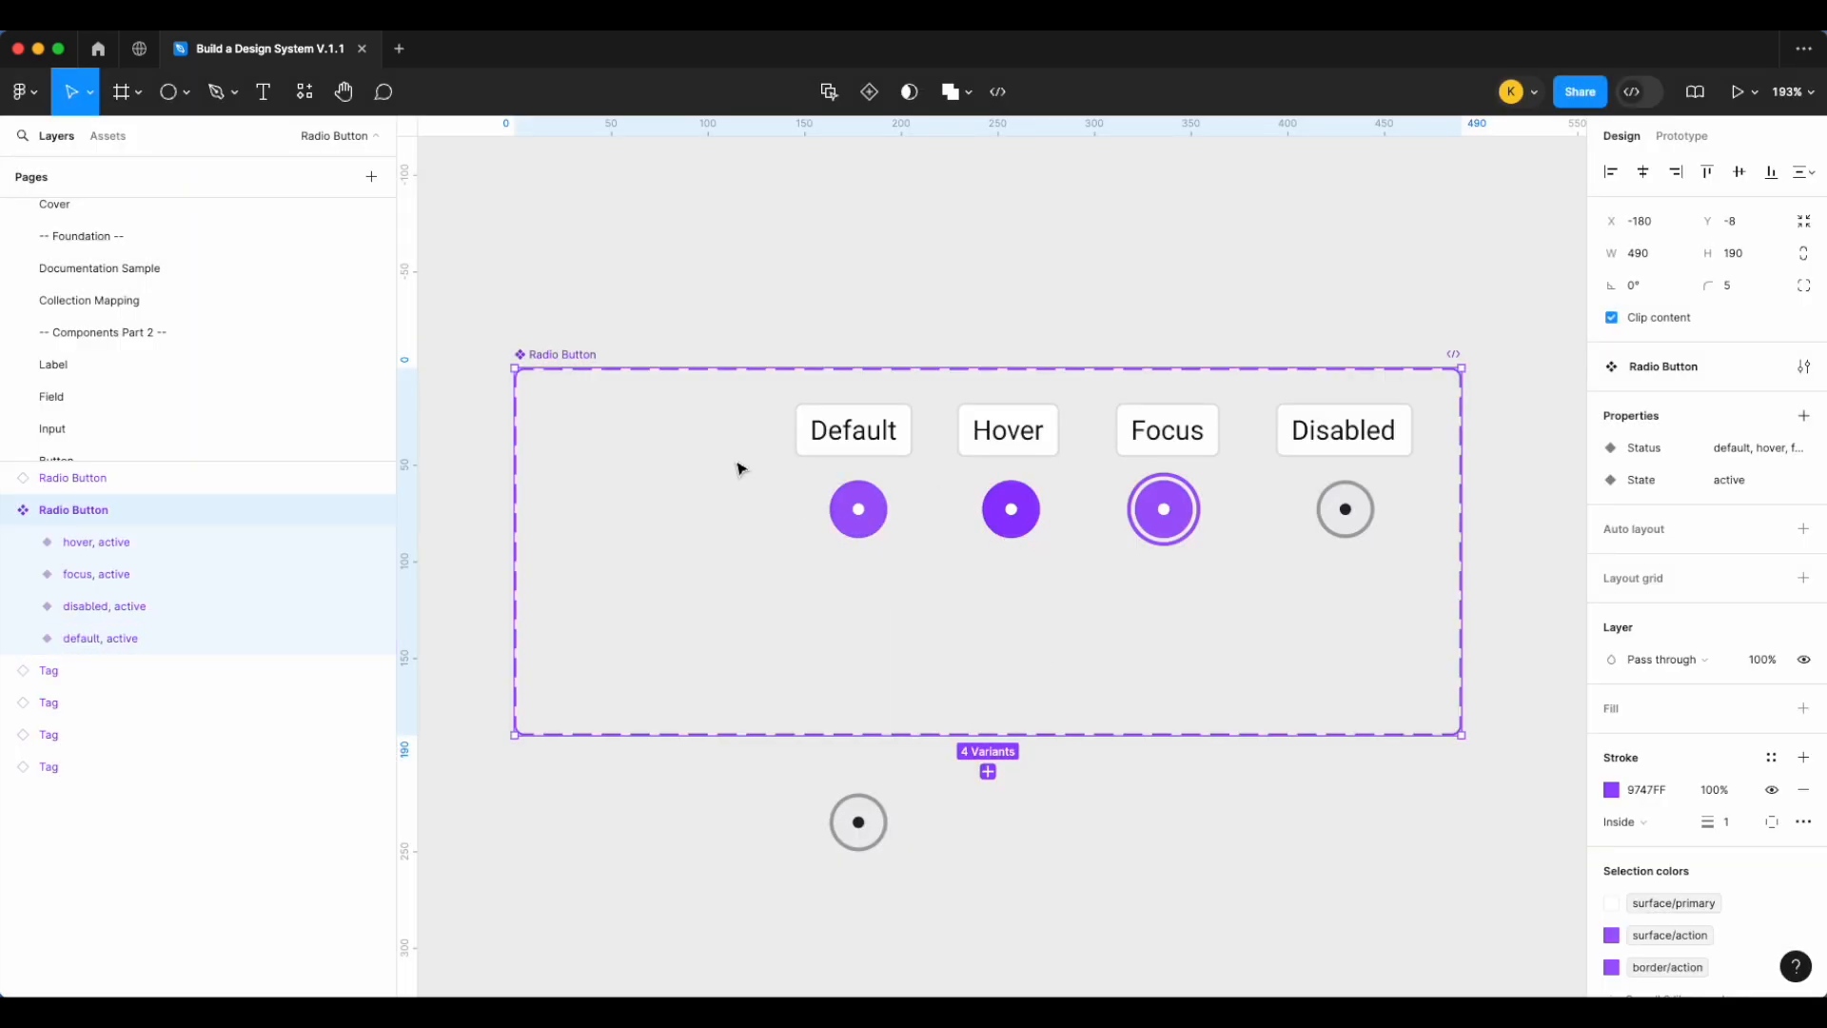
# Duplicate the Default tag, place the copy beside the existing row of radio buttons and relabel it Active
pyautogui.click(845, 446)
pyautogui.press('super+d')
pyautogui.moveTo(857, 448); pyautogui.dragTo(668, 509)
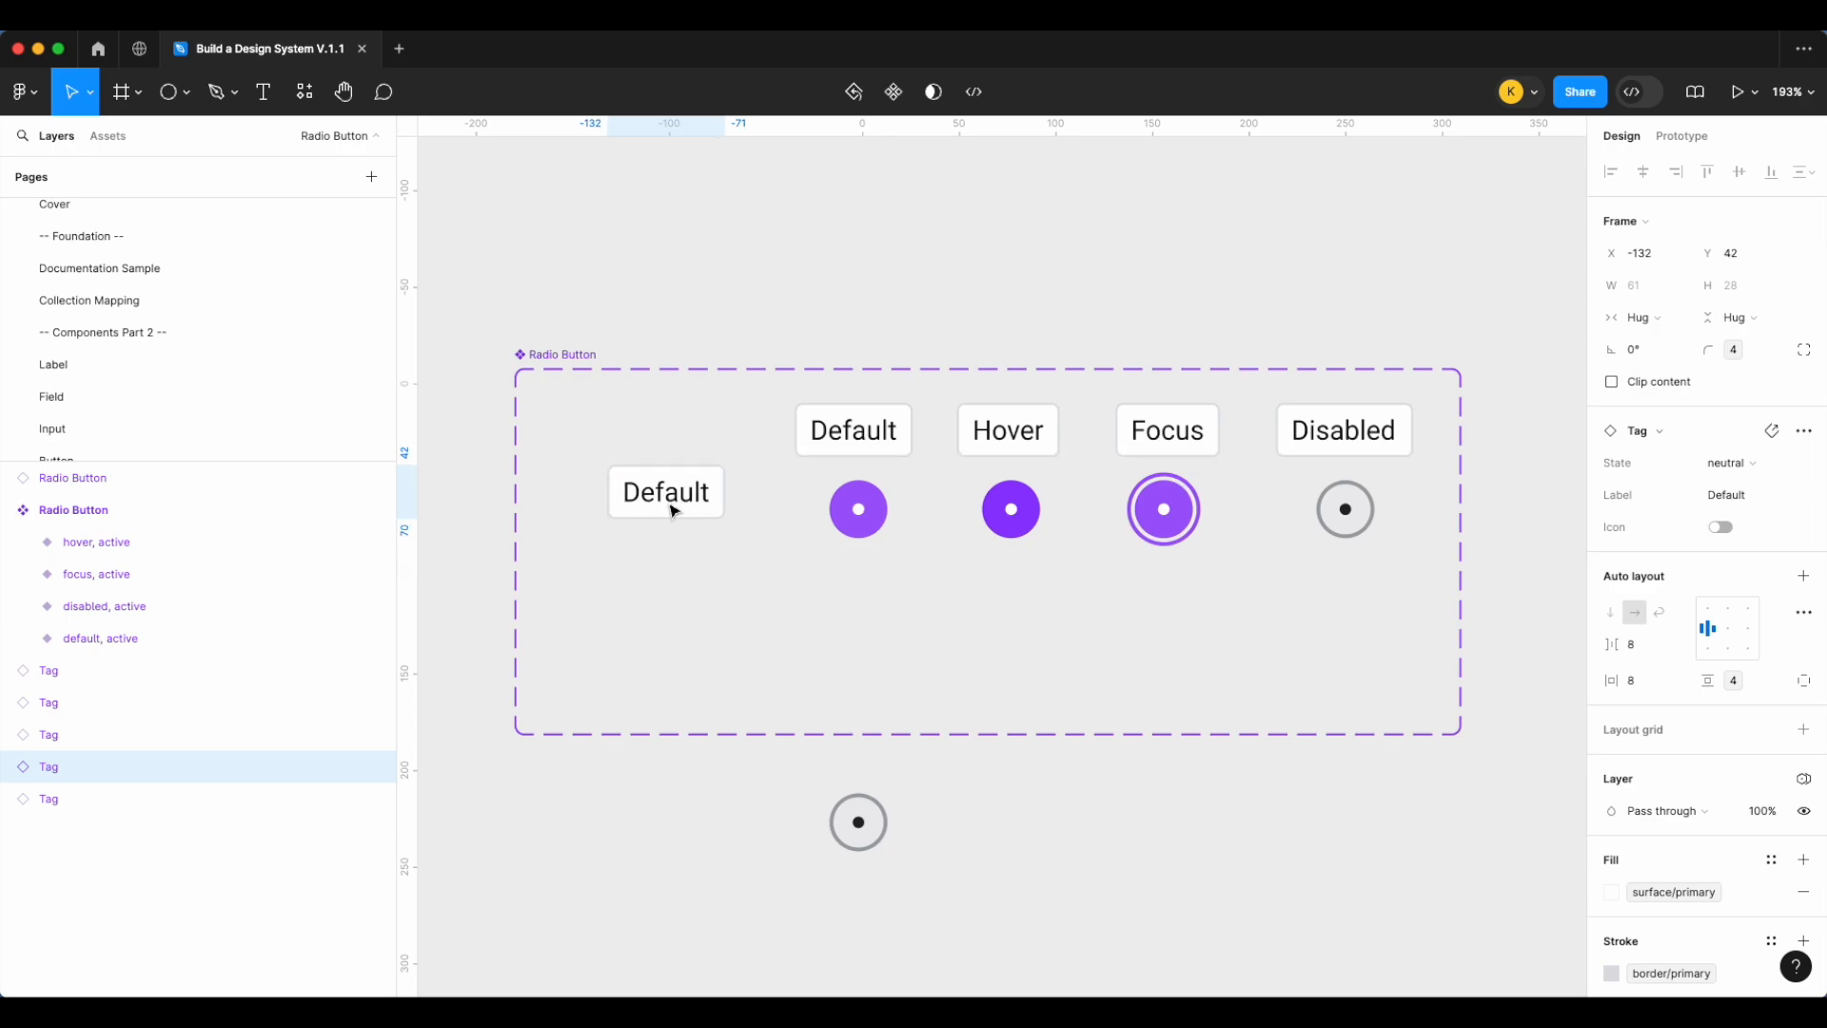
pyautogui.doubleClick(669, 509)
pyautogui.doubleClick(669, 509)
pyautogui.write('Active')
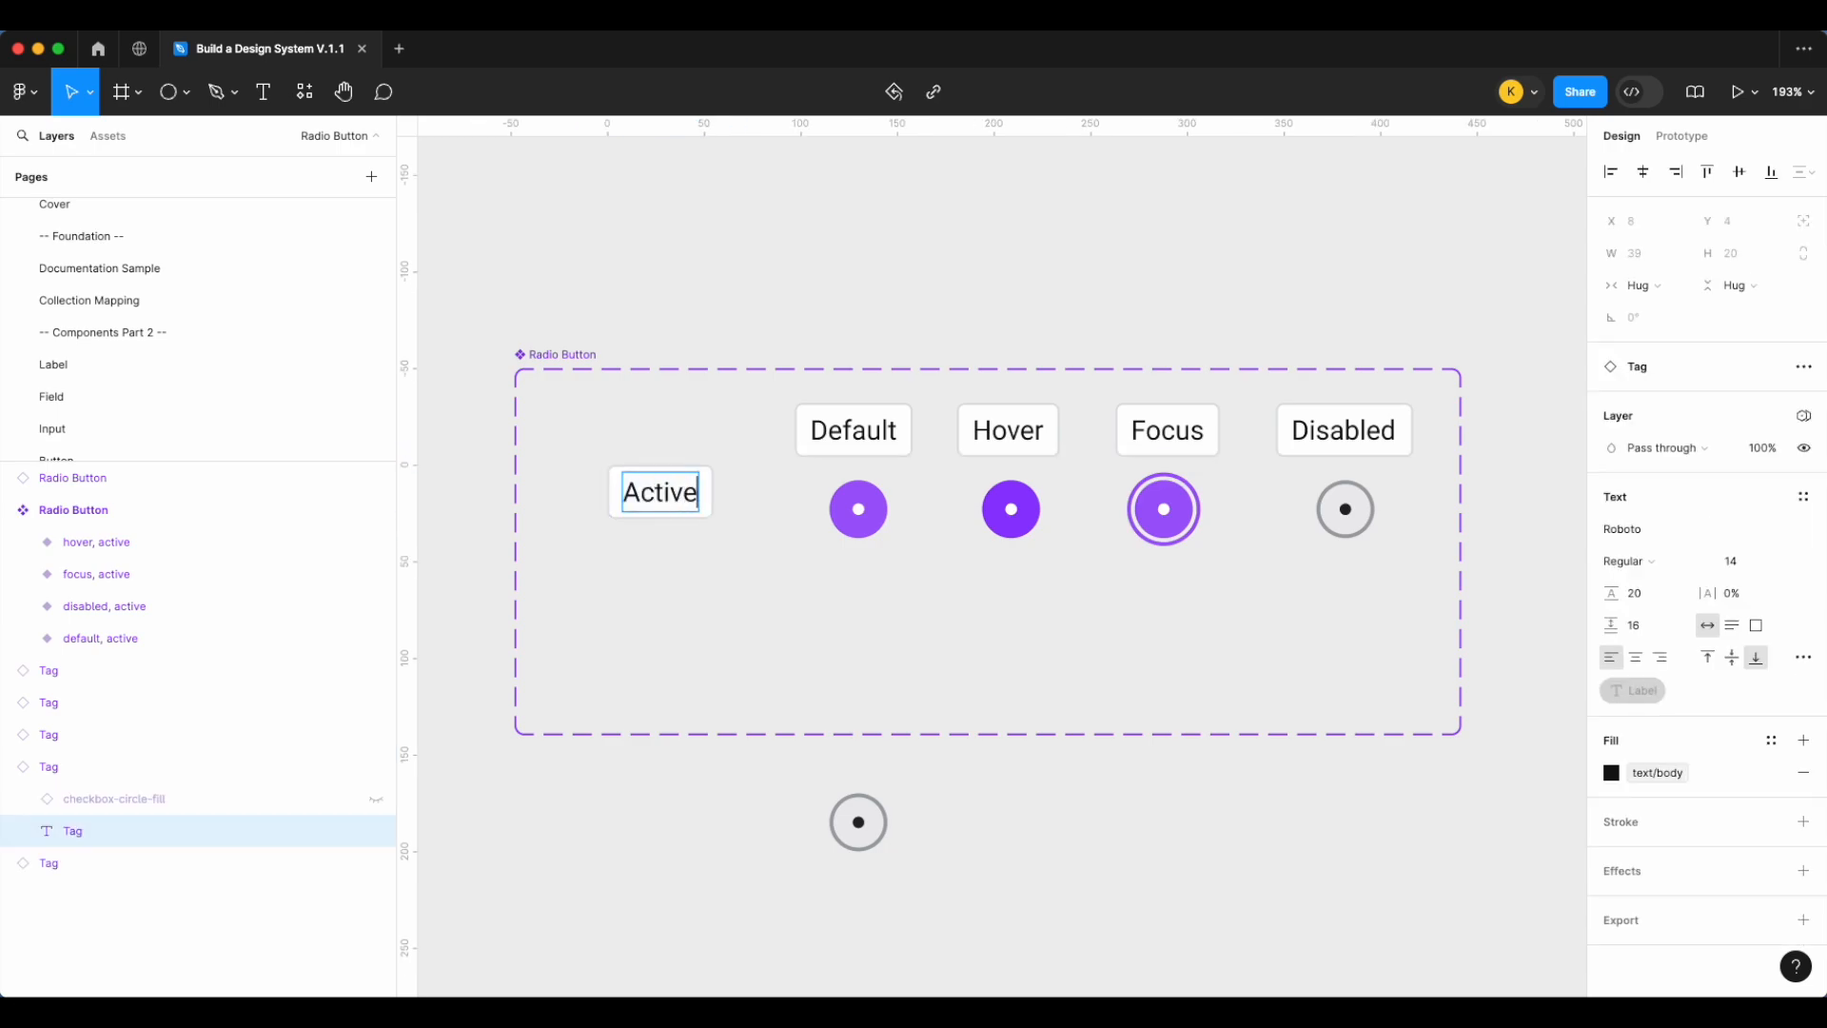
pyautogui.click(644, 587)
# Duplicate the Active tag, place the copy lower in the component set and relabel it Inactive
pyautogui.click(643, 494)
pyautogui.press('super+d')
pyautogui.moveTo(661, 500); pyautogui.dragTo(664, 636)
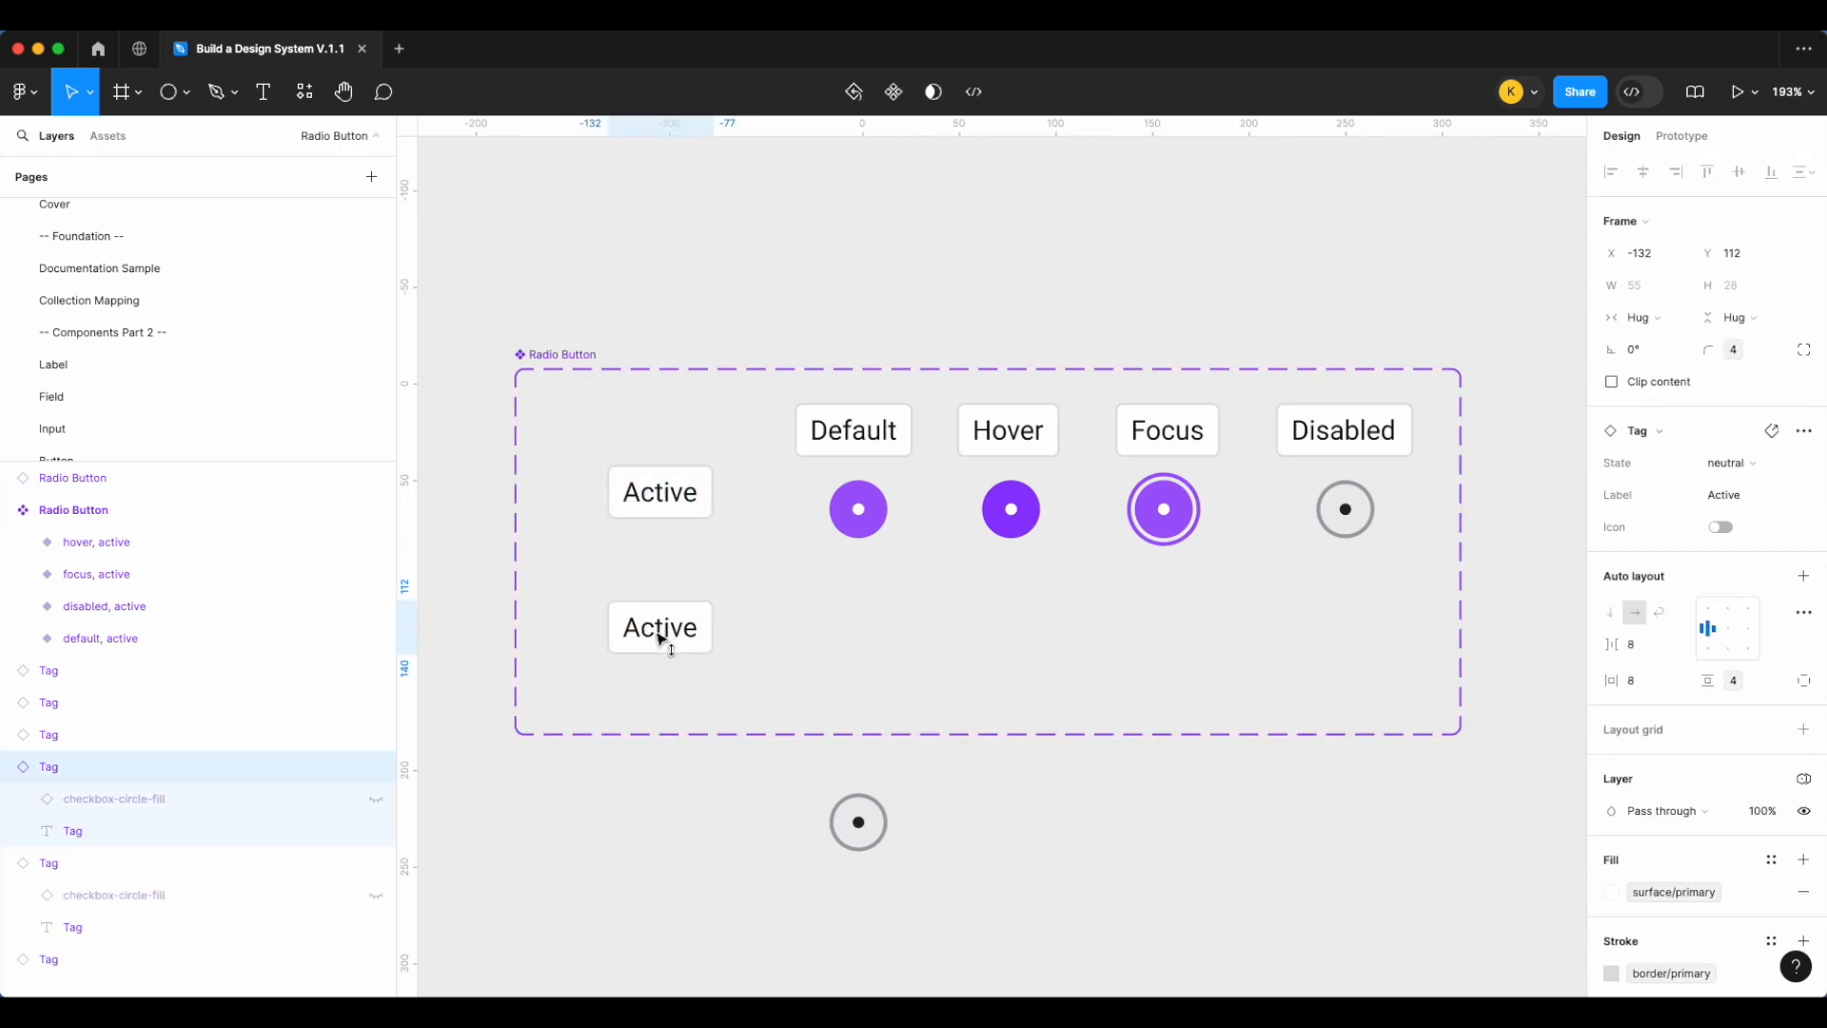
pyautogui.doubleClick(663, 635)
pyautogui.doubleClick(663, 636)
pyautogui.write('Inactive')
pyautogui.press('Escape')
pyautogui.click(730, 307)
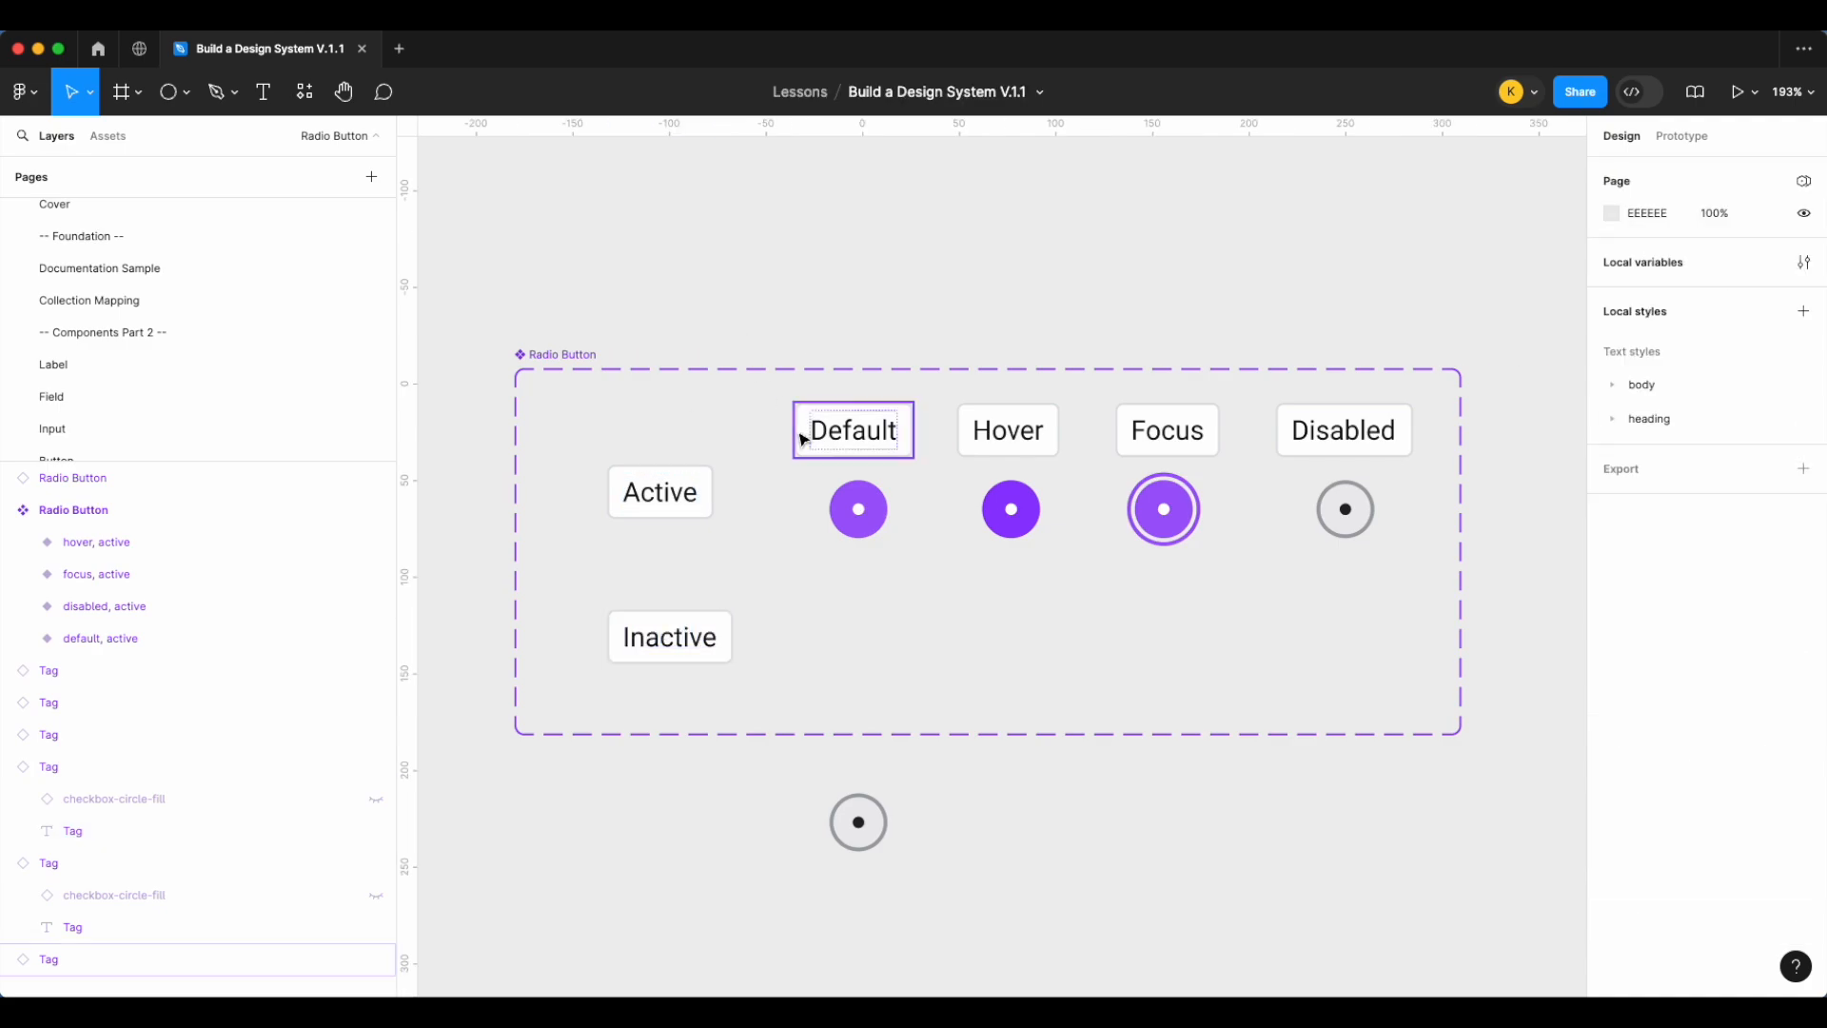
# Duplicate the default, active variant into the Inactive row and set the copy's State to inactive
pyautogui.click(874, 522)
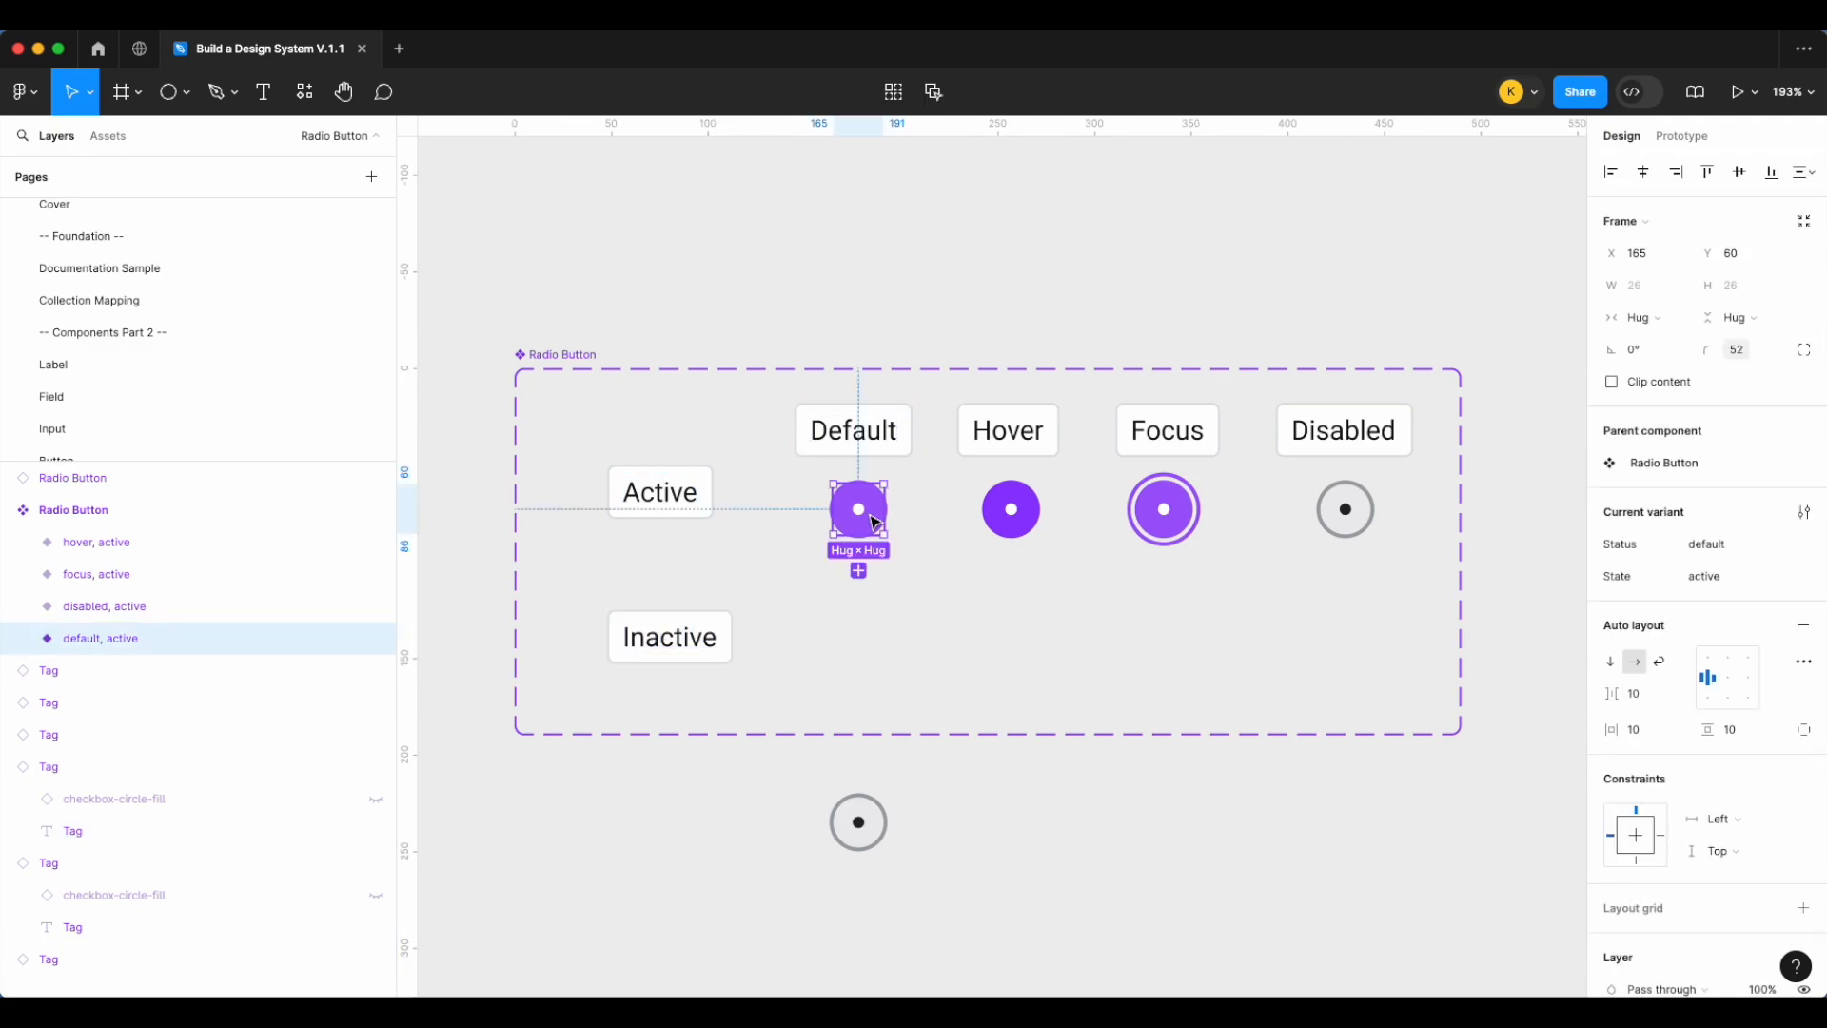
pyautogui.moveTo(873, 521); pyautogui.dragTo(873, 655)
pyautogui.write('in')
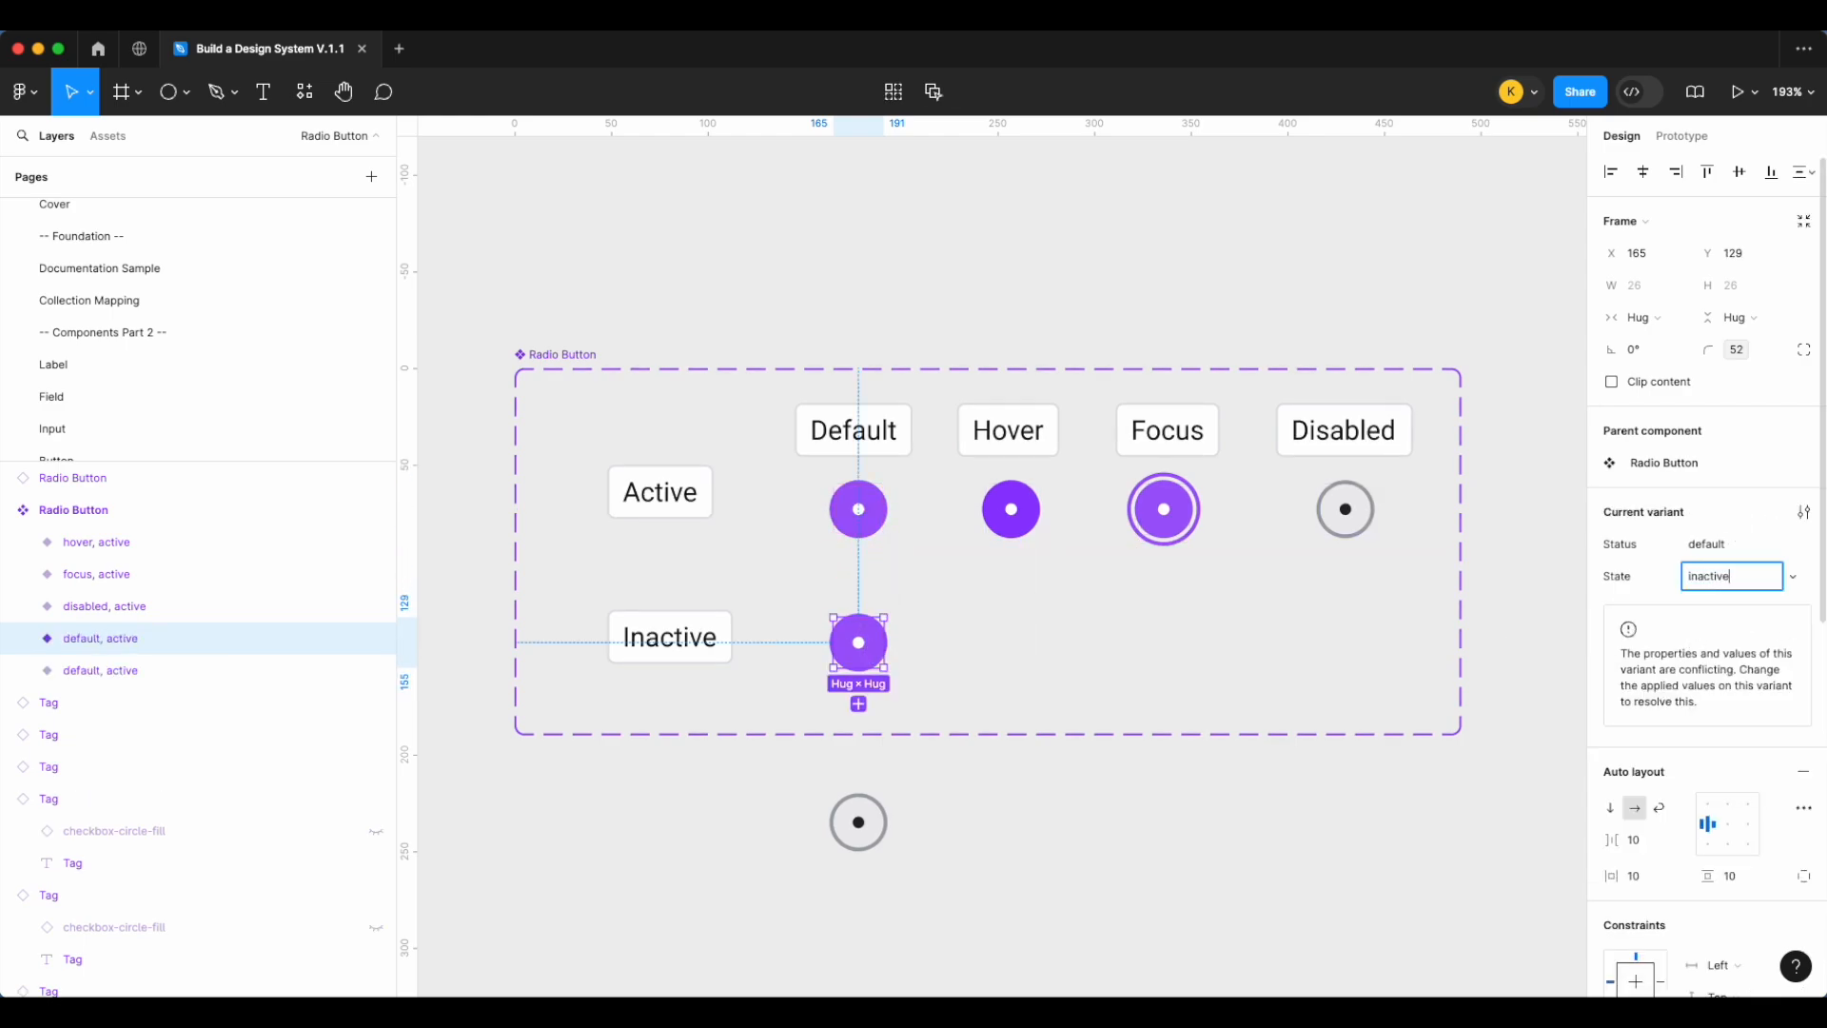
pyautogui.press('Return')
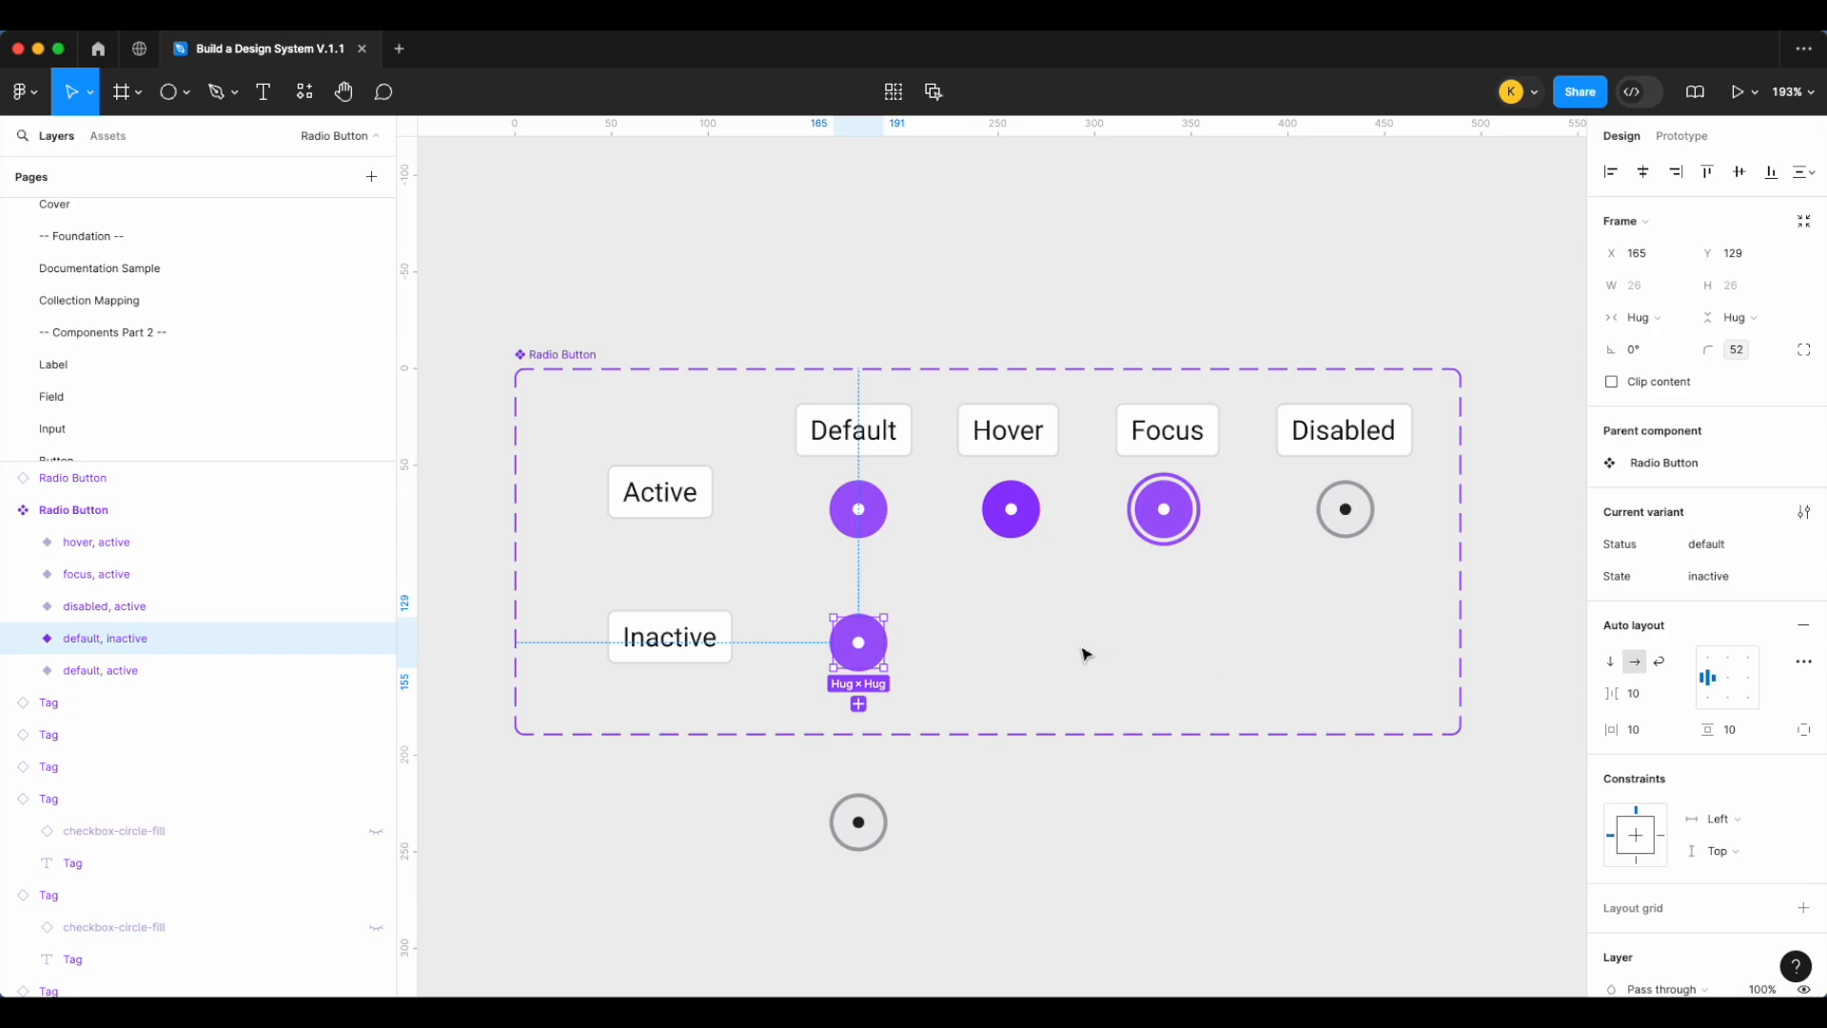
# Hide the selected dot layer inside the default, inactive variant
pyautogui.click(22, 637)
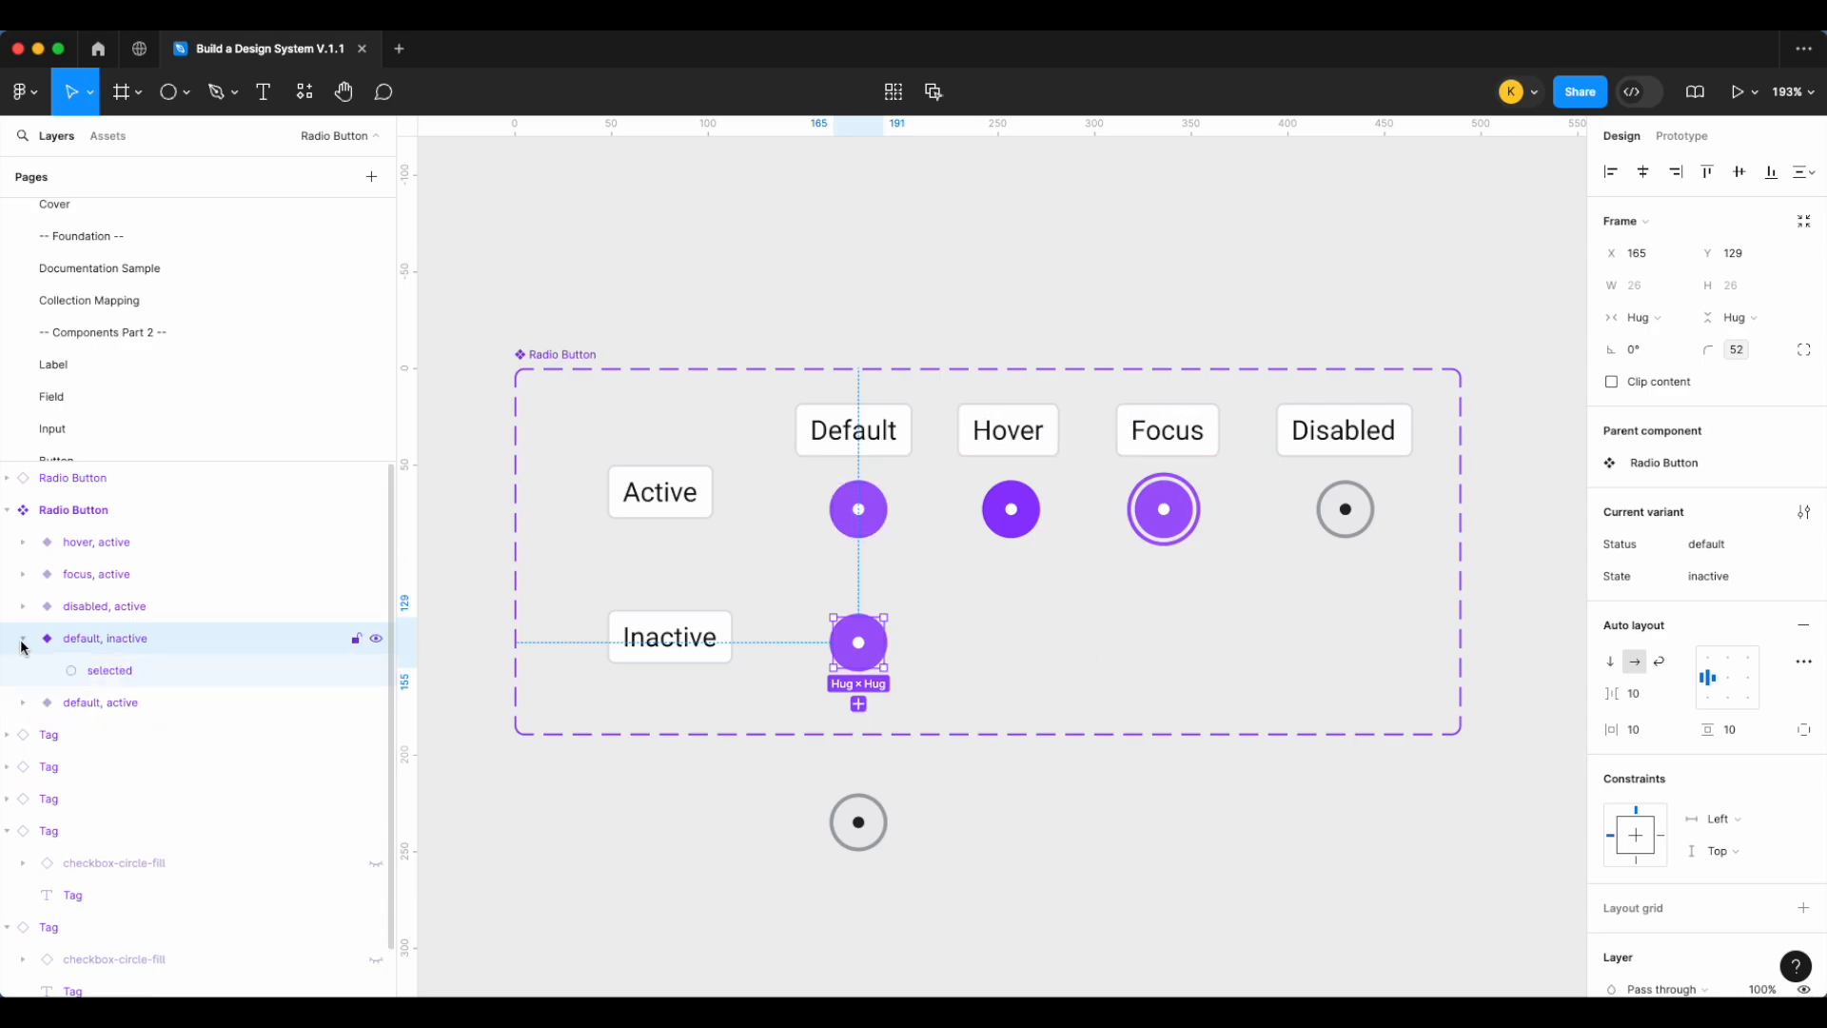
pyautogui.click(377, 674)
pyautogui.scroll(2, 916, 725)
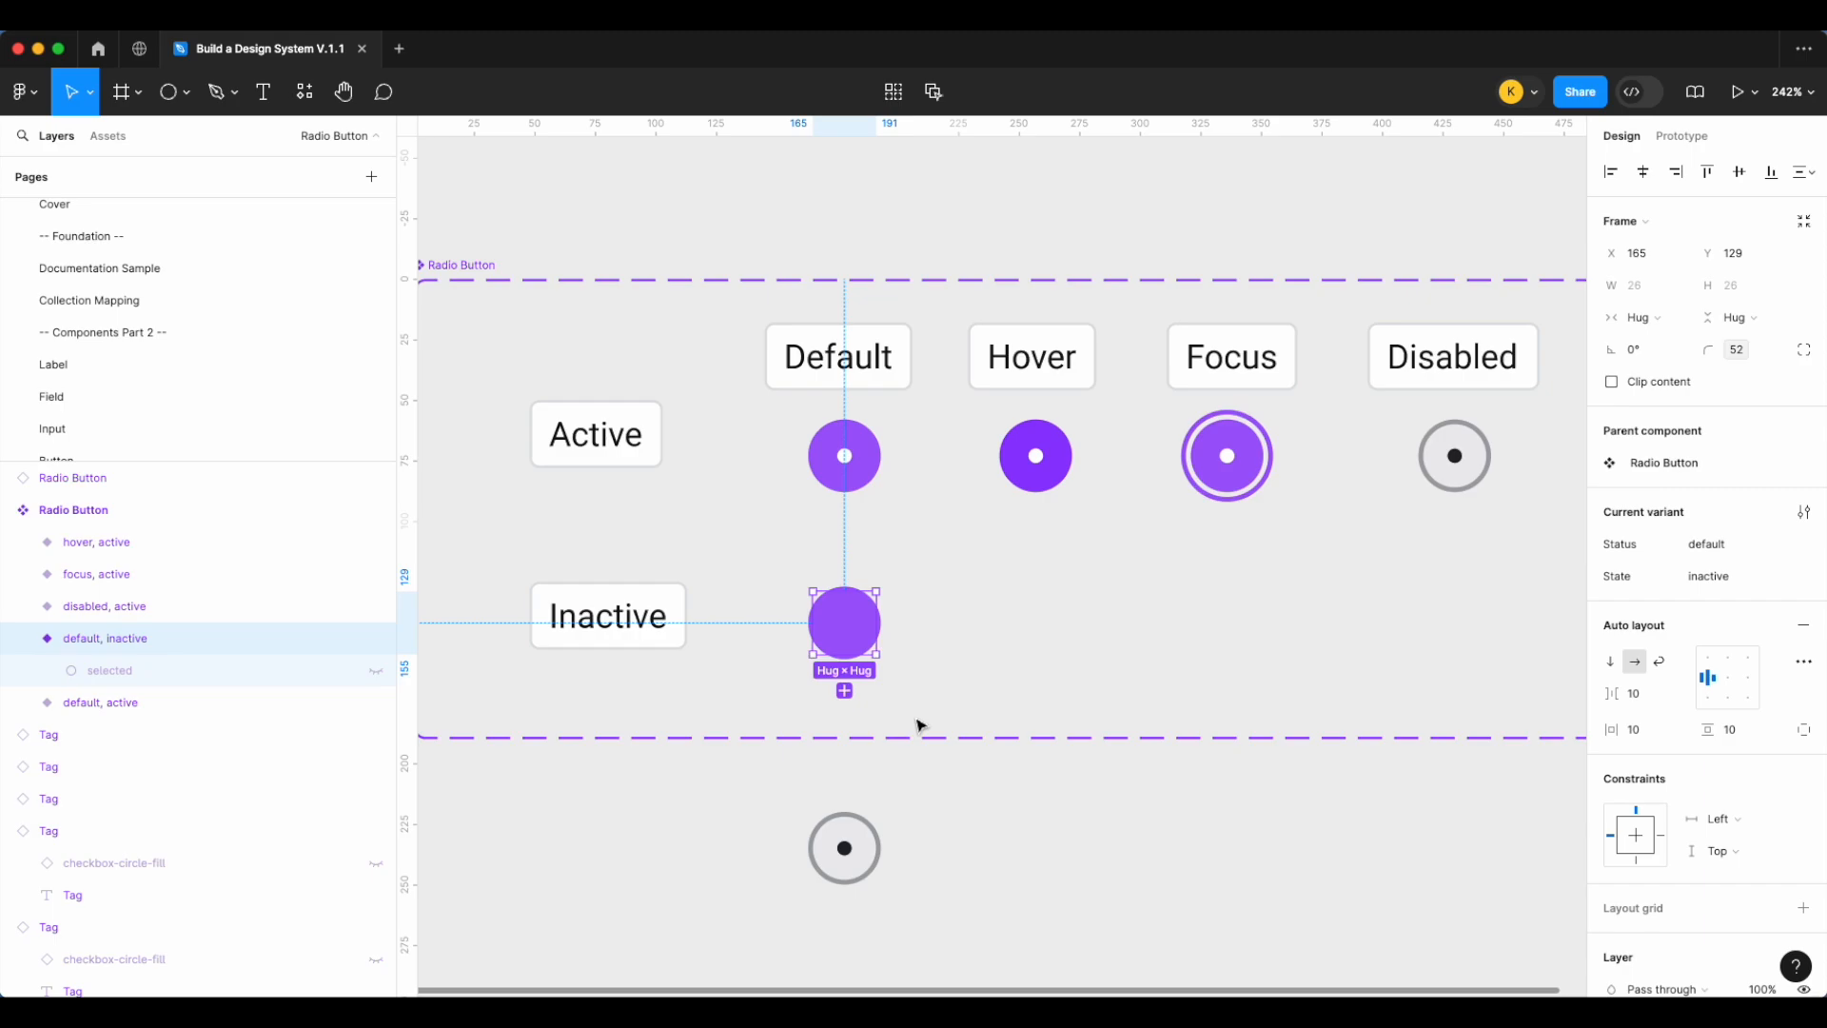
# Bind the default, inactive variant's fill to surface/primary and its stroke to border/primary
pyautogui.scroll(-5, 1692, 740)
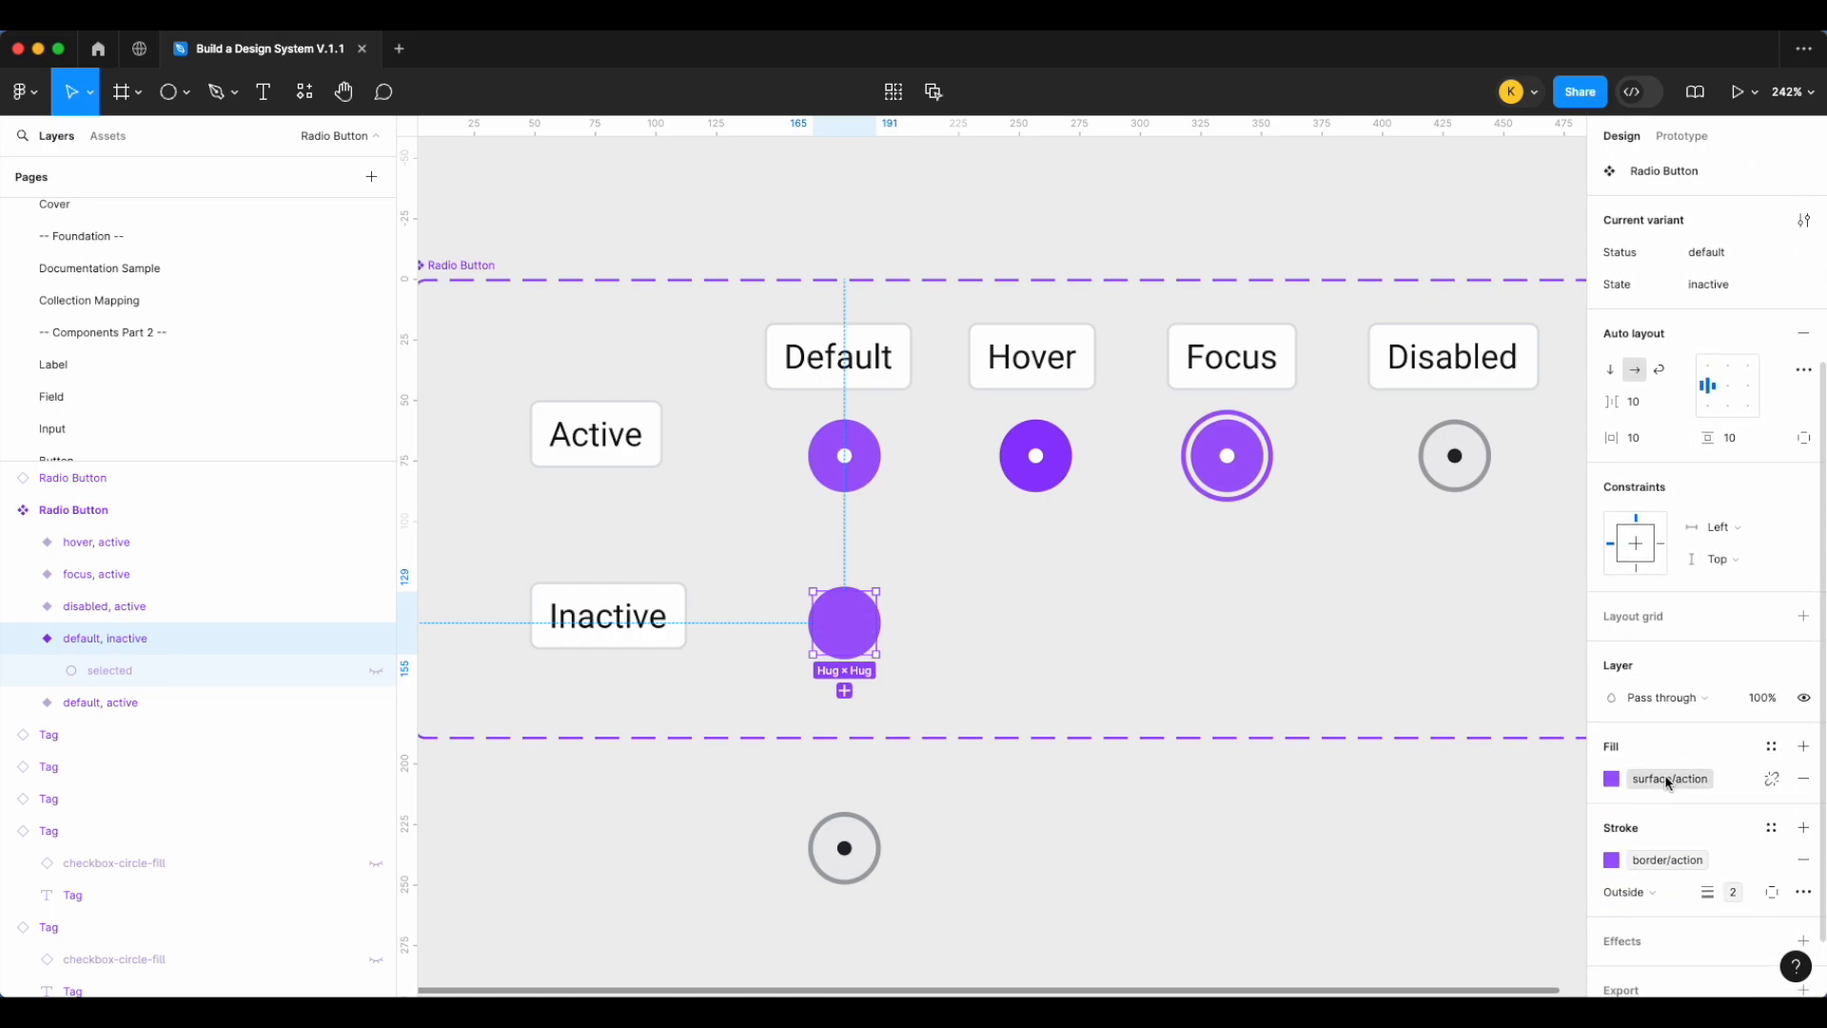
pyautogui.click(1668, 779)
pyautogui.scroll(3, 1523, 809)
pyautogui.scroll(-2, 1542, 828)
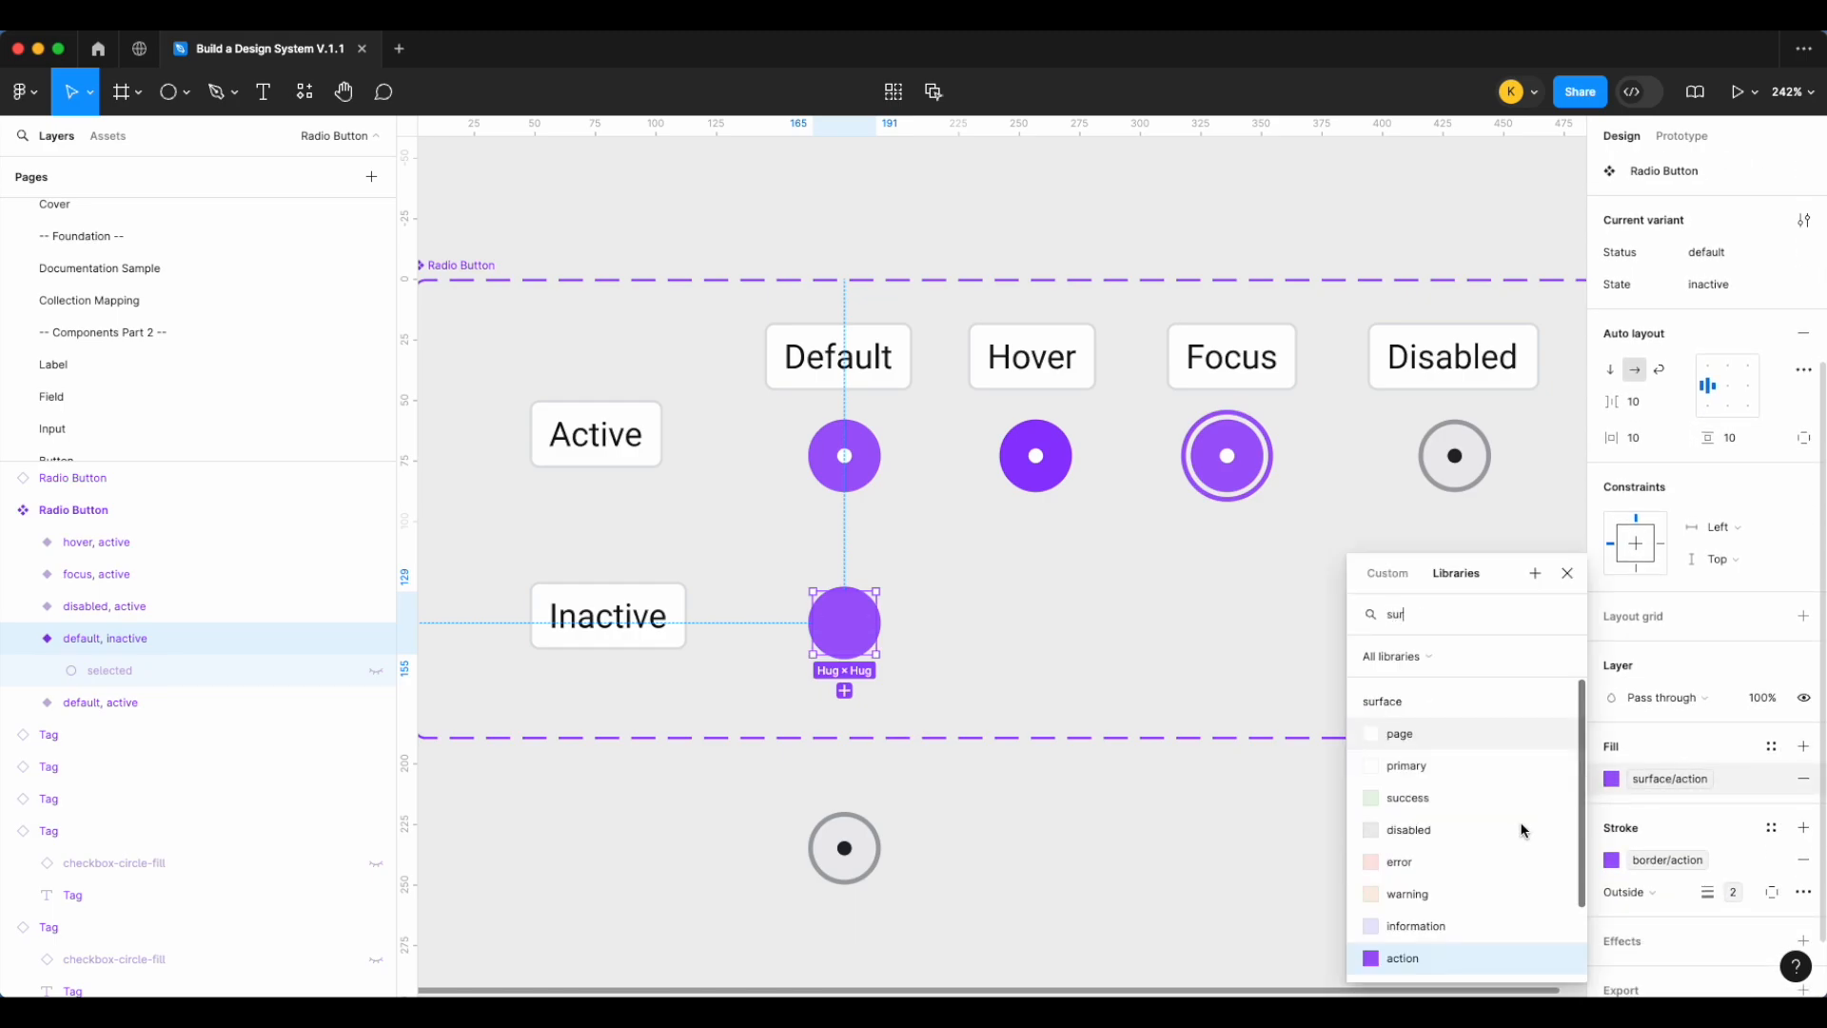
pyautogui.click(1460, 754)
pyautogui.click(1679, 859)
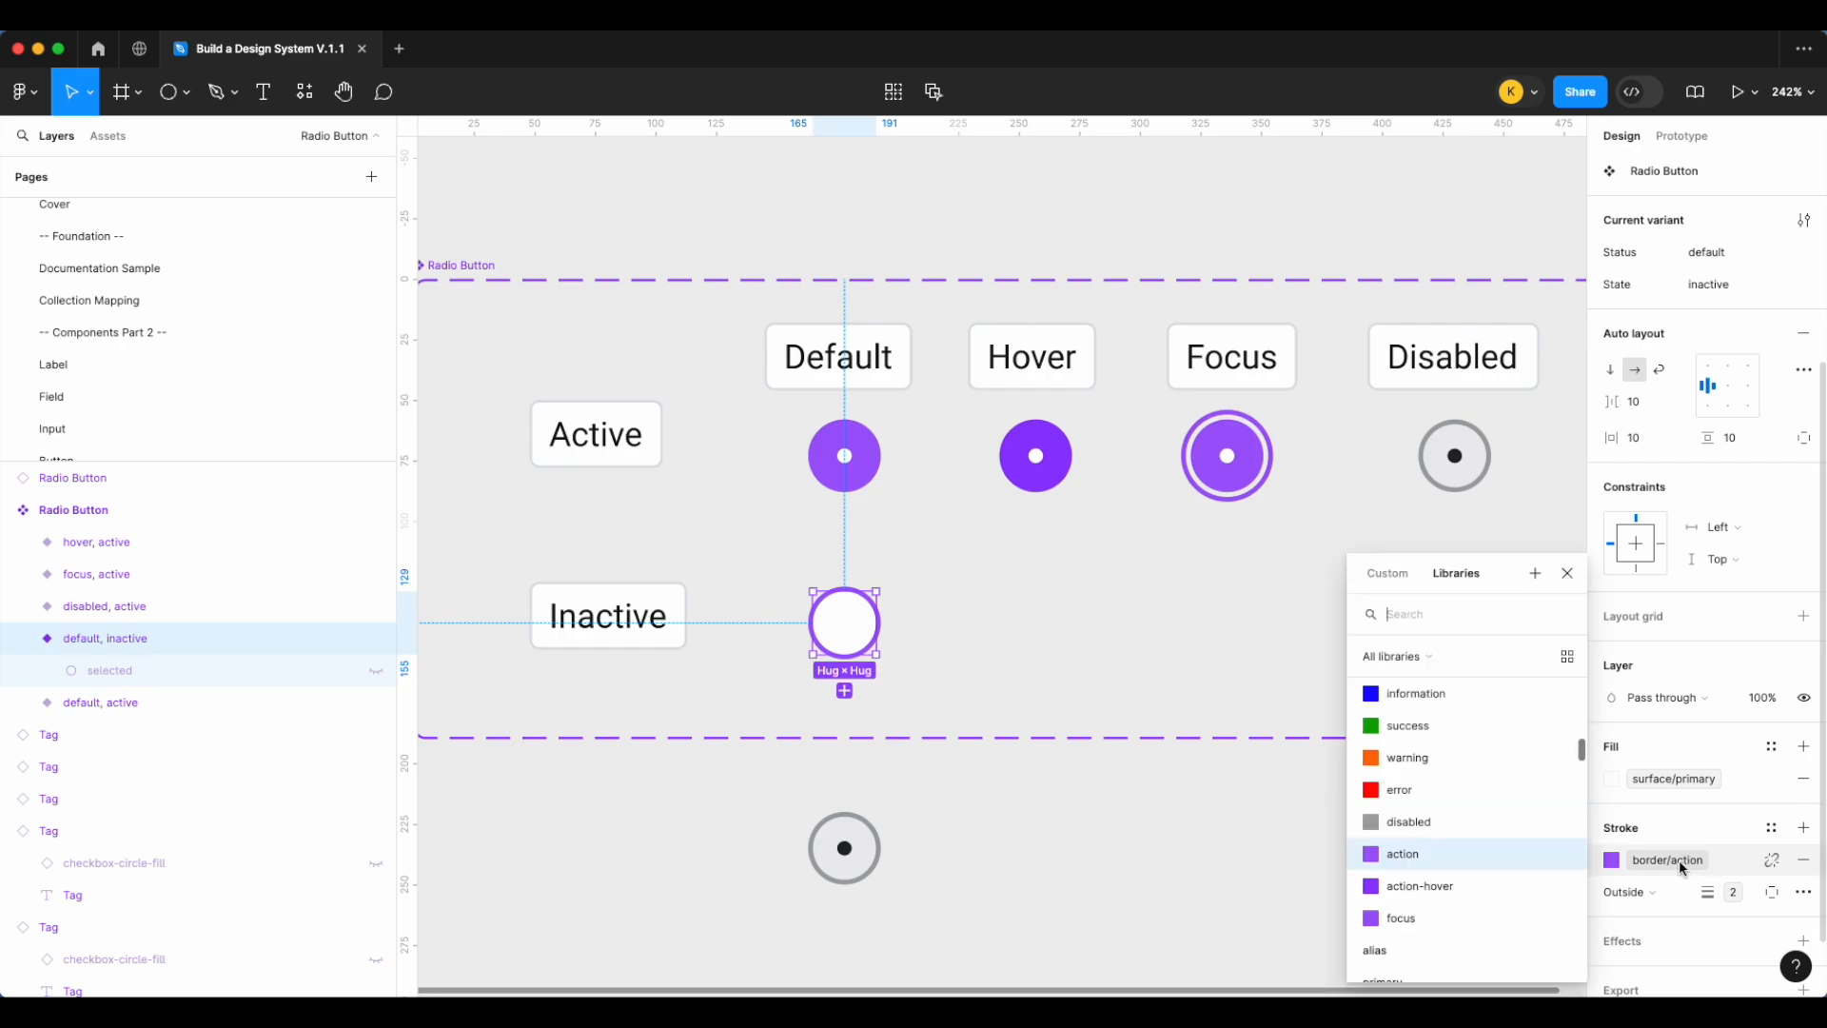
pyautogui.write('bor')
pyautogui.click(1447, 739)
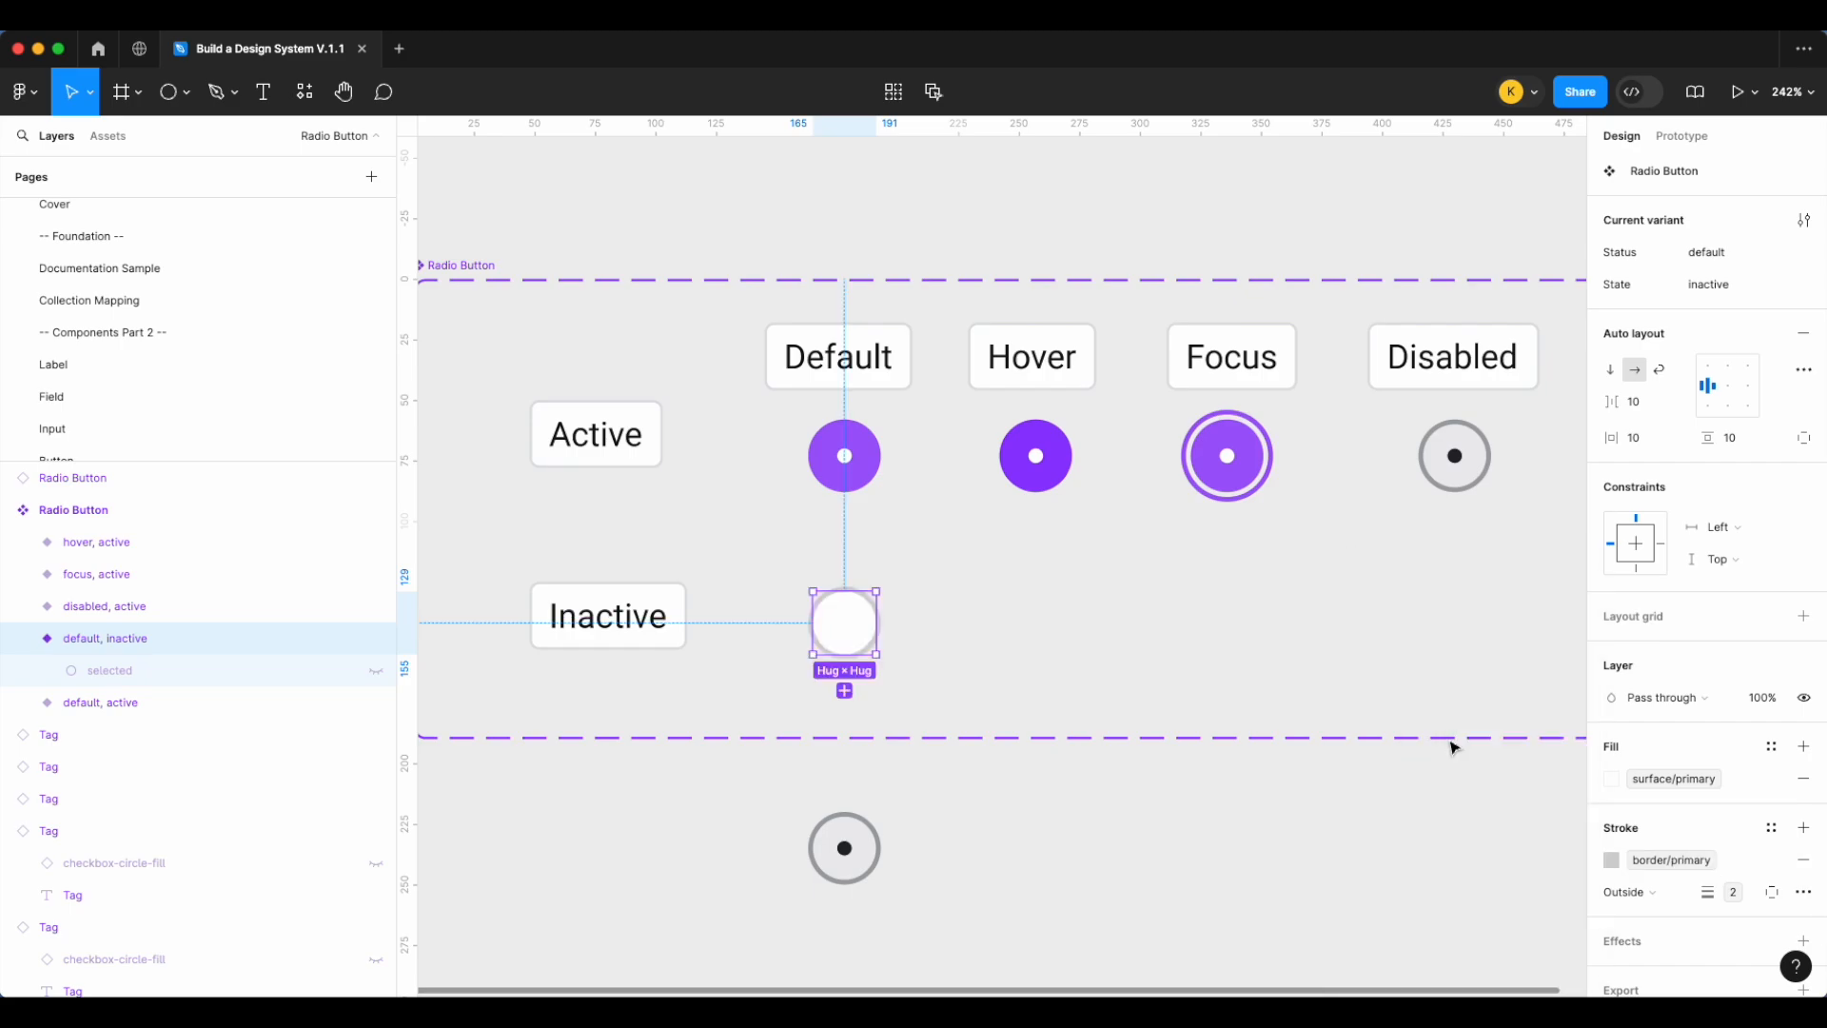
pyautogui.click(1082, 642)
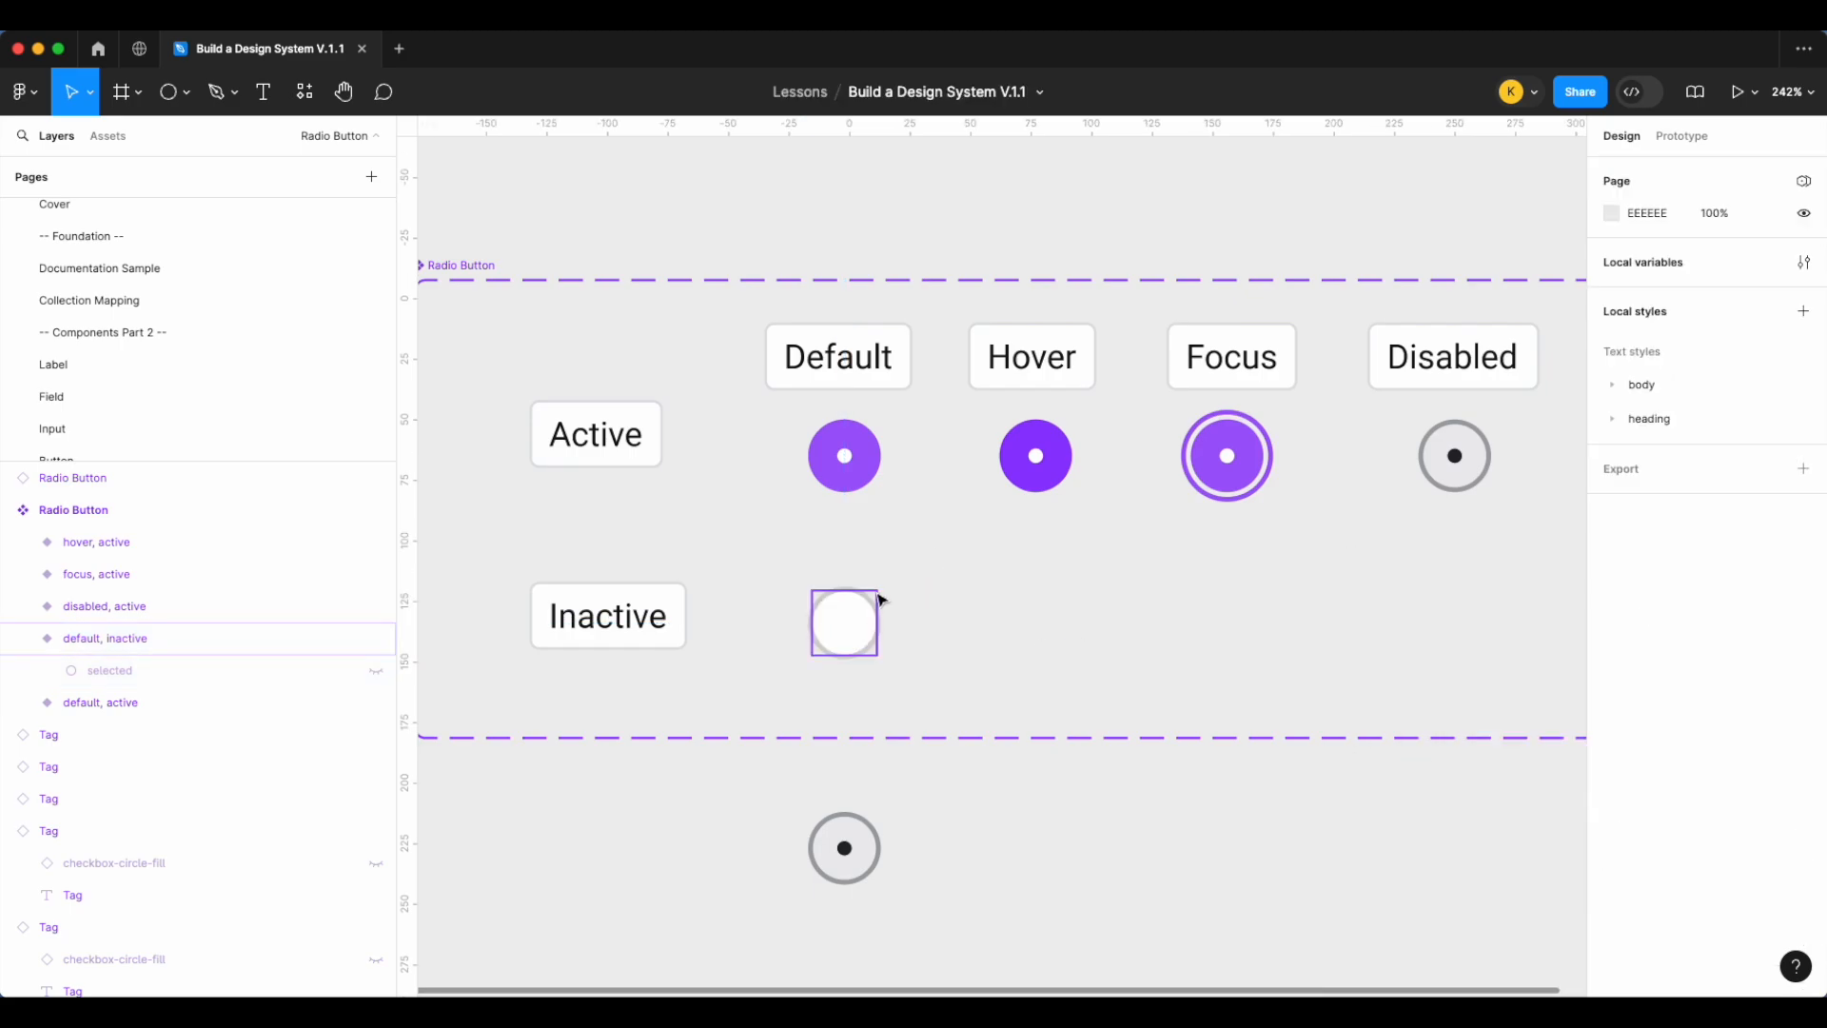
# Duplicate the default, inactive variant into the Hover column and set the copy's Status to hover
pyautogui.click(862, 621)
pyautogui.moveTo(861, 622); pyautogui.dragTo(1056, 622)
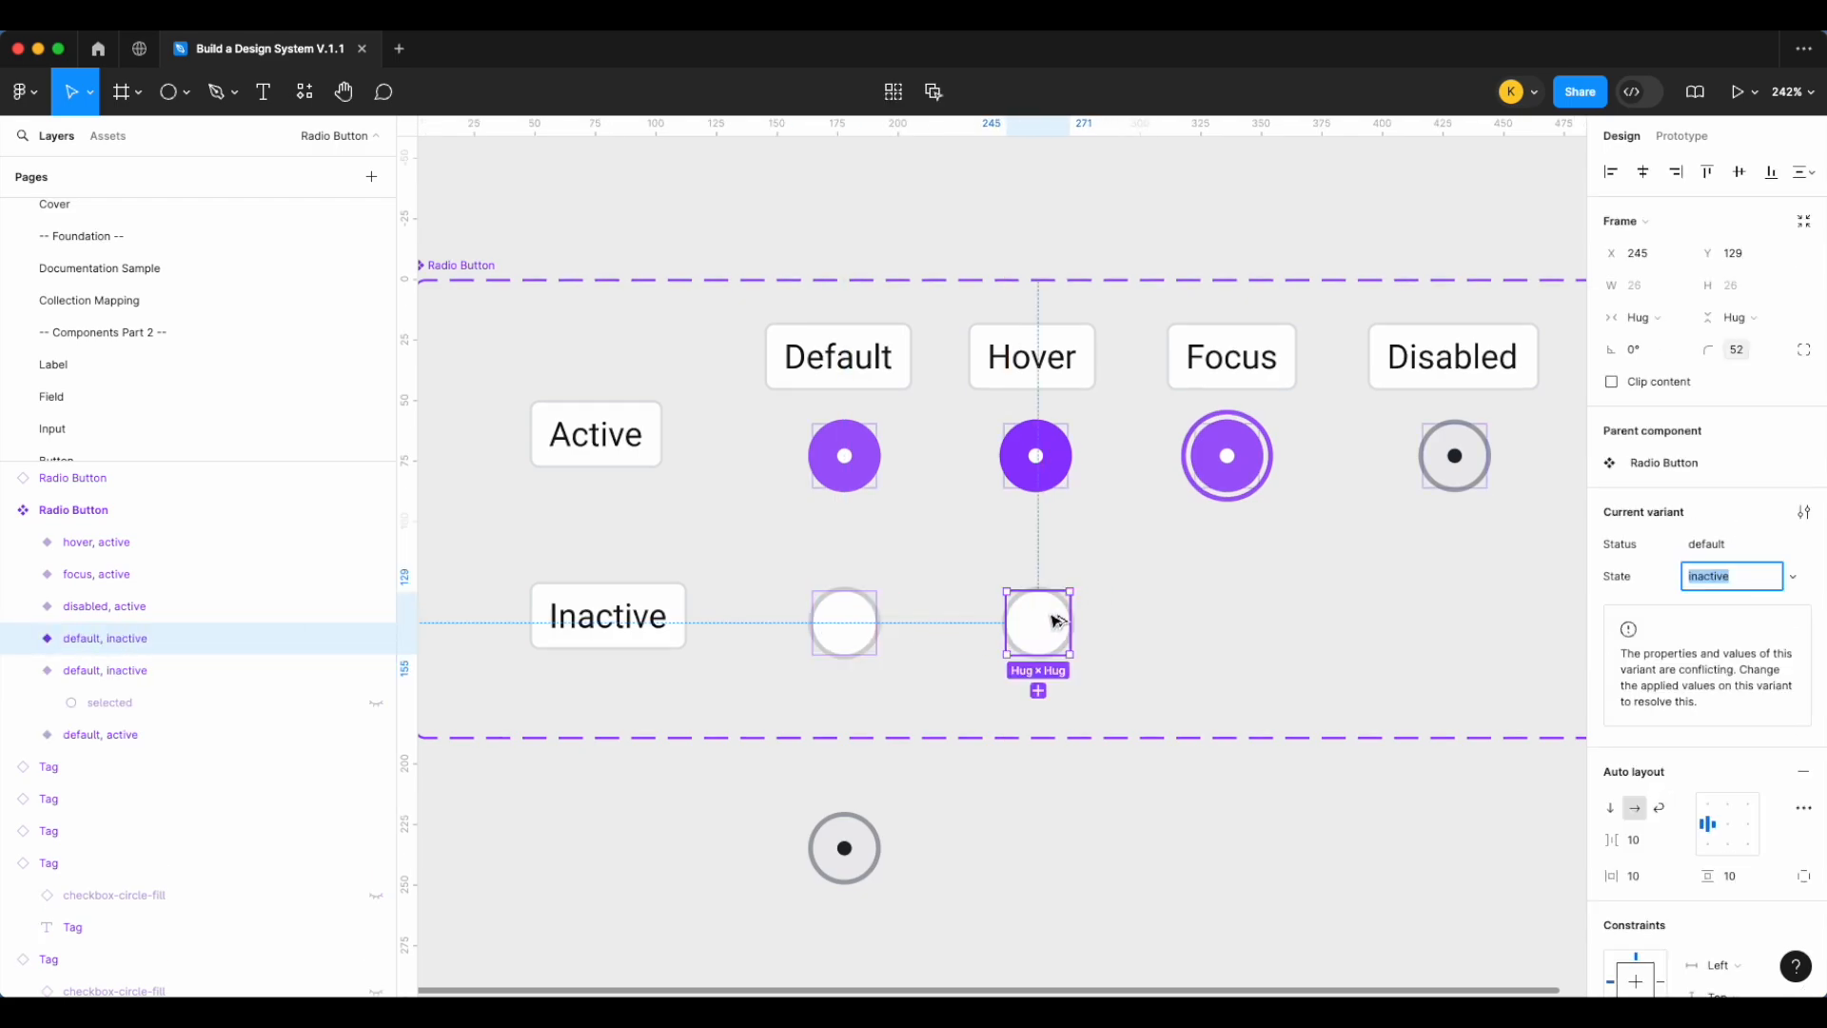
pyautogui.click(1732, 545)
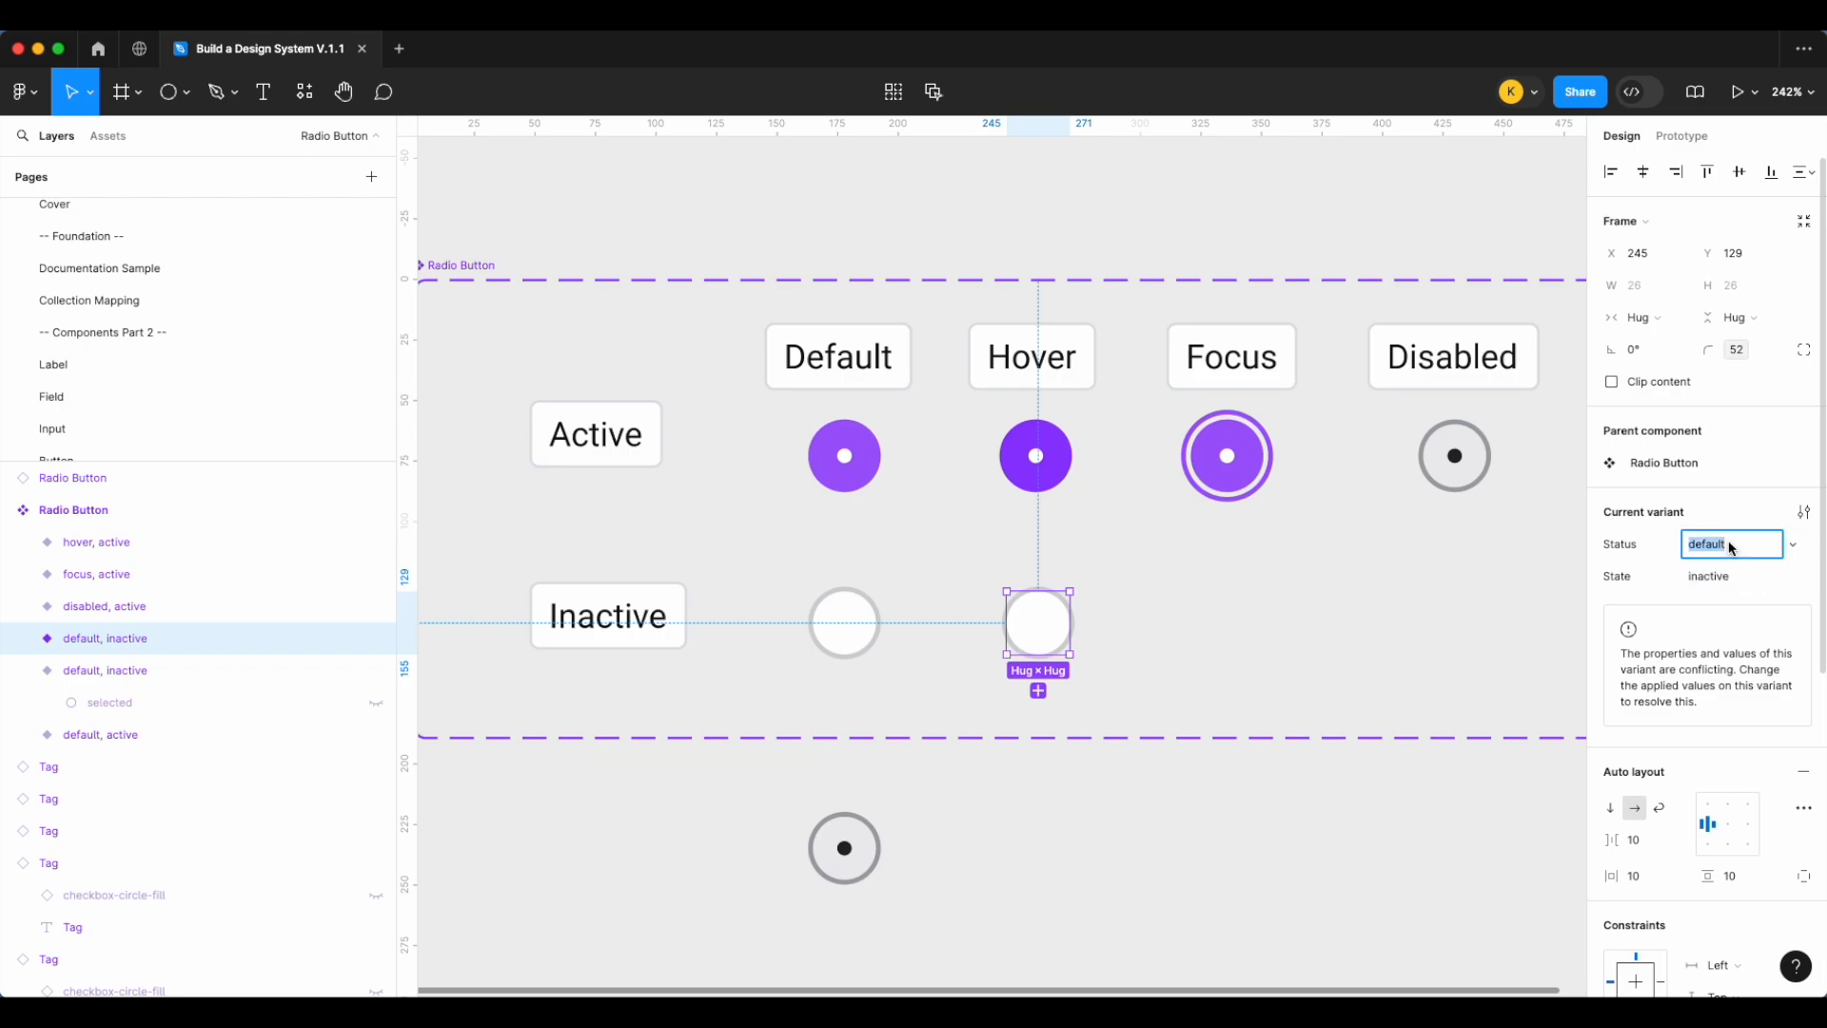
# Bind the hover, inactive variant's fill to the surface/action-hover 2 variable
pyautogui.scroll(-4, 1687, 606)
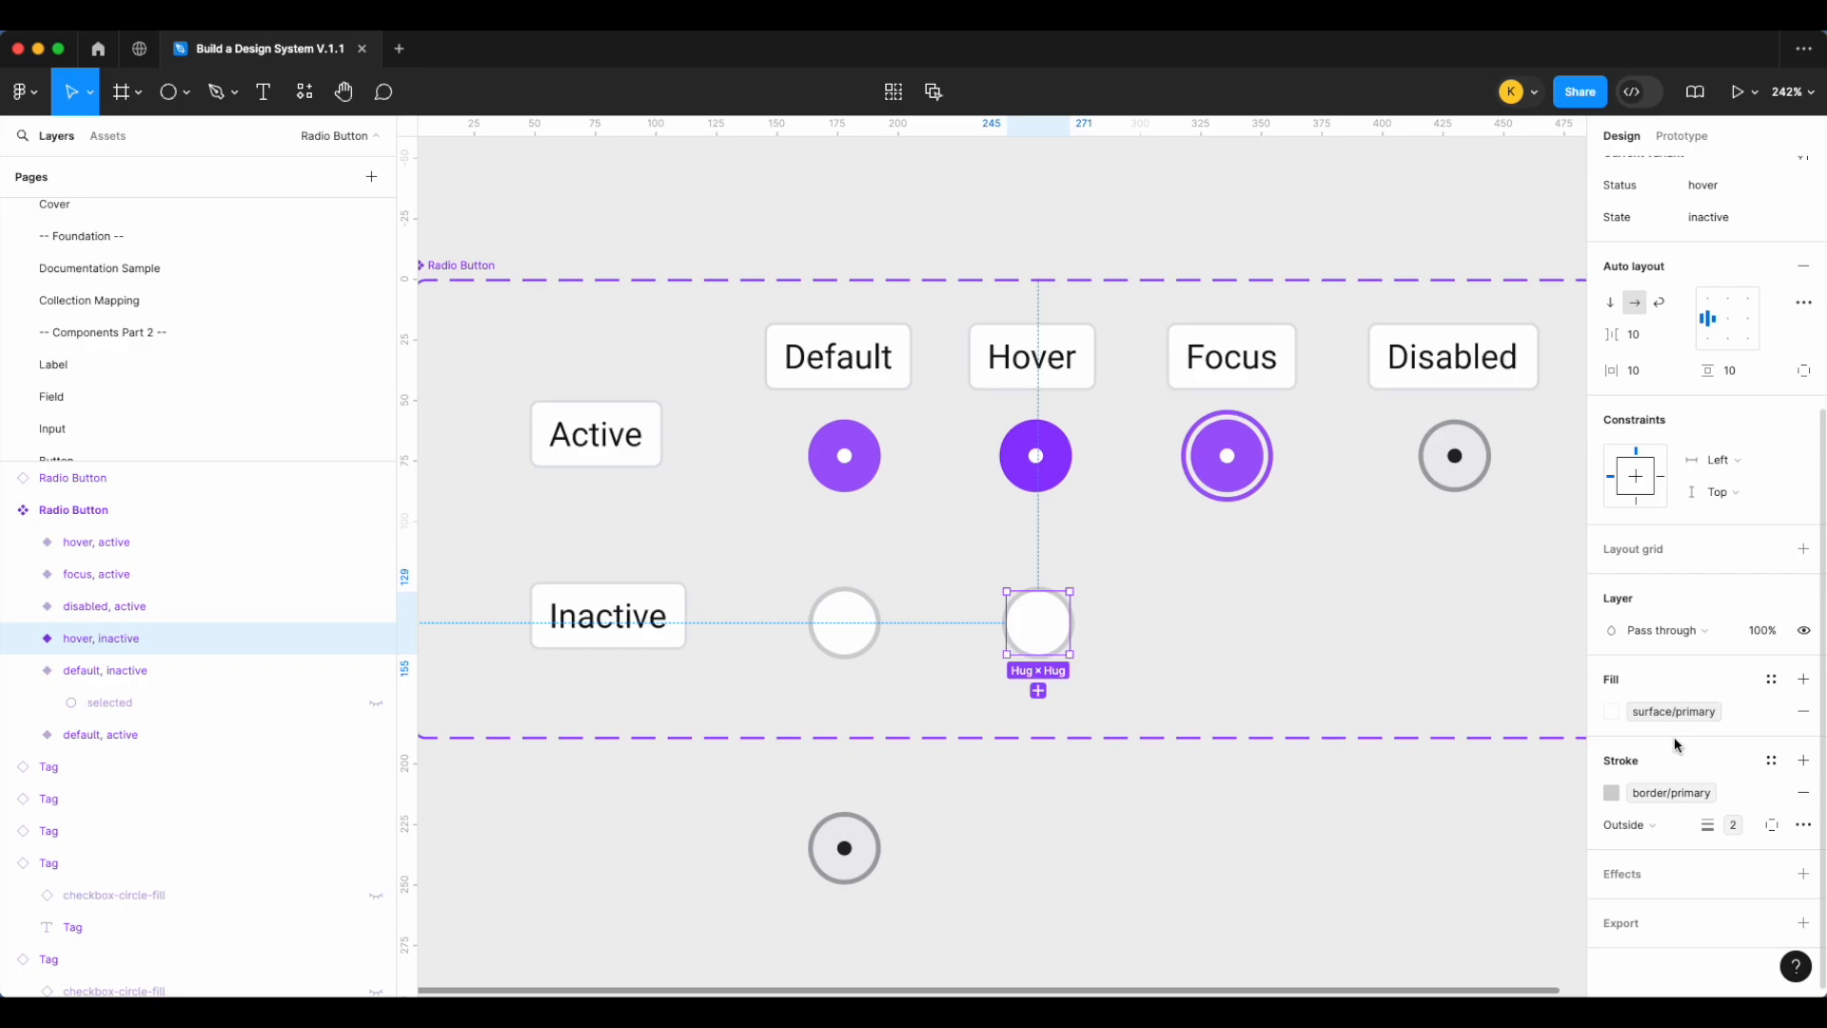
pyautogui.click(1681, 714)
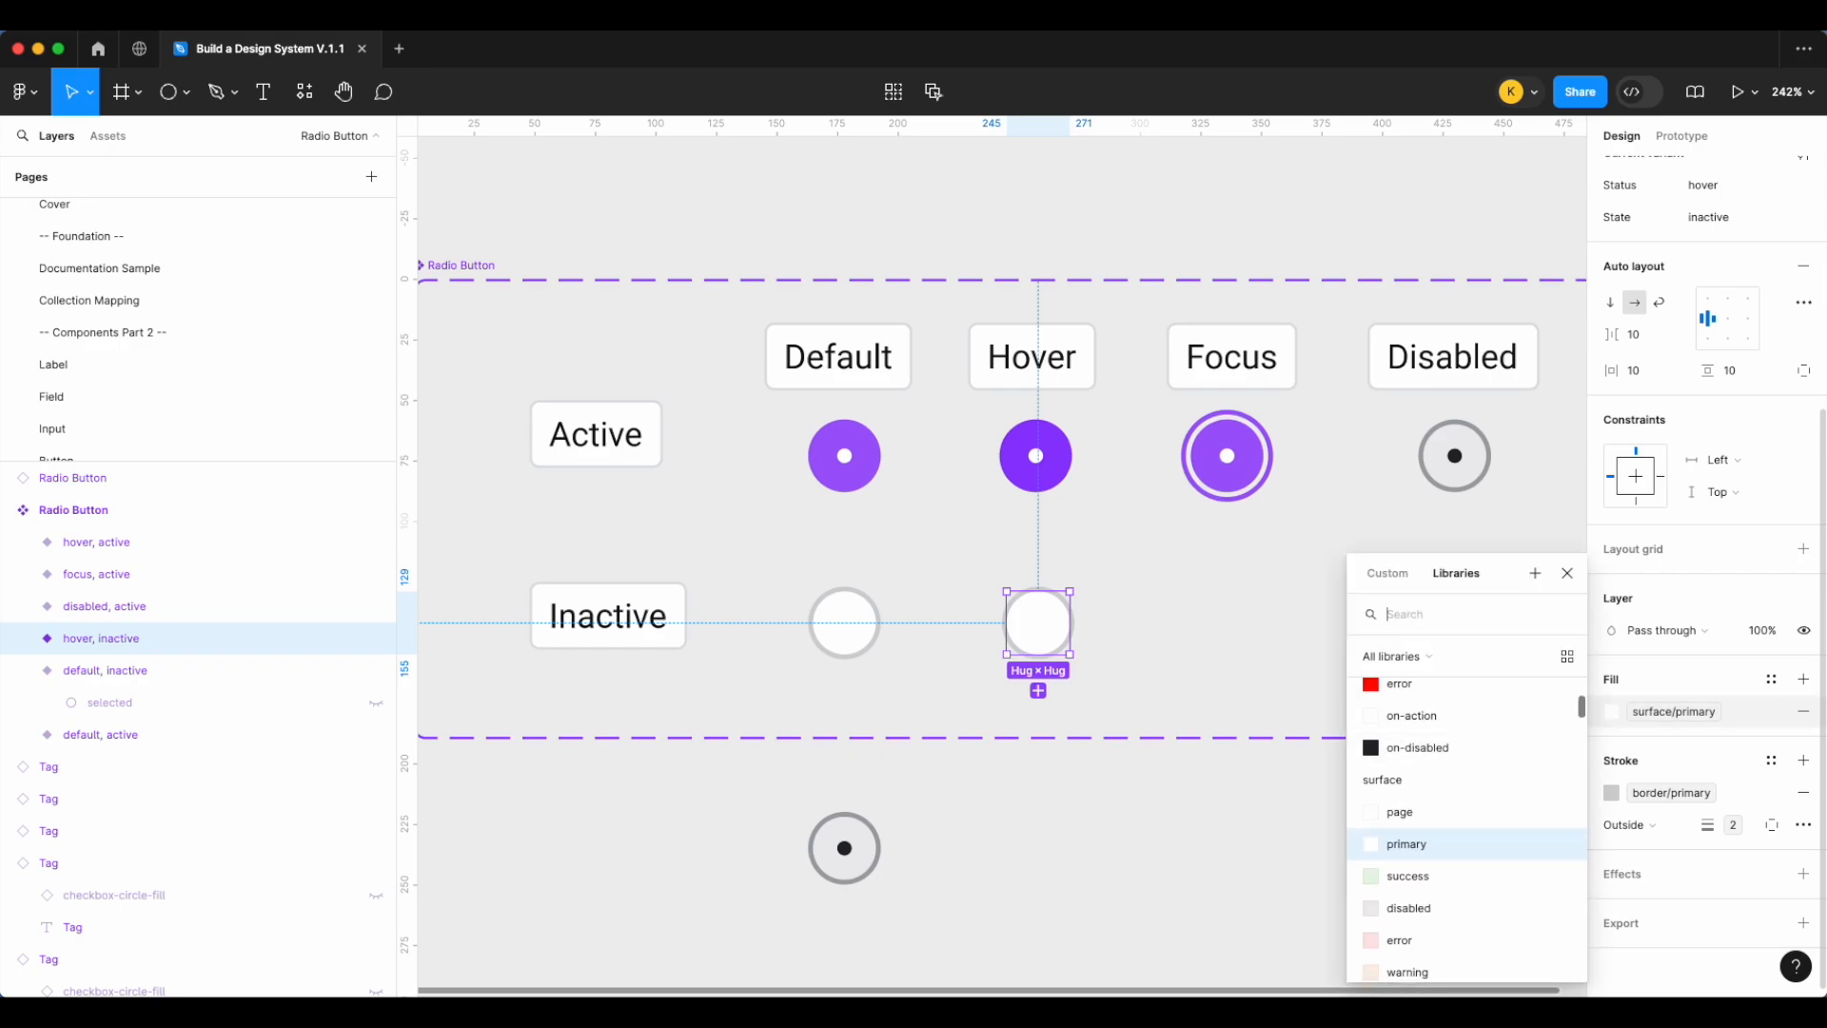
pyautogui.write('sur')
pyautogui.scroll(-2, 1439, 891)
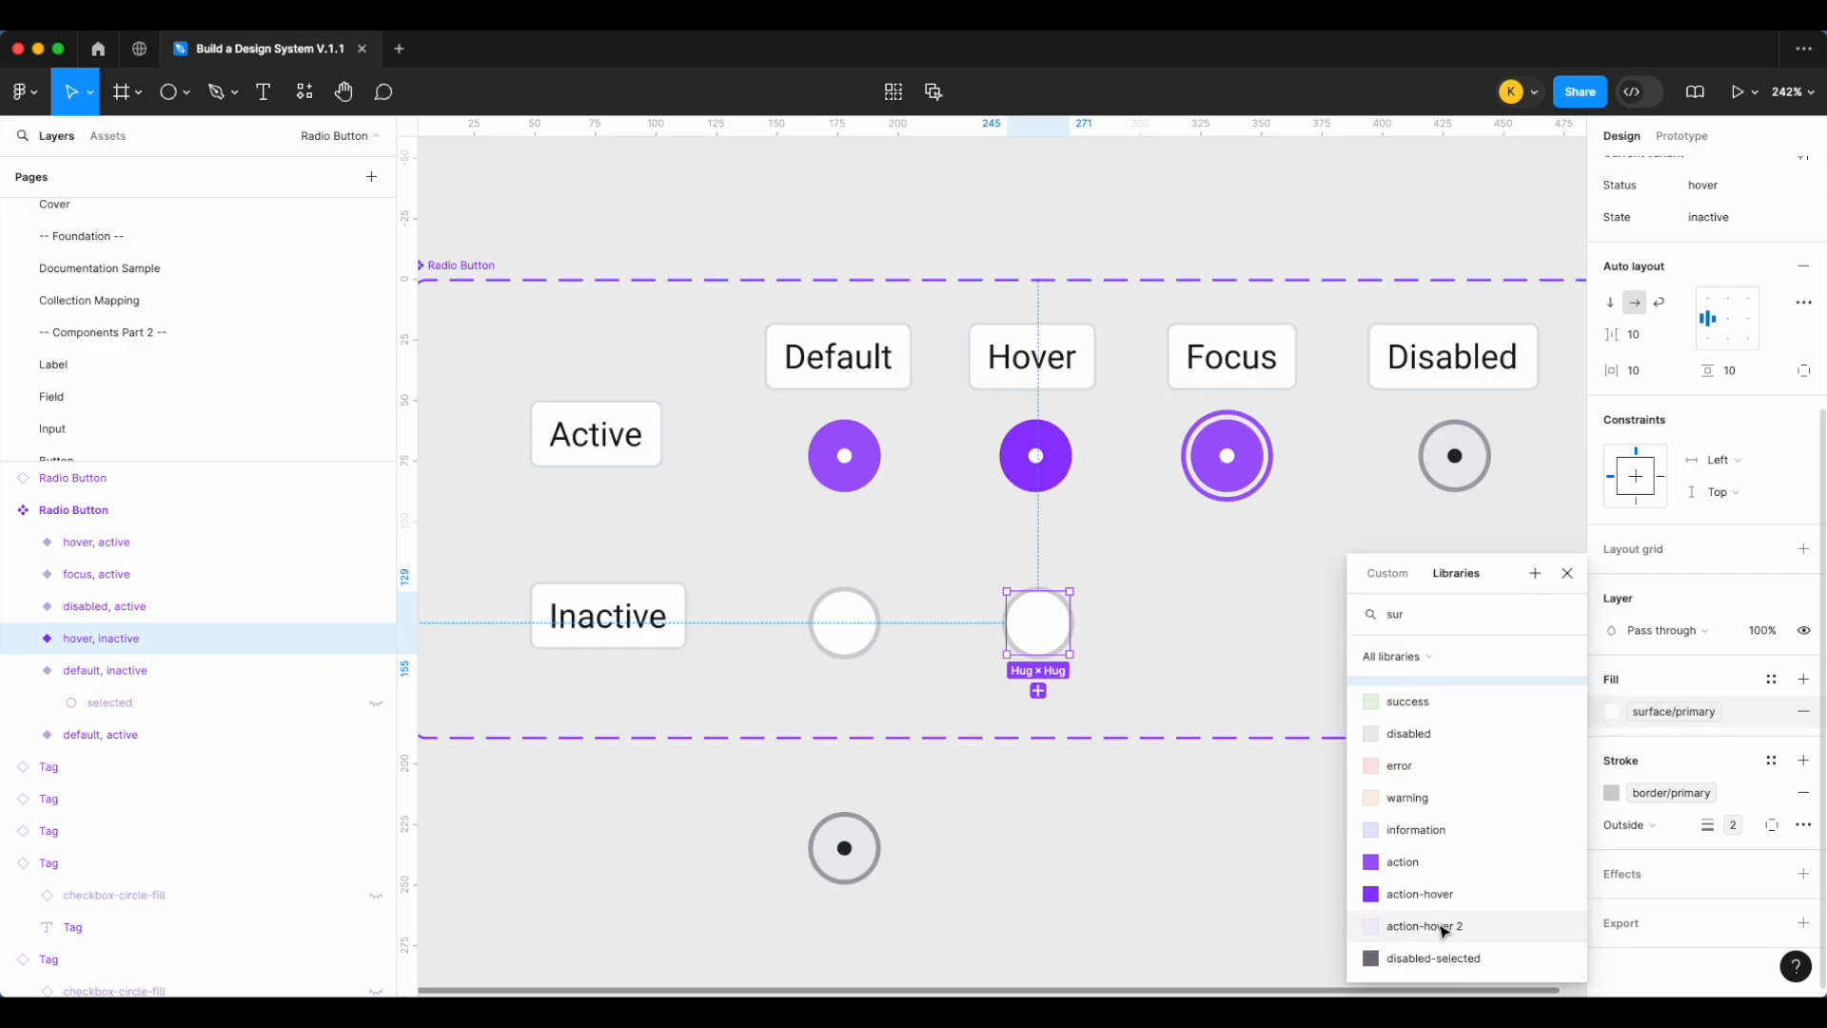
pyautogui.click(1437, 926)
pyautogui.click(1256, 685)
# Bind the hover, inactive variant's stroke to the border/action-hover variable
pyautogui.click(1063, 650)
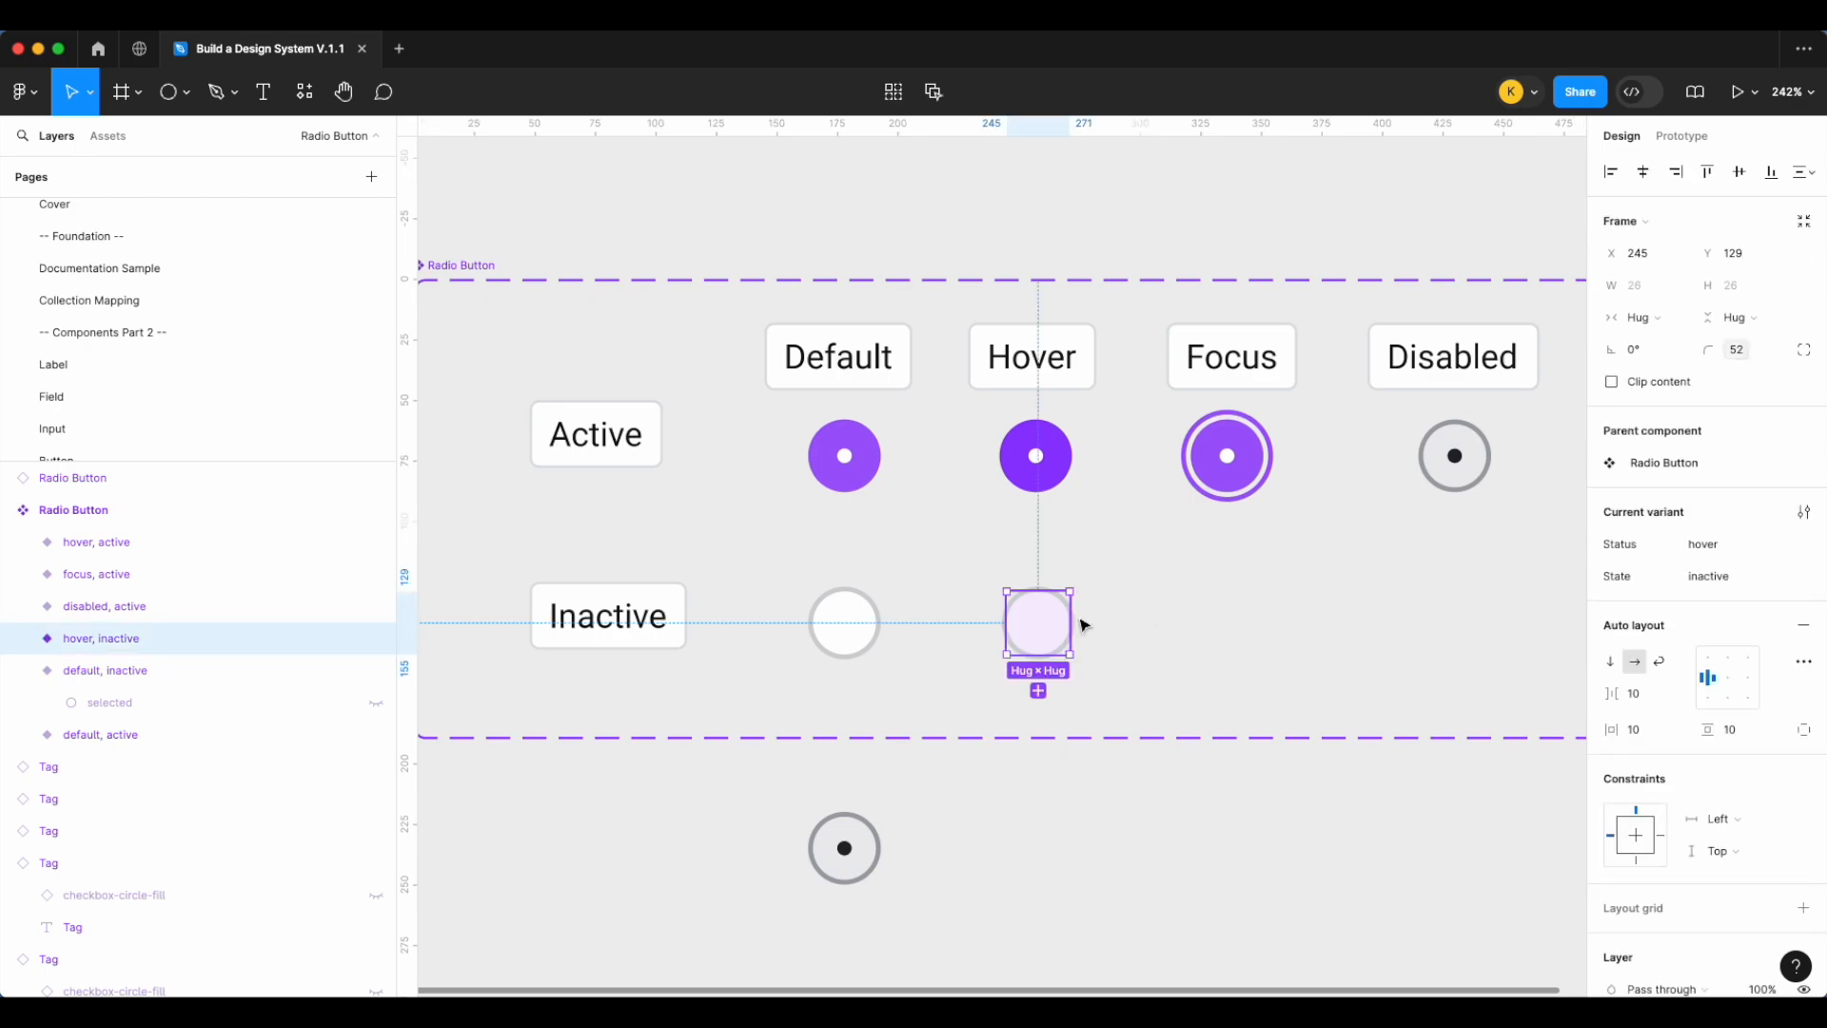
pyautogui.scroll(-4, 1643, 710)
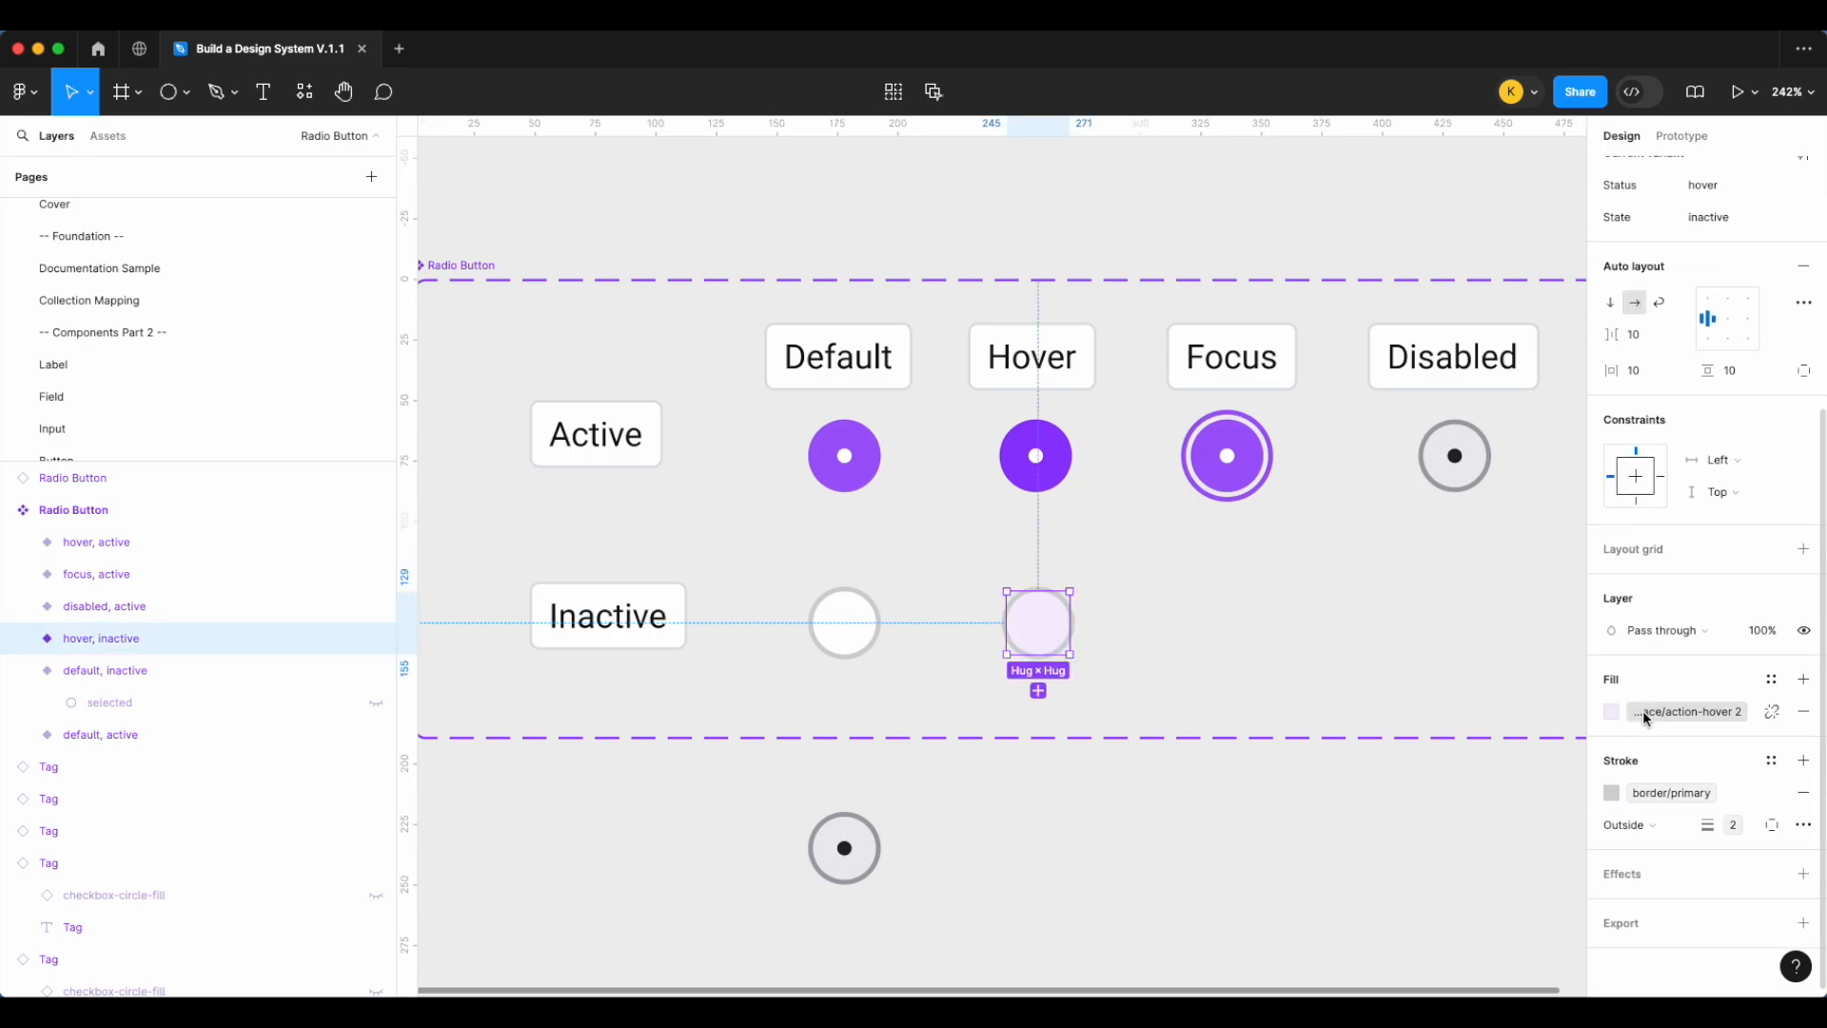
pyautogui.click(1642, 788)
pyautogui.scroll(-3, 1418, 801)
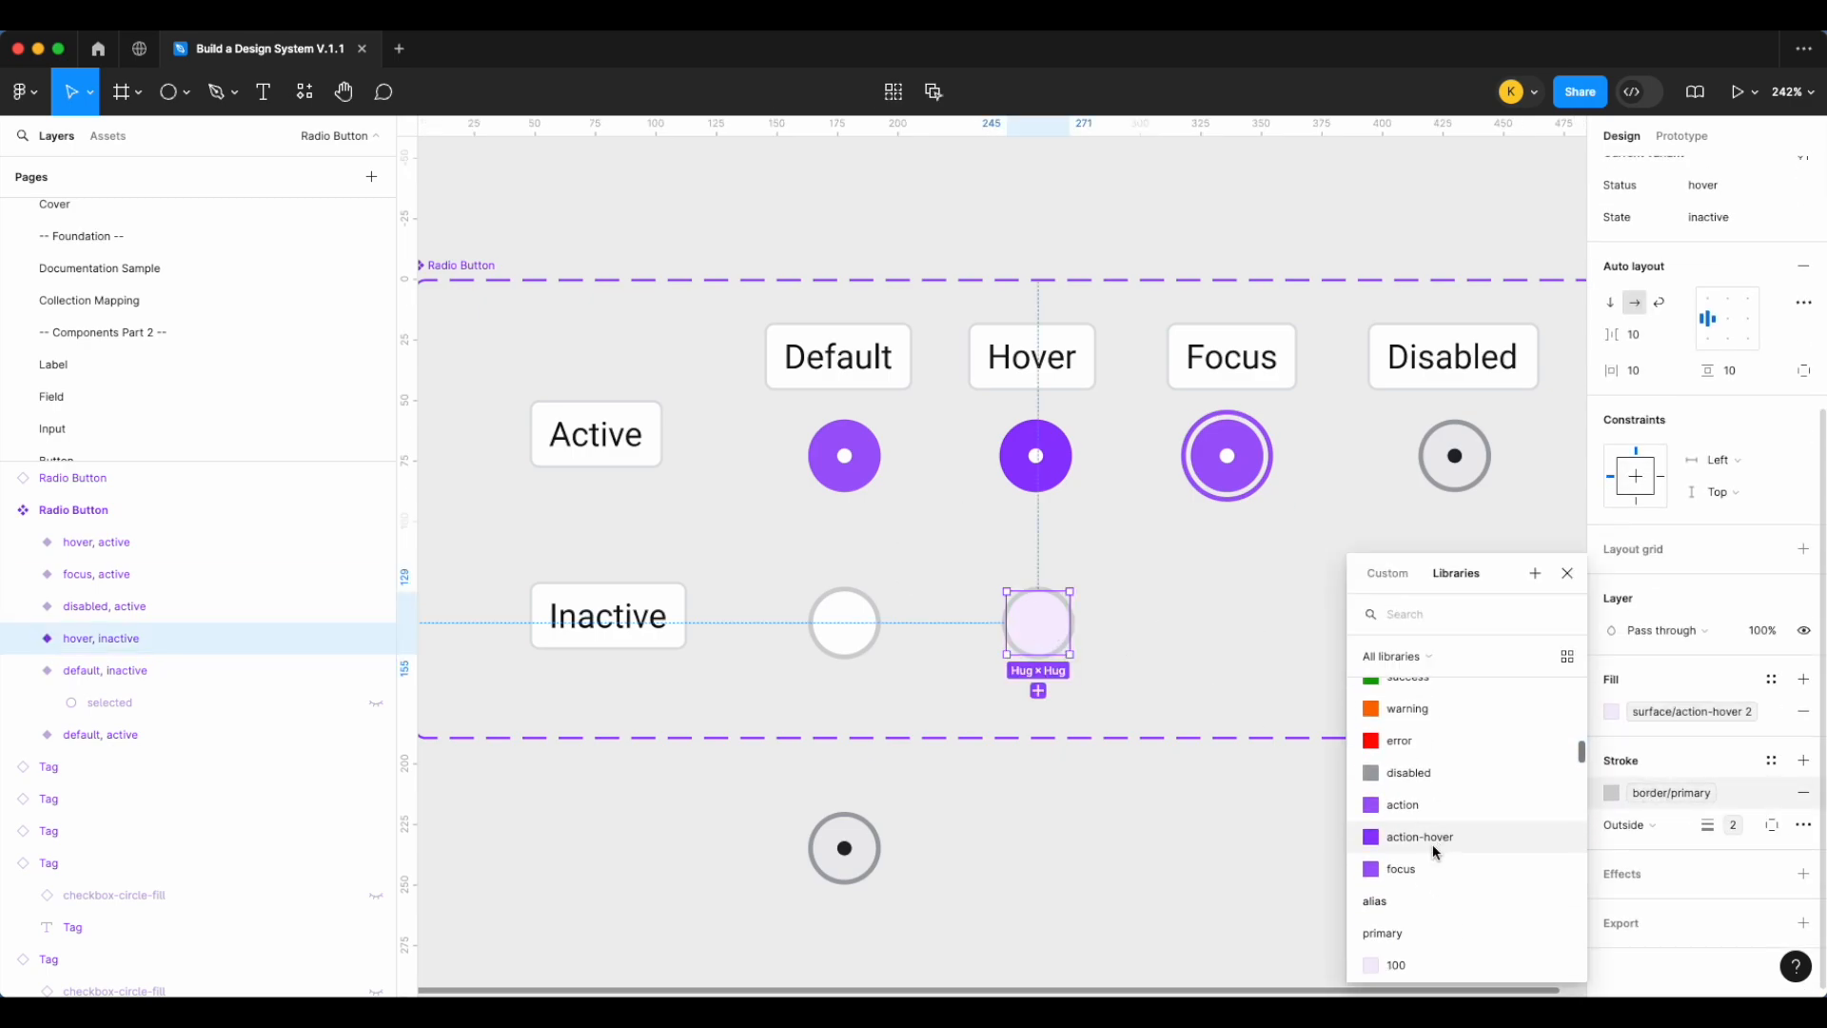
pyautogui.click(1427, 847)
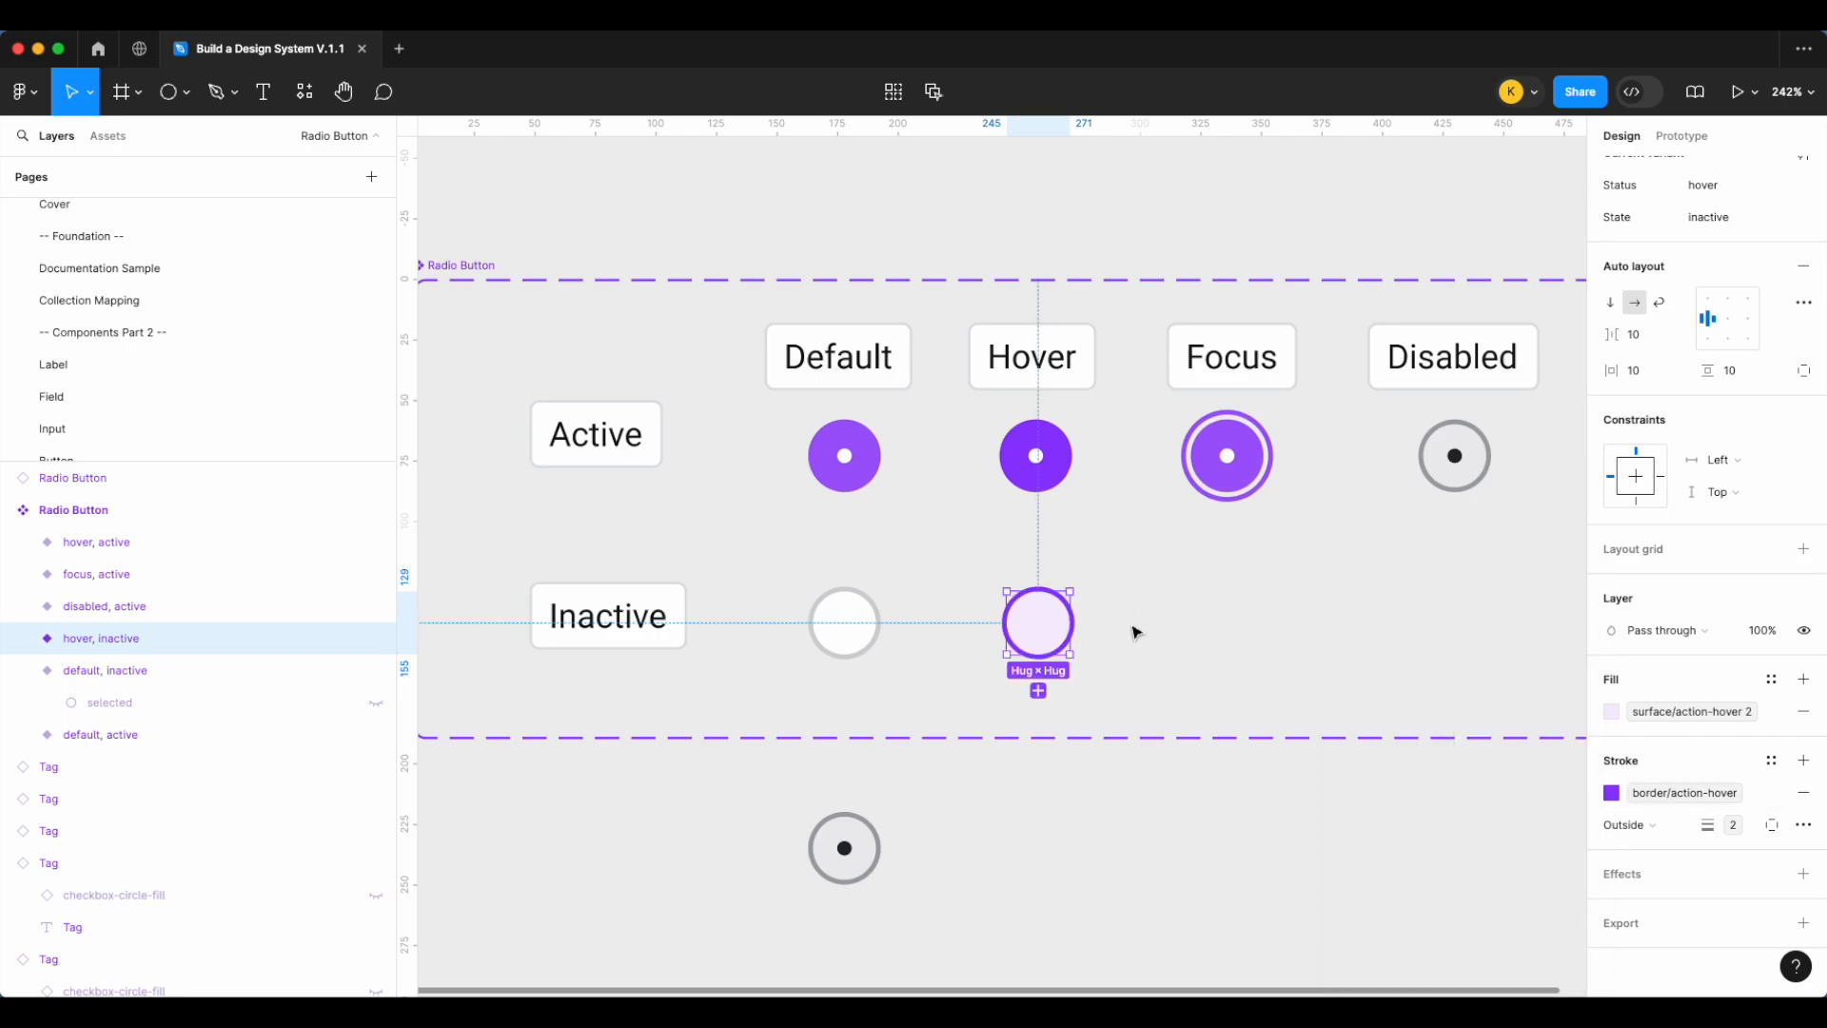
pyautogui.click(1175, 638)
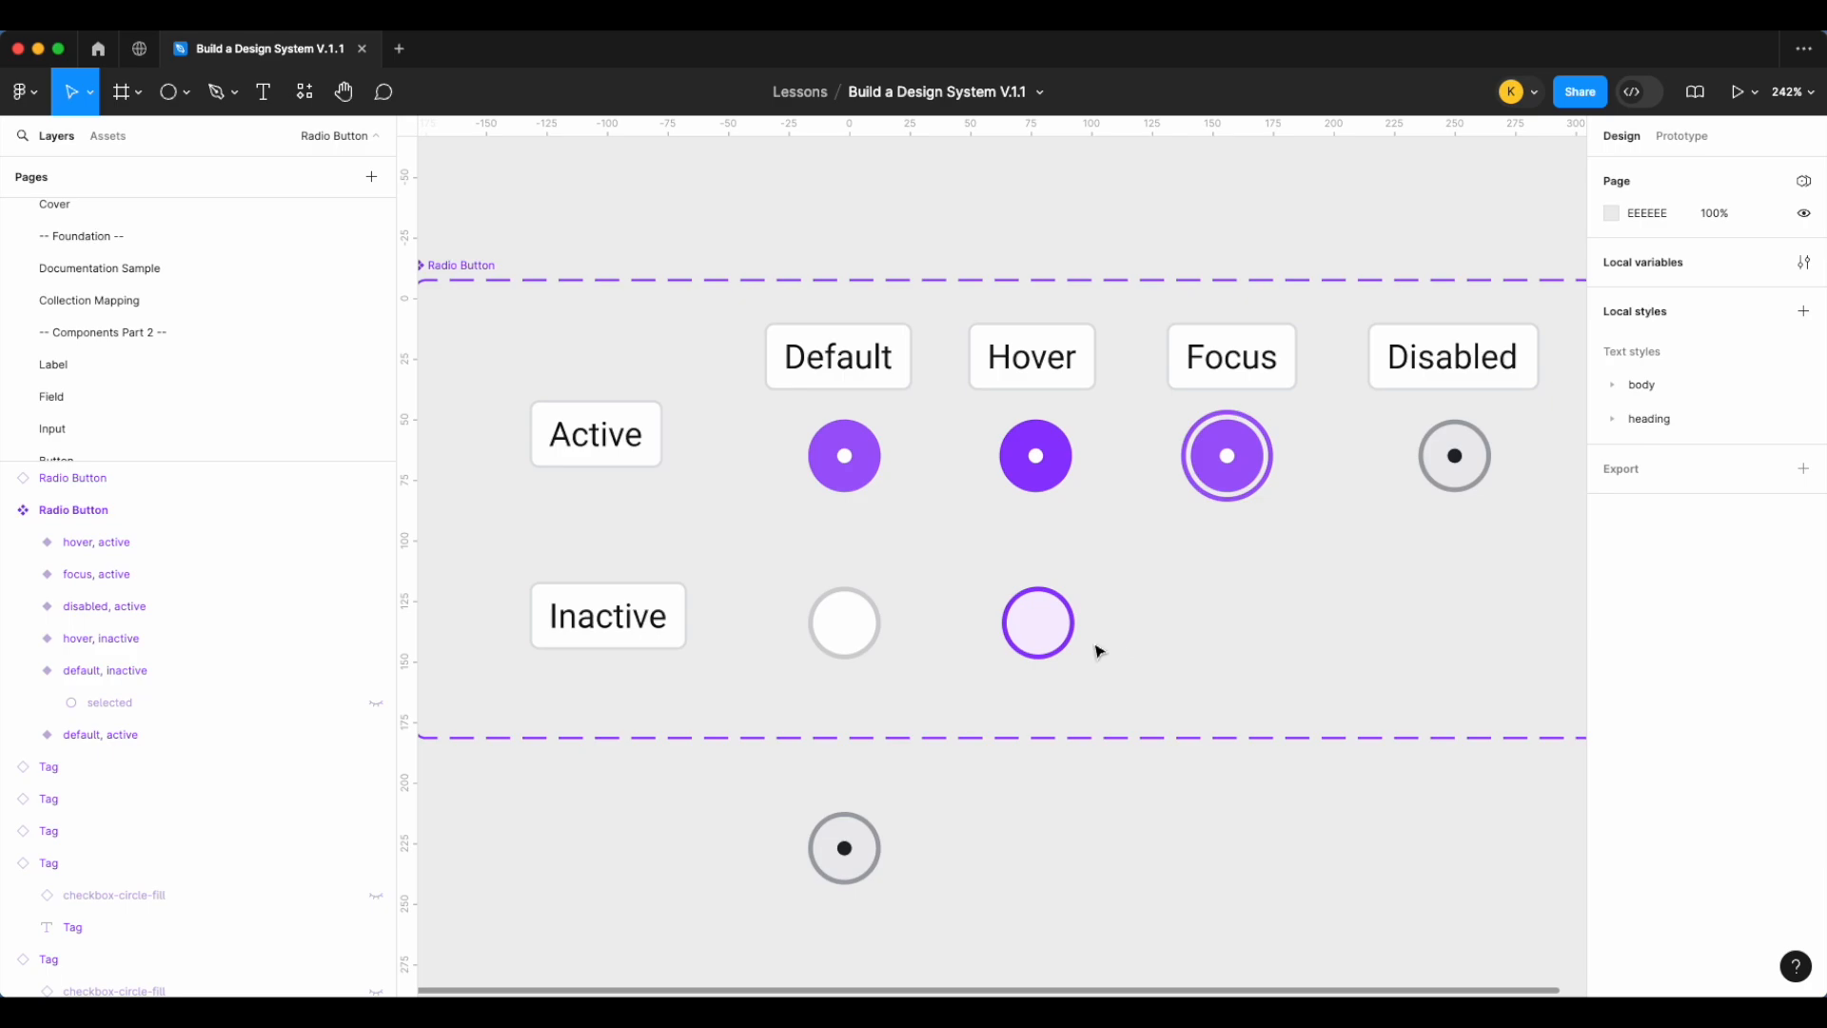
# Duplicate the default, inactive variant into the Focus column and set the copy's Status to focus
pyautogui.click(1059, 630)
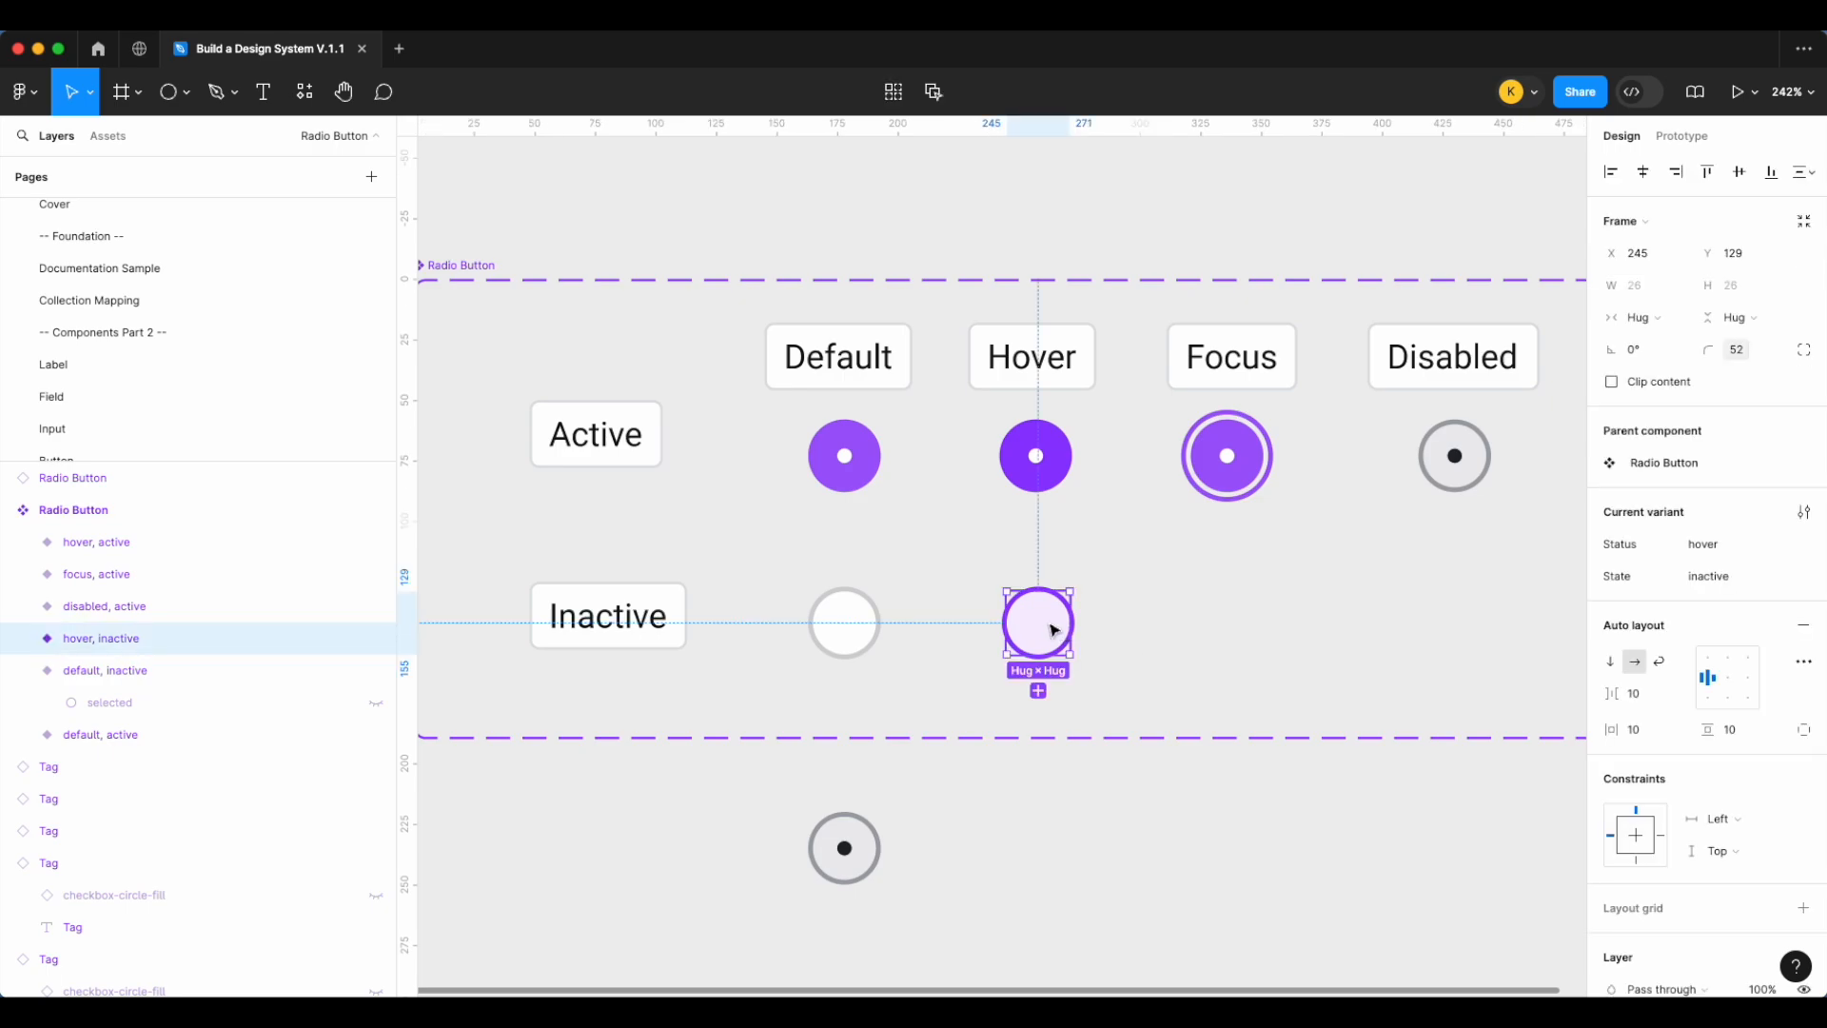
pyautogui.click(1154, 631)
pyautogui.click(1040, 627)
pyautogui.click(1229, 633)
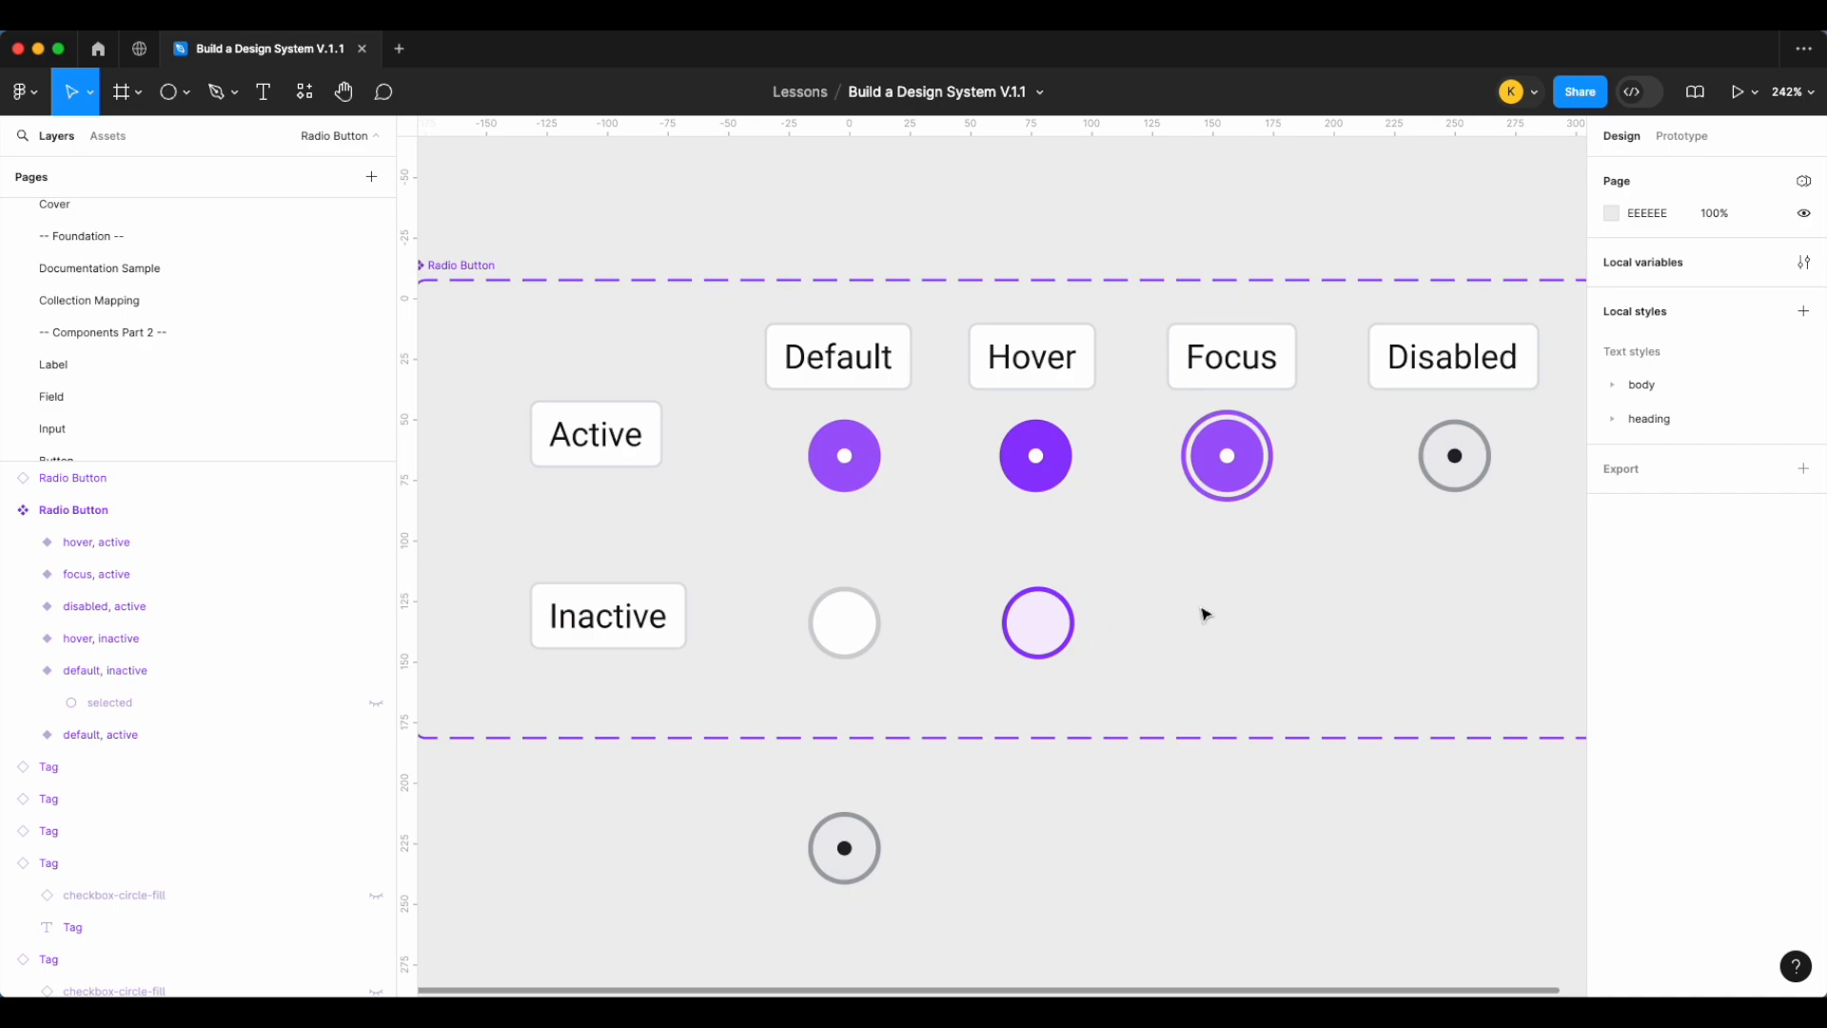
pyautogui.moveTo(857, 630); pyautogui.dragTo(1239, 632)
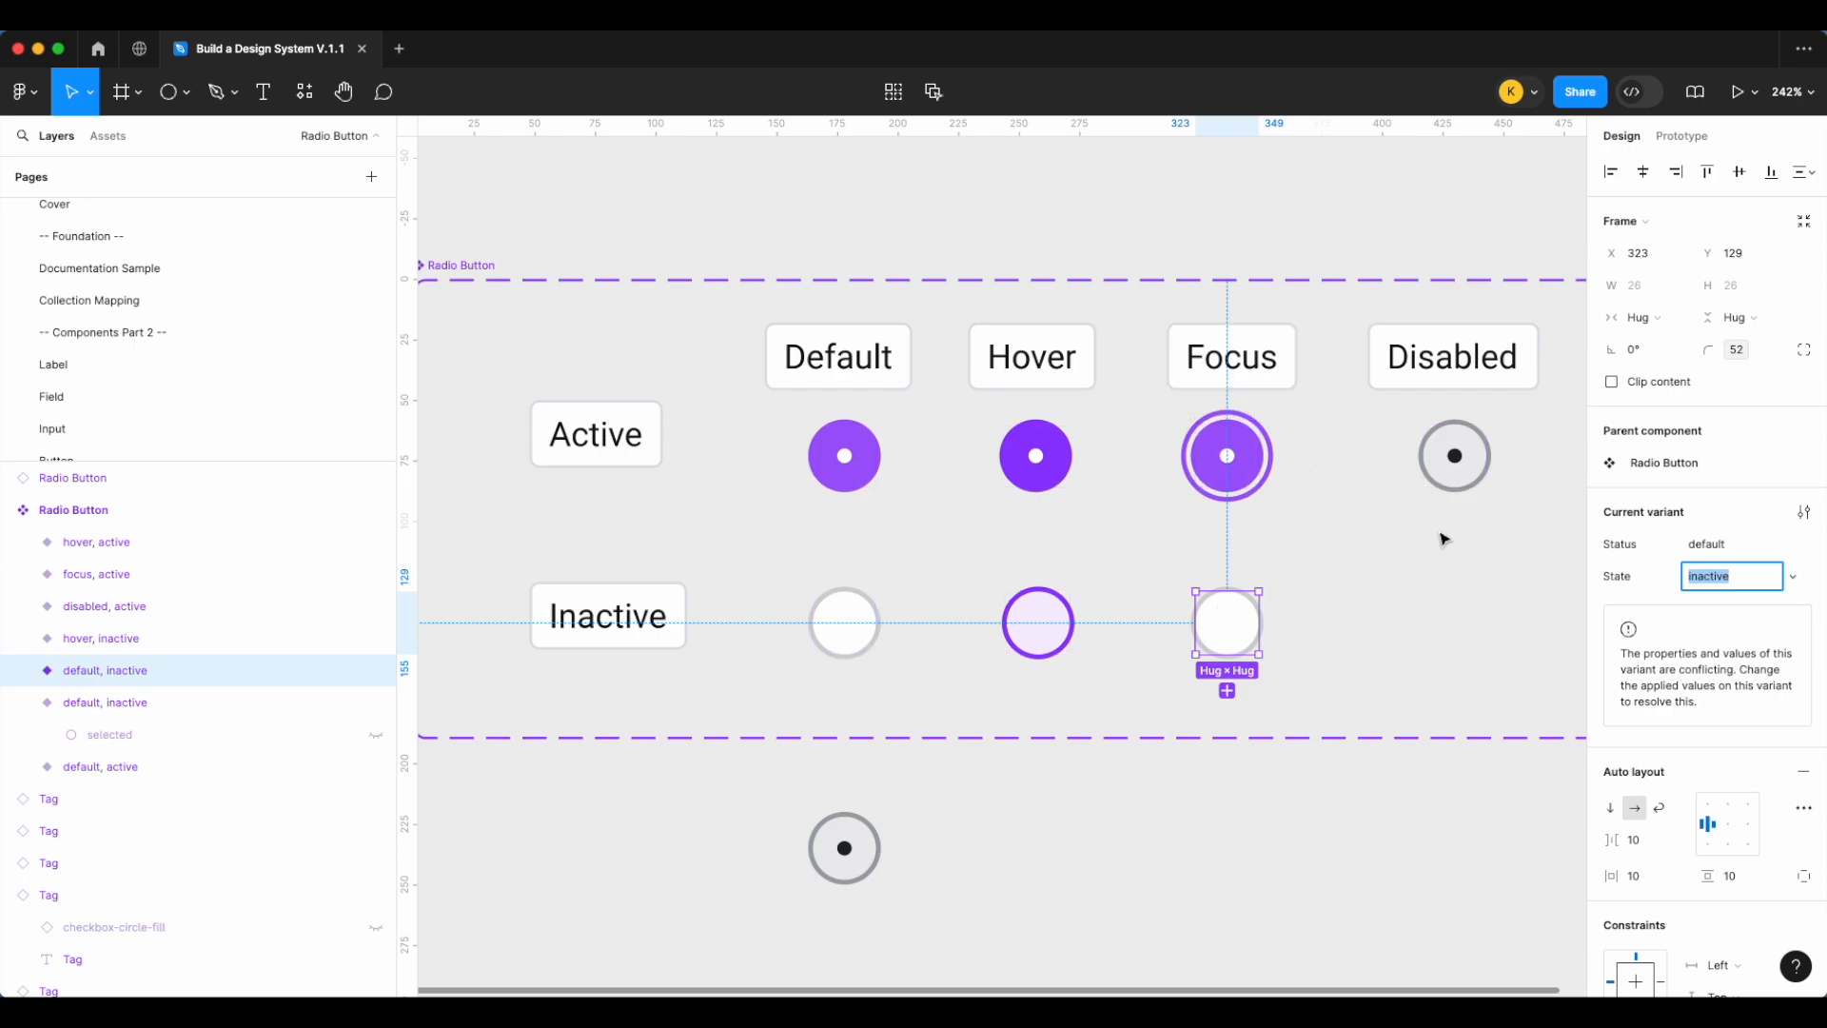
pyautogui.click(1672, 544)
pyautogui.write('focus')
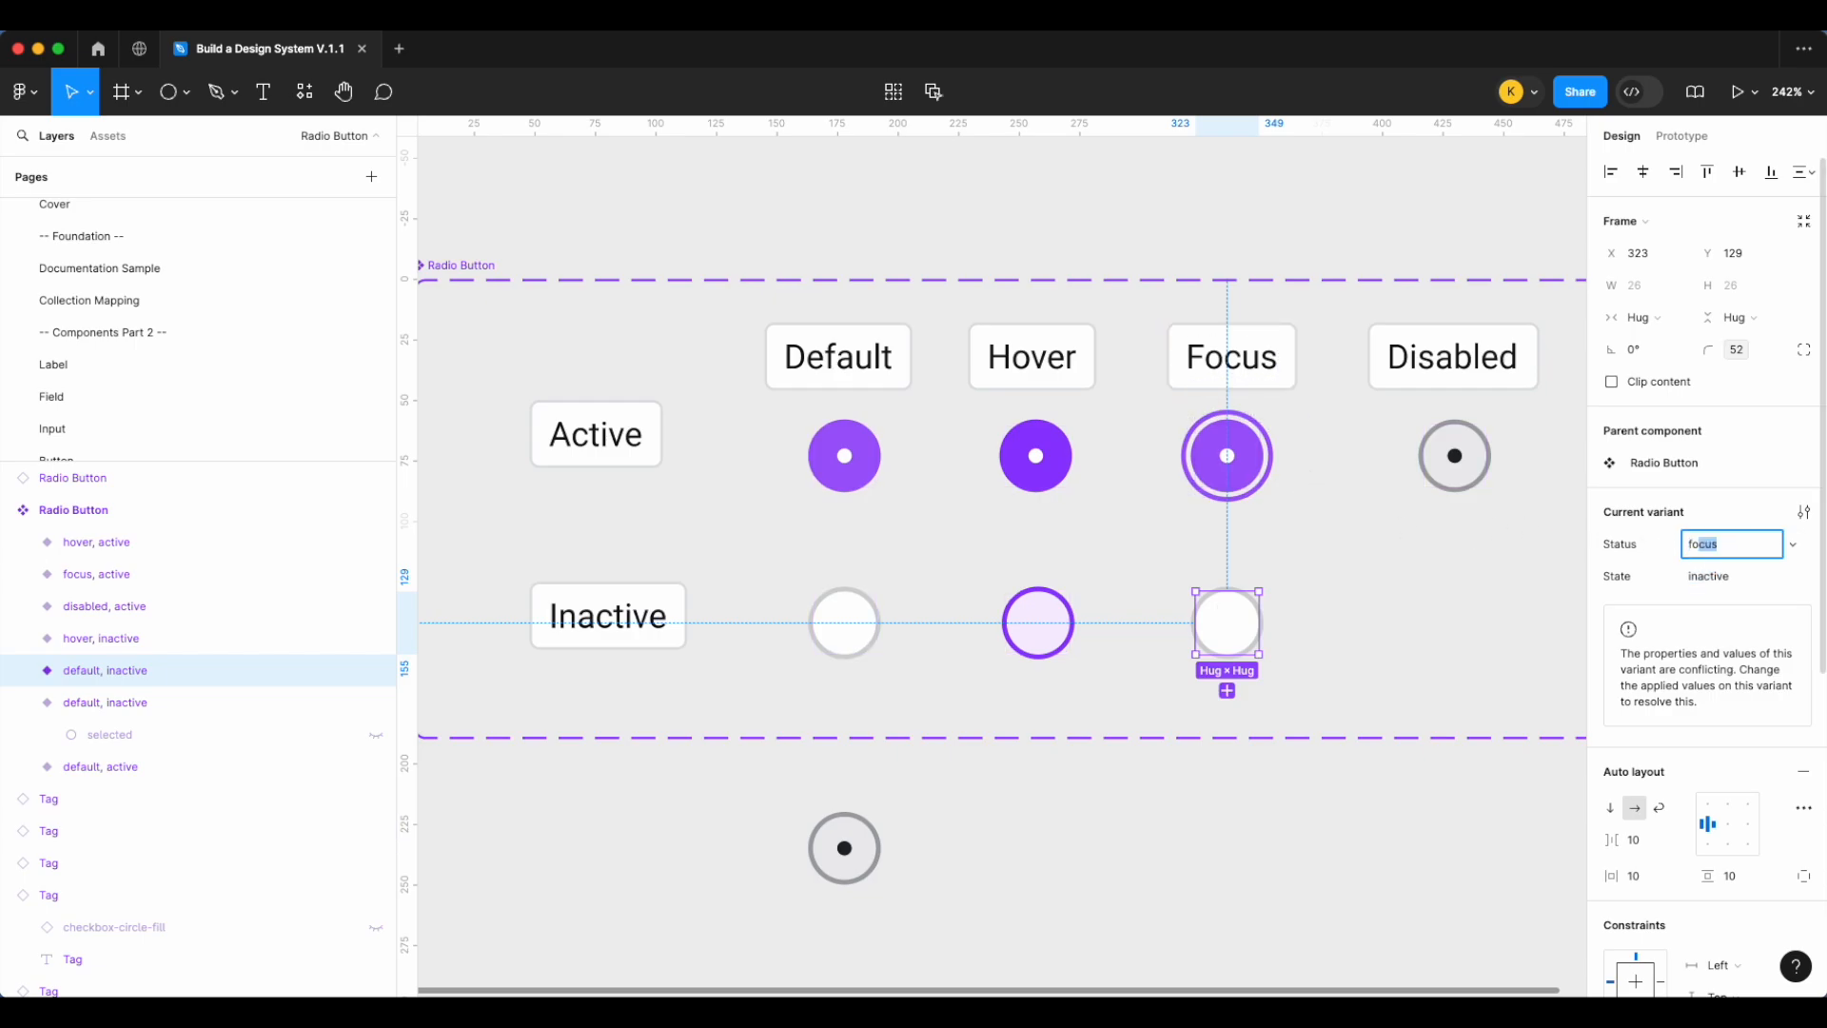
pyautogui.press('Return')
# Copy the focus ring from the focus, active variant into the focus, inactive variant
pyautogui.click(1266, 460)
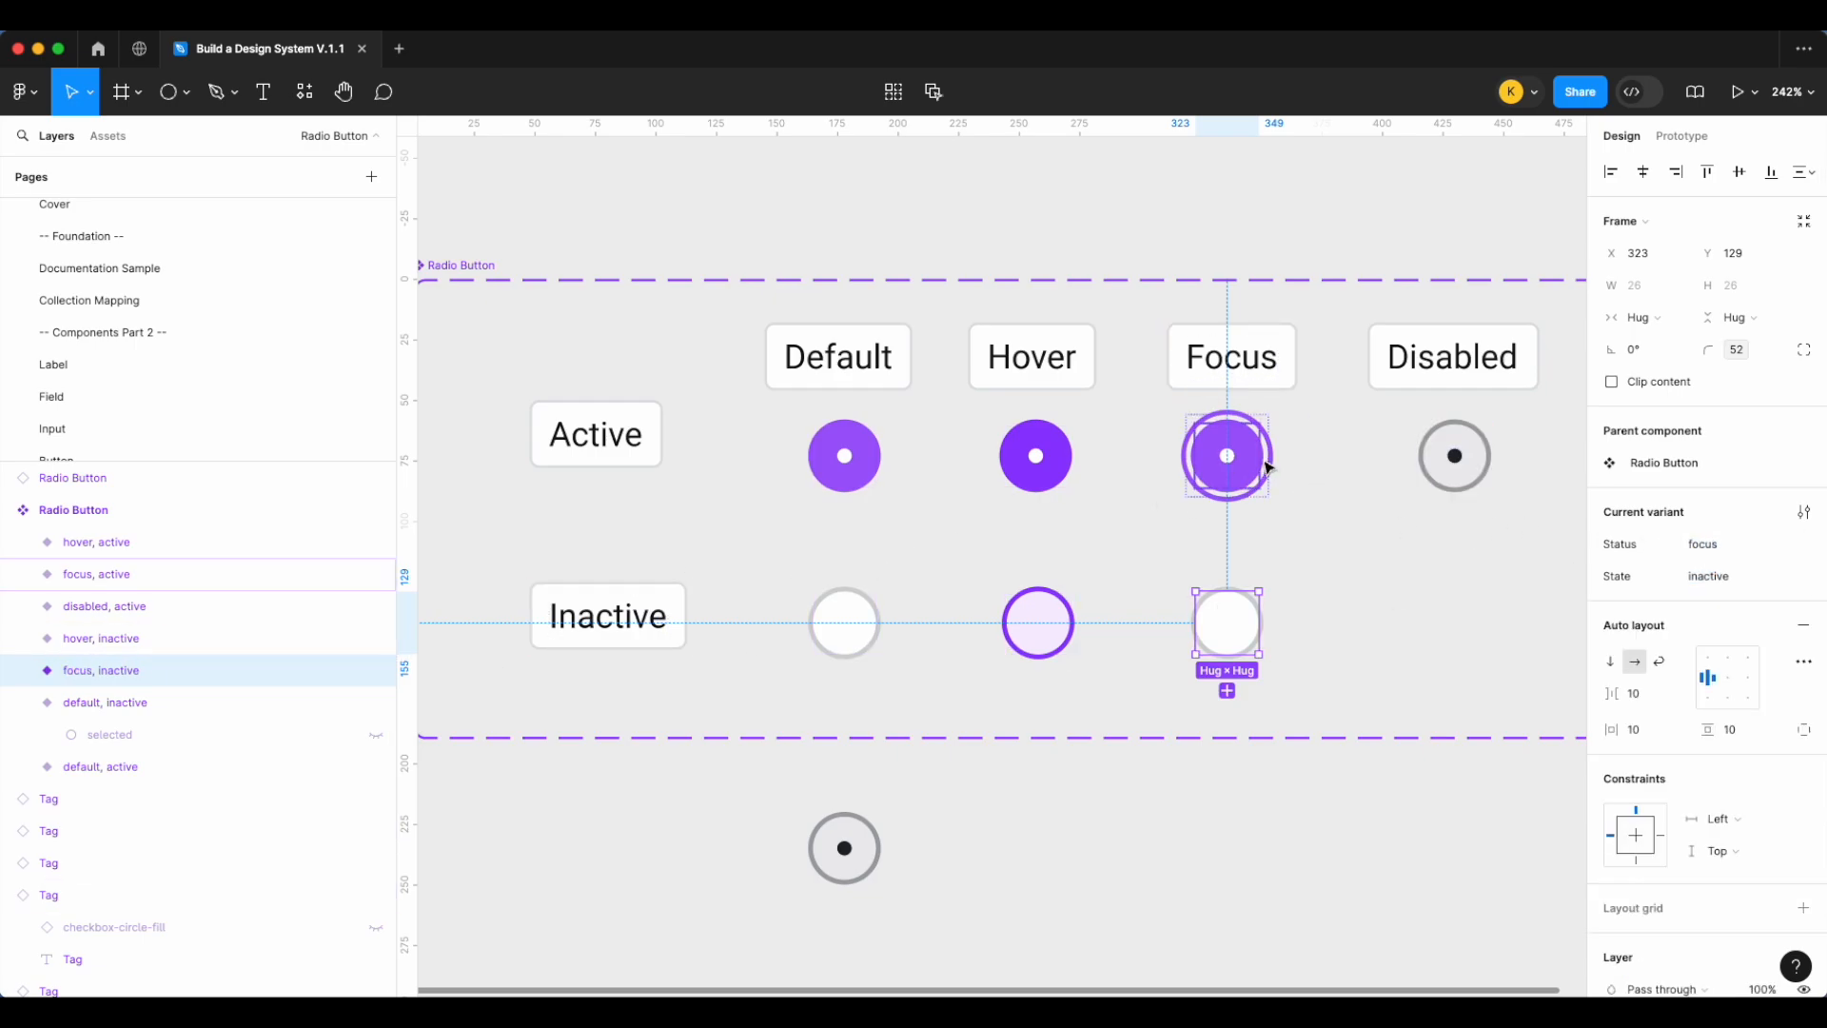
pyautogui.click(21, 576)
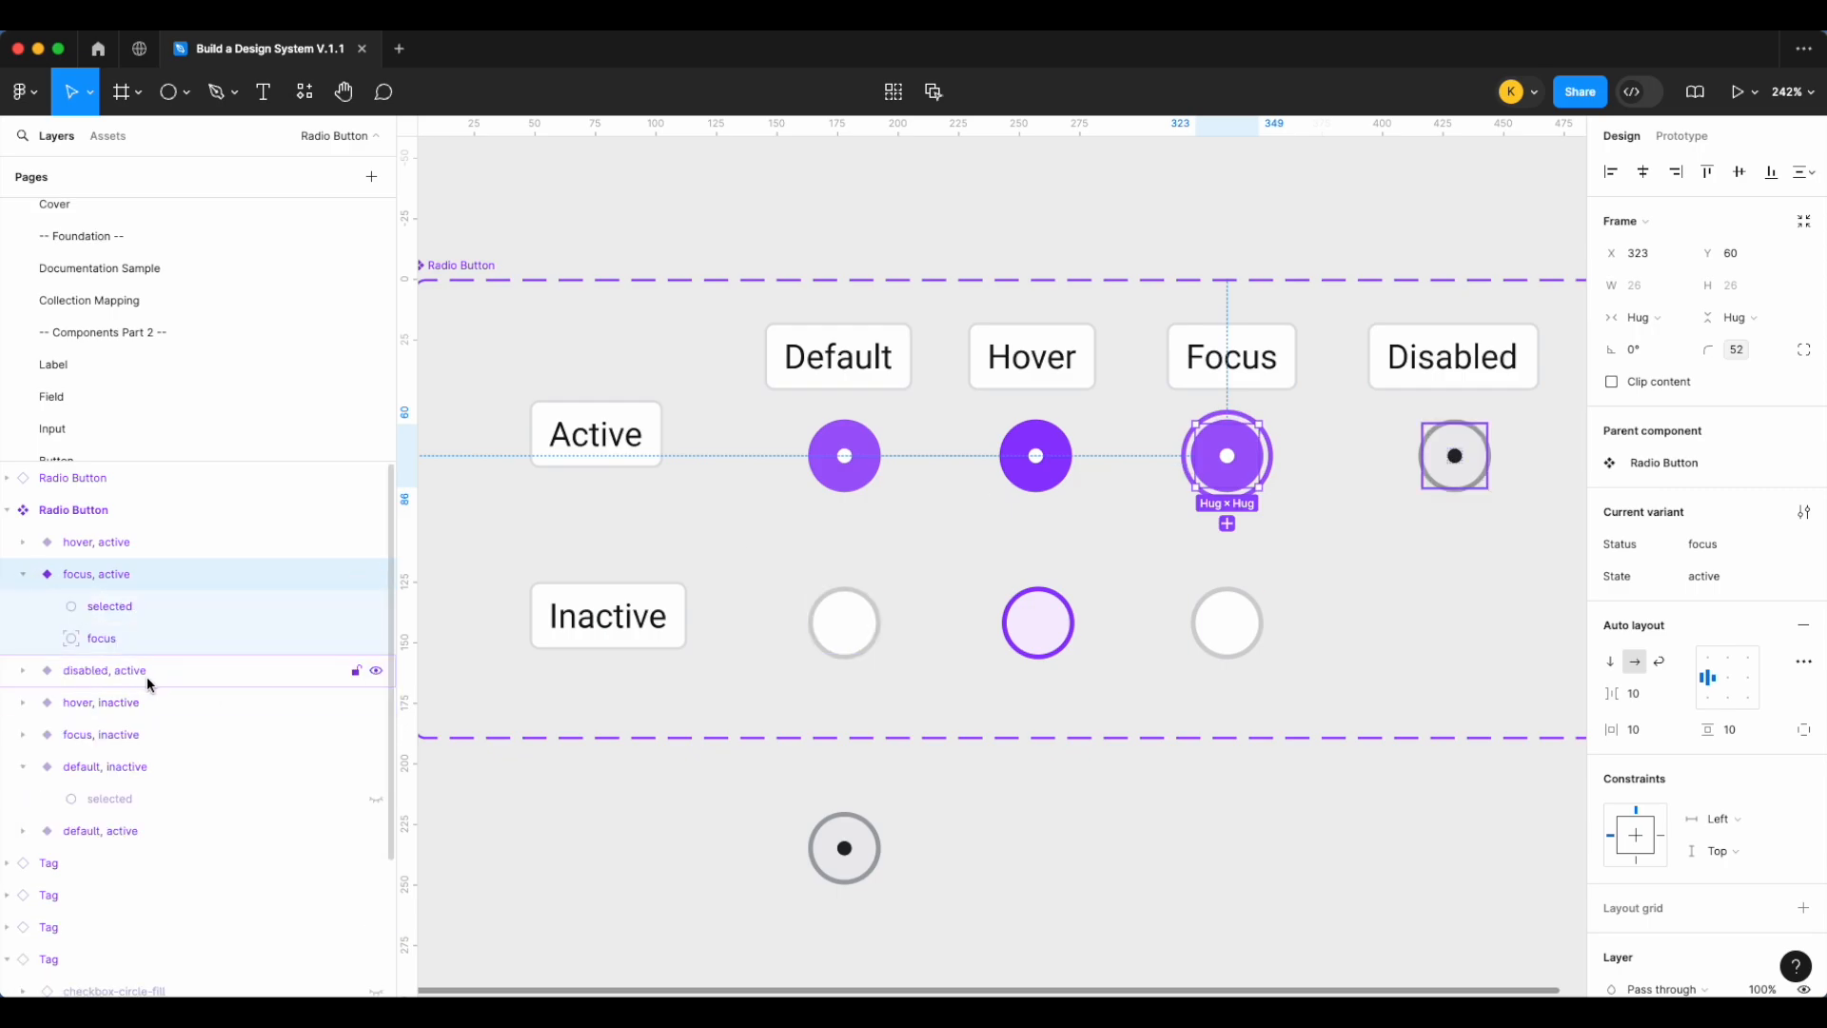
pyautogui.click(157, 639)
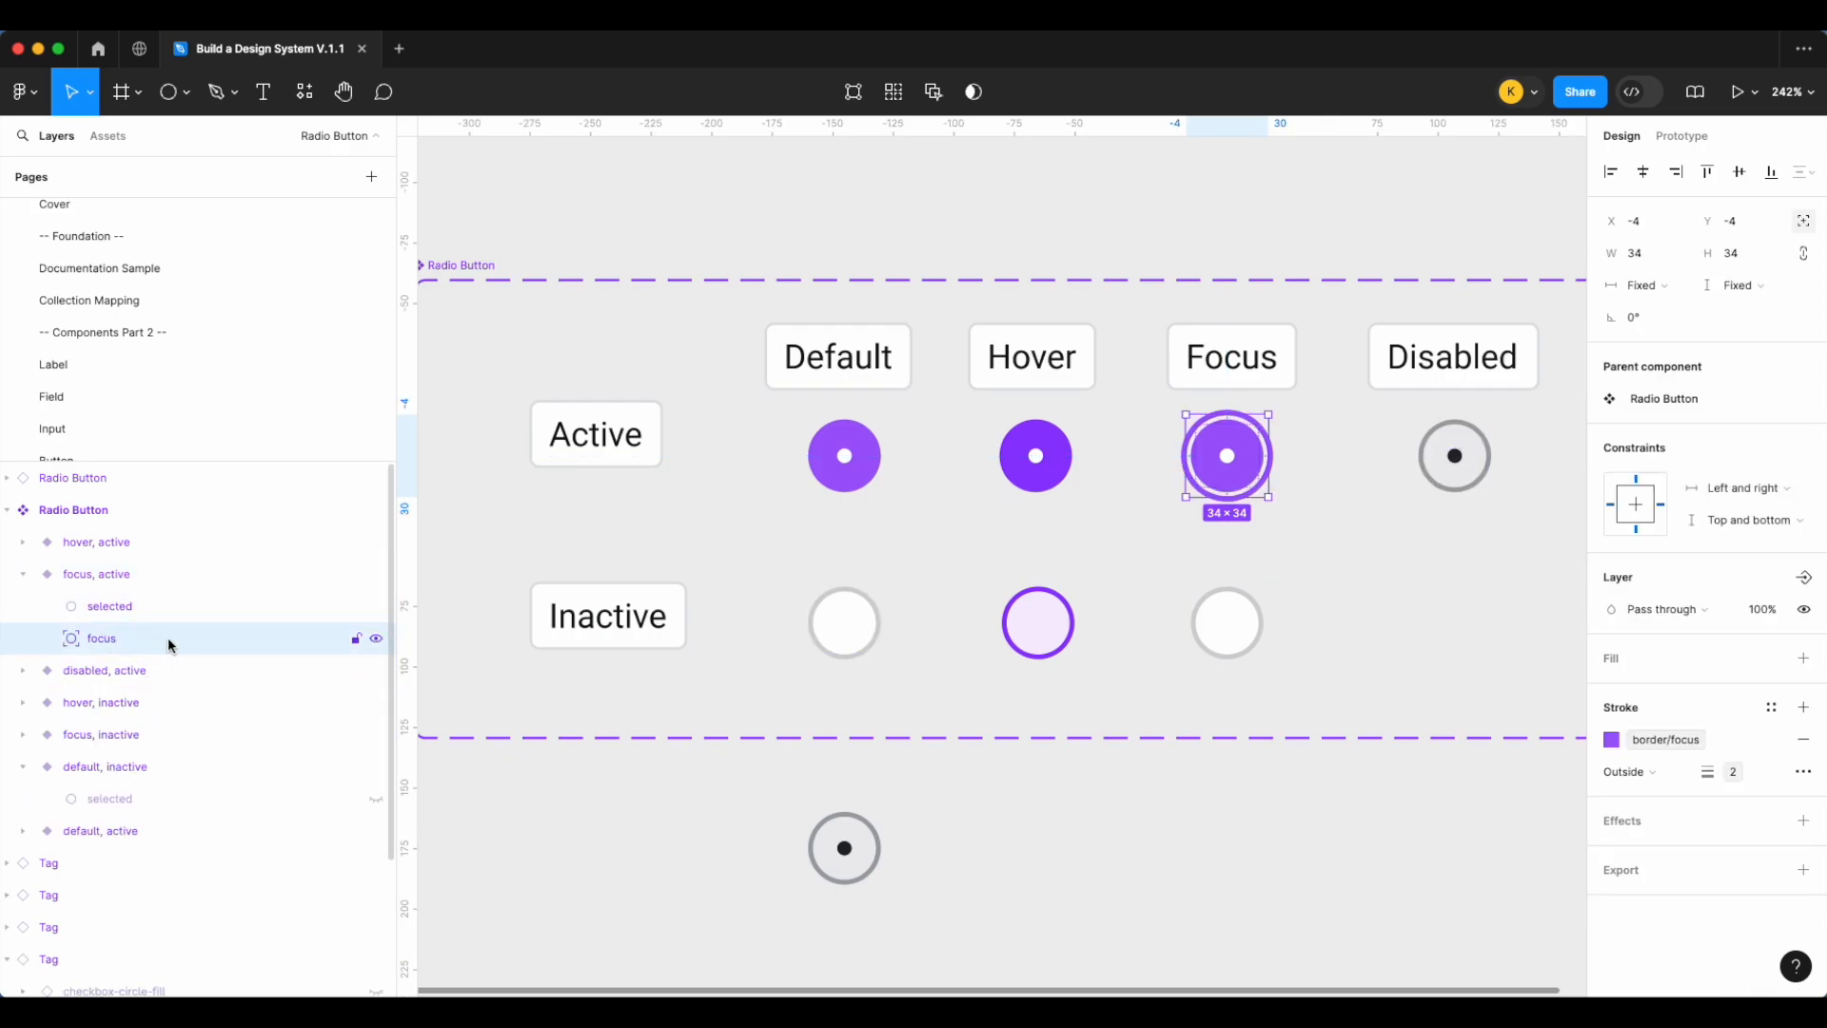
pyautogui.click(1242, 647)
pyautogui.doubleClick(1242, 647)
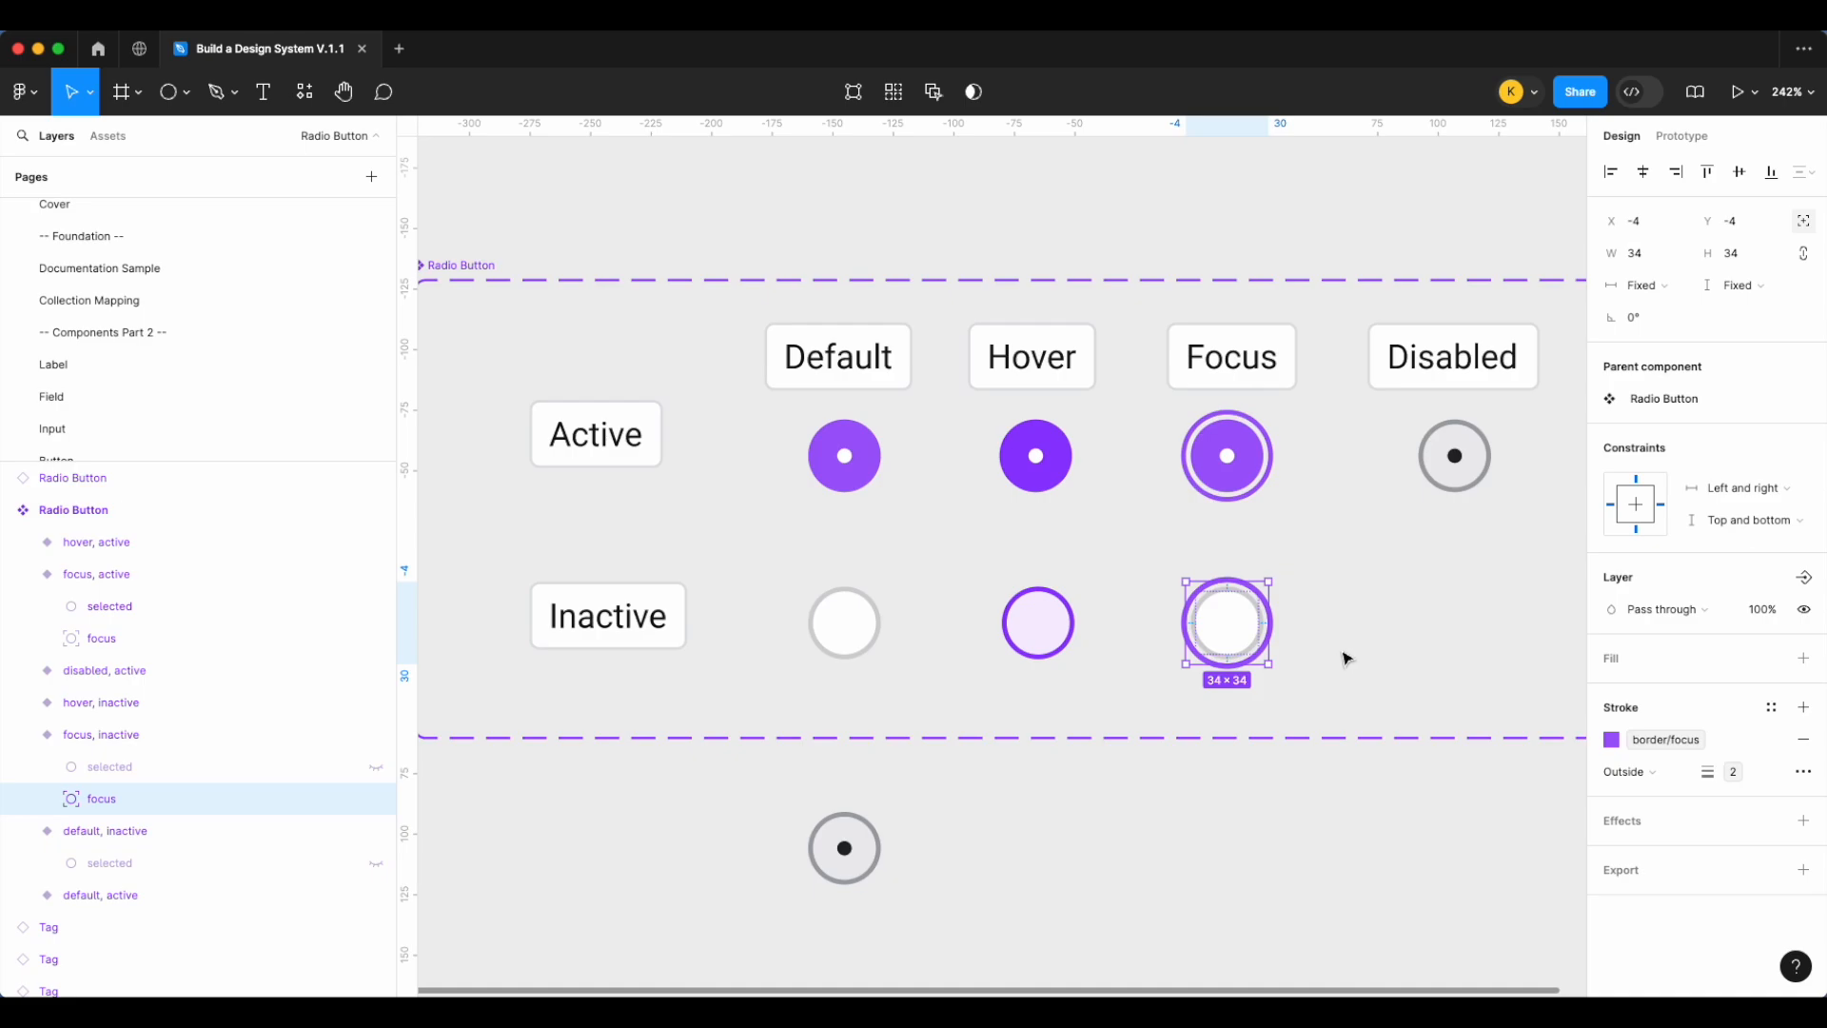
pyautogui.click(1346, 659)
pyautogui.click(1247, 628)
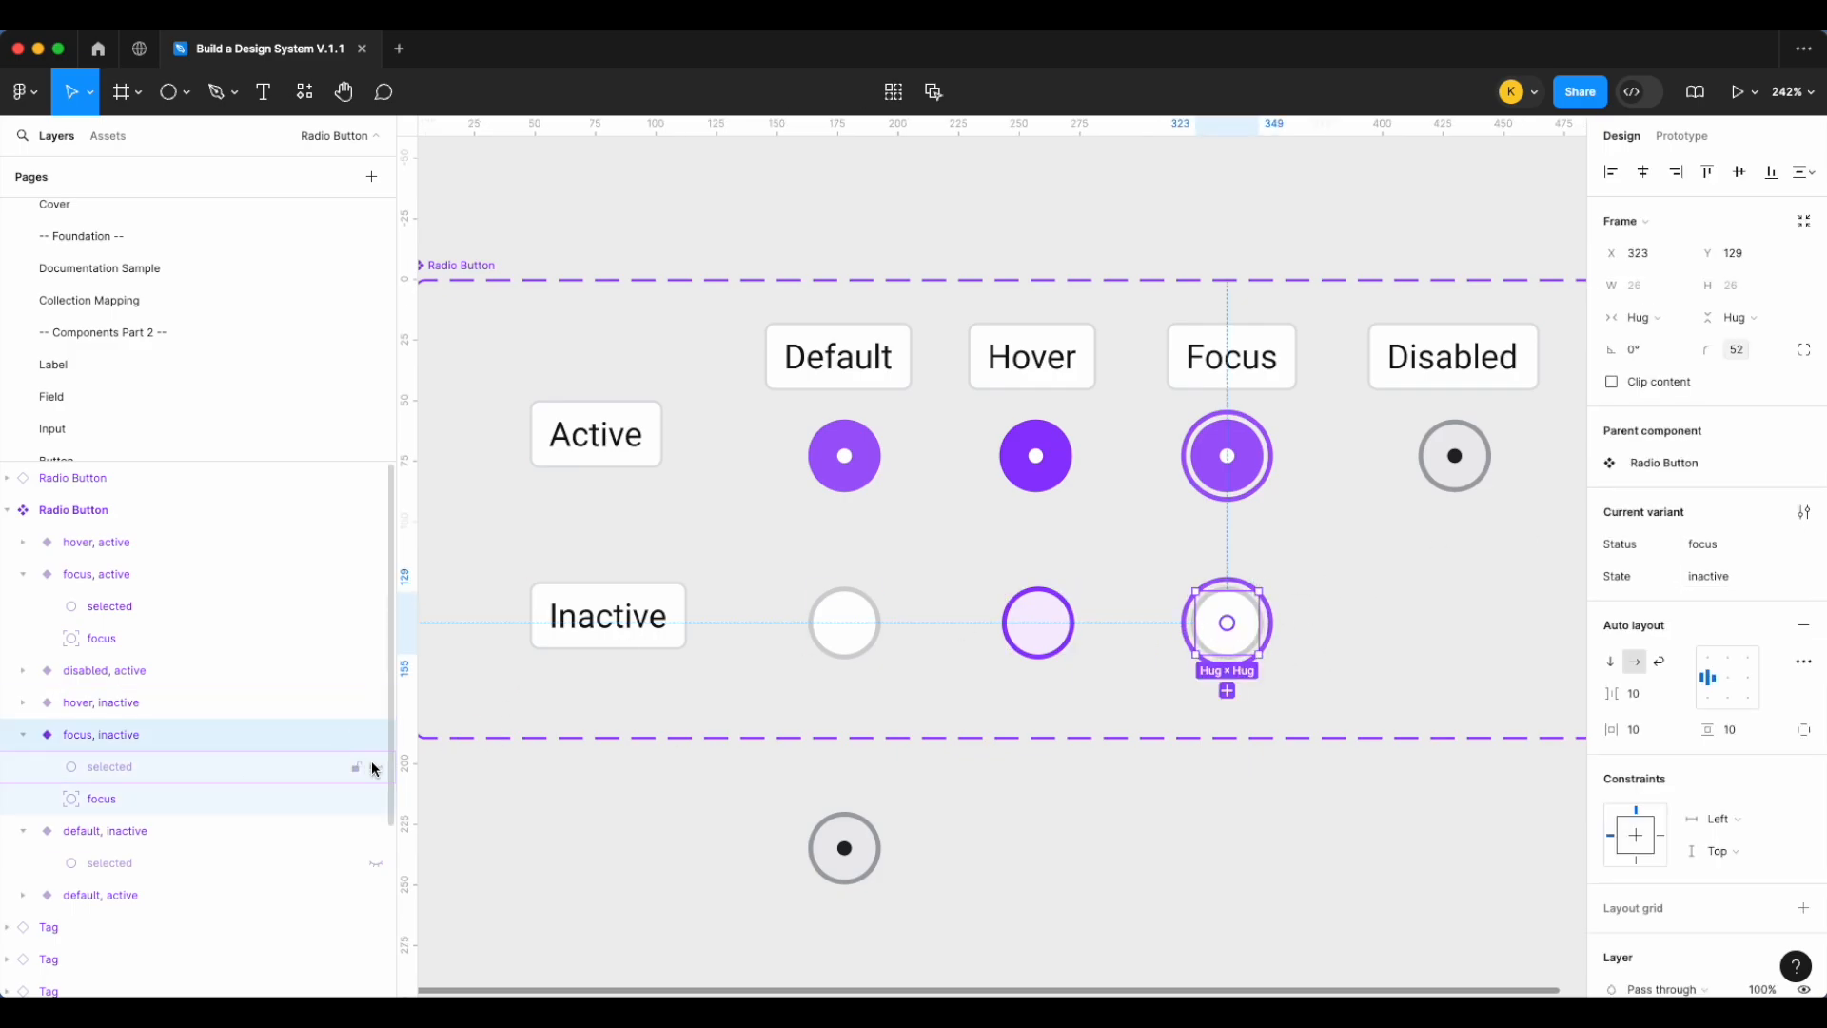
pyautogui.click(1038, 623)
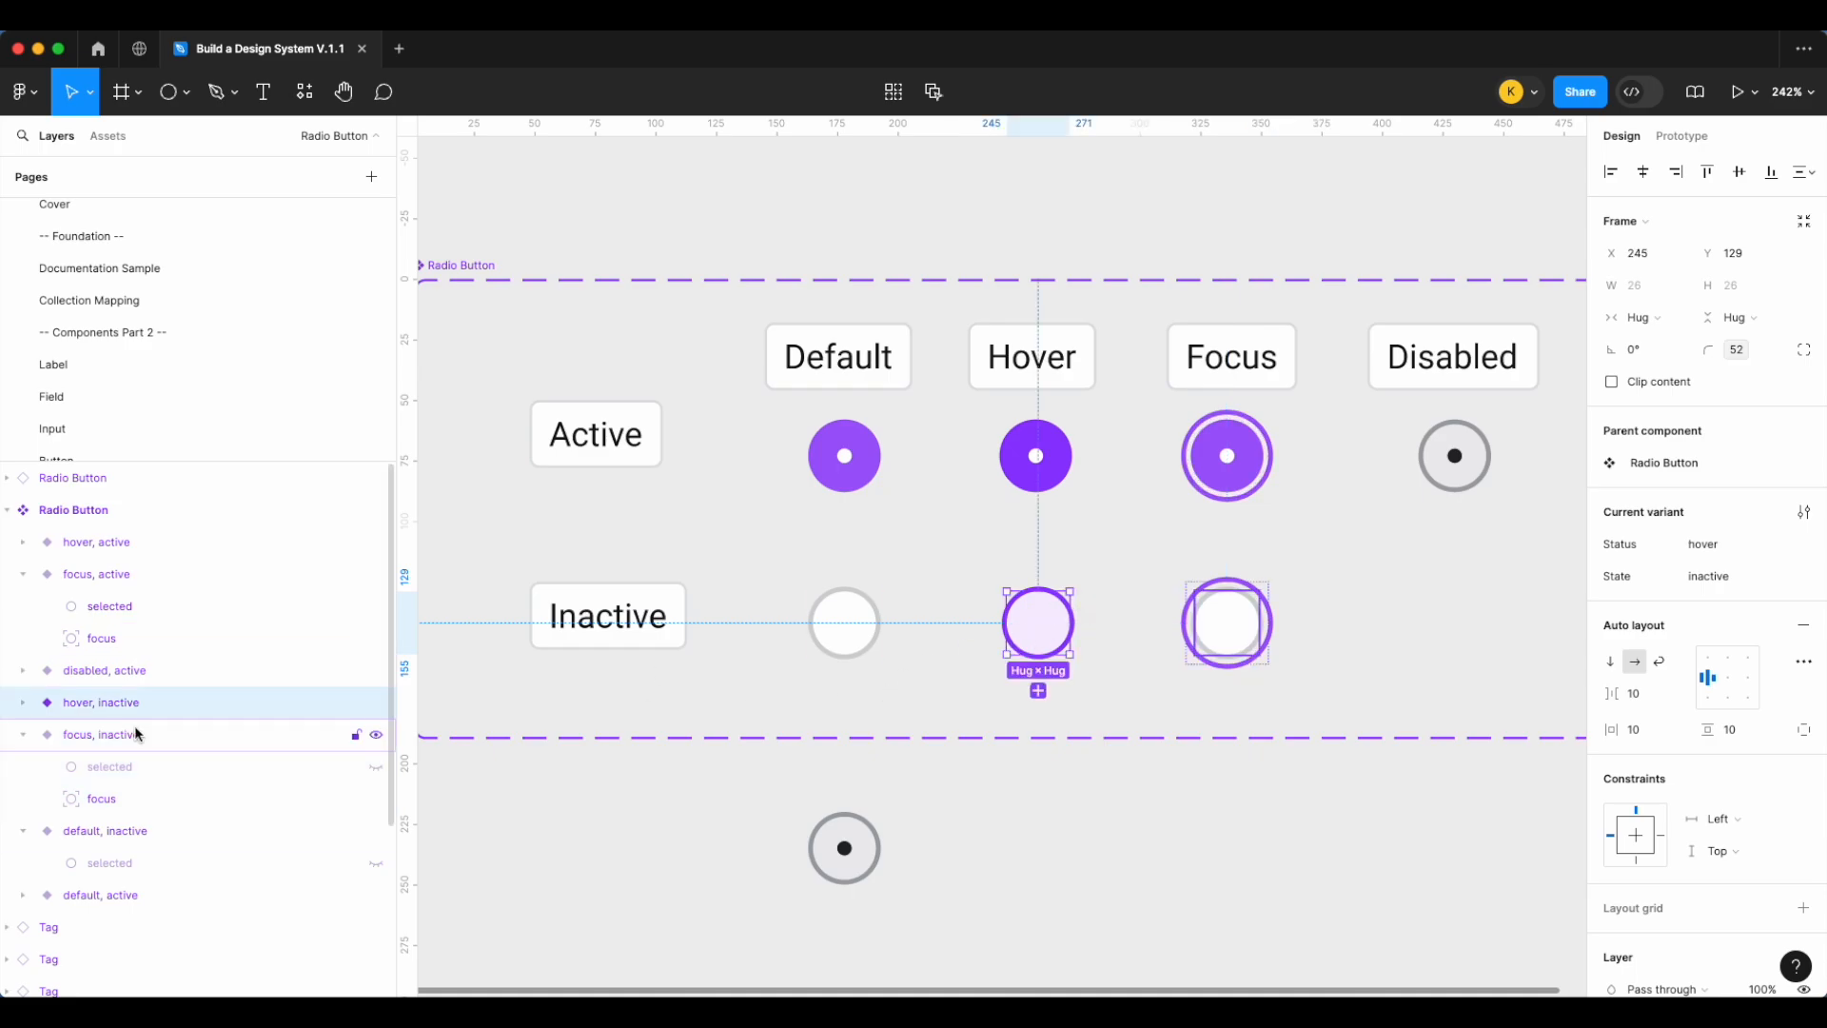
pyautogui.click(23, 705)
# Duplicate the disabled, active variant into the Inactive row beneath the original
pyautogui.hscroll(2, 1196, 571)
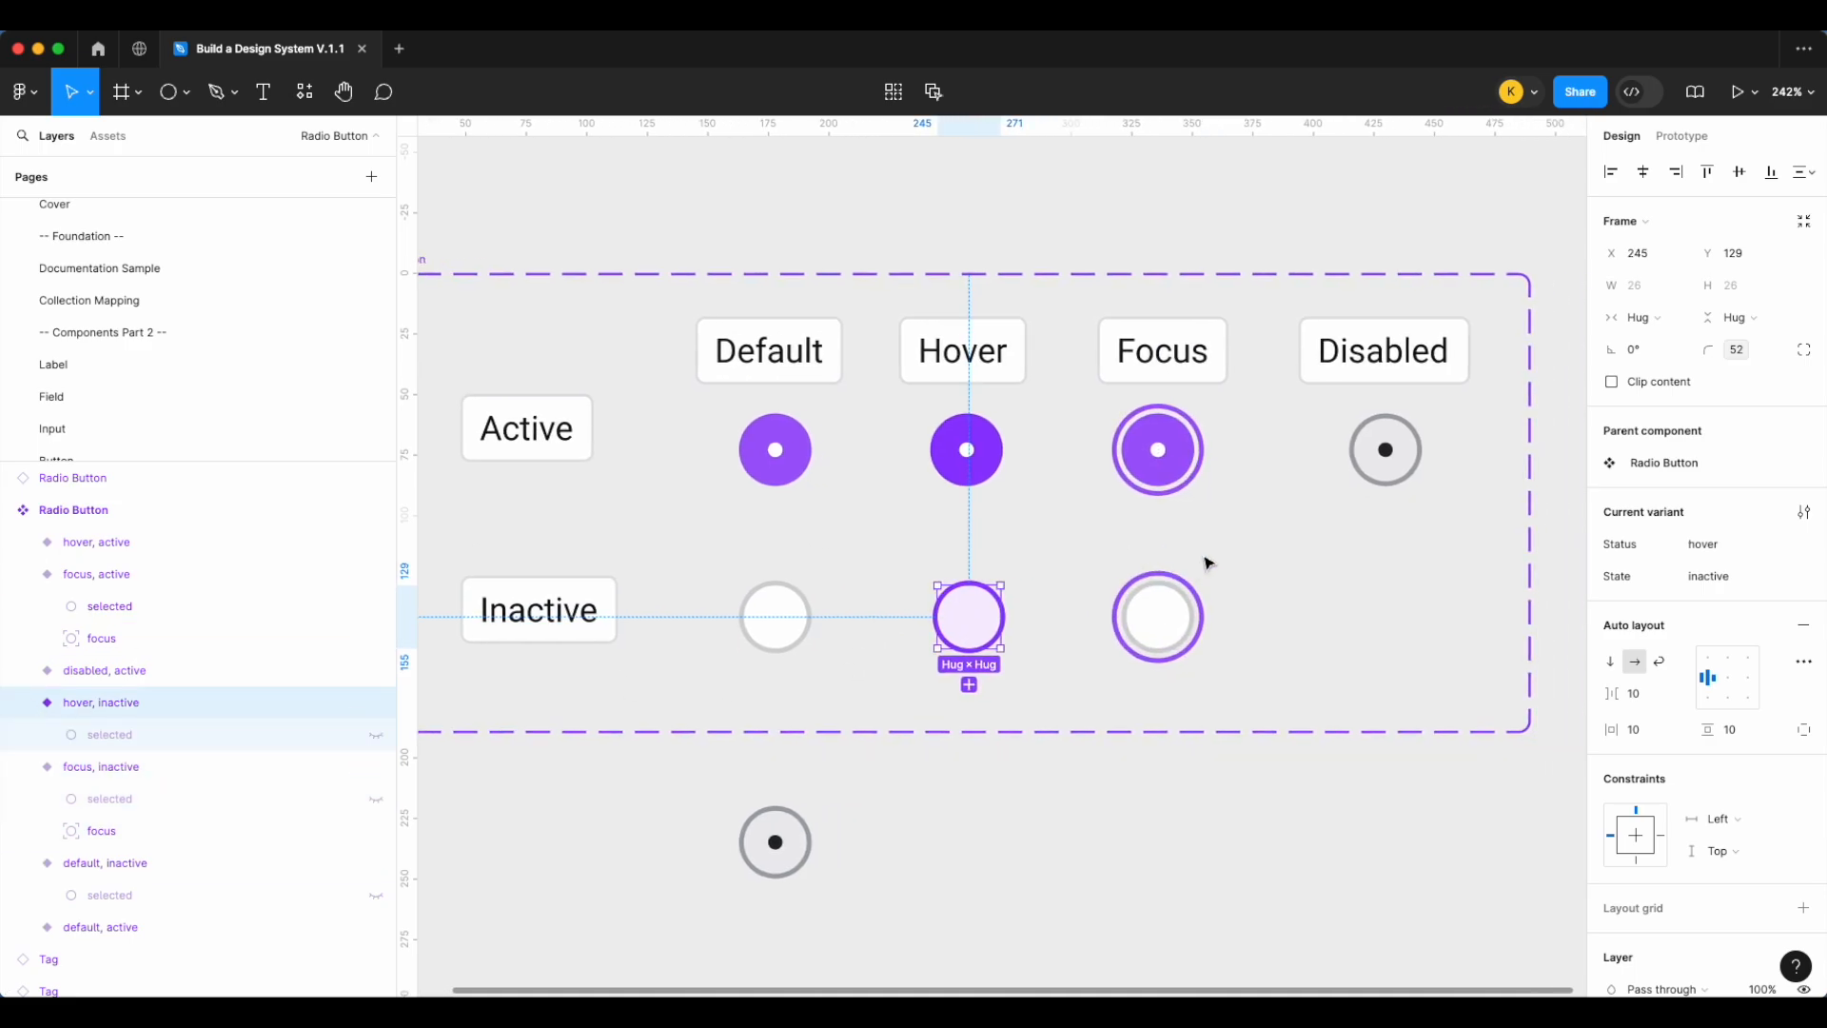
pyautogui.click(1390, 462)
pyautogui.moveTo(1399, 464); pyautogui.dragTo(1397, 630)
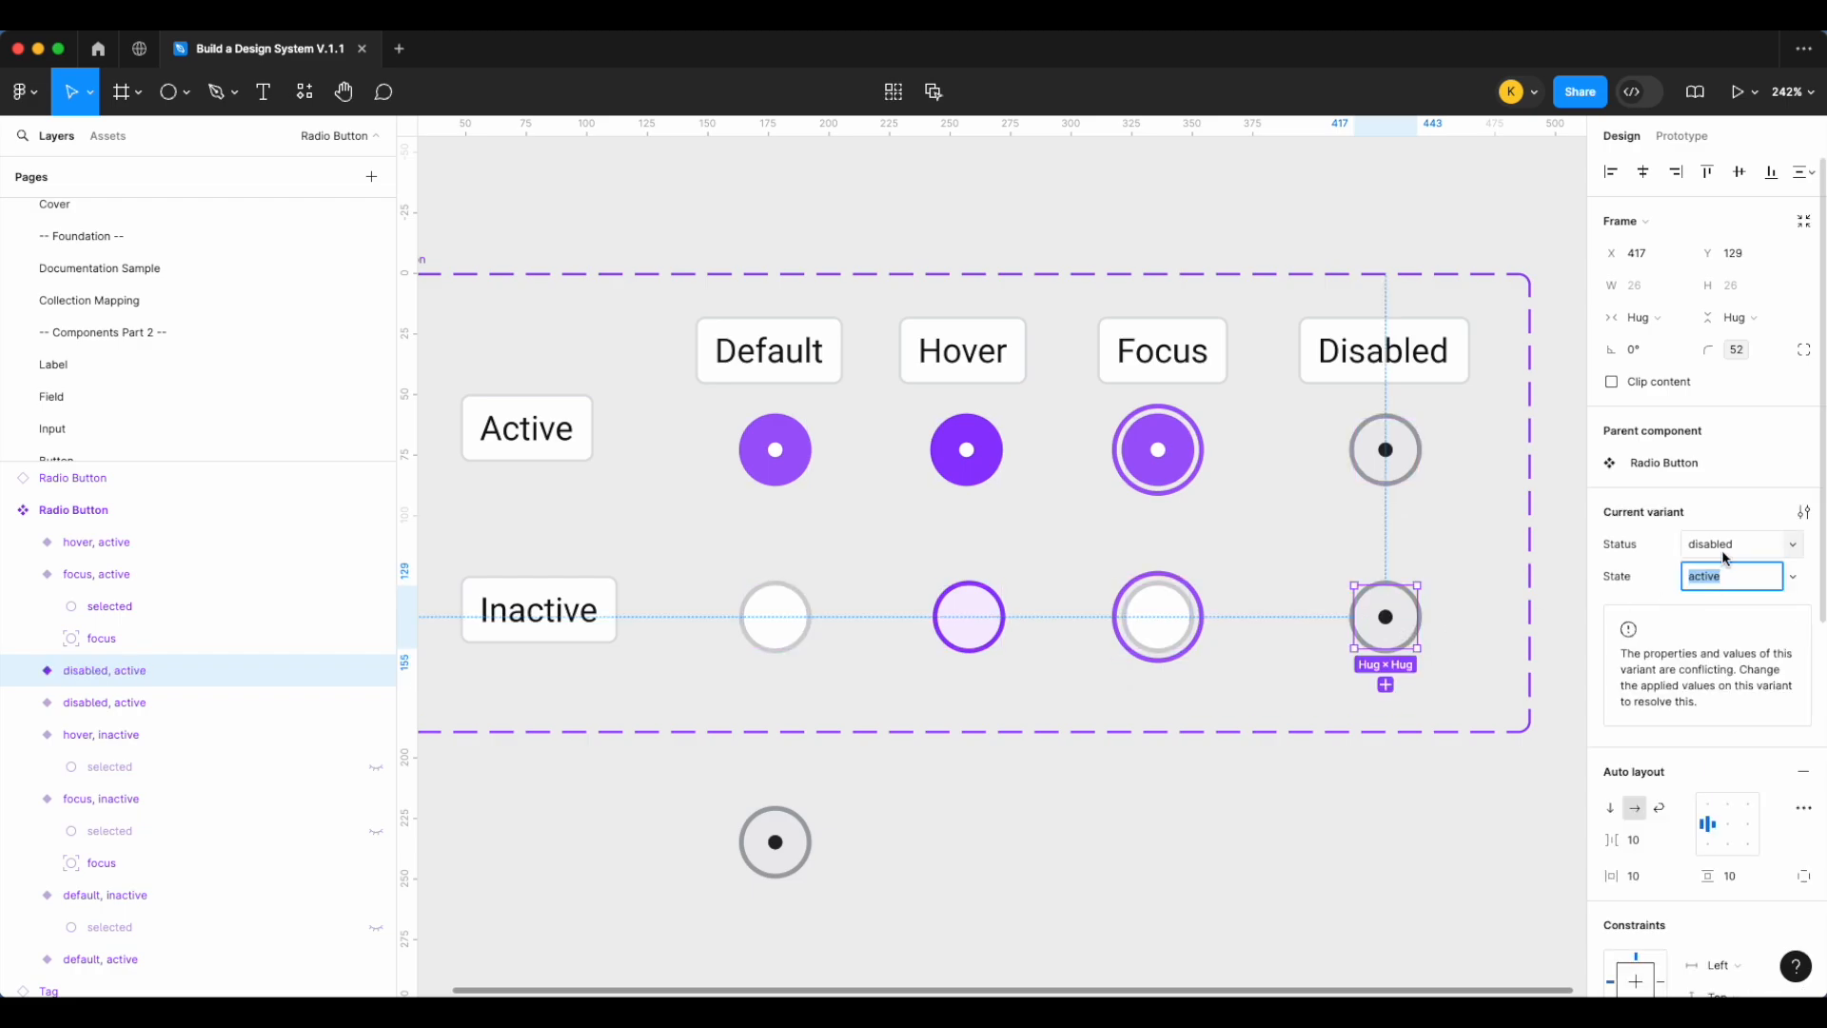
# Set the duplicated disabled variant's State to inactive and hide its selected dot layer
pyautogui.write('inac')
pyautogui.press('BackSpace')
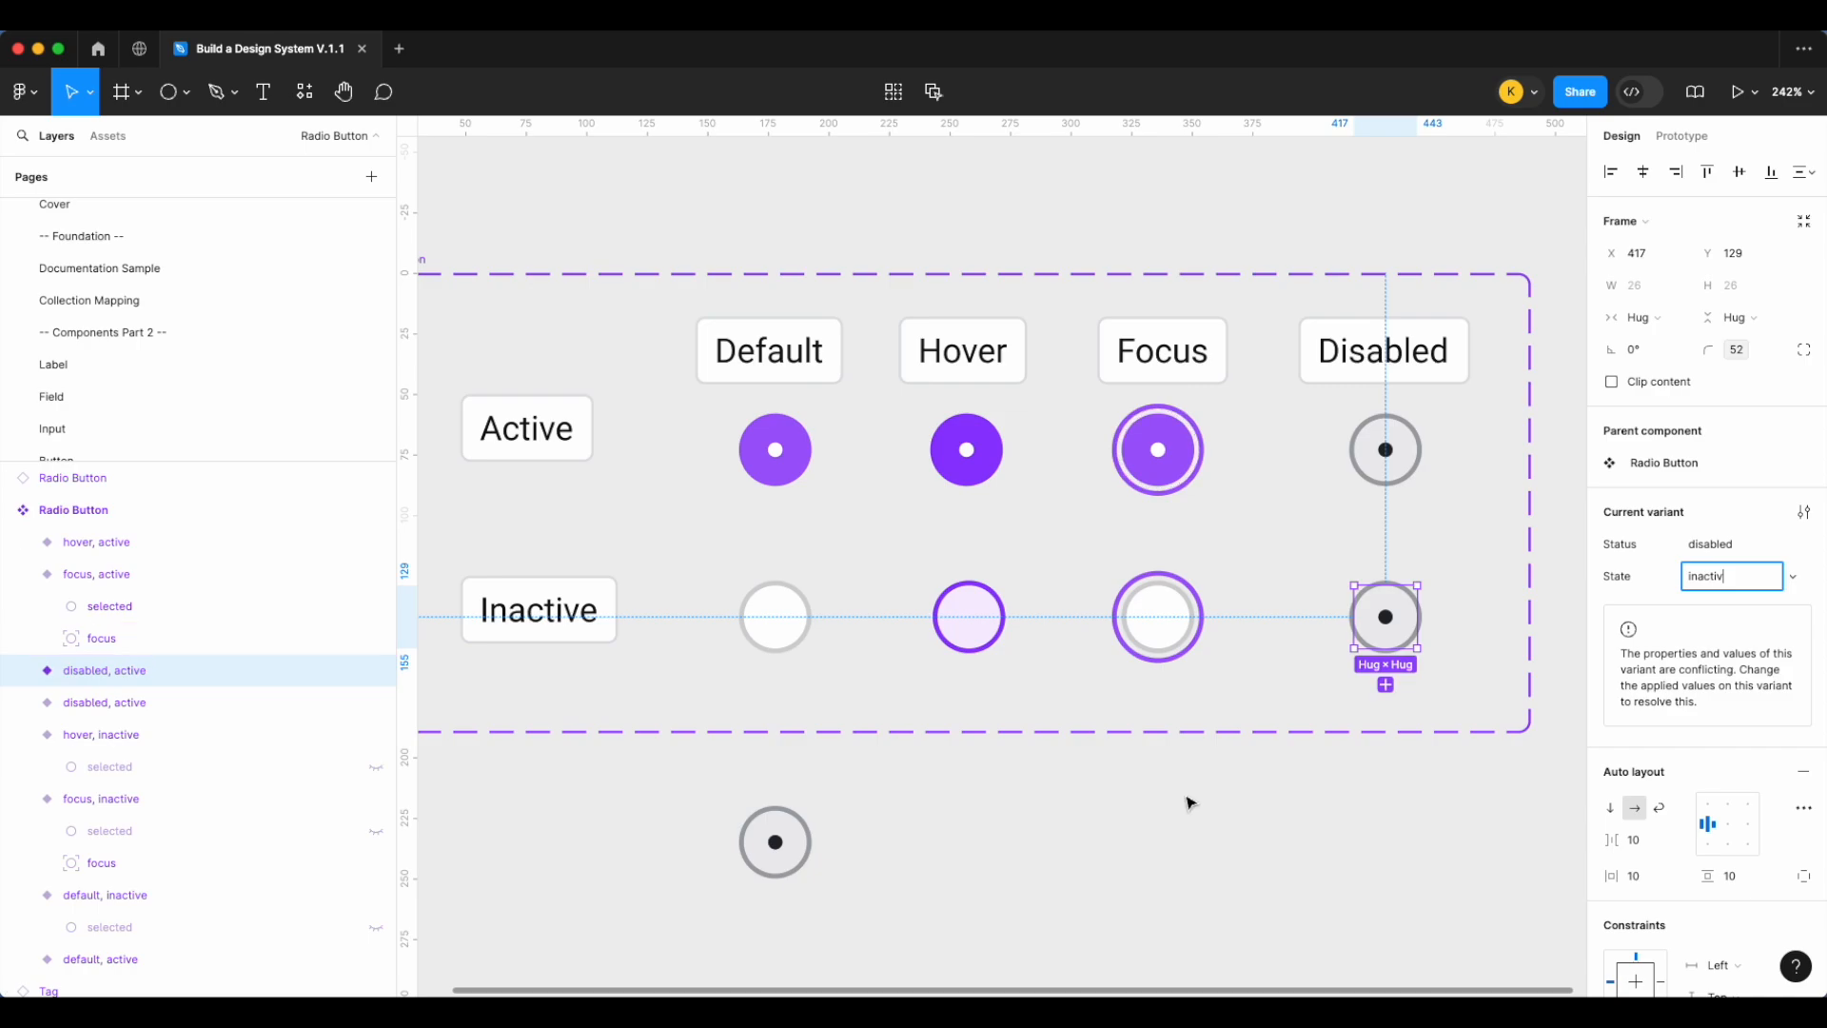
pyautogui.press('Return')
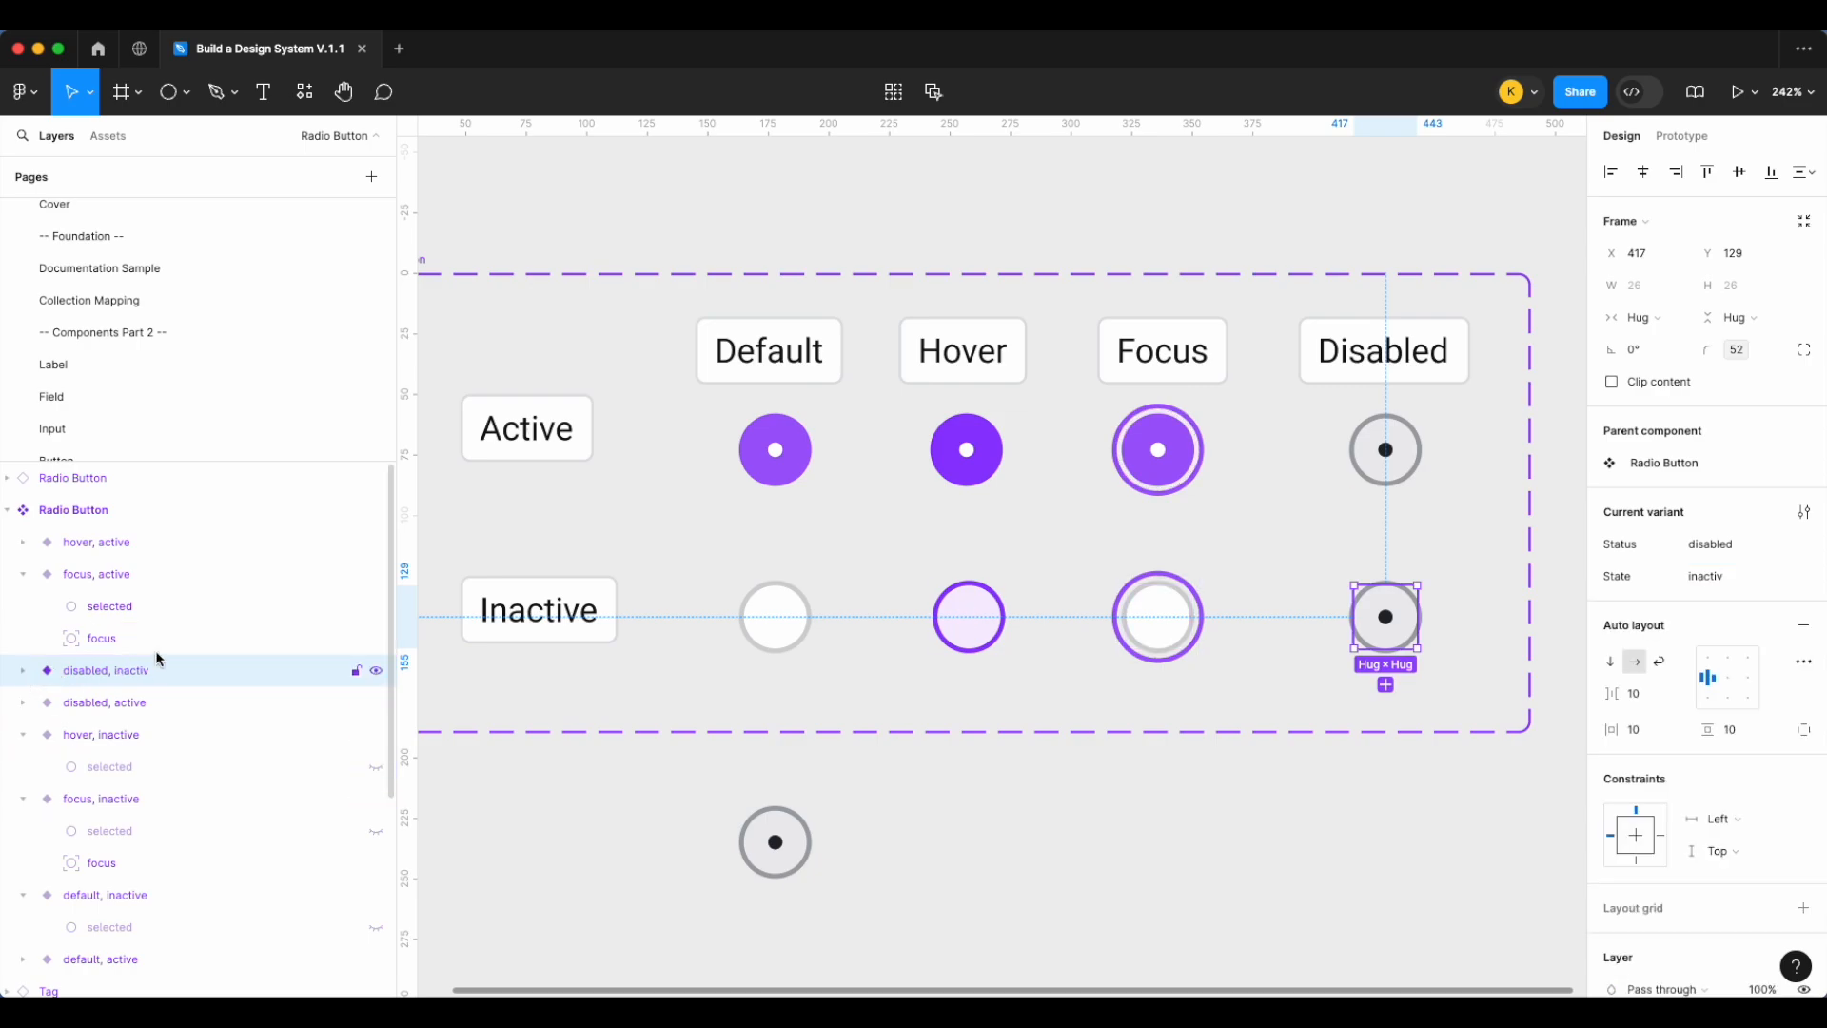
pyautogui.click(1742, 577)
pyautogui.click(1741, 578)
pyautogui.write('e')
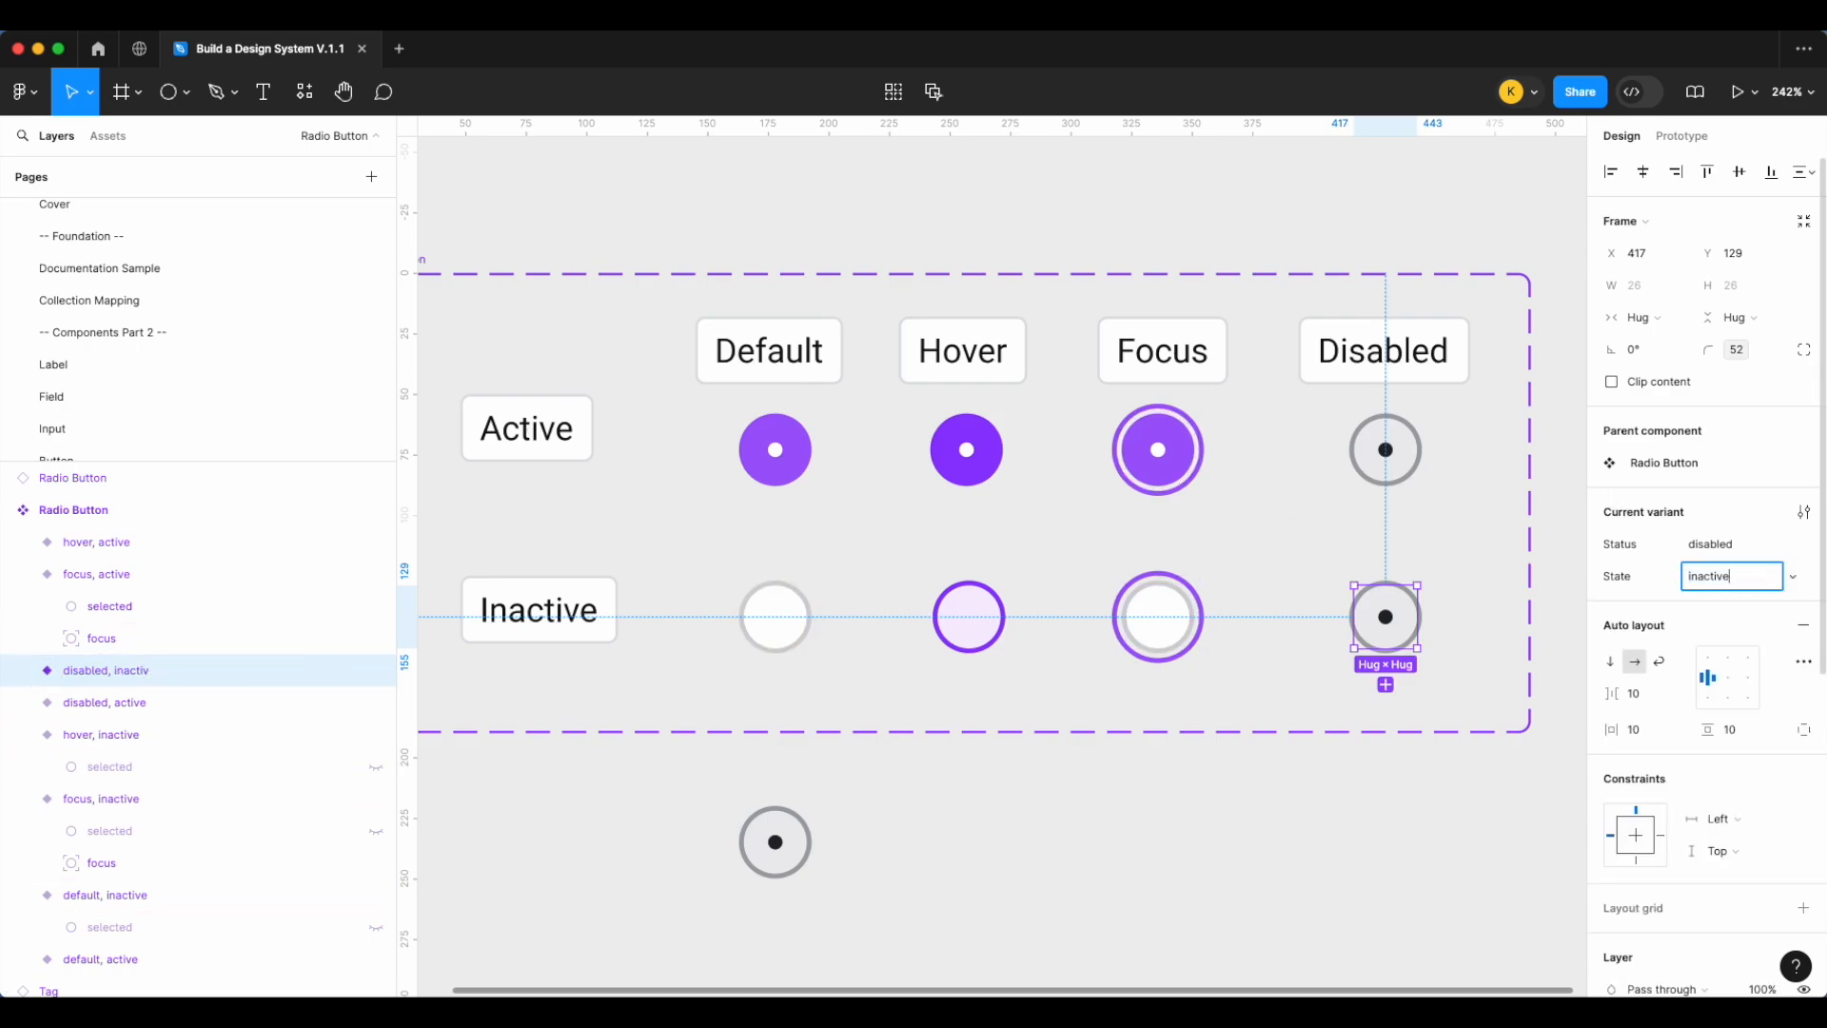
pyautogui.press('Return')
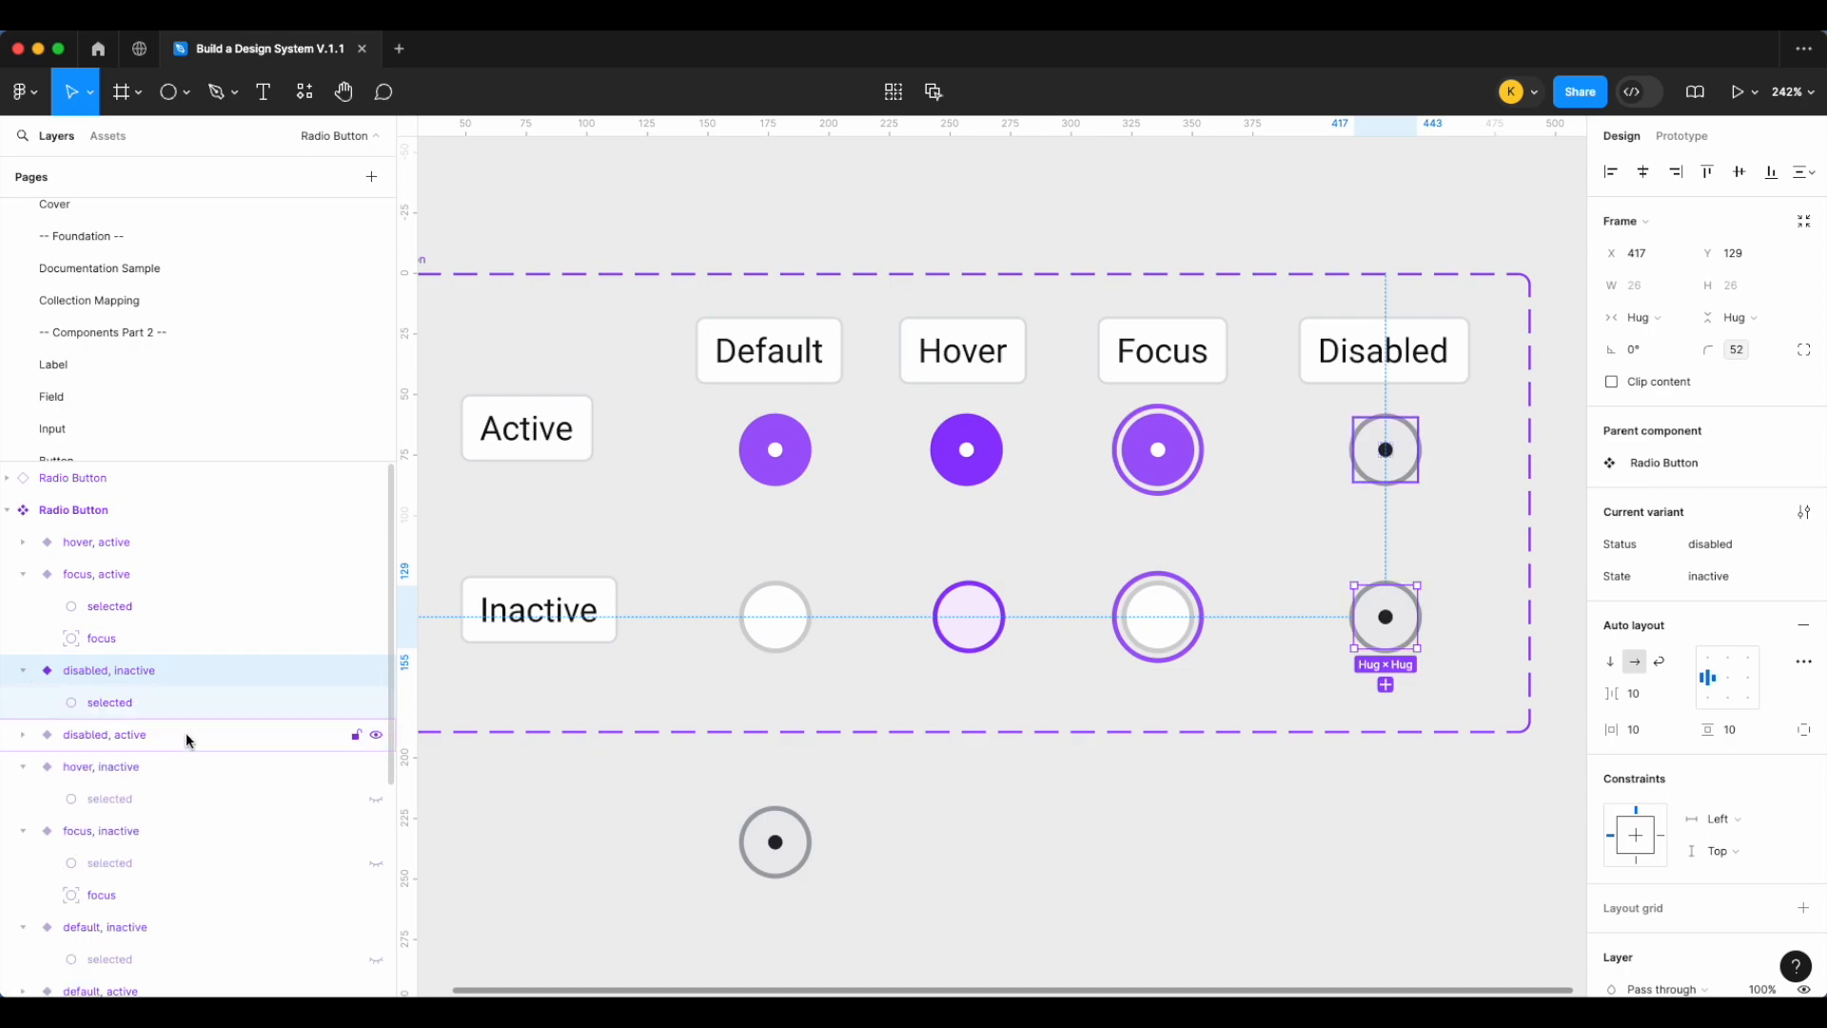
pyautogui.click(374, 702)
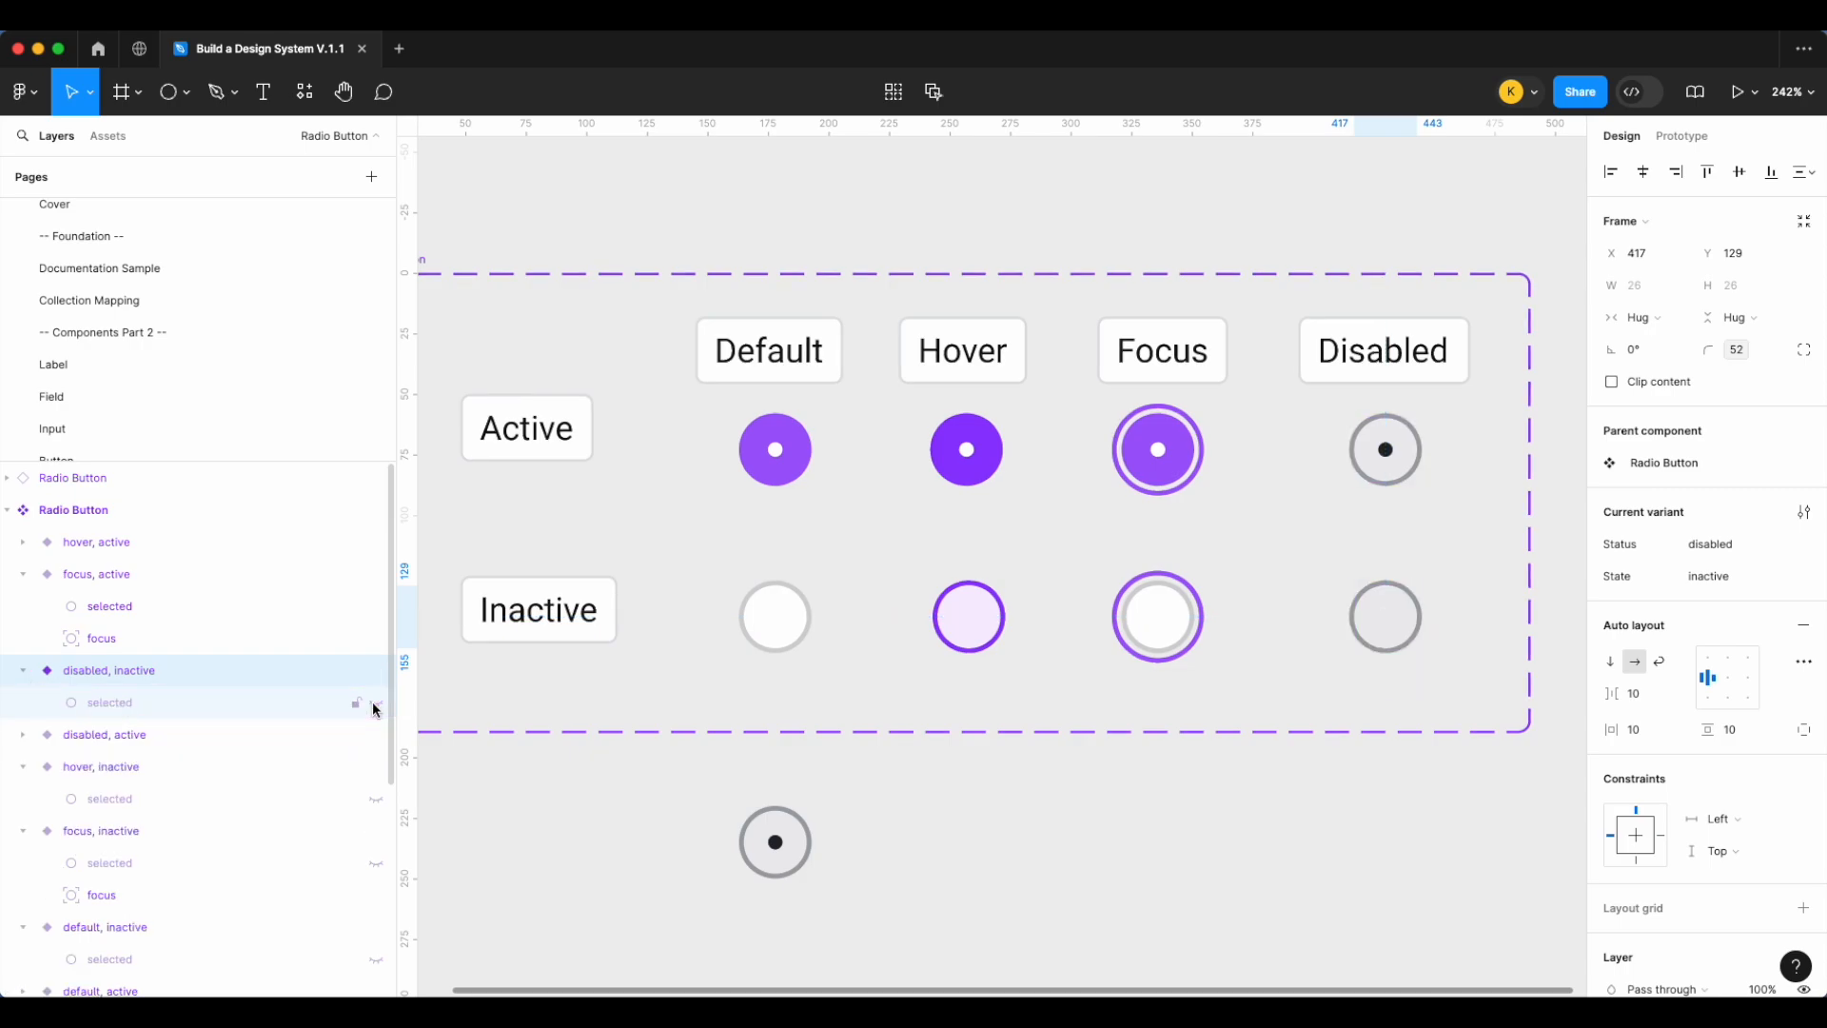
pyautogui.click(1256, 801)
# Move the Radio Button instance below the component set to X 10, Y 238 and set its State to inactive
pyautogui.scroll(-3, 1256, 801)
pyautogui.click(880, 764)
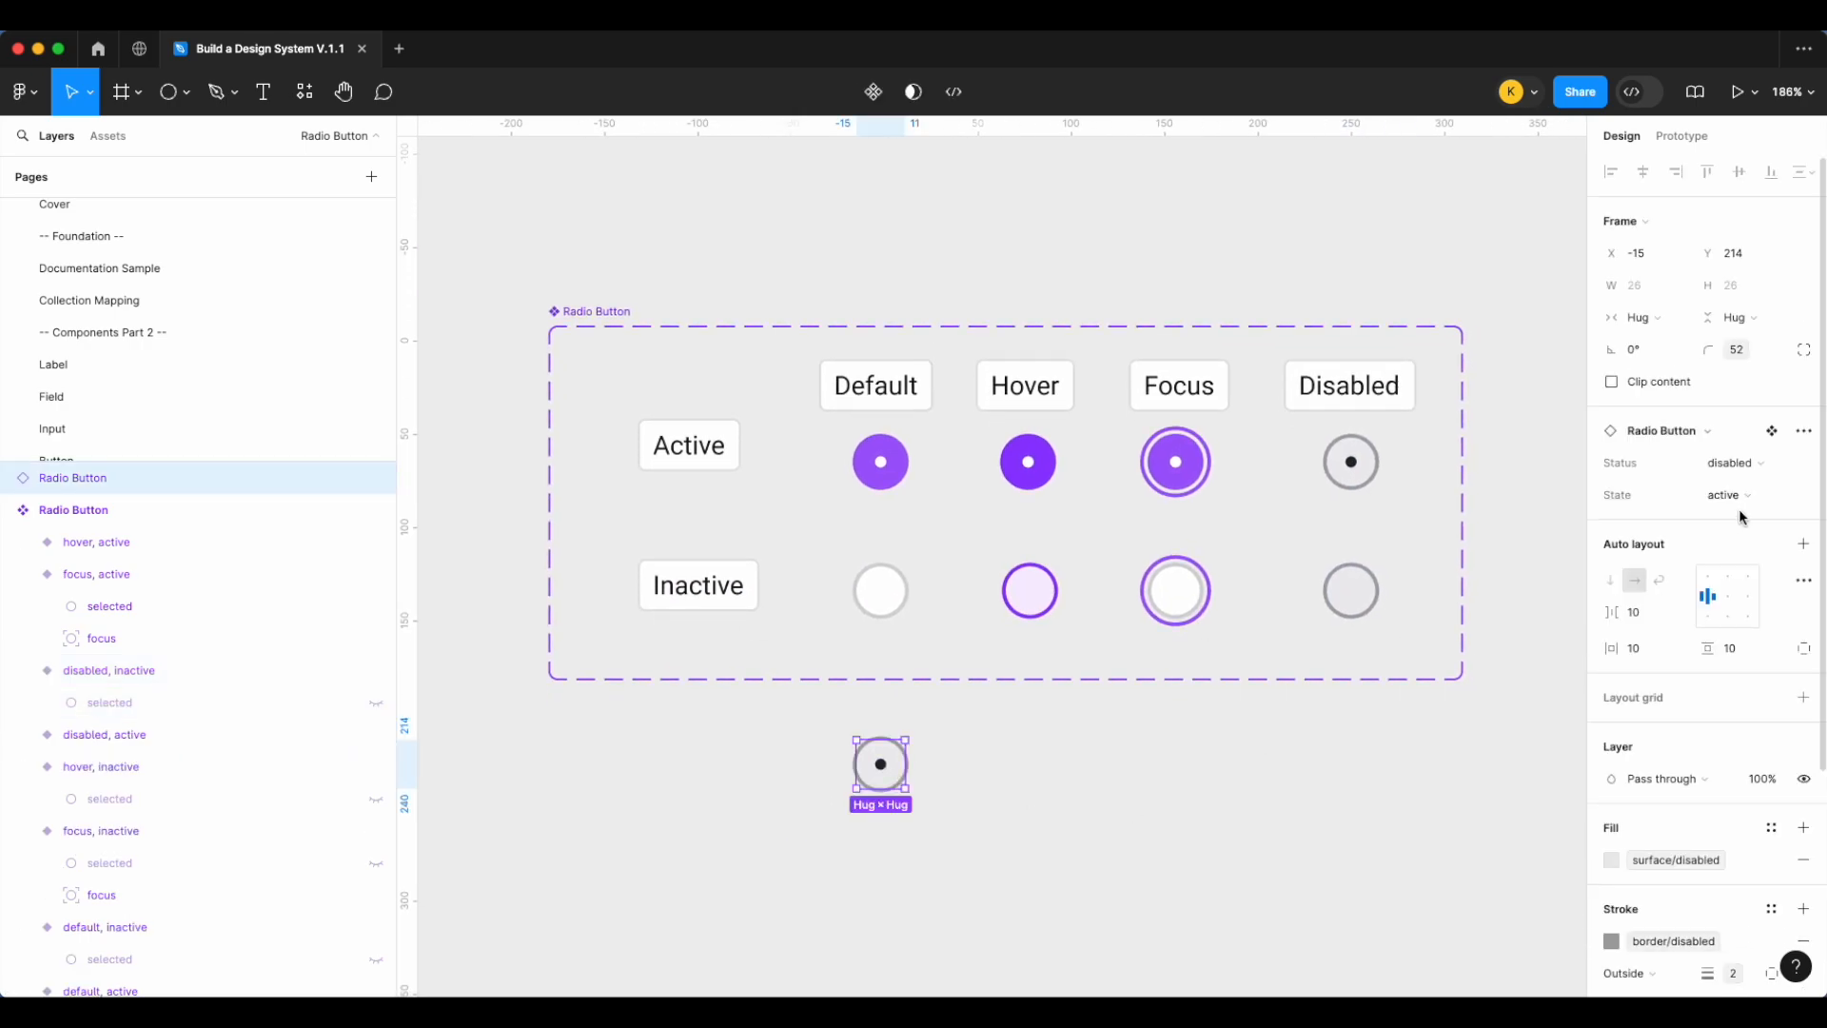
pyautogui.scroll(5, 865, 764)
pyautogui.scroll(-3, 885, 762)
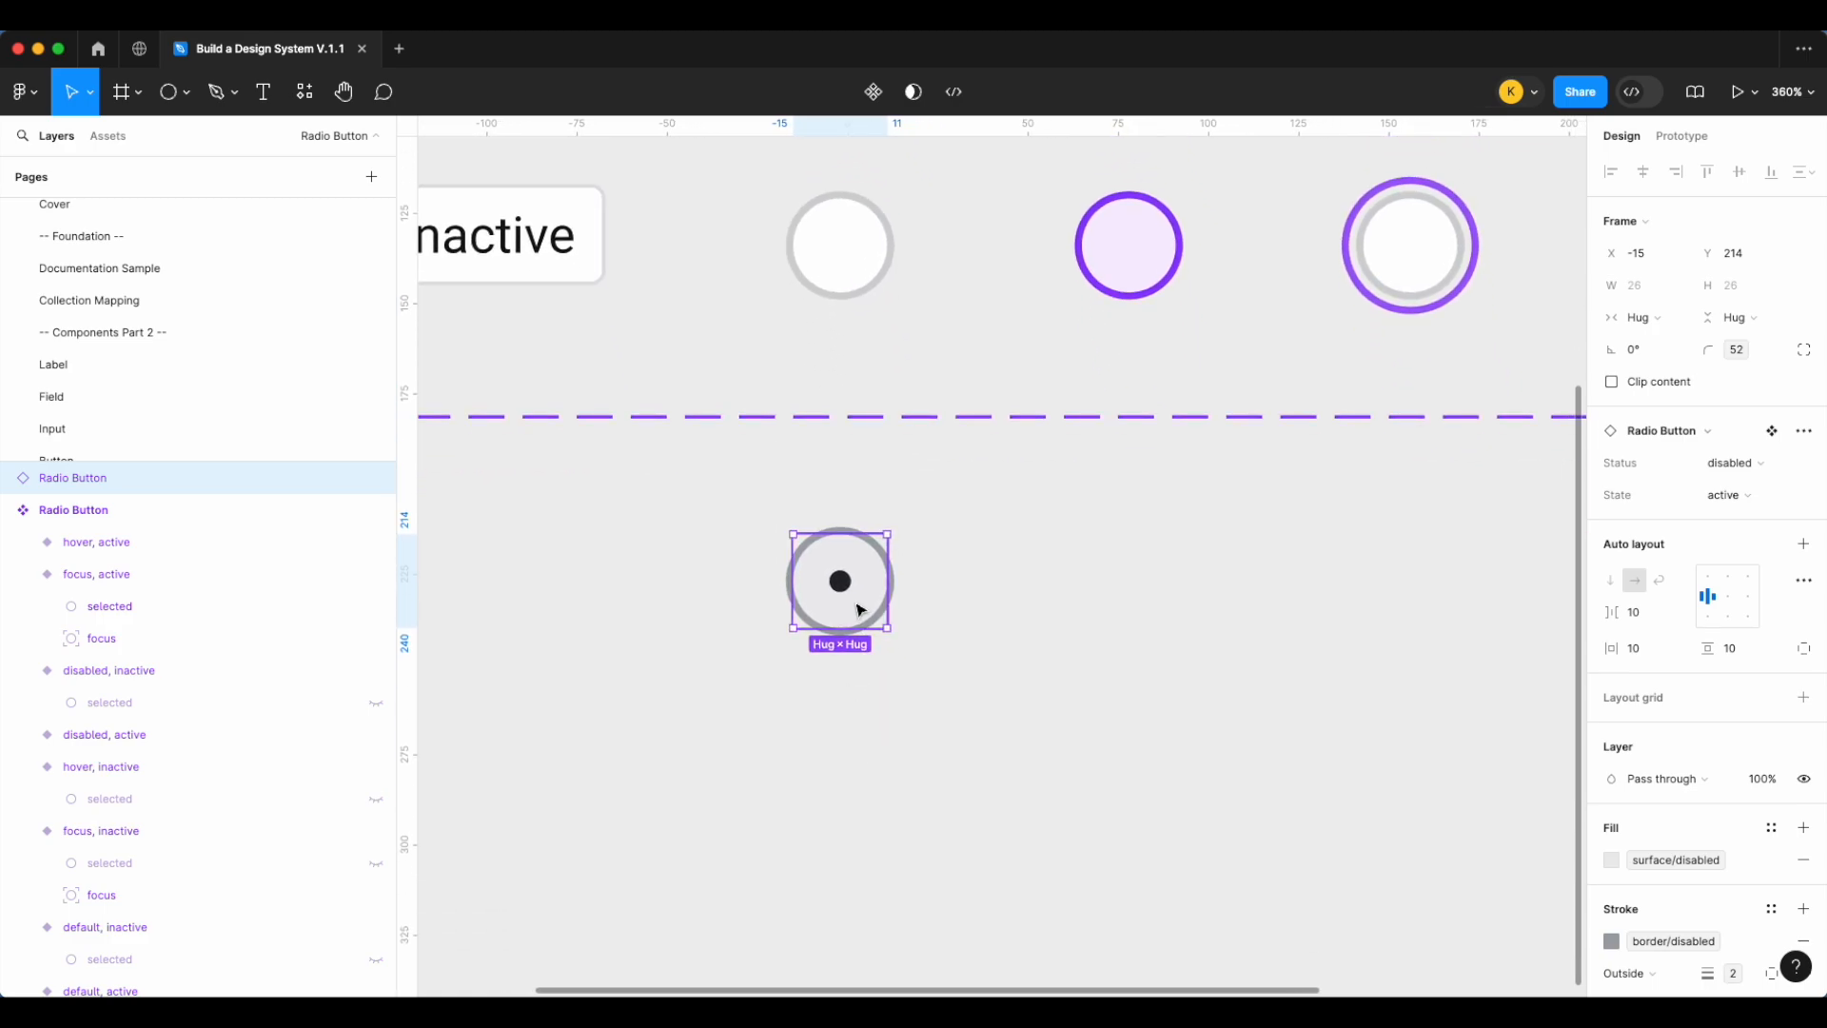
pyautogui.moveTo(848, 599); pyautogui.dragTo(939, 689)
pyautogui.click(1743, 466)
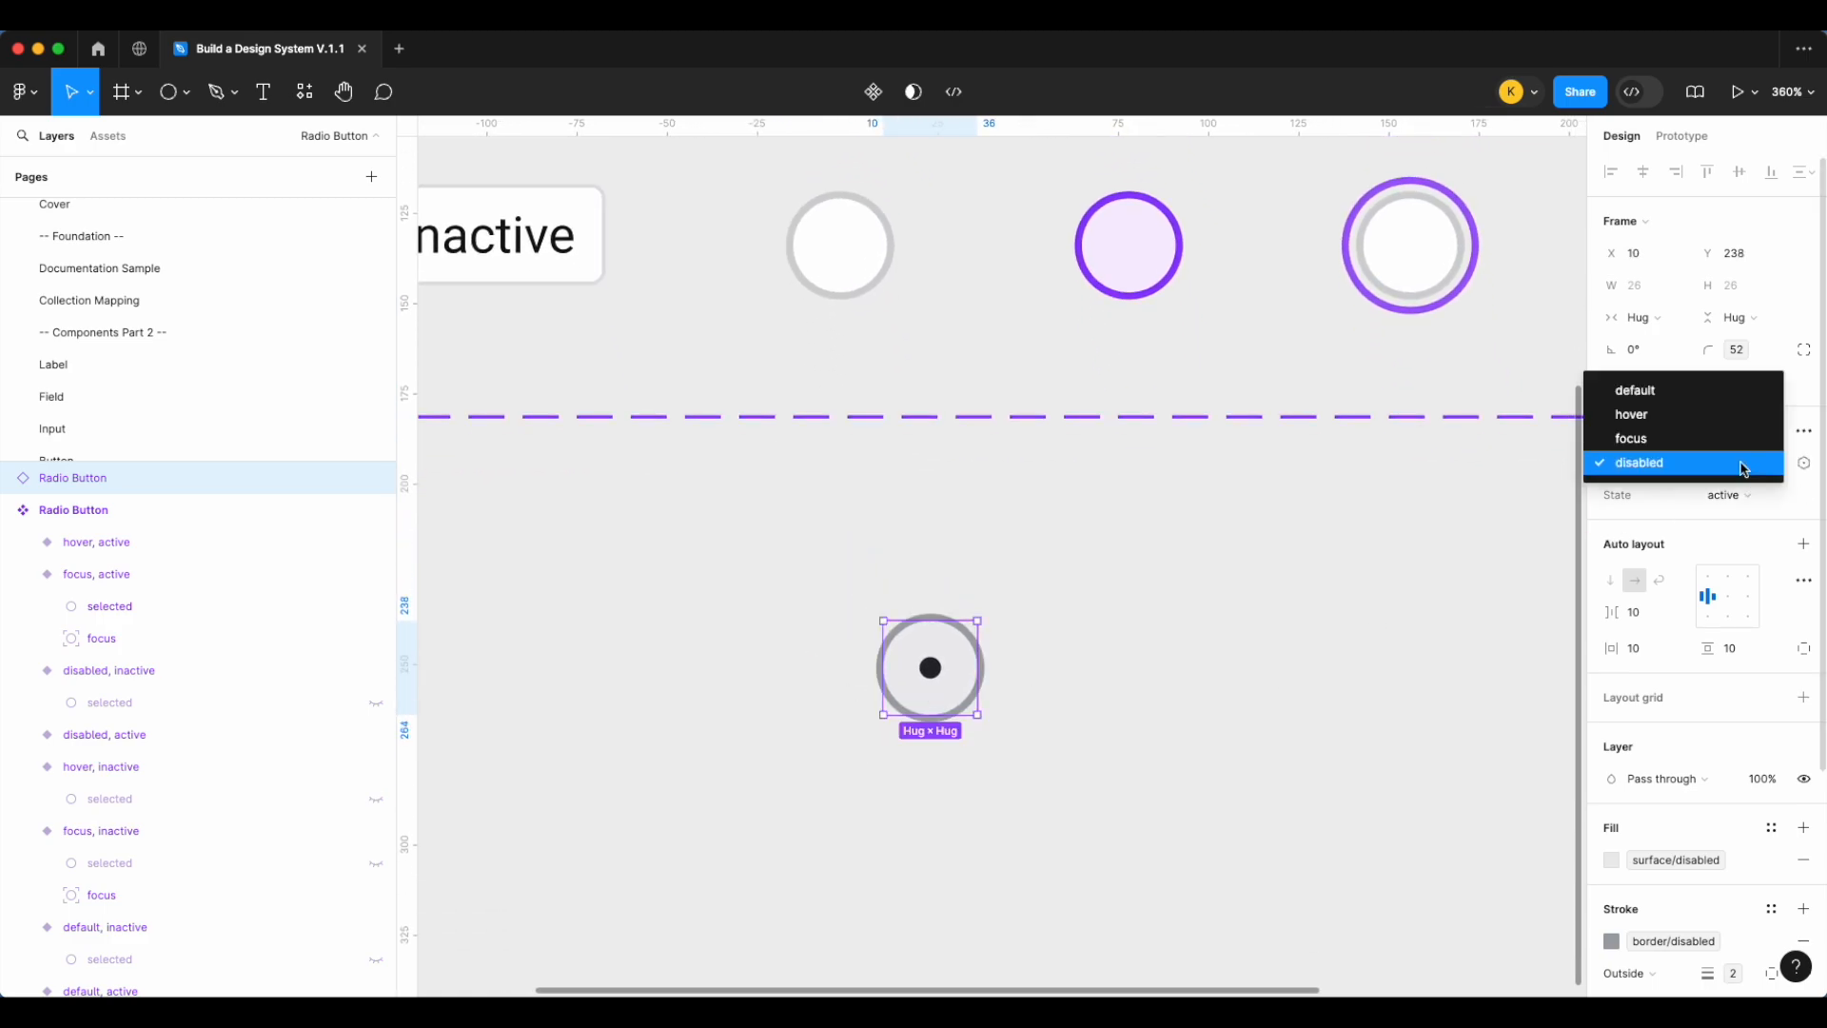
pyautogui.click(1738, 461)
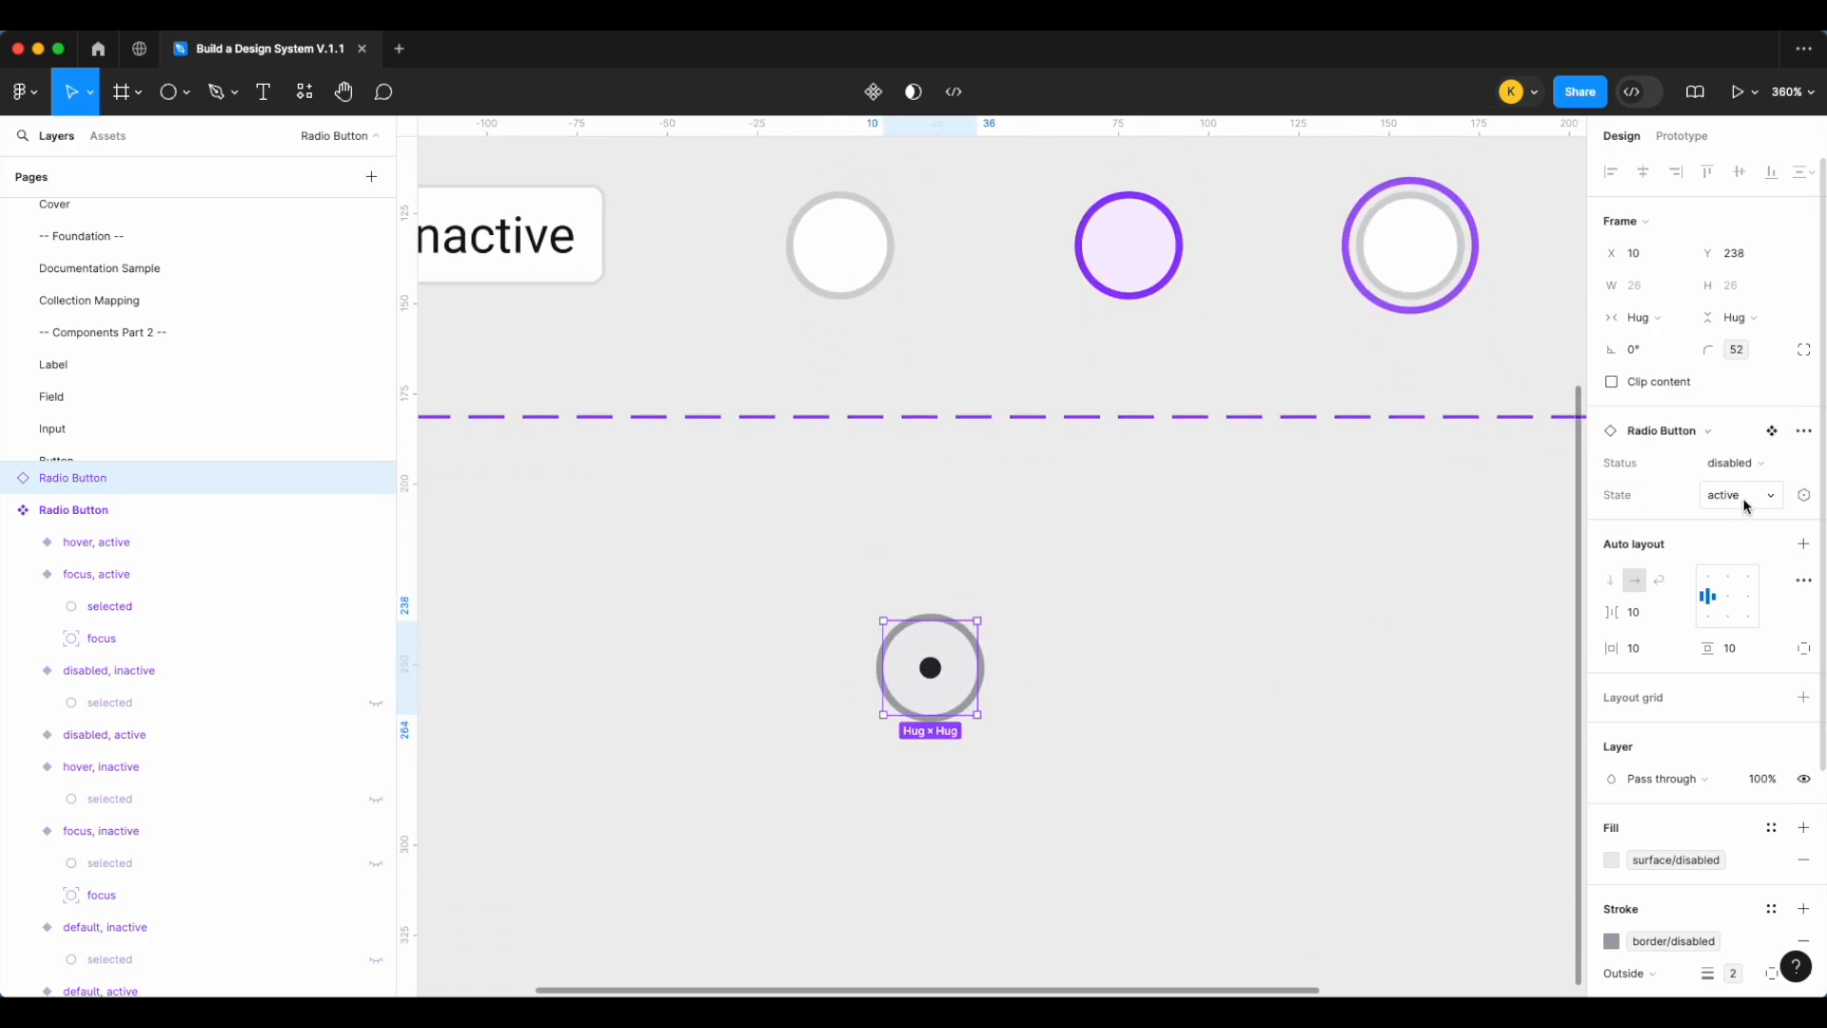
pyautogui.click(1736, 496)
pyautogui.click(1736, 518)
# Switch the instance's Status through focus and hover, ending on default
pyautogui.click(1737, 462)
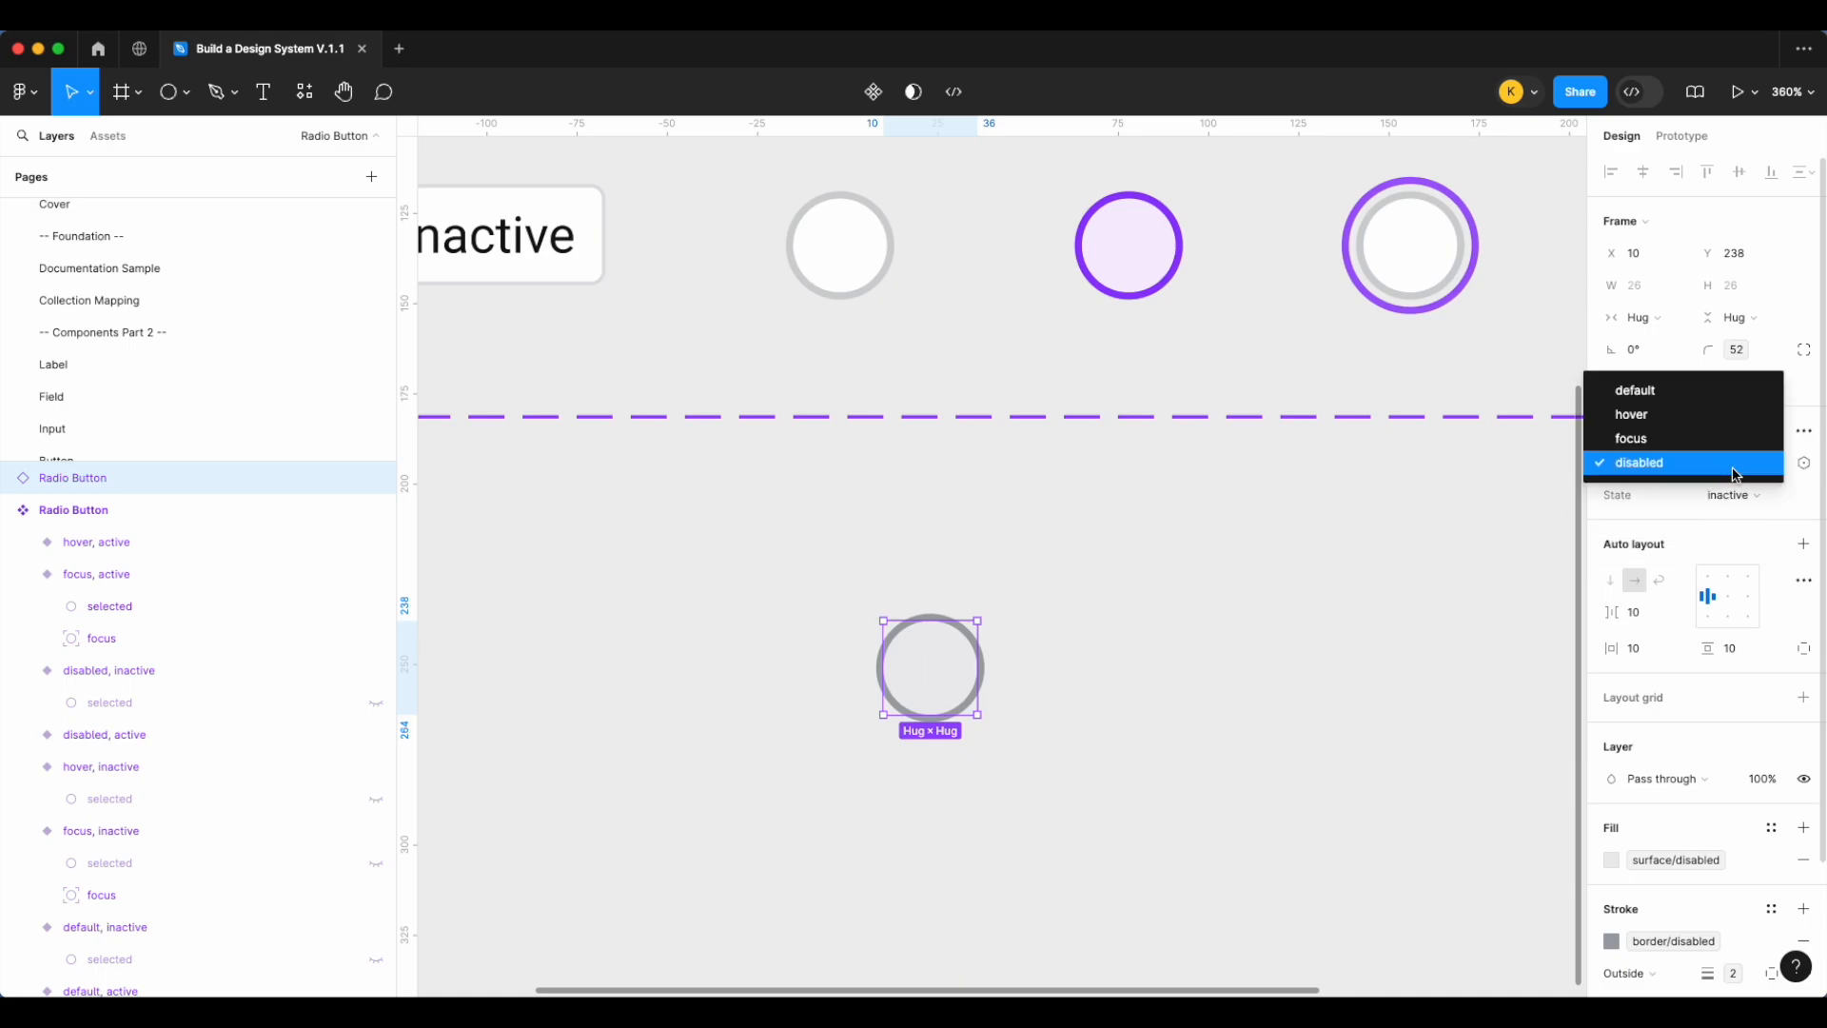
pyautogui.click(1733, 437)
pyautogui.click(1748, 466)
pyautogui.click(1746, 439)
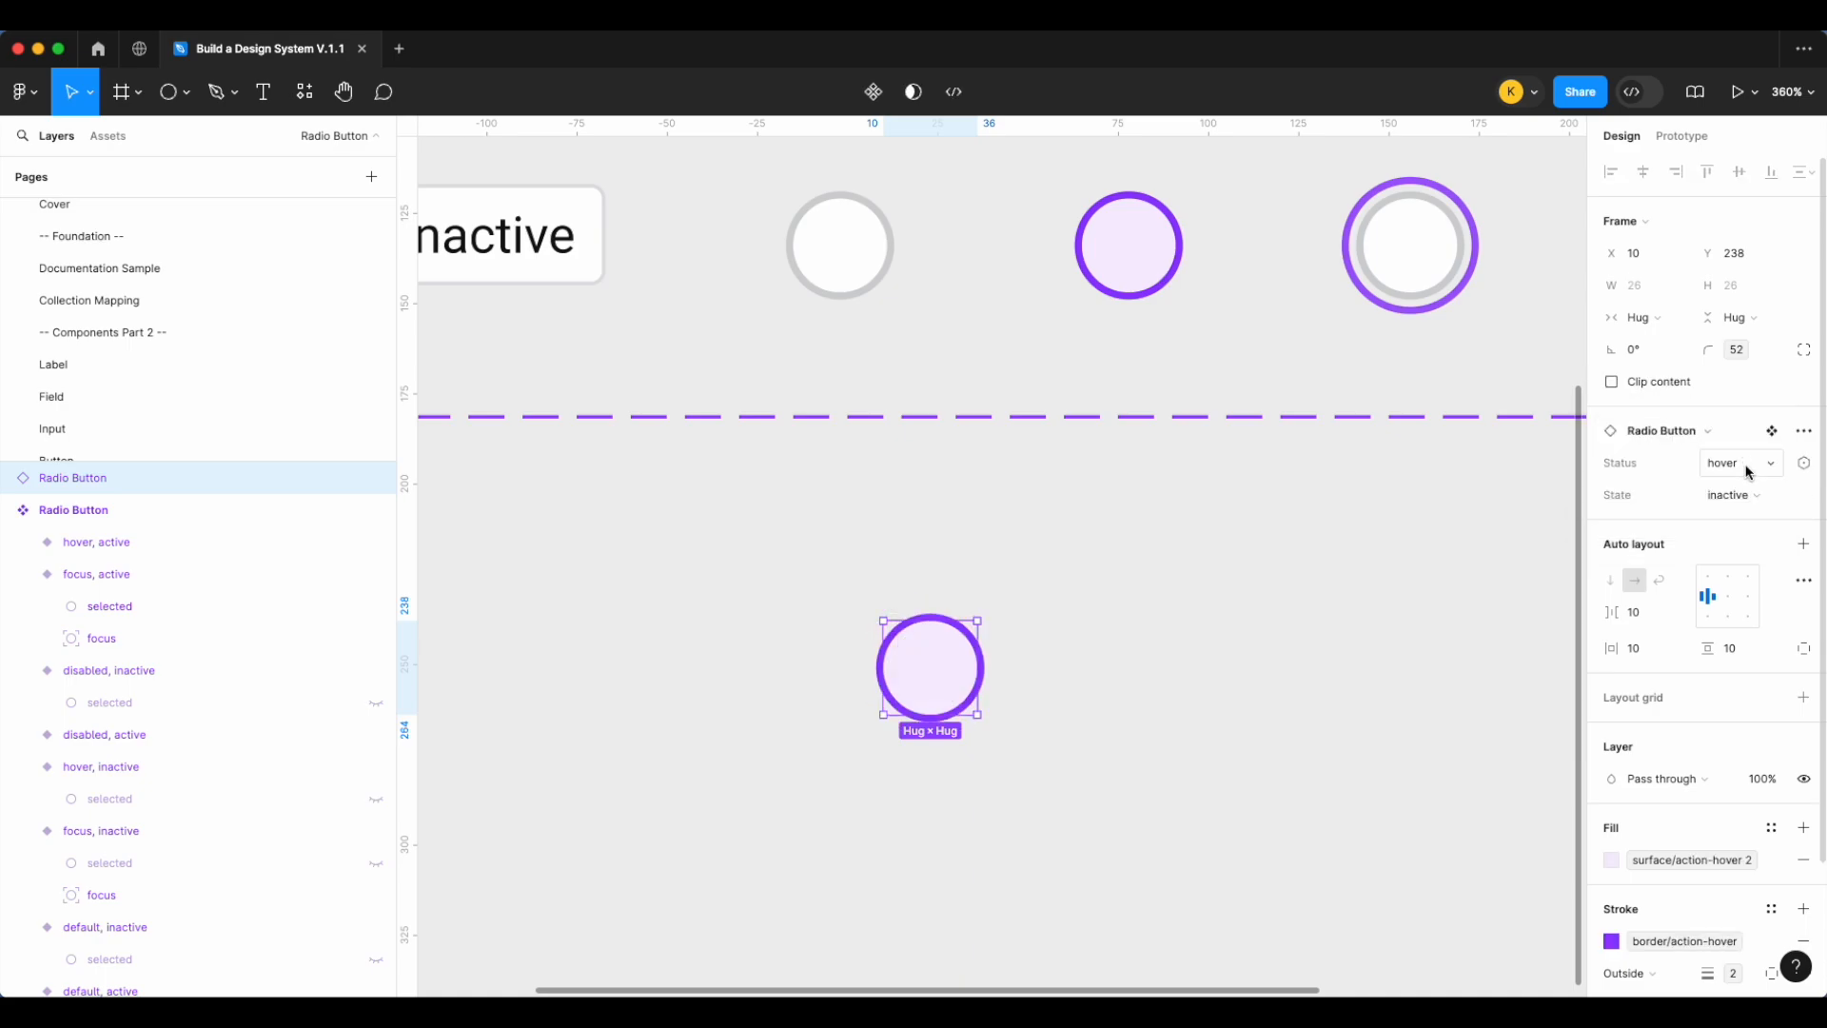
pyautogui.click(1747, 463)
pyautogui.click(1748, 438)
# Move the Radio Button instance outside the component set, beyond the Disabled column, at about X 428, Y 42
pyautogui.click(1167, 628)
pyautogui.scroll(-5, 1167, 628)
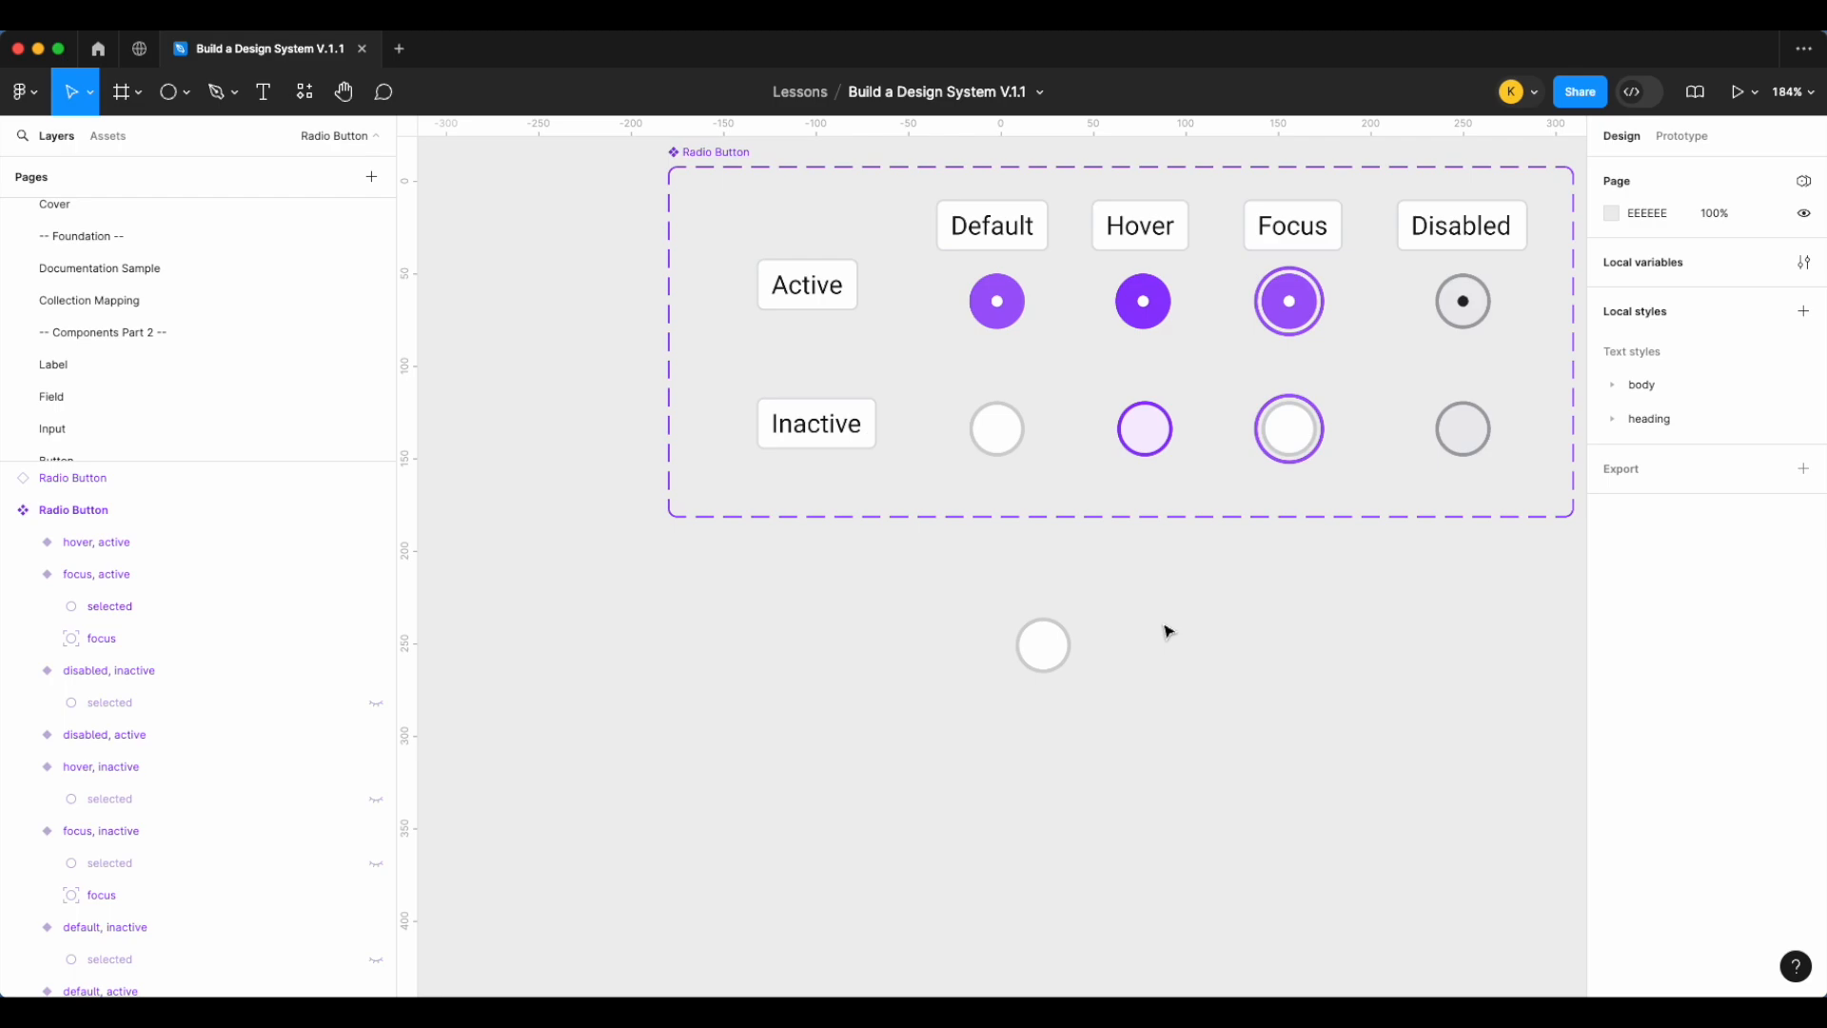
pyautogui.click(981, 648)
pyautogui.scroll(3, 1114, 636)
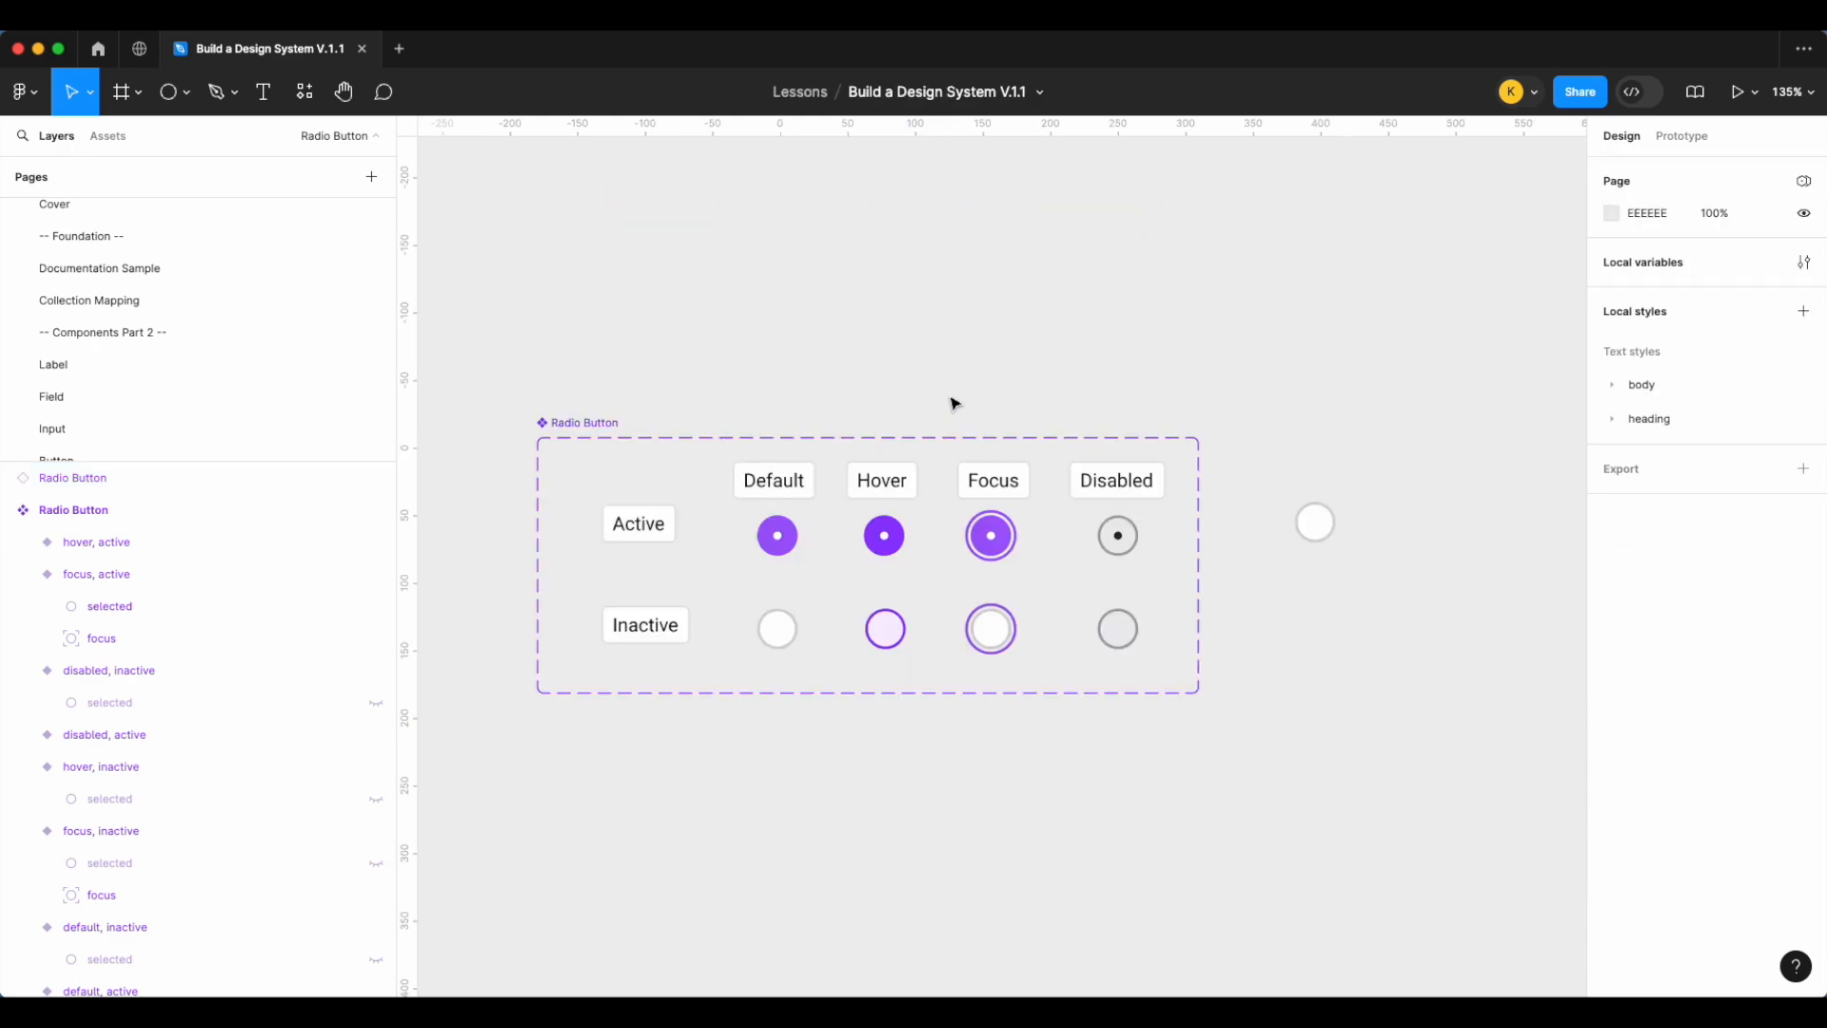
pyautogui.hscroll(2, 1342, 460)
pyautogui.scroll(5, 1342, 460)
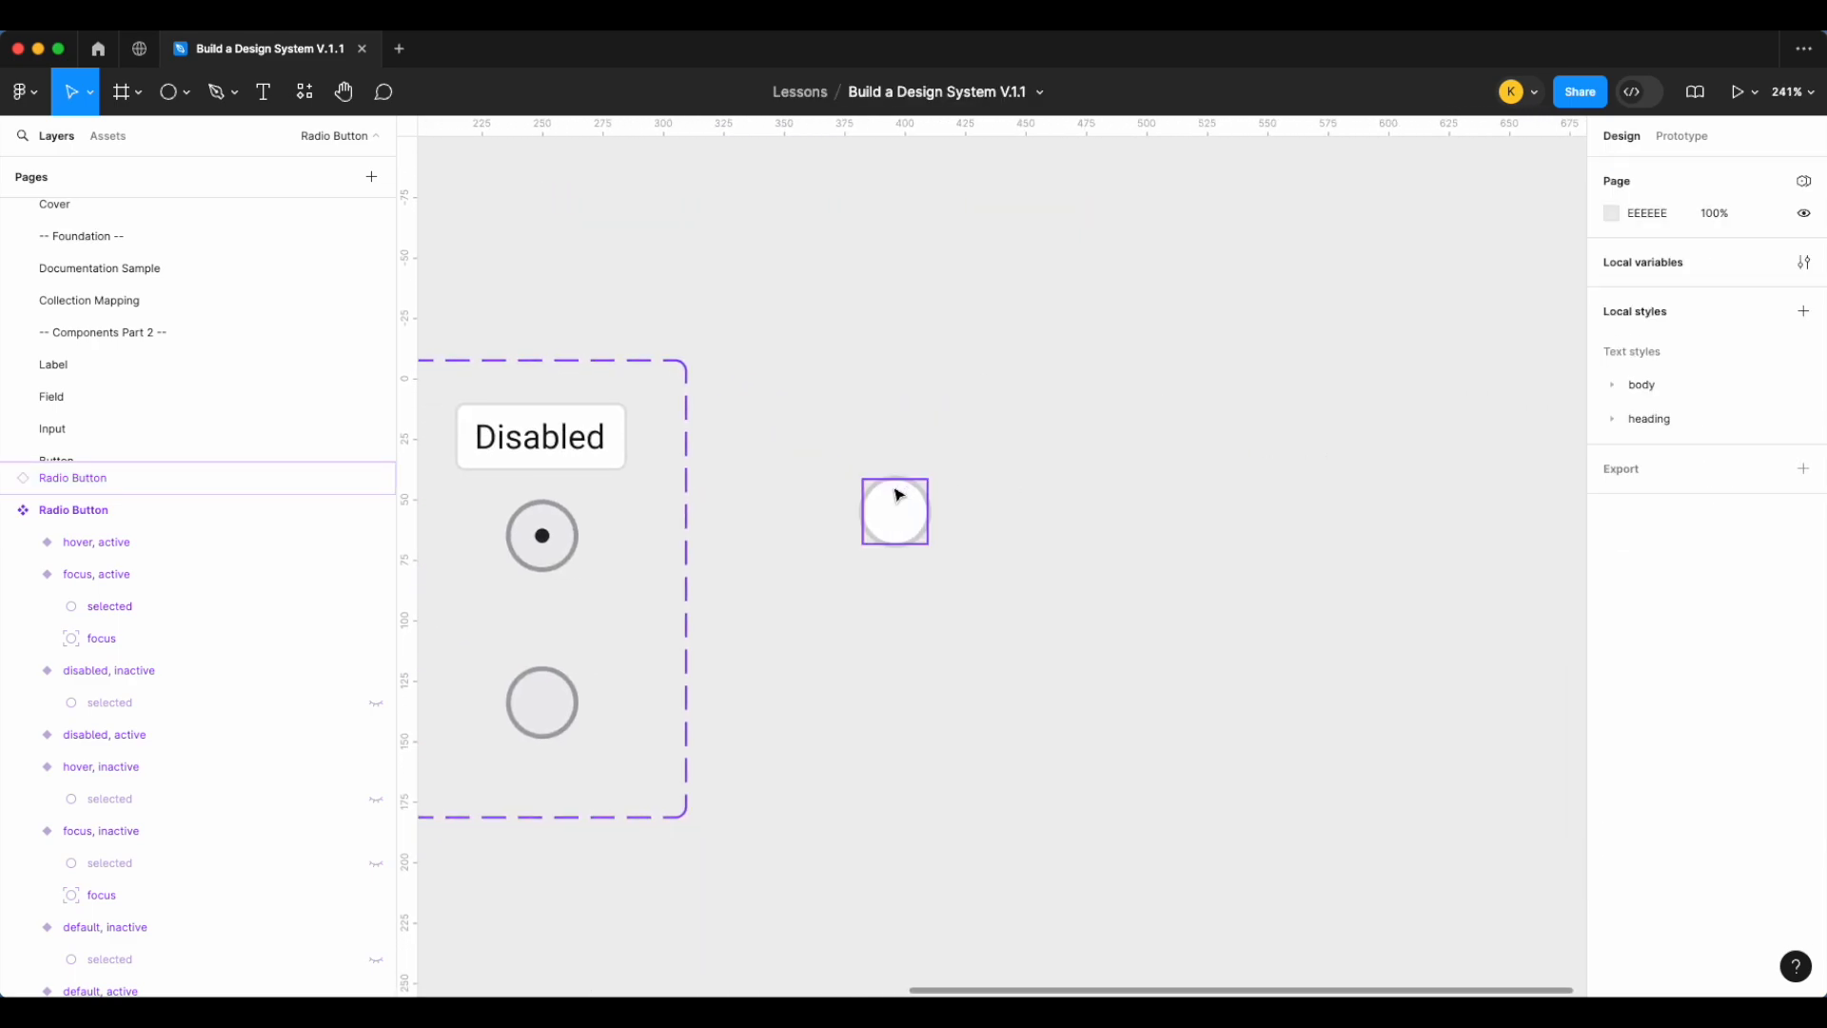
# Add a vertically centred "Radio Label" text box, about 96 × 28, beside the Radio Button instance
pyautogui.click(898, 495)
pyautogui.scroll(5, 952, 514)
pyautogui.click(267, 110)
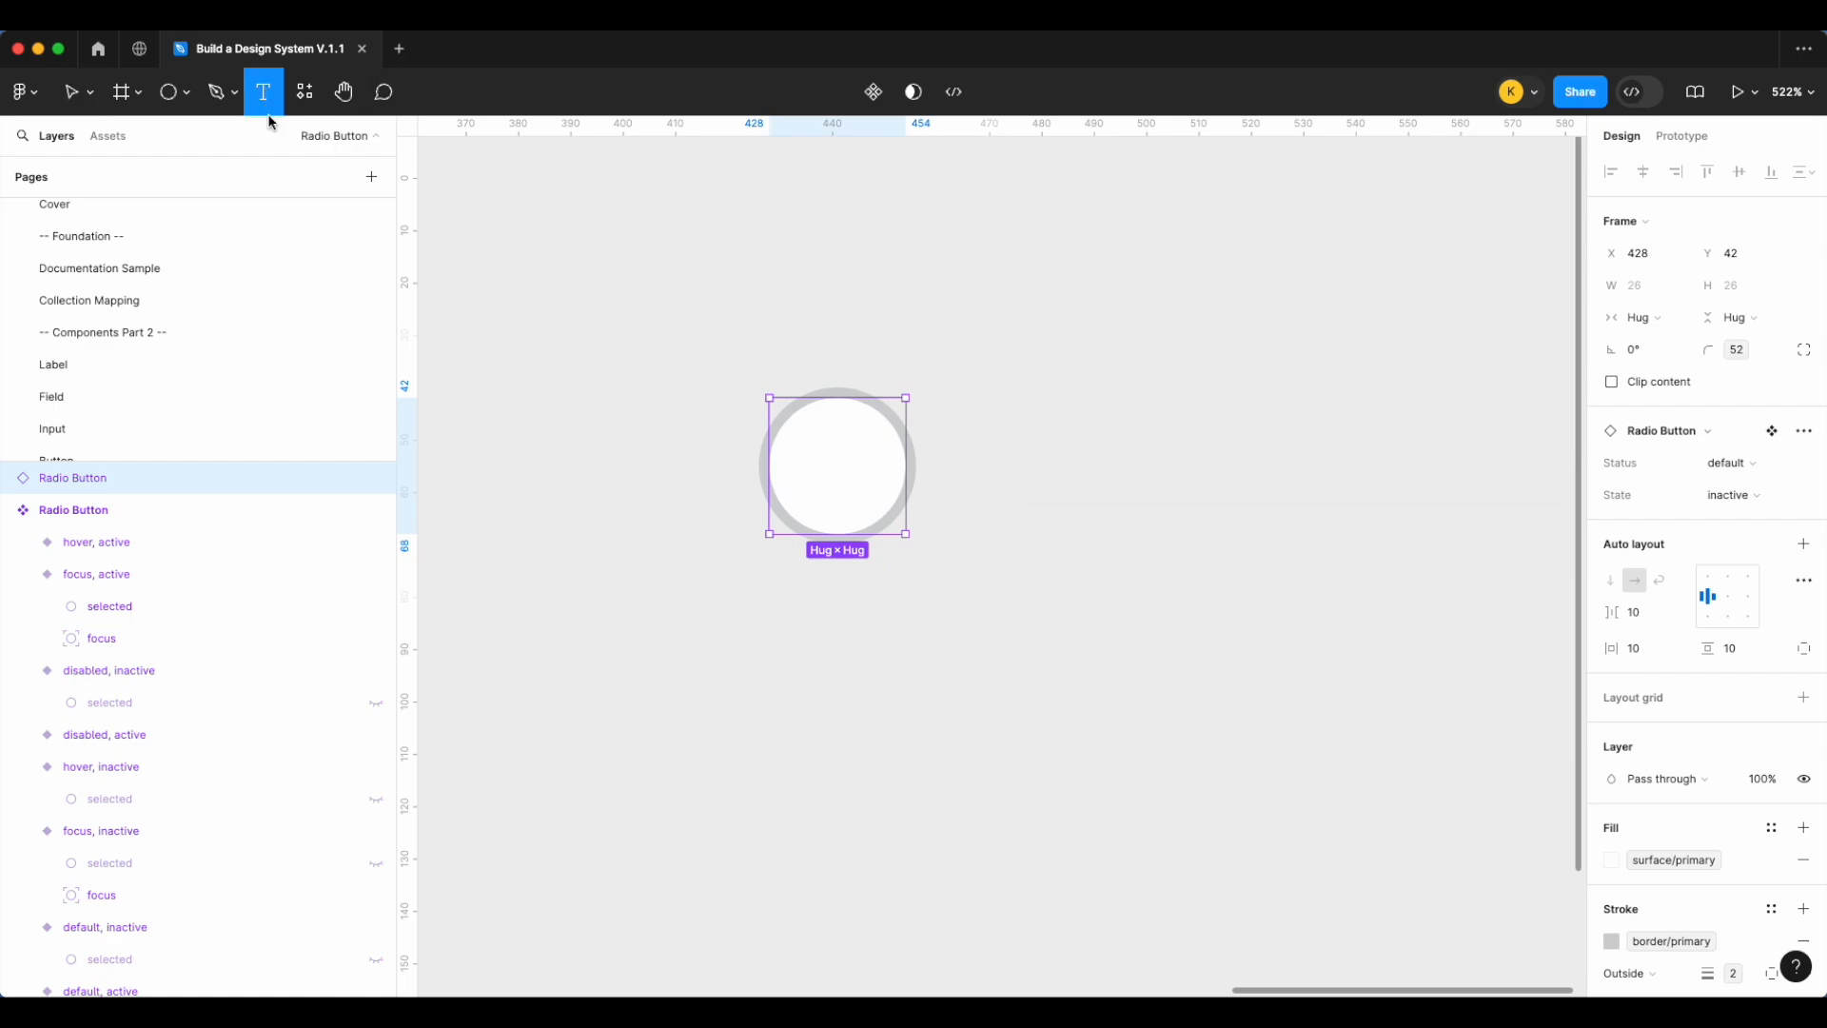
pyautogui.moveTo(979, 398); pyautogui.dragTo(1325, 543)
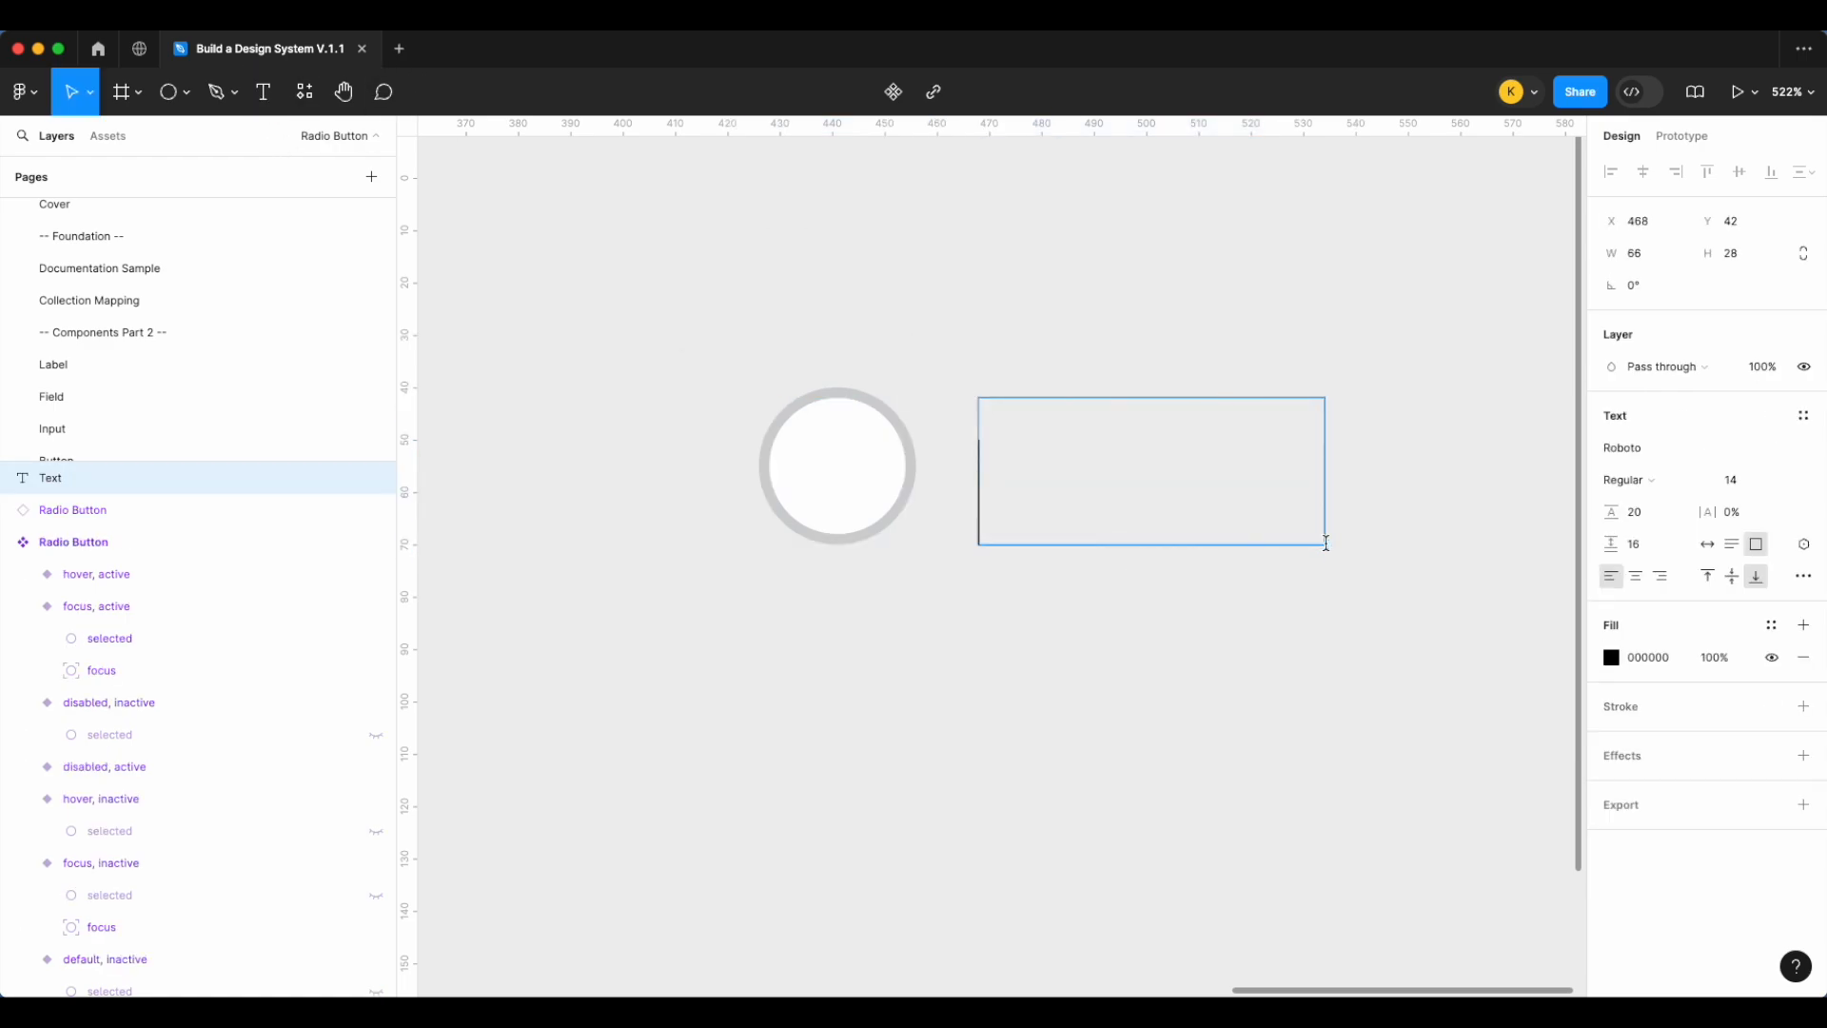
pyautogui.write('R')
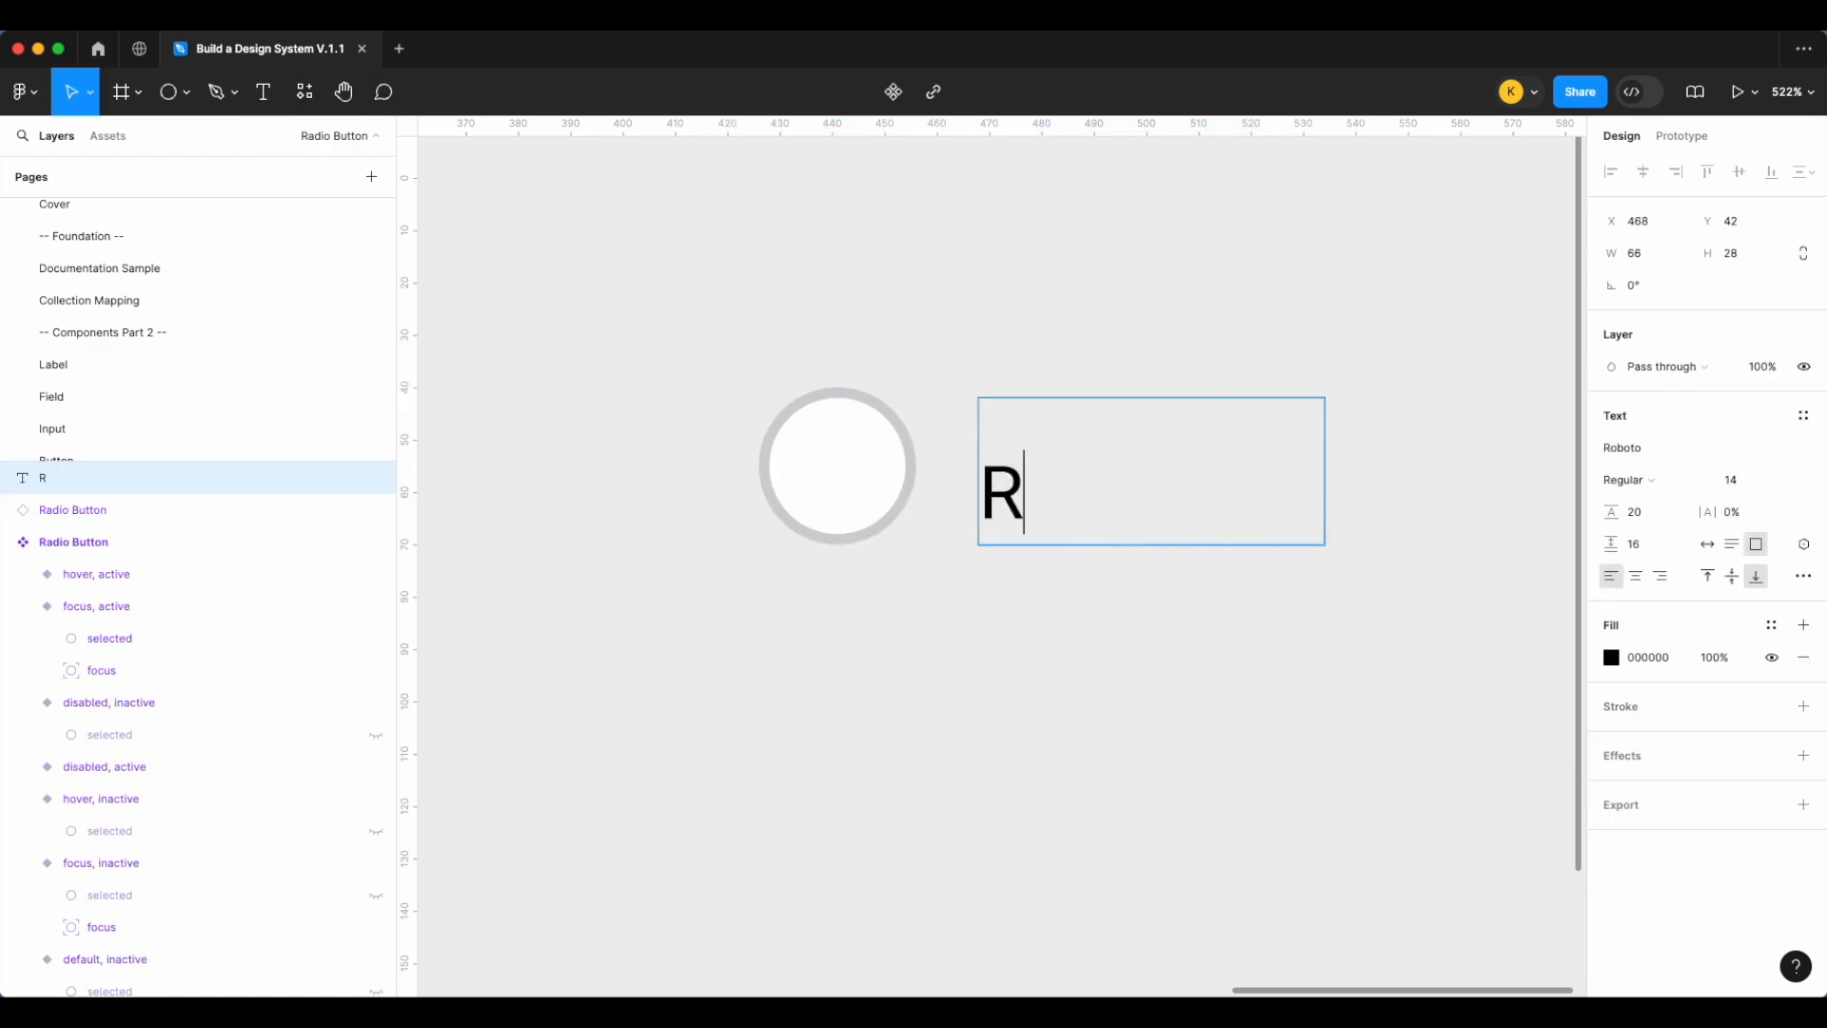
pyautogui.write('adio Label')
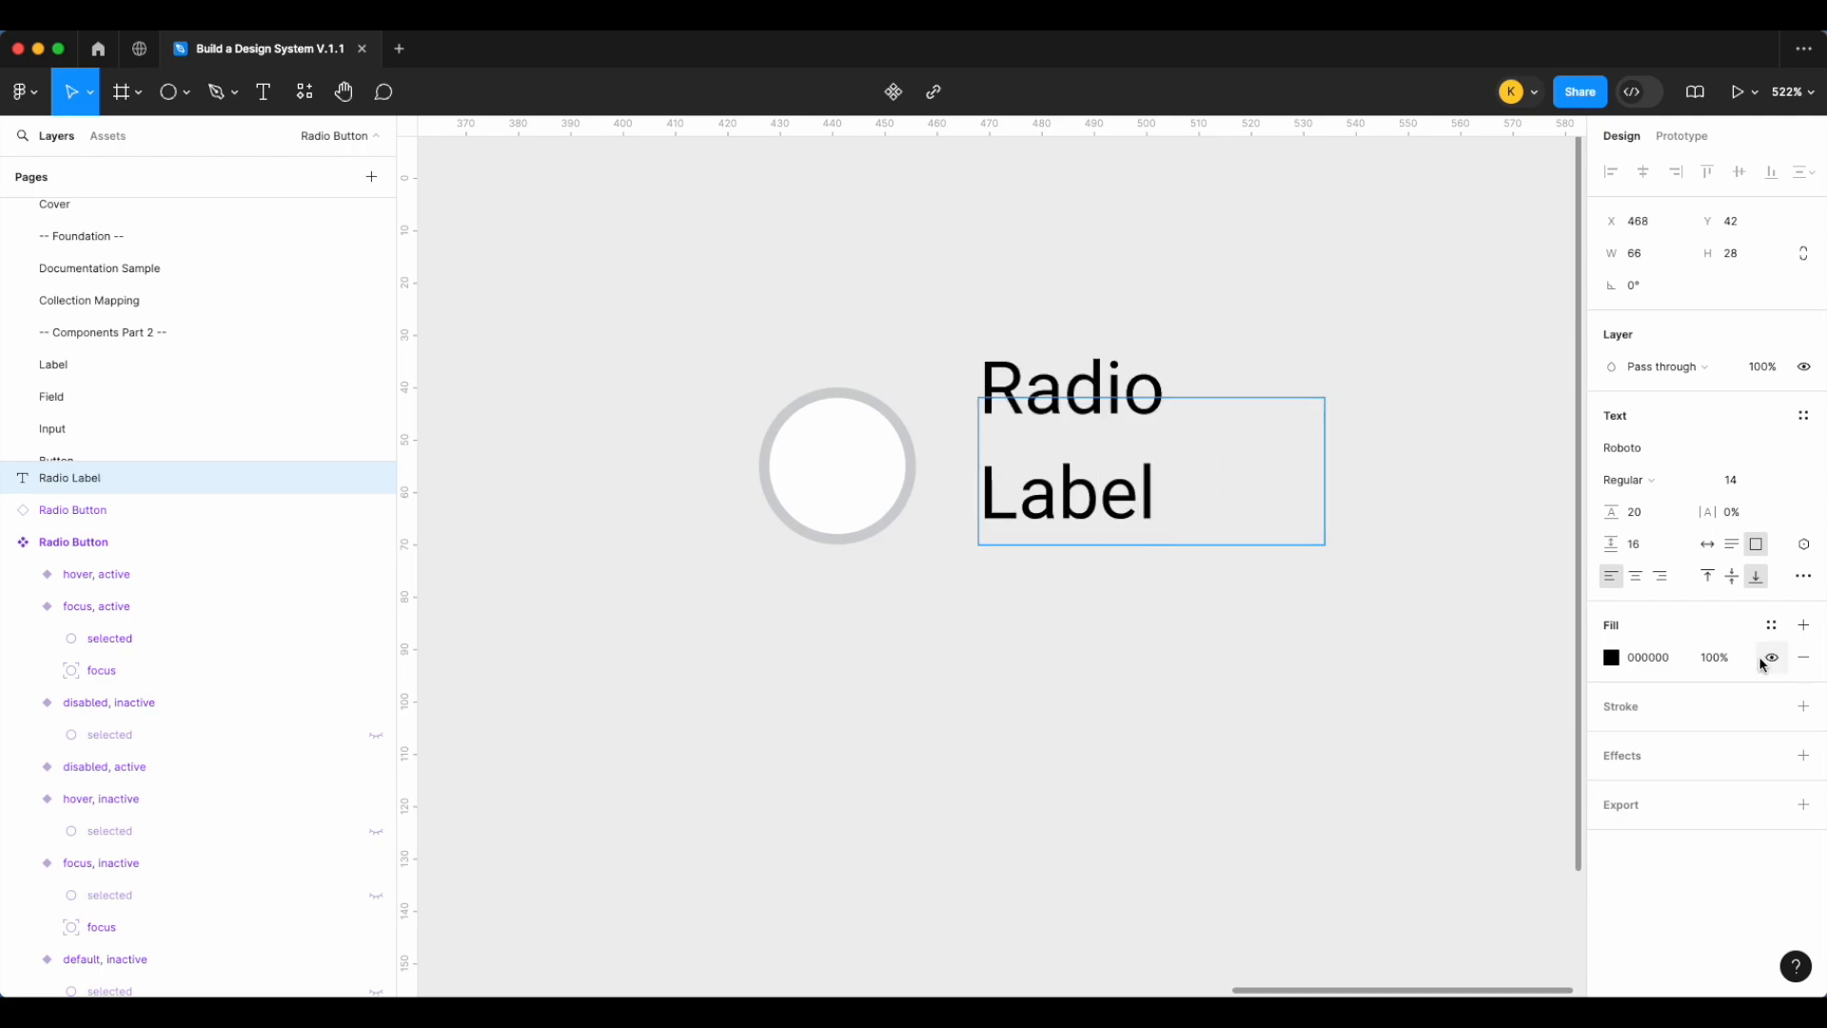
pyautogui.click(1732, 576)
pyautogui.moveTo(1323, 467); pyautogui.dragTo(1482, 468)
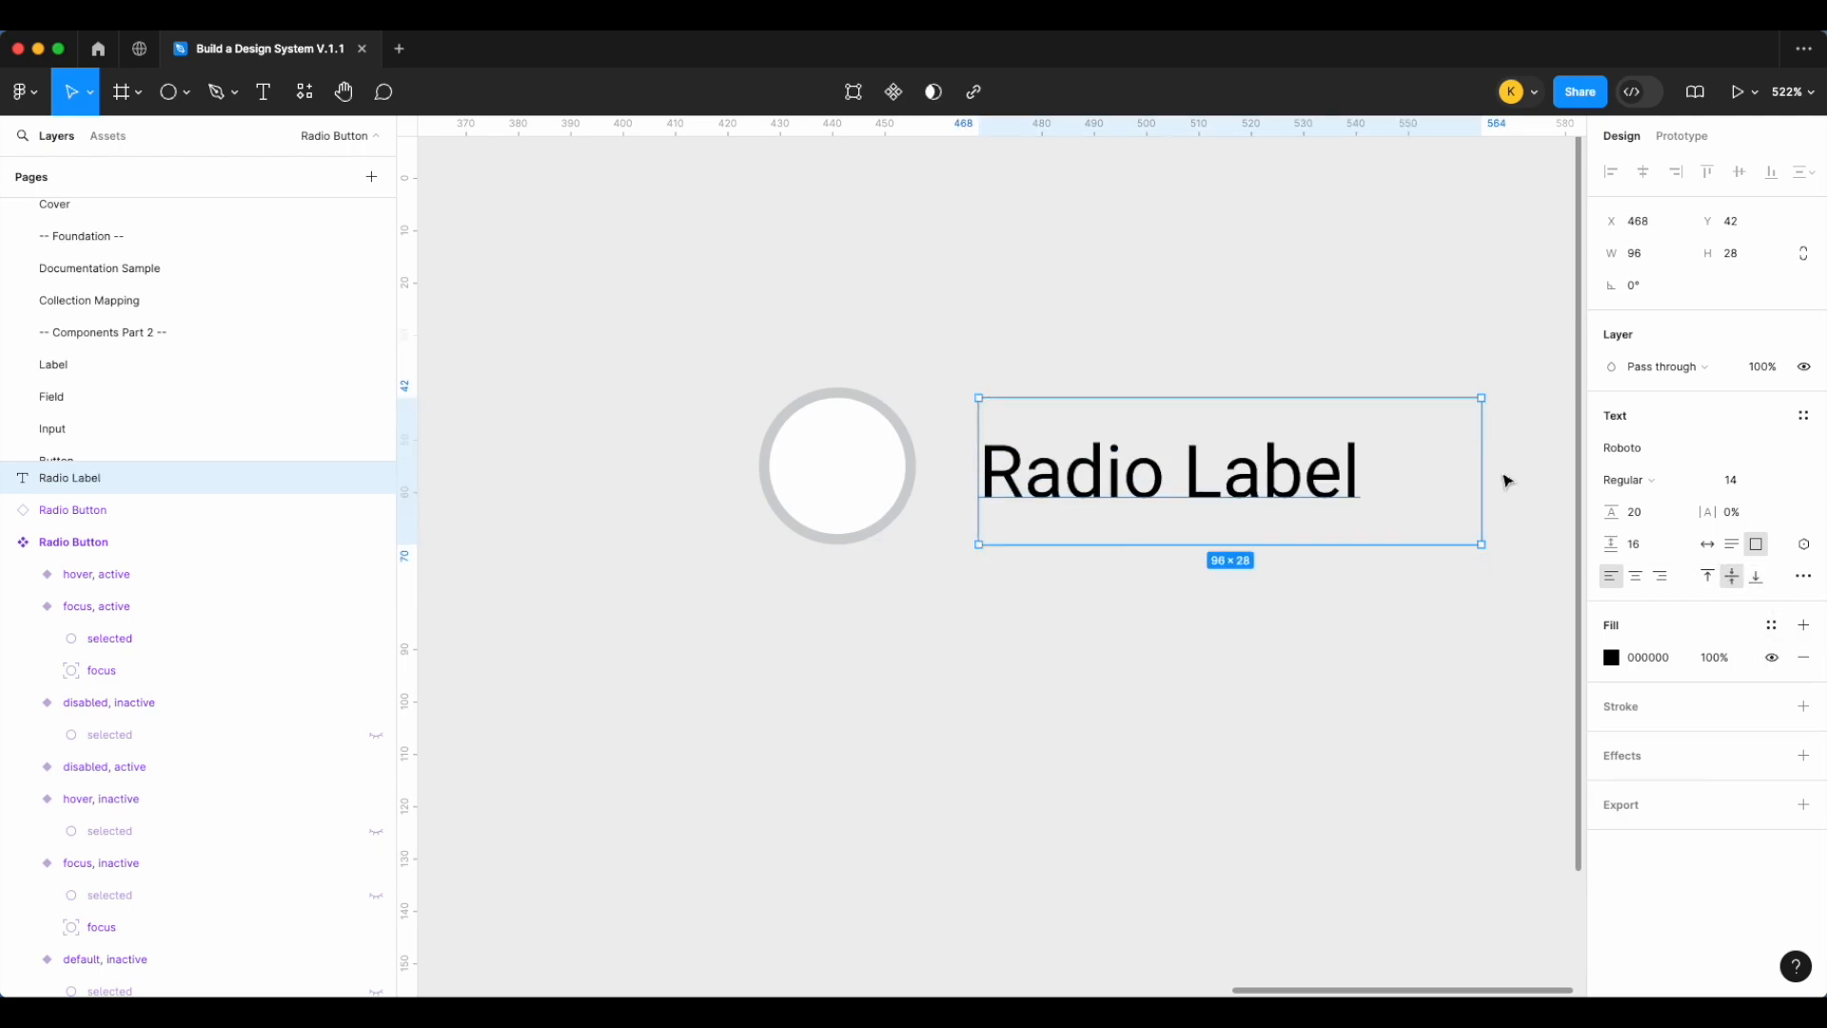
# Apply the body/md text style to the Radio Label text and bind its fill to text/body
pyautogui.click(1804, 416)
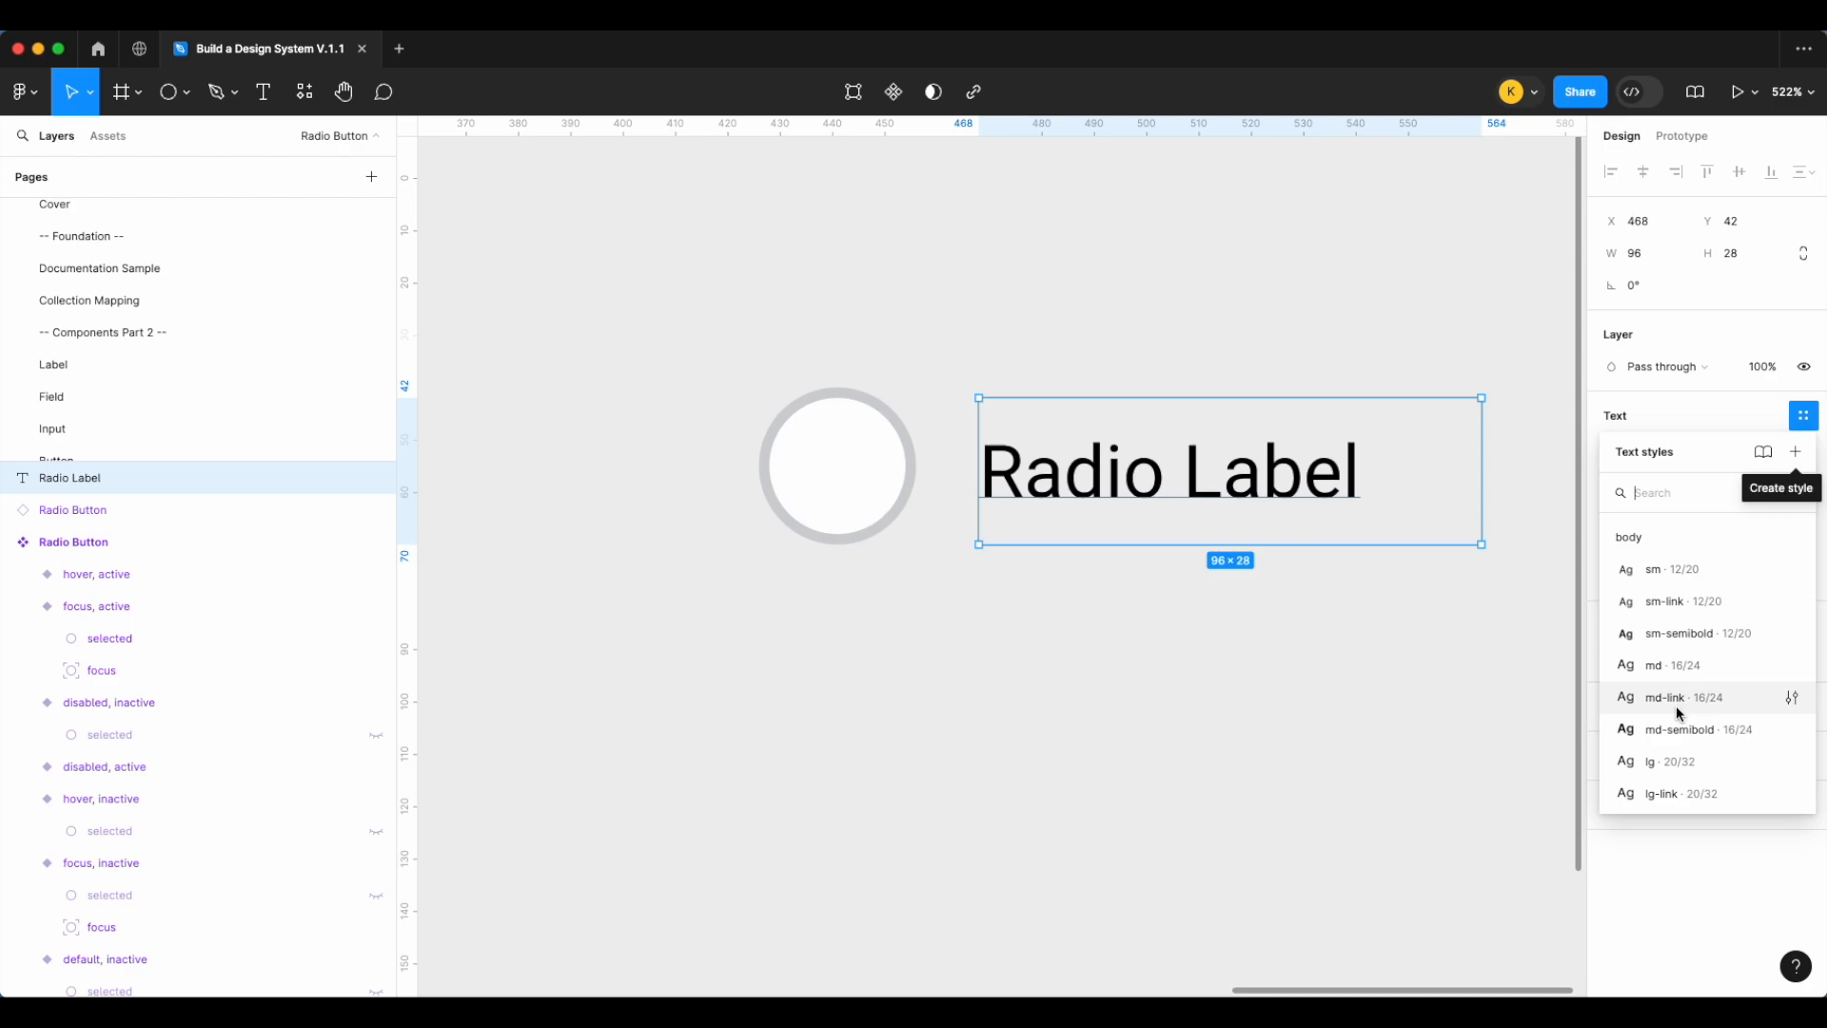
pyautogui.click(1672, 665)
pyautogui.click(1771, 495)
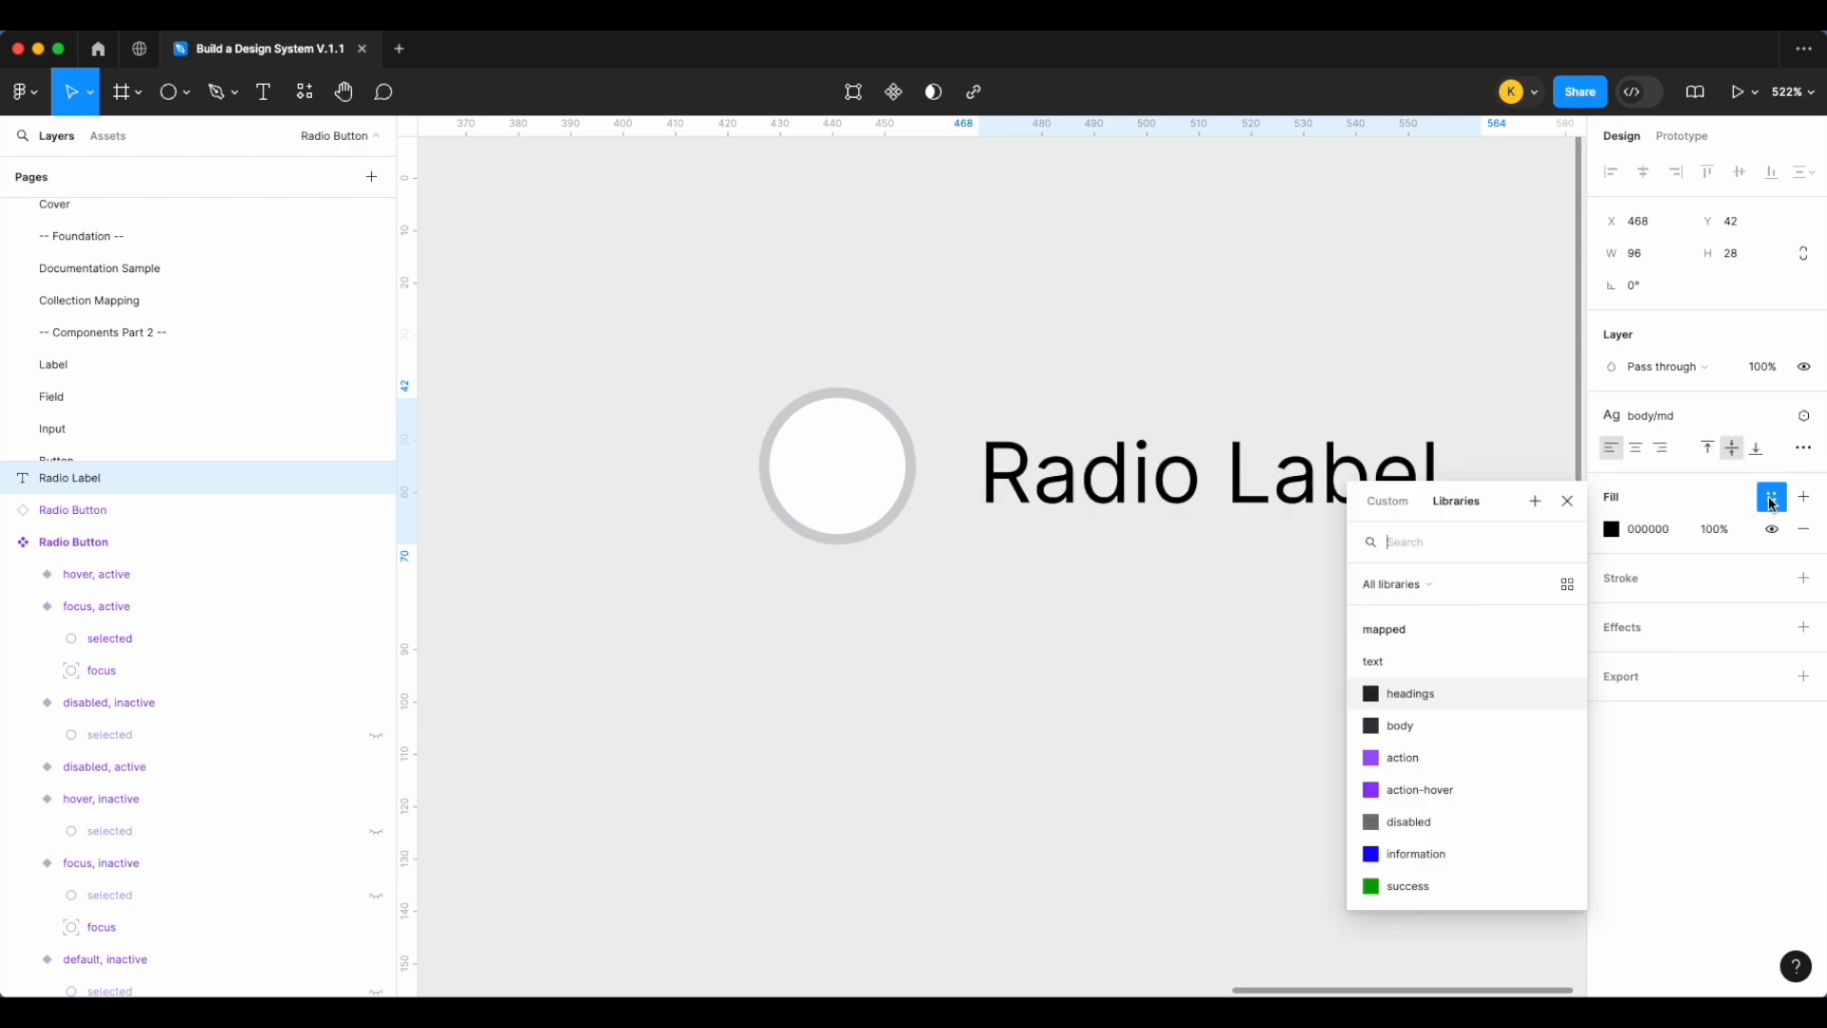
pyautogui.write('bod')
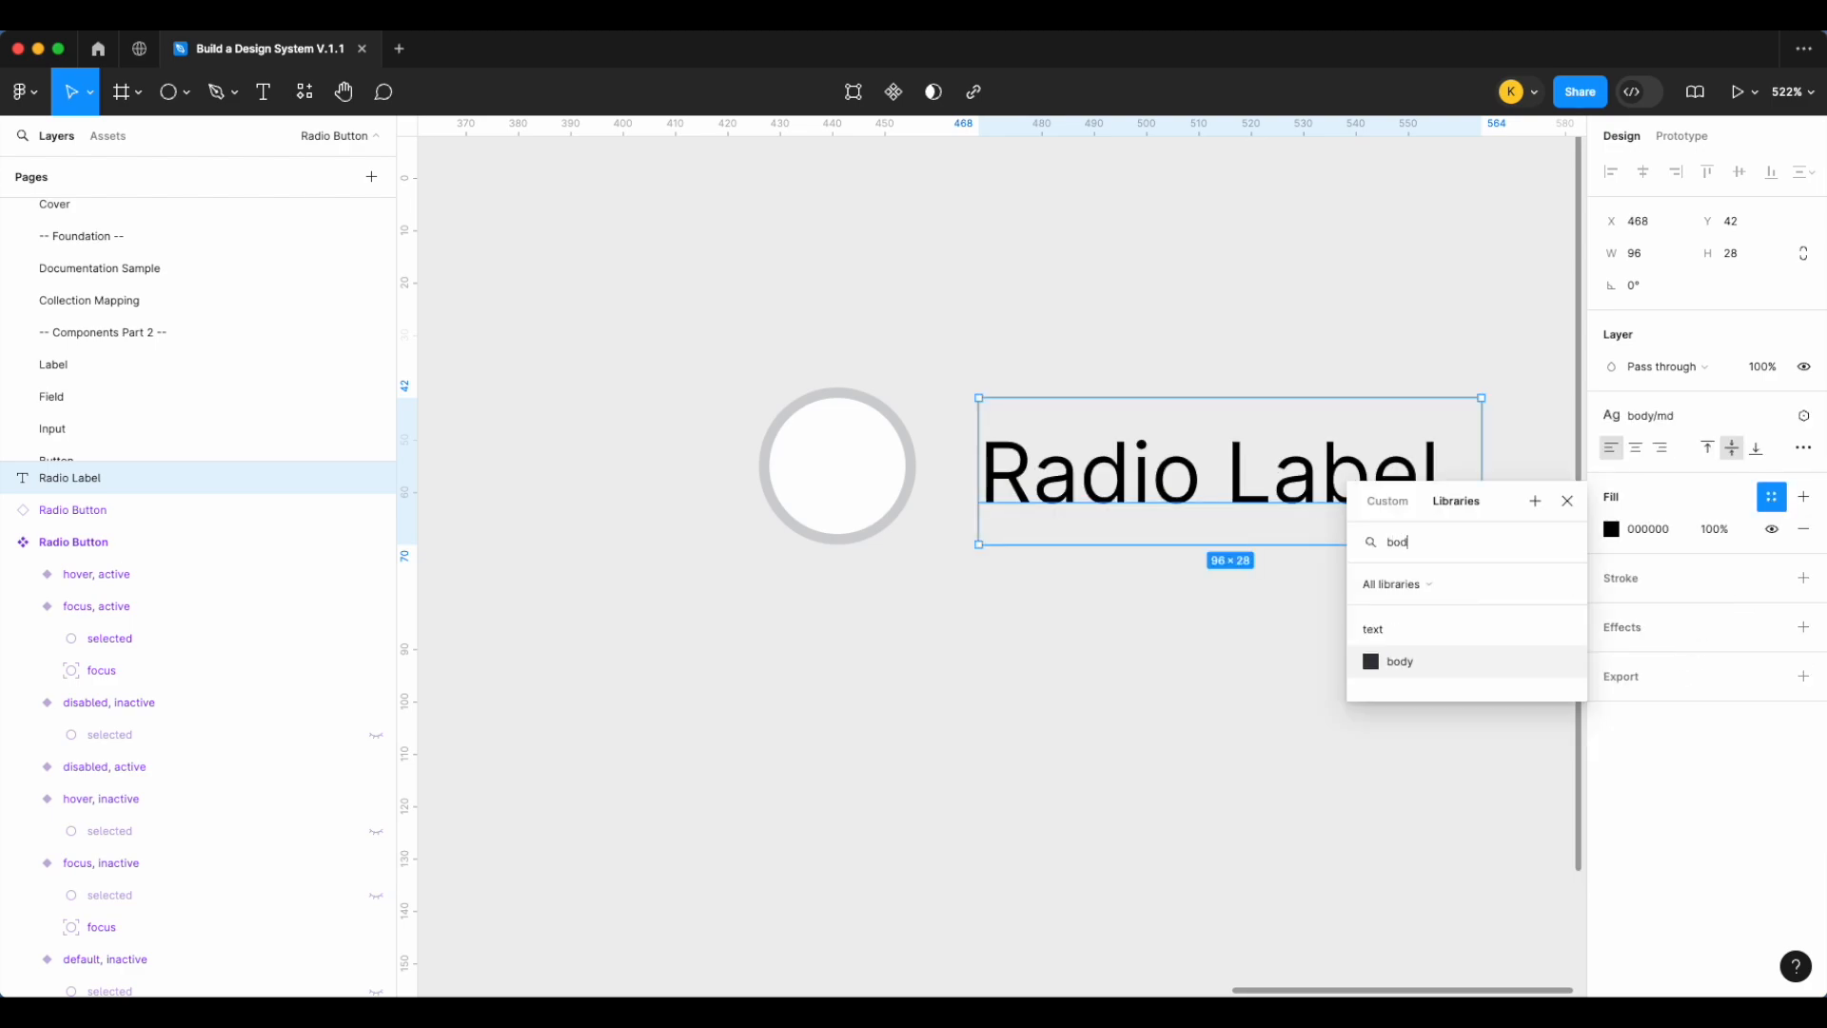
pyautogui.click(1477, 666)
# Combine the radio button instance and Radio Label text in a horizontal auto layout frame, aligned left and vertically centred
pyautogui.keyDown('shift'); pyautogui.click(814, 493); pyautogui.keyUp('shift')
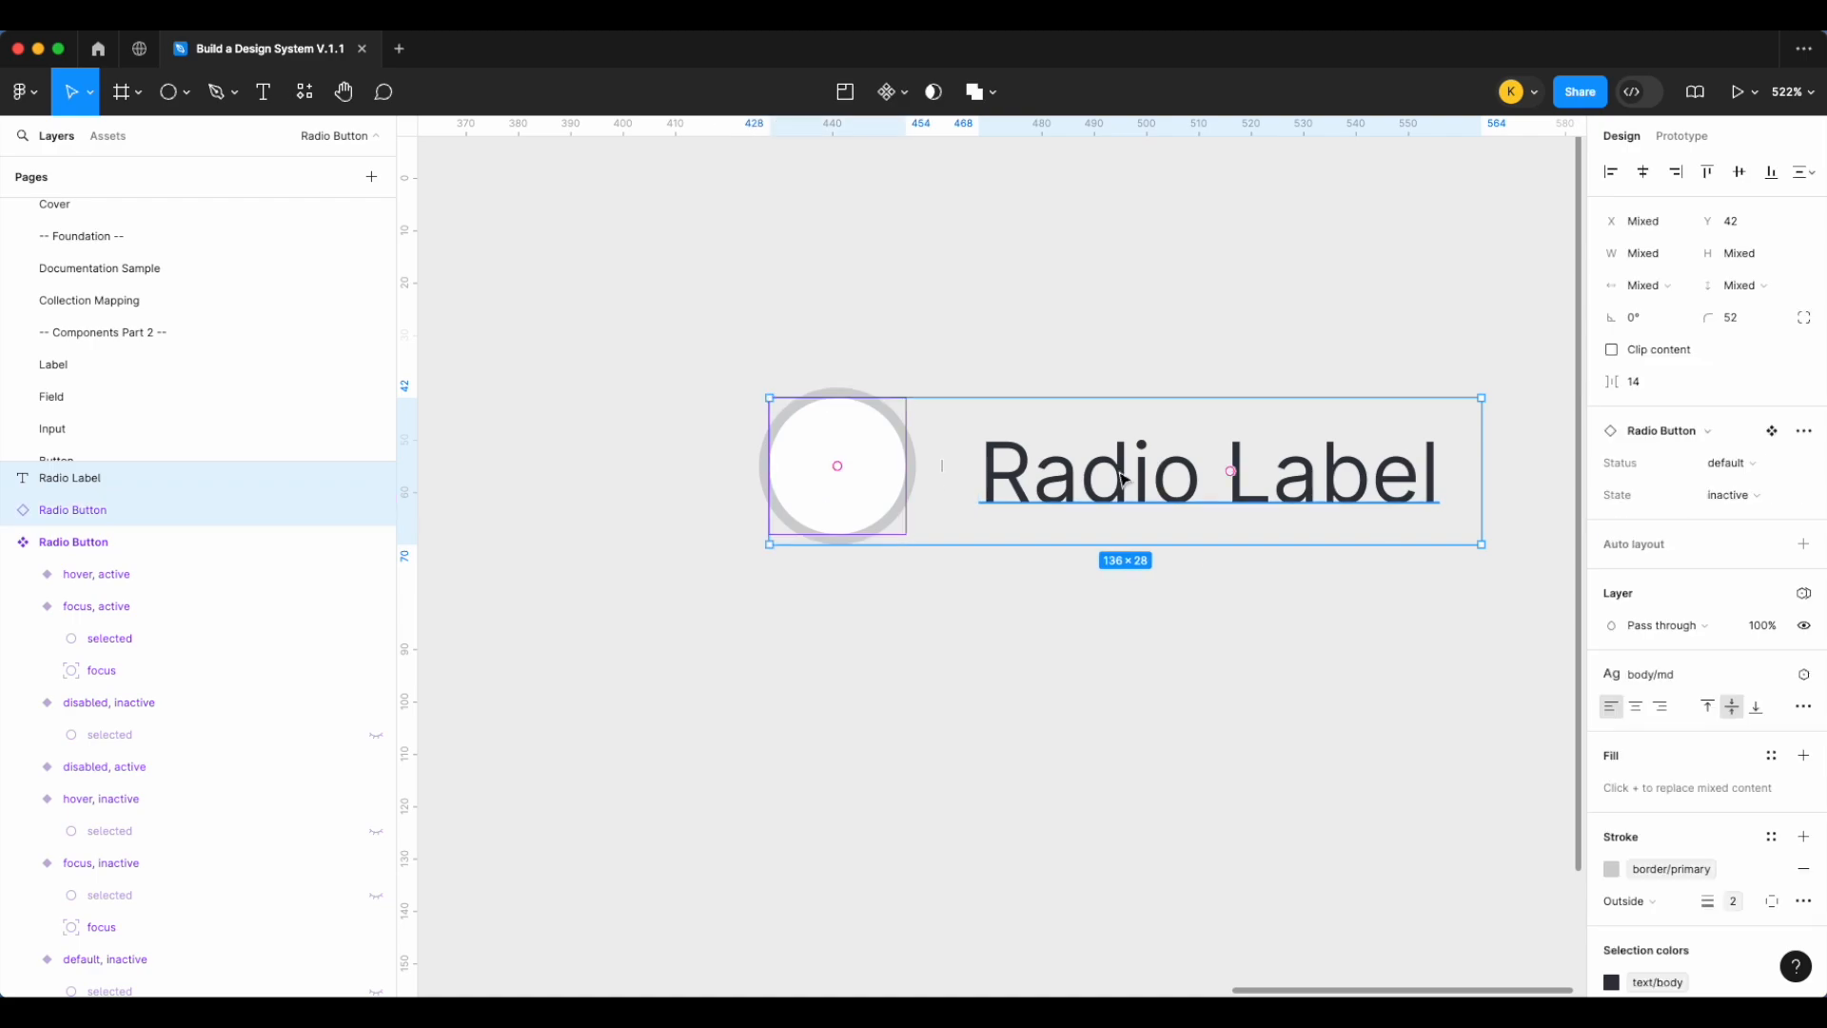
pyautogui.hotkey('shift', 'a')
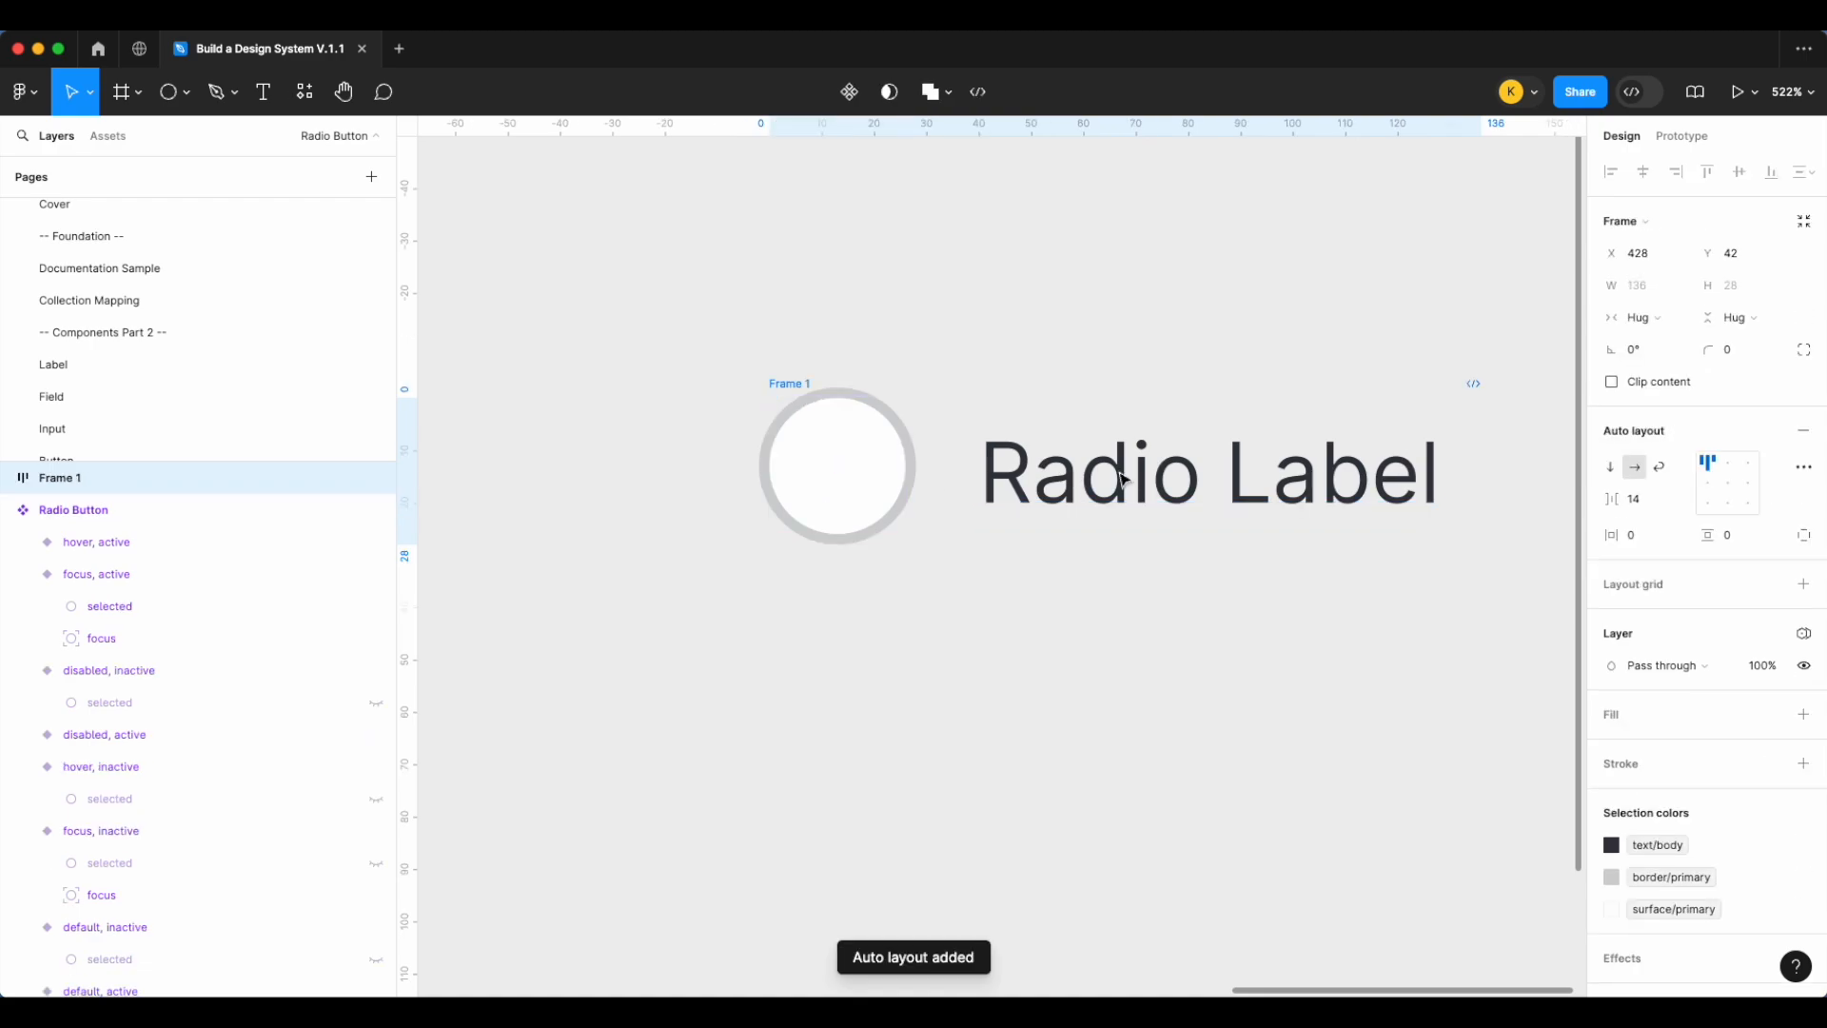
pyautogui.click(1708, 482)
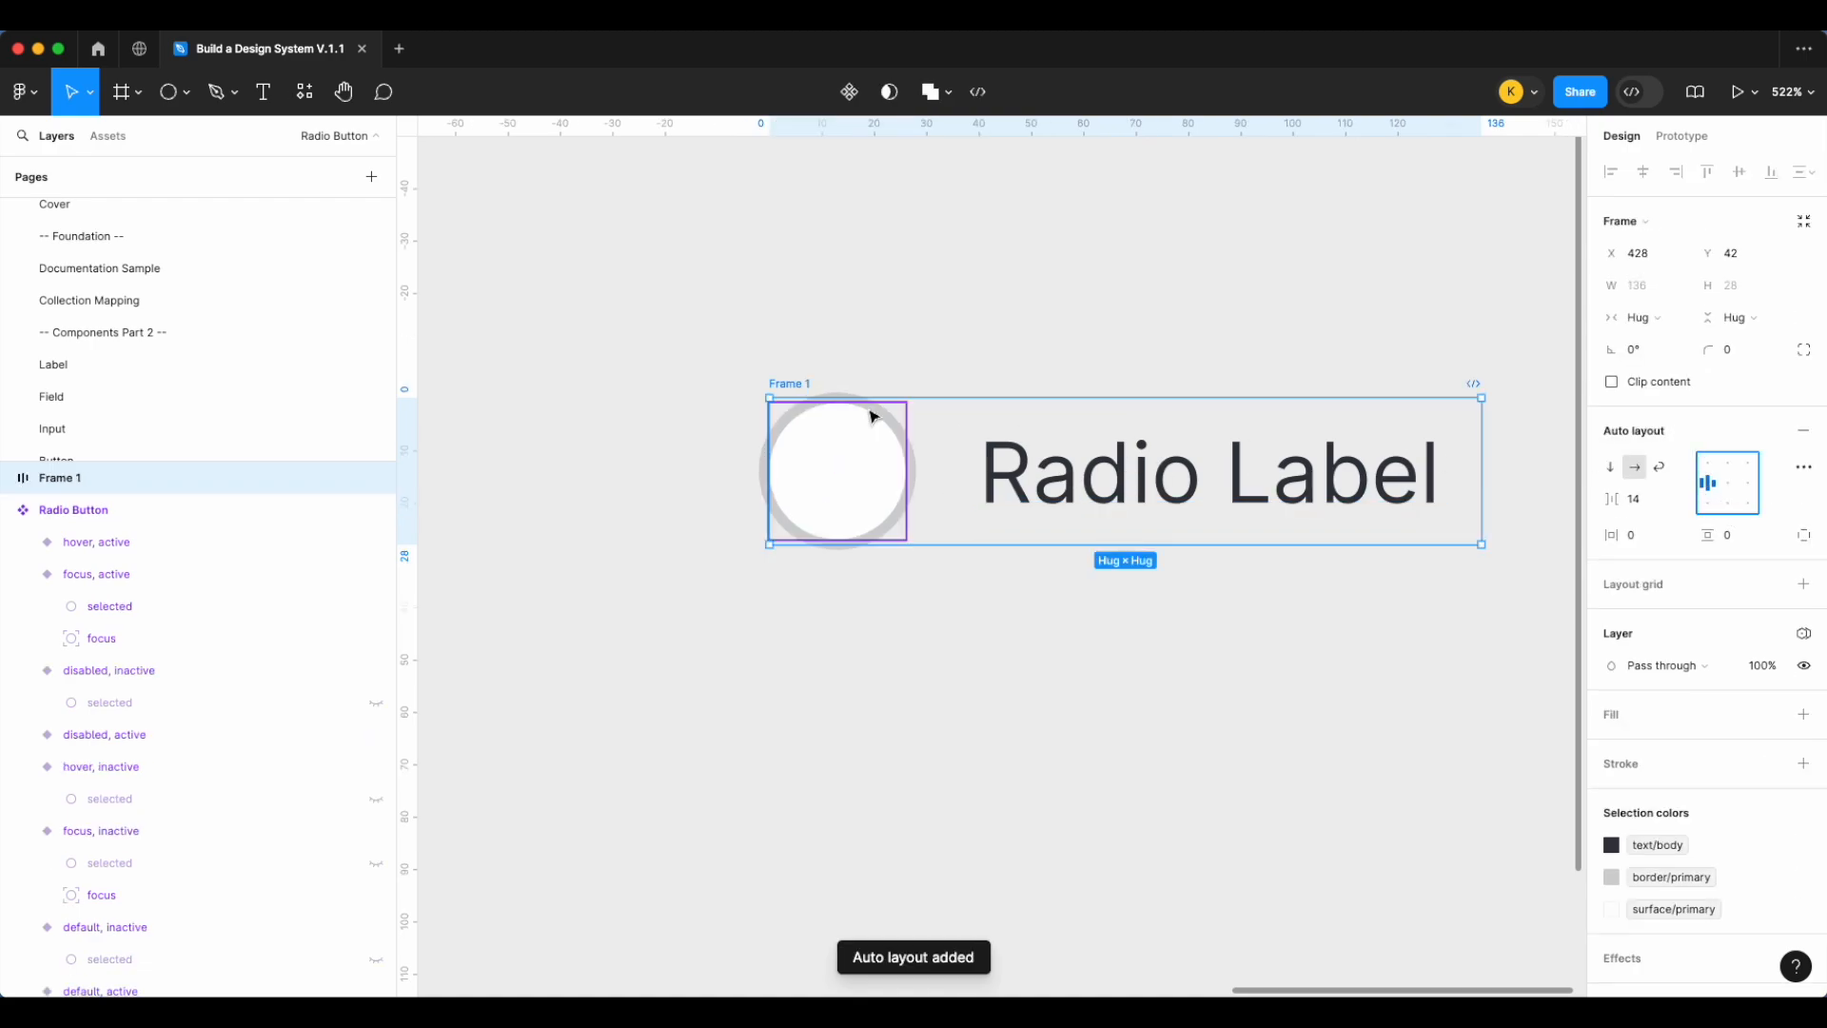
# Rename the auto layout frame as Radio Button-Label
pyautogui.doubleClick(788, 384)
pyautogui.write('Radio')
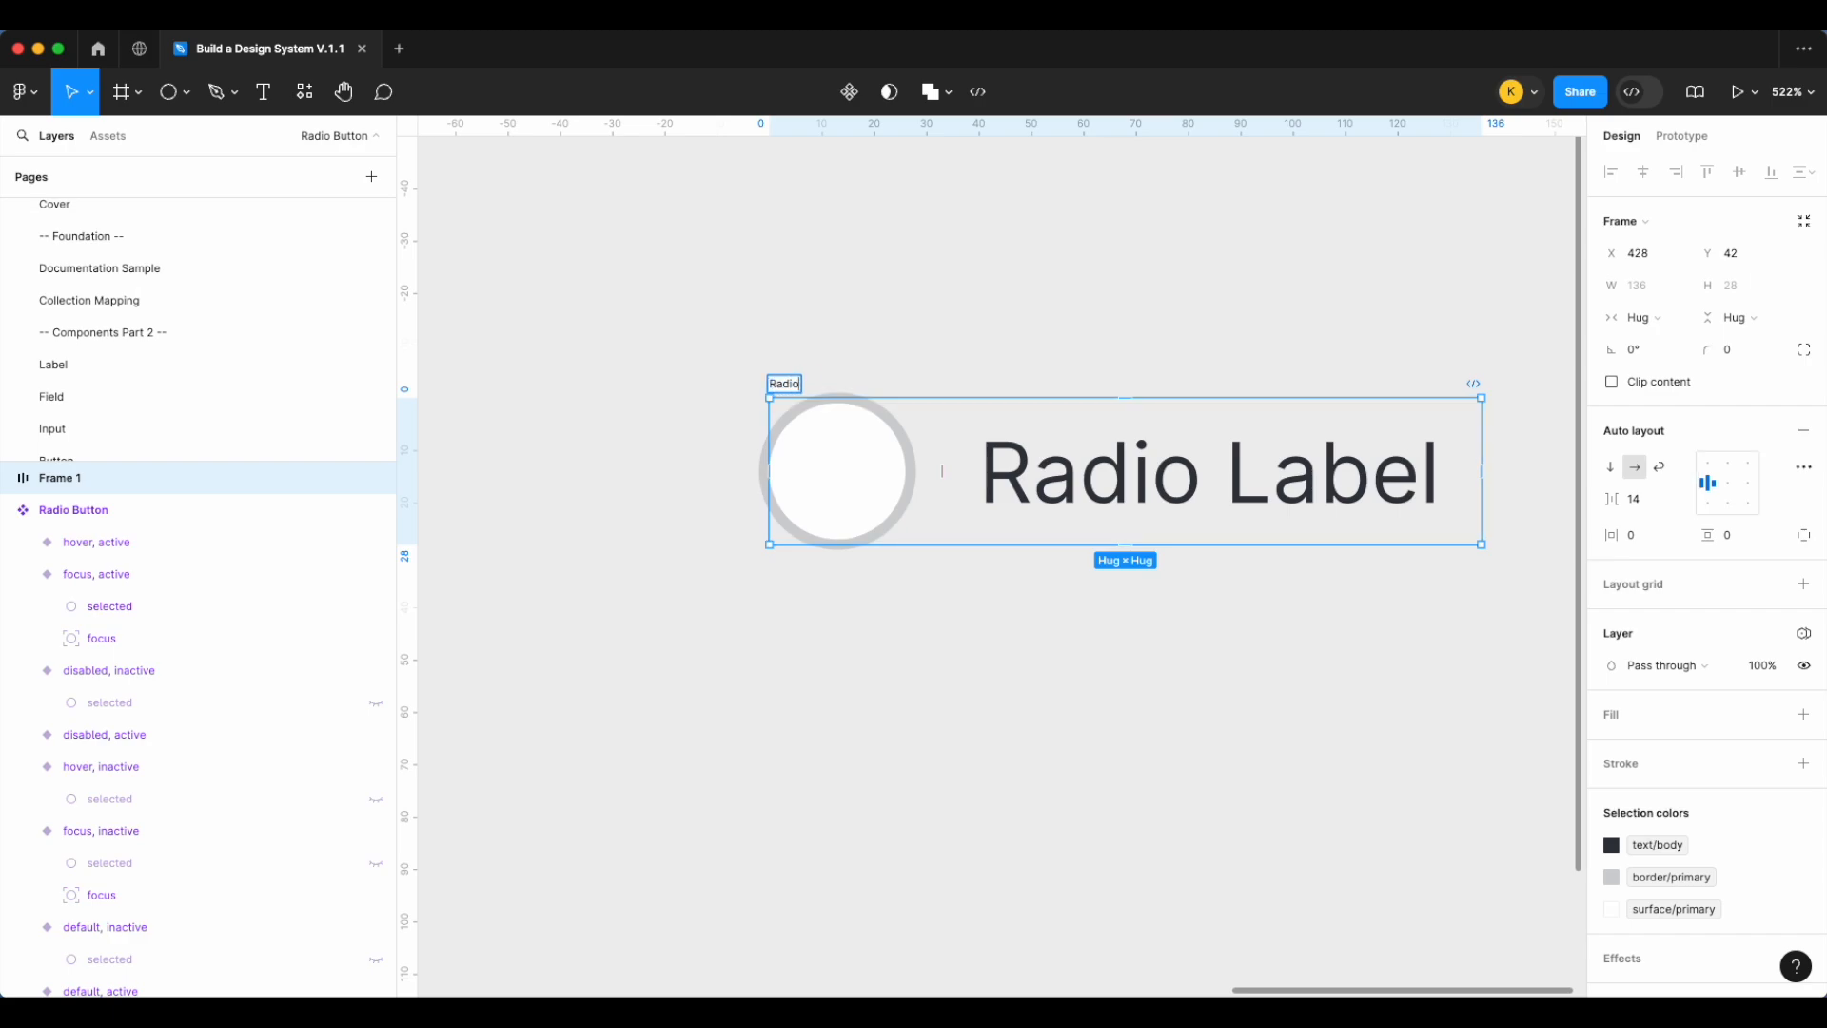
pyautogui.write(' Button-Lebl')
pyautogui.press('Return')
pyautogui.press('Escape')
pyautogui.click(854, 382)
pyautogui.write('Label')
pyautogui.press('Return')
# Turn the Radio Button-Label frame into a component and place an instance of it directly below, at X 428, Y 86
pyautogui.rightClick(862, 386)
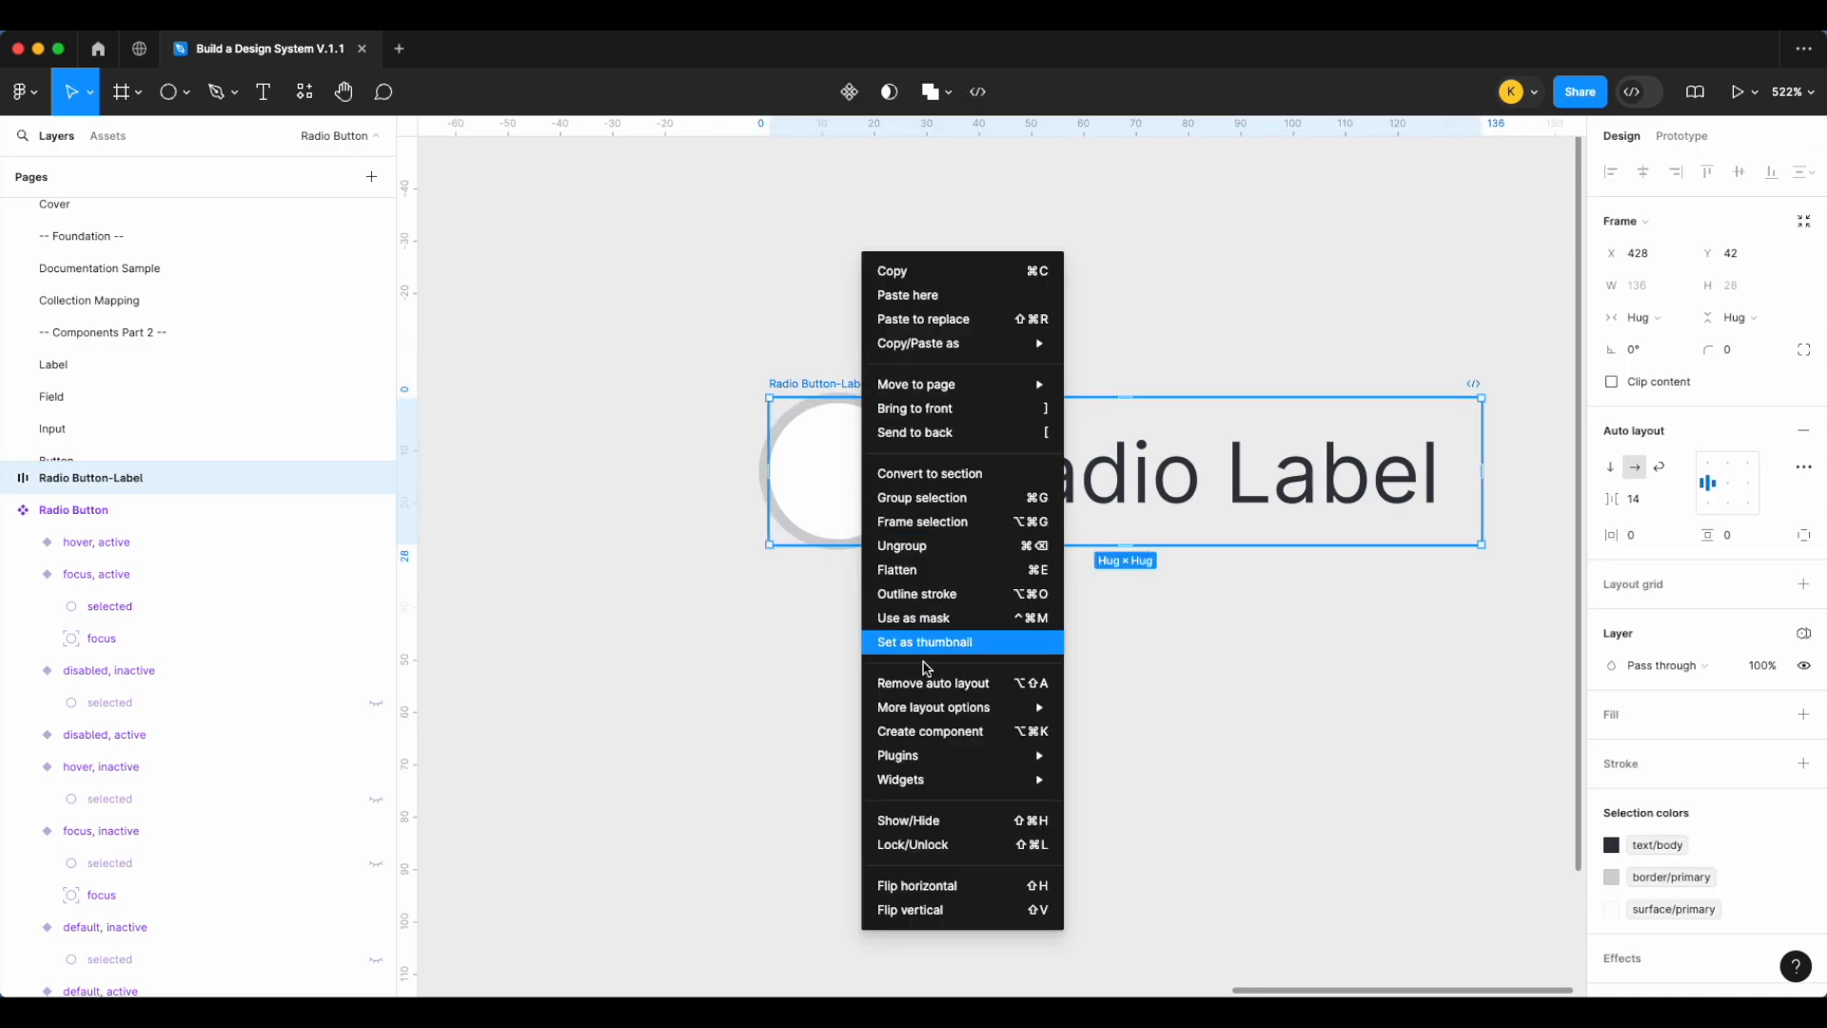
pyautogui.click(919, 732)
pyautogui.moveTo(1068, 390); pyautogui.dragTo(1044, 641)
pyautogui.hscroll(3, 1066, 618)
pyautogui.scroll(-1, 1066, 618)
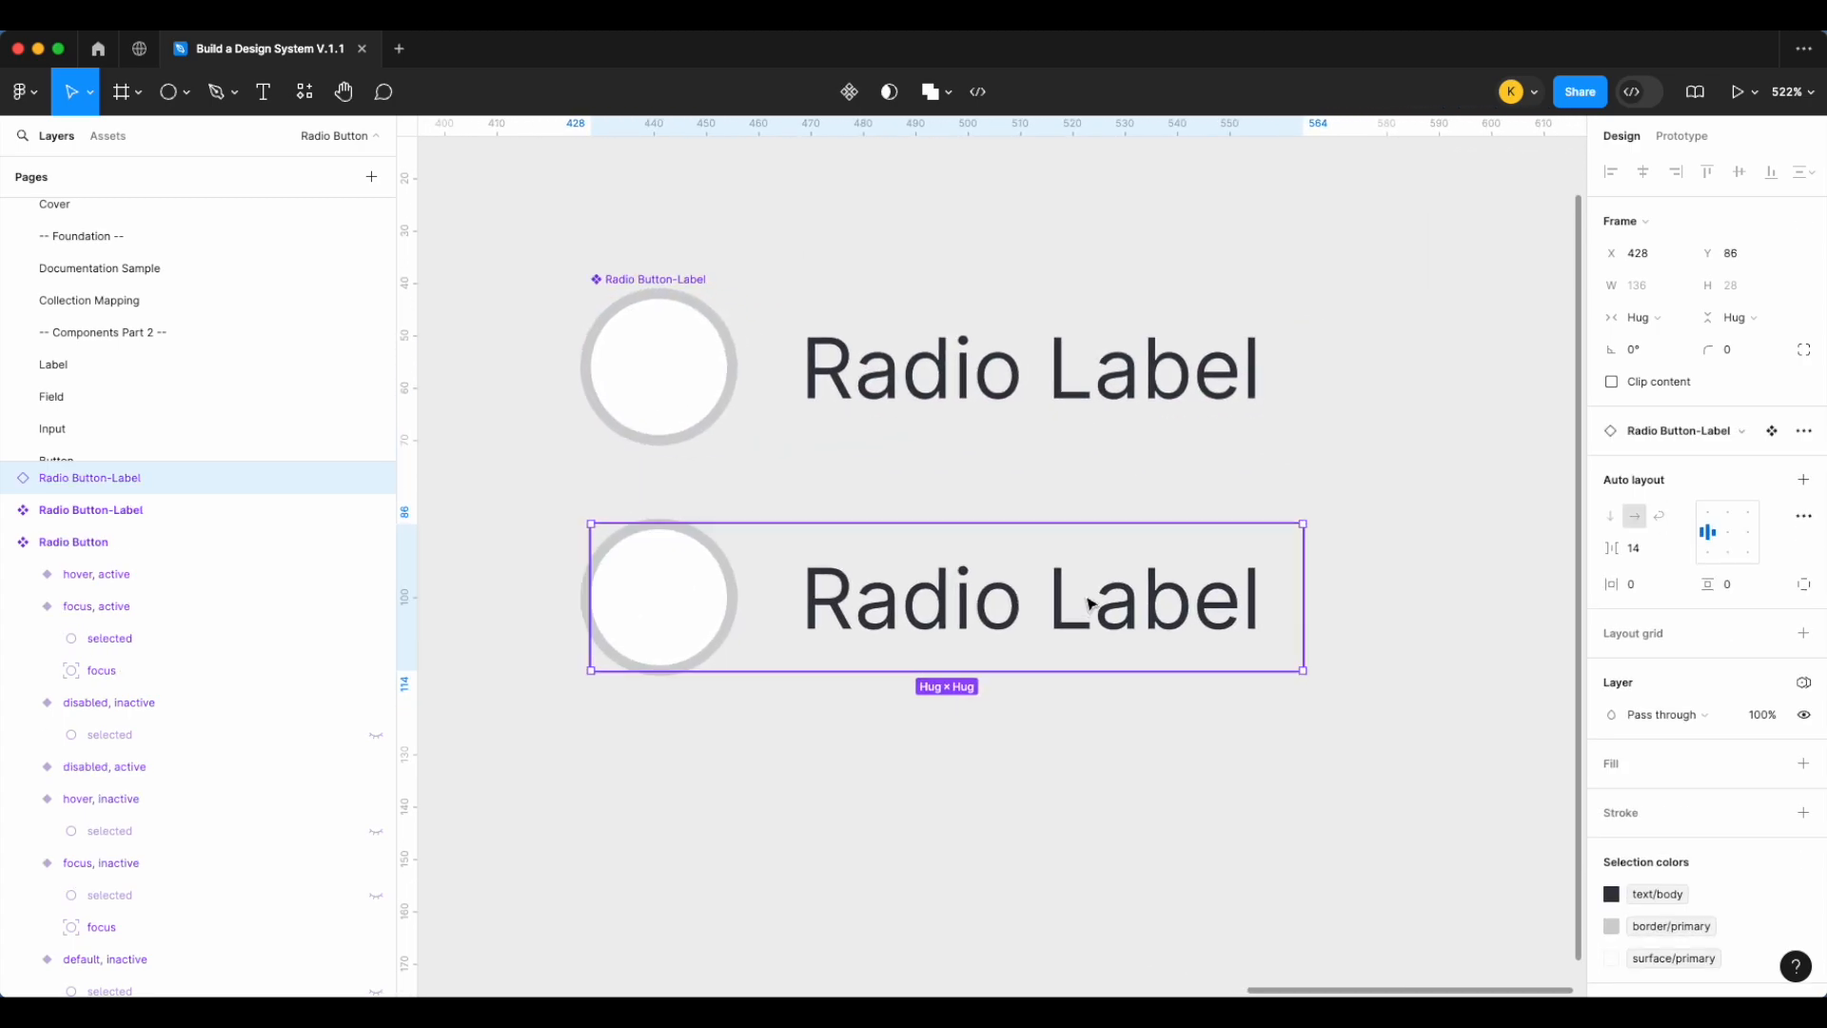
pyautogui.click(1209, 458)
pyautogui.click(987, 665)
pyautogui.scroll(2, 952, 670)
pyautogui.hscroll(-1, 951, 671)
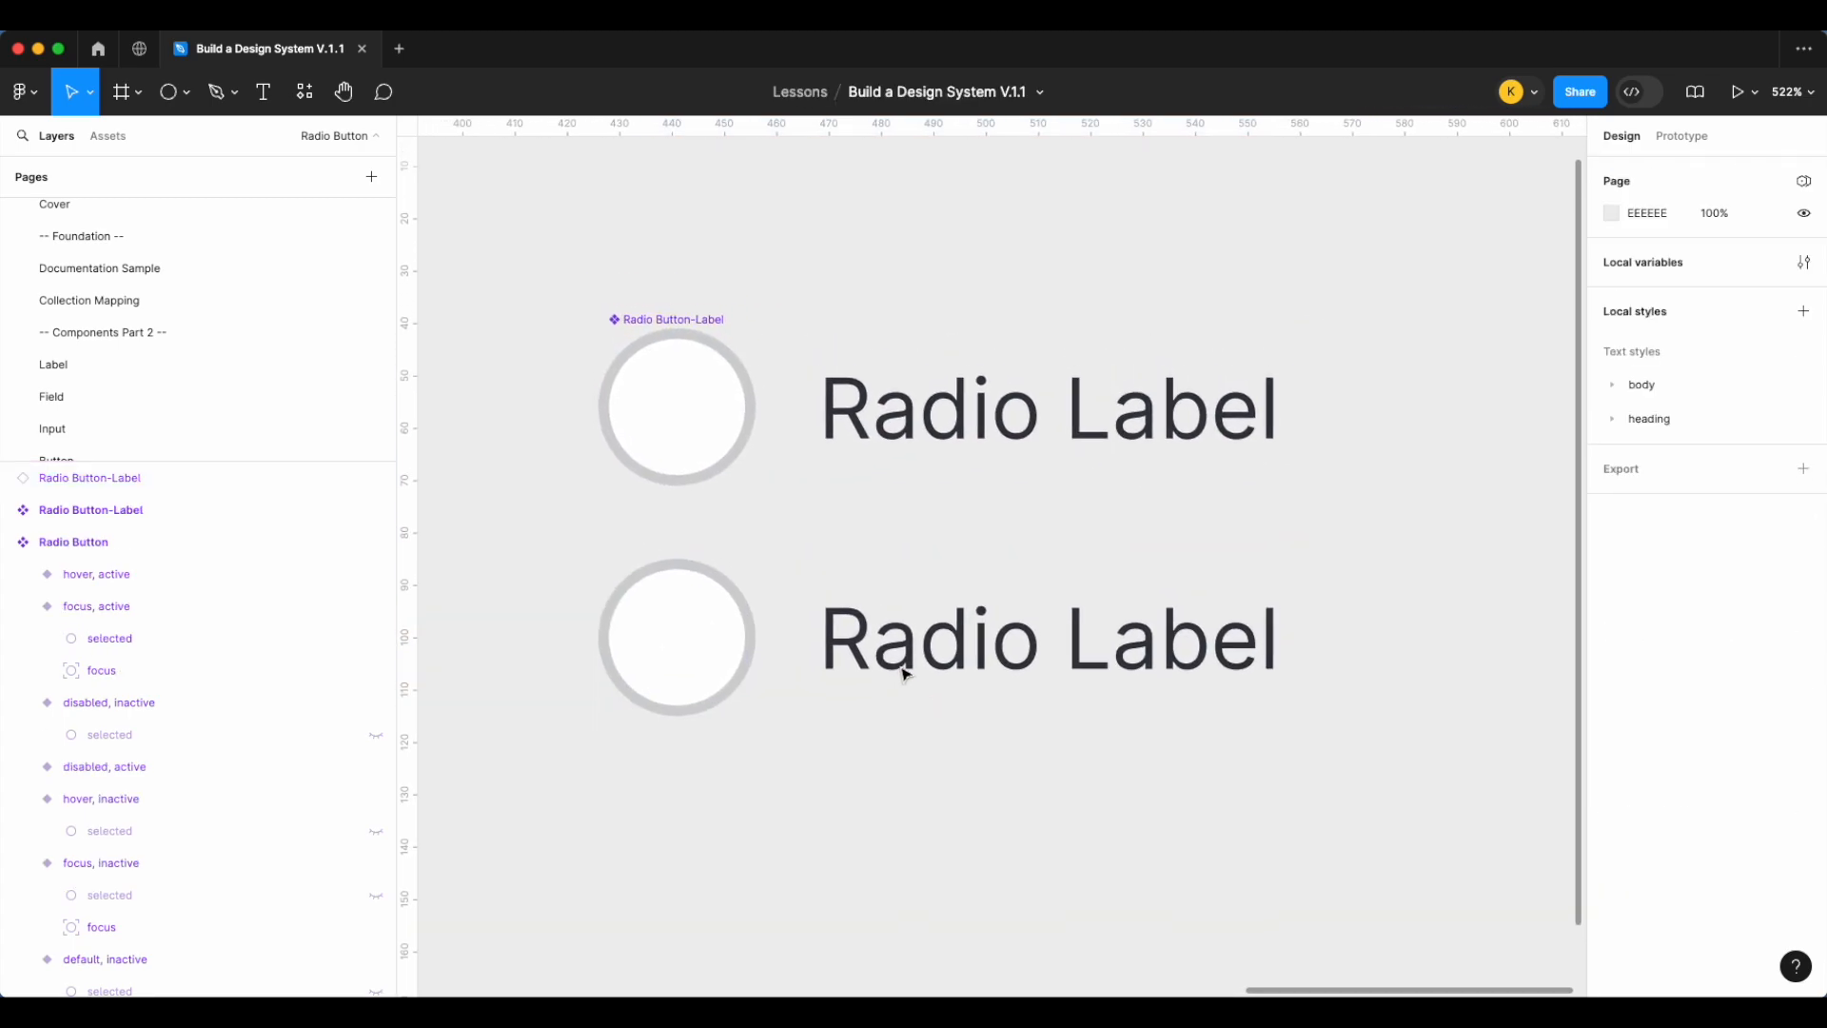
# Set the main Radio Button-Label component's auto layout spacing between items to 12
pyautogui.click(972, 354)
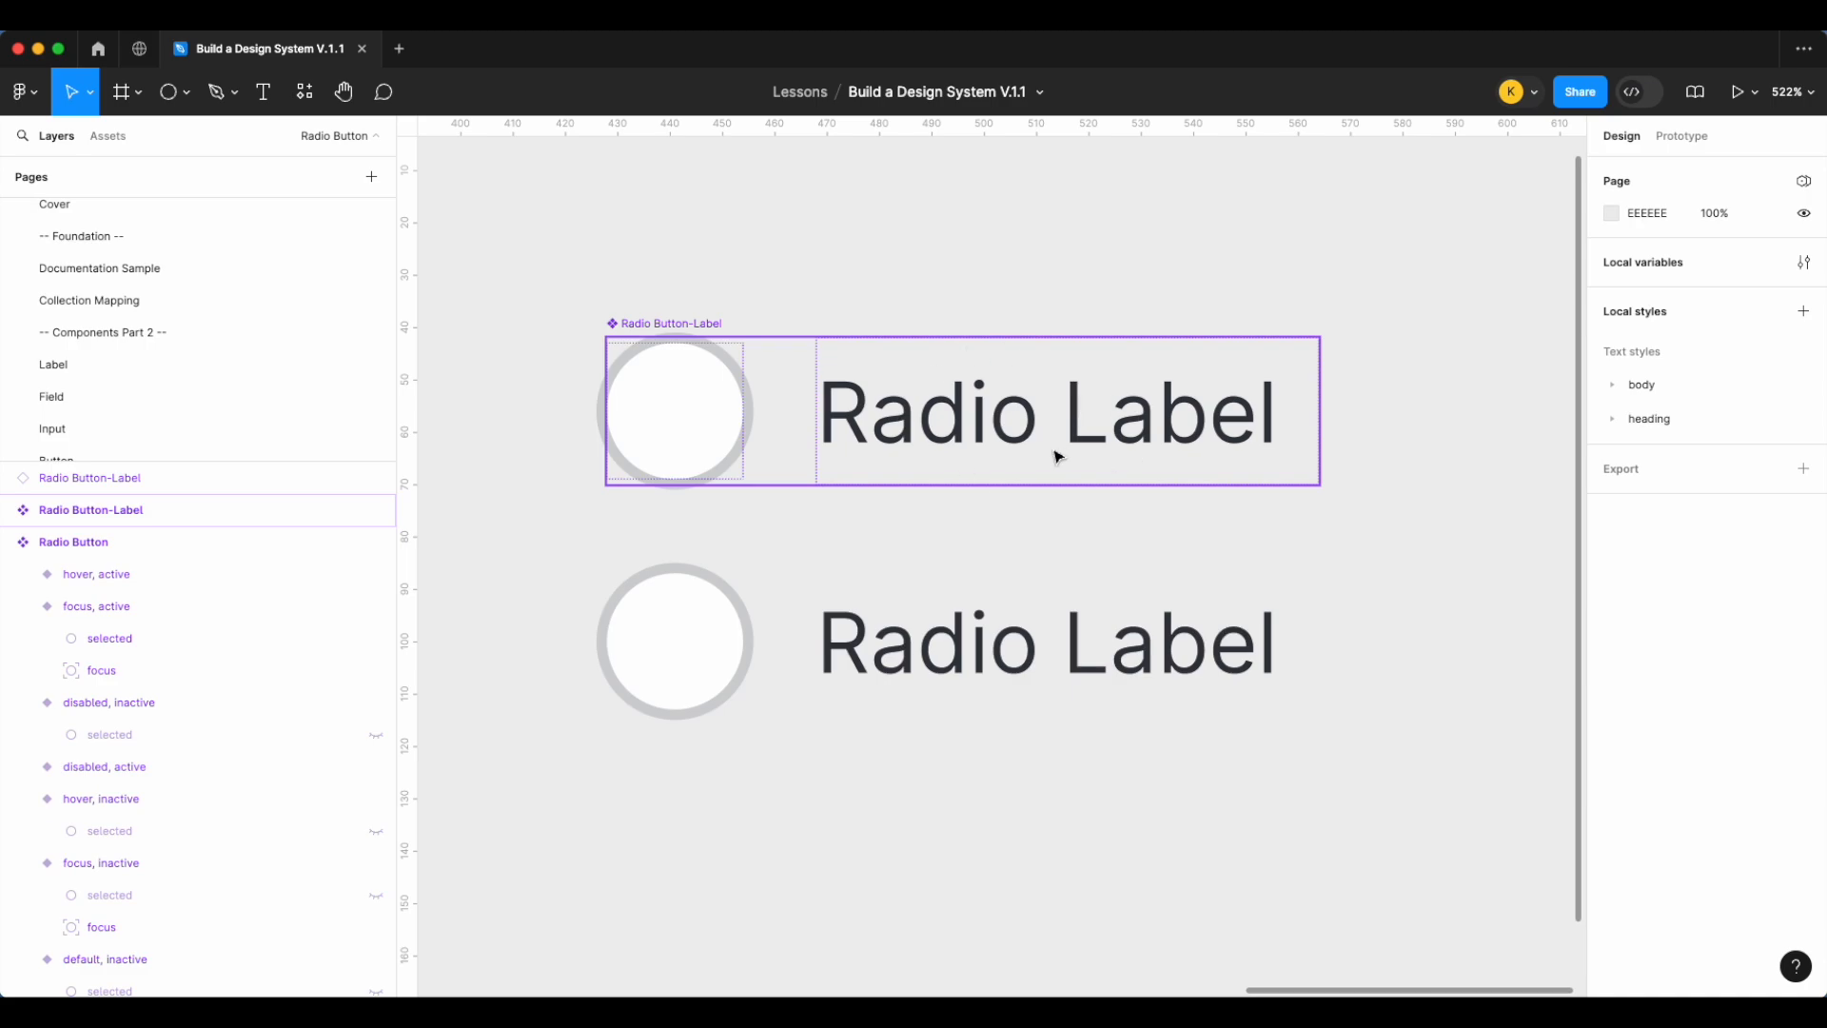
pyautogui.click(1058, 457)
pyautogui.click(1647, 600)
pyautogui.write('12')
pyautogui.press('Return')
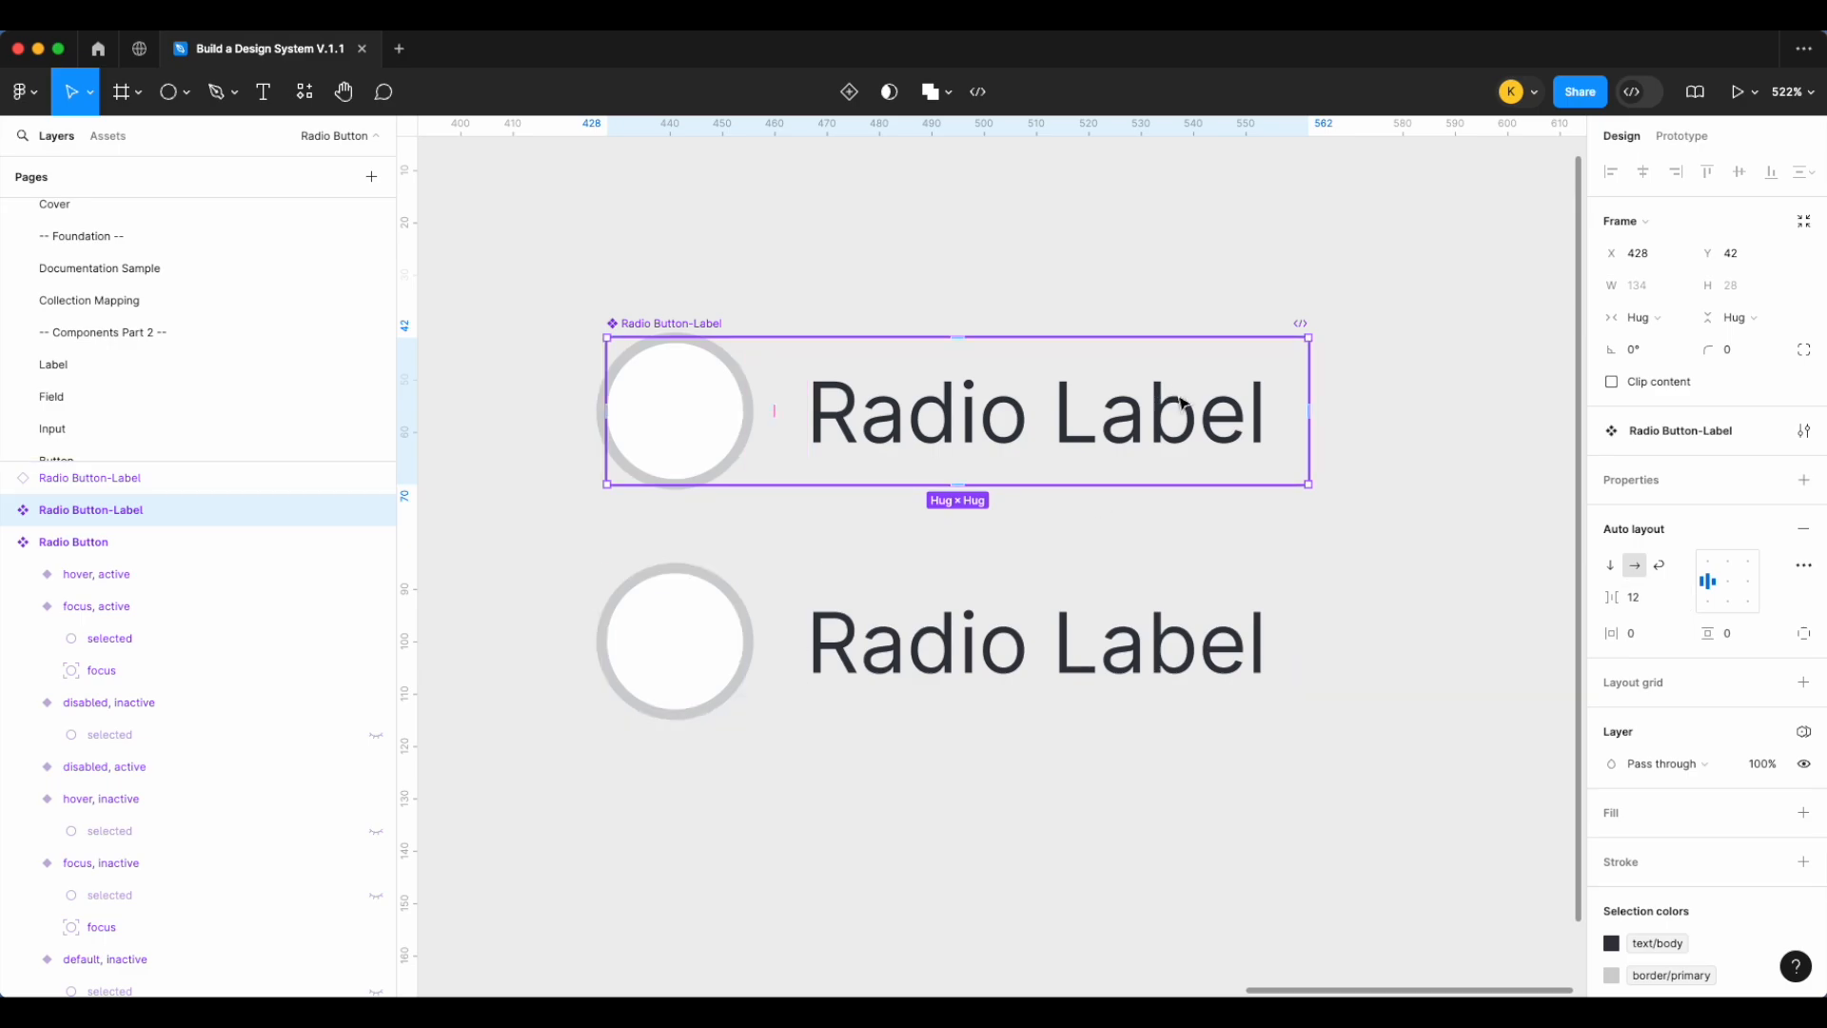
# Set the Radio Label text in the main component to hug its contents in width and height
pyautogui.doubleClick(1076, 428)
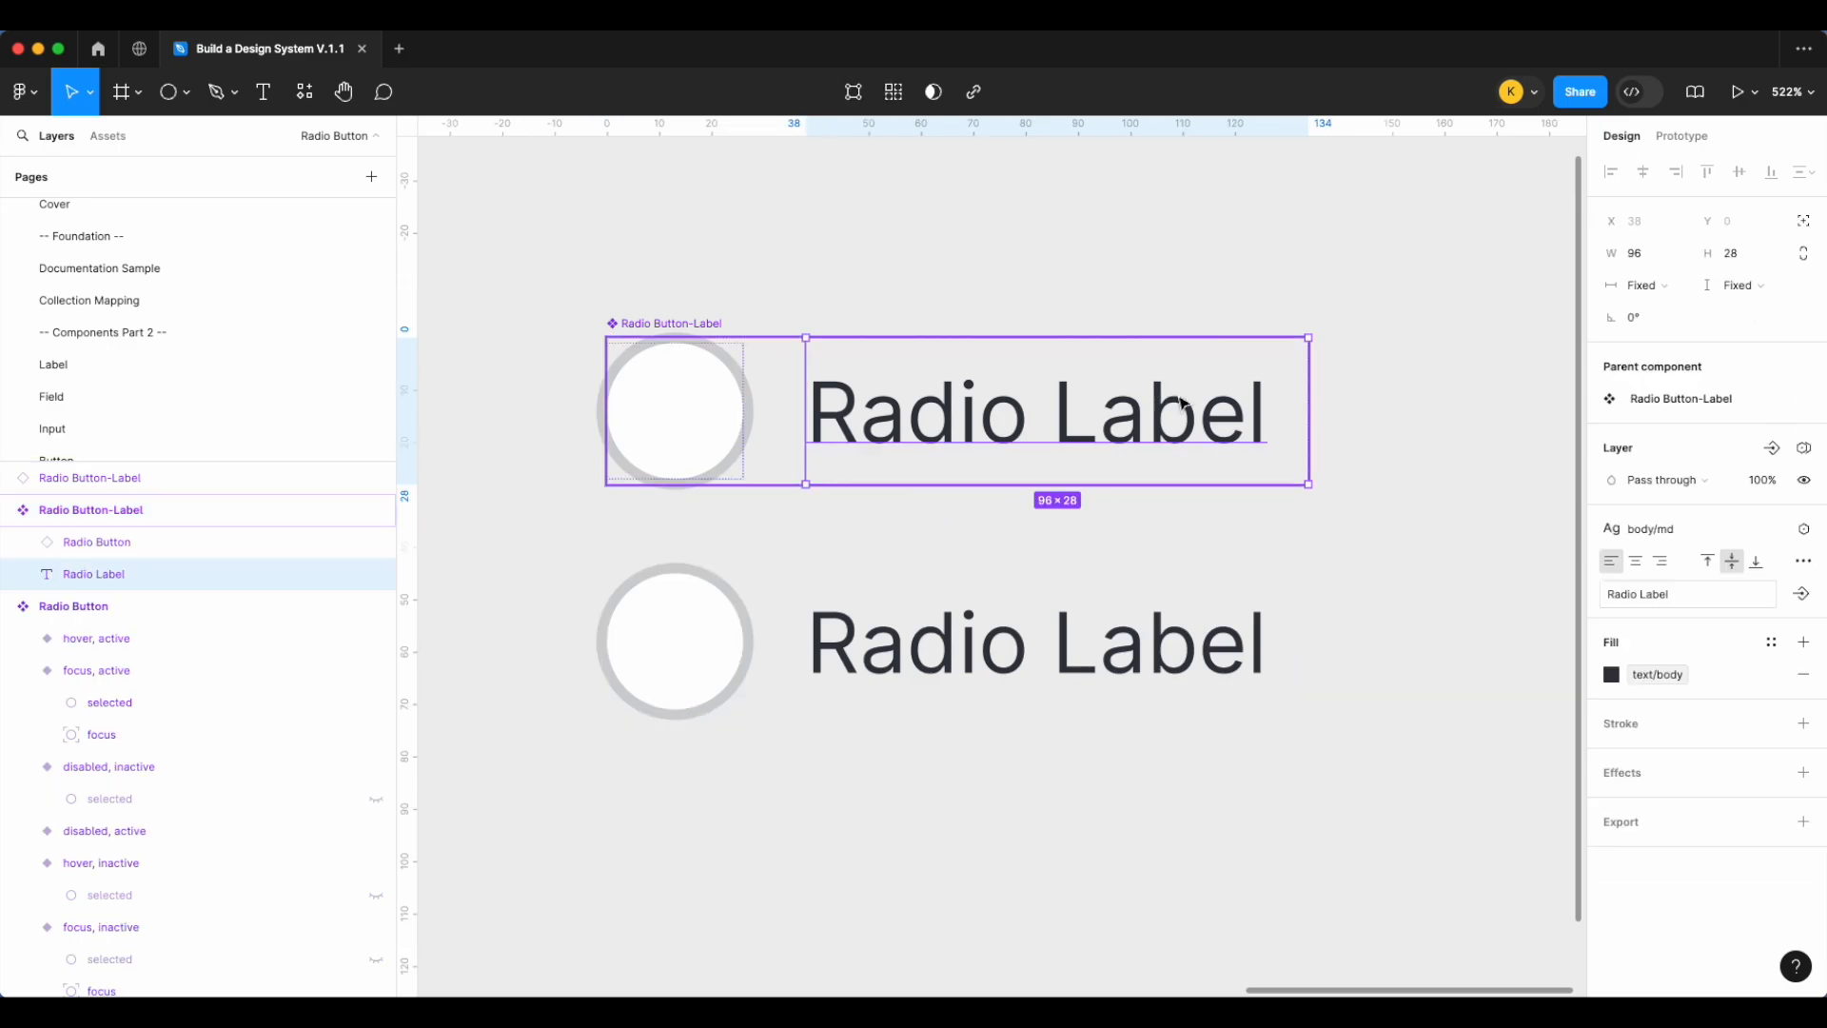
pyautogui.click(1644, 285)
pyautogui.click(1662, 316)
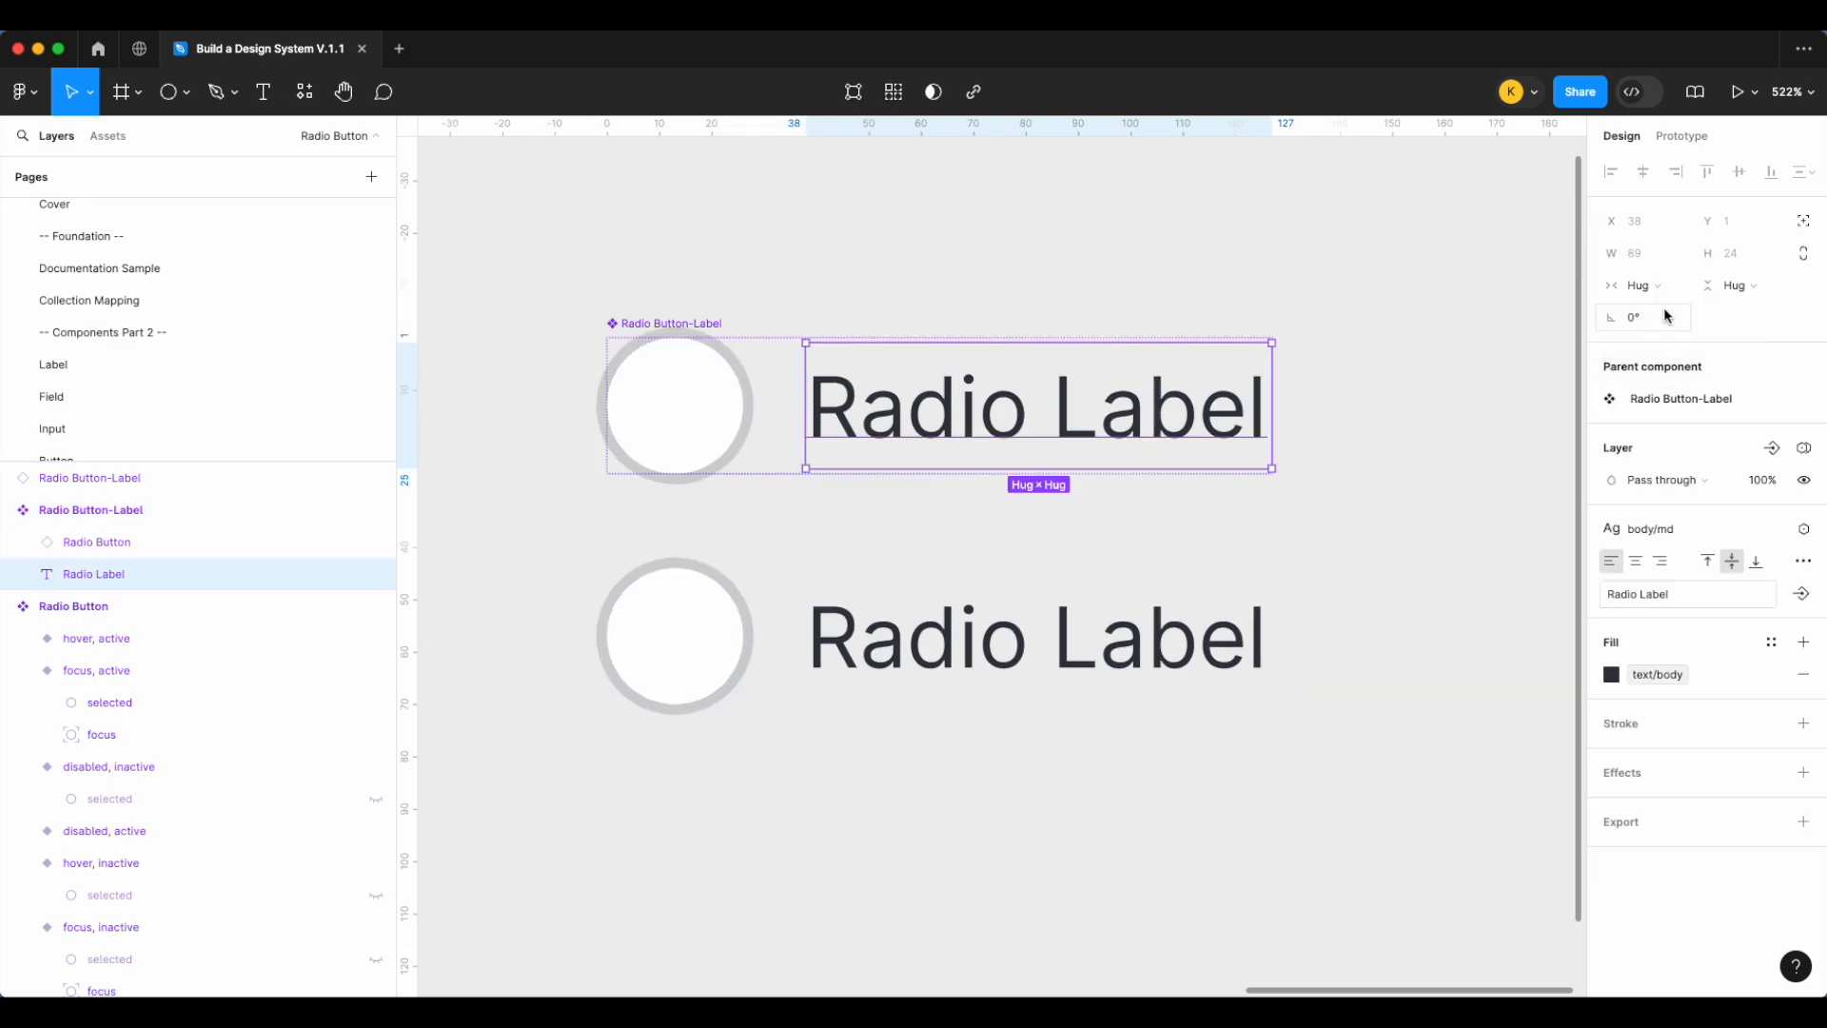
pyautogui.click(1730, 285)
pyautogui.click(1713, 283)
pyautogui.click(1302, 407)
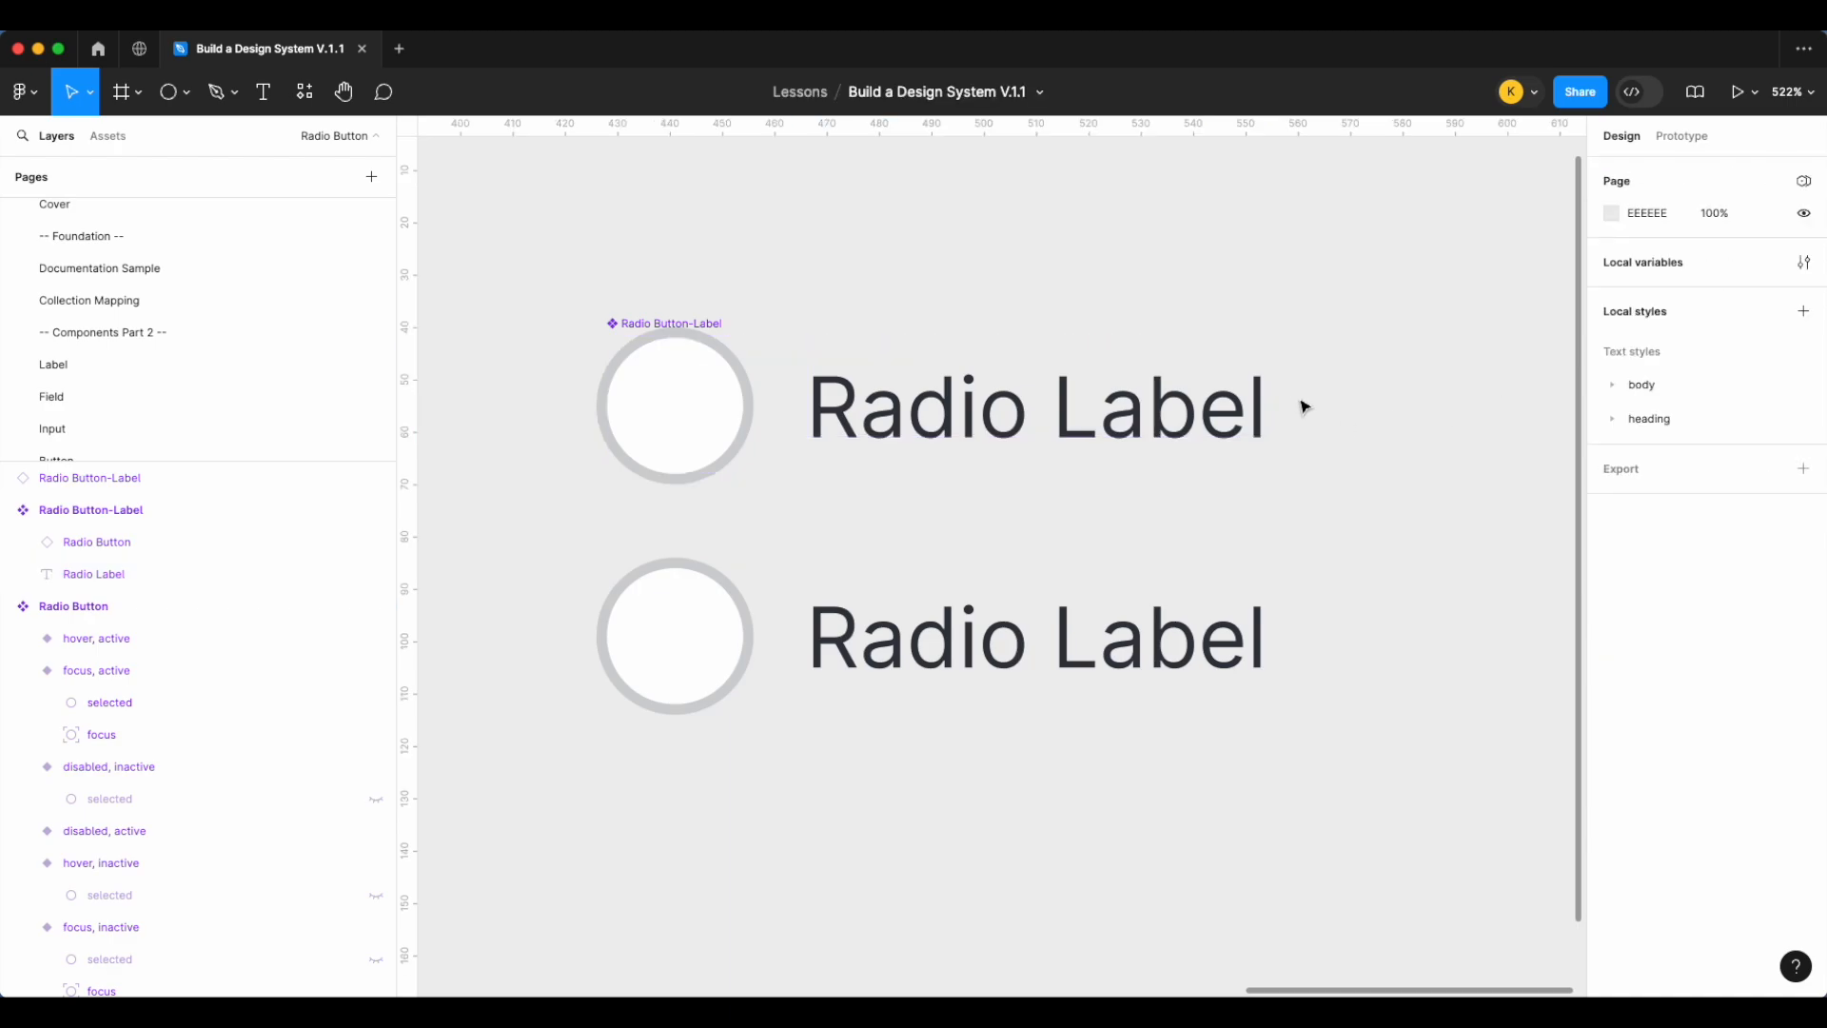
# Create a boolean property named Label, with value True, for the visibility of the main component's Radio Label text
pyautogui.doubleClick(1087, 428)
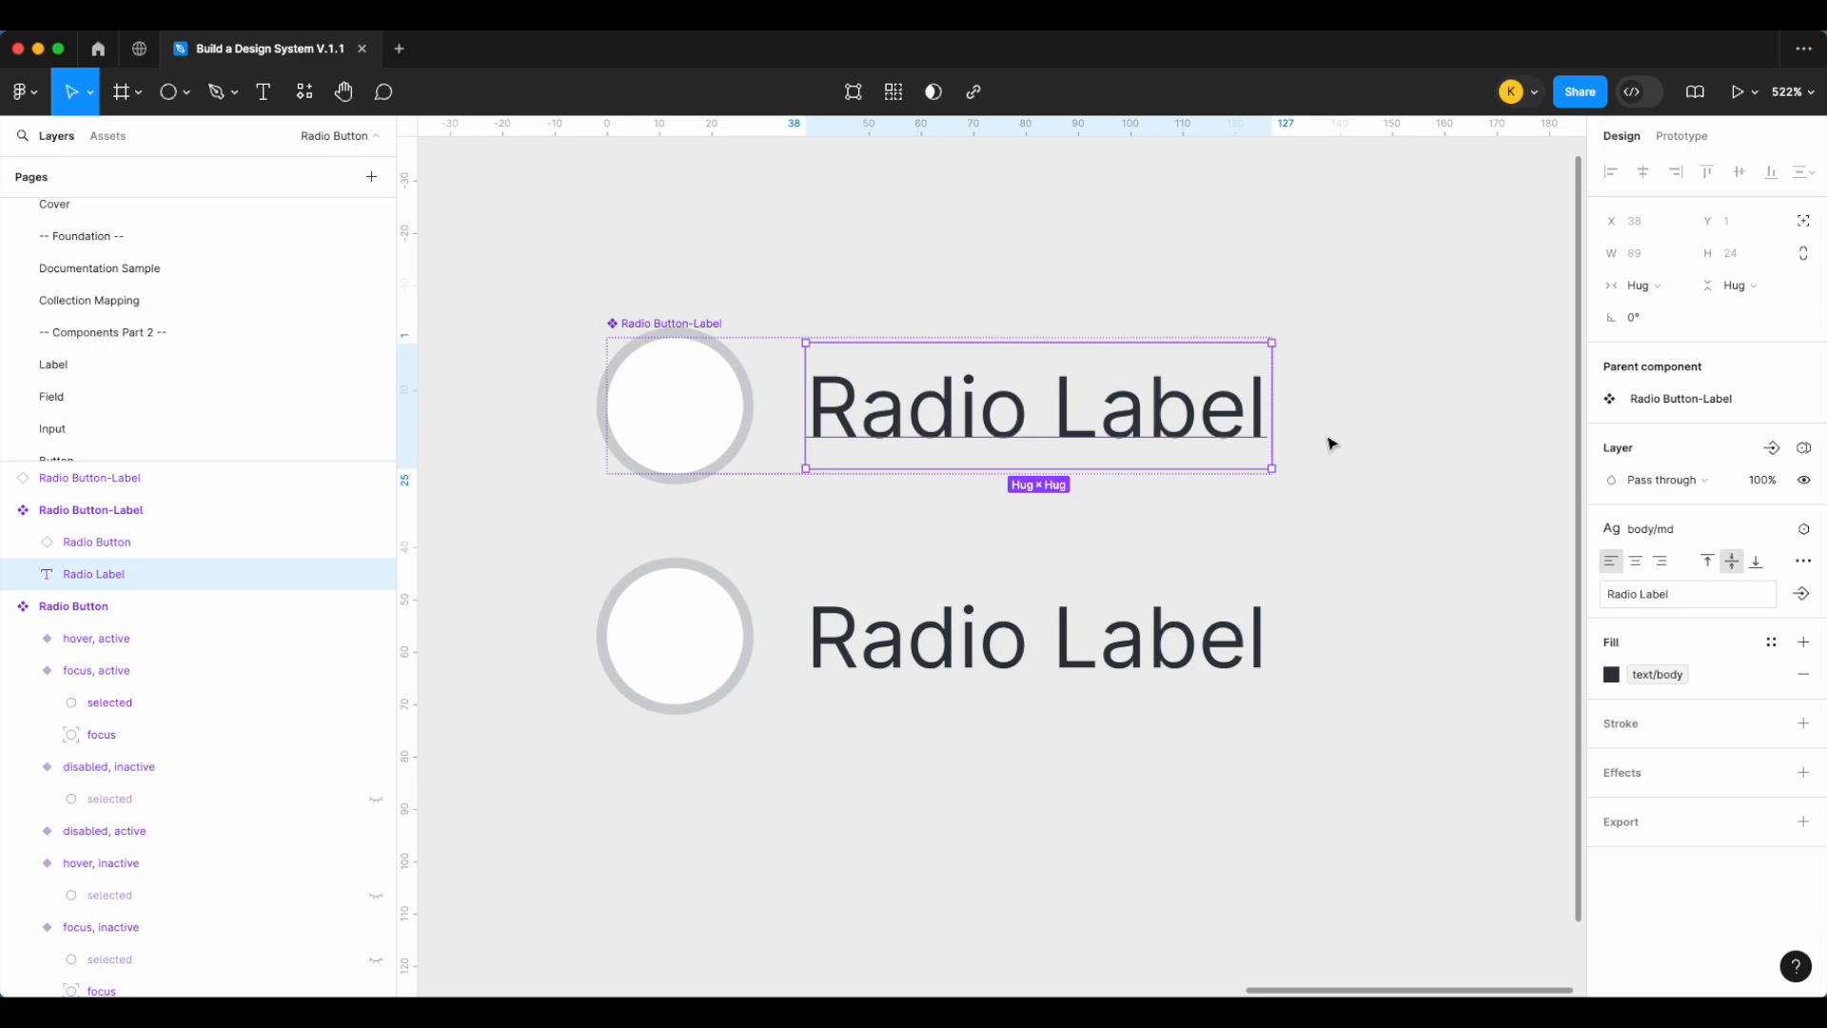
pyautogui.click(1770, 450)
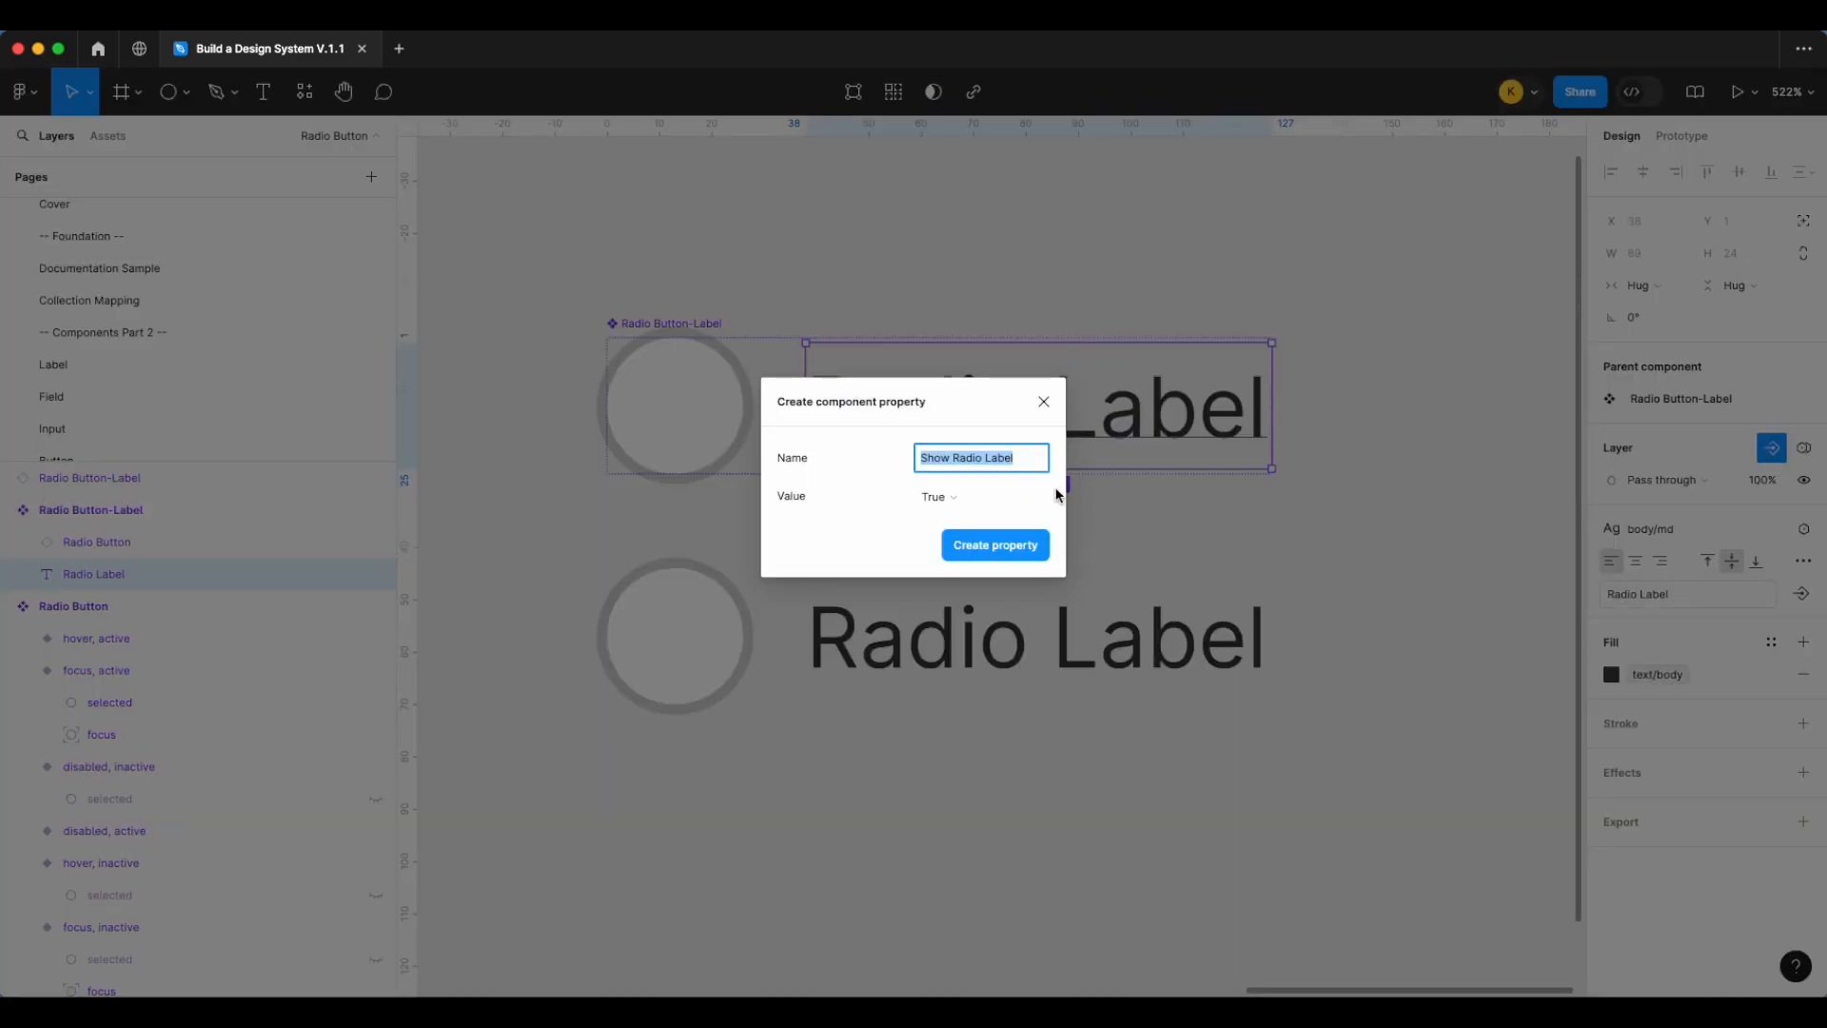
pyautogui.write('L')
pyautogui.click(996, 545)
# Test the Label property on the lower instance by switching it repeatedly, ending with the label hidden
pyautogui.click(967, 619)
pyautogui.click(1721, 463)
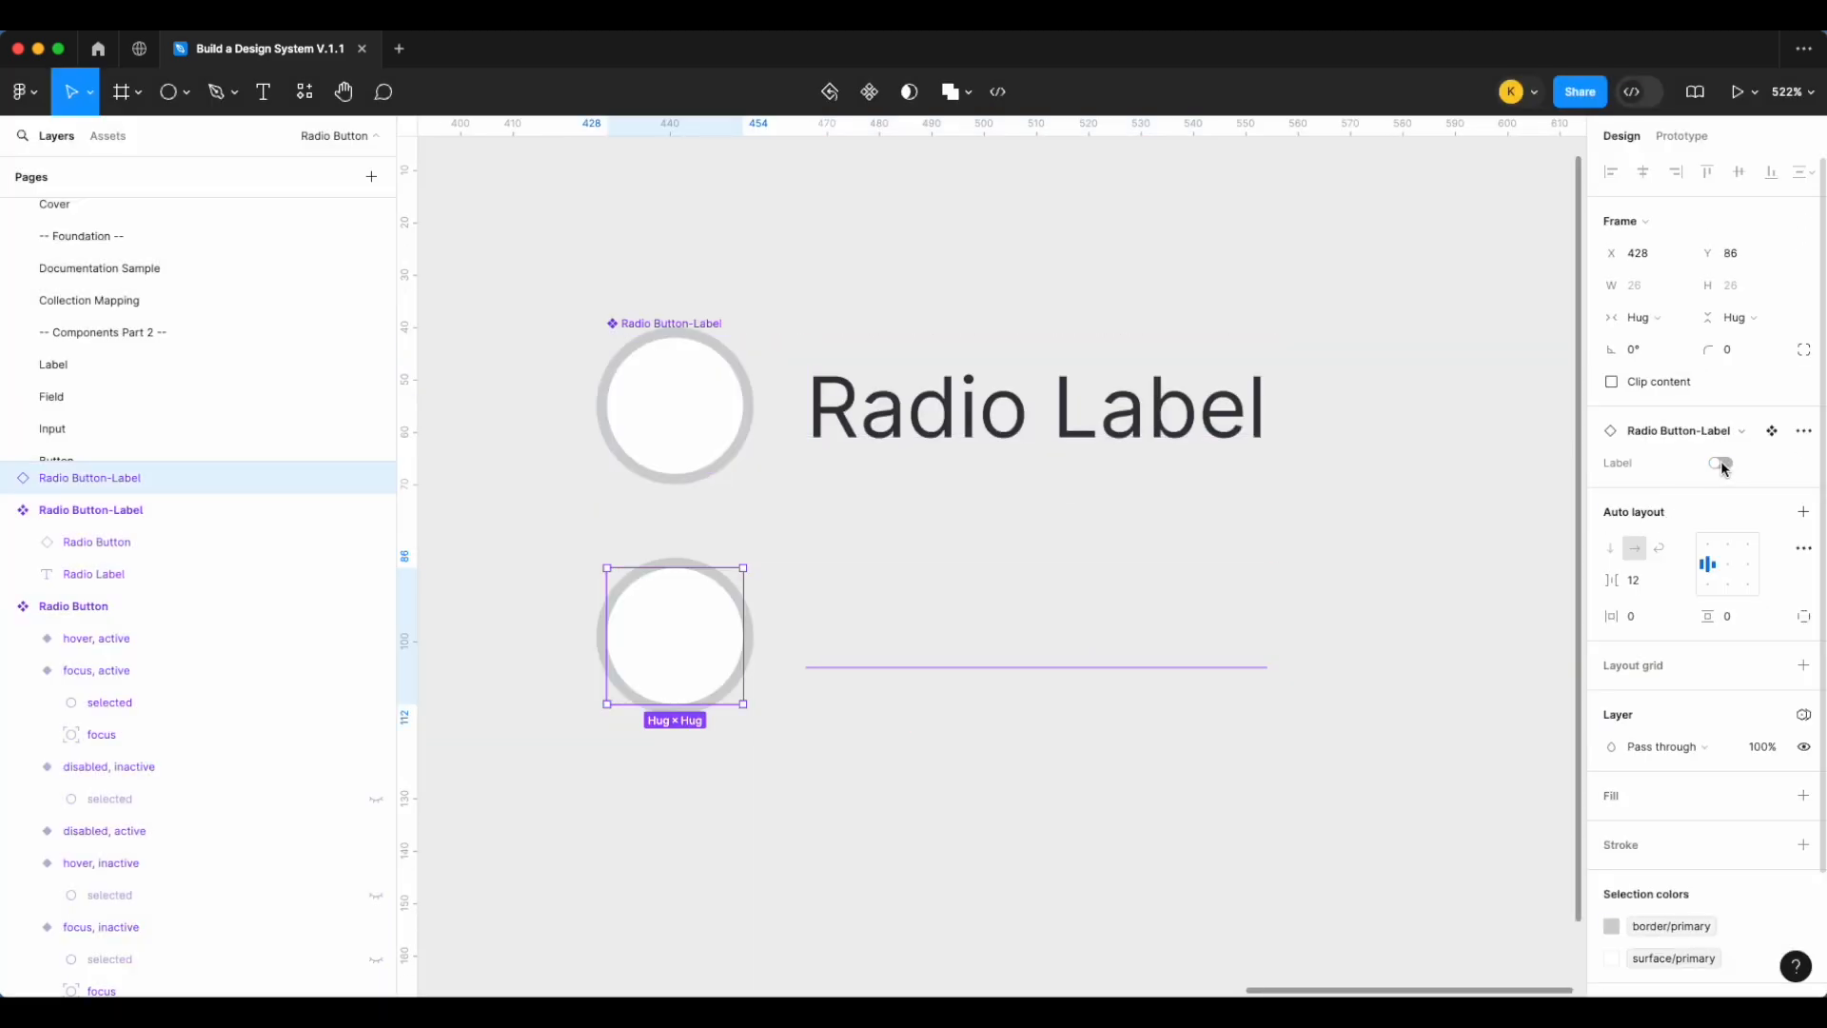
pyautogui.click(1720, 463)
pyautogui.click(1720, 463)
pyautogui.click(1720, 464)
pyautogui.click(1721, 463)
pyautogui.click(1720, 464)
pyautogui.click(1720, 463)
pyautogui.click(1721, 464)
pyautogui.click(1721, 464)
pyautogui.click(1721, 463)
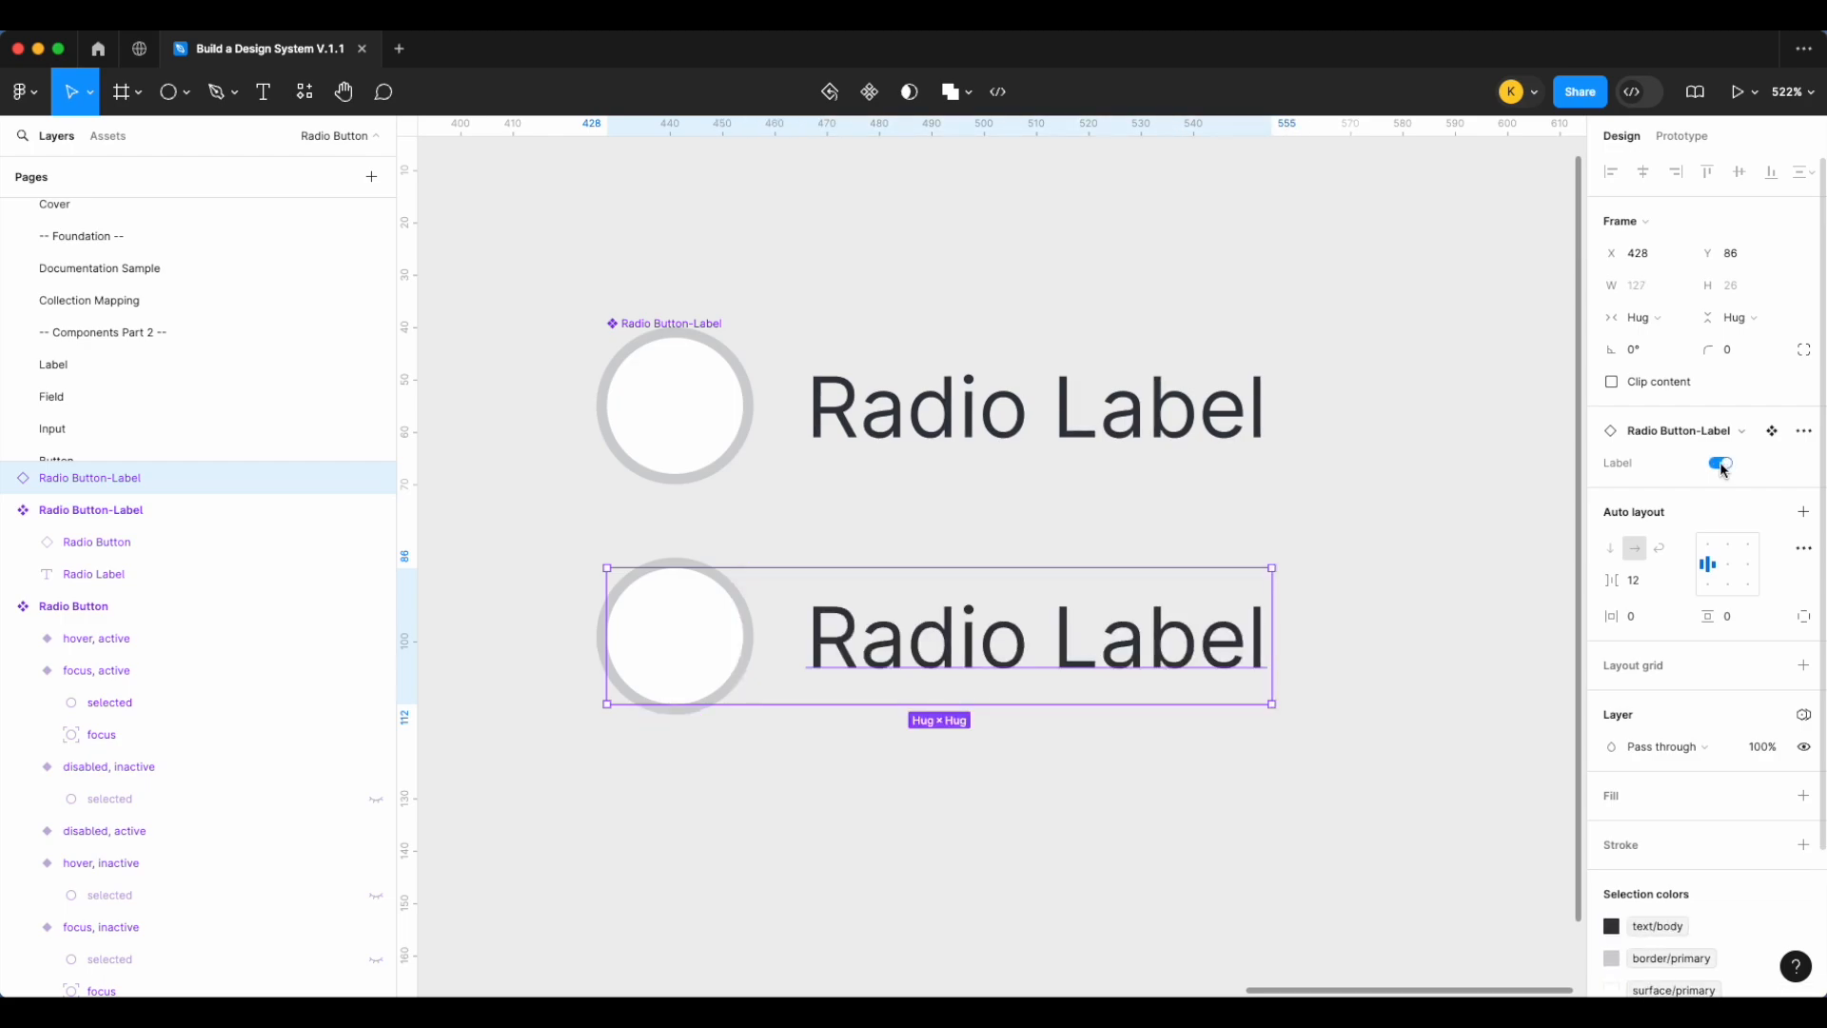
pyautogui.click(1721, 464)
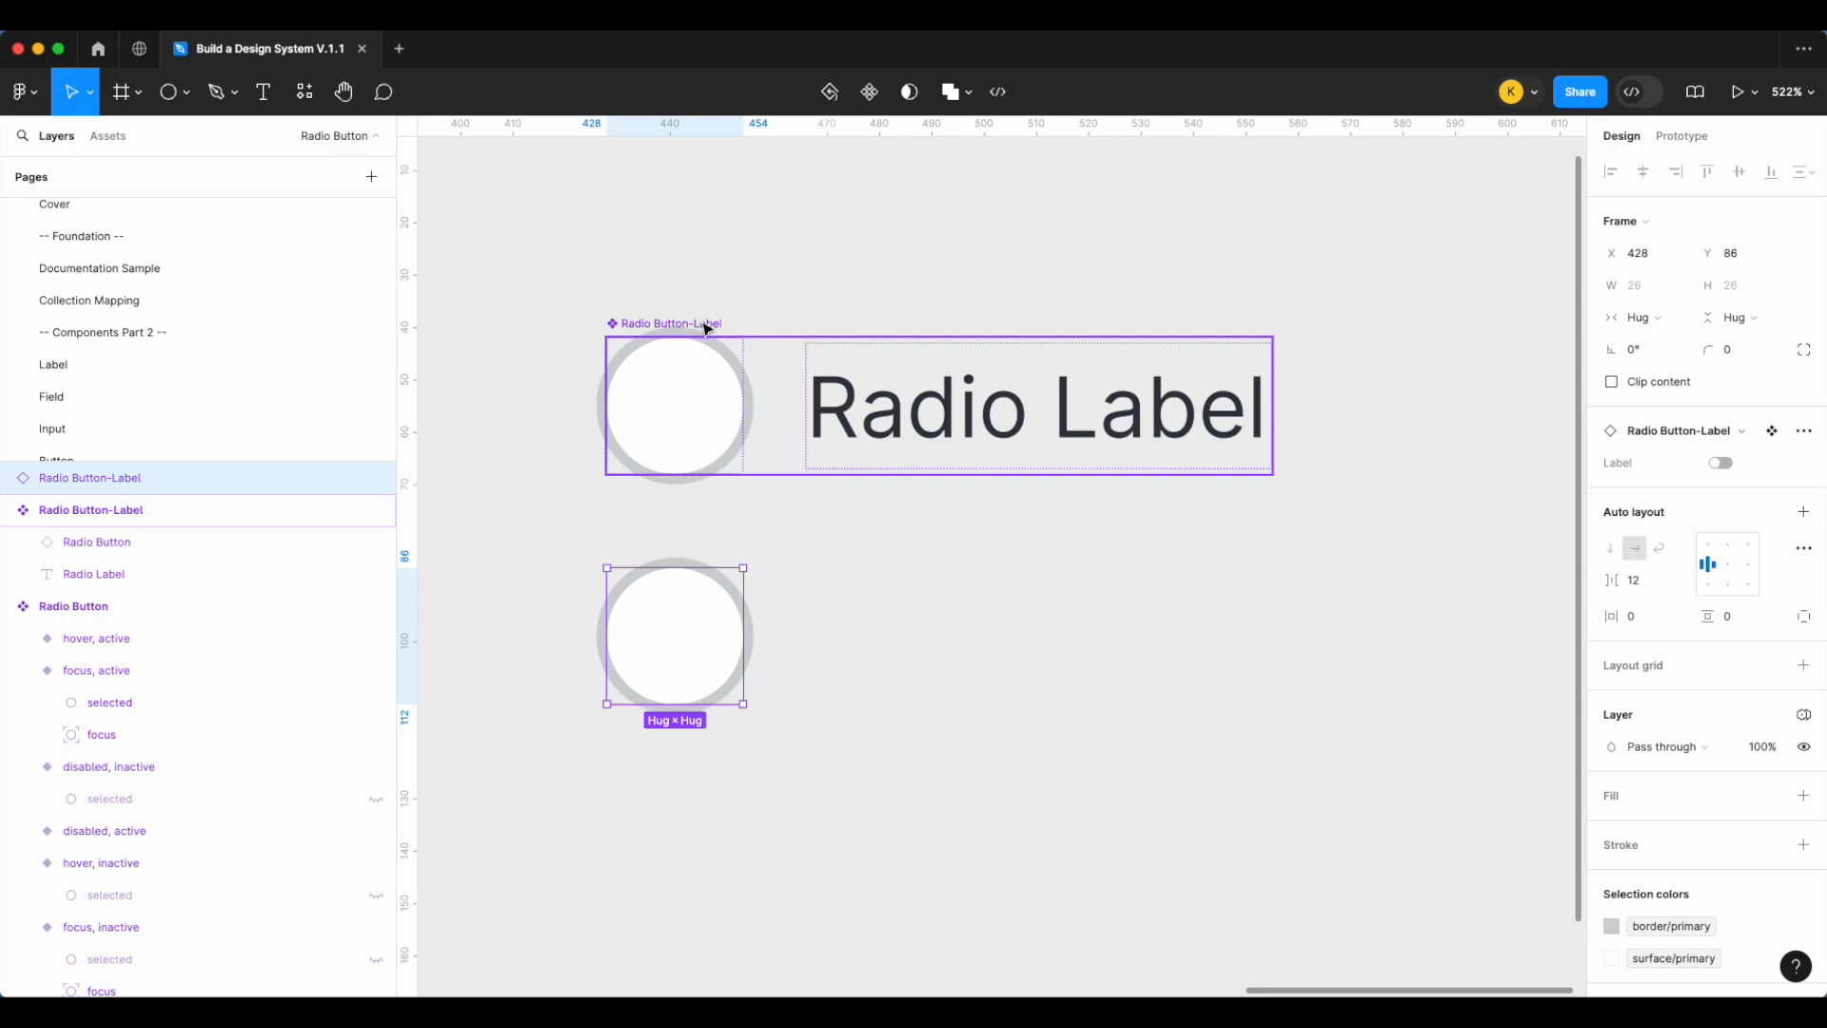
# Rename the Radio Button component set as .items
pyautogui.keyDown('ctrl'); pyautogui.scroll(-5, 706, 330); pyautogui.keyUp('ctrl')
pyautogui.hscroll(-10, 713, 331)
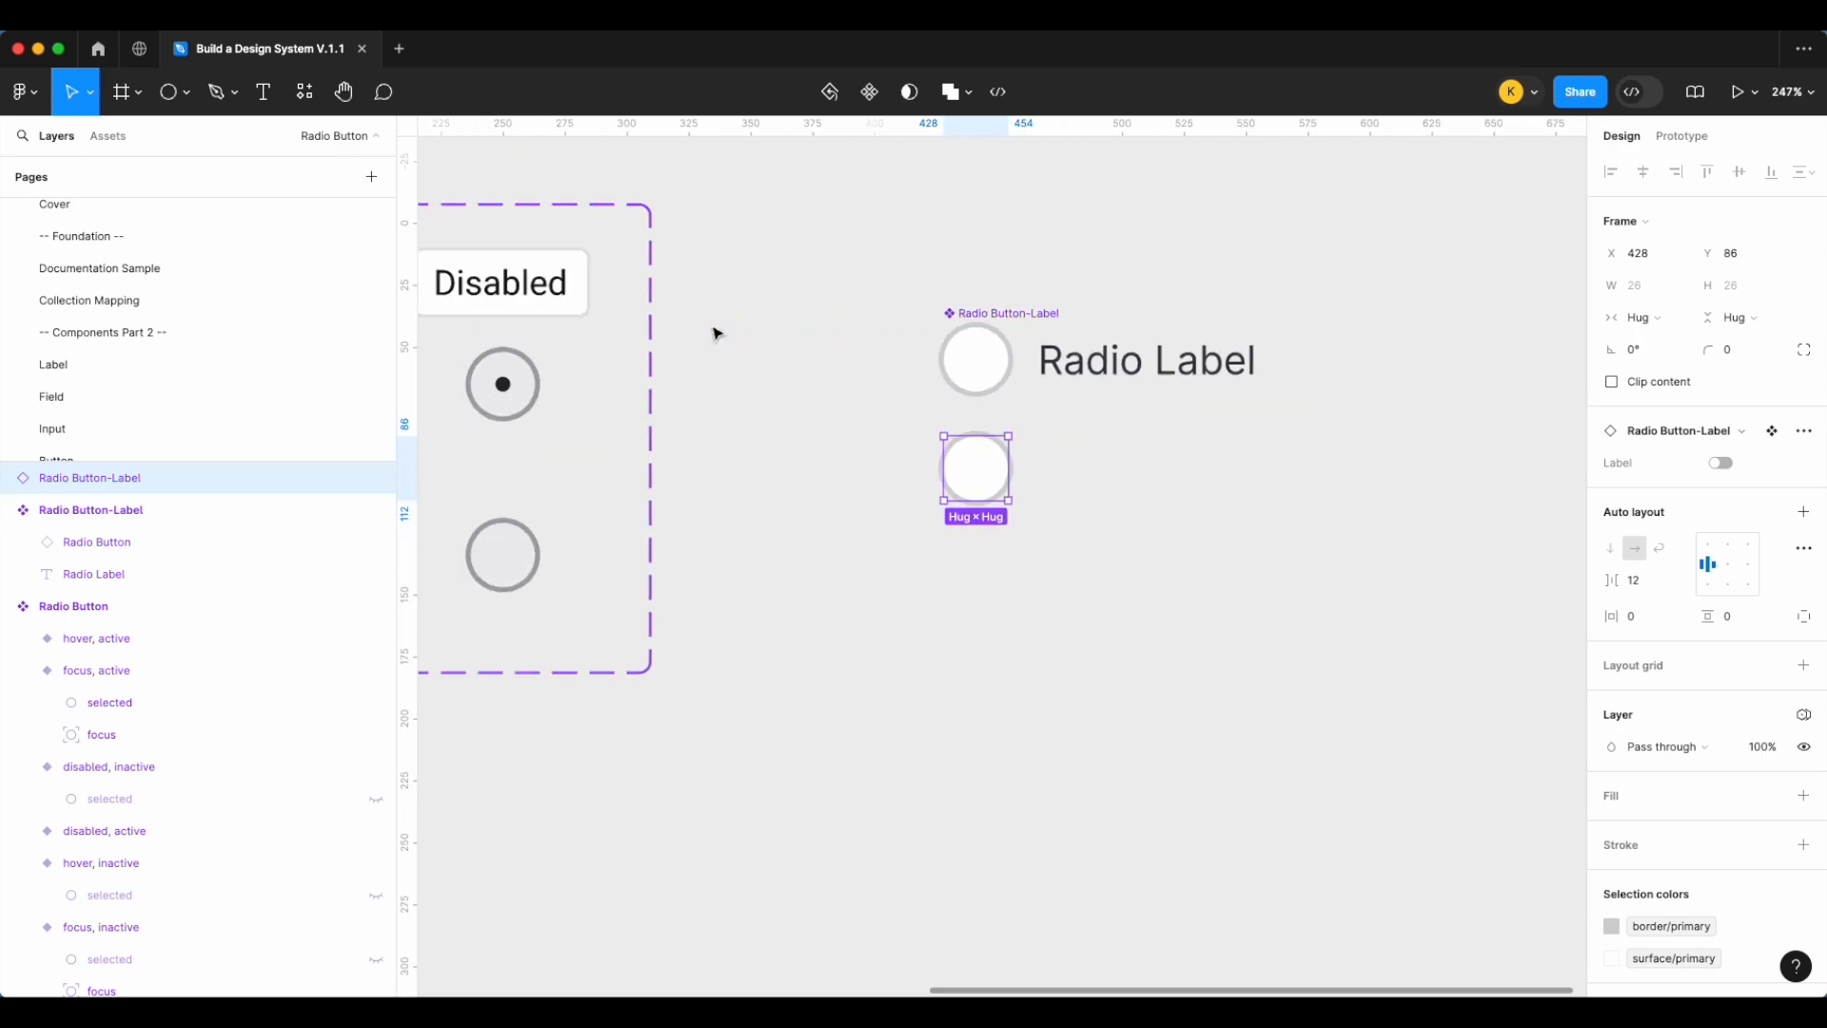
pyautogui.keyDown('ctrl'); pyautogui.scroll(-2, 724, 333); pyautogui.keyUp('ctrl')
pyautogui.hscroll(-5, 723, 333)
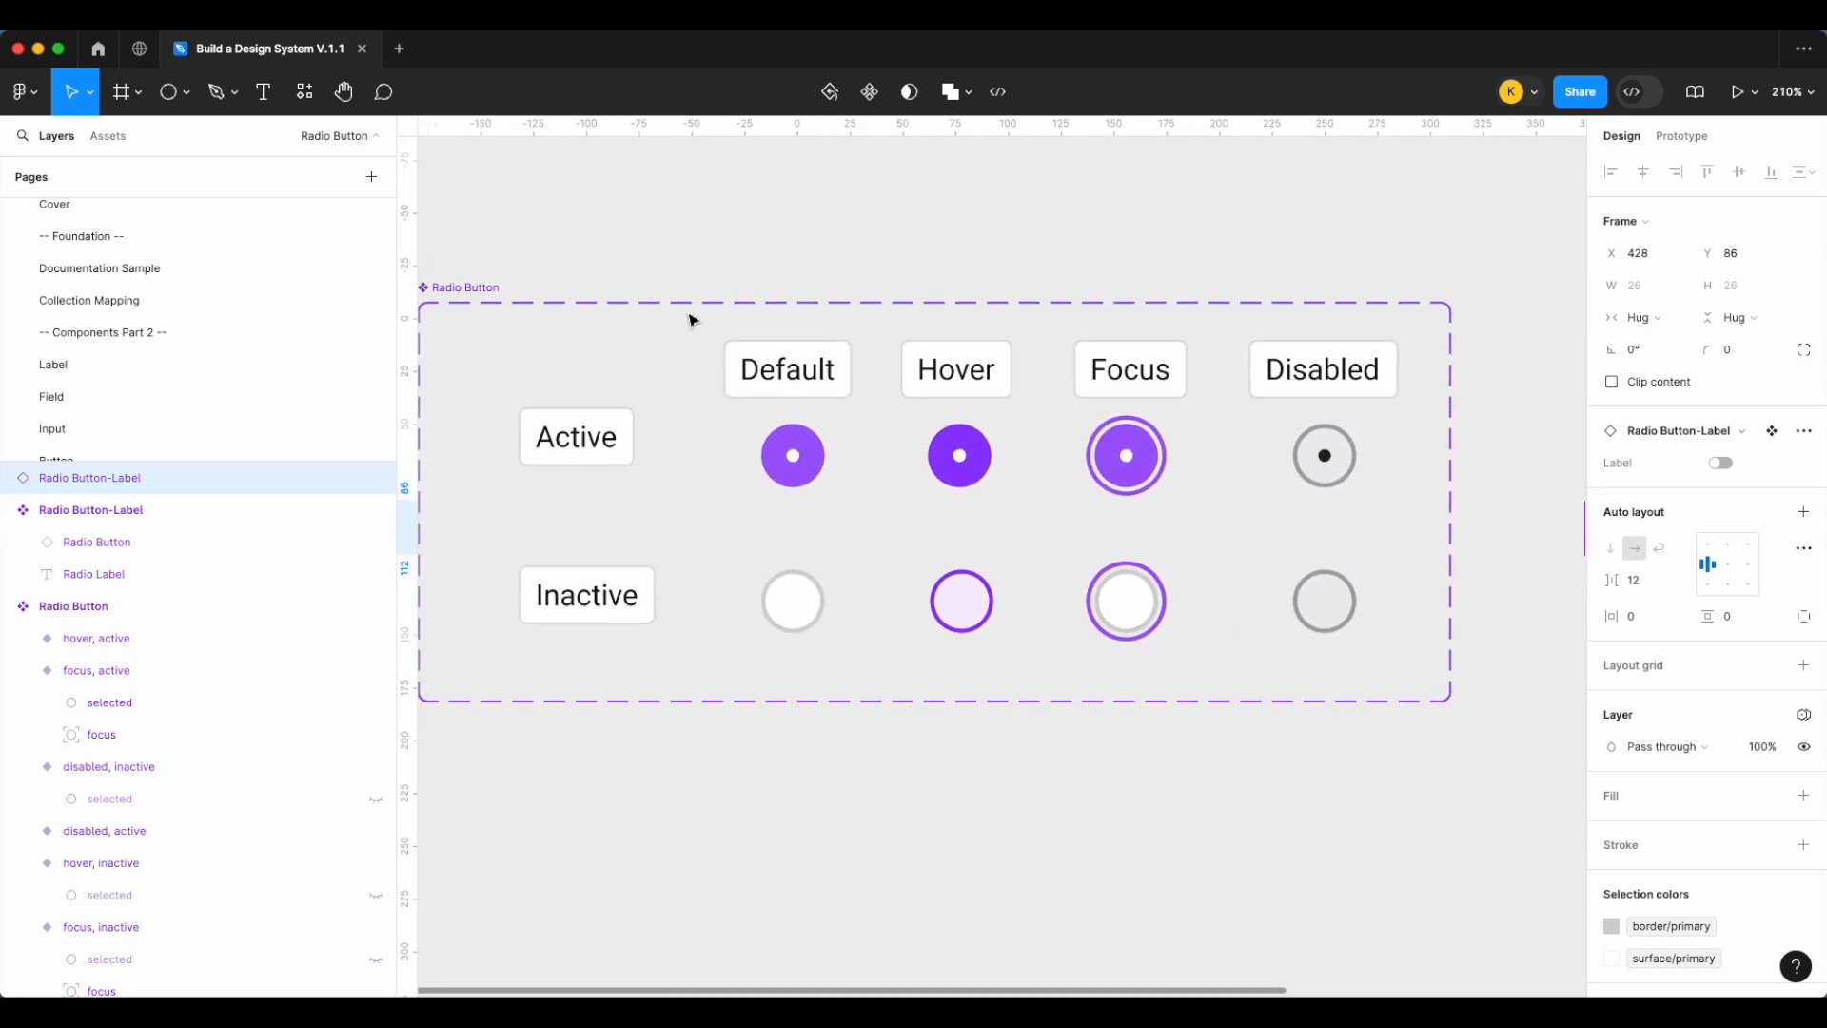
pyautogui.hscroll(10, 1059, 293)
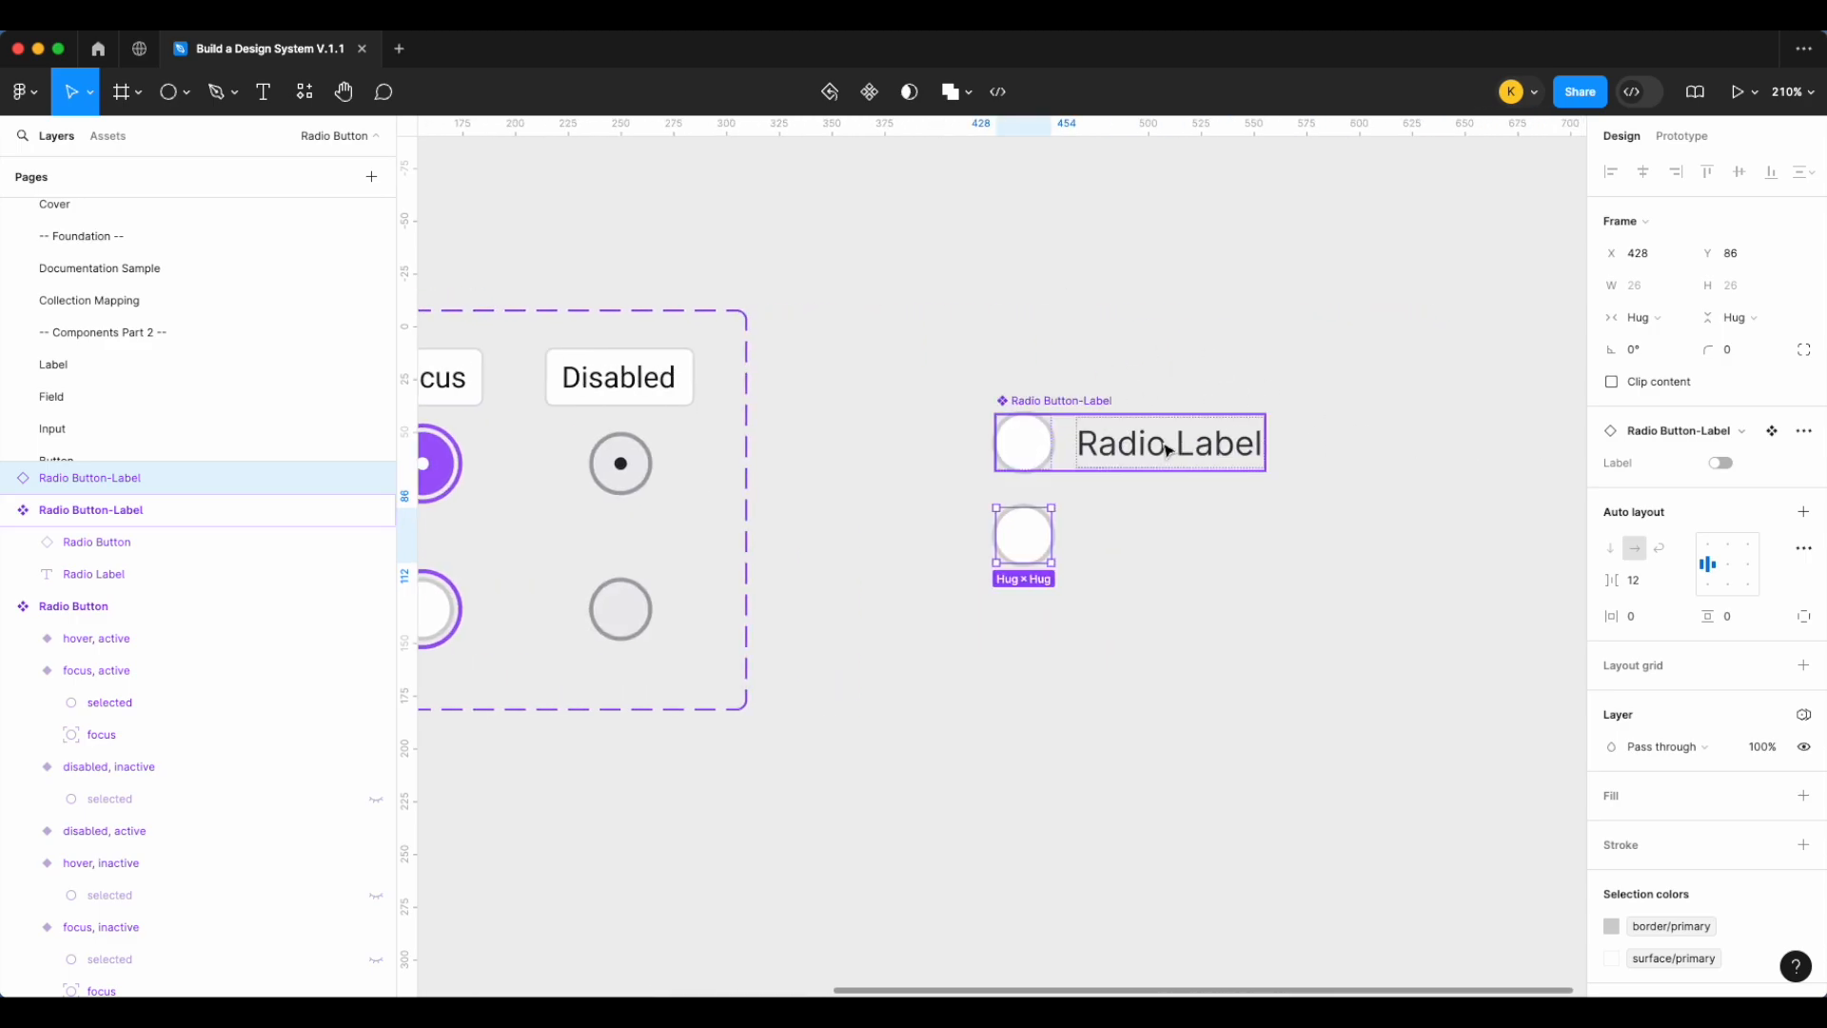
pyautogui.keyDown('ctrl'); pyautogui.scroll(-3, 1166, 447); pyautogui.keyUp('ctrl')
pyautogui.hscroll(-4, 1166, 447)
pyautogui.keyDown('ctrl'); pyautogui.scroll(2, 775, 294); pyautogui.keyUp('ctrl')
pyautogui.hscroll(2, 774, 294)
pyautogui.doubleClick(627, 383)
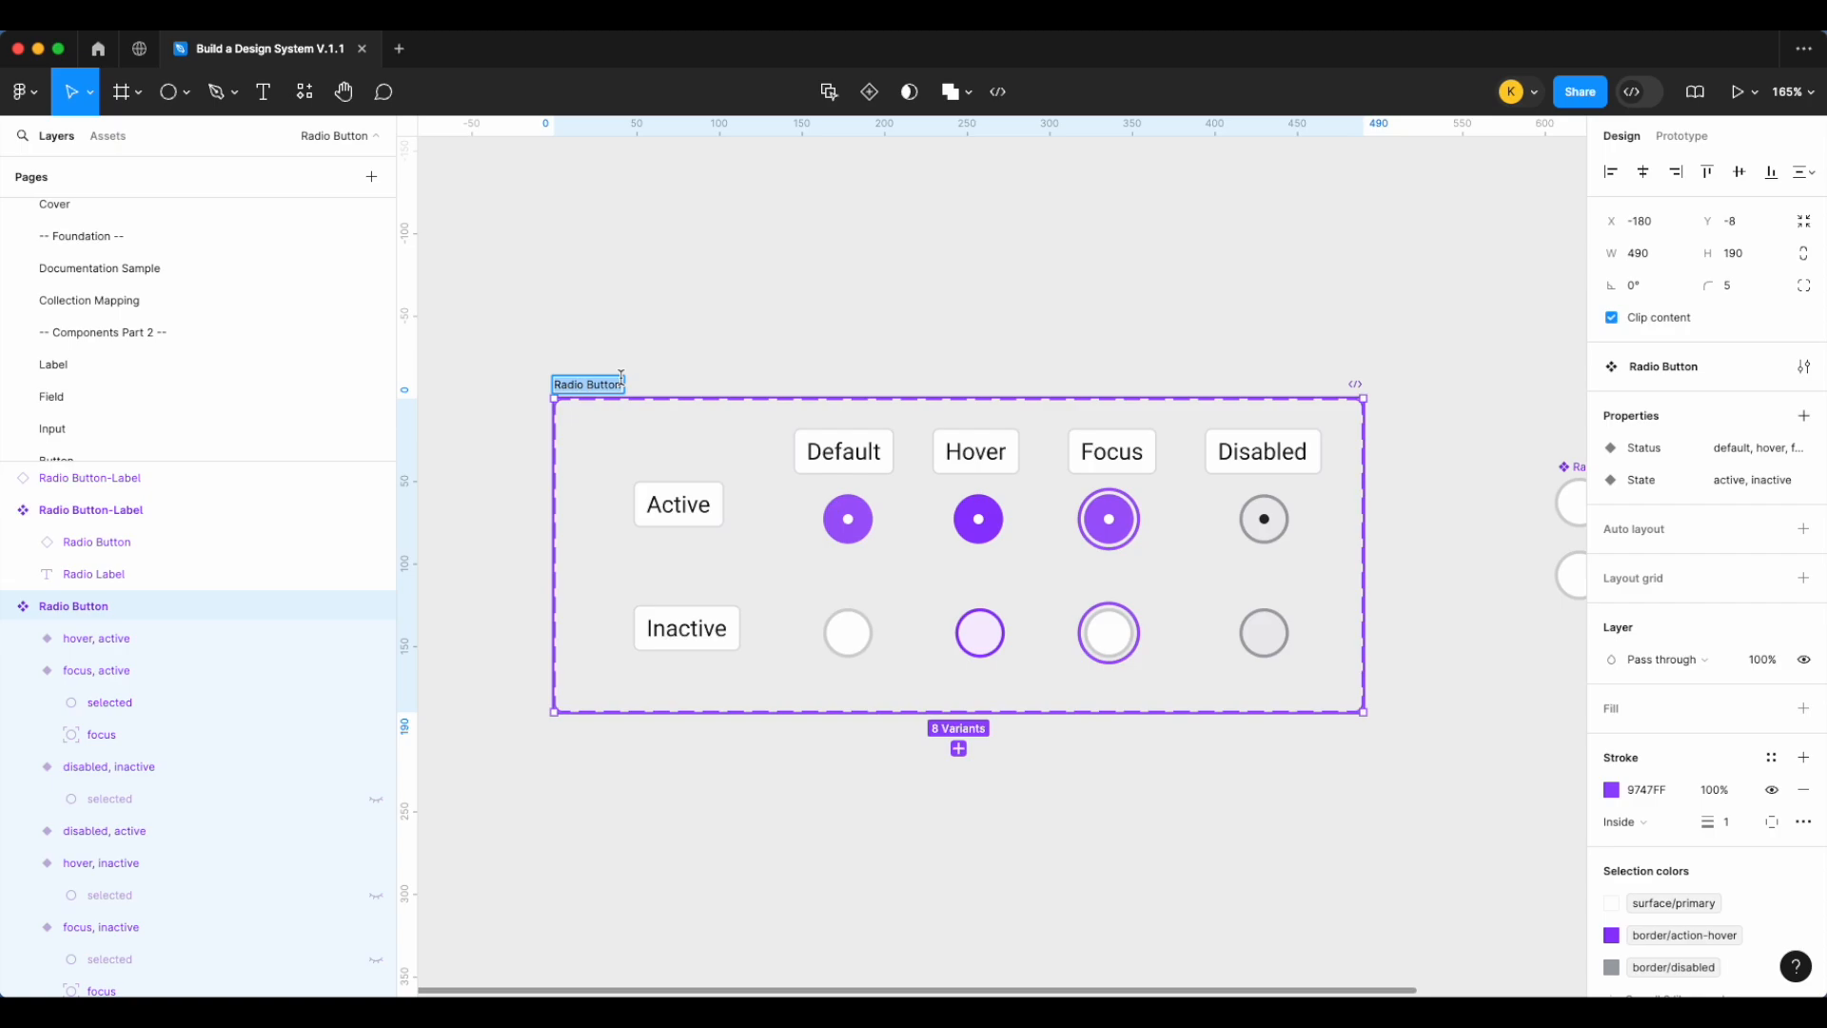
pyautogui.write('.items')
pyautogui.press('Return')
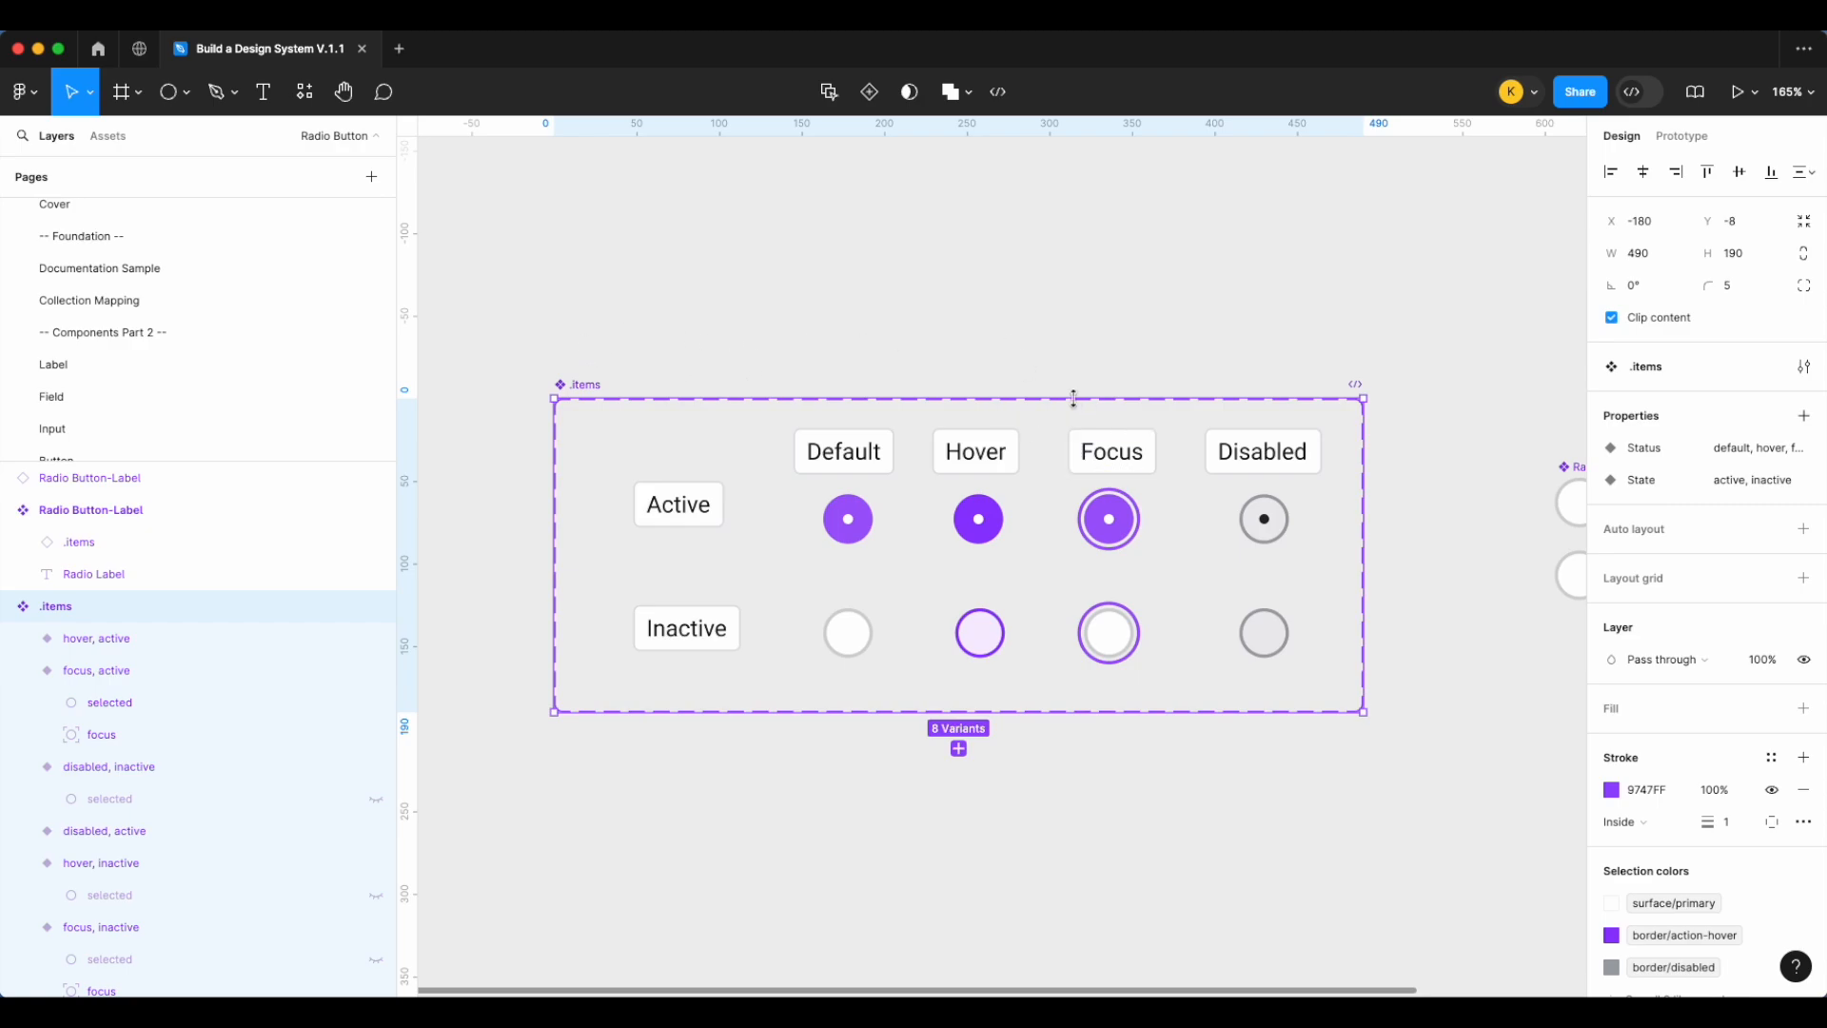
# Switch the Label property of the lower Radio Button-Label instance, ending with the label shown
pyautogui.hscroll(5, 1326, 523)
pyautogui.scroll(5, 1326, 523)
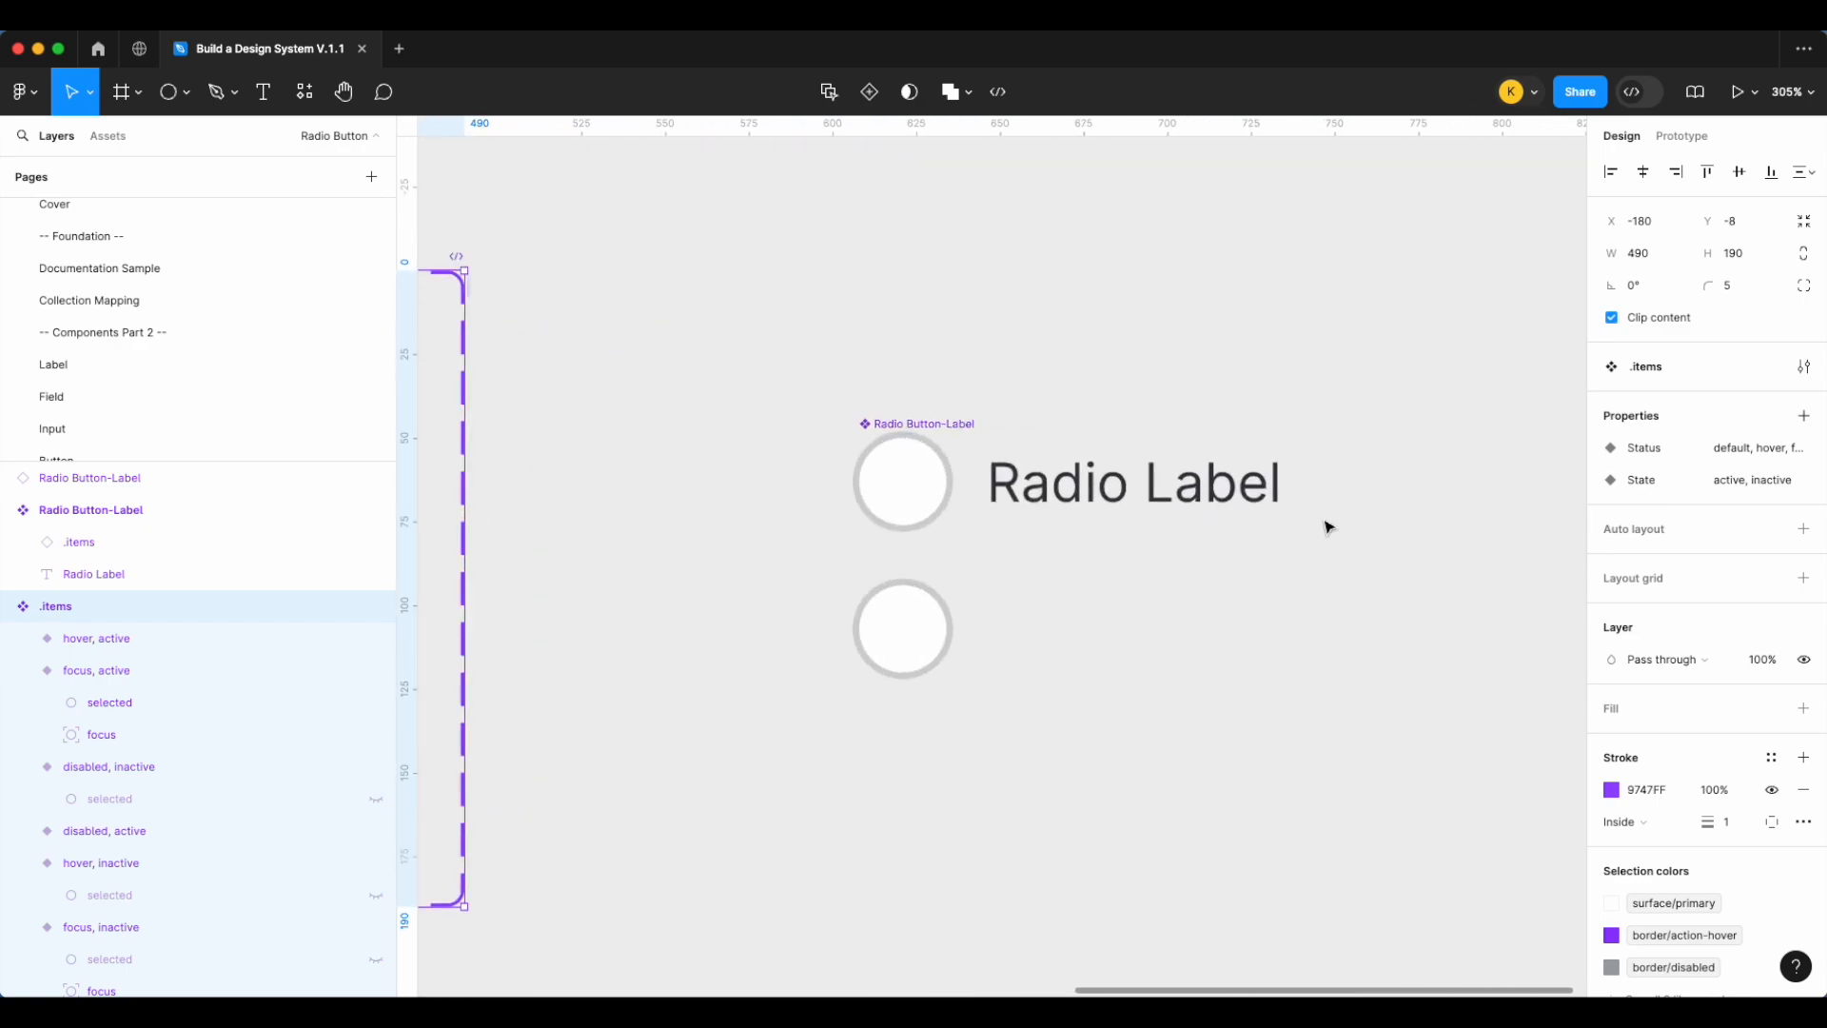
pyautogui.scroll(3, 1281, 420)
pyautogui.click(843, 693)
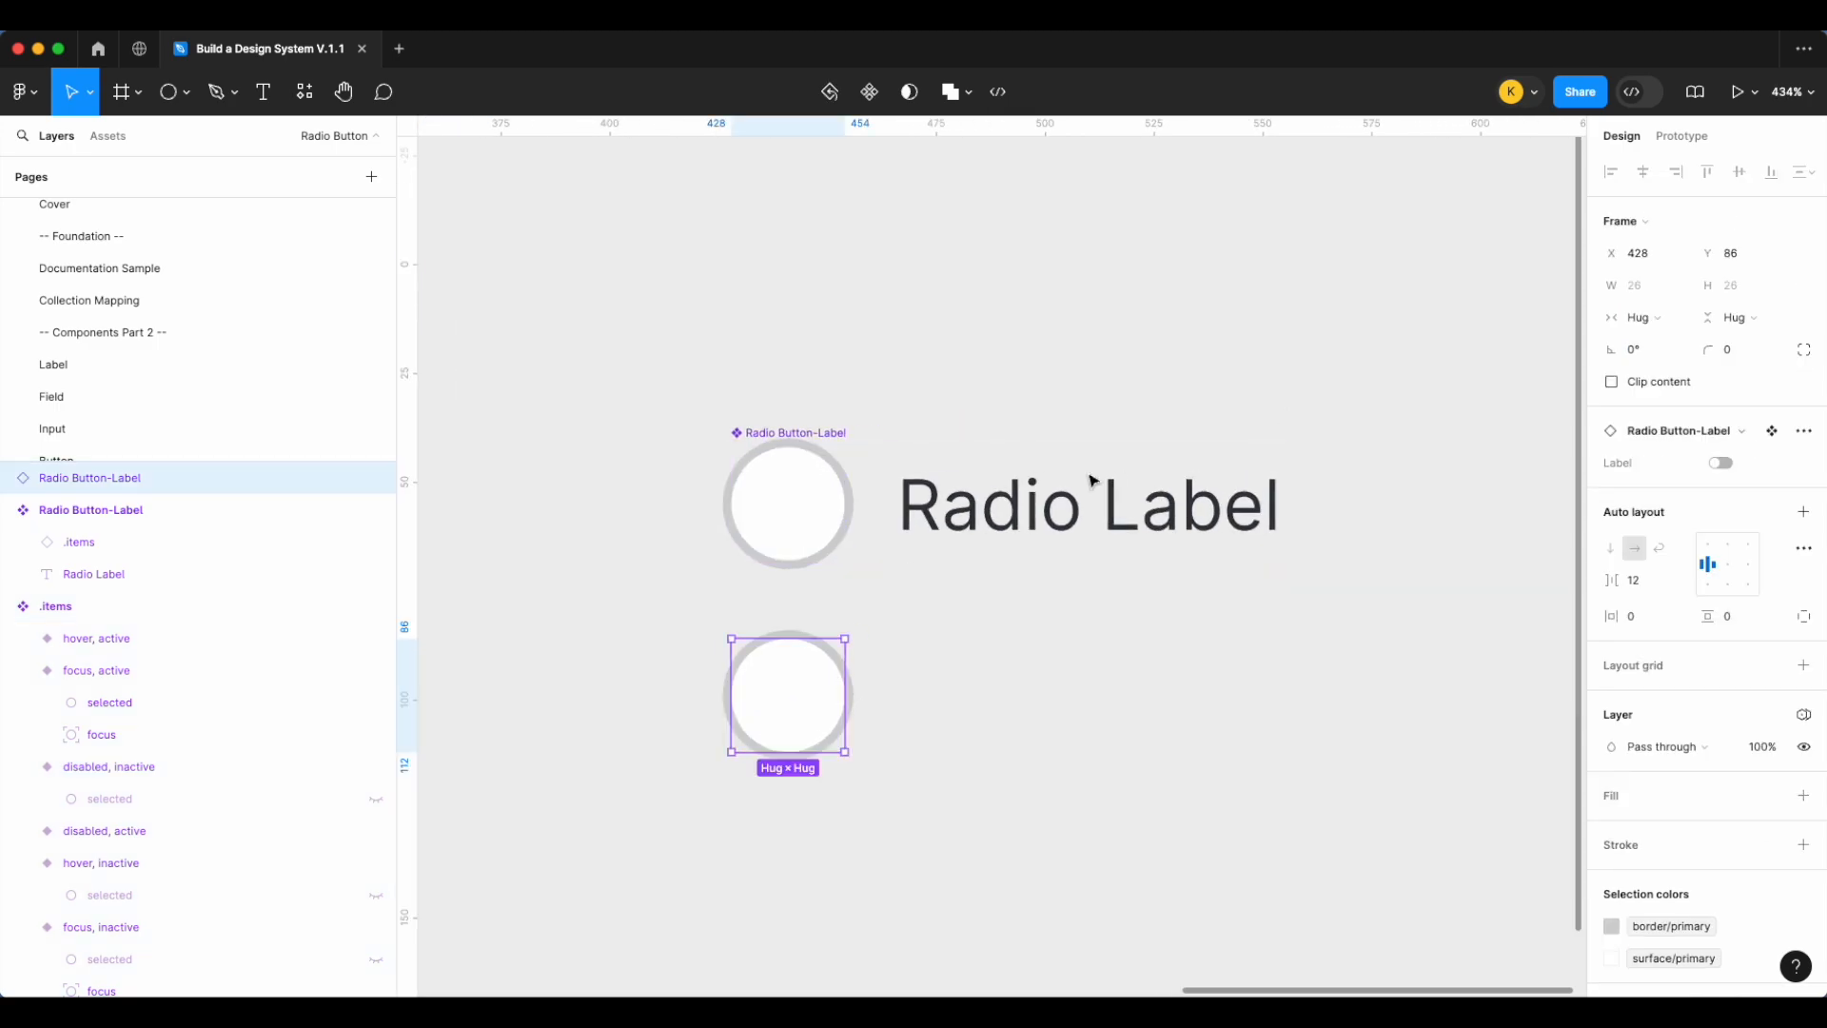
pyautogui.click(1719, 464)
pyautogui.click(1719, 464)
pyautogui.click(1718, 463)
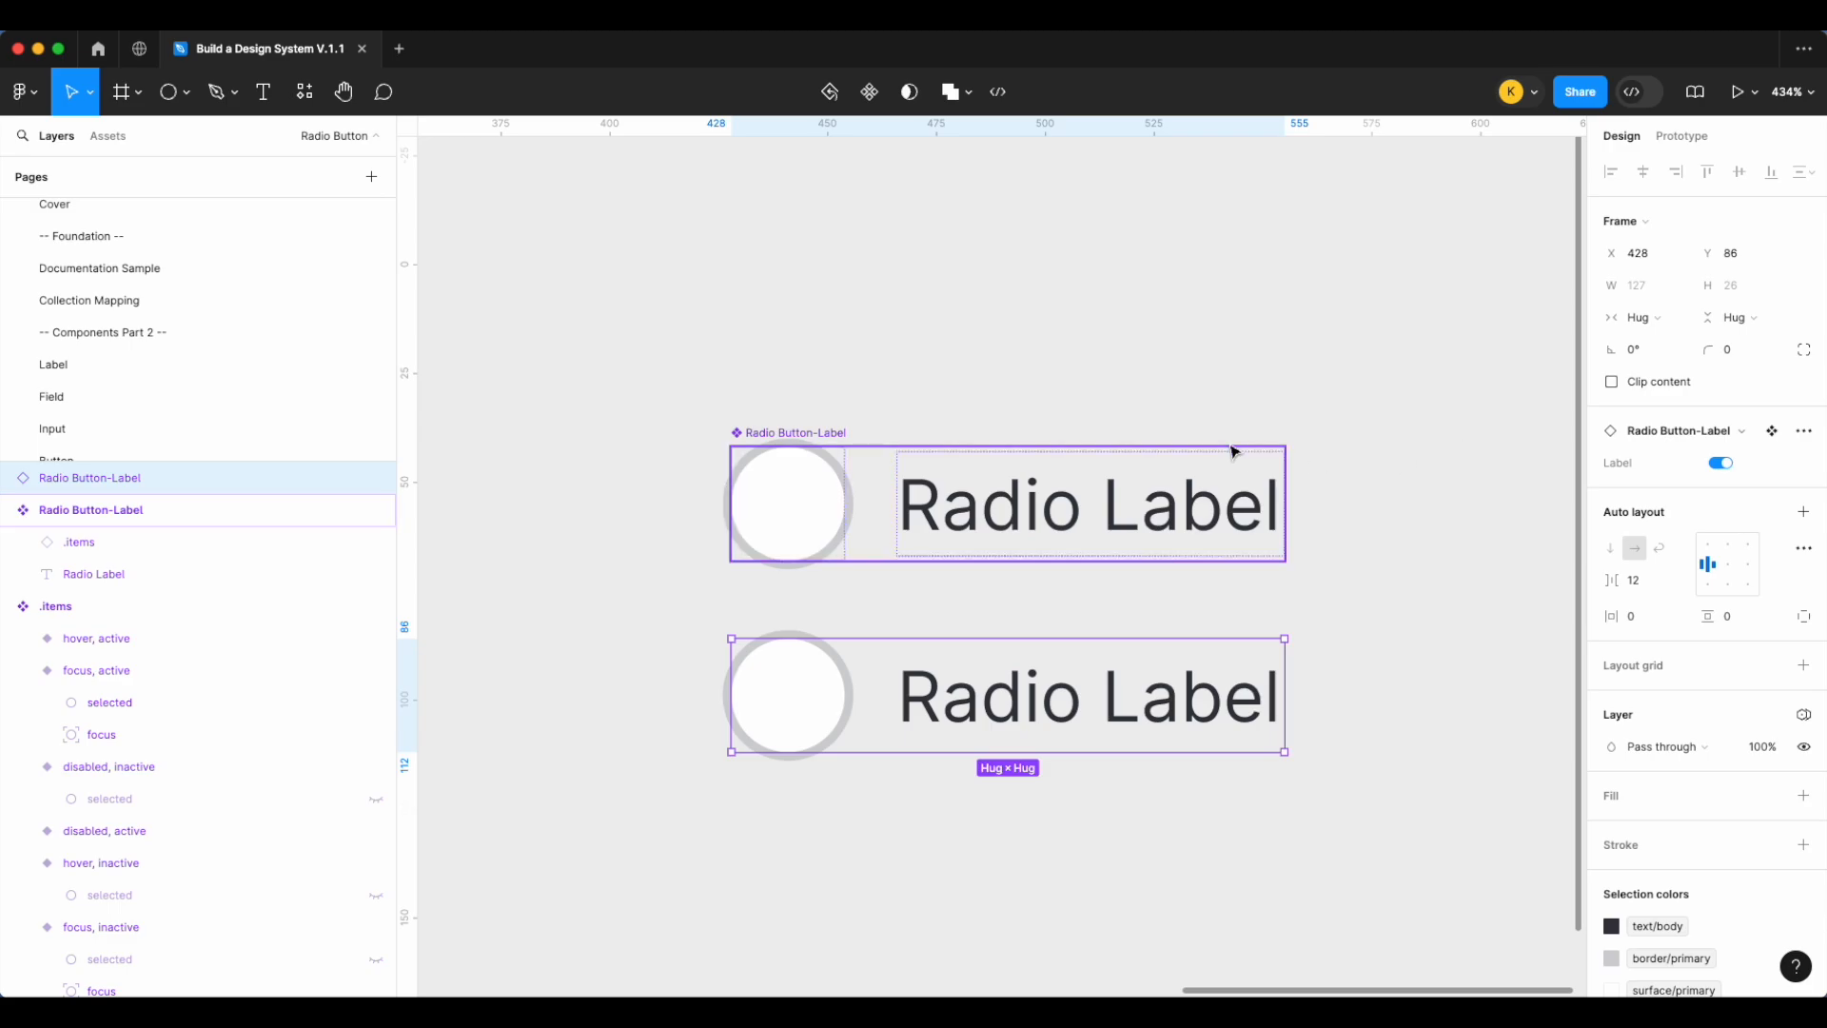
# Create a text property named "↘ Label", with value Radio Label, for the main component's label text
pyautogui.click(1276, 396)
pyautogui.doubleClick(1154, 523)
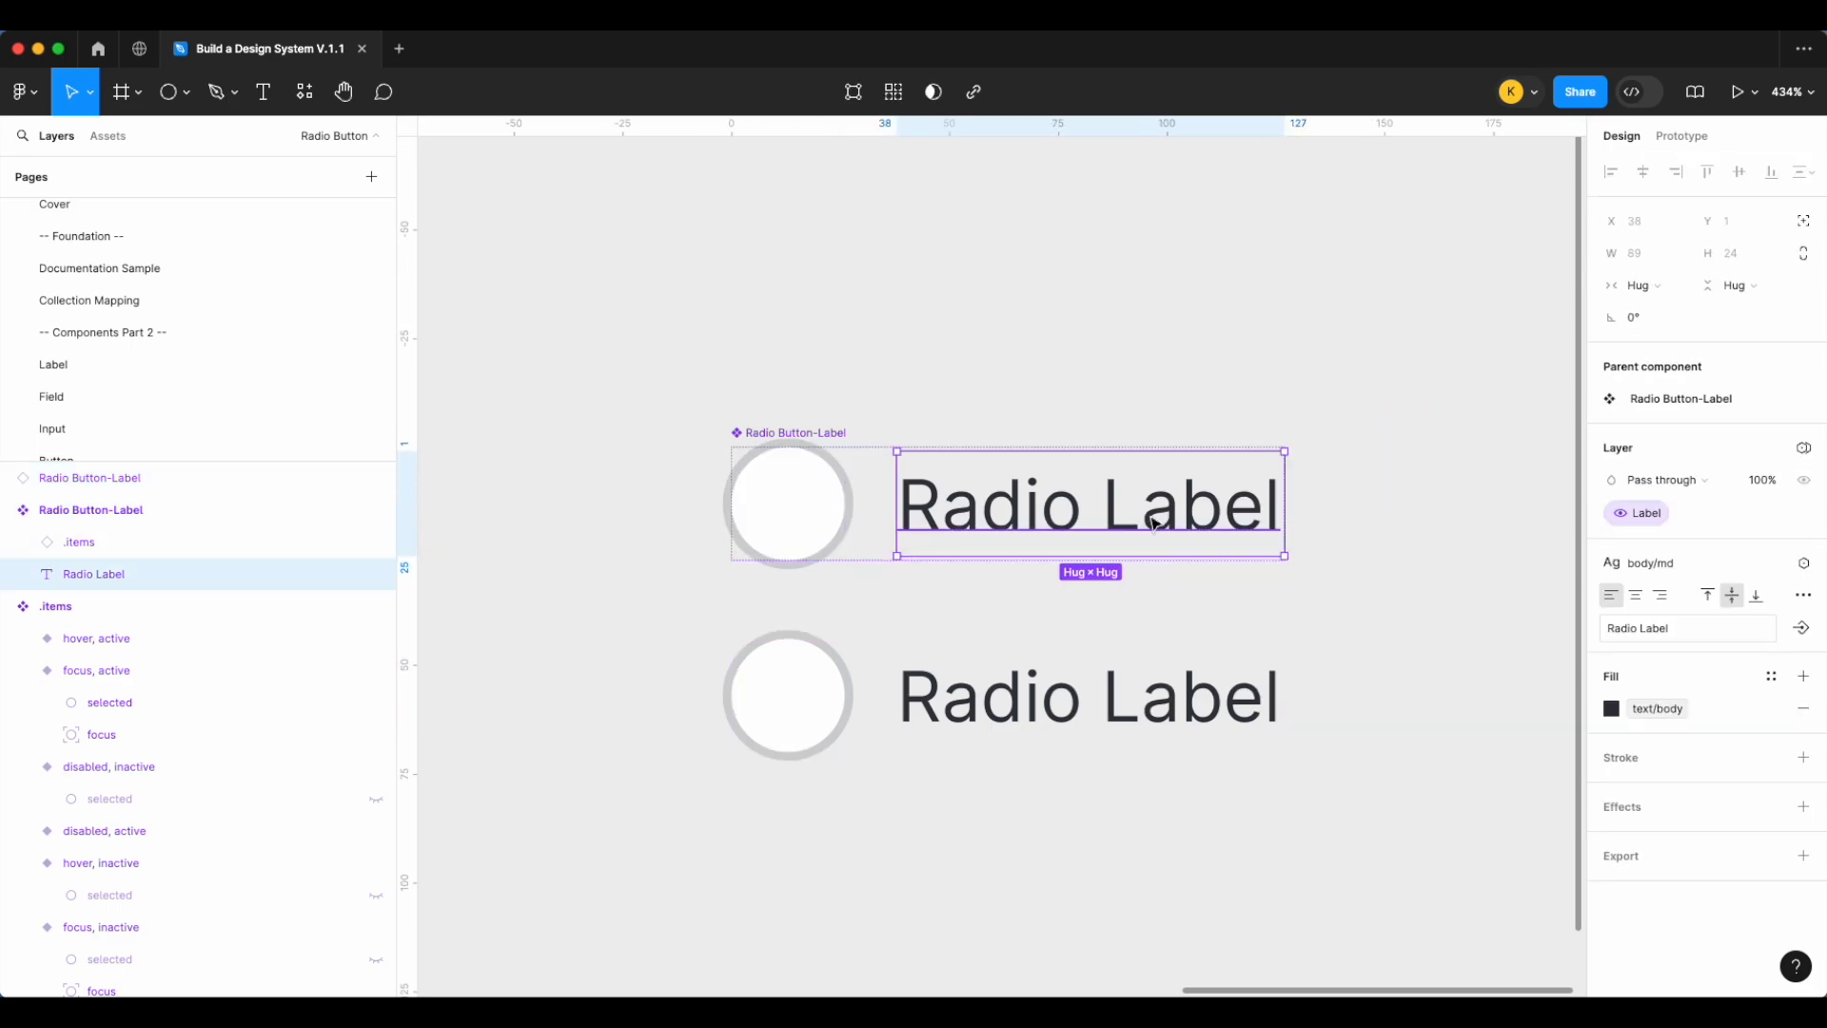
pyautogui.click(1801, 629)
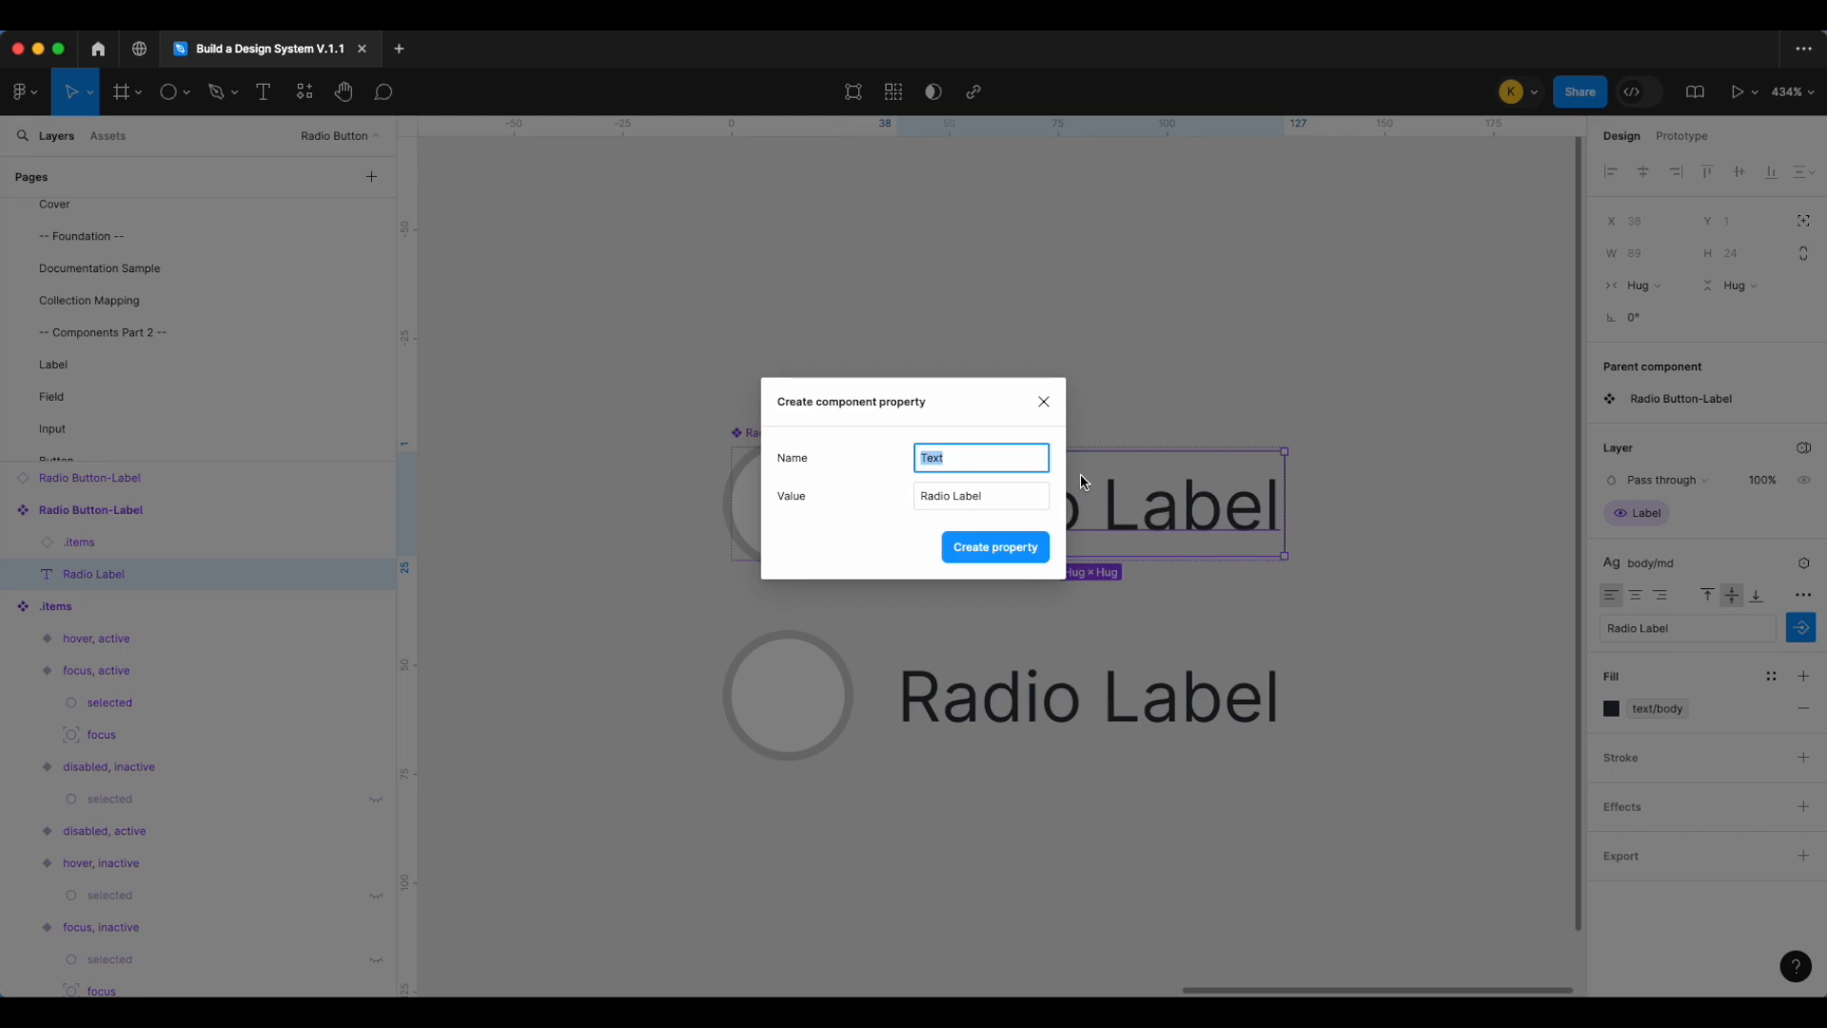
pyautogui.write('Label')
pyautogui.click(138, 14)
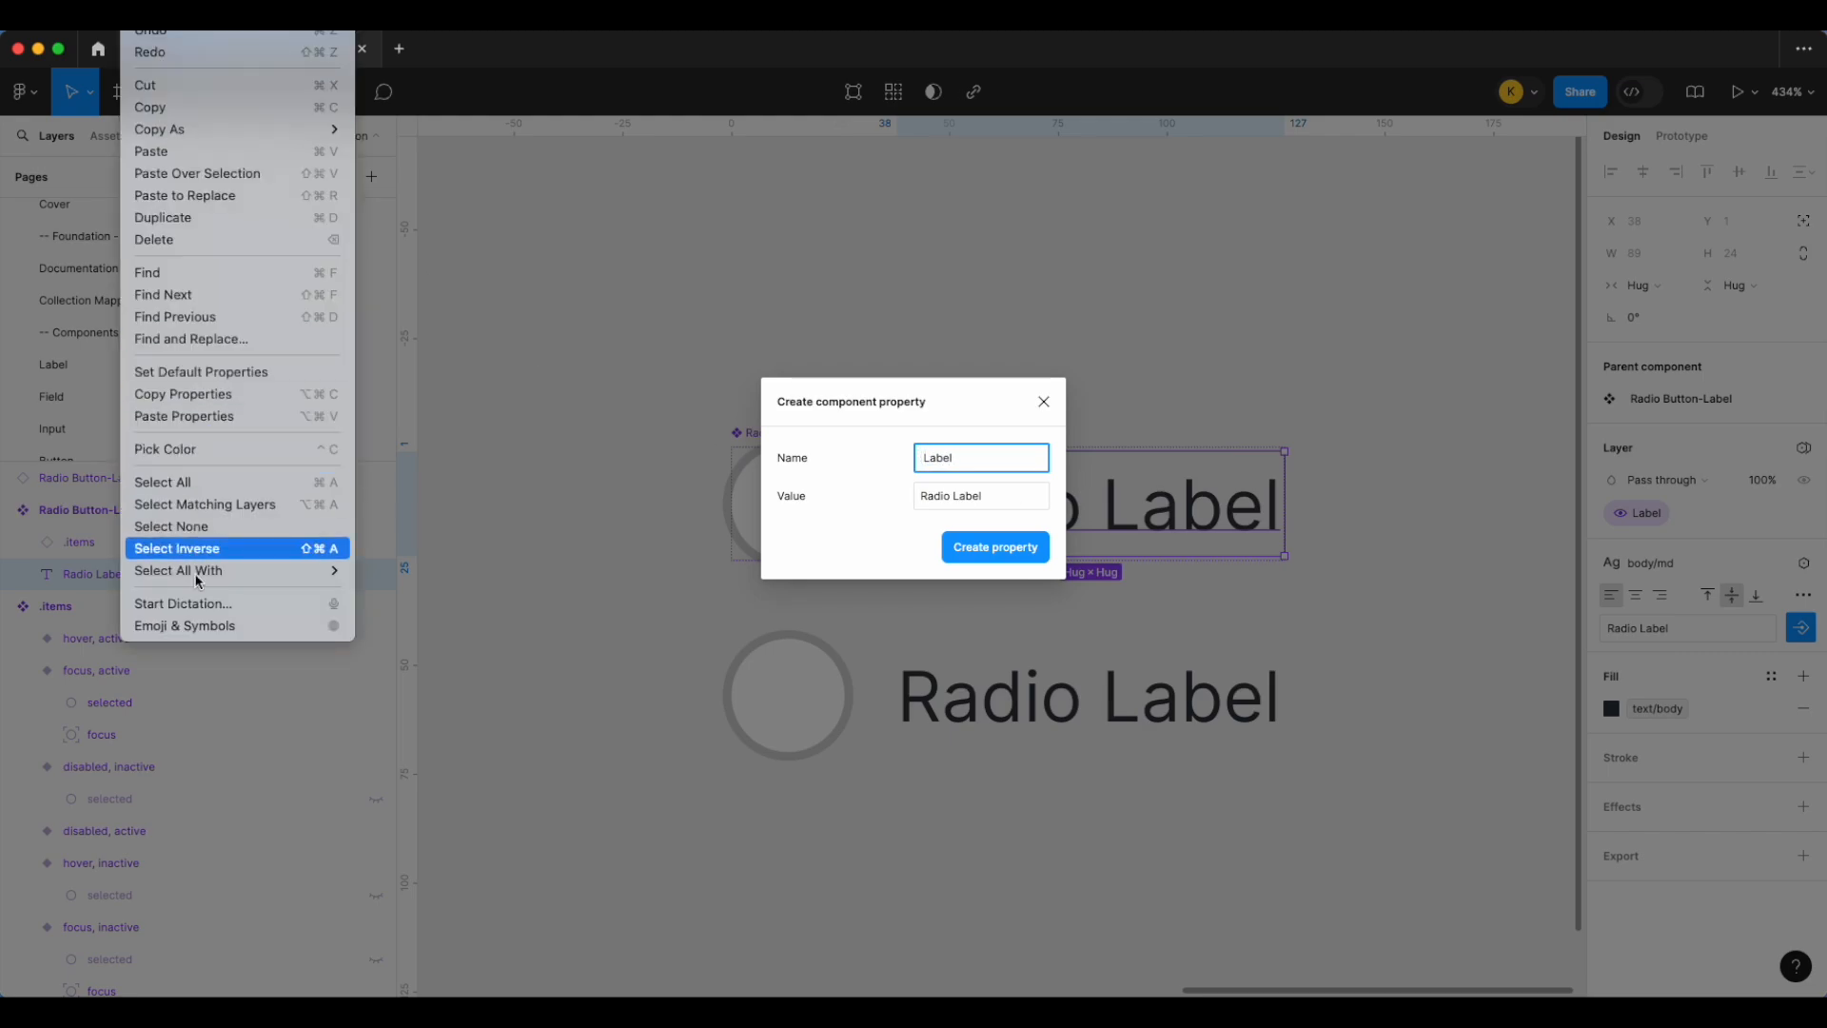
pyautogui.click(192, 626)
pyautogui.write('arrow')
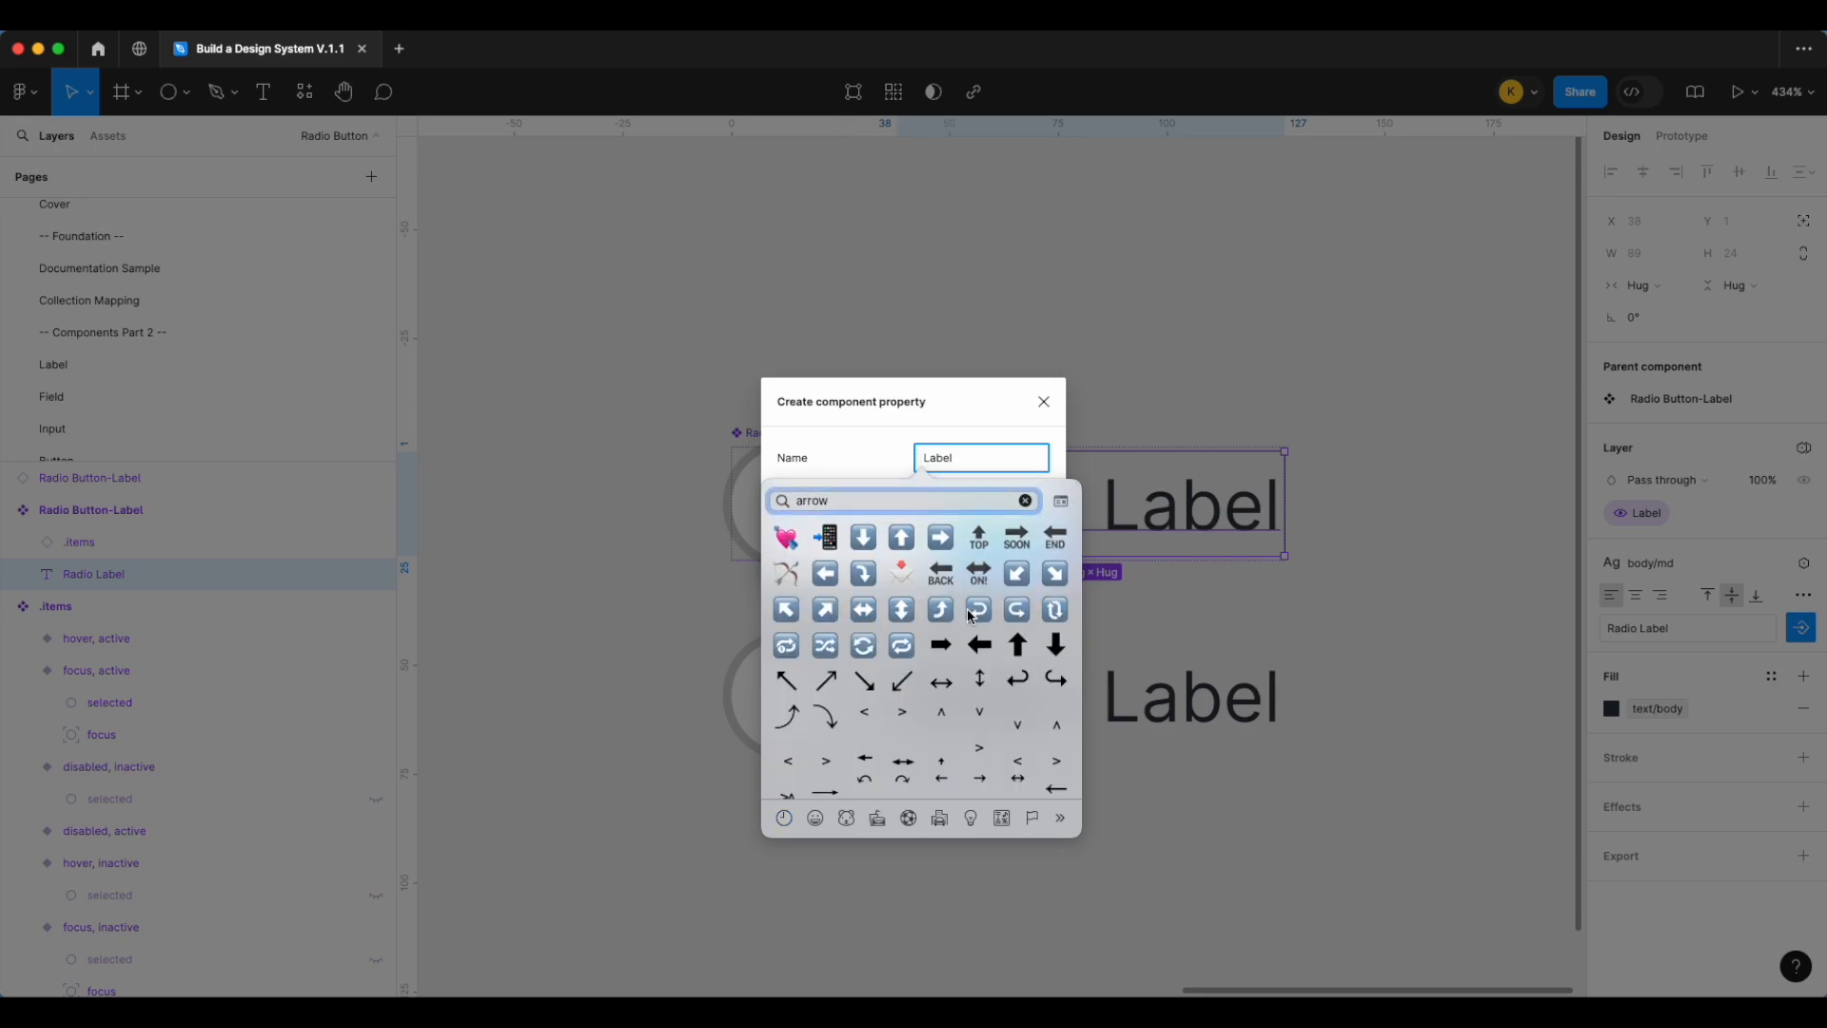
pyautogui.click(868, 689)
pyautogui.click(1025, 557)
# Check the lower instance's properties by switching its Label visibility off and on, ending with it on
pyautogui.click(1037, 681)
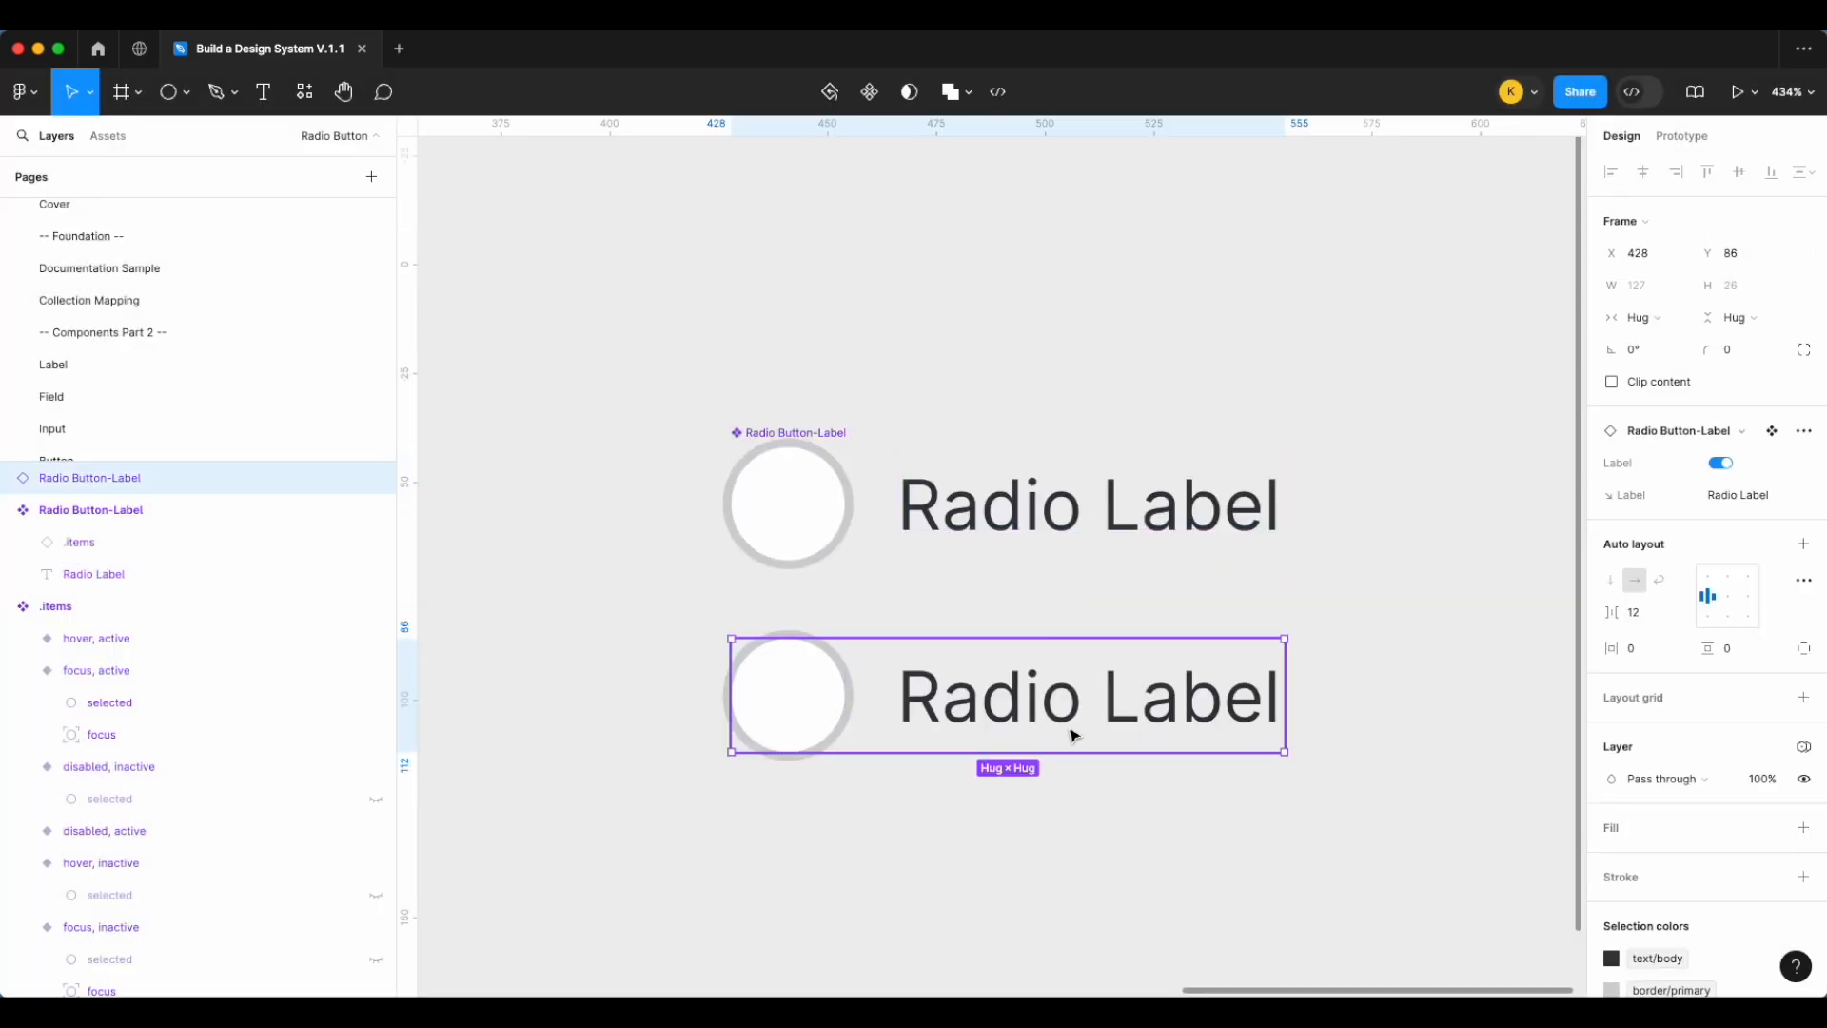
pyautogui.click(1720, 464)
pyautogui.click(1721, 464)
pyautogui.click(1720, 464)
pyautogui.click(1721, 465)
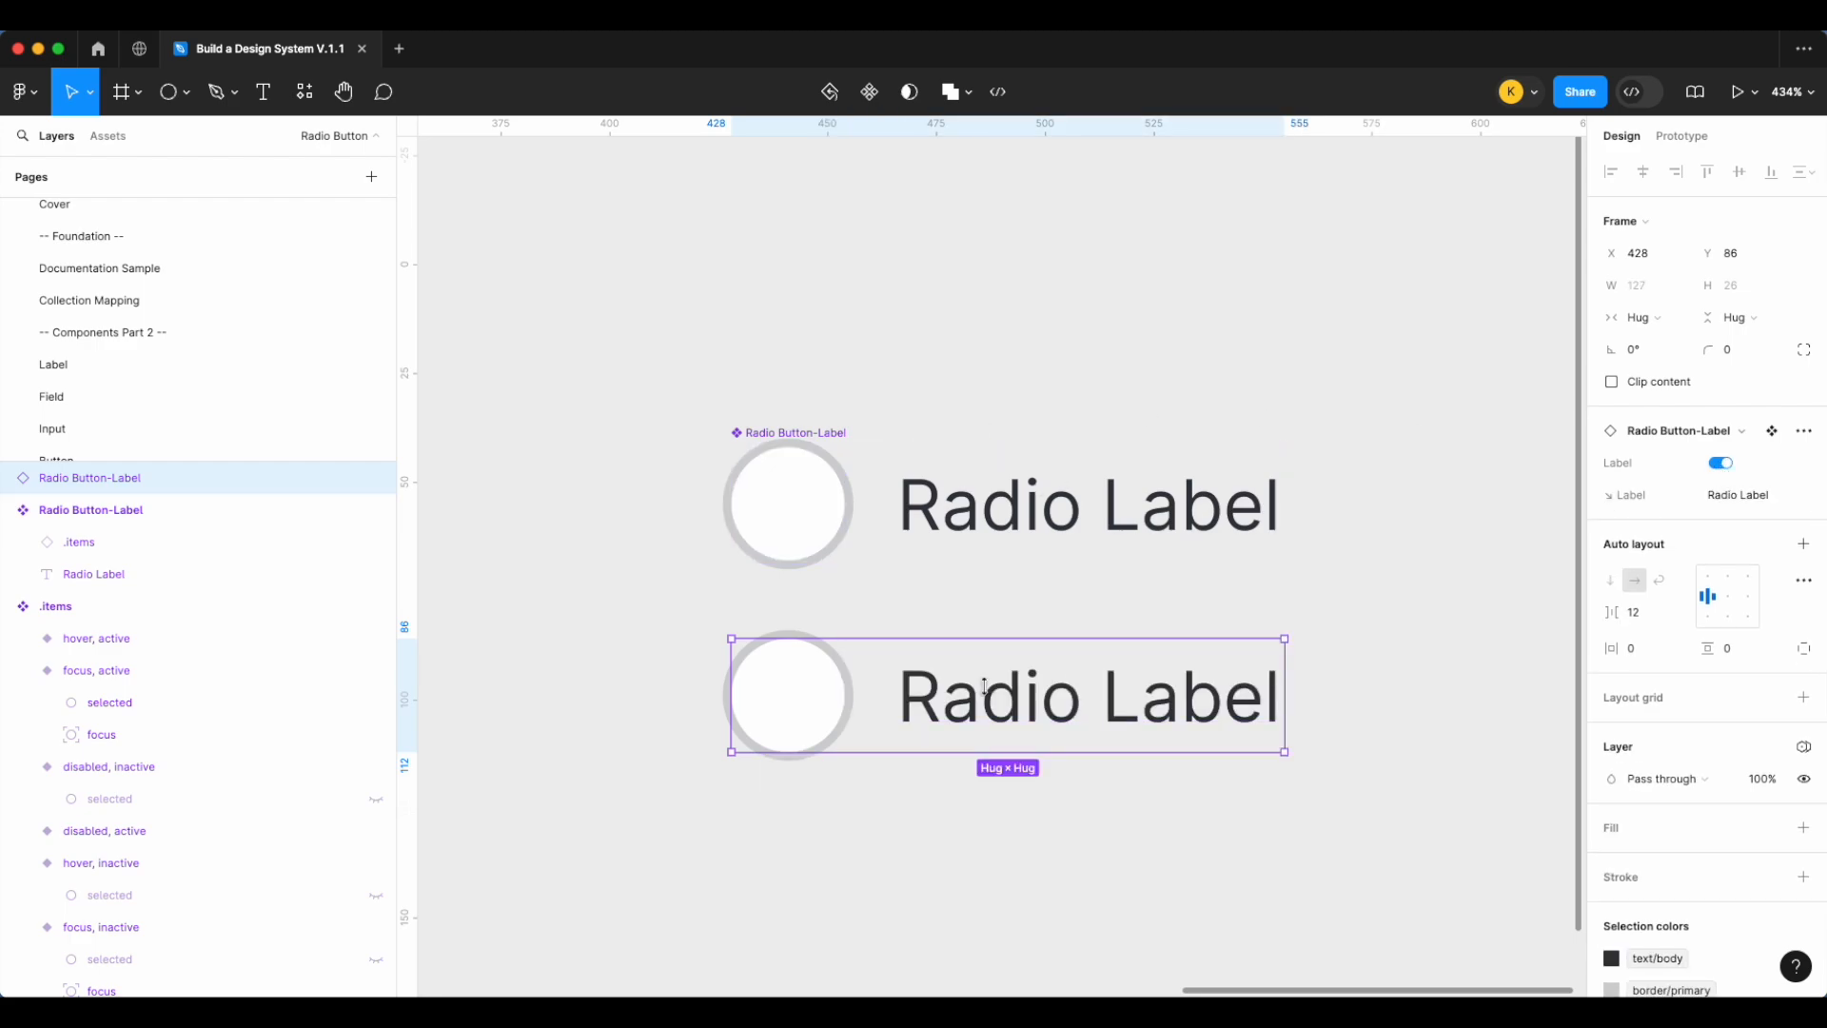
# Expose the nested .items properties on the main Radio Button-Label component
pyautogui.scroll(-5, 853, 699)
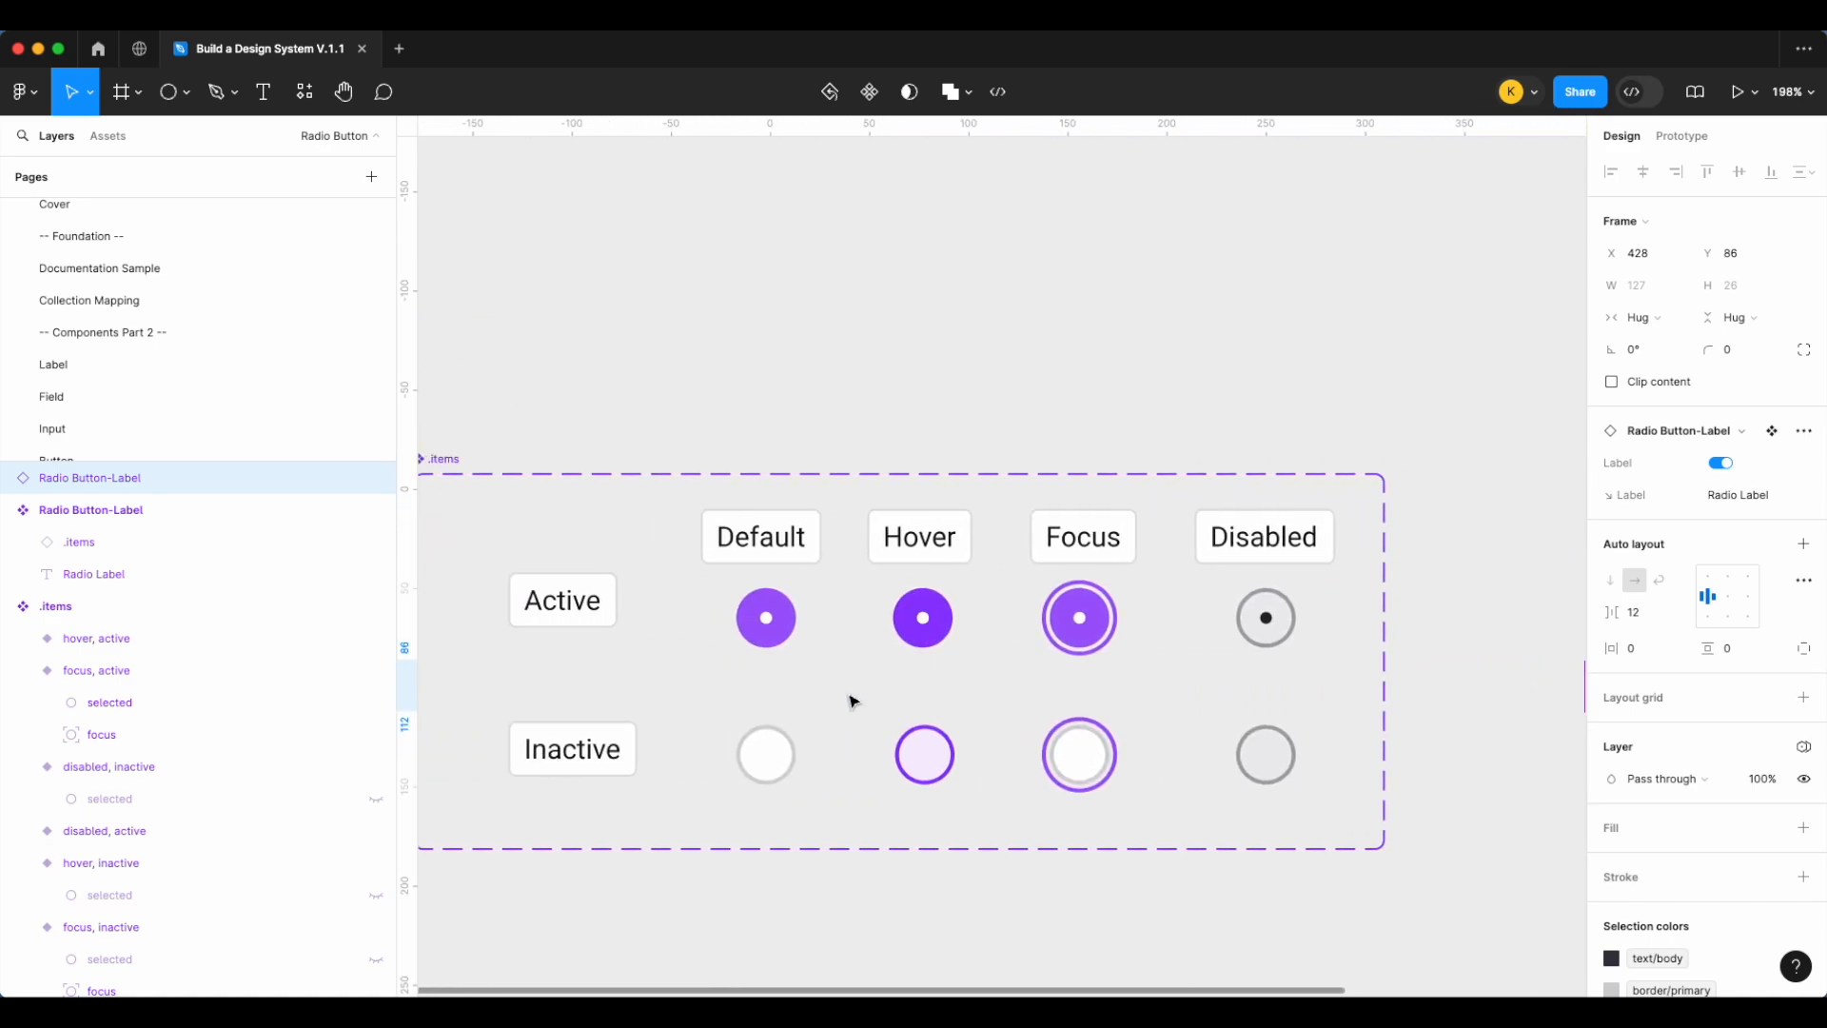
pyautogui.hscroll(-2, 842, 702)
pyautogui.scroll(-2, 1047, 590)
pyautogui.hscroll(2, 1047, 590)
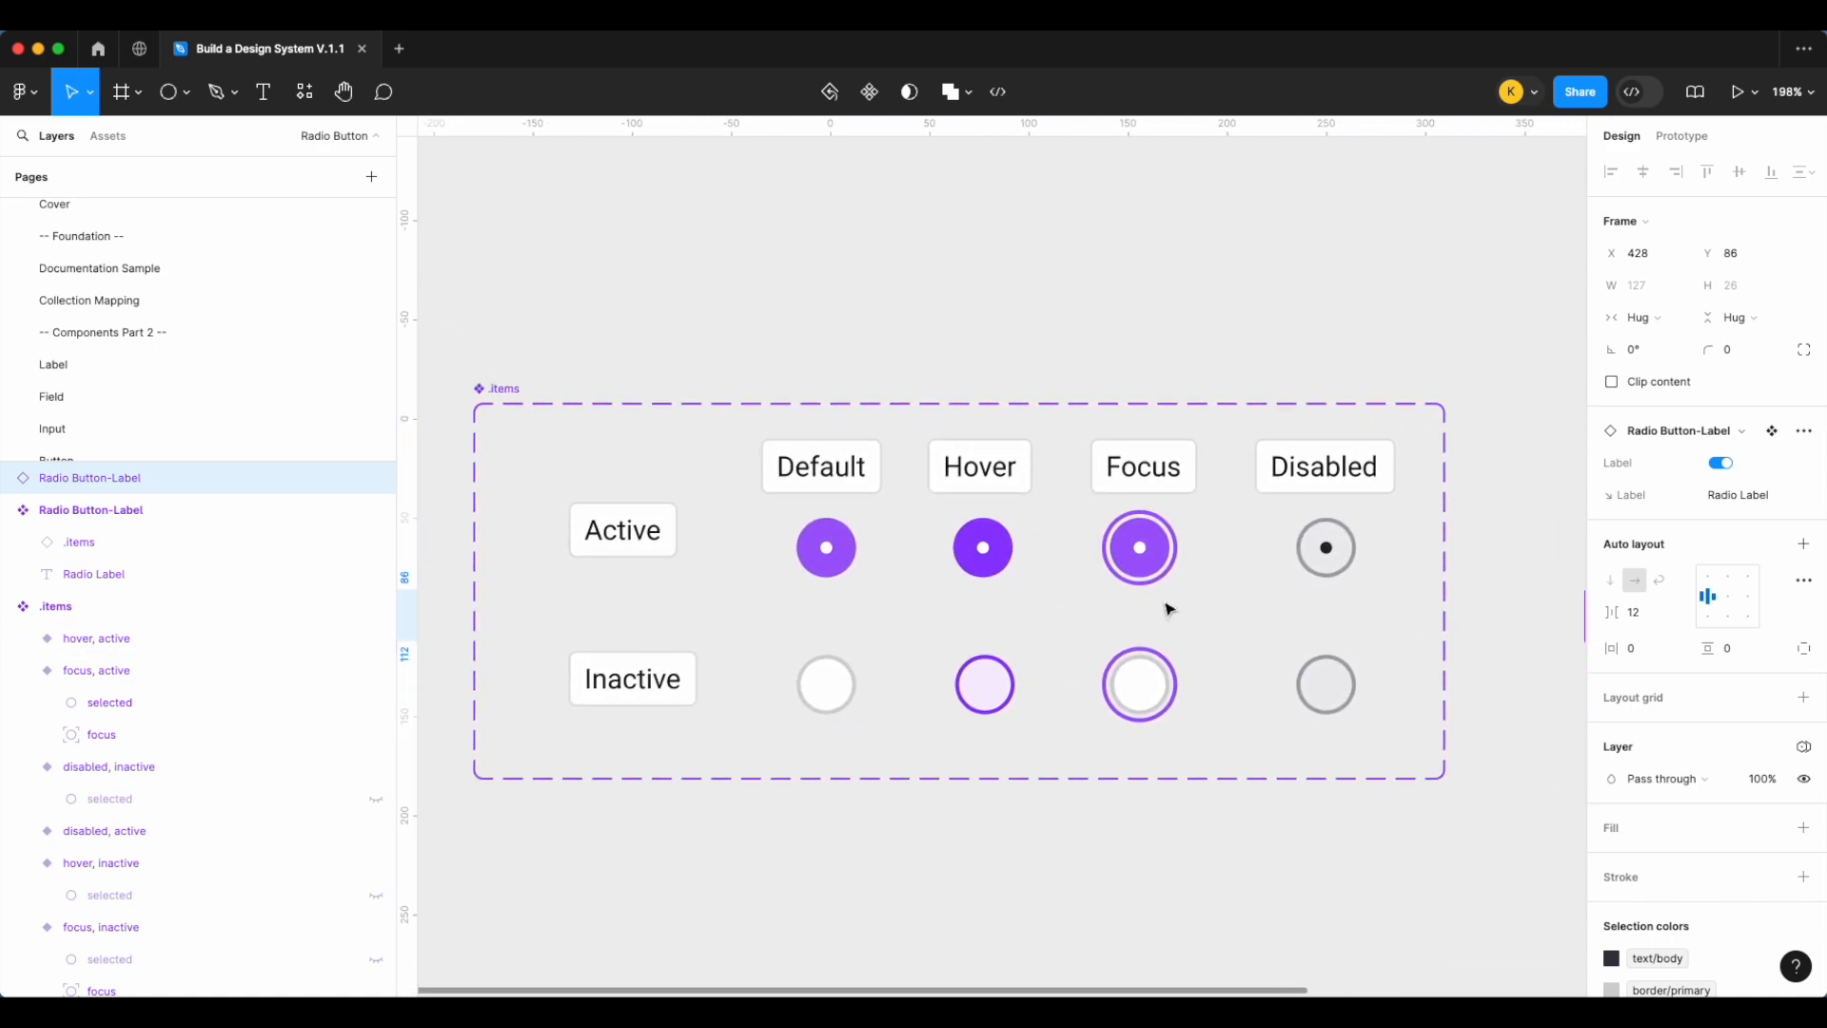
pyautogui.hscroll(10, 1170, 610)
pyautogui.scroll(1, 1038, 490)
pyautogui.scroll(4, 1061, 492)
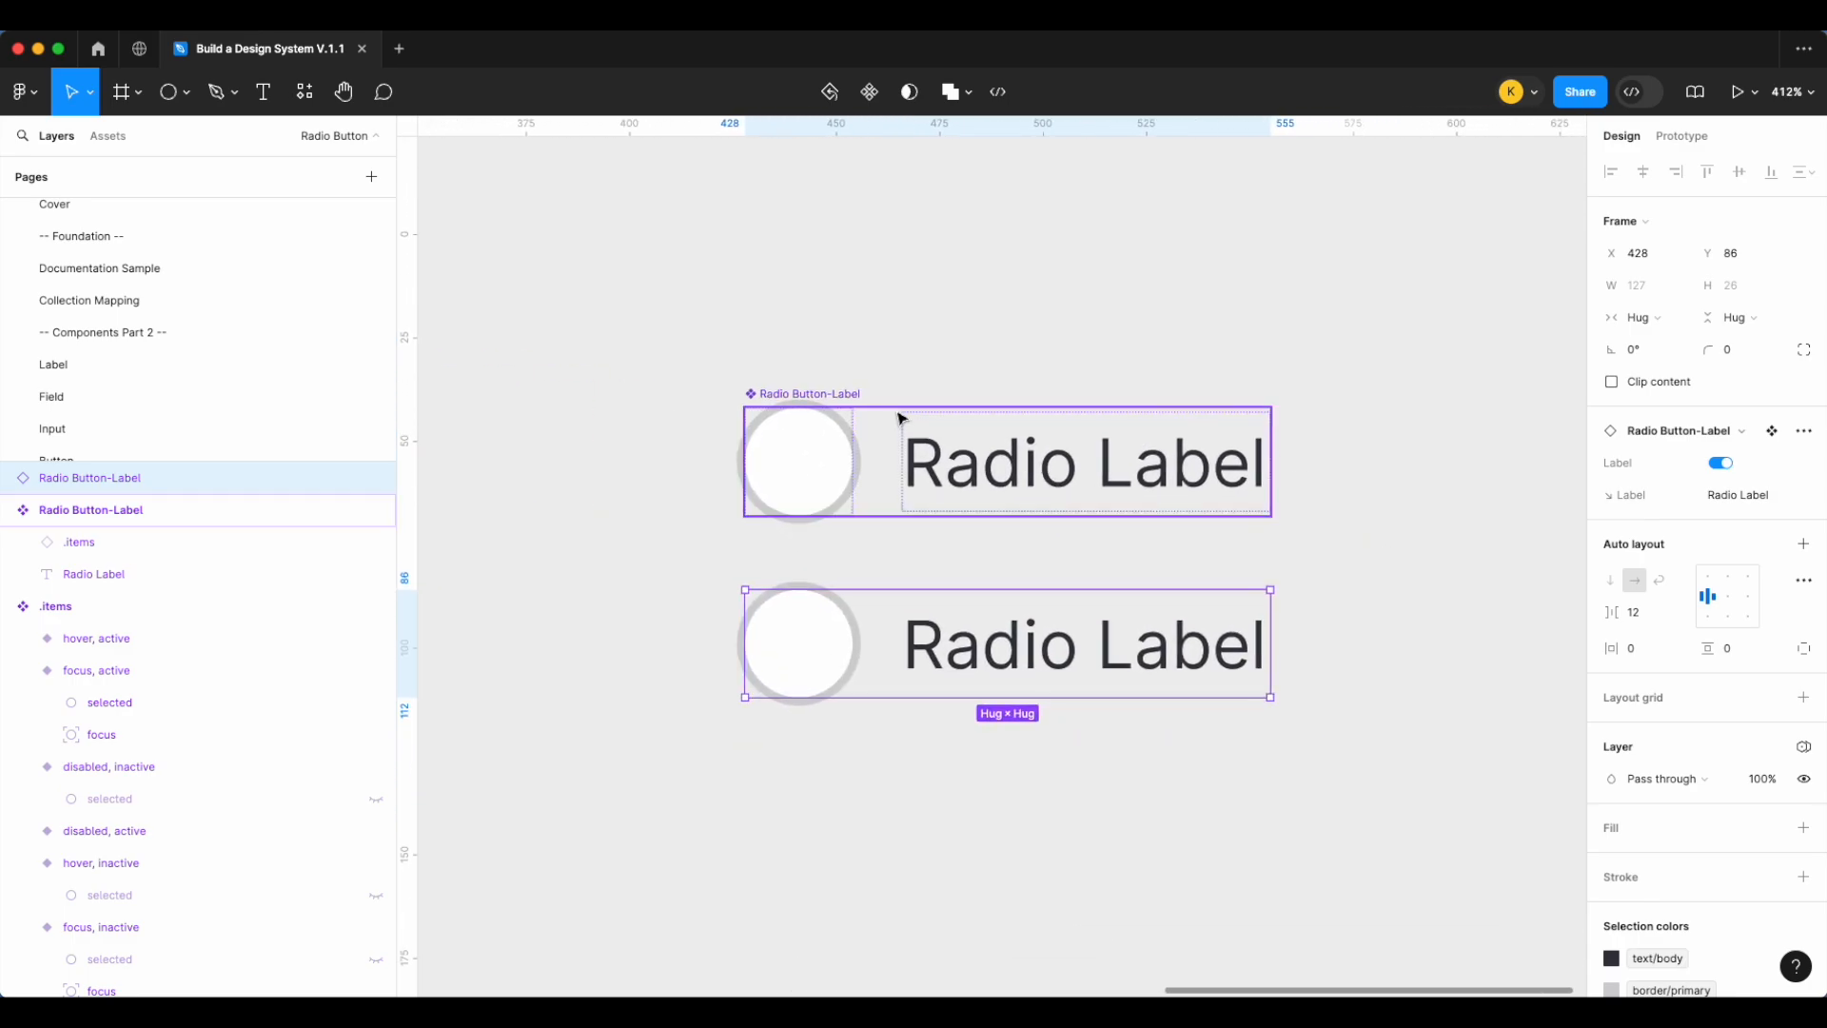
pyautogui.click(815, 396)
pyautogui.click(1803, 481)
pyautogui.click(1700, 684)
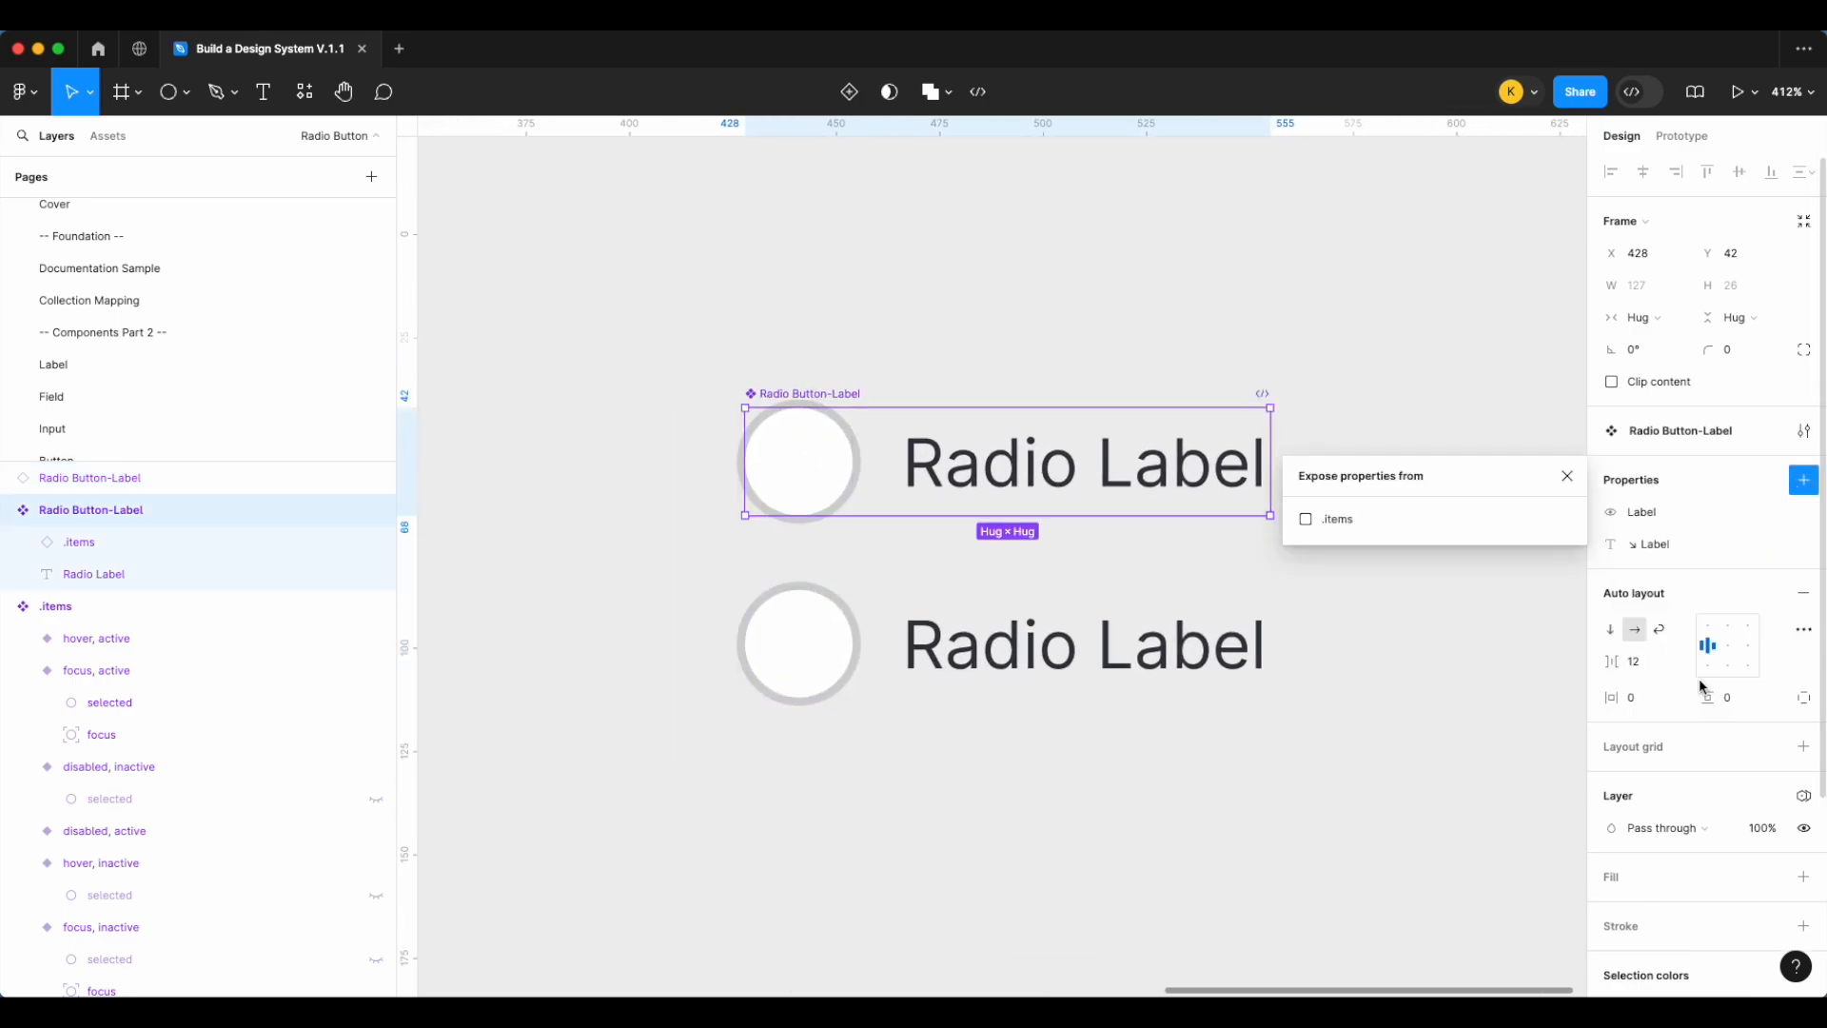
pyautogui.click(1305, 521)
pyautogui.click(1129, 841)
# Test the lower Radio Button-Label instance by toggling its Label visibility, ending with it on, and set its label text to Hello
pyautogui.click(1189, 666)
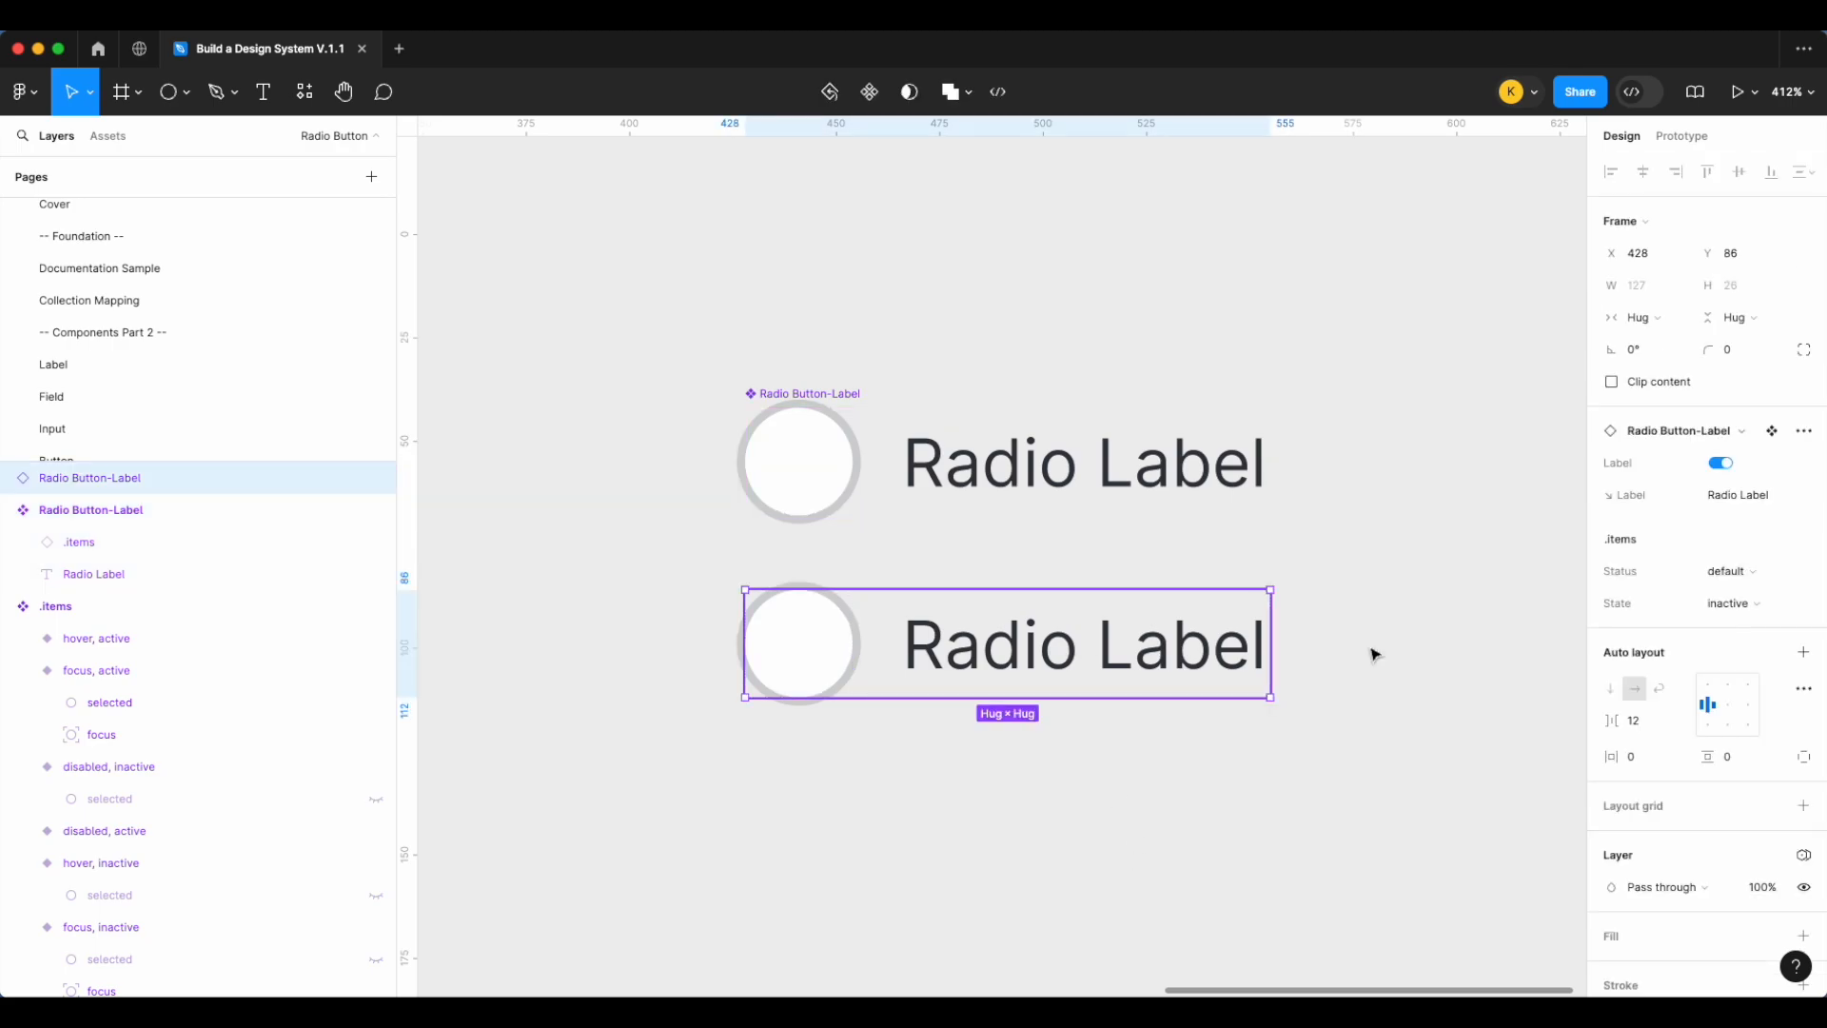
pyautogui.click(1726, 466)
pyautogui.click(1726, 466)
pyautogui.click(1725, 466)
pyautogui.click(1723, 465)
pyautogui.click(1746, 495)
pyautogui.write('Hello')
pyautogui.press('Return')
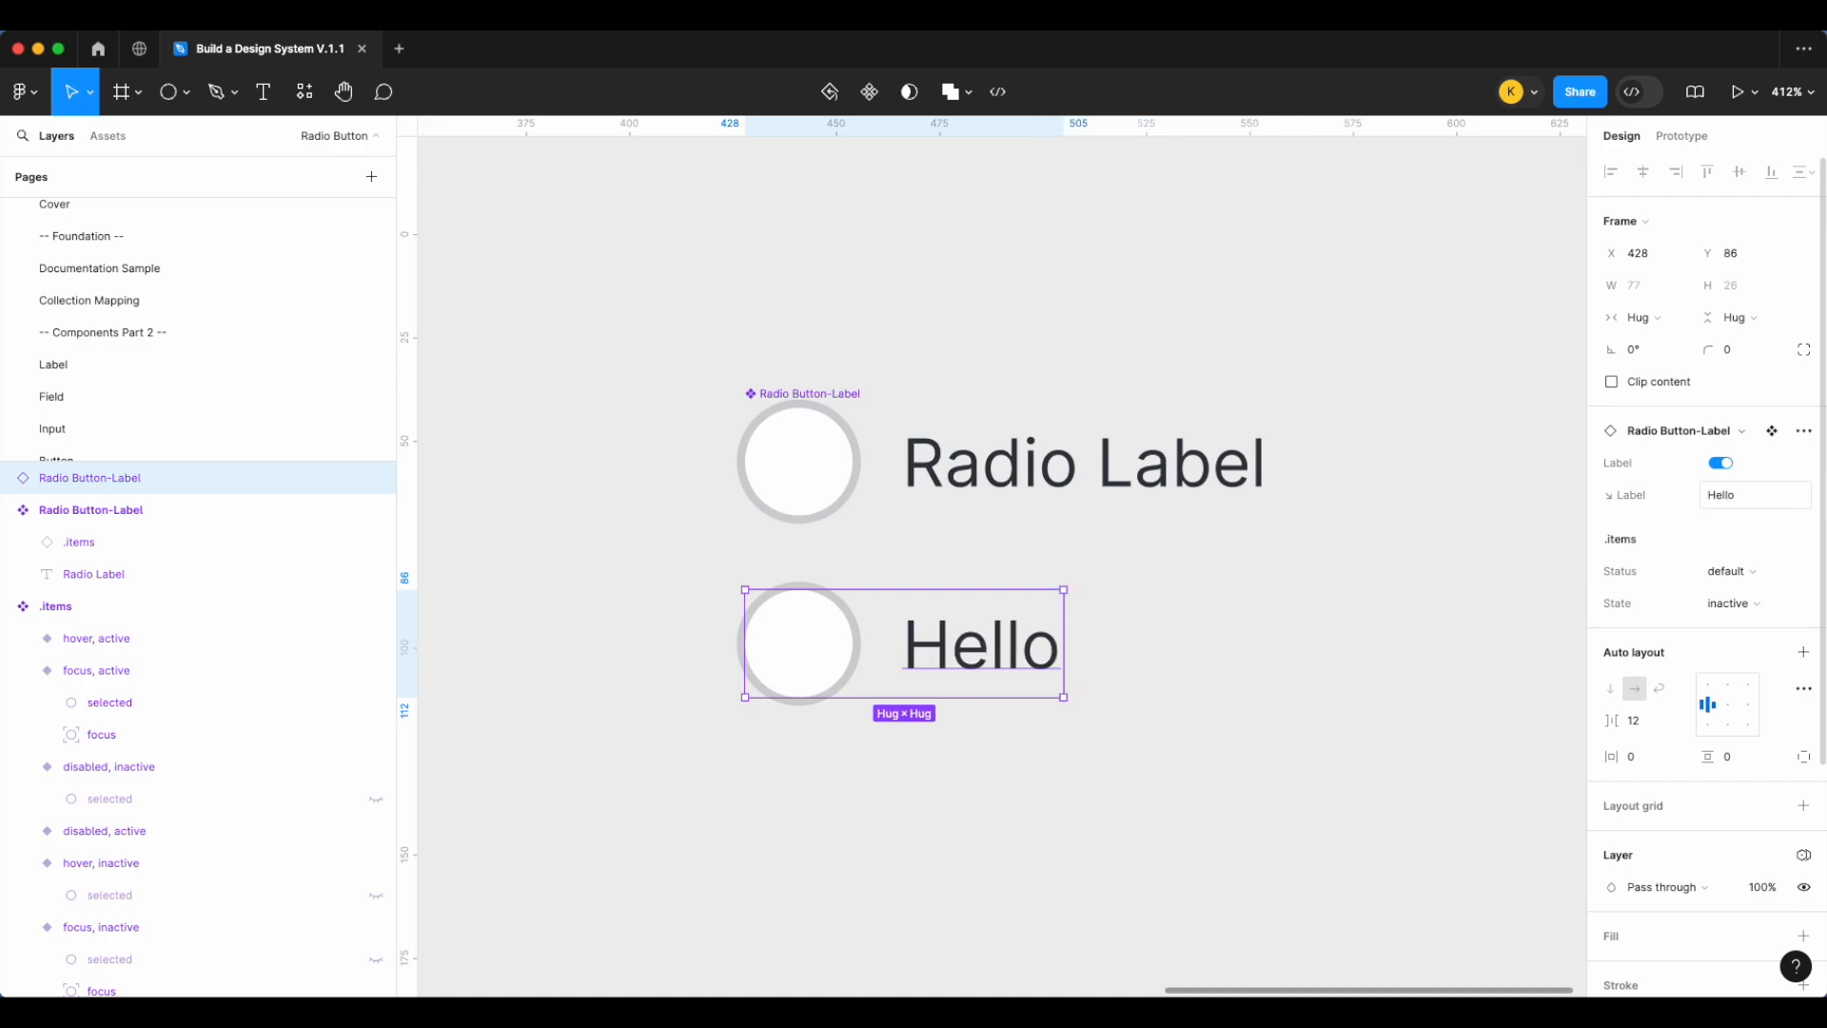
# Try the lower instance's nested .items properties, setting Status to hover, then focus, and State to active
pyautogui.click(1750, 569)
pyautogui.click(1741, 598)
pyautogui.click(1741, 569)
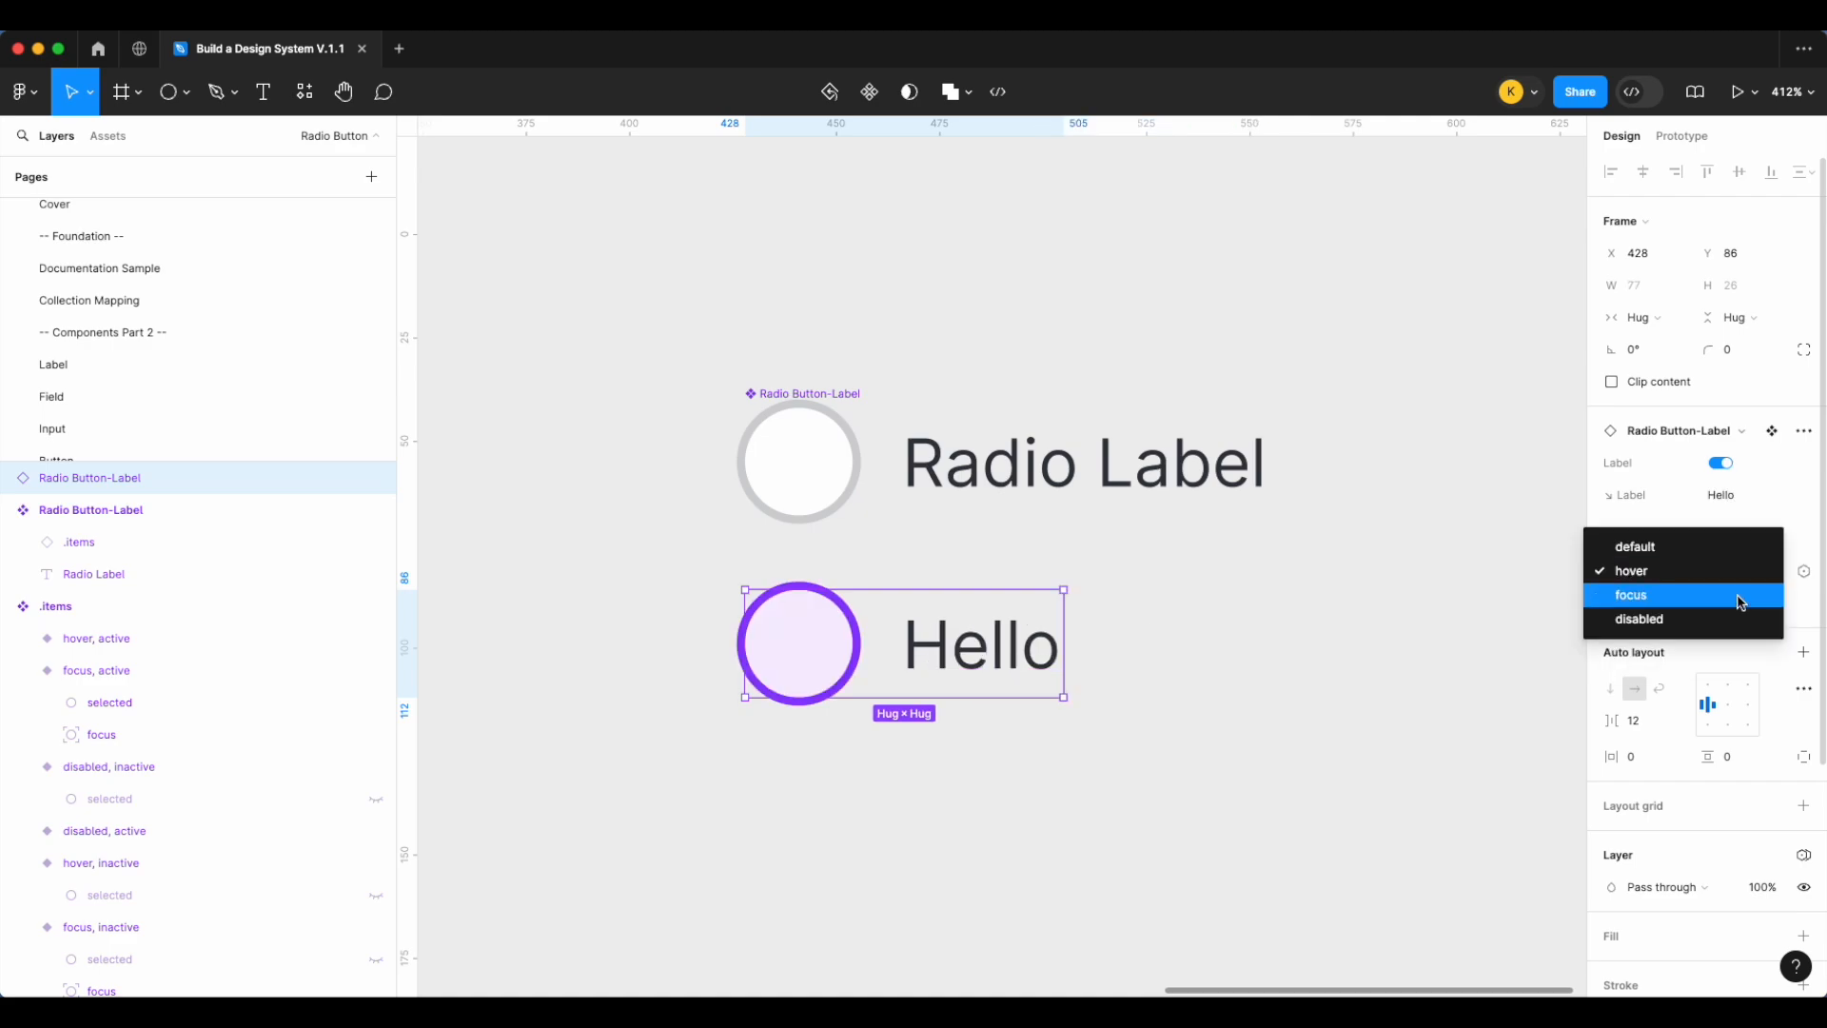
pyautogui.click(1734, 592)
pyautogui.click(1748, 603)
pyautogui.click(1741, 579)
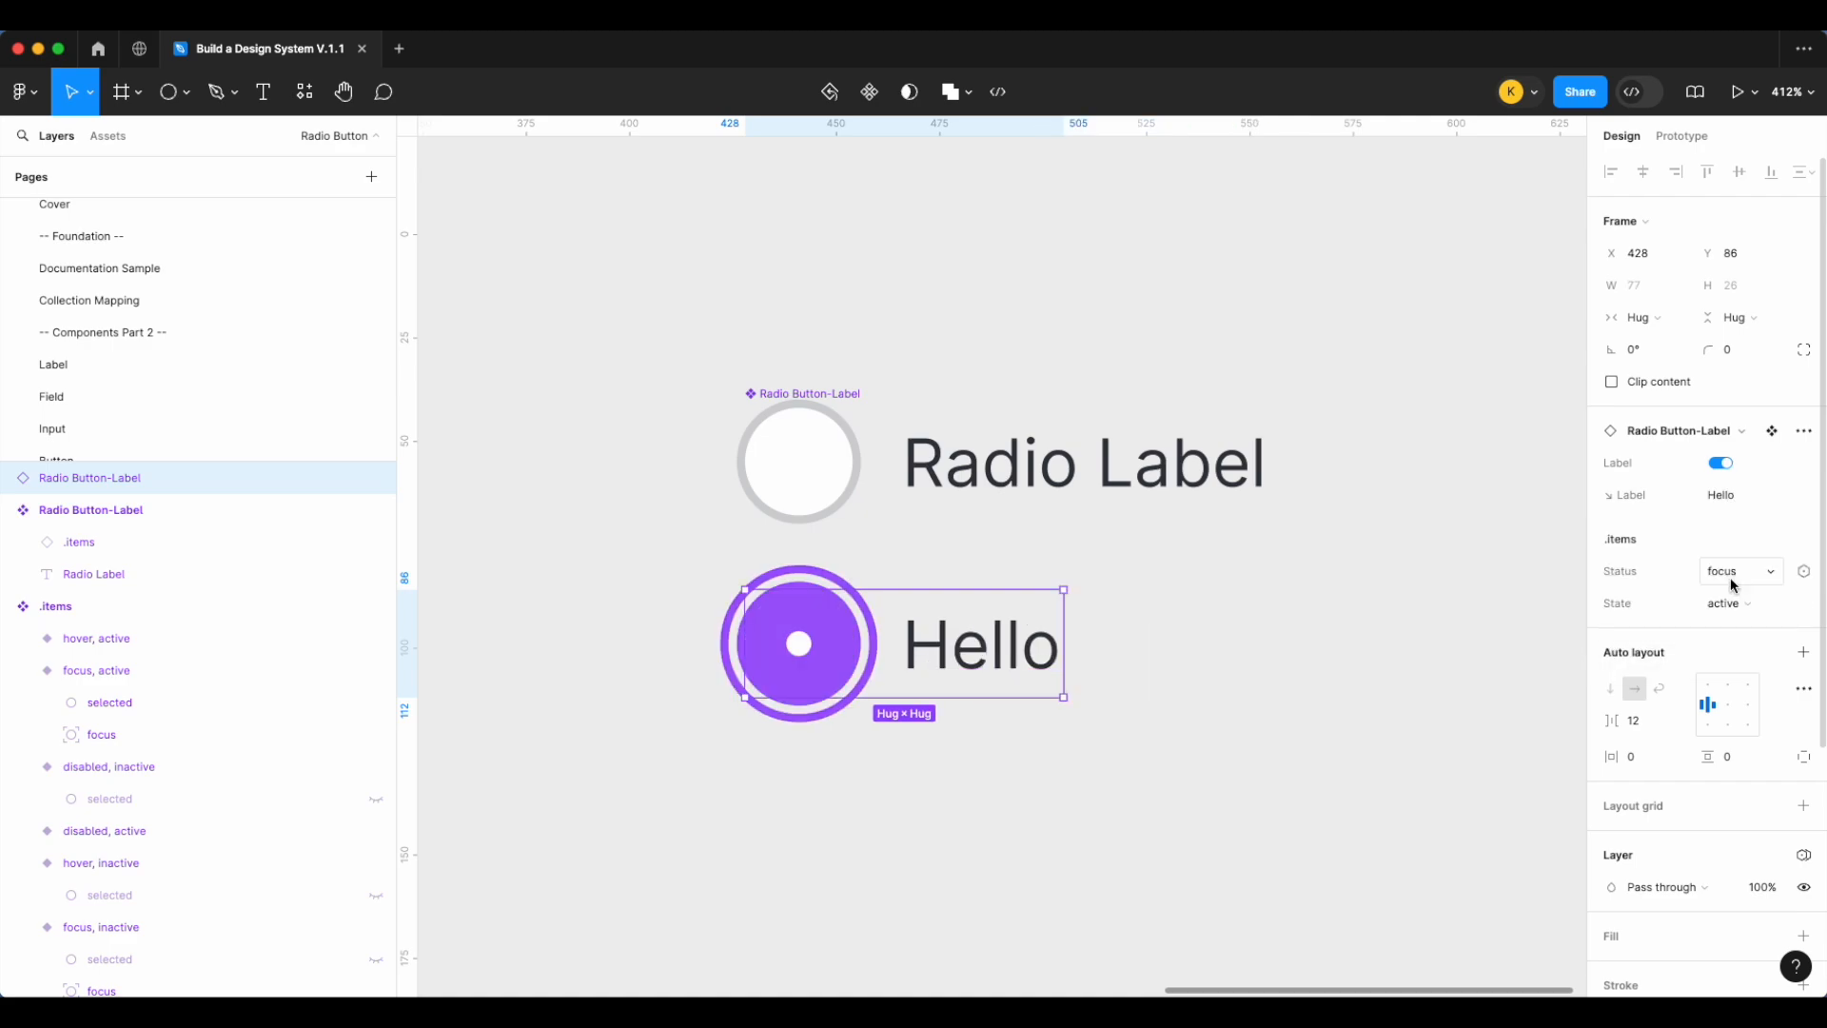
pyautogui.click(1392, 560)
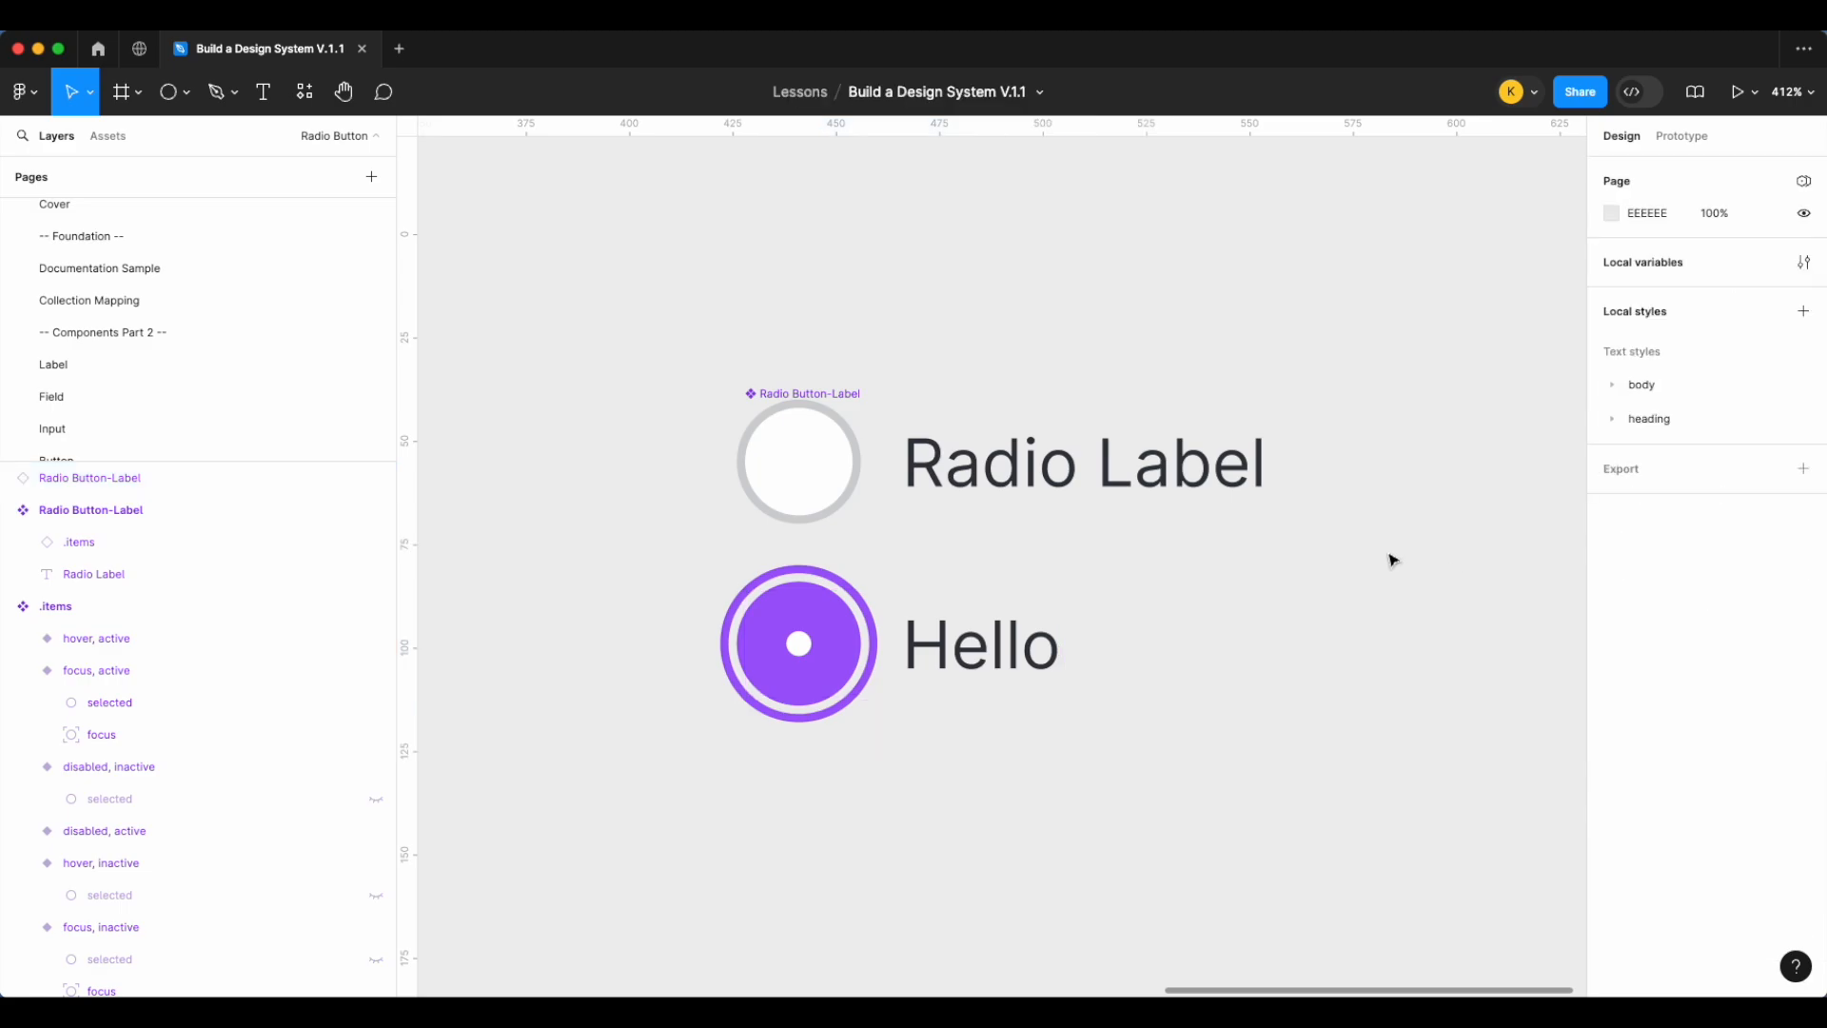
# Open the Switch page and draw a circle sized 20 × 20
pyautogui.scroll(-10, 1393, 559)
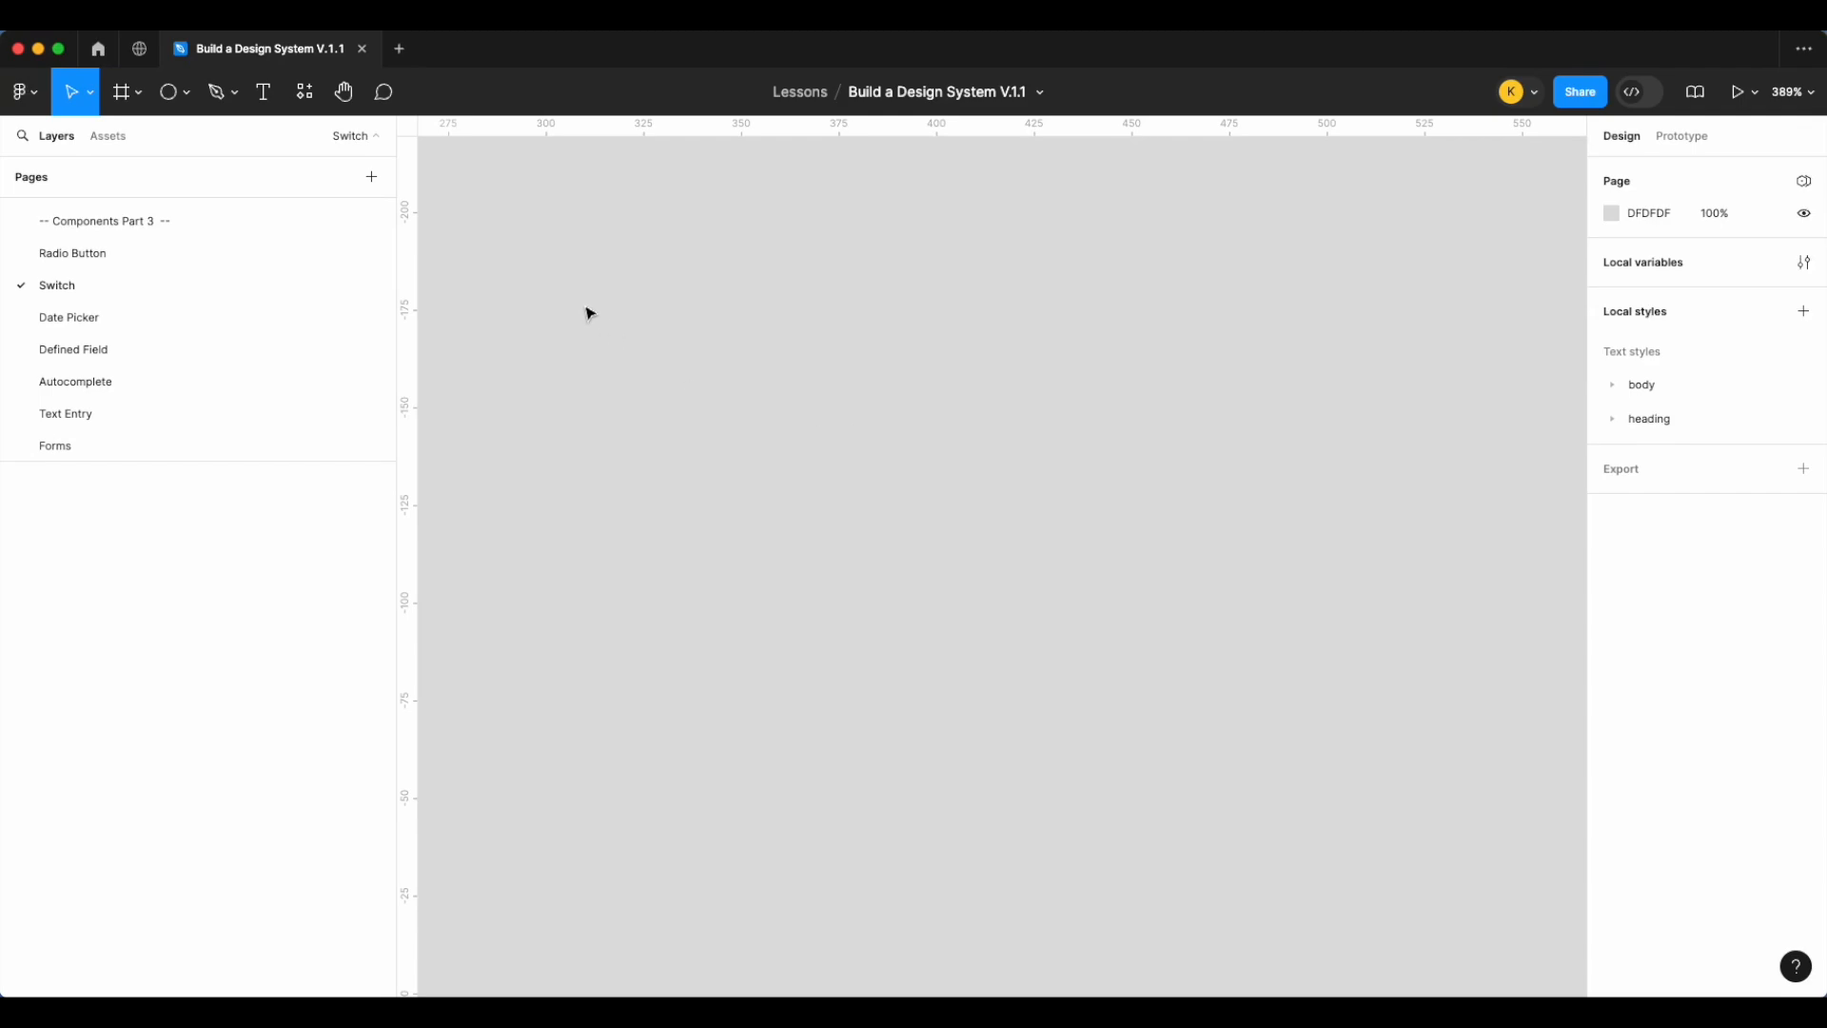
pyautogui.click(170, 91)
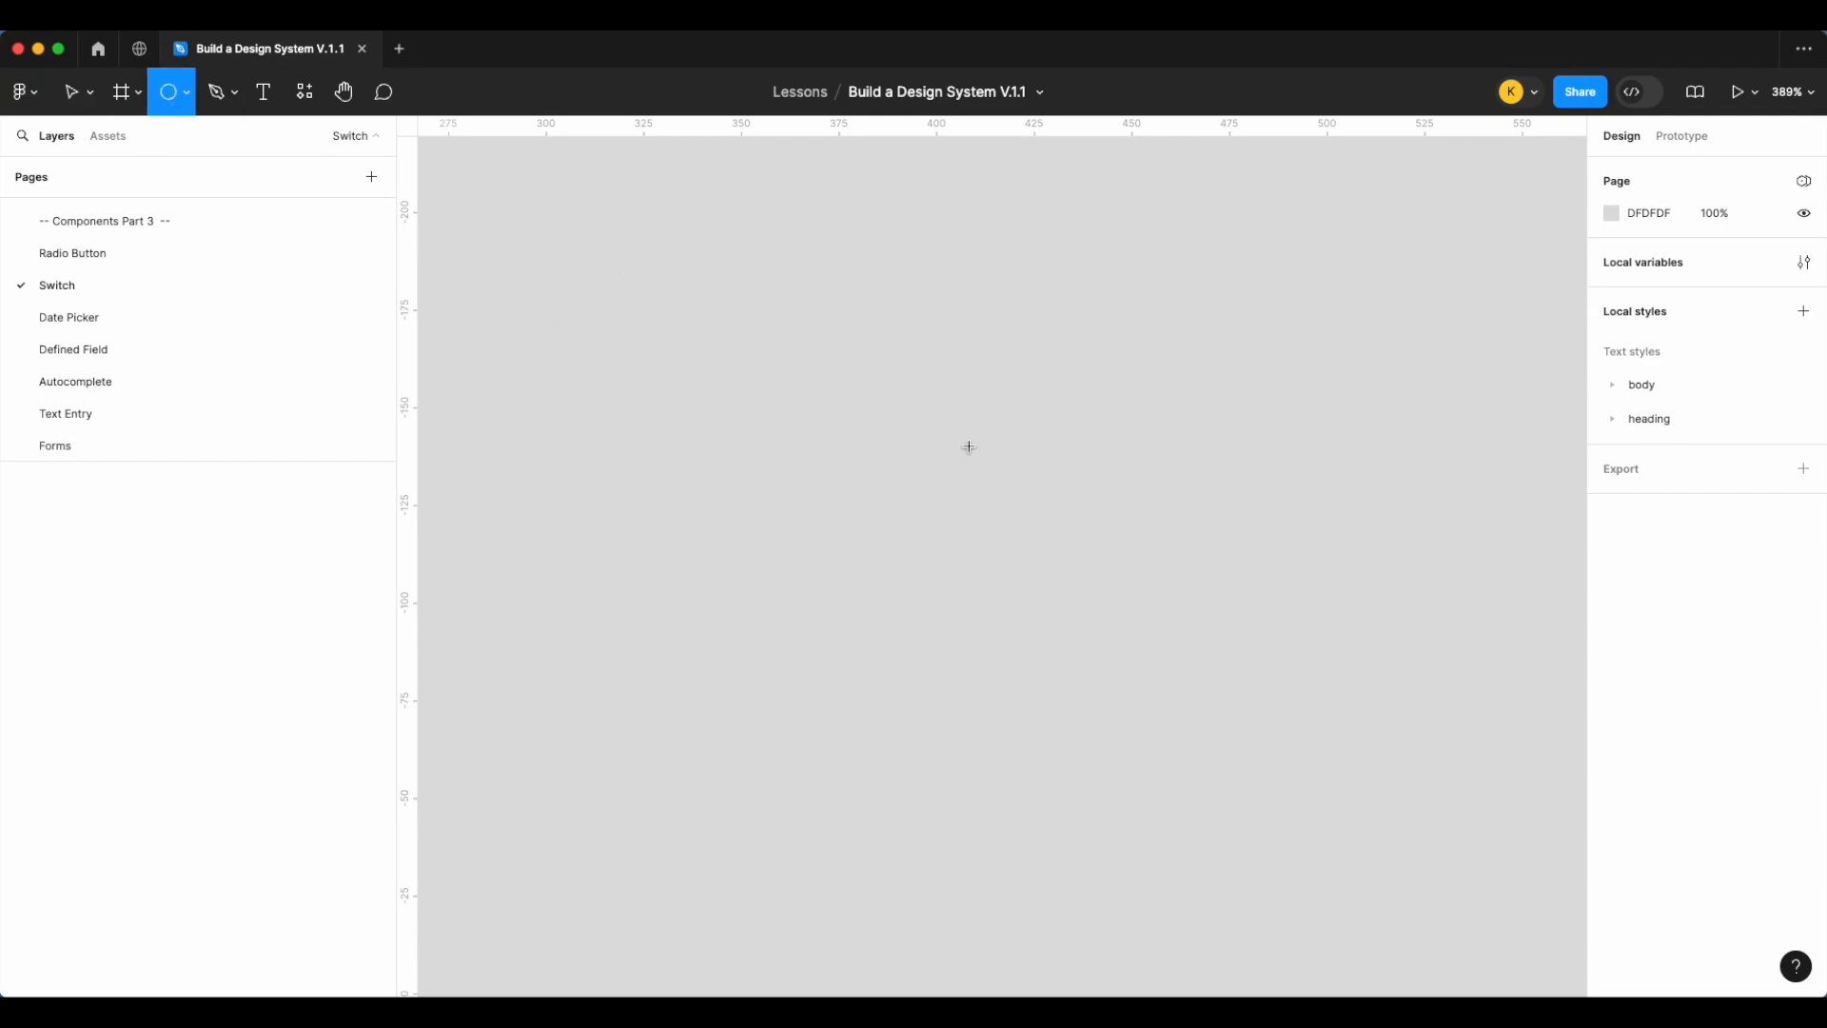
pyautogui.moveTo(924, 408); pyautogui.dragTo(1023, 505)
pyautogui.click(1638, 263)
pyautogui.press('Return')
pyautogui.scroll(4, 871, 487)
pyautogui.hscroll(1, 901, 494)
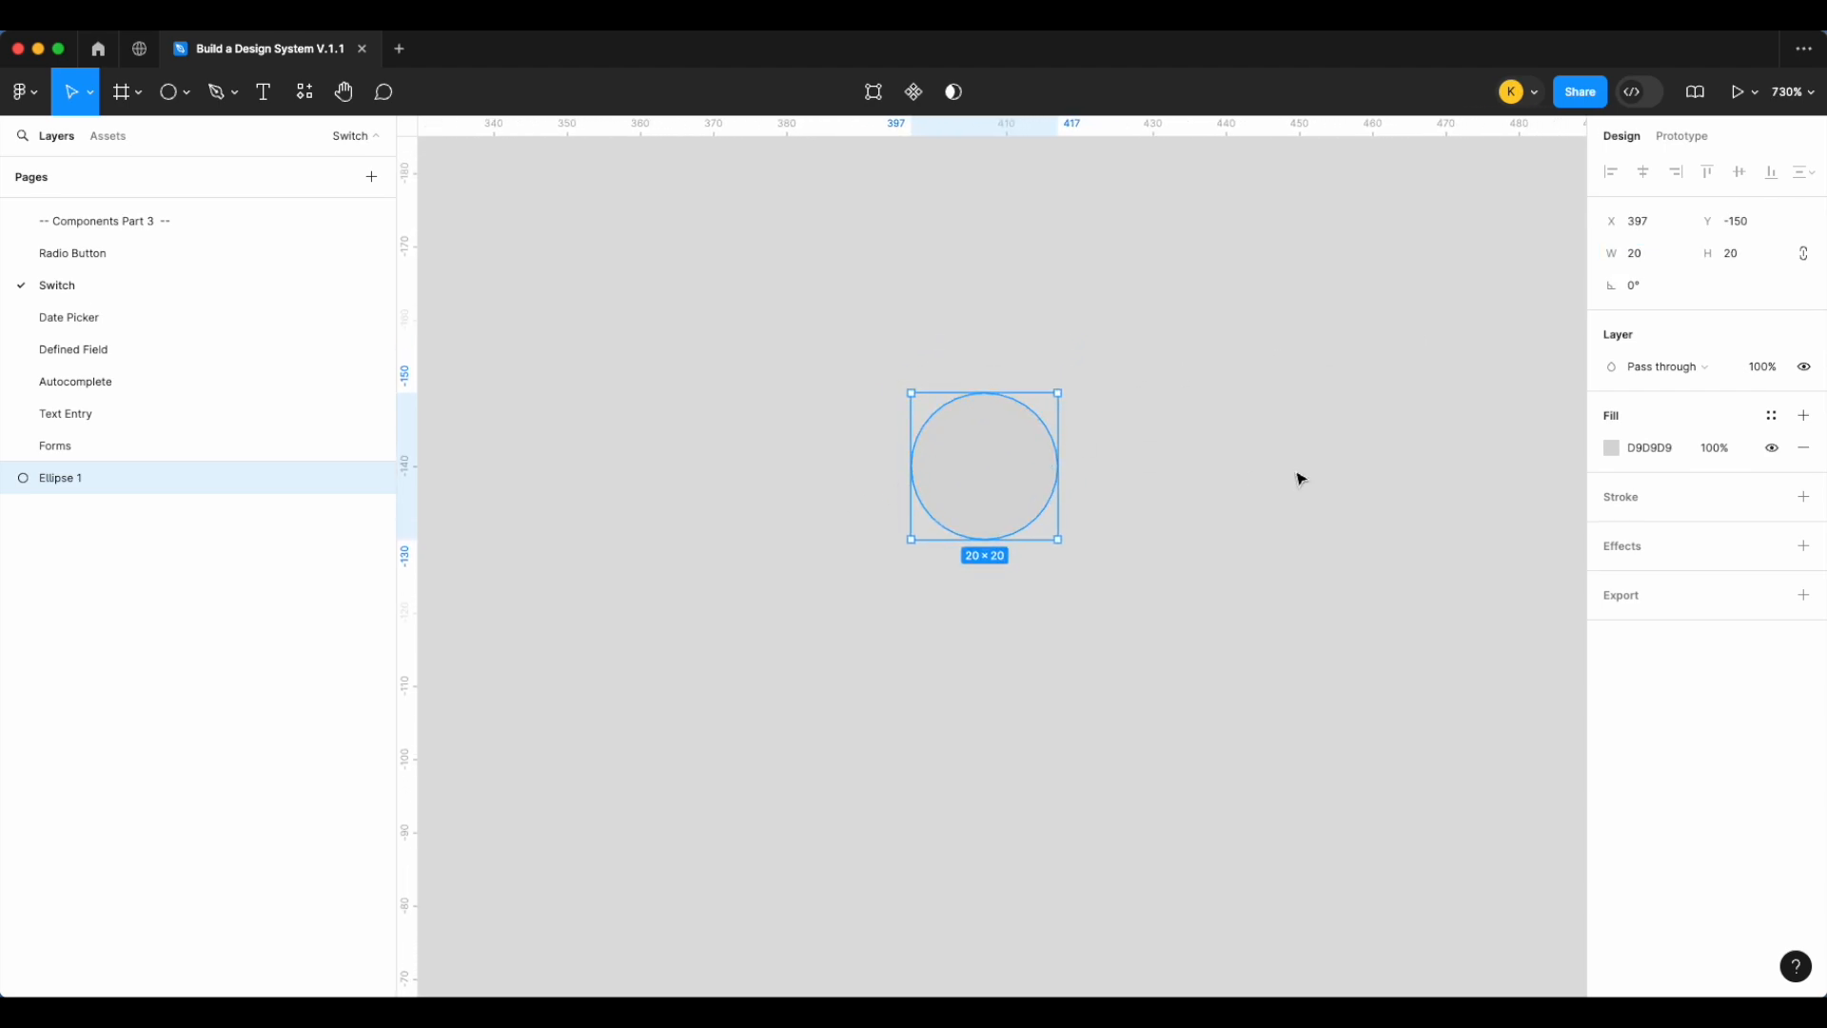
# Apply the surface/primary fill color to the circle and rename its layer knob
pyautogui.click(1771, 415)
pyautogui.write('sur')
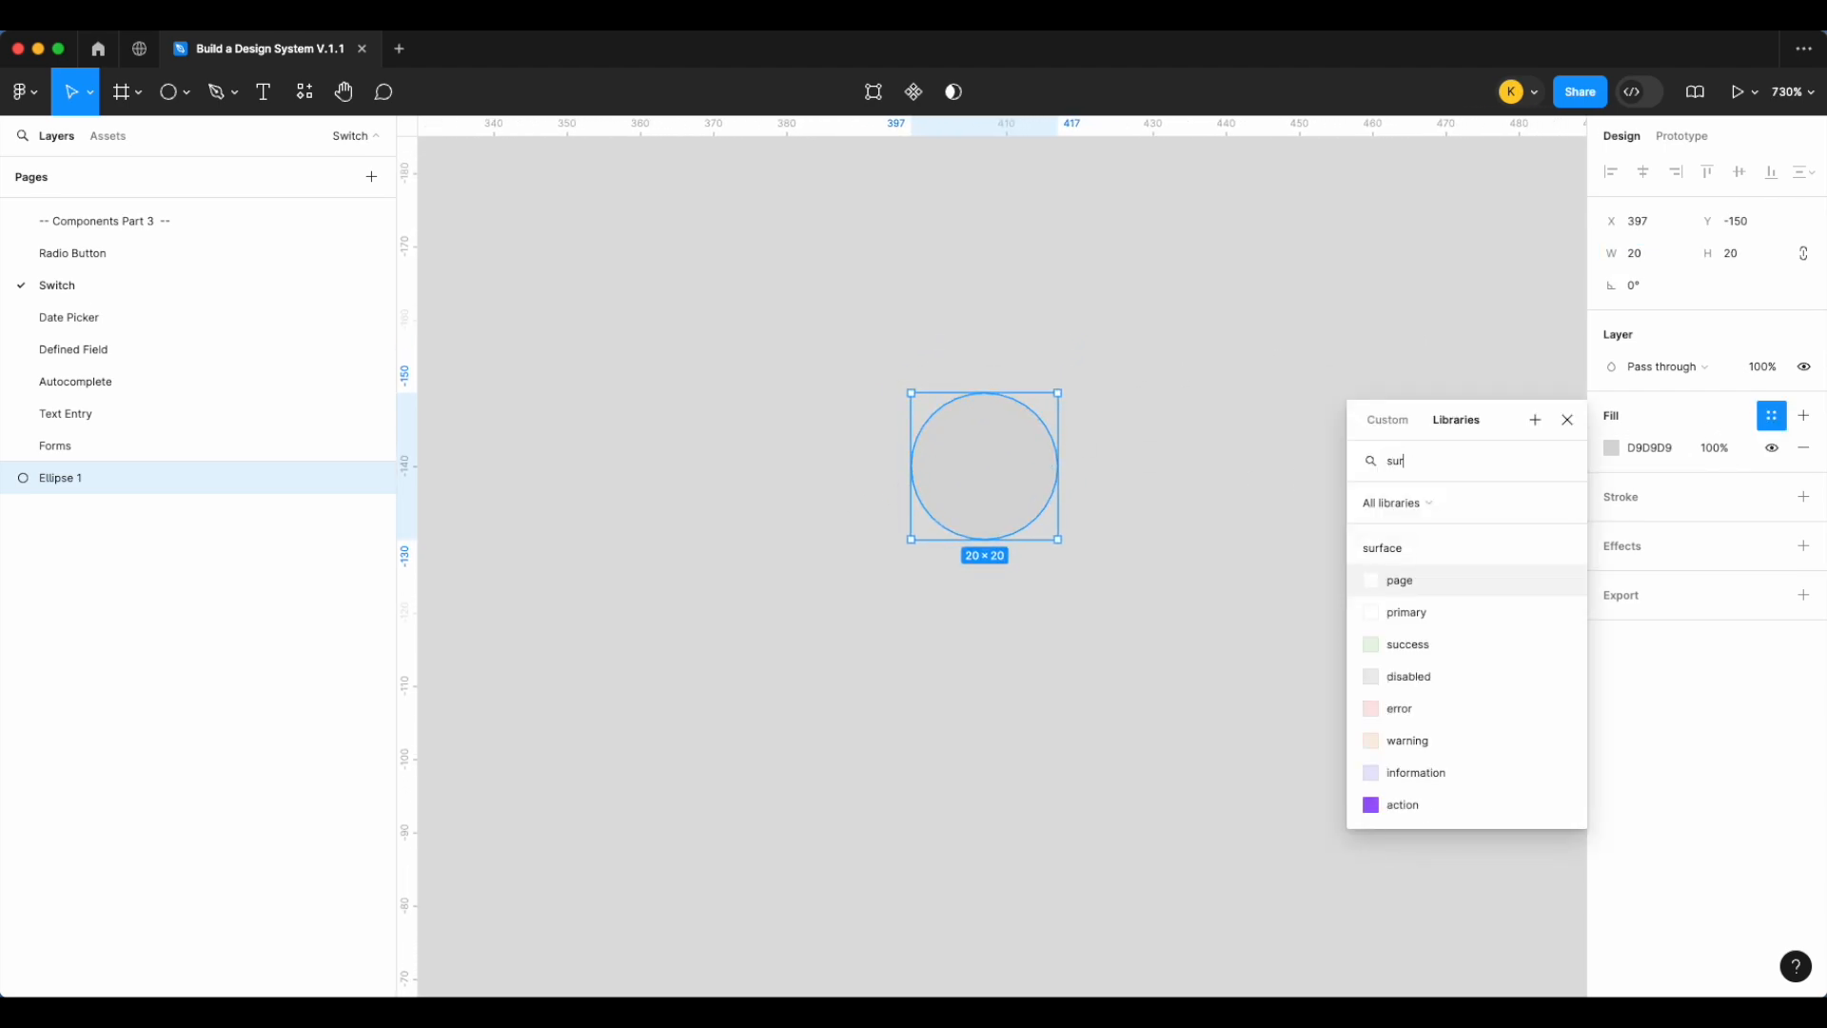
pyautogui.click(1396, 610)
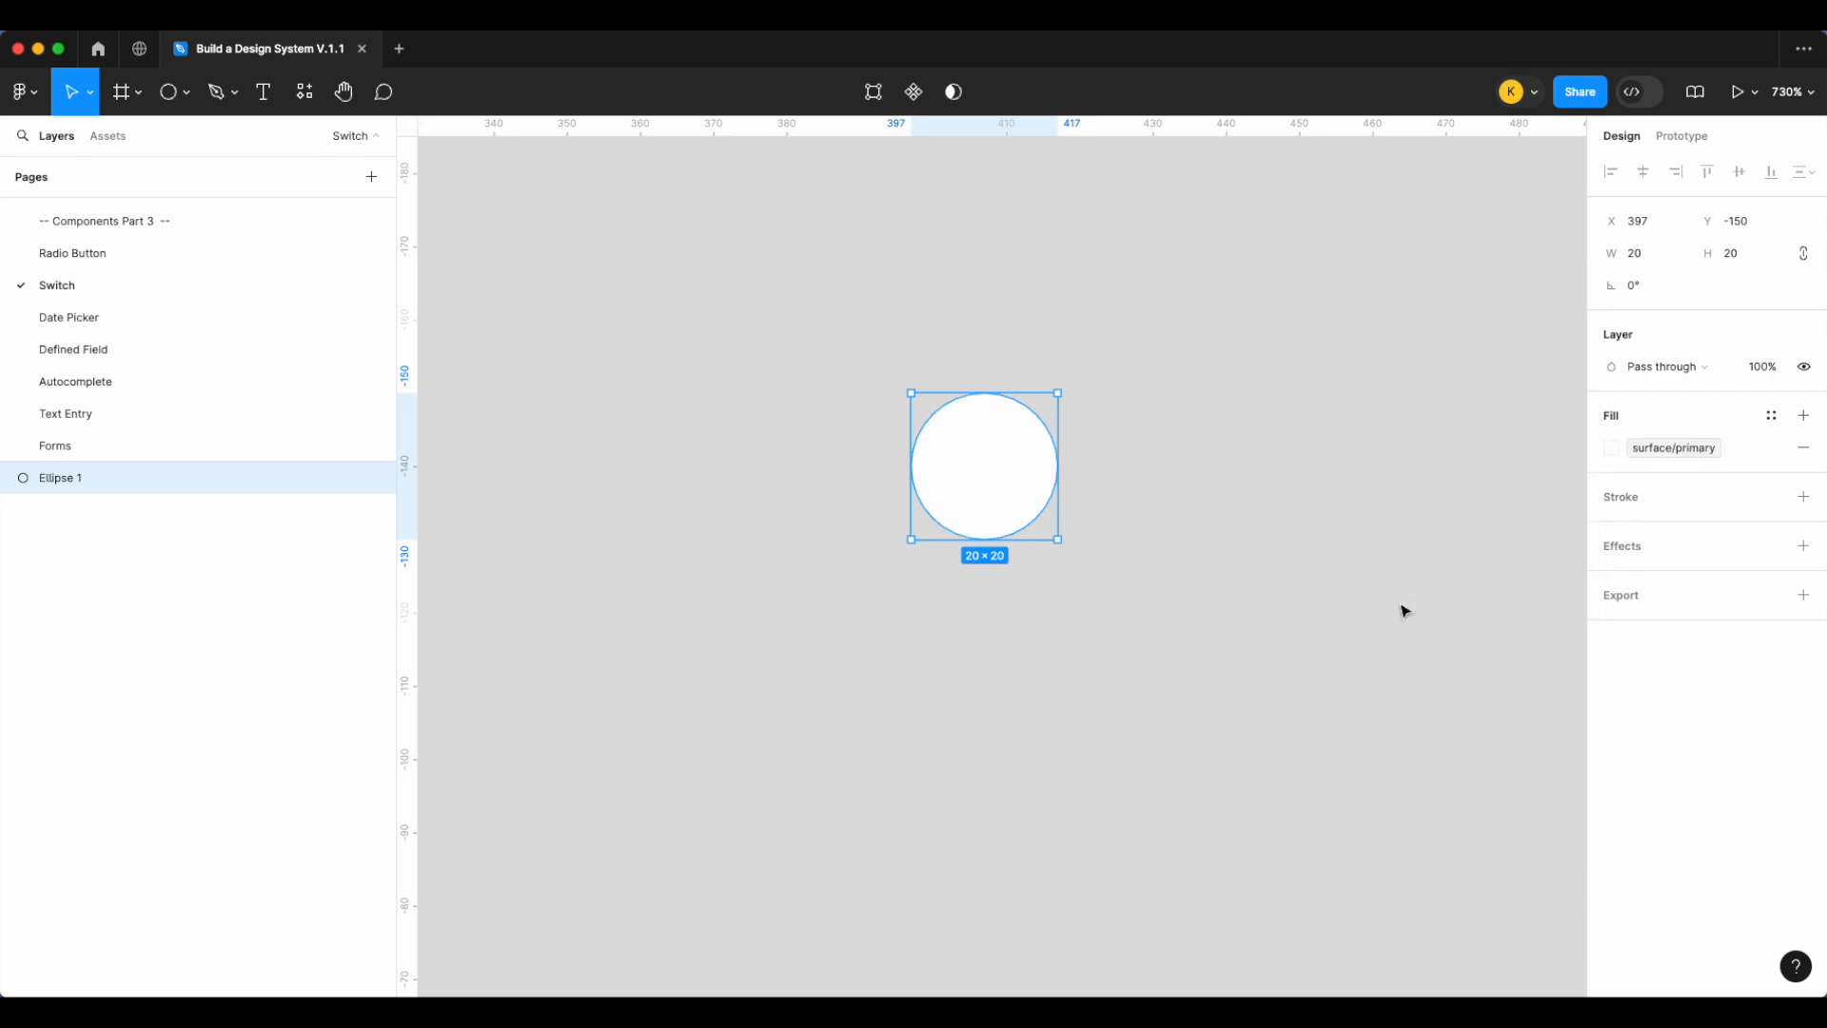
pyautogui.doubleClick(85, 481)
pyautogui.write('kn')
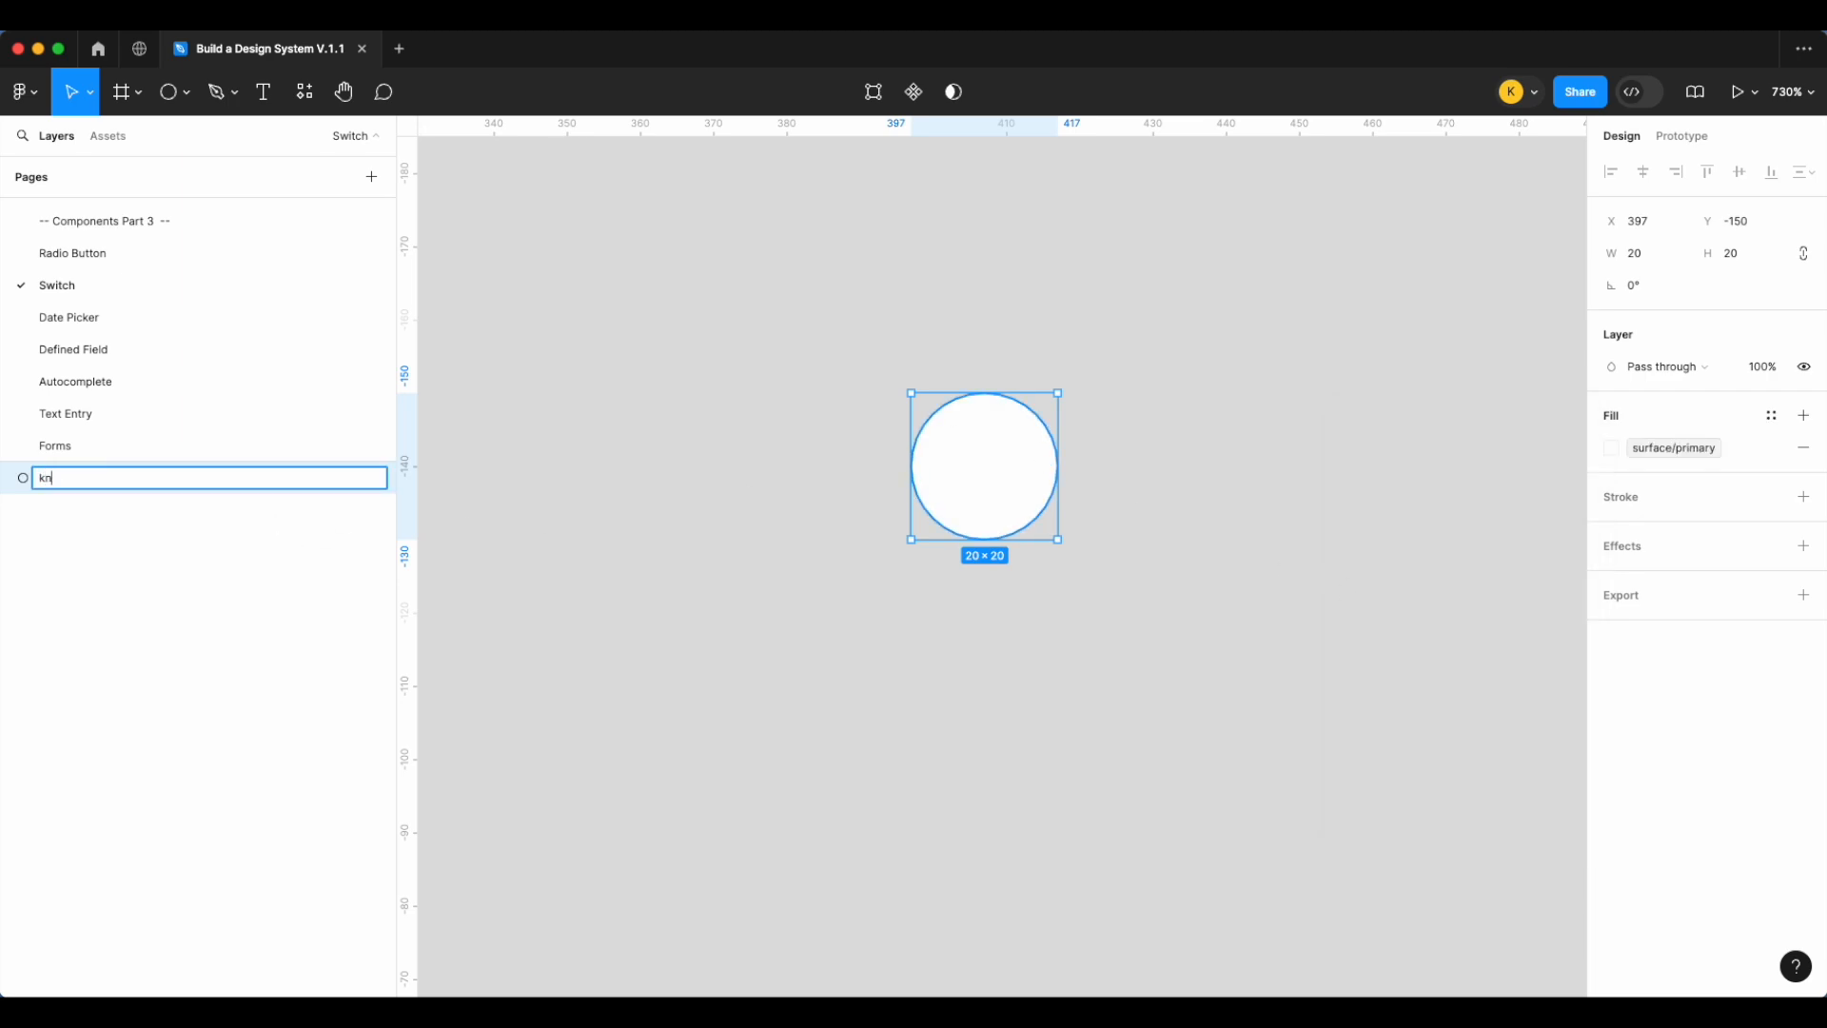
pyautogui.write('ob')
pyautogui.press('Return')
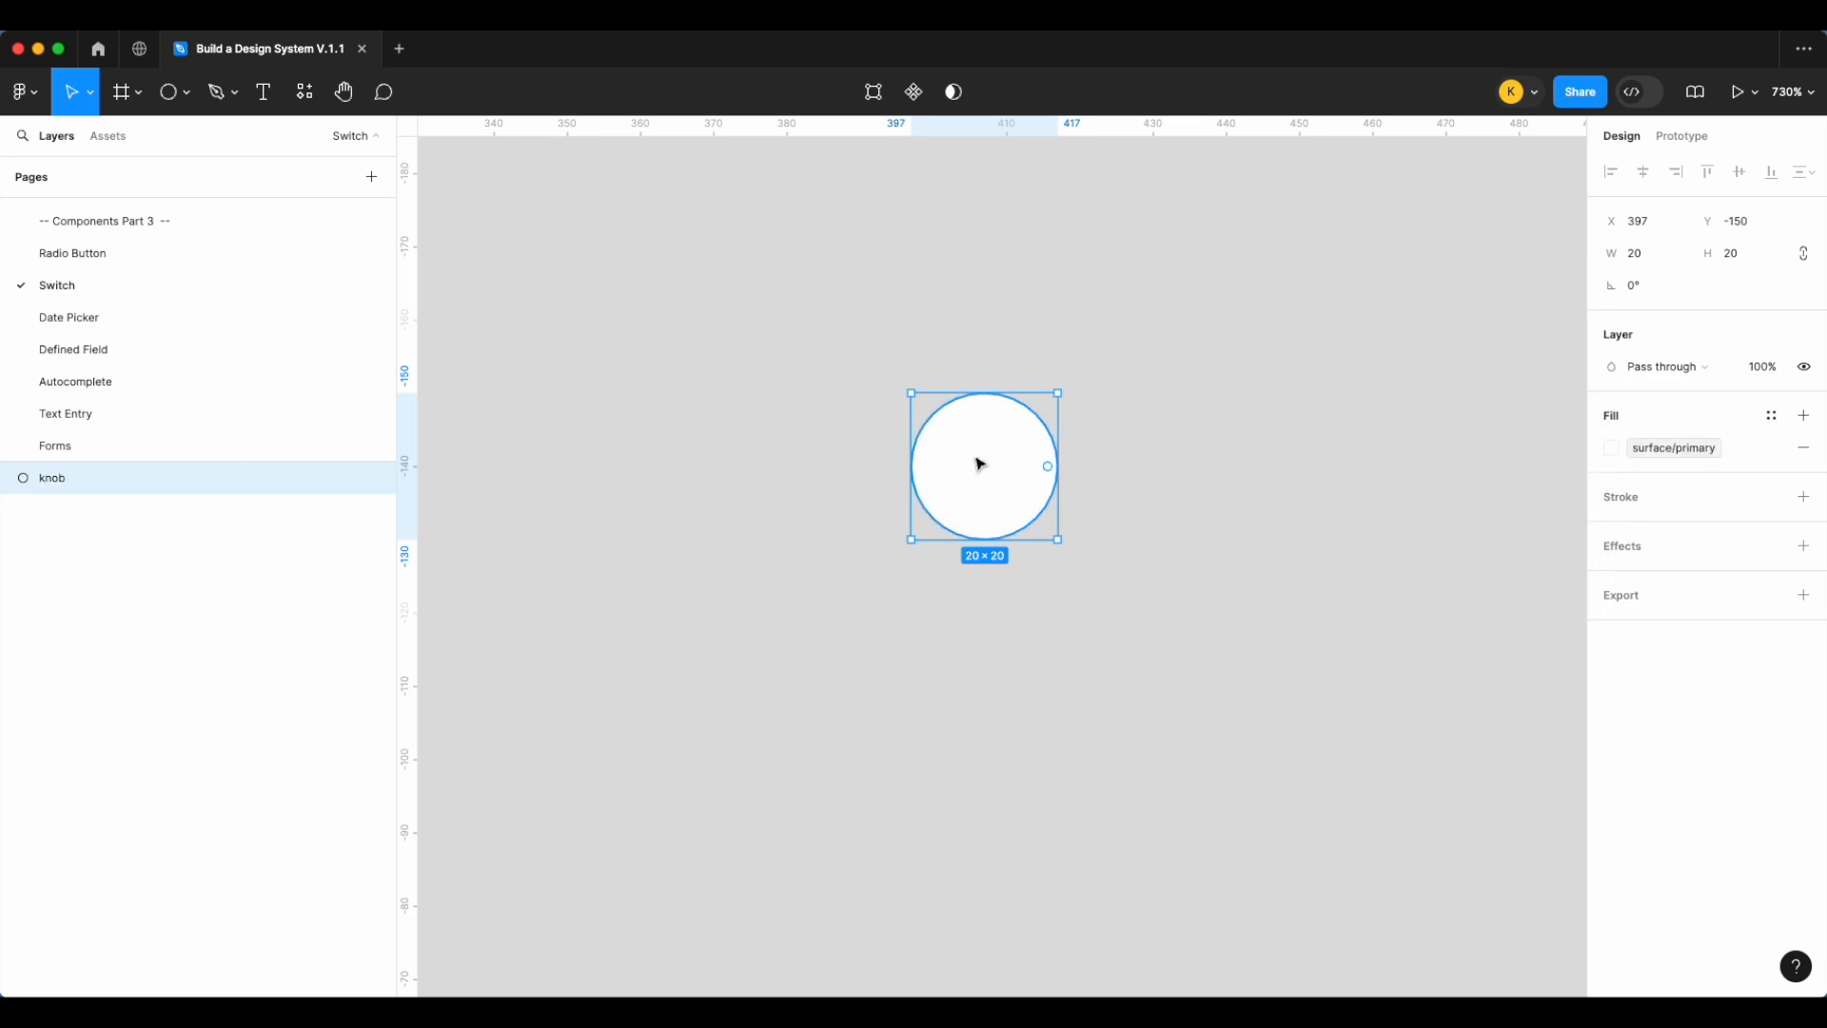
# Wrap the knob in an auto layout frame and set the frame to 48 wide and 26 high
pyautogui.hotkey('shift', 'a')
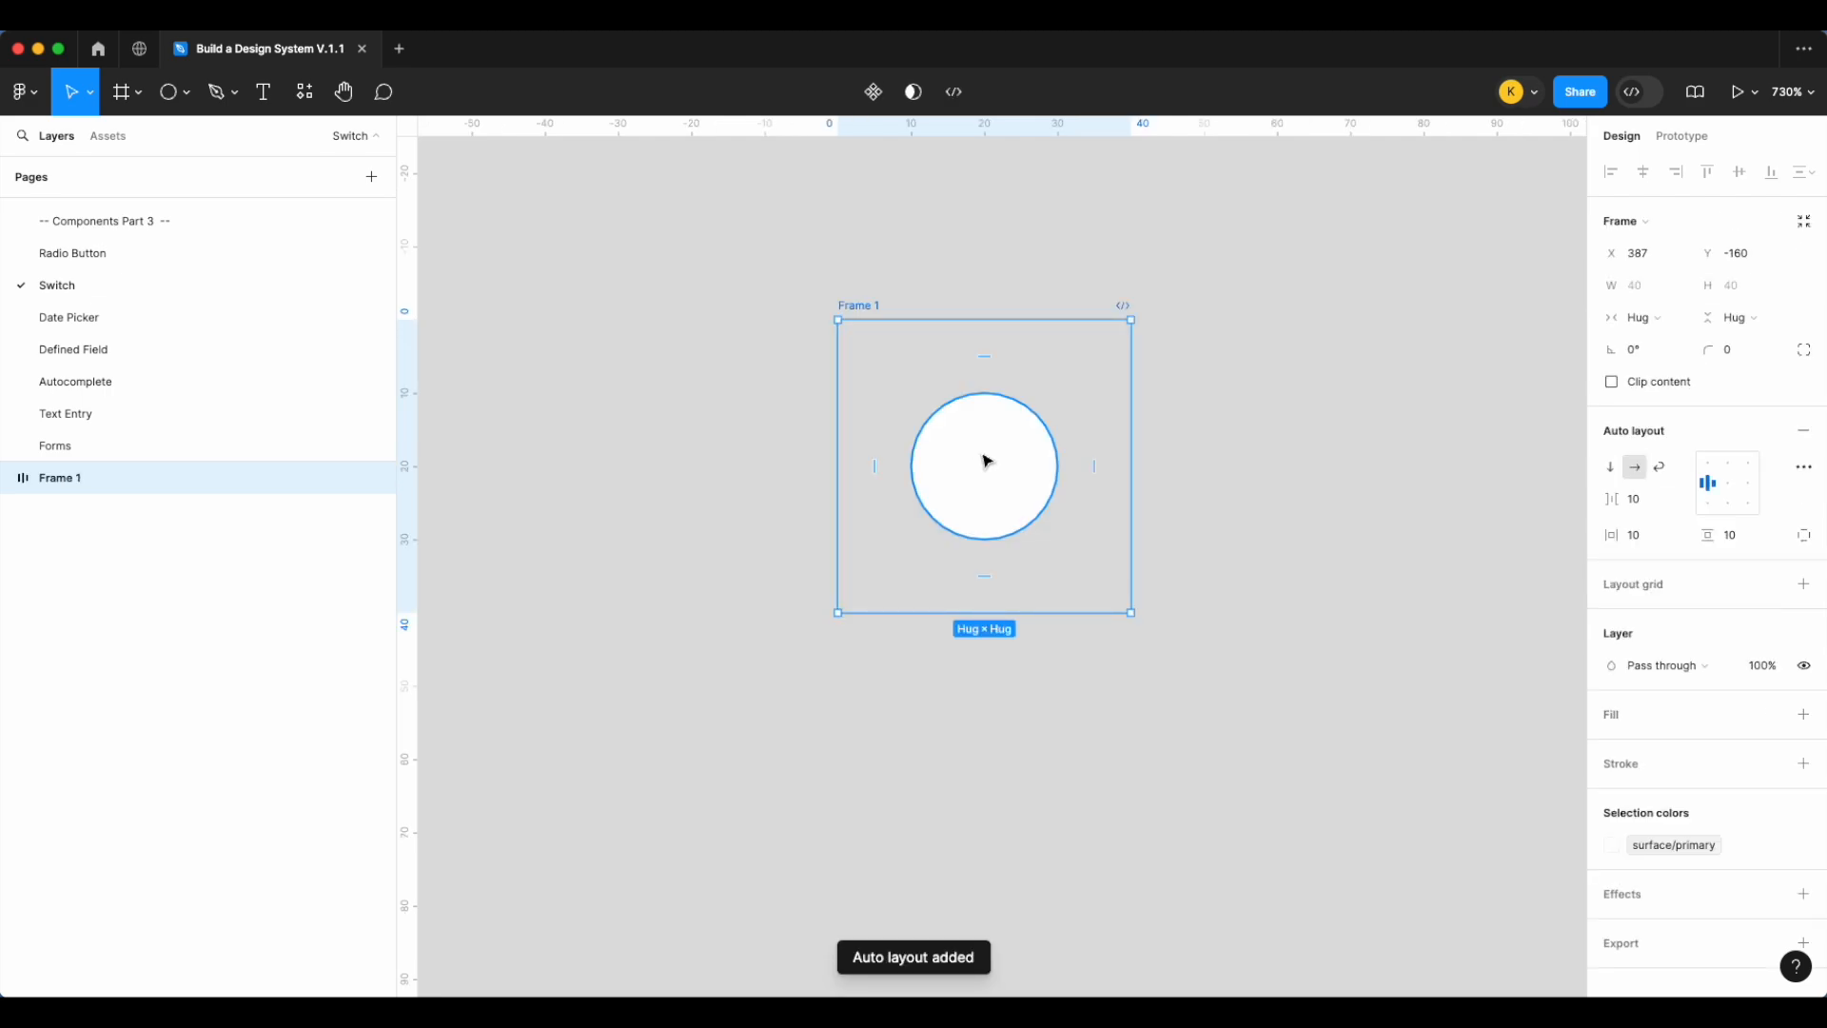
pyautogui.click(1639, 285)
pyautogui.press('BackSpace')
pyautogui.write('8')
pyautogui.press('Return')
pyautogui.click(1749, 285)
pyautogui.write('26')
pyautogui.press('Return')
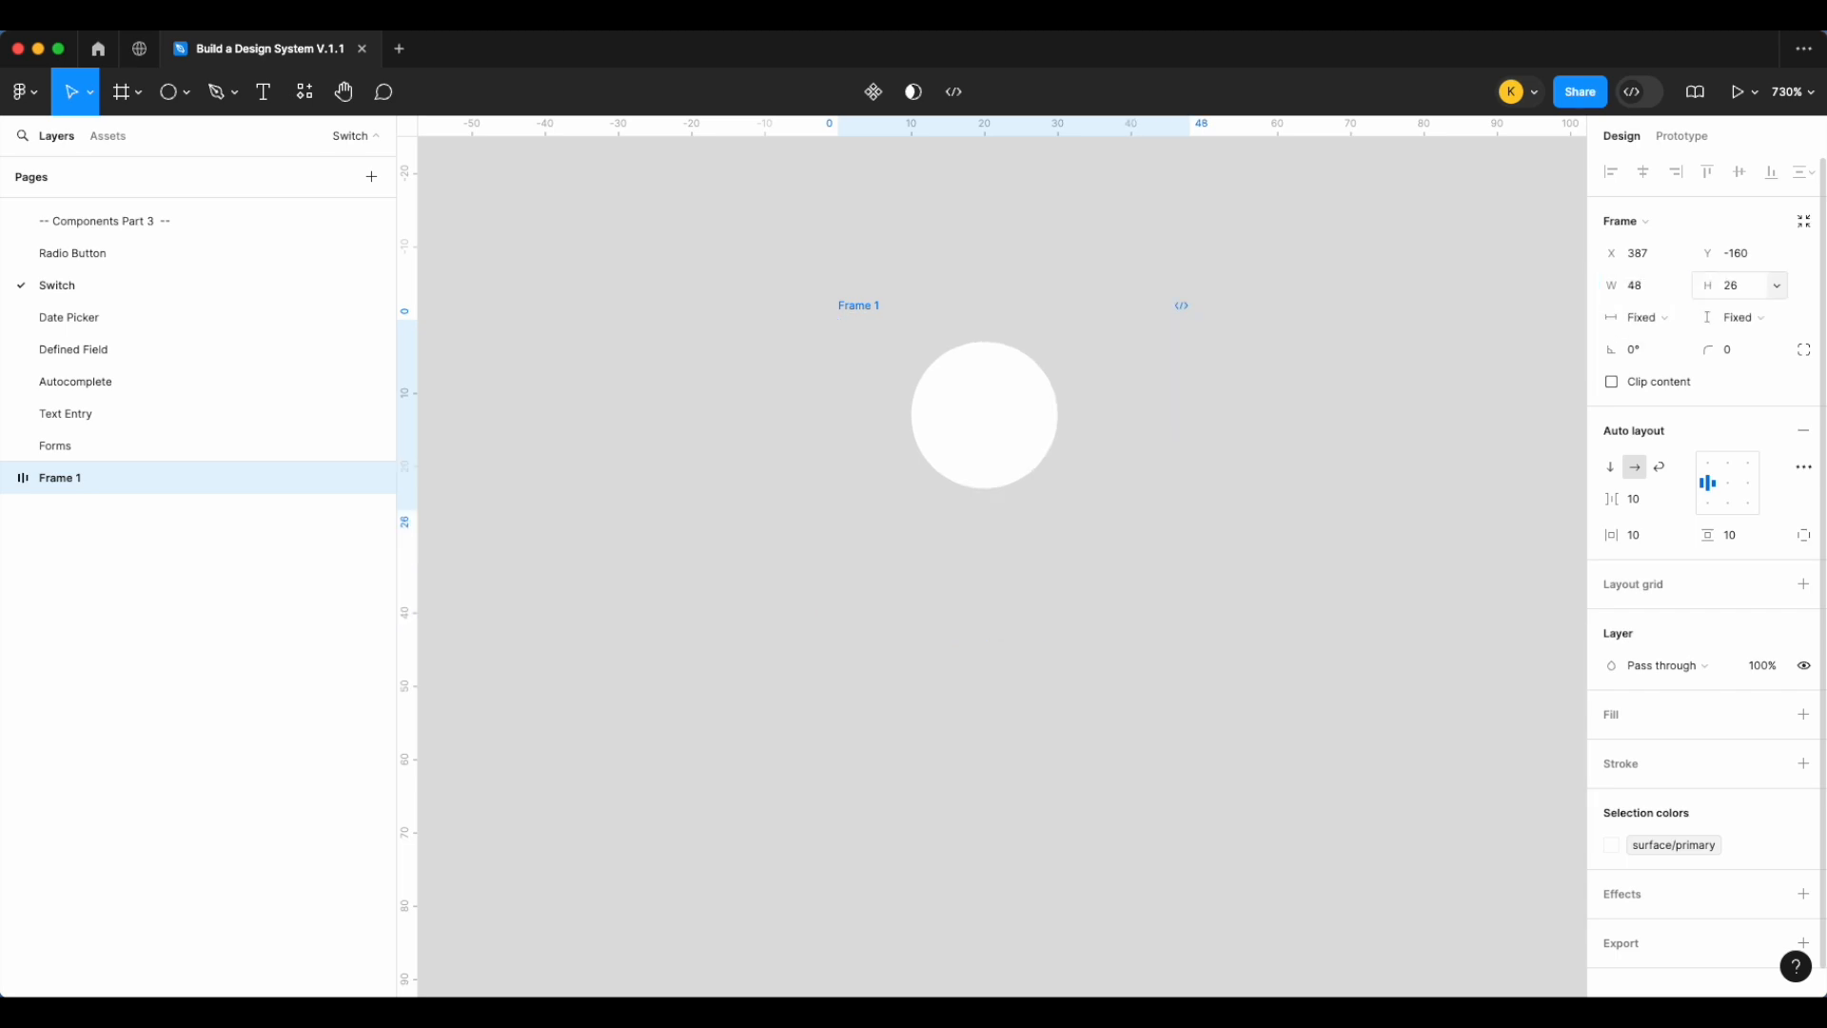
# Set the frame's horizontal padding to 2 and vertical padding to 8
pyautogui.click(1657, 536)
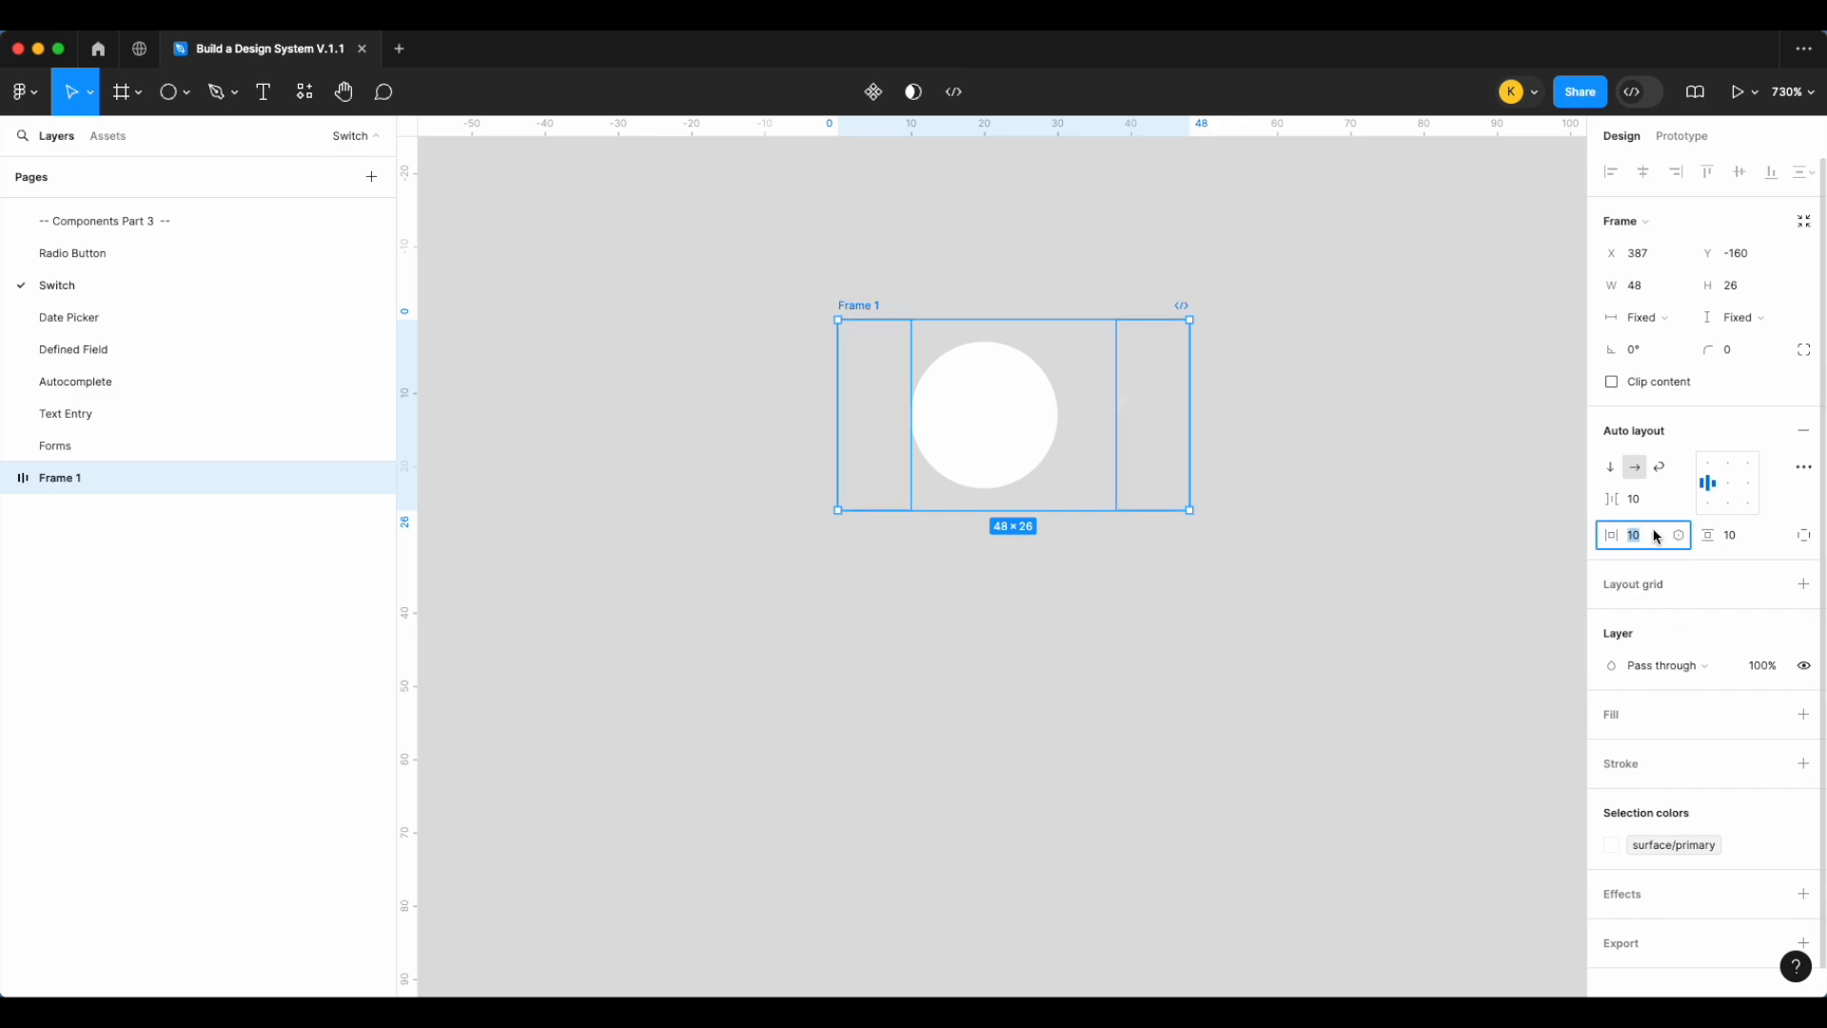
pyautogui.write('2')
pyautogui.press('Return')
pyautogui.click(1756, 538)
pyautogui.write('8')
pyautogui.press('Return')
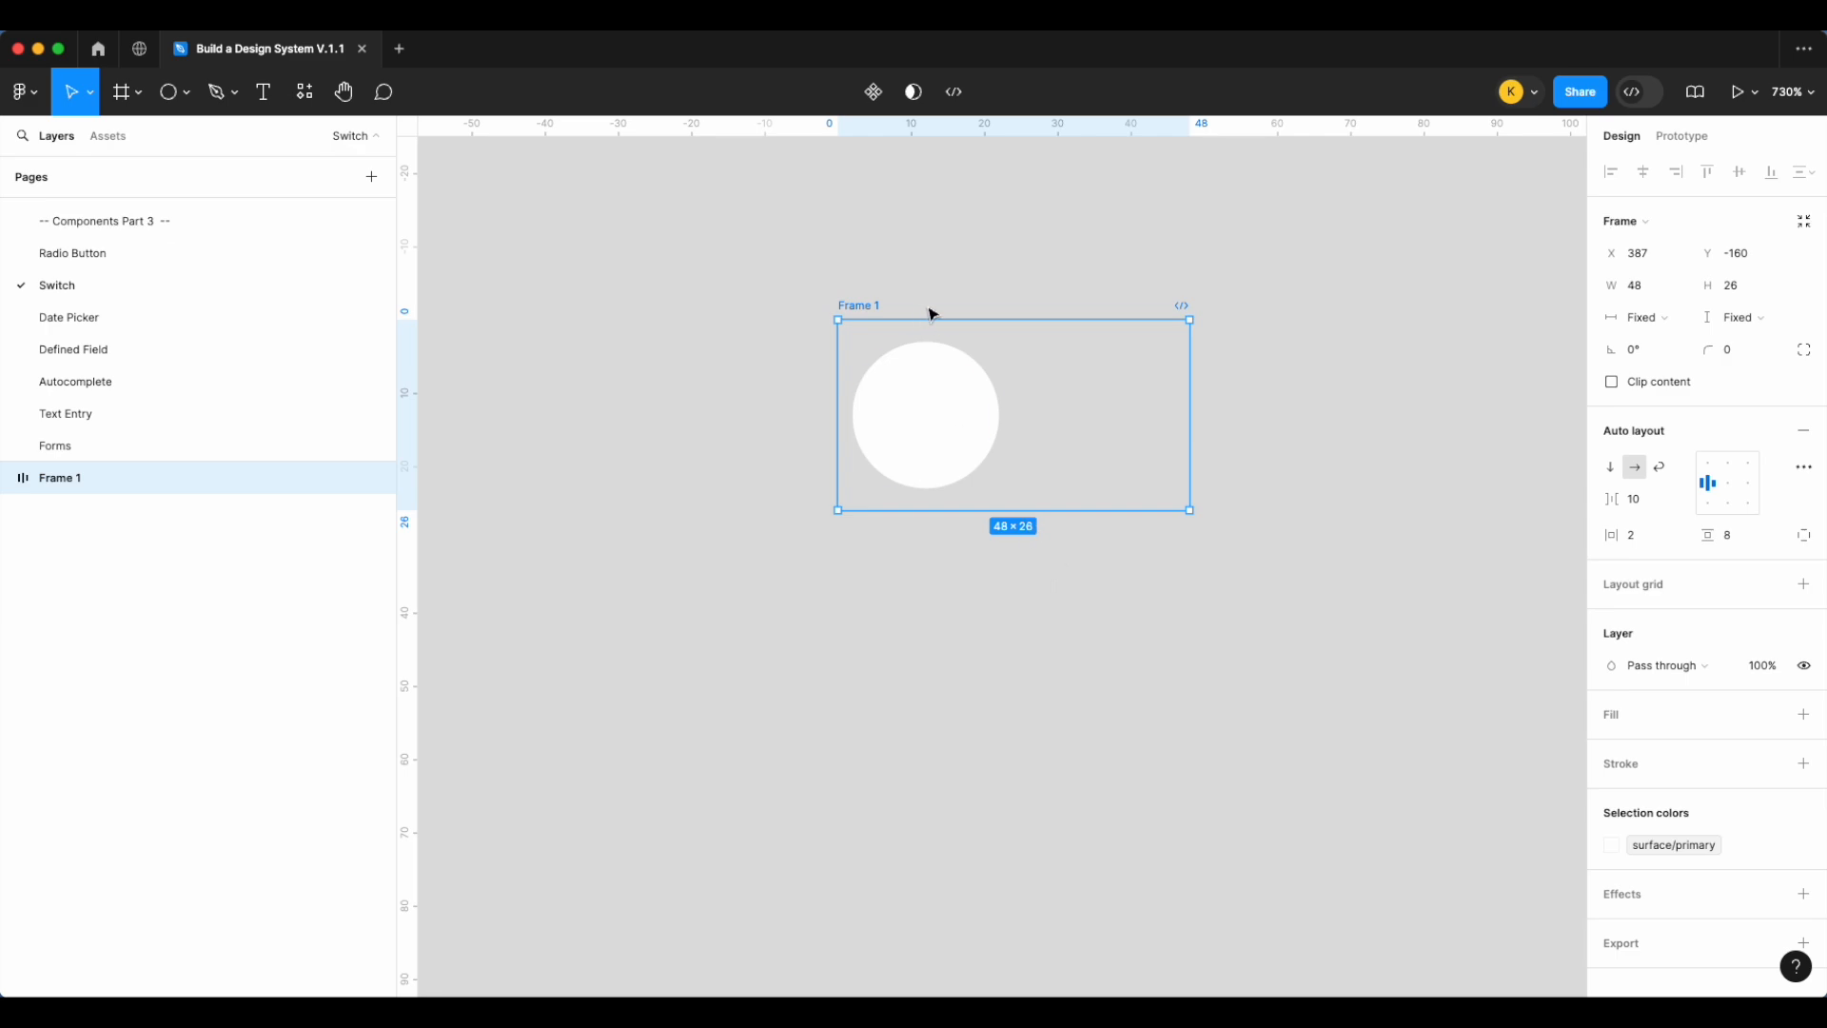
# Fill the frame with surface/action and apply the radius variable of 52 to its corners
pyautogui.click(1803, 714)
pyautogui.click(1771, 714)
pyautogui.write('surf')
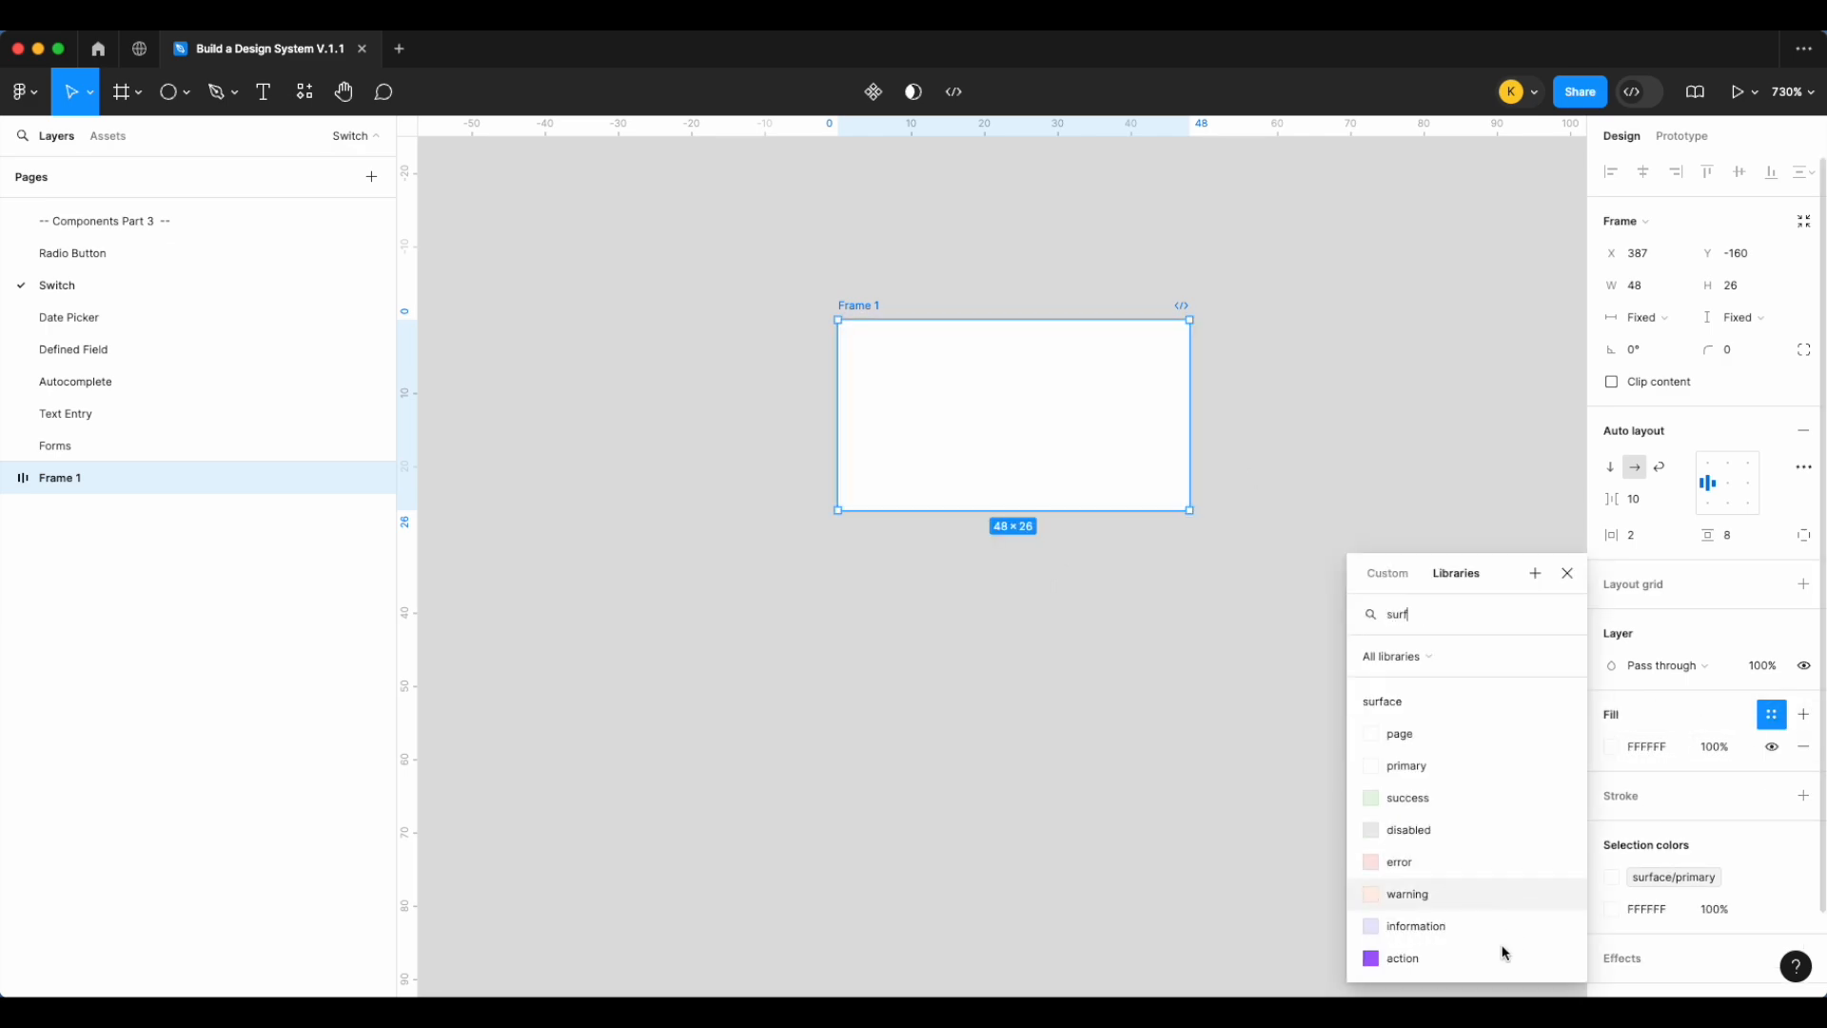
pyautogui.click(1508, 955)
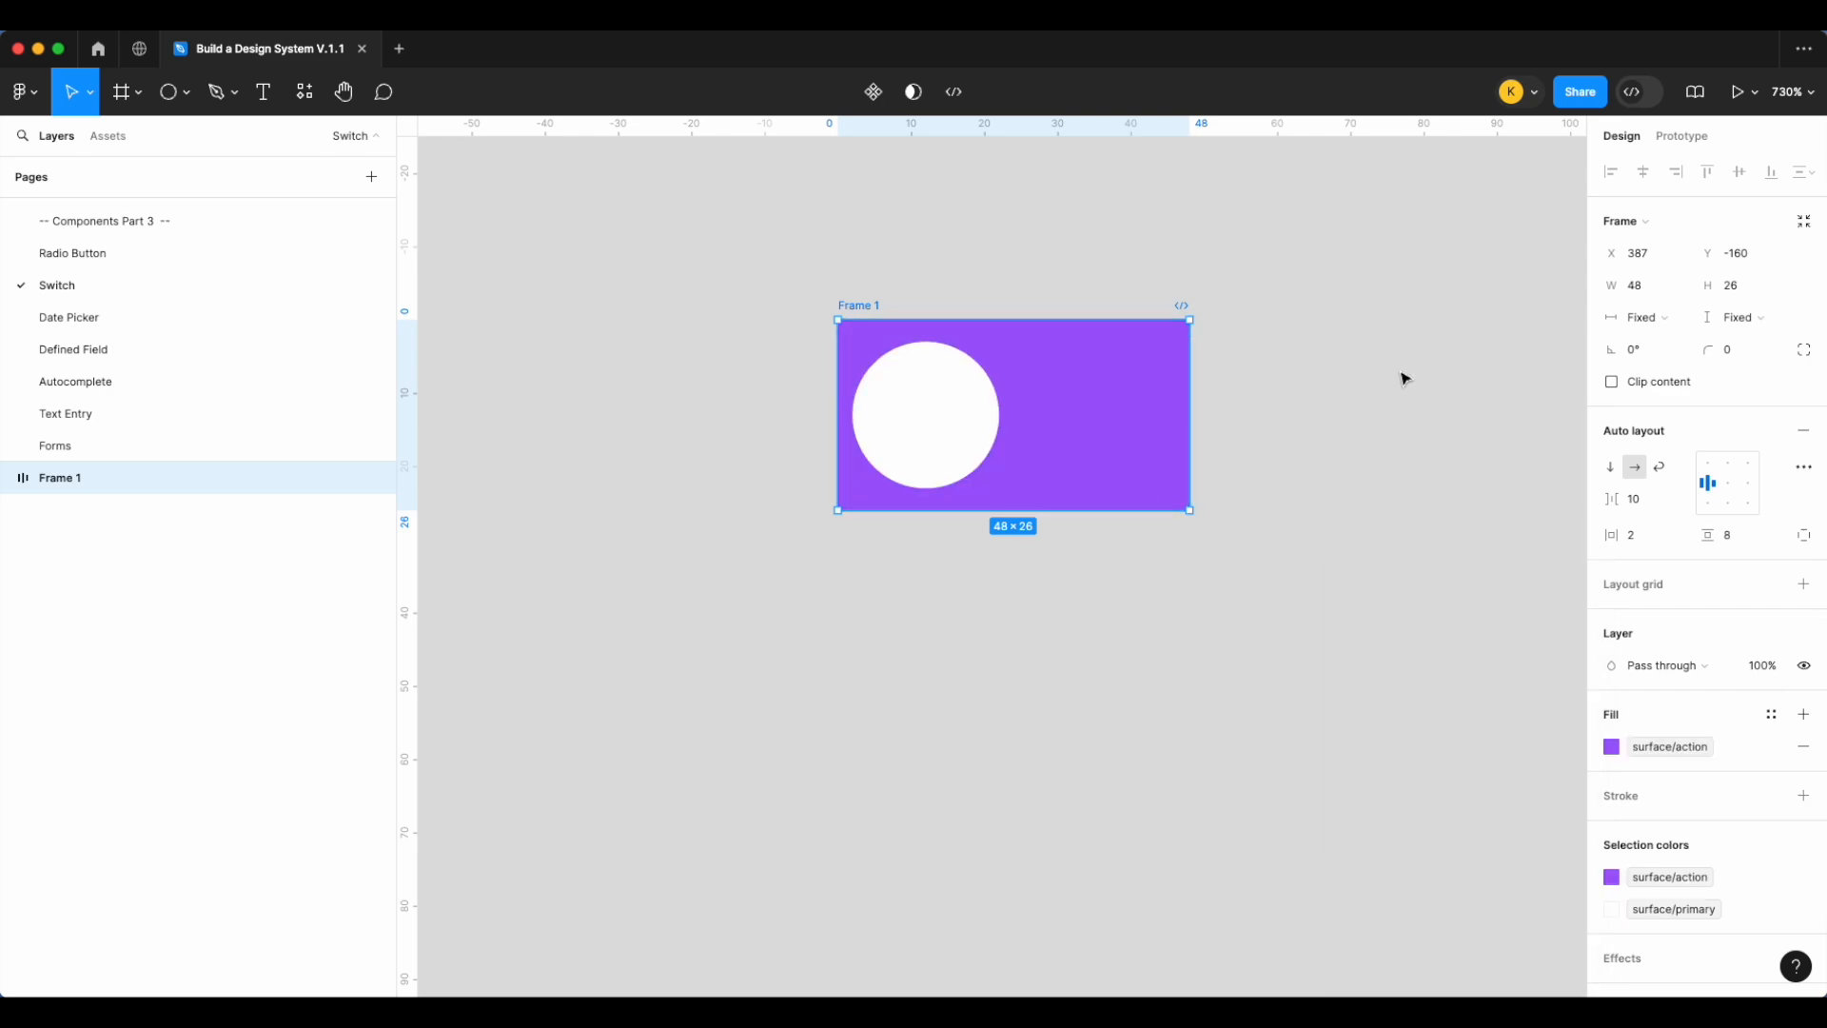
pyautogui.click(1776, 351)
pyautogui.write('rad')
pyautogui.click(1675, 623)
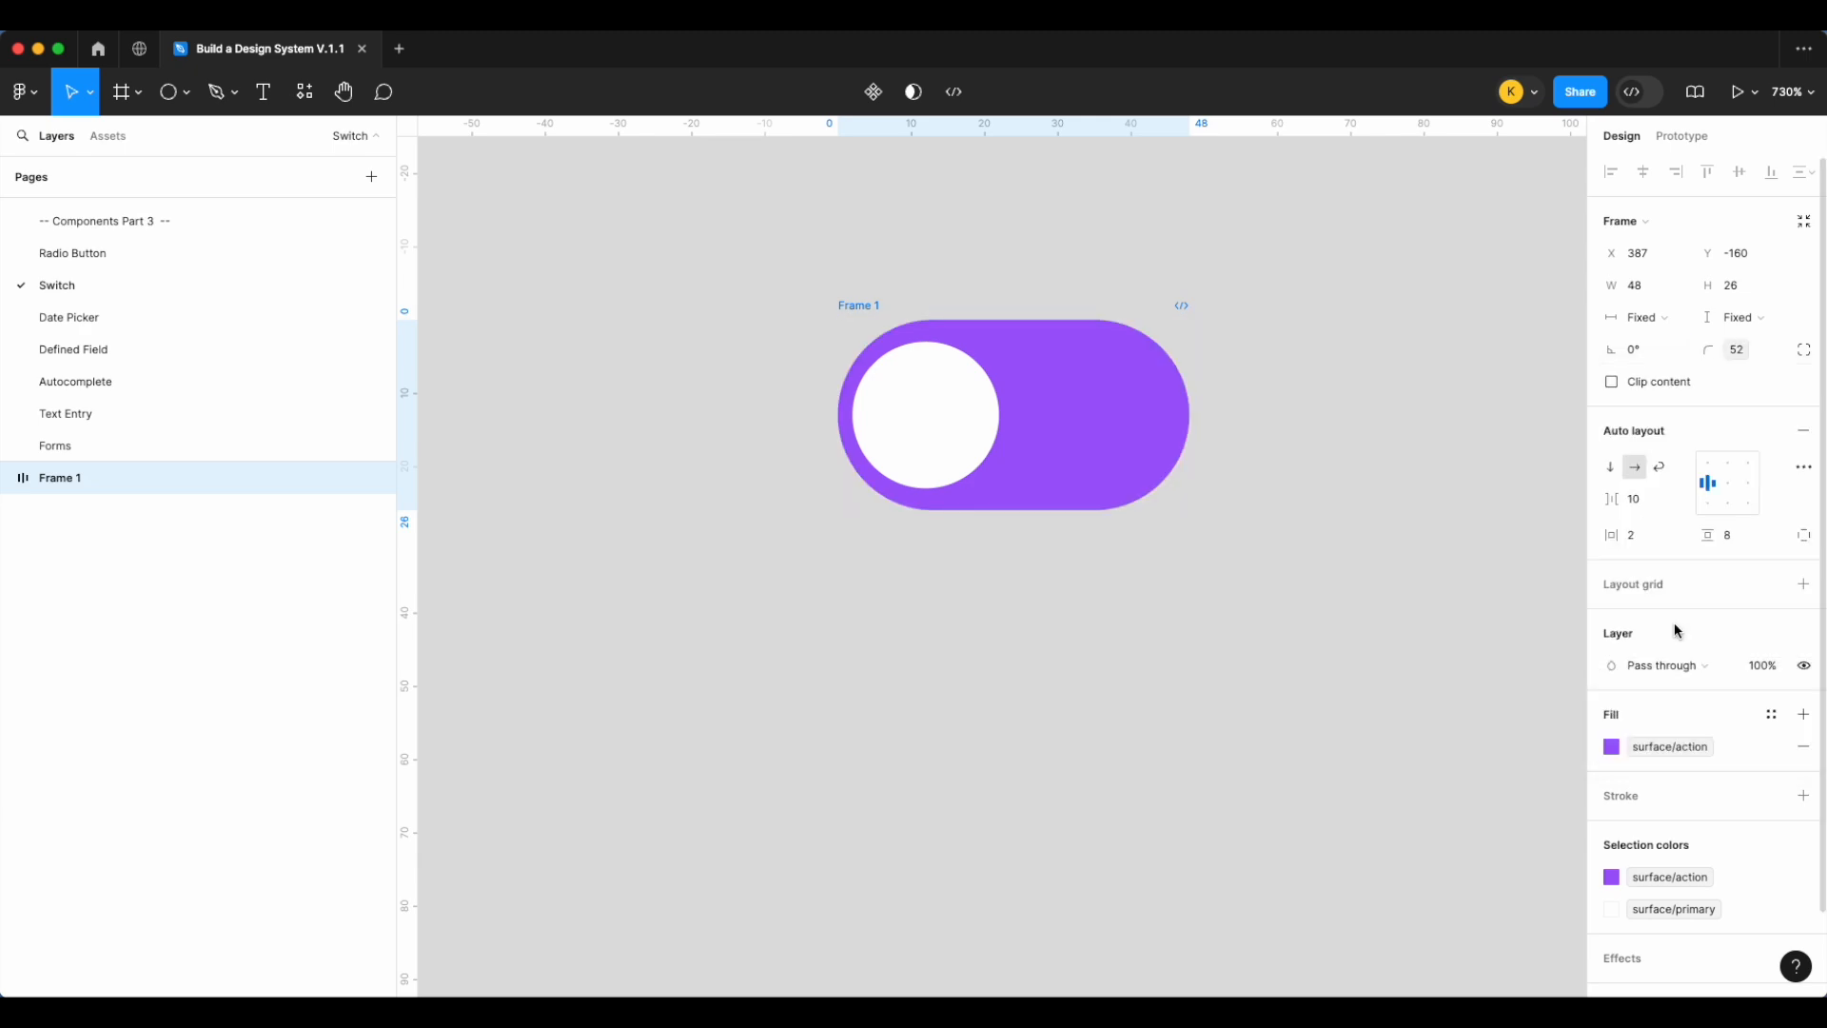
pyautogui.click(1380, 466)
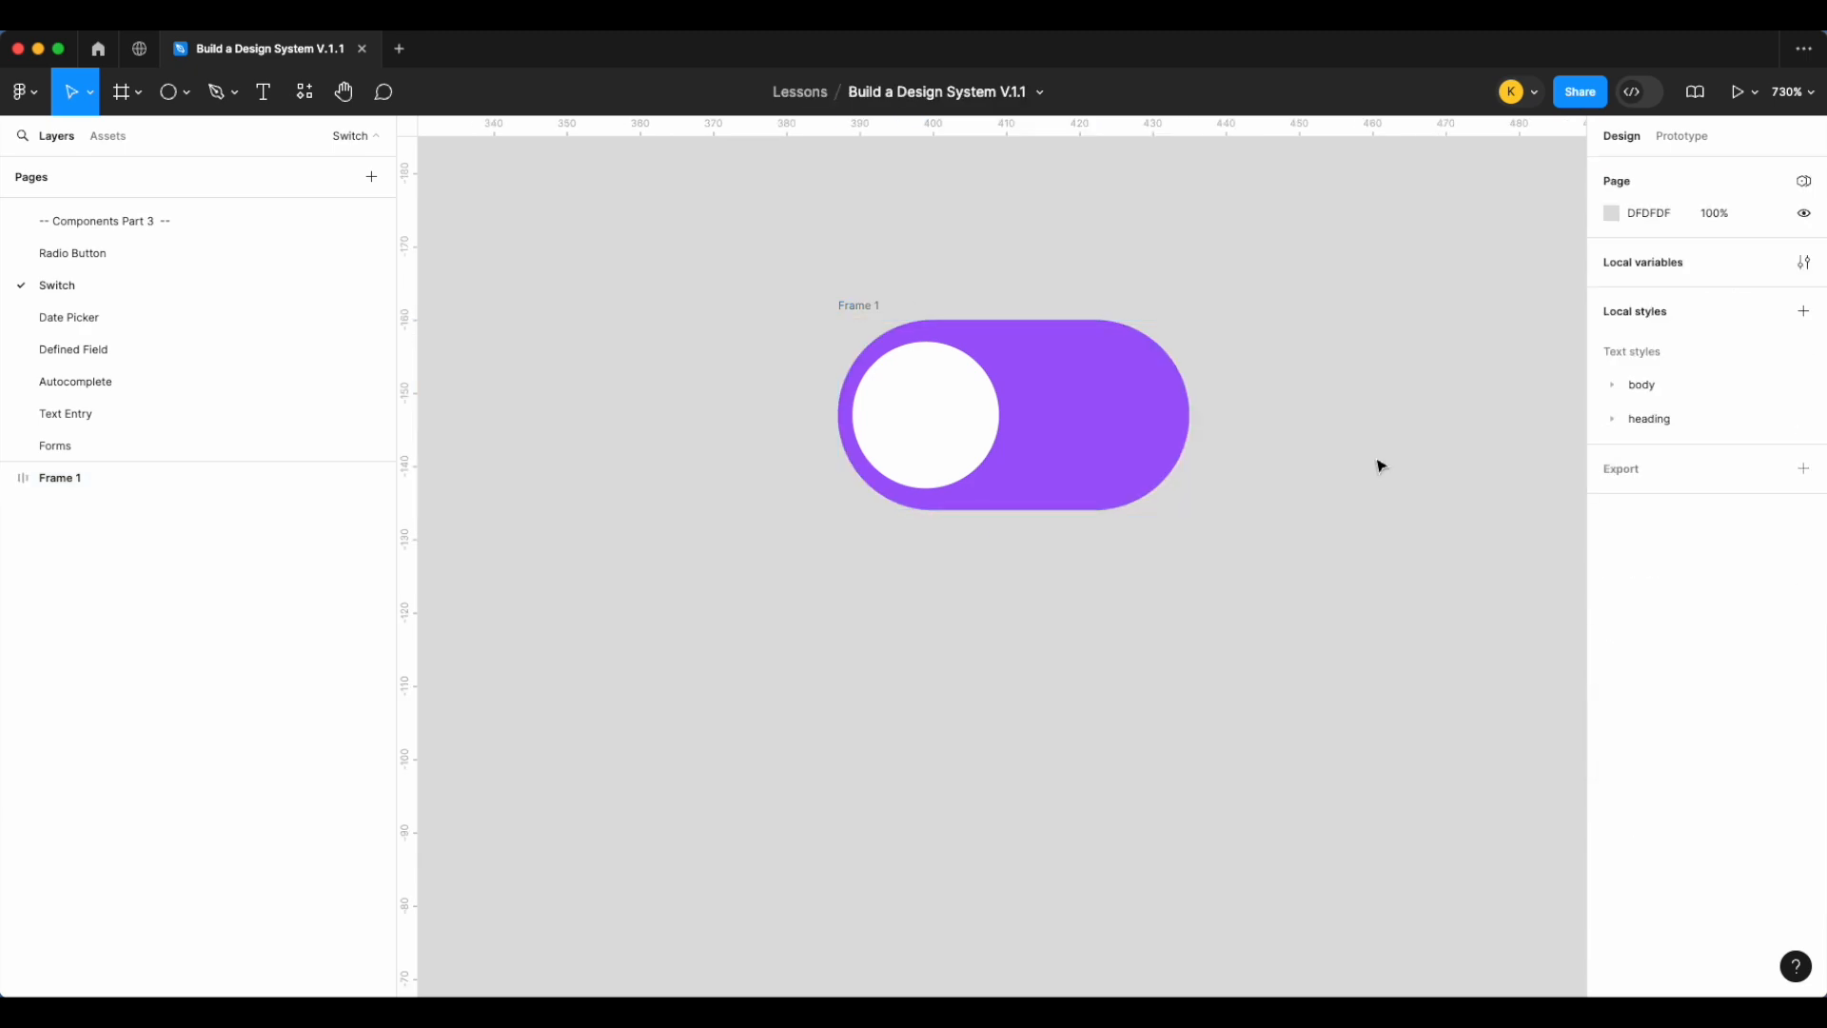
# Rename the frame Switch and align its knob to the center right
pyautogui.click(857, 306)
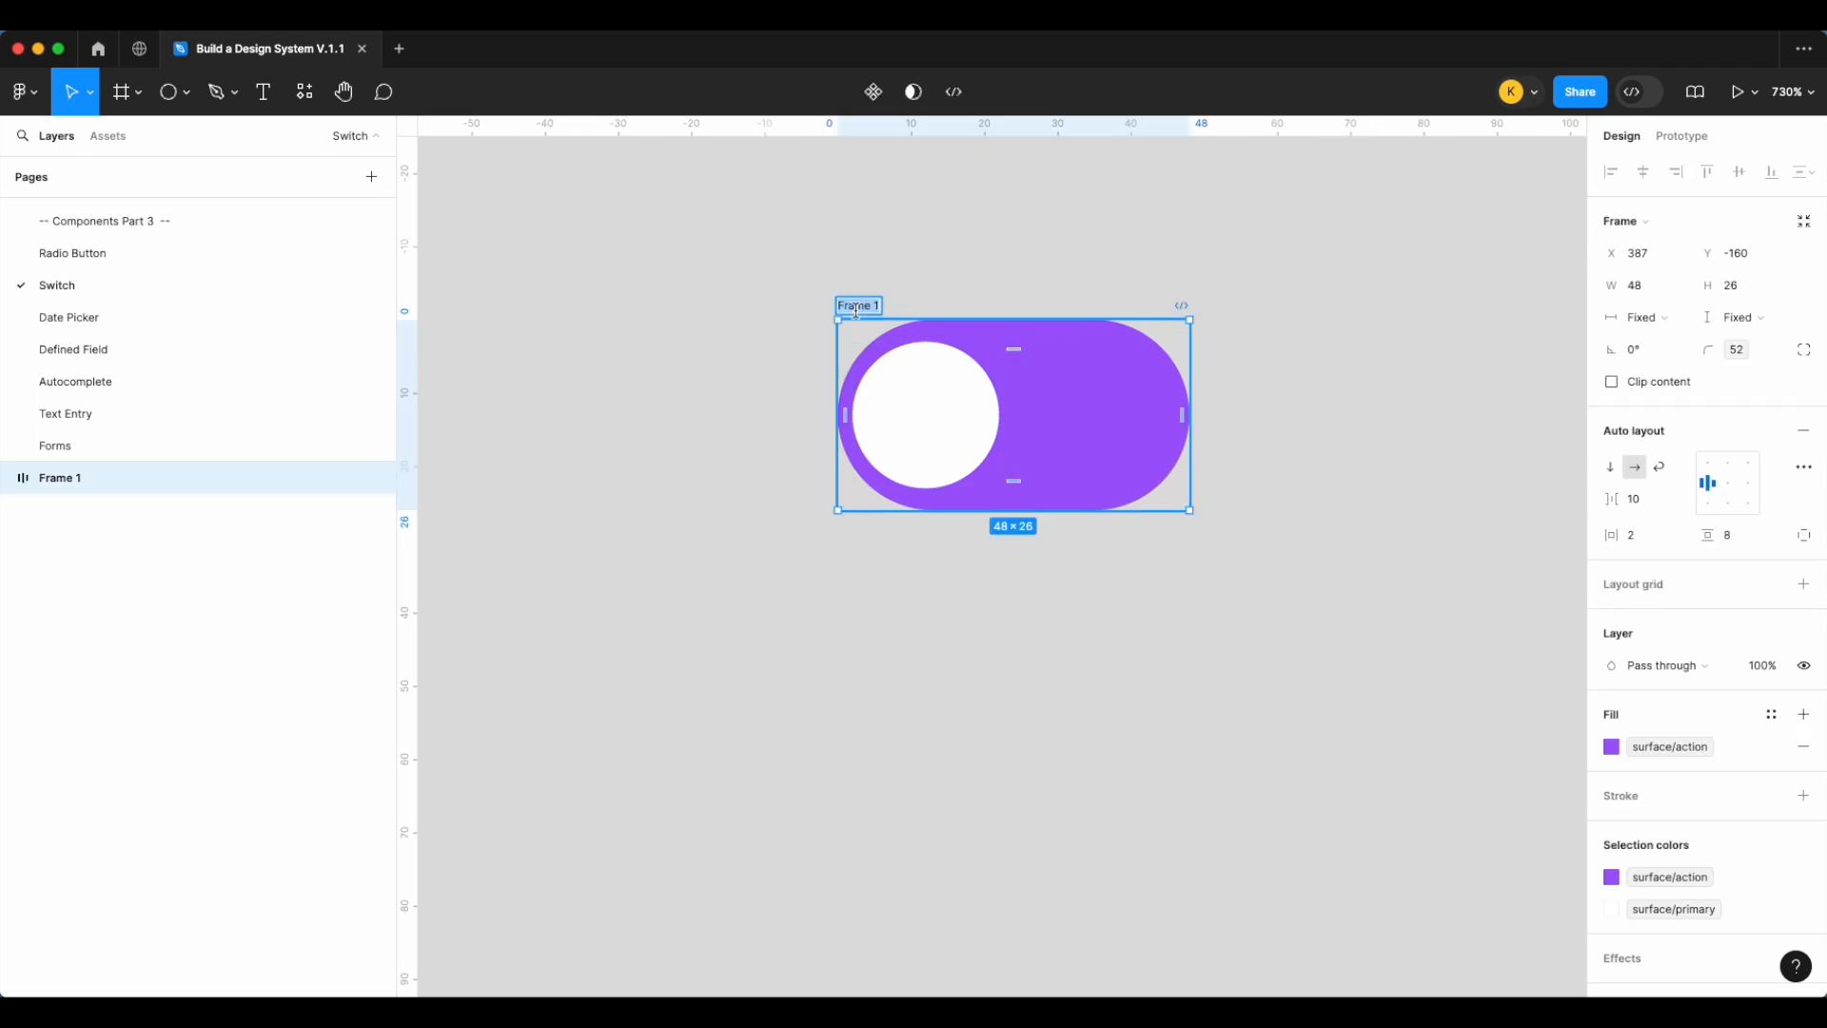
pyautogui.write('Switch')
pyautogui.press('Return')
pyautogui.click(1749, 484)
pyautogui.click(1335, 426)
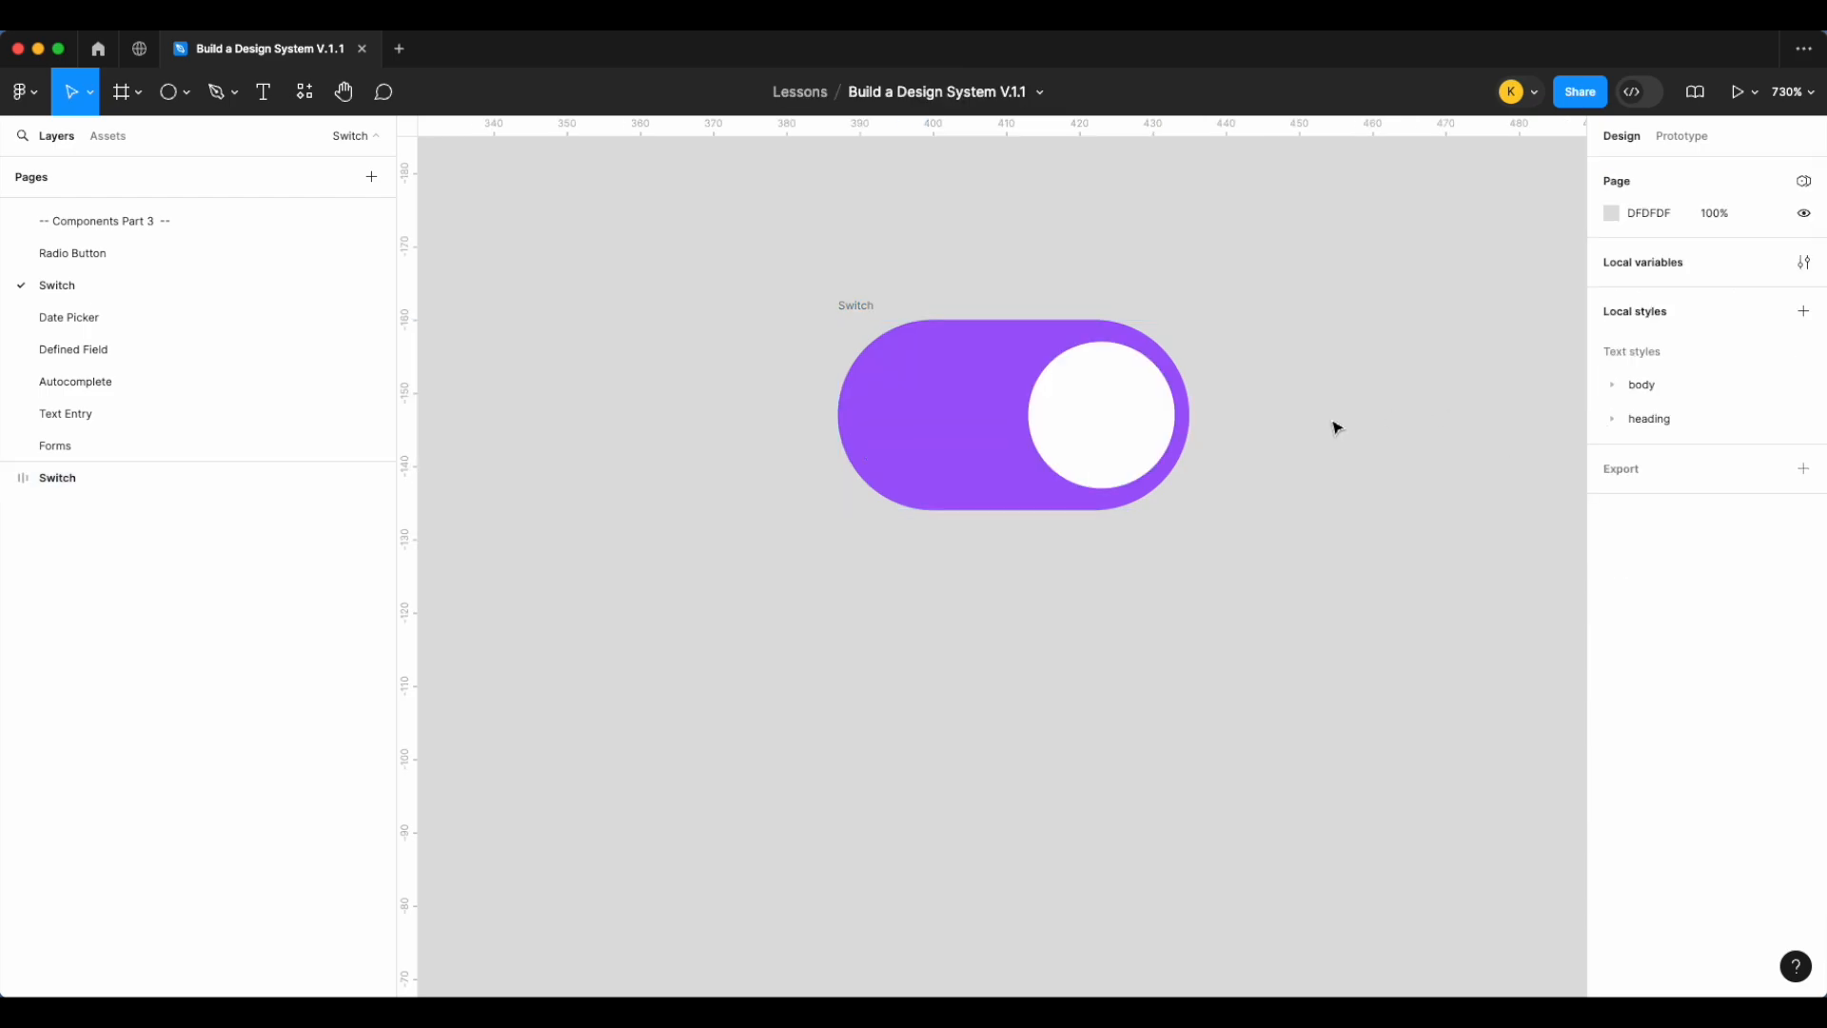
# Create a component from the Switch frame and place an instance of it directly below
pyautogui.click(865, 306)
pyautogui.rightClick(861, 308)
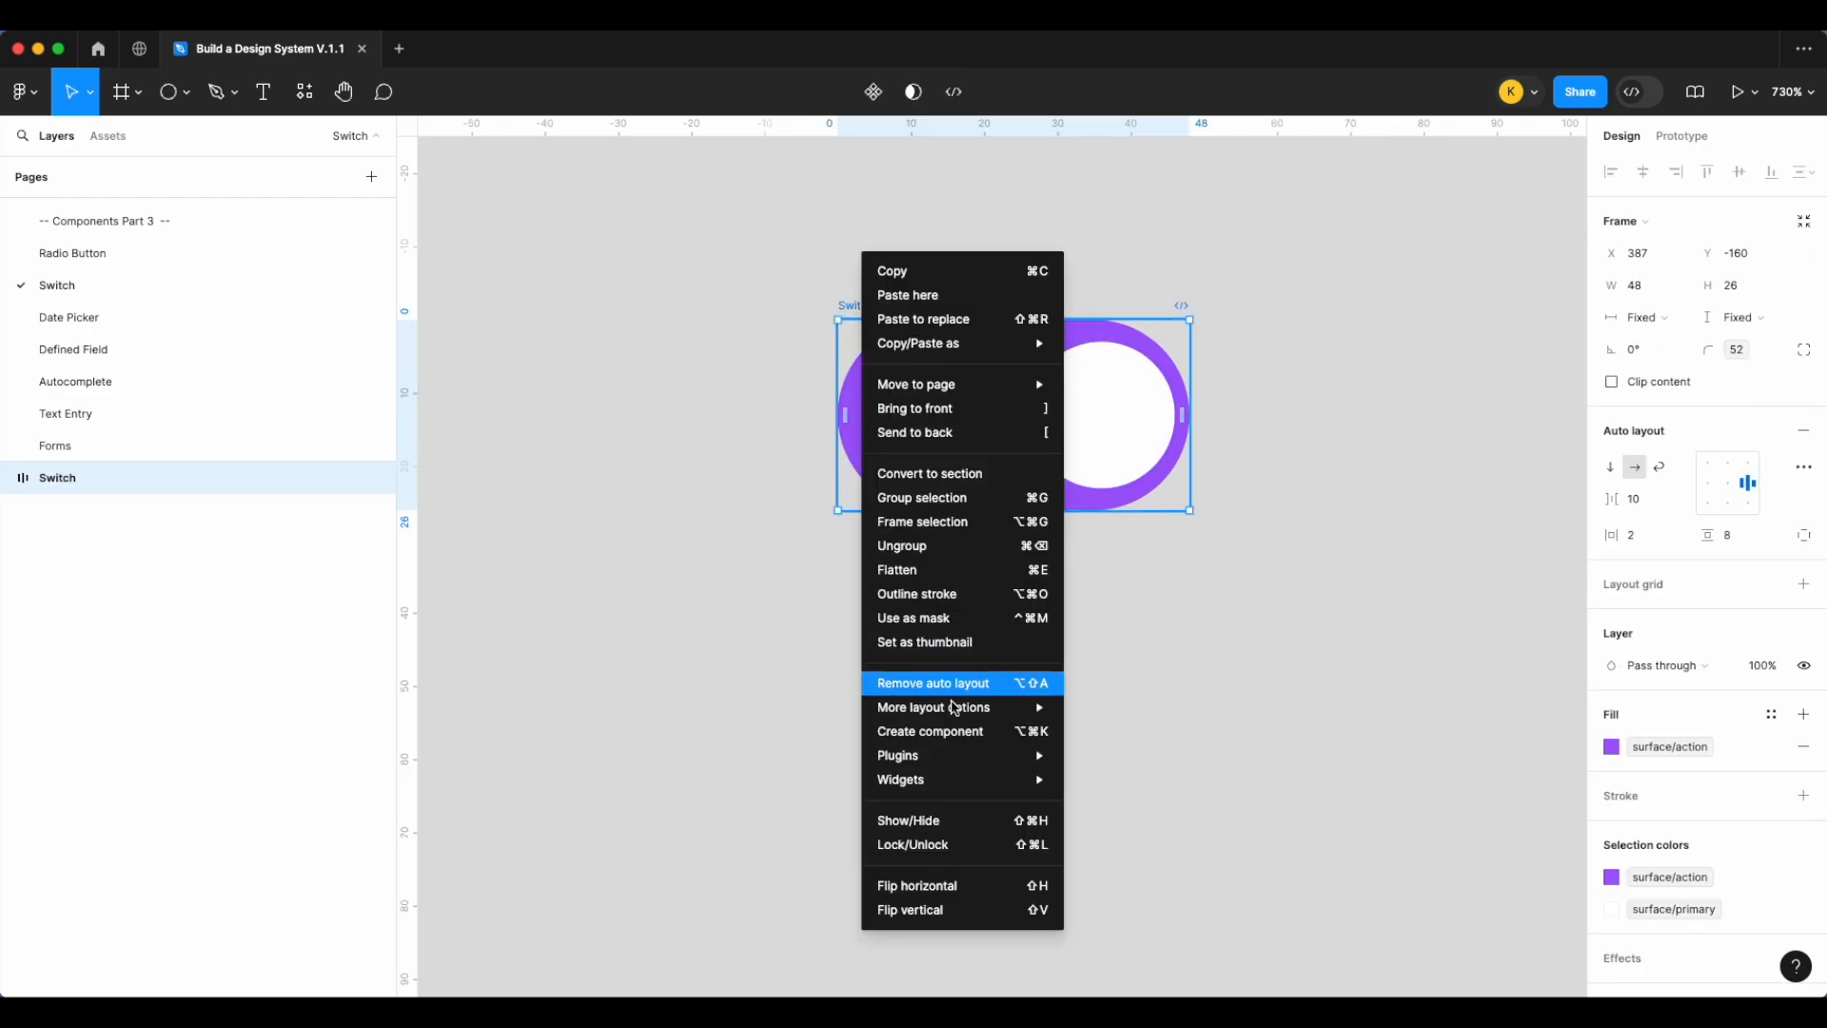
pyautogui.click(931, 731)
pyautogui.keyDown('alt'); pyautogui.moveTo(1036, 448); pyautogui.dragTo(1039, 692); pyautogui.keyUp('alt')
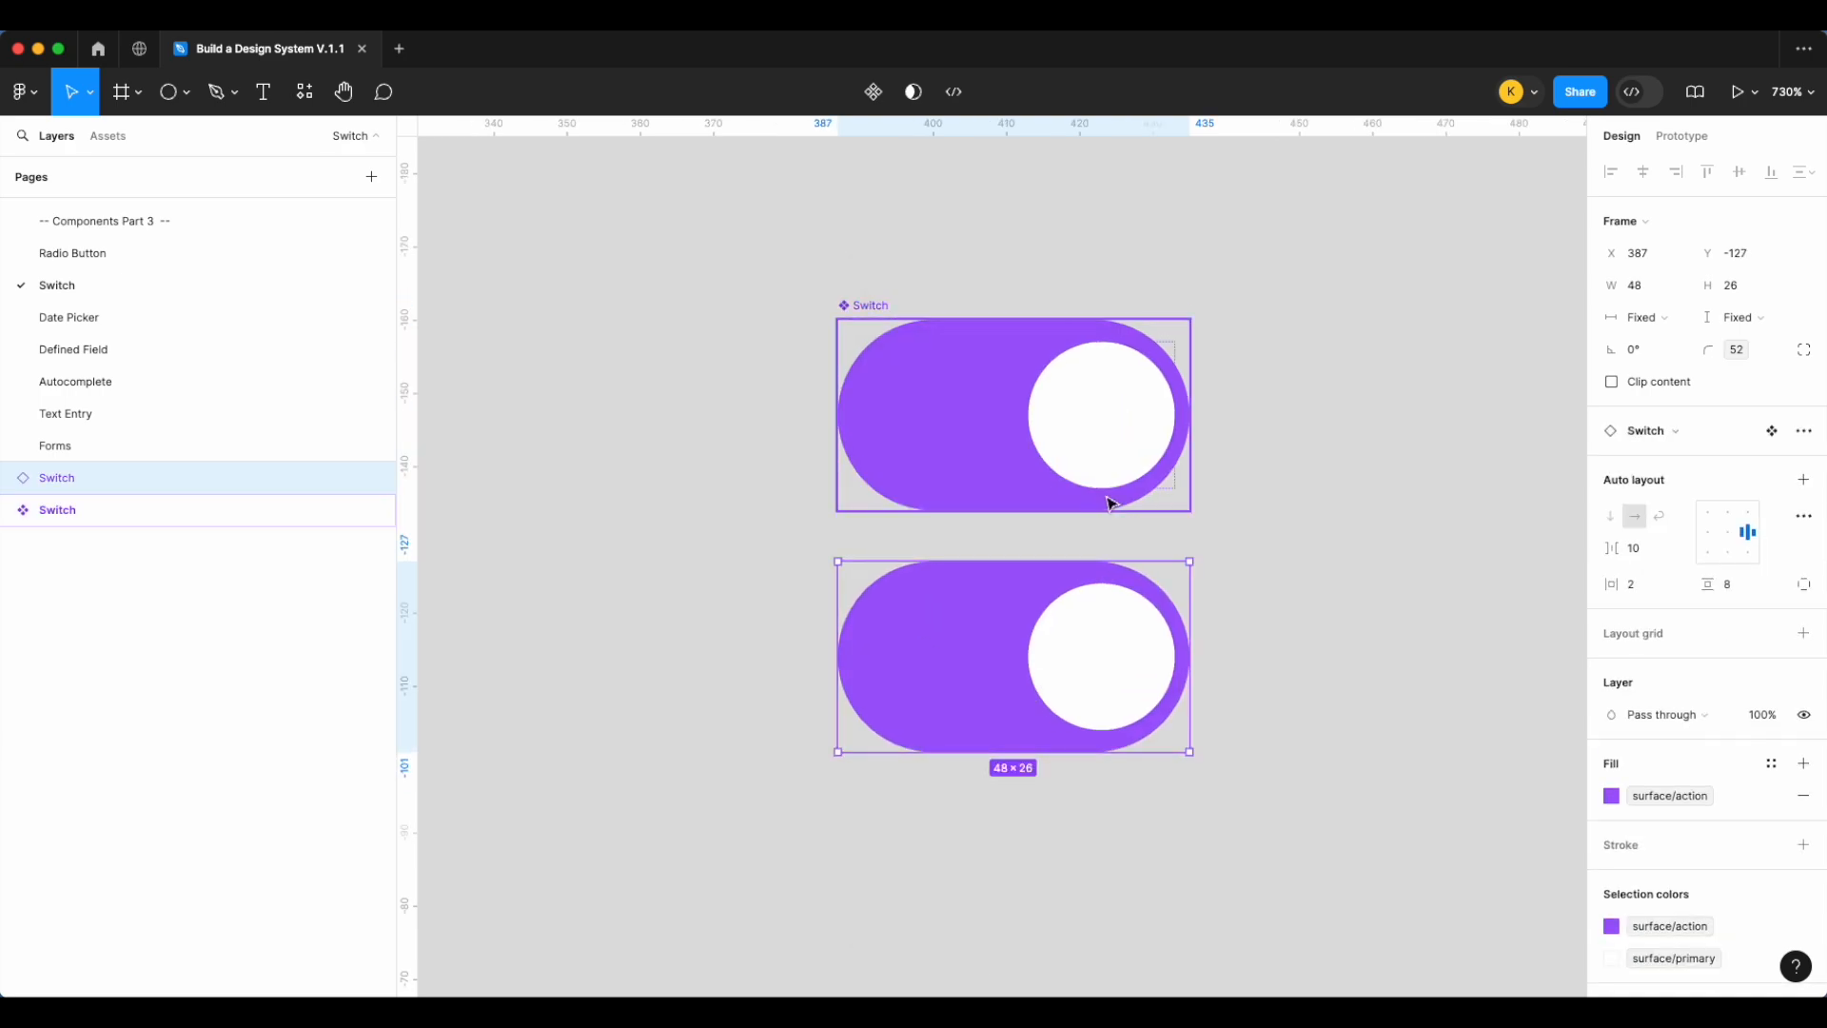
# Wrap the main component's knob in its own auto layout frame, trying horizontal padding of 4 before setting it to 2
pyautogui.doubleClick(1089, 422)
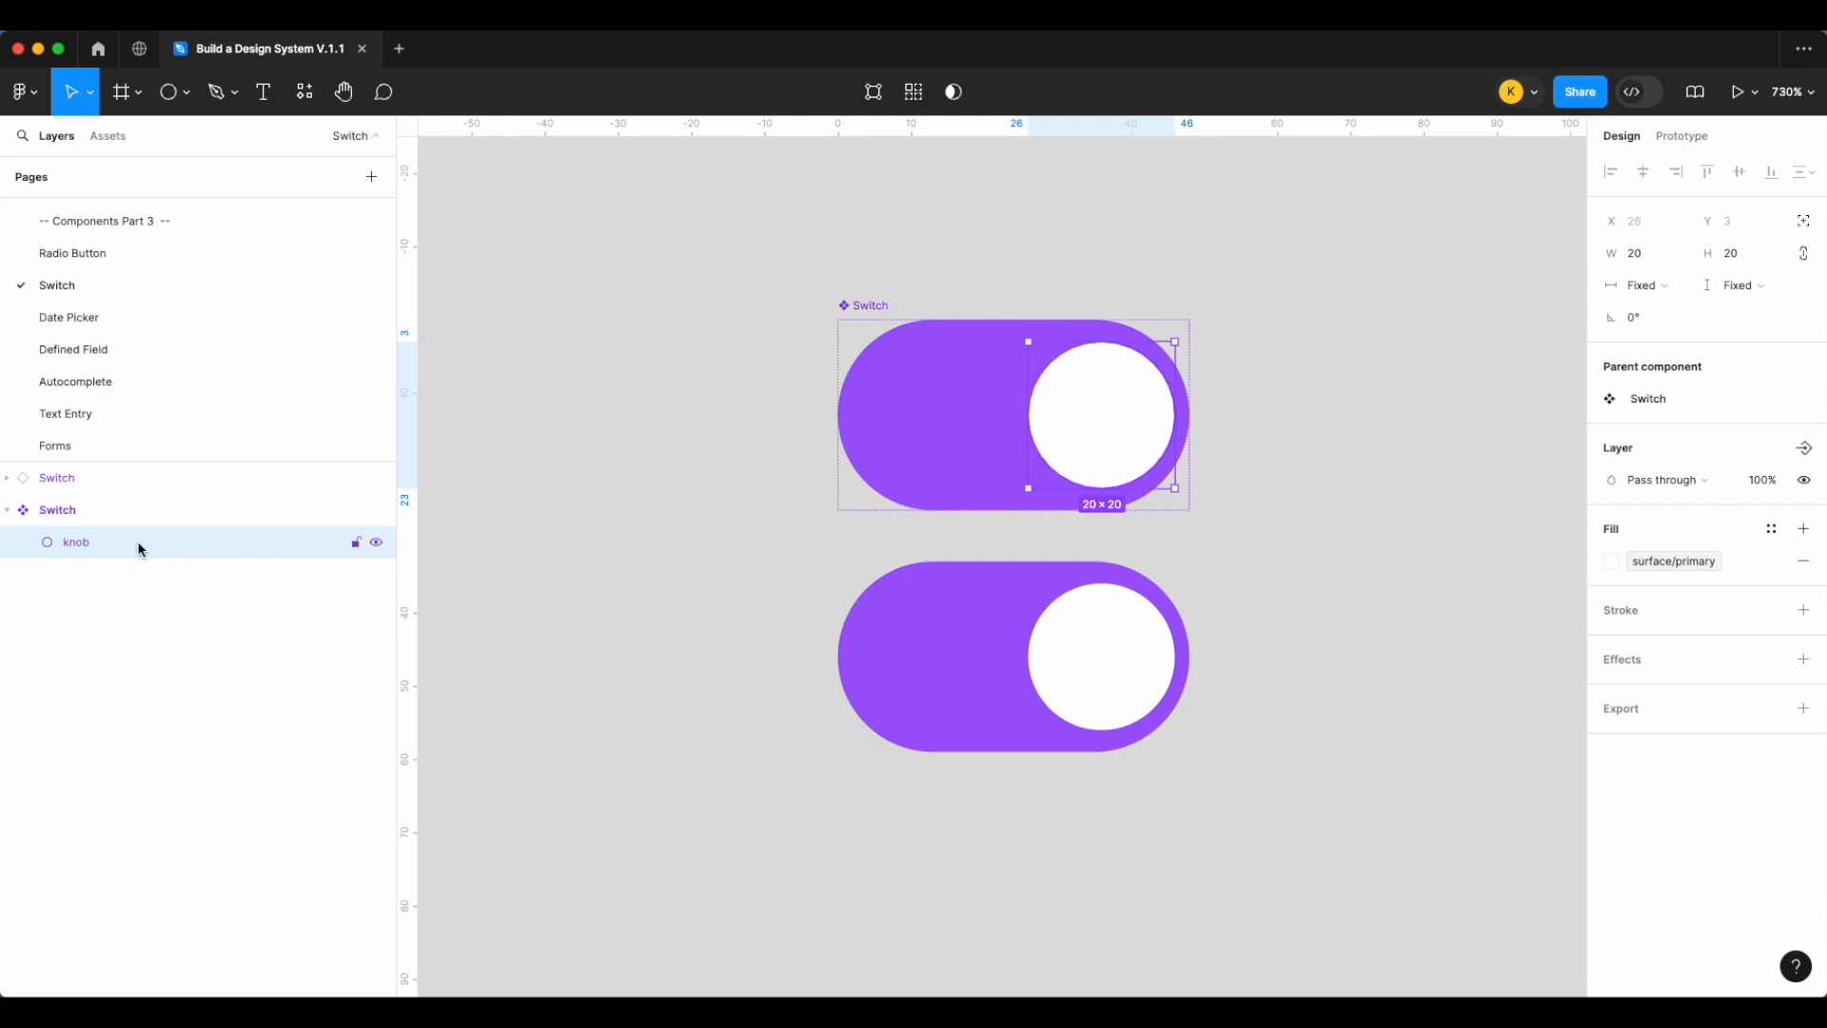
pyautogui.rightClick(1146, 394)
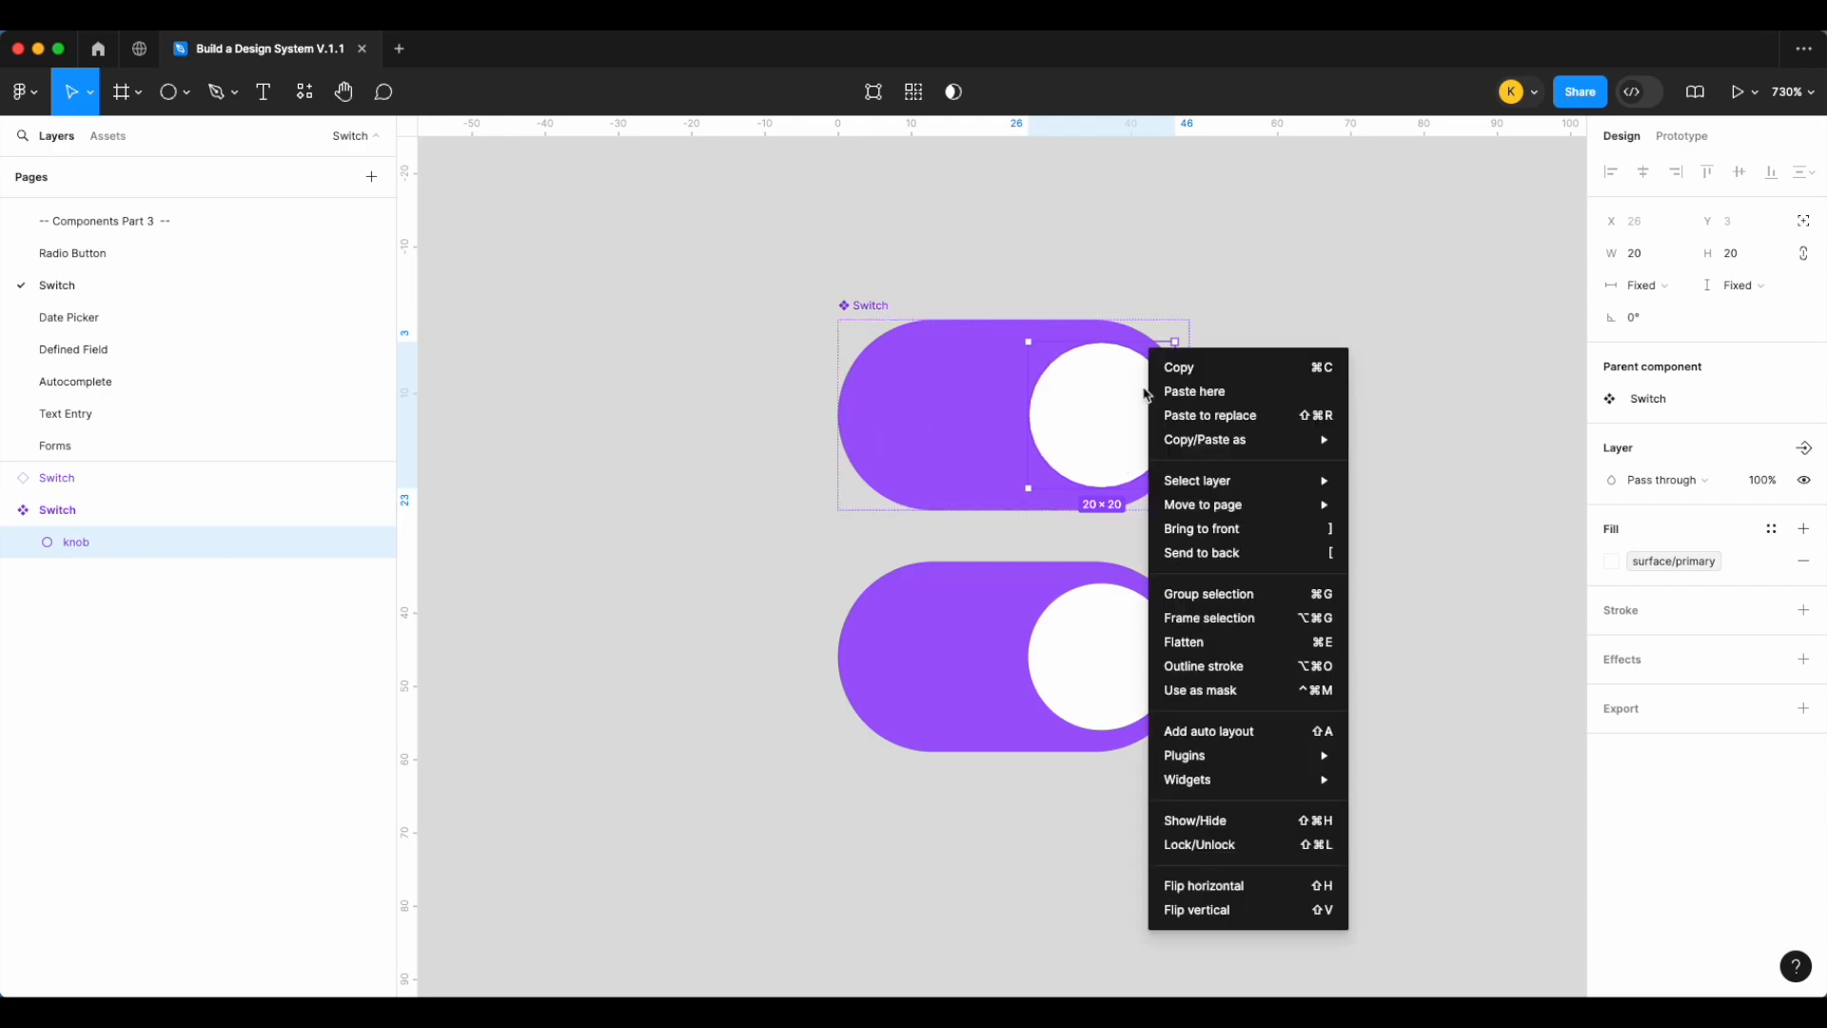
pyautogui.click(1173, 731)
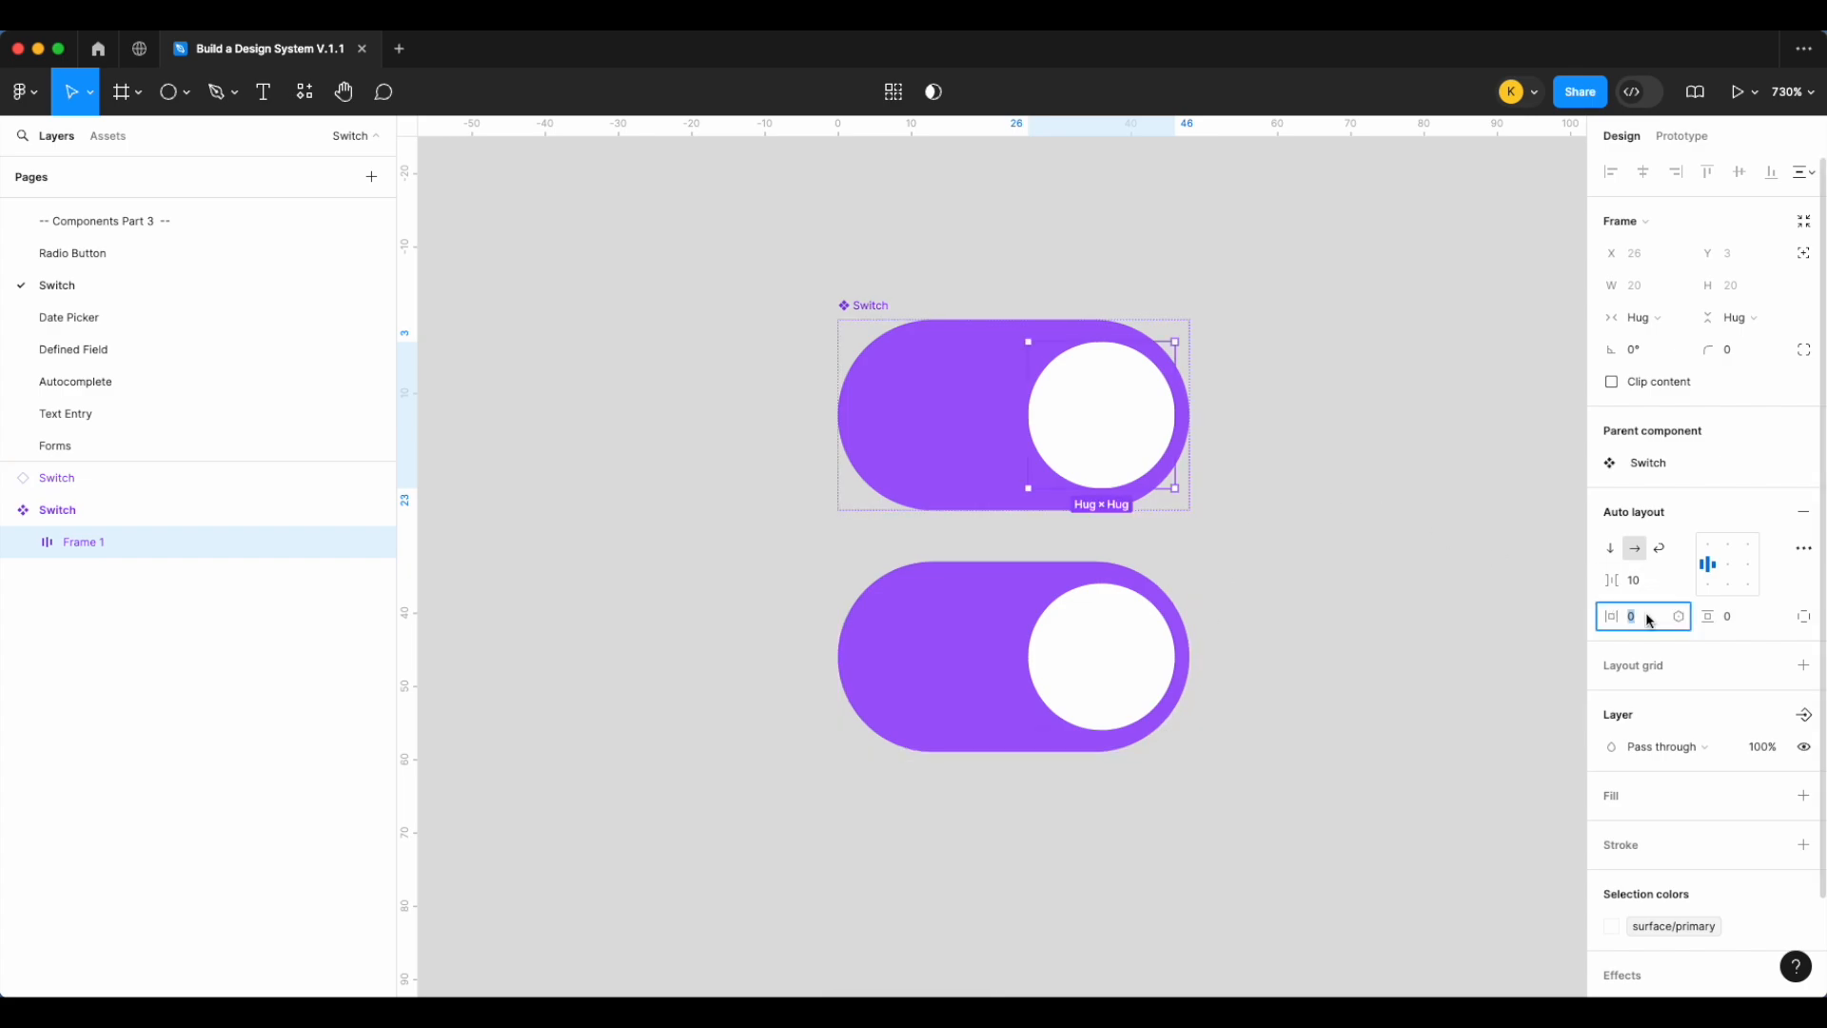
pyautogui.press('Return')
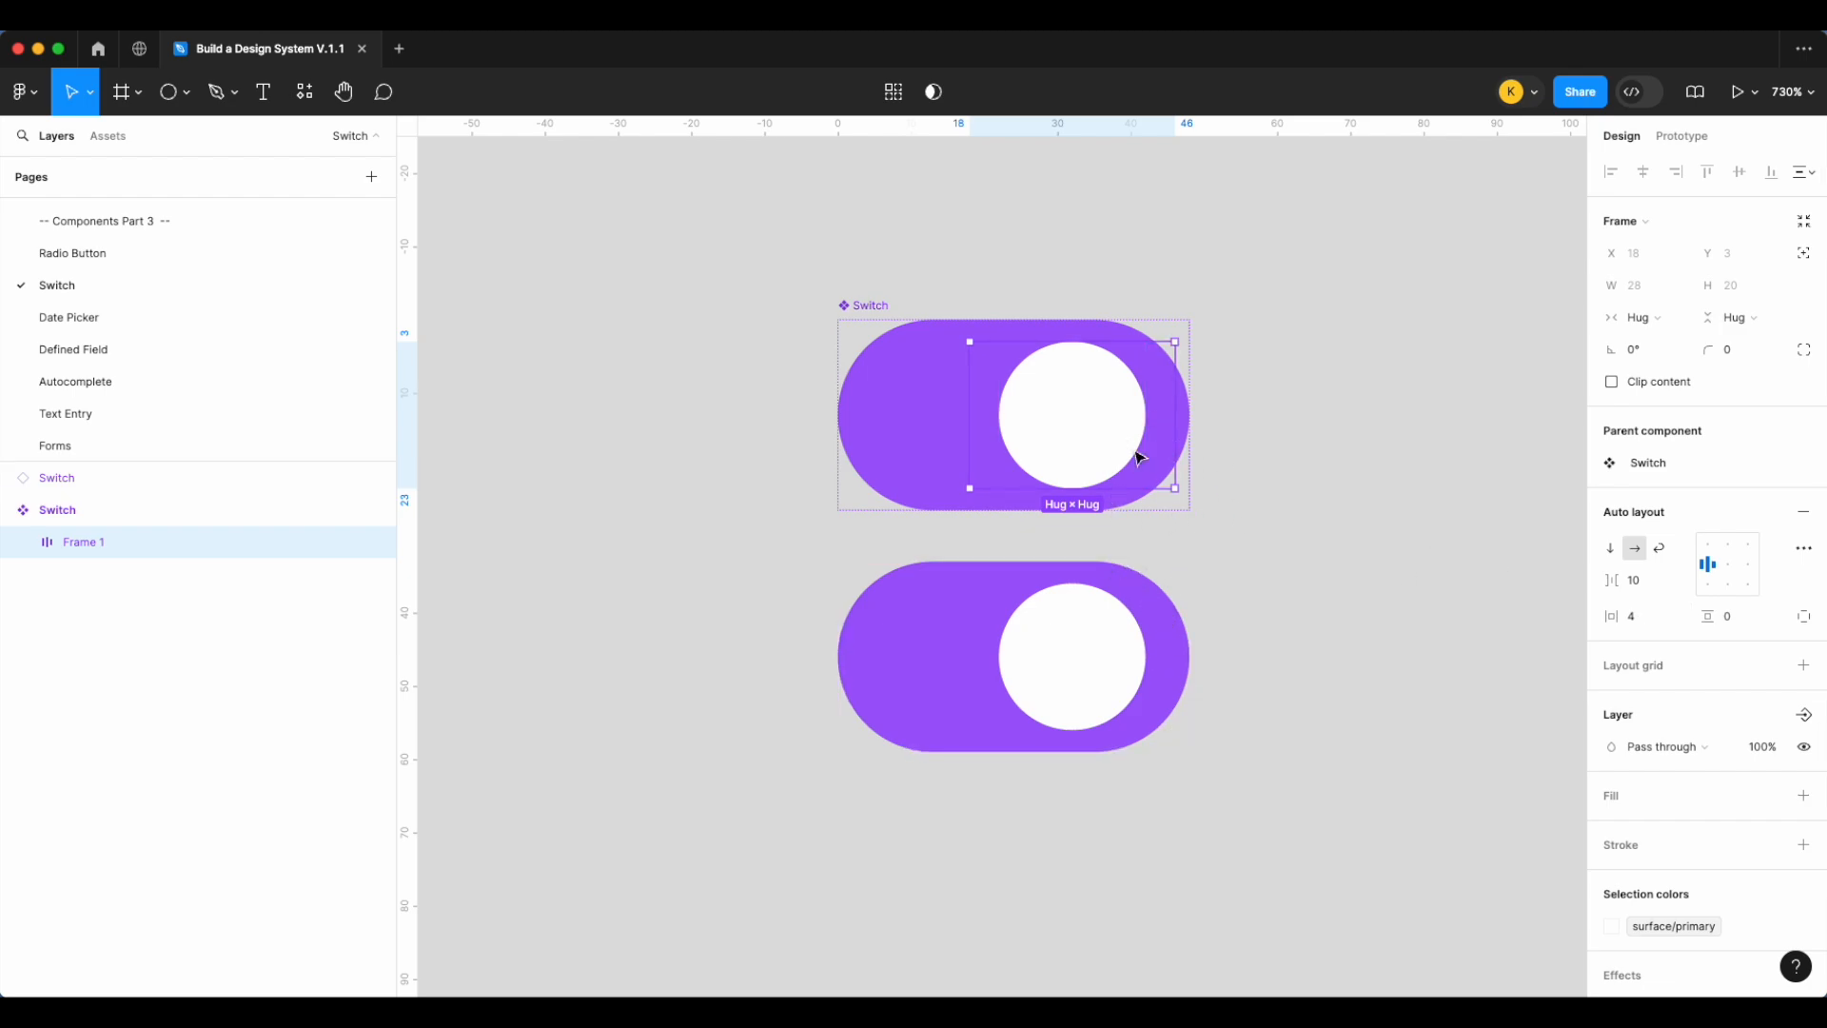
pyautogui.click(1646, 617)
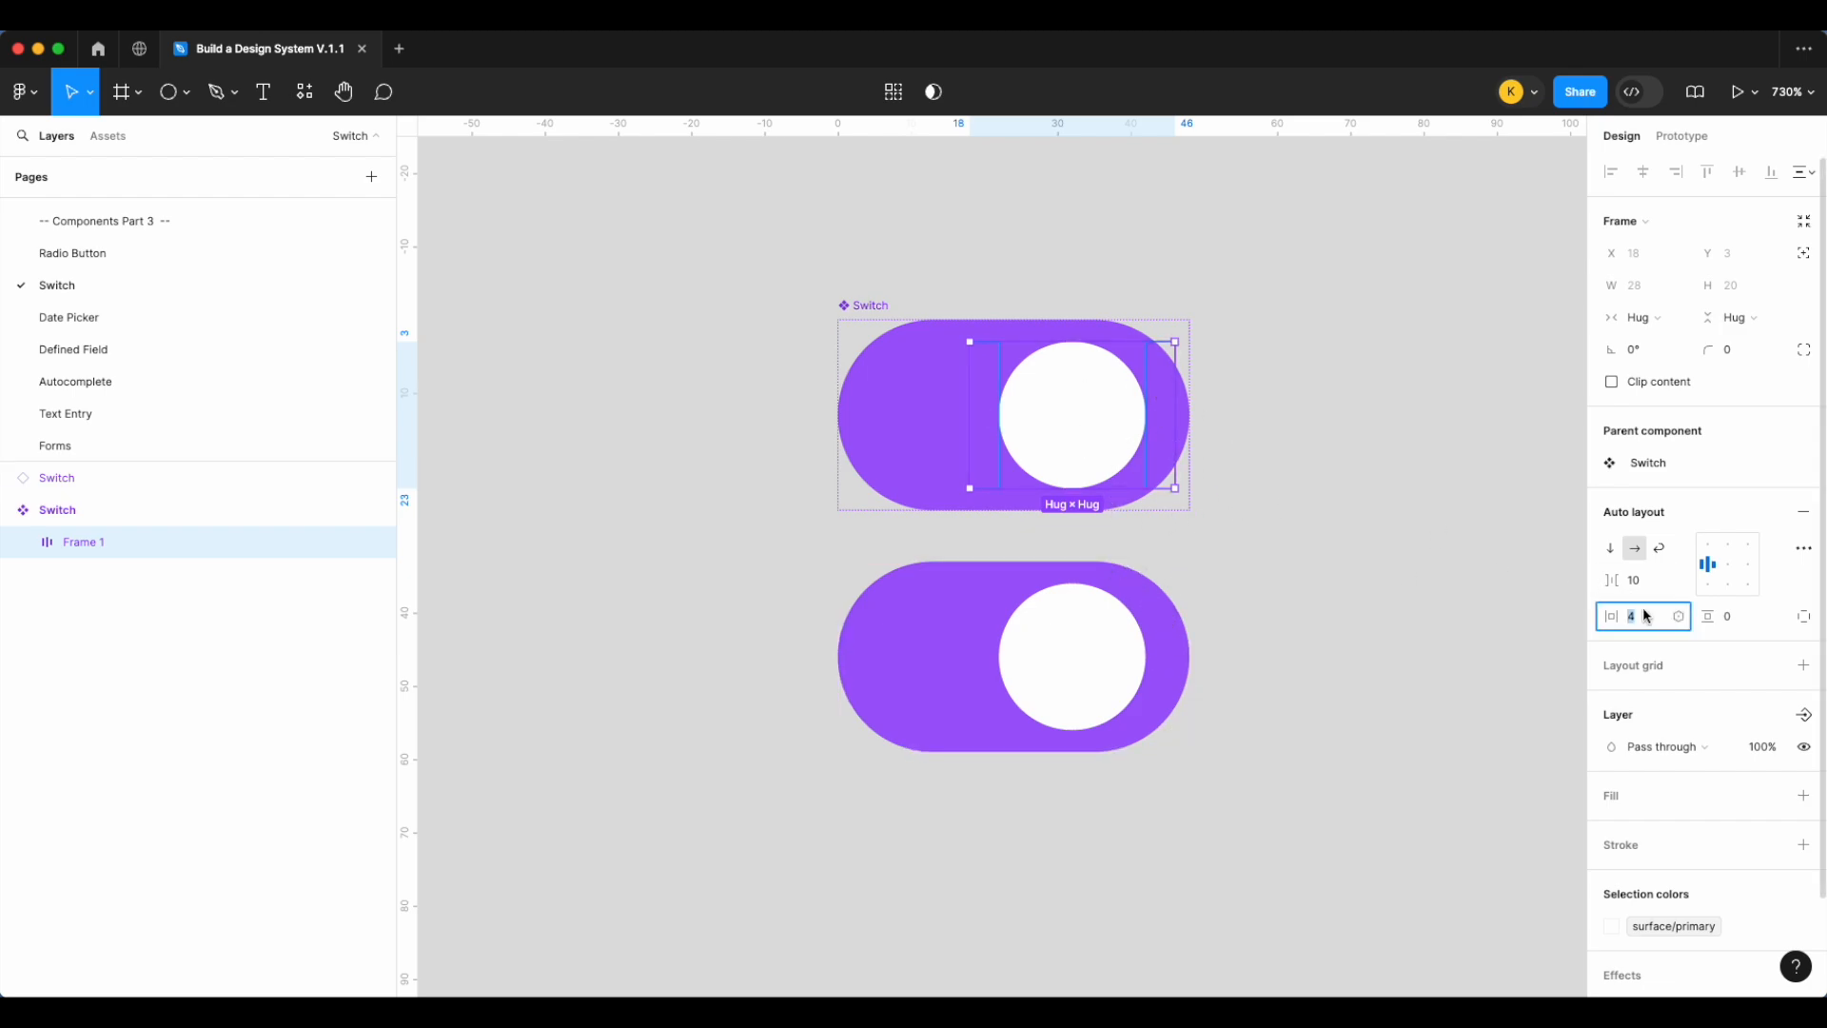
pyautogui.write('2')
pyautogui.press('Return')
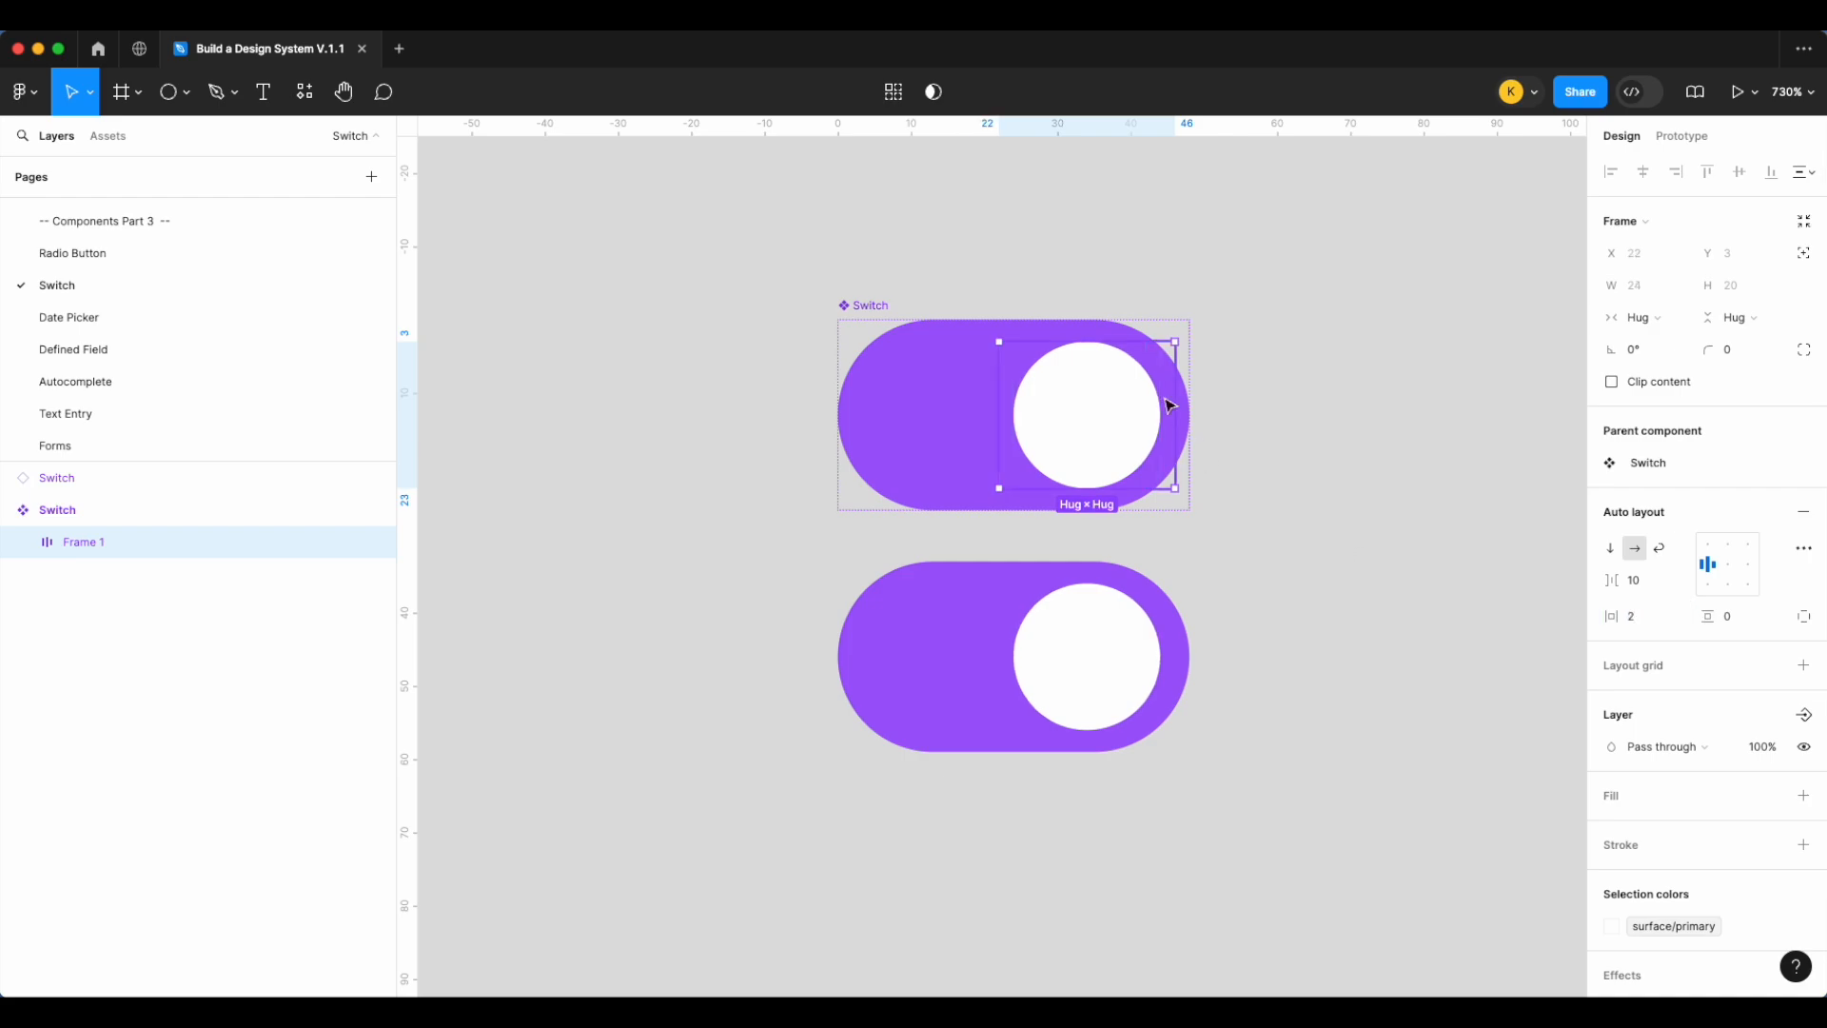
pyautogui.click(1423, 457)
# Rename the auto layout frame around the main component's knob to knob and expand it in the layer list
pyautogui.click(868, 322)
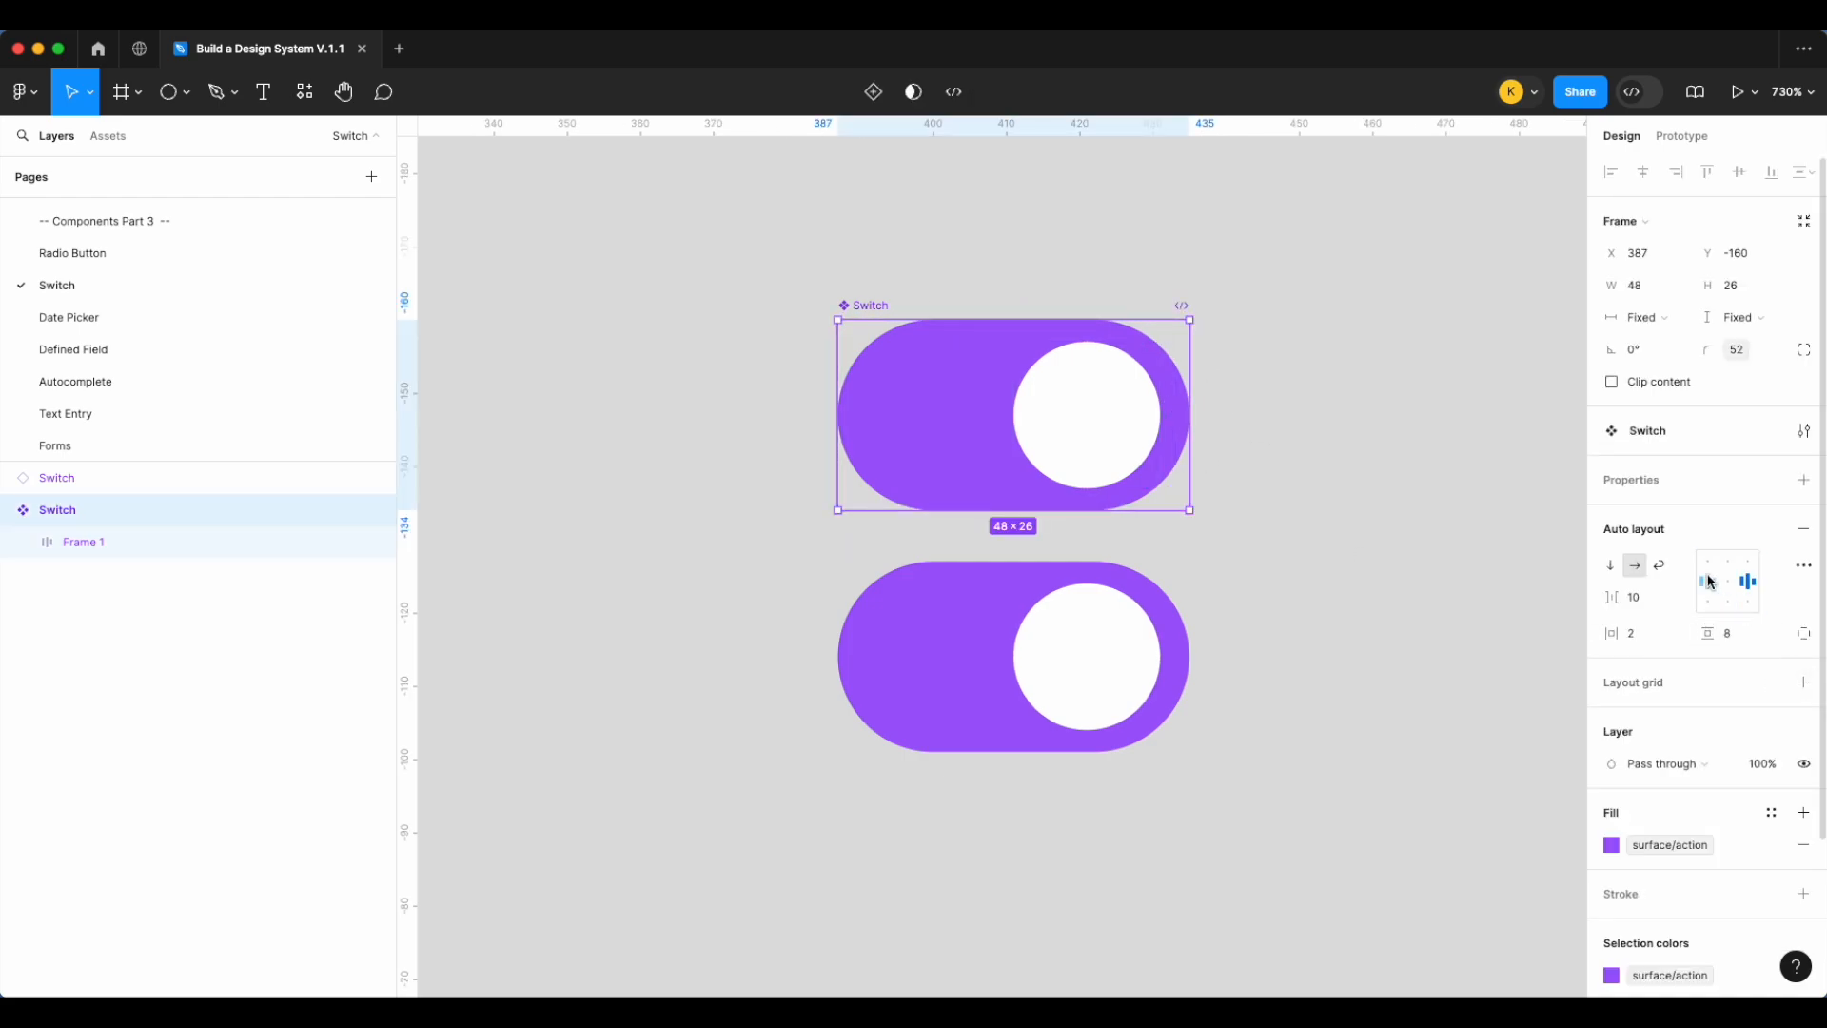
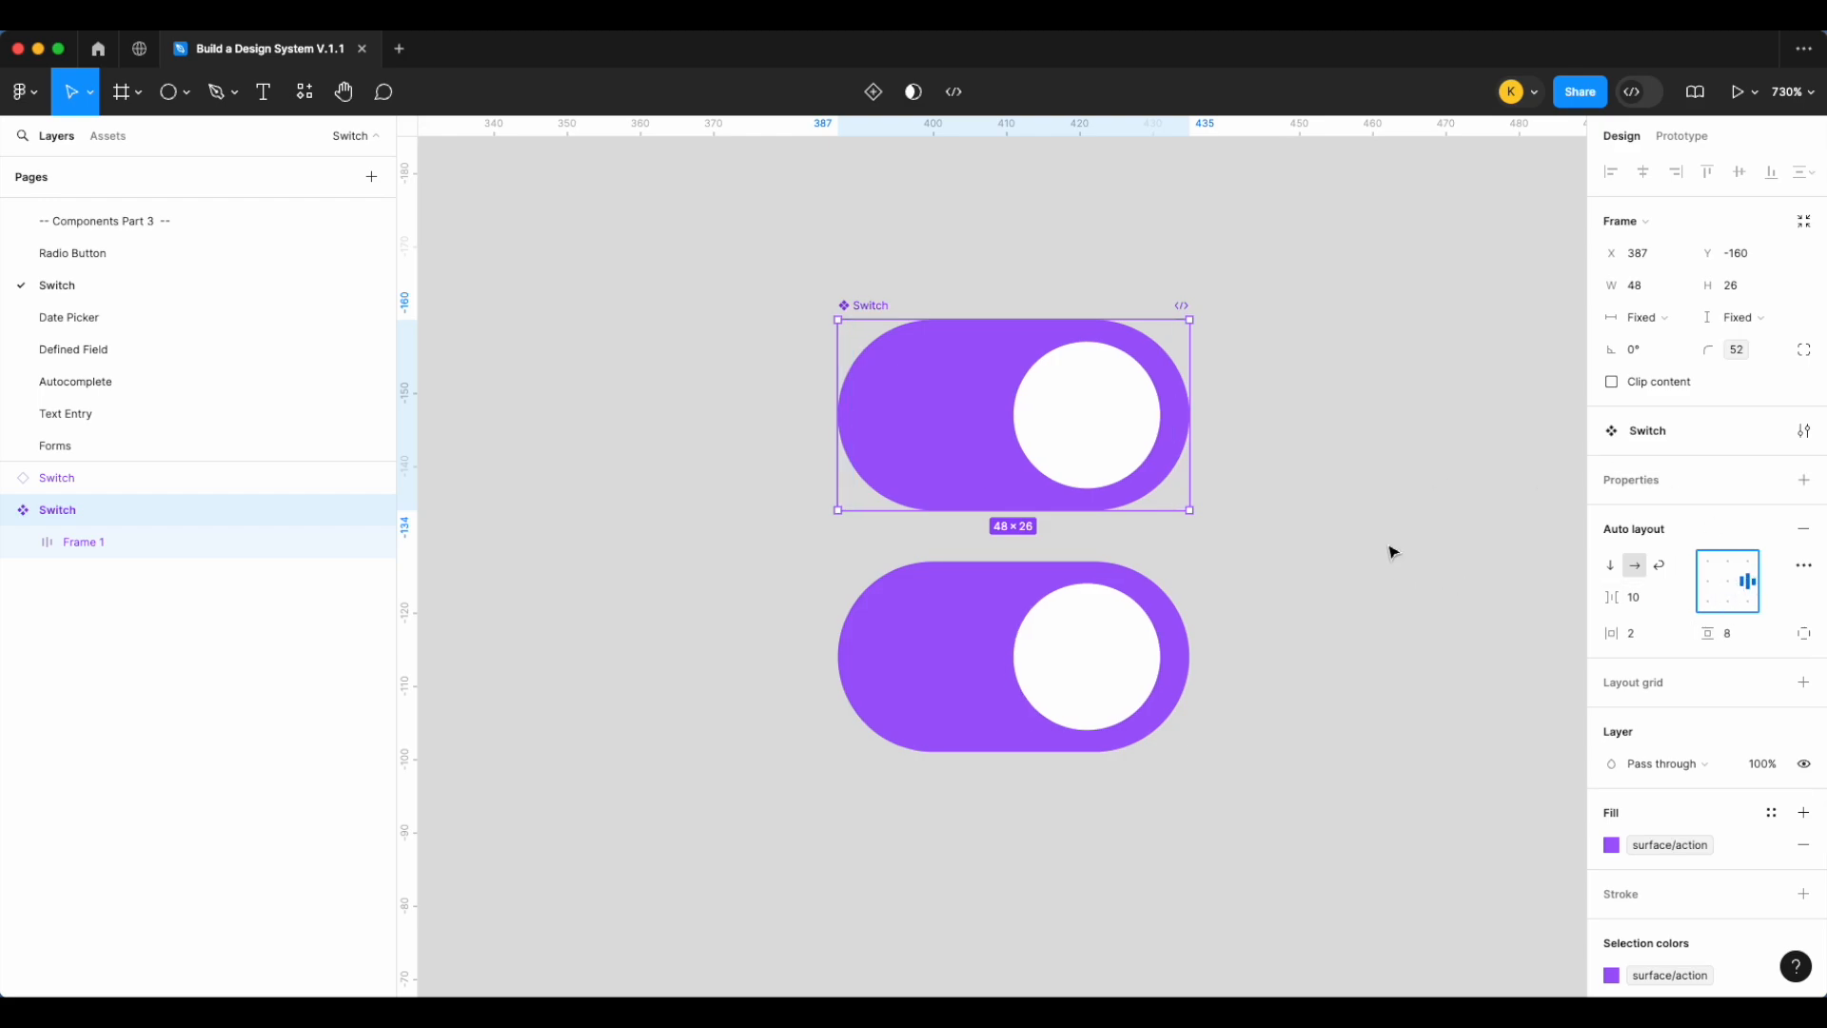
pyautogui.doubleClick(95, 548)
pyautogui.write('knob')
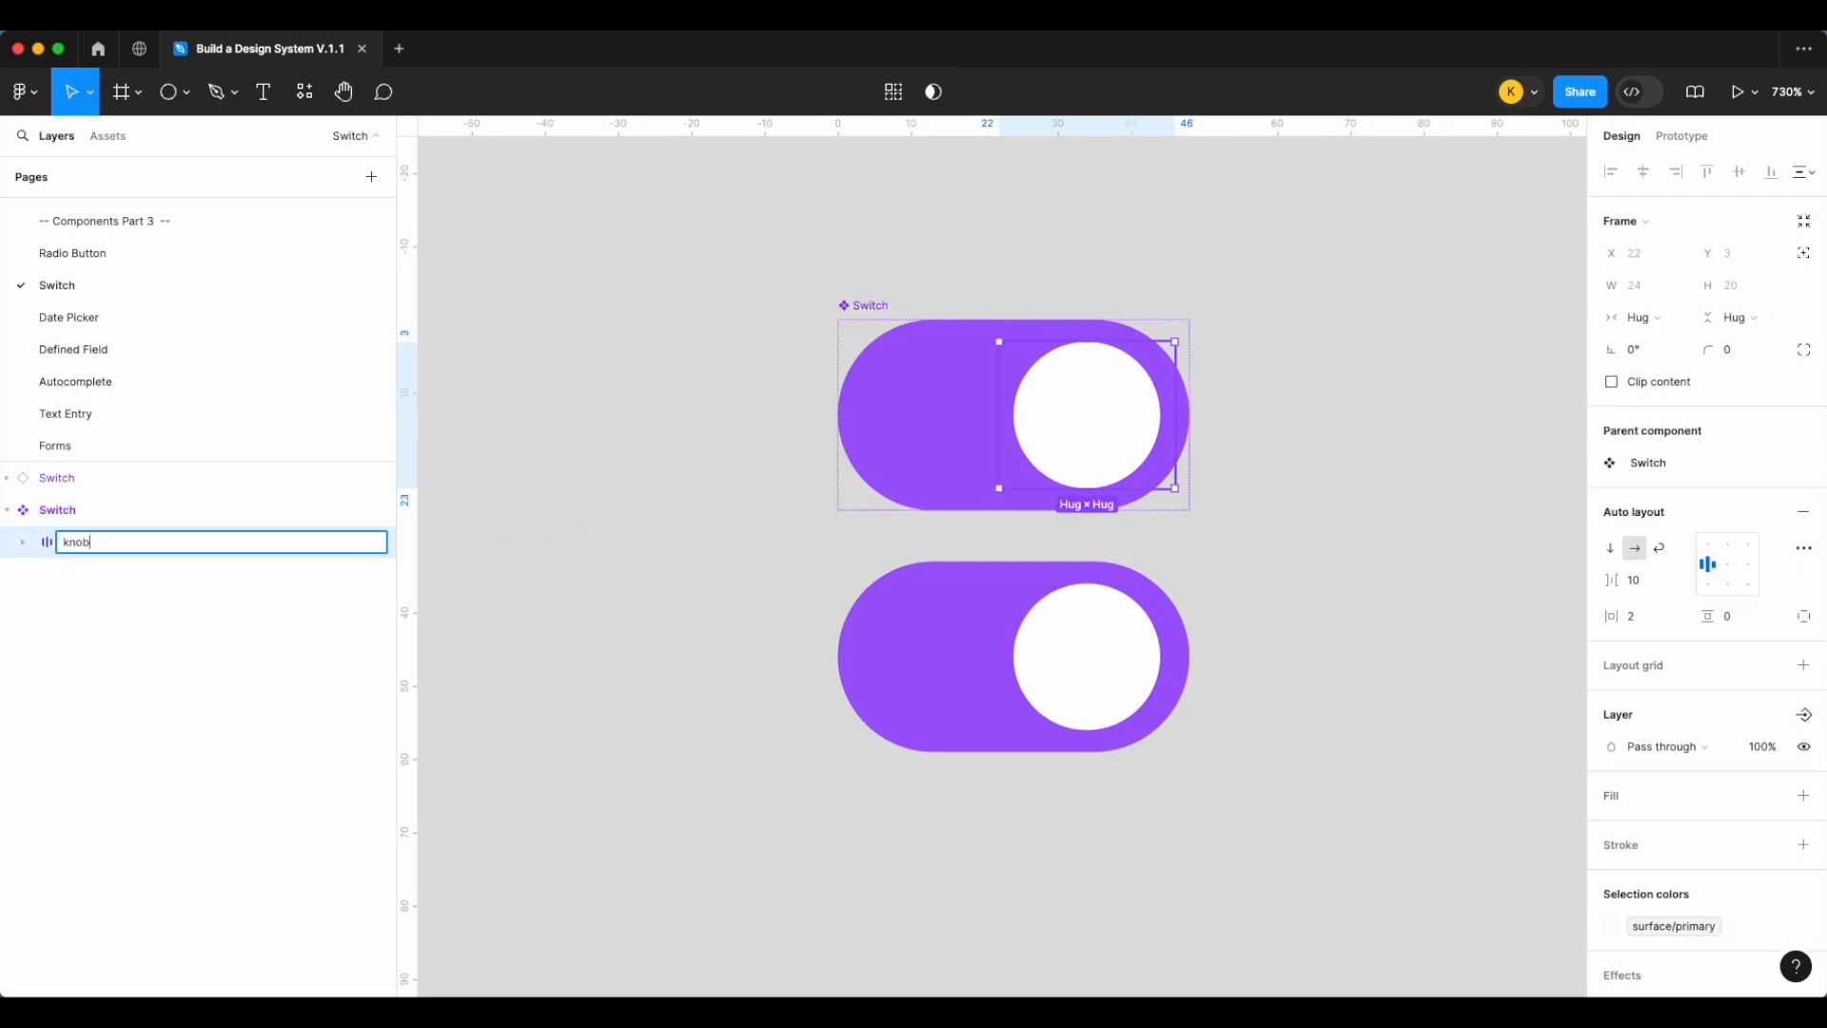
pyautogui.press('Return')
pyautogui.click(22, 541)
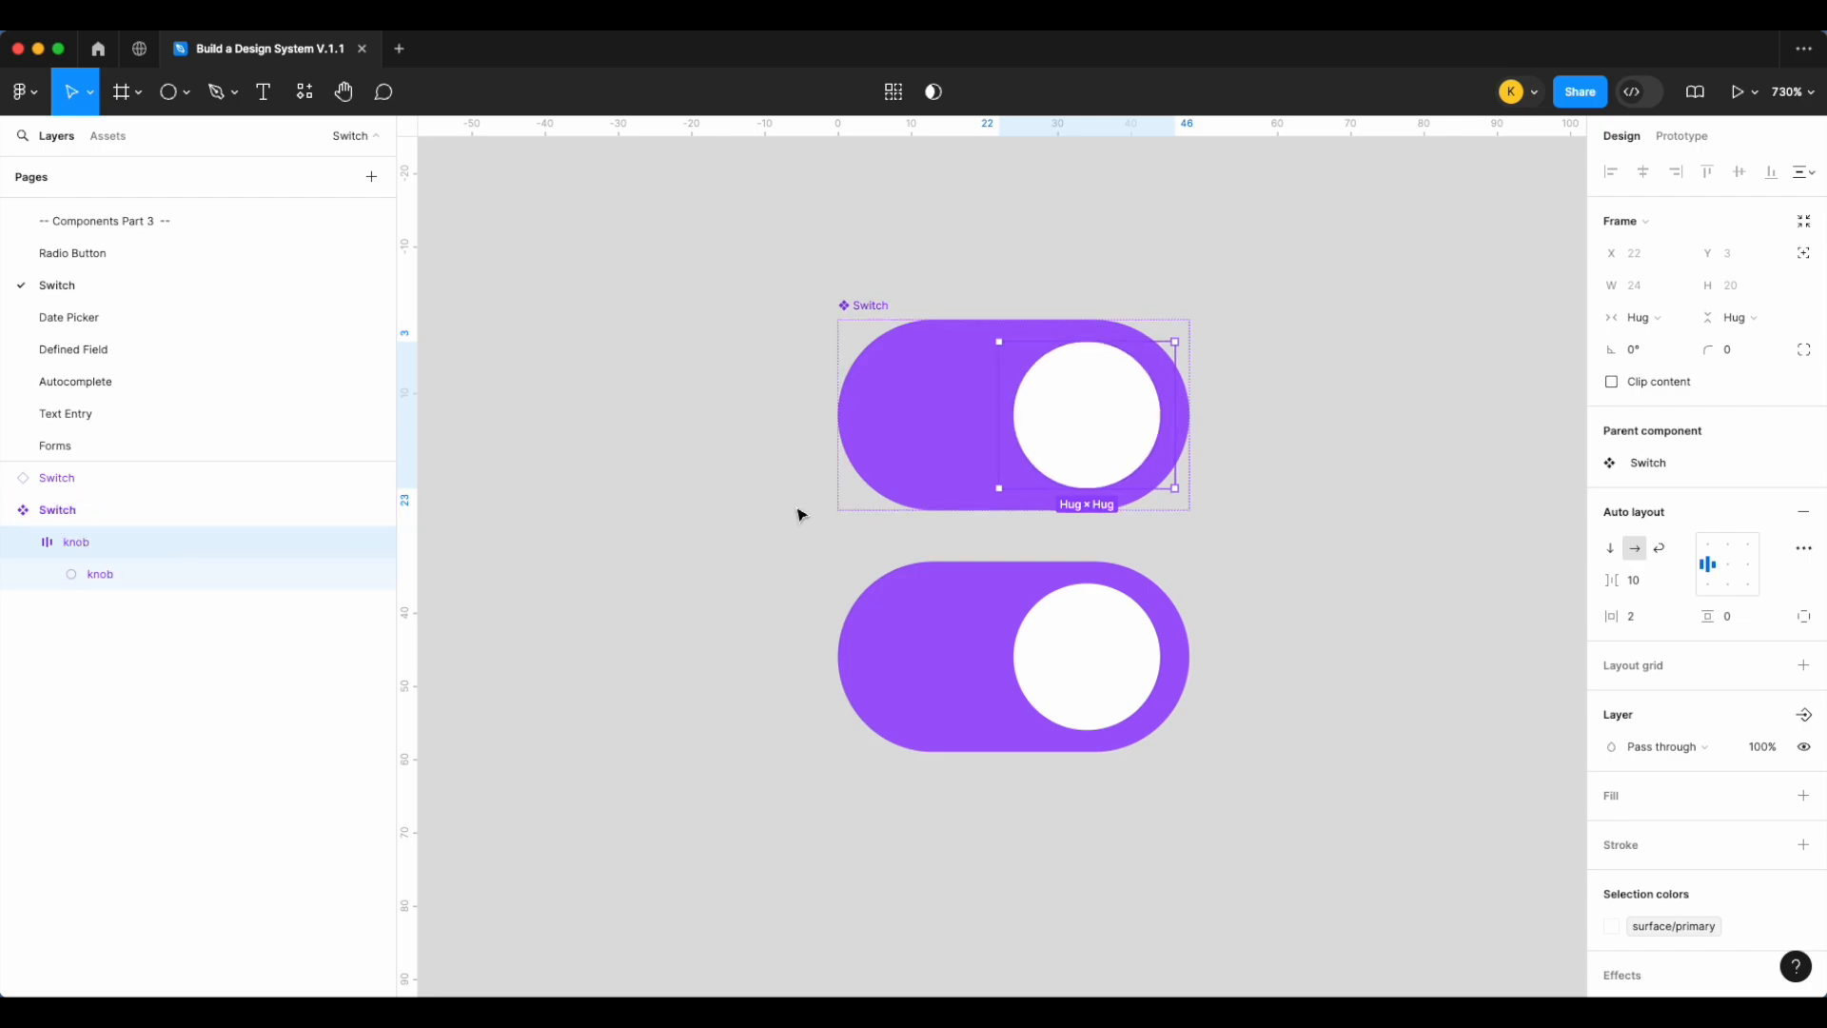
pyautogui.click(721, 521)
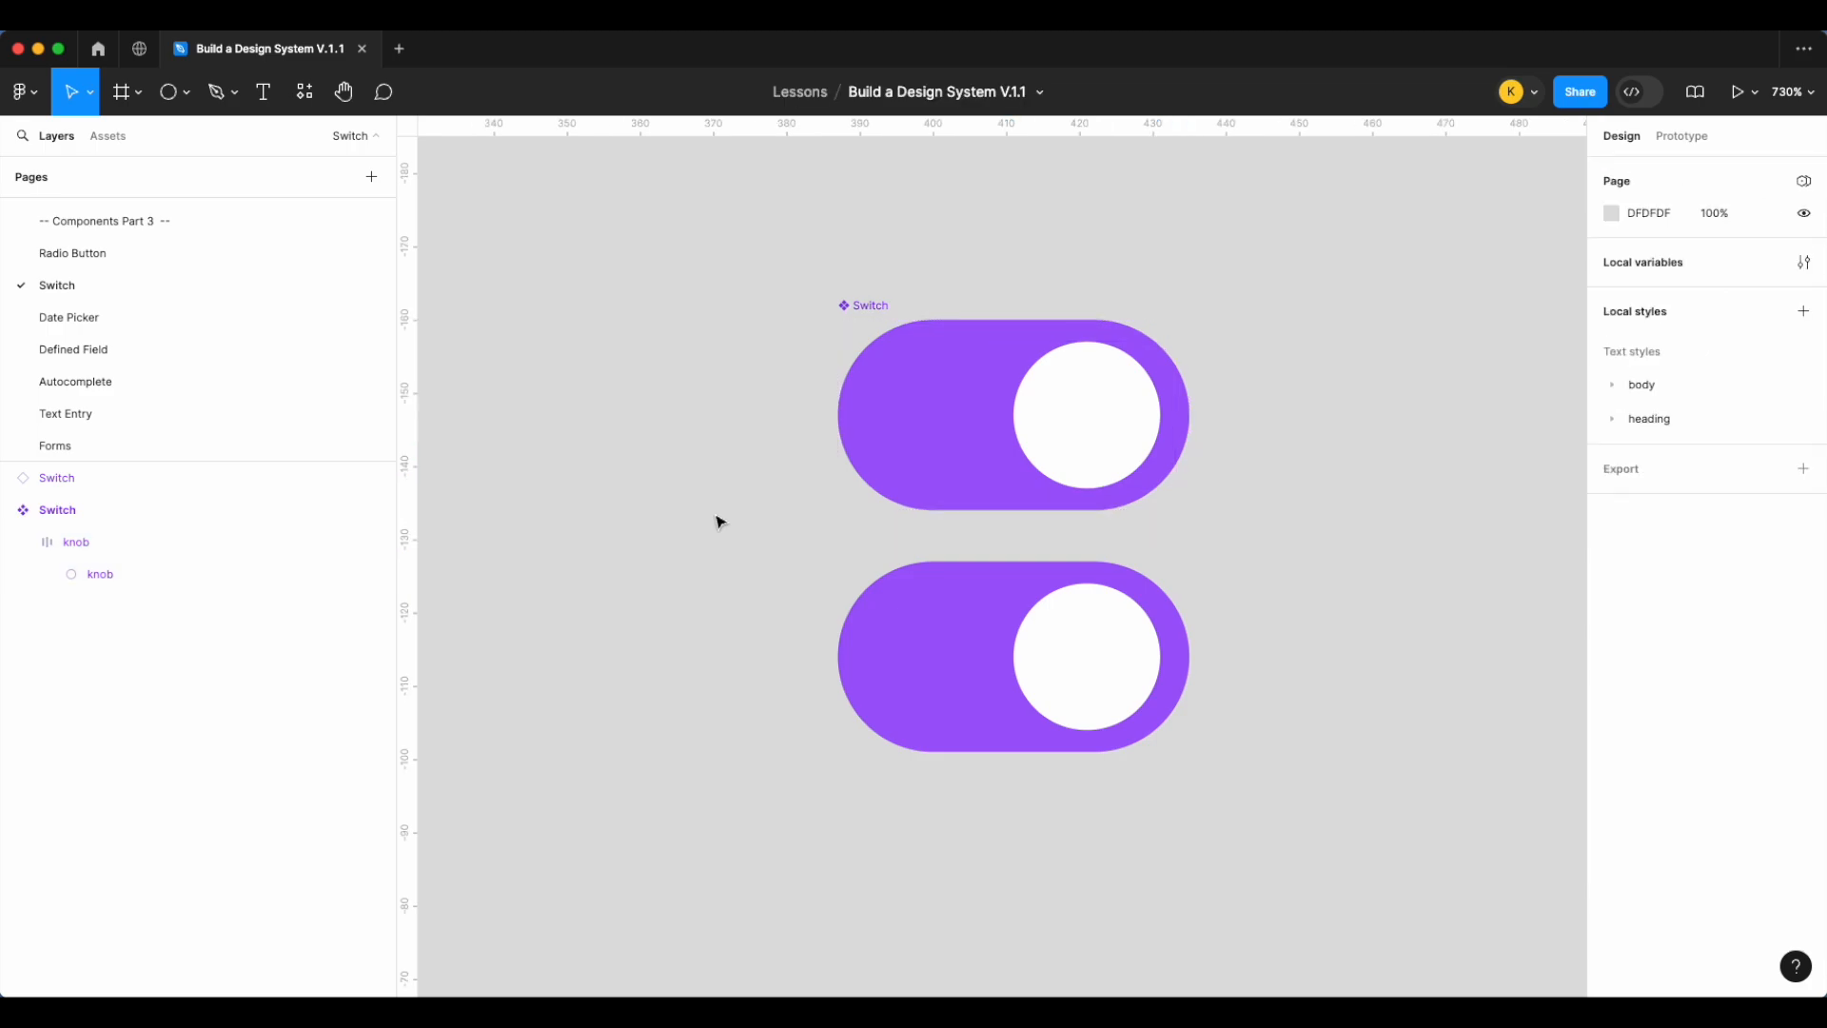
# Add an outside stroke to the main Switch component and apply the border width variable sm to it
pyautogui.scroll(-5, 721, 521)
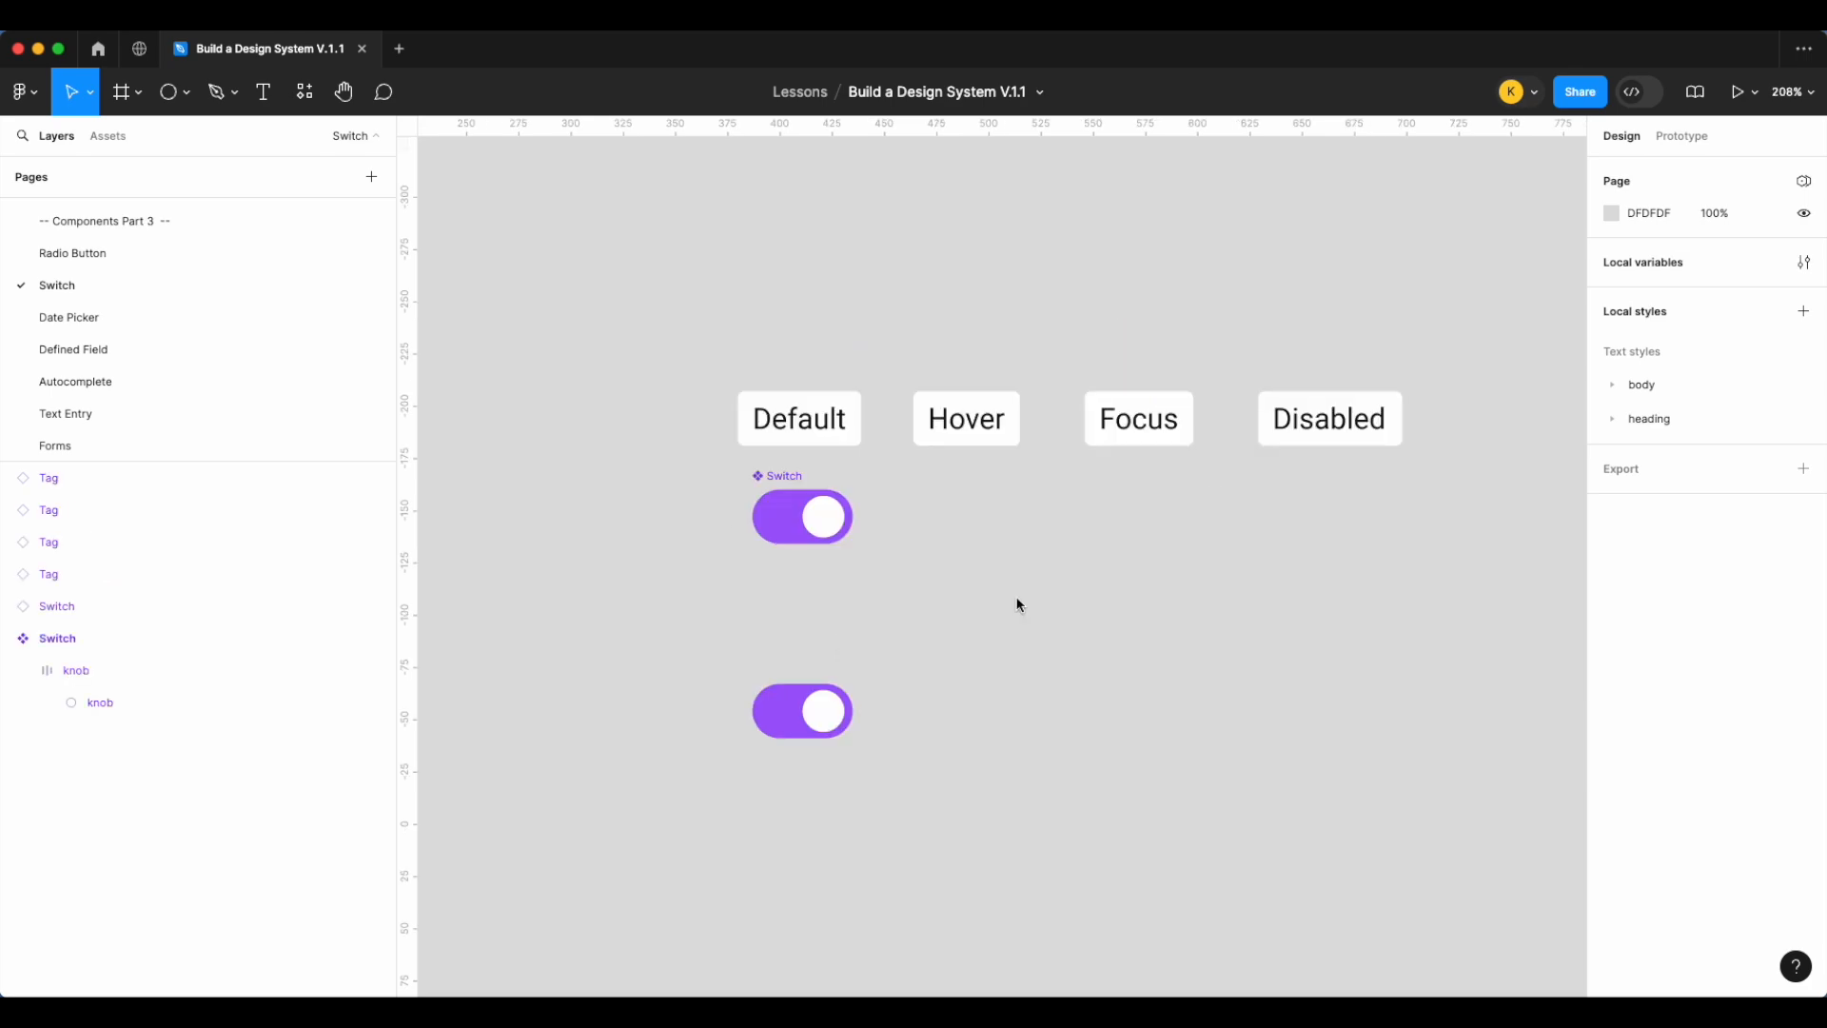
pyautogui.click(810, 495)
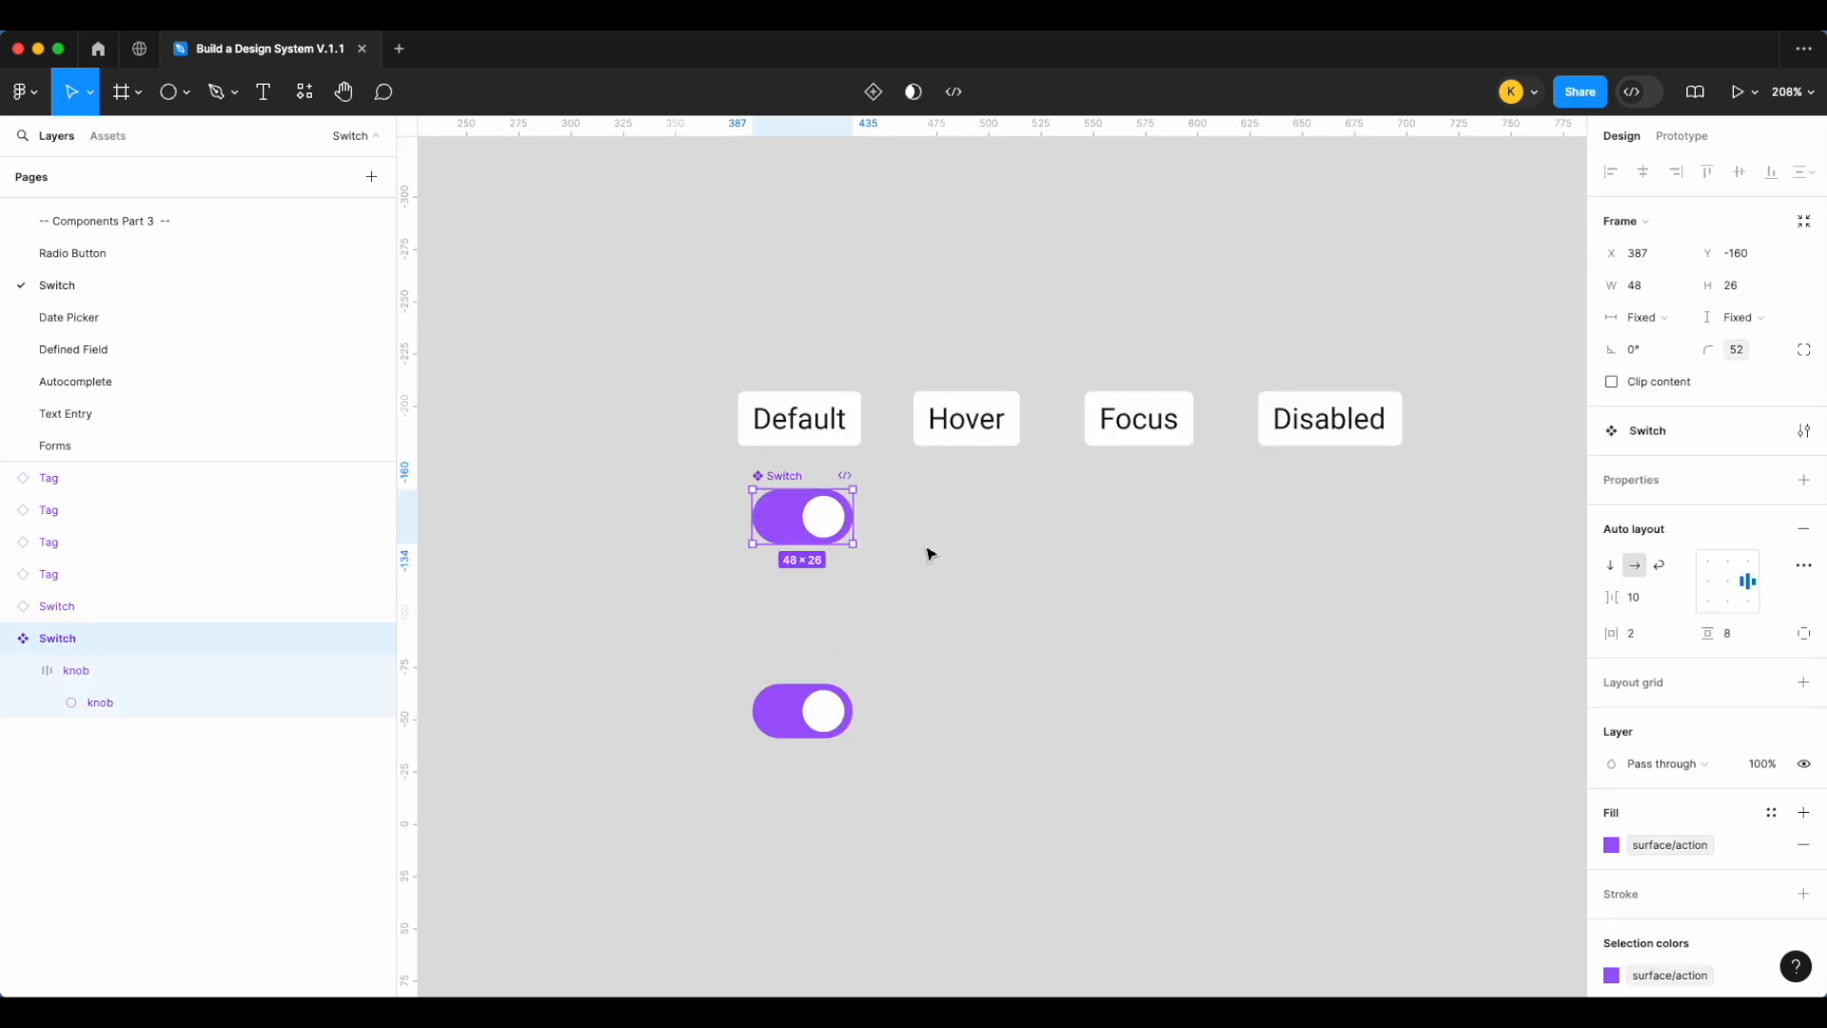
pyautogui.scroll(3, 932, 555)
pyautogui.hscroll(-1, 1403, 758)
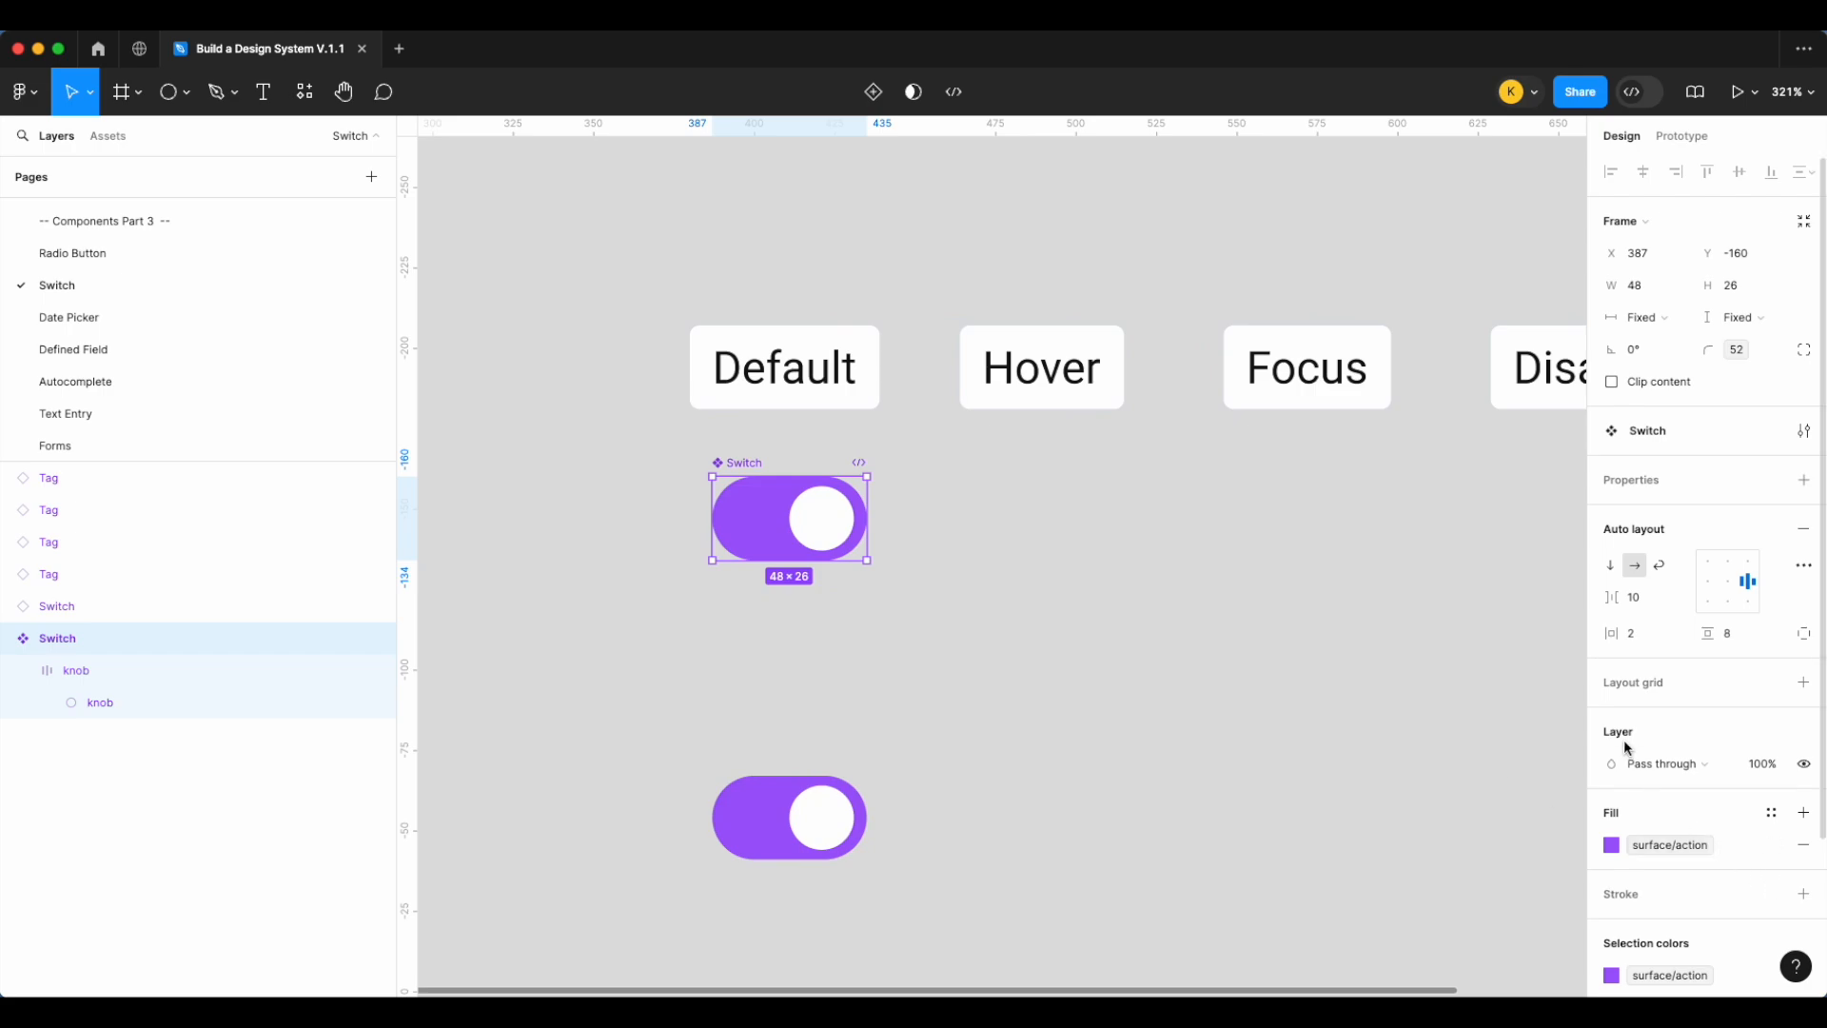
pyautogui.scroll(-2, 1691, 742)
pyautogui.click(1800, 706)
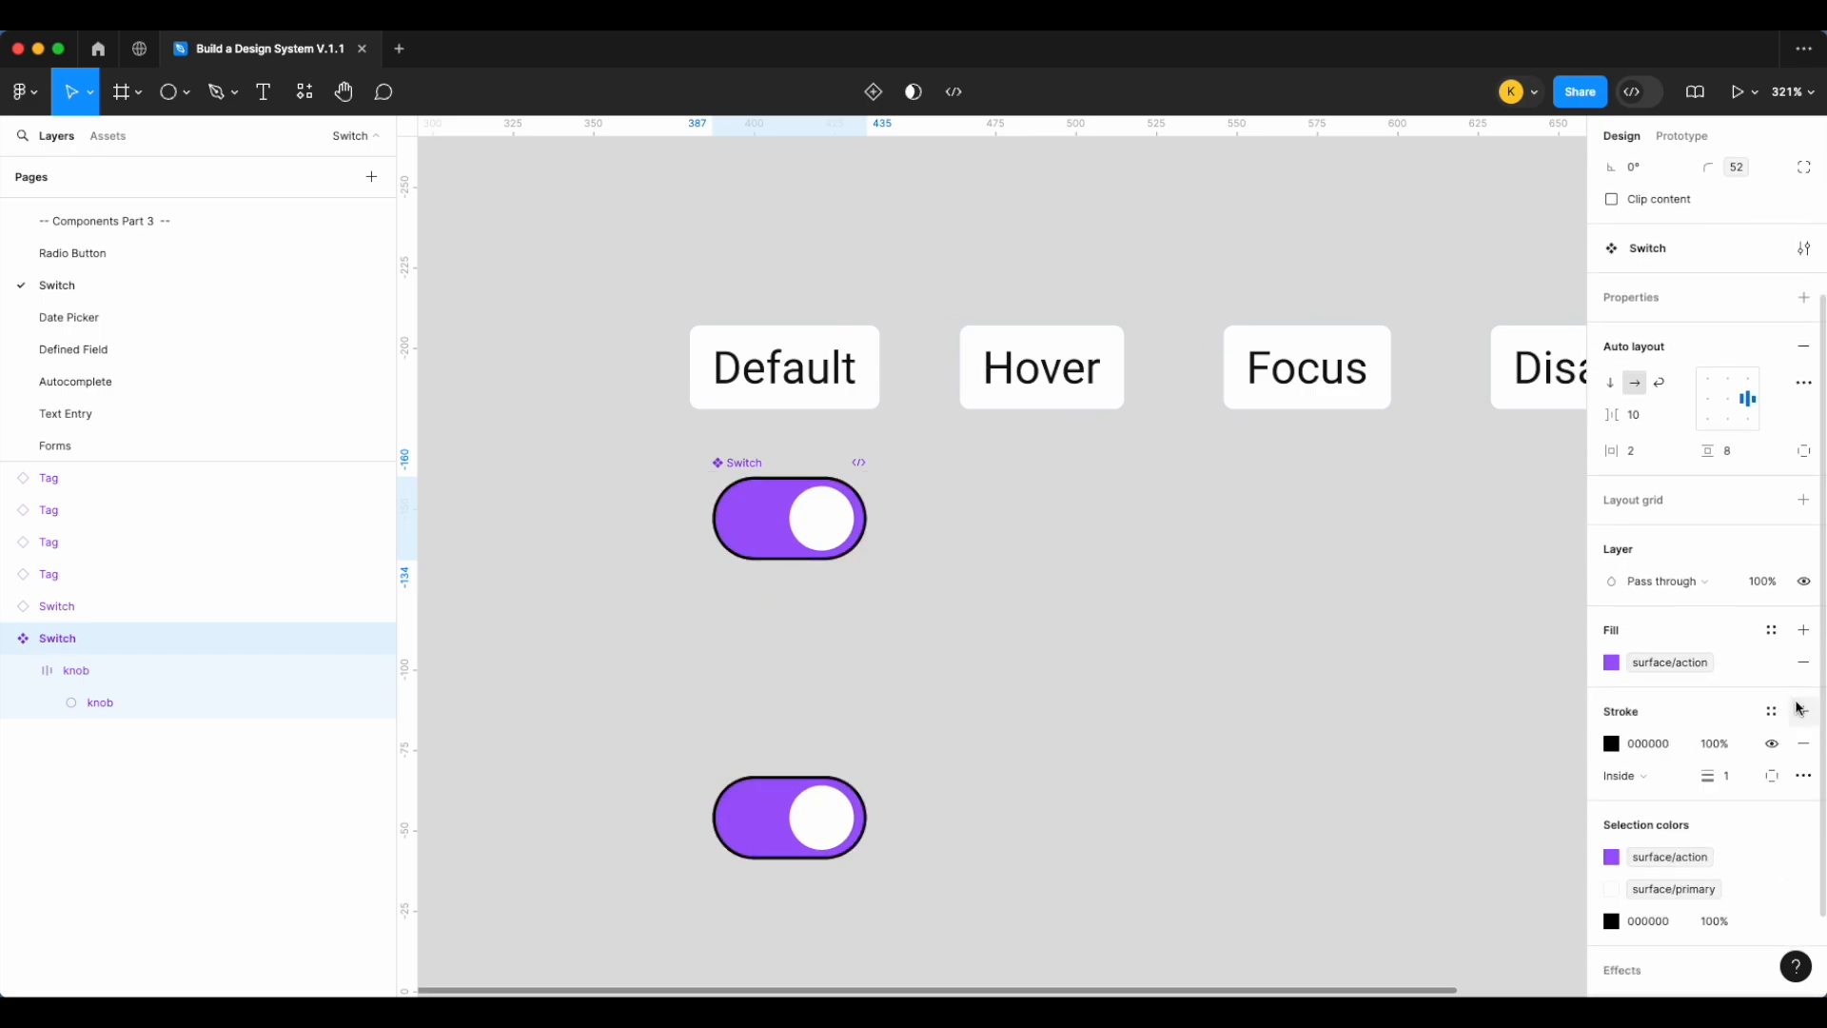
pyautogui.click(1656, 778)
pyautogui.click(1657, 801)
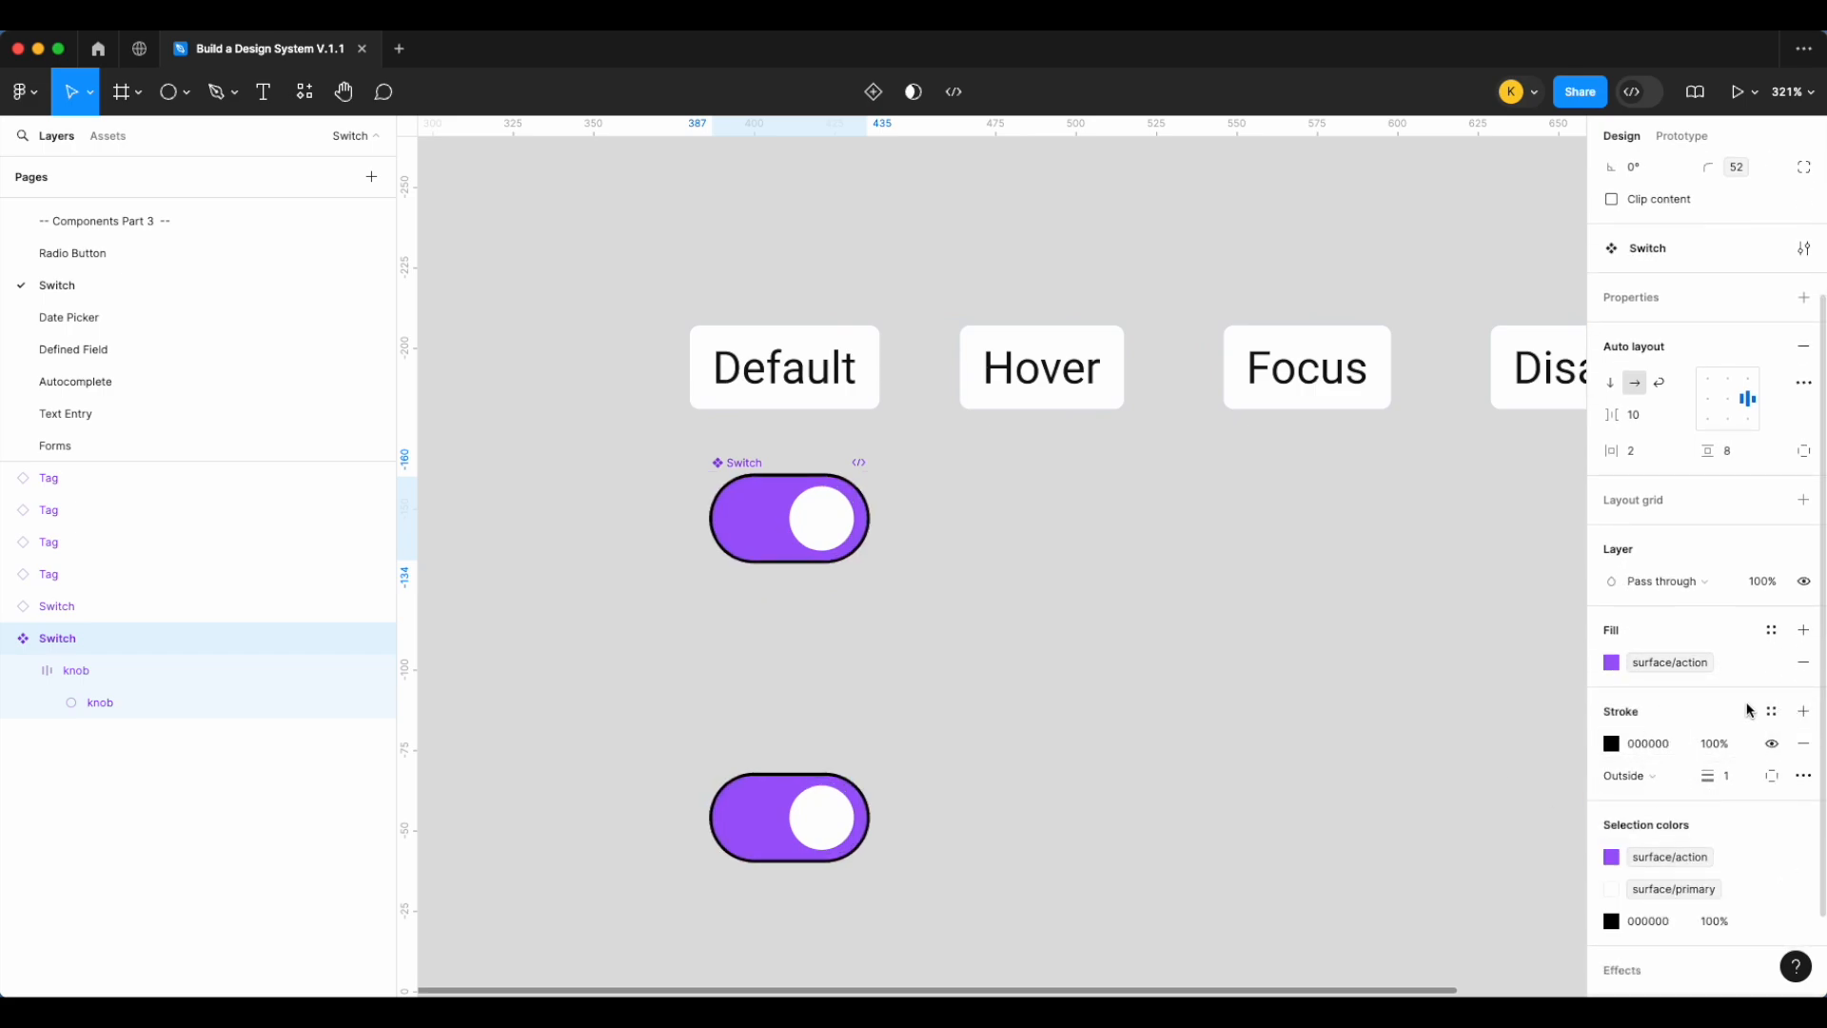
pyautogui.rightClick(1734, 788)
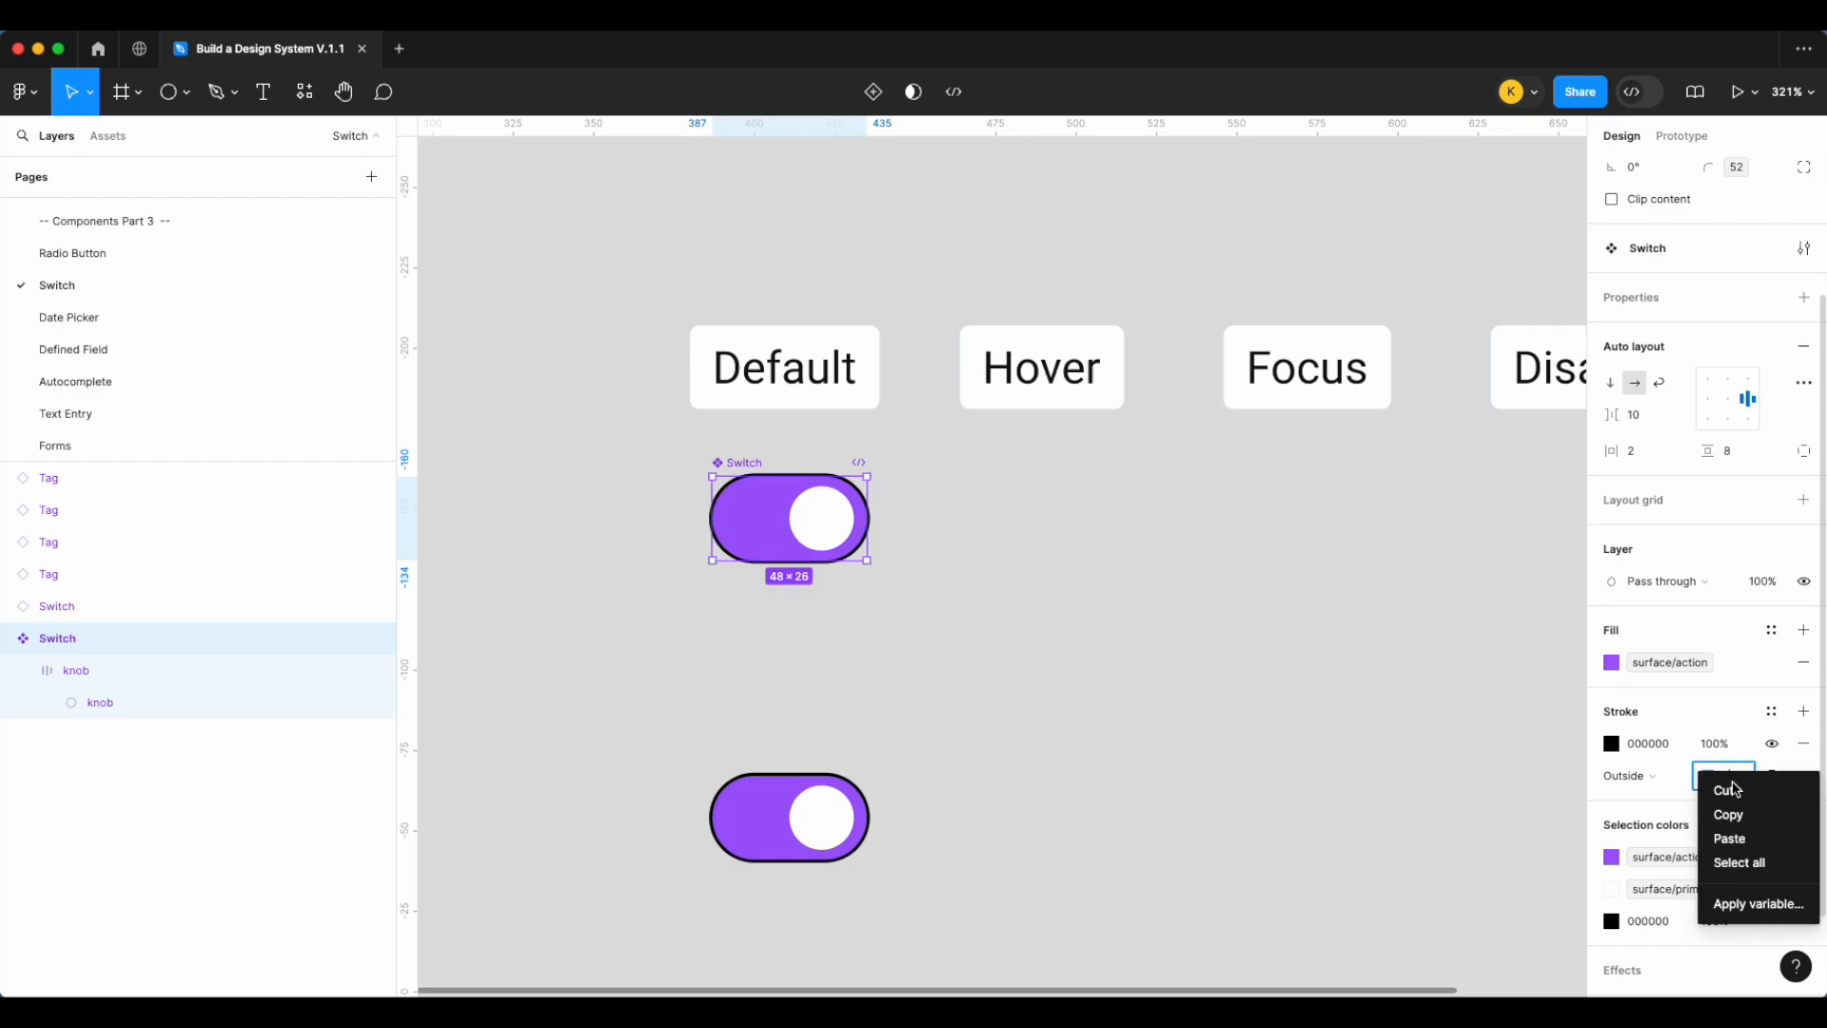
pyautogui.click(1734, 904)
pyautogui.write('bor')
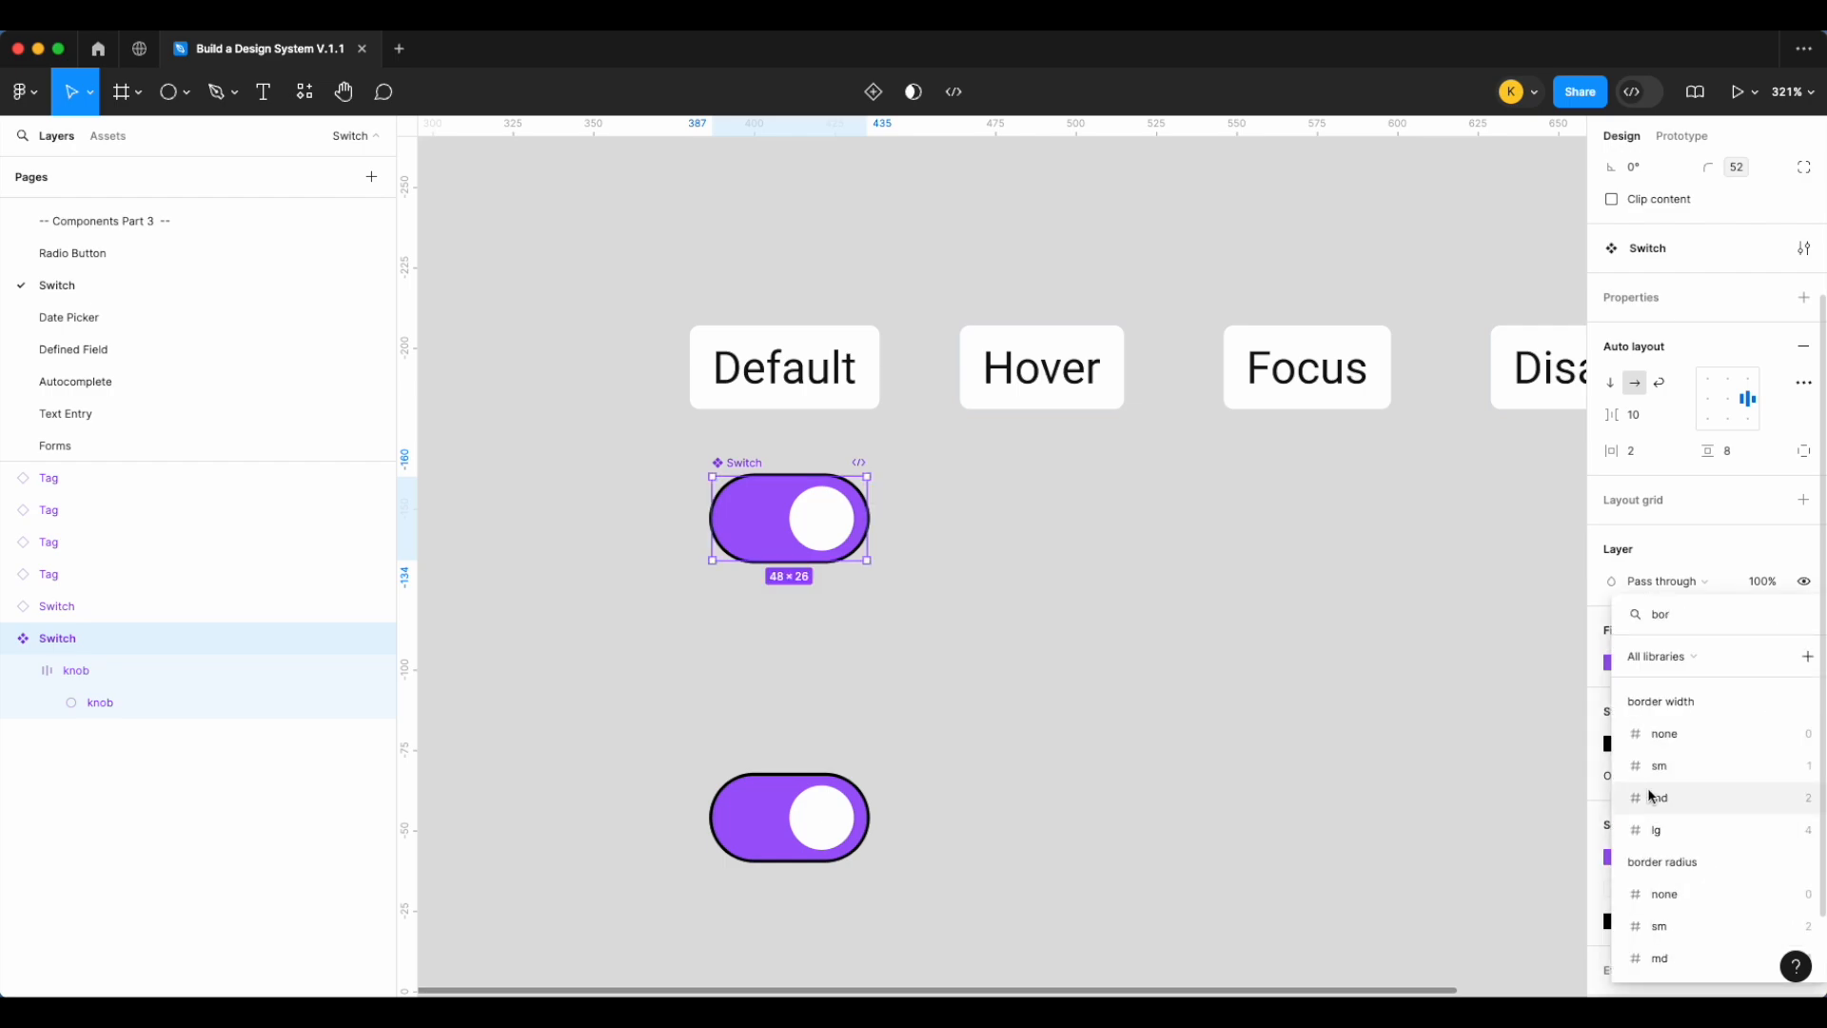
pyautogui.click(1662, 766)
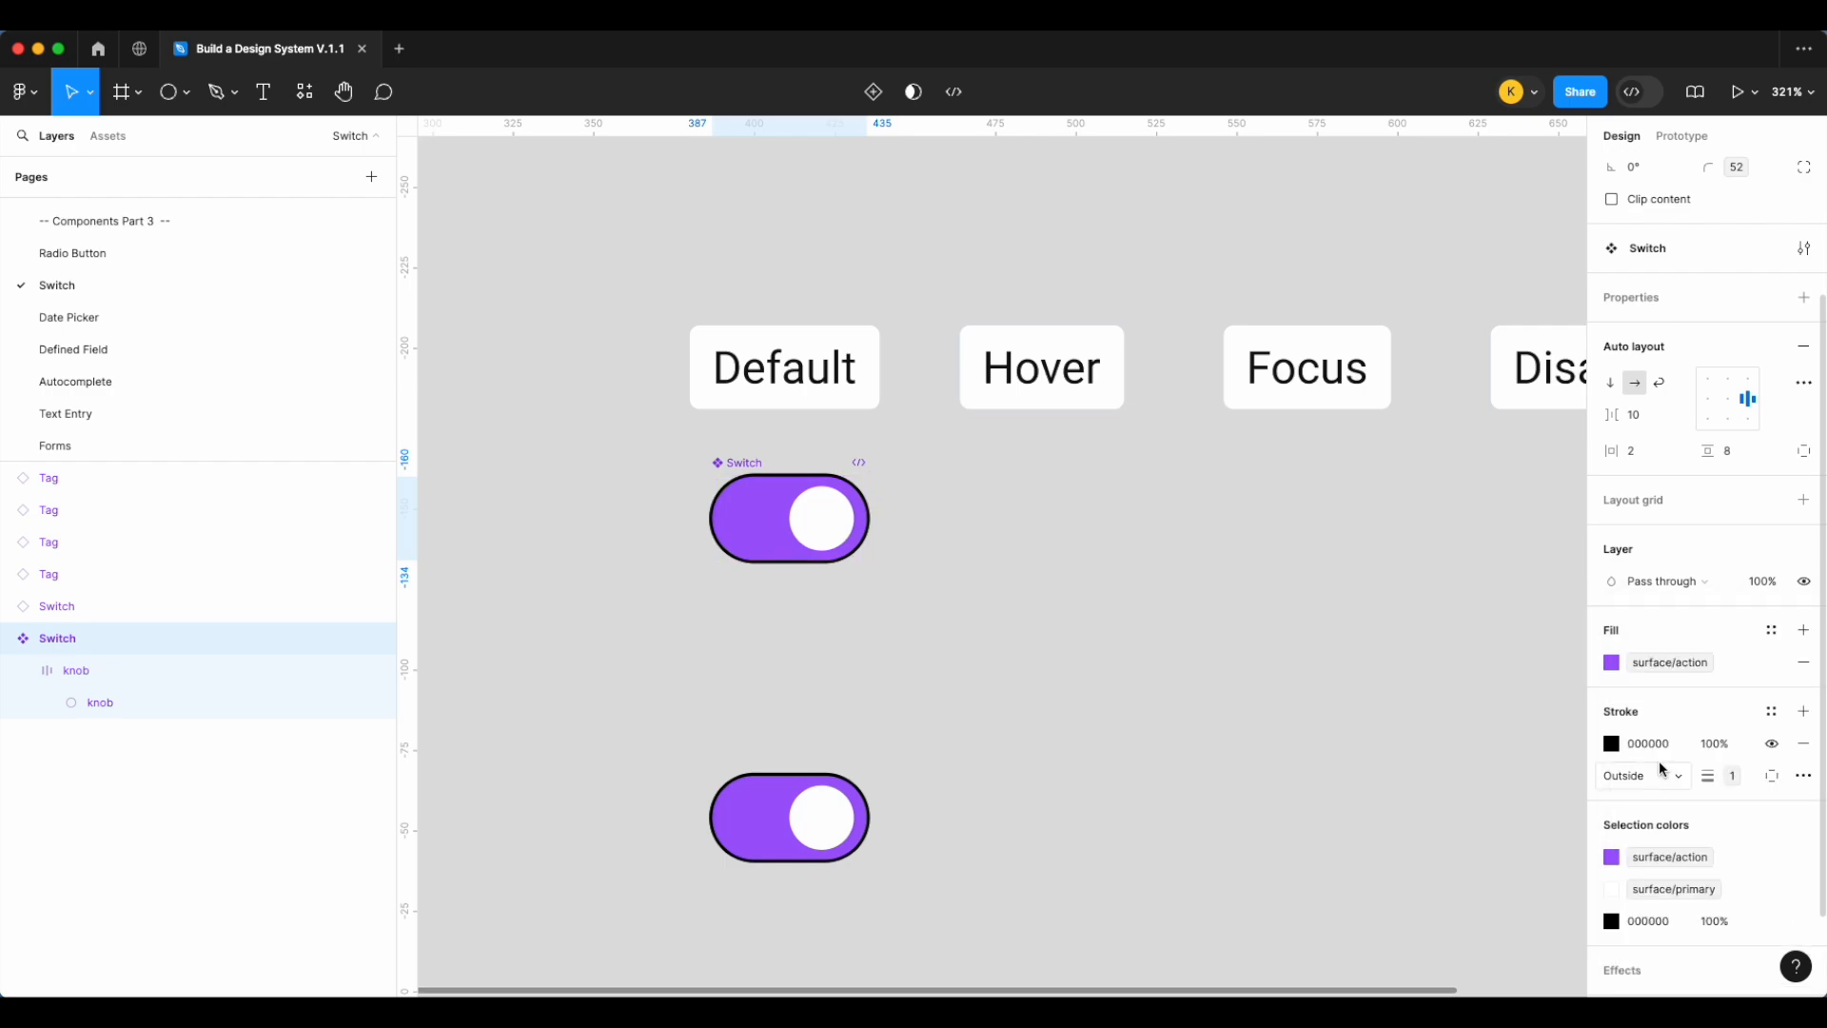
# Apply the border/action color variable to the main Switch component's stroke
pyautogui.click(1769, 713)
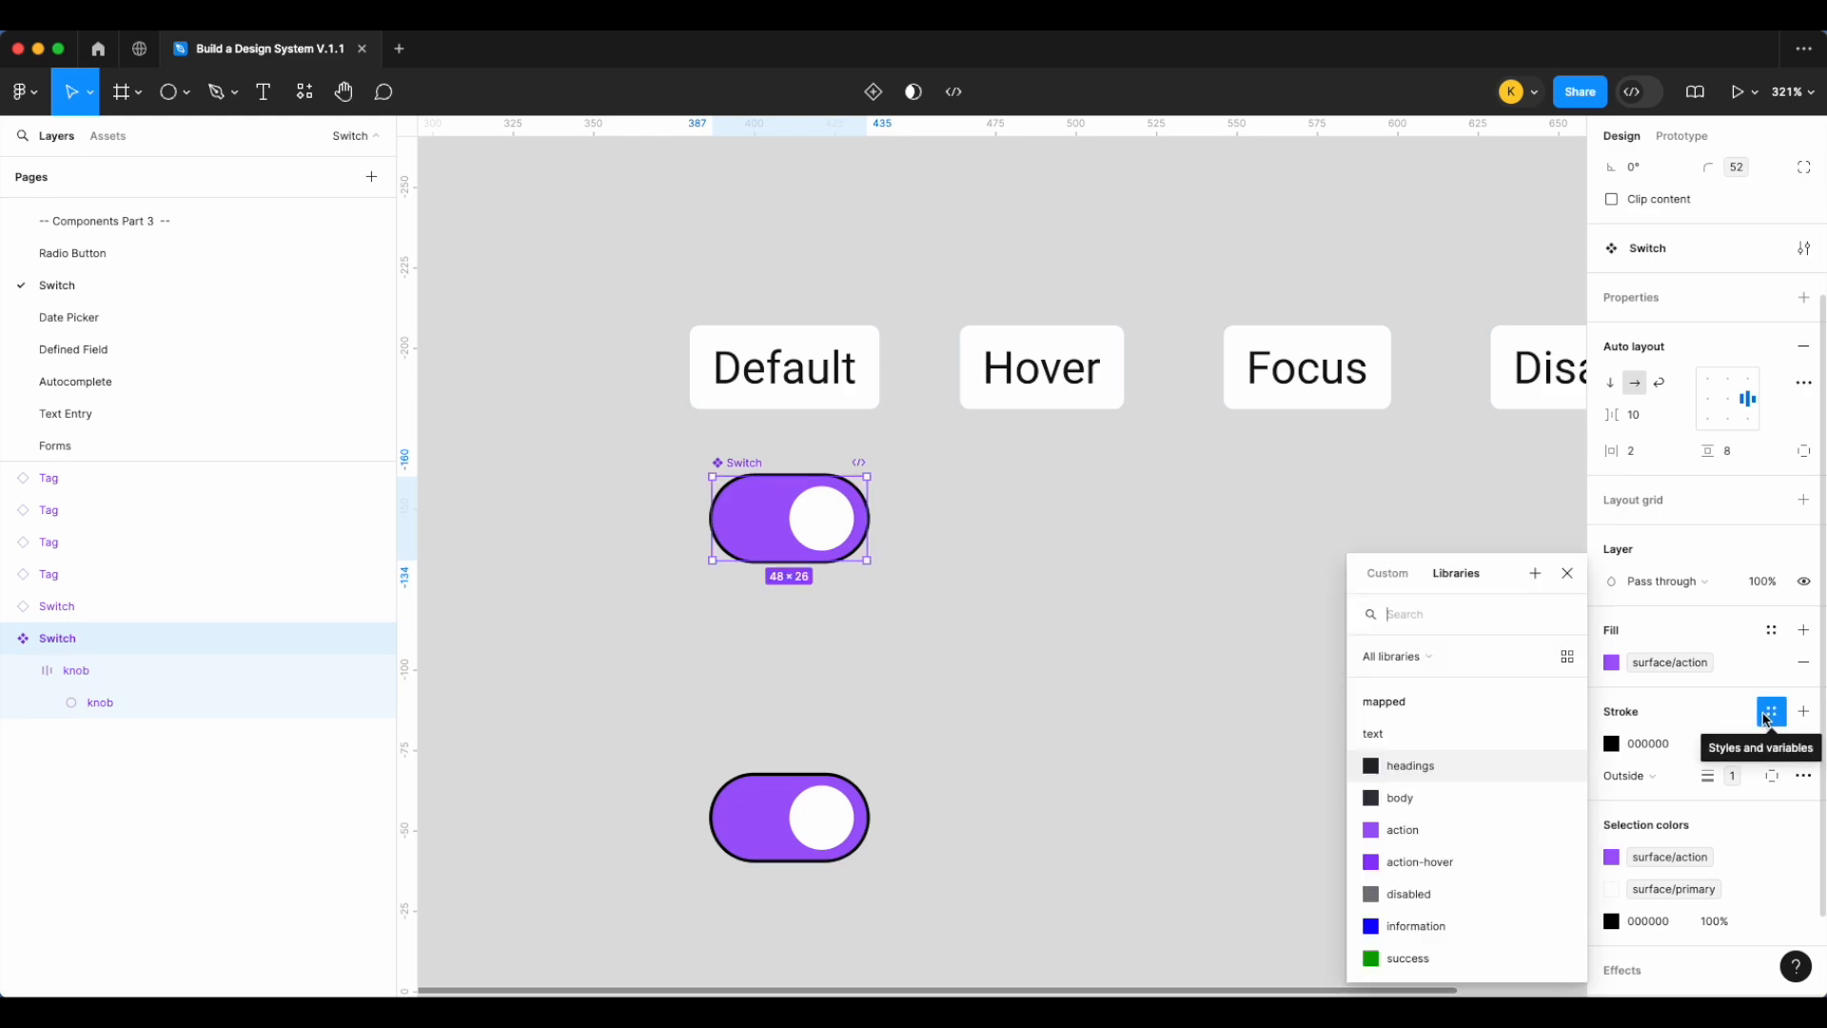
pyautogui.write('bor')
pyautogui.scroll(-3, 1494, 880)
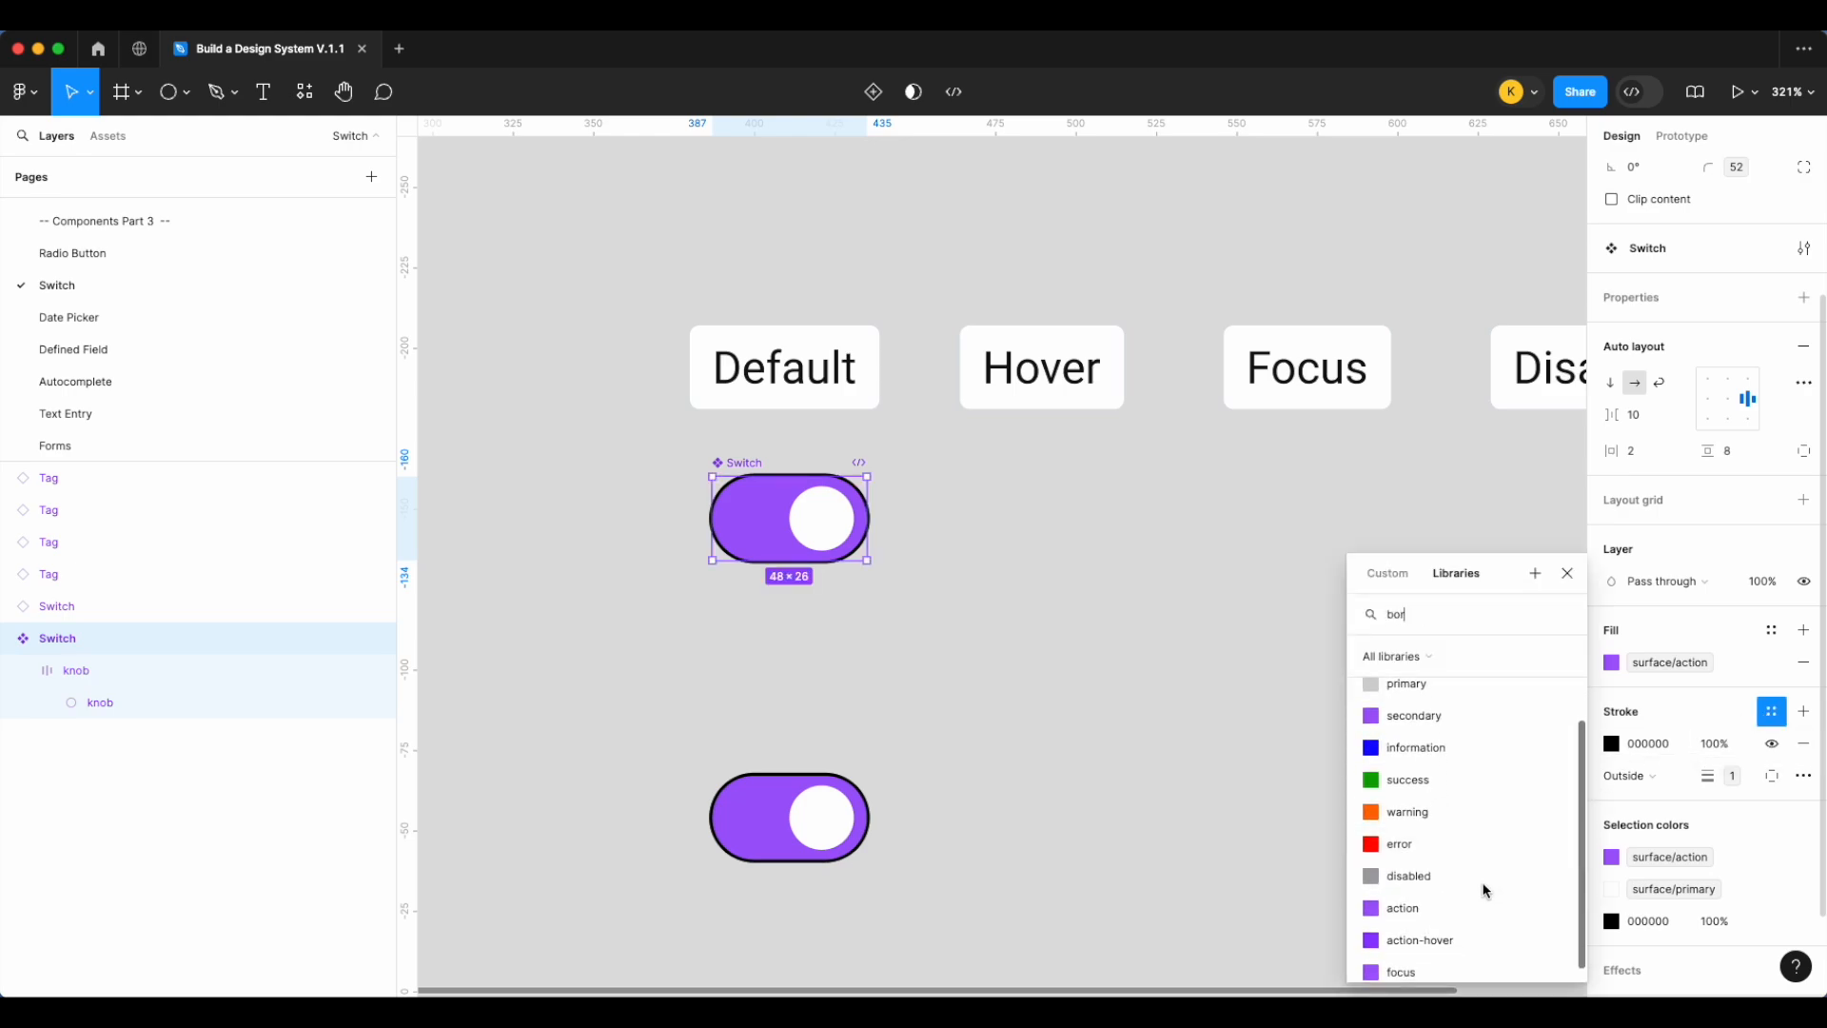
pyautogui.click(1431, 919)
pyautogui.click(1025, 543)
pyautogui.hscroll(1, 1027, 543)
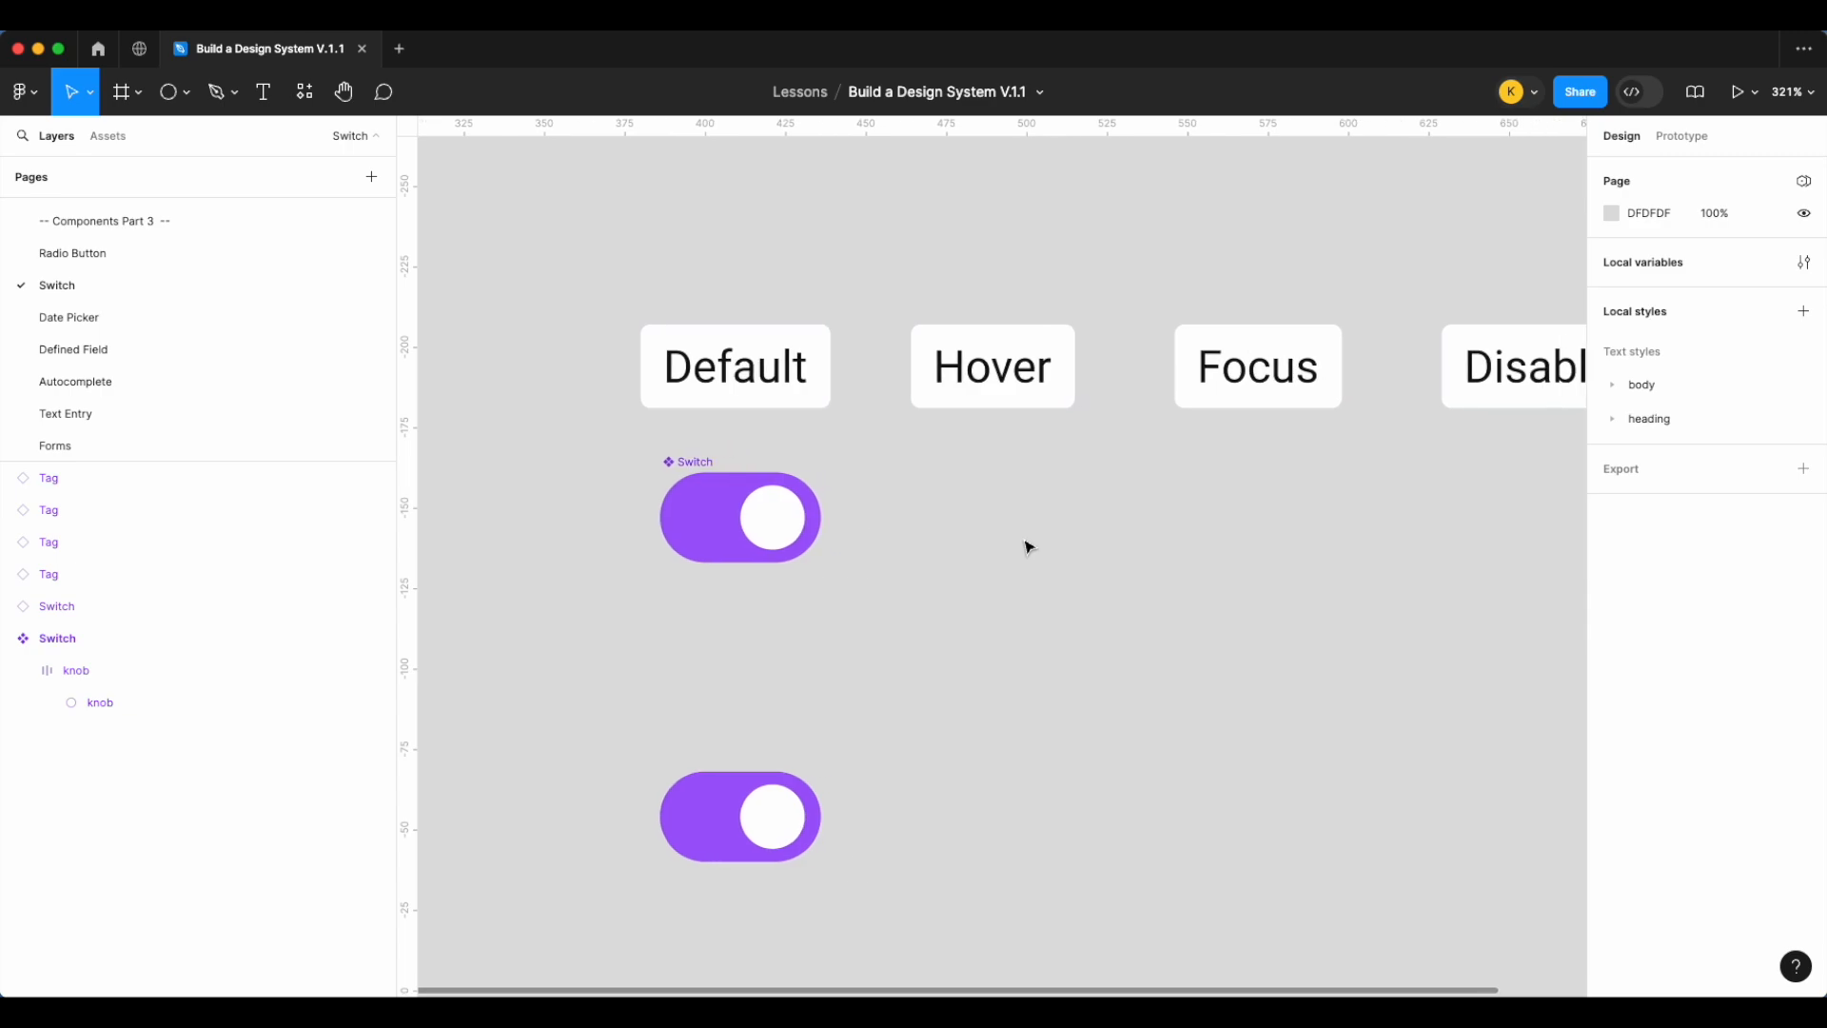
# Add a variant to the main Switch component
pyautogui.rightClick(691, 480)
pyautogui.moveTo(747, 733)
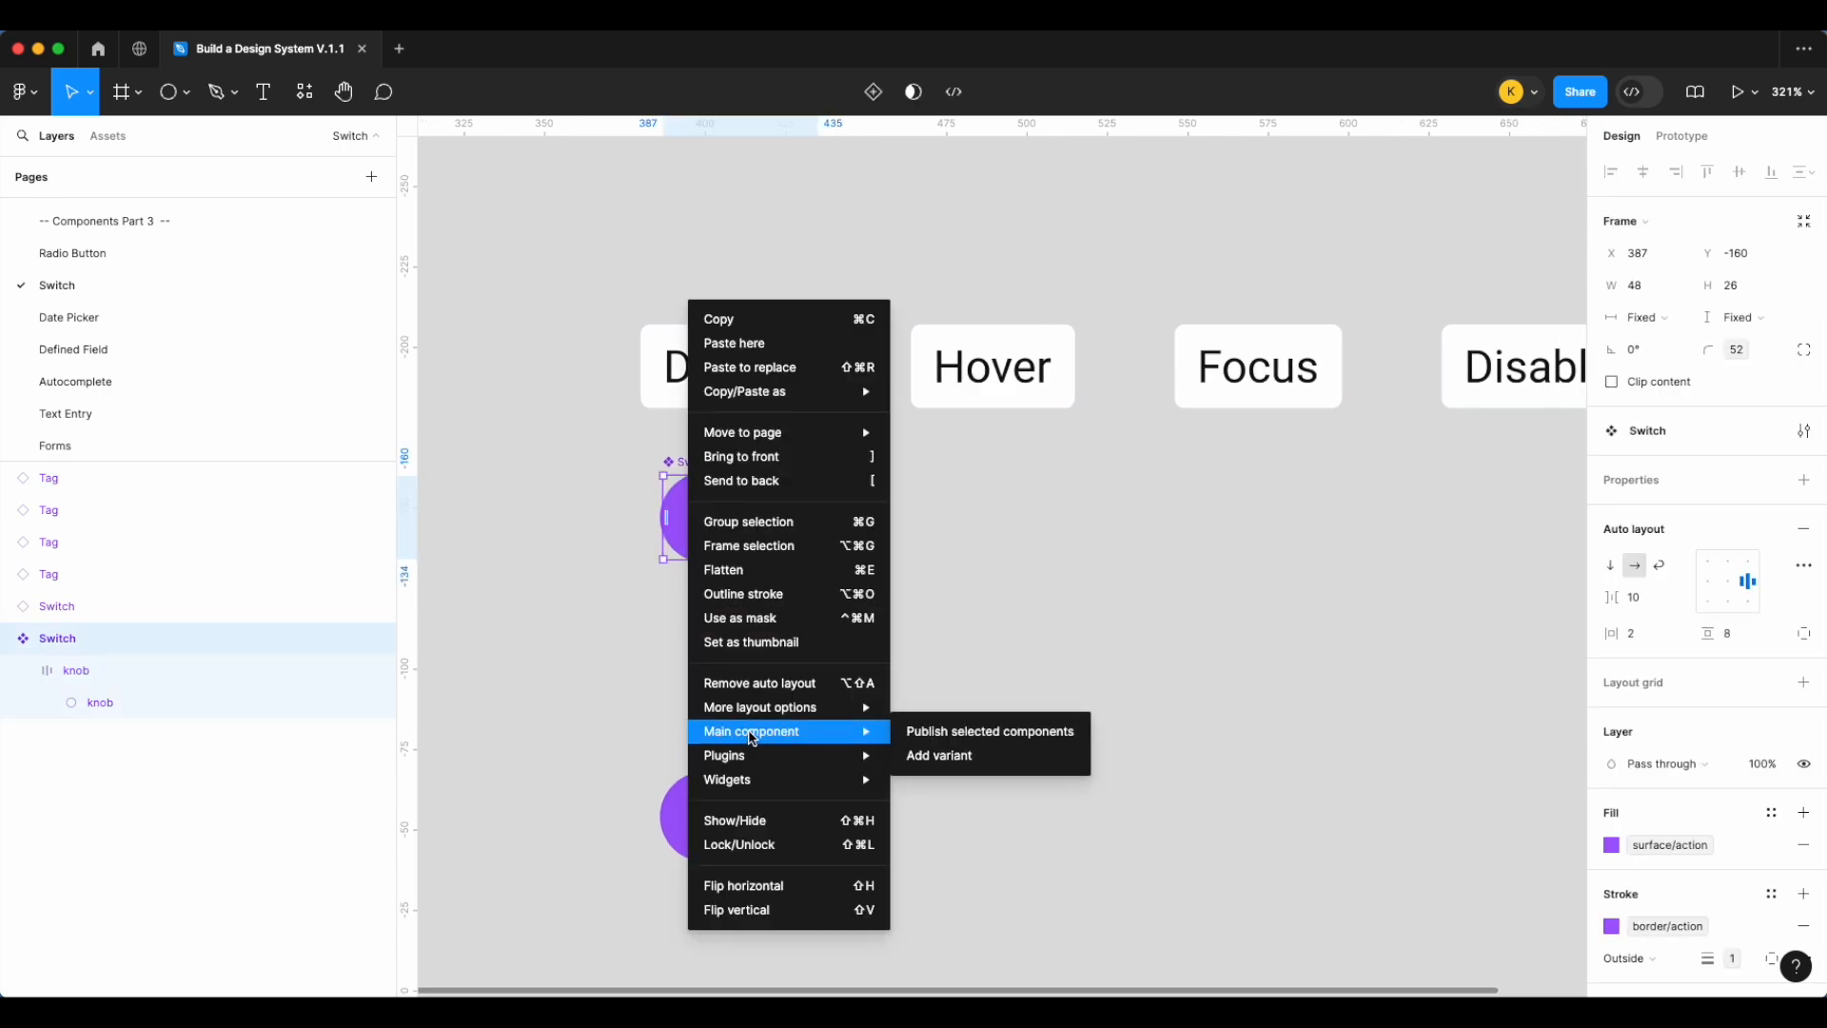
pyautogui.click(953, 755)
pyautogui.click(1079, 550)
# Move the Switch instance outside the component set and enlarge the set to about 415 × 217 around the state tags
pyautogui.scroll(-3, 1079, 550)
pyautogui.click(827, 471)
pyautogui.moveTo(827, 471); pyautogui.dragTo(789, 417)
pyautogui.moveTo(904, 684); pyautogui.dragTo(630, 580)
pyautogui.click(823, 425)
pyautogui.moveTo(939, 602); pyautogui.dragTo(1482, 776)
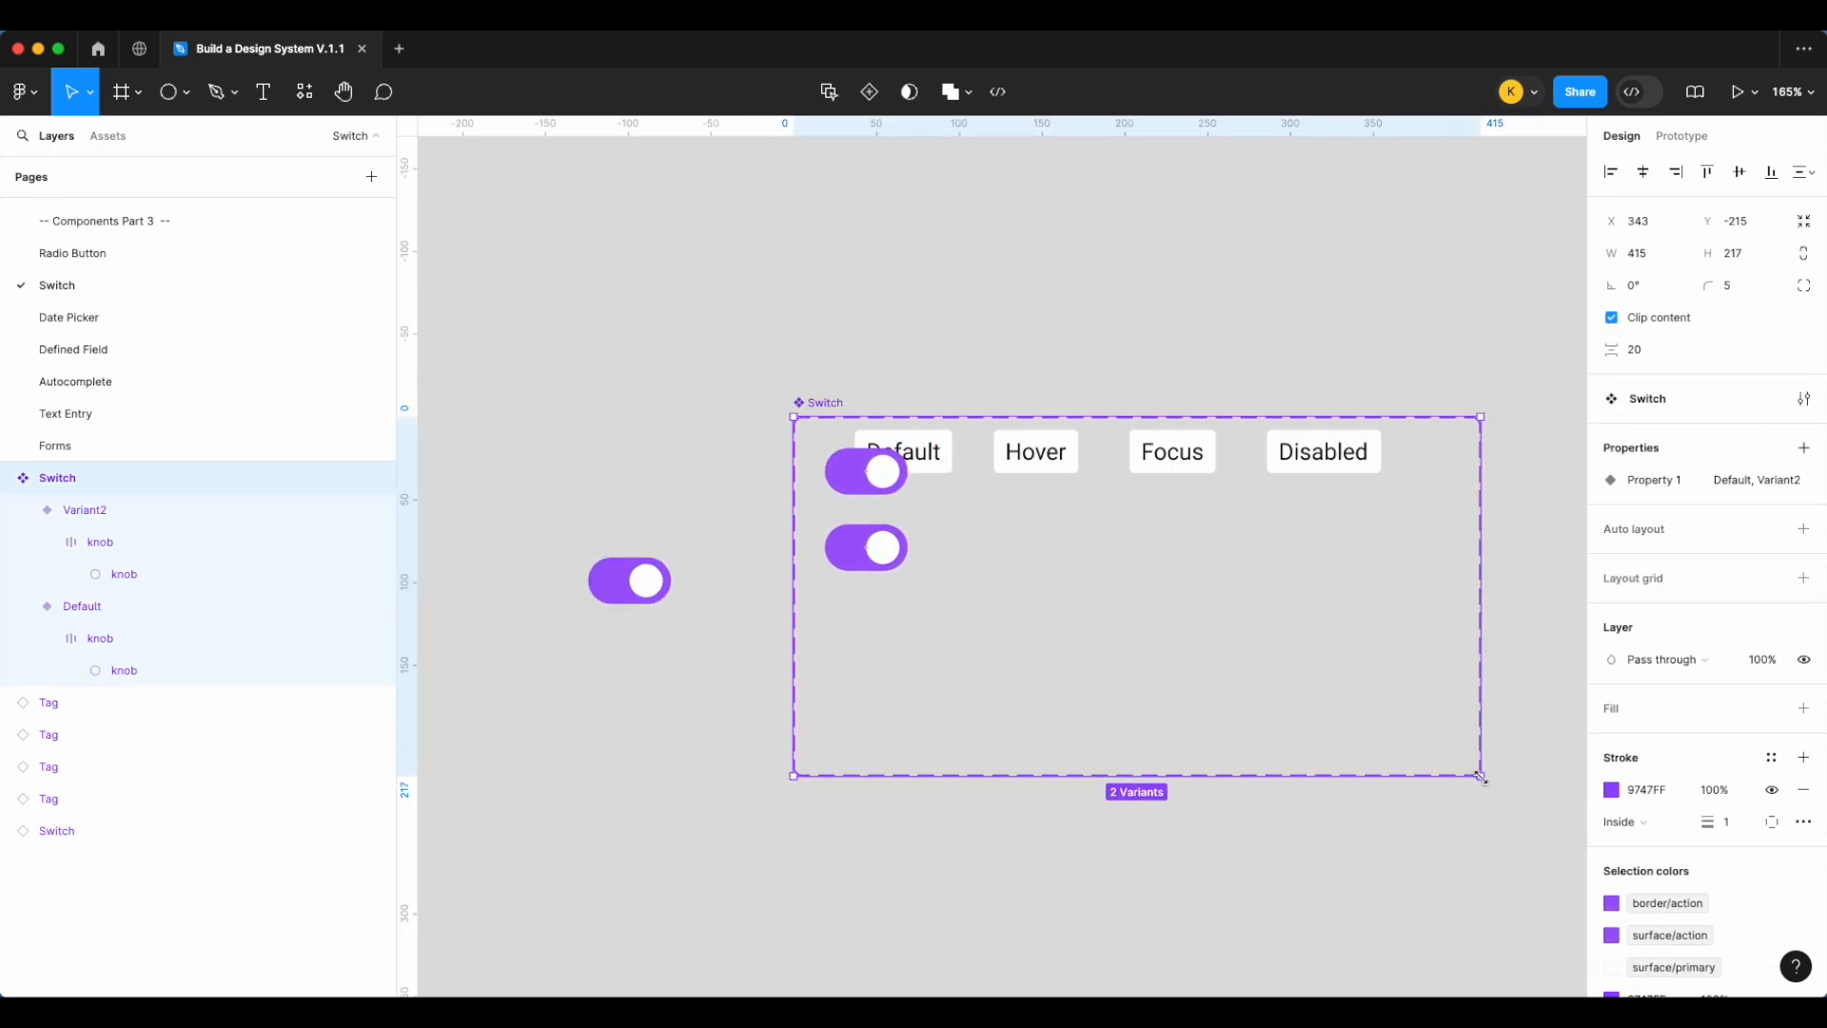
# Line up the two variants side by side under the Default and Hover tags and extend the set upward to about 228 high
pyautogui.moveTo(901, 552); pyautogui.dragTo(1075, 552)
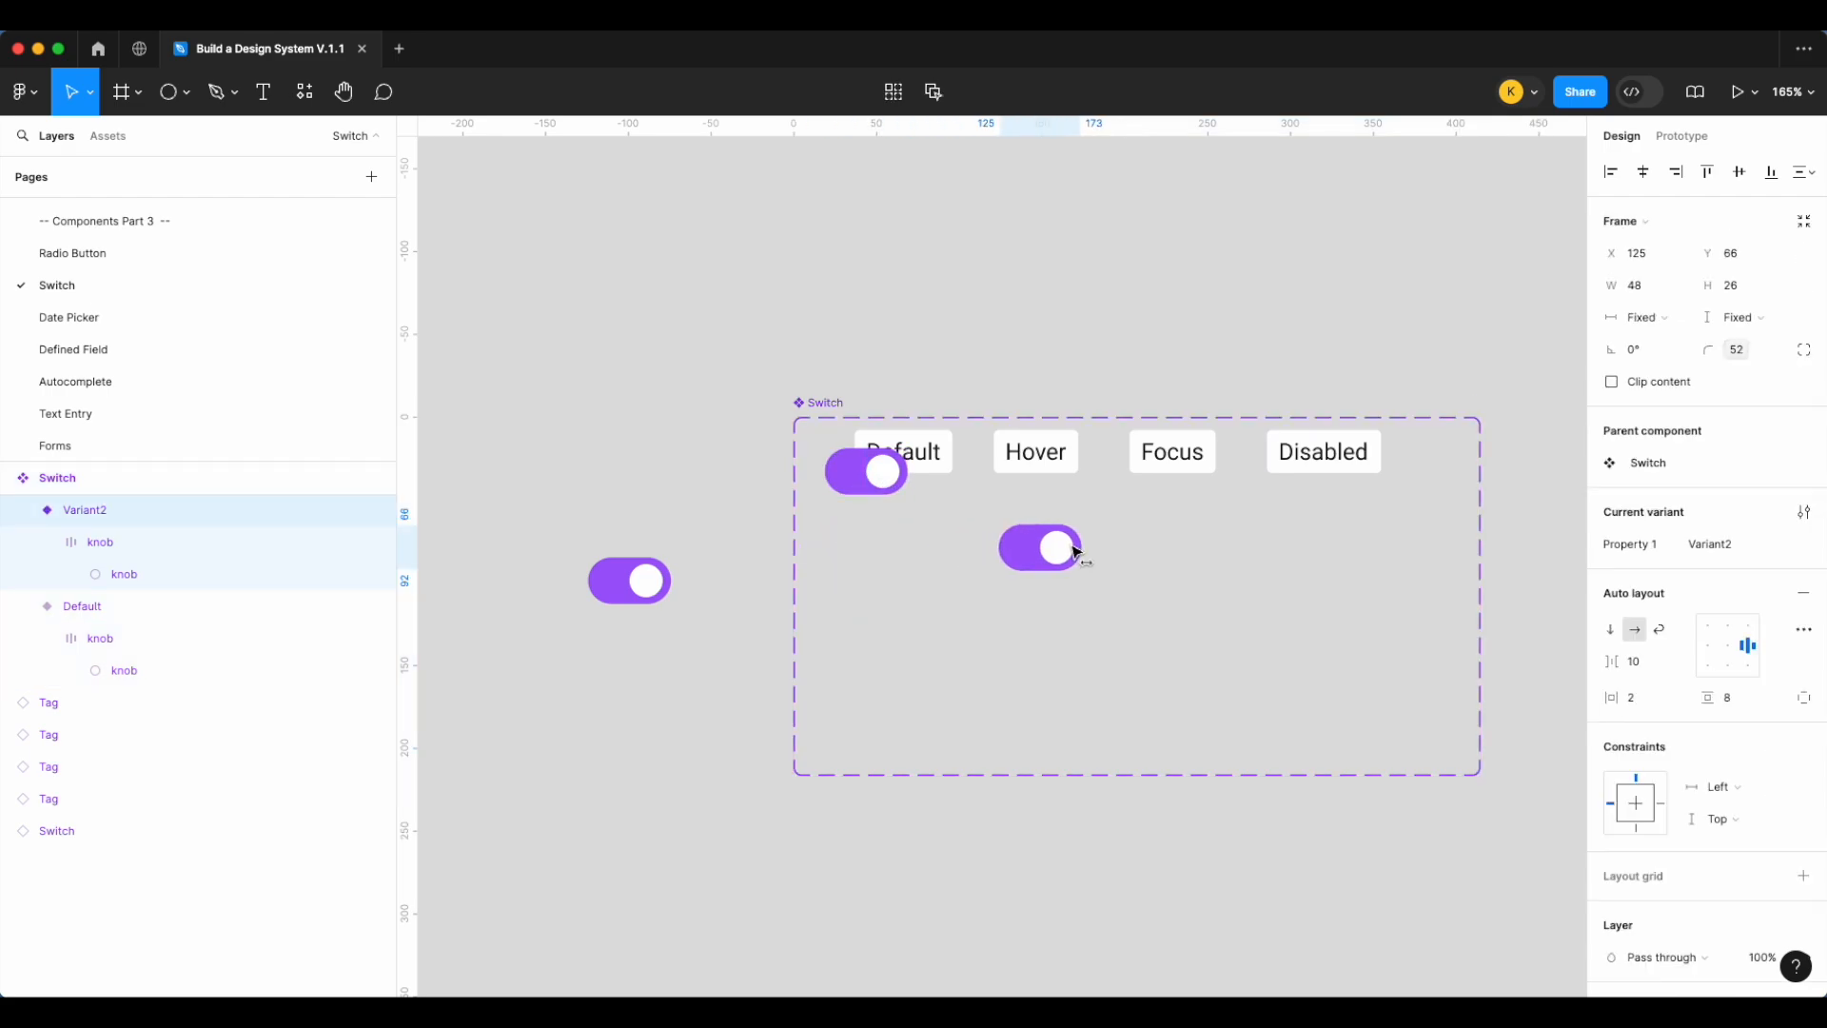
pyautogui.moveTo(871, 487); pyautogui.dragTo(911, 562)
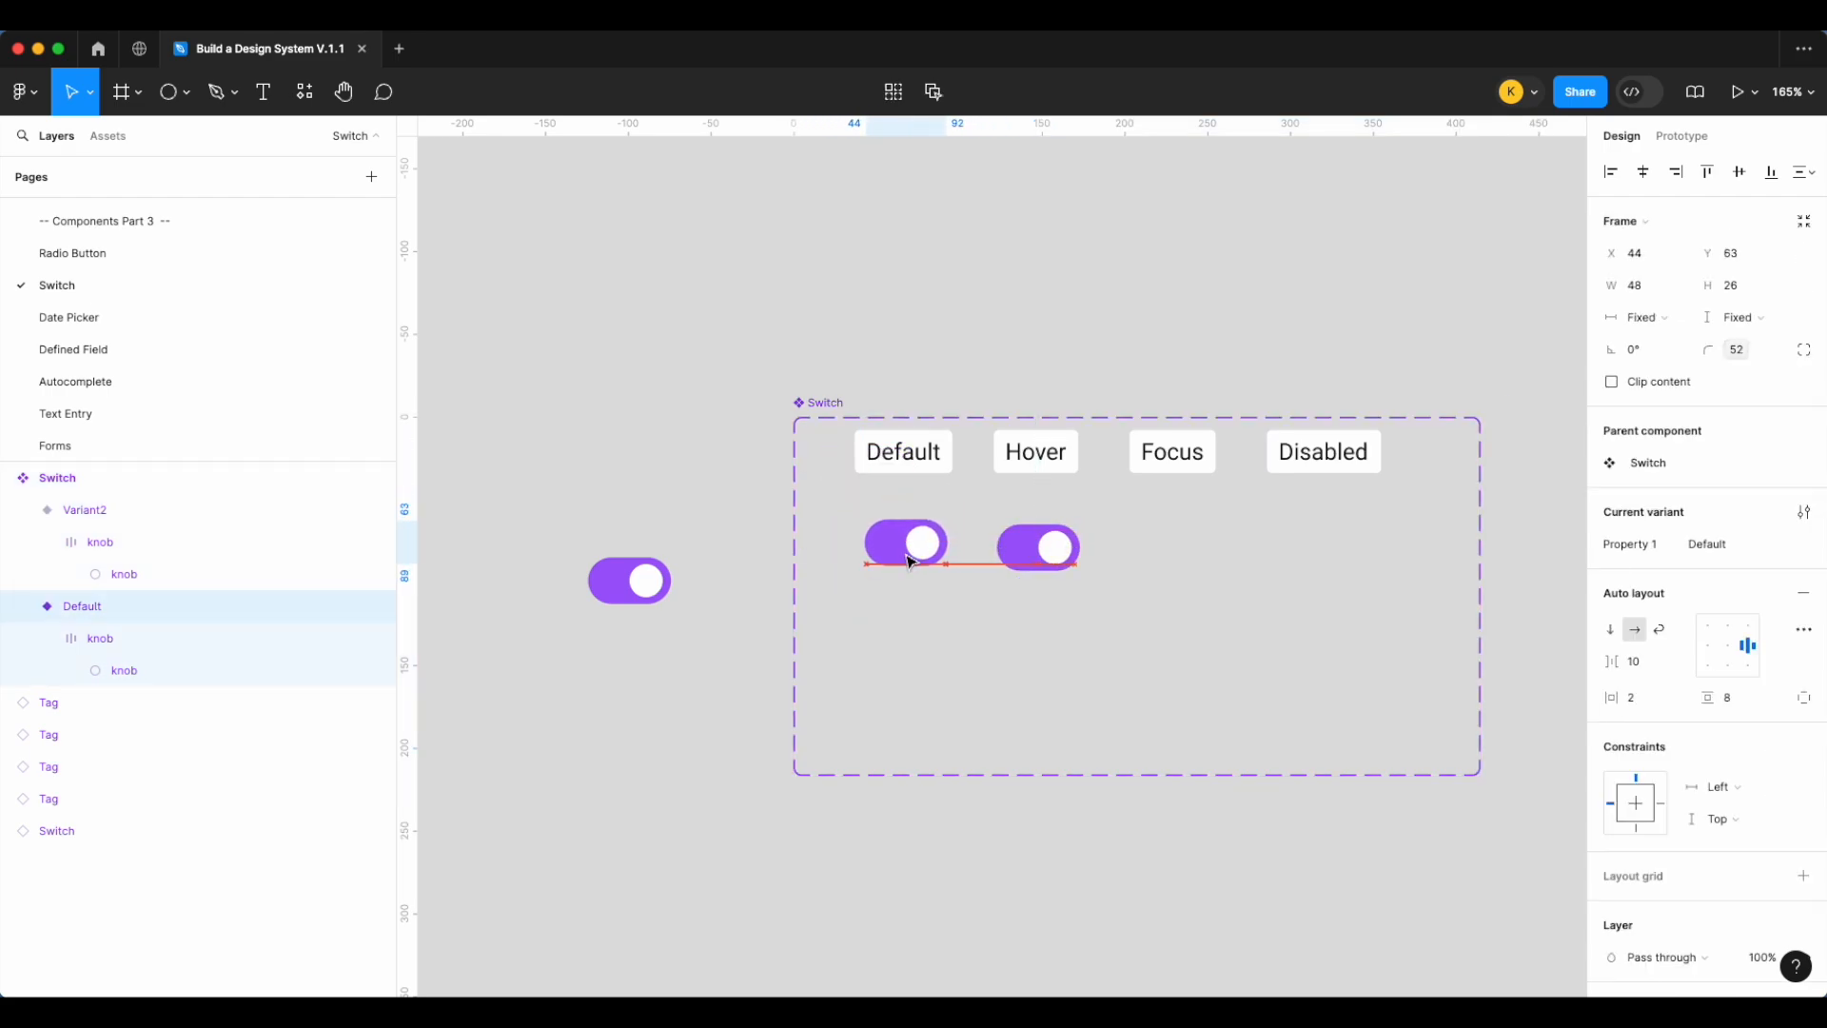
pyautogui.click(819, 421)
pyautogui.moveTo(877, 417); pyautogui.dragTo(877, 398)
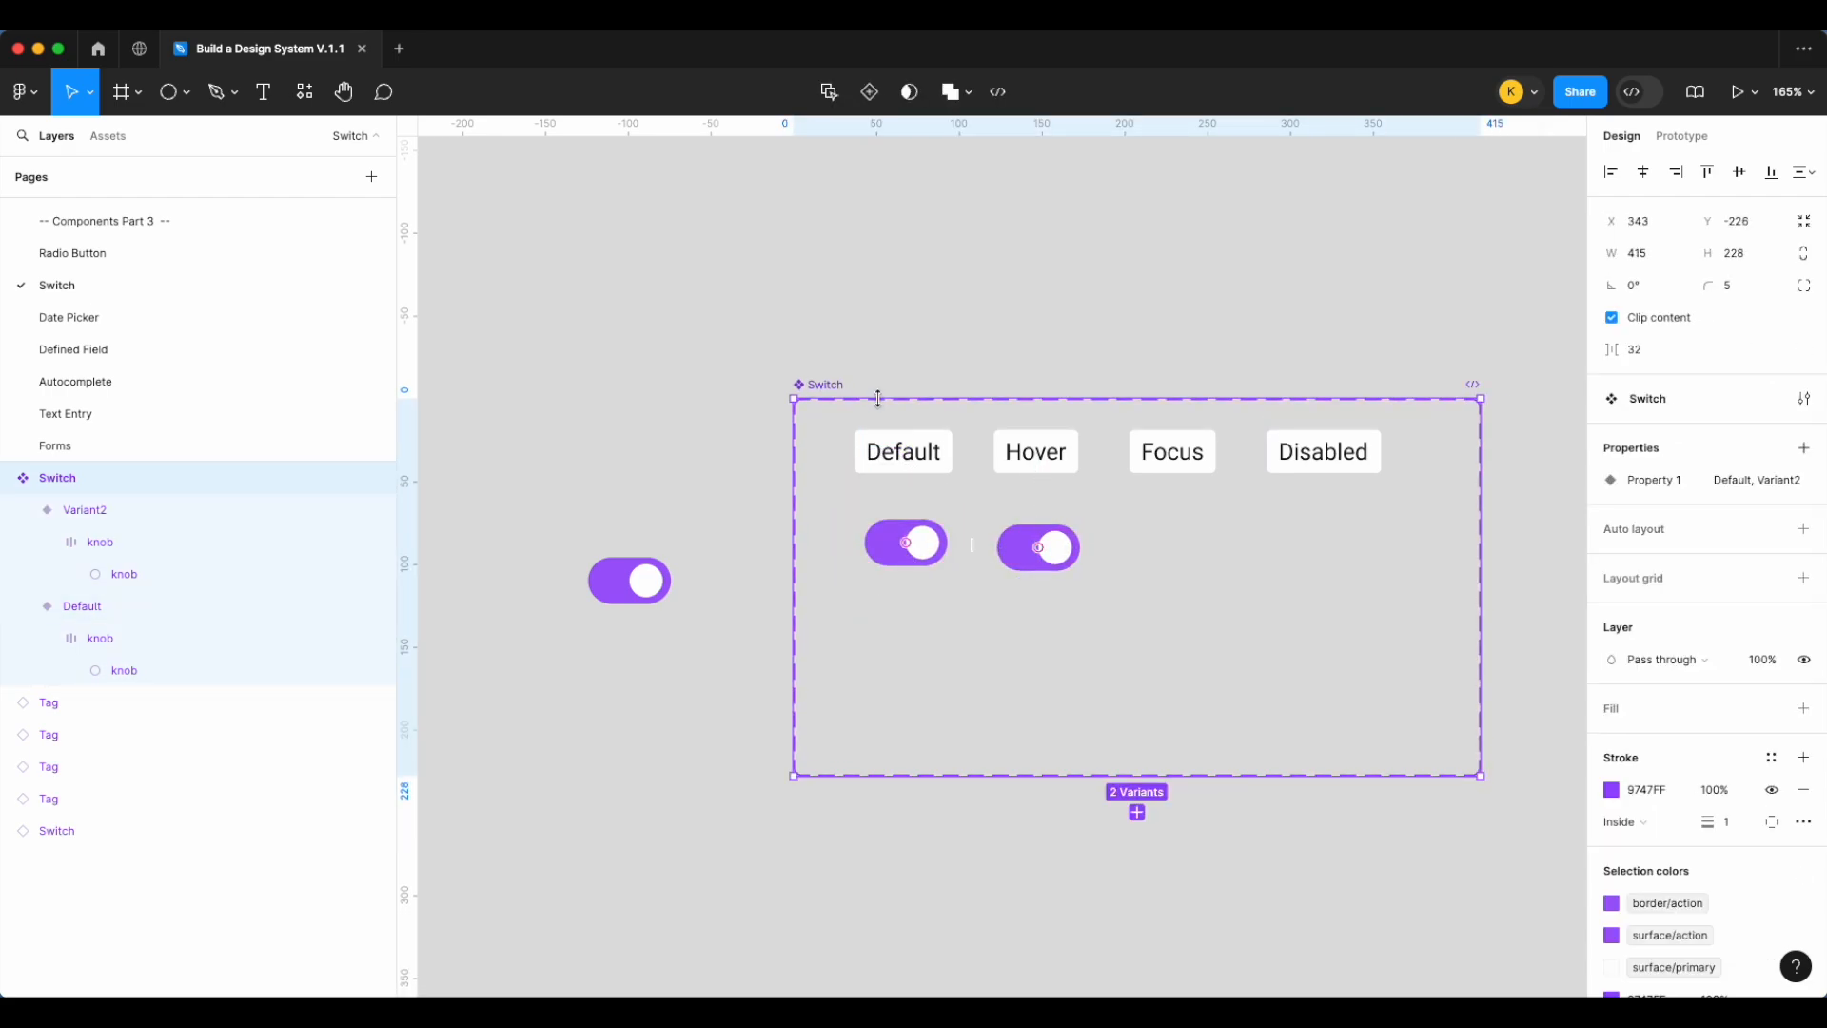
pyautogui.click(1068, 544)
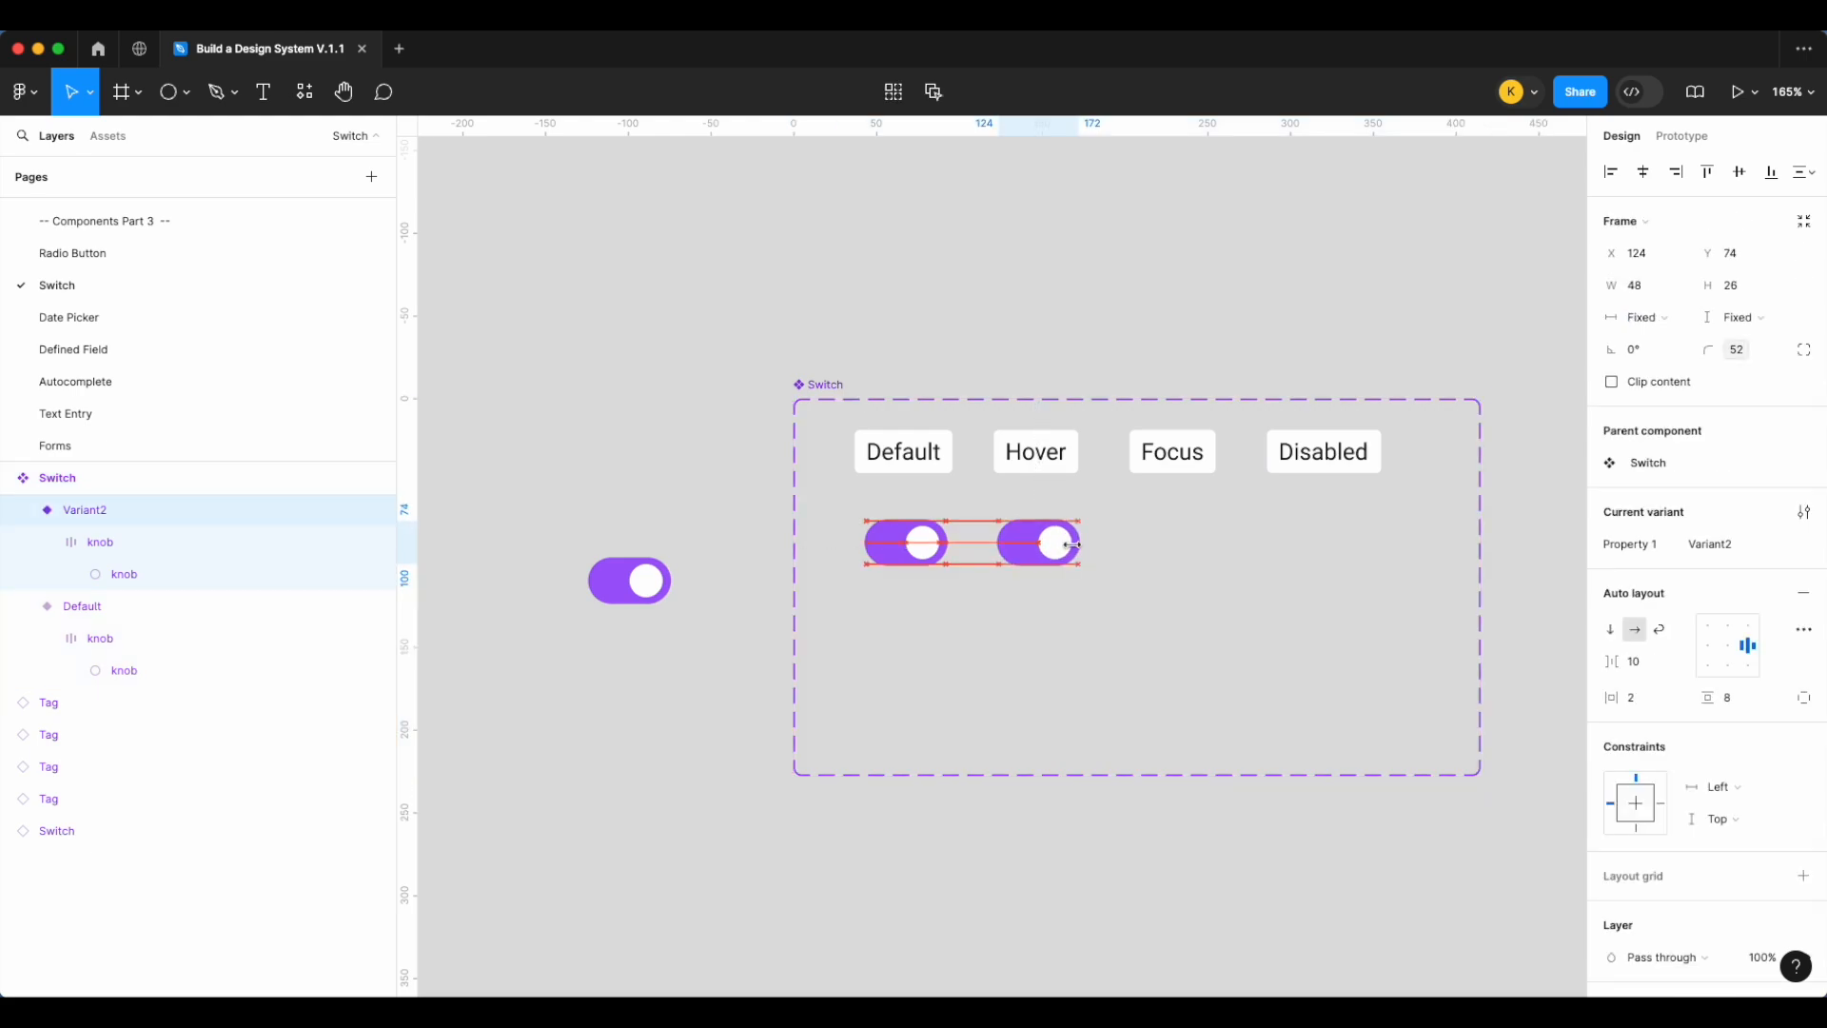
# Change the variant under the Hover tag to a surface/action-hover fill and a border/action-hover stroke
pyautogui.scroll(-4, 1664, 685)
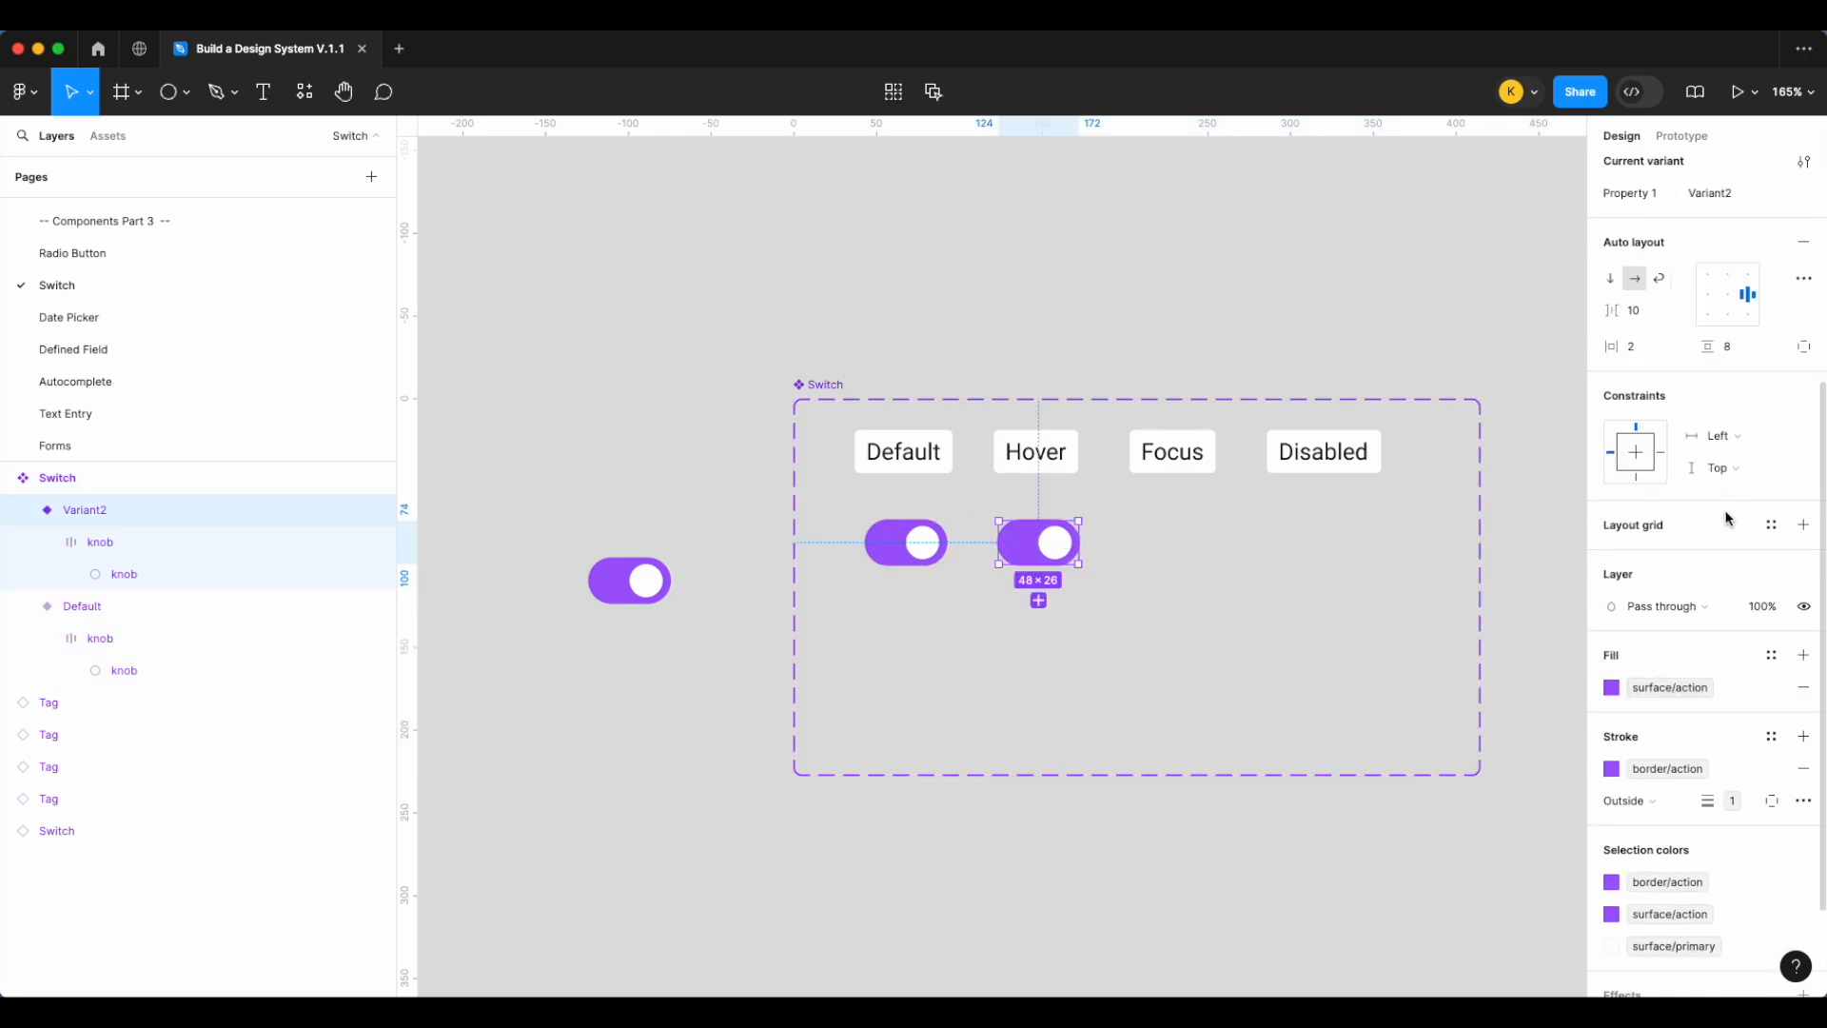
pyautogui.click(1694, 697)
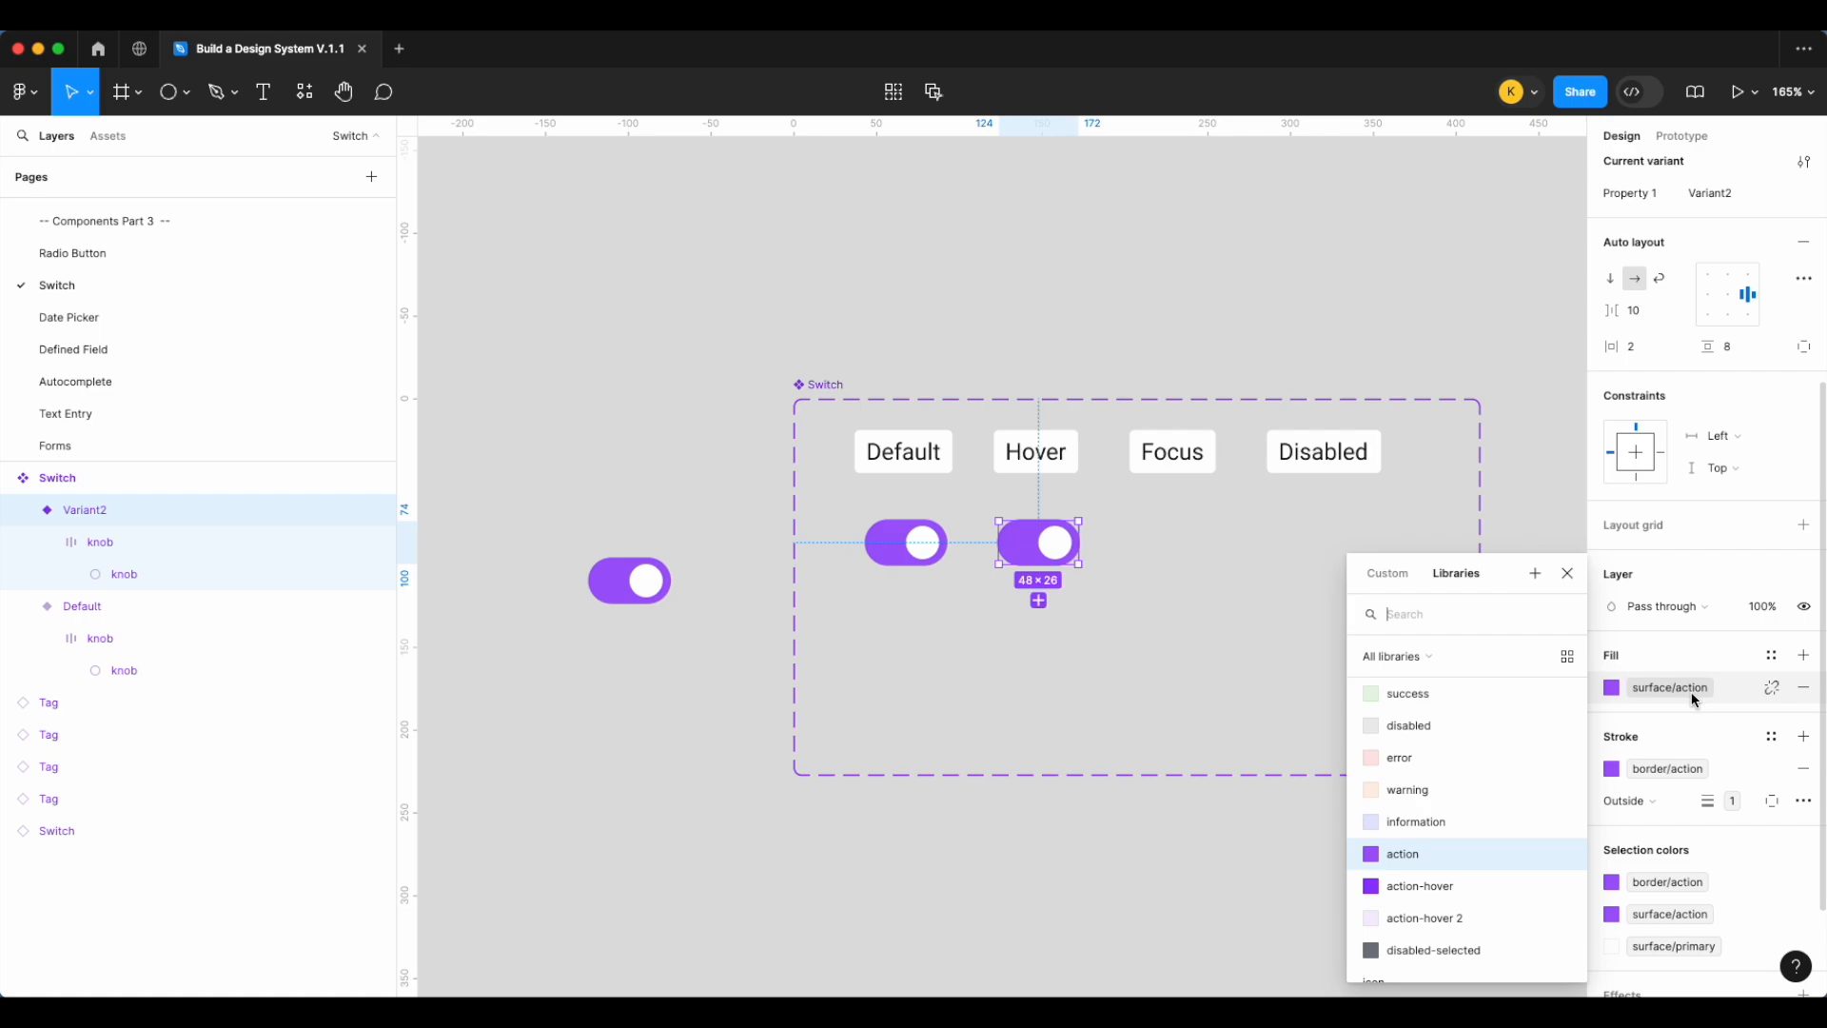
pyautogui.write('sur')
pyautogui.scroll(-5, 1474, 862)
pyautogui.click(1466, 894)
pyautogui.click(1661, 770)
pyautogui.write('bo')
pyautogui.scroll(-5, 1447, 828)
pyautogui.click(1451, 929)
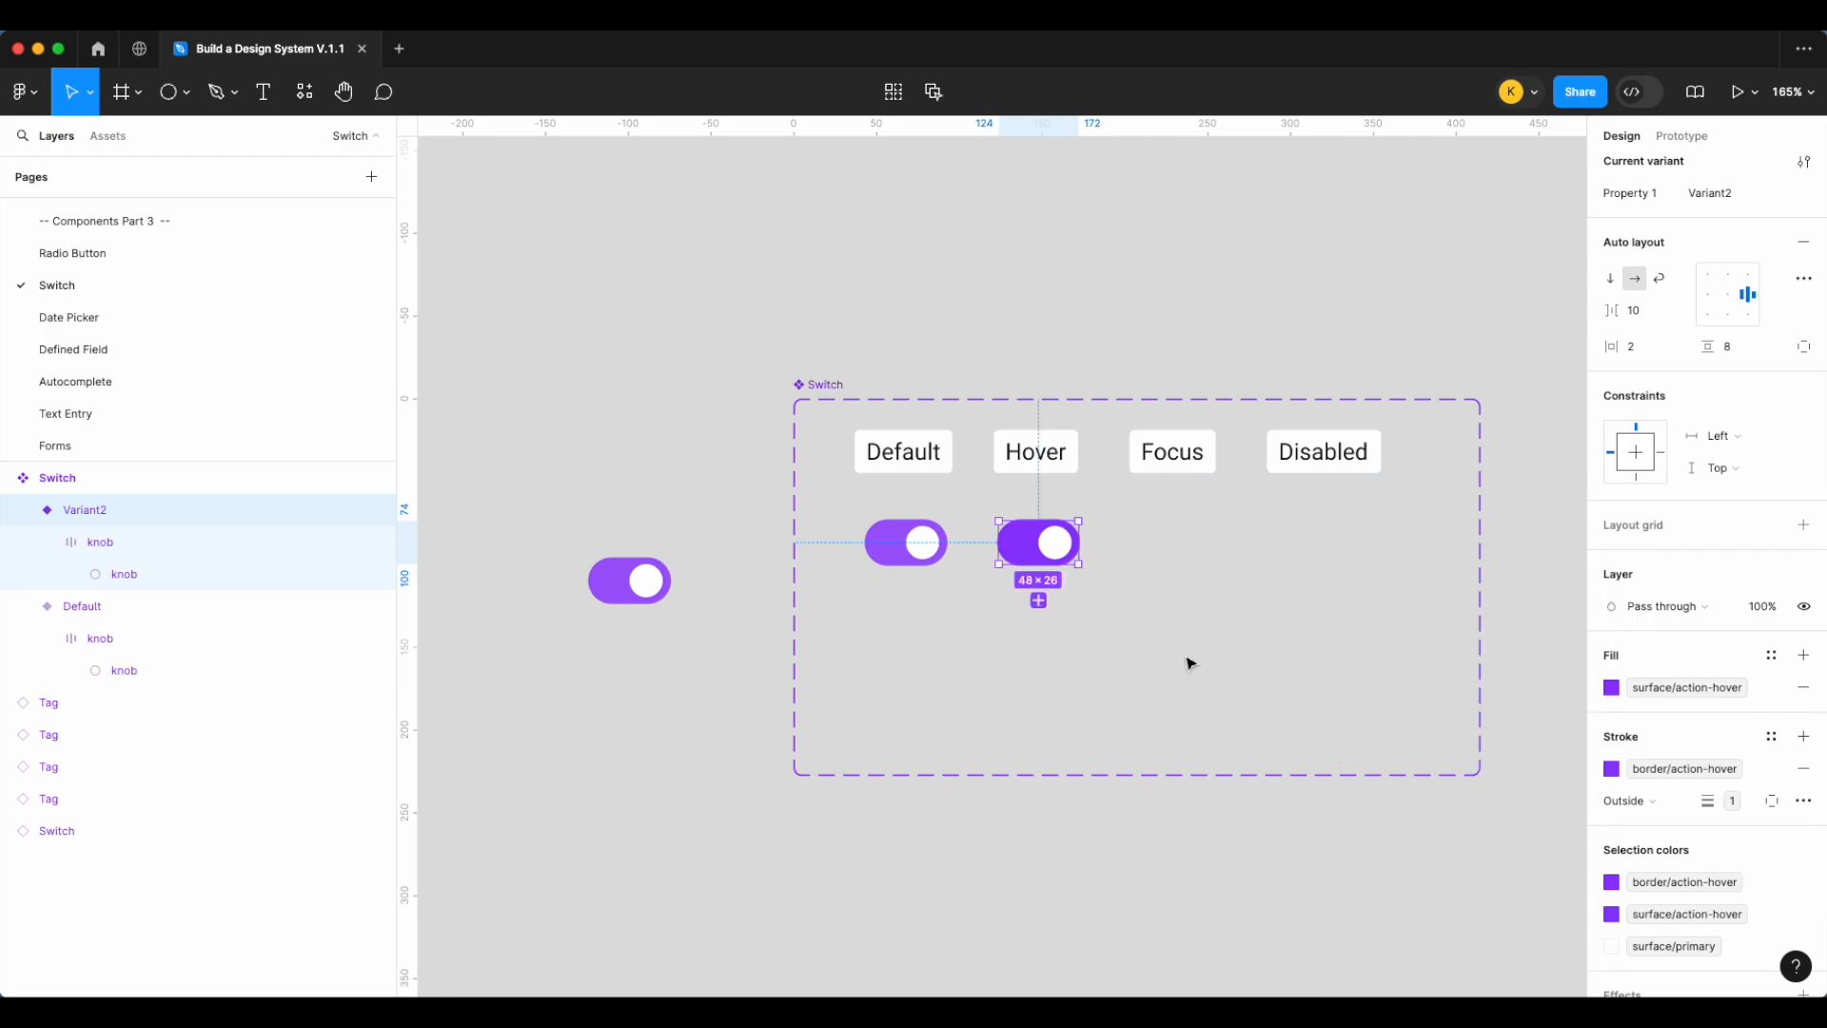
# Rename the variant property to Status and set its value to hover for the variant under the Hover tag
pyautogui.scroll(2, 1293, 624)
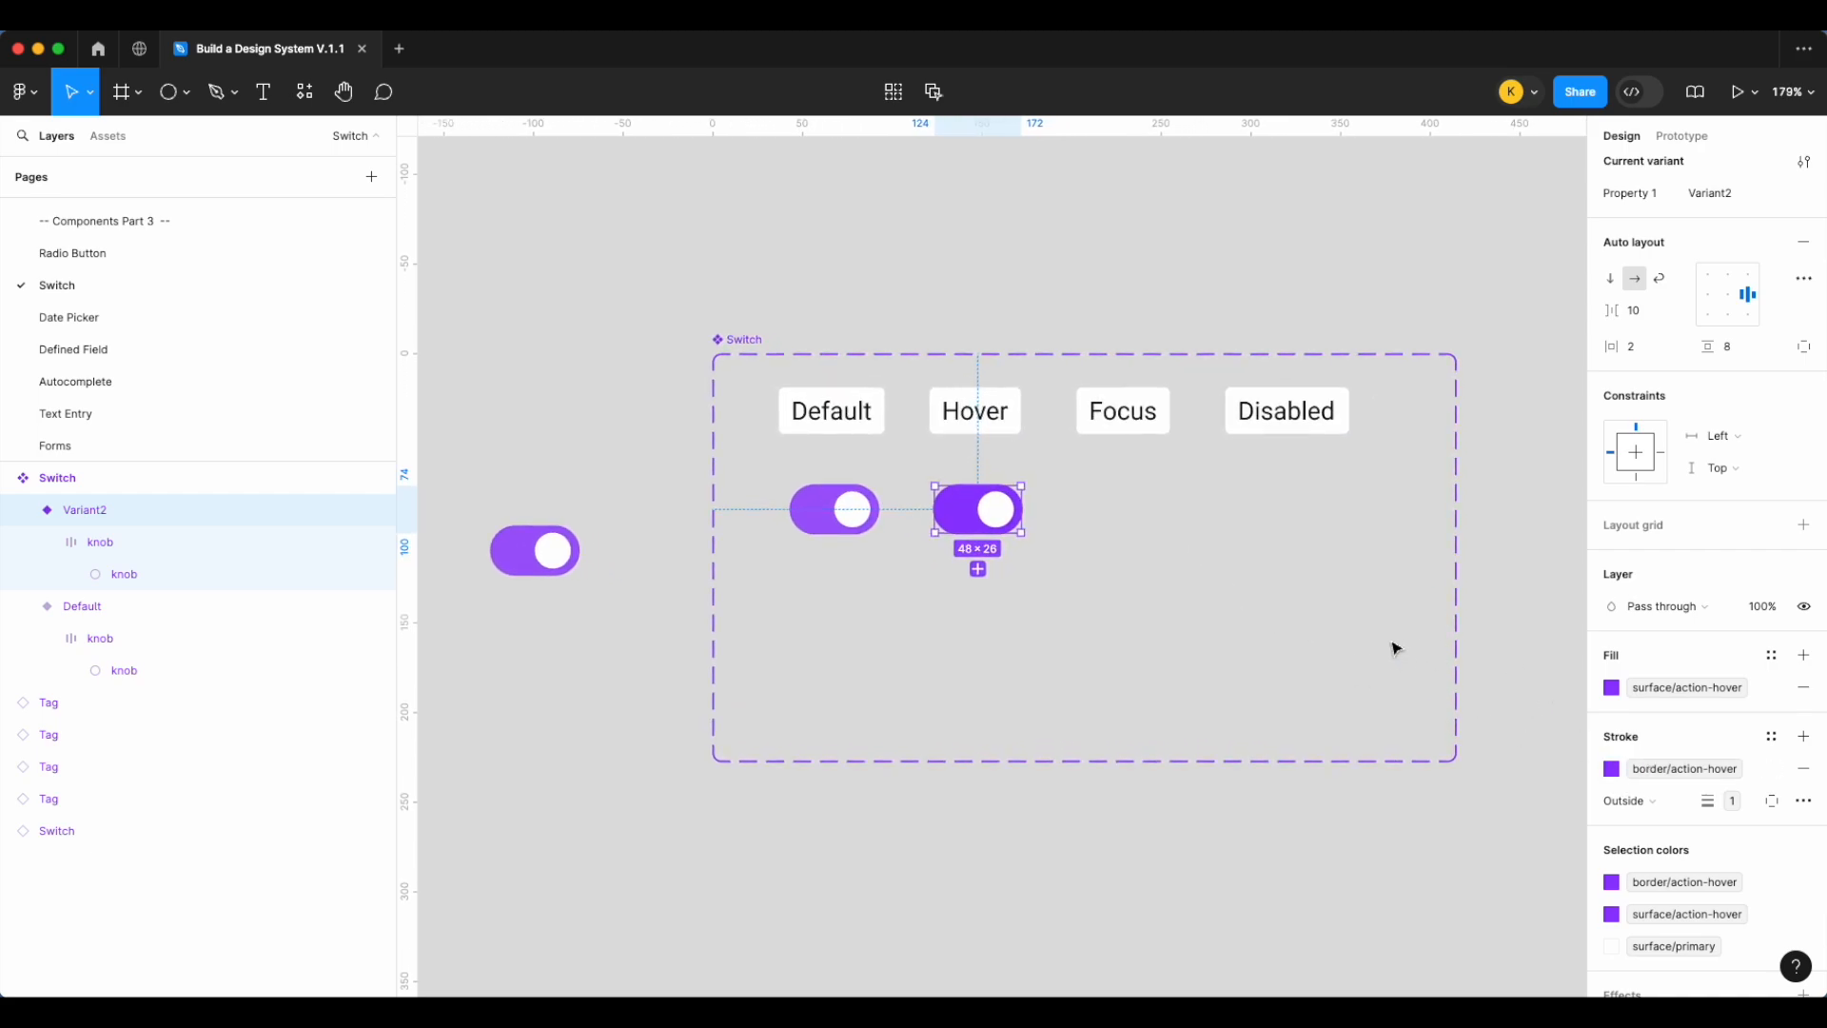
pyautogui.click(1107, 511)
pyautogui.scroll(2, 1091, 509)
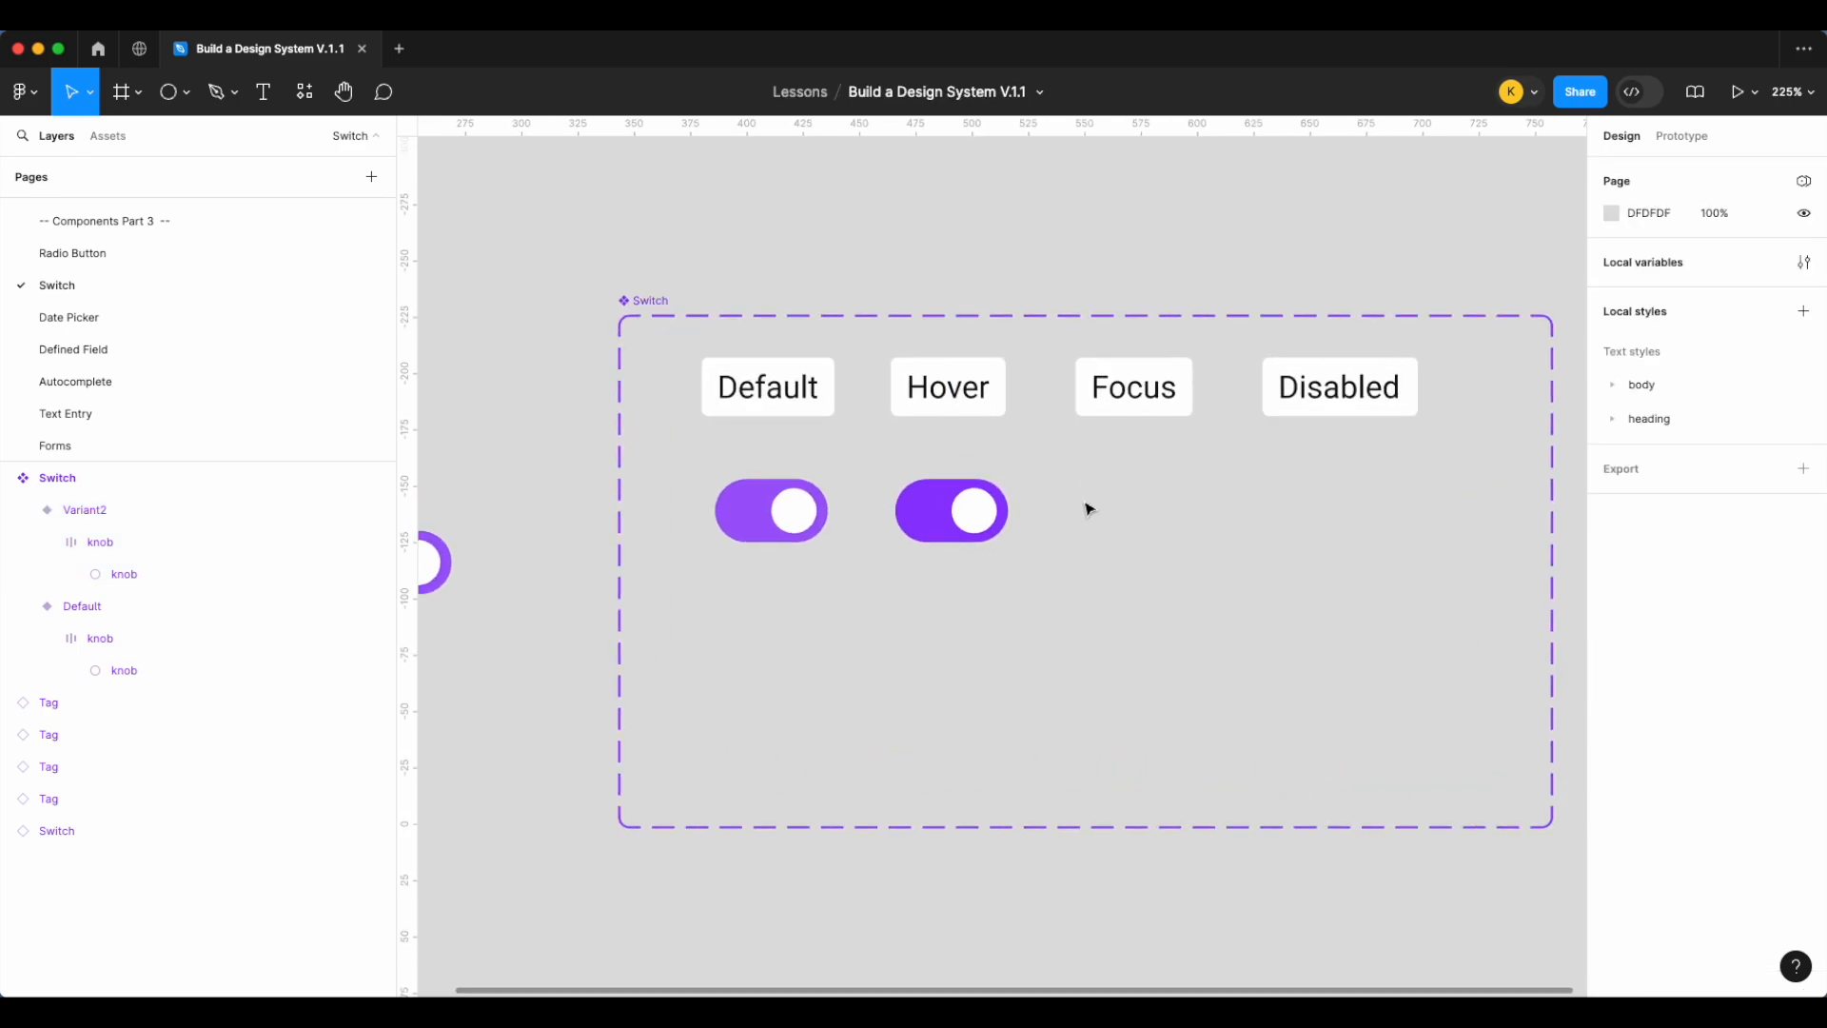
pyautogui.click(961, 511)
pyautogui.doubleClick(1636, 549)
pyautogui.write('Status')
pyautogui.click(1712, 546)
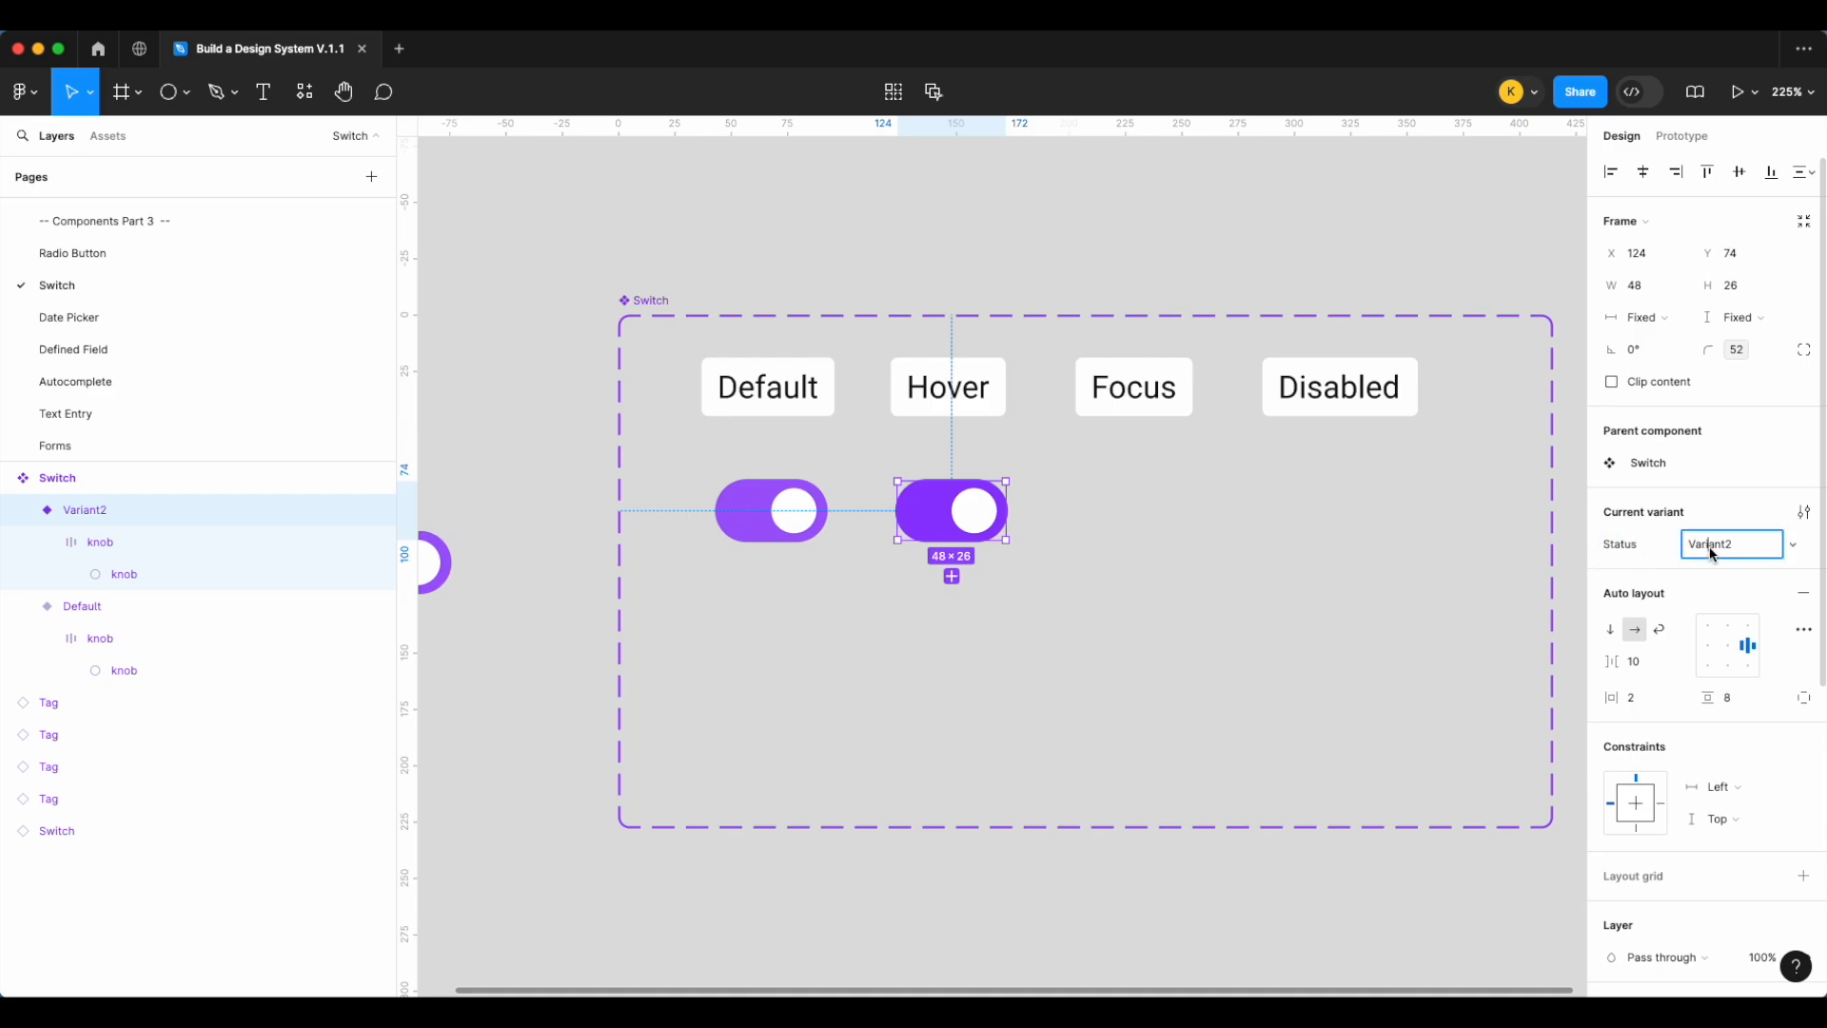
pyautogui.write('hover')
pyautogui.press('Return')
# Change the first variant's Status value to lowercase default
pyautogui.click(756, 525)
pyautogui.click(1732, 545)
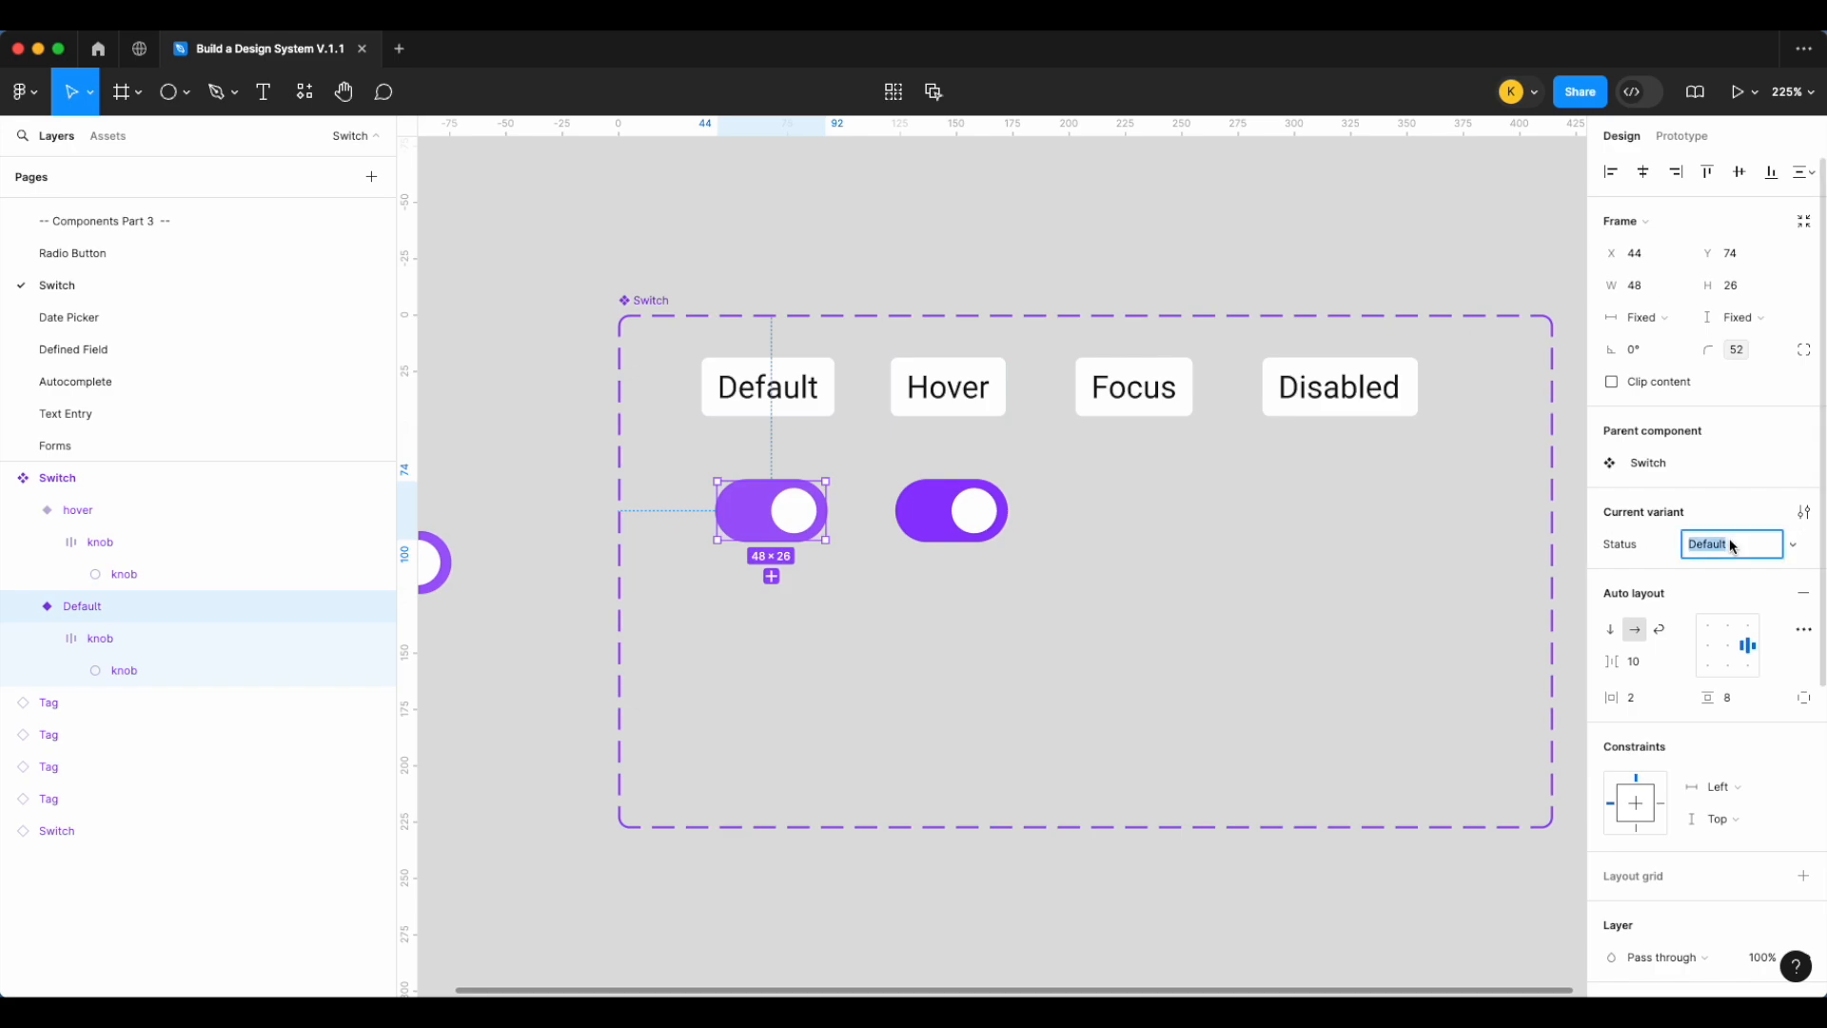
pyautogui.press('Return')
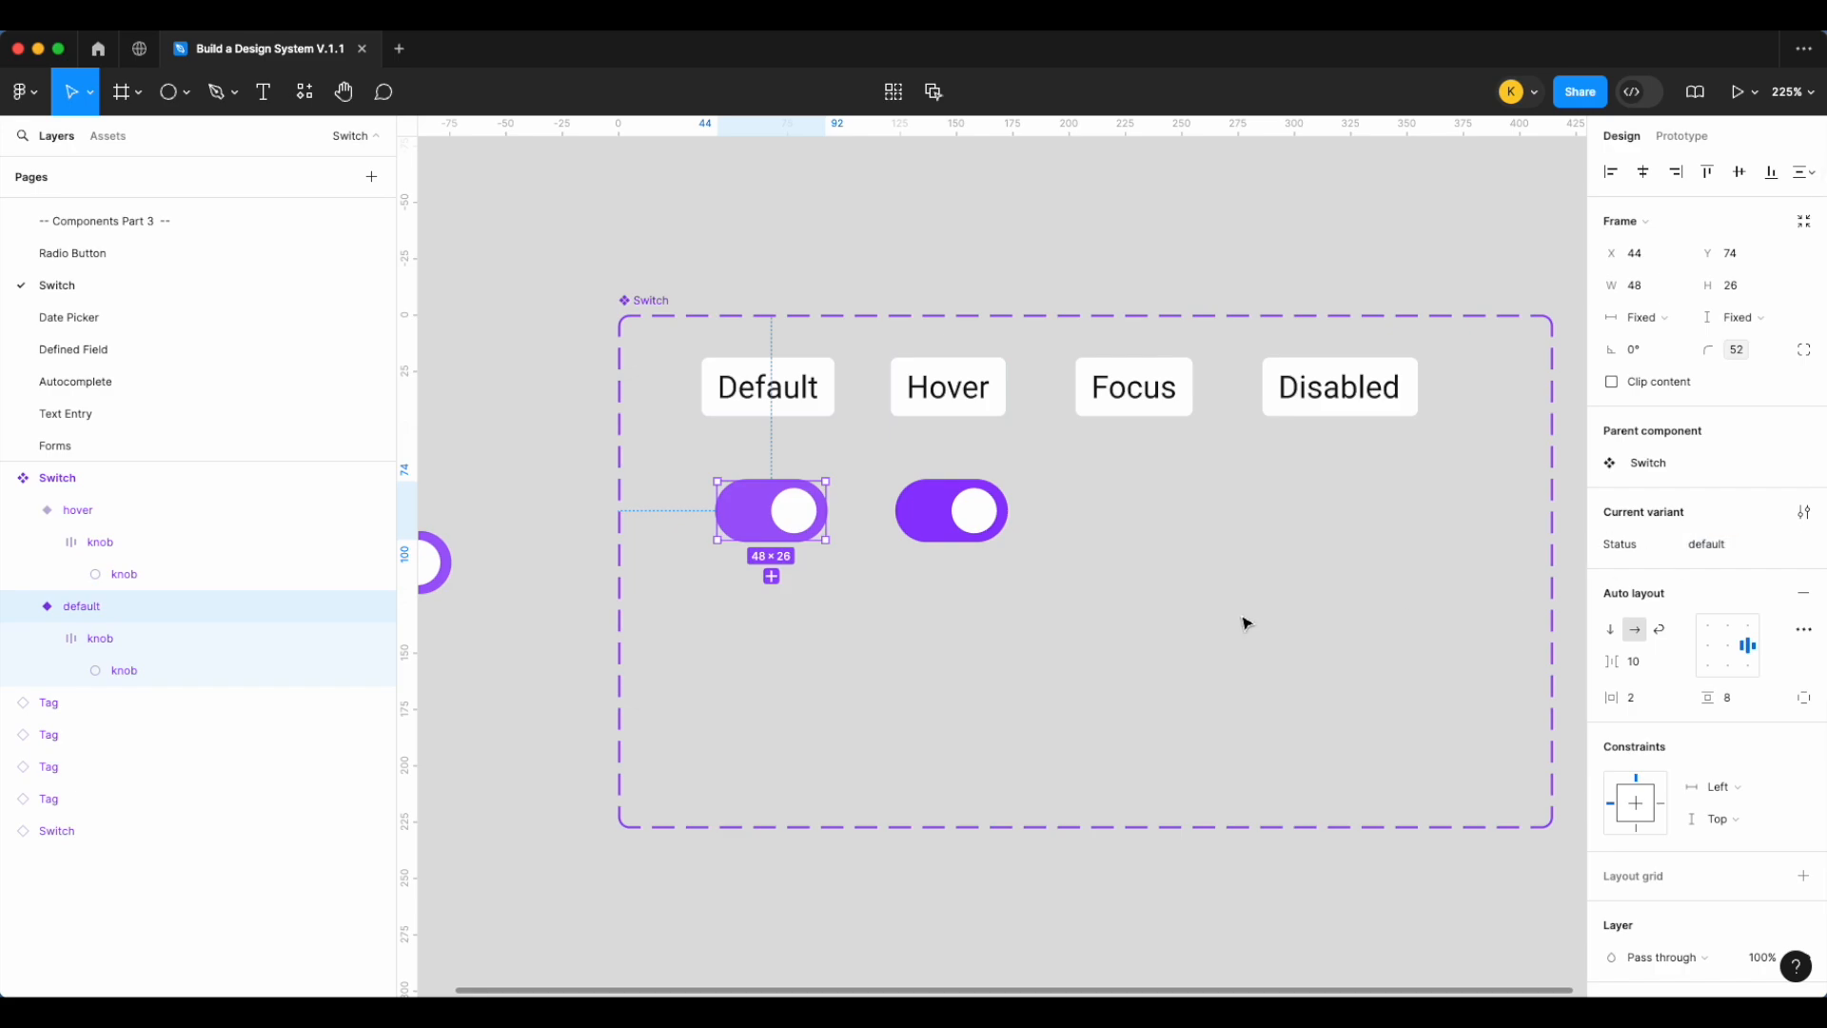
pyautogui.click(1244, 620)
# Duplicate the default variant under the Focus tag and set the copy's Status to focus
pyautogui.click(767, 518)
pyautogui.moveTo(767, 518); pyautogui.dragTo(1120, 512)
pyautogui.click(1730, 543)
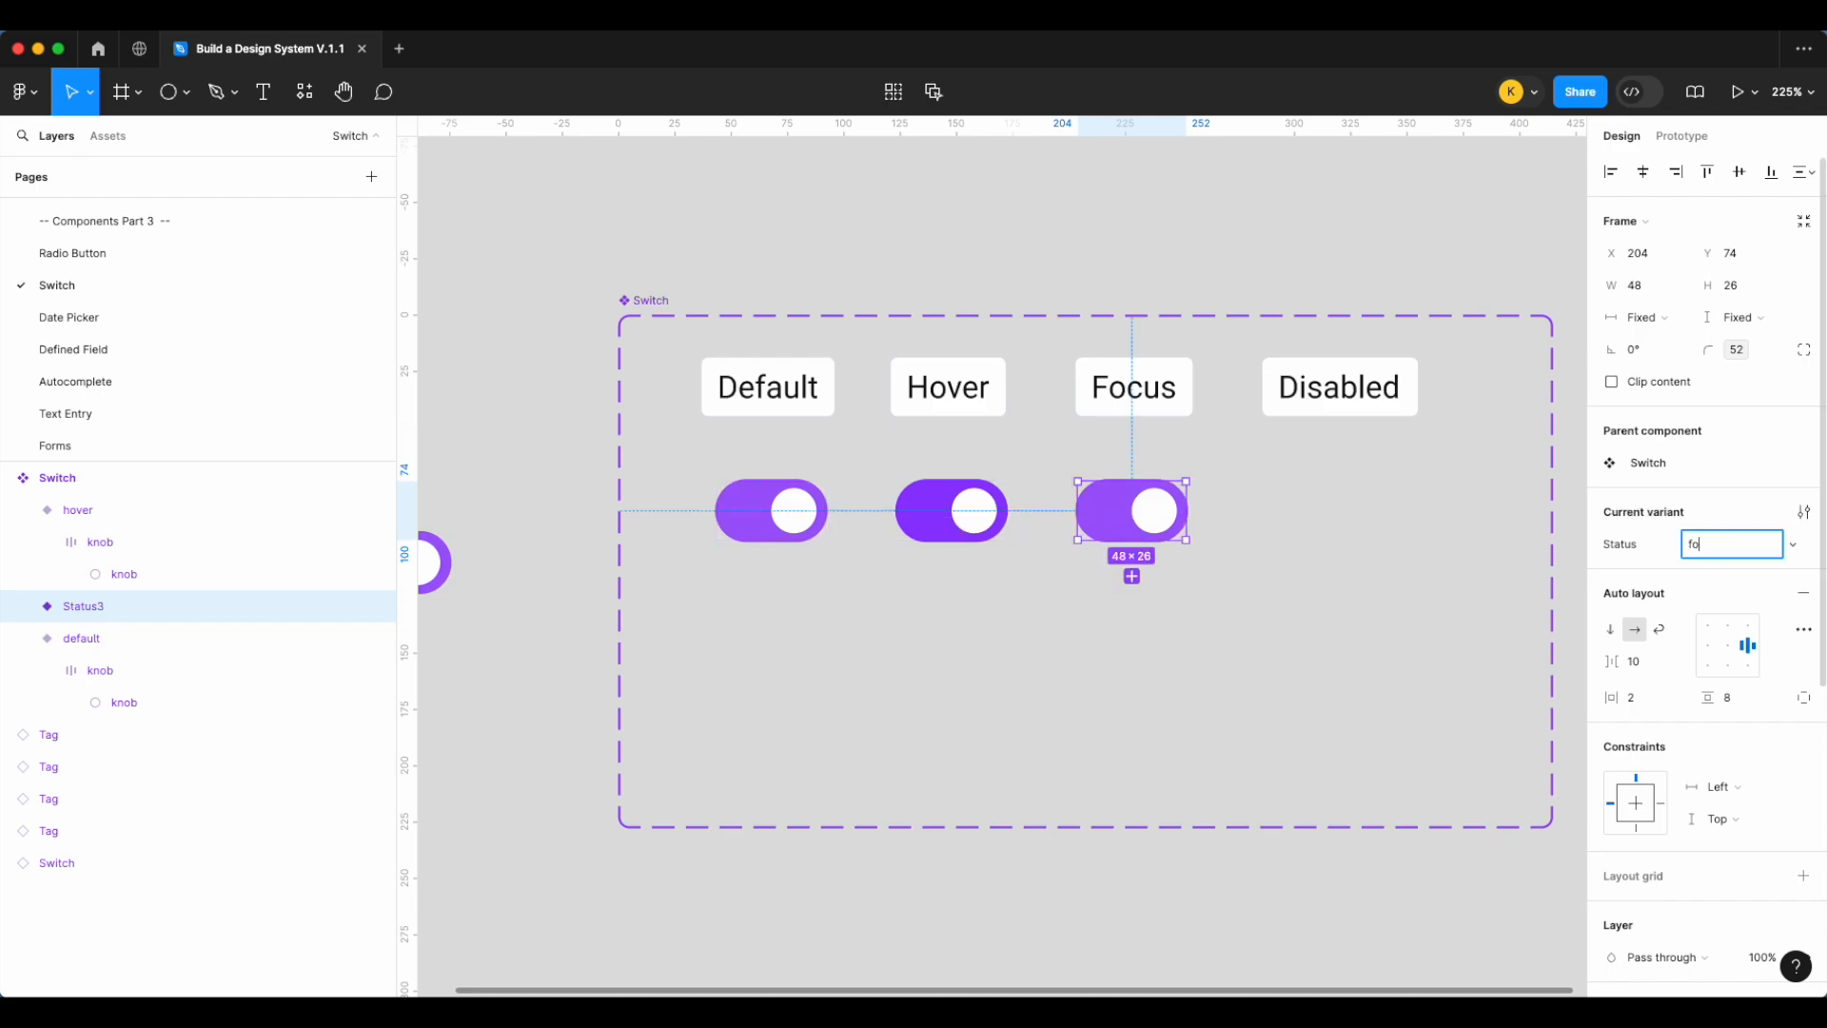
pyautogui.press('Return')
# Draw a rectangle about 104 × 22 above the component set and replace its fill with a stroke
pyautogui.click(187, 92)
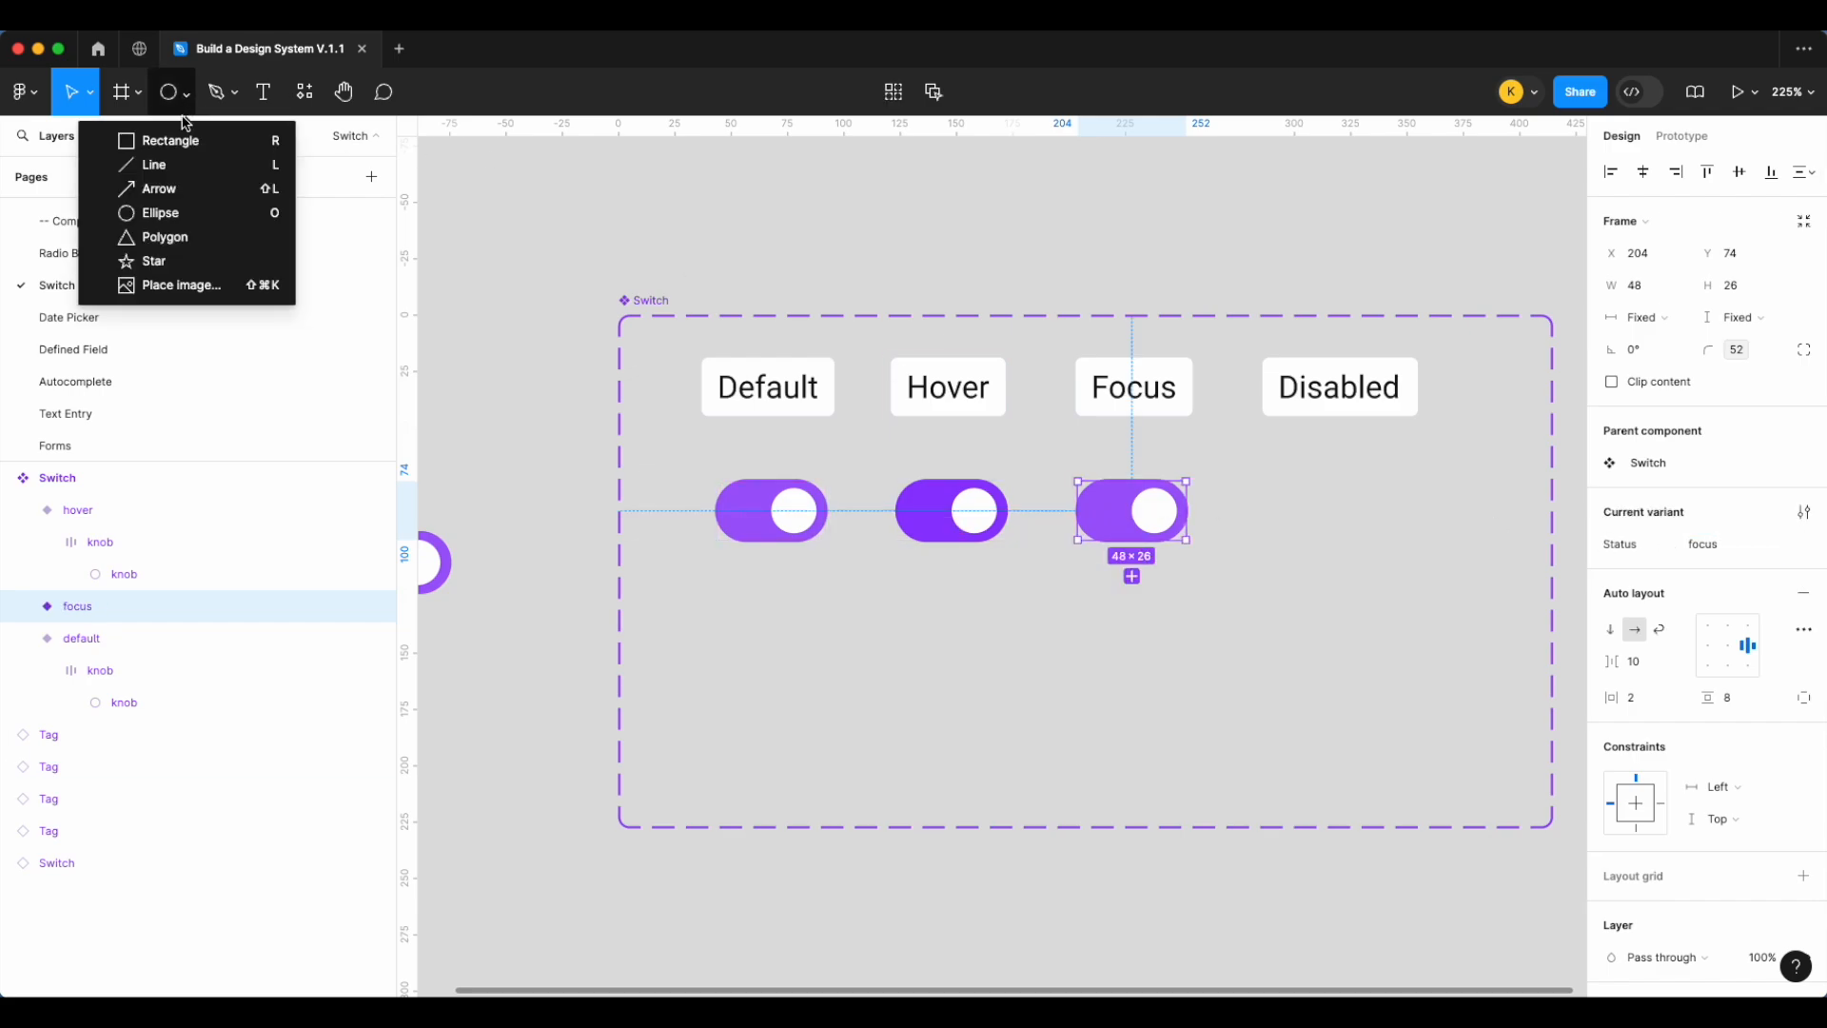
pyautogui.click(184, 139)
pyautogui.moveTo(987, 273); pyautogui.dragTo(1222, 223)
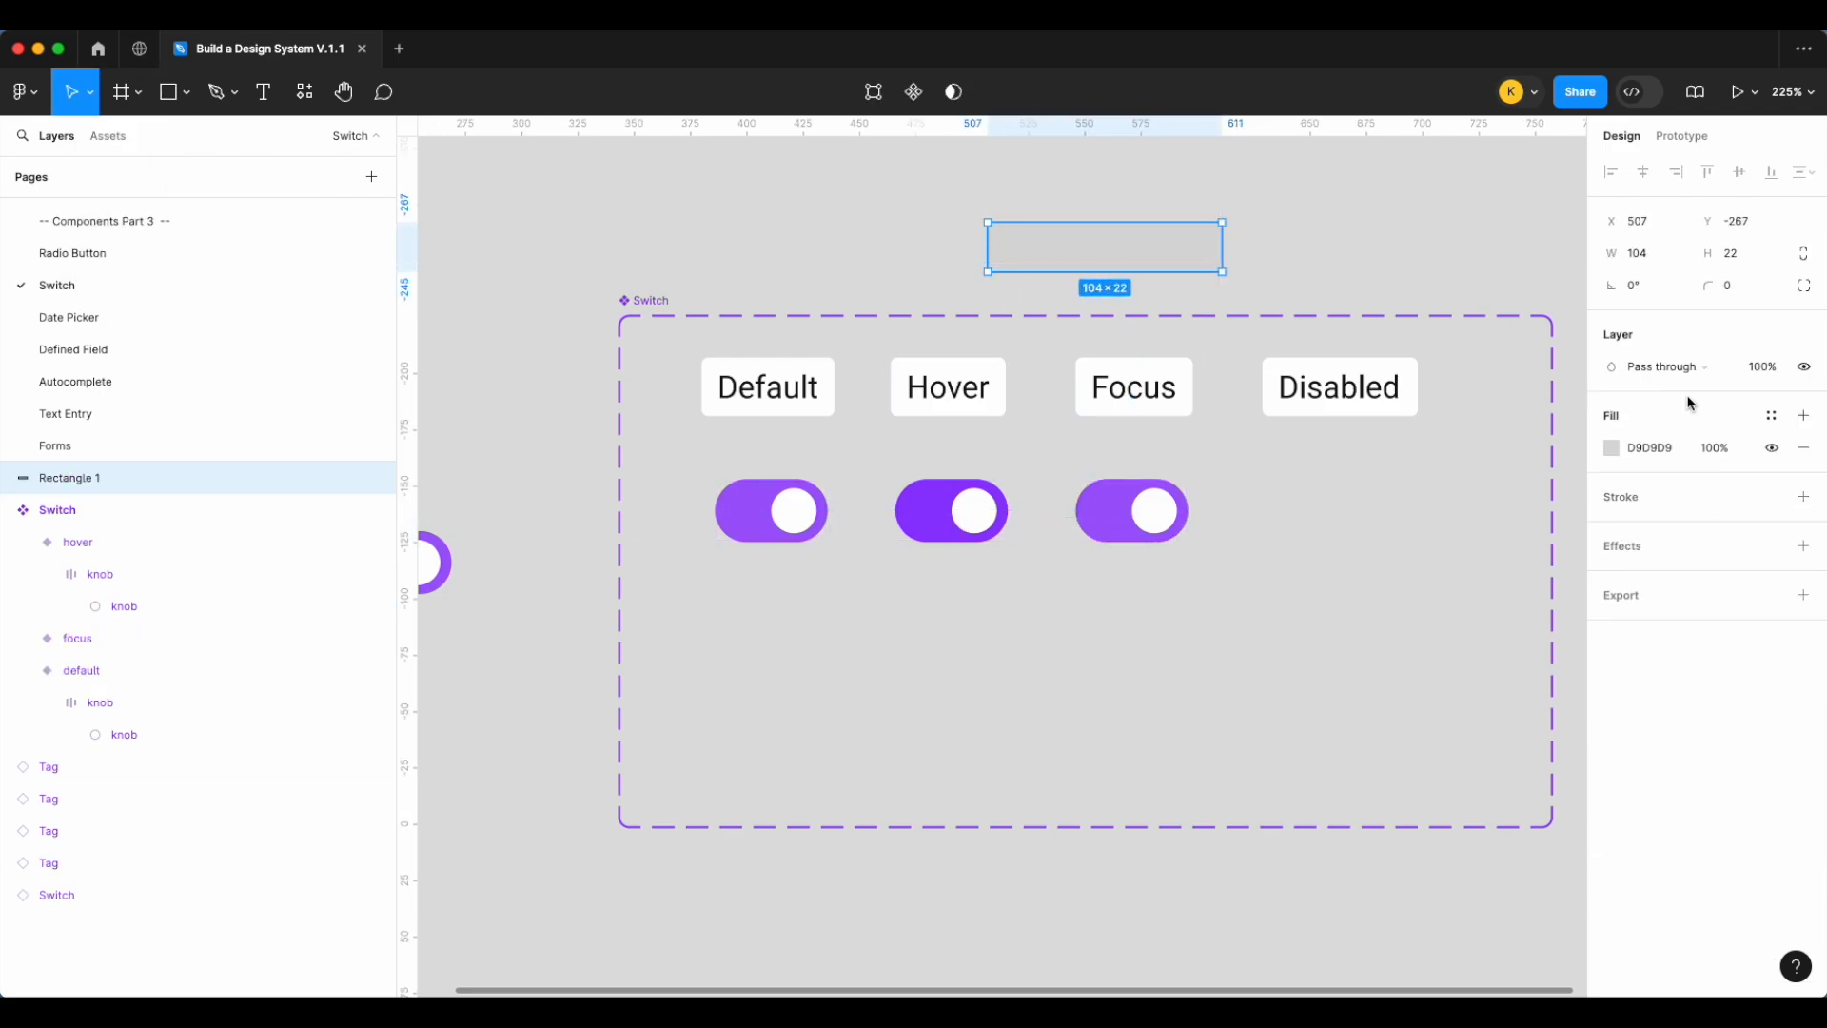
pyautogui.click(1796, 493)
pyautogui.click(1803, 447)
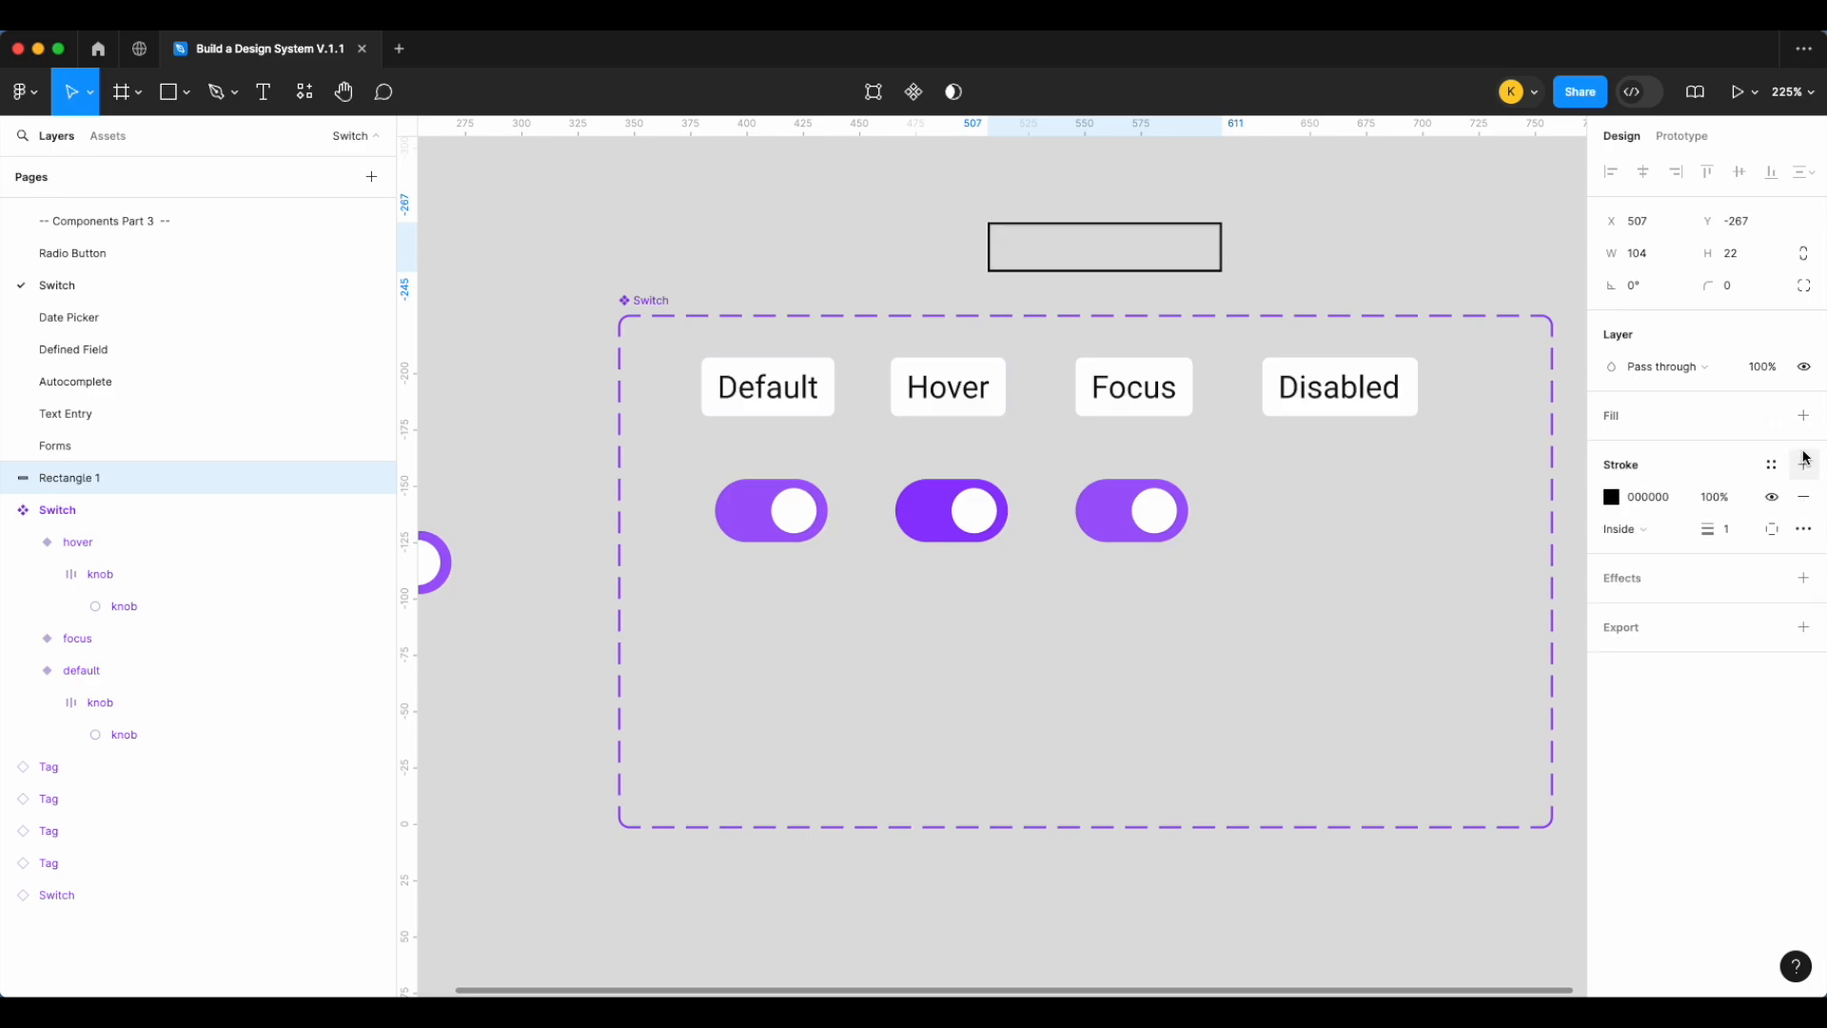
# Bind the rectangle's stroke weight to the md border width variable (2) and set the stroke position to Outside
pyautogui.rightClick(1739, 533)
pyautogui.click(1770, 669)
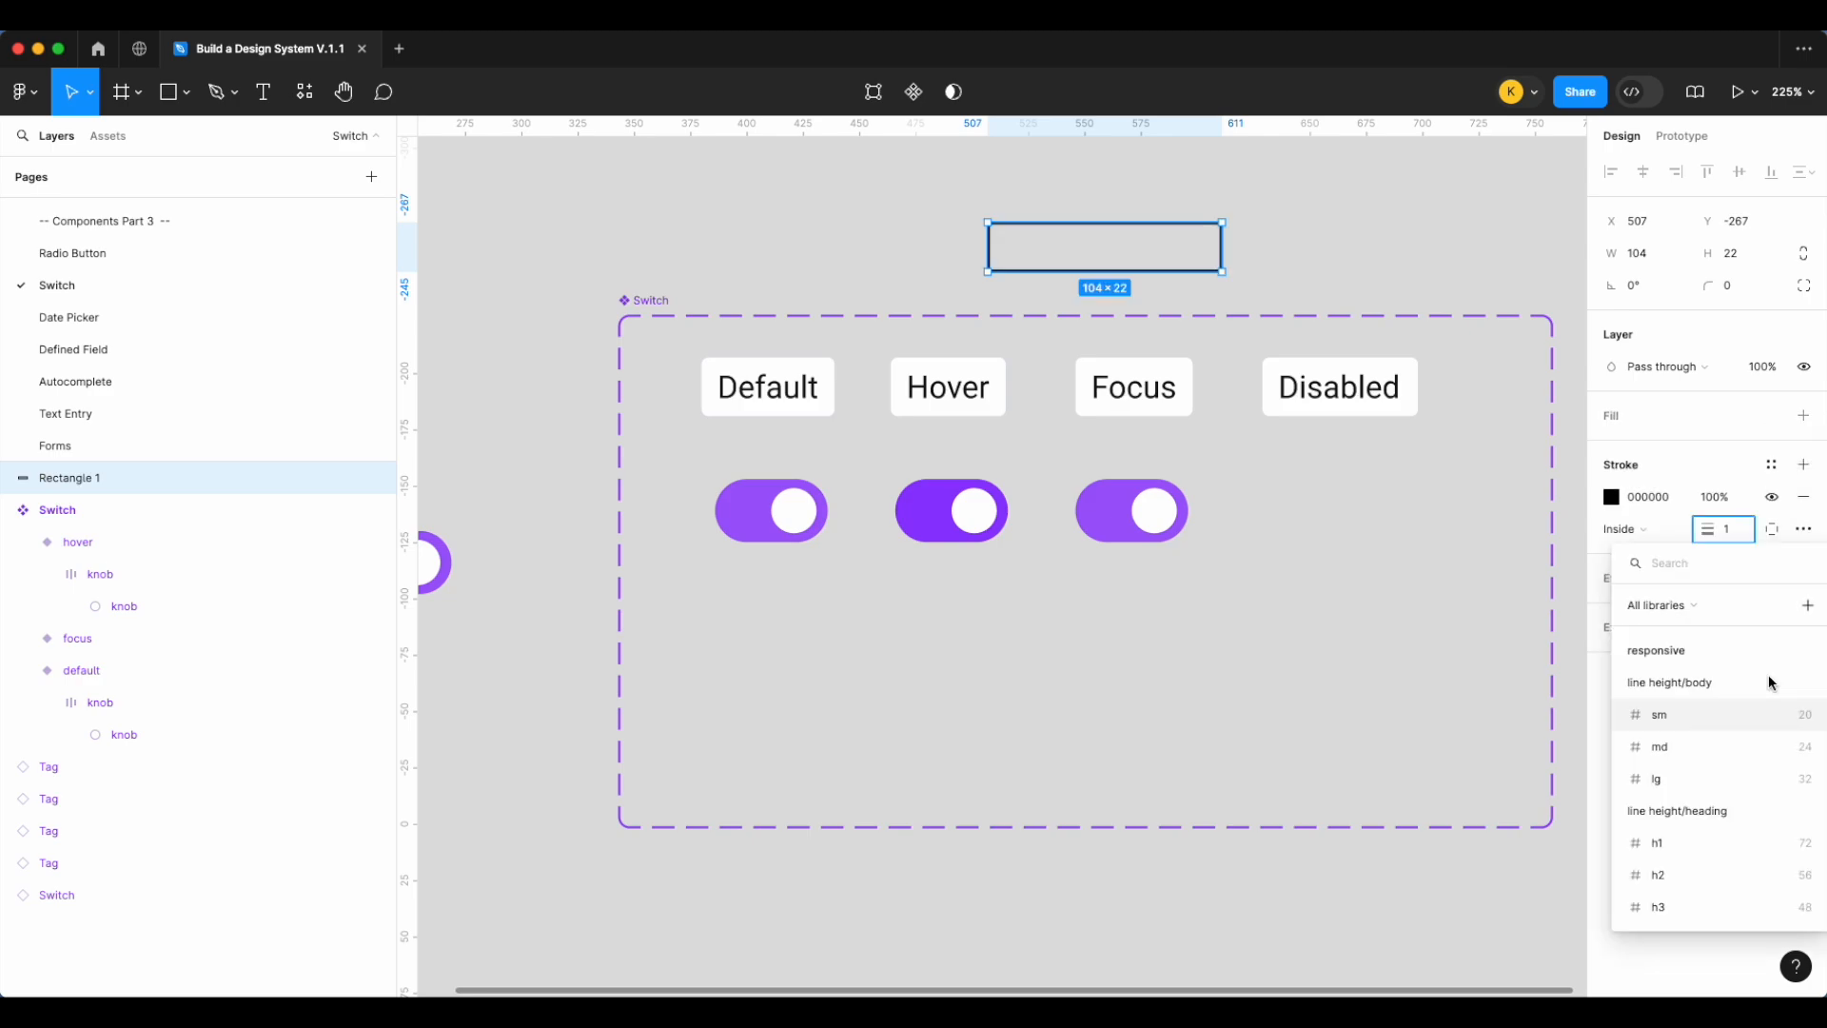
pyautogui.write('bor')
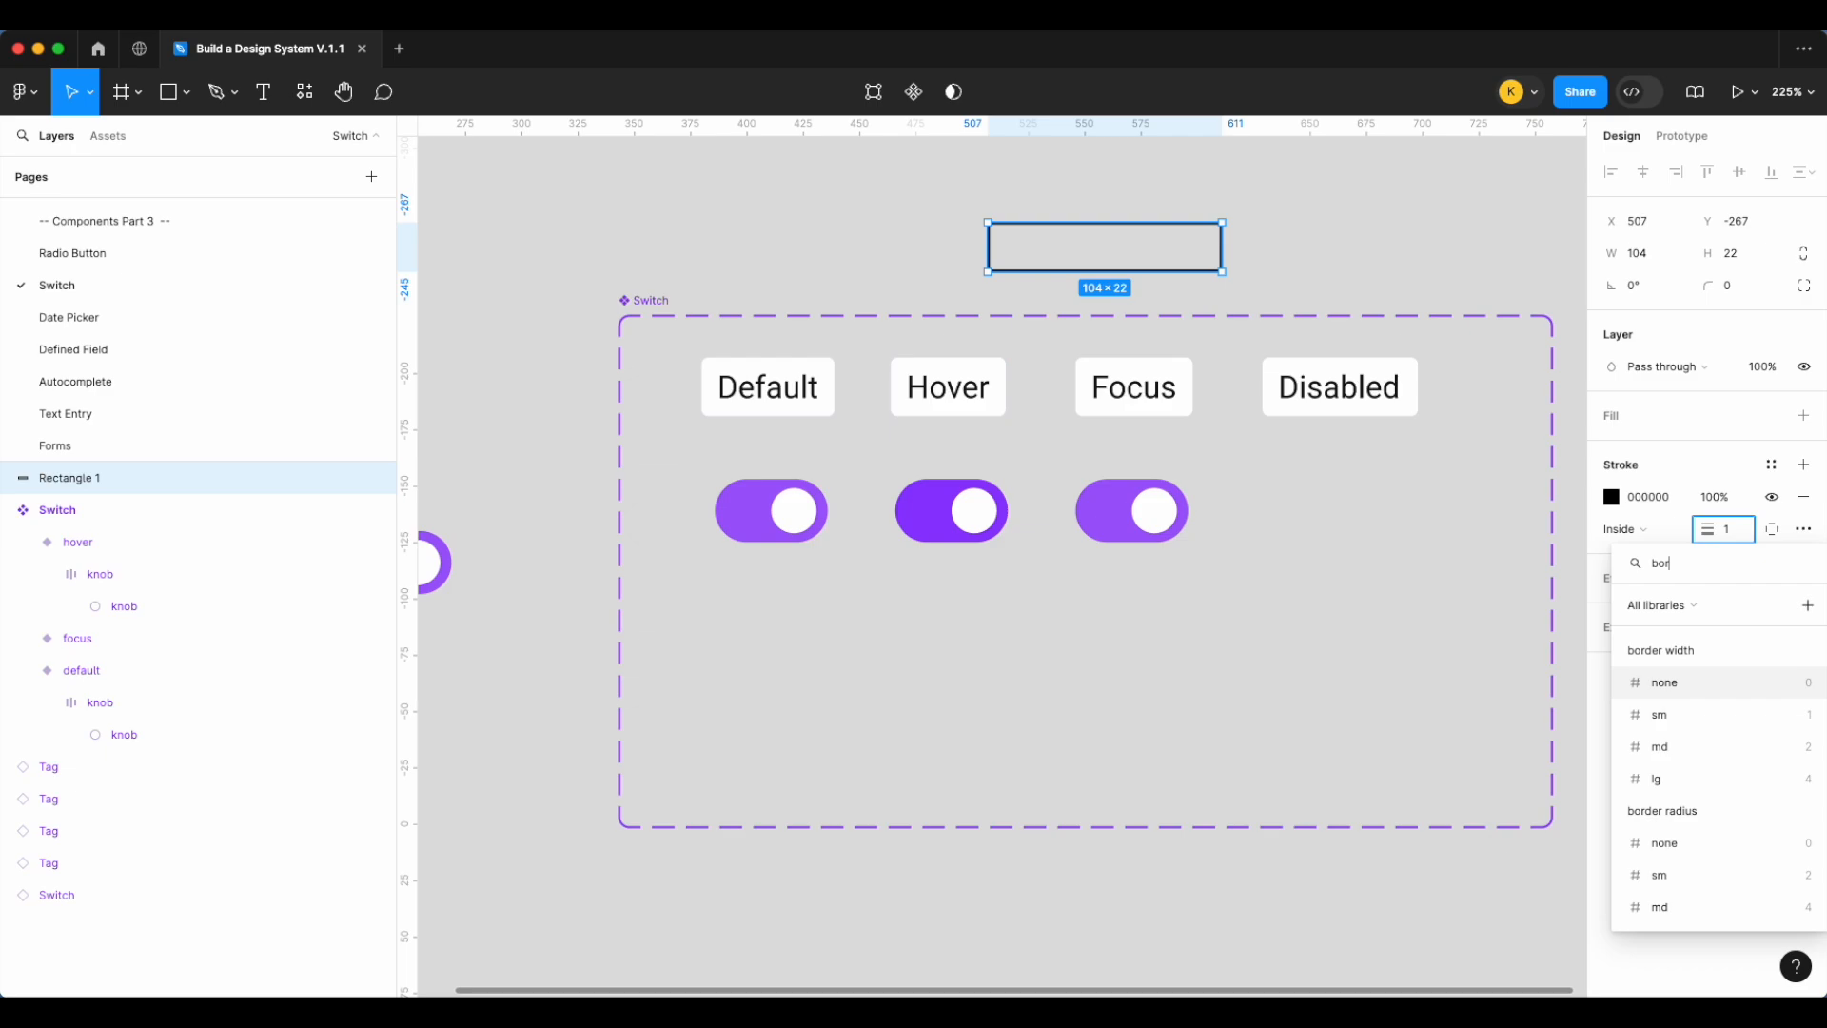
pyautogui.click(1707, 747)
pyautogui.click(1628, 529)
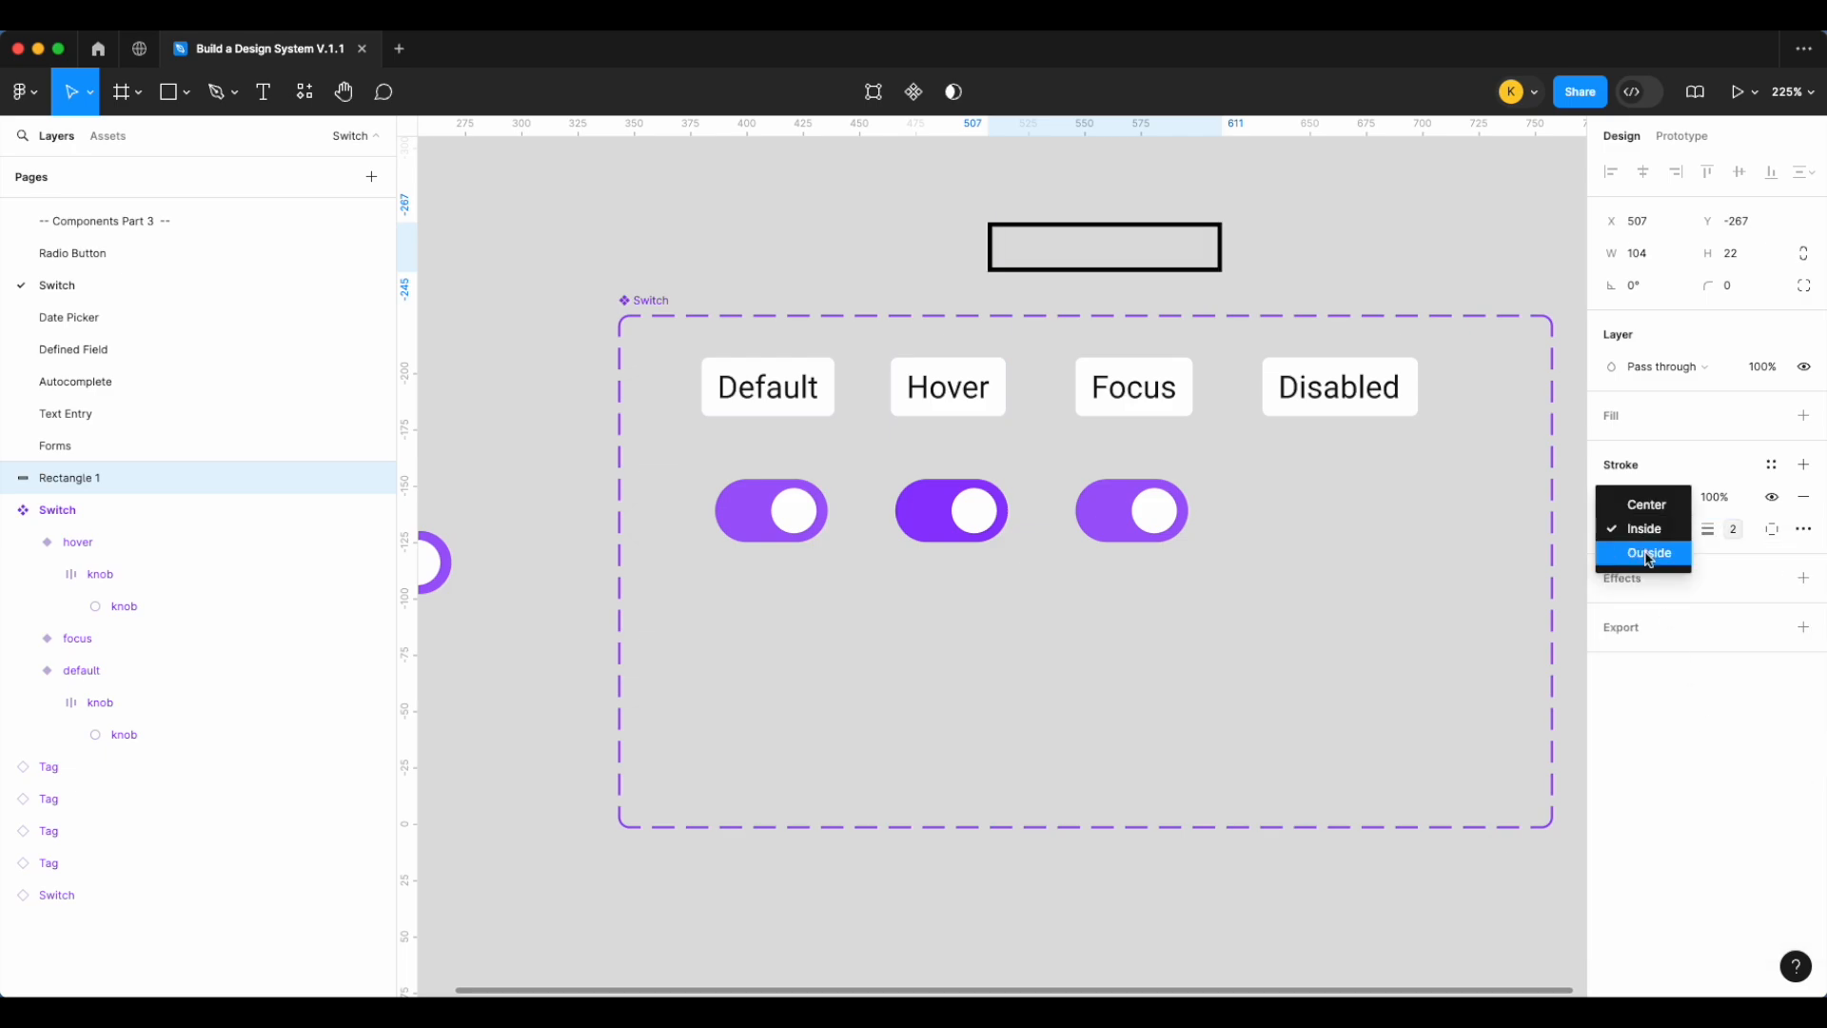
pyautogui.click(1635, 551)
# Apply the border/focus colour variable to the rectangle's stroke and stretch the rectangle upward to about 104 × 38
pyautogui.click(1773, 466)
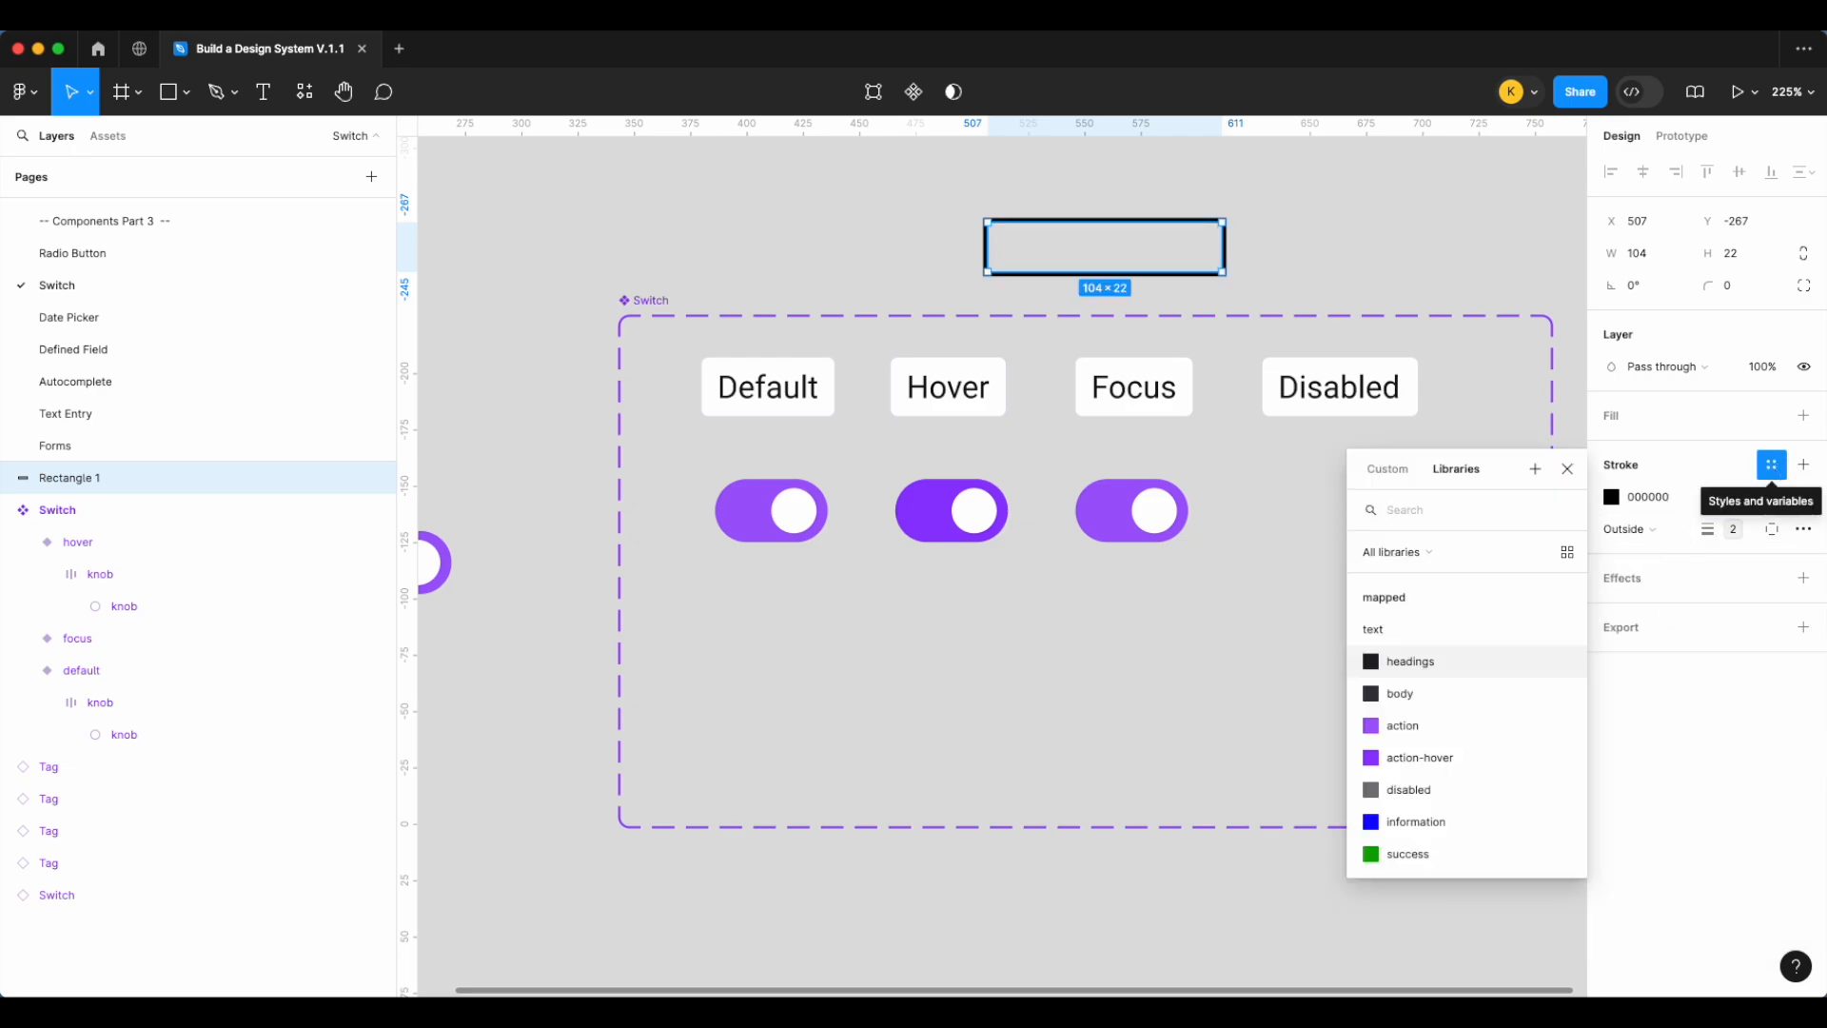
pyautogui.write('foc')
pyautogui.click(1461, 636)
pyautogui.click(1301, 175)
pyautogui.click(1169, 223)
pyautogui.moveTo(1167, 222); pyautogui.dragTo(1166, 188)
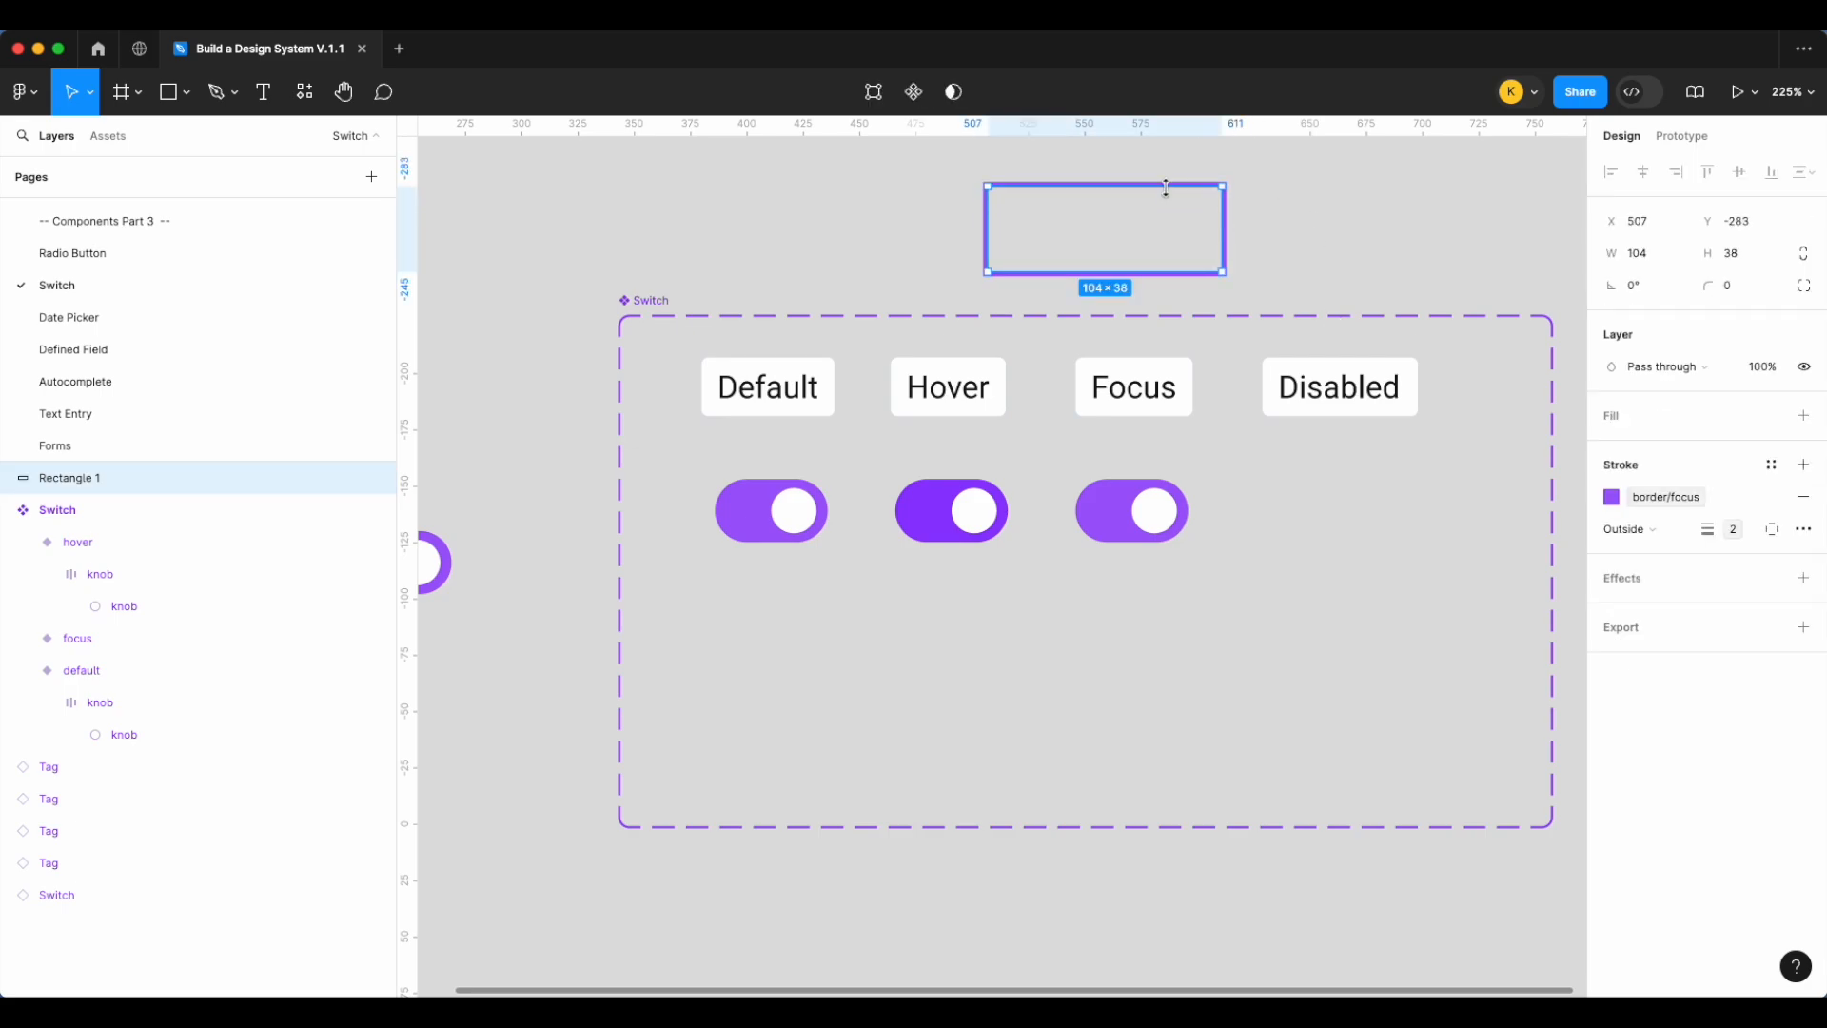
# Move the rectangle into the focus variant, make it absolutely positioned, and shift it 10 px to the right
pyautogui.hotkey('ctrl', 'x')
pyautogui.click(1094, 518)
pyautogui.hotkey('ctrl', 'v')
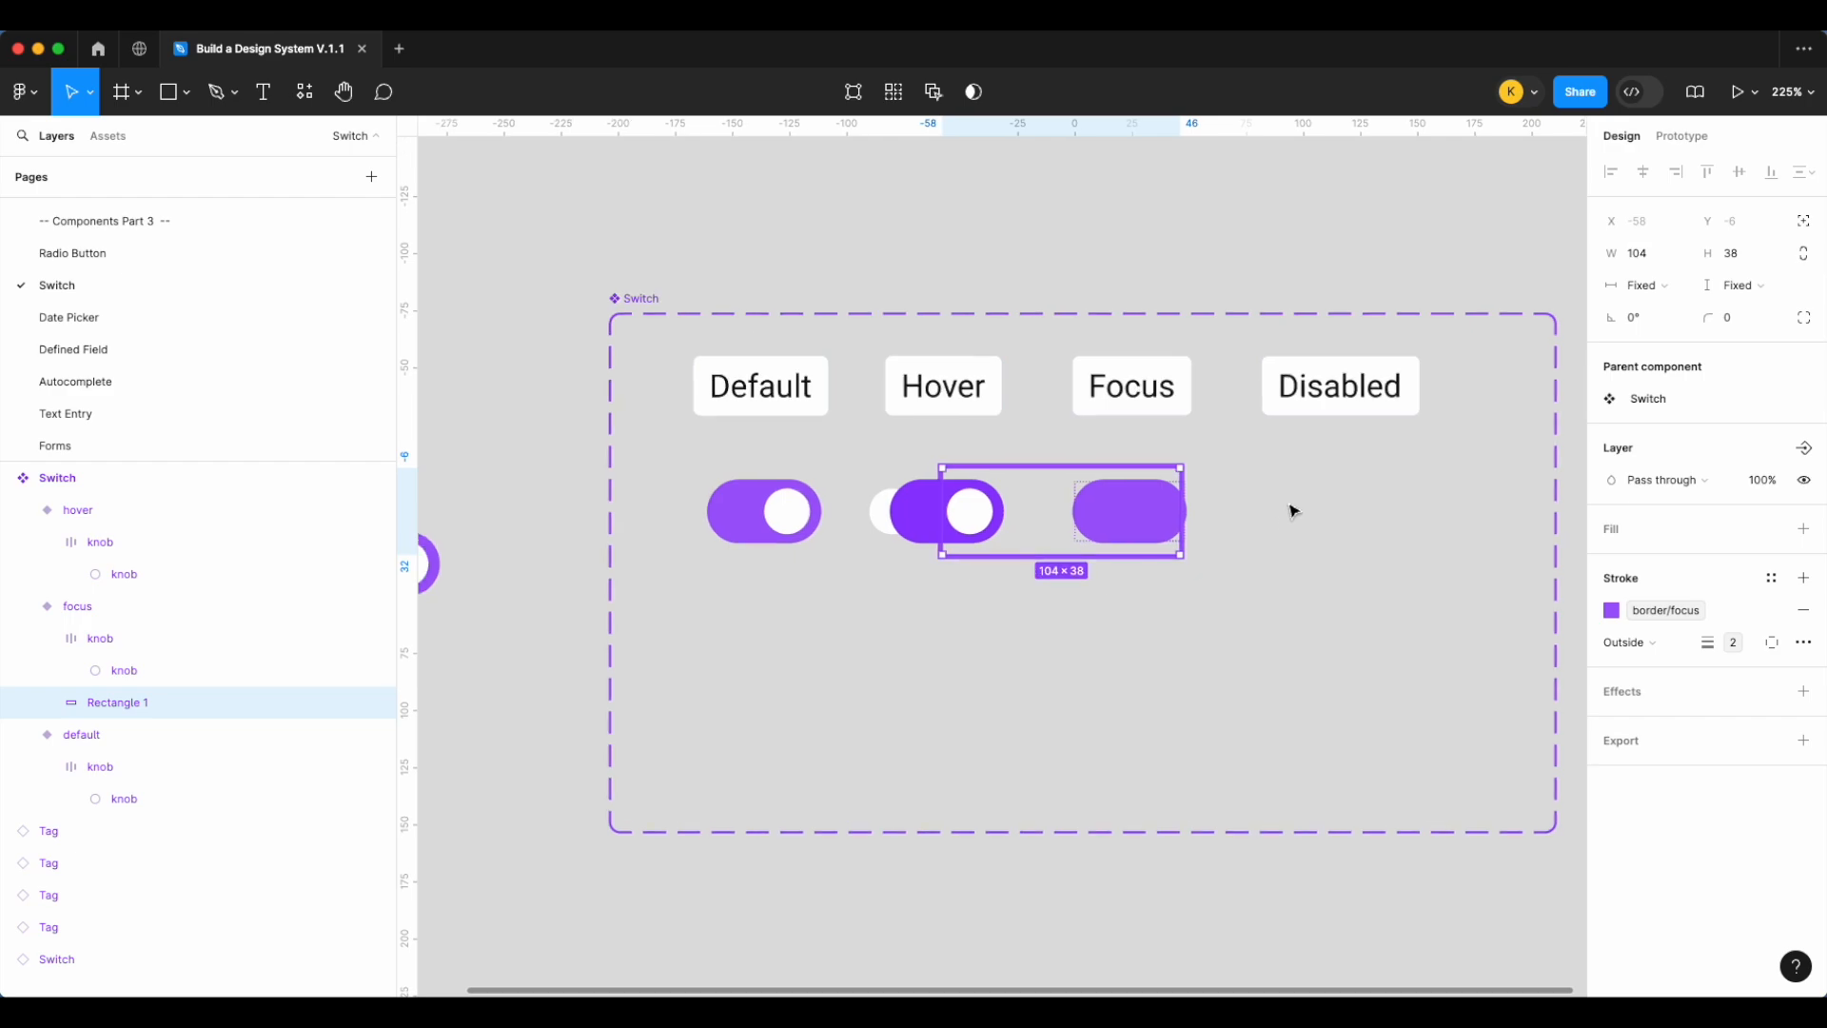
pyautogui.scroll(3, 1292, 510)
pyautogui.click(1798, 233)
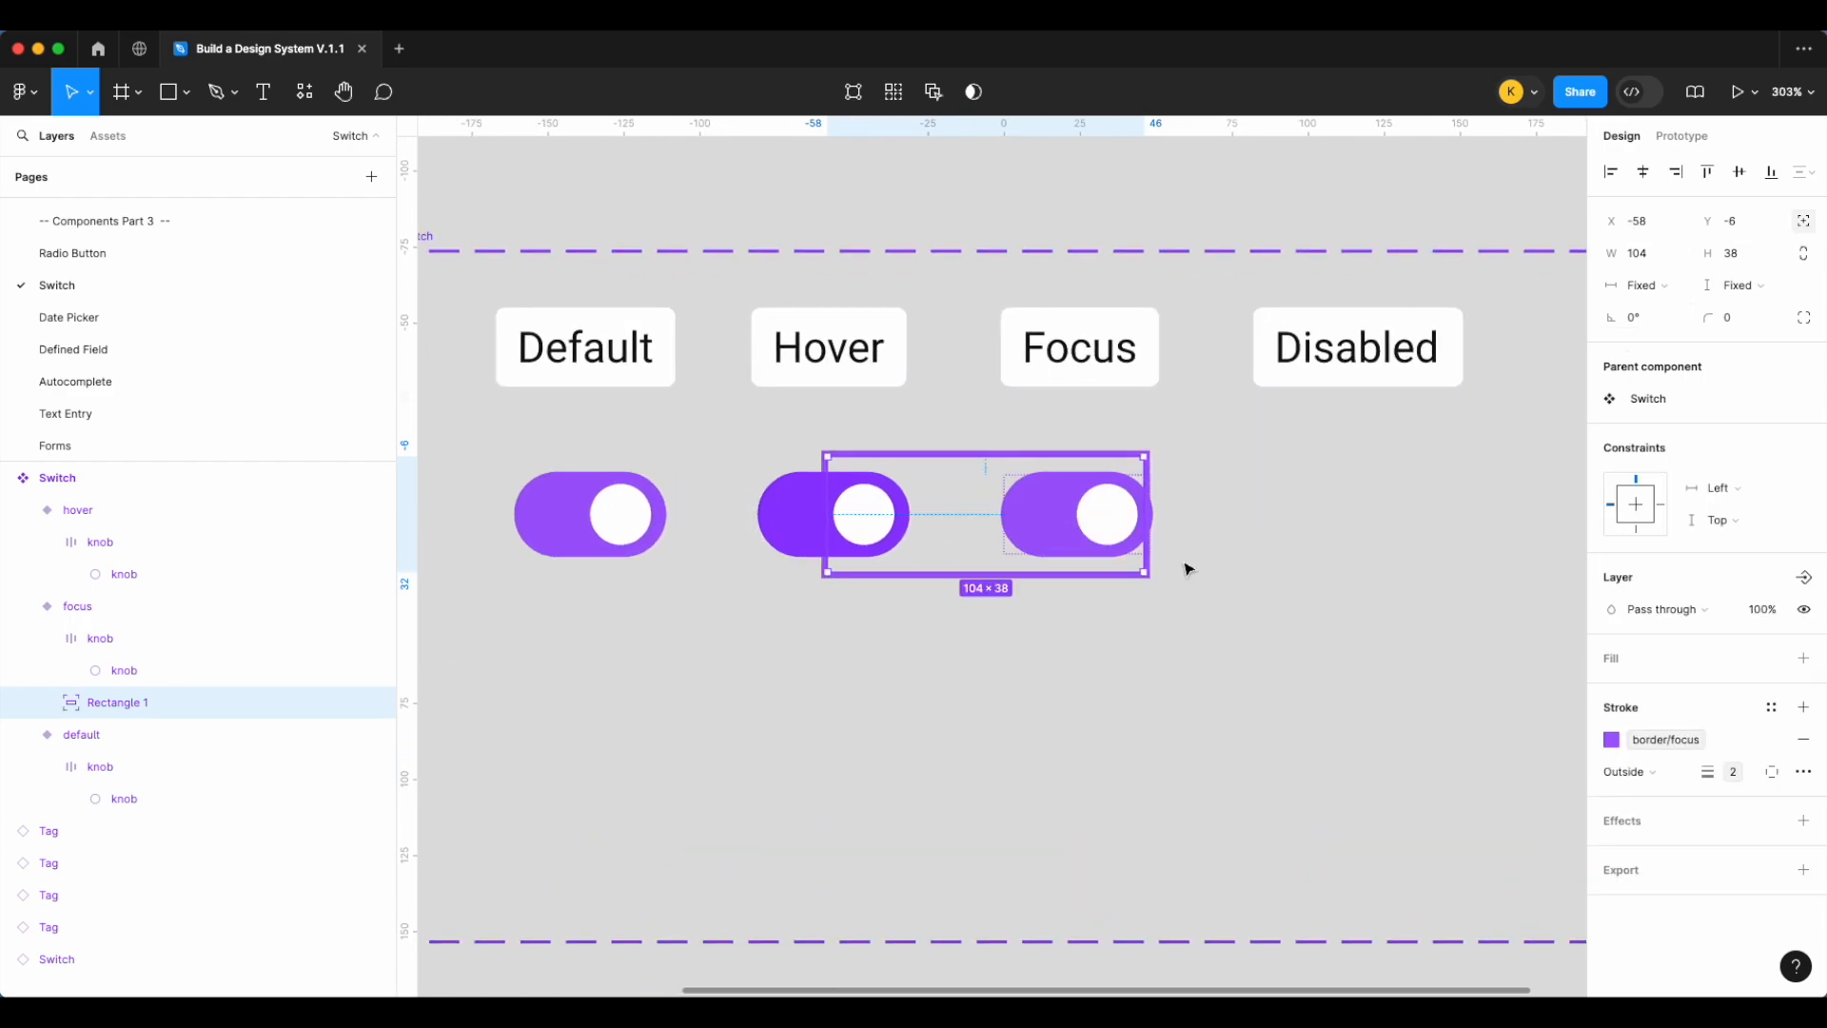
pyautogui.hotkey('shift', 'Right')
# Resize the rectangle to 54 × 32 at X -3, Y -3 so it surrounds the focus switch with an even gap
pyautogui.scroll(4, 1152, 524)
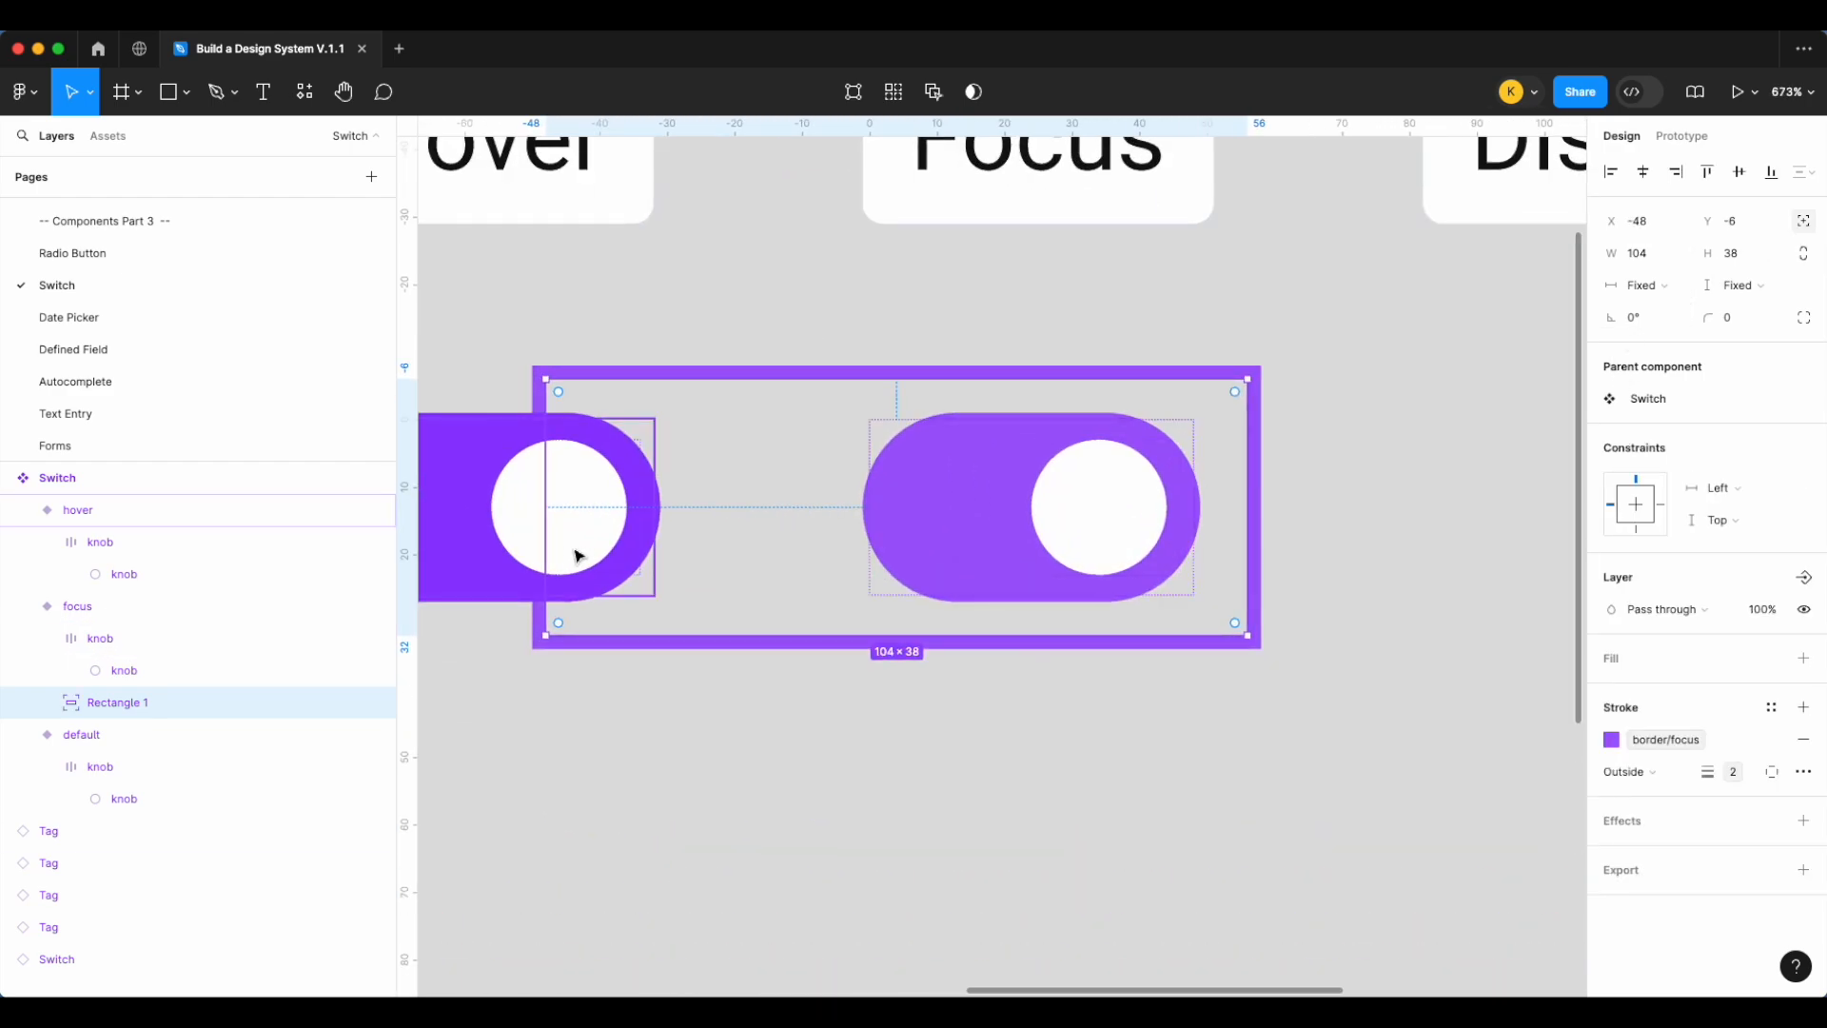
pyautogui.moveTo(545, 530); pyautogui.dragTo(855, 529)
pyautogui.scroll(5, 841, 530)
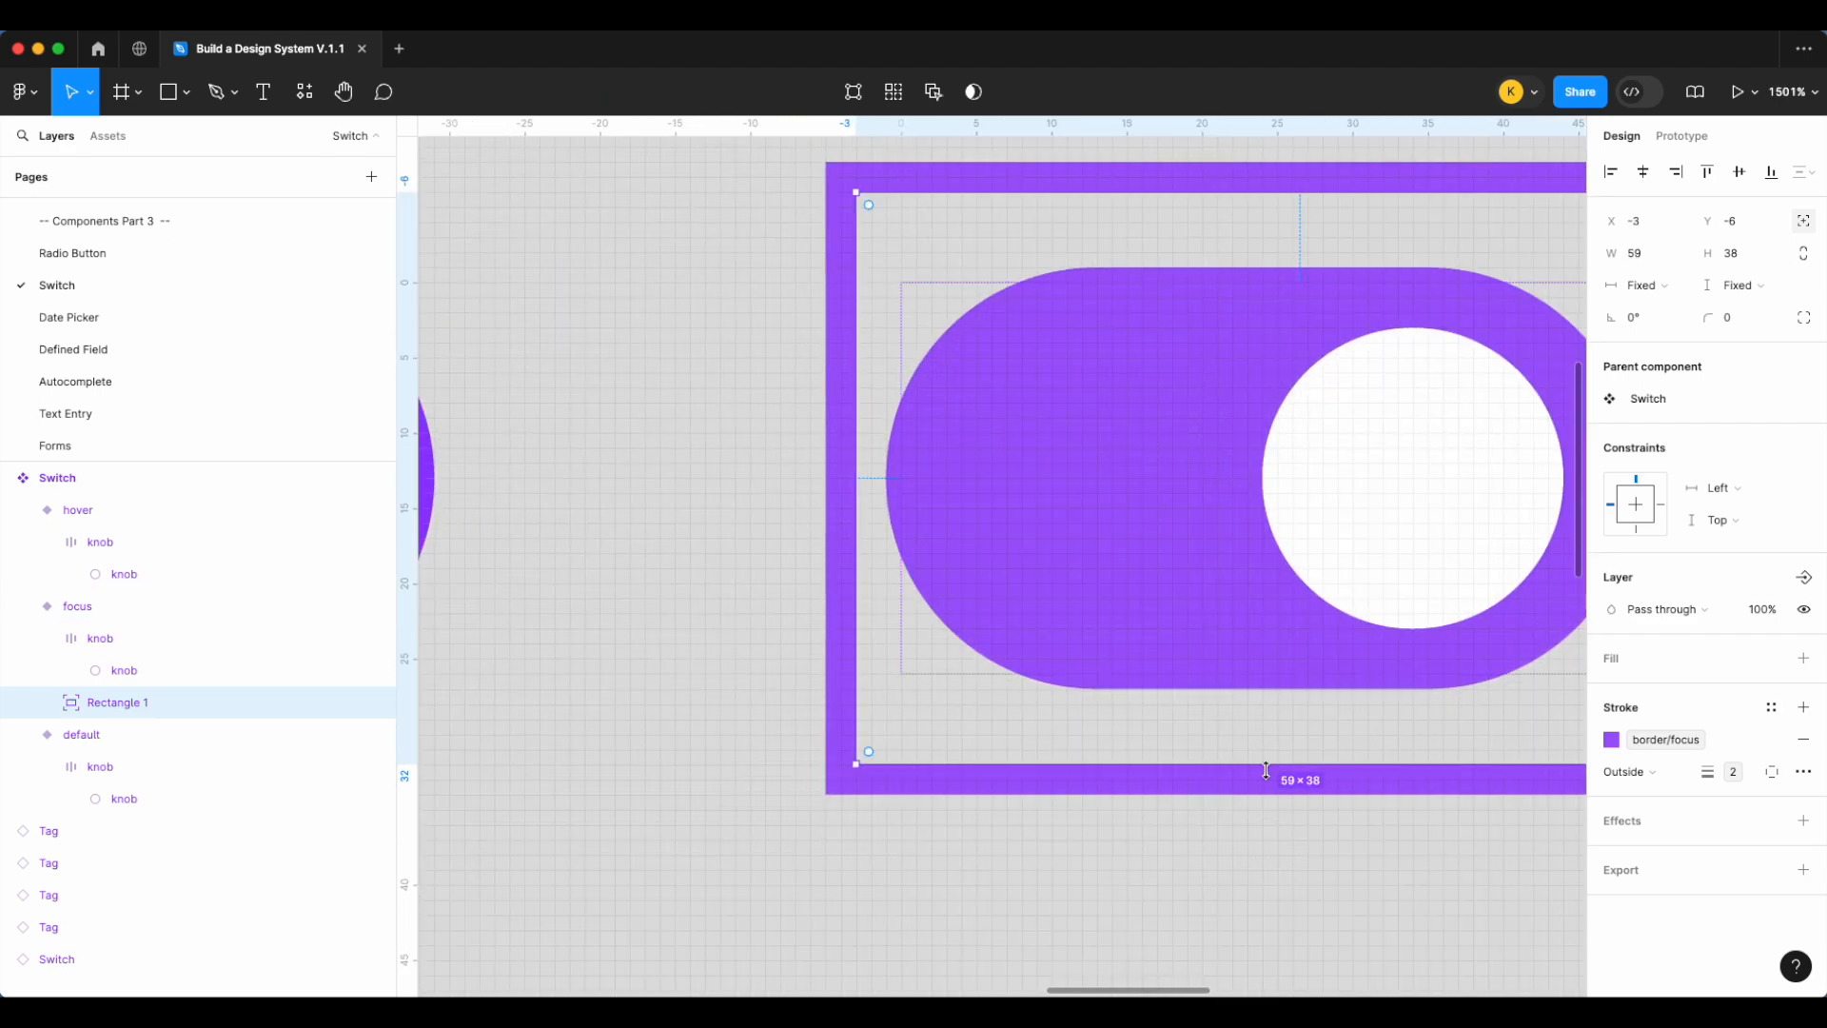
pyautogui.moveTo(1266, 769); pyautogui.dragTo(1262, 725)
pyautogui.hscroll(5, 1266, 666)
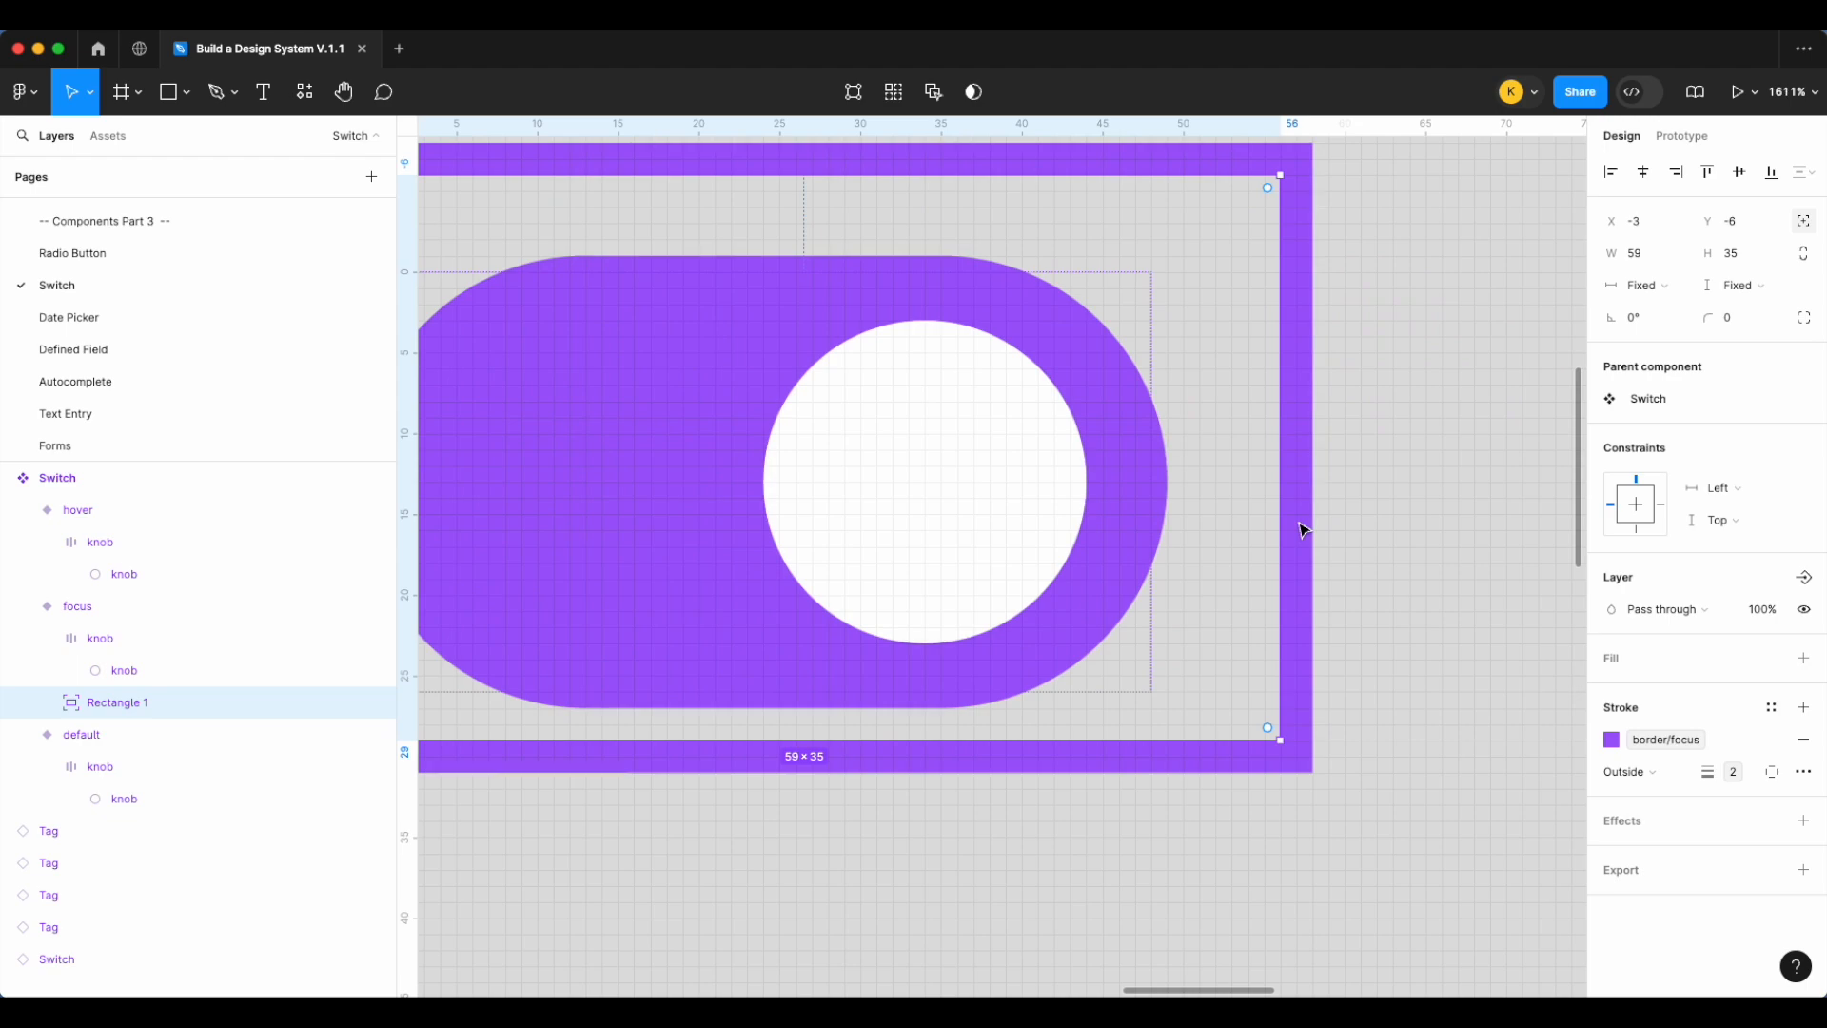
pyautogui.moveTo(1281, 530); pyautogui.dragTo(1199, 528)
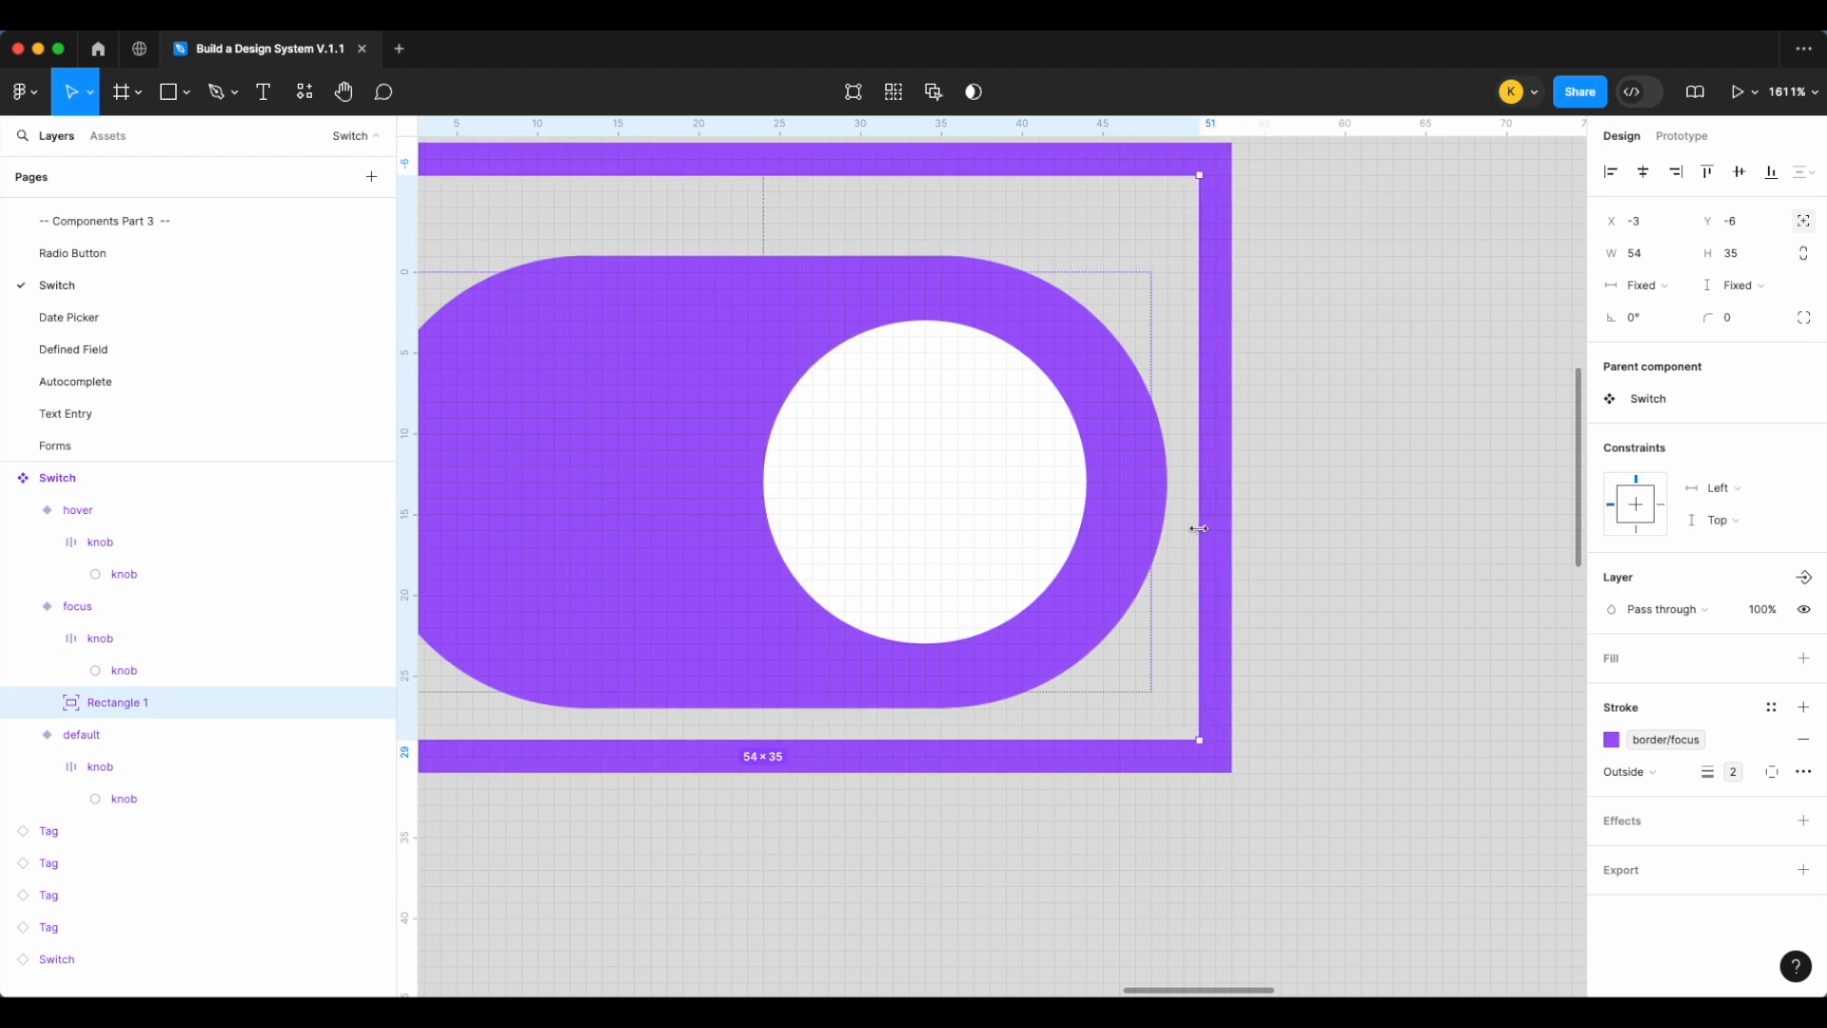
pyautogui.hscroll(-5, 1199, 528)
pyautogui.scroll(2, 1109, 252)
pyautogui.moveTo(1117, 288); pyautogui.dragTo(1119, 340)
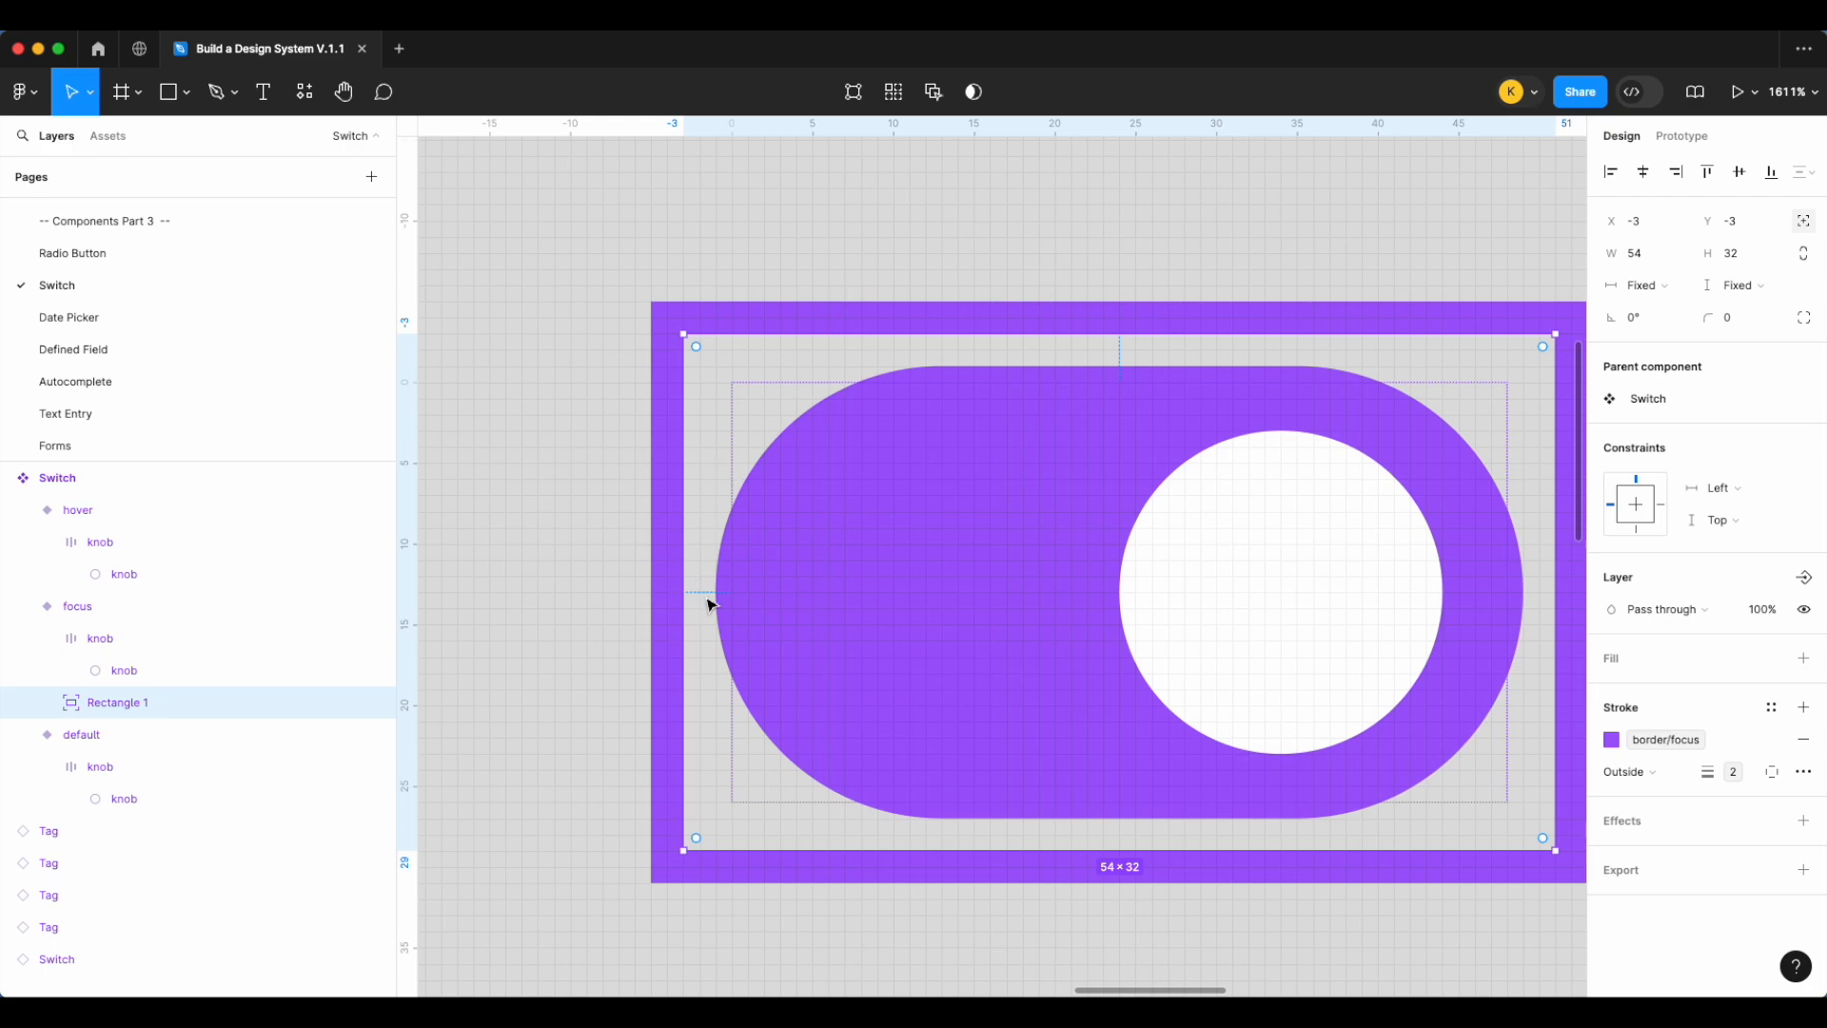
# Bind the focus ring's corner radius to the round border radius variable (52)
pyautogui.hscroll(2, 1330, 746)
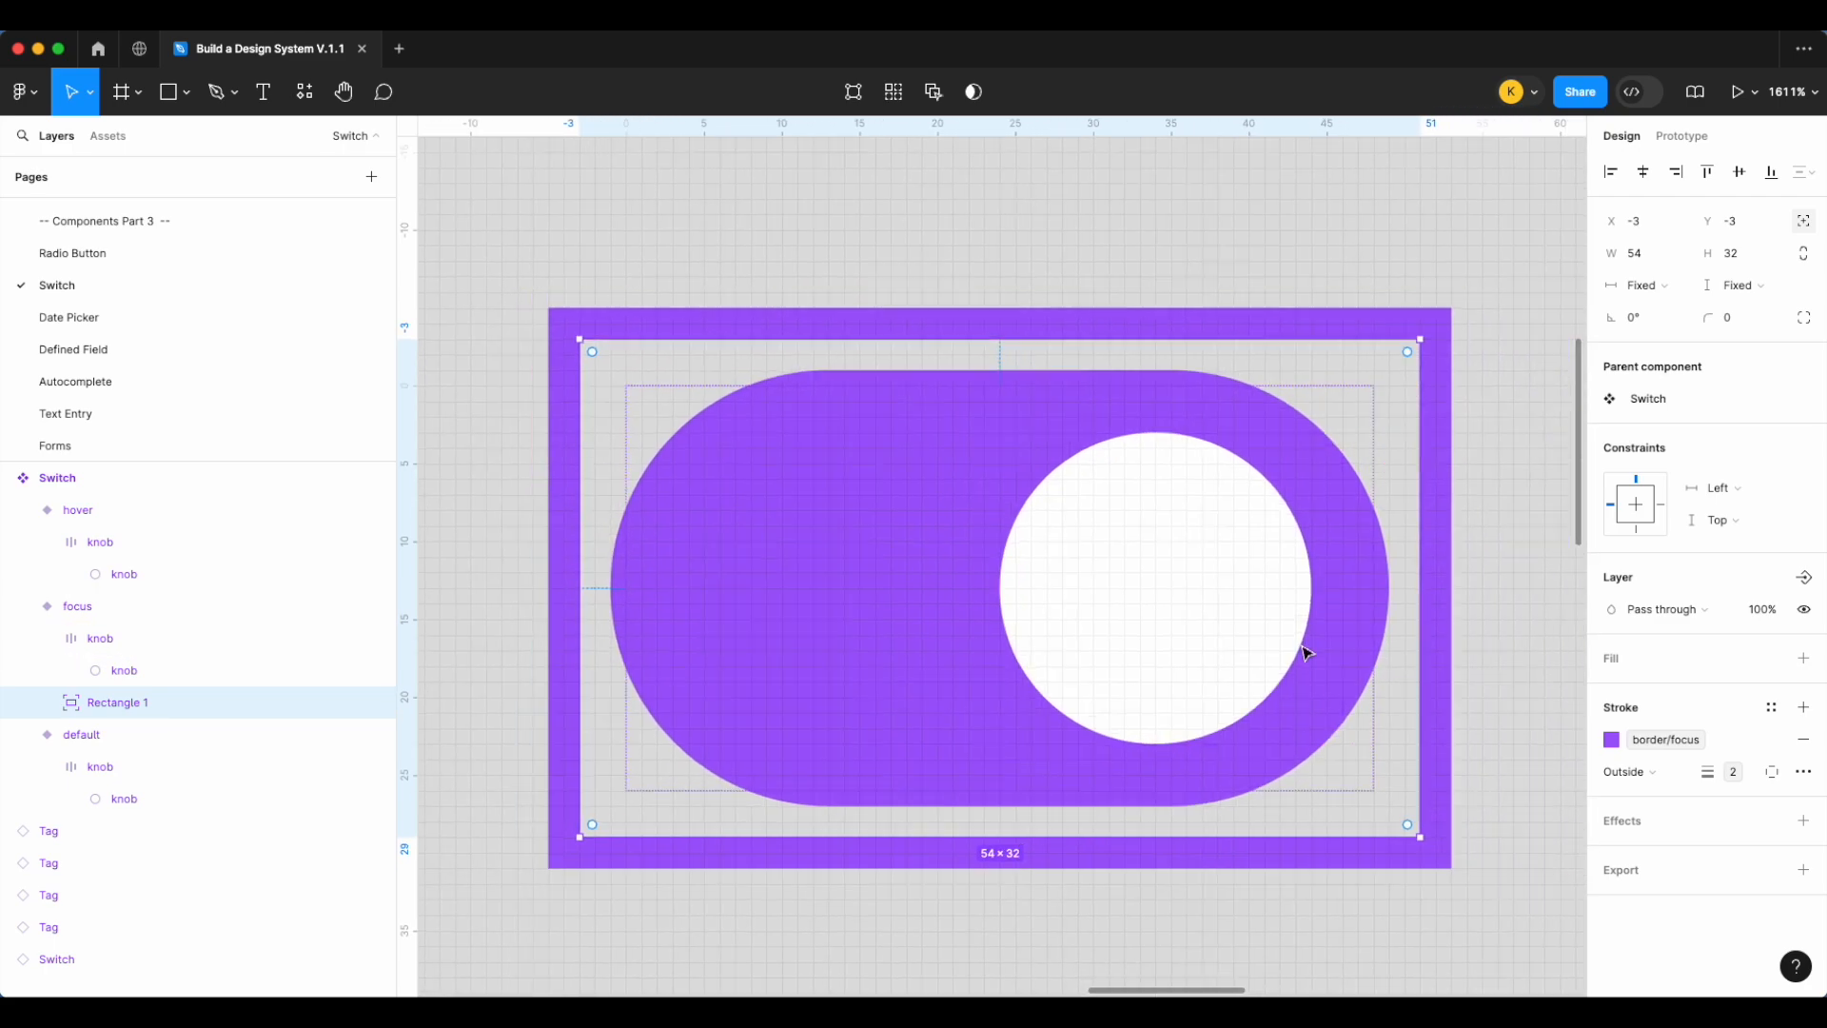
pyautogui.scroll(-2, 1307, 652)
pyautogui.click(1776, 318)
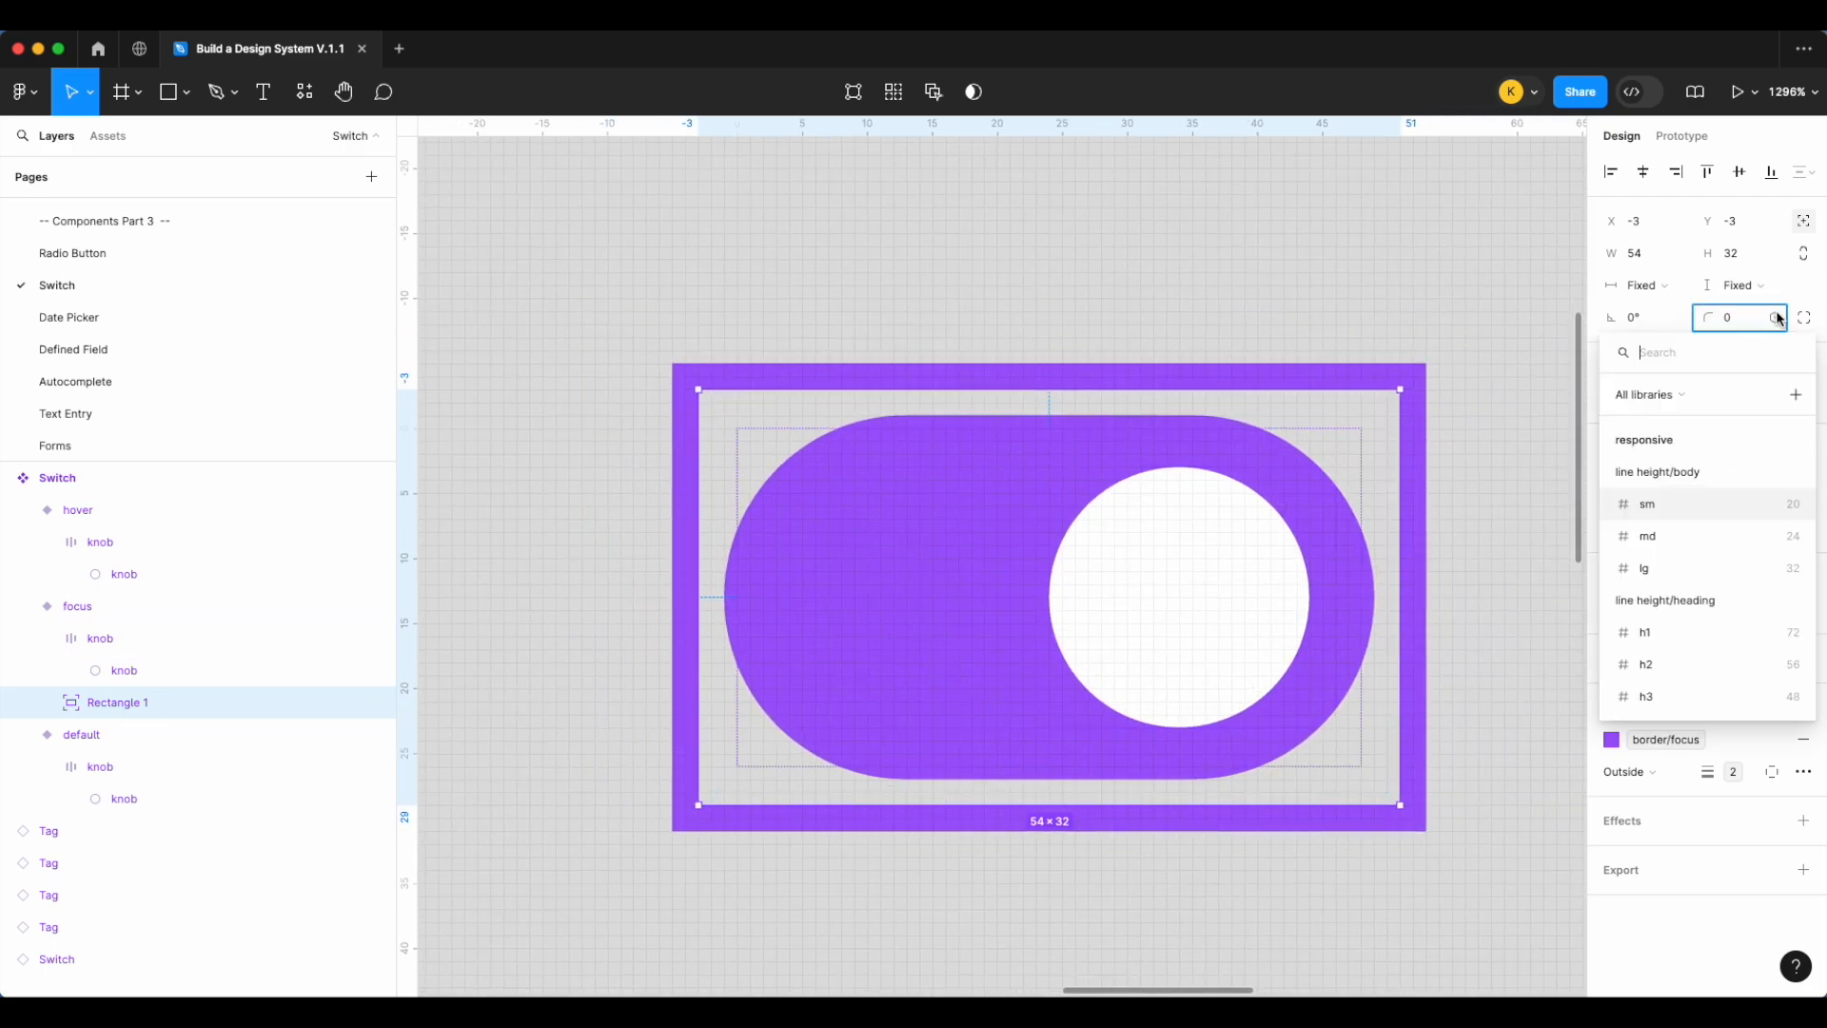
pyautogui.write('radi')
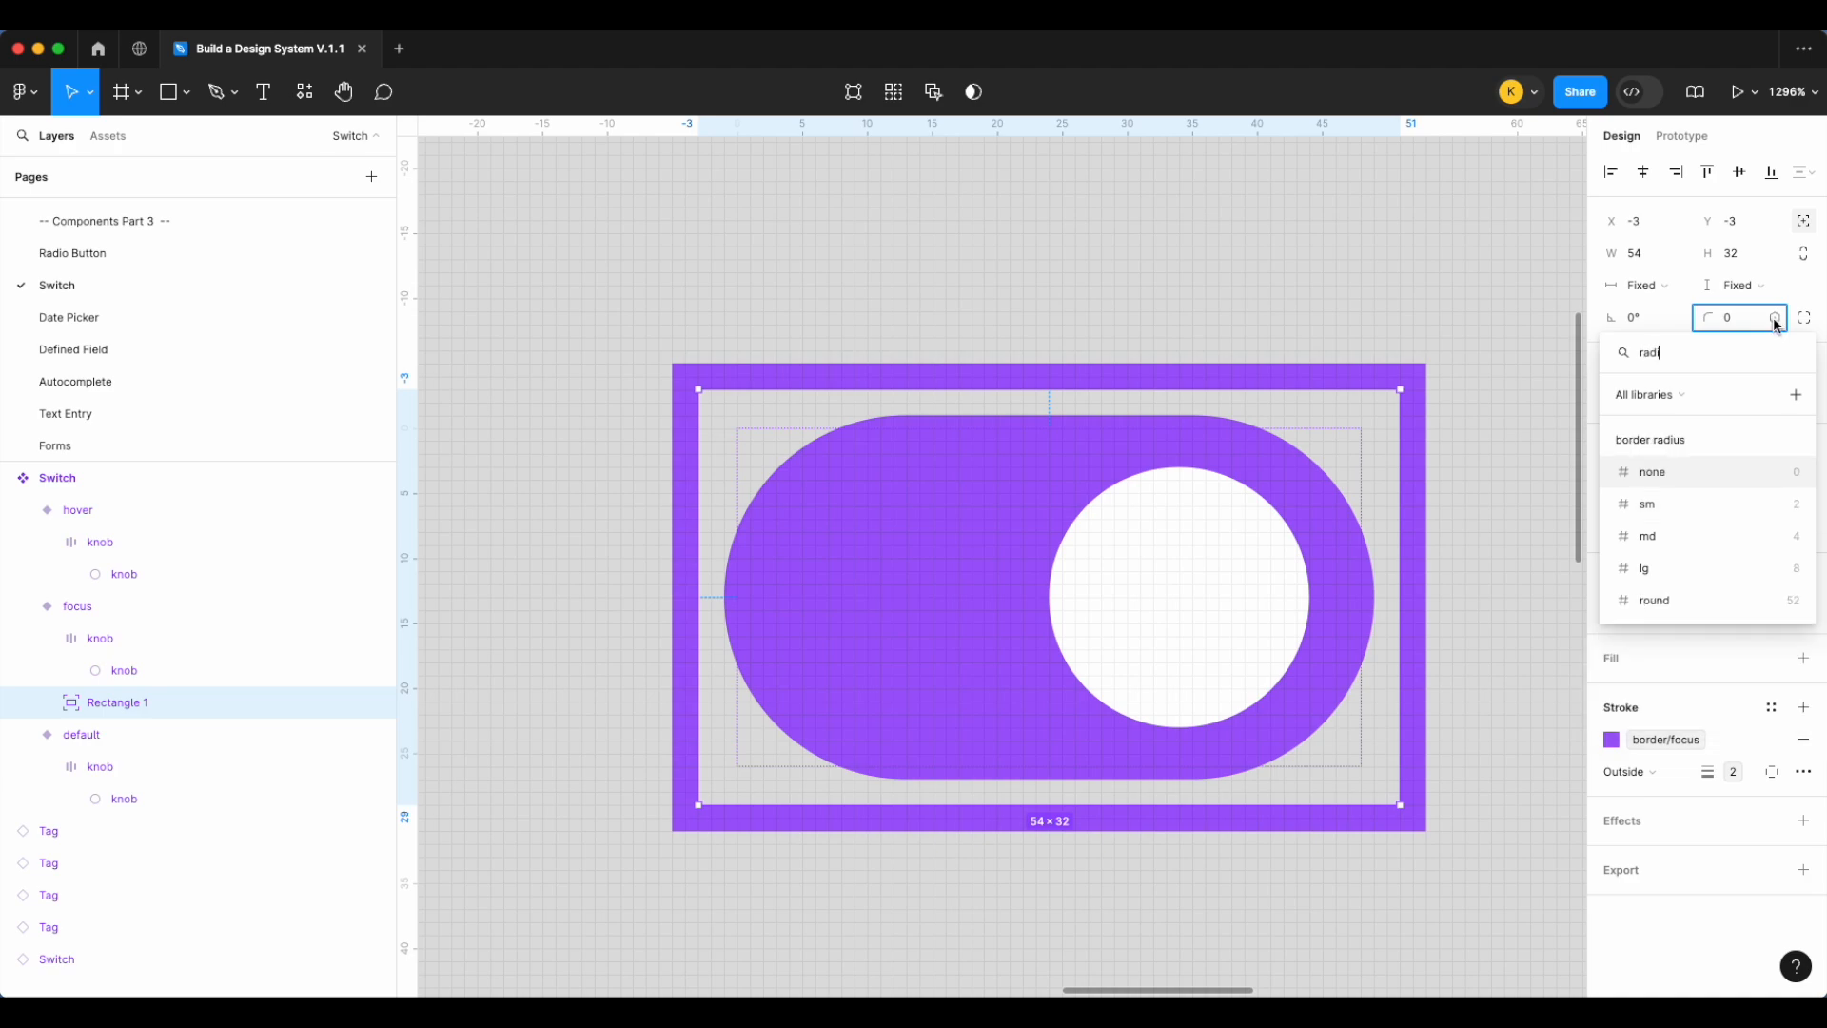
pyautogui.click(1695, 602)
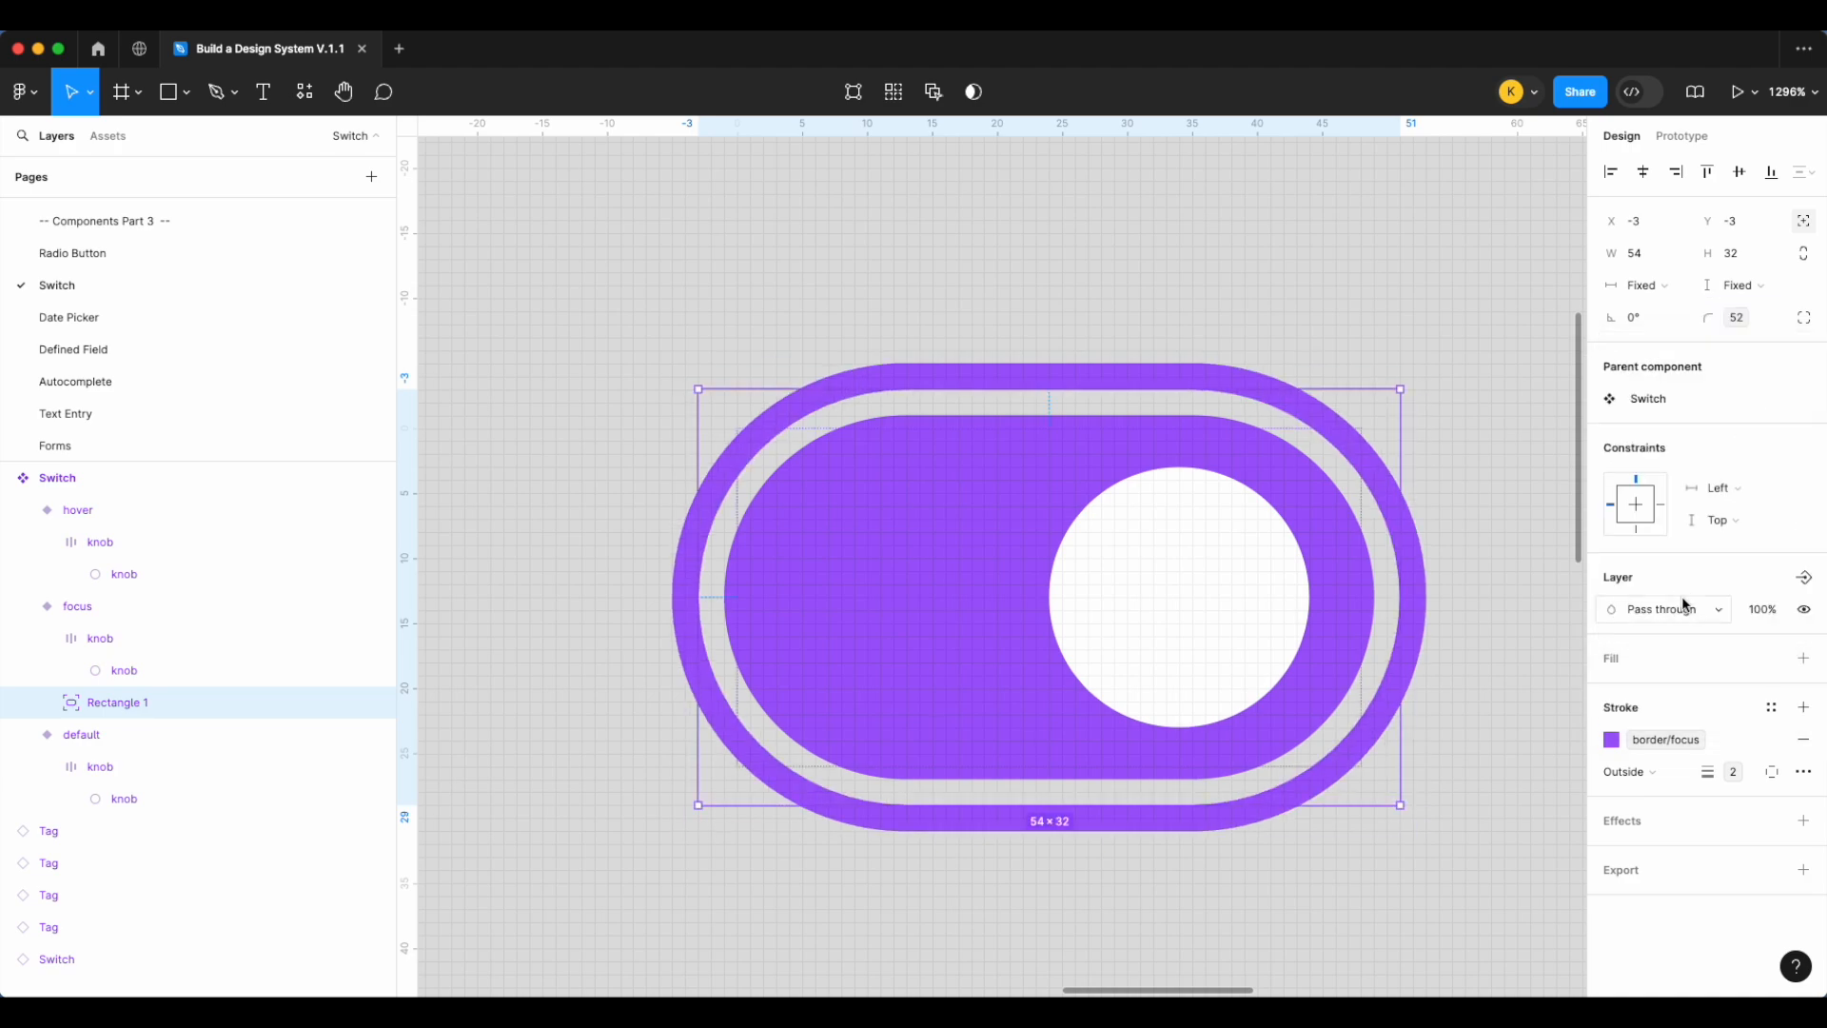
# Set the focus ring's constraints to Left and right horizontally and Top and bottom vertically
pyautogui.click(1748, 489)
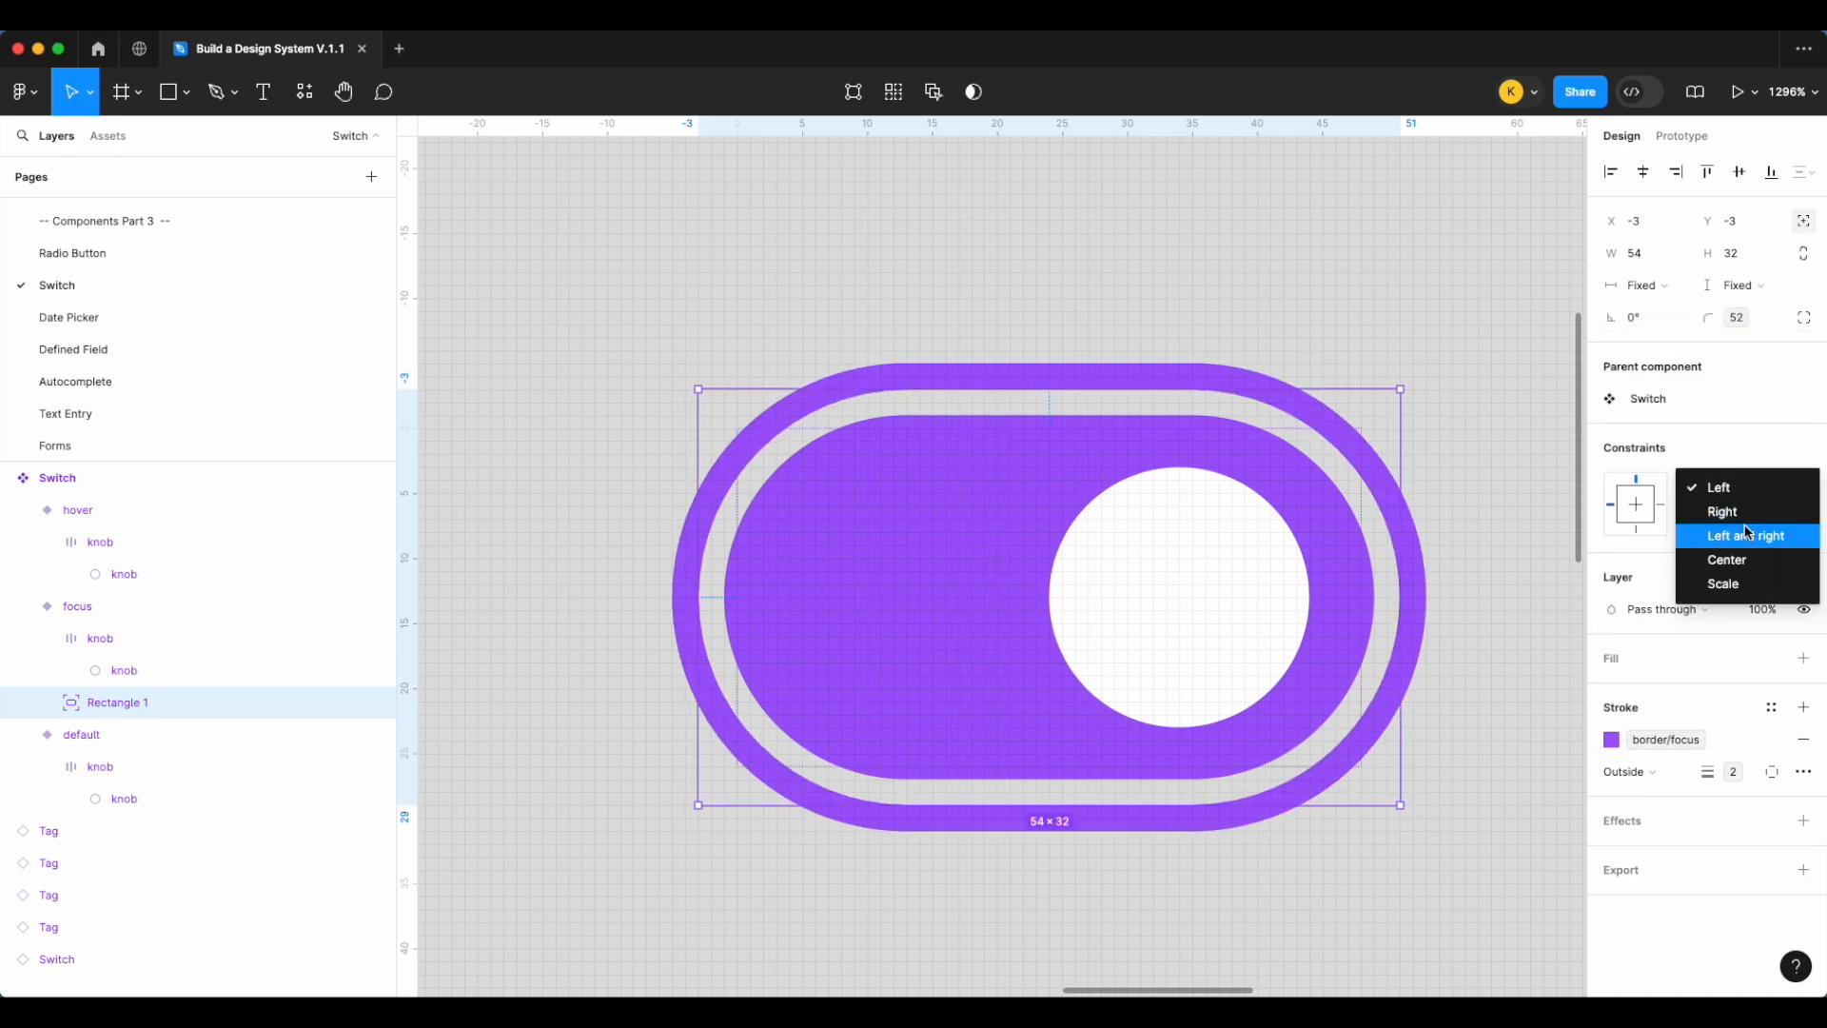
pyautogui.click(1746, 538)
pyautogui.click(1743, 520)
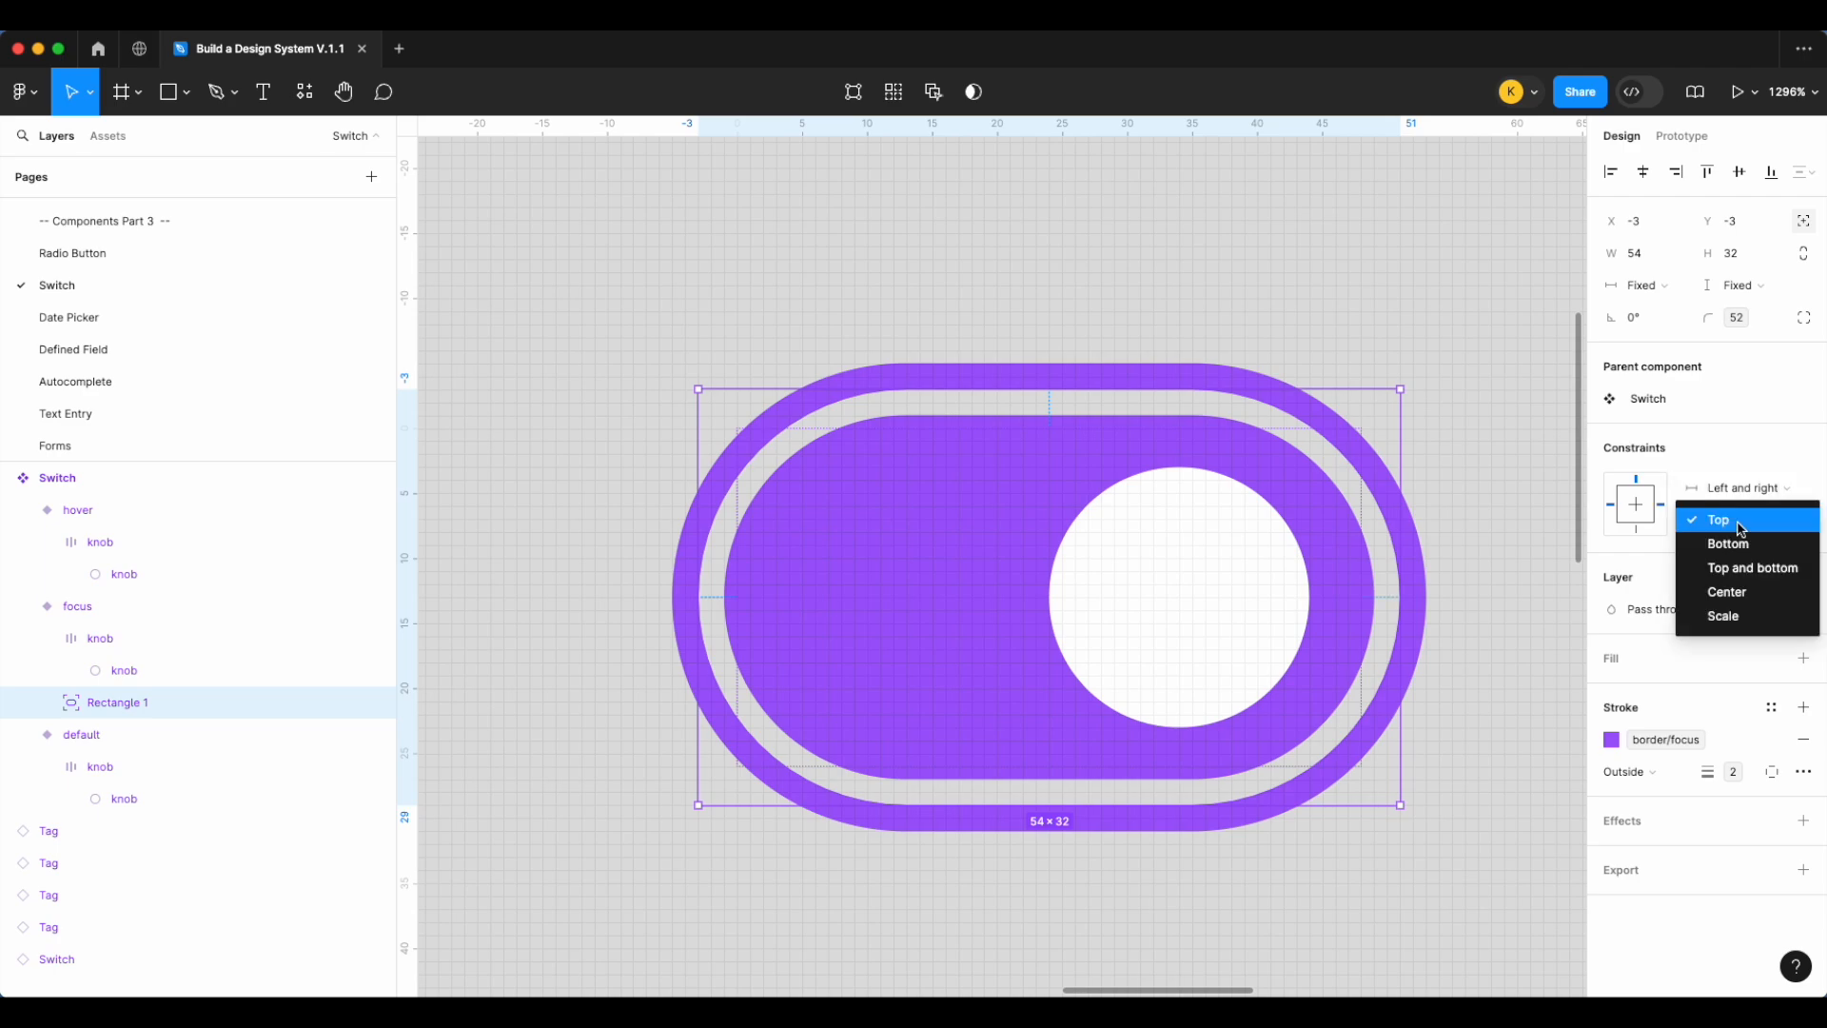
pyautogui.click(1742, 570)
pyautogui.scroll(-5, 1383, 339)
pyautogui.hscroll(3, 1196, 428)
pyautogui.press('Escape')
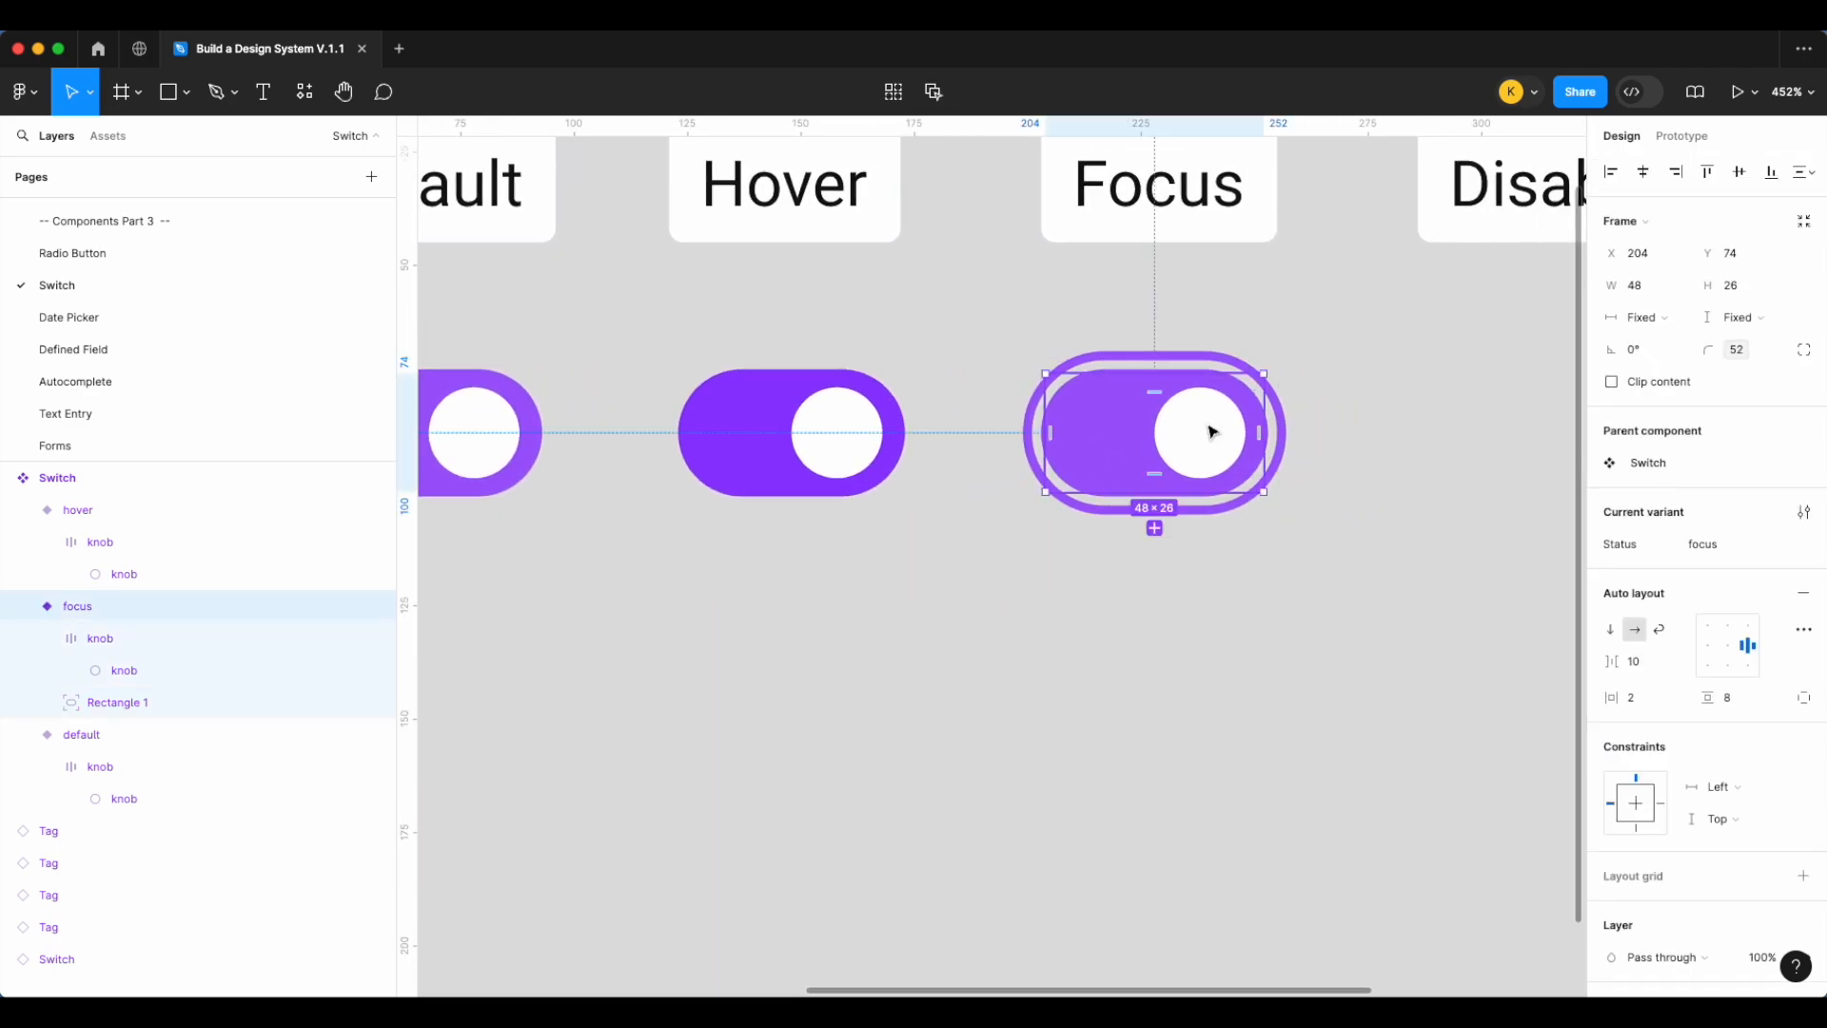
pyautogui.scroll(-1, 1204, 555)
pyautogui.click(1256, 530)
pyautogui.scroll(-3, 1256, 530)
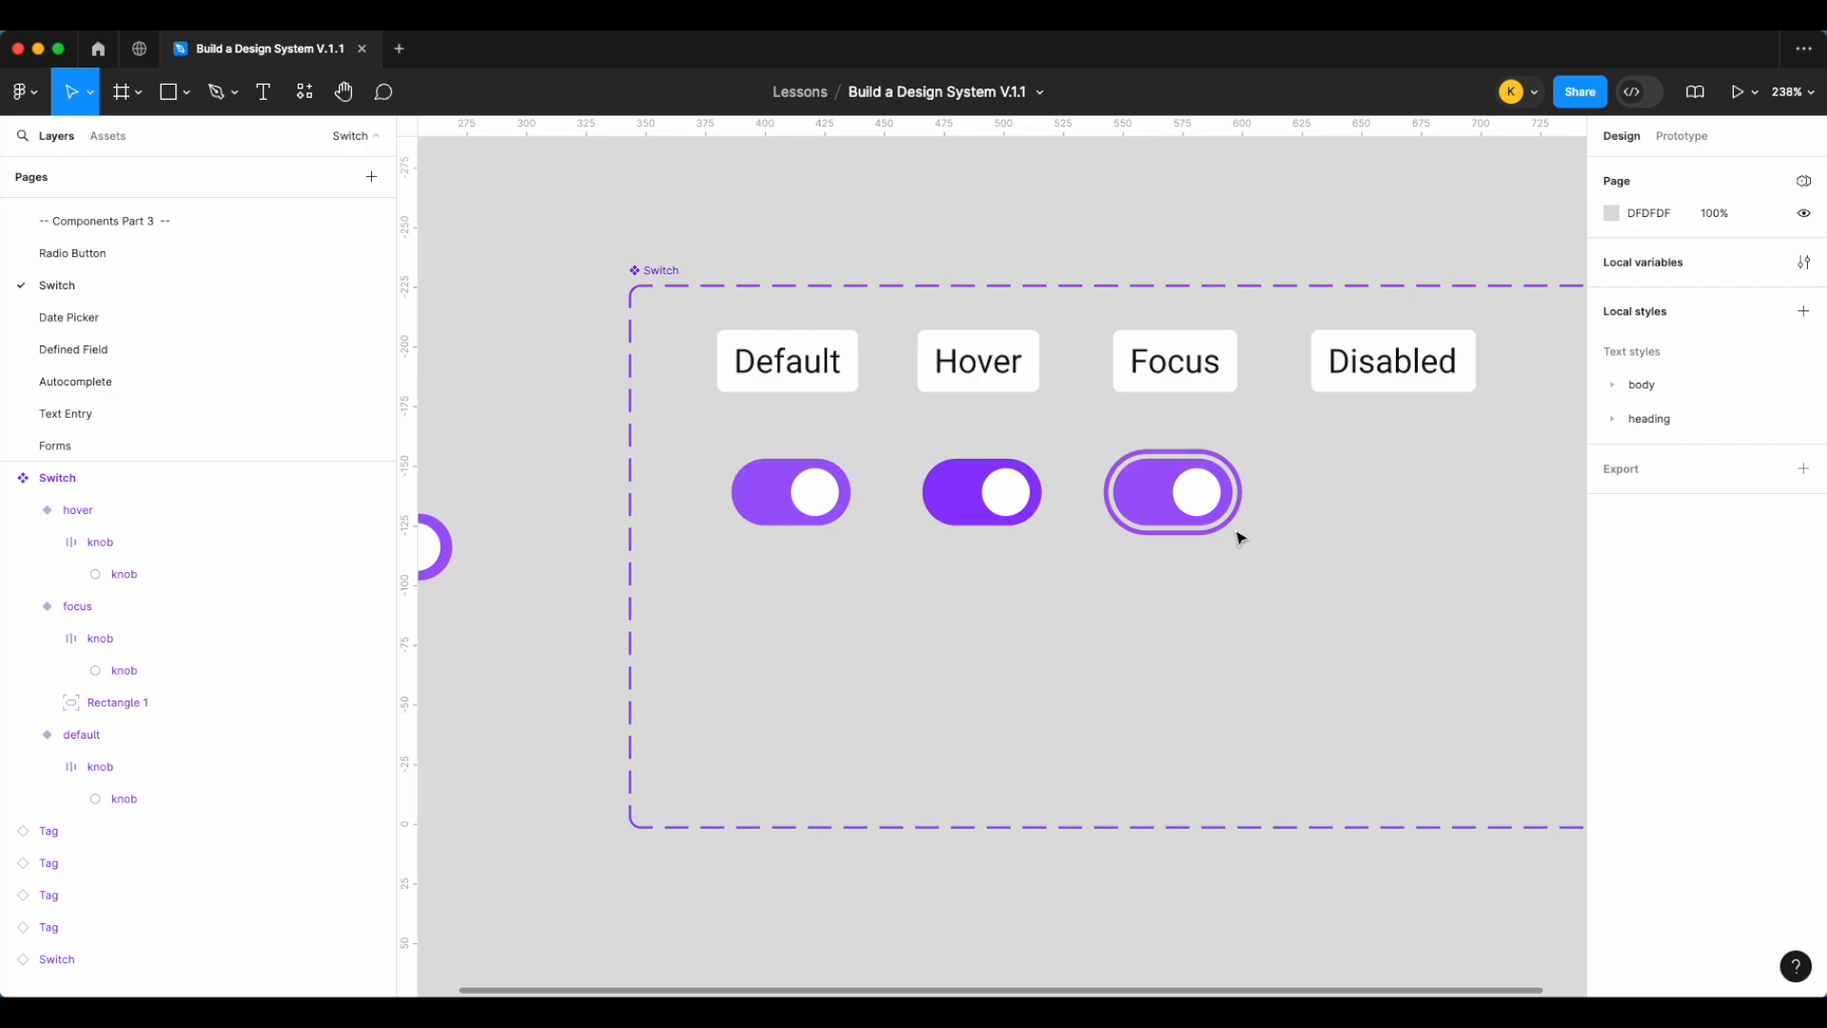
# Duplicate the default variant, set the copy's Status to disabled, and position it under the Disabled tag at X 297
pyautogui.click(798, 505)
pyautogui.click(791, 559)
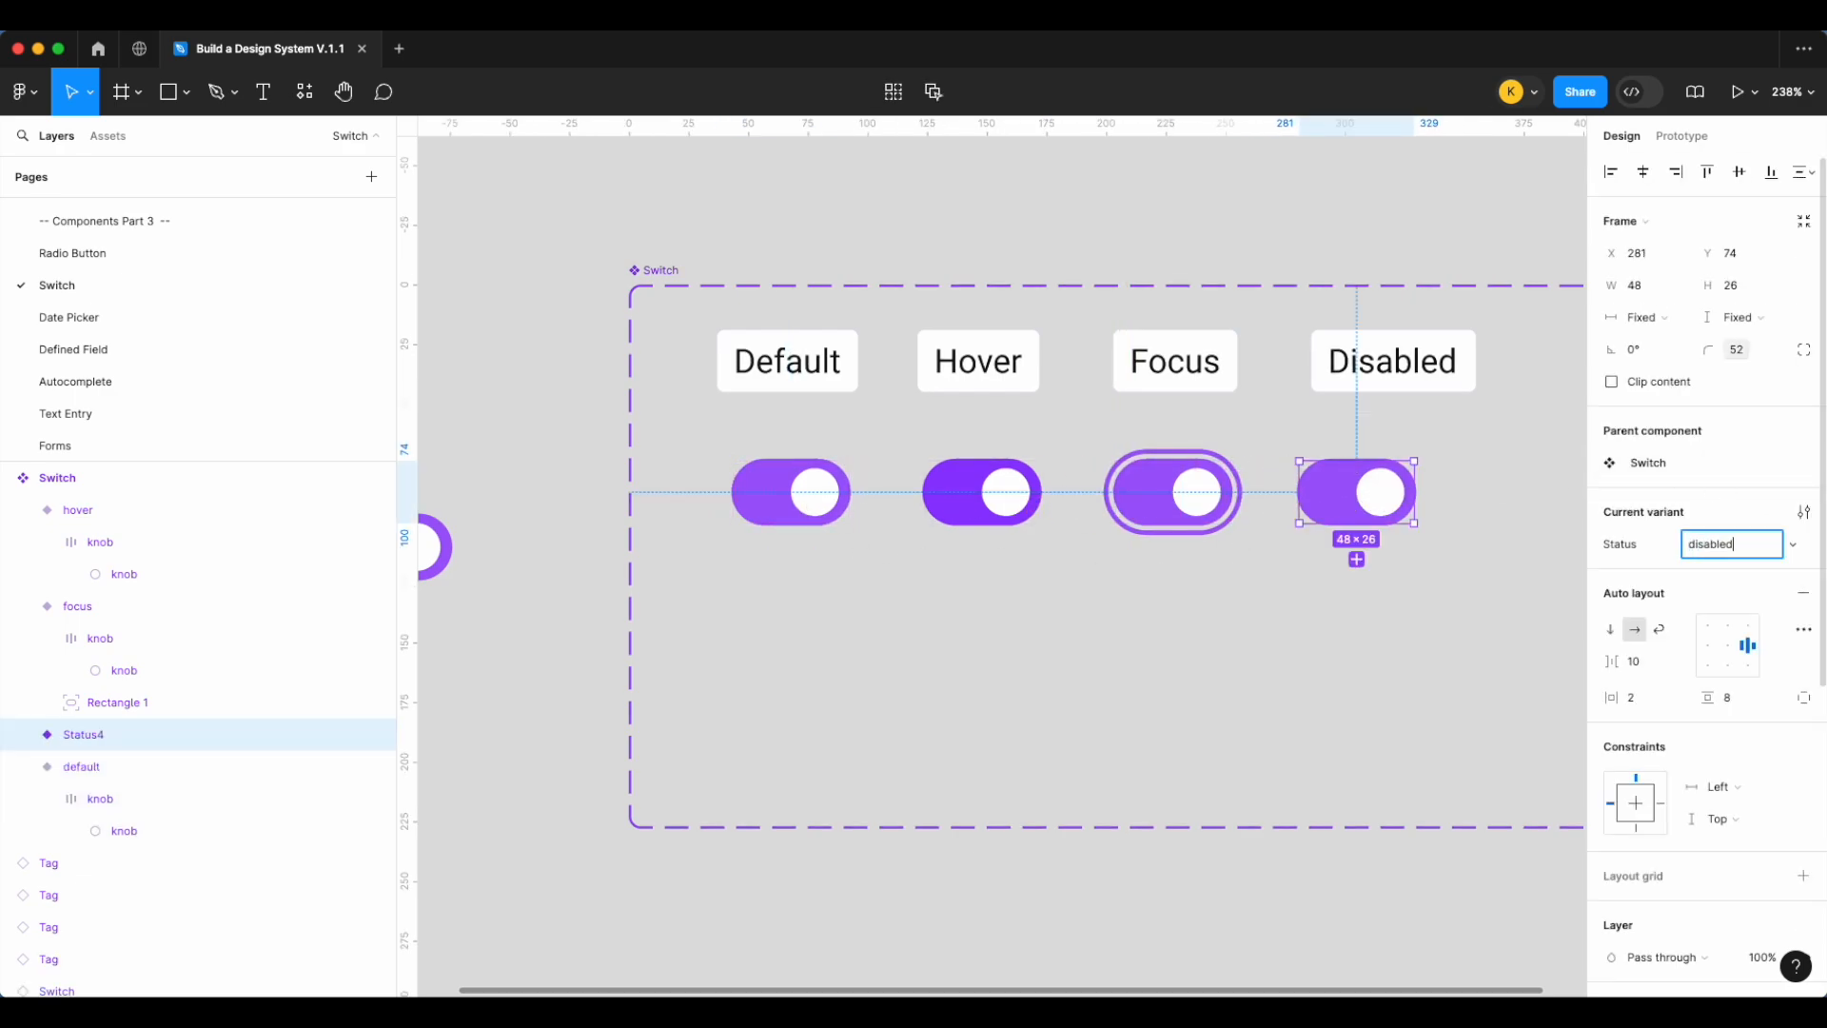
pyautogui.click(1469, 666)
pyautogui.moveTo(1379, 494); pyautogui.dragTo(1418, 497)
# Change the disabled variant's fill to the surface/disabled variable
pyautogui.scroll(-5, 1685, 761)
pyautogui.click(1672, 678)
pyautogui.write('sur')
pyautogui.click(1473, 838)
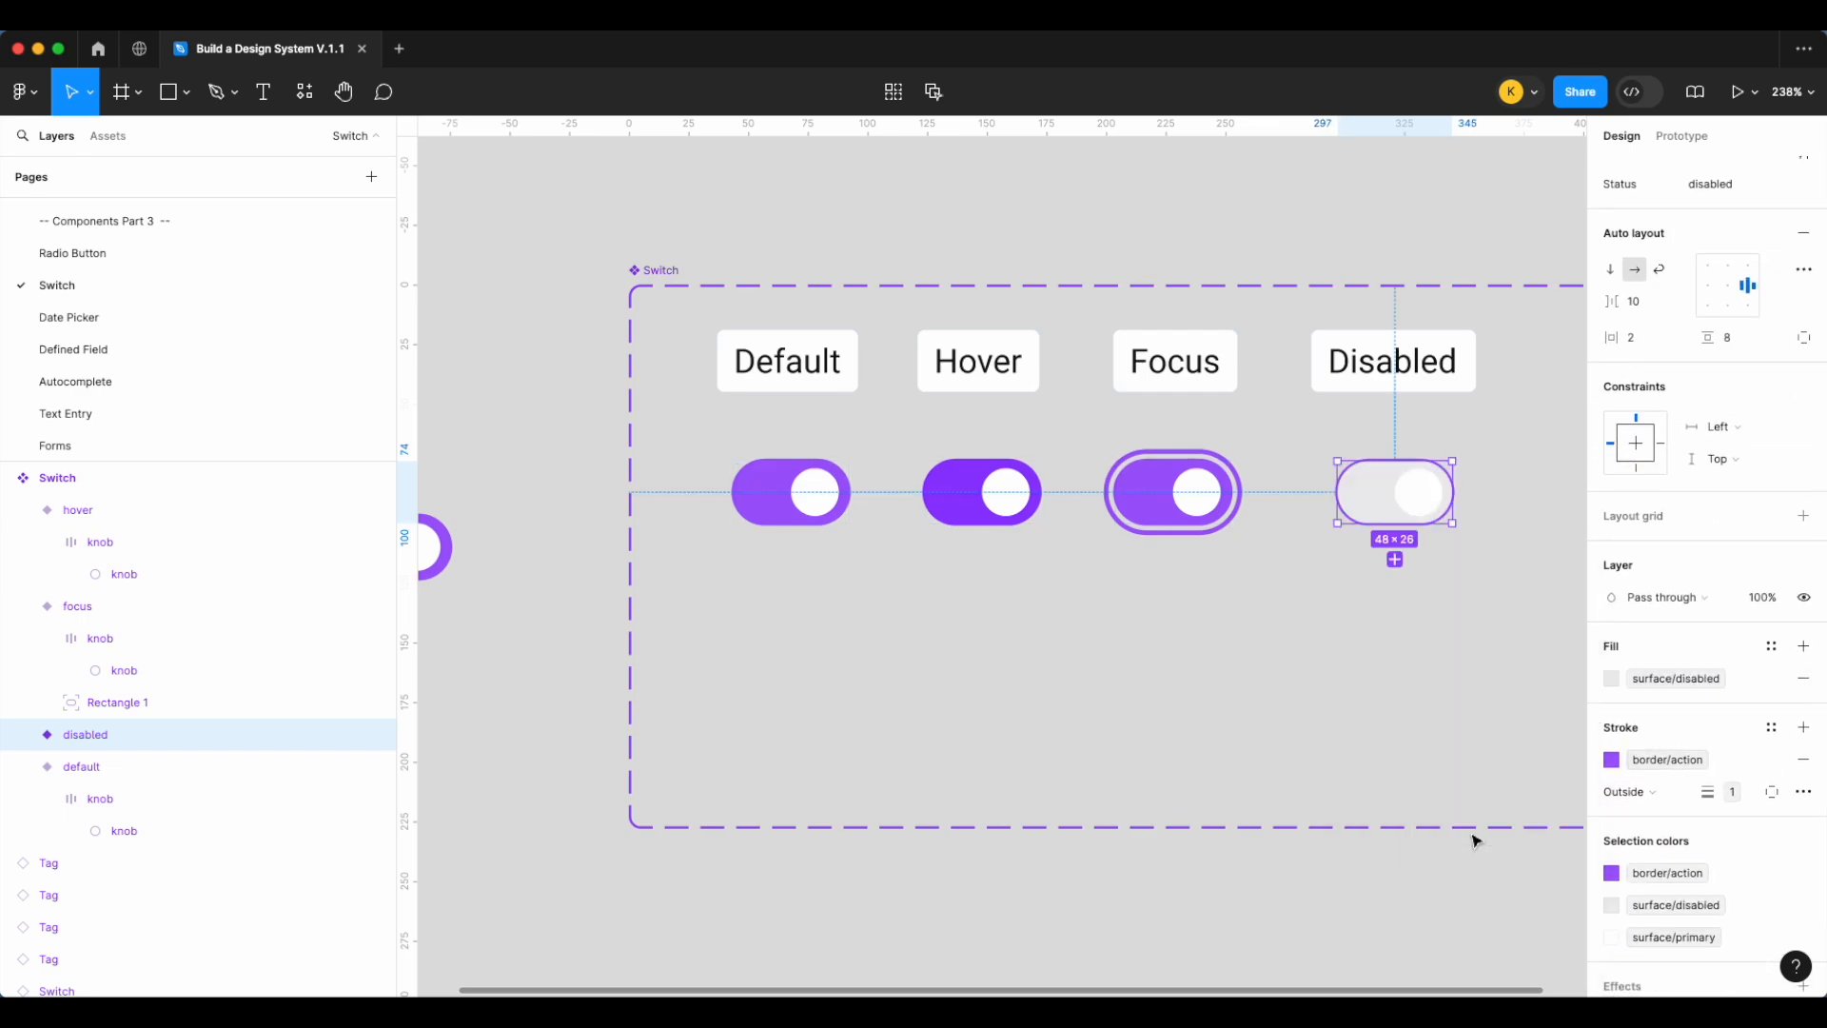
# Change the disabled variant's stroke colour to the border/disabled variable
pyautogui.click(1667, 759)
pyautogui.write('bo')
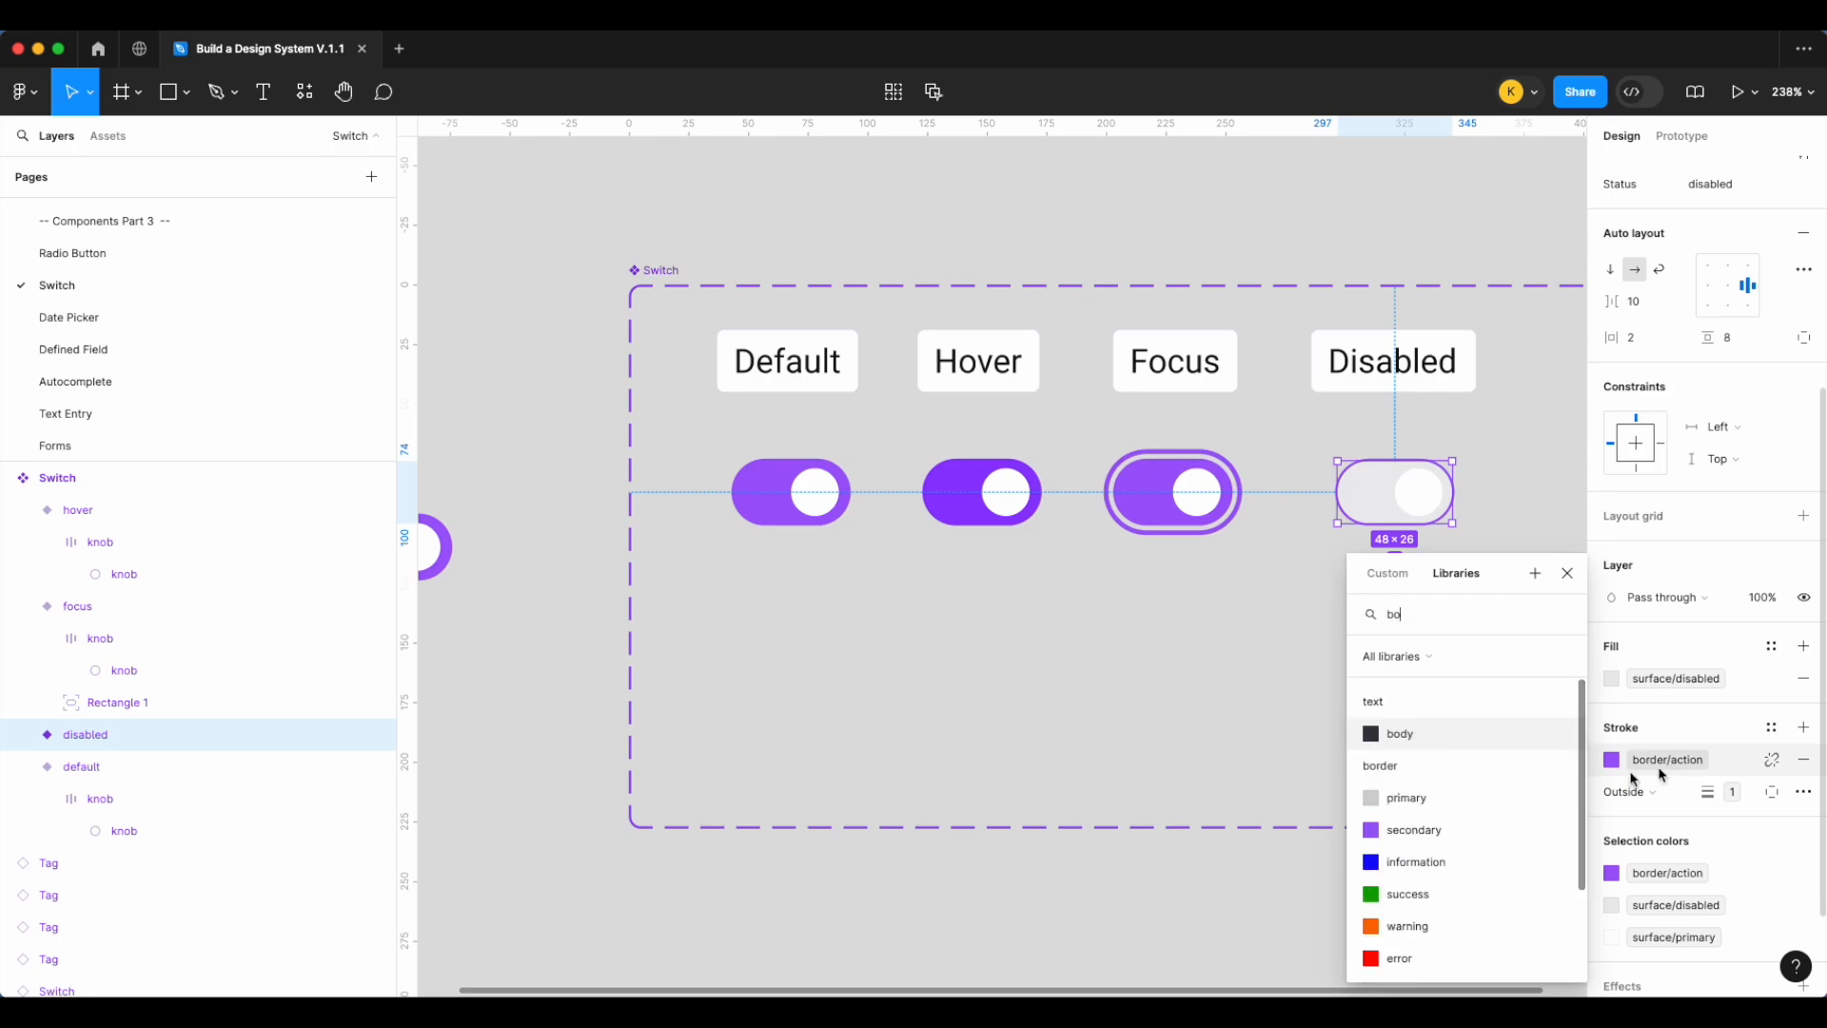
pyautogui.write('r')
pyautogui.scroll(-3, 1456, 818)
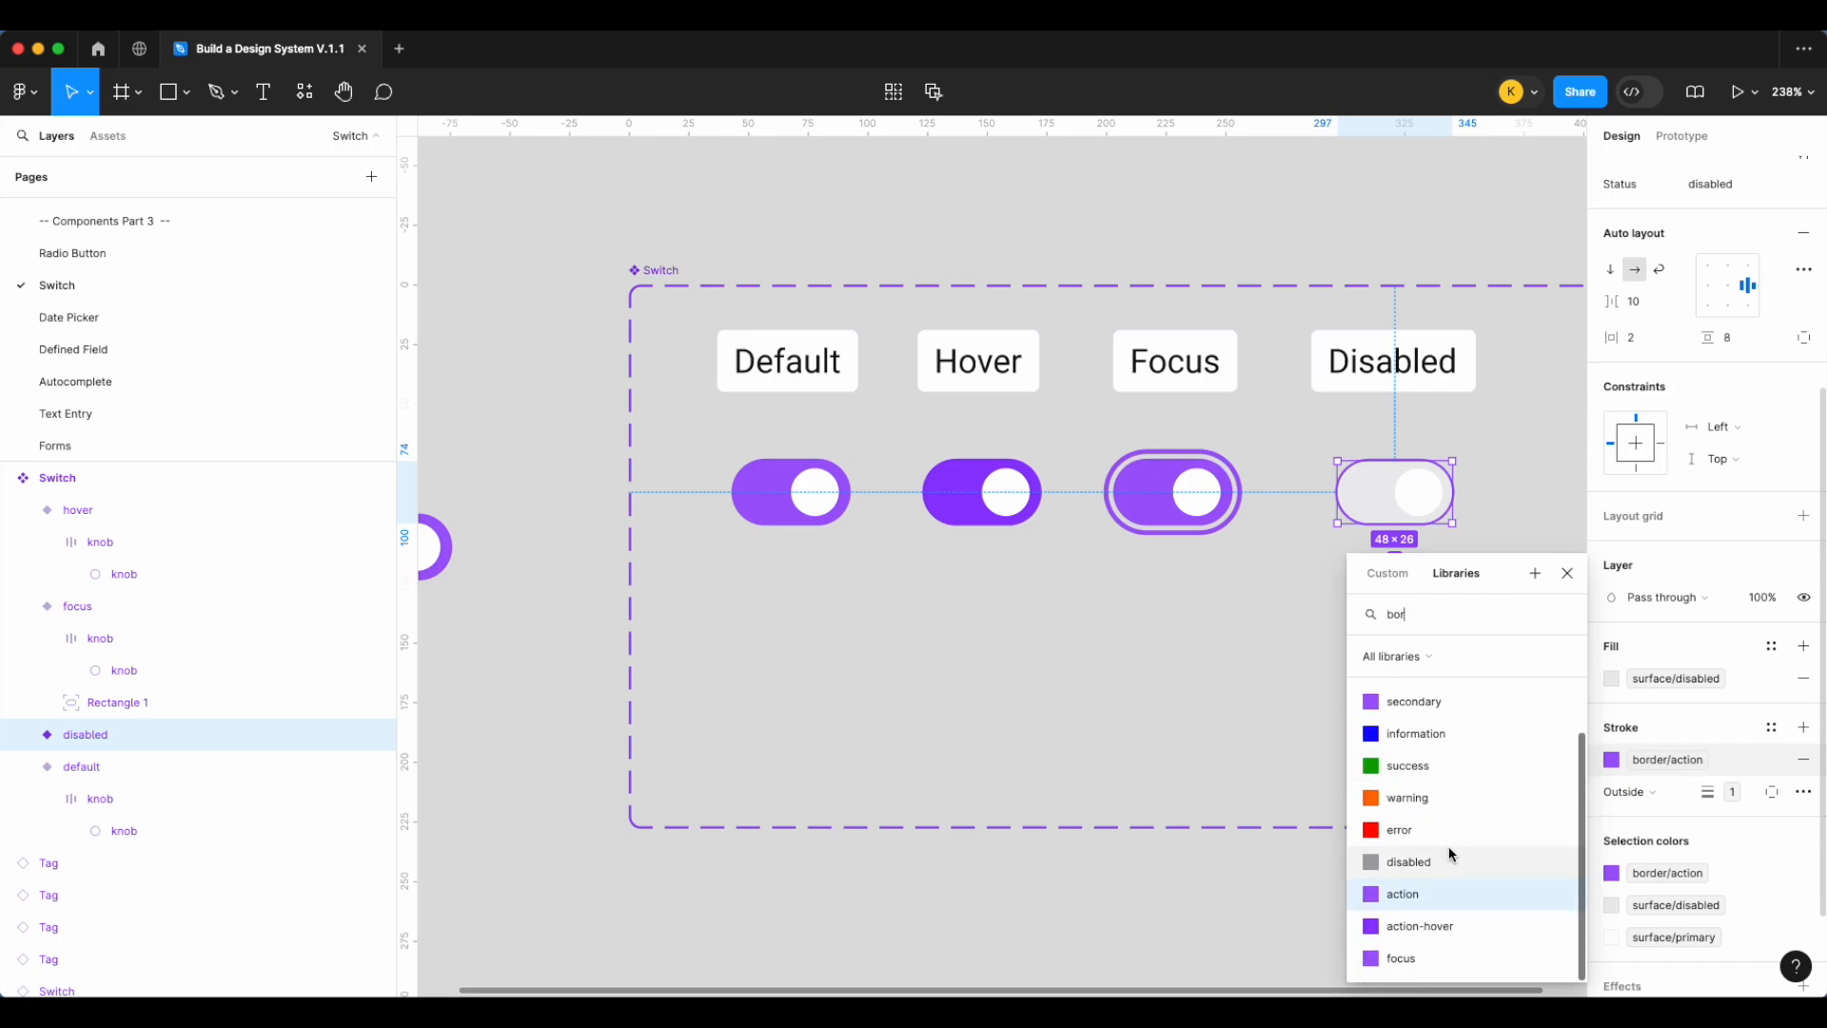
pyautogui.scroll(1, 1442, 857)
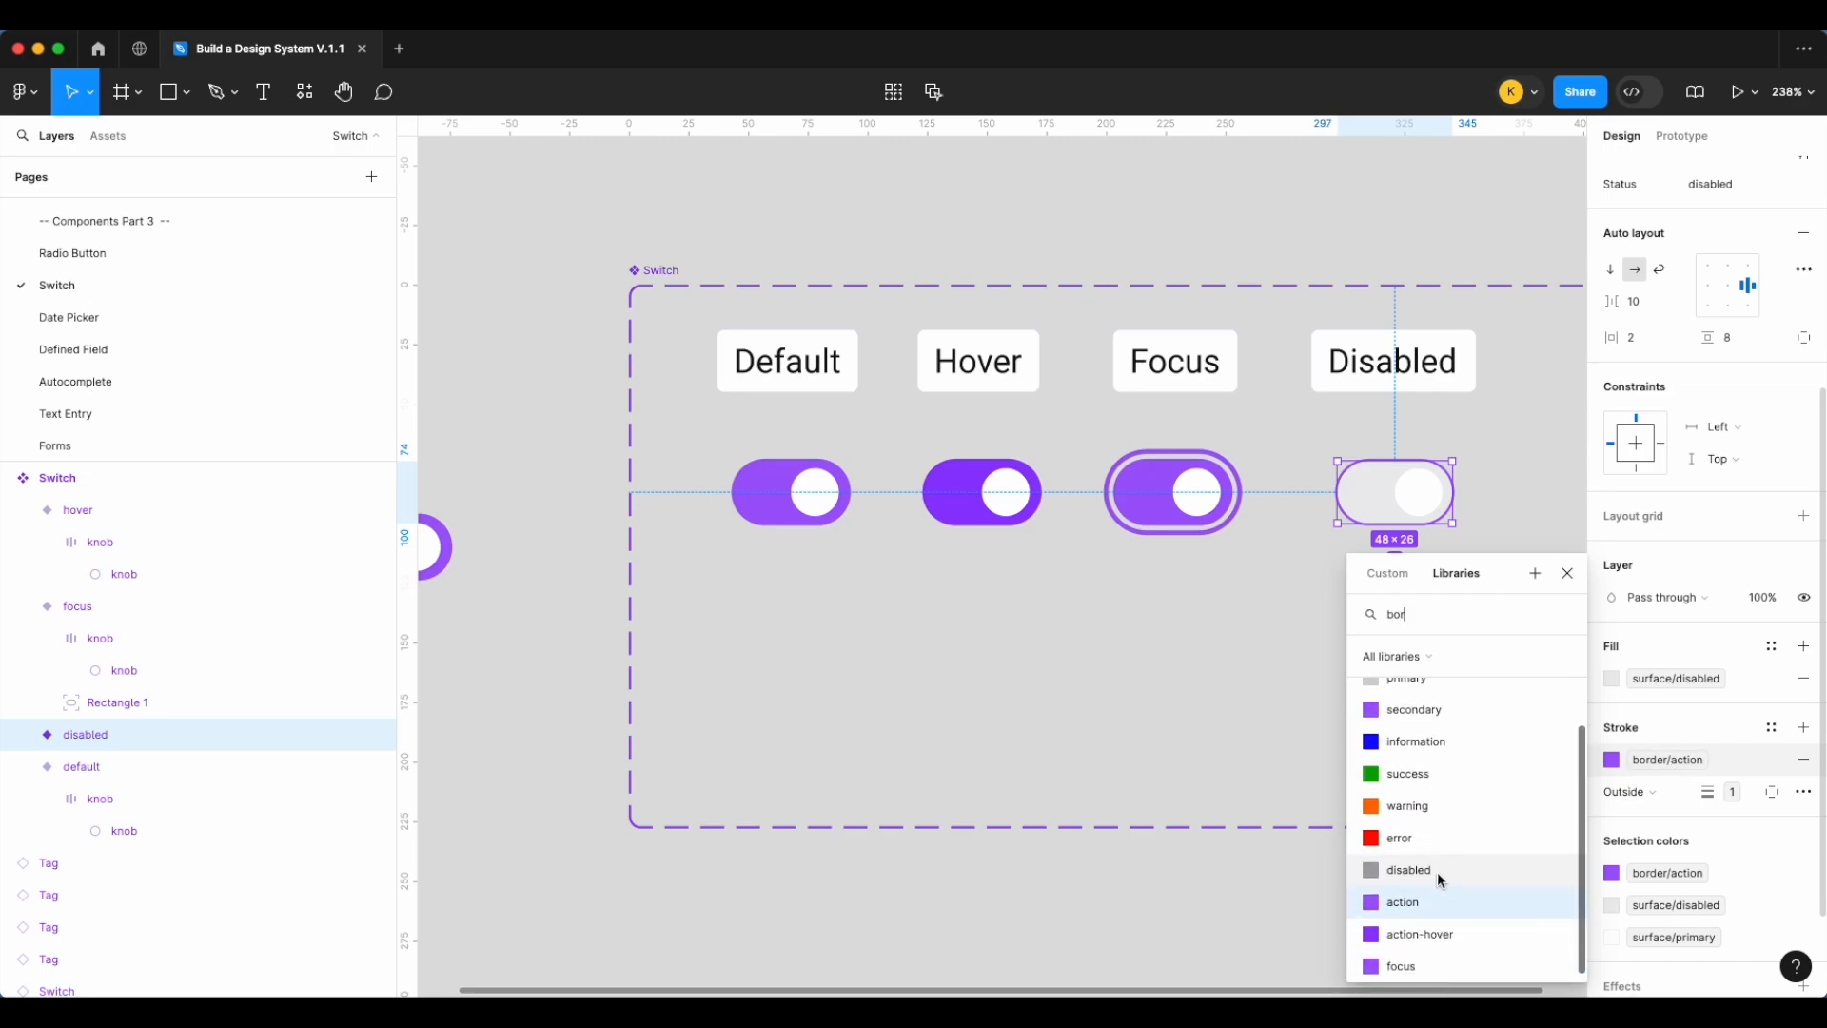
pyautogui.click(1438, 870)
pyautogui.scroll(-2, 1656, 770)
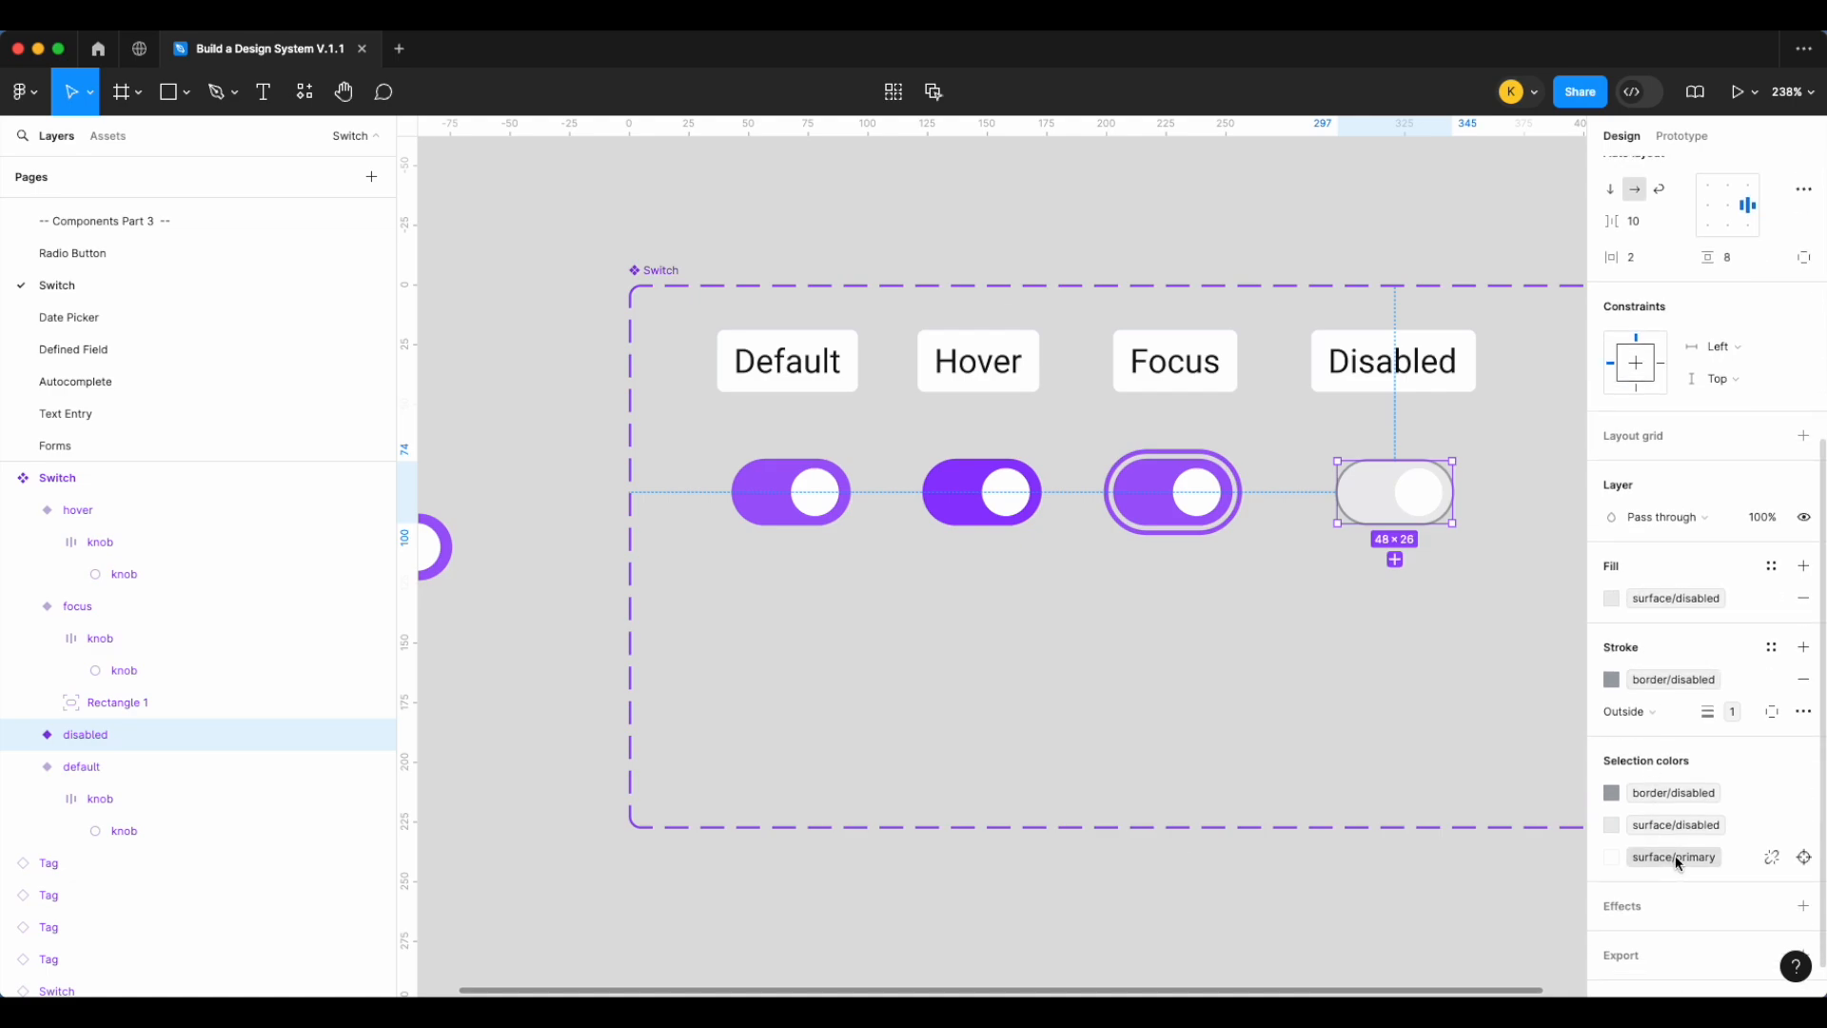
# Replace the disabled variant's surface/primary knob colour with the icon/on-disabled variable
pyautogui.click(1694, 857)
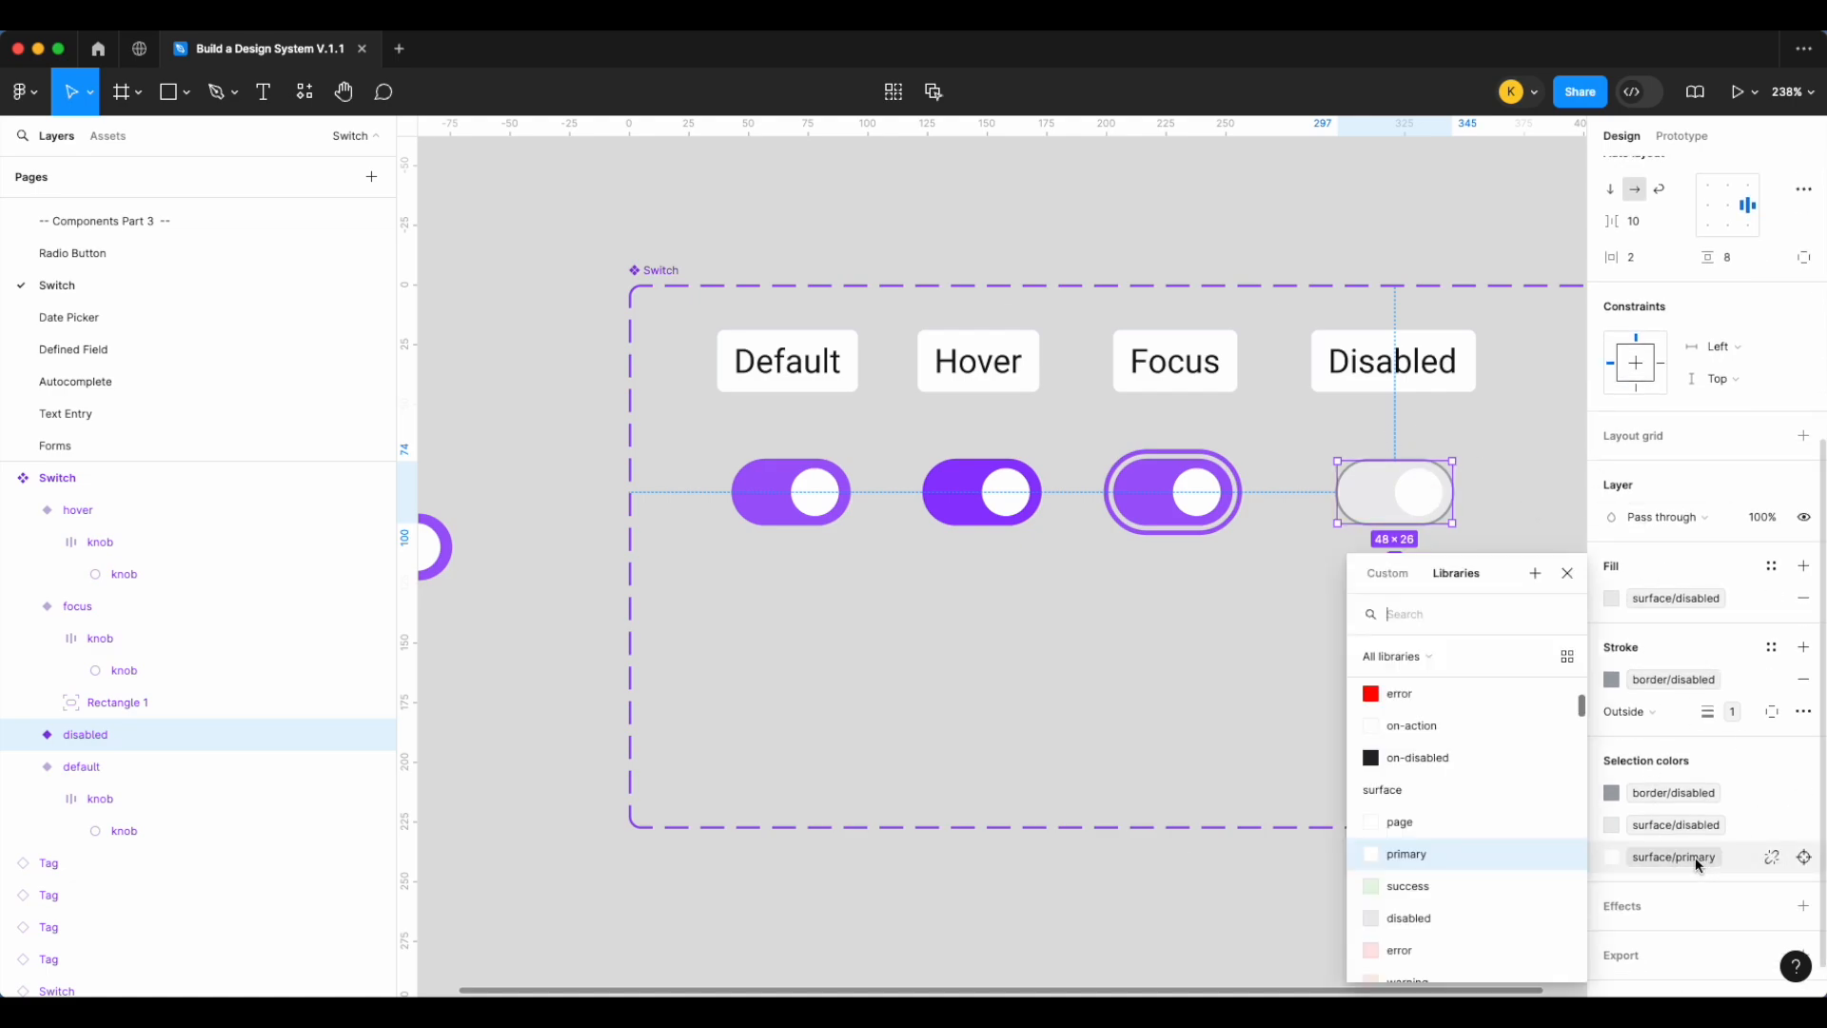
pyautogui.write('ico')
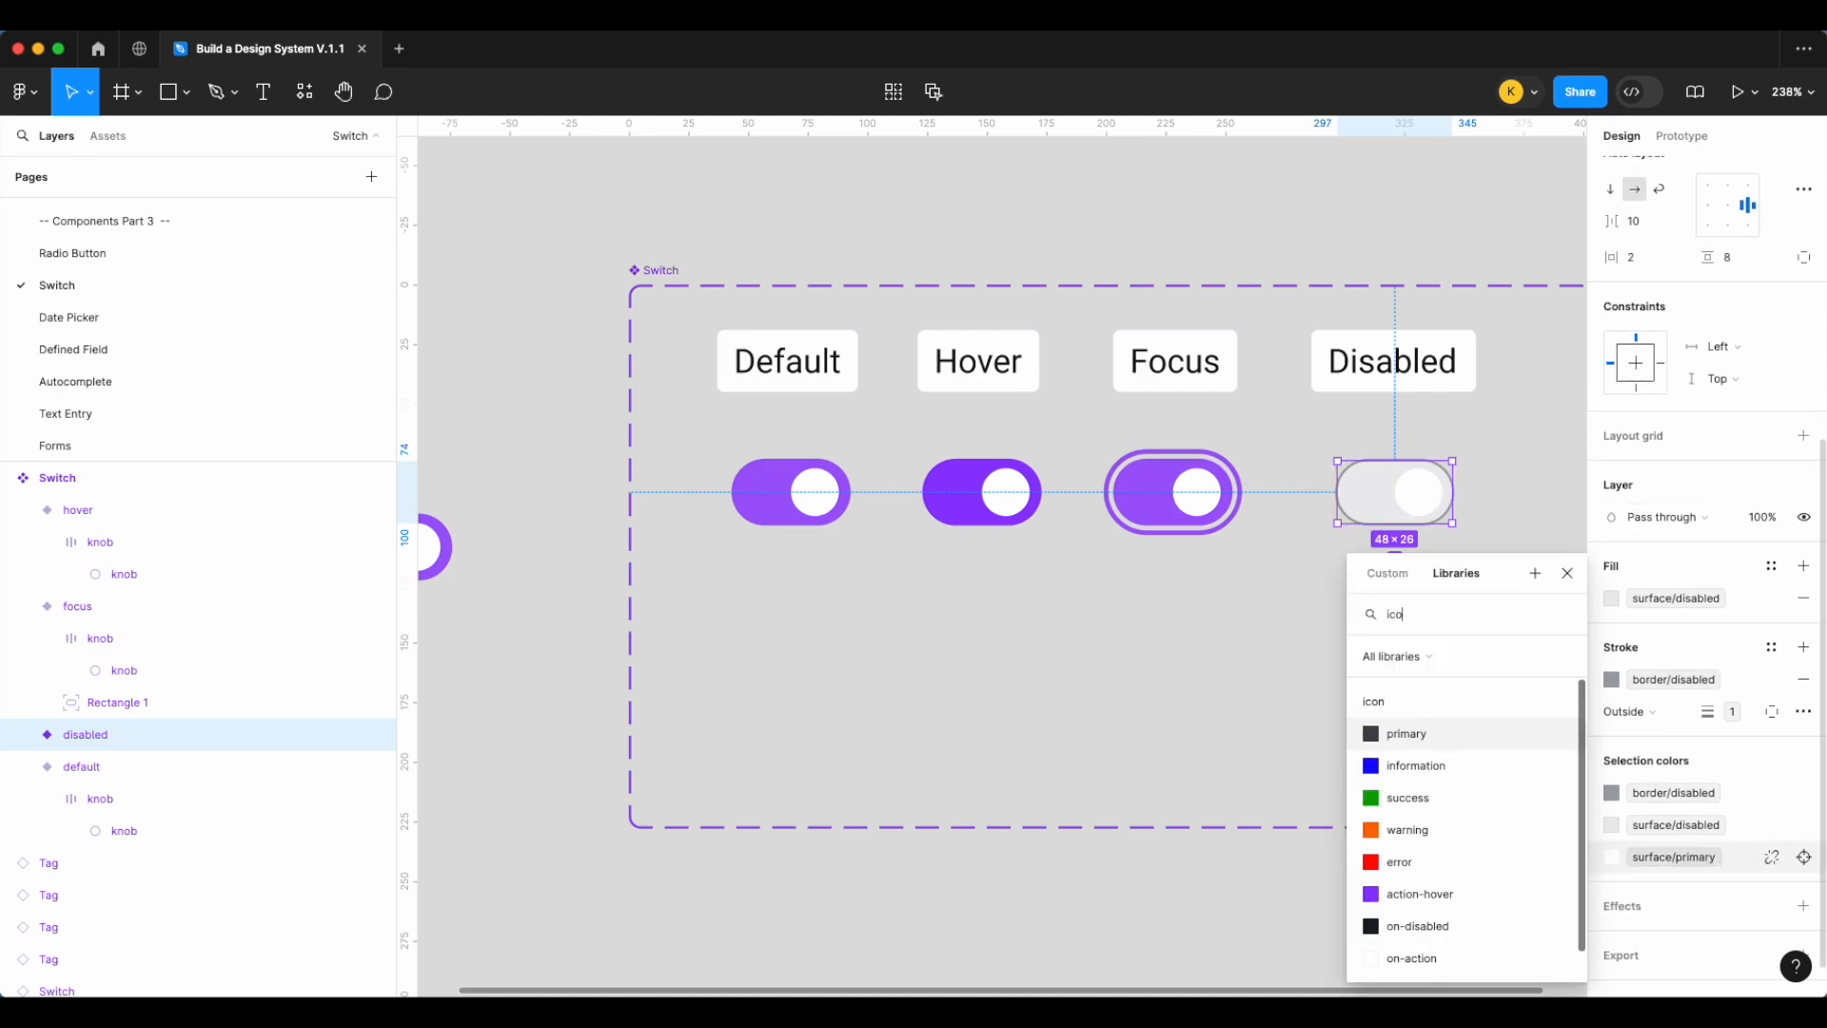
pyautogui.scroll(-1, 1476, 916)
pyautogui.click(1475, 916)
pyautogui.click(1253, 643)
pyautogui.hscroll(3, 1227, 641)
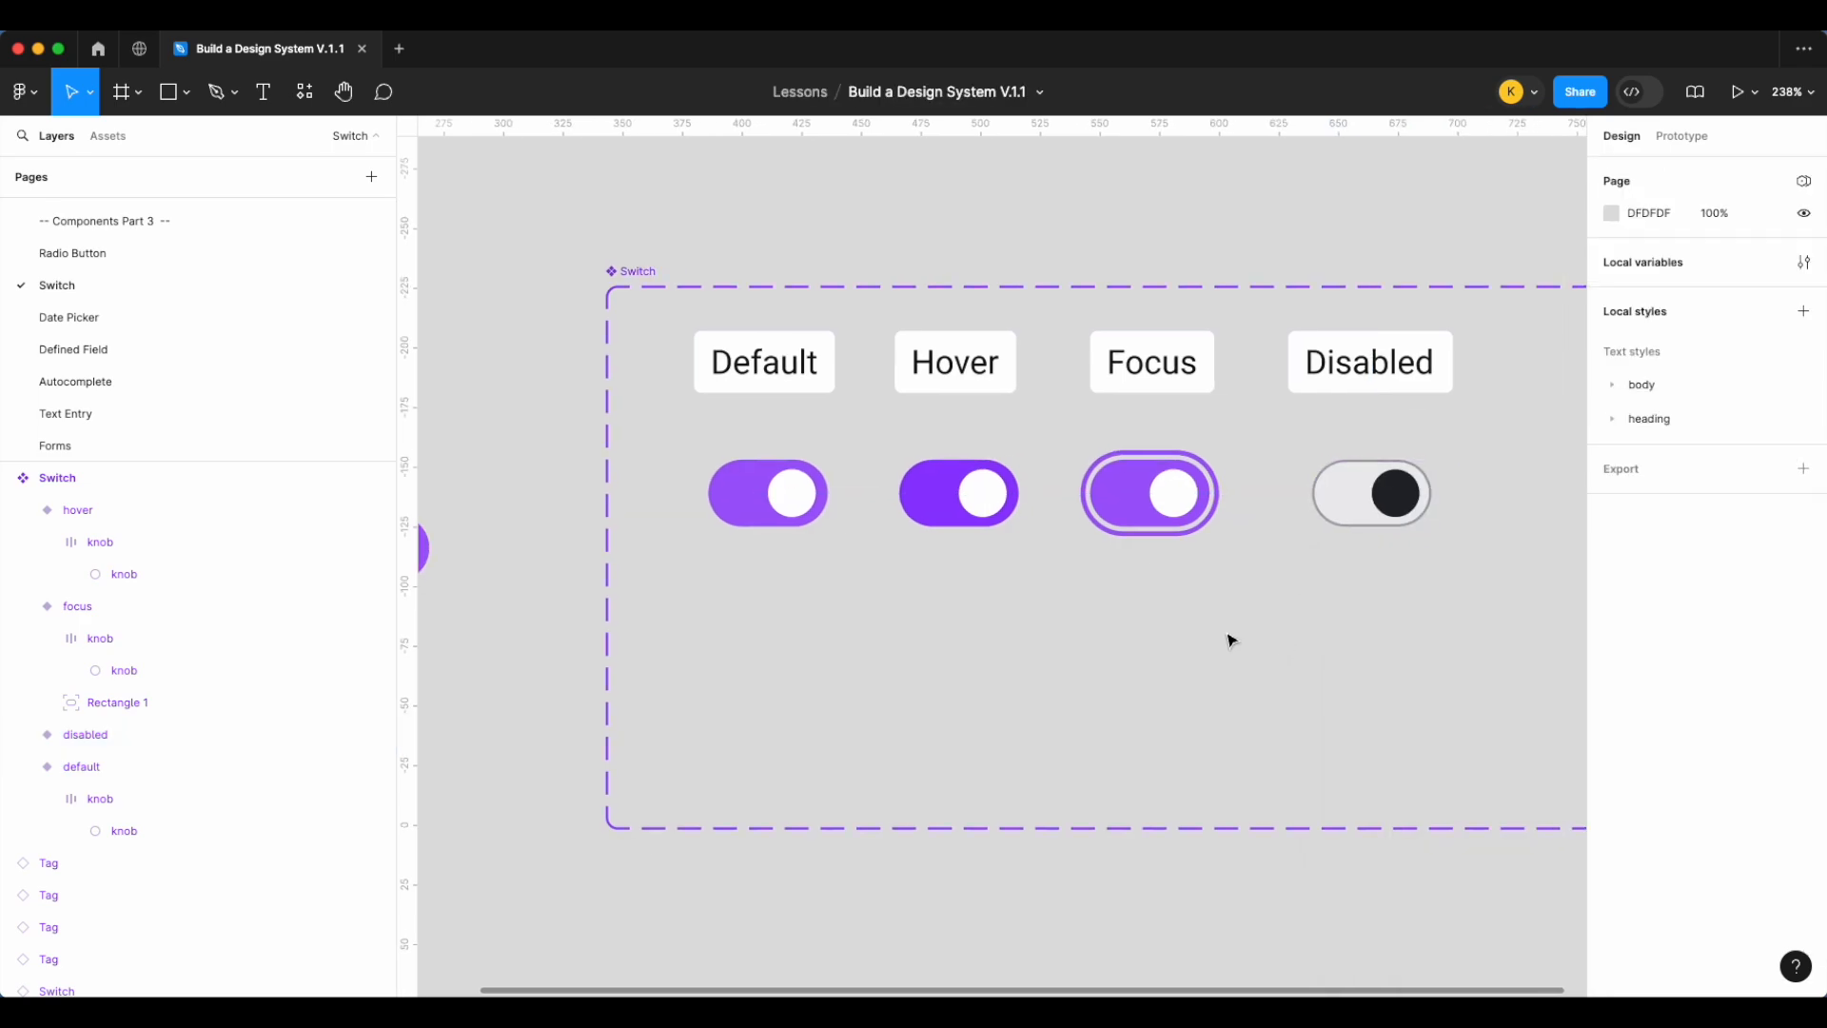
# Nudge the focus variant to X 206 to centre it better under the Focus tag
pyautogui.click(1069, 491)
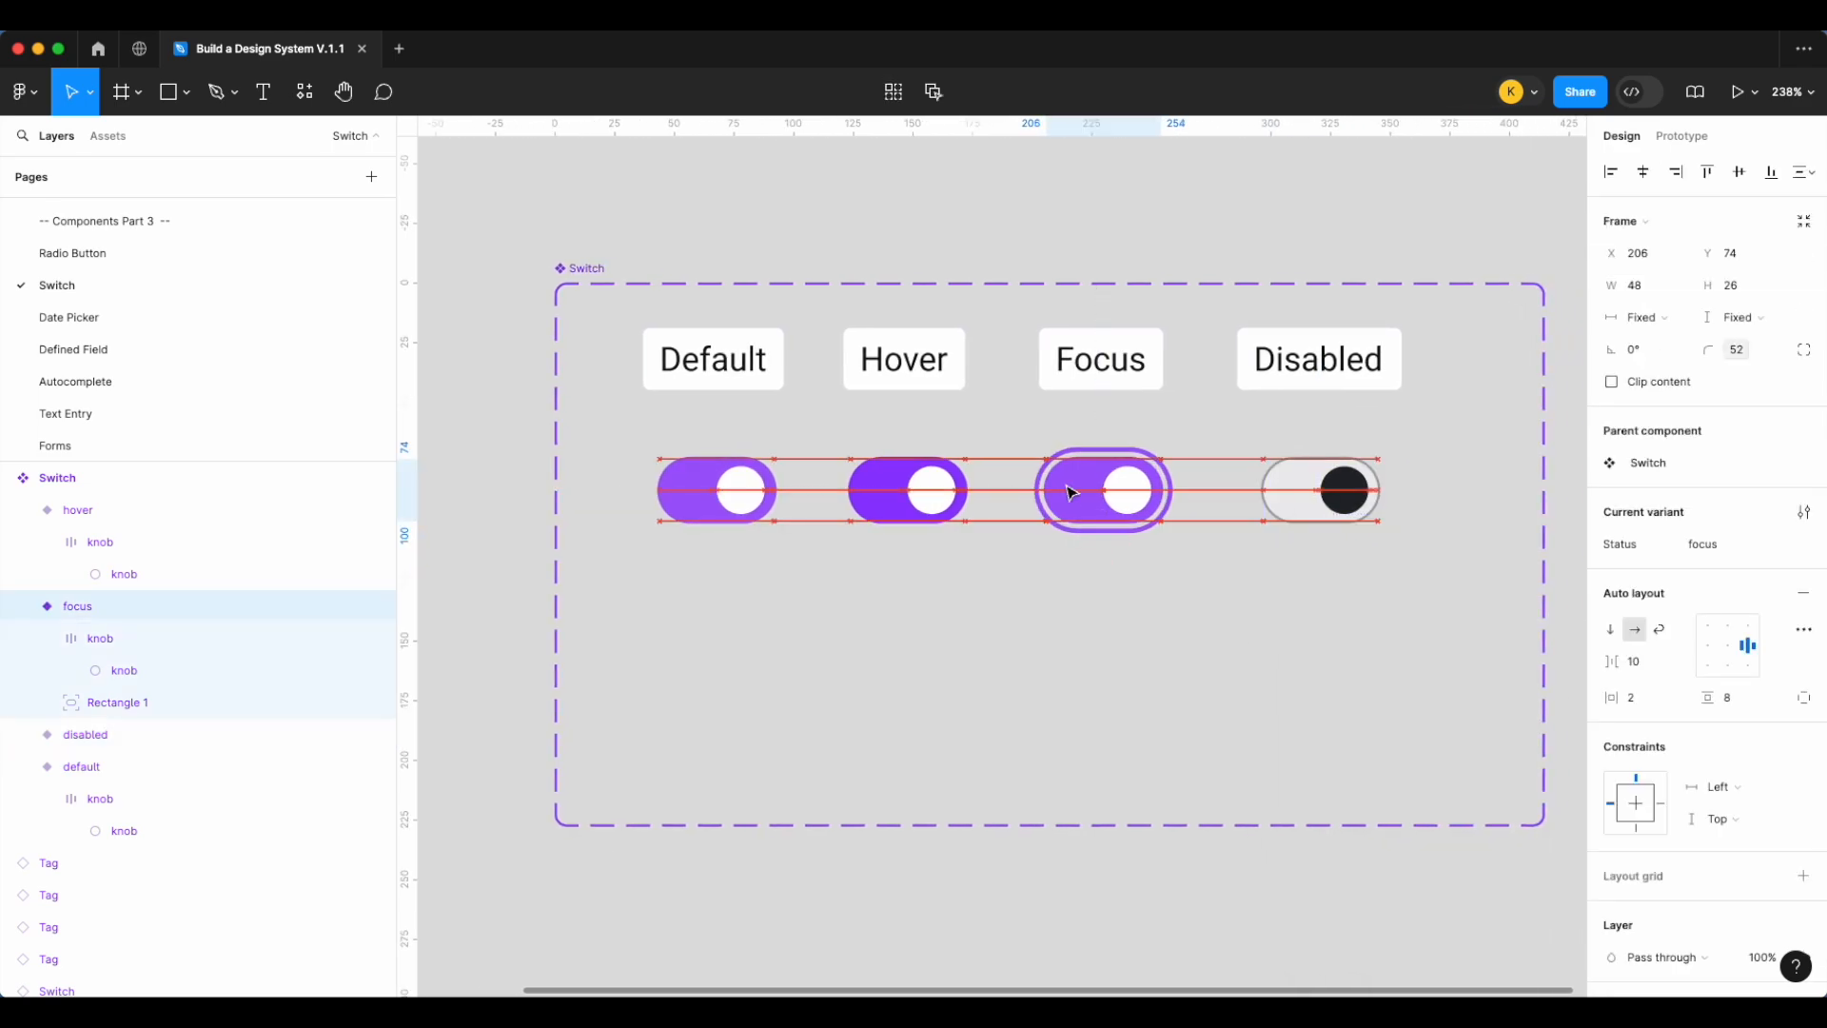
pyautogui.click(1210, 621)
pyautogui.scroll(-2, 1214, 625)
pyautogui.scroll(-3, 1216, 625)
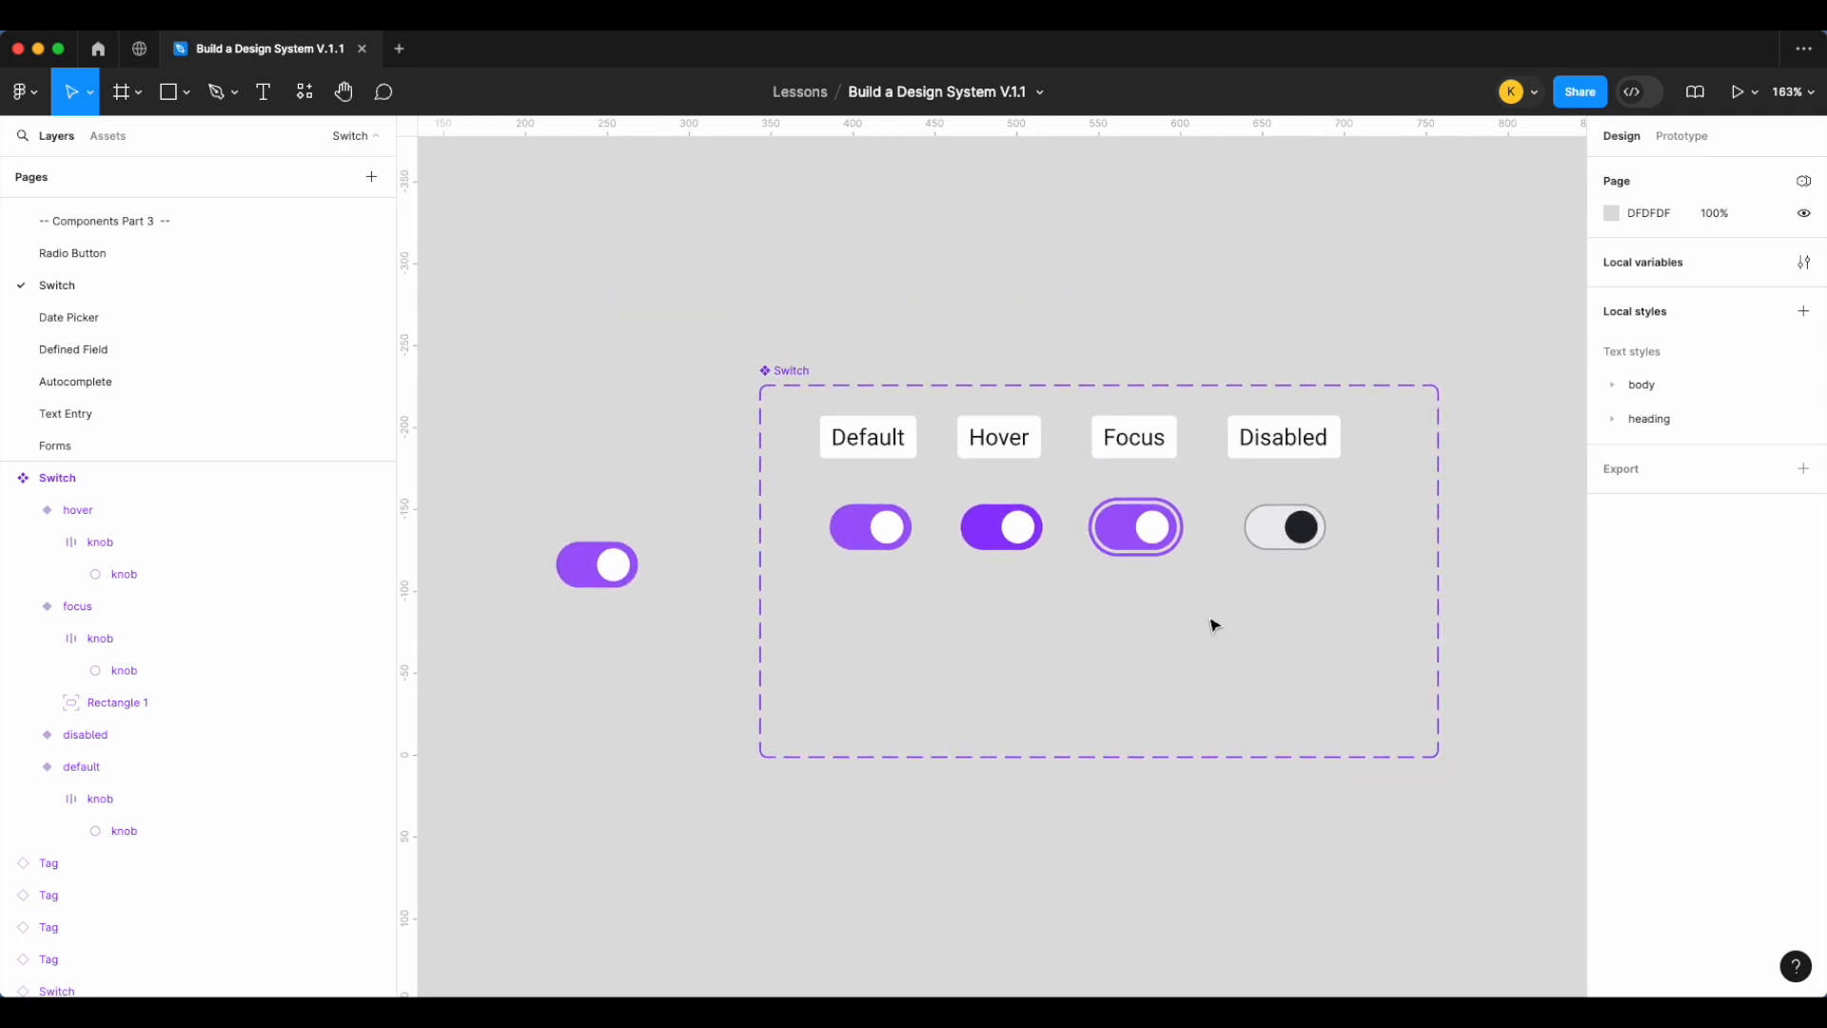
# Narrow the Switch component set to 393 wide and remove the standalone switch instance beside it
pyautogui.click(775, 381)
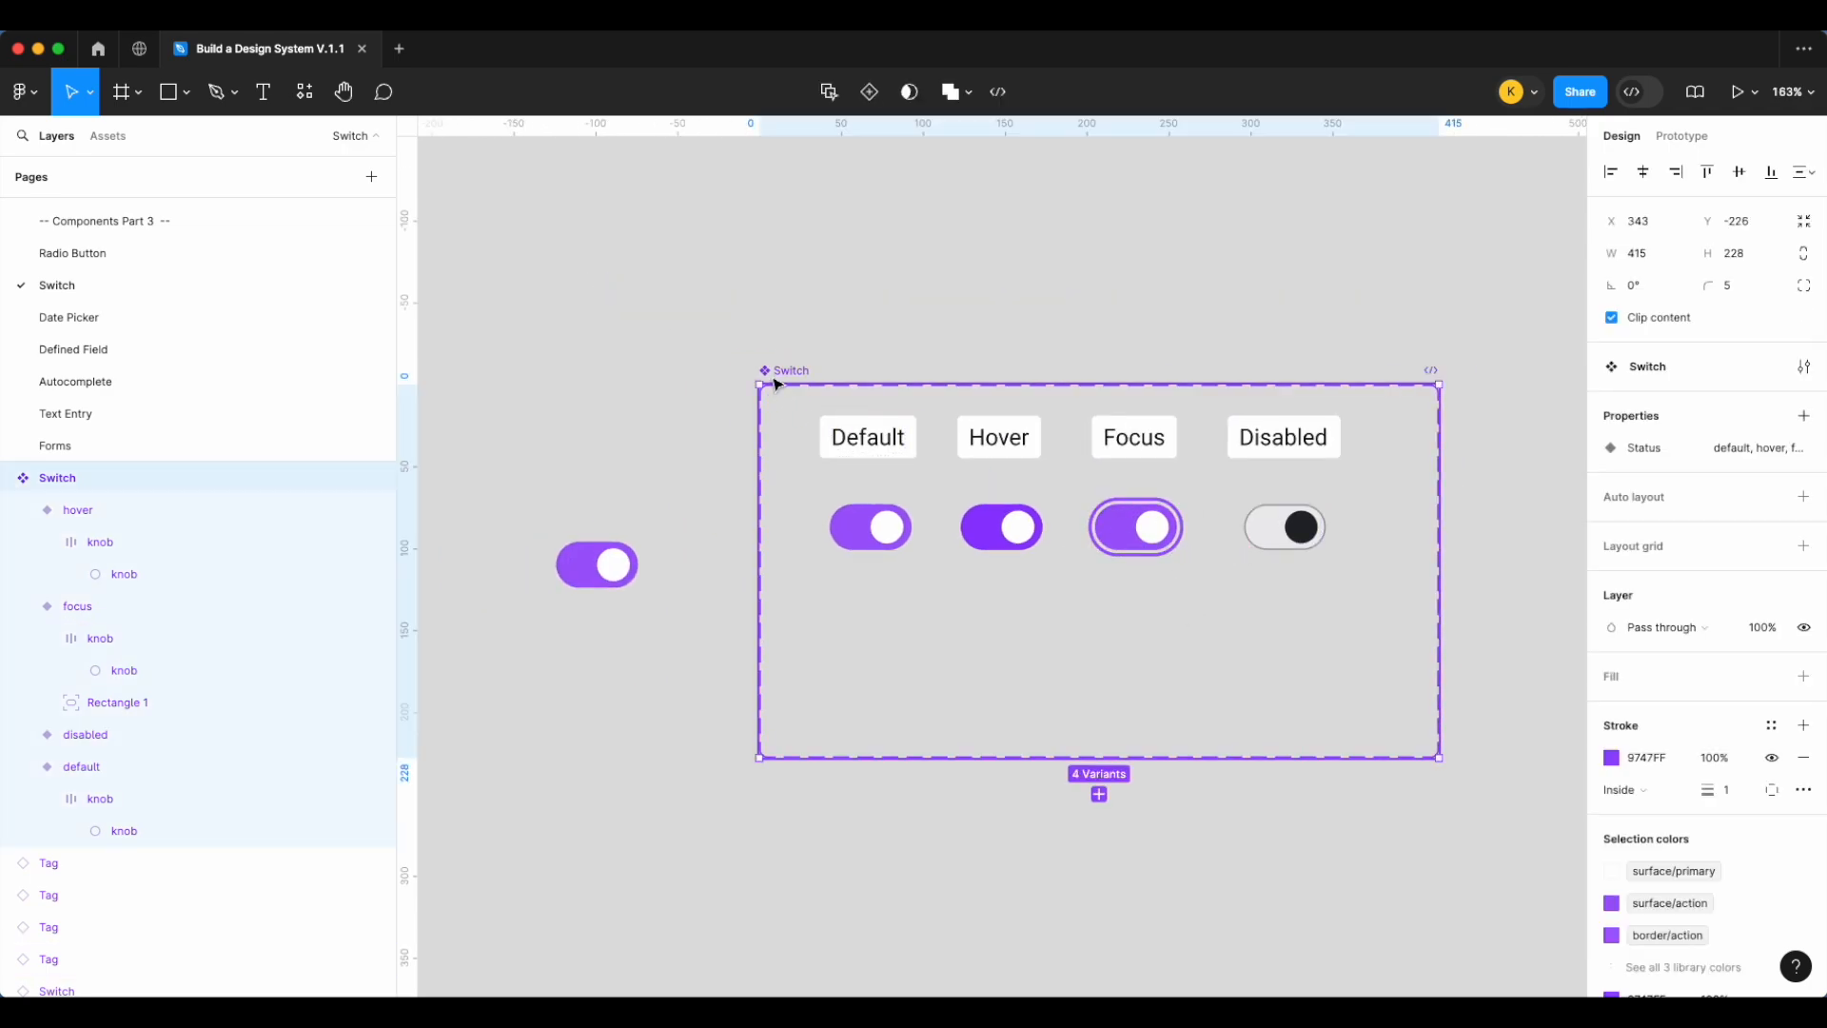
pyautogui.moveTo(1439, 475); pyautogui.dragTo(1403, 476)
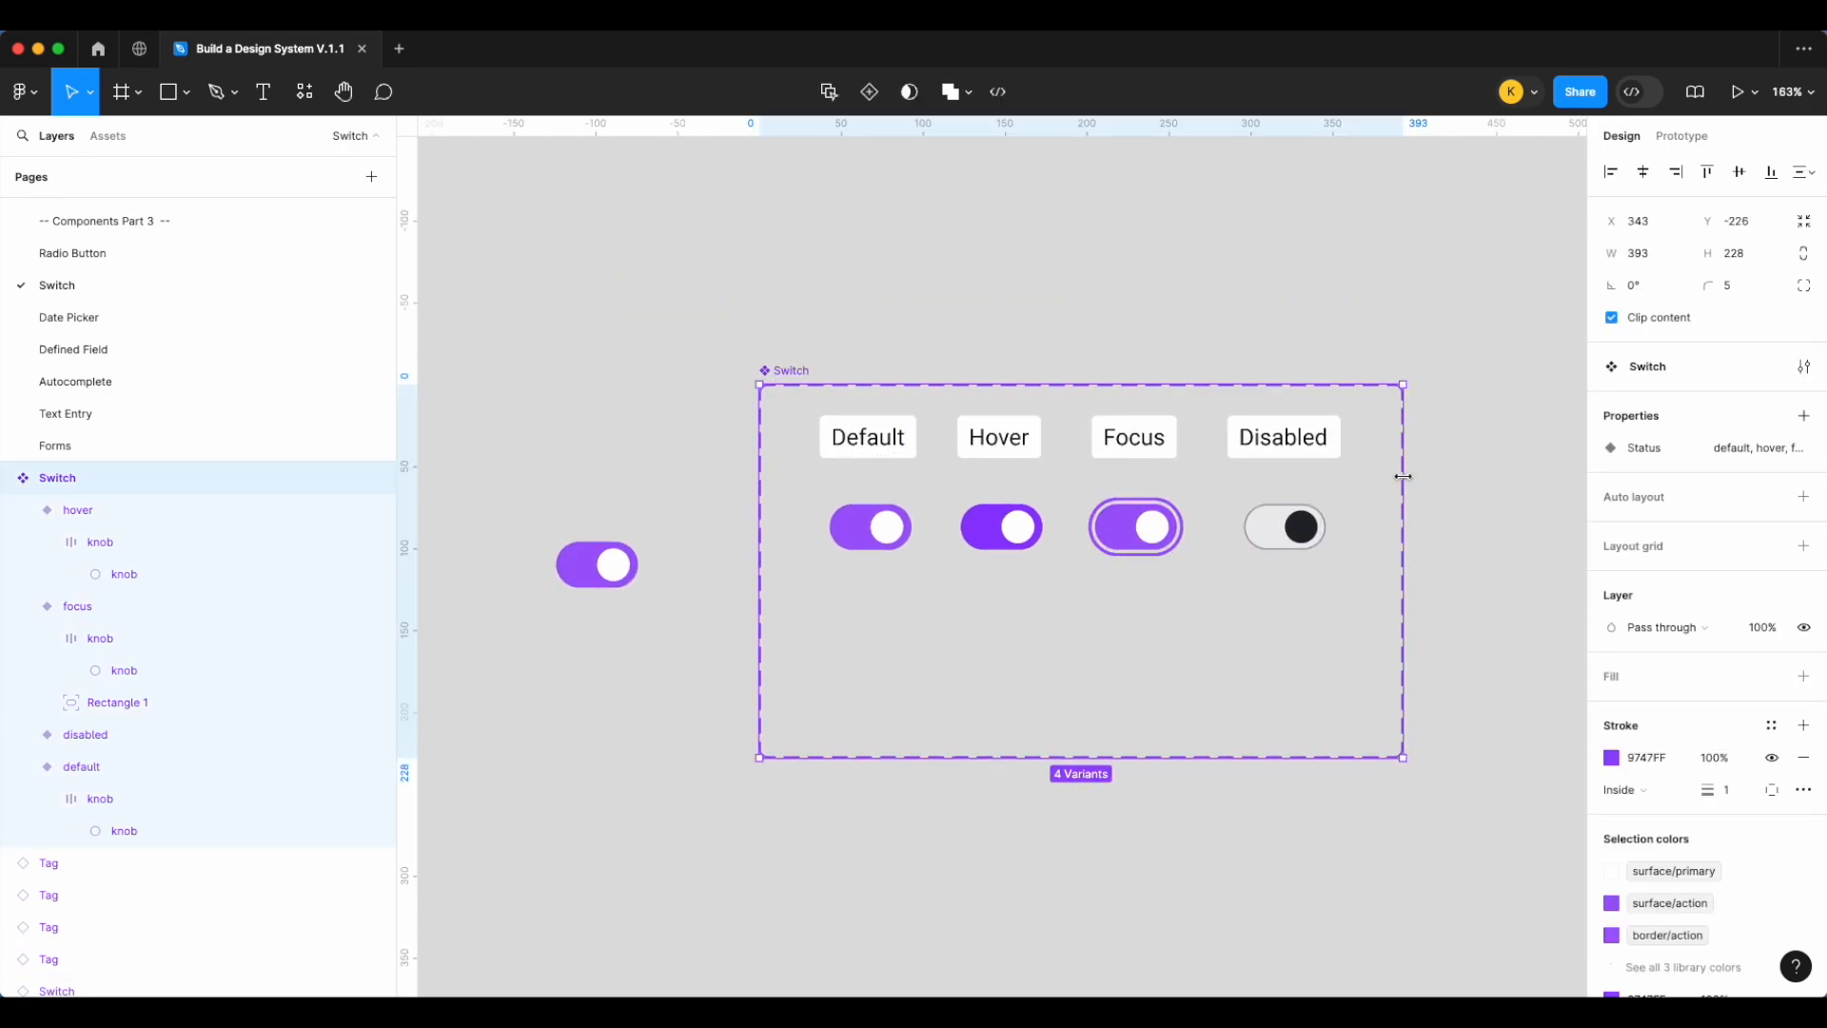
pyautogui.click(1454, 471)
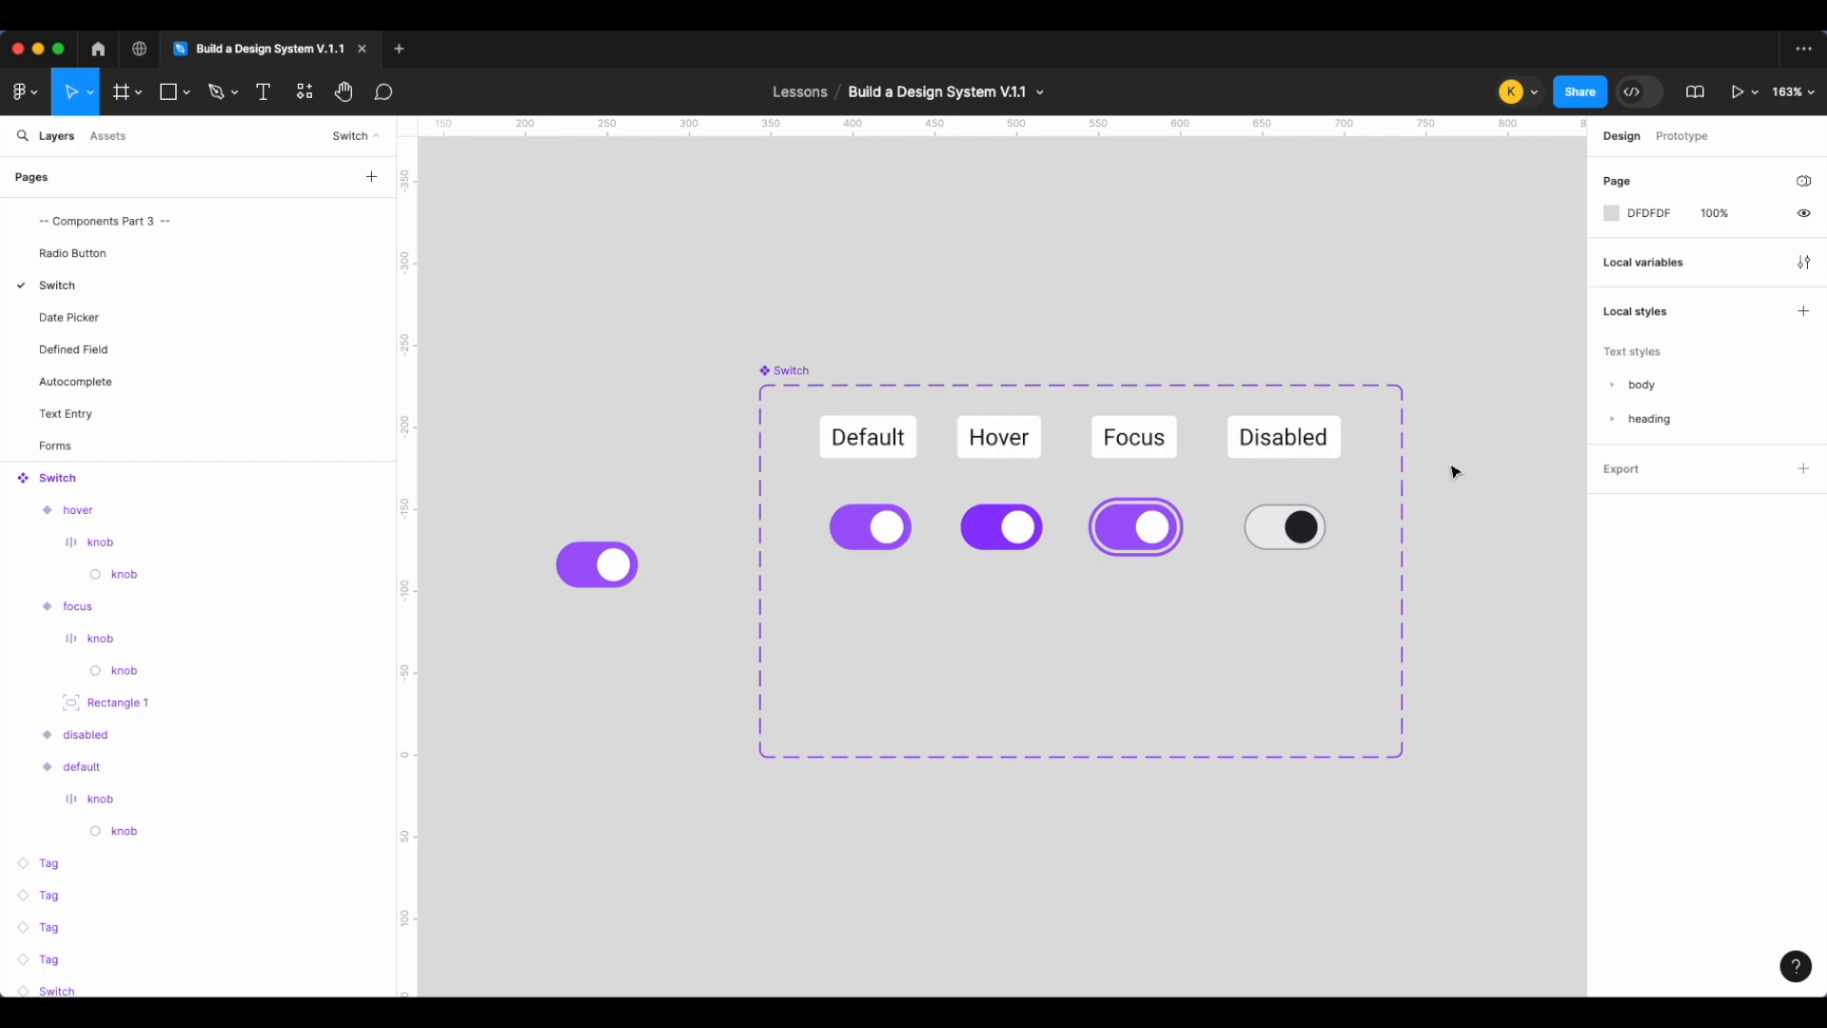
pyautogui.click(719, 420)
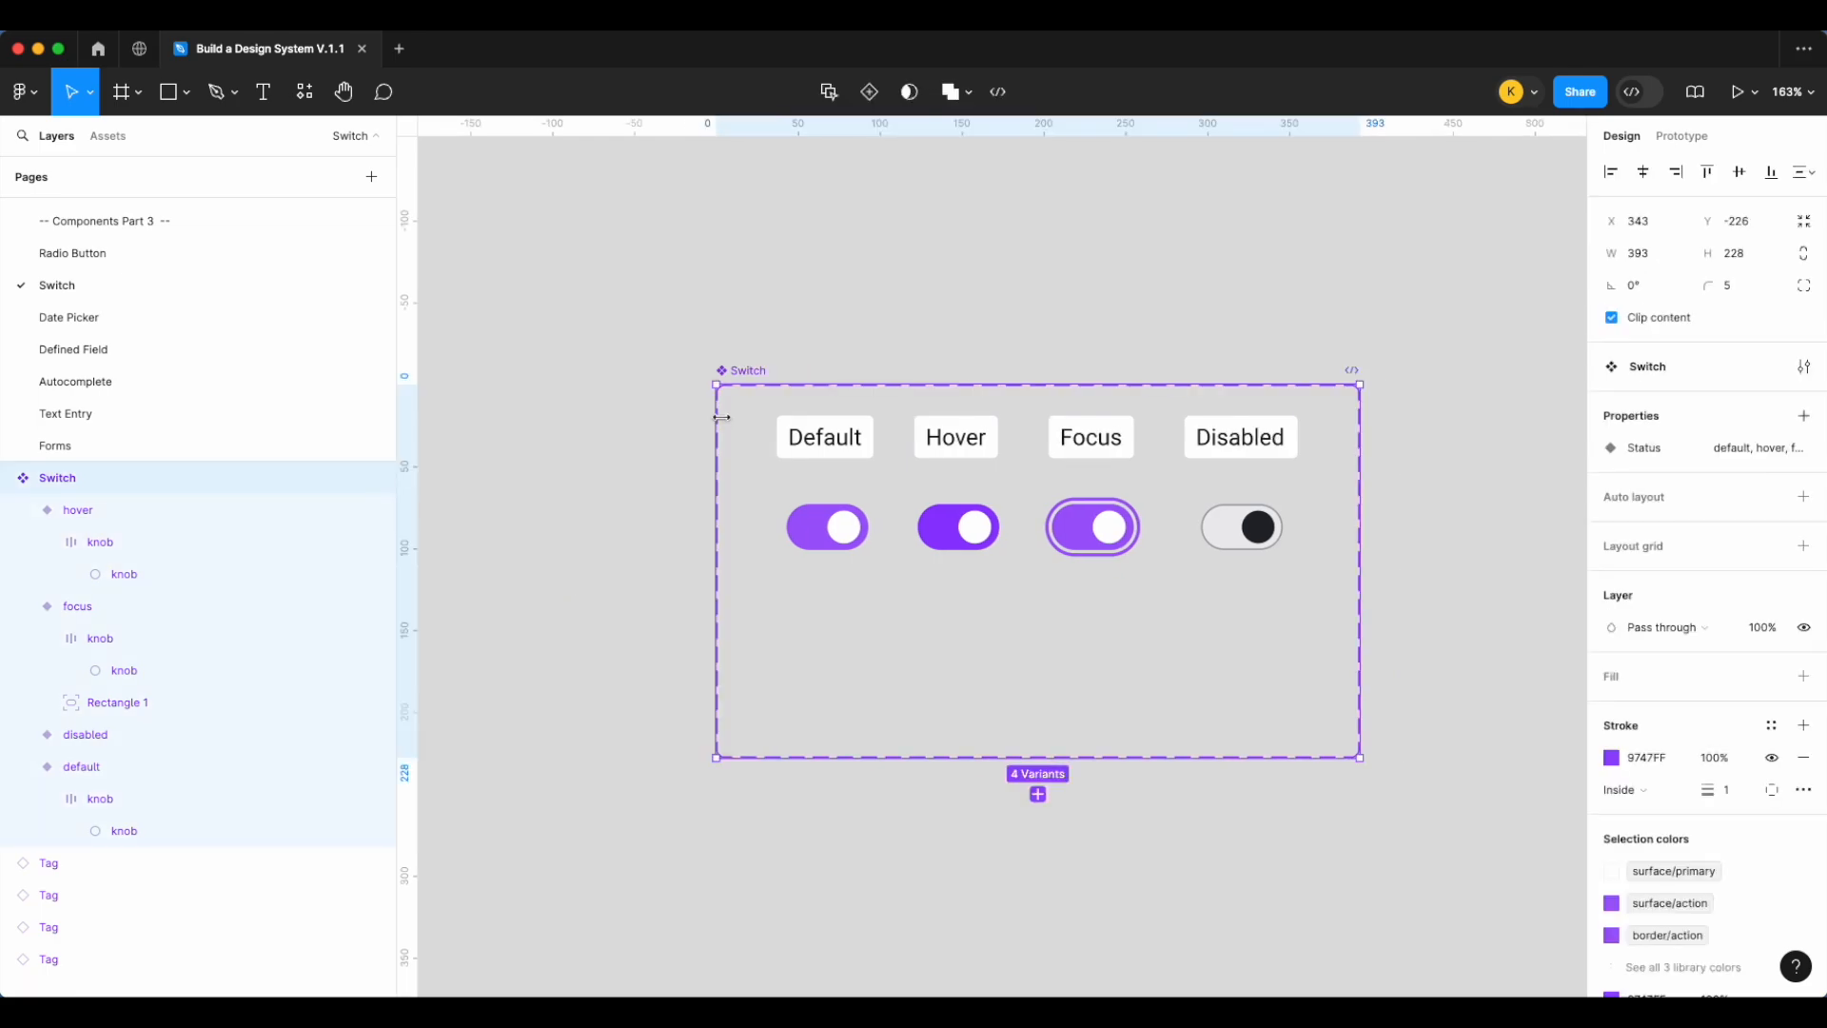
# Widen the Switch component set leftward to 504 and add a variant property named State with the value active
pyautogui.moveTo(720, 420); pyautogui.dragTo(534, 422)
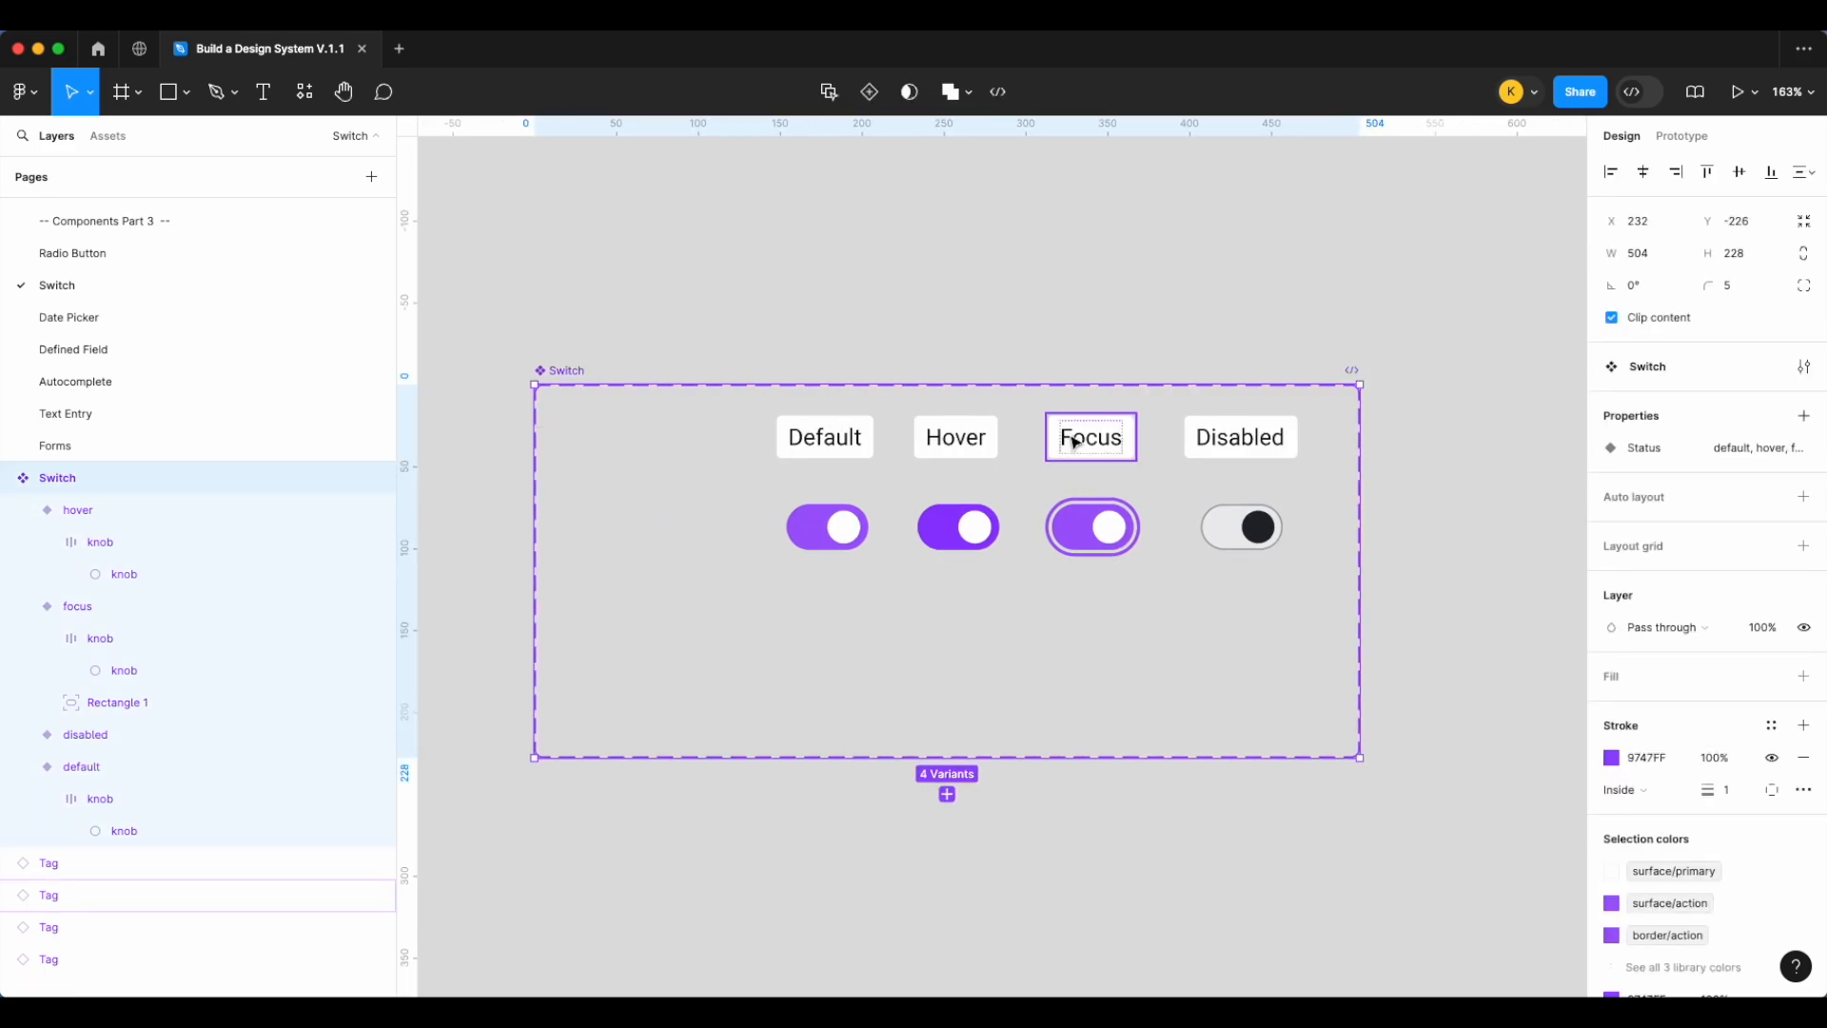
pyautogui.click(1386, 298)
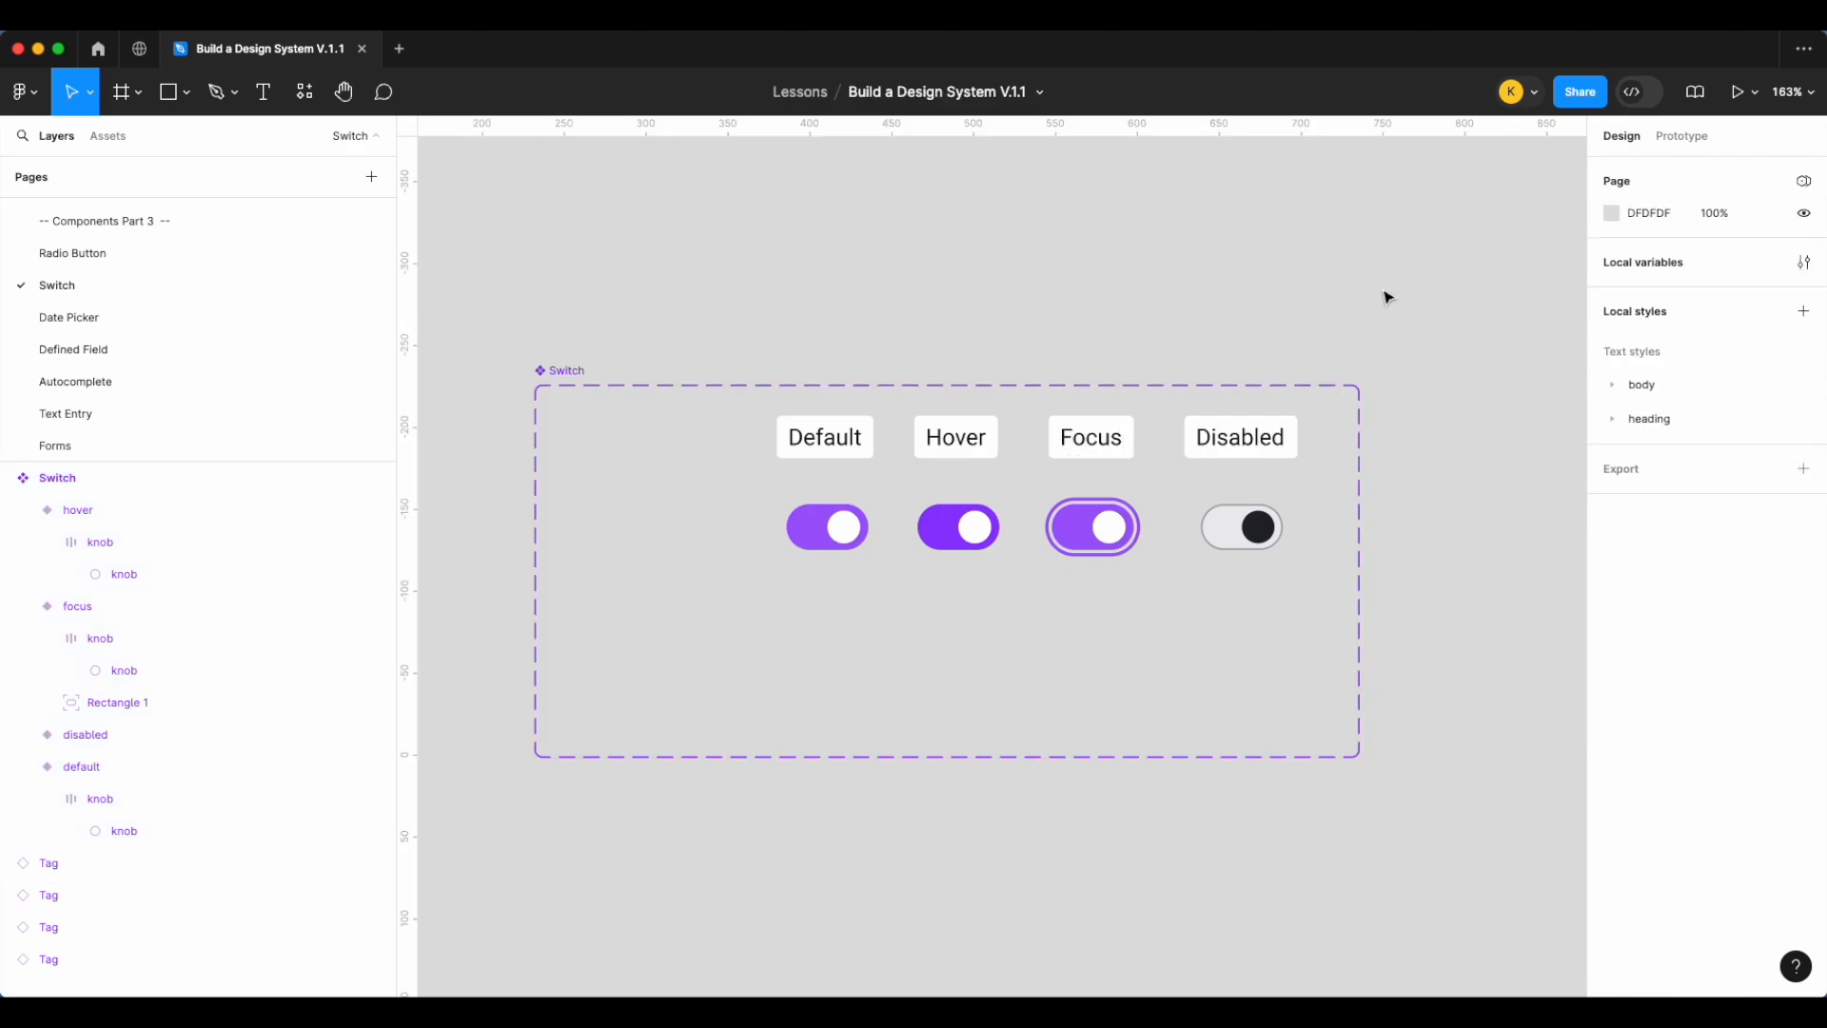
pyautogui.click(582, 374)
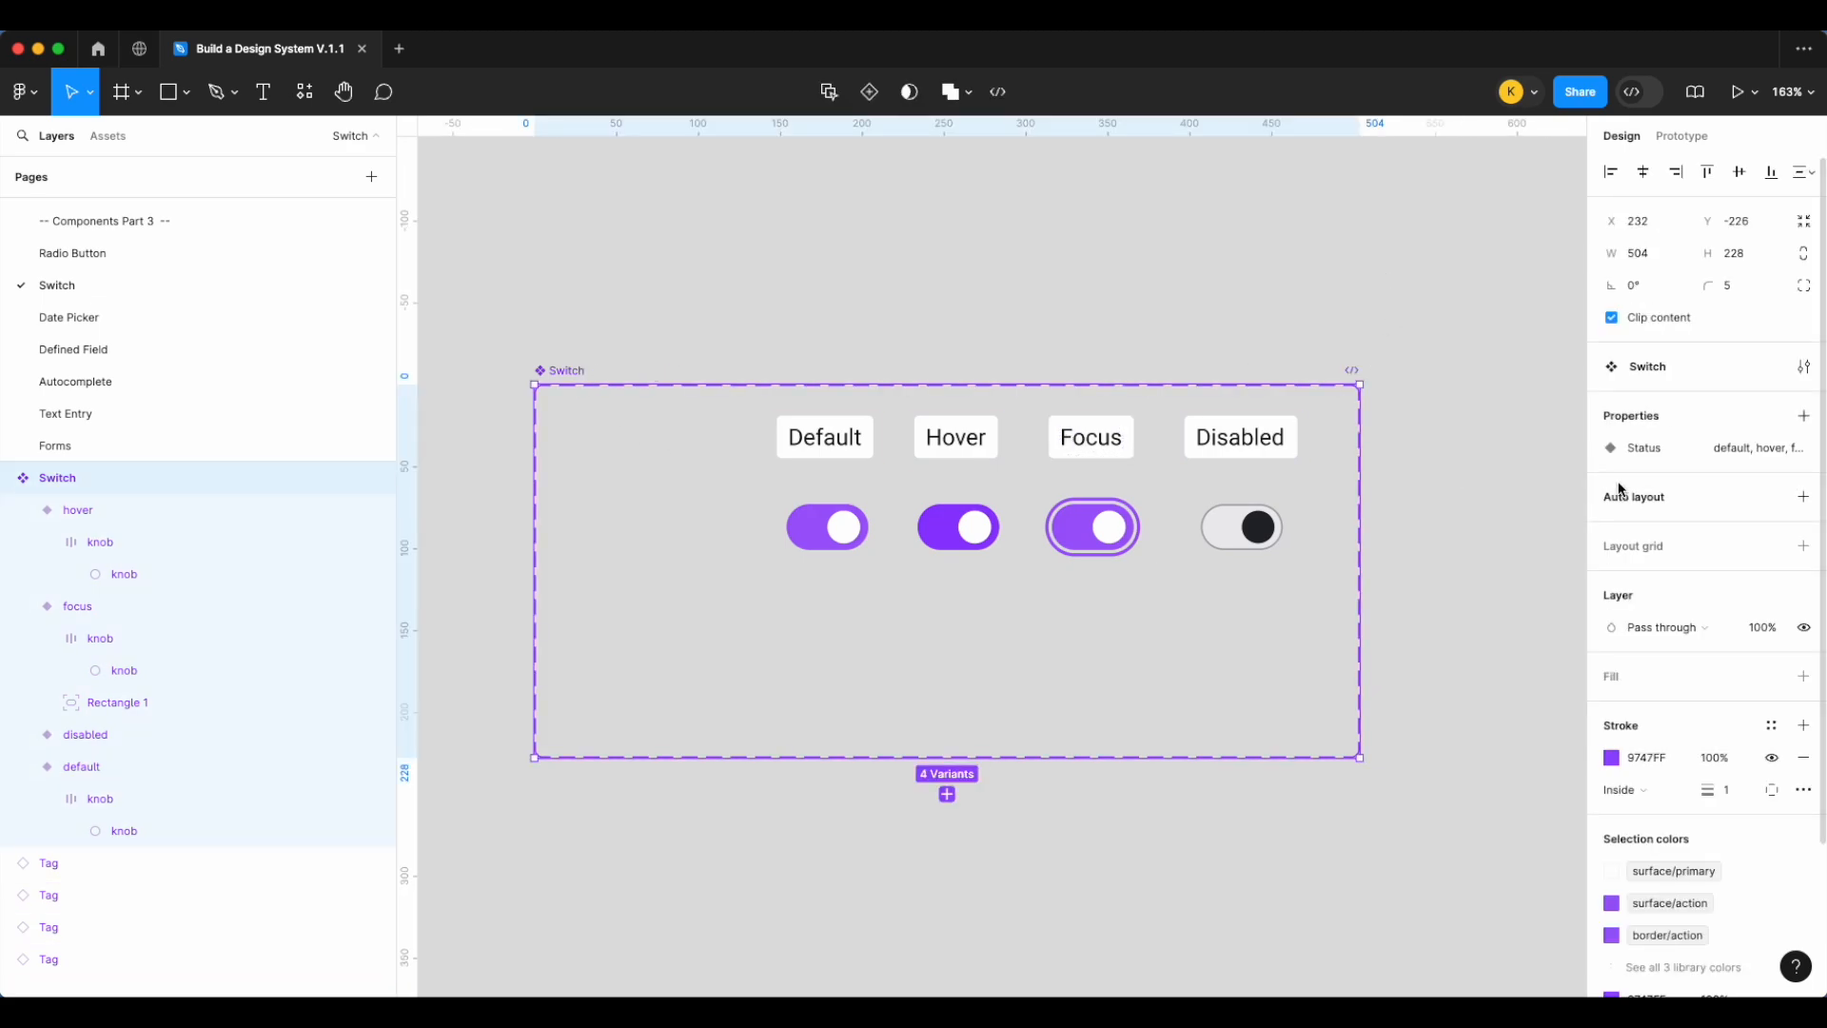
pyautogui.click(1803, 416)
pyautogui.click(1703, 482)
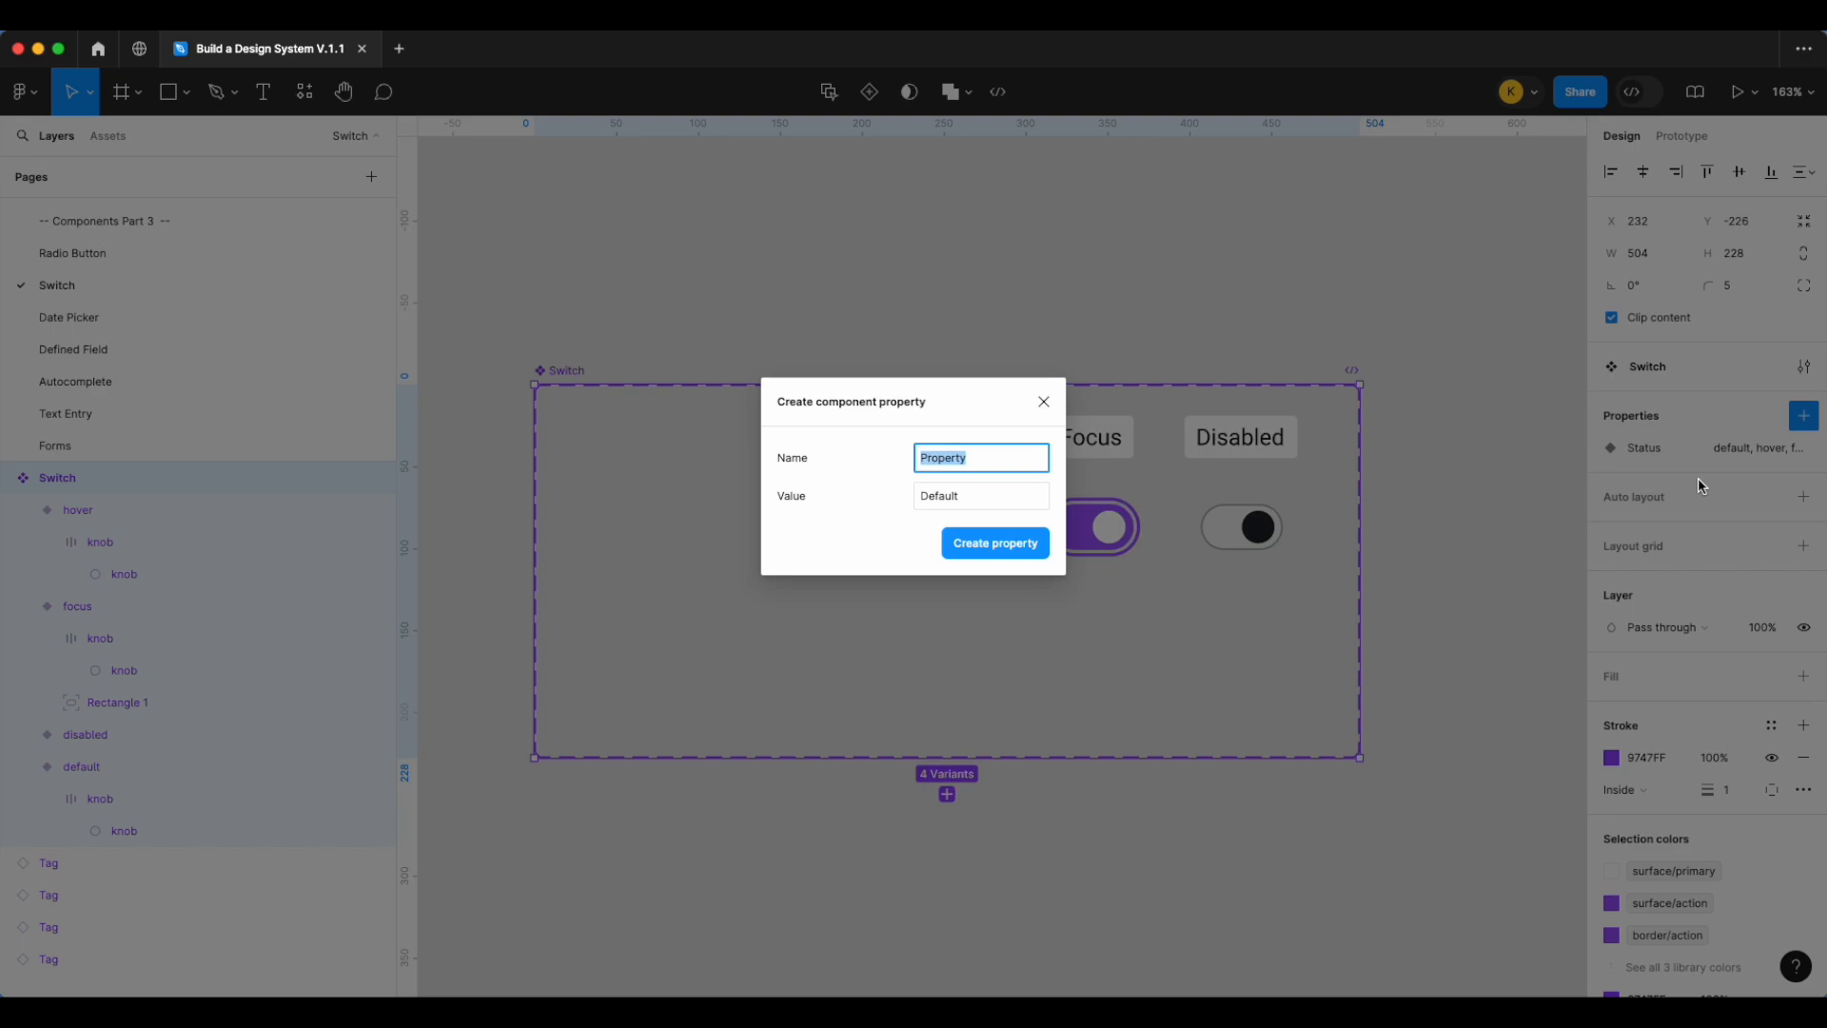
pyautogui.write('Stater')
pyautogui.press('BackSpace')
pyautogui.hotkey('ctrl', 'a')
pyautogui.write('a')
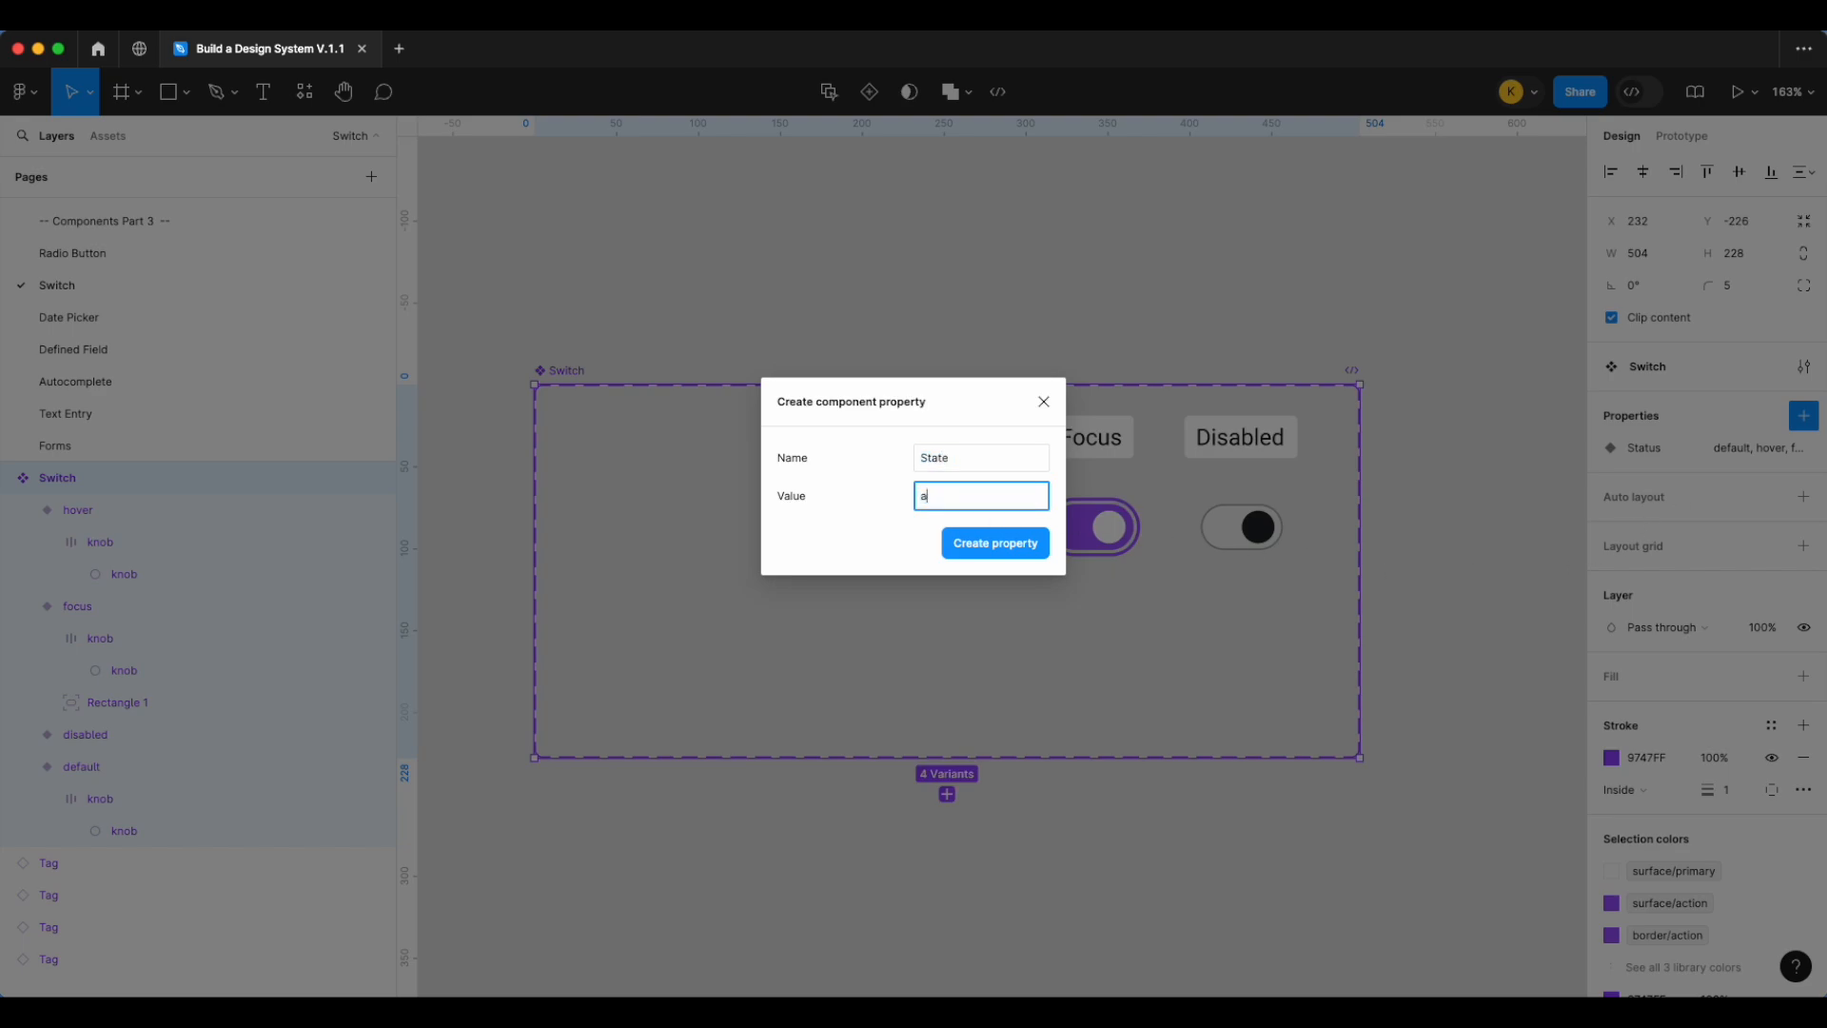
pyautogui.write('ctive')
pyautogui.press('Return')
pyautogui.click(840, 346)
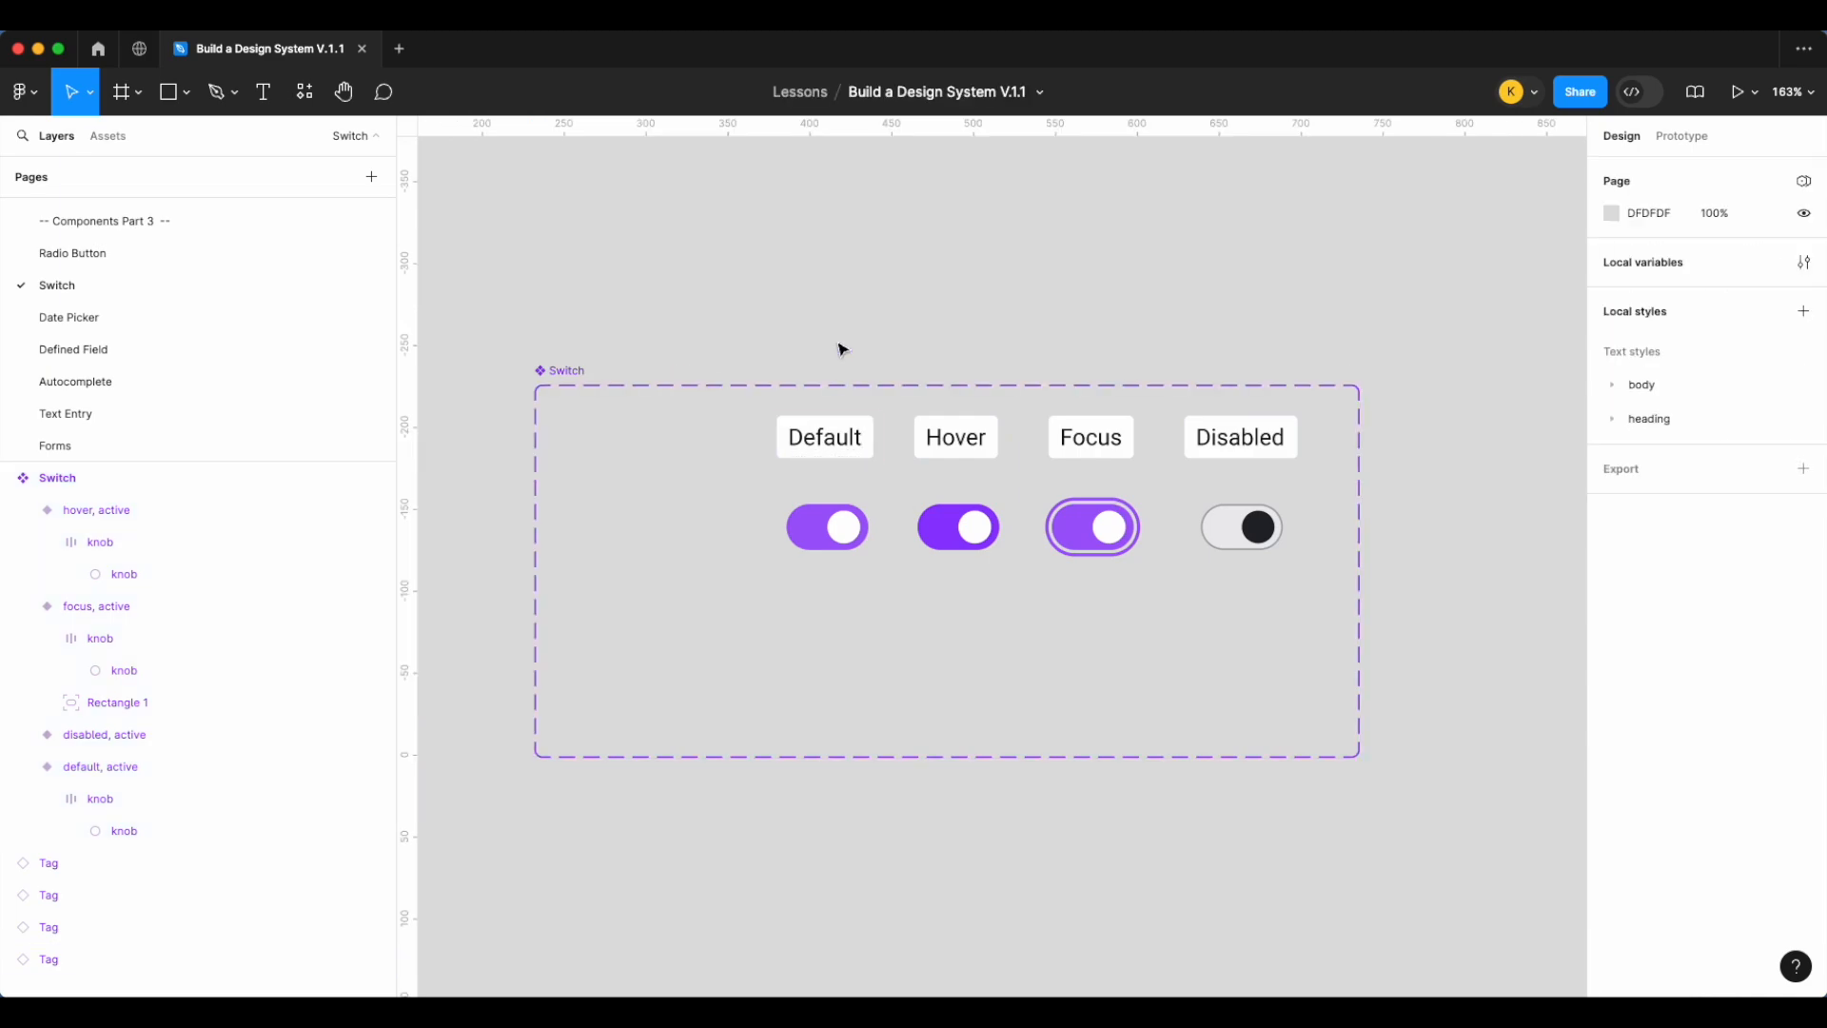
# Duplicate the Default tag to the start of the switch row at X 289, Y -155 and relabel the copy Active
pyautogui.click(844, 437)
pyautogui.moveTo(843, 435); pyautogui.dragTo(694, 525)
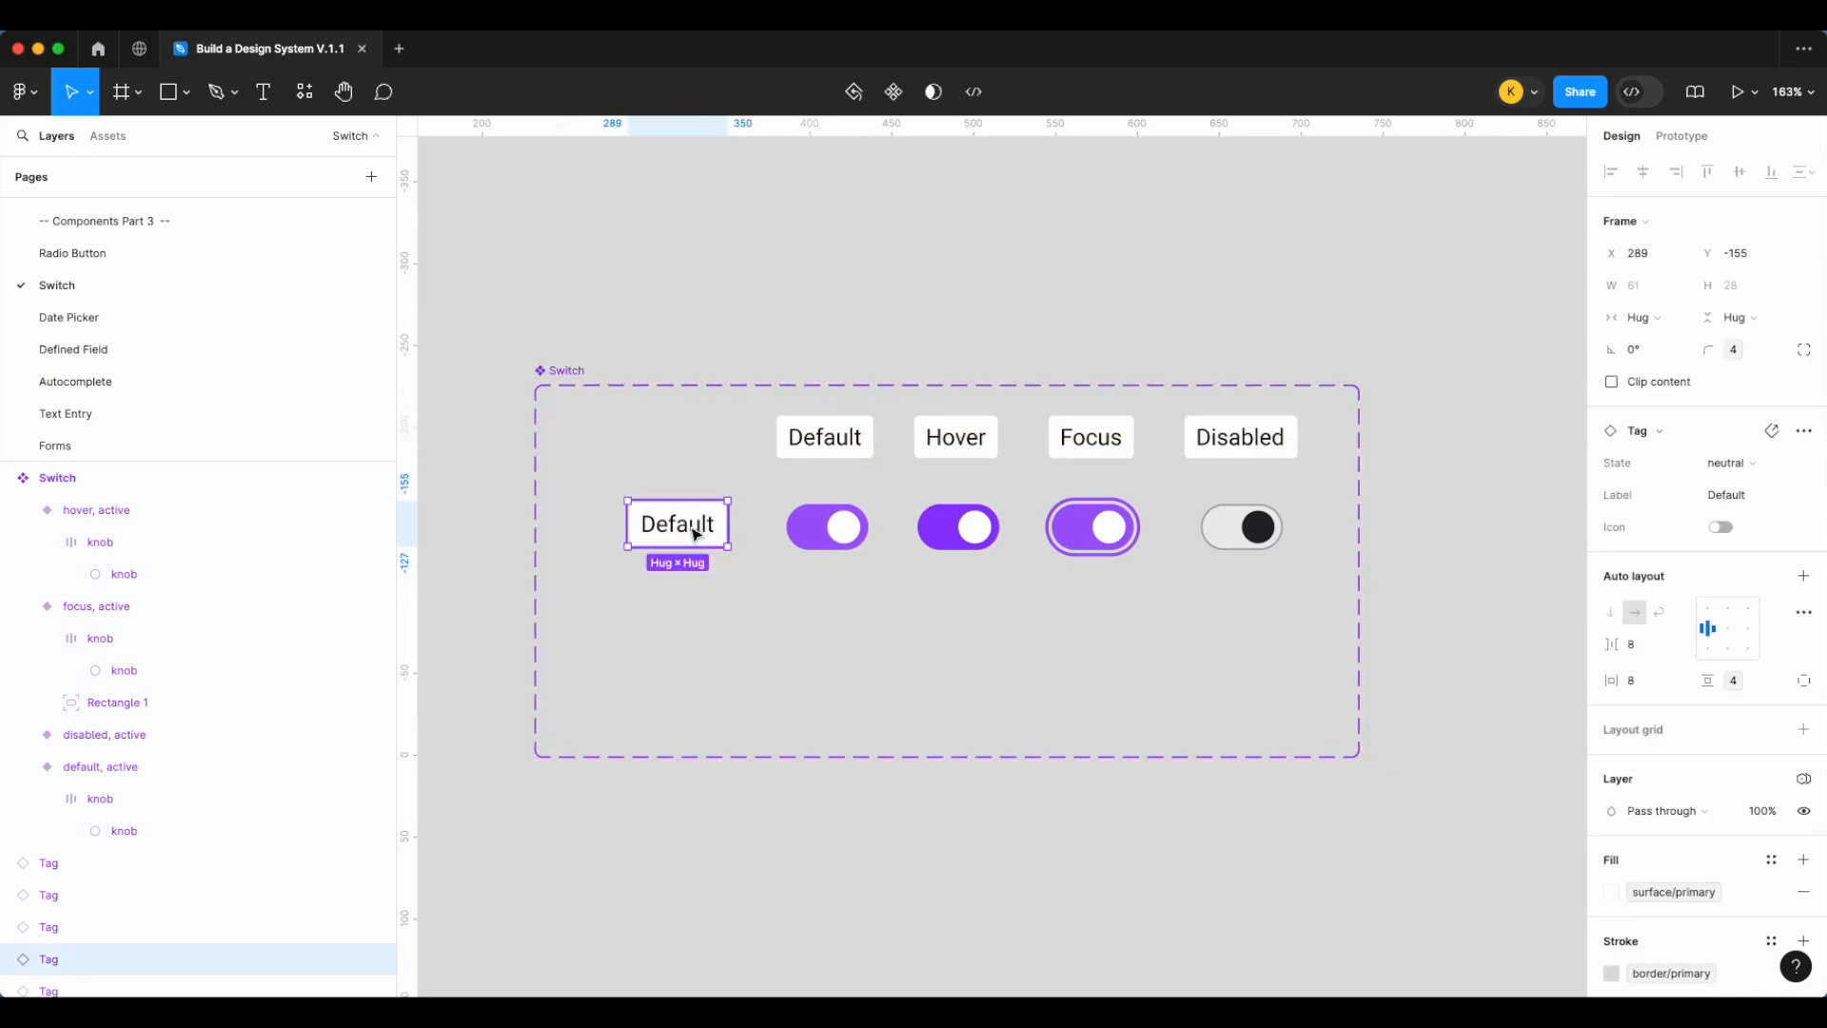
pyautogui.doubleClick(696, 533)
pyautogui.doubleClick(692, 526)
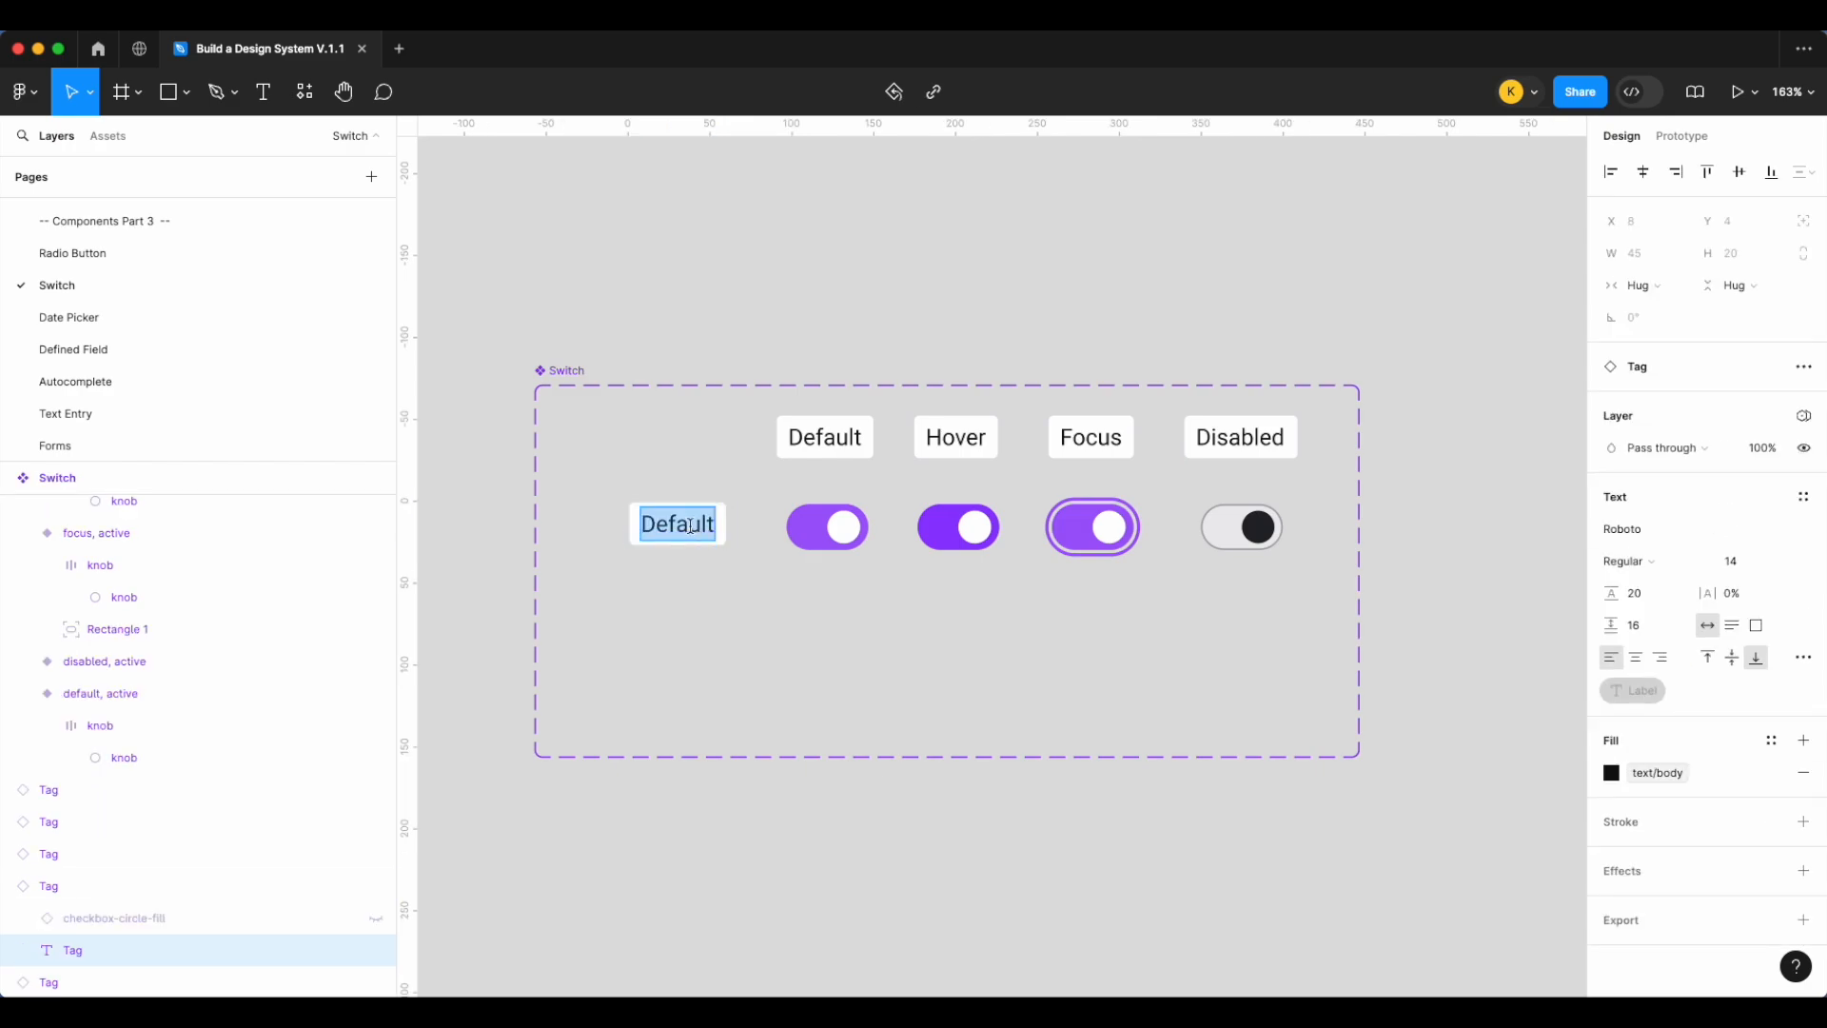
pyautogui.write('Active')
pyautogui.click(837, 525)
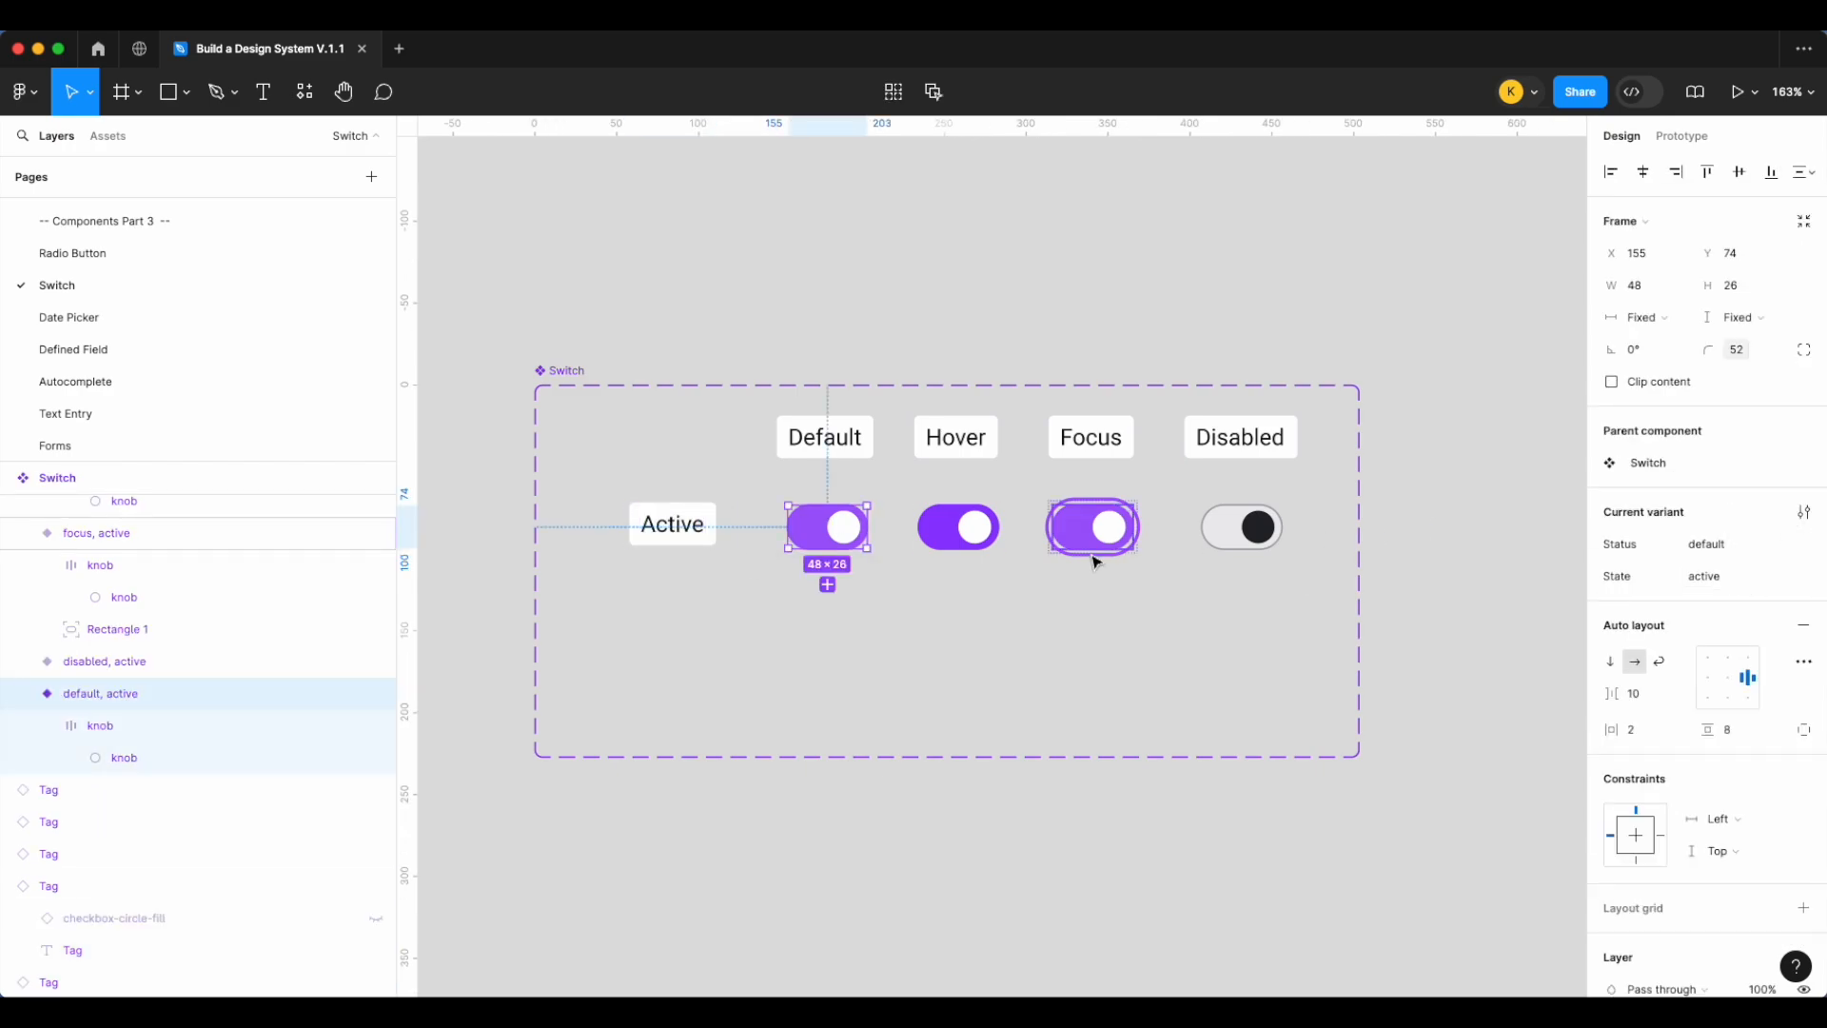
pyautogui.click(1080, 609)
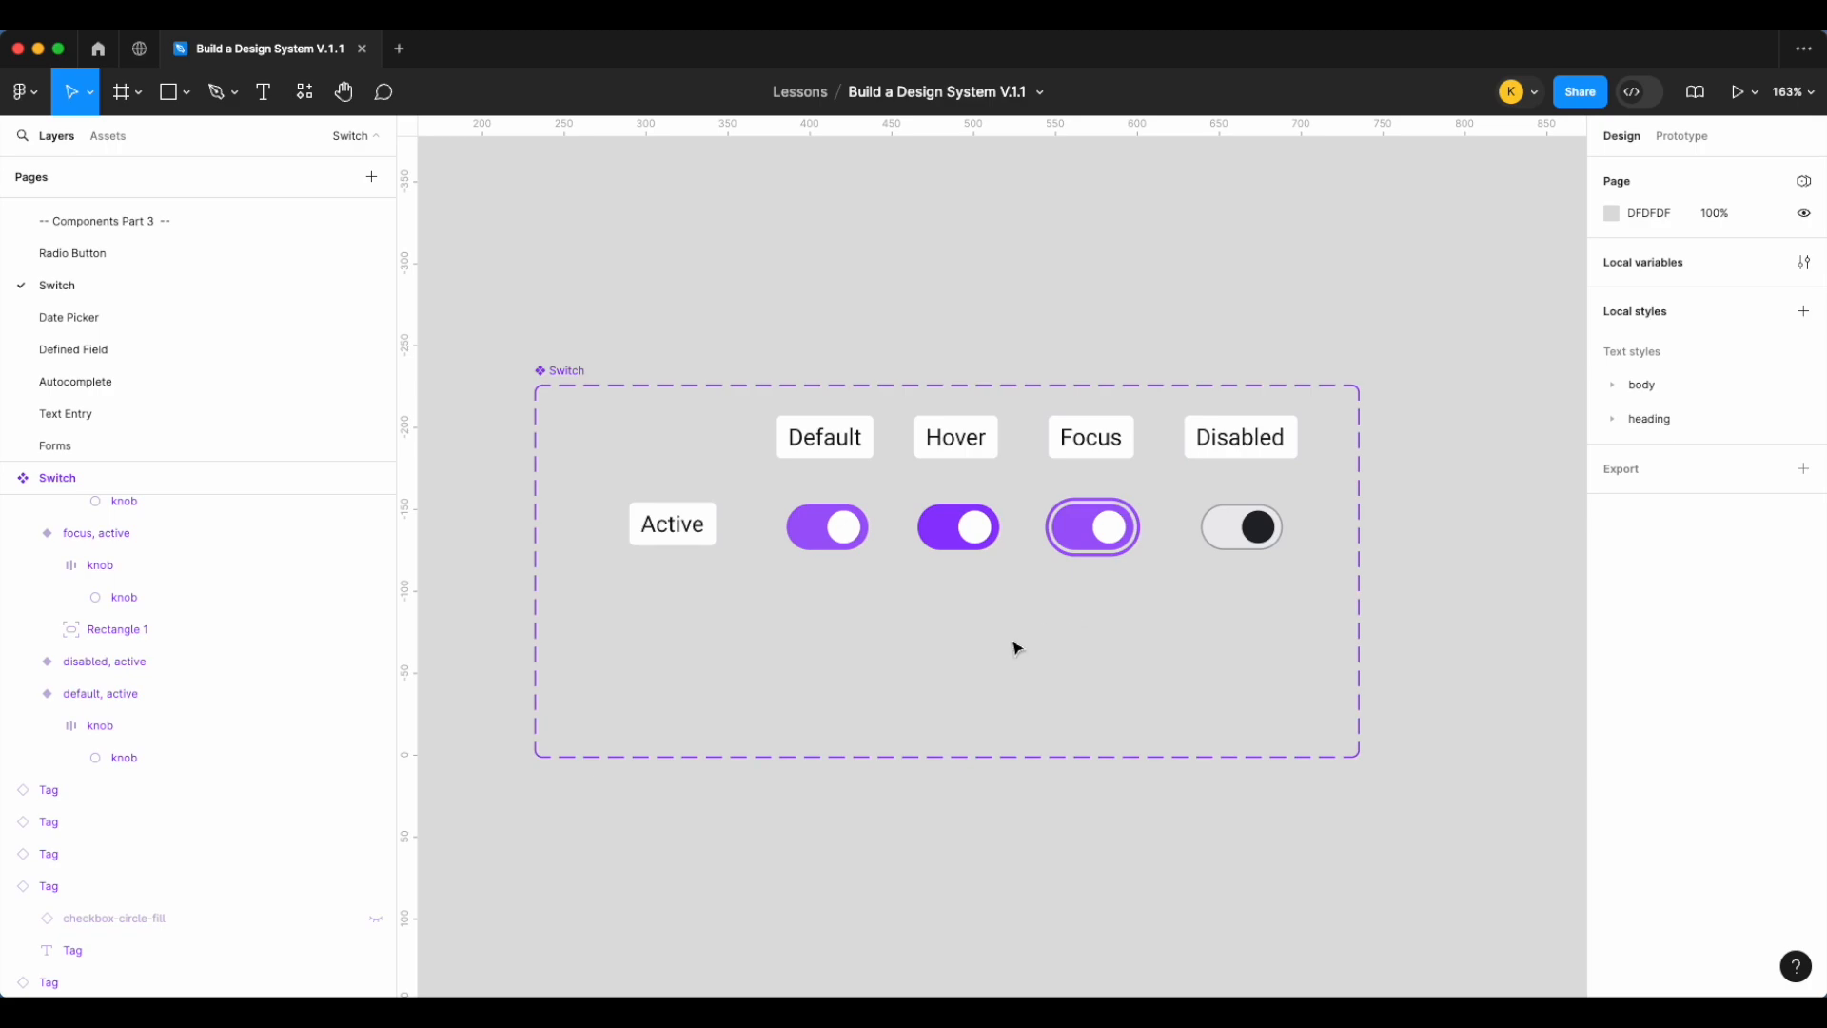
# Duplicate the Active tag straight below itself at Y -93 as the second row's label
pyautogui.click(828, 526)
pyautogui.click(682, 541)
pyautogui.moveTo(682, 543); pyautogui.dragTo(680, 643)
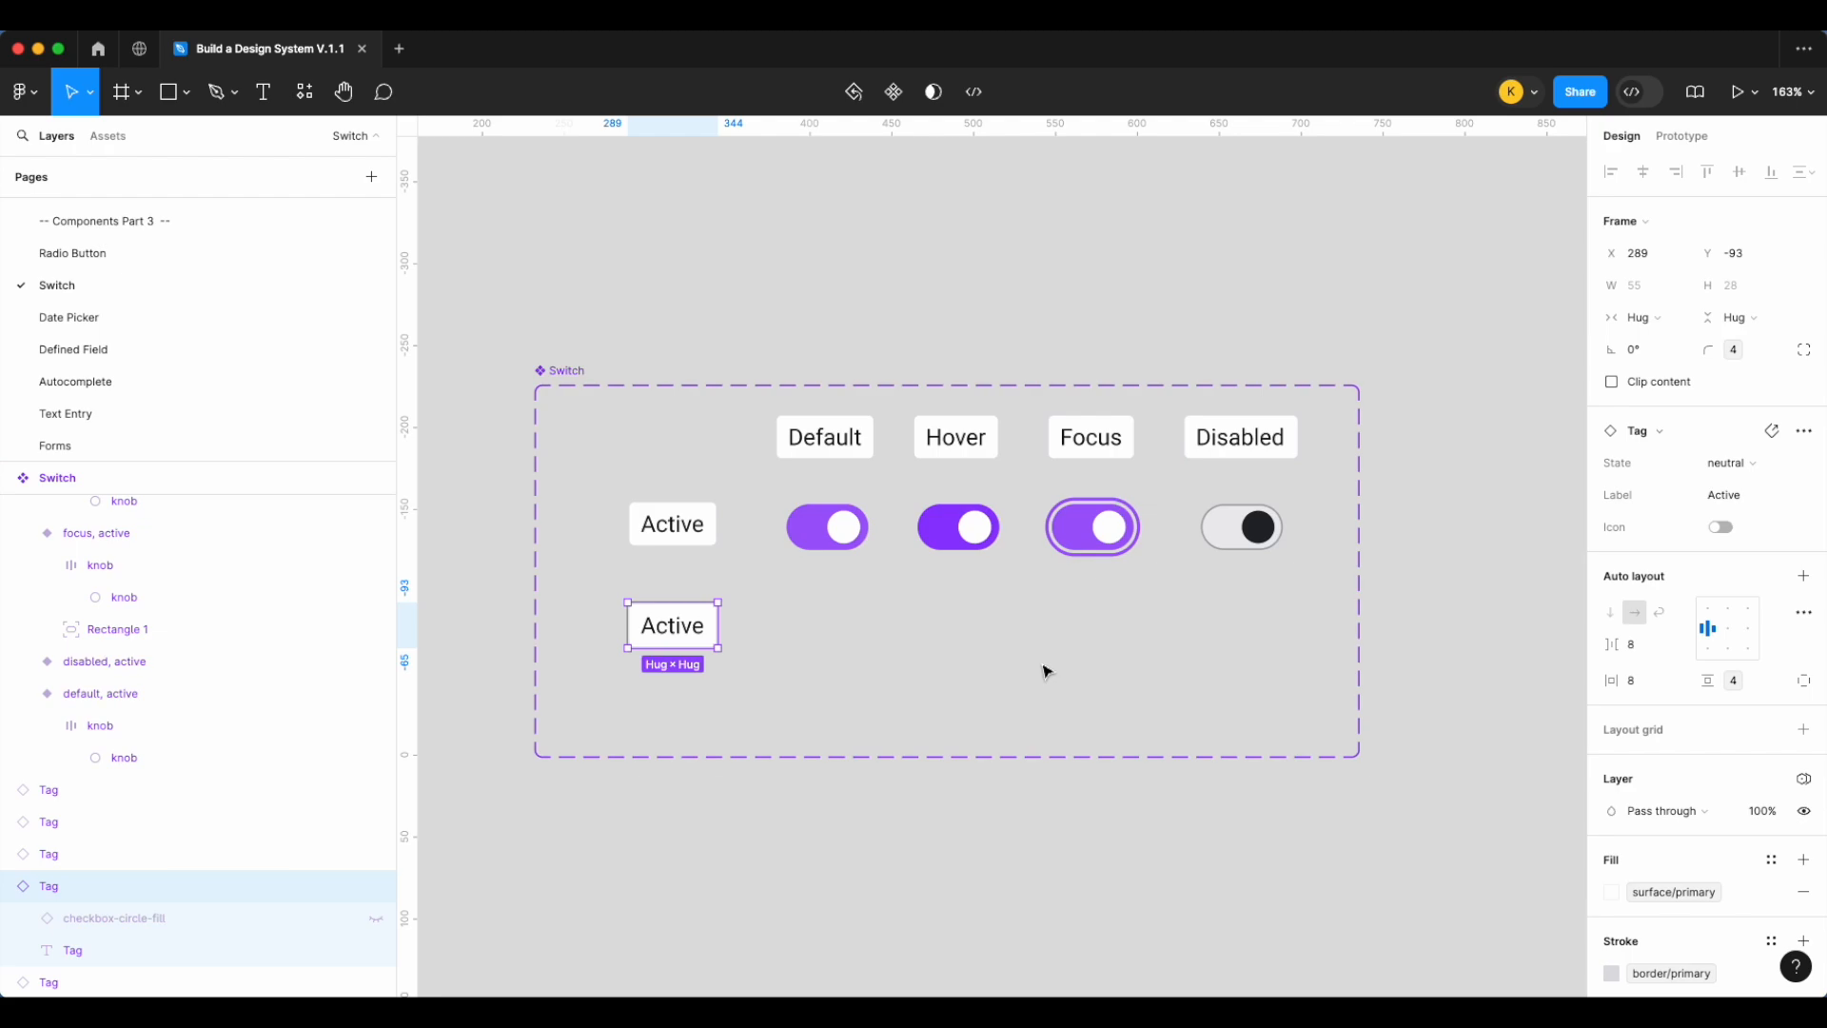
# Duplicate the default switch variant straight below itself at Y 132 and set the copy's State to inactive
pyautogui.click(833, 524)
pyautogui.moveTo(837, 535); pyautogui.dragTo(840, 624)
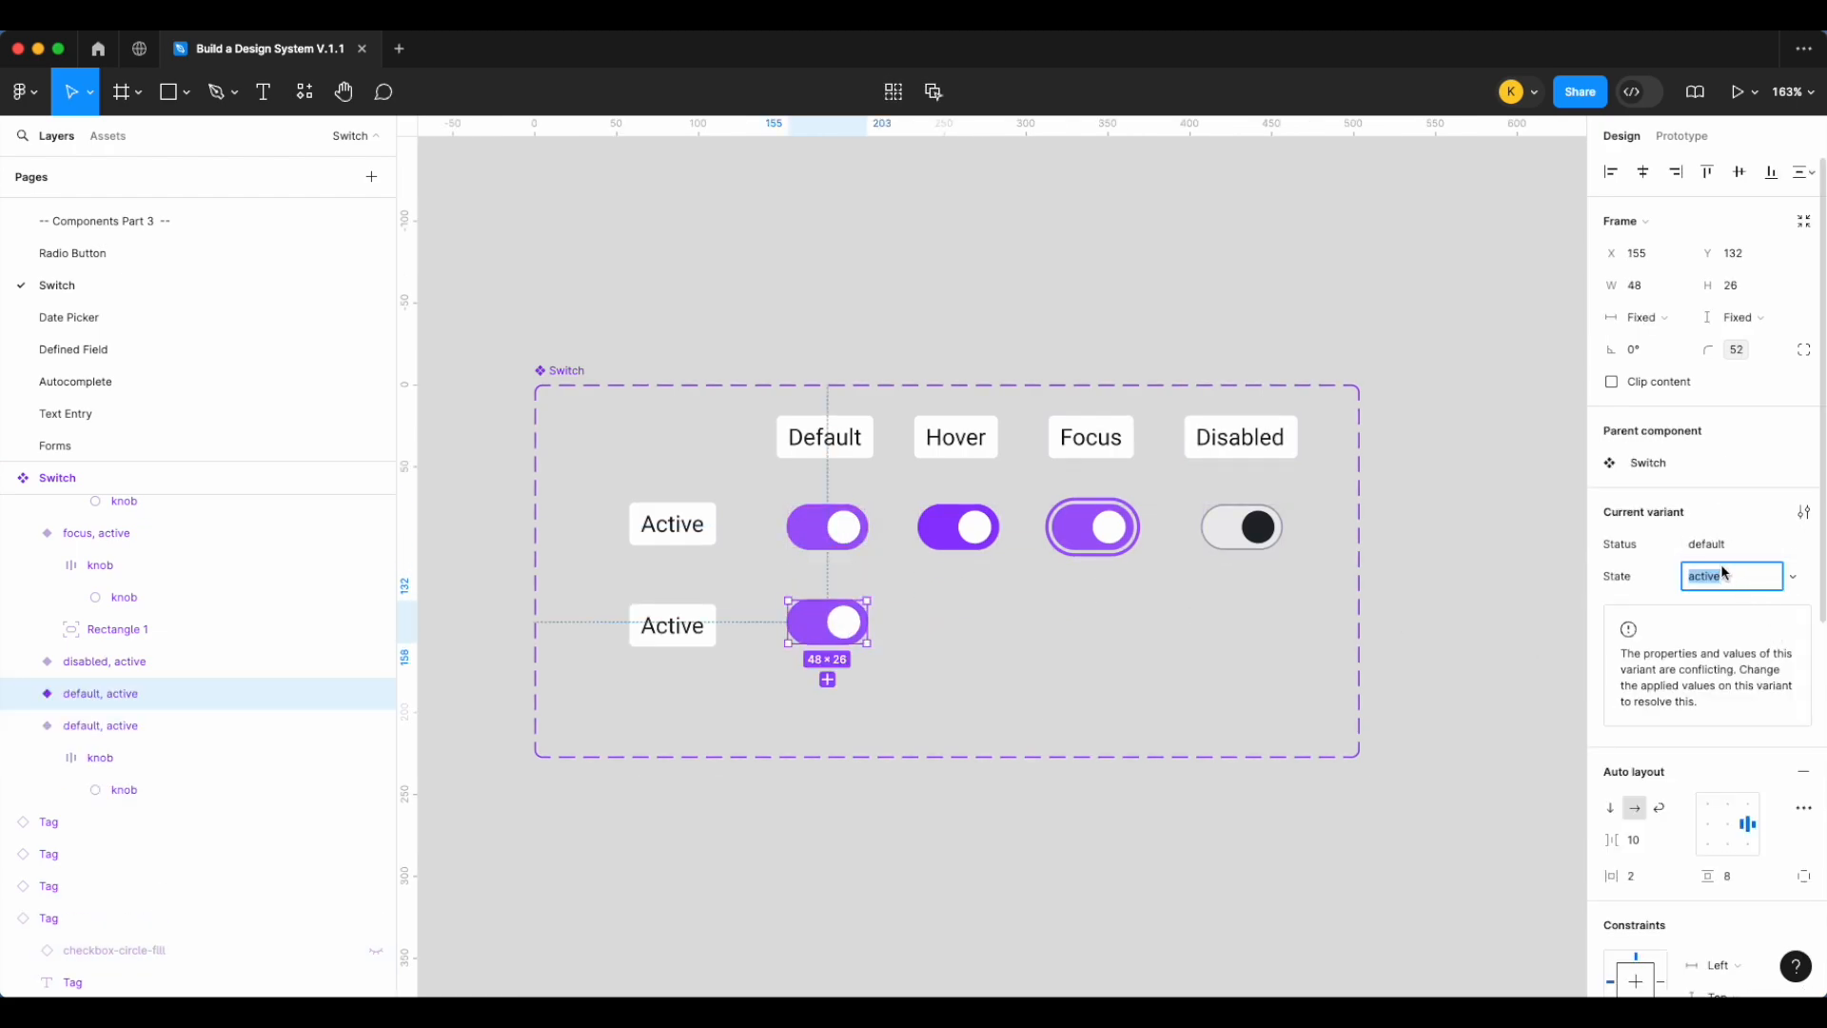
pyautogui.write('inactive')
pyautogui.press('Return')
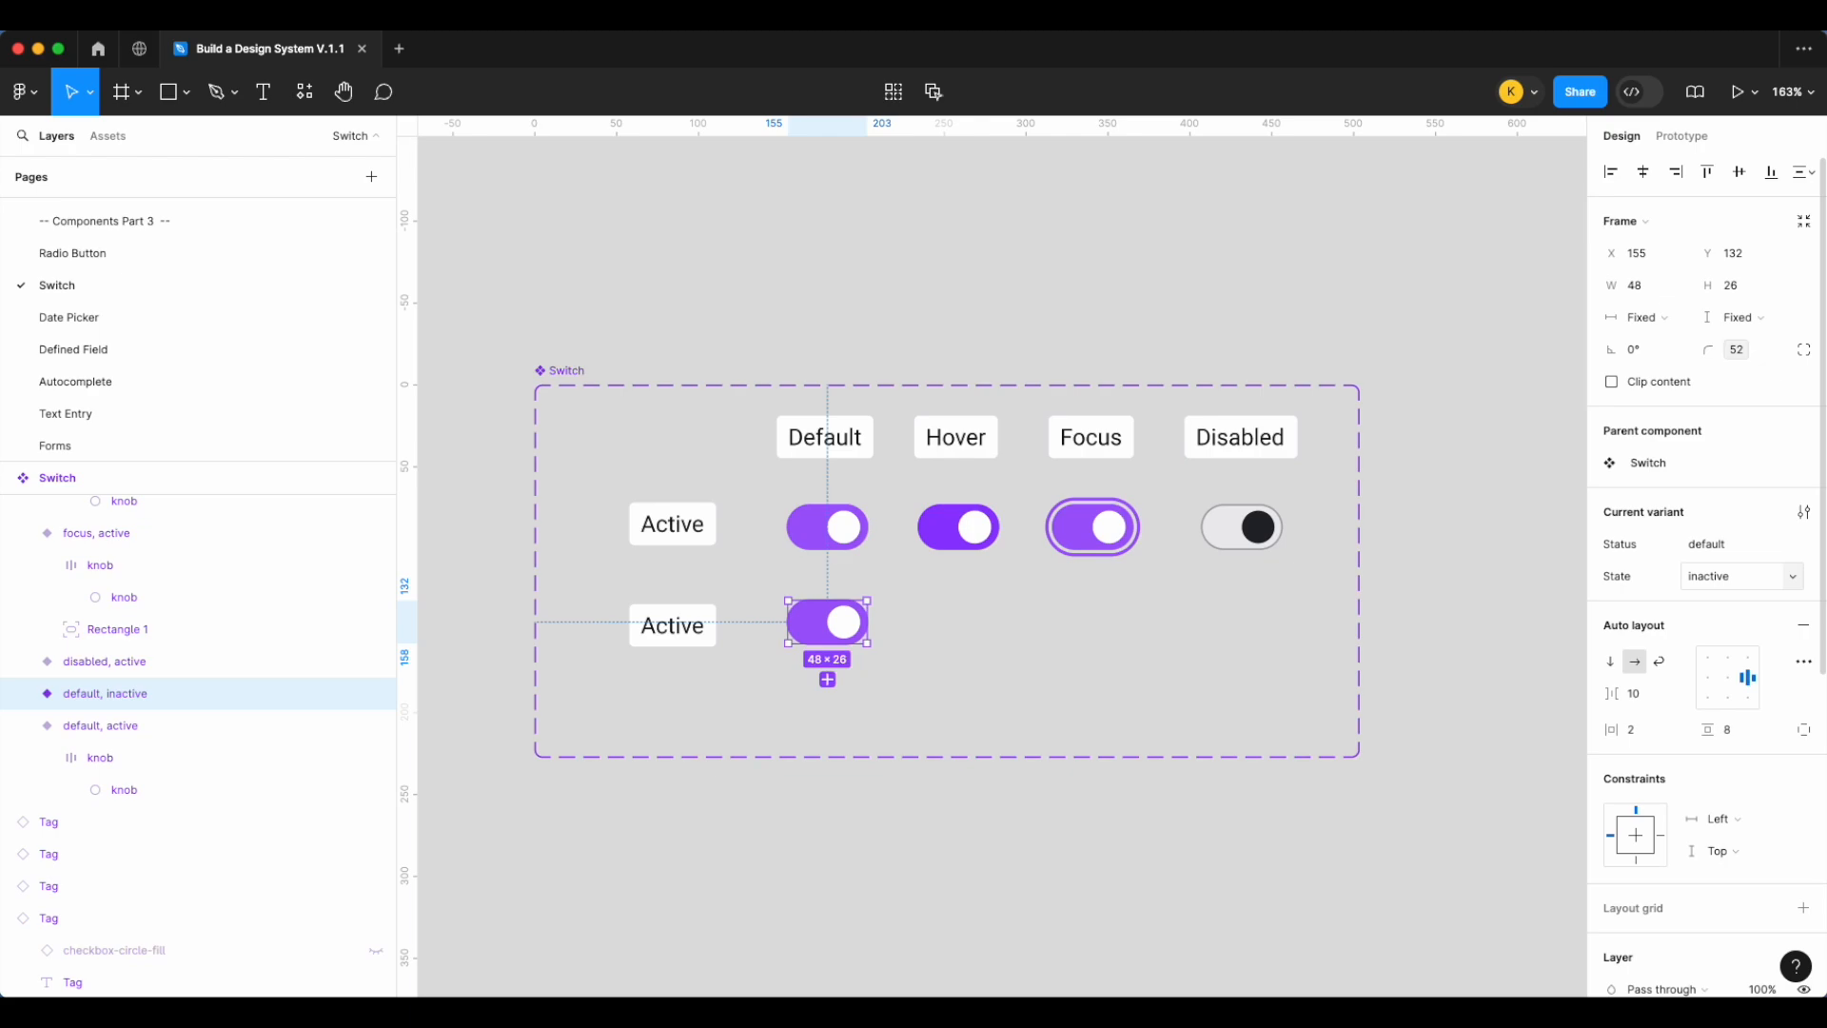
# Left-align the knob in the default inactive switch and change the switch's fill to the surface/primary variable
pyautogui.click(1709, 679)
pyautogui.scroll(5, 930, 738)
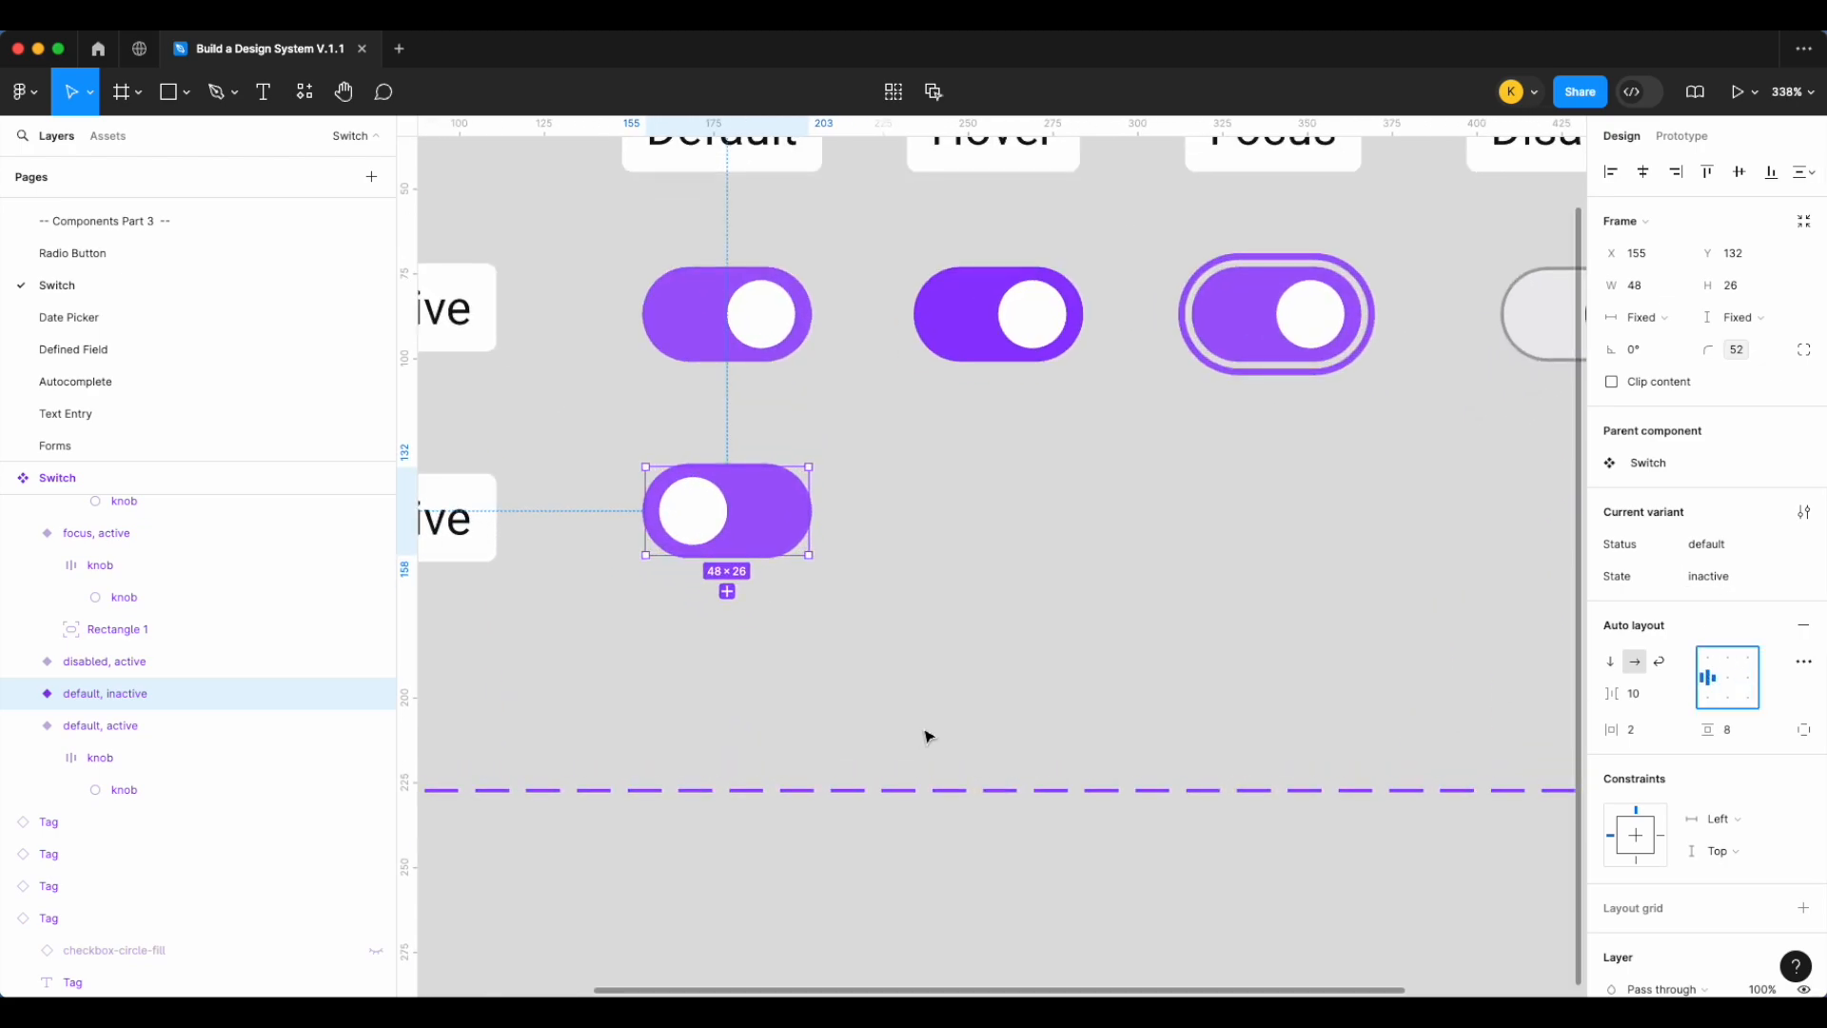
pyautogui.scroll(2, 818, 594)
pyautogui.scroll(-3, 1698, 723)
pyautogui.scroll(-1, 1713, 771)
pyautogui.click(1675, 771)
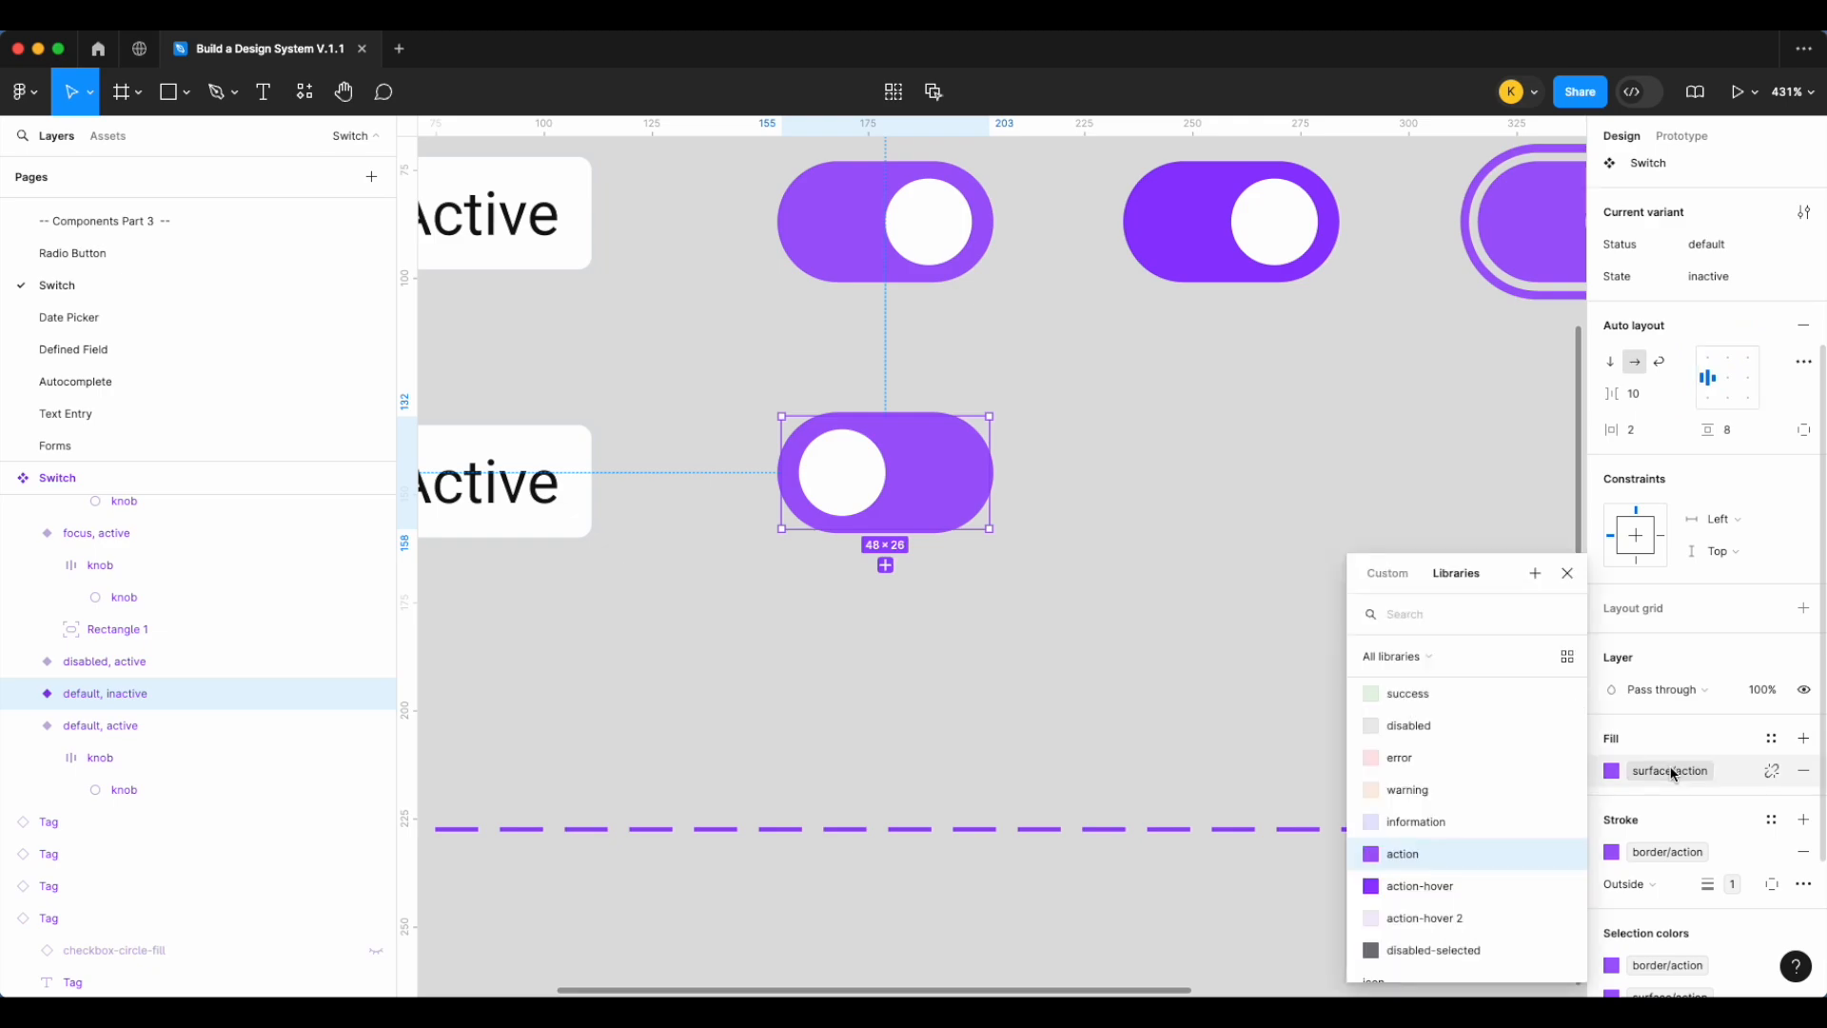
pyautogui.write('surf')
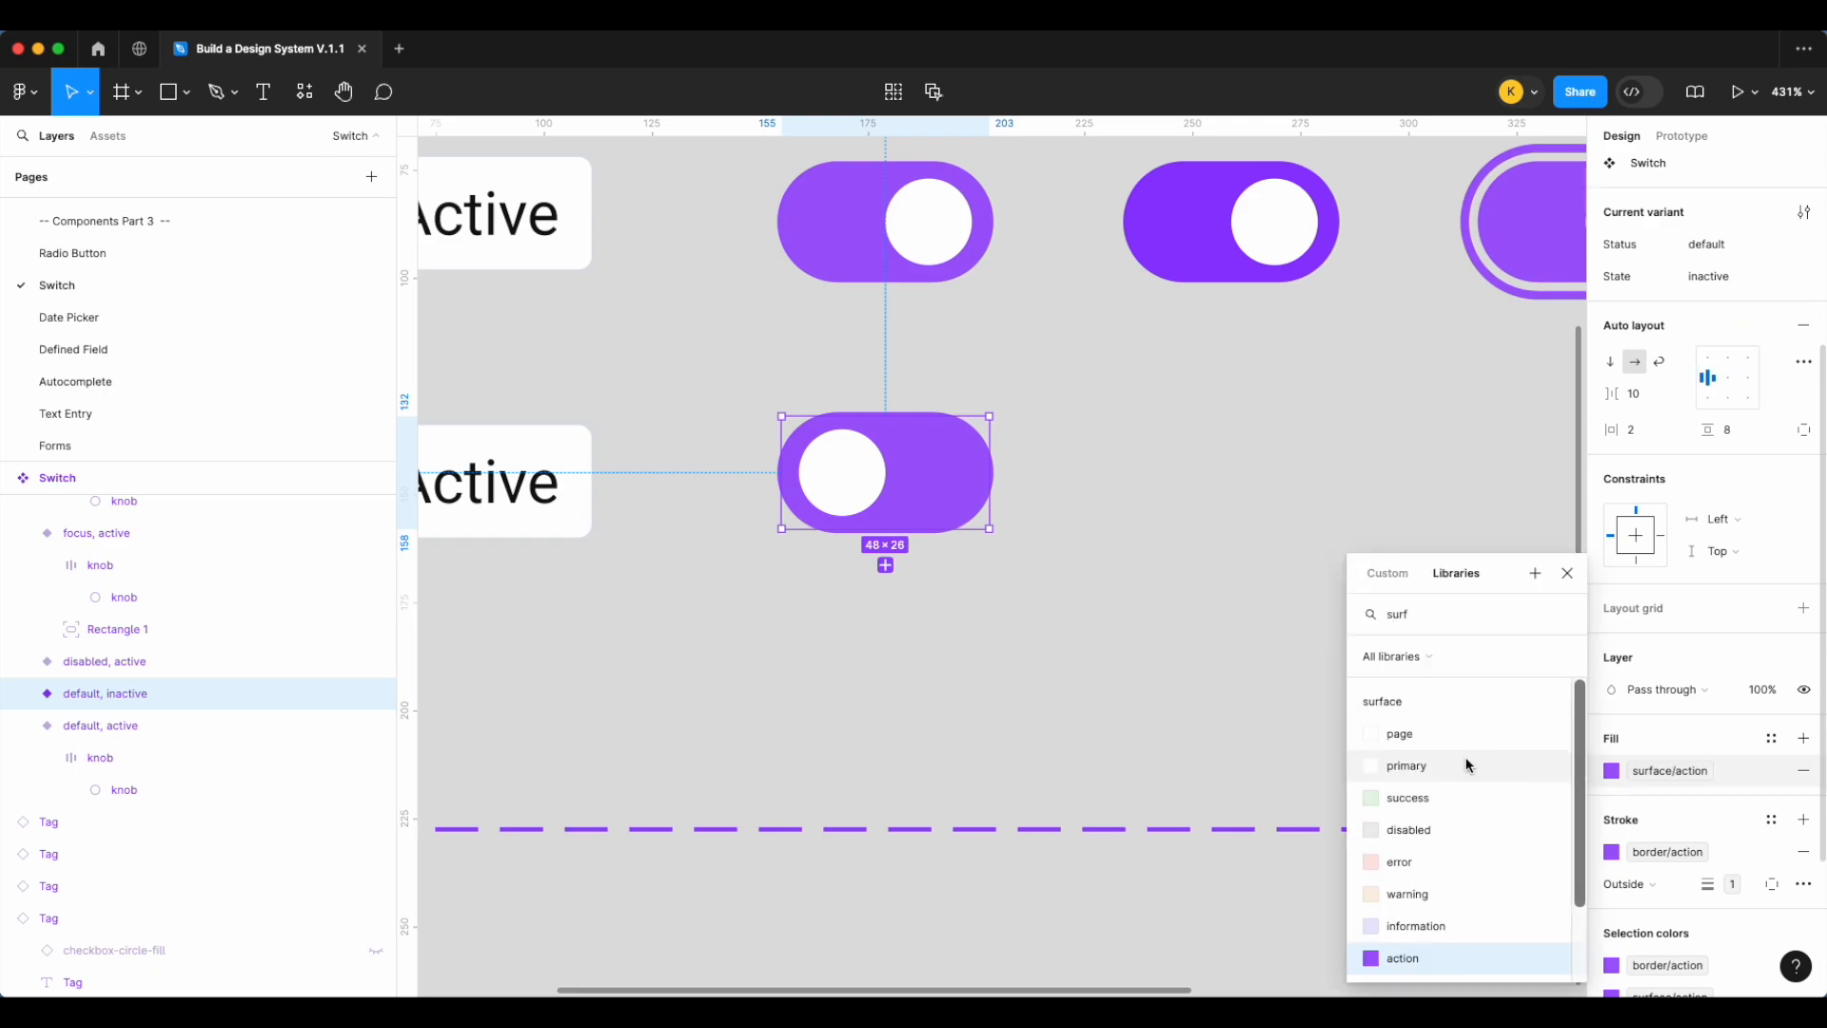
pyautogui.click(1468, 762)
# Change the default inactive switch's knob colour to the surface/action variable
pyautogui.scroll(-1, 1643, 870)
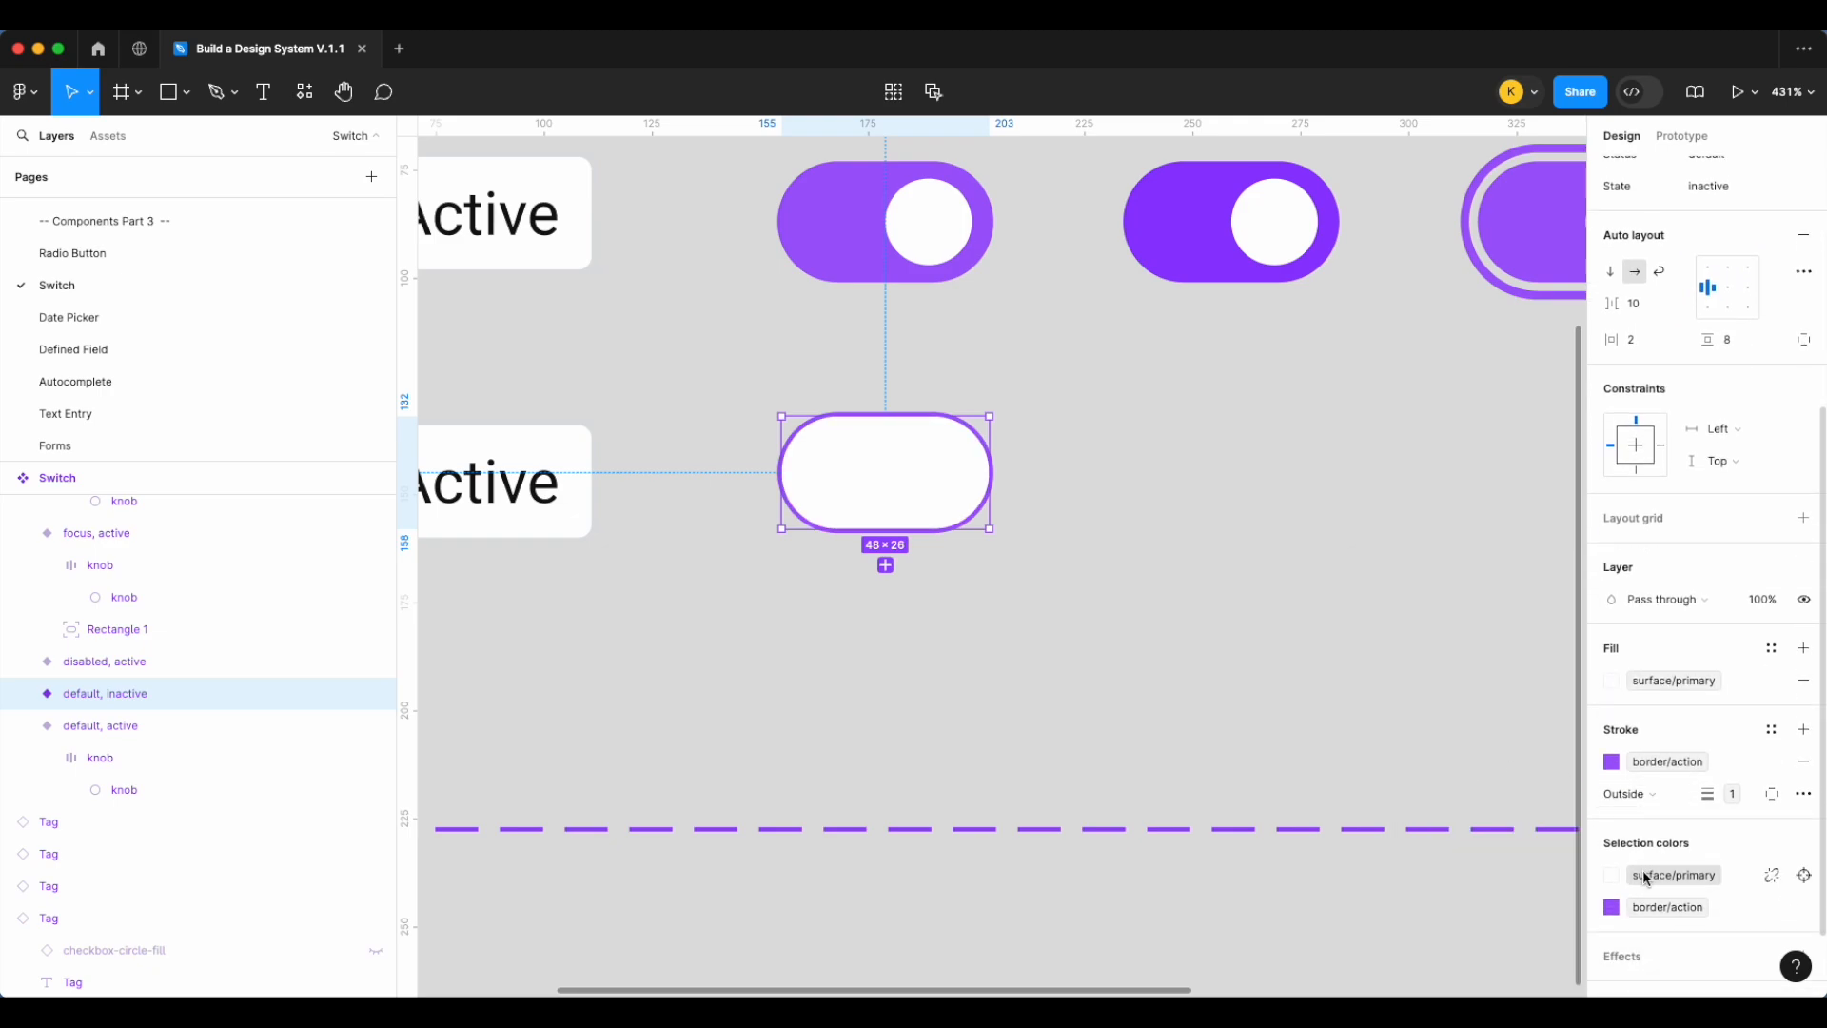
pyautogui.scroll(-1, 1643, 870)
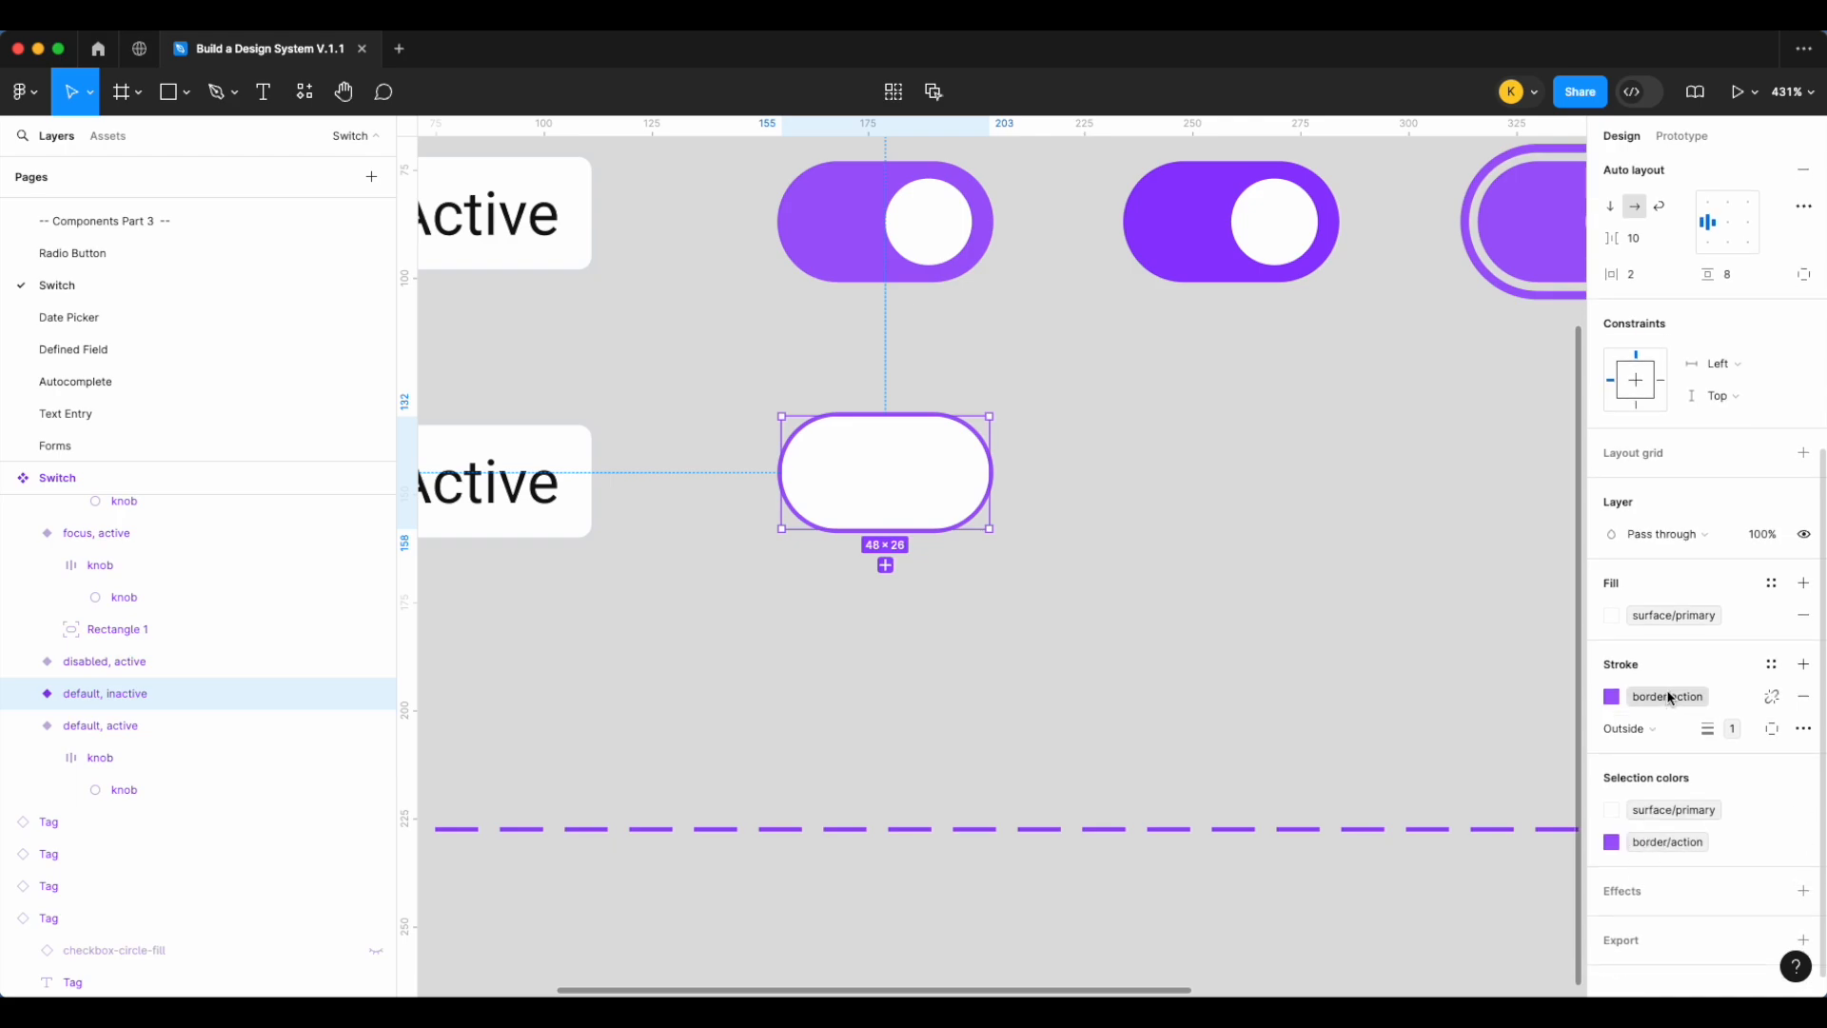
pyautogui.doubleClick(861, 475)
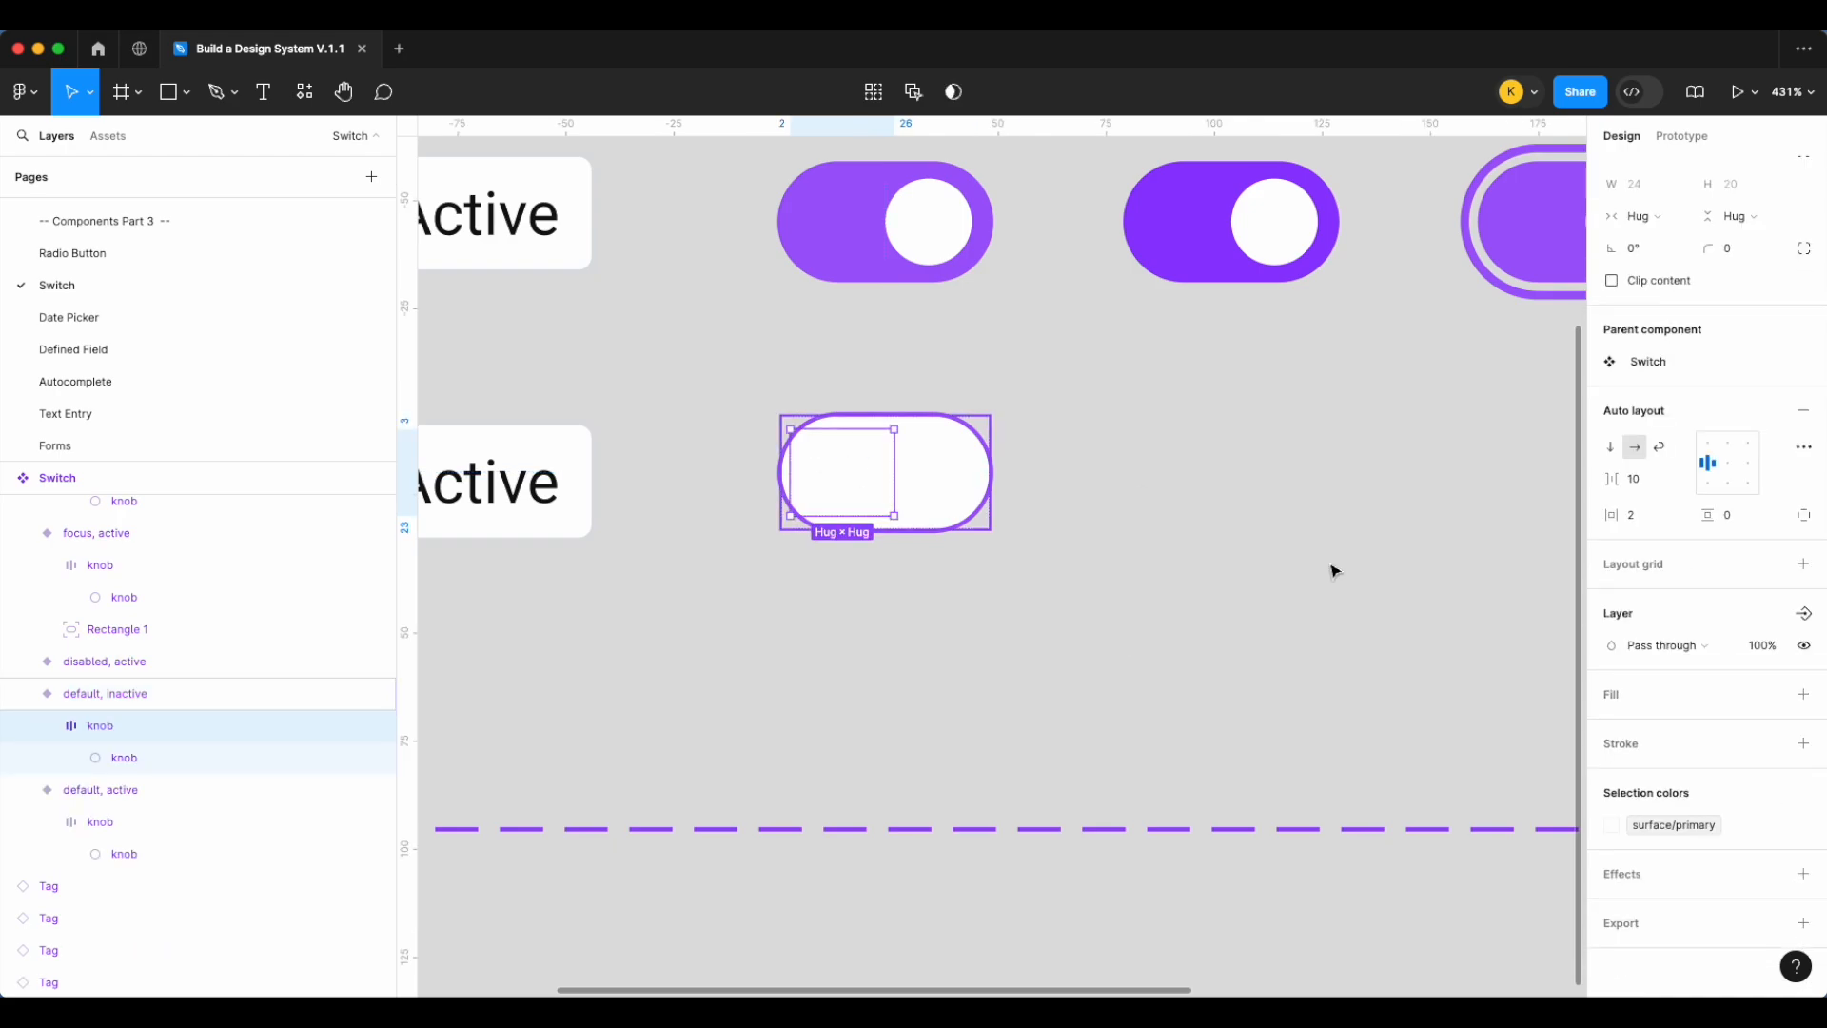
pyautogui.click(1678, 824)
pyautogui.scroll(-5, 1489, 830)
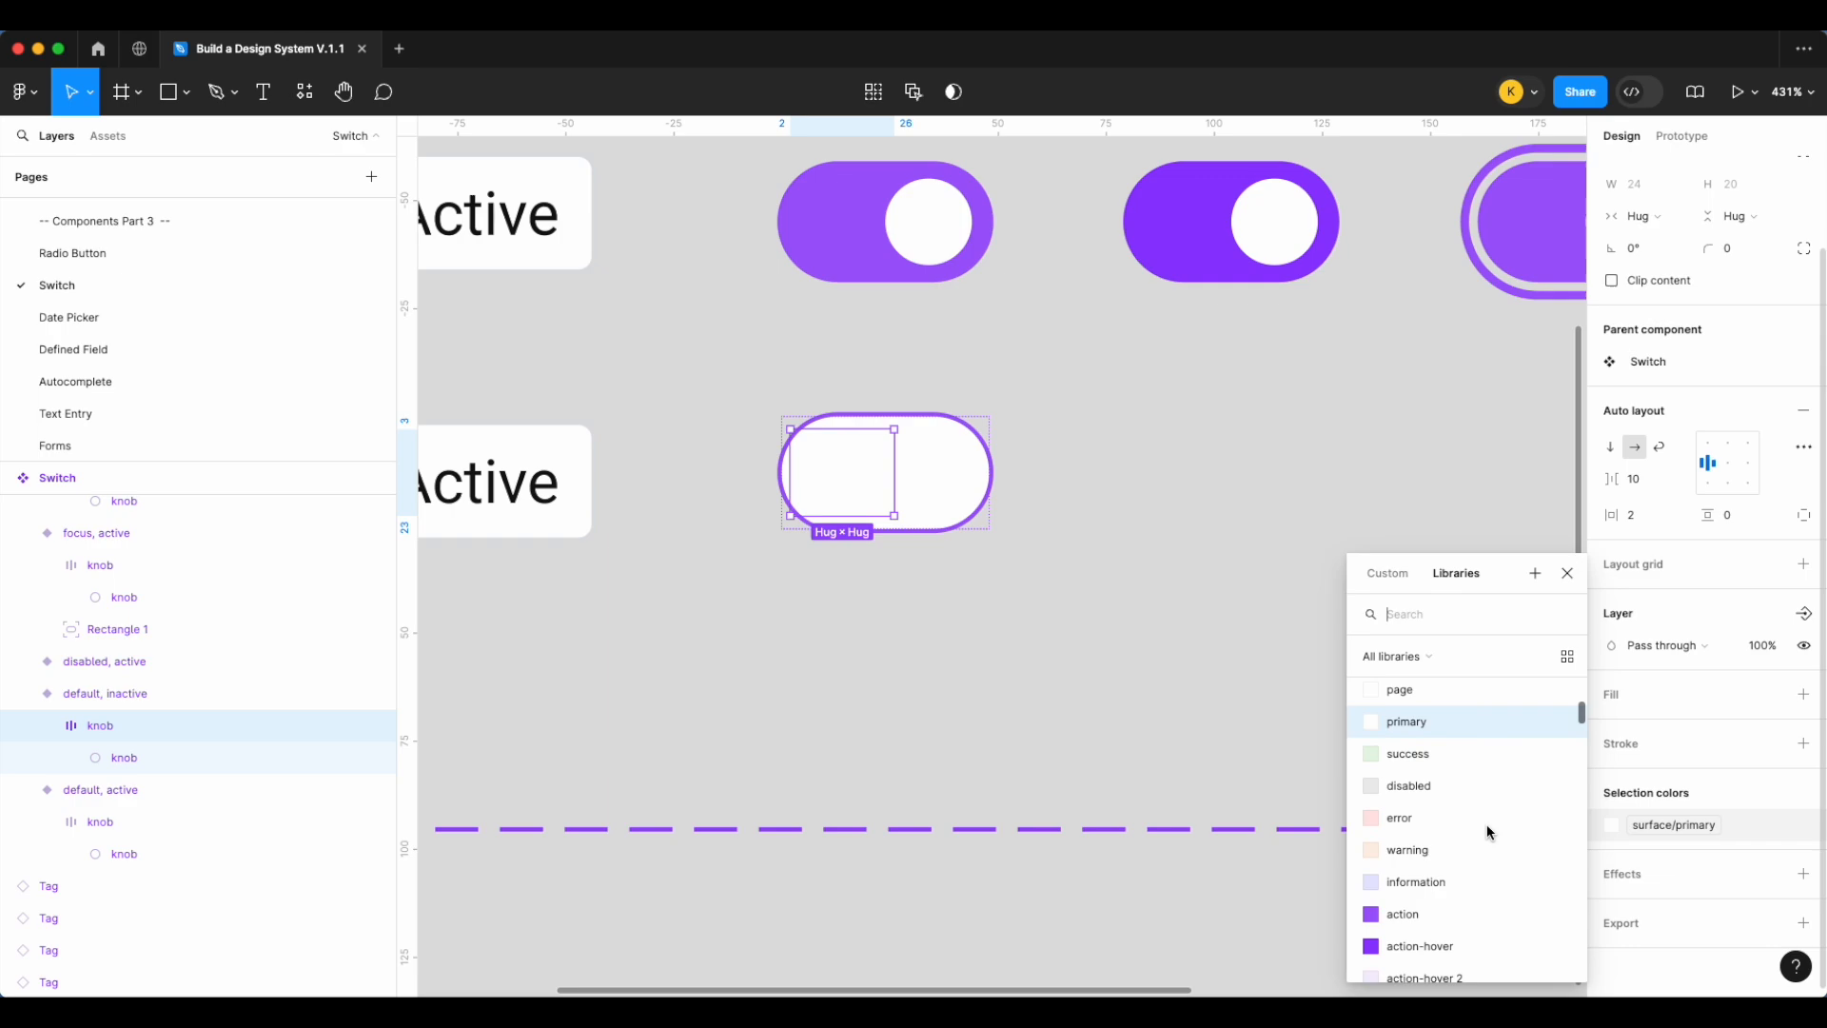
pyautogui.click(1440, 812)
pyautogui.click(1158, 603)
# Try the text/body variable as the knob colour of the default inactive switch
pyautogui.scroll(-5, 1158, 603)
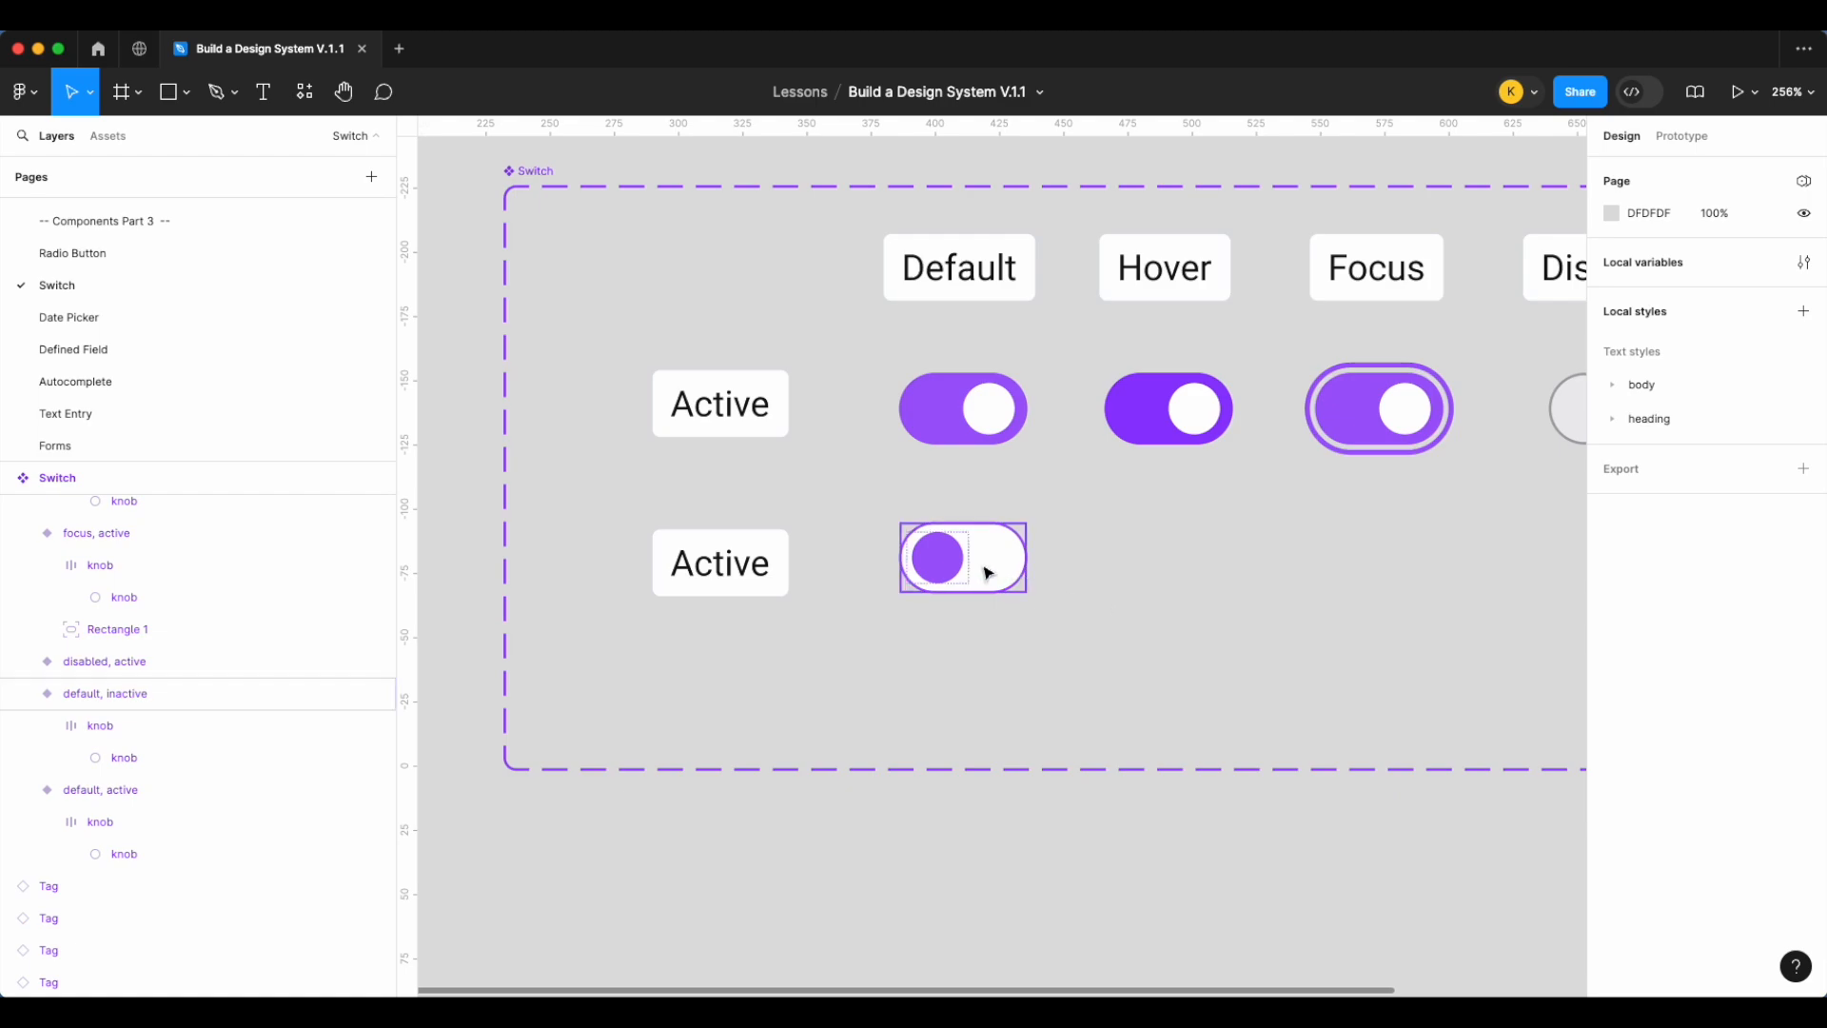
pyautogui.hscroll(2, 1194, 600)
pyautogui.scroll(1, 1194, 600)
pyautogui.doubleClick(933, 584)
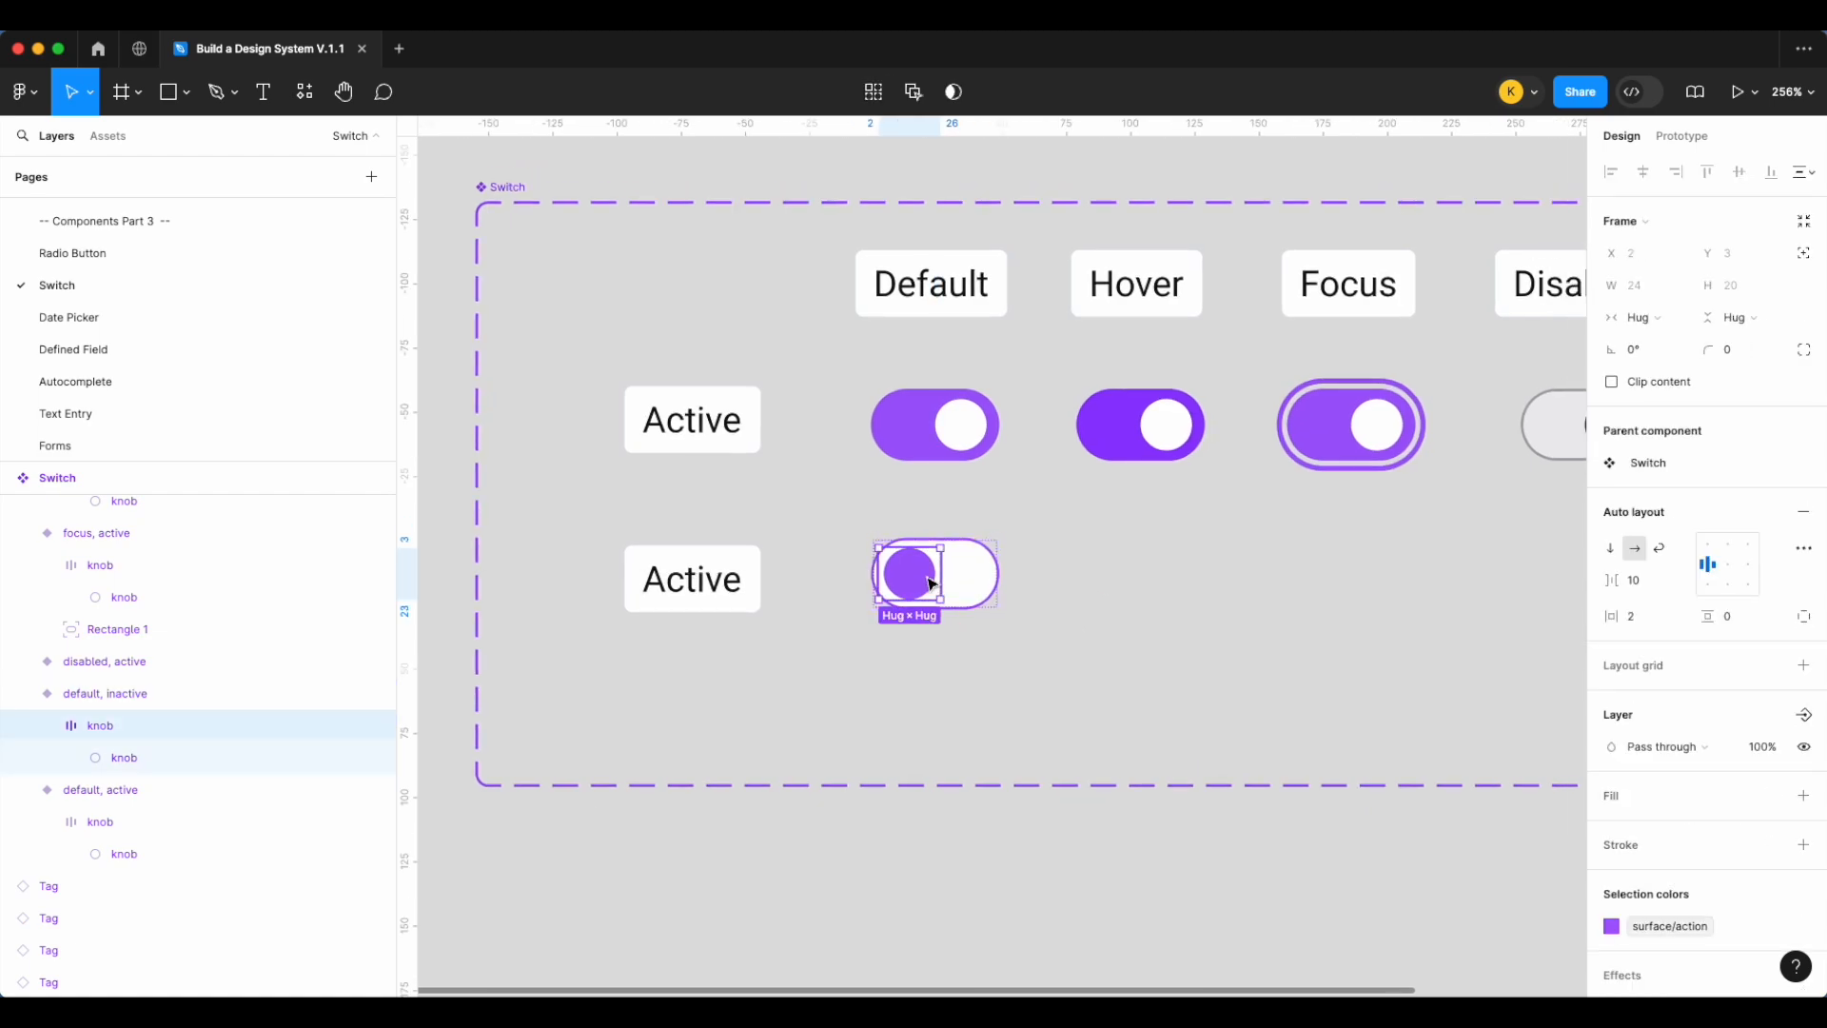
pyautogui.scroll(-1, 1618, 804)
pyautogui.click(1670, 859)
pyautogui.scroll(-3, 1473, 866)
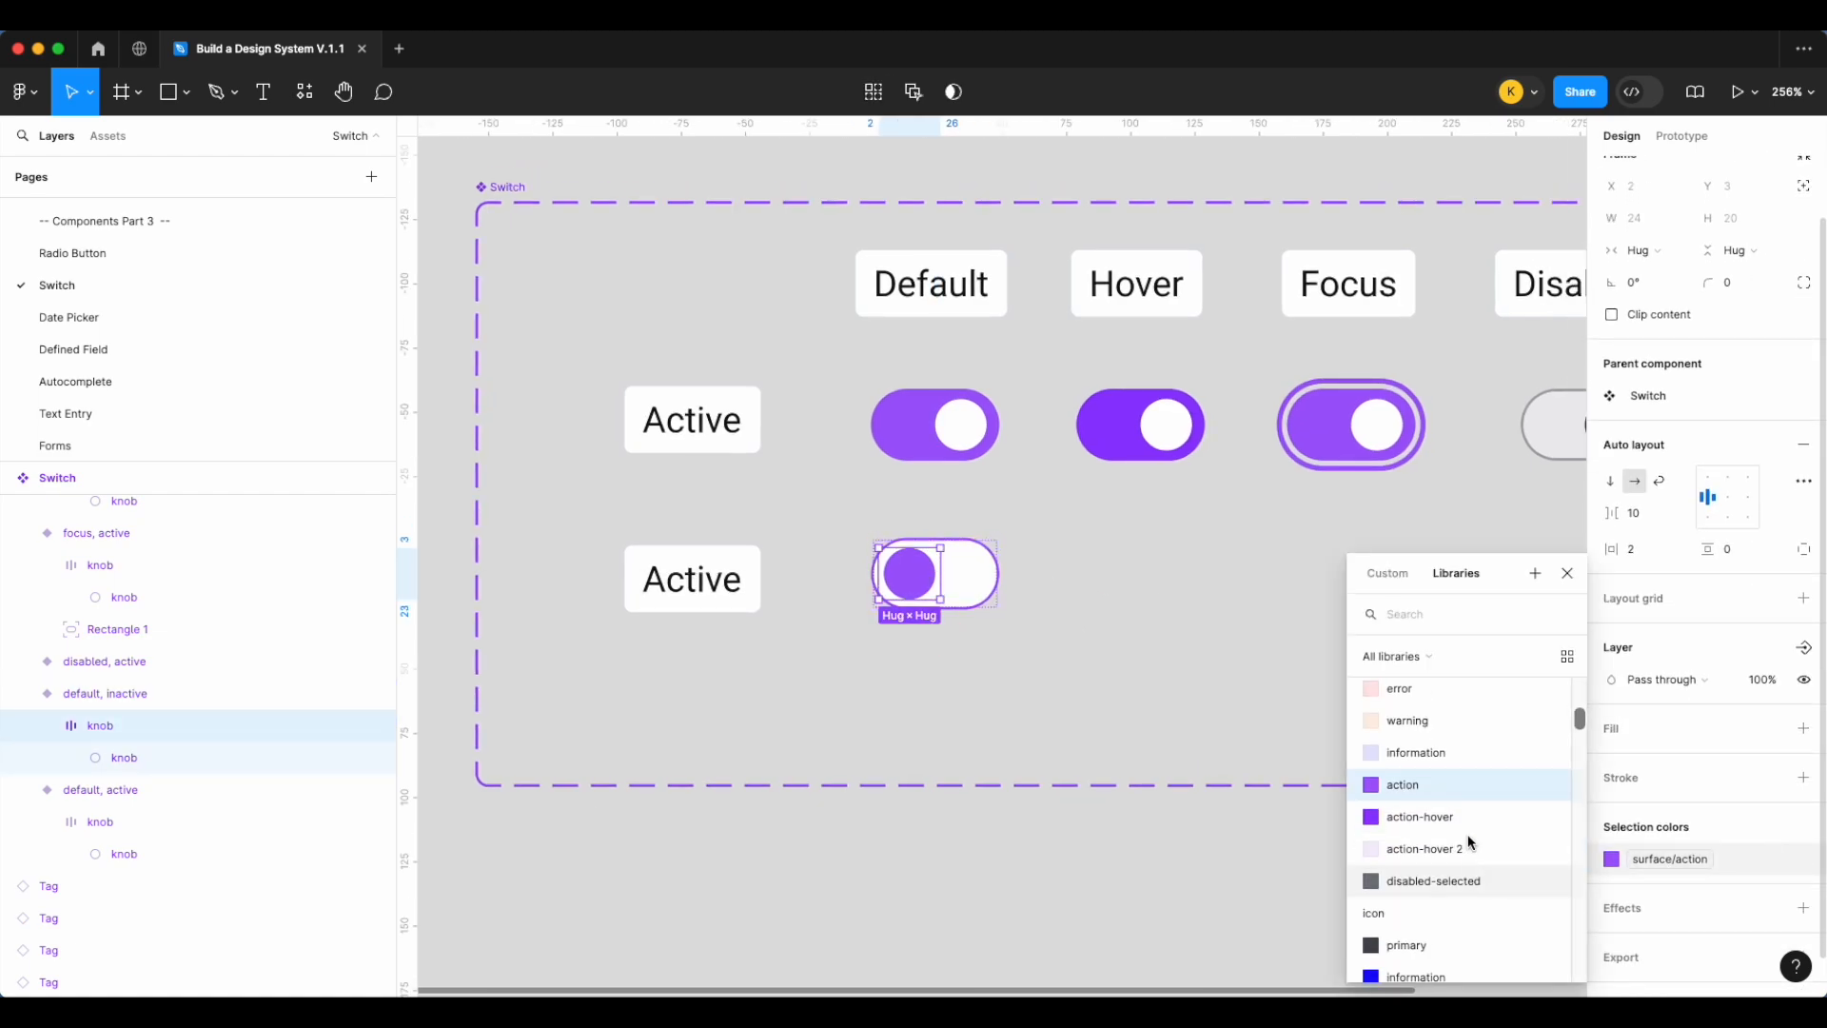
pyautogui.scroll(5, 1464, 824)
pyautogui.scroll(6, 1463, 828)
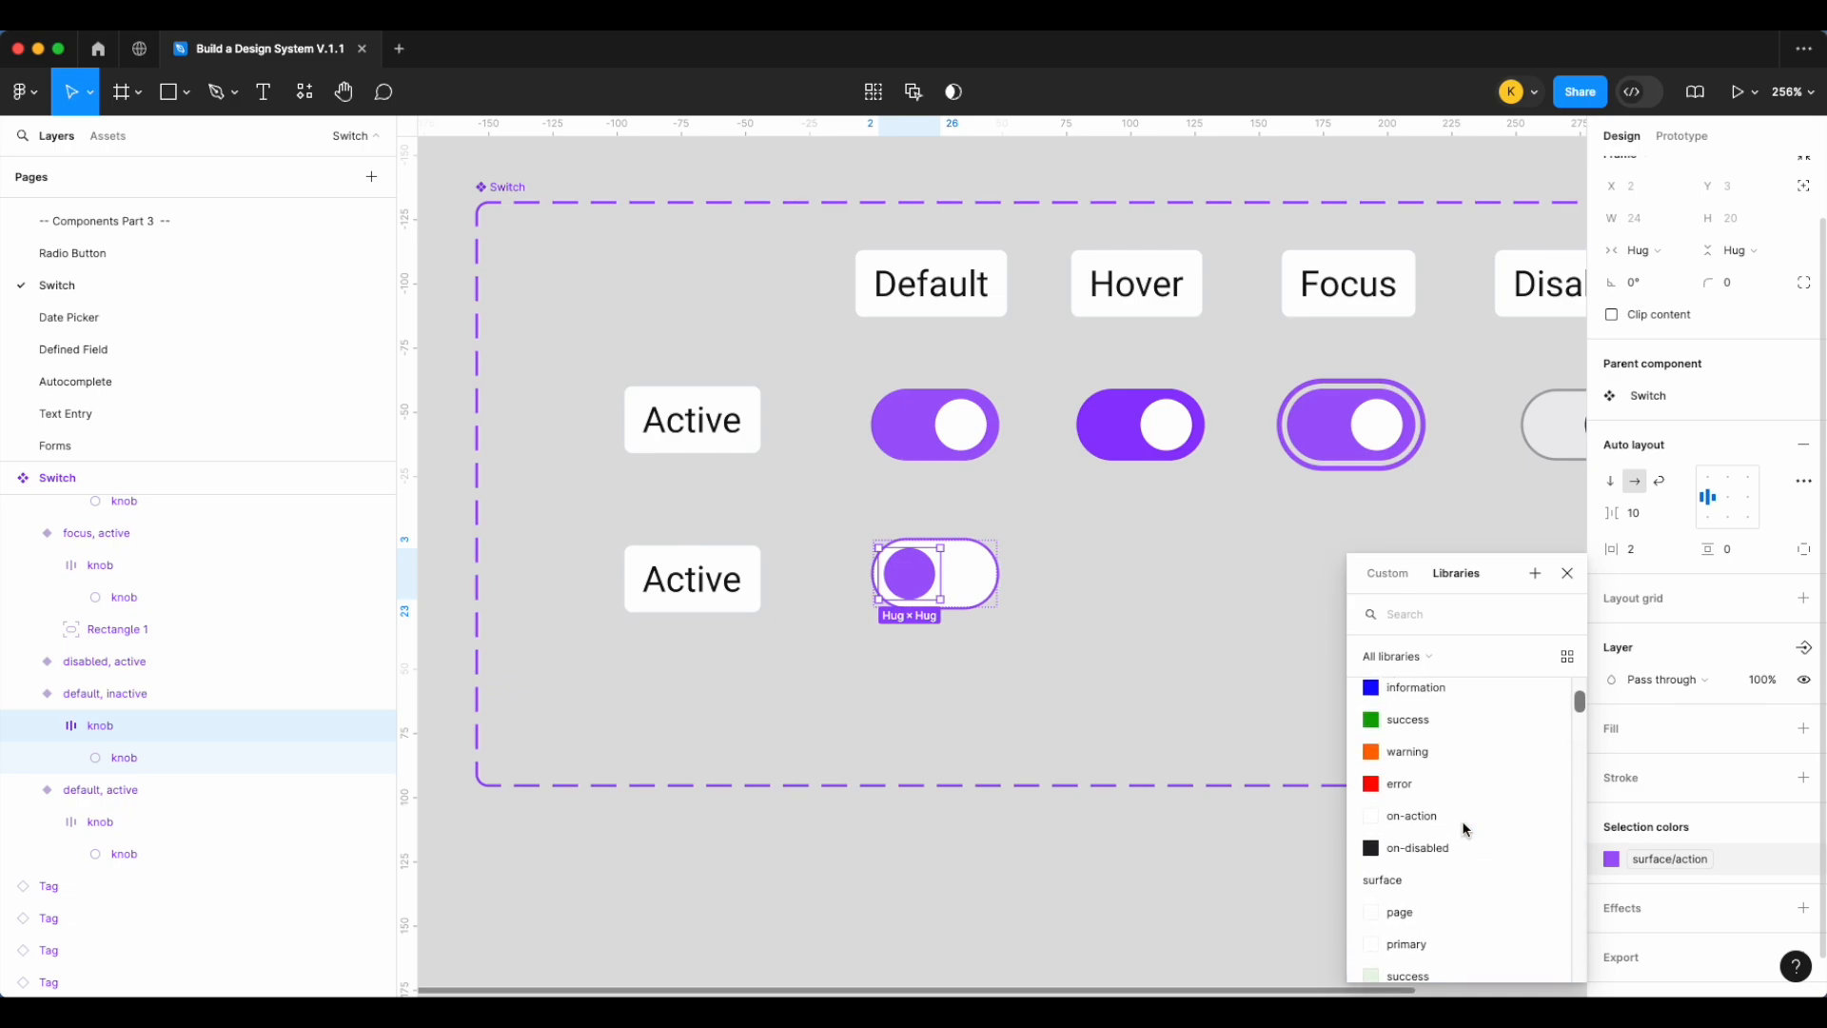
pyautogui.click(1444, 804)
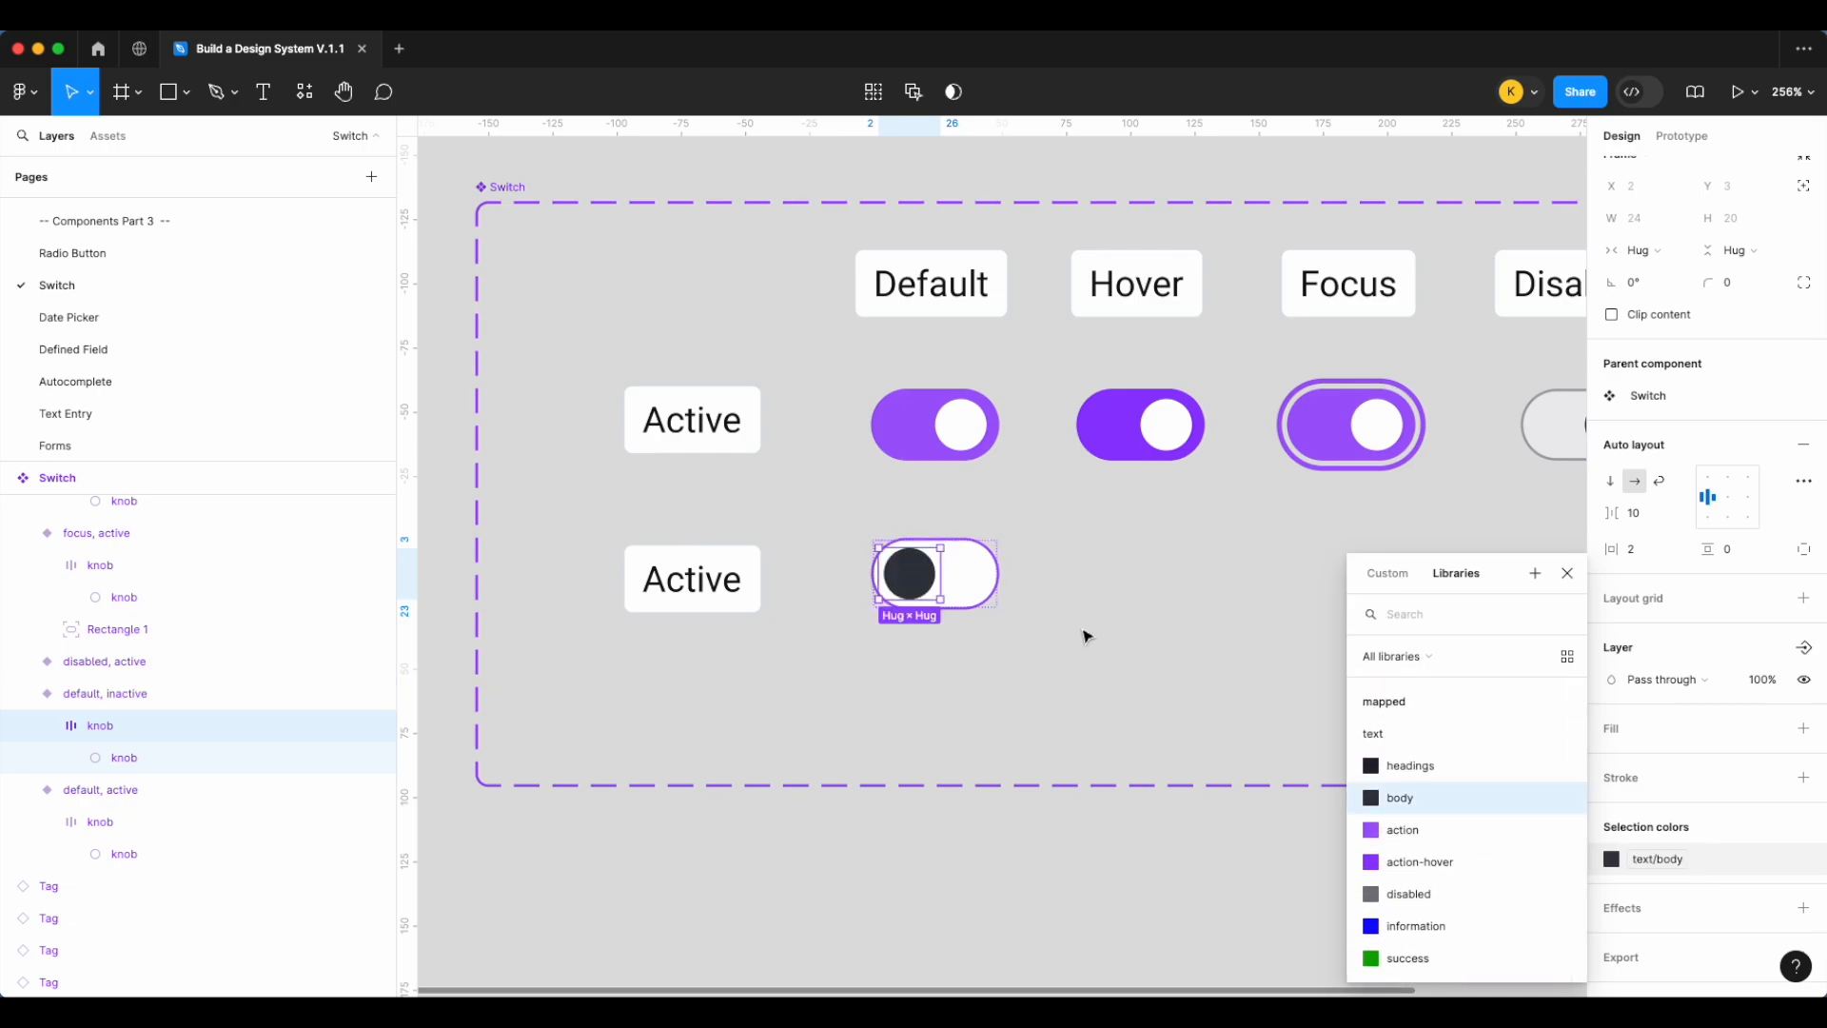
pyautogui.click(1088, 635)
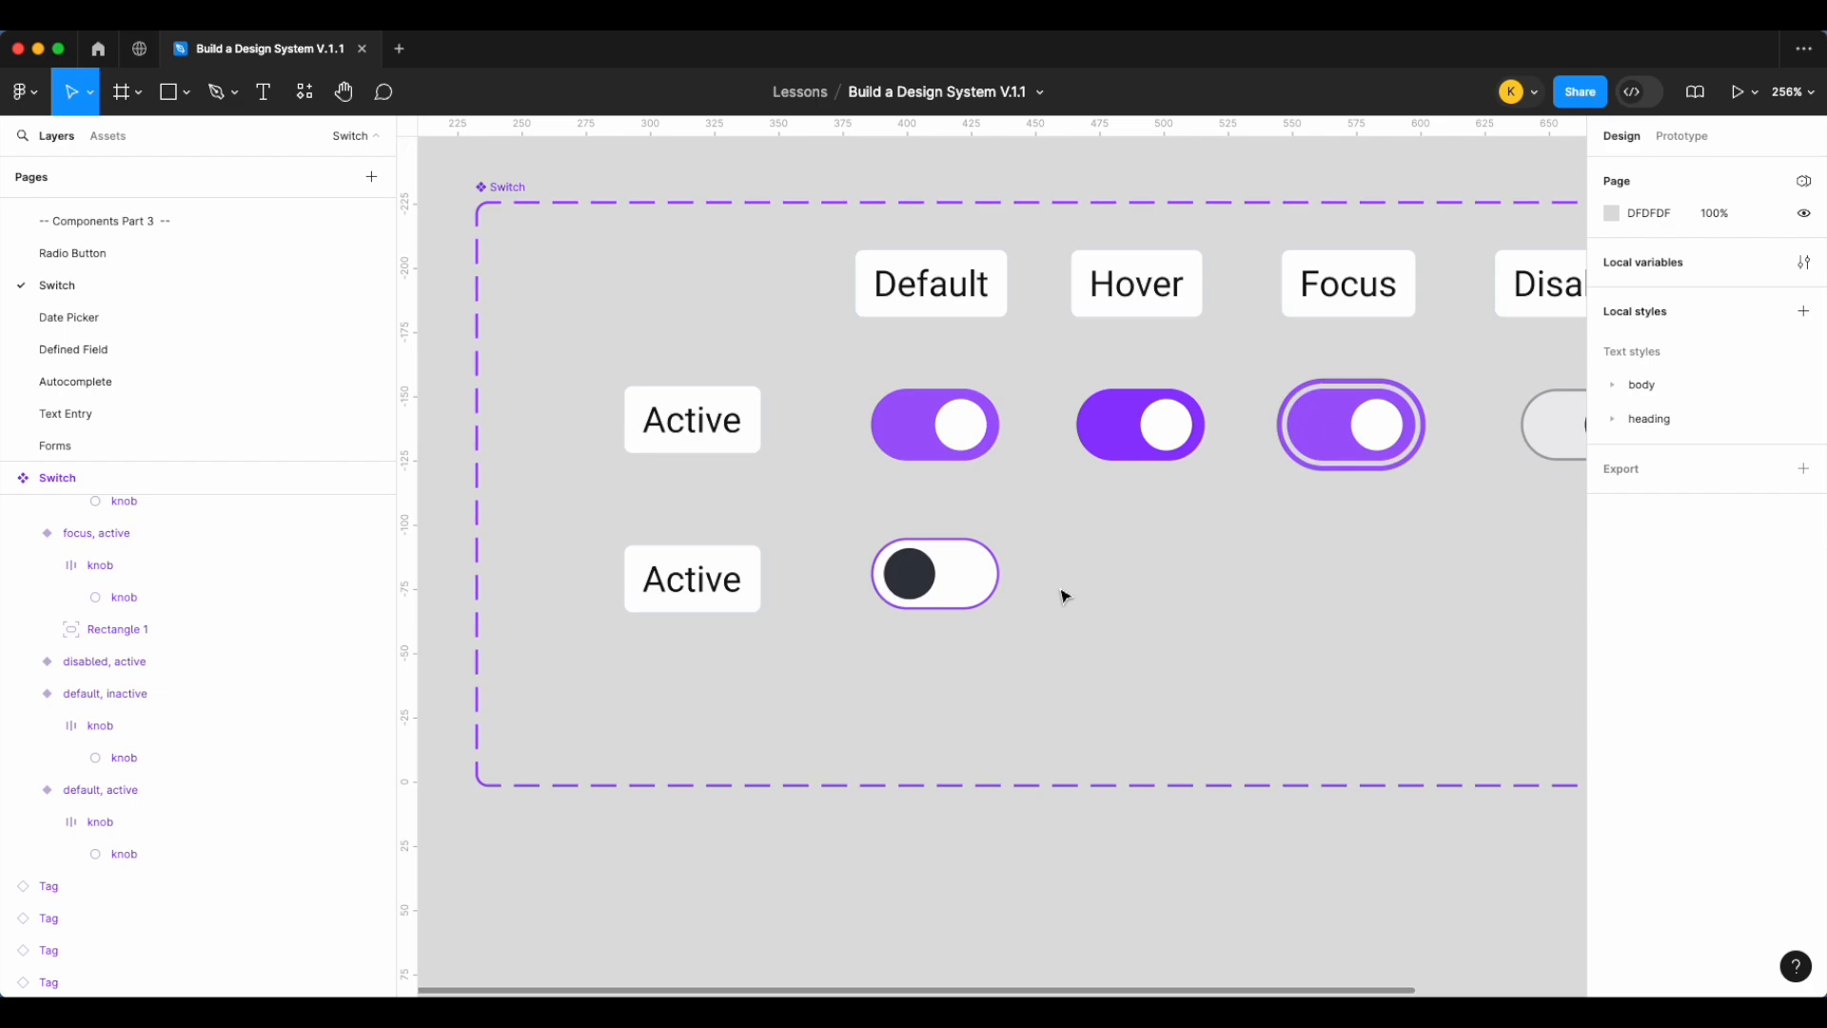
# Undo the knob's change to the text/body colour
pyautogui.hotkey('ctrl', 'z')
pyautogui.hotkey('ctrl', 'z')
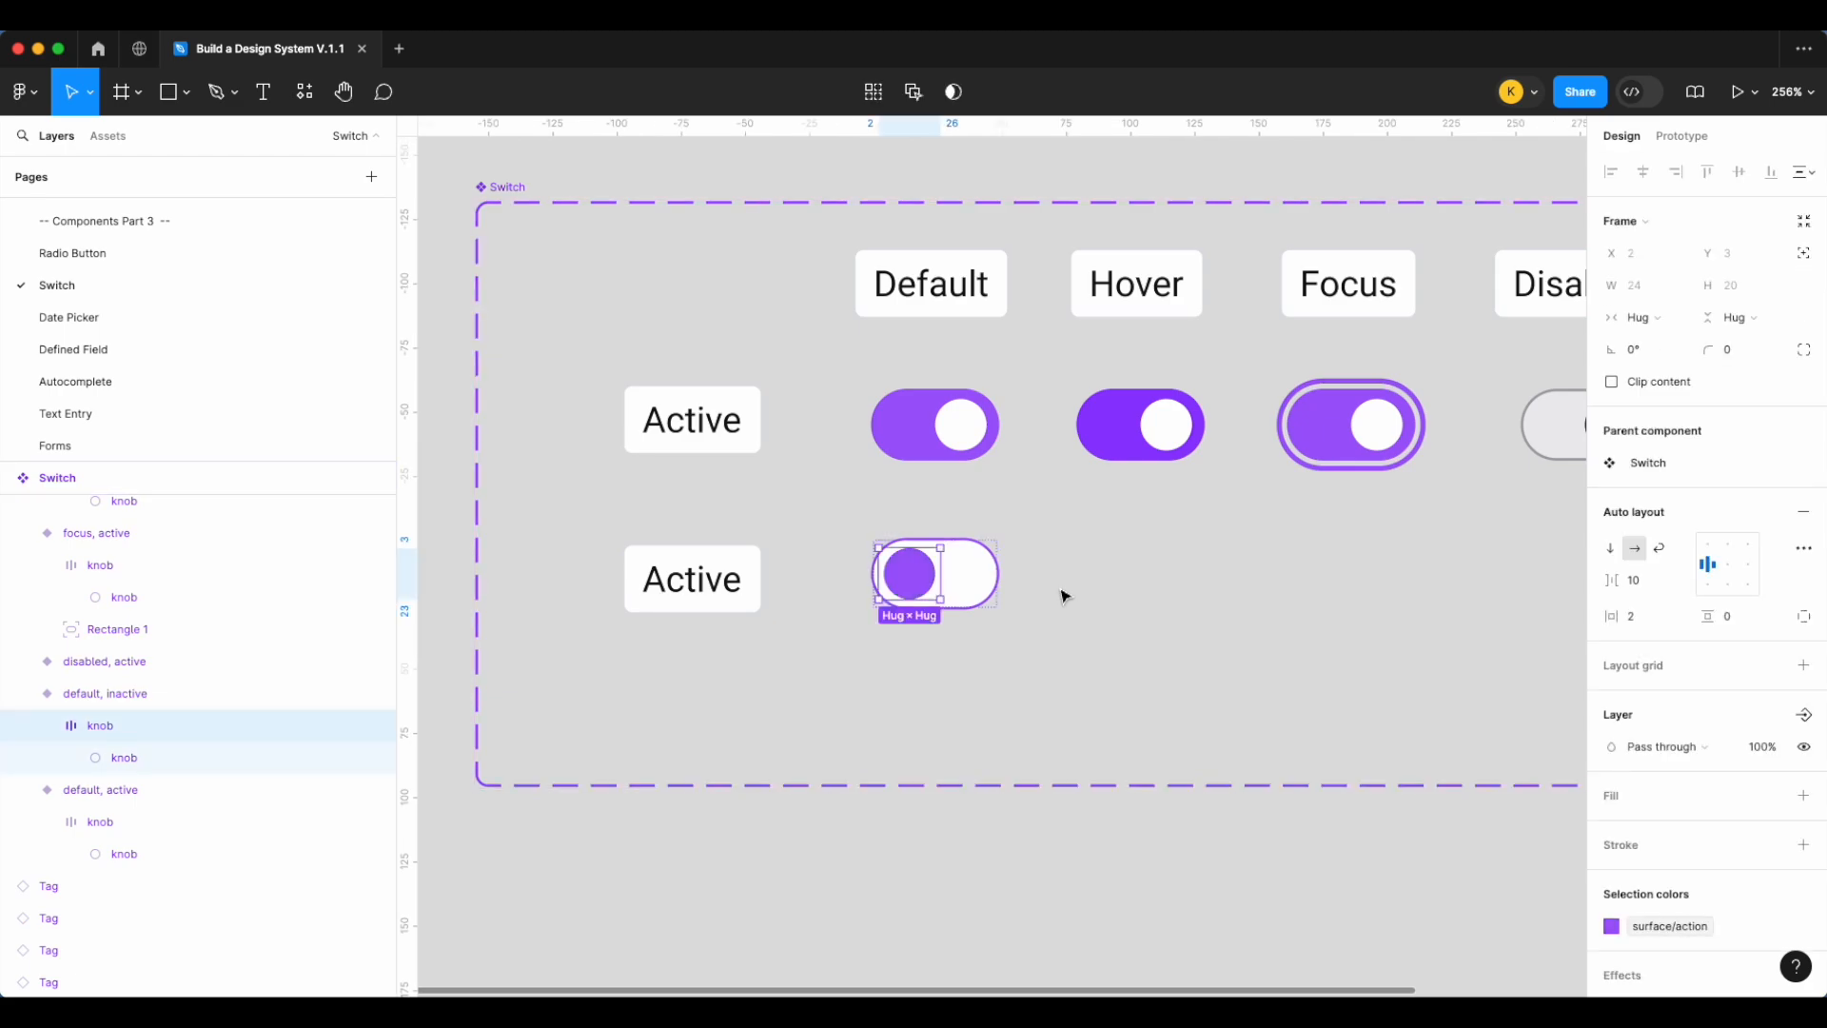
pyautogui.click(1066, 597)
# Duplicate the default inactive switch beneath the hover variant at X 235 and set the copy's Status to hover
pyautogui.scroll(-4, 1061, 597)
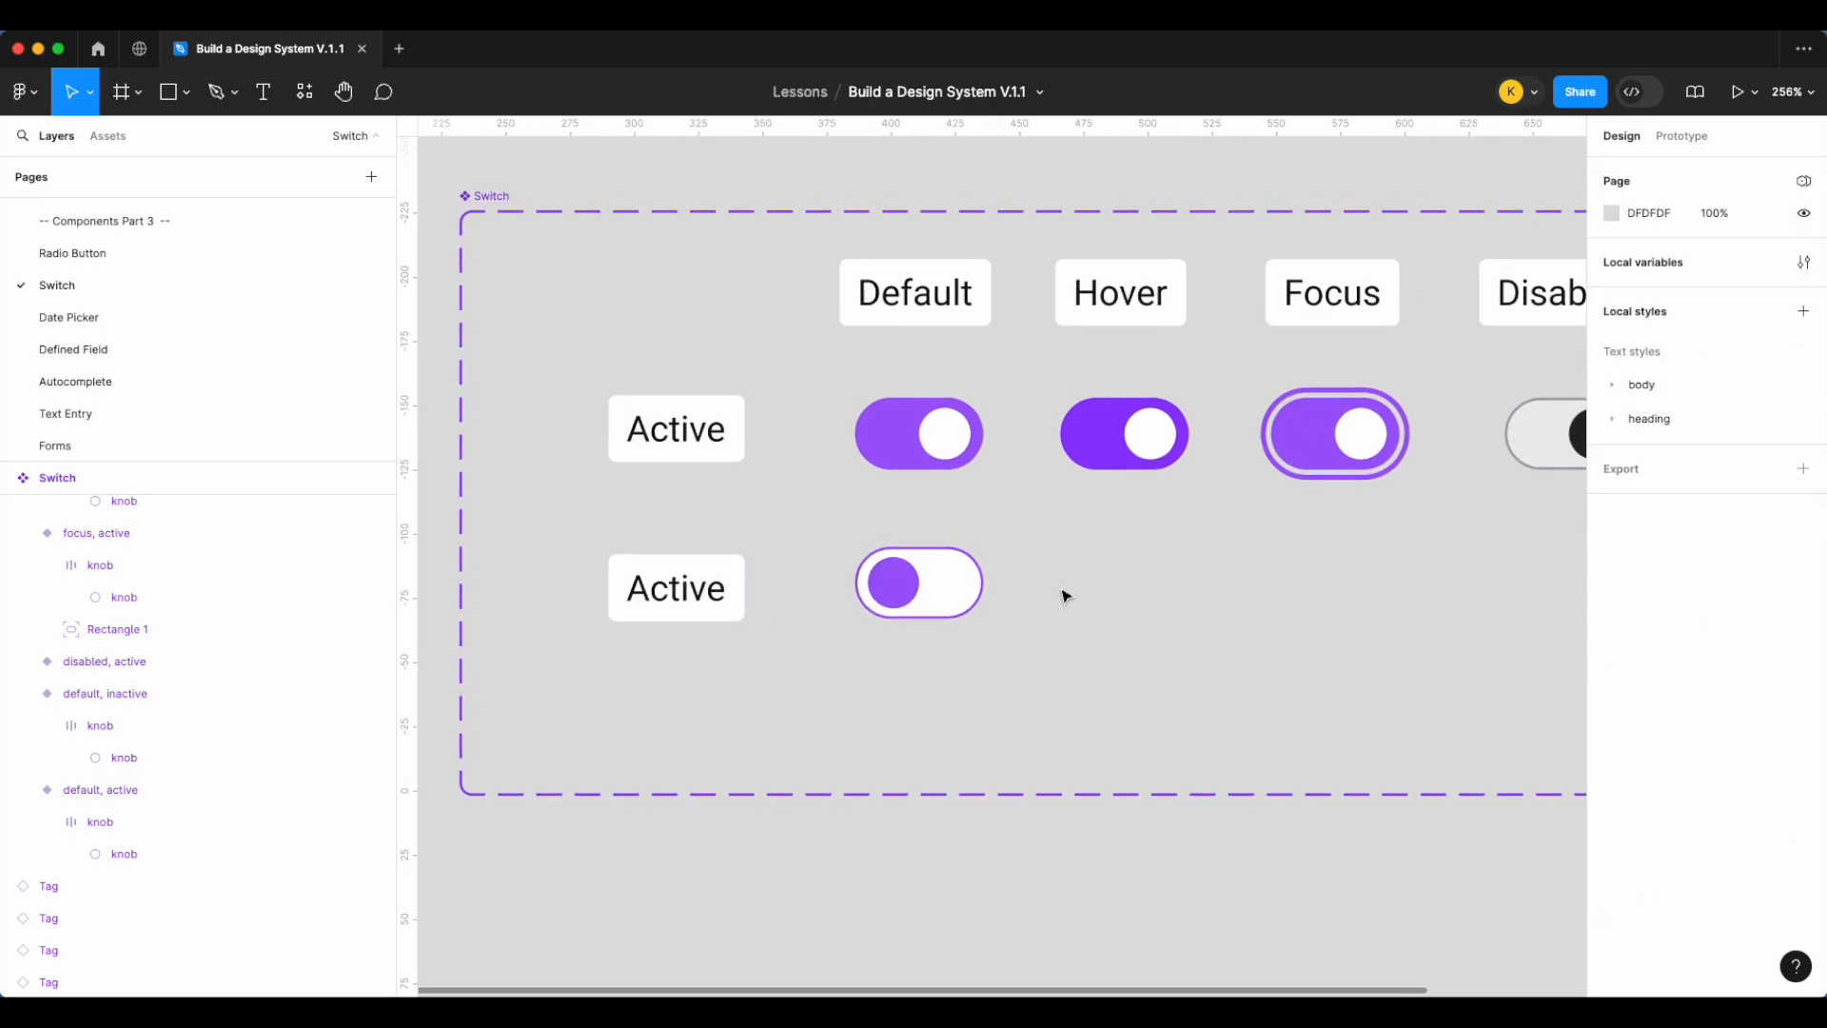
pyautogui.click(890, 592)
pyautogui.scroll(2, 885, 595)
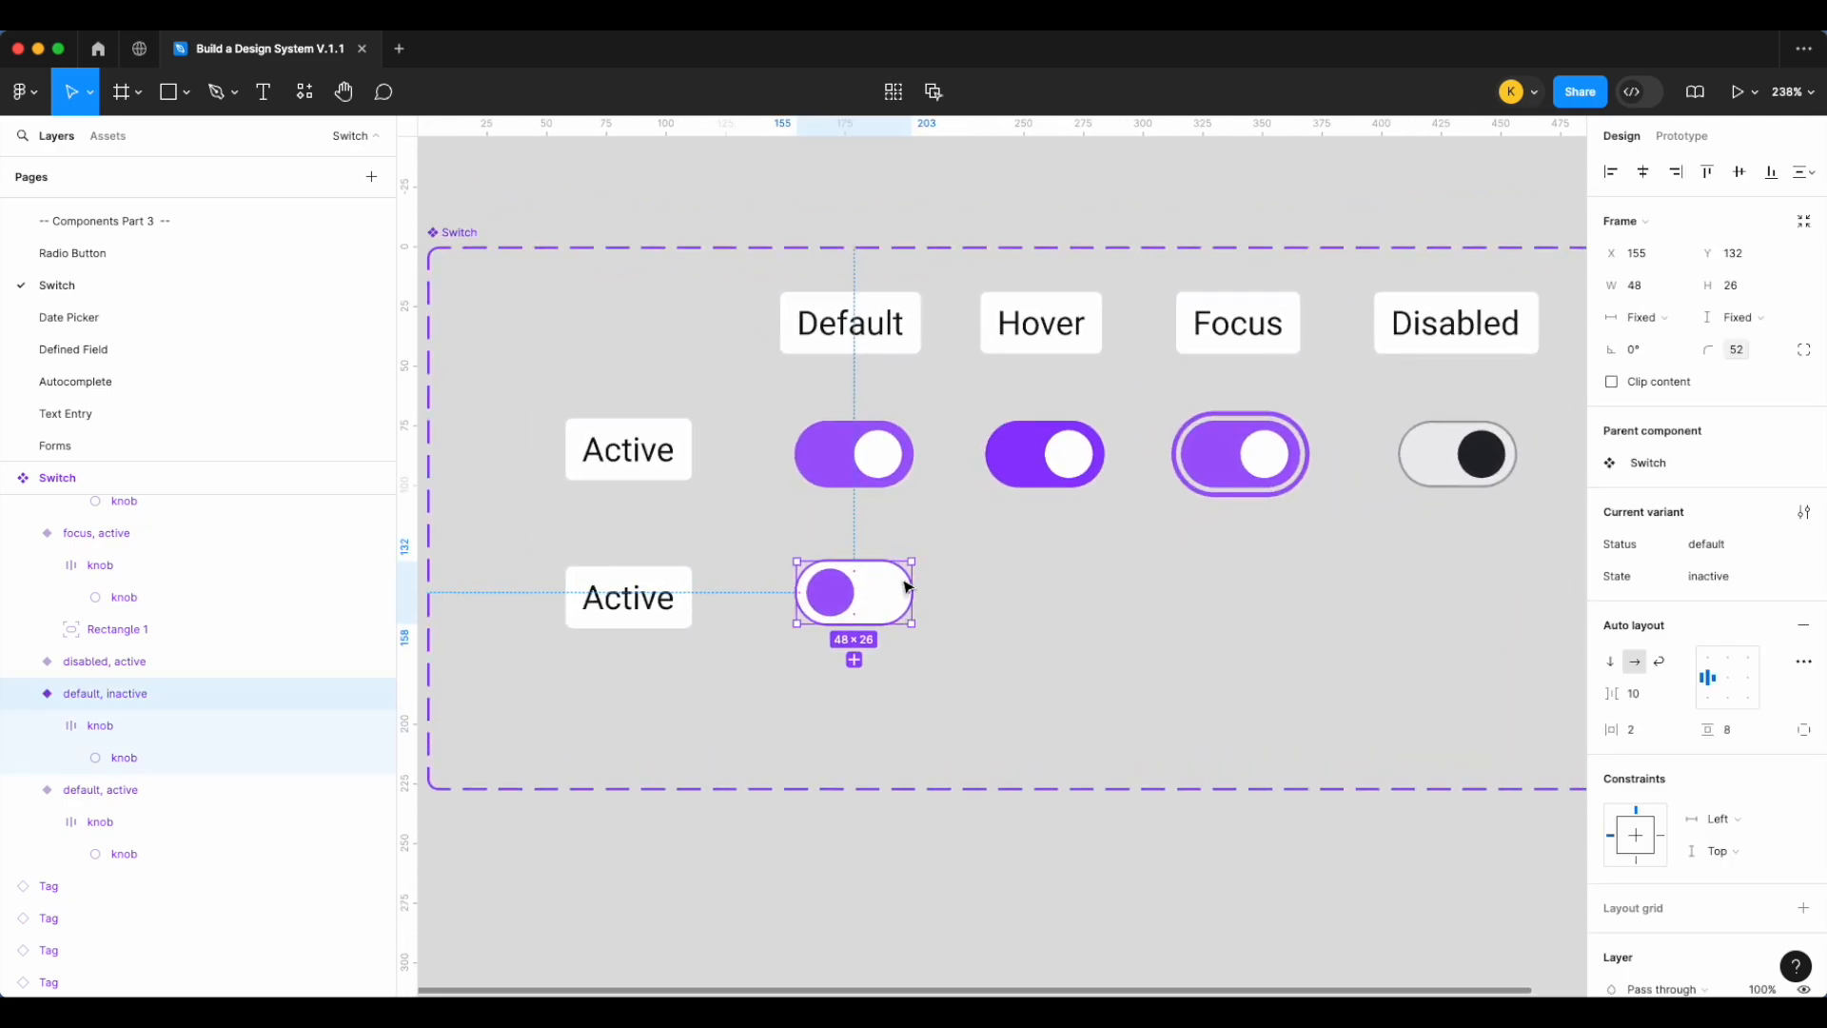
pyautogui.moveTo(879, 597); pyautogui.dragTo(1071, 597)
pyautogui.click(1734, 547)
pyautogui.write('hover')
pyautogui.press('Return')
# Change the hover inactive switch's fill to the surface/action-hover 2 variable
pyautogui.scroll(-5, 1732, 693)
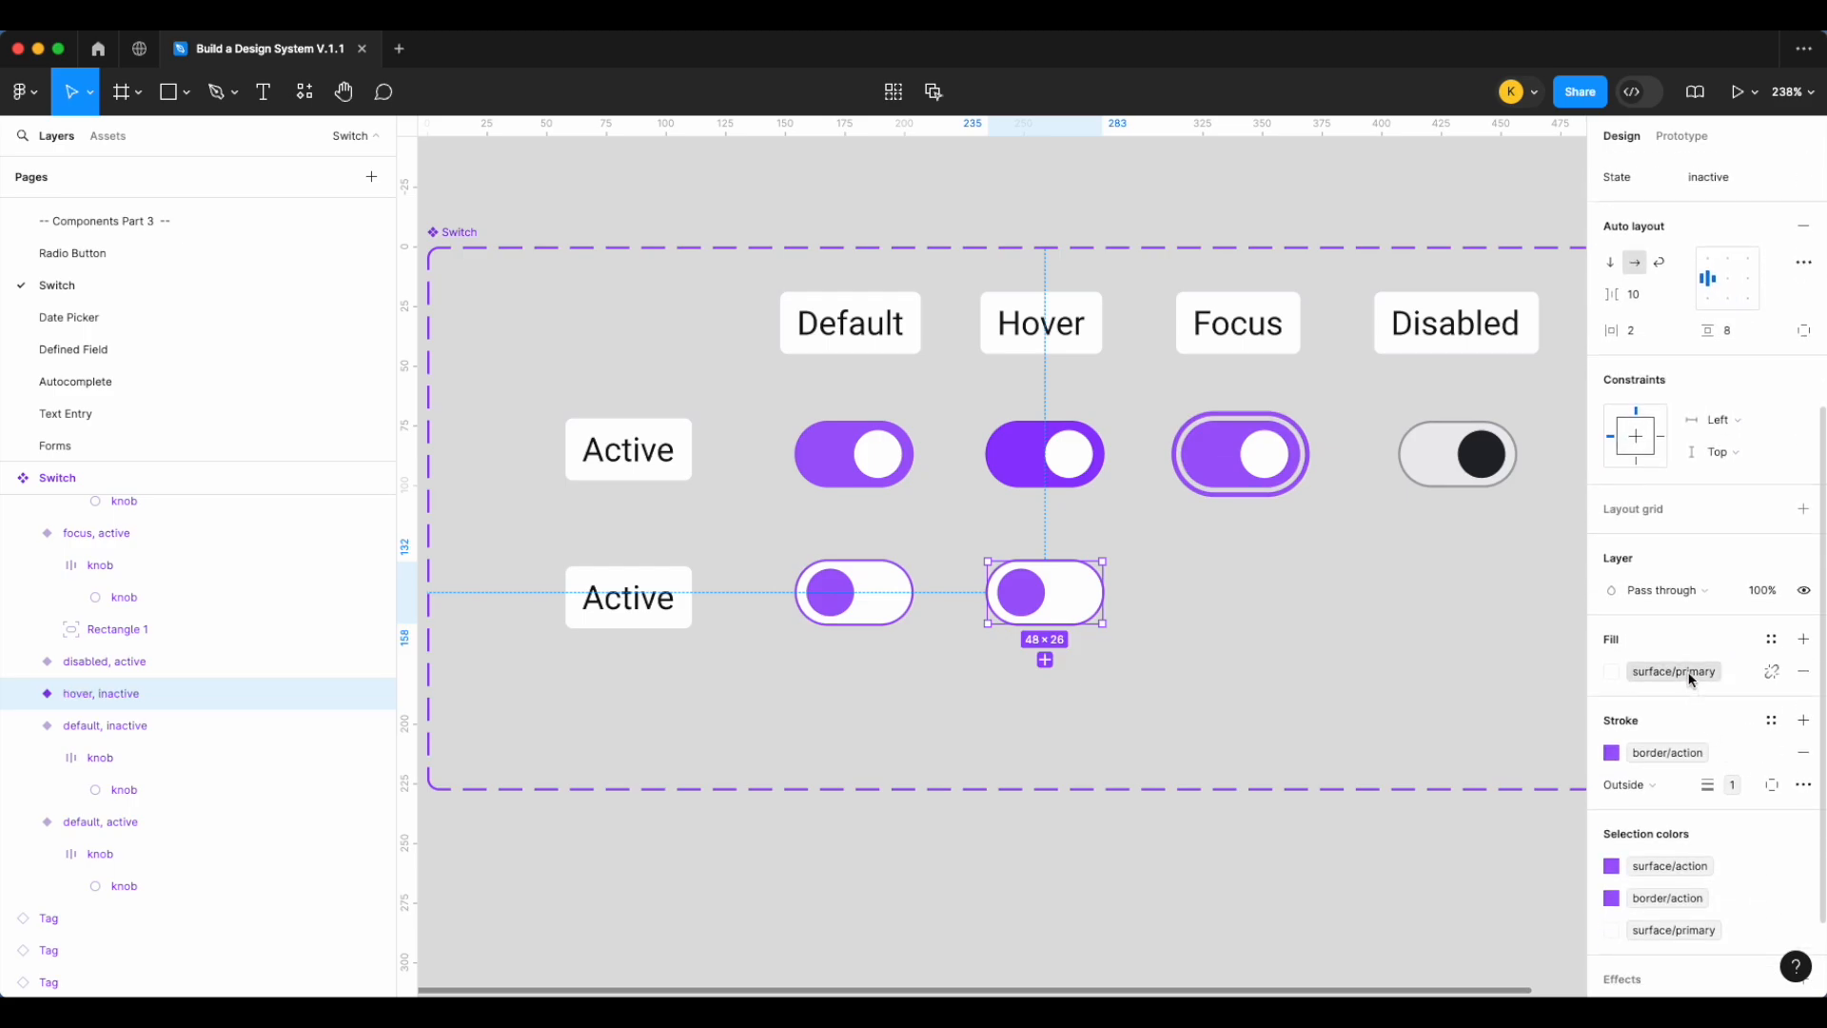
pyautogui.click(1693, 672)
pyautogui.write('surf')
pyautogui.scroll(-2, 1475, 799)
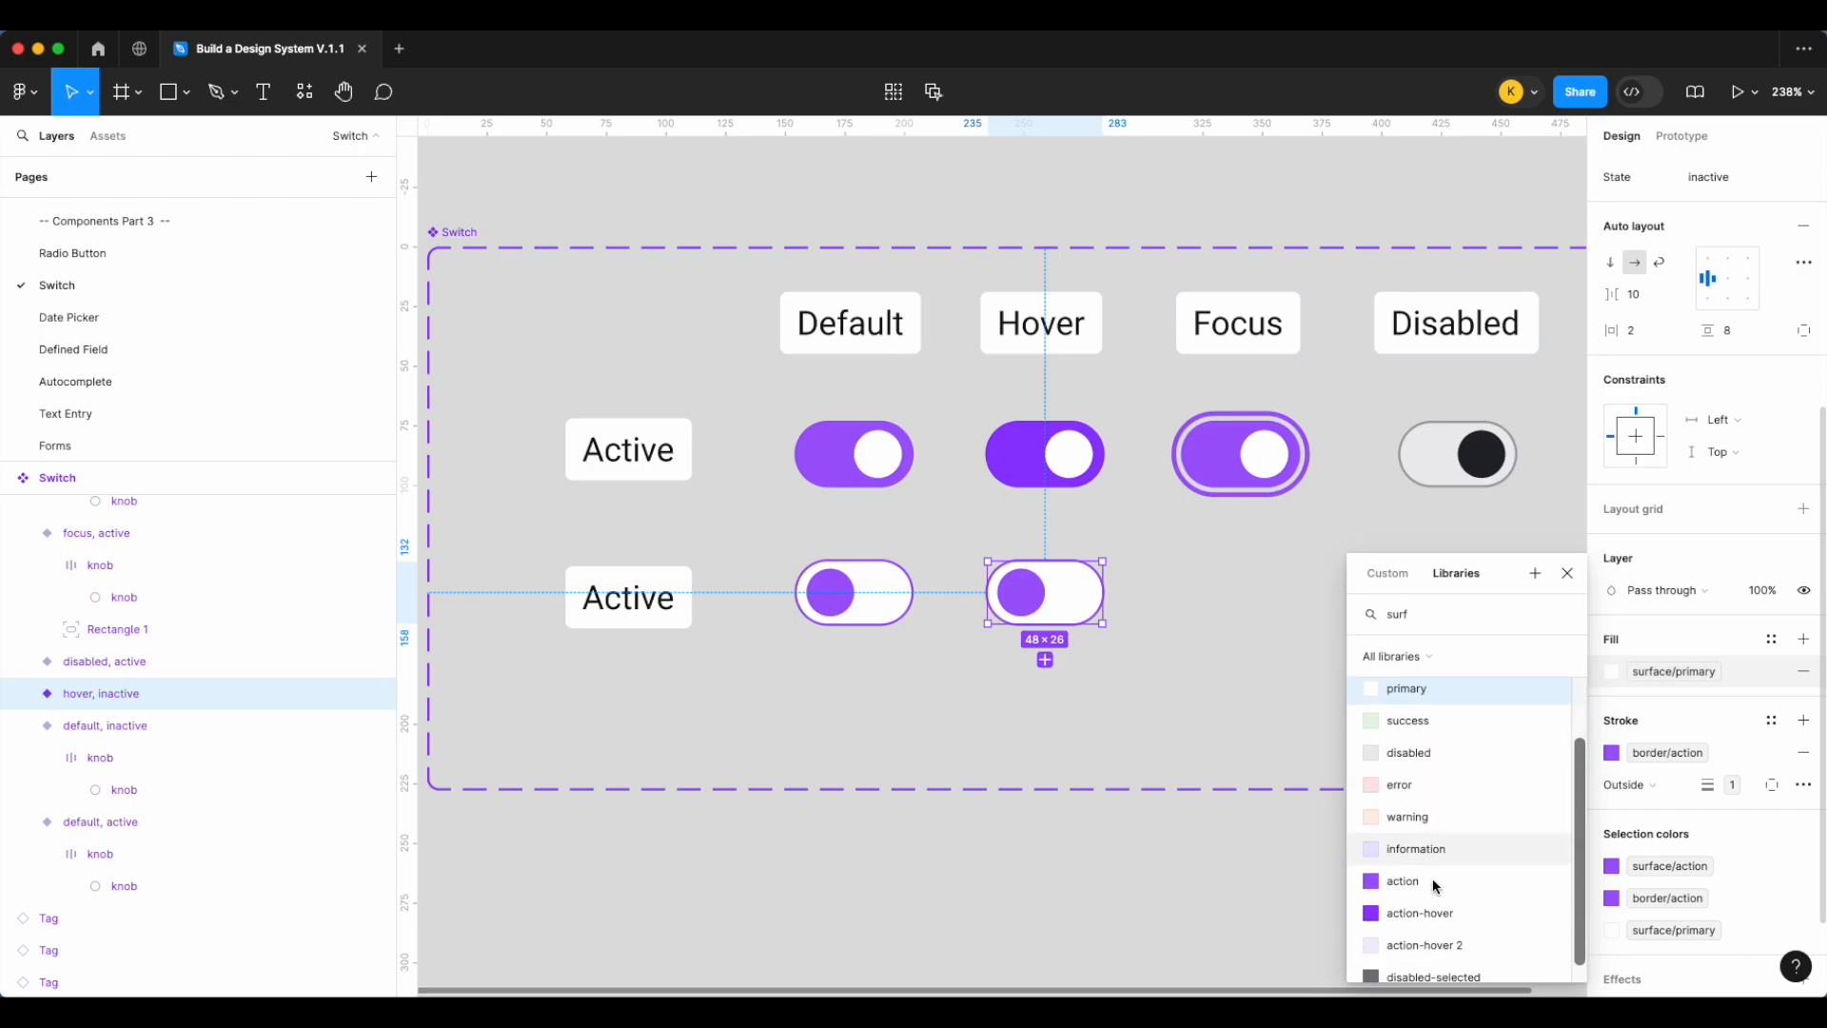
pyautogui.click(1438, 944)
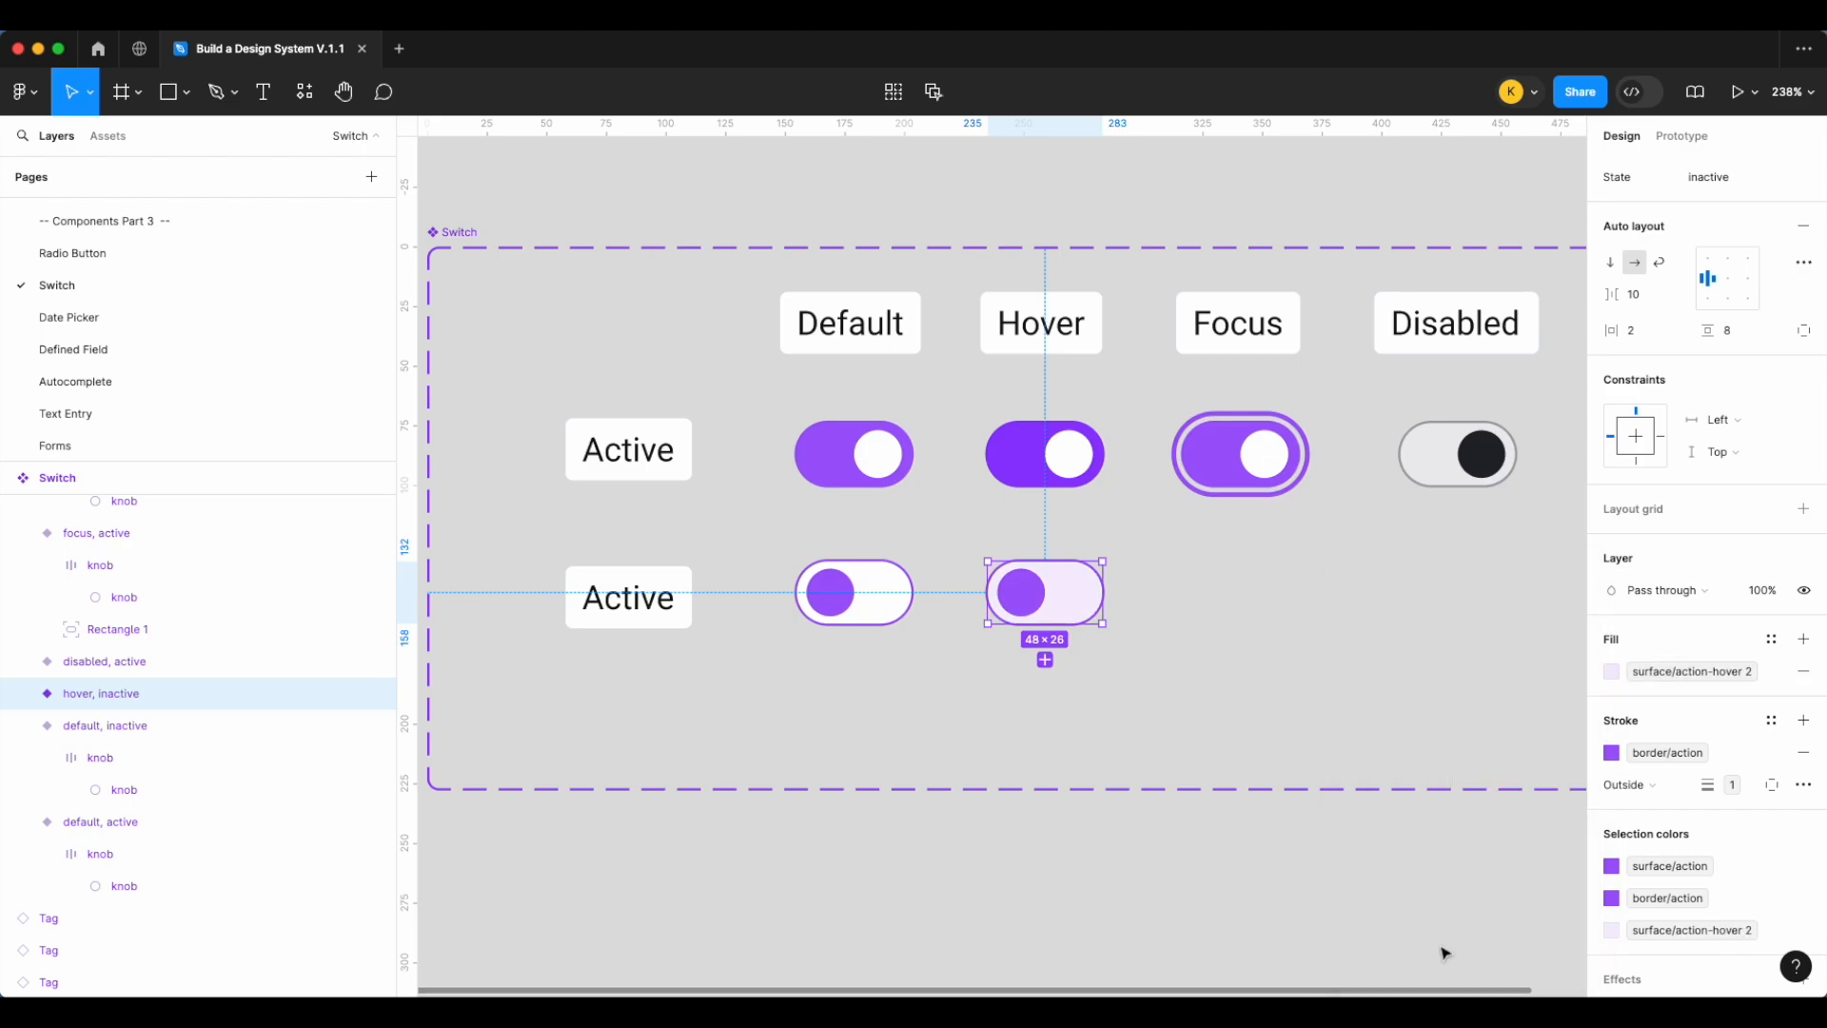
# Change the hover inactive switch's stroke colour to the border/action-hover variable
pyautogui.click(1663, 899)
pyautogui.scroll(-1, 1513, 889)
pyautogui.click(1512, 872)
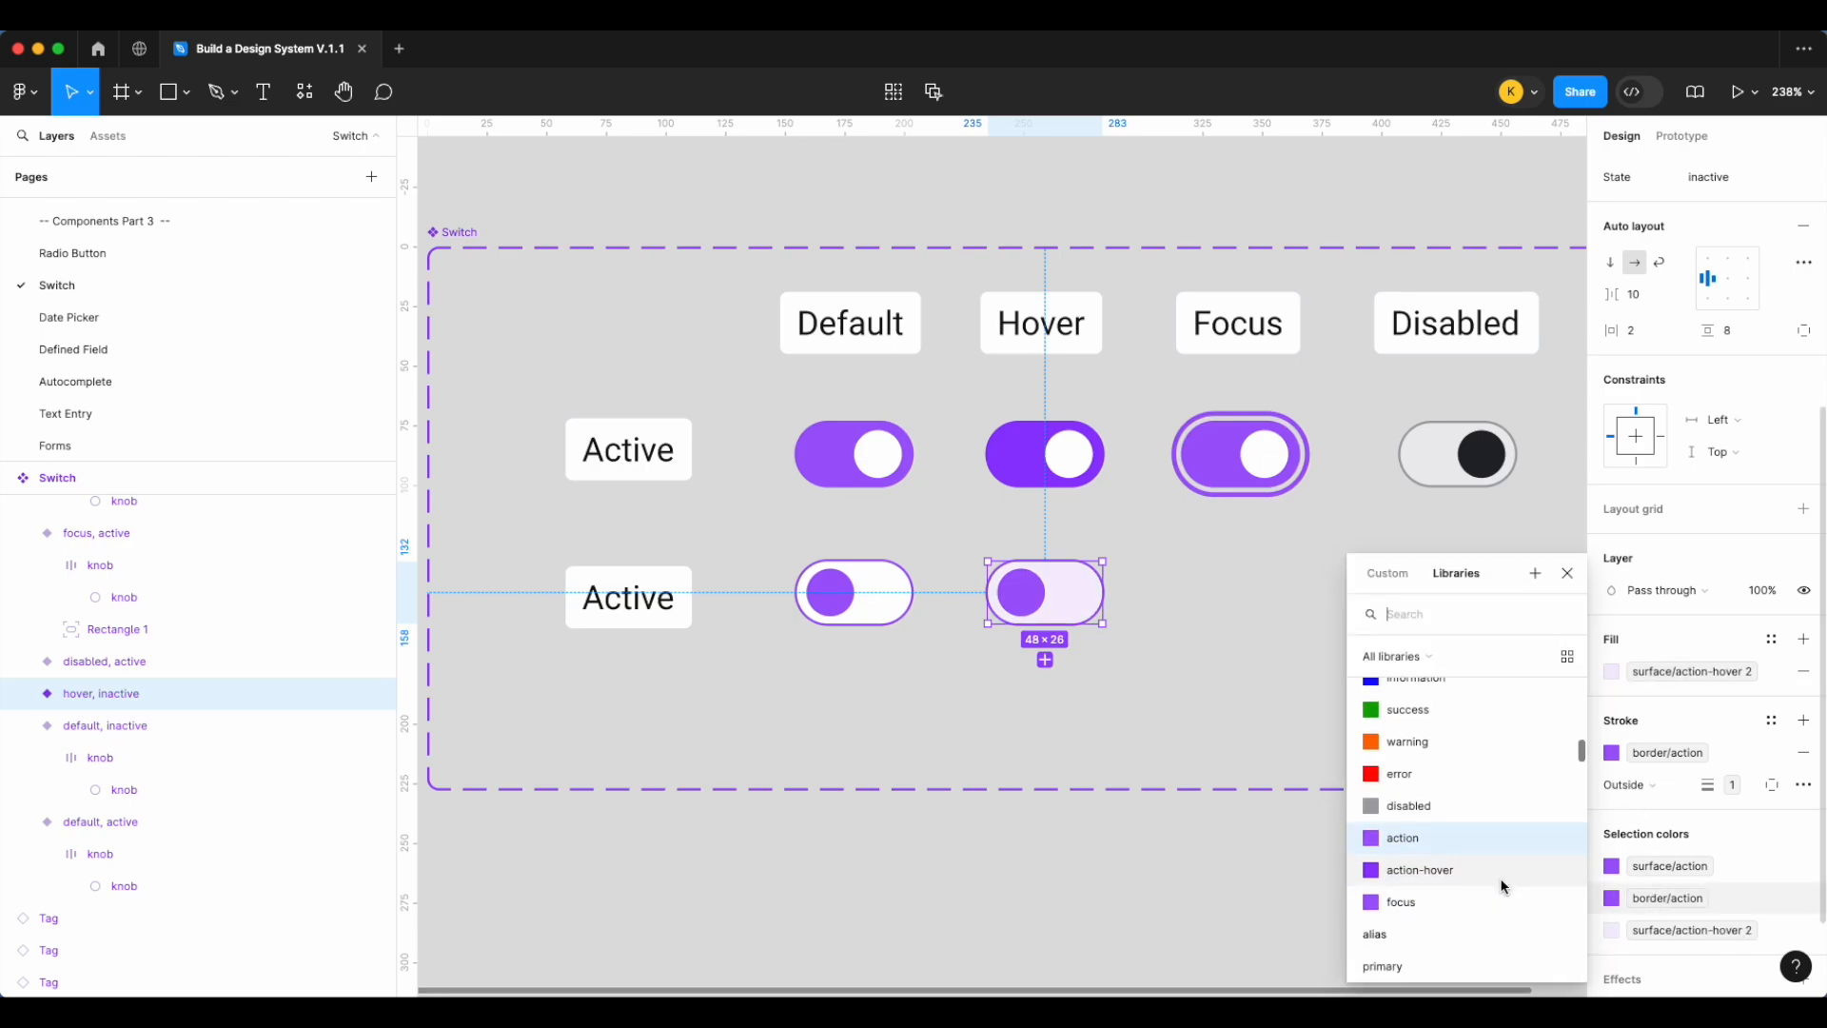
pyautogui.click(1203, 661)
# Change the knob colour of the hover inactive switch to the surface/action-hover variable
pyautogui.scroll(1, 1190, 653)
pyautogui.click(1012, 590)
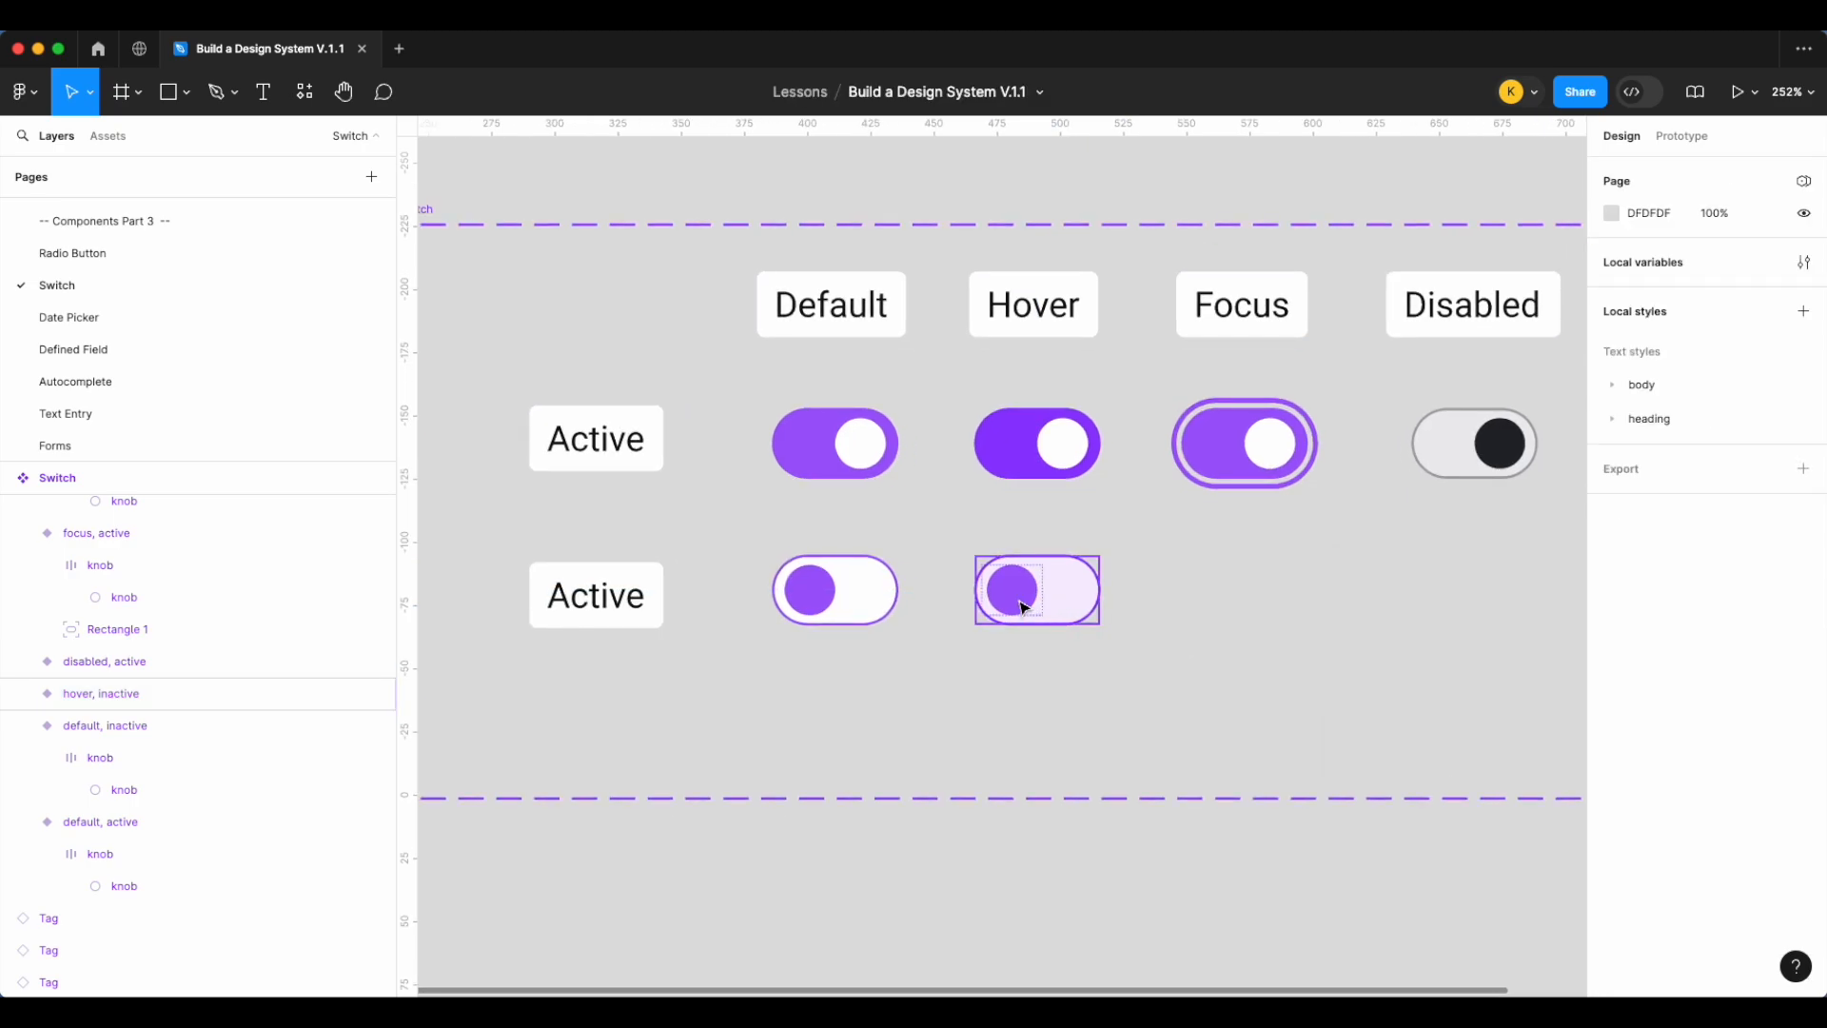
pyautogui.click(1012, 590)
pyautogui.click(1661, 928)
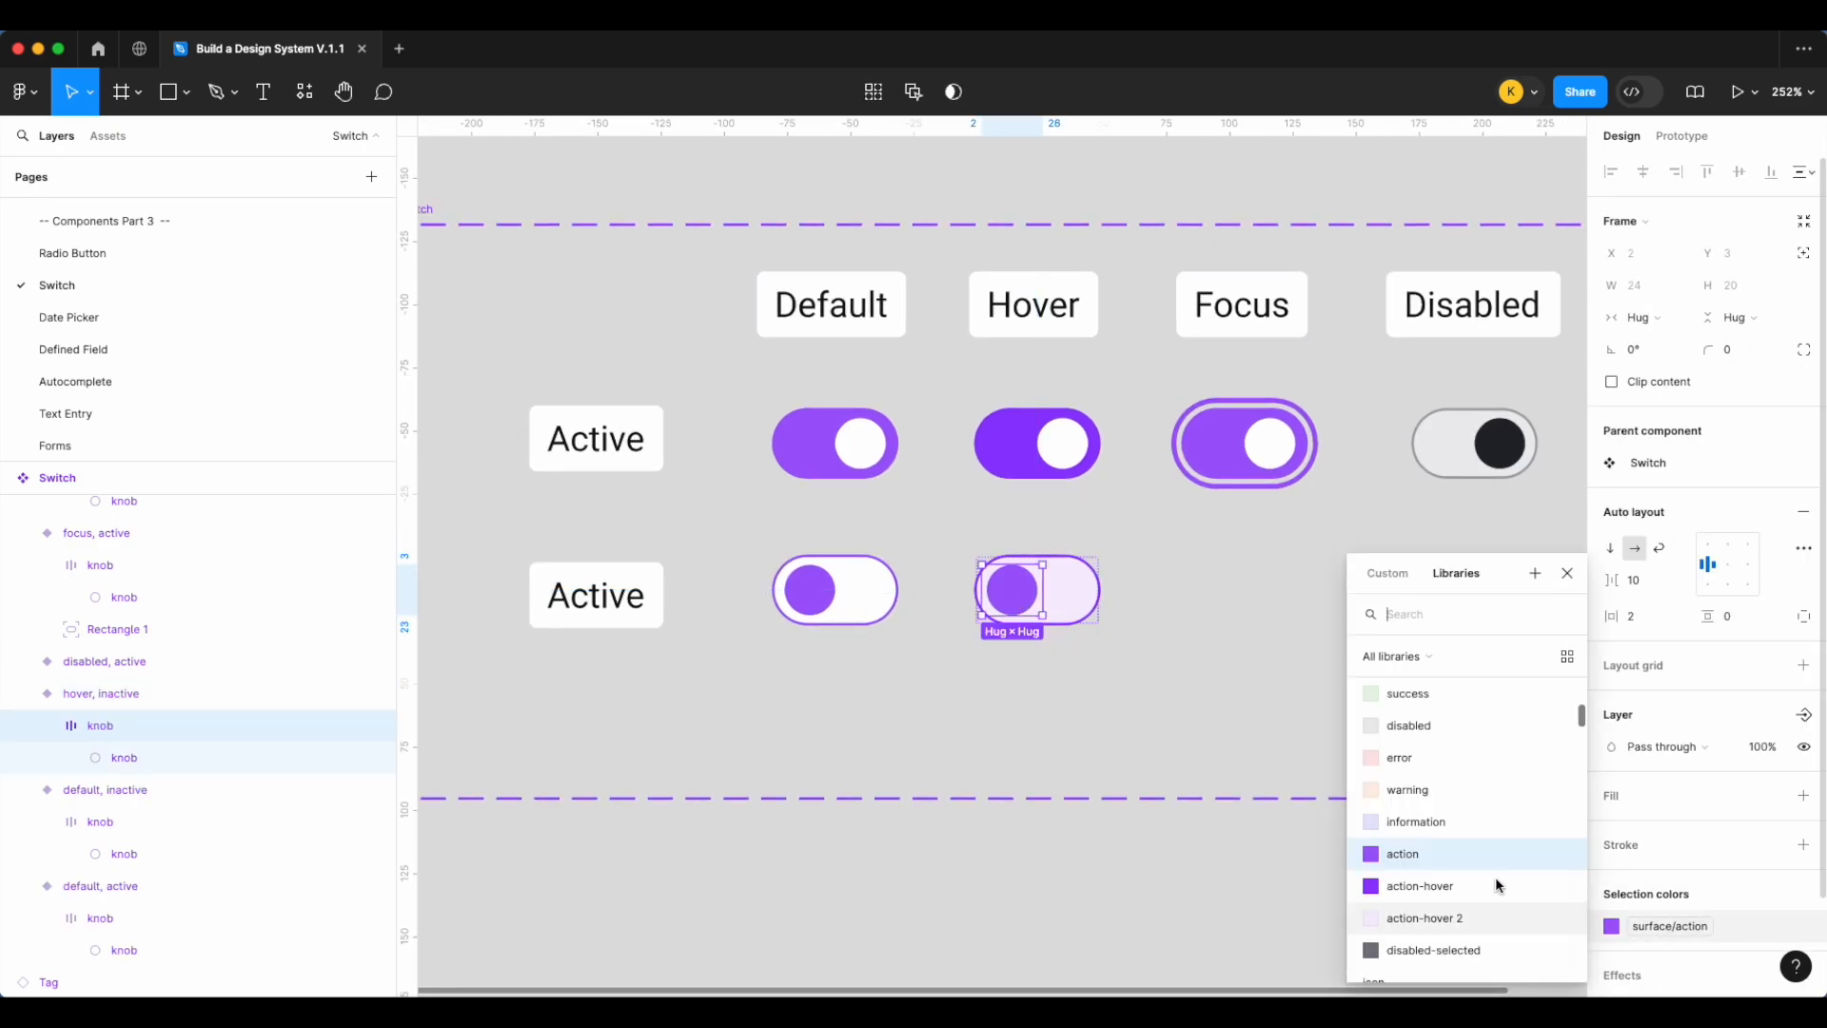
pyautogui.click(1134, 632)
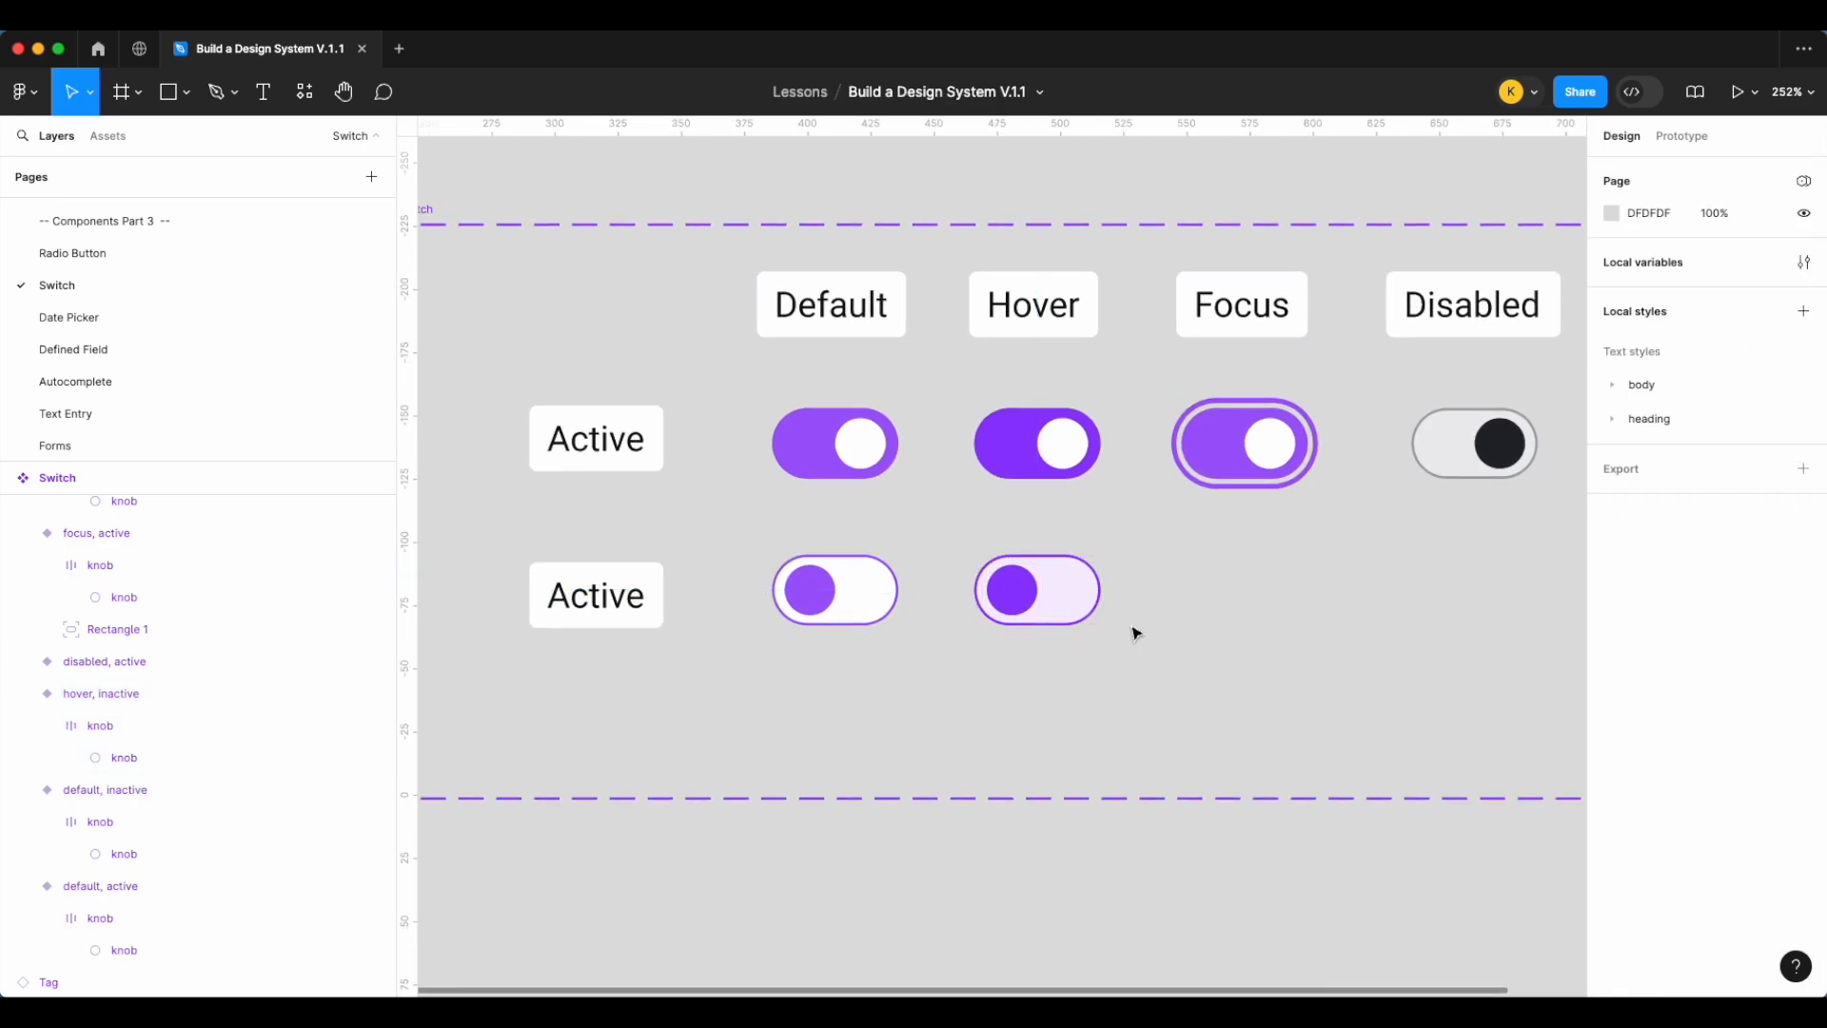
# Duplicate the default inactive switch beneath the focus variant at X 315 and set the copy's Status to focus
pyautogui.click(844, 594)
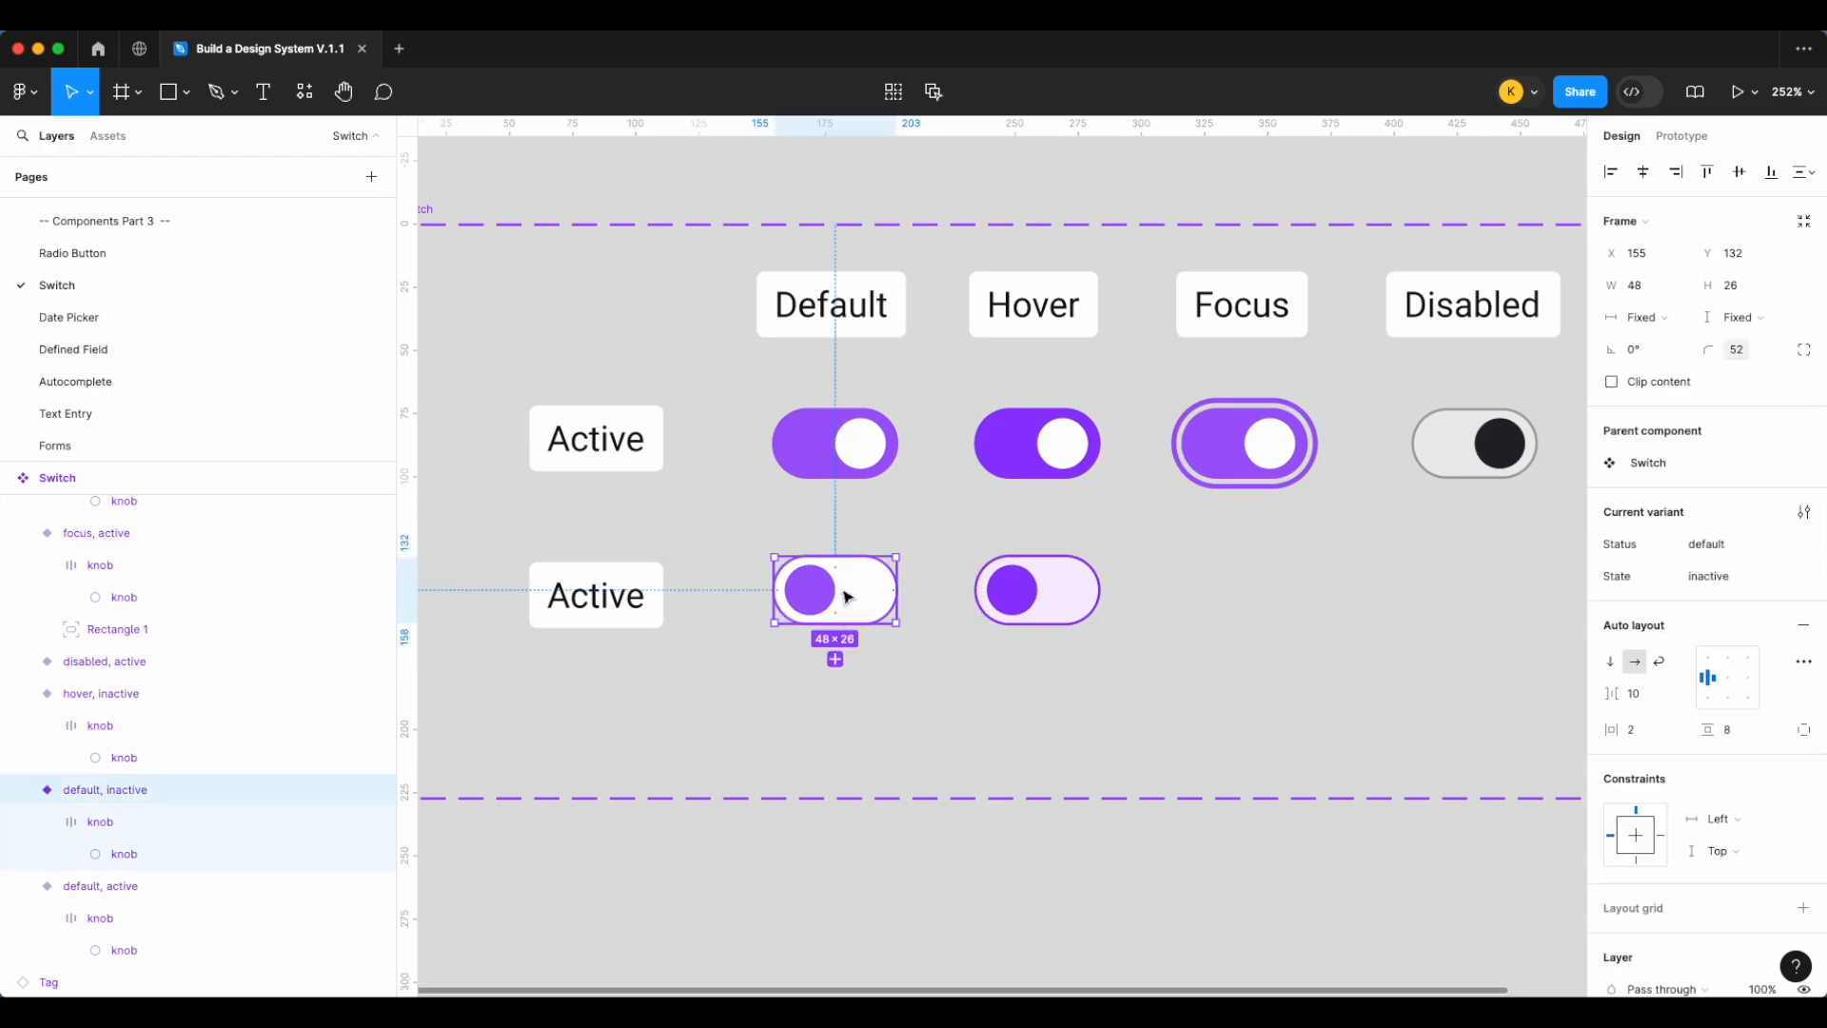
pyautogui.moveTo(852, 598); pyautogui.dragTo(1256, 598)
pyautogui.click(1732, 547)
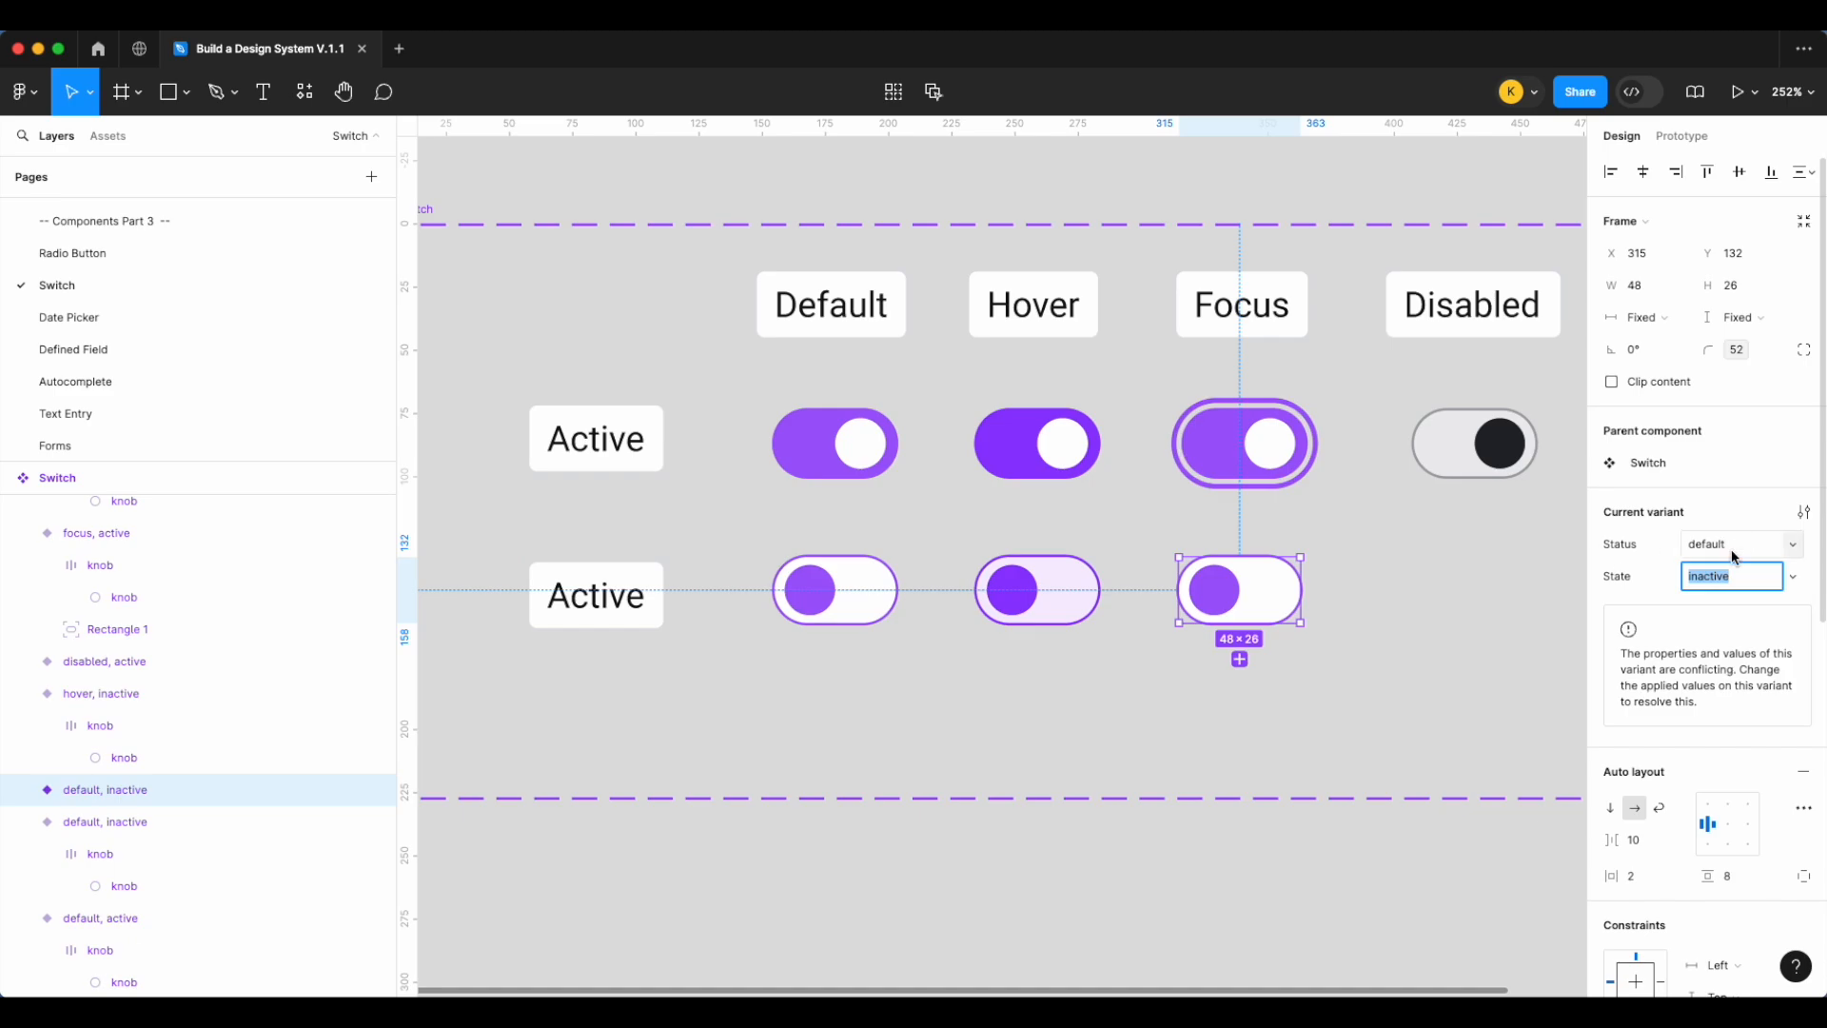
pyautogui.write('focus')
pyautogui.press('Return')
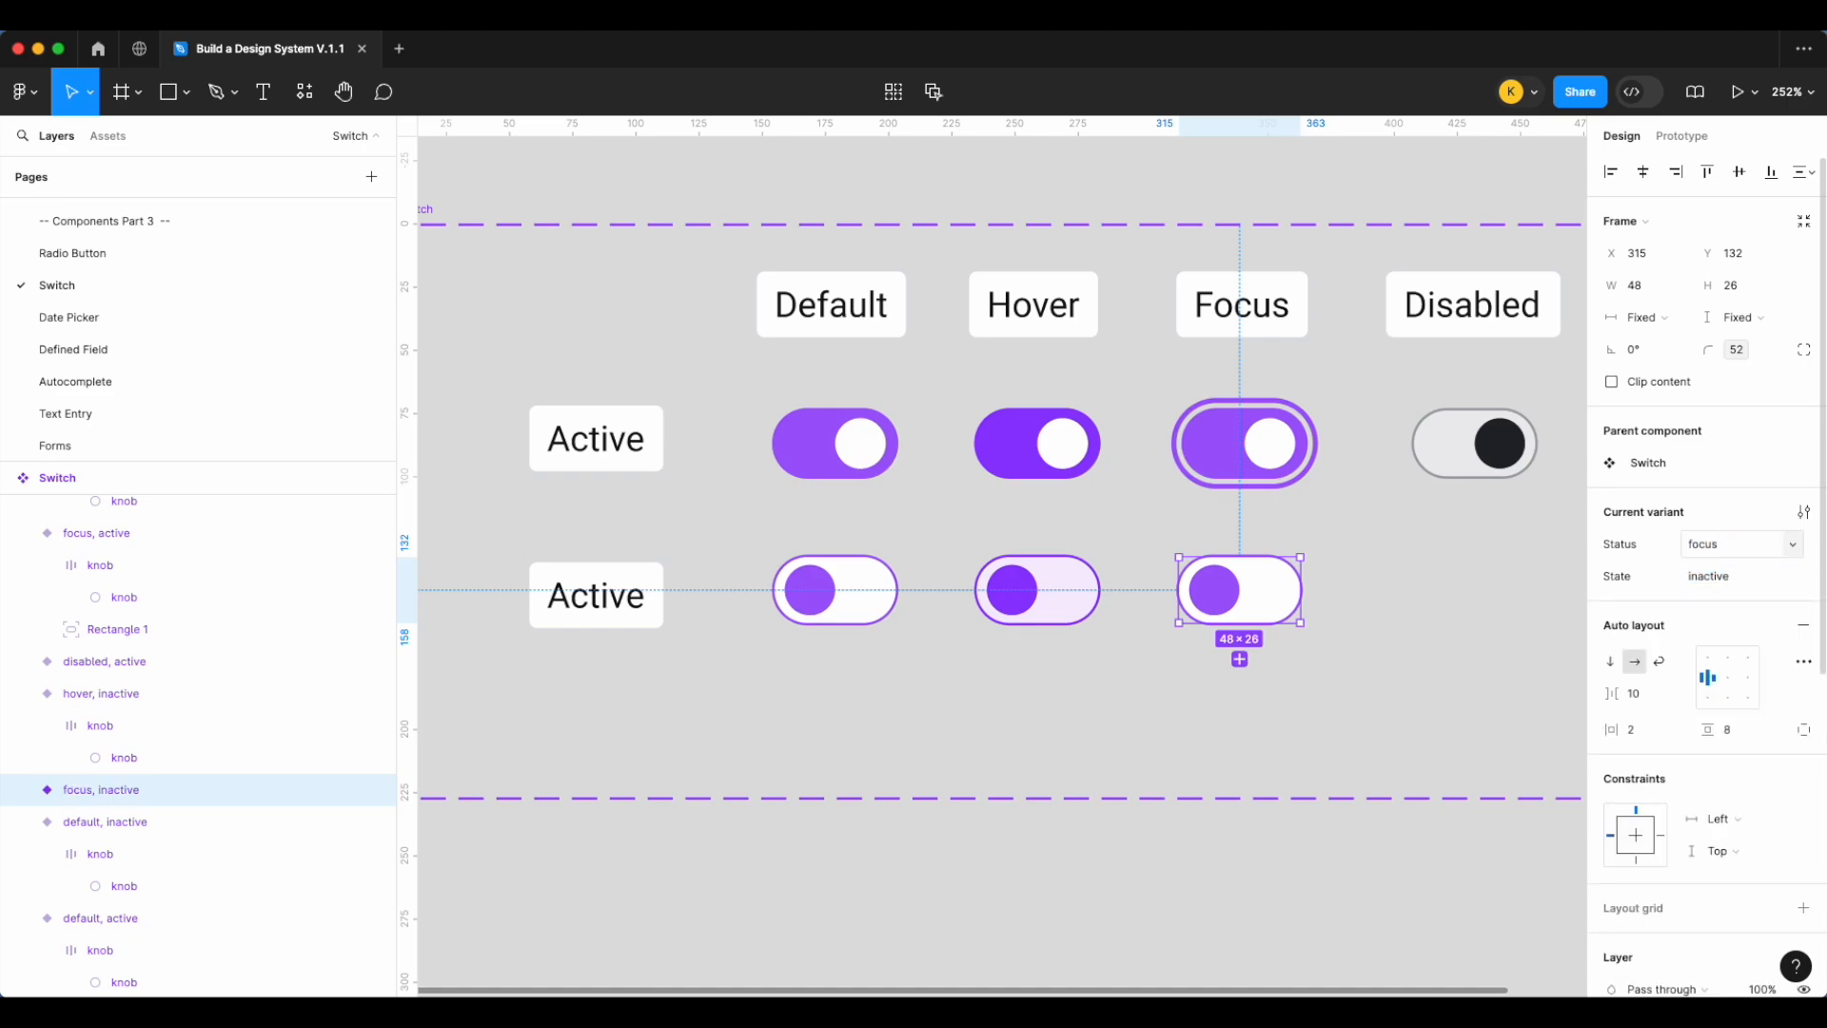
# Rename Rectangle 1 in the active focus variant as focus and paste a copy of it into the inactive focus variant
pyautogui.click(1231, 447)
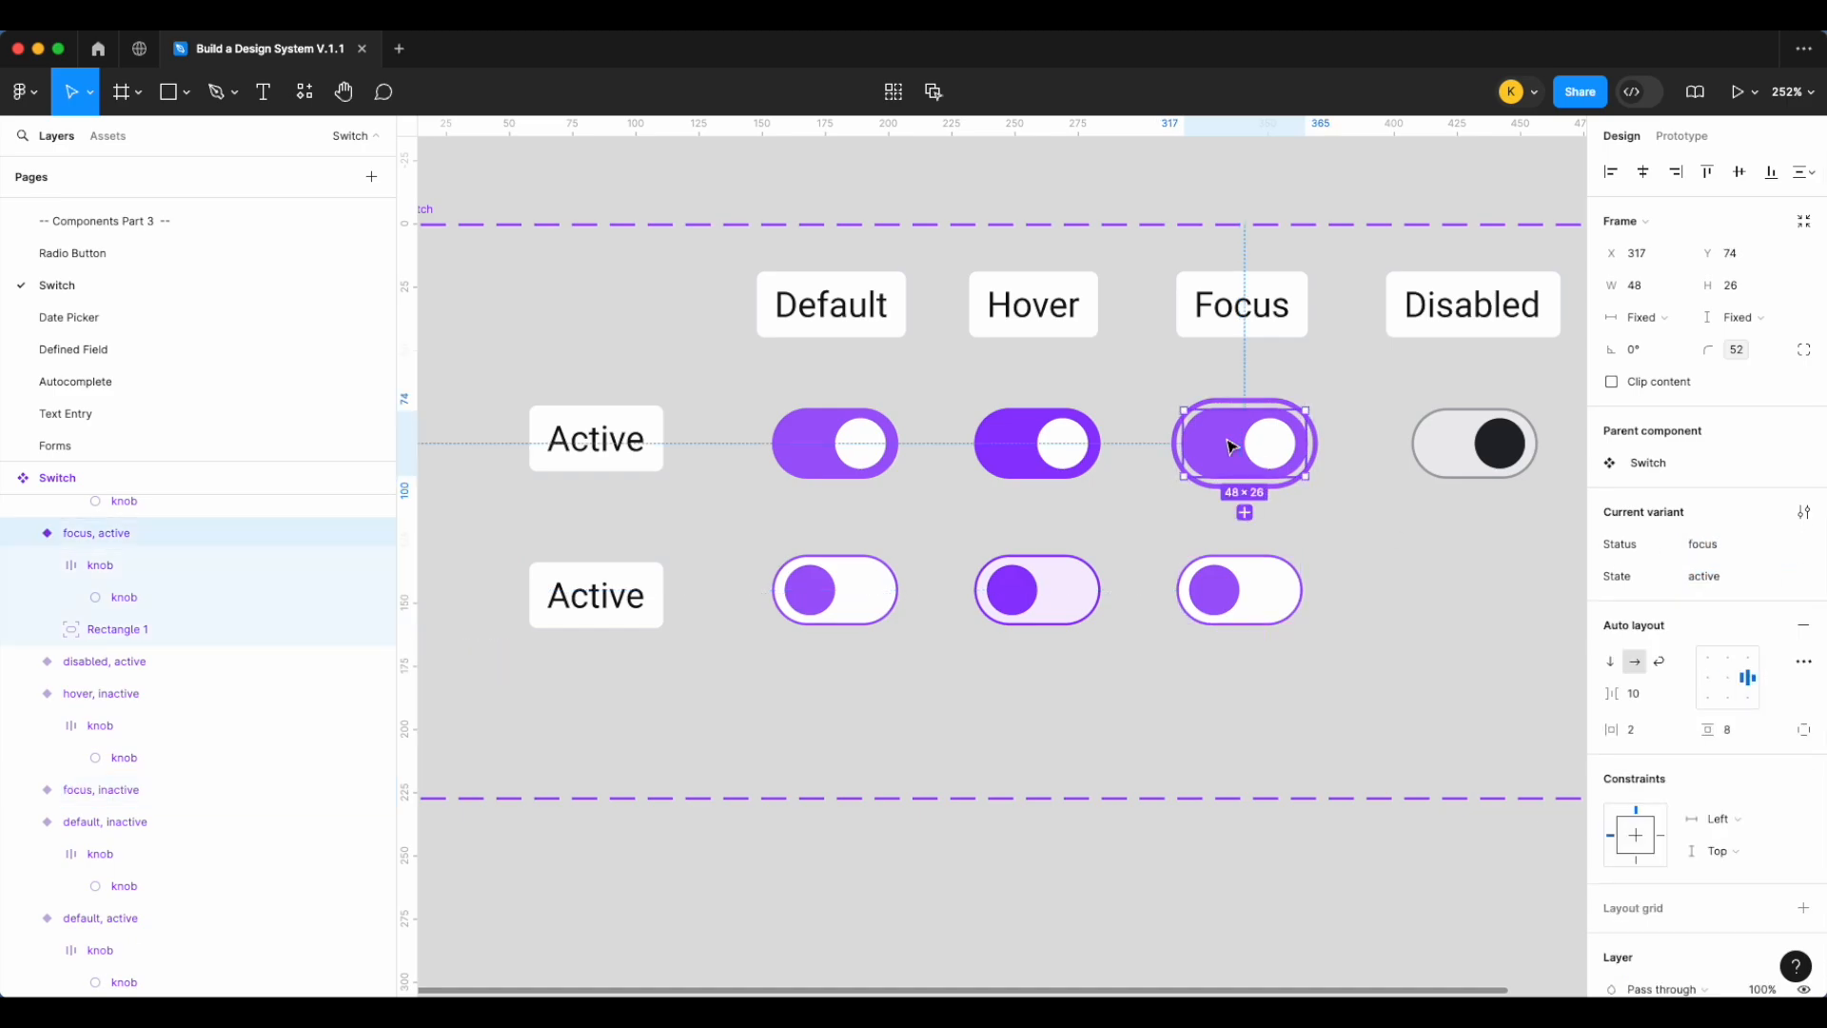
pyautogui.doubleClick(133, 630)
pyautogui.write('focus')
pyautogui.press('Return')
pyautogui.click(1213, 614)
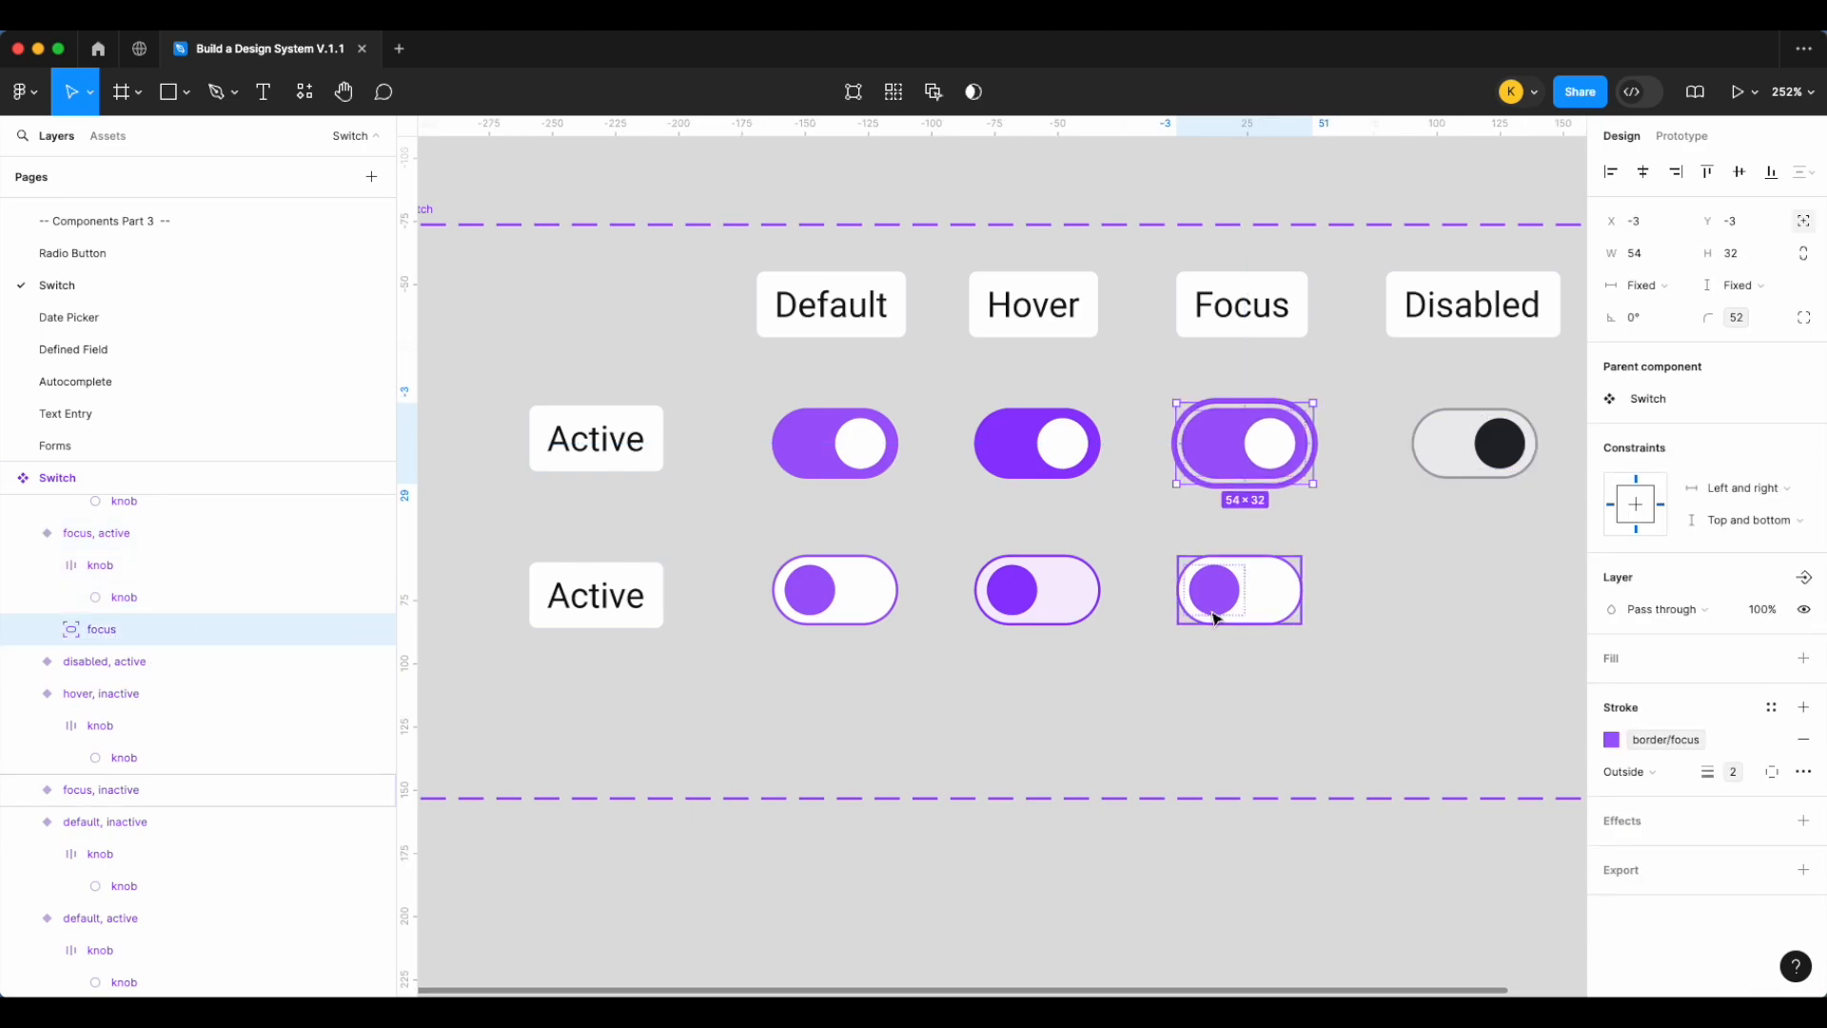
pyautogui.hotkey('ctrl', 'v')
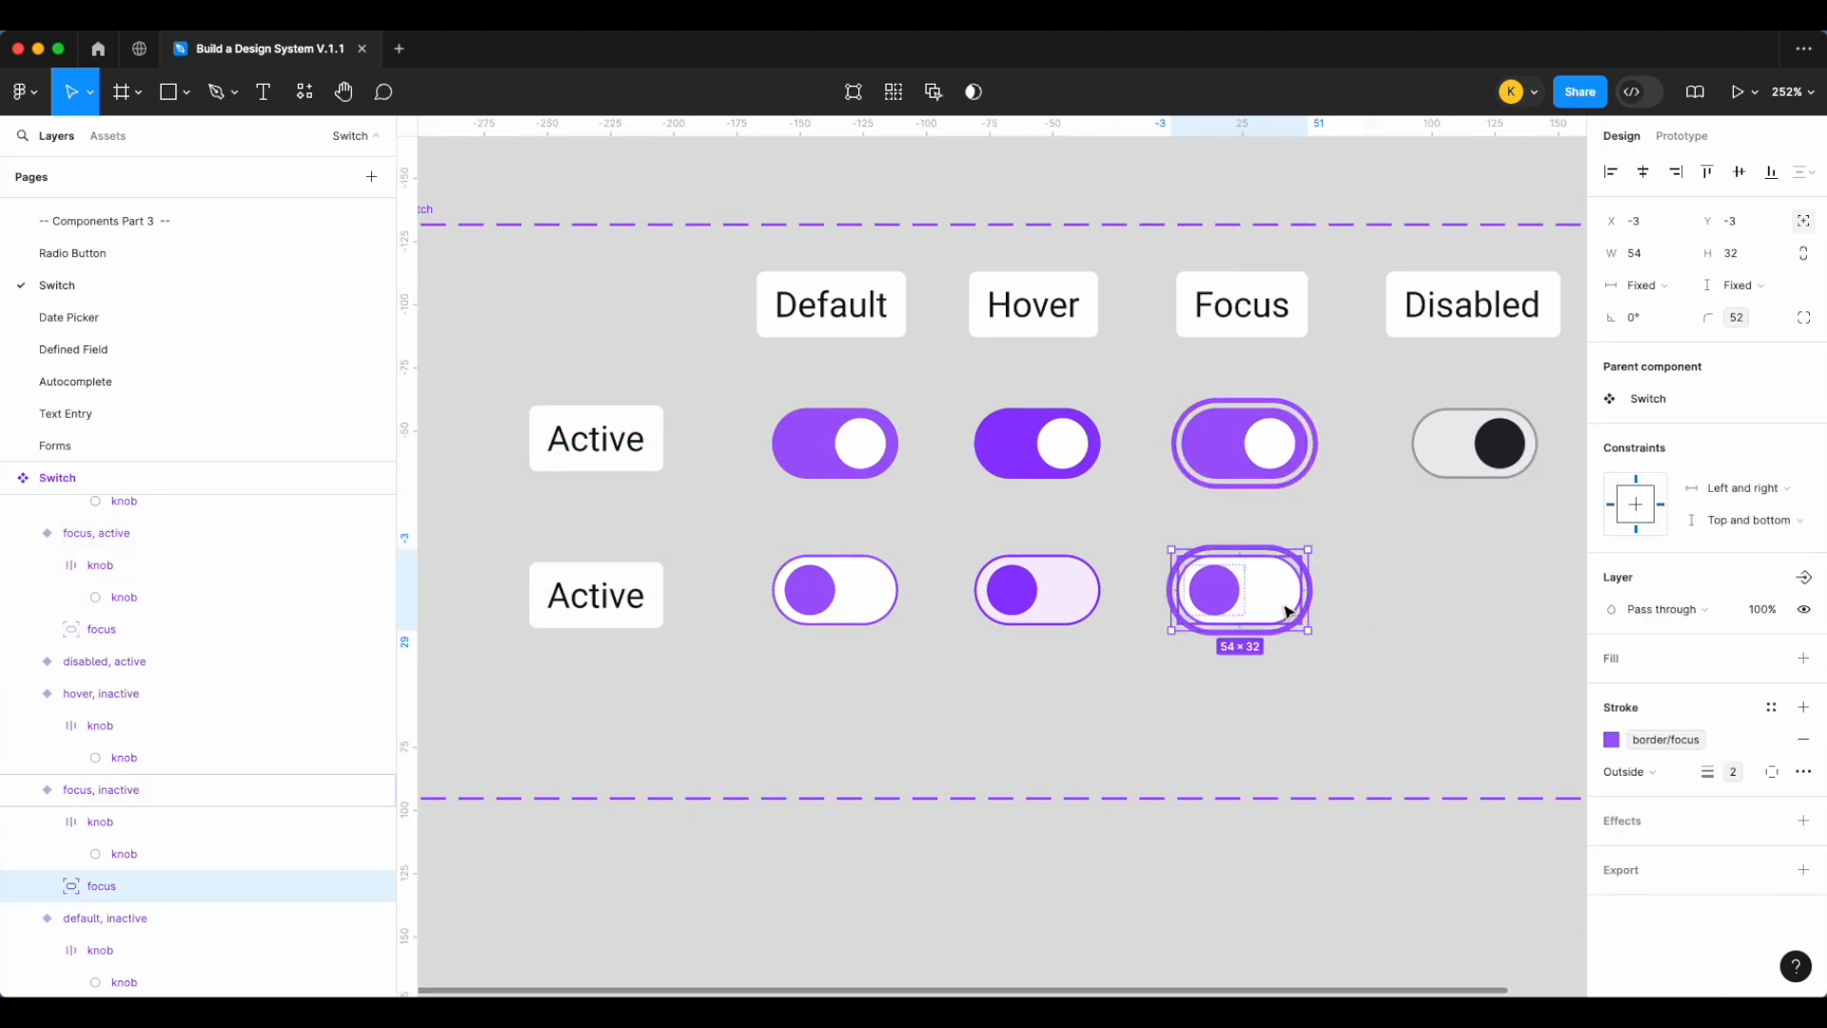
pyautogui.click(1384, 638)
# Duplicate the disabled active switch directly beneath itself at Y 132, in line with the inactive switches
pyautogui.click(1477, 447)
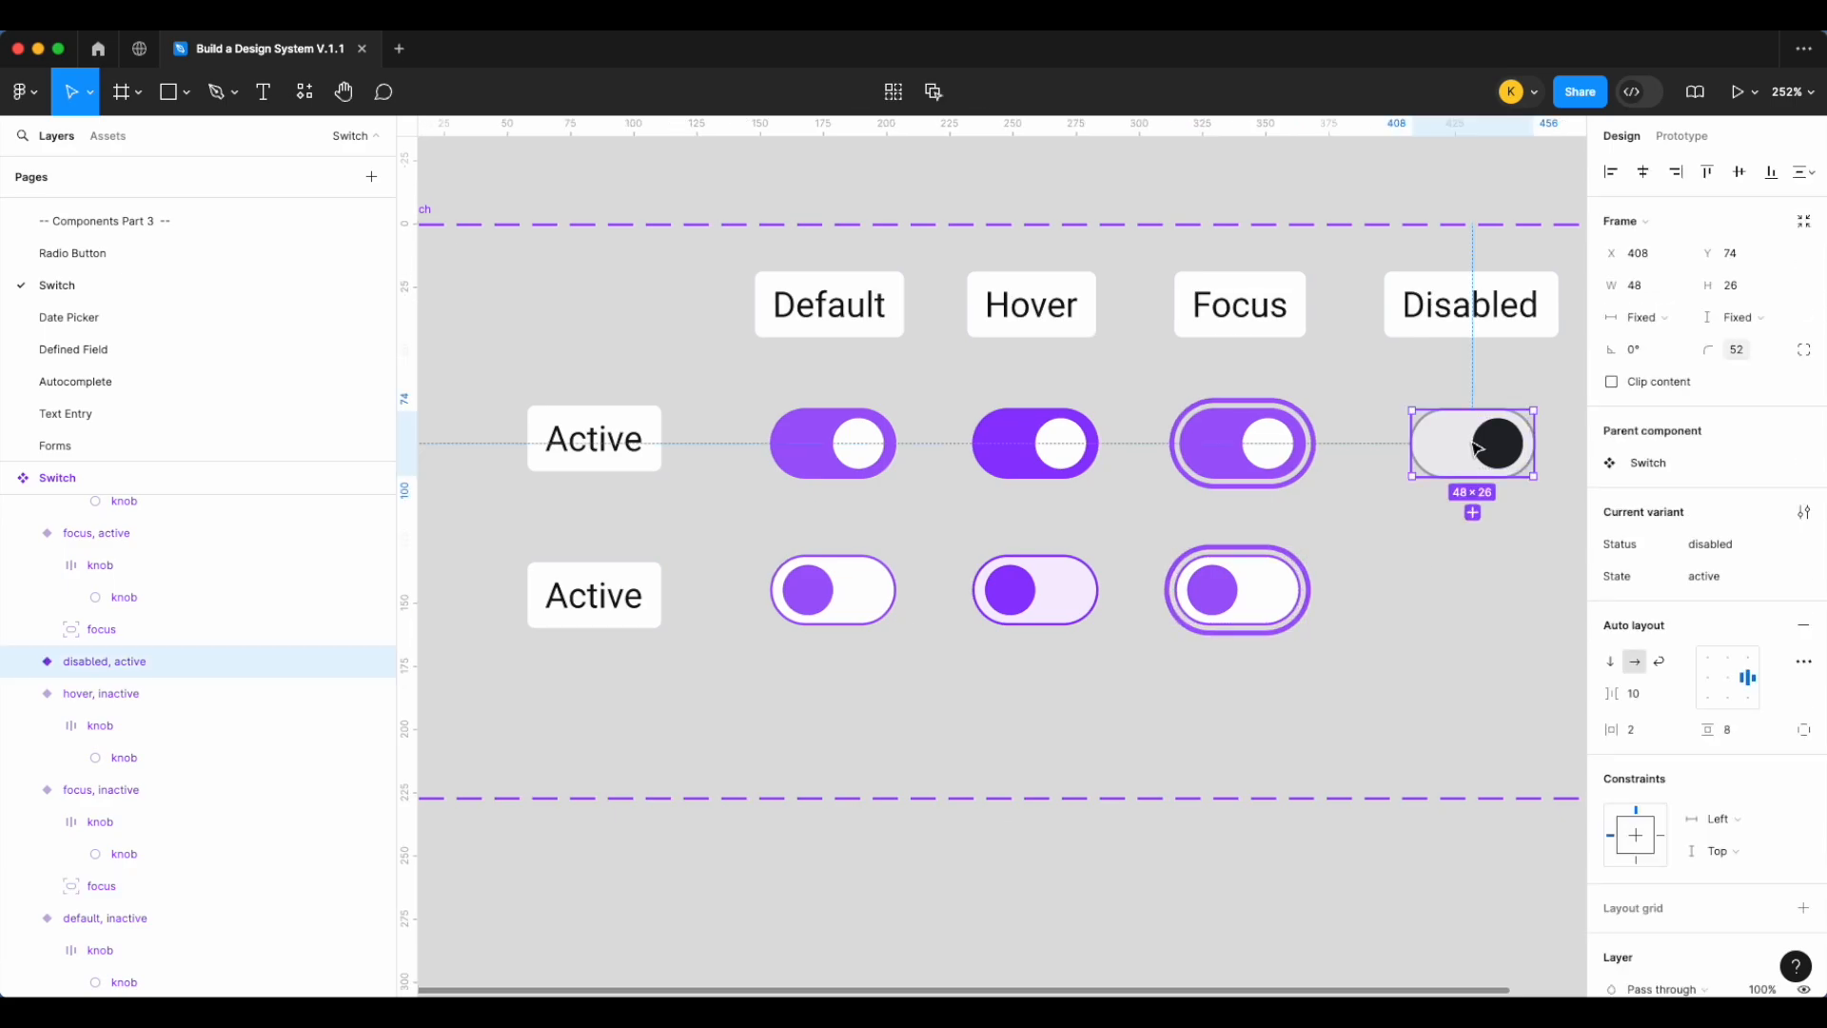
pyautogui.keyDown('alt'); pyautogui.moveTo(1477, 447); pyautogui.dragTo(1477, 594); pyautogui.keyUp('alt')
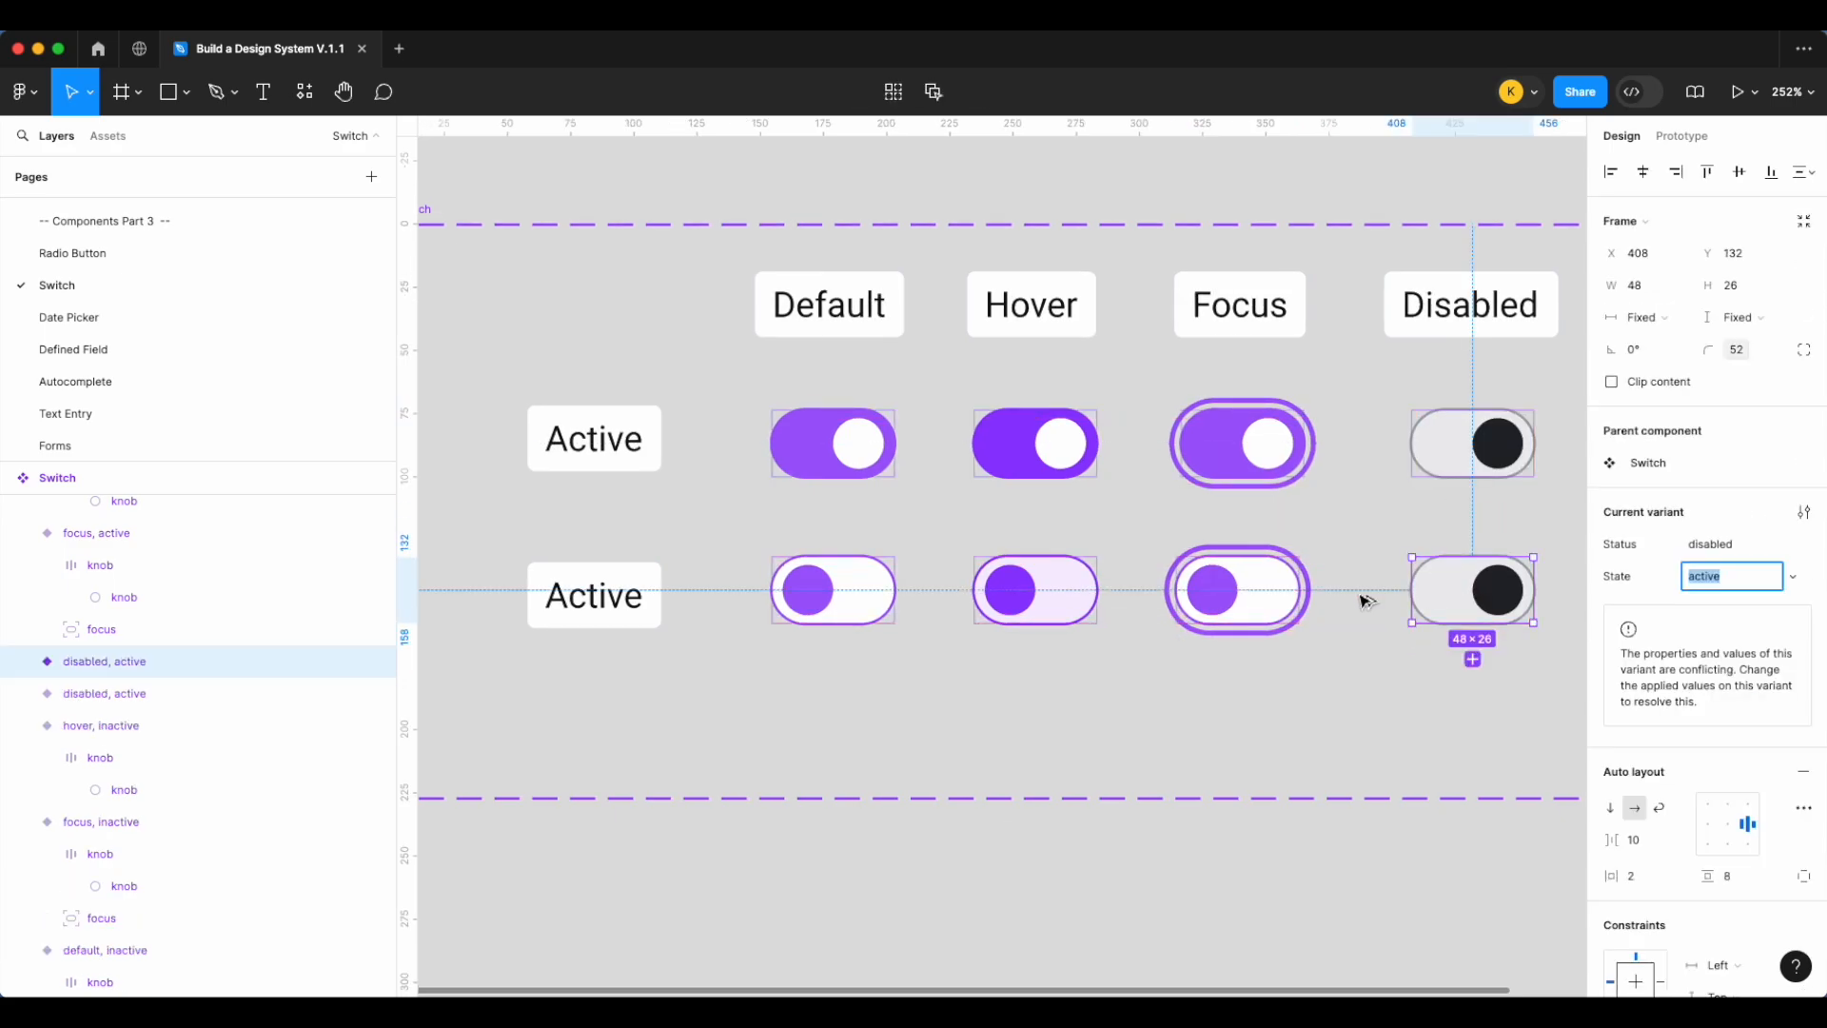
# Change the second row's label text to Inactive
pyautogui.doubleClick(577, 592)
pyautogui.press('Left')
pyautogui.write('in')
pyautogui.press('BackSpace')
pyautogui.press('BackSpace')
pyautogui.write('In')
pyautogui.press('Delete')
pyautogui.write('a')
pyautogui.click(702, 669)
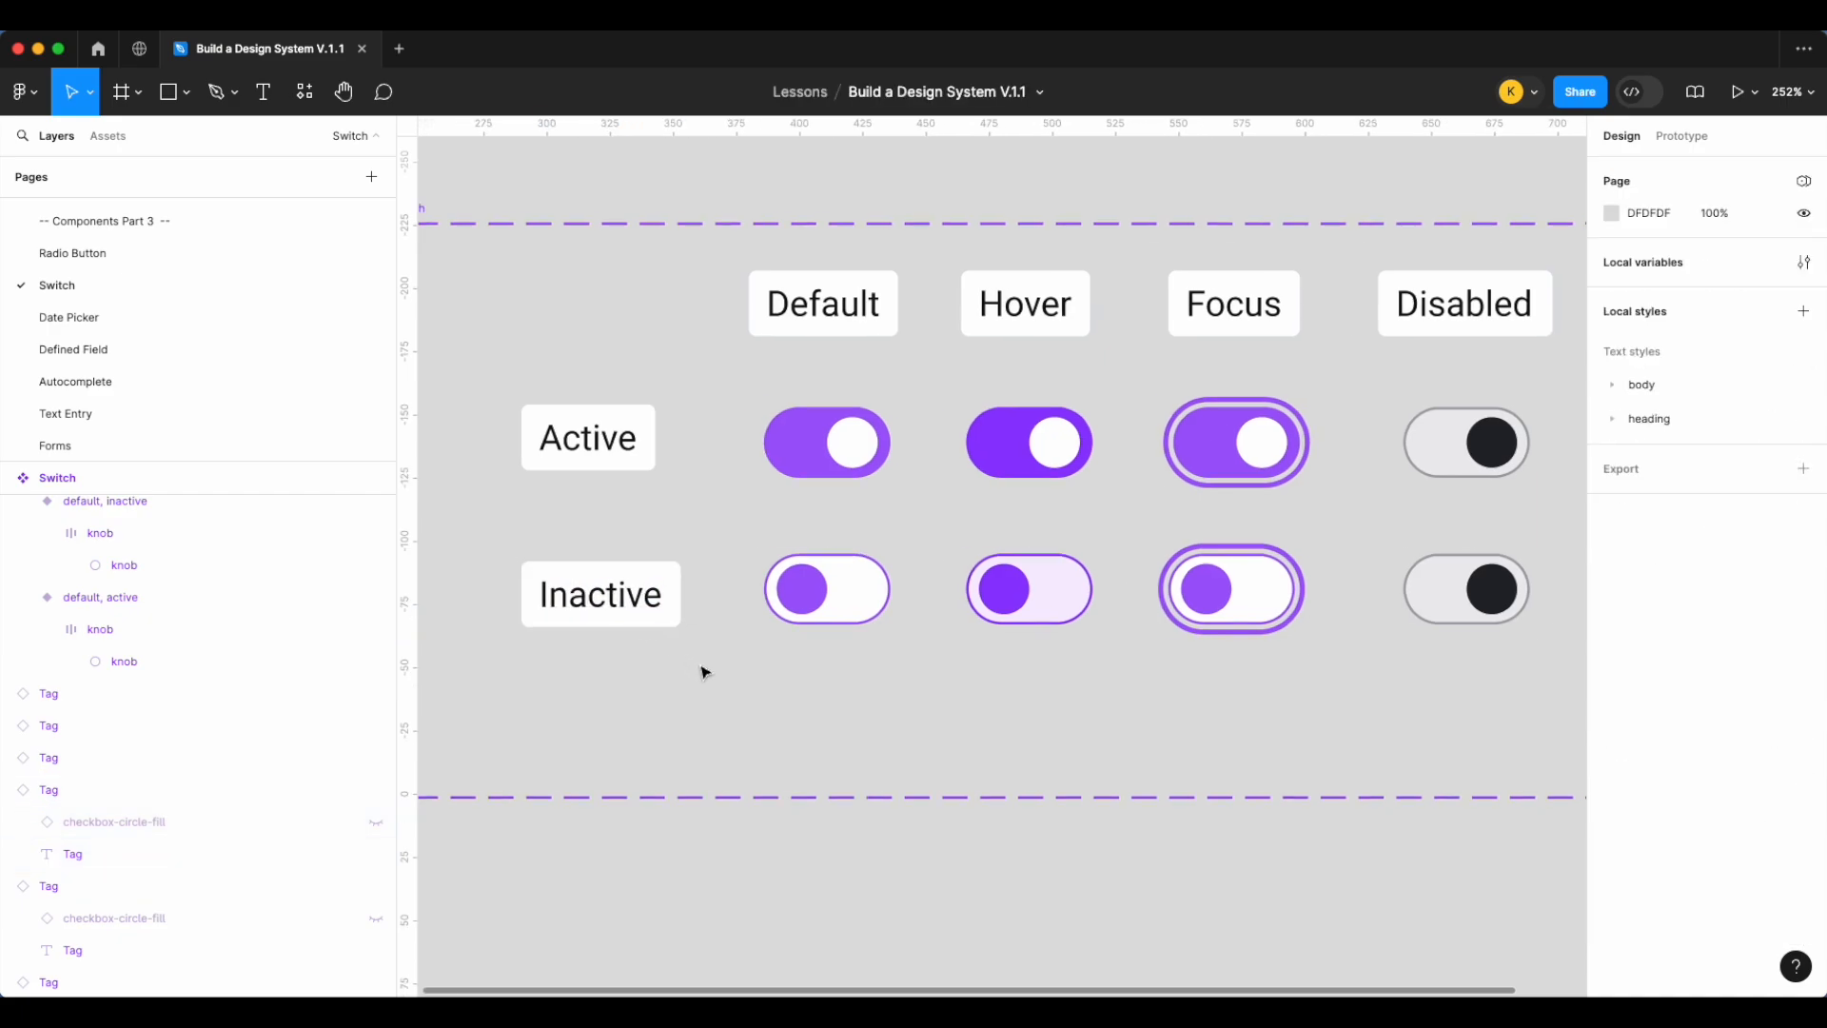
# Set the duplicated disabled switch's State to inactive and align its knob to the left centre
pyautogui.hscroll(2, 1359, 614)
pyautogui.click(1359, 613)
pyautogui.click(1716, 576)
pyautogui.write('inactive')
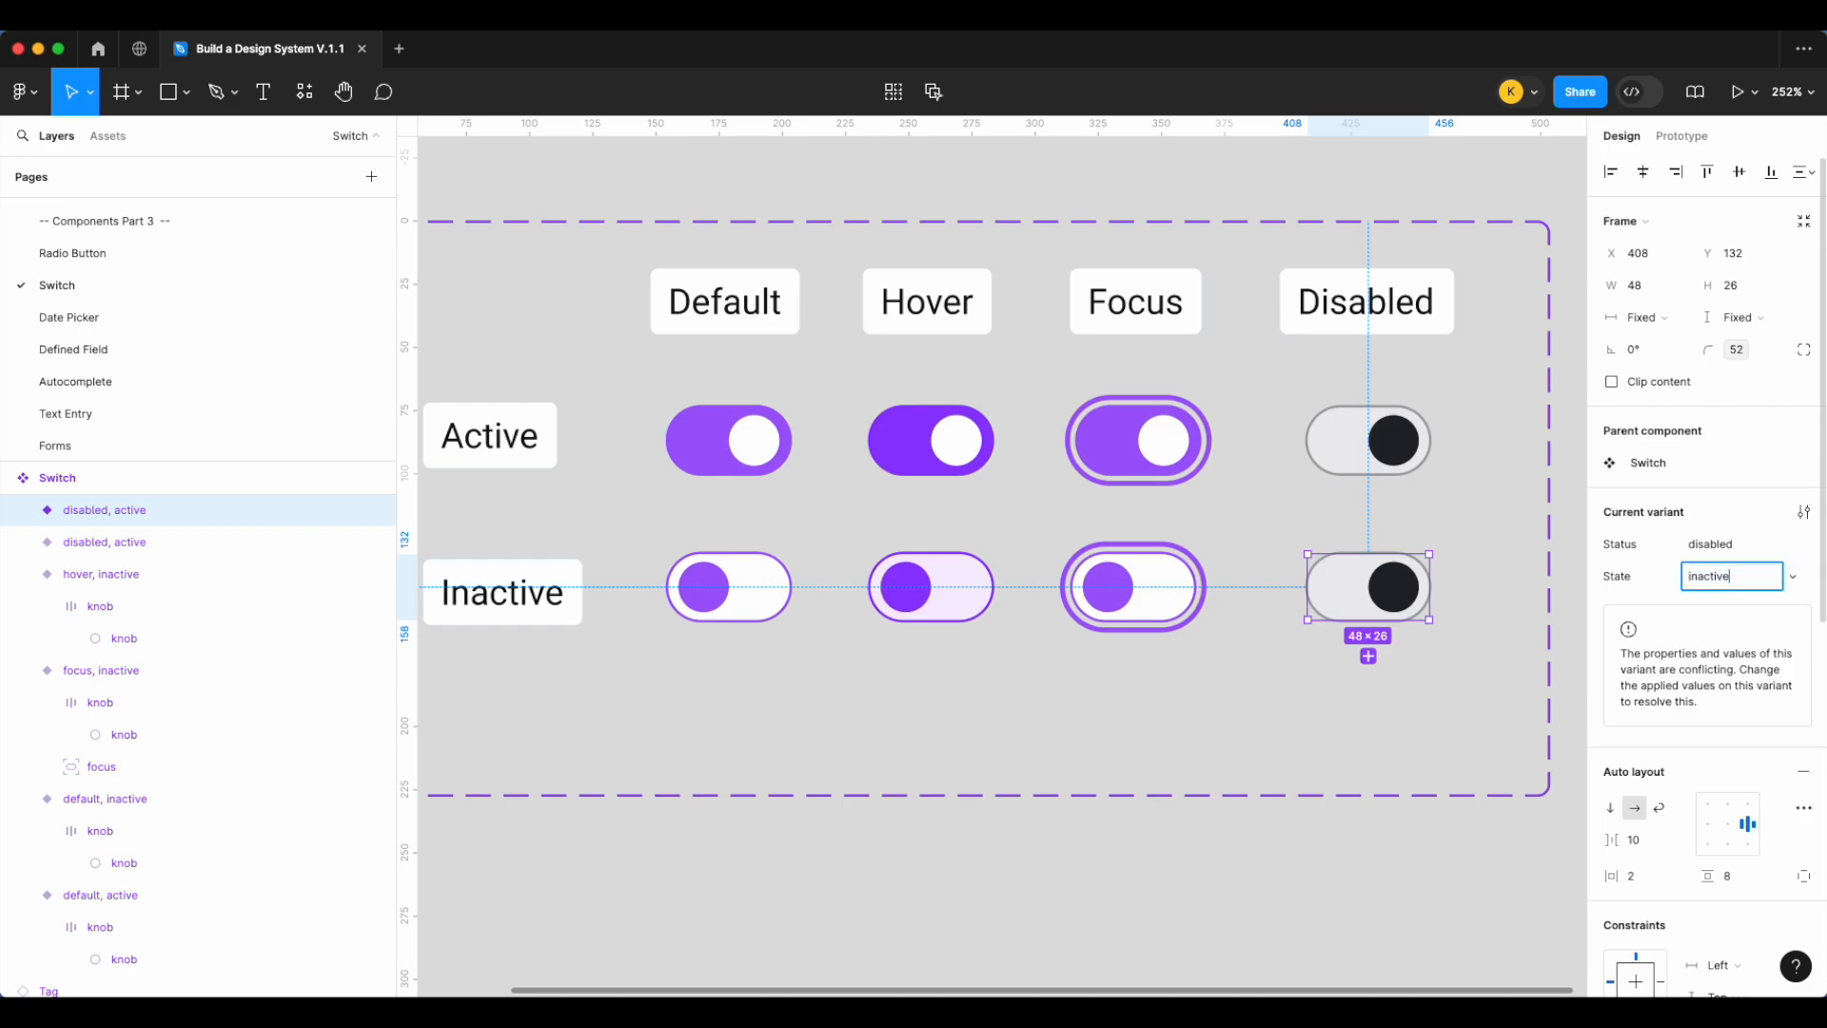
pyautogui.press('Return')
pyautogui.click(1710, 678)
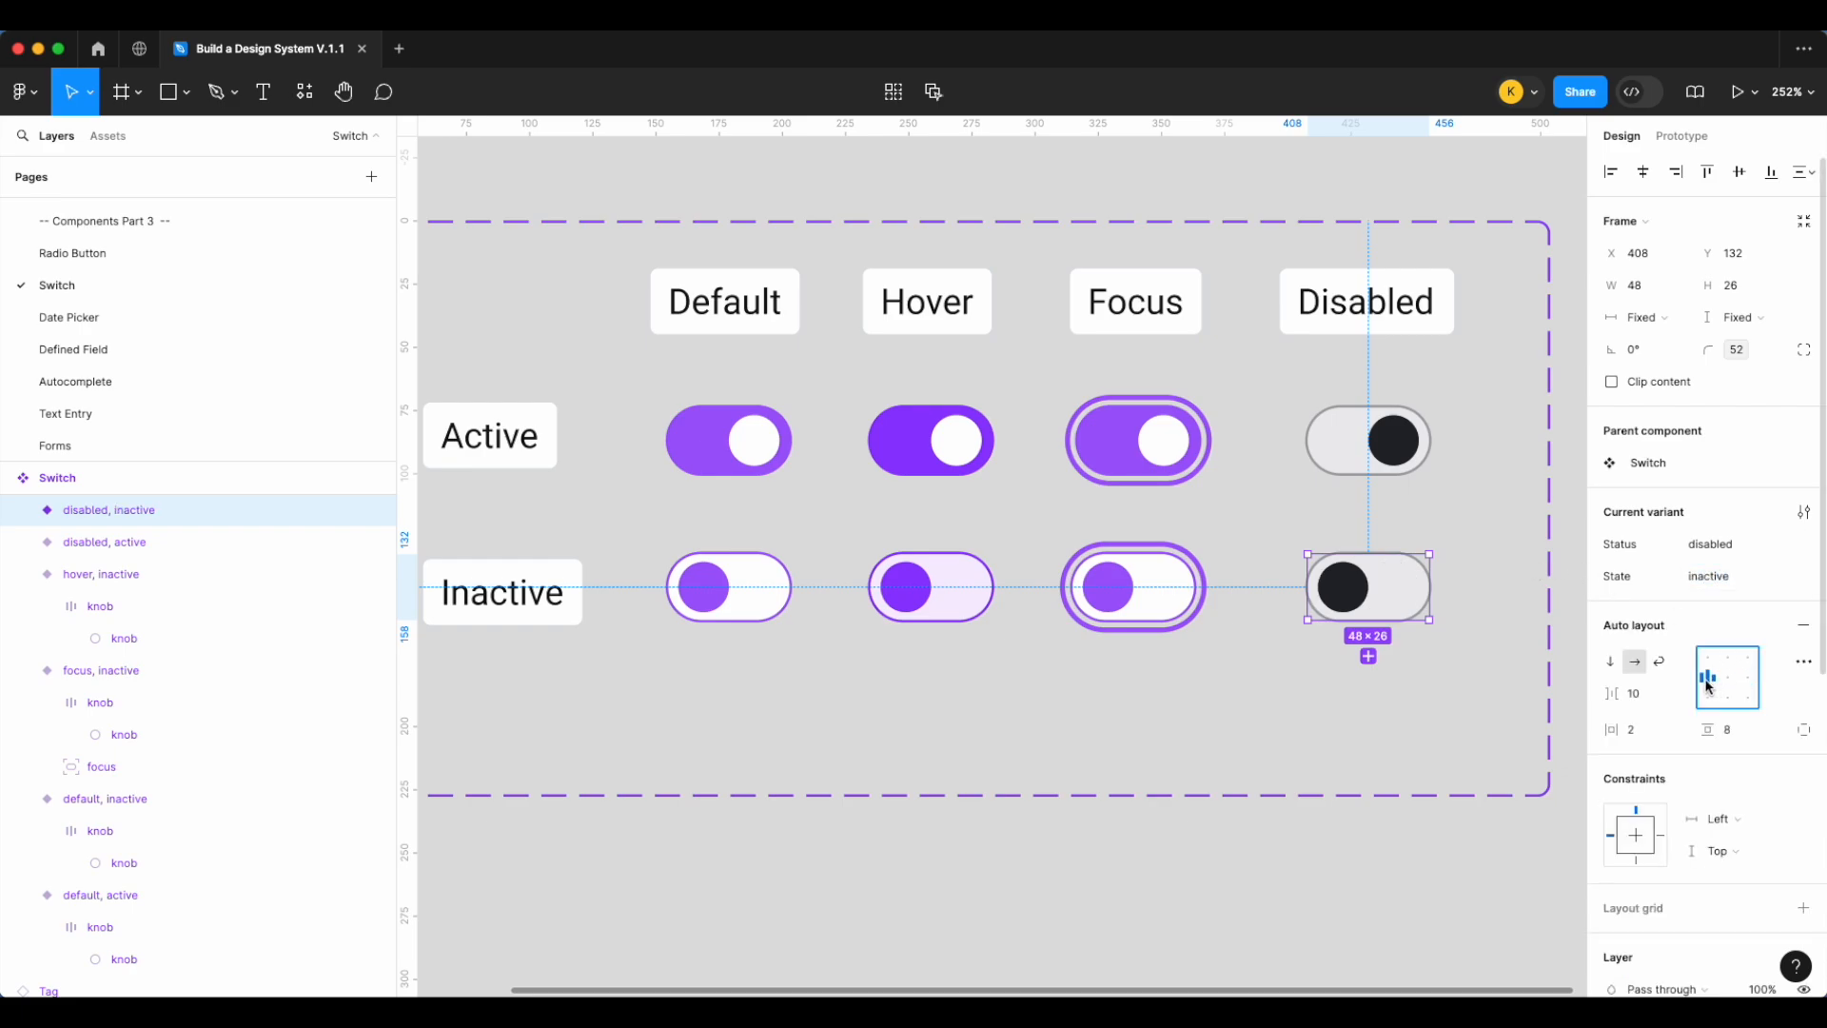
pyautogui.click(1396, 656)
# Reduce the Switch component set's height to 198 by raising its lower edge
pyautogui.scroll(-3, 1396, 657)
pyautogui.scroll(-2, 1060, 552)
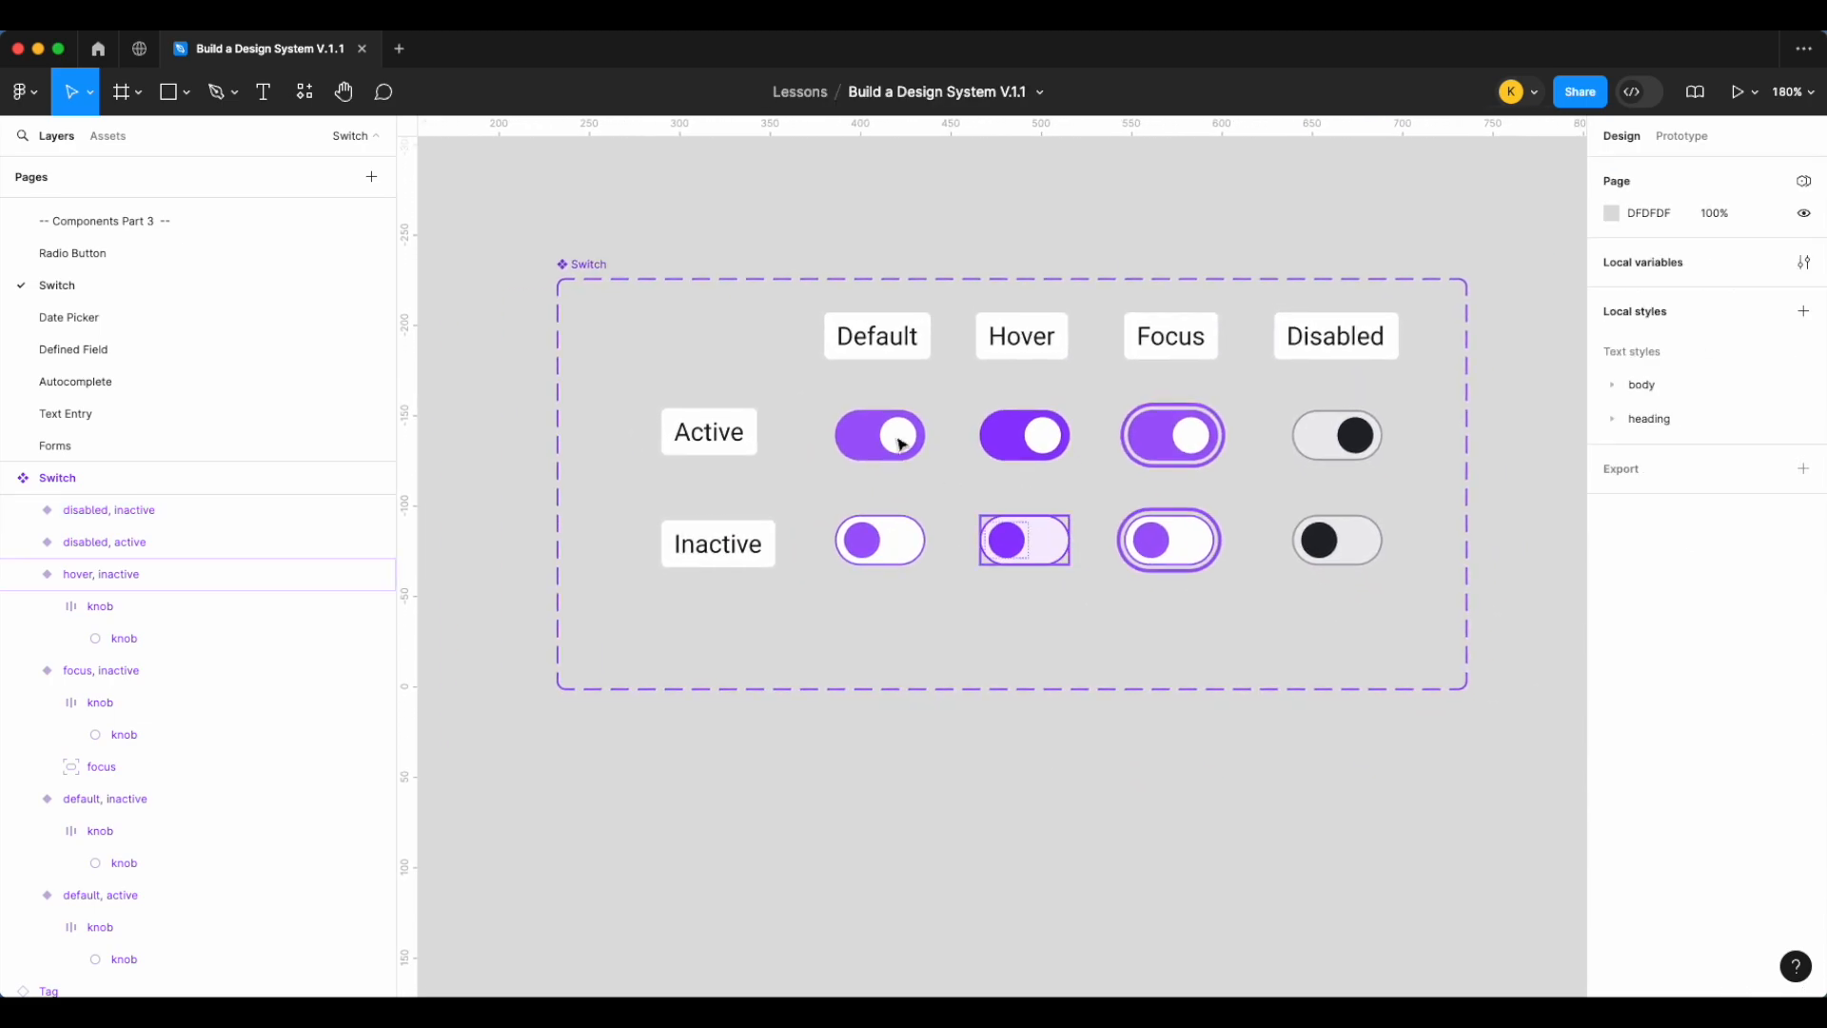
pyautogui.click(591, 271)
pyautogui.moveTo(961, 690); pyautogui.dragTo(960, 636)
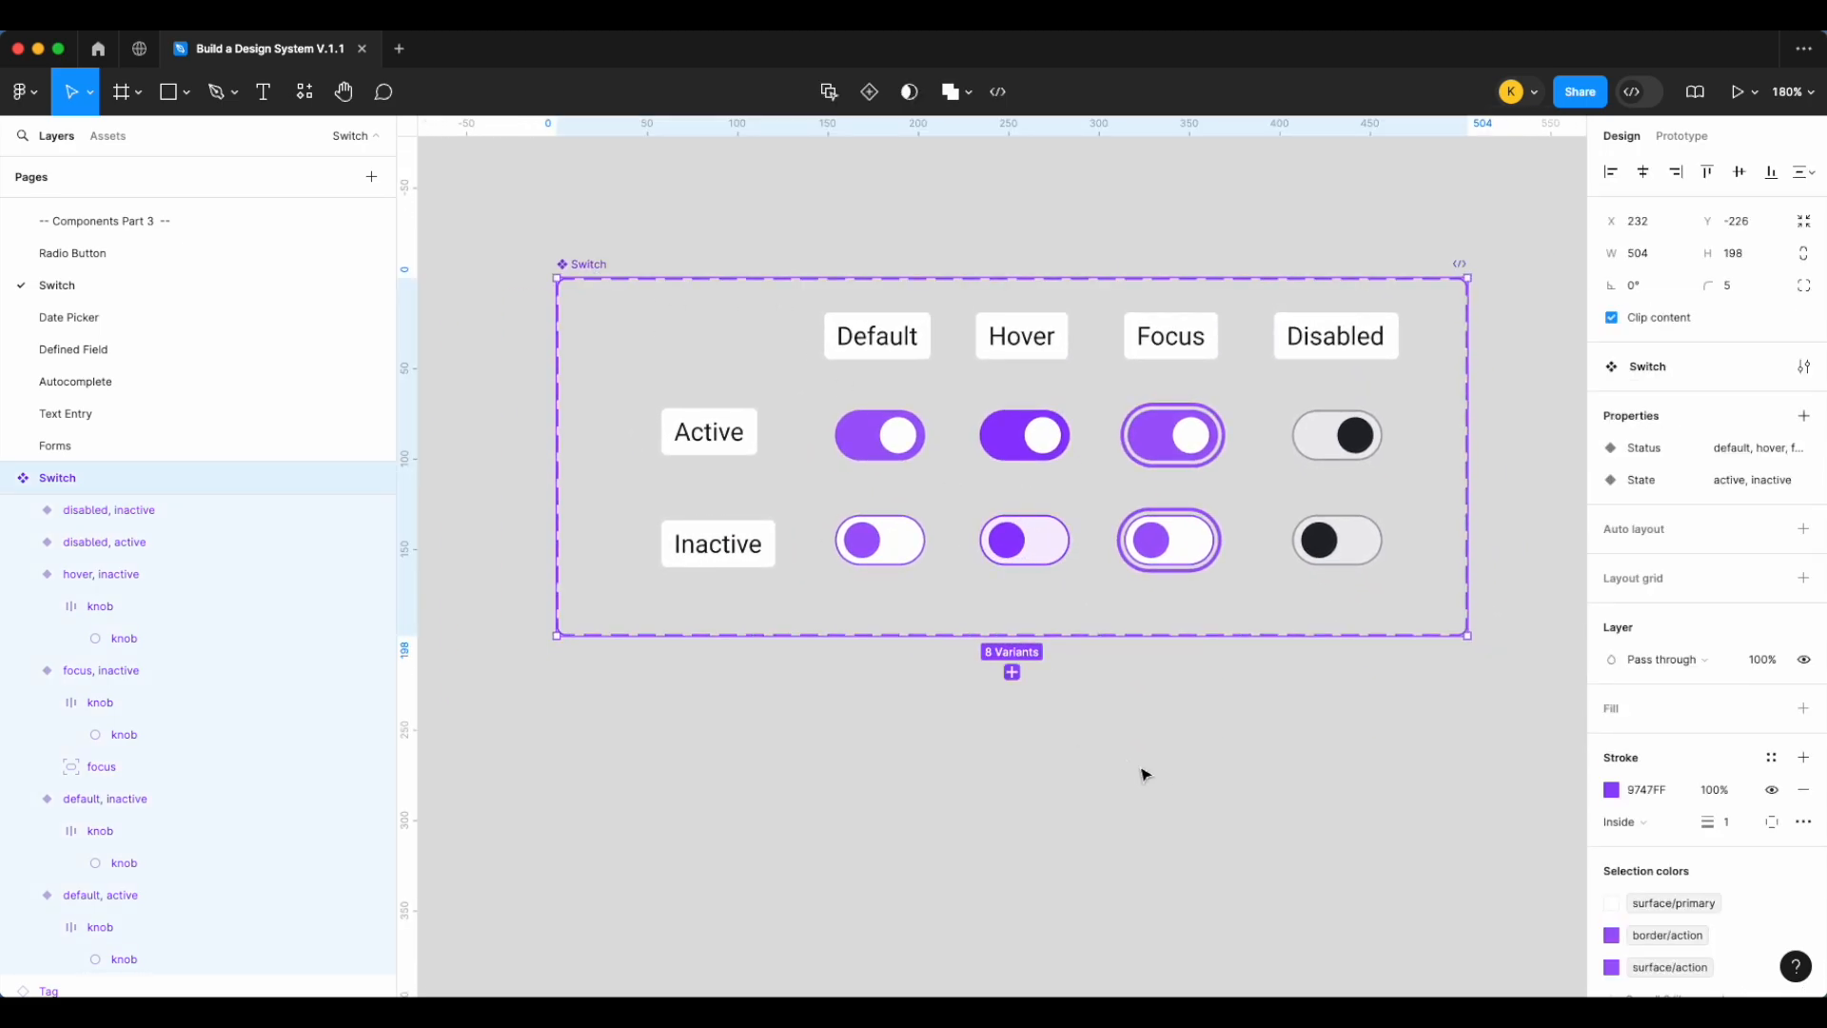
pyautogui.click(1152, 775)
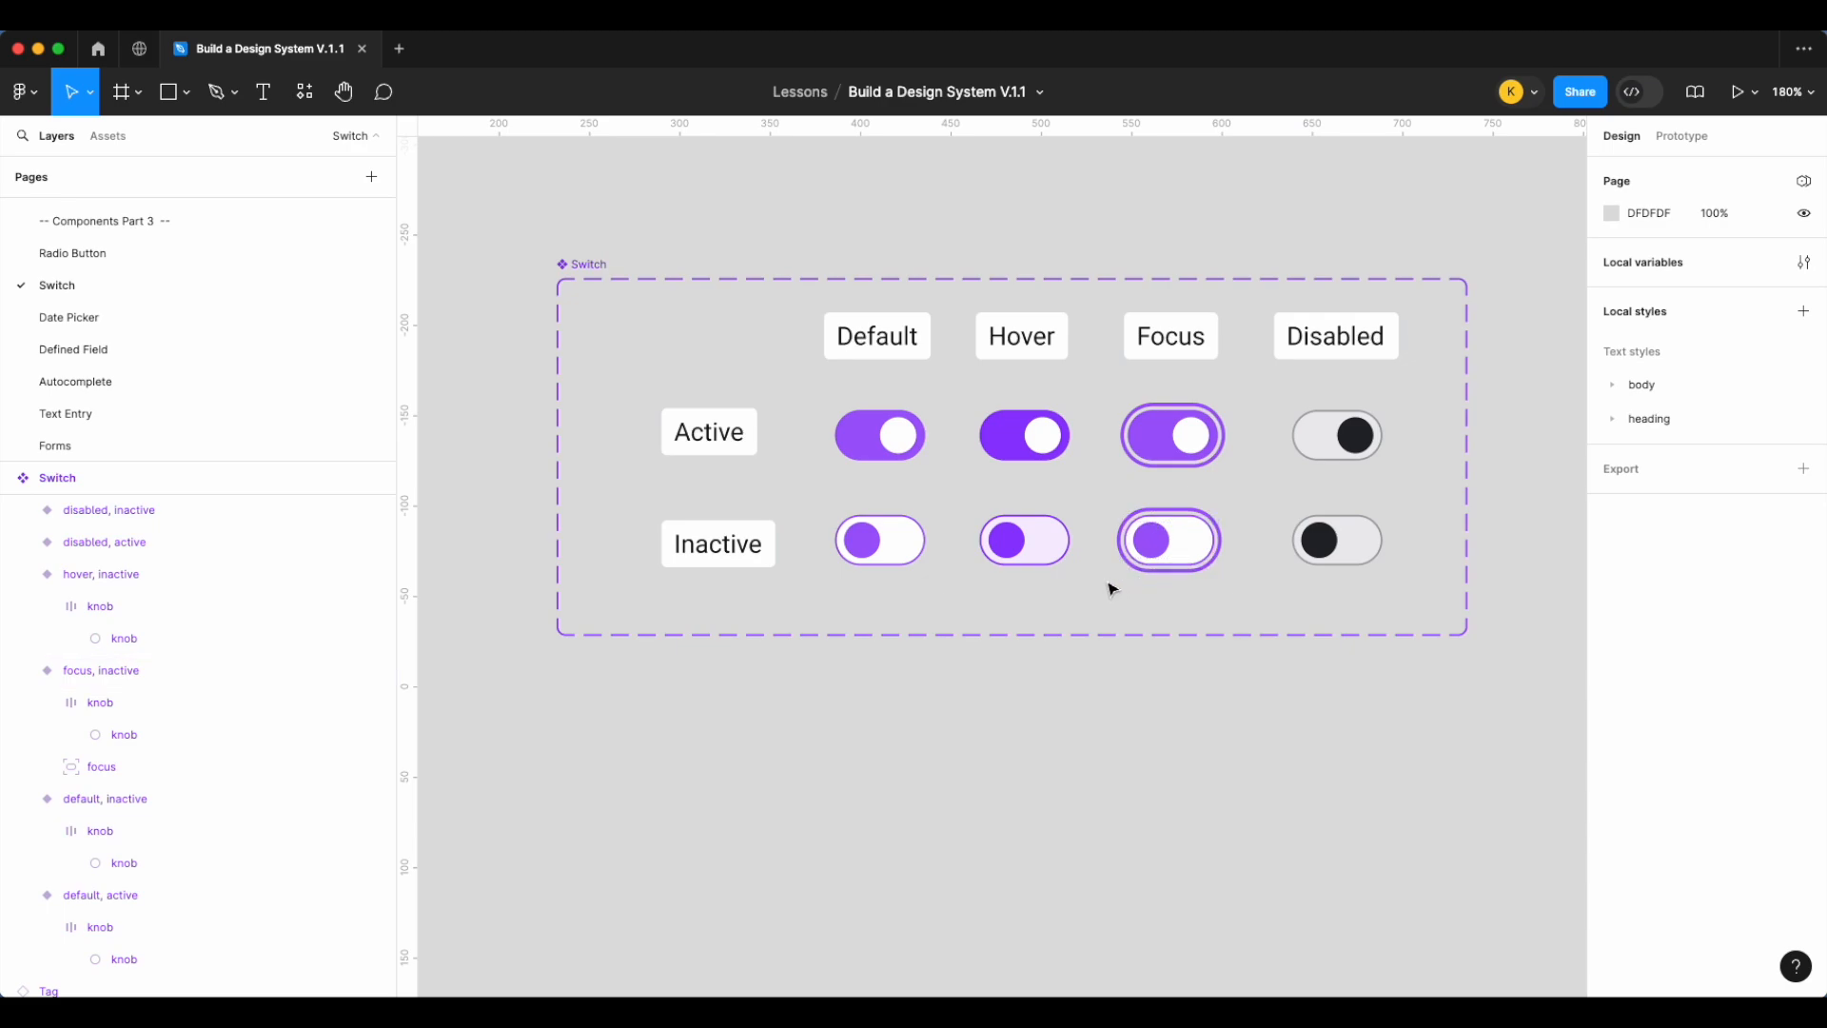
# Place an instance of the default active switch below the component set at about X 387, Y -1
pyautogui.click(900, 442)
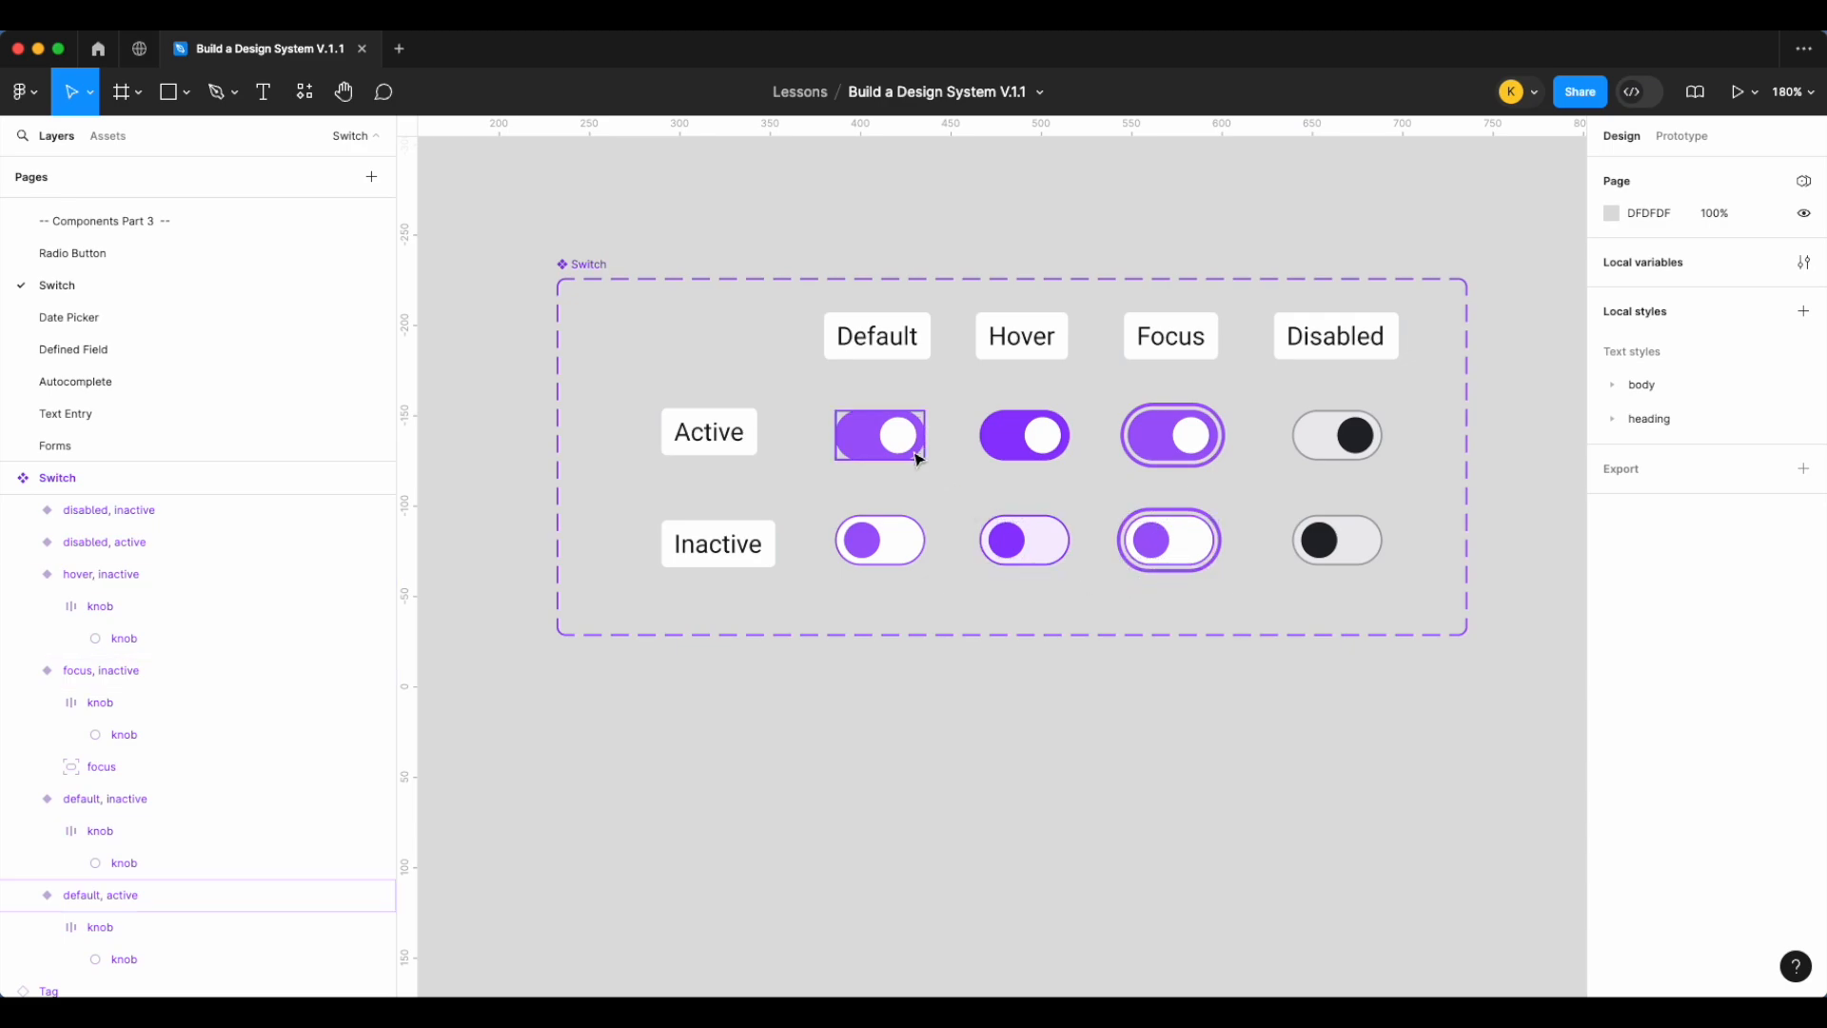
pyautogui.moveTo(899, 442); pyautogui.dragTo(901, 716)
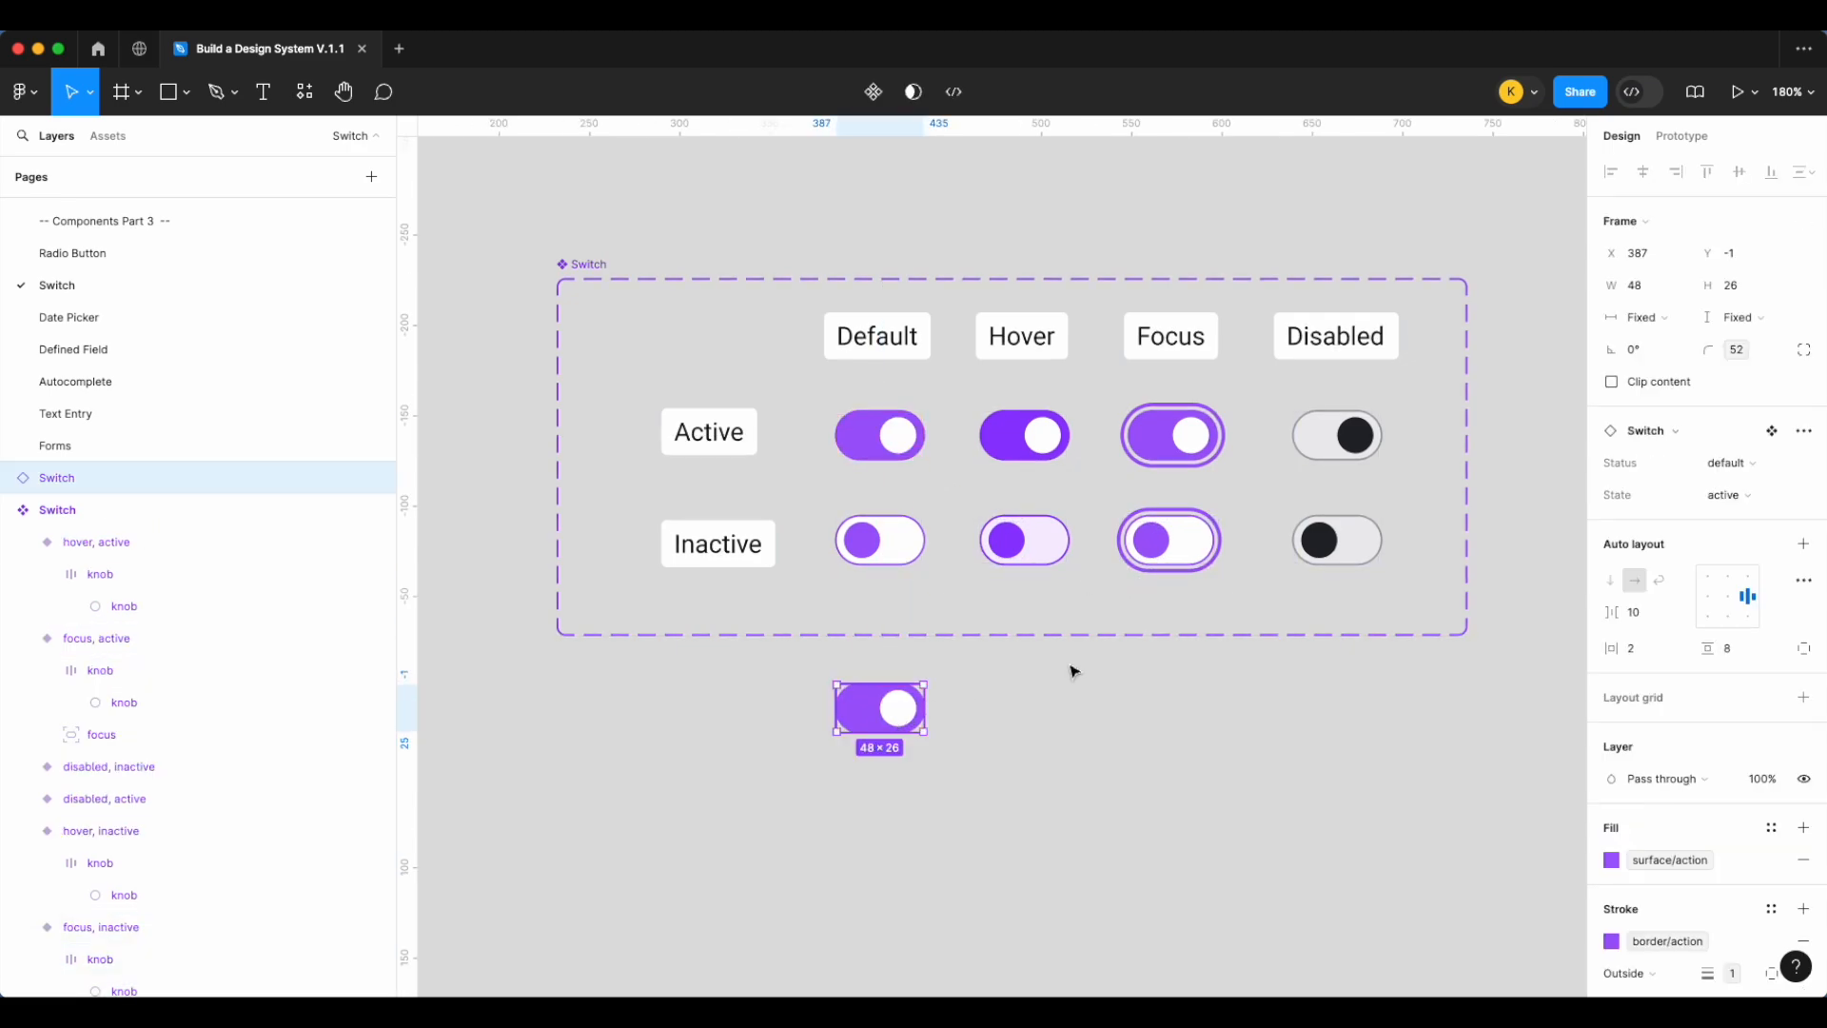
# Try the hover and focus statuses and the inactive state on the Switch instance
pyautogui.click(1740, 473)
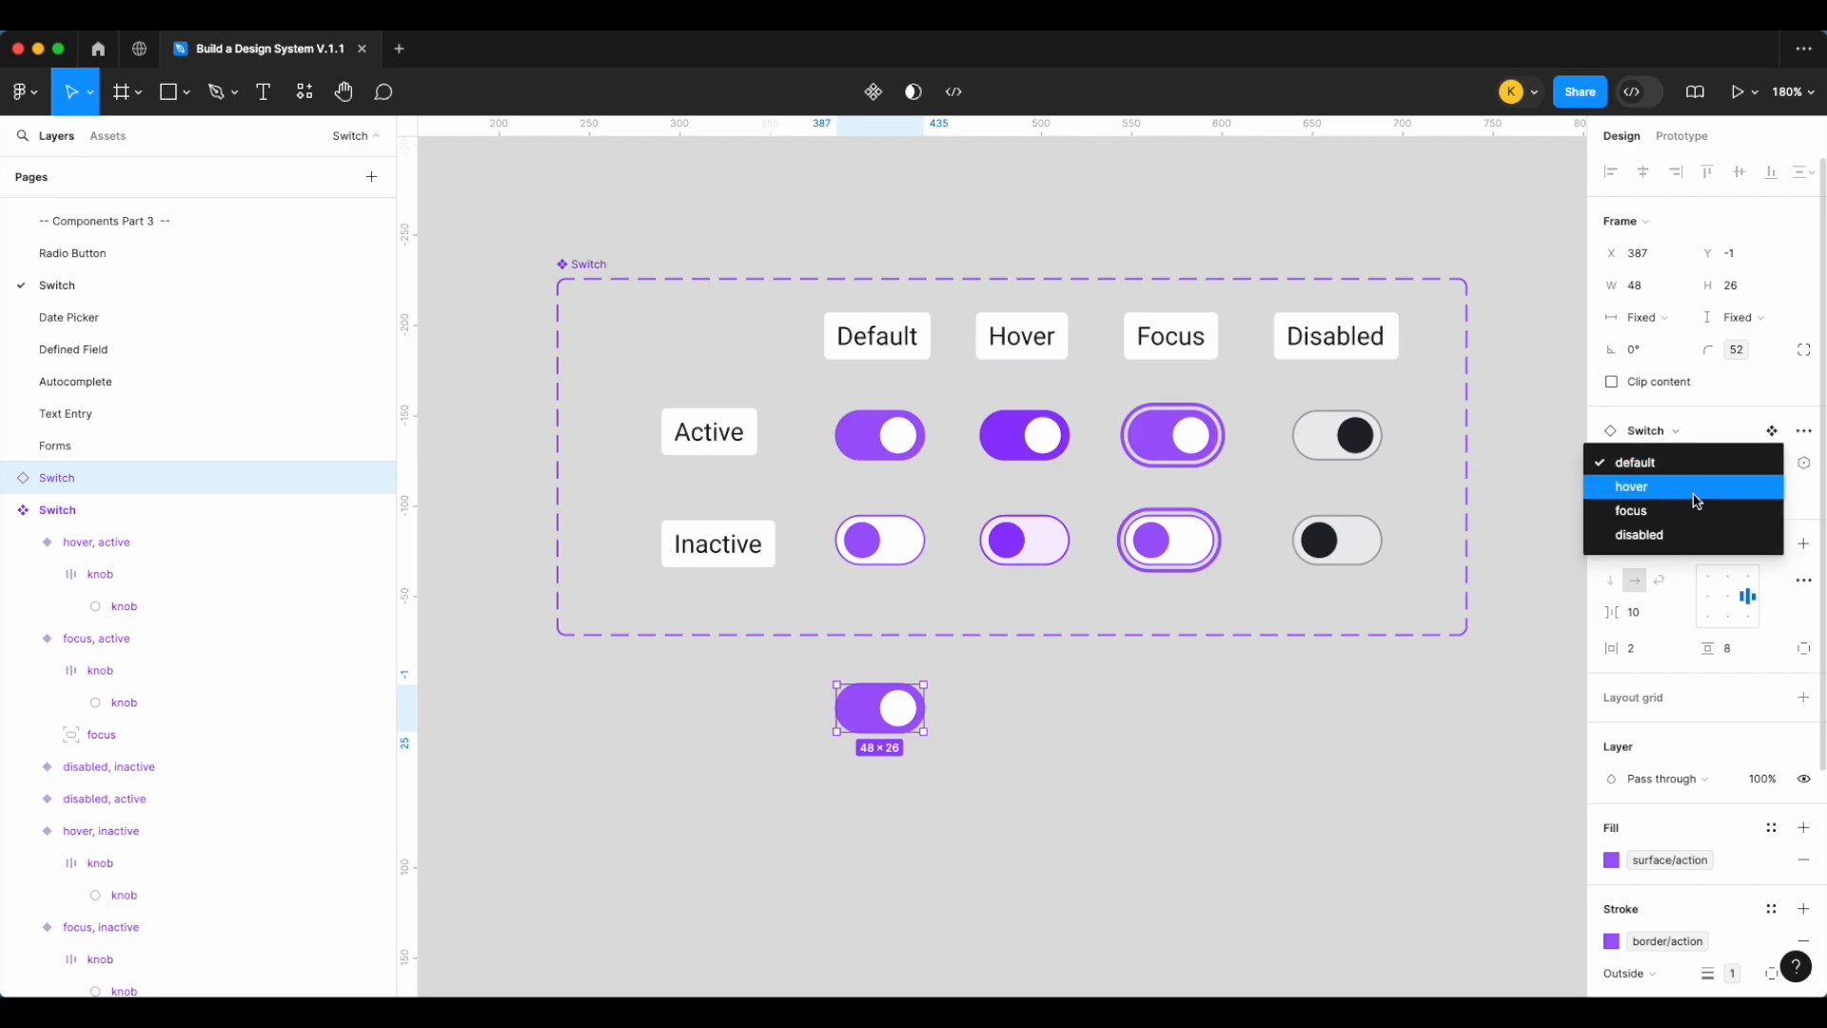
pyautogui.click(1703, 487)
pyautogui.click(1722, 467)
pyautogui.click(1726, 485)
pyautogui.click(1730, 495)
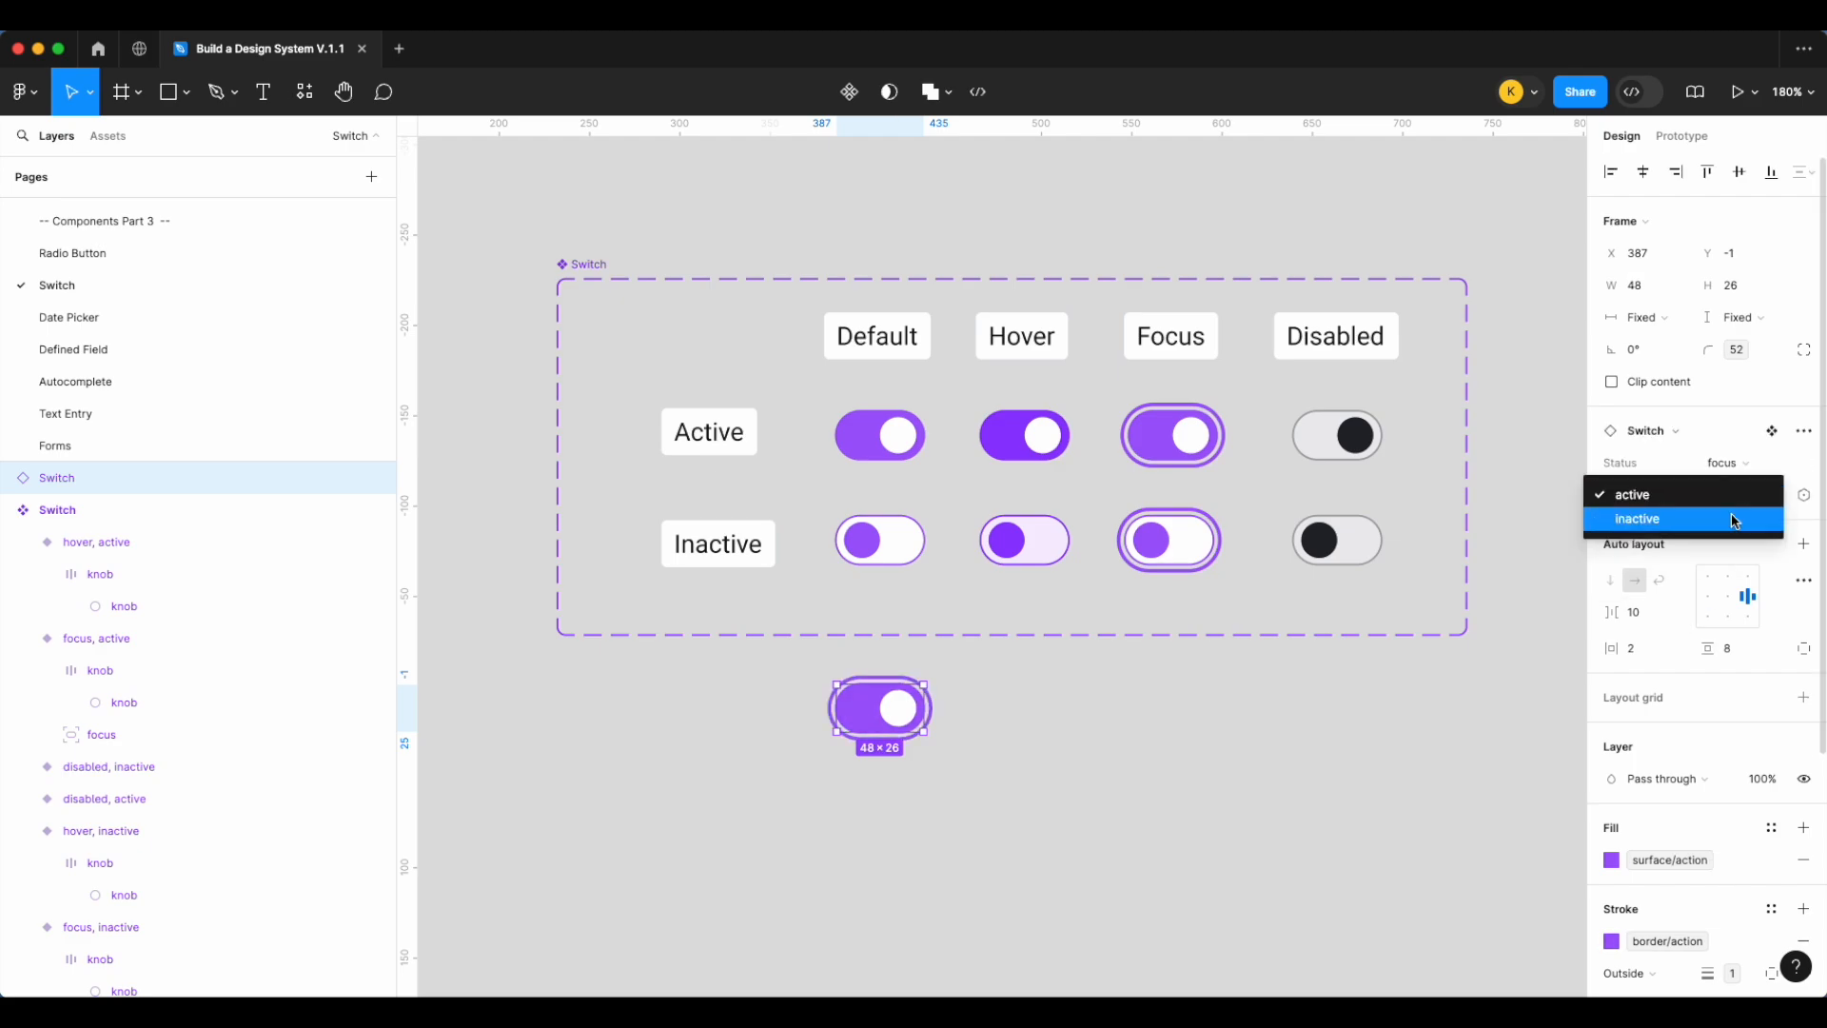
pyautogui.click(1732, 524)
pyautogui.click(1259, 897)
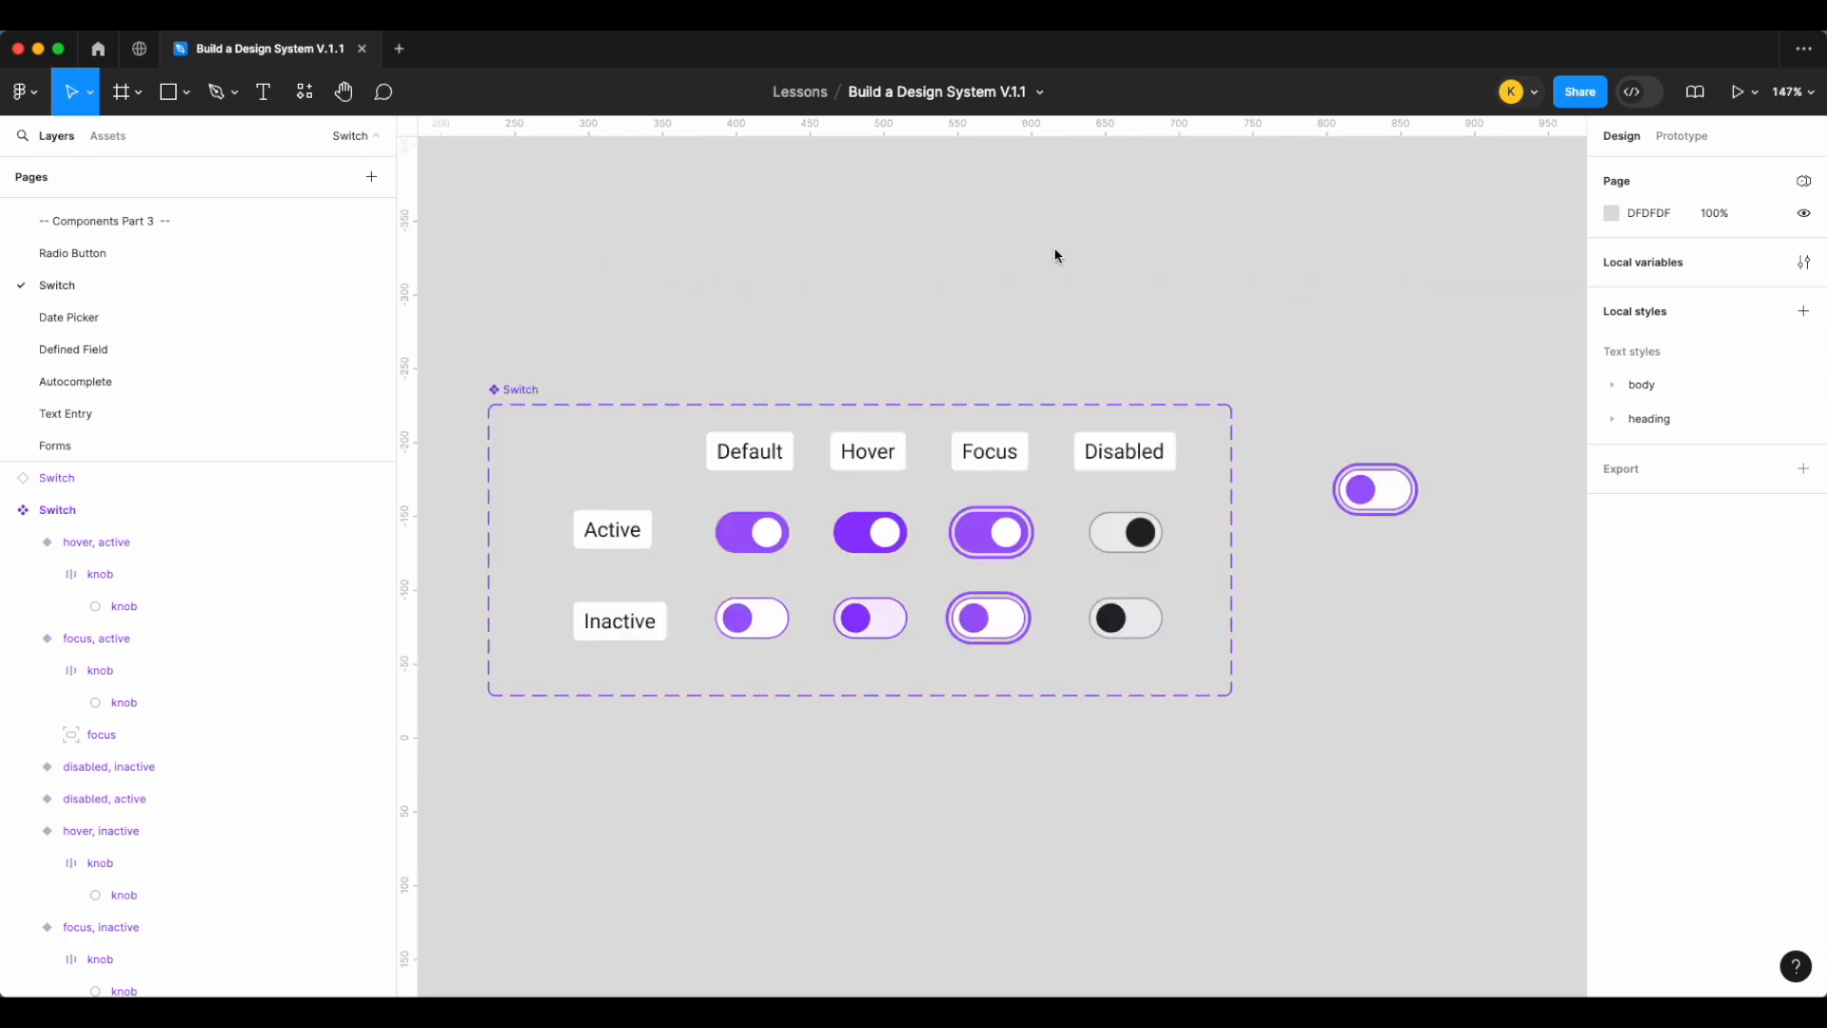
# Set the Switch instance's Status to default and its State to active
pyautogui.click(1407, 465)
pyautogui.click(1722, 463)
pyautogui.click(1697, 414)
pyautogui.click(1734, 495)
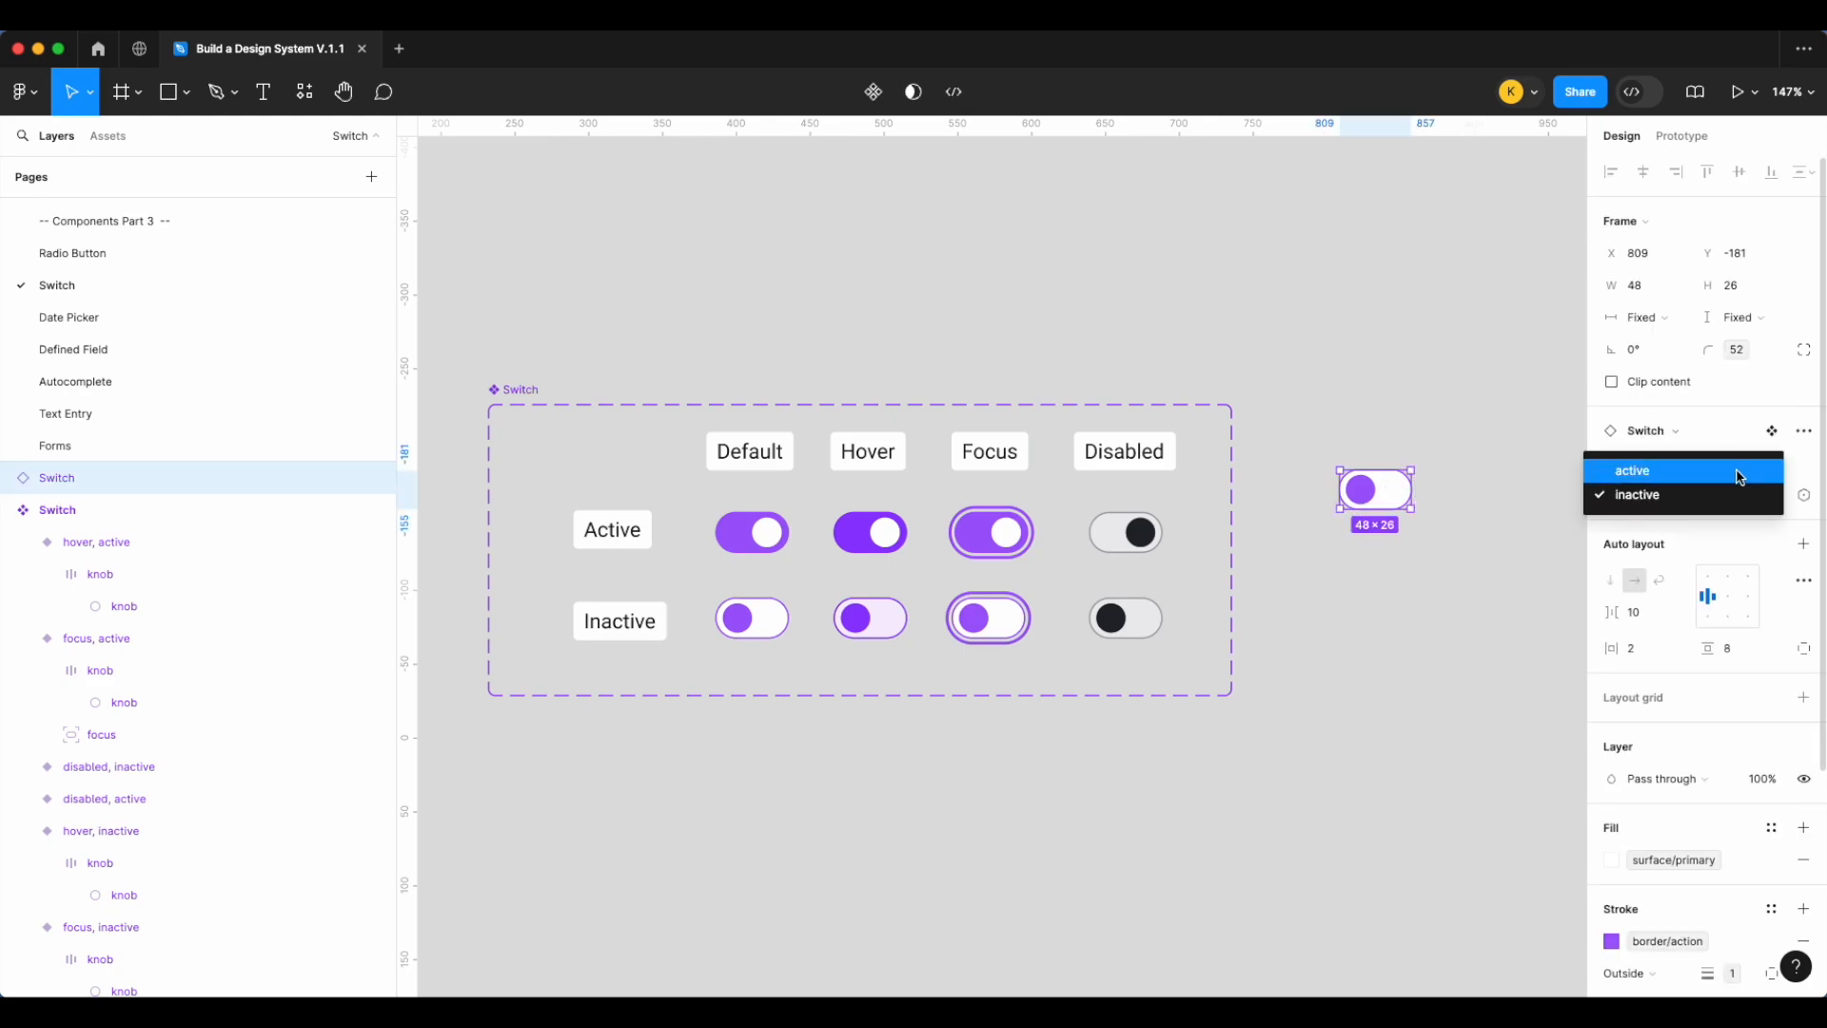
pyautogui.click(1741, 471)
pyautogui.click(1484, 445)
# Add a text box about 79 × 24 reading "Label" beside the Switch instance
pyautogui.scroll(3, 1485, 446)
pyautogui.hscroll(4, 1374, 461)
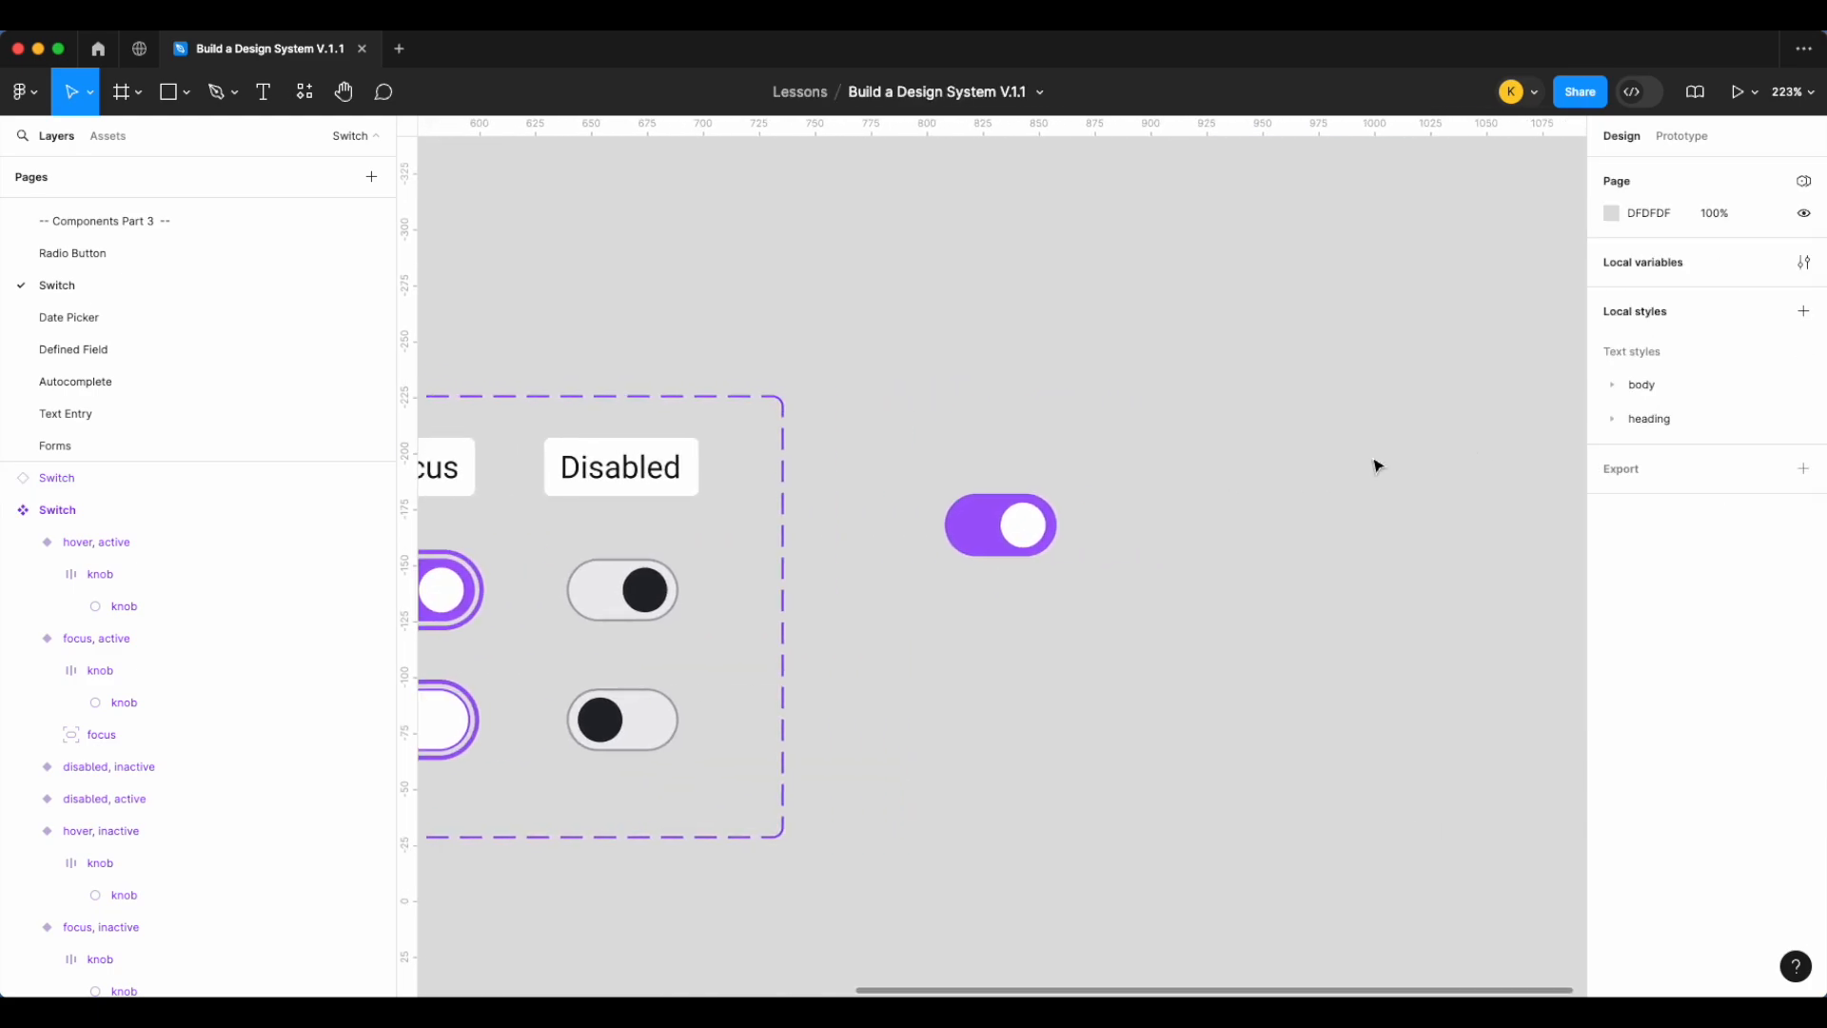
pyautogui.scroll(4, 1374, 461)
pyautogui.click(264, 91)
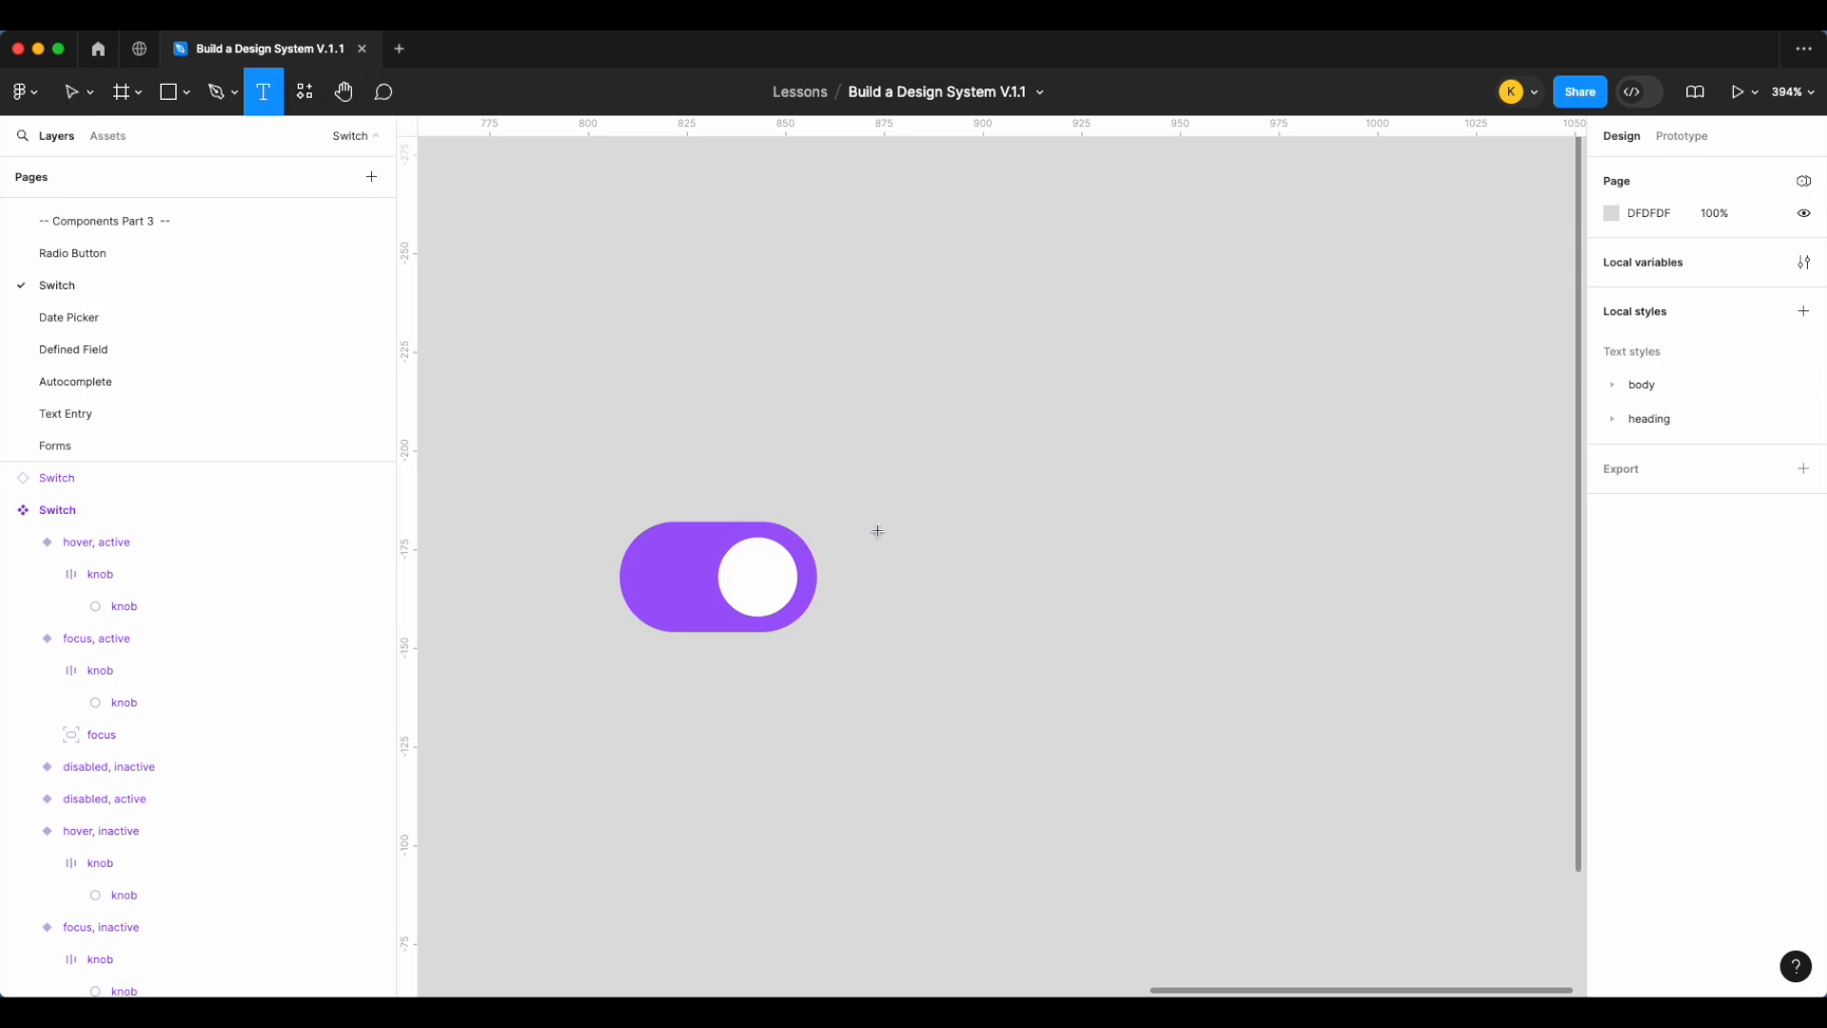
pyautogui.moveTo(876, 526); pyautogui.dragTo(1189, 621)
pyautogui.write(':La')
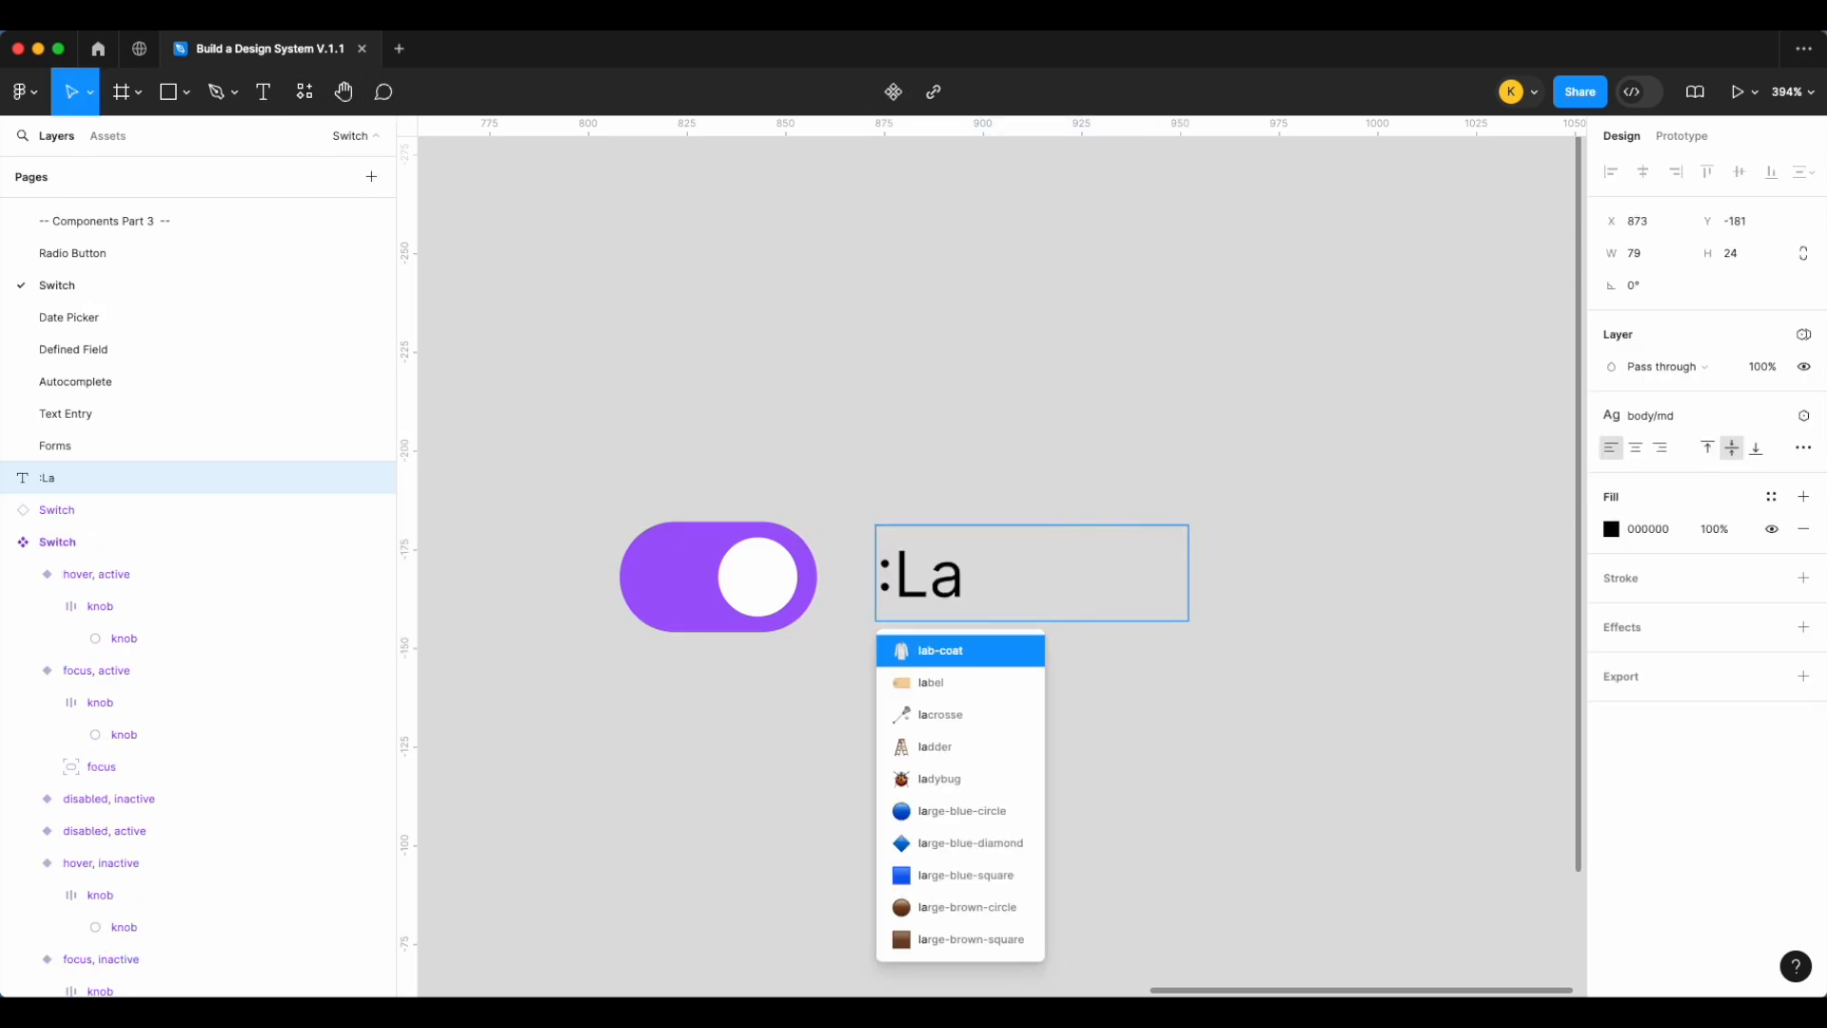
pyautogui.press('BackSpace')
pyautogui.press('BackSpace')
pyautogui.press('BackSpace')
pyautogui.write('Label')
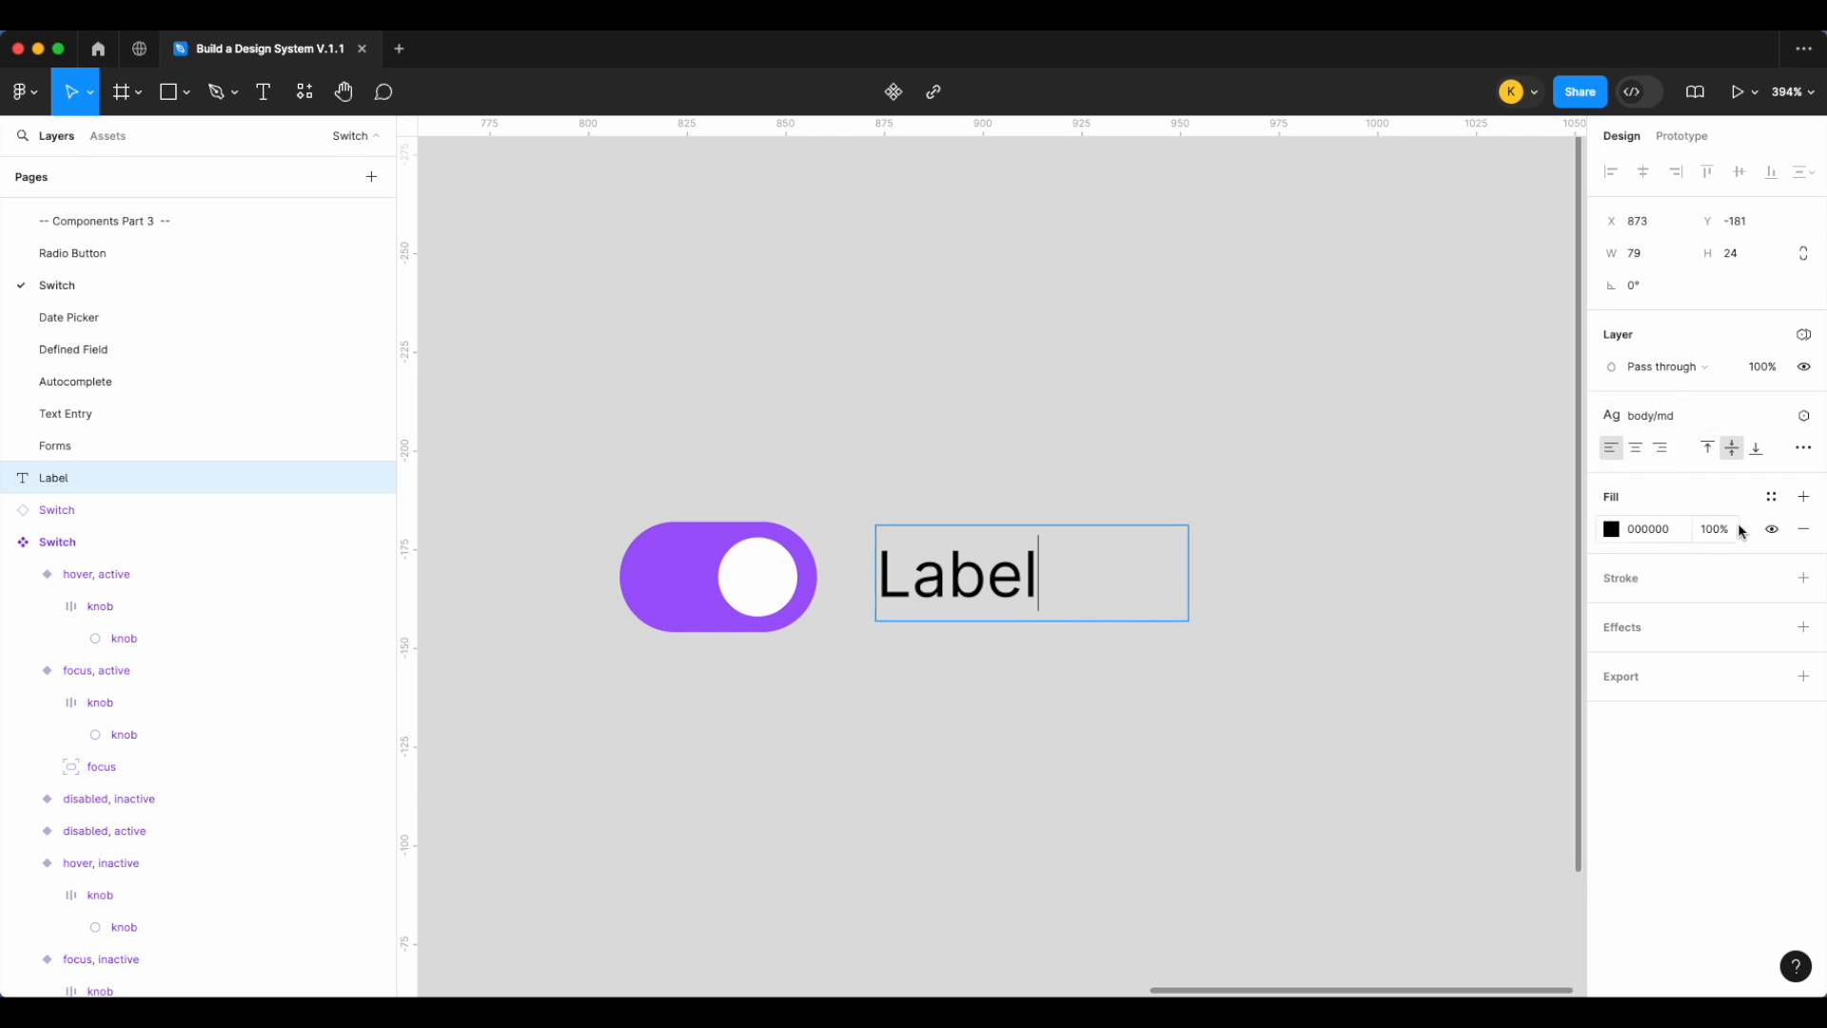
# Apply the text/body colour variable to the Label text's fill
pyautogui.hotkey('ctrl', 'a')
pyautogui.click(1772, 496)
pyautogui.write('text')
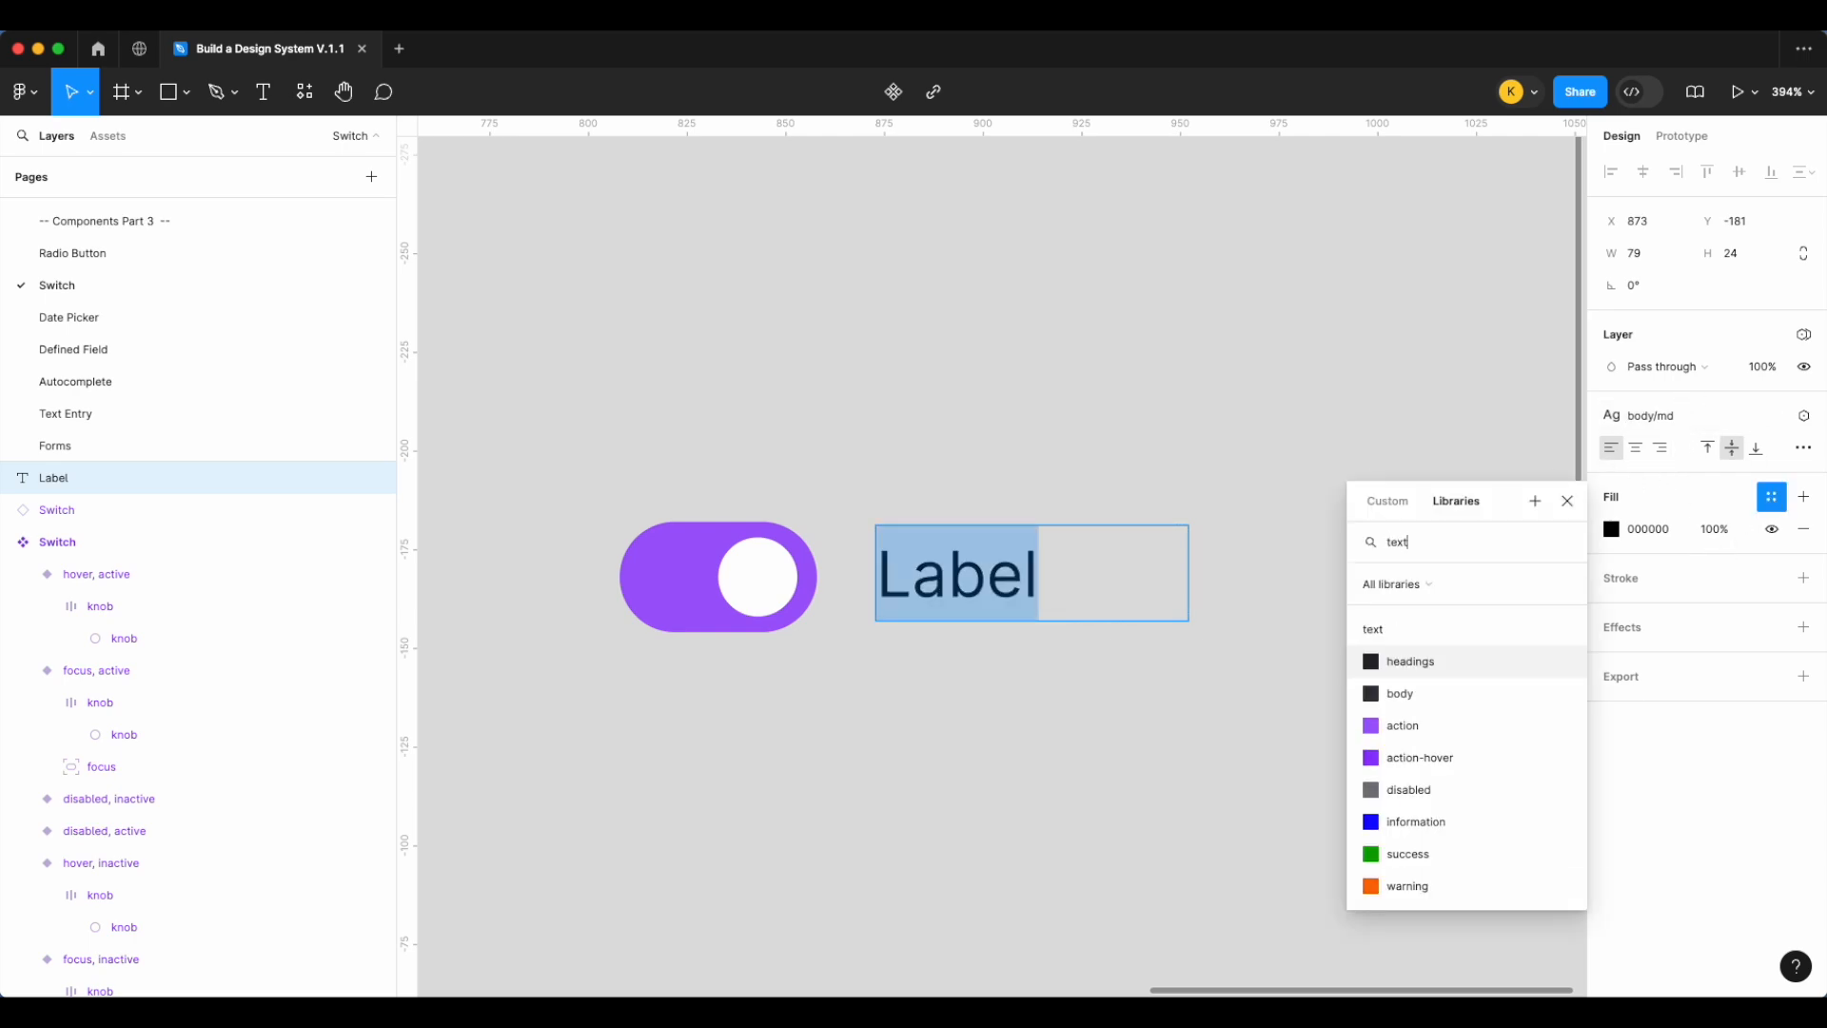
pyautogui.click(1476, 696)
# Wrap the Switch instance and Label text in an auto layout frame and name it Switch-Label
pyautogui.keyDown('shift'); pyautogui.click(747, 595); pyautogui.keyUp('shift')
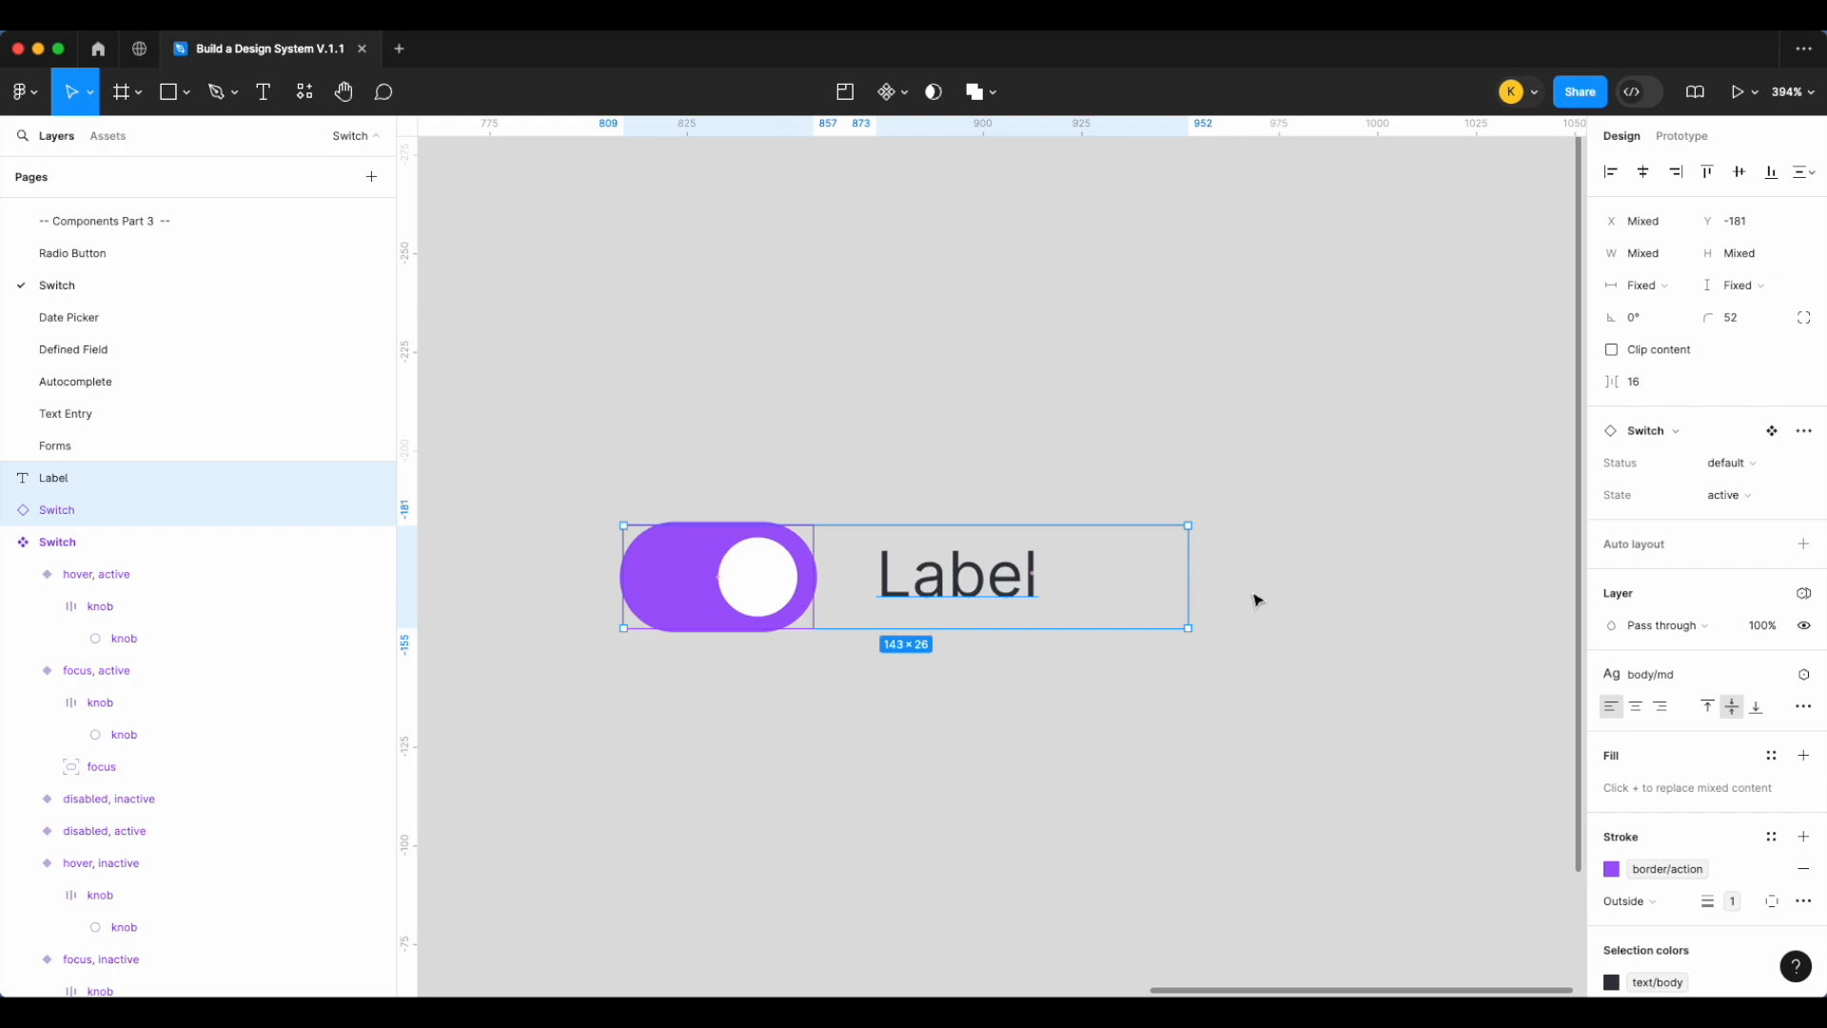
pyautogui.hotkey('shift', 'a')
pyautogui.doubleClick(643, 512)
pyautogui.write('Switch-')
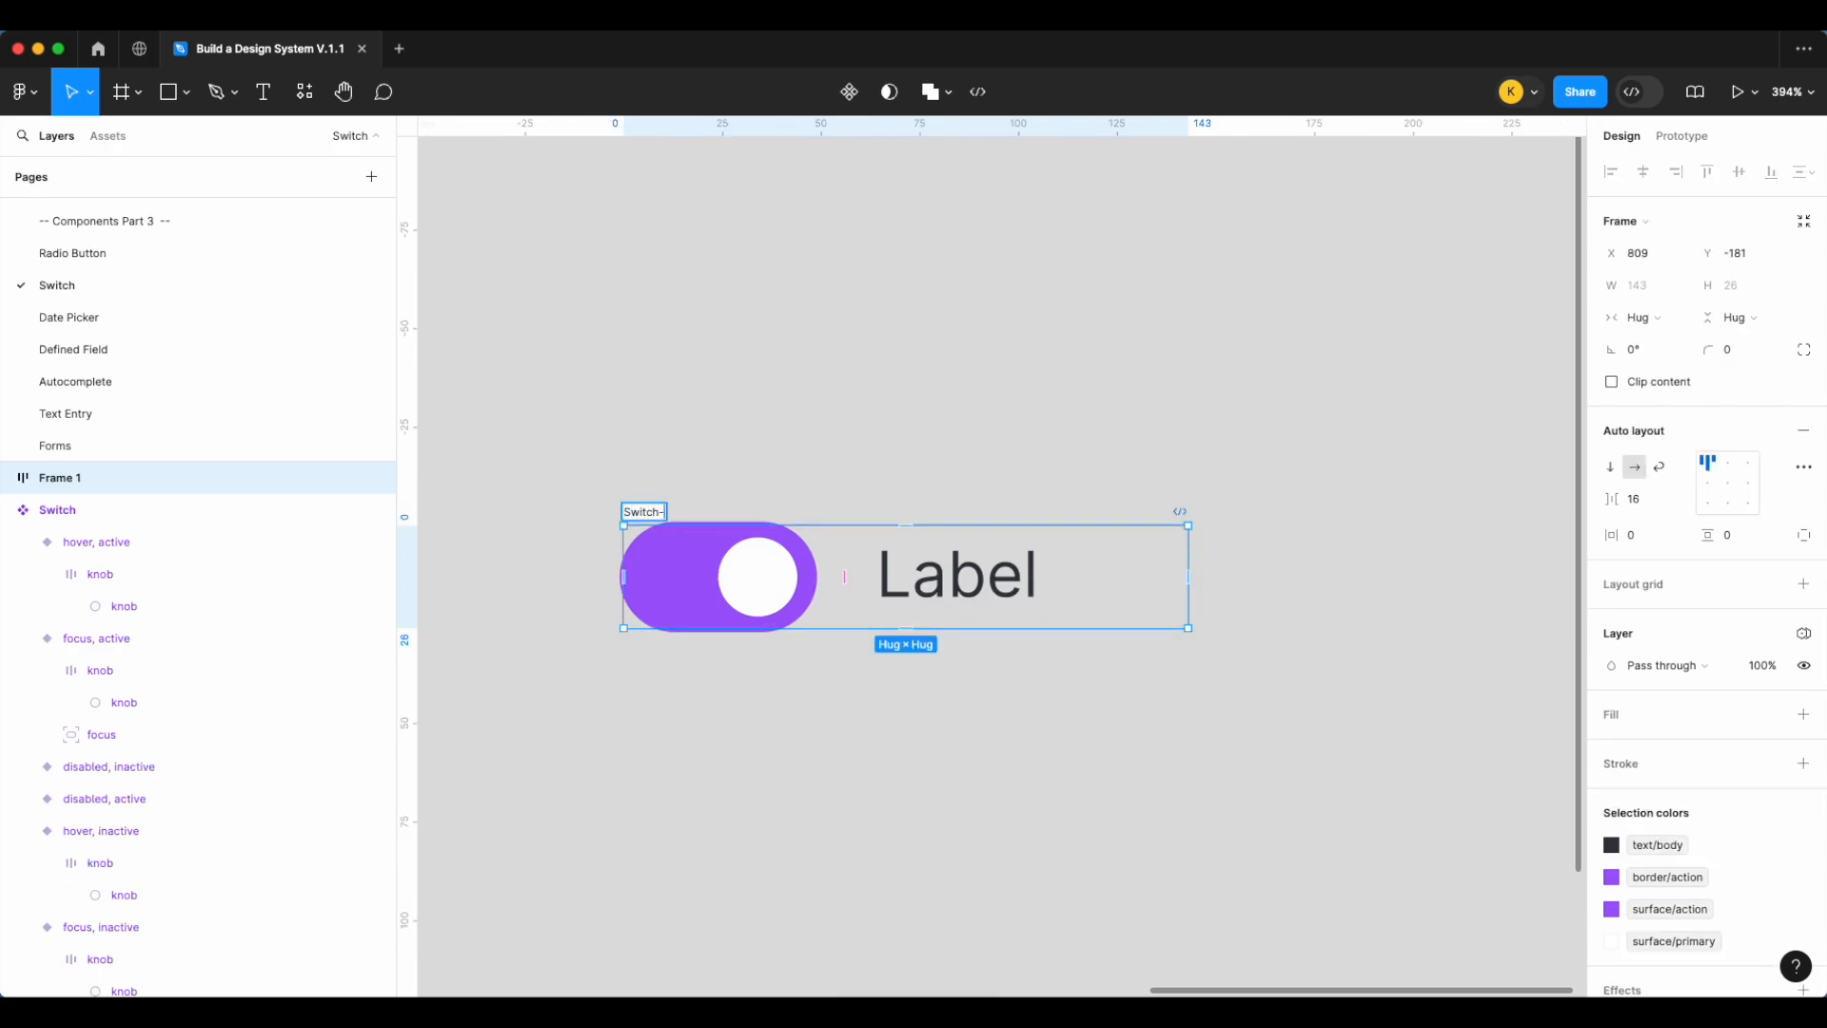
pyautogui.write('Label')
pyautogui.press('Return')
# Set the spacing between the items in the Switch-Label frame to 12
pyautogui.click(1637, 498)
pyautogui.write('12')
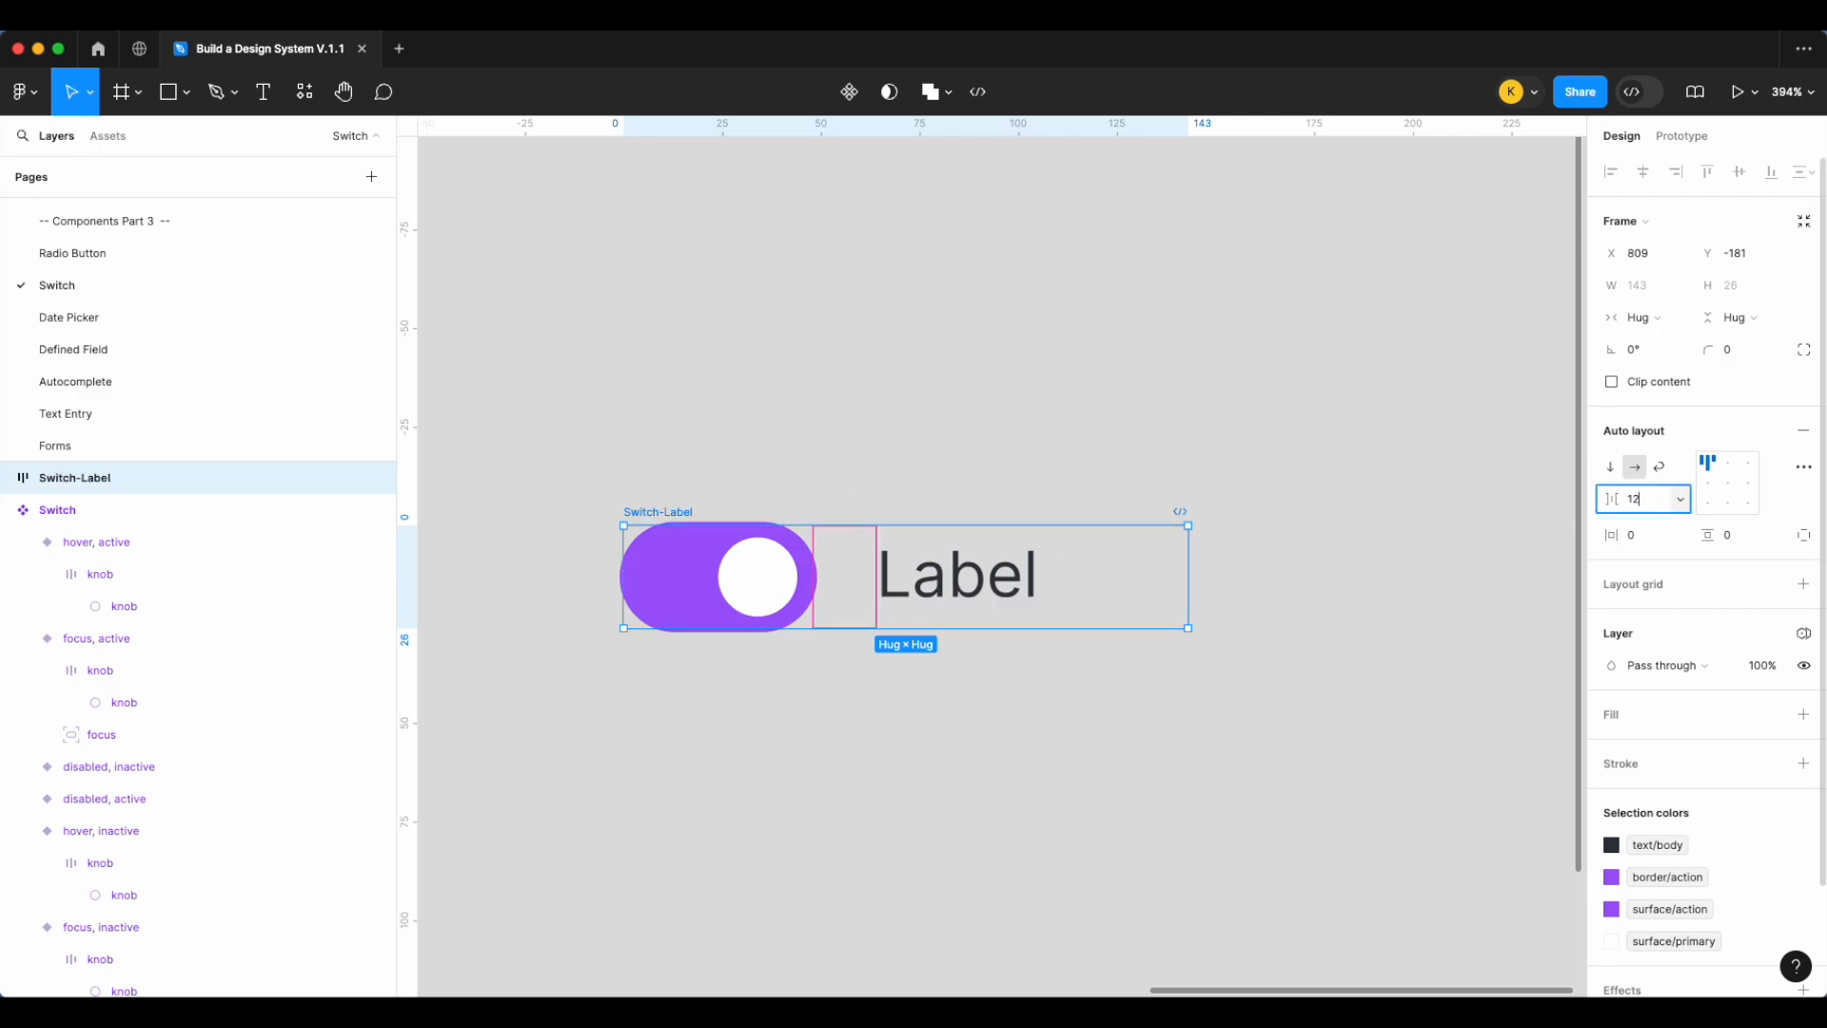
pyautogui.press('Return')
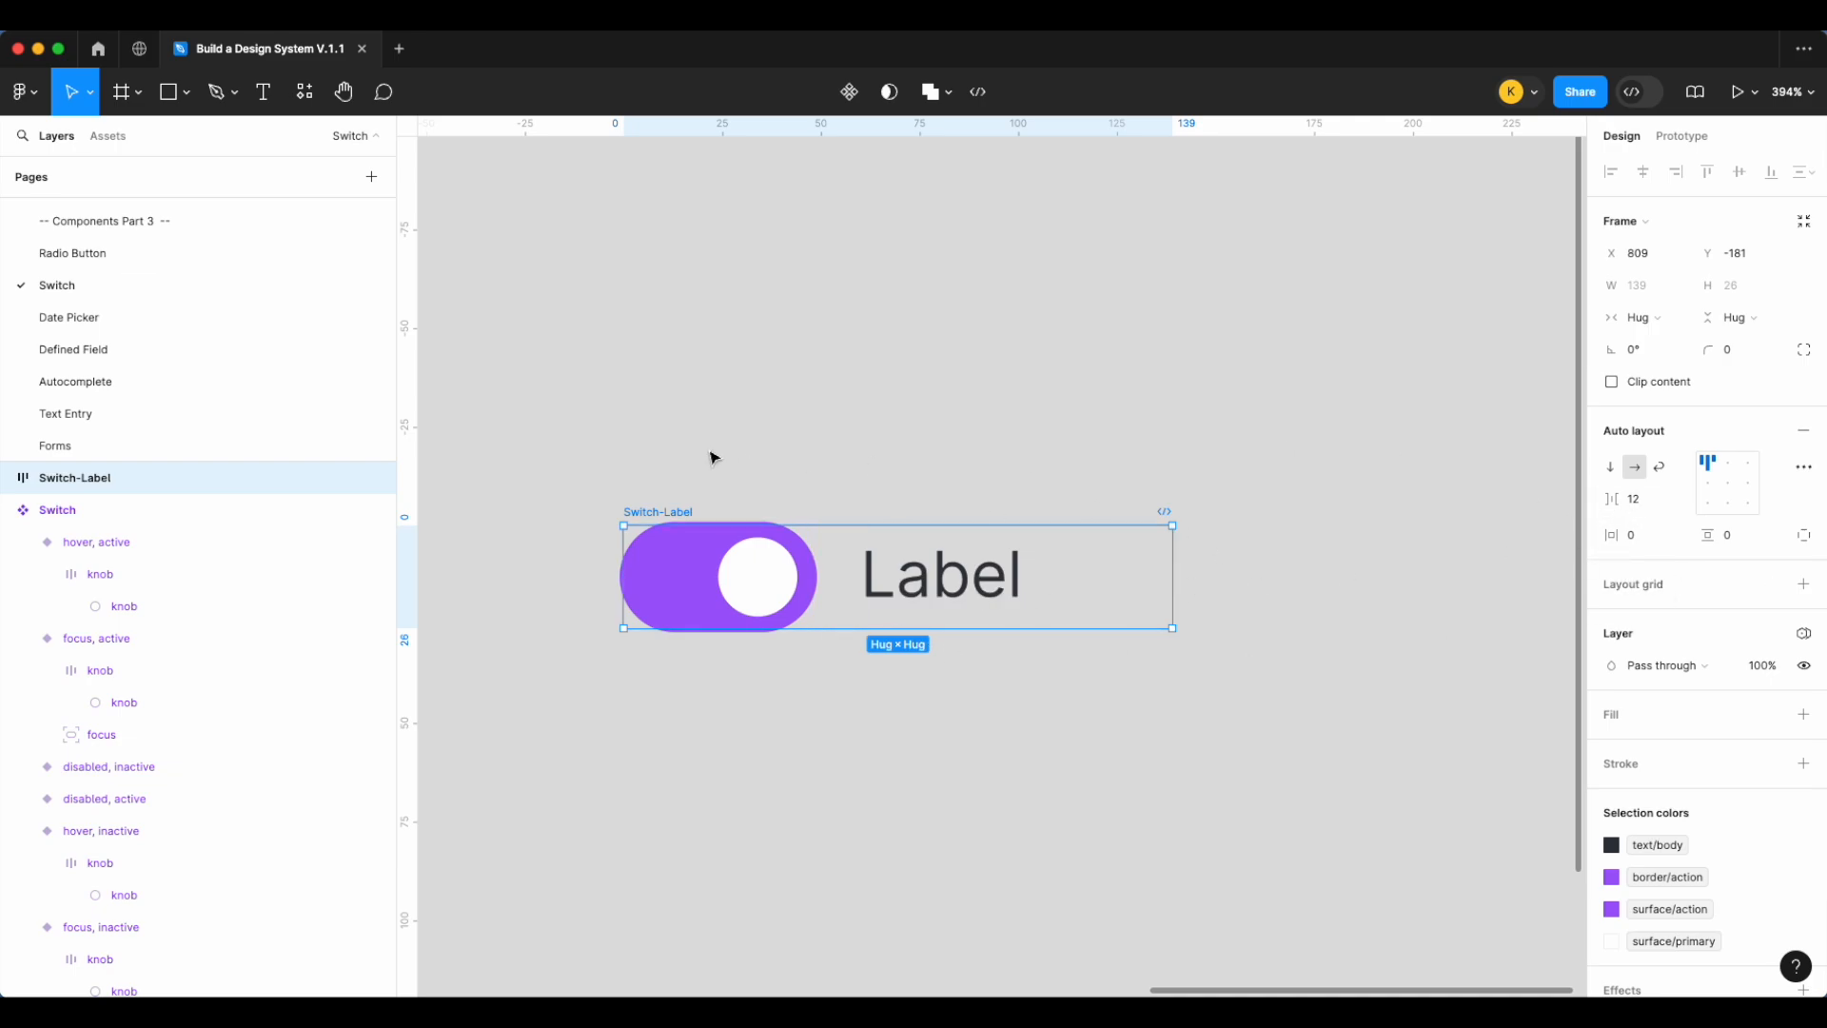
# Convert the Switch-Label frame into a component and place an instance beneath it at Y -124
pyautogui.rightClick(686, 520)
pyautogui.click(770, 742)
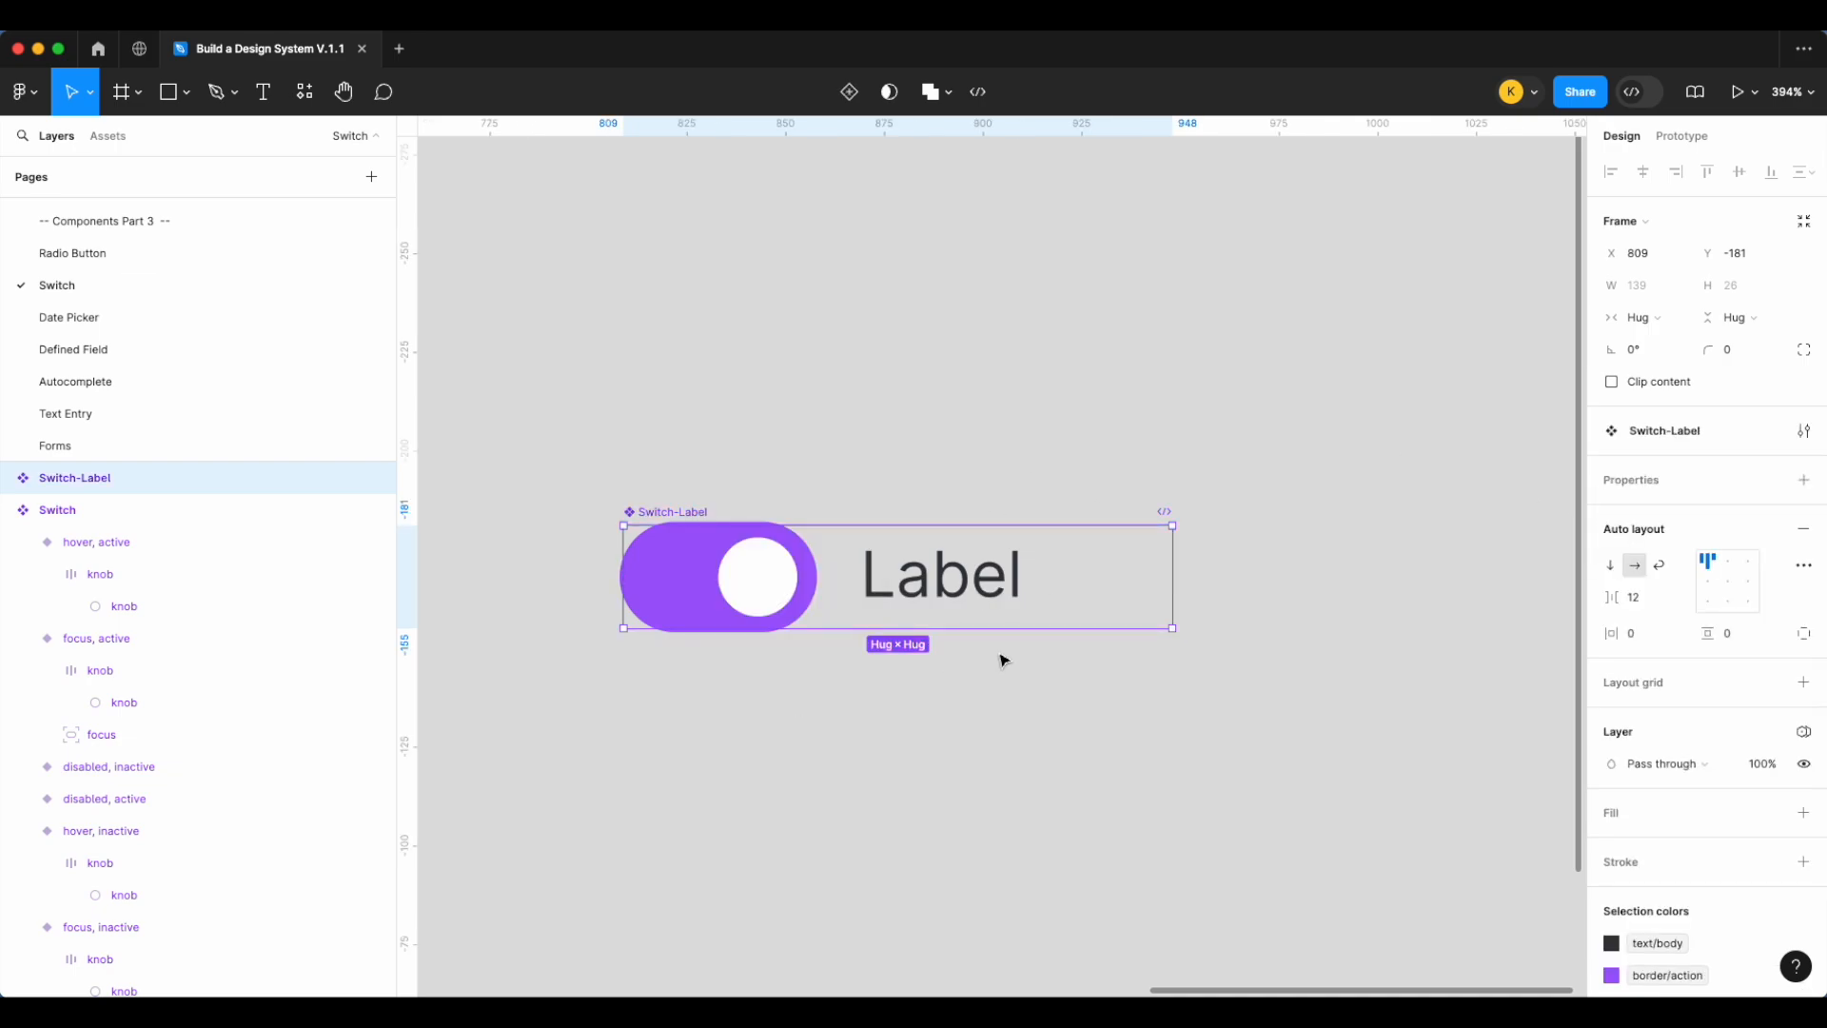
pyautogui.moveTo(965, 579); pyautogui.dragTo(965, 806)
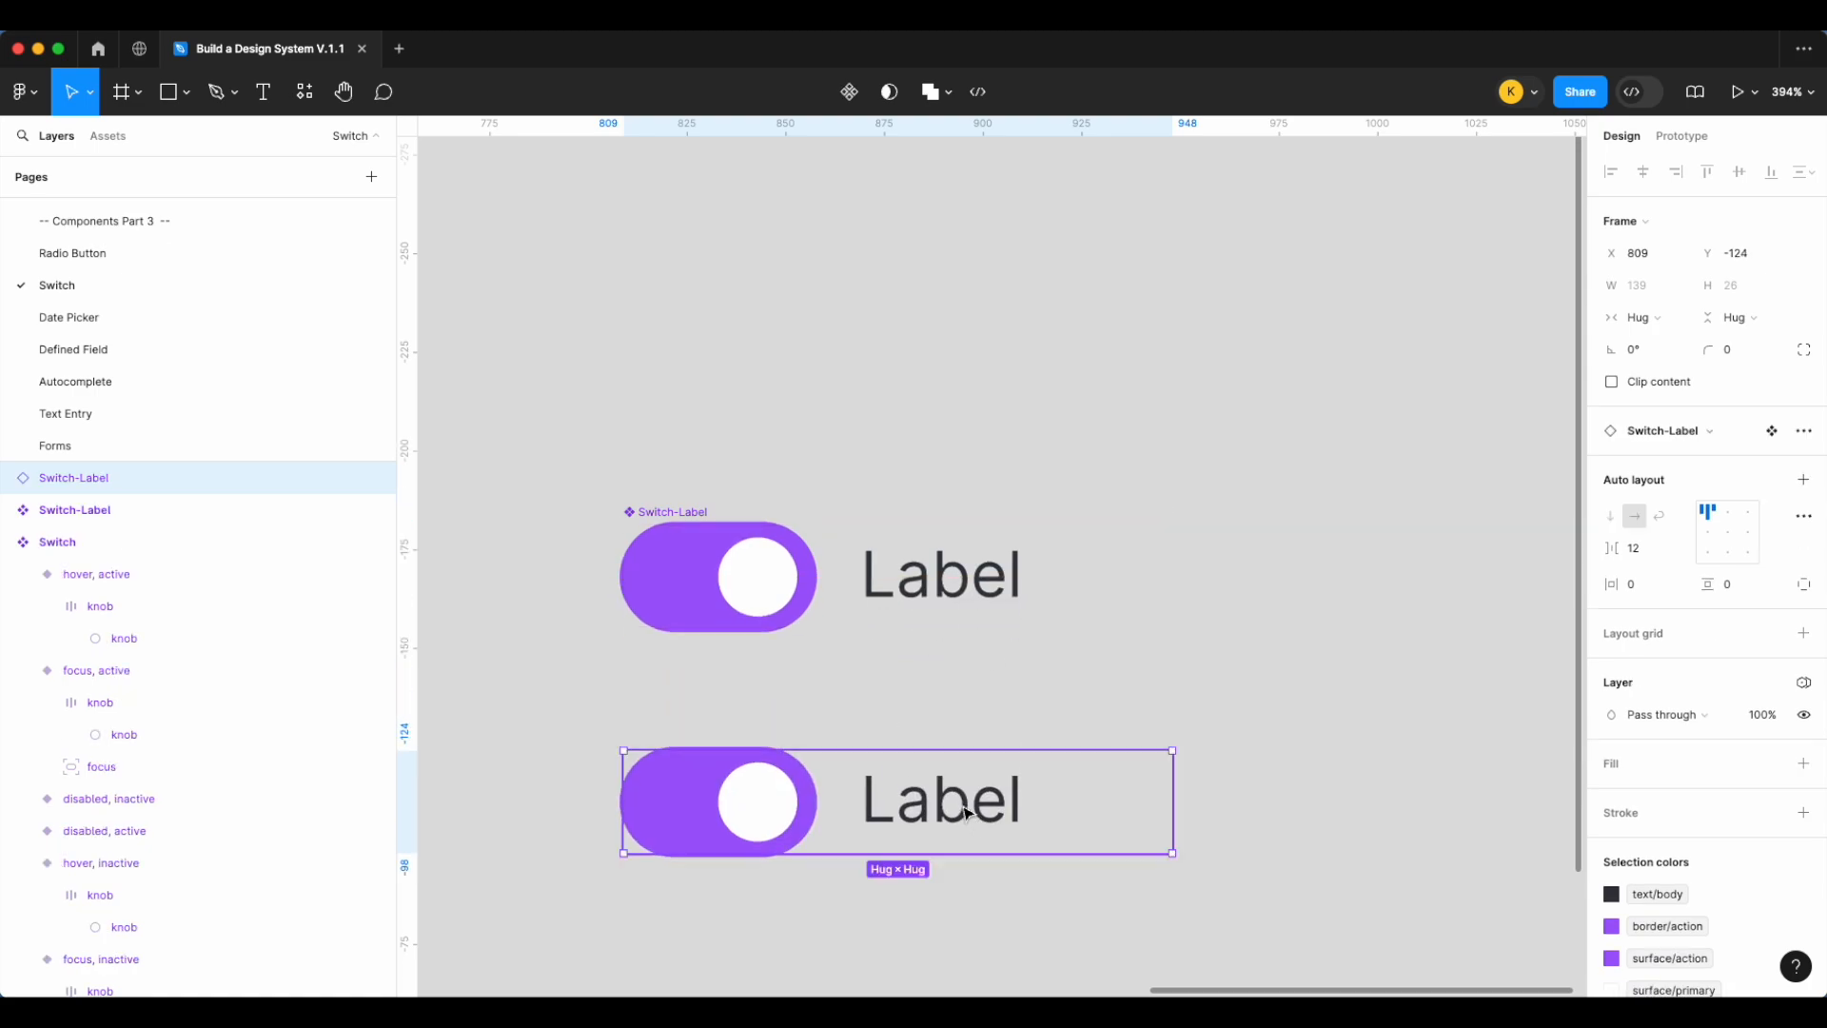
# Set the width and height of the main Switch-Label component's Label text to hug its contents
pyautogui.doubleClick(975, 571)
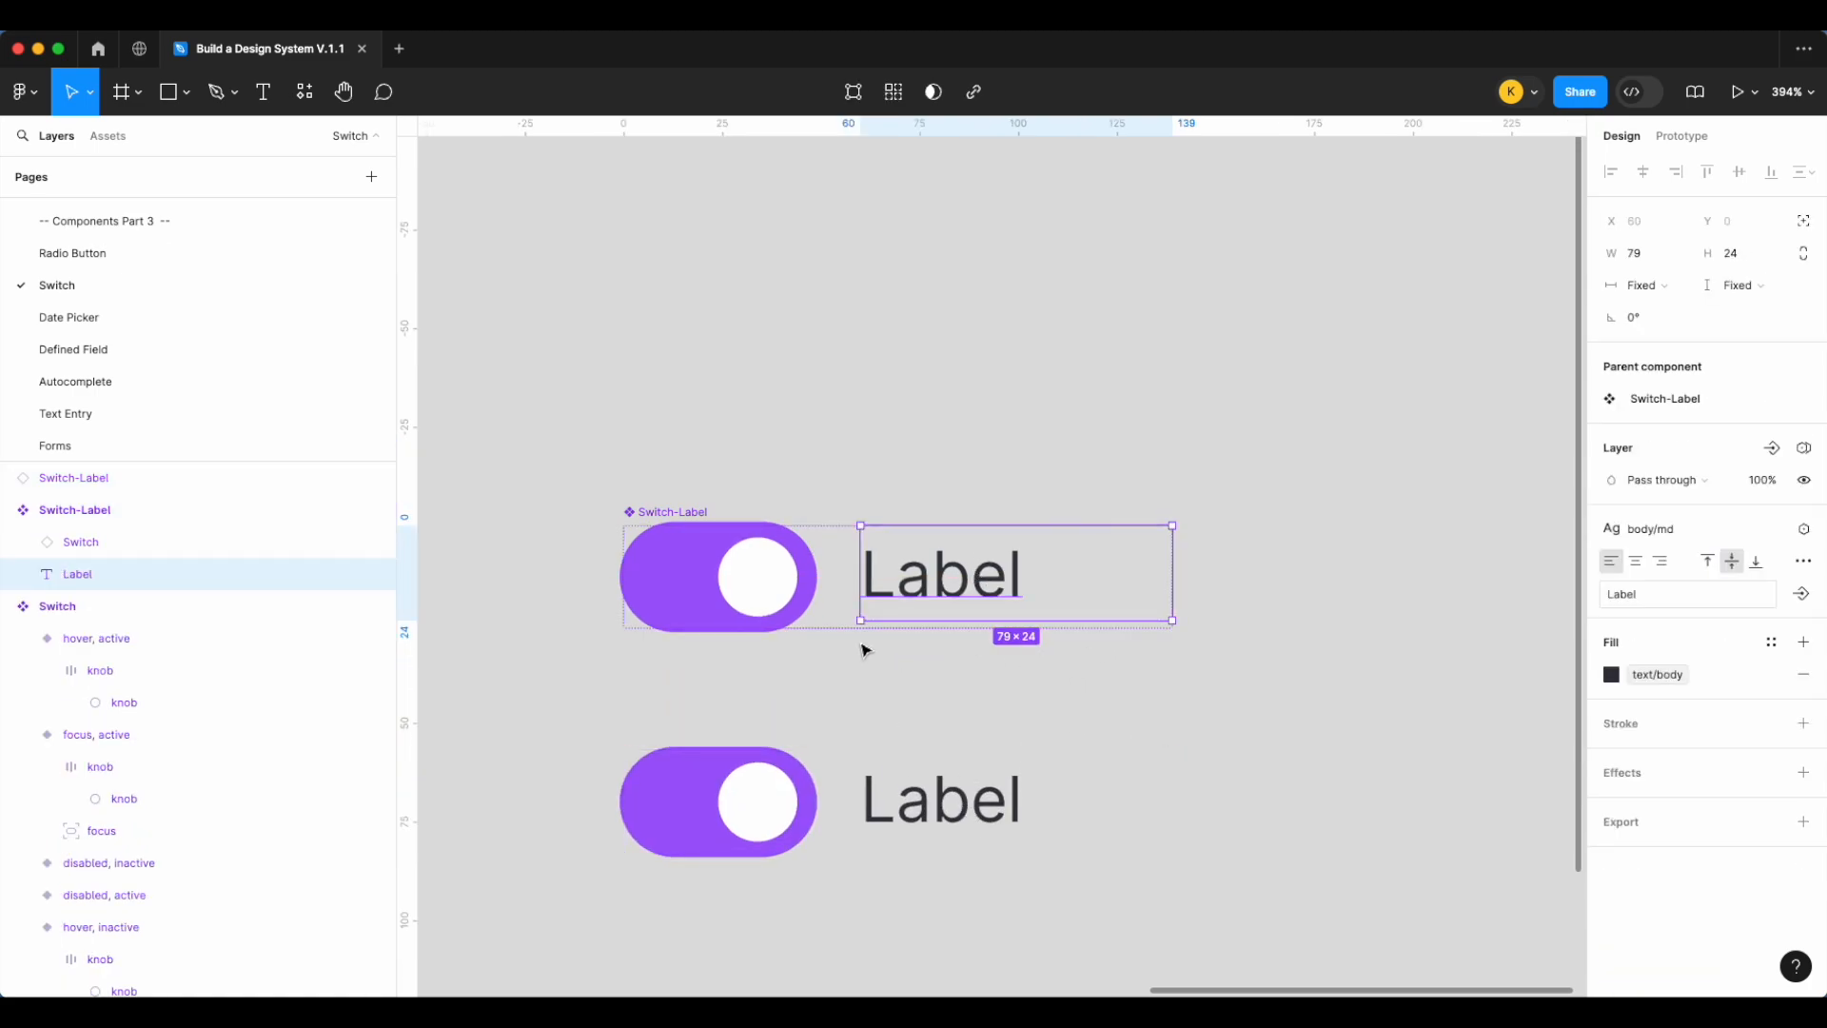
pyautogui.scroll(5, 869, 641)
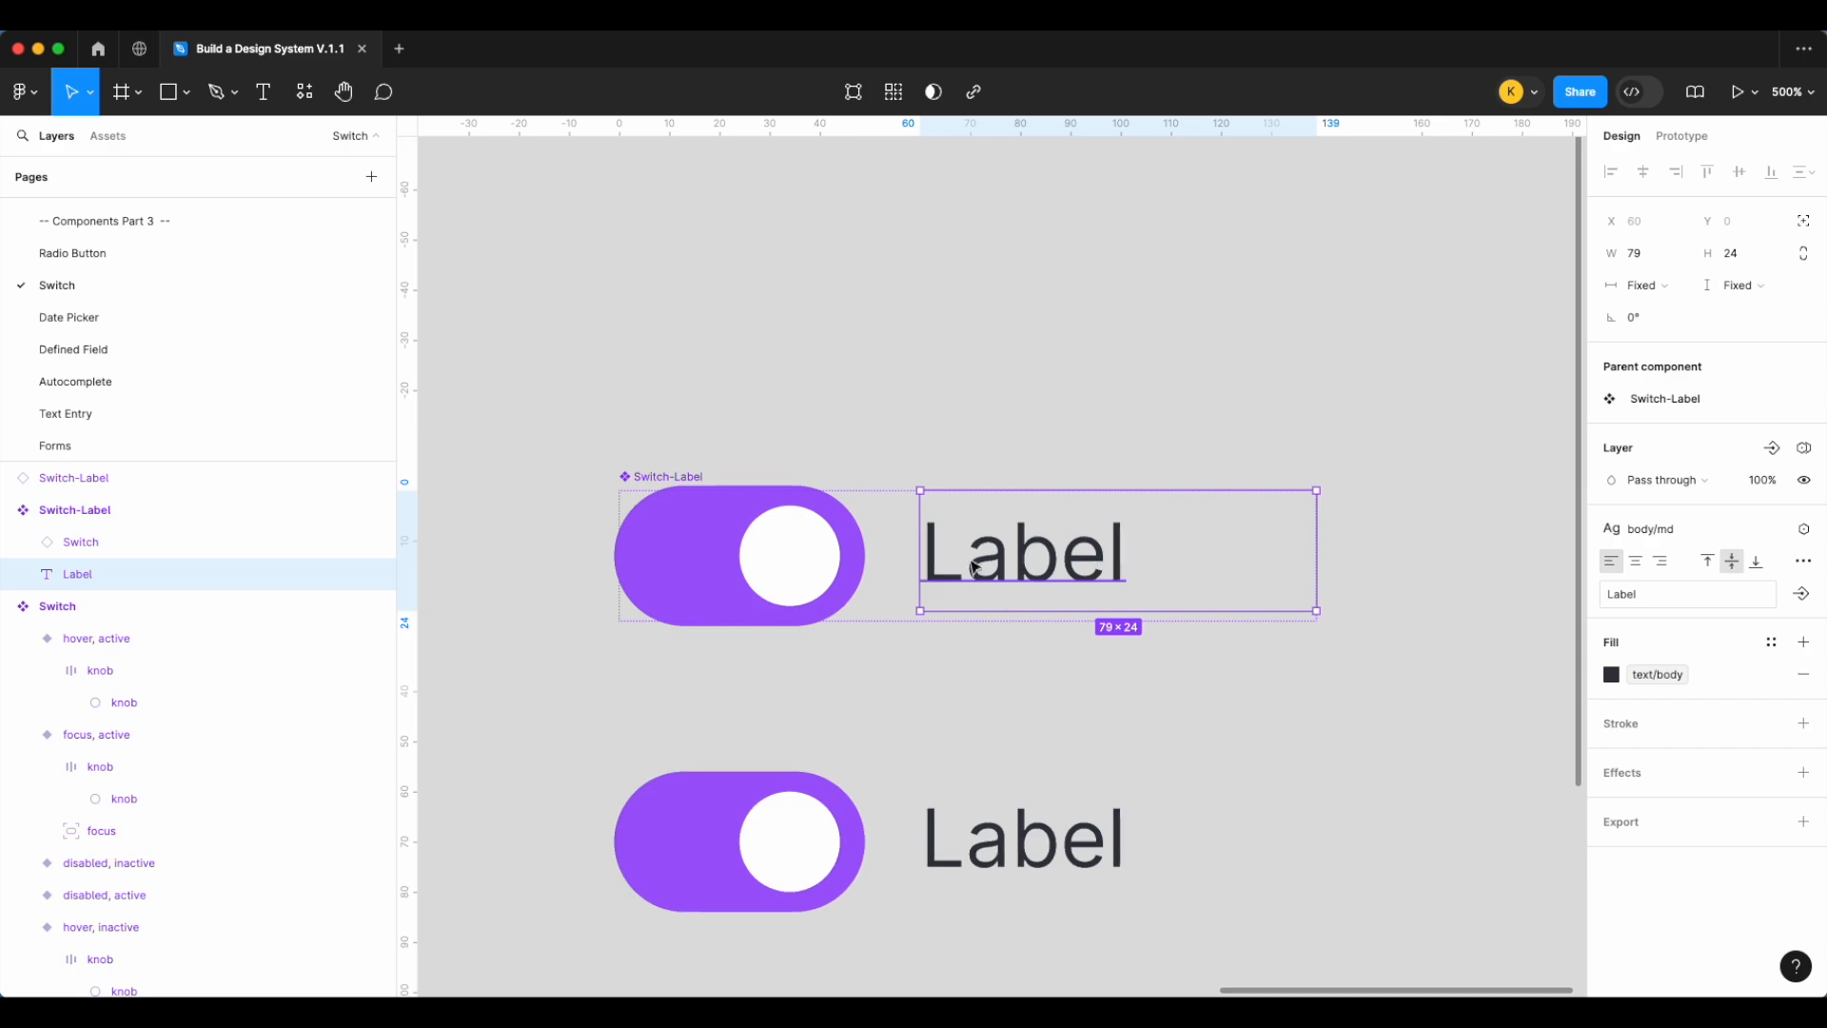
pyautogui.scroll(5, 1055, 599)
pyautogui.scroll(5, 1016, 629)
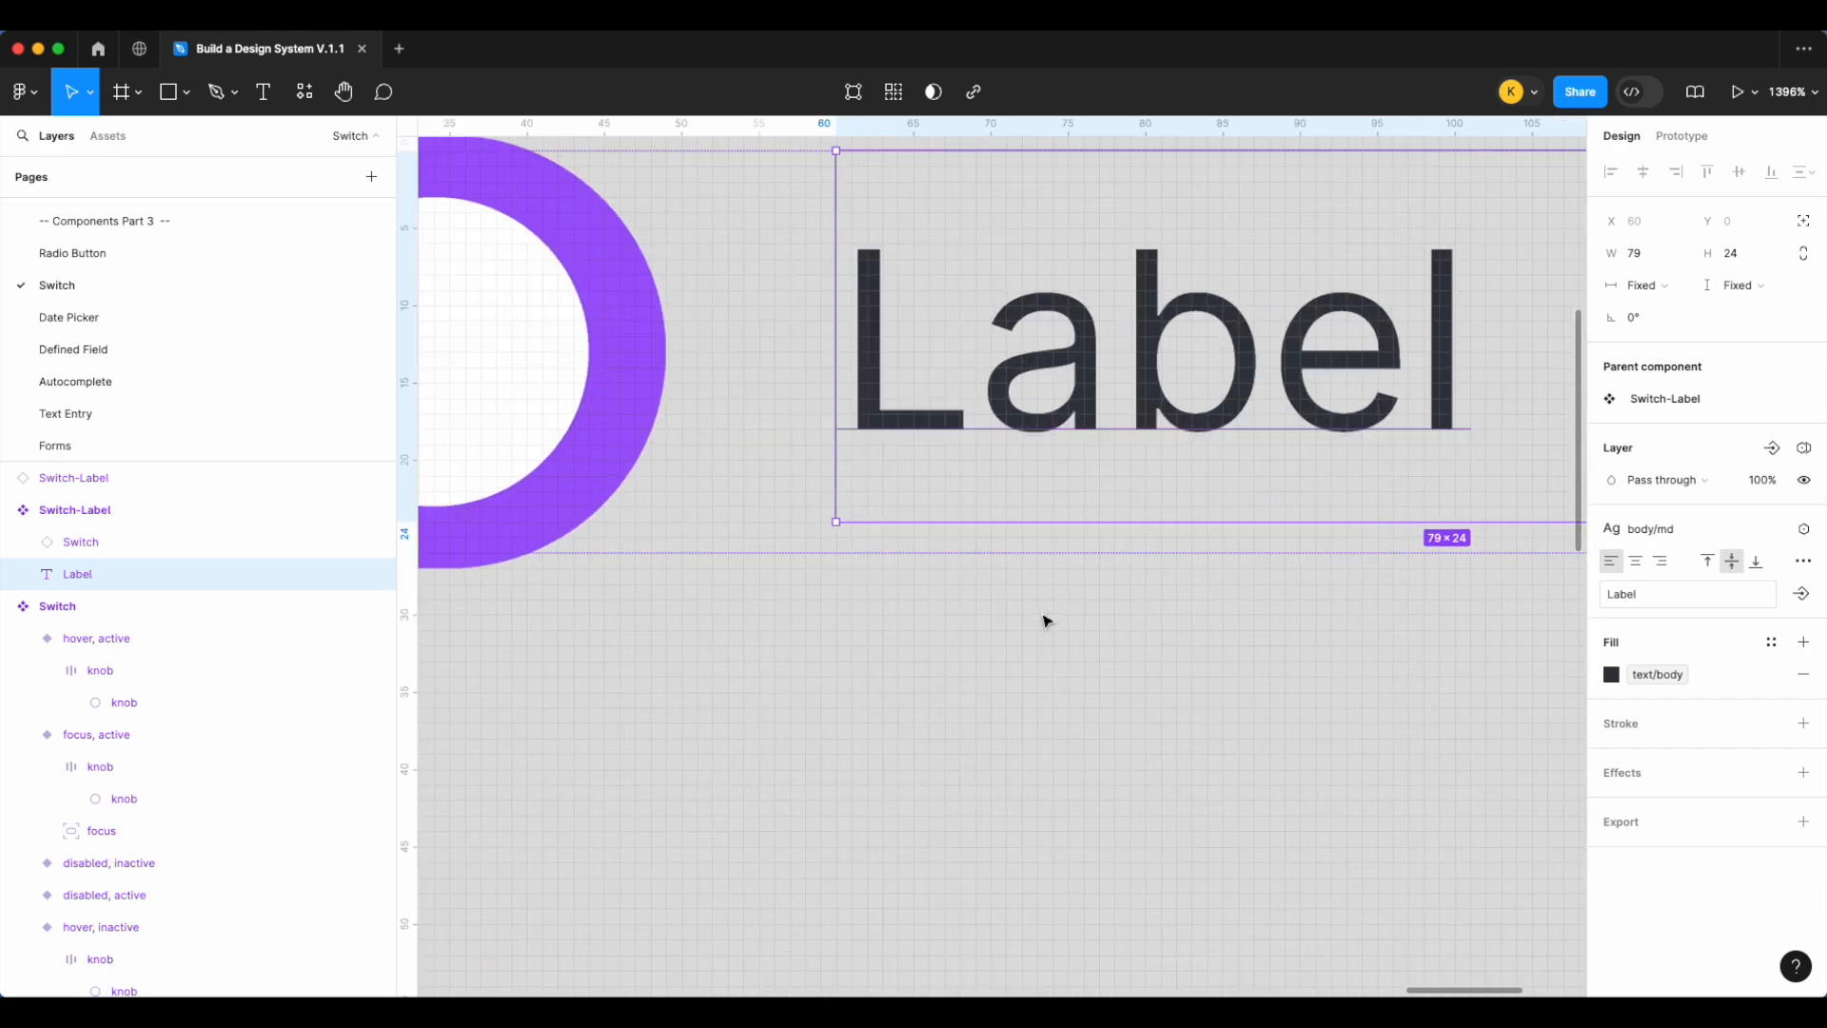
pyautogui.scroll(-4, 1076, 530)
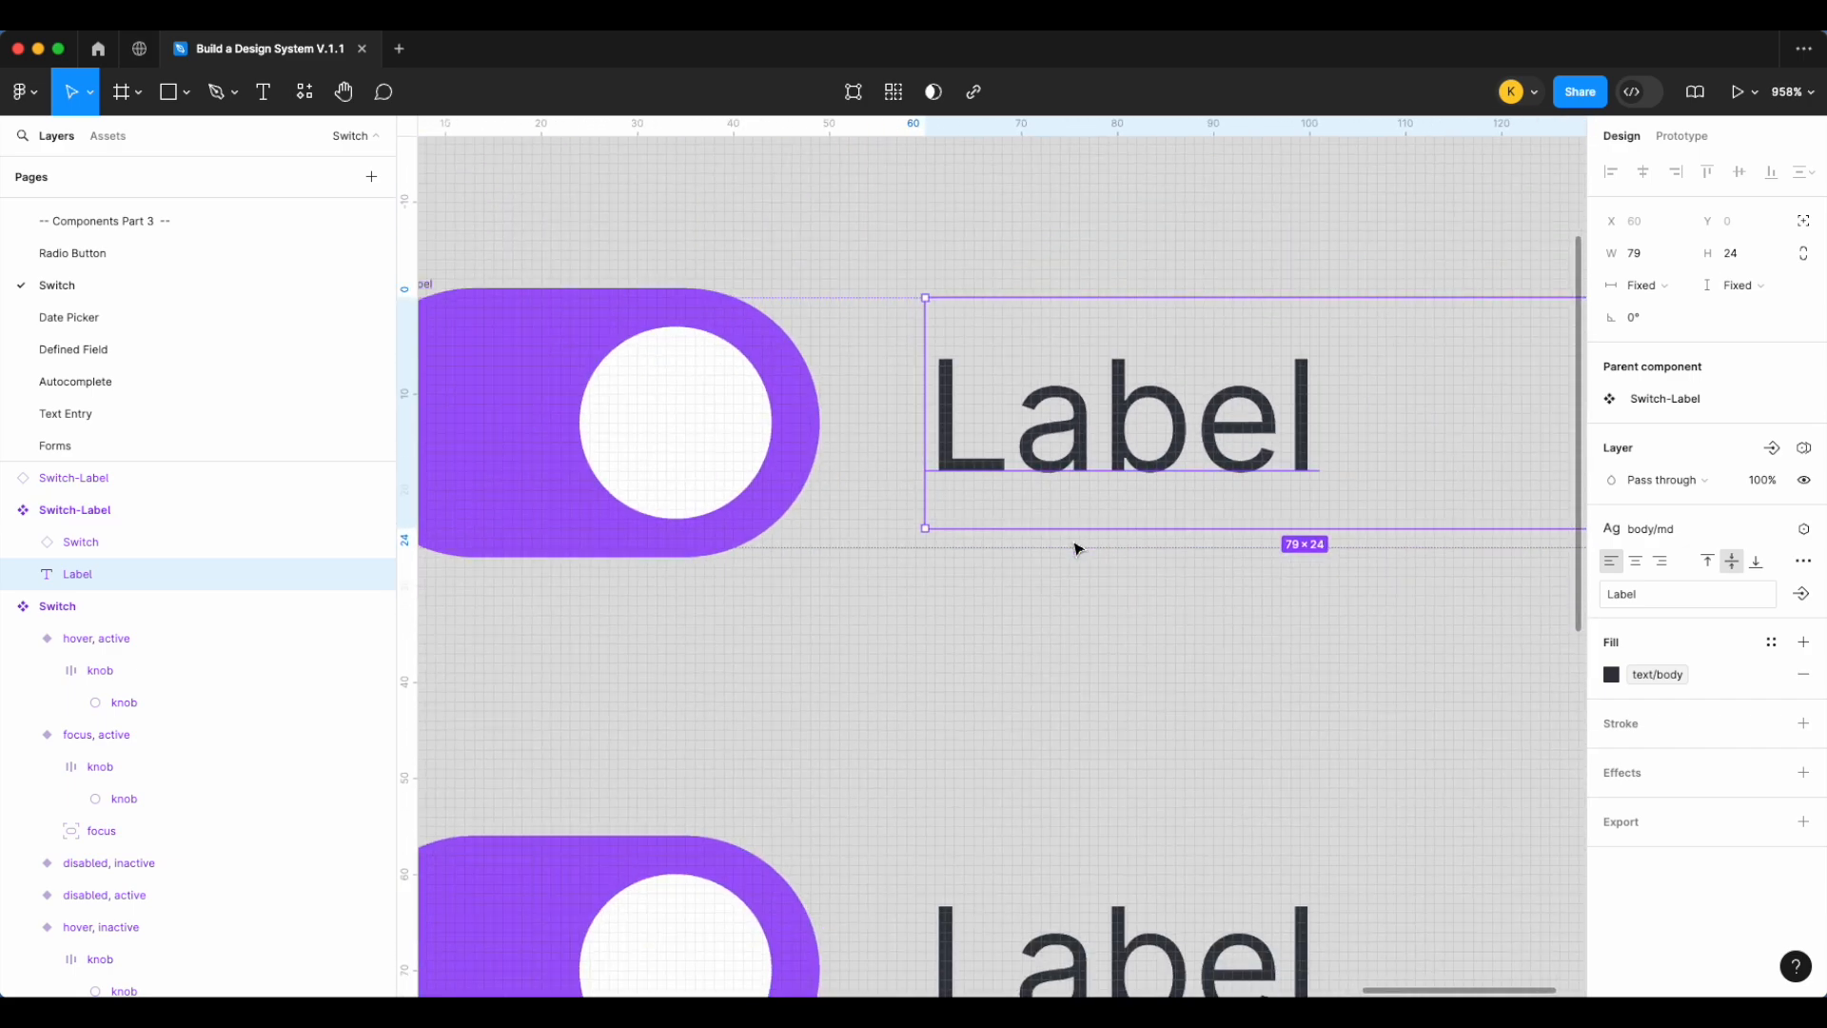
pyautogui.click(1739, 286)
pyautogui.click(1718, 306)
pyautogui.click(1651, 285)
pyautogui.click(1681, 306)
# Align the items in the main Switch-Label component's auto layout to the left and vertically centred
pyautogui.click(892, 460)
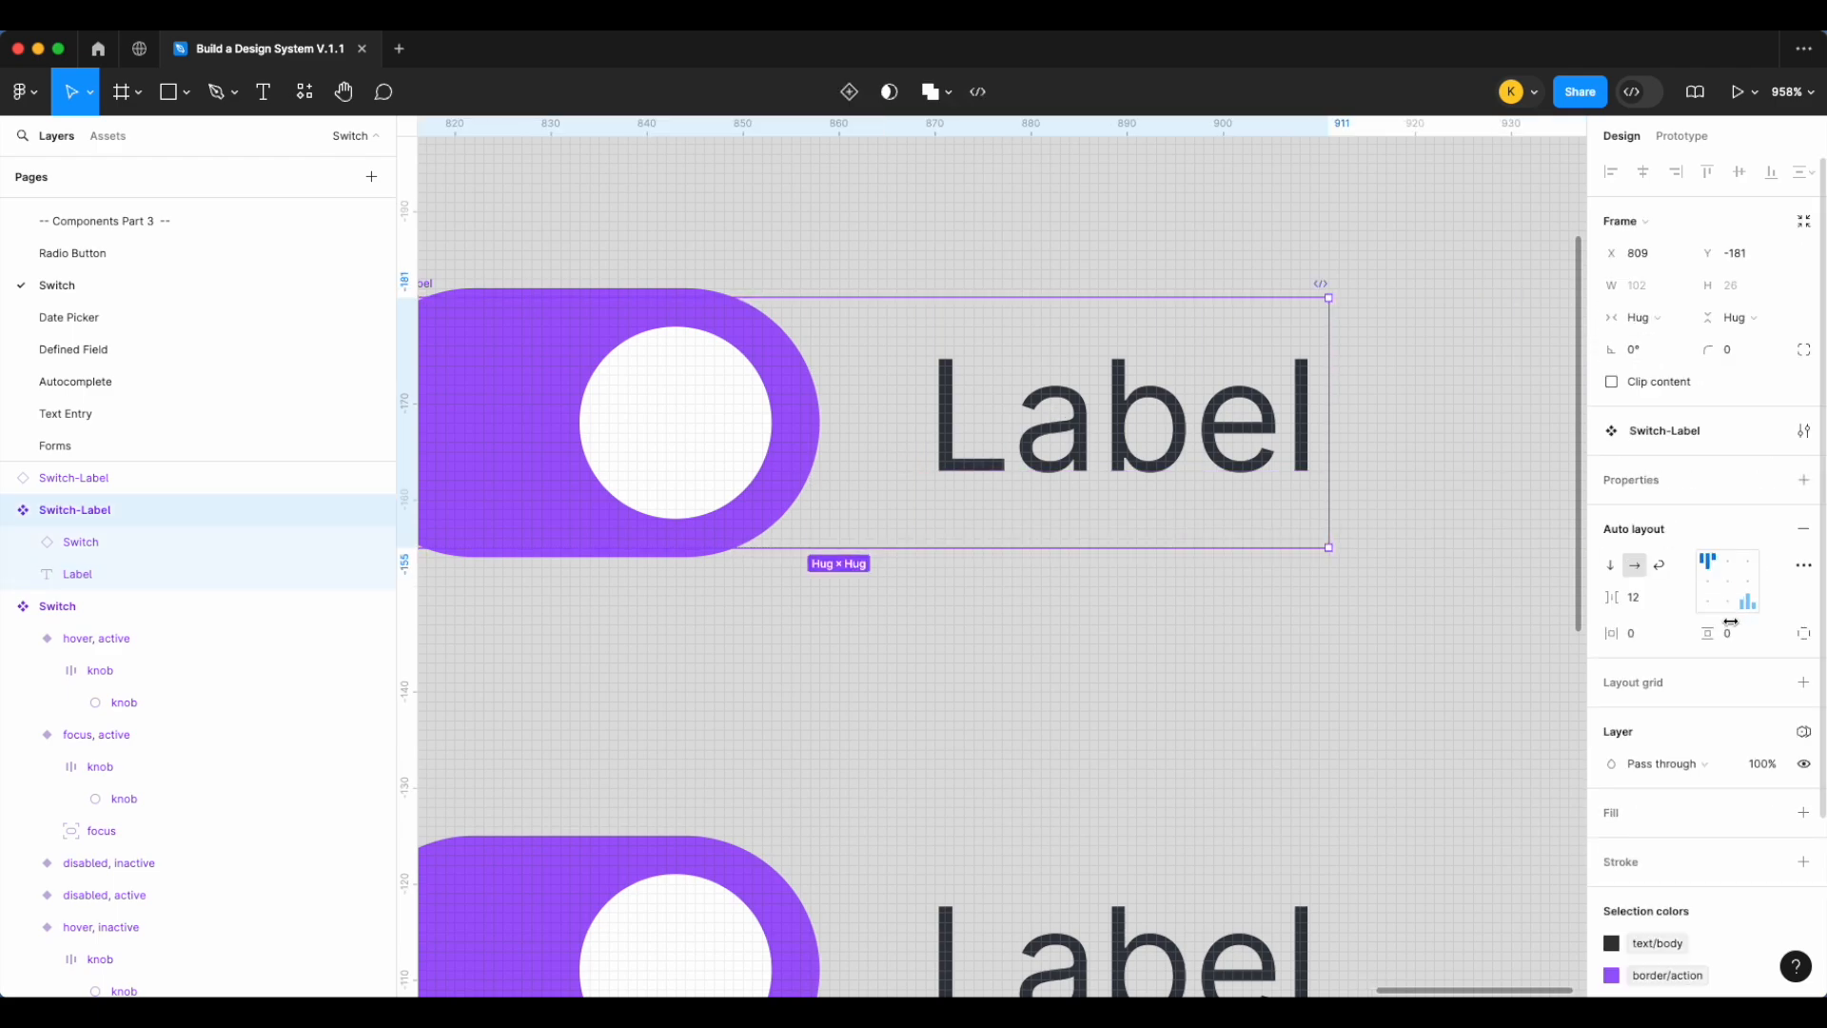
pyautogui.click(1708, 581)
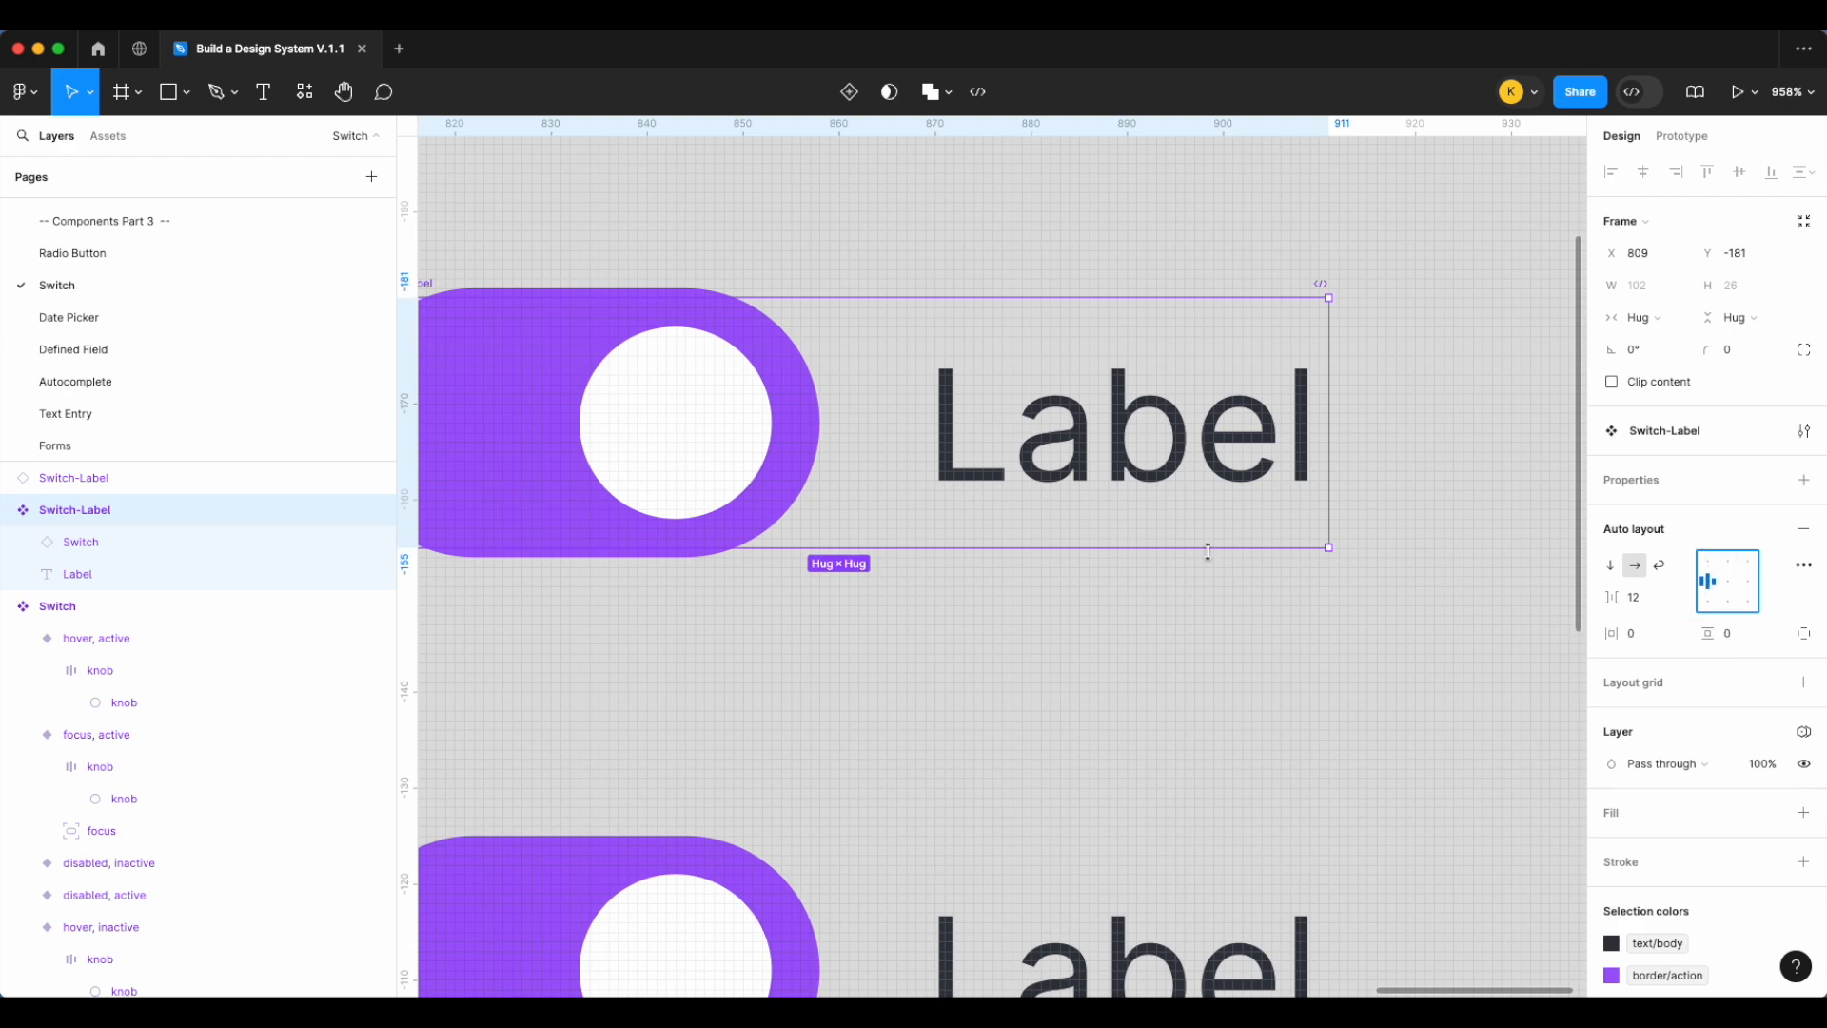
pyautogui.scroll(-5, 1208, 551)
pyautogui.click(1189, 497)
pyautogui.scroll(8, 1190, 498)
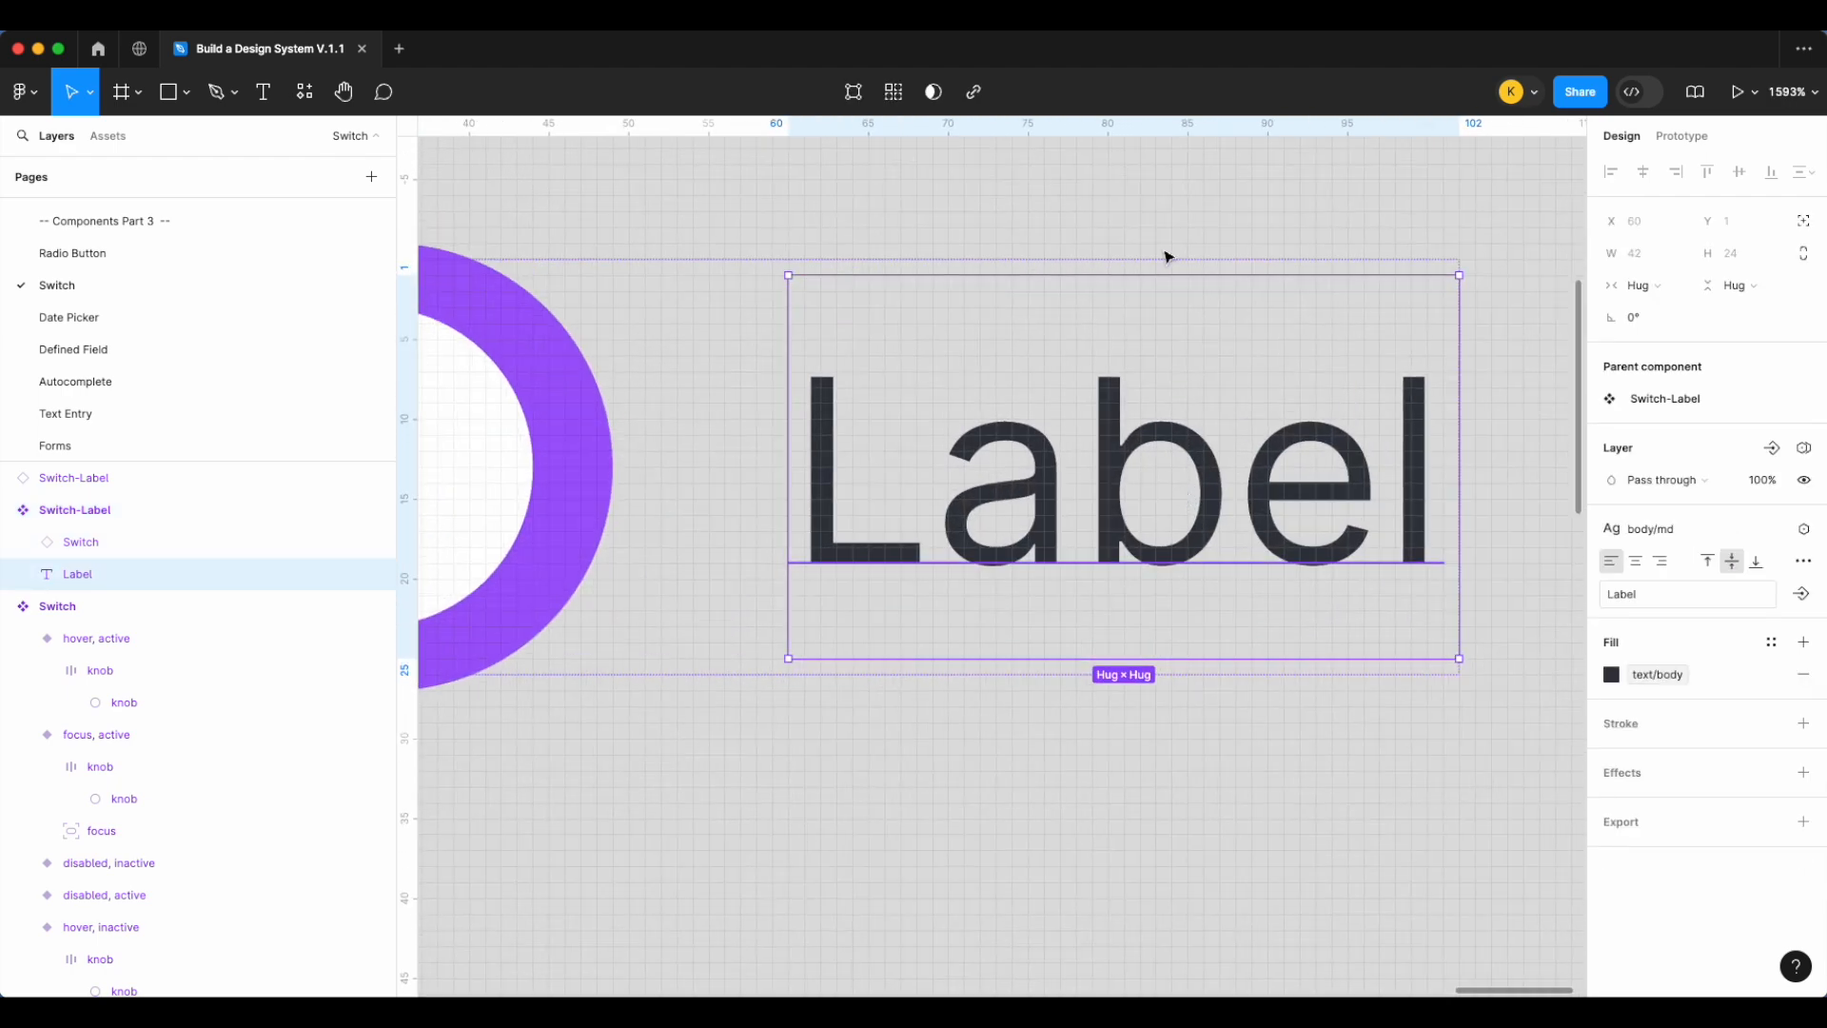
pyautogui.scroll(-4, 1294, 363)
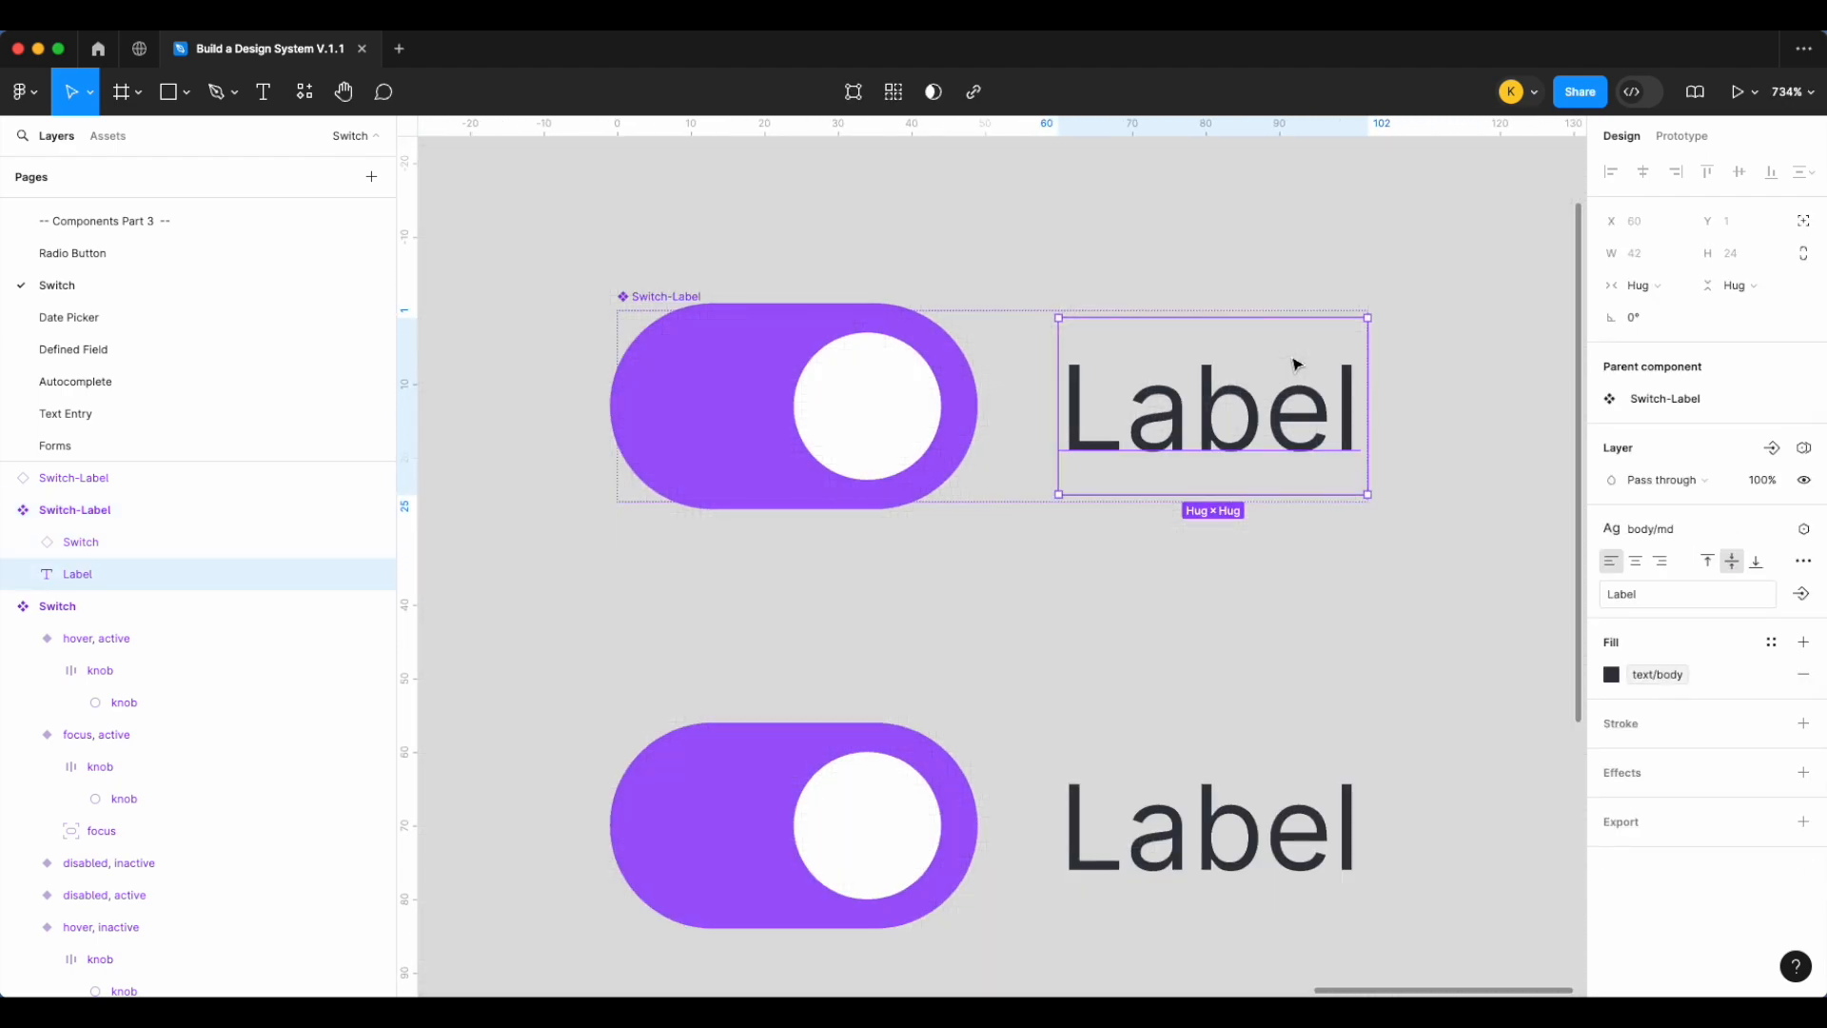
pyautogui.click(1442, 348)
pyautogui.scroll(-3, 1440, 346)
# Create a visibility component property named Label, with value True, for the main Switch-Label component's Label text layer
pyautogui.click(1255, 559)
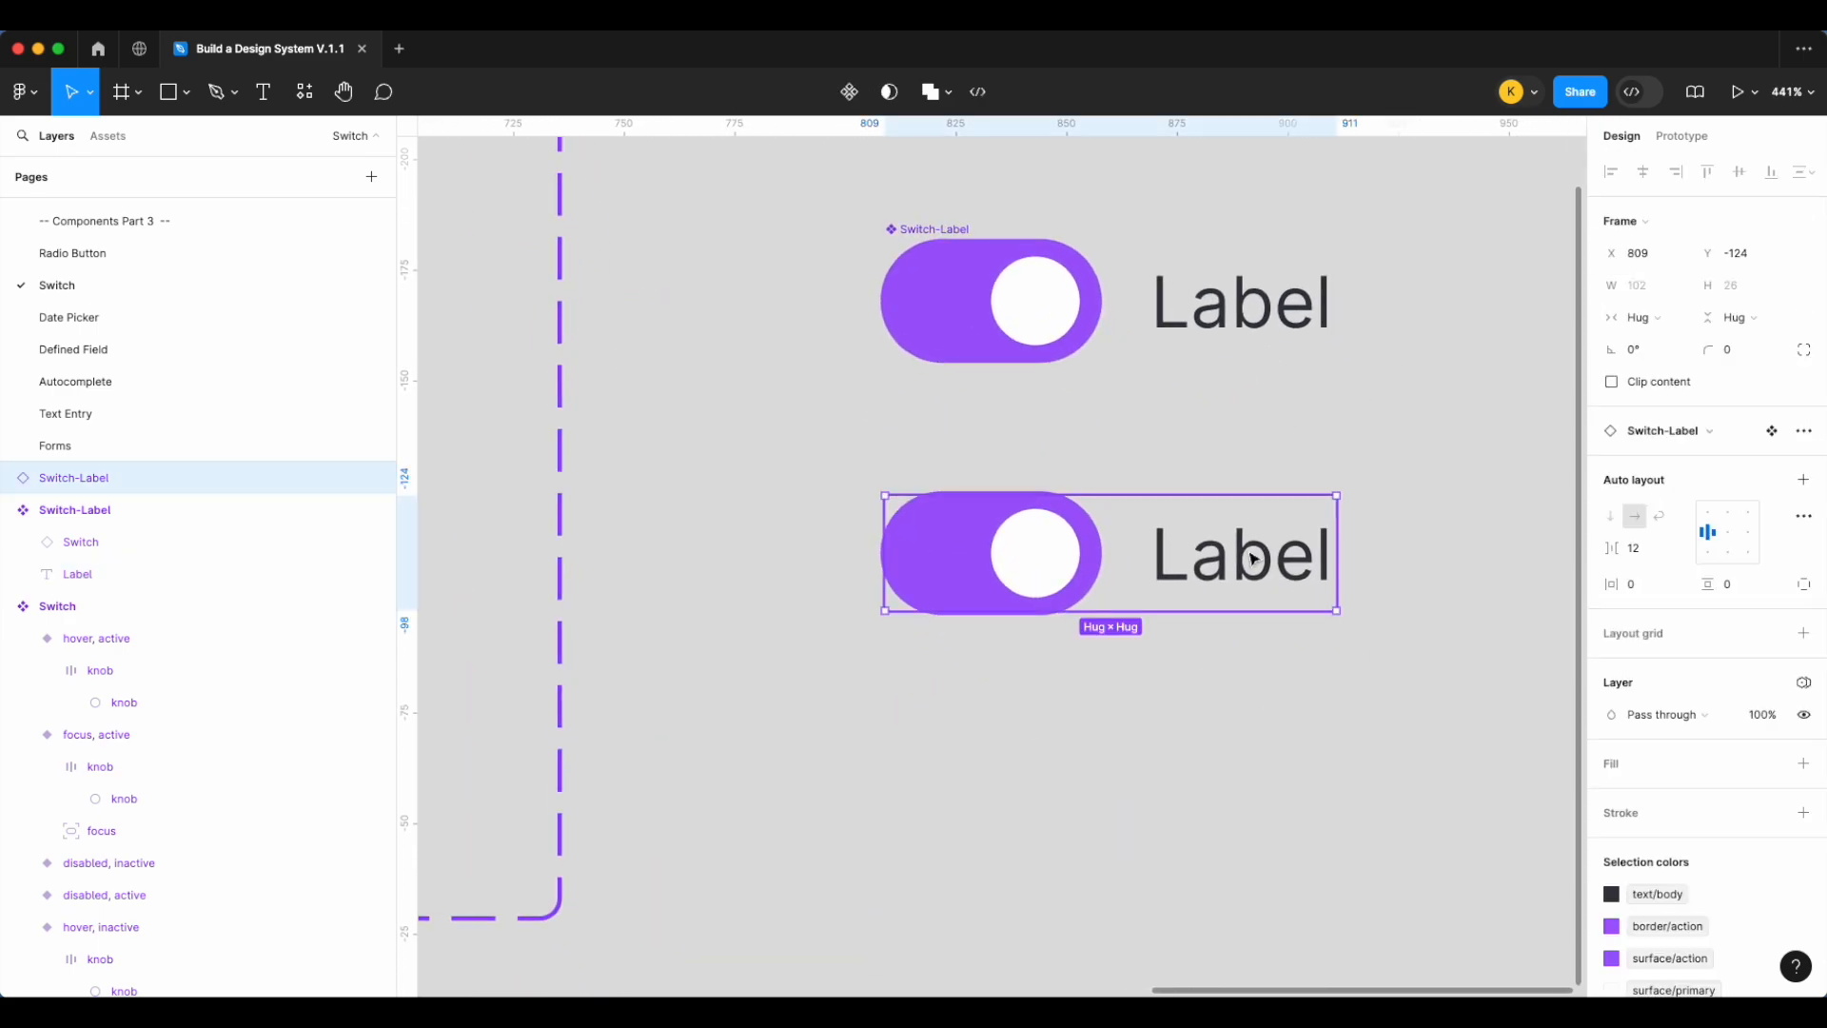
pyautogui.hscroll(3, 1257, 559)
pyautogui.scroll(2, 1256, 558)
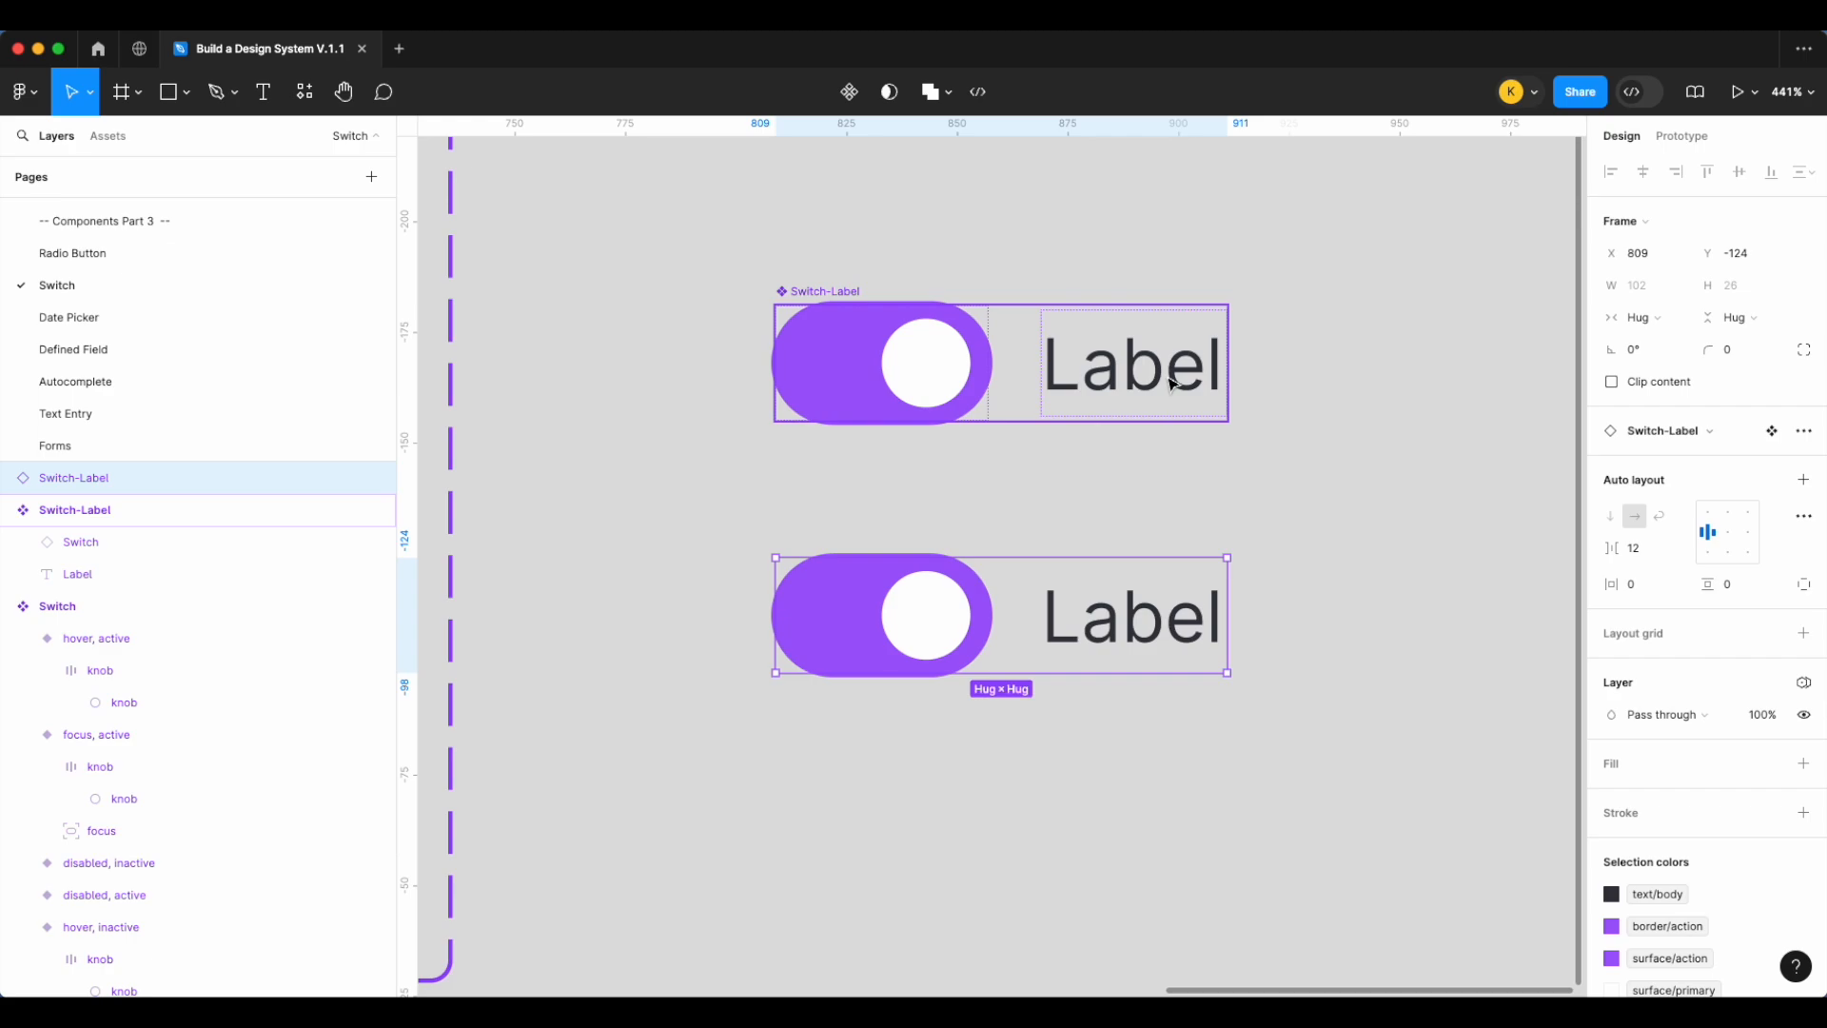
pyautogui.doubleClick(1173, 383)
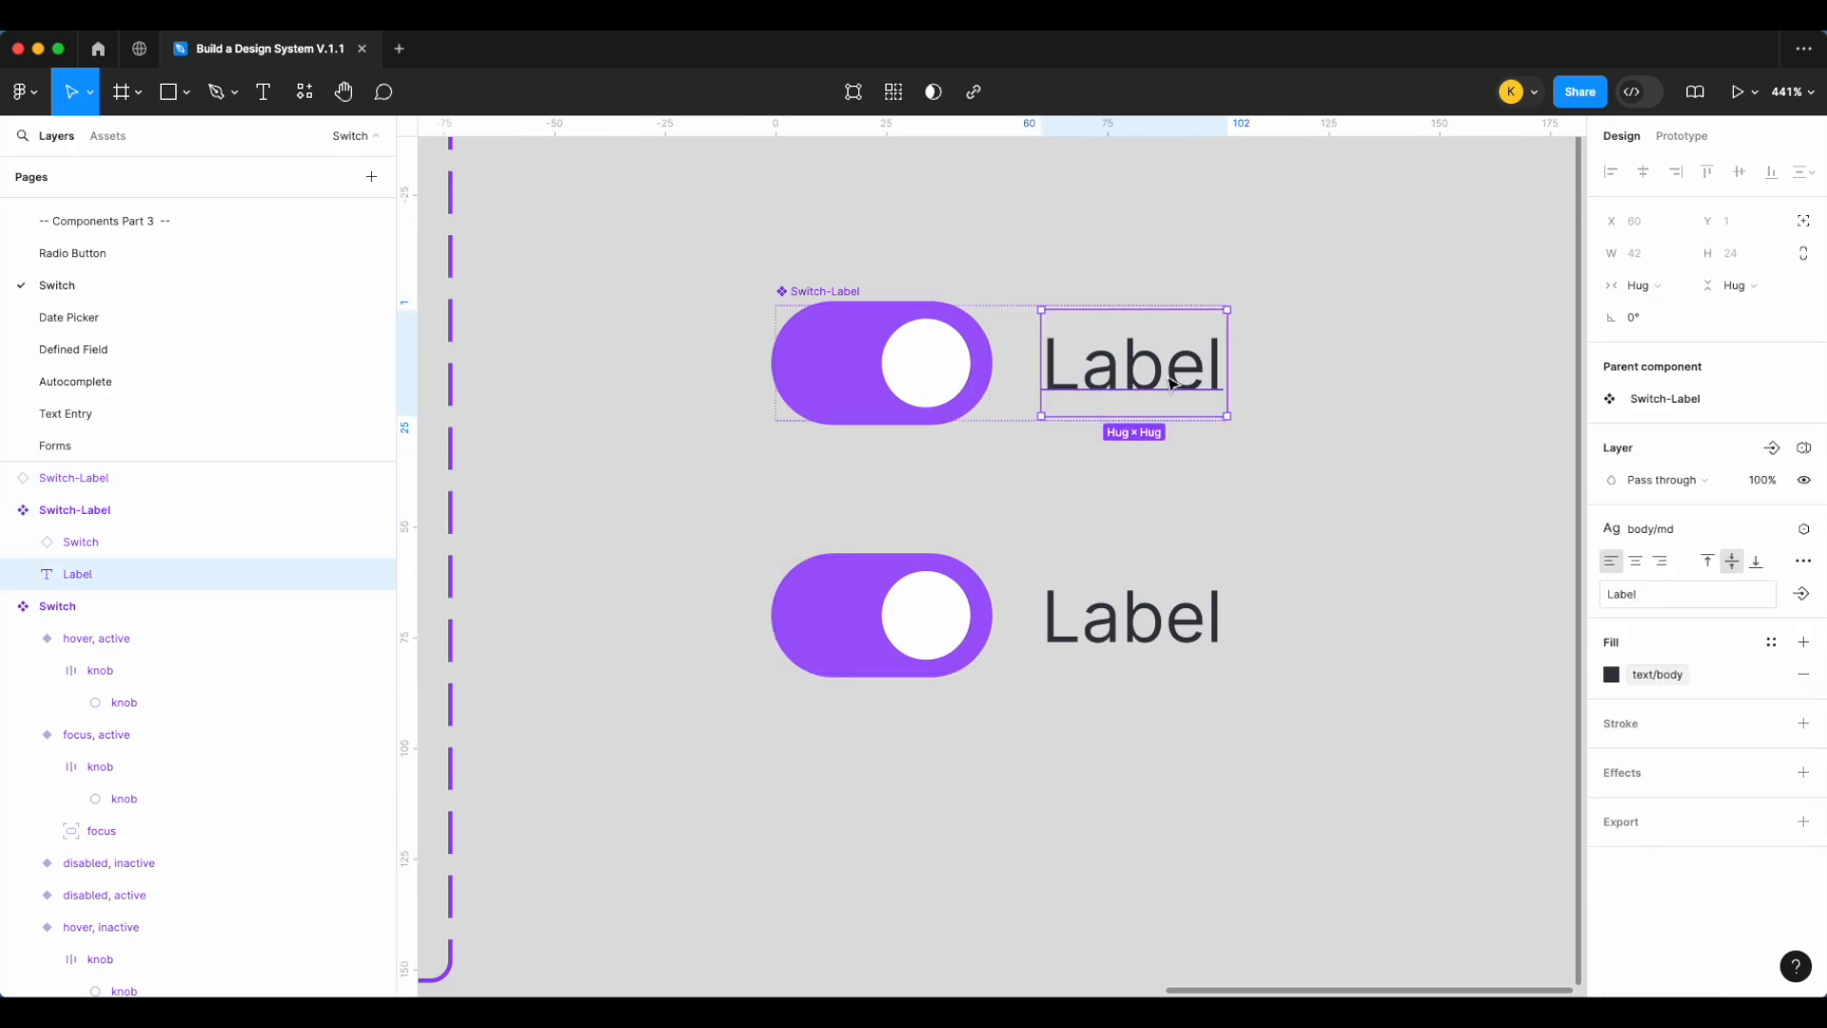
pyautogui.click(1774, 447)
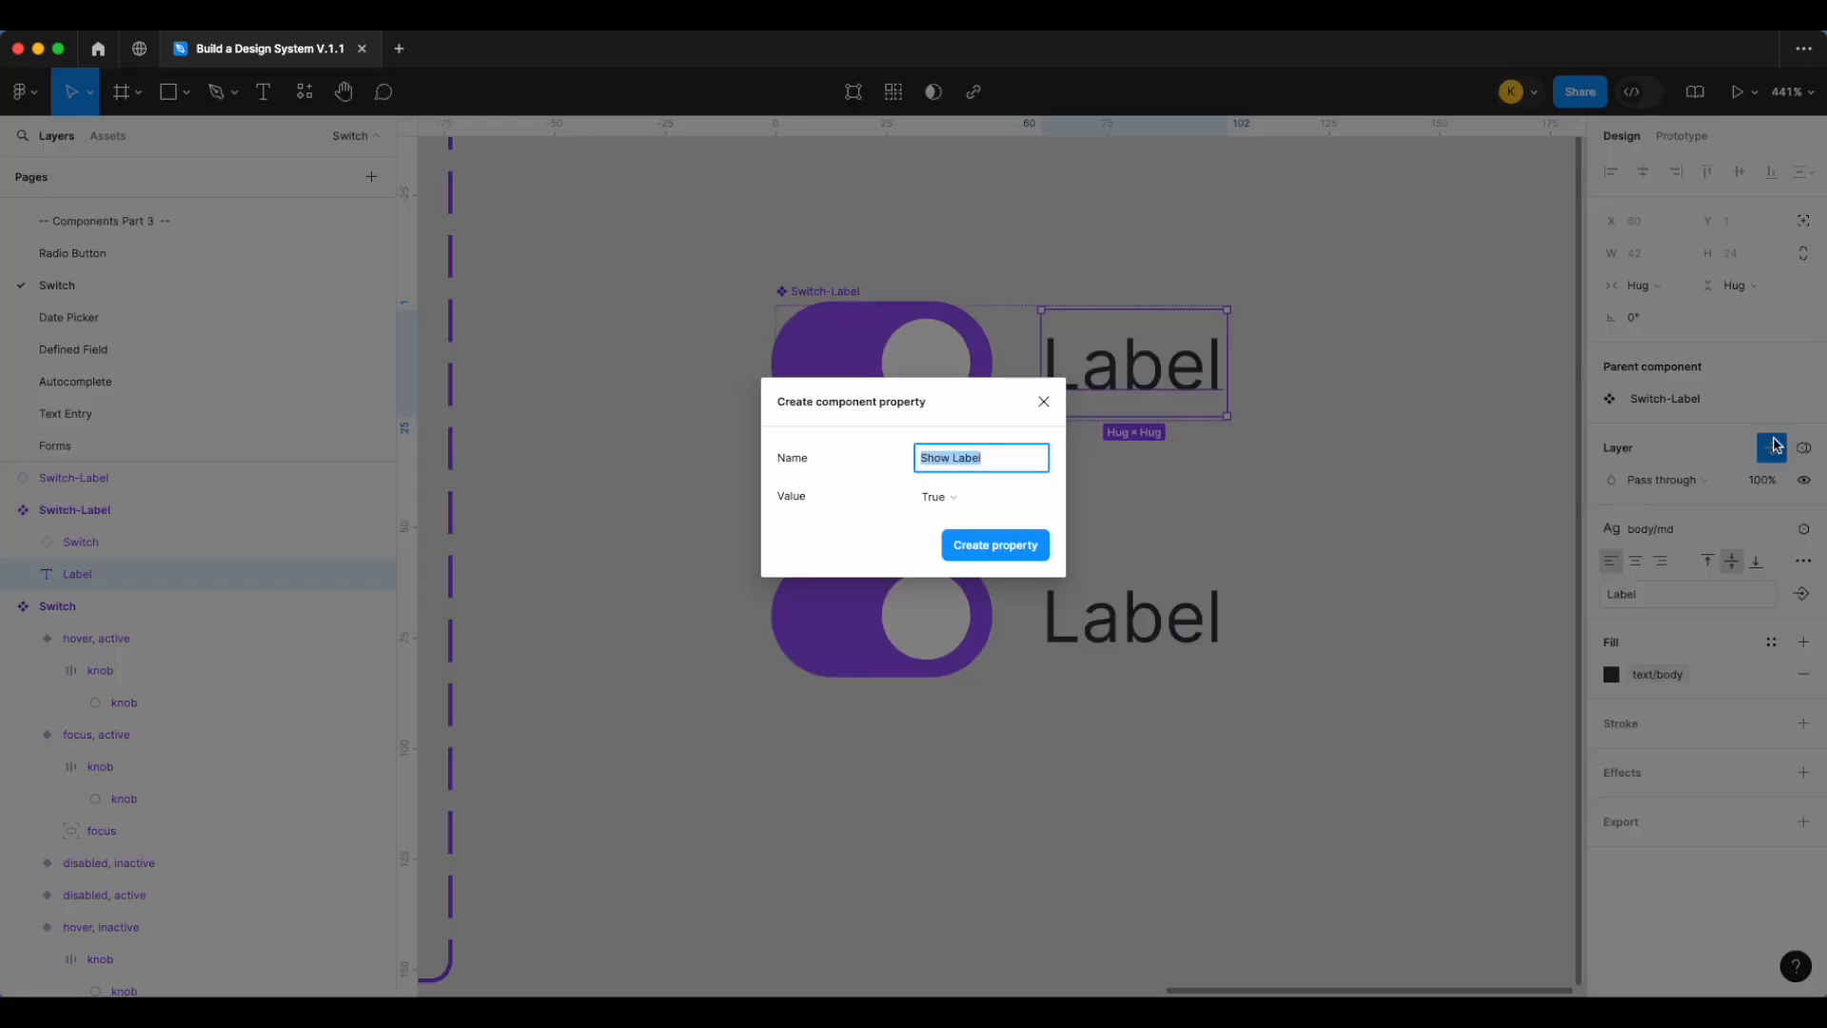
pyautogui.write('La')
pyautogui.press('Return')
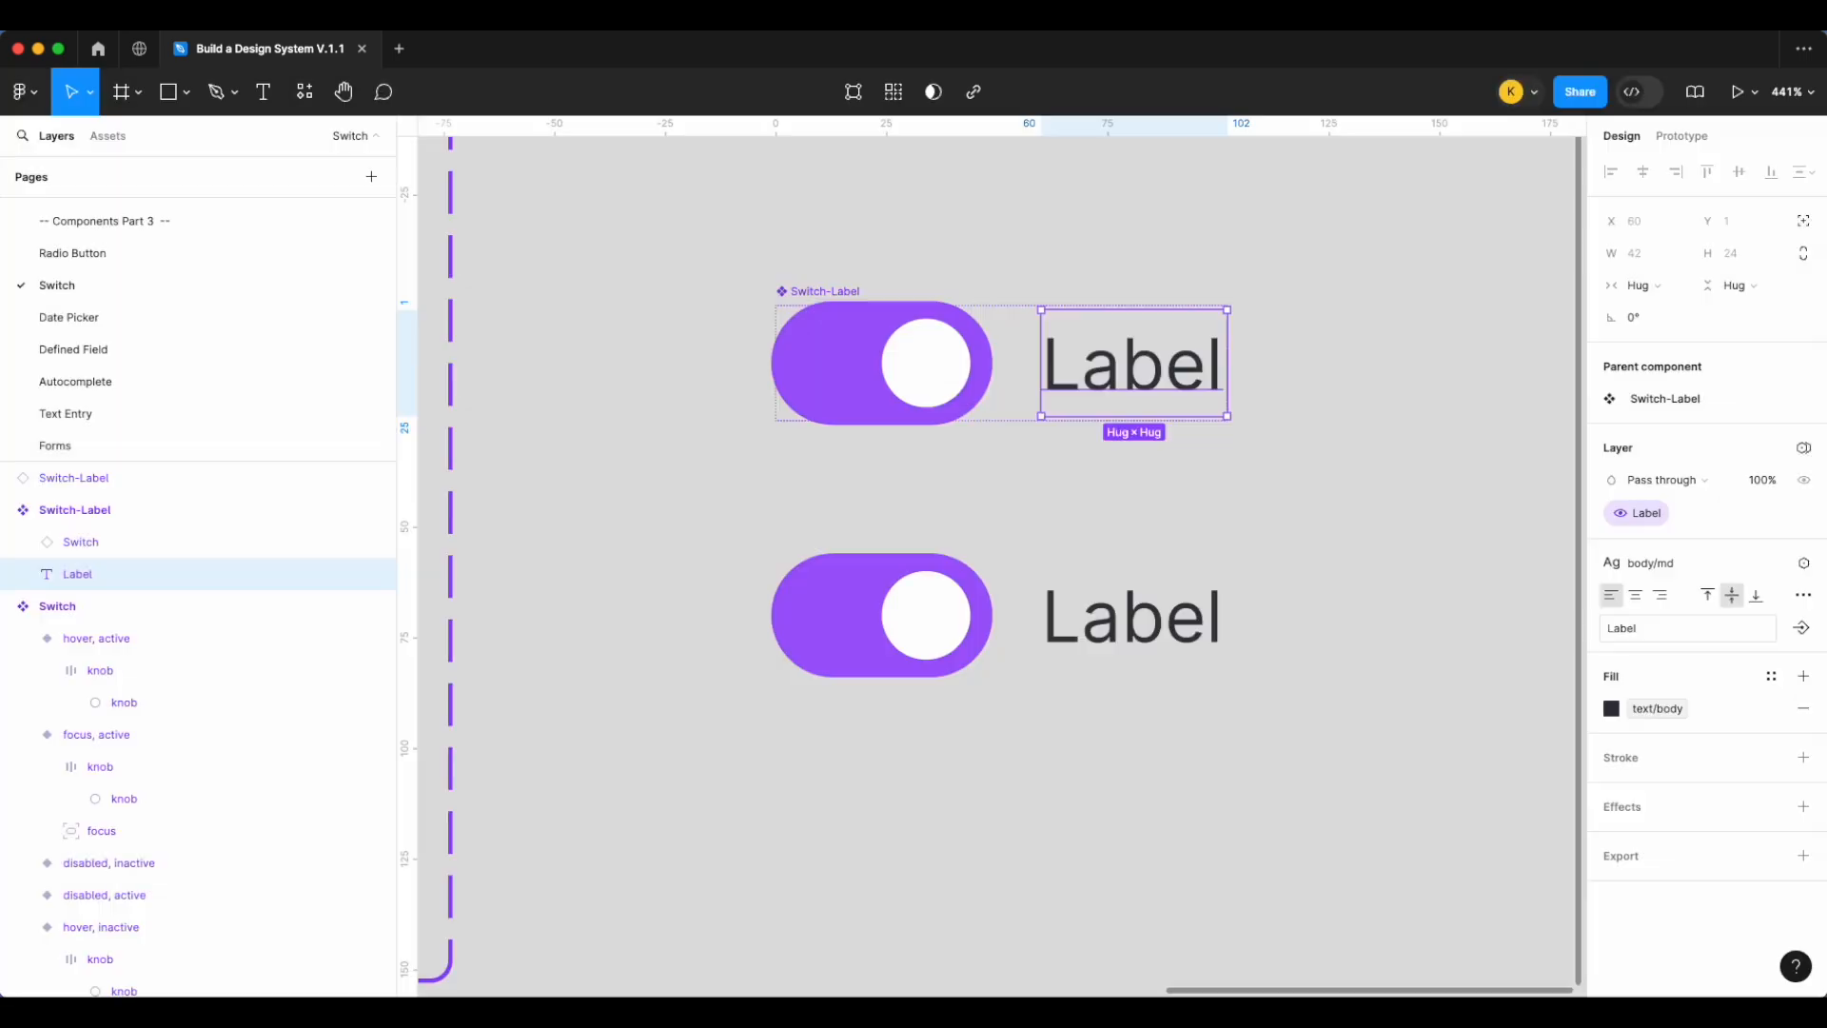
# Test the Label visibility property on the lower Switch-Label instance and leave it switched off
pyautogui.click(1189, 615)
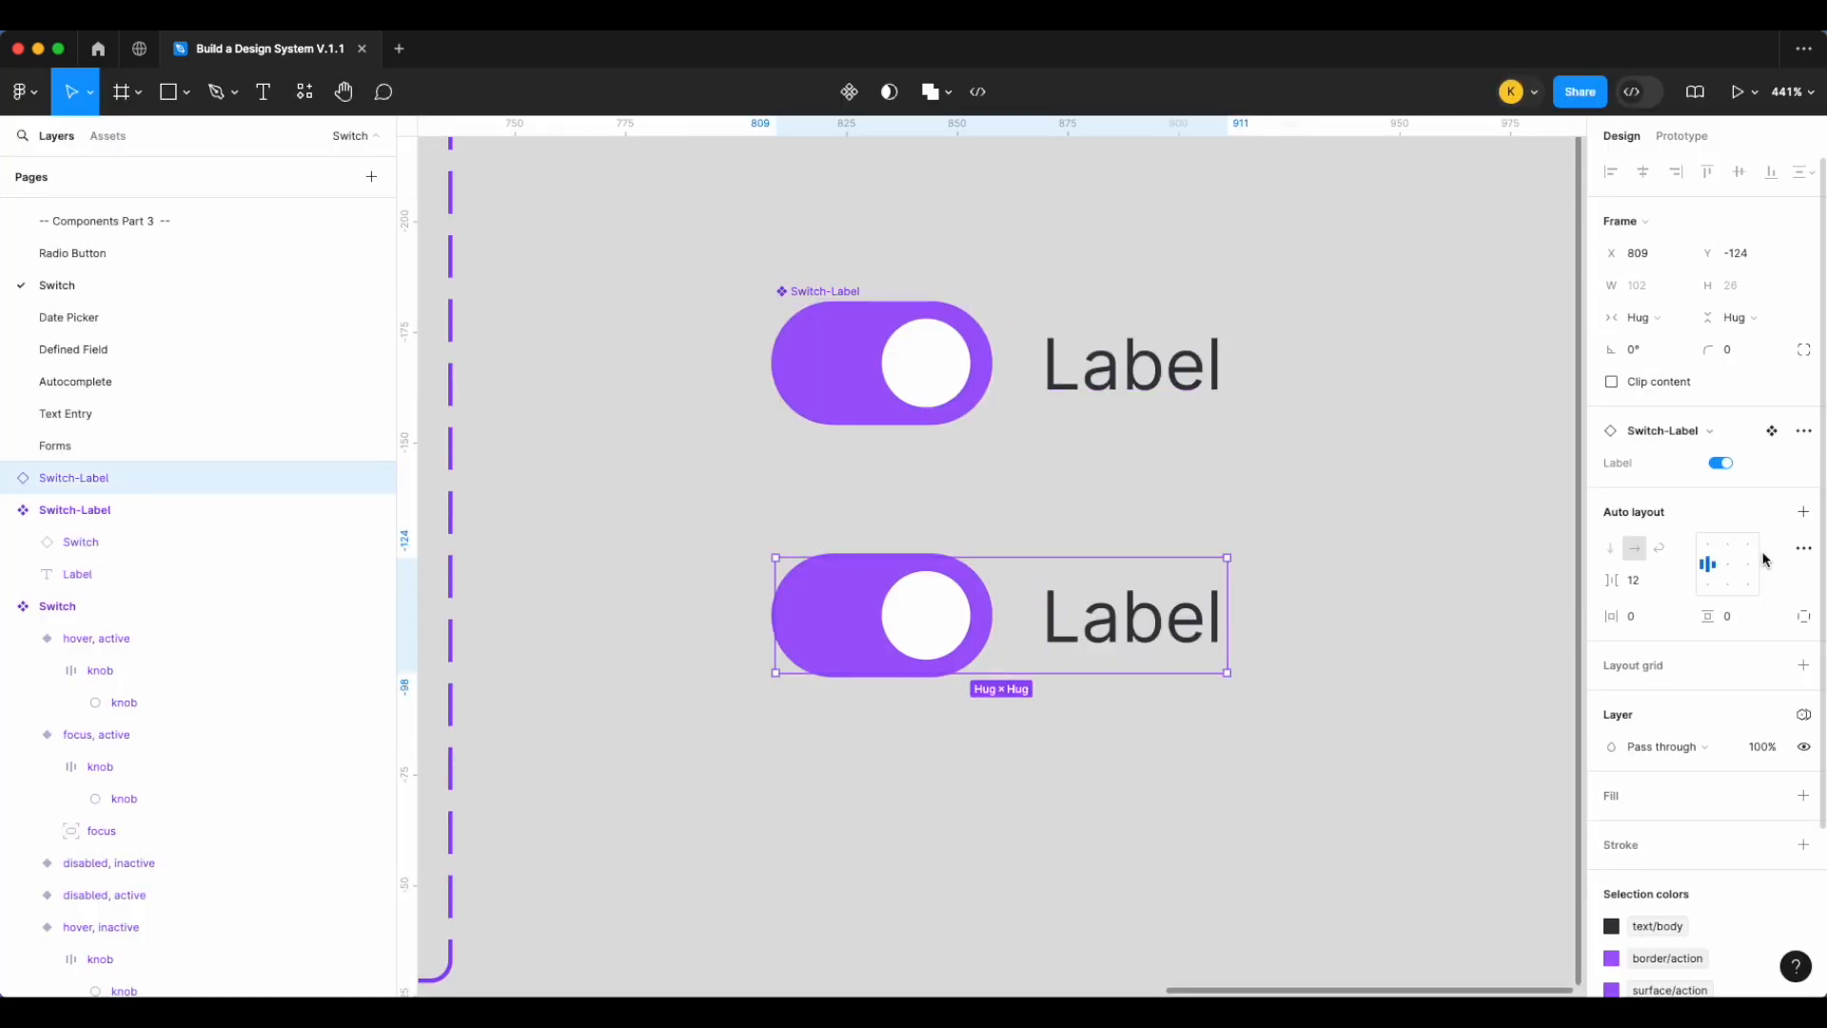
pyautogui.click(1722, 465)
pyautogui.click(1721, 464)
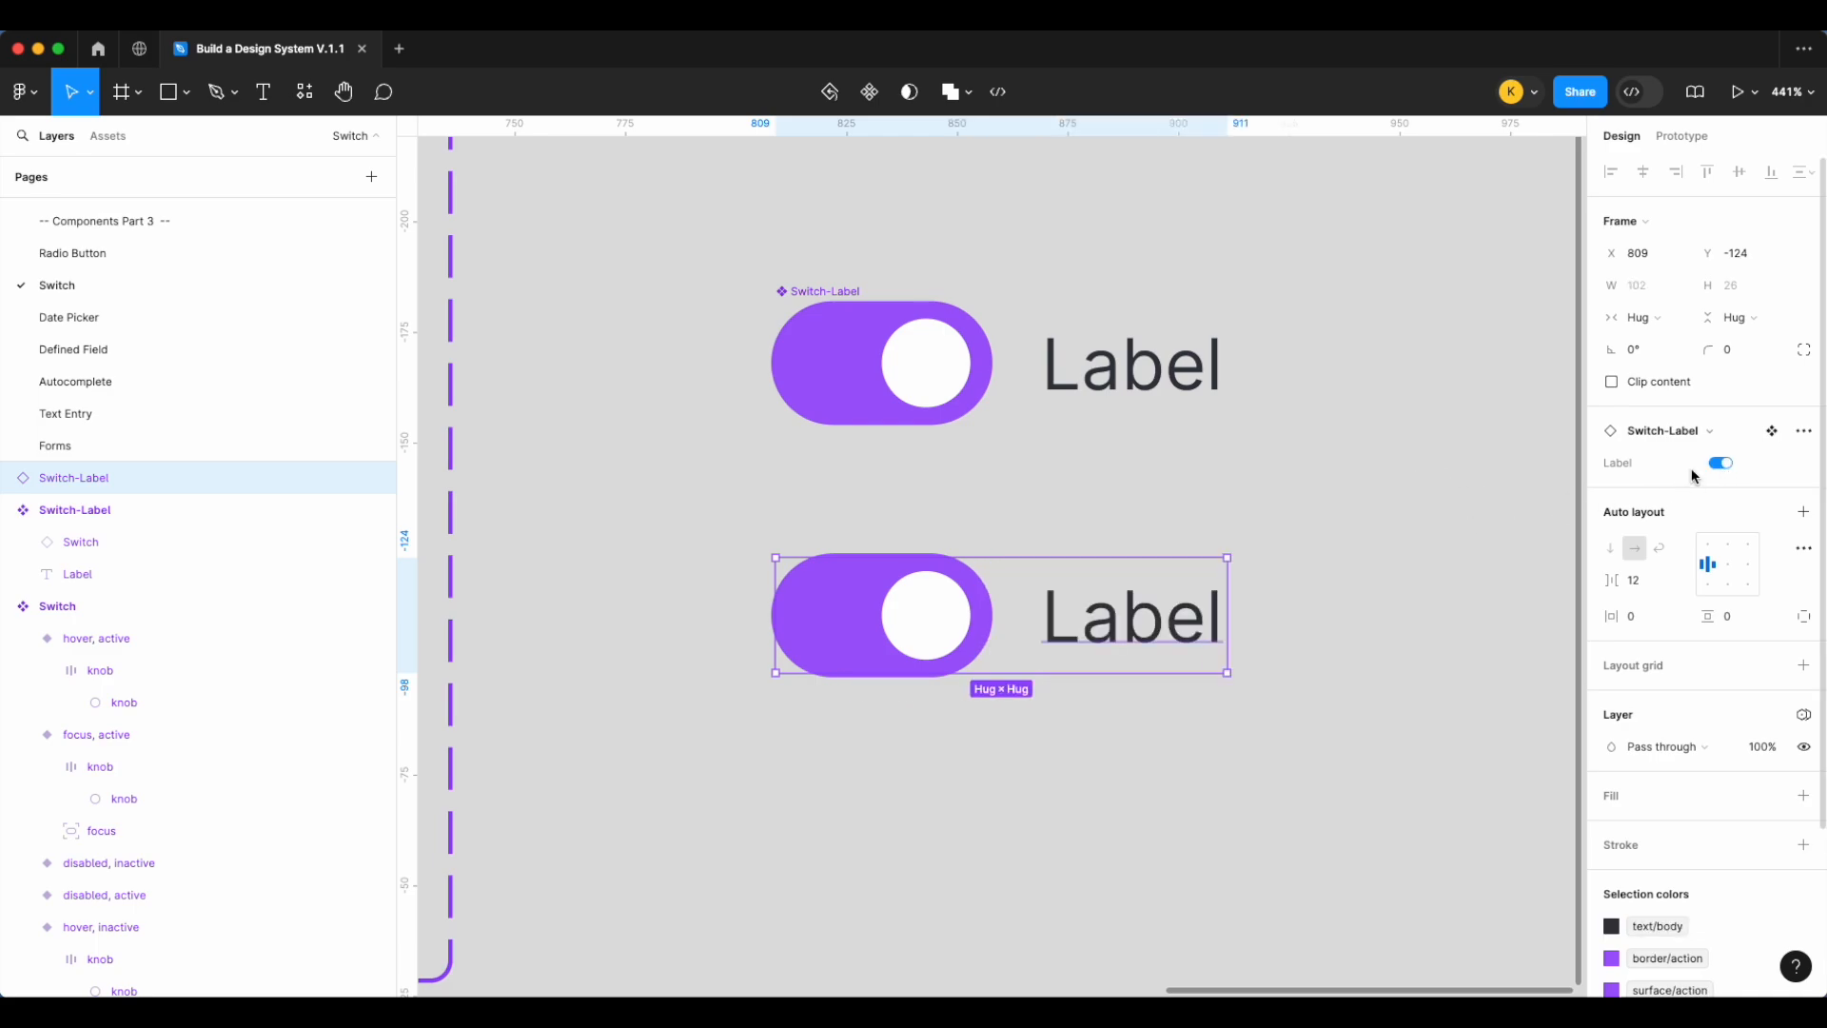
pyautogui.click(1723, 464)
pyautogui.scroll(-5, 1109, 538)
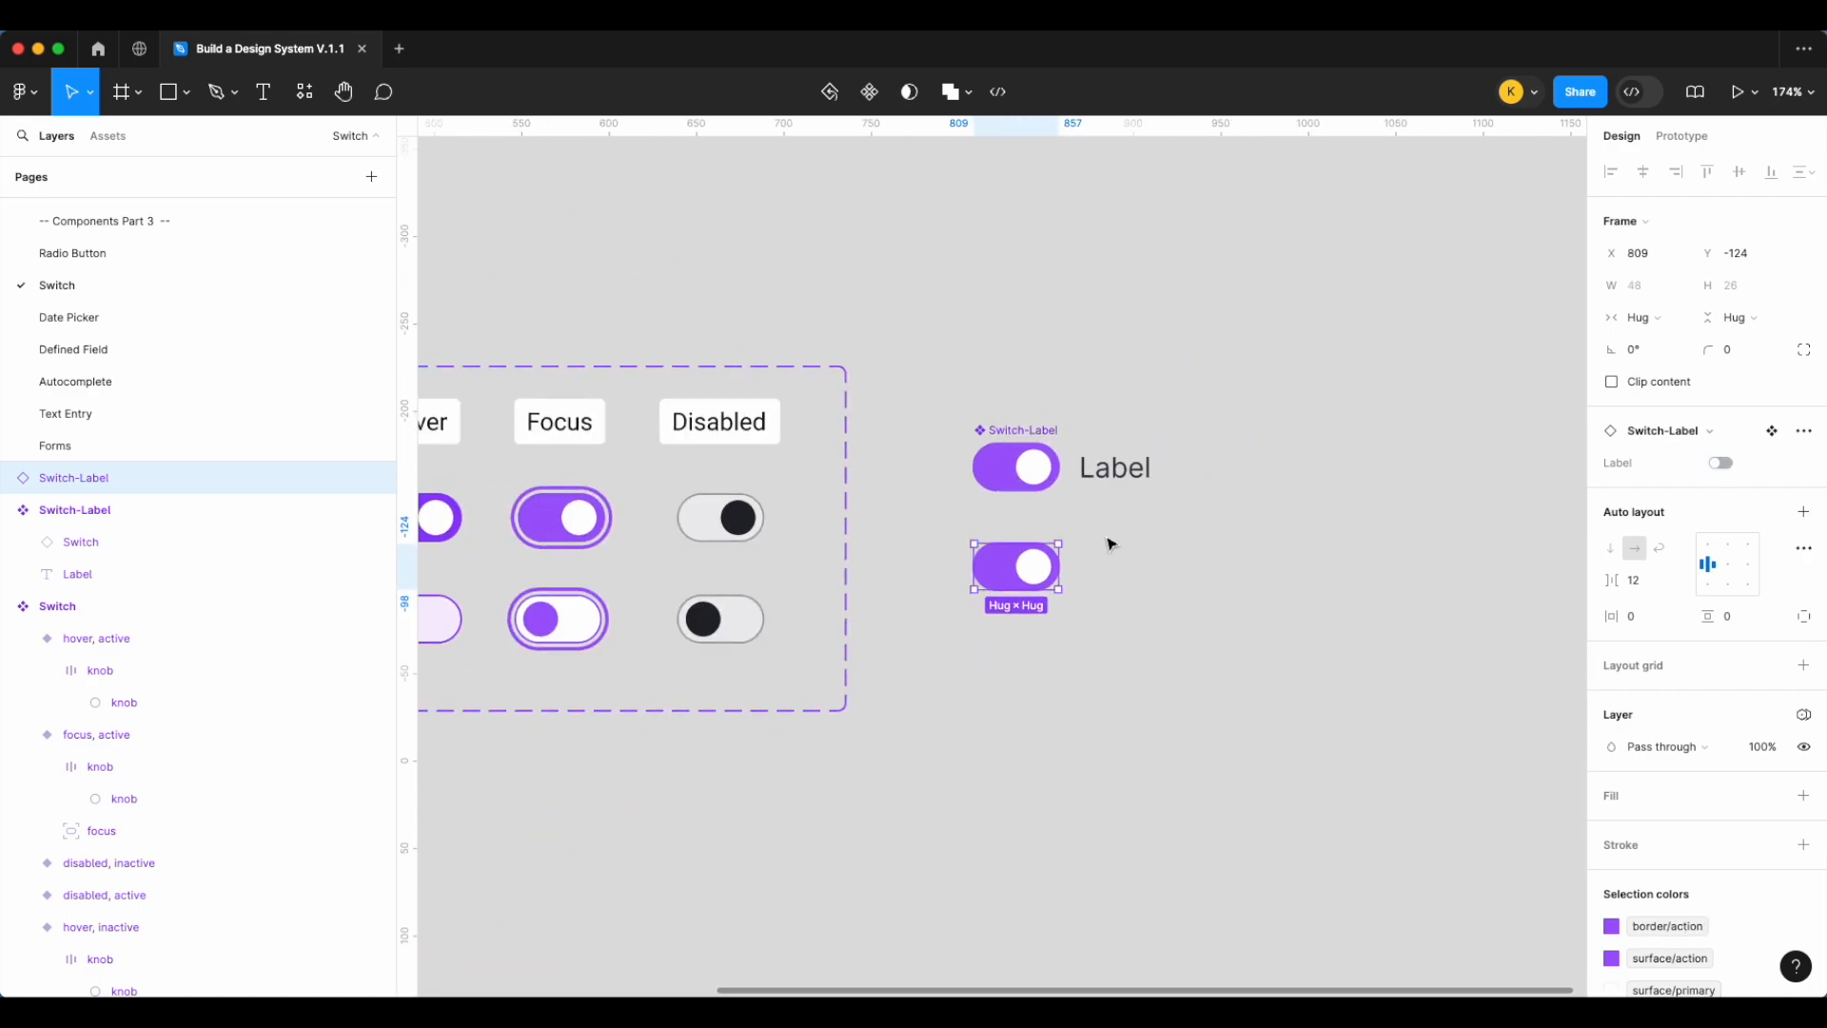
pyautogui.hscroll(-3, 1109, 544)
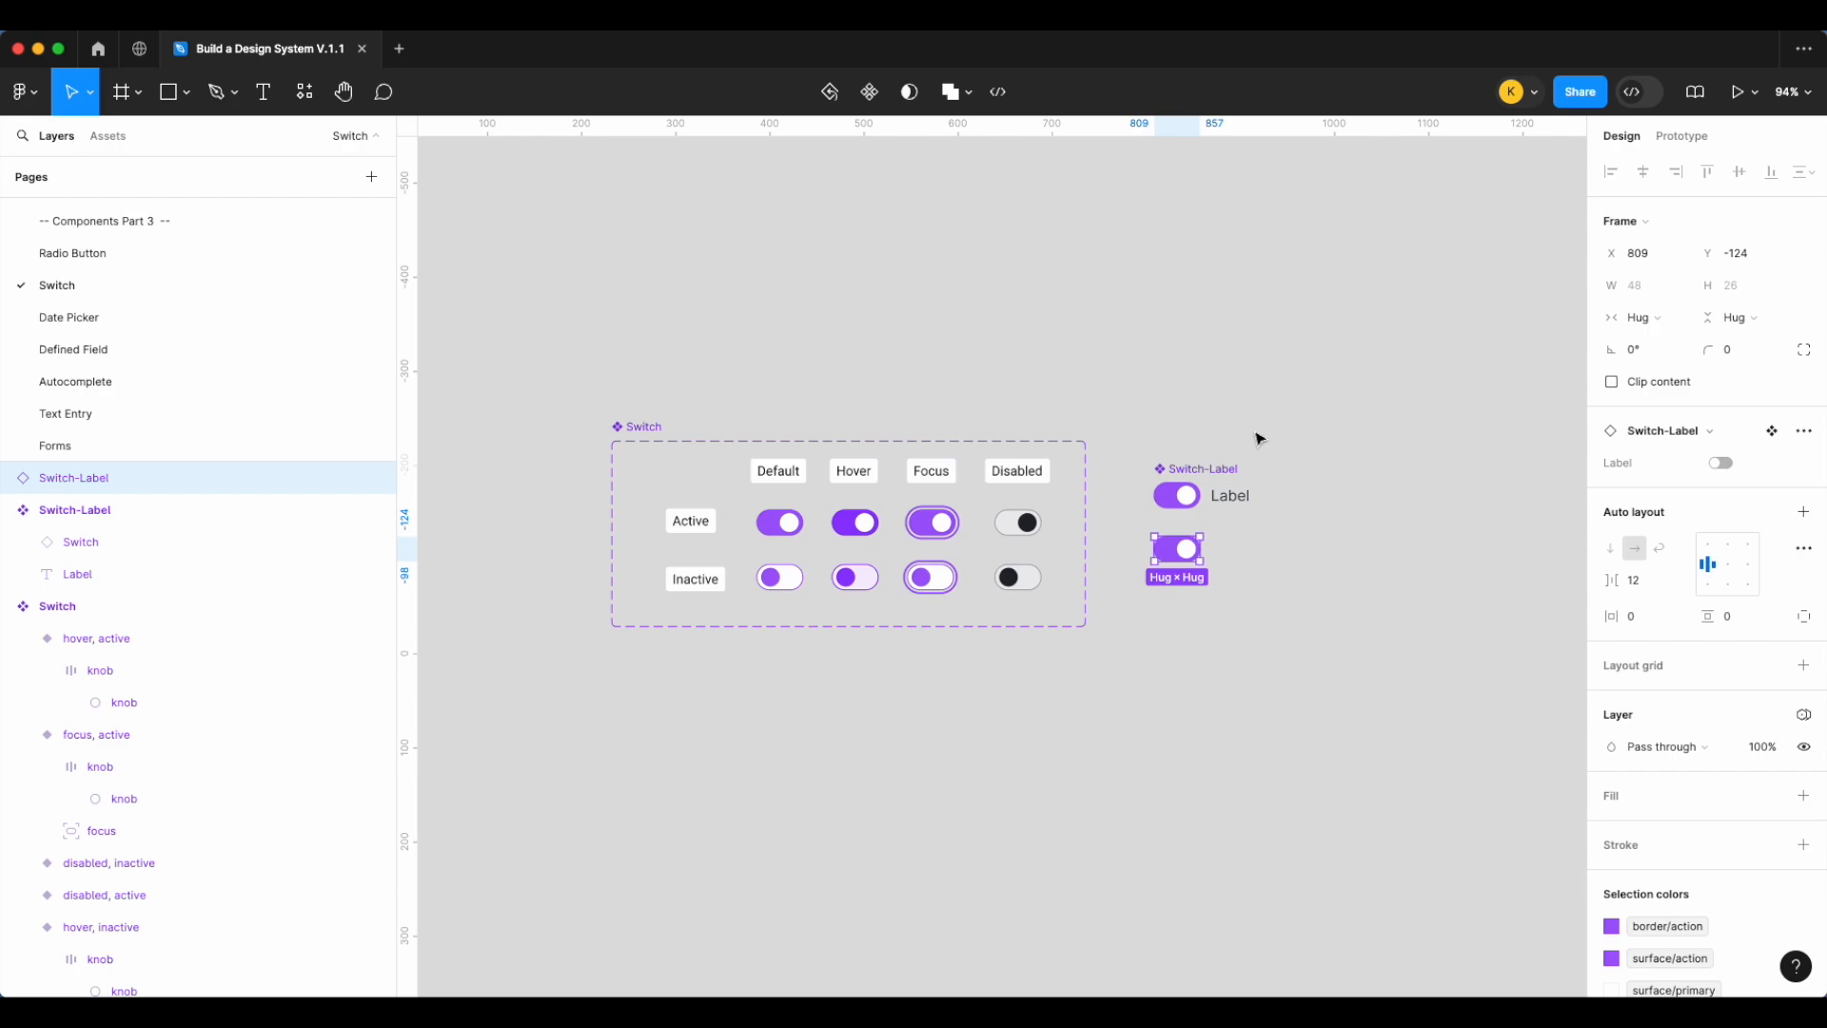
# Rename the Switch component set as .items
pyautogui.click(632, 427)
pyautogui.doubleClick(638, 426)
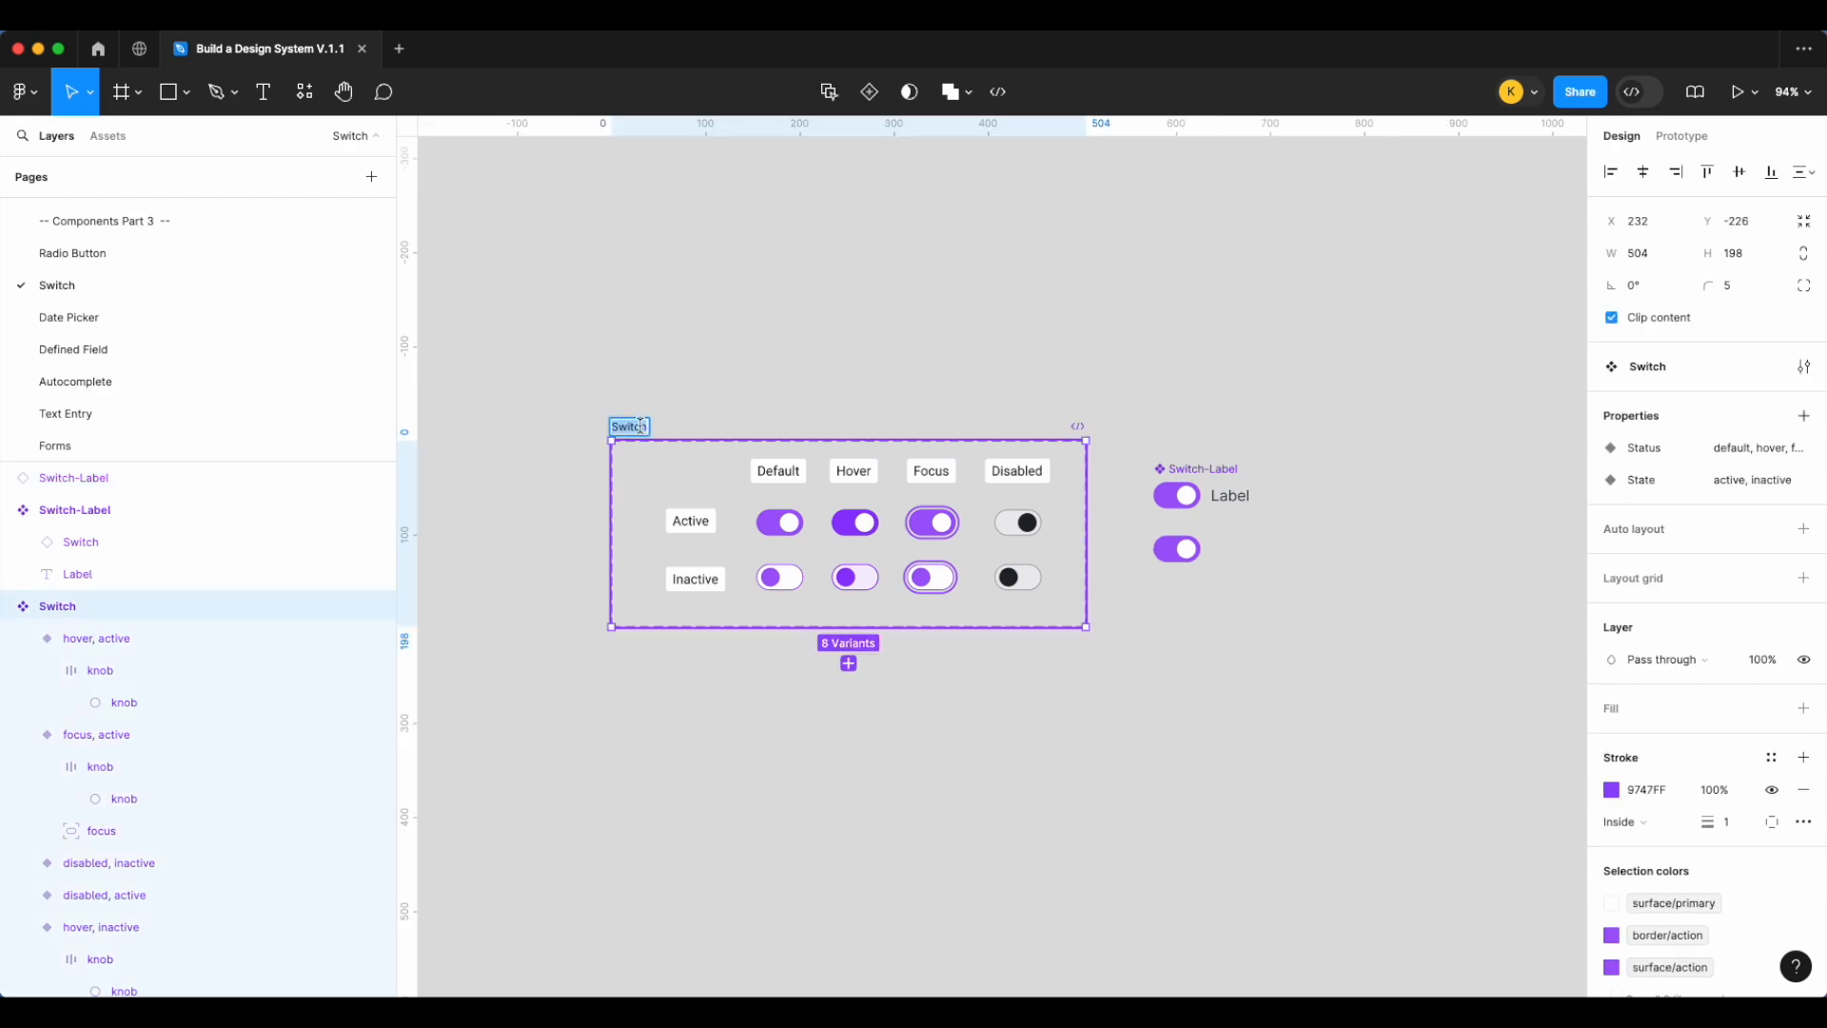
pyautogui.write('.items')
pyautogui.press('Return')
pyautogui.scroll(5, 663, 422)
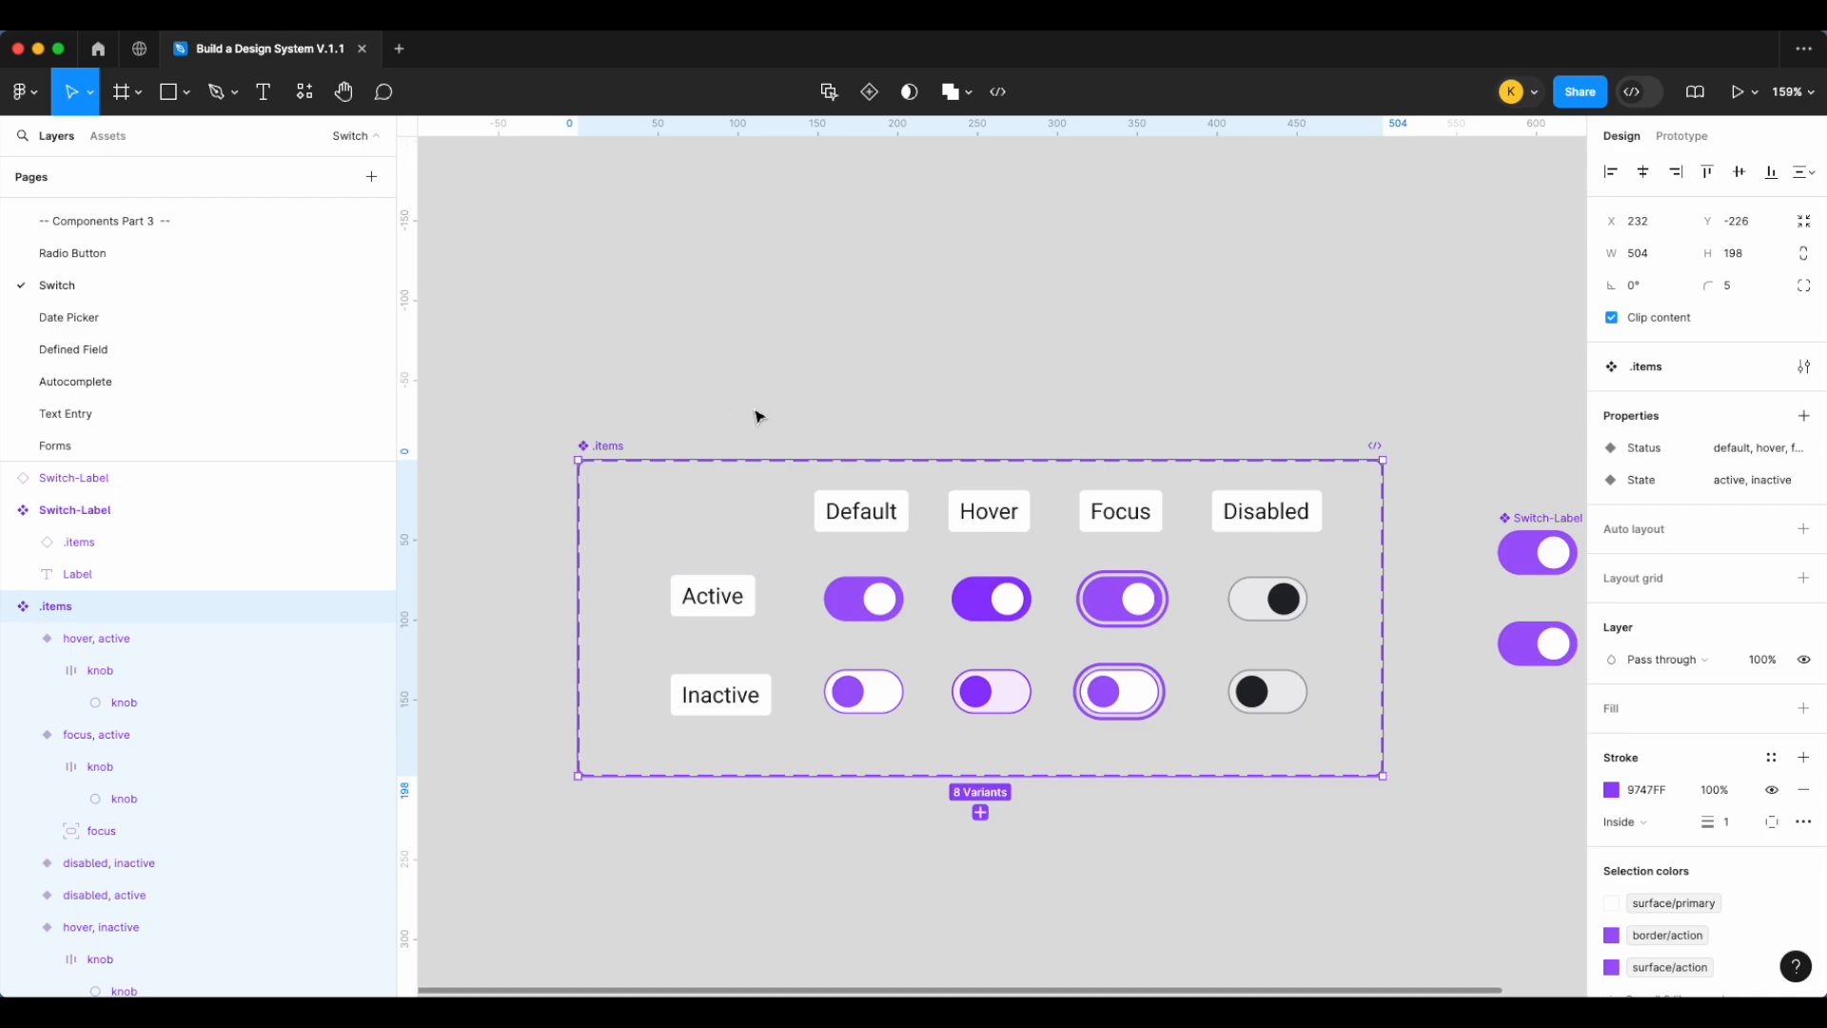
pyautogui.hscroll(5, 759, 416)
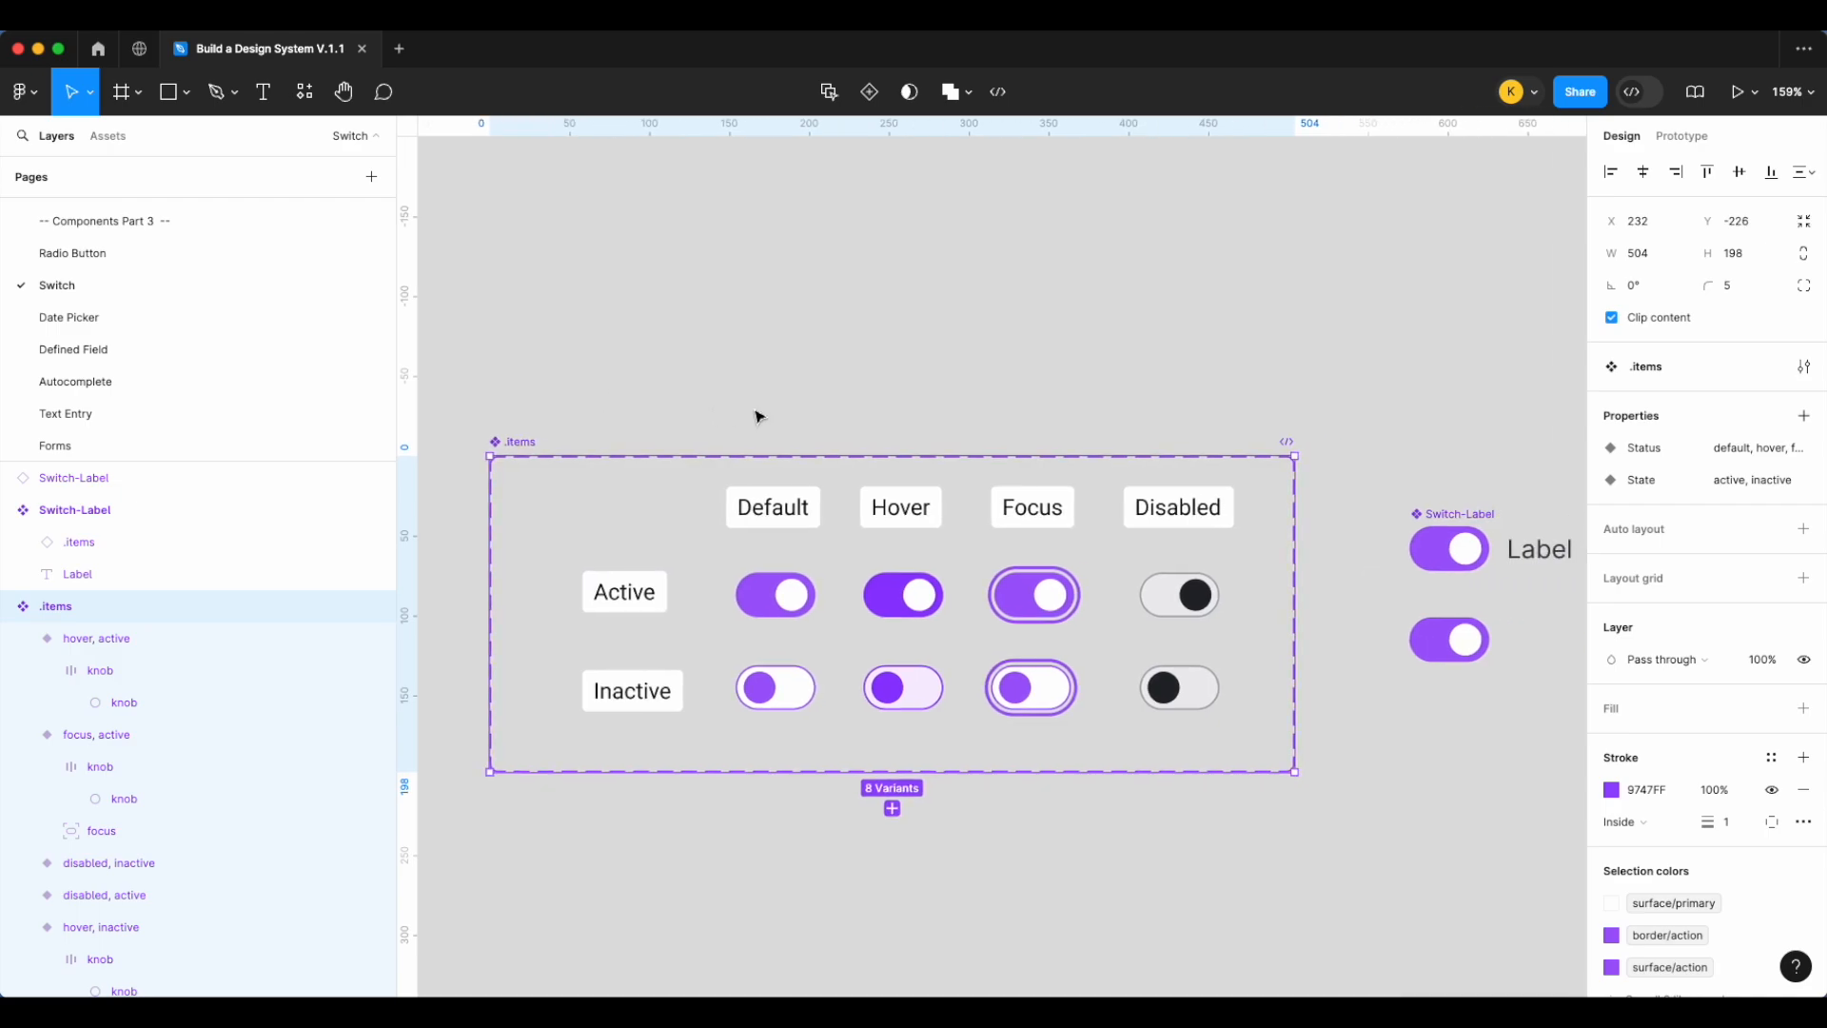
pyautogui.scroll(8, 1176, 657)
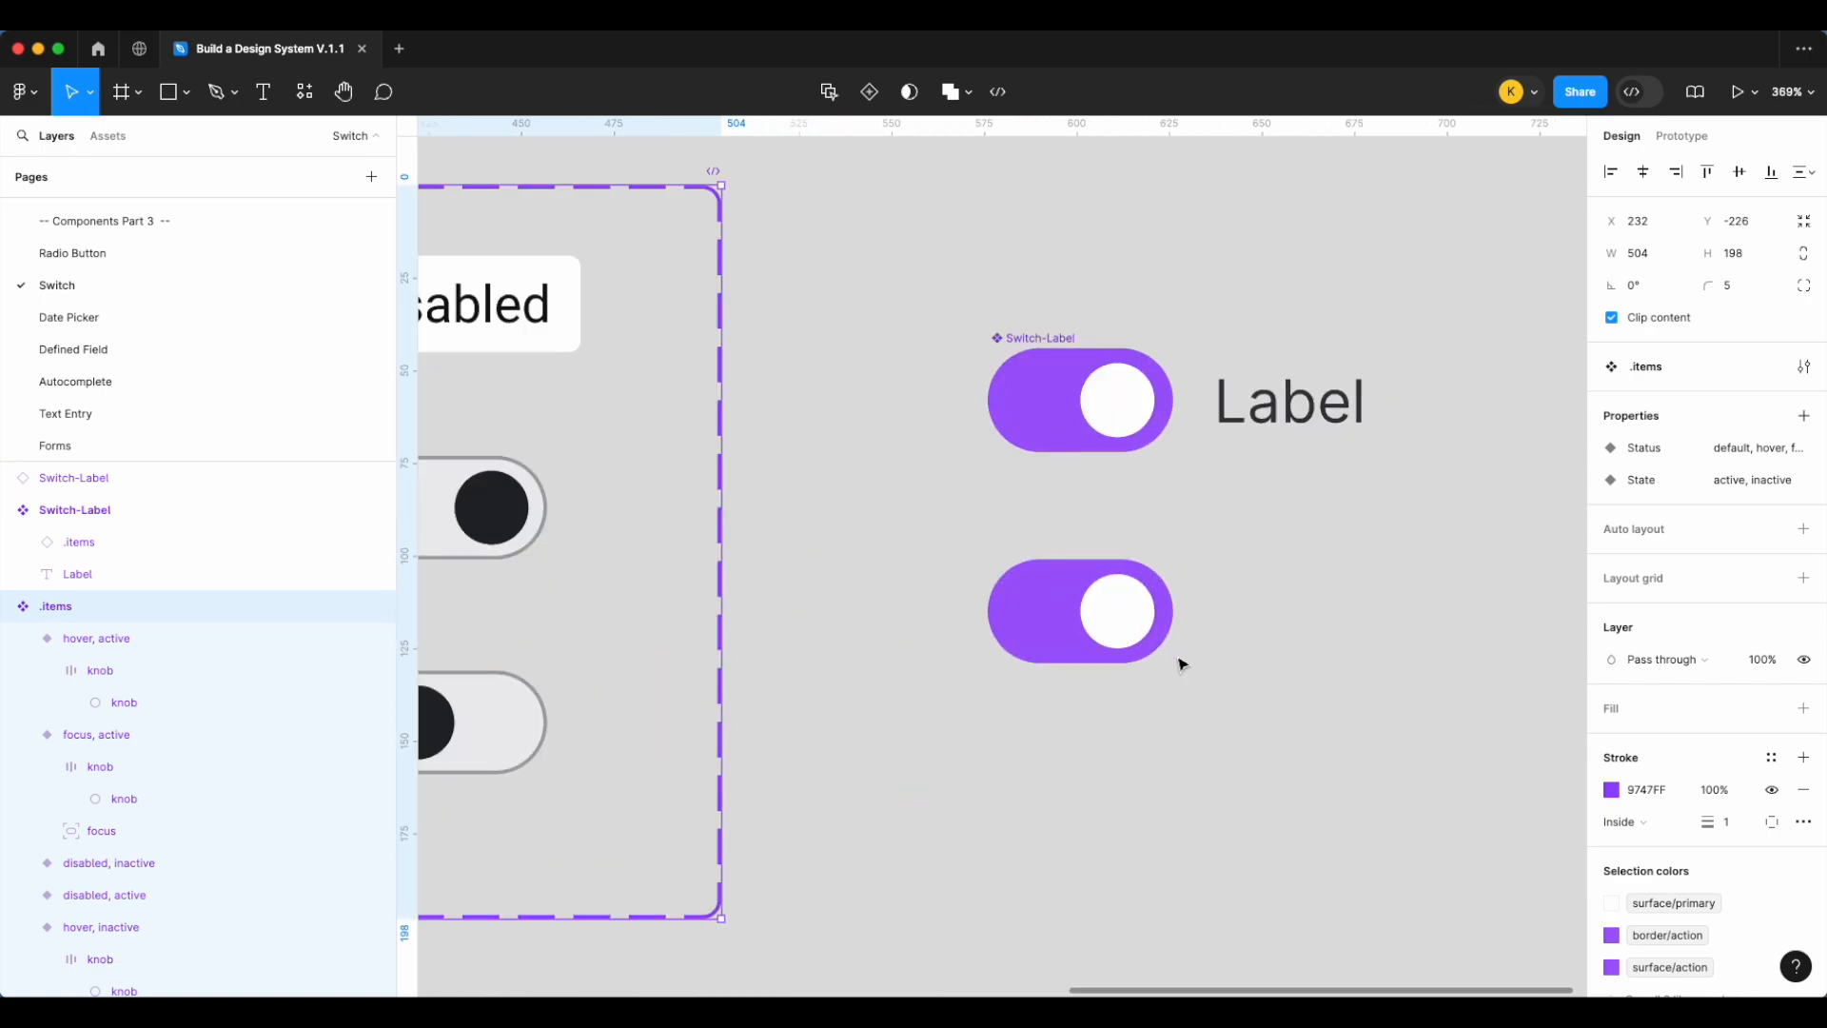
# Set up a text component property named Label, with value Label, for the main Switch-Label component's text layer
pyautogui.click(952, 496)
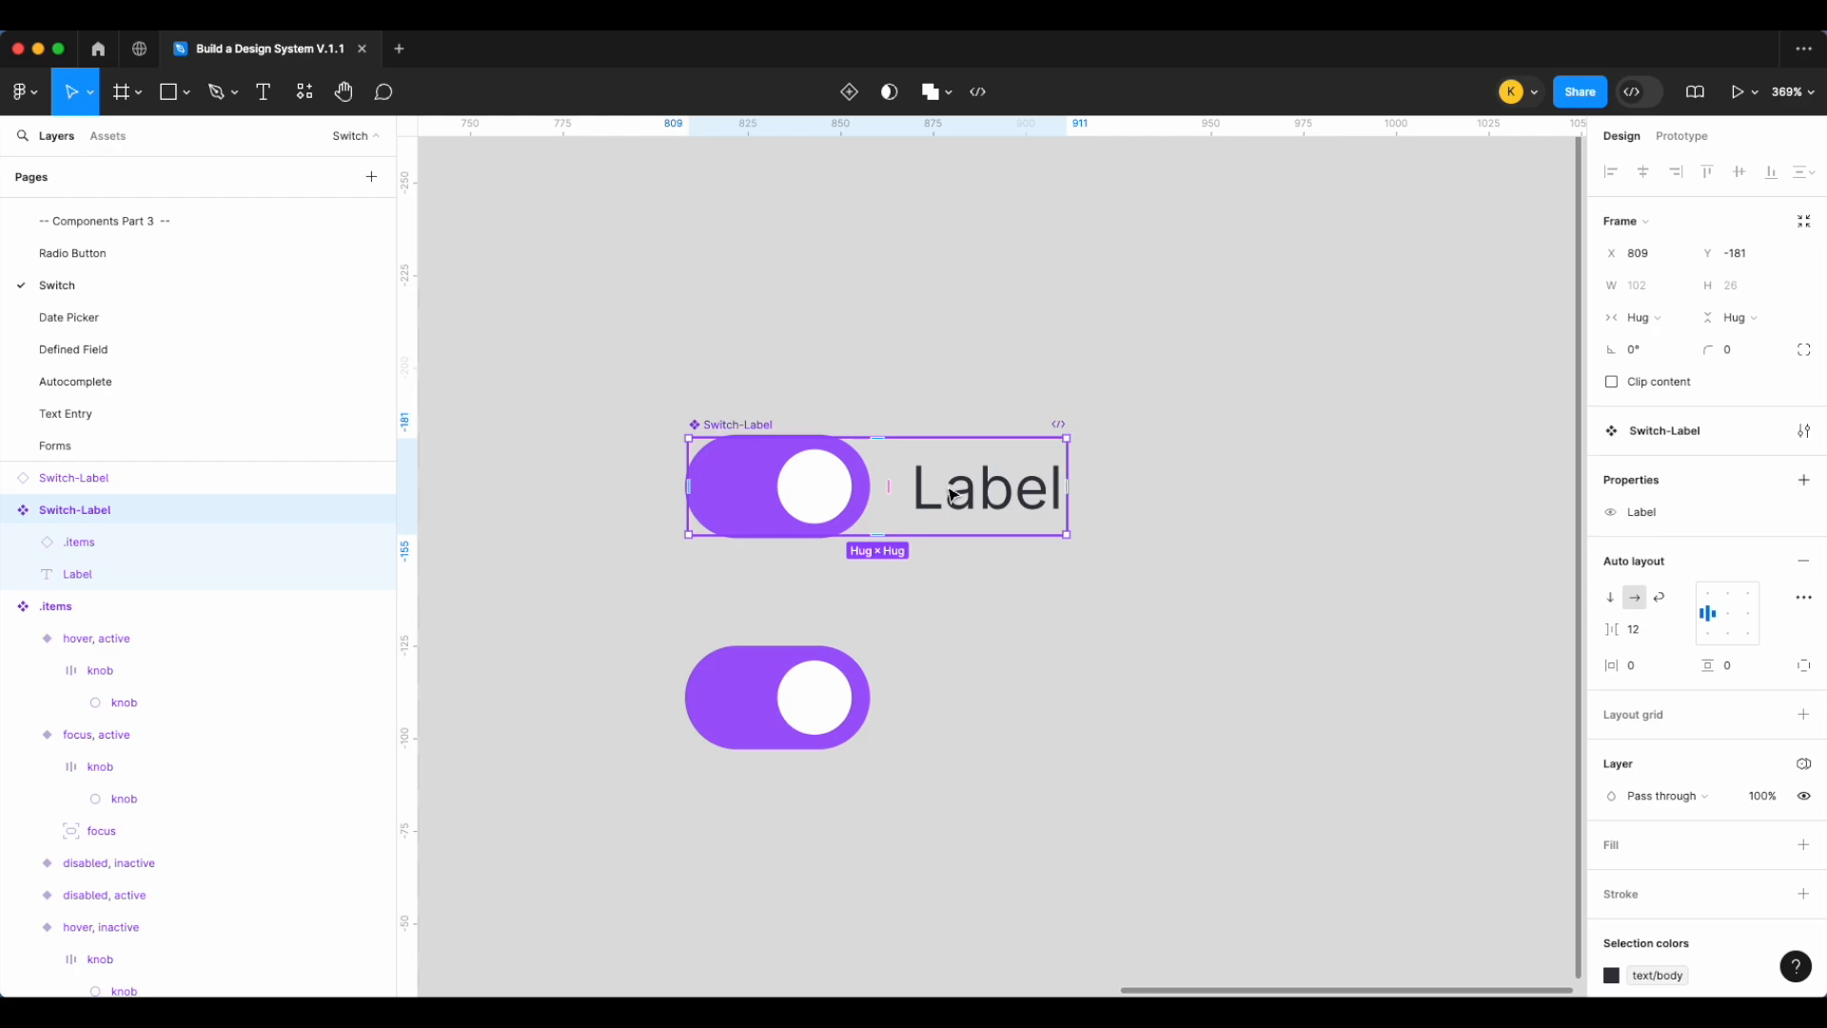
pyautogui.click(951, 496)
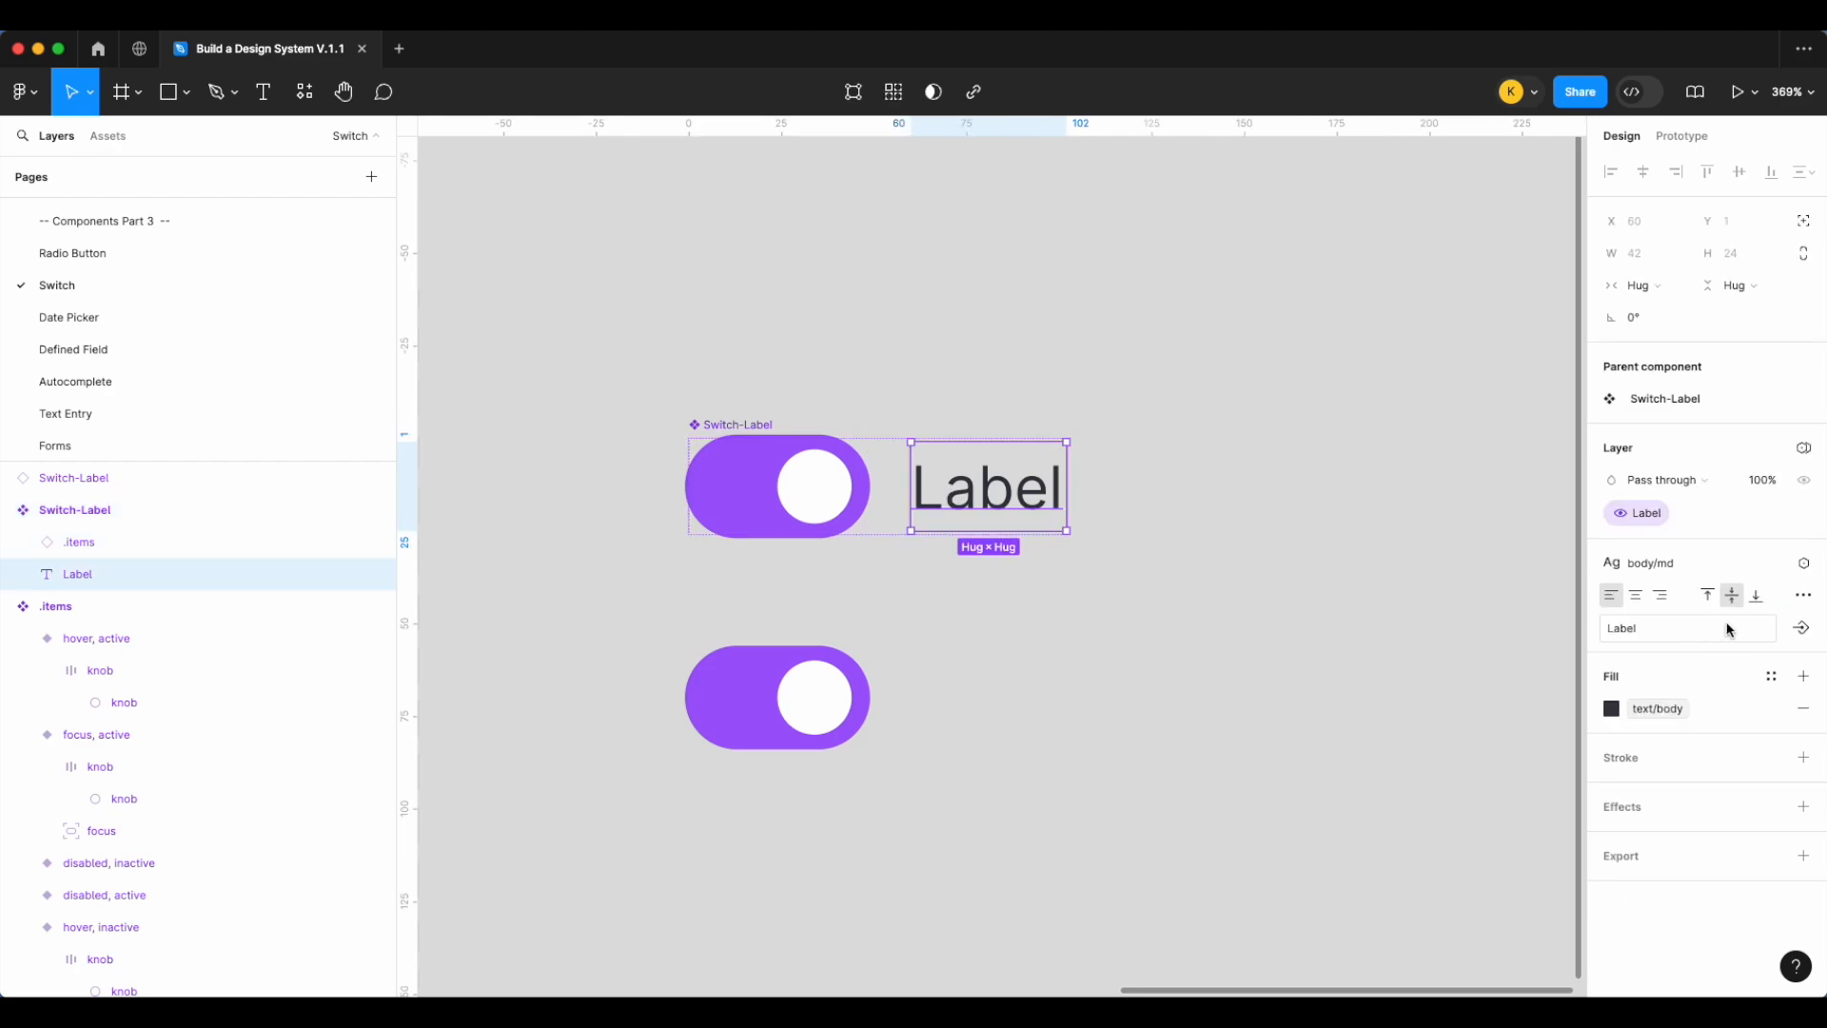
pyautogui.click(1802, 630)
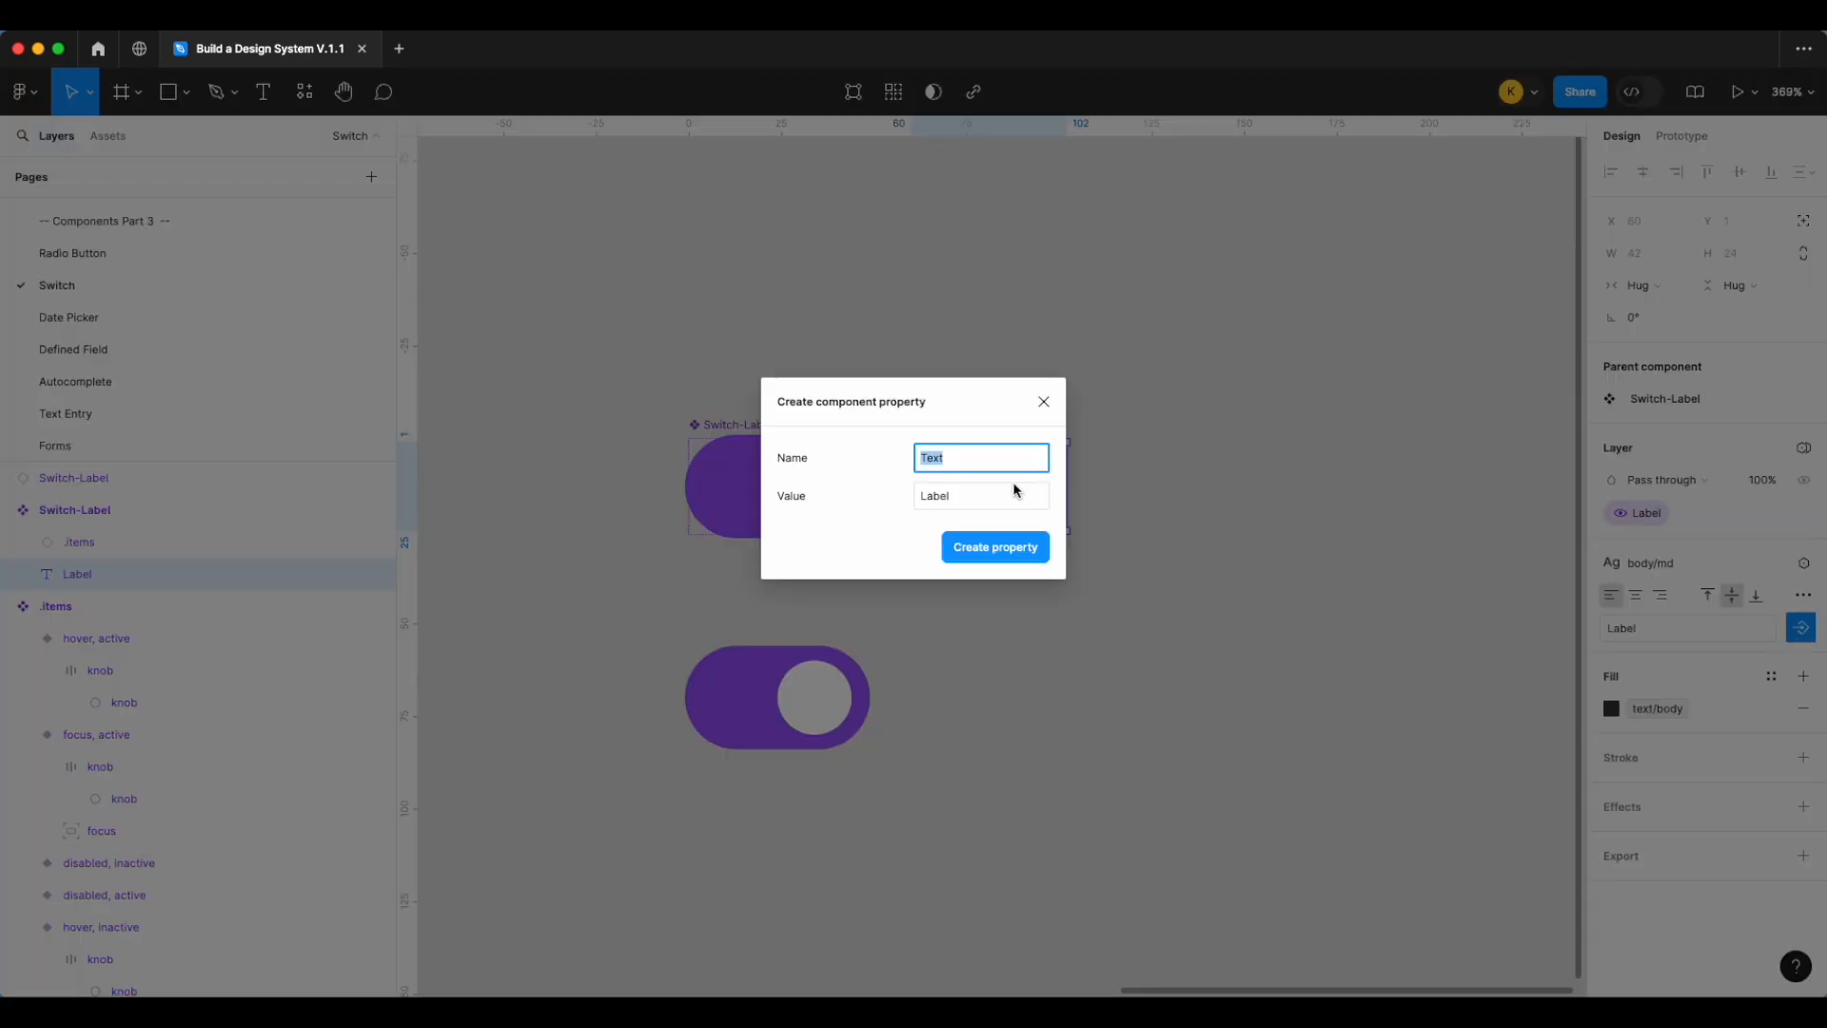
pyautogui.write('Label')
pyautogui.click(133, 14)
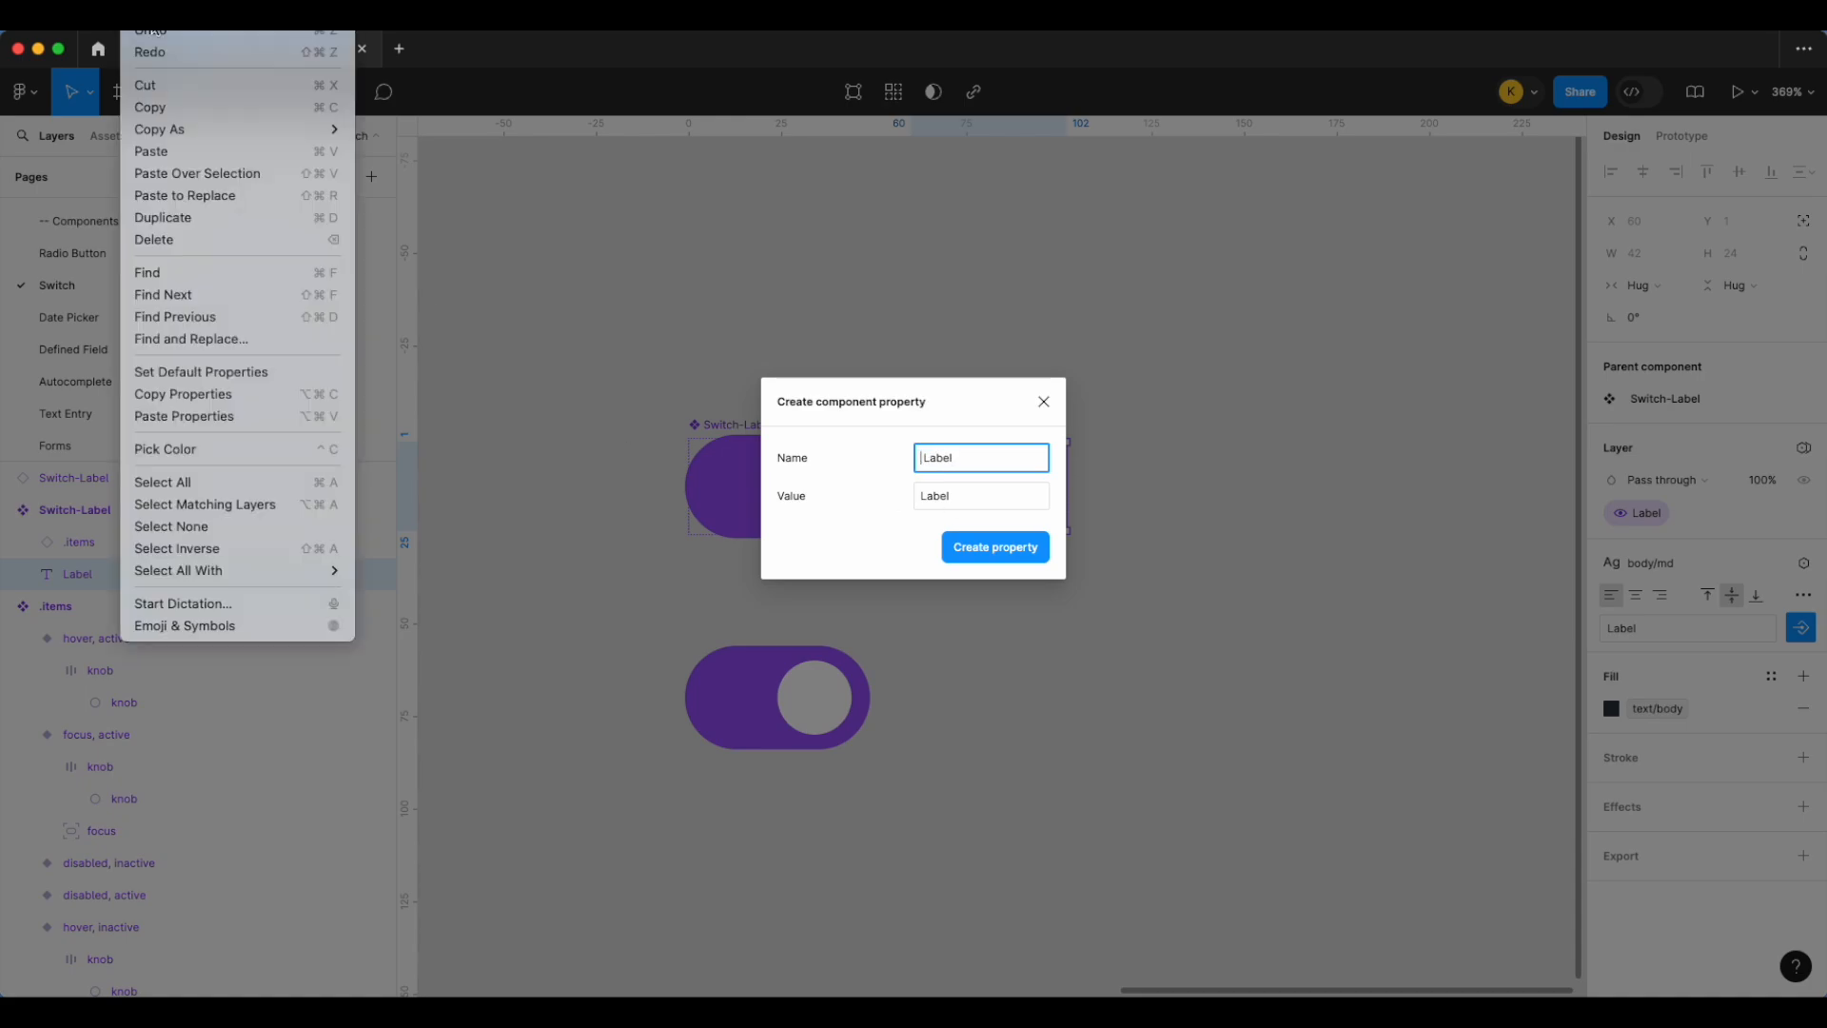
# Create a text property for the switch's Label layer named "↘ Label" with the value Label
pyautogui.click(181, 624)
pyautogui.write('arrow')
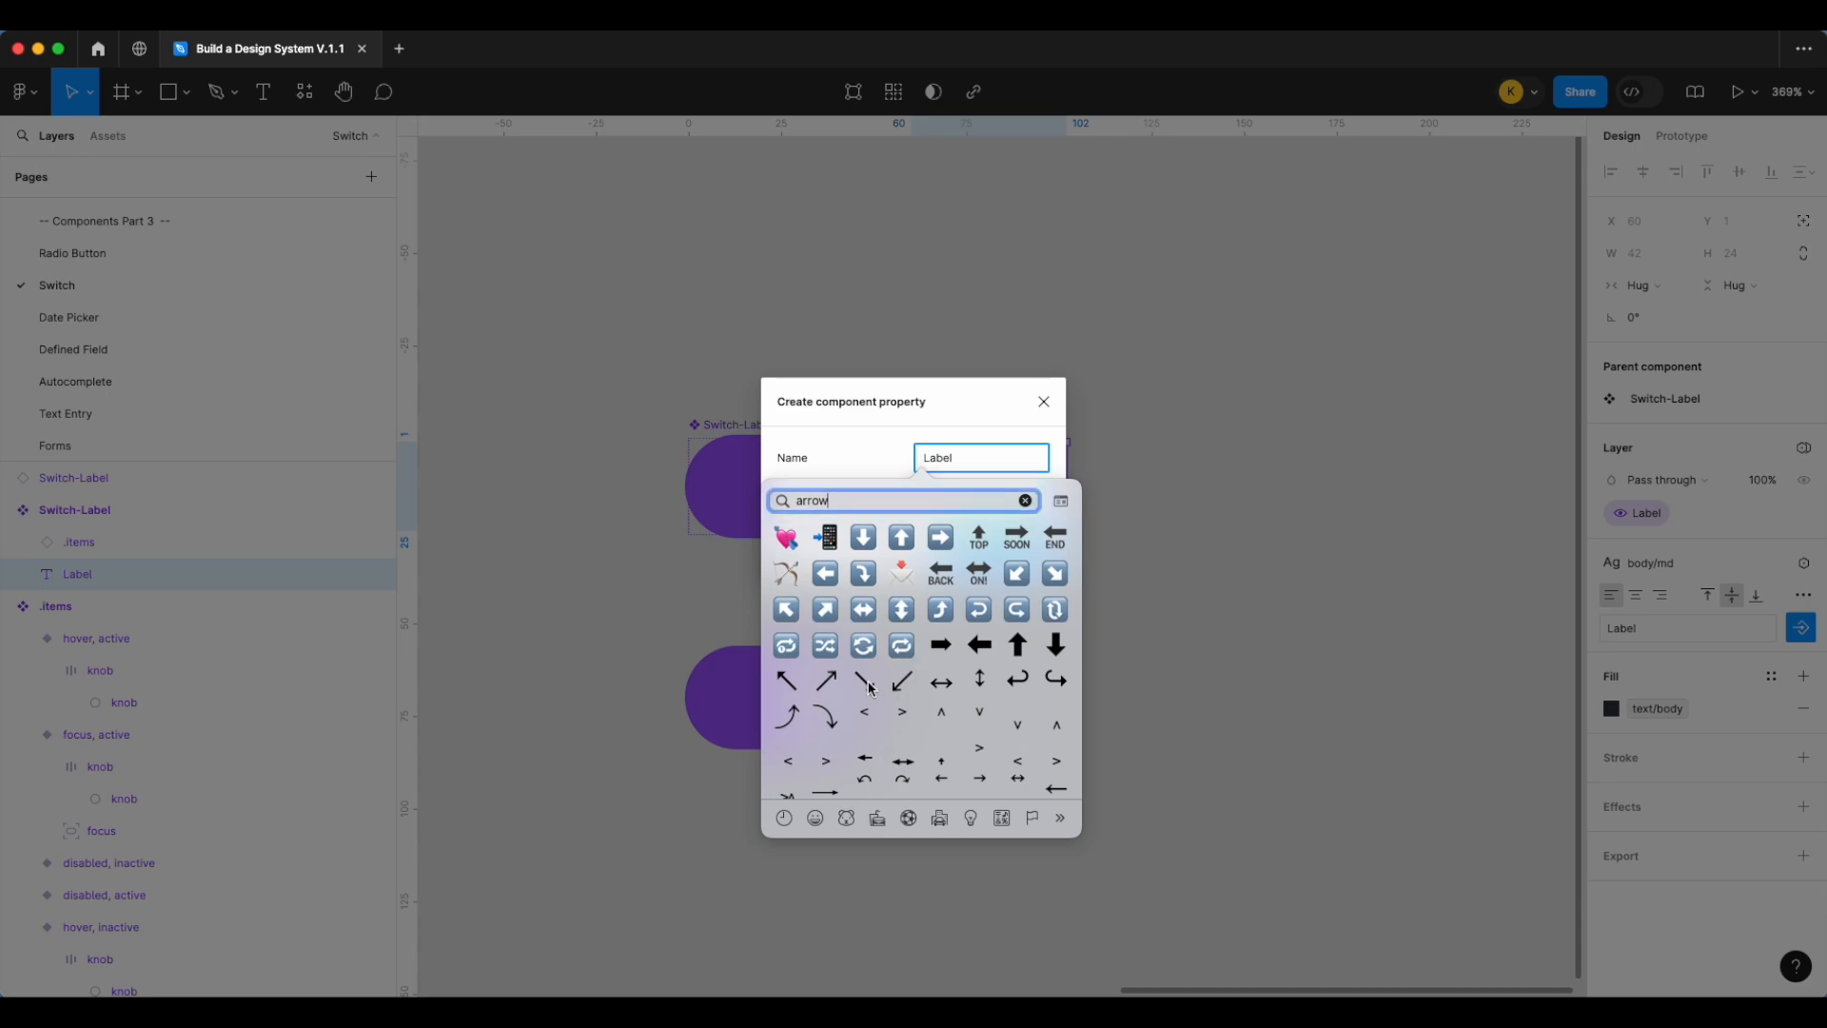
pyautogui.click(872, 687)
pyautogui.click(1038, 549)
pyautogui.click(1223, 644)
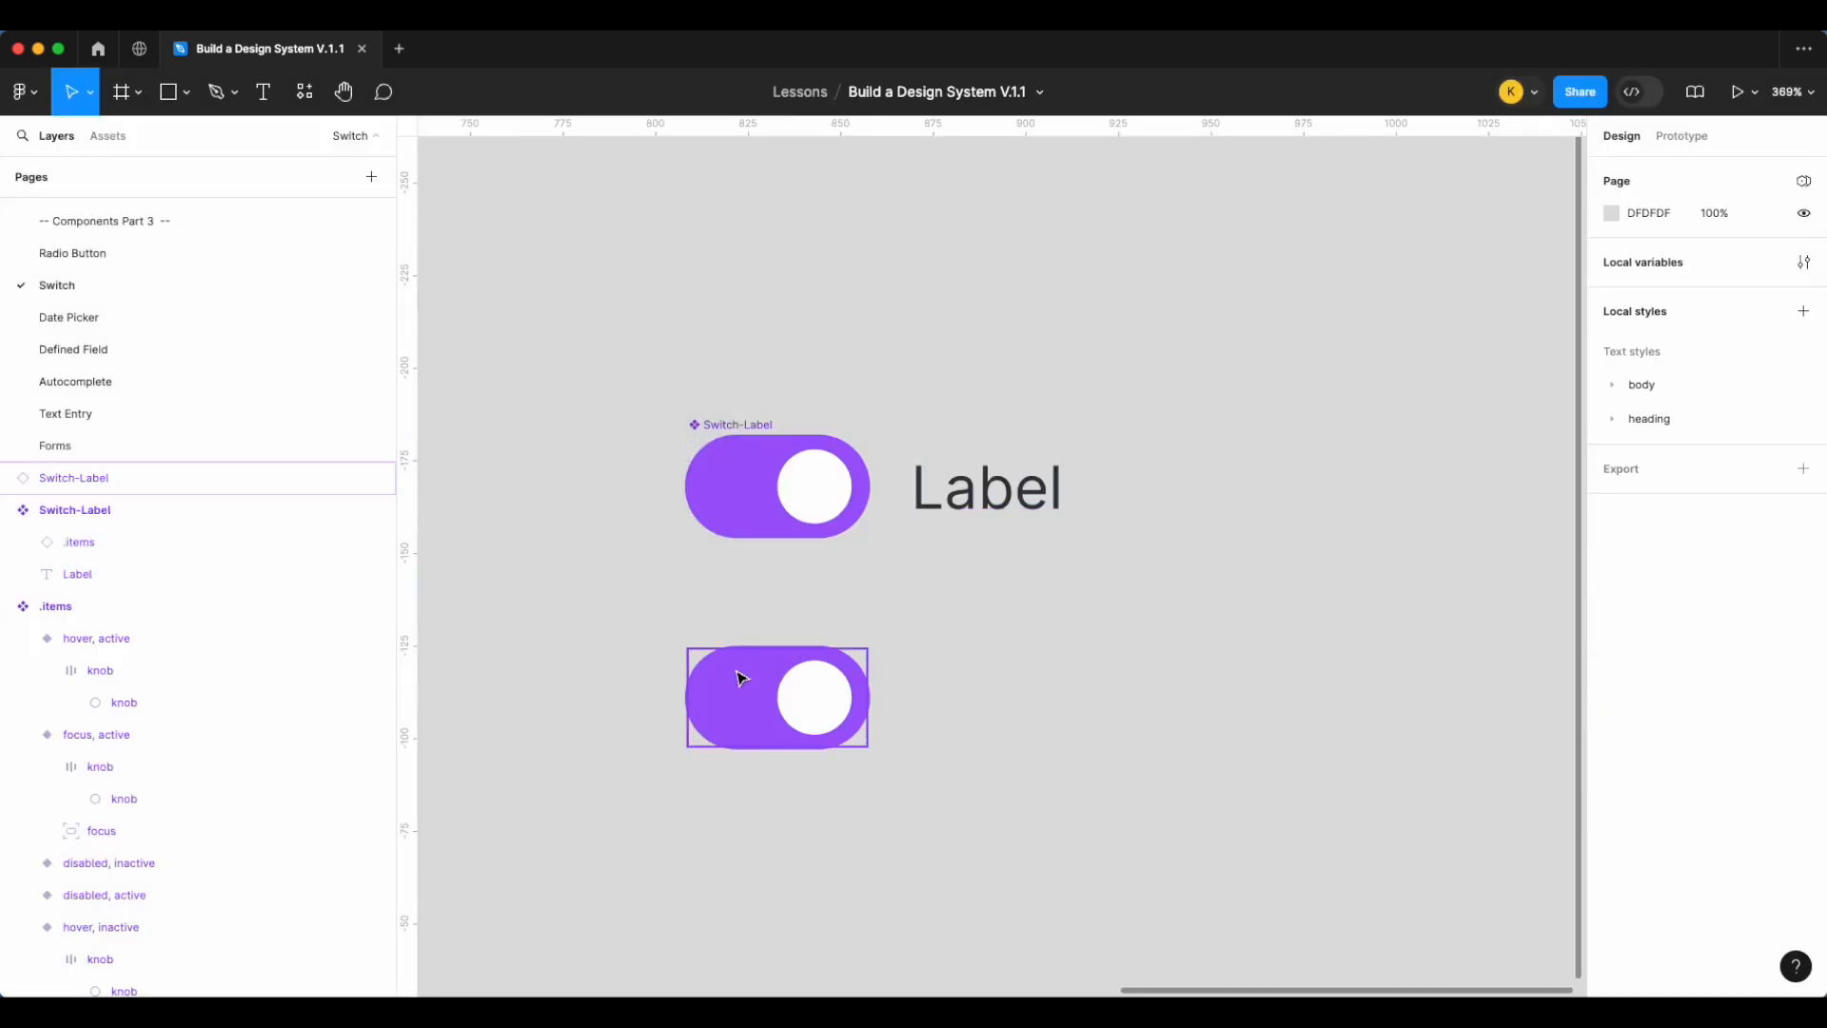
# Turn on the label for the lower Switch-Label instance and set its text to "Hello"
pyautogui.click(739, 676)
pyautogui.click(1721, 463)
pyautogui.click(1721, 463)
pyautogui.click(1721, 464)
pyautogui.click(1725, 495)
pyautogui.write('Hel')
pyautogui.press('Return')
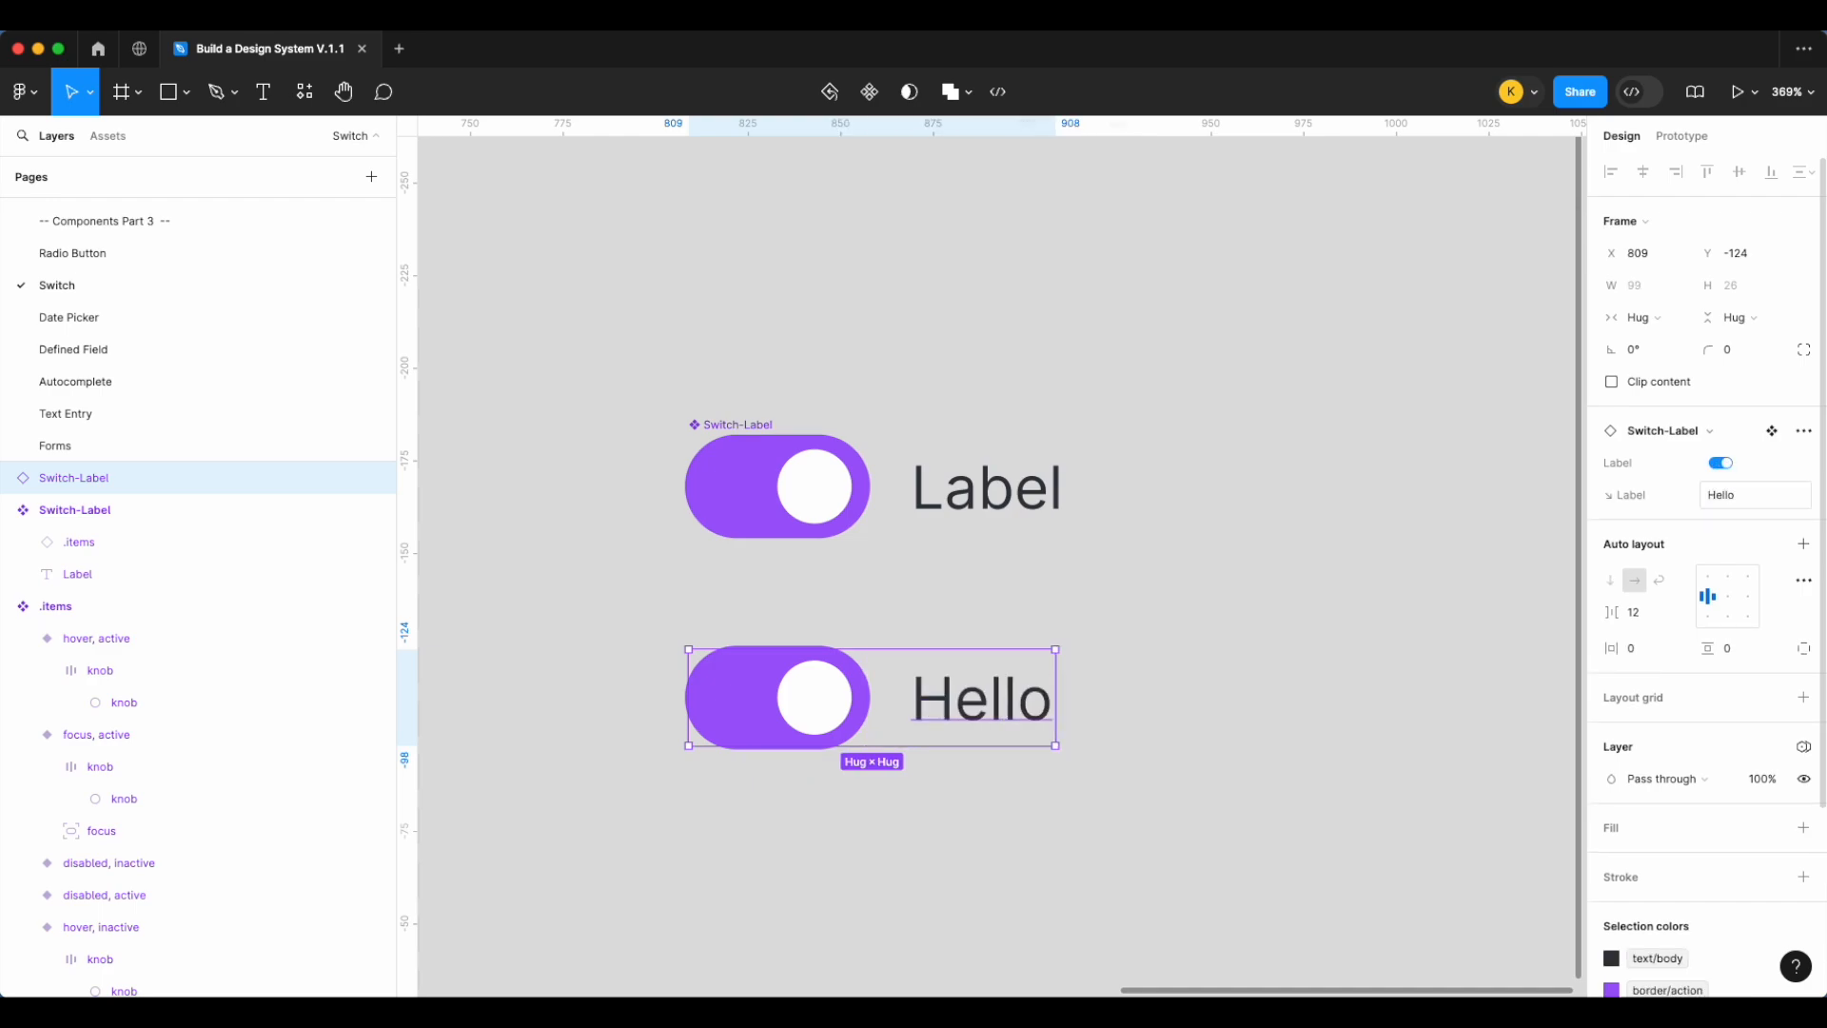
pyautogui.click(1340, 607)
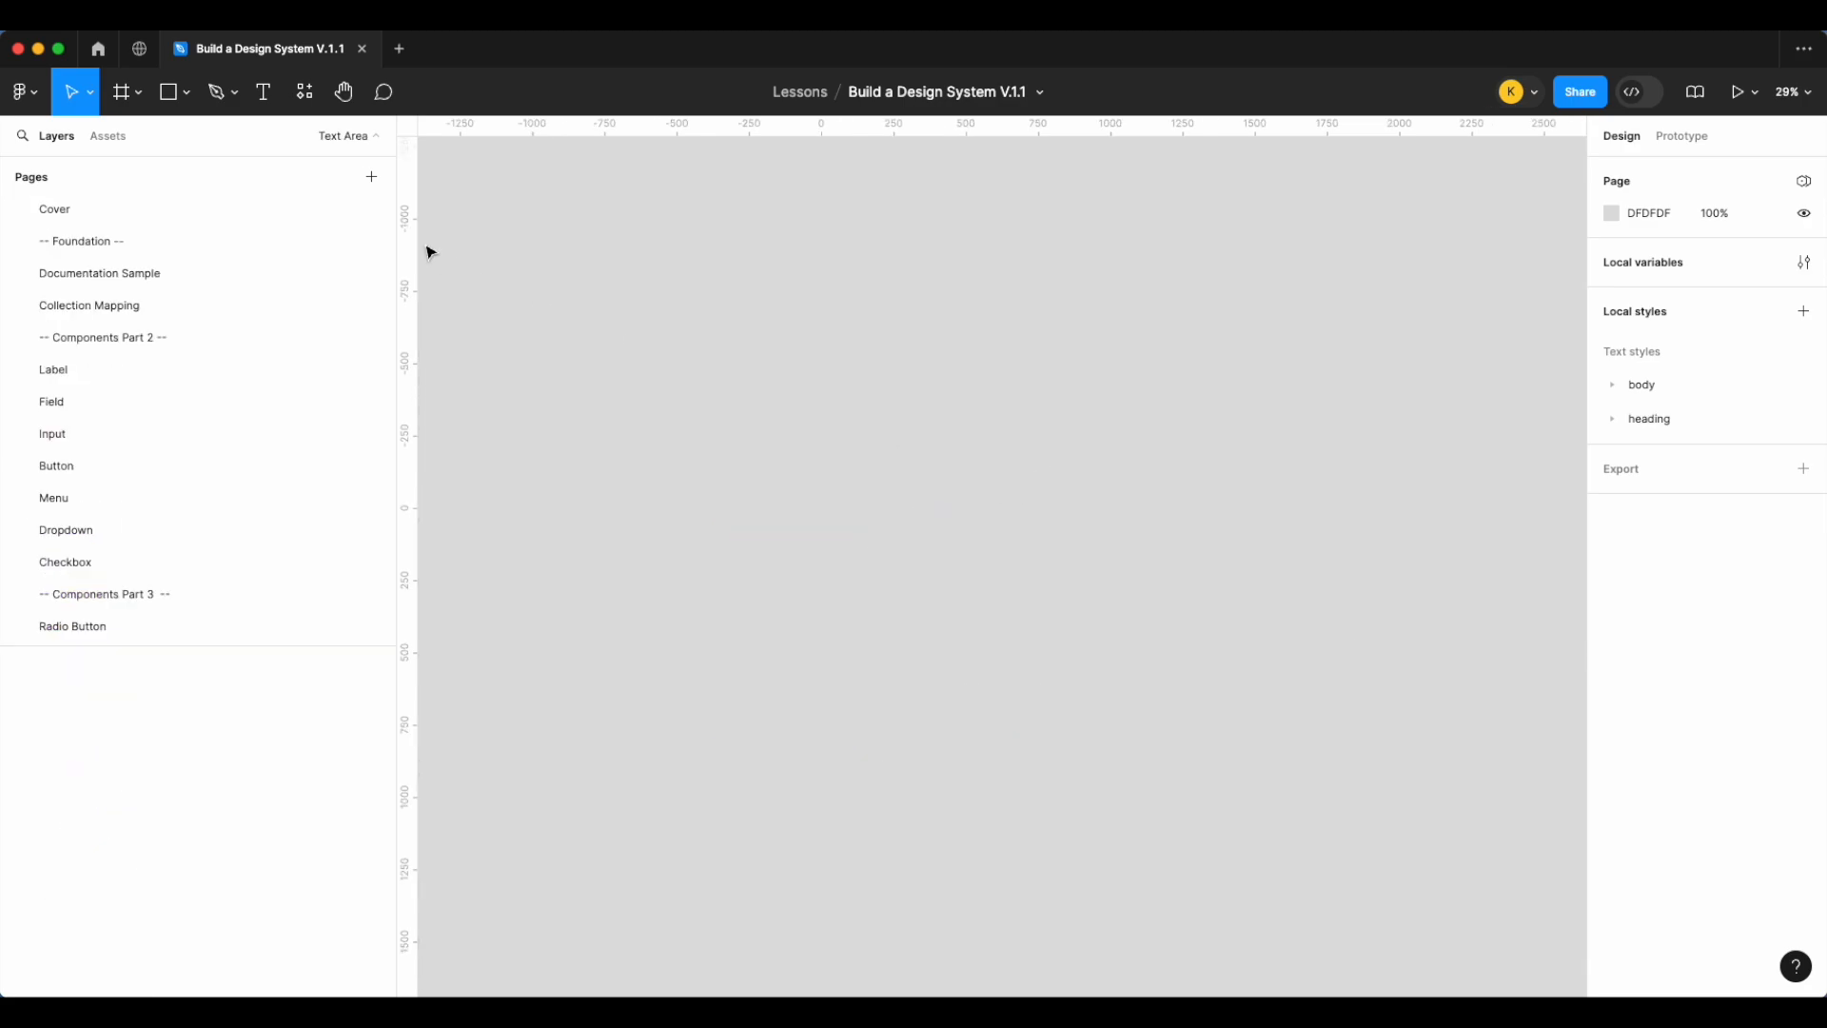
# Place a Field instance and a Label instance from the local components on the Text Area page's canvas
pyautogui.click(122, 142)
pyautogui.moveTo(48, 271); pyautogui.dragTo(955, 370)
pyautogui.write('label')
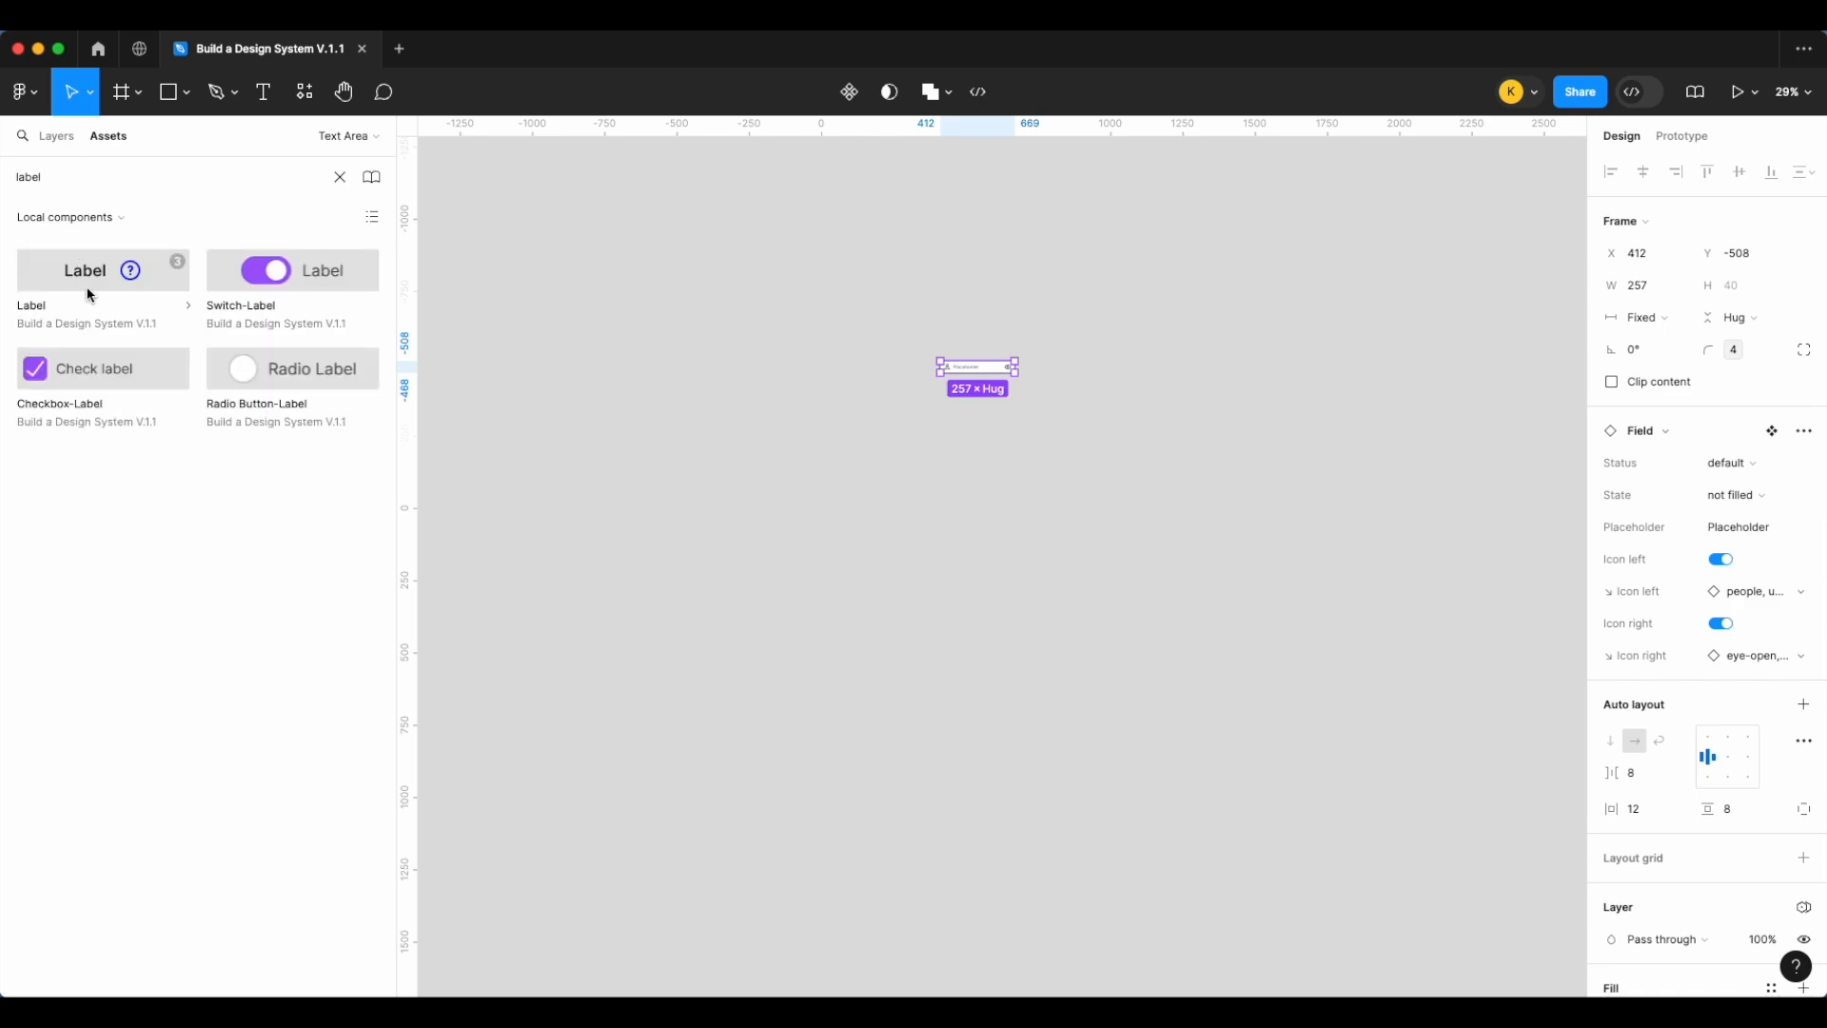
pyautogui.moveTo(88, 295); pyautogui.dragTo(963, 352)
pyautogui.click(56, 136)
pyautogui.click(997, 478)
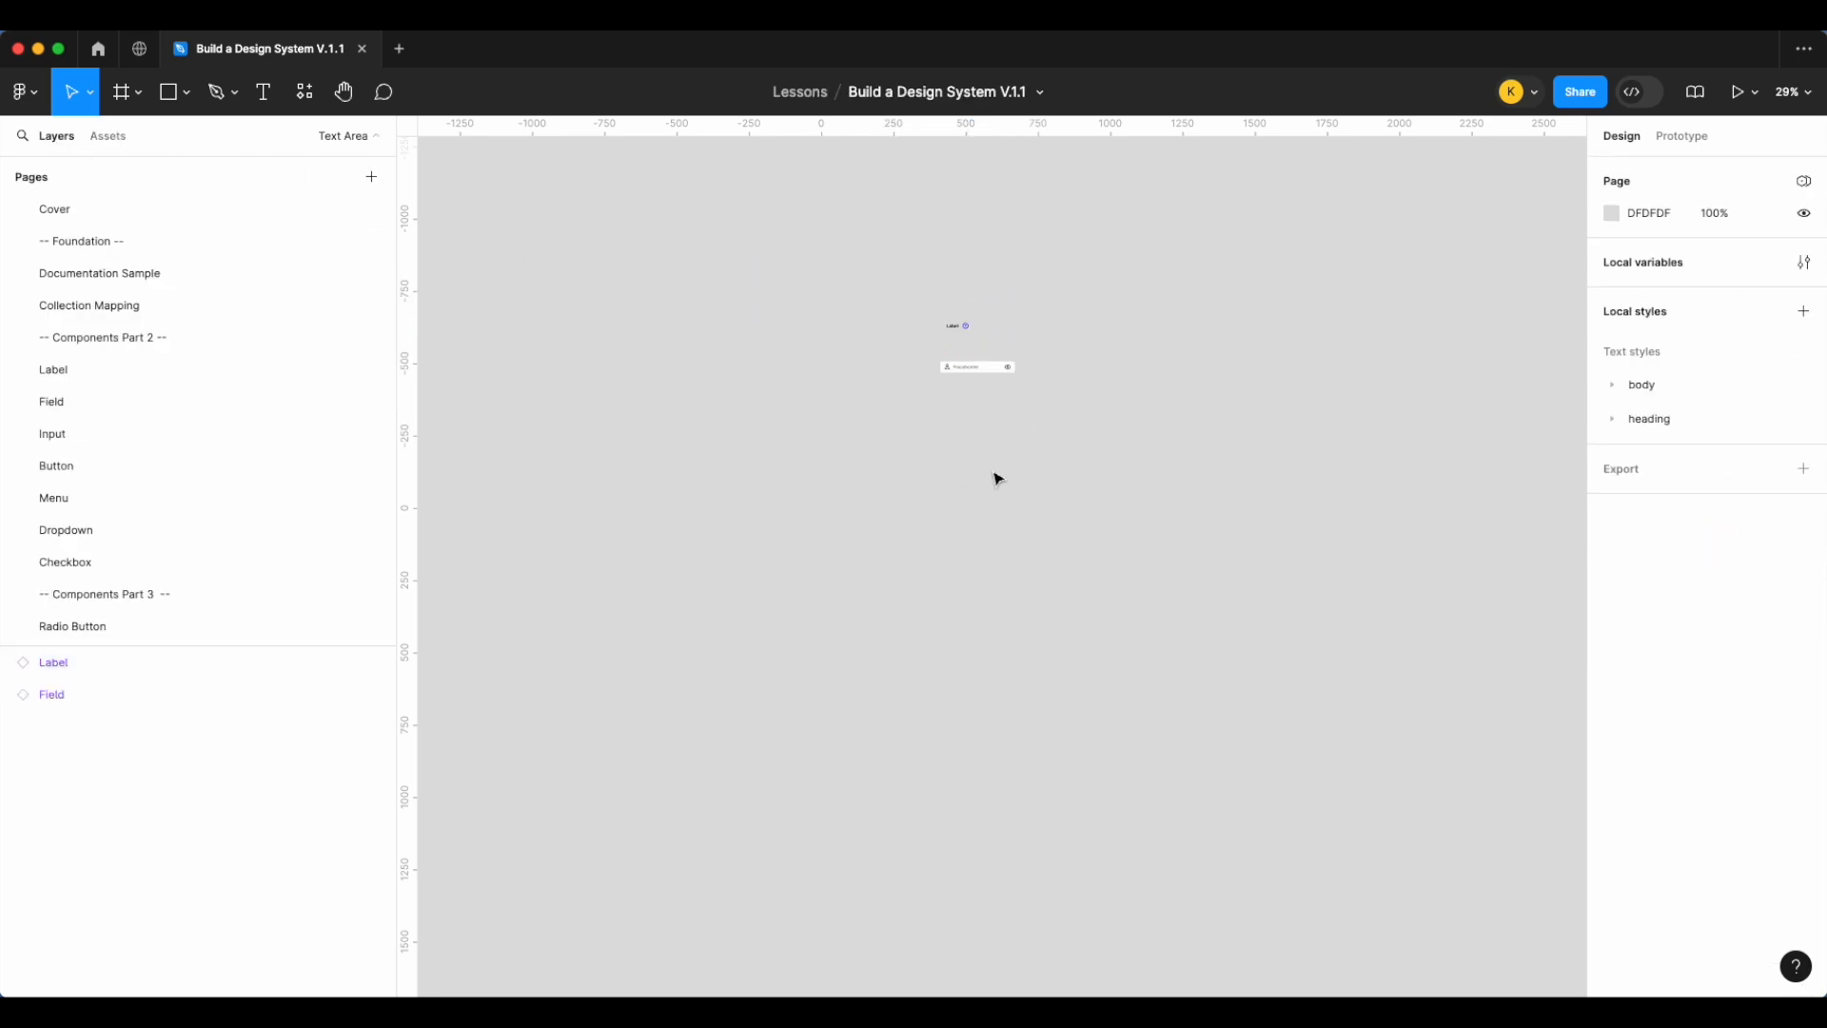
# Move the Label instance just above the Field, aligned to its left edge at X 412, Y -572
pyautogui.hotkey('shift', '1')
pyautogui.click(950, 460)
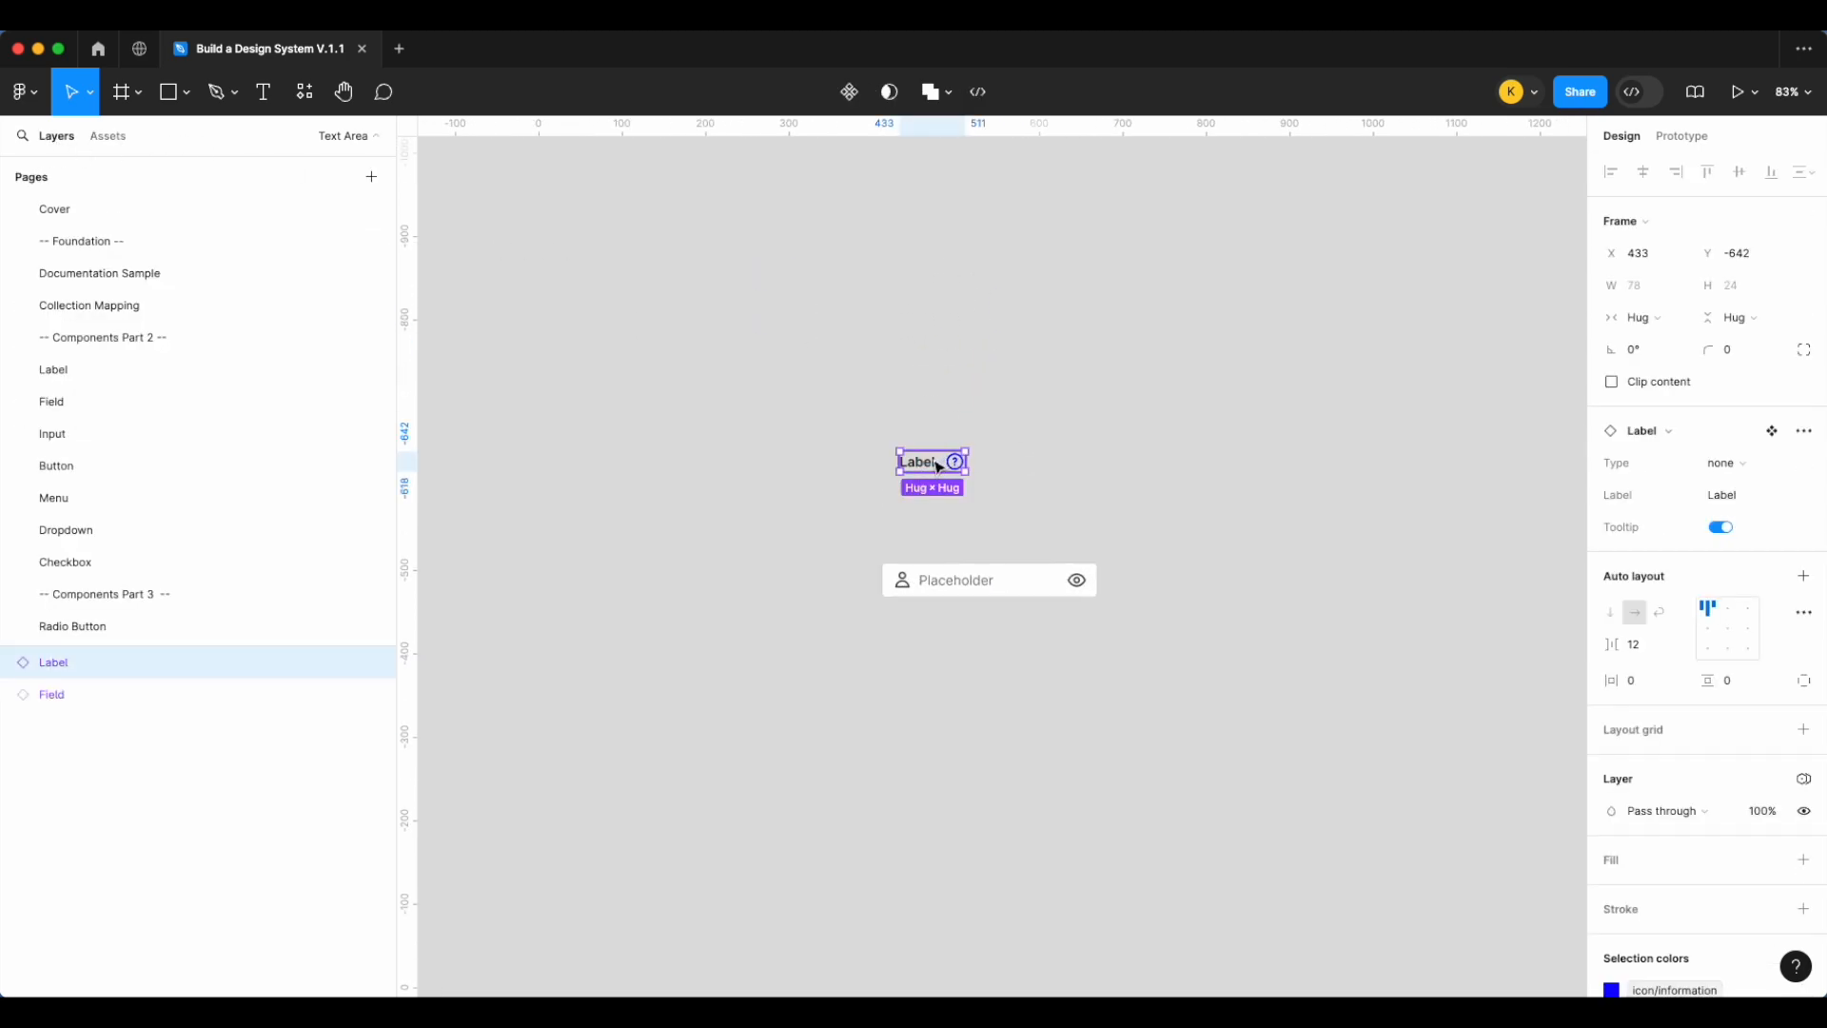
pyautogui.moveTo(938, 467); pyautogui.dragTo(920, 524)
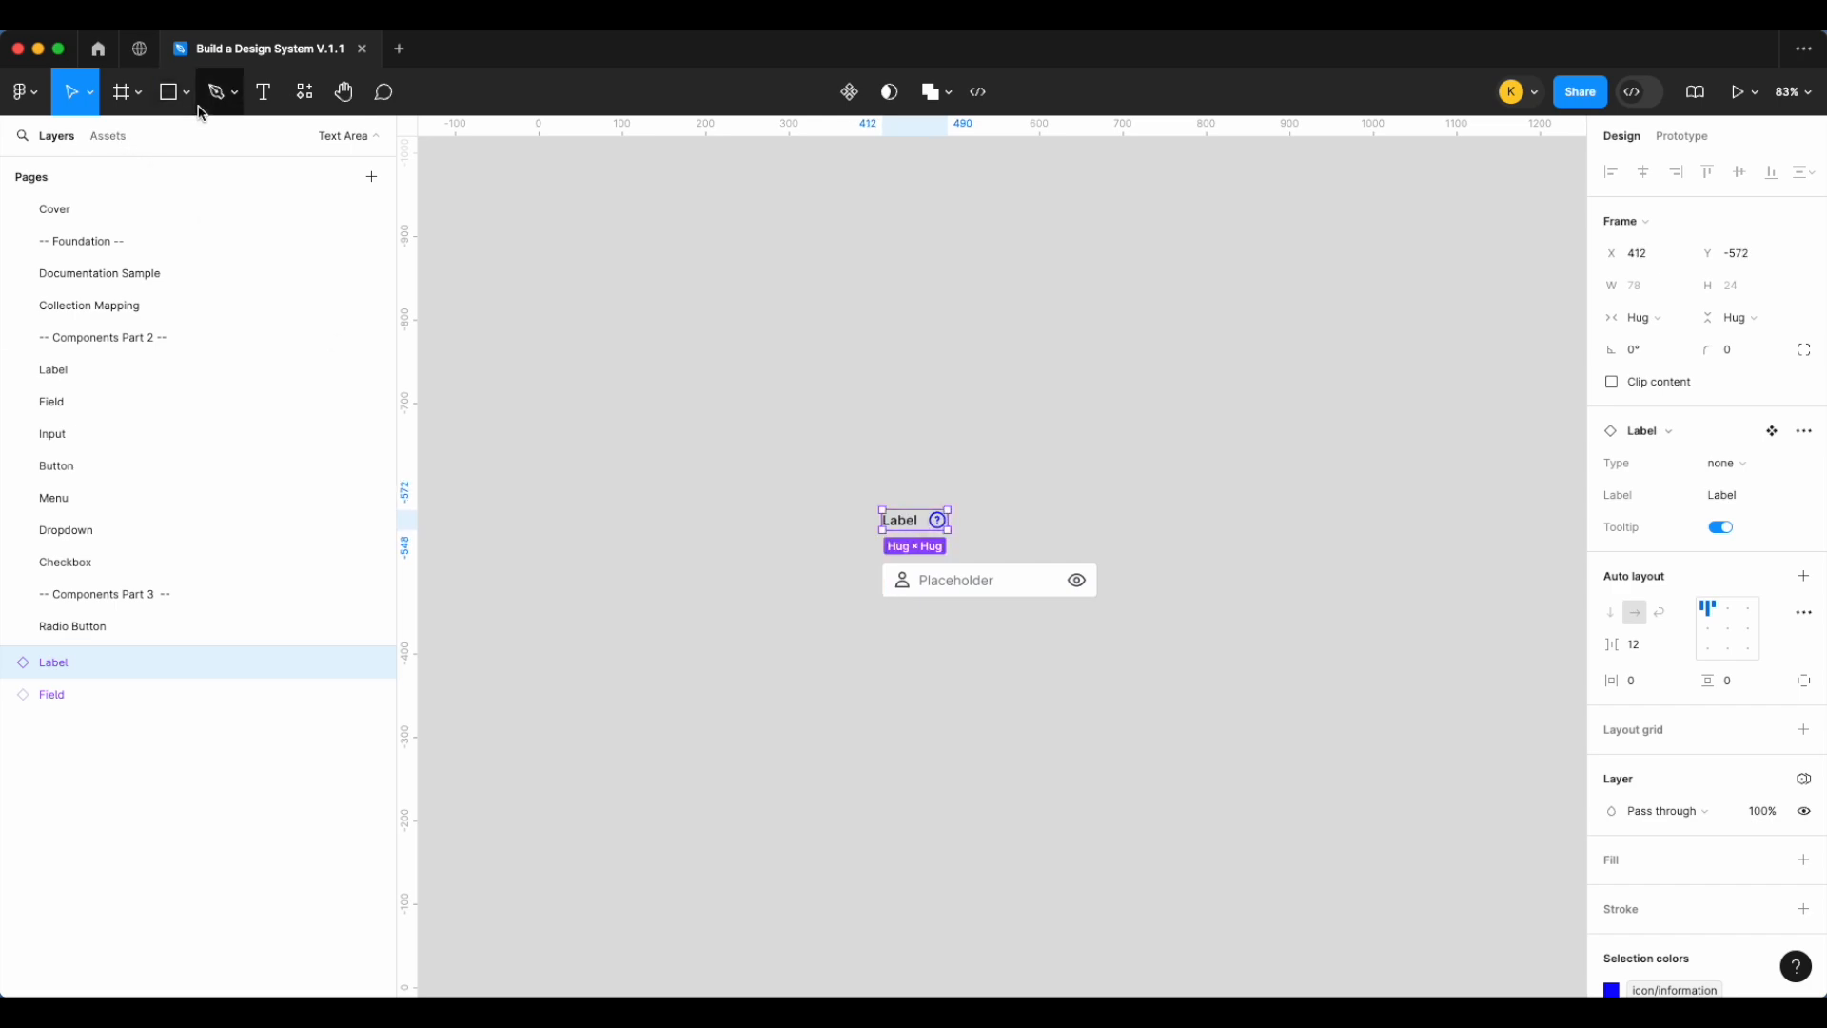
# Add a text box about 135 × 10 between the Label and the Field, reading "Hint copy"
pyautogui.click(264, 92)
pyautogui.scroll(5, 872, 702)
pyautogui.moveTo(813, 433); pyautogui.dragTo(1038, 450)
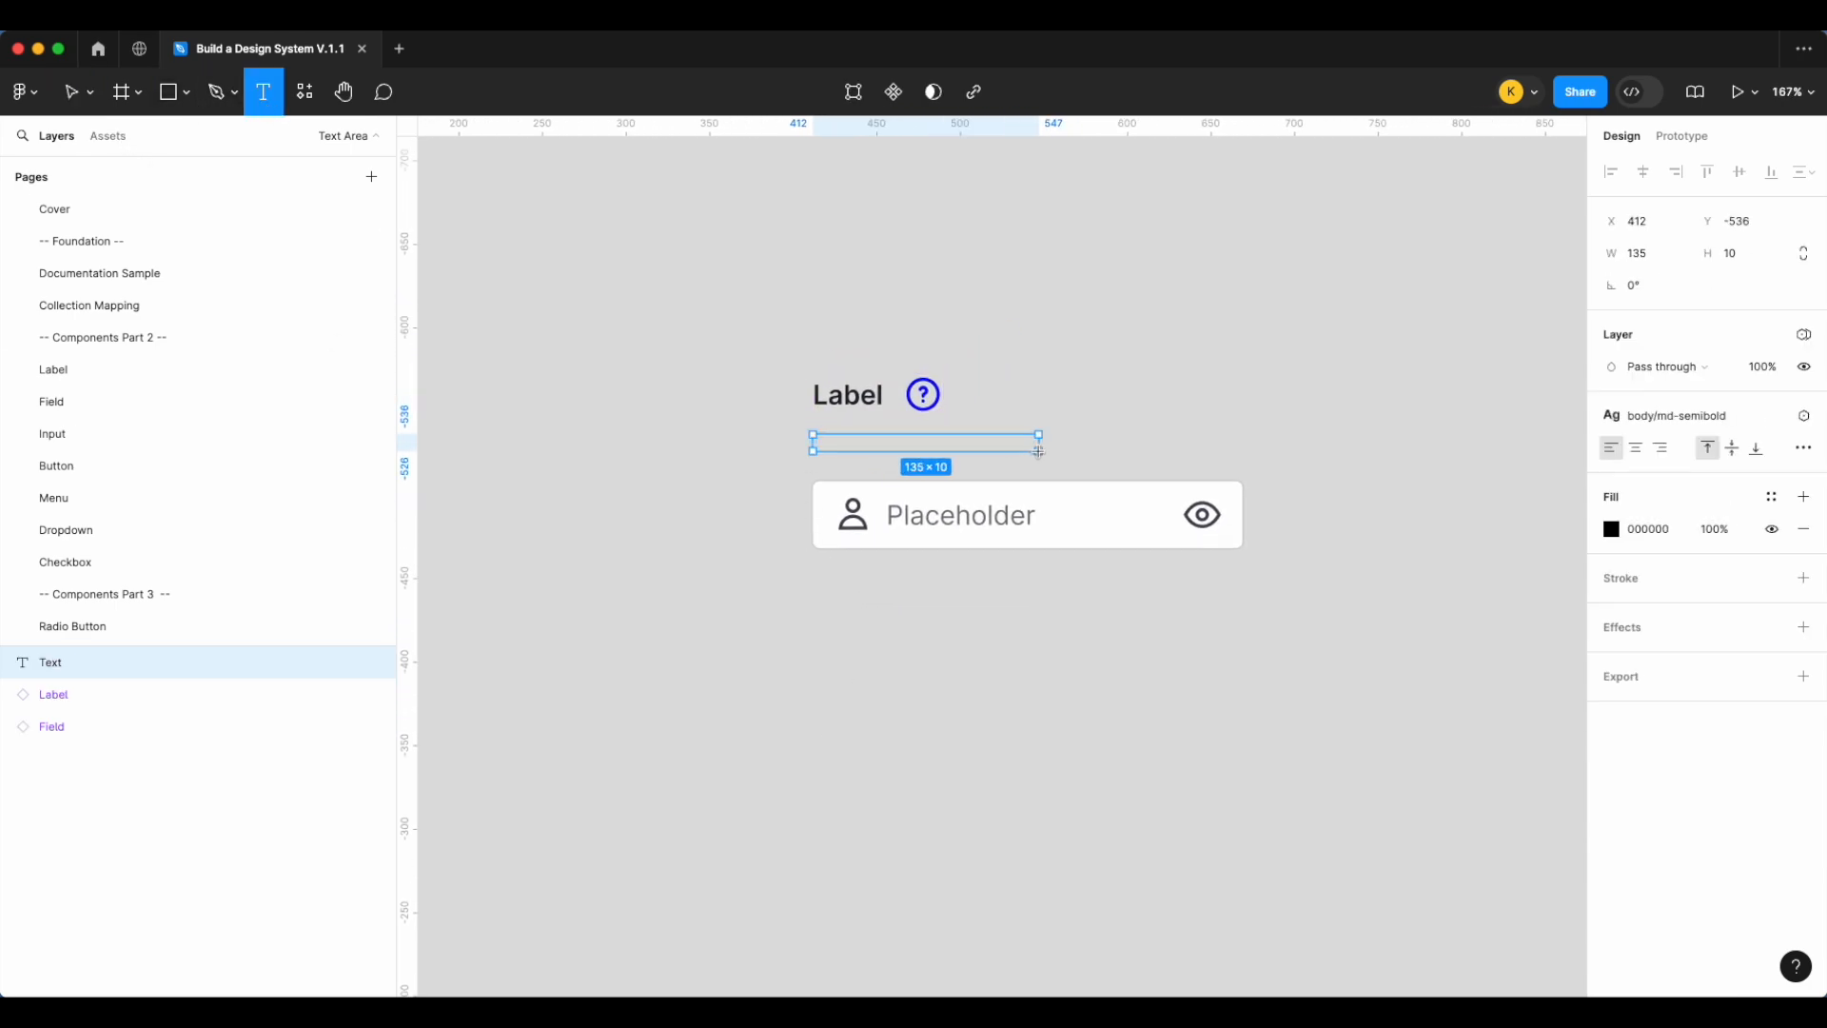
pyautogui.write('Hint copy')
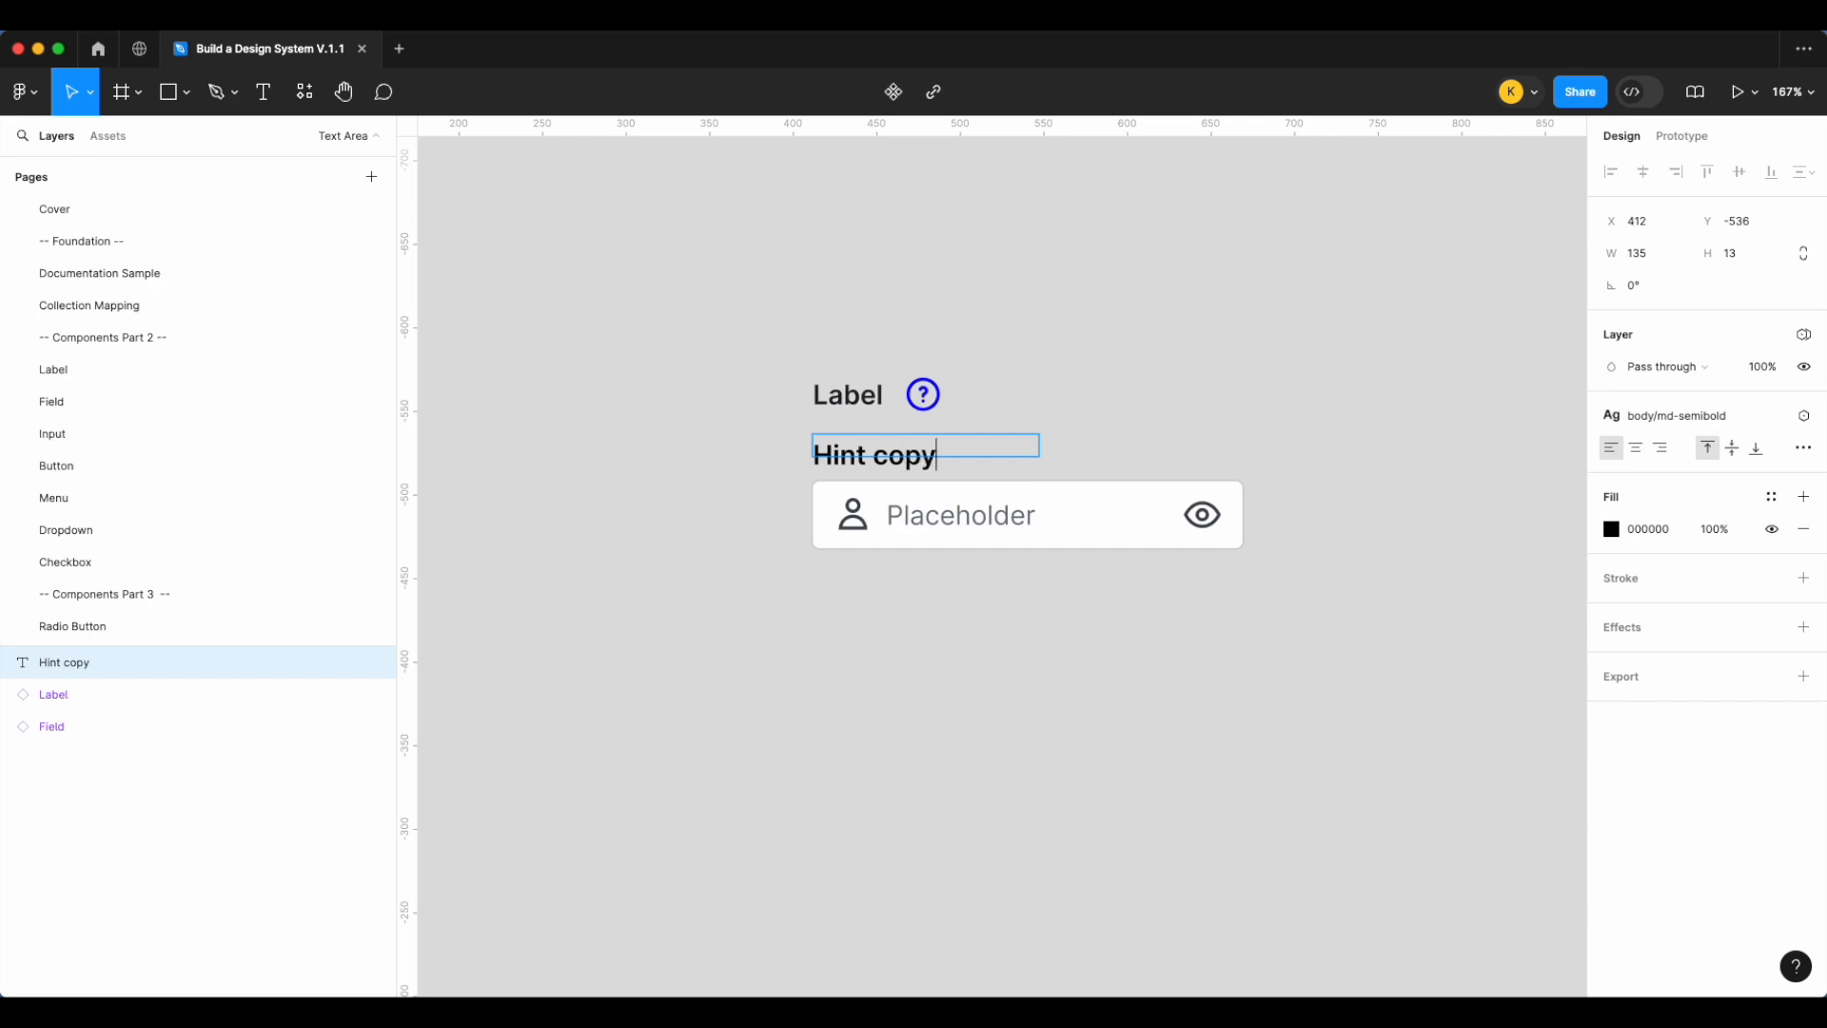
# Apply the body/md text style and the text/body fill color to the hint copy
pyautogui.press('super+a')
pyautogui.click(1705, 424)
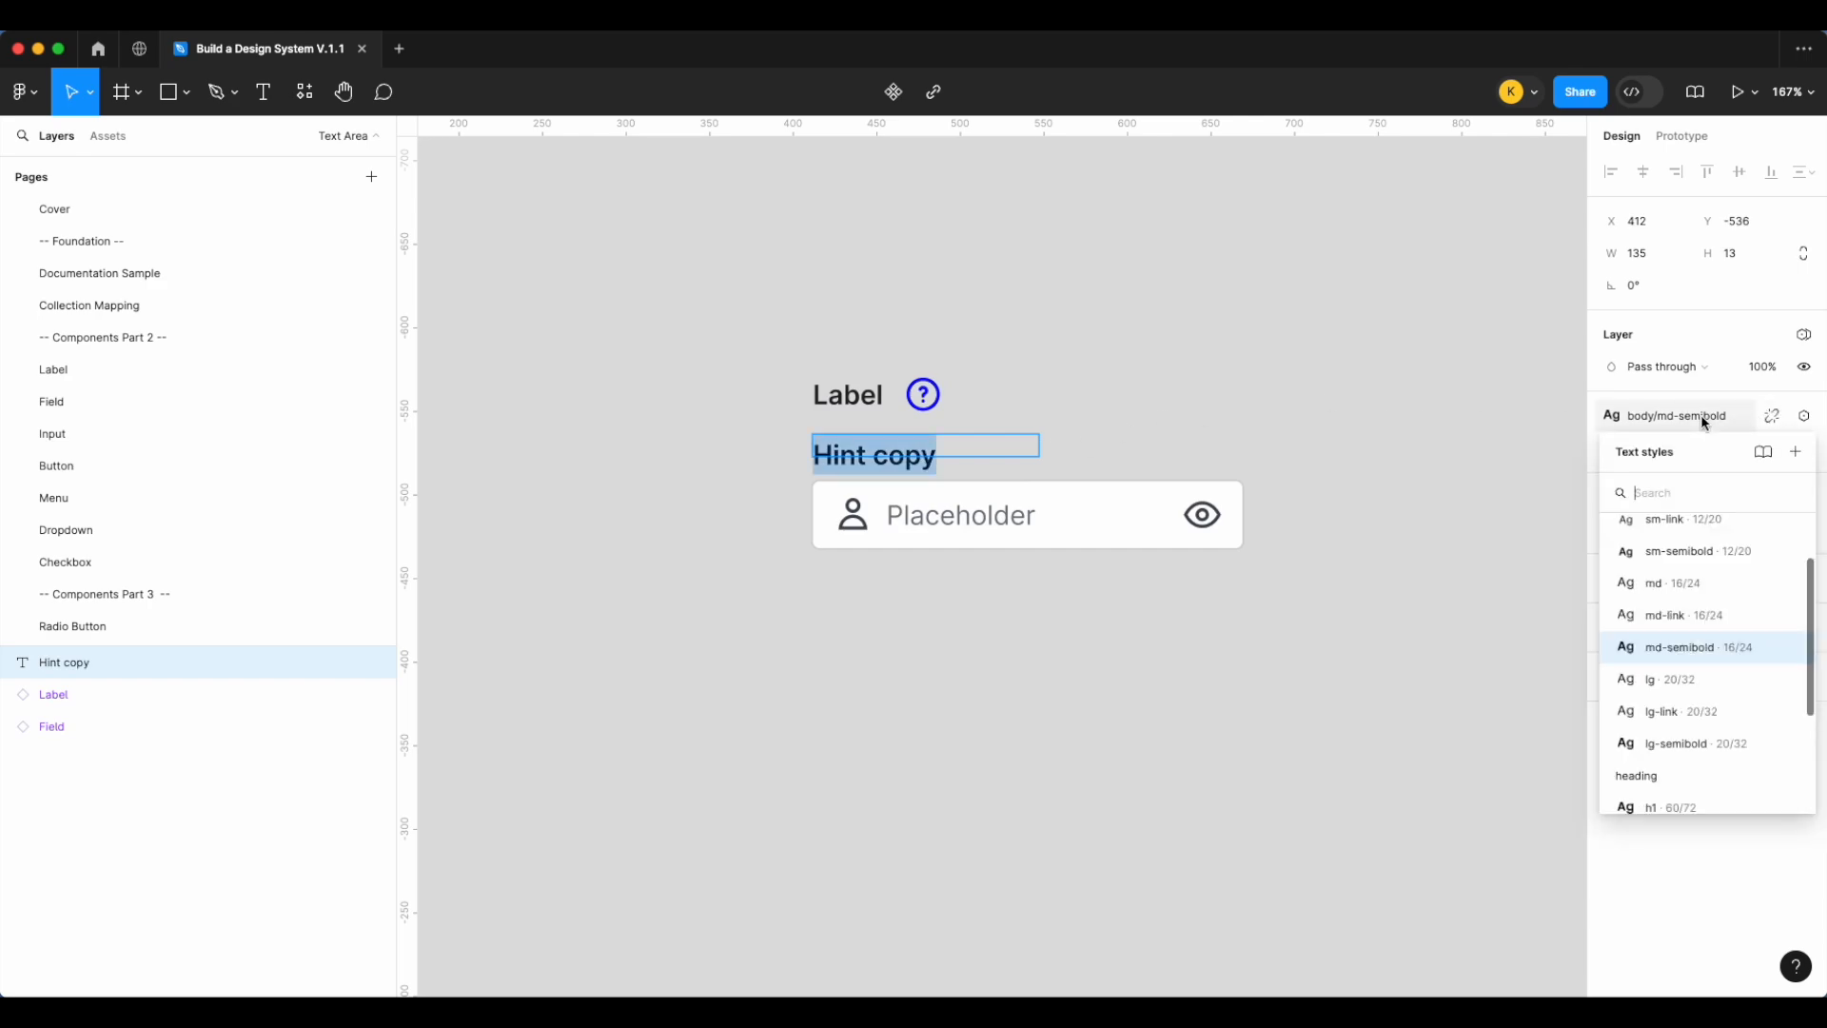
pyautogui.click(1705, 612)
pyautogui.click(1771, 497)
pyautogui.write('text')
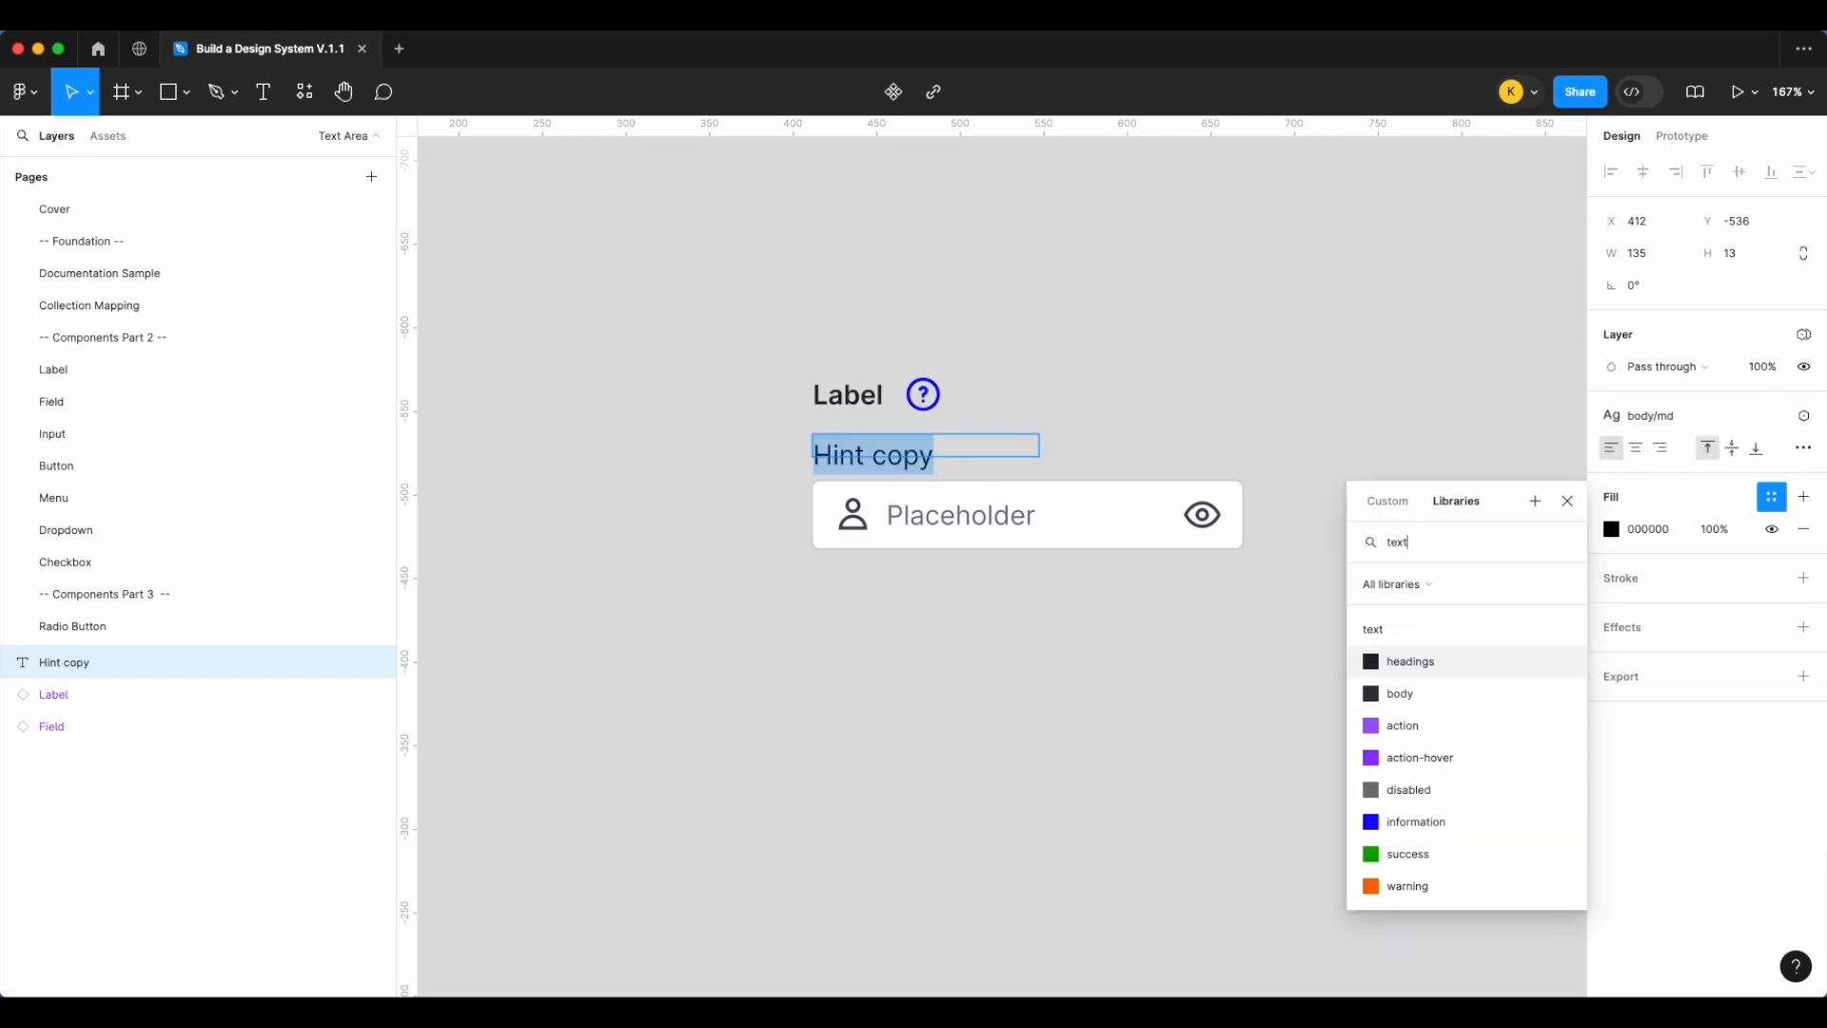
pyautogui.click(1481, 693)
pyautogui.press('Escape')
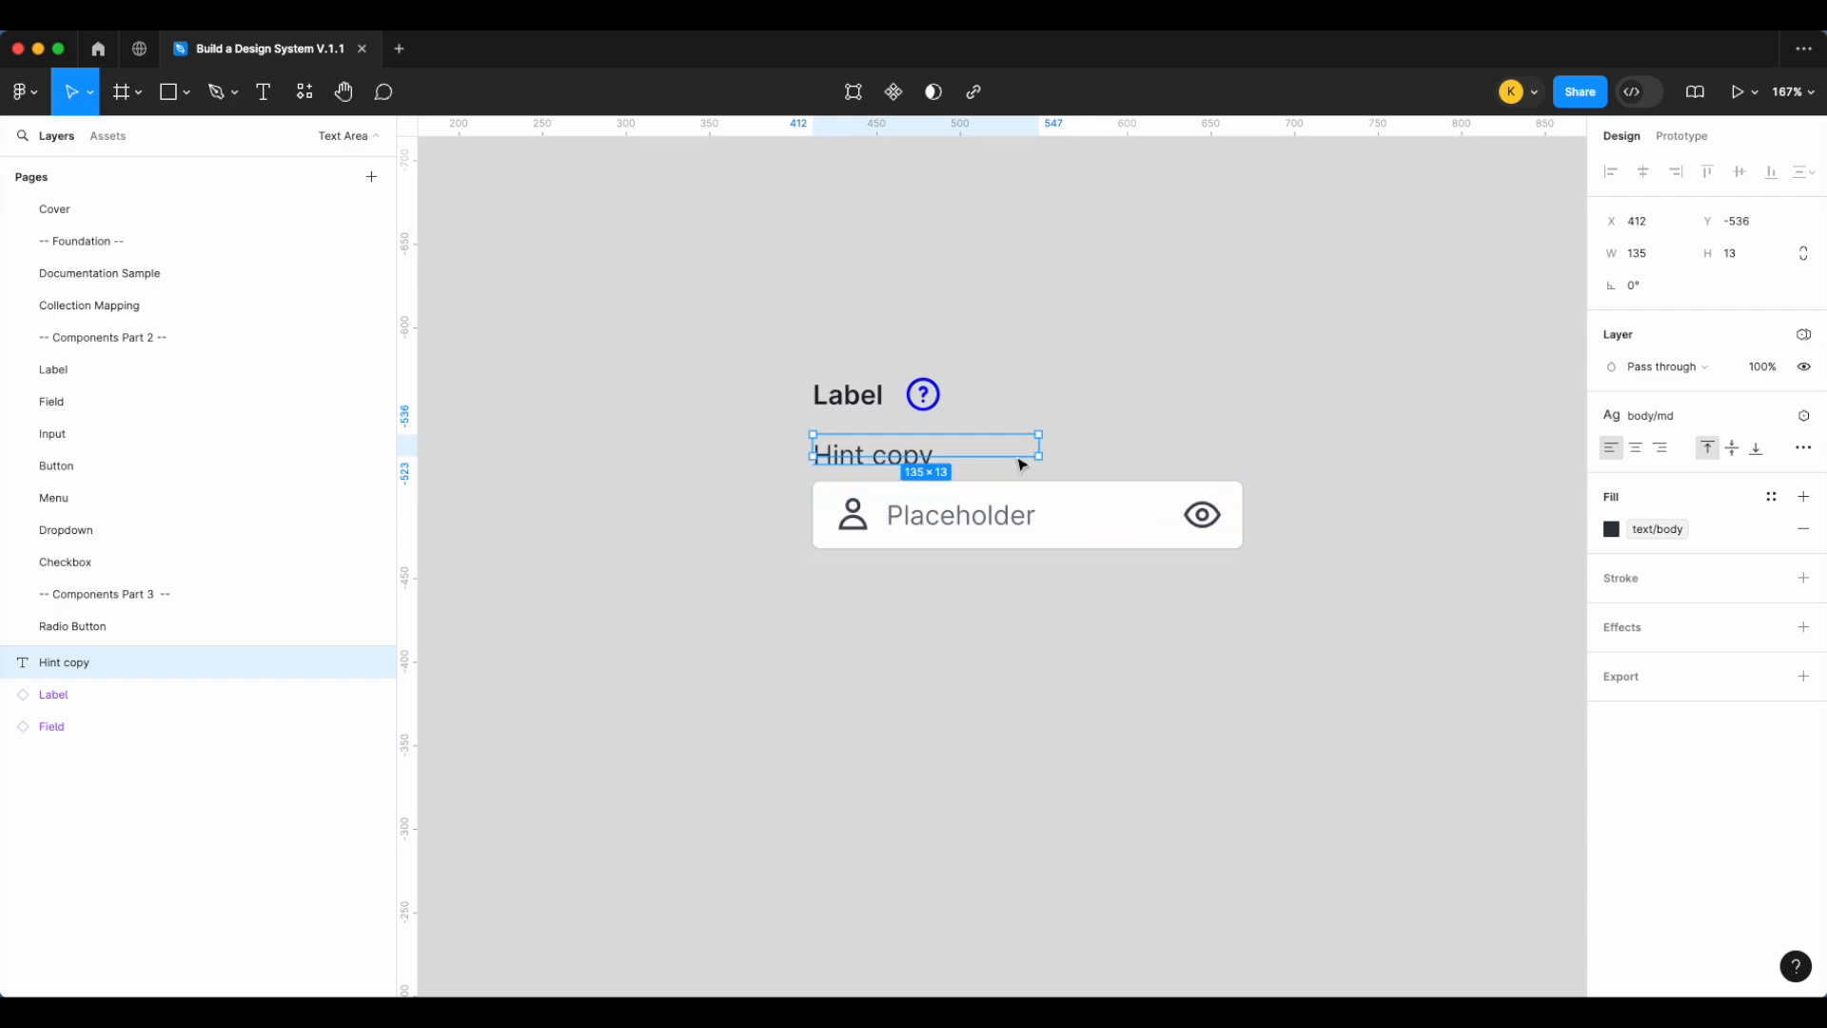
# Align the hint copy vertically to the middle of its text box
pyautogui.click(1020, 464)
pyautogui.click(894, 462)
pyautogui.click(1732, 448)
pyautogui.click(1055, 398)
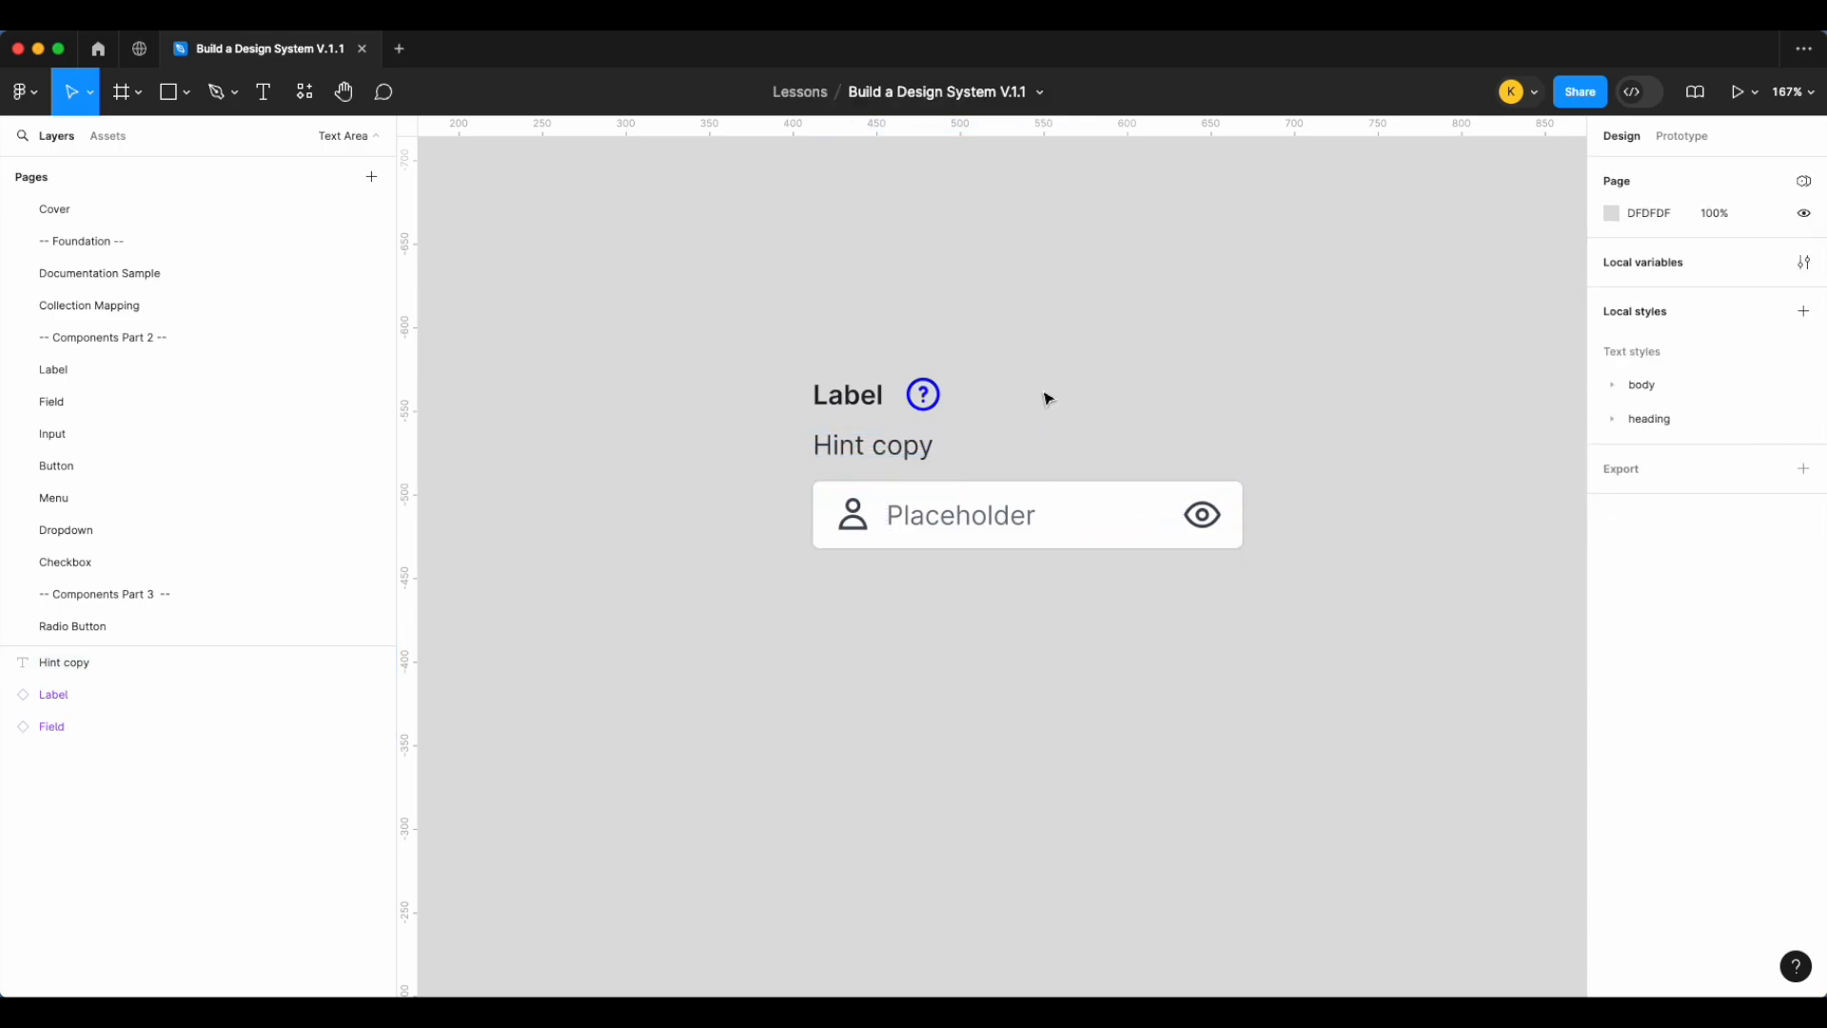
# Wrap the Label, hint copy and Field in a vertical auto layout frame with spacing of 8
pyautogui.moveTo(992, 671); pyautogui.dragTo(767, 358)
pyautogui.hotkey('shift', 'a')
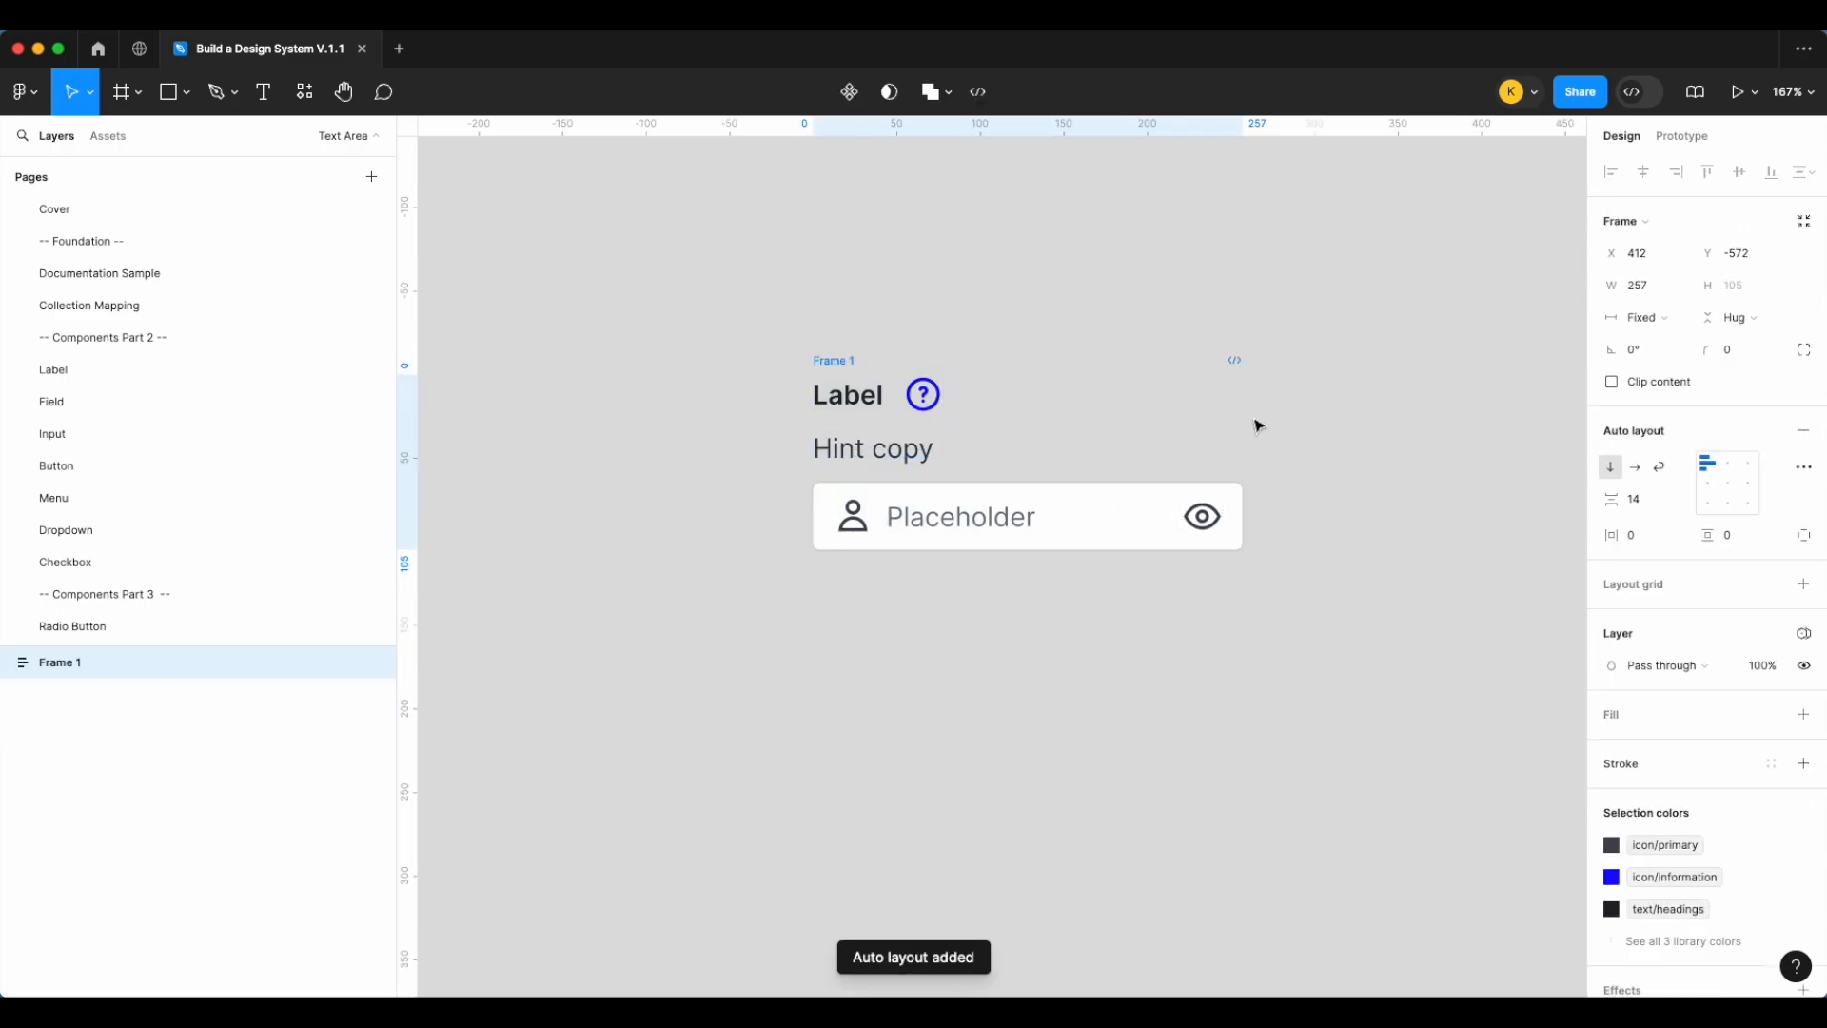
pyautogui.click(1651, 512)
pyautogui.write('8')
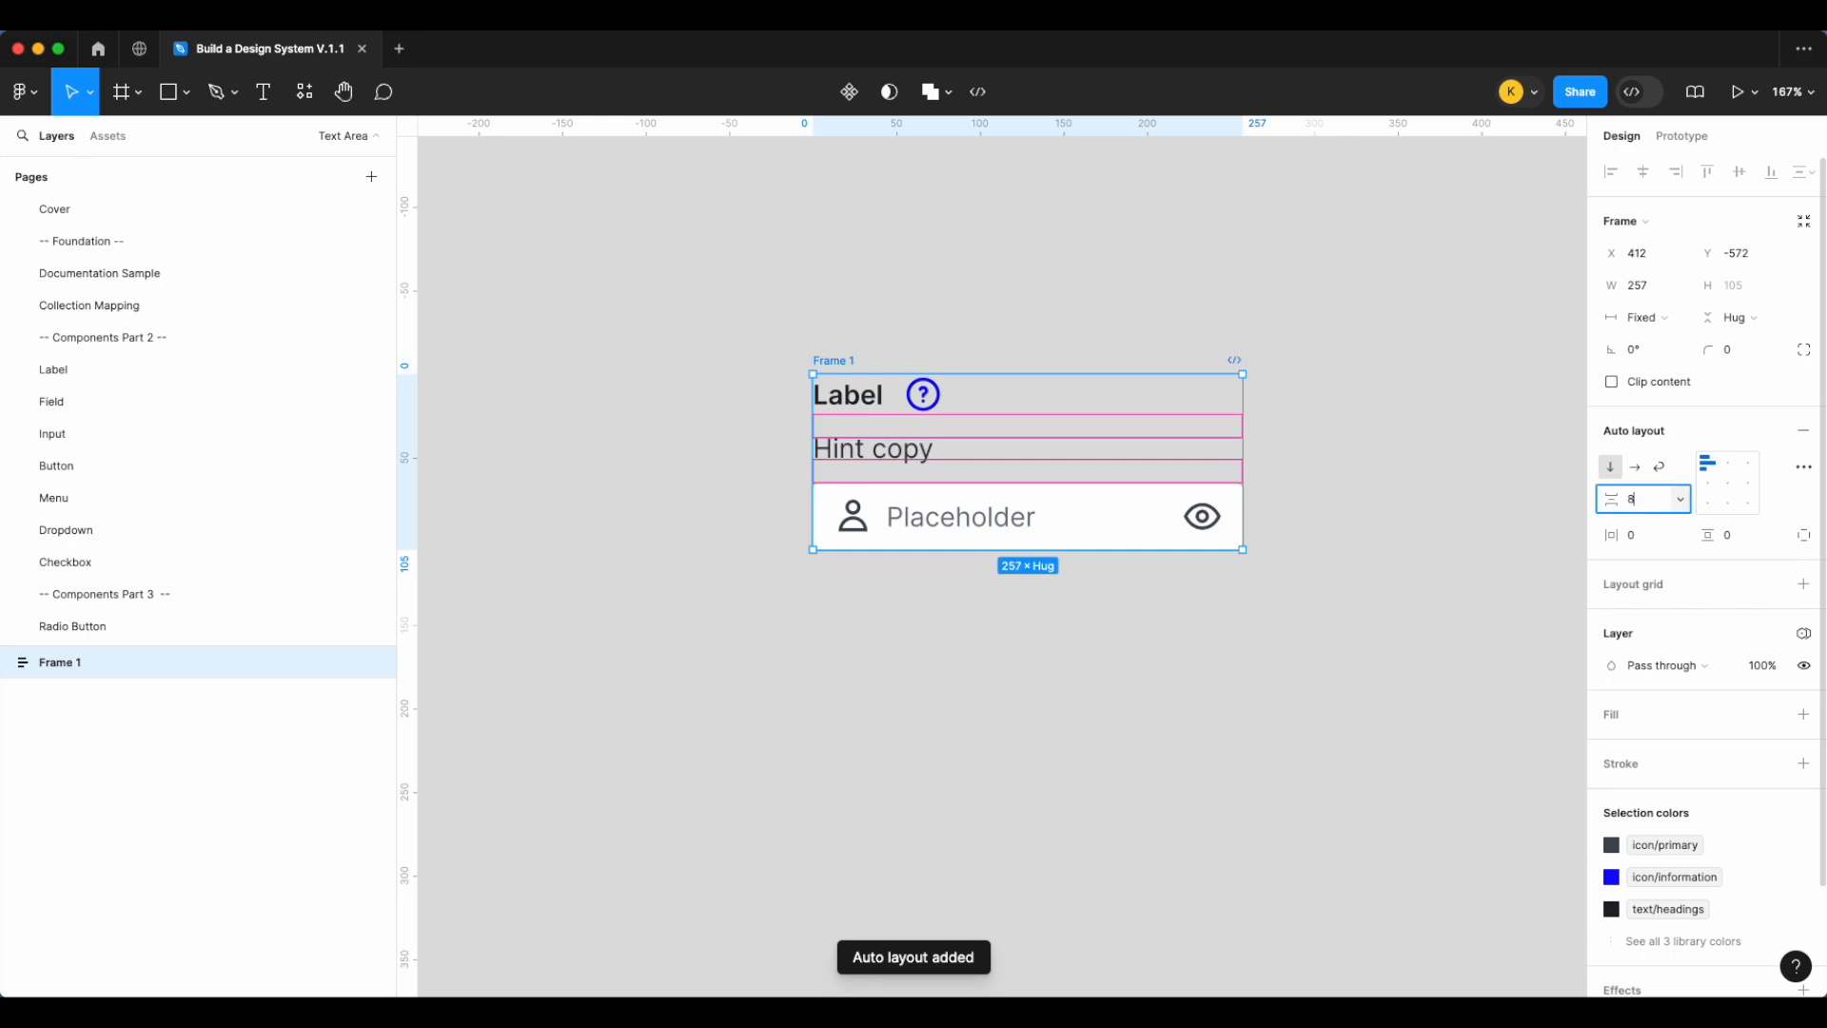
pyautogui.press('Return')
# Rename the auto layout frame "Text area"
pyautogui.doubleClick(847, 363)
pyautogui.write('Text ar')
pyautogui.press('Return')
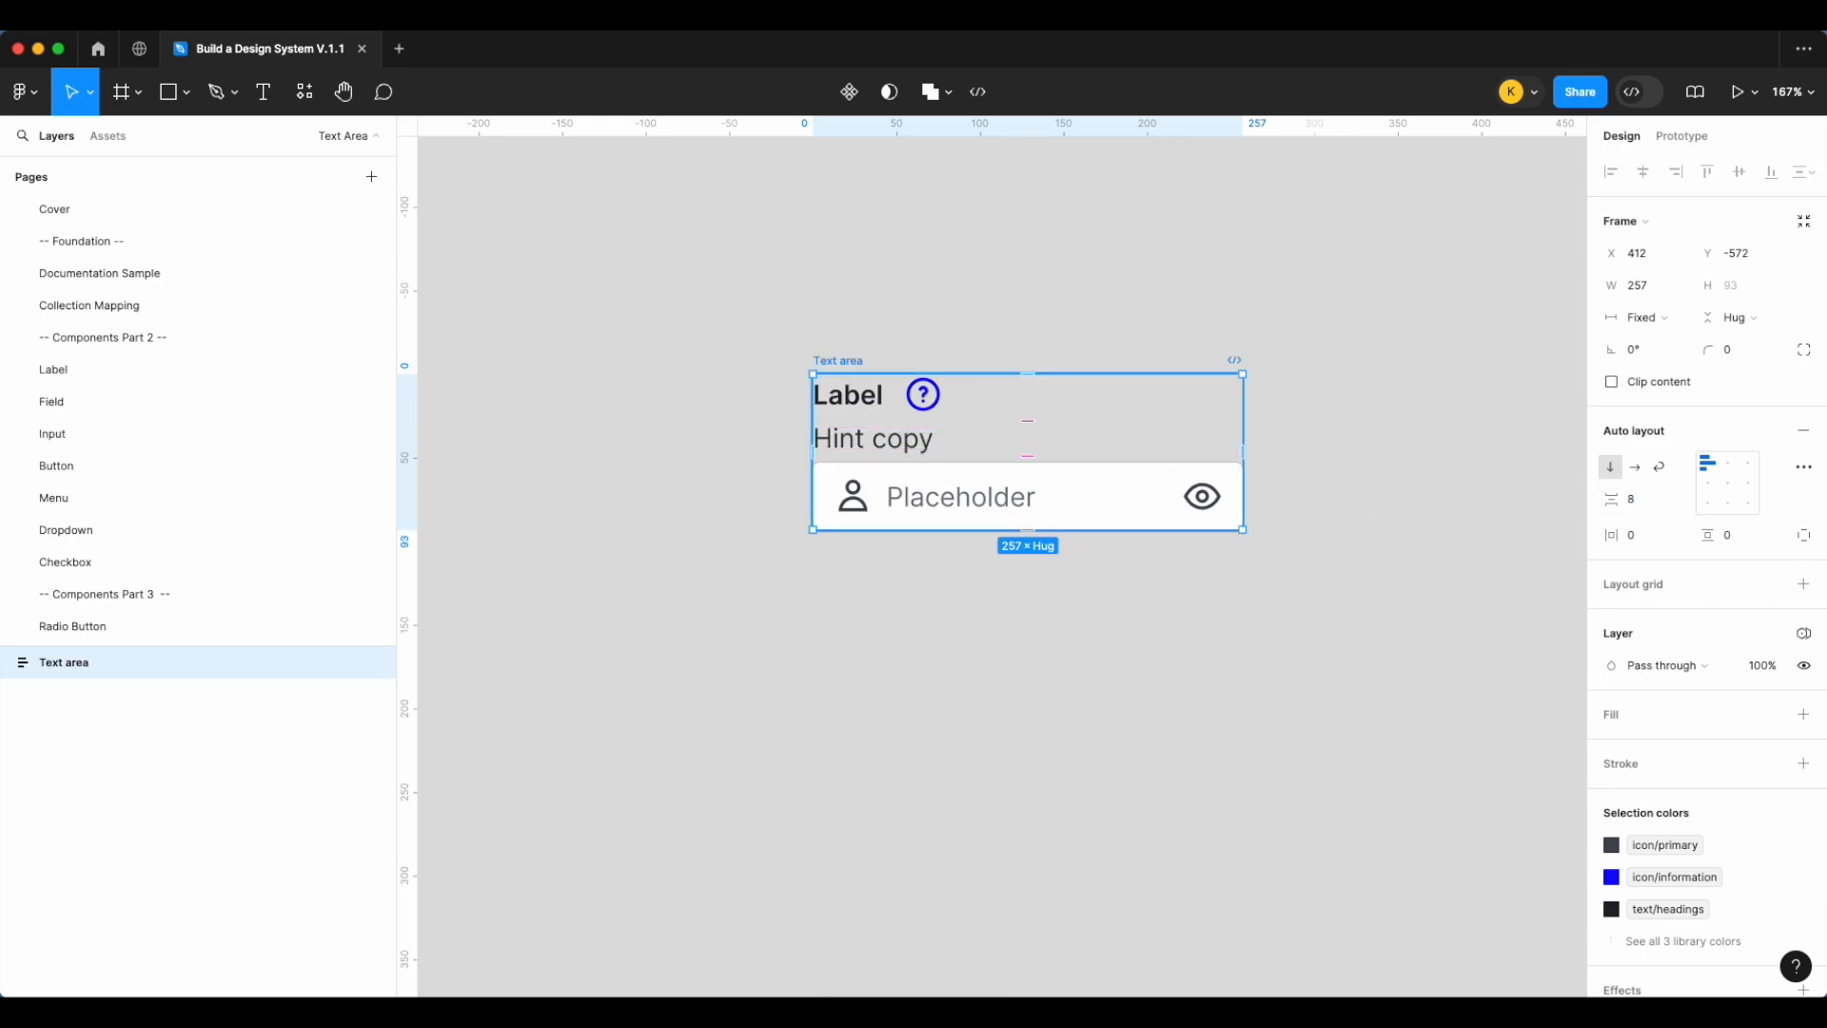
# Set the hint copy's vertical sizing to hug its contents
pyautogui.hscroll(3, 855, 423)
pyautogui.click(854, 422)
pyautogui.click(844, 445)
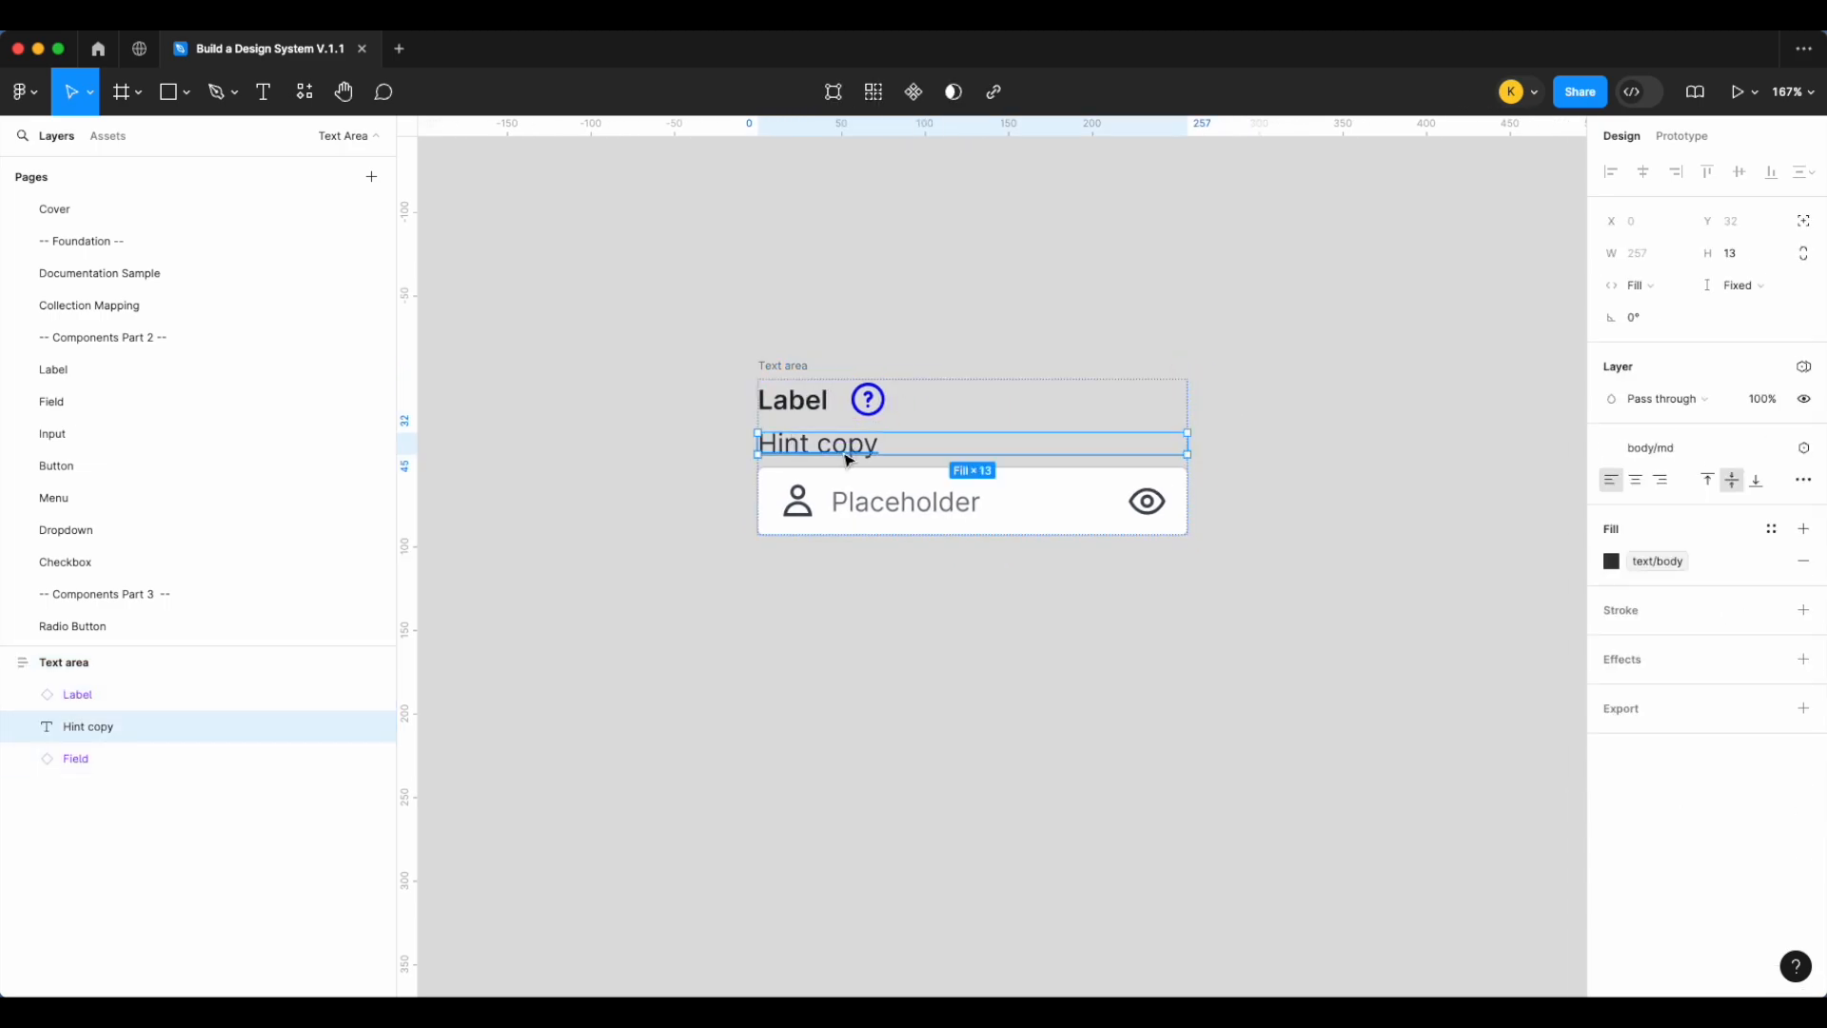
pyautogui.click(1732, 285)
pyautogui.click(1733, 306)
# Set the Label instance's horizontal sizing to fill the Text area frame
pyautogui.click(868, 407)
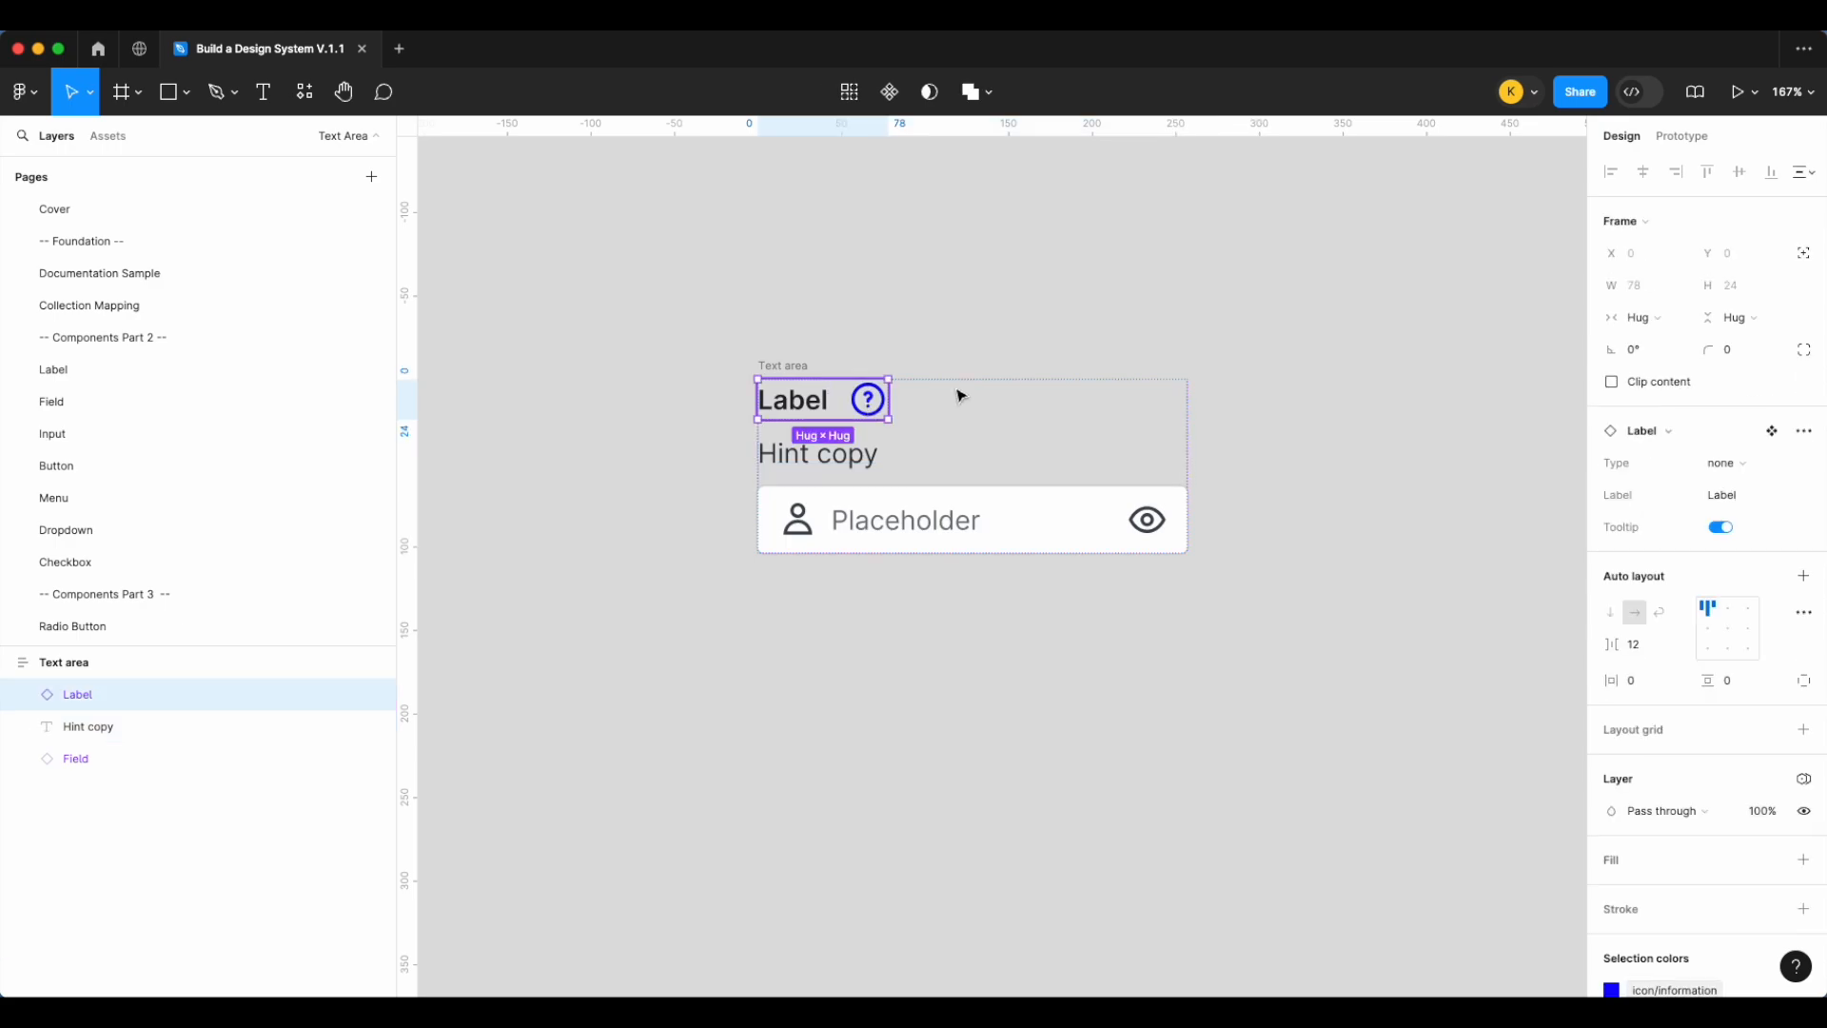
pyautogui.click(1623, 318)
pyautogui.click(1640, 345)
pyautogui.click(1294, 403)
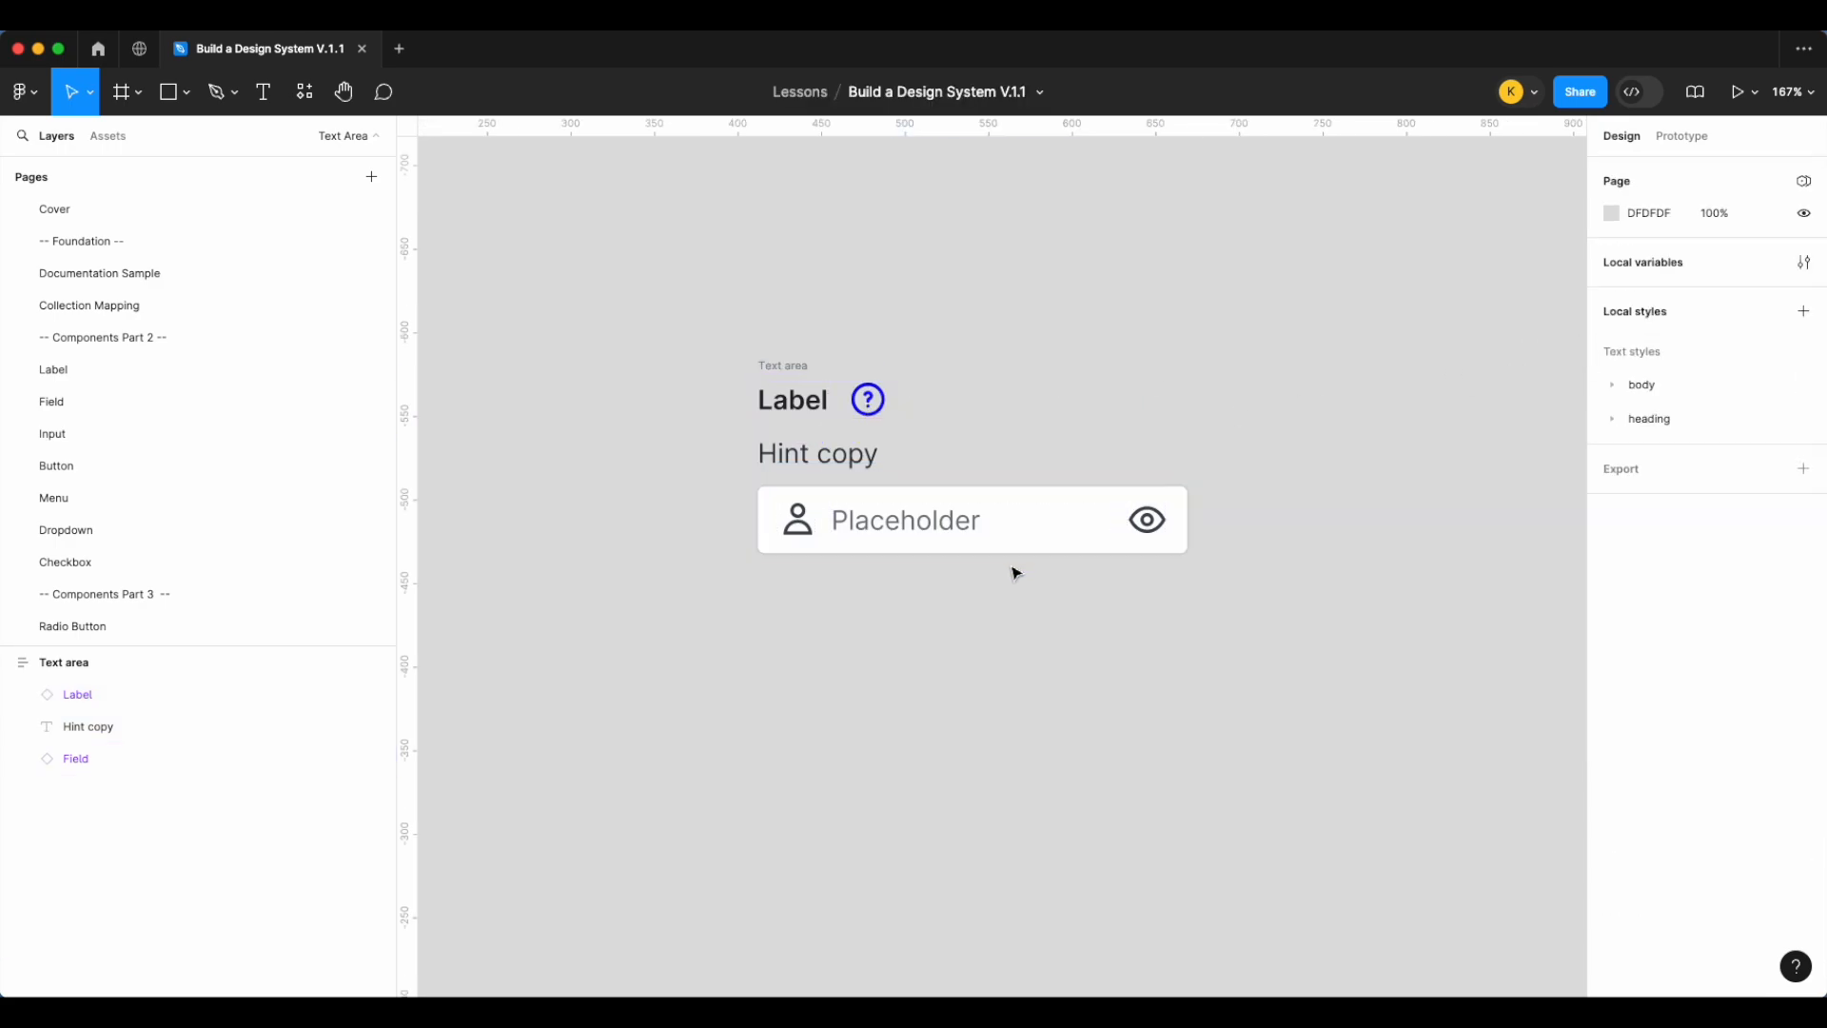
# Draw a rectangle about 256 × 162 beside the Text area frame, level with the Field's upper edge
pyautogui.click(802, 368)
pyautogui.hscroll(1, 802, 369)
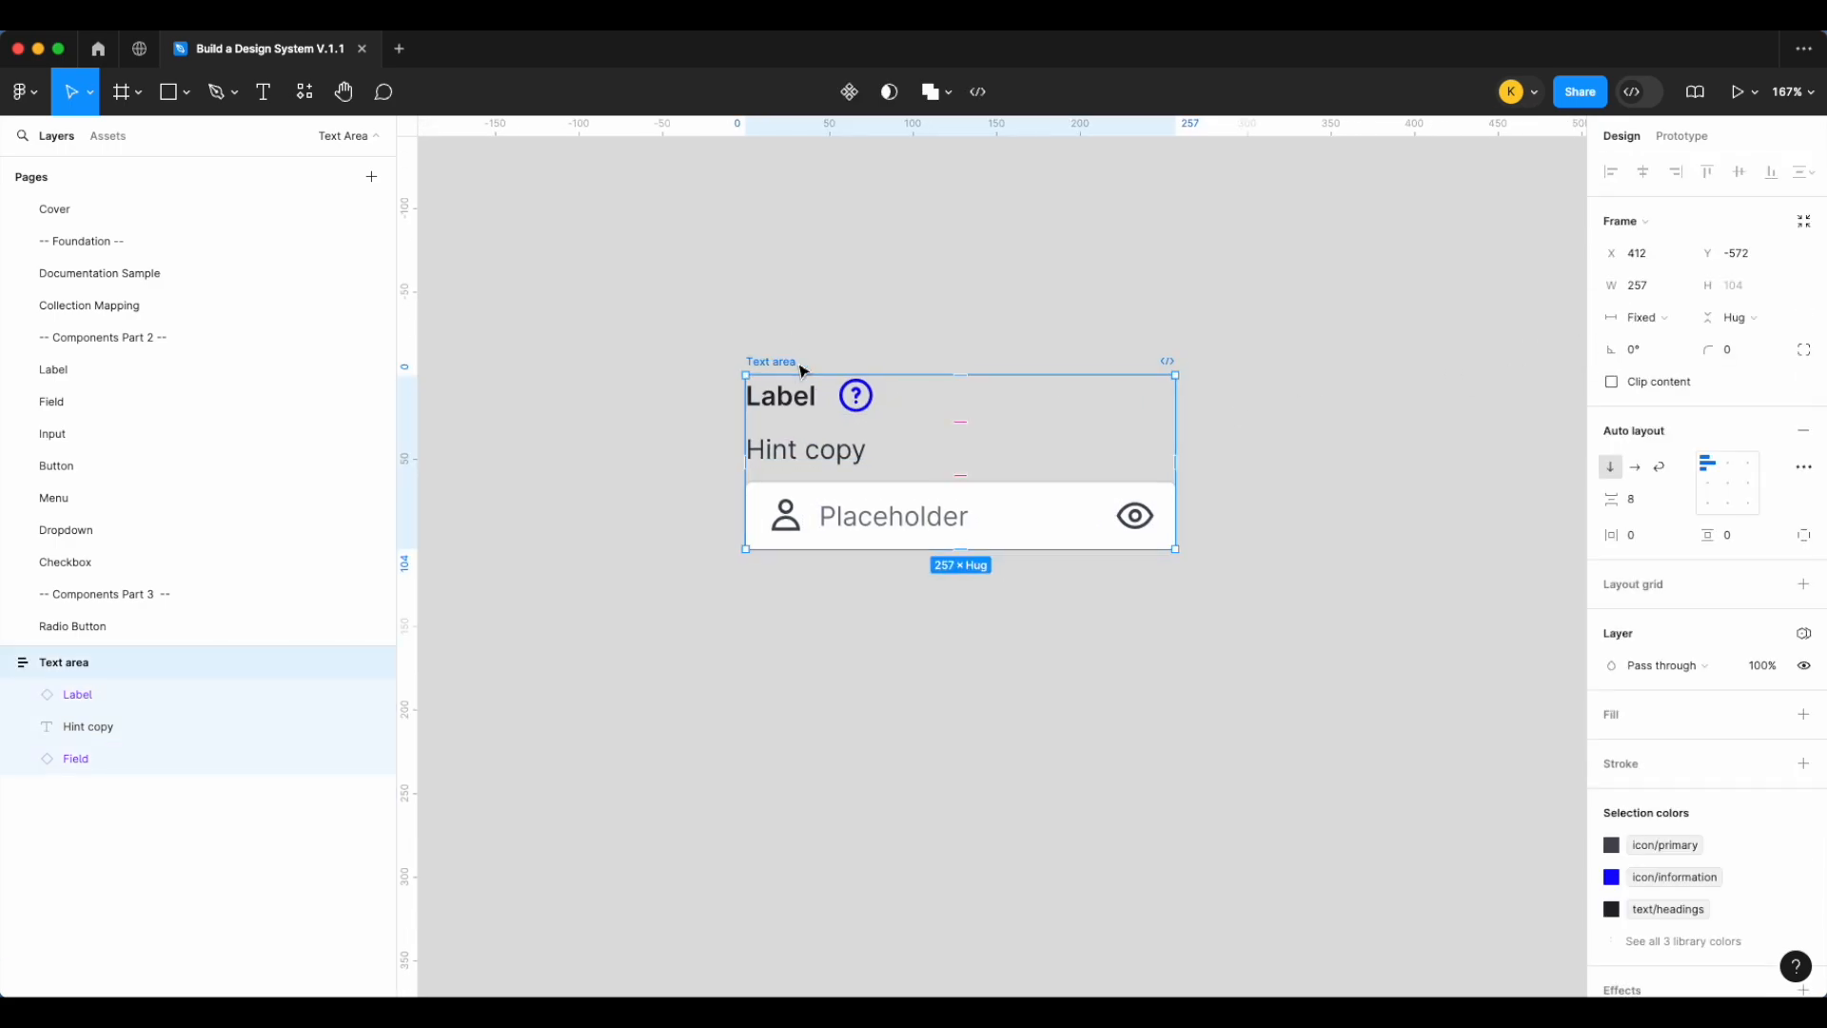
pyautogui.click(176, 109)
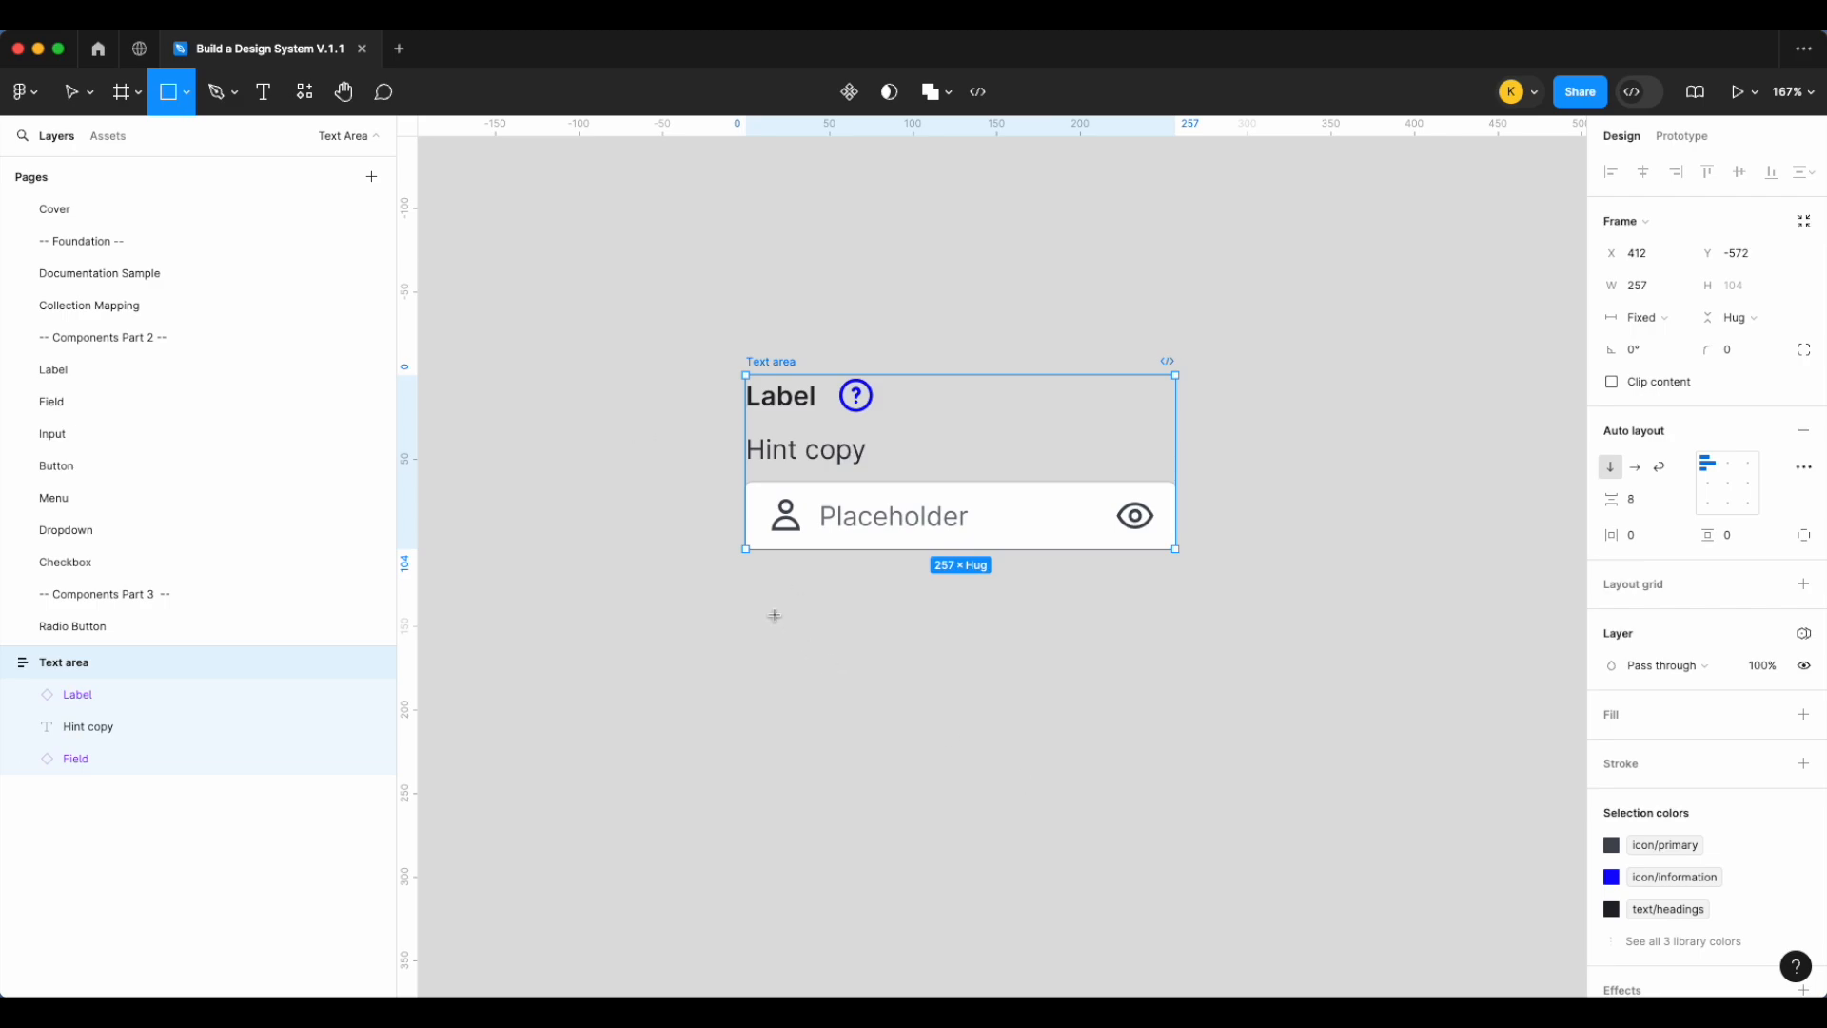
pyautogui.keyDown('ctrl'); pyautogui.scroll(-3, 748, 631); pyautogui.keyUp('ctrl')
pyautogui.hscroll(3, 824, 612)
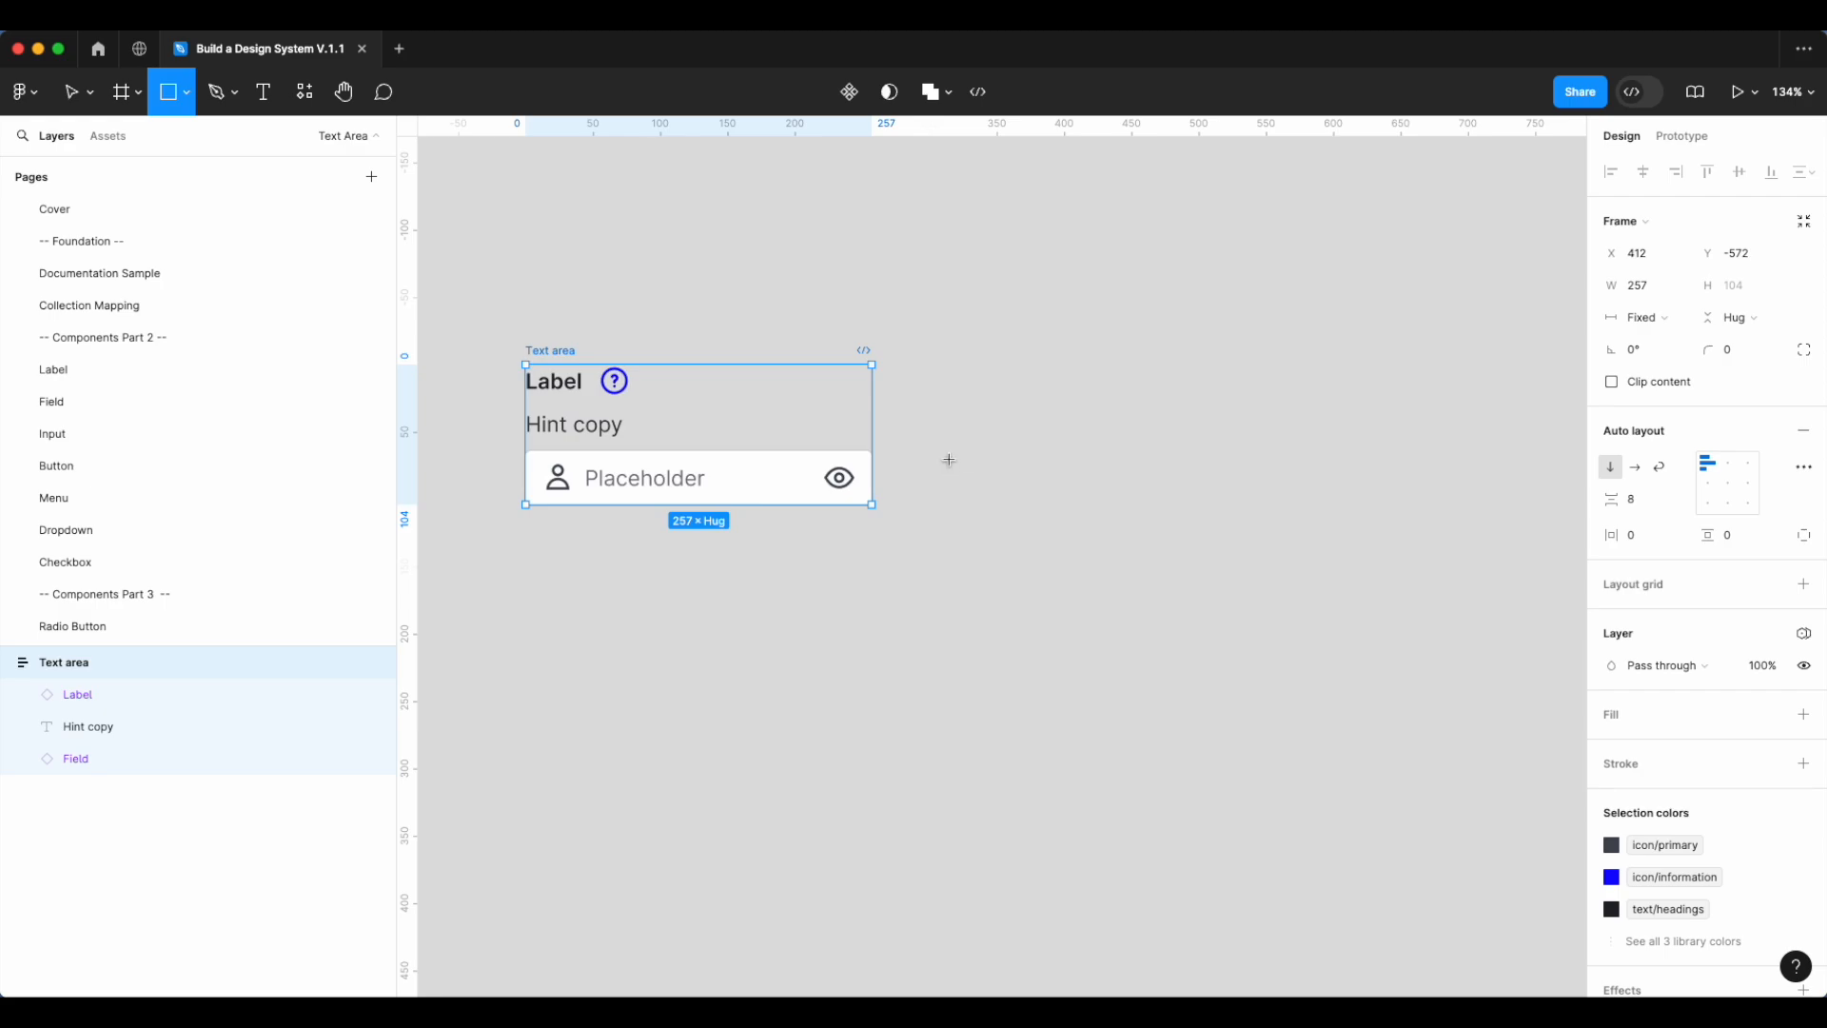
pyautogui.moveTo(947, 454)
pyautogui.mouseDown()
pyautogui.moveTo(1236, 661)
pyautogui.moveTo(1292, 669)
pyautogui.mouseUp()
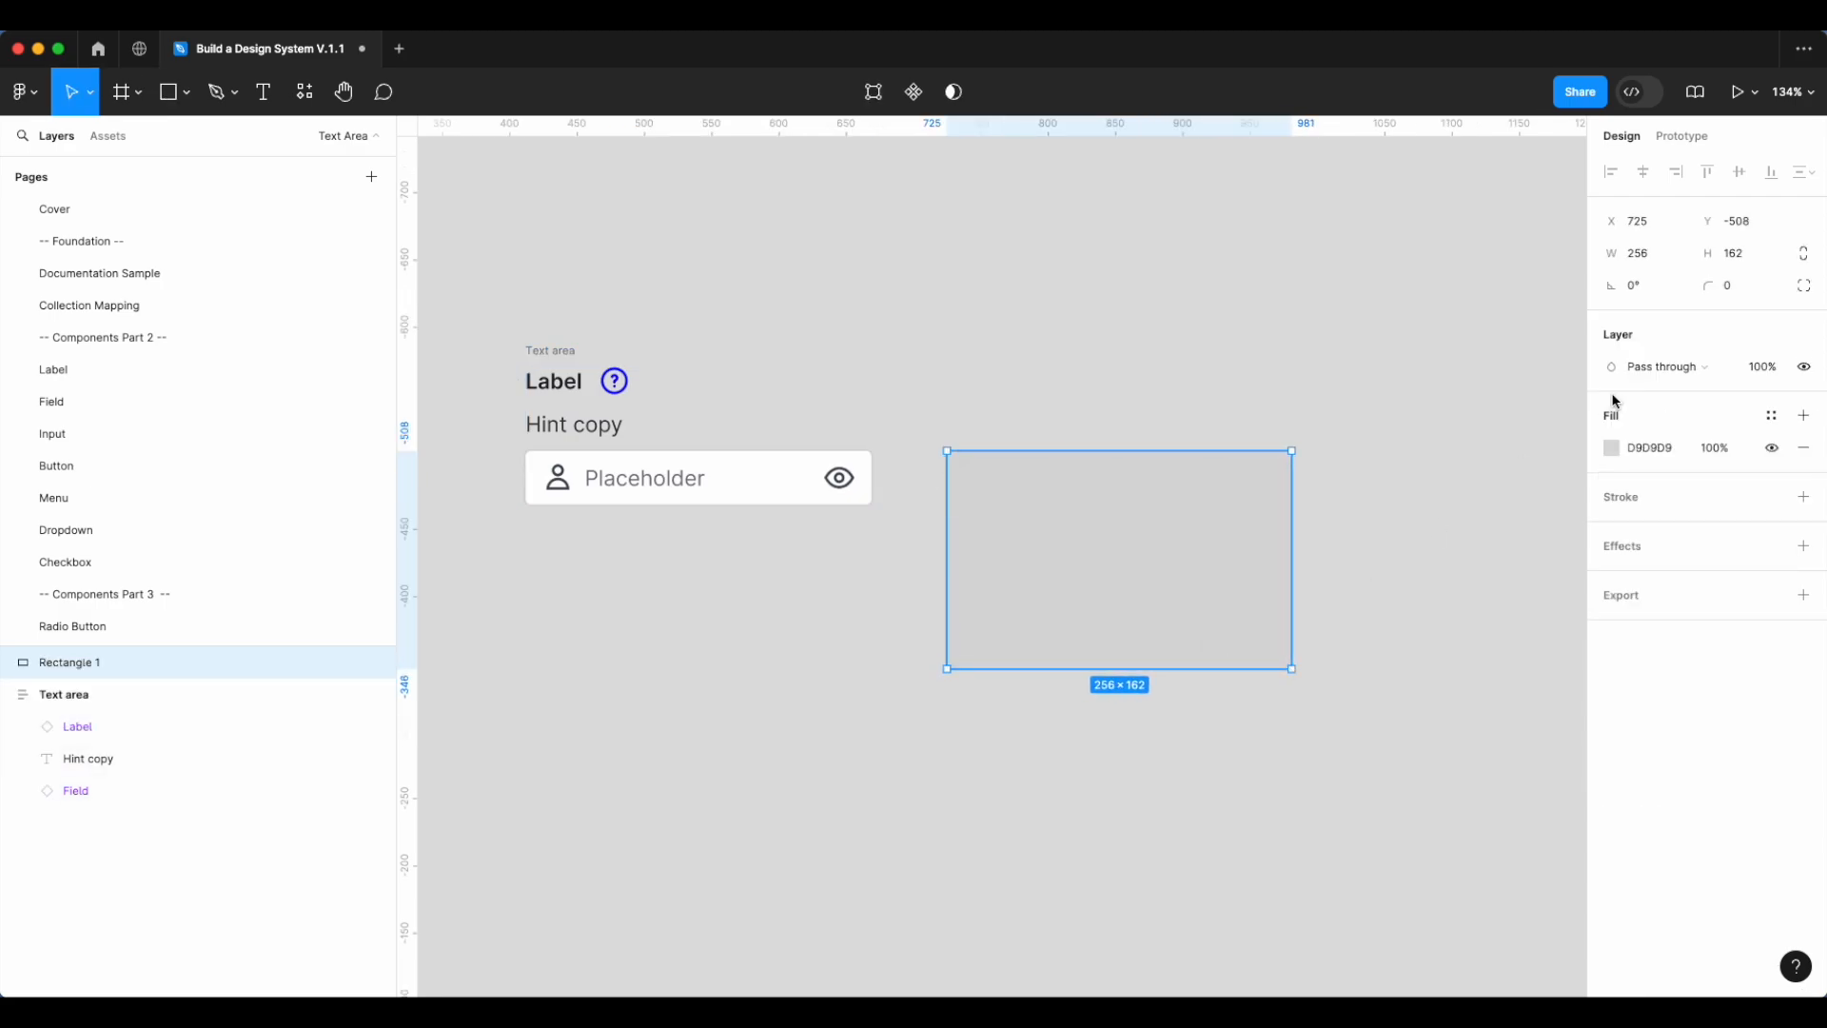
# Change the rectangle's fill to white, FFFFFF
pyautogui.click(1616, 448)
pyautogui.moveTo(1361, 500); pyautogui.dragTo(1199, 371)
pyautogui.click(1157, 316)
pyautogui.hscroll(3, 1160, 321)
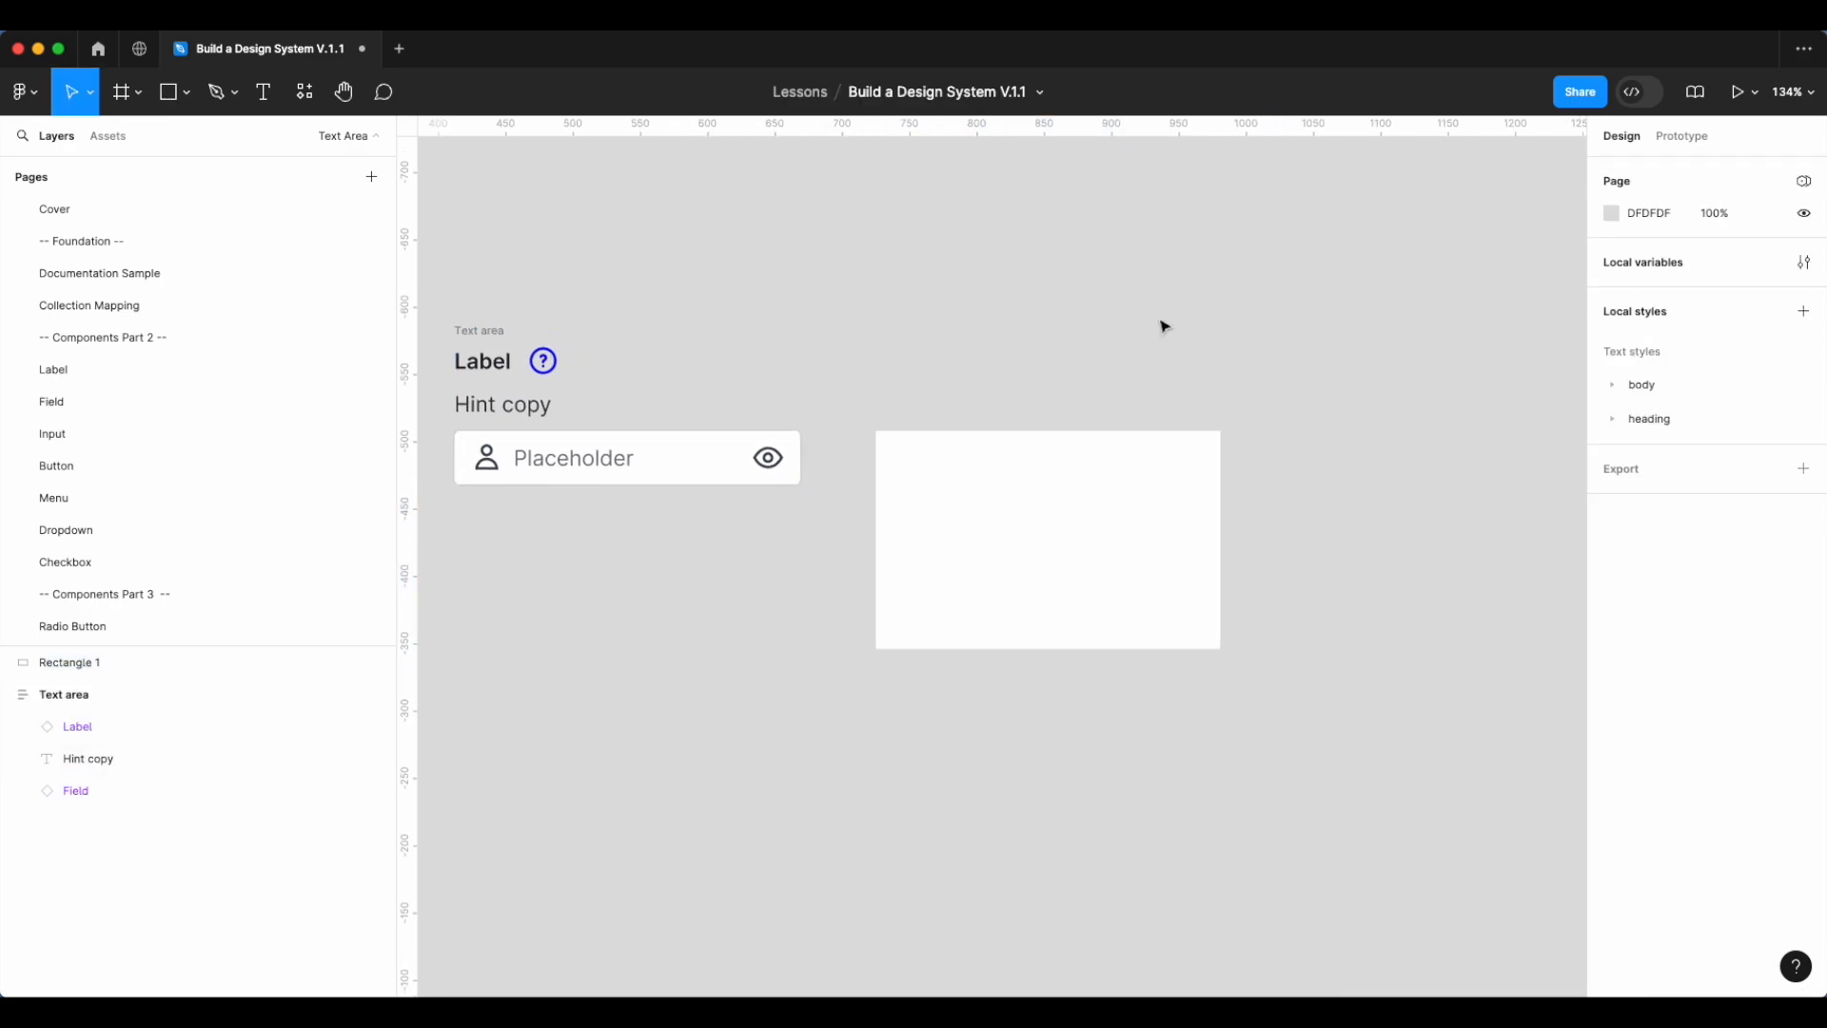
pyautogui.scroll(-3, 1012, 536)
# Duplicate the white rectangle to its right and enlarge the copy to about 834 × 508
pyautogui.click(1012, 536)
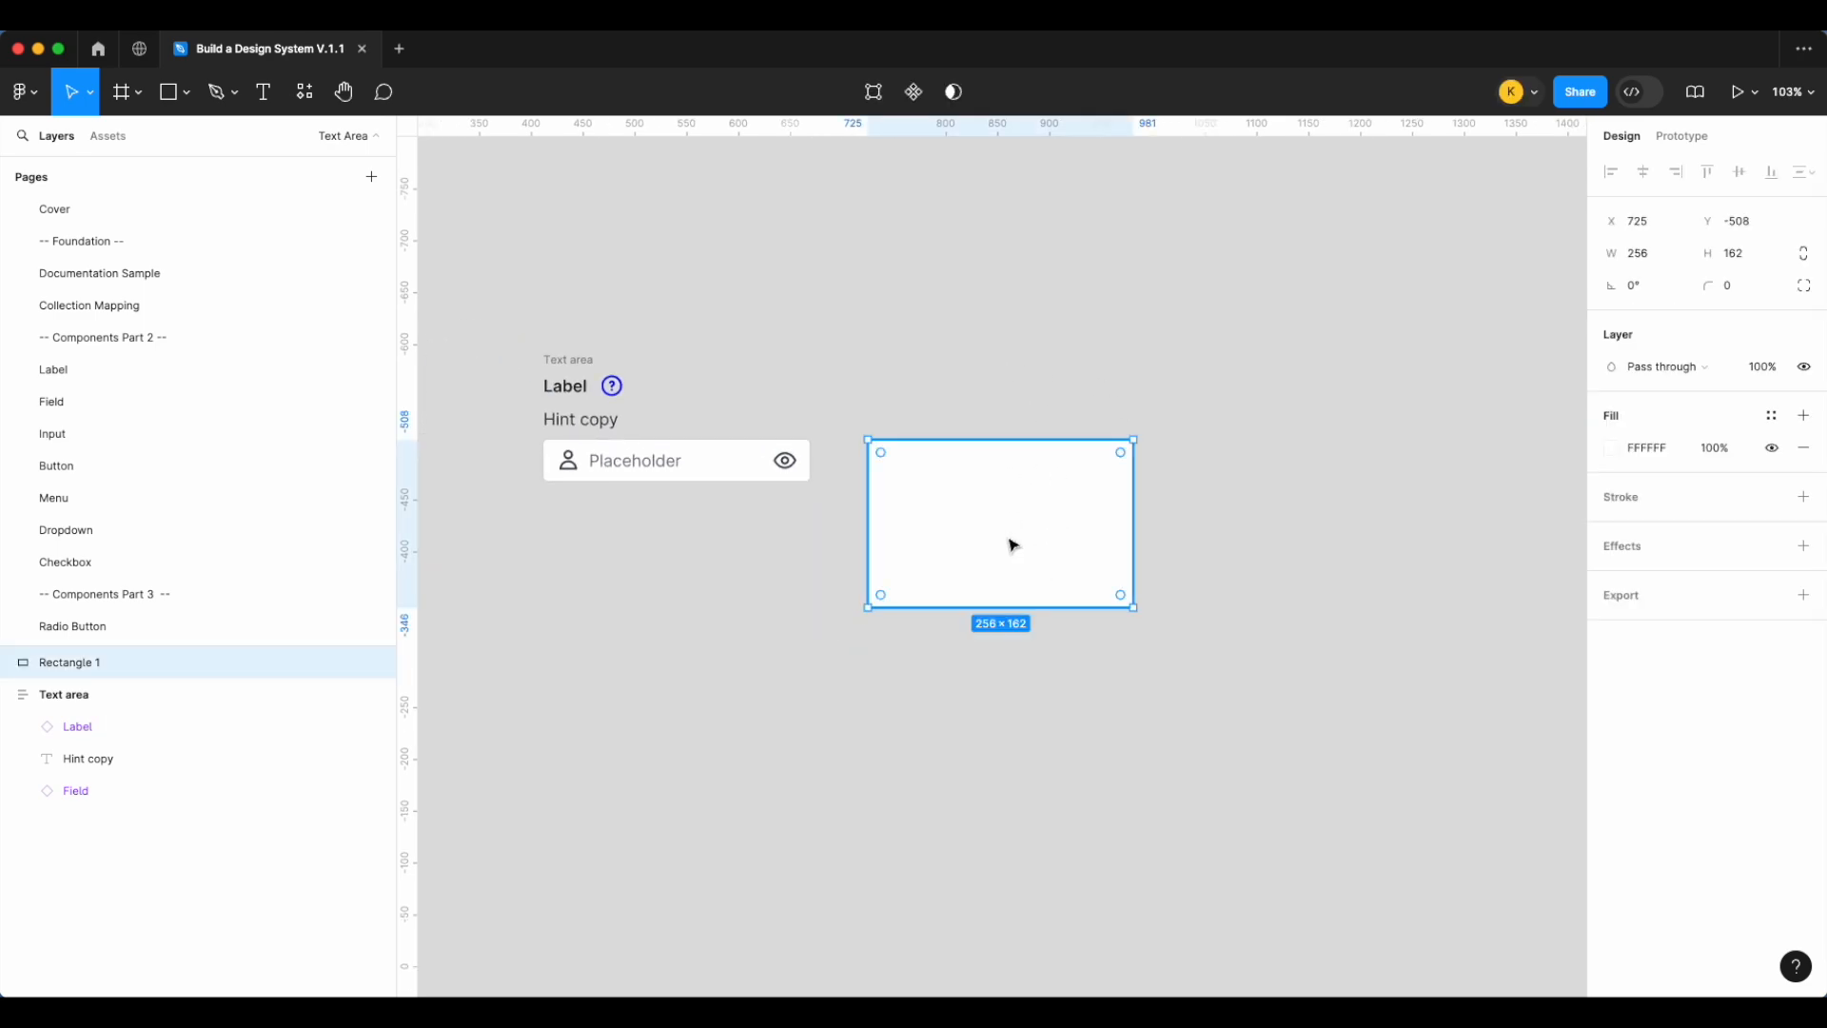
pyautogui.scroll(-3, 1012, 536)
pyautogui.moveTo(1012, 536); pyautogui.dragTo(1547, 523)
pyautogui.hscroll(3, 1228, 543)
pyautogui.moveTo(1490, 577); pyautogui.dragTo(1497, 787)
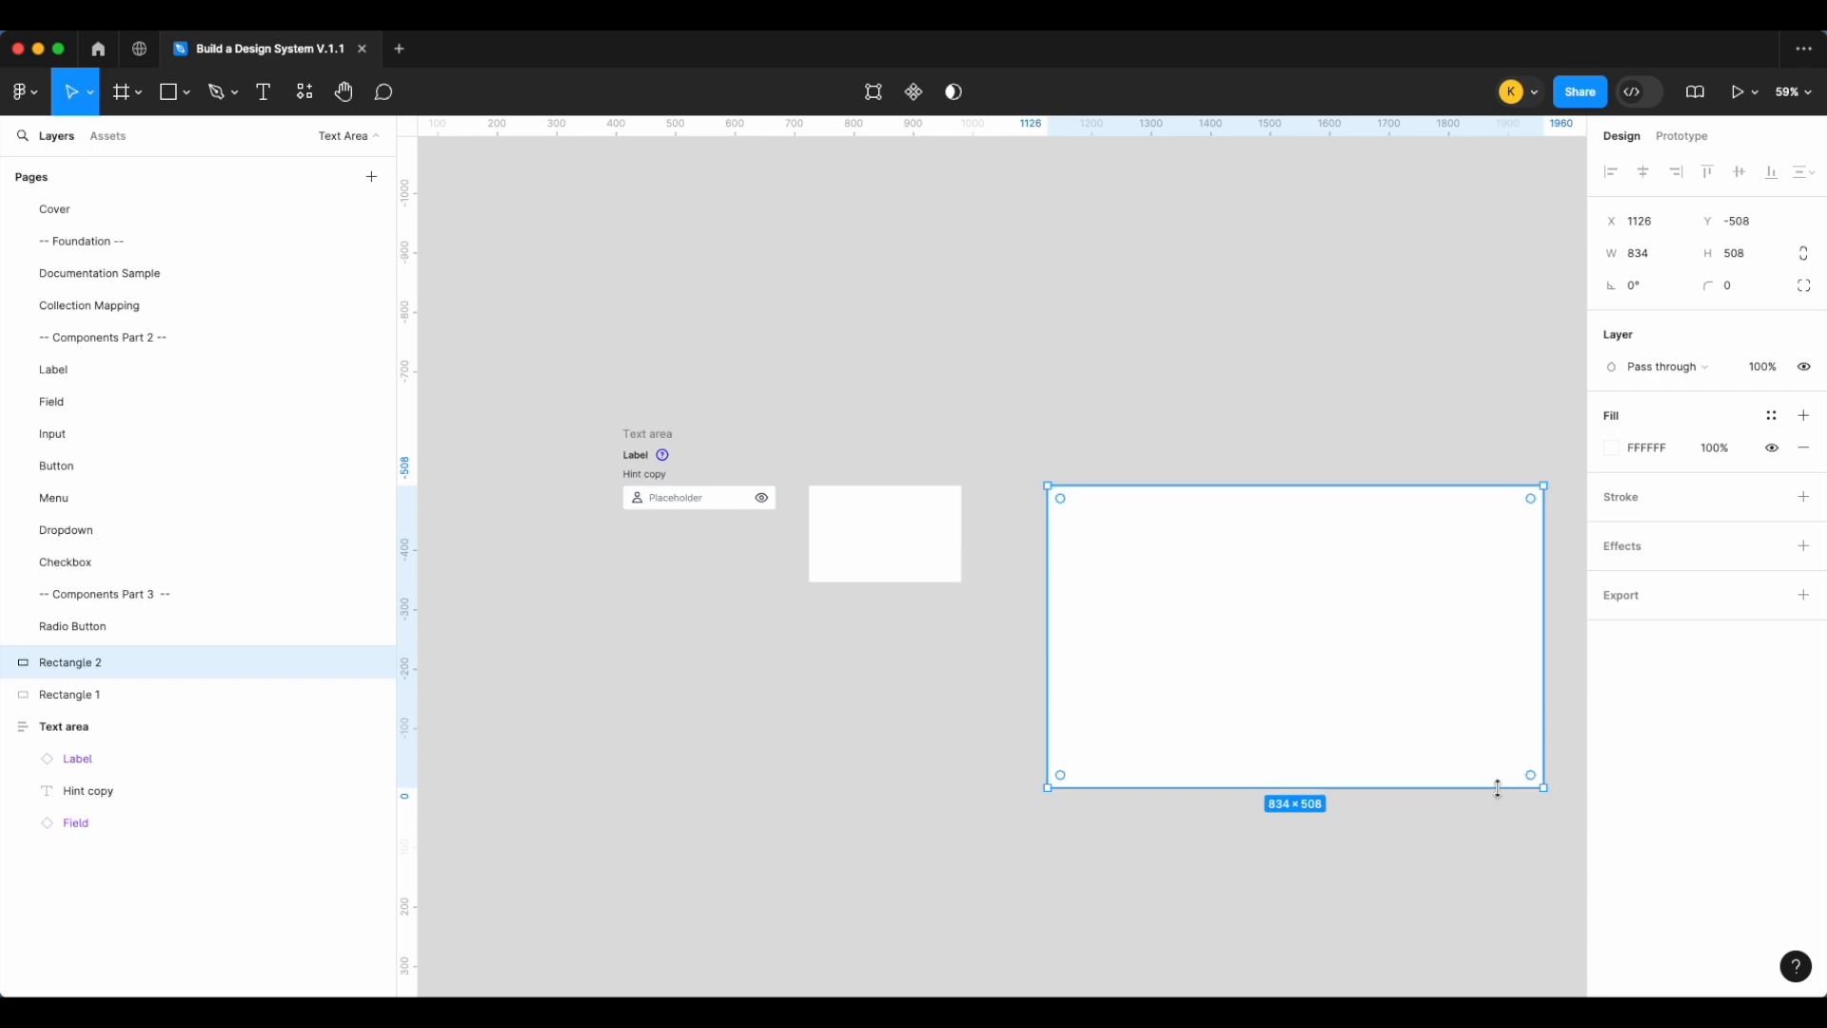
pyautogui.hscroll(2, 954, 648)
pyautogui.scroll(-1, 955, 648)
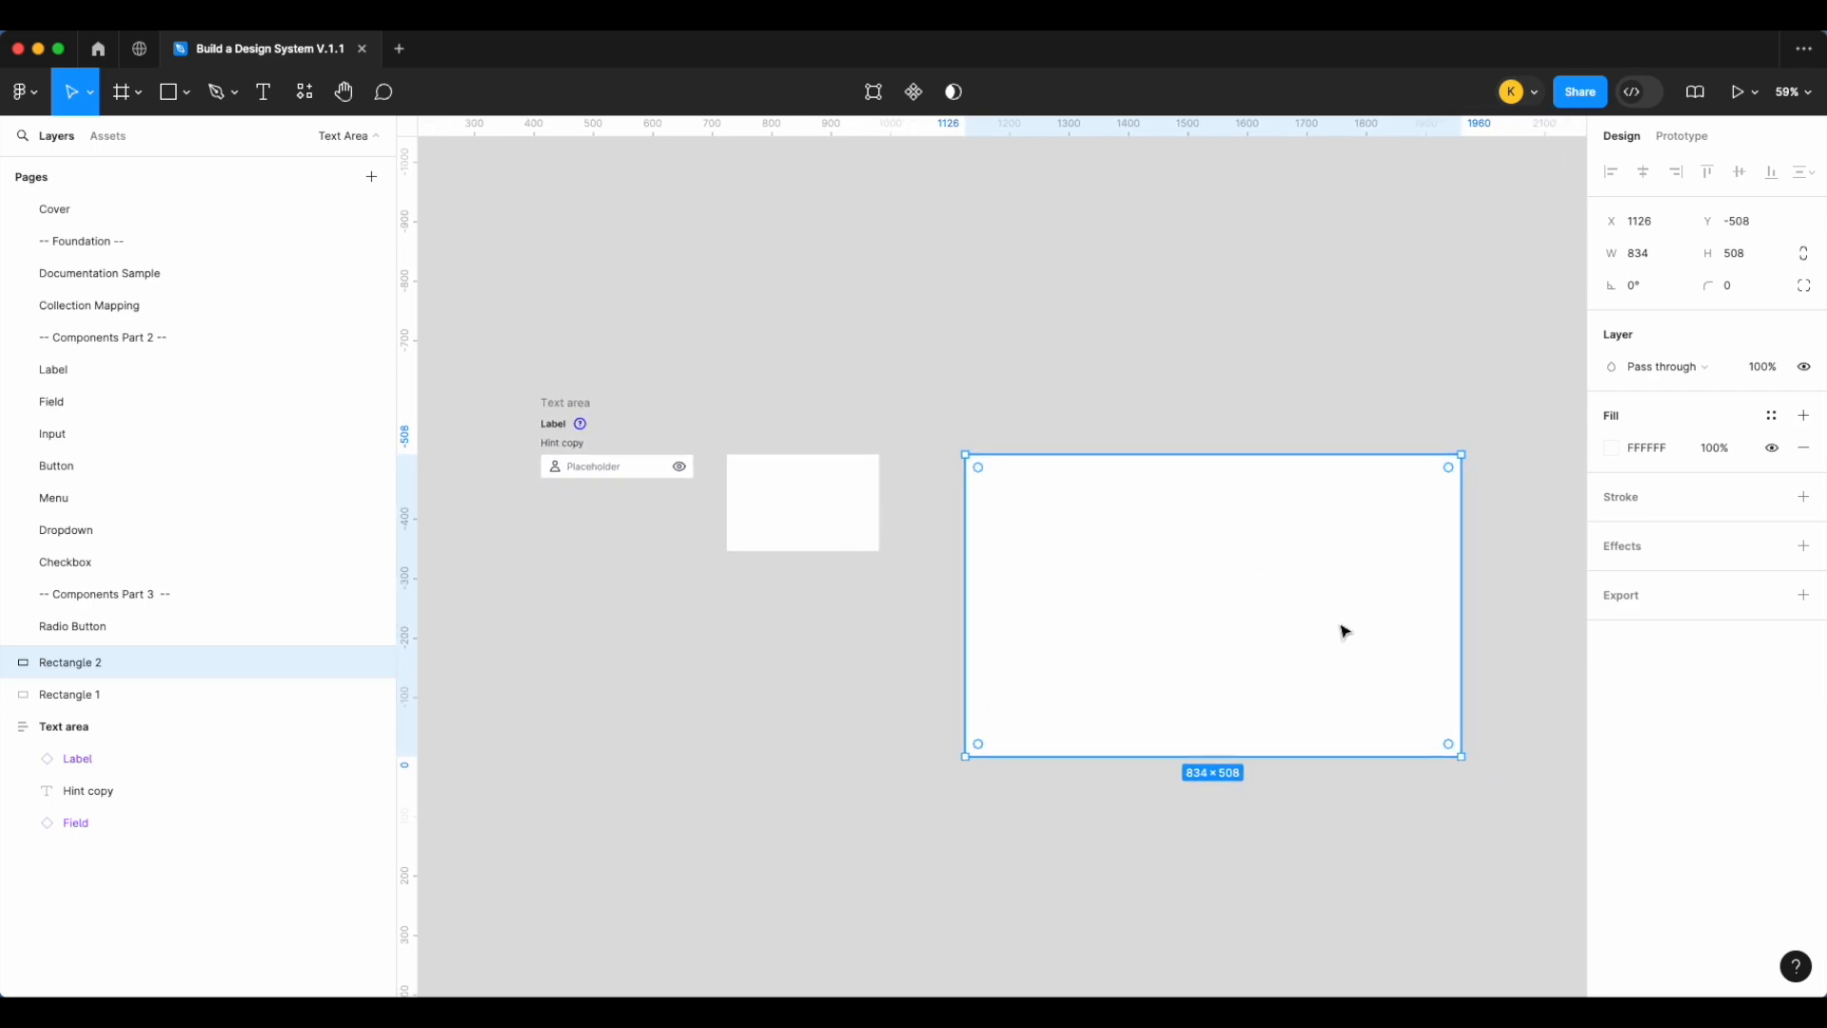
pyautogui.hscroll(2, 1323, 666)
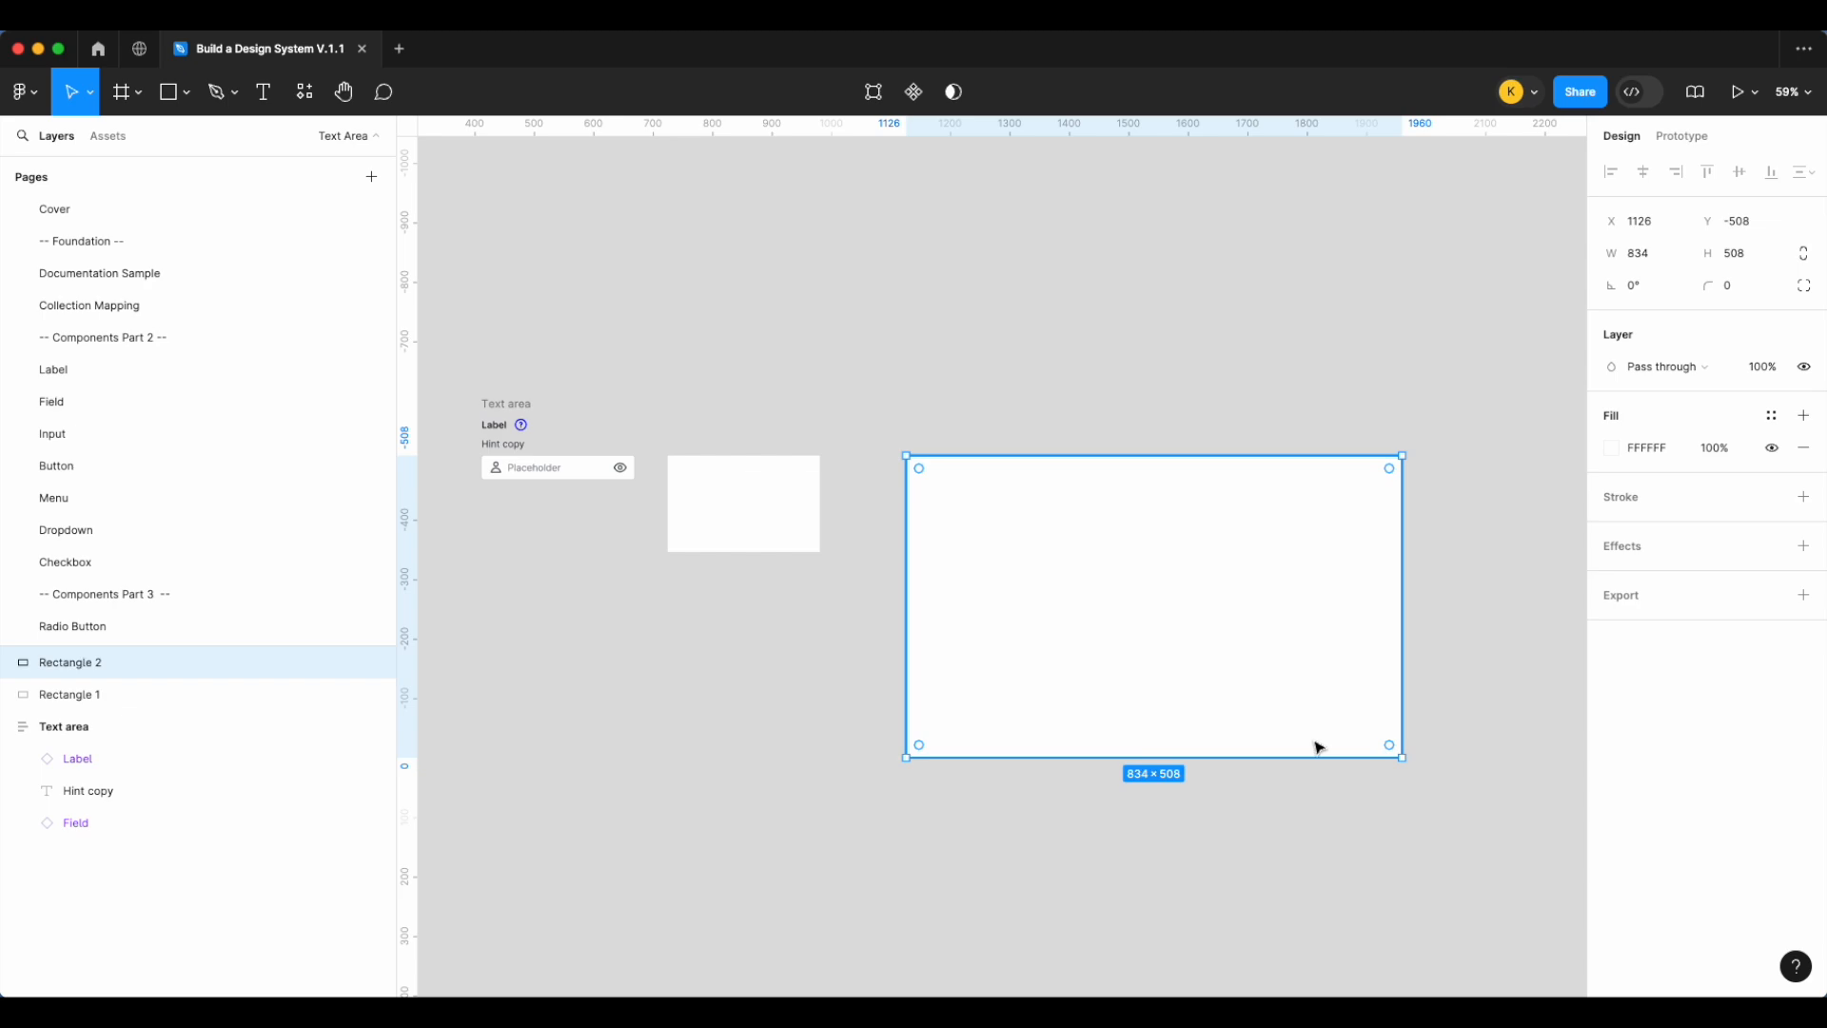
# Delete both white rectangles
pyautogui.hscroll(-2, 1285, 832)
pyautogui.moveTo(1288, 834); pyautogui.dragTo(791, 396)
pyautogui.press('Delete')
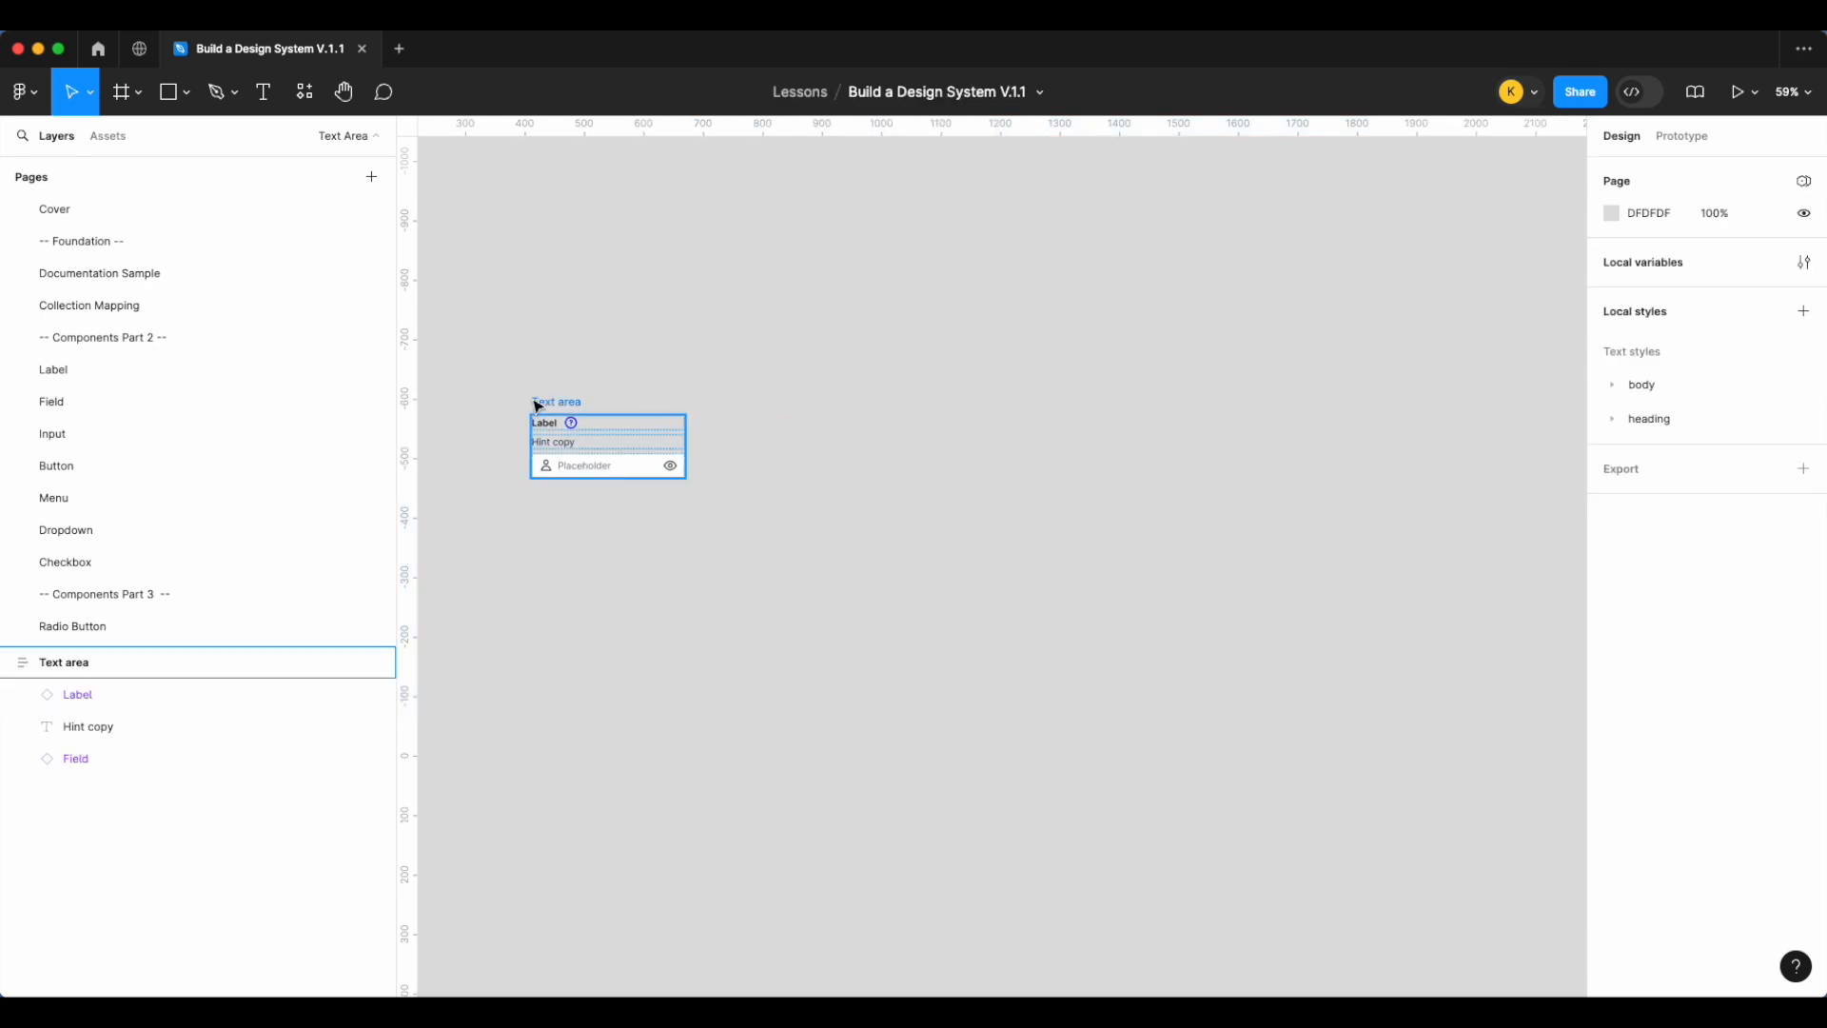
# Convert the Text area frame into a component
pyautogui.scroll(3, 539, 407)
pyautogui.scroll(5, 545, 415)
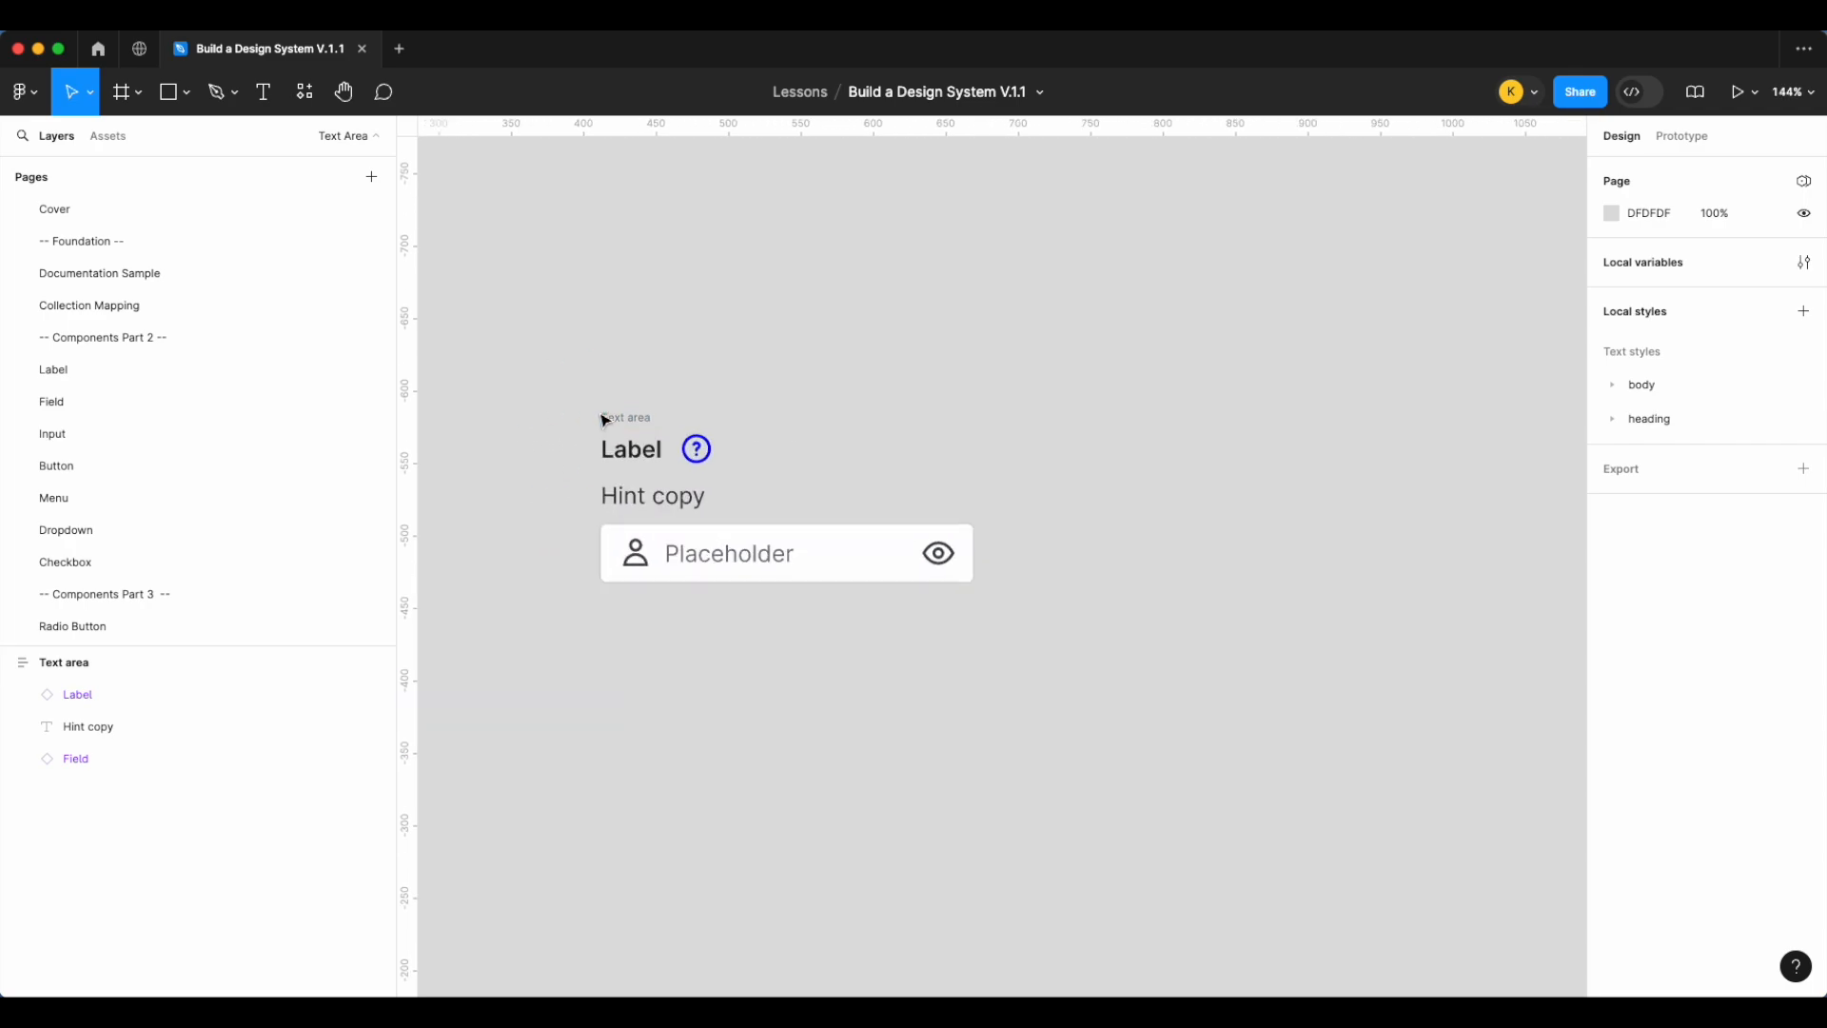
pyautogui.click(635, 423)
pyautogui.rightClick(632, 425)
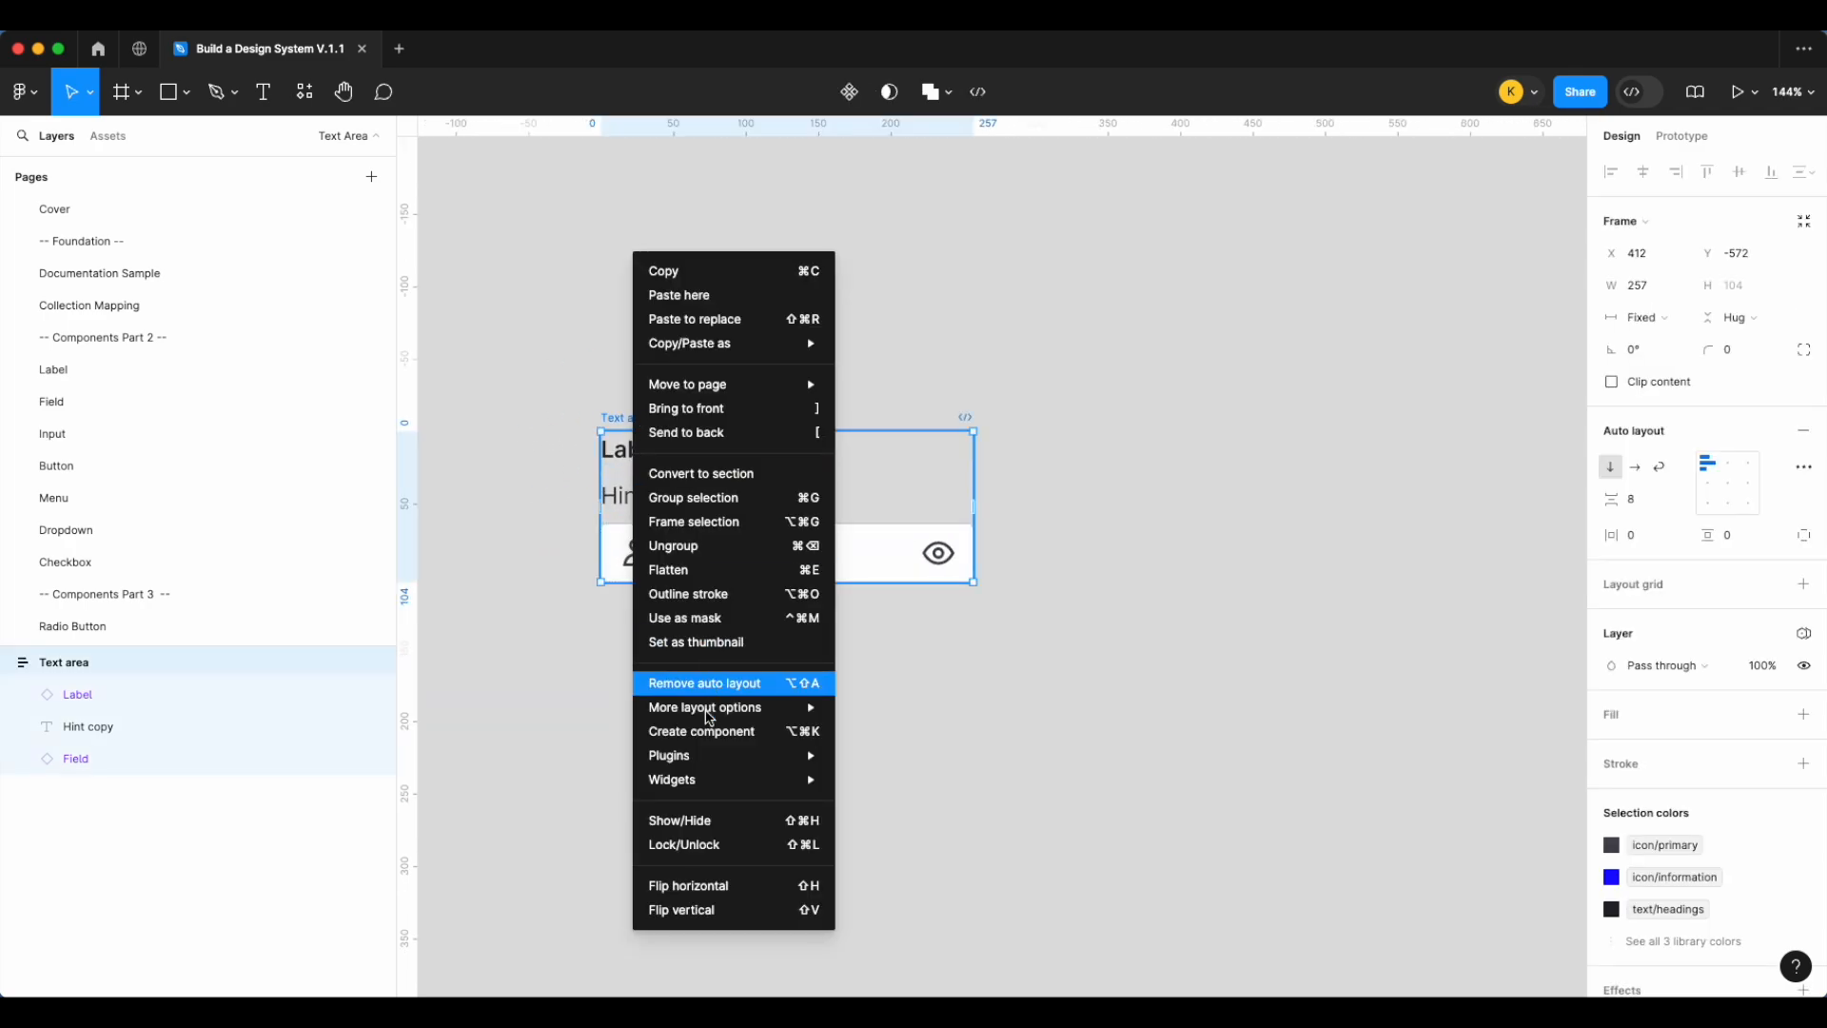
pyautogui.click(685, 732)
# Place an instance of the Text area component directly below the main component at Y -357
pyautogui.scroll(-3, 710, 734)
pyautogui.moveTo(852, 600); pyautogui.dragTo(796, 812)
pyautogui.scroll(-2, 796, 812)
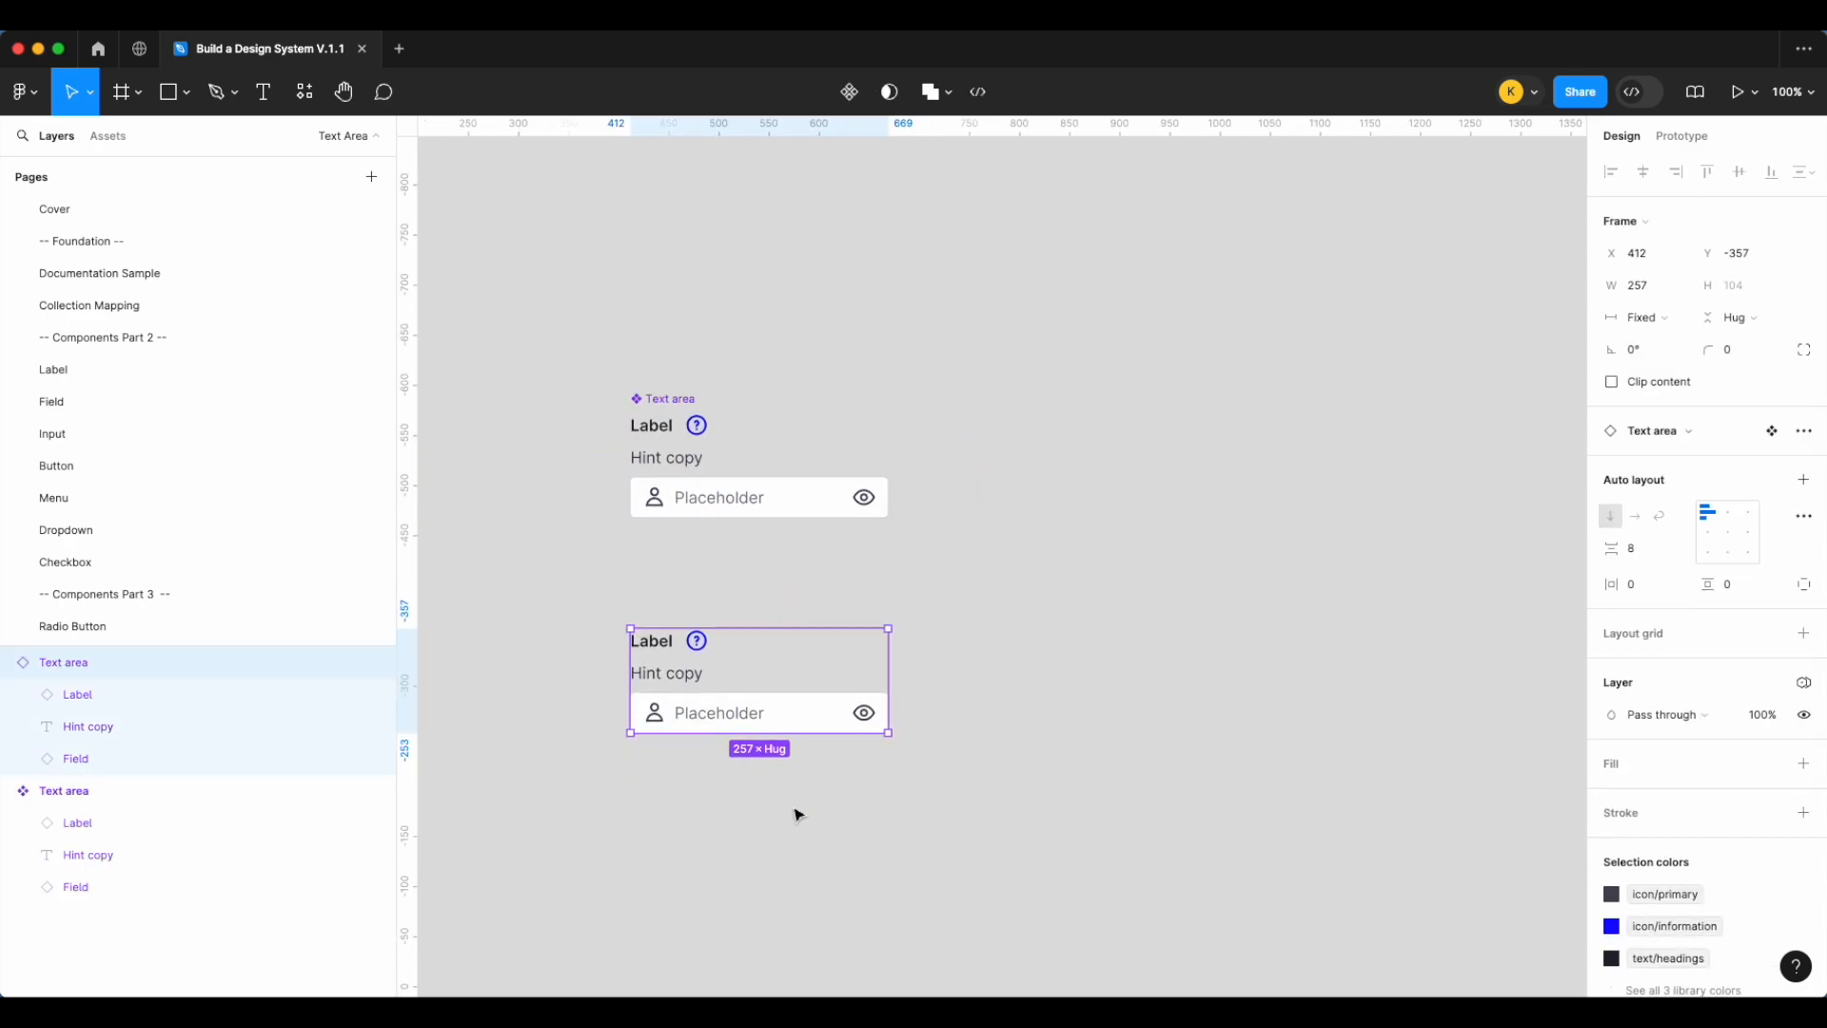
# Widen the lower Text area instance to about 568 and try to stretch its height
pyautogui.moveTo(891, 694); pyautogui.dragTo(1199, 694)
pyautogui.scroll(-3, 1195, 694)
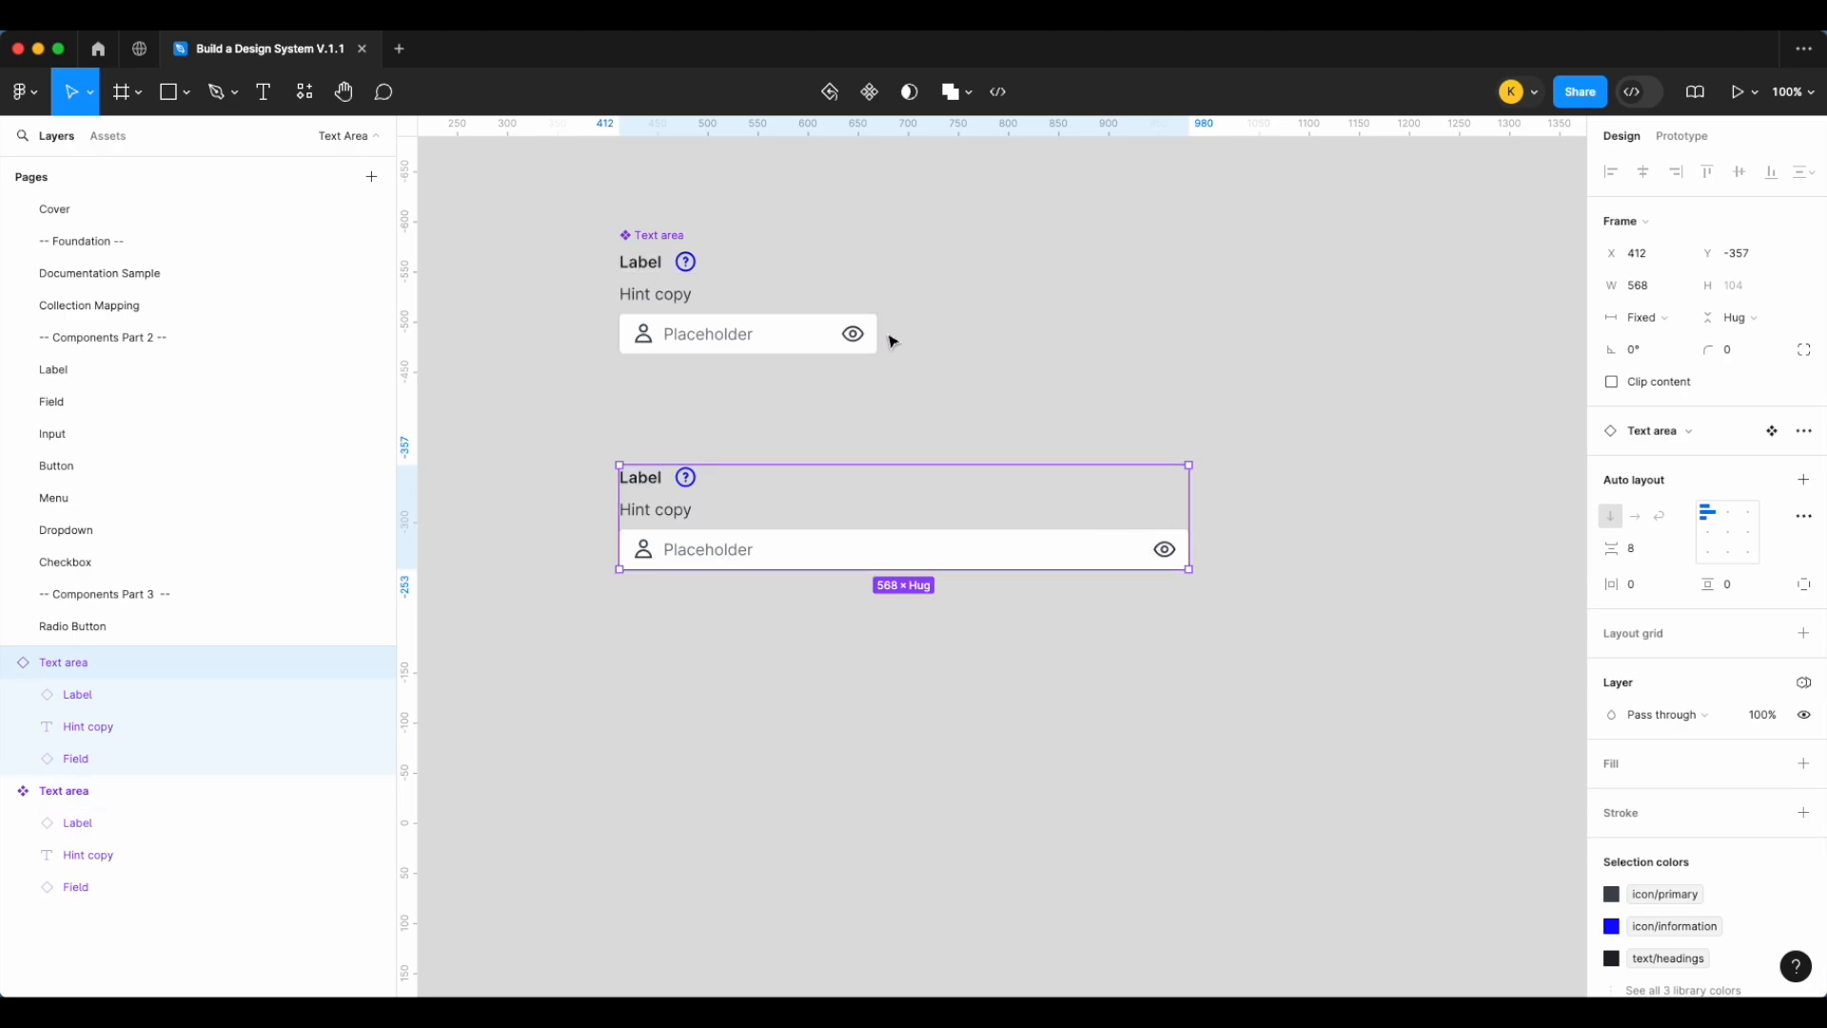
pyautogui.moveTo(1072, 569); pyautogui.dragTo(1052, 857)
# Set the height of the Field inside the main Text area component to Fill container
pyautogui.doubleClick(831, 339)
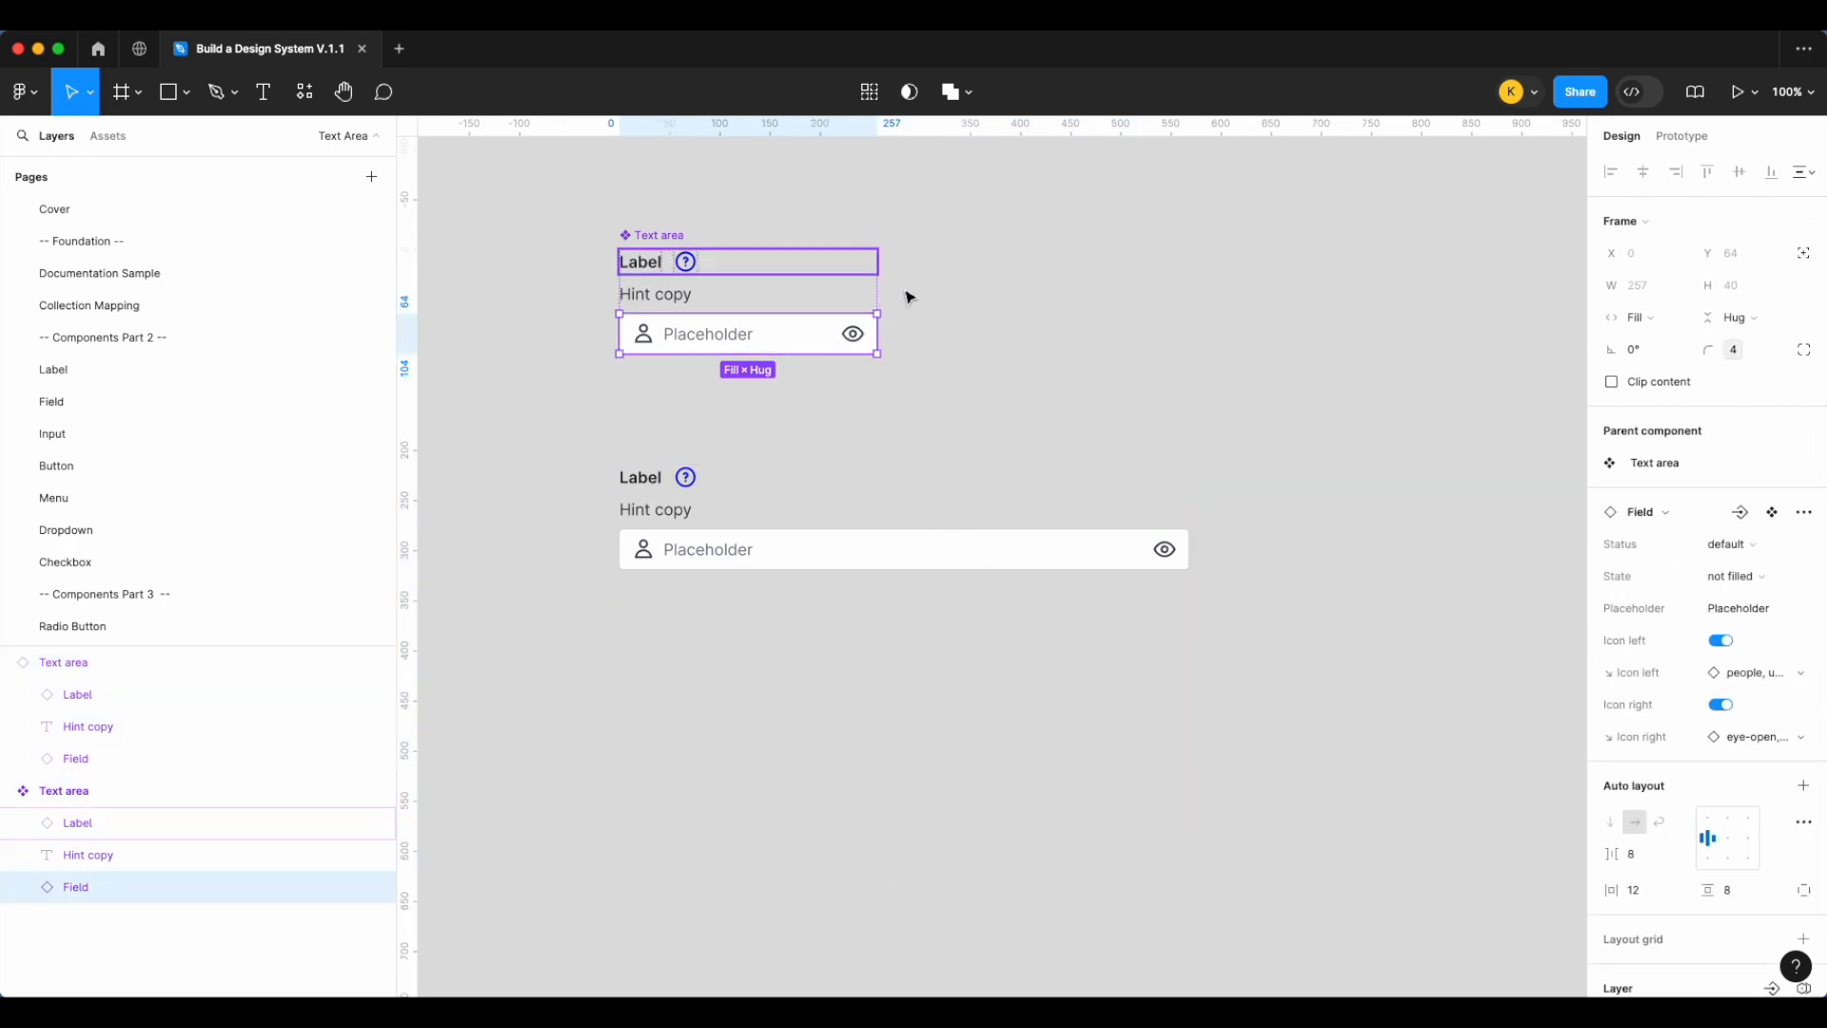
pyautogui.click(1754, 331)
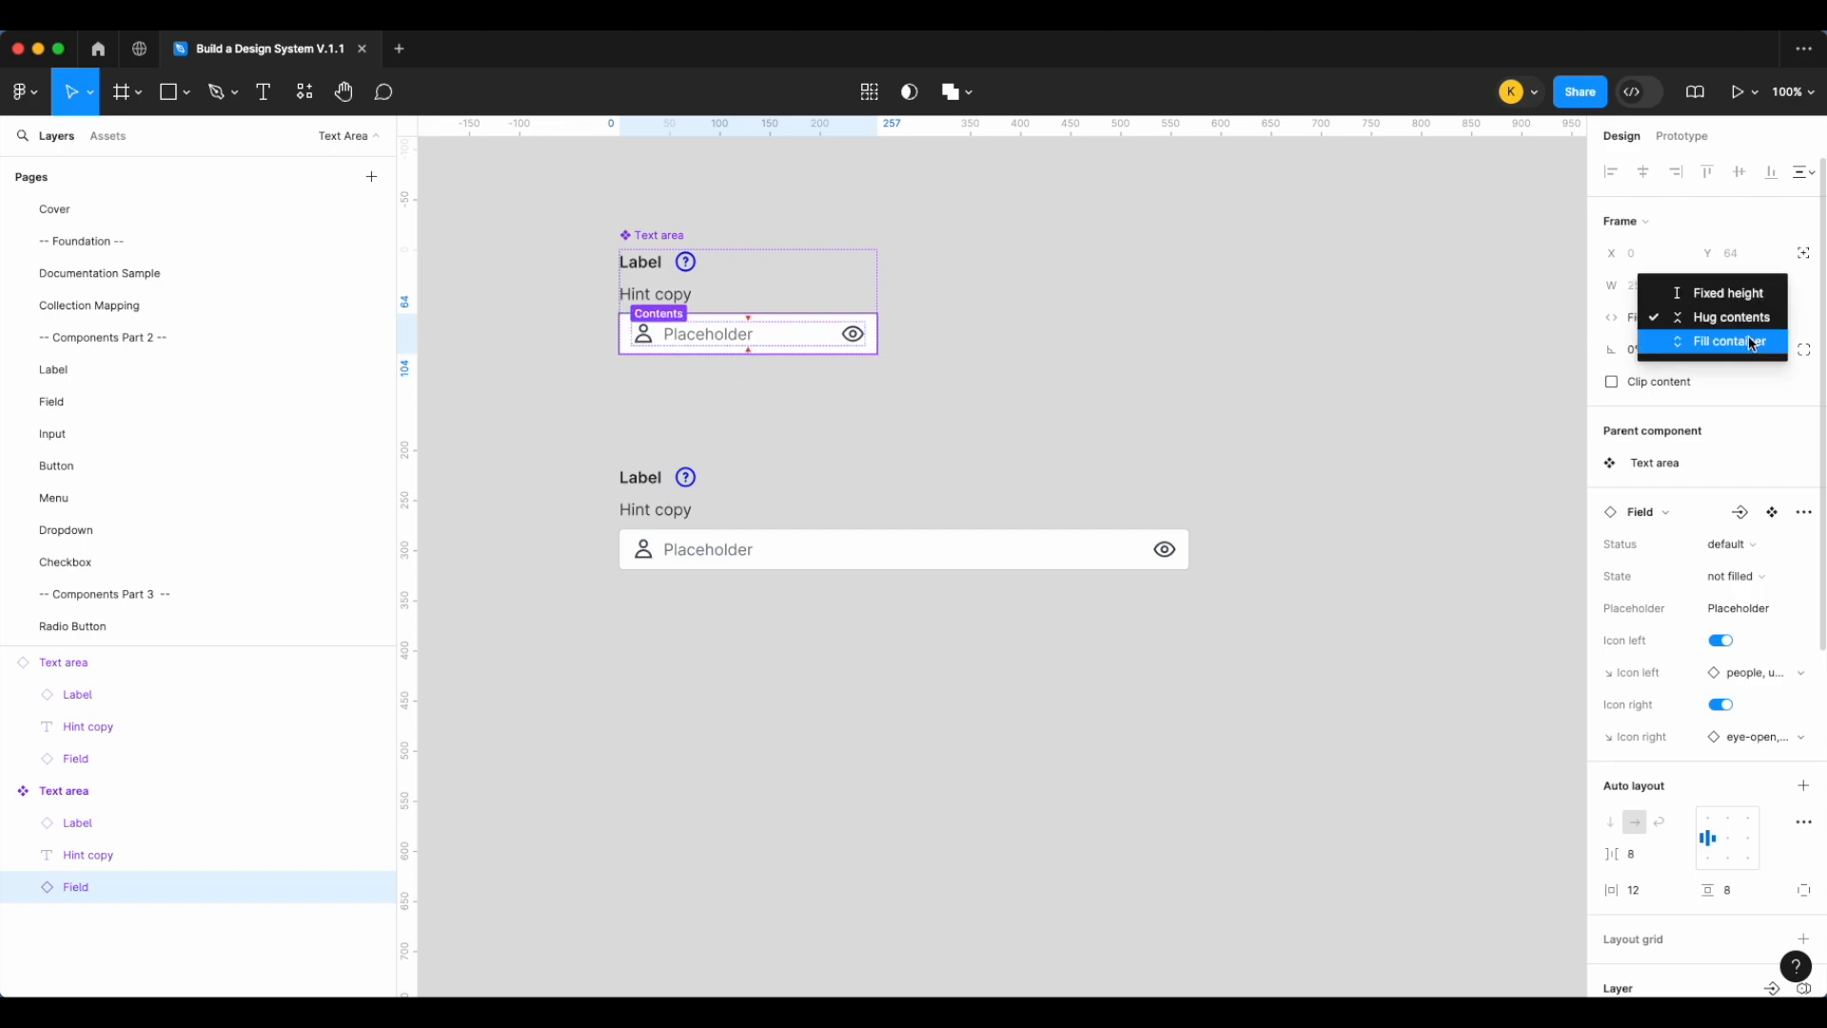
pyautogui.click(1752, 349)
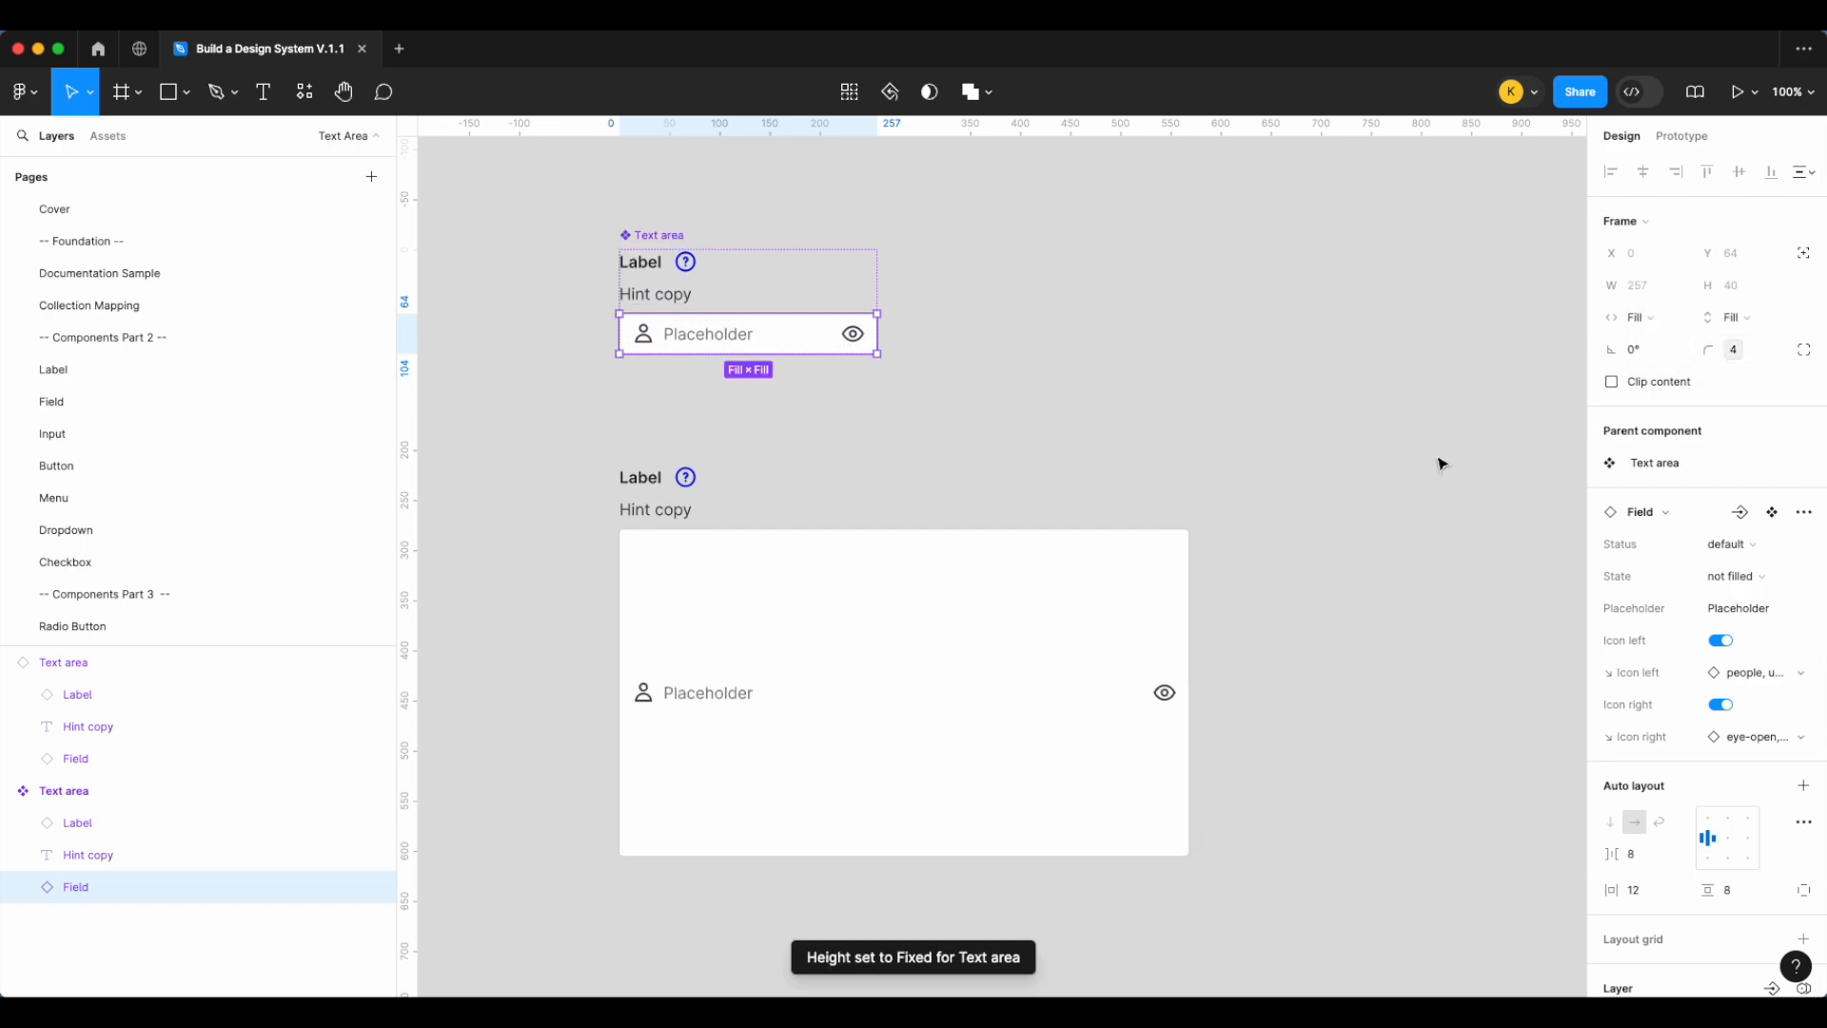
pyautogui.click(1396, 474)
pyautogui.scroll(-3, 1396, 474)
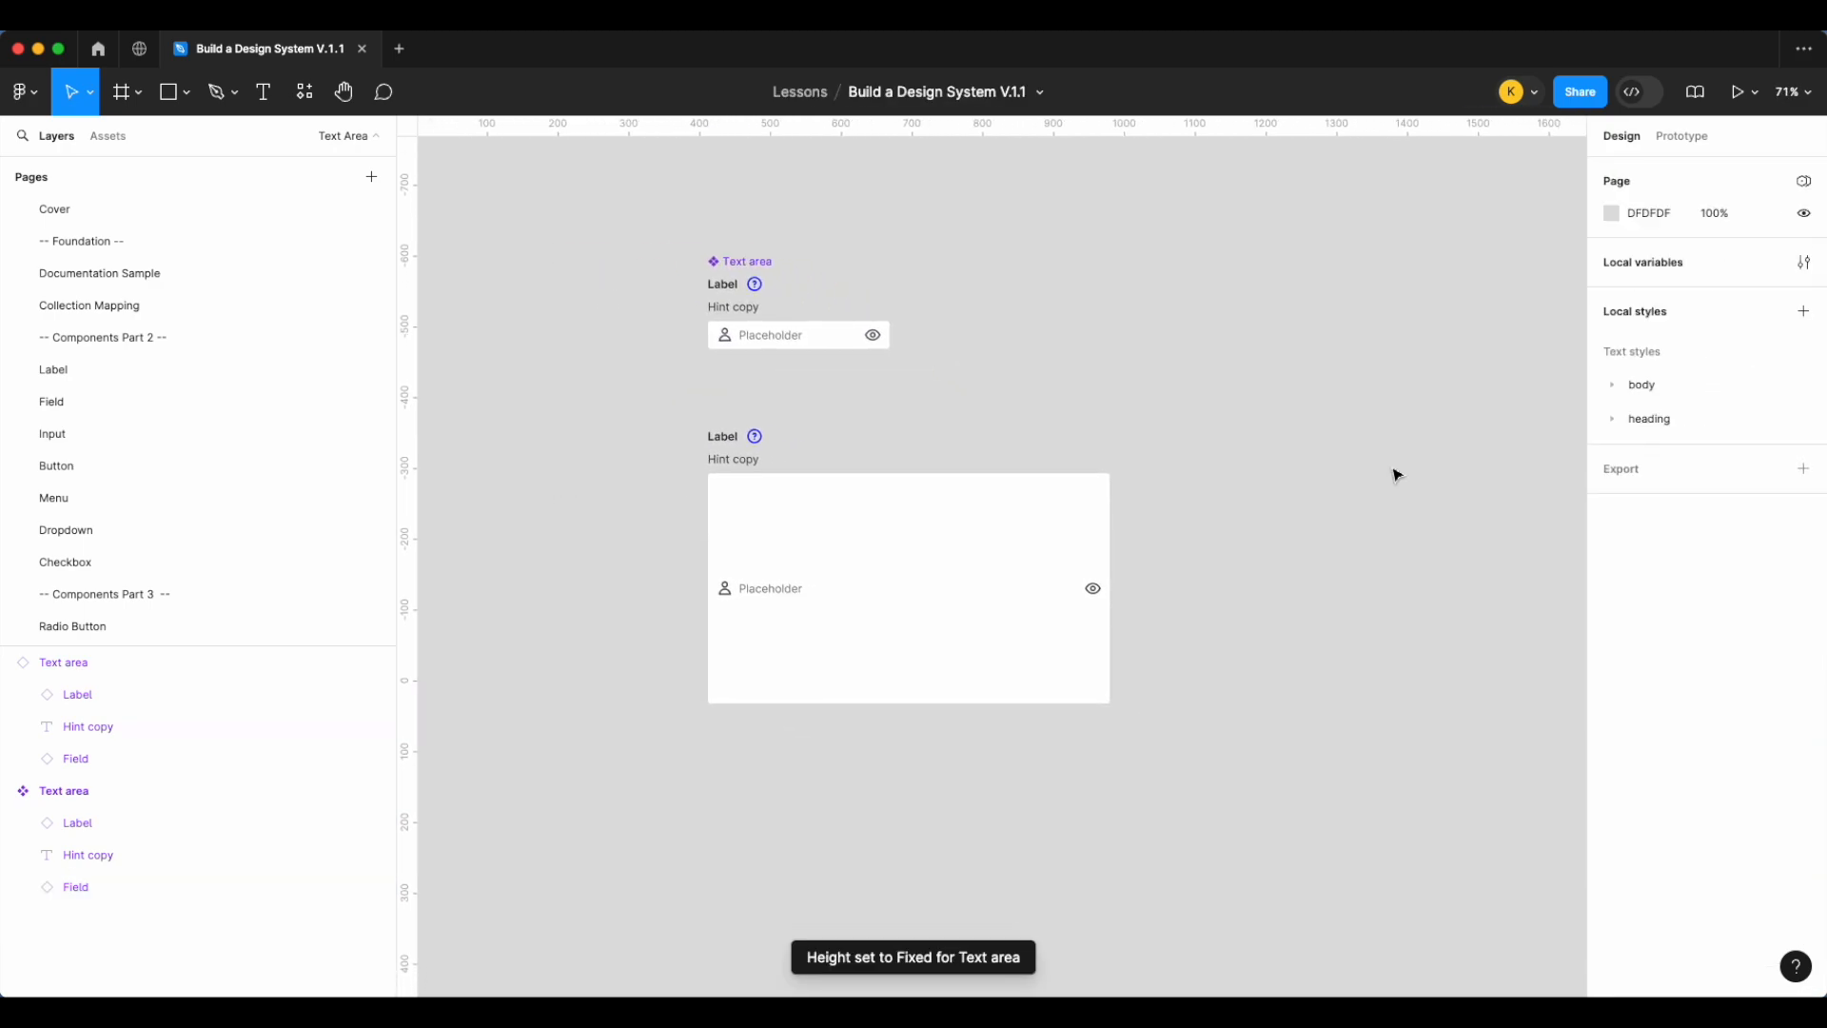
# Resize the lower Text area instance to about 815 × 310
pyautogui.click(1054, 547)
pyautogui.moveTo(1107, 533); pyautogui.dragTo(1284, 542)
pyautogui.moveTo(1205, 702); pyautogui.dragTo(1189, 648)
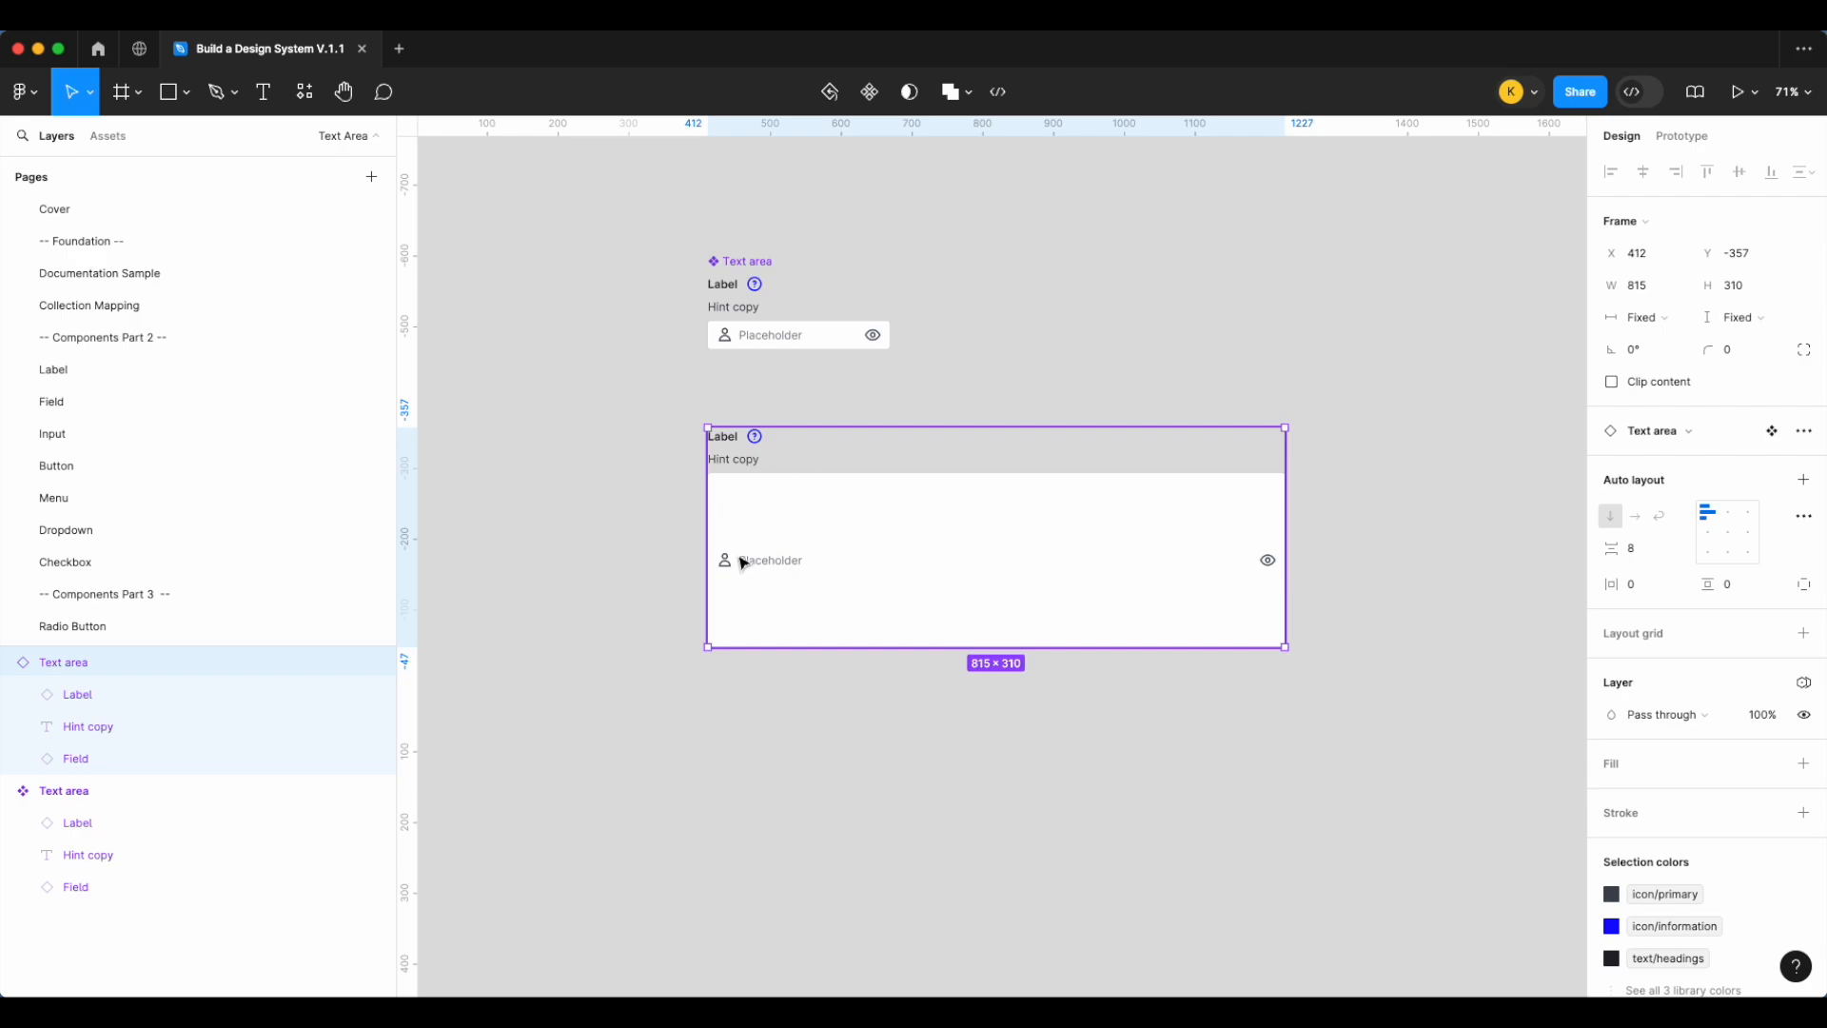
# Align the contents of the main component's Field to the top left, and narrow the lower Text area instance
pyautogui.doubleClick(773, 336)
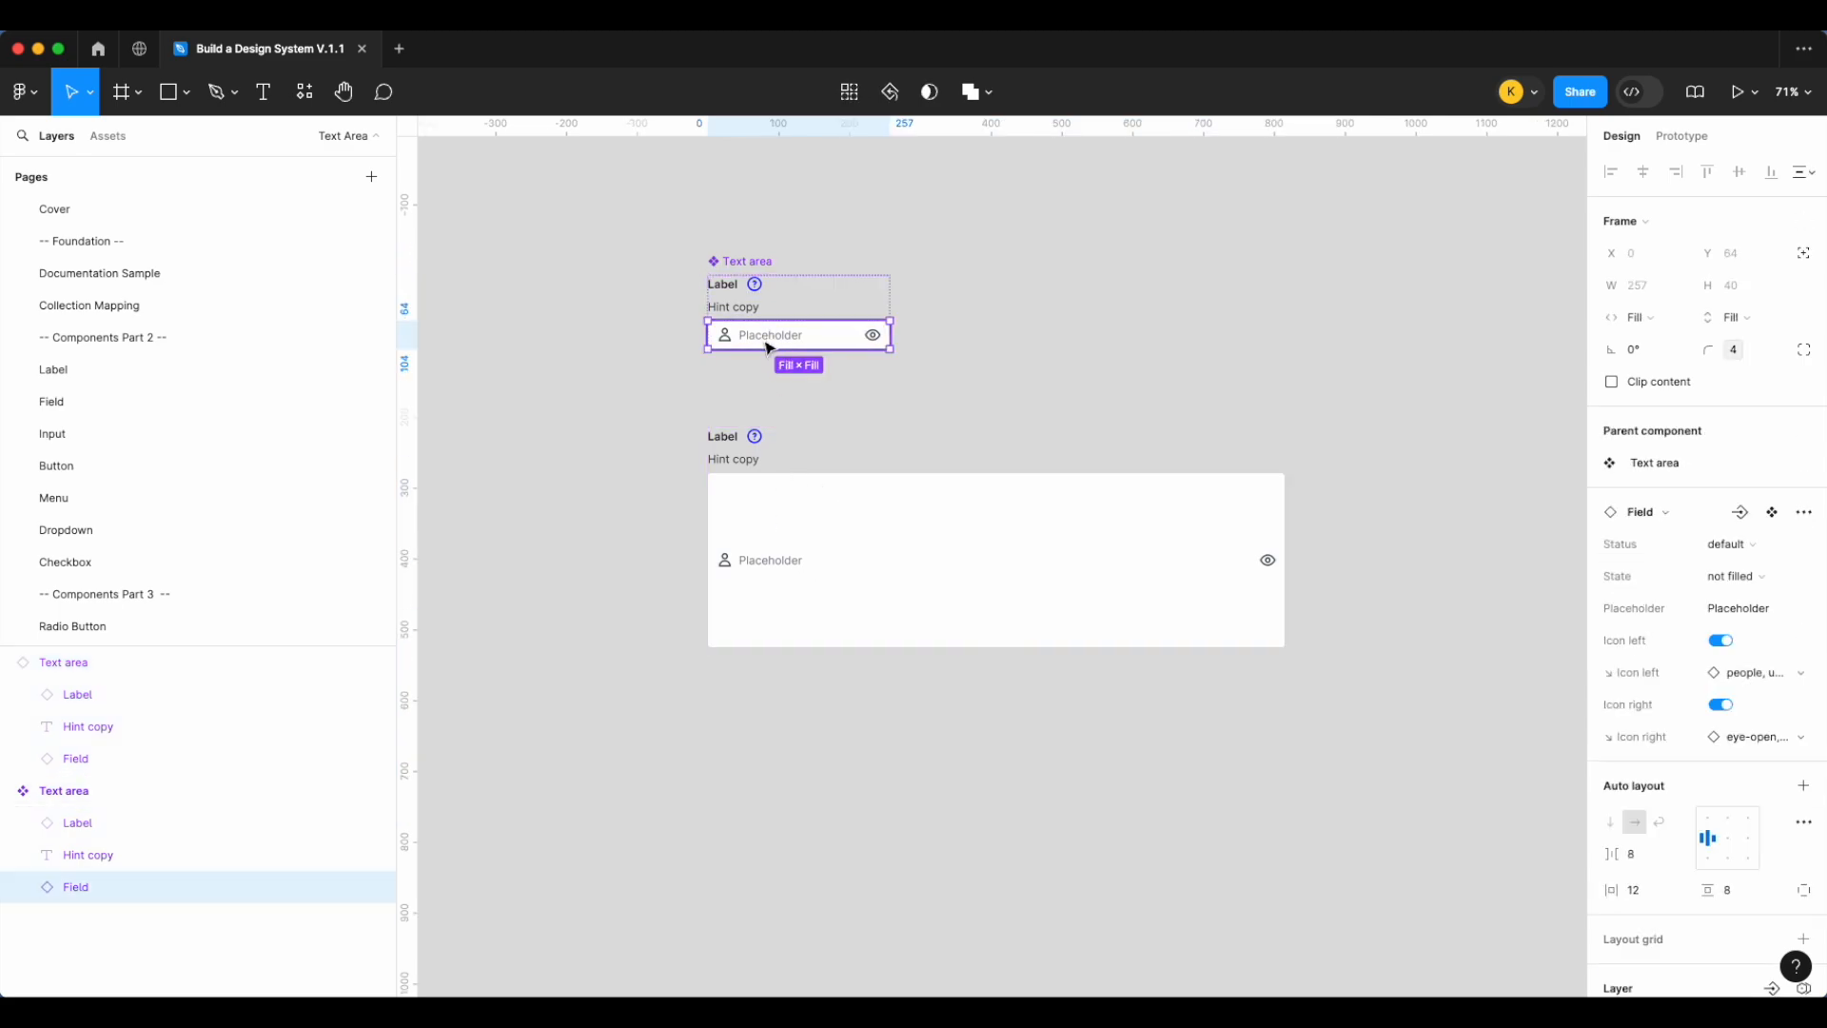
pyautogui.scroll(-1, 1720, 741)
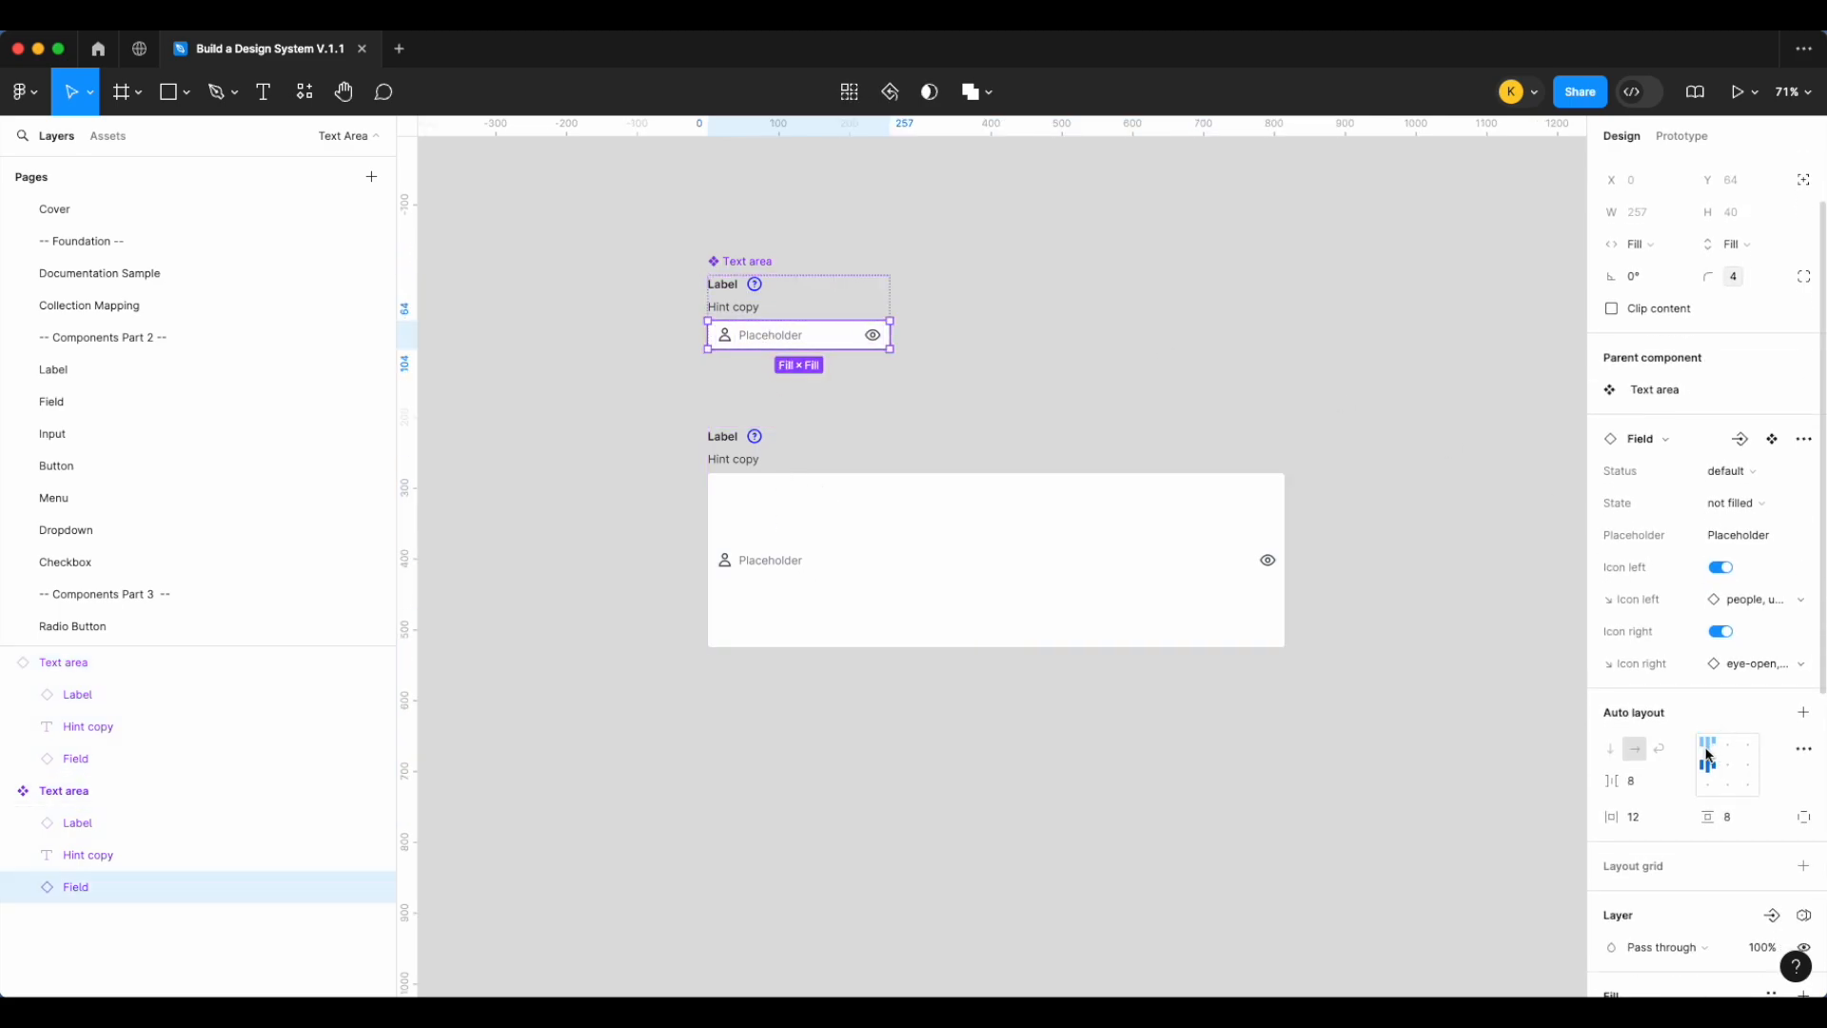
pyautogui.click(1707, 754)
pyautogui.click(1147, 804)
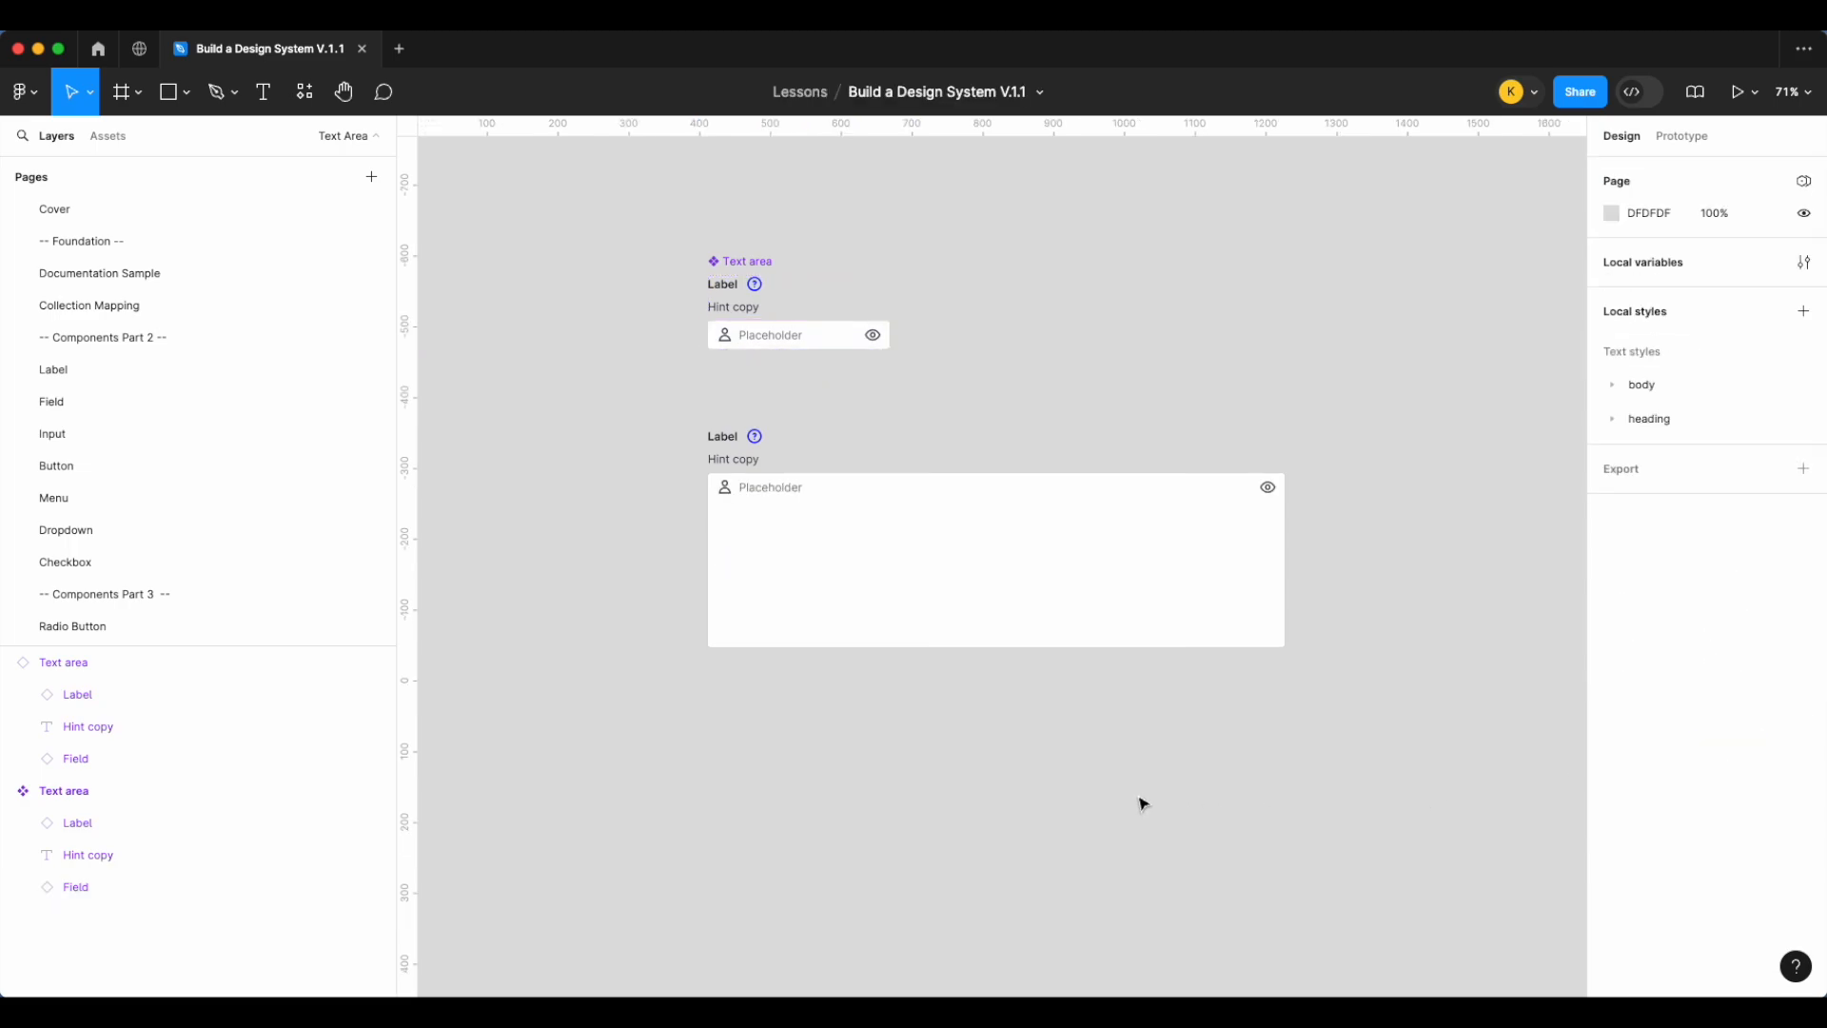
pyautogui.click(932, 565)
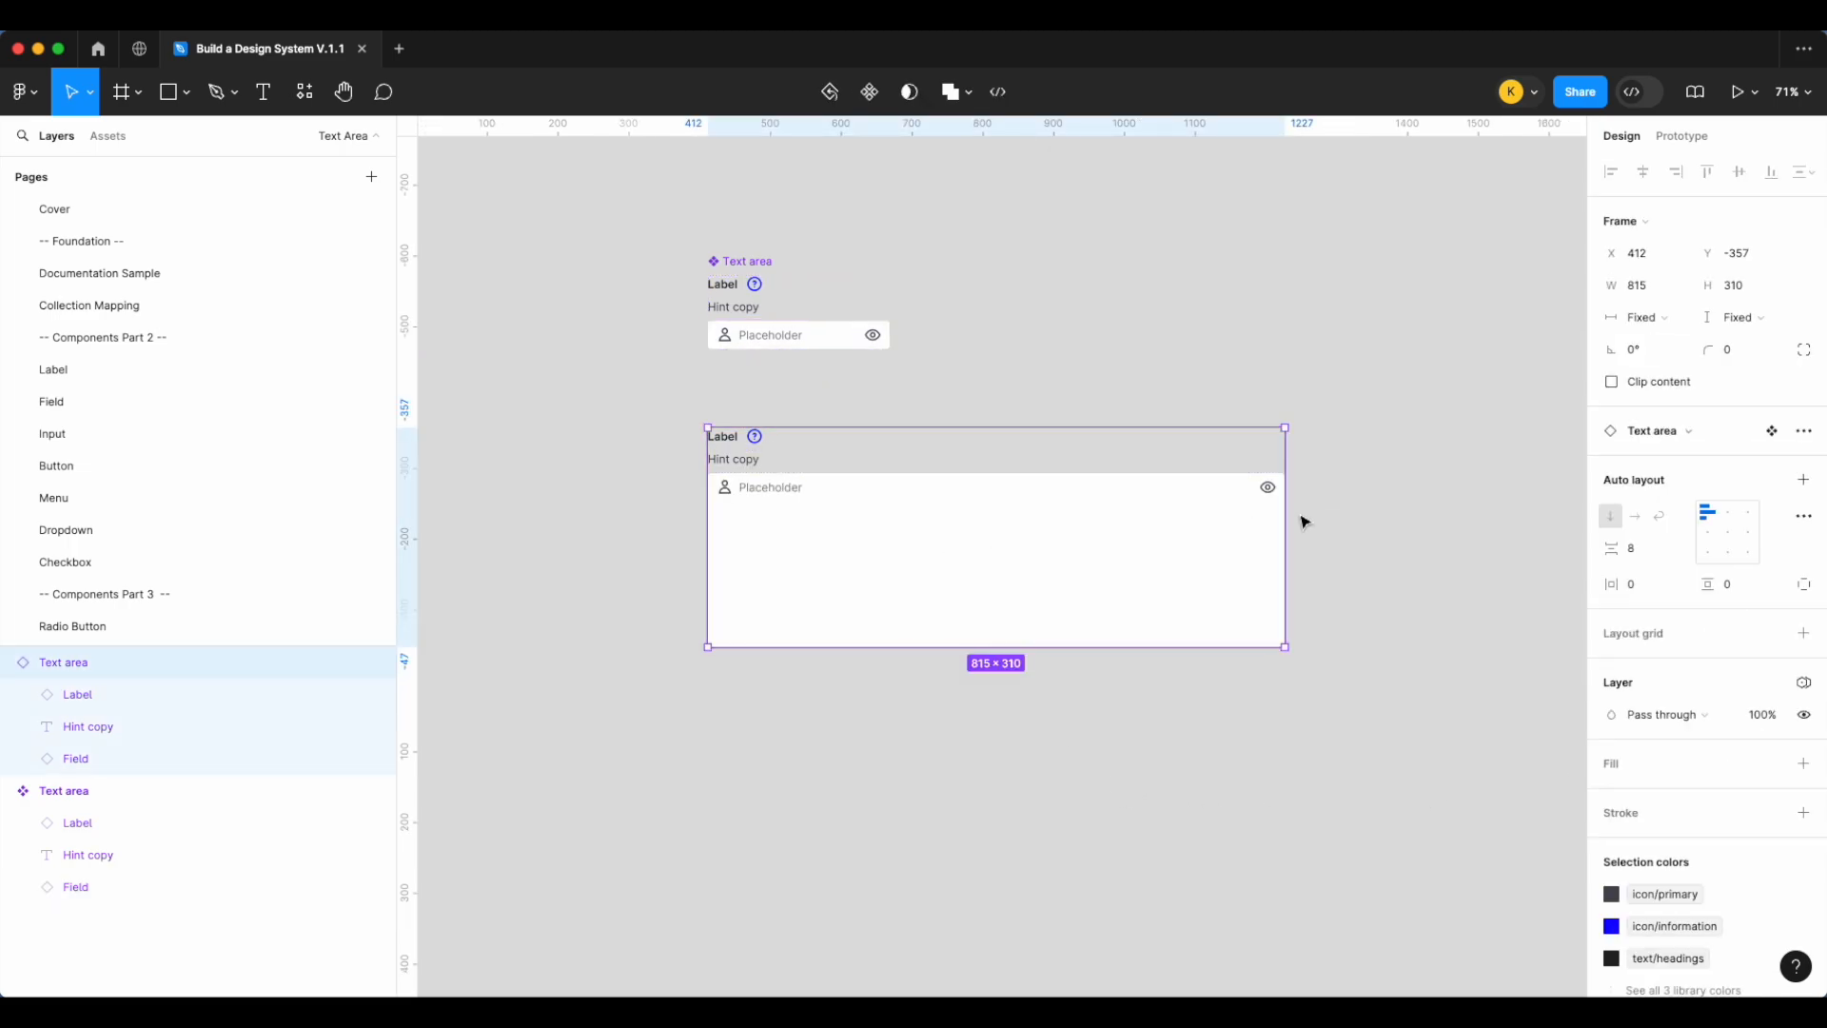
pyautogui.moveTo(1280, 518); pyautogui.dragTo(1101, 518)
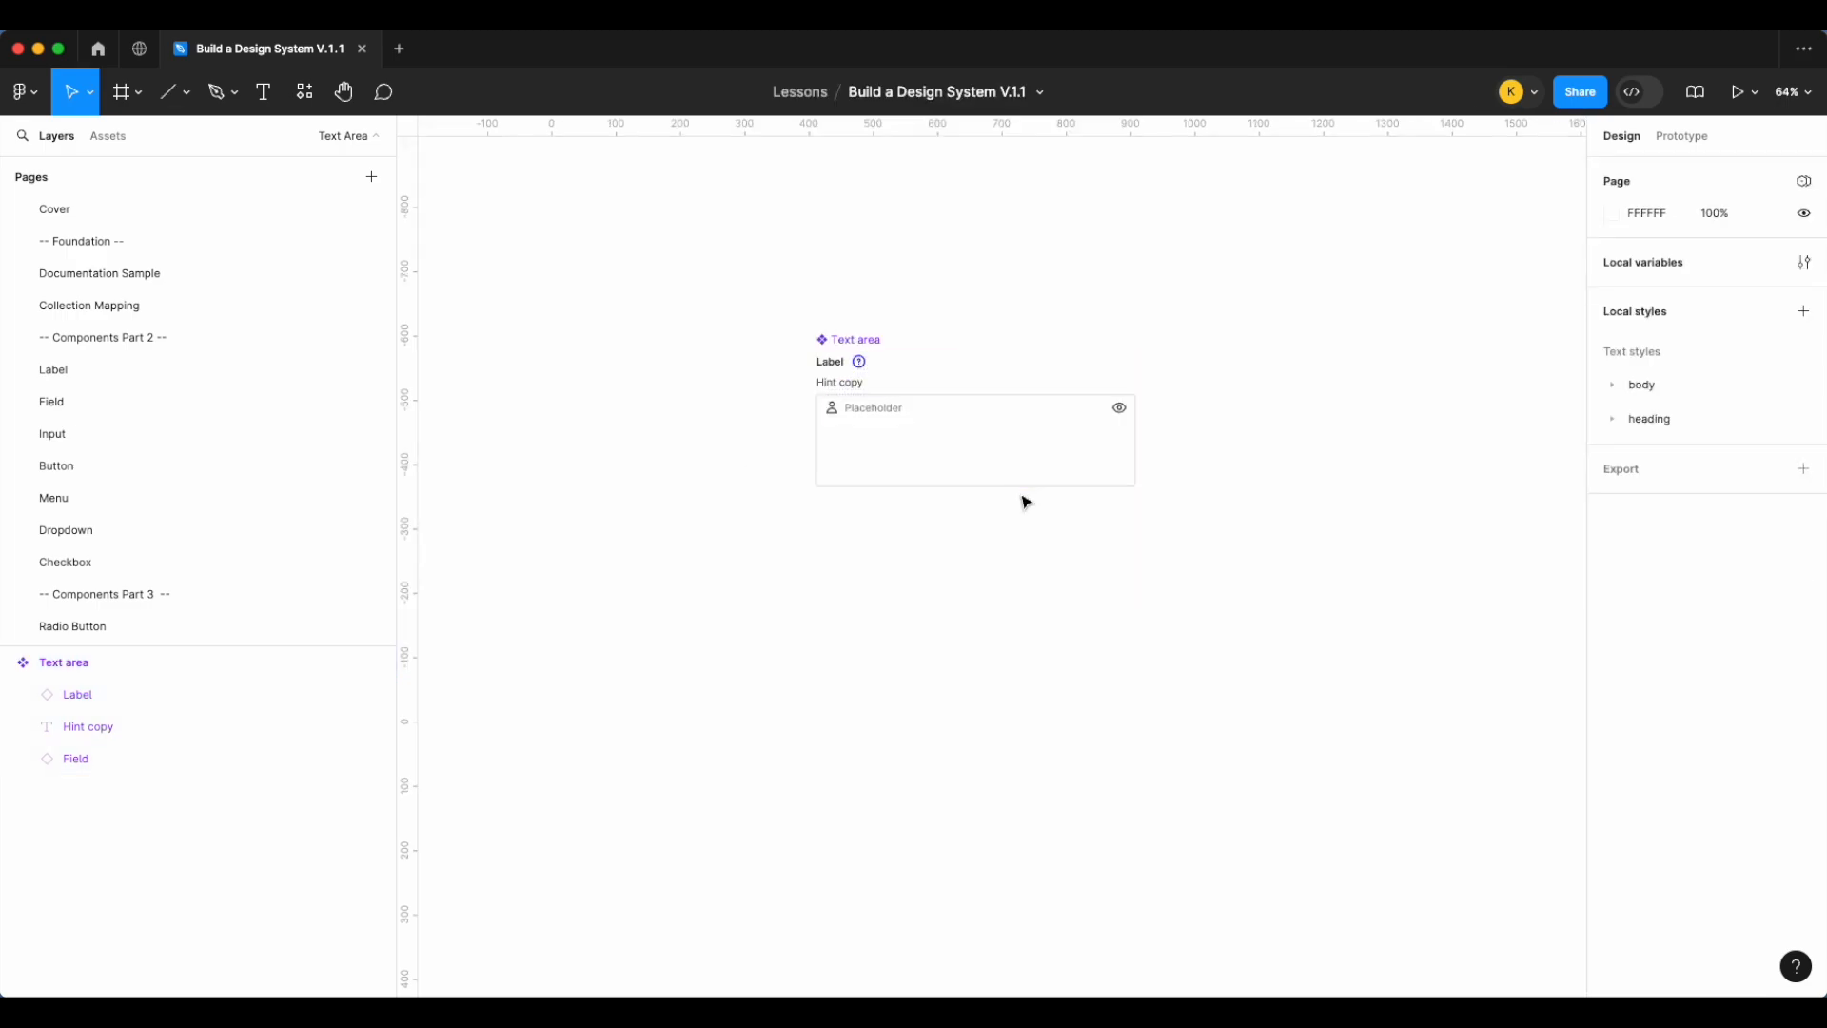
# Draw a 45° diagonal line about 14 long on the empty canvas beside the Text area's lower-right corner
pyautogui.scroll(5, 1023, 497)
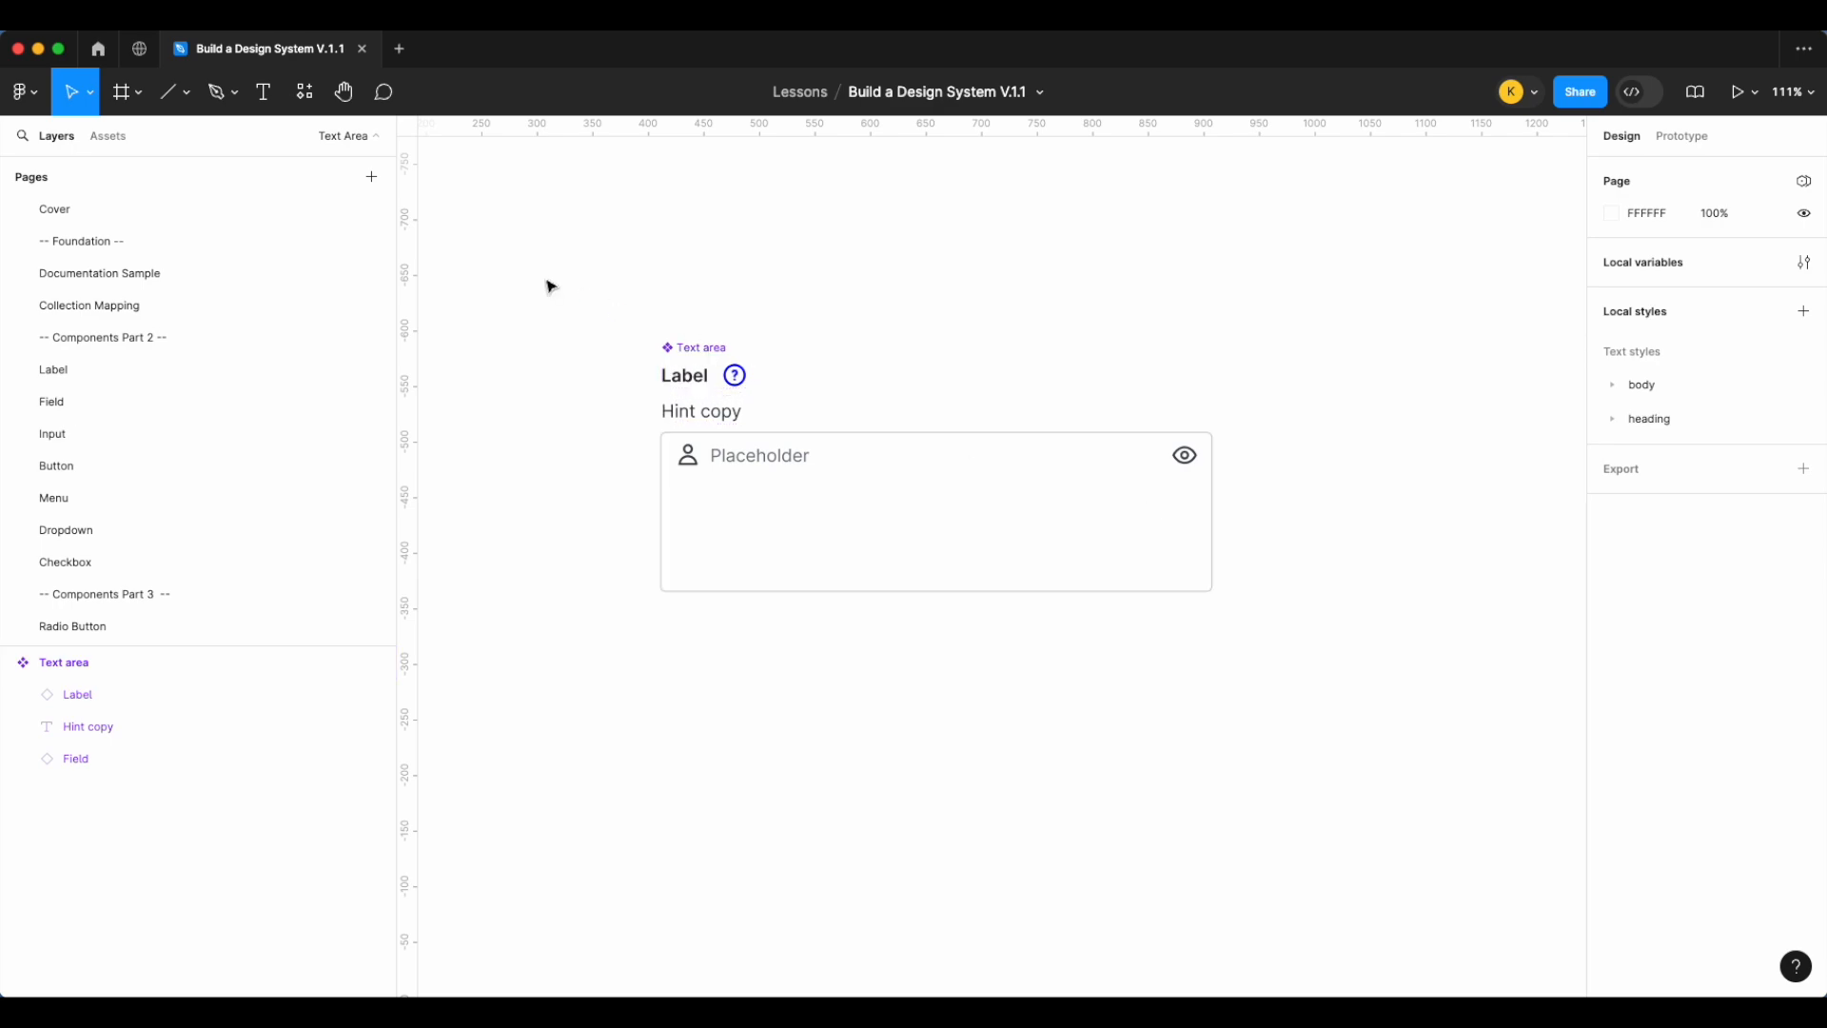
pyautogui.click(168, 91)
pyautogui.scroll(5, 1382, 593)
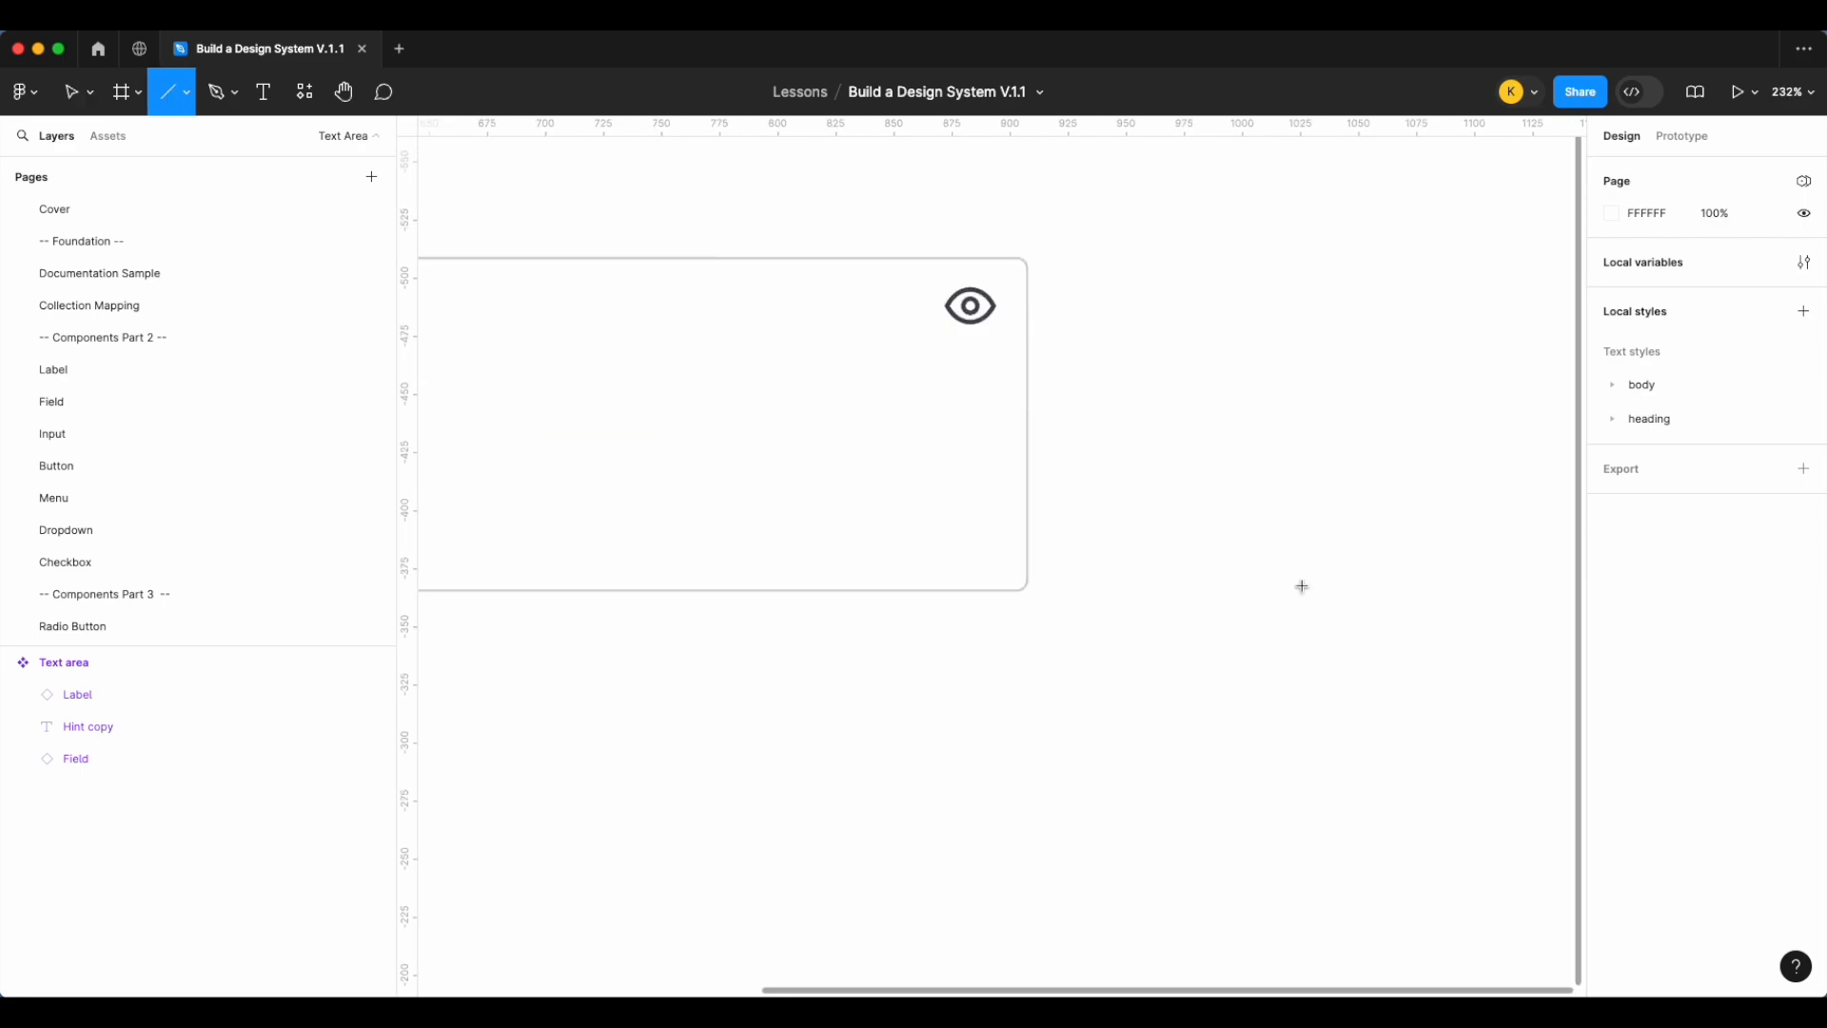
pyautogui.moveTo(1132, 610); pyautogui.dragTo(1172, 571)
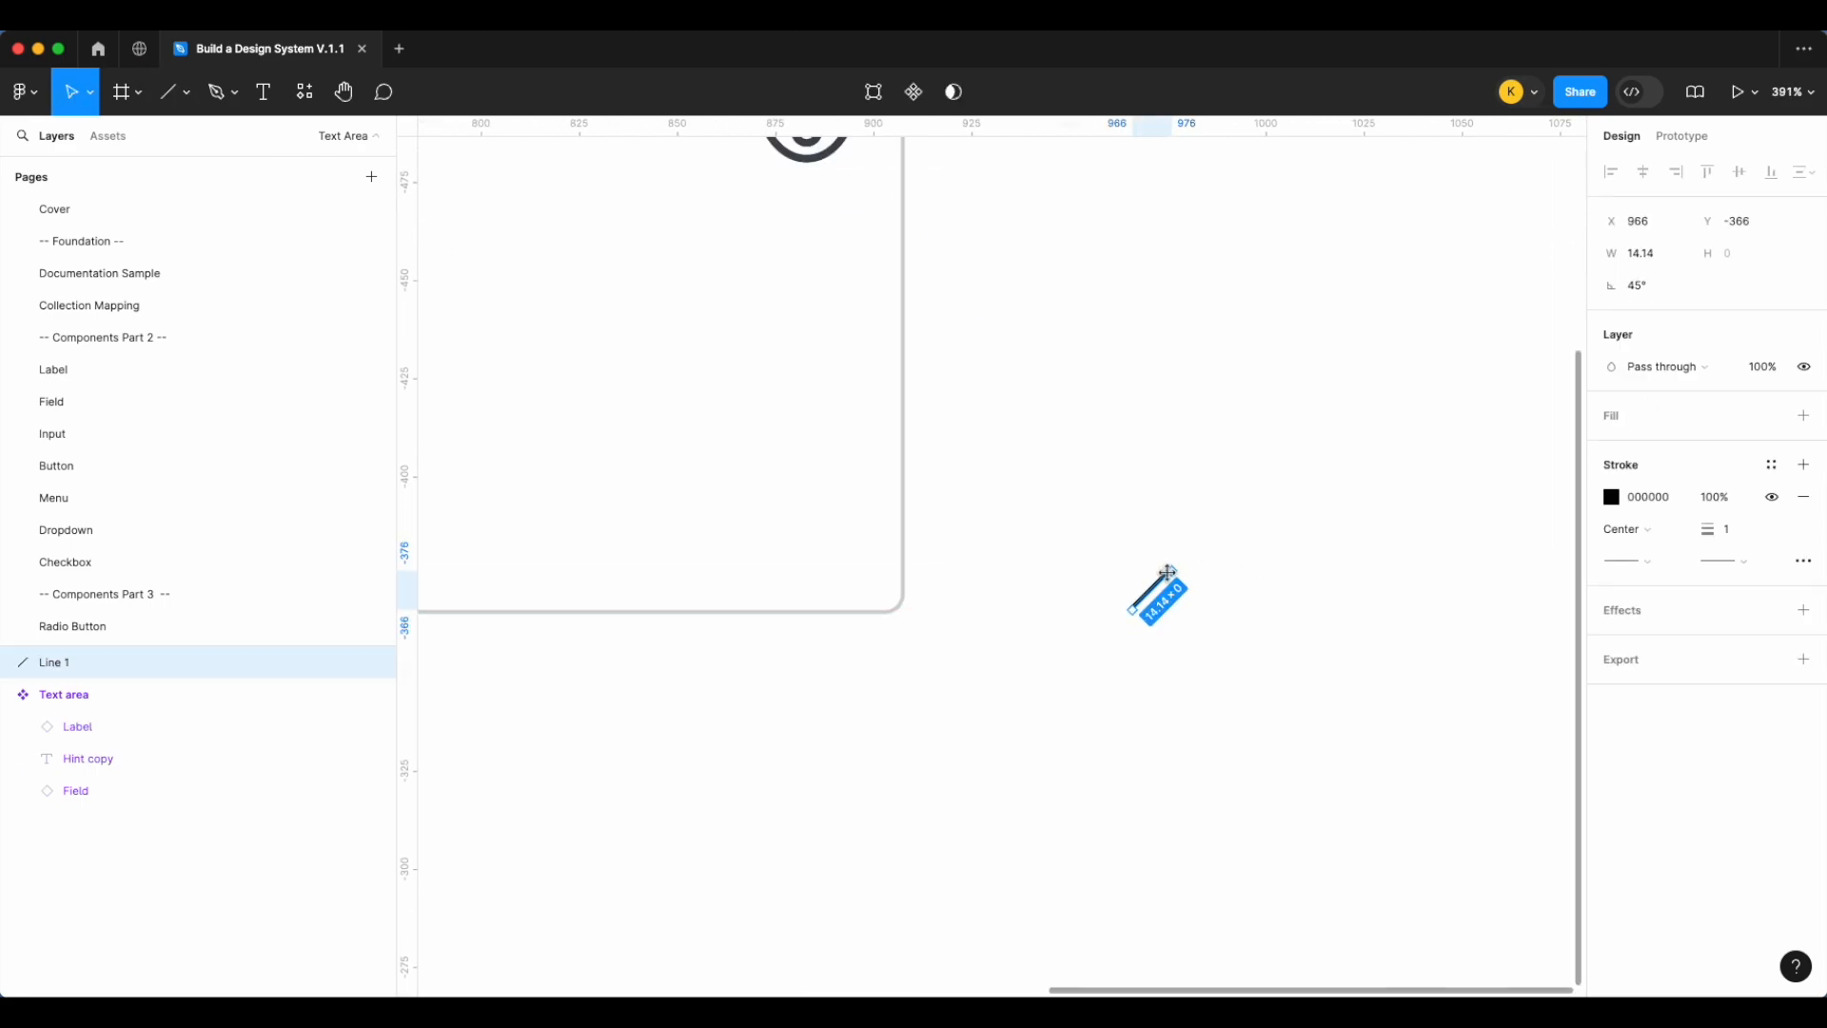
# Add a shorter parallel diagonal line just to the lower right of the first one
pyautogui.scroll(4, 1146, 566)
pyautogui.moveTo(1142, 558)
pyautogui.mouseDown()
pyautogui.moveTo(1169, 570)
pyautogui.moveTo(1158, 596)
pyautogui.moveTo(1155, 560)
pyautogui.mouseUp()
pyautogui.click(1250, 604)
# Move both diagonal lines into the lower-right corner of the Text area's field at about X 893
pyautogui.scroll(-4, 1251, 607)
pyautogui.scroll(-3, 1155, 559)
pyautogui.hotkey('shift', 'Left')
pyautogui.hotkey('shift', 'Left')
pyautogui.hotkey('shift', 'Left')
pyautogui.hotkey('shift', 'Left')
pyautogui.hotkey('shift', 'Left')
pyautogui.hotkey('shift', 'Left')
pyautogui.hotkey('shift', 'Left')
pyautogui.press('Left')
pyautogui.press('Left')
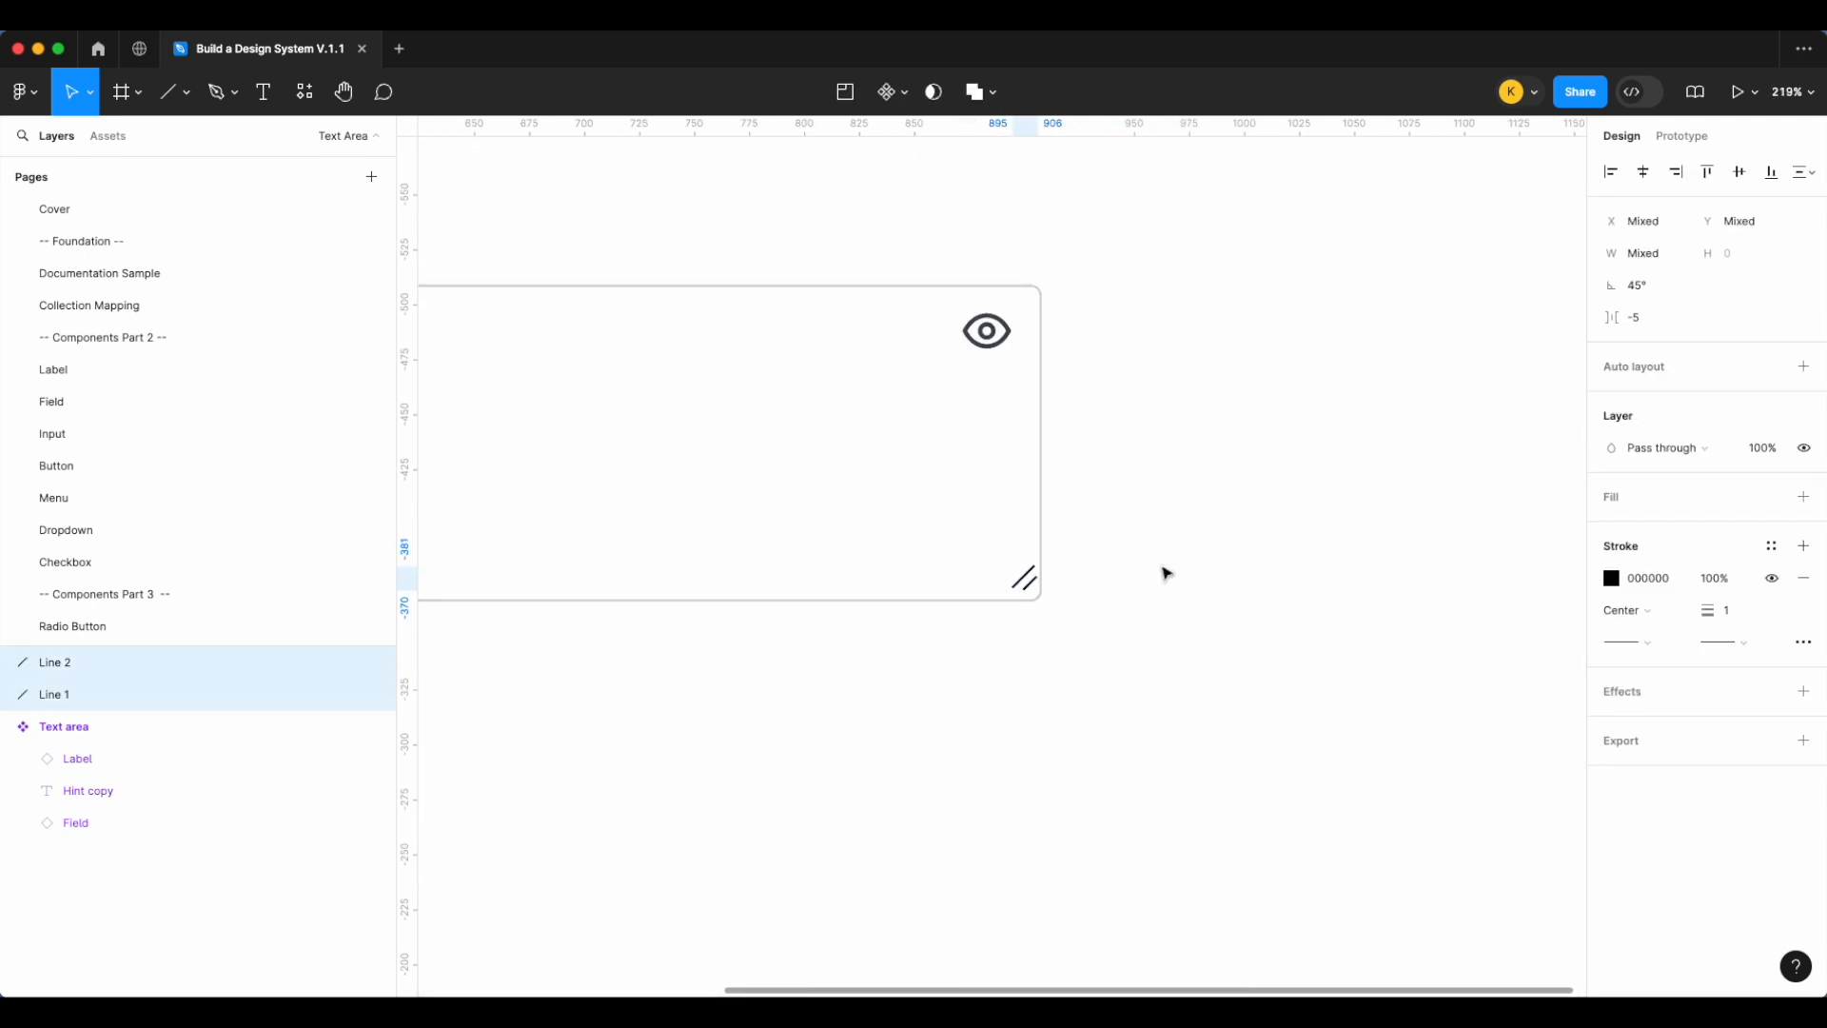
pyautogui.scroll(5, 1171, 576)
pyautogui.hscroll(-2, 1337, 656)
pyautogui.scroll(5, 1343, 655)
pyautogui.scroll(-10, 1361, 657)
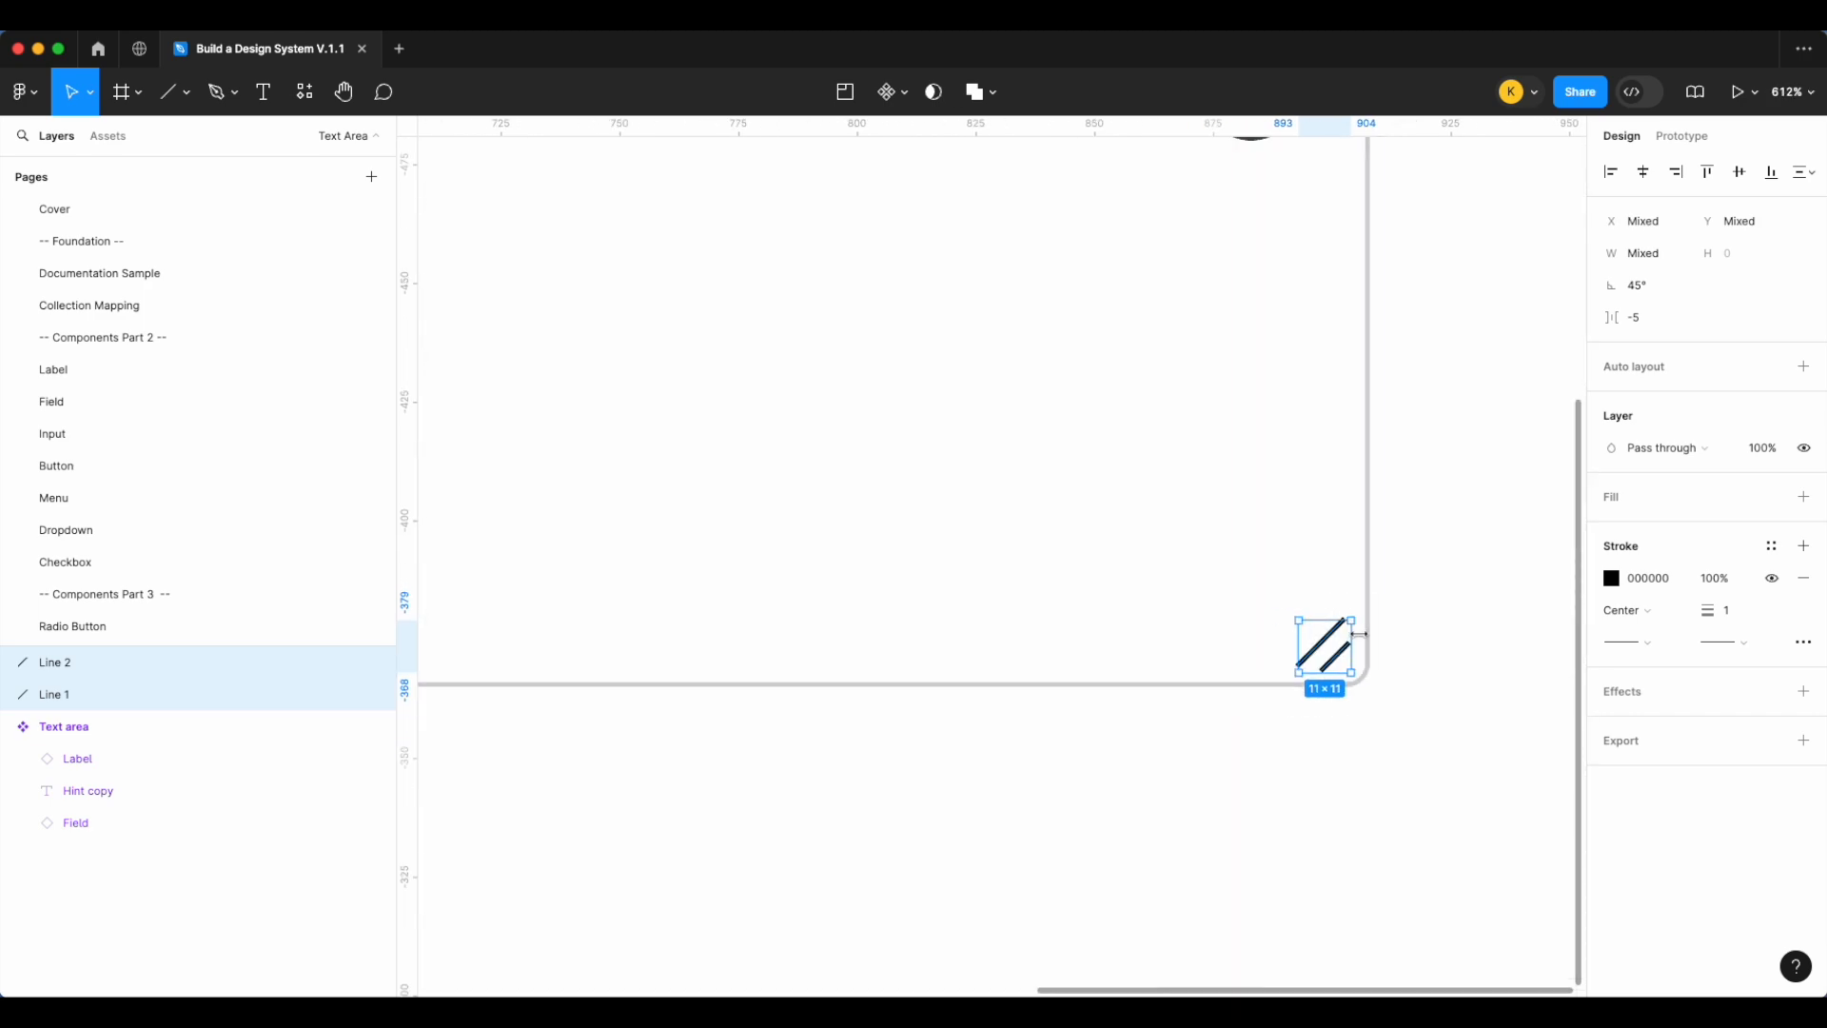
pyautogui.click(1345, 696)
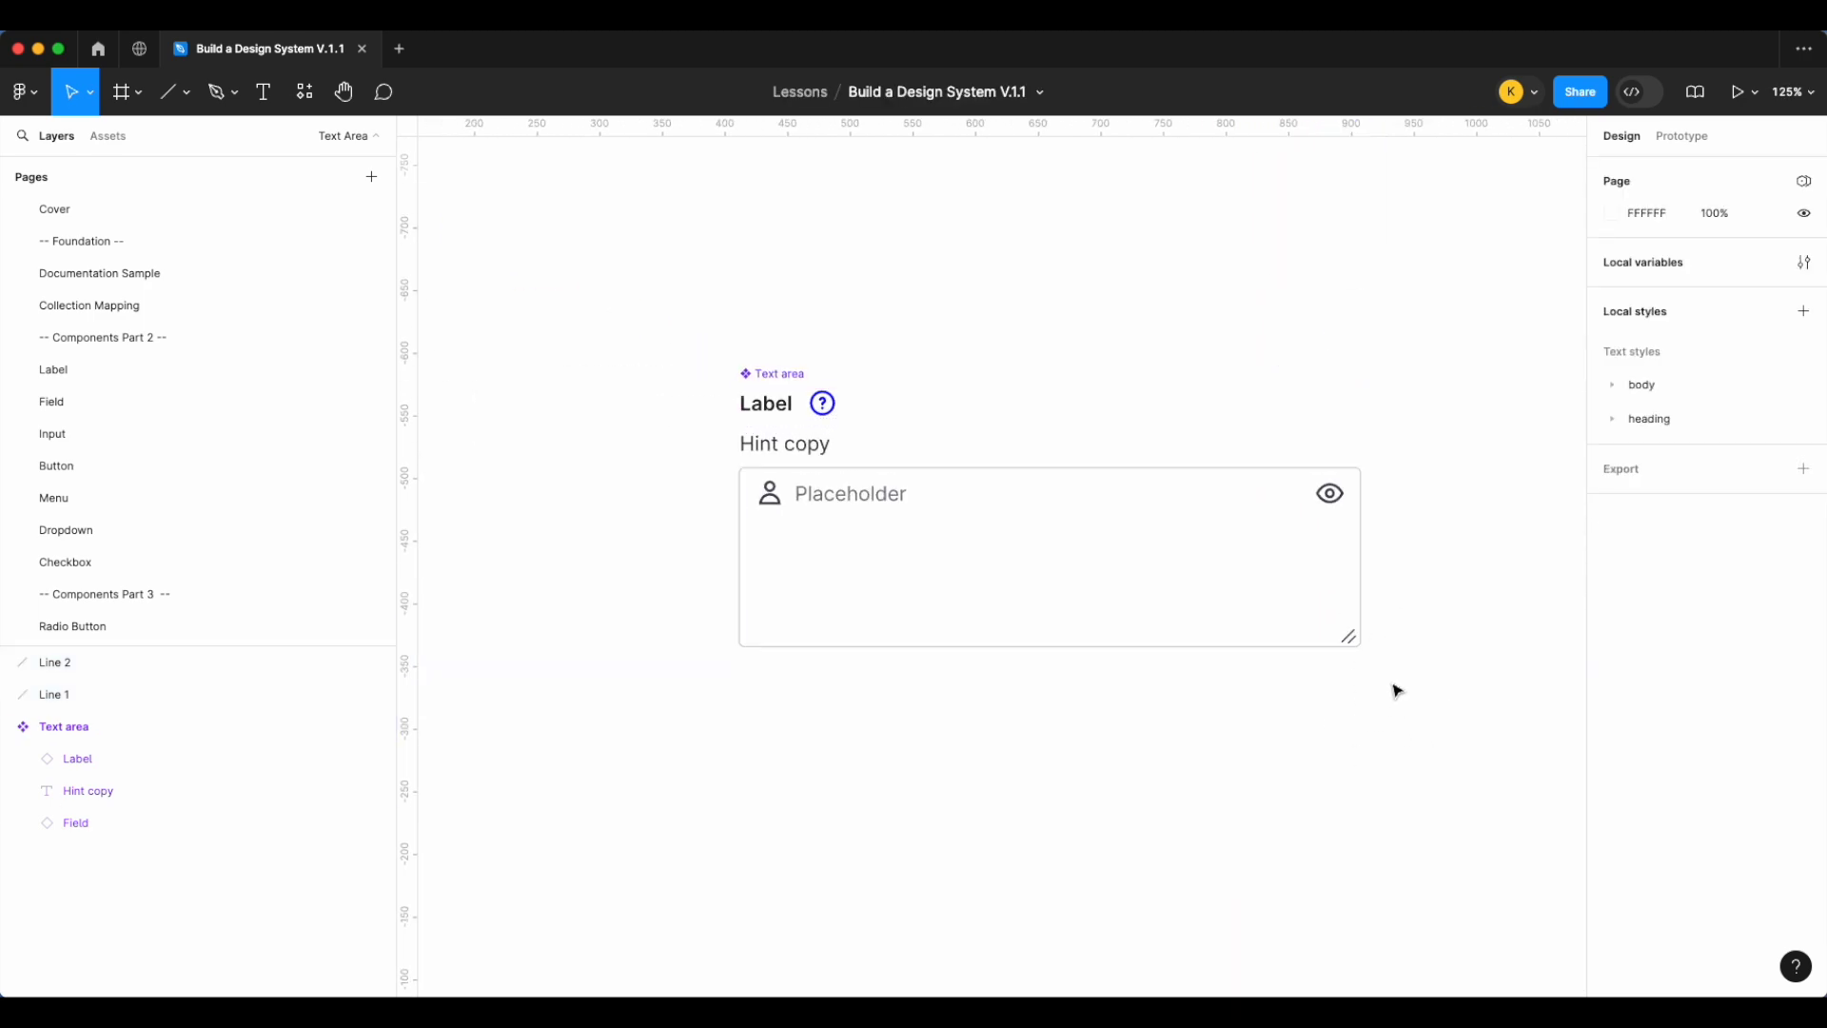
# Select both diagonal lines and move them out of the field to about X 973
pyautogui.scroll(3, 1395, 691)
pyautogui.moveTo(1391, 700); pyautogui.dragTo(1280, 595)
pyautogui.keyDown('shift'); pyautogui.click(1319, 619); pyautogui.keyUp('shift')
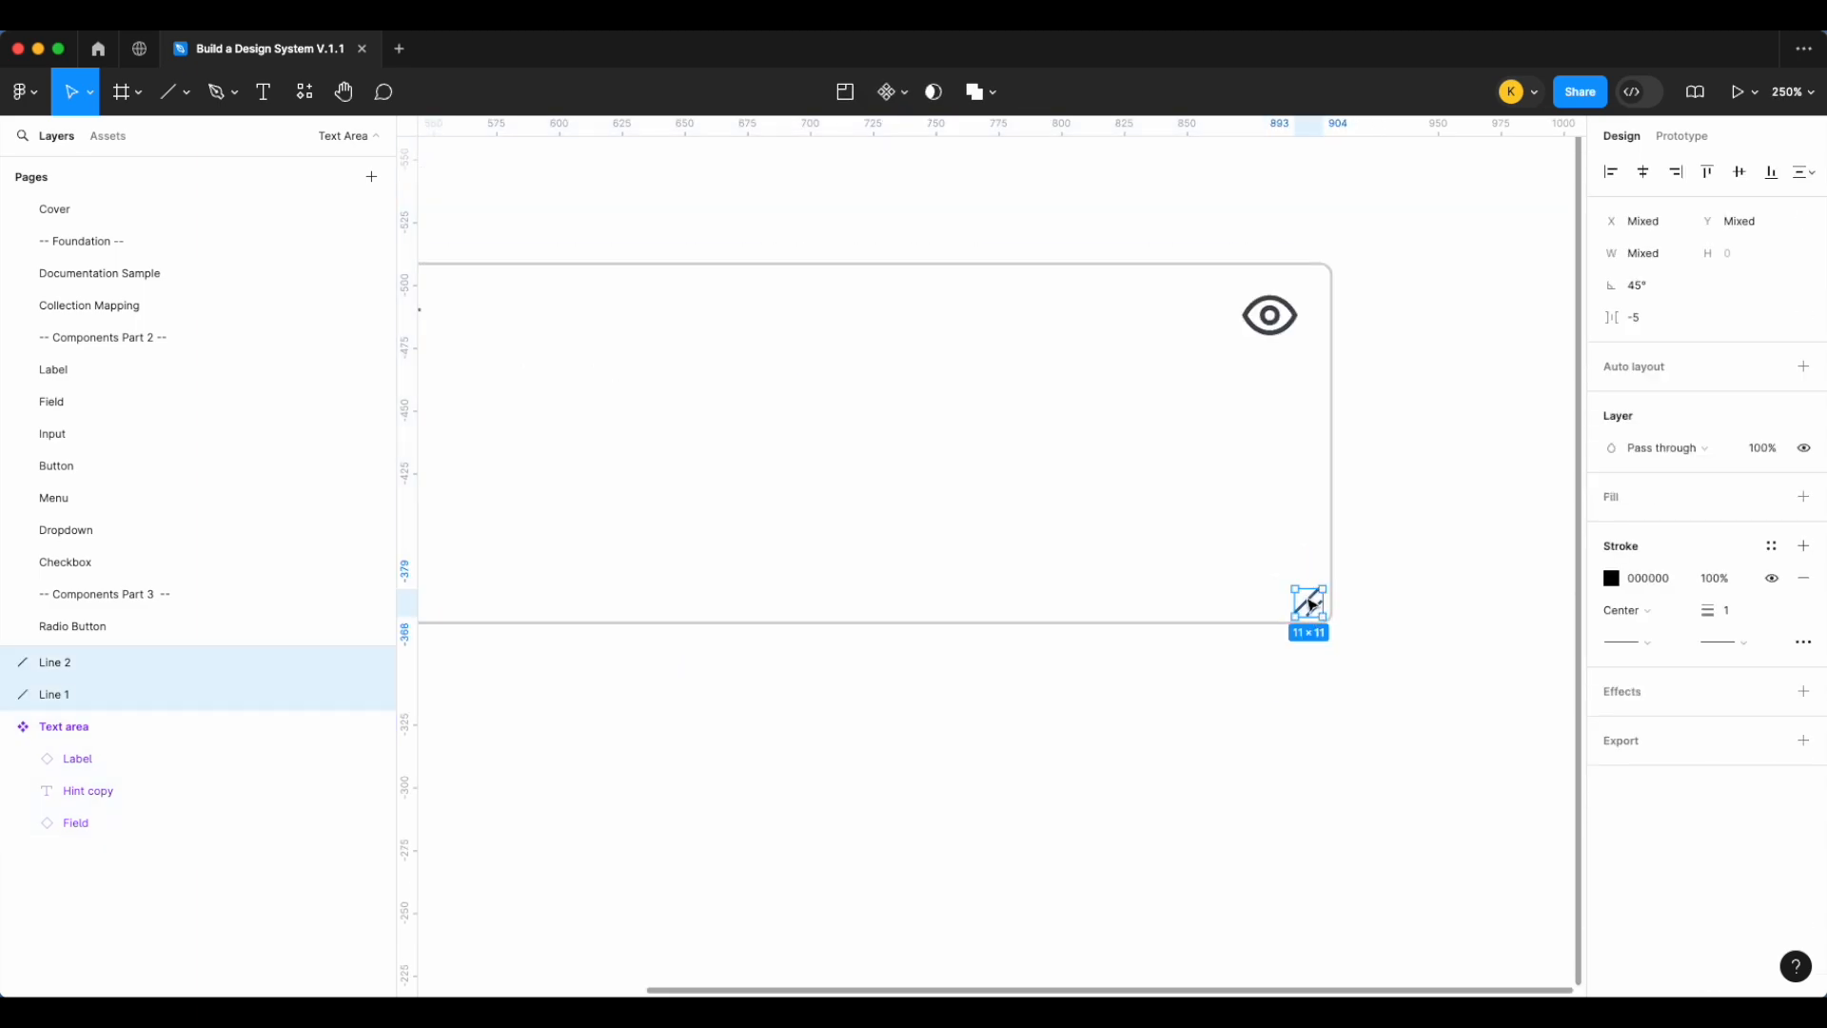
pyautogui.hscroll(2, 1387, 612)
pyautogui.scroll(5, 1387, 607)
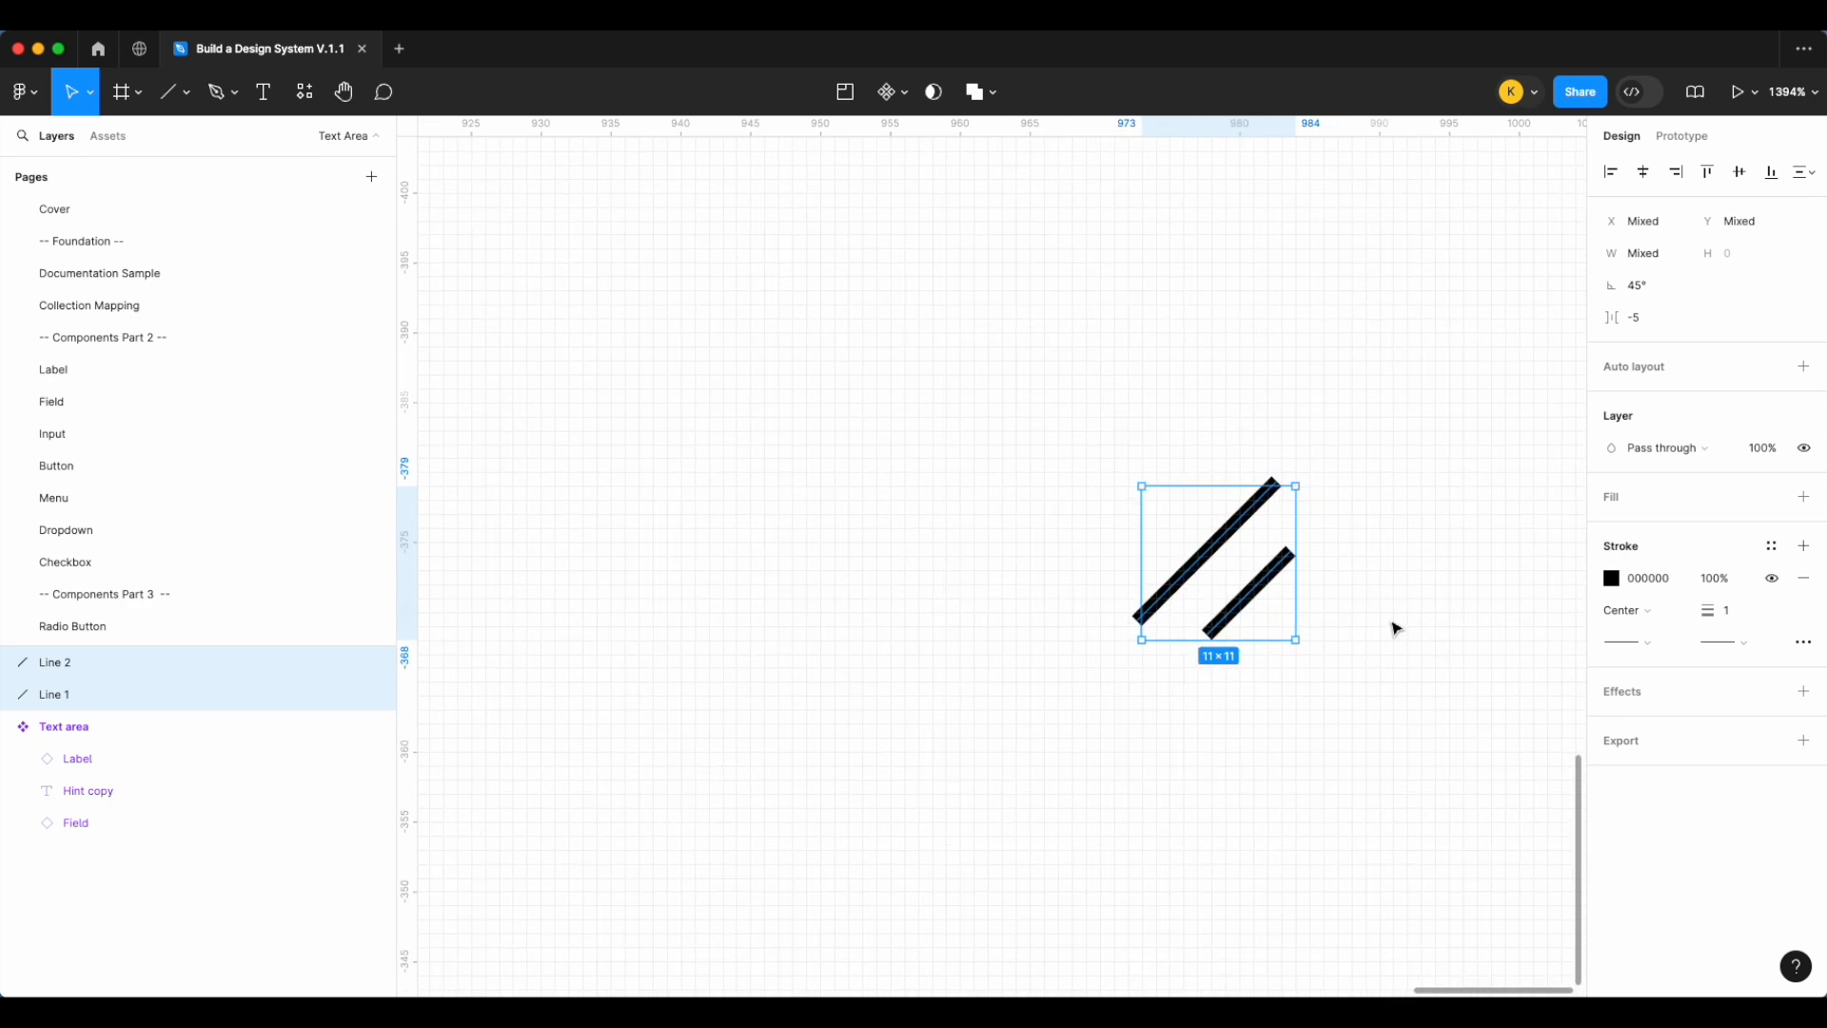
pyautogui.hscroll(2, 1395, 629)
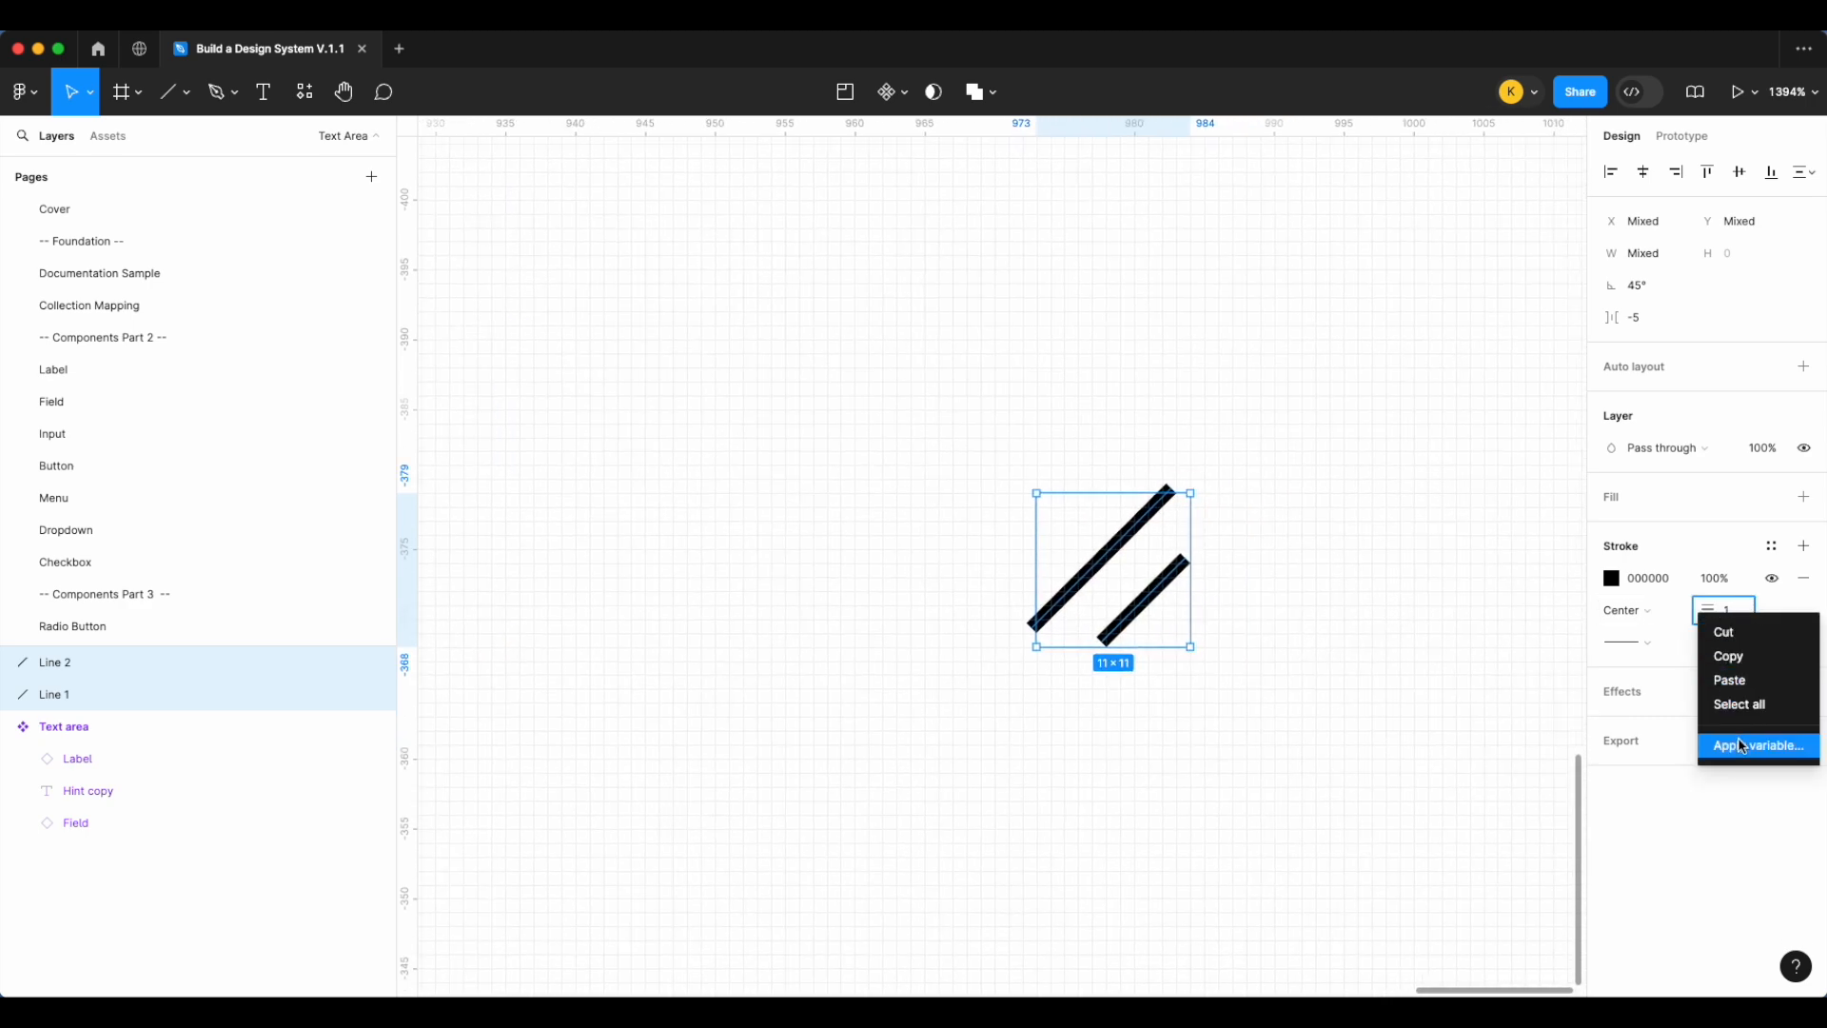
# Apply the border width sm variable and the border/primary colour to the strokes of both lines
pyautogui.click(1744, 745)
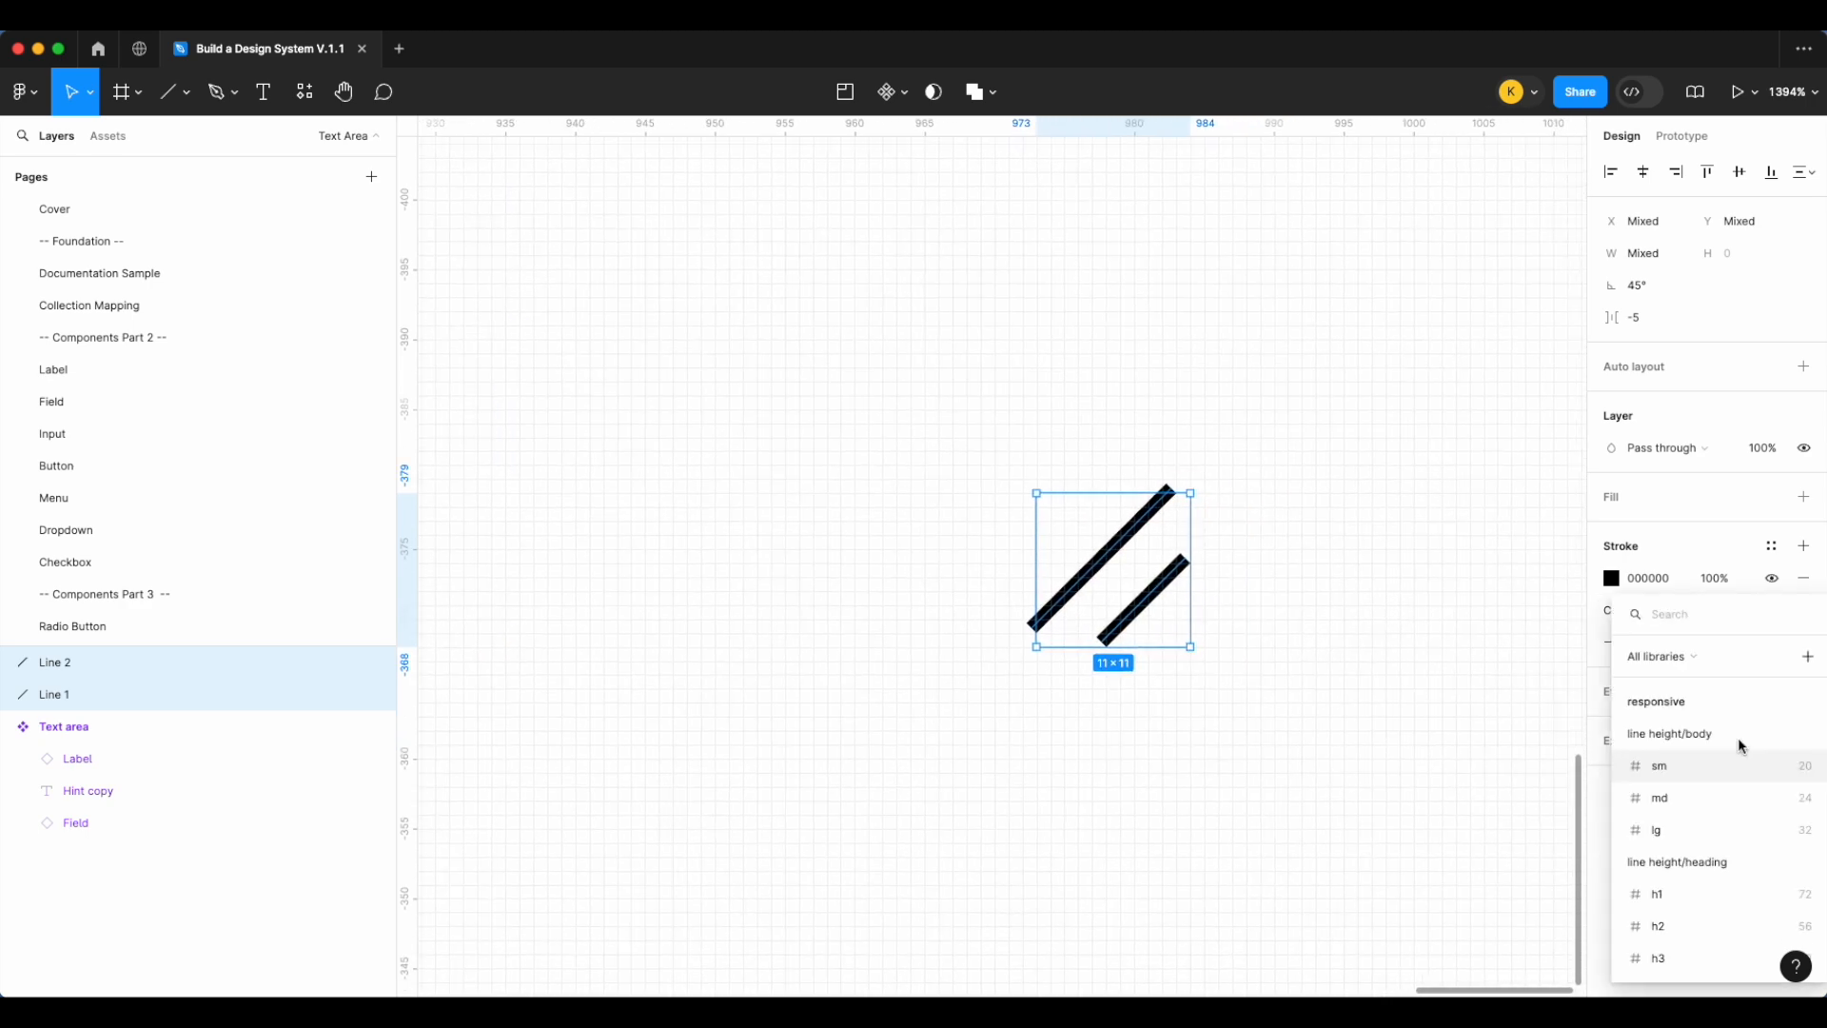
pyautogui.scroll(-3, 1741, 745)
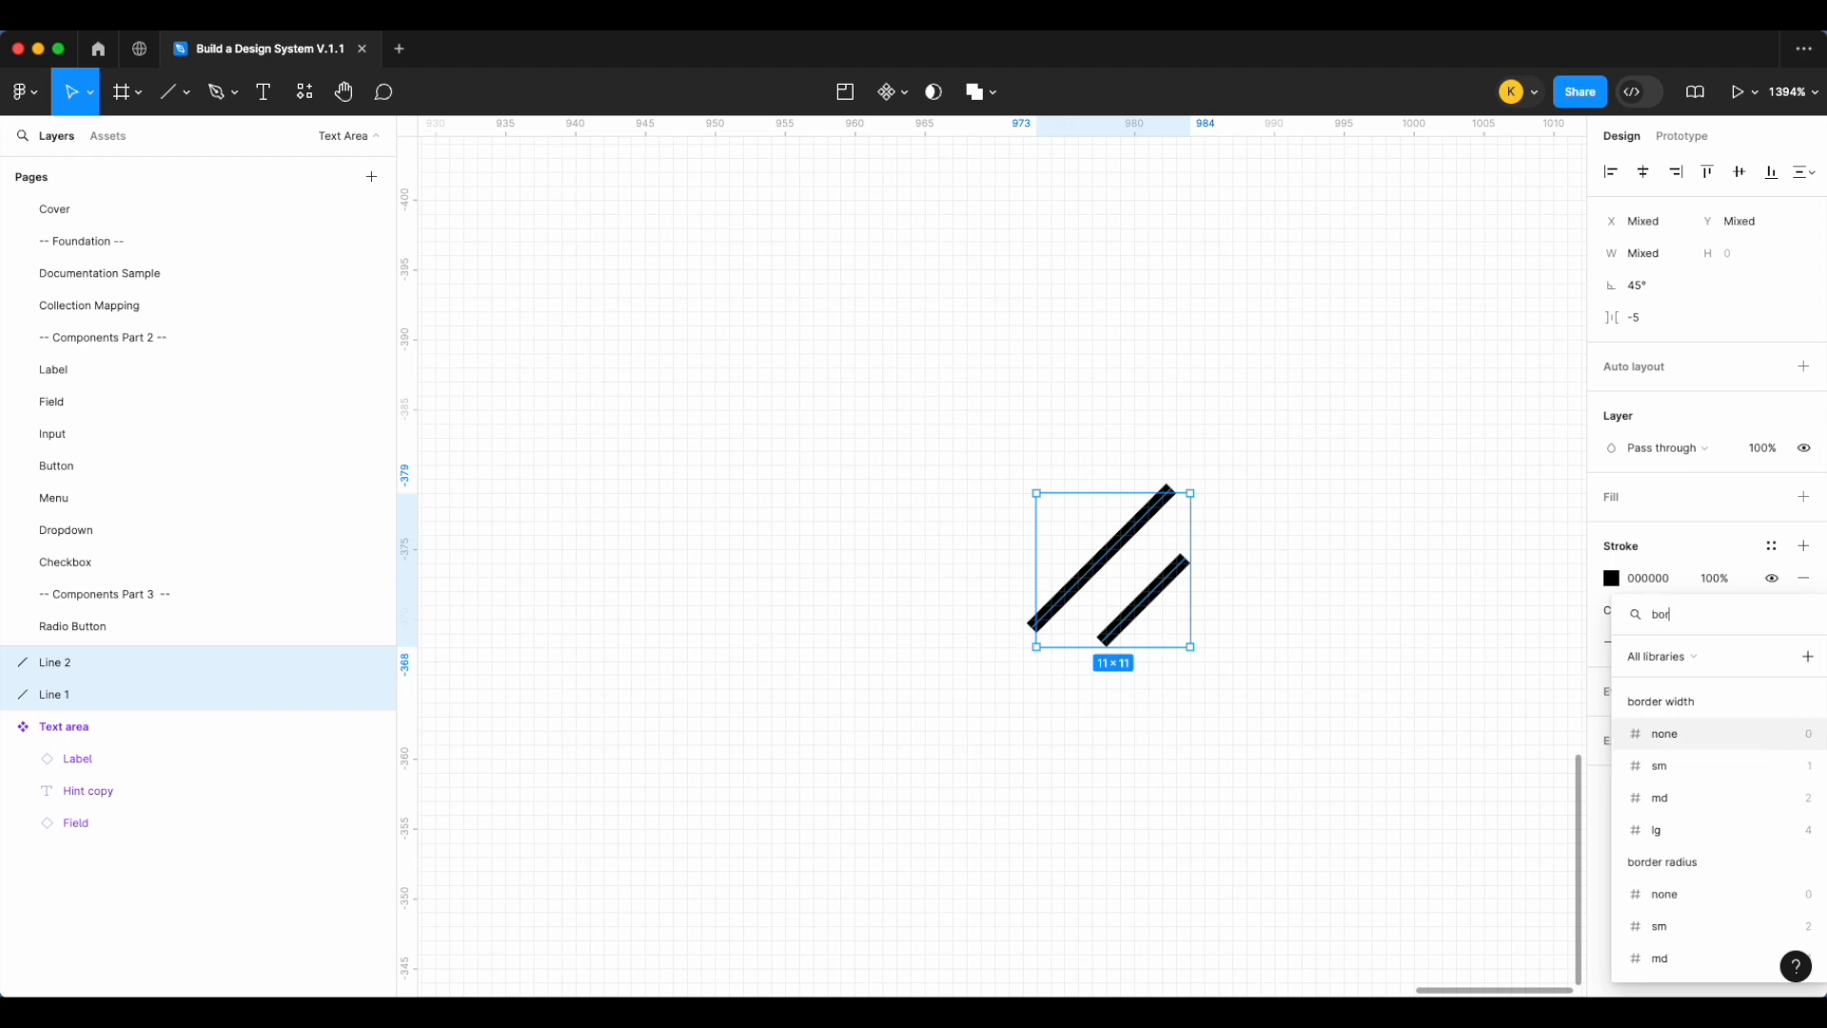
pyautogui.click(1681, 769)
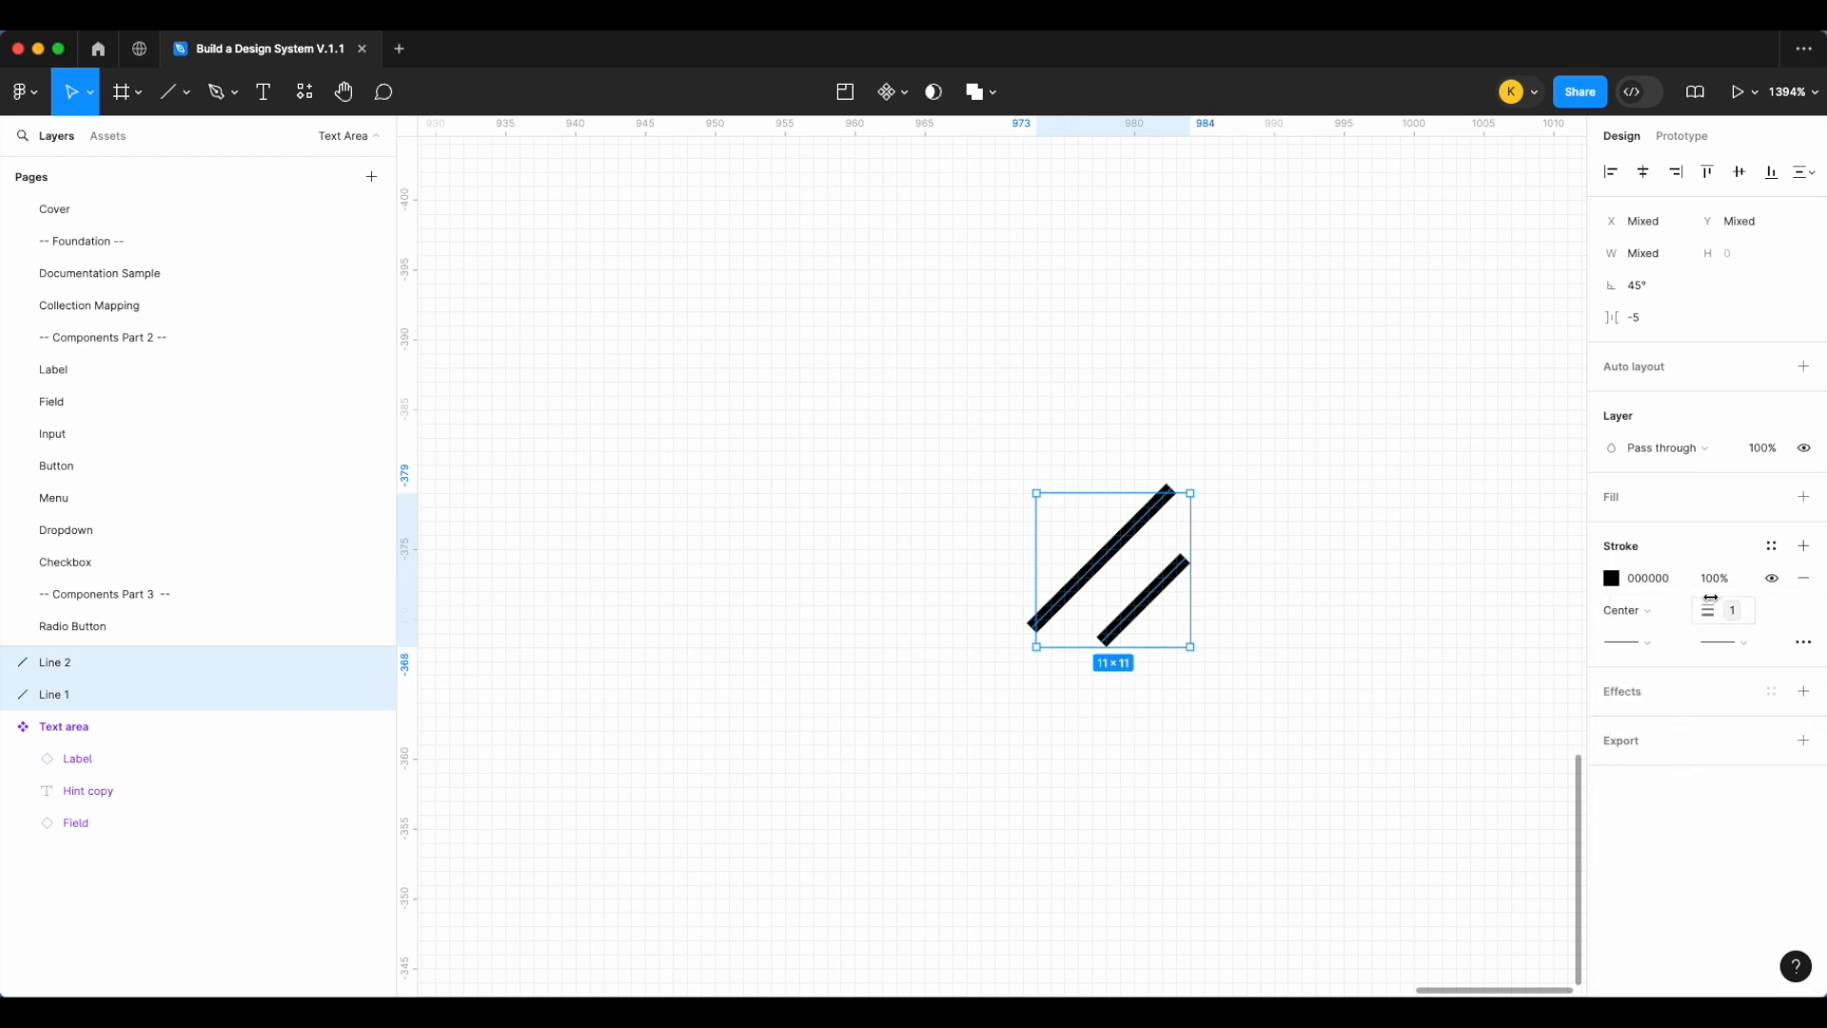
pyautogui.click(1771, 545)
pyautogui.write('bor')
pyautogui.click(1450, 706)
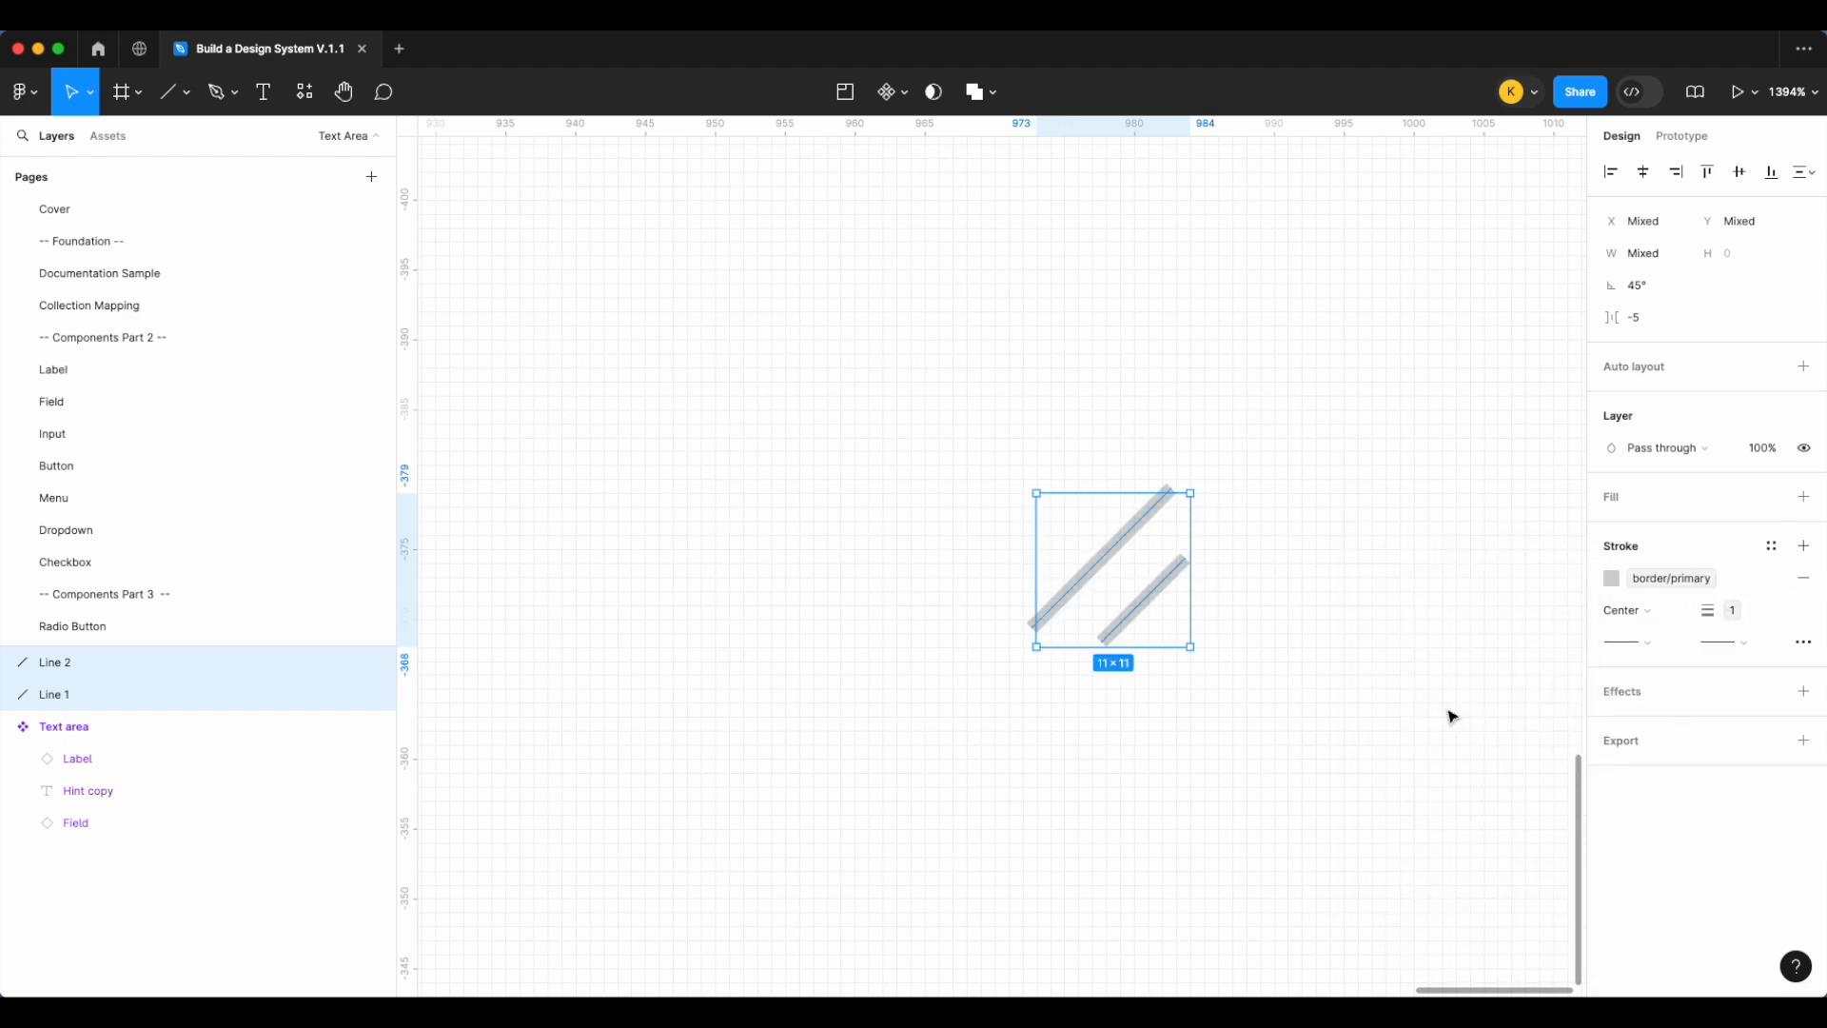
# Combine the two lines with Union and wrap them in an auto layout frame with 0 gap and 0 padding
pyautogui.click(993, 92)
pyautogui.click(996, 135)
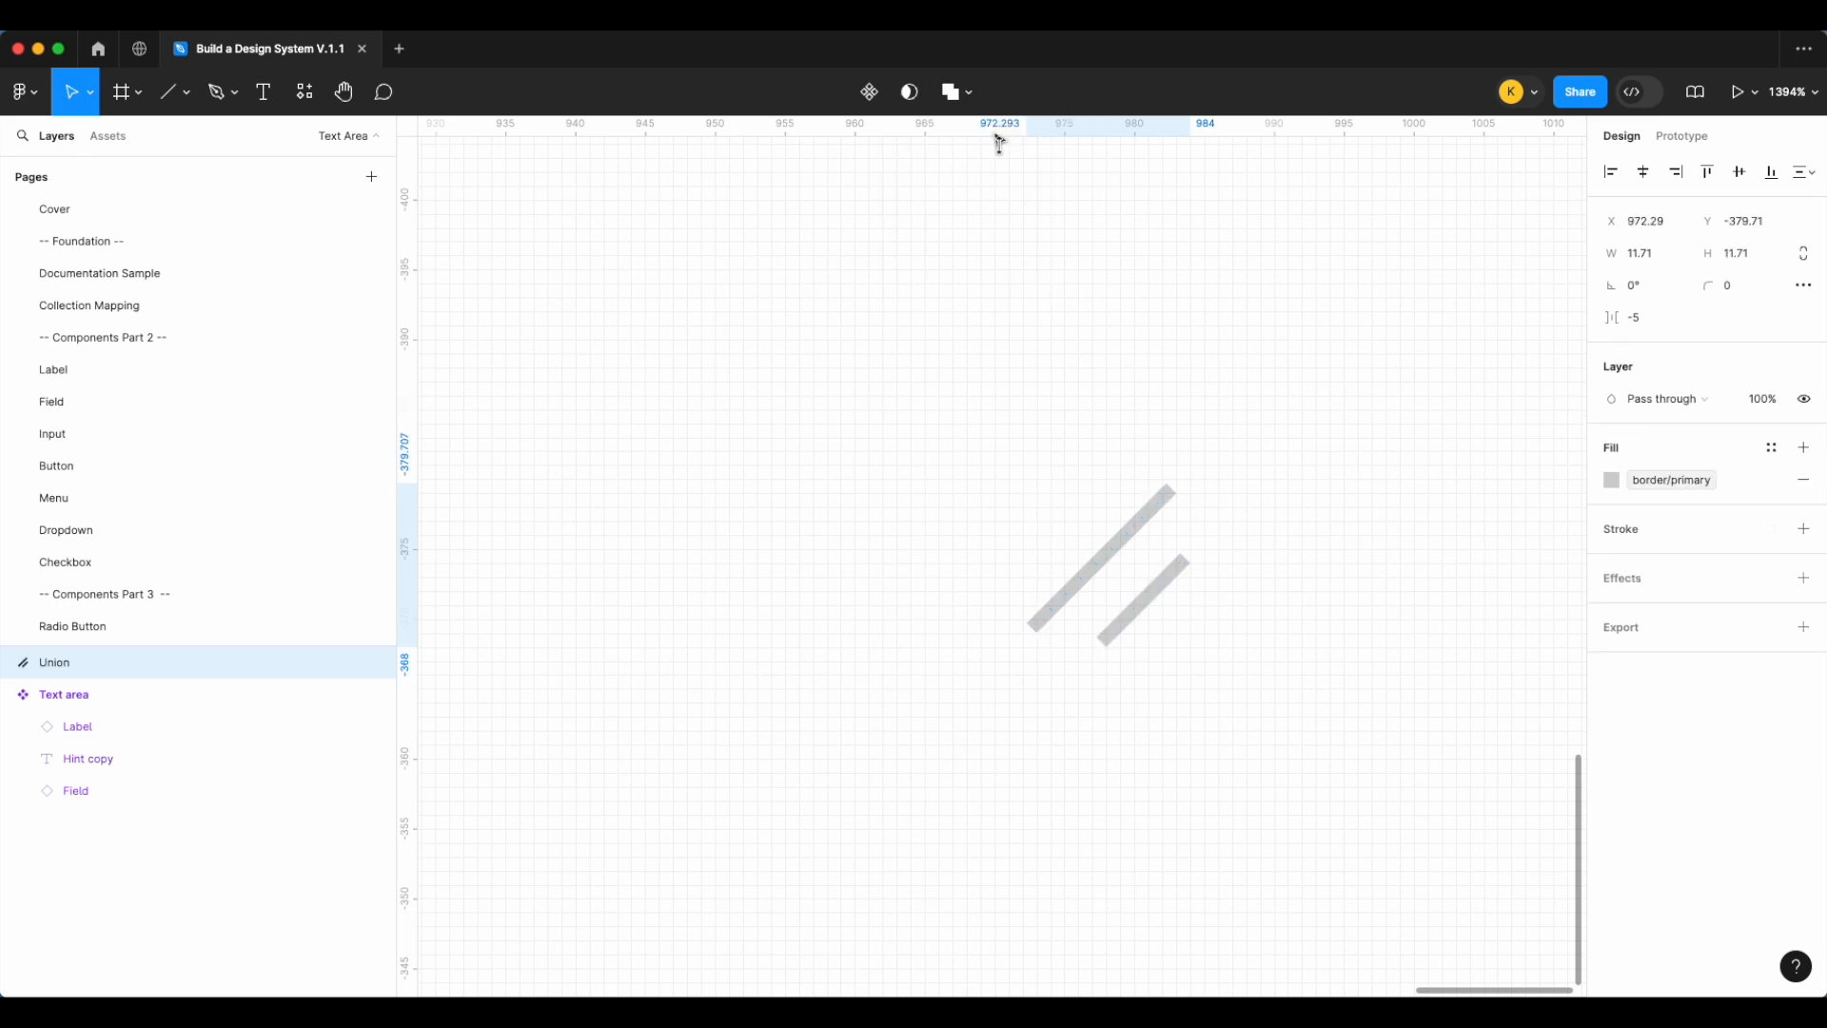
pyautogui.scroll(-5, 1415, 497)
pyautogui.hotkey('shift', 'a')
pyautogui.click(1636, 502)
pyautogui.write('0')
pyautogui.press('Return')
pyautogui.click(1637, 538)
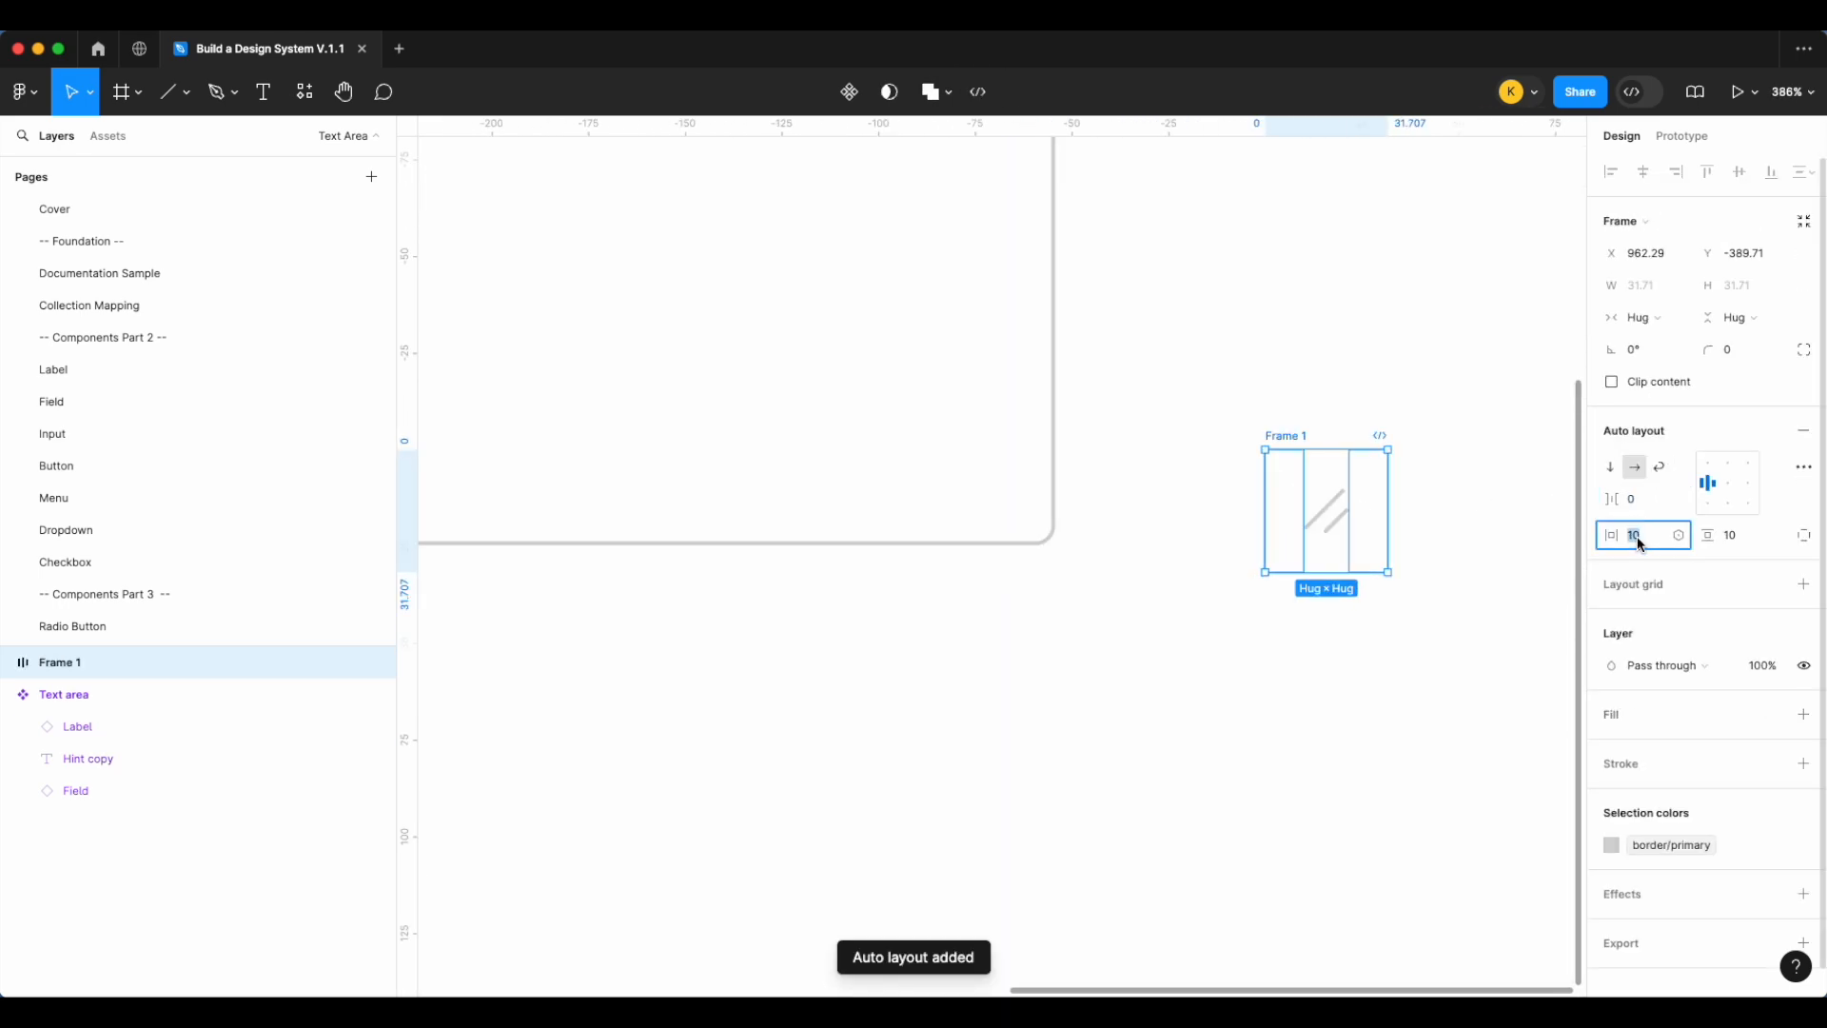
pyautogui.press('Return')
pyautogui.click(1758, 542)
pyautogui.press('Return')
pyautogui.click(1501, 527)
pyautogui.scroll(-5, 1501, 527)
# Rename the frame as Expandable and move it into the Text area component below the Field
pyautogui.click(1379, 477)
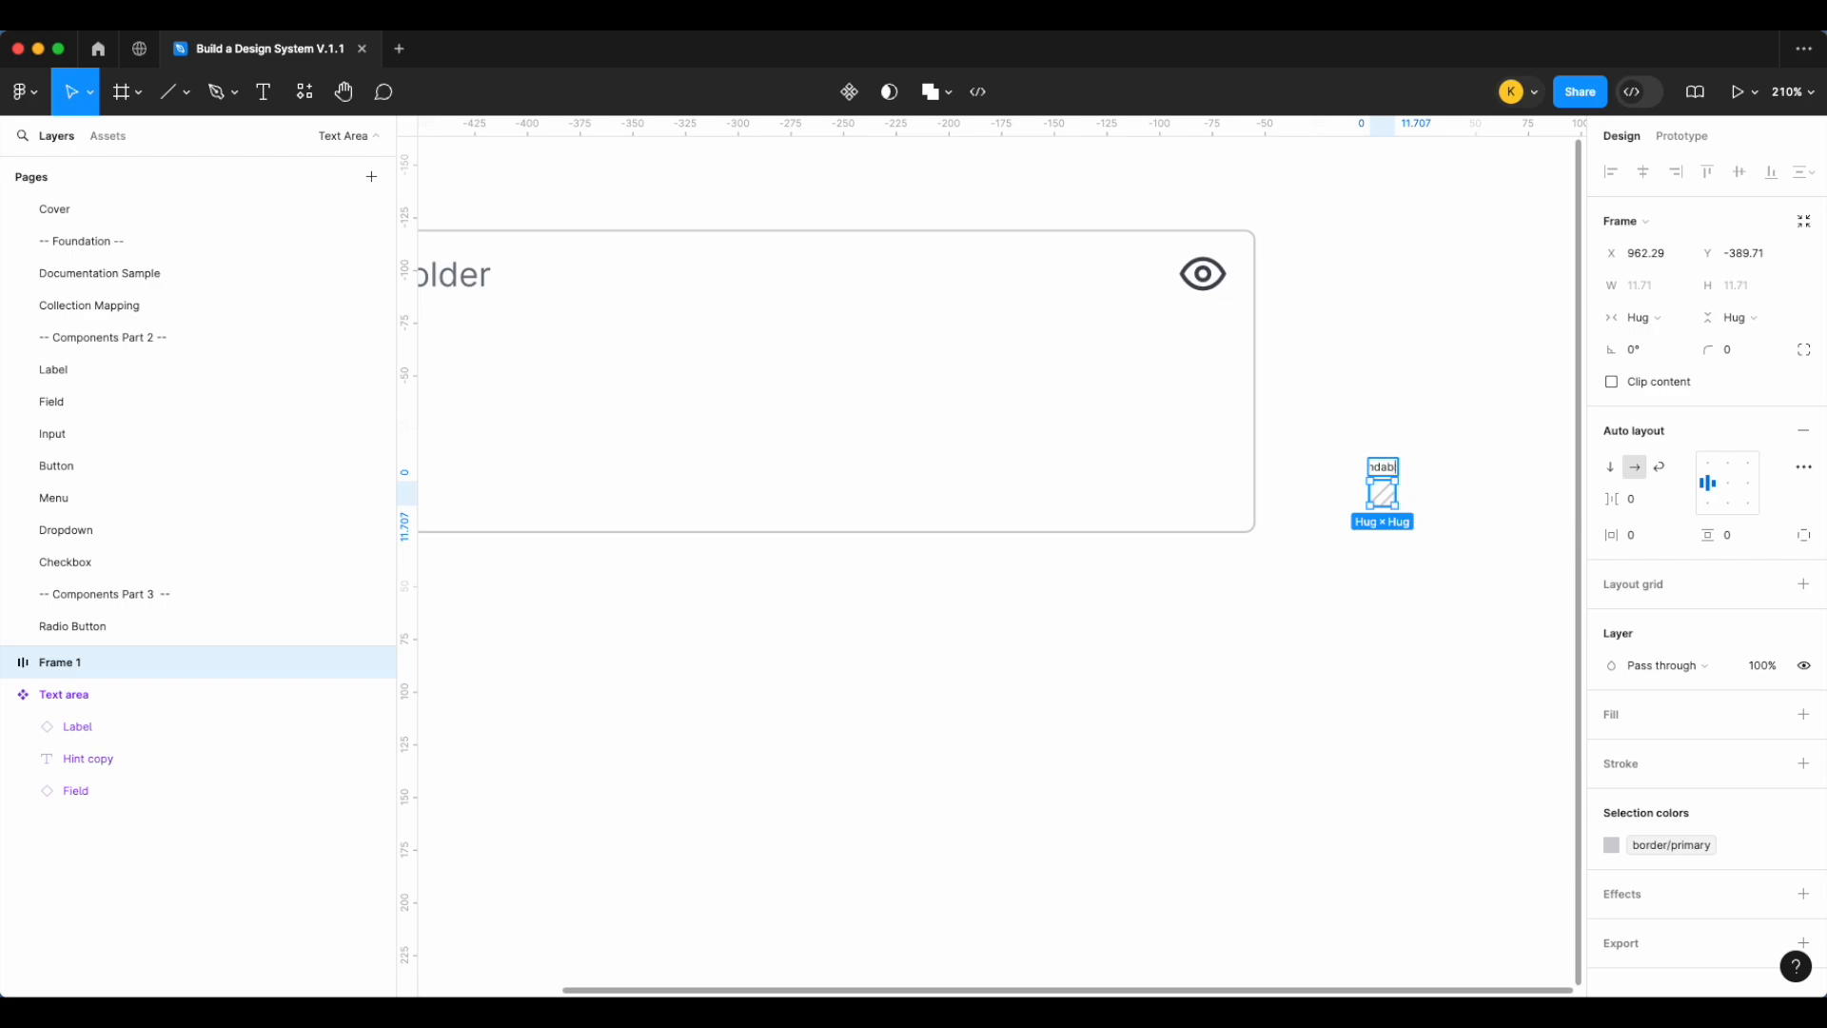
pyautogui.click(1383, 420)
pyautogui.click(1383, 475)
pyautogui.press('Delete')
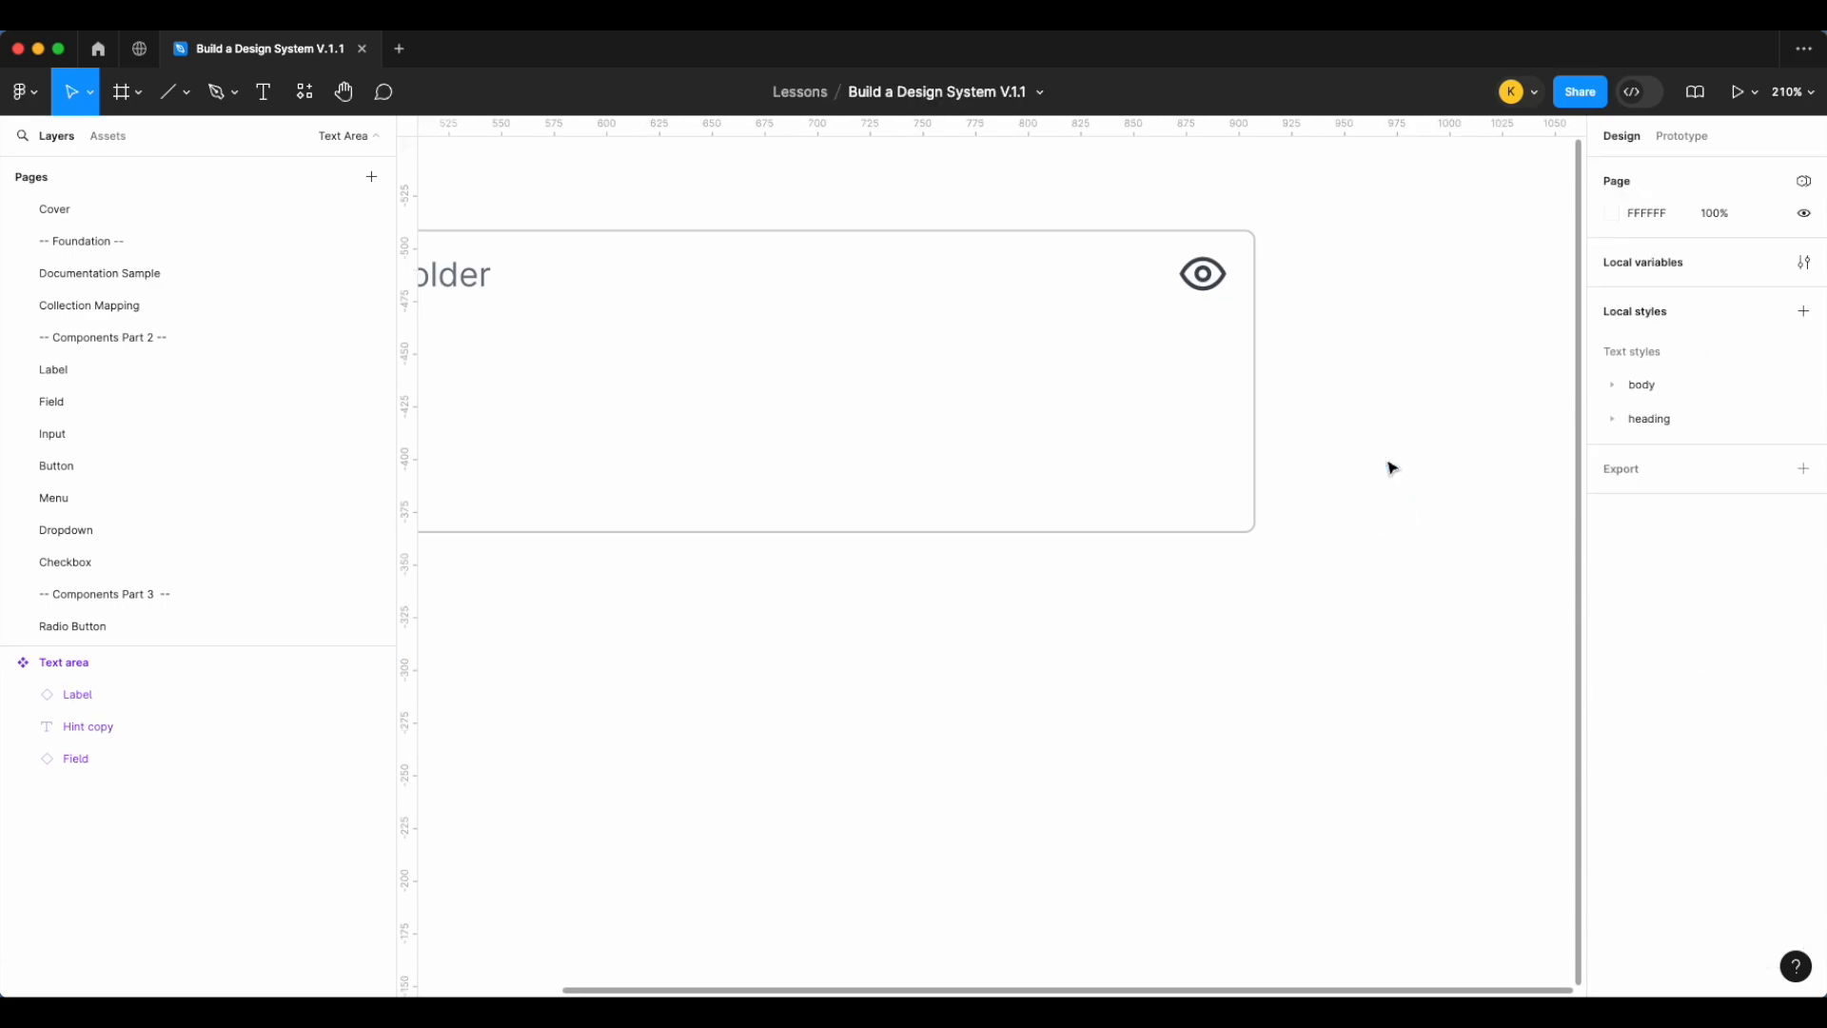
pyautogui.scroll(-3, 1389, 466)
pyautogui.click(1152, 417)
pyautogui.hotkey('ctrl', 'v')
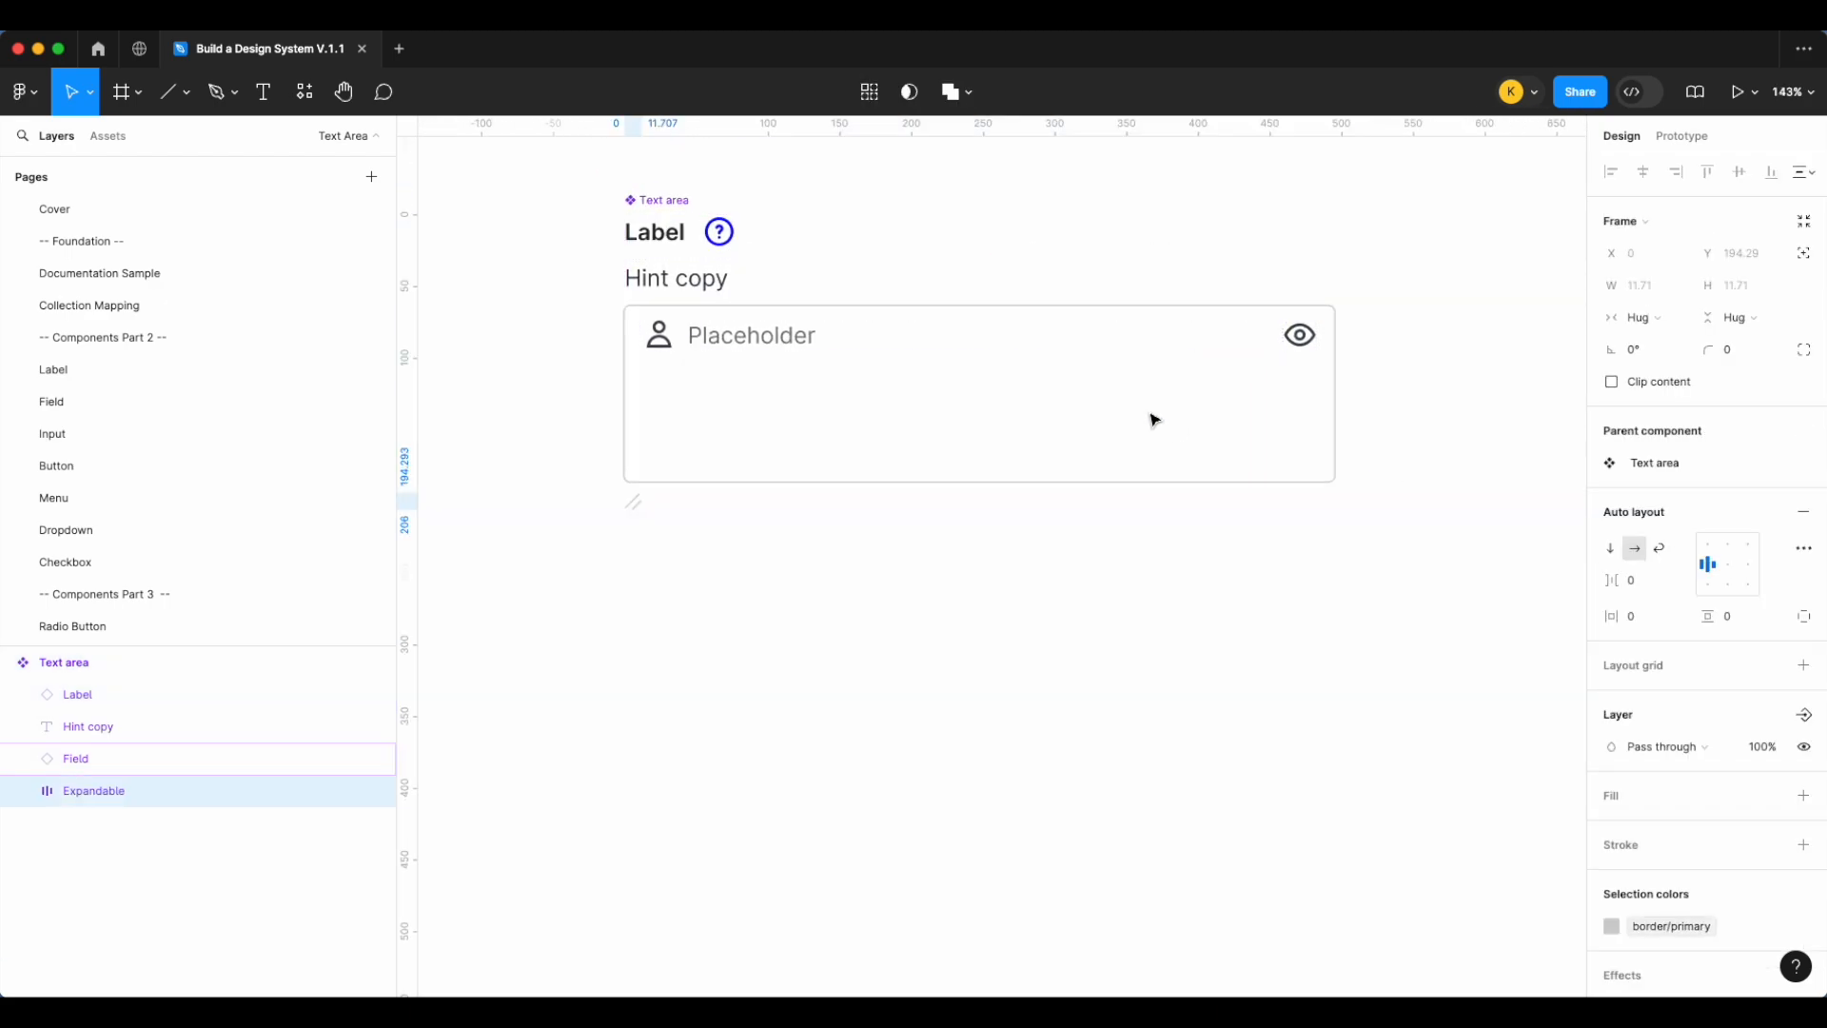
# Give Expandable absolute position and place it in the field's lower-right corner at X 481, Y 191.29
pyautogui.click(1804, 252)
pyautogui.hotkey('shift', 'Right')
pyautogui.hotkey('shift', 'Right')
pyautogui.hotkey('shift', 'Right')
pyautogui.hotkey('shift', 'Right')
pyautogui.hotkey('shift', 'Right')
pyautogui.hotkey('shift', 'Right')
pyautogui.hotkey('shift', 'Right')
pyautogui.hotkey('shift', 'Right')
pyautogui.hotkey('shift', 'Right')
pyautogui.hotkey('shift', 'Right')
pyautogui.hotkey('shift', 'Right')
pyautogui.hotkey('shift', 'Right')
pyautogui.hotkey('shift', 'Right')
pyautogui.hotkey('shift', 'Right')
pyautogui.hotkey('shift', 'Right')
pyautogui.hotkey('shift', 'Right')
pyautogui.hotkey('shift', 'Right')
pyautogui.hotkey('shift', 'Right')
pyautogui.hotkey('shift', 'Right')
pyautogui.hotkey('shift', 'Right')
pyautogui.hotkey('shift', 'Right')
pyautogui.hotkey('shift', 'Right')
pyautogui.hotkey('shift', 'Right')
pyautogui.hotkey('shift', 'Right')
pyautogui.hotkey('shift', 'Right')
pyautogui.hotkey('shift', 'Right')
pyautogui.hotkey('shift', 'Right')
pyautogui.hotkey('shift', 'Right')
pyautogui.hotkey('shift', 'Right')
pyautogui.hotkey('shift', 'Right')
pyautogui.hotkey('shift', 'Right')
pyautogui.hotkey('shift', 'Right')
pyautogui.hotkey('shift', 'Right')
pyautogui.hotkey('shift', 'Right')
pyautogui.hotkey('shift', 'Right')
pyautogui.hotkey('shift', 'Right')
pyautogui.hotkey('shift', 'Right')
pyautogui.hotkey('shift', 'Right')
pyautogui.hotkey('shift', 'Right')
pyautogui.hotkey('shift', 'Right')
pyautogui.press('Up')
pyautogui.press('Up')
pyautogui.press('Up')
pyautogui.press('Right')
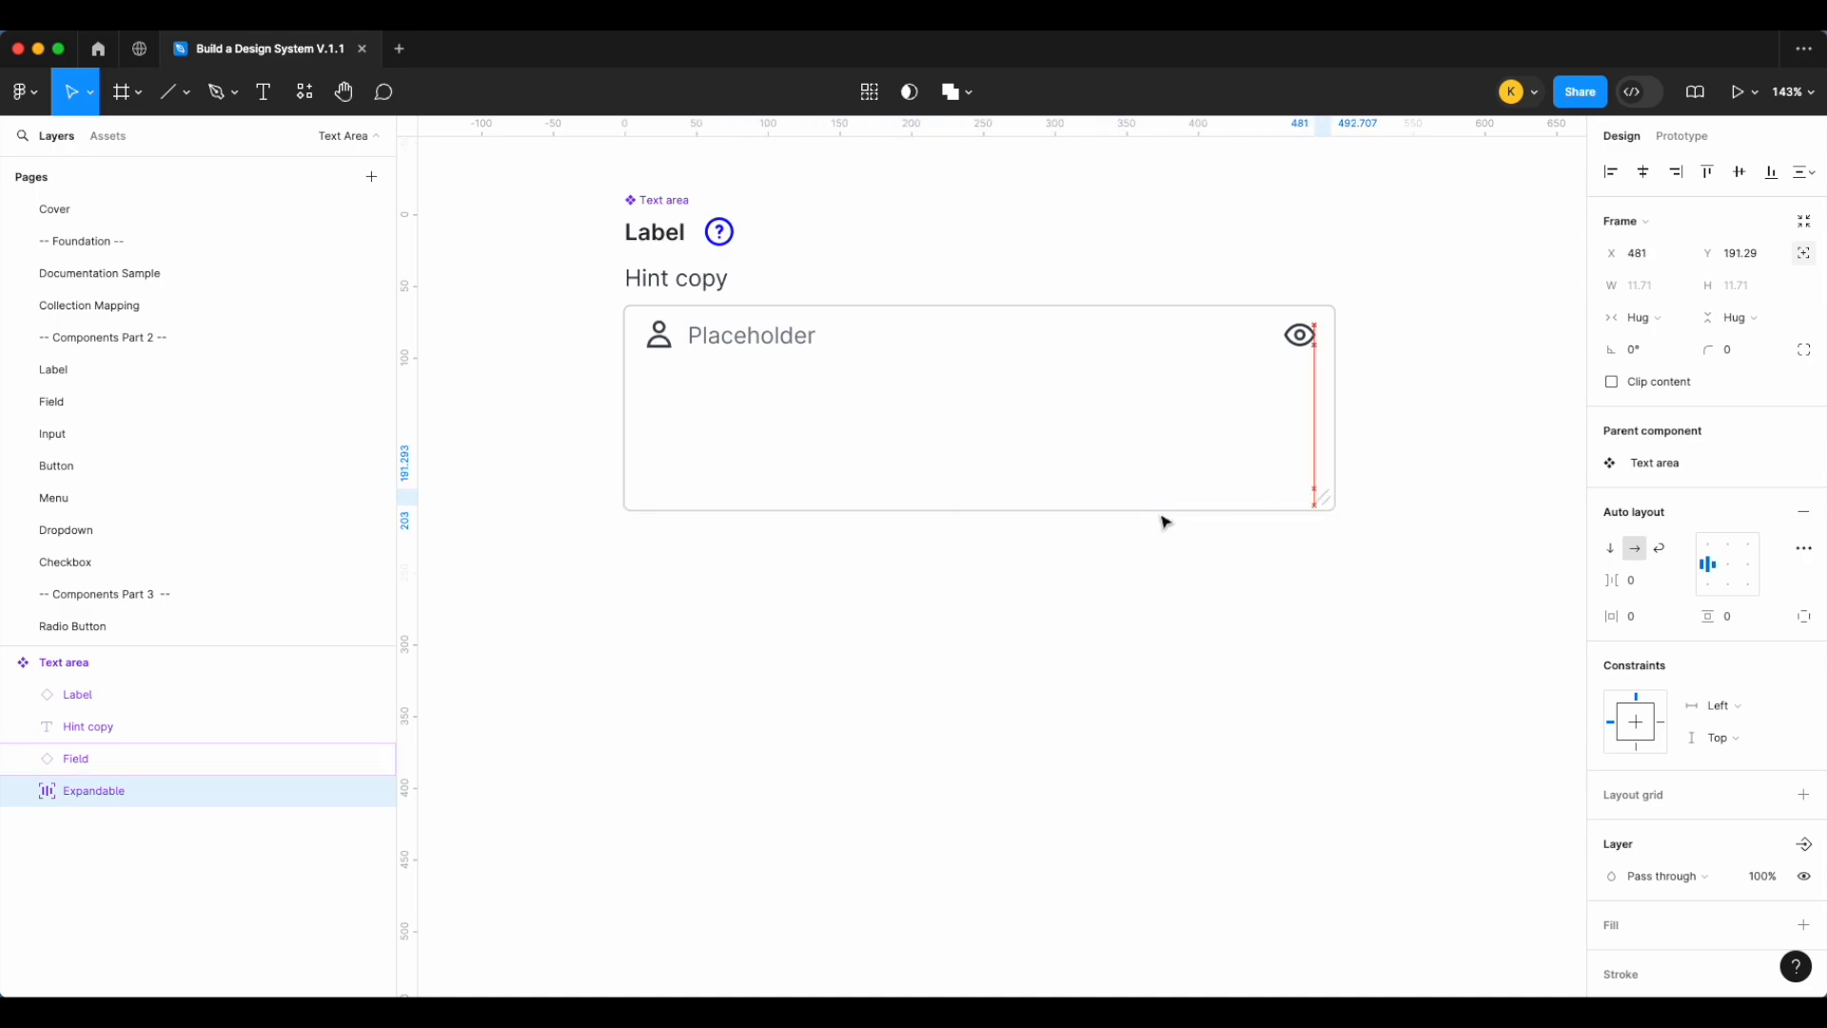
# Place an instance of the updated Text area component directly below the main component at Y -315
pyautogui.click(1159, 510)
pyautogui.press('Escape')
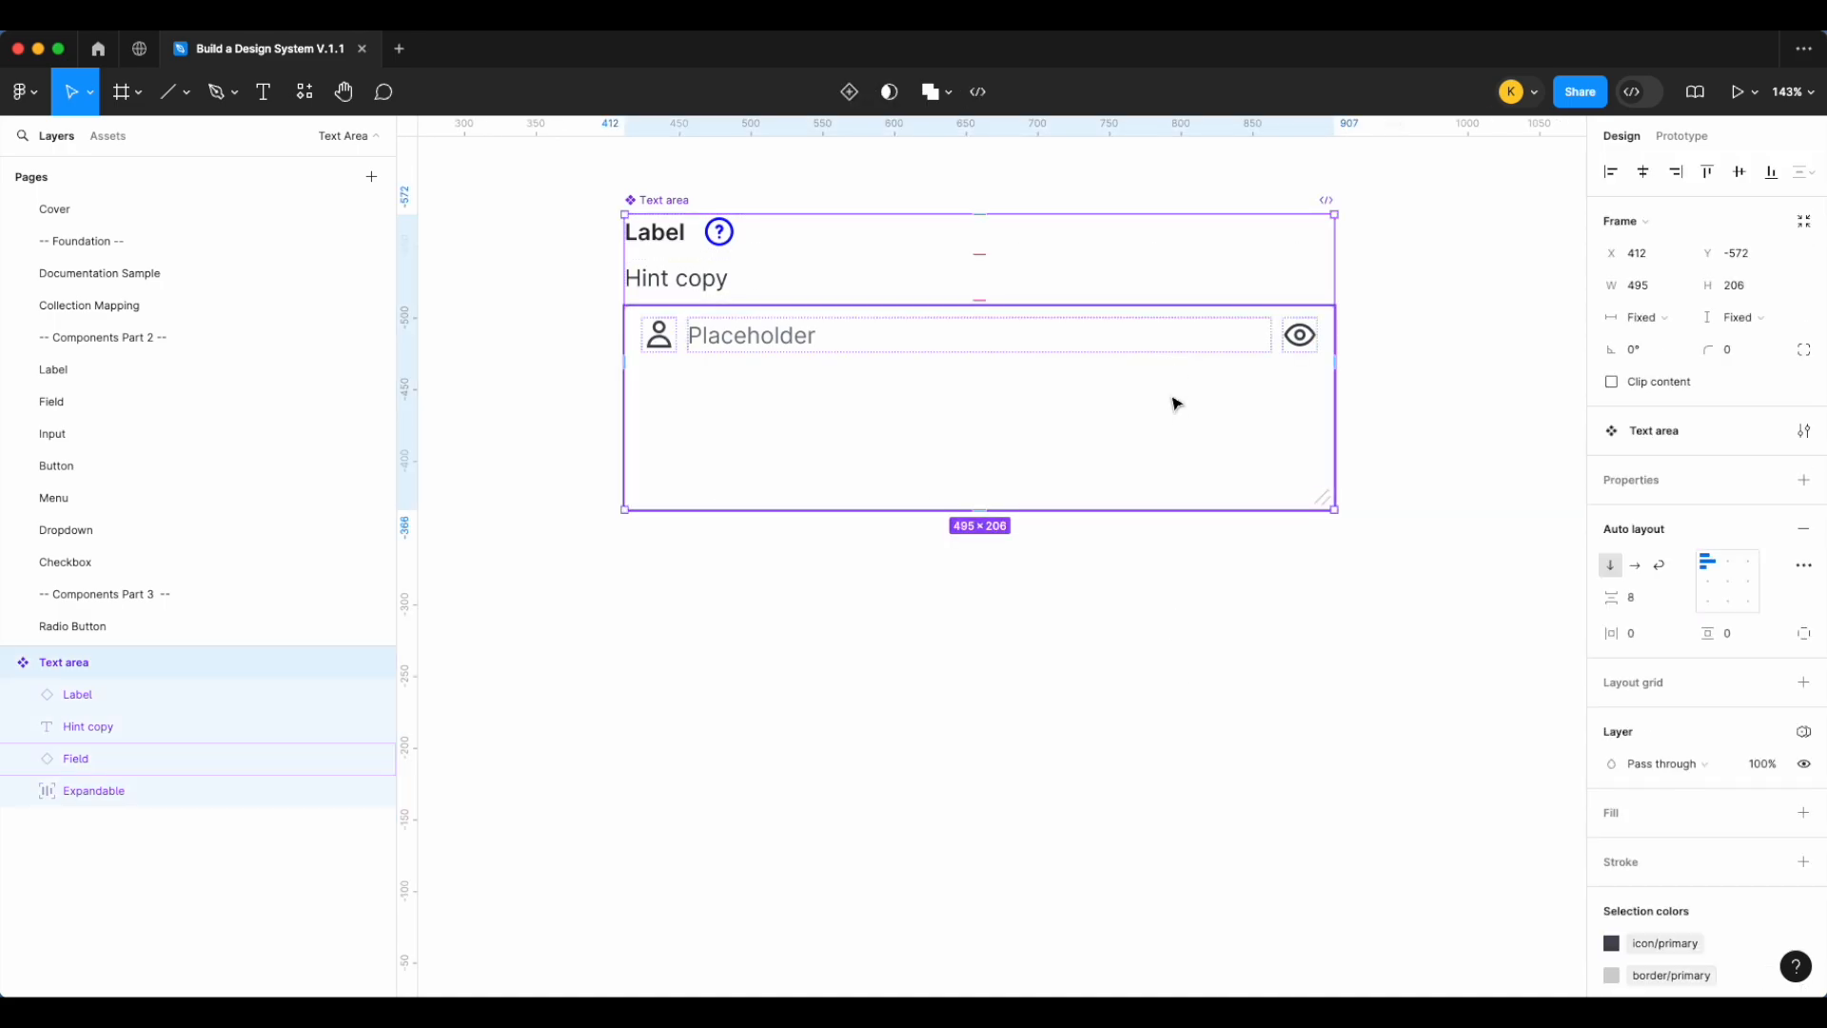
pyautogui.moveTo(1176, 404); pyautogui.dragTo(1170, 775)
pyautogui.scroll(-5, 1174, 771)
pyautogui.scroll(-2, 1237, 742)
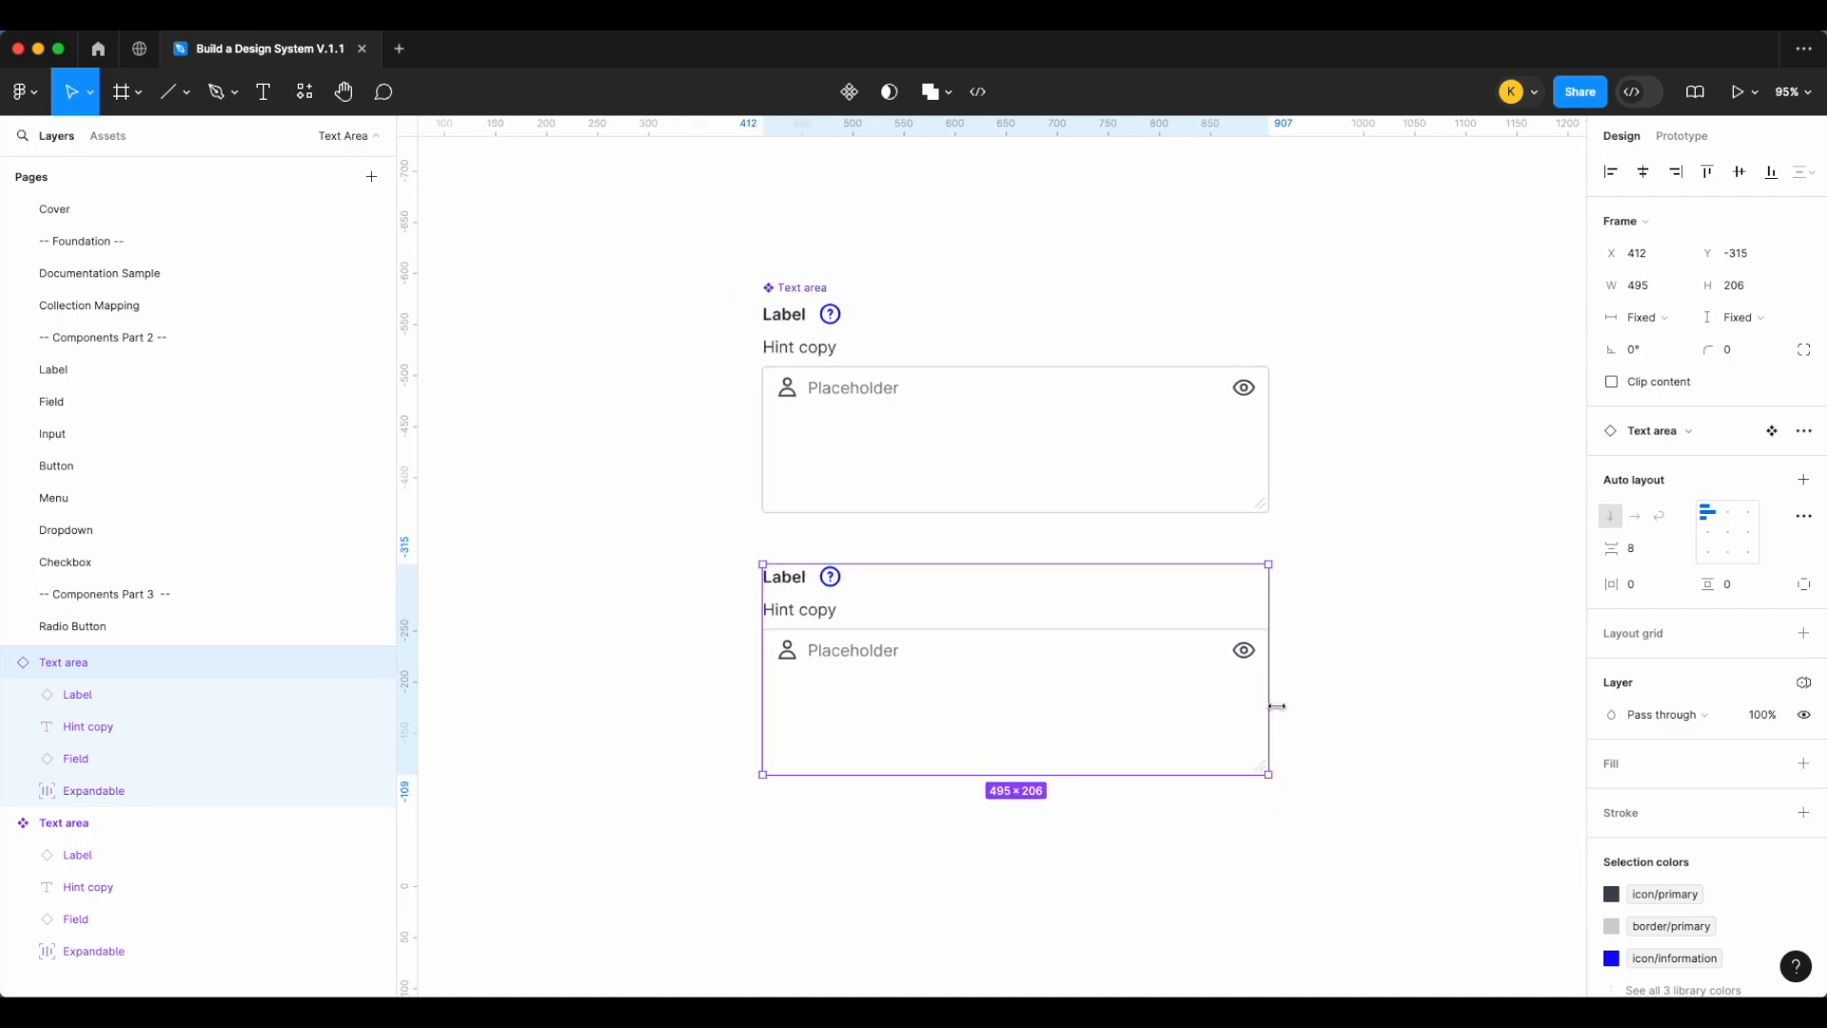
# Stretch the lower Text area instance to about 696 × 359
pyautogui.scroll(3, 1277, 706)
pyautogui.moveTo(1405, 576); pyautogui.dragTo(1558, 577)
pyautogui.moveTo(1362, 681); pyautogui.dragTo(1362, 900)
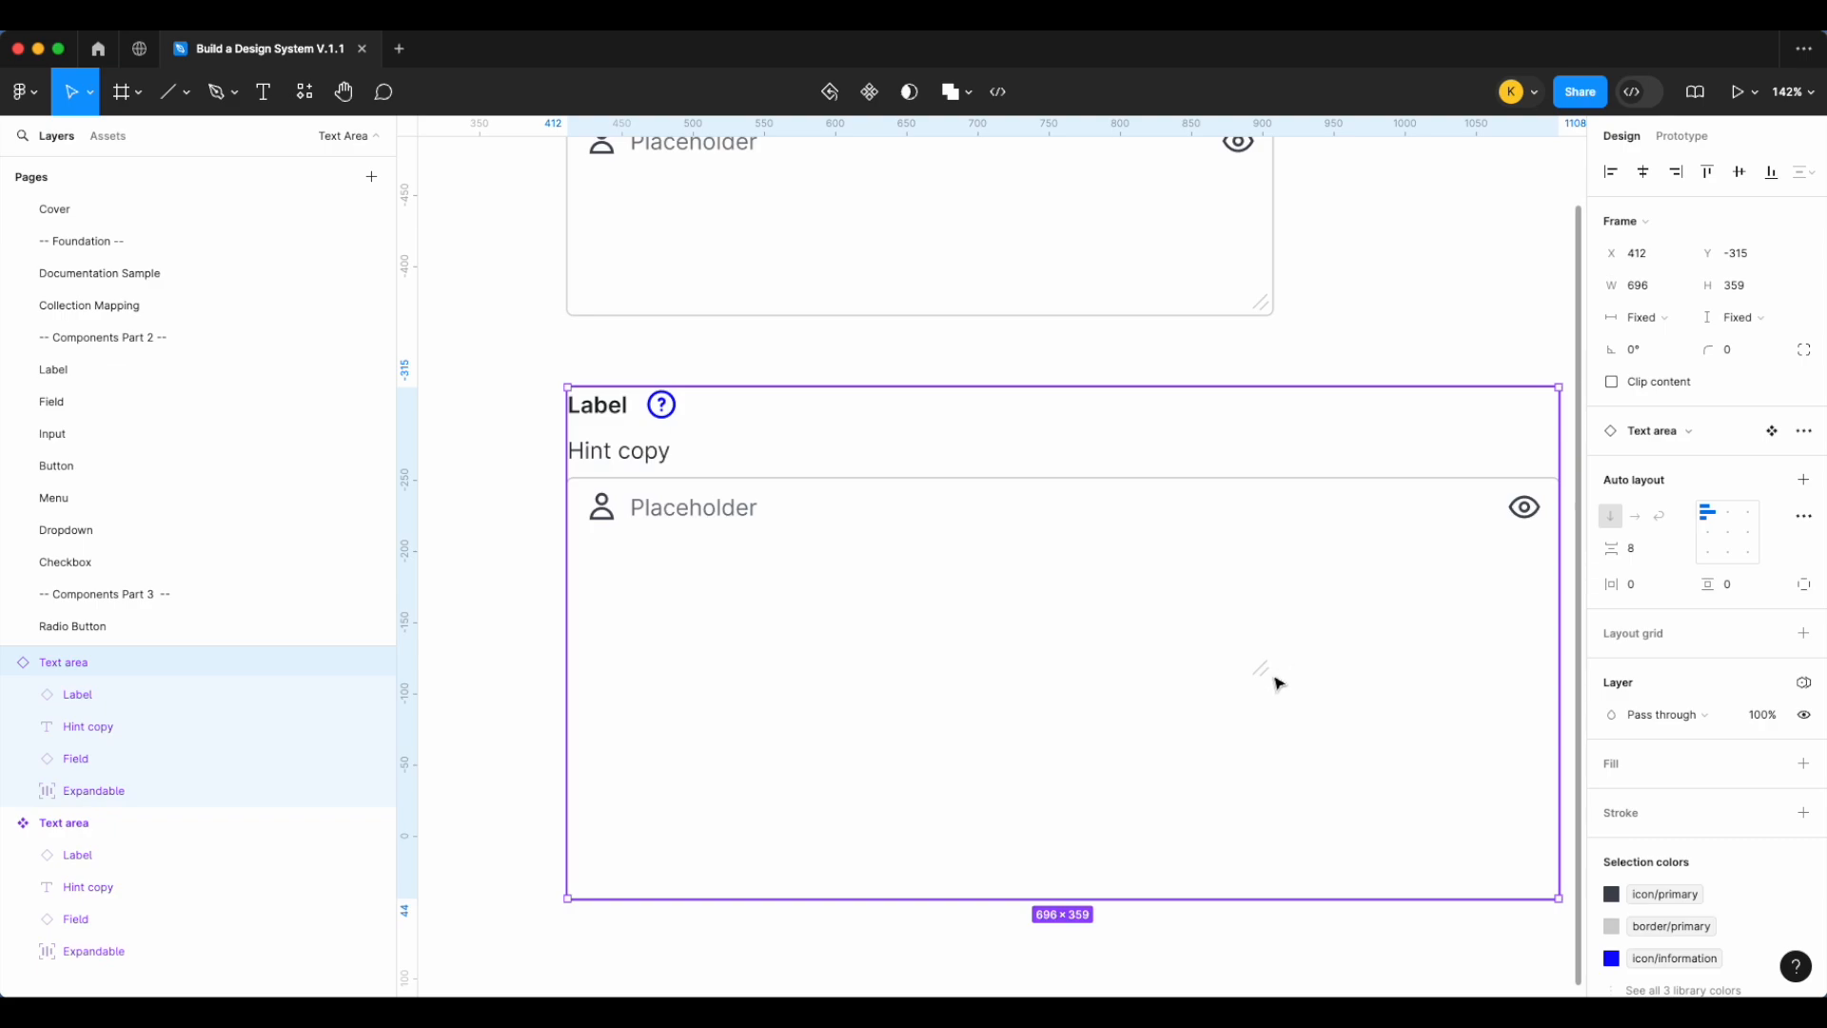
# Set the horizontal constraint of Expandable in the main Text area component to Right
pyautogui.click(1258, 307)
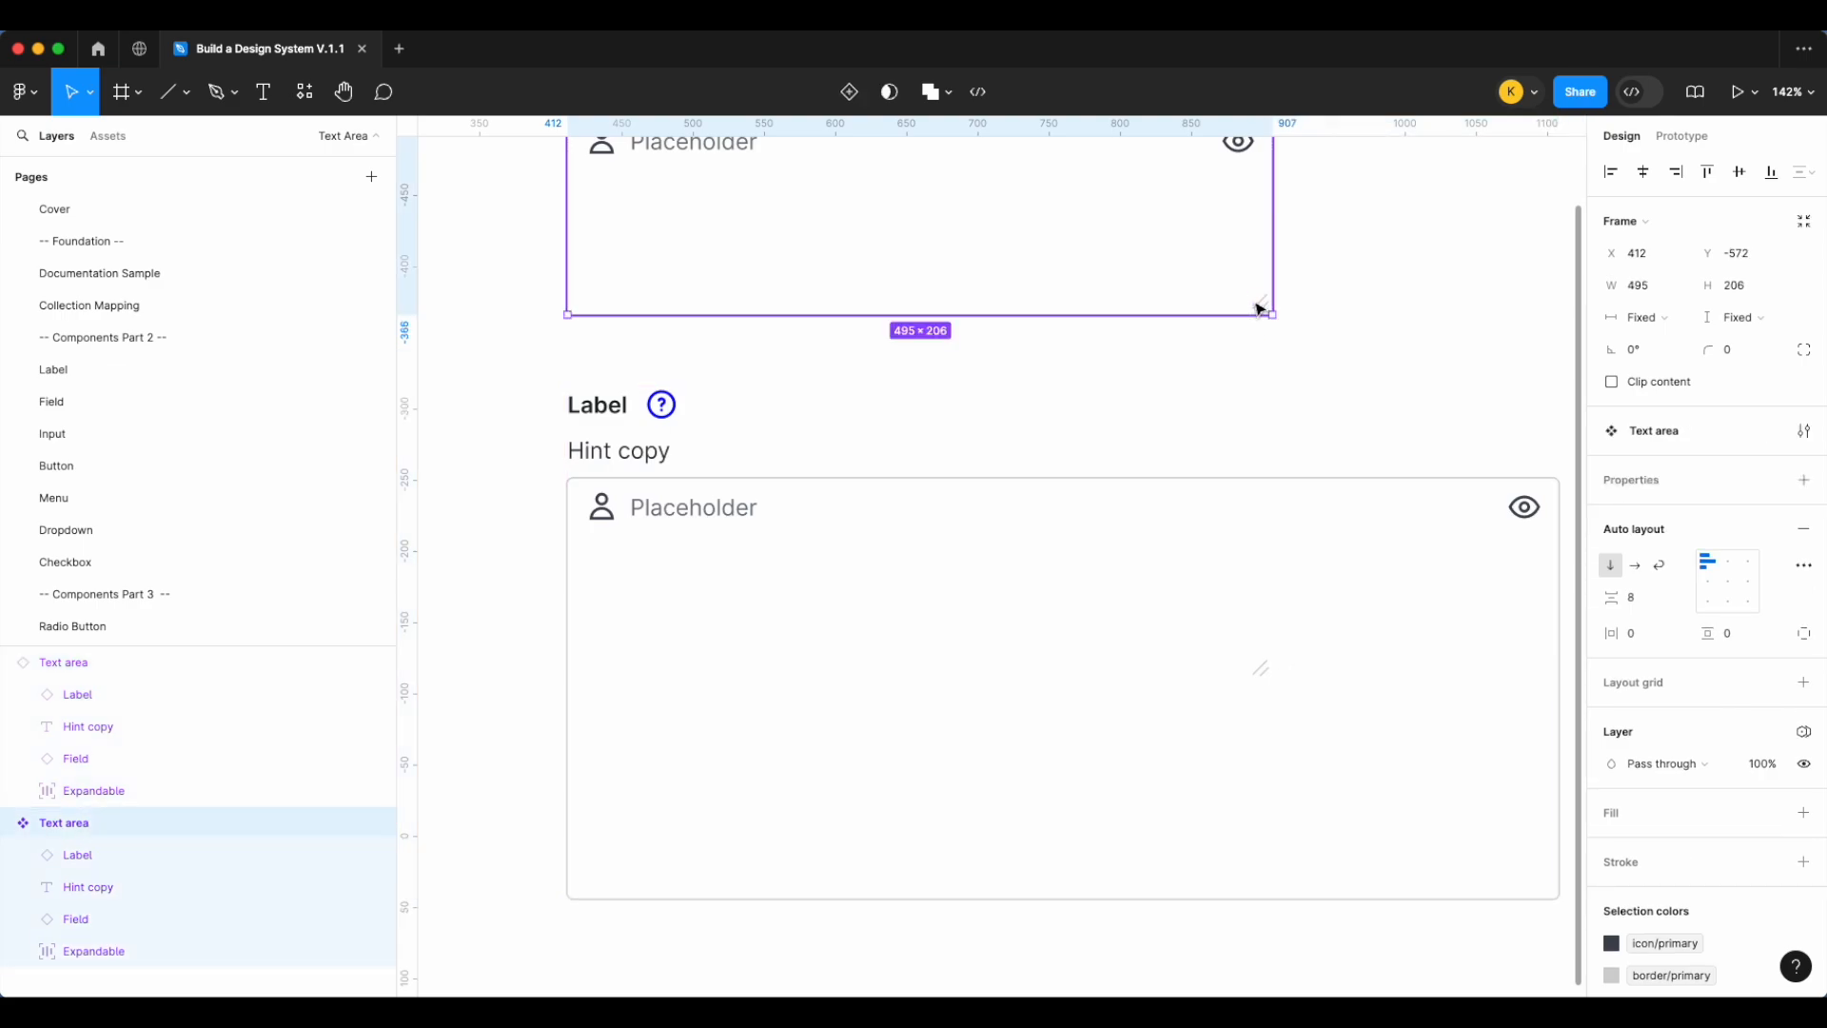
pyautogui.click(180, 947)
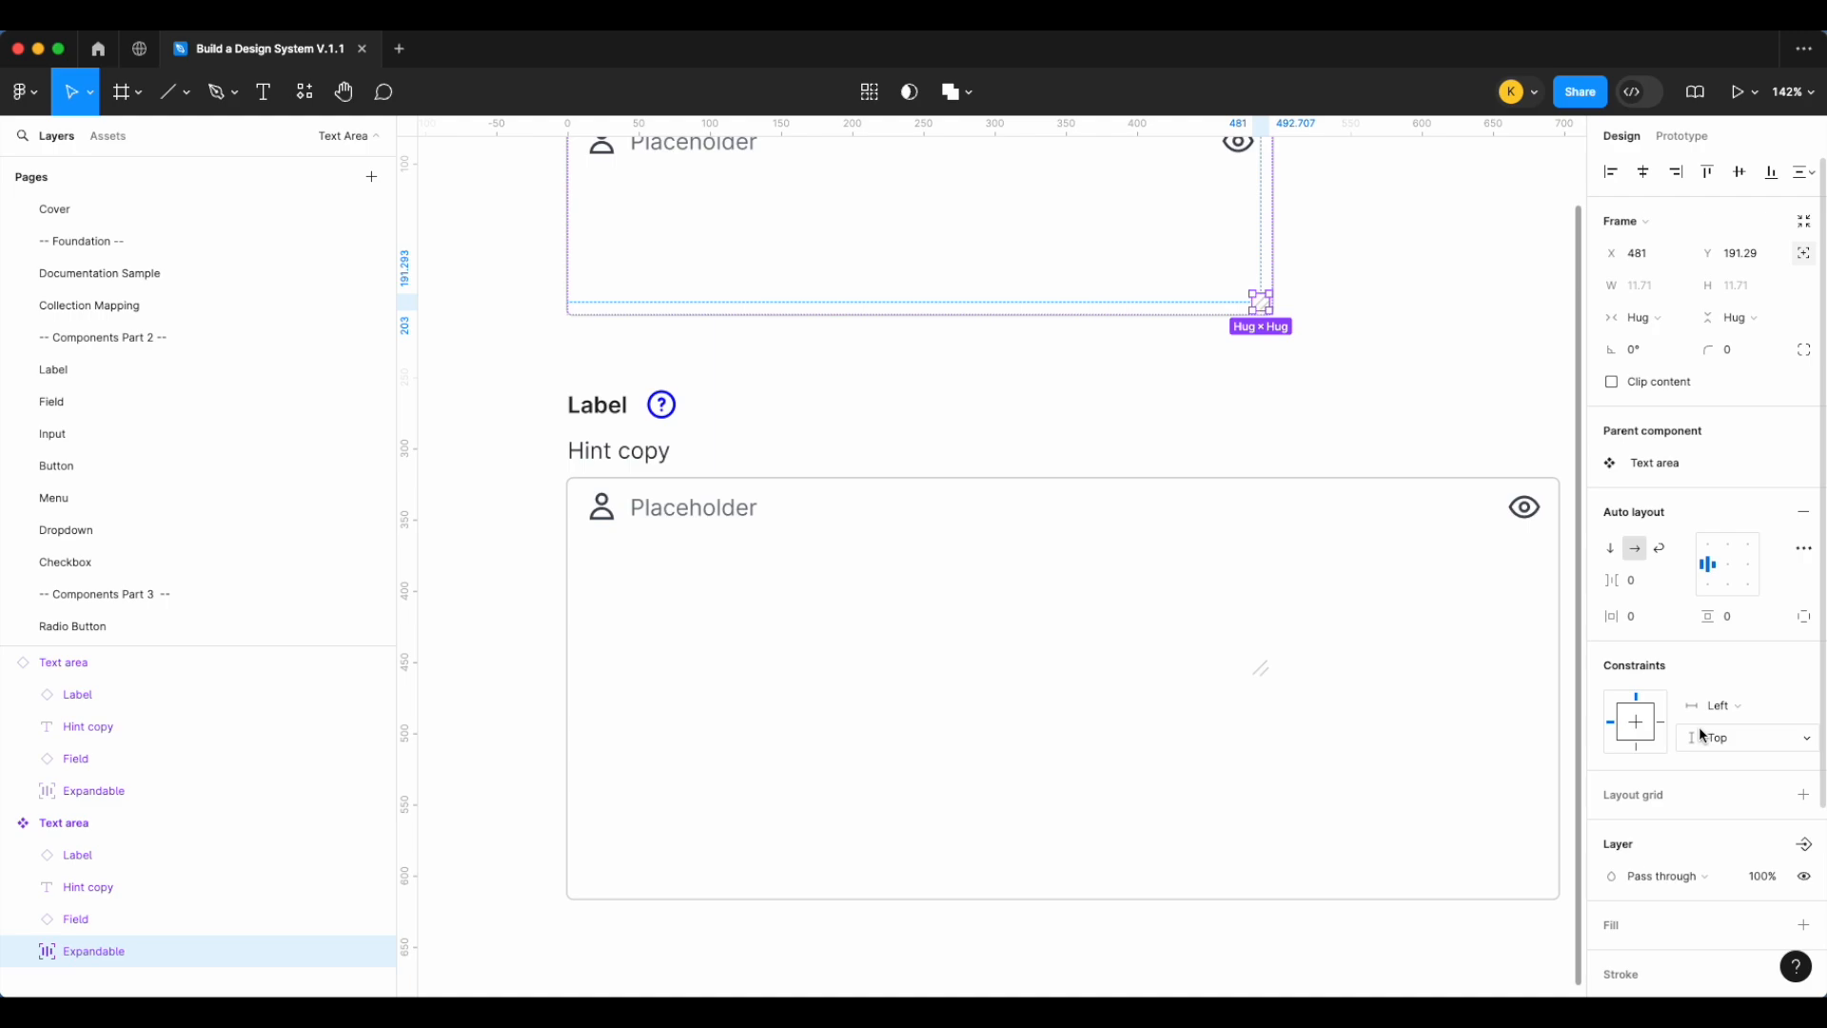
pyautogui.scroll(-1, 1704, 733)
pyautogui.click(1719, 676)
pyautogui.click(1741, 700)
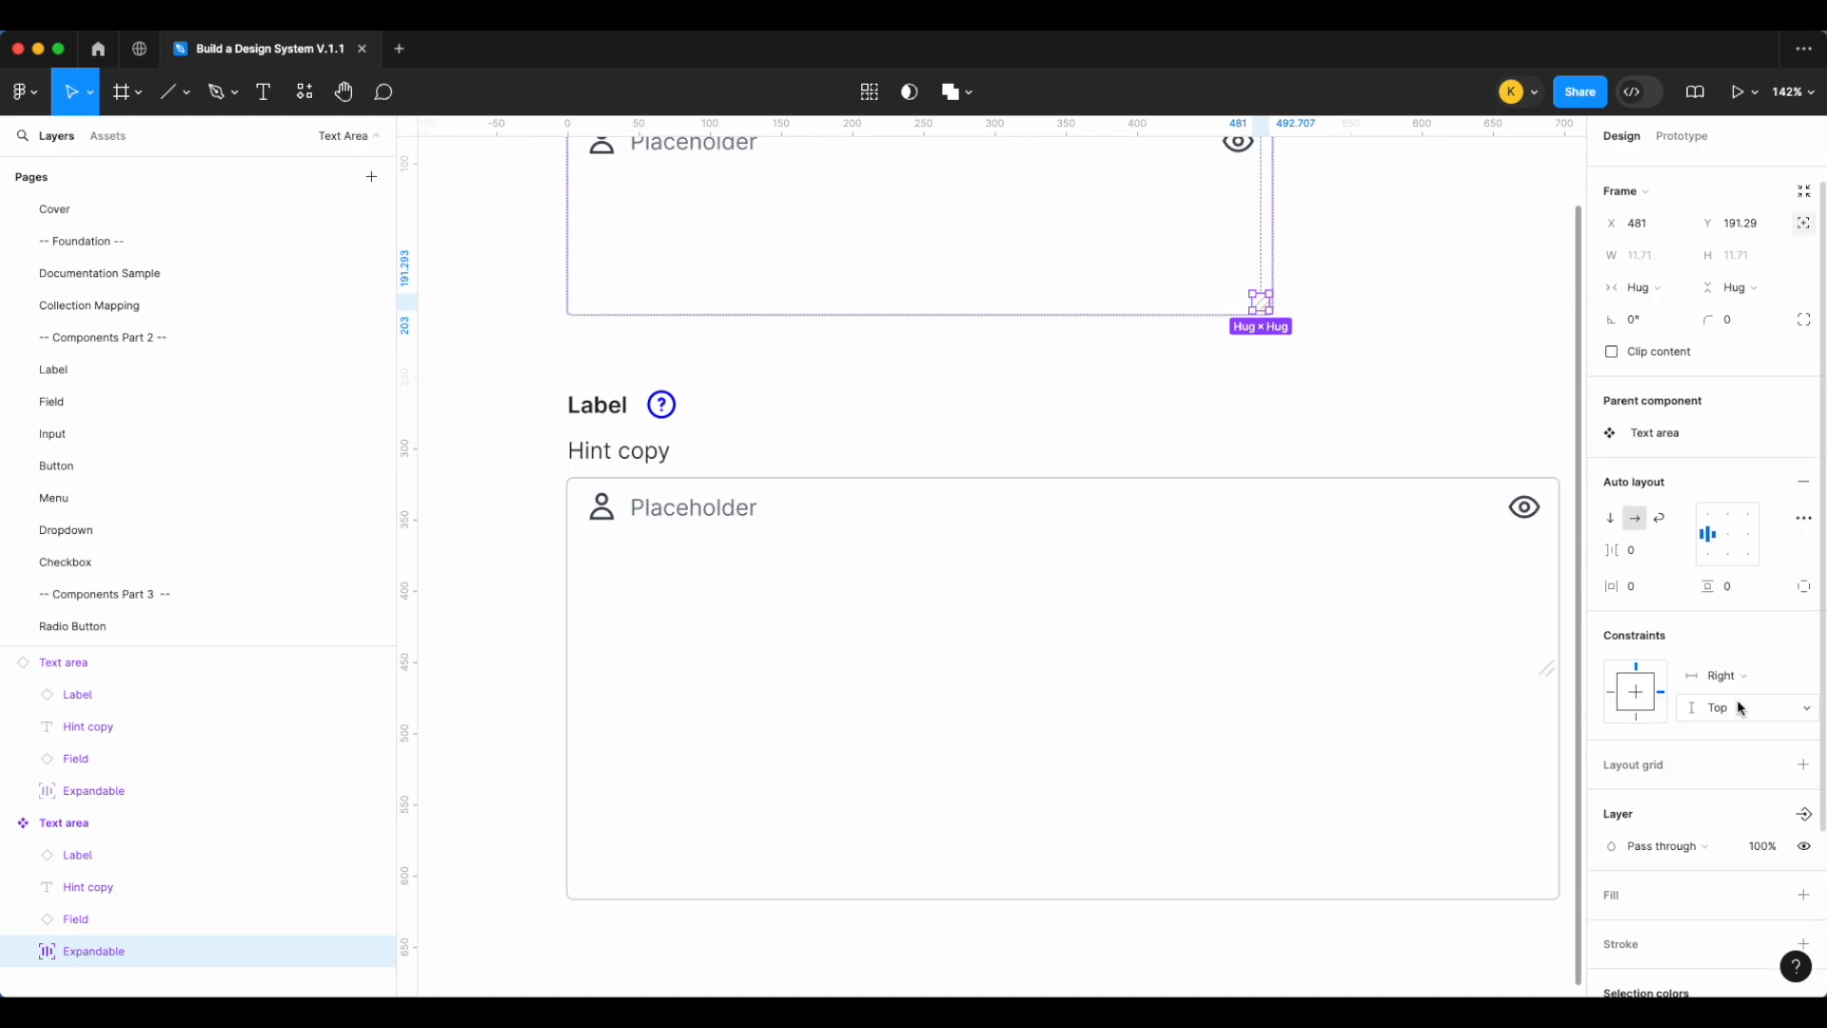
# Set the vertical constraint of Expandable in the main Text area component to Bottom
pyautogui.click(1744, 710)
pyautogui.click(1747, 740)
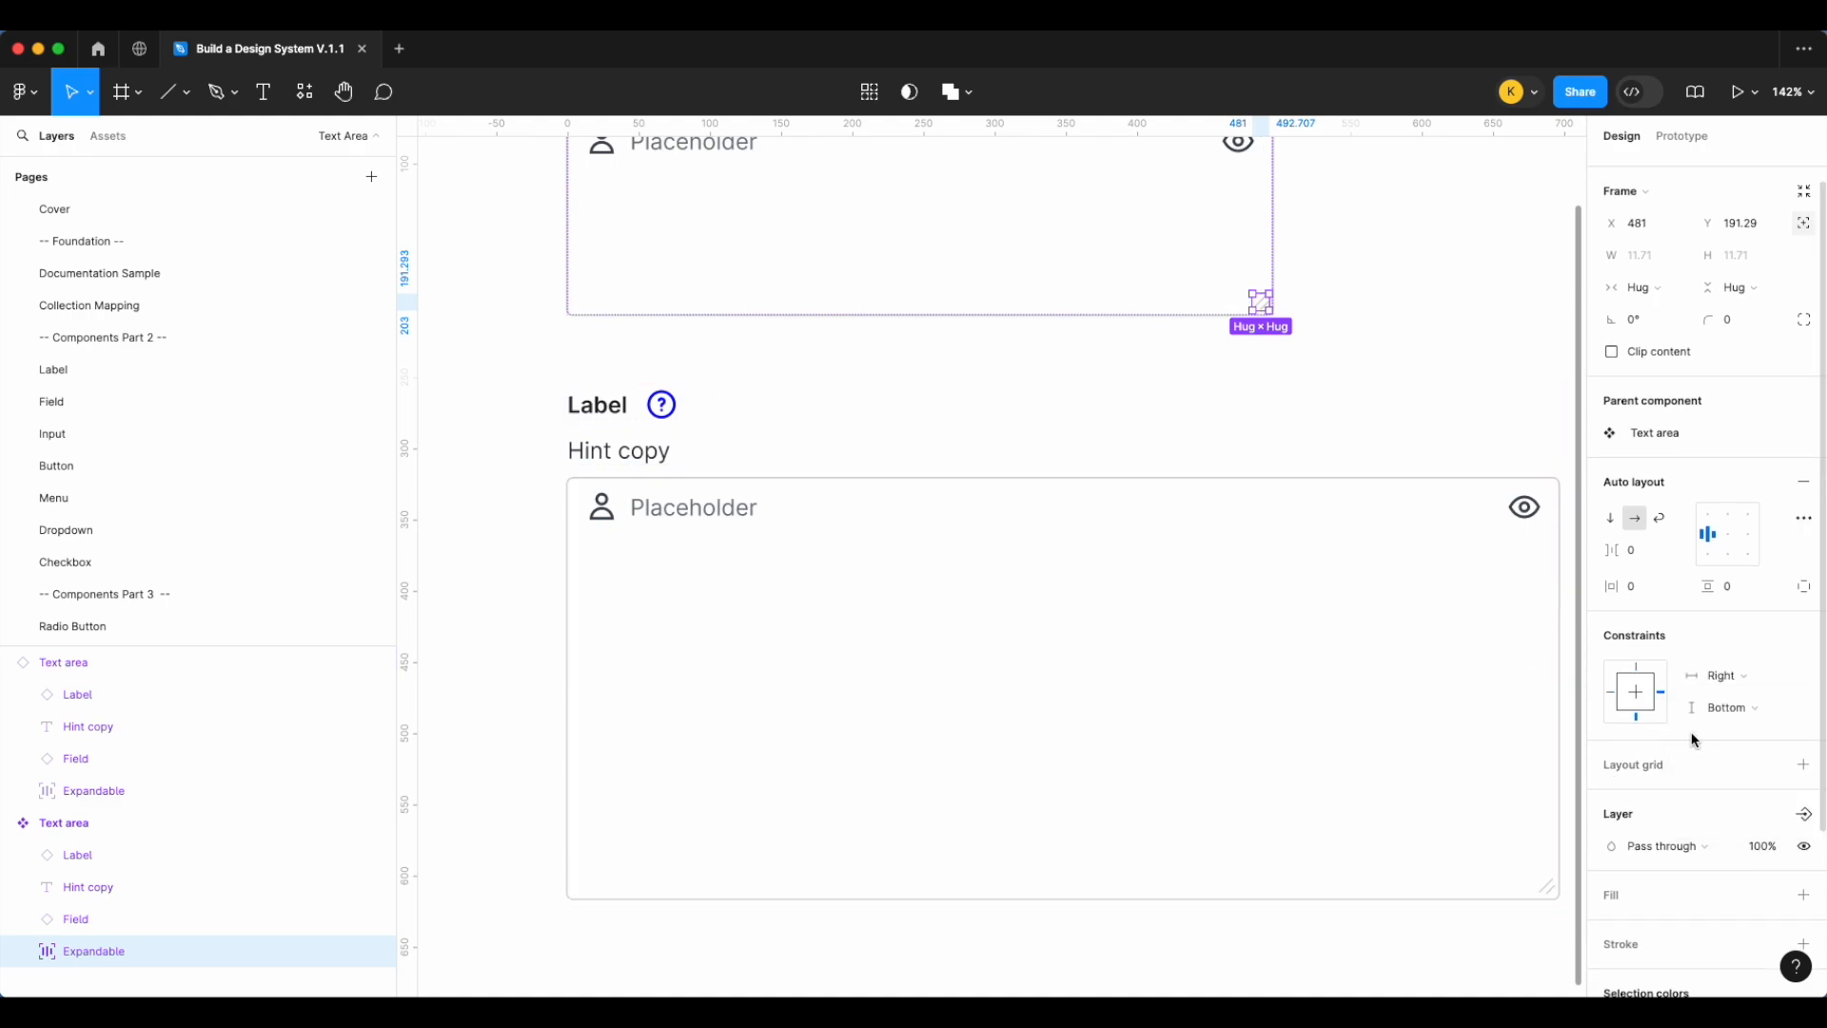
pyautogui.click(1456, 380)
# Duplicate the Hint copy text in the main Text area component and move the duplicate directly below Field
pyautogui.scroll(3, 996, 273)
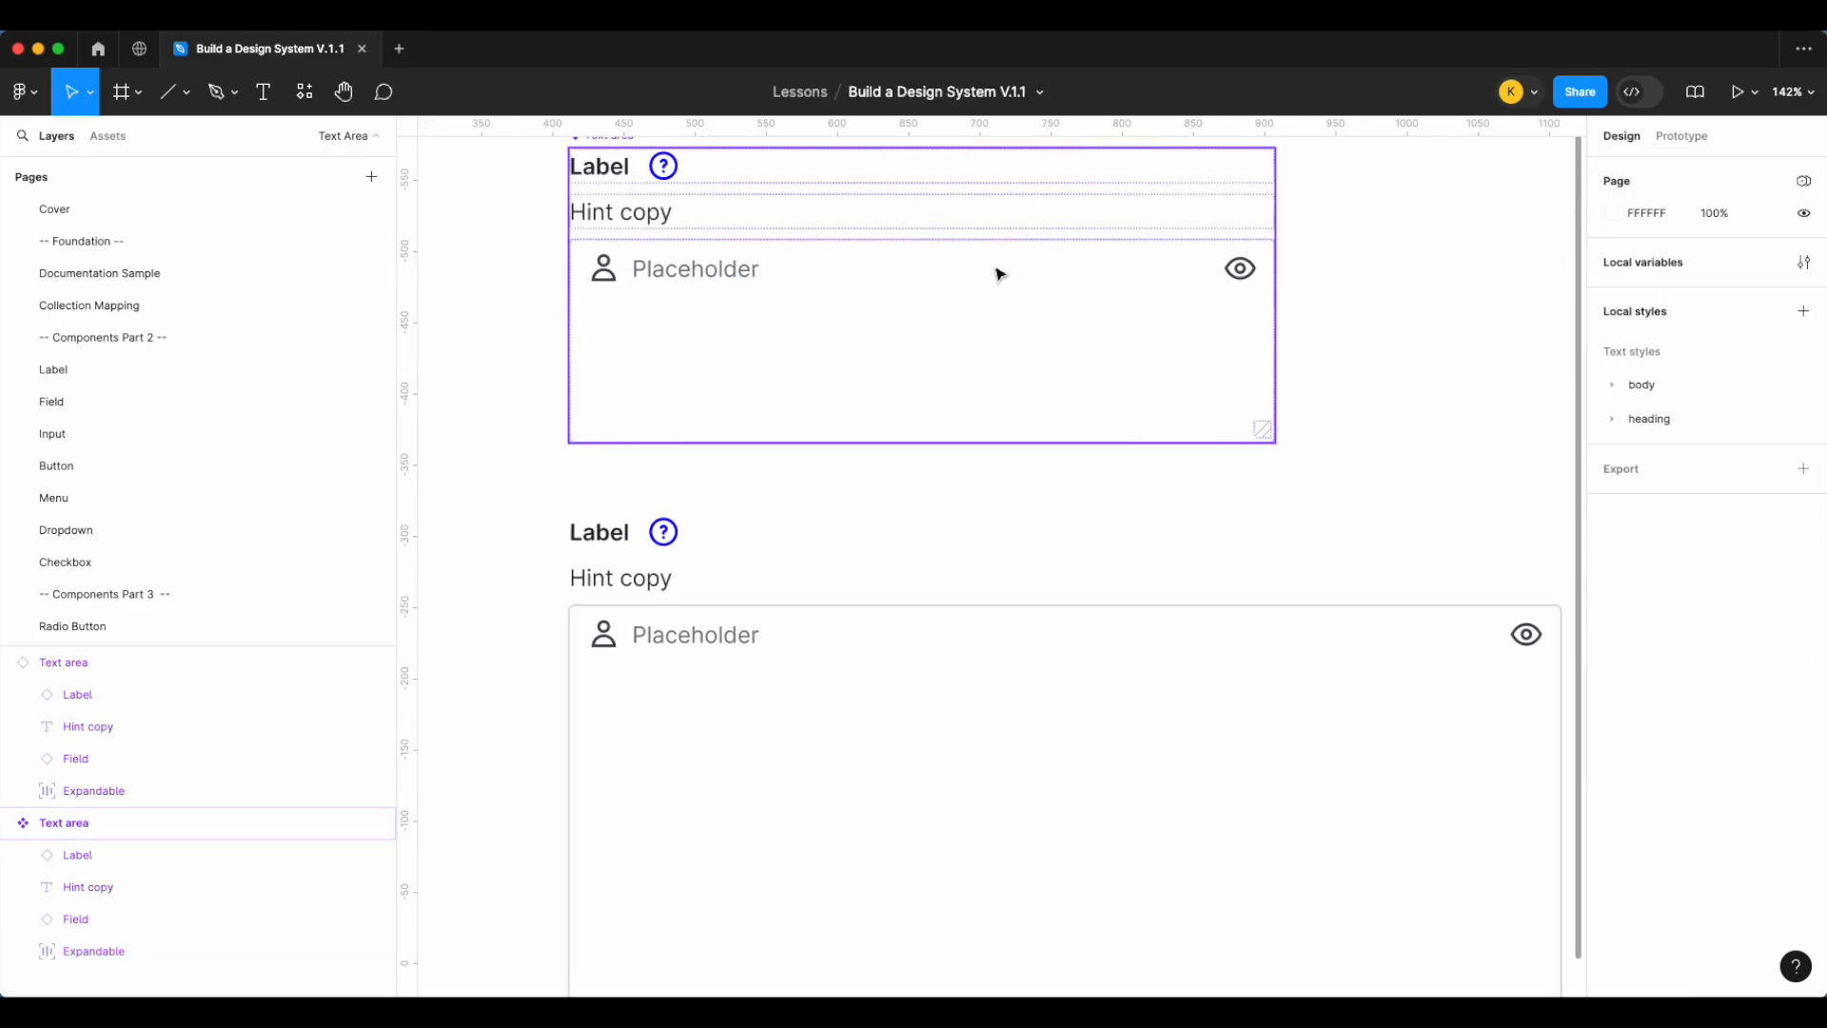
pyautogui.click(701, 224)
pyautogui.click(665, 220)
pyautogui.scroll(2, 666, 221)
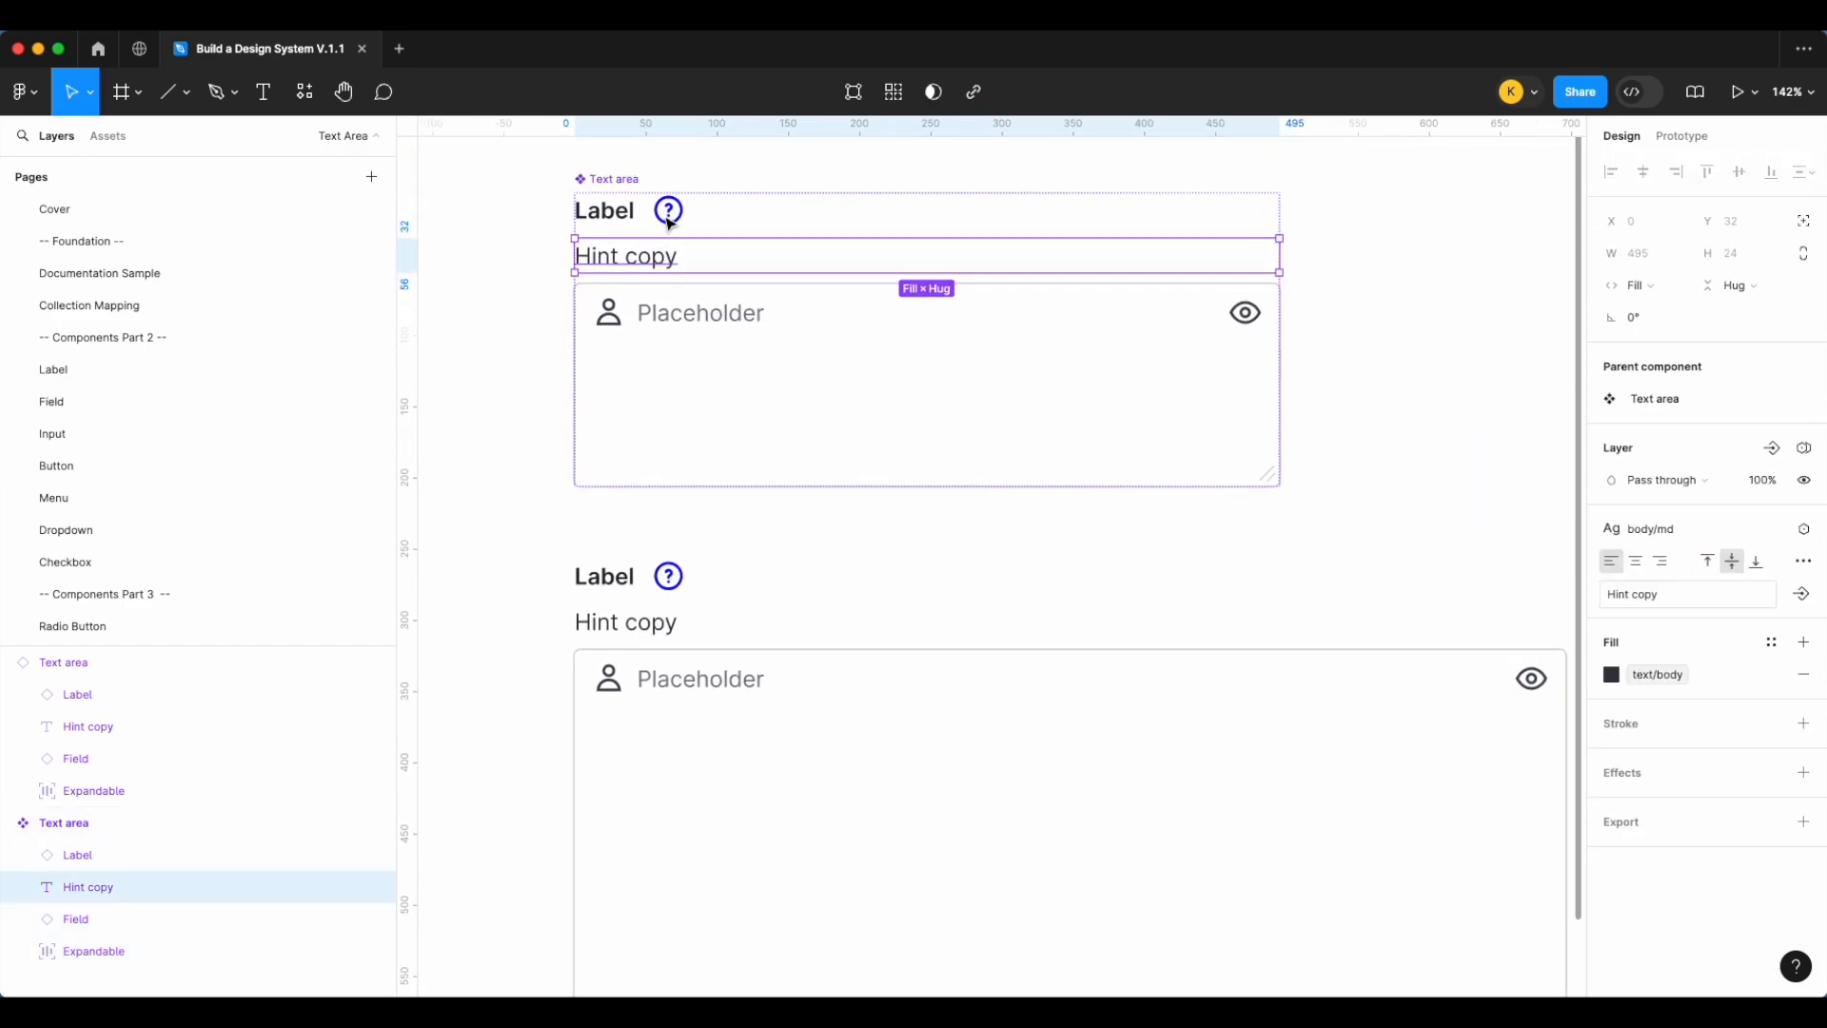
pyautogui.hotkey('ctrl', 'd')
pyautogui.press('Down')
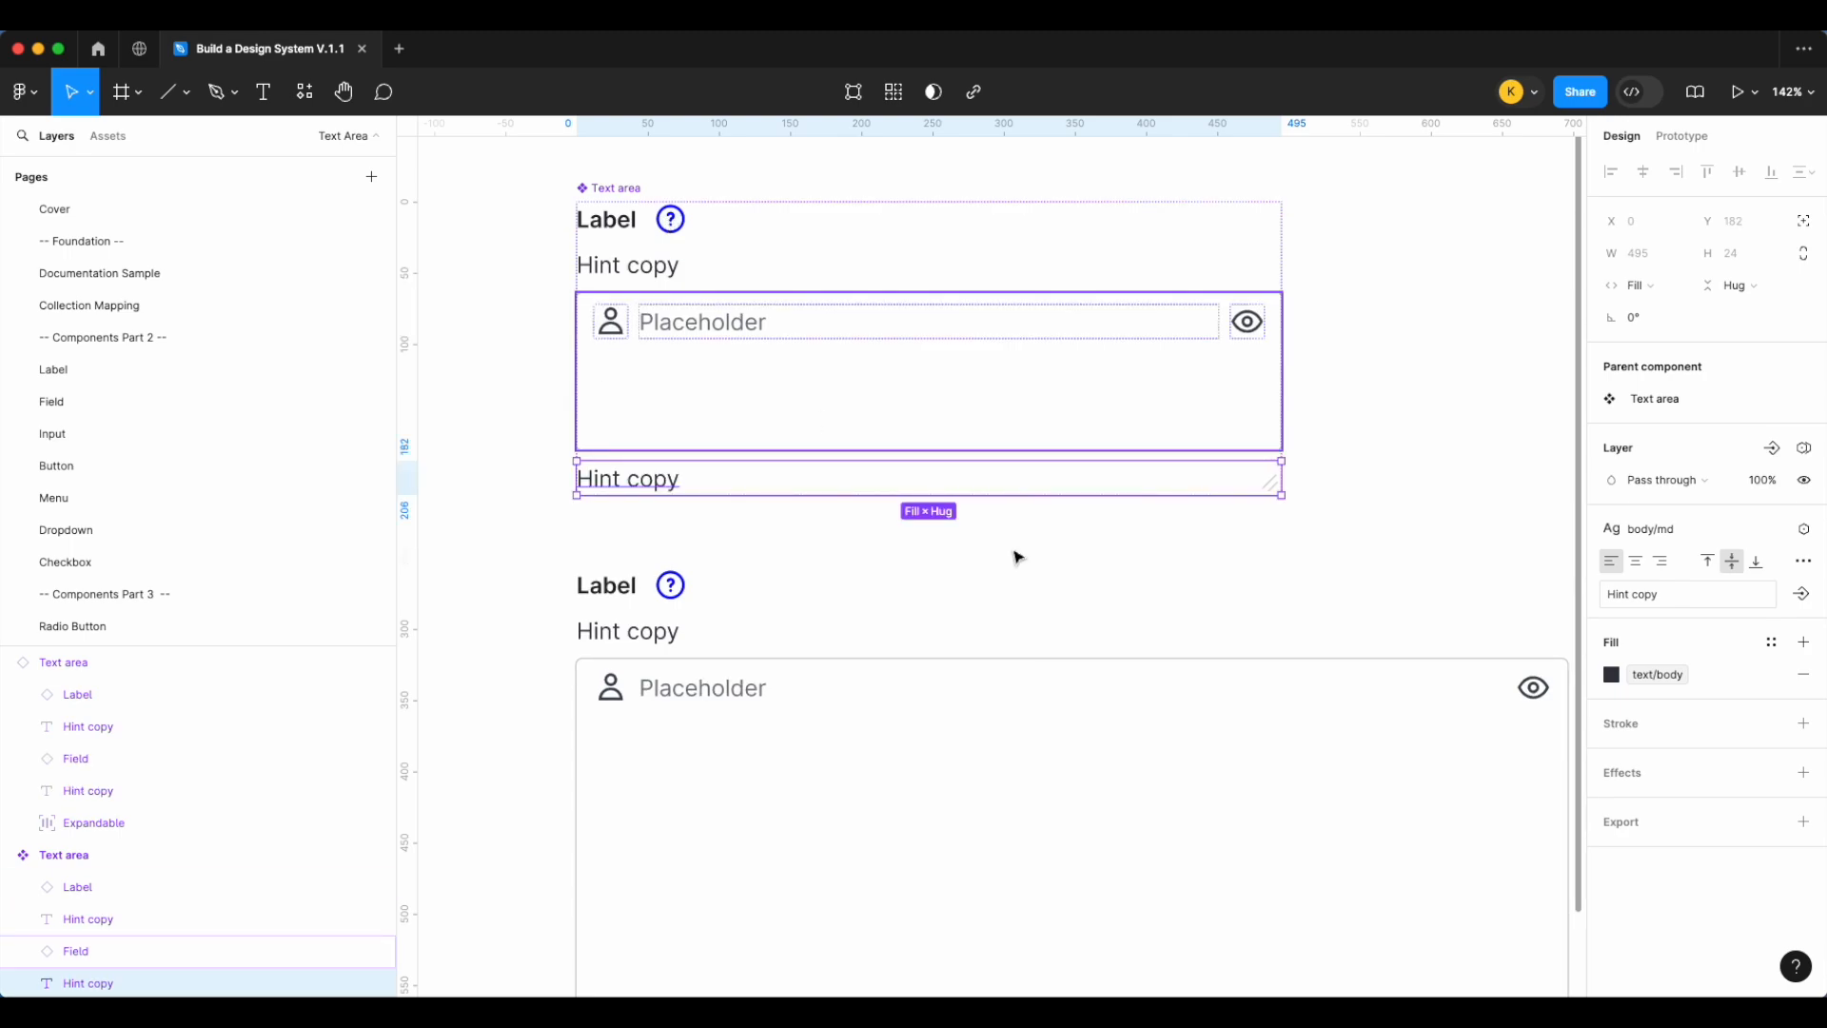
# Change the text of the duplicated hint copy below the field to "Character count"
pyautogui.doubleClick(649, 484)
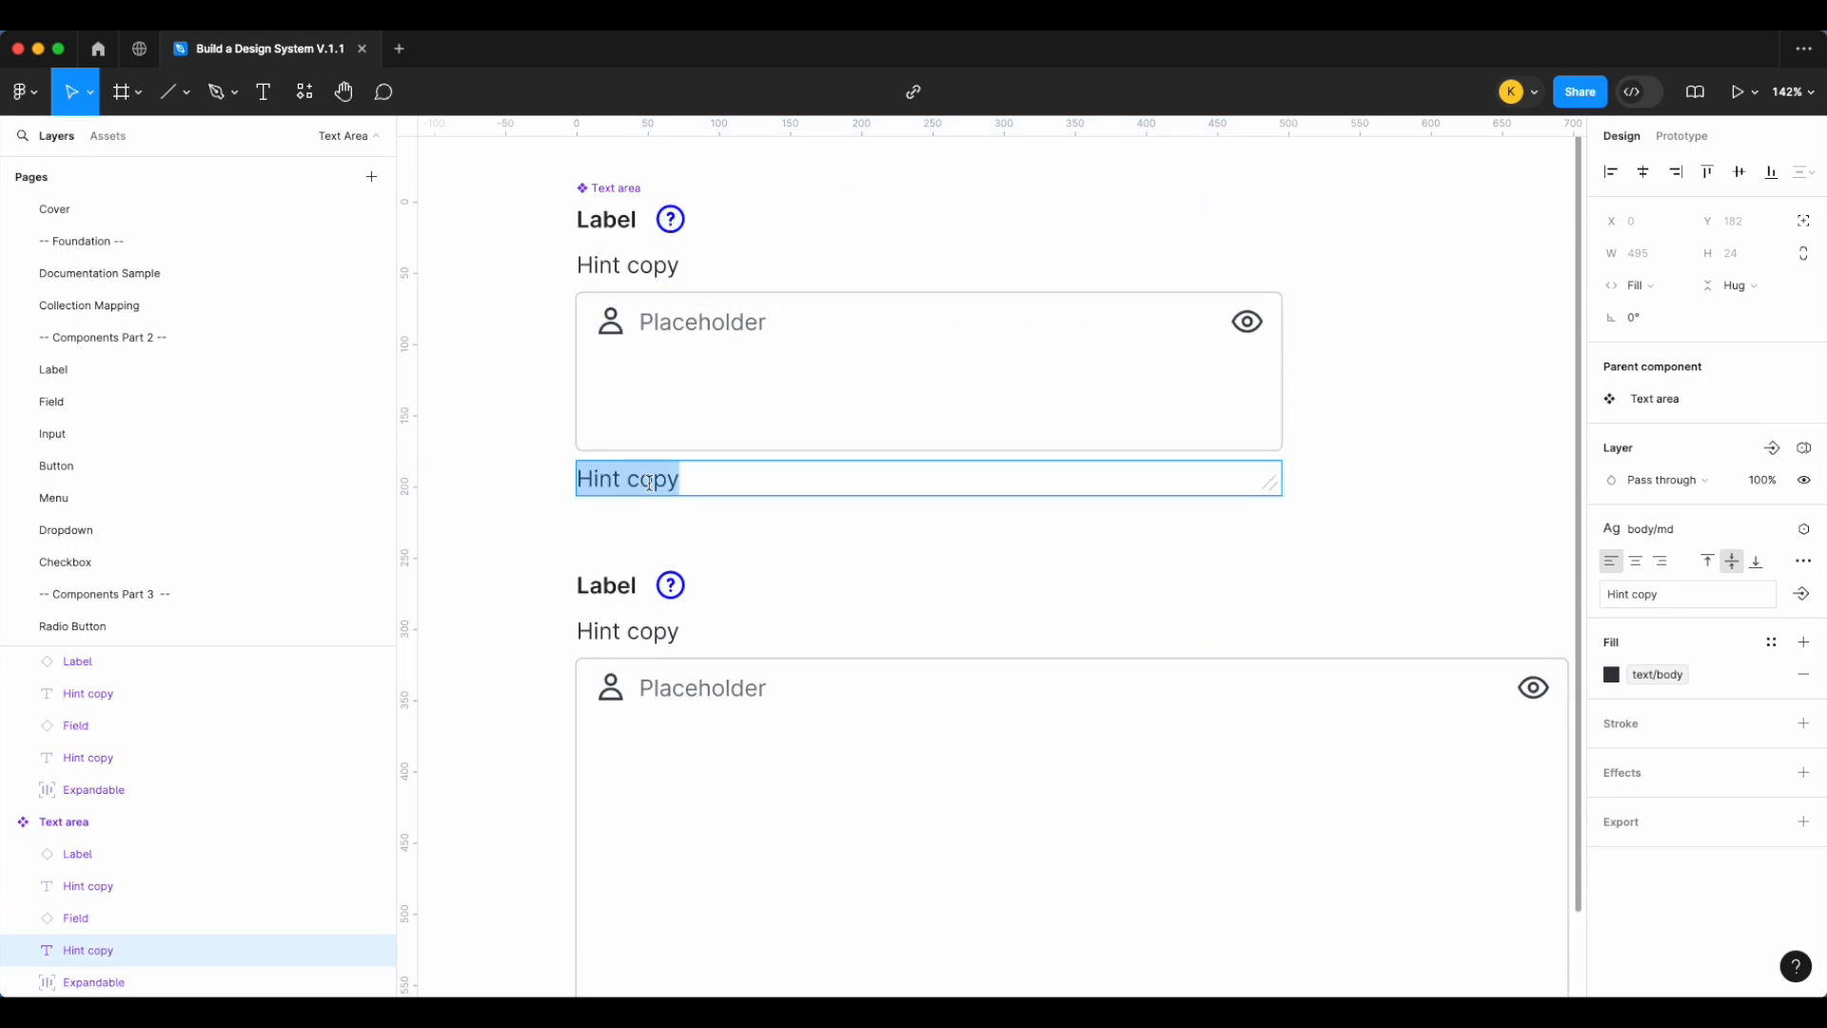
pyautogui.write('Chra')
pyautogui.press('BackSpace')
pyautogui.press('BackSpace')
pyautogui.write('aracter count')
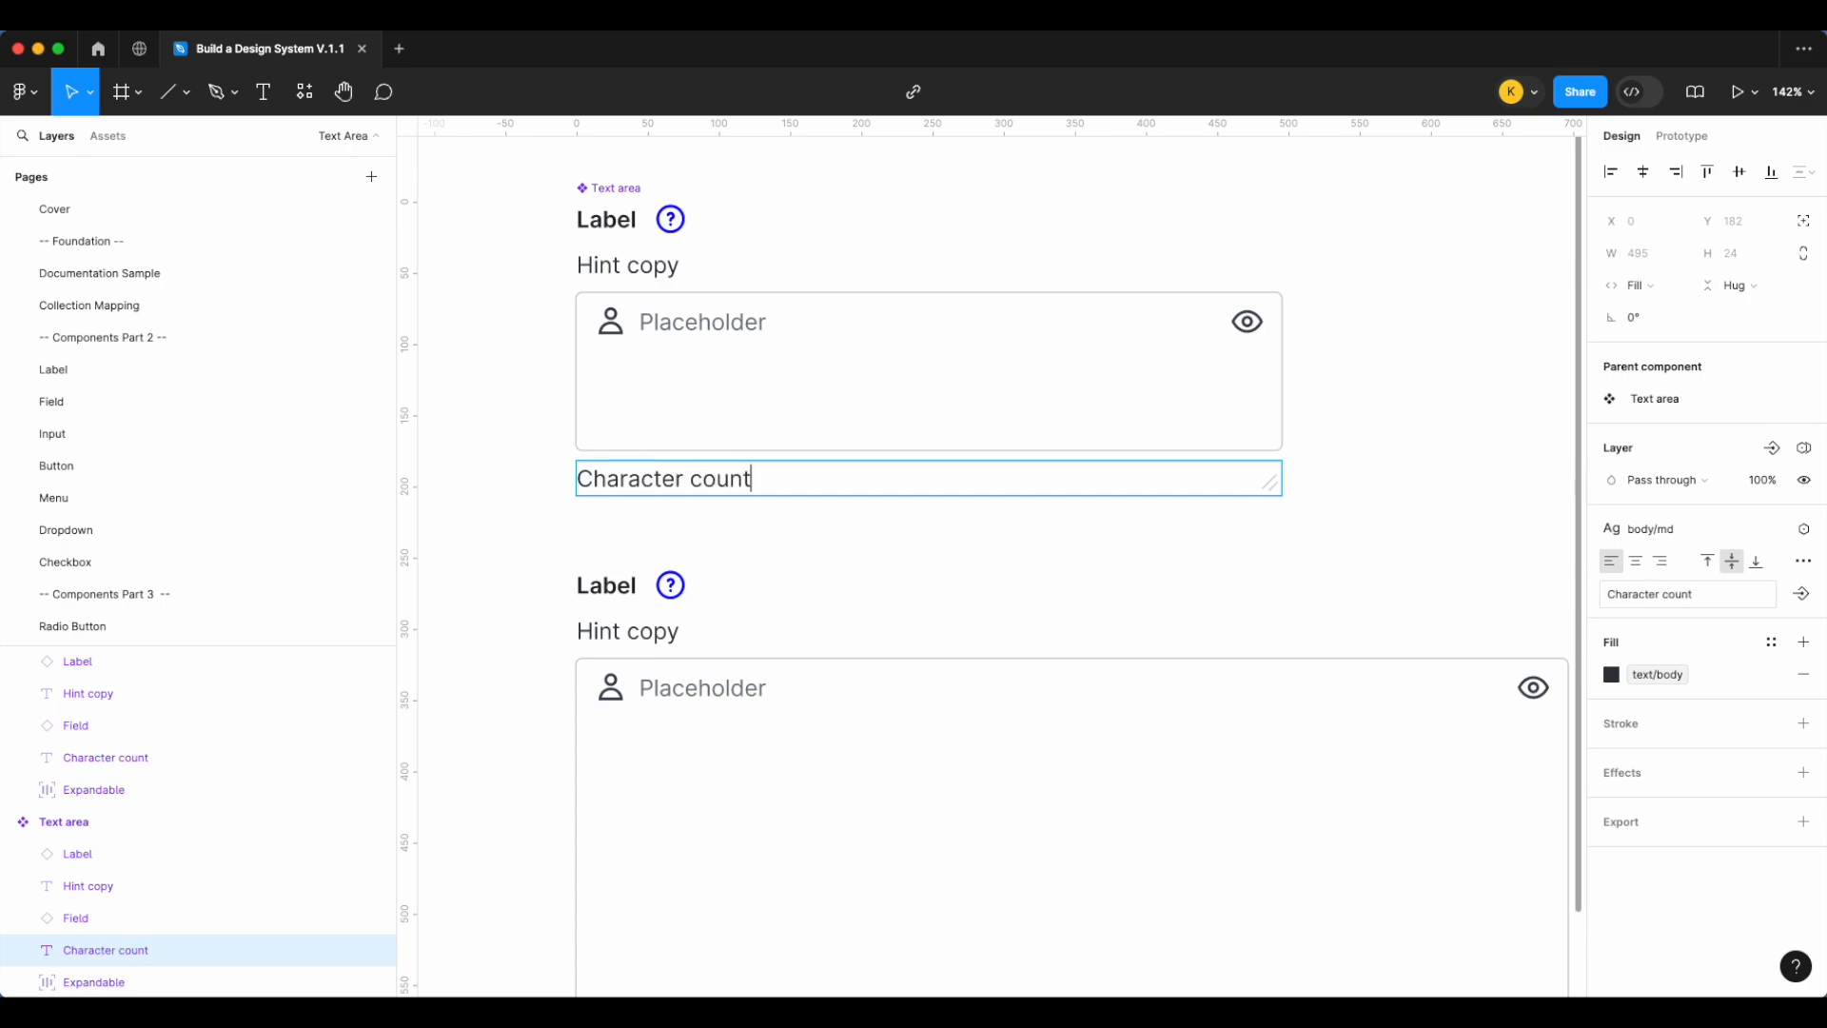
pyautogui.click(835, 572)
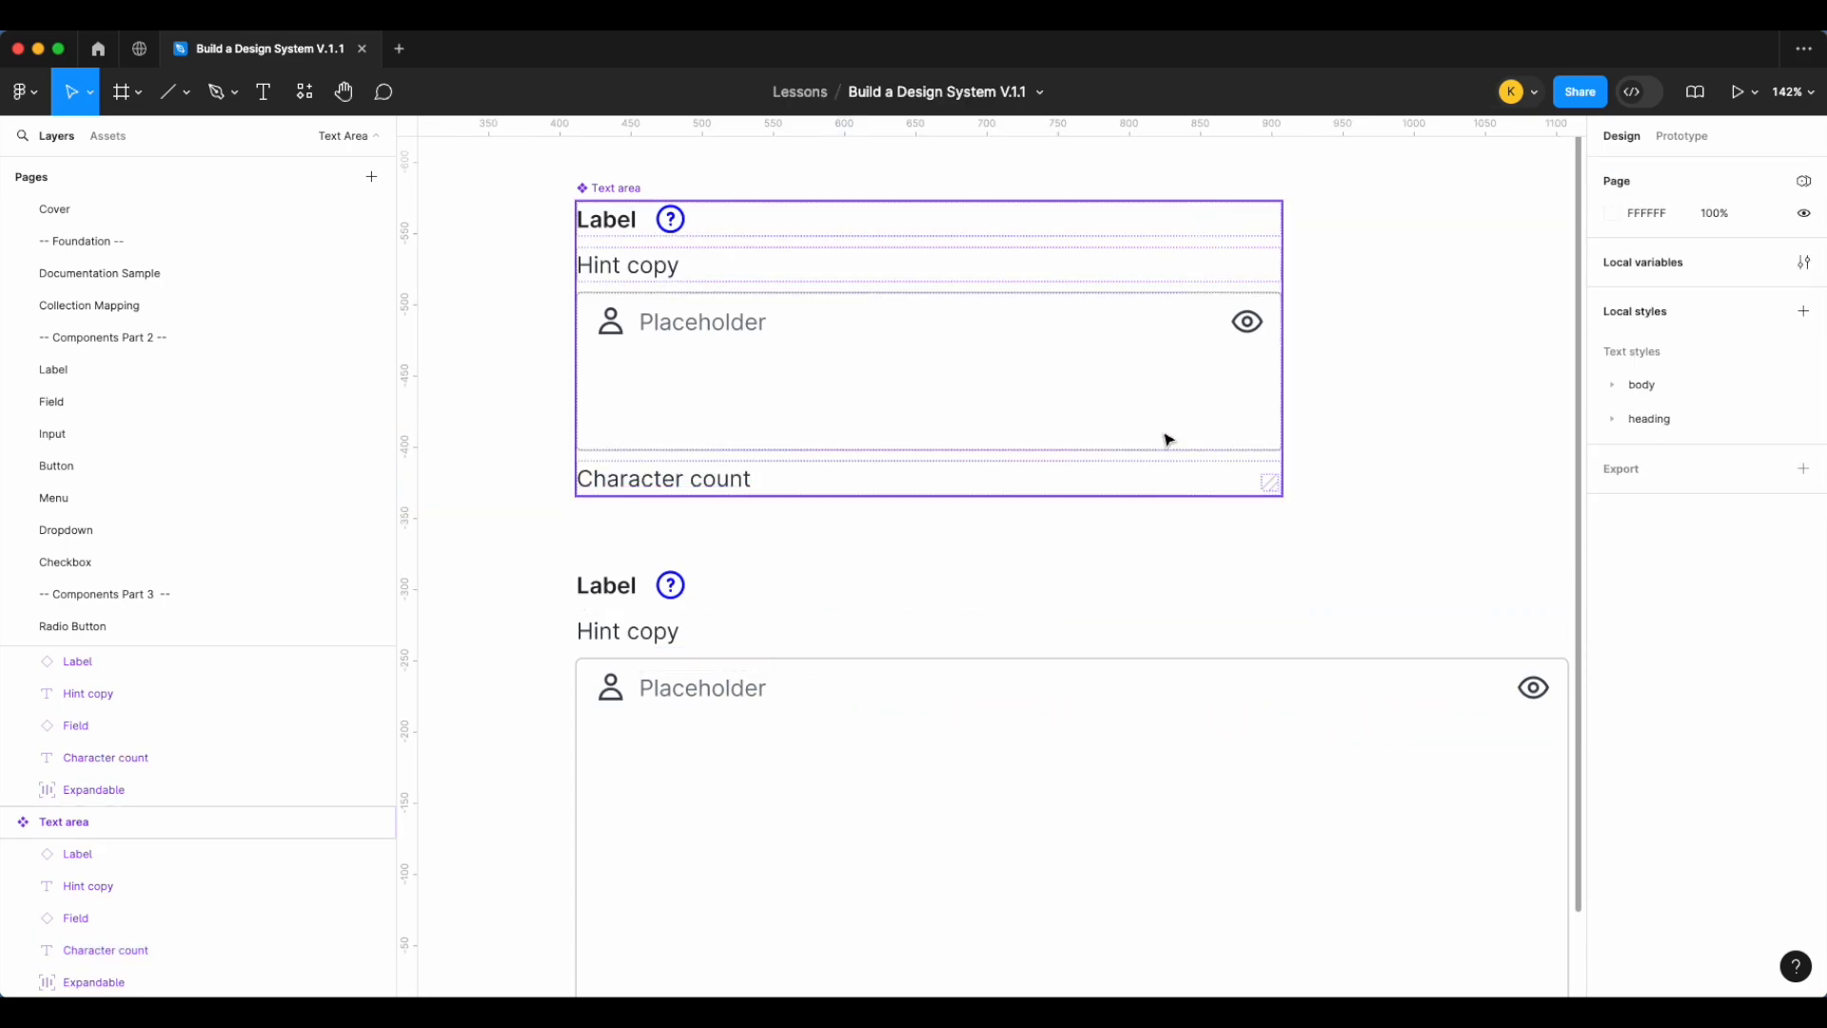
# Reorder the main Text area component's layers so Expandable sits between Field and Character count
pyautogui.scroll(-3, 1282, 488)
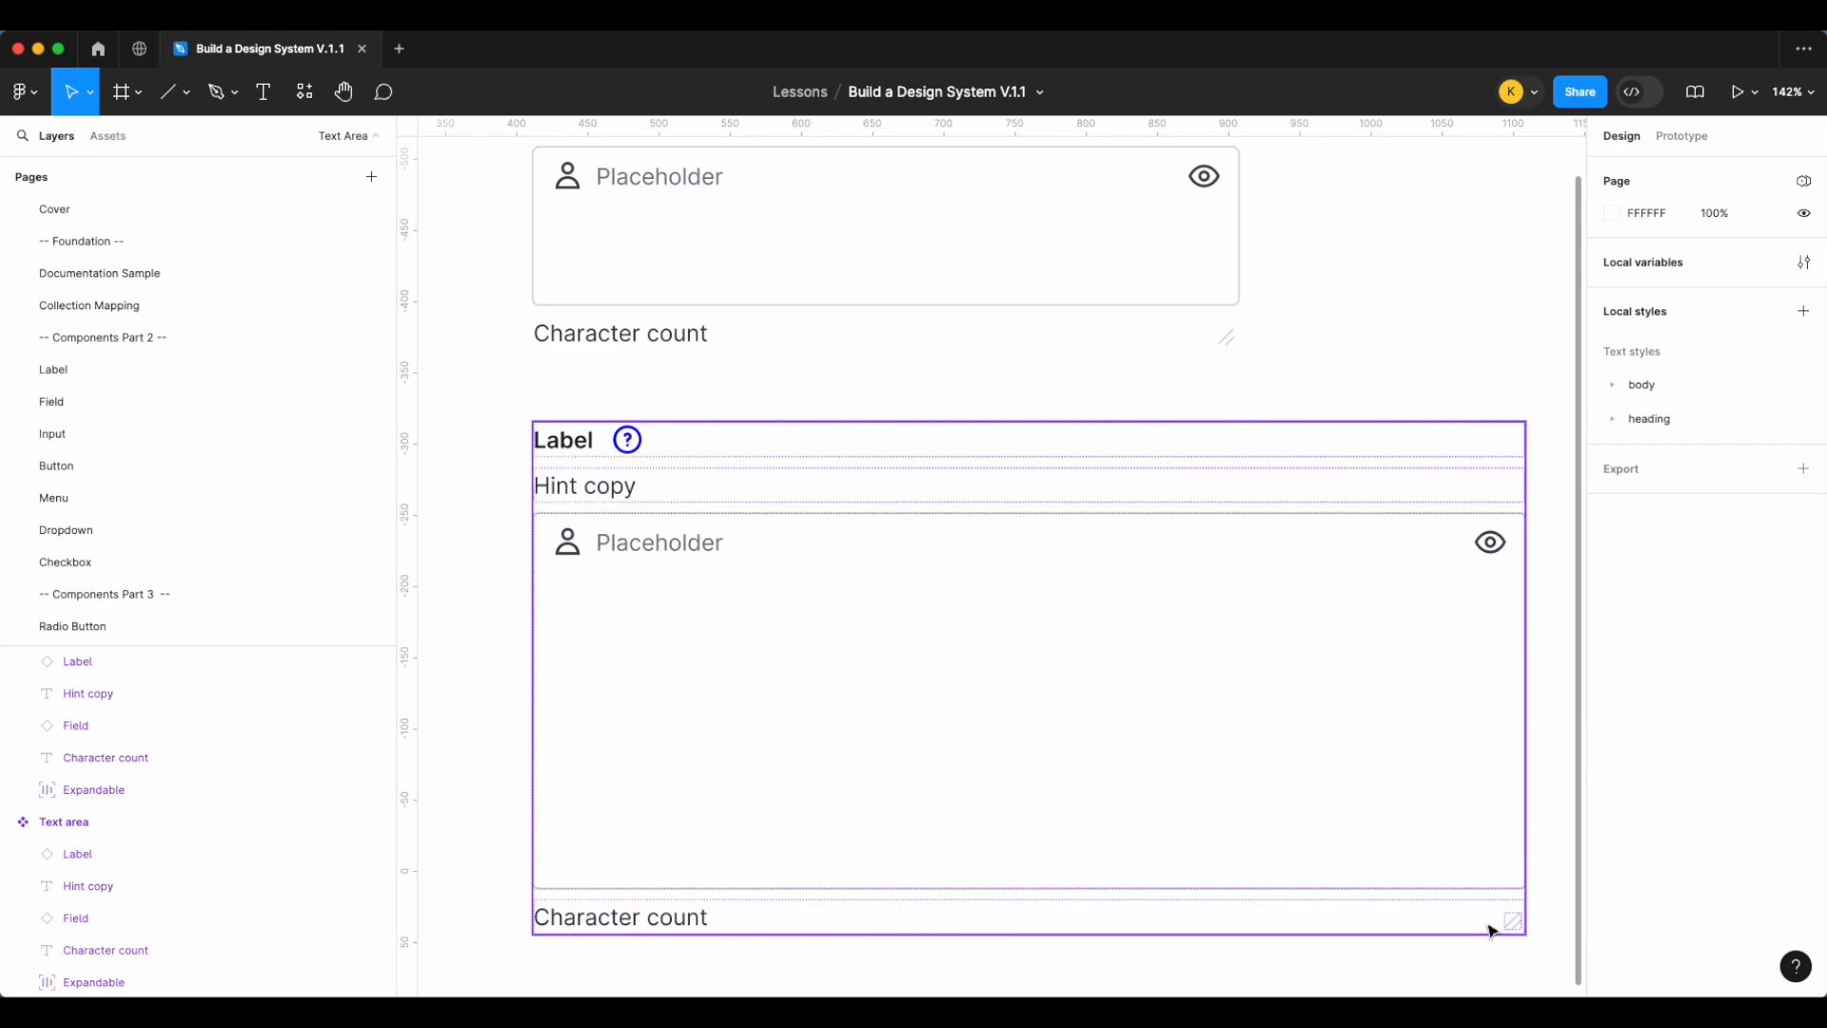
pyautogui.scroll(2, 1515, 949)
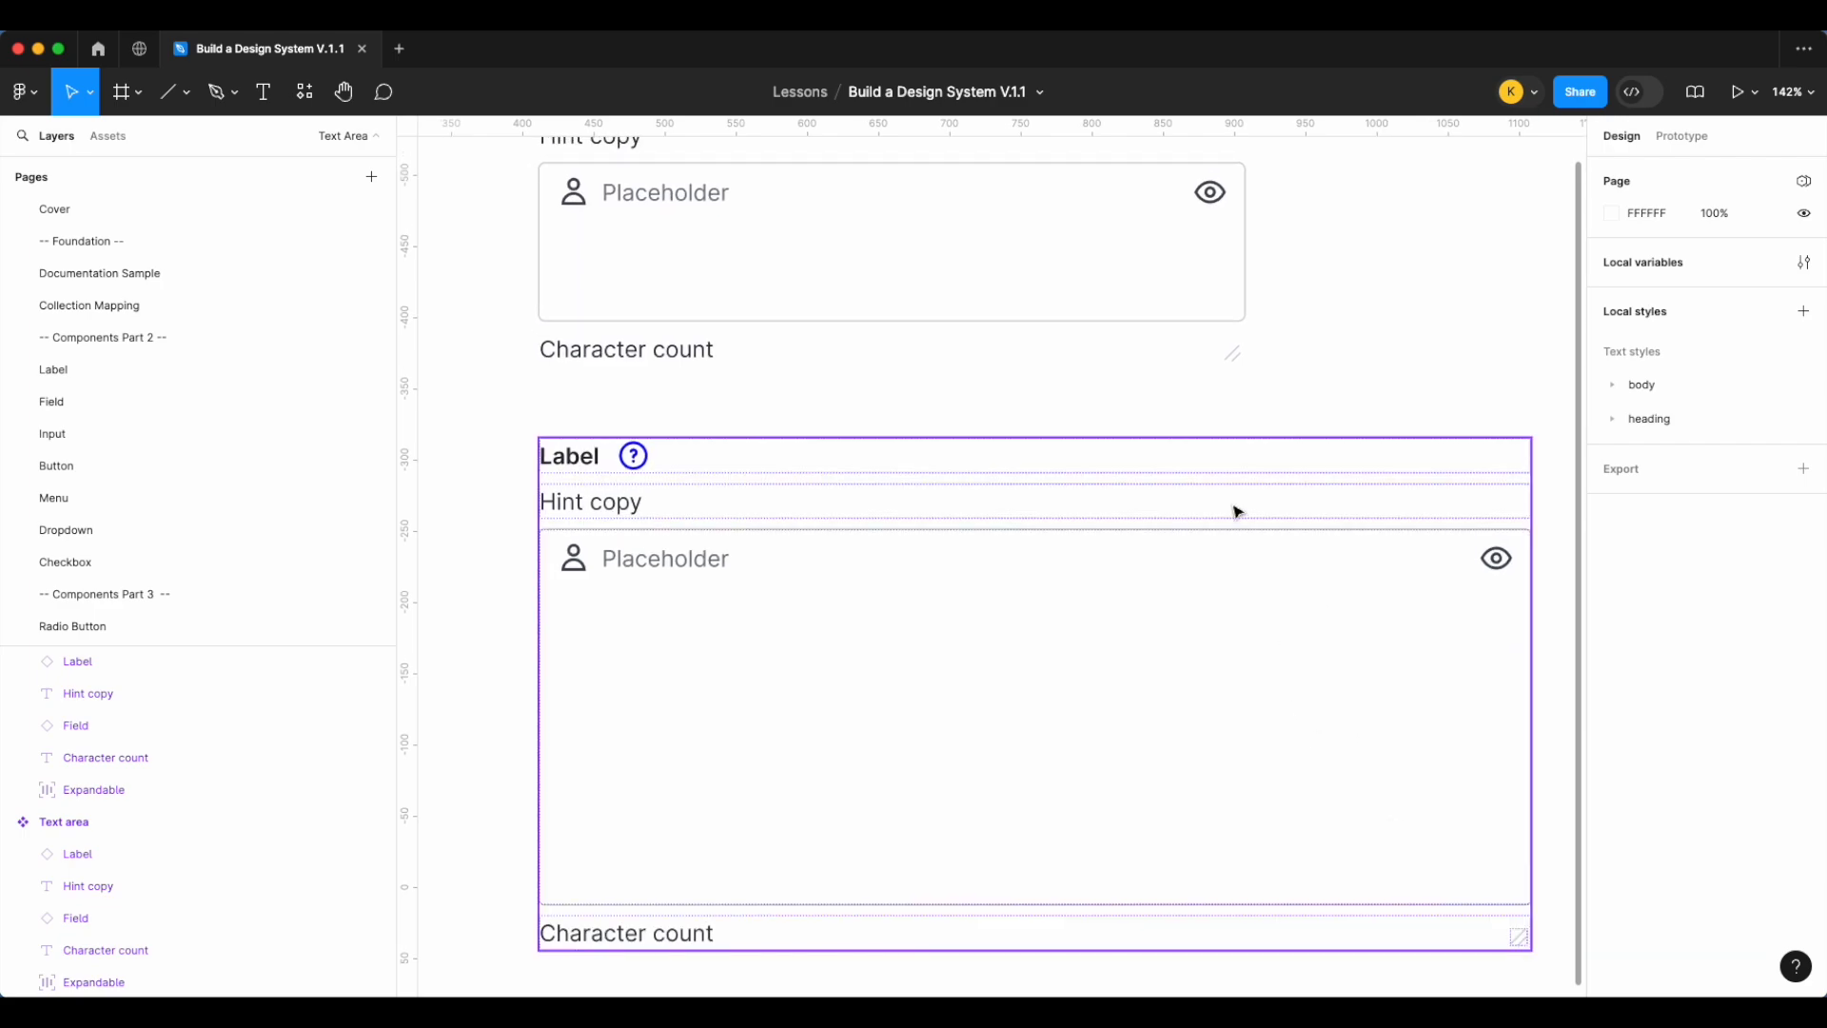
pyautogui.click(925, 609)
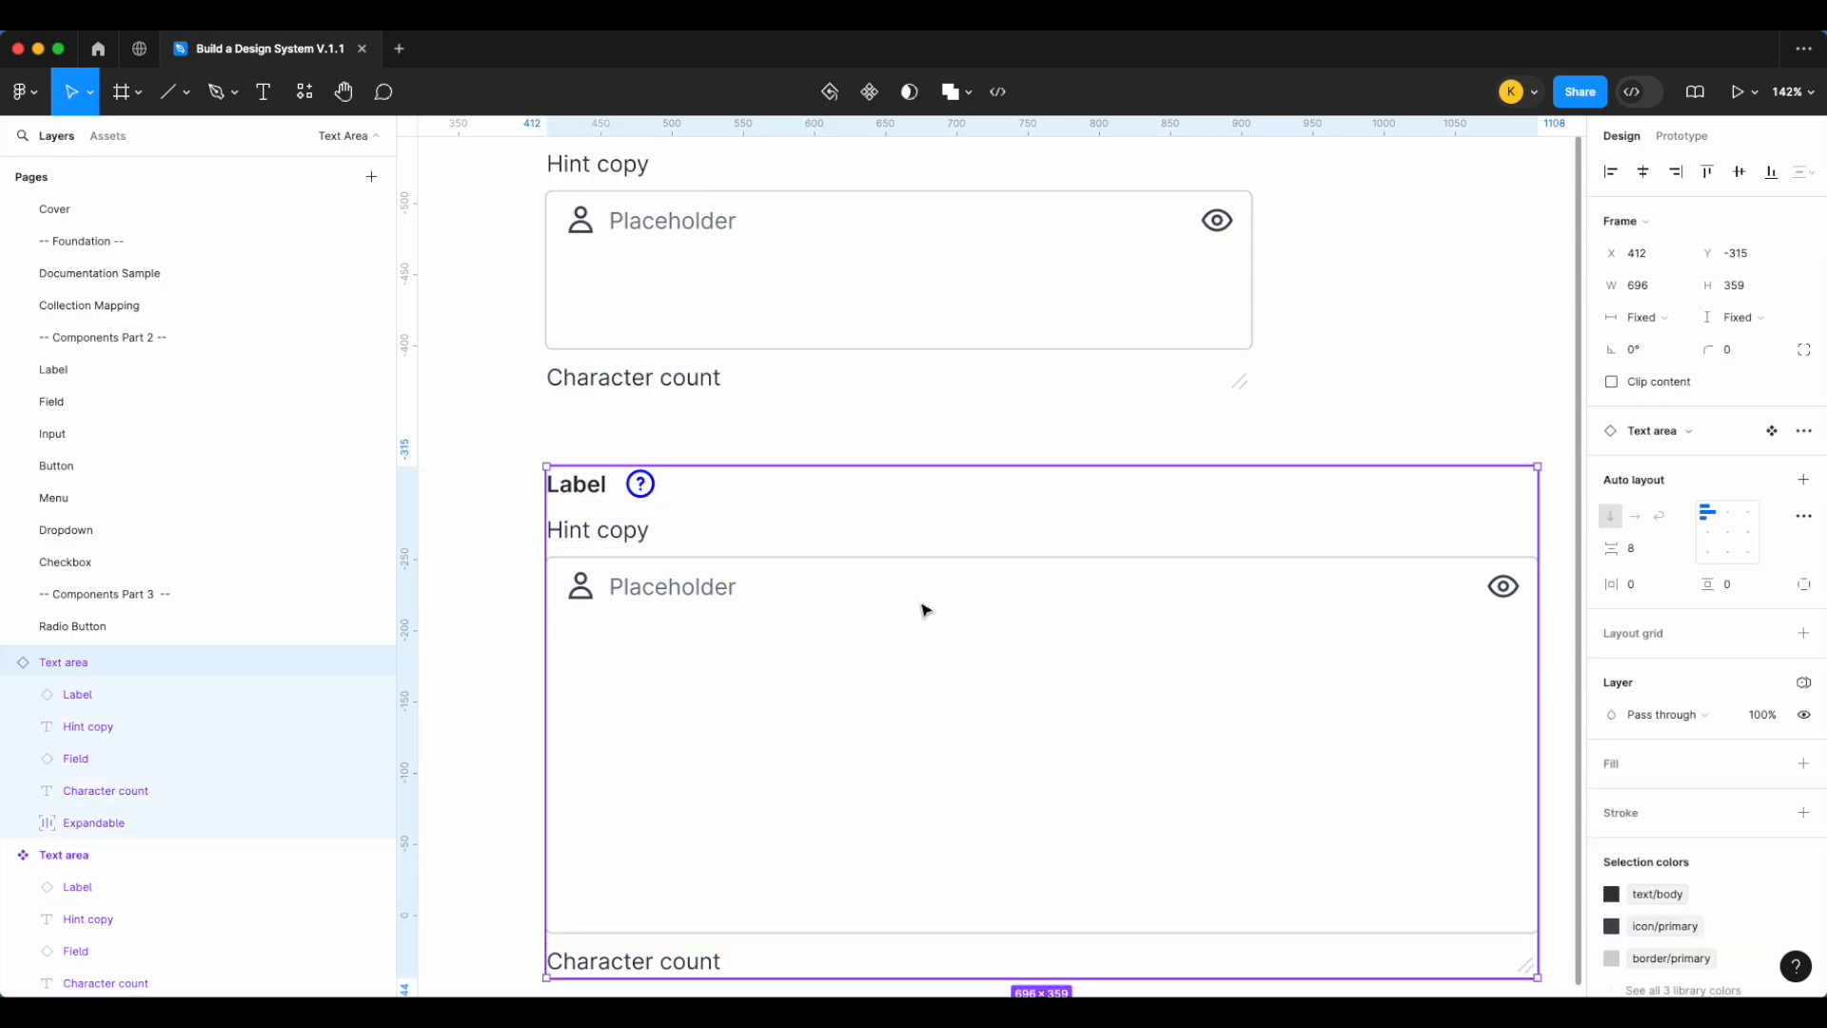
pyautogui.scroll(-2, 865, 601)
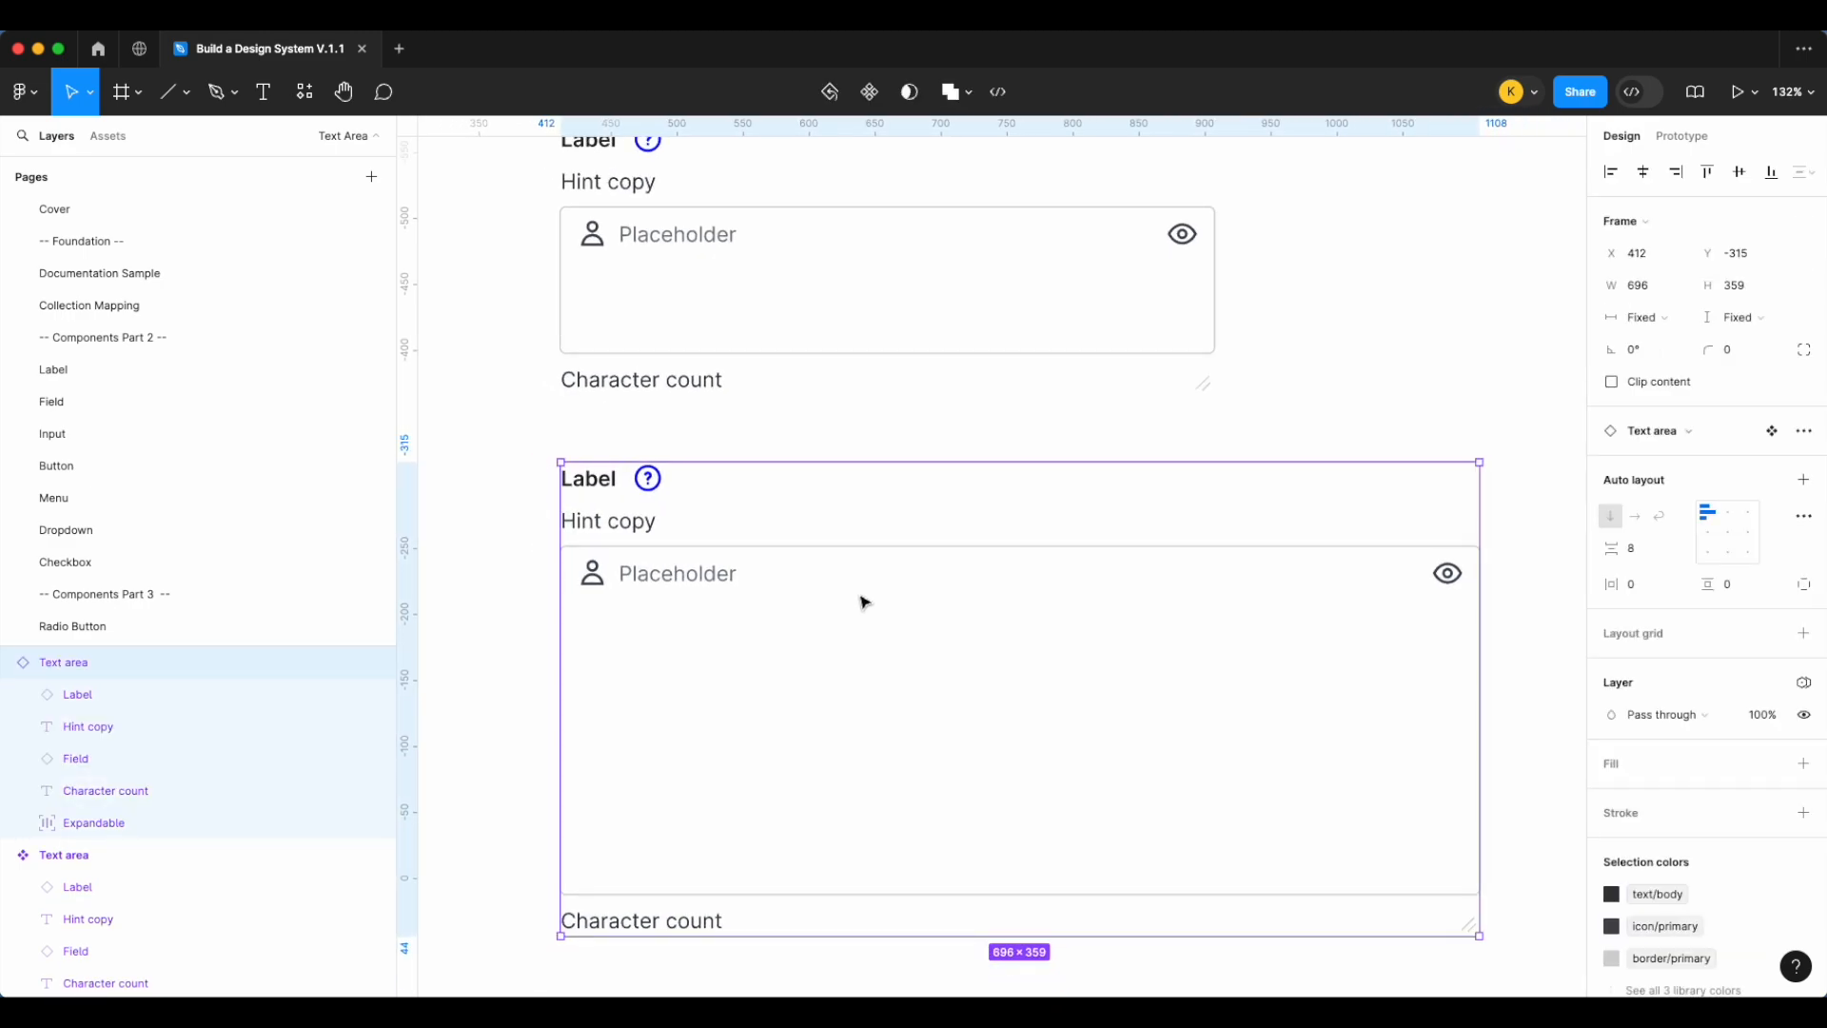
pyautogui.scroll(1, 861, 597)
pyautogui.moveTo(133, 817); pyautogui.dragTo(115, 947)
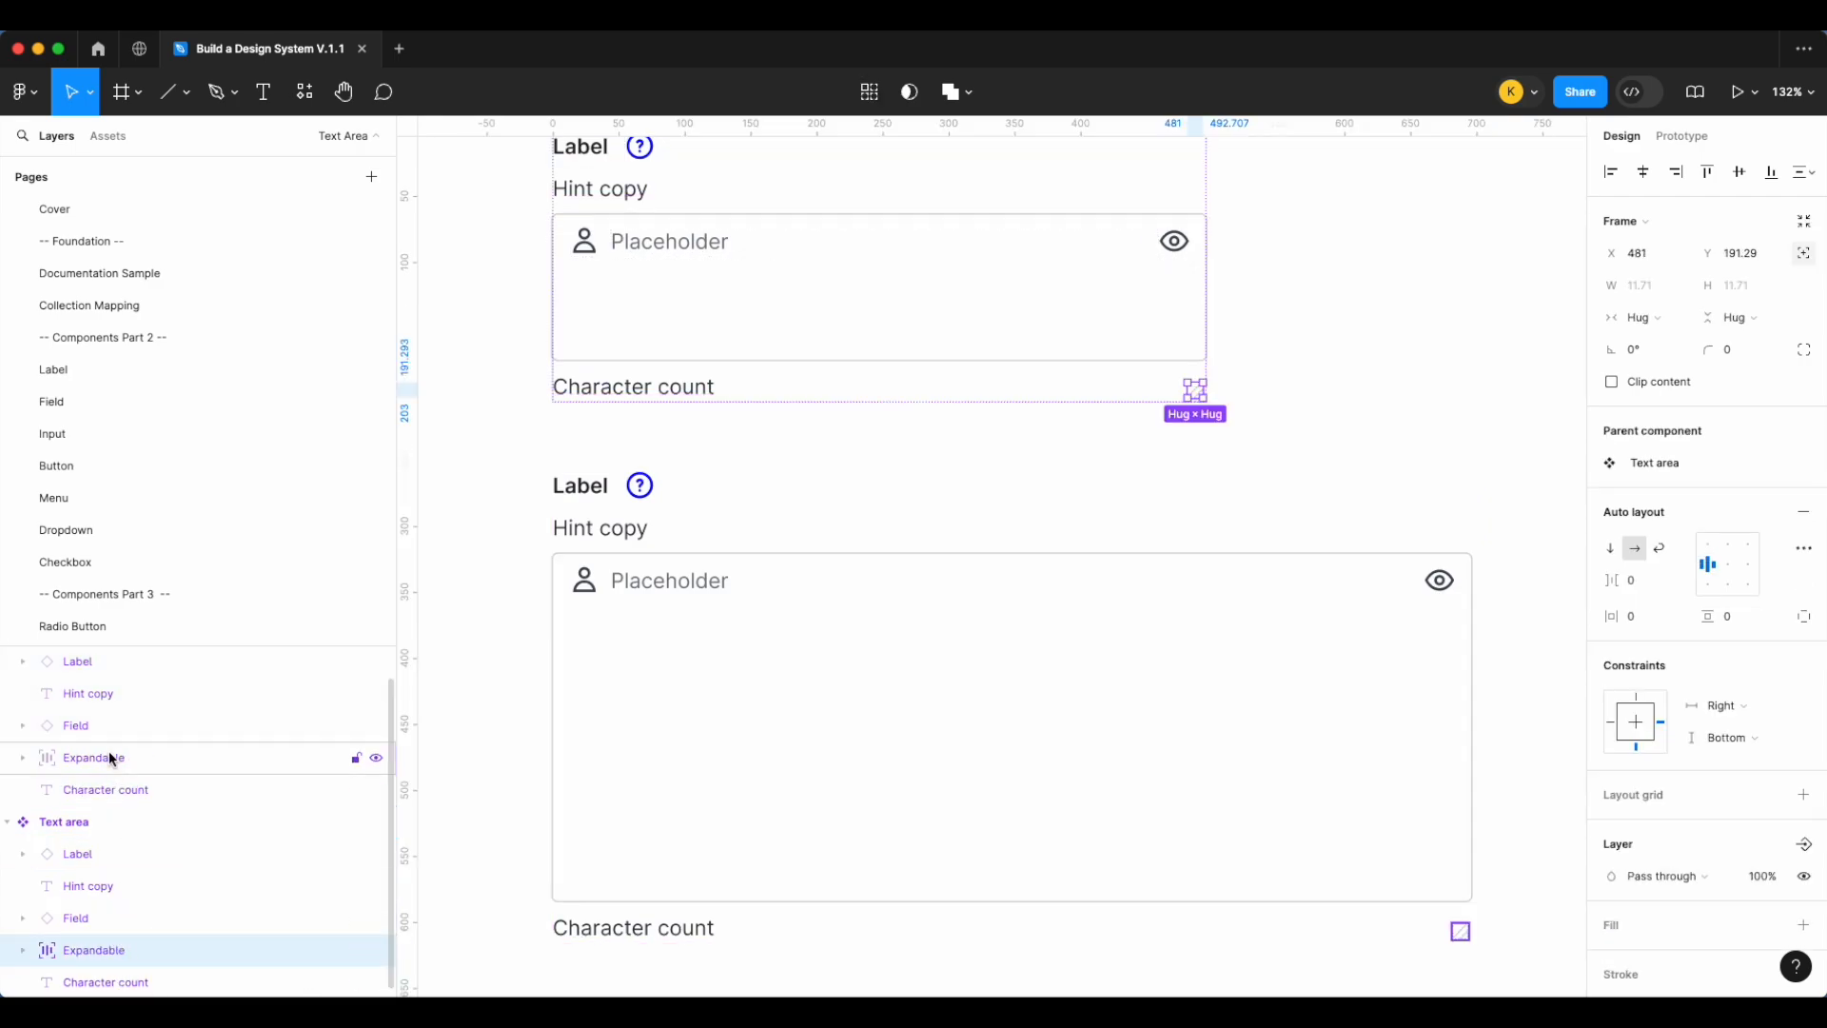
# Delete the stretched Text area instance below the main component
pyautogui.click(688, 563)
pyautogui.press('BackSpace')
pyautogui.scroll(3, 672, 573)
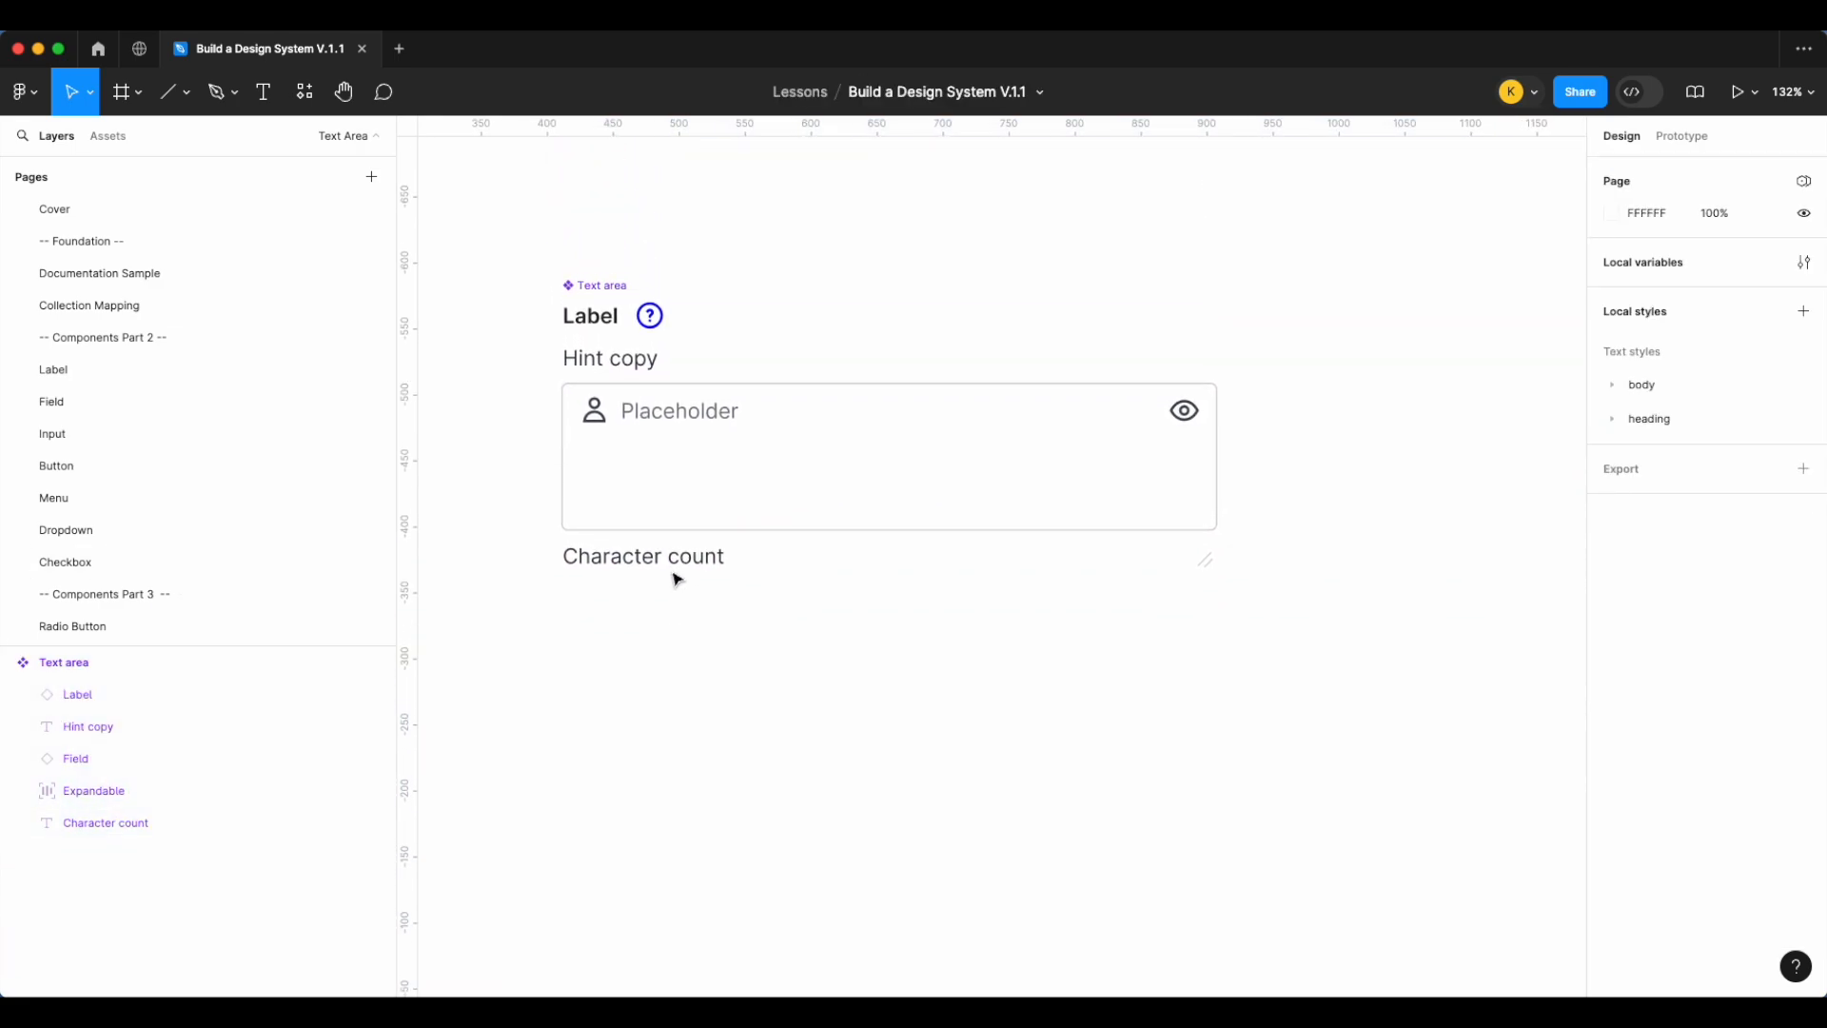
pyautogui.hscroll(-2, 672, 573)
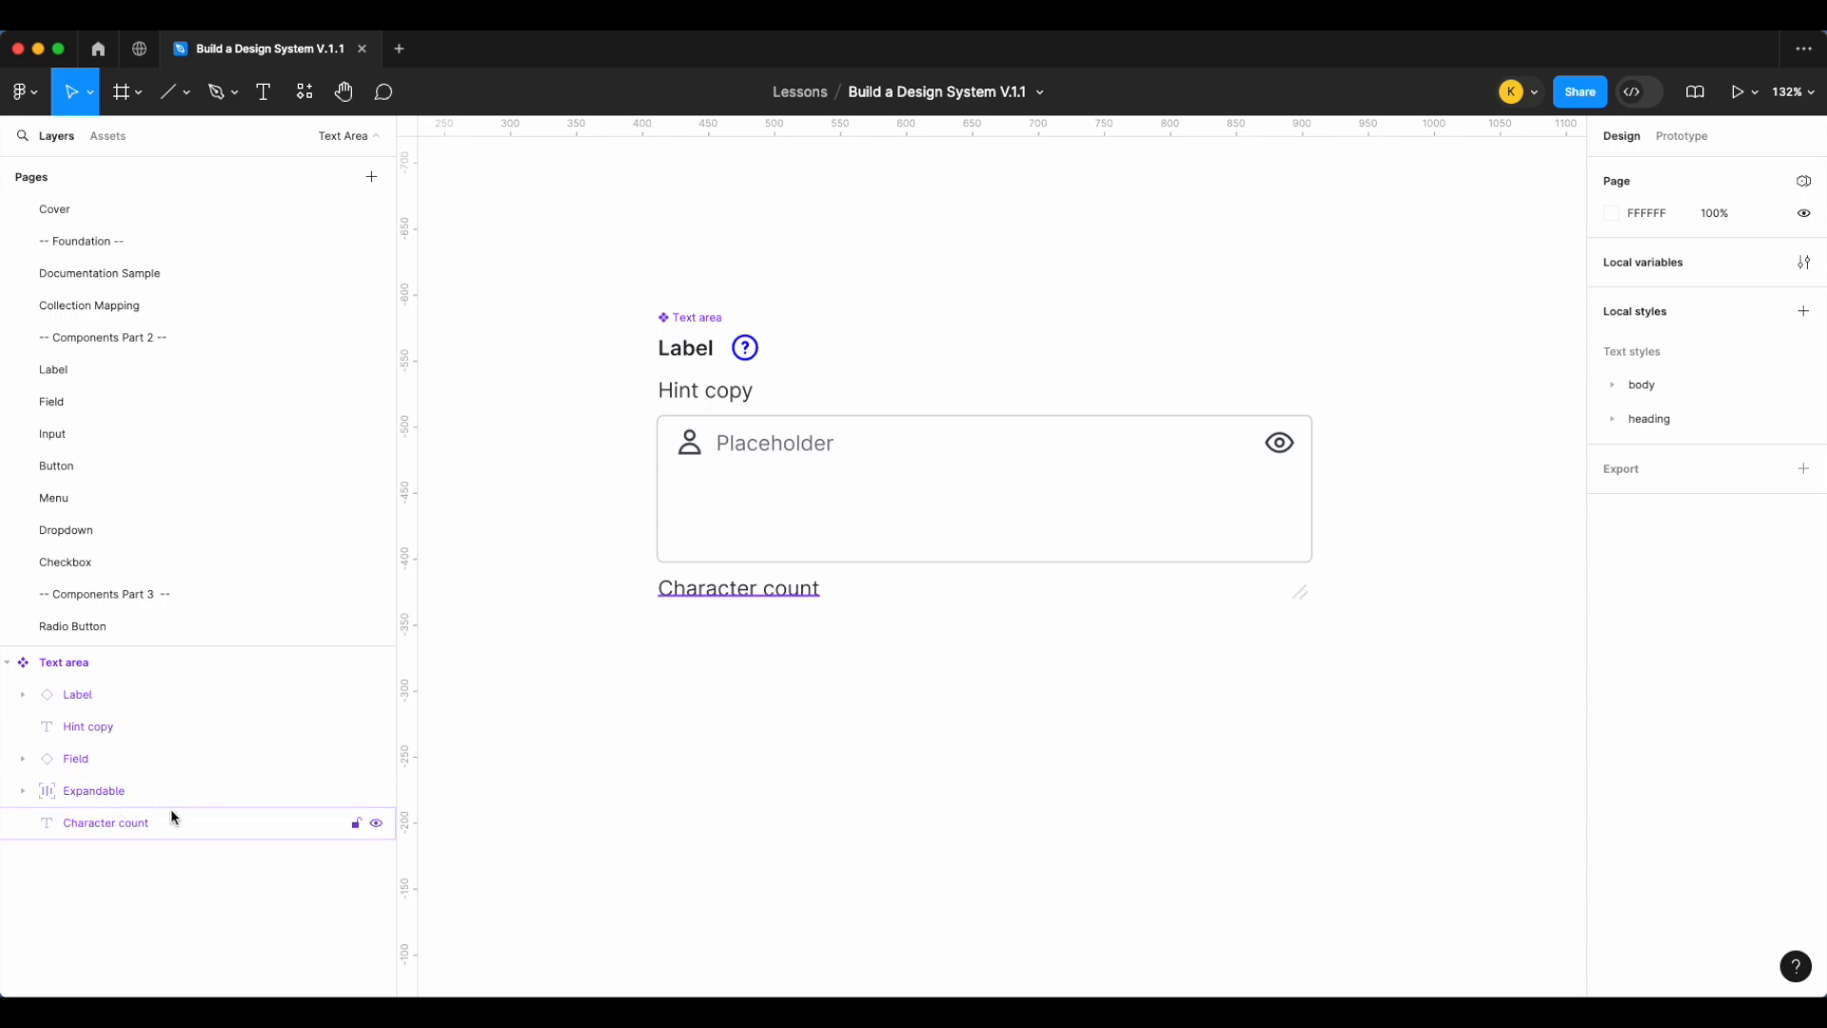
# Wrap Field and Expandable of the Text area component together in a new auto layout frame
pyautogui.click(127, 759)
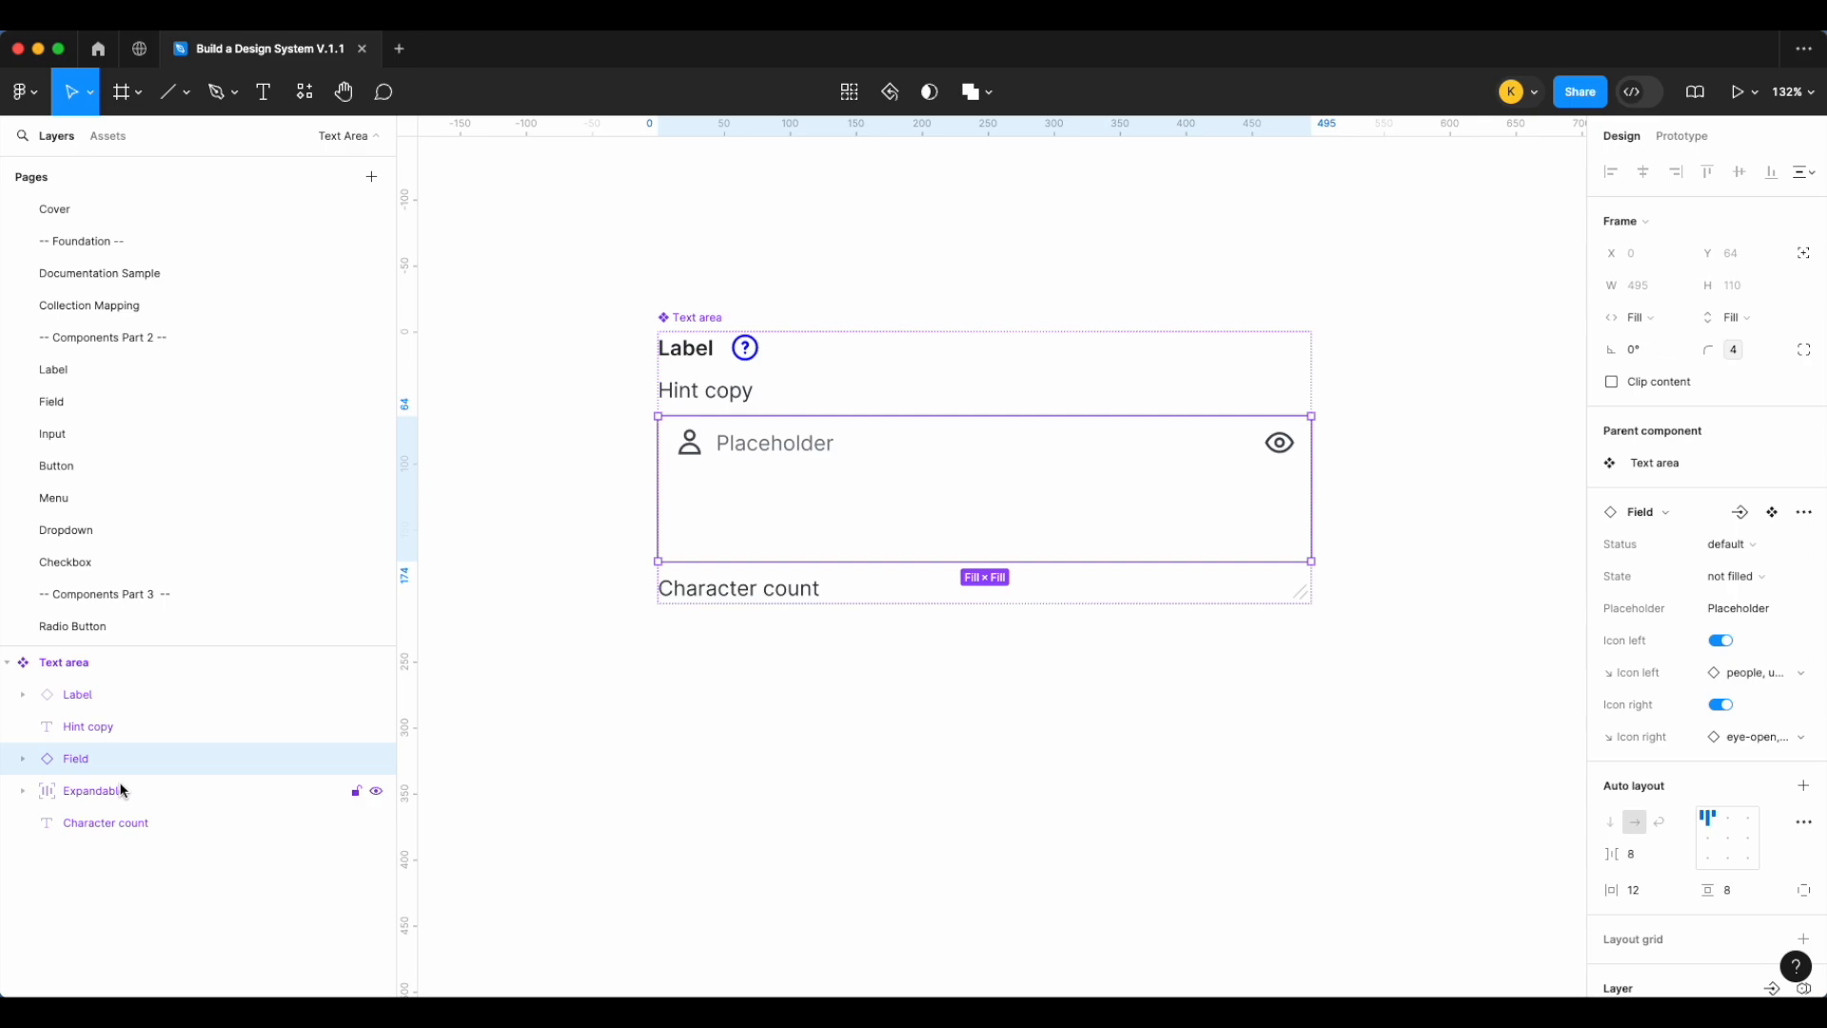
pyautogui.keyDown('shift'); pyautogui.click(122, 798); pyautogui.keyUp('shift')
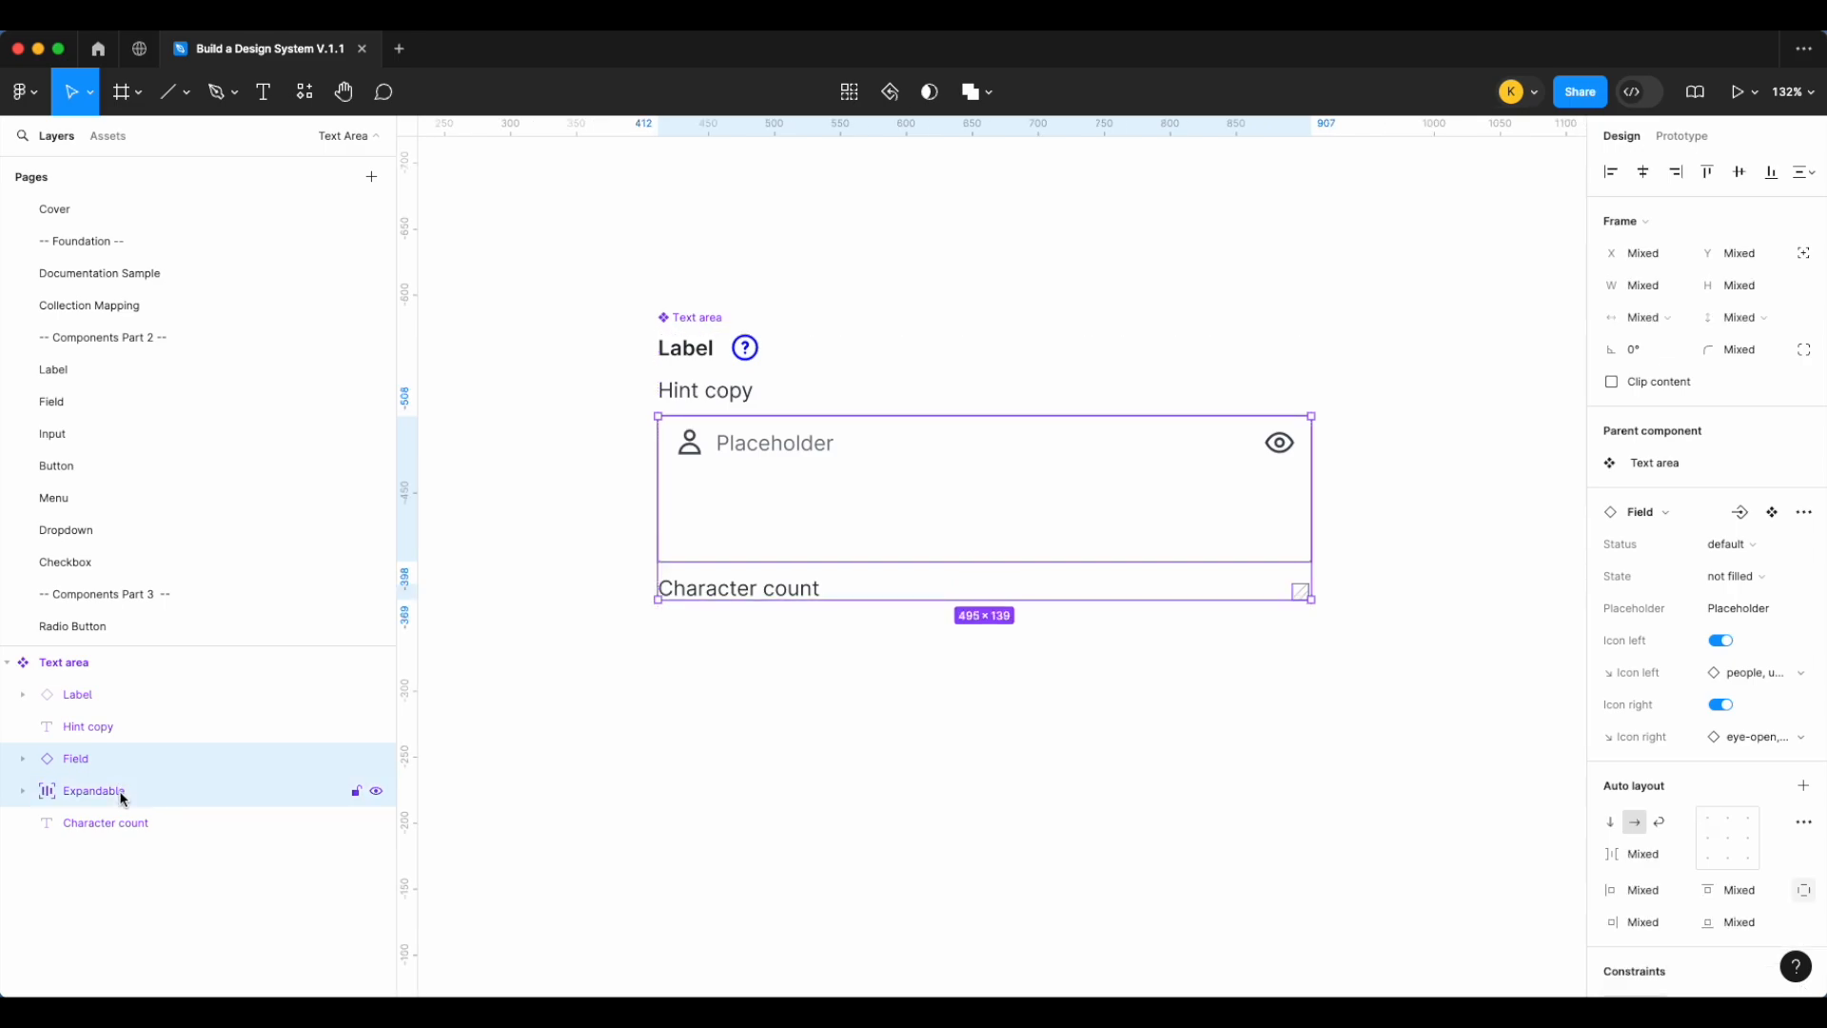
pyautogui.hotkey('shift', 'a')
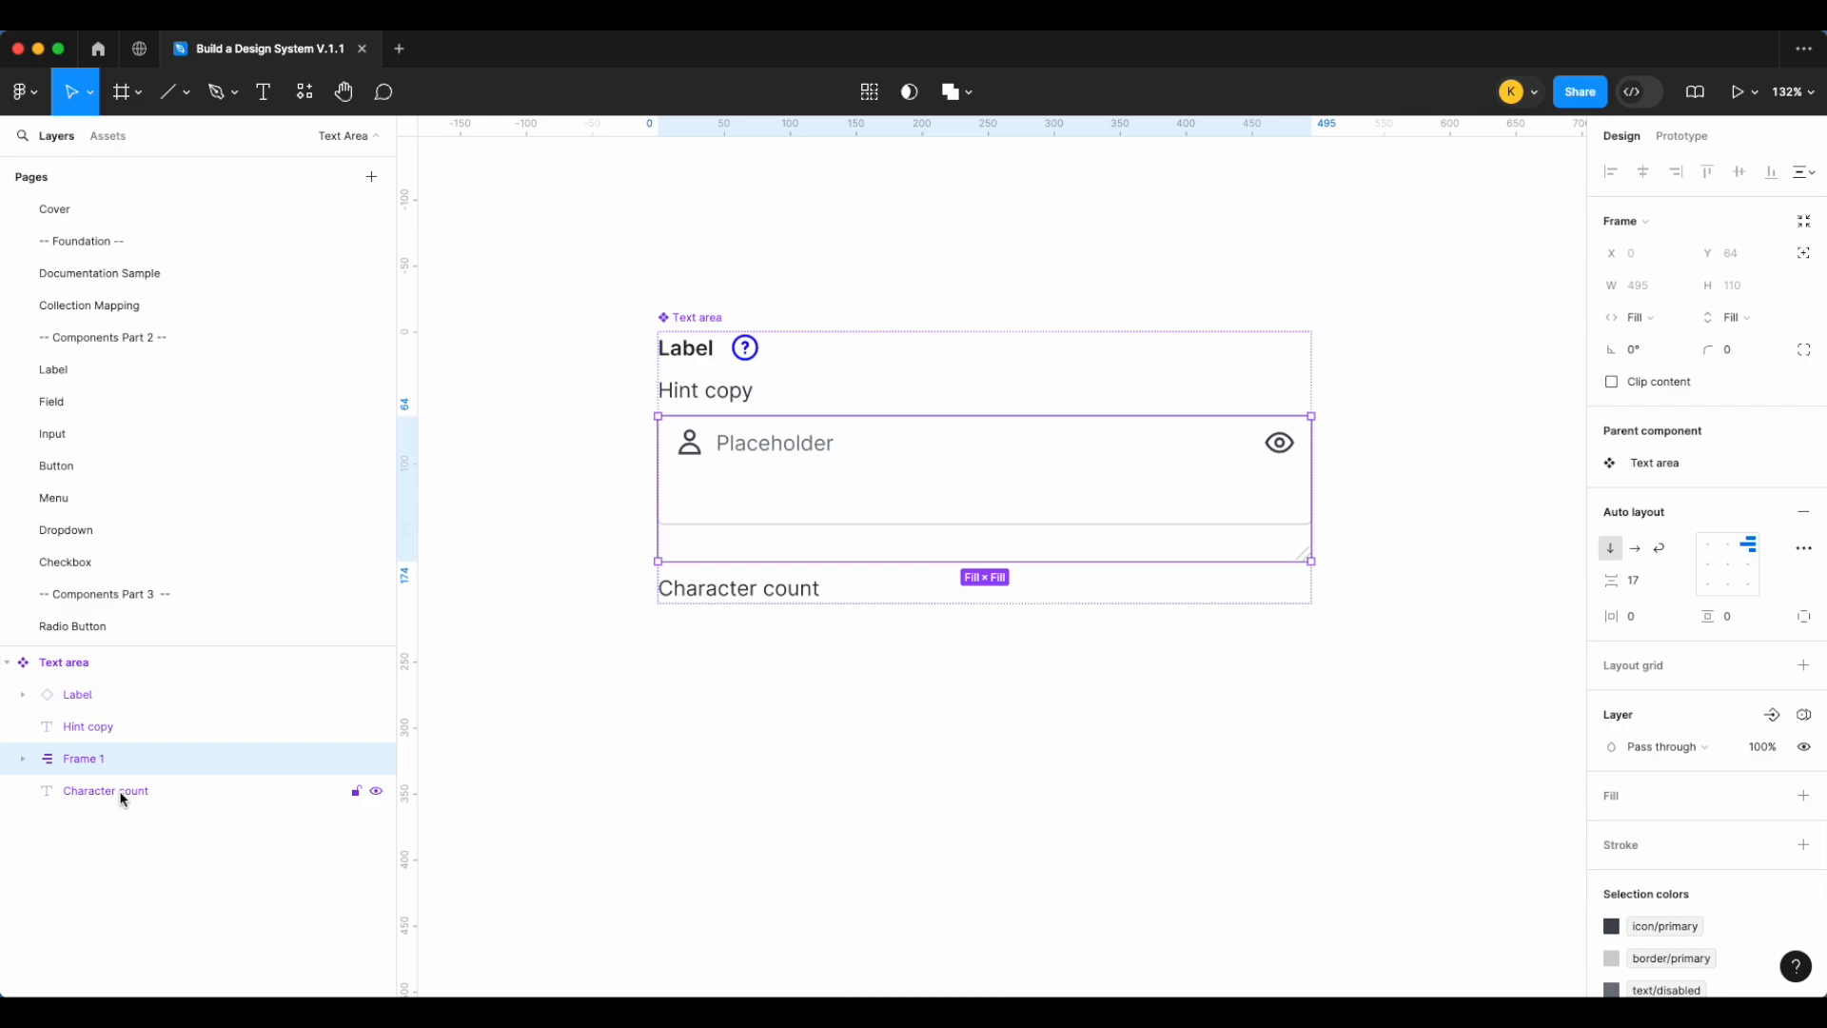
# Give Expandable absolute position inside the new frame that holds it and Field
pyautogui.click(22, 758)
pyautogui.click(47, 823)
pyautogui.click(46, 793)
pyautogui.click(47, 795)
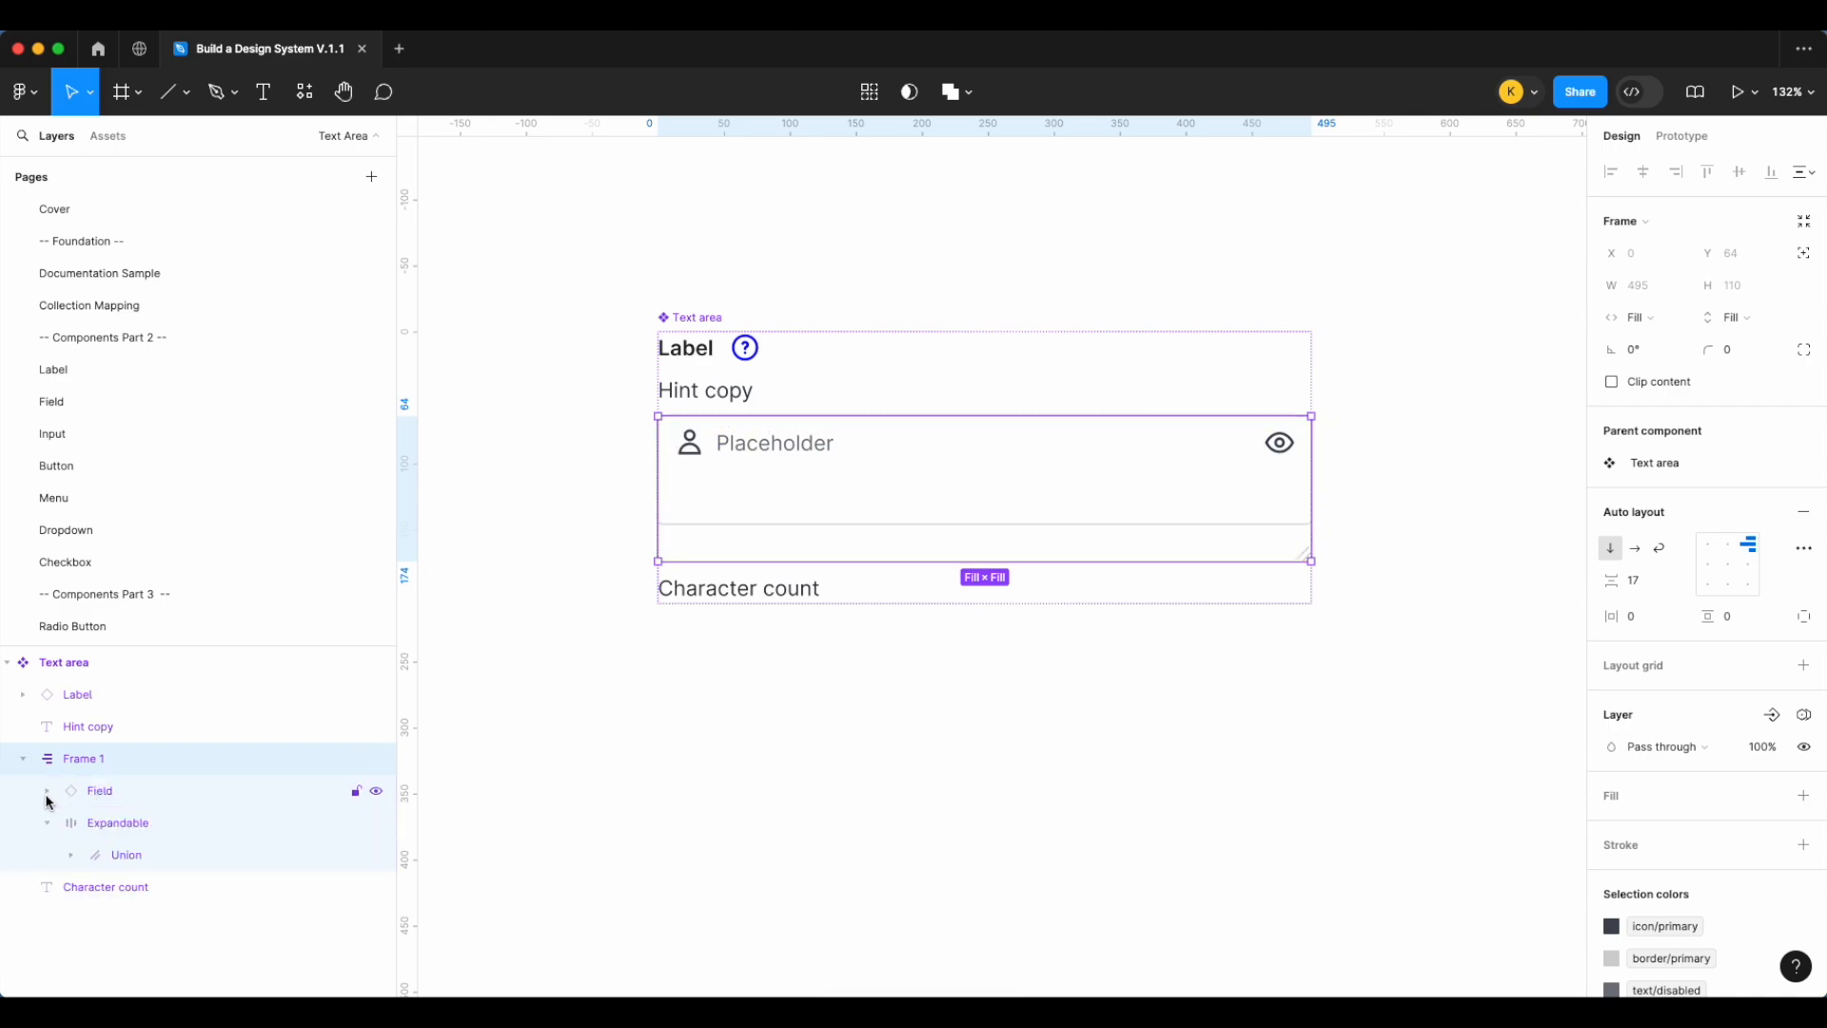
pyautogui.click(140, 834)
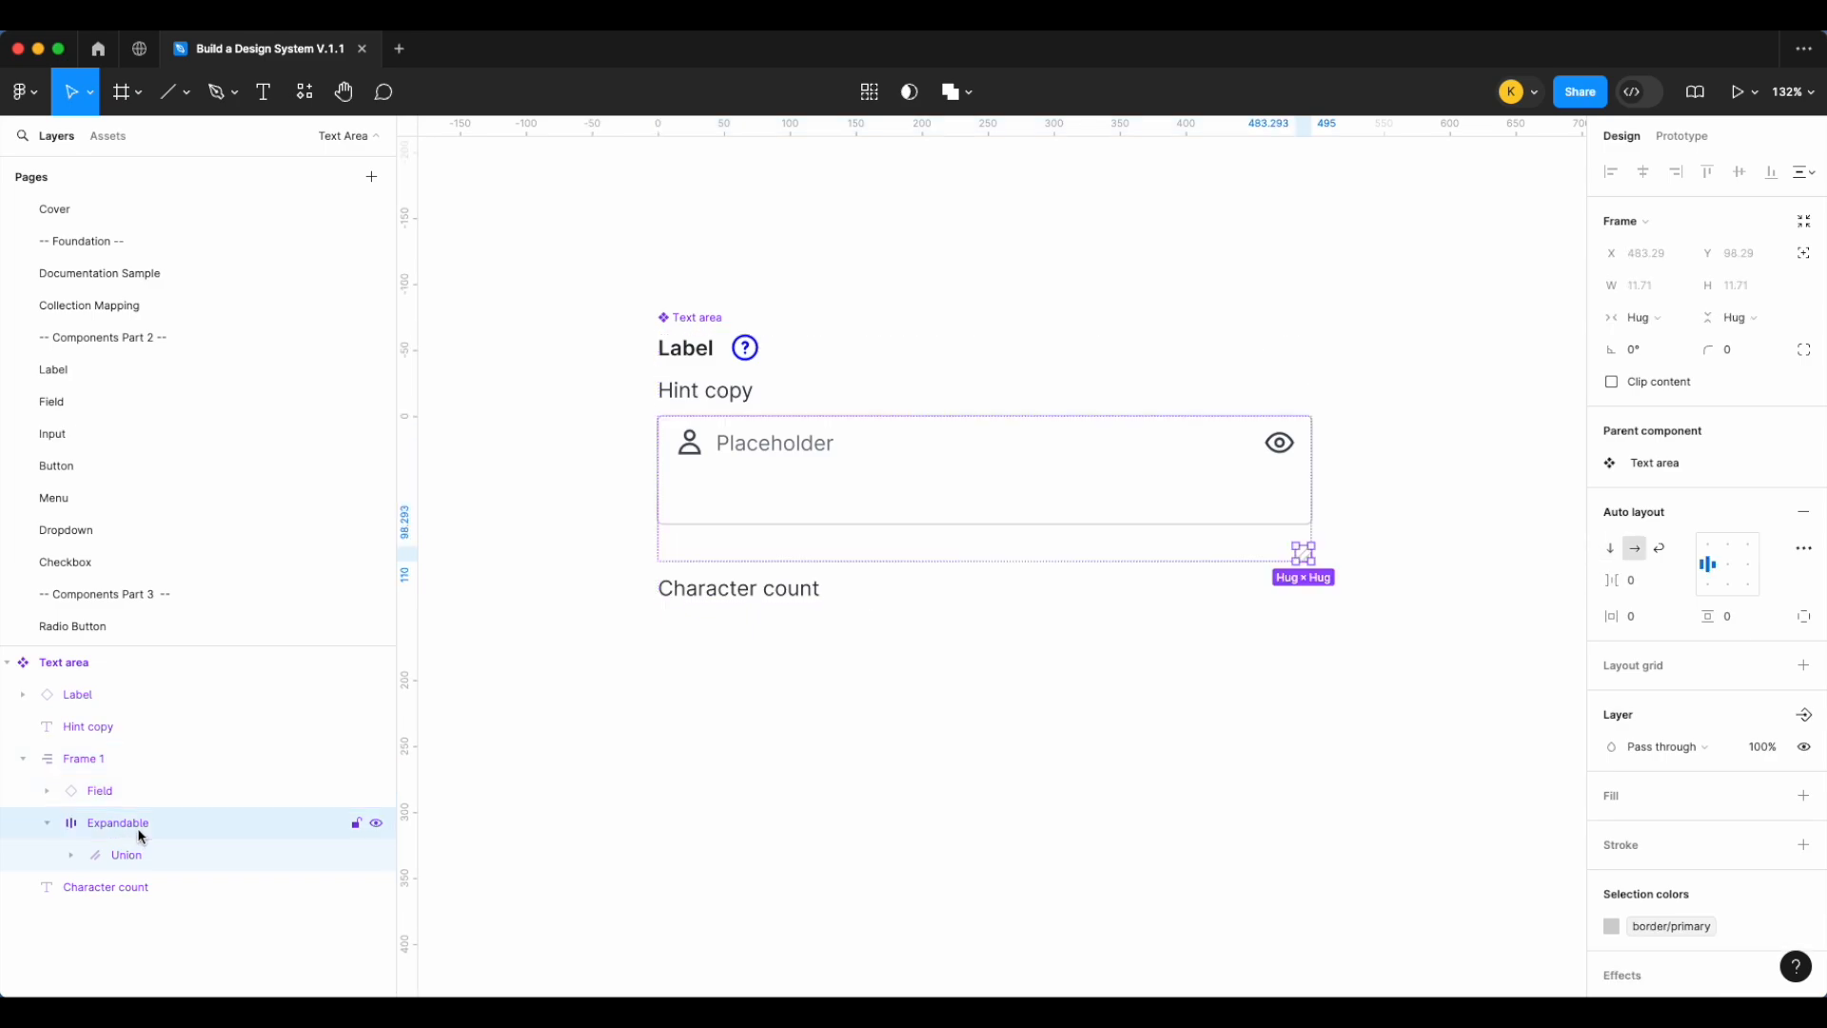
pyautogui.click(1805, 255)
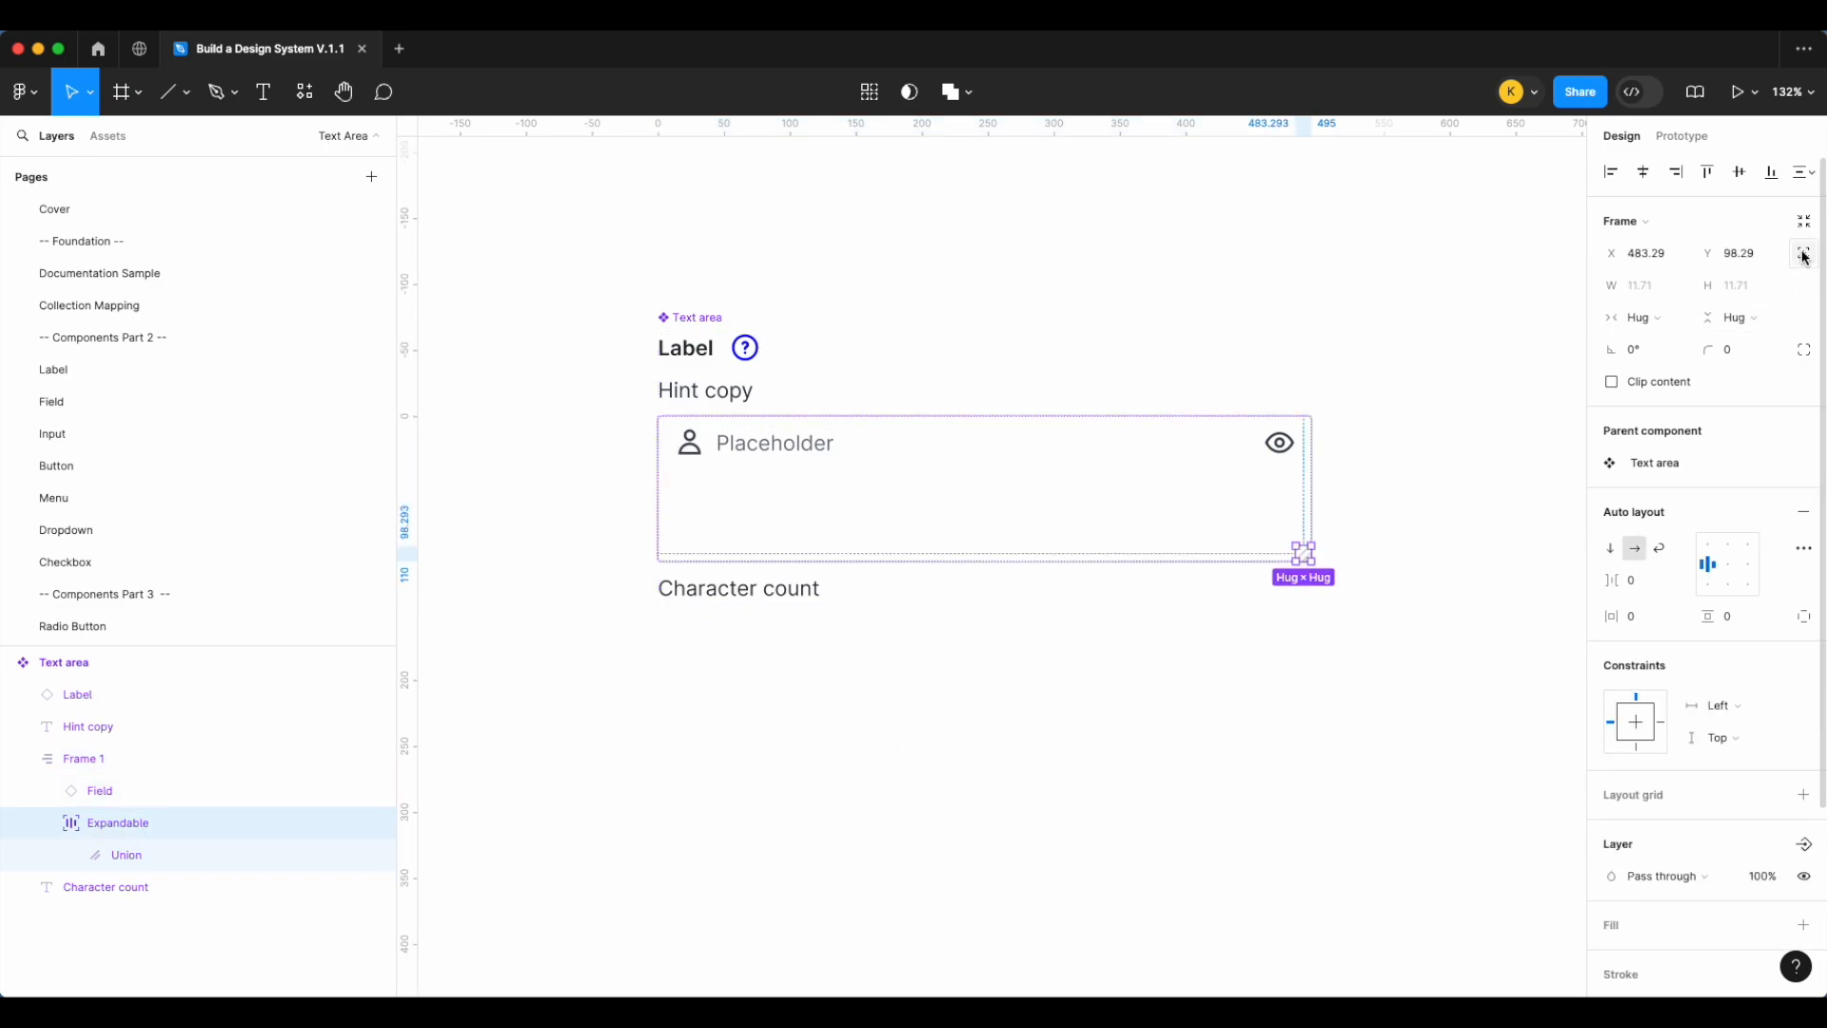
pyautogui.click(1160, 711)
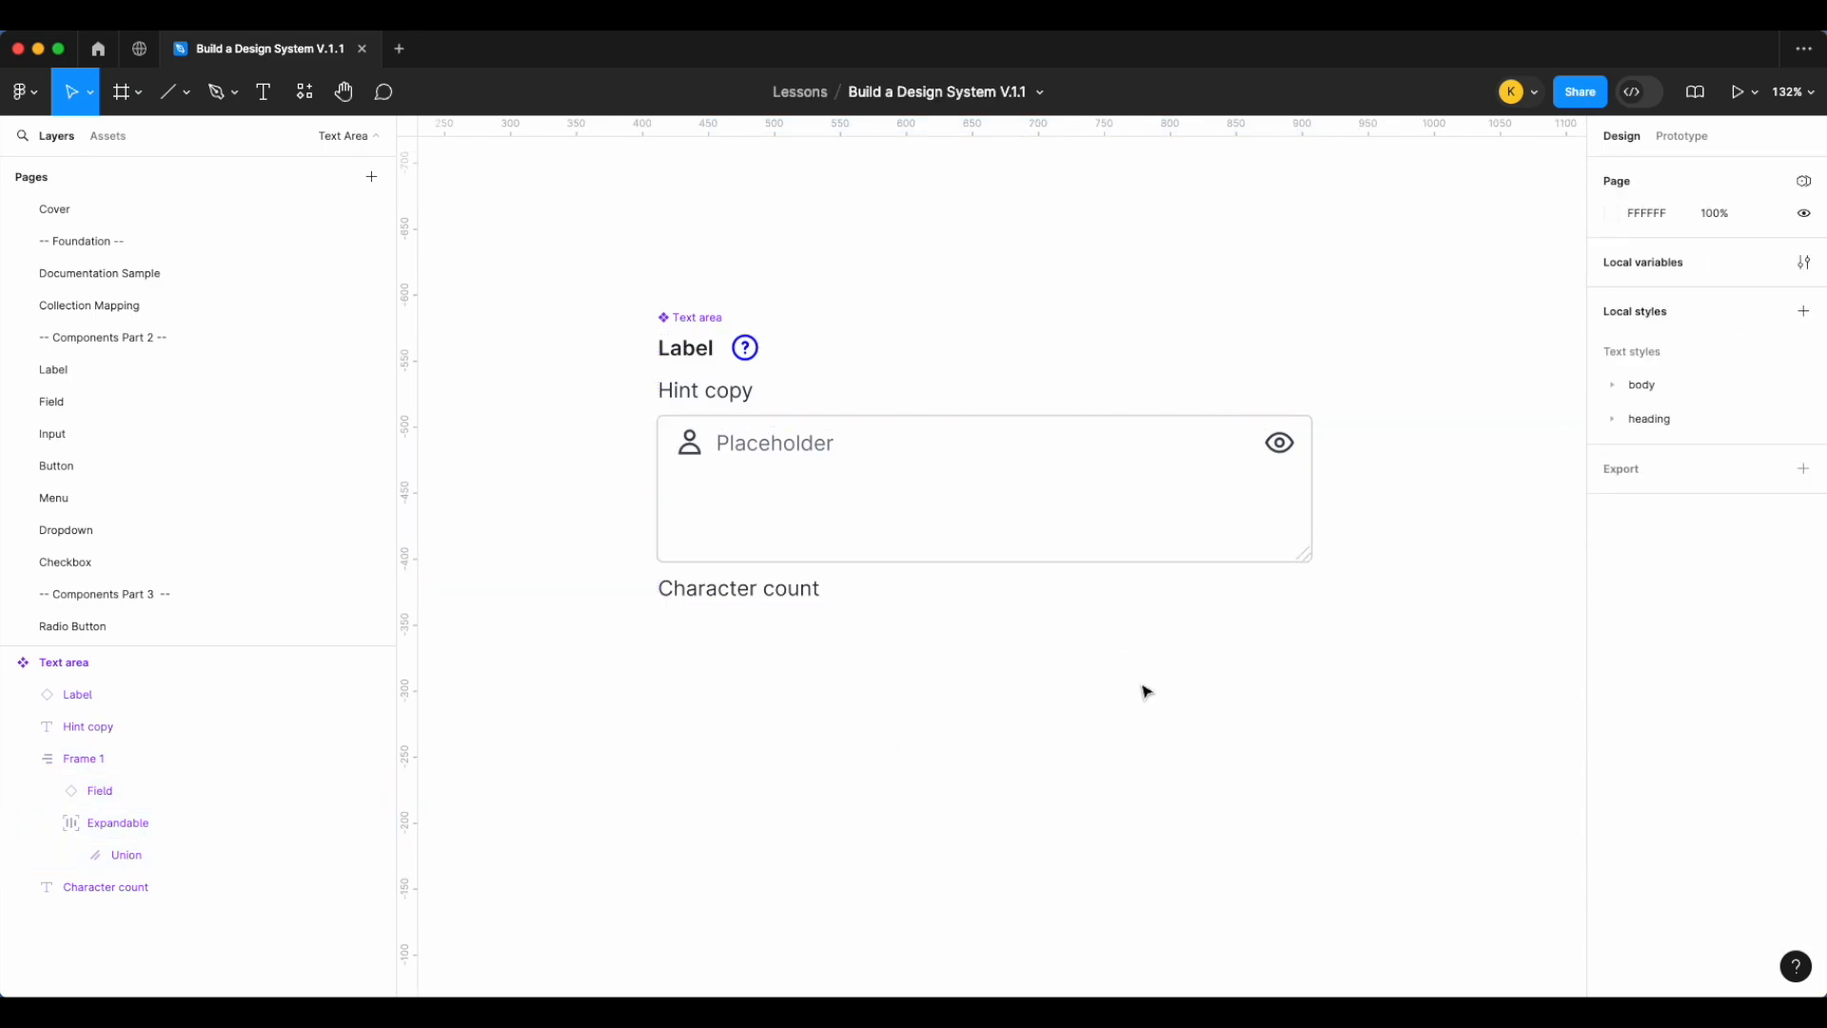
# Nudge Expandable inward from the frame's lower-right corner to X 482.29, Y 96.29
pyautogui.scroll(6, 1319, 694)
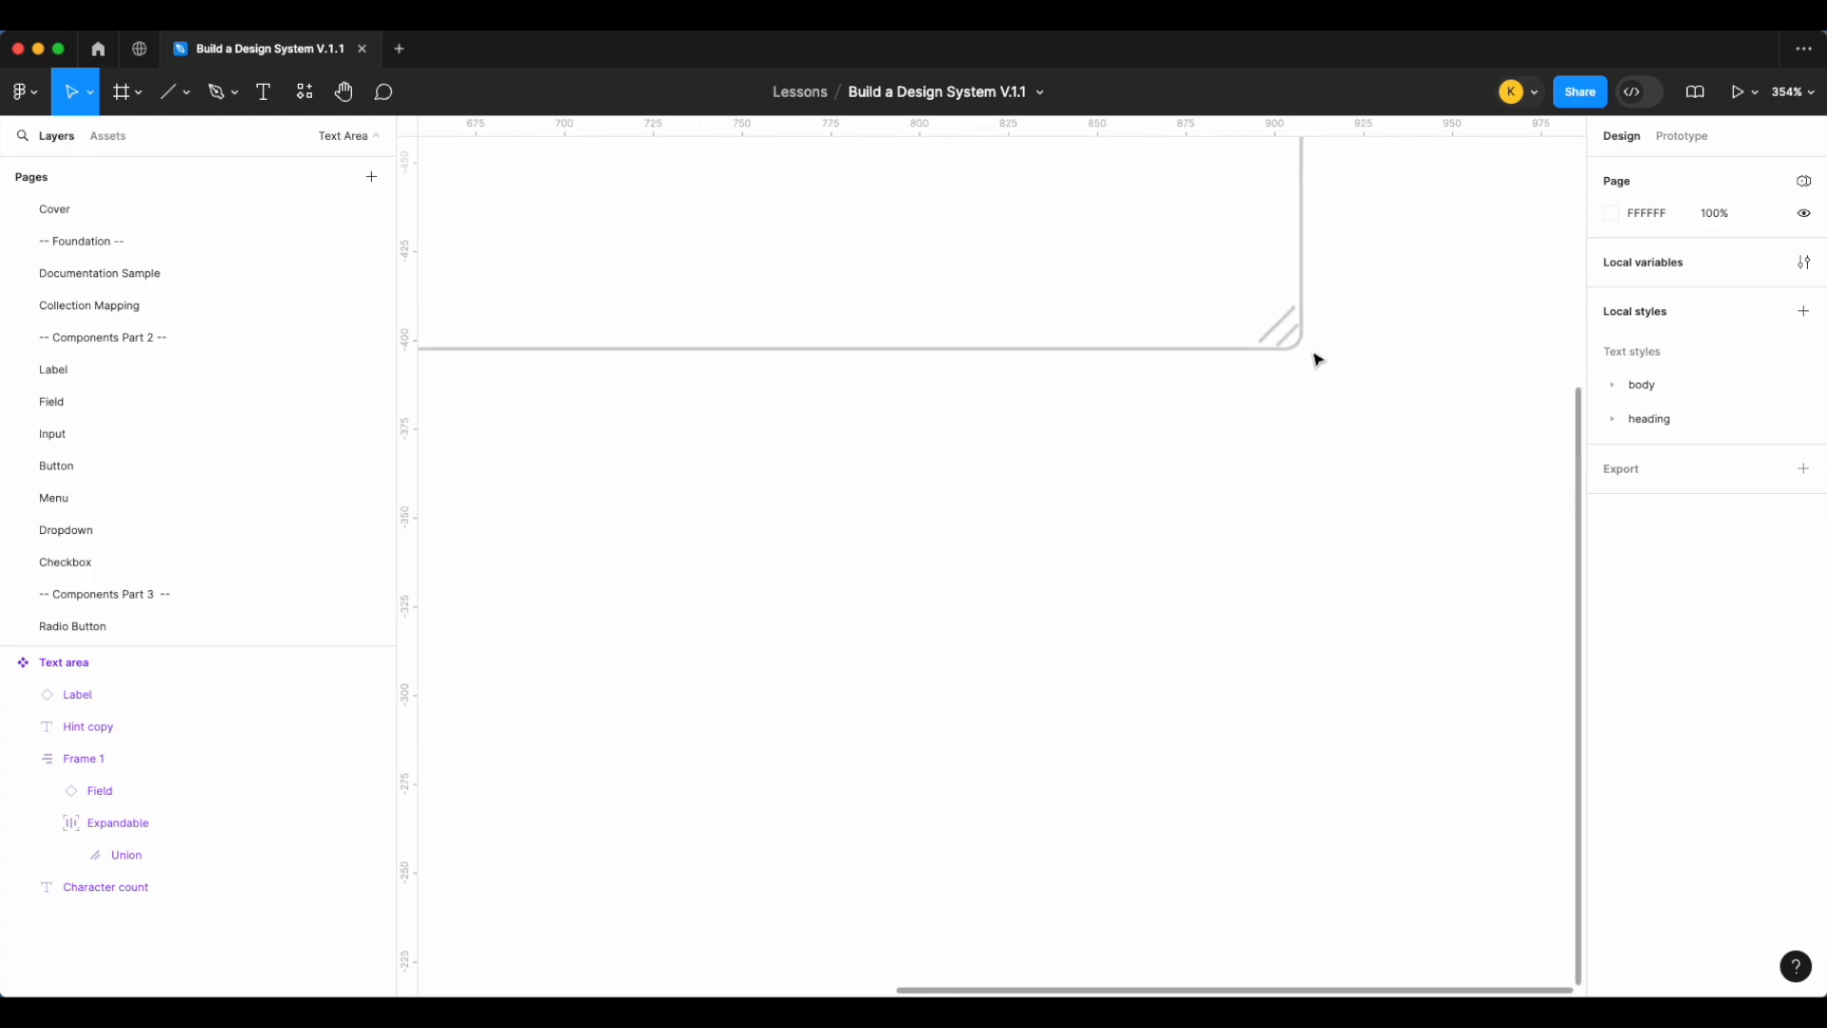
pyautogui.click(180, 823)
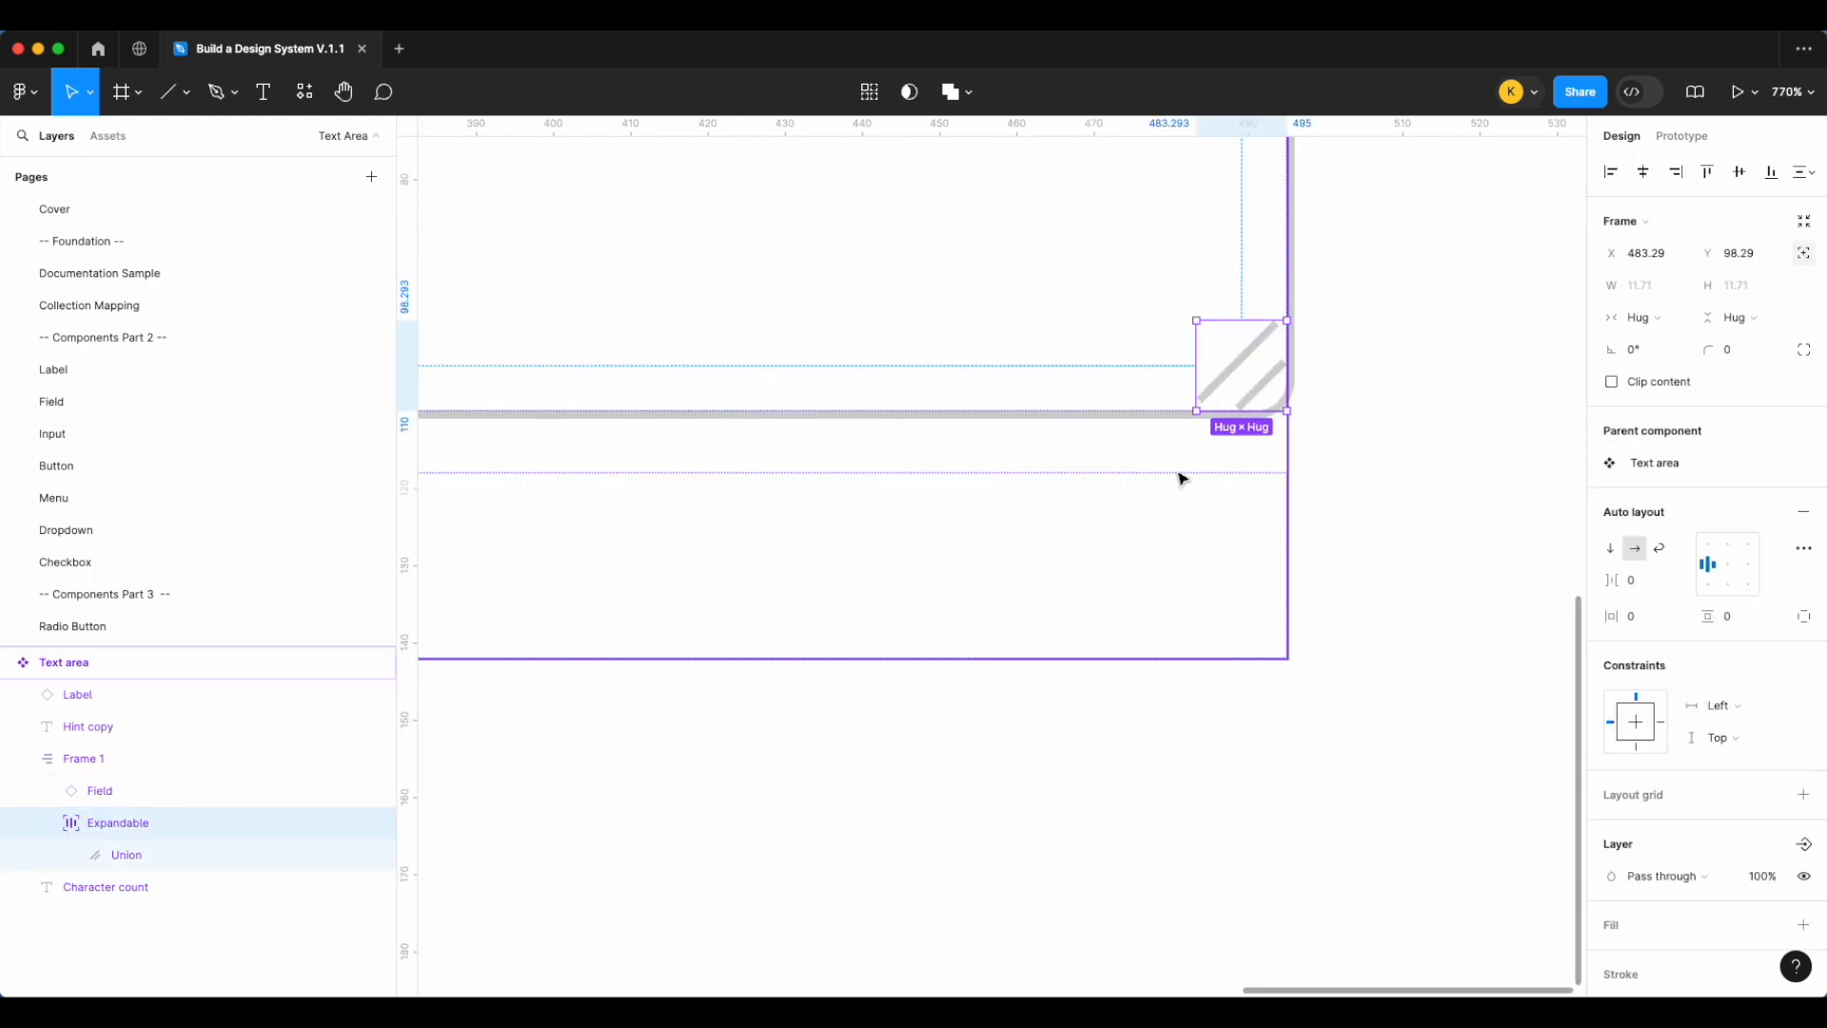
pyautogui.scroll(3, 1180, 477)
pyautogui.press('Up')
# Set Expandable's constraints to Right and Bottom, and shift it to X 481.29
pyautogui.click(1732, 706)
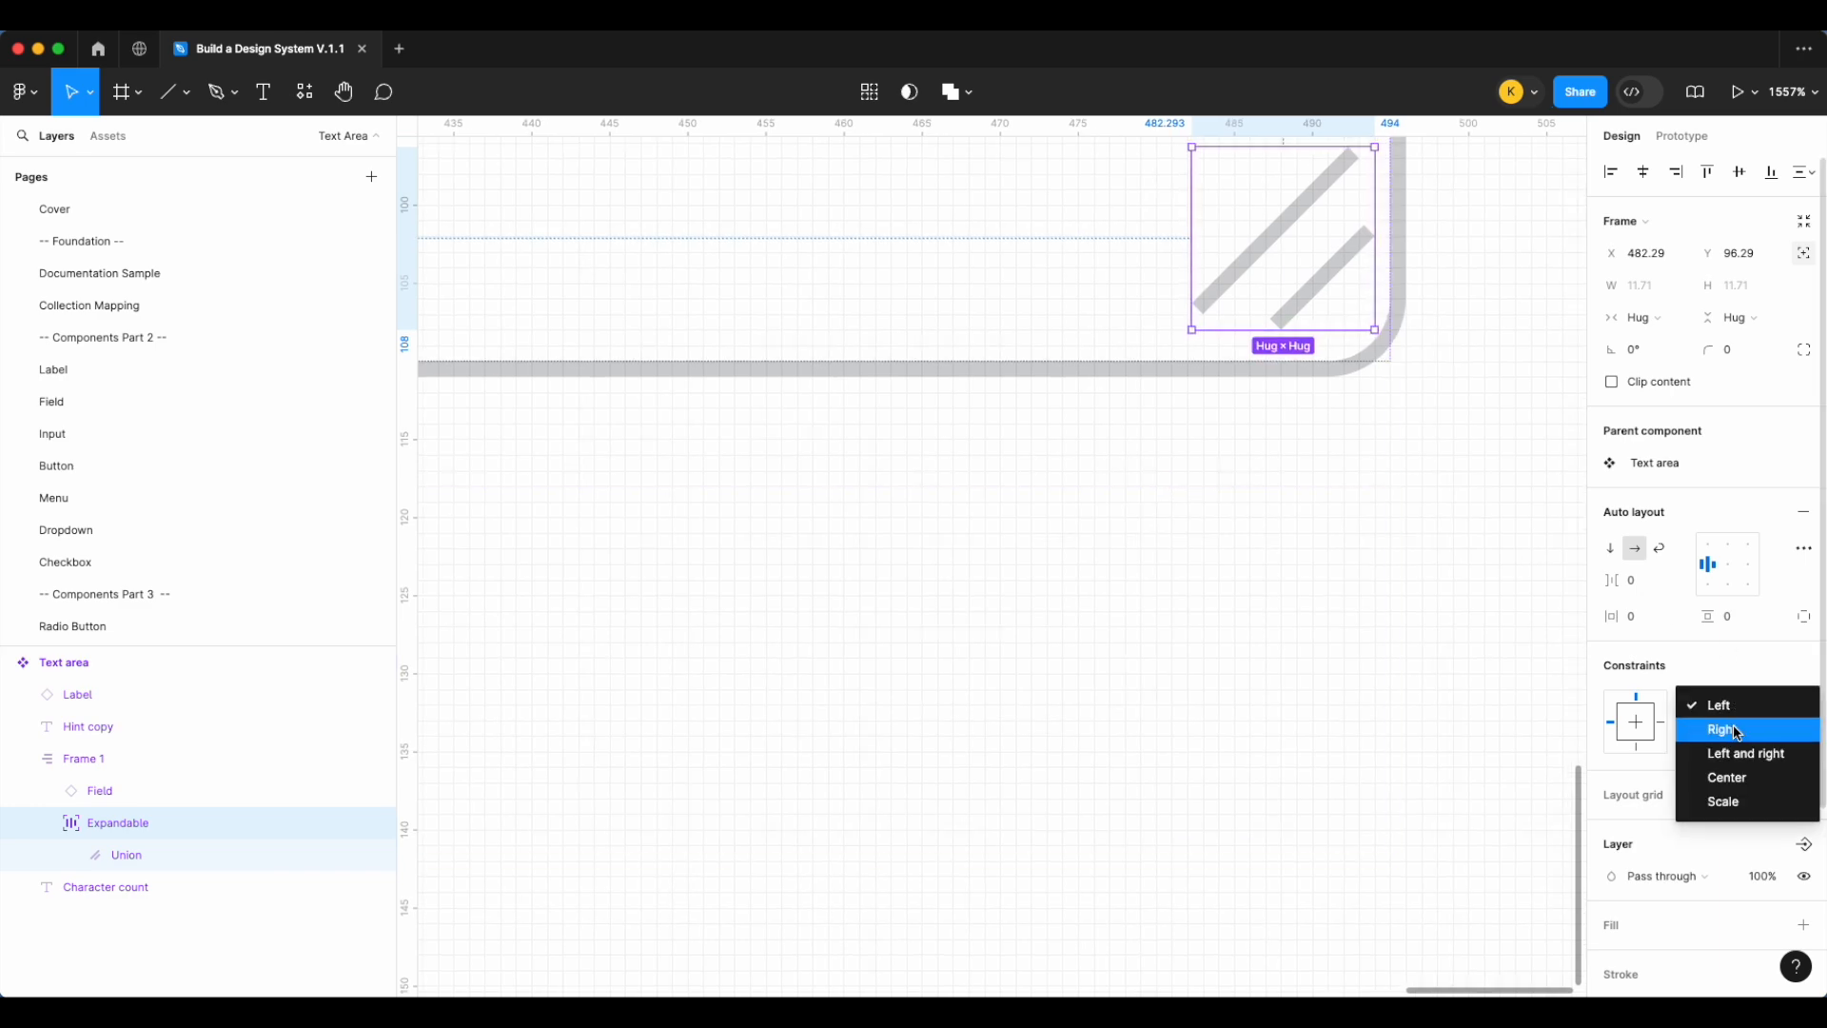
pyautogui.click(1736, 729)
pyautogui.click(1738, 739)
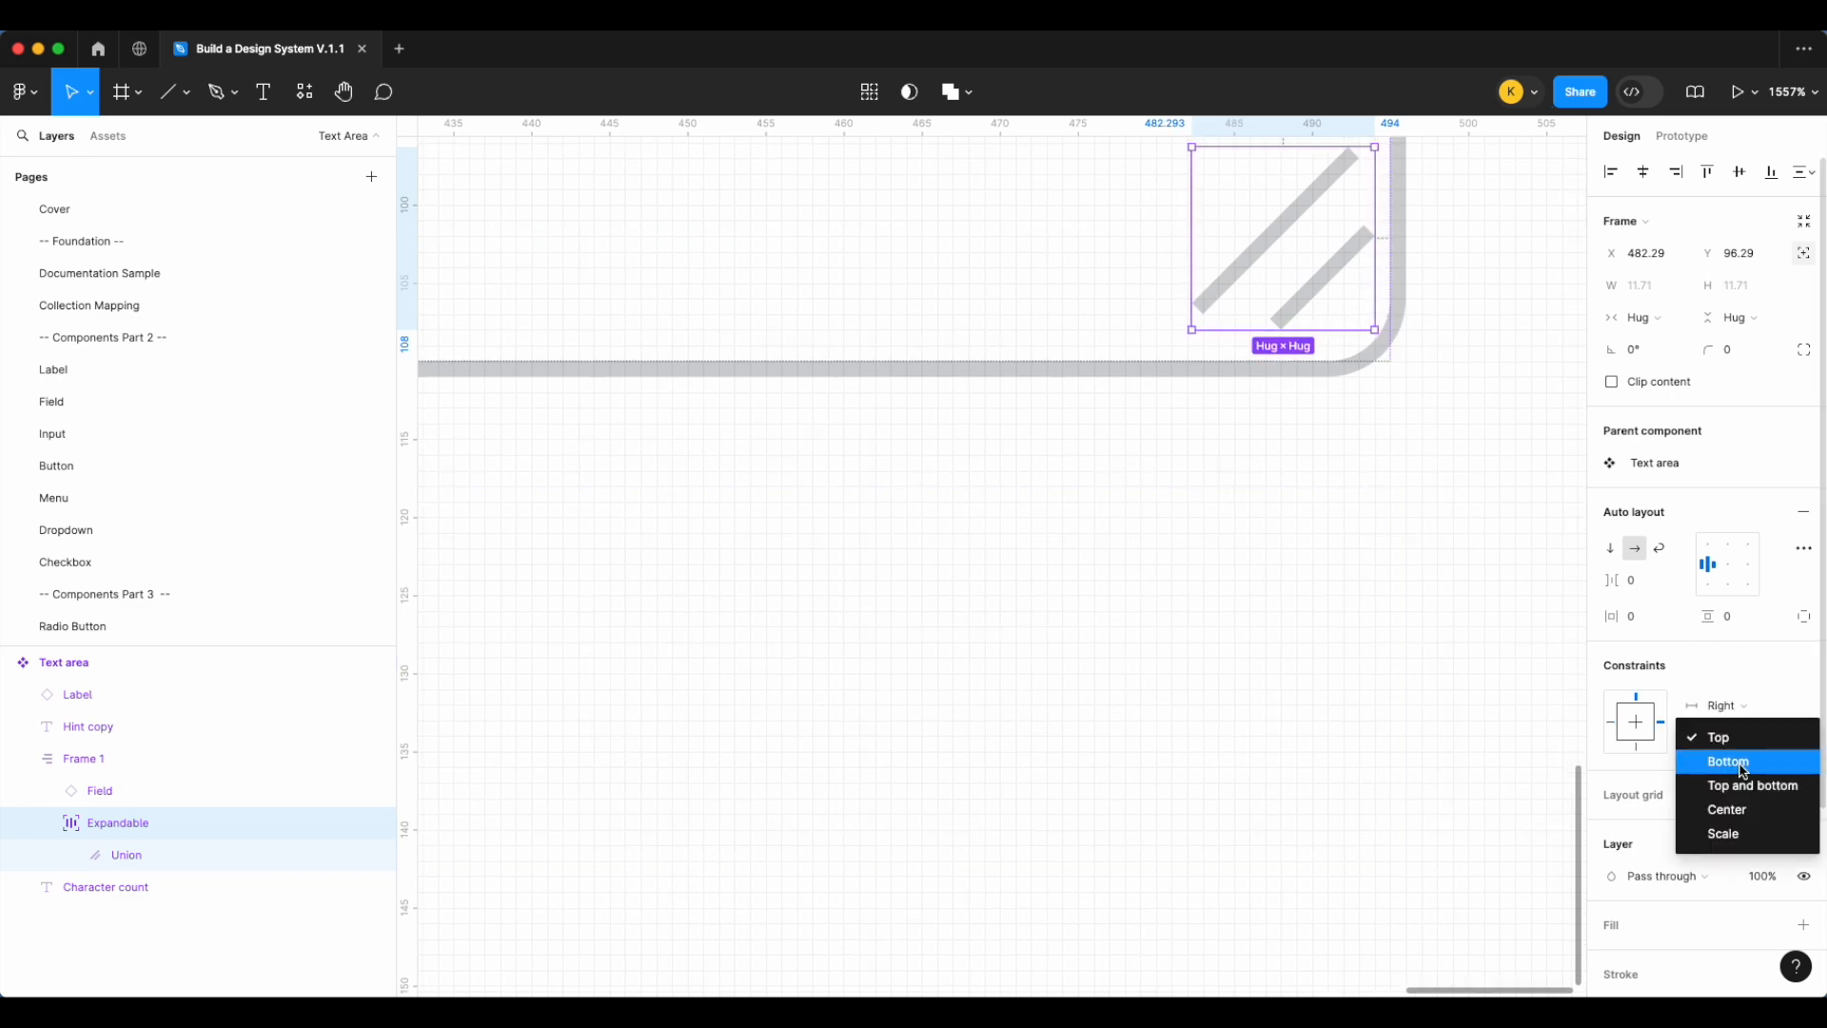
pyautogui.click(1732, 762)
pyautogui.scroll(3, 1456, 306)
pyautogui.scroll(-15, 1434, 326)
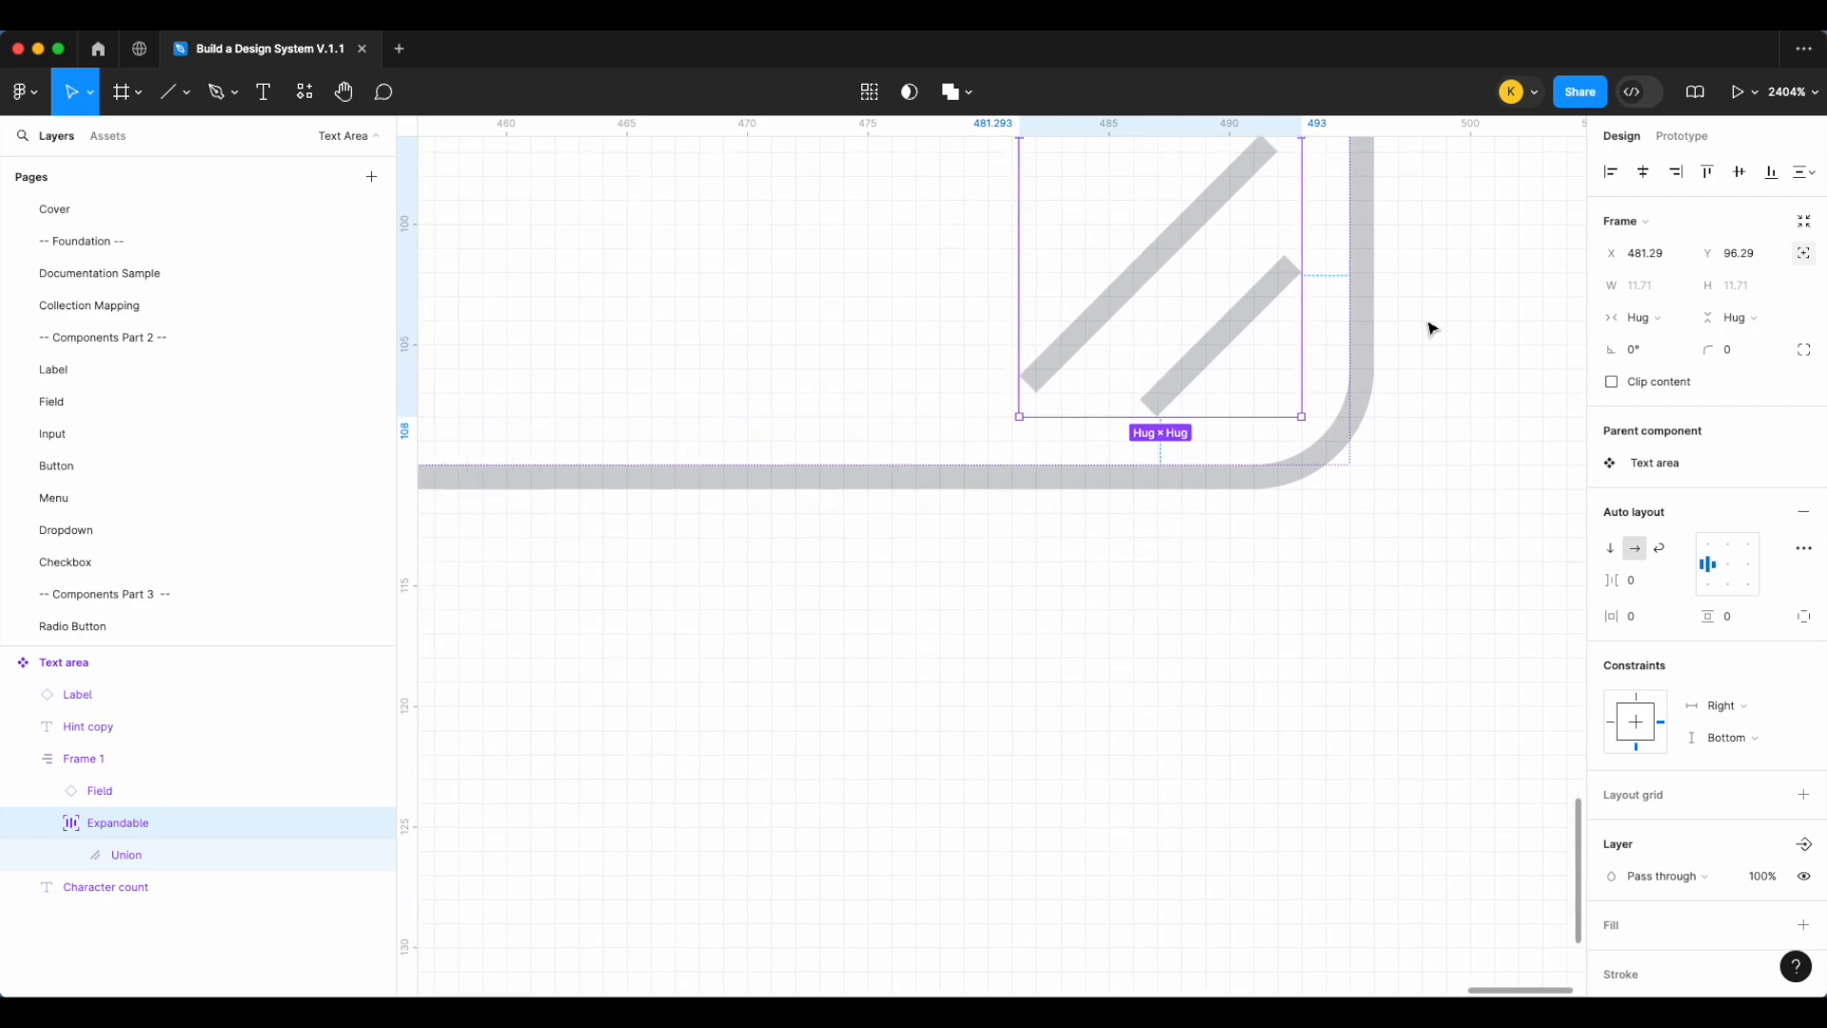
# Place a new Text area instance directly below the main component at Y -313 and stretch it to about 704 × 340
pyautogui.click(1174, 277)
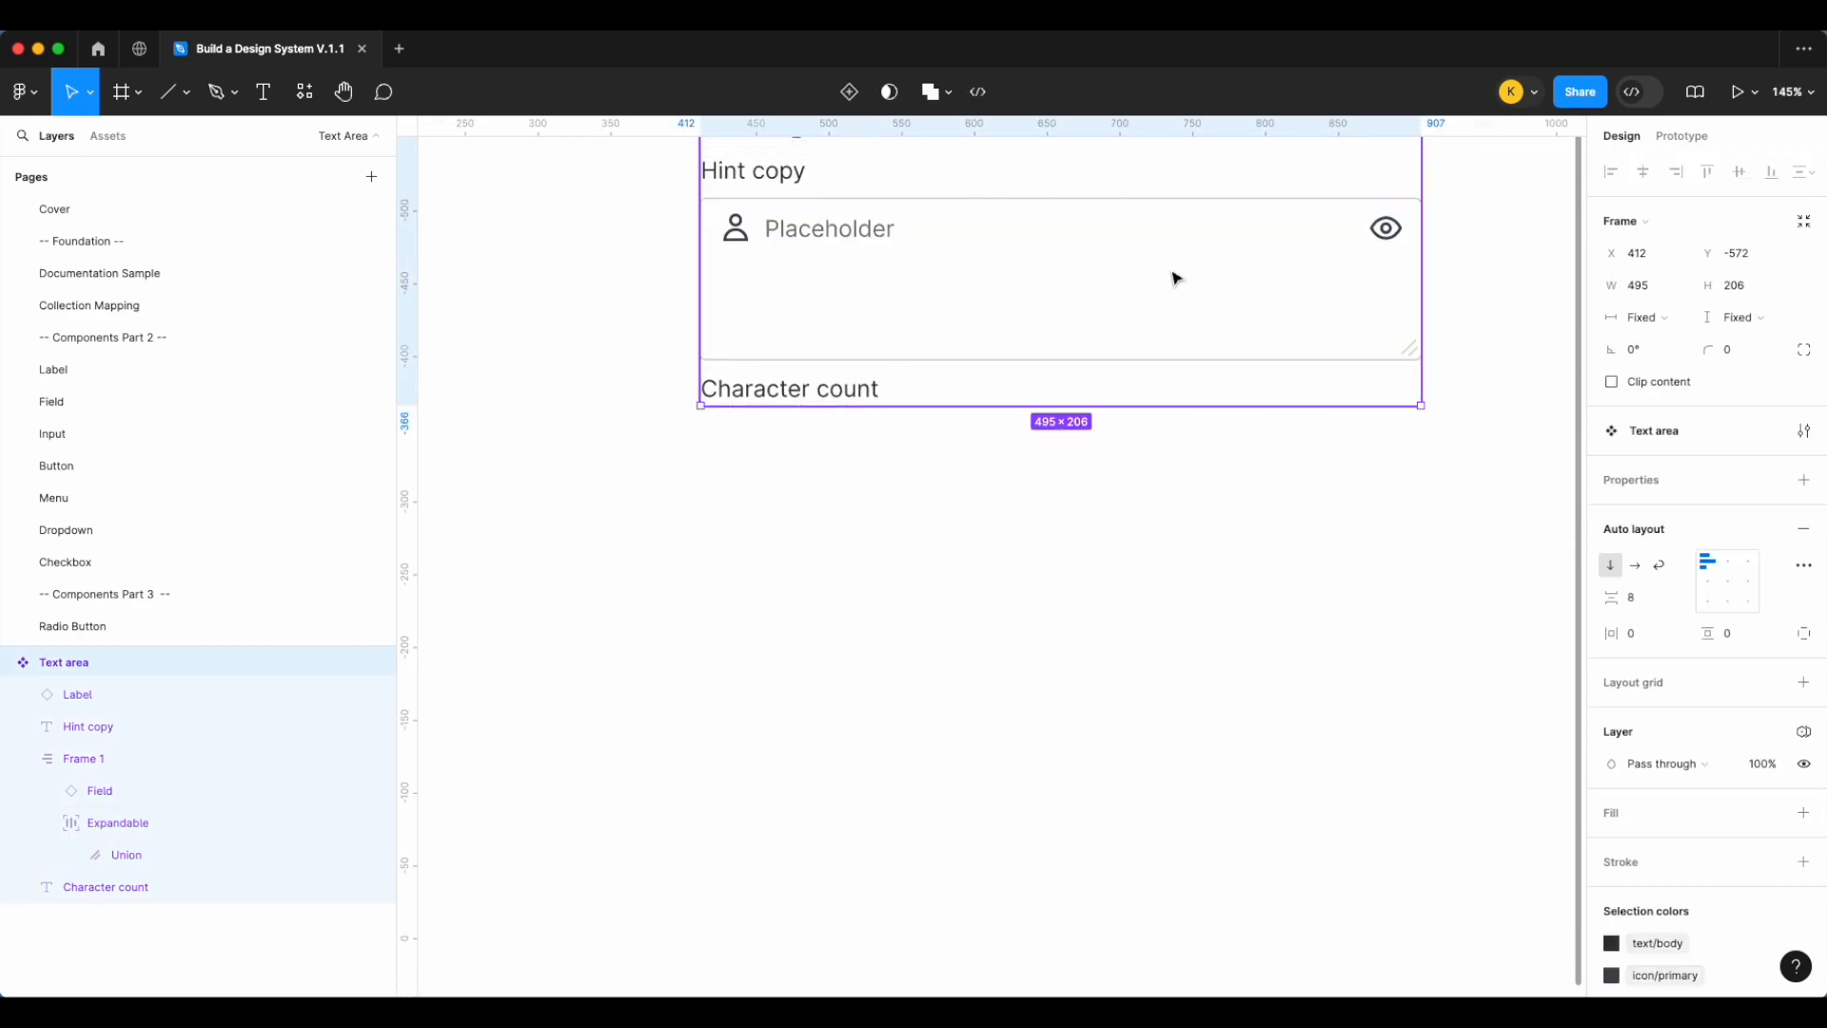
pyautogui.scroll(-3, 1175, 277)
pyautogui.moveTo(1174, 277); pyautogui.dragTo(1434, 538)
pyautogui.hscroll(3, 1177, 540)
pyautogui.moveTo(1346, 630); pyautogui.dragTo(1346, 765)
pyautogui.scroll(5, 1473, 778)
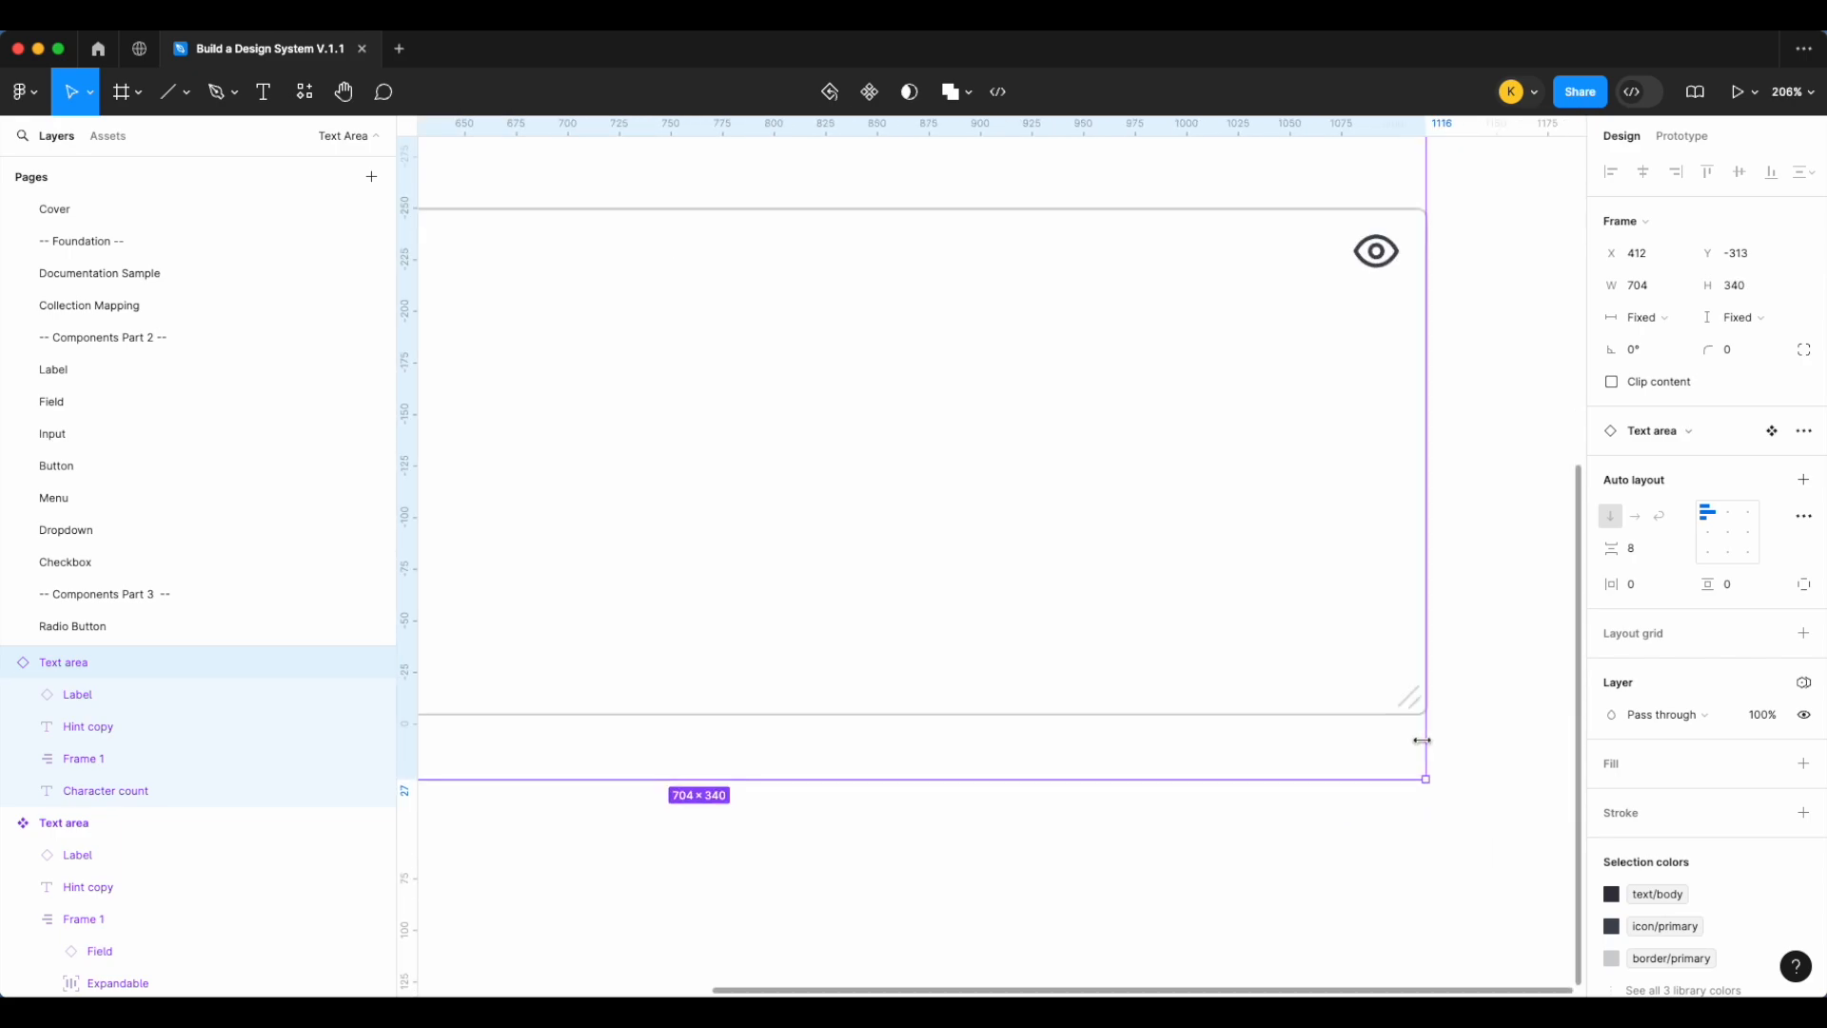
pyautogui.scroll(-2, 1397, 764)
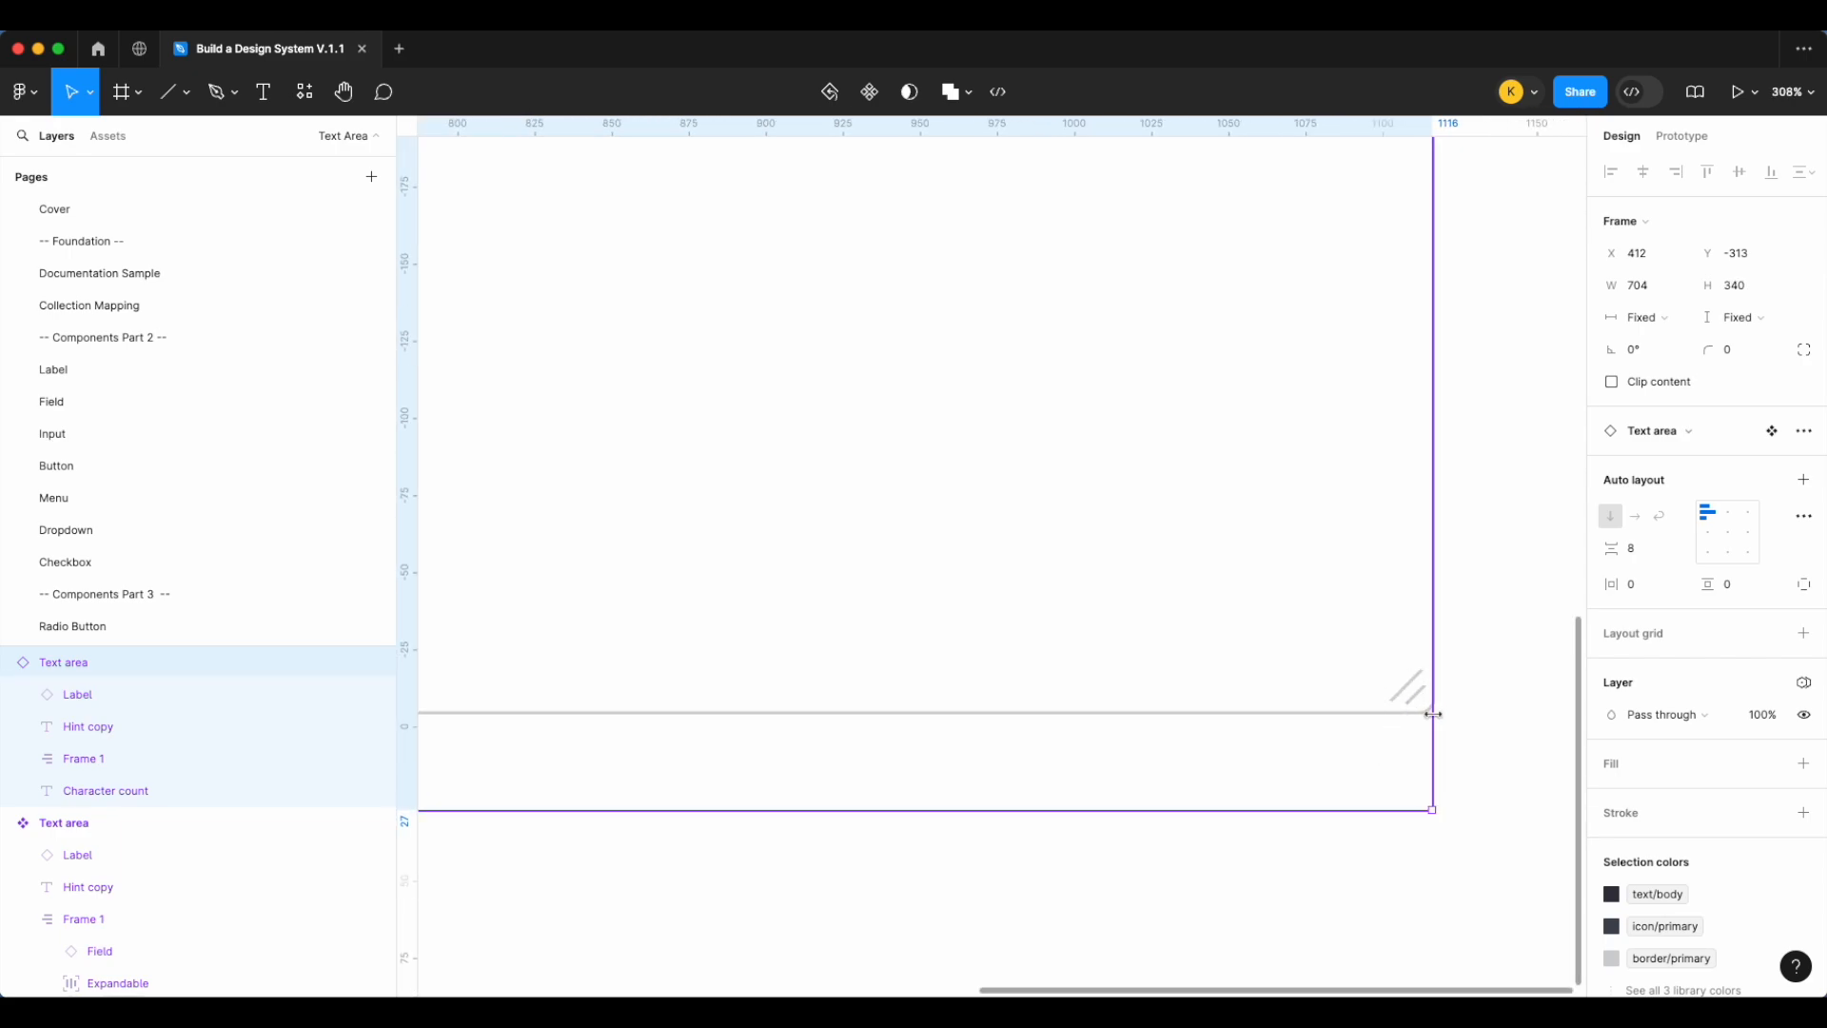
pyautogui.scroll(-6, 1434, 688)
pyautogui.scroll(4, 1338, 722)
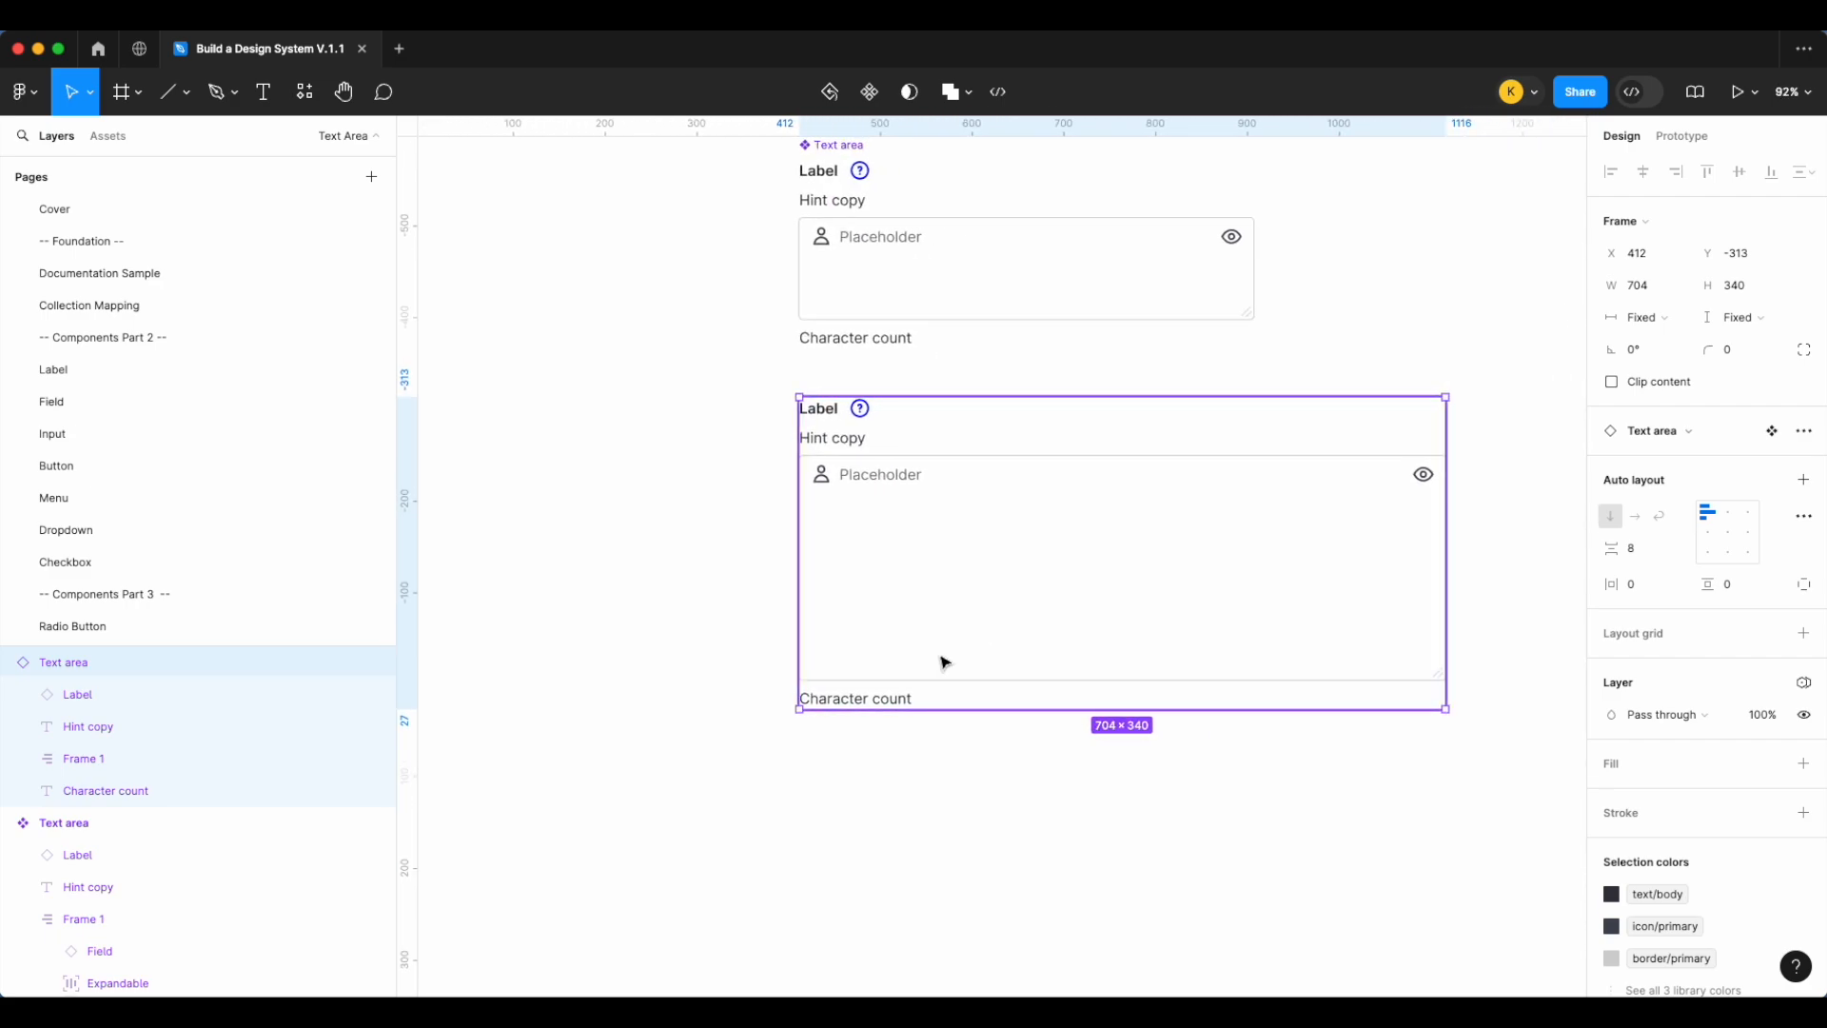
# Move the lower Text area instance straight down to Y -266
pyautogui.scroll(1, 940, 661)
pyautogui.hscroll(1, 940, 660)
pyautogui.moveTo(920, 615); pyautogui.dragTo(919, 657)
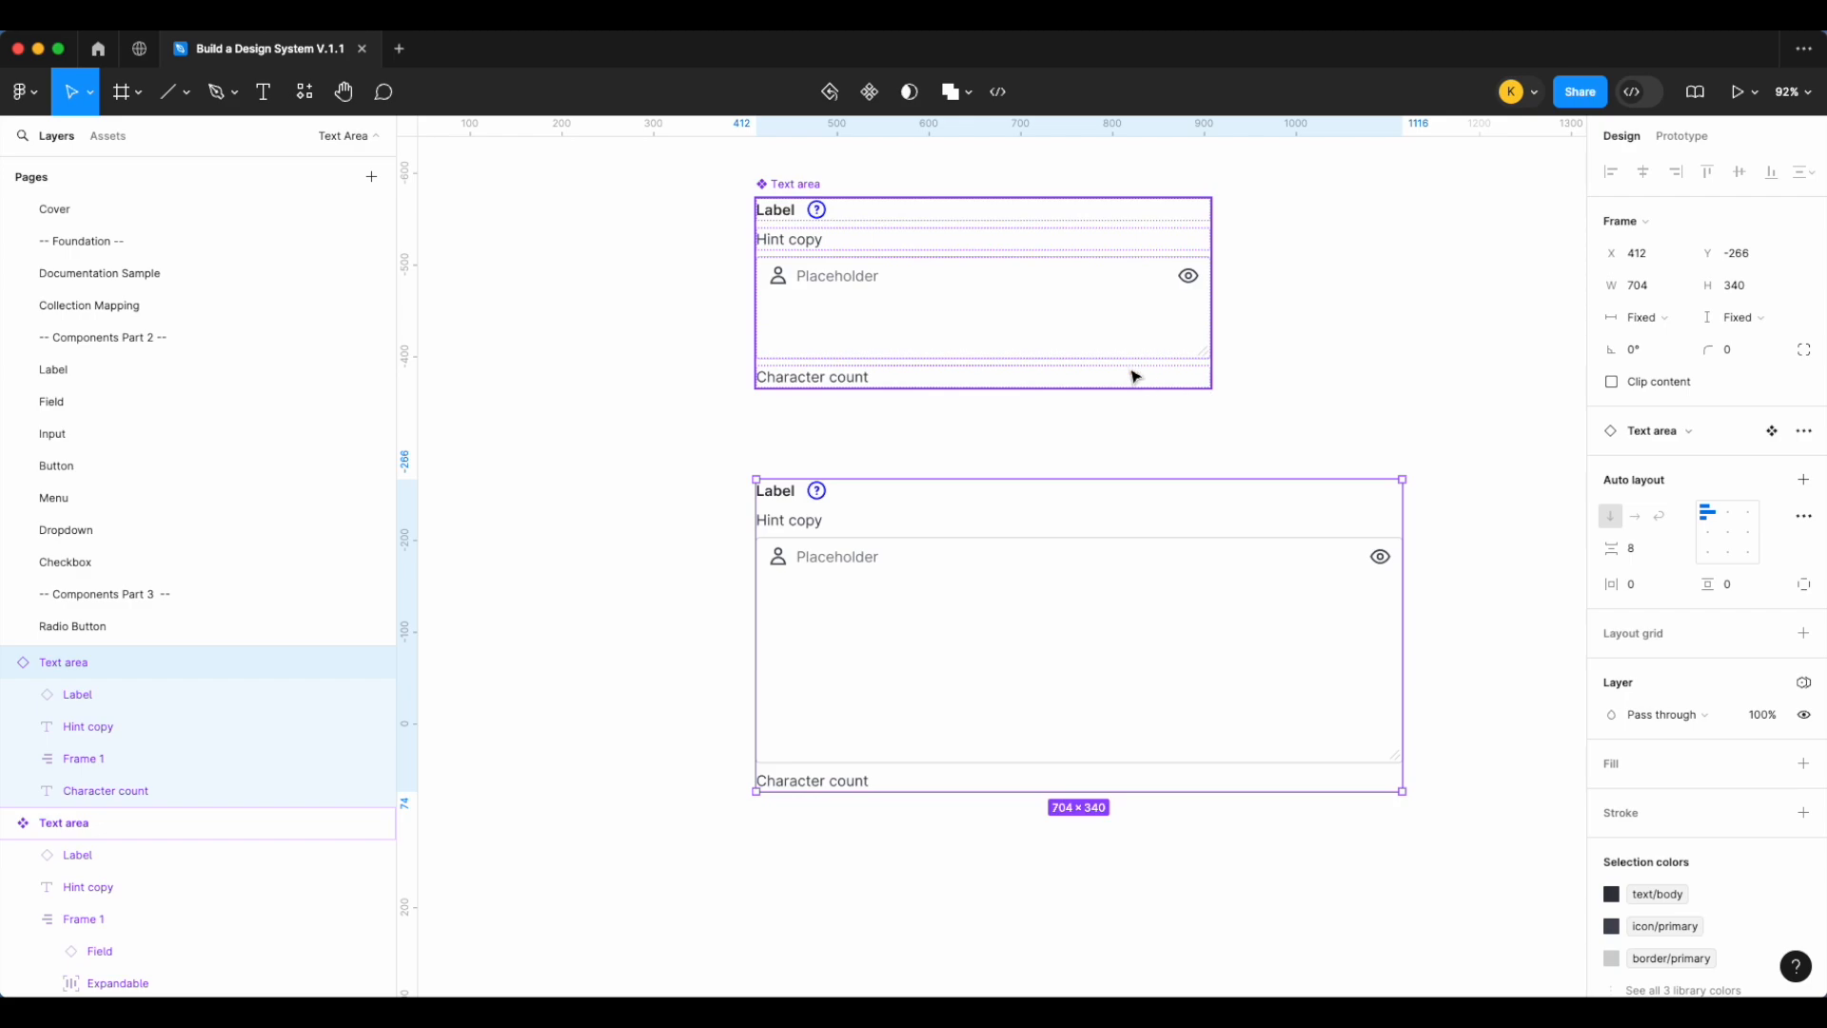
pyautogui.scroll(1, 1134, 376)
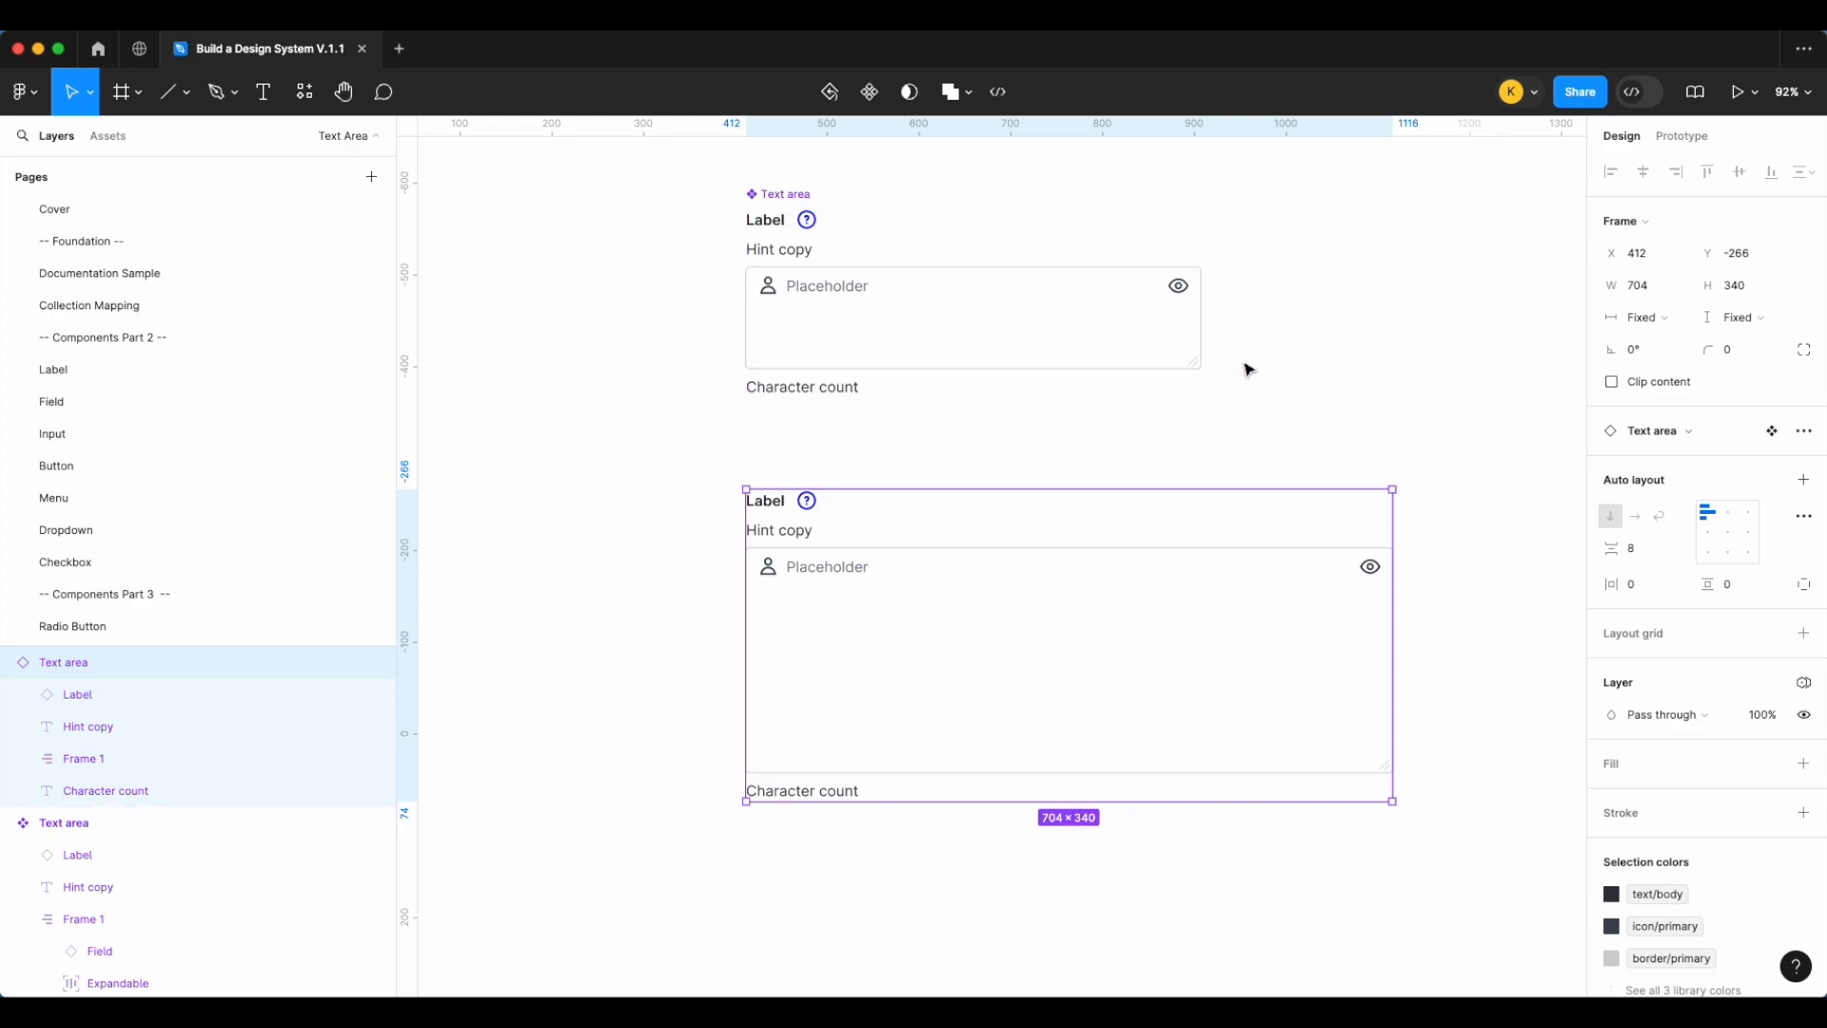
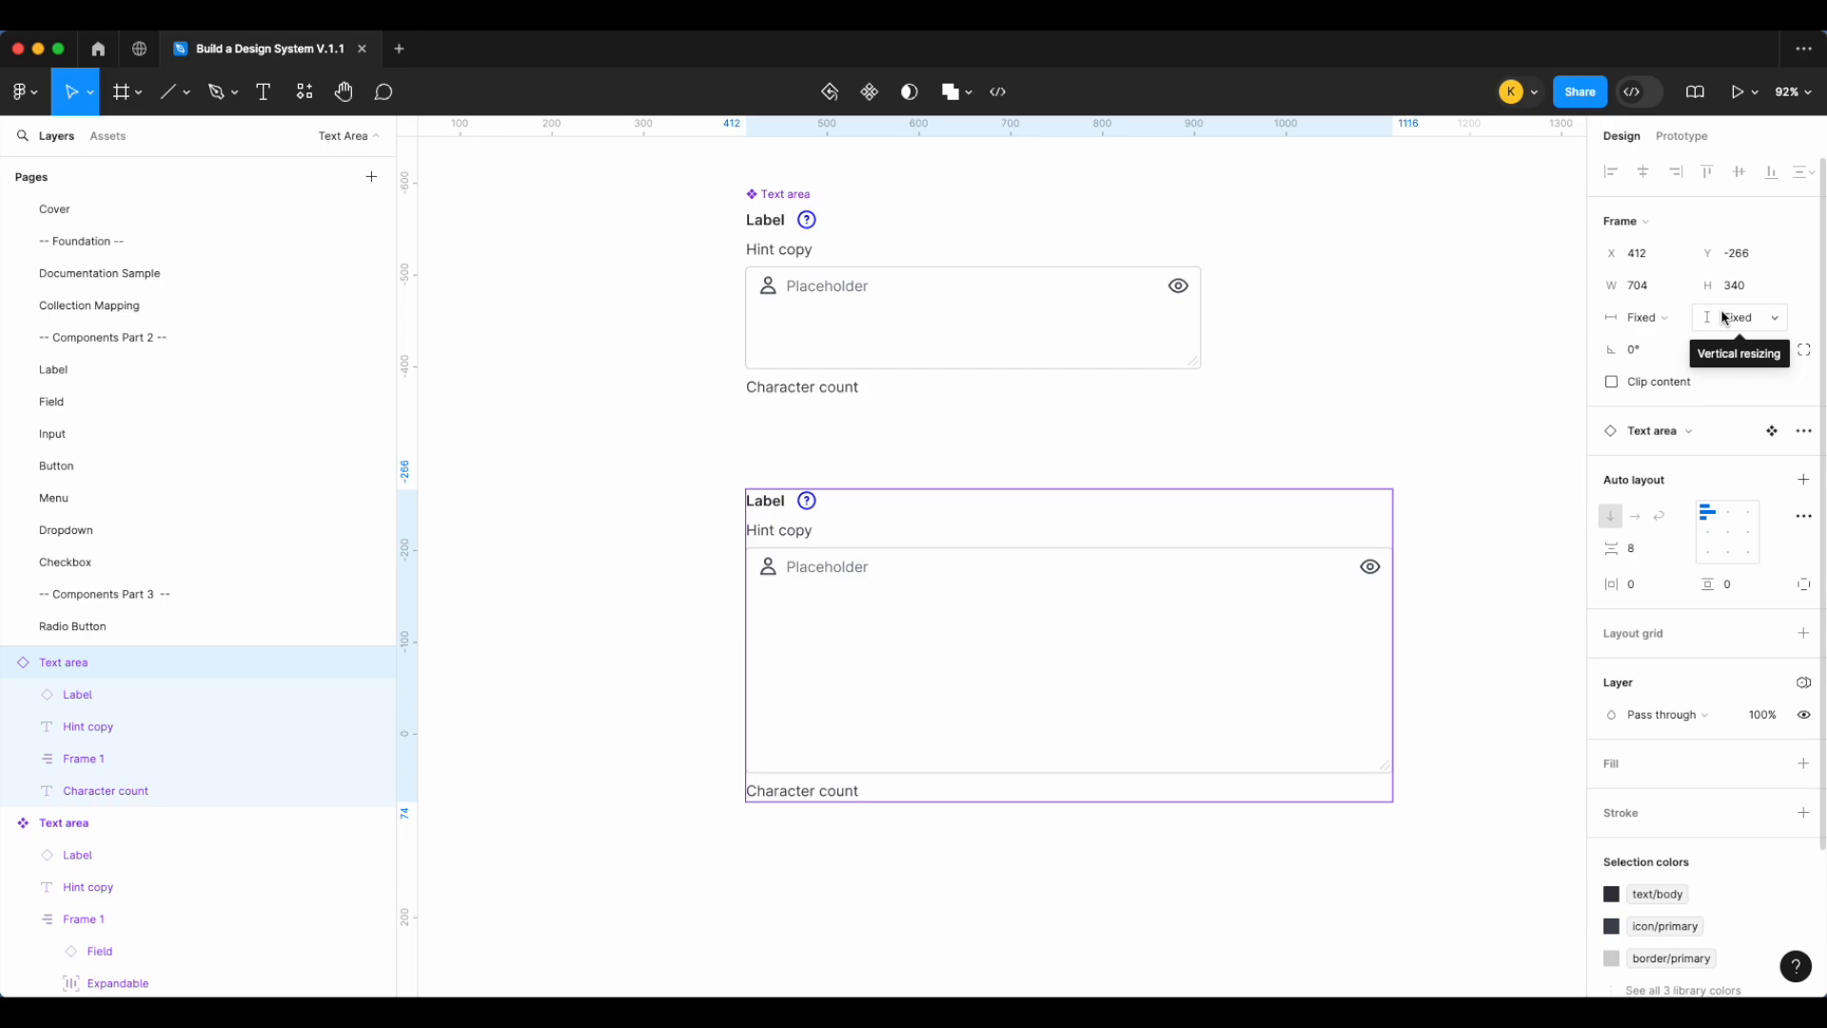
# Delete the stretched Text area instance below the main component
pyautogui.click(1333, 359)
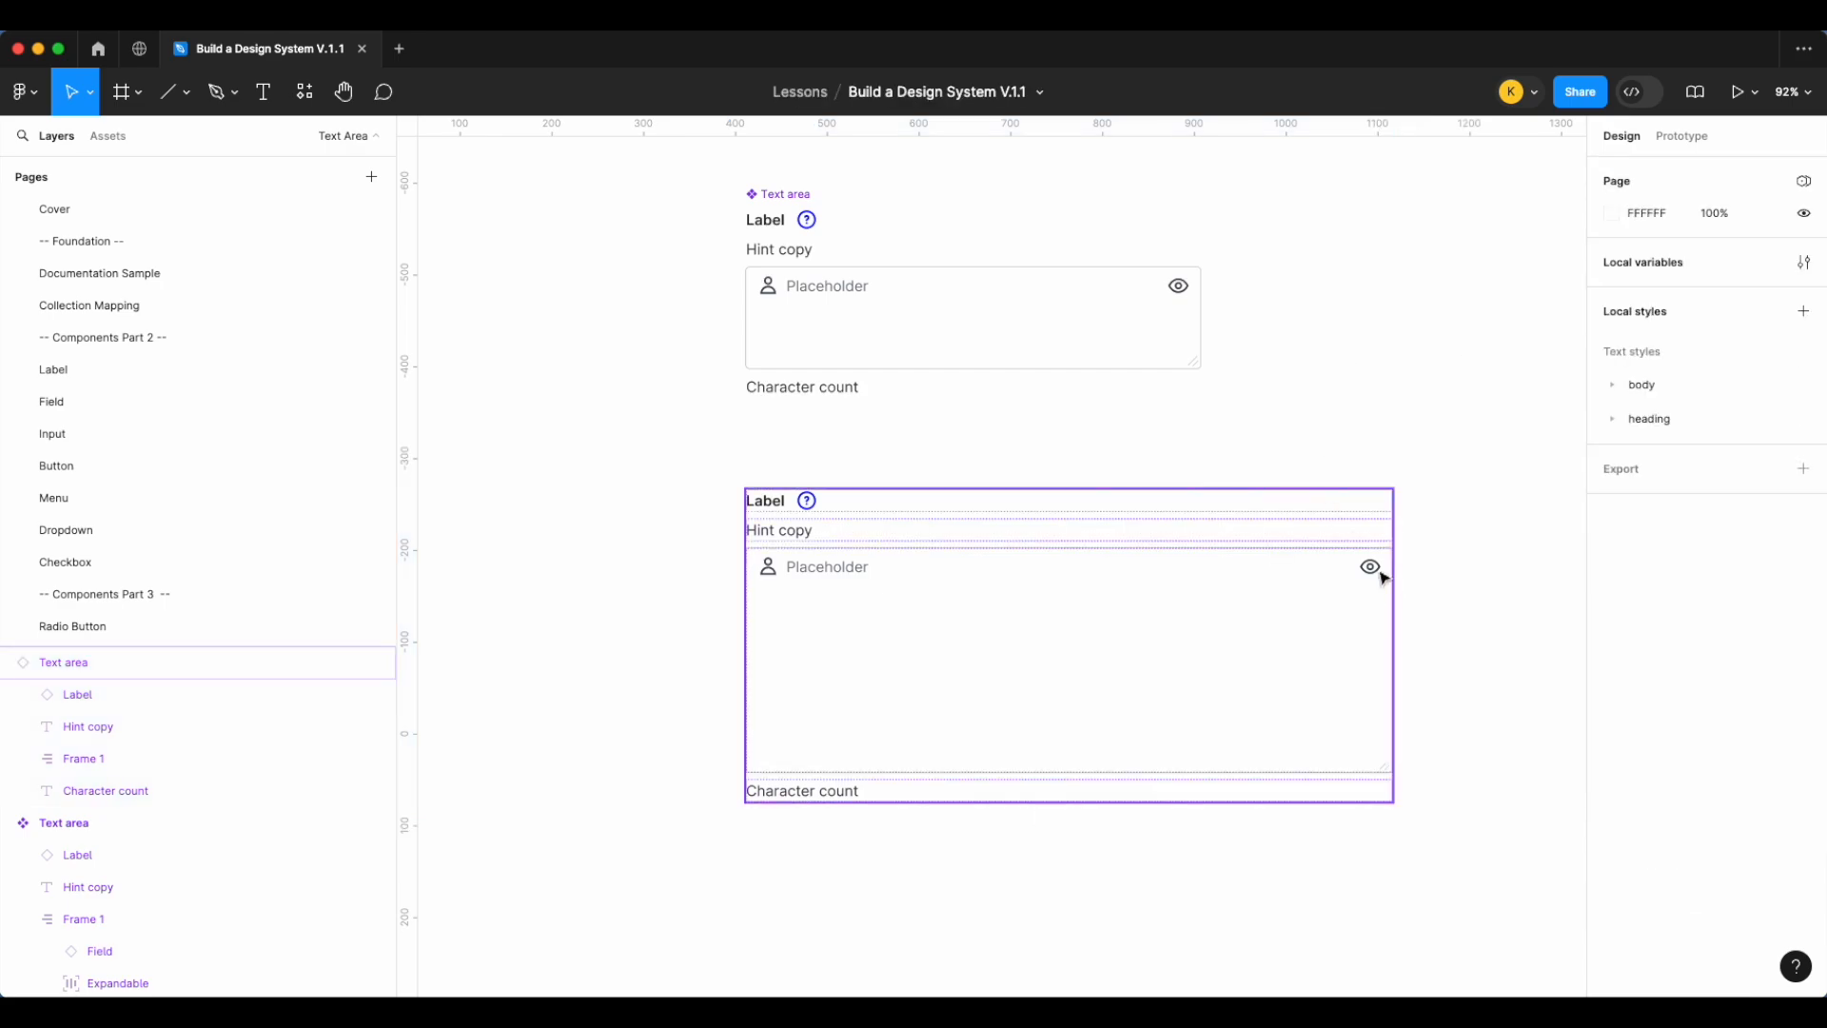
pyautogui.click(876, 628)
pyautogui.click(912, 333)
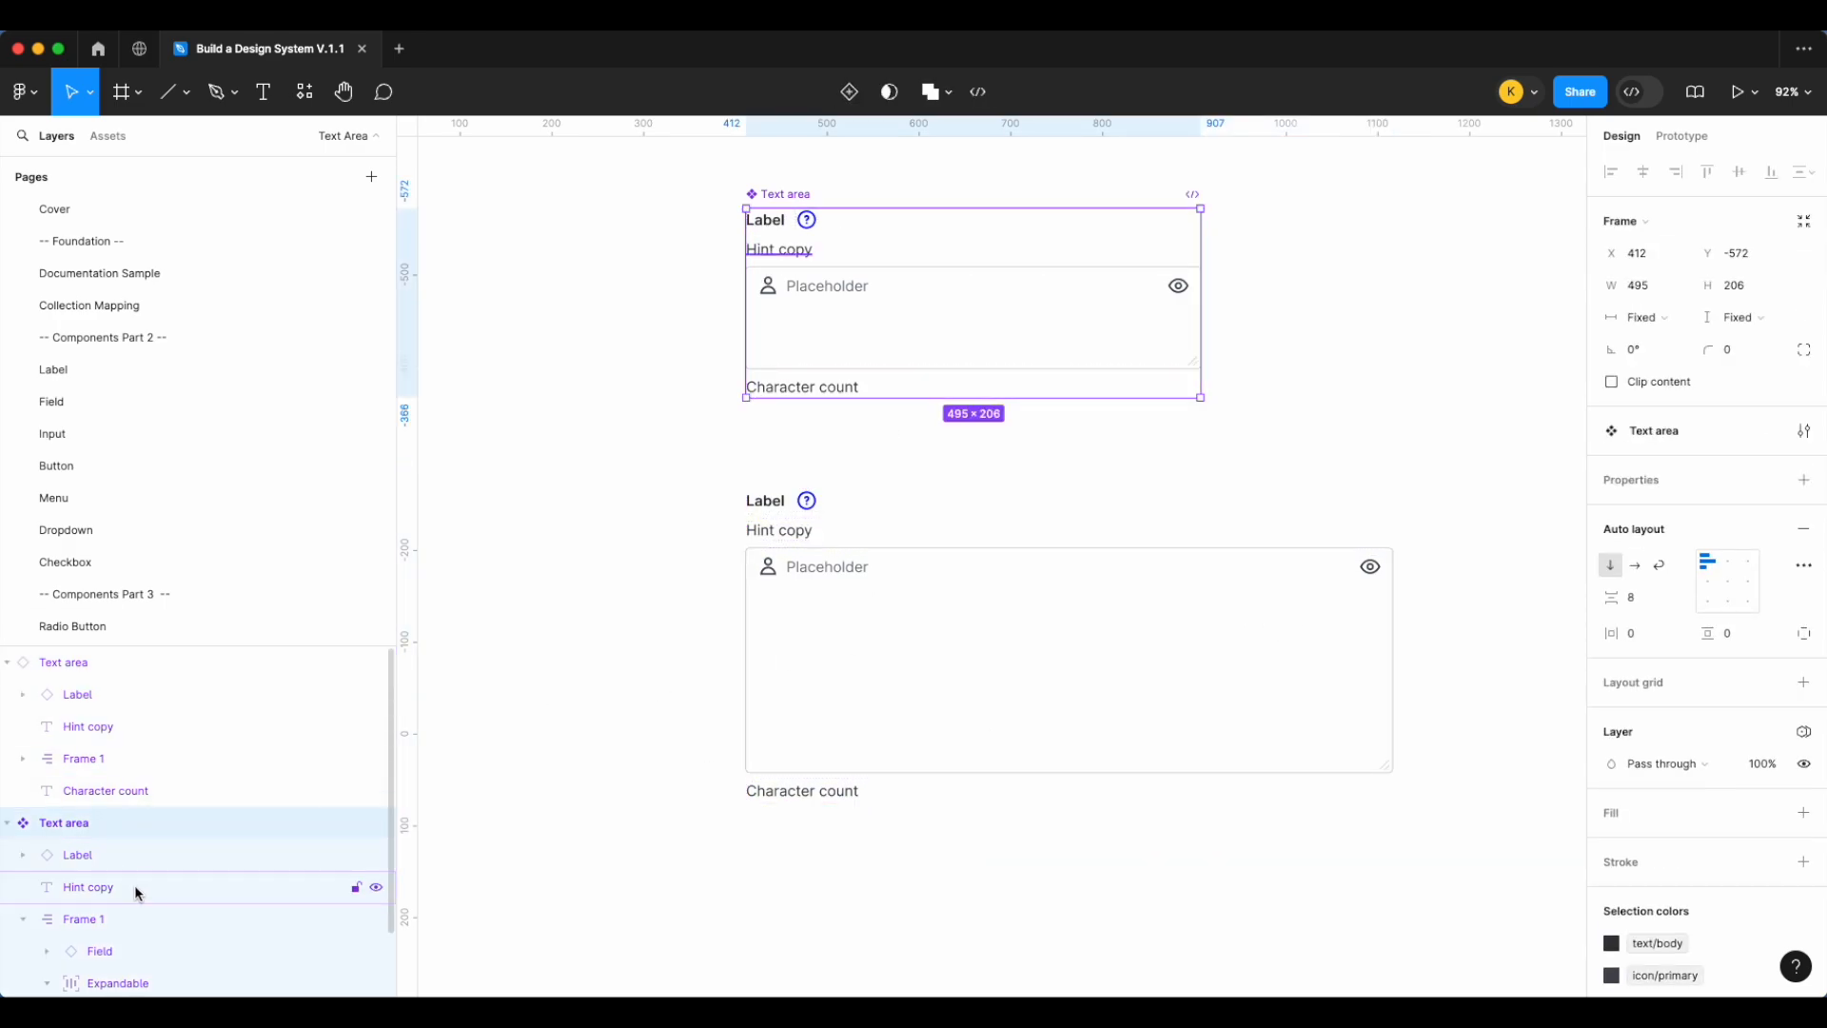
pyautogui.click(918, 762)
pyautogui.press('Delete')
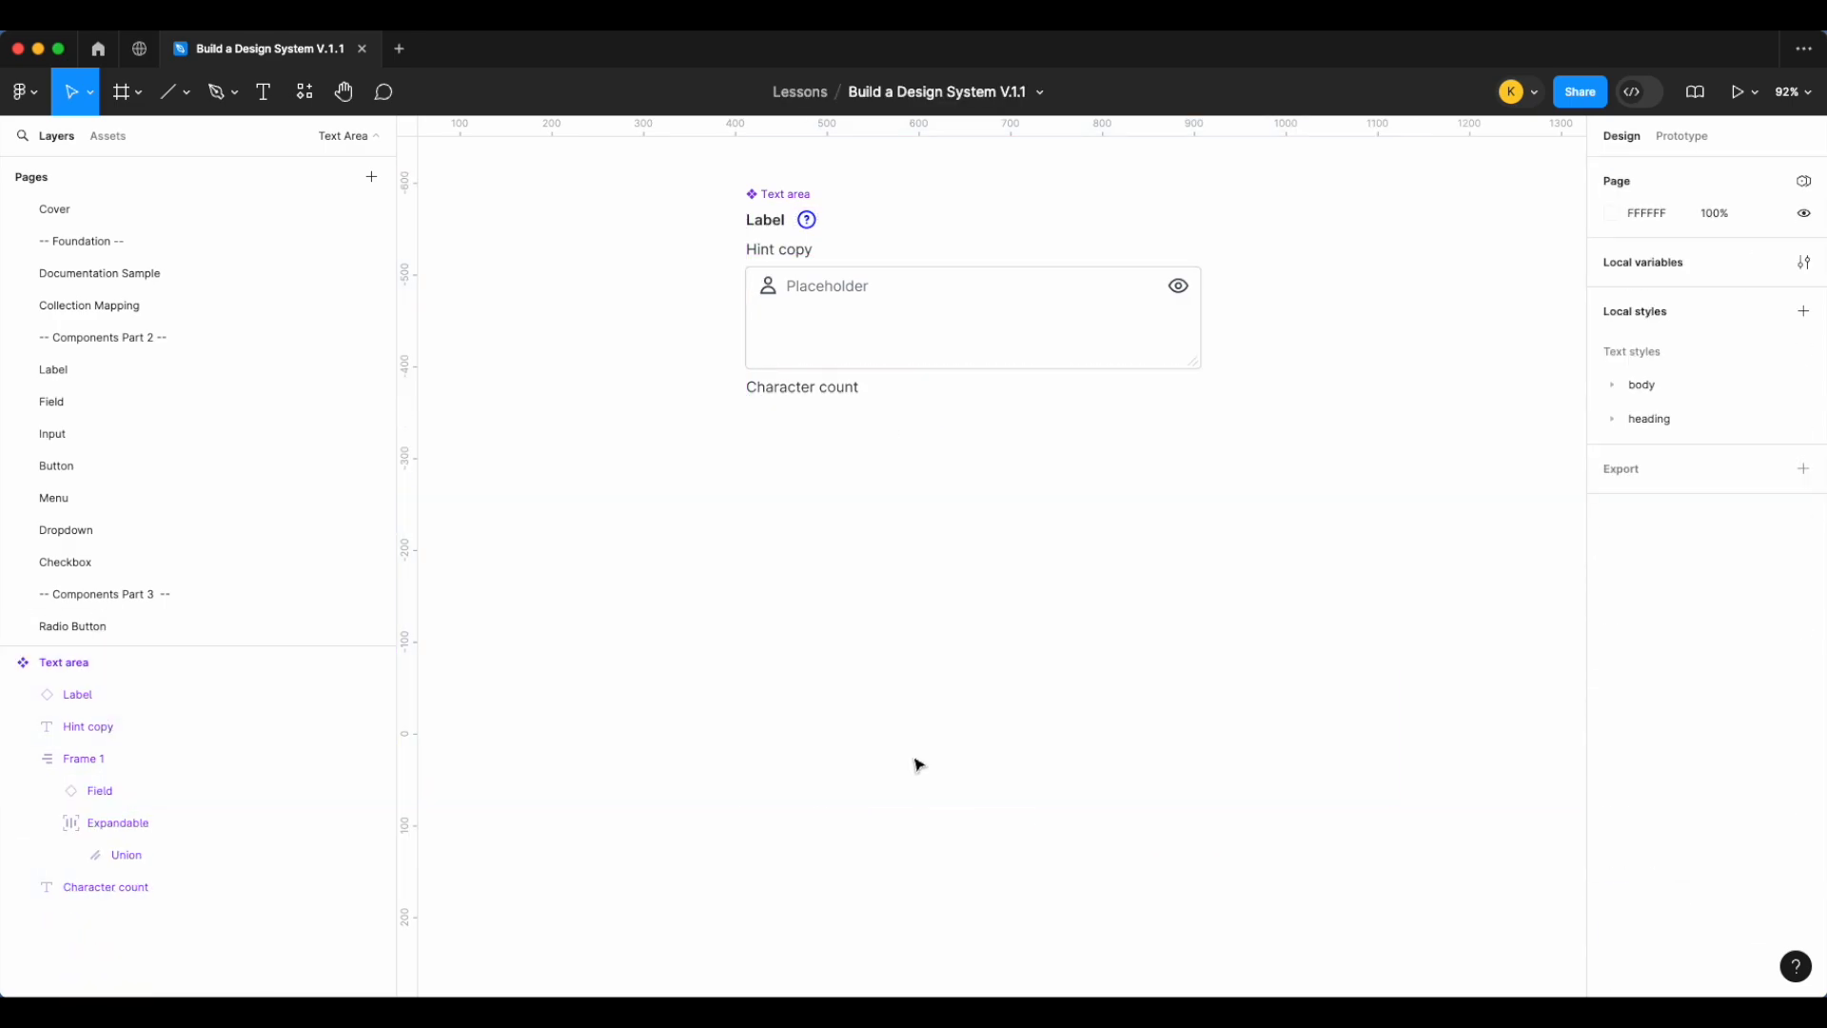
# Rename the Frame 1 layer inside the Text area component to Field
pyautogui.doubleClick(87, 756)
pyautogui.write('Field')
pyautogui.press('Return')
pyautogui.click(681, 747)
pyautogui.scroll(-2, 816, 559)
pyautogui.scroll(1, 904, 419)
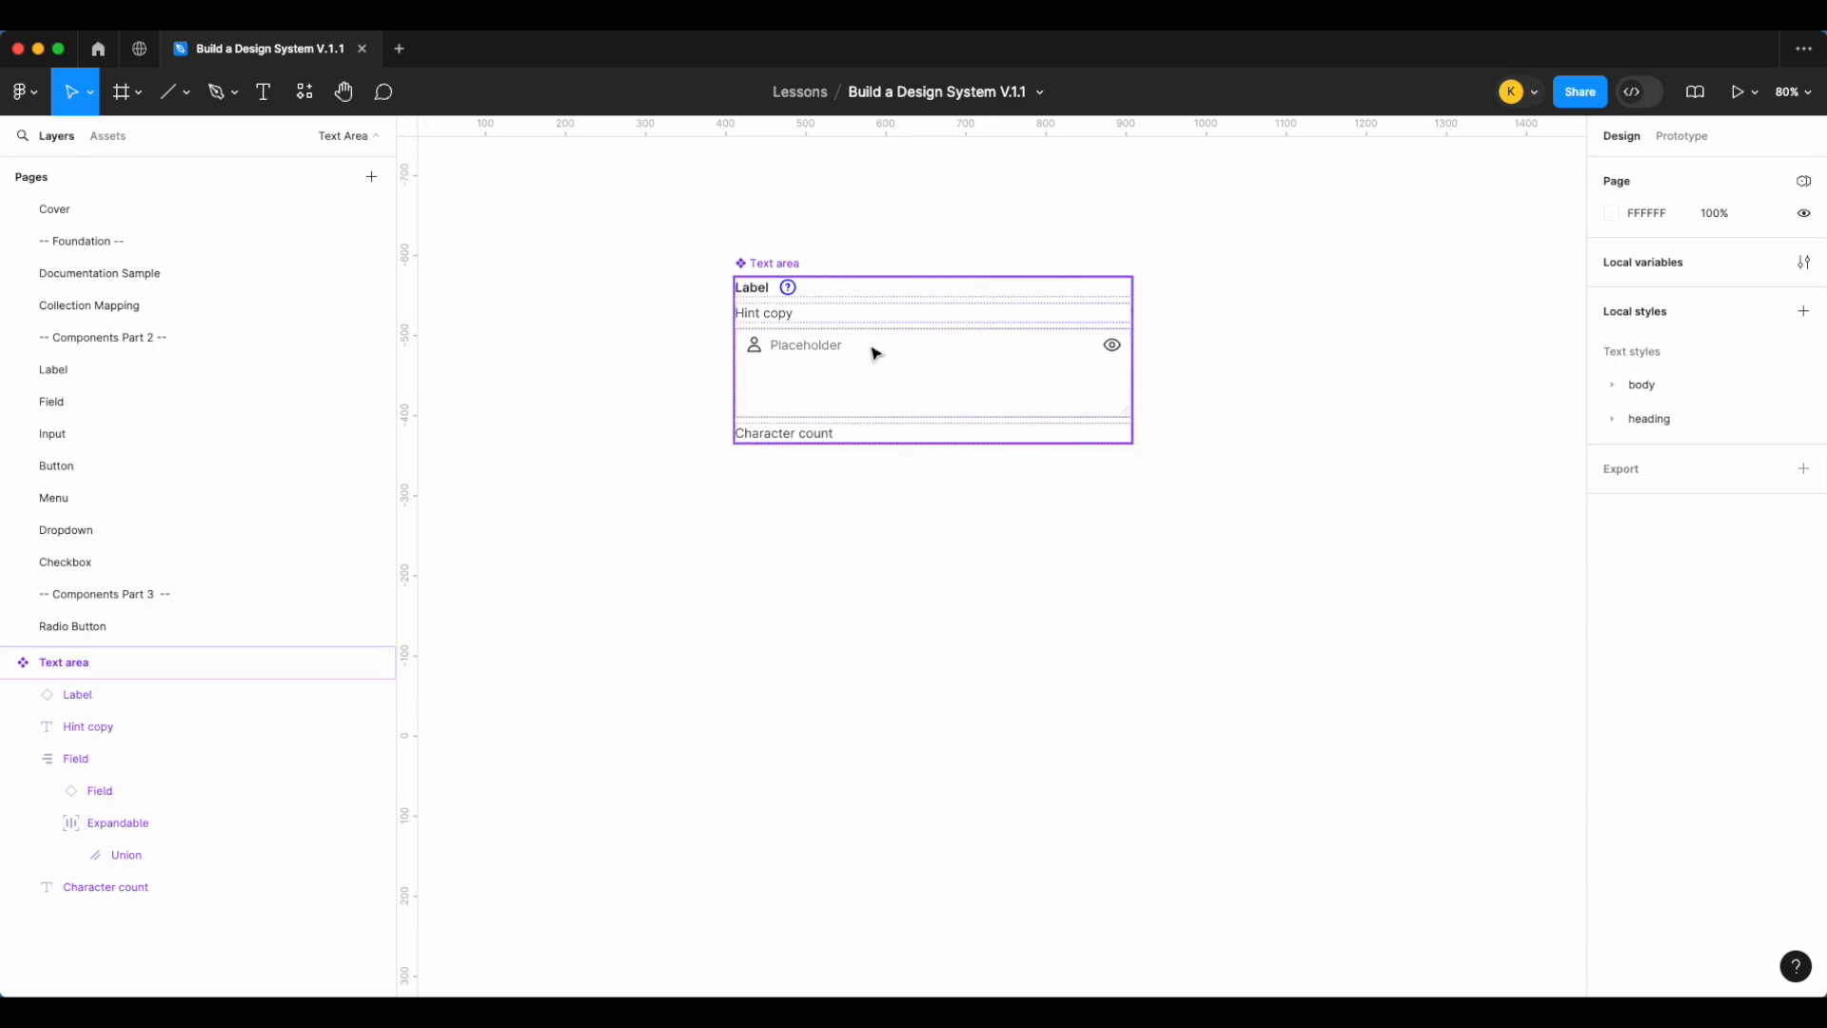
# Create a boolean property named Hint copy that controls the visibility of the main component's hint copy text
pyautogui.click(873, 351)
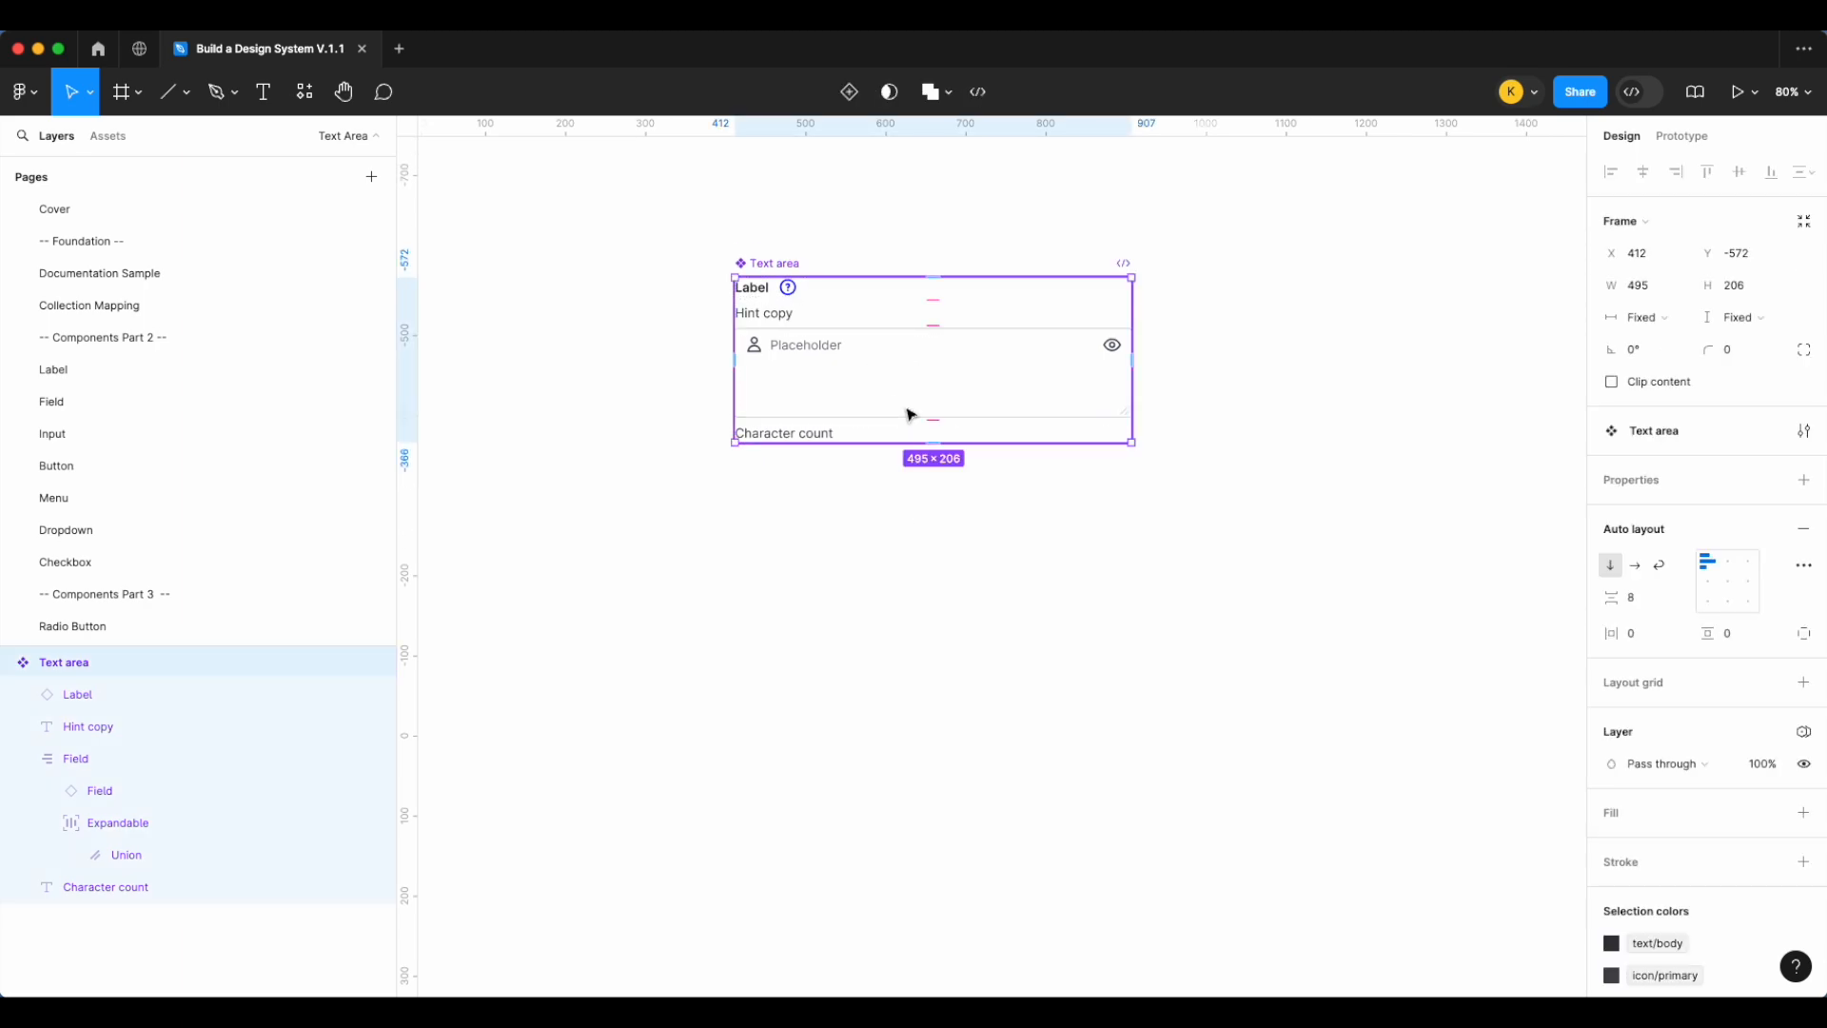
pyautogui.scroll(3, 910, 415)
pyautogui.click(807, 455)
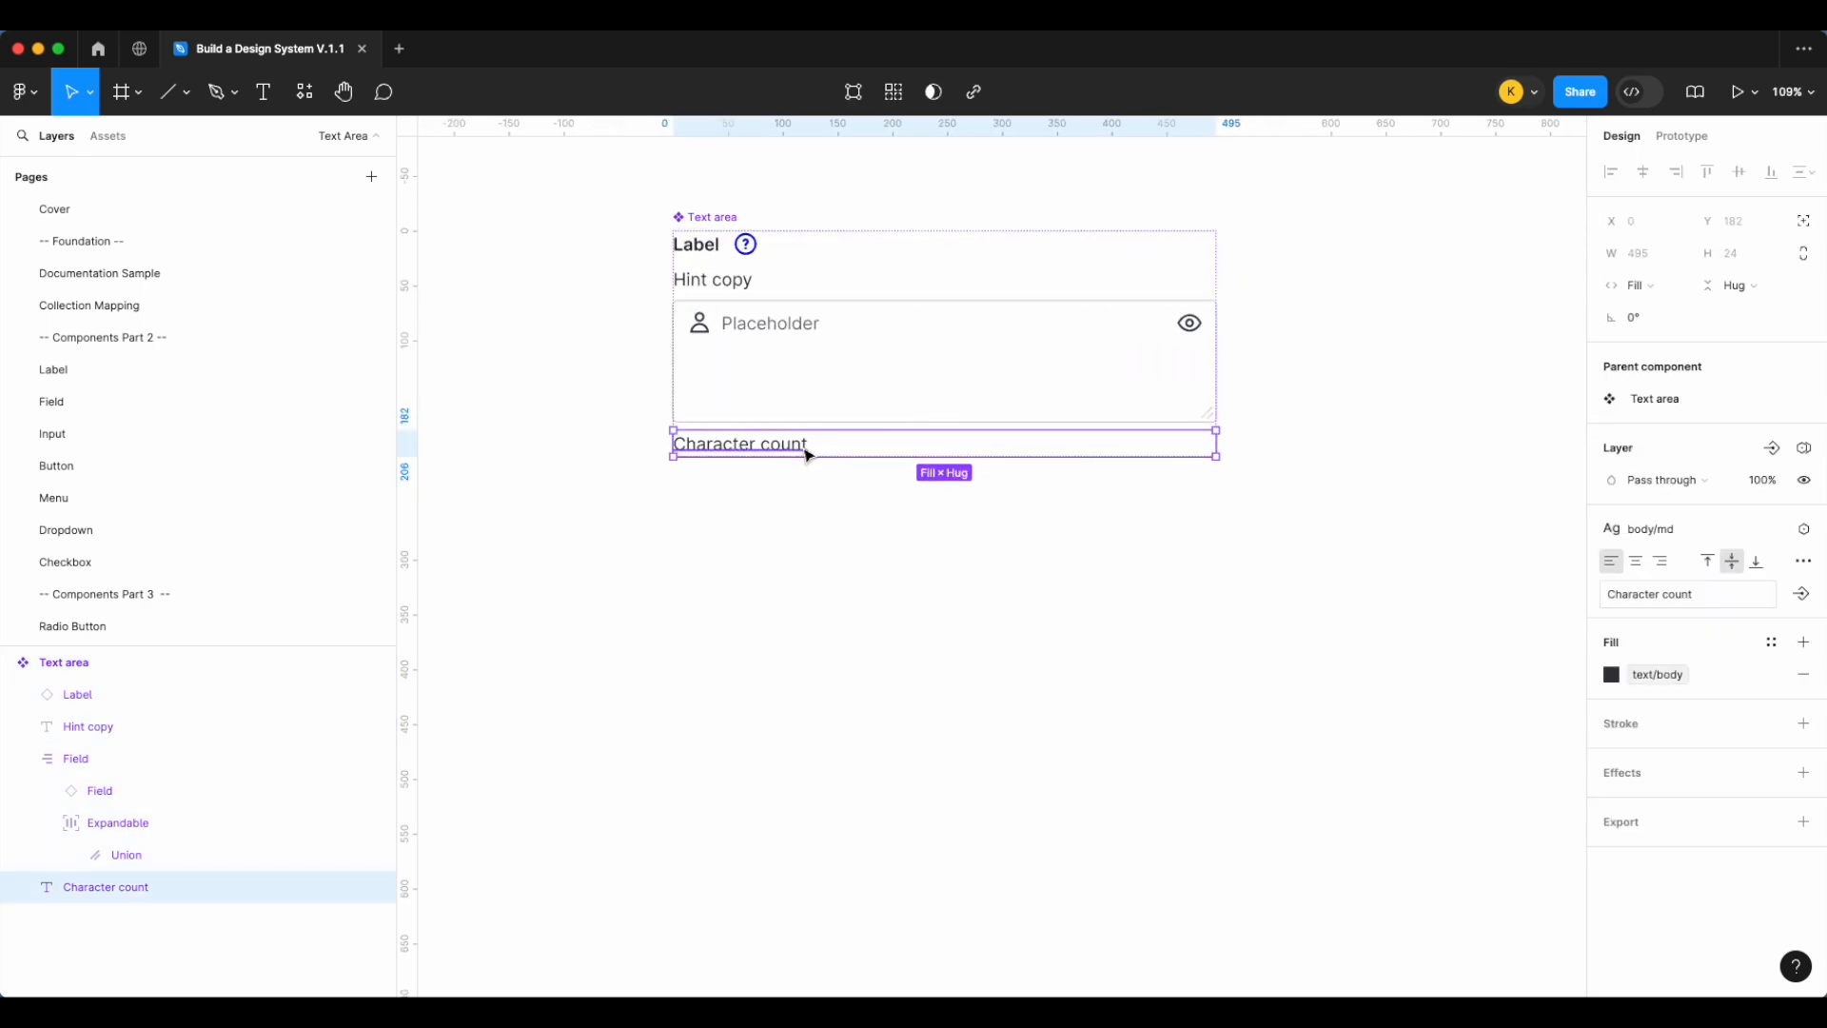
pyautogui.click(869, 558)
pyautogui.click(742, 280)
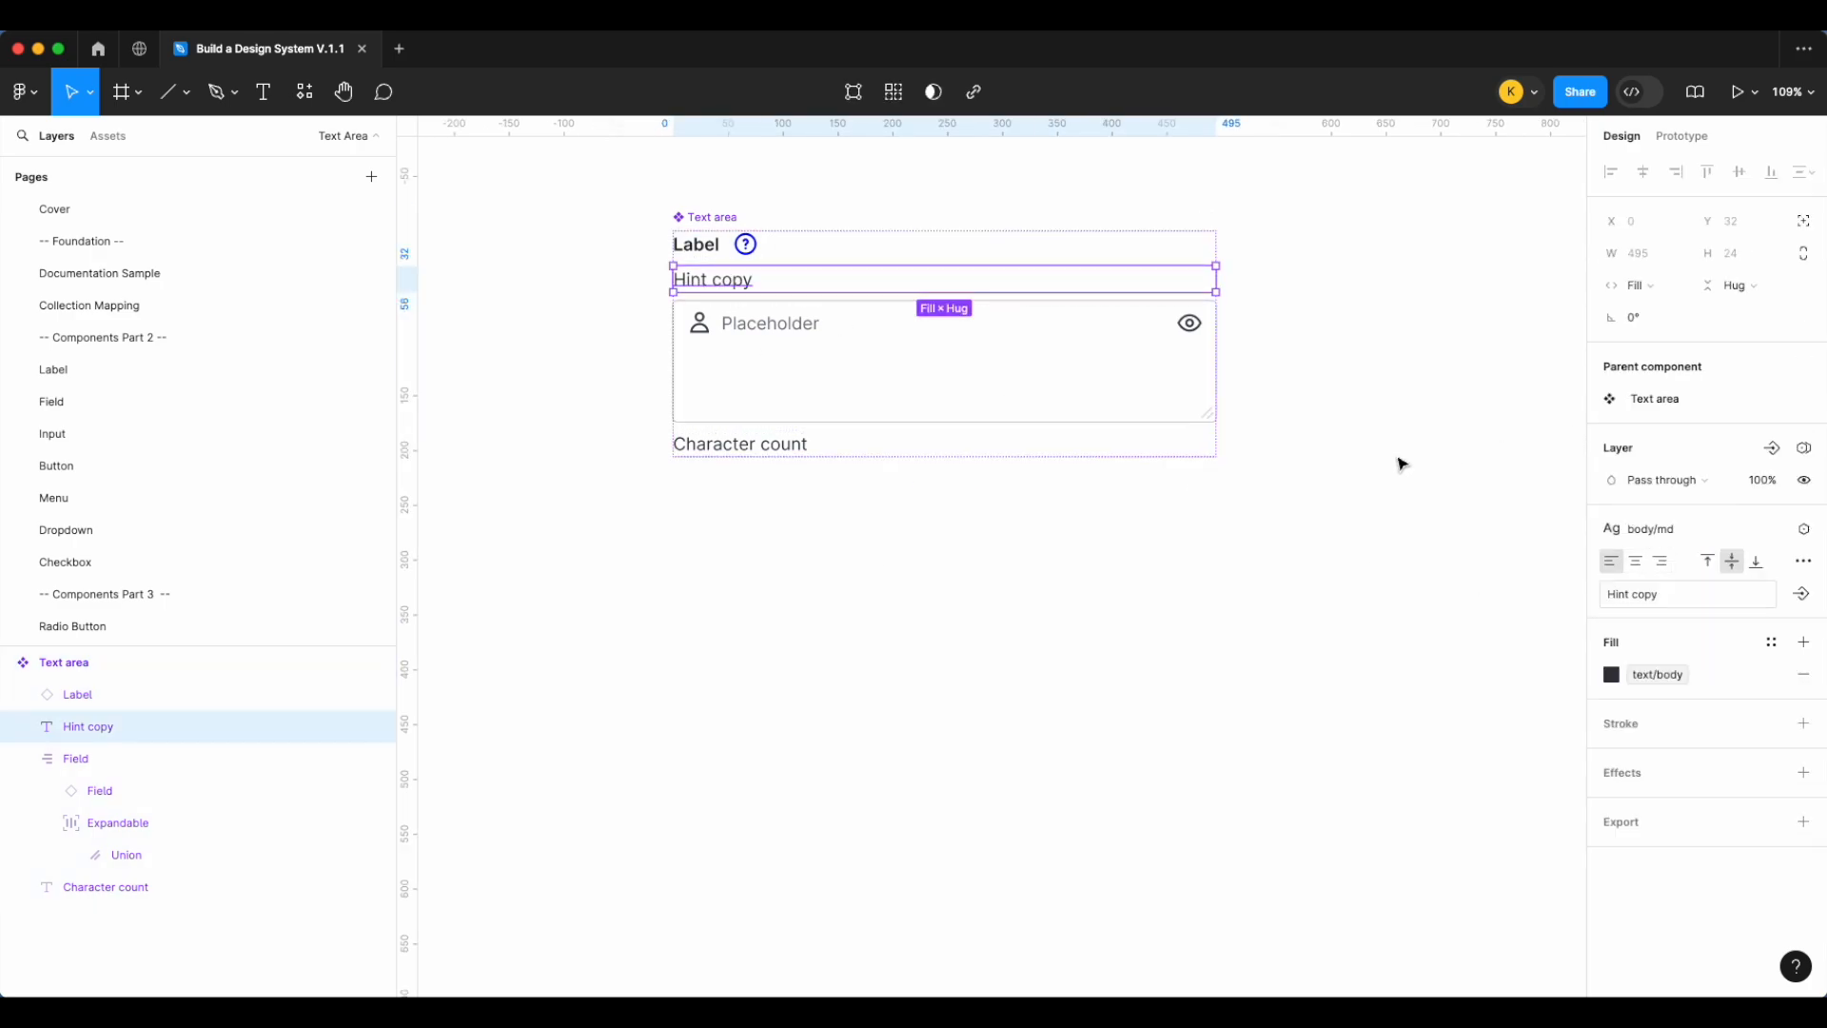
pyautogui.click(1772, 447)
pyautogui.click(922, 457)
pyautogui.write('Show')
pyautogui.press('super+z')
pyautogui.click(1043, 558)
pyautogui.click(1043, 558)
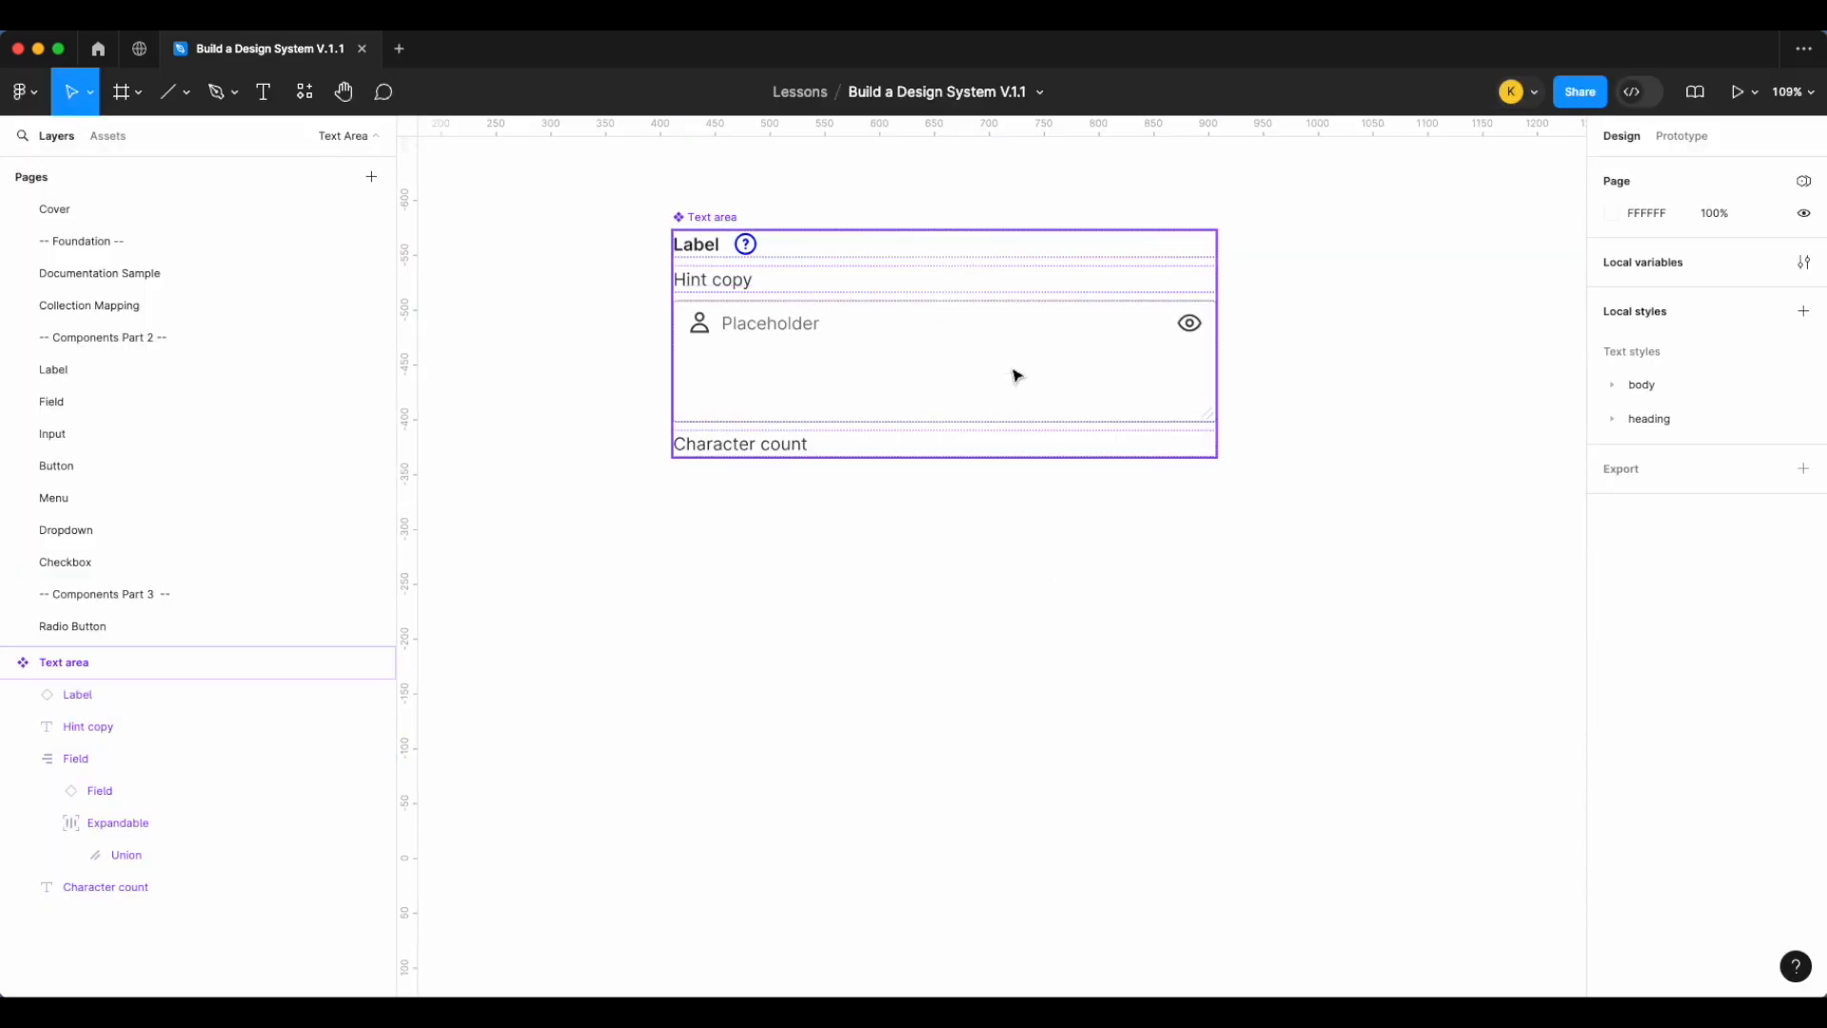
# Place a Text area instance directly below the main component at Y -280 and switch off its Hint copy property
pyautogui.click(1043, 333)
pyautogui.moveTo(1046, 335); pyautogui.dragTo(1041, 653)
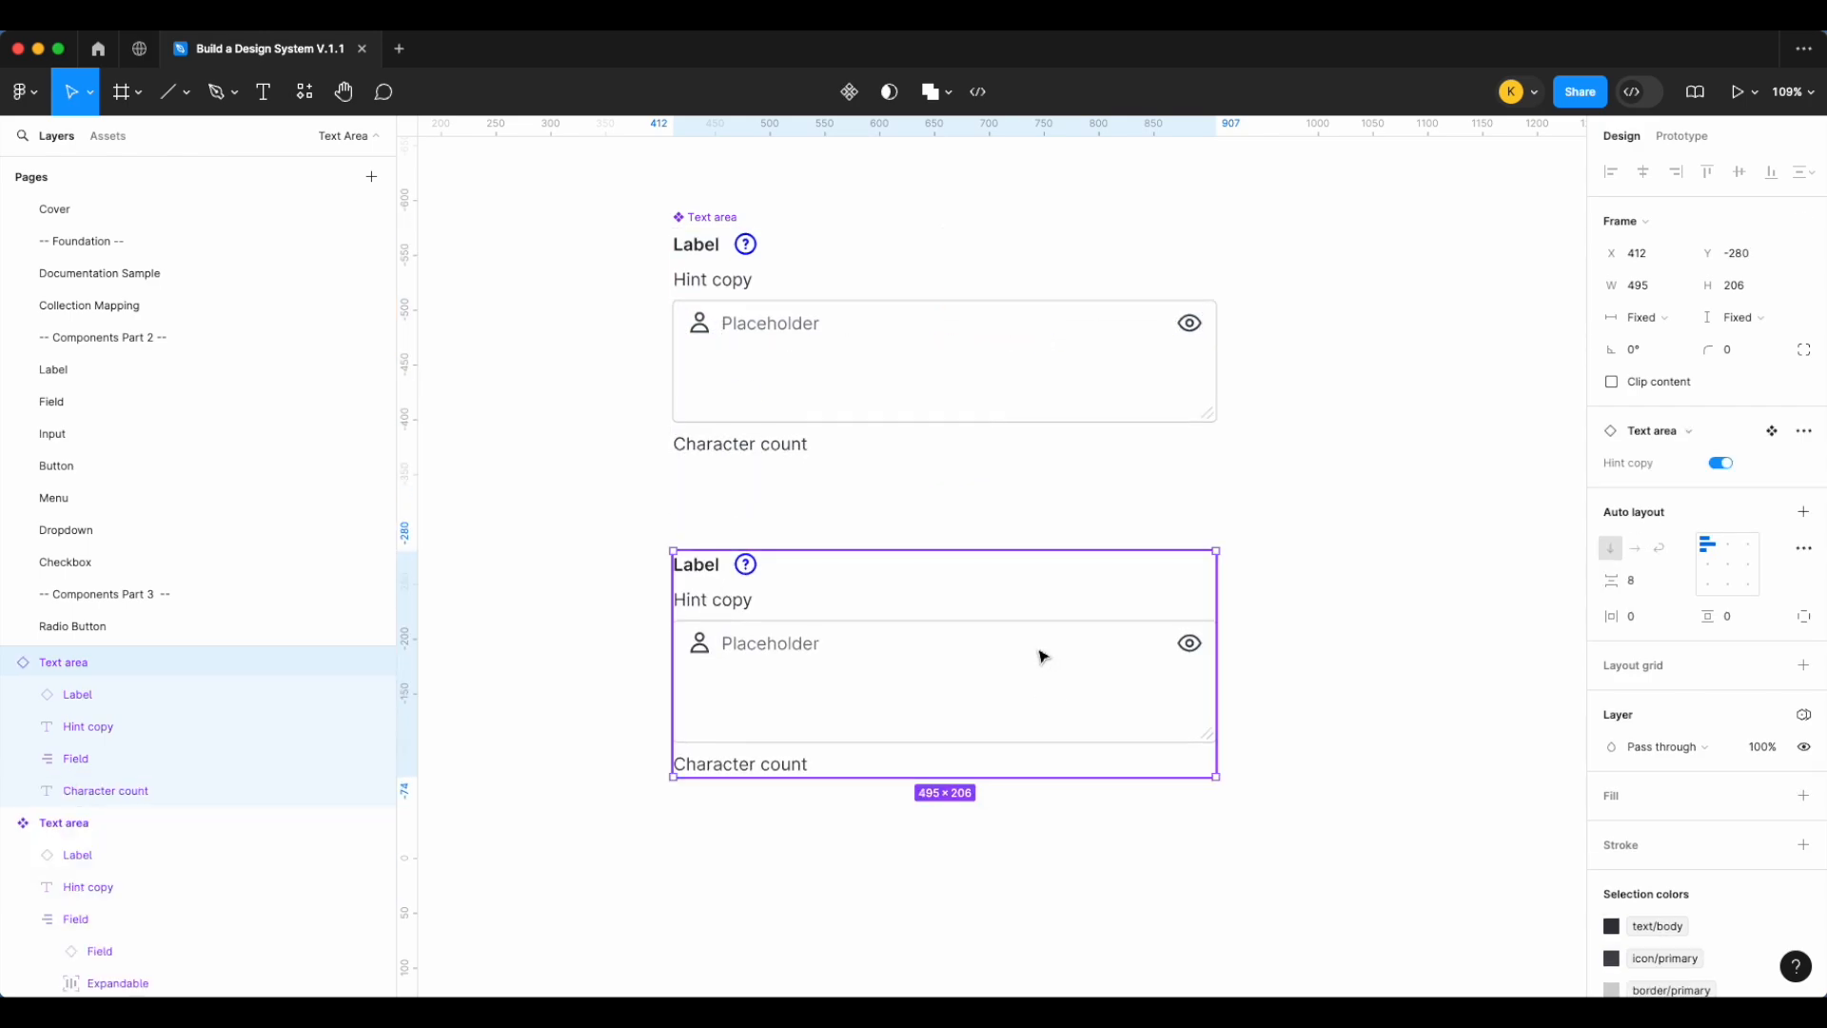
pyautogui.click(1720, 463)
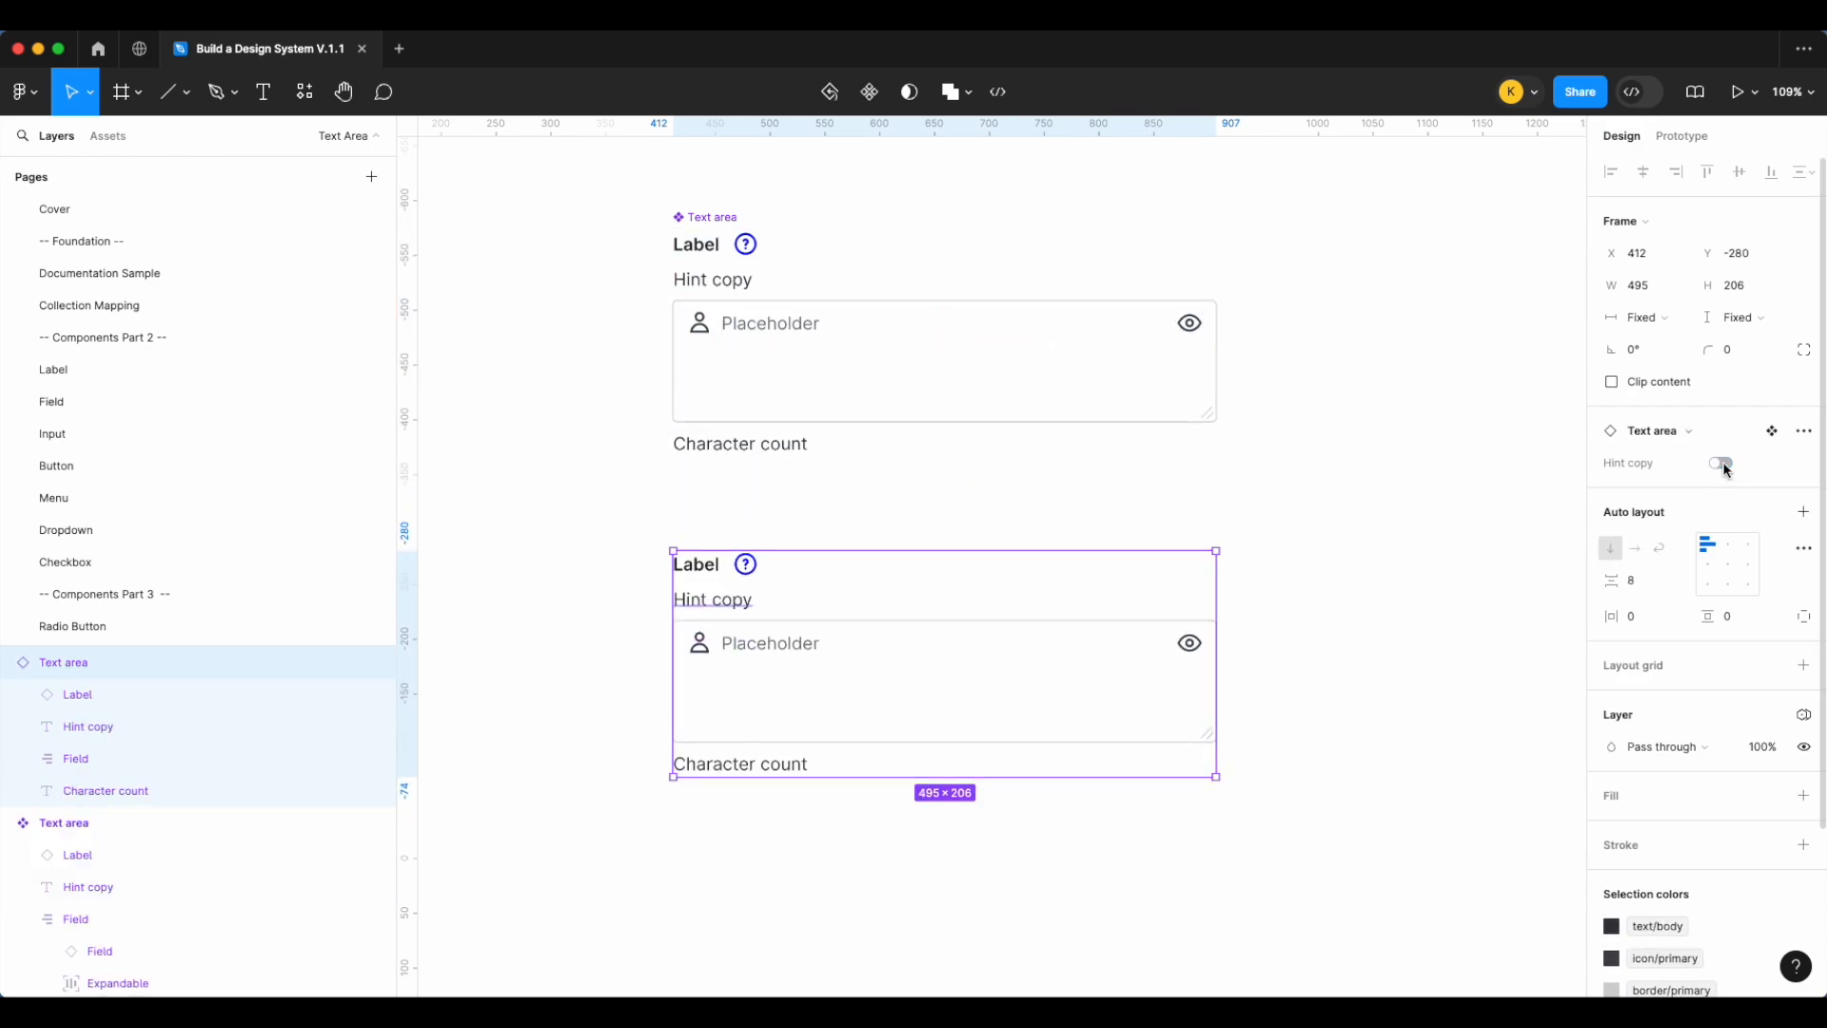
pyautogui.click(1725, 465)
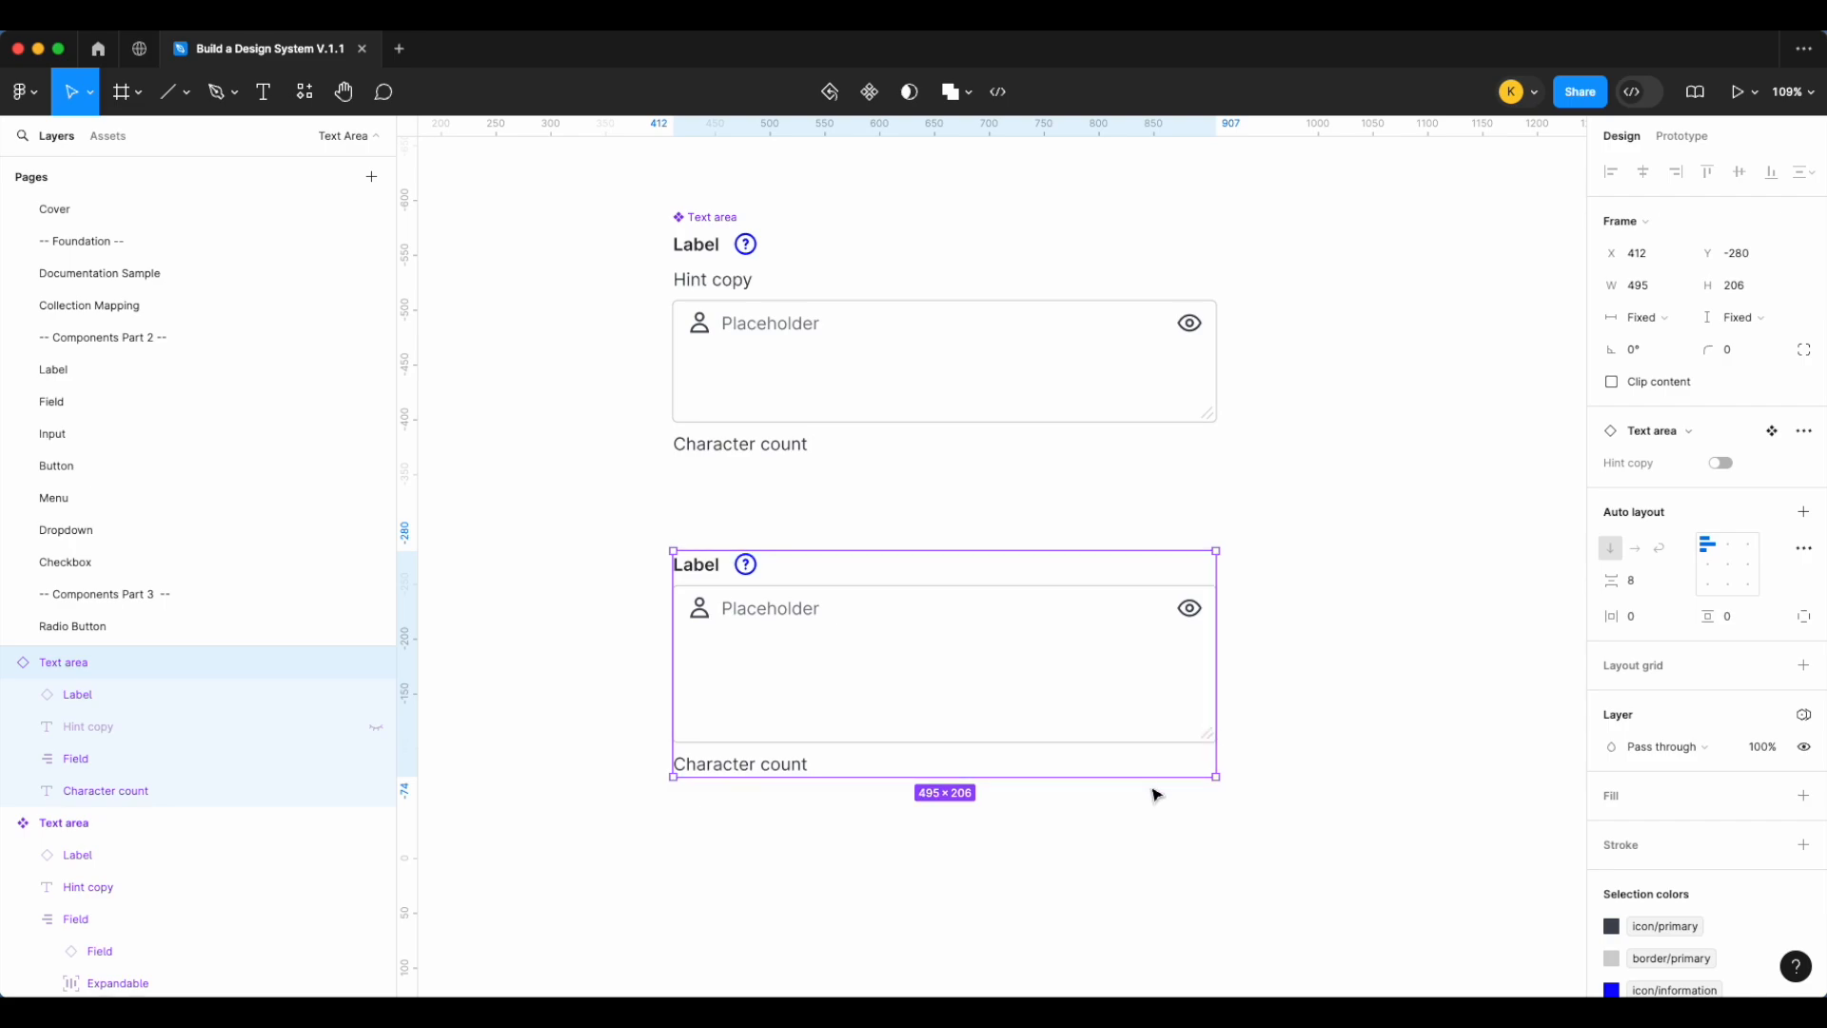
# Stretch the lower Text area instance to about 606 × 264 and test its Hint copy toggle, leaving it off
pyautogui.moveTo(1154, 778); pyautogui.dragTo(1154, 840)
pyautogui.moveTo(1216, 743); pyautogui.dragTo(1338, 732)
pyautogui.click(1723, 464)
pyautogui.click(1722, 465)
pyautogui.click(1723, 466)
pyautogui.click(1723, 467)
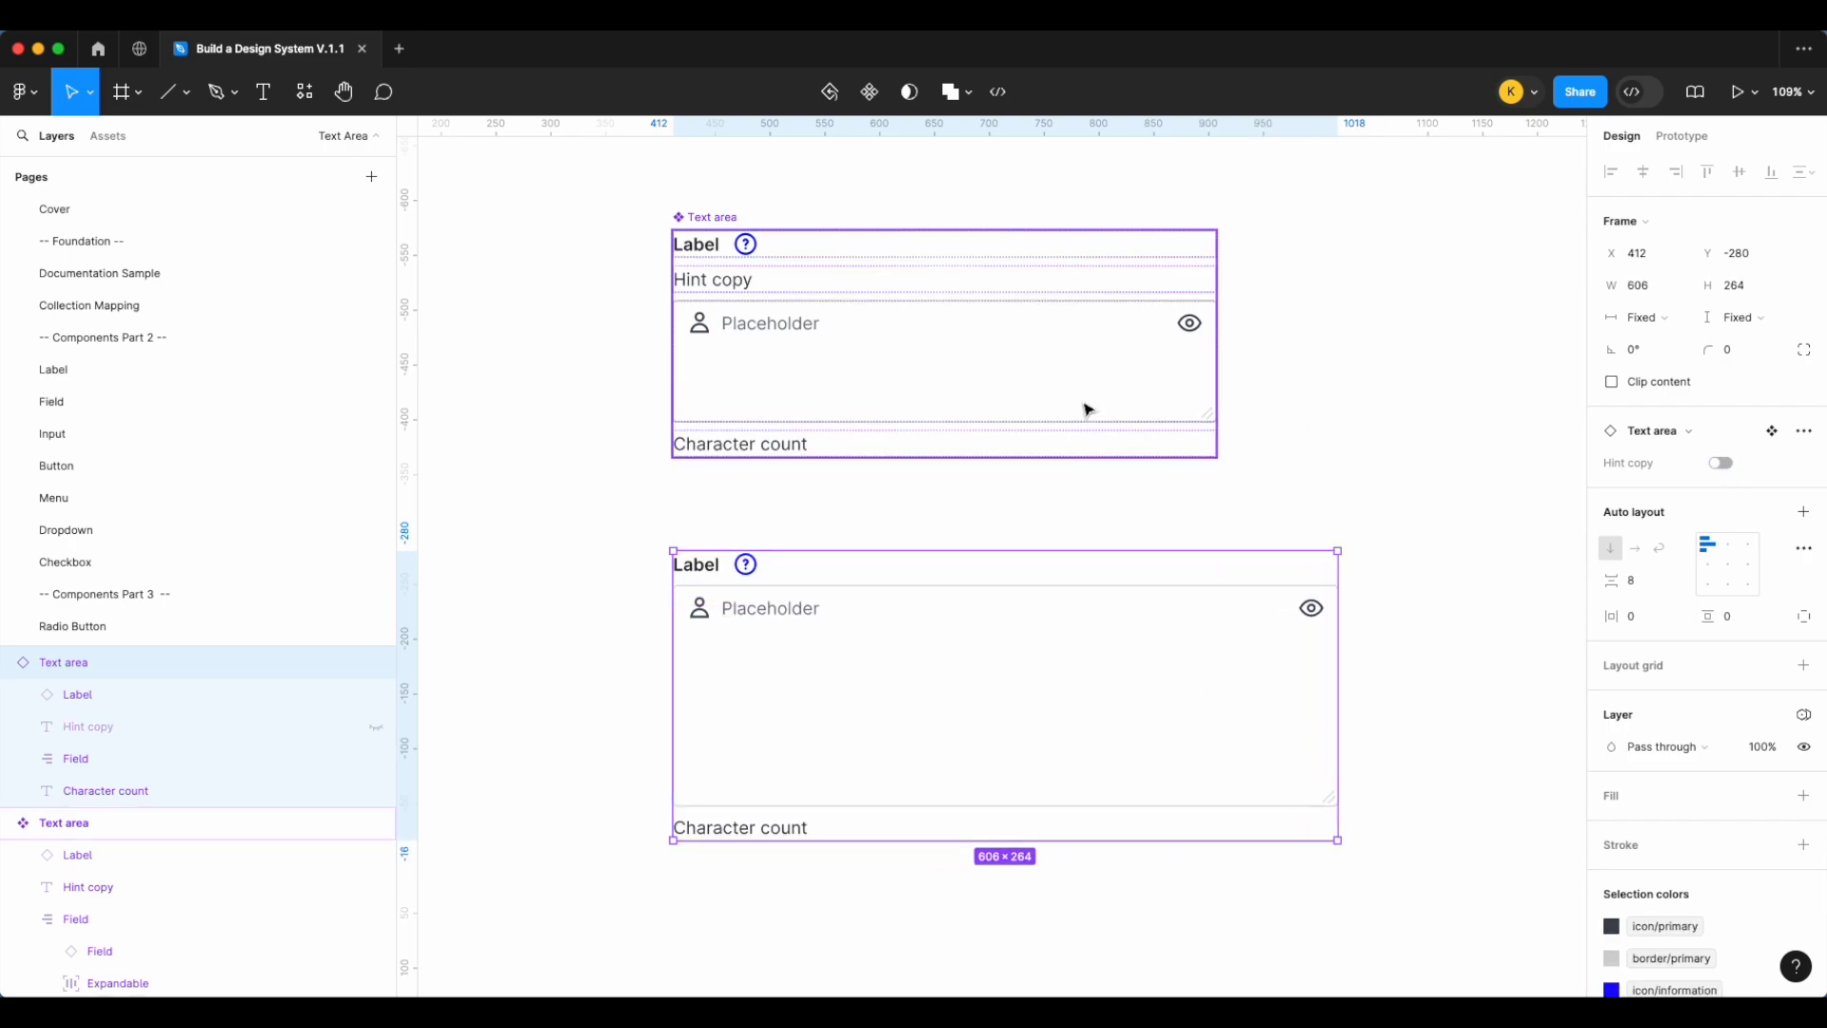
# Create a text property named "↘ Hint copy" for the content of the main component's hint copy layer
pyautogui.doubleClick(687, 283)
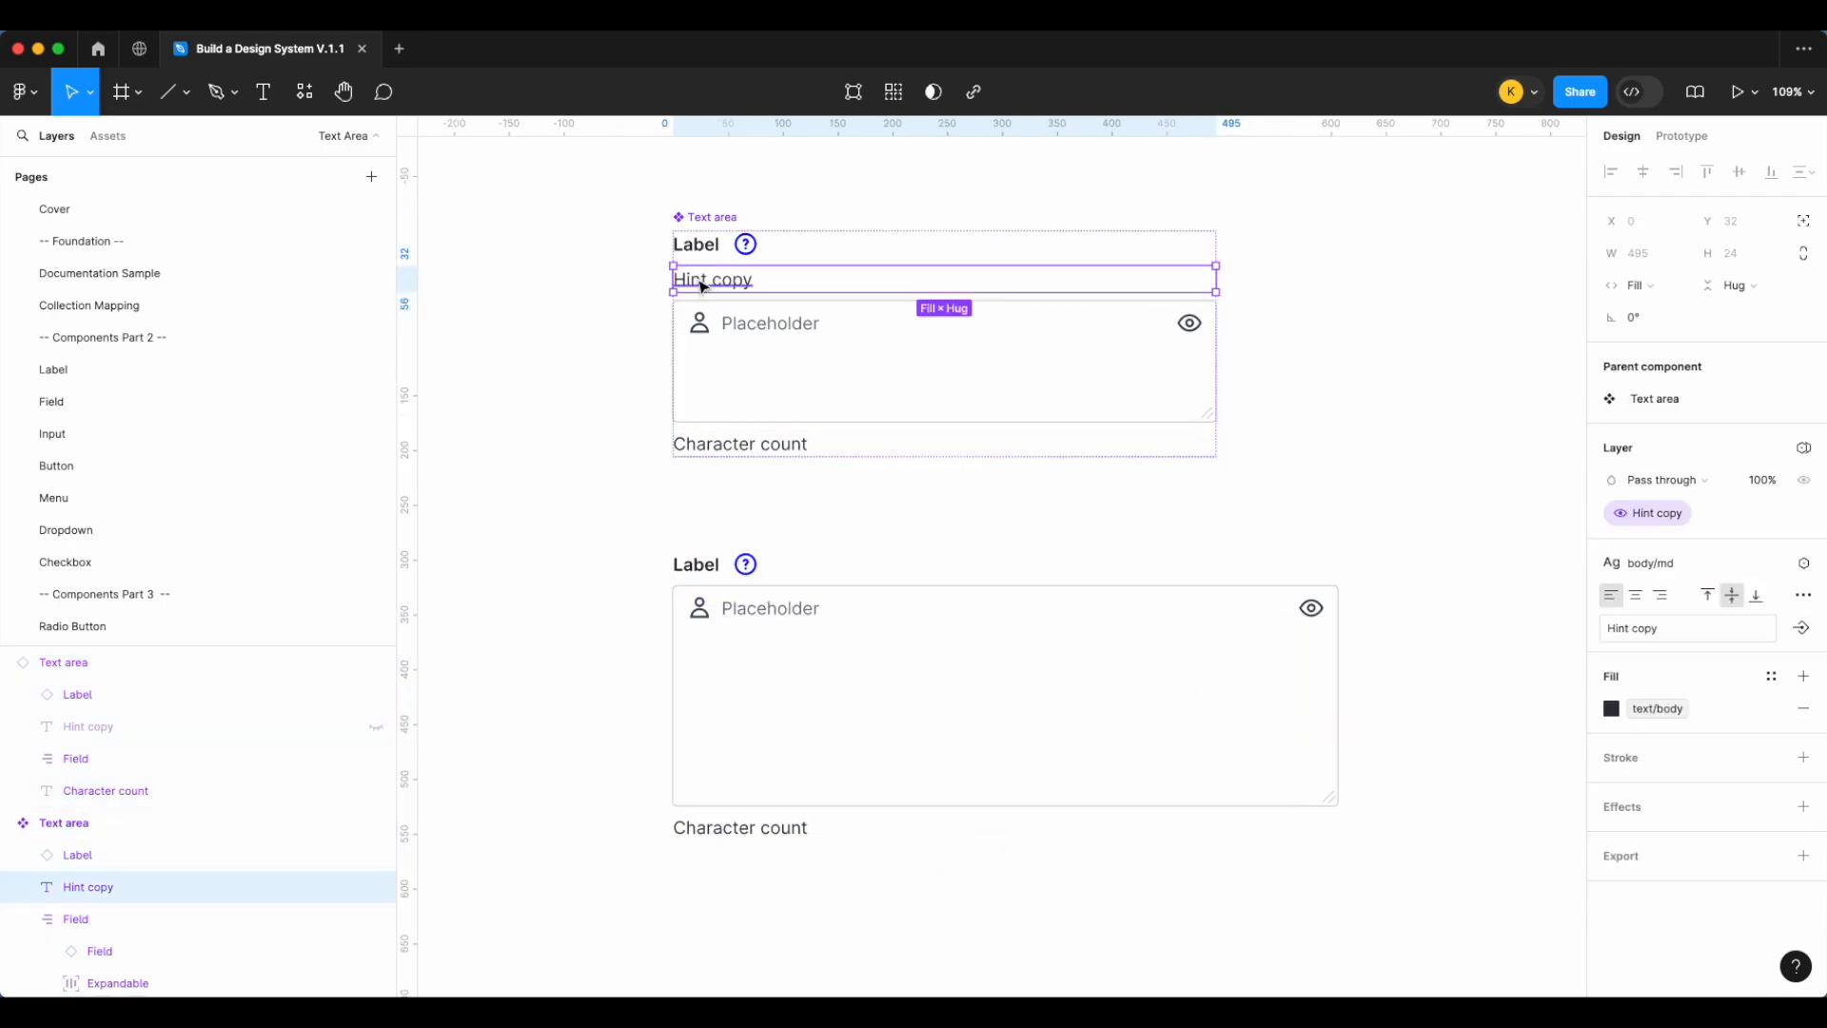
pyautogui.click(1801, 627)
pyautogui.write('Hint copy')
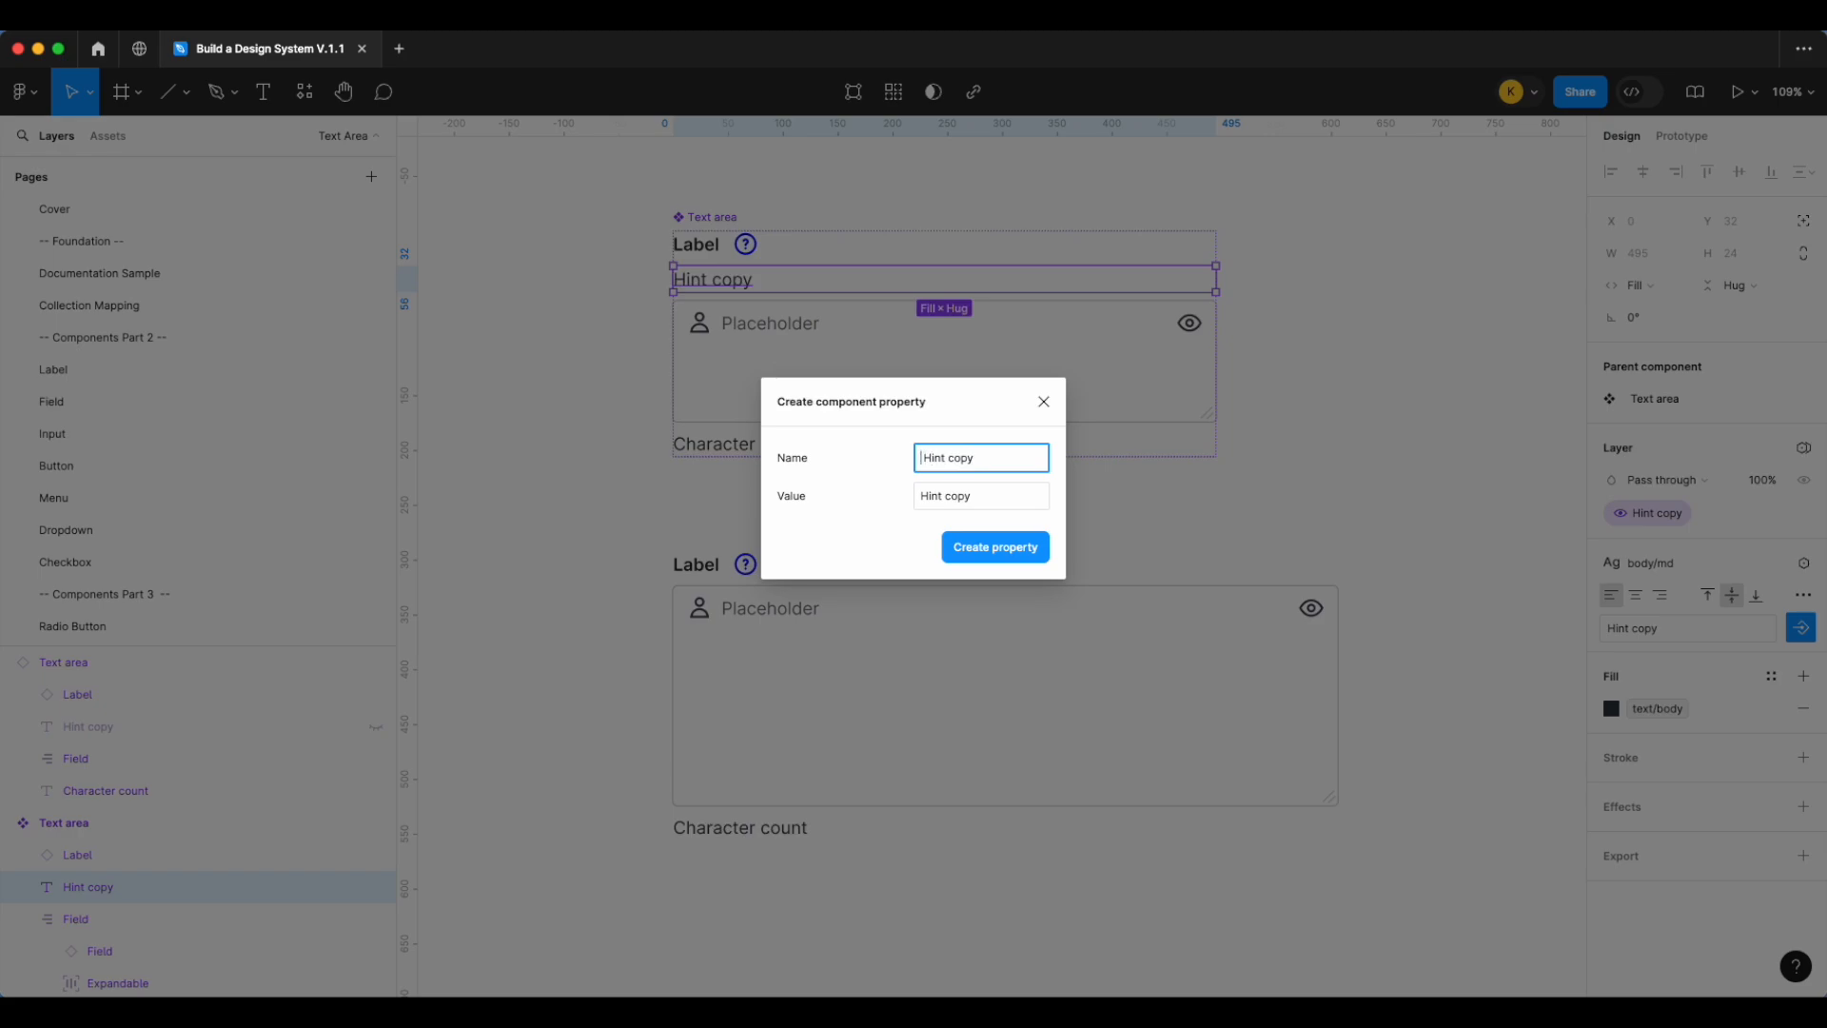
pyautogui.click(143, 15)
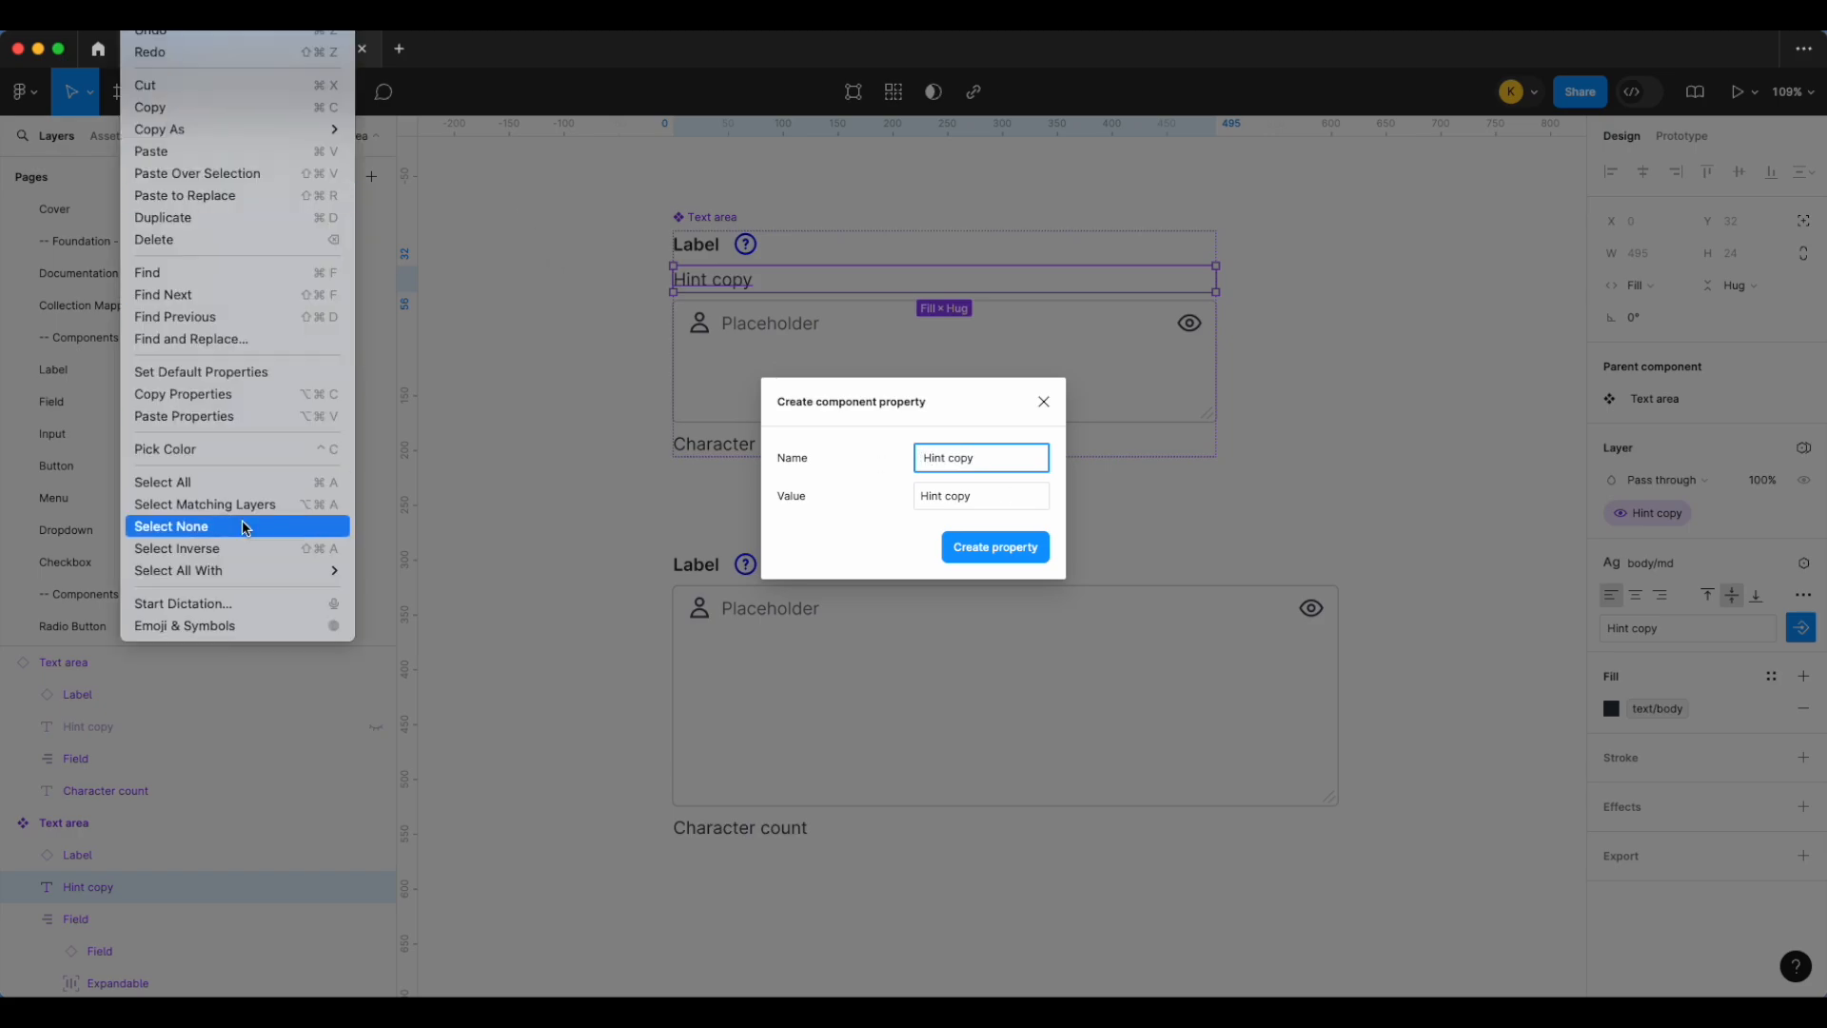
pyautogui.click(221, 626)
pyautogui.write('arrow')
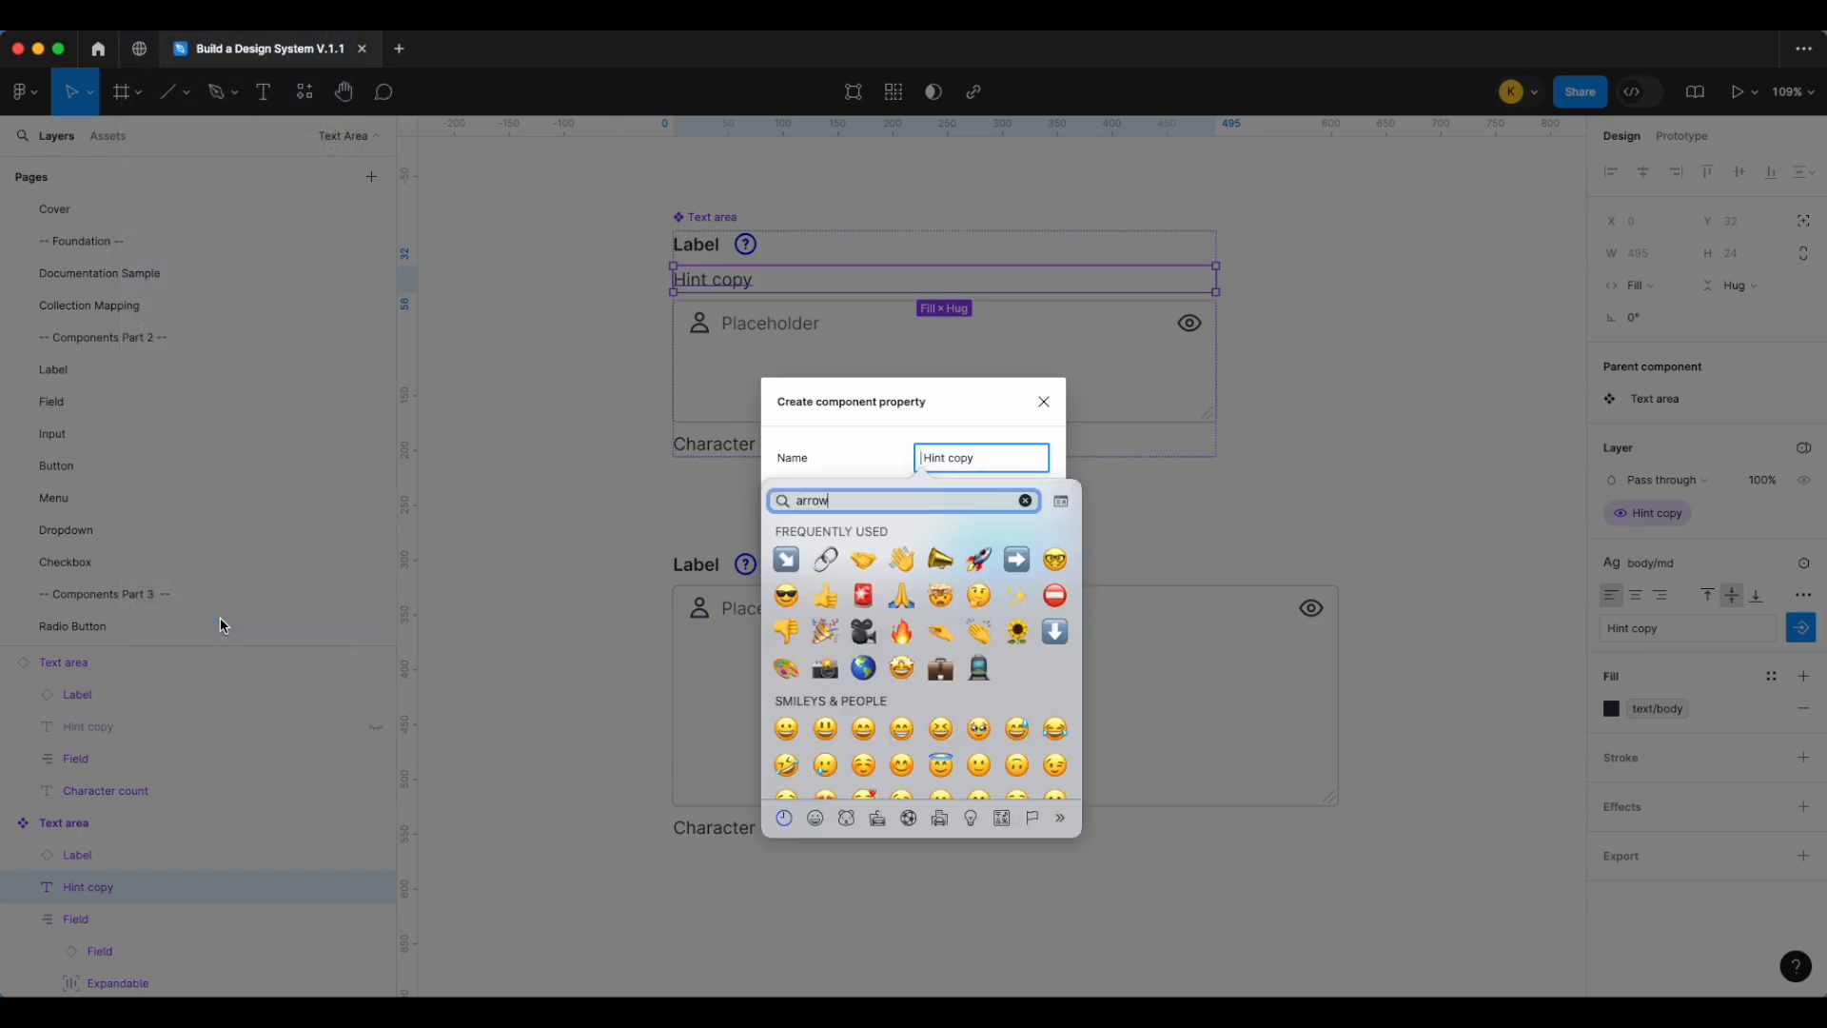
pyautogui.click(1383, 497)
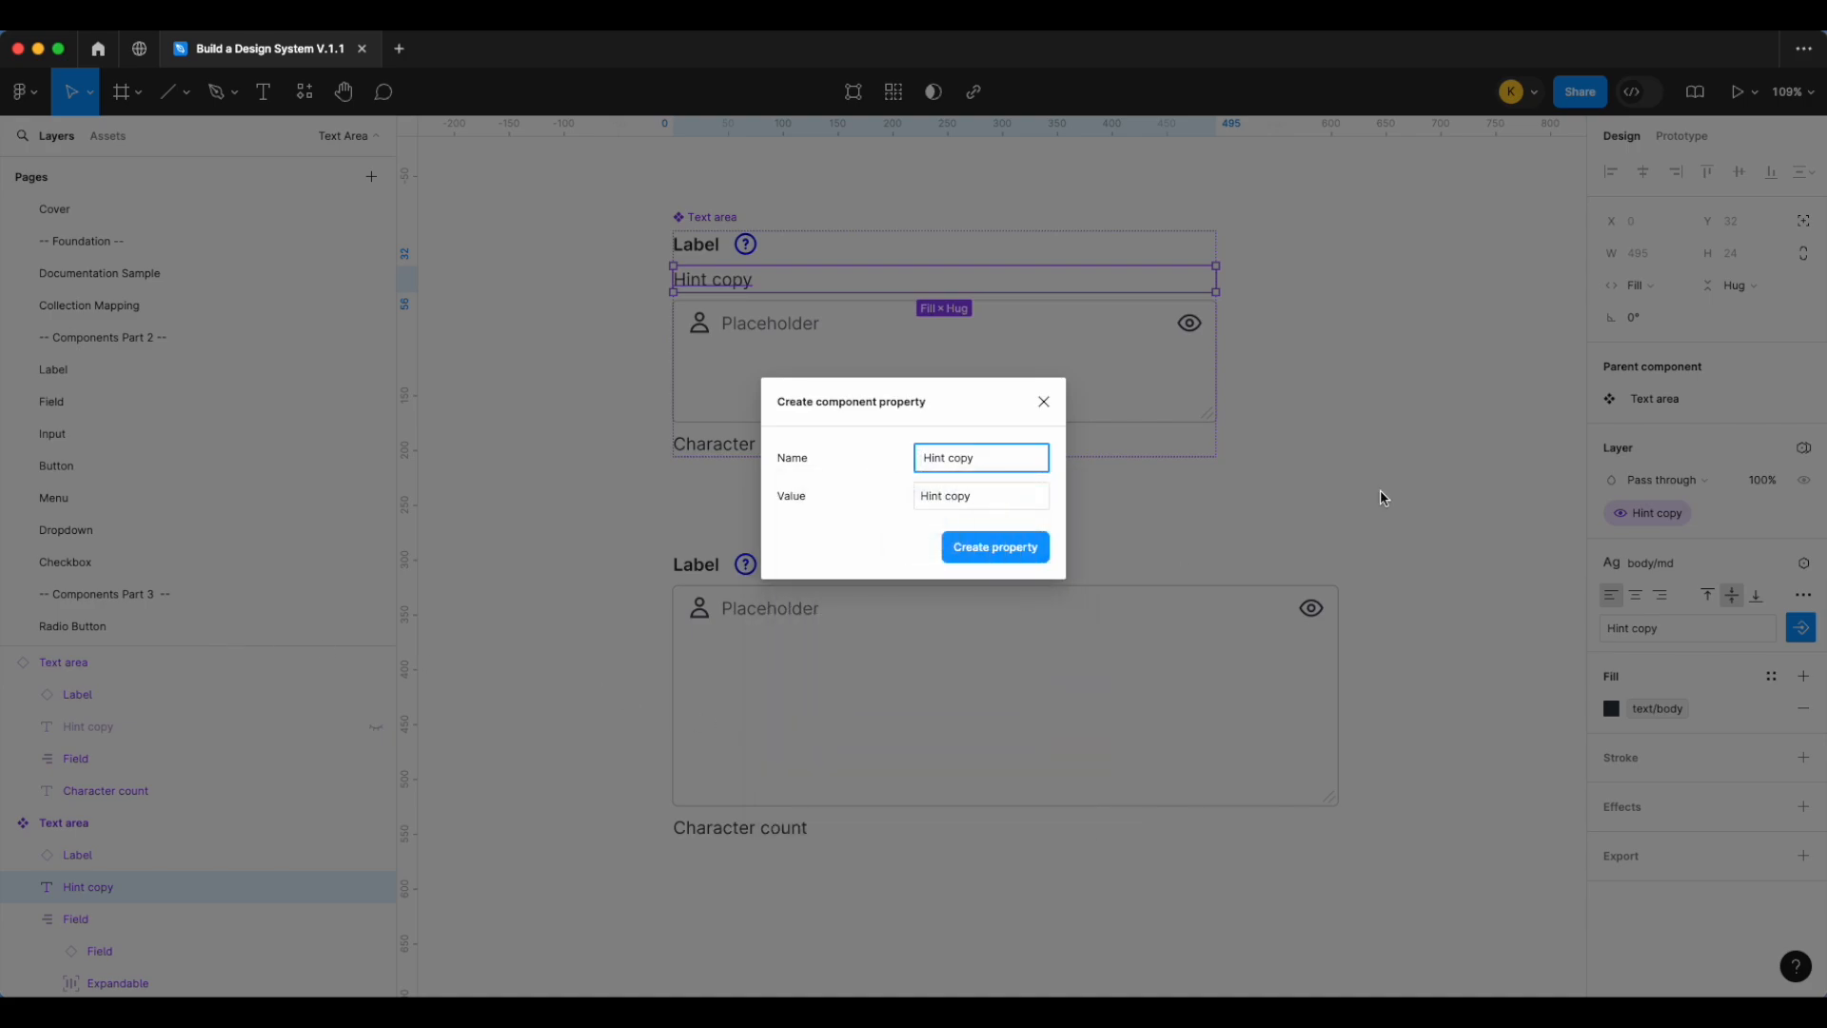
pyautogui.click(996, 547)
# Turn on Hint copy in the lower Text area instance and set its text to "change hint copy"
pyautogui.click(1199, 567)
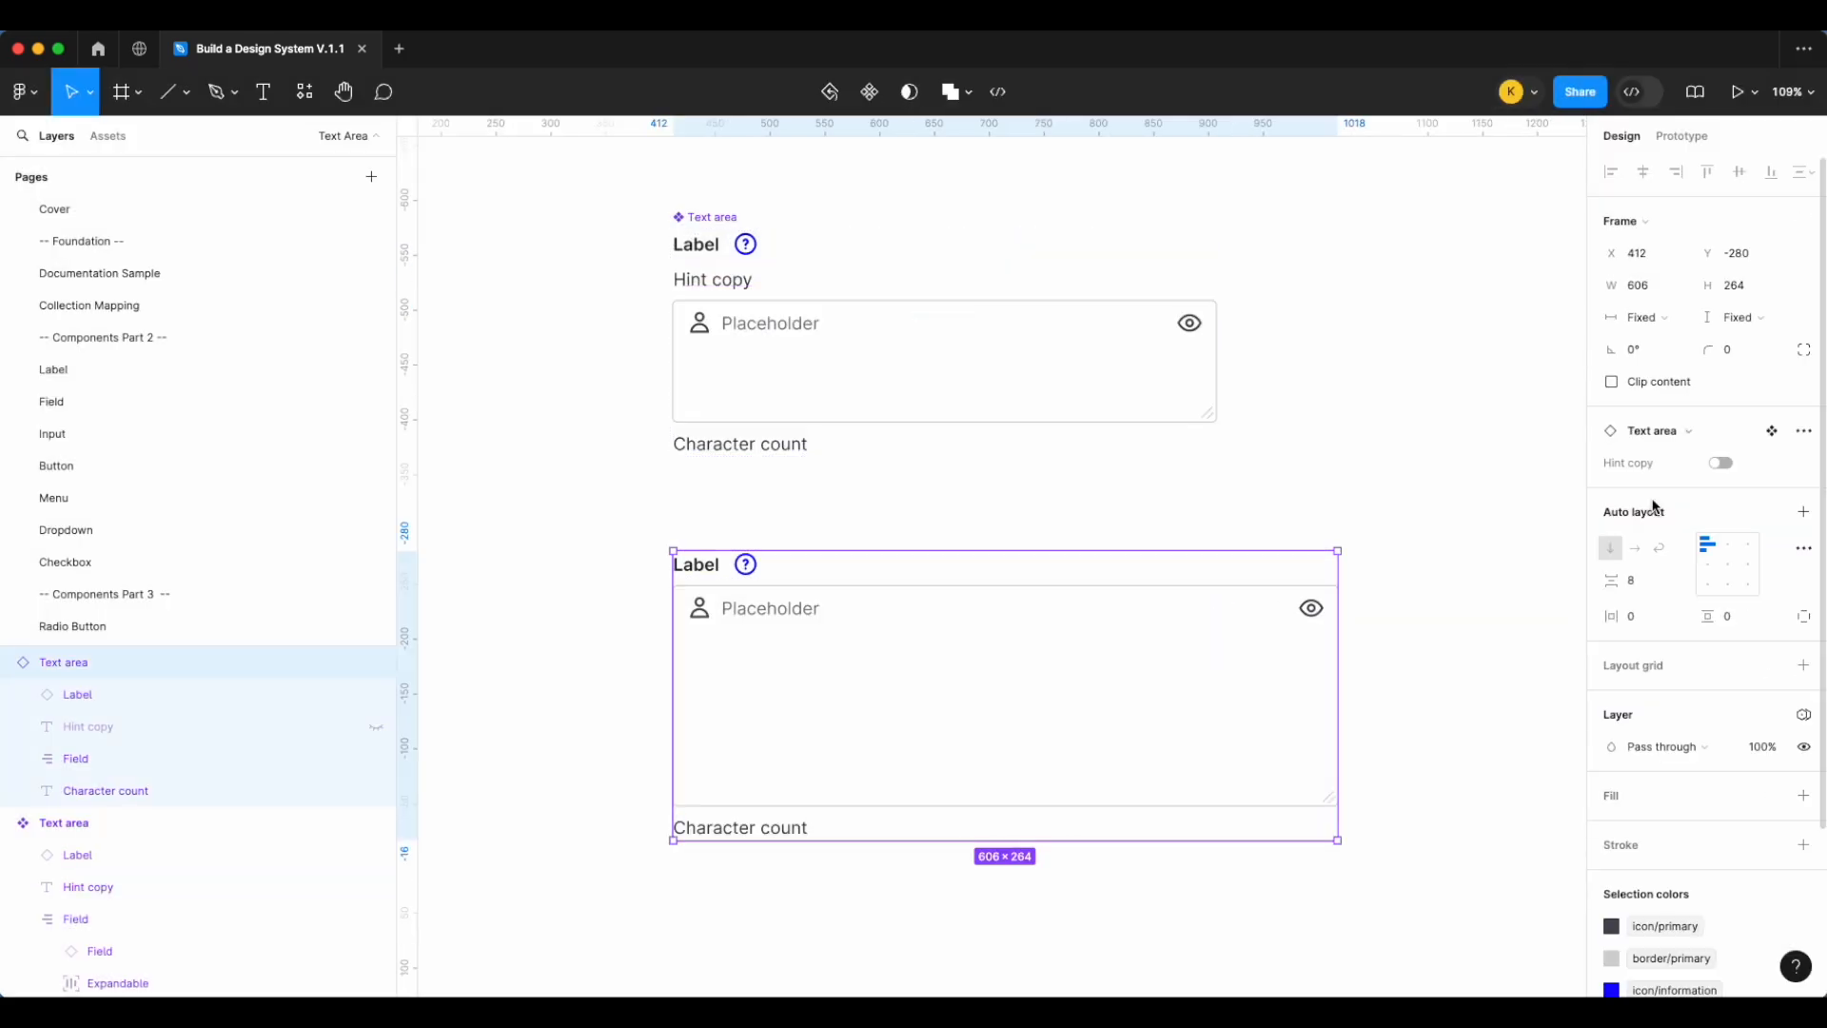
pyautogui.click(1721, 464)
pyautogui.click(1752, 495)
pyautogui.write('change hint copy')
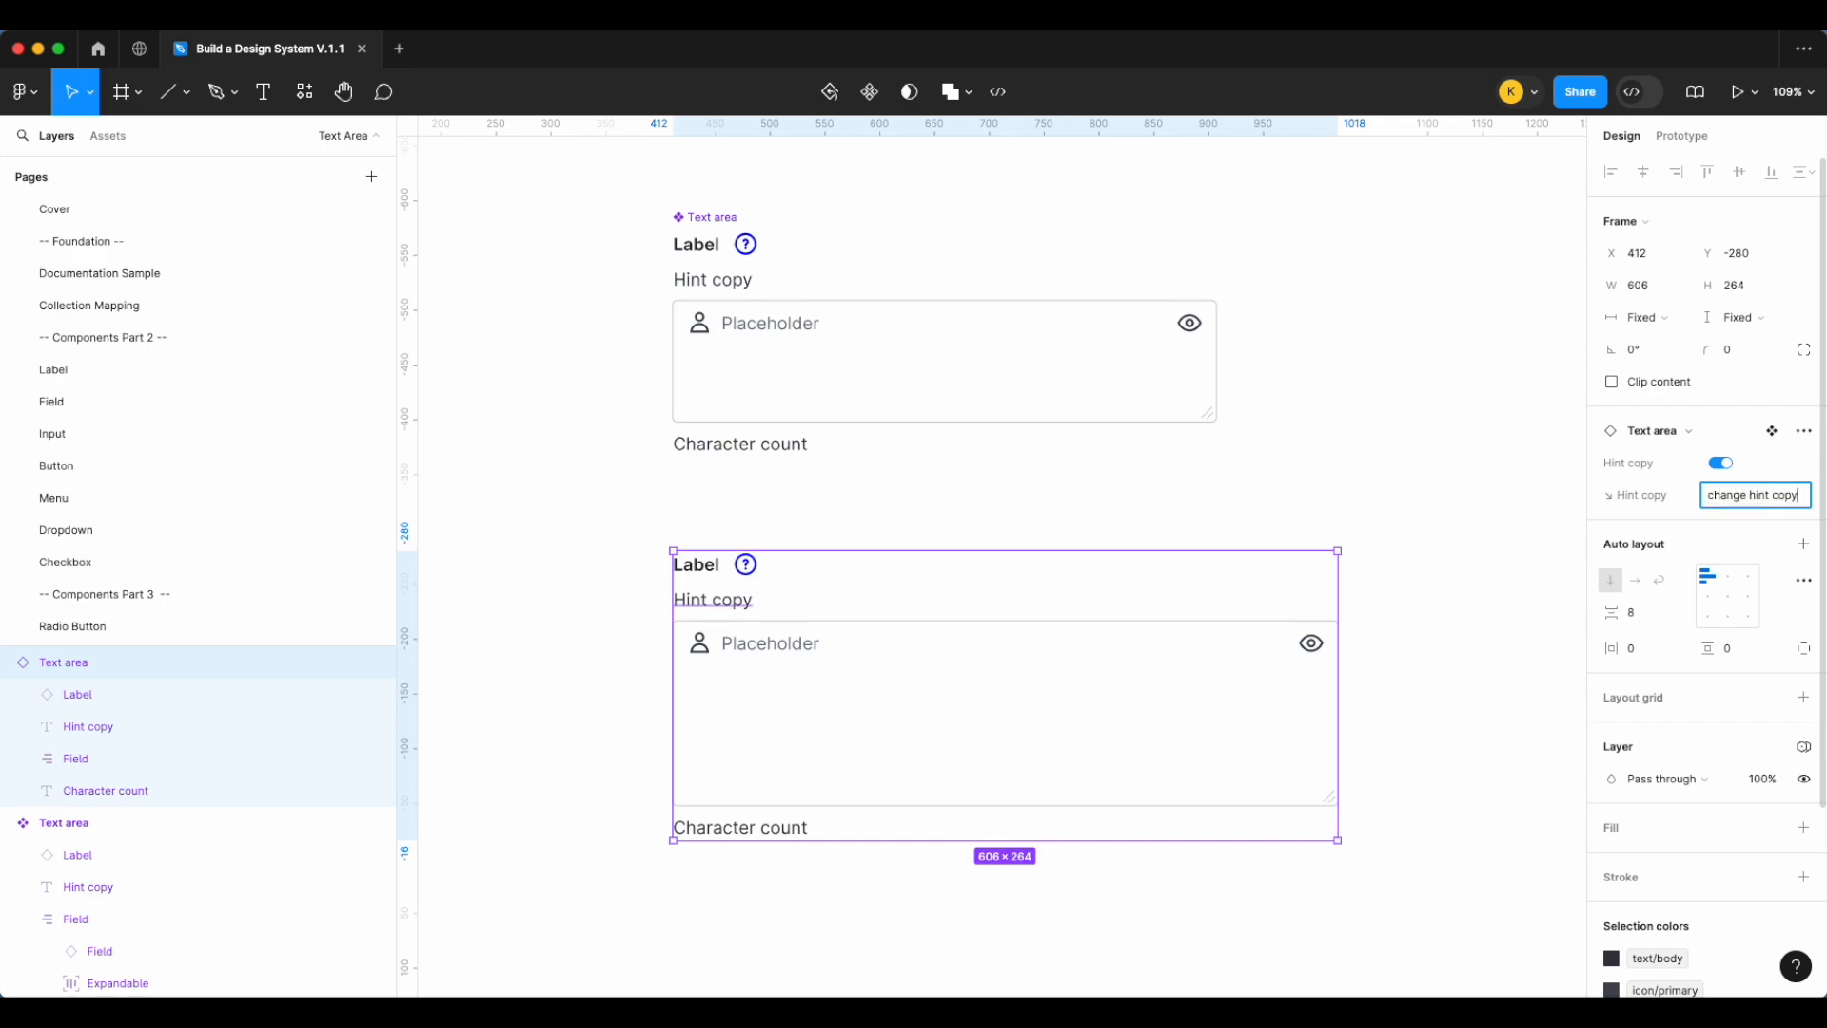
pyautogui.press('Return')
pyautogui.scroll(-3, 1497, 526)
pyautogui.scroll(3, 921, 693)
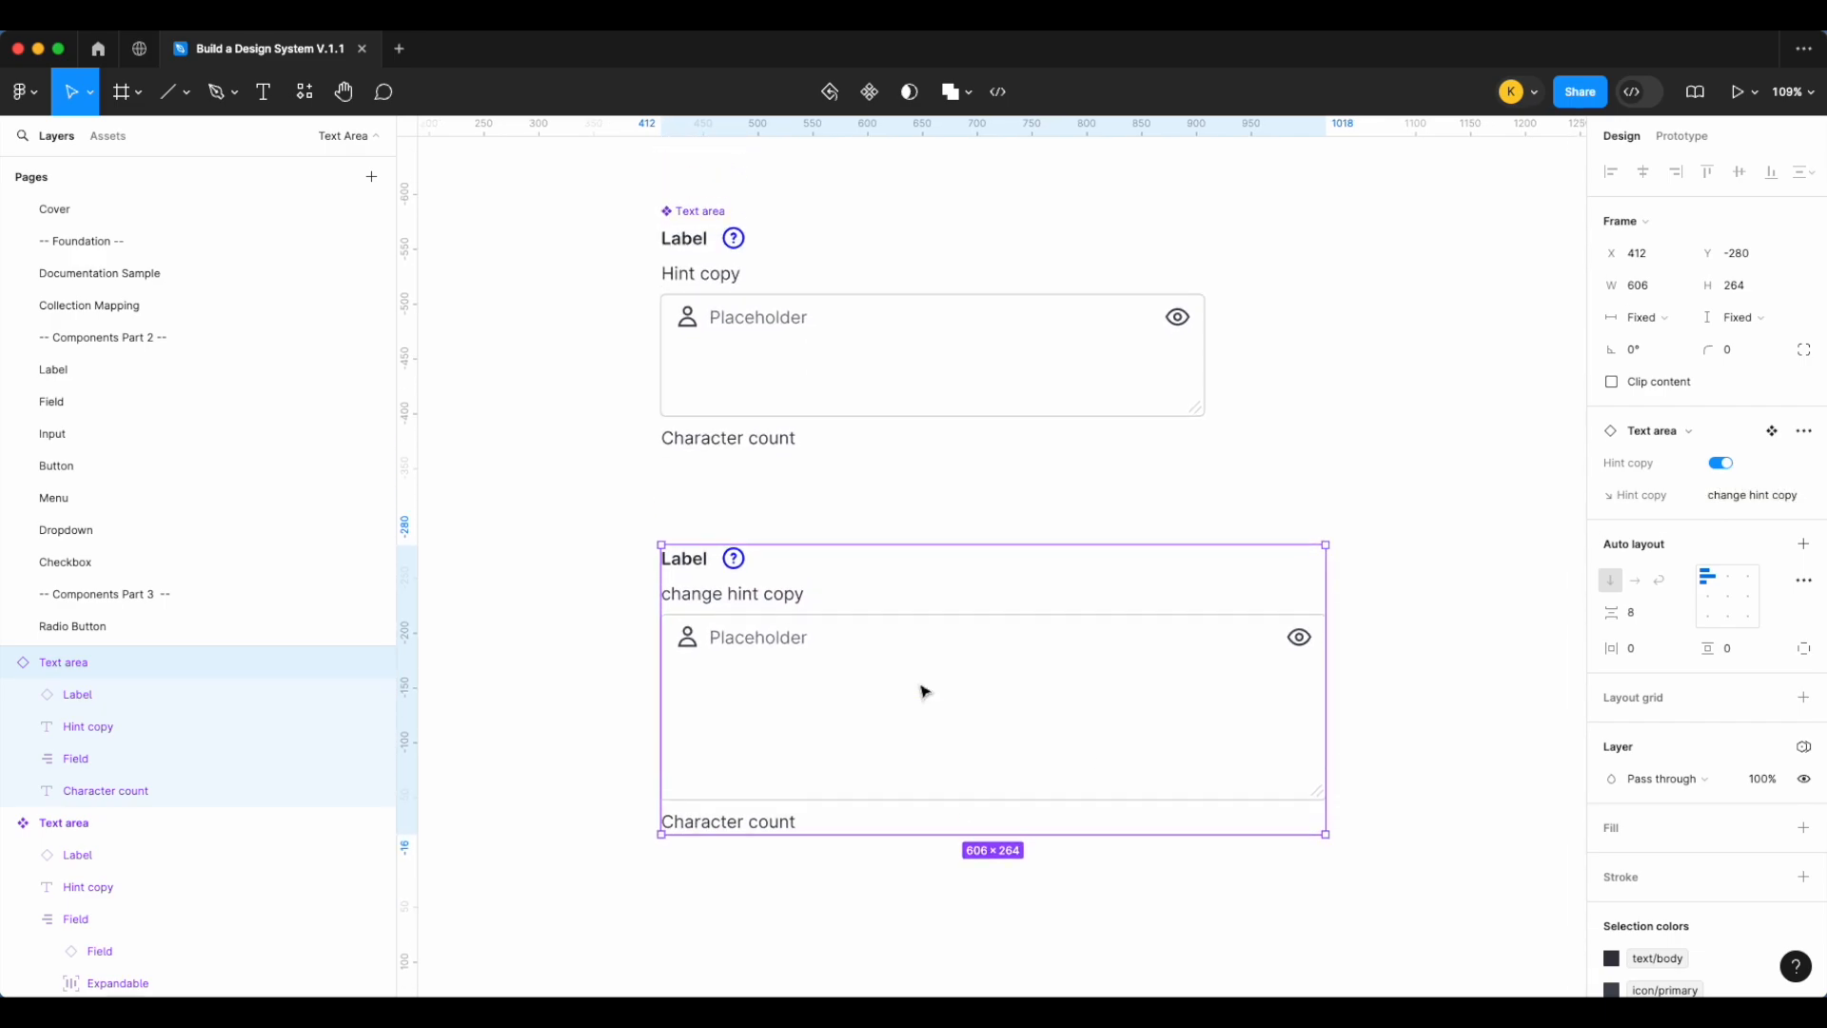
# Create a boolean property named Character count, with value True, for the visibility of the main component's character count text
pyautogui.click(820, 371)
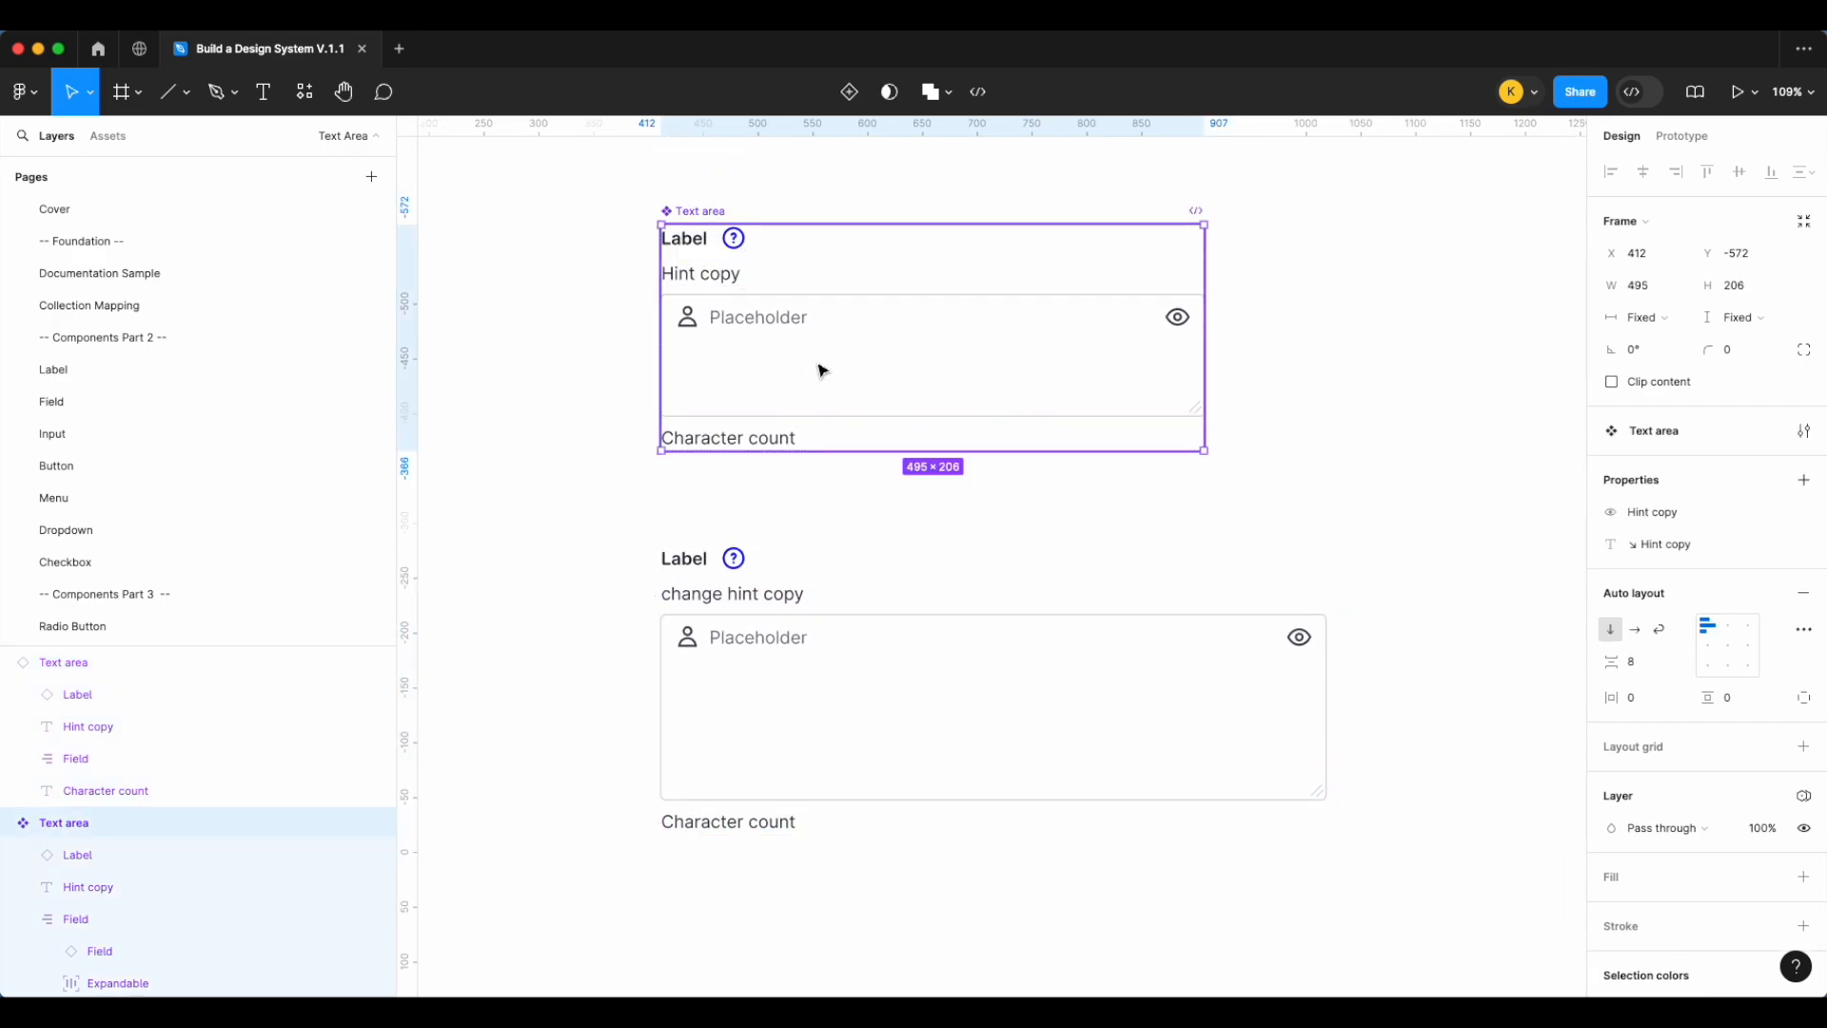
pyautogui.click(774, 440)
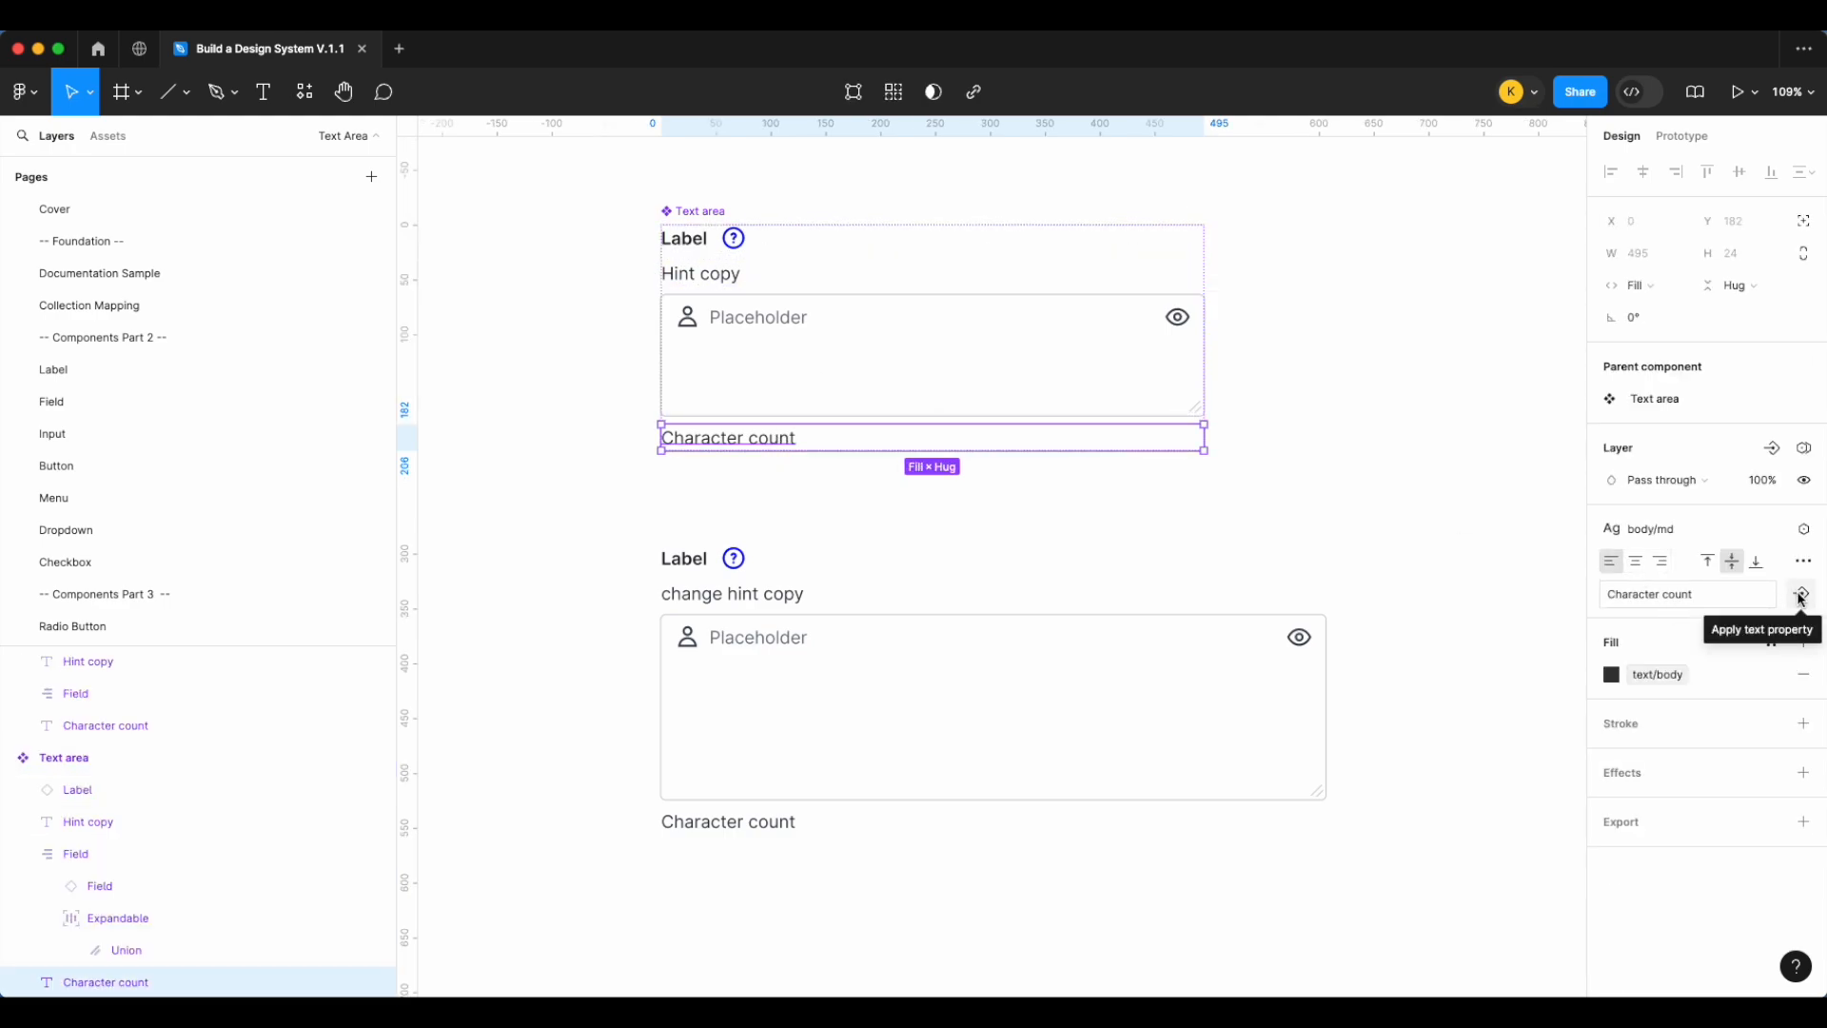
pyautogui.click(1771, 449)
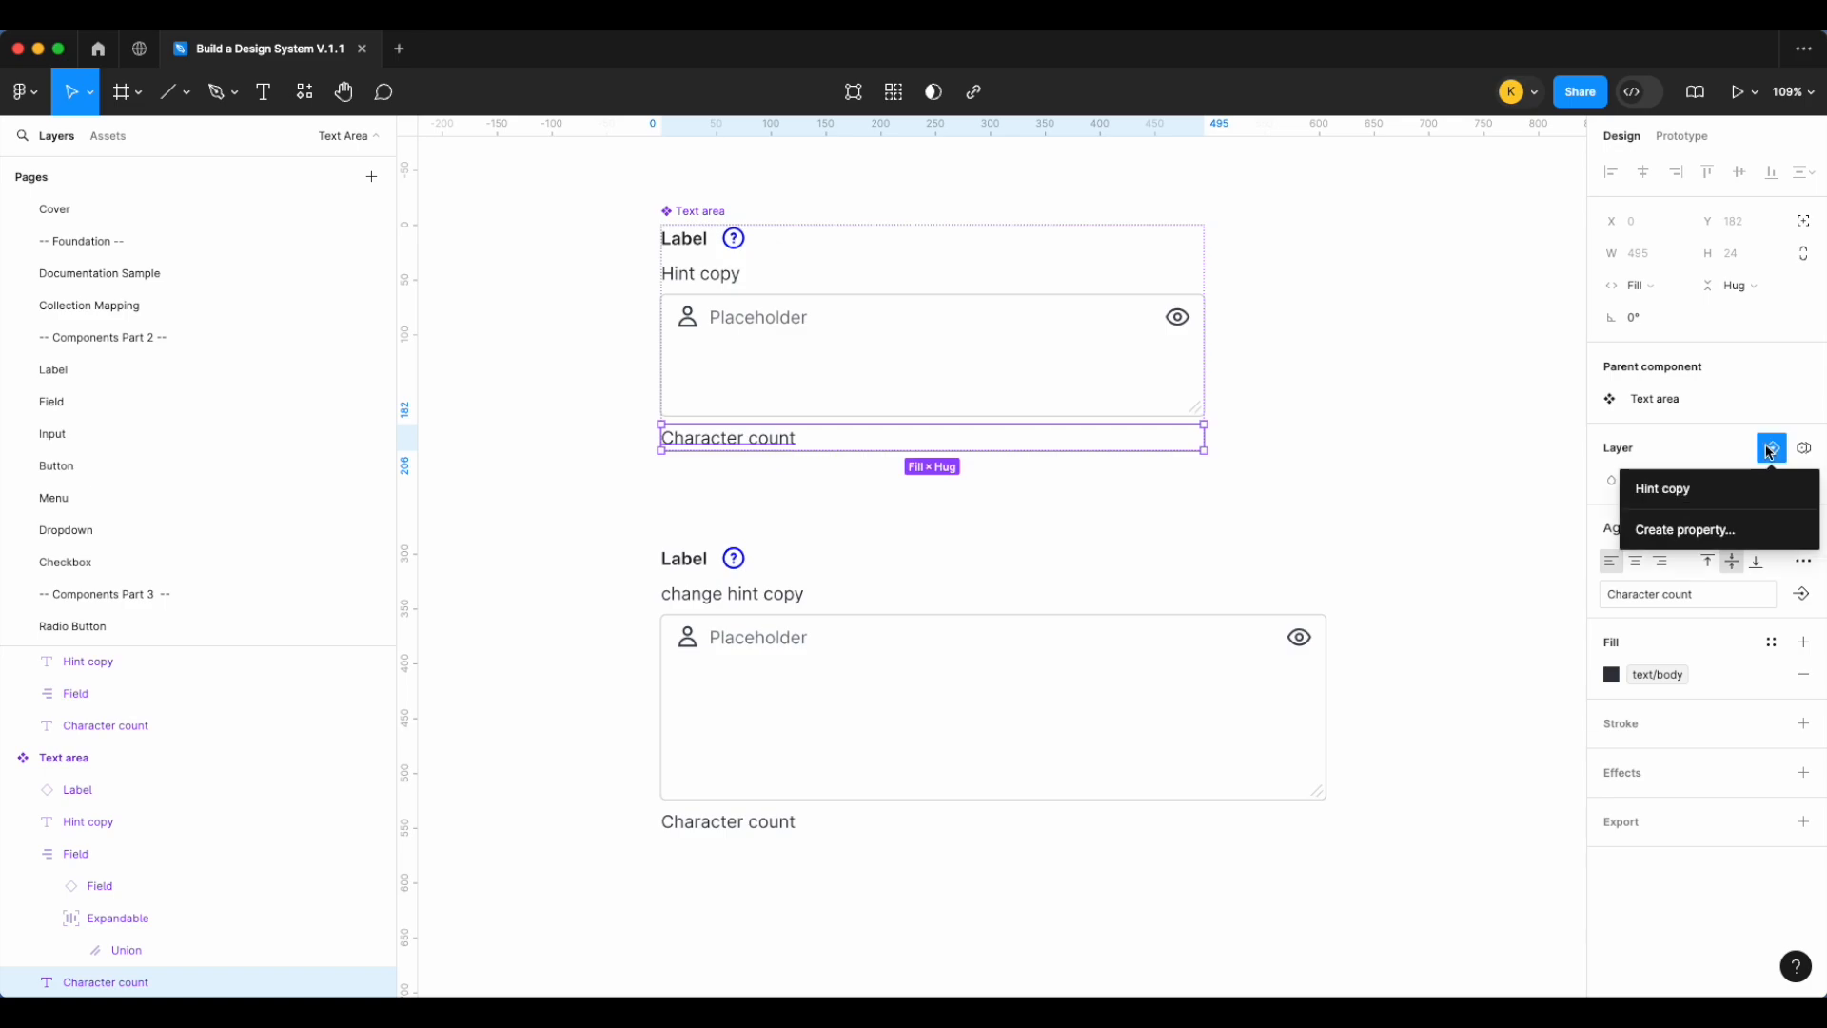
pyautogui.click(1719, 529)
pyautogui.write('Character c')
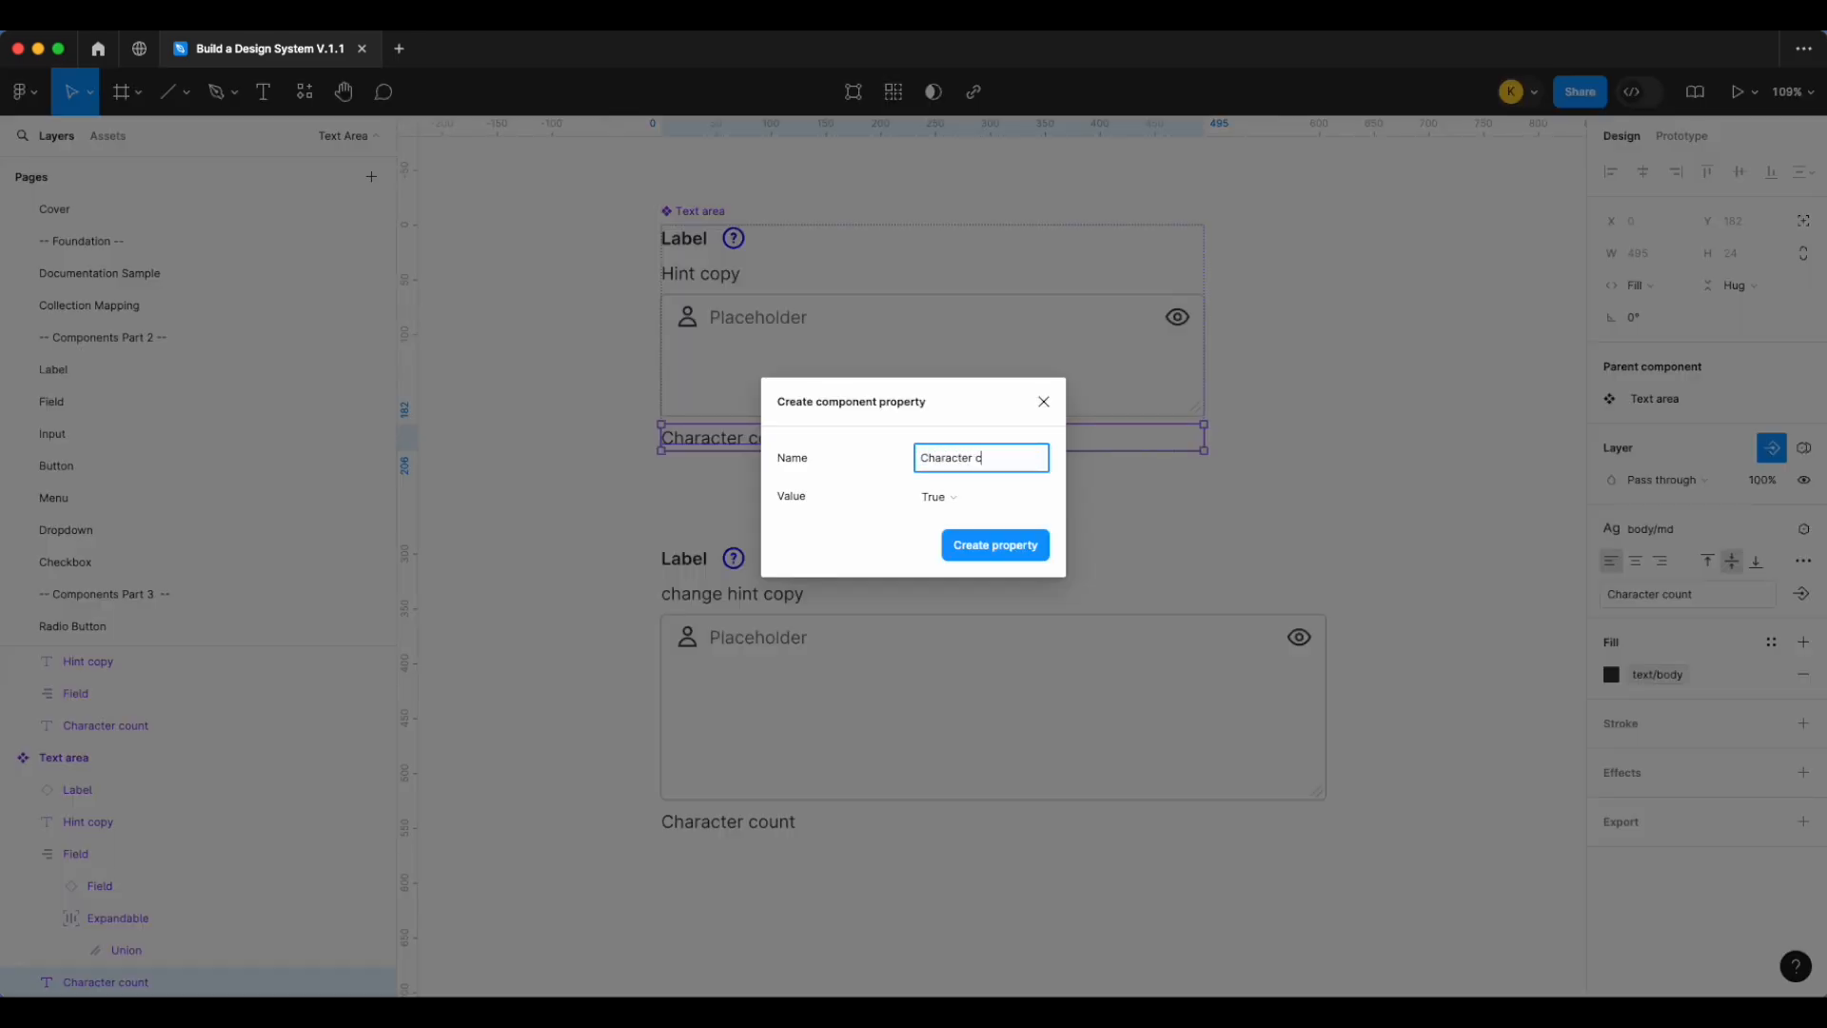
pyautogui.write('ount')
pyautogui.press('Return')
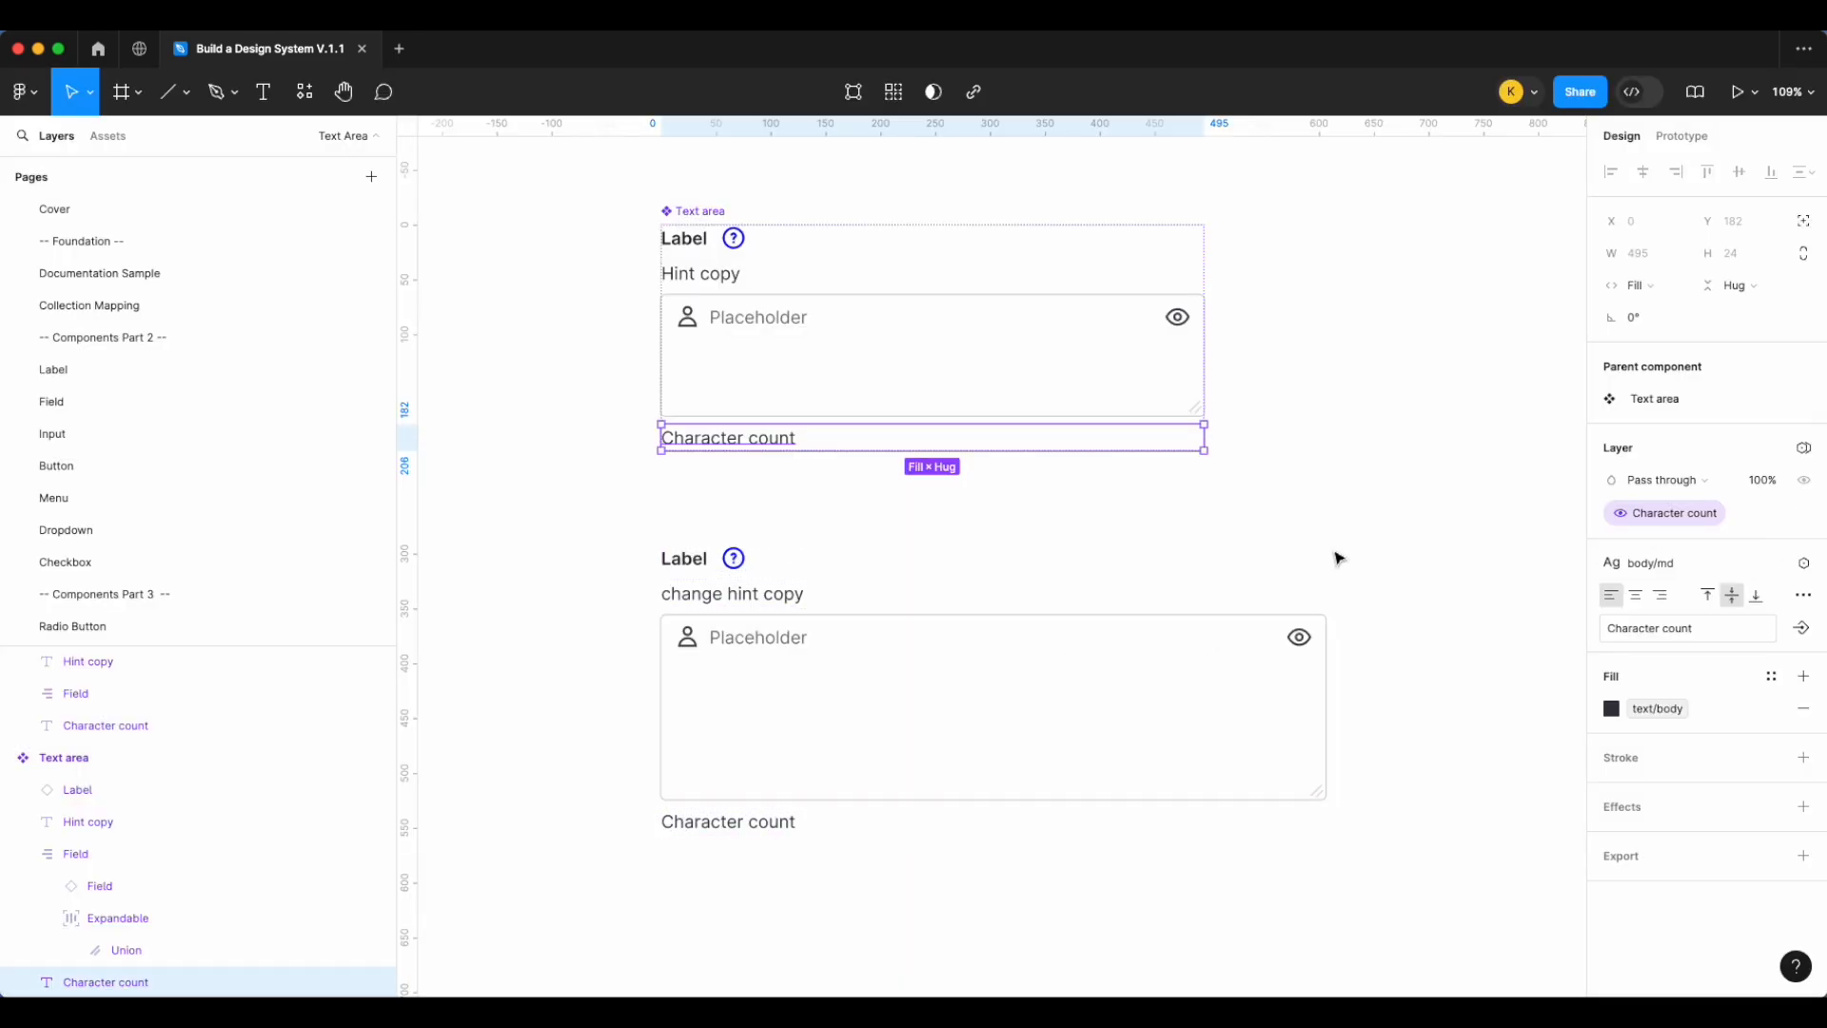
# Create a text property named "↘ Character count" for the content of the main component's character count layer
pyautogui.click(1801, 628)
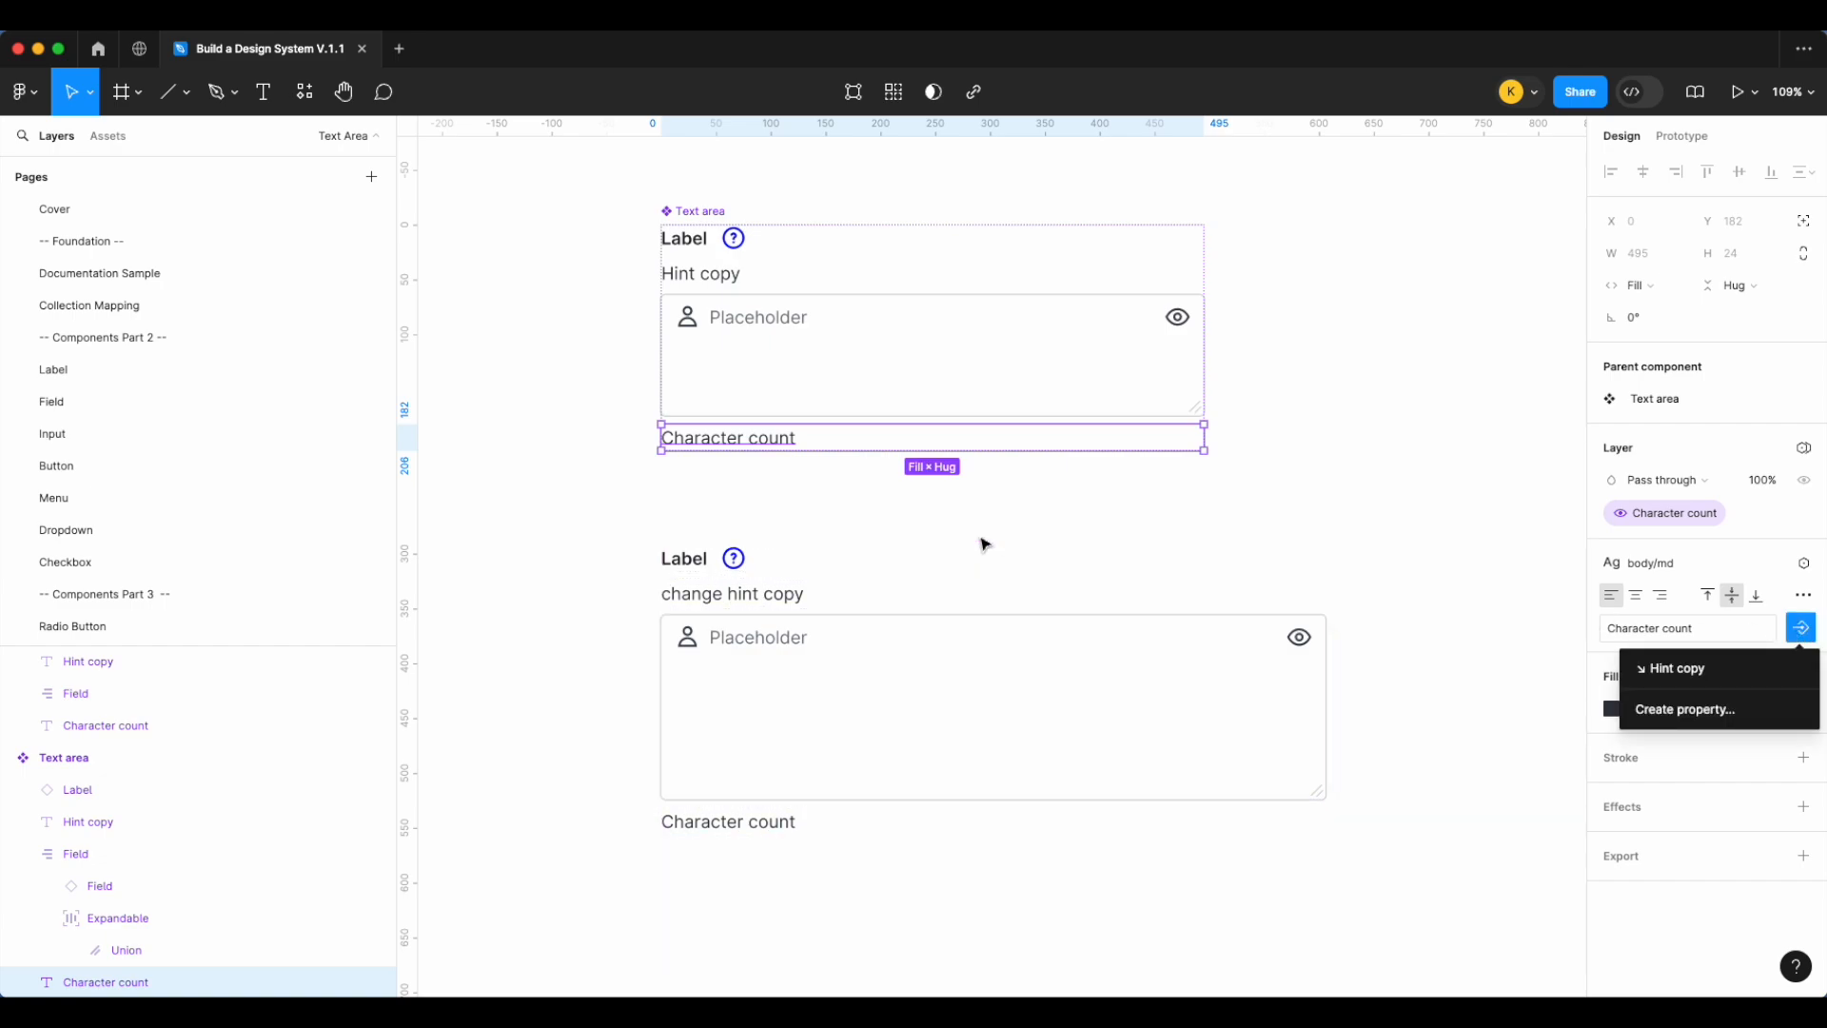
pyautogui.click(1684, 709)
pyautogui.write('Character count')
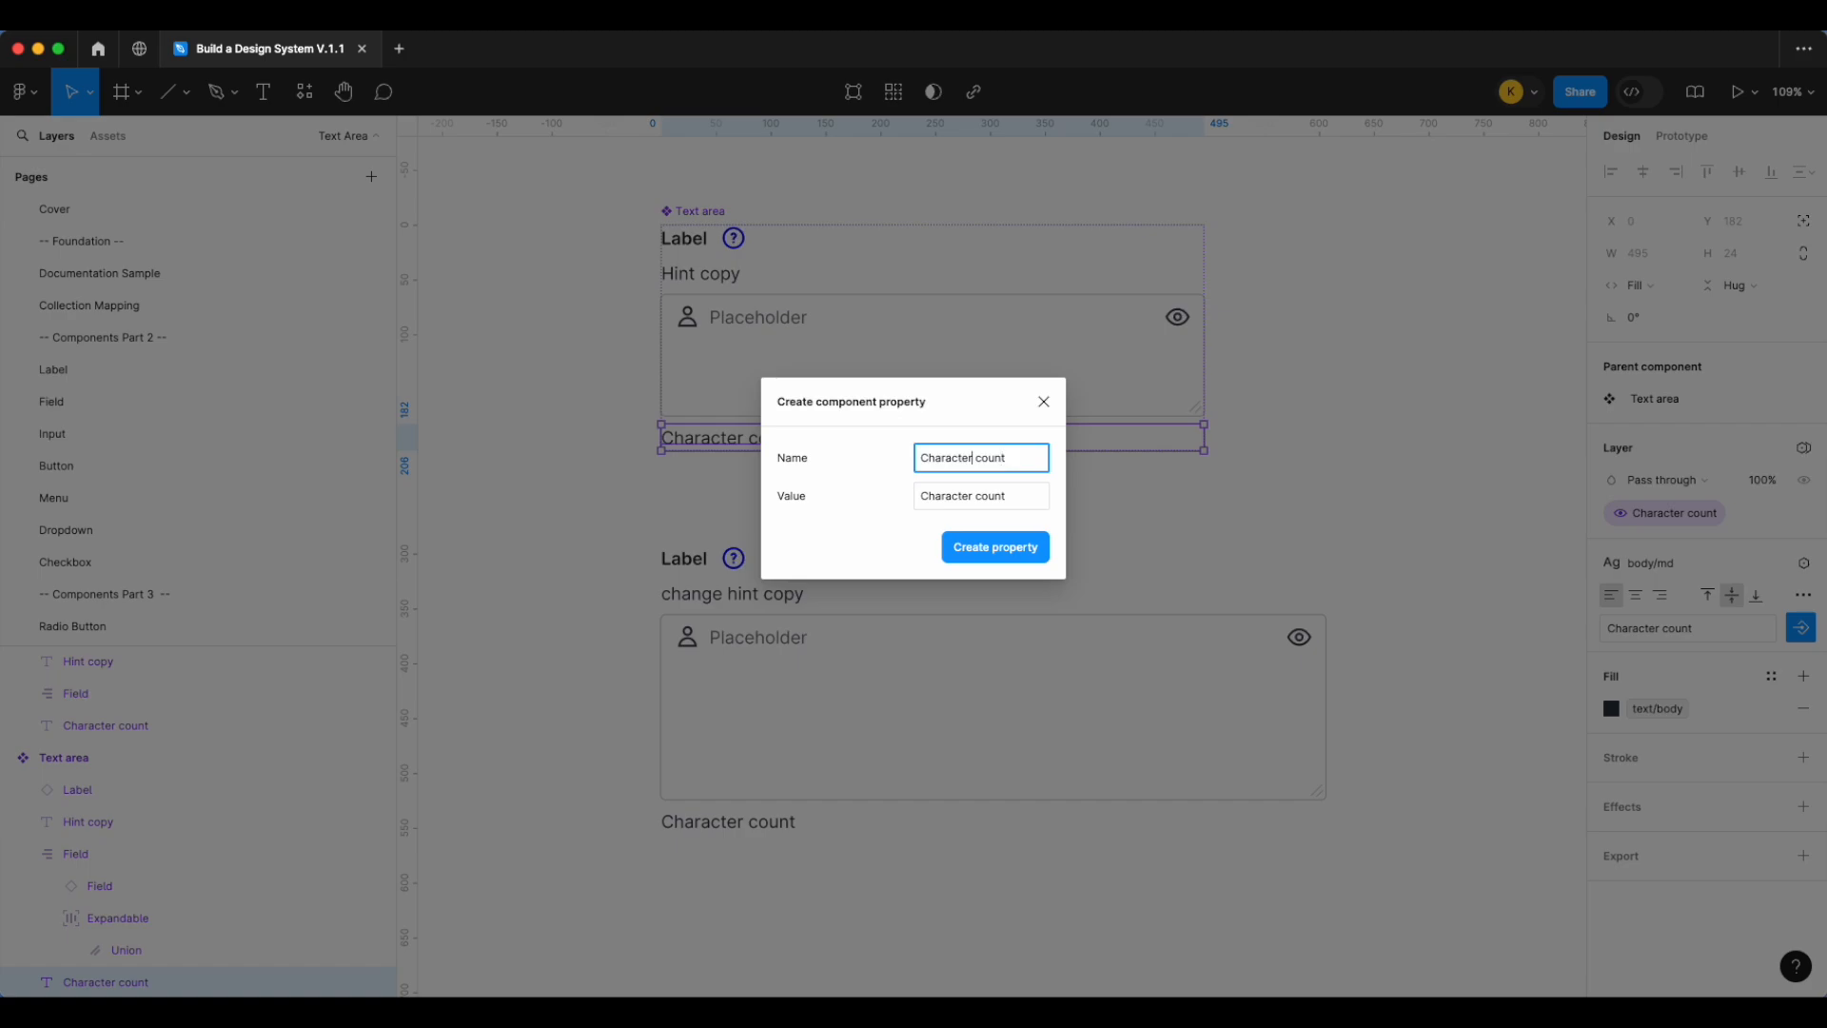
pyautogui.press('Left')
pyautogui.click(145, 15)
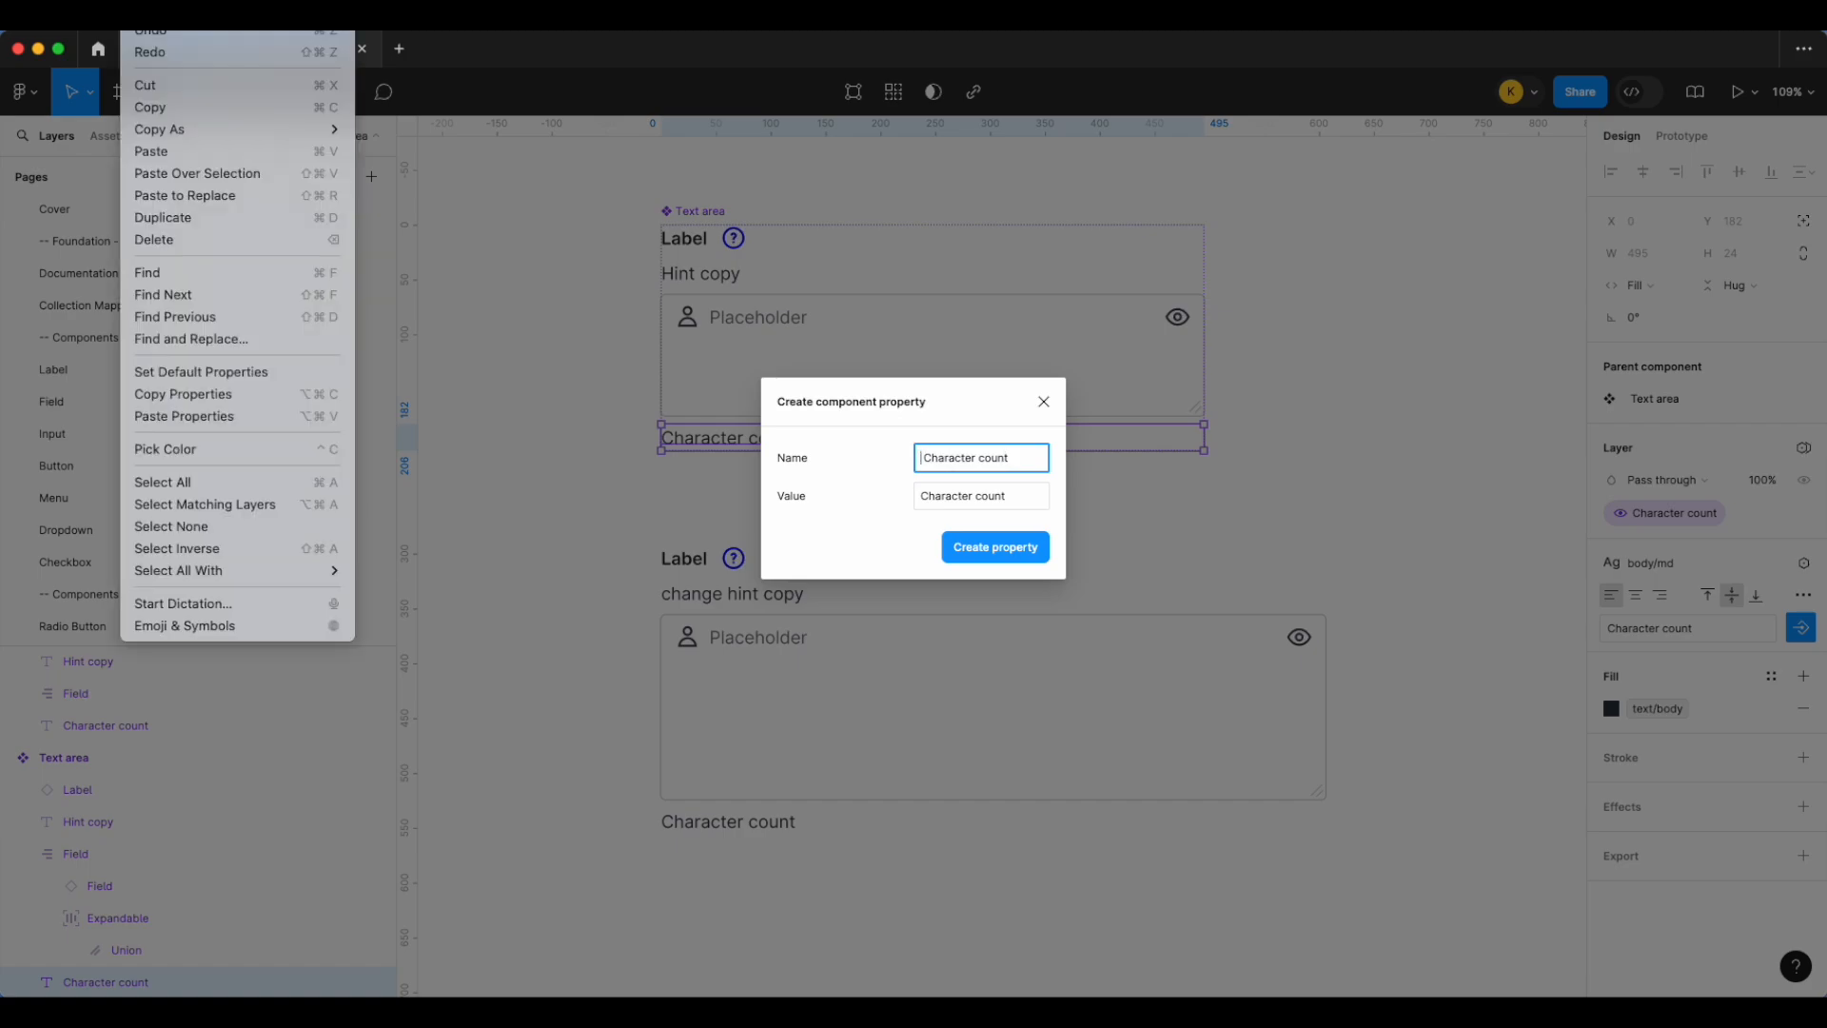
pyautogui.click(167, 626)
pyautogui.write('arrow')
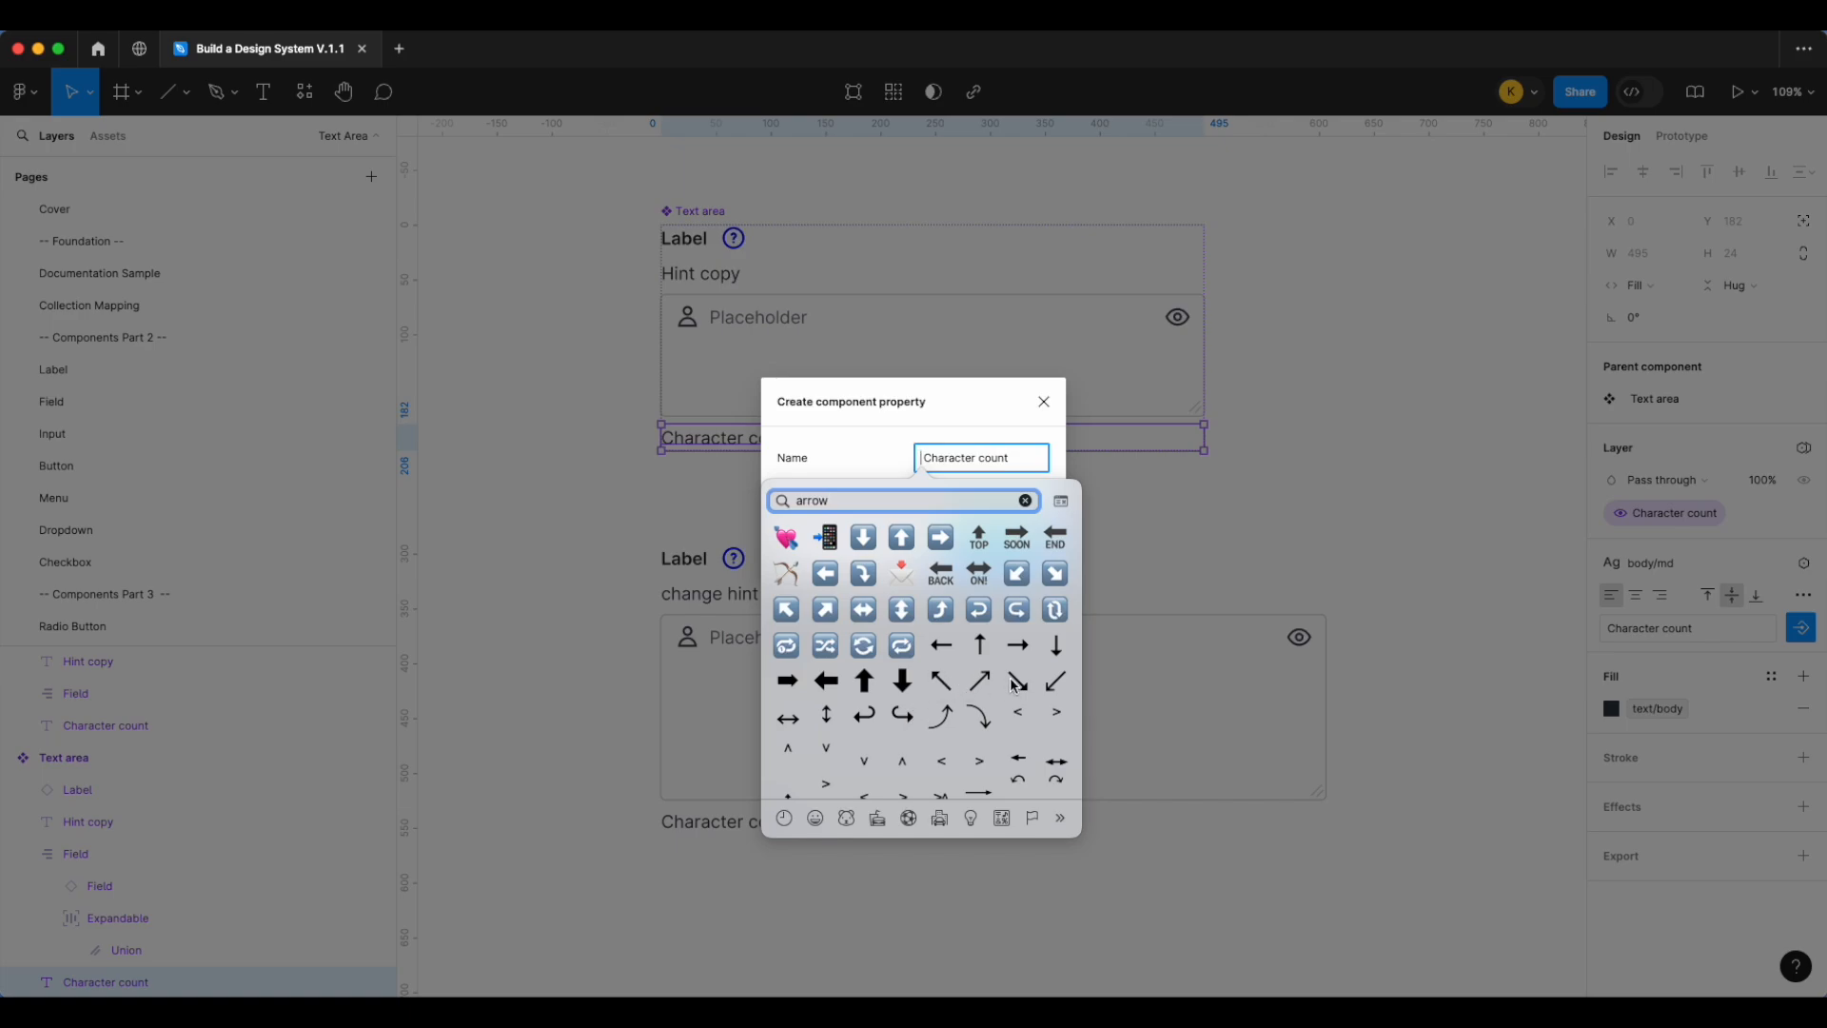
pyautogui.click(1015, 682)
pyautogui.click(1032, 542)
# Test the lower instance's Hint copy and Character count toggles, leaving Hint copy off and Character count on
pyautogui.click(1036, 674)
pyautogui.click(1721, 463)
pyautogui.click(1721, 463)
pyautogui.click(1721, 463)
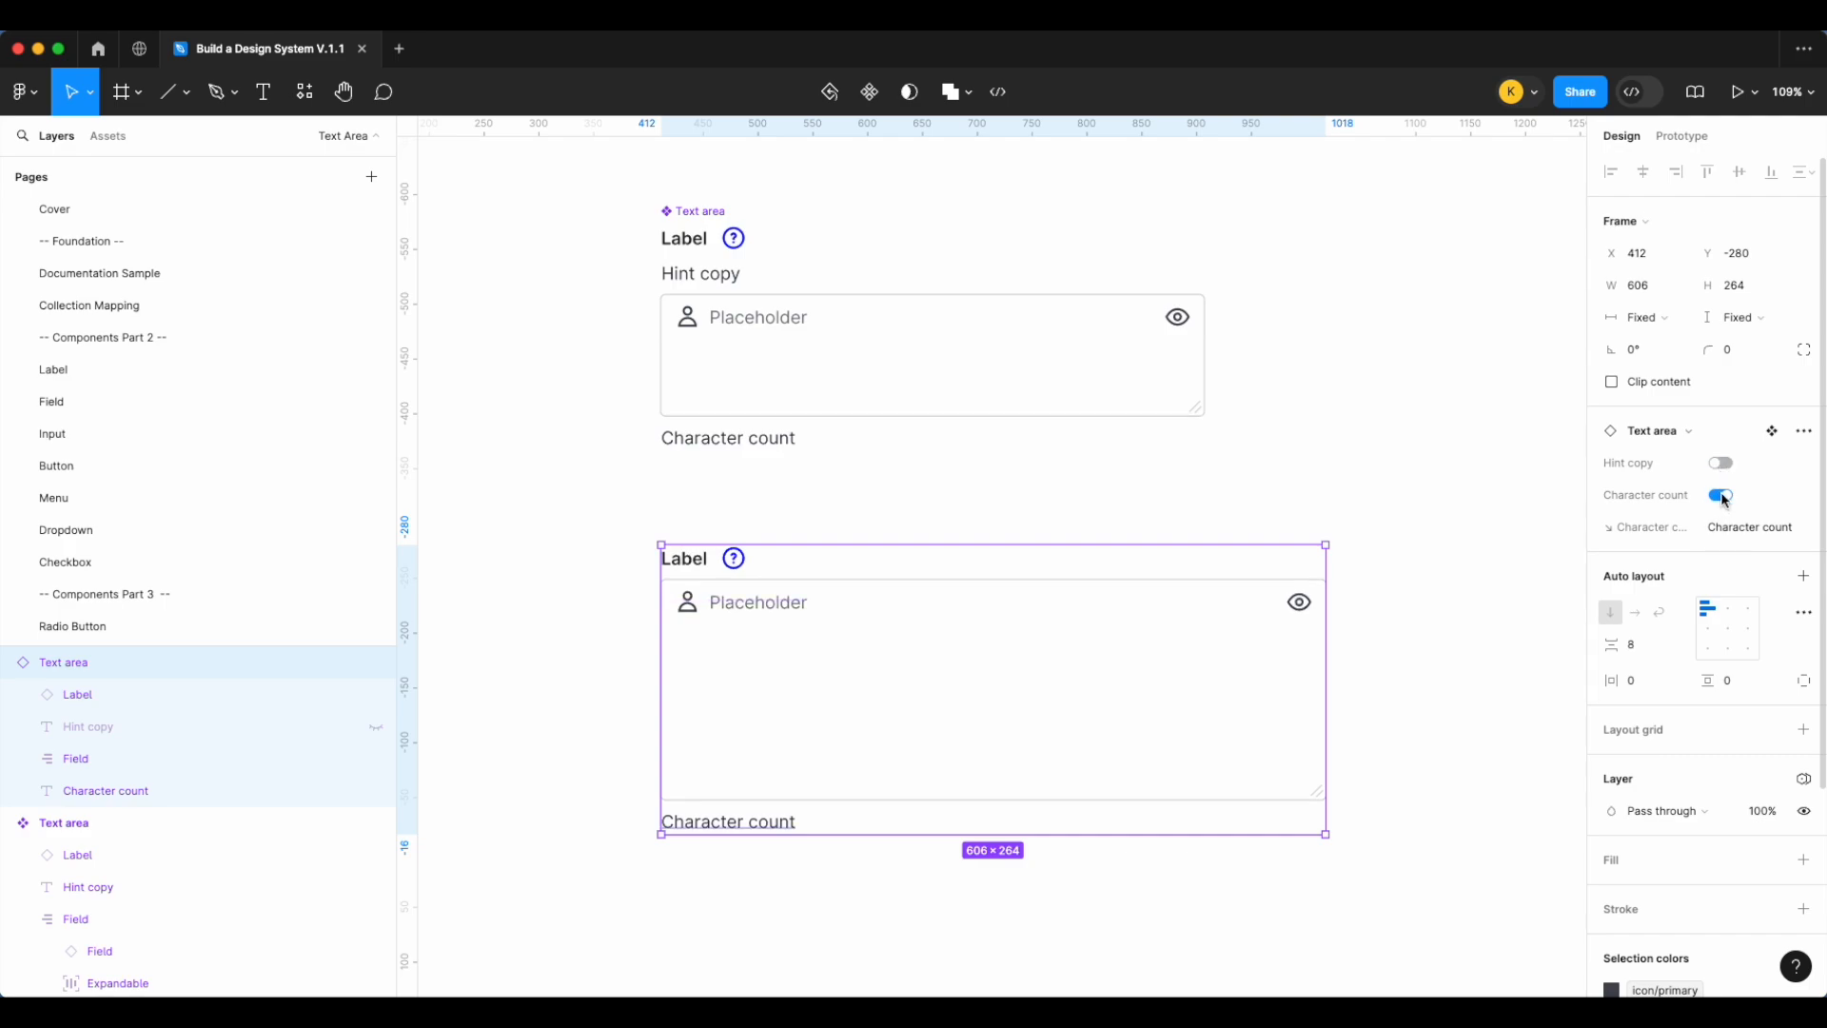
pyautogui.click(1722, 499)
pyautogui.click(1723, 498)
pyautogui.click(1722, 499)
pyautogui.click(1722, 497)
# Expose the nested Label and Field instance properties on the main Text area component
pyautogui.doubleClick(914, 363)
pyautogui.click(1355, 434)
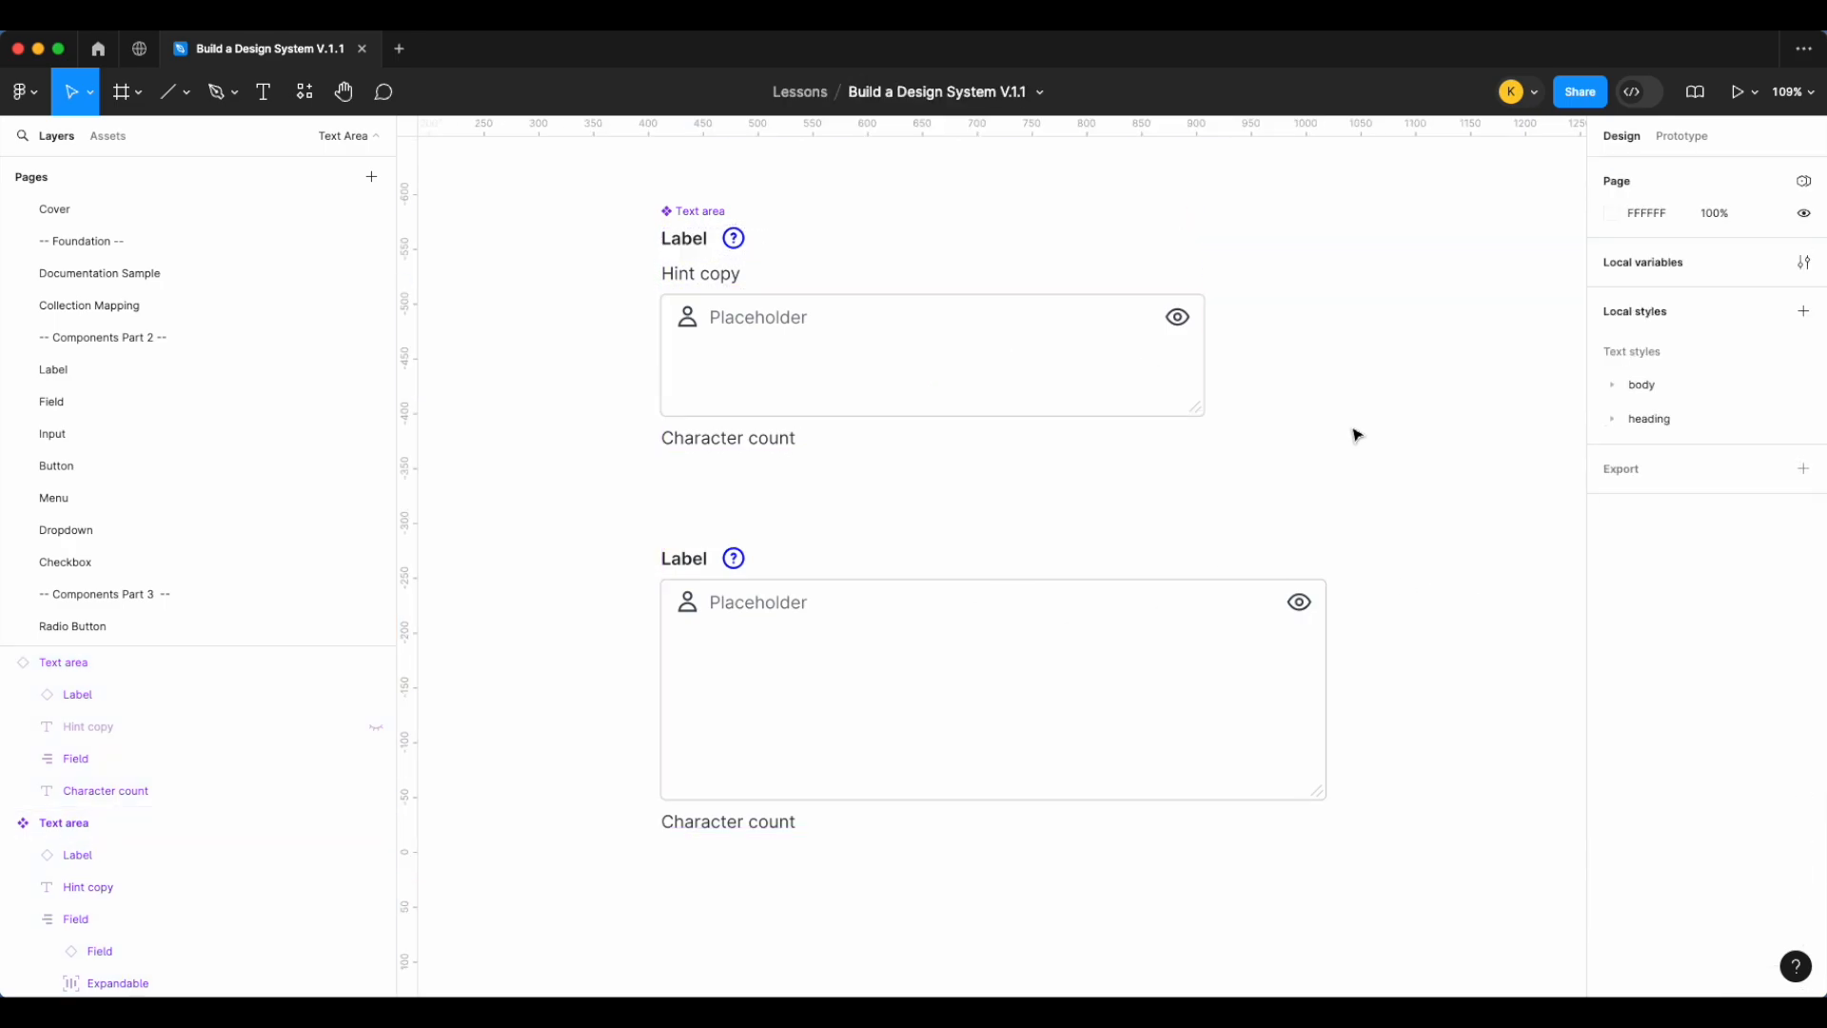
pyautogui.click(853, 283)
pyautogui.click(1804, 480)
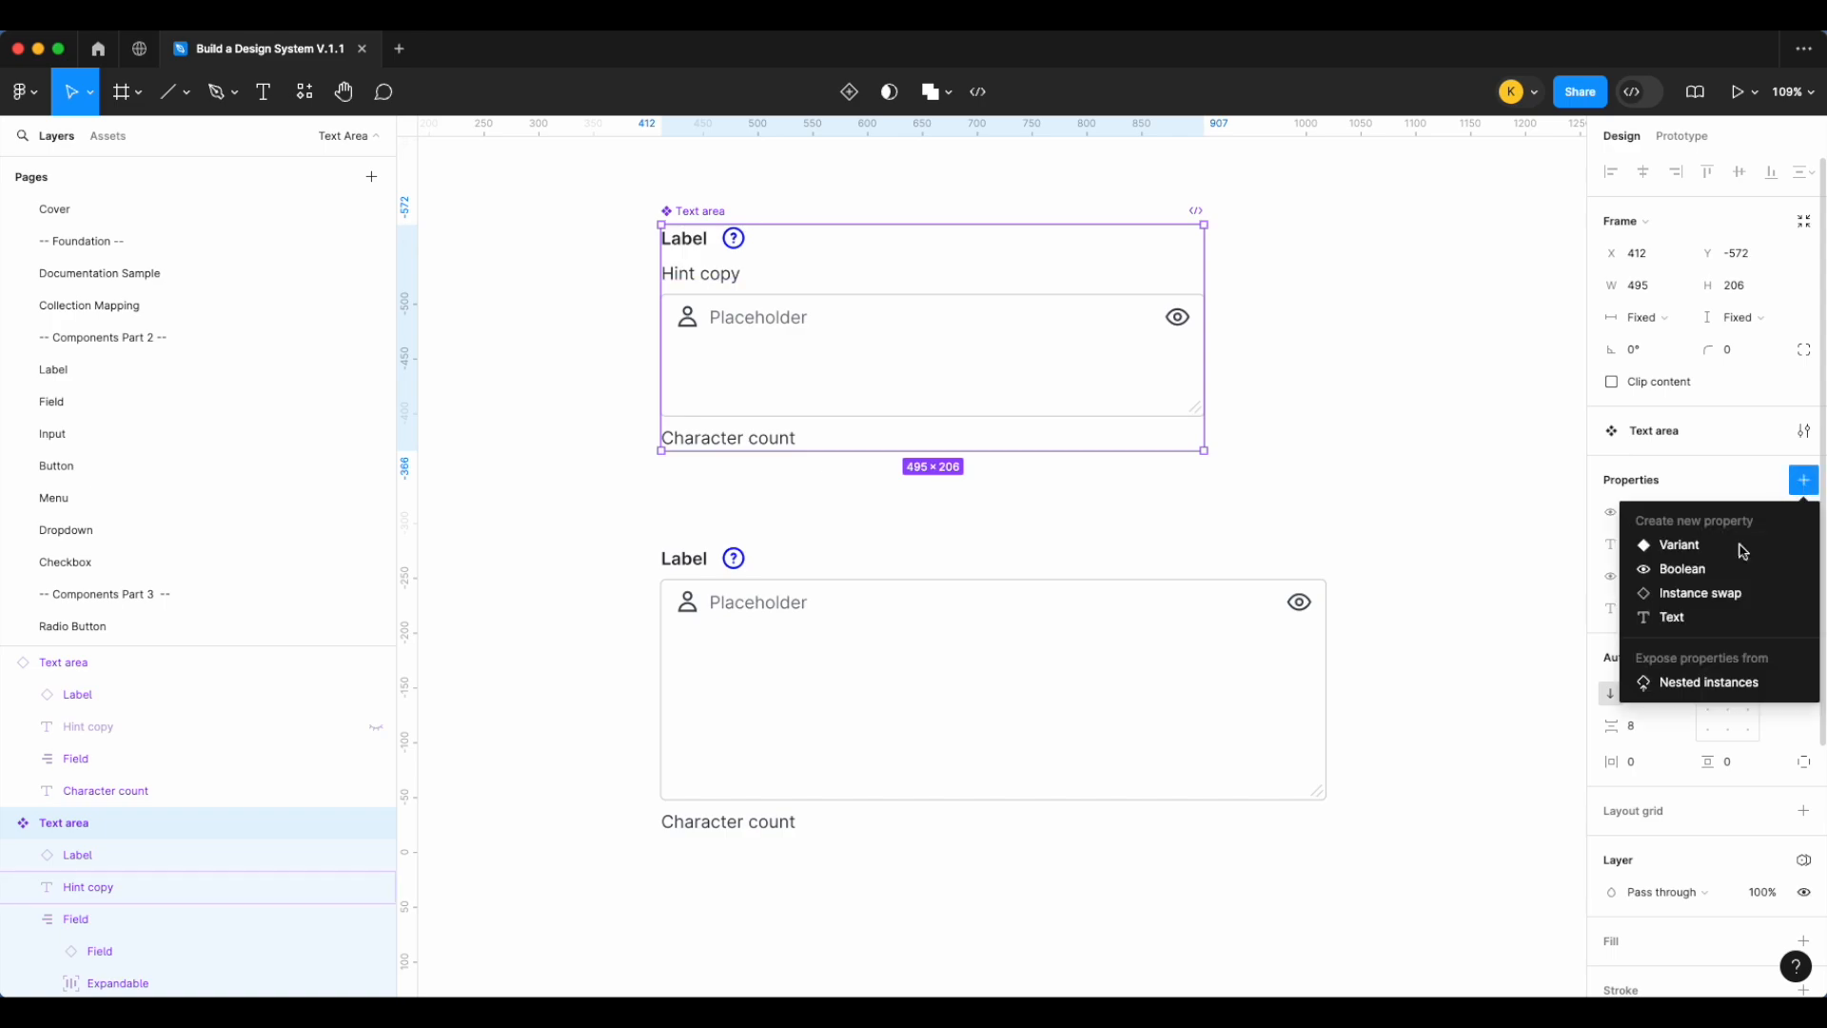
pyautogui.click(1677, 680)
pyautogui.click(1306, 518)
pyautogui.click(1305, 551)
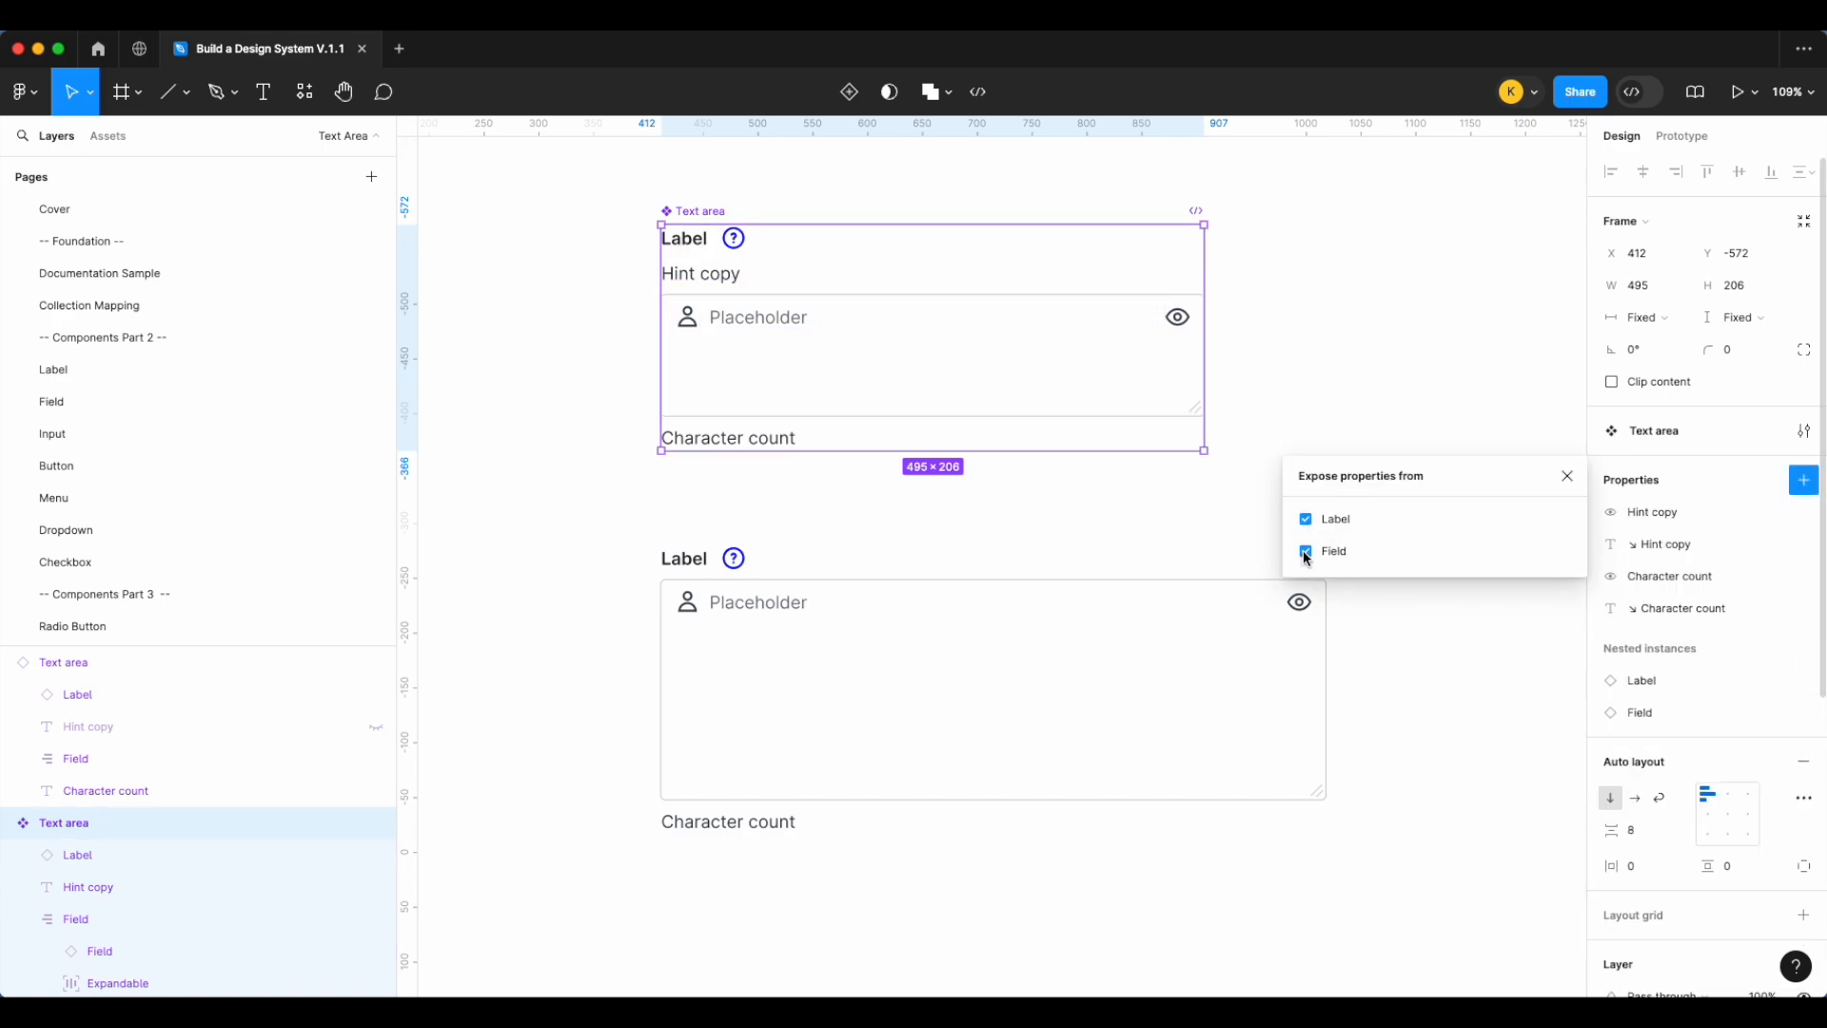
pyautogui.click(1569, 483)
# Review the exposed Label and Field properties on the lower Text area instance
pyautogui.click(1329, 510)
pyautogui.click(1142, 673)
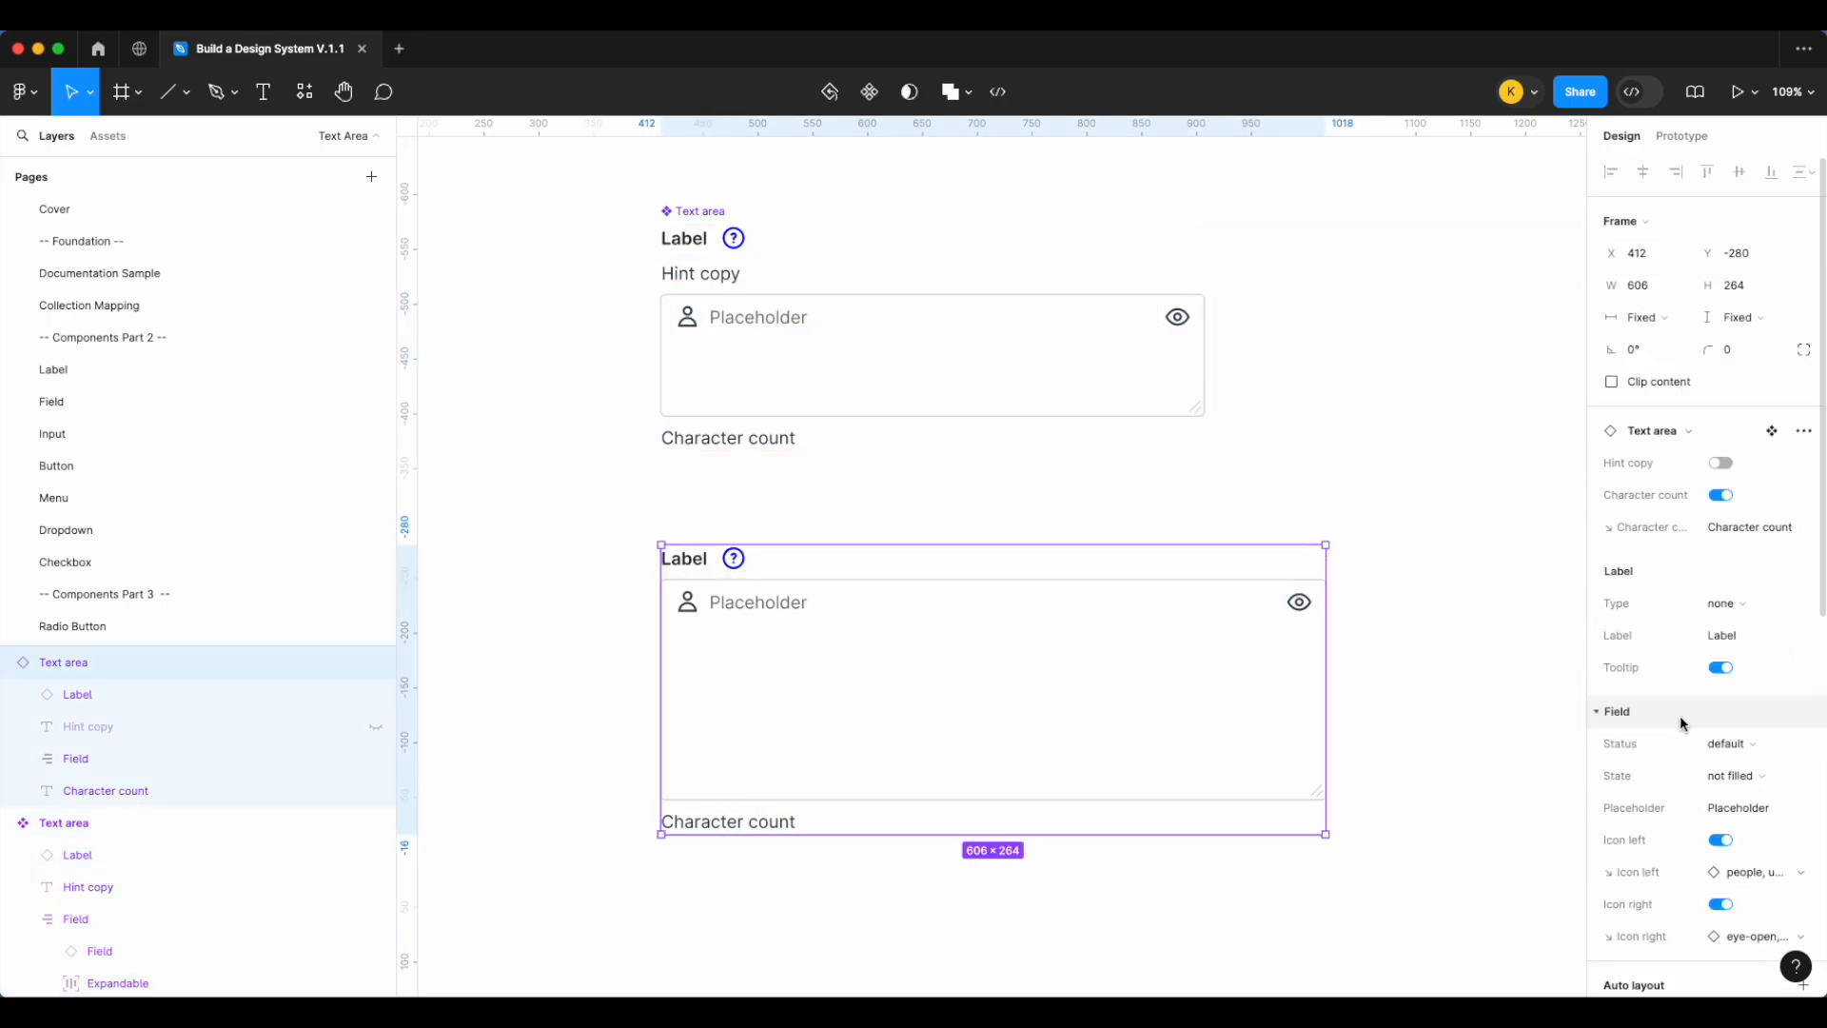
pyautogui.scroll(-3, 1713, 549)
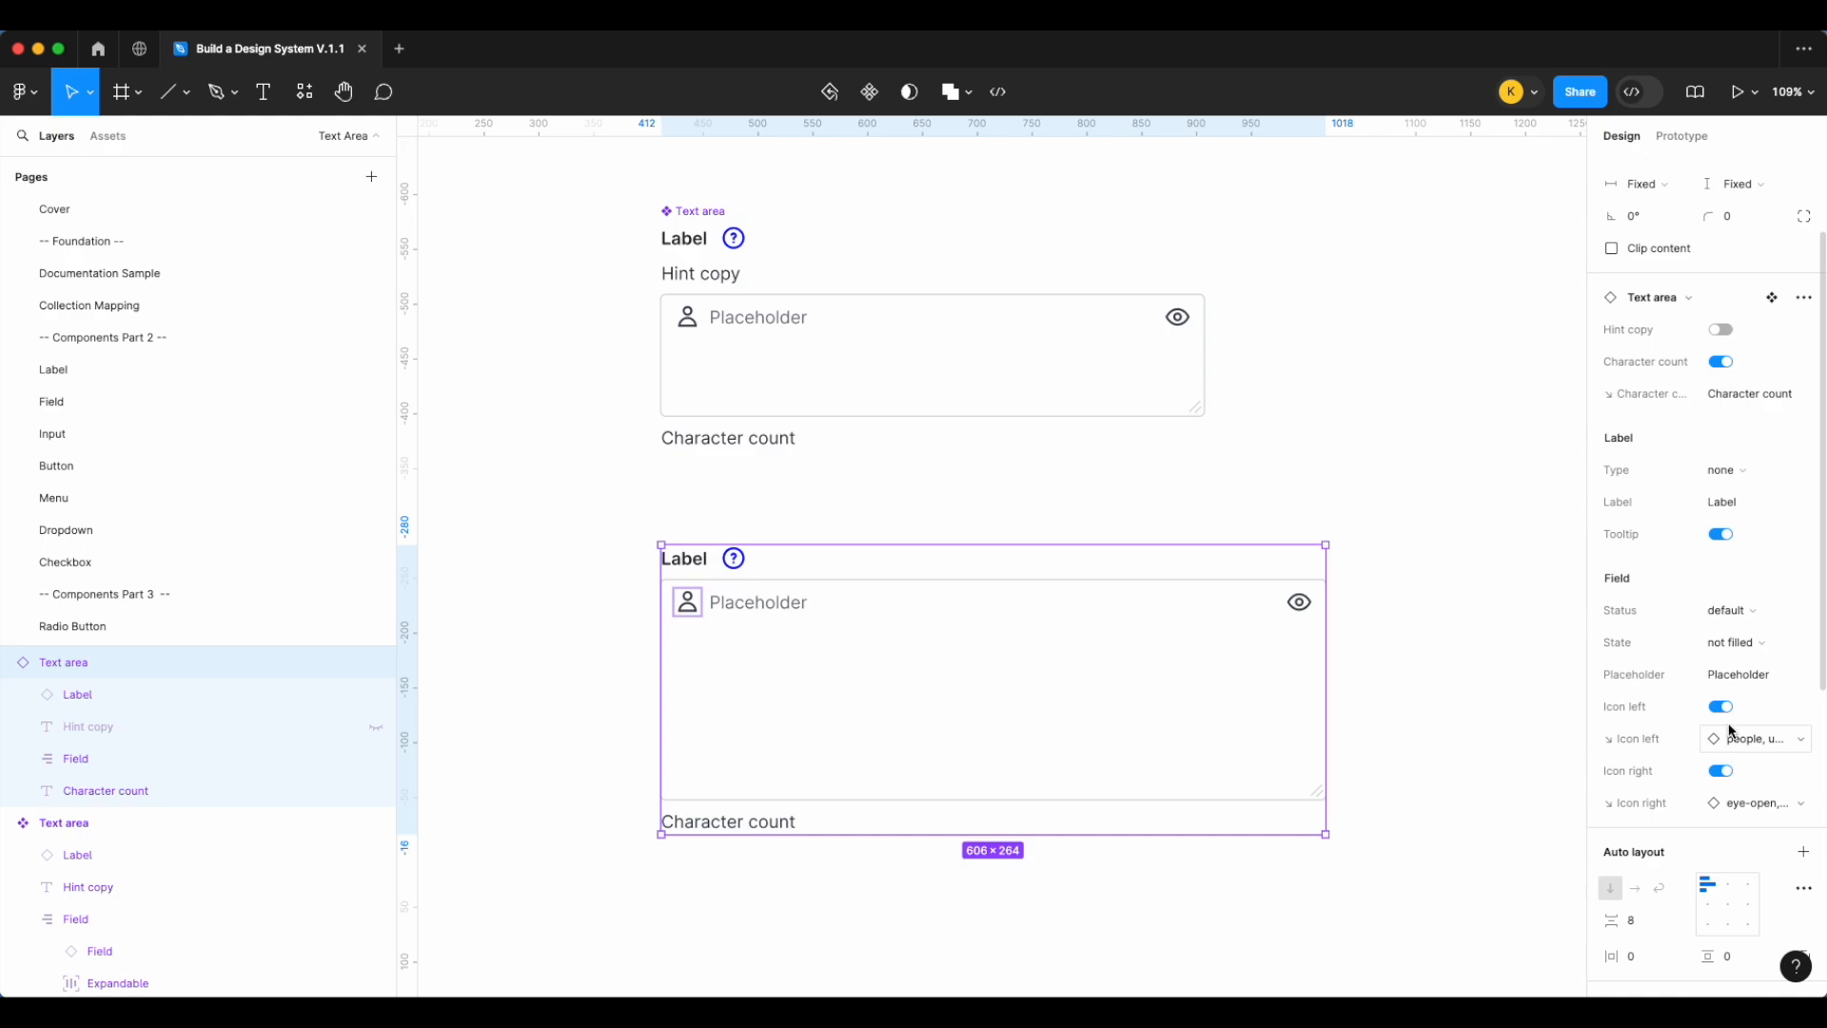
pyautogui.scroll(-1, 1725, 590)
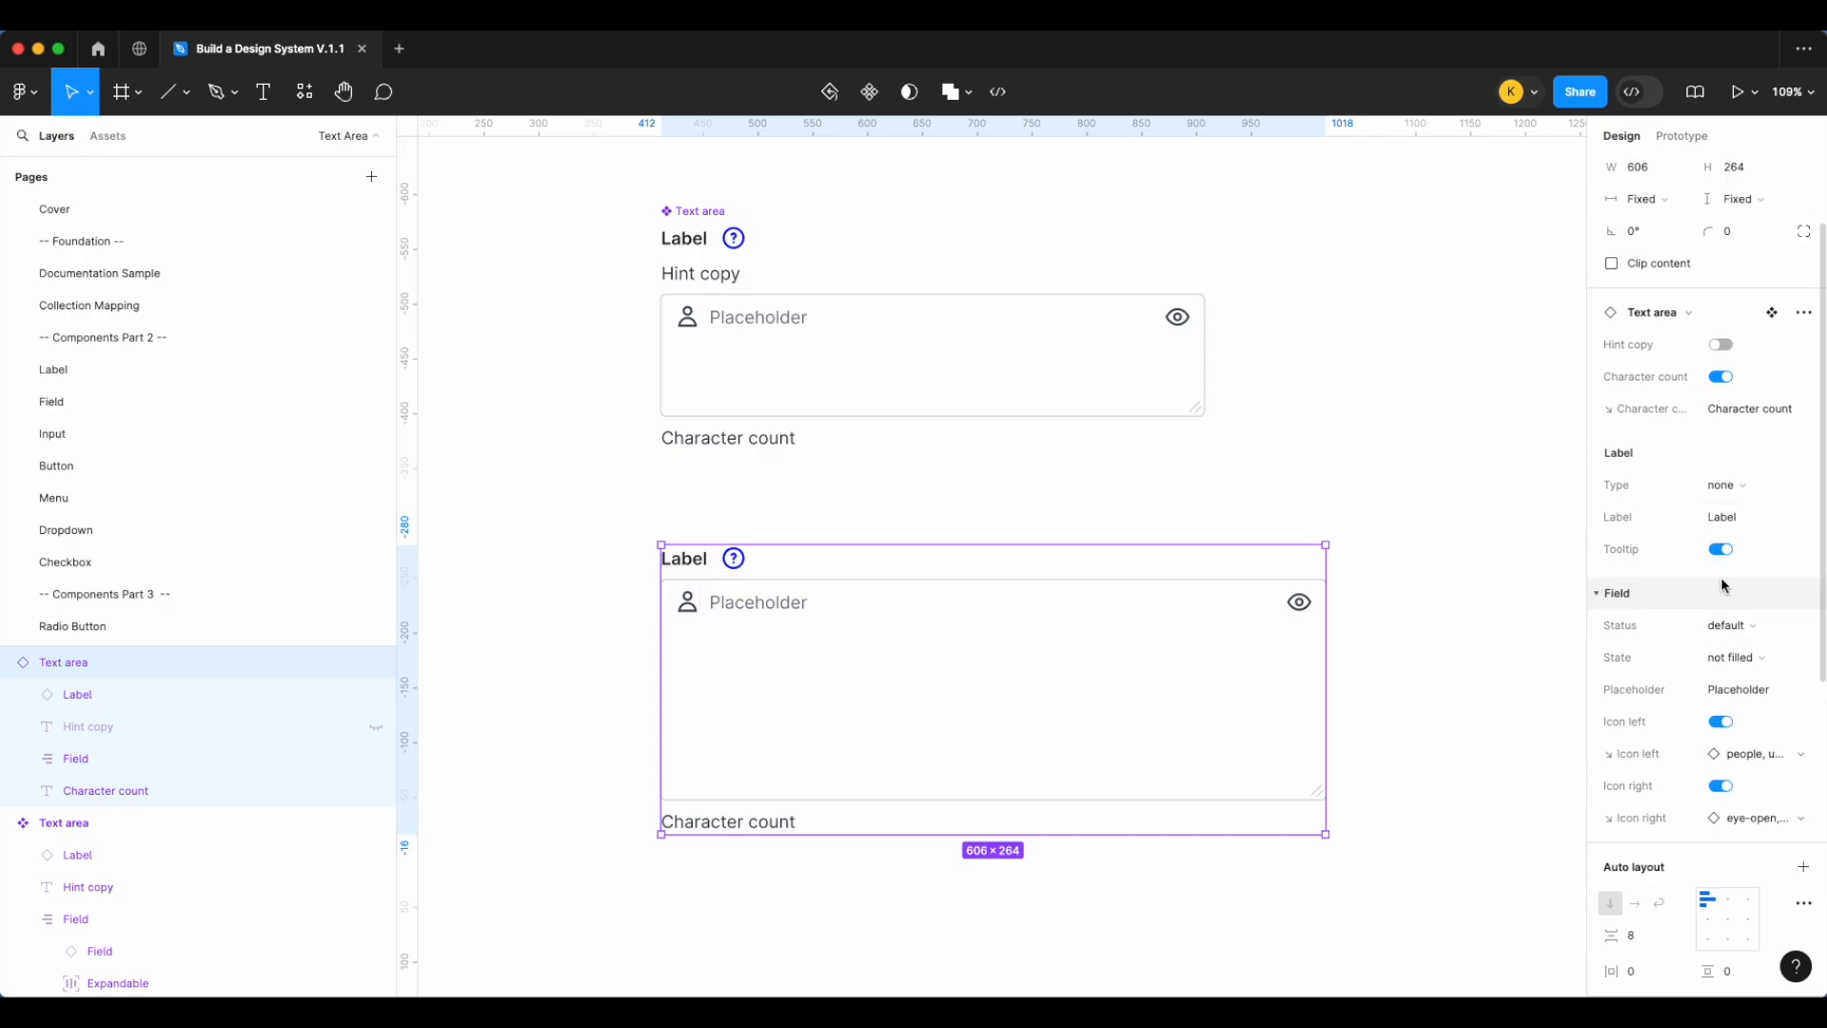
pyautogui.scroll(1, 1724, 585)
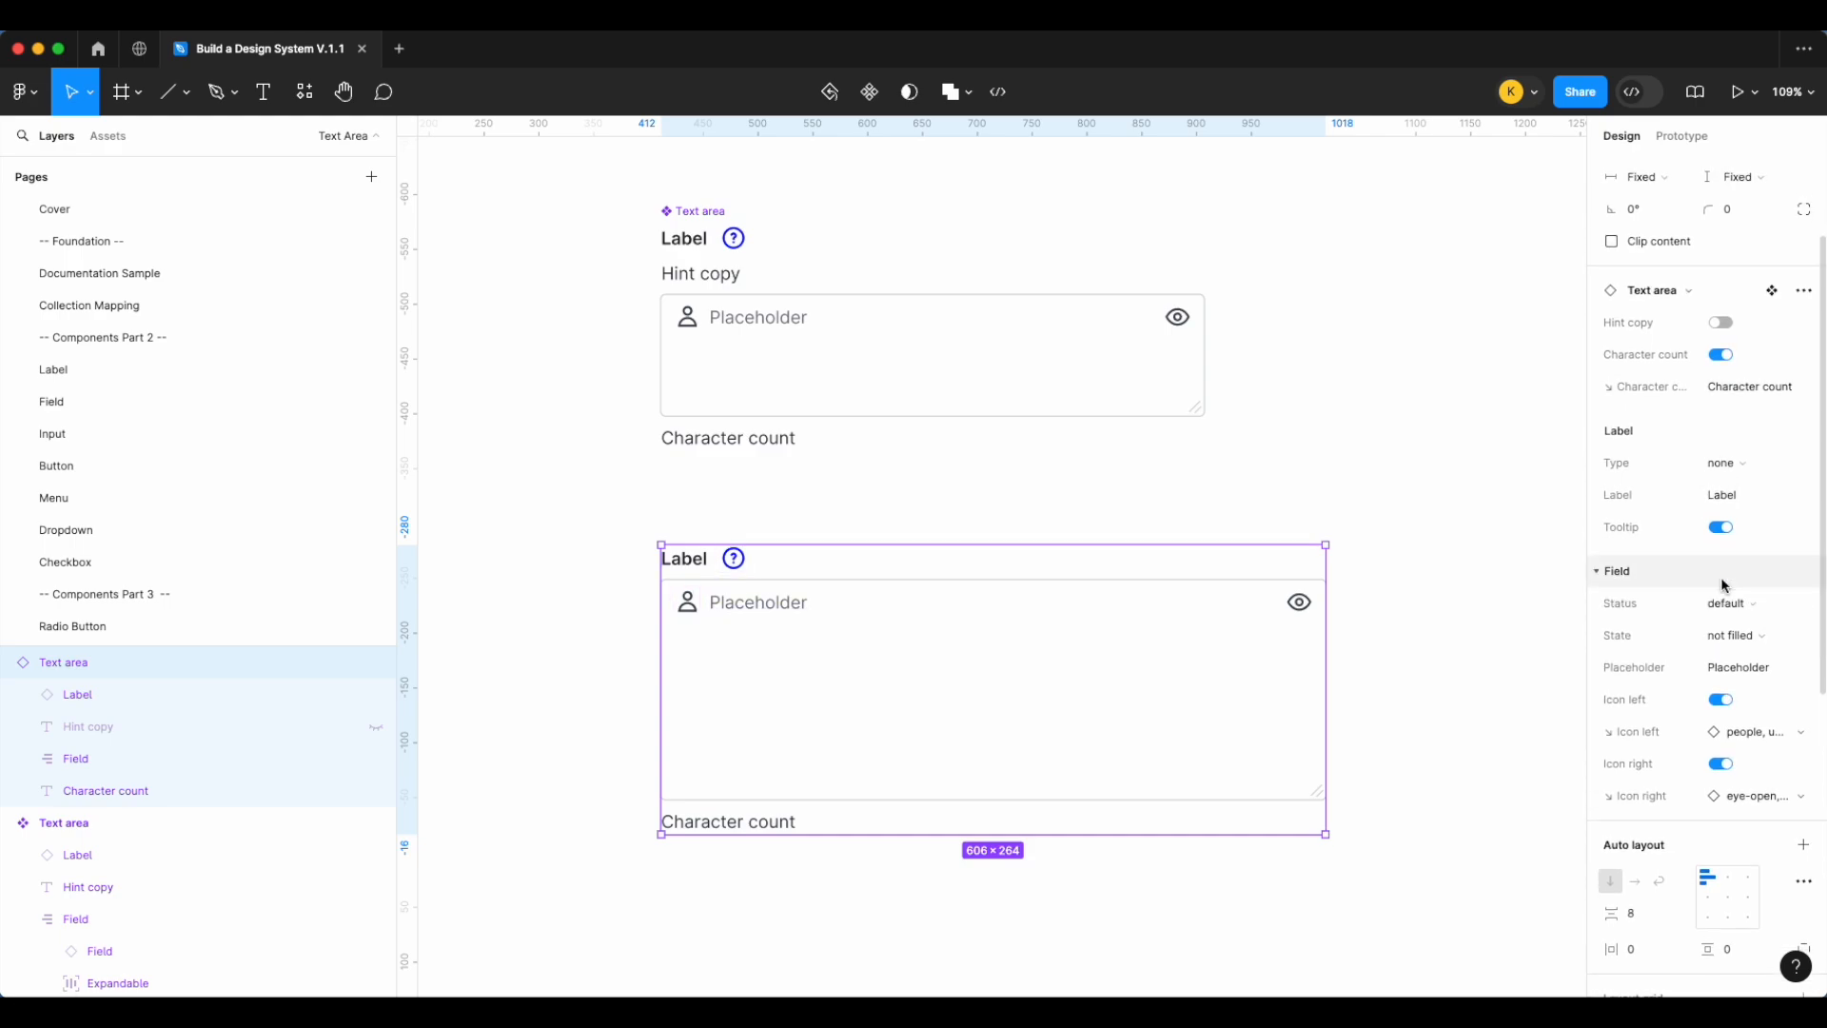
pyautogui.click(1458, 541)
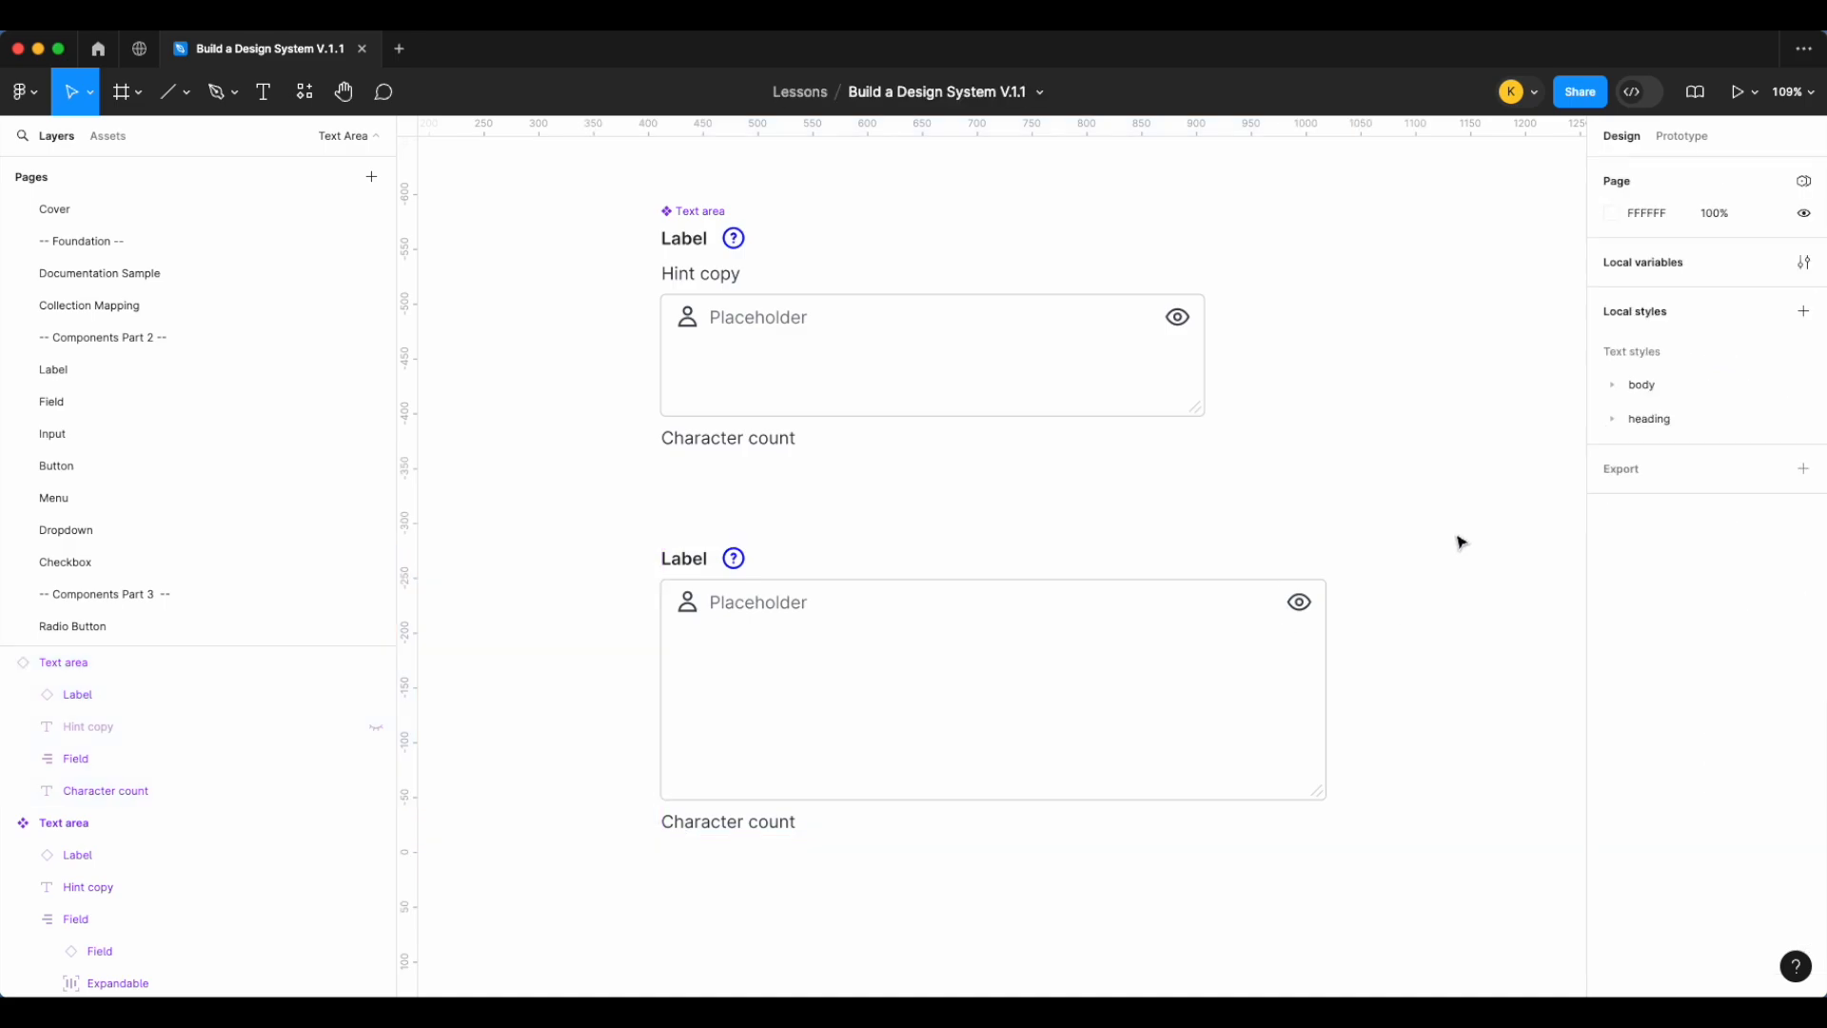
# Open the Field page that holds the Field component variants
pyautogui.scroll(-3, 1459, 540)
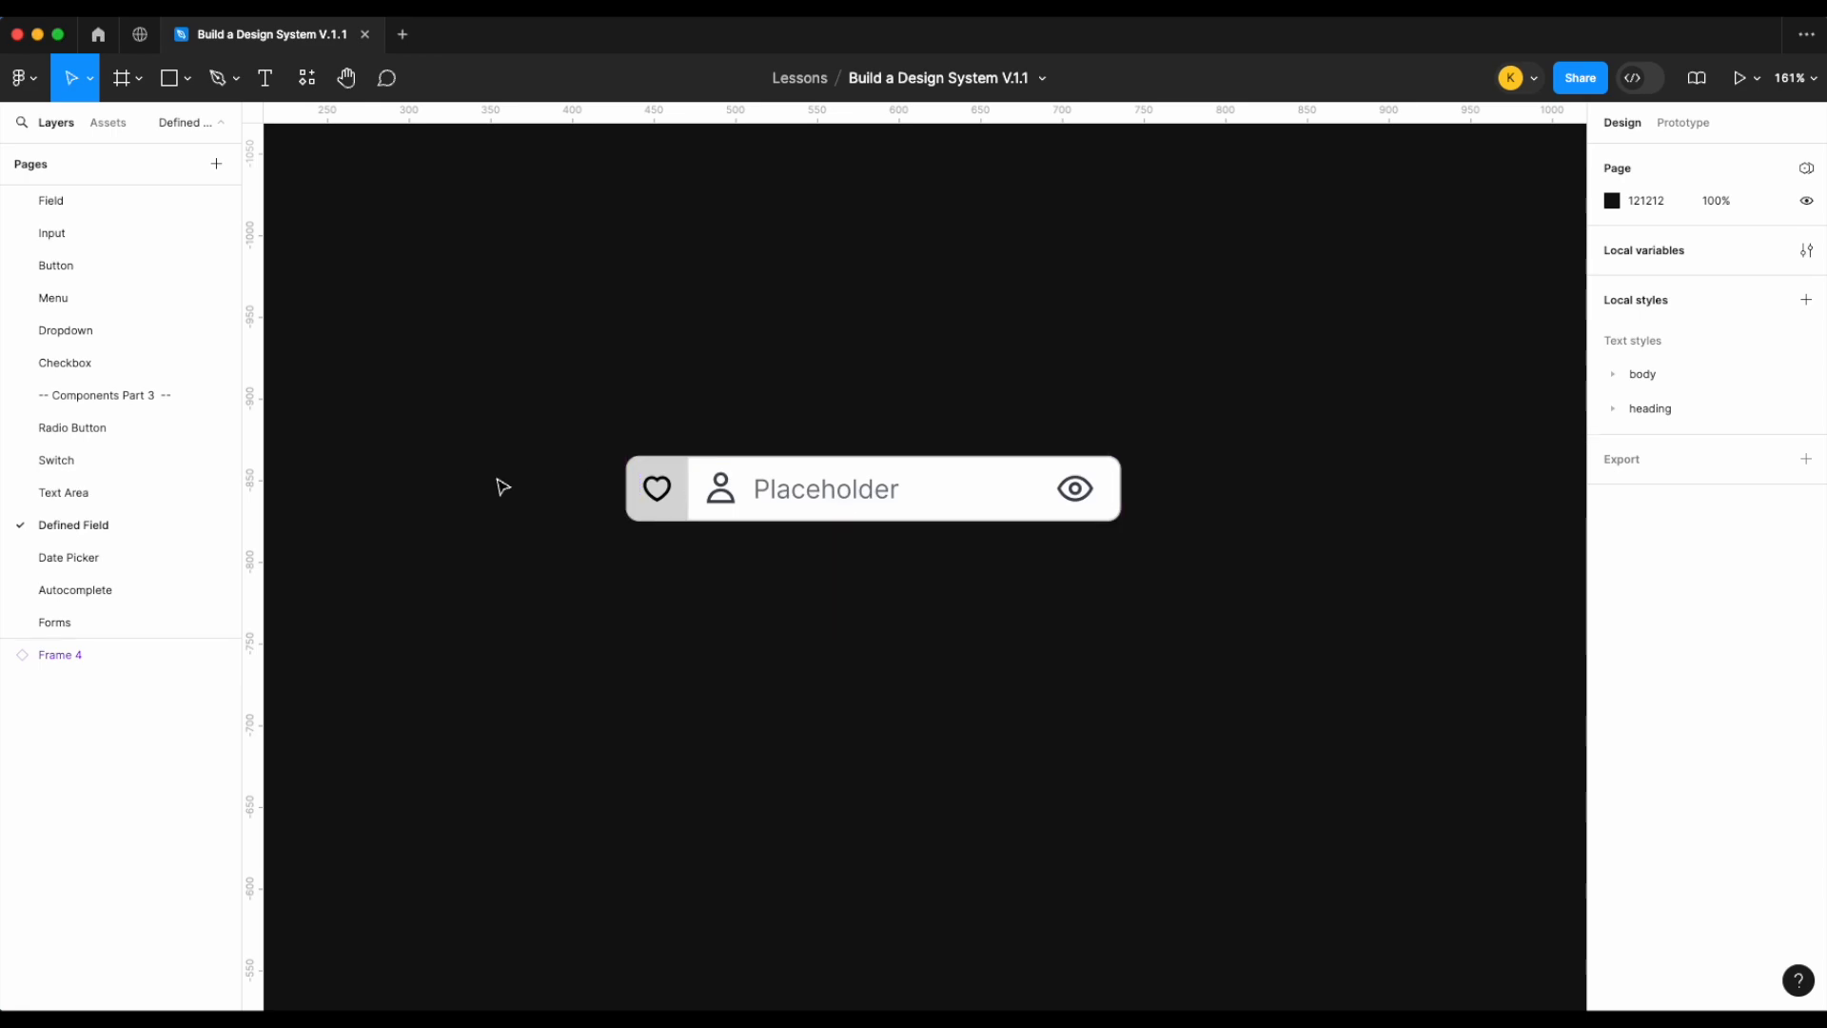
pyautogui.scroll(2, 93, 300)
pyautogui.scroll(1, 93, 297)
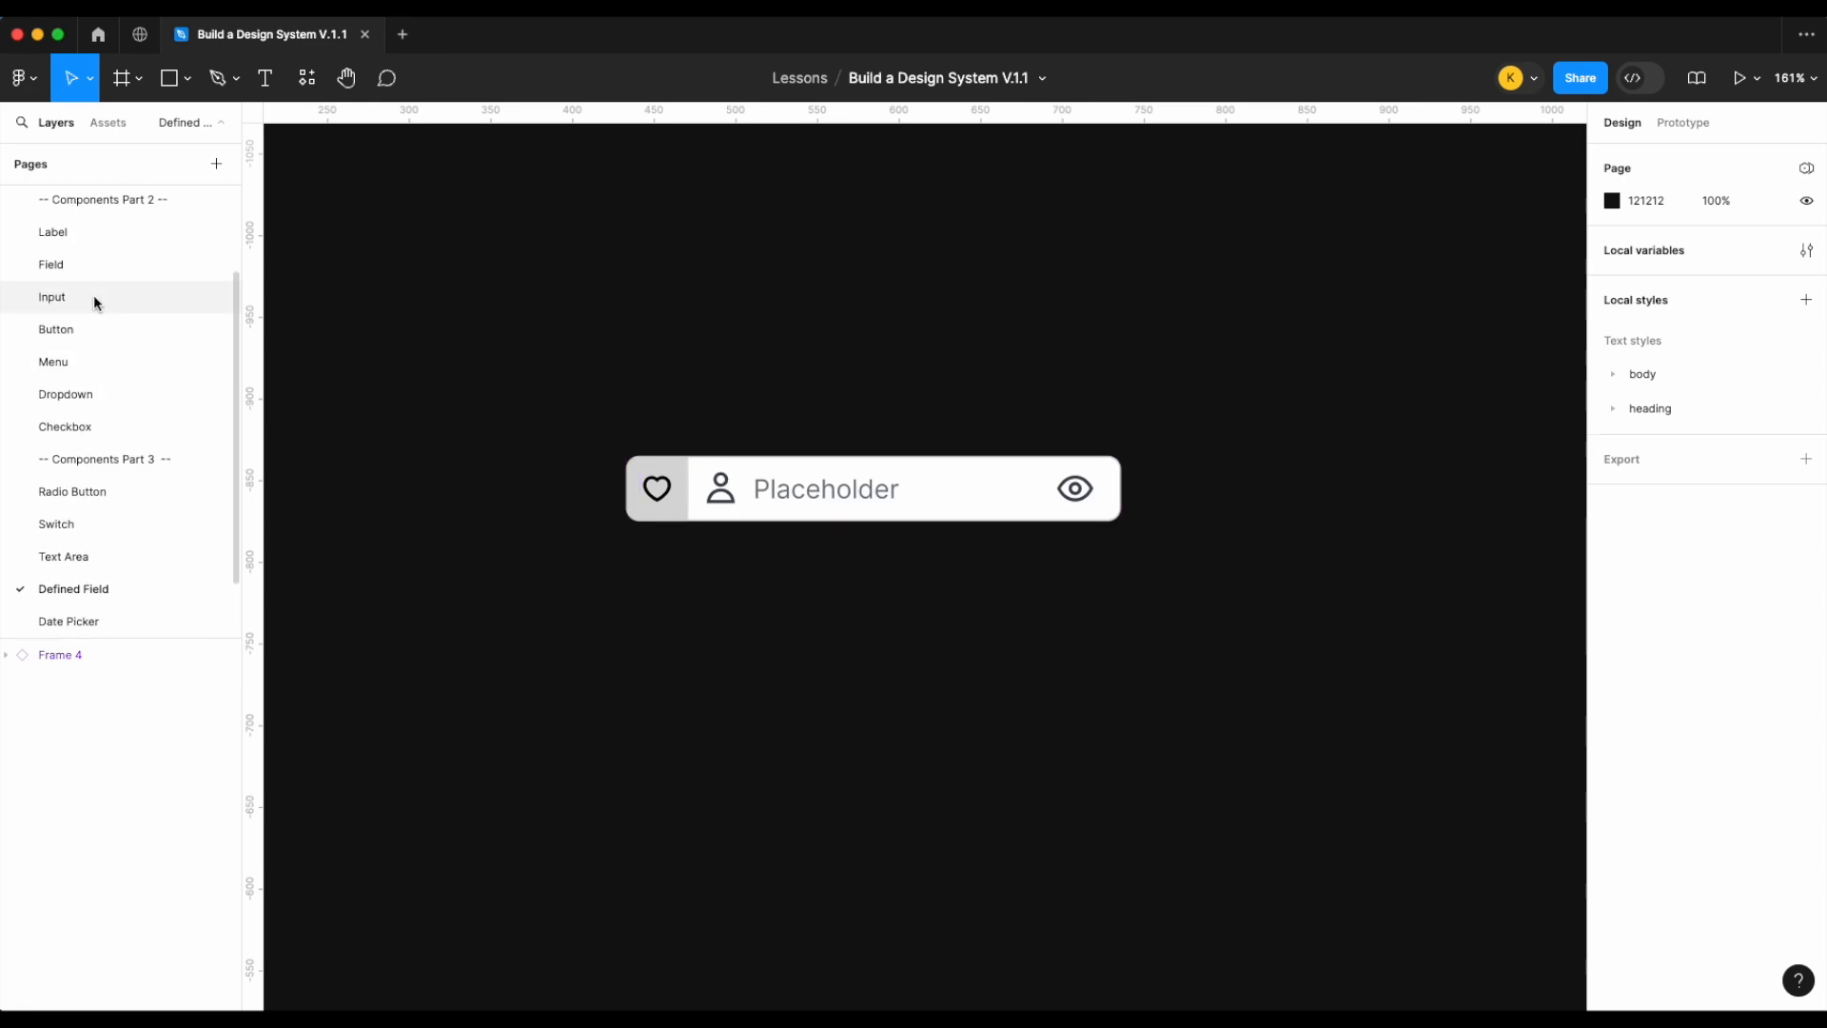
pyautogui.scroll(1, 97, 317)
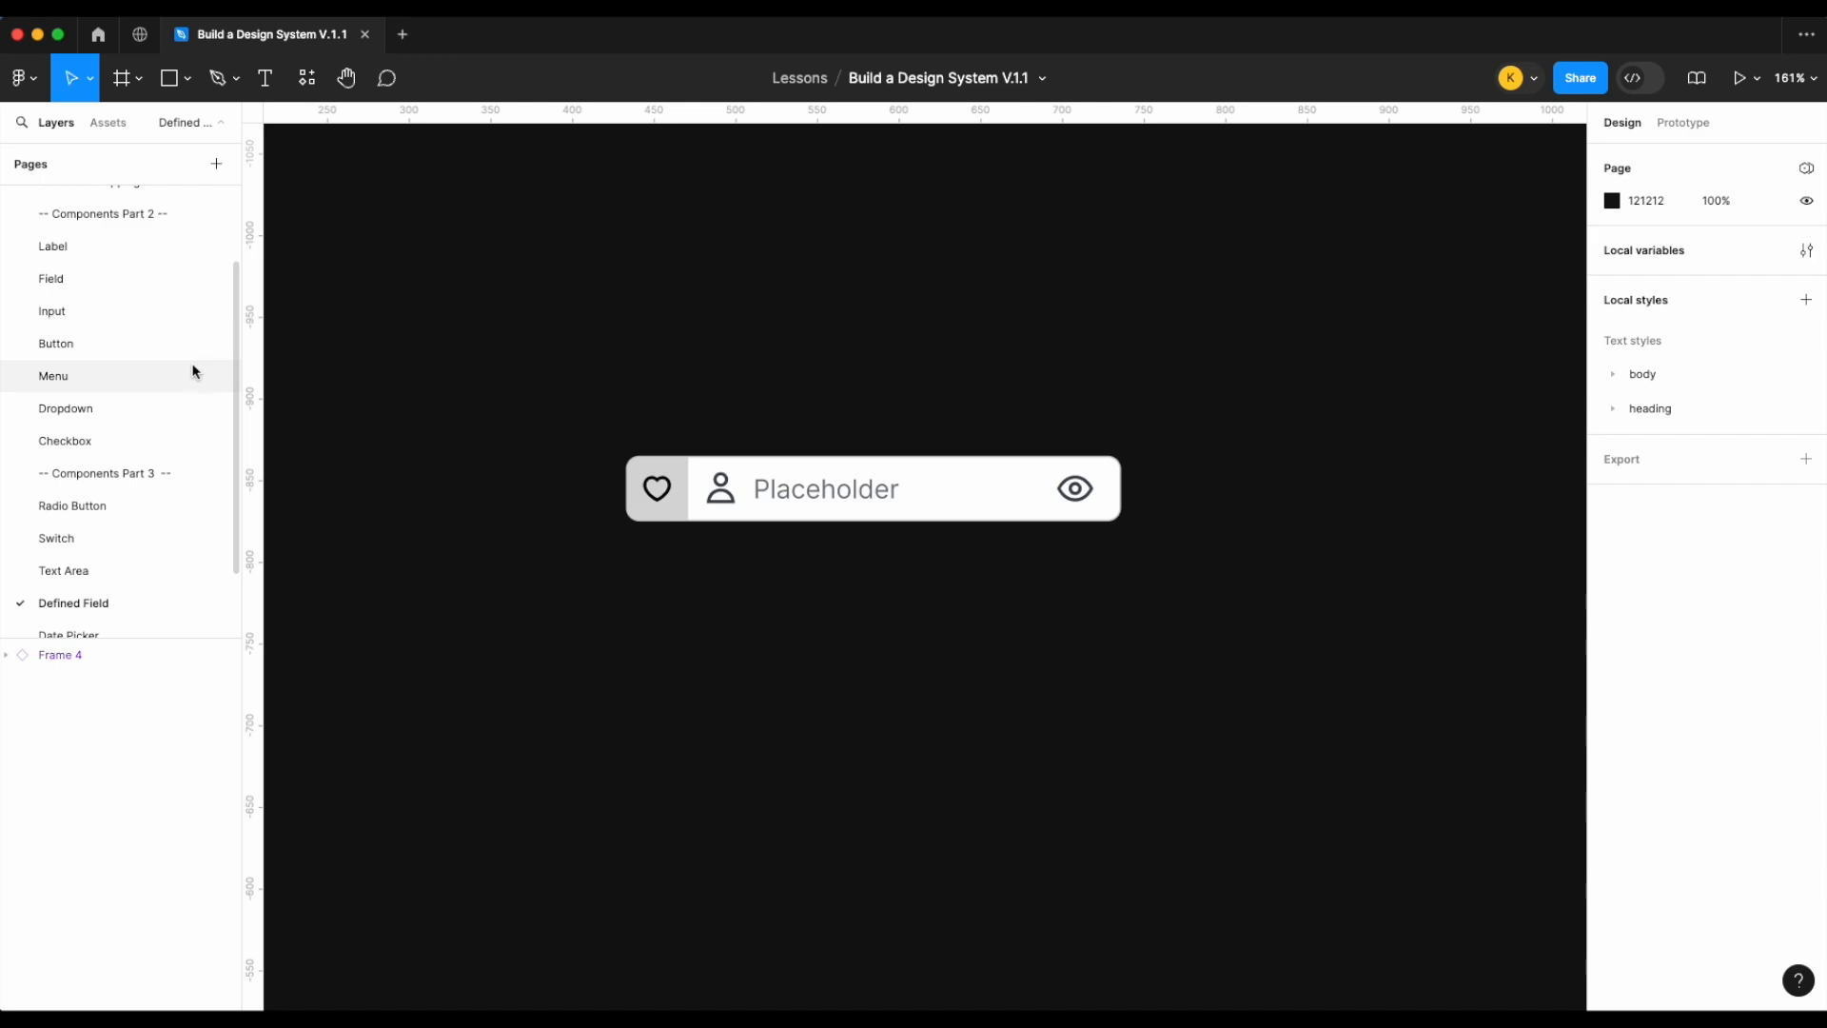
pyautogui.click(150, 283)
pyautogui.scroll(2, 521, 589)
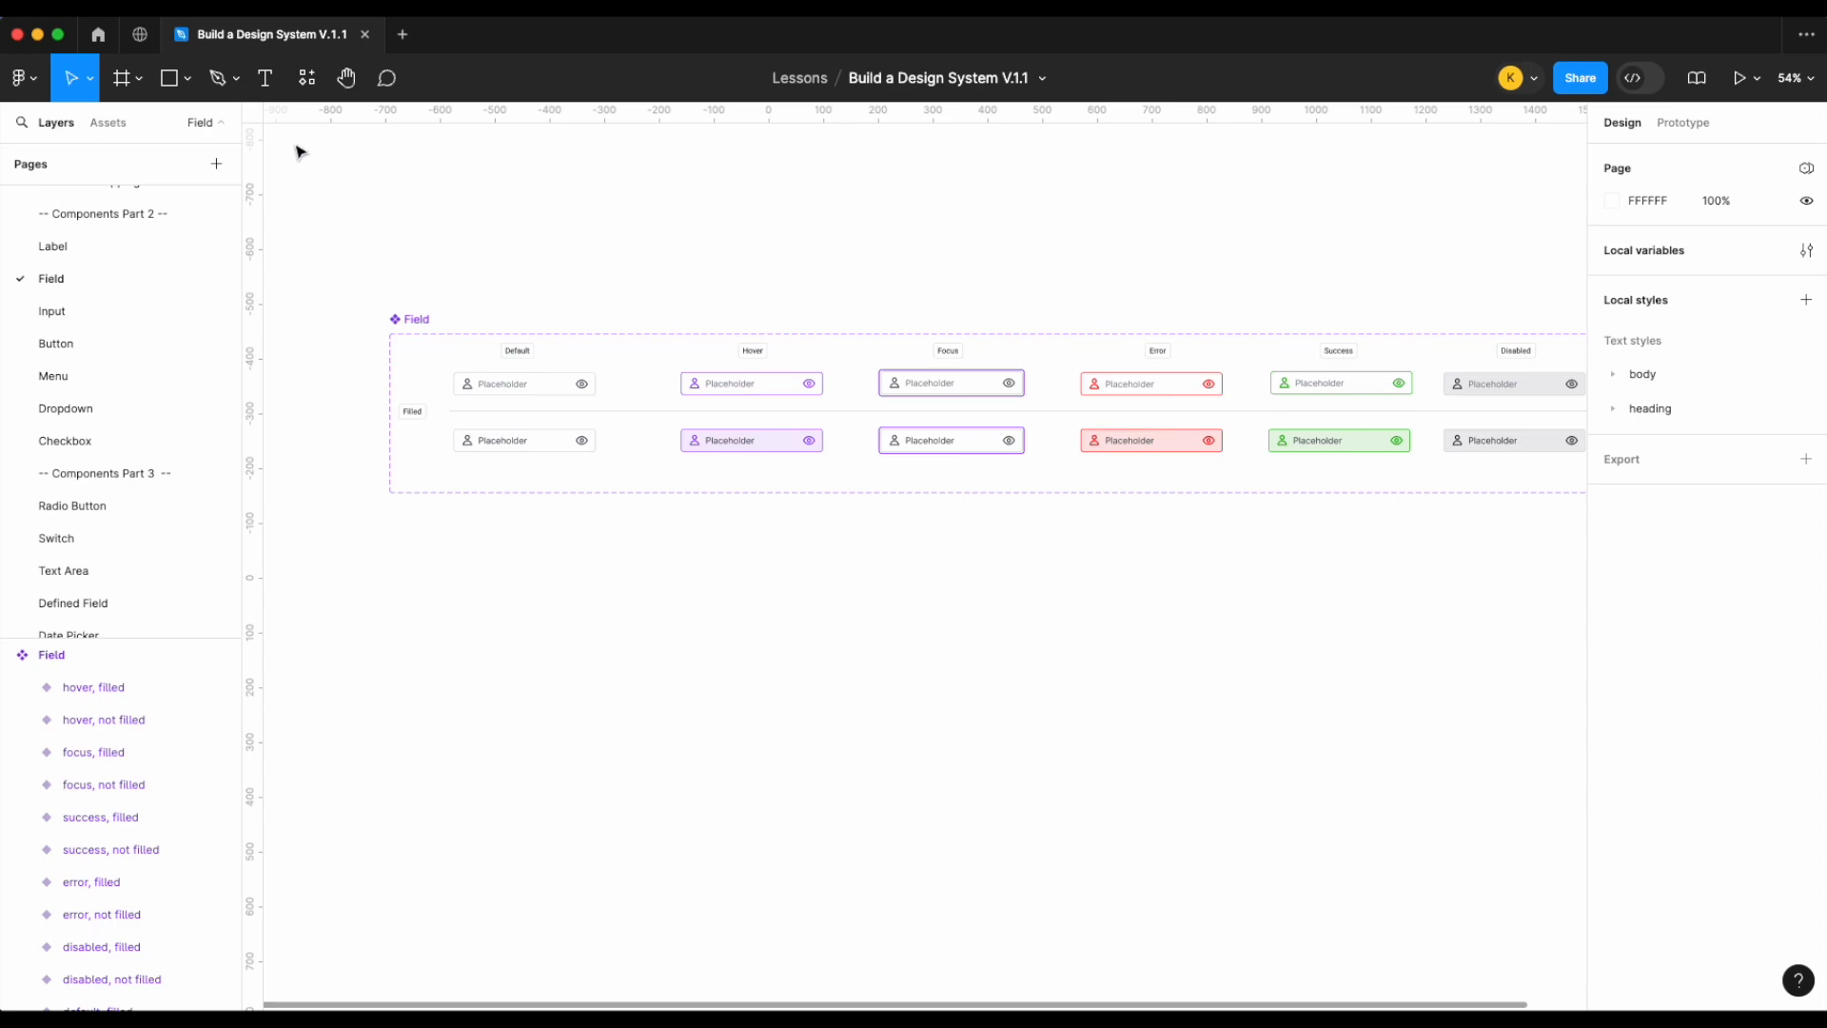
pyautogui.press('t')
pyautogui.scroll(5, 620, 742)
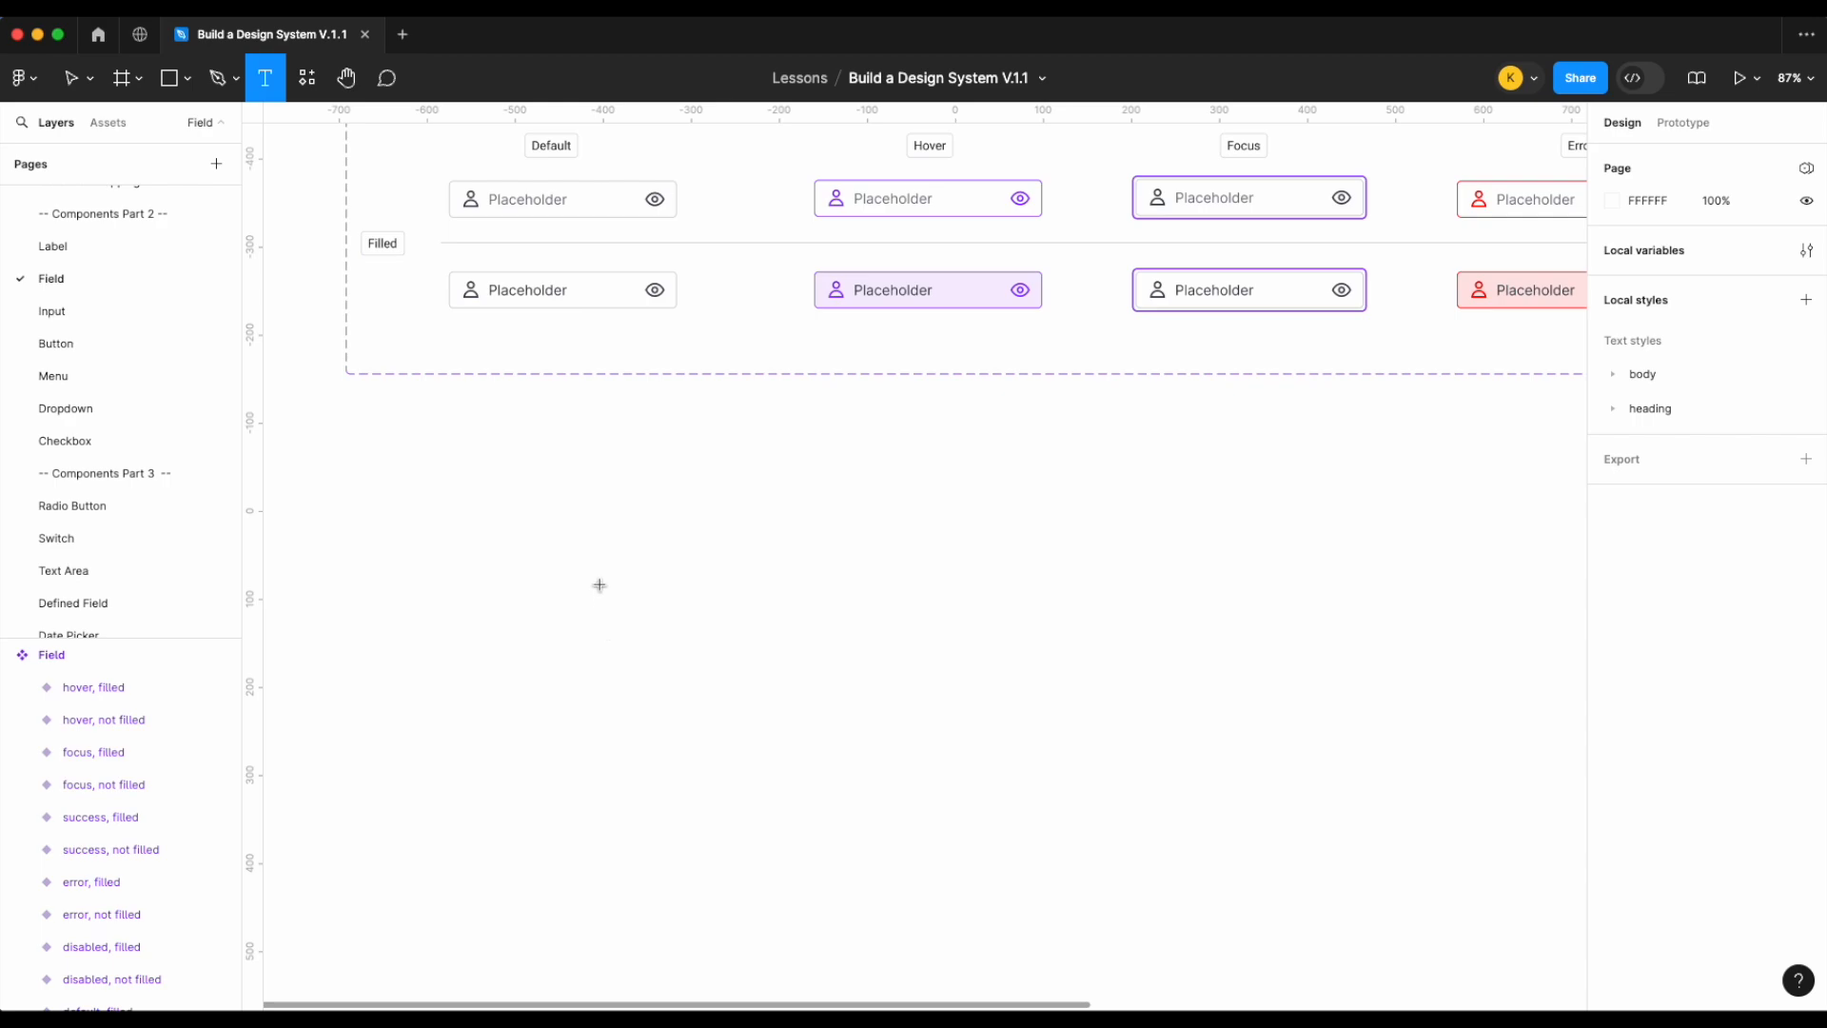
pyautogui.moveTo(600, 585); pyautogui.dragTo(722, 632)
pyautogui.scroll(3, 722, 632)
pyautogui.write('ww')
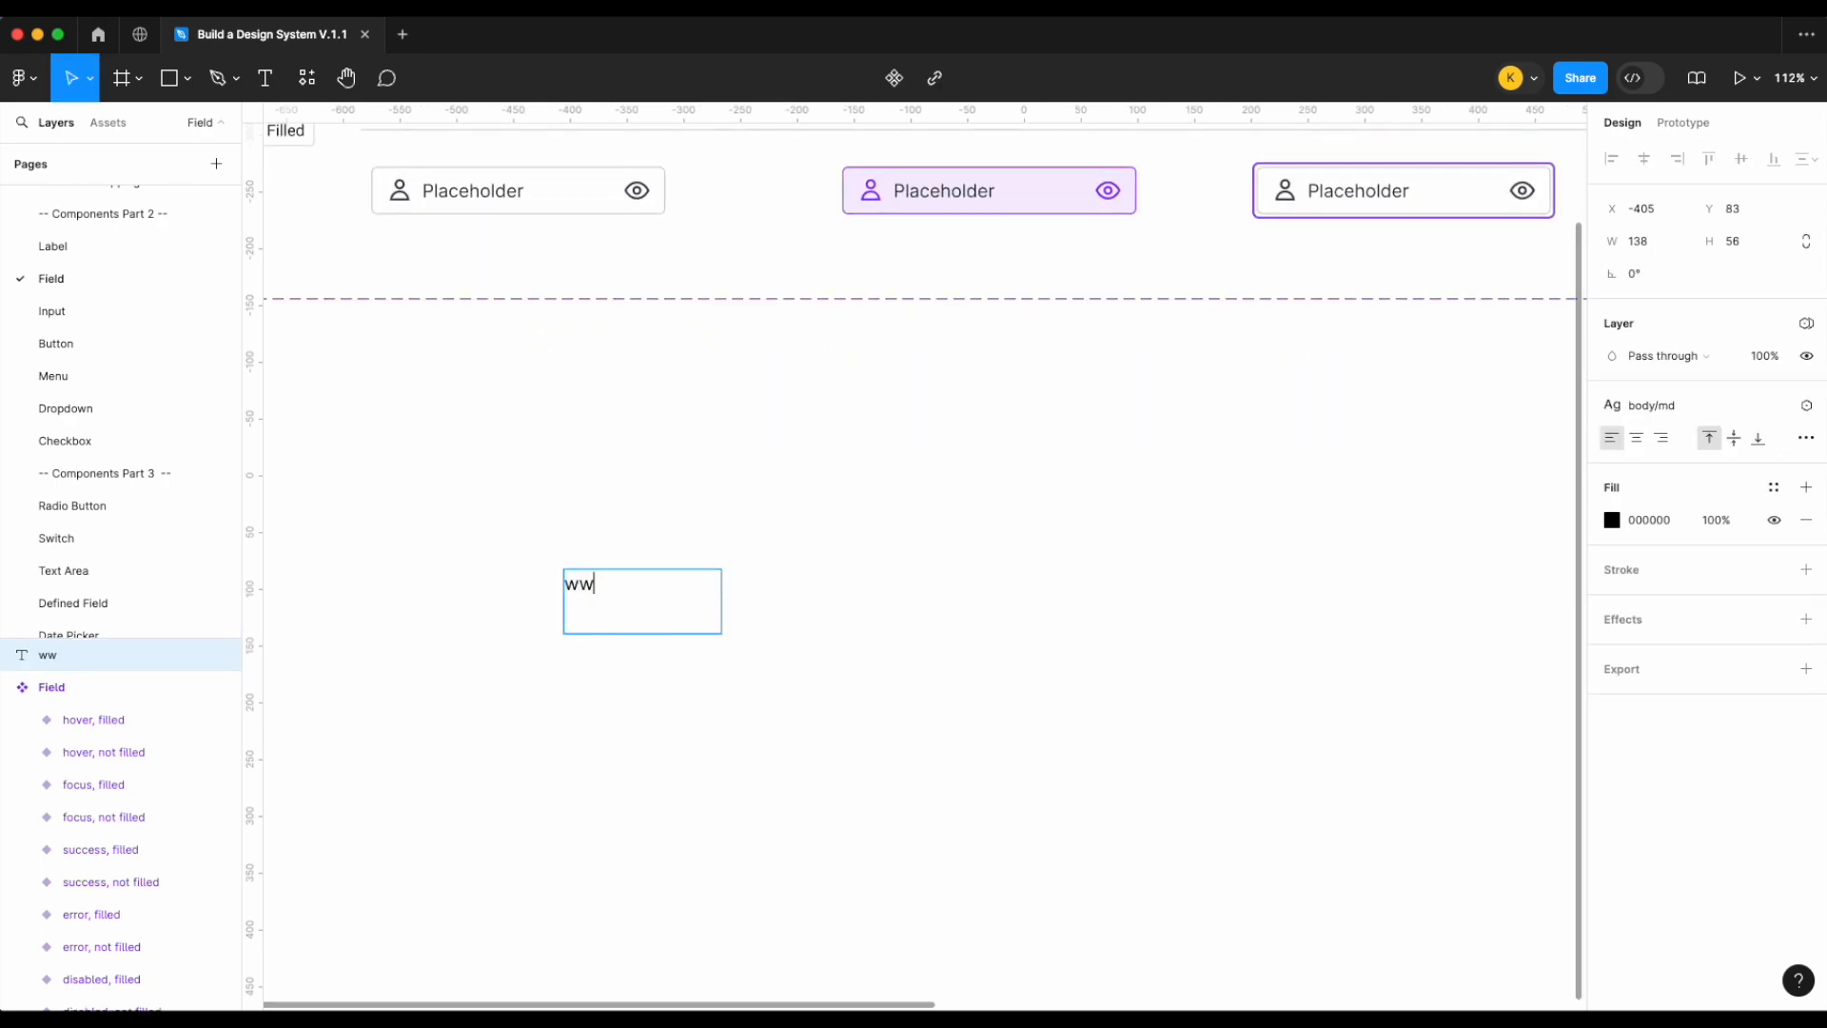
pyautogui.press('Escape')
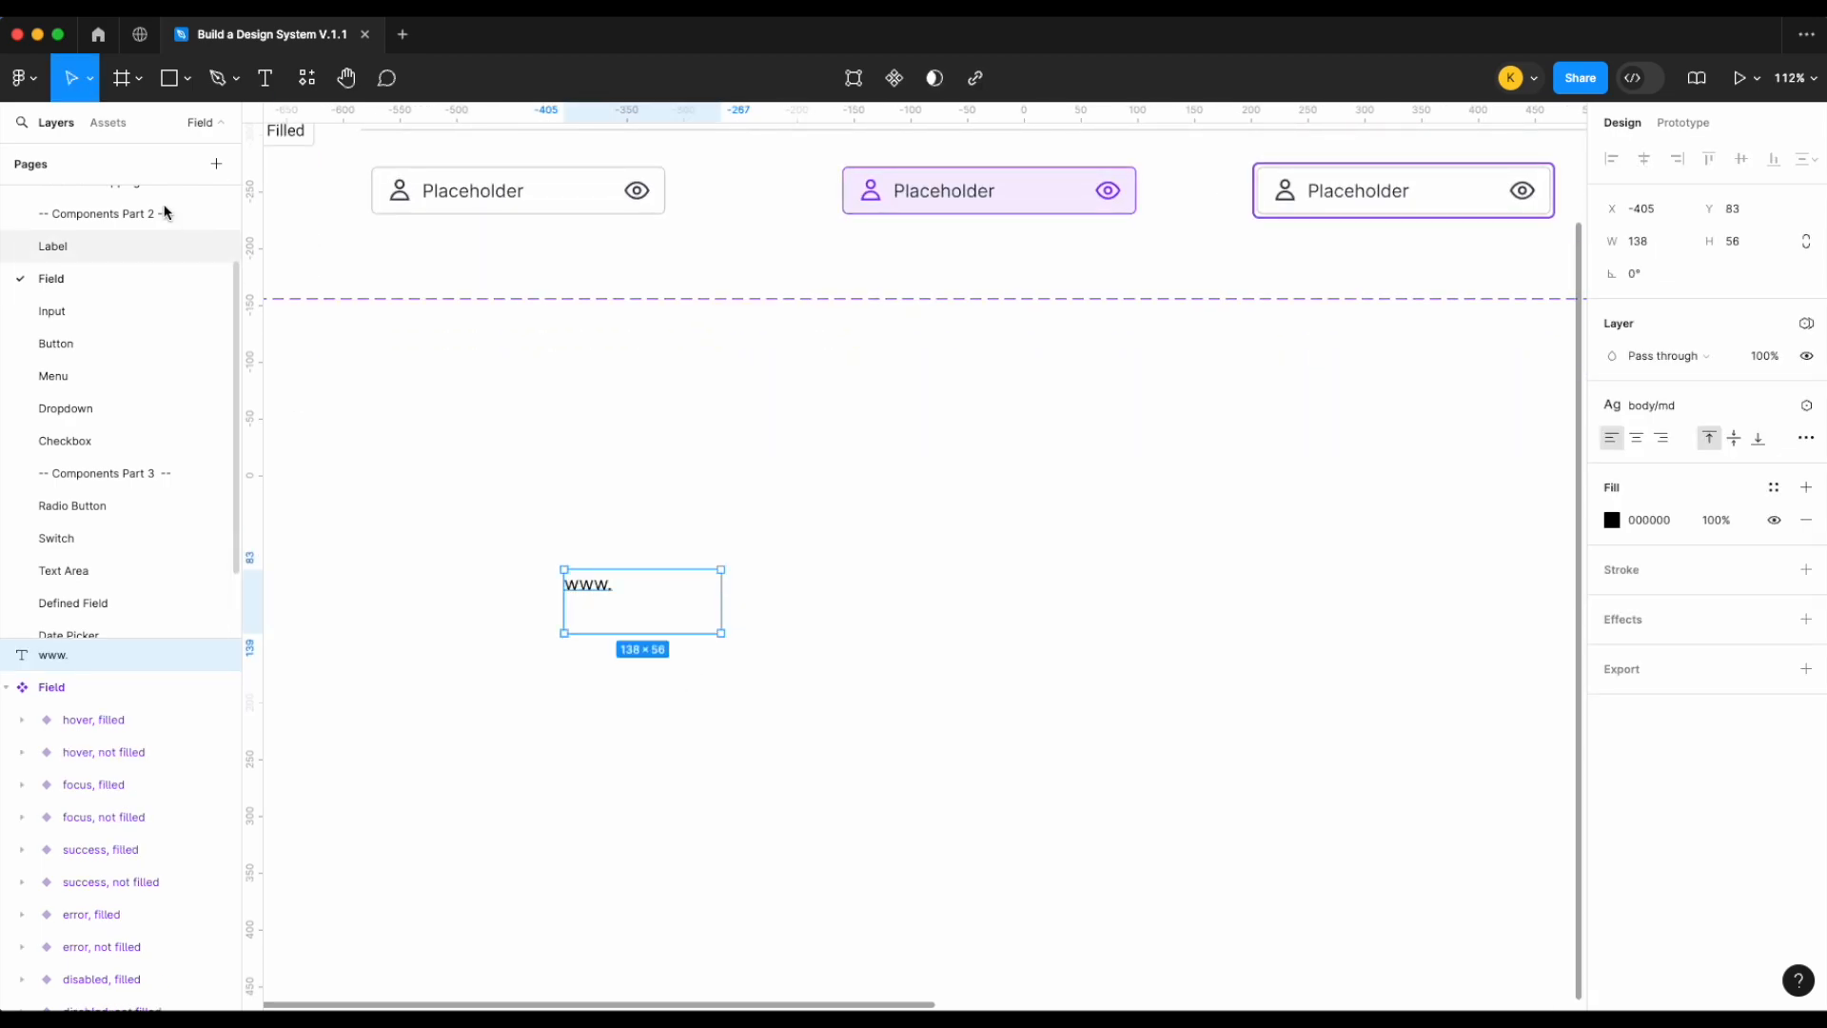
pyautogui.click(107, 122)
pyautogui.moveTo(92, 321); pyautogui.dragTo(541, 593)
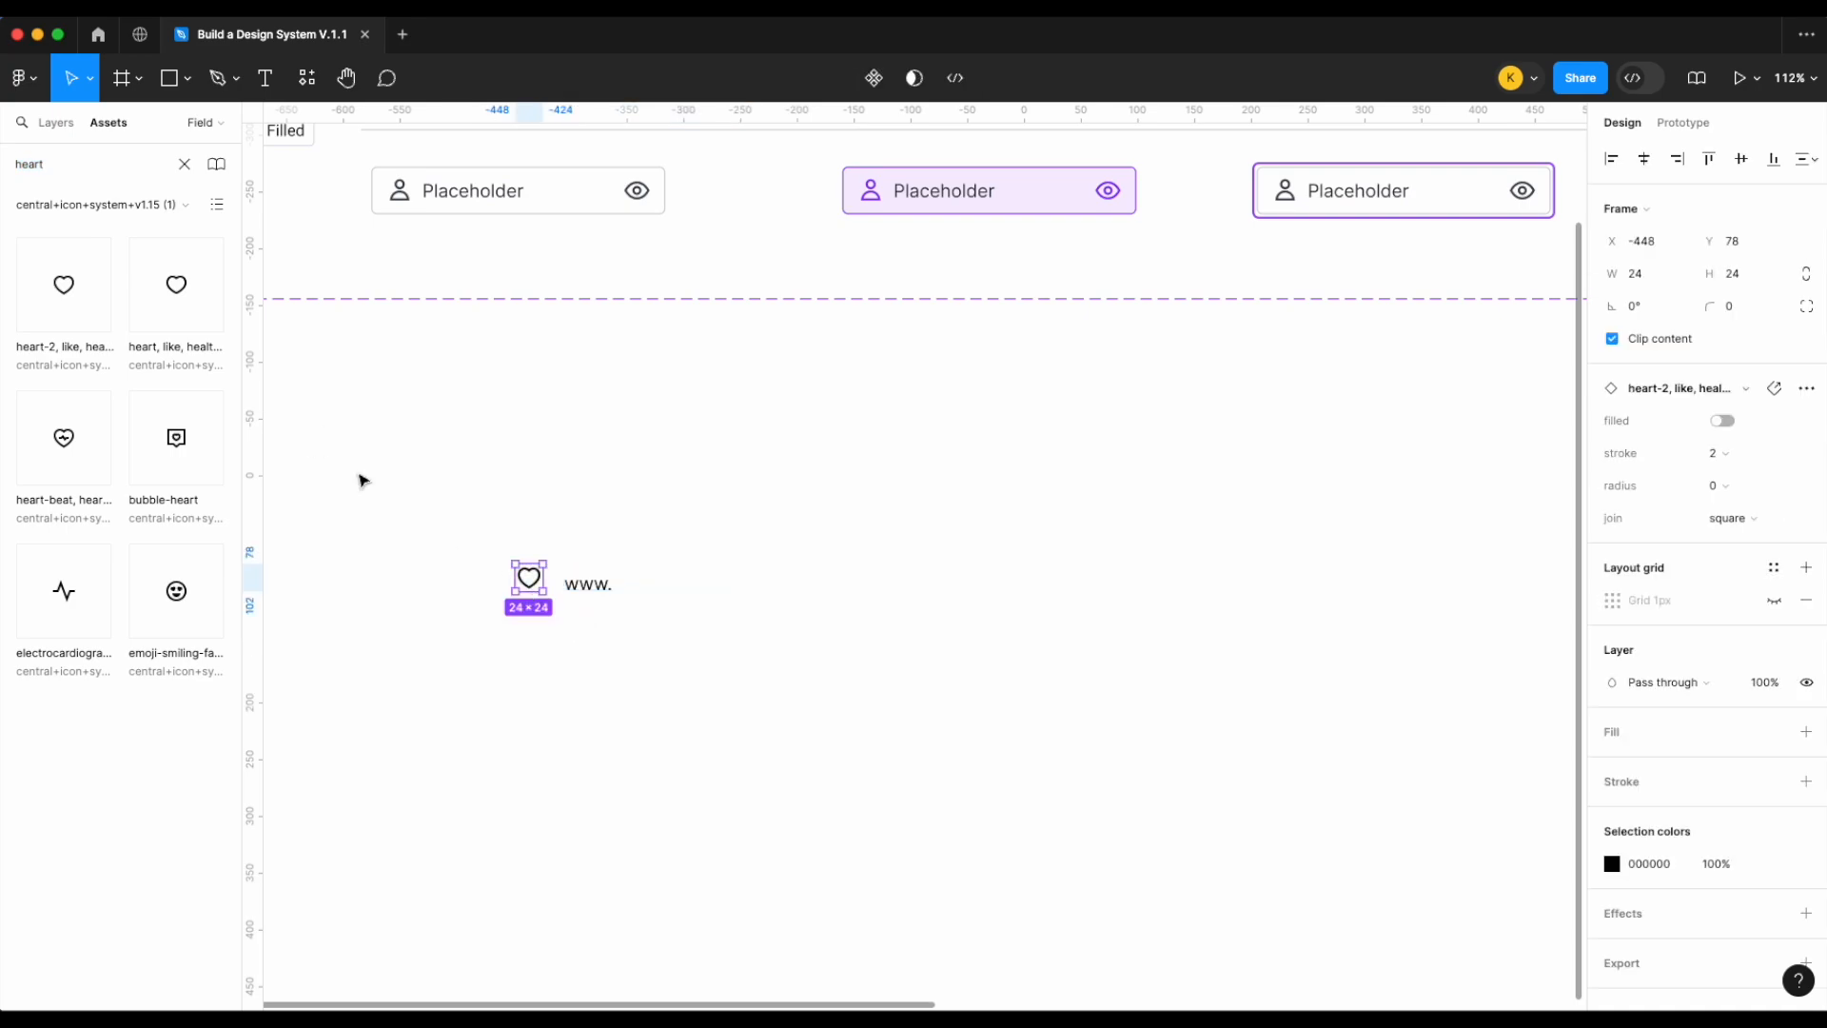
pyautogui.click(55, 122)
pyautogui.moveTo(420, 498); pyautogui.dragTo(894, 762)
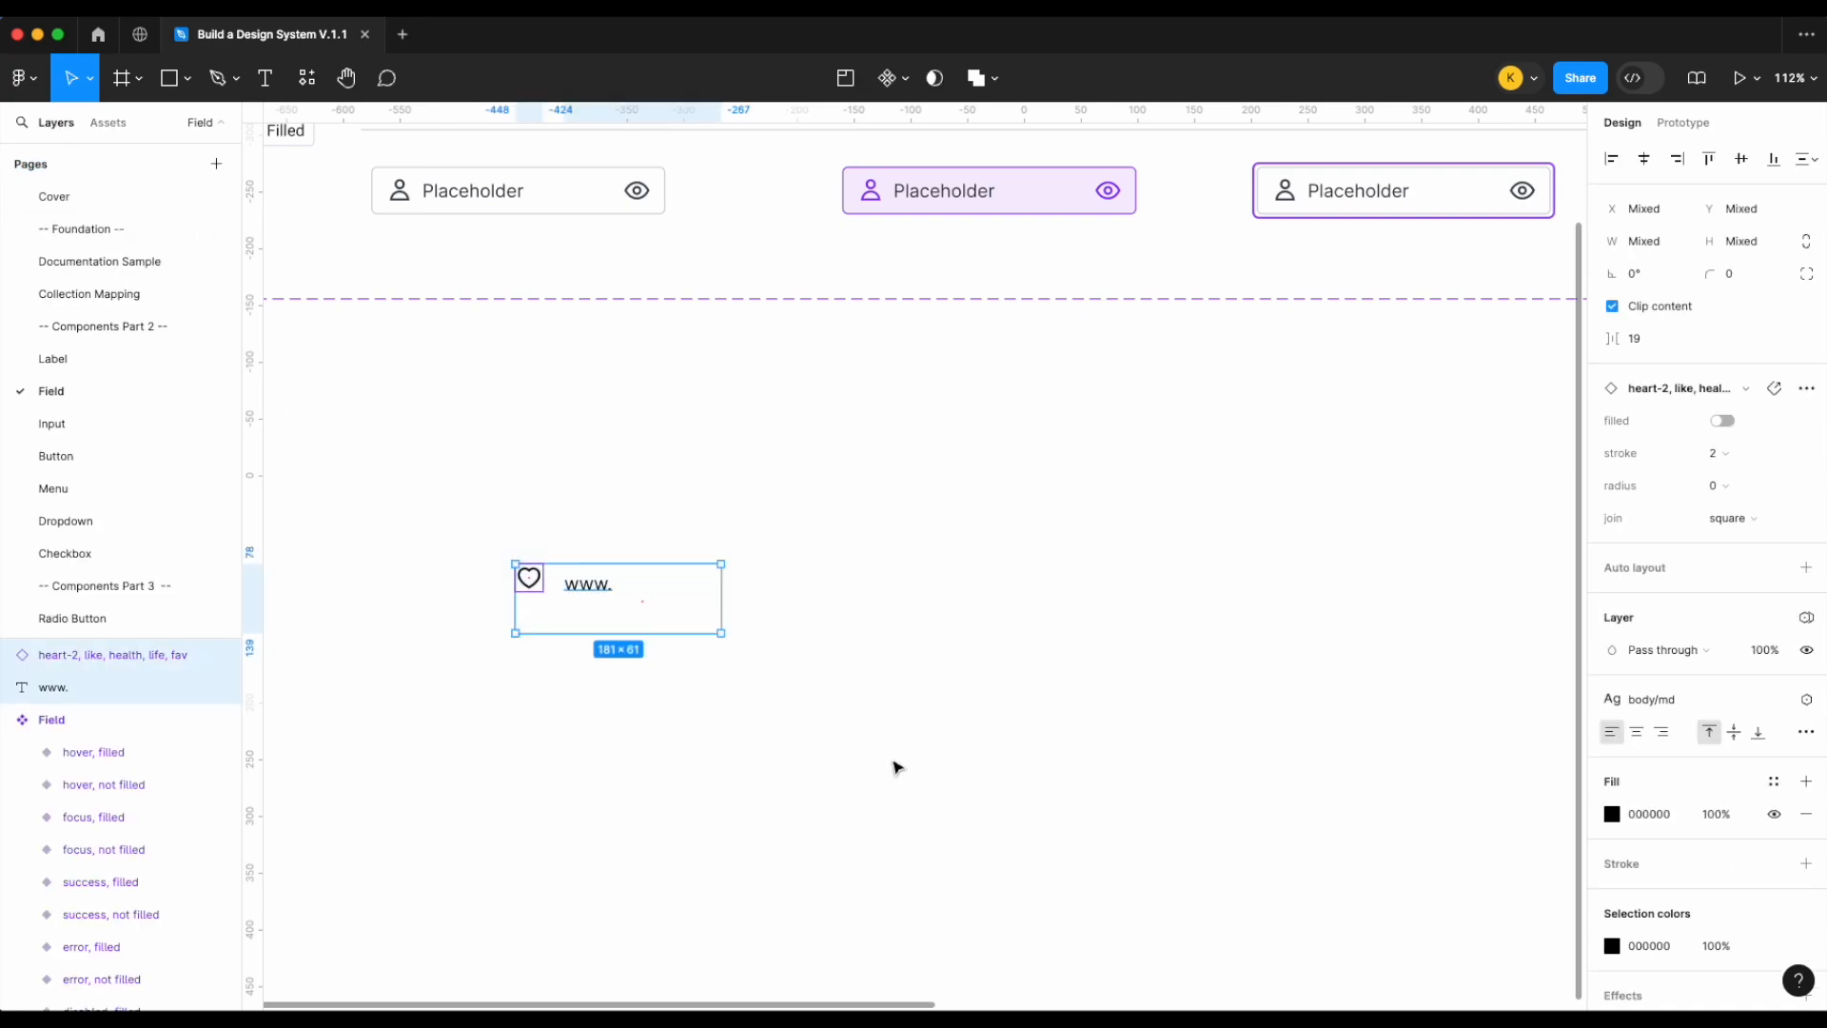
pyautogui.hotkey('shift', 'a')
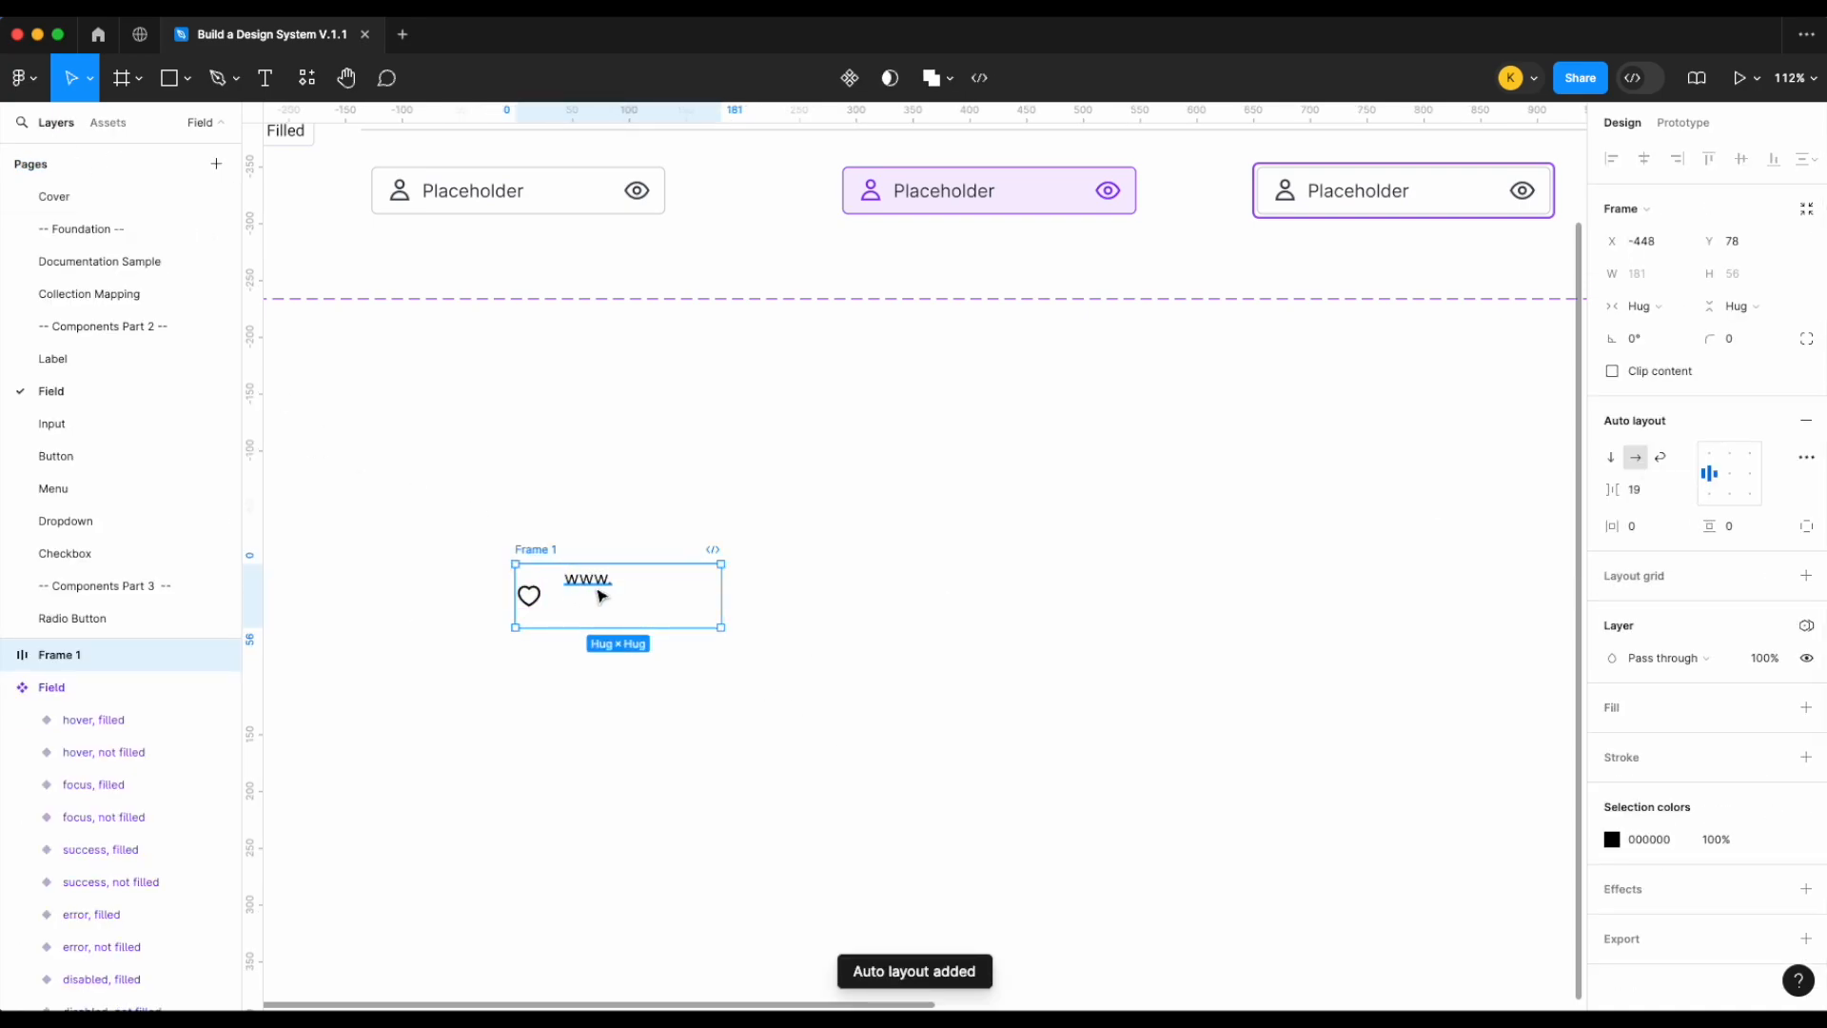
pyautogui.click(600, 595)
pyautogui.click(1653, 276)
pyautogui.click(1661, 295)
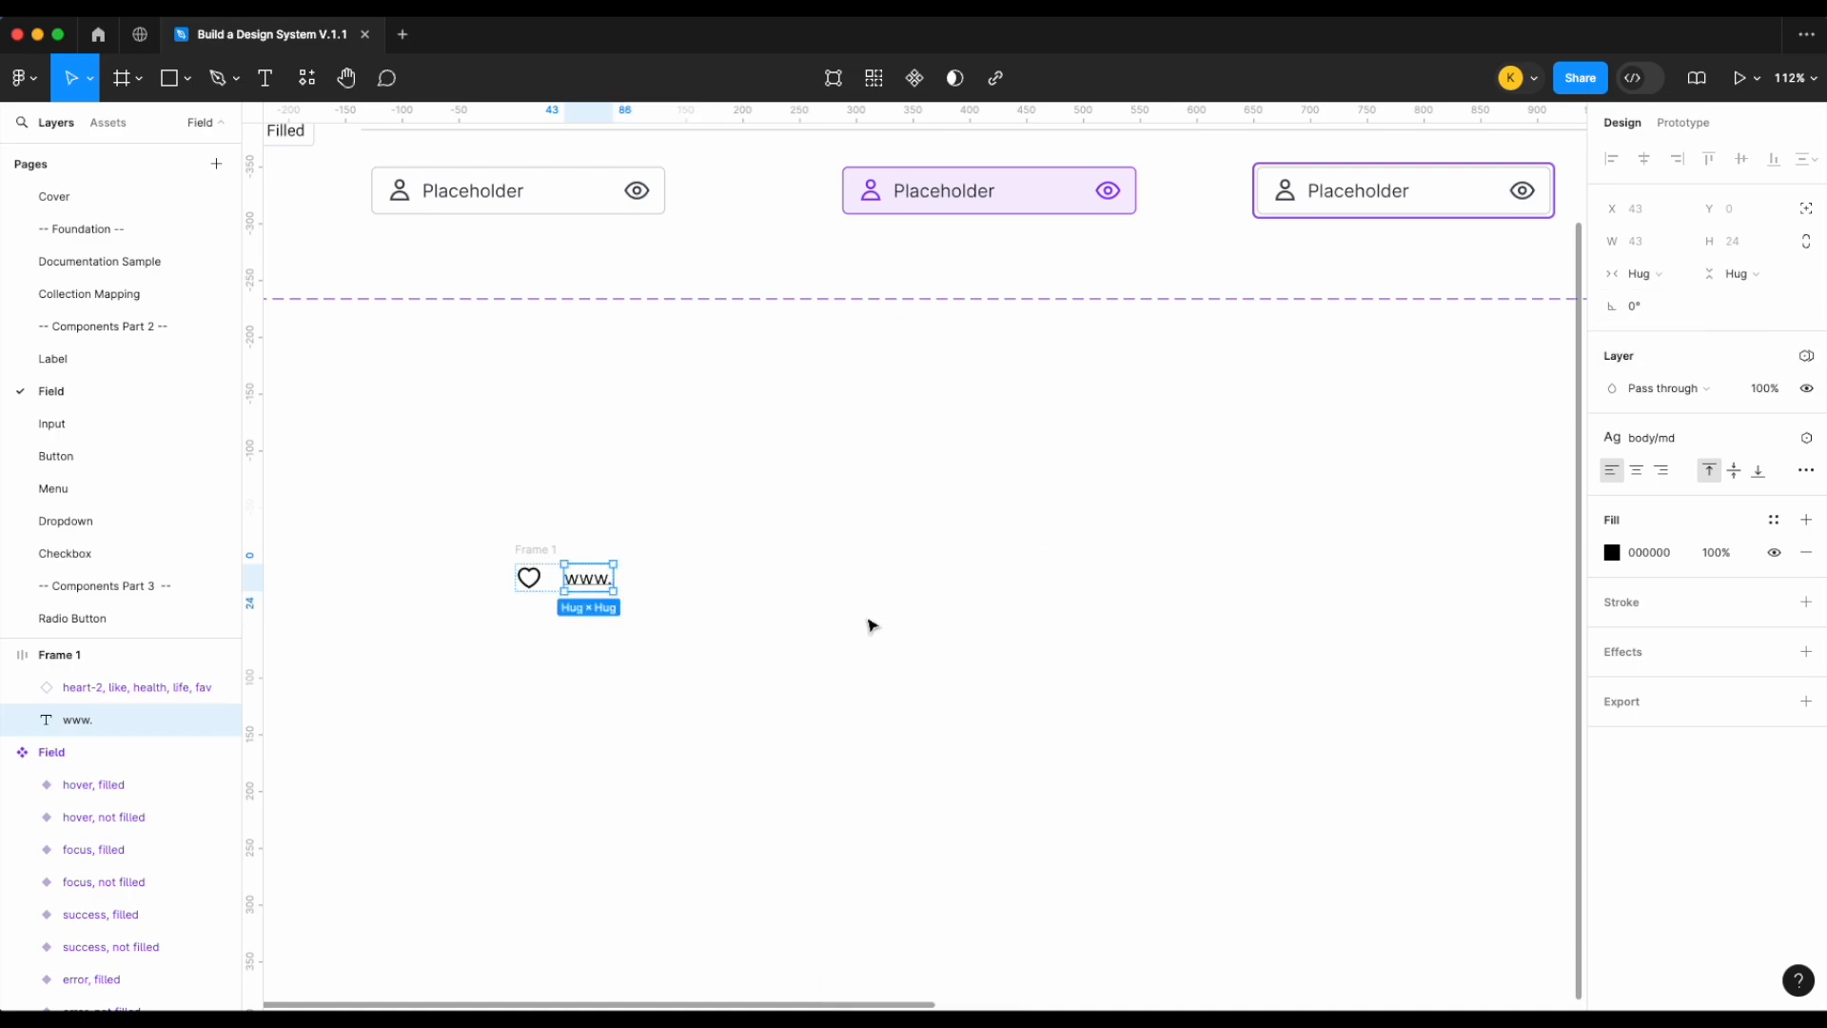
pyautogui.click(855, 619)
pyautogui.click(536, 560)
pyautogui.scroll(5, 547, 571)
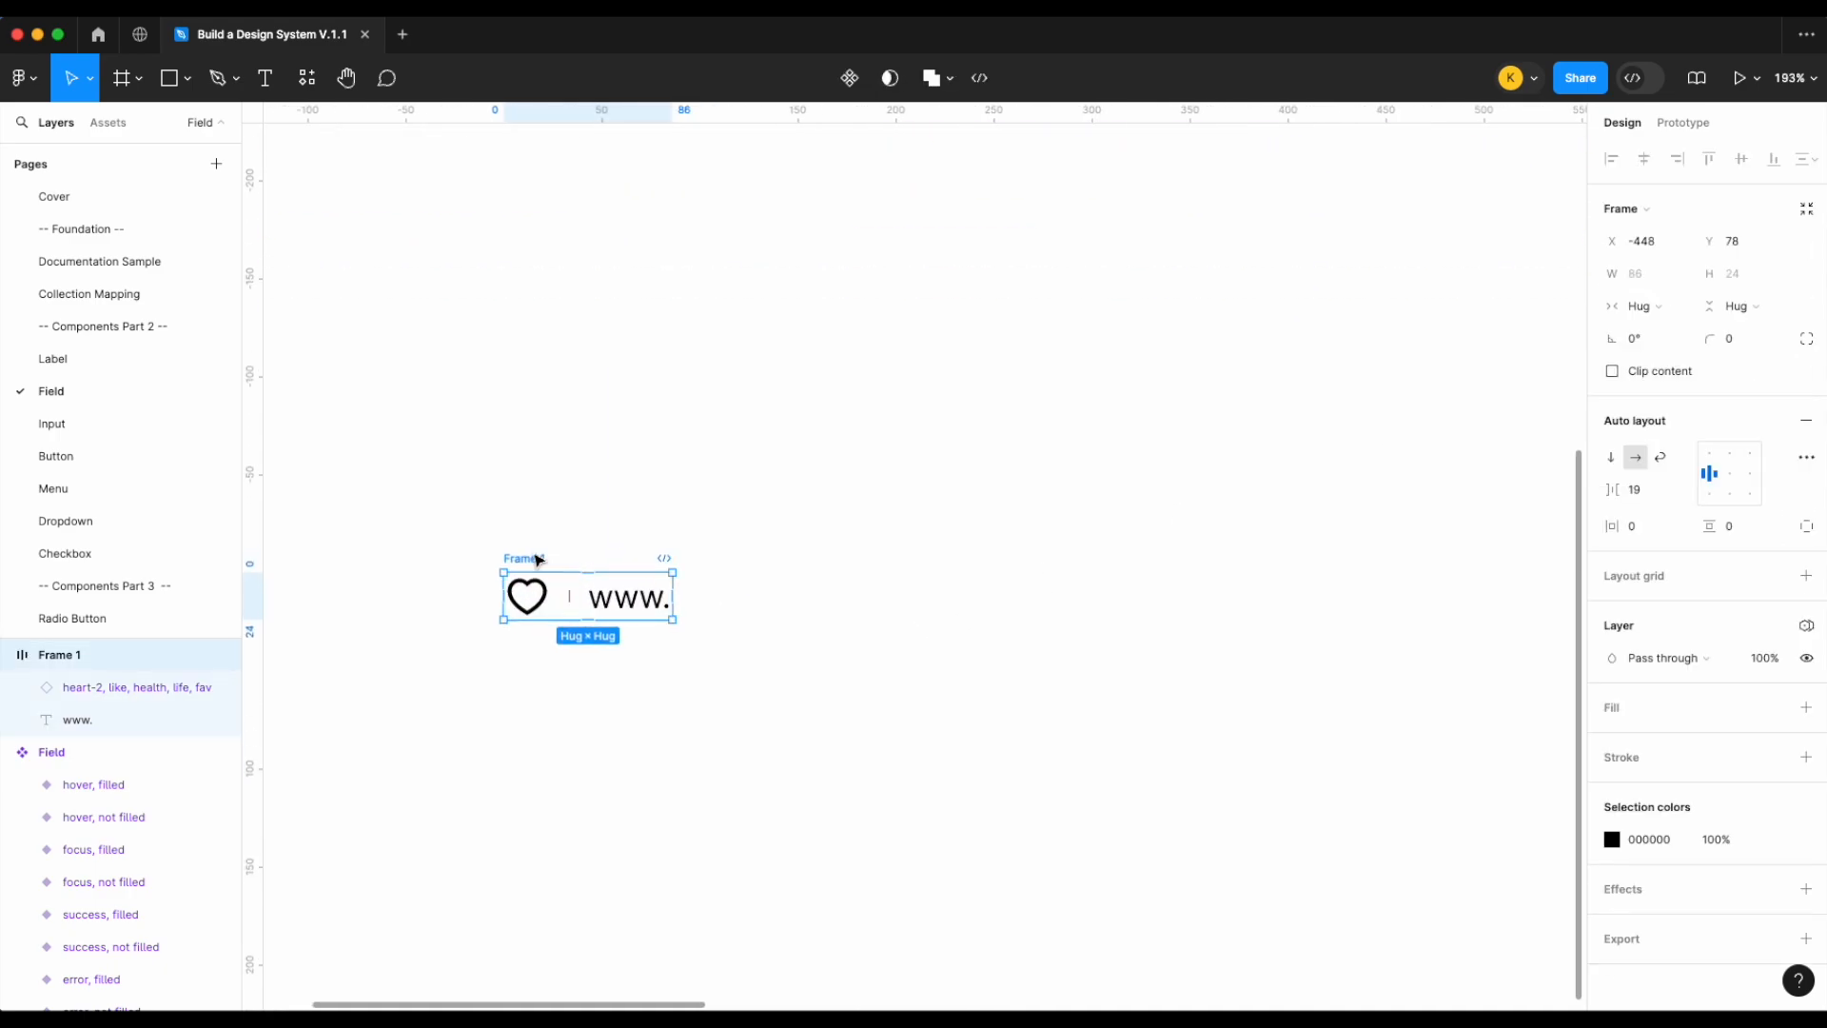
# Match the icon-and-text frame's auto layout to the default field: item spacing 8, horizontal padding 12, vertical padding 8
pyautogui.scroll(-10, 828, 517)
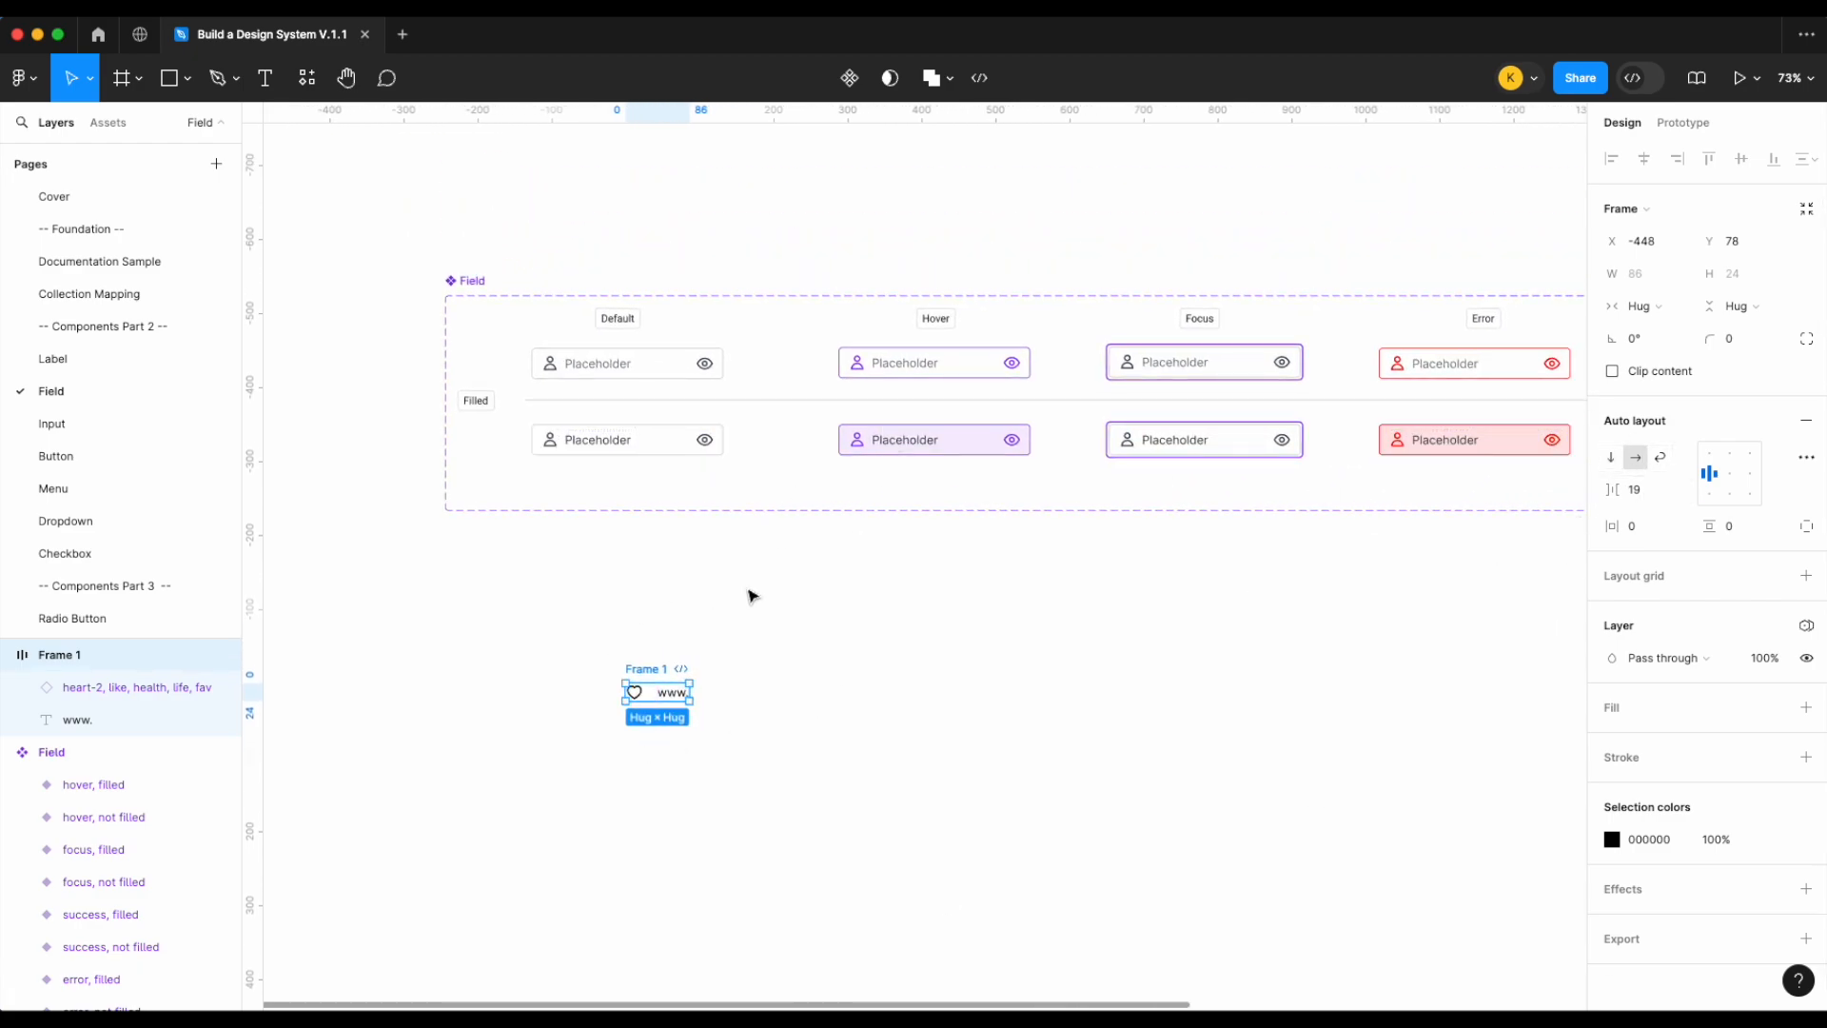
pyautogui.click(669, 363)
pyautogui.scroll(-2, 1626, 696)
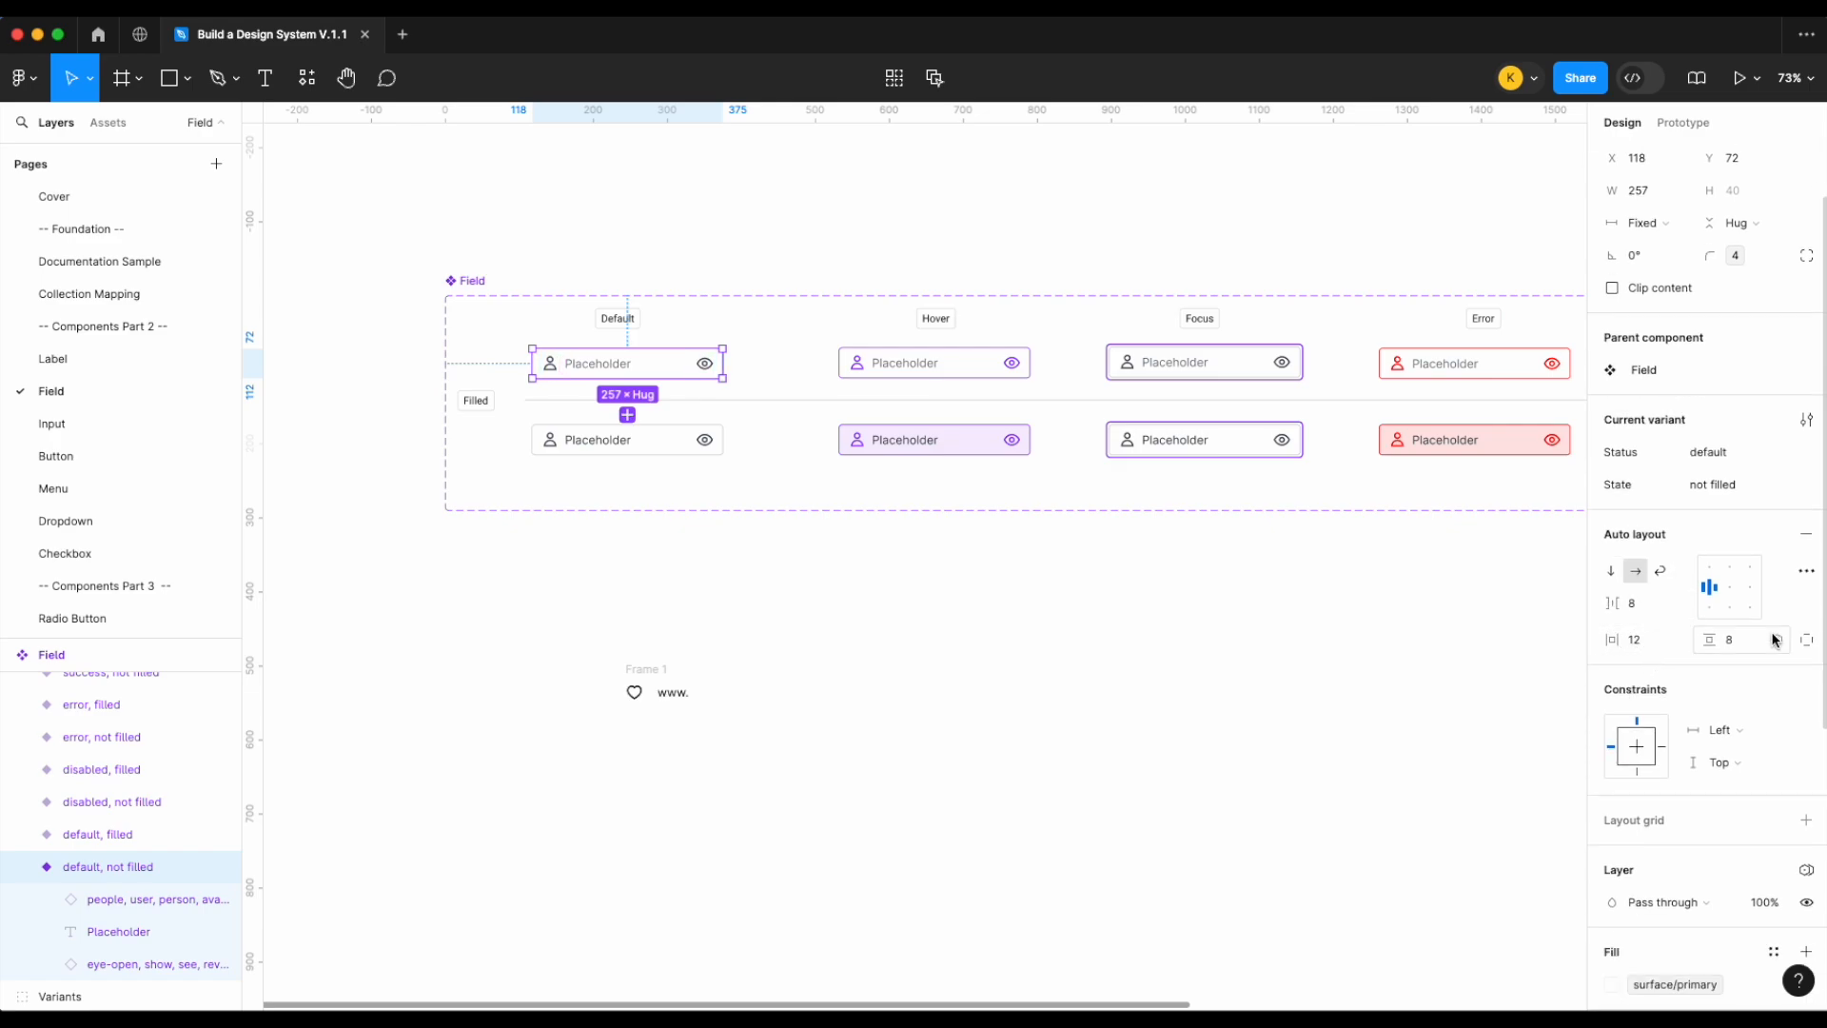
pyautogui.click(673, 687)
pyautogui.click(1635, 487)
pyautogui.write('8')
pyautogui.click(1644, 523)
pyautogui.write('12')
pyautogui.press('Return')
pyautogui.click(1756, 527)
pyautogui.write('8')
pyautogui.press('Return')
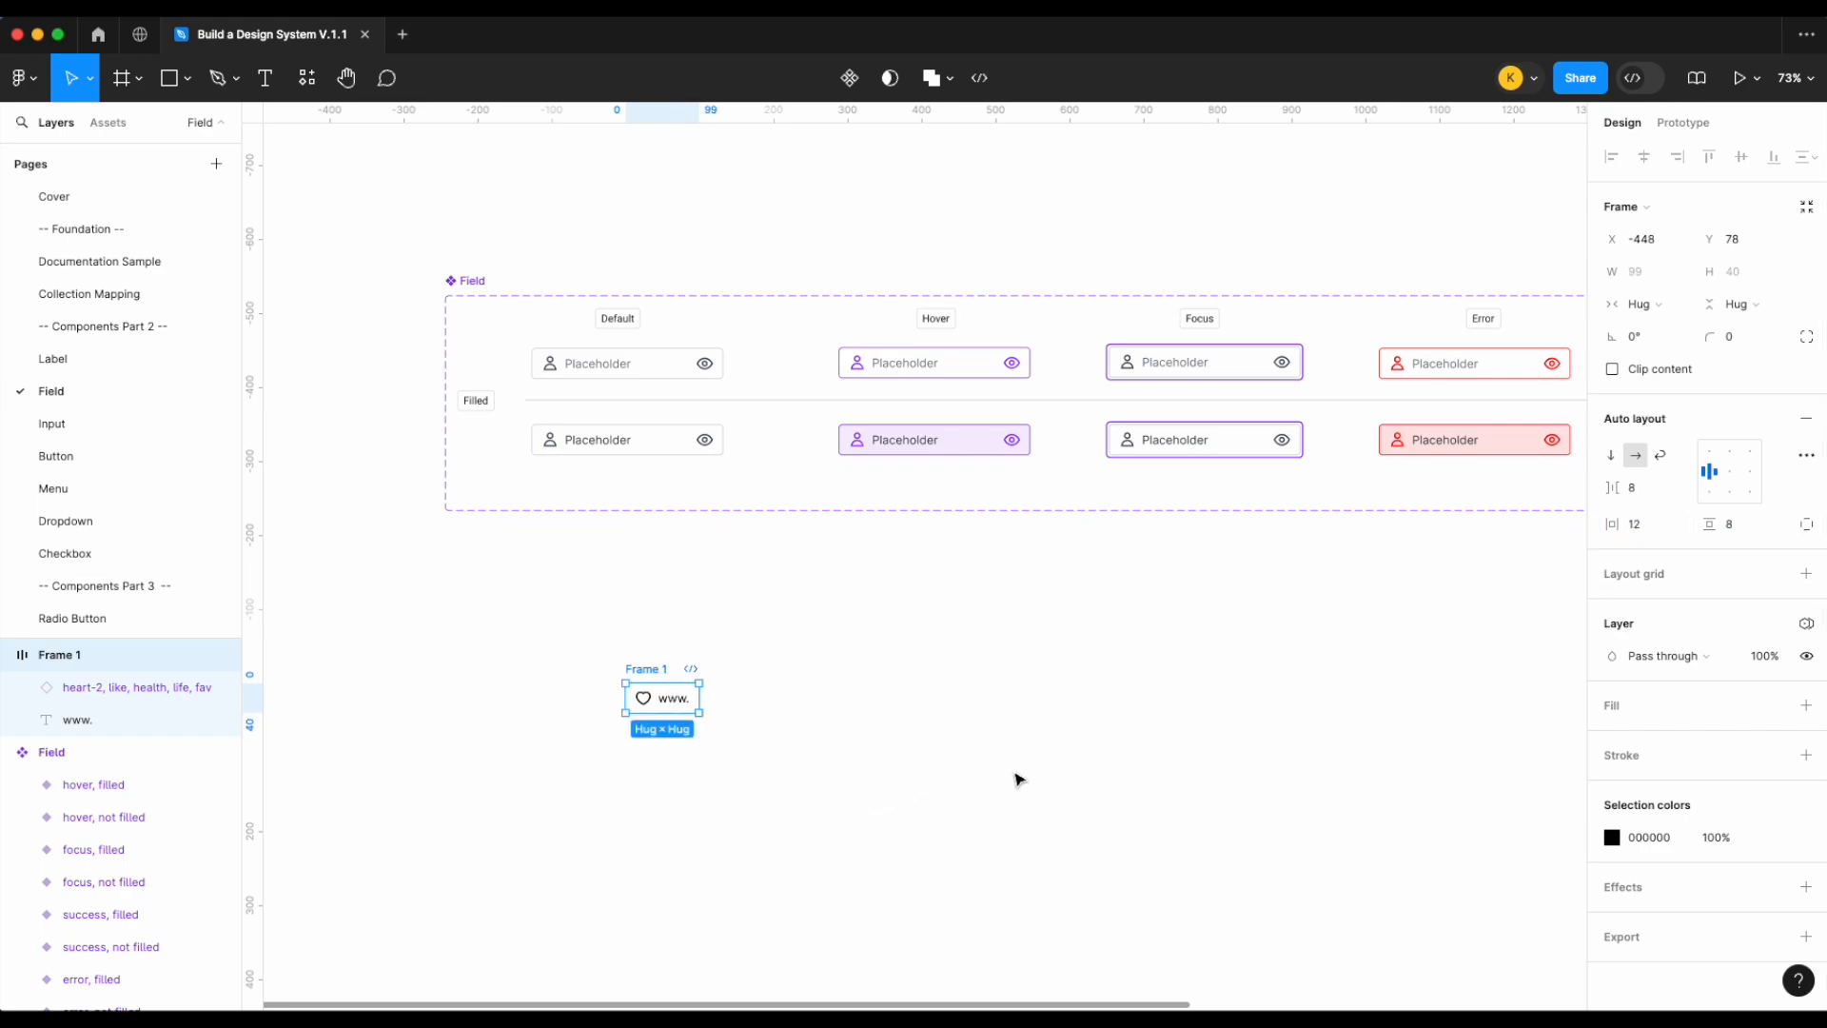
# Check the default field's colour tokens and apply icon/primary to the heart icon in the new frame
pyautogui.click(620, 379)
pyautogui.scroll(-5, 1617, 828)
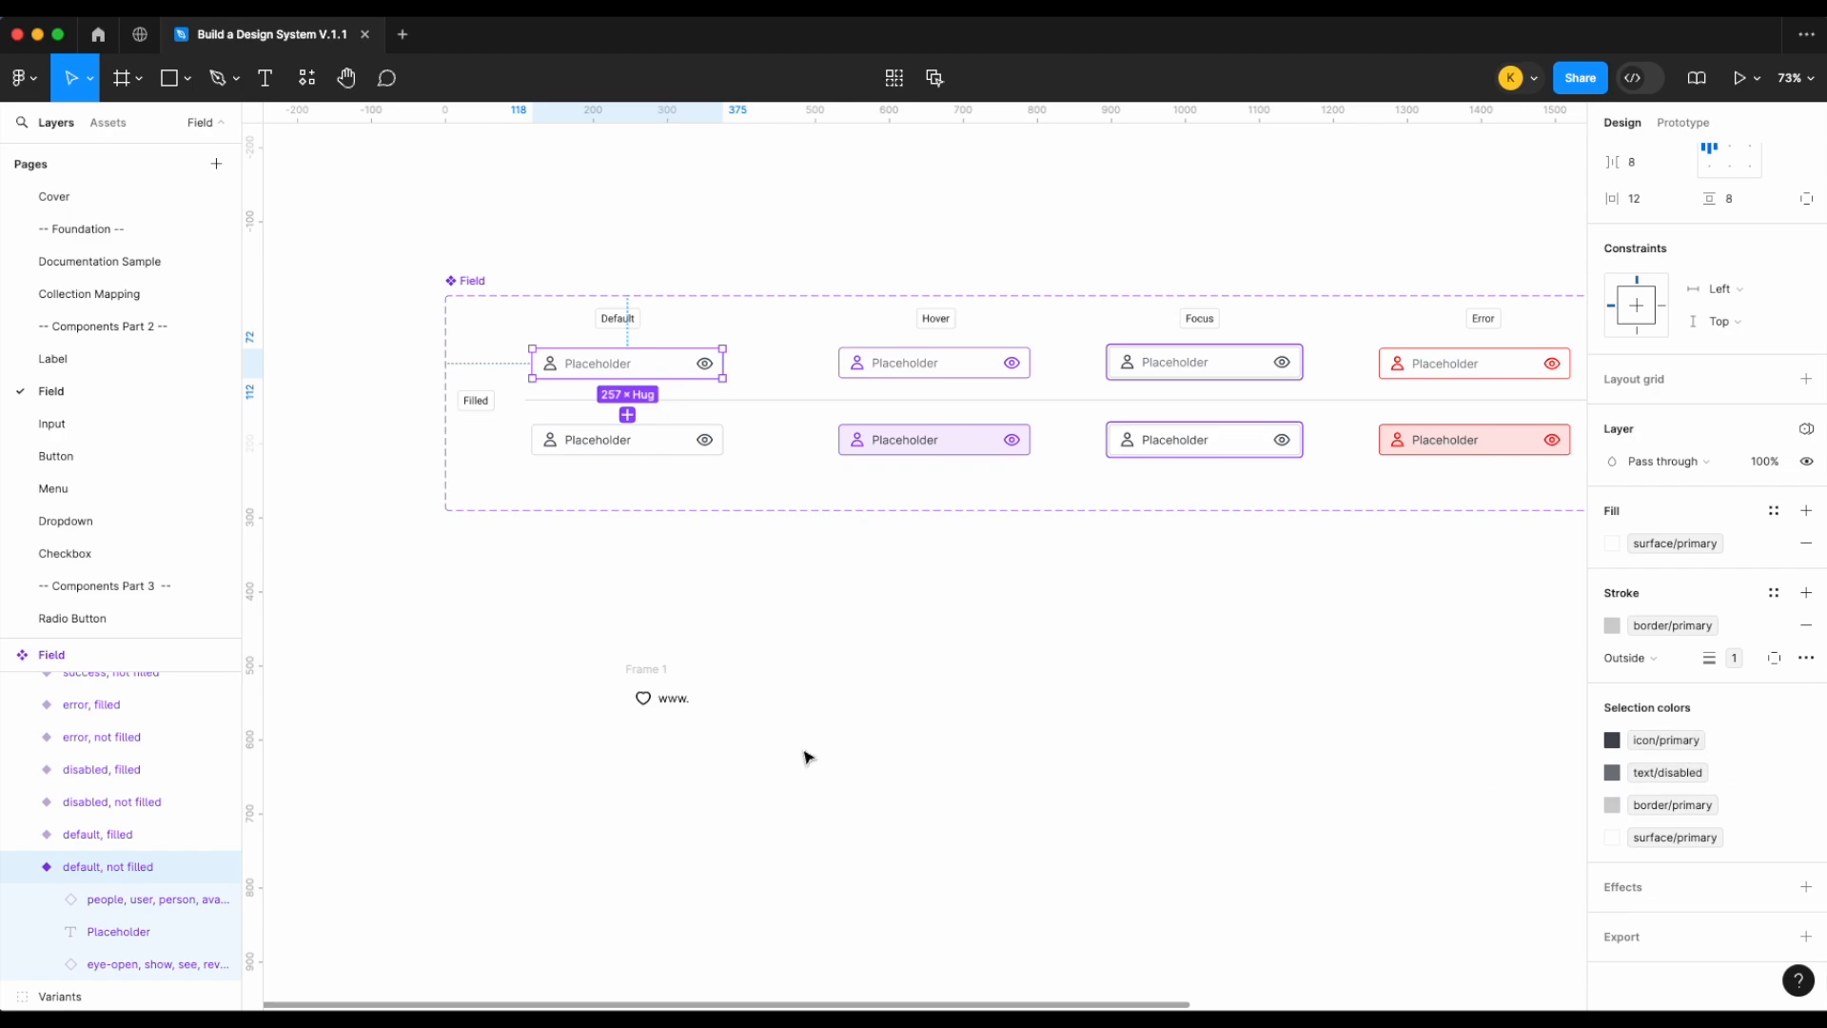
pyautogui.click(657, 698)
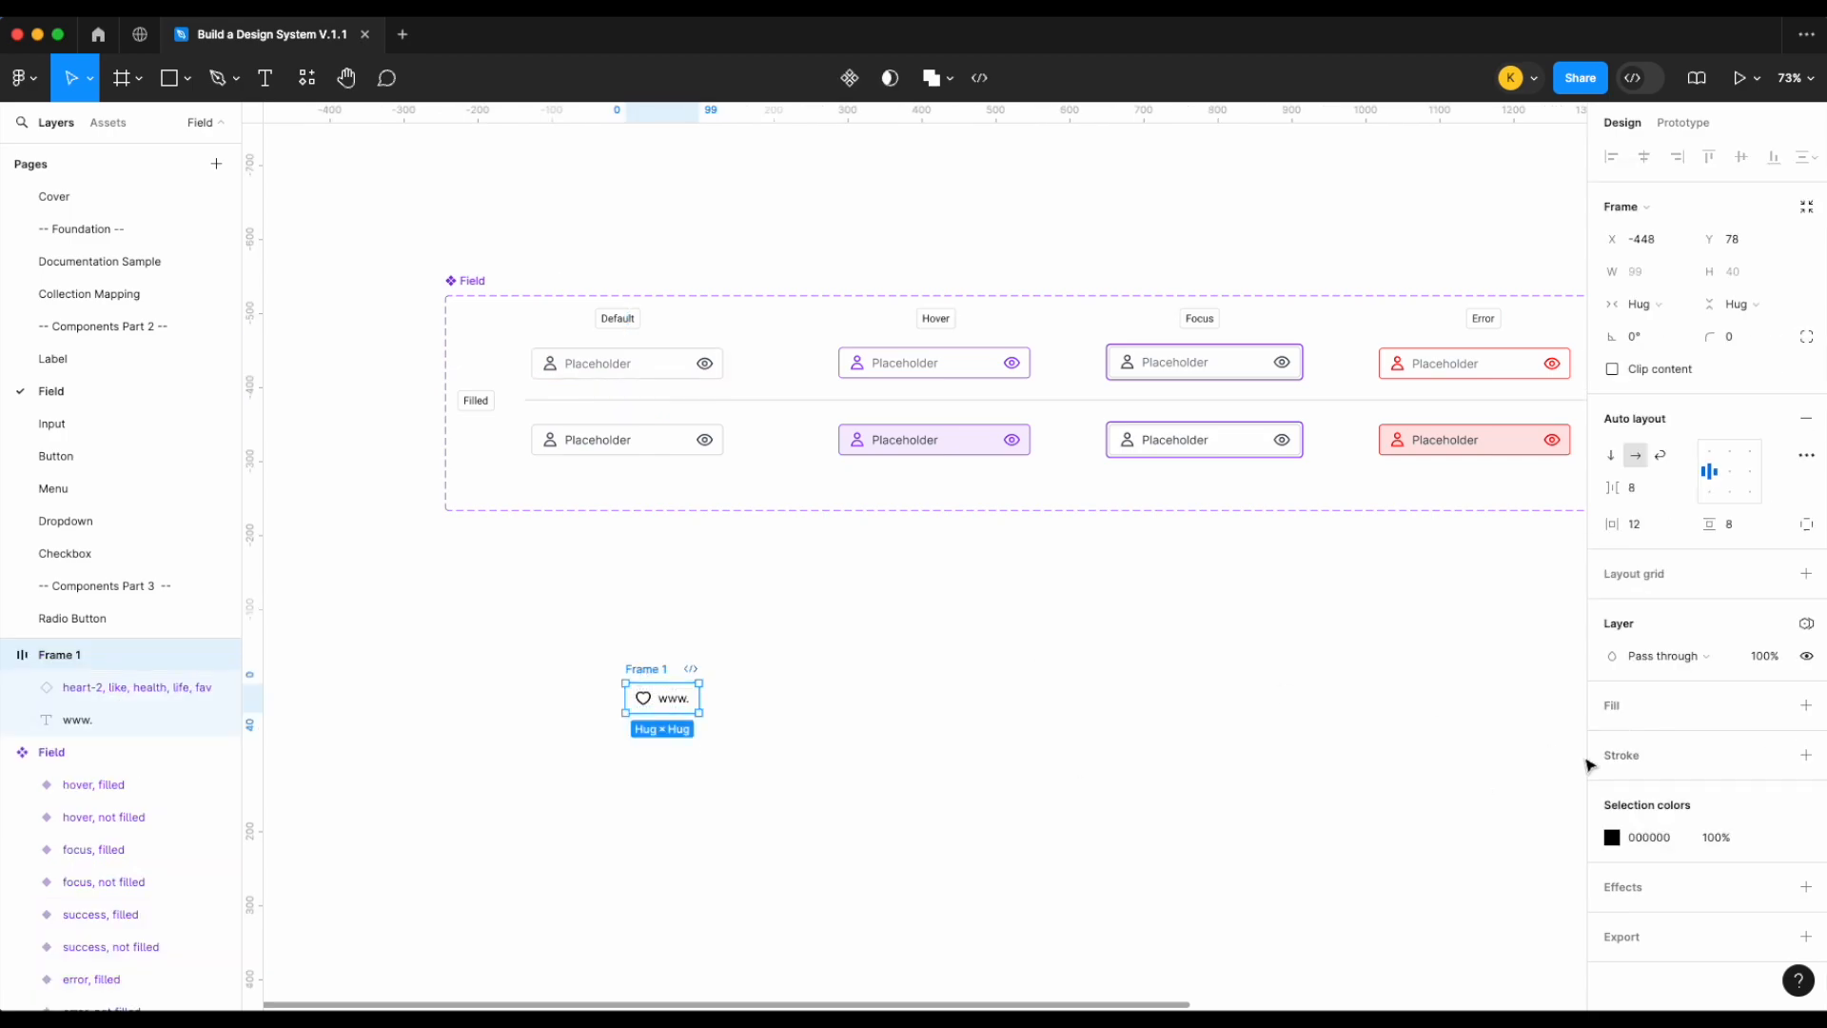
pyautogui.click(644, 697)
pyautogui.click(1771, 894)
pyautogui.write('ico')
pyautogui.press('Escape')
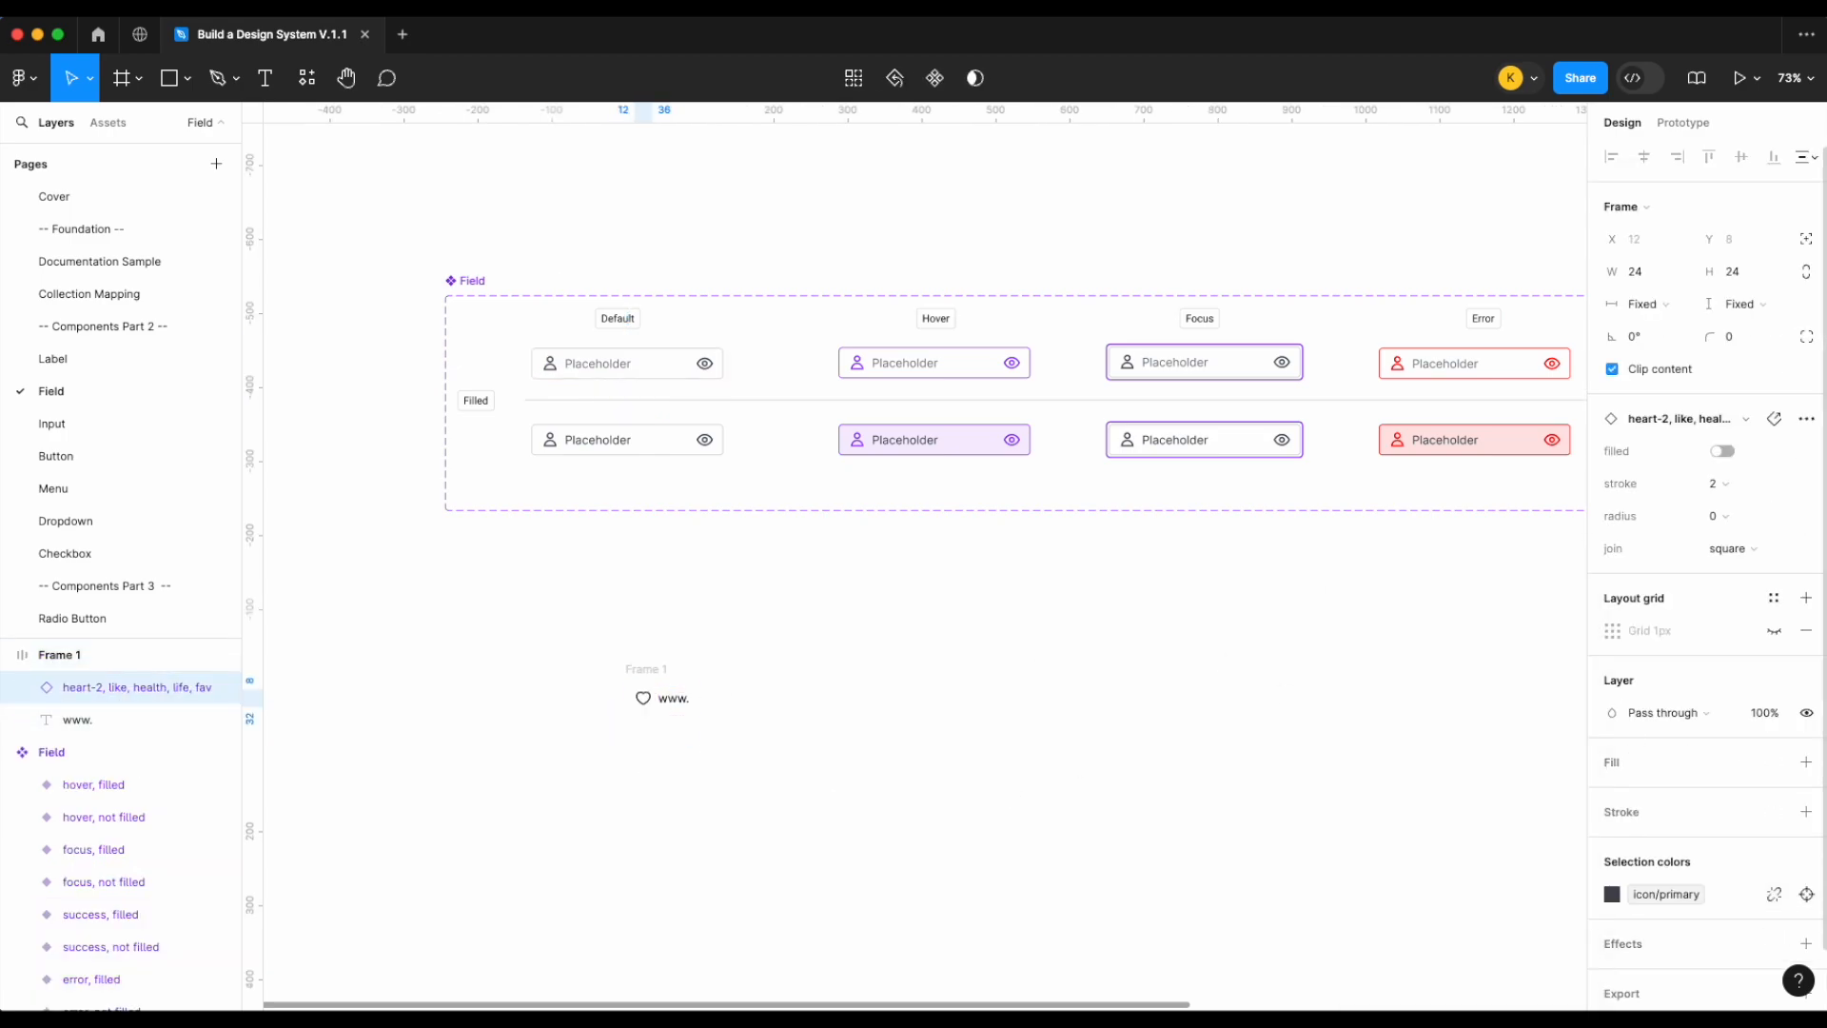
pyautogui.click(673, 698)
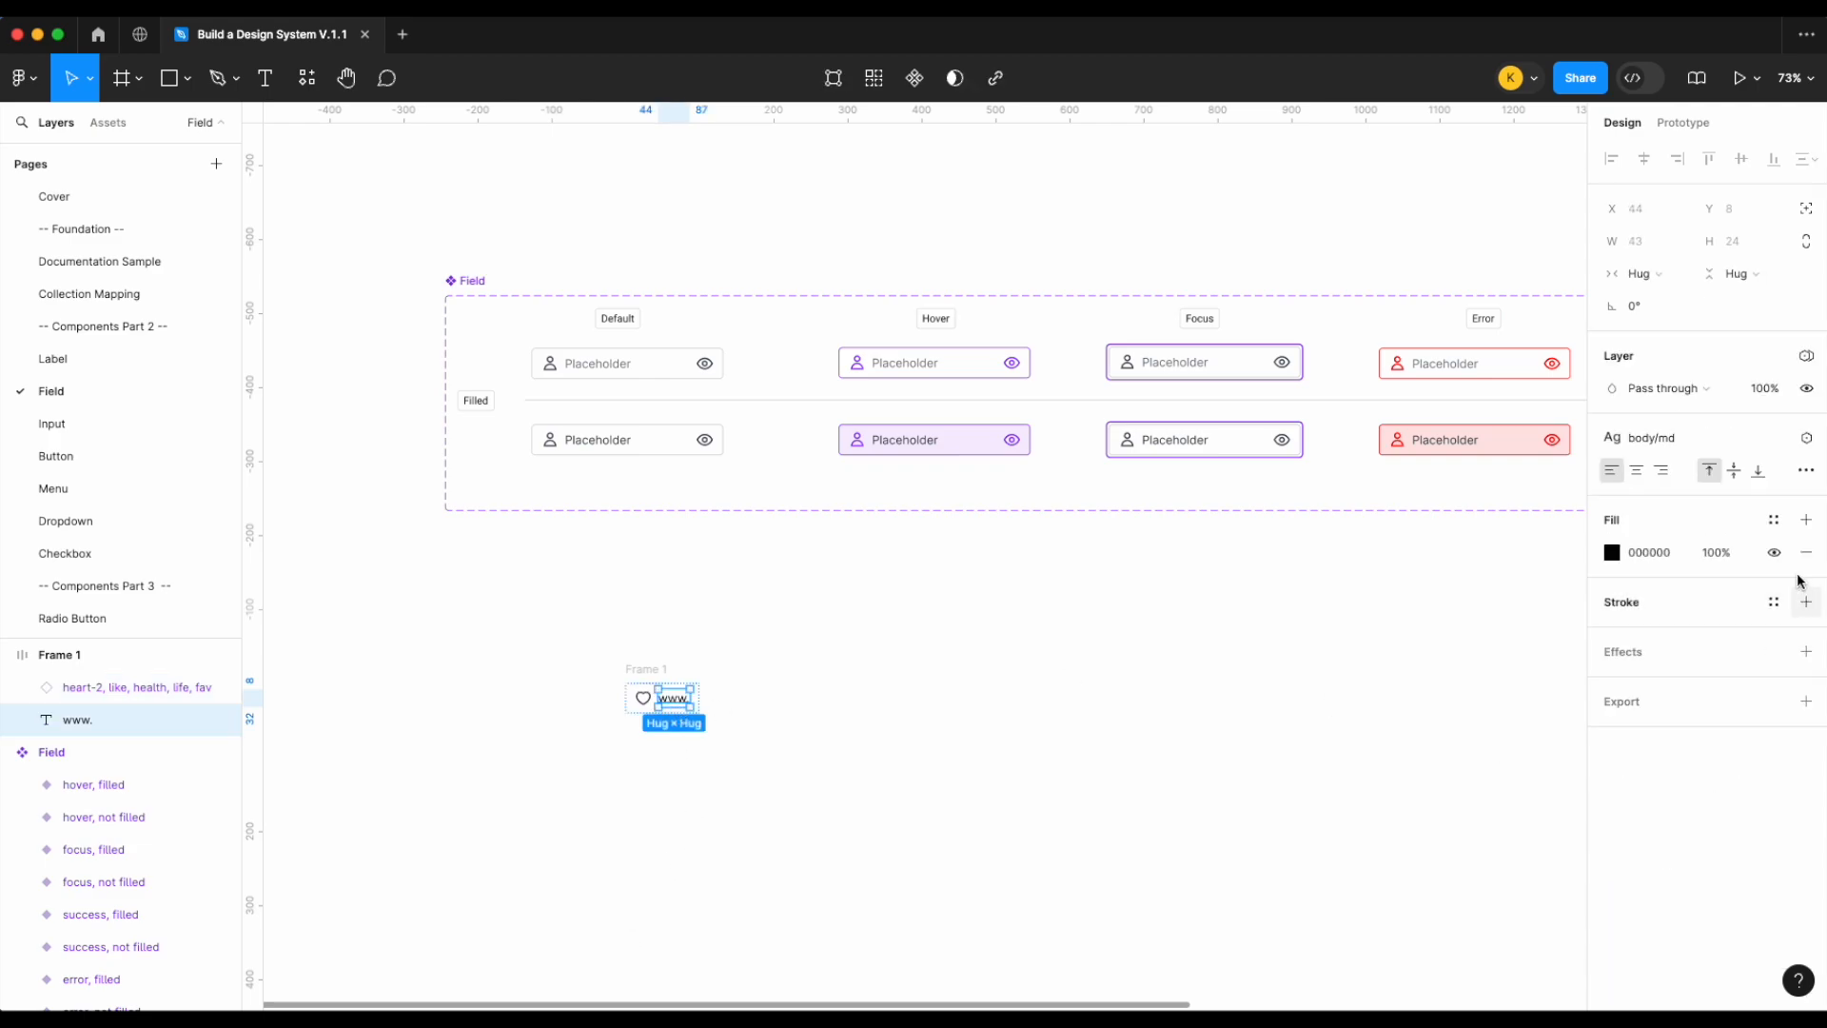
pyautogui.click(1774, 519)
pyautogui.write('text')
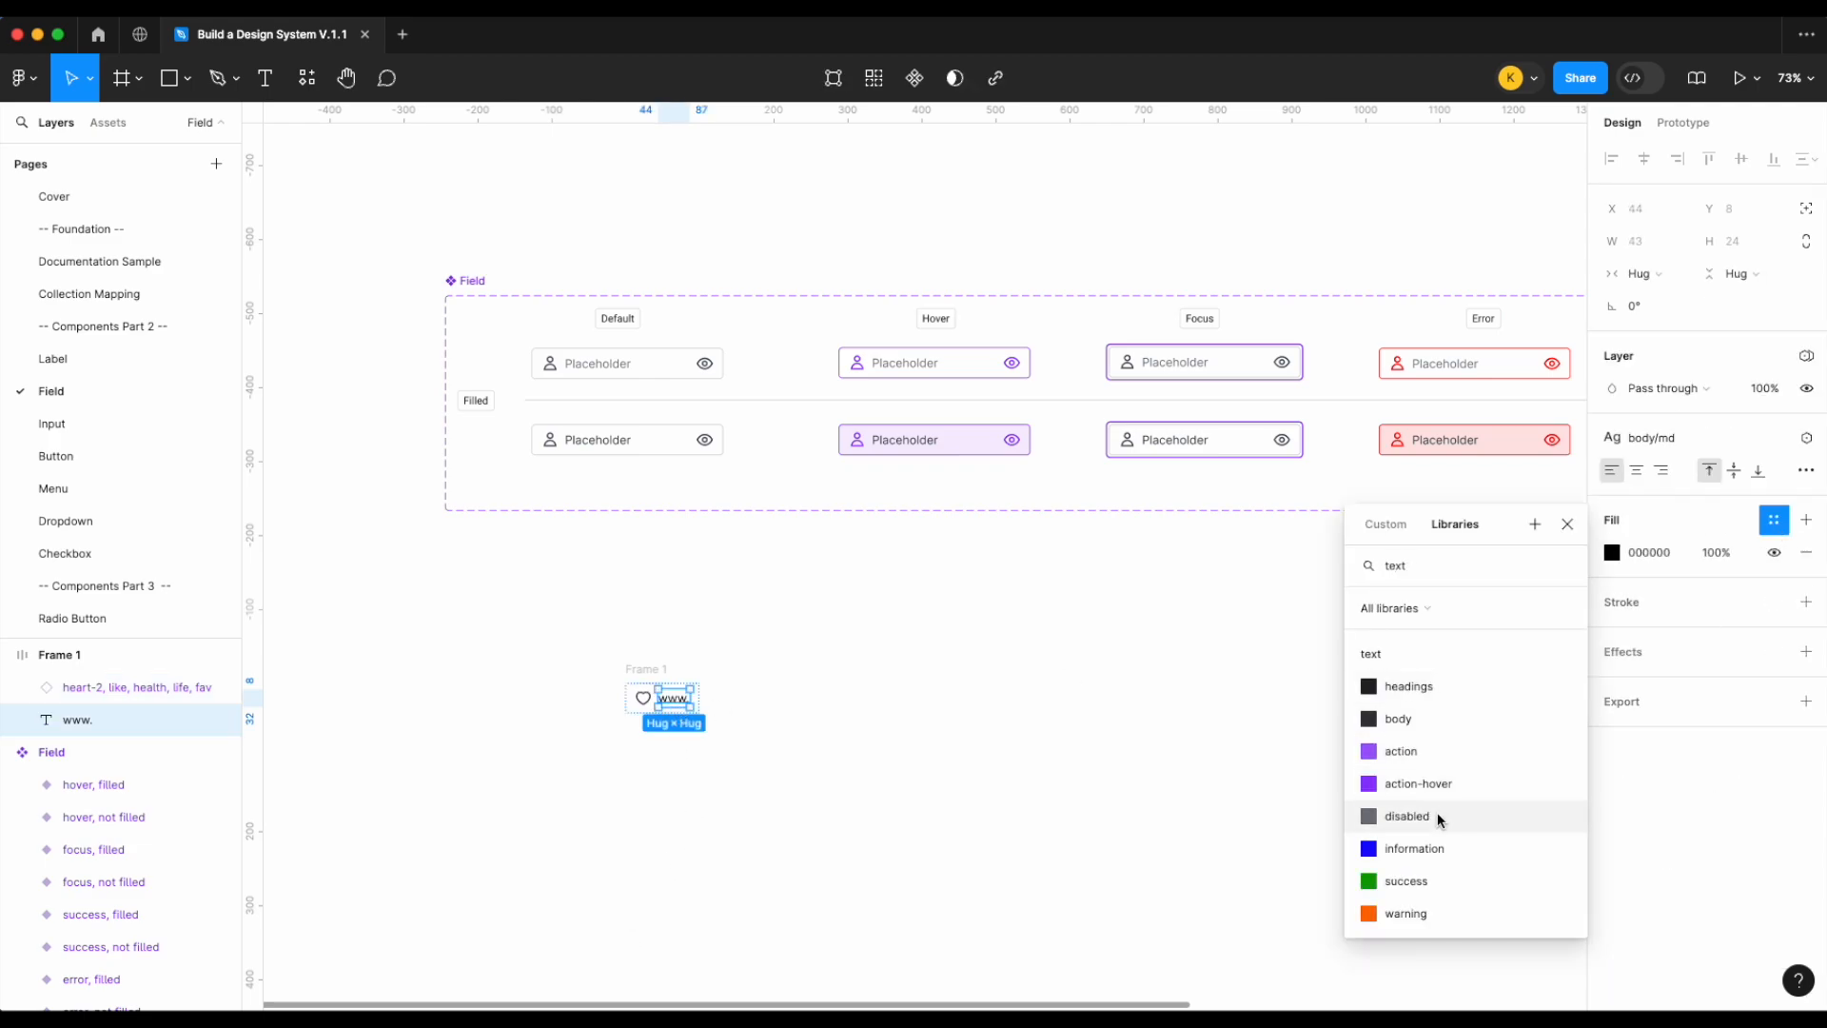
pyautogui.click(1439, 817)
pyautogui.click(1085, 766)
# Add a surface/disabled fill to the icon-and-text frame
pyautogui.scroll(3, 641, 733)
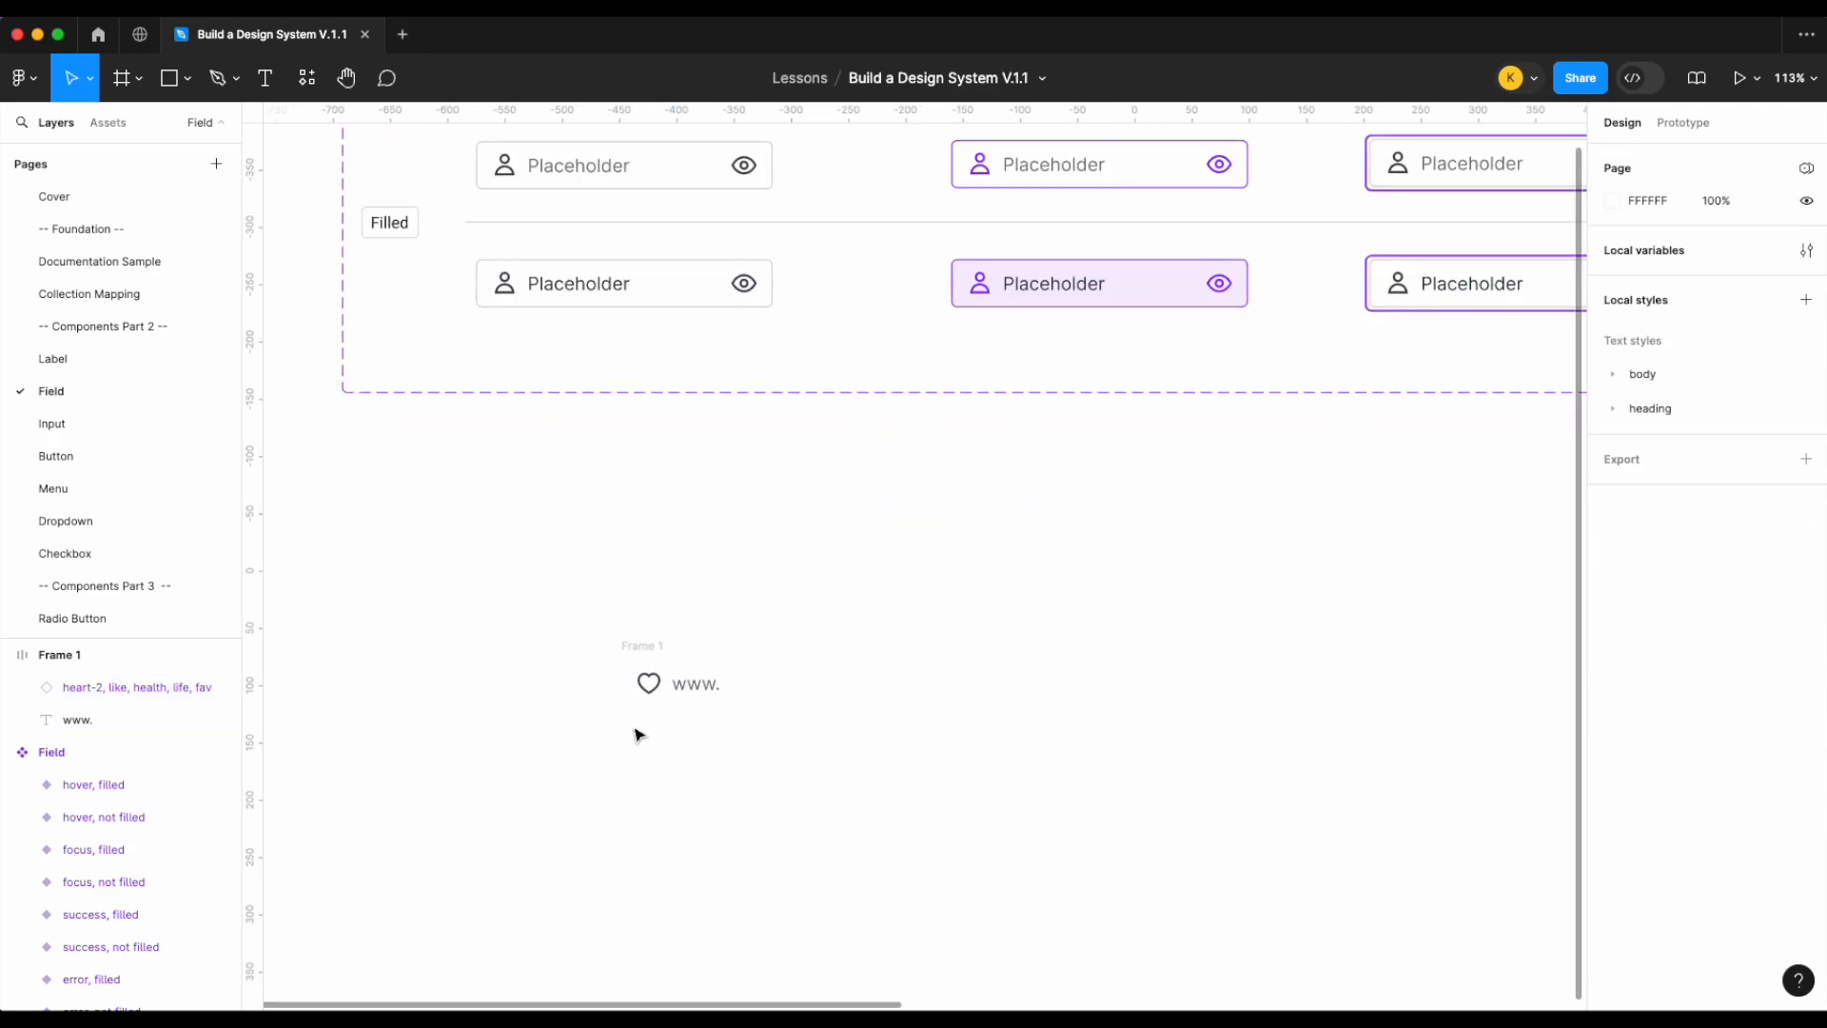
pyautogui.click(644, 660)
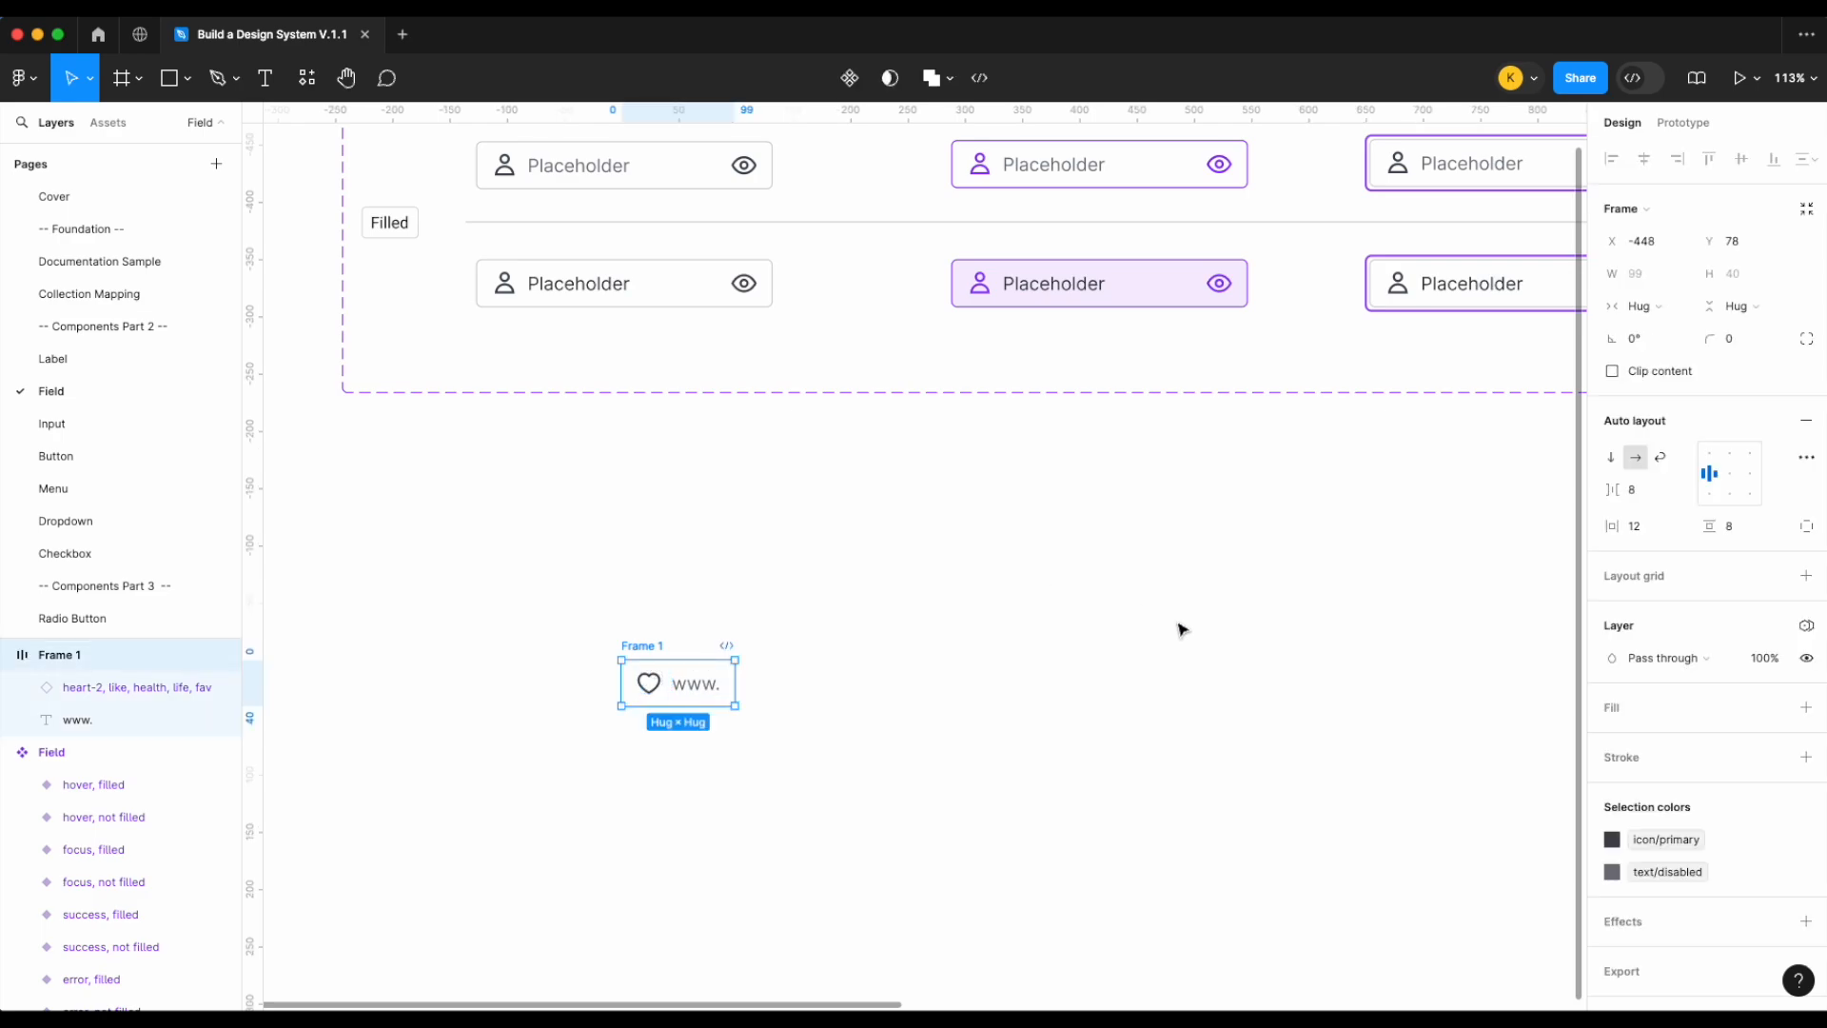
pyautogui.click(1806, 707)
pyautogui.click(1774, 709)
pyautogui.write('surf')
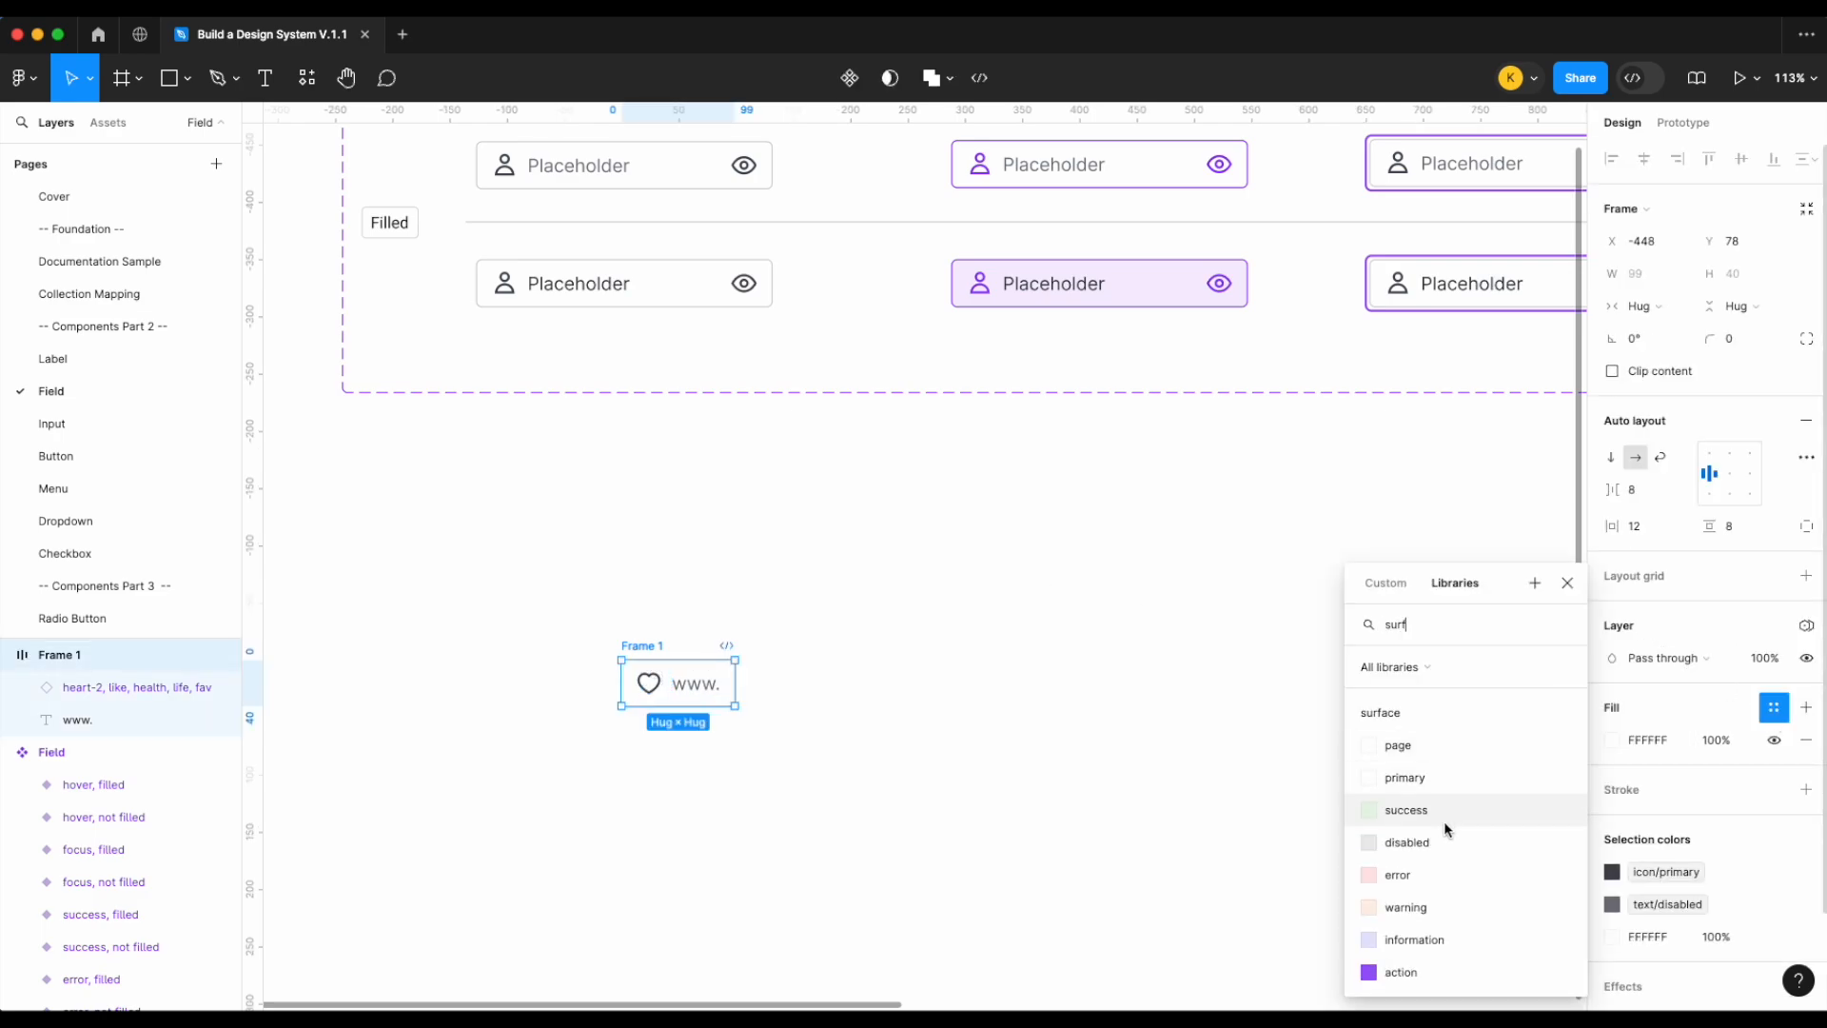
pyautogui.click(1447, 843)
# Rename the icon-and-text frame as .preTab
pyautogui.doubleClick(651, 646)
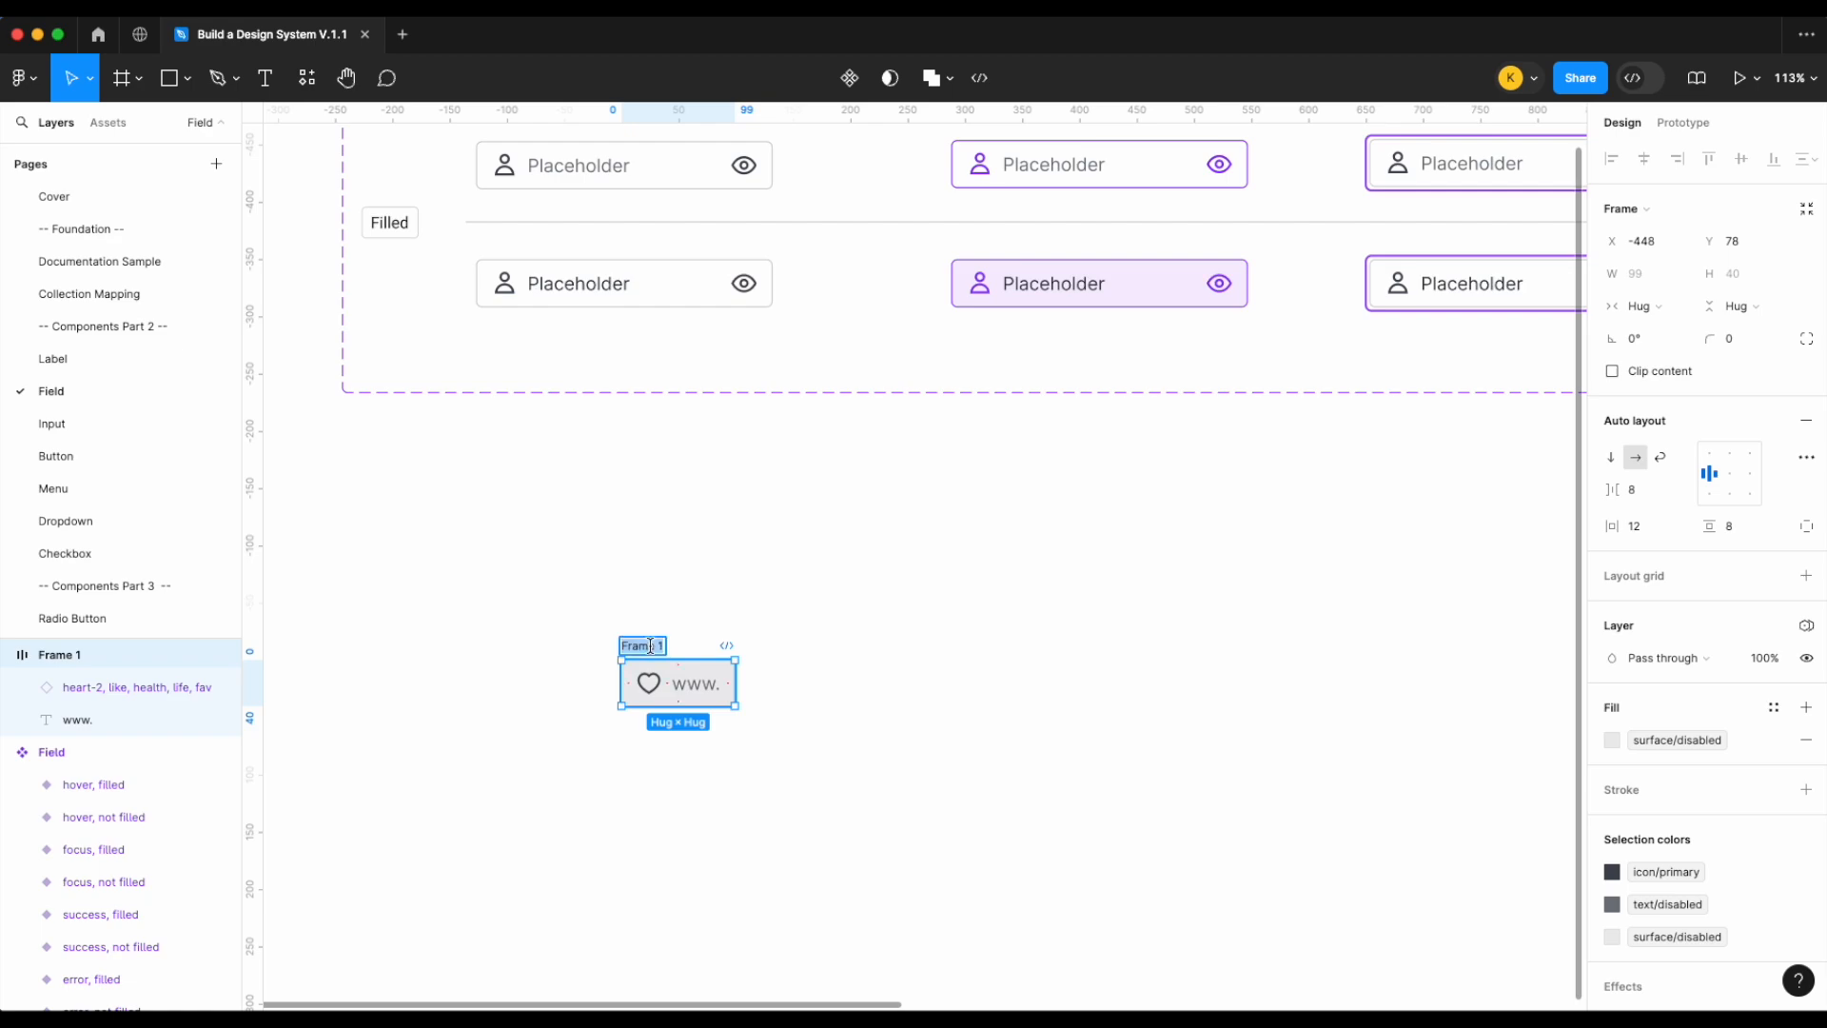
pyautogui.write('O')
pyautogui.write('pretab')
pyautogui.press('Return')
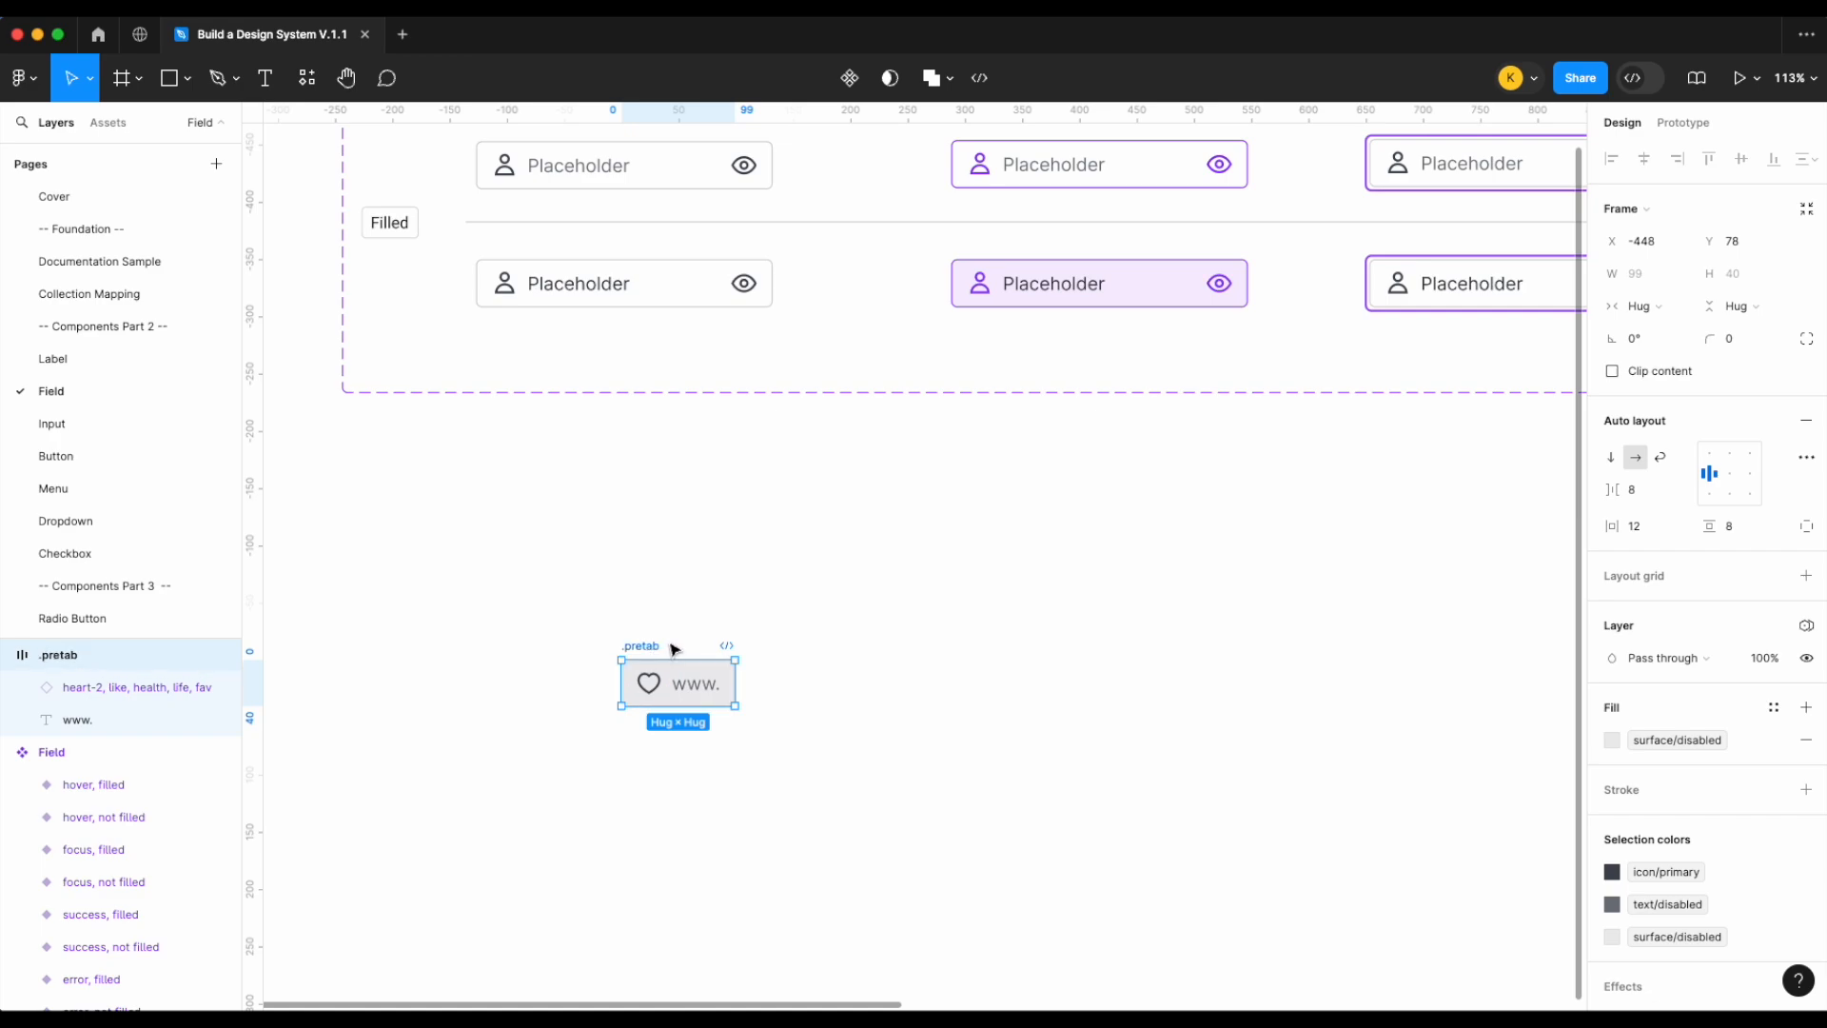
pyautogui.scroll(-2, 709, 633)
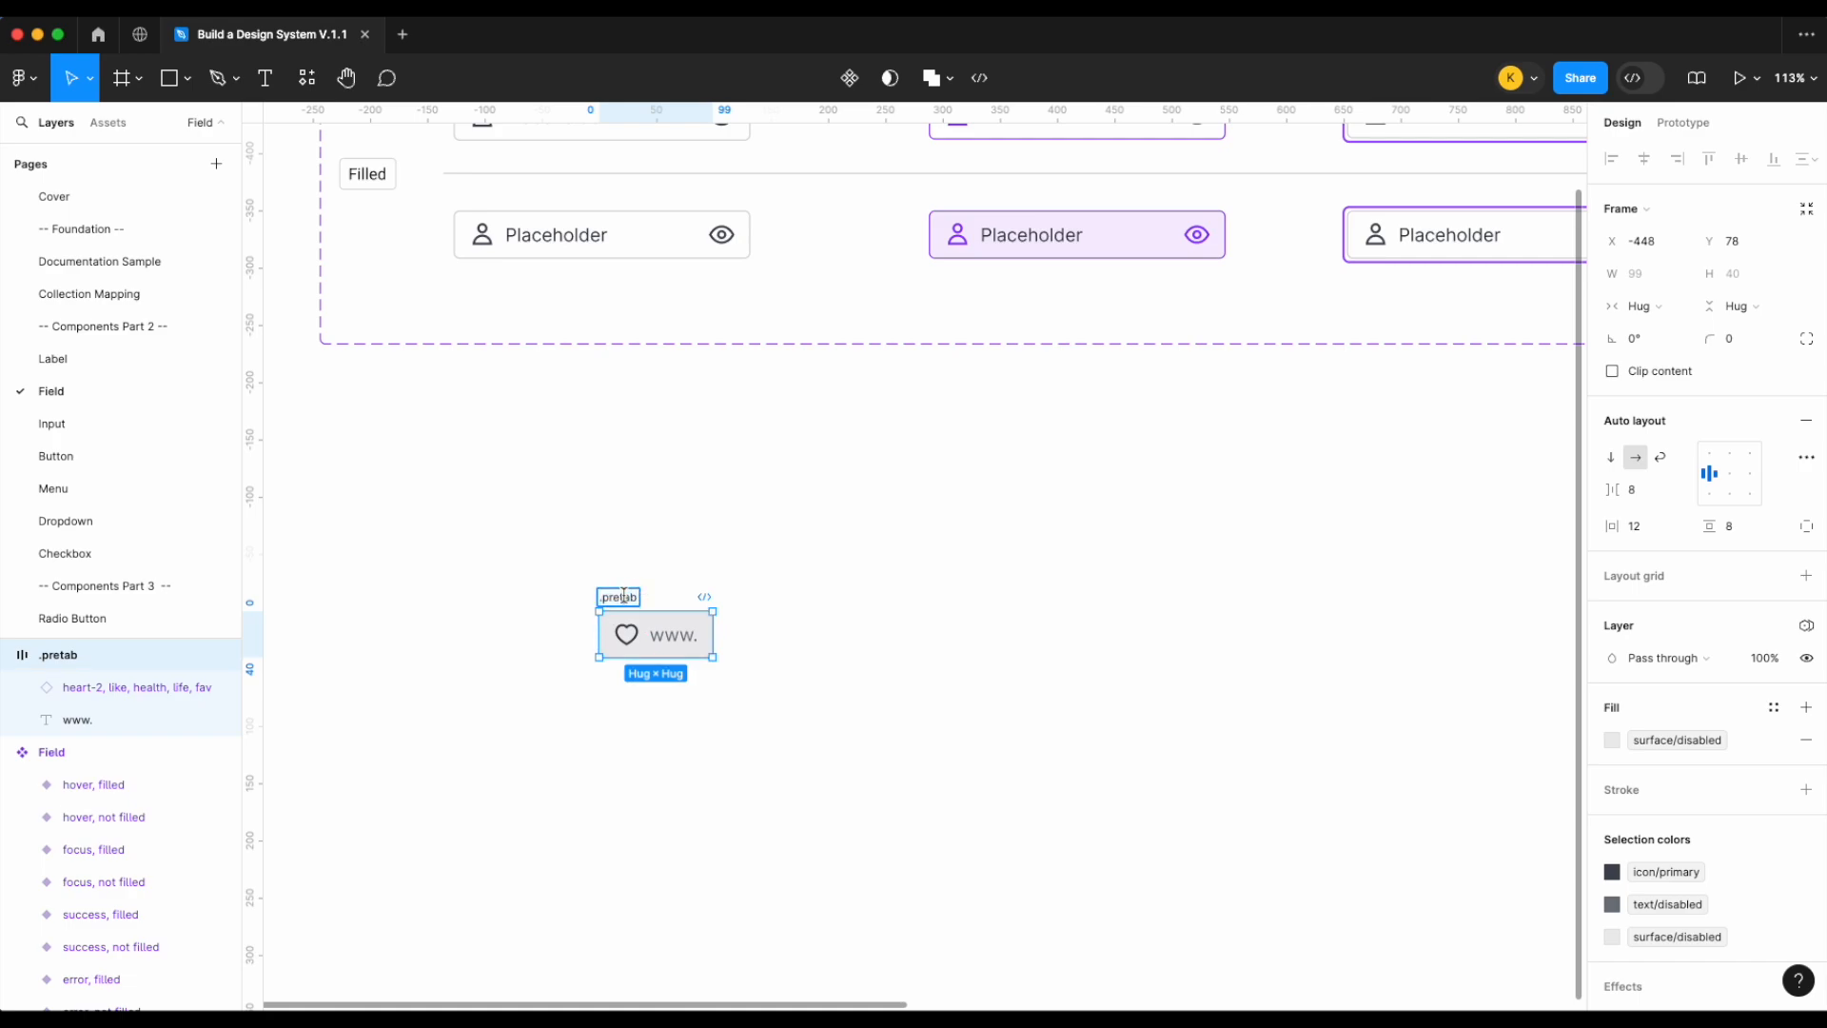
pyautogui.press('Return')
# Turn the .preTab frame into a component and place an instance of it to its right
pyautogui.rightClick(621, 617)
pyautogui.click(710, 750)
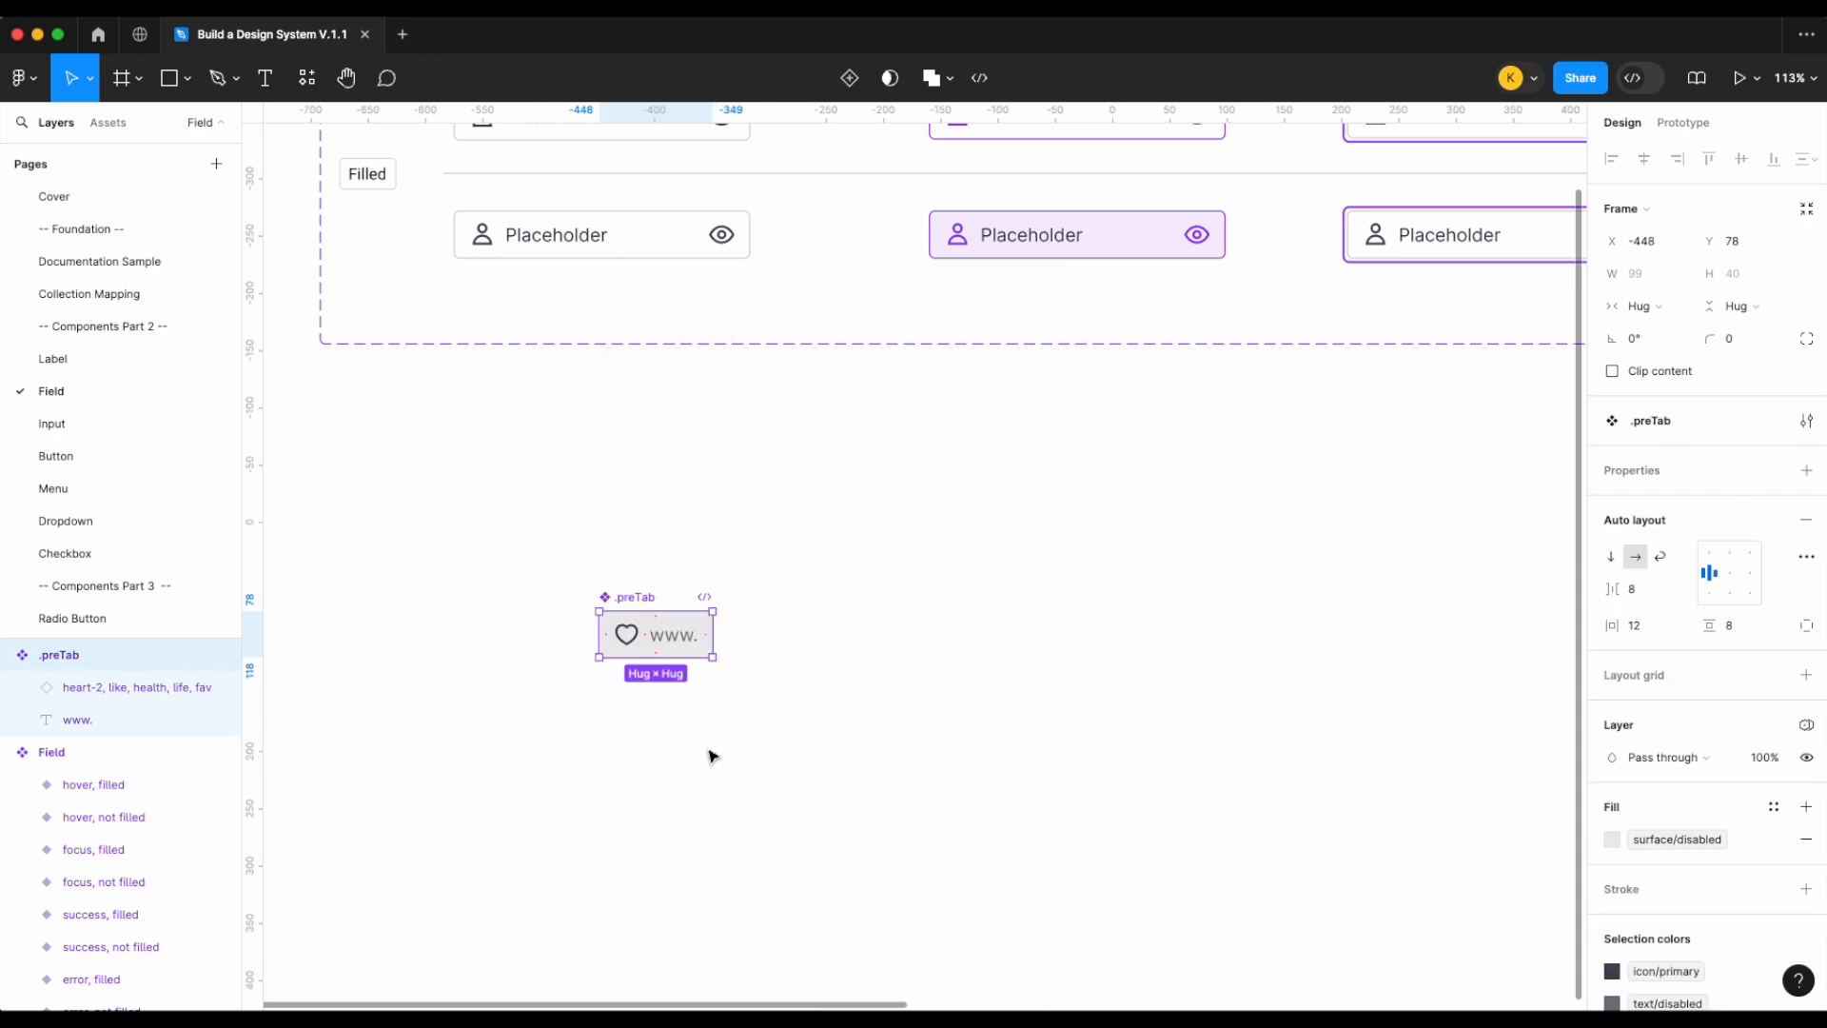
pyautogui.keyDown('alt'); pyautogui.moveTo(667, 657); pyautogui.dragTo(856, 657); pyautogui.keyUp('alt')
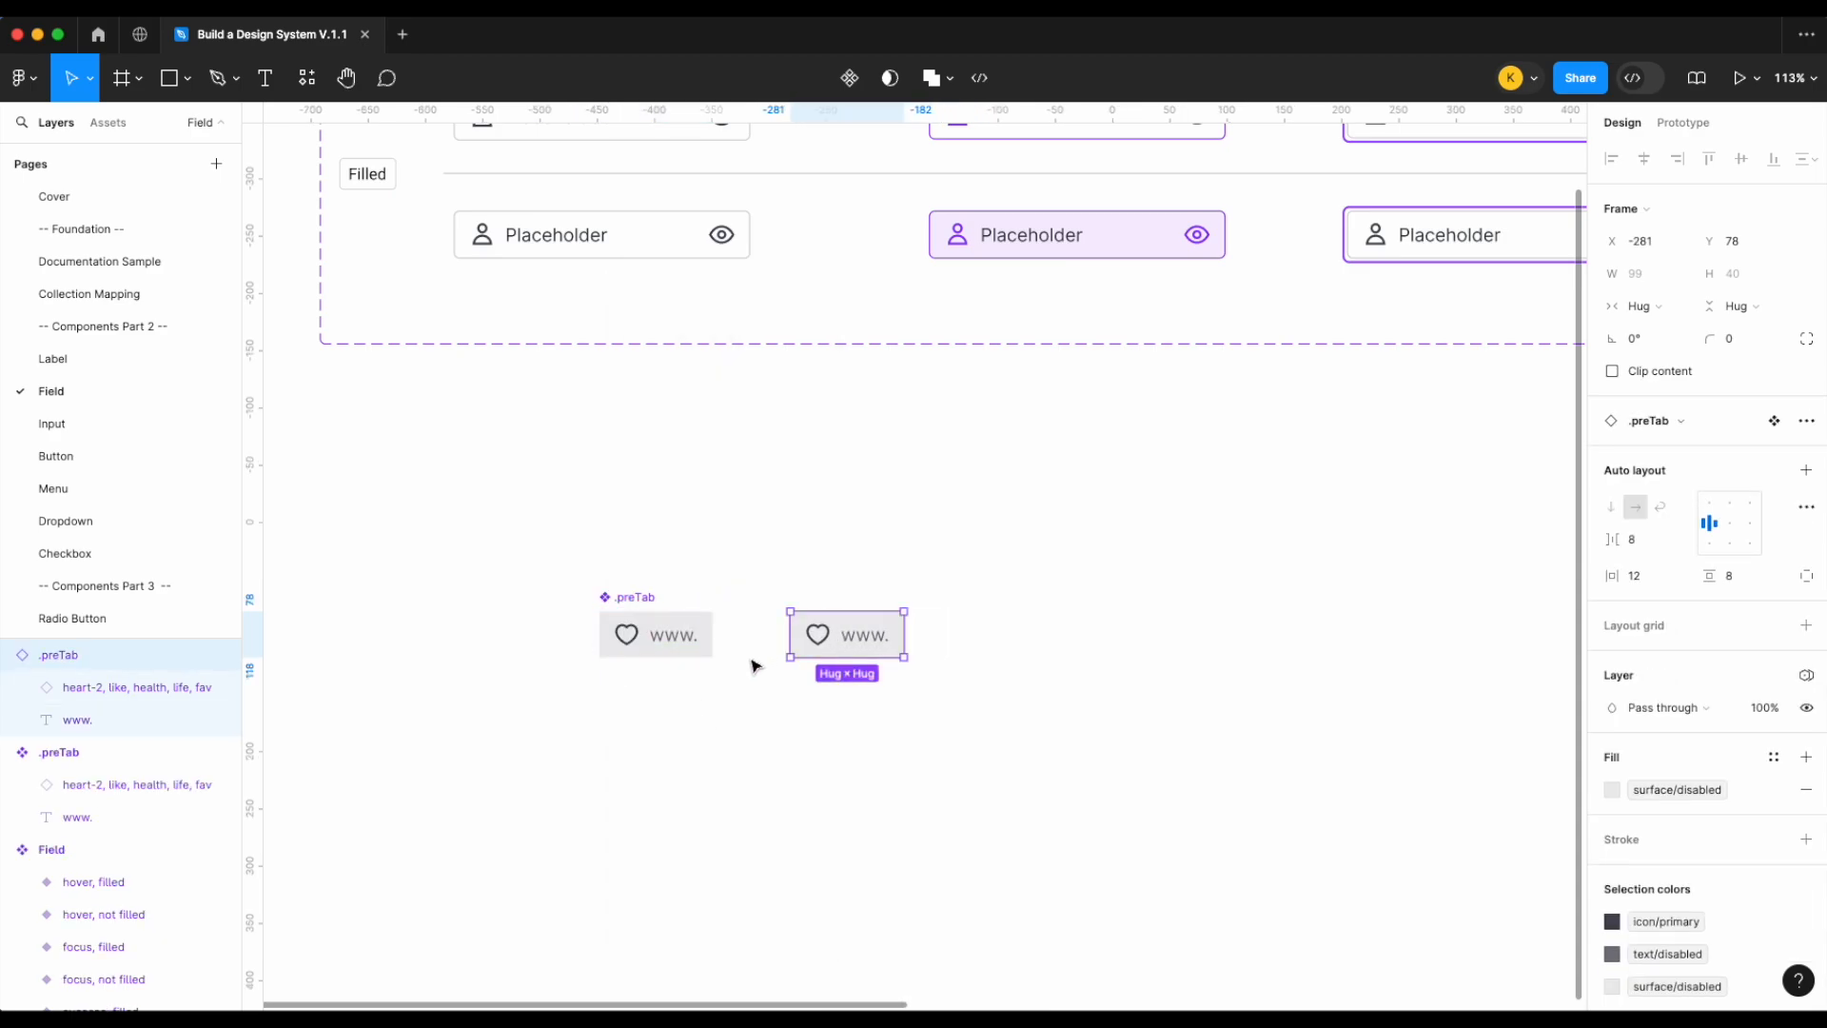
# Create a visibility property named Icon with value True for the heart icon in the main .preTab component
pyautogui.doubleClick(627, 635)
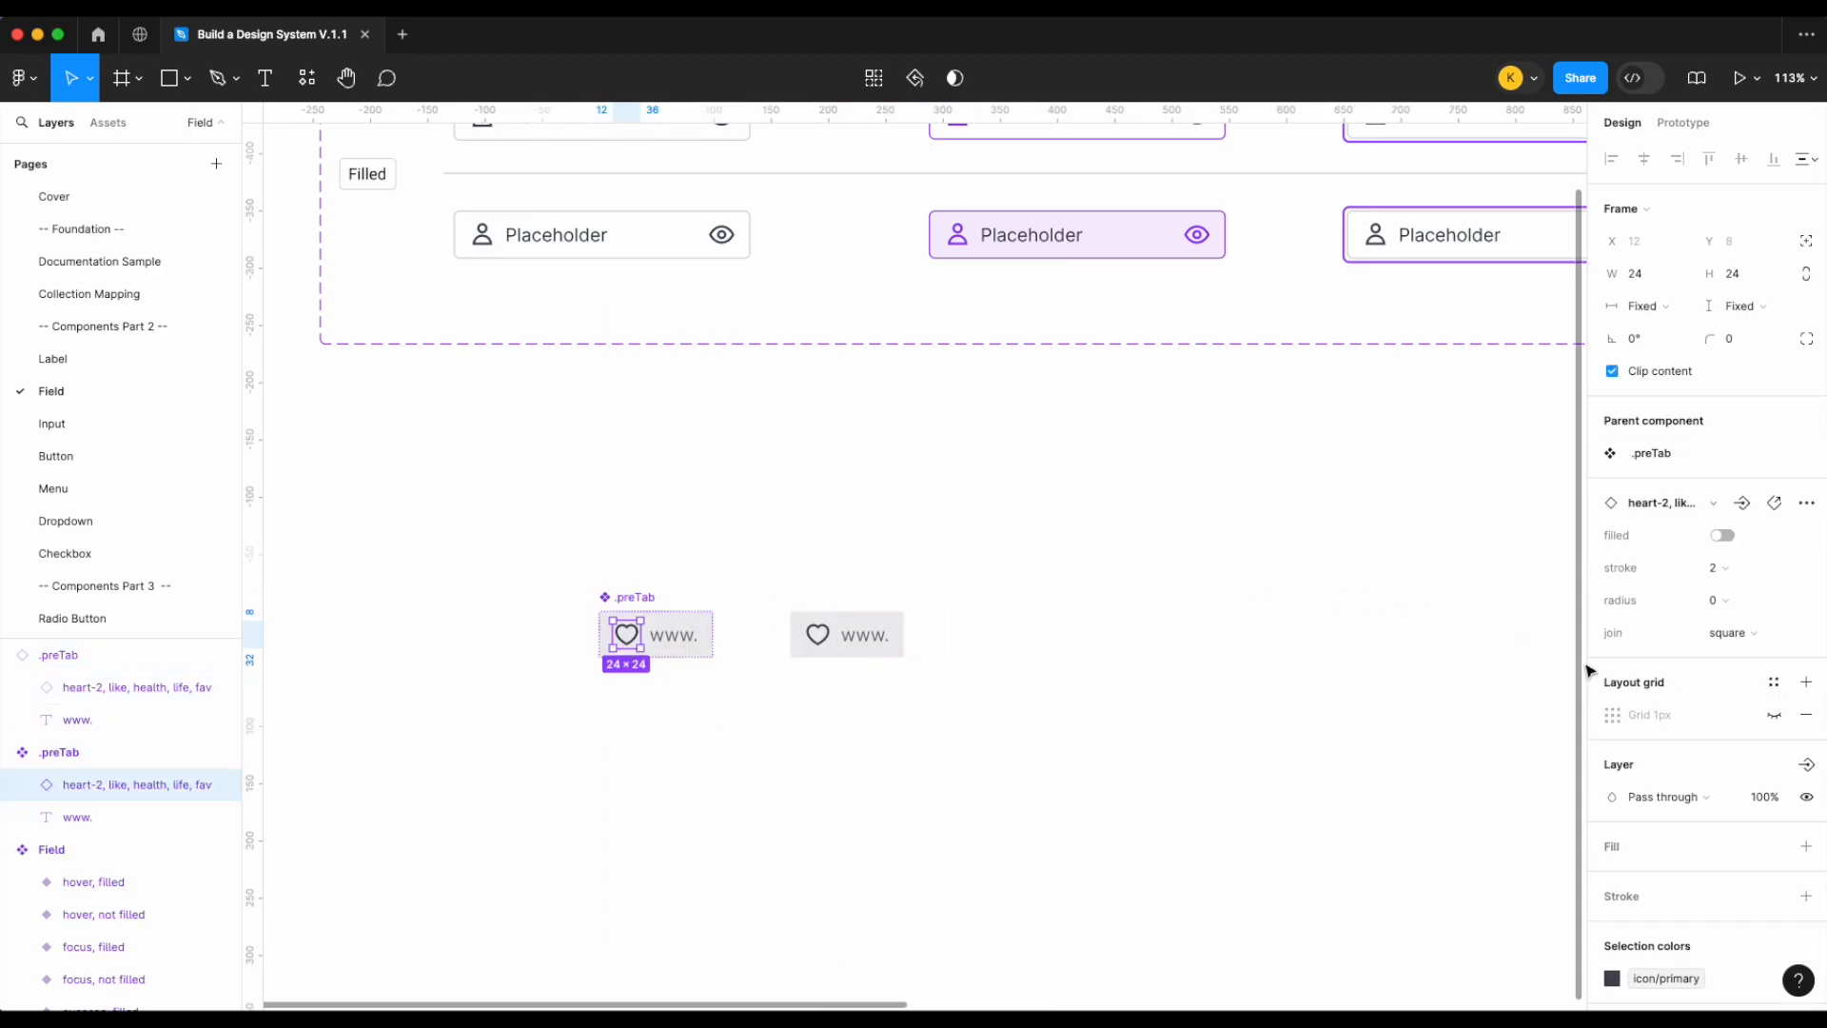
pyautogui.click(1806, 763)
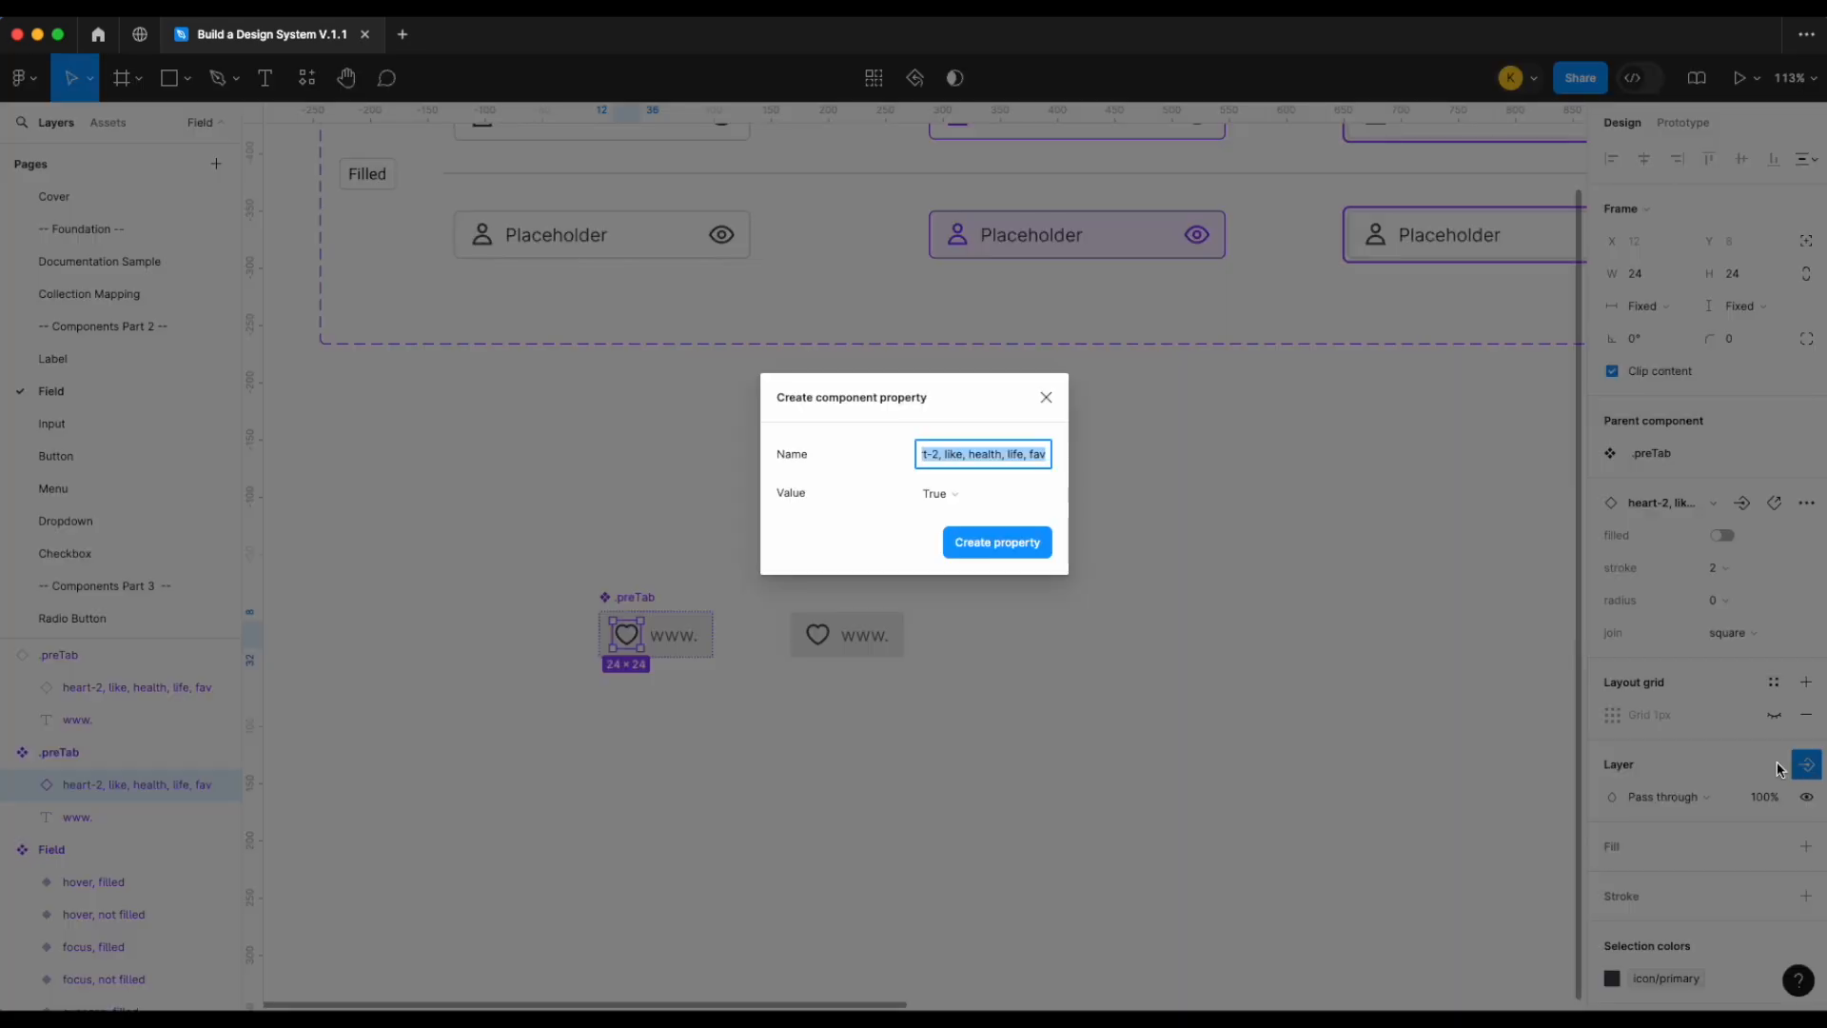
pyautogui.press('BackSpace')
pyautogui.write('Icon')
pyautogui.press('Return')
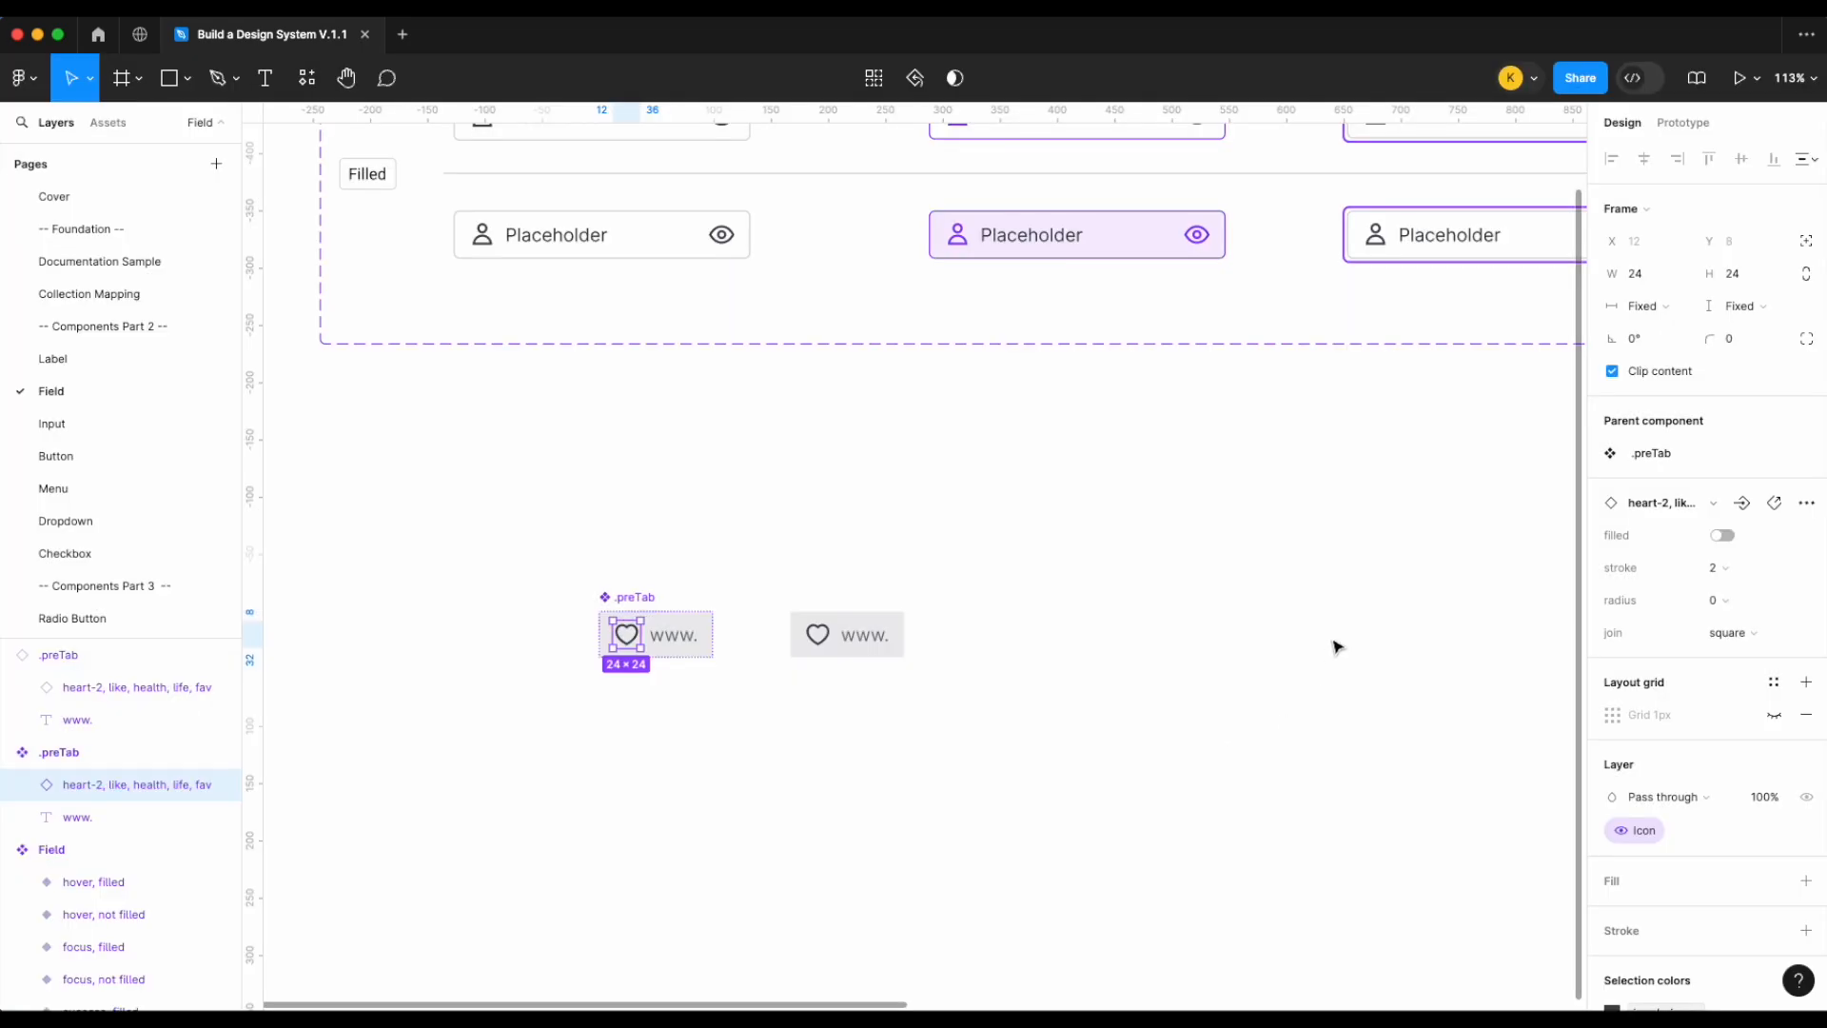
# Create an instance-swap property named "↘ Icon" for the heart icon, keeping heart-2 as its value
pyautogui.click(1742, 503)
pyautogui.write('Icon')
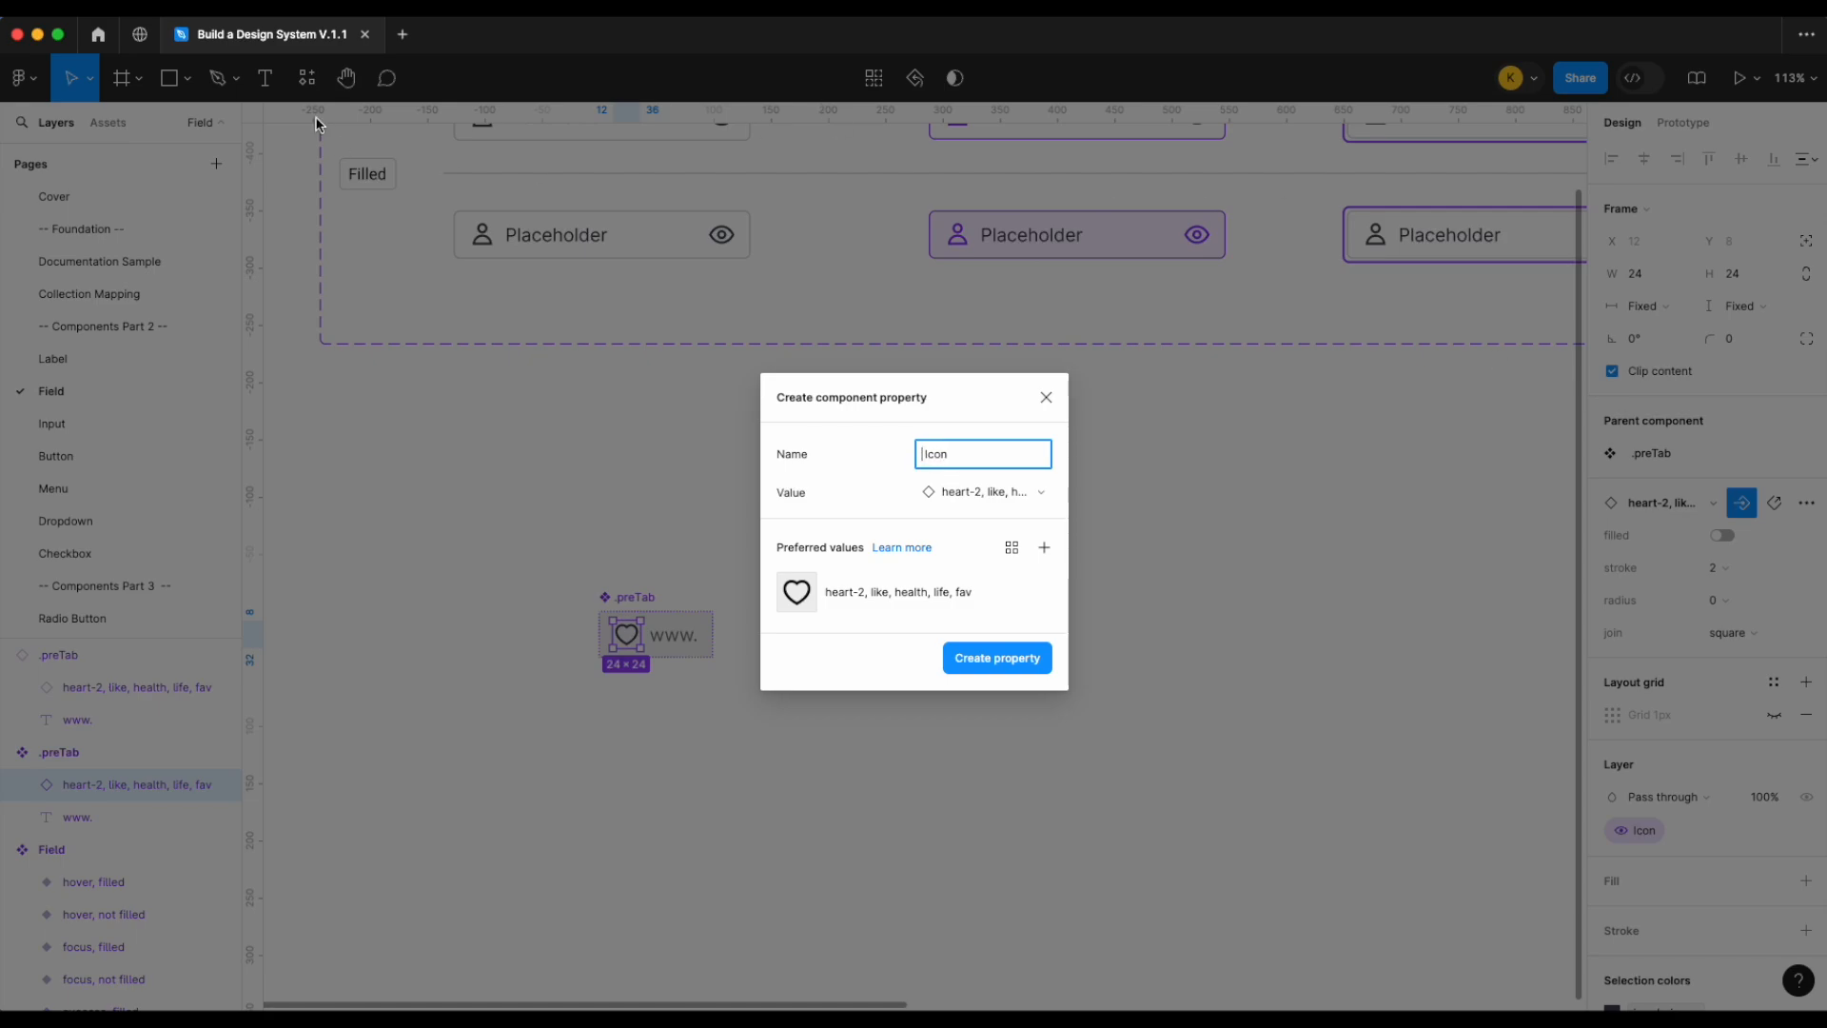
pyautogui.click(143, 7)
pyautogui.click(213, 632)
pyautogui.write('arrow')
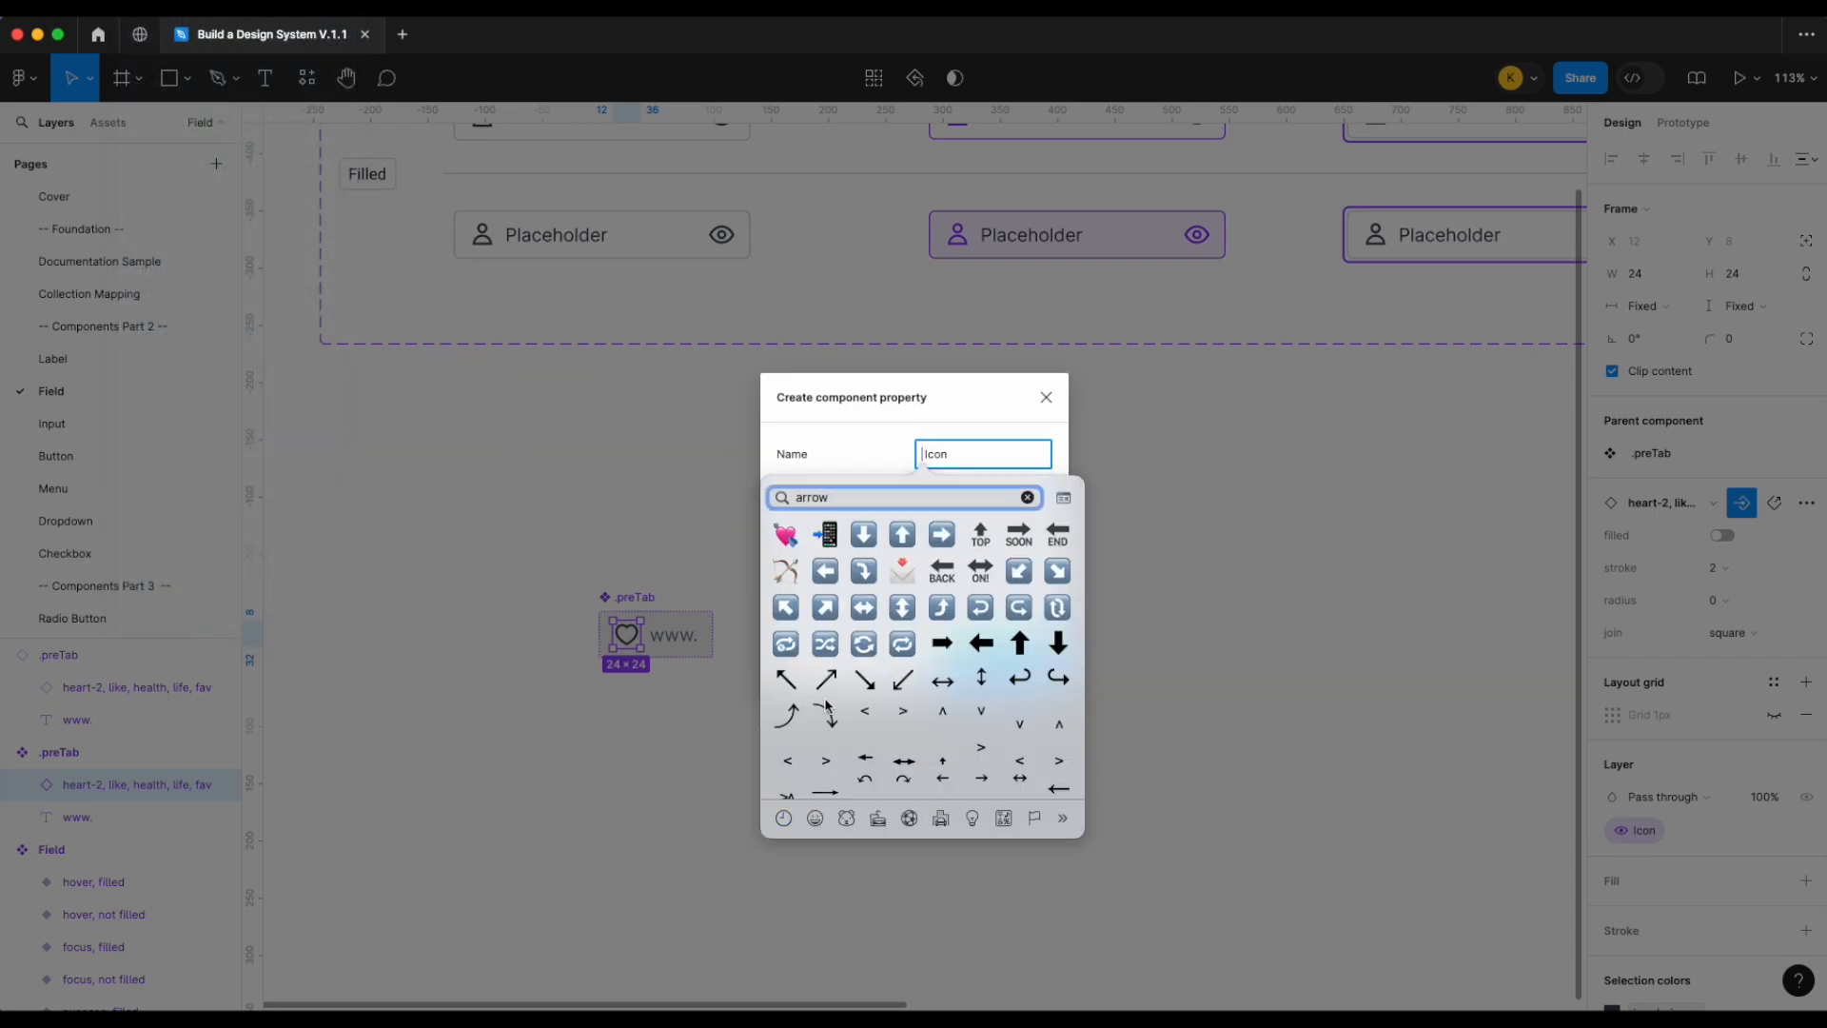
pyautogui.press('Escape')
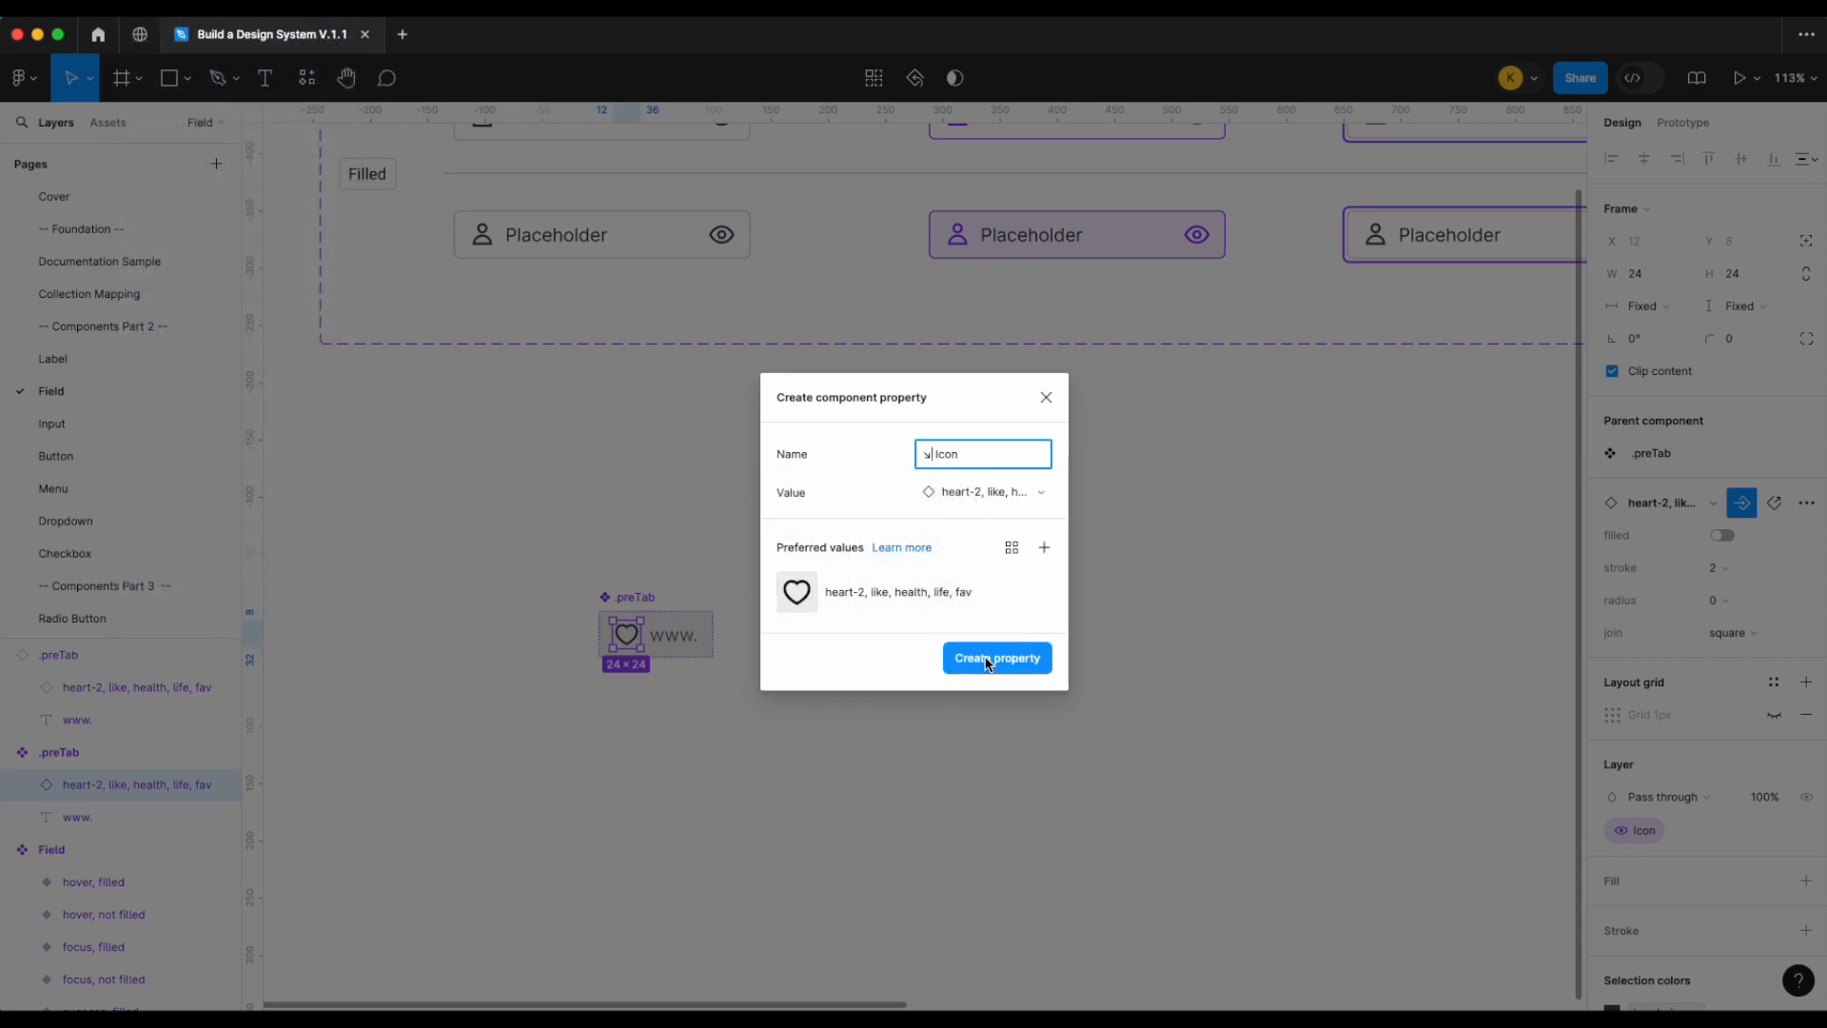
pyautogui.click(992, 660)
pyautogui.click(726, 780)
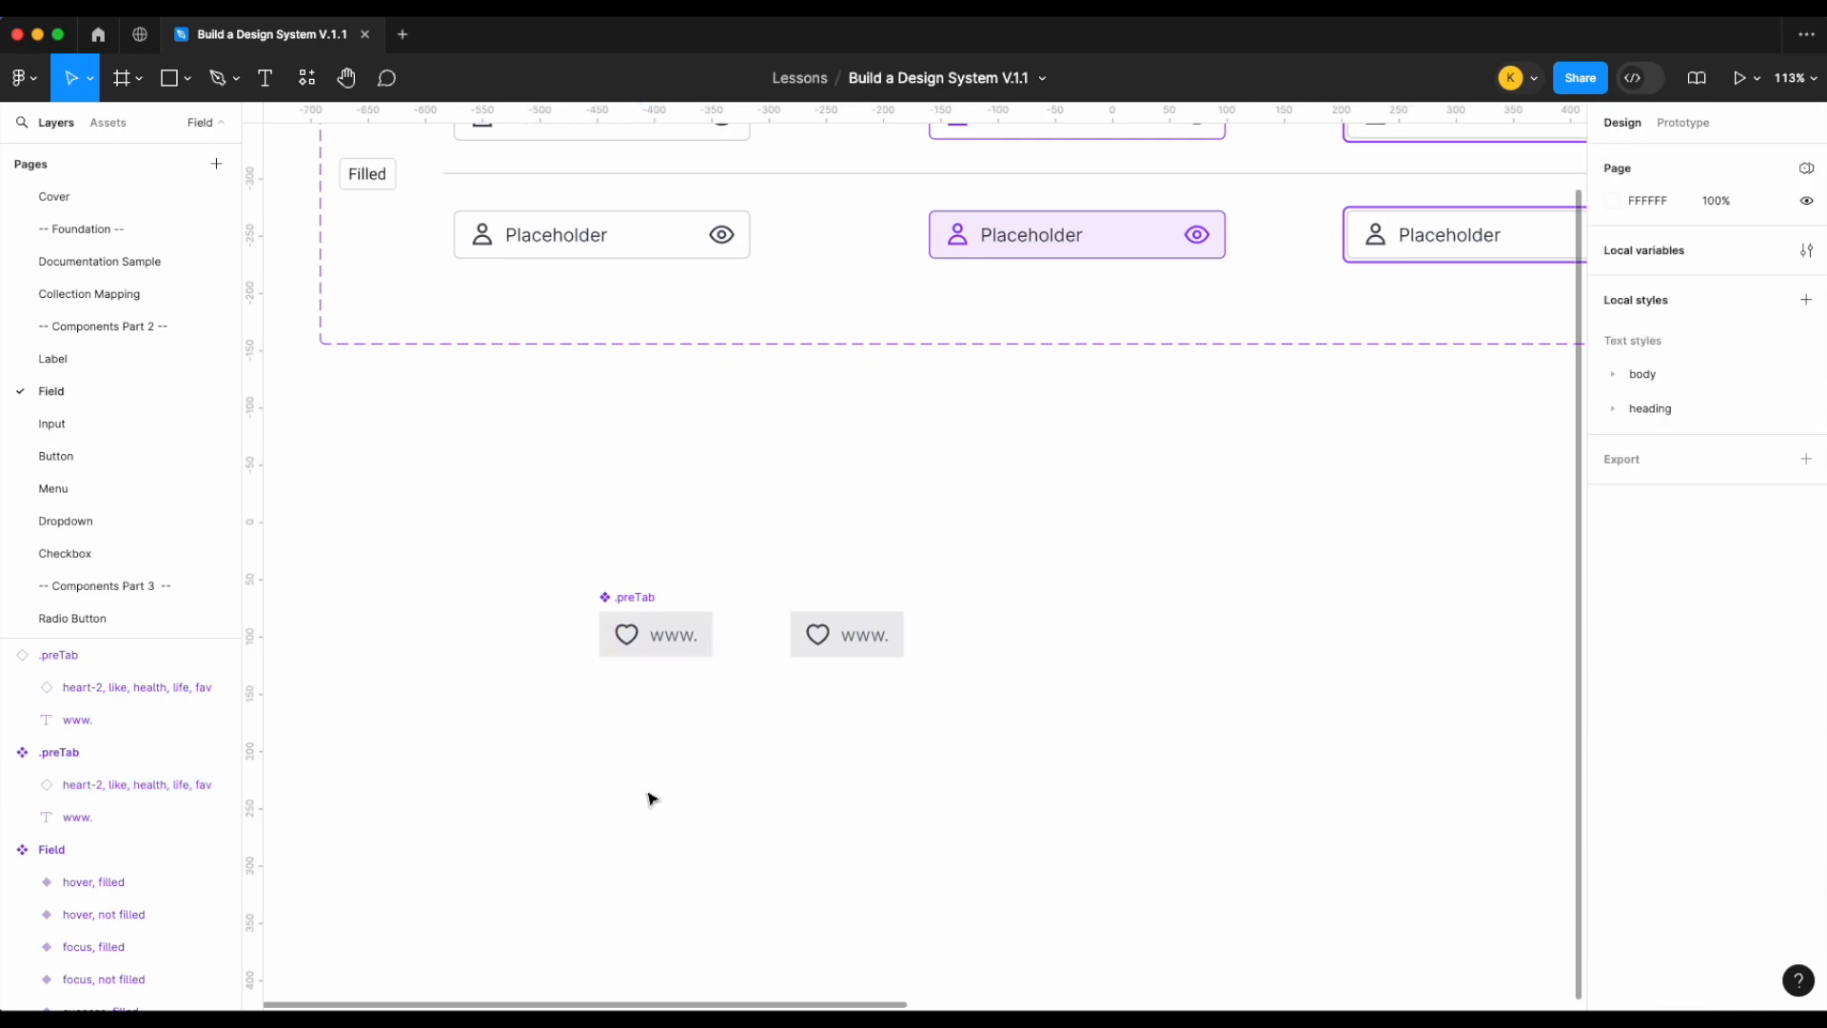
pyautogui.click(687, 638)
pyautogui.click(687, 638)
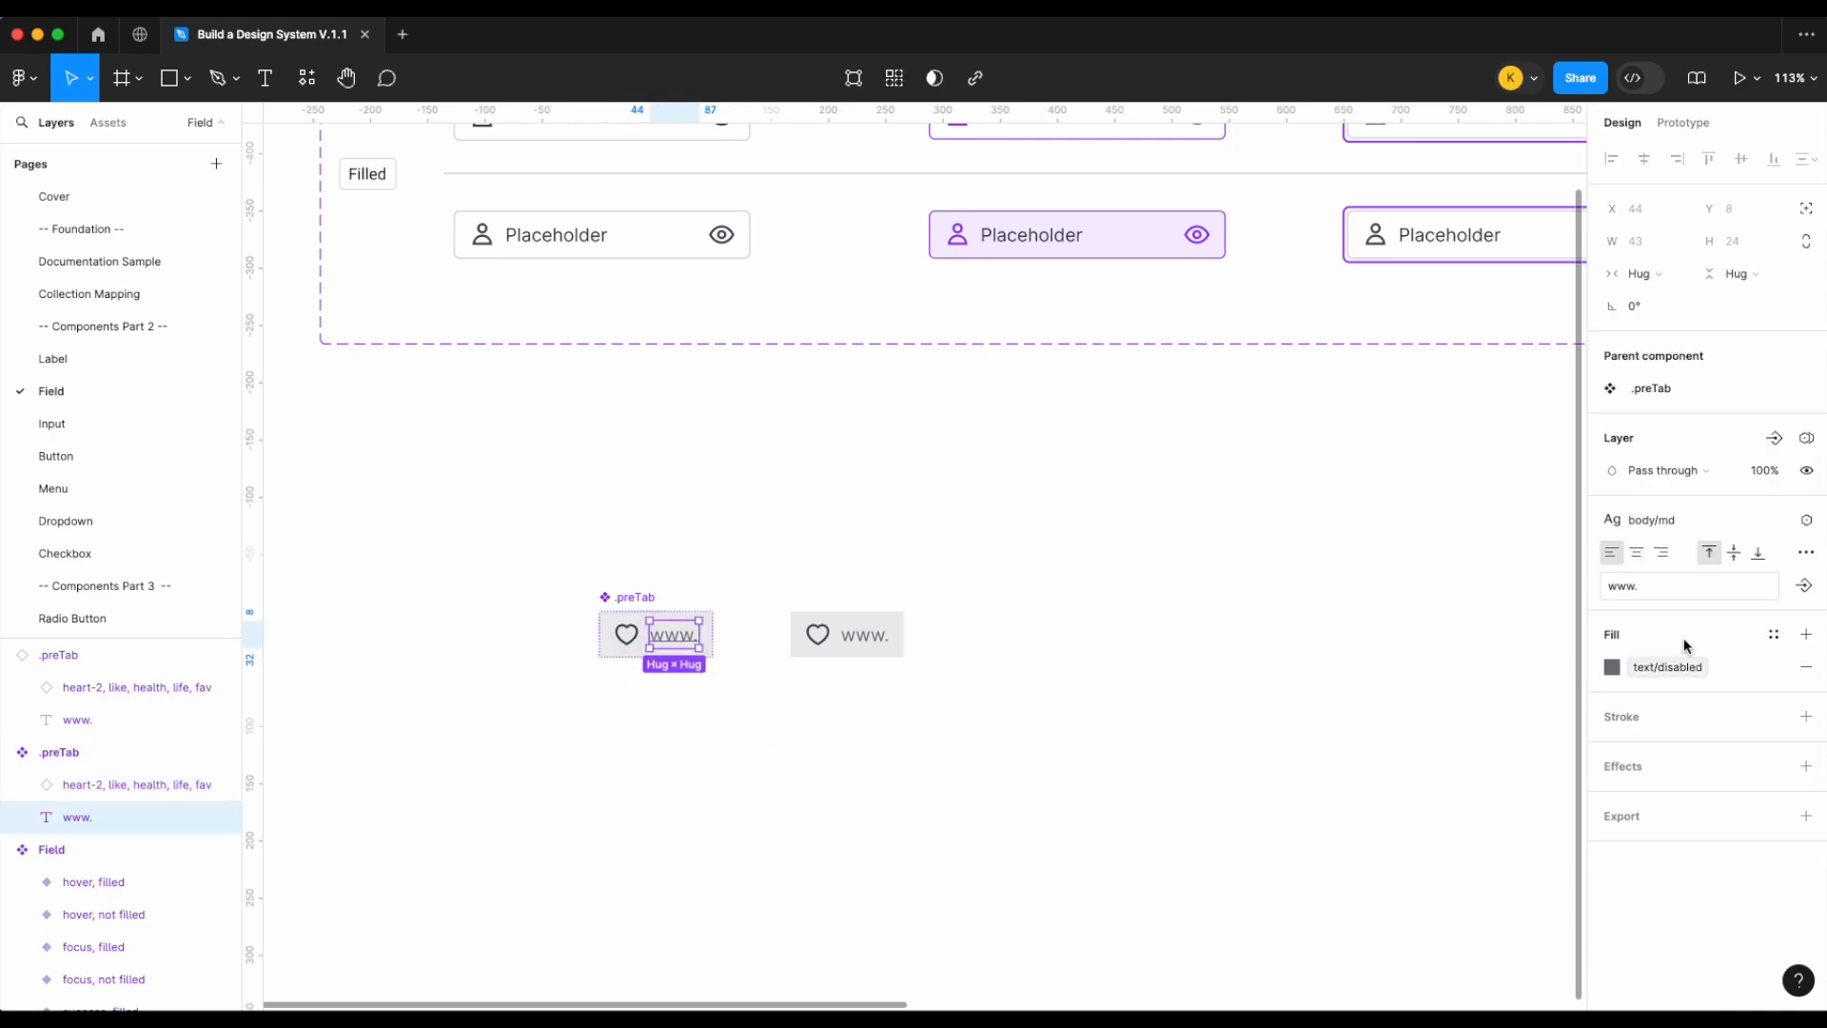
pyautogui.click(1775, 441)
pyautogui.click(1709, 522)
pyautogui.write('Label')
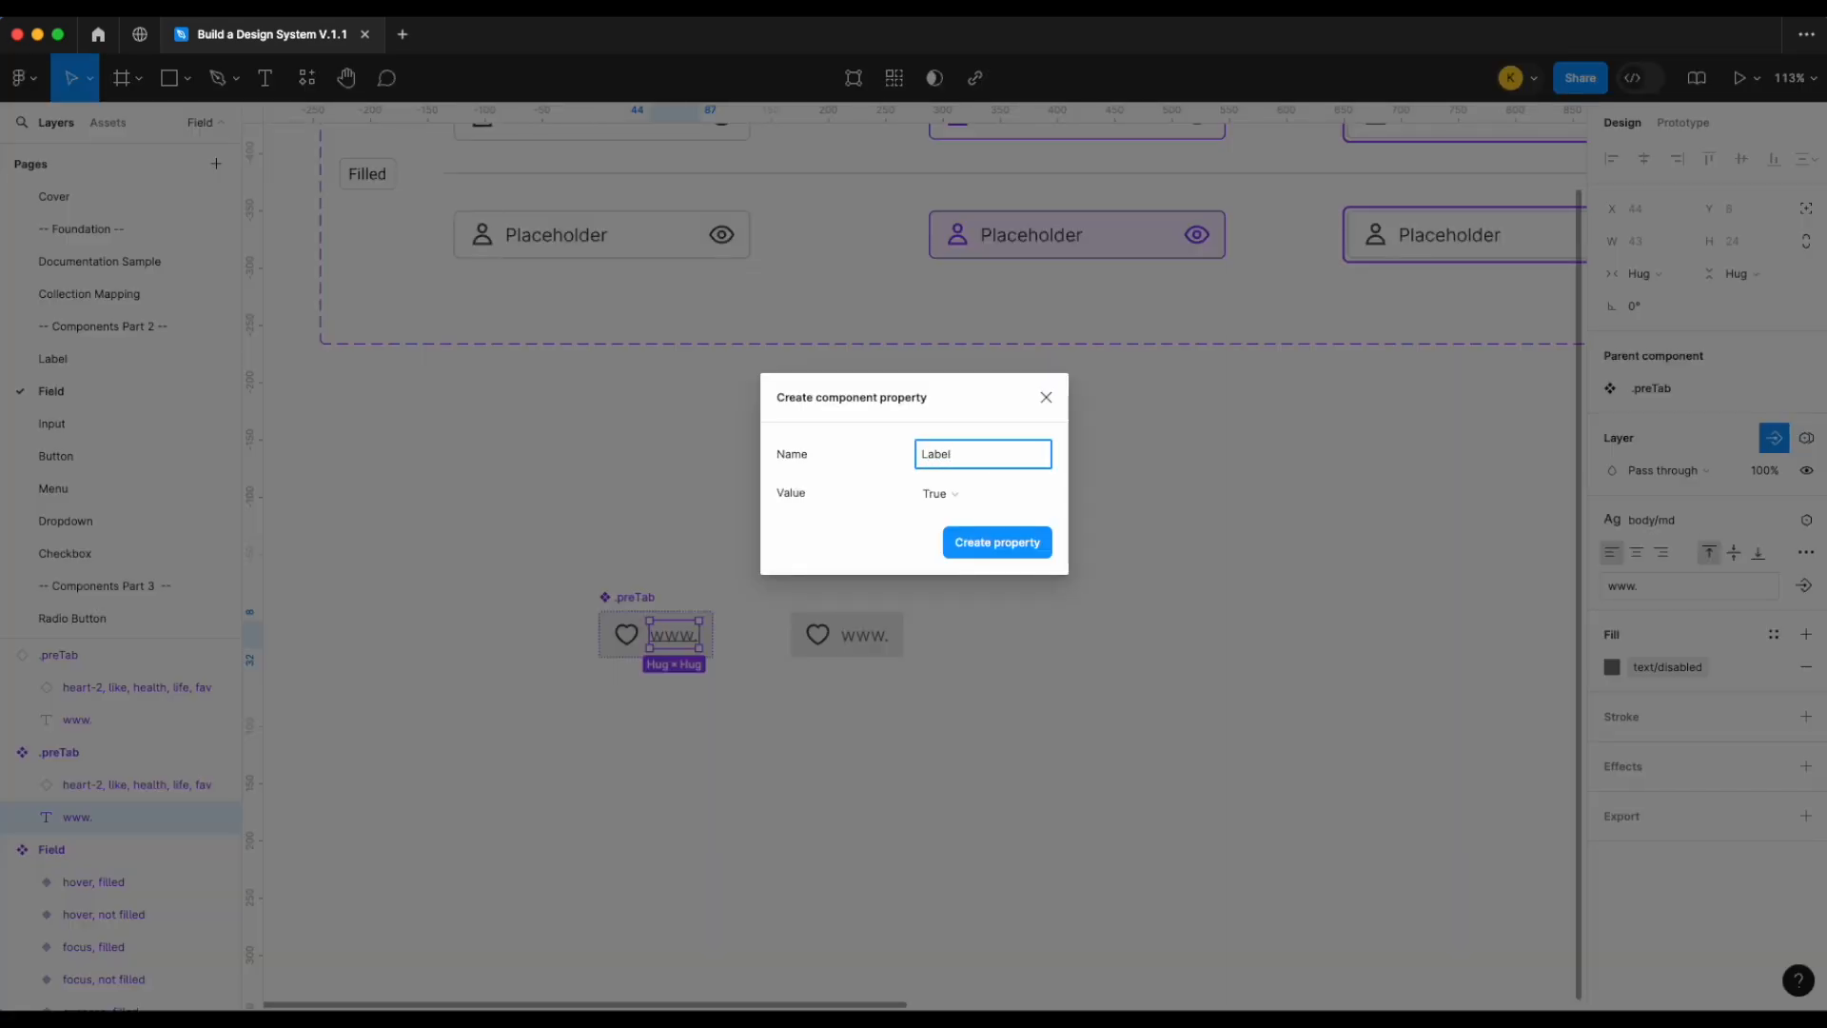
pyautogui.press('Return')
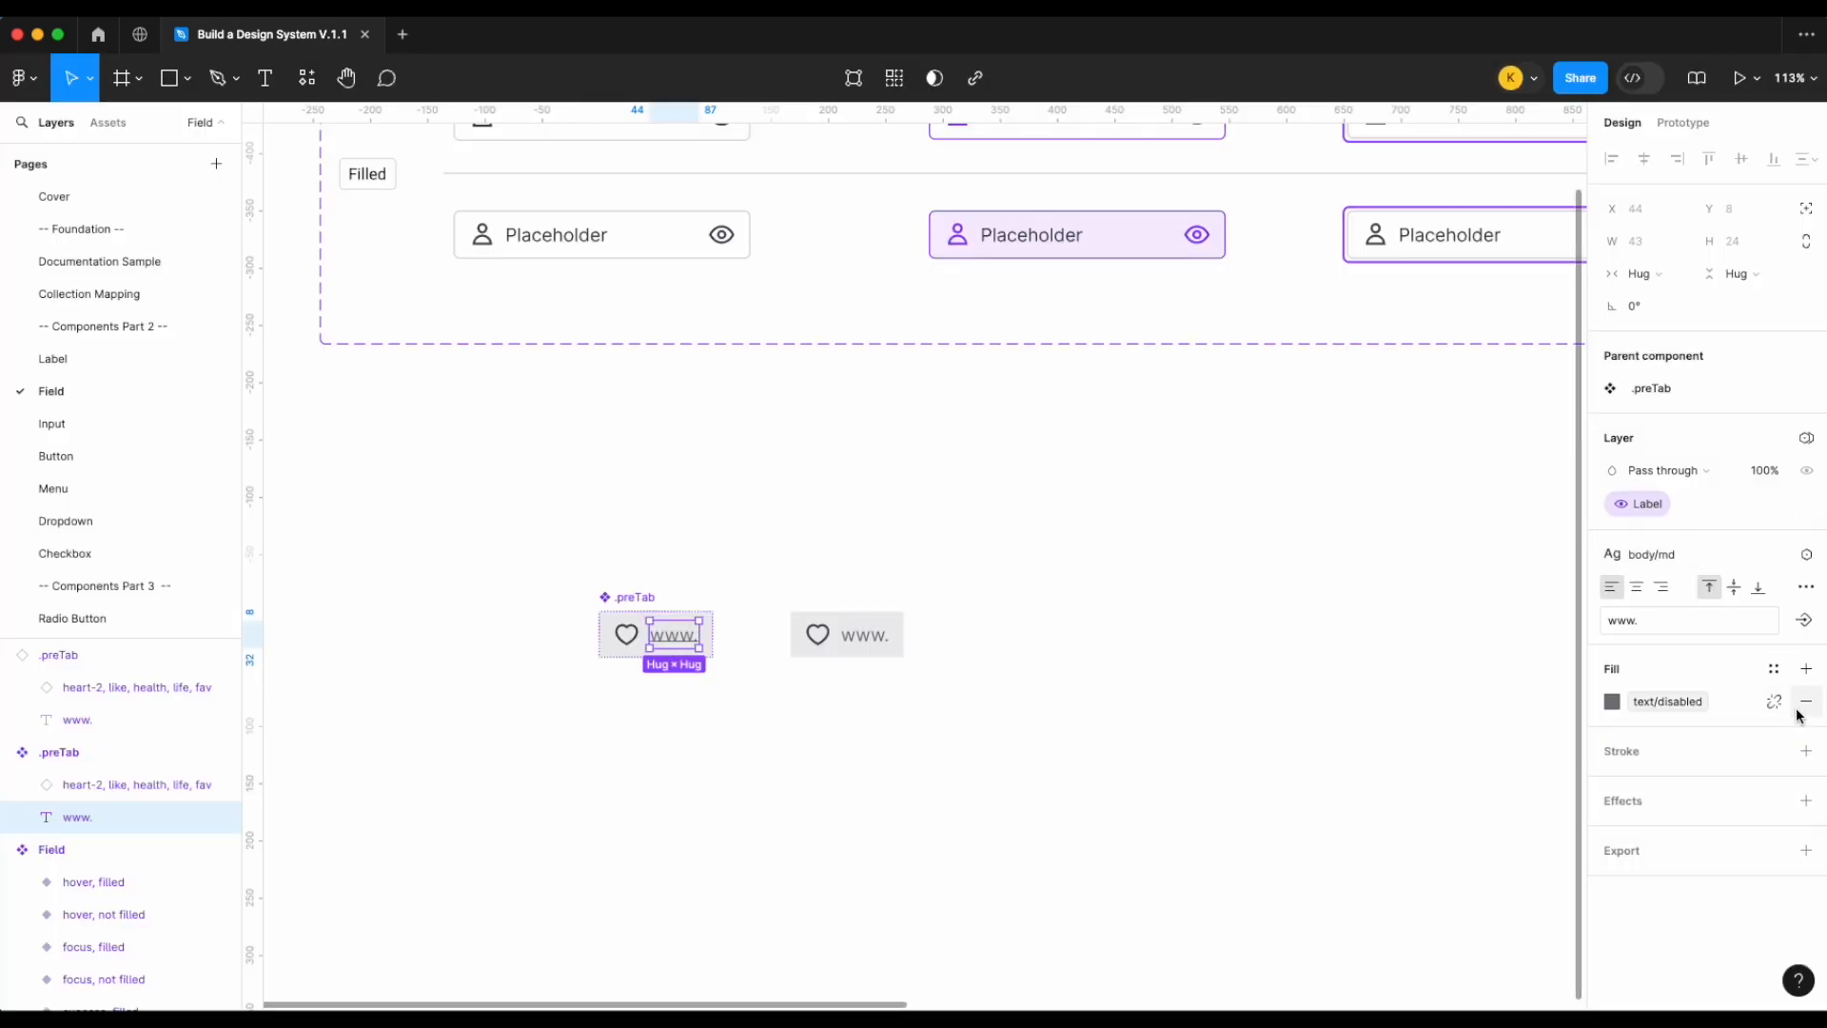
pyautogui.click(1801, 619)
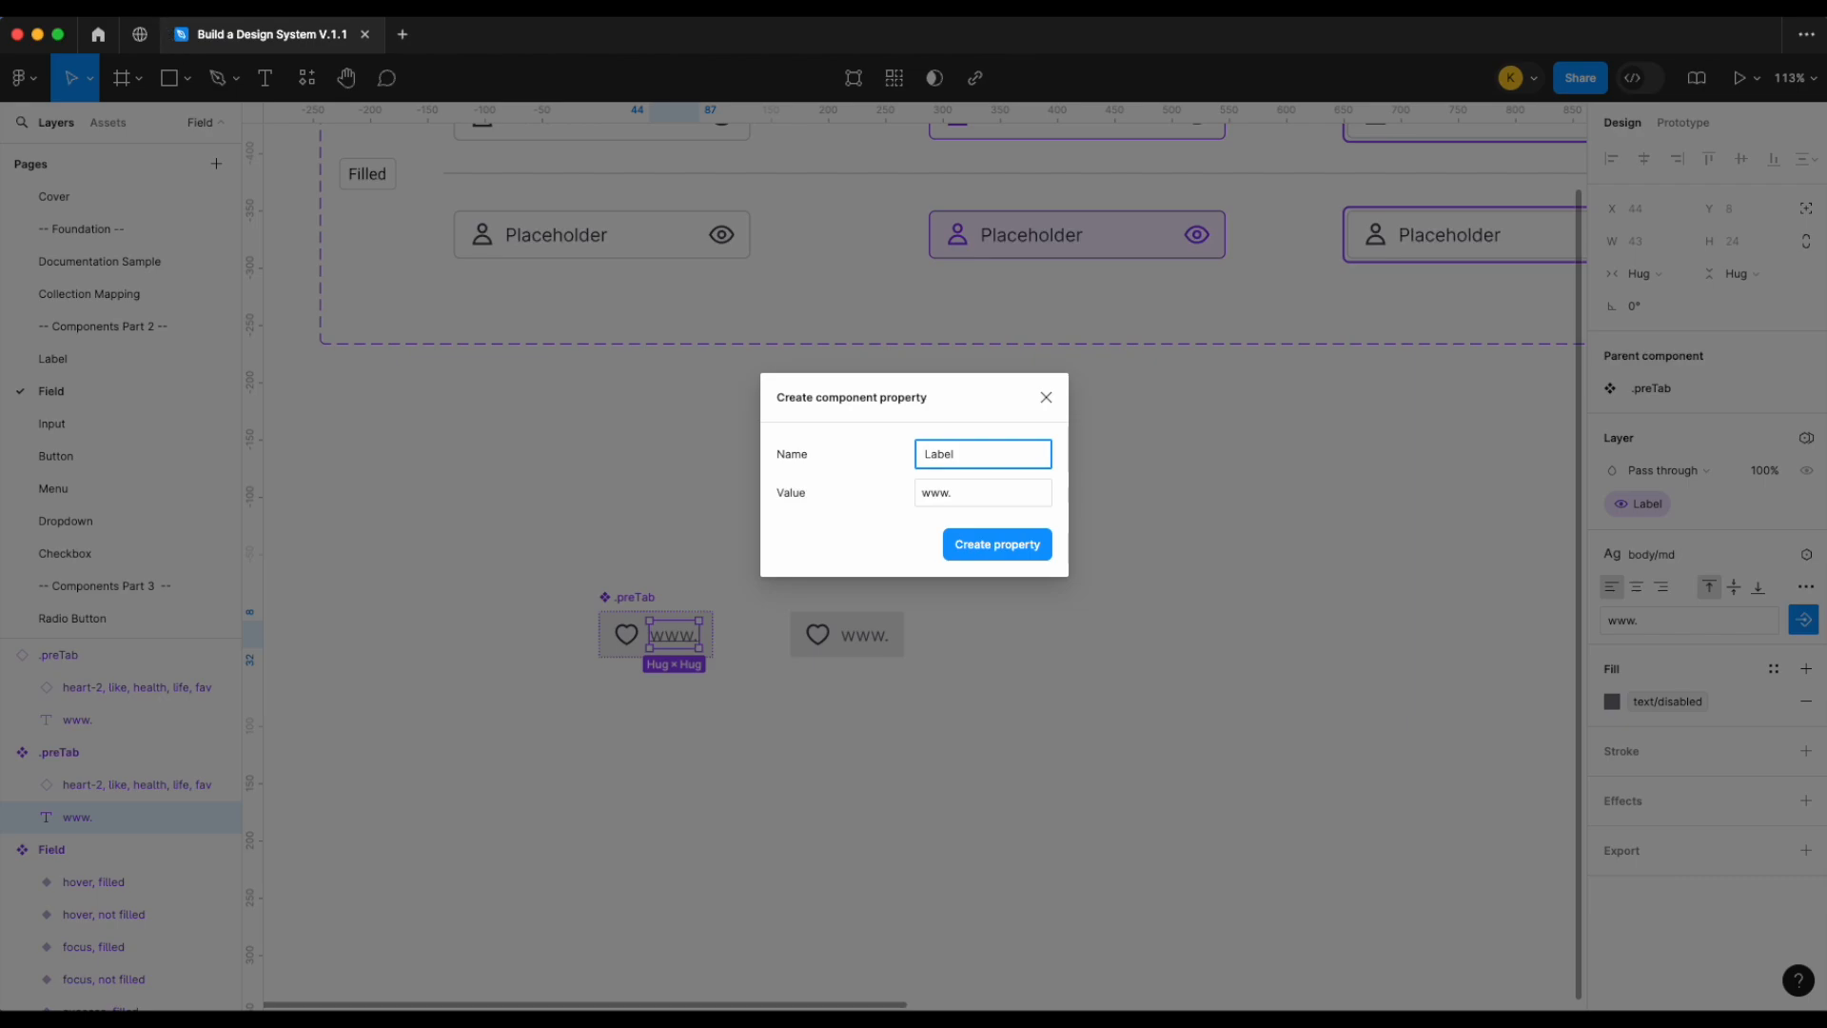
pyautogui.click(212, 628)
pyautogui.write('arro')
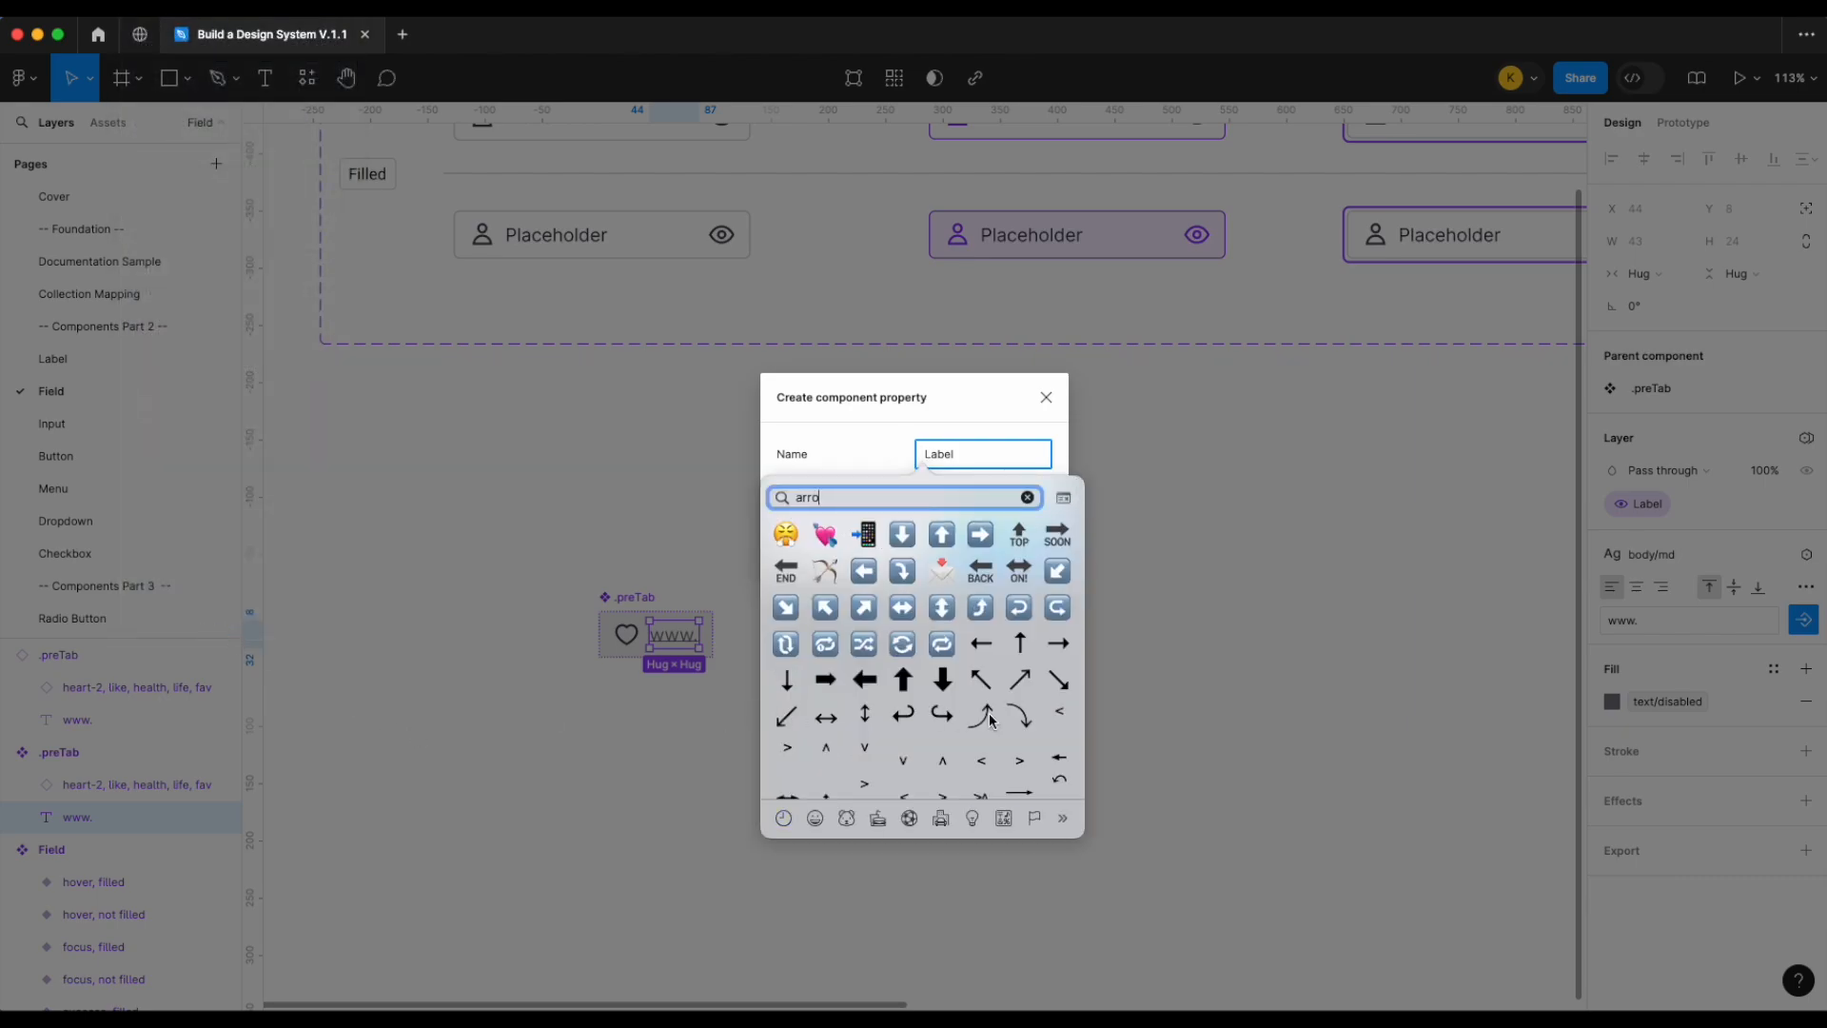
pyautogui.click(1107, 691)
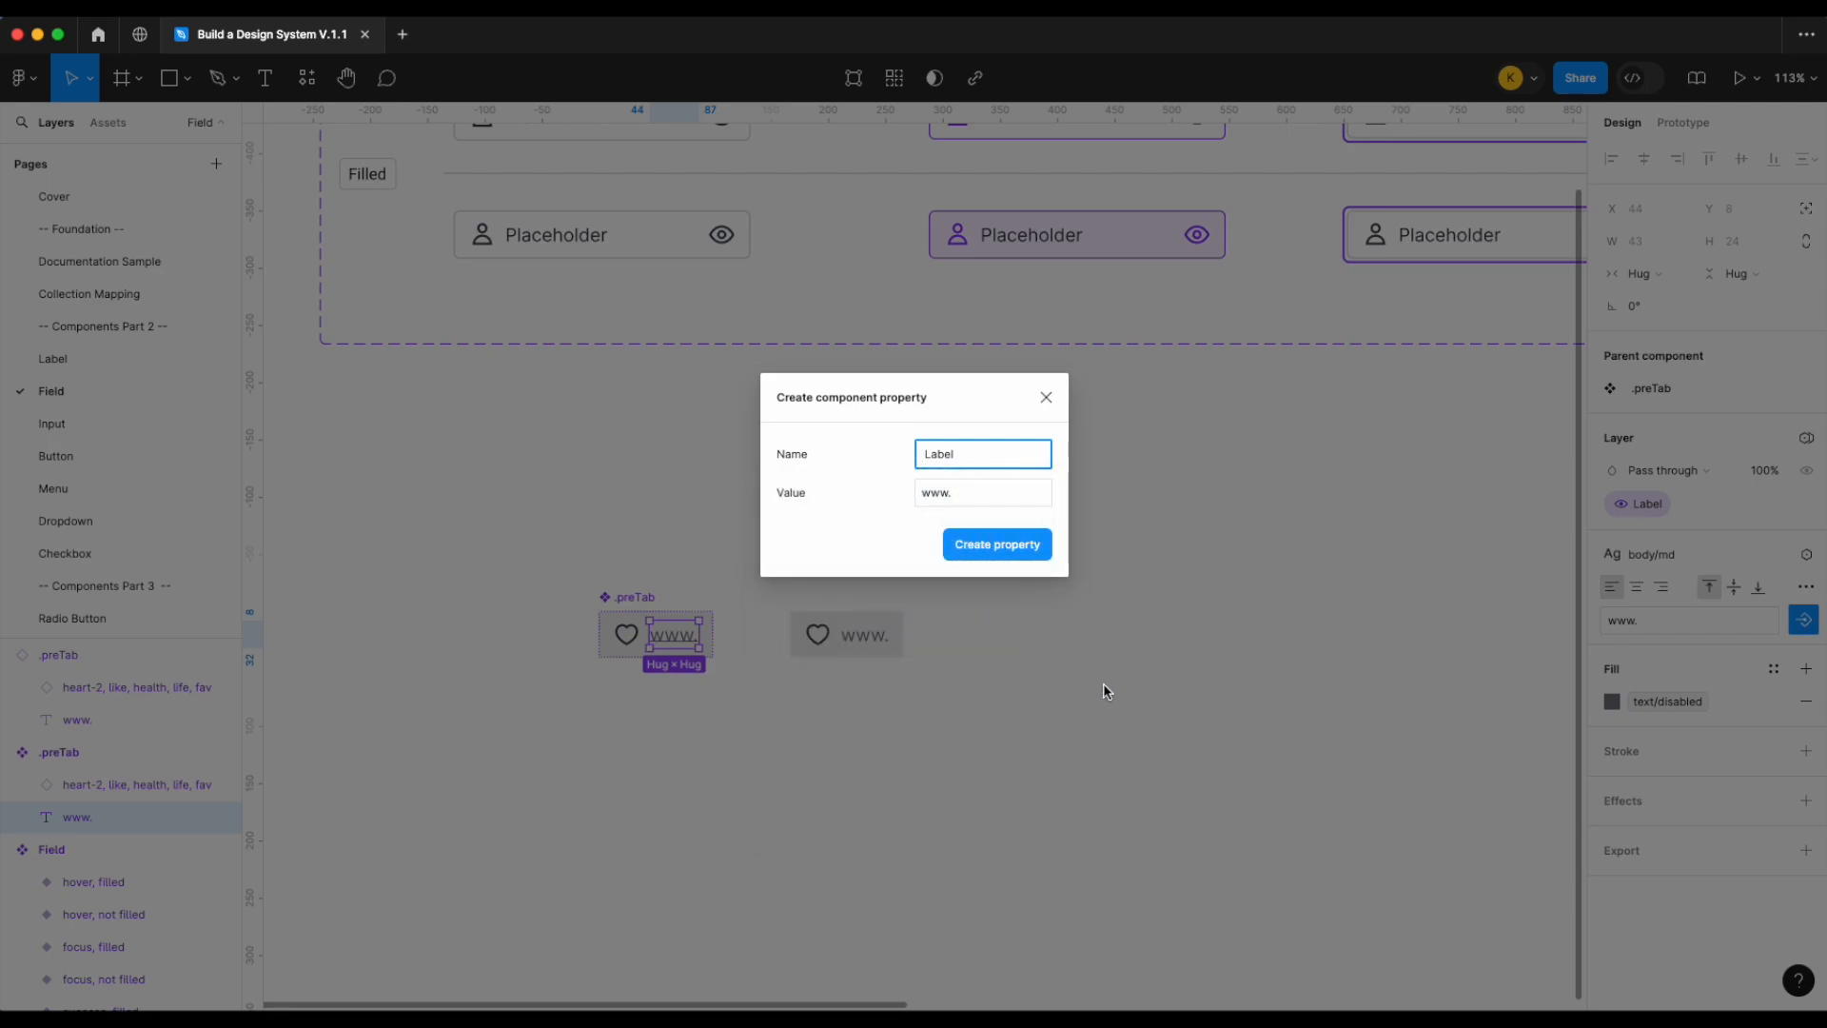
pyautogui.click(996, 545)
pyautogui.click(990, 666)
# Test the Icon and Label visibility properties on the .preTab instance by switching both off and on again
pyautogui.click(828, 638)
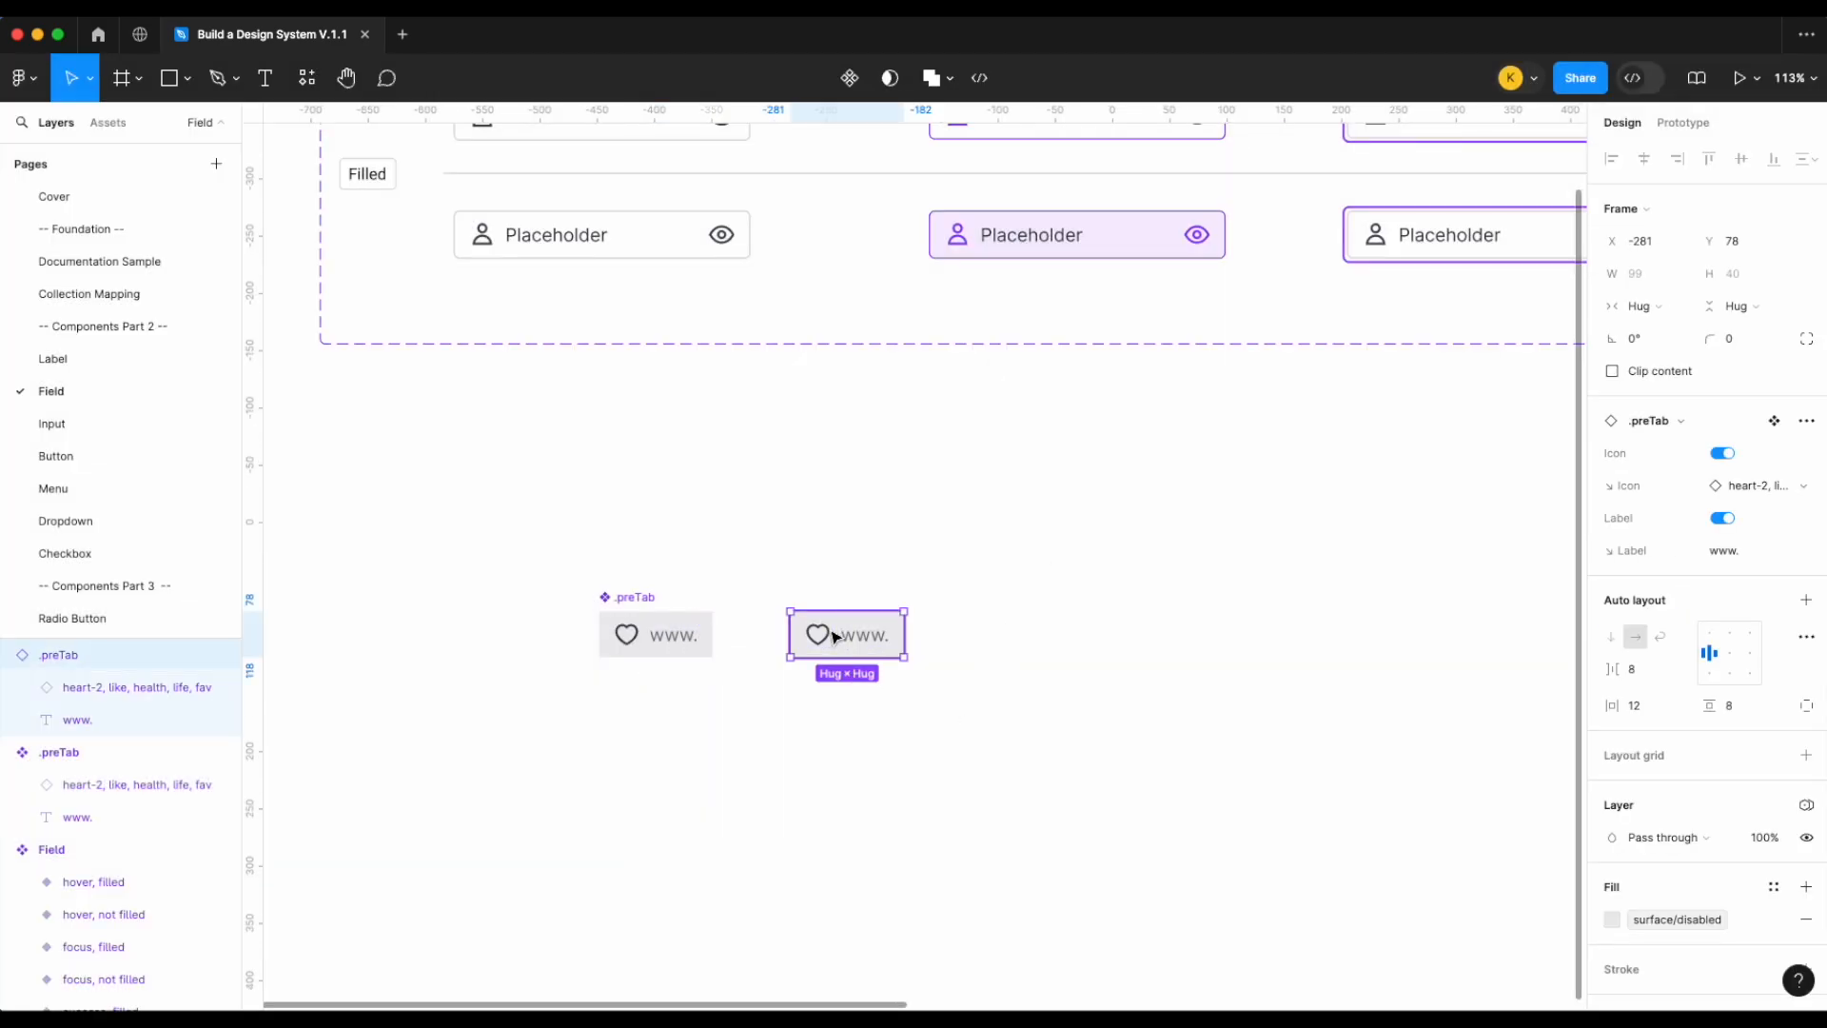
pyautogui.click(1727, 456)
pyautogui.click(1726, 456)
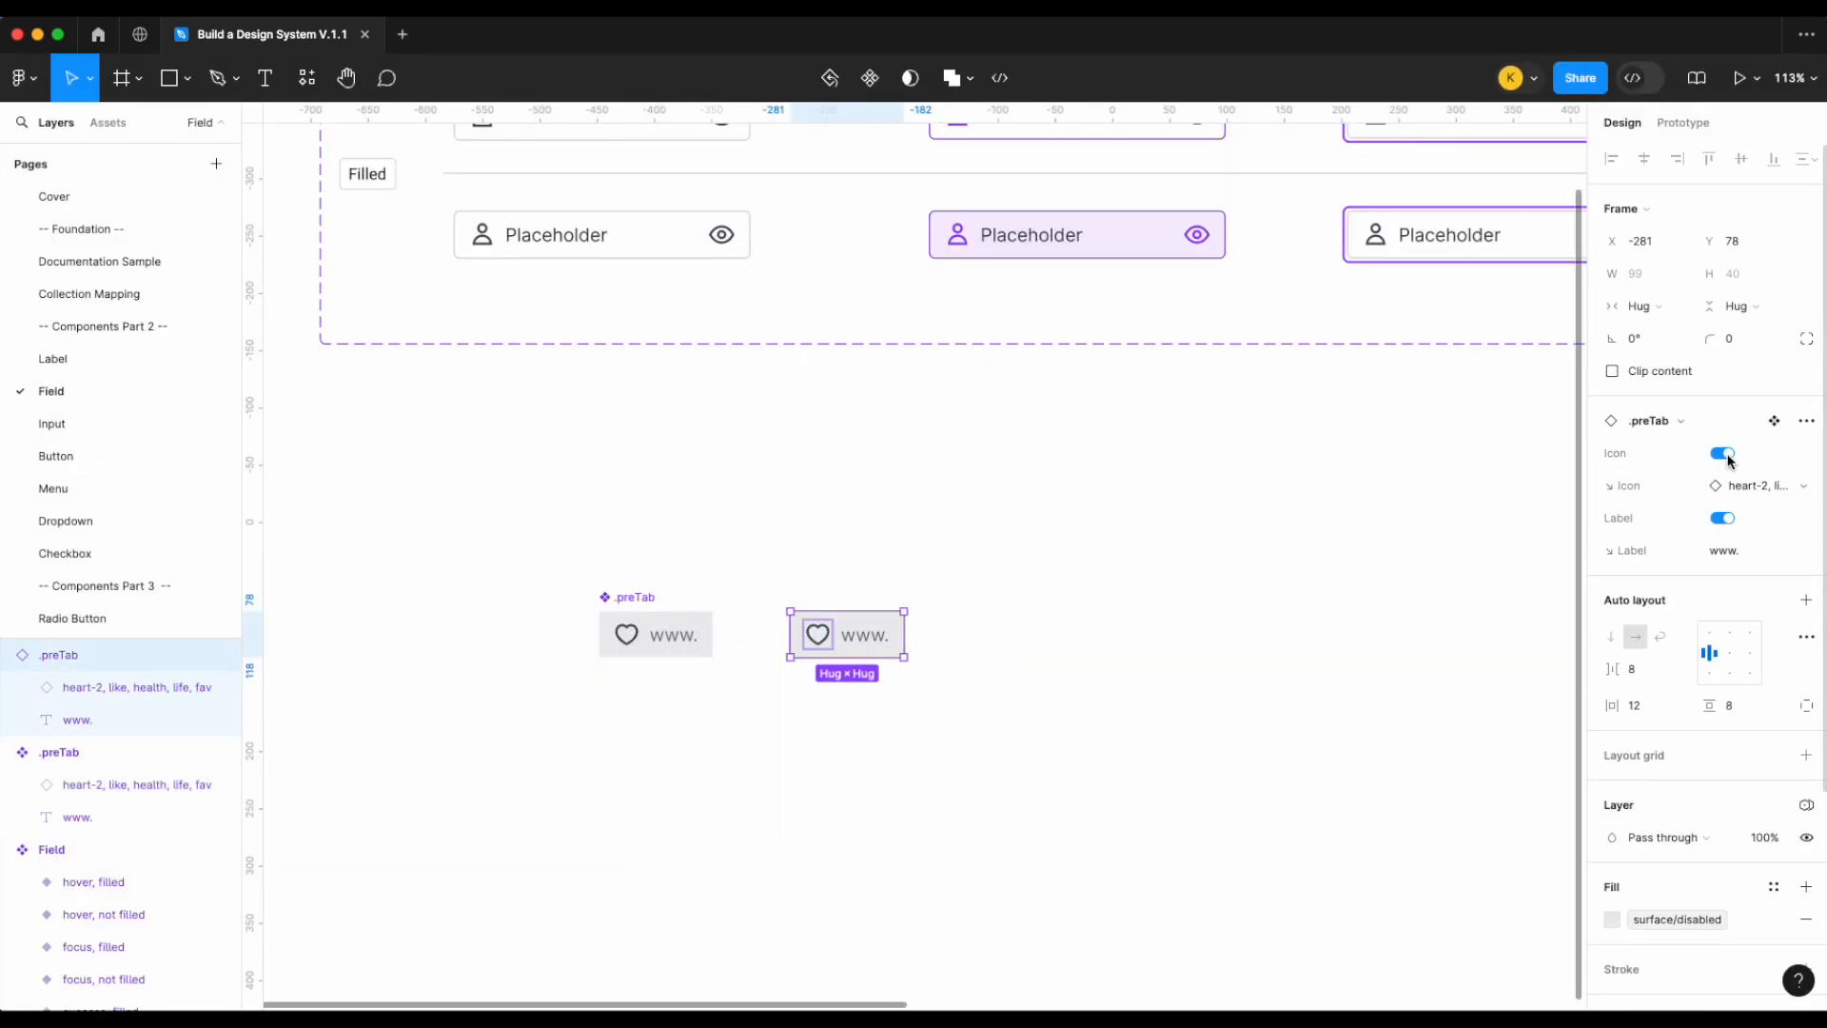
pyautogui.click(1725, 519)
pyautogui.click(1725, 455)
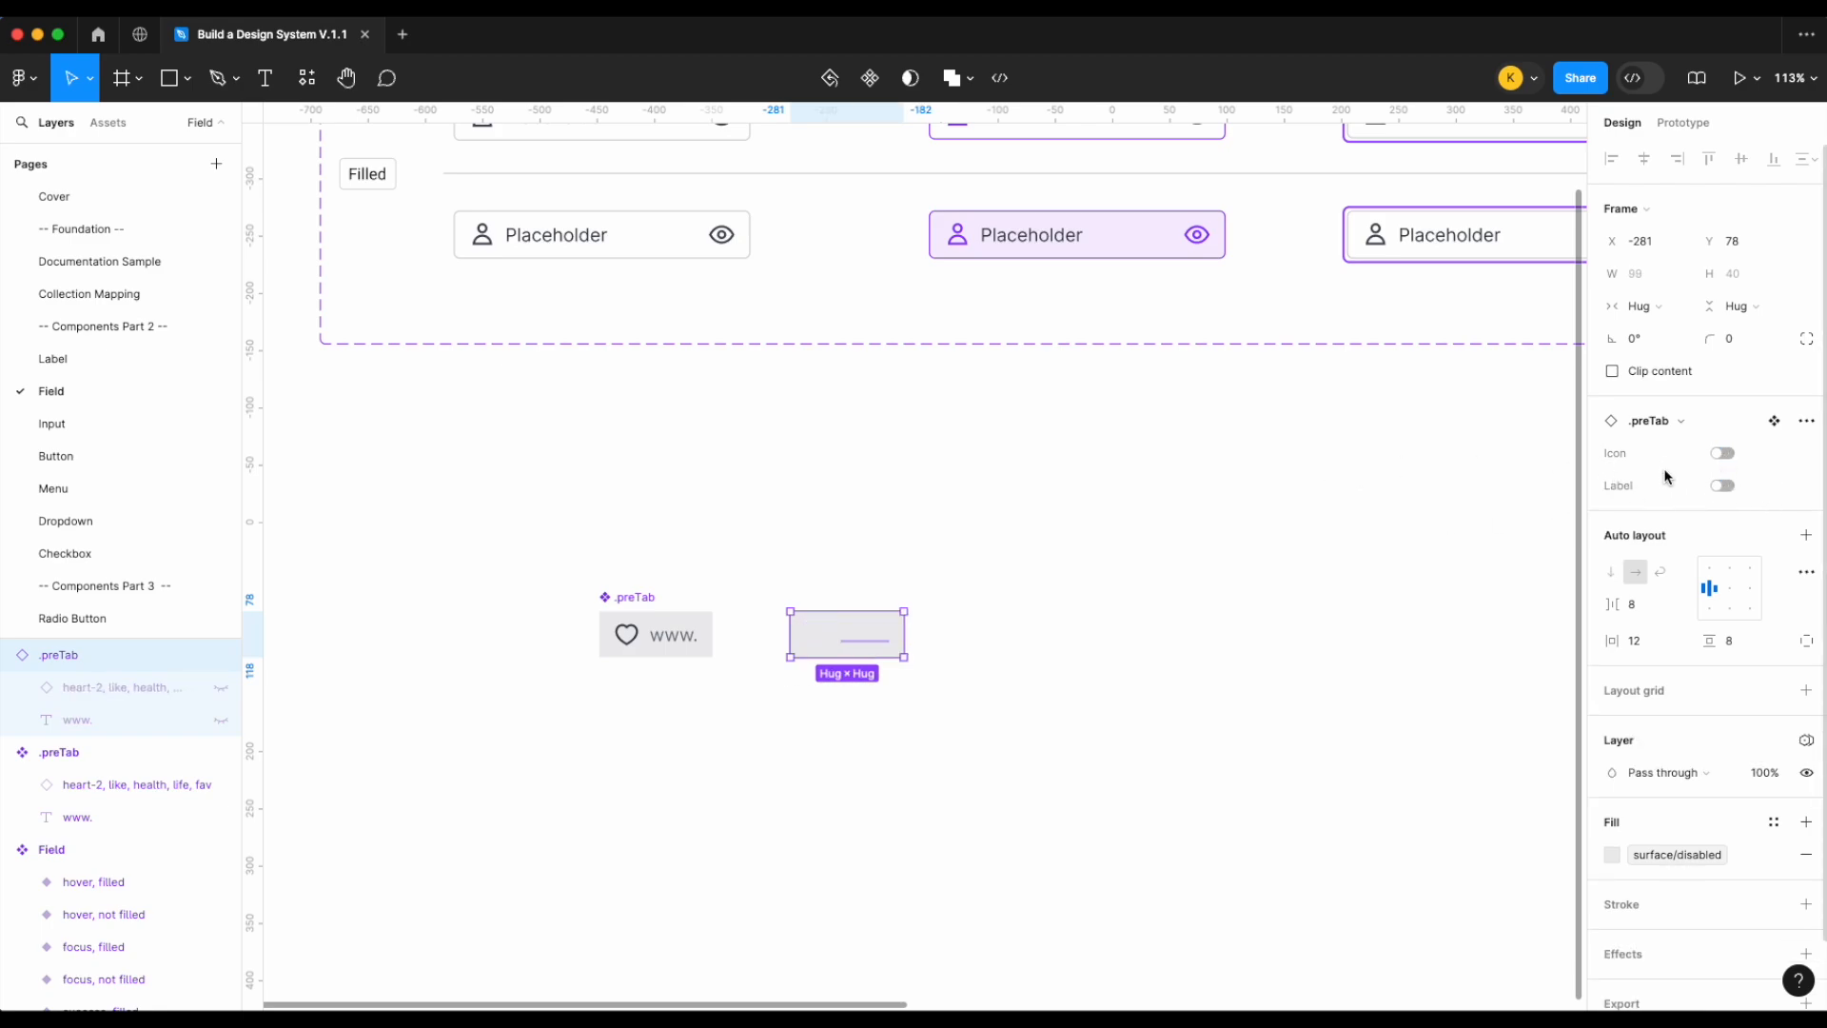
pyautogui.click(1718, 455)
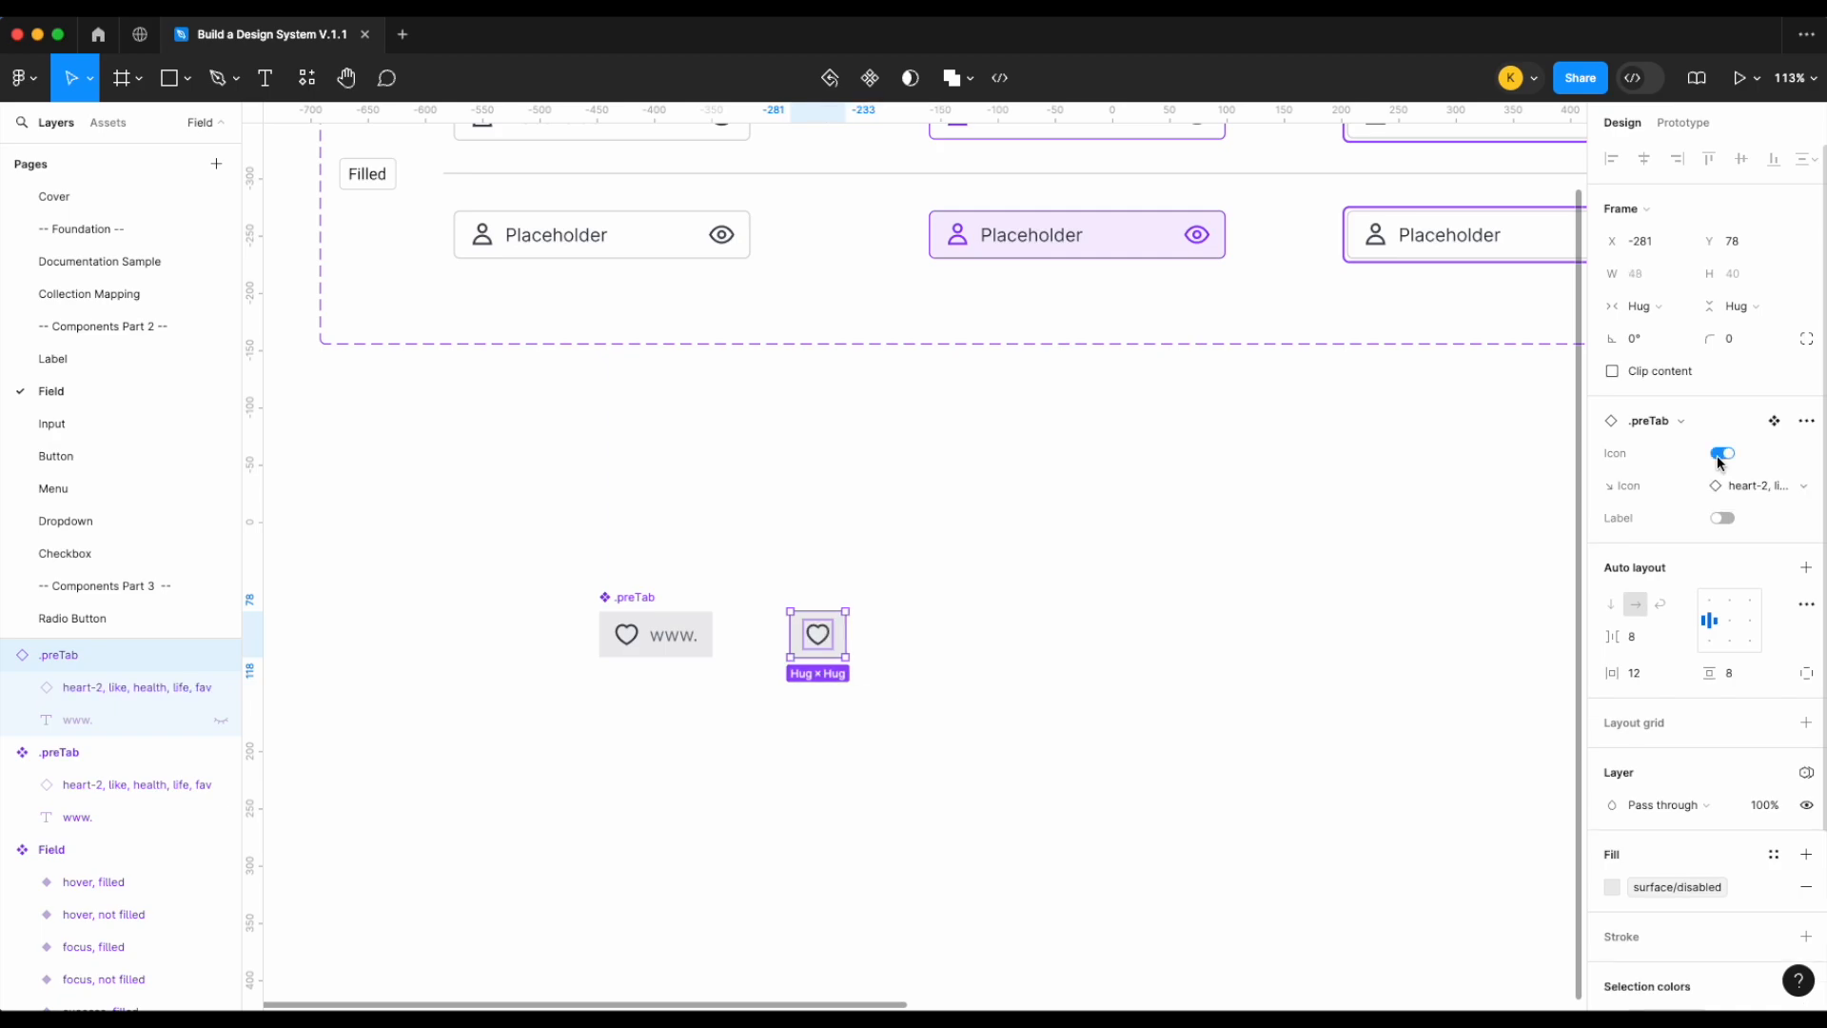
pyautogui.click(1725, 518)
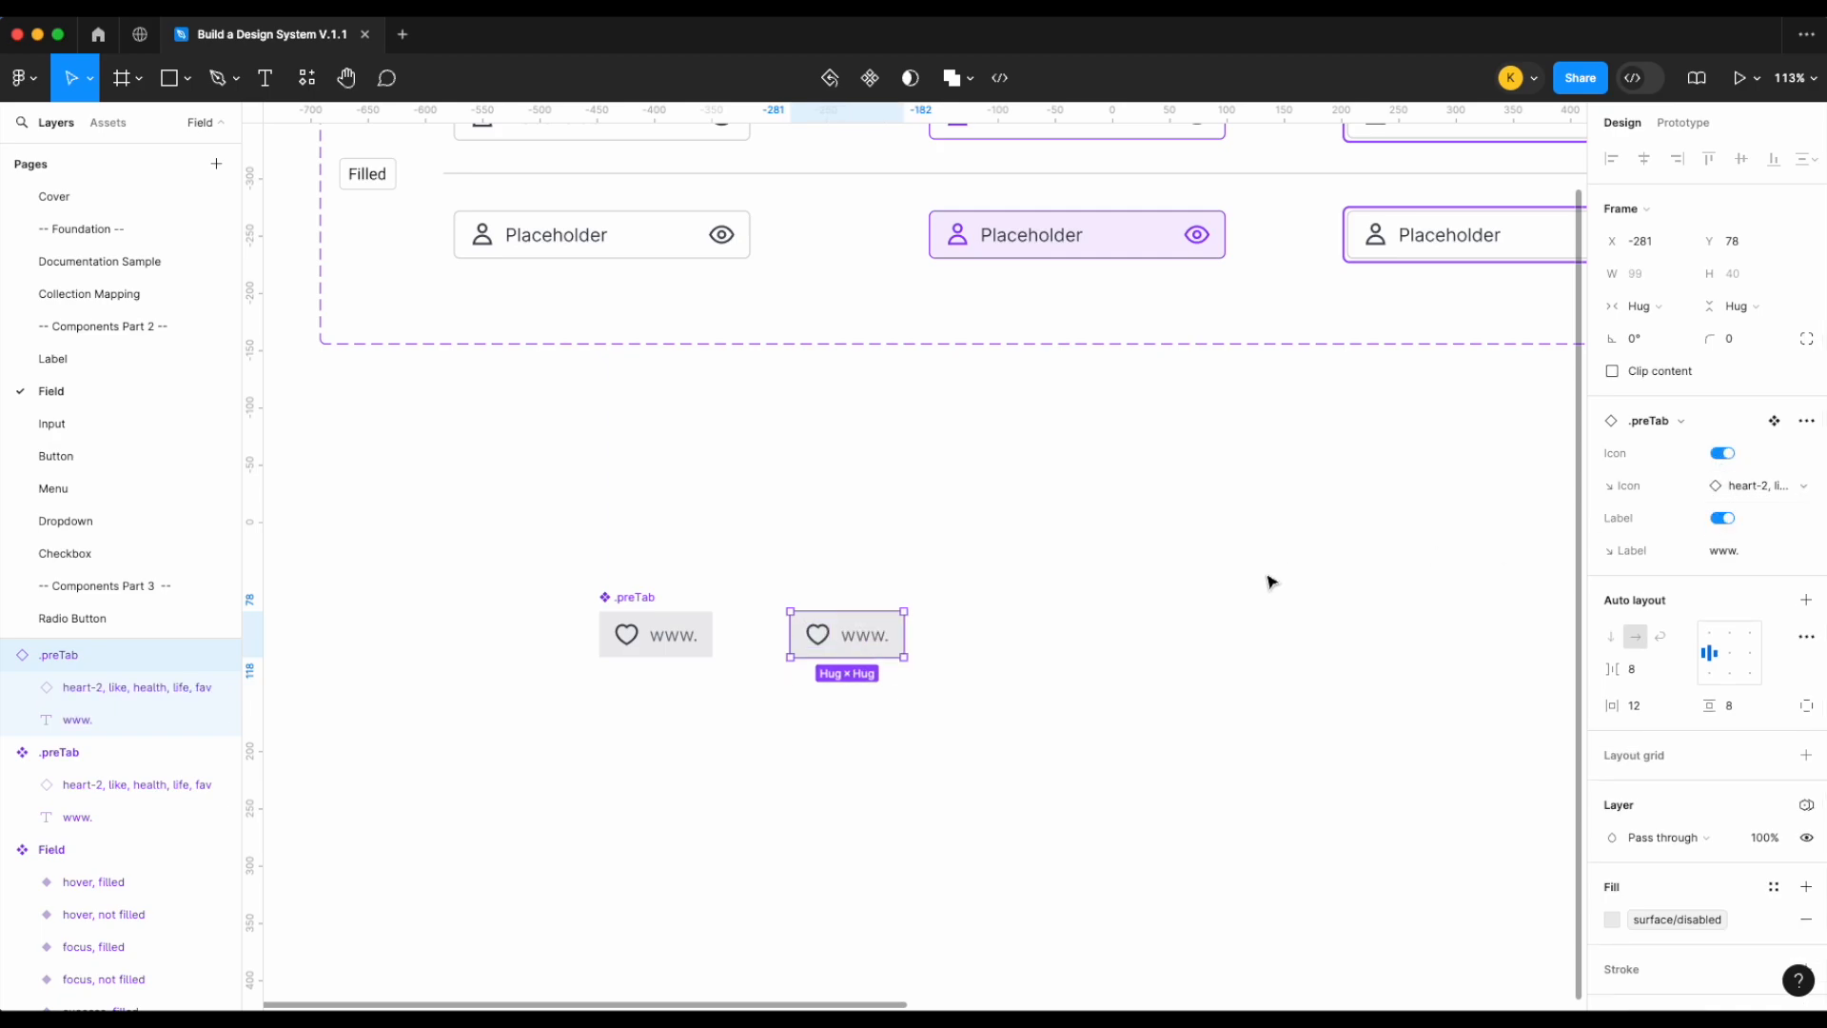
pyautogui.click(1271, 581)
# Move the .preTab instance farther right from the main component, to about X -154 at the same height
pyautogui.hscroll(-2, 1040, 644)
pyautogui.scroll(-2, 1040, 645)
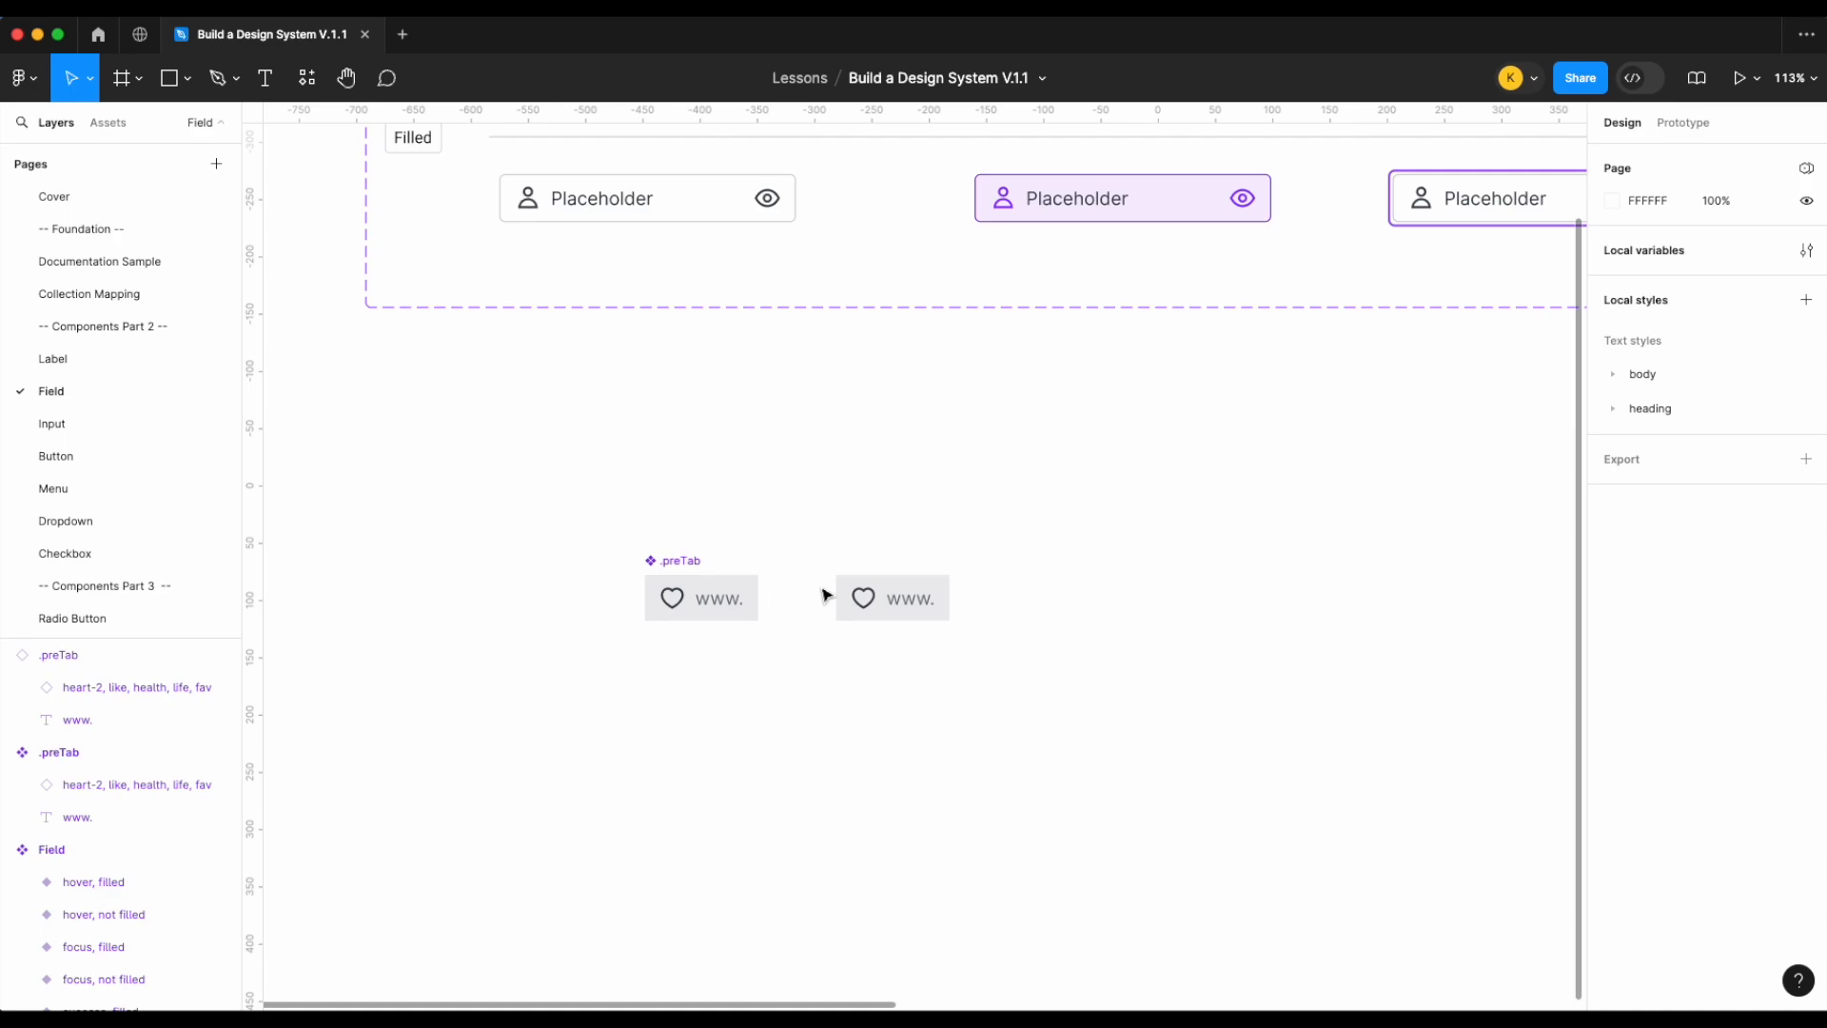
pyautogui.scroll(-2, 824, 596)
pyautogui.click(883, 607)
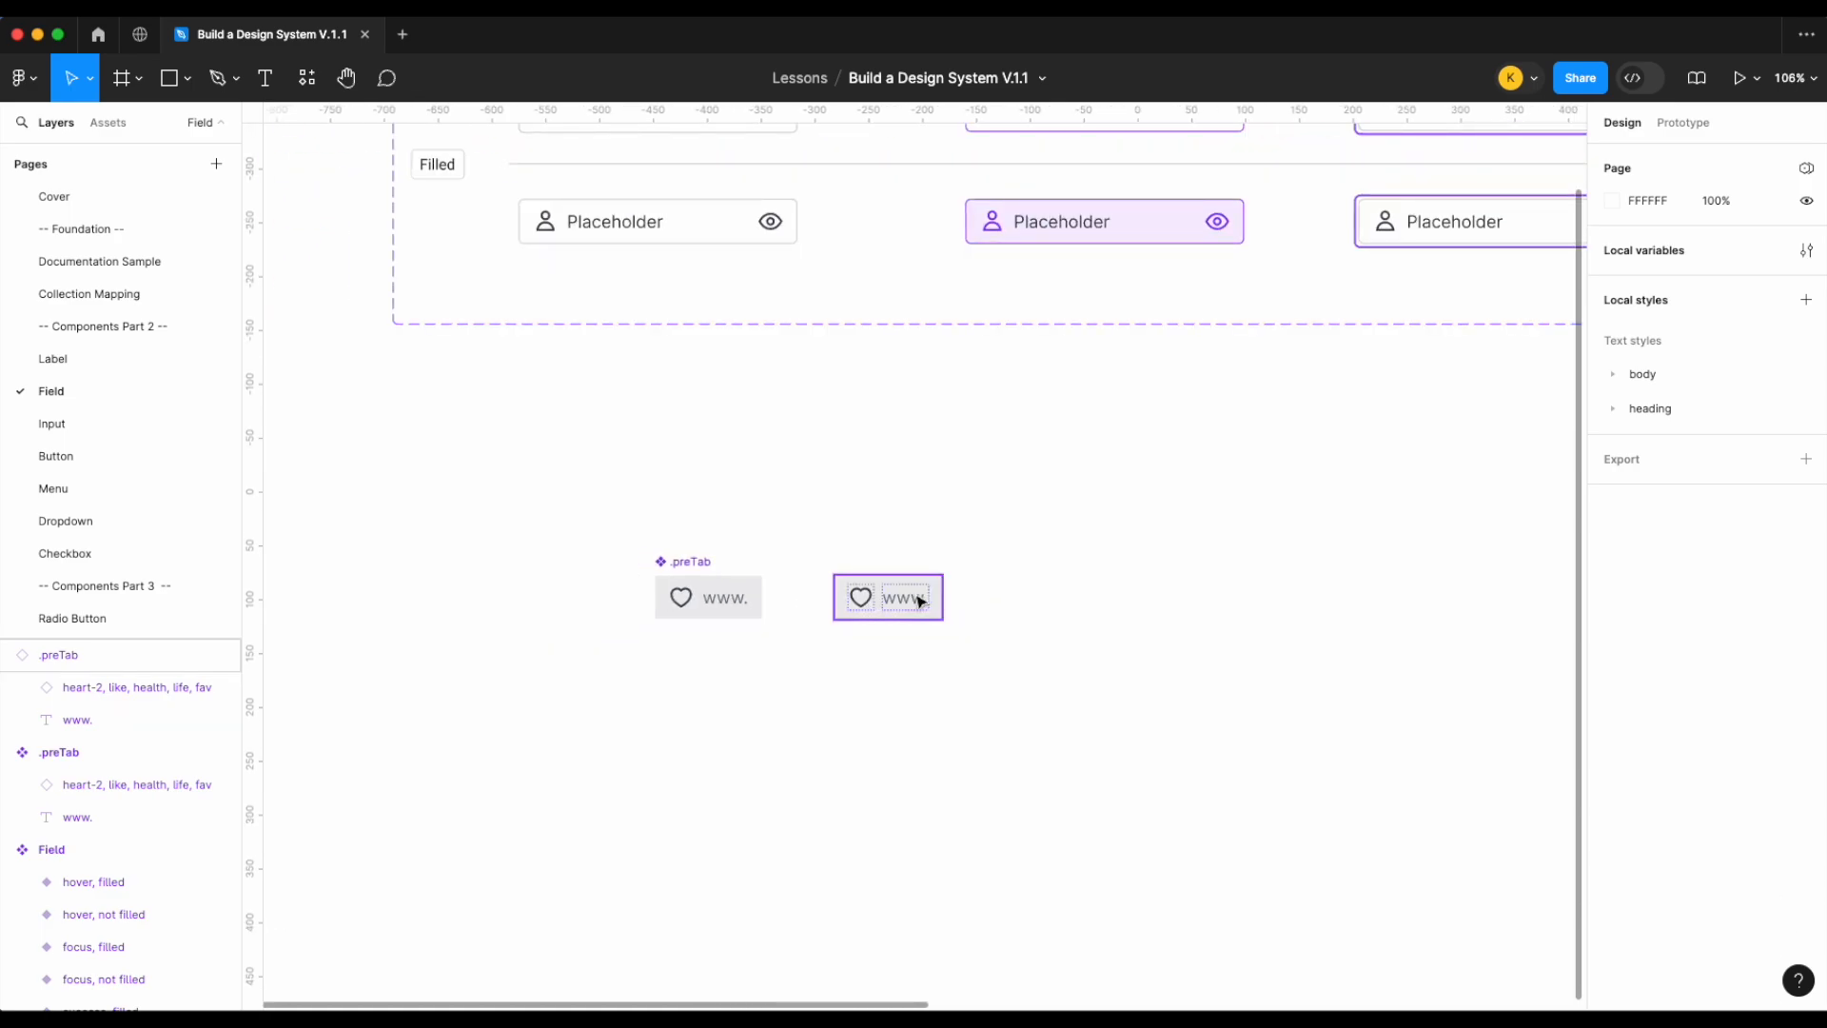
pyautogui.moveTo(920, 601); pyautogui.dragTo(1060, 600)
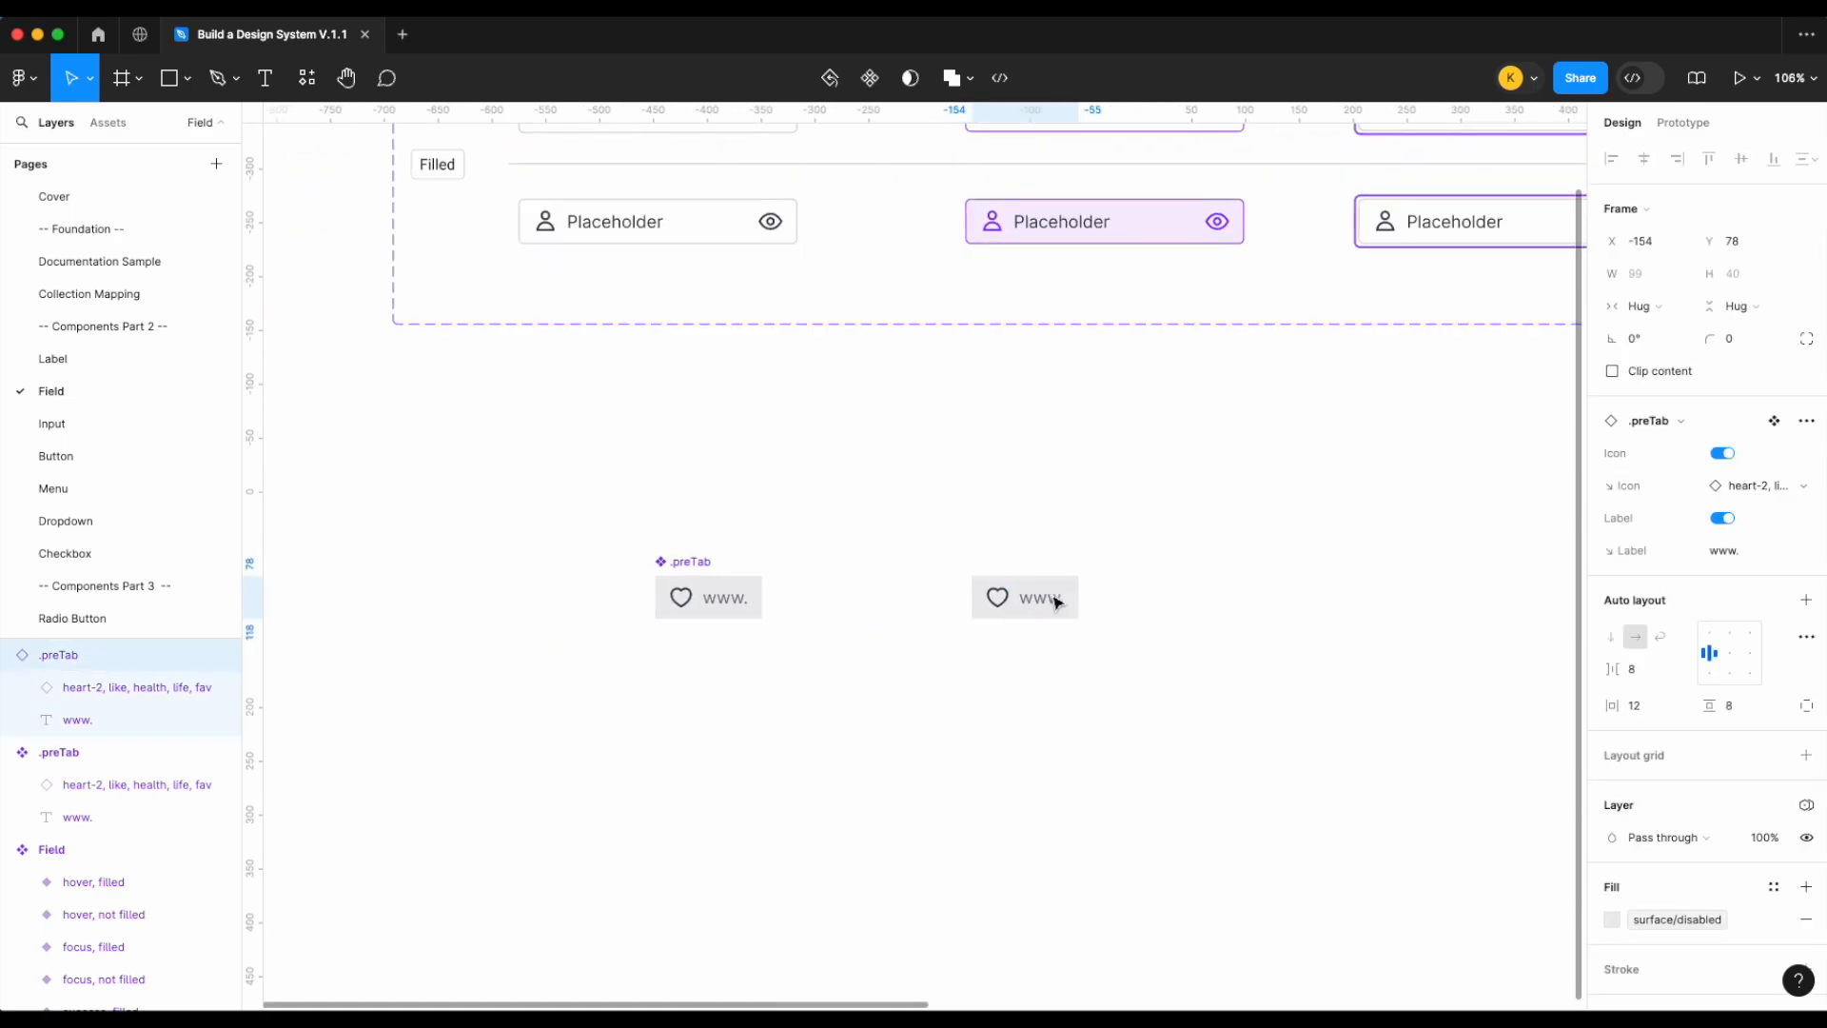
# Add a second variant to the main .preTab component
pyautogui.click(697, 576)
pyautogui.rightClick(694, 571)
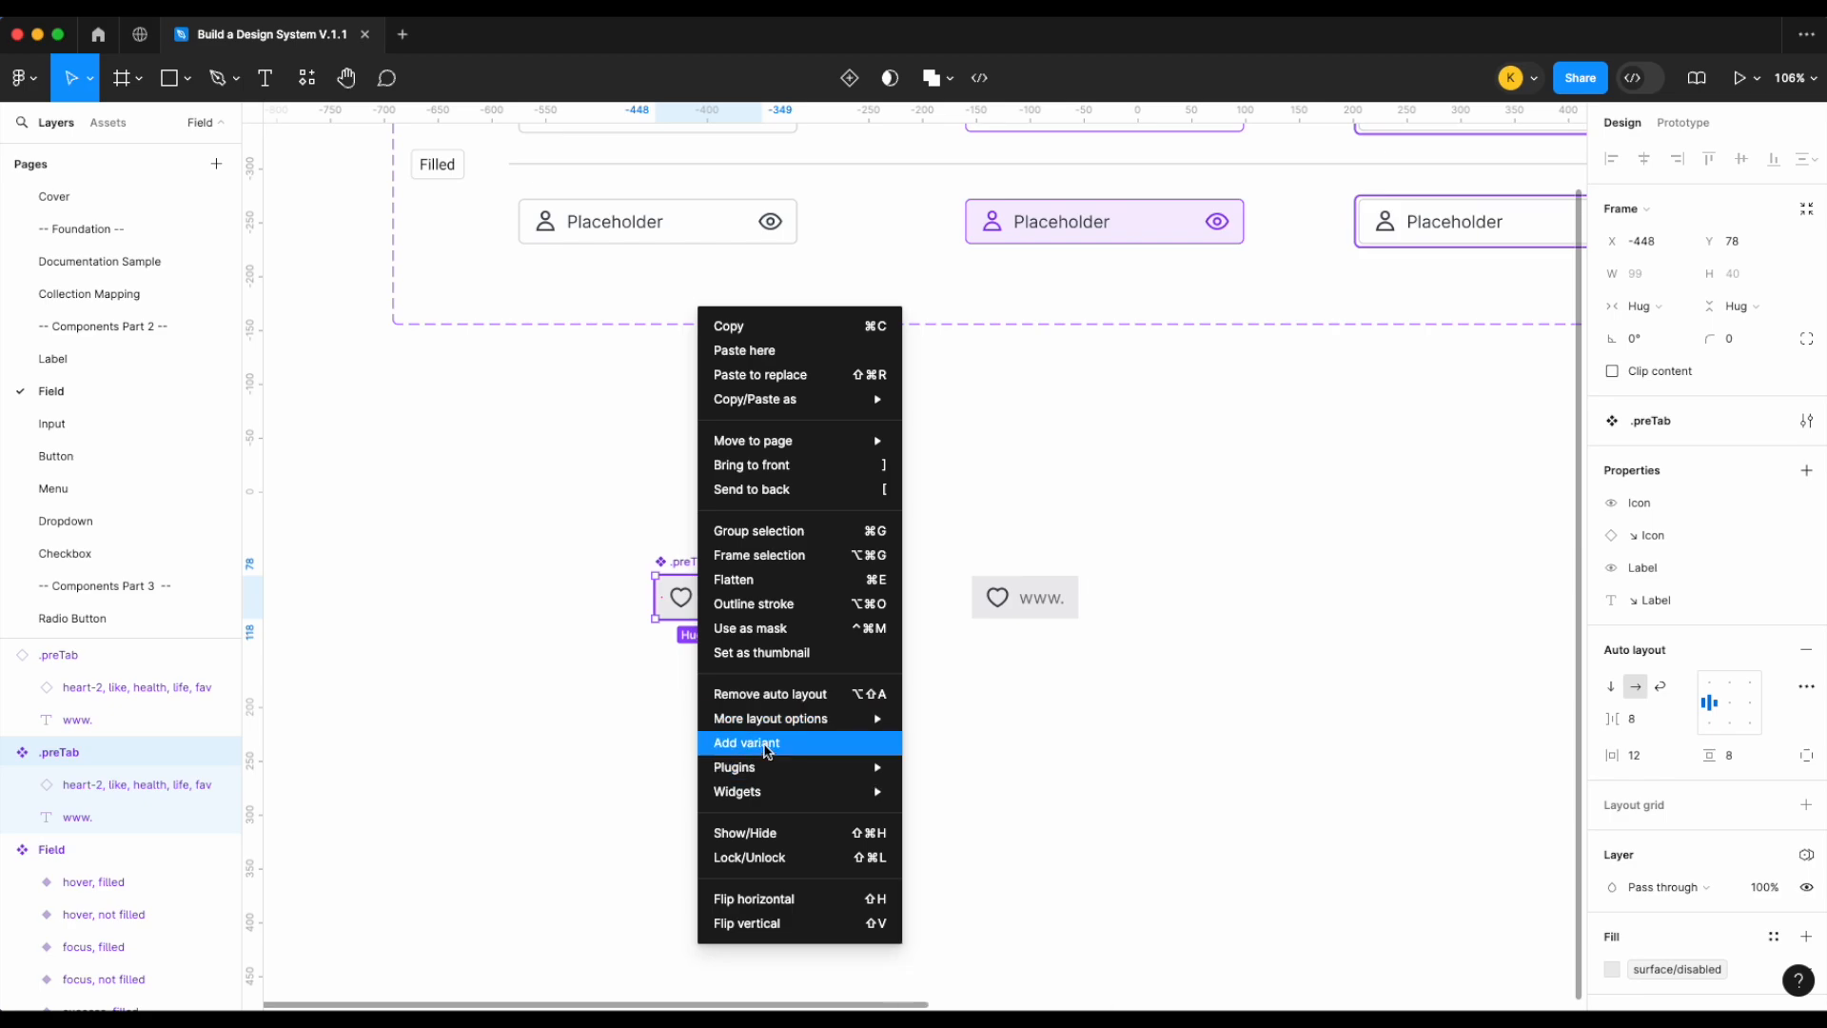
pyautogui.click(825, 746)
pyautogui.hscroll(-2, 942, 640)
pyautogui.click(966, 598)
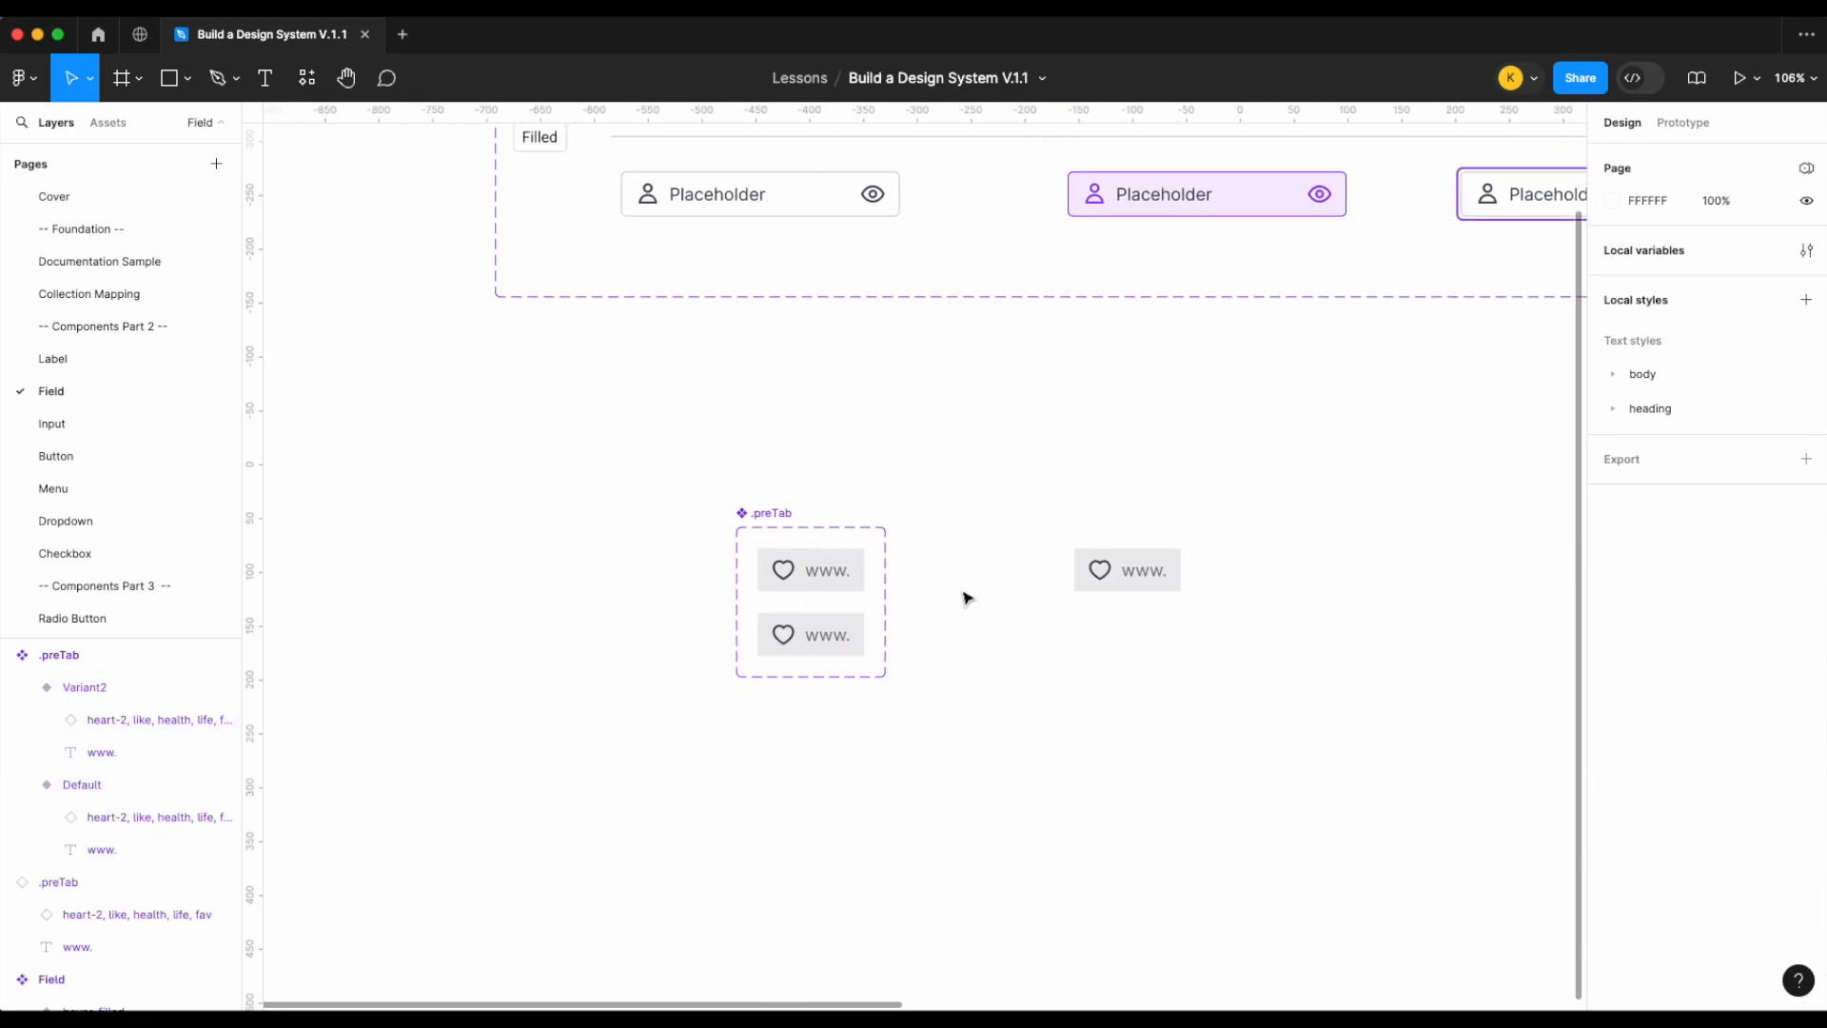
pyautogui.scroll(2, 966, 598)
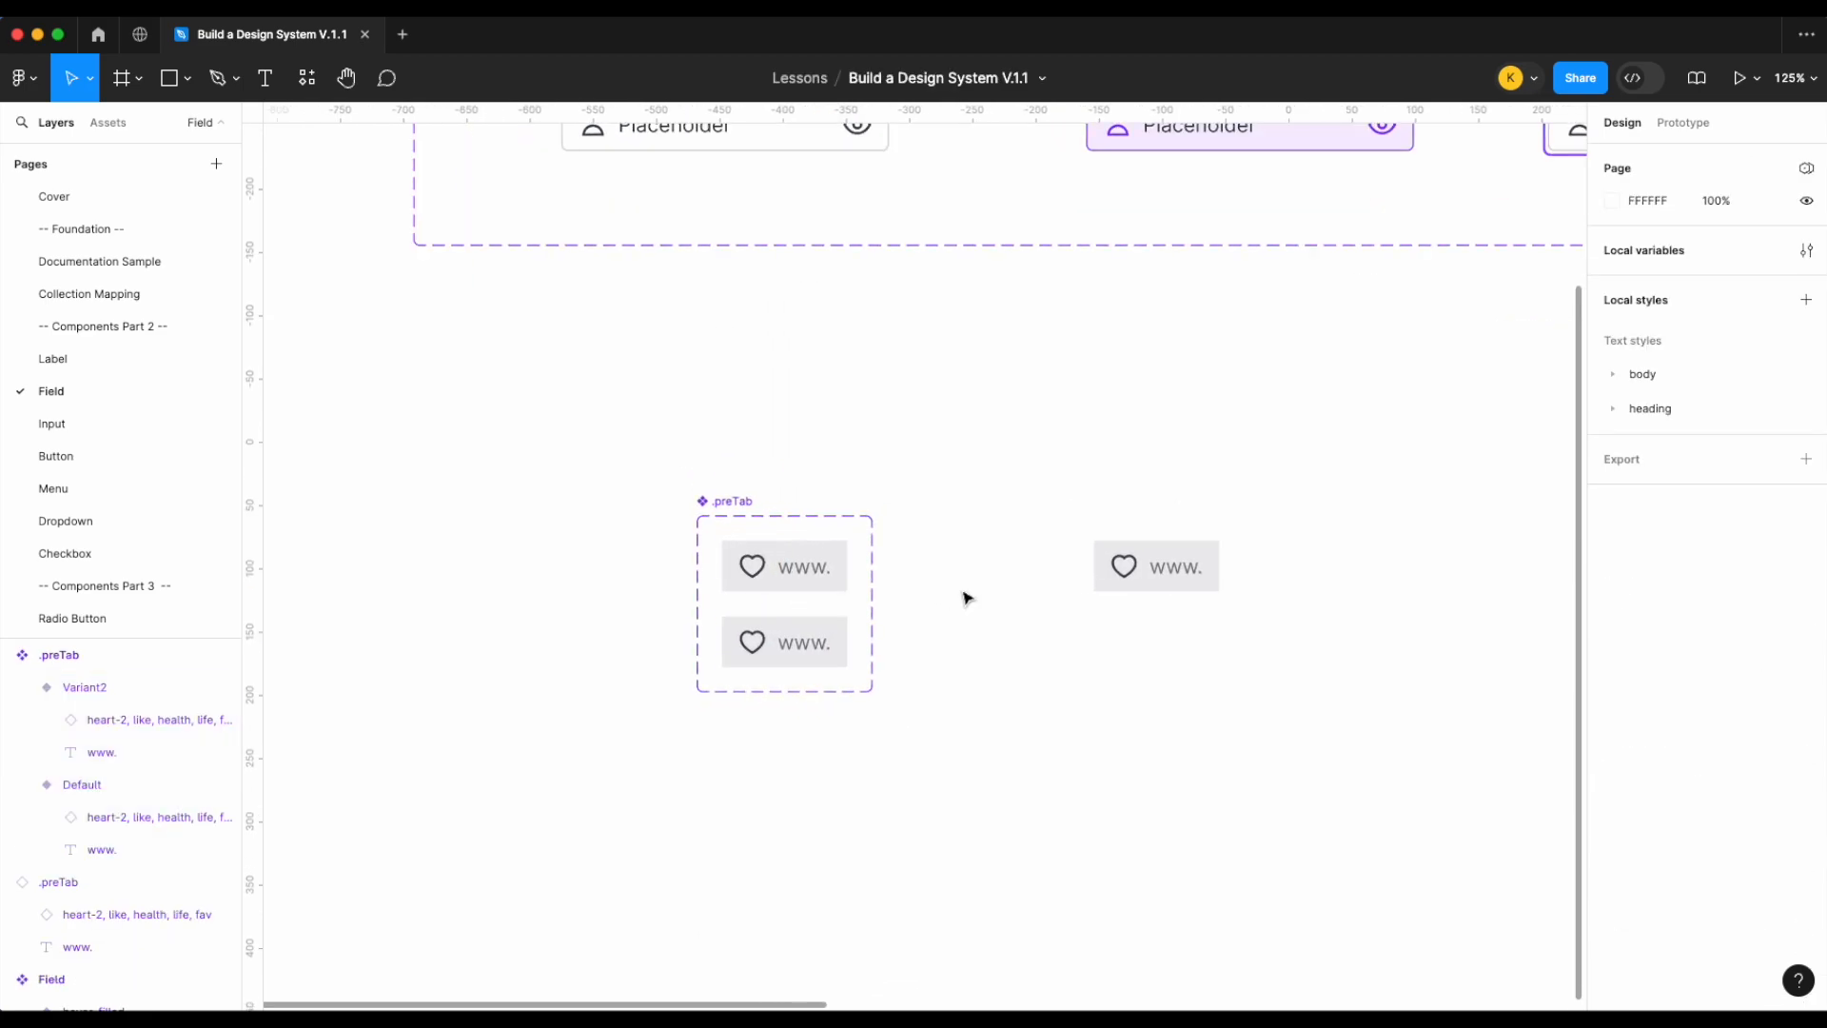
# Enlarge the .preTab component set to the right, left and upward, to about 322 × 223
pyautogui.click(749, 514)
pyautogui.moveTo(873, 567); pyautogui.dragTo(1019, 567)
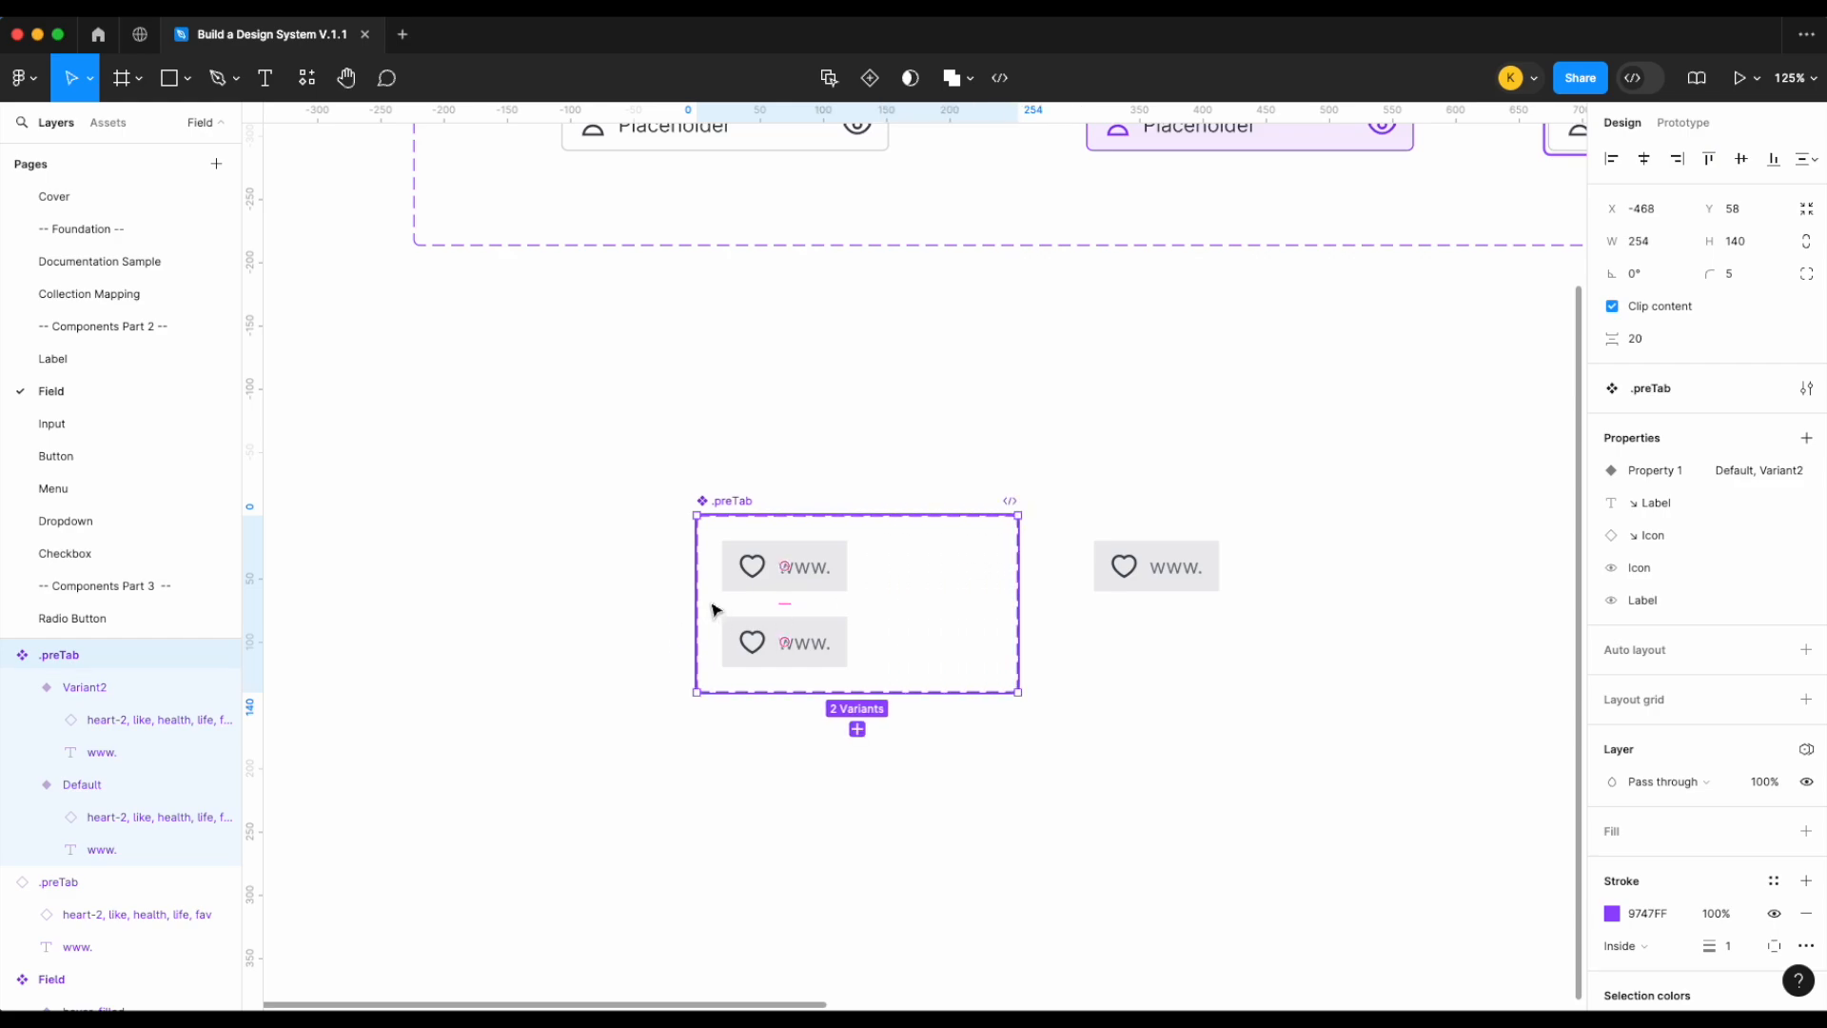
pyautogui.moveTo(698, 630); pyautogui.dragTo(621, 601)
pyautogui.press('Escape')
pyautogui.click(815, 514)
pyautogui.moveTo(818, 515); pyautogui.dragTo(823, 412)
# Copy the Default tag from the Field header row and place it above the first .preTab variant at about X -439, Y 19
pyautogui.scroll(-5, 824, 411)
pyautogui.click(724, 314)
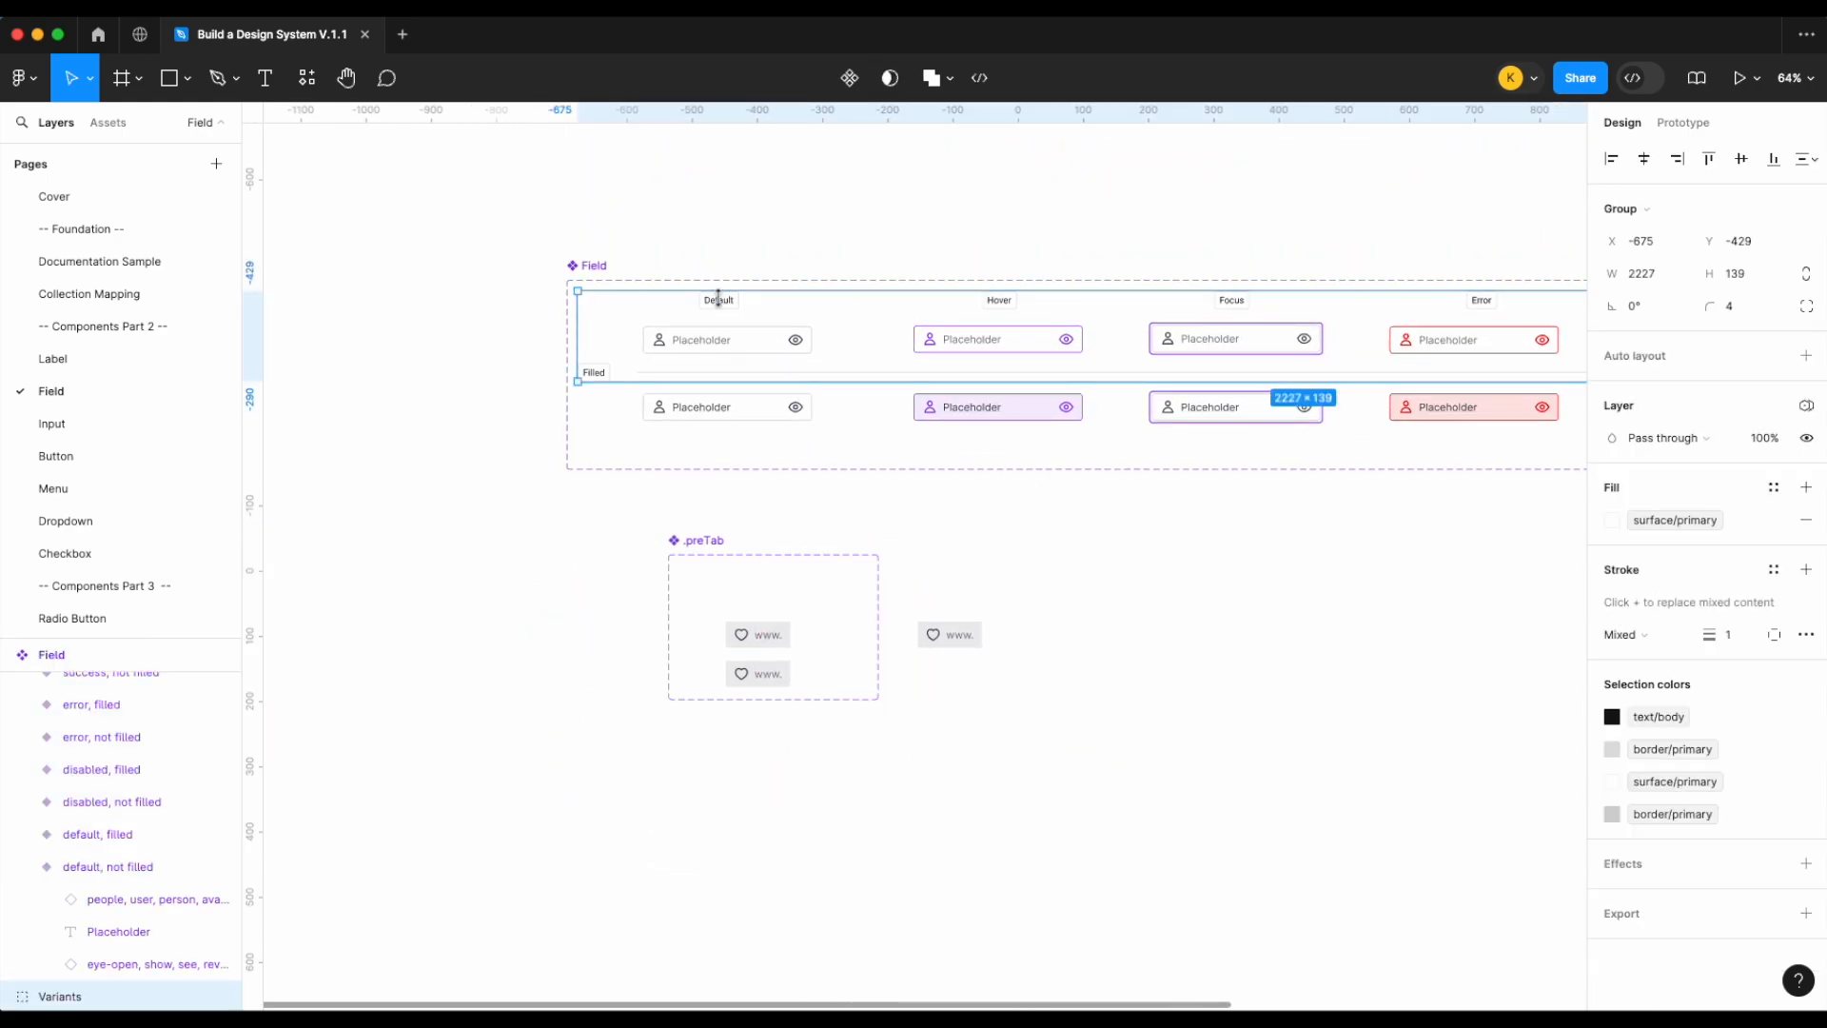
pyautogui.click(724, 314)
pyautogui.moveTo(724, 314); pyautogui.dragTo(723, 547)
pyautogui.scroll(5, 721, 541)
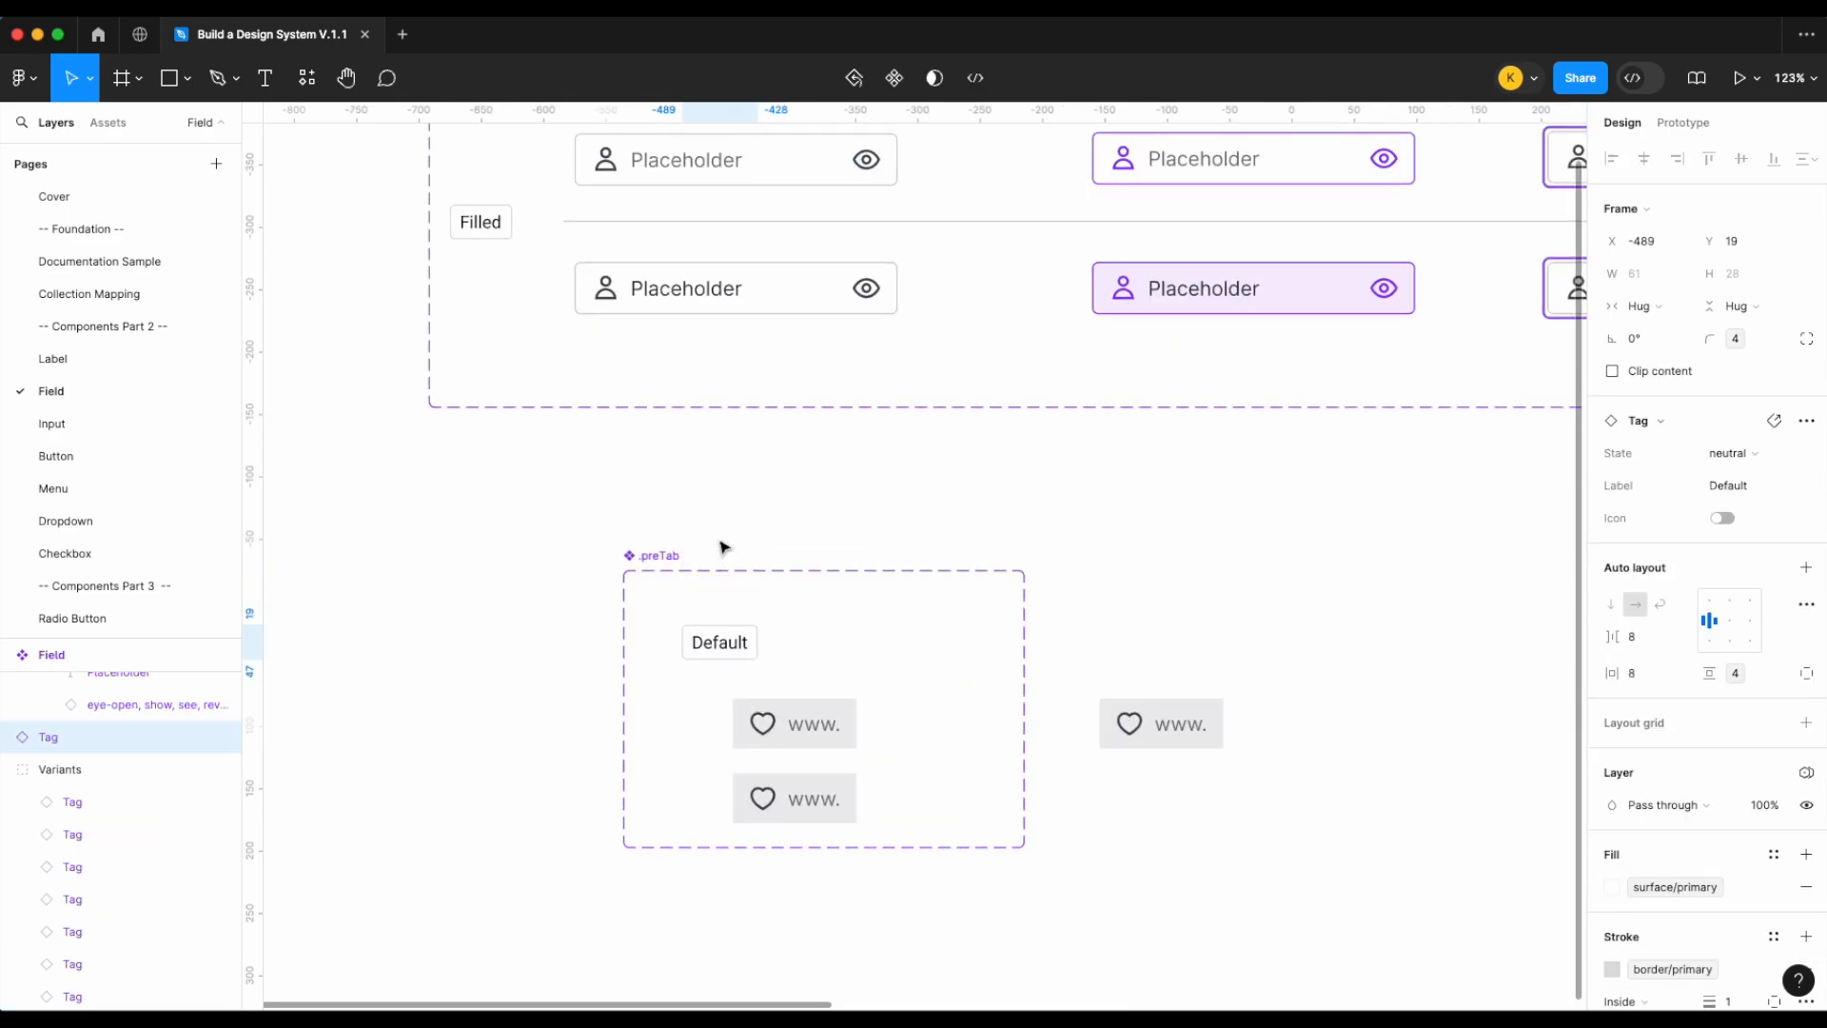
pyautogui.scroll(-2, 828, 550)
pyautogui.scroll(3, 815, 514)
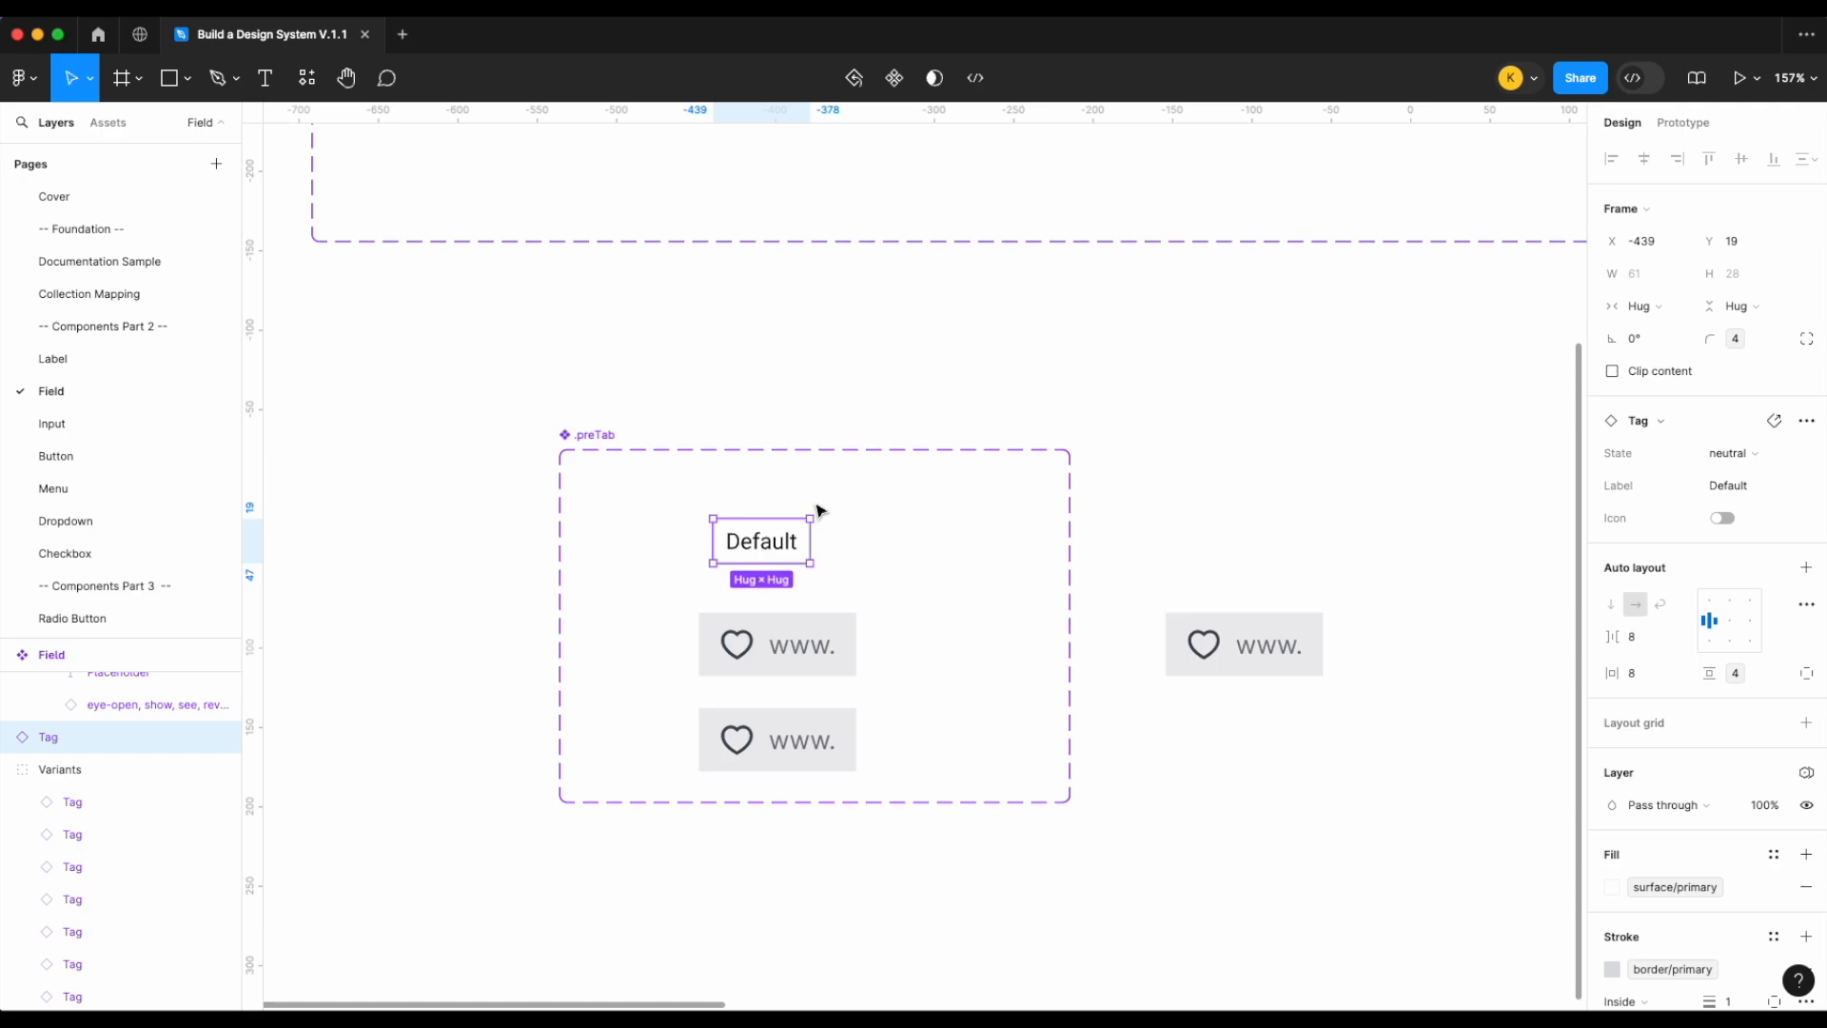
# Relabel the copied tag as "Icon" and nudge it right above the first .preTab variant
pyautogui.doubleClick(775, 549)
pyautogui.write('Icon')
pyautogui.press('Escape')
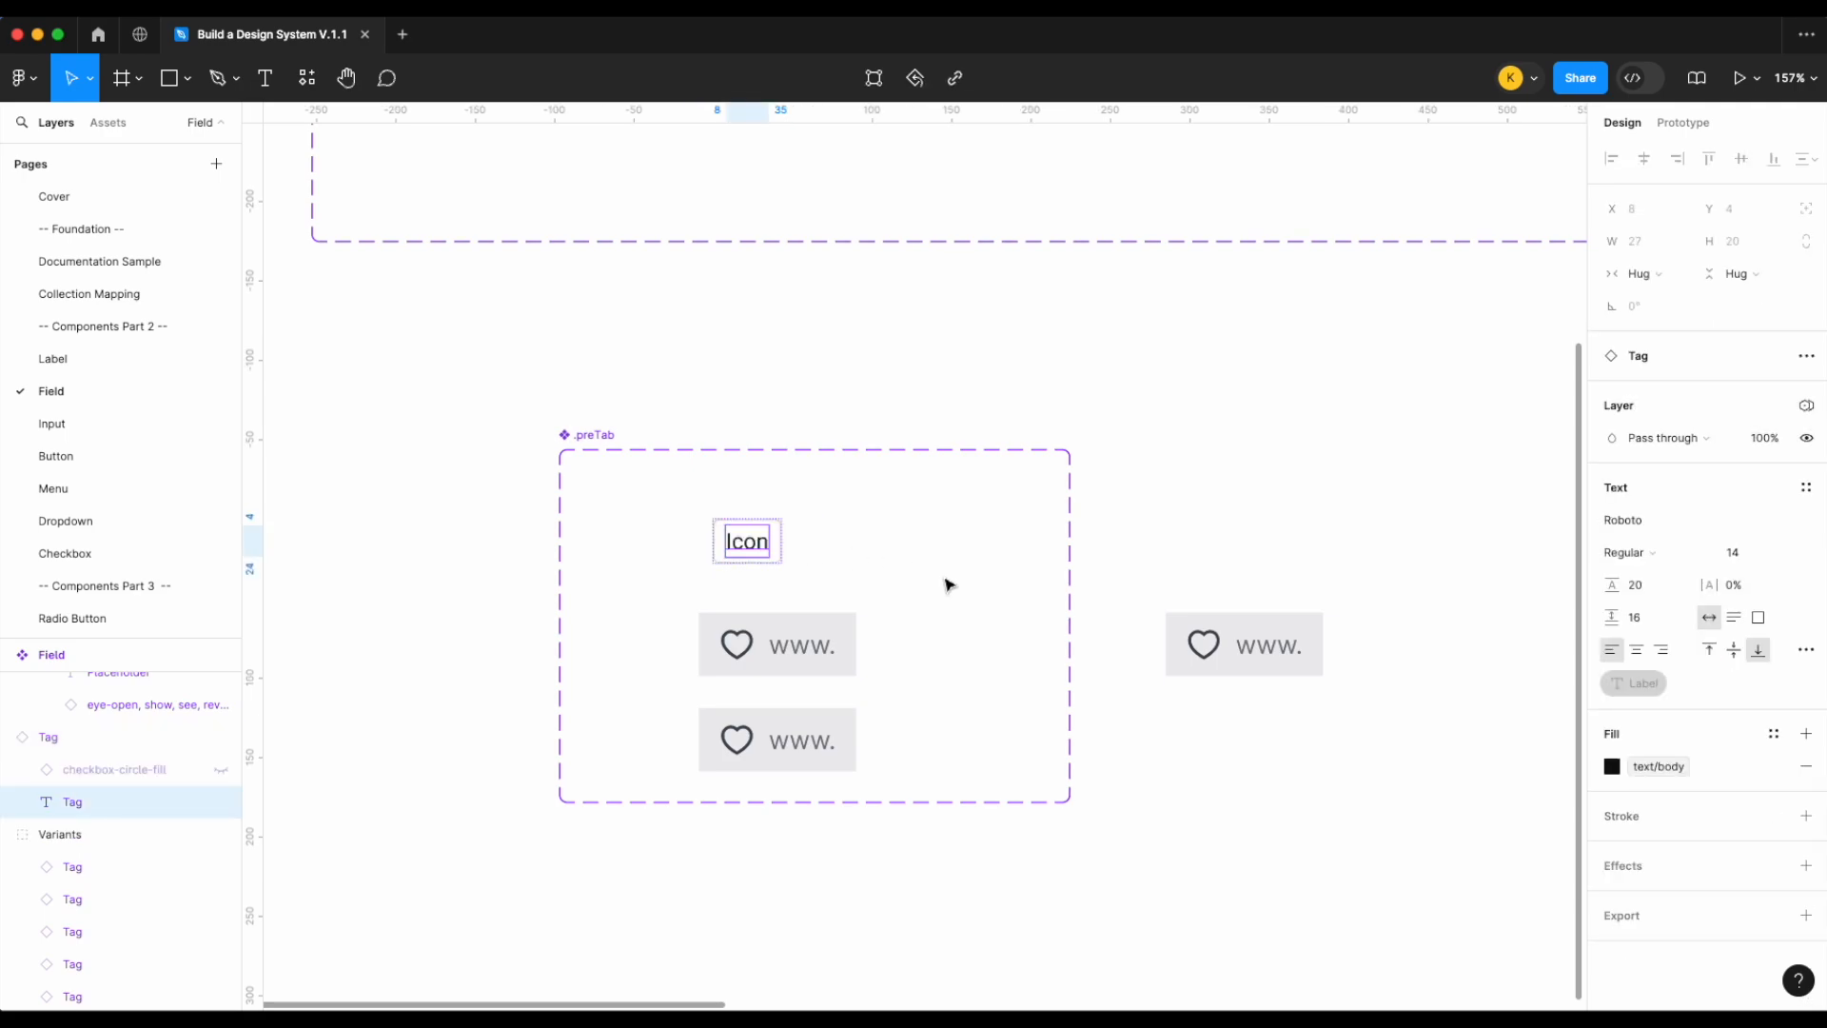
pyautogui.click(947, 583)
pyautogui.click(762, 546)
pyautogui.hotkey('shift', 'Right')
# Duplicate the Icon tag to its right at X -319 and relabel the copy as "Text"
pyautogui.moveTo(762, 548); pyautogui.dragTo(950, 549)
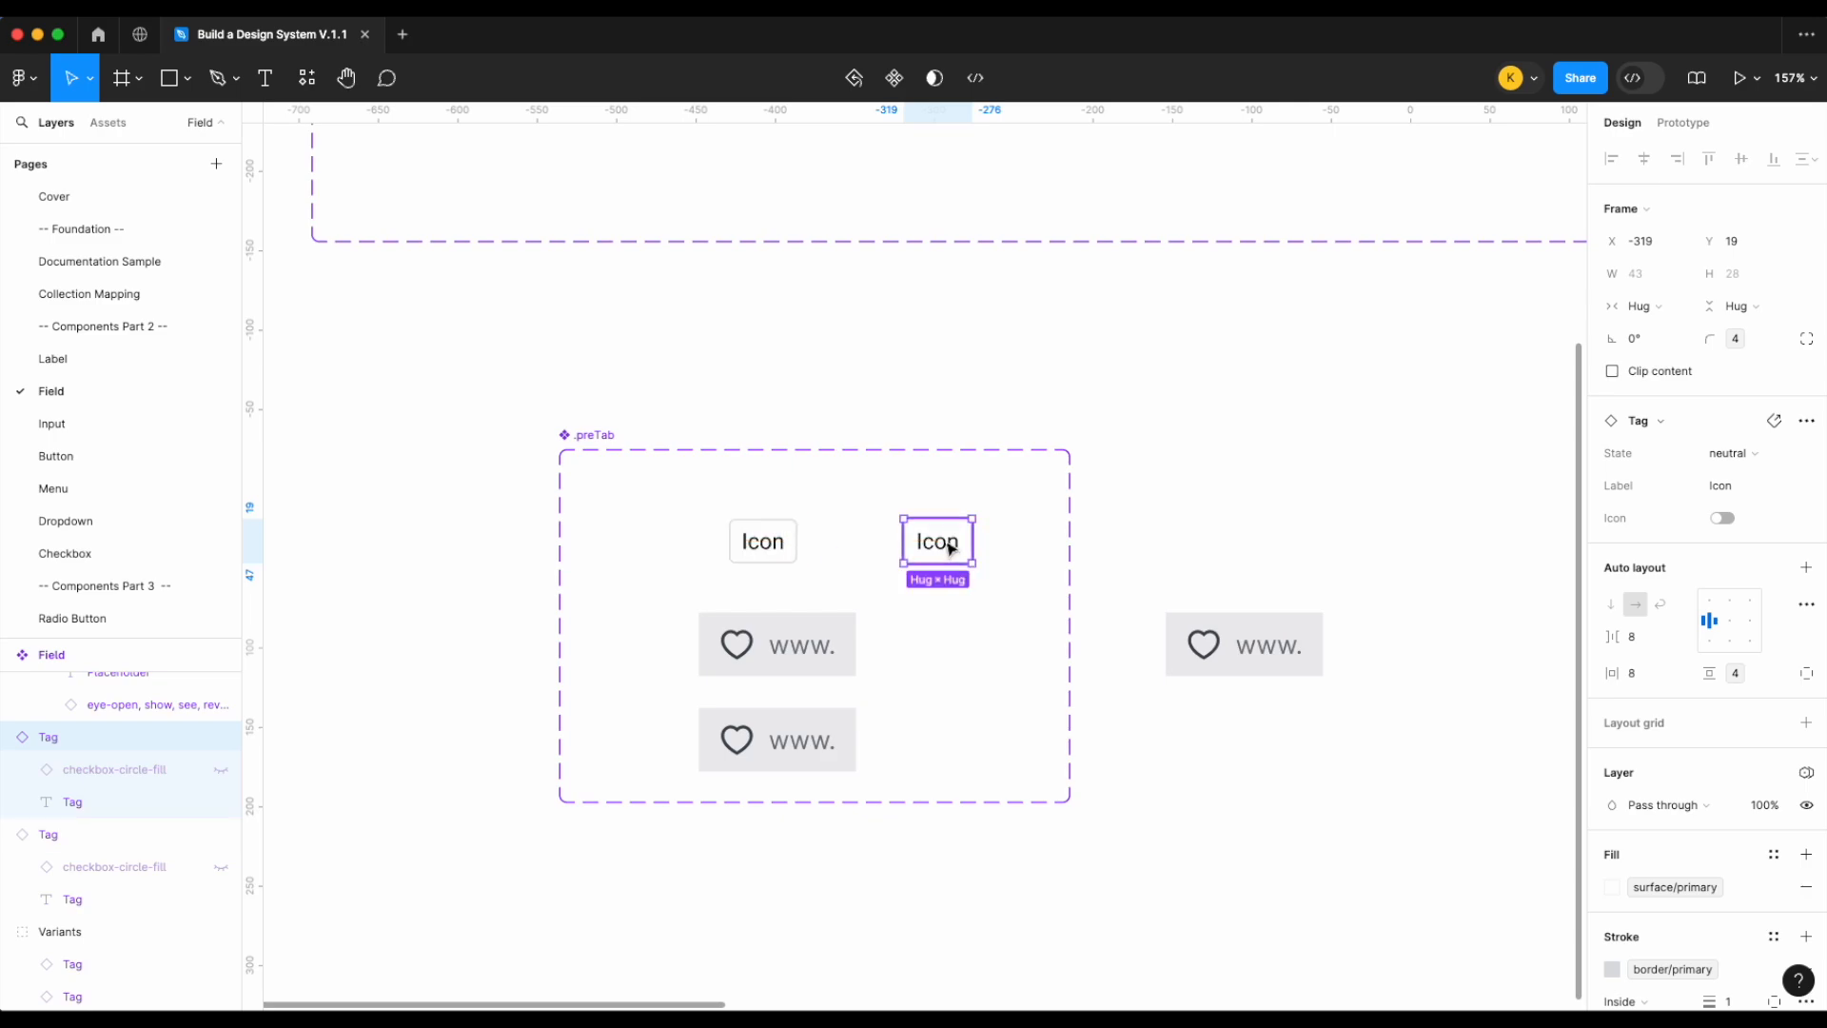
pyautogui.doubleClick(950, 549)
pyautogui.write('Text')
pyautogui.click(1301, 438)
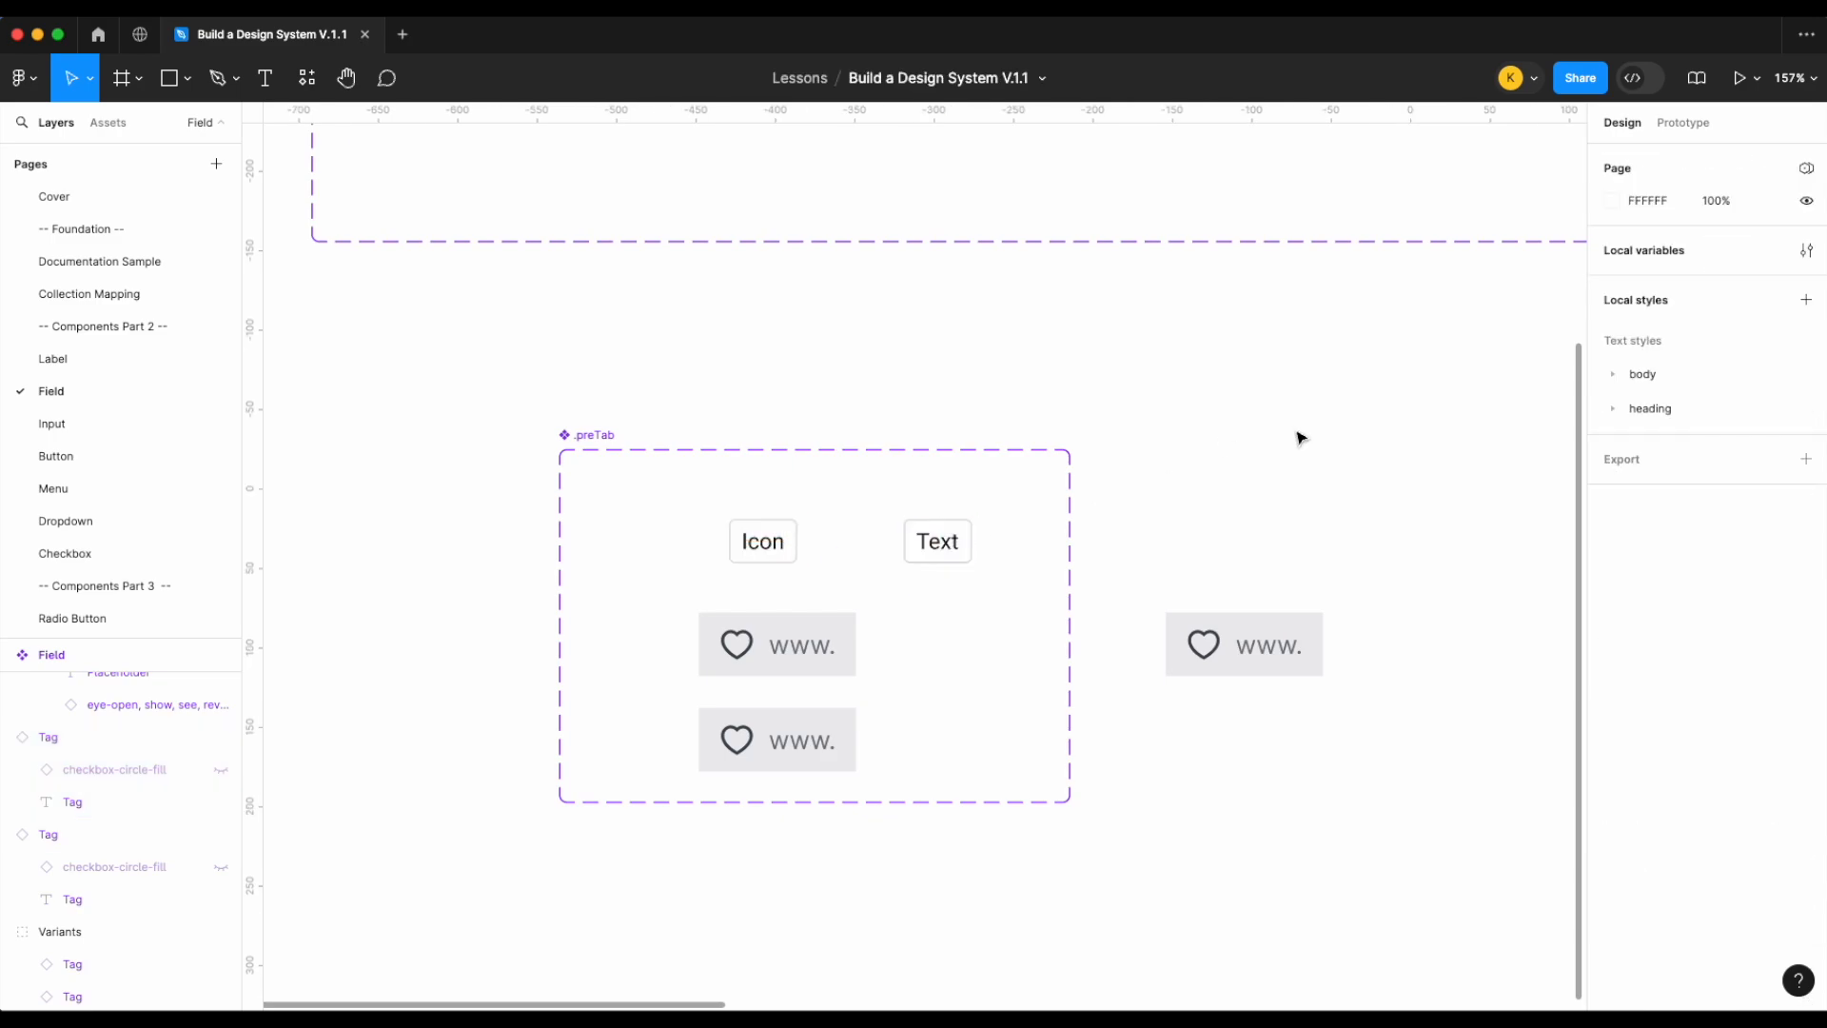
# Widen the .preTab component set rightward to about 450 px
pyautogui.hscroll(2, 574, 449)
pyautogui.click(493, 429)
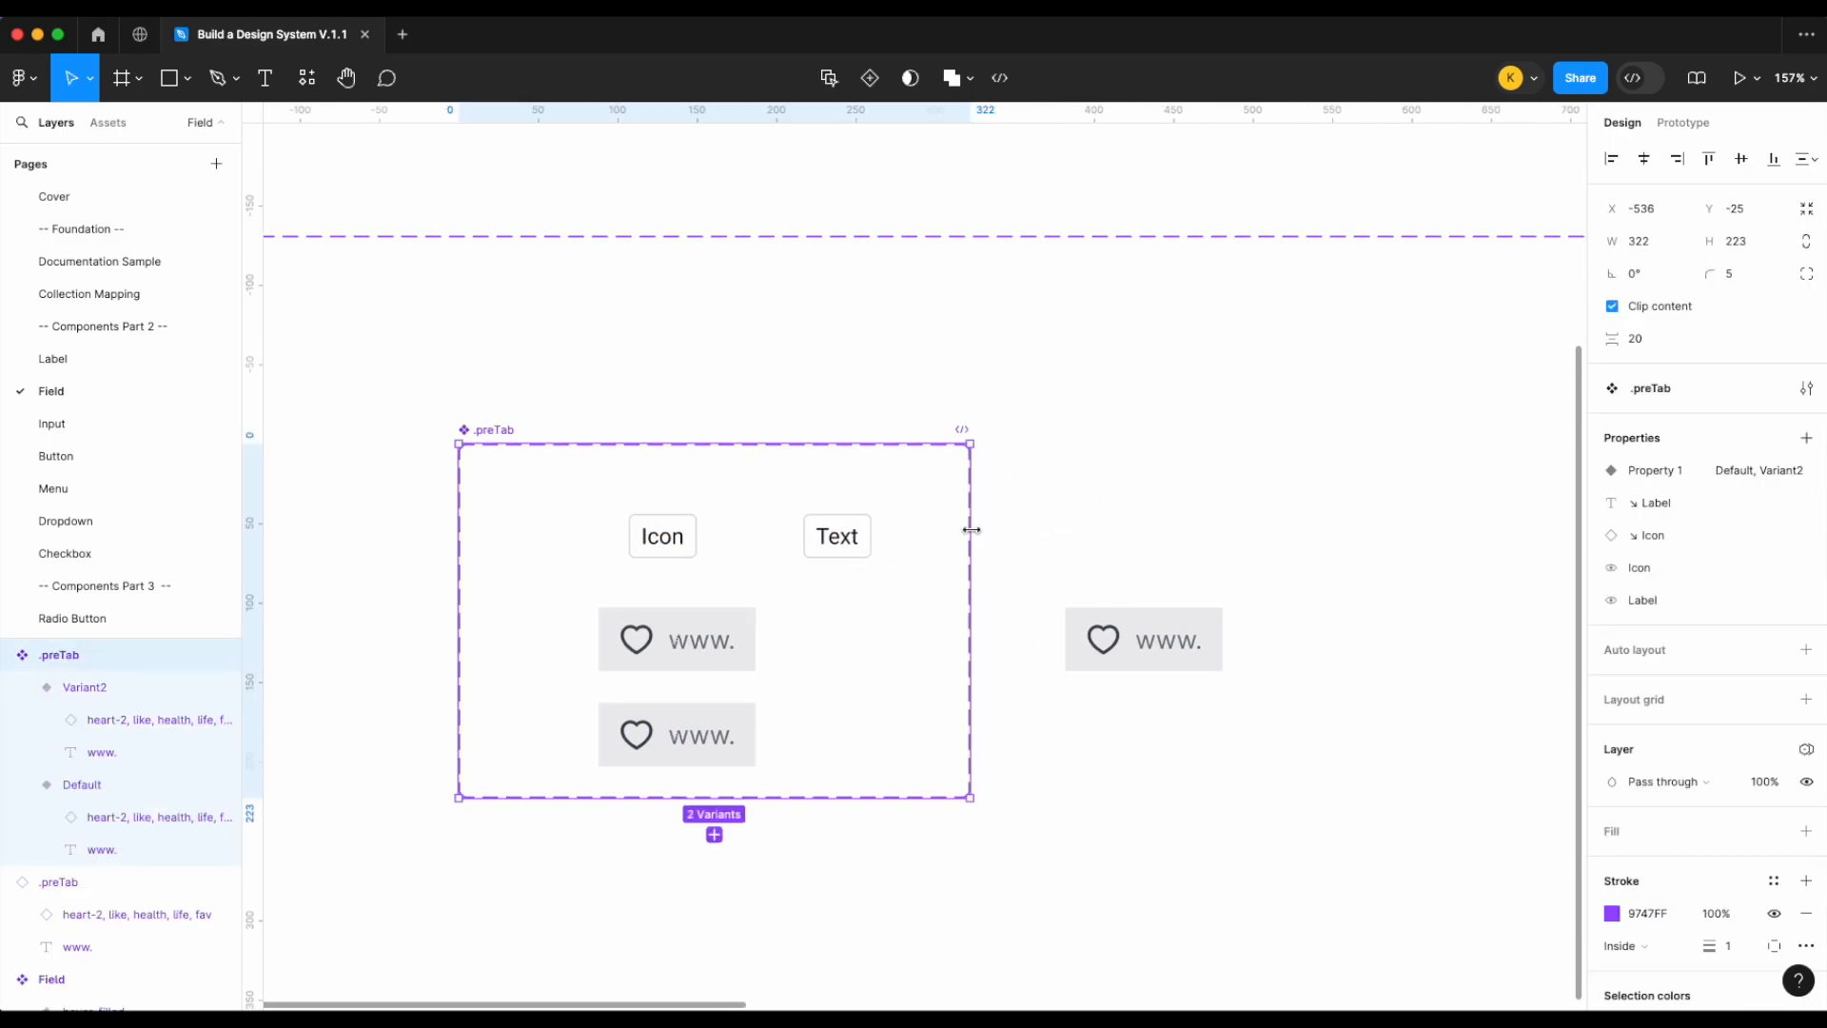
pyautogui.moveTo(971, 530); pyautogui.dragTo(1174, 529)
# Duplicate the Text tag to its right, relabel the copy as "Icon + text" and position it at X -209
pyautogui.click(836, 536)
pyautogui.moveTo(839, 538); pyautogui.dragTo(963, 547)
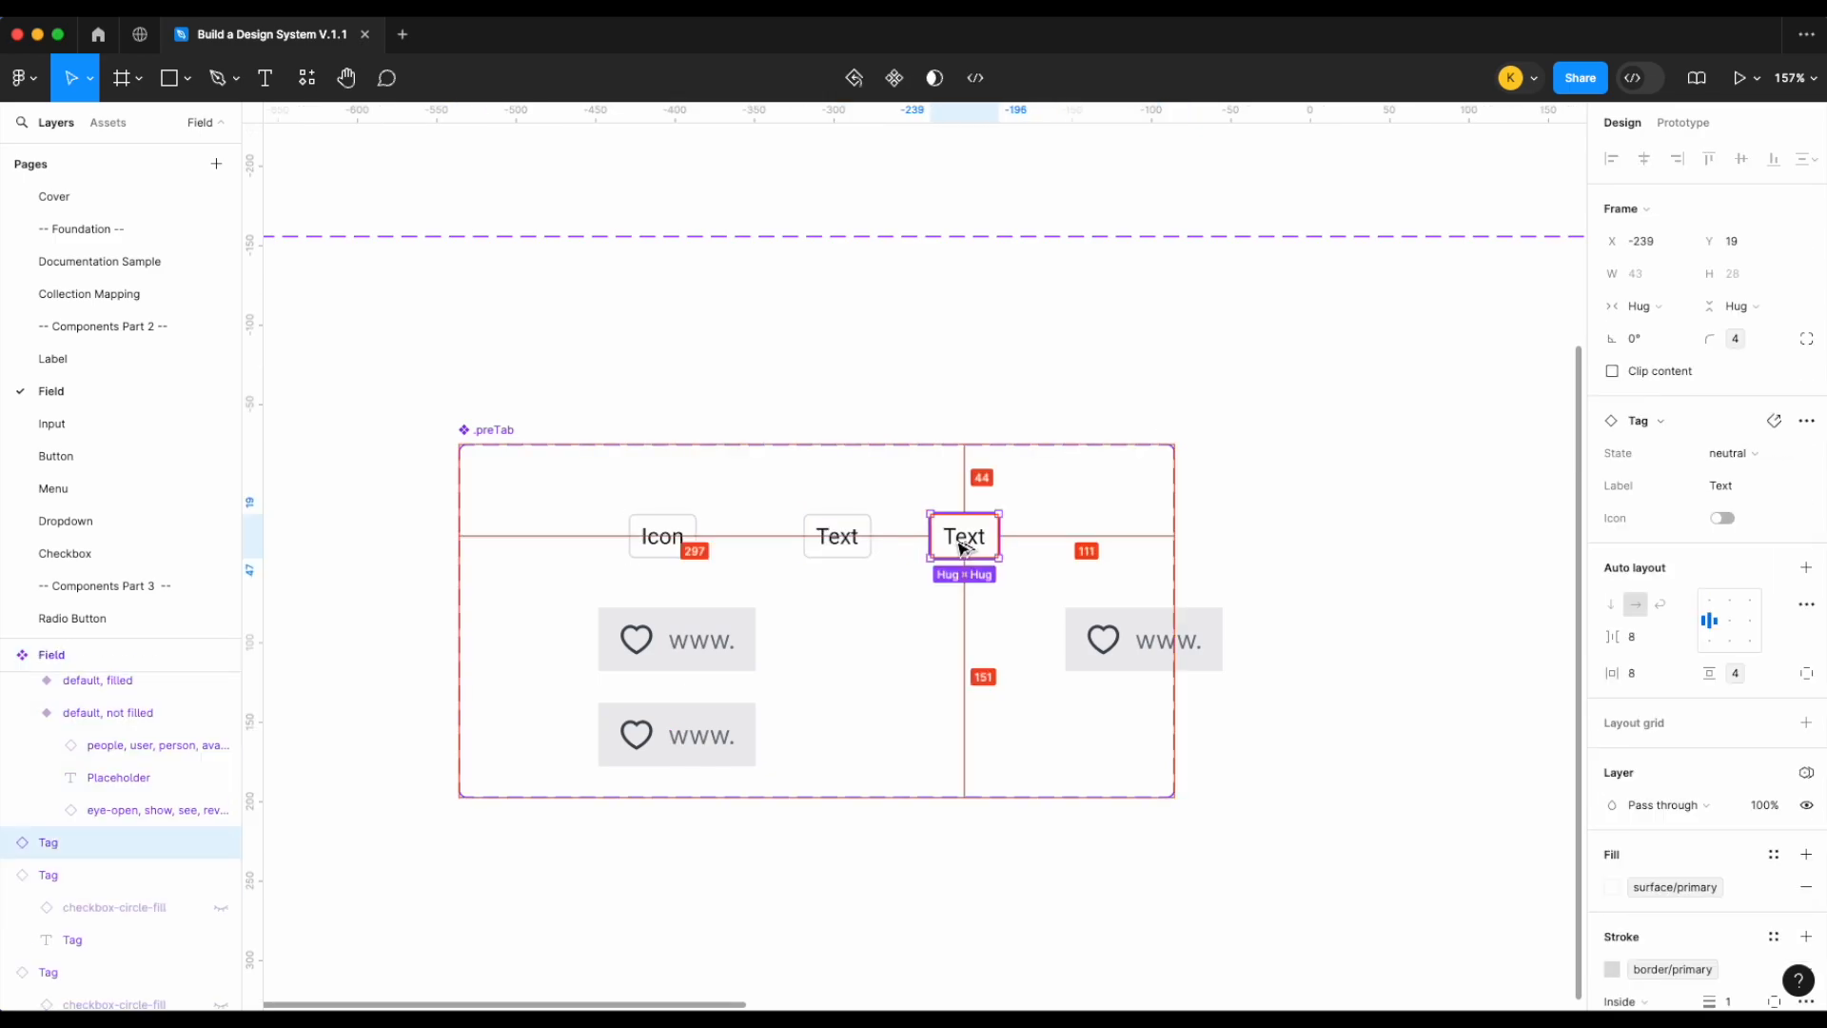
pyautogui.doubleClick(963, 543)
pyautogui.doubleClick(963, 543)
pyautogui.write('Icon + text')
pyautogui.press('Escape')
pyautogui.click(968, 576)
pyautogui.click(1000, 555)
pyautogui.hotkey('shift', 'Right')
# Delete the Text and Icon + text tags from the .preTab header row
pyautogui.hscroll(-1, 980, 566)
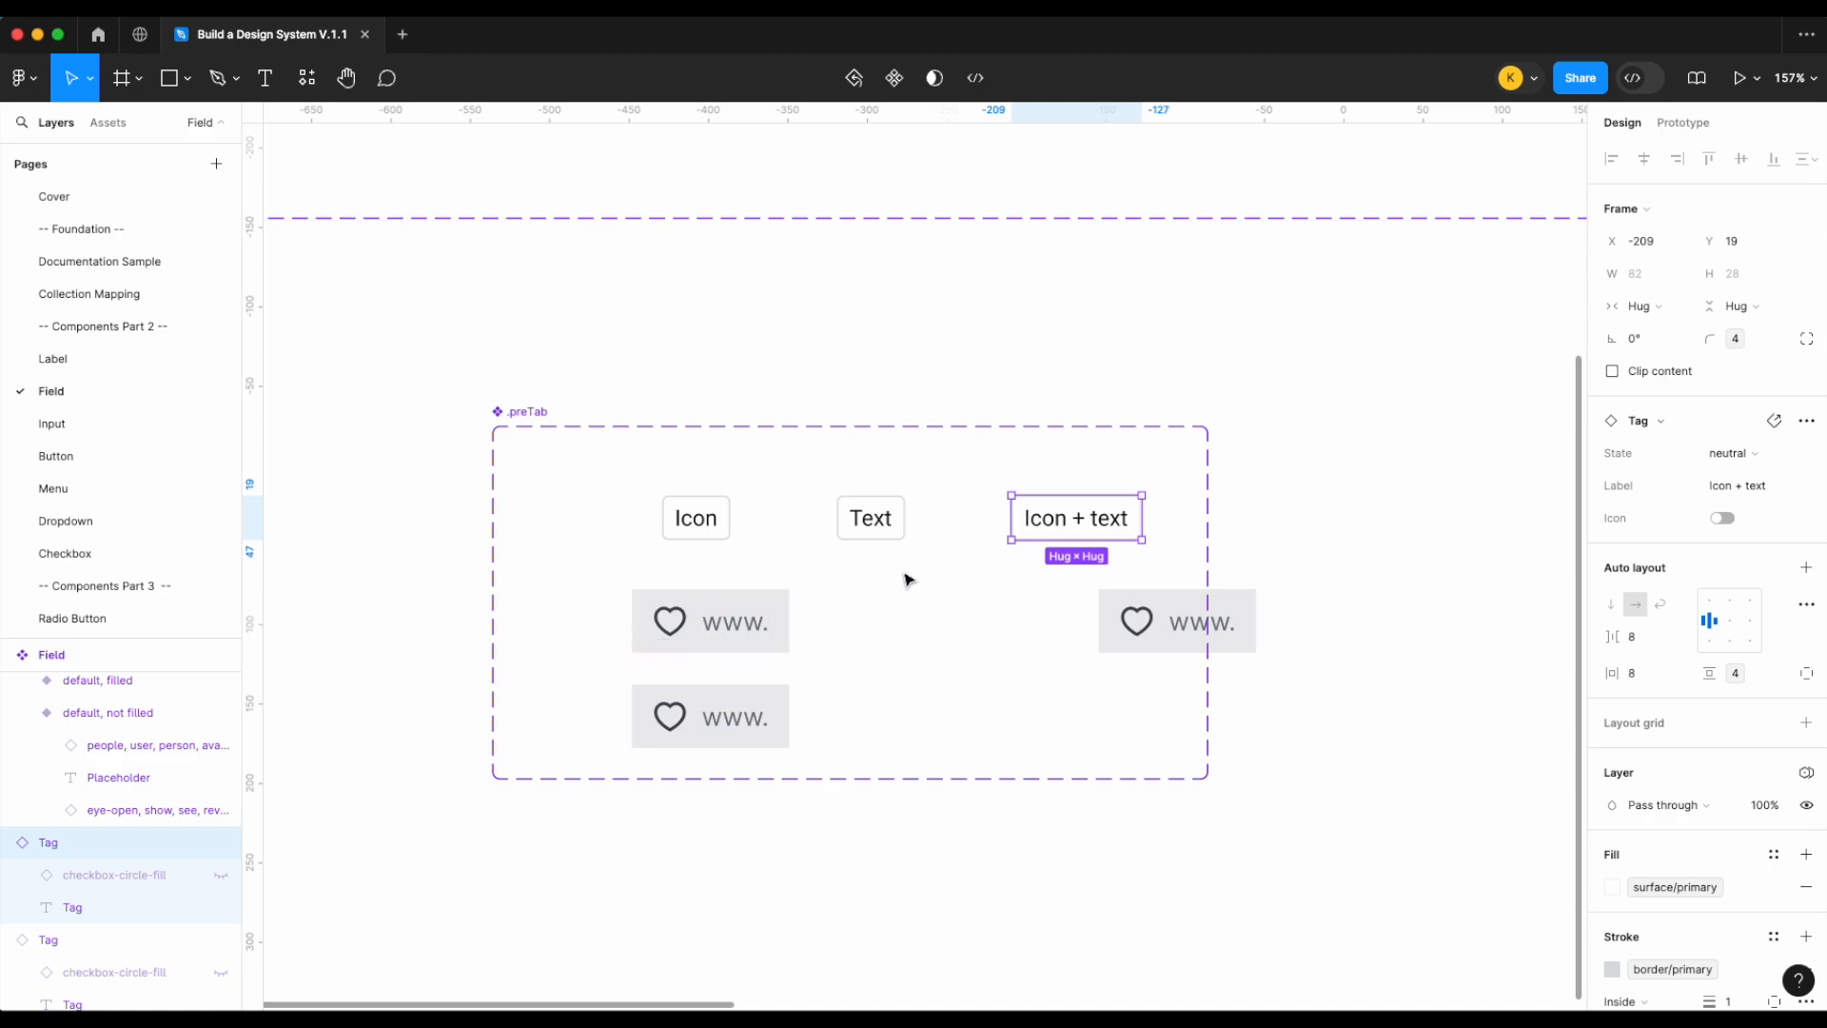
pyautogui.click(959, 575)
pyautogui.moveTo(1023, 590); pyautogui.dragTo(873, 528)
pyautogui.press('Delete')
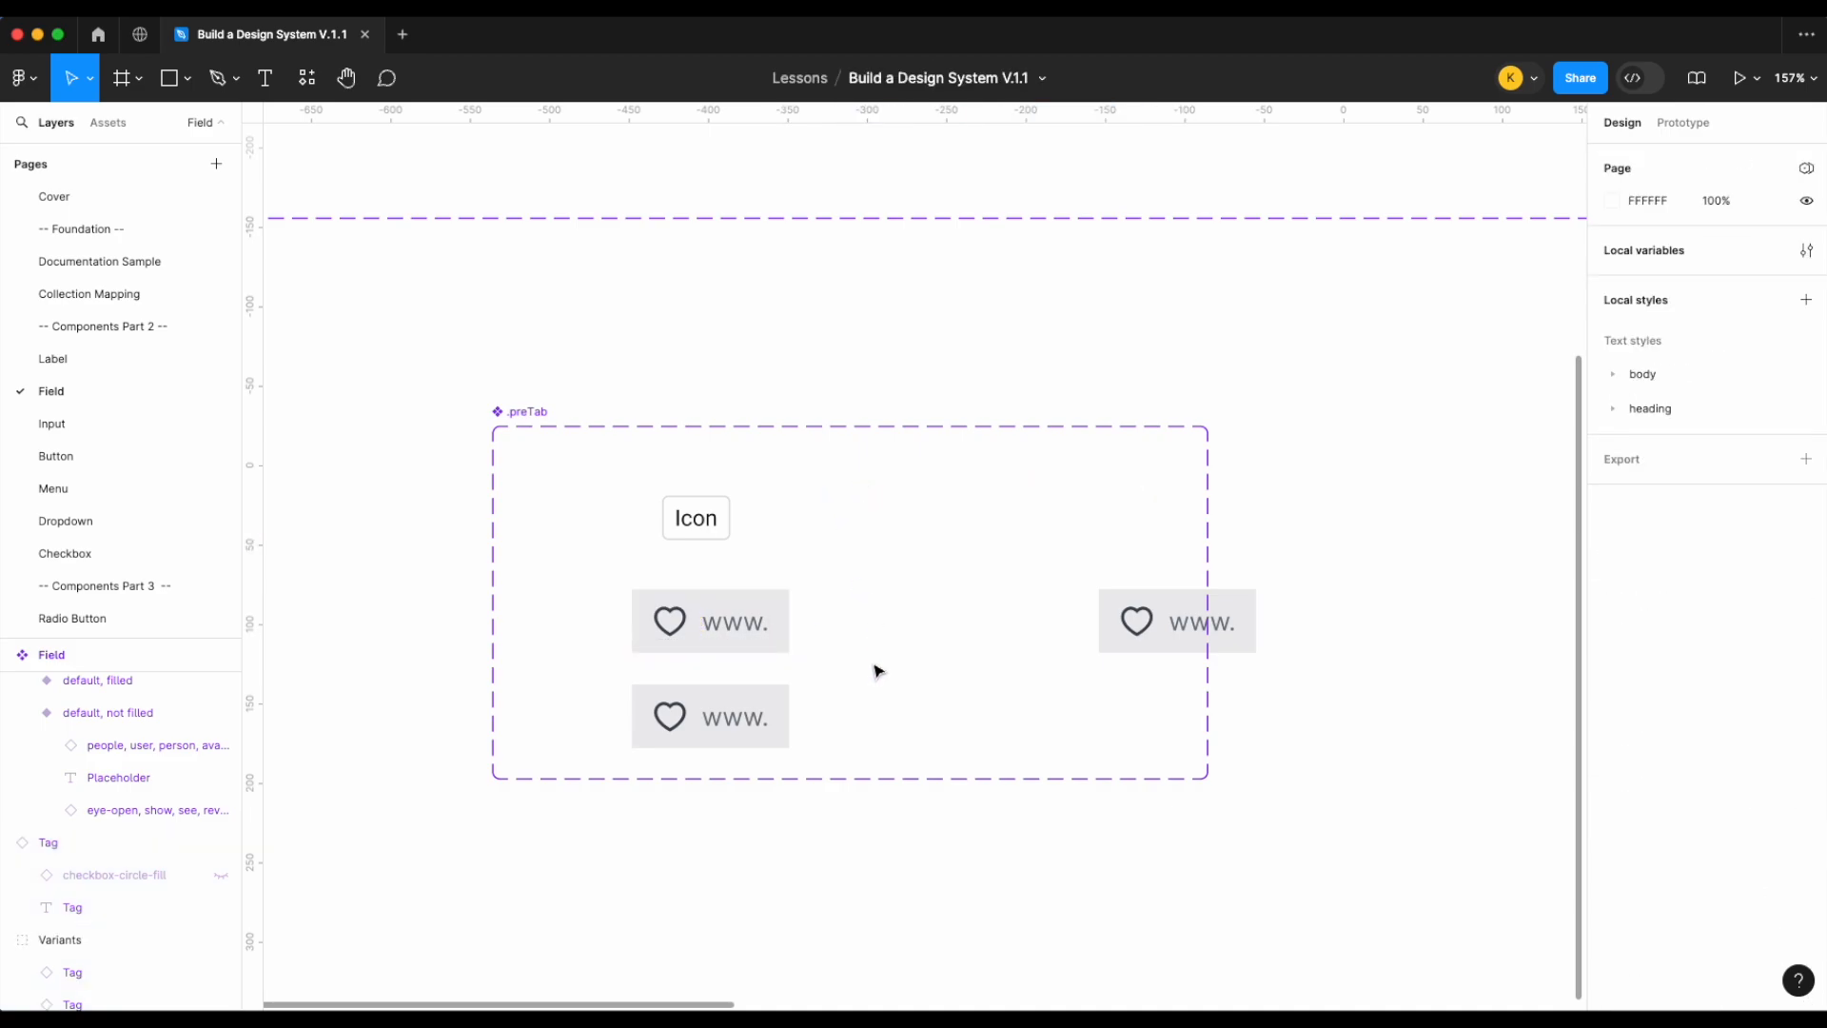
# Move both .preTab variants up and left to X 67 and place the Icon tag above them at X -444, Y 9
pyautogui.moveTo(870, 719); pyautogui.dragTo(657, 523)
pyautogui.moveTo(756, 635); pyautogui.dragTo(722, 608)
pyautogui.click(726, 541)
pyautogui.moveTo(667, 493); pyautogui.dragTo(676, 504)
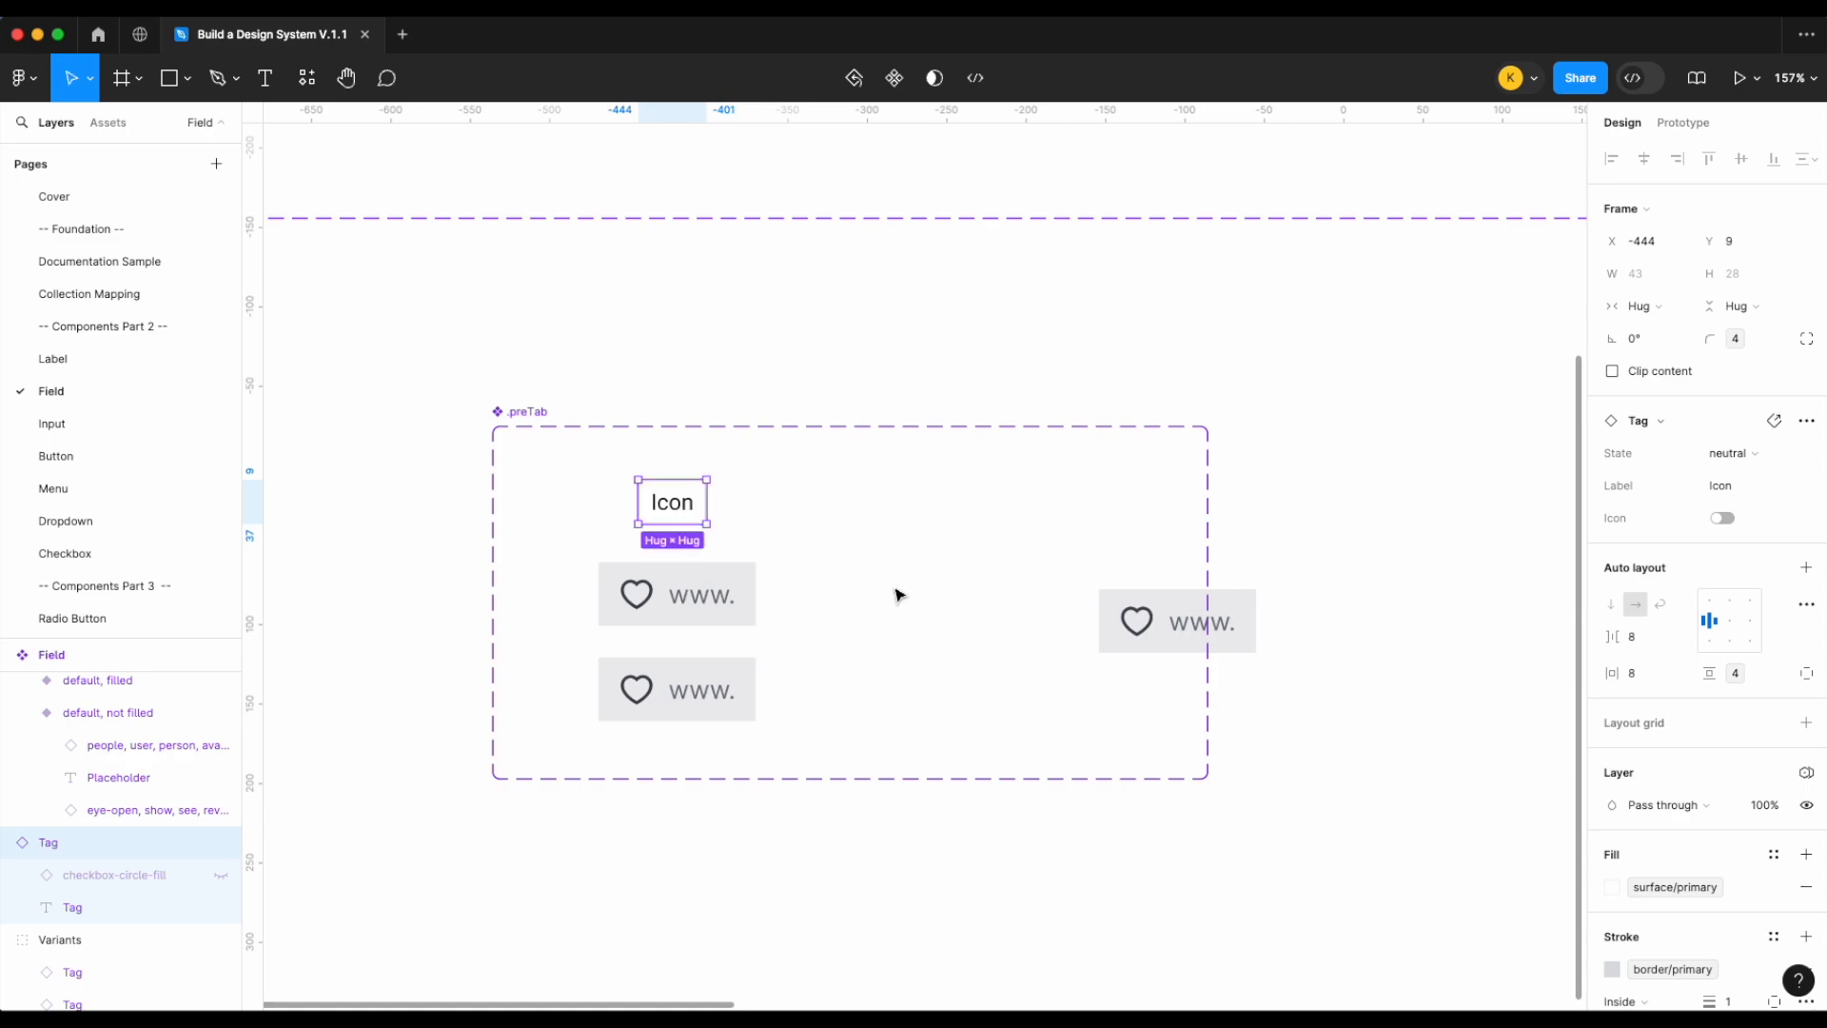
# Rename the variant property of the .preTab component set to "Status"
pyautogui.click(526, 411)
pyautogui.doubleClick(1661, 470)
pyautogui.write('Stat')
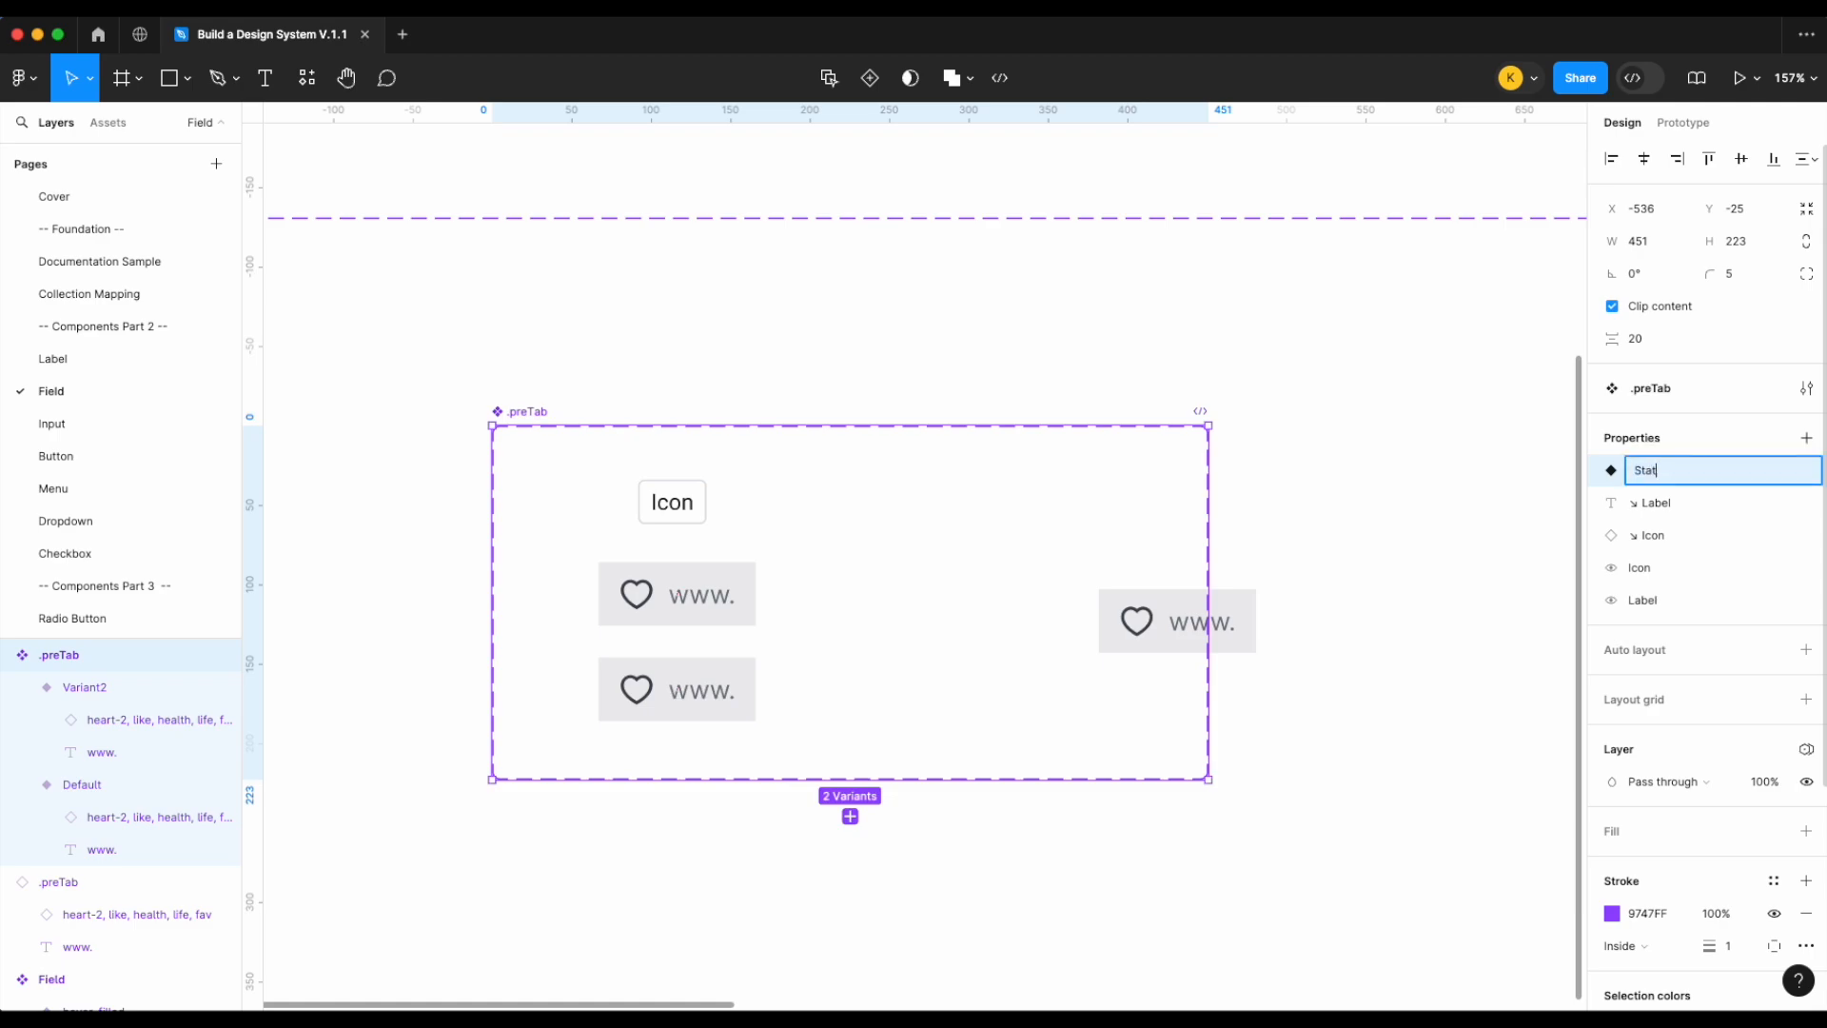
pyautogui.write('us')
pyautogui.press('Return')
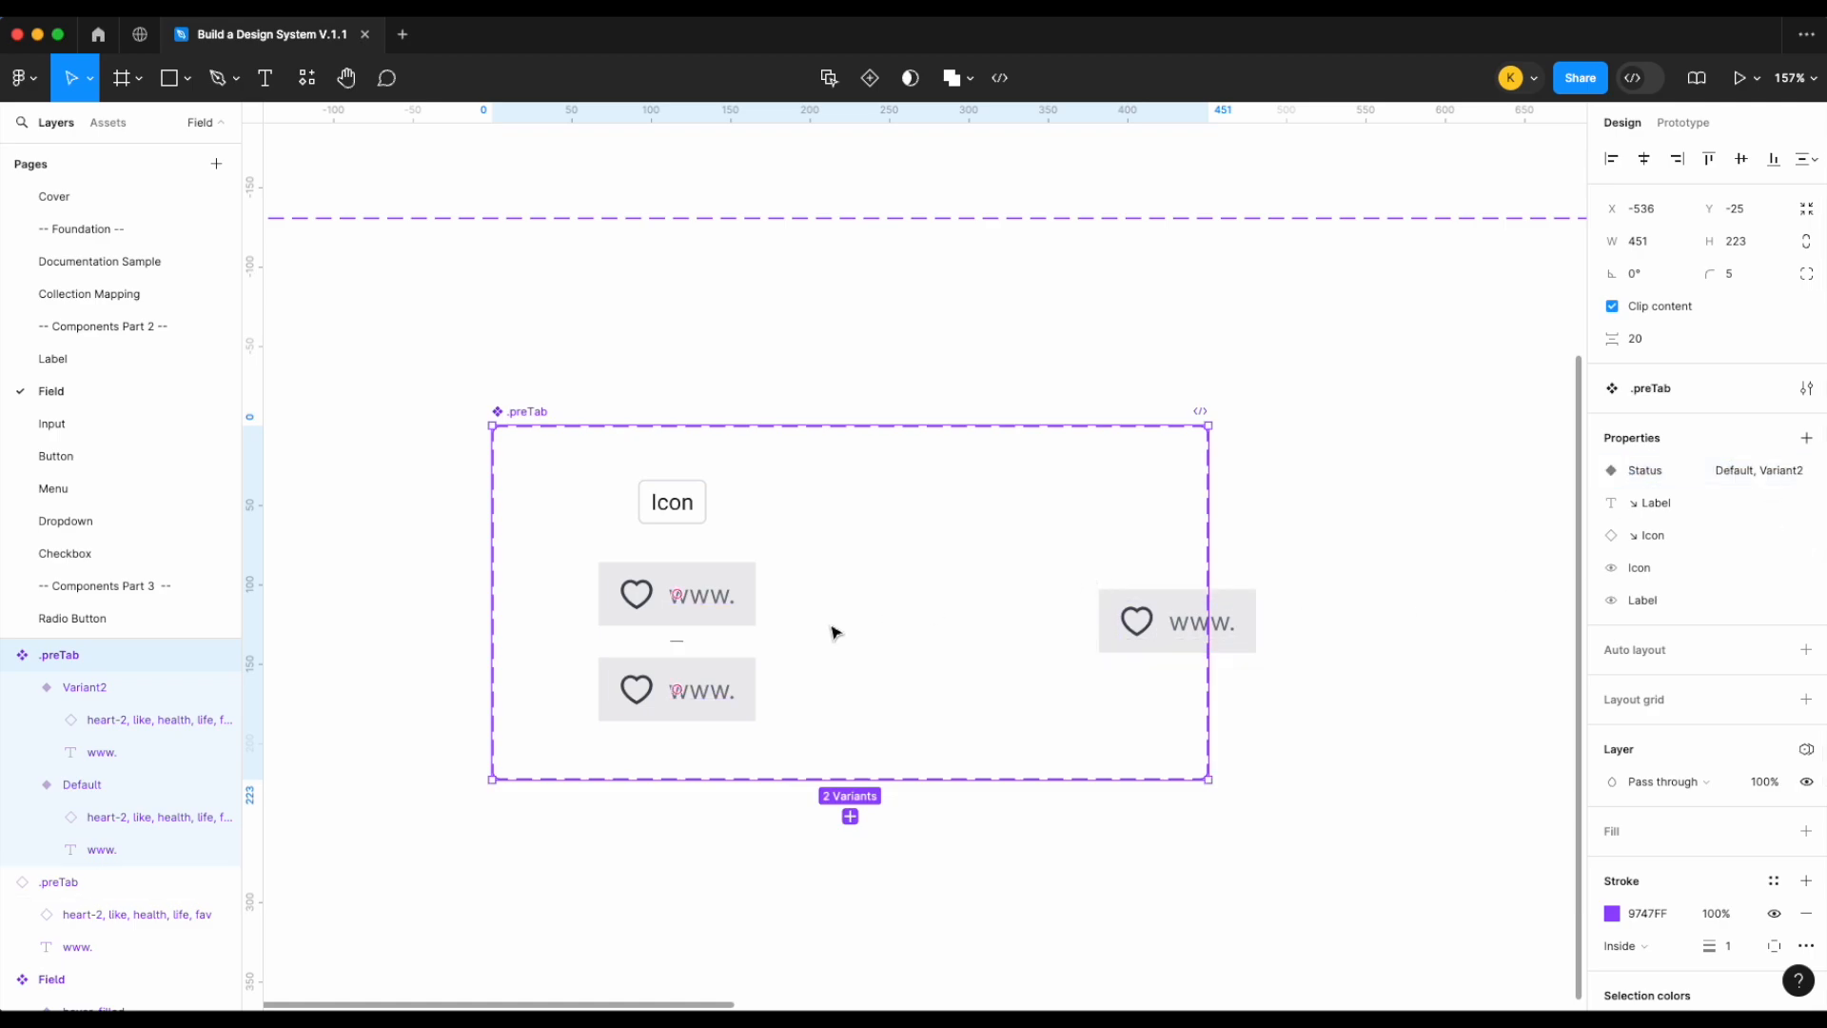
# Set the Status value of the upper .preTab variant to "disabled" and of the lower variant to "active"
pyautogui.click(666, 595)
pyautogui.click(1713, 535)
pyautogui.write('di')
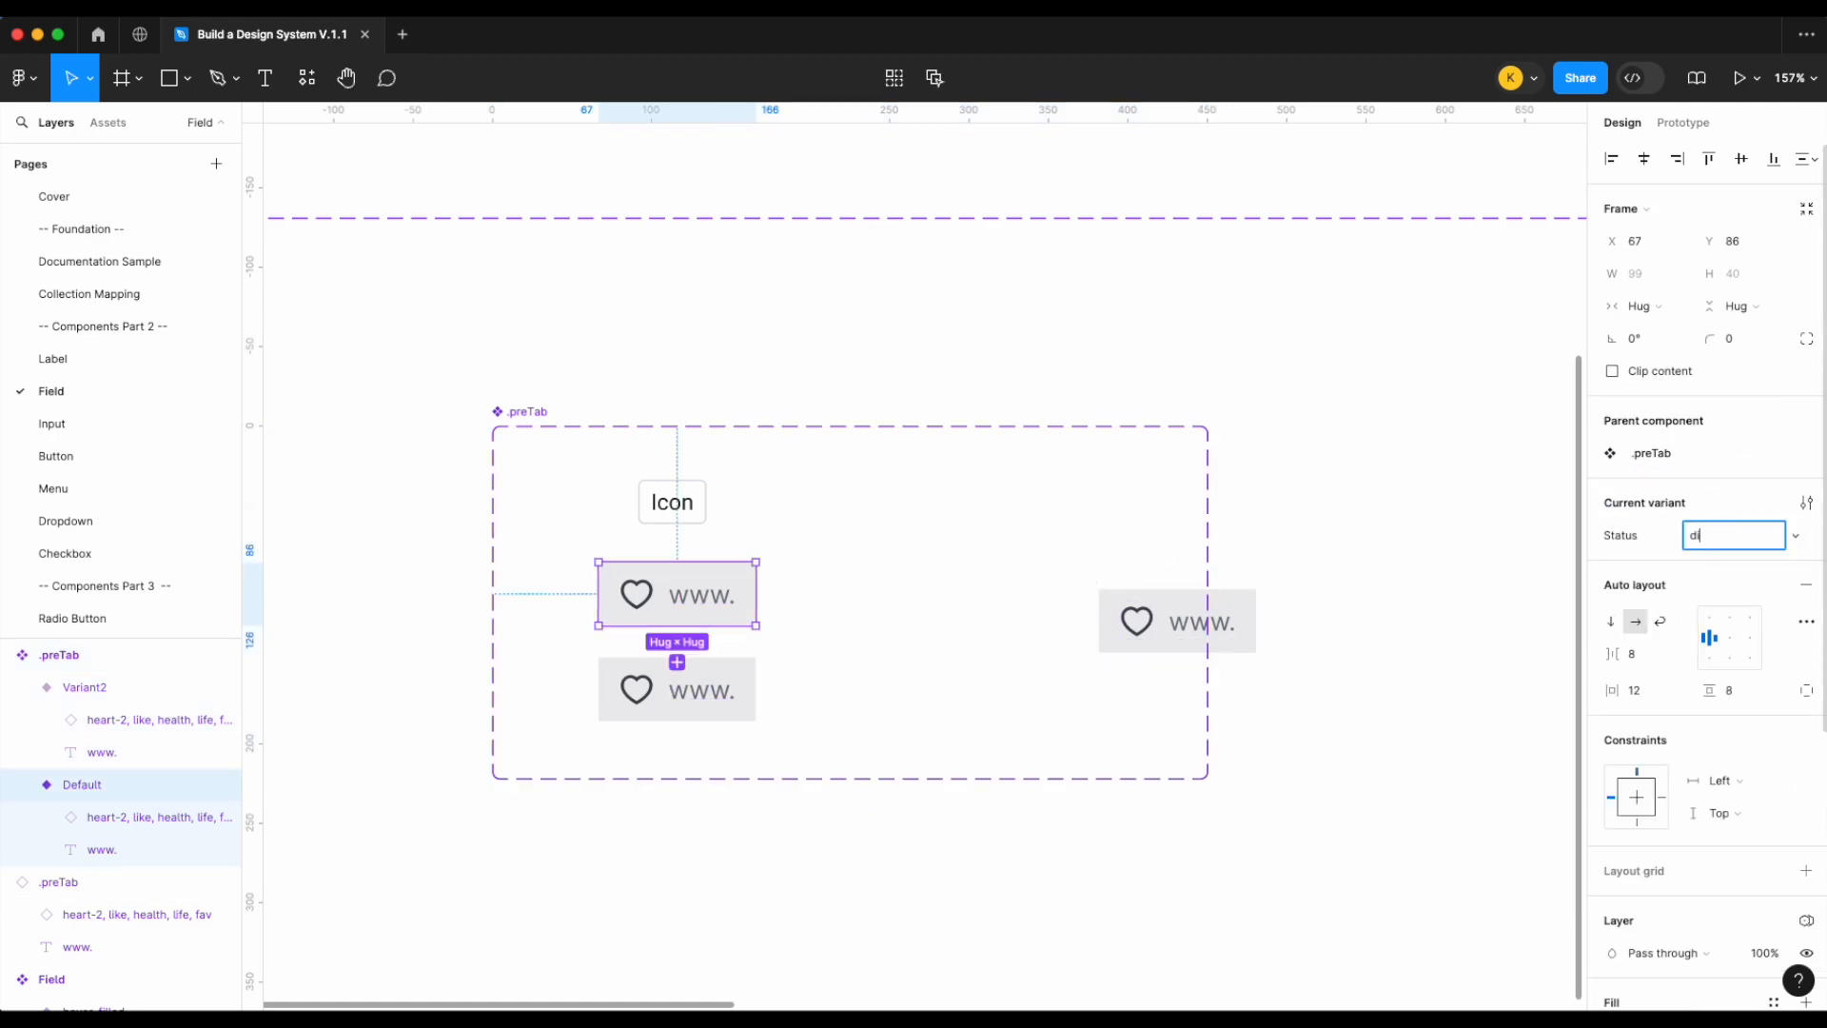
pyautogui.write('sabled')
pyautogui.press('Return')
pyautogui.click(709, 704)
pyautogui.click(1746, 538)
pyautogui.write('active')
pyautogui.press('Return')
pyautogui.click(1311, 393)
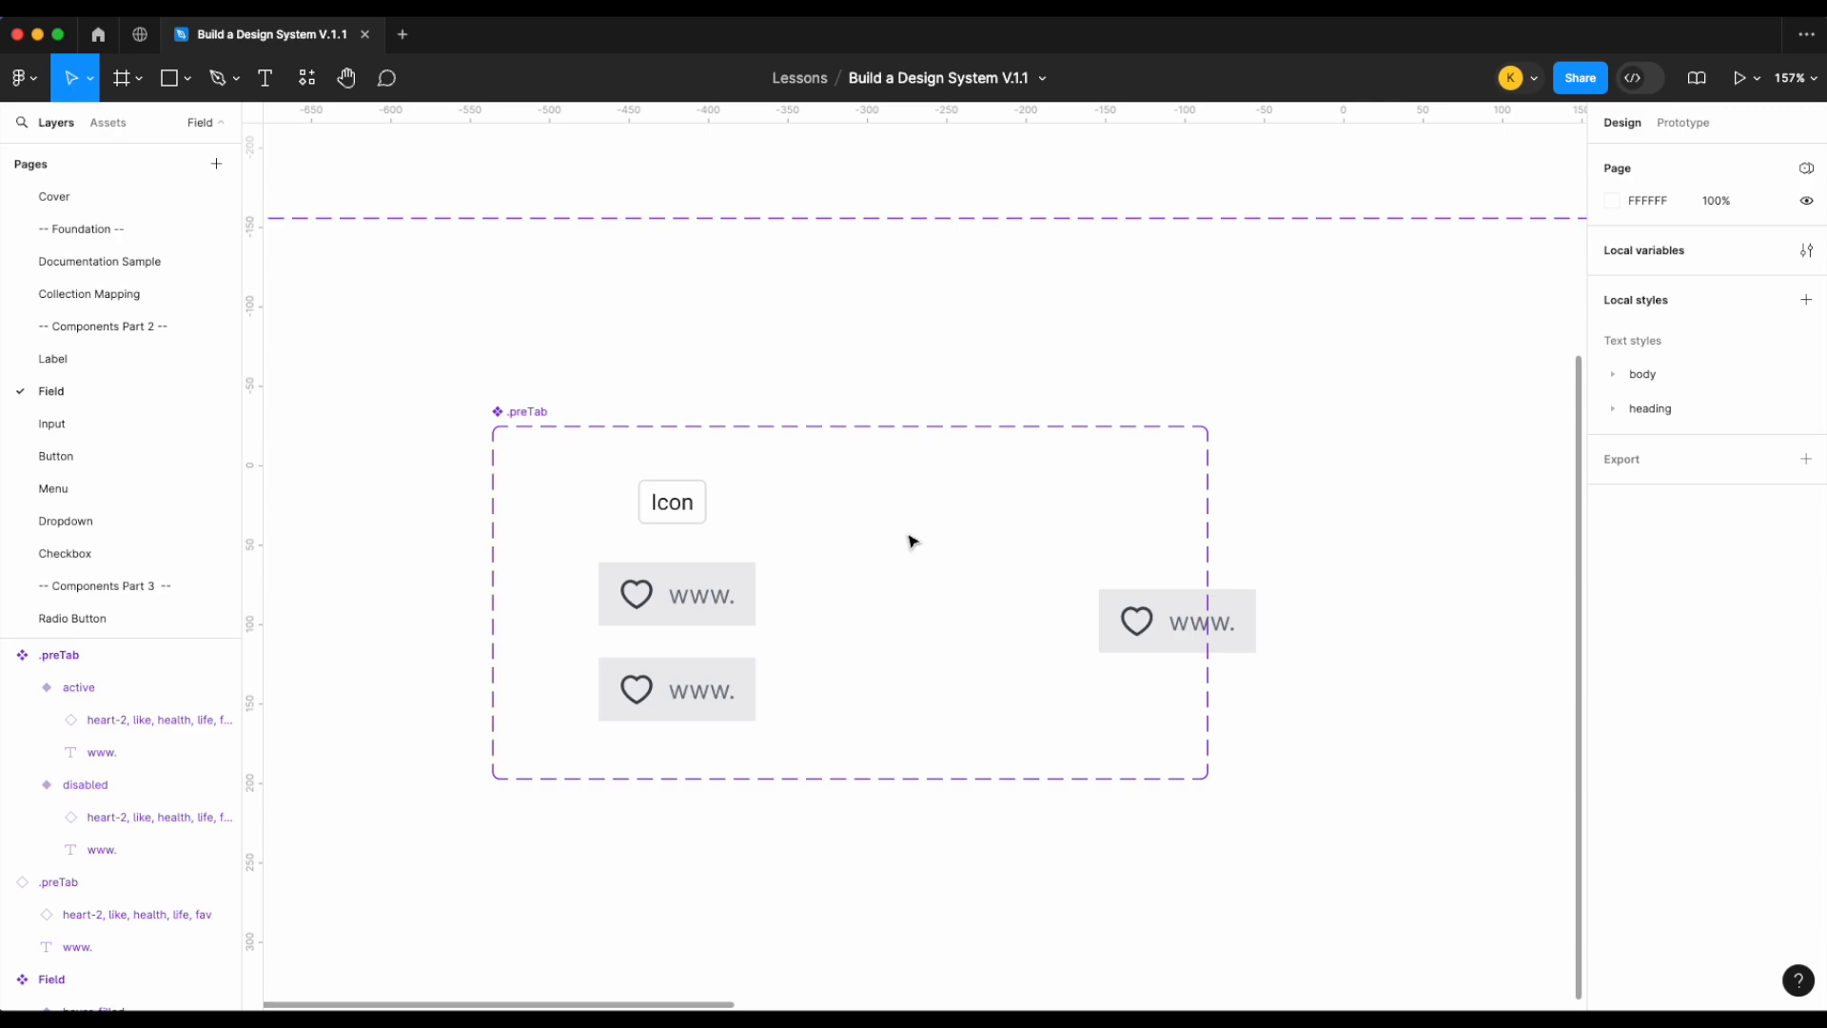
# Delete the loose .preTab instance beside the variants and narrow the component set to about 244 px wide
pyautogui.click(683, 598)
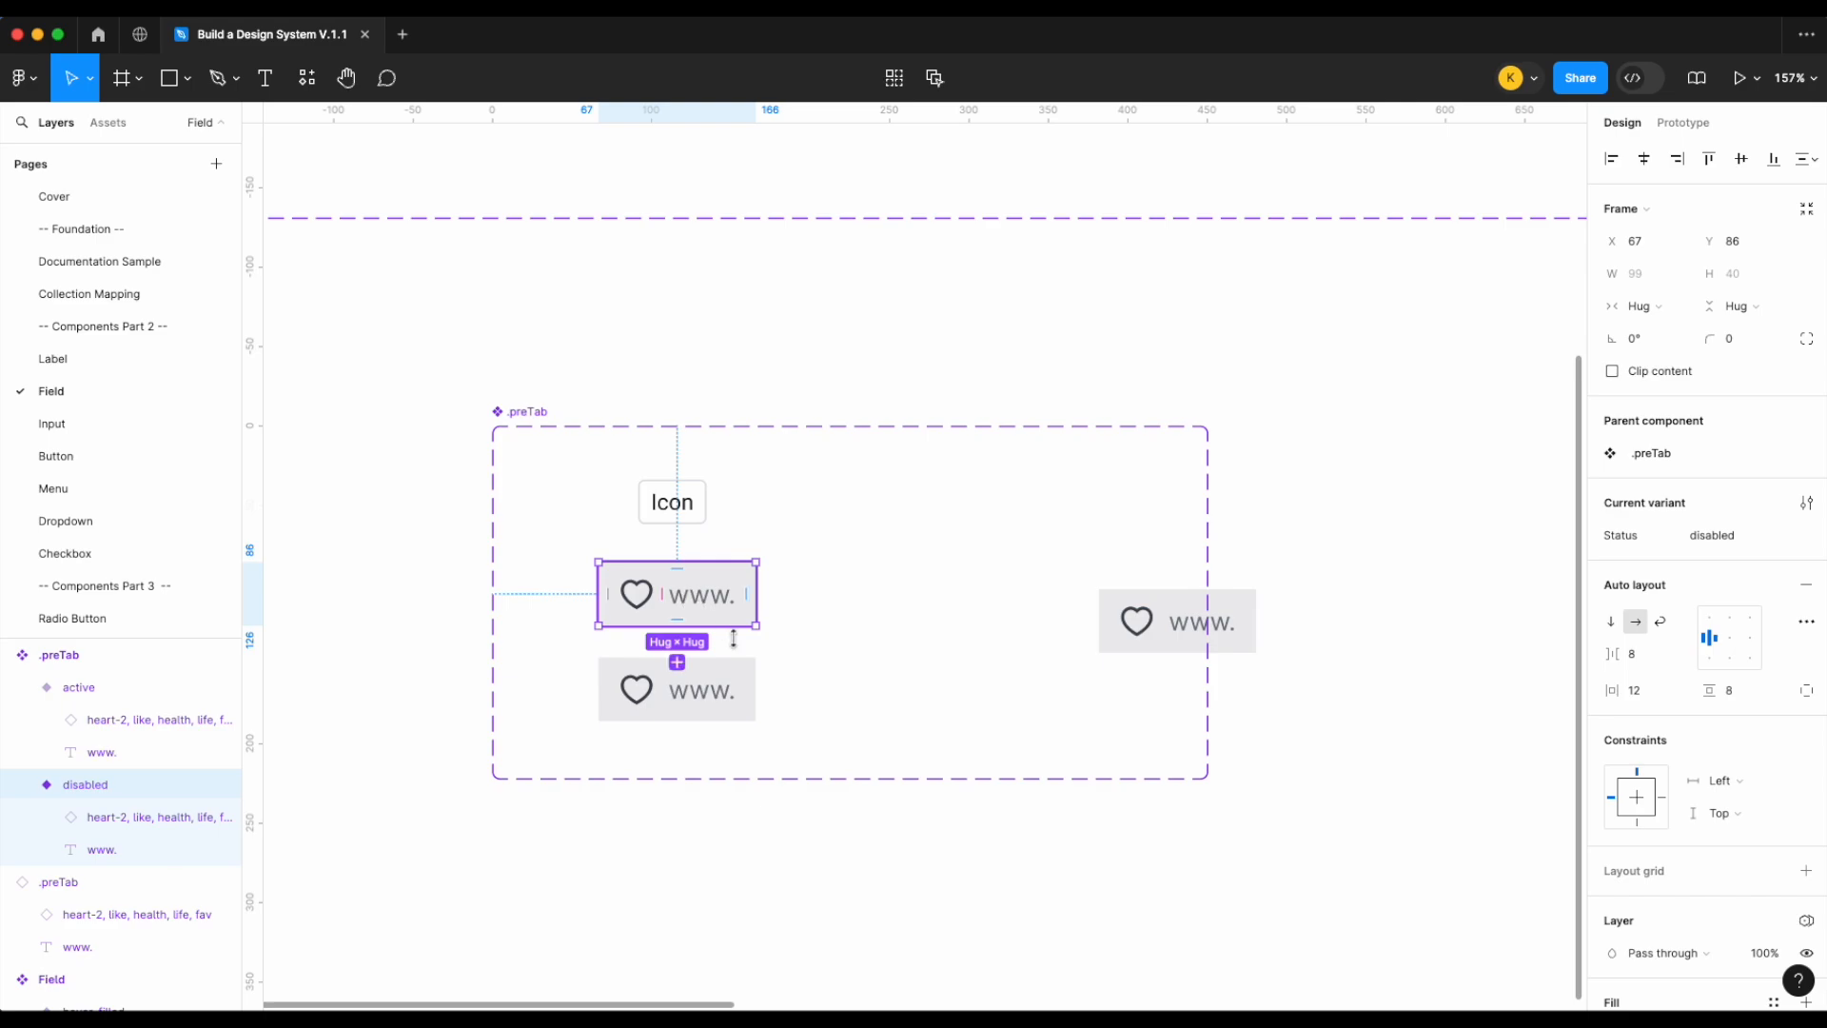
pyautogui.click(728, 671)
pyautogui.scroll(-2, 1608, 771)
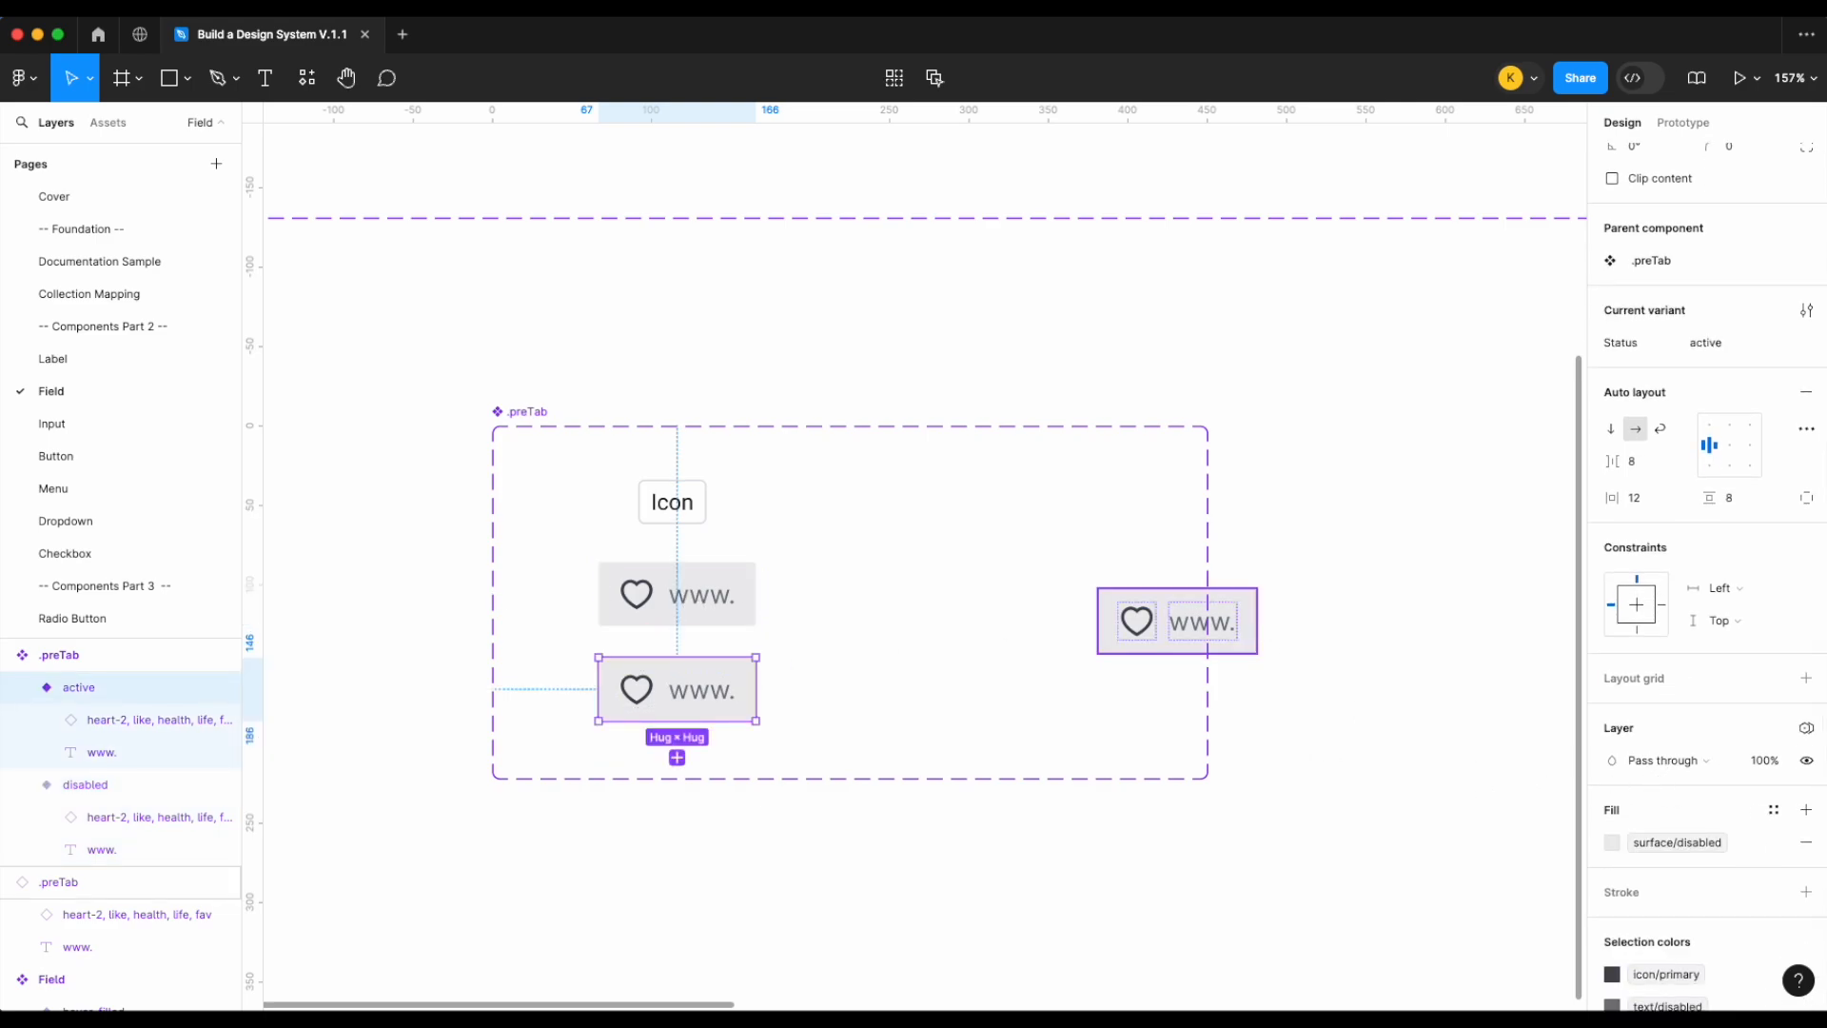
pyautogui.click(1254, 628)
pyautogui.press('BackSpace')
pyautogui.click(541, 413)
pyautogui.moveTo(1209, 536); pyautogui.dragTo(880, 541)
pyautogui.hscroll(-3, 886, 555)
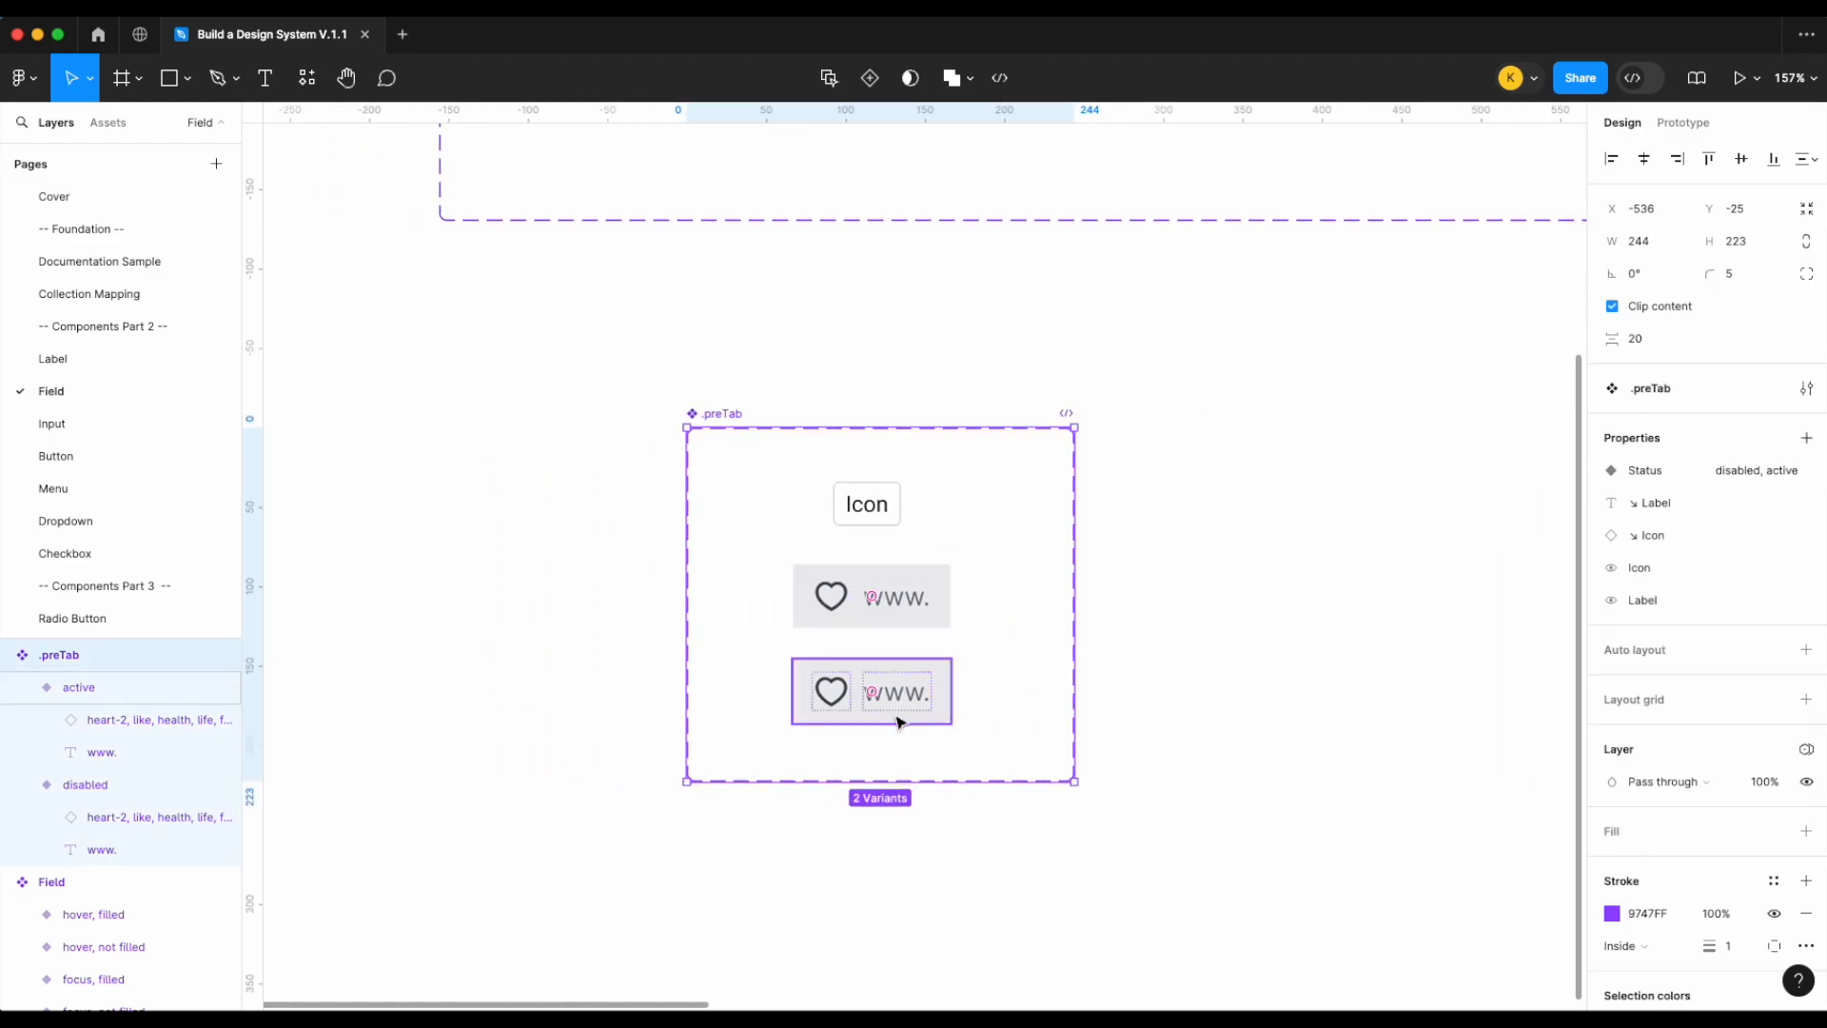
# Change the fill of the active .preTab variant to the surface/action variable
pyautogui.click(898, 723)
pyautogui.scroll(-5, 1665, 815)
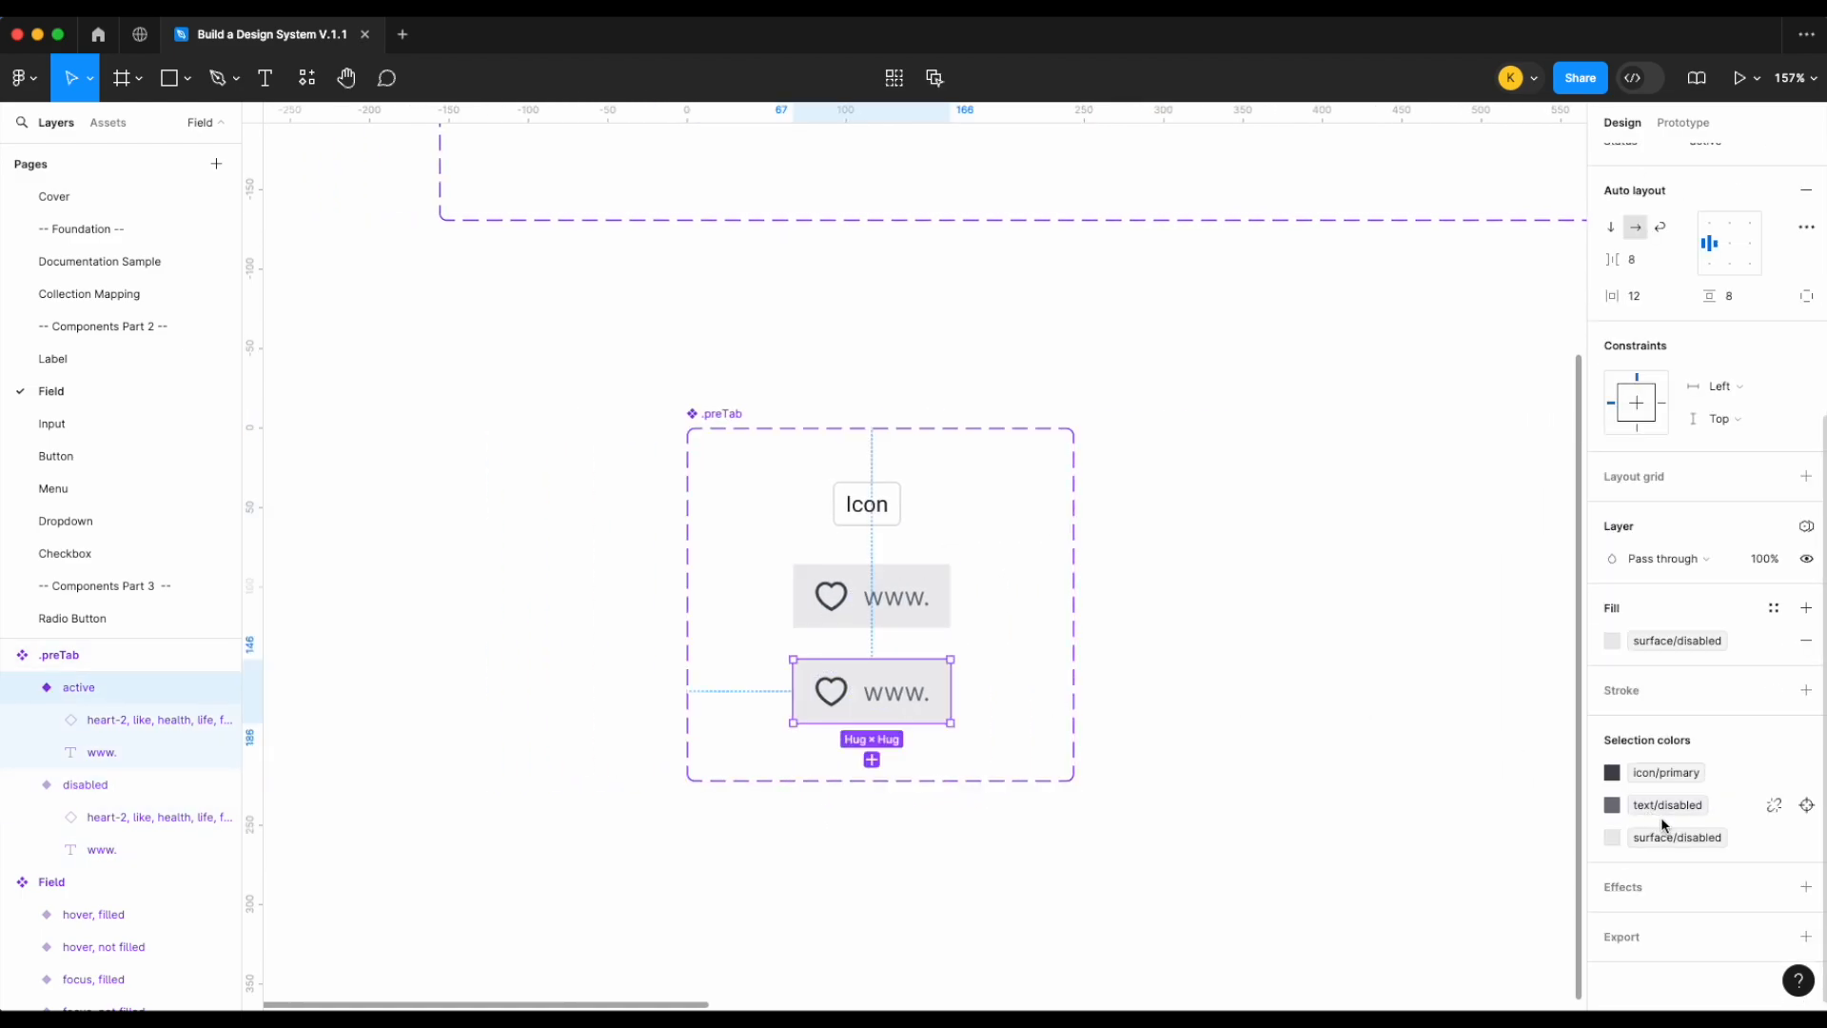
pyautogui.click(1612, 640)
pyautogui.write('surf')
pyautogui.scroll(-1, 1475, 851)
pyautogui.click(1419, 928)
pyautogui.doubleClick(894, 693)
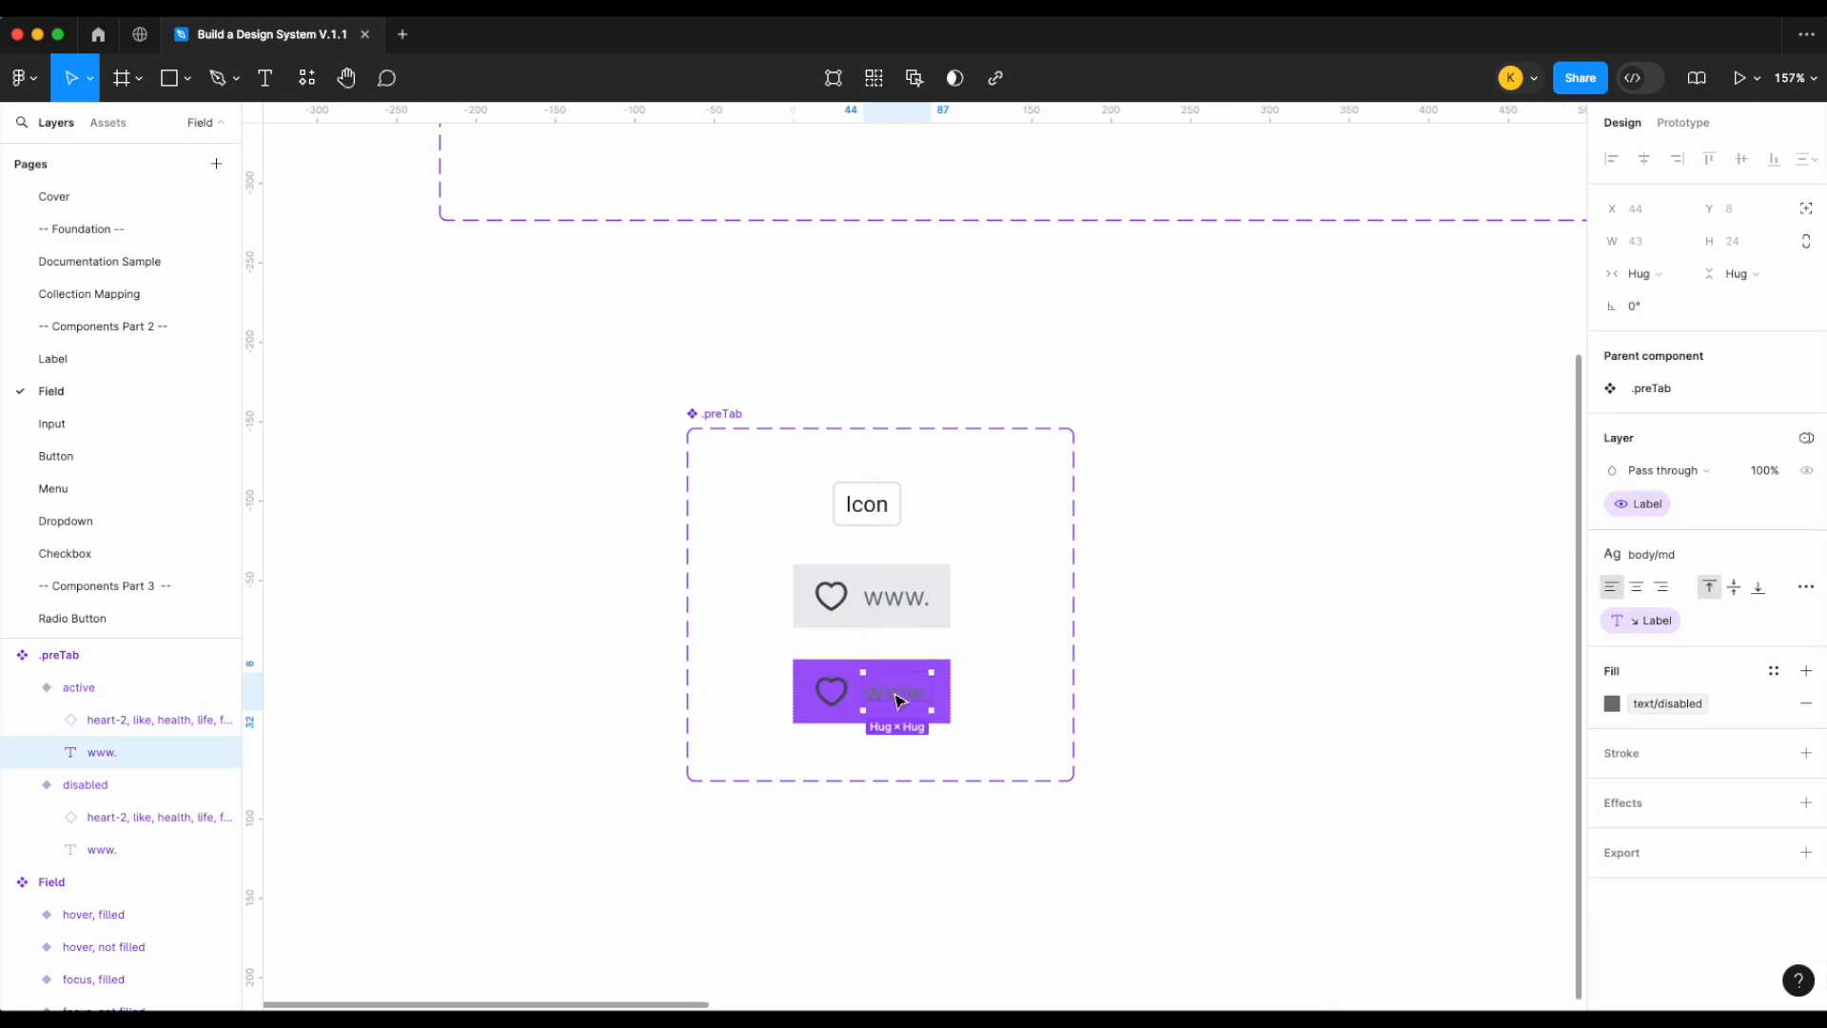
pyautogui.click(1661, 707)
pyautogui.scroll(-3, 1438, 842)
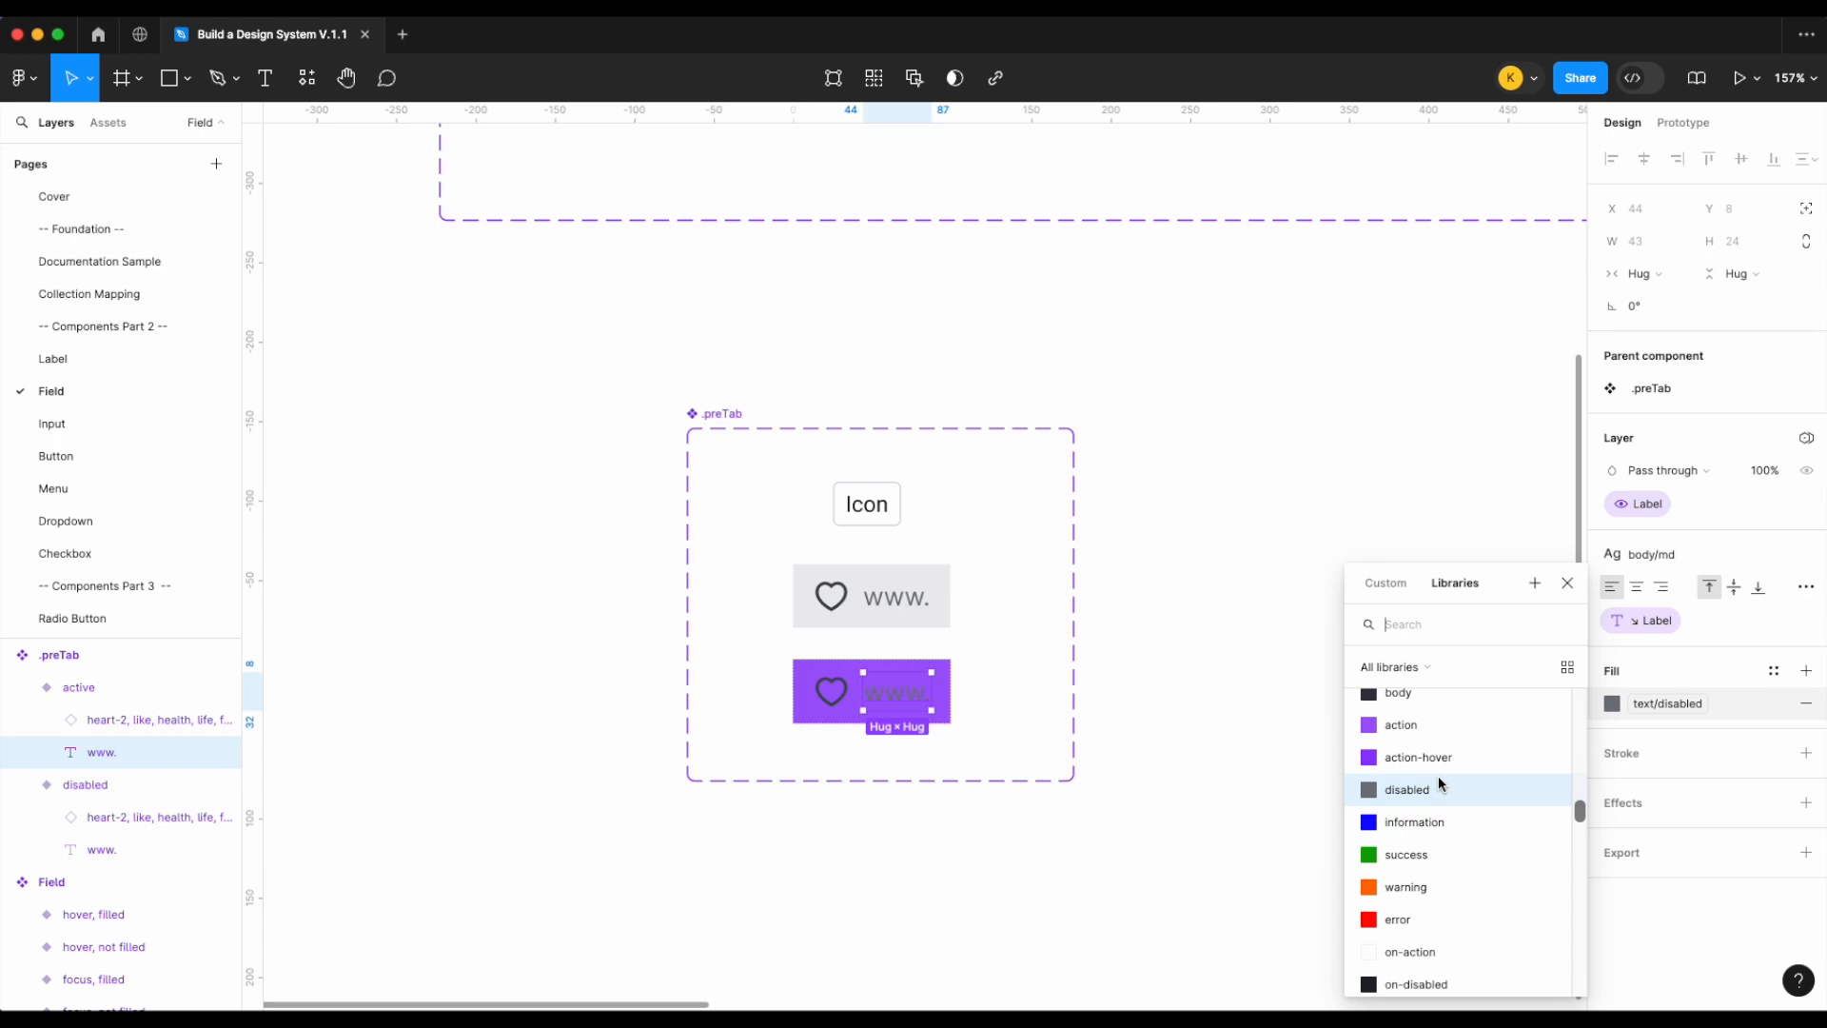
pyautogui.click(1427, 887)
pyautogui.click(830, 710)
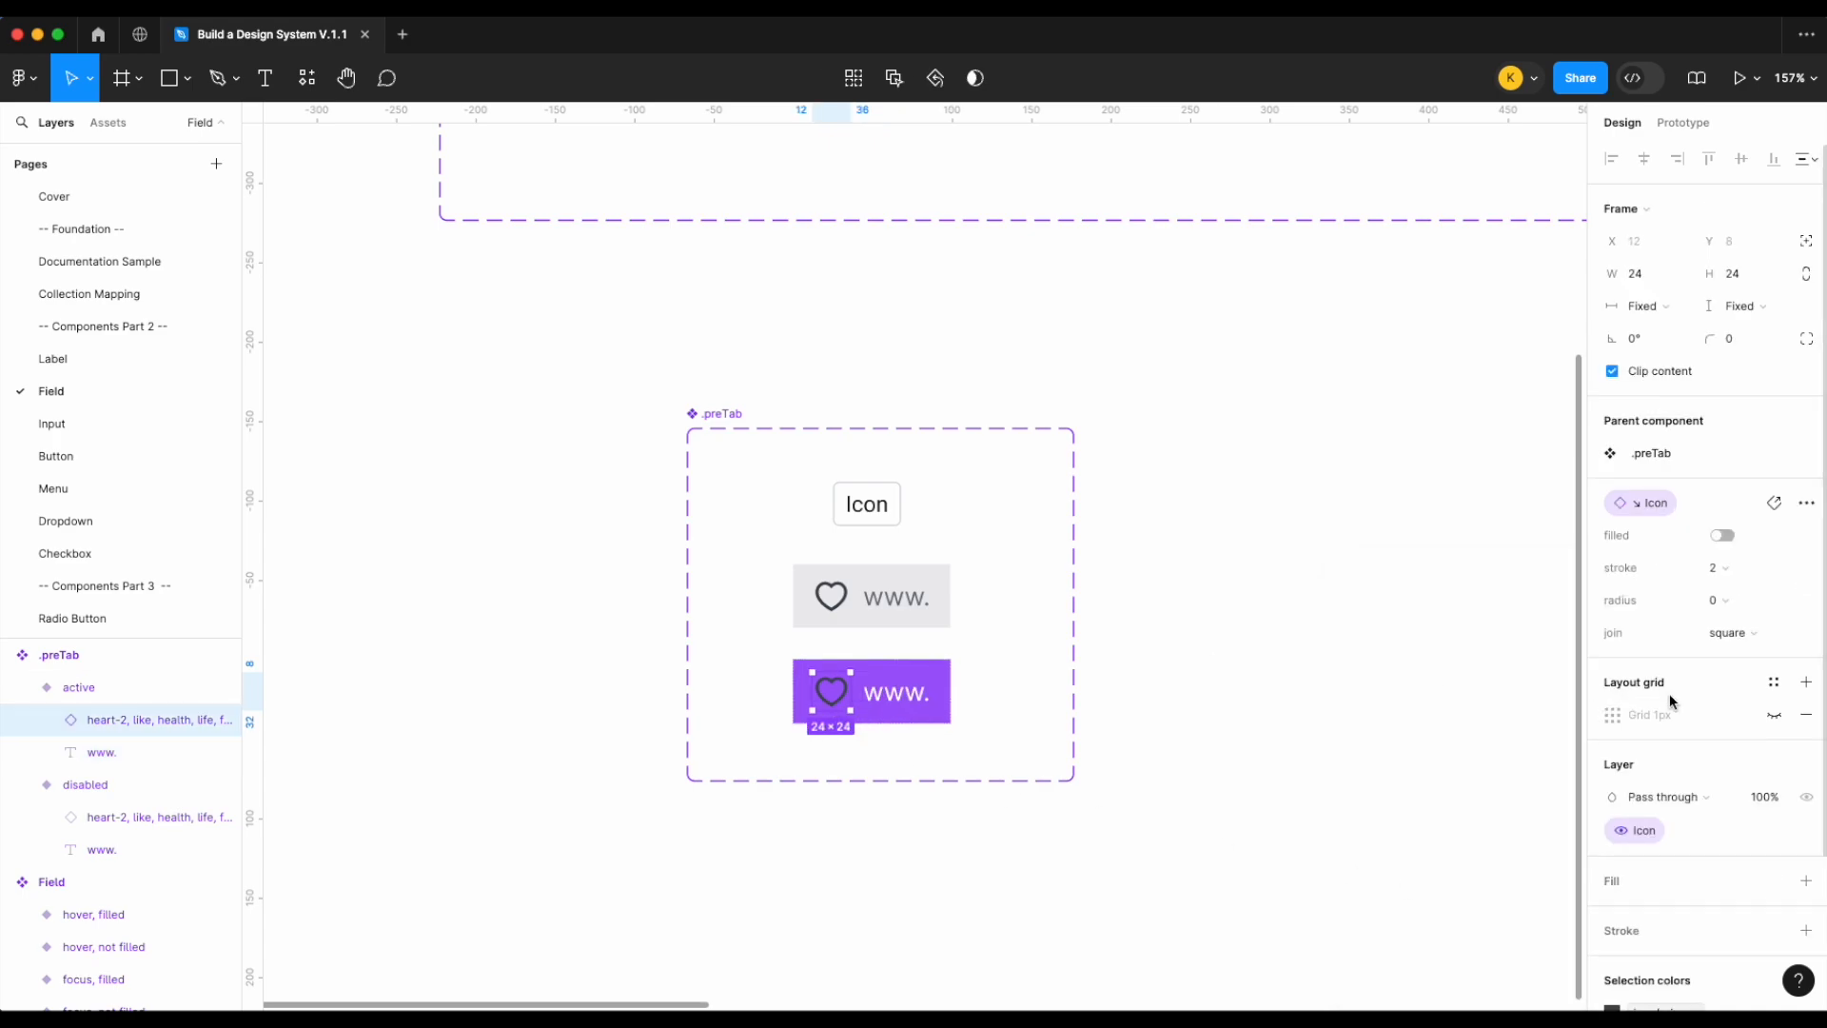
pyautogui.click(1635, 871)
pyautogui.scroll(-4, 1459, 866)
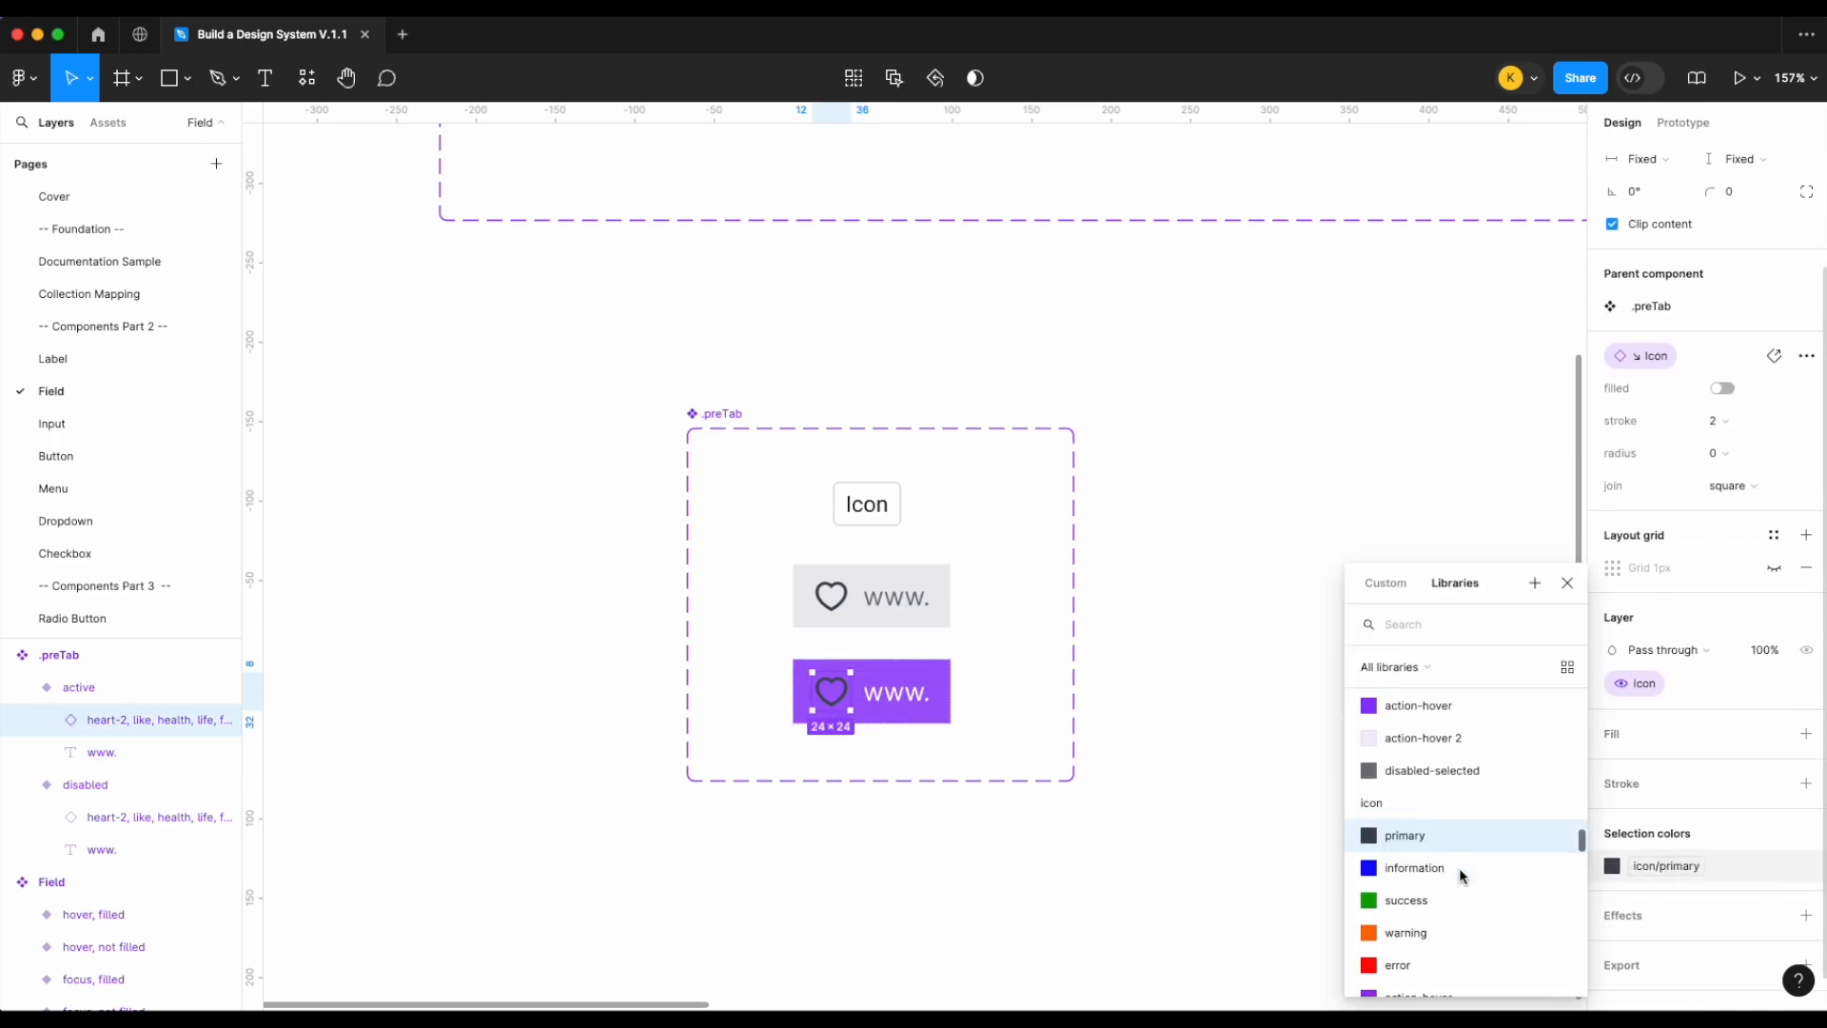
pyautogui.click(1397, 921)
pyautogui.click(824, 509)
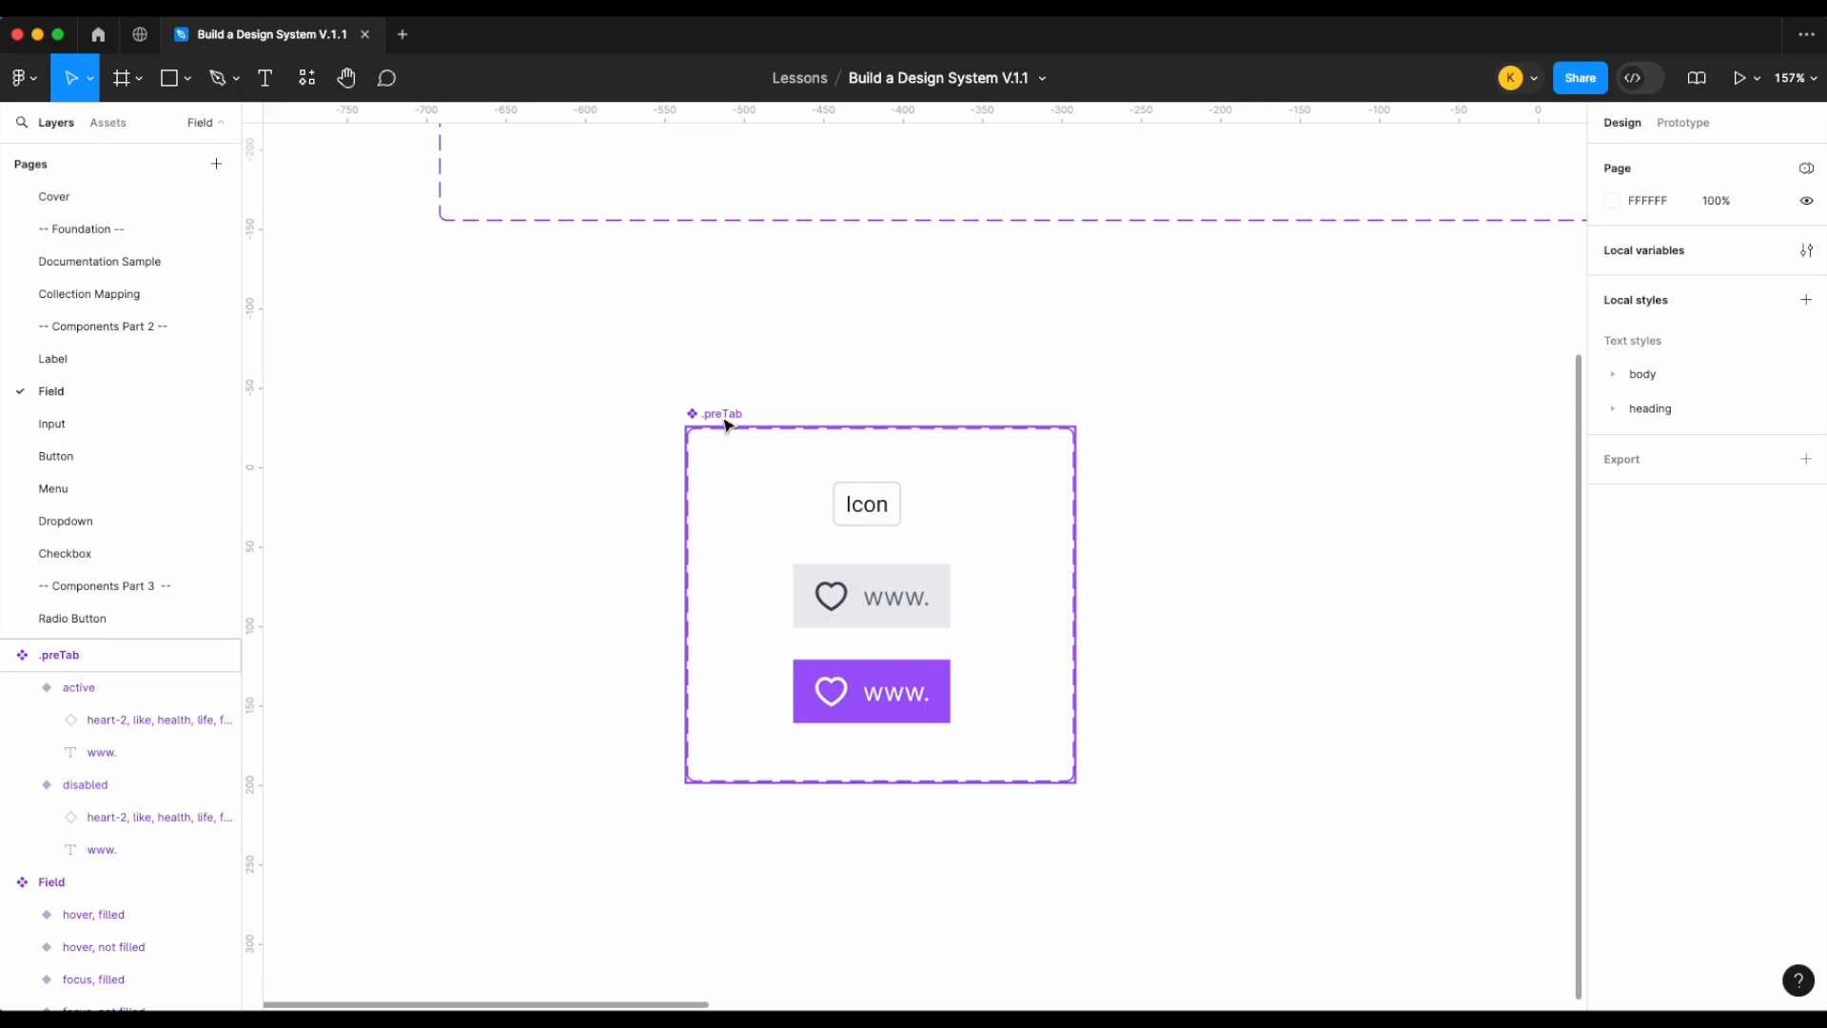
# Widen the .preTab component set leftward to about 286 px
pyautogui.click(725, 416)
pyautogui.moveTo(689, 547); pyautogui.dragTo(620, 547)
pyautogui.click(497, 558)
# Duplicate the Icon tag to the left of the disabled variant and relabel the copy as "Disabled"
pyautogui.click(847, 505)
pyautogui.moveTo(847, 505); pyautogui.dragTo(697, 602)
pyautogui.doubleClick(698, 601)
pyautogui.doubleClick(691, 594)
pyautogui.write('Disabled')
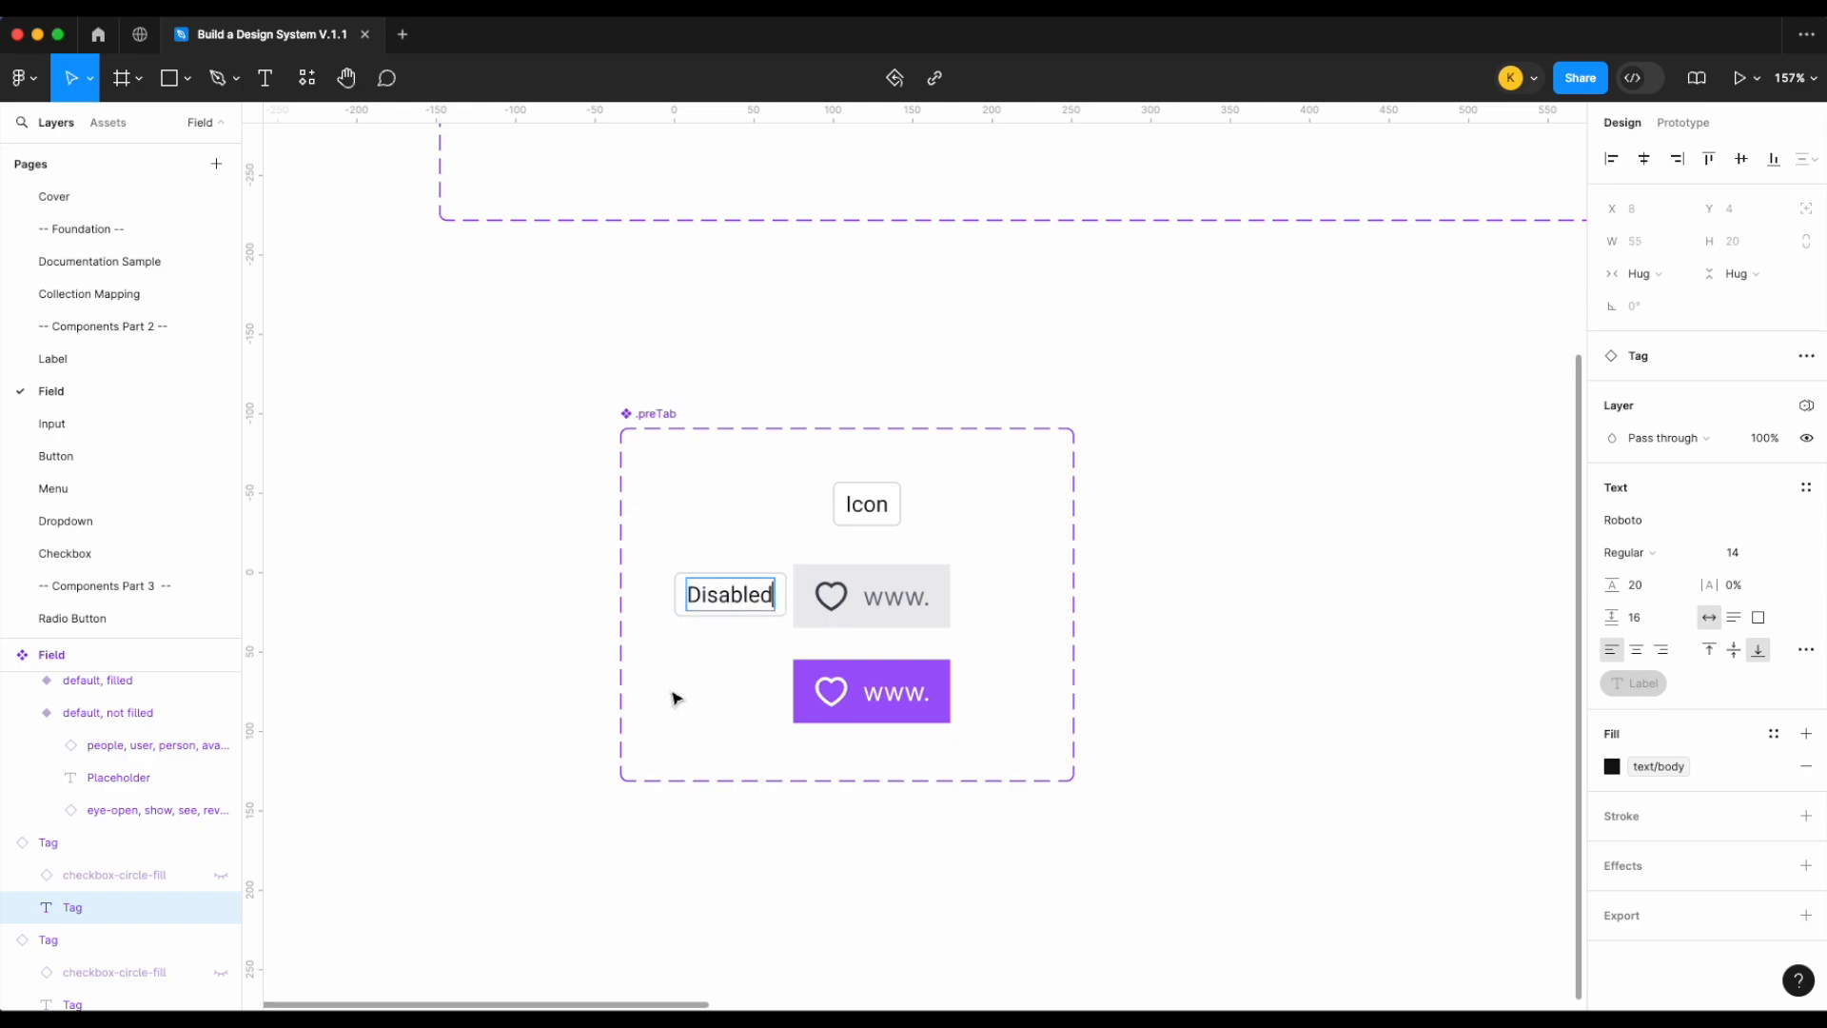
pyautogui.click(673, 694)
# Duplicate the Disabled tag down beside the active variant and relabel the copy as "Active"
pyautogui.click(742, 606)
pyautogui.moveTo(742, 606); pyautogui.dragTo(737, 705)
pyautogui.doubleClick(733, 700)
pyautogui.doubleClick(733, 699)
pyautogui.write('Actic')
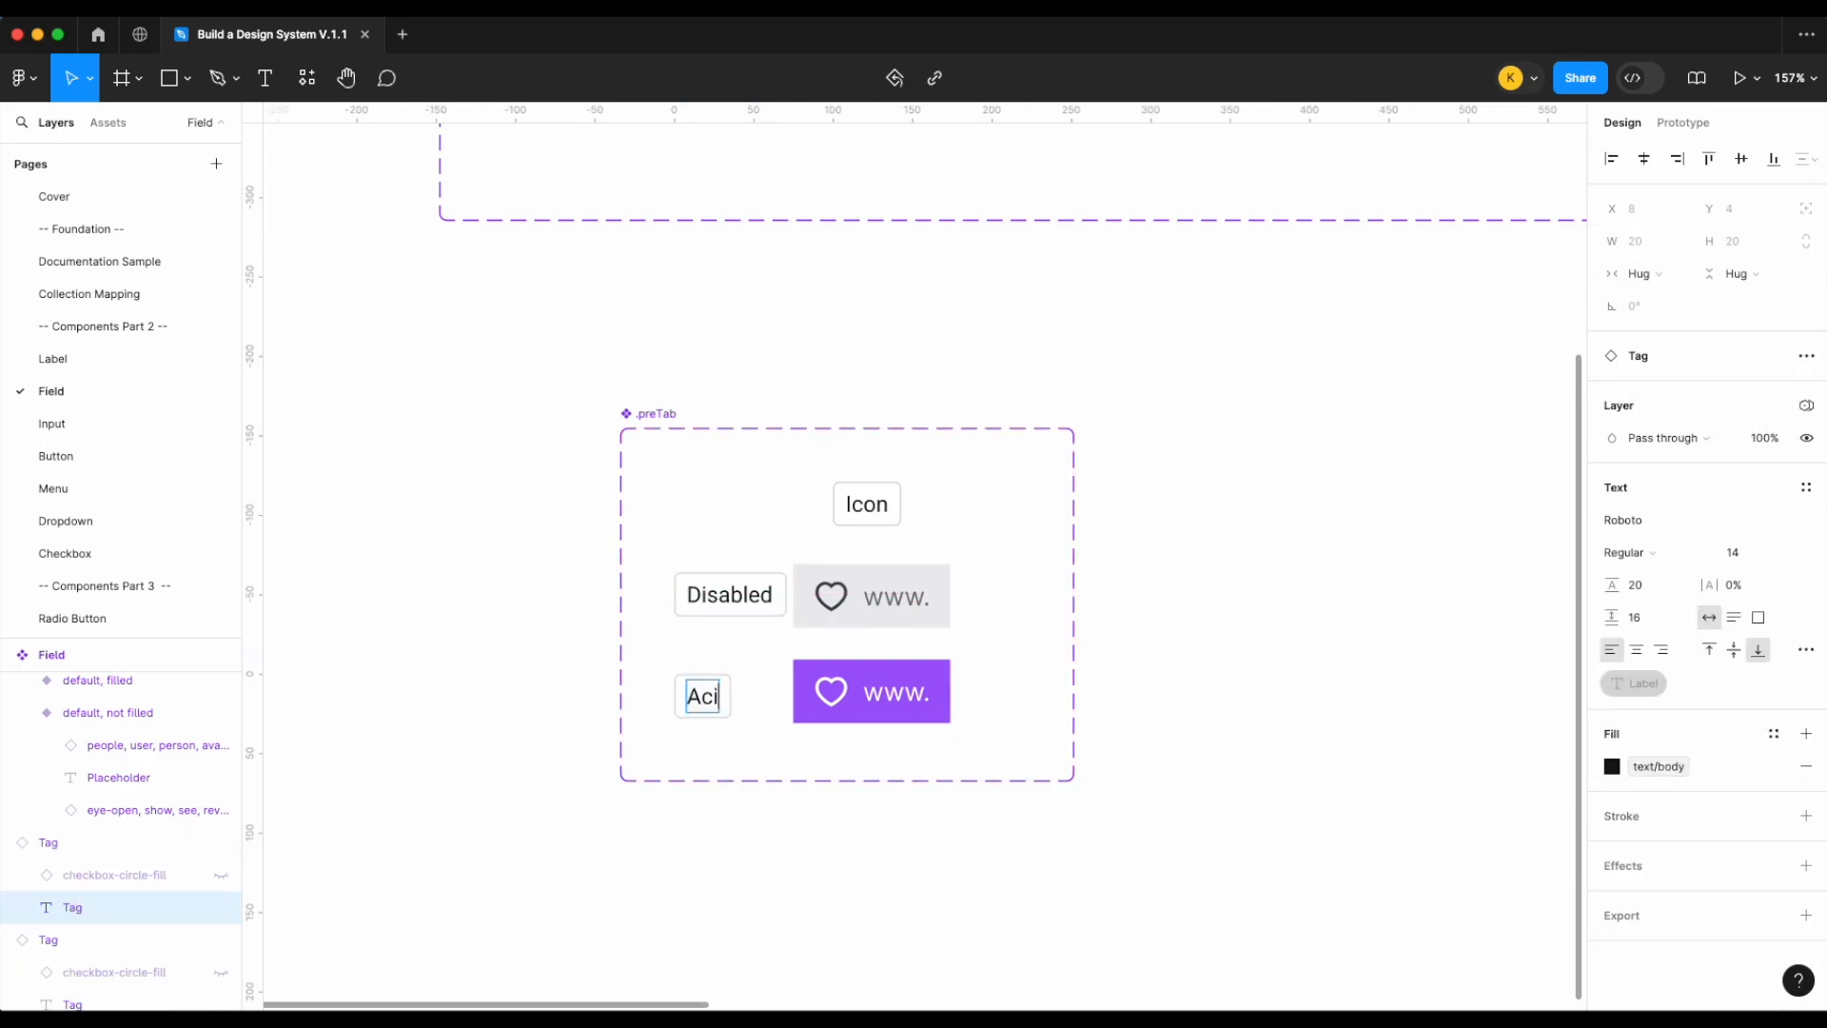
pyautogui.write('e')
pyautogui.click(1231, 565)
# Shift the Disabled and Active tags left and move the .preTab component set to X -587, Y -18
pyautogui.click(685, 592)
pyautogui.click(624, 413)
pyautogui.moveTo(614, 427); pyautogui.dragTo(651, 437)
# Nudge the disabled variant up to Y 79 and the active variant right to X 111 within .preTab
pyautogui.click(874, 619)
pyautogui.press('Up')
pyautogui.press('Up')
pyautogui.press('Up')
pyautogui.press('Up')
pyautogui.press('Up')
pyautogui.press('Up')
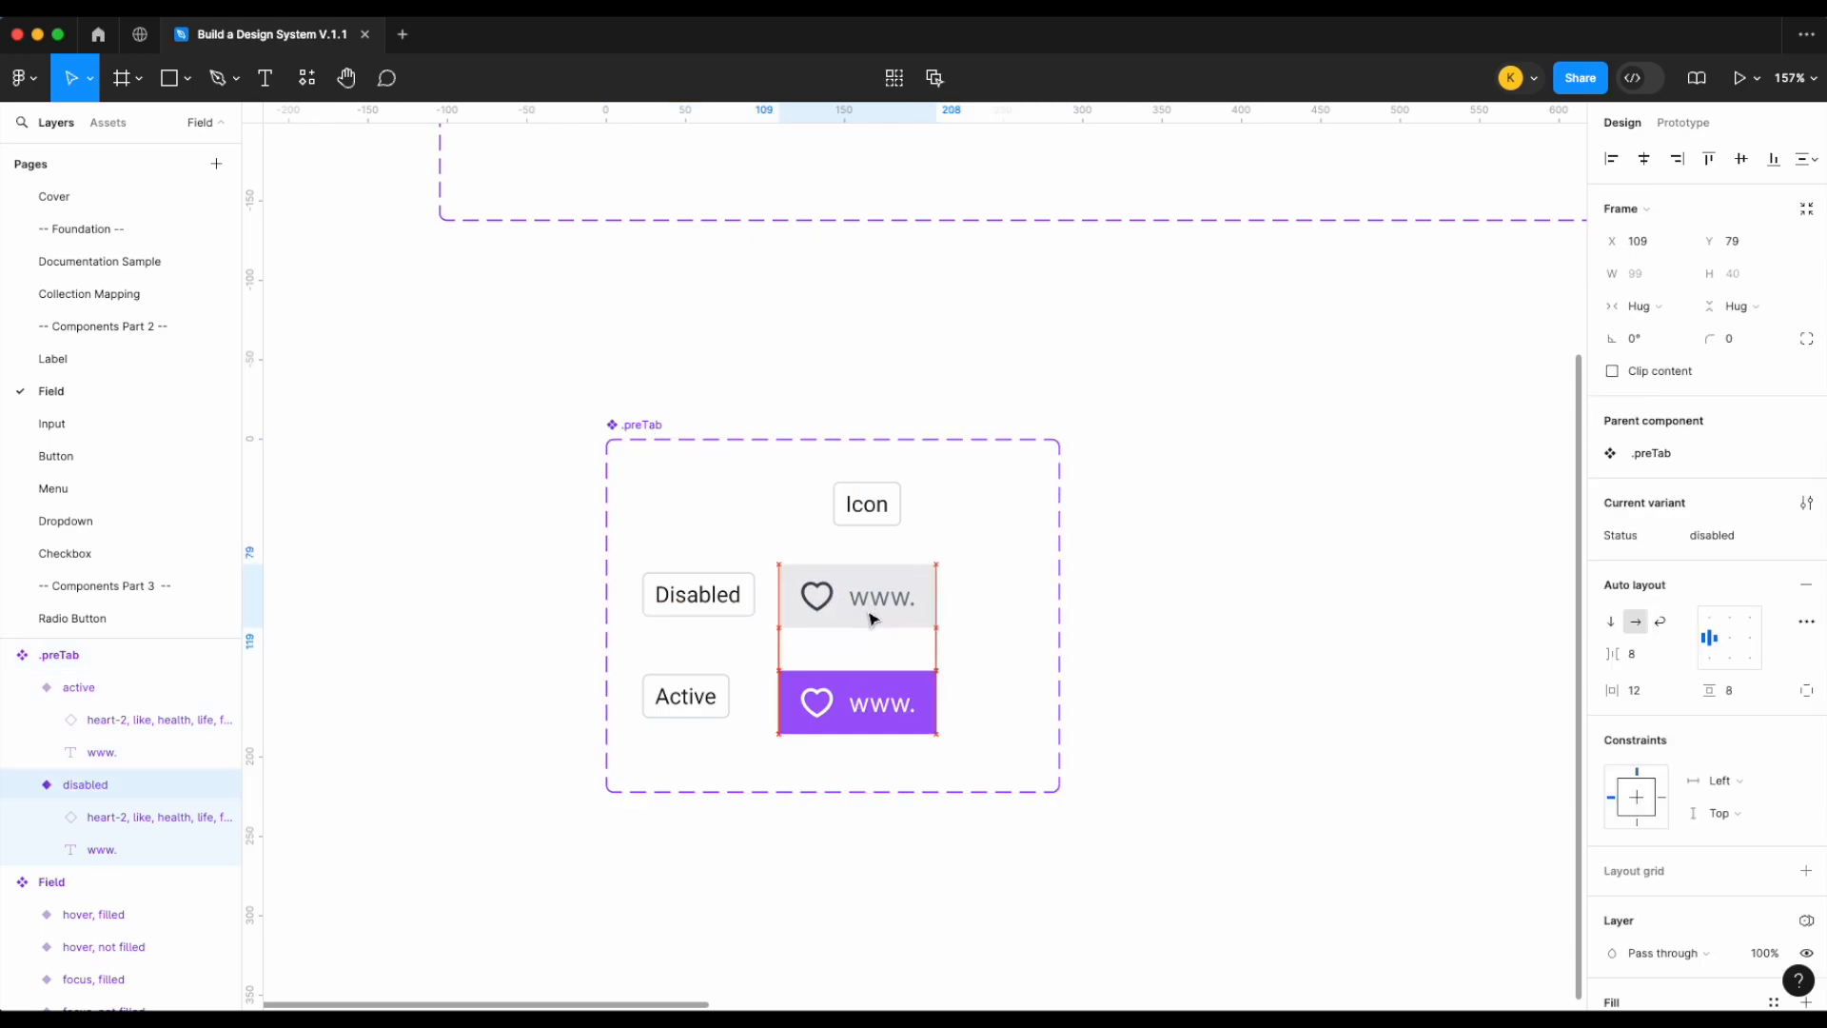
pyautogui.click(895, 688)
pyautogui.press('Right')
pyautogui.press('Right')
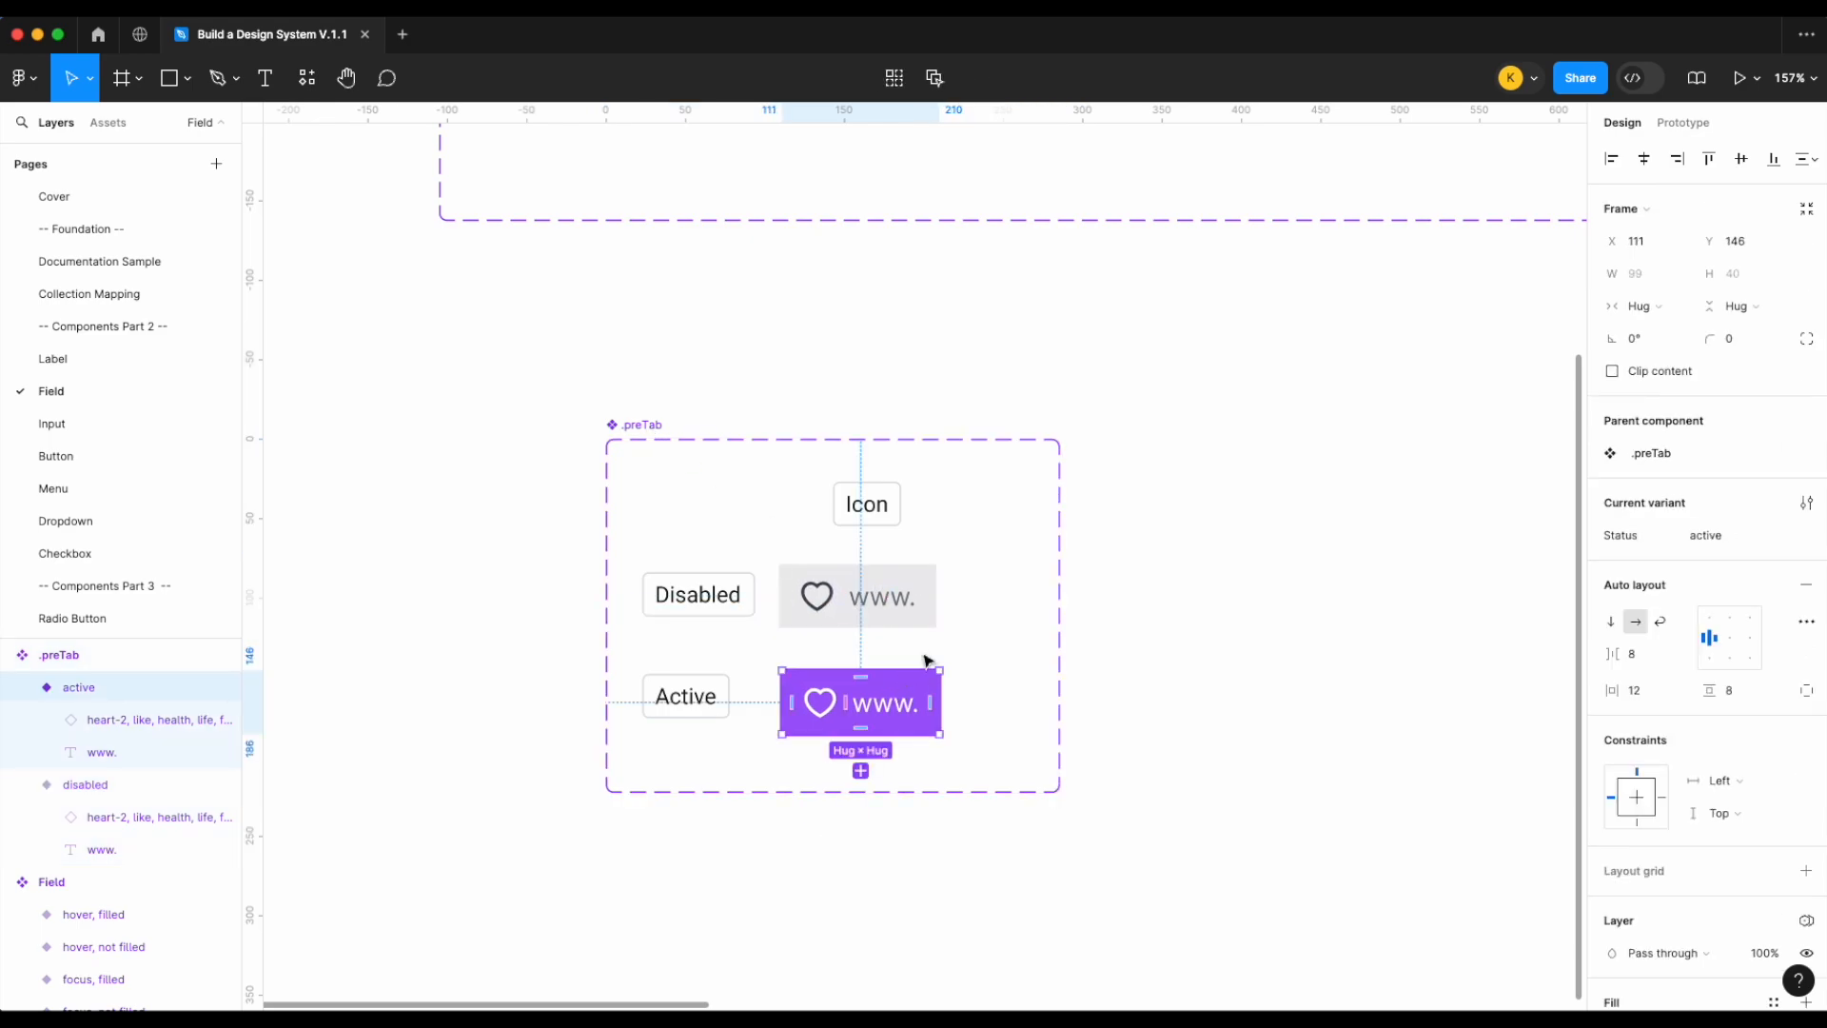
pyautogui.click(1201, 596)
# Duplicate the .preTab component set to its right, together with its Icon, Disabled and Active tags
pyautogui.scroll(-3, 1125, 264)
pyautogui.click(767, 348)
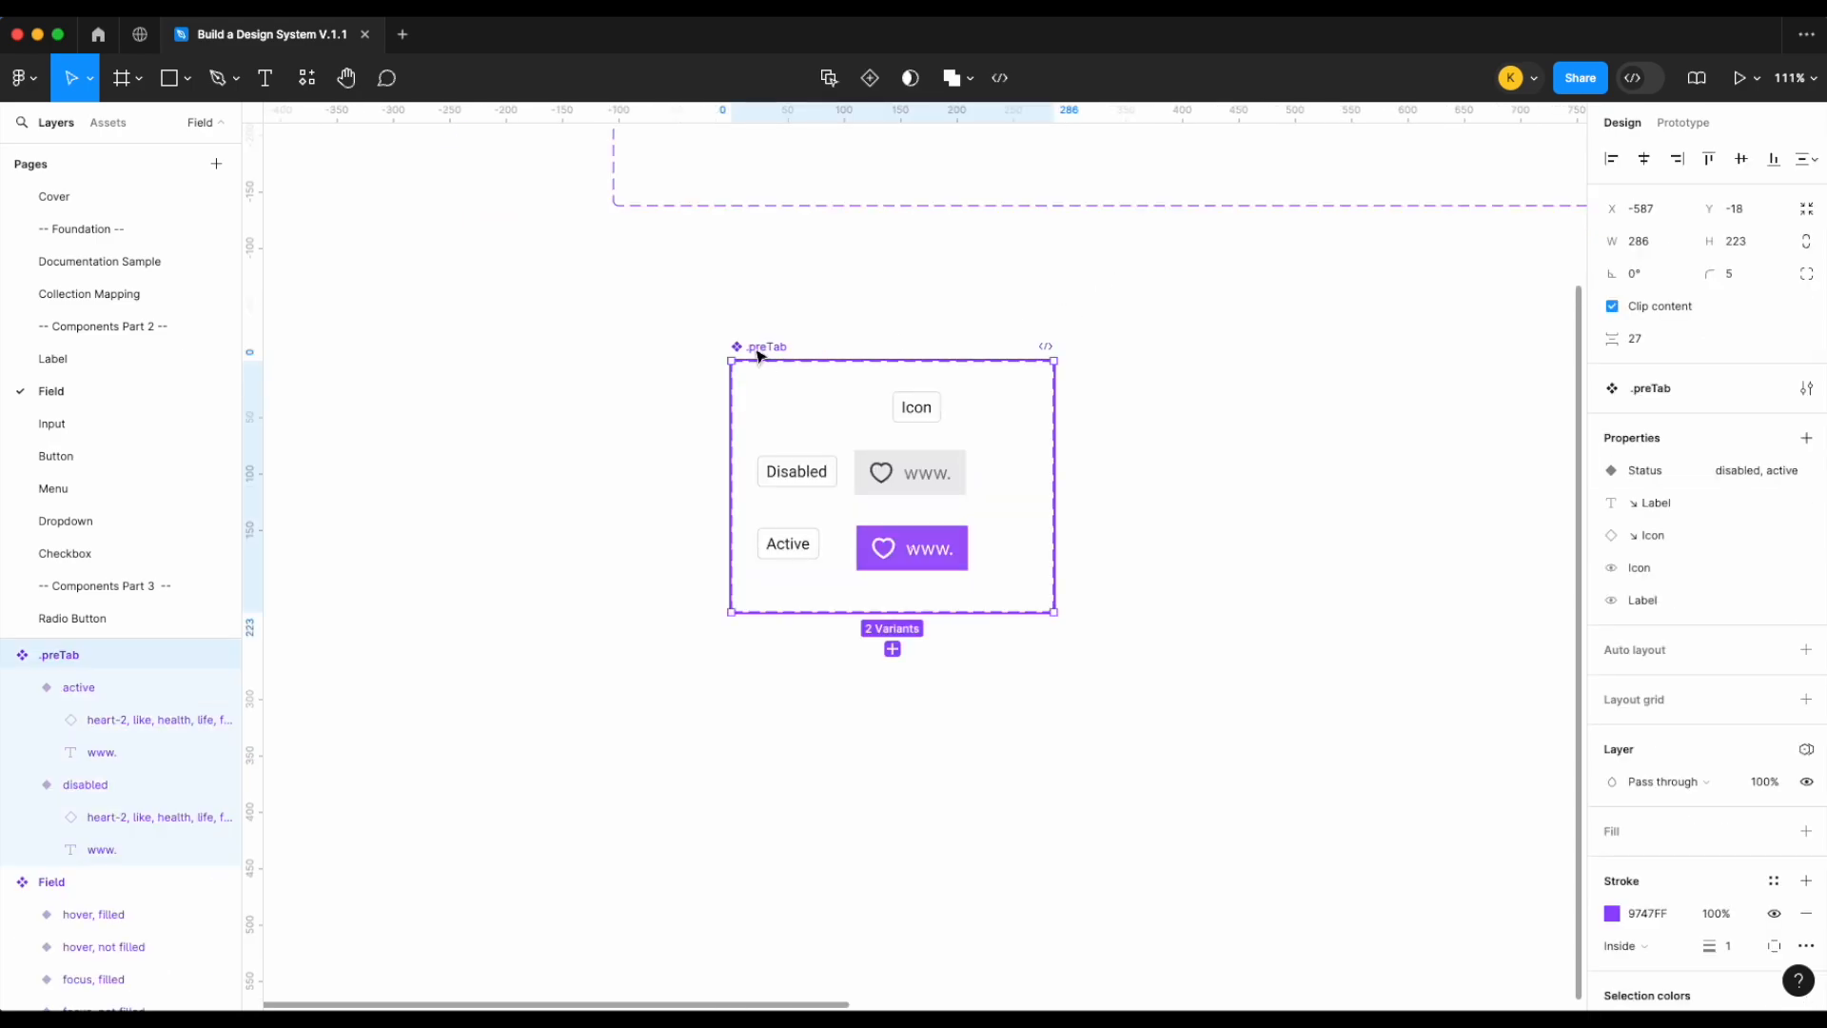
pyautogui.keyDown('alt'); pyautogui.moveTo(767, 348); pyautogui.dragTo(1162, 348); pyautogui.keyUp('alt')
pyautogui.click(797, 471)
pyautogui.keyDown('shift'); pyautogui.click(916, 408); pyautogui.keyUp('shift')
pyautogui.keyDown('shift'); pyautogui.click(788, 543); pyautogui.keyUp('shift')
pyautogui.keyDown('alt'); pyautogui.moveTo(1172, 476); pyautogui.dragTo(1223, 461); pyautogui.keyUp('alt')
pyautogui.hscroll(2, 1228, 285)
pyautogui.hscroll(4, 1228, 286)
pyautogui.click(1065, 314)
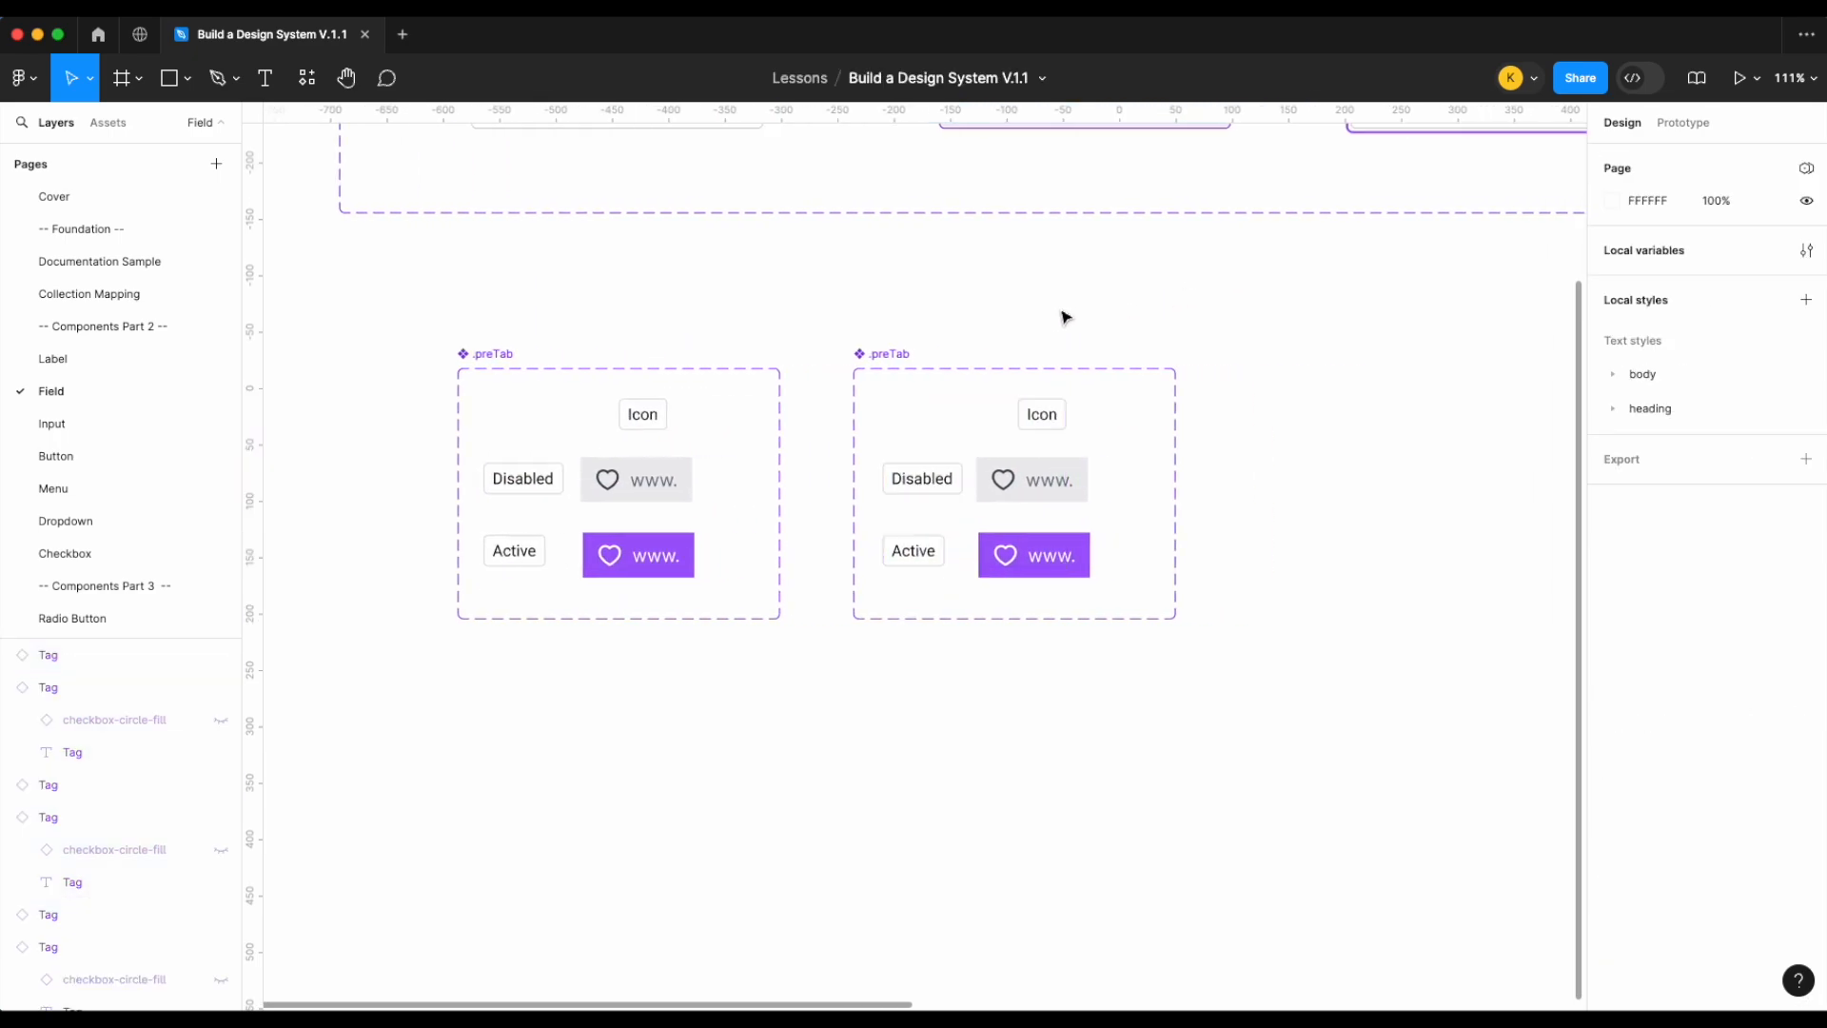
# Rename the copied component set to ".postTab"
pyautogui.doubleClick(874, 353)
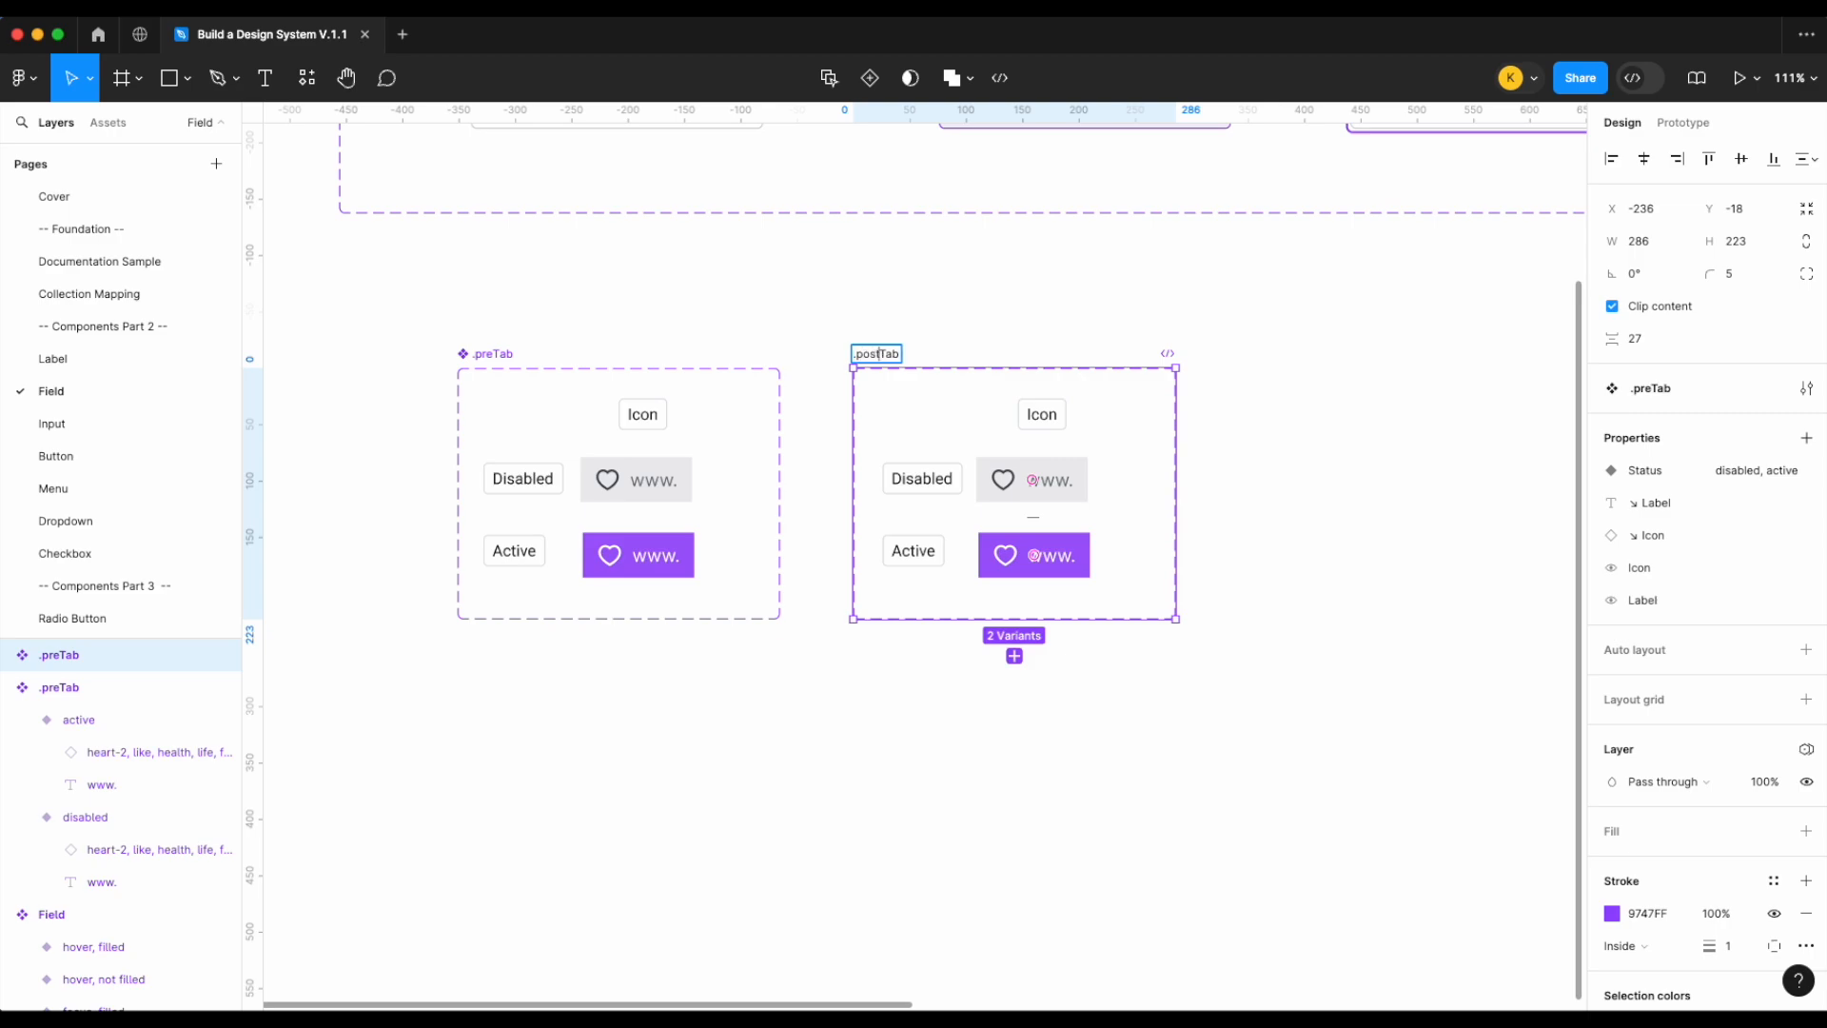
pyautogui.write('.postTab')
pyautogui.press('Return')
pyautogui.scroll(5, 1066, 490)
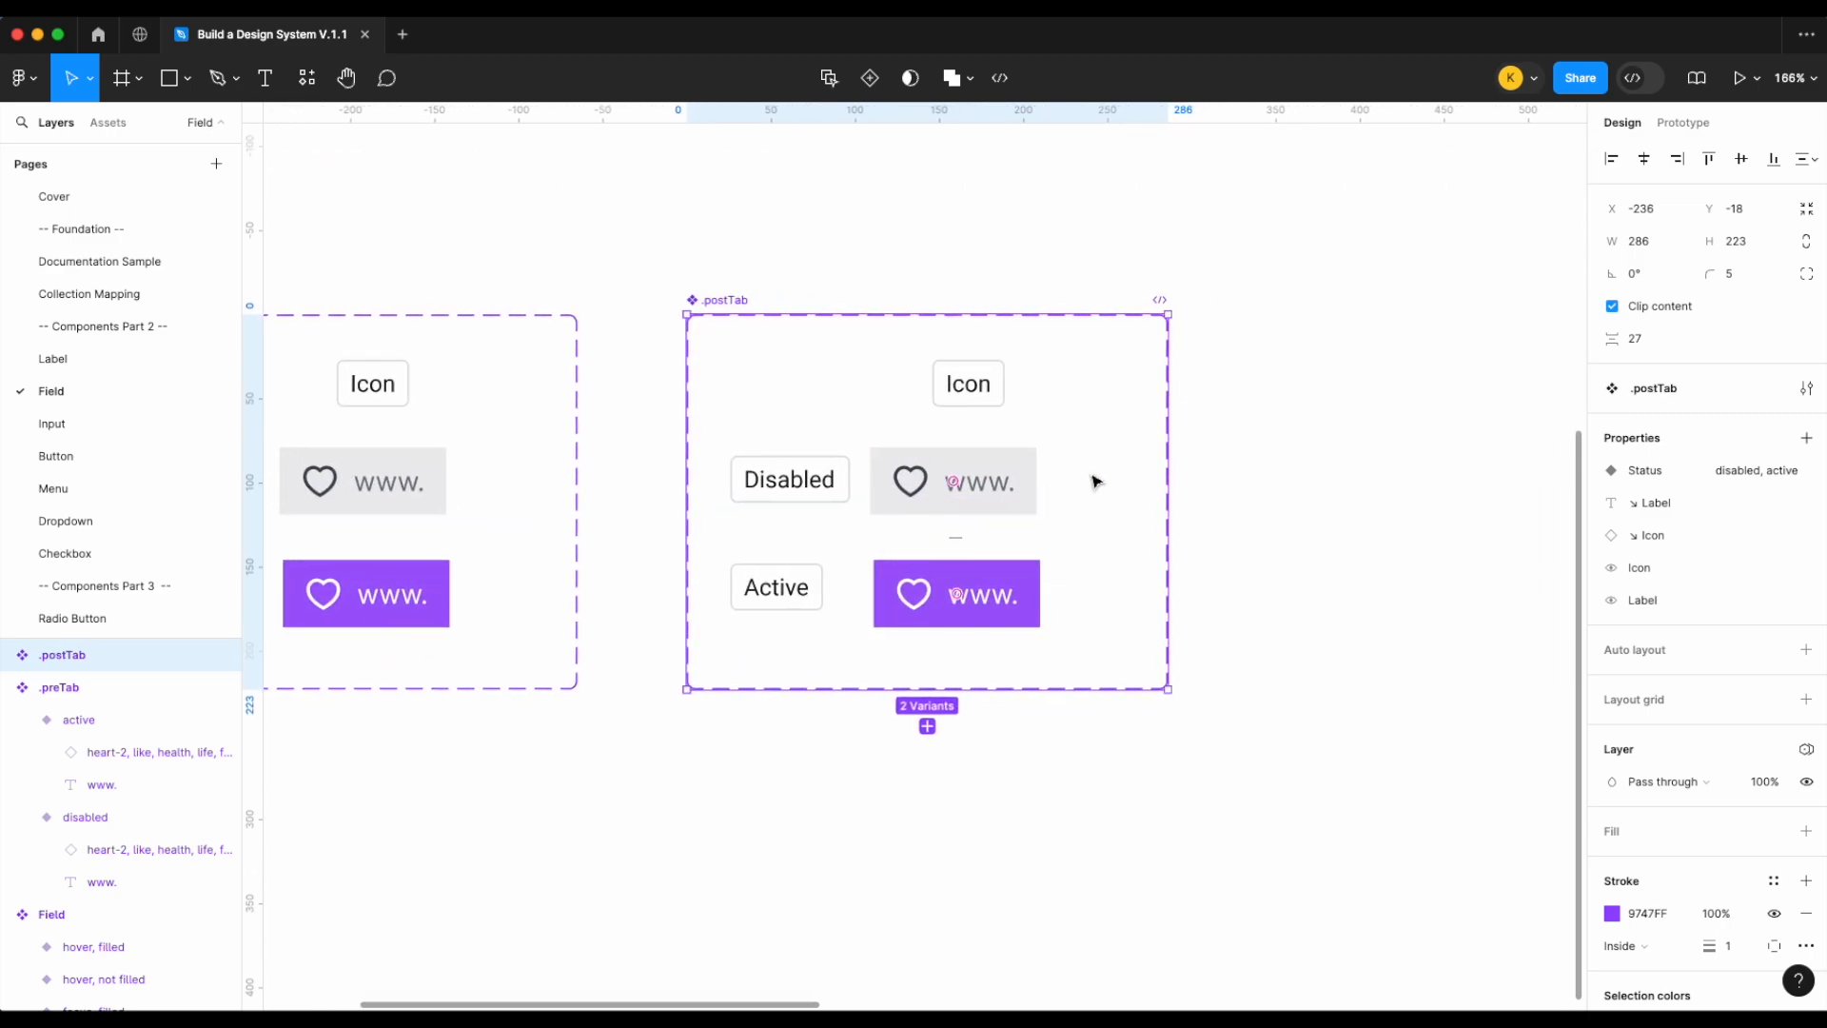
pyautogui.press('Escape')
pyautogui.doubleClick(980, 483)
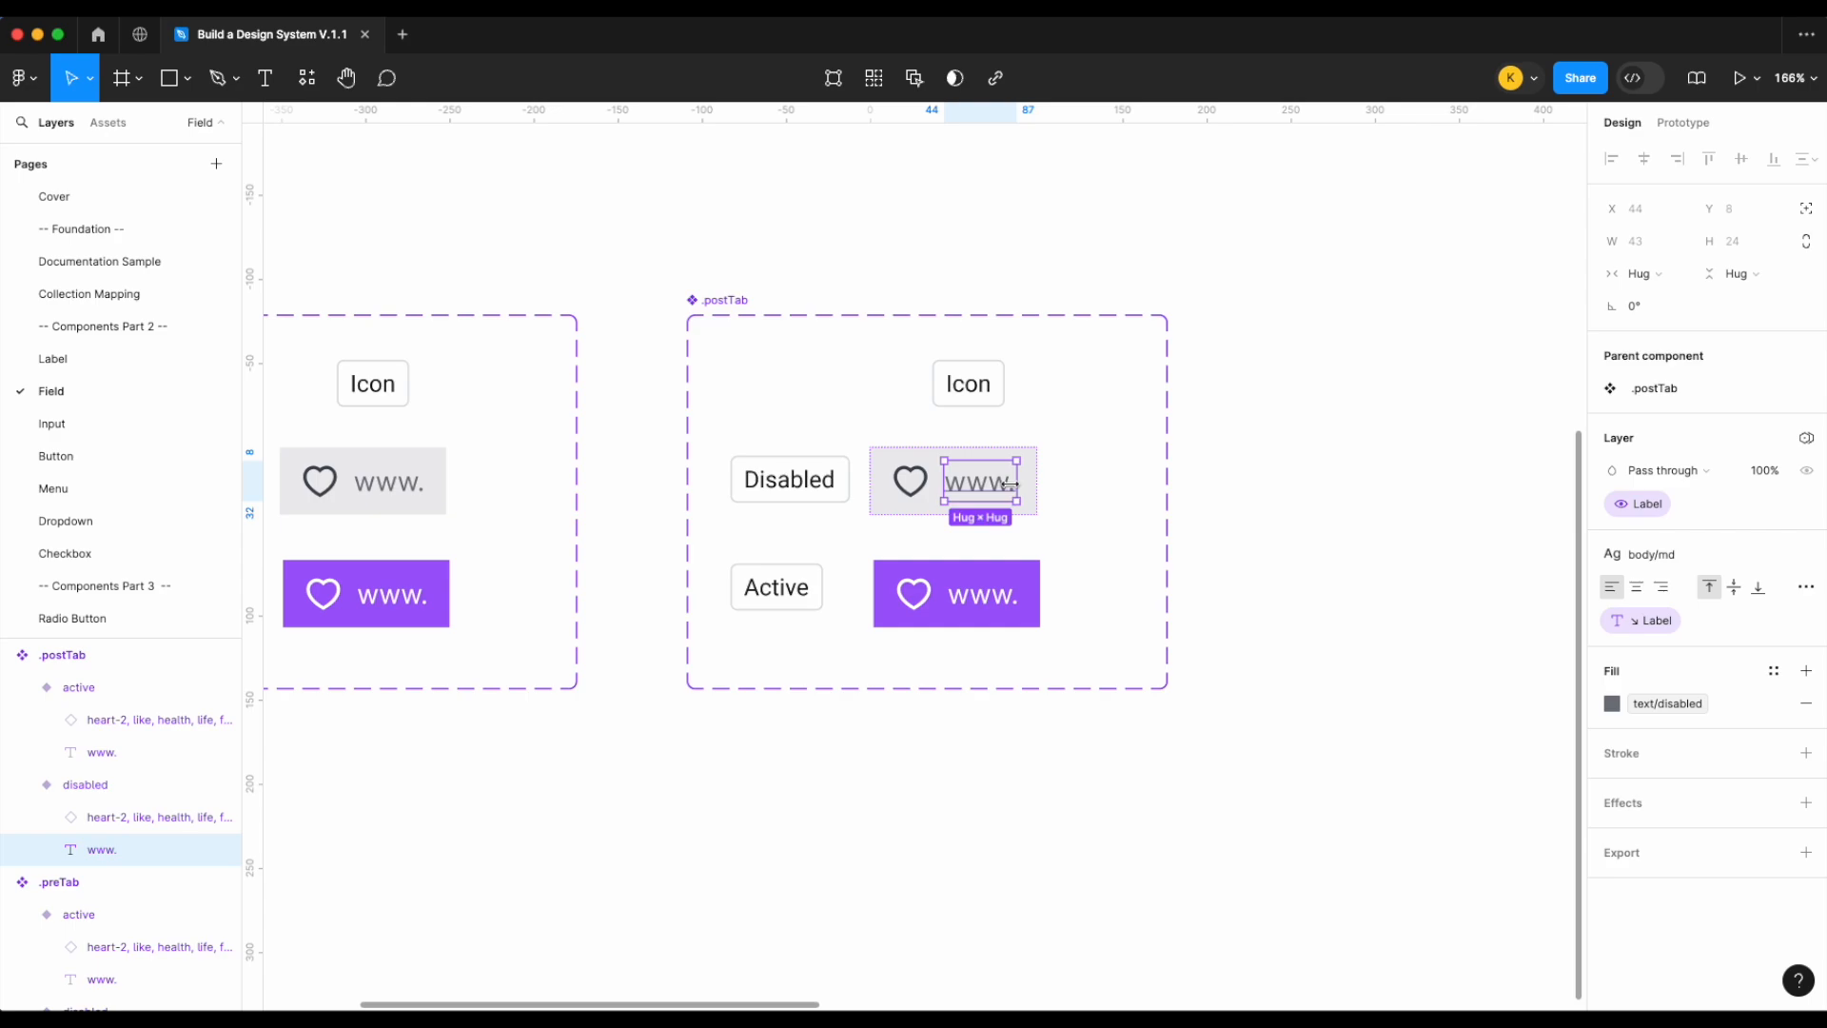
pyautogui.press('Delete')
pyautogui.click(1001, 594)
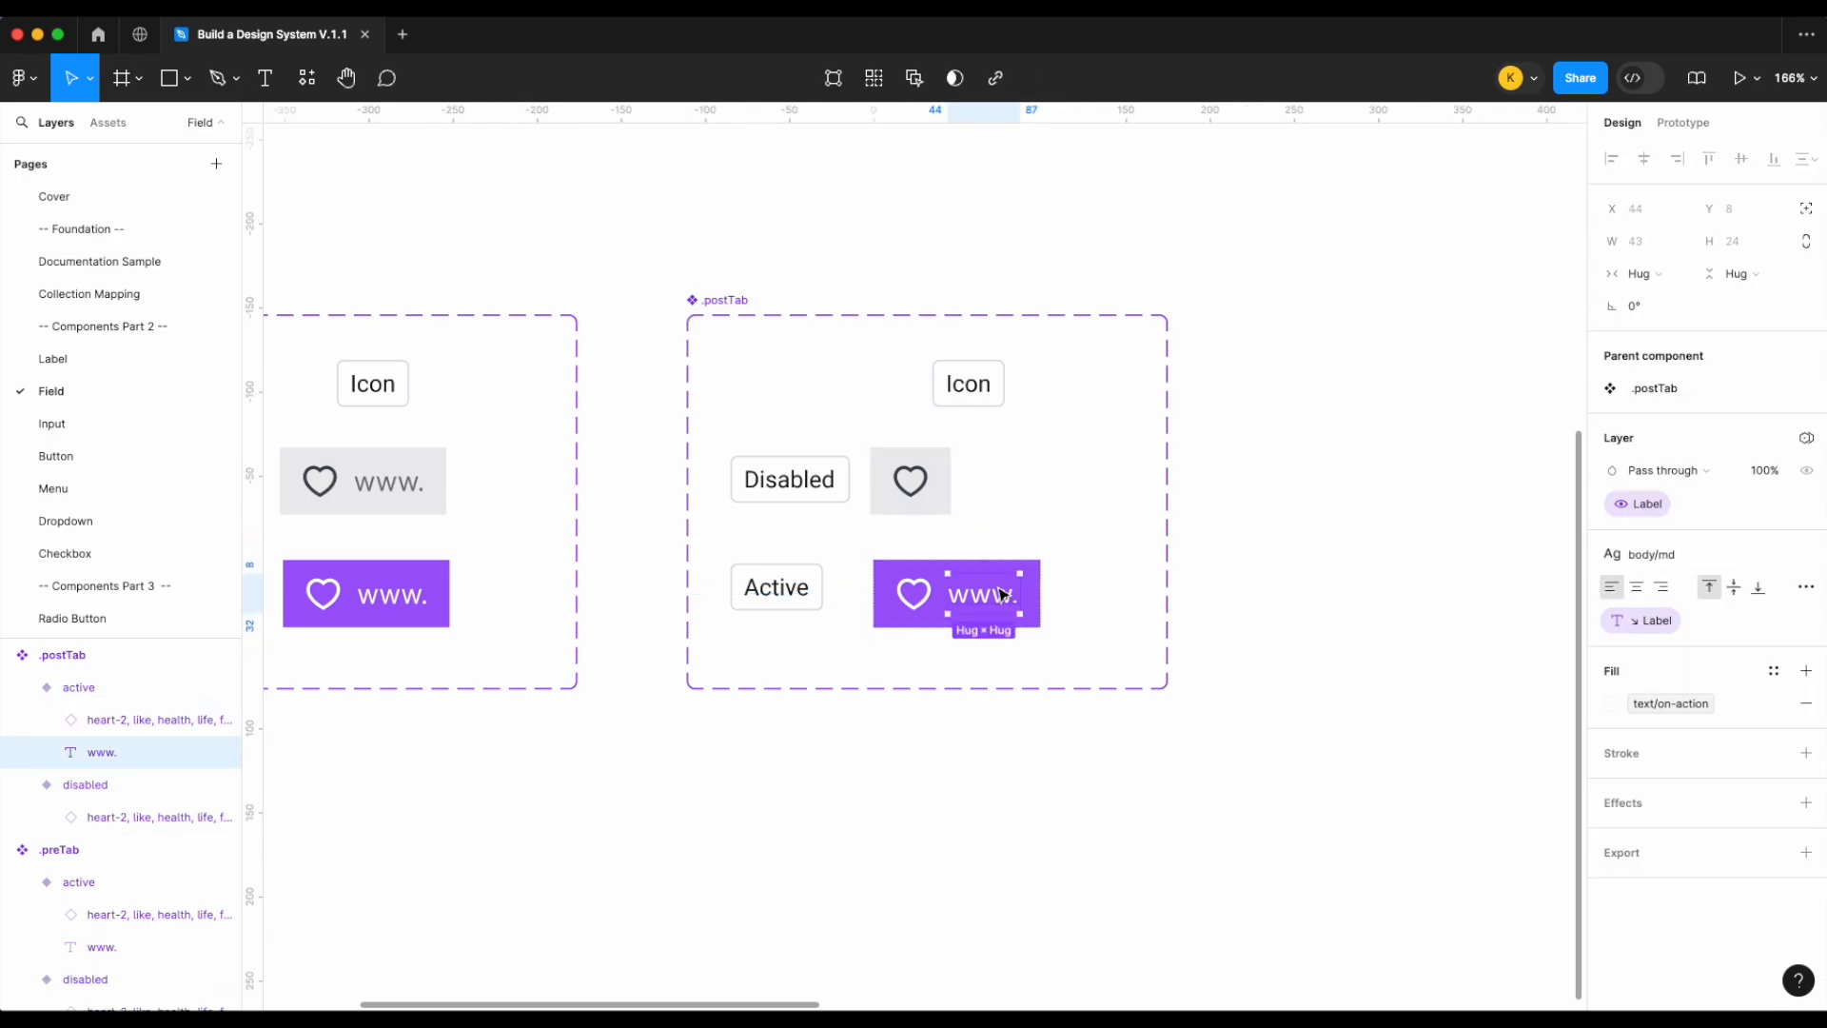
pyautogui.press('Delete')
# Shift both .postTab variants right under the Icon tag and align the disabled variant with the active one at X 142
pyautogui.click(914, 593)
pyautogui.keyDown('shift'); pyautogui.click(927, 484); pyautogui.keyUp('shift')
pyautogui.hotkey('shift', 'Right')
pyautogui.hotkey('shift', 'Right')
pyautogui.hotkey('shift', 'Right')
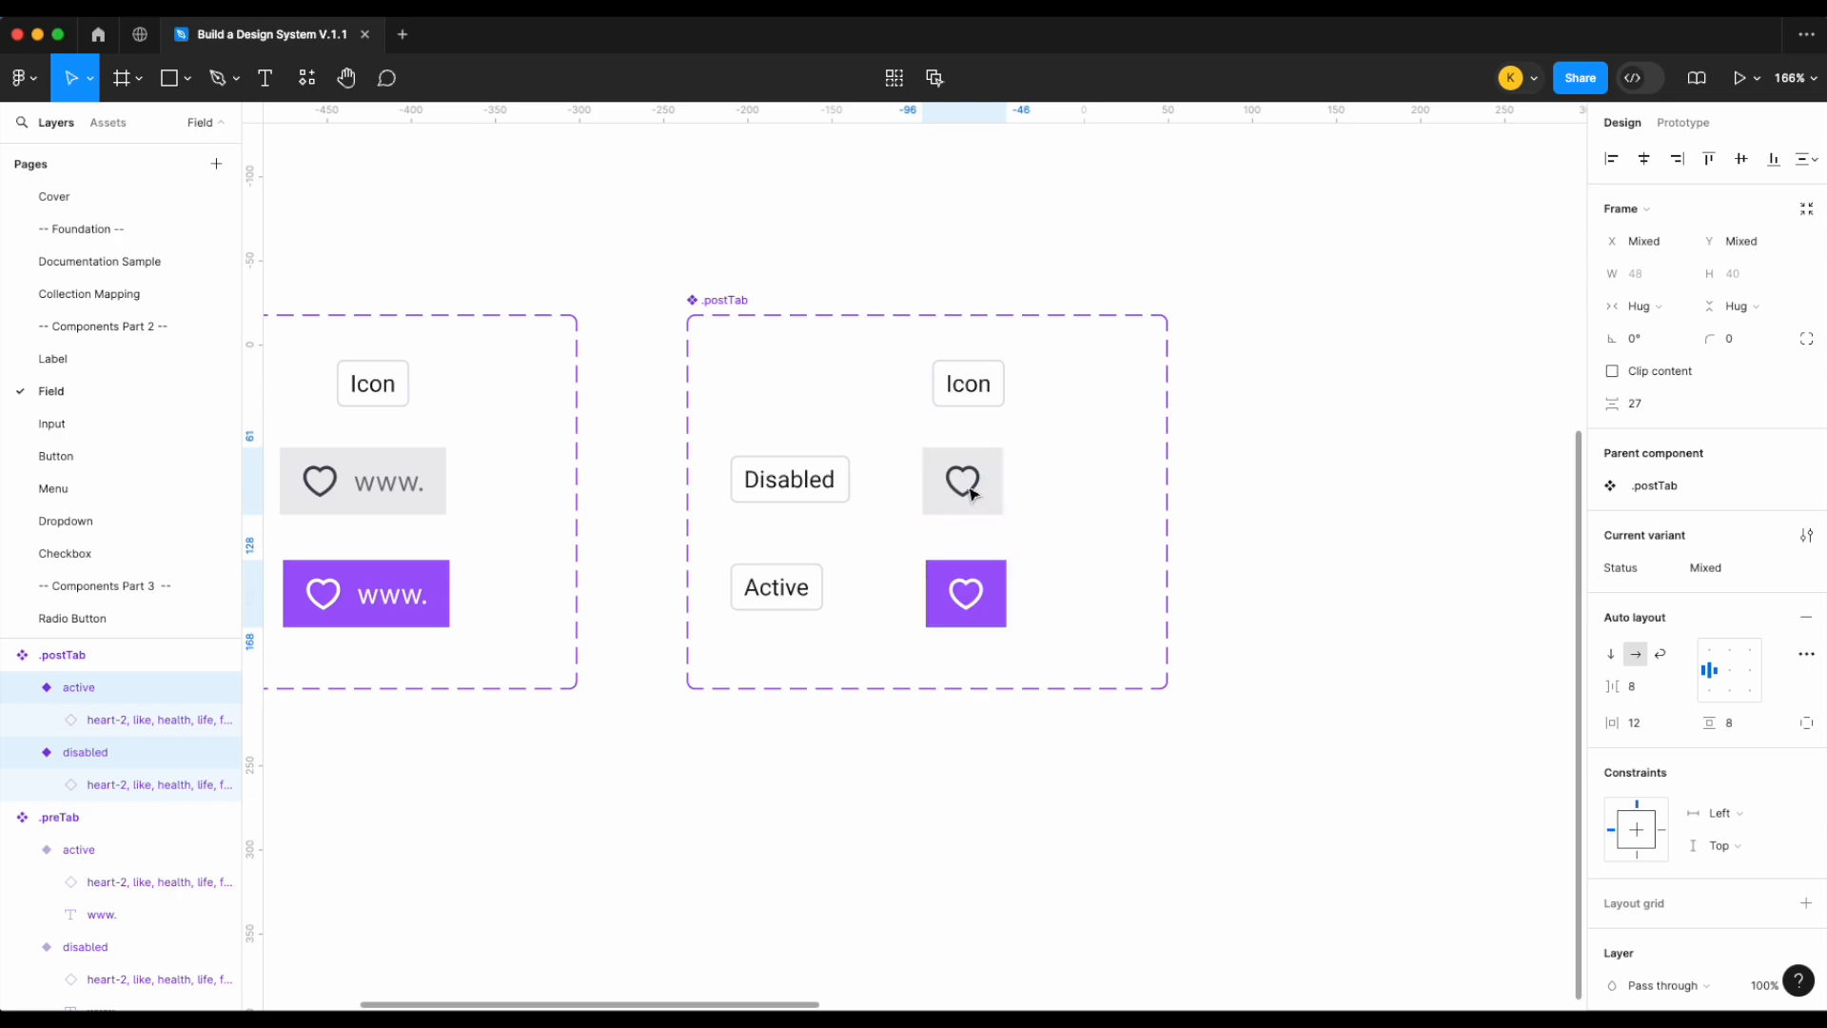
pyautogui.click(1053, 510)
pyautogui.click(995, 503)
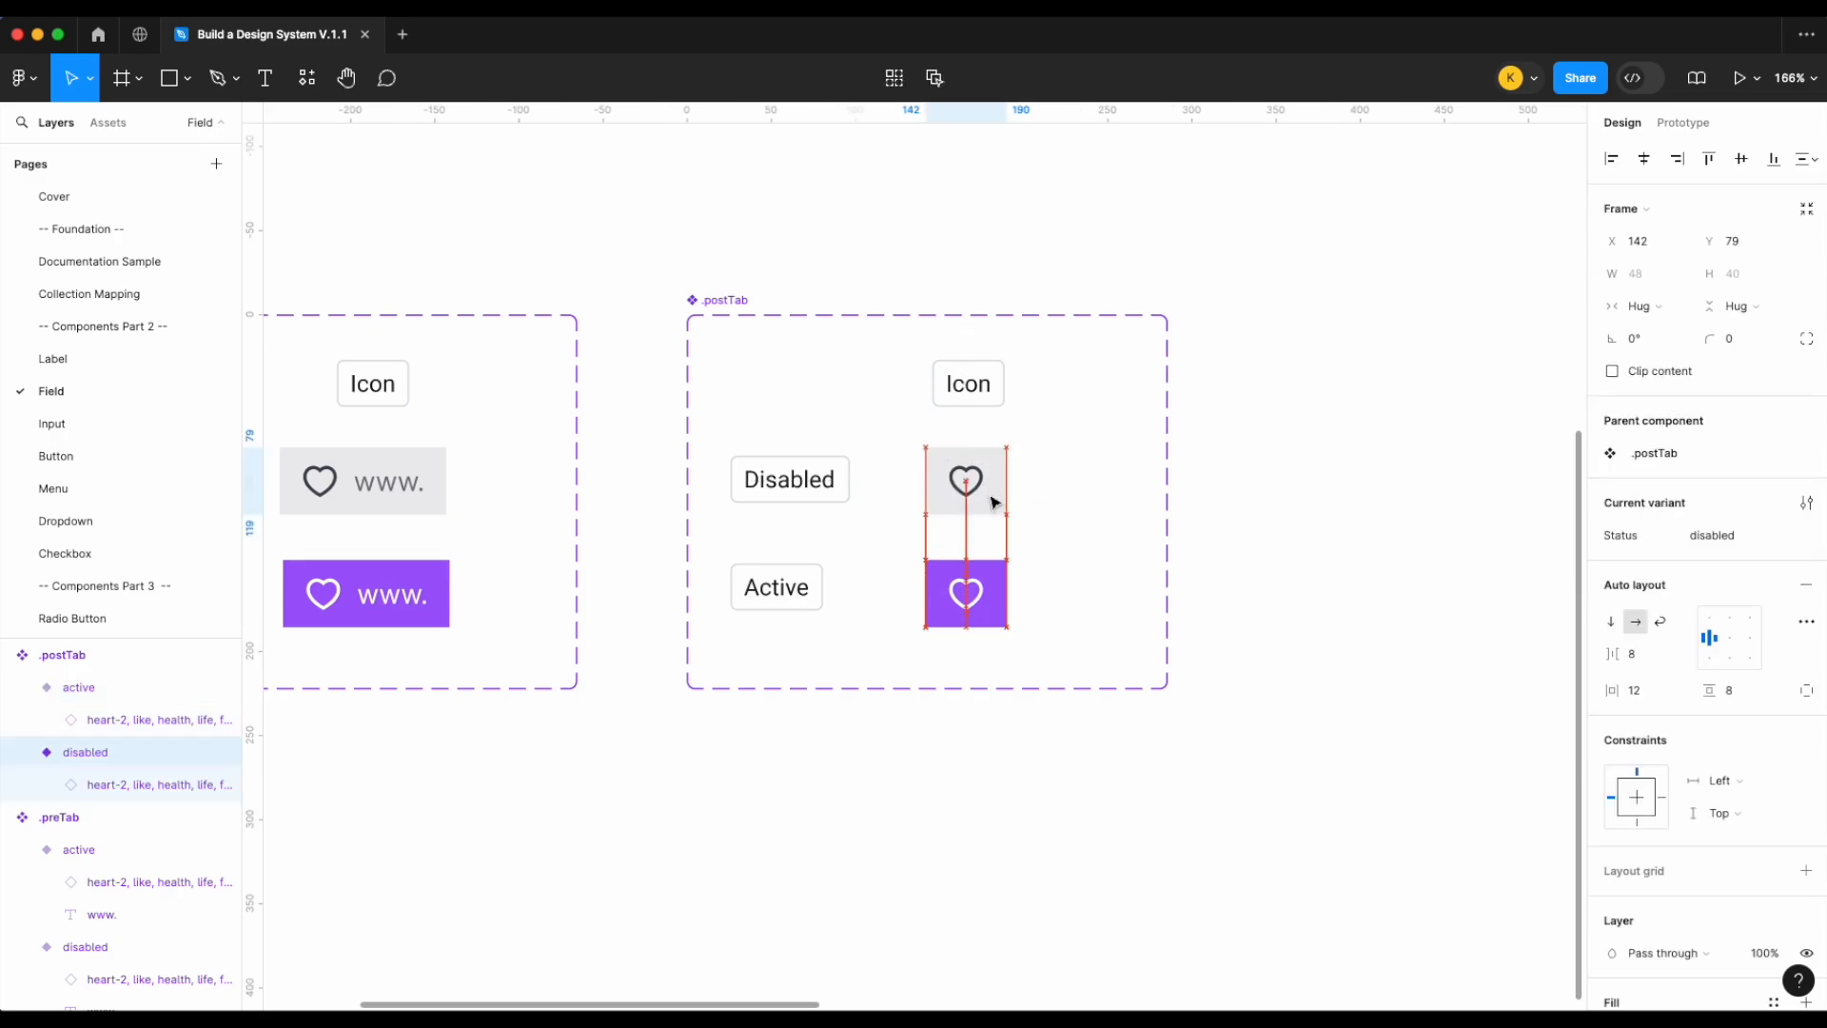
pyautogui.click(1065, 502)
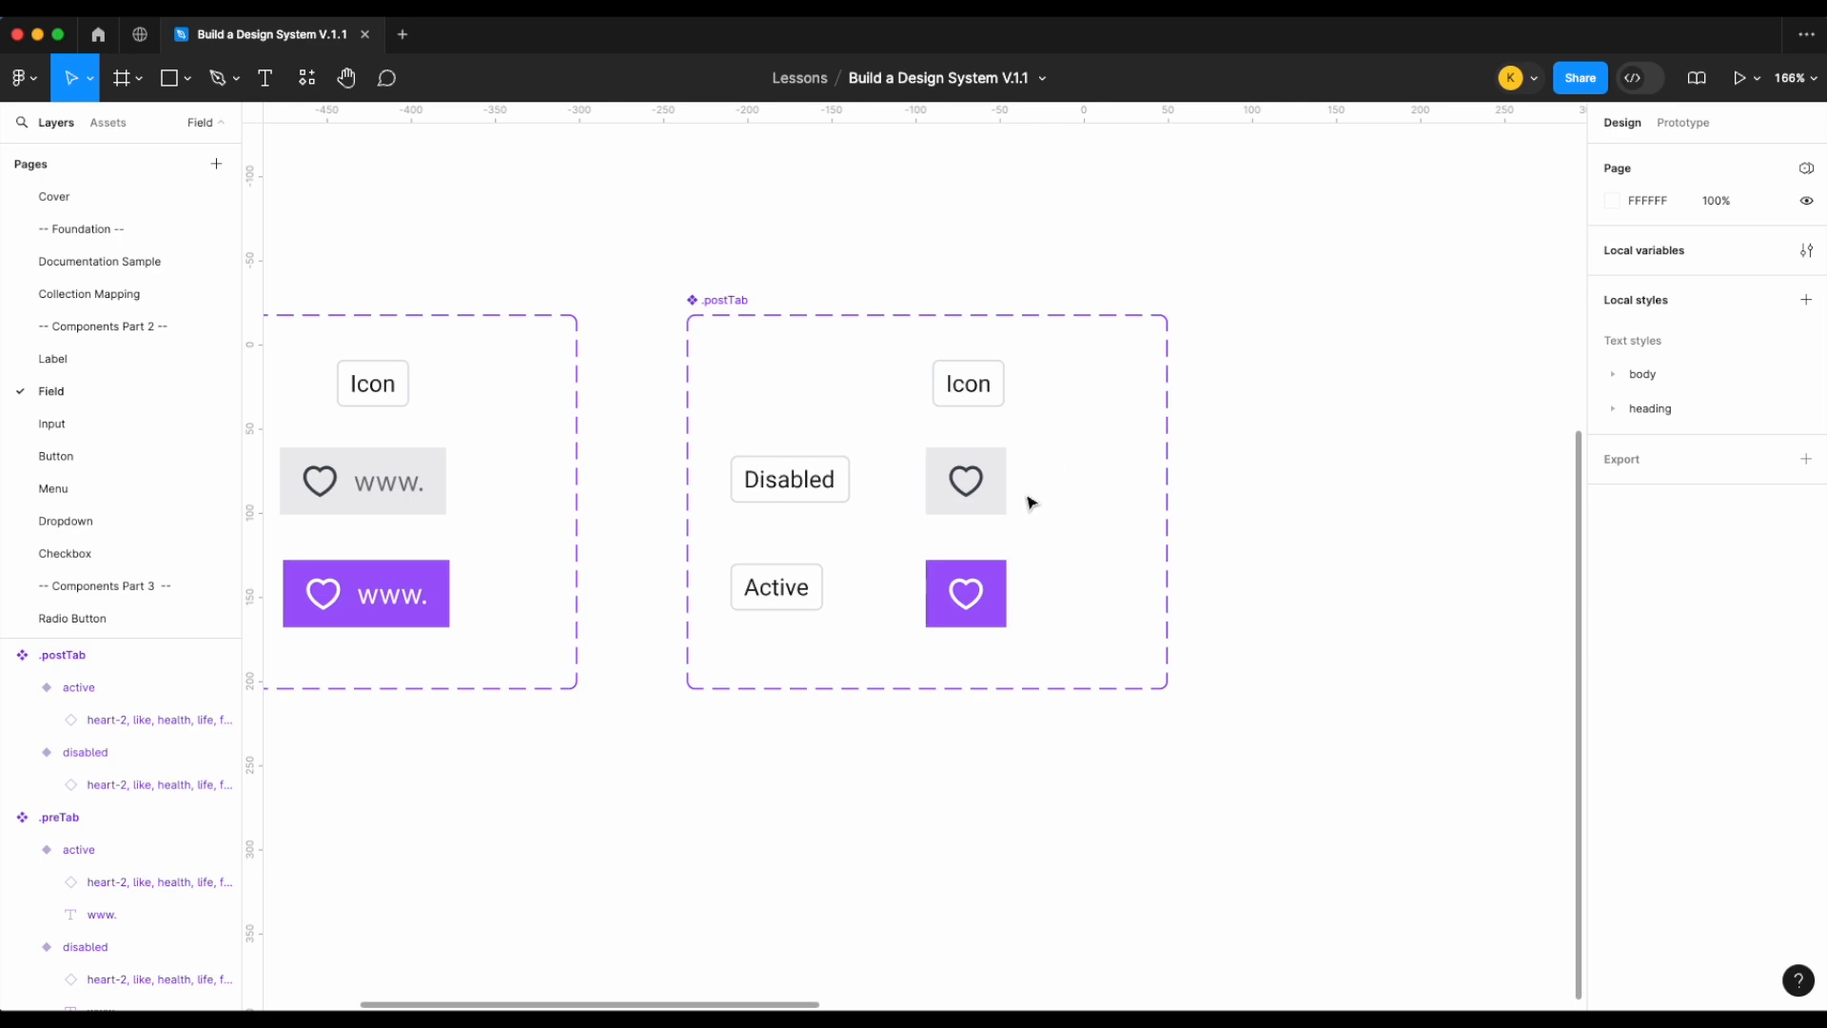
pyautogui.click(999, 490)
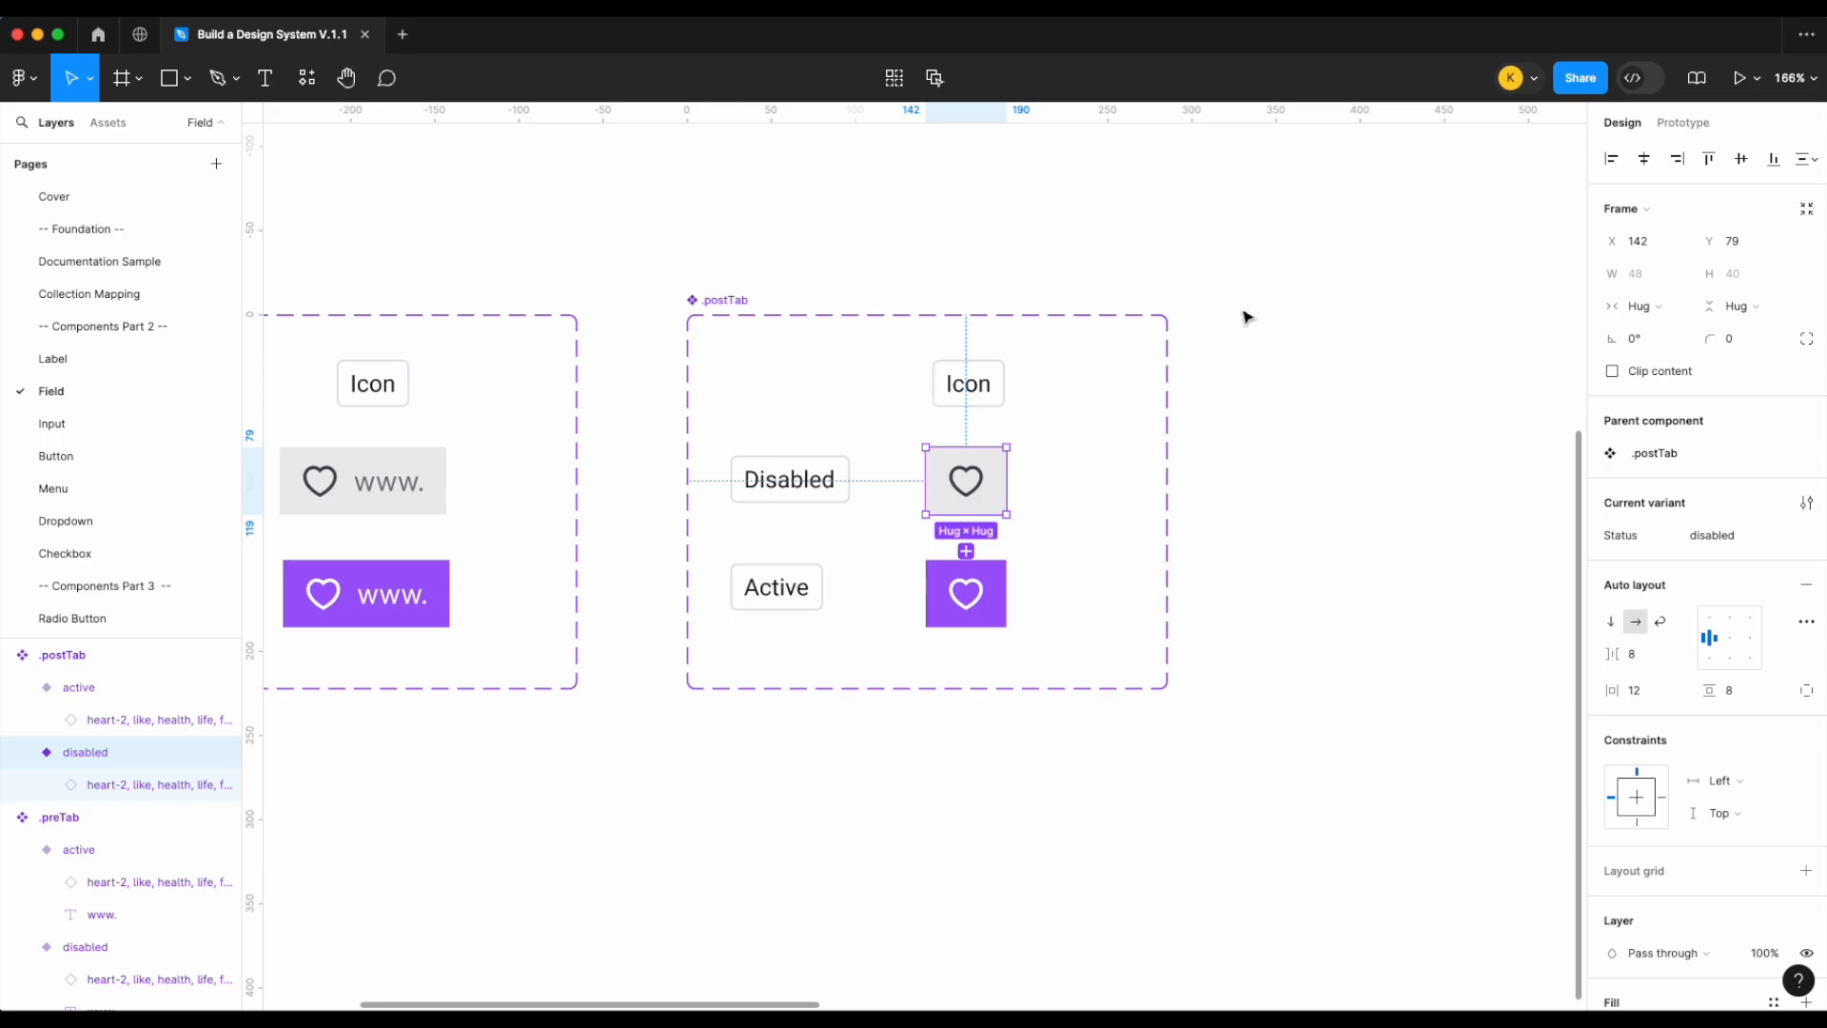
pyautogui.click(968, 597)
pyautogui.scroll(-5, 1701, 632)
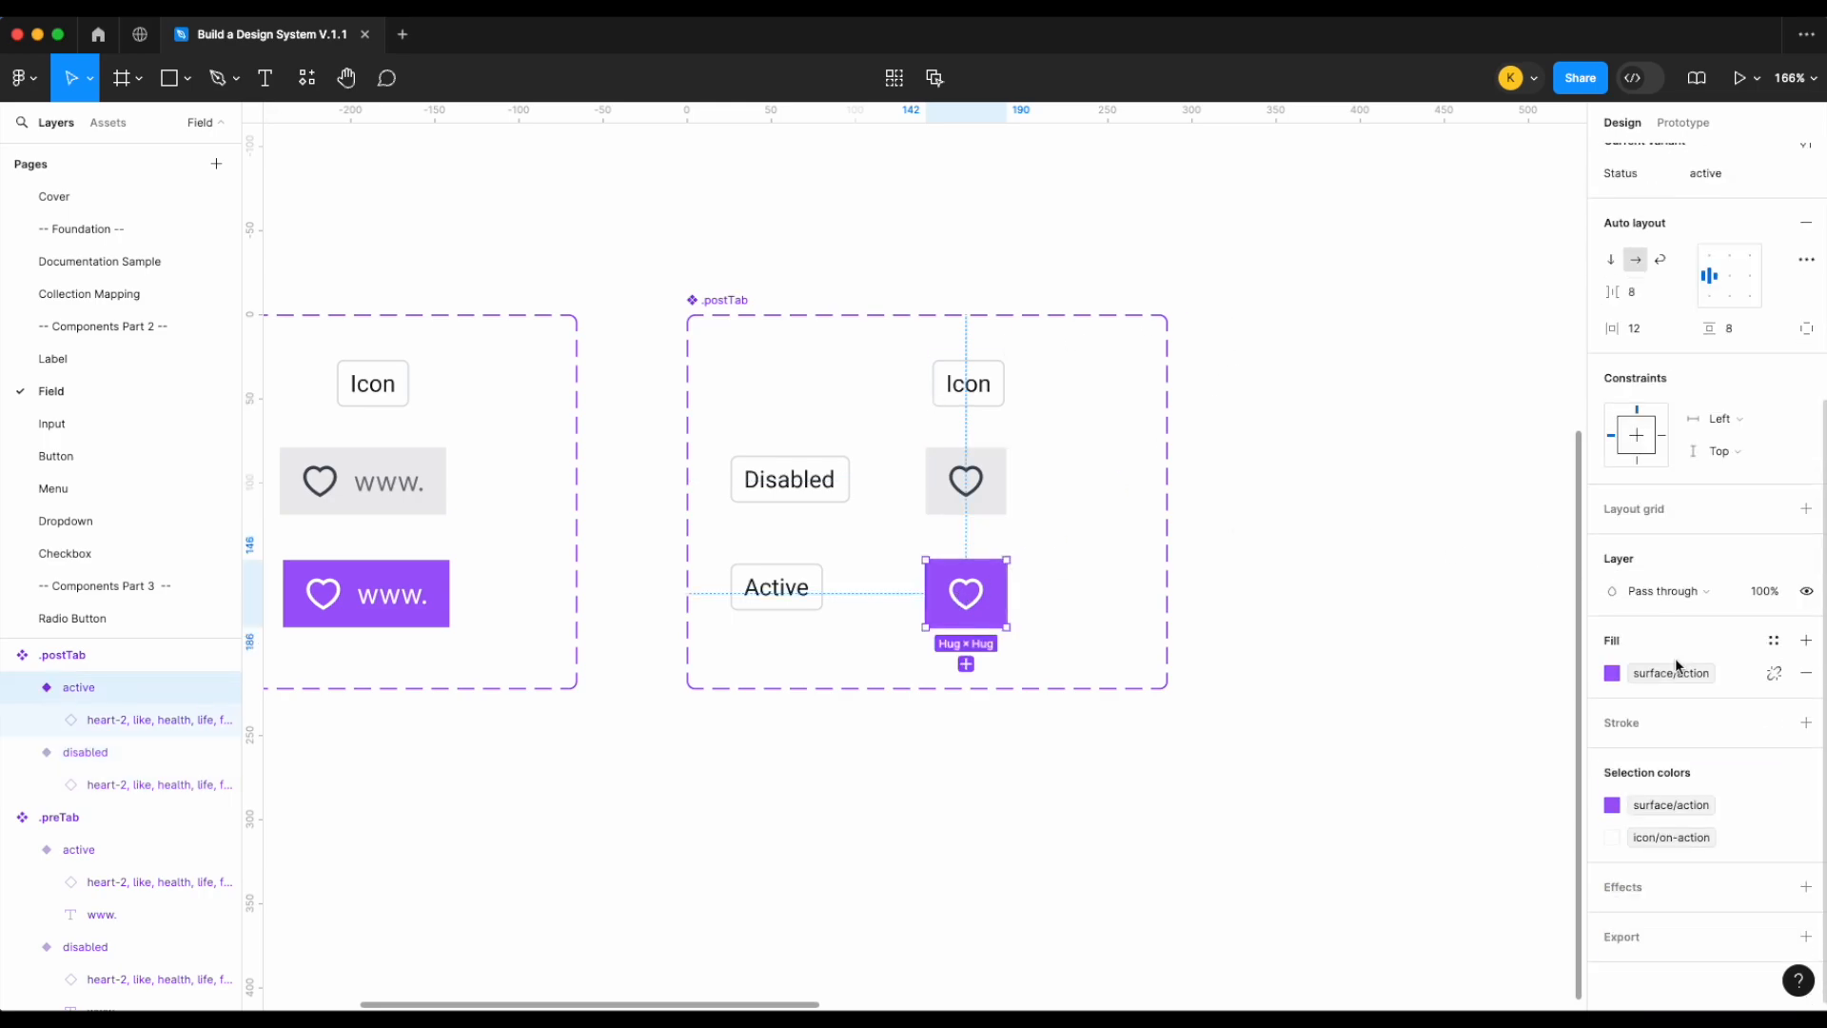
pyautogui.scroll(2, 1227, 559)
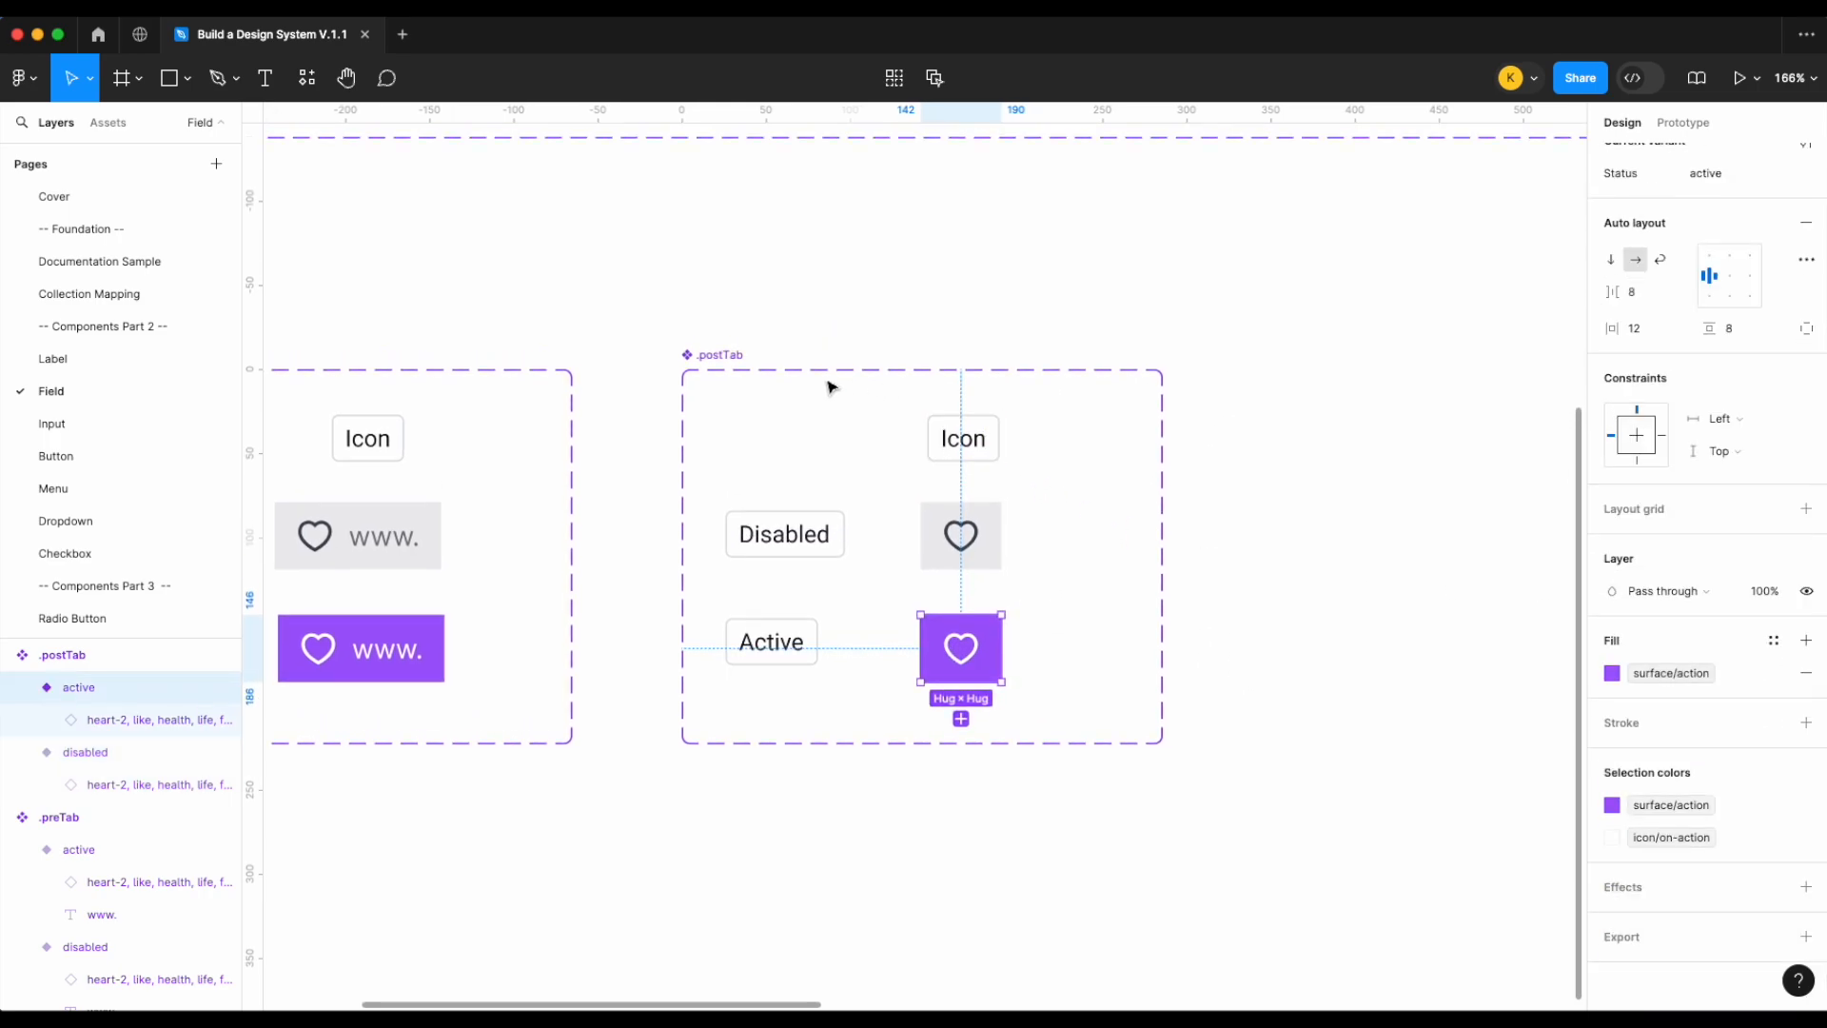
# Delete the unused Label text property from the .postTab component set
pyautogui.click(726, 367)
pyautogui.scroll(3, 1767, 429)
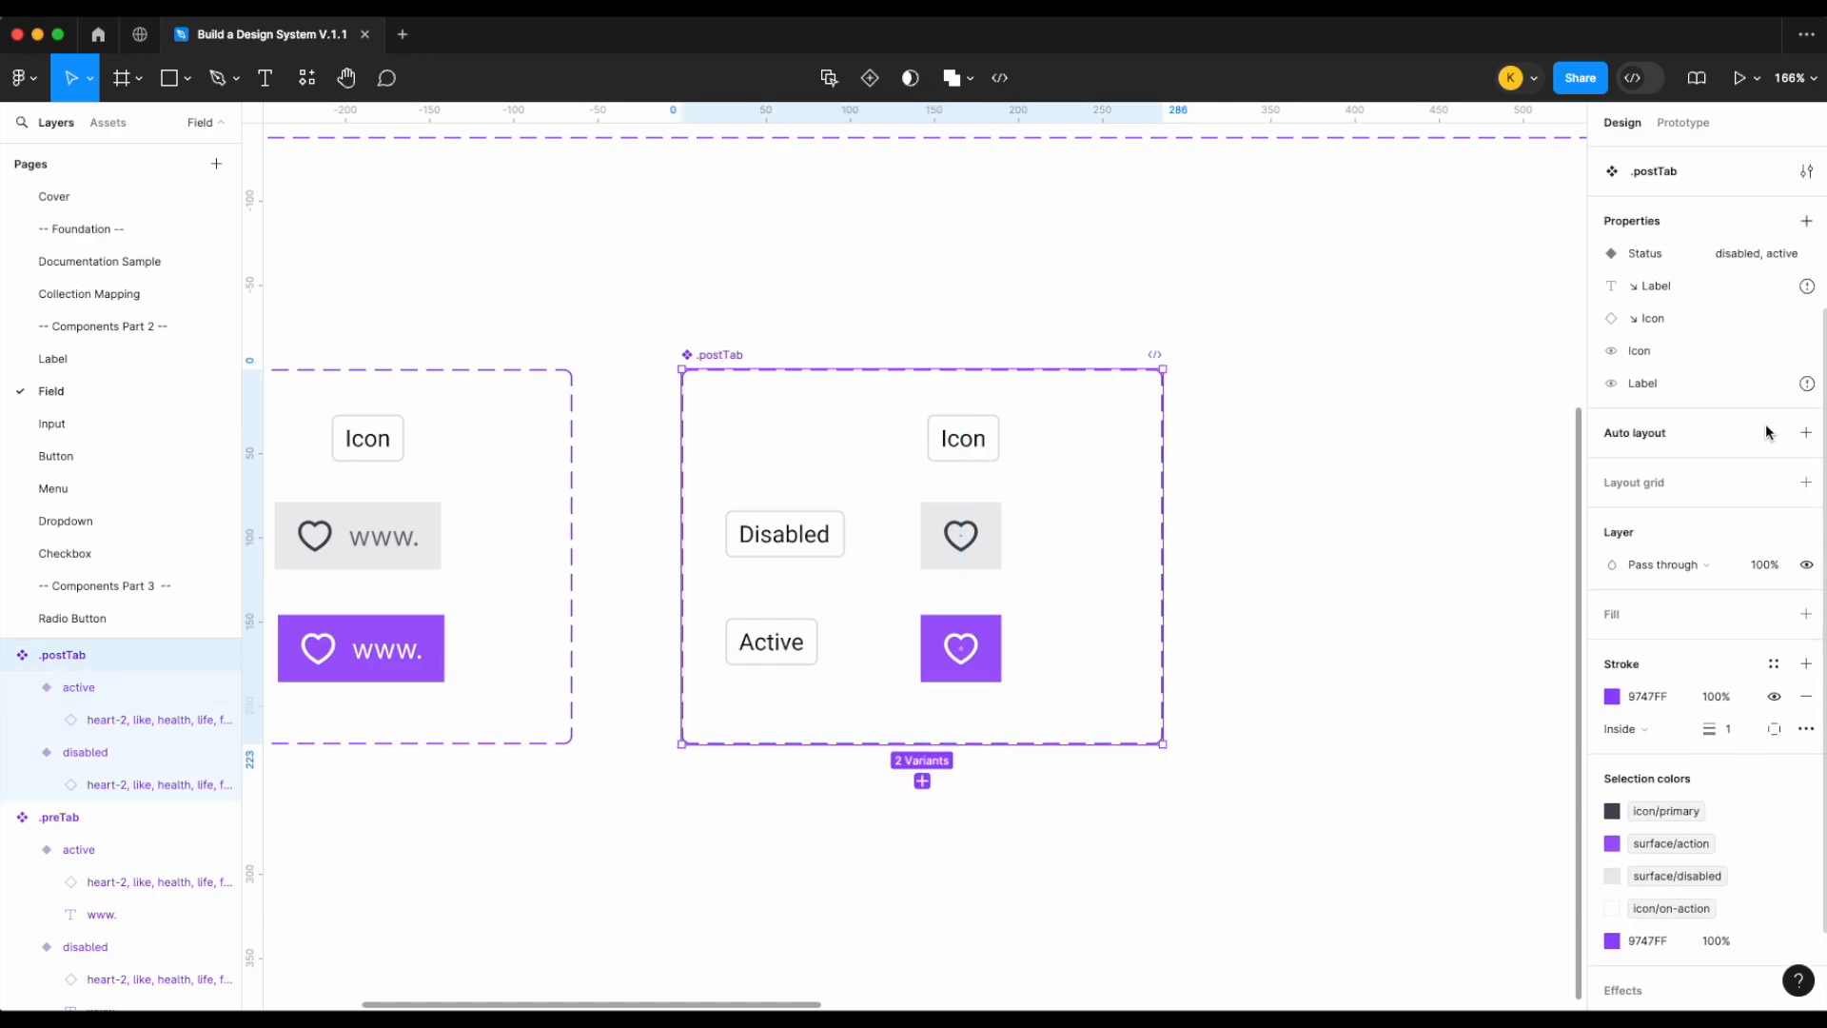
pyautogui.click(1776, 349)
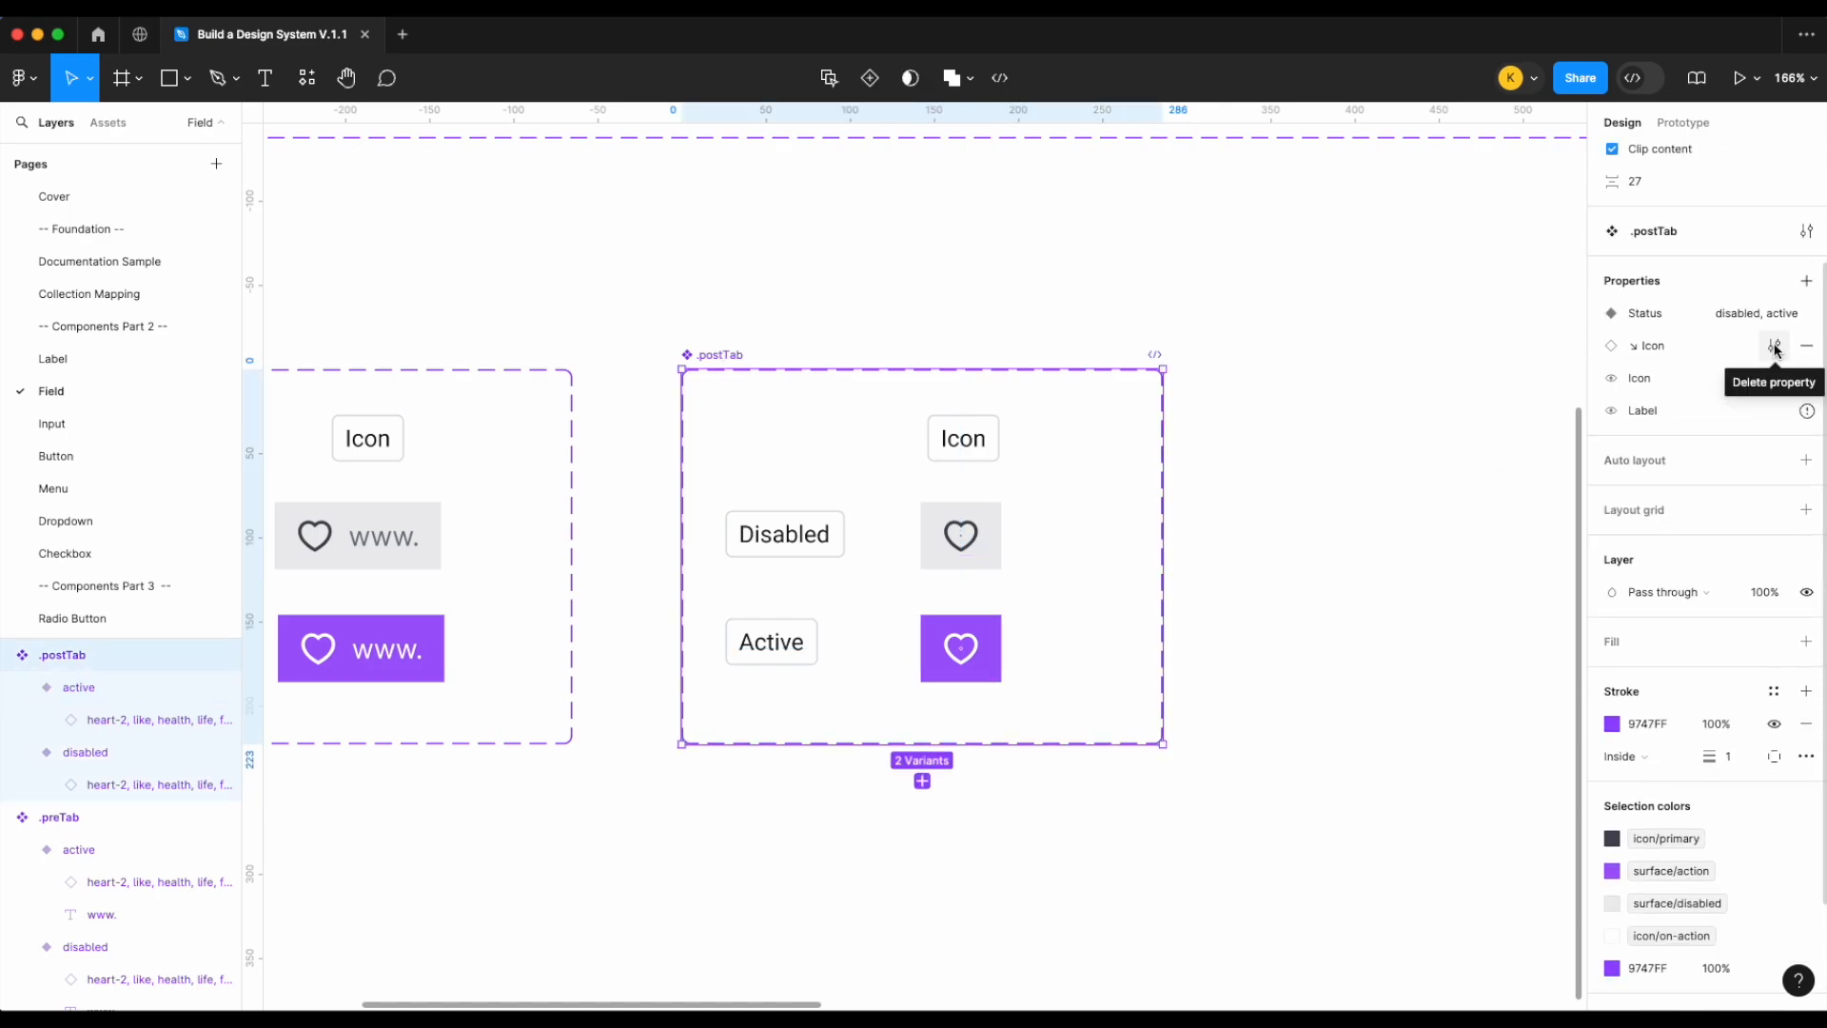
pyautogui.click(1776, 347)
pyautogui.click(1807, 347)
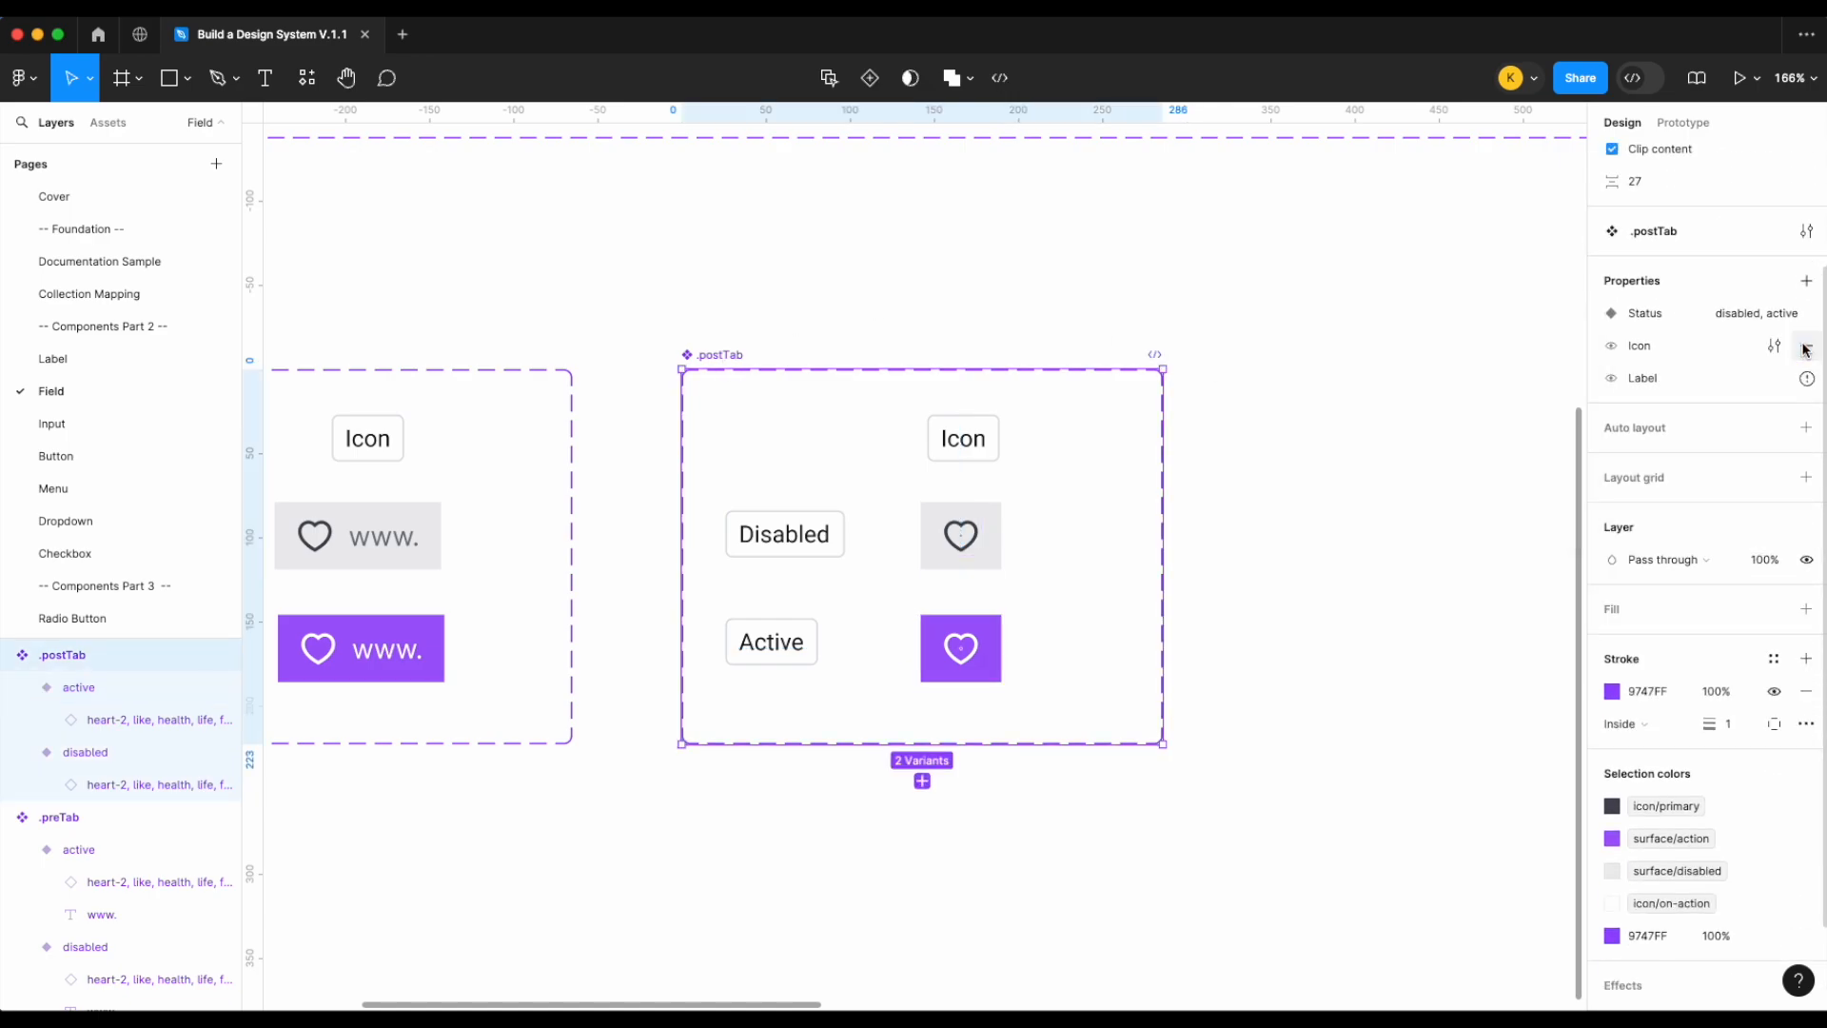
pyautogui.press('super+z')
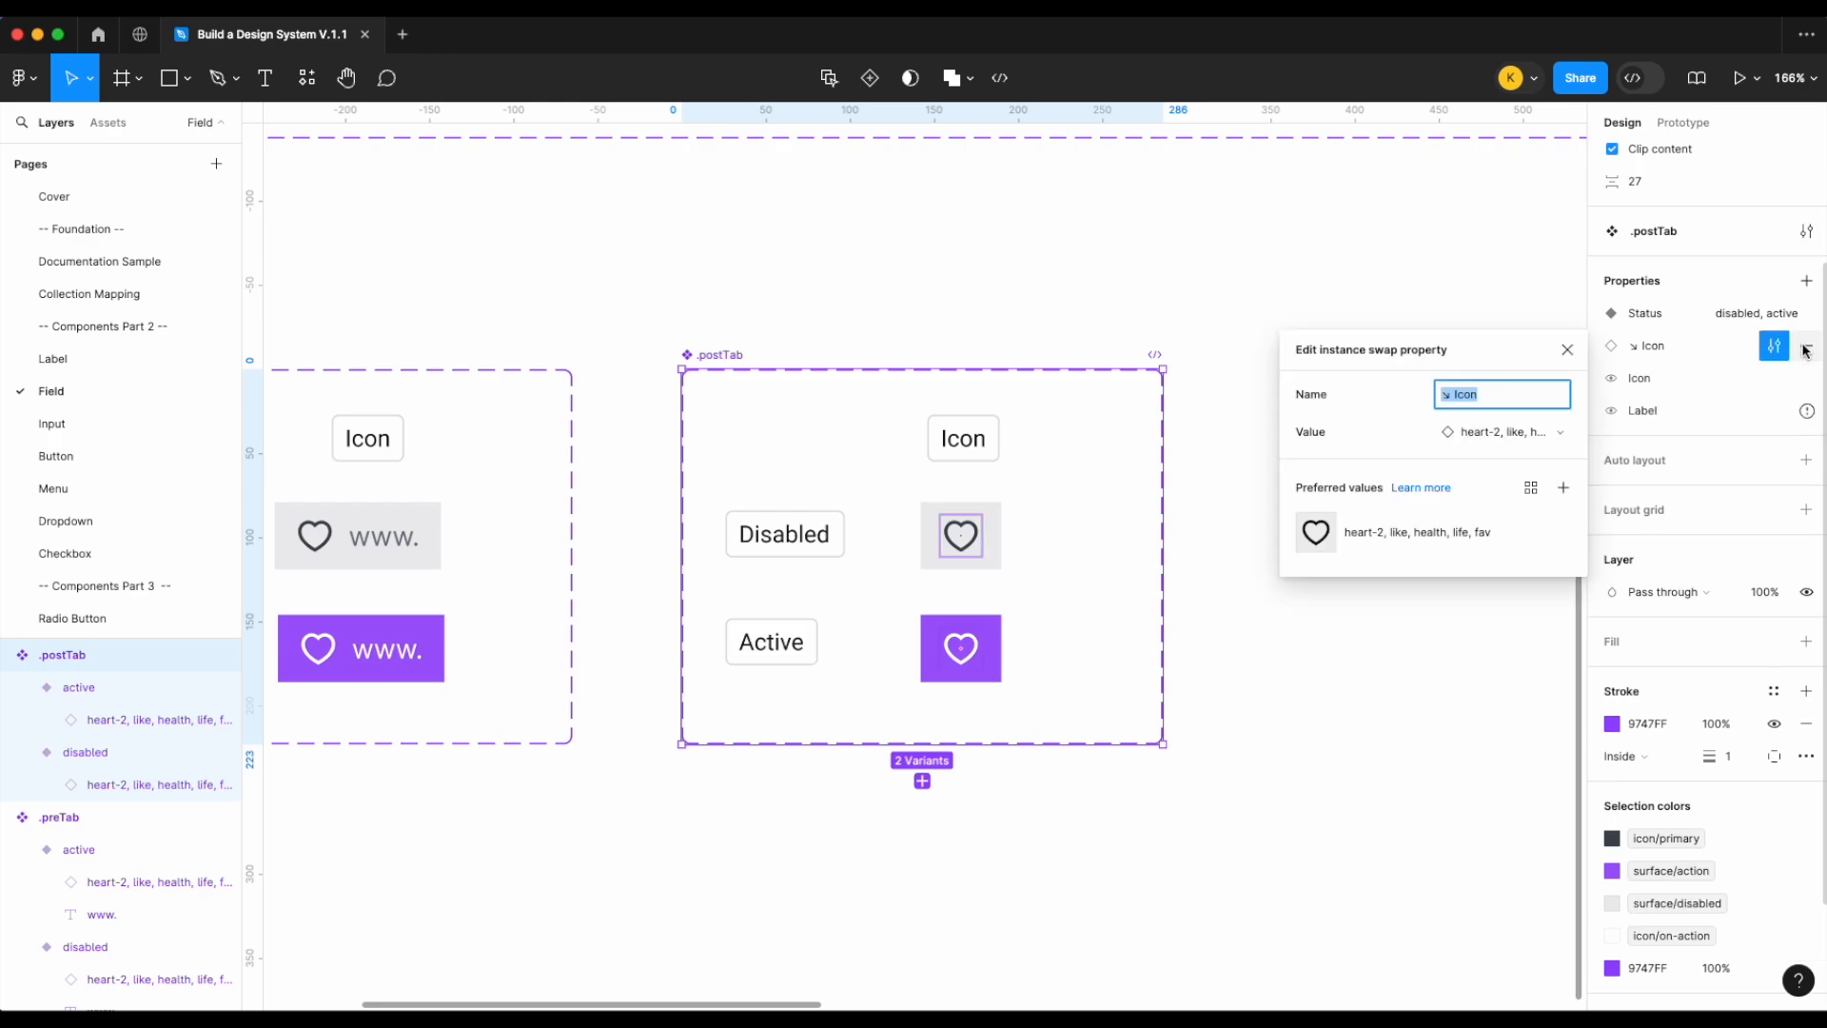
pyautogui.press('Escape')
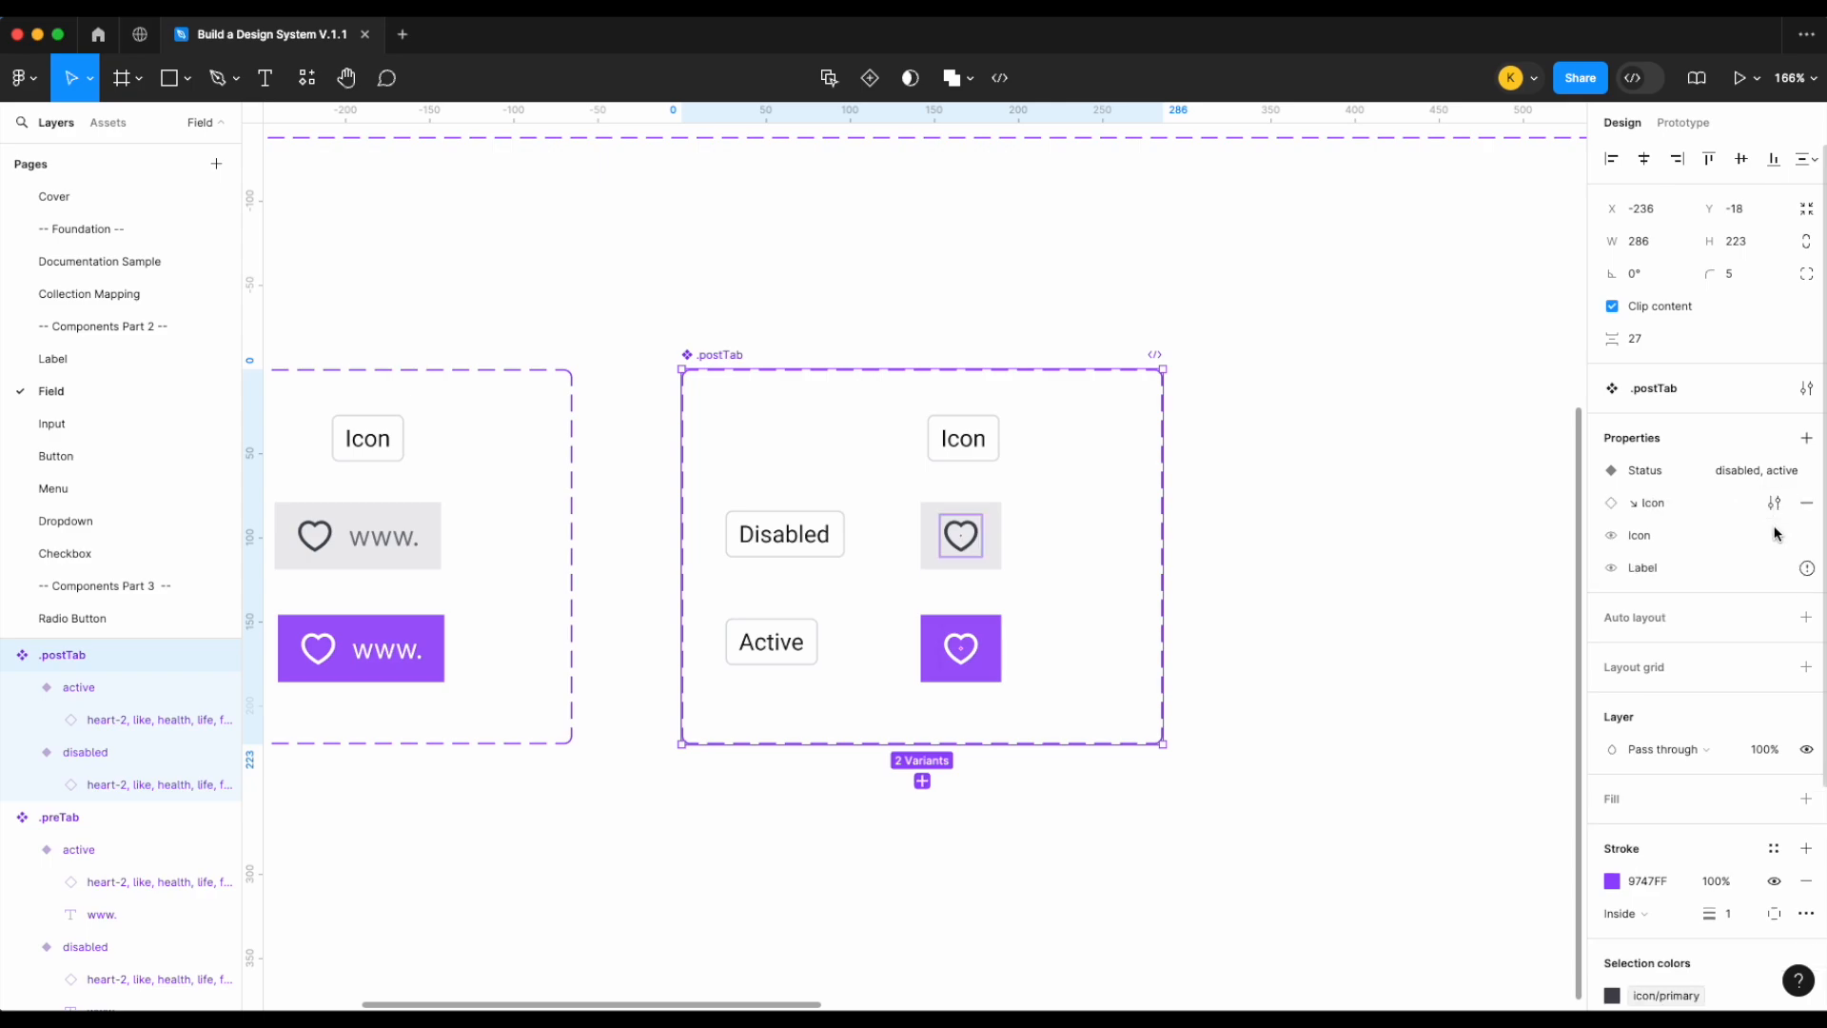
# Delete the Label visibility property from the .postTab component set
pyautogui.click(1777, 569)
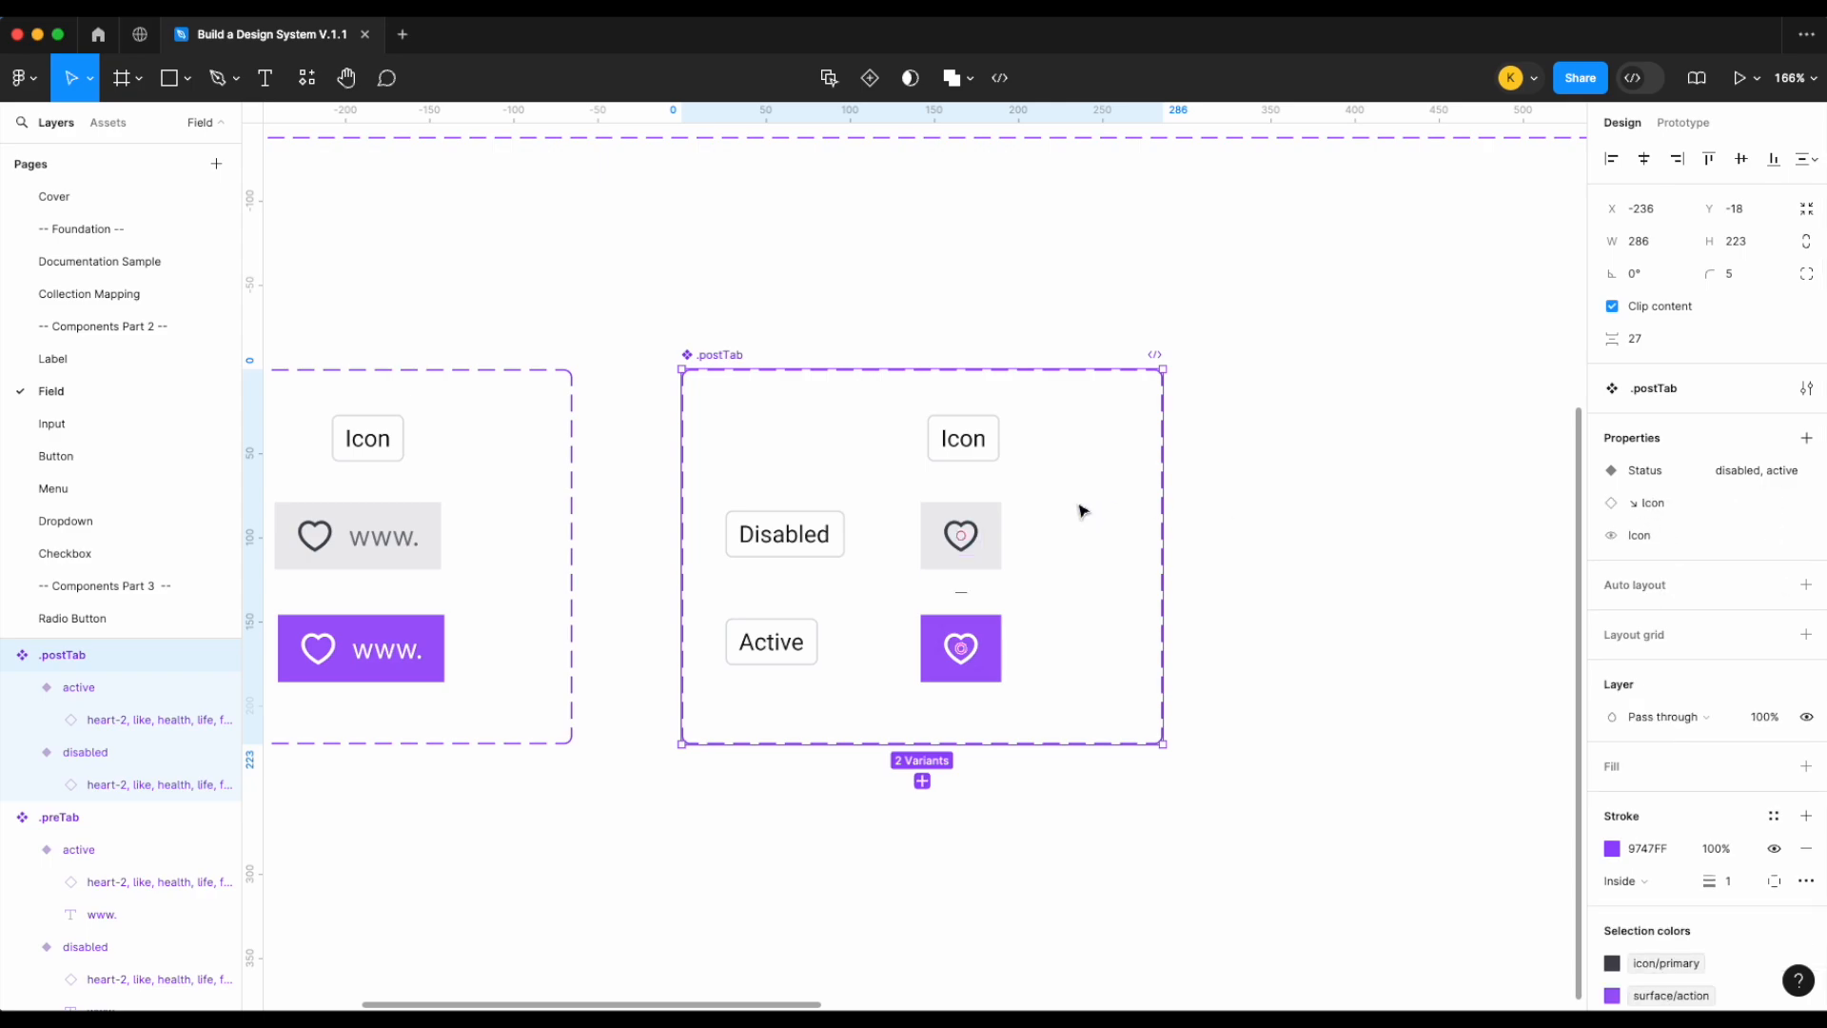
pyautogui.click(992, 556)
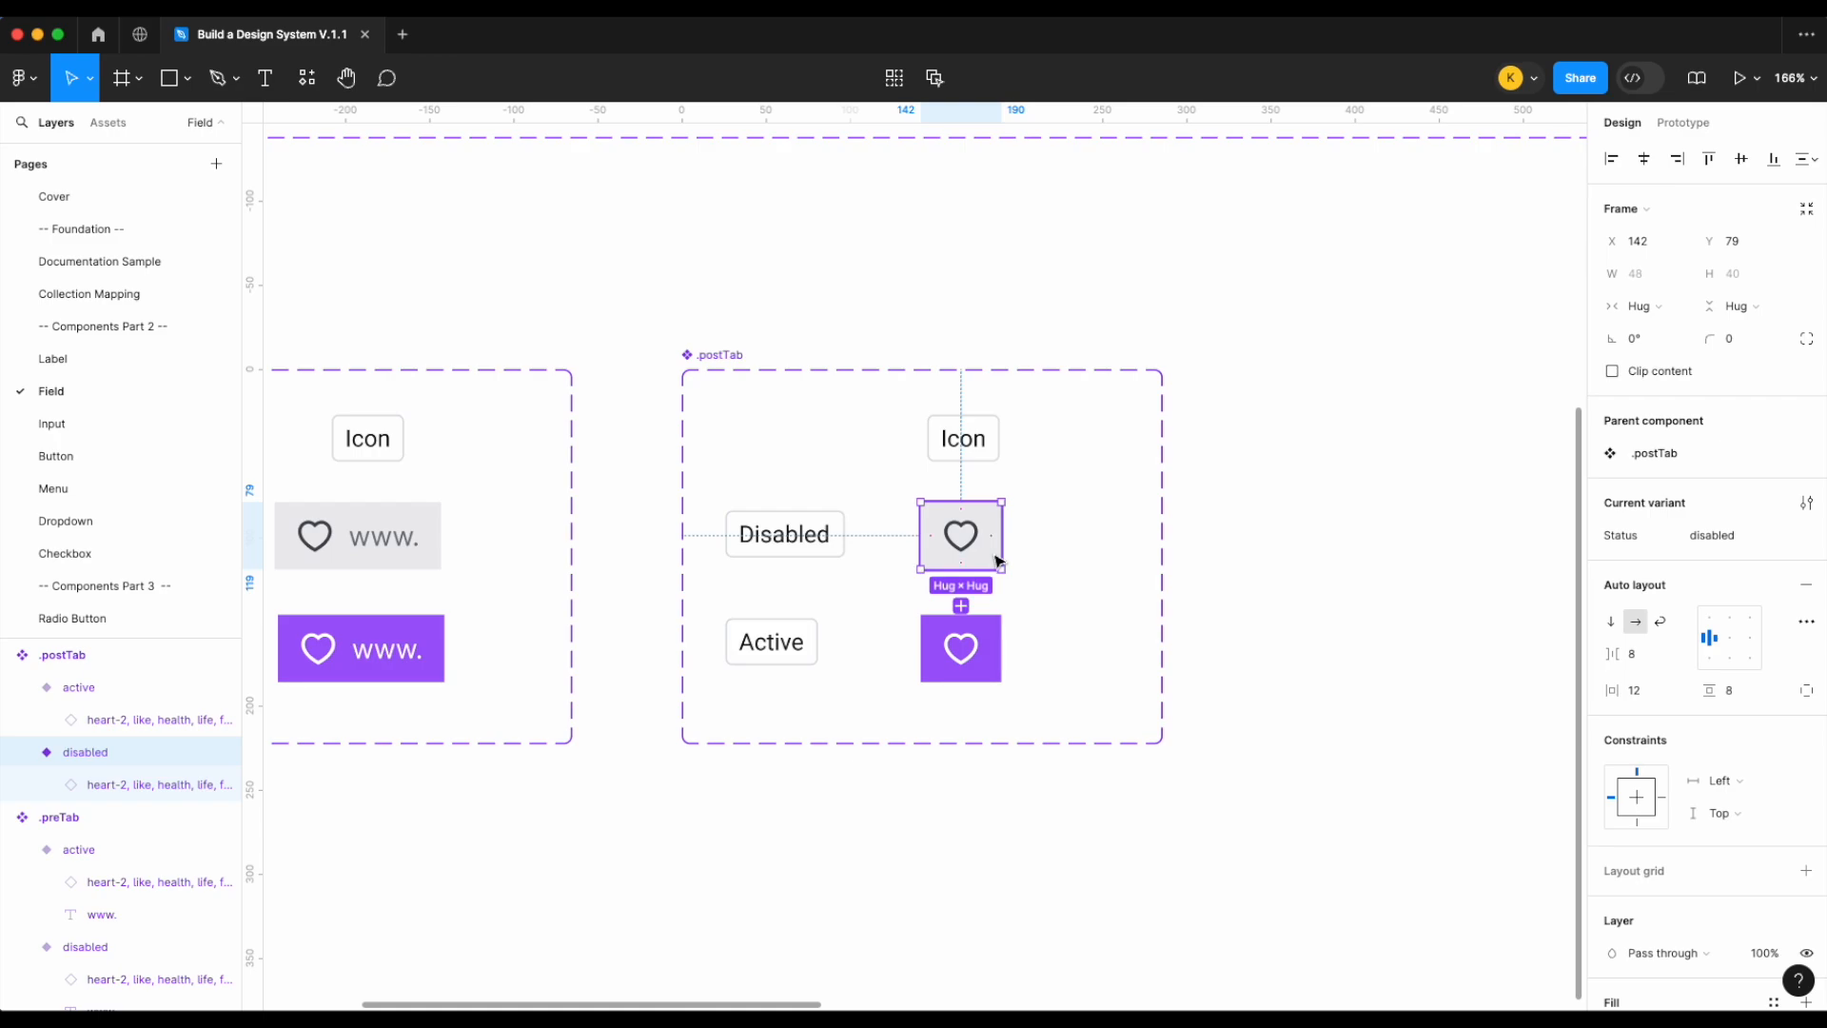
pyautogui.click(718, 357)
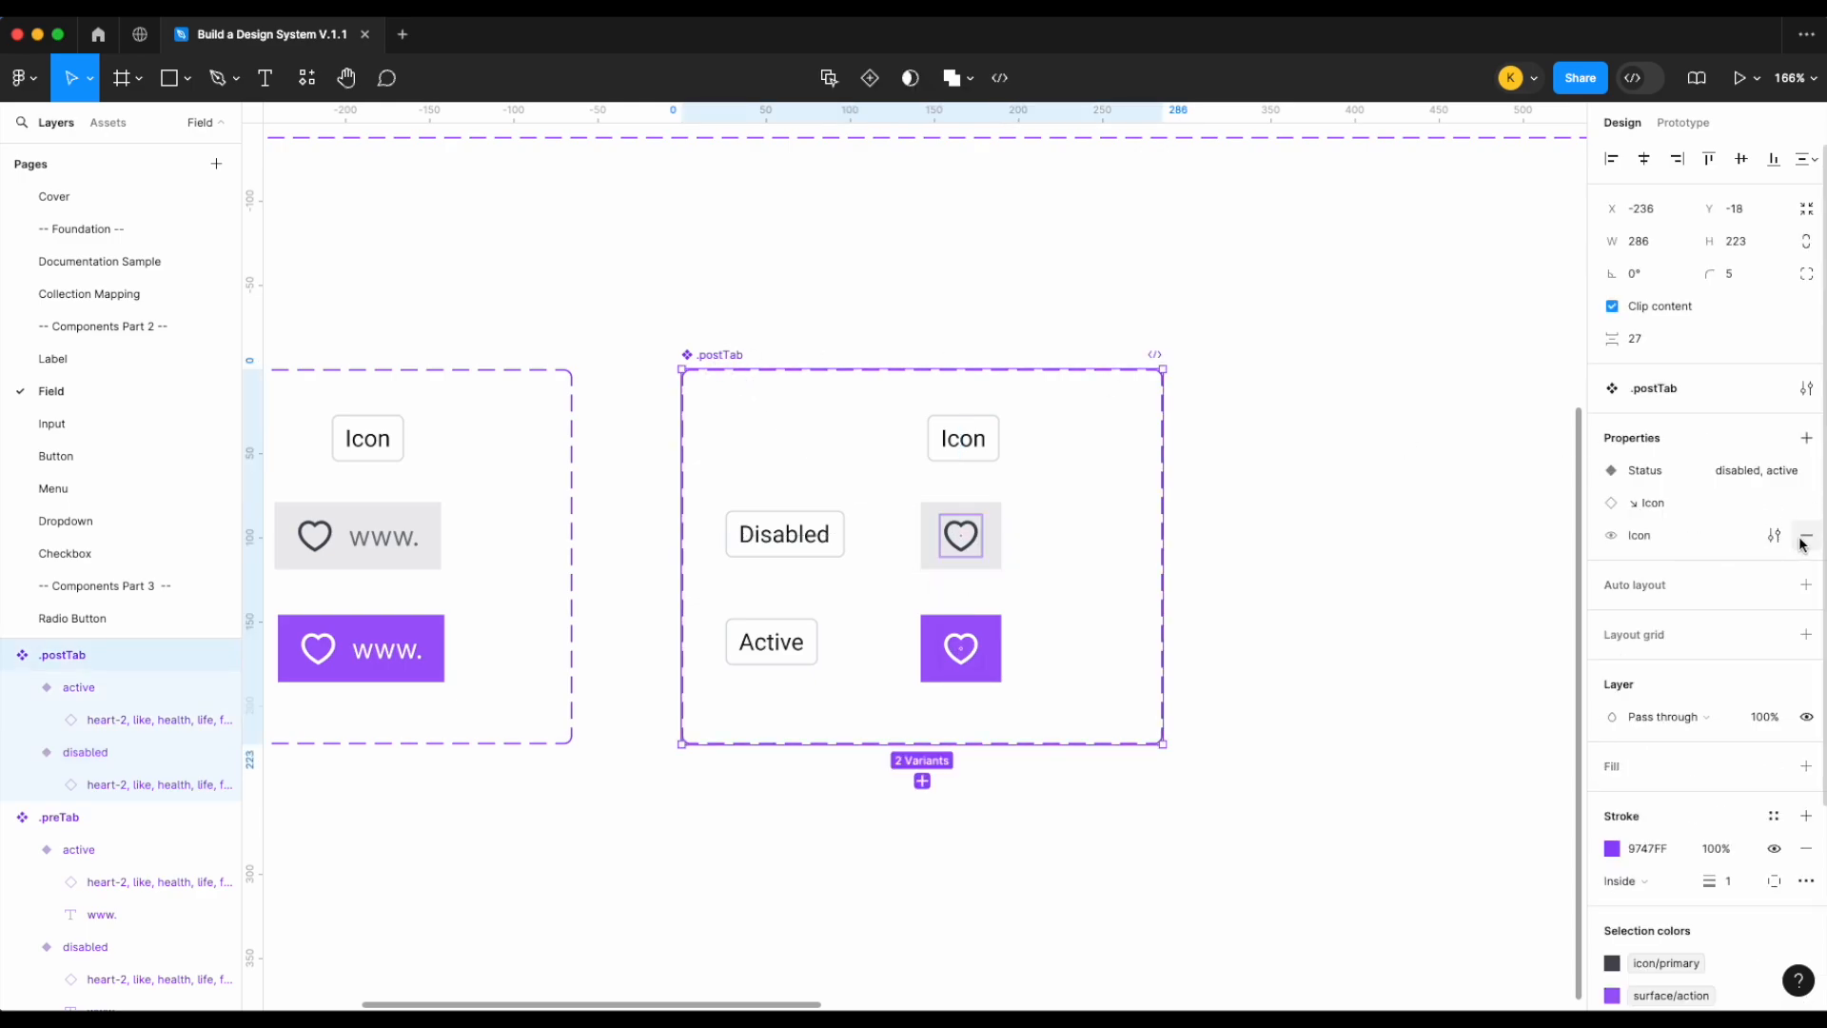
# Place a test instance of the disabled .postTab variant beside its set and switch its Icon visibility off and on
pyautogui.click(1126, 546)
pyautogui.keyDown('alt'); pyautogui.moveTo(960, 535); pyautogui.dragTo(1311, 534); pyautogui.keyUp('alt')
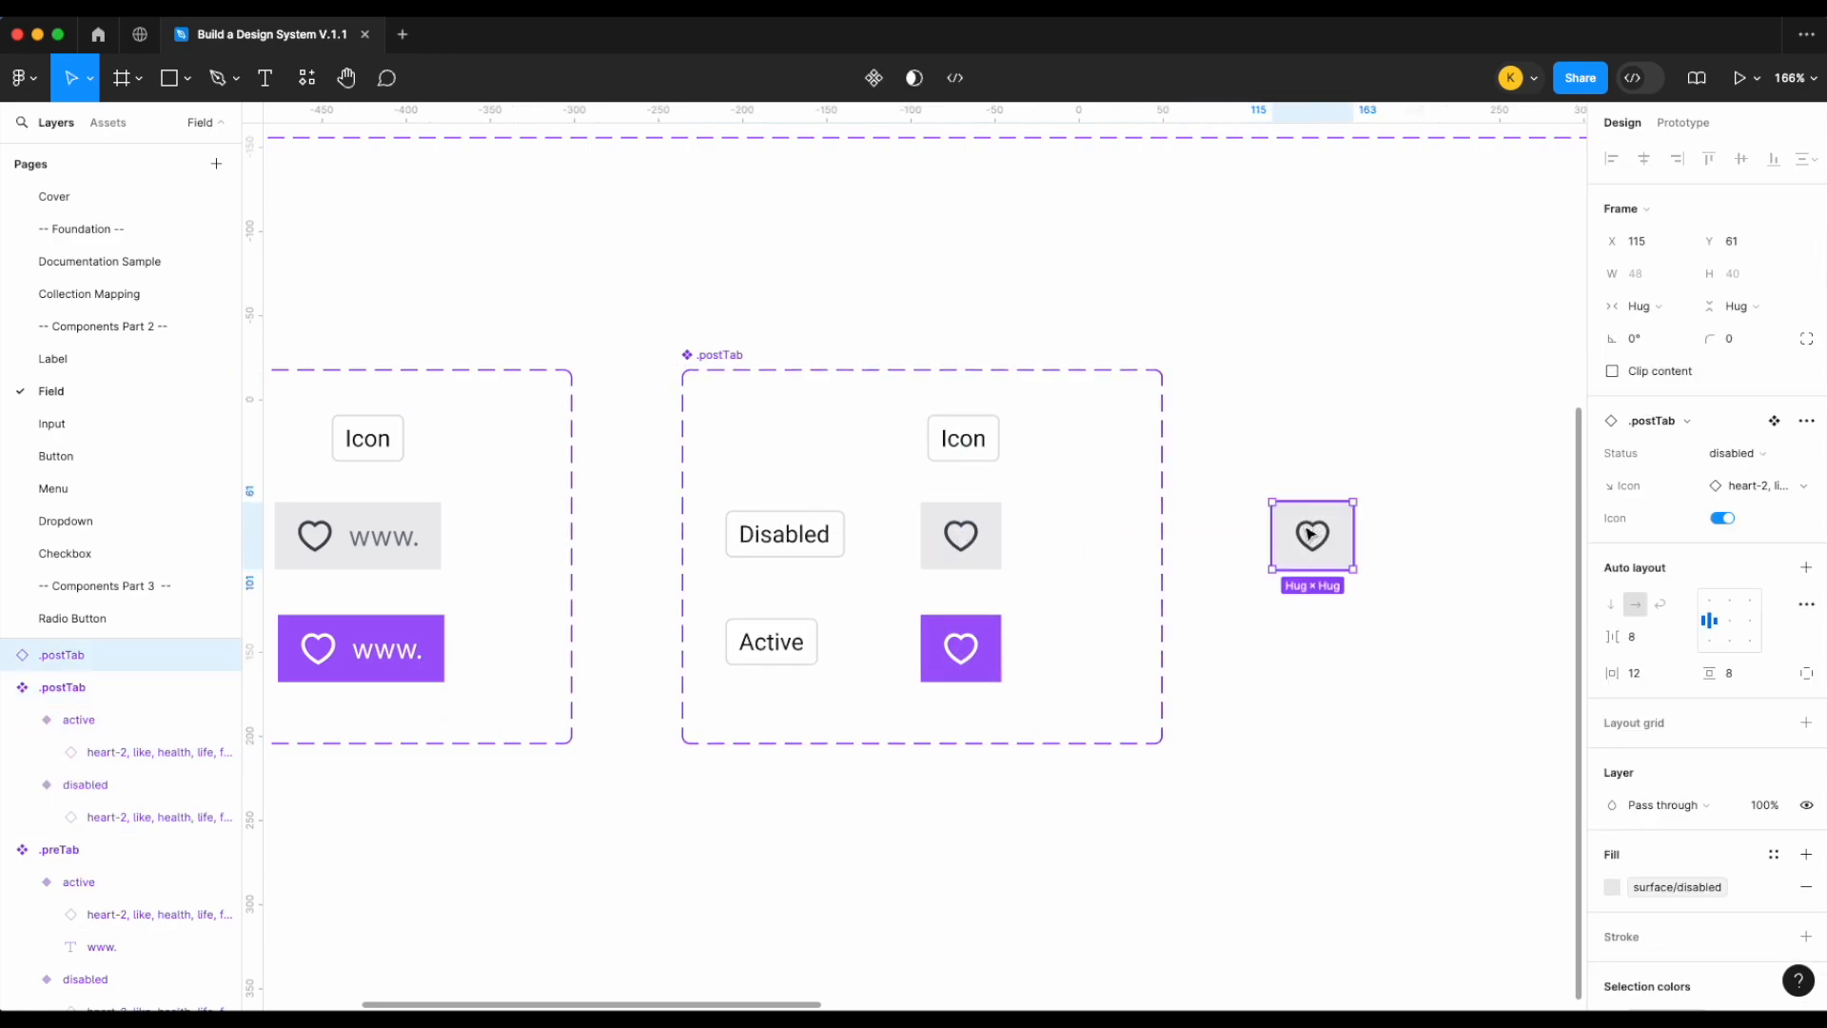
pyautogui.hscroll(2, 1427, 534)
pyautogui.click(1724, 518)
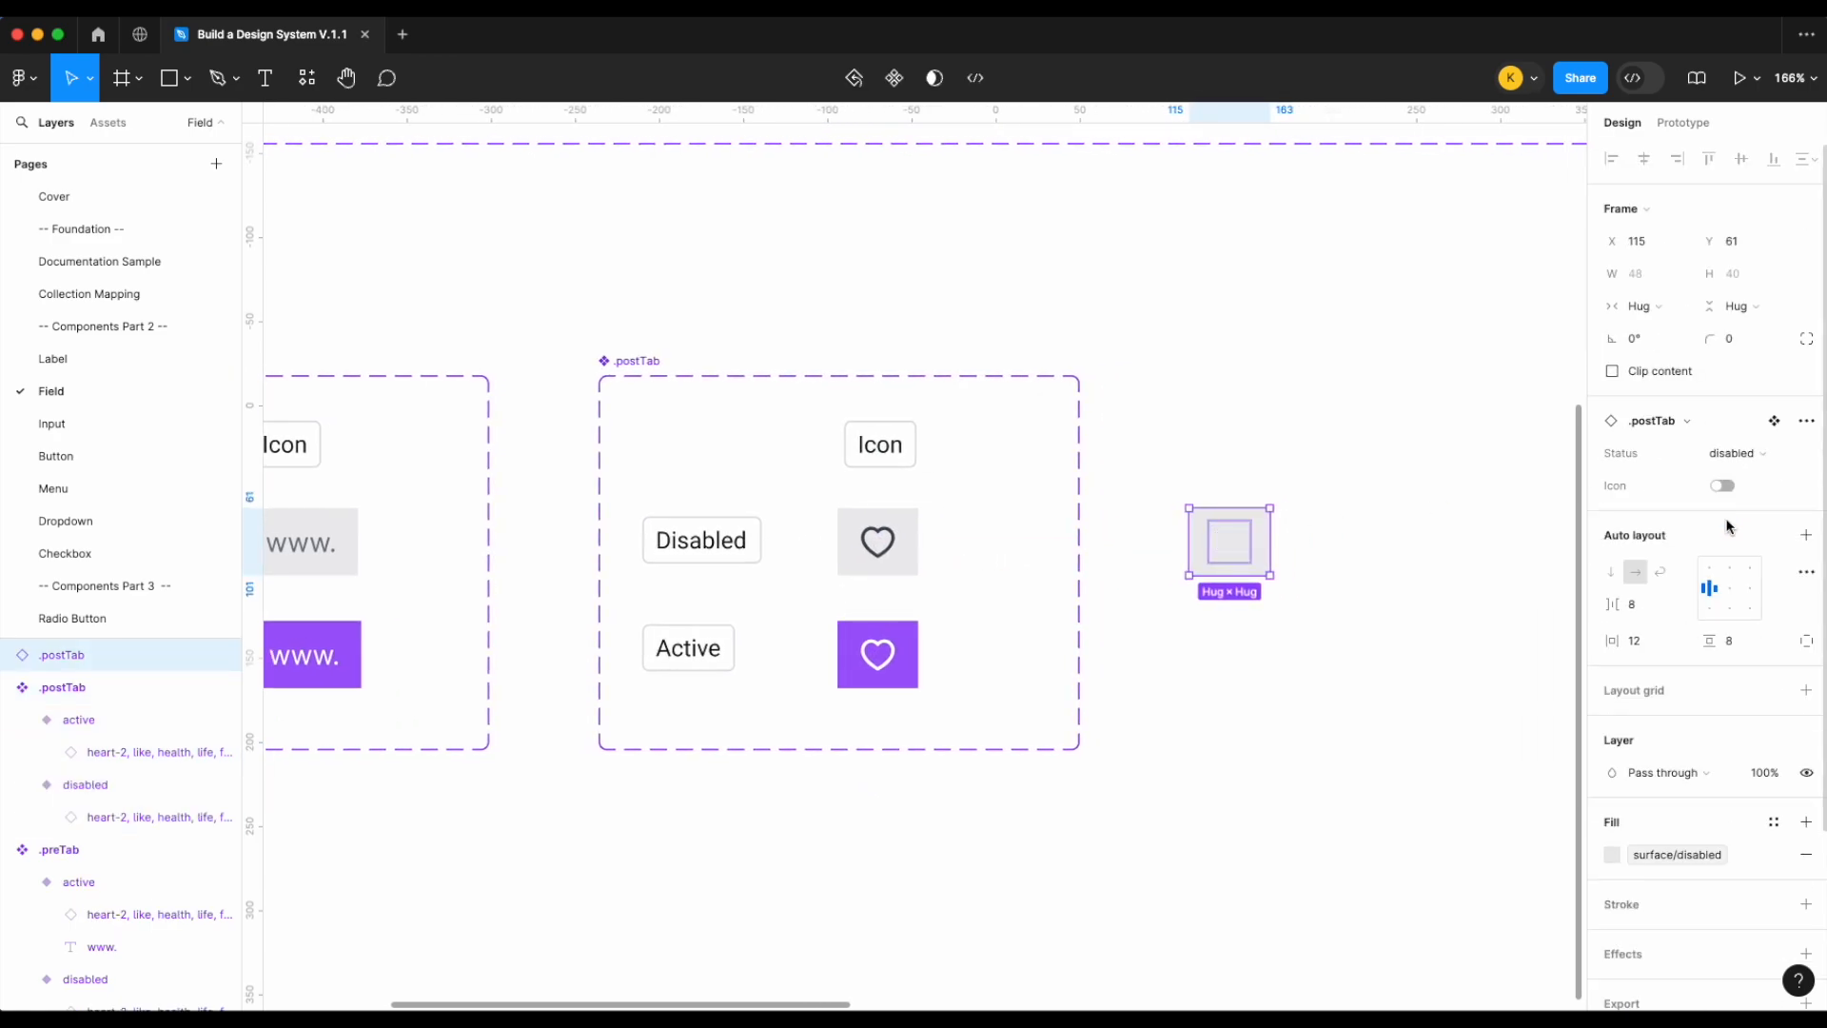
pyautogui.click(1724, 487)
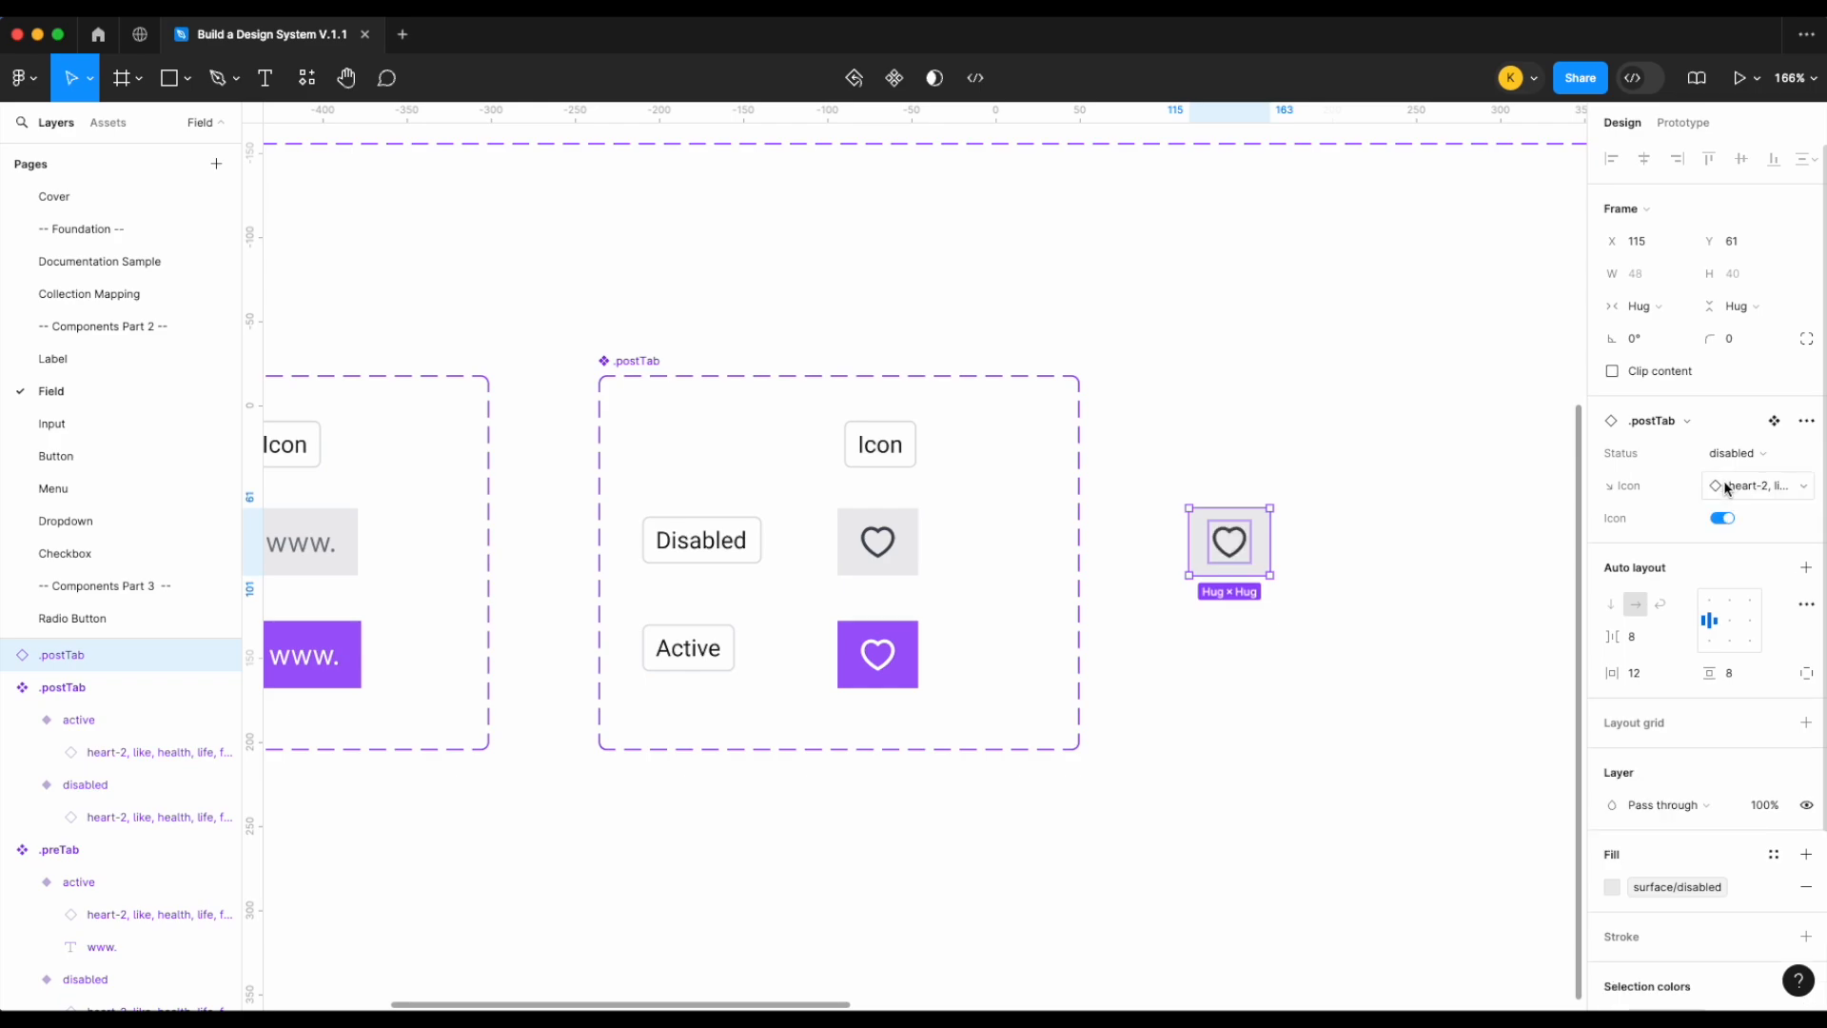
pyautogui.click(1724, 519)
pyautogui.click(1724, 486)
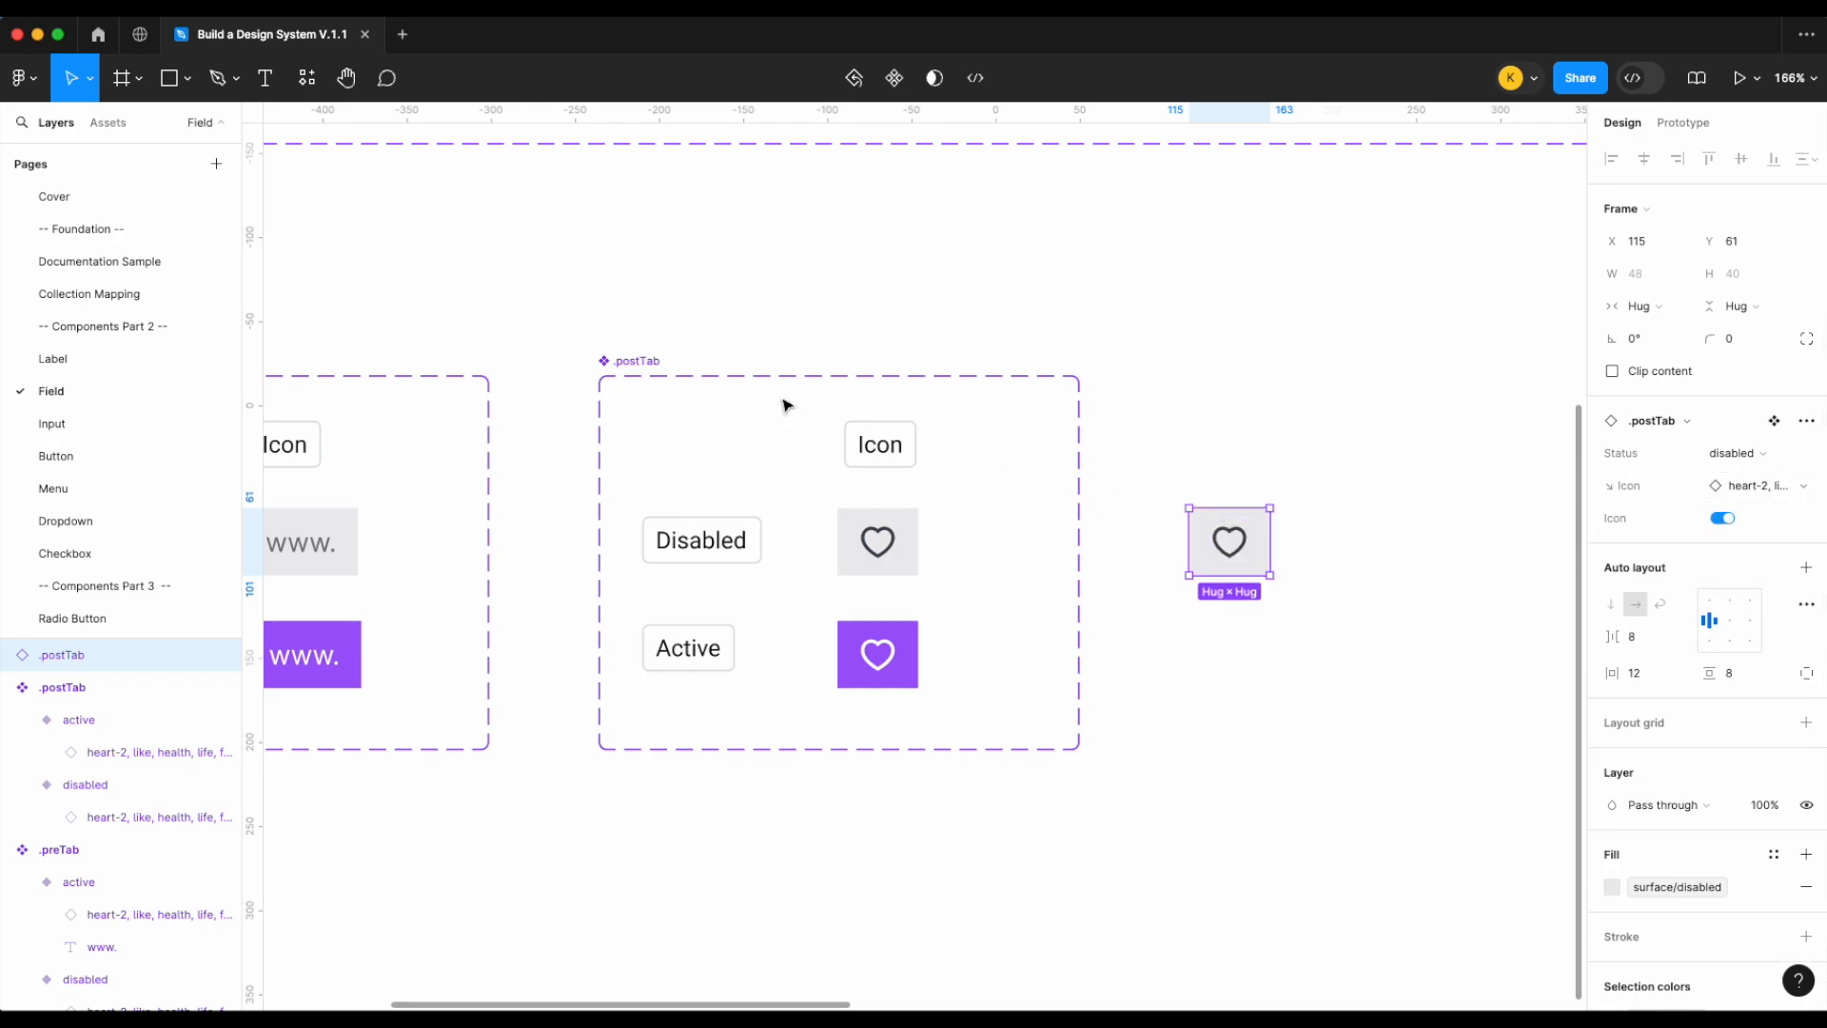
# Delete the Icon visibility property from the .postTab set and name its instance swap property "Icon"
pyautogui.click(637, 364)
pyautogui.click(1805, 535)
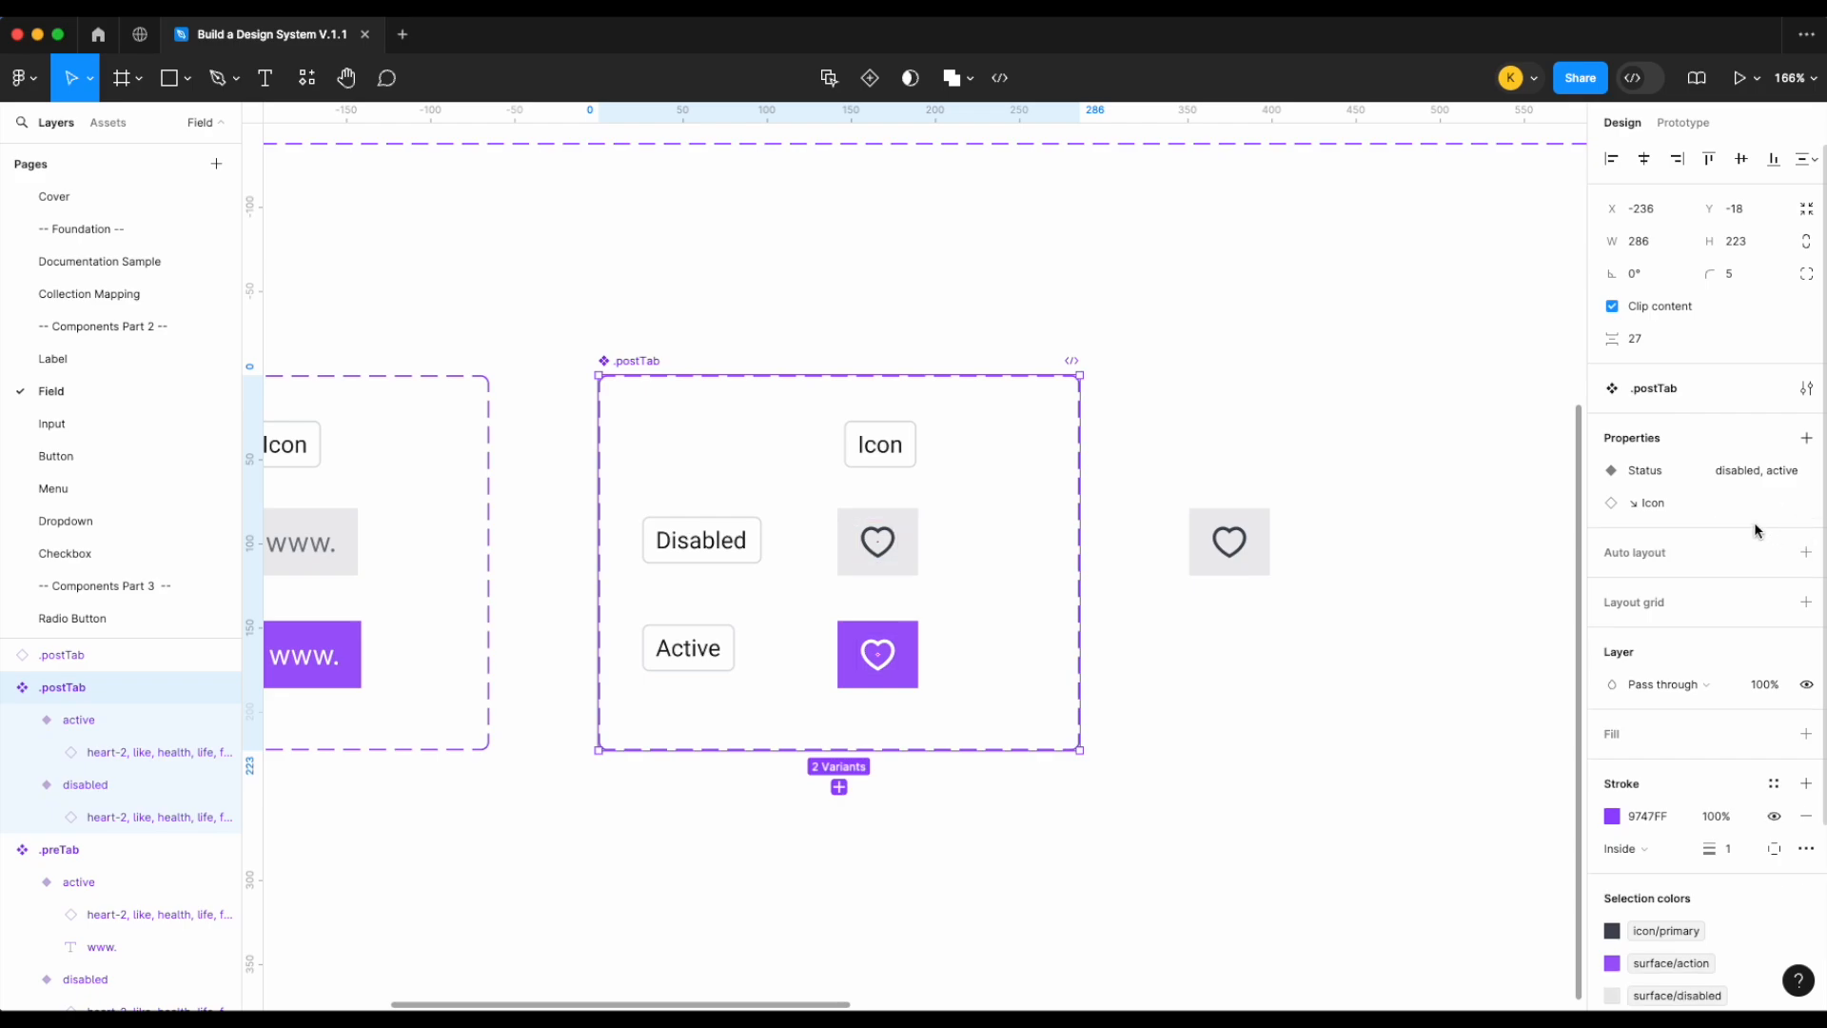
pyautogui.doubleClick(1651, 505)
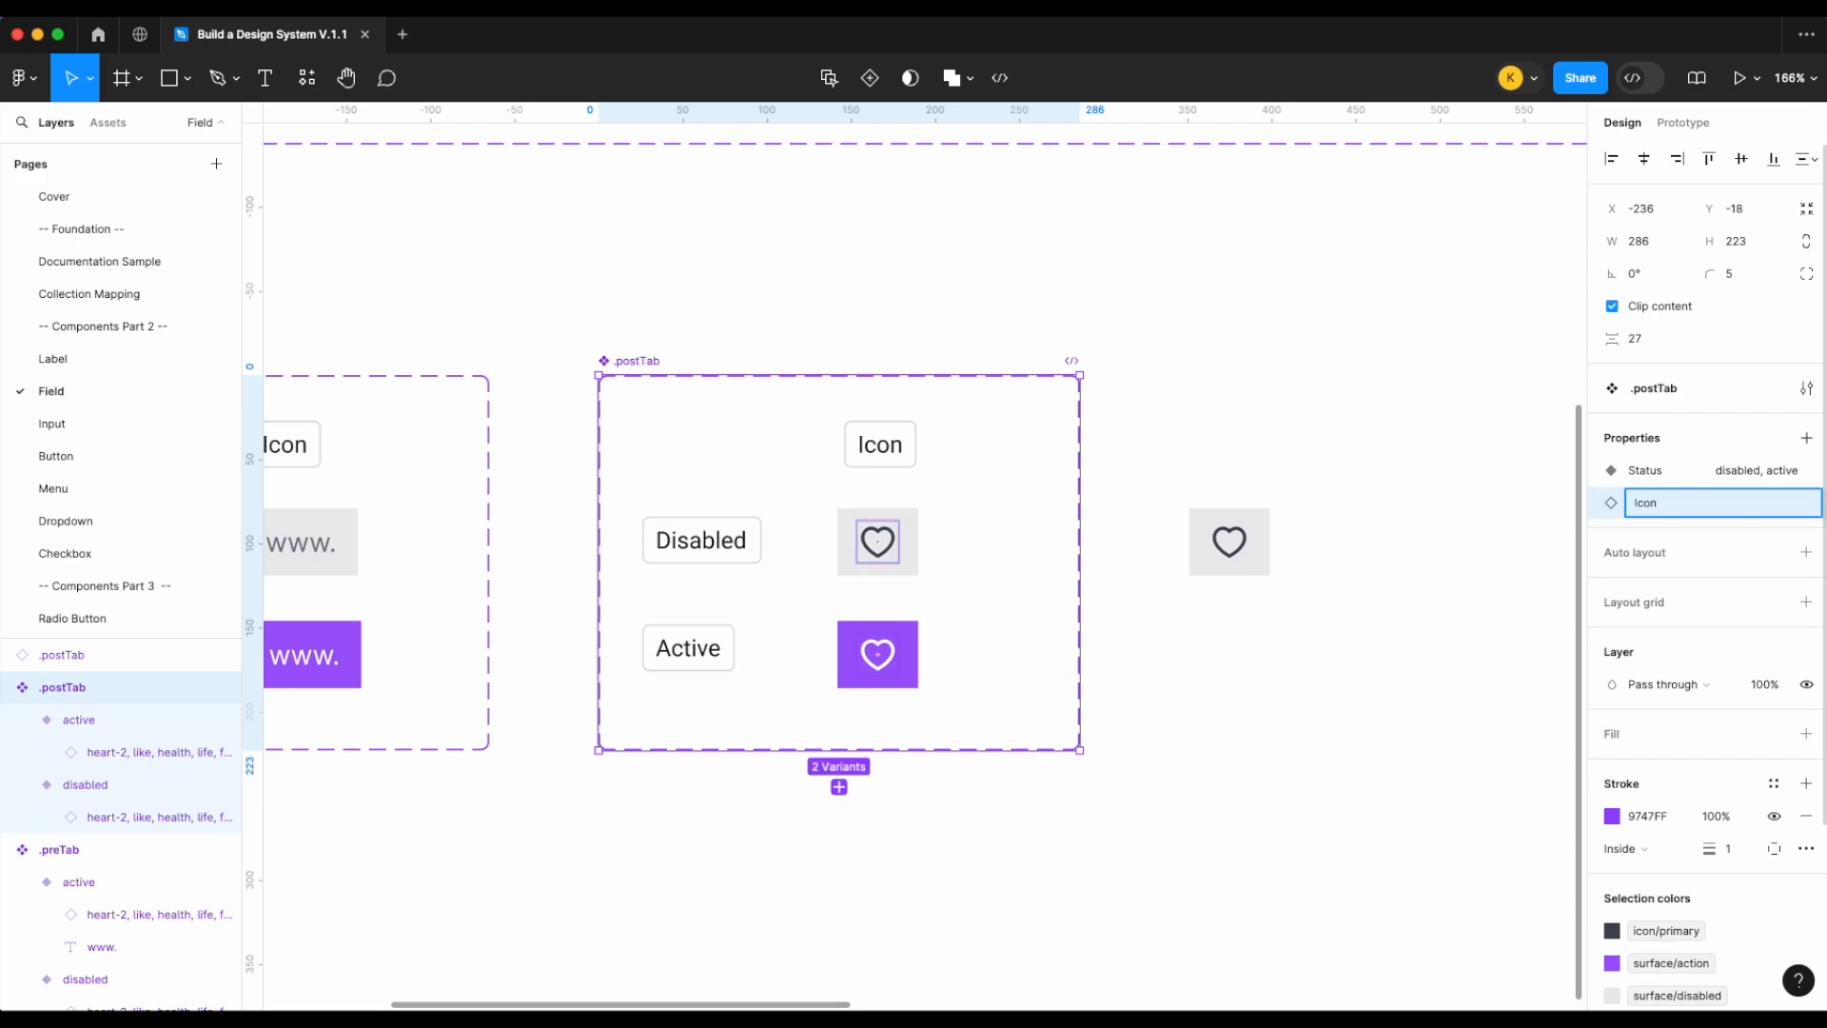
pyautogui.press('Return')
pyautogui.click(1352, 522)
pyautogui.click(1220, 560)
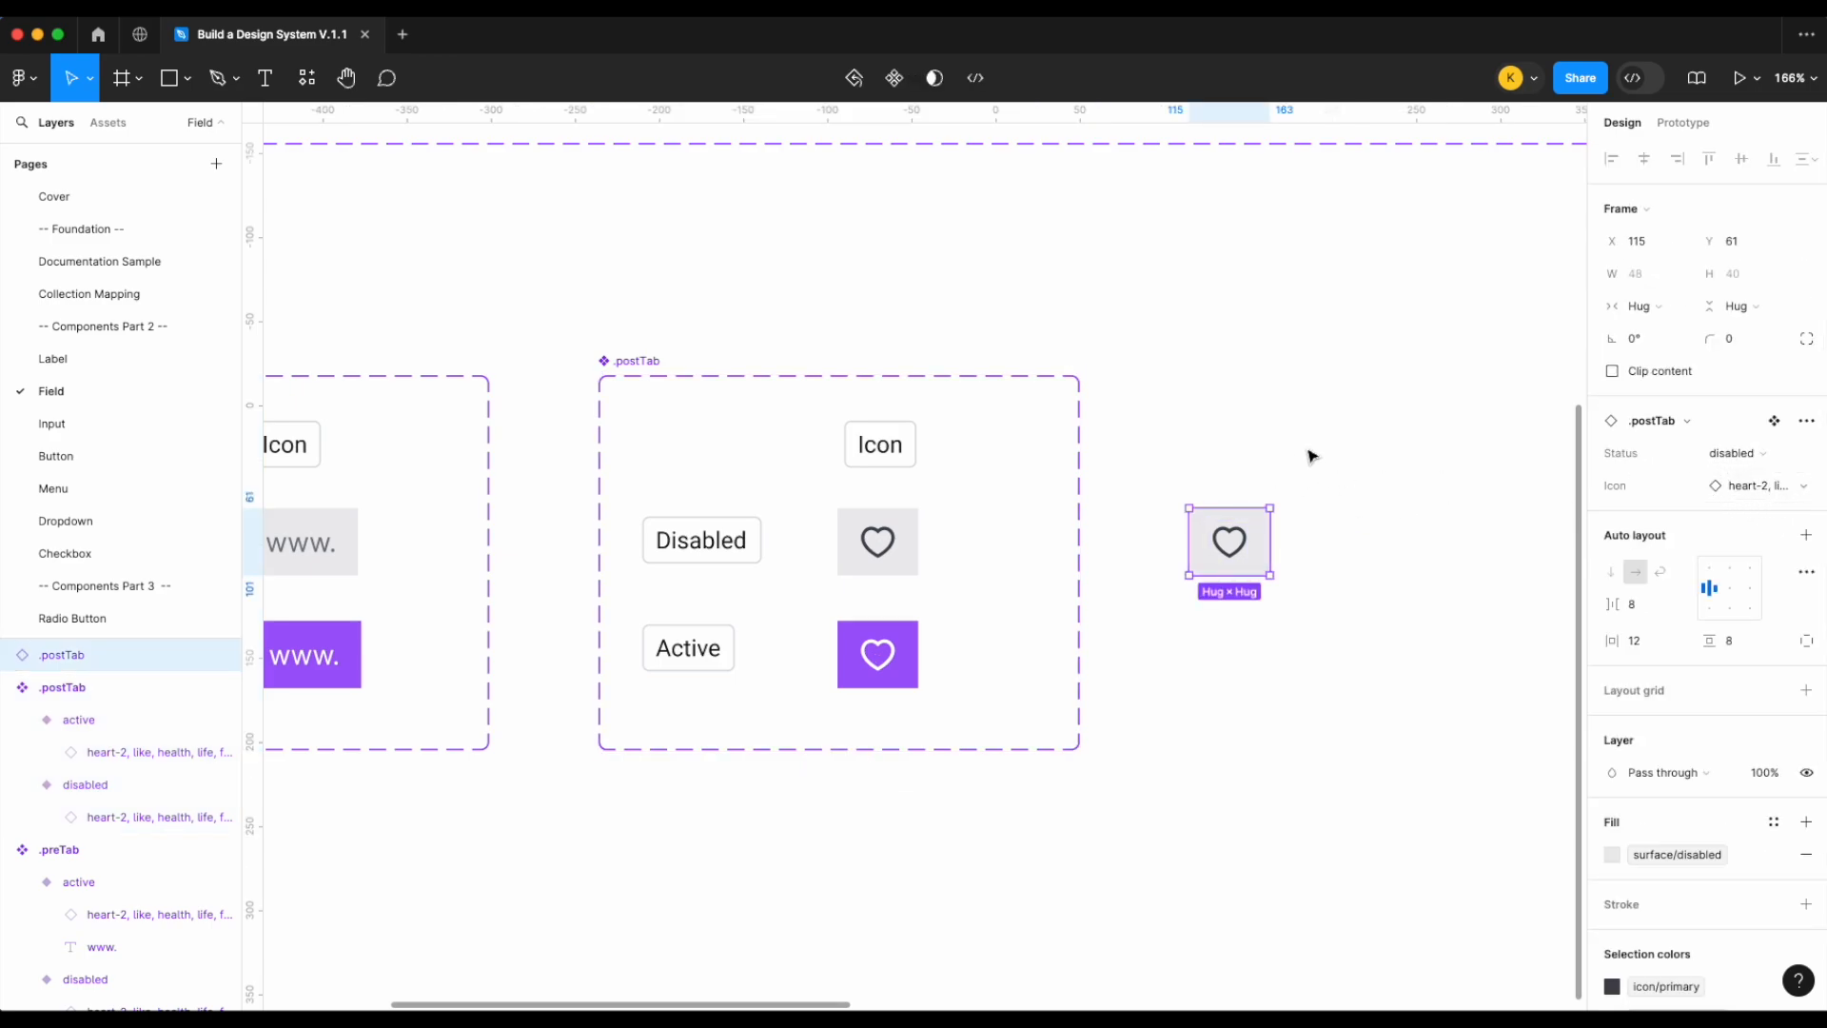
pyautogui.press('Escape')
# Nudge the active .preTab variant to X 109 so it lines up with the disabled variant
pyautogui.scroll(-5, 1312, 456)
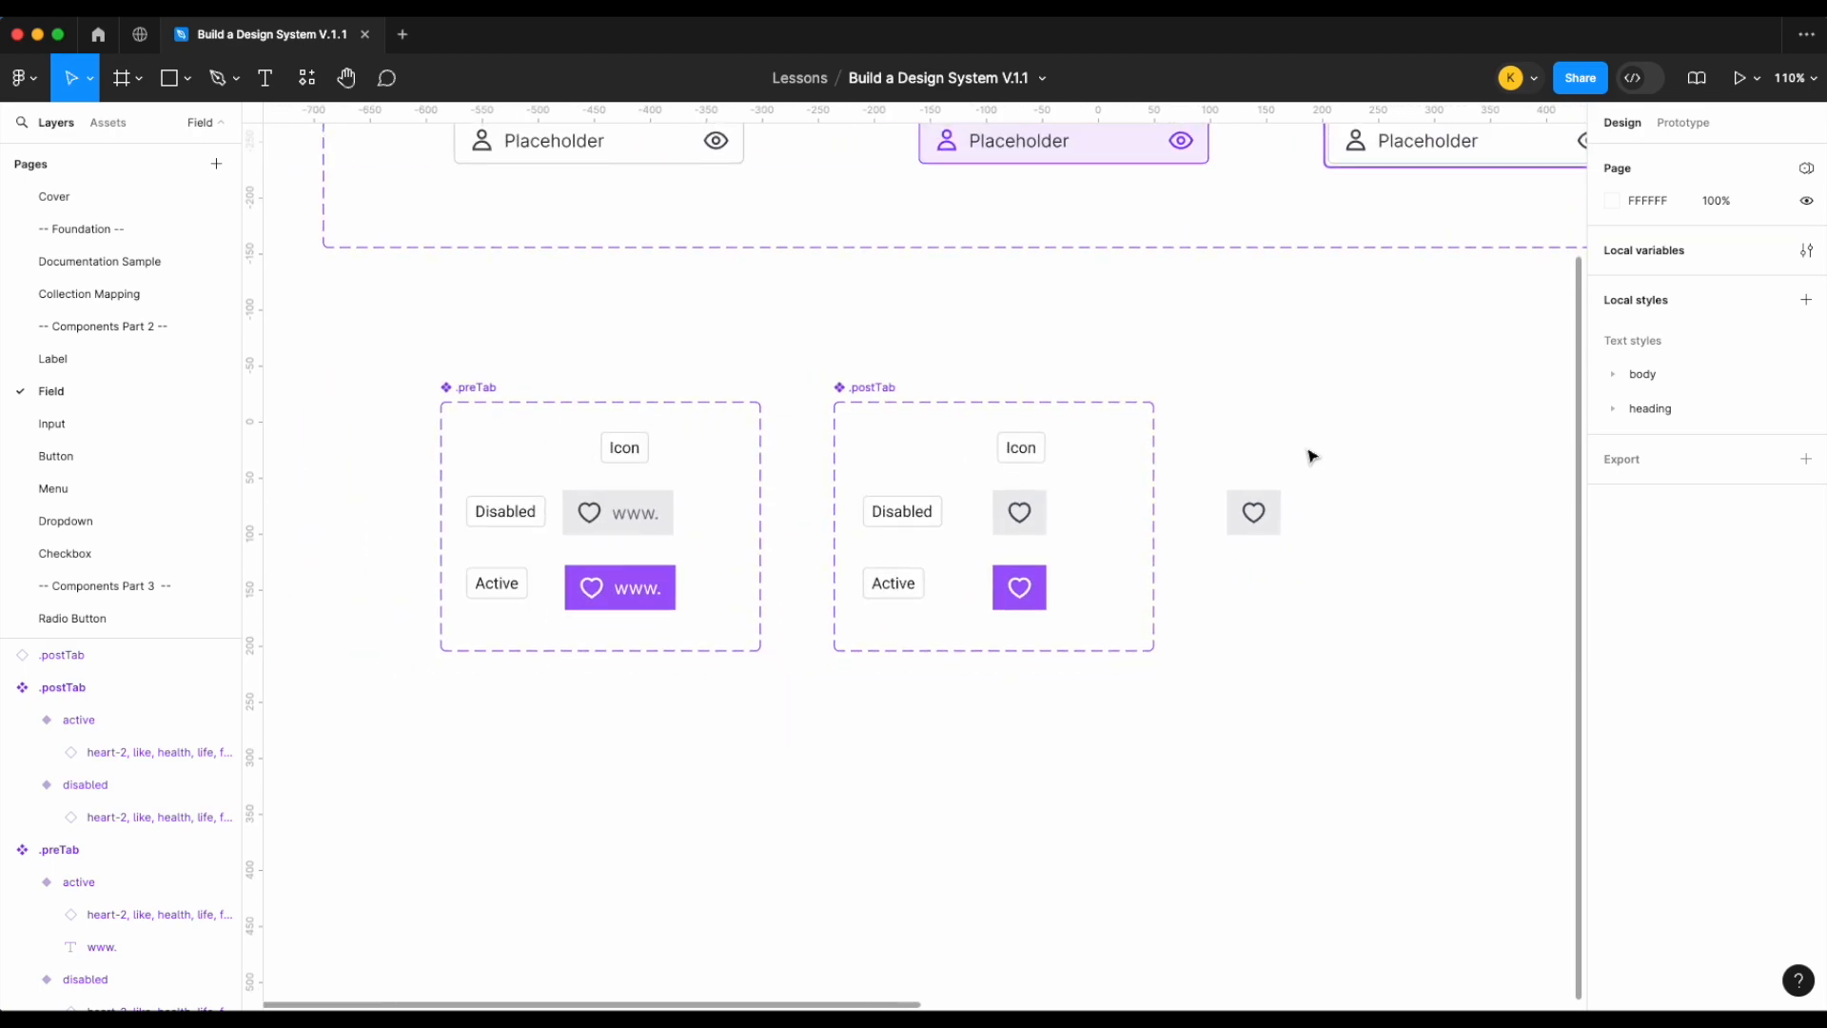
pyautogui.scroll(-2, 1312, 457)
pyautogui.click(684, 590)
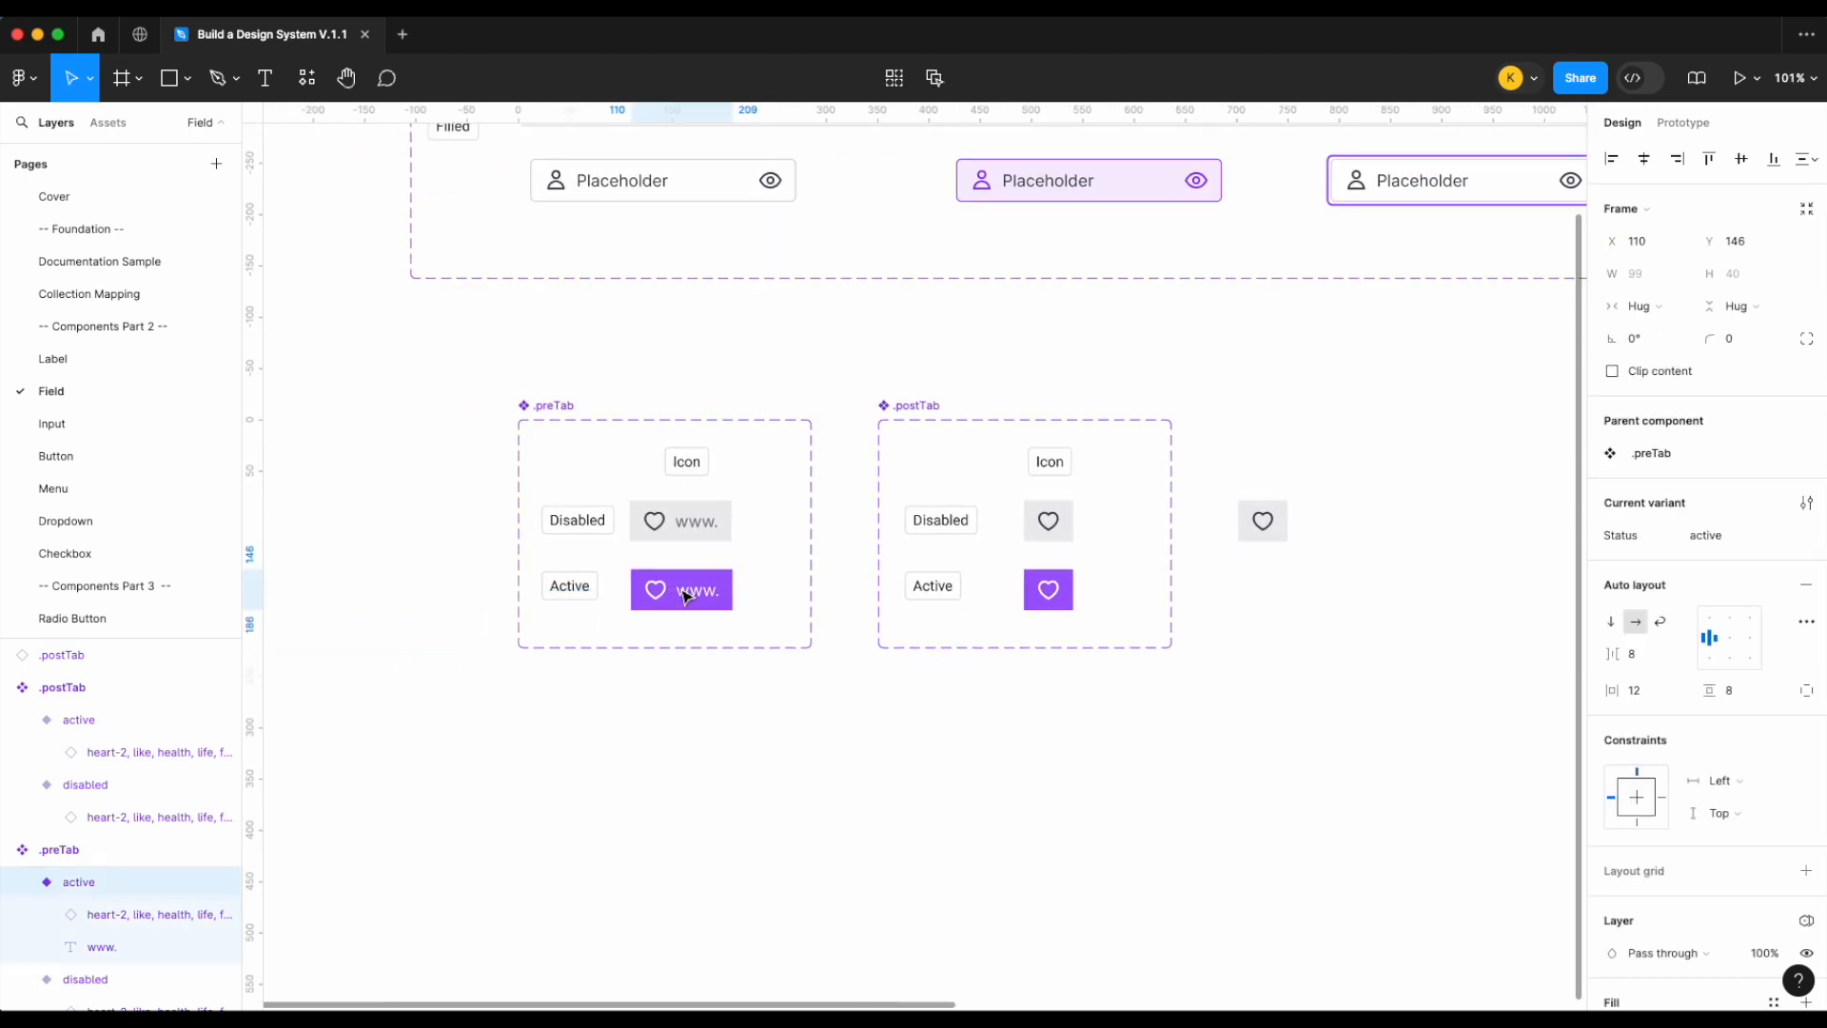
pyautogui.scroll(3, 1190, 412)
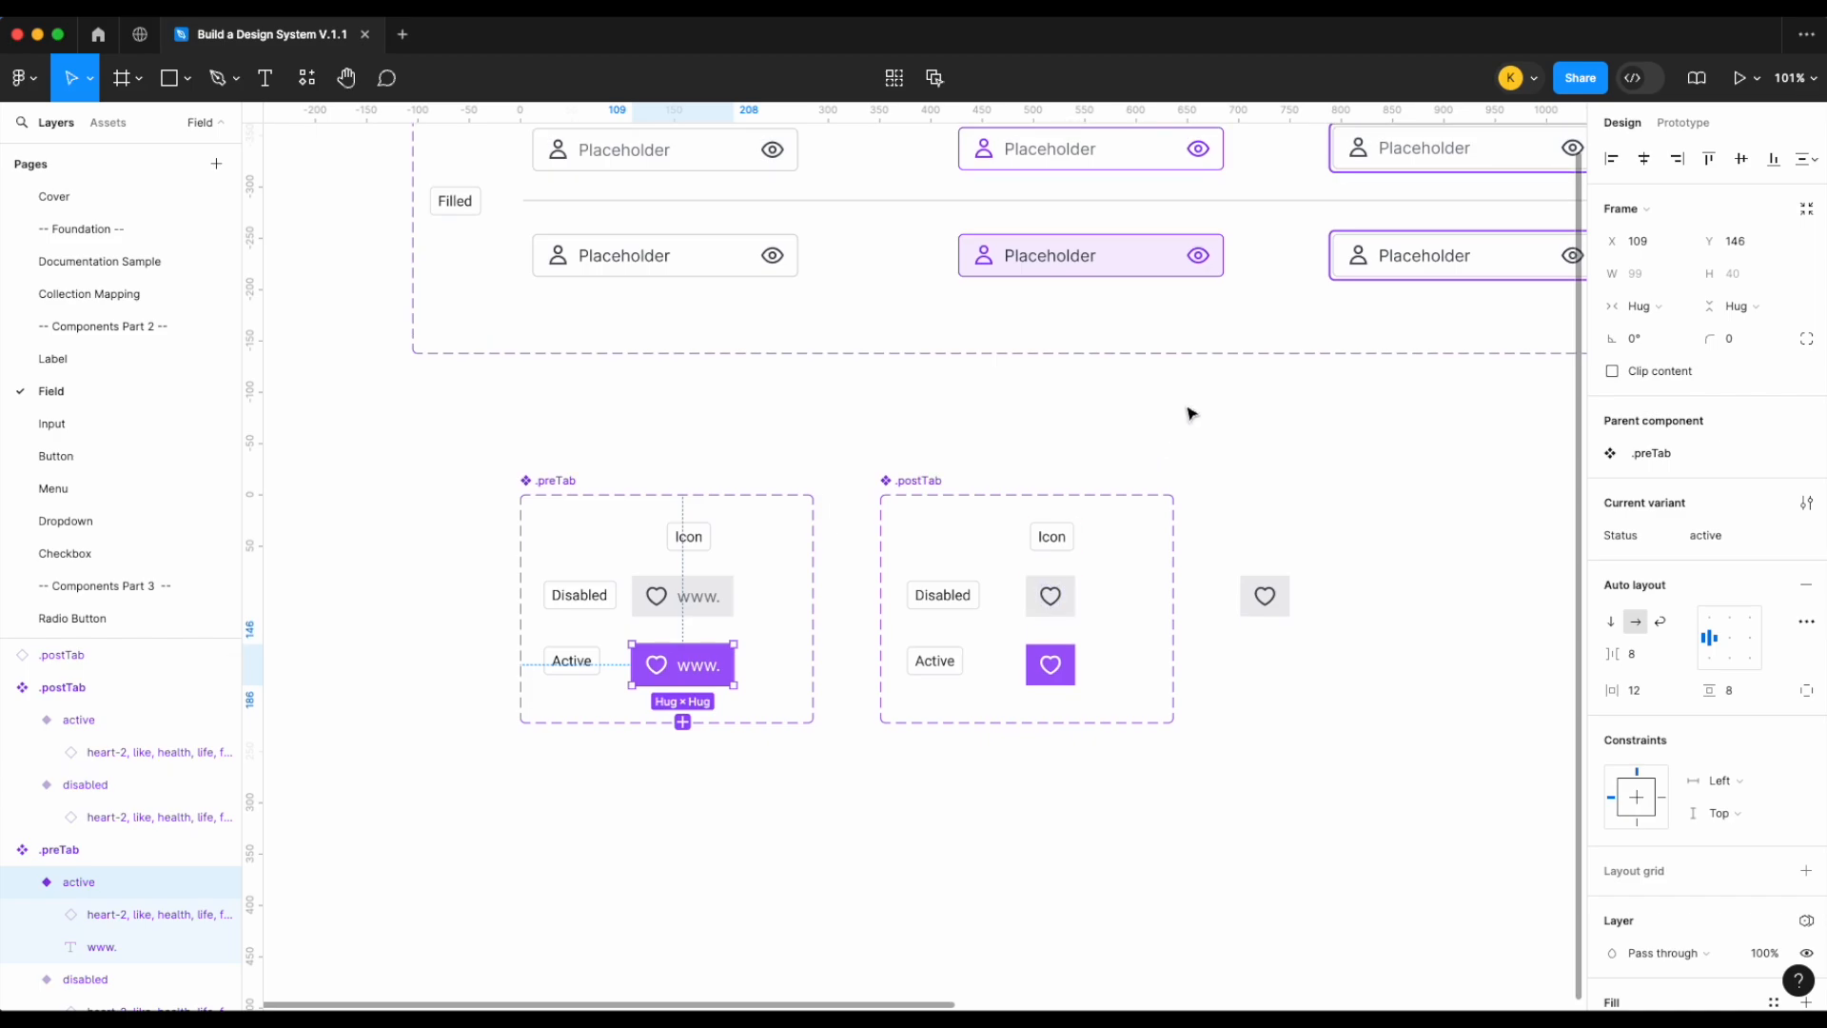
pyautogui.press('Escape')
# Delete the .postTab test instance beside the component sets
pyautogui.scroll(-8, 1185, 433)
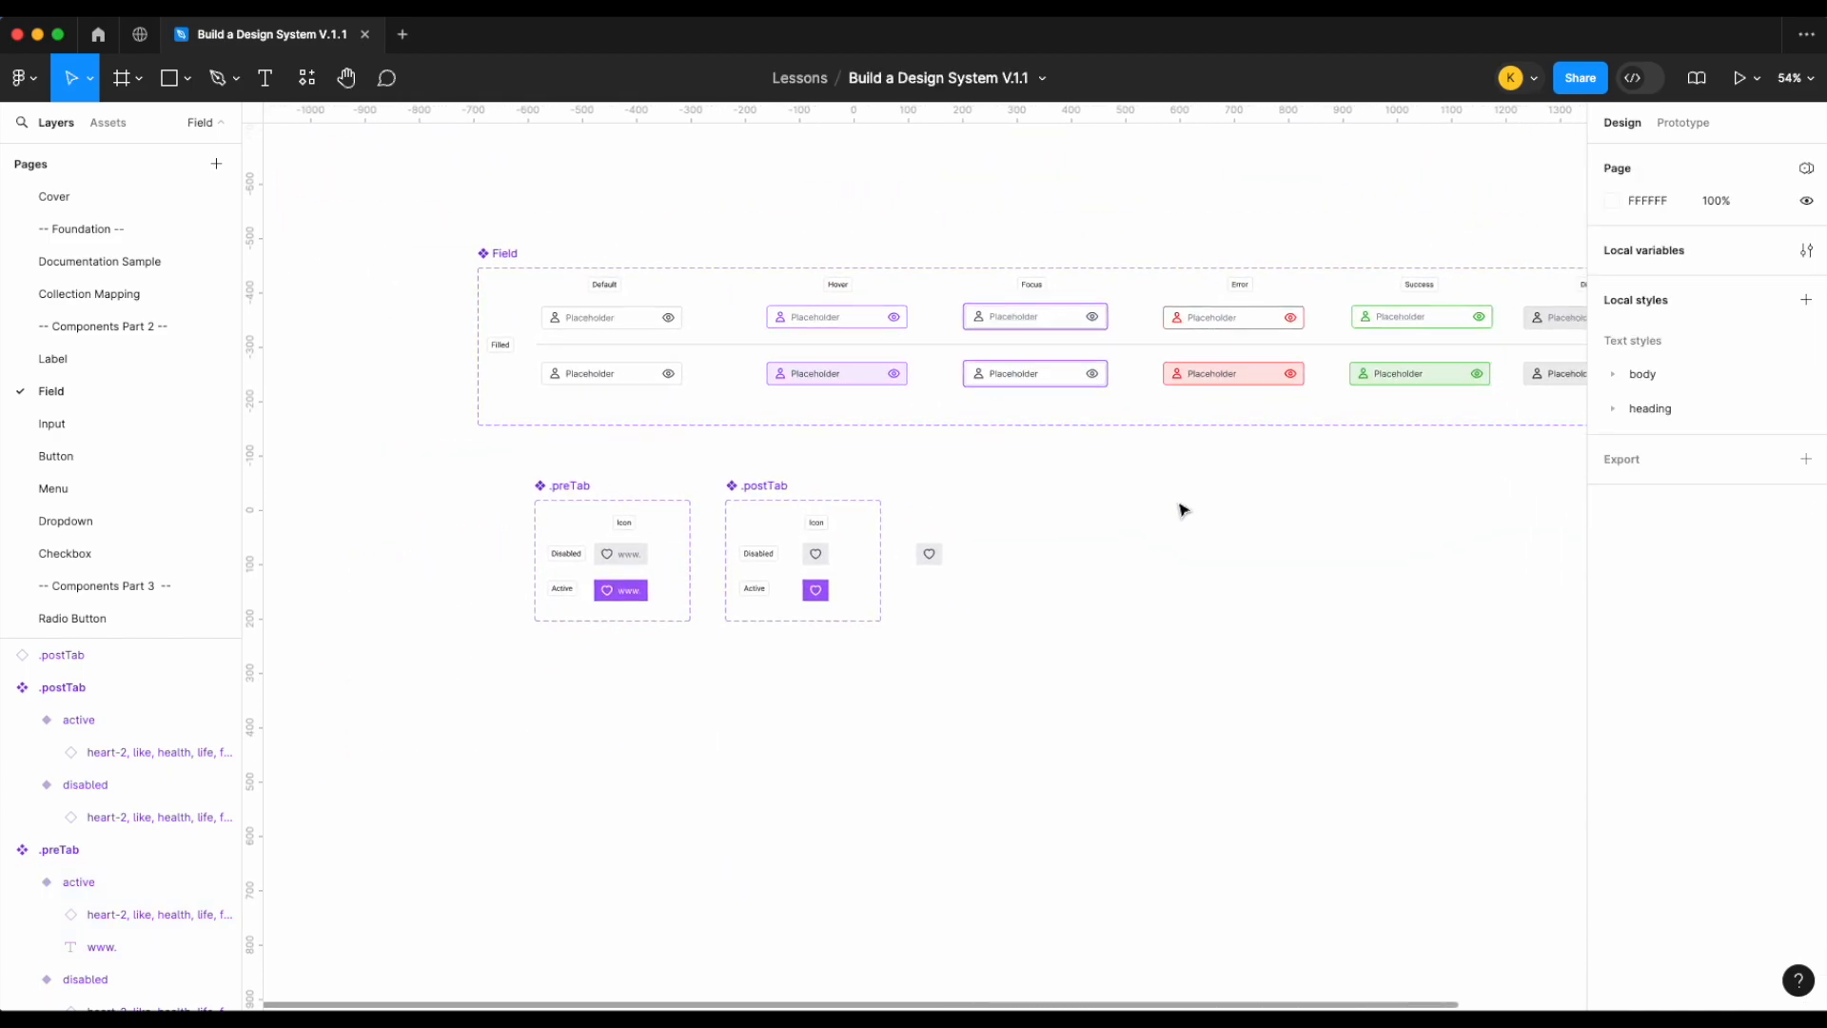
pyautogui.hscroll(3, 1180, 510)
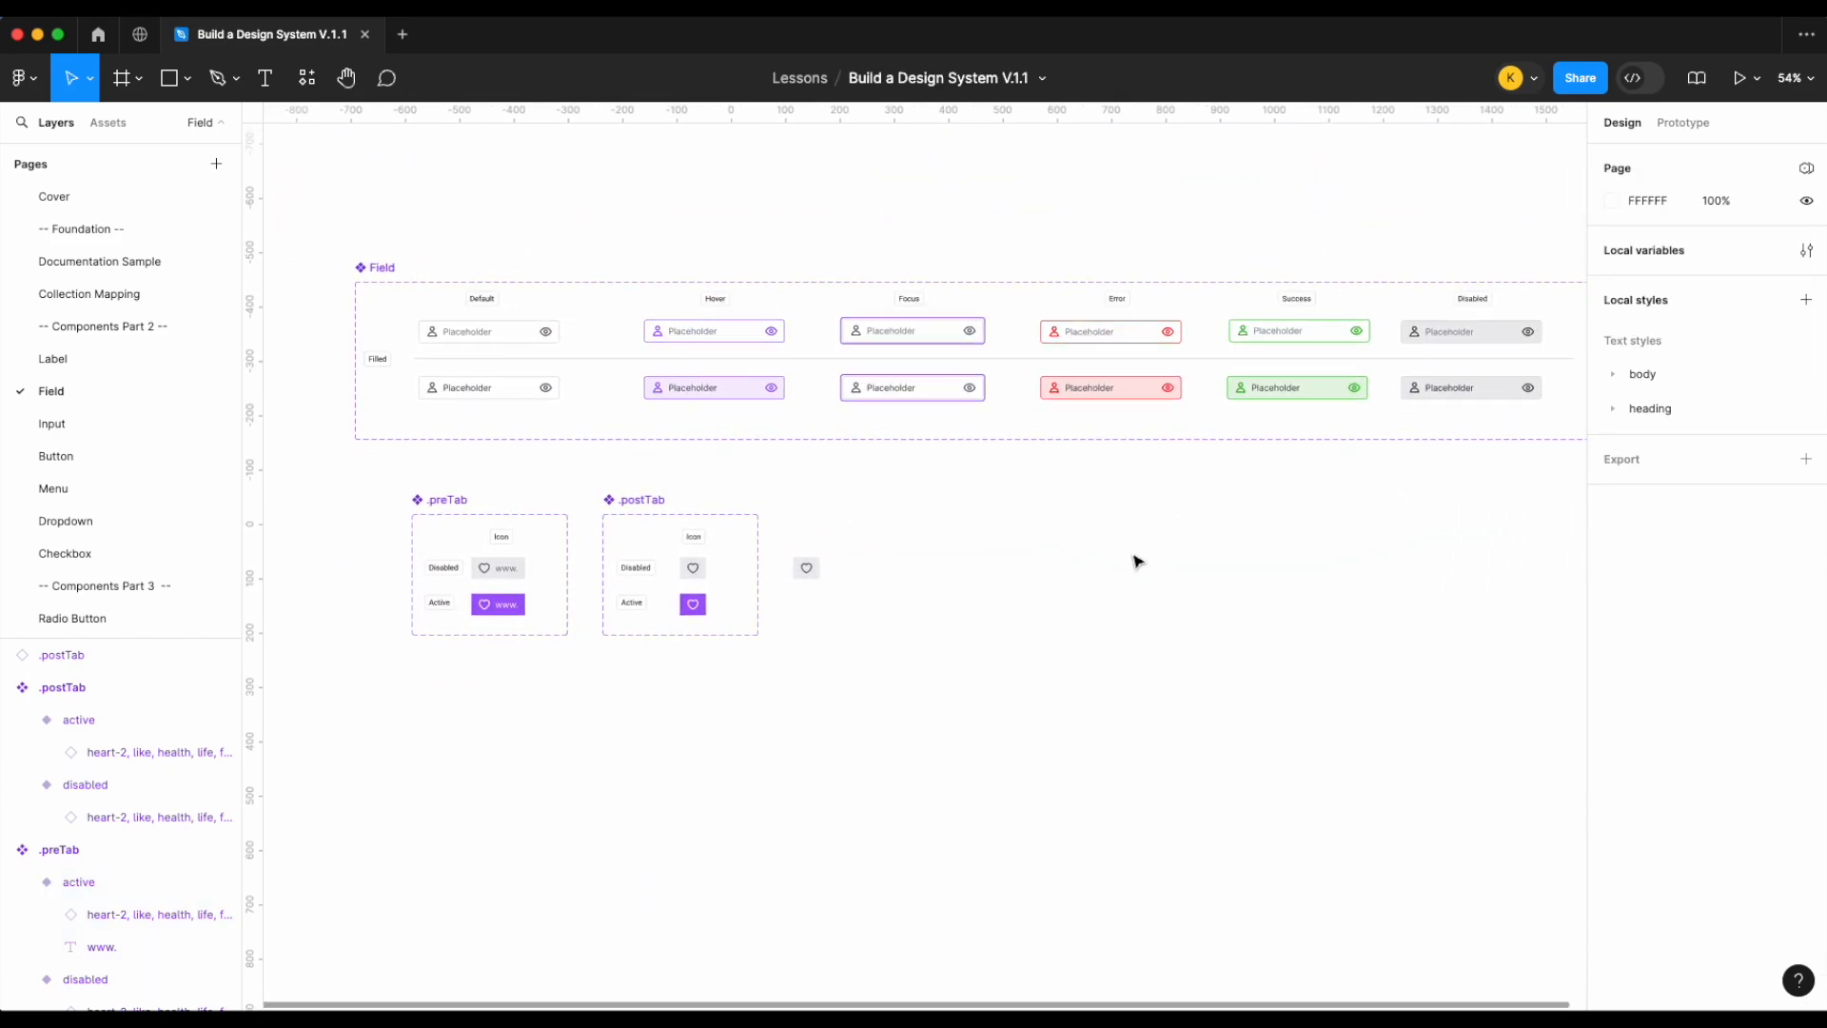
pyautogui.scroll(-5, 727, 769)
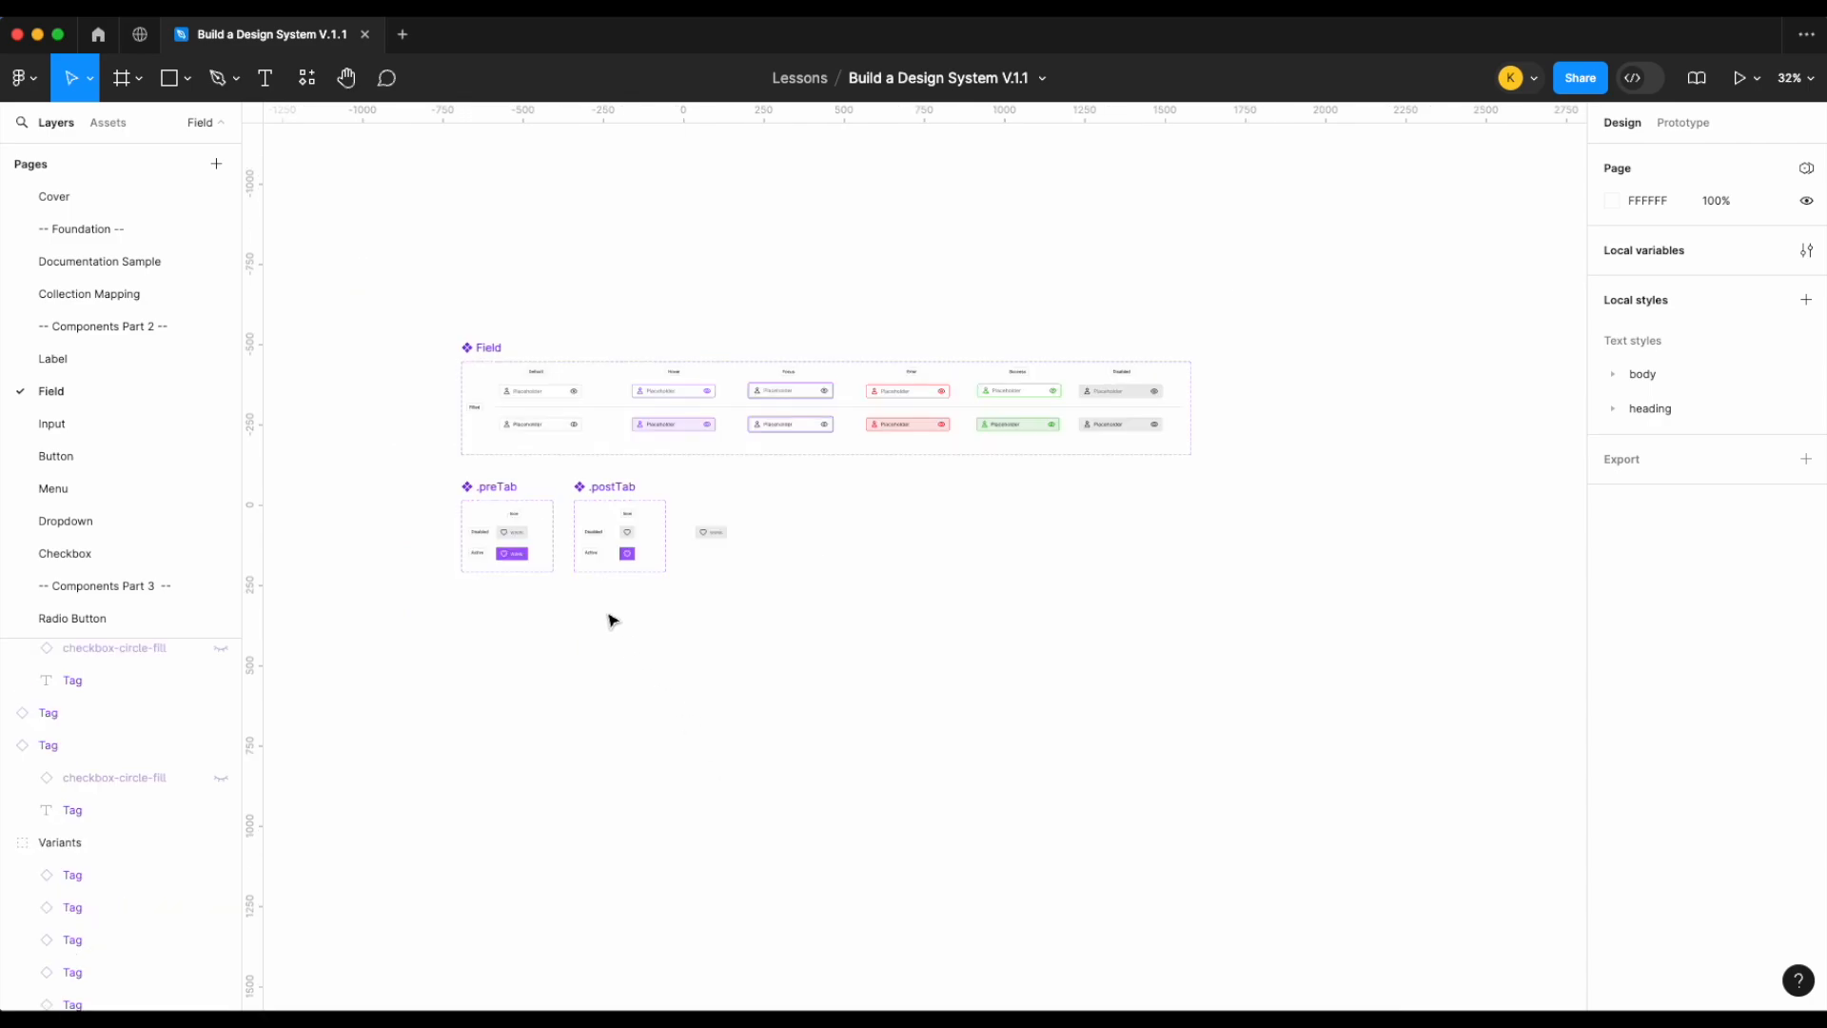
pyautogui.scroll(3, 612, 620)
pyautogui.scroll(2, 527, 538)
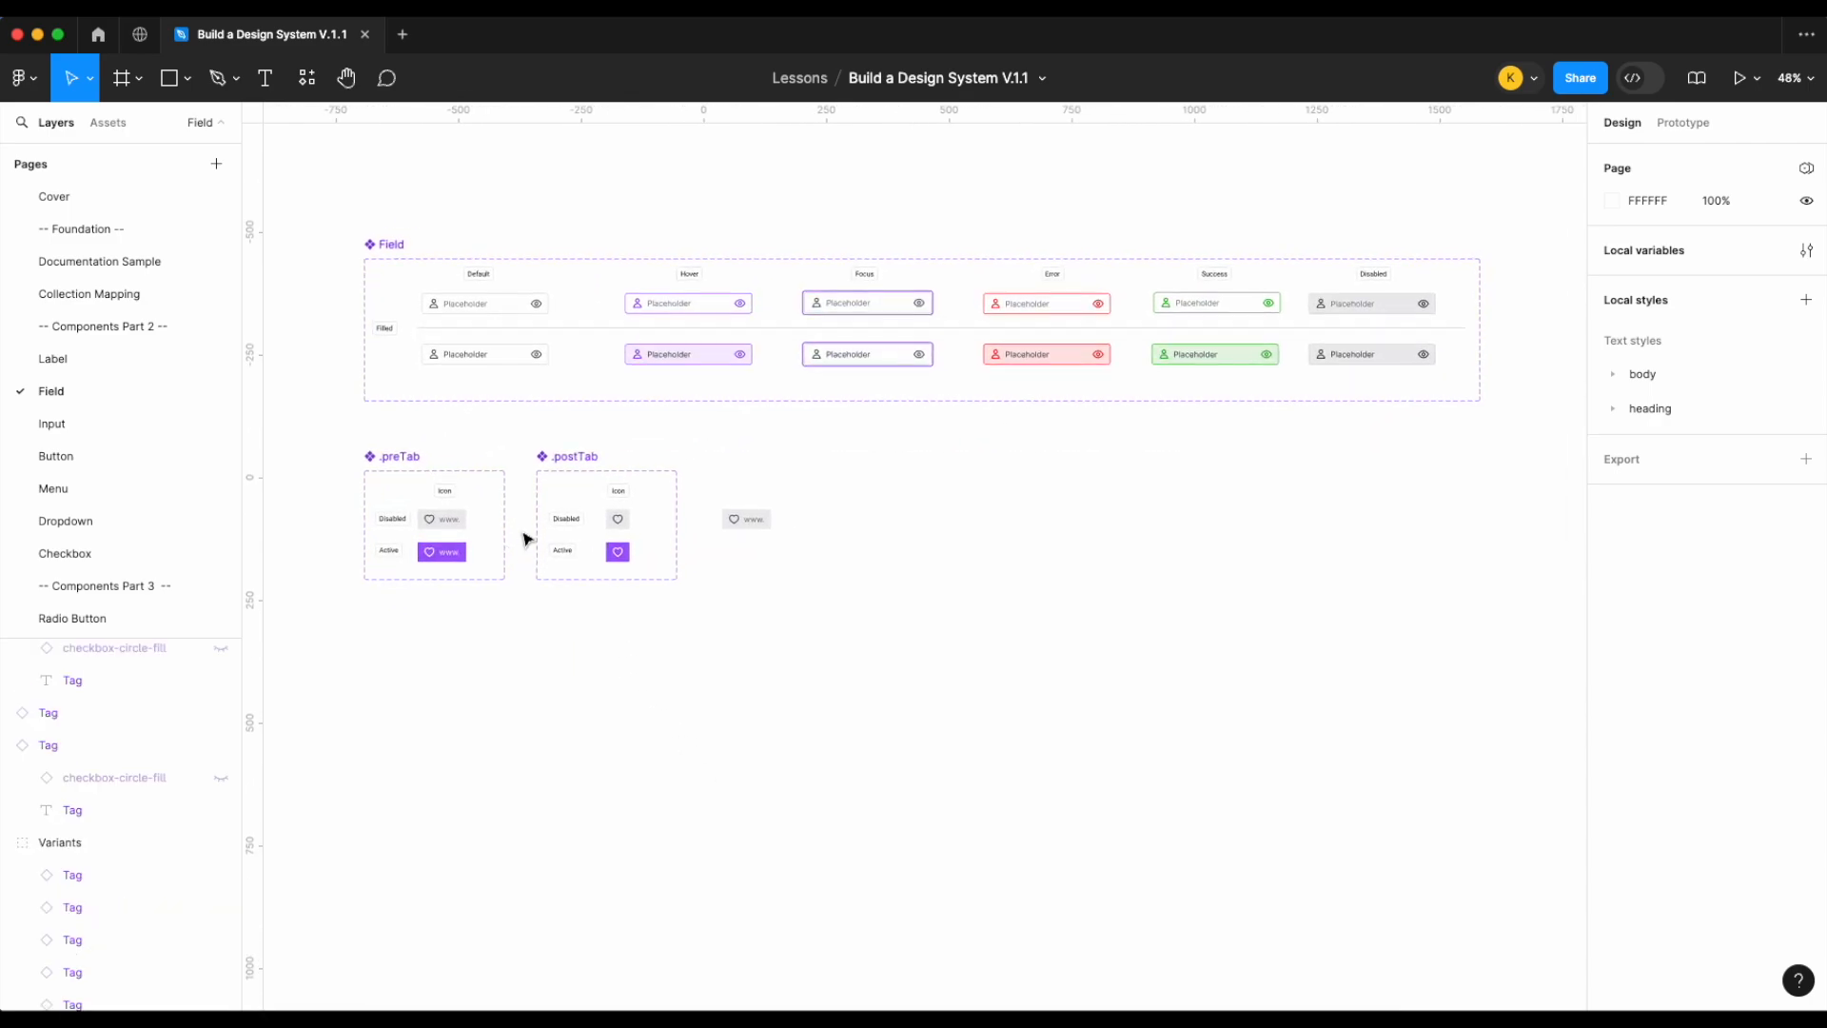
# Place instances of the disabled .preTab, the default not filled Field and the disabled .postTab in a row below the tab component sets
pyautogui.click(438, 540)
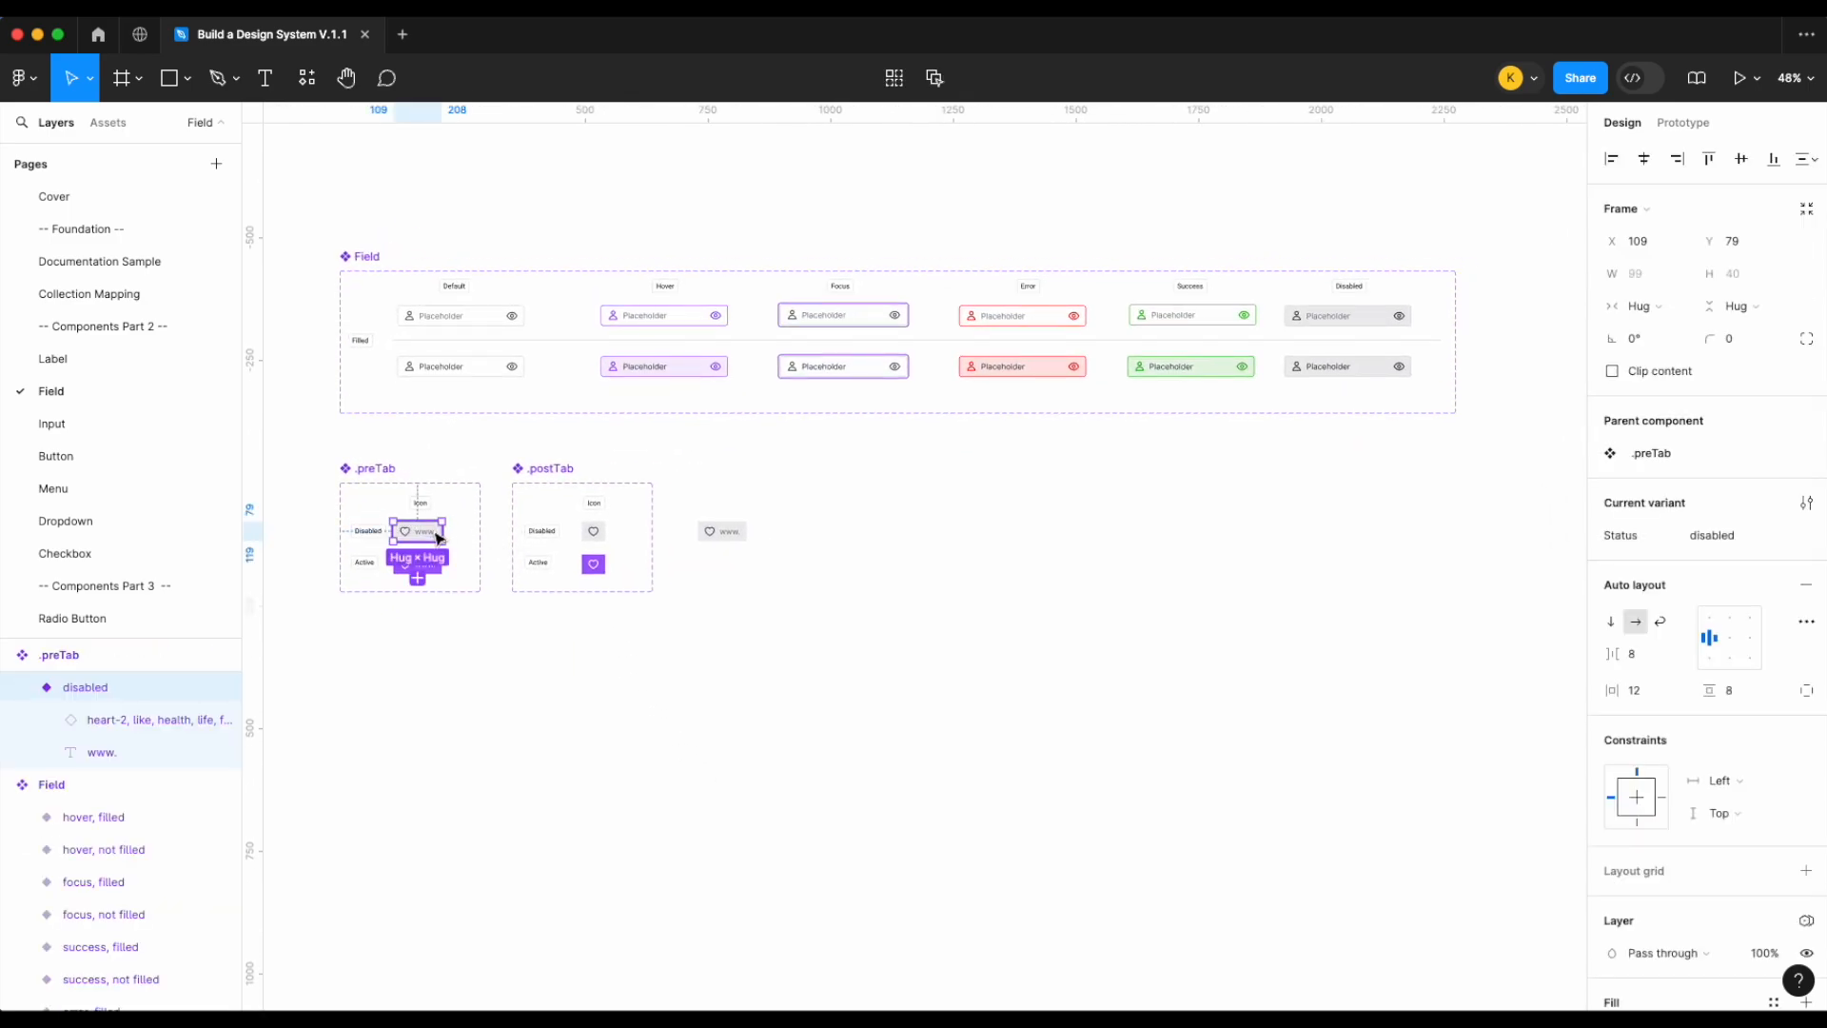
pyautogui.click(460, 314)
pyautogui.moveTo(461, 314); pyautogui.dragTo(634, 684)
pyautogui.scroll(4, 630, 681)
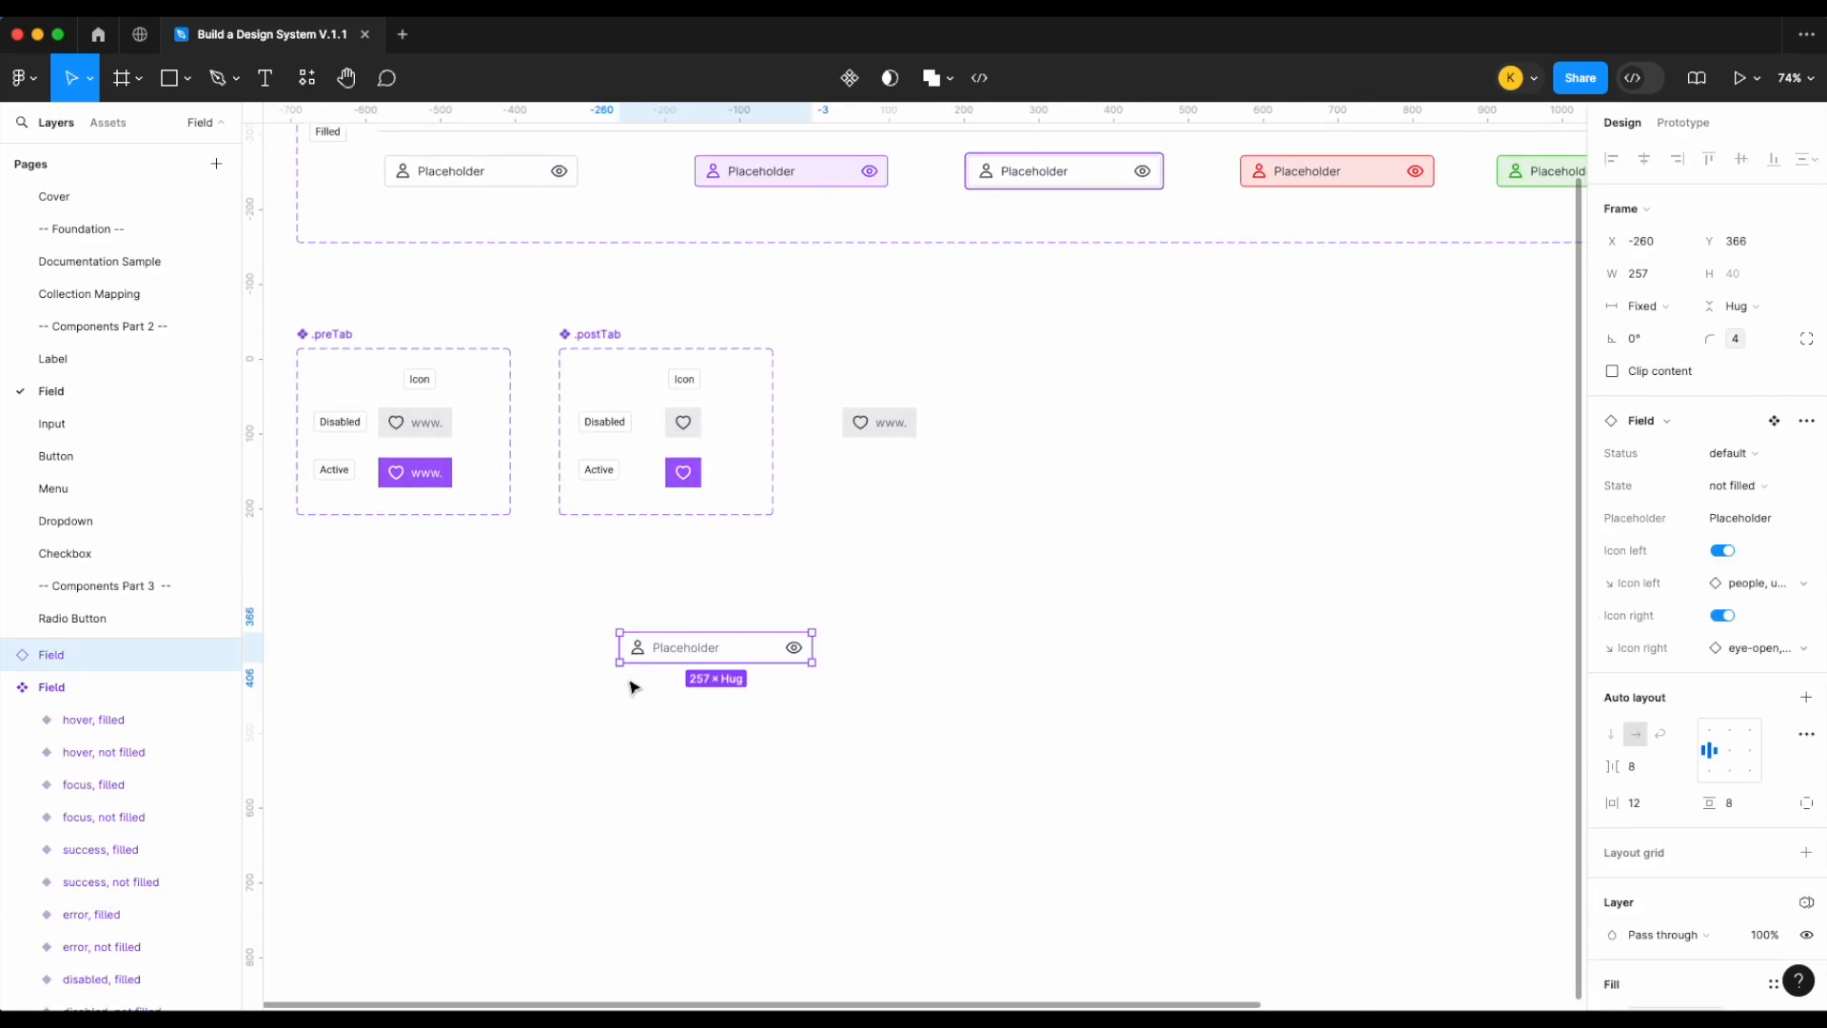
pyautogui.click(424, 425)
pyautogui.moveTo(424, 424); pyautogui.dragTo(428, 648)
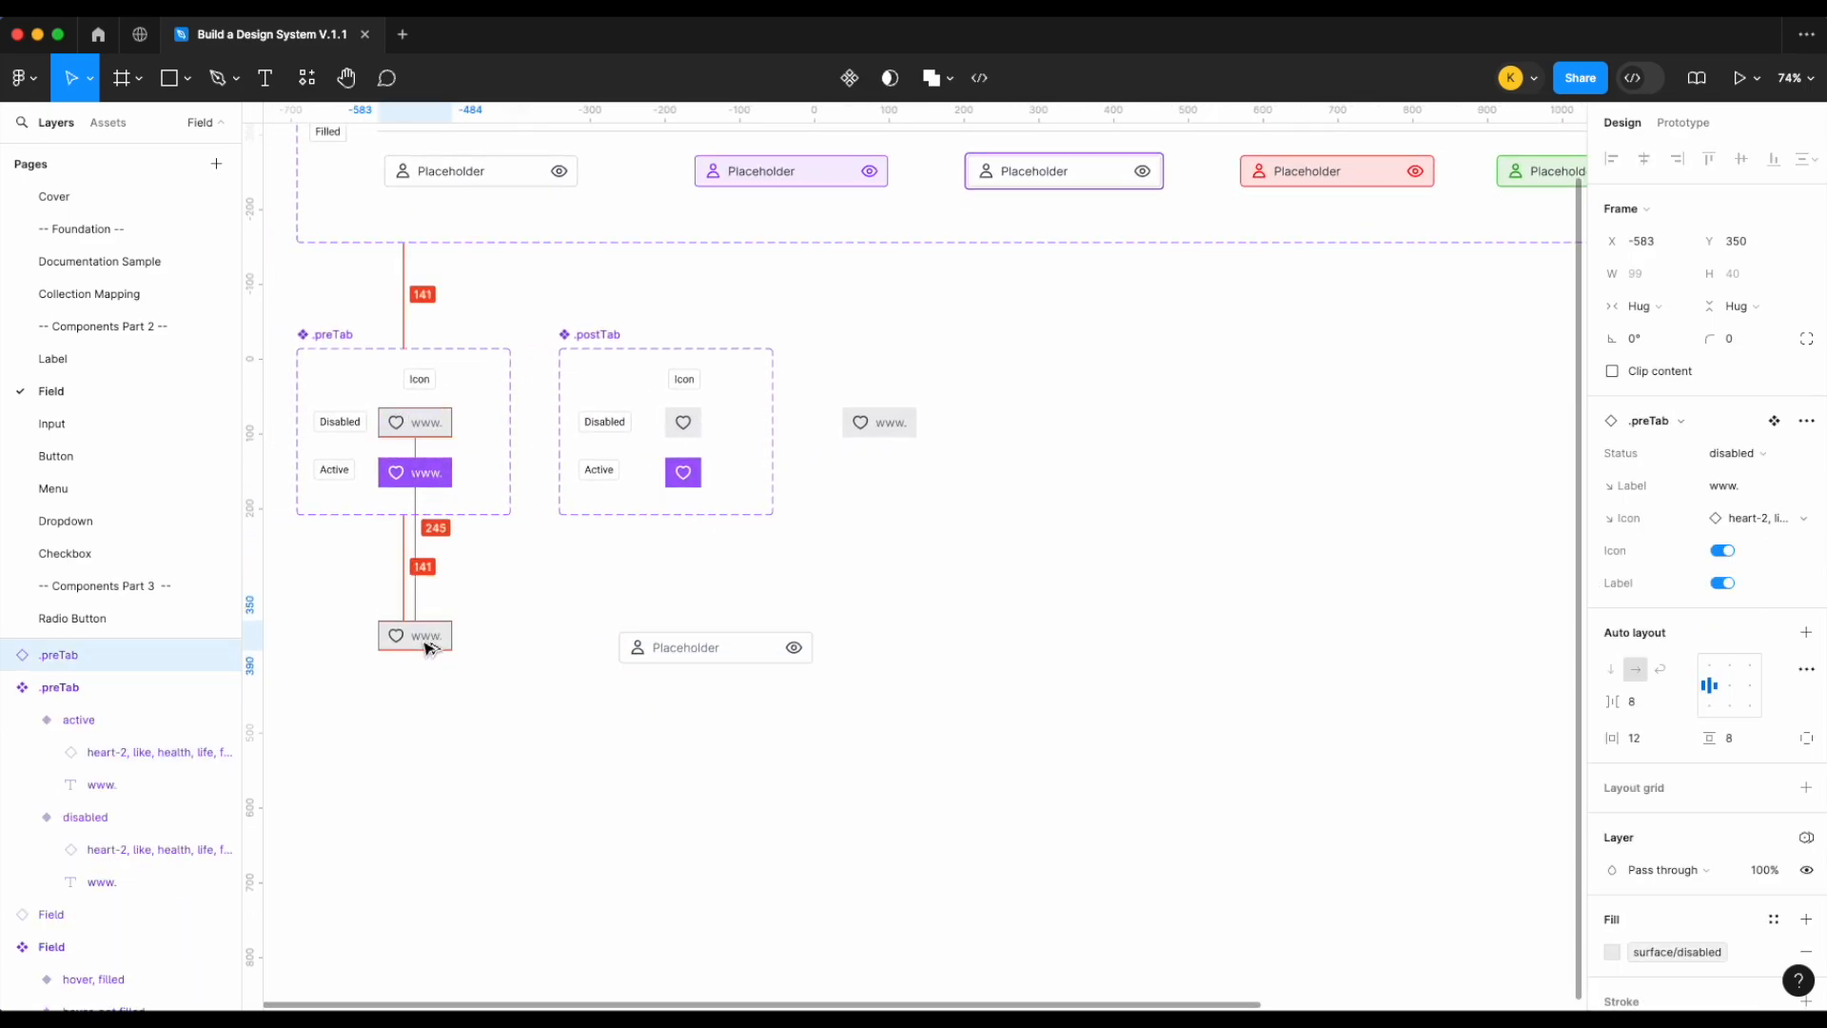
pyautogui.click(683, 422)
pyautogui.moveTo(683, 422); pyautogui.dragTo(855, 636)
# Wrap the .preTab, Field and .postTab instances together in a horizontal auto layout frame
pyautogui.moveTo(909, 692); pyautogui.dragTo(369, 609)
pyautogui.hotkey('shift', '2')
pyautogui.scroll(-2, 734, 655)
pyautogui.hotkey('shift', 'a')
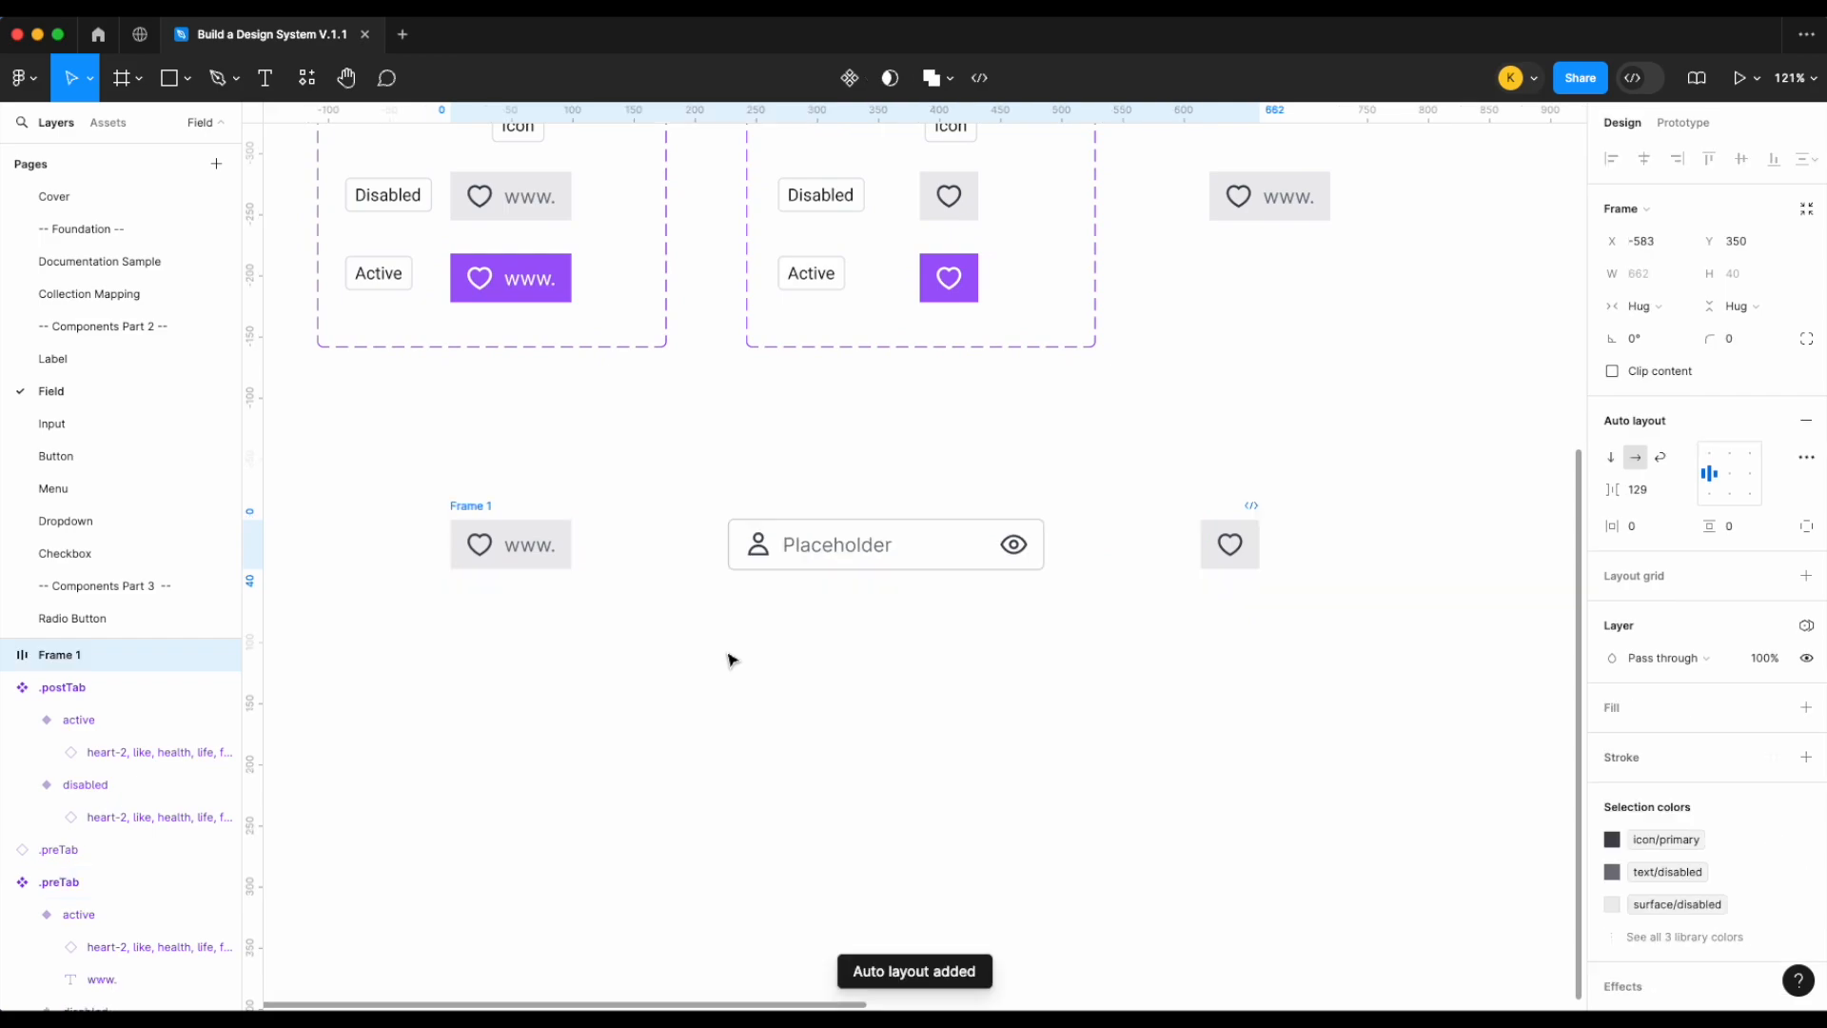
# Delete the leftover .preTab test instance and move the auto layout frame beside the .postTab set to X 85, Y 58
pyautogui.scroll(-4, 732, 660)
pyautogui.click(1040, 370)
pyautogui.press('Delete')
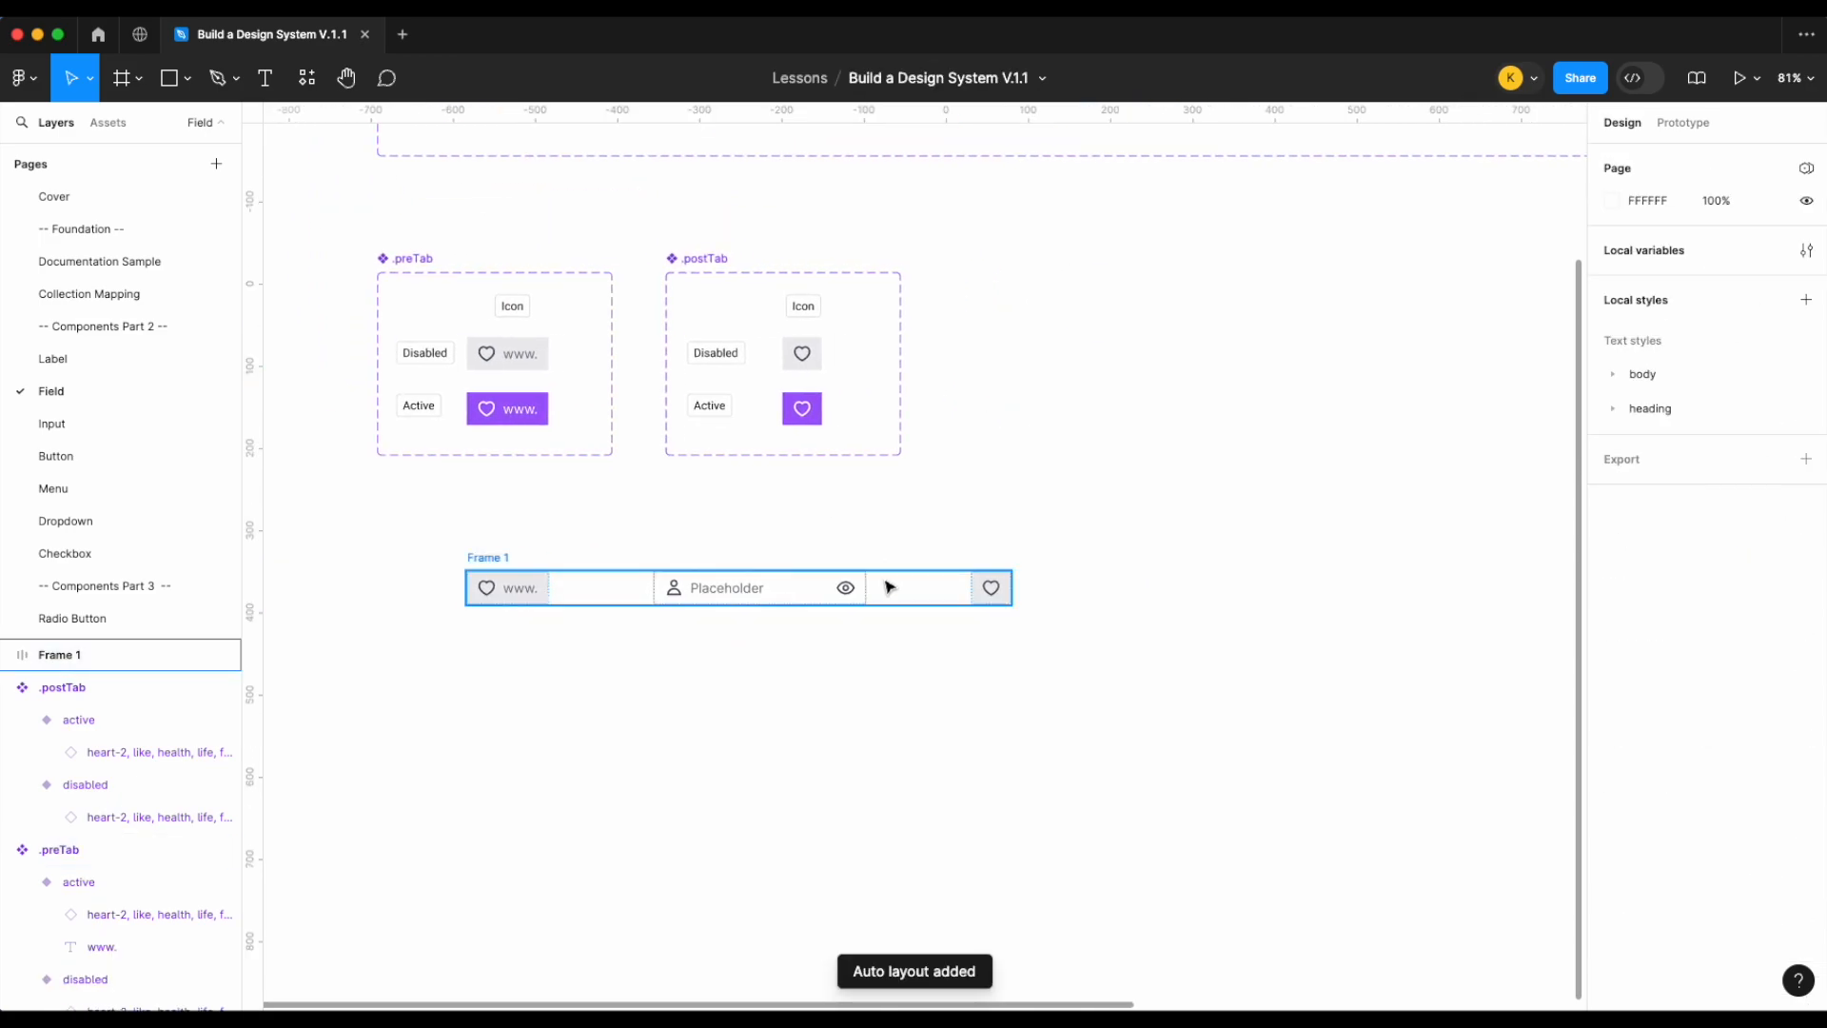
pyautogui.click(831, 593)
pyautogui.moveTo(915, 593); pyautogui.dragTo(1464, 355)
pyautogui.hscroll(2, 1460, 359)
pyautogui.scroll(5, 1349, 402)
pyautogui.hscroll(-1, 1349, 400)
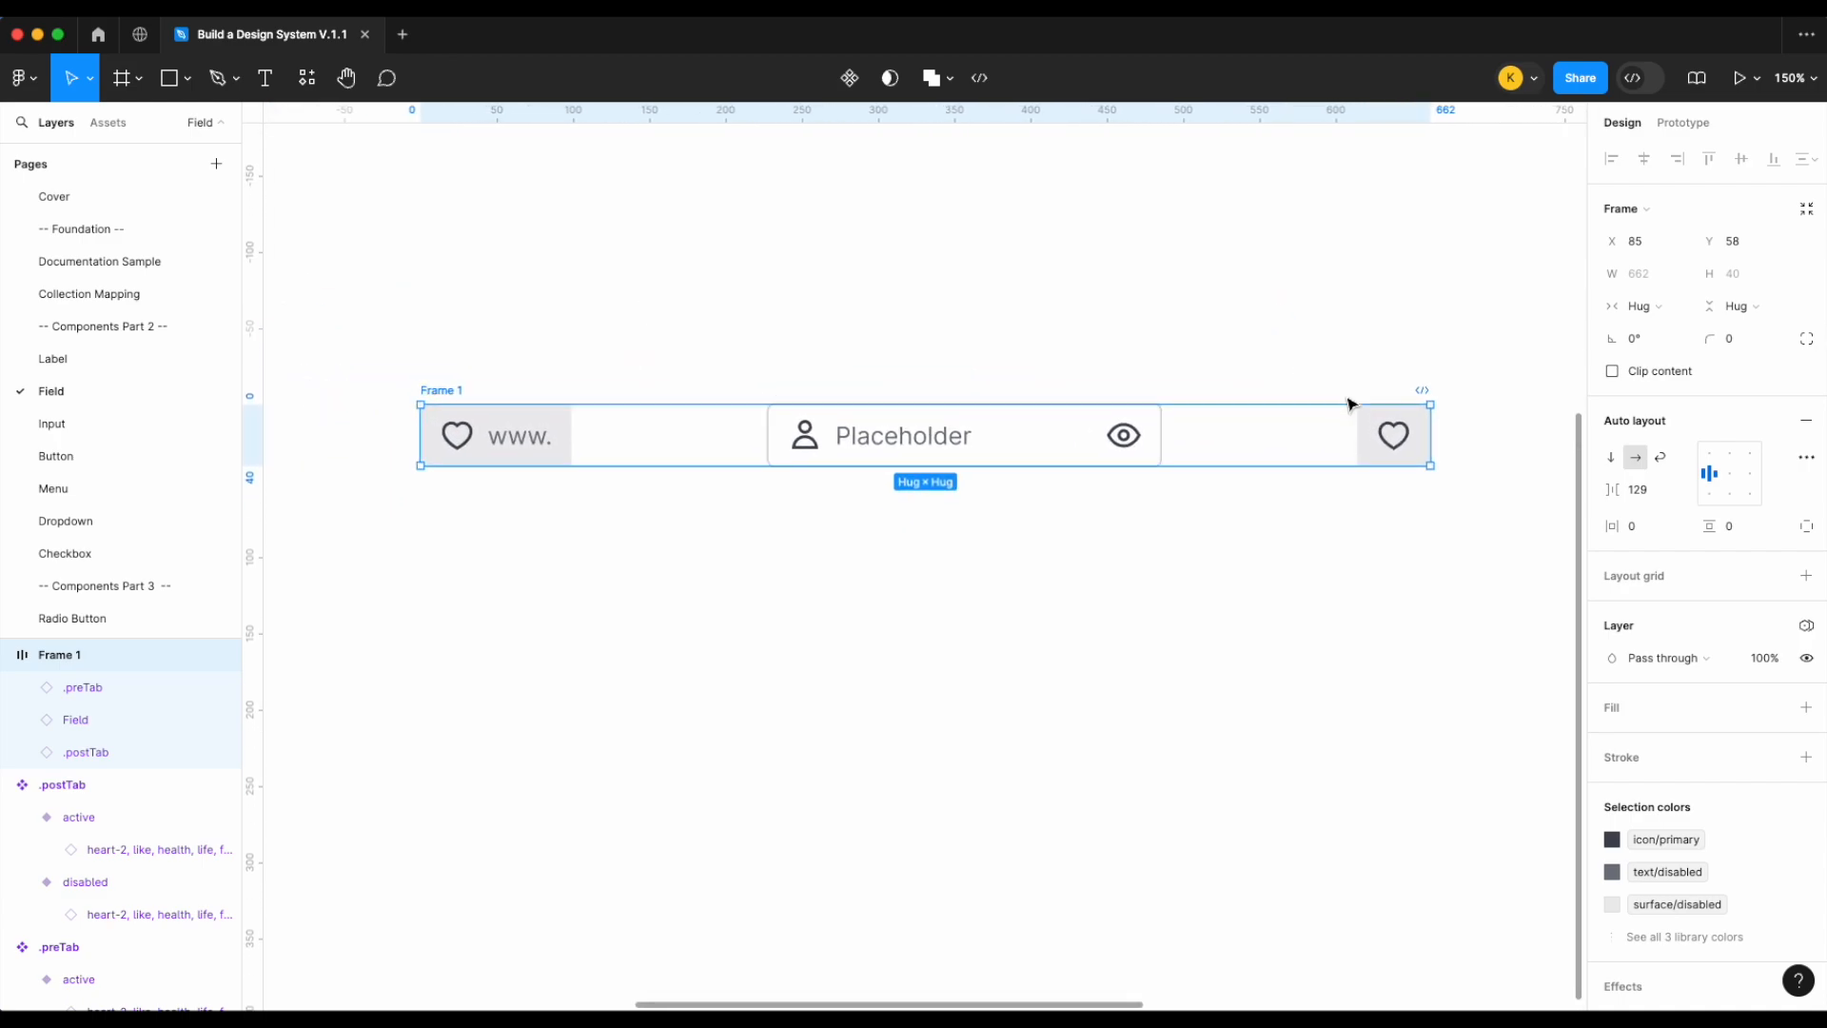
# Rename the auto layout frame "Defined Field" and set the spacing between its items to 0
pyautogui.doubleClick(453, 390)
pyautogui.write('Defined Field')
pyautogui.press('Return')
pyautogui.click(1657, 489)
pyautogui.press('Return')
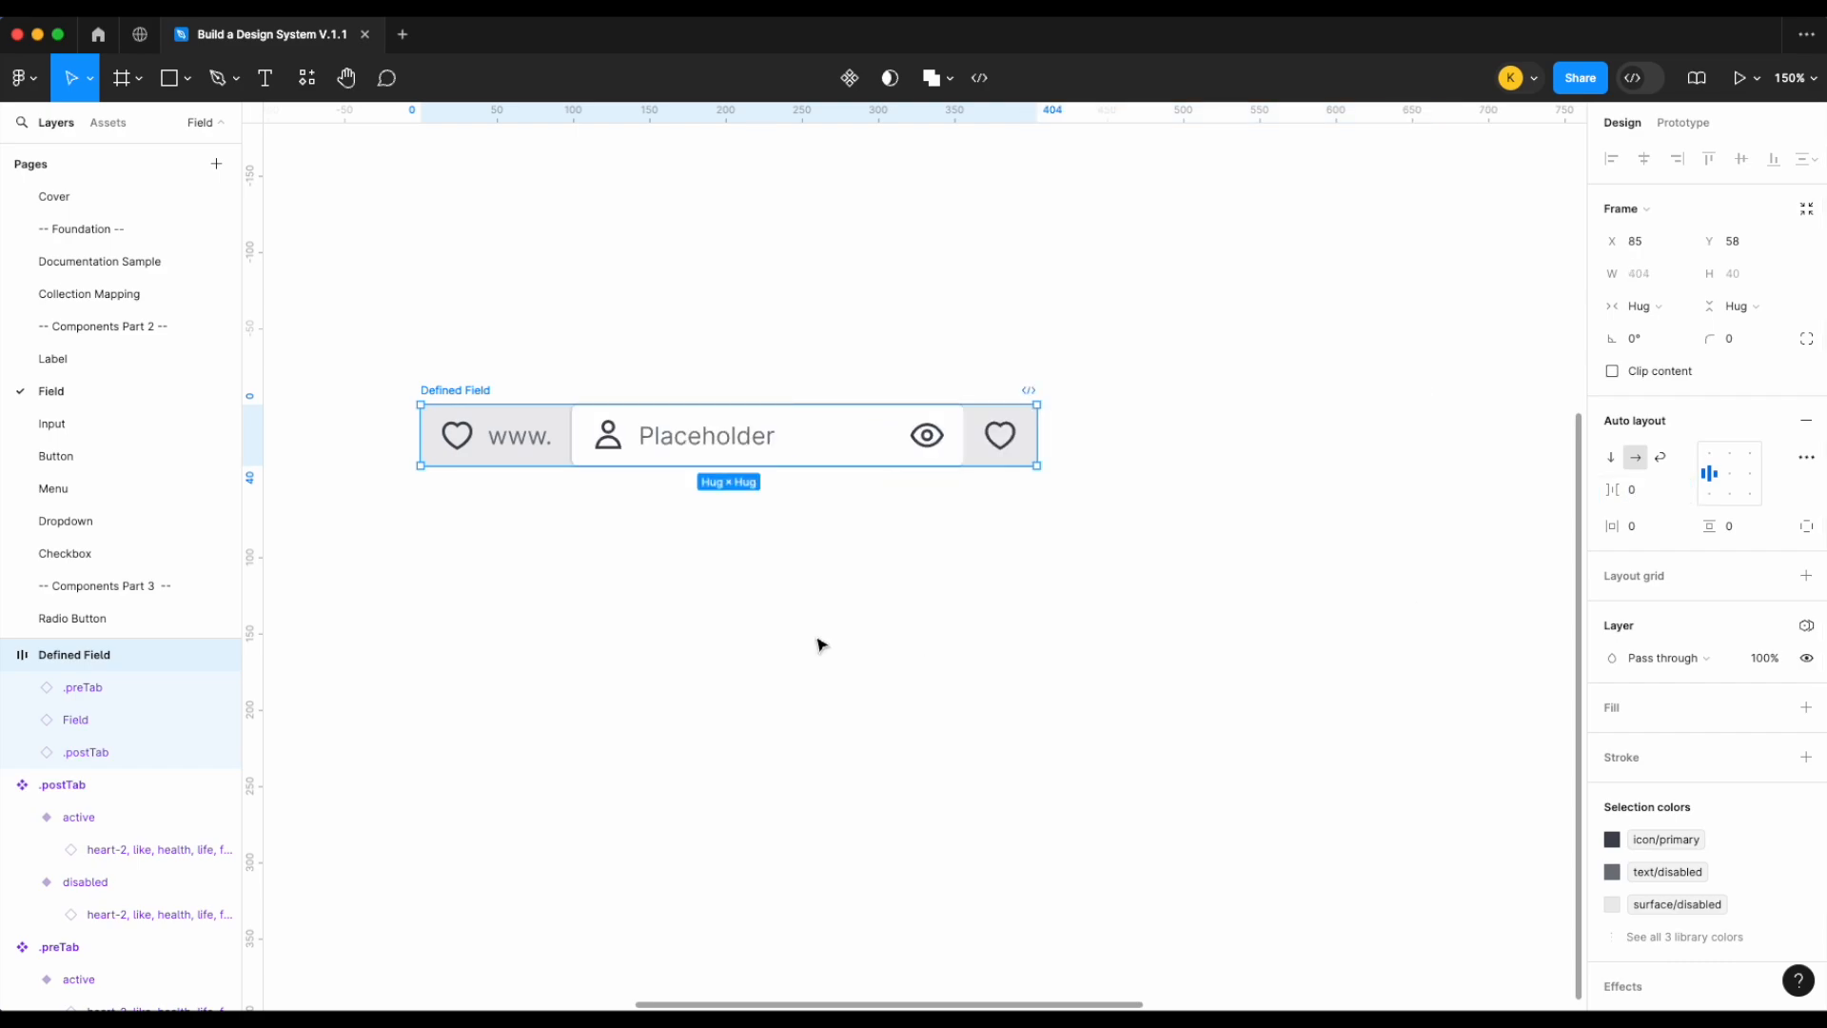
# Add a horizontal ruler guide along the top edge of the Defined Field frame at Y 58 to compare tab and border heights
pyautogui.click(817, 640)
pyautogui.scroll(3, 636, 568)
pyautogui.hscroll(-2, 637, 569)
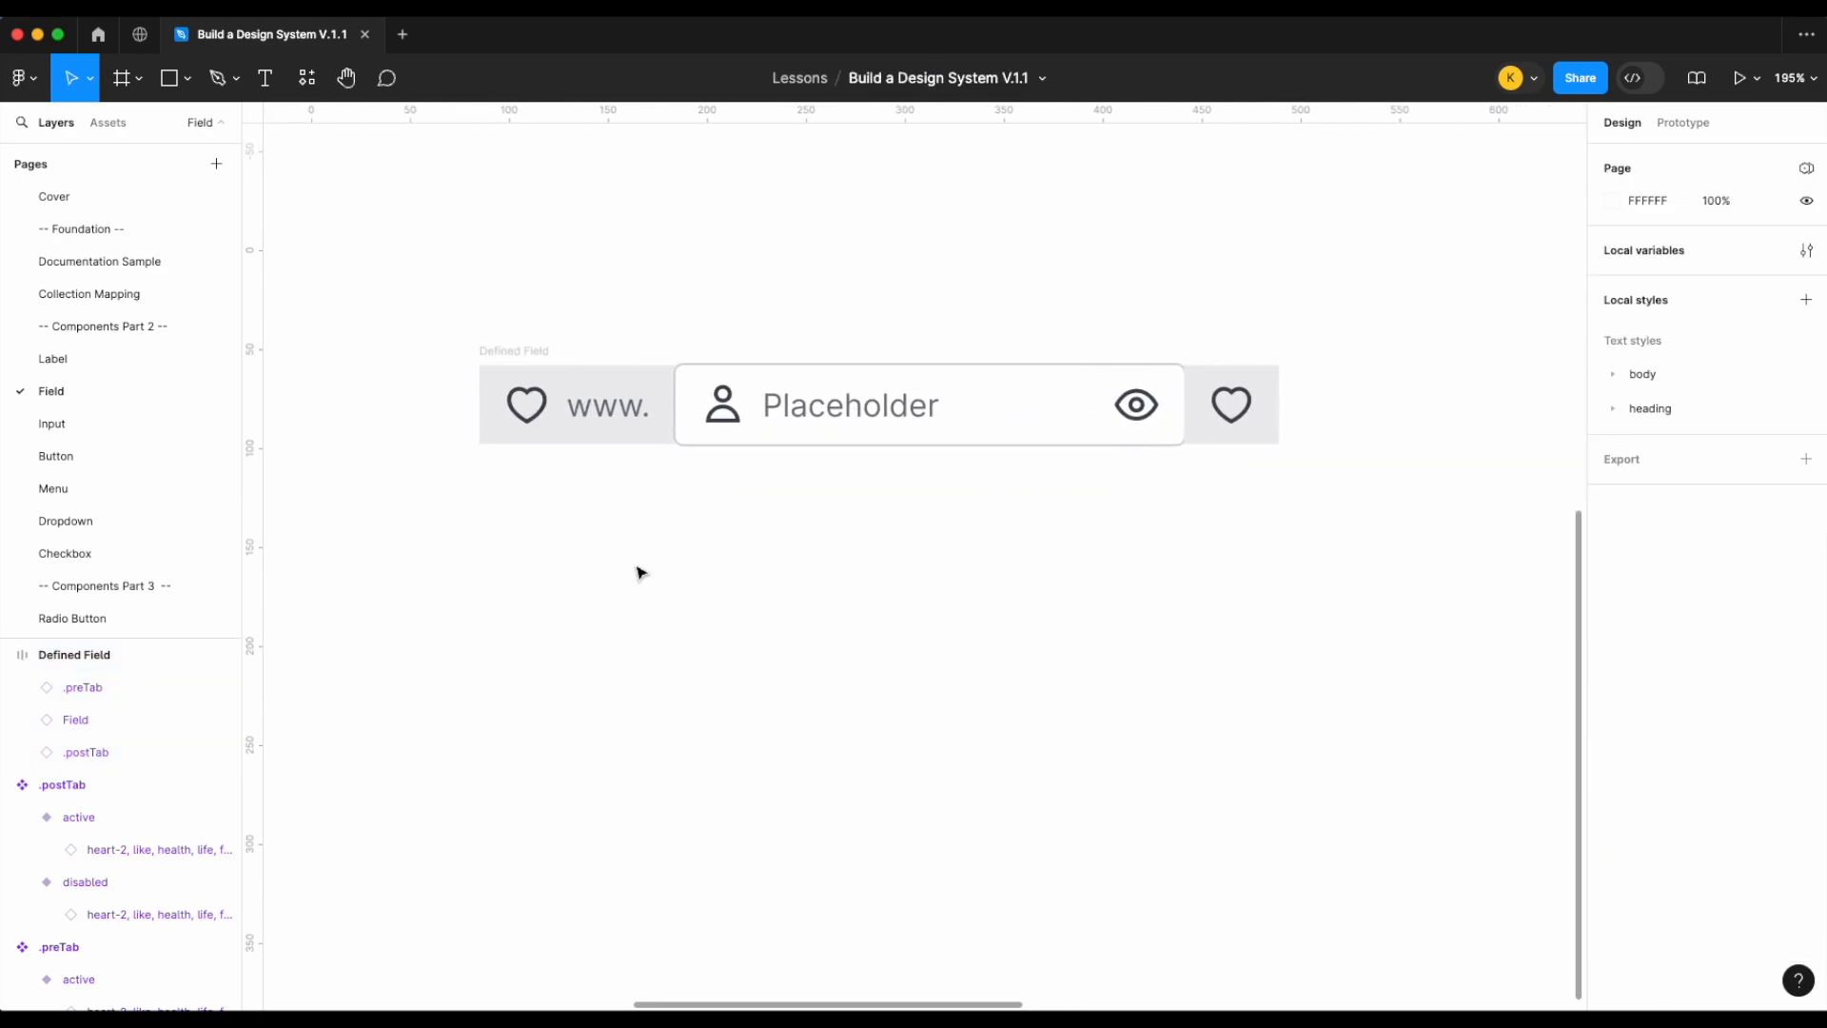
pyautogui.scroll(1, 638, 571)
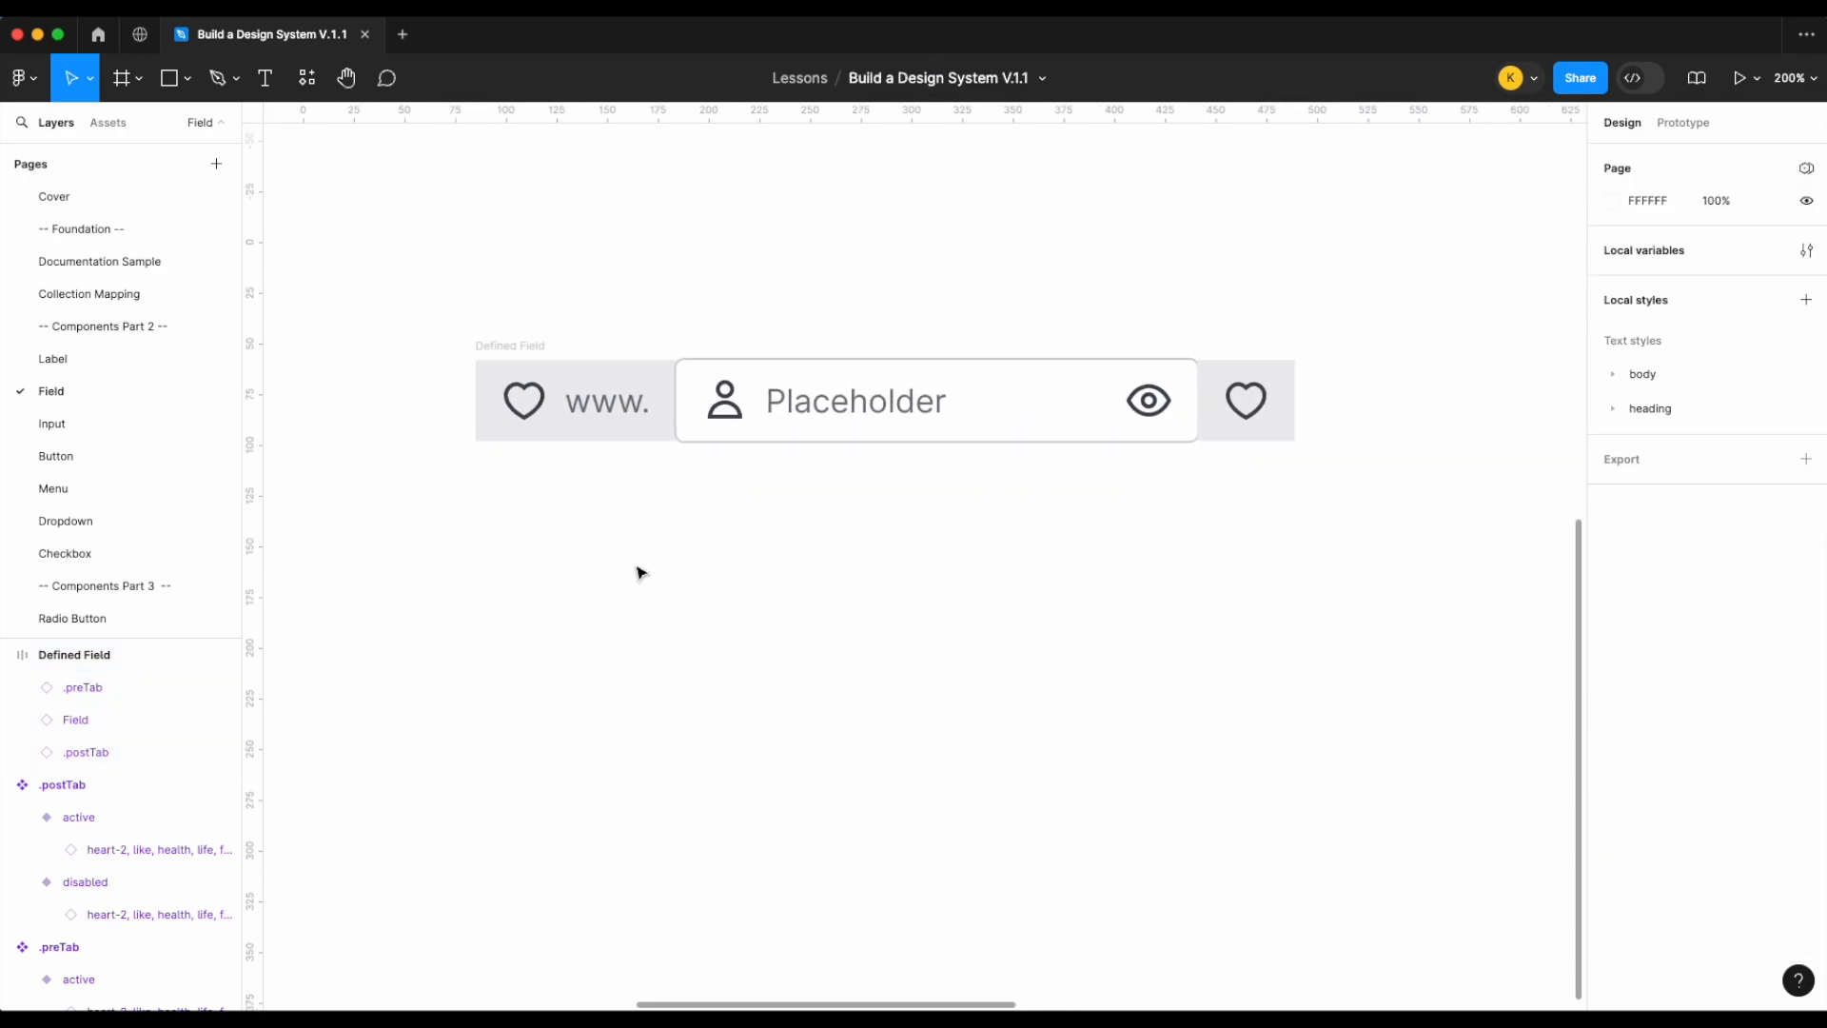
pyautogui.scroll(10, 673, 318)
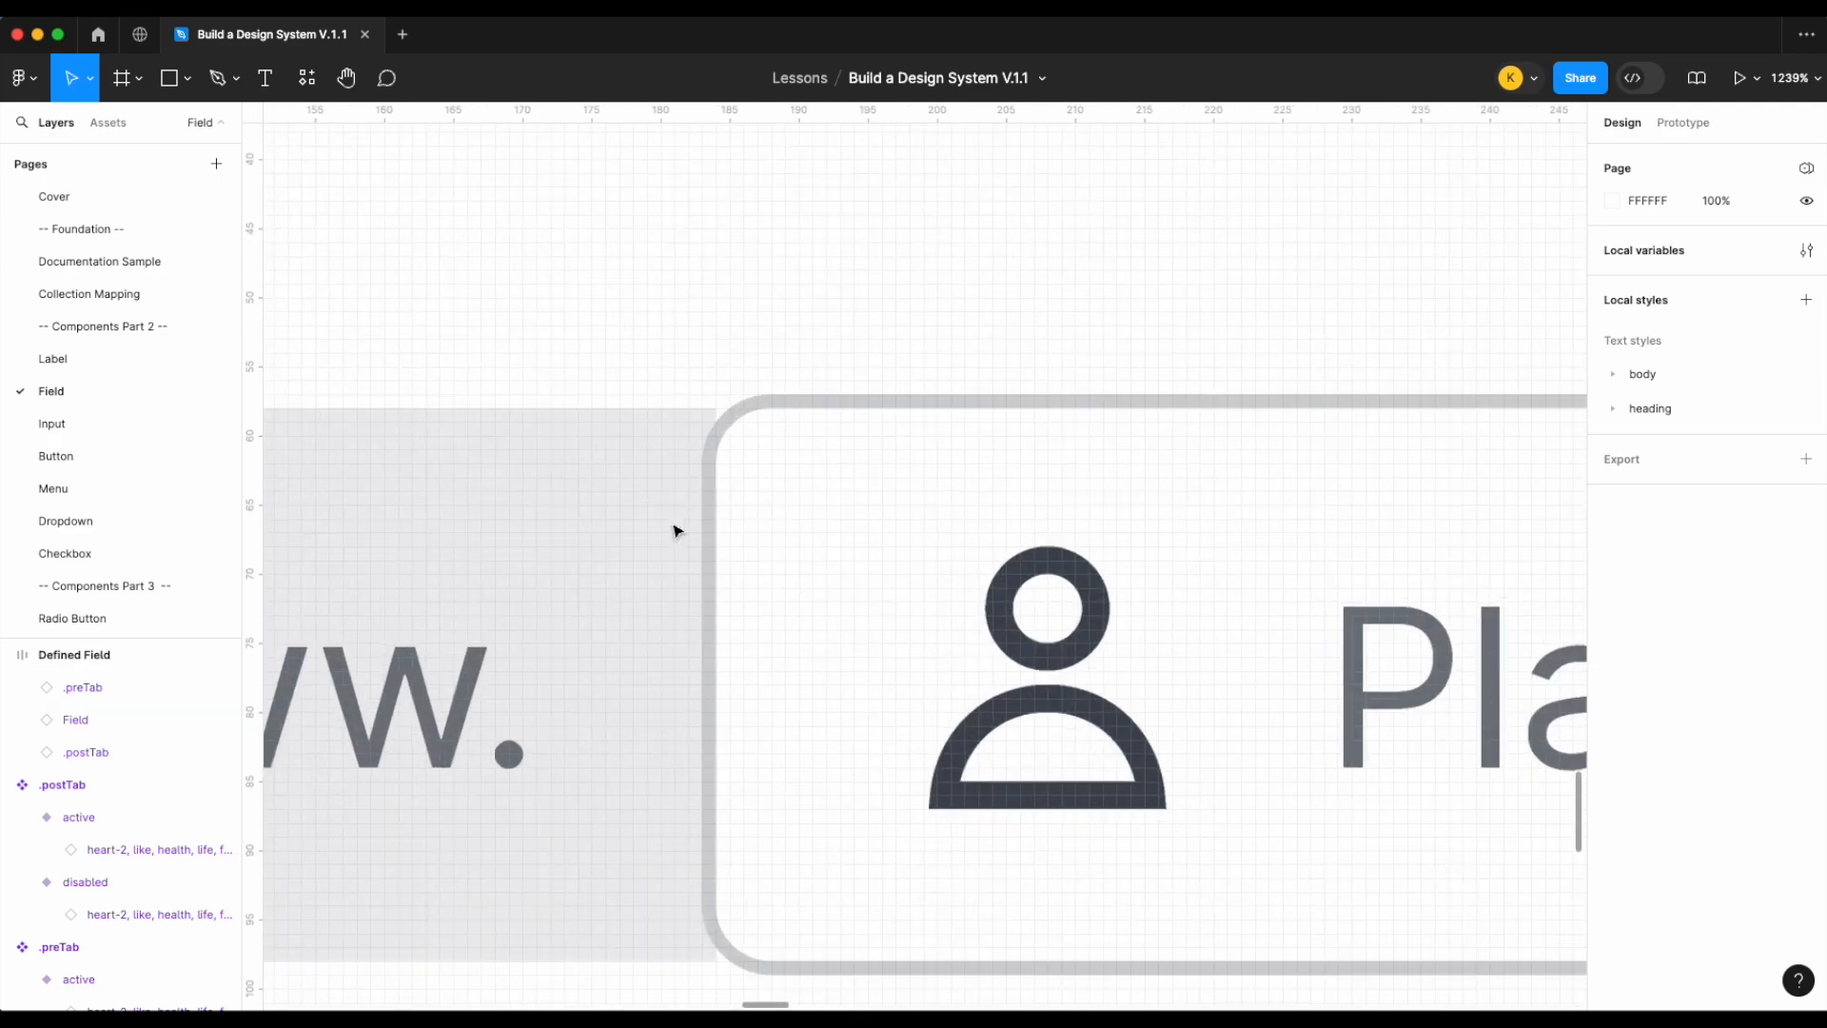
pyautogui.scroll(3, 748, 372)
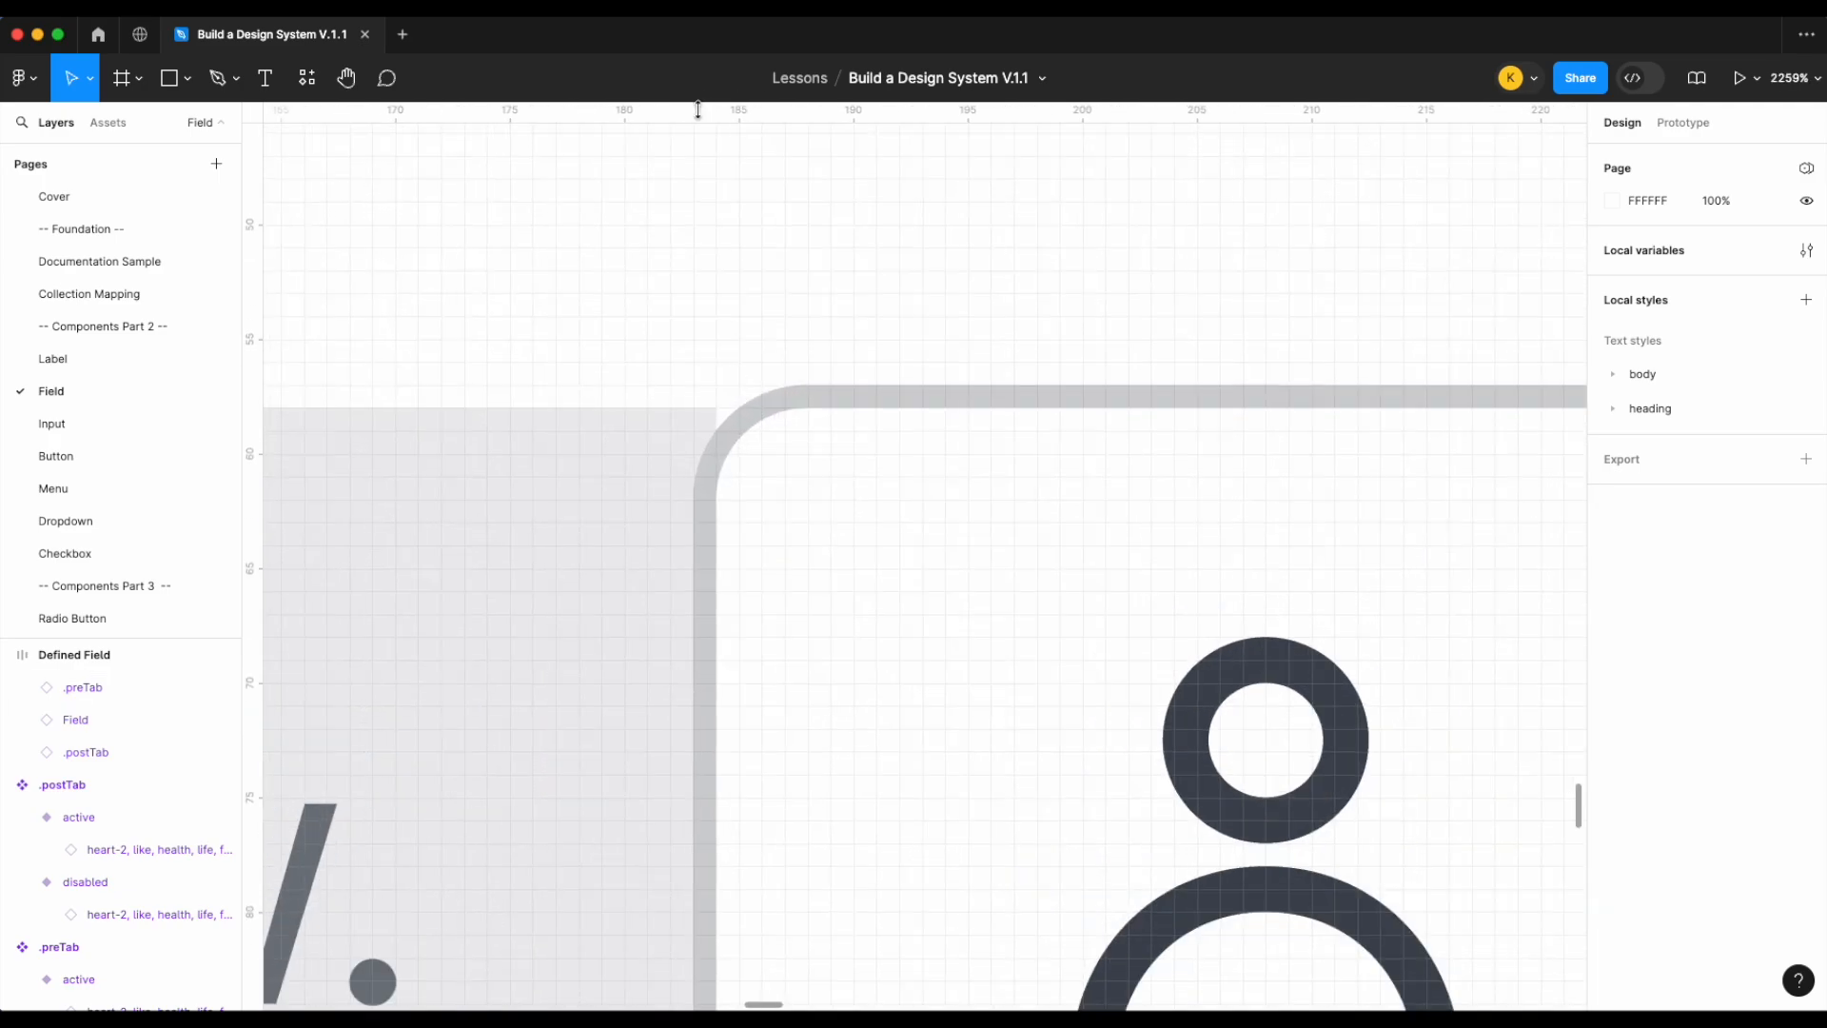
pyautogui.moveTo(699, 111); pyautogui.dragTo(701, 407)
pyautogui.scroll(5, 768, 403)
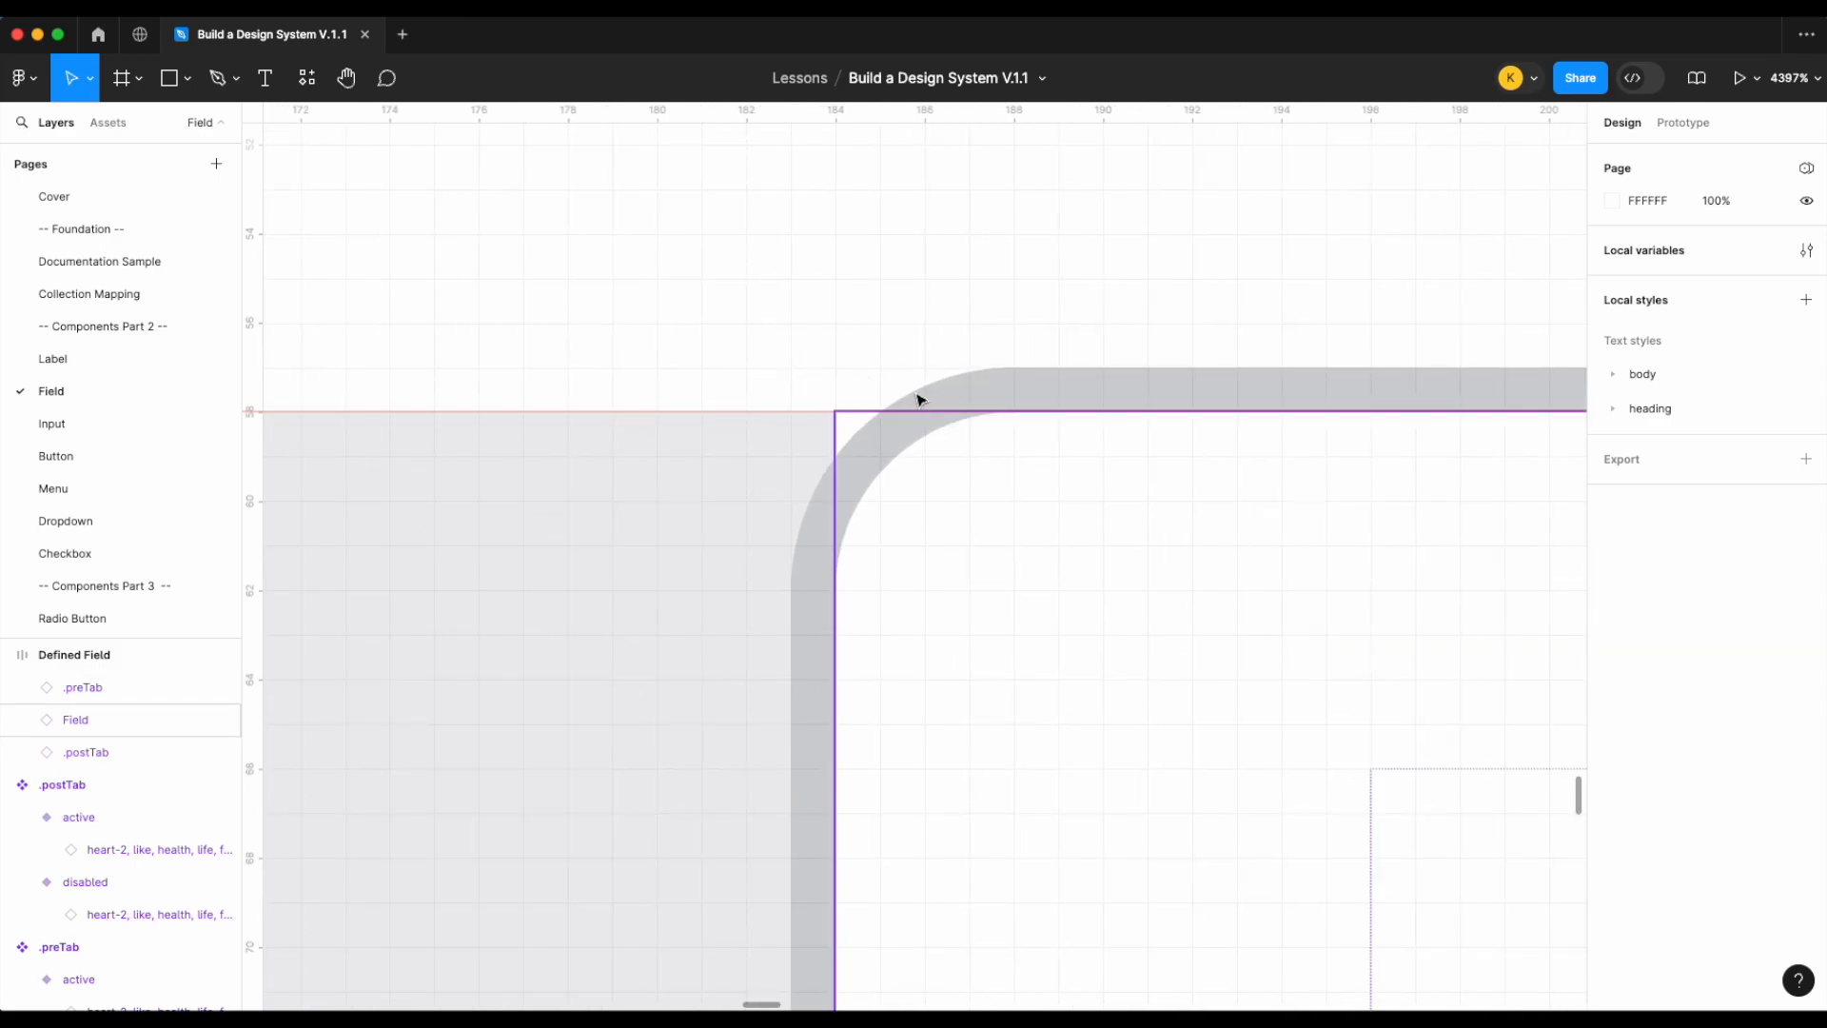
# Examine how the Field's lower rounded corner and outside border meet the .preTab edge, and select the Defined Field frame
pyautogui.scroll(-10, 985, 409)
pyautogui.scroll(5, 1007, 482)
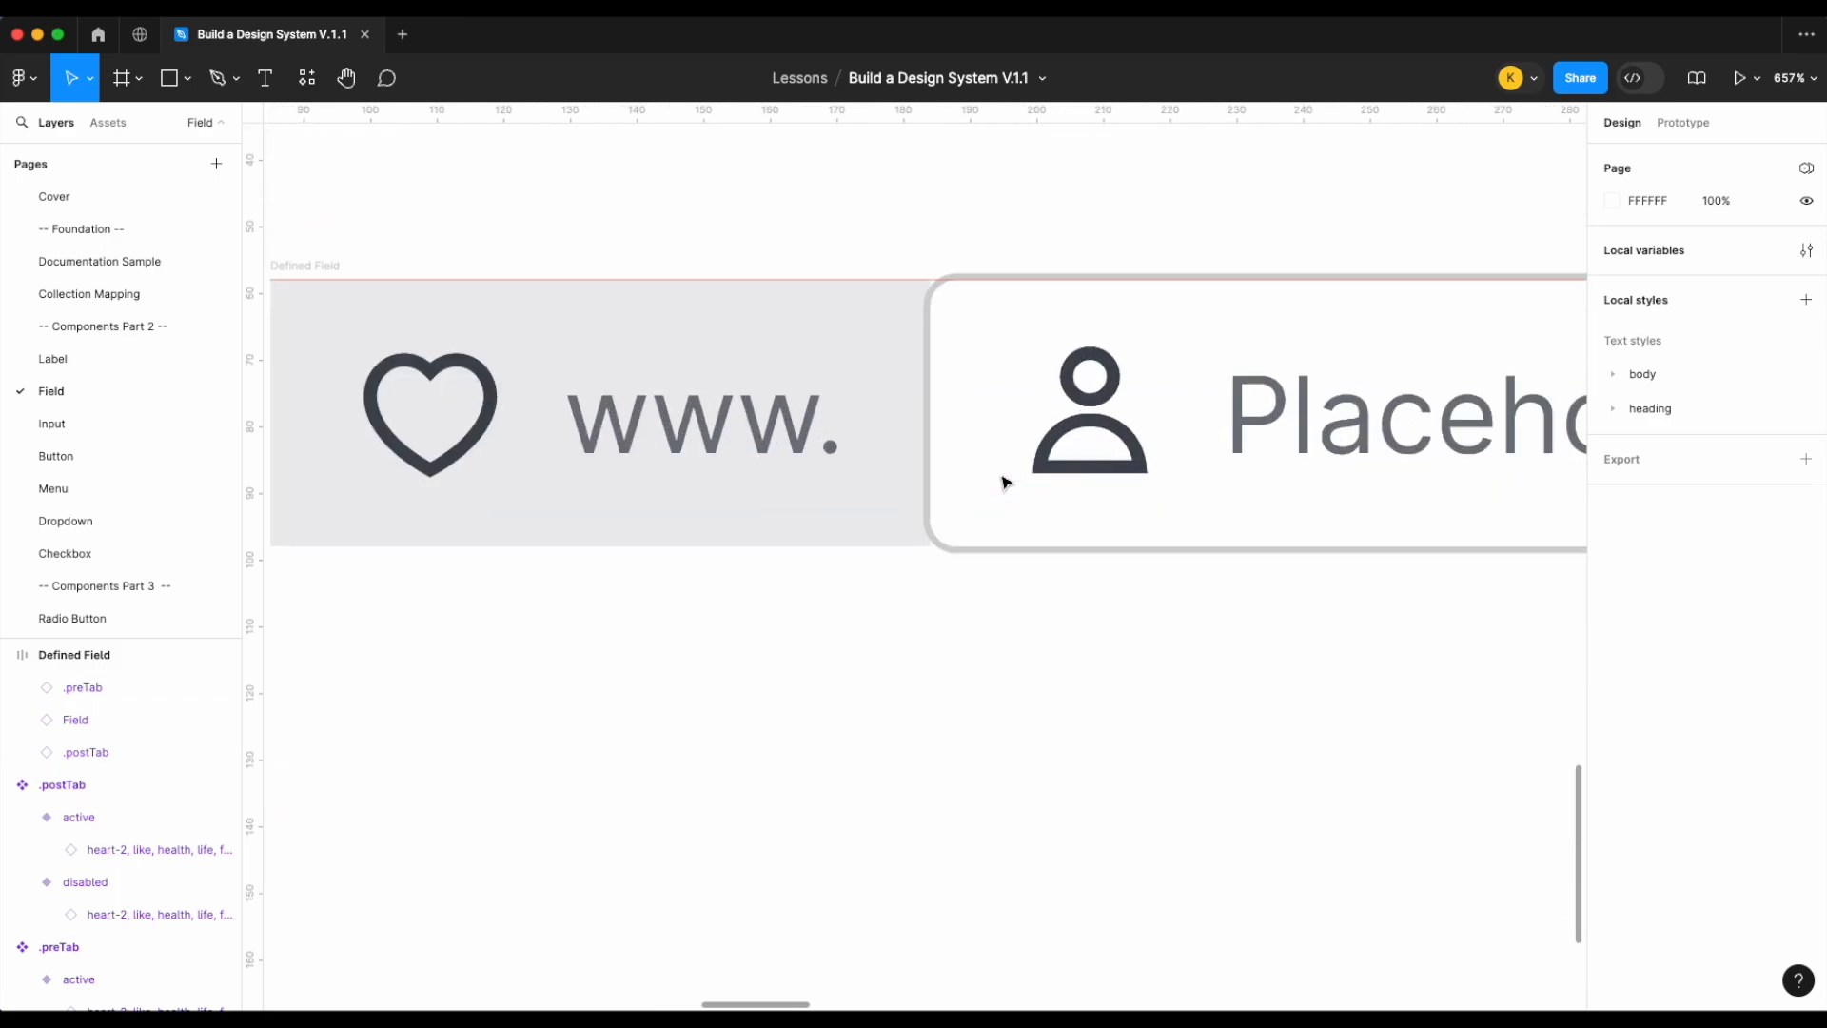
pyautogui.scroll(3, 922, 568)
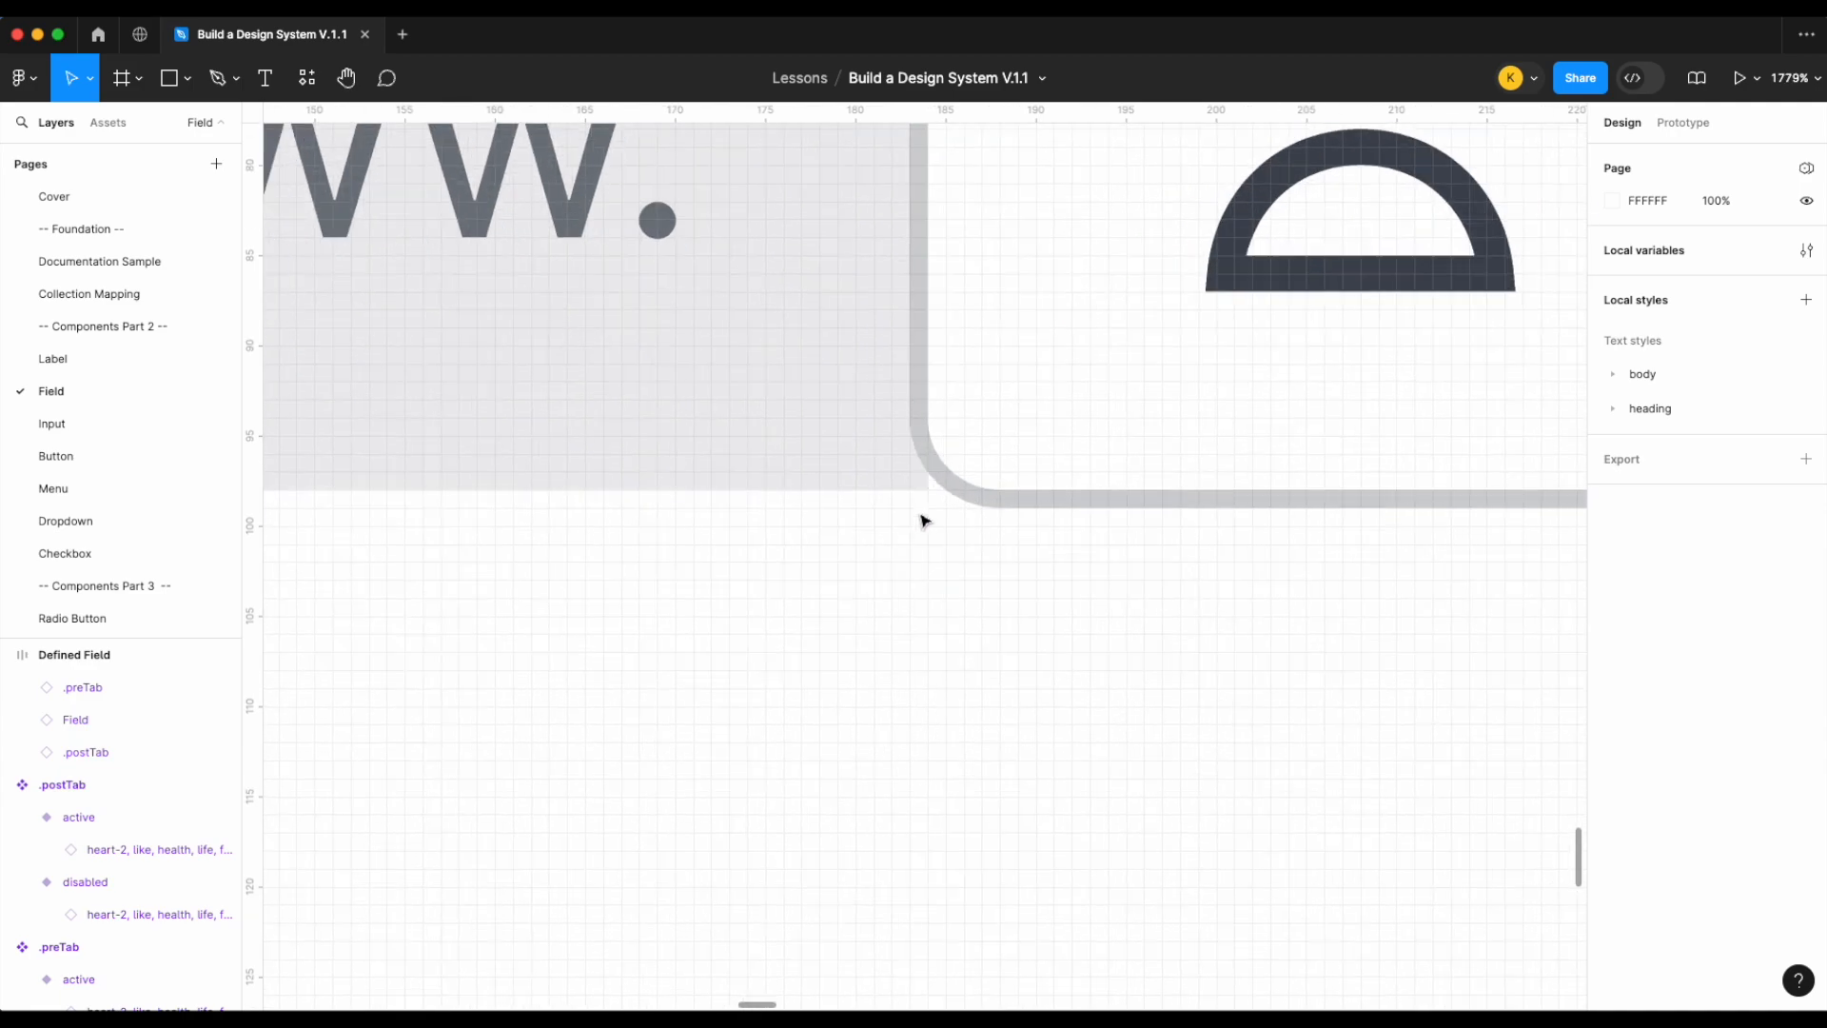
pyautogui.scroll(5, 922, 494)
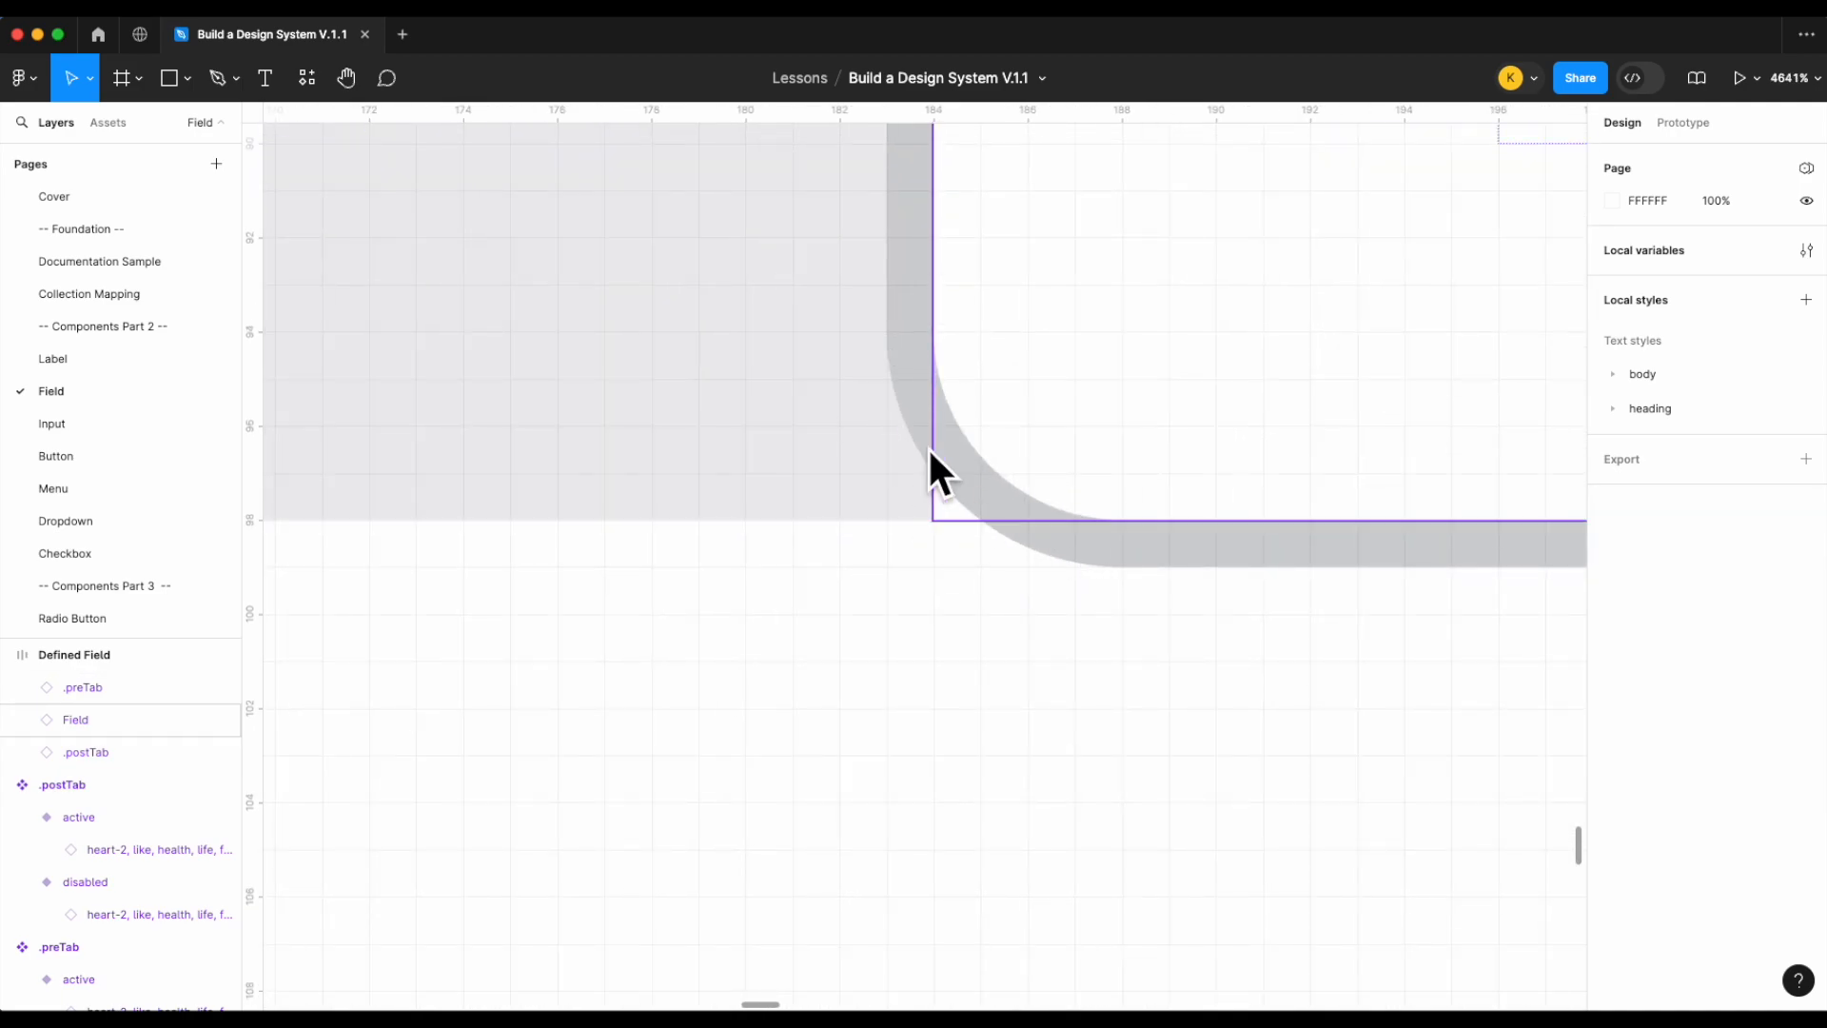
pyautogui.scroll(-10, 885, 514)
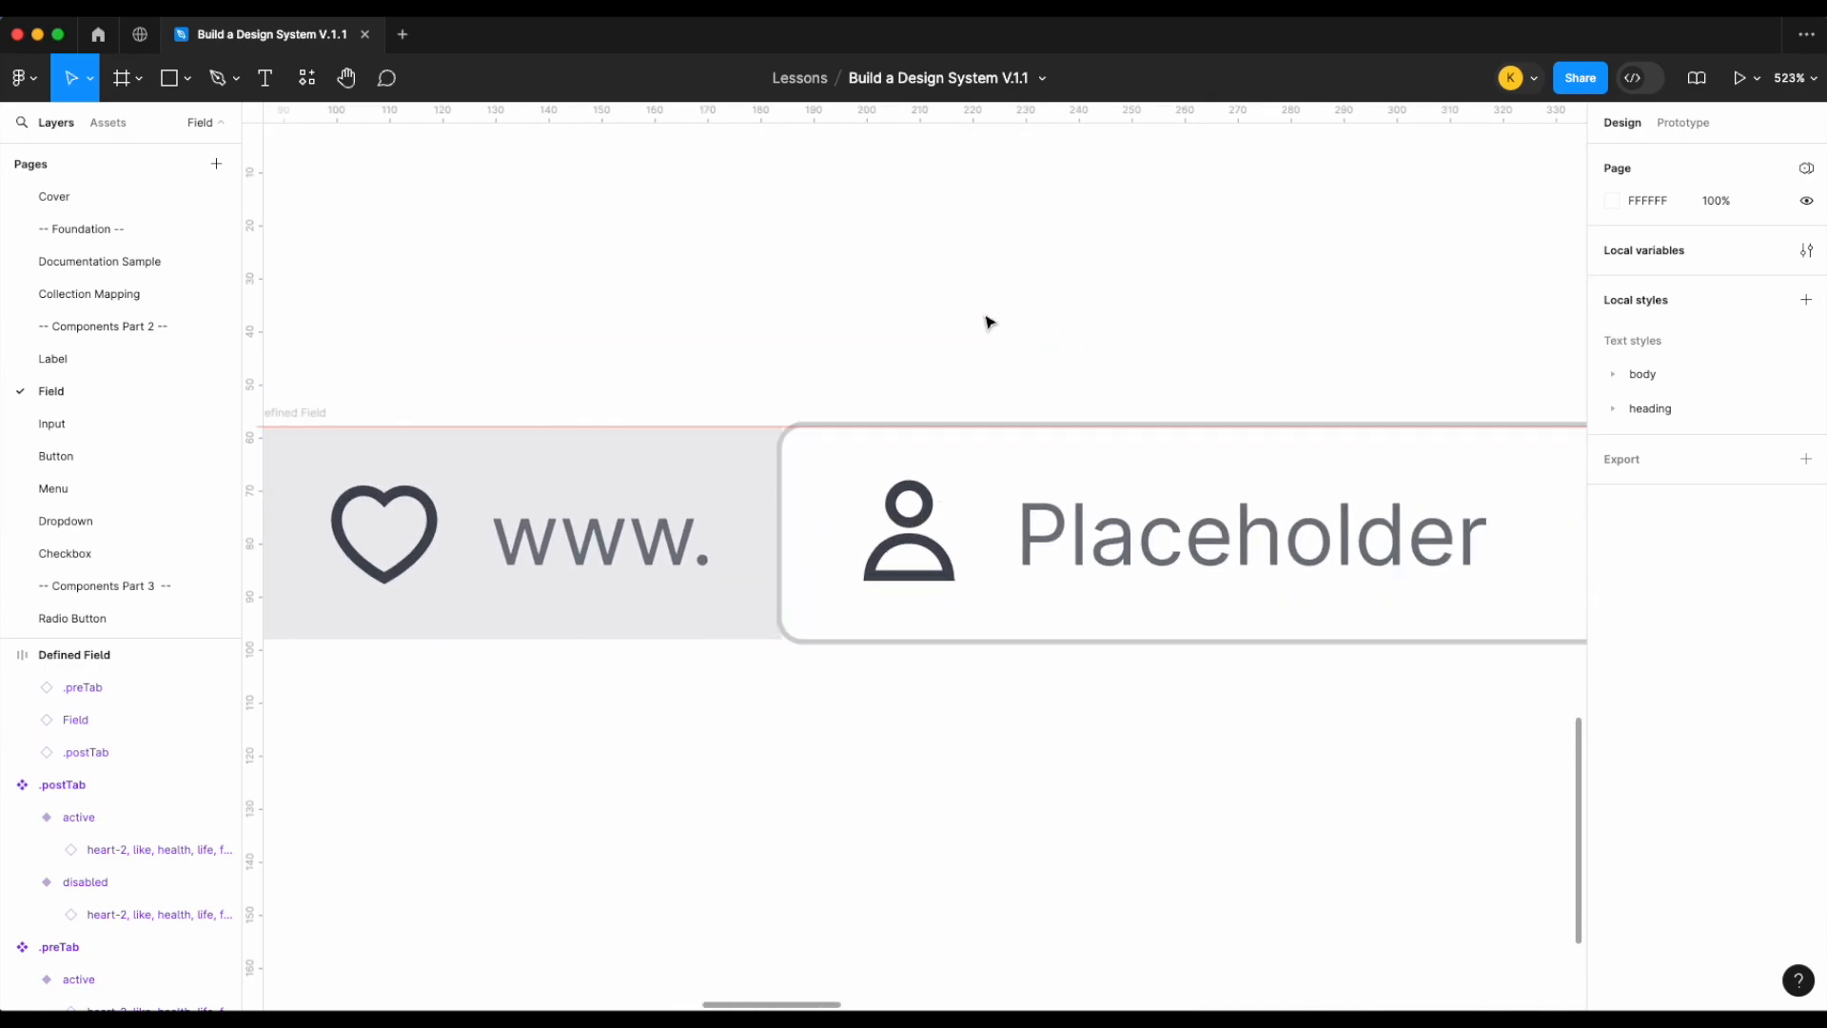
pyautogui.hscroll(3, 987, 318)
pyautogui.scroll(-5, 987, 319)
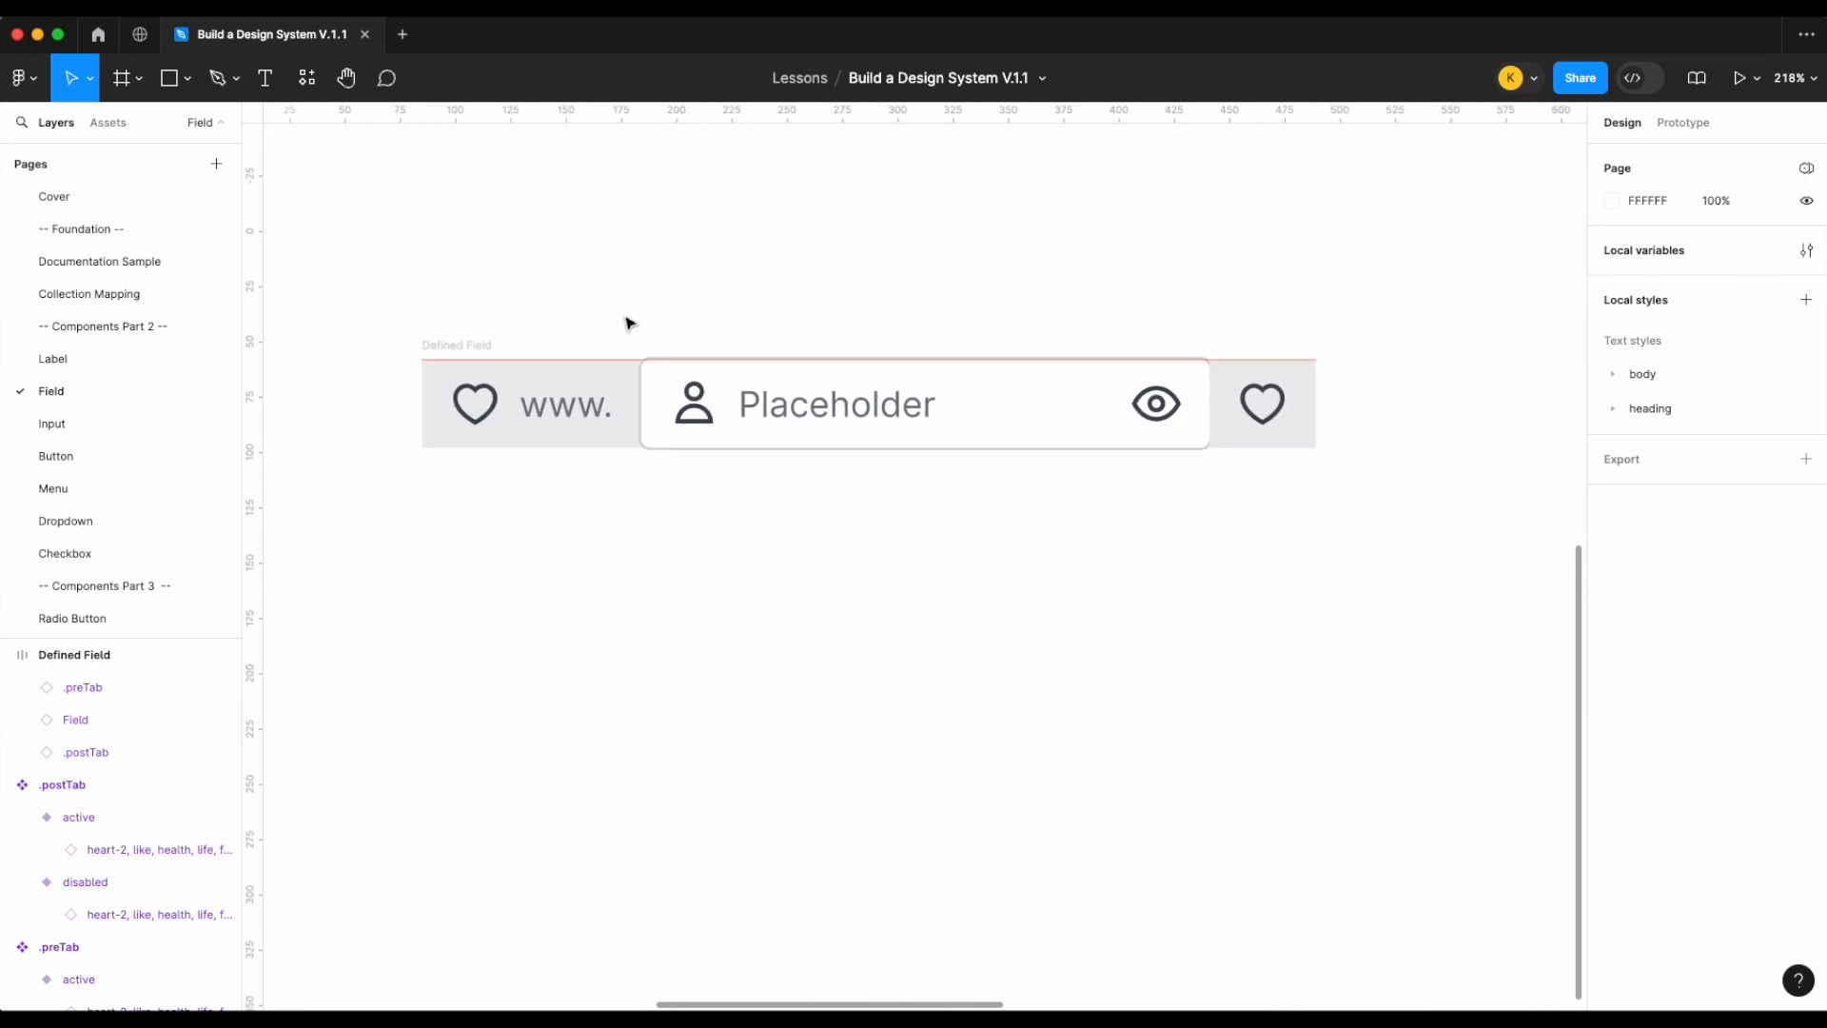
pyautogui.click(483, 352)
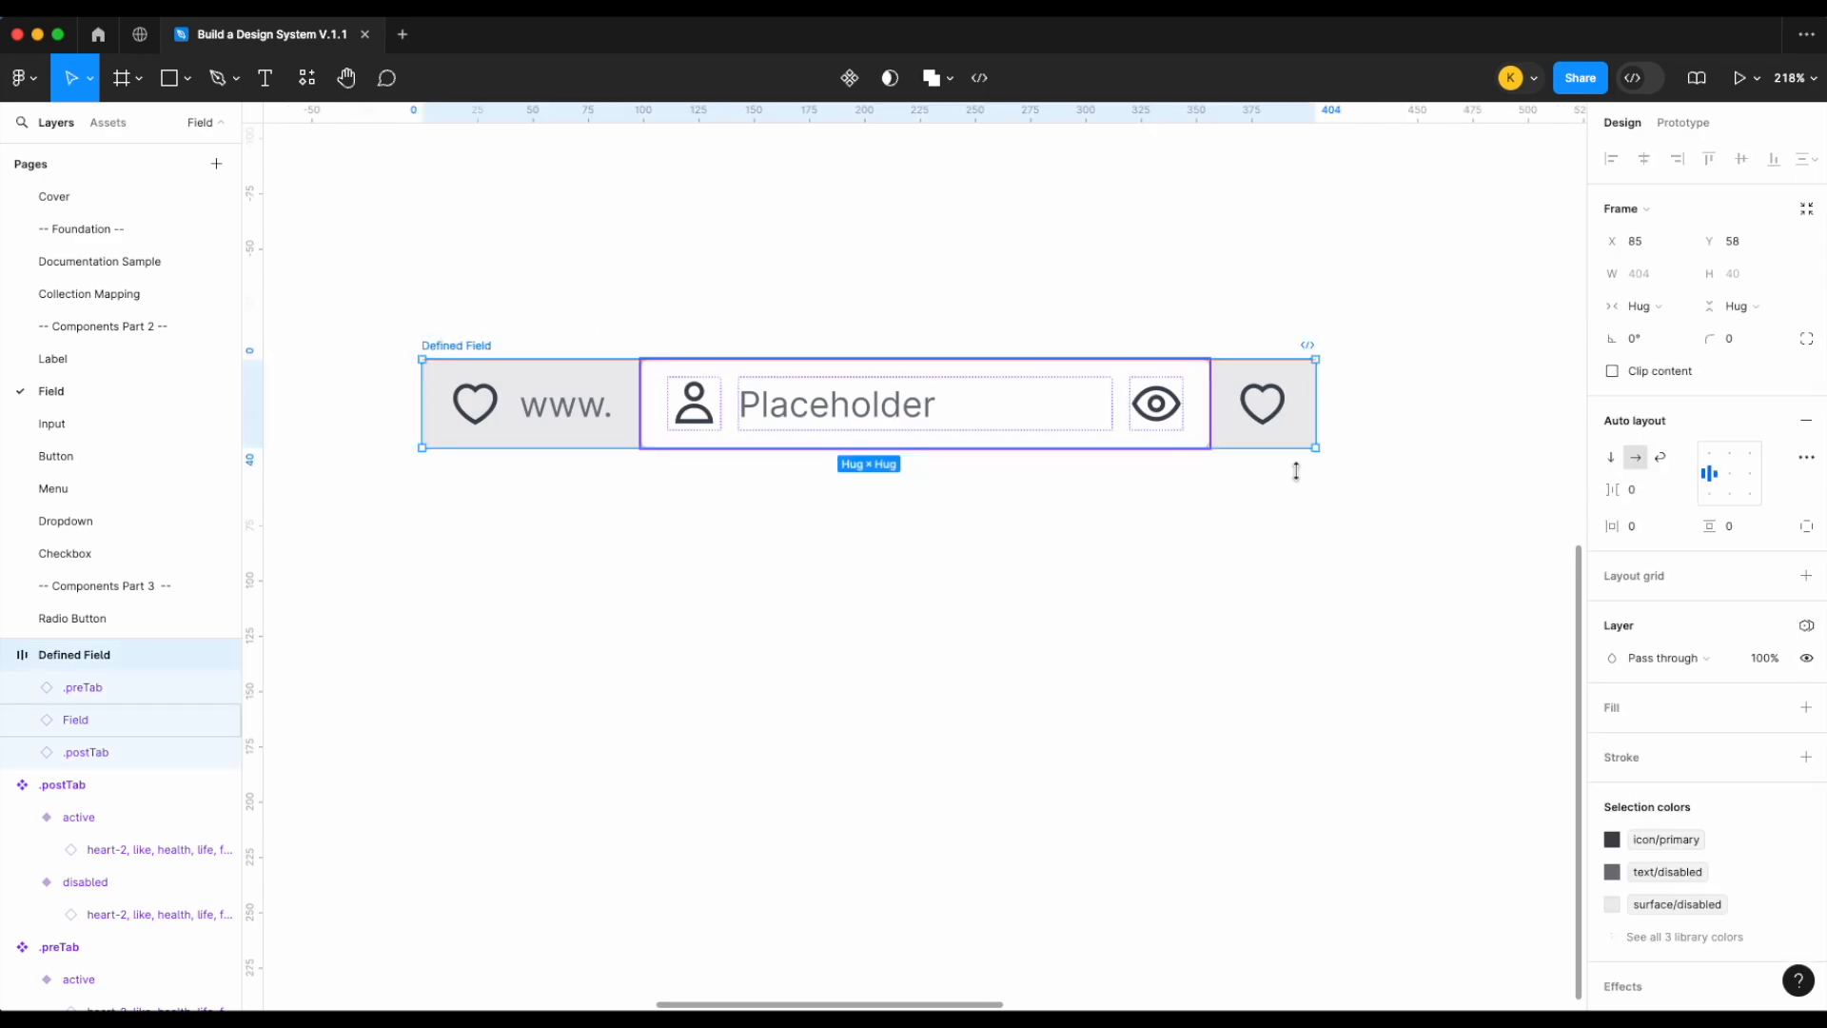
# Give the Defined Field frame an outside stroke of 1 using the border/primary color variable
pyautogui.click(1806, 758)
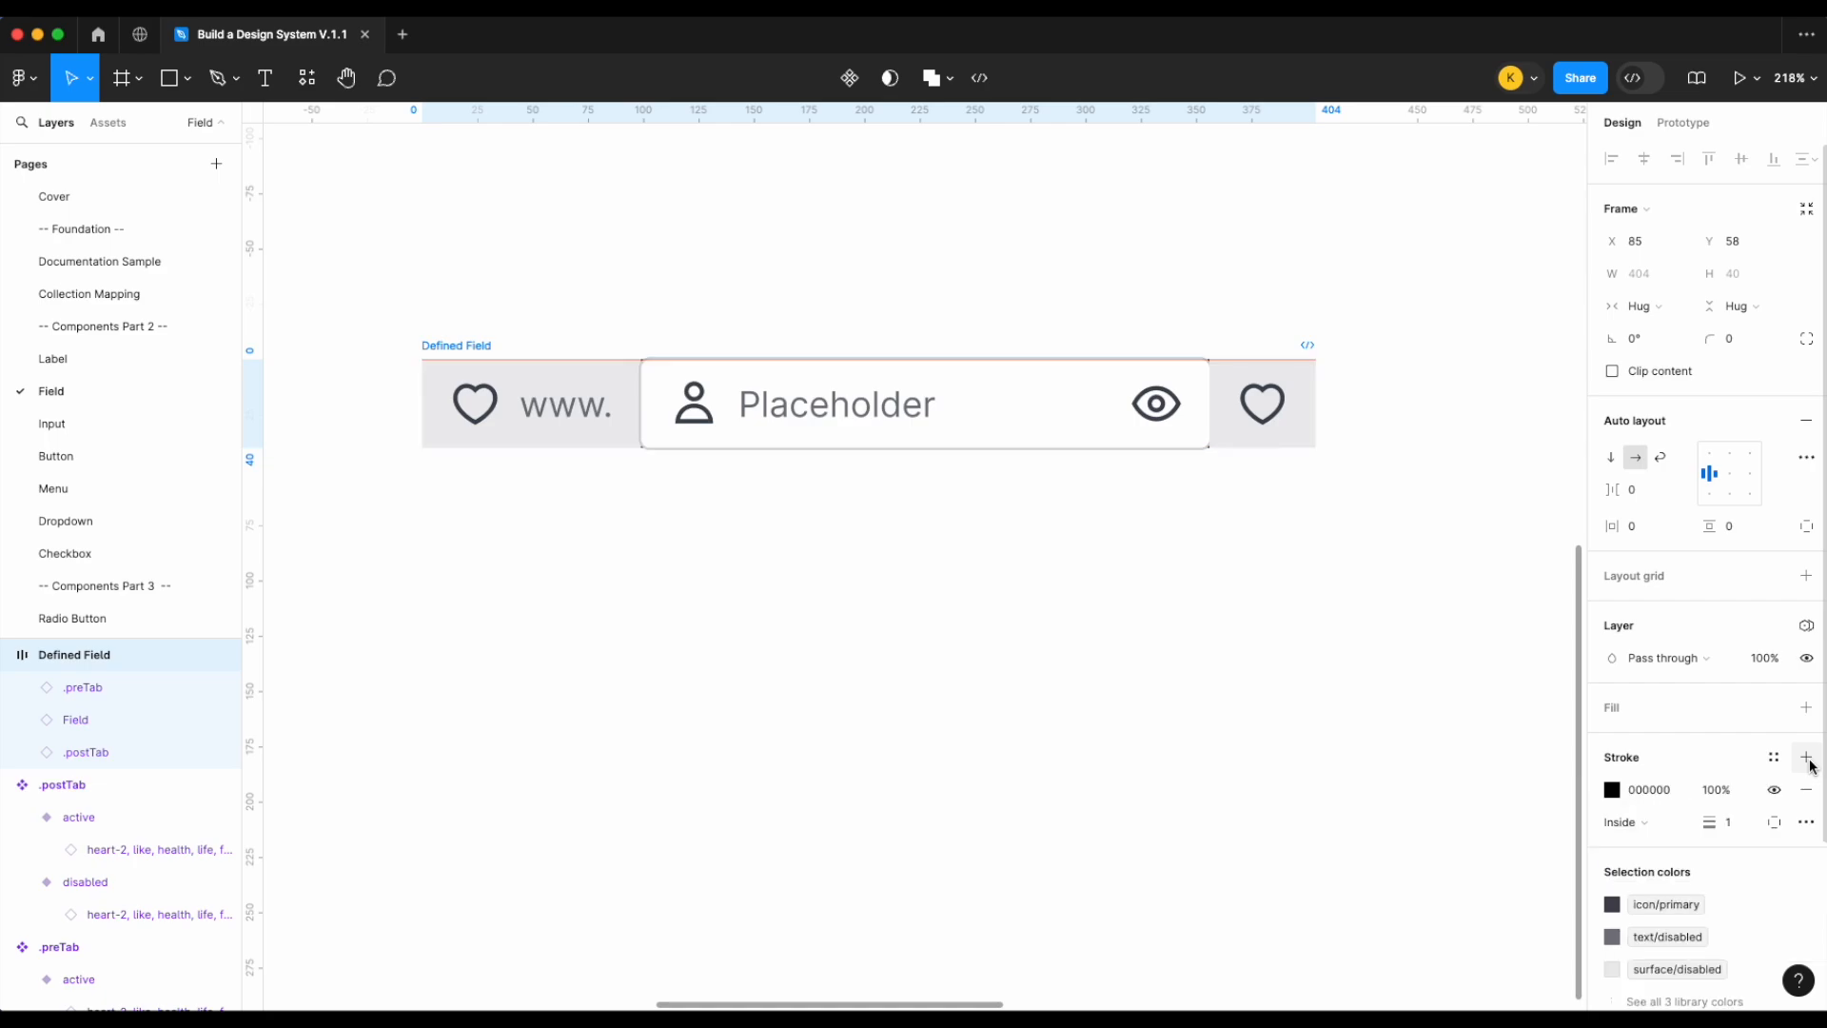
pyautogui.click(1632, 822)
pyautogui.click(1651, 846)
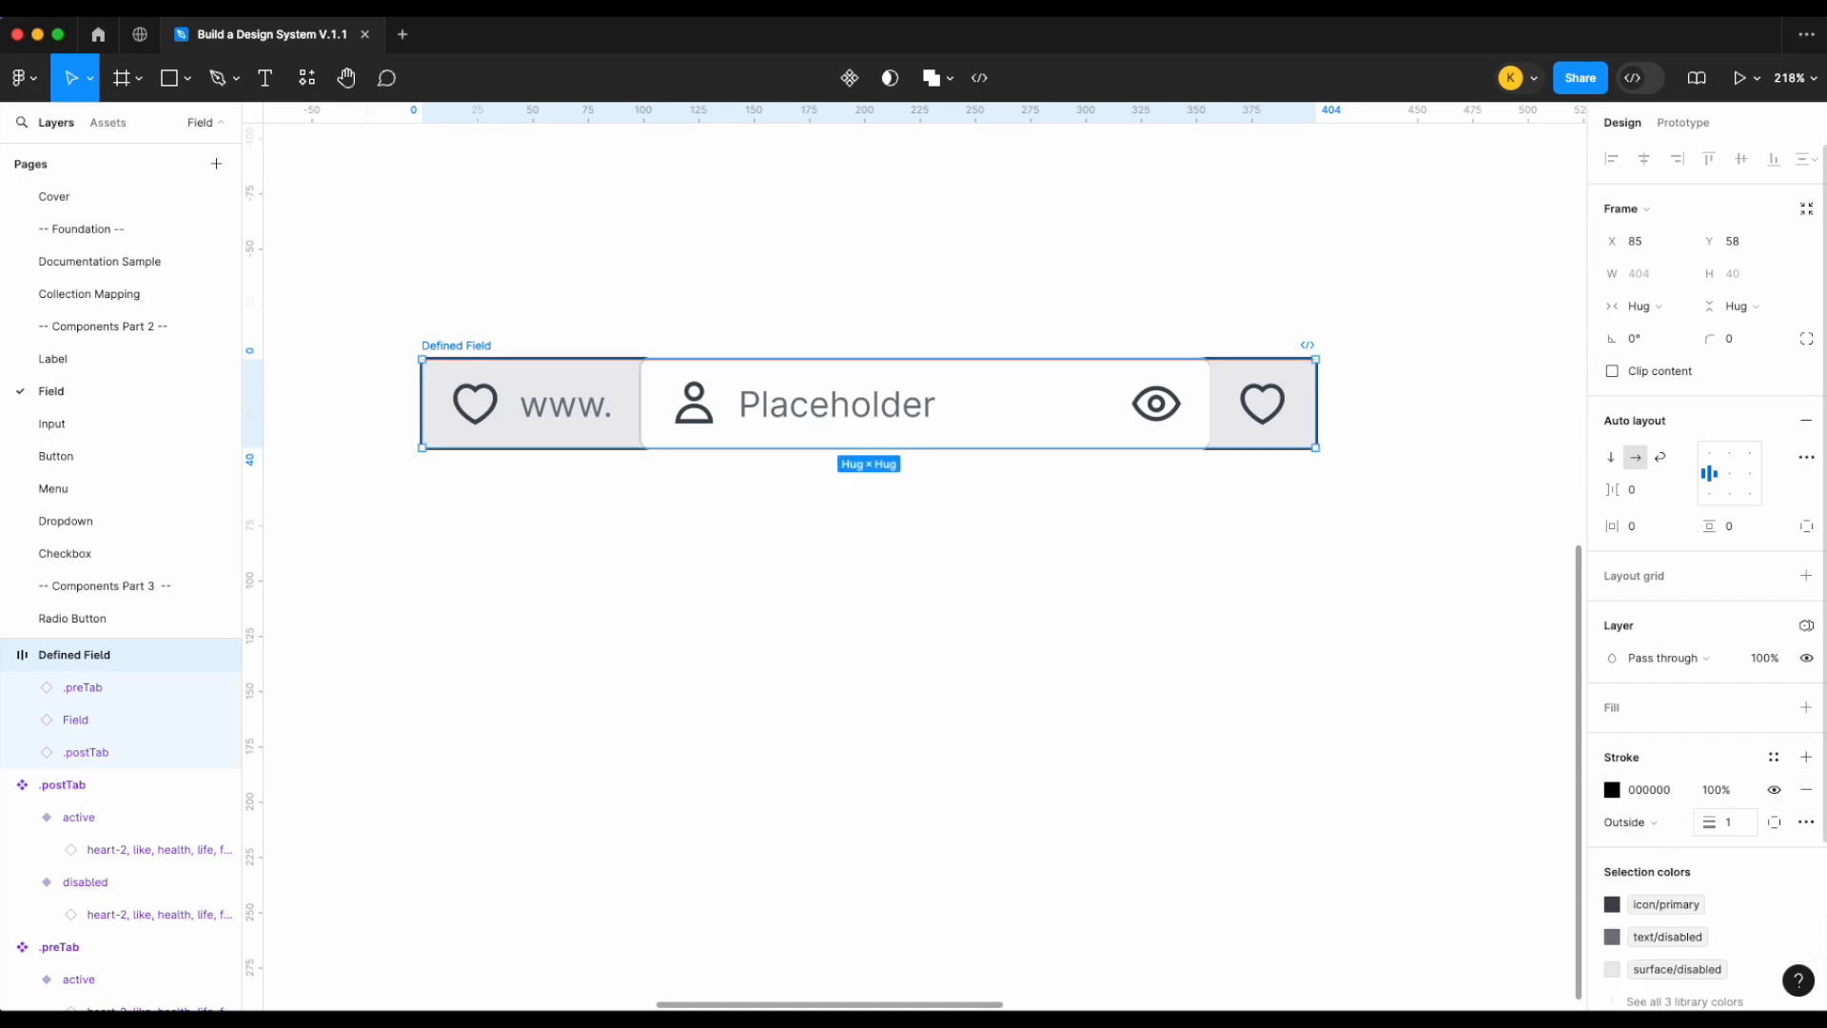
pyautogui.click(1774, 756)
pyautogui.write('bor')
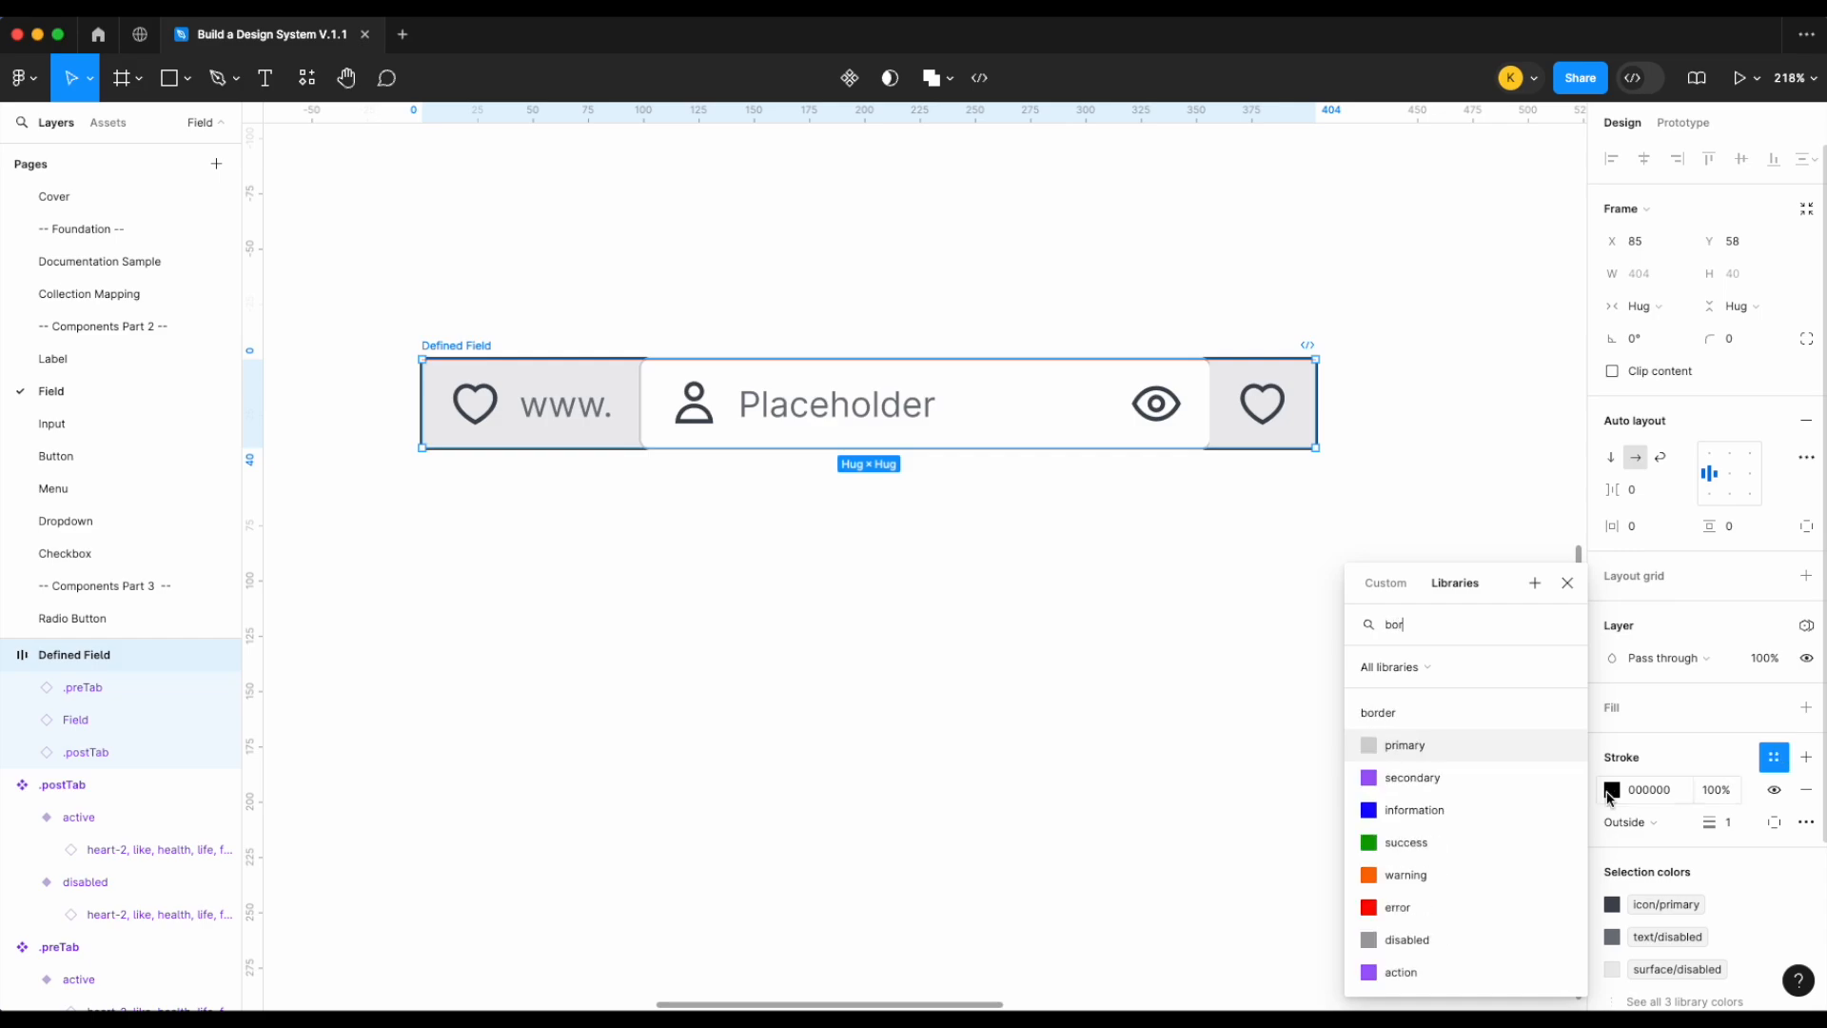
pyautogui.click(1533, 752)
pyautogui.click(1092, 708)
# Examine how the Defined Field frame's border meets the Field's rounded corner beside .preTab
pyautogui.scroll(5, 744, 420)
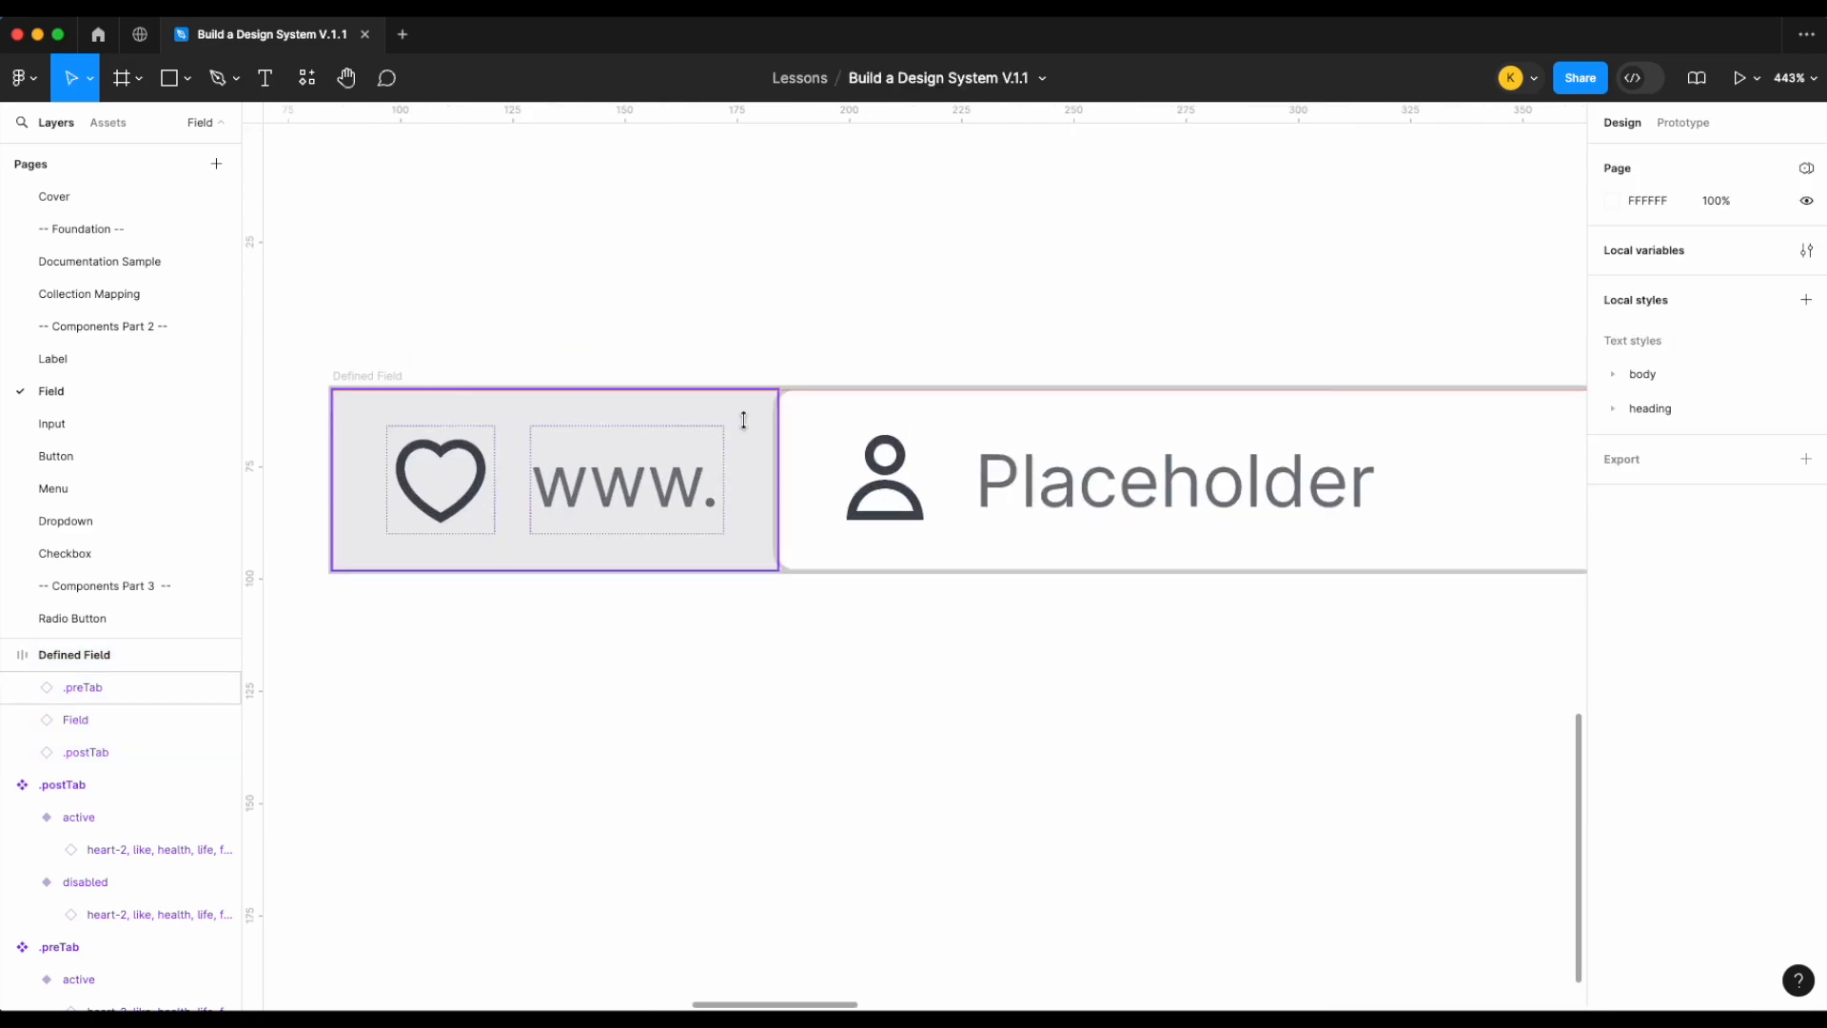
pyautogui.scroll(6, 745, 420)
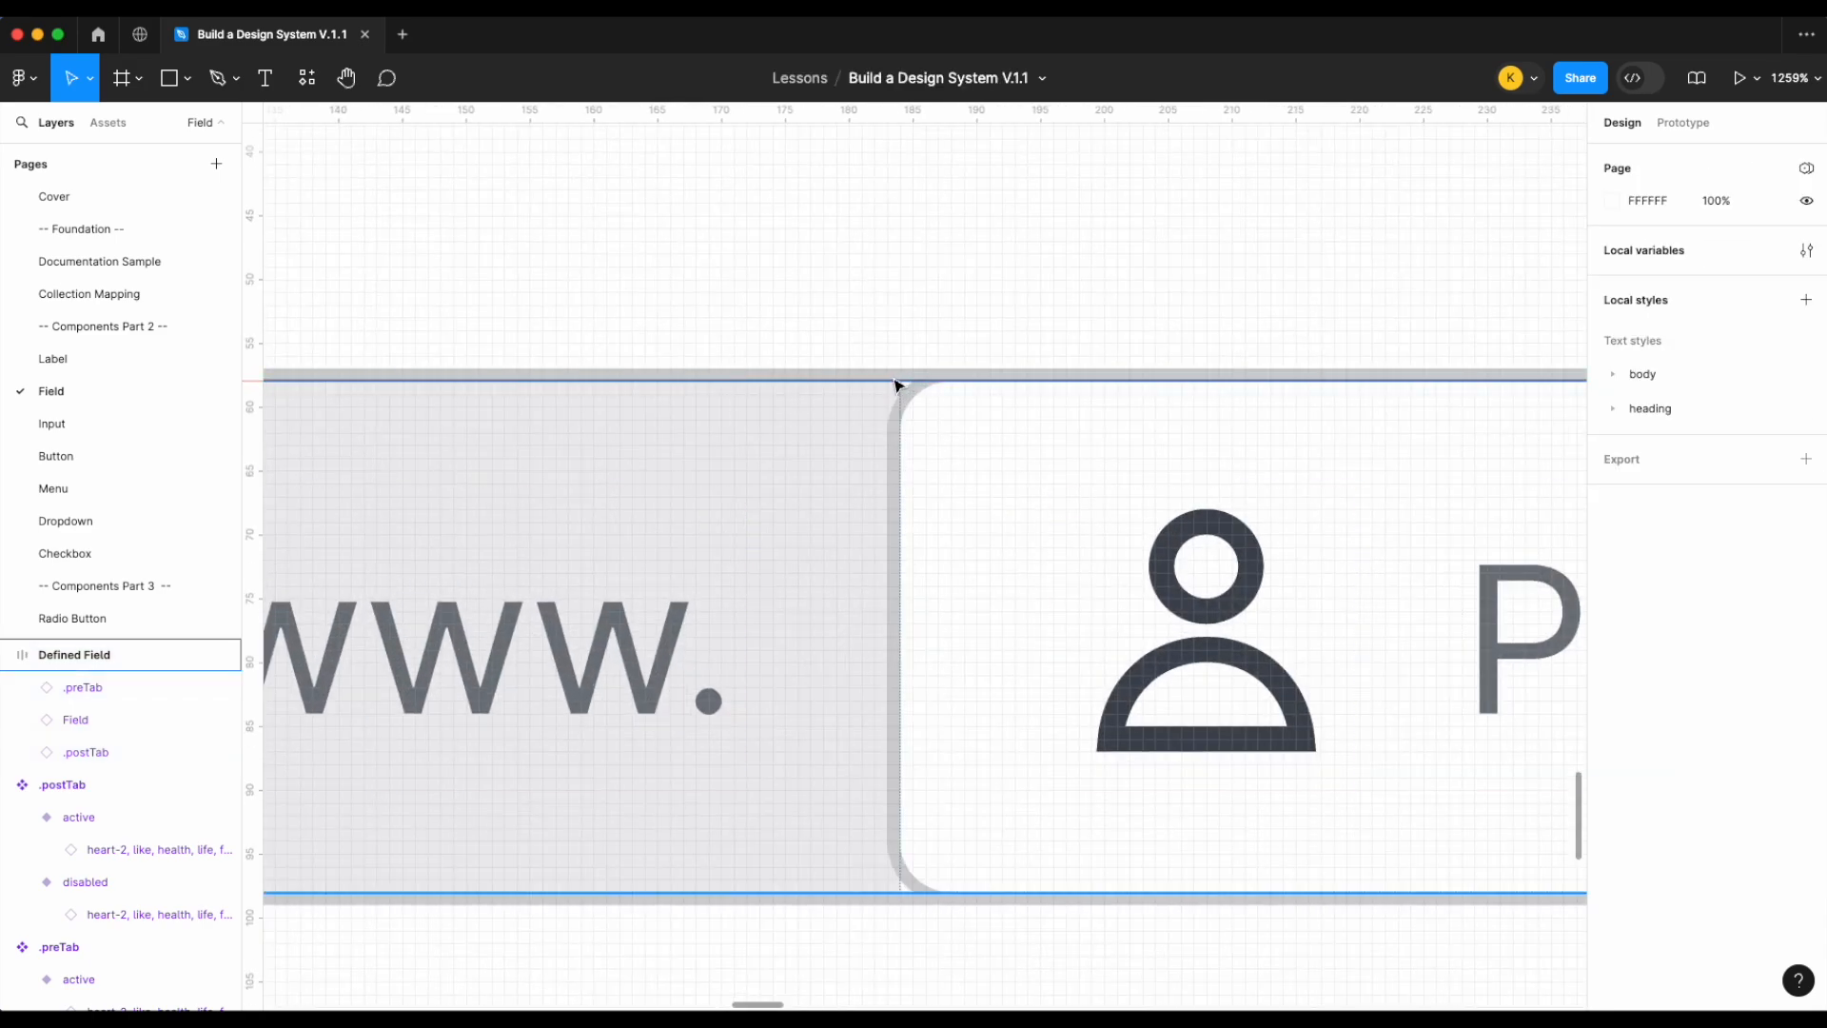
pyautogui.scroll(3, 895, 385)
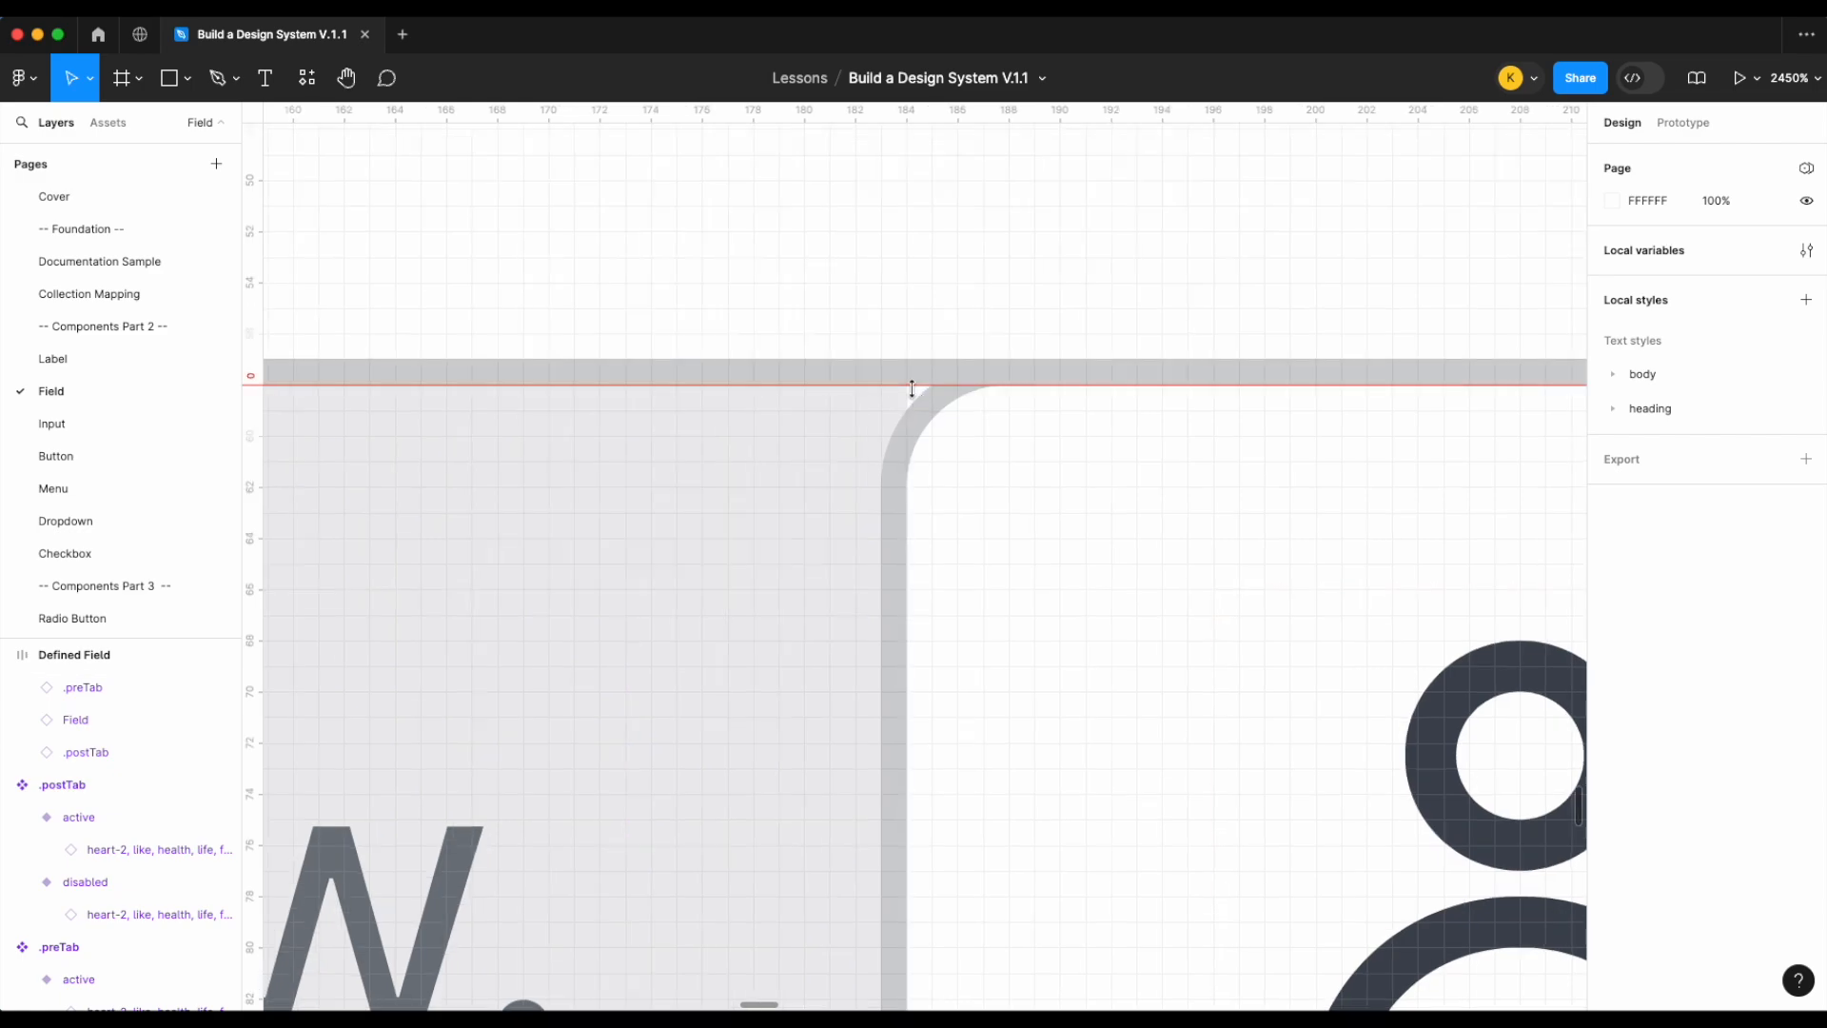
pyautogui.scroll(3, 911, 388)
pyautogui.click(911, 390)
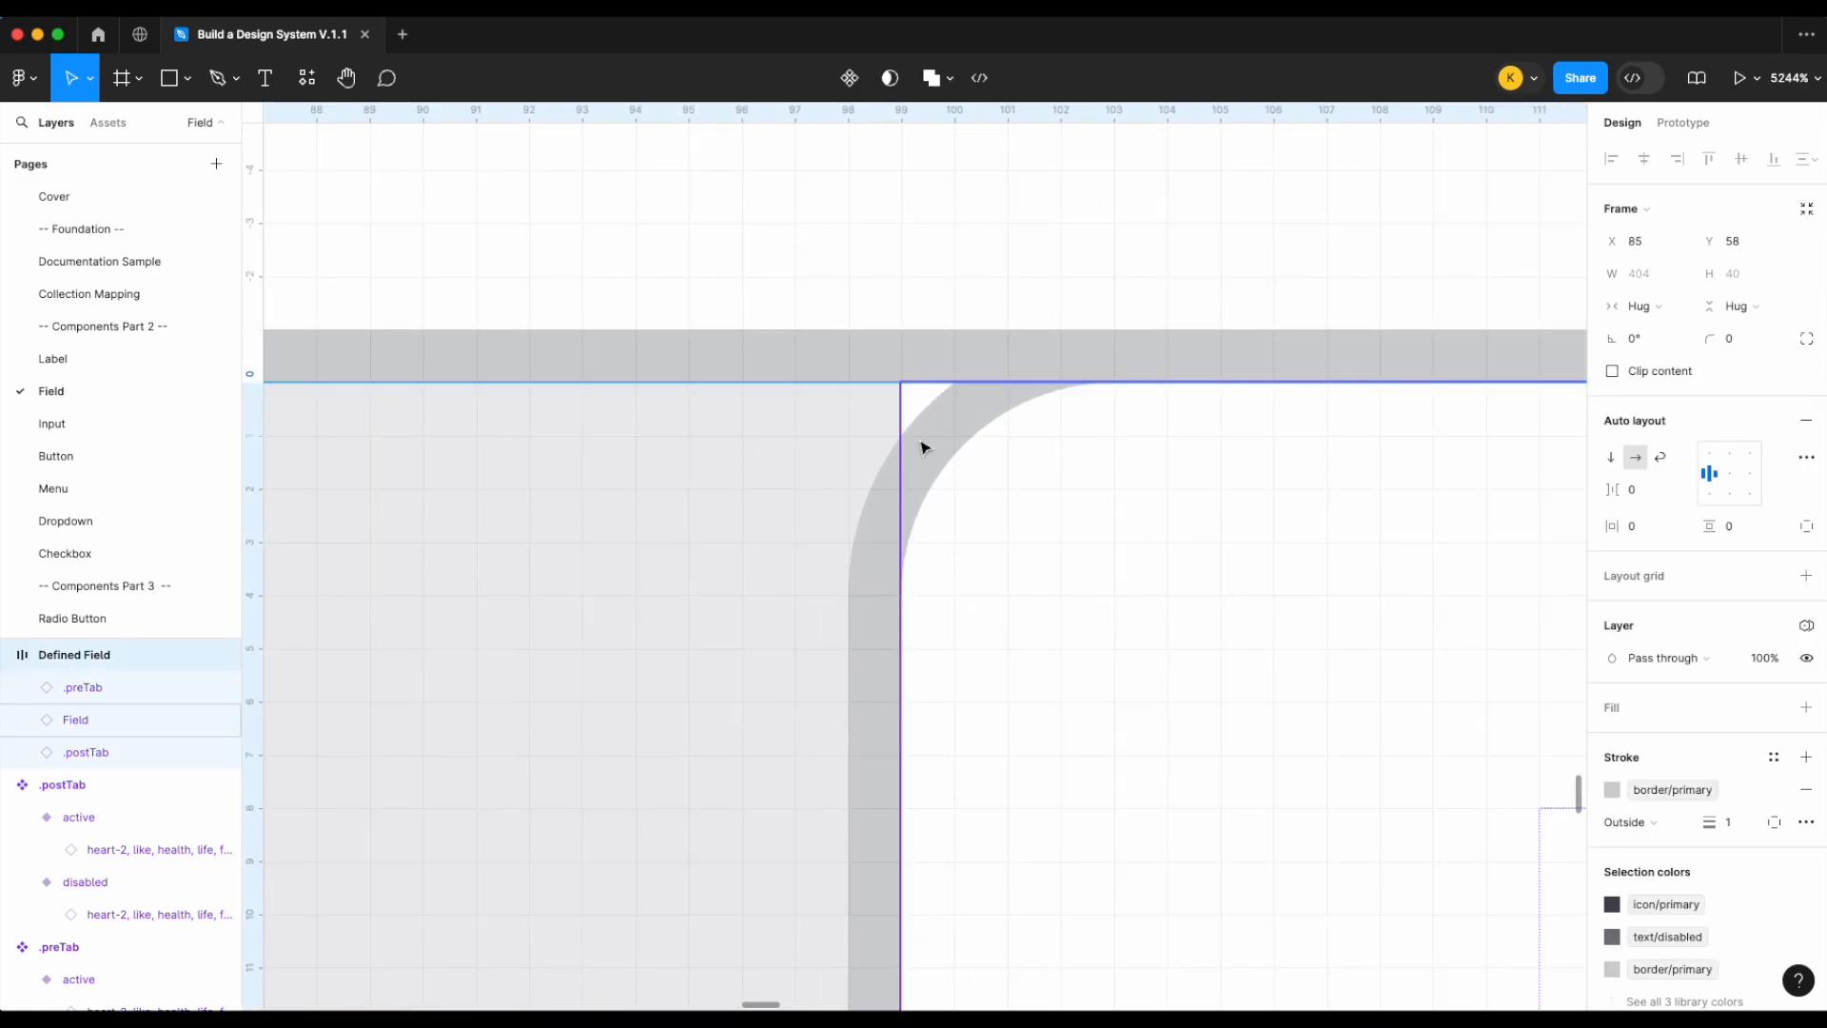
pyautogui.scroll(-10, 921, 442)
pyautogui.hscroll(2, 920, 440)
pyautogui.click(727, 429)
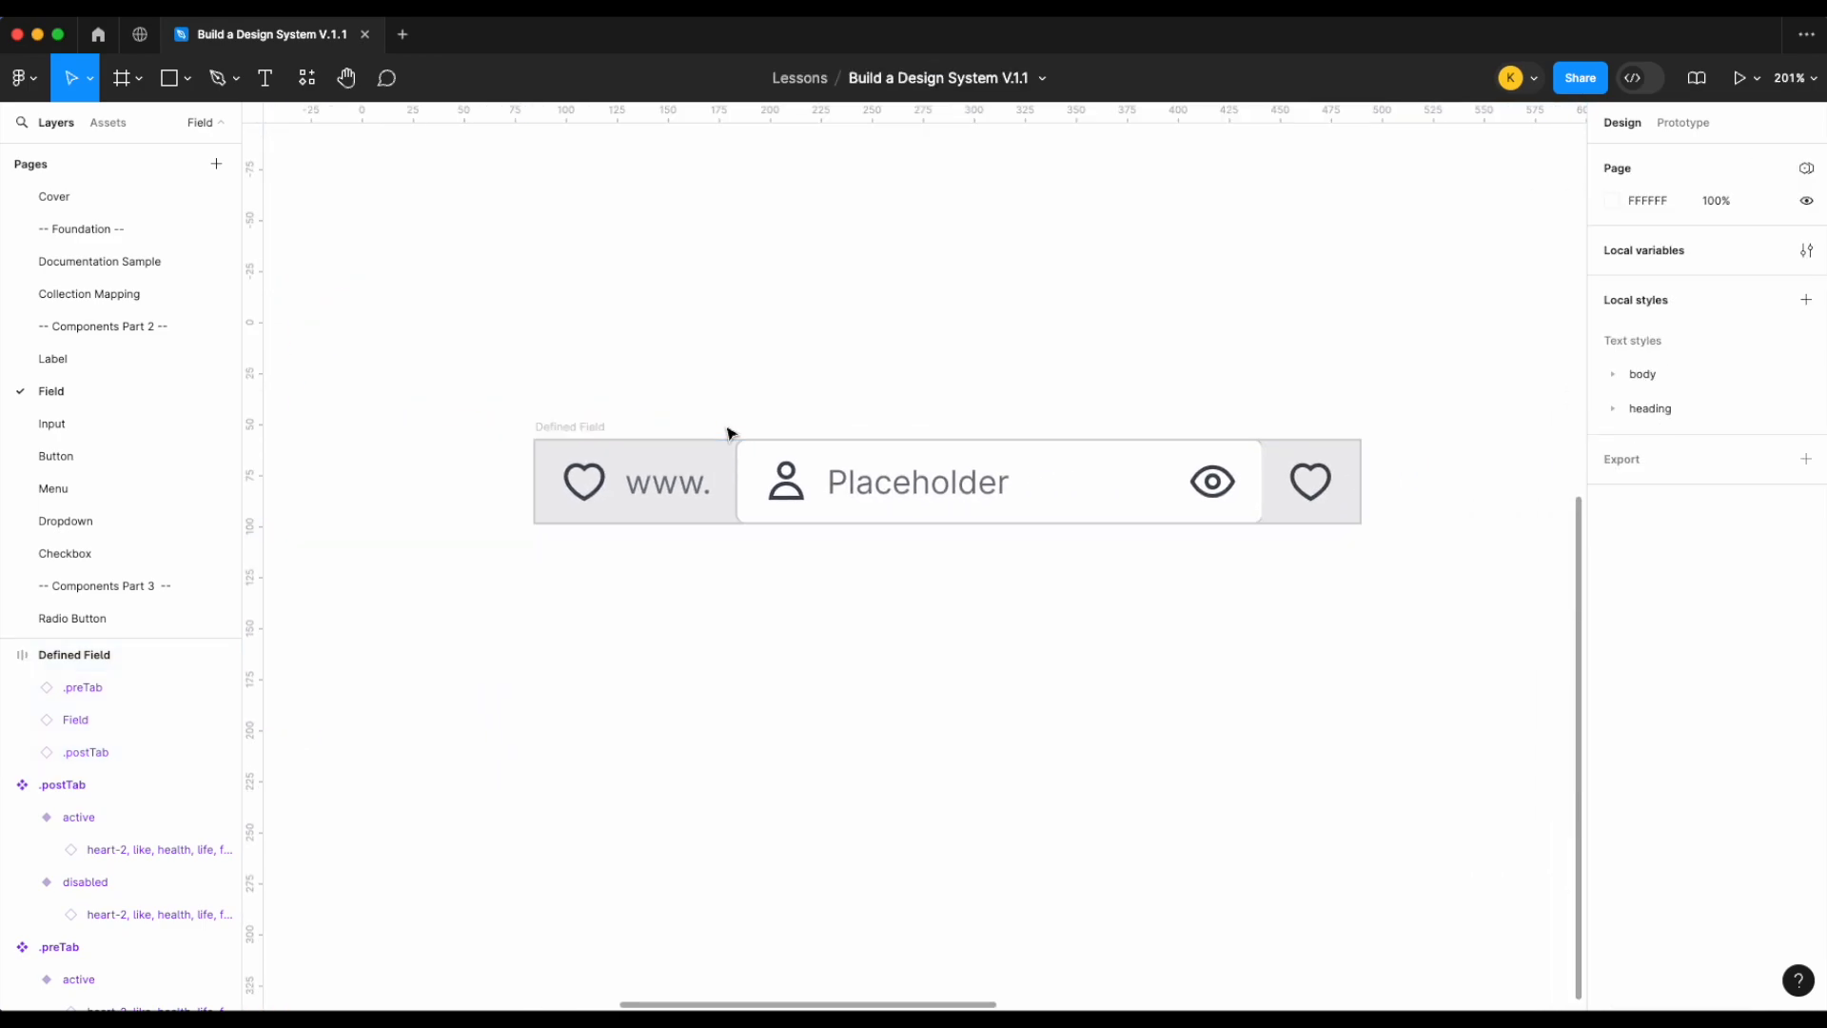
# Compare the Field's corners beside .postTab and .preTab, and inspect the Field's corner radius
pyautogui.hscroll(2, 729, 433)
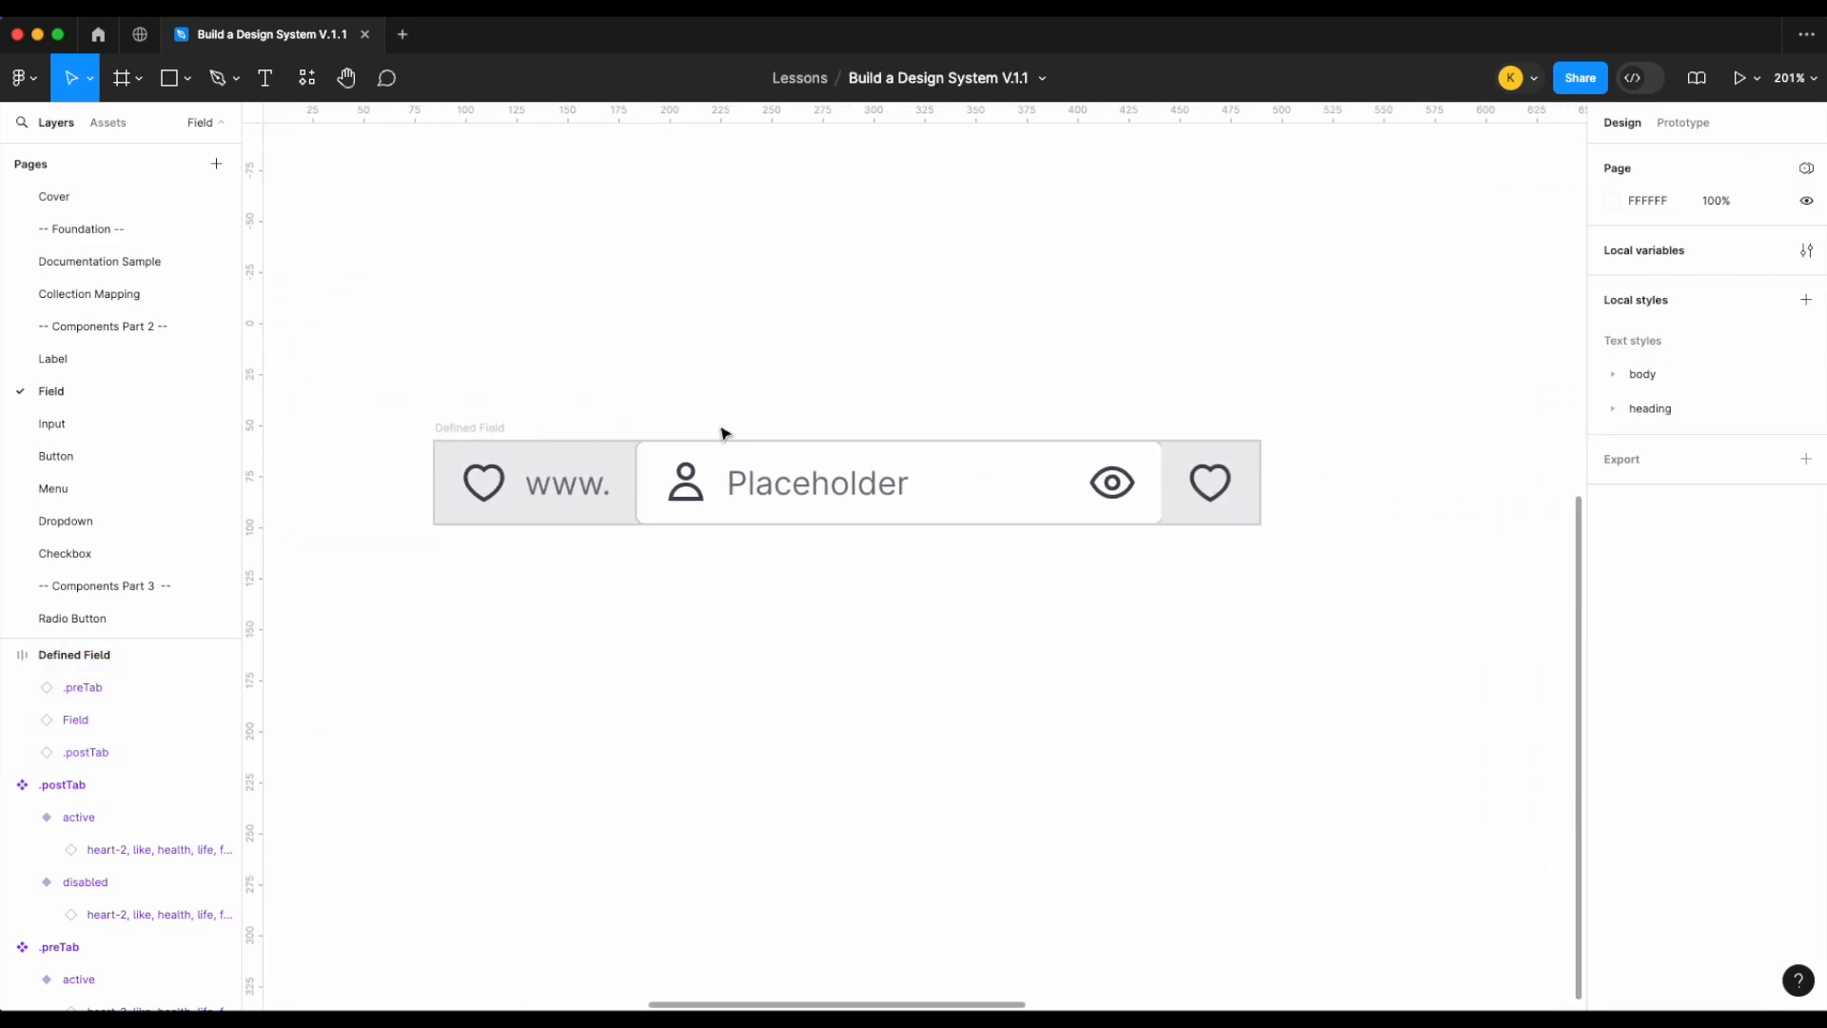
pyautogui.scroll(3, 725, 433)
pyautogui.hscroll(3, 729, 433)
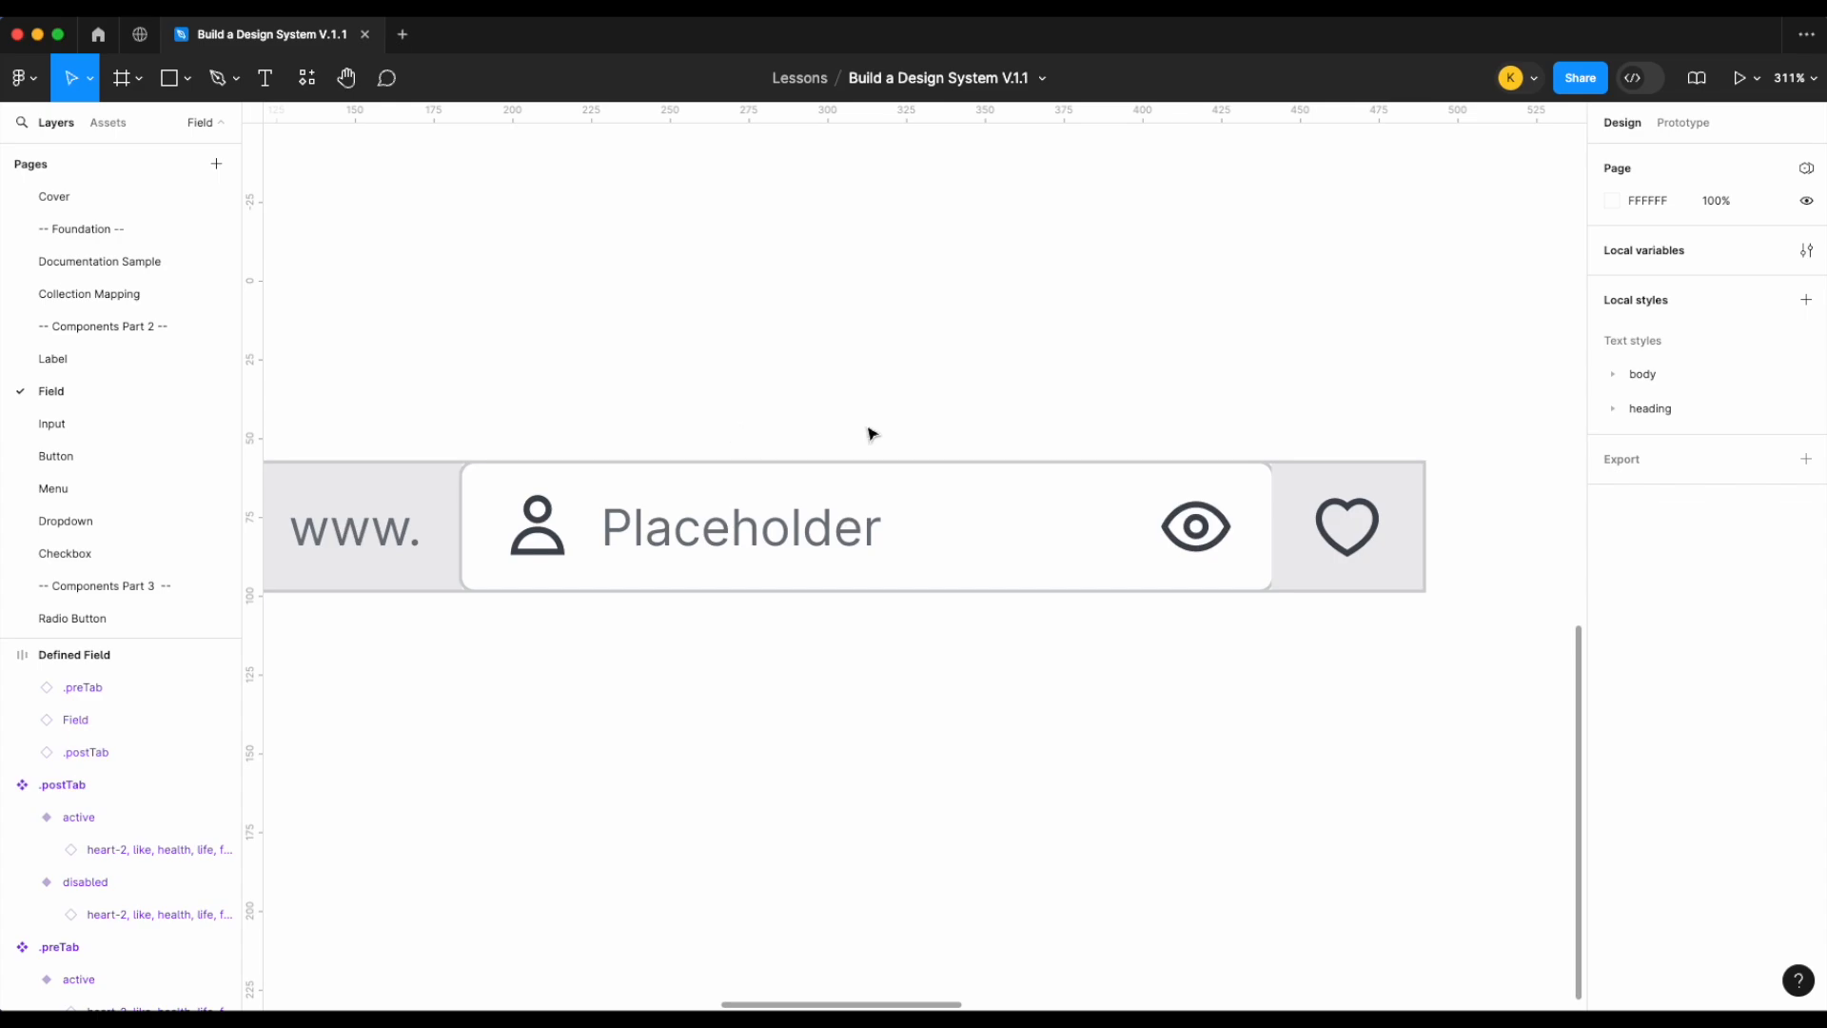
pyautogui.scroll(10, 1237, 490)
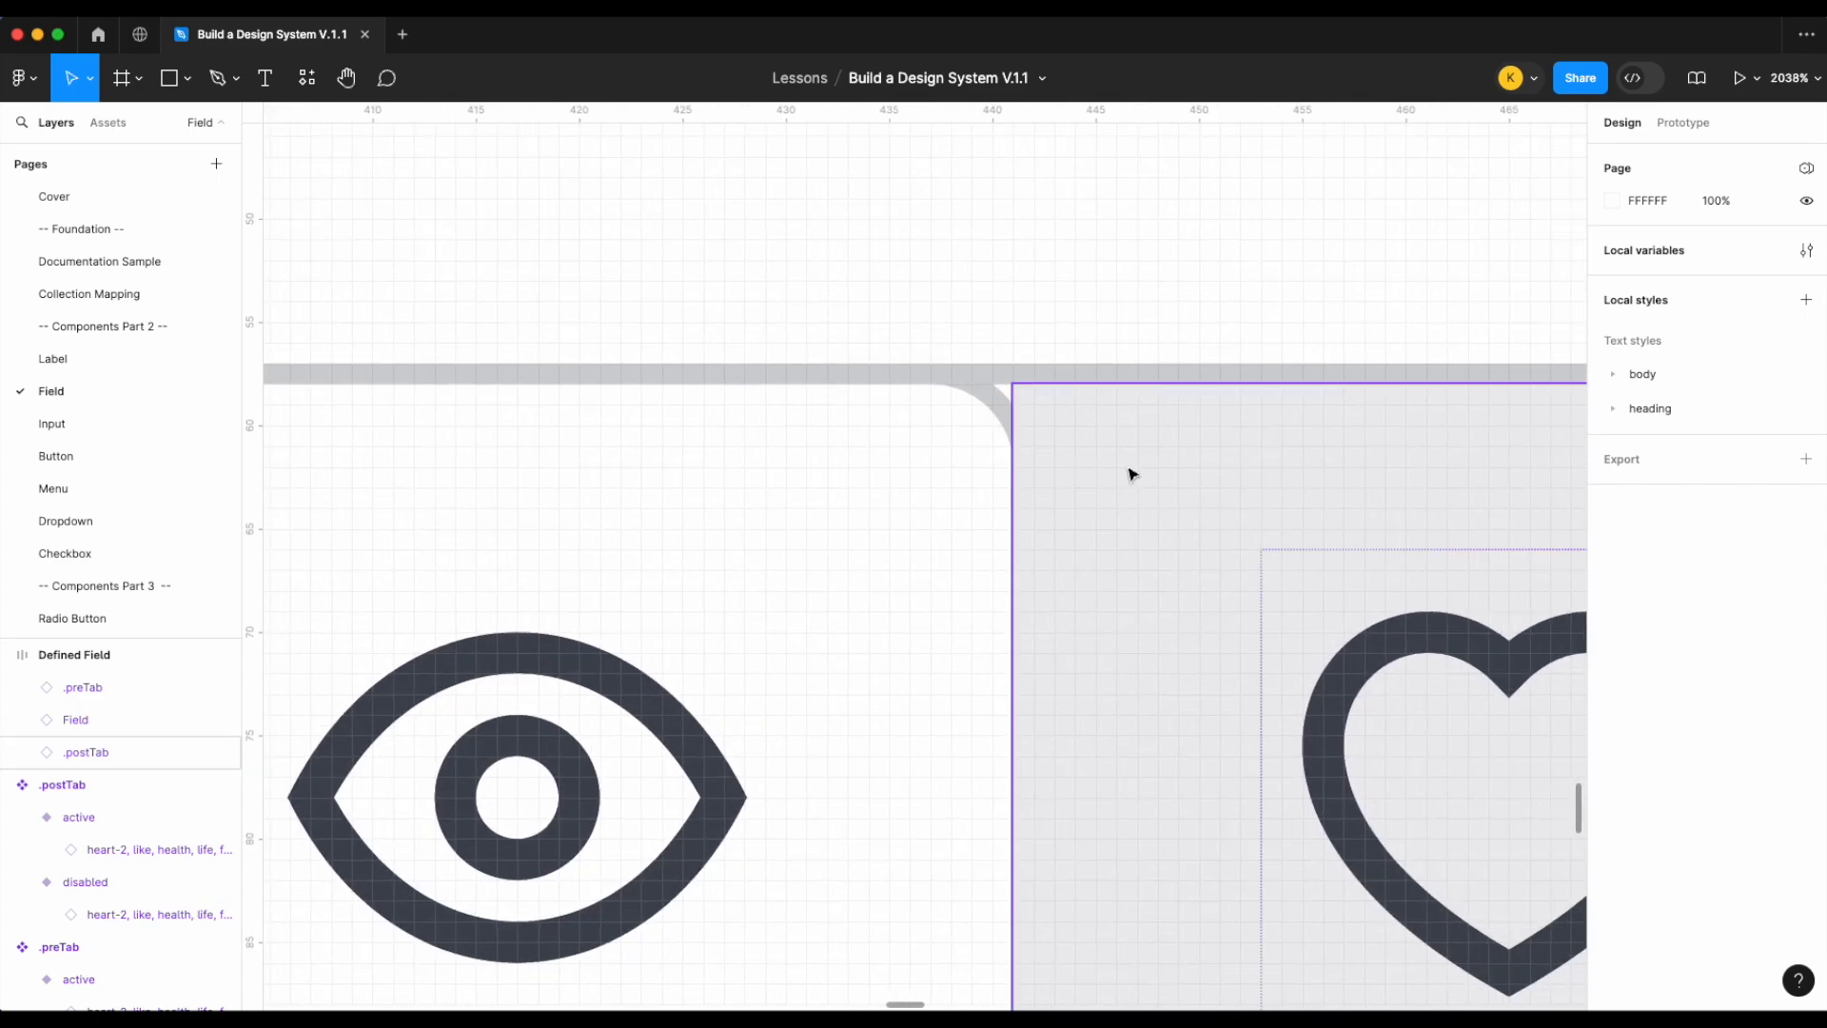
pyautogui.scroll(-10, 1248, 415)
pyautogui.hscroll(-5, 1237, 419)
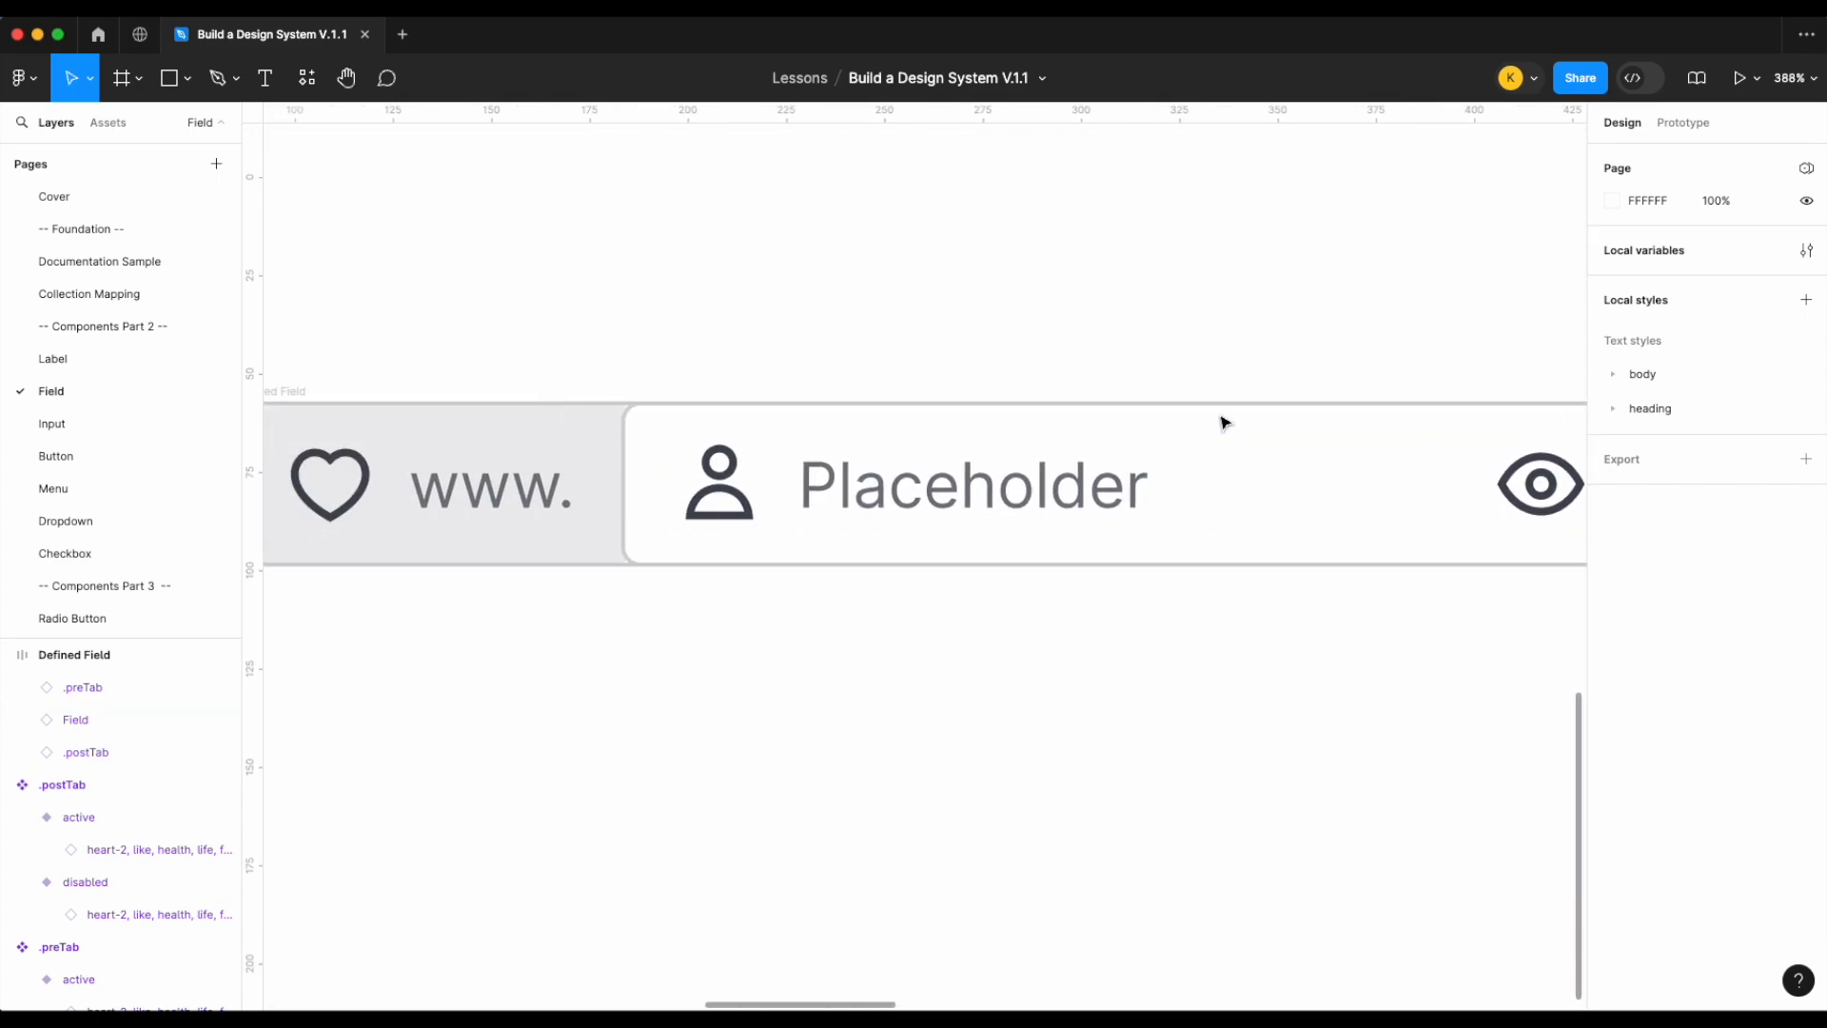
pyautogui.scroll(-4, 1099, 351)
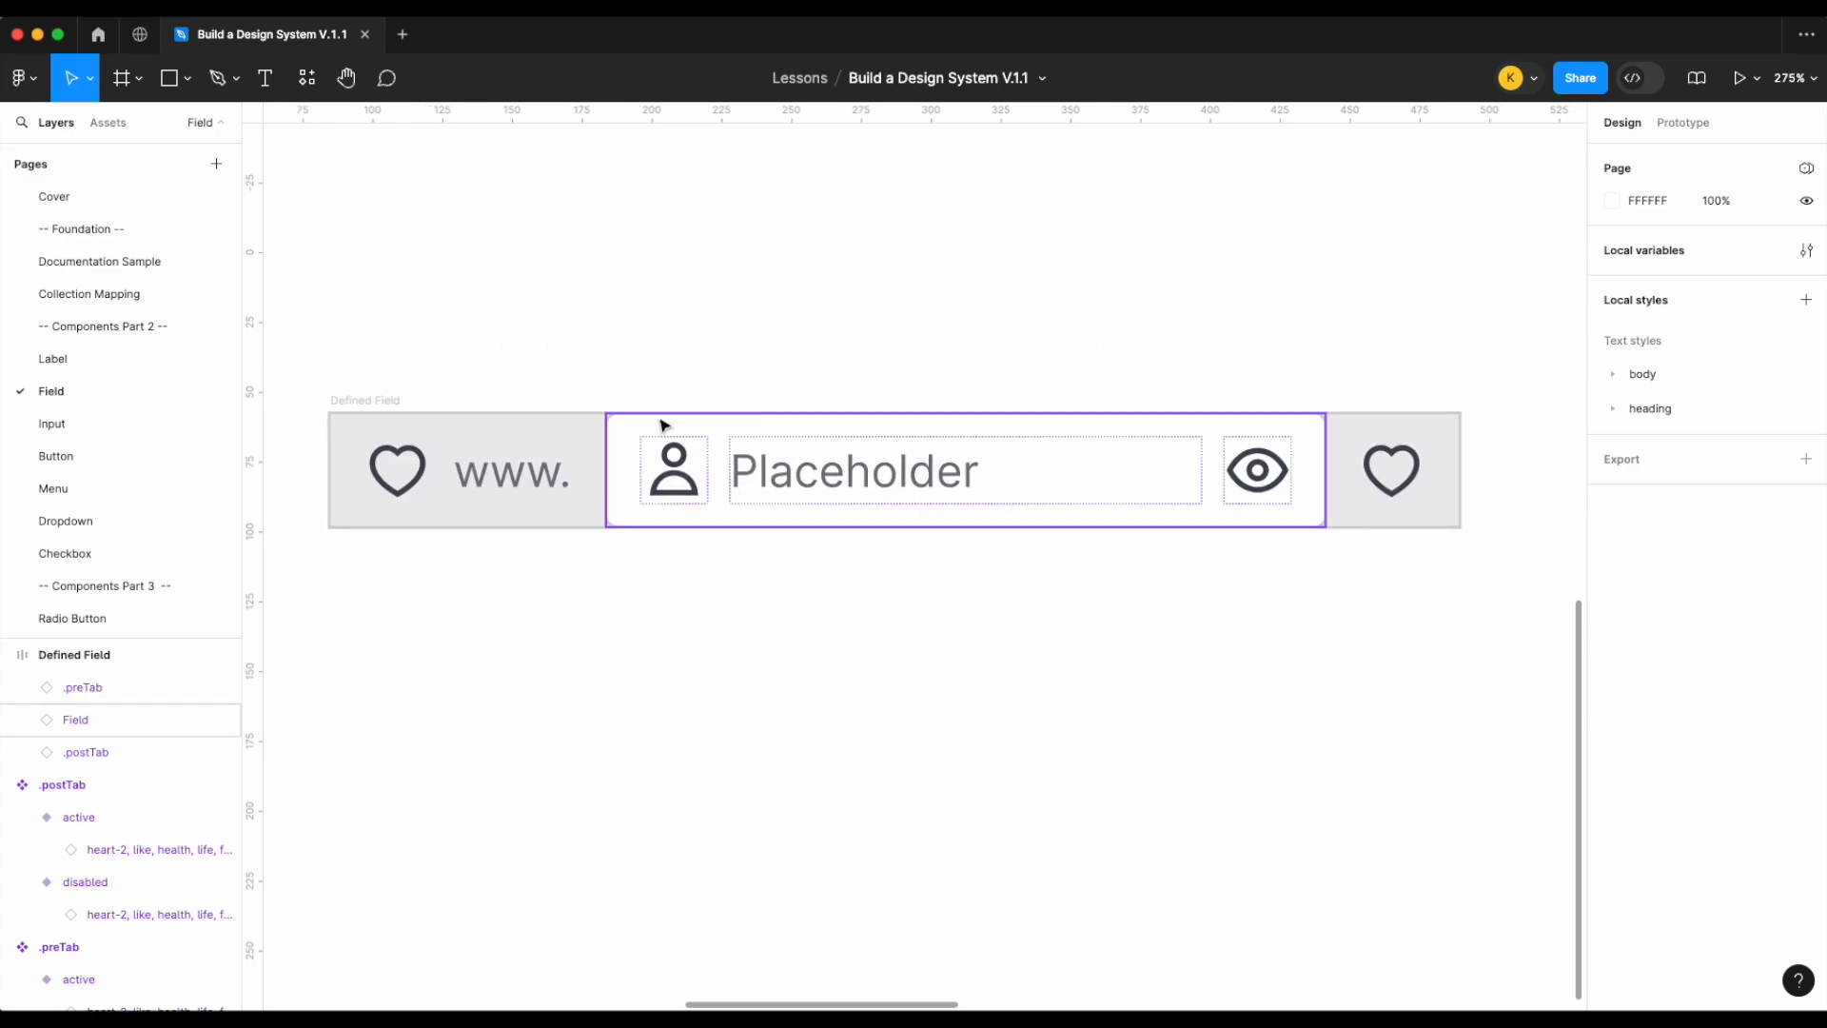
pyautogui.scroll(2, 653, 422)
pyautogui.scroll(5, 597, 438)
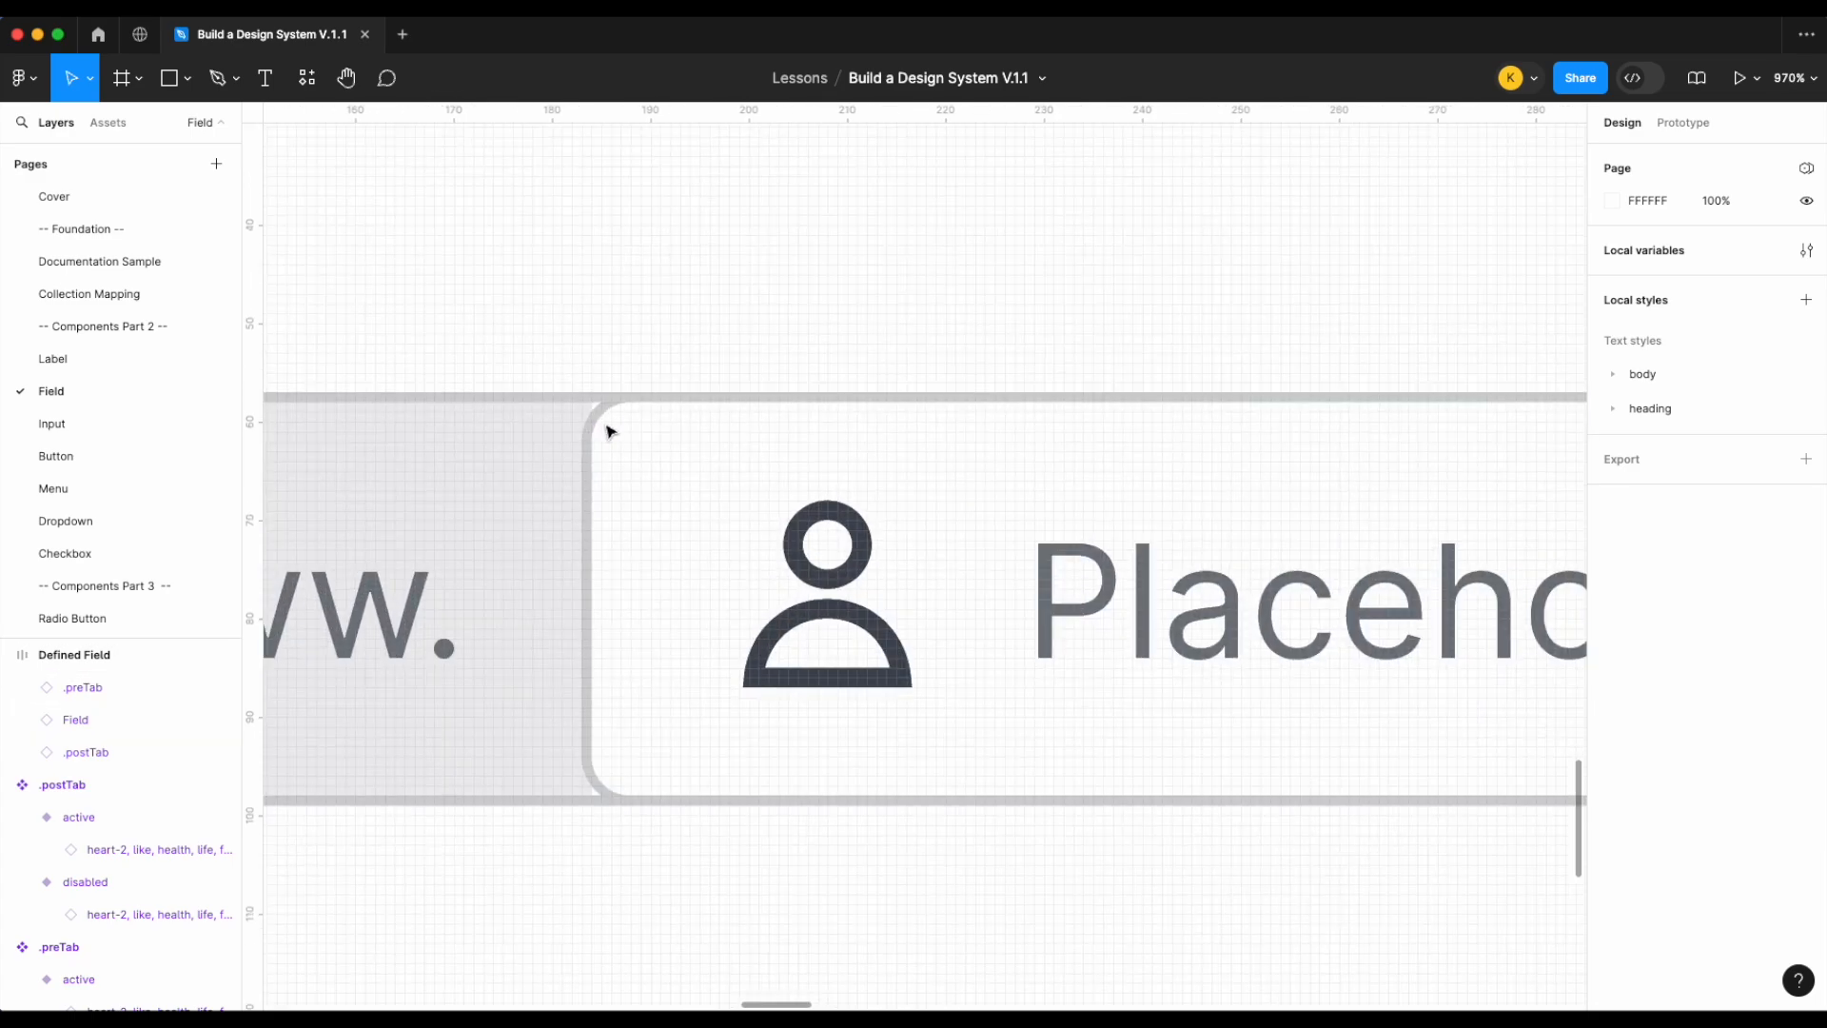
pyautogui.click(610, 431)
pyautogui.scroll(-5, 1069, 359)
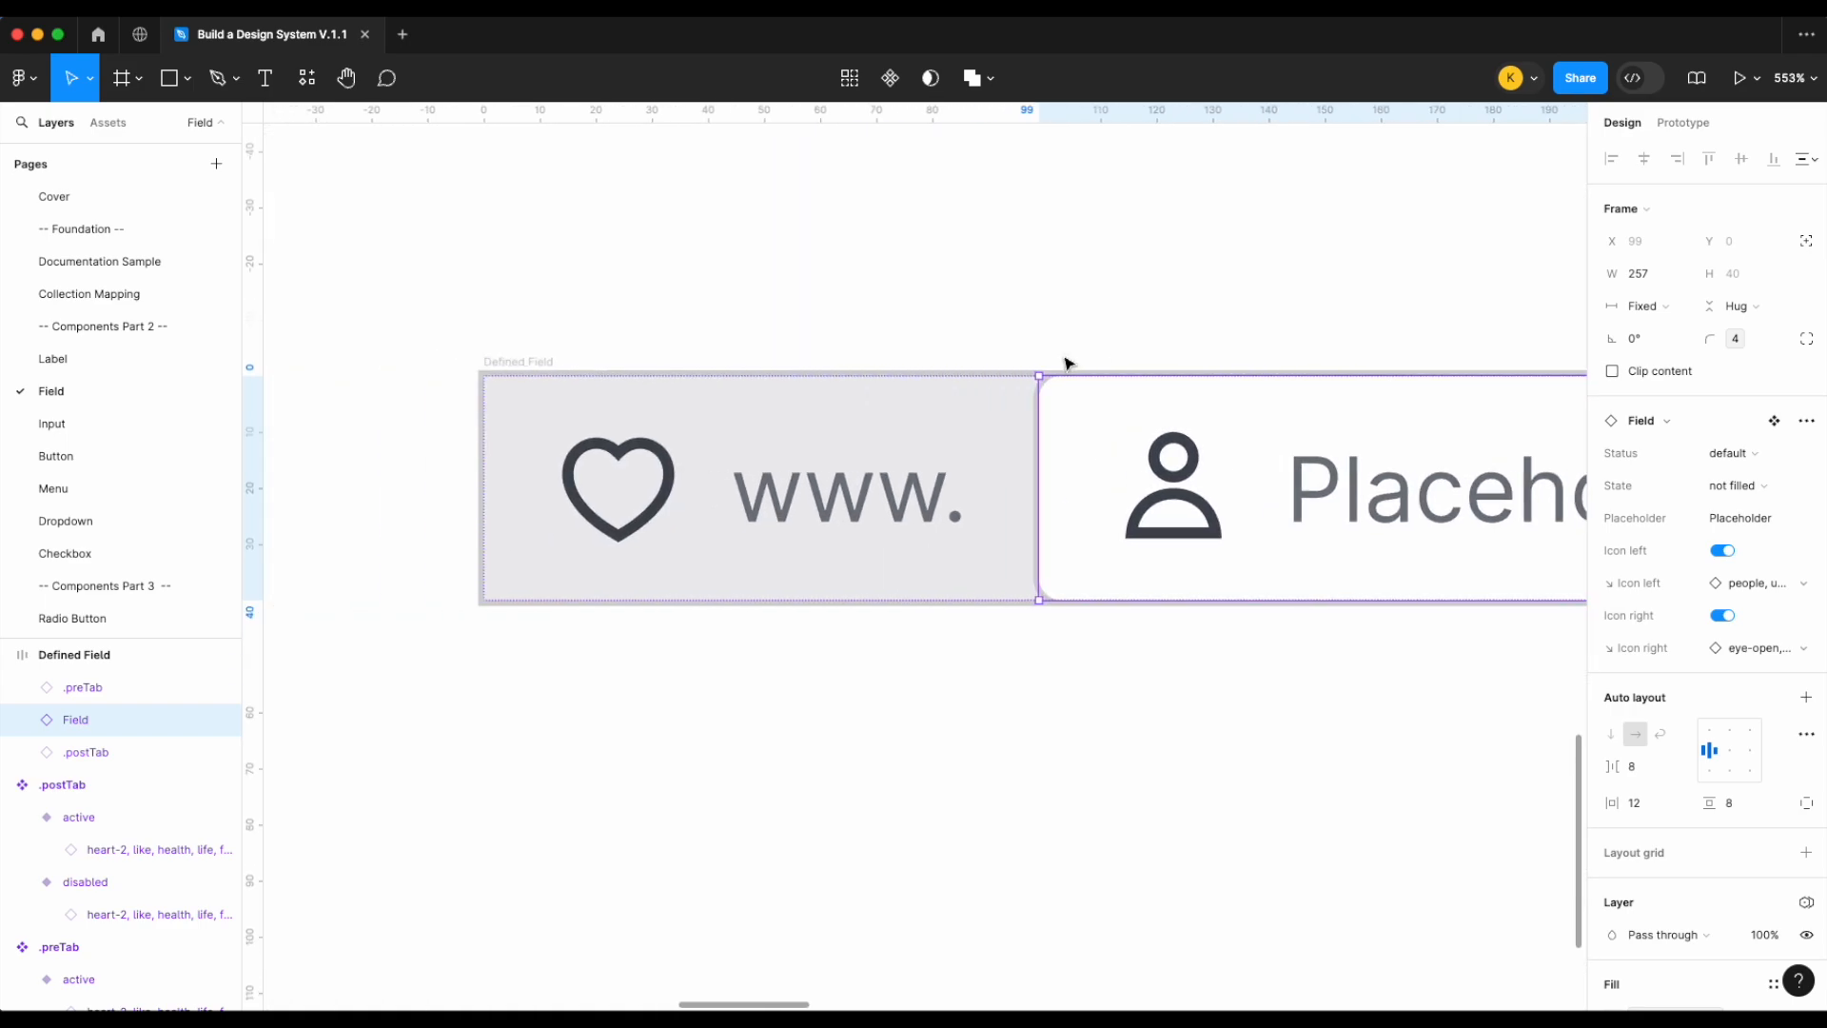
pyautogui.scroll(-1, 887, 185)
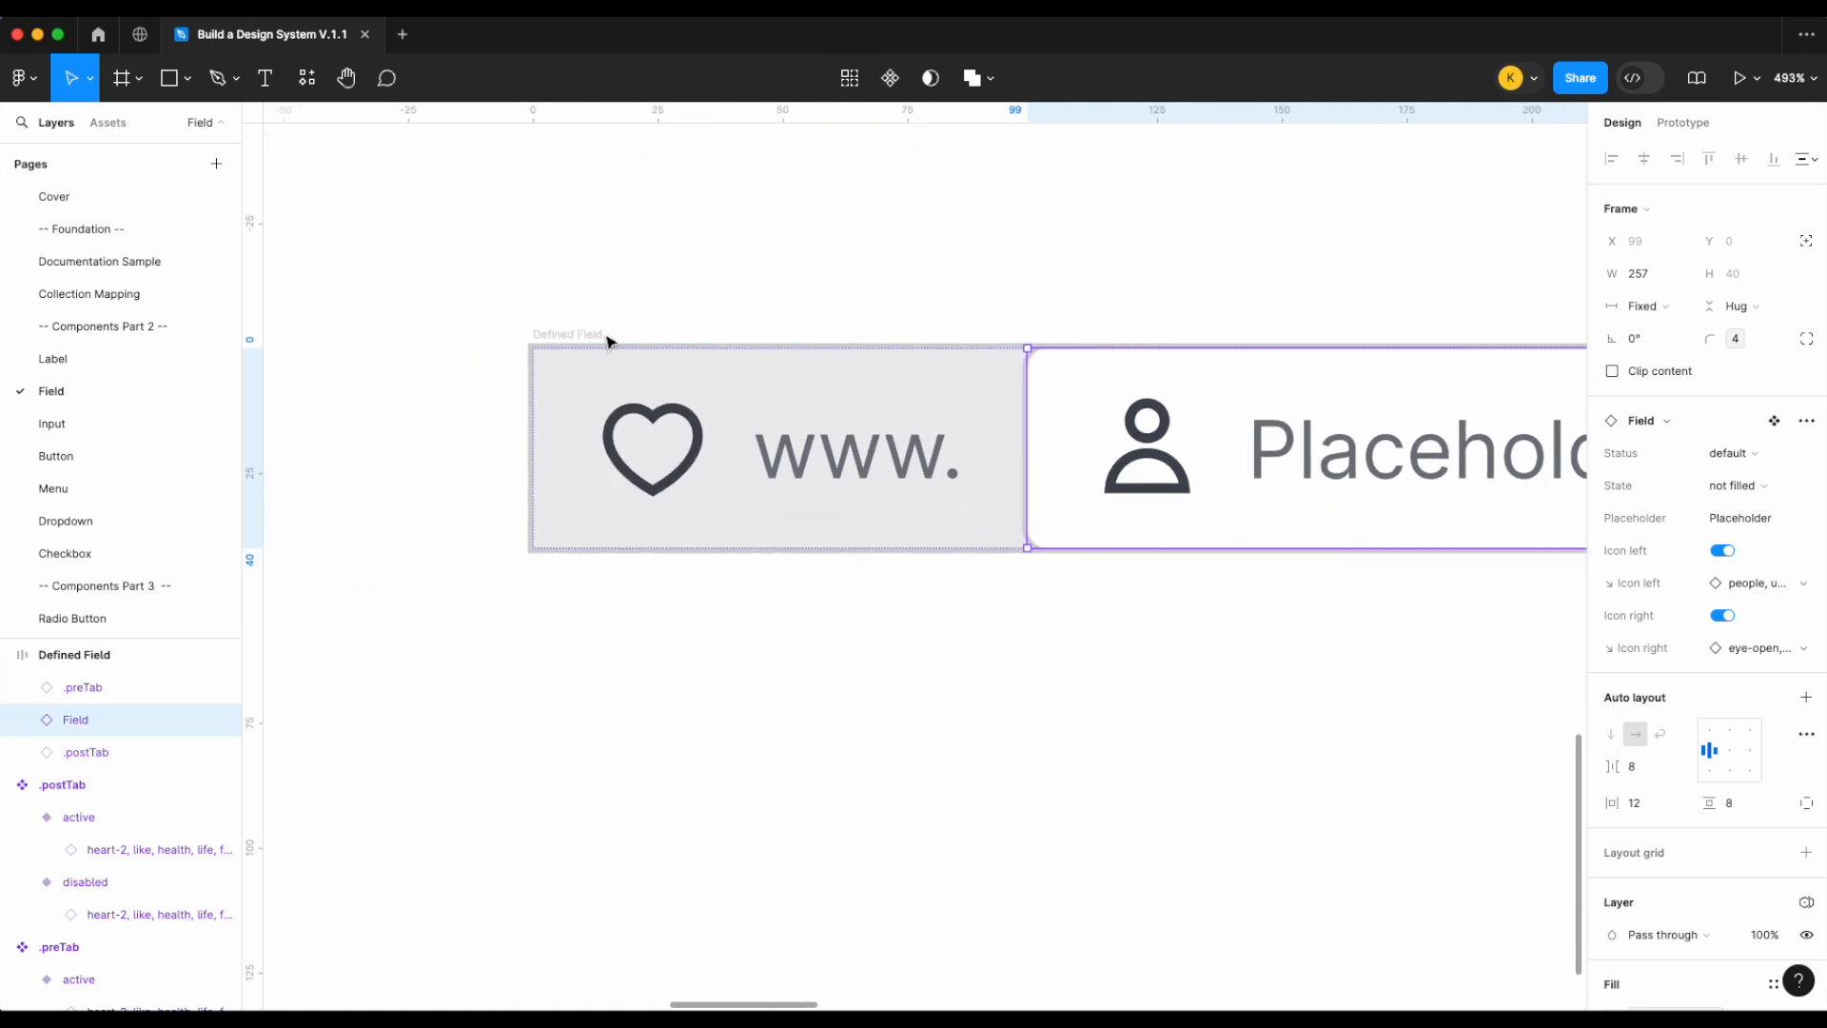
# Apply the md border radius variable (4) to the corners of the Defined Field frame
pyautogui.click(609, 342)
pyautogui.scroll(-3, 918, 322)
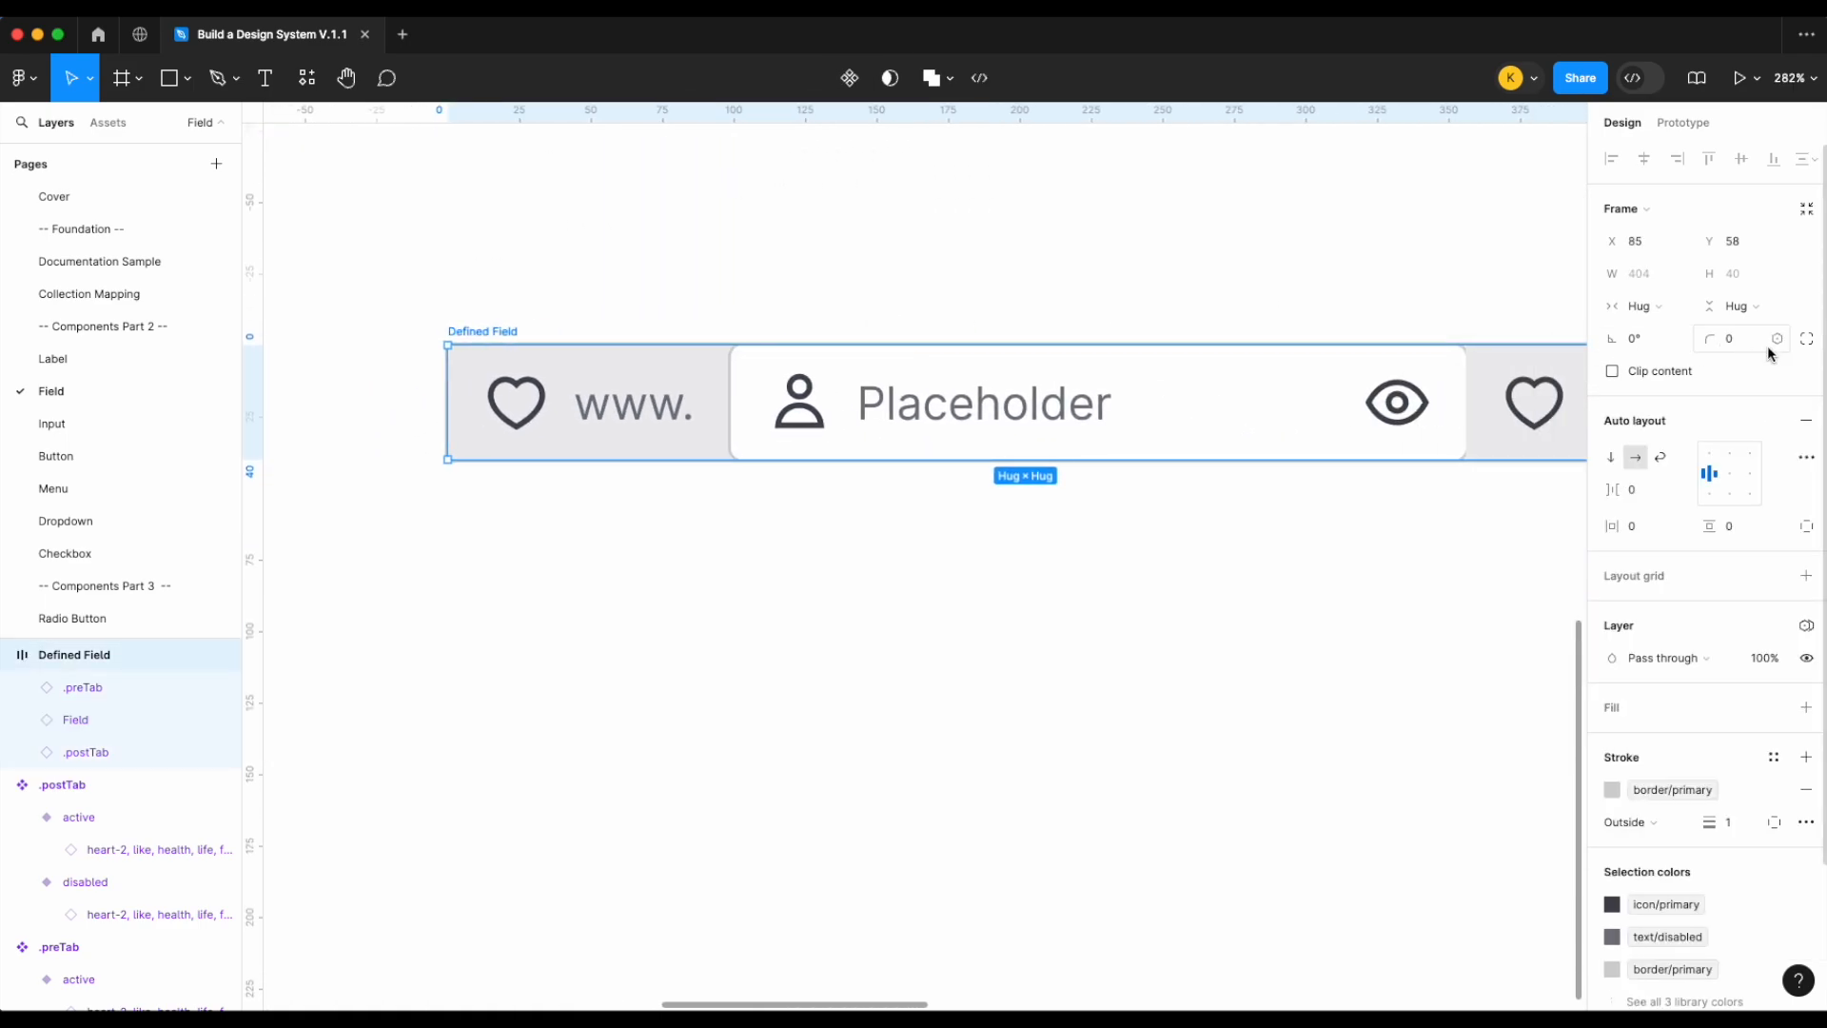
pyautogui.click(1776, 341)
pyautogui.write('rad')
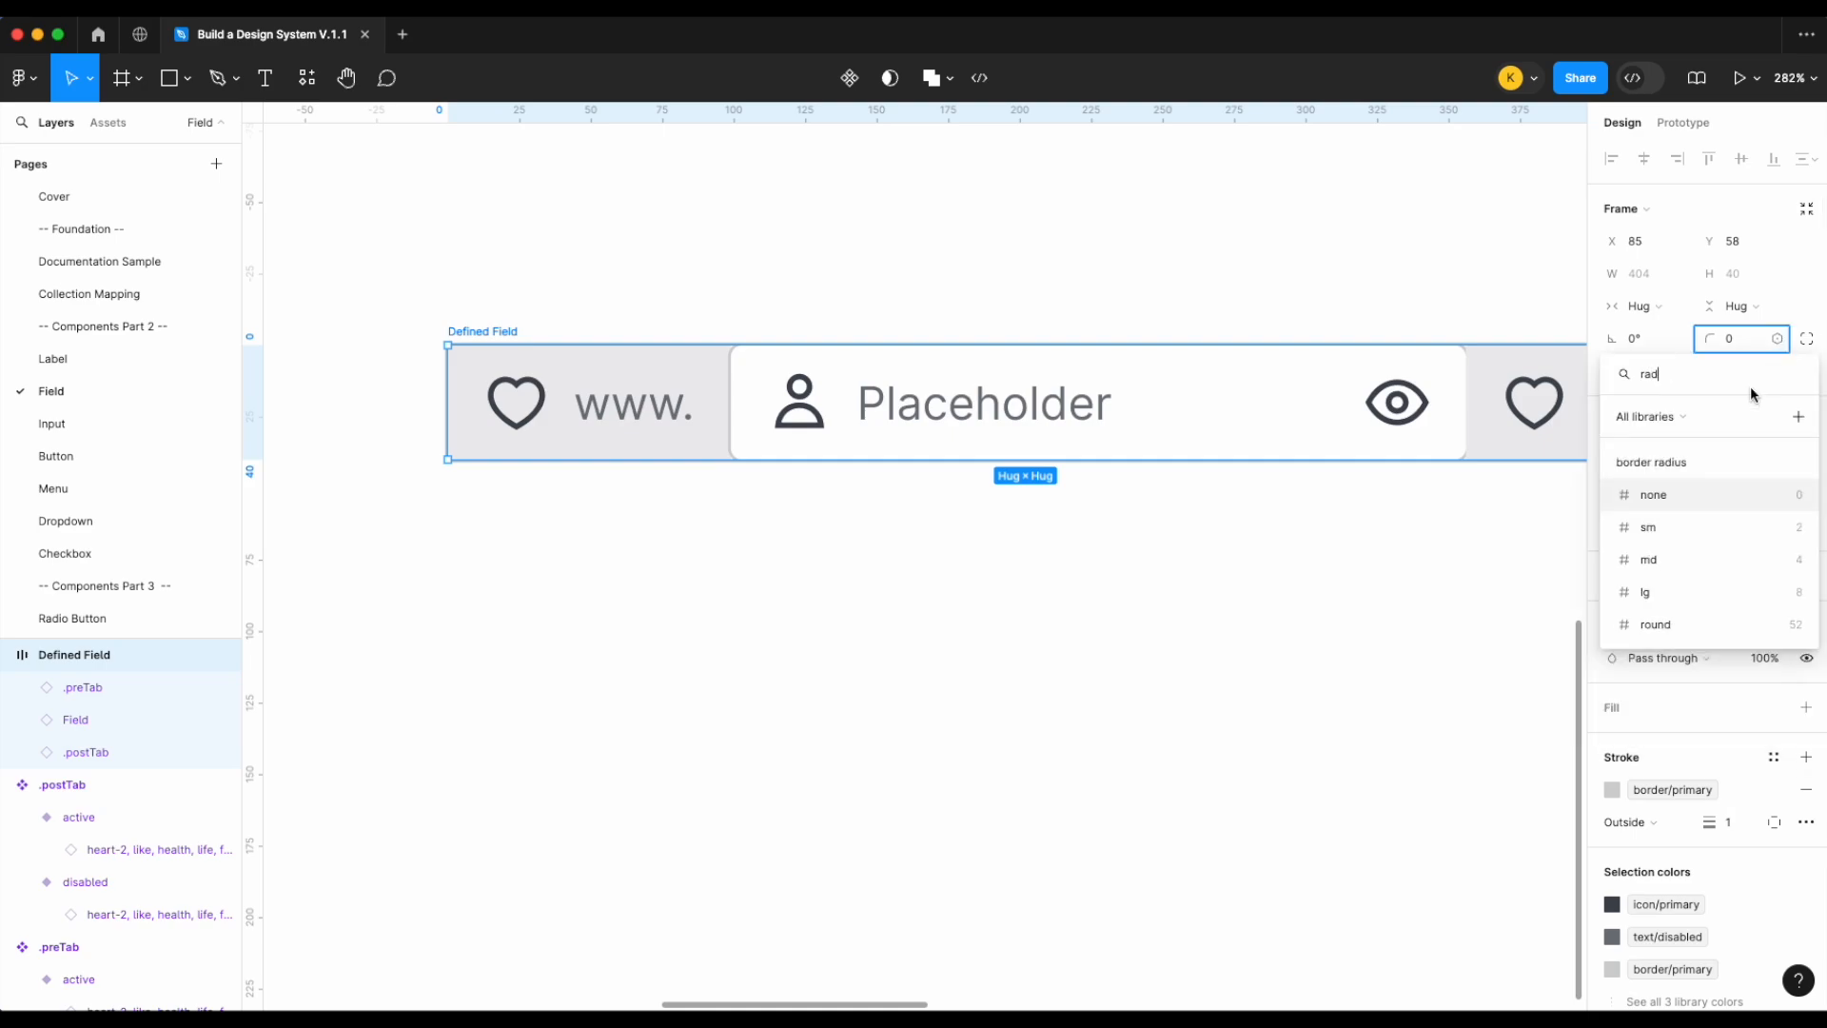
pyautogui.click(1690, 559)
pyautogui.click(1145, 666)
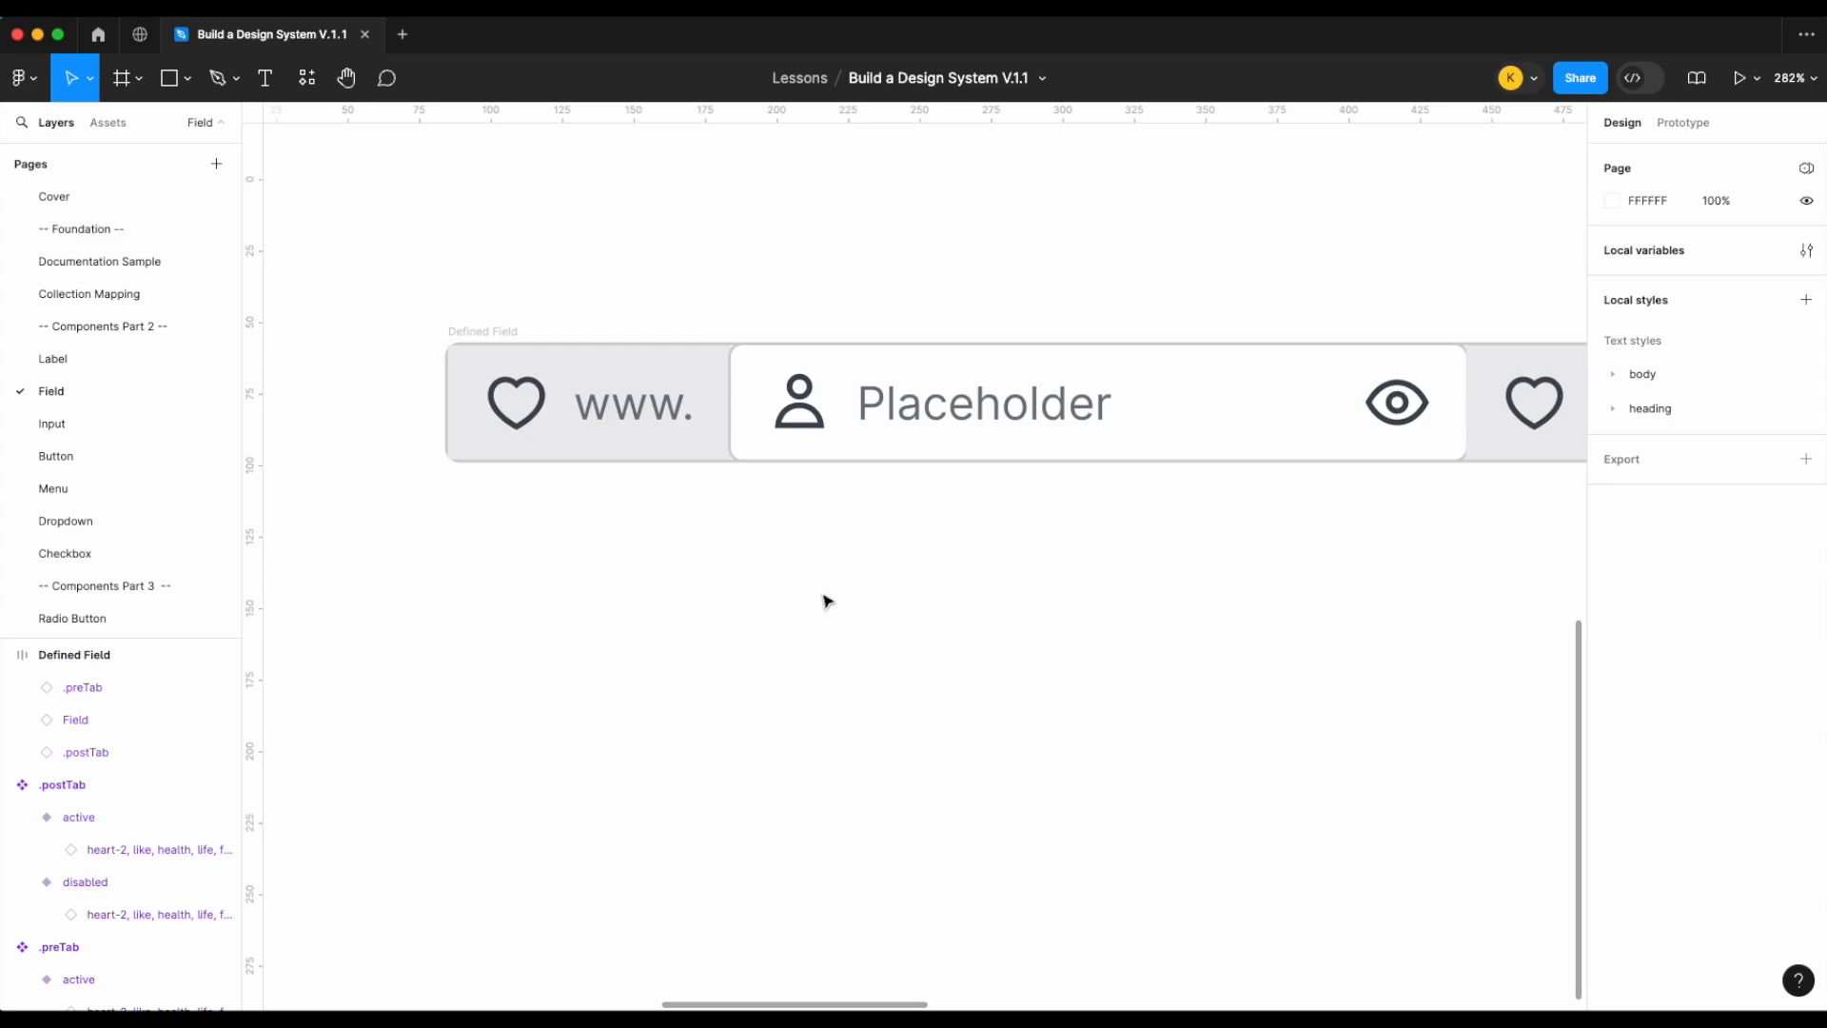
# Turn on content clipping for the Defined Field frame so its tabs follow the rounded corners
pyautogui.click(533, 419)
pyautogui.scroll(3, 526, 284)
pyautogui.scroll(10, 327, 466)
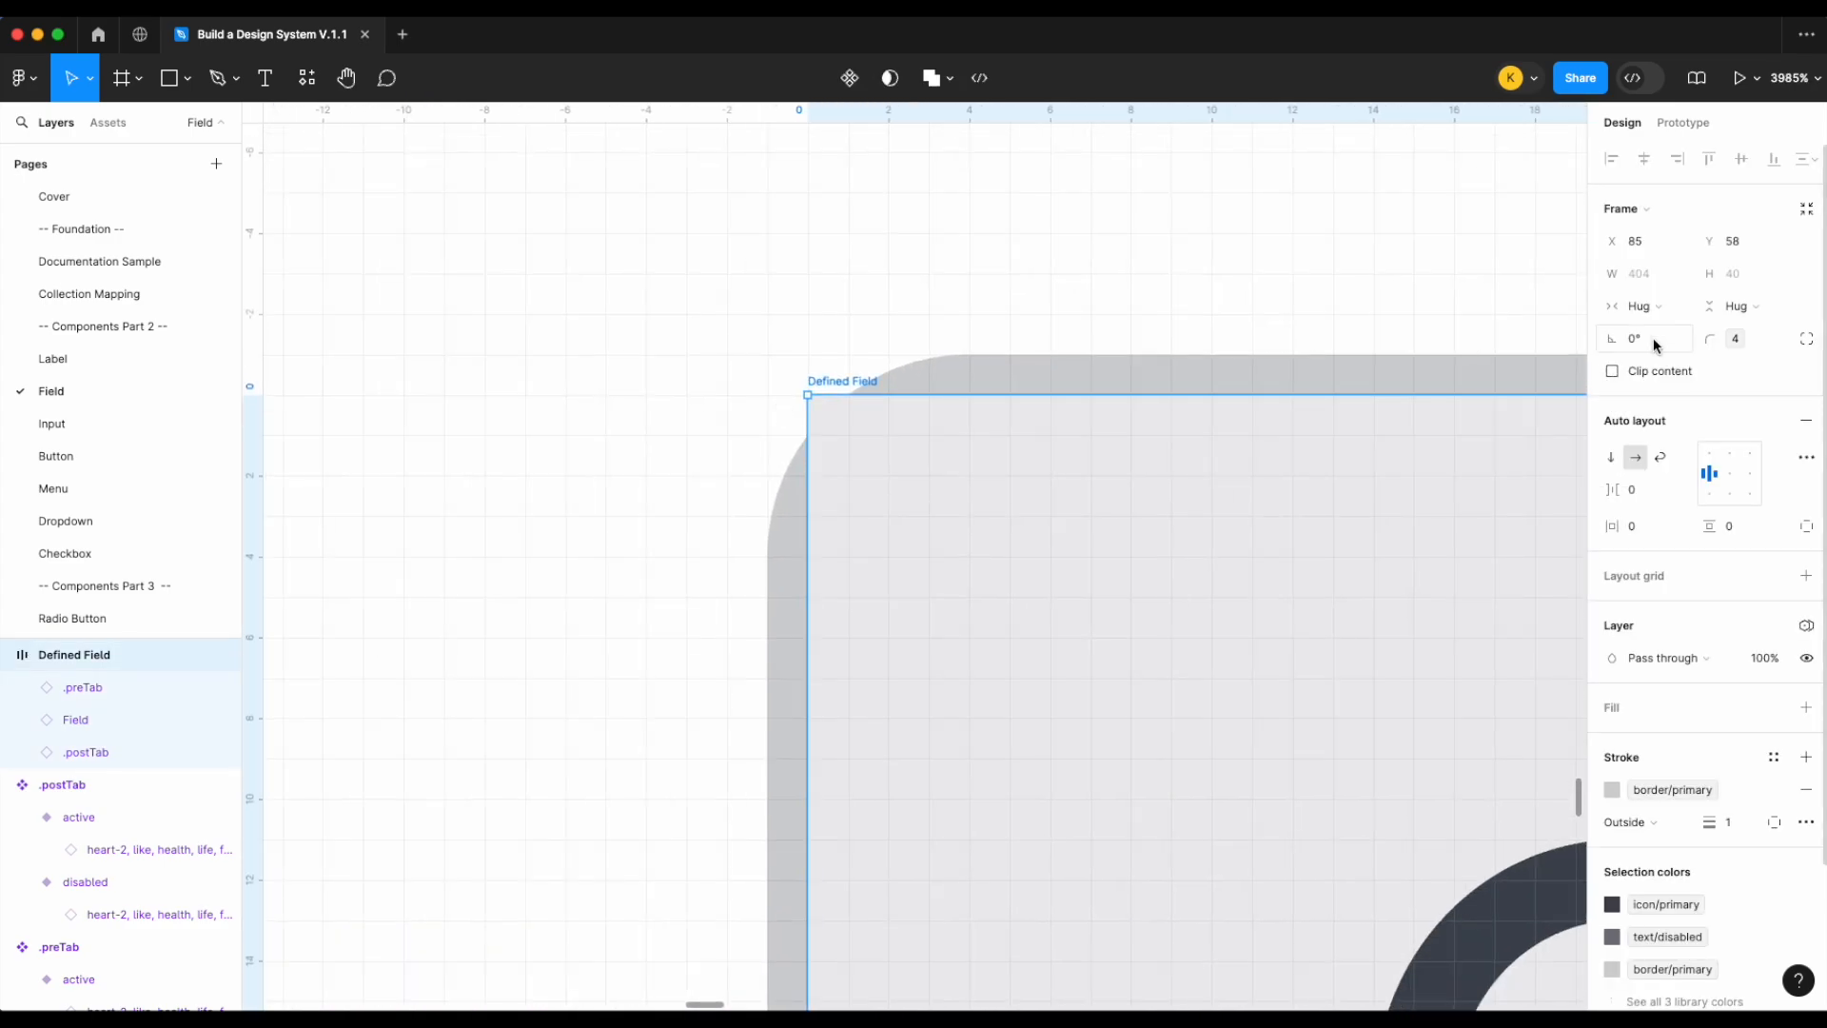
pyautogui.click(1612, 371)
pyautogui.click(1191, 294)
pyautogui.scroll(-10, 1191, 294)
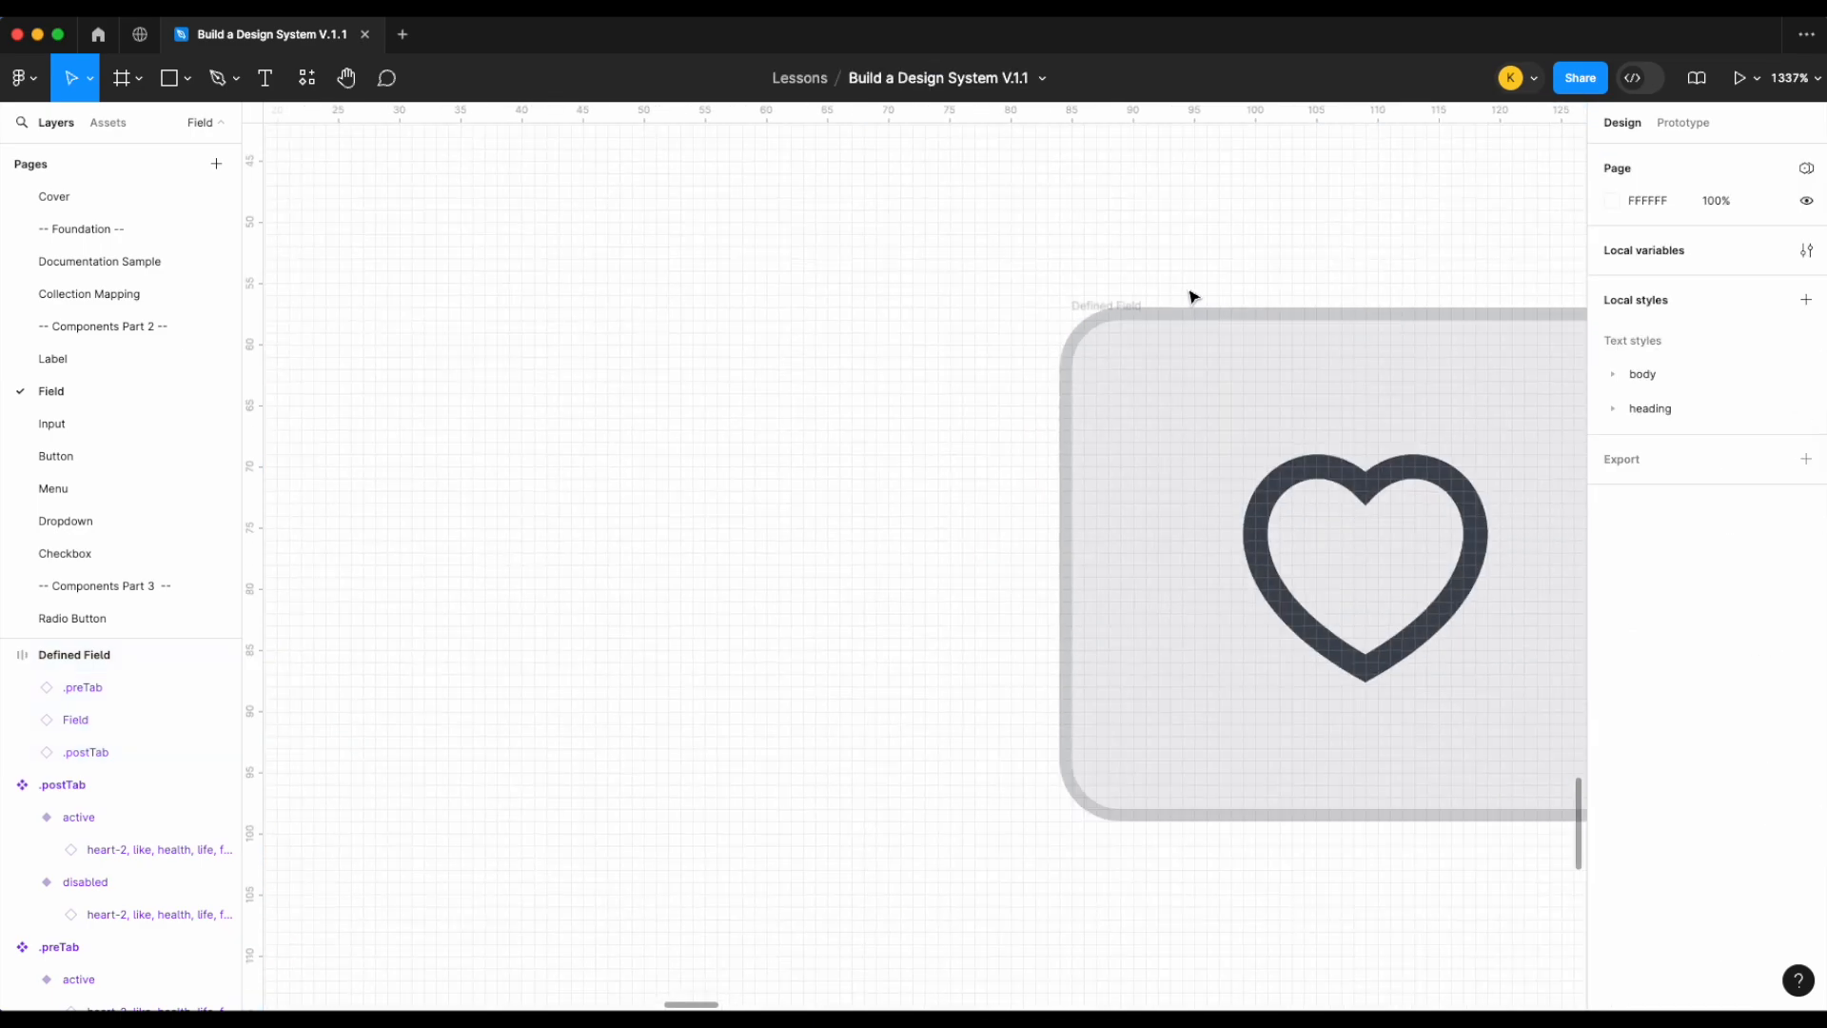
# Hide and show .preTab repeatedly to compare the Defined Field's corners with and without it, leaving it shown
pyautogui.scroll(-3, 1191, 294)
pyautogui.hscroll(2, 942, 400)
pyautogui.click(698, 501)
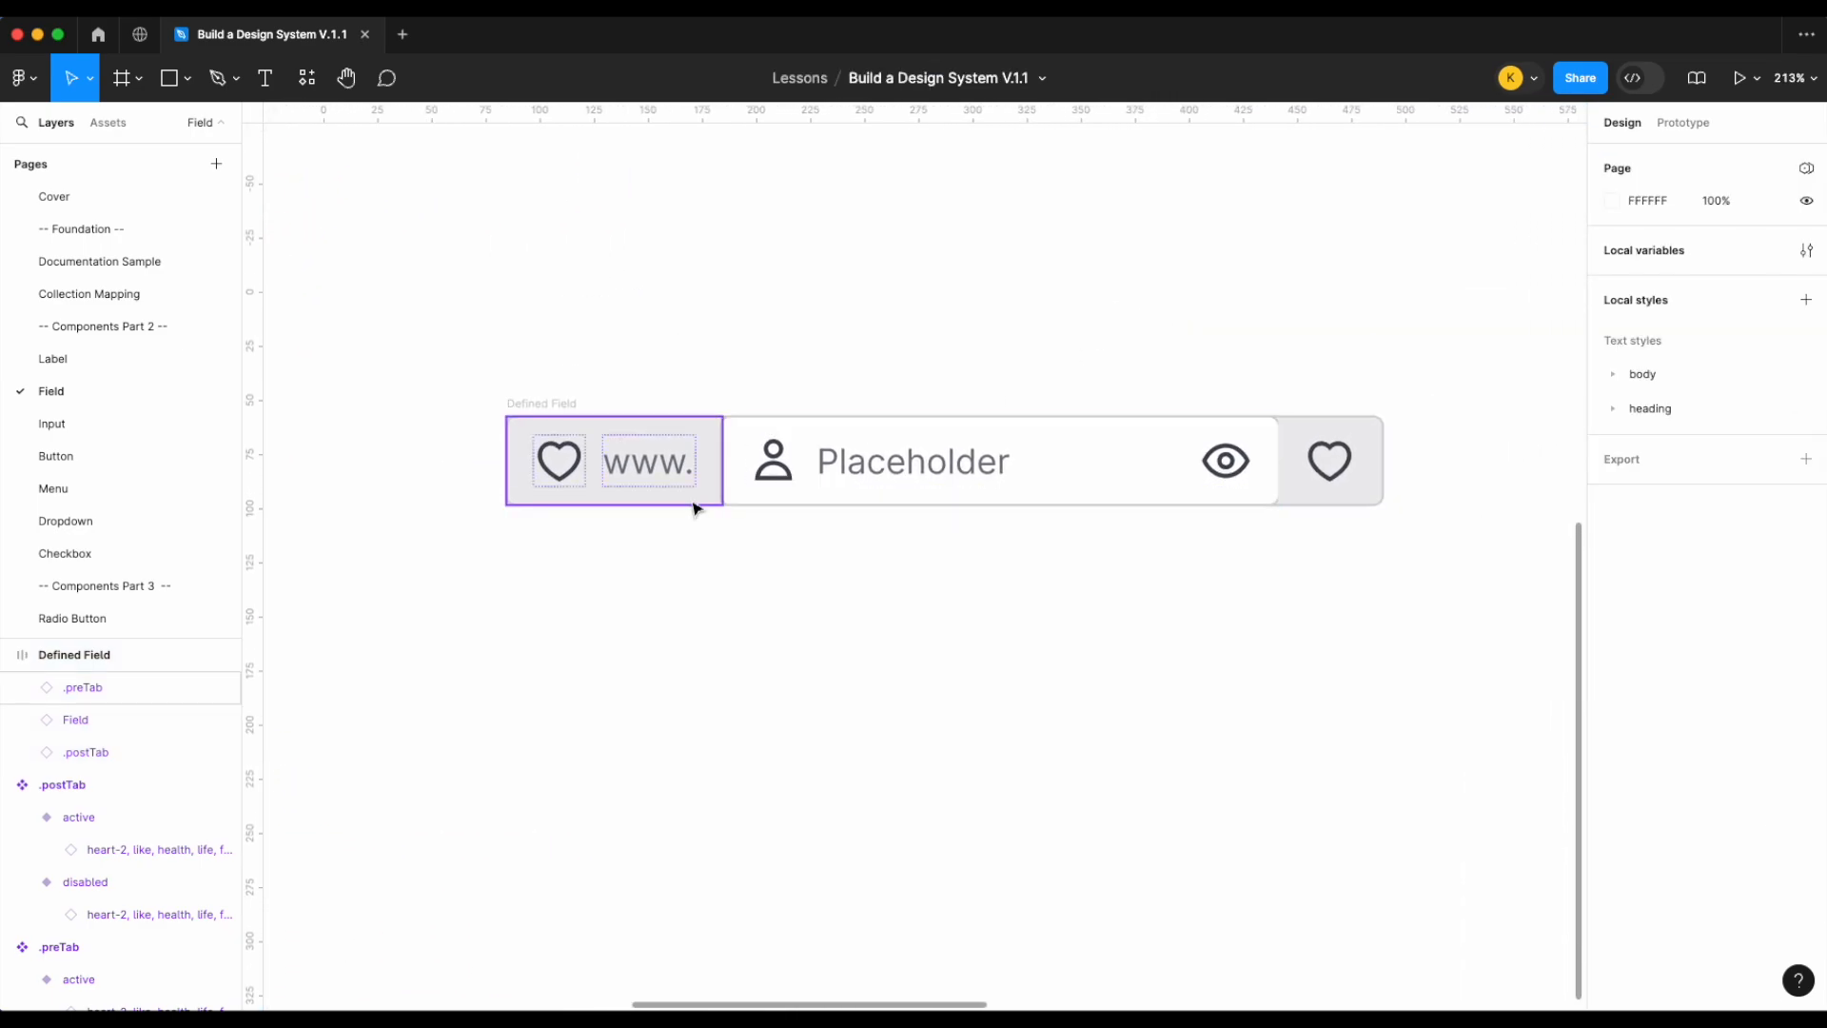
pyautogui.click(221, 688)
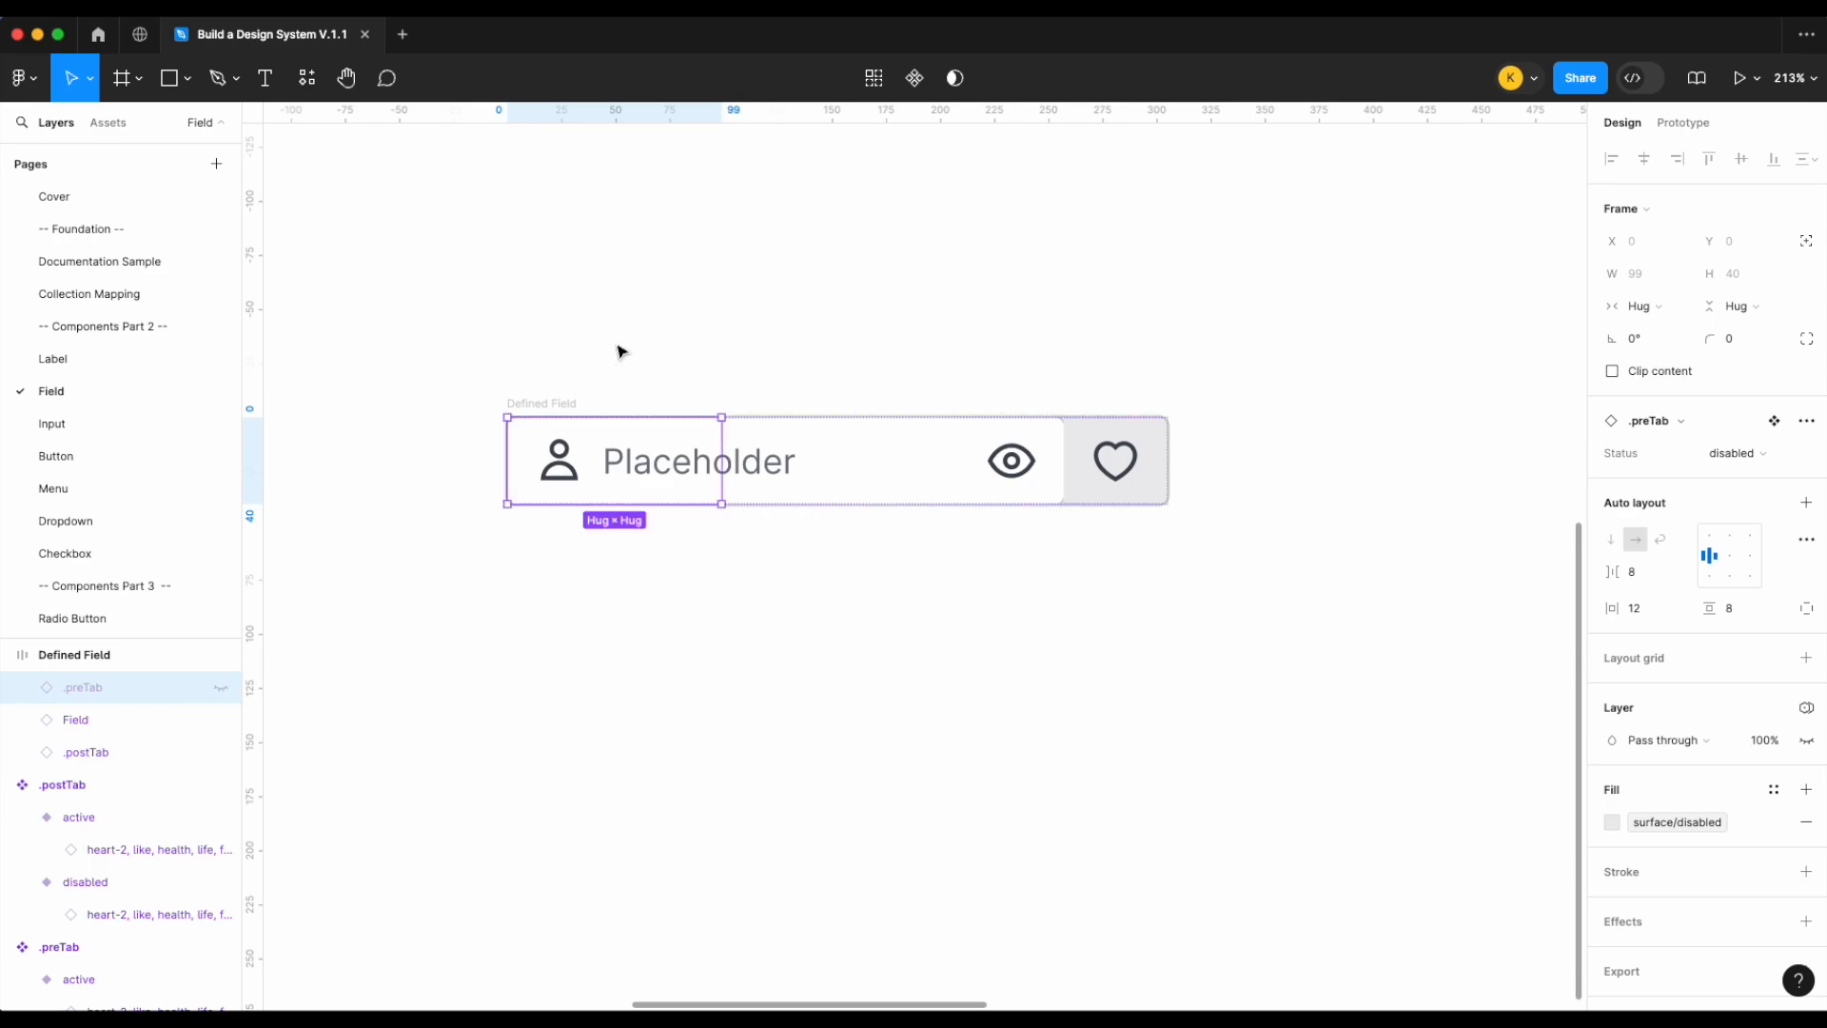
pyautogui.keyDown('ctrl'); pyautogui.scroll(10, 506, 481); pyautogui.keyUp('ctrl')
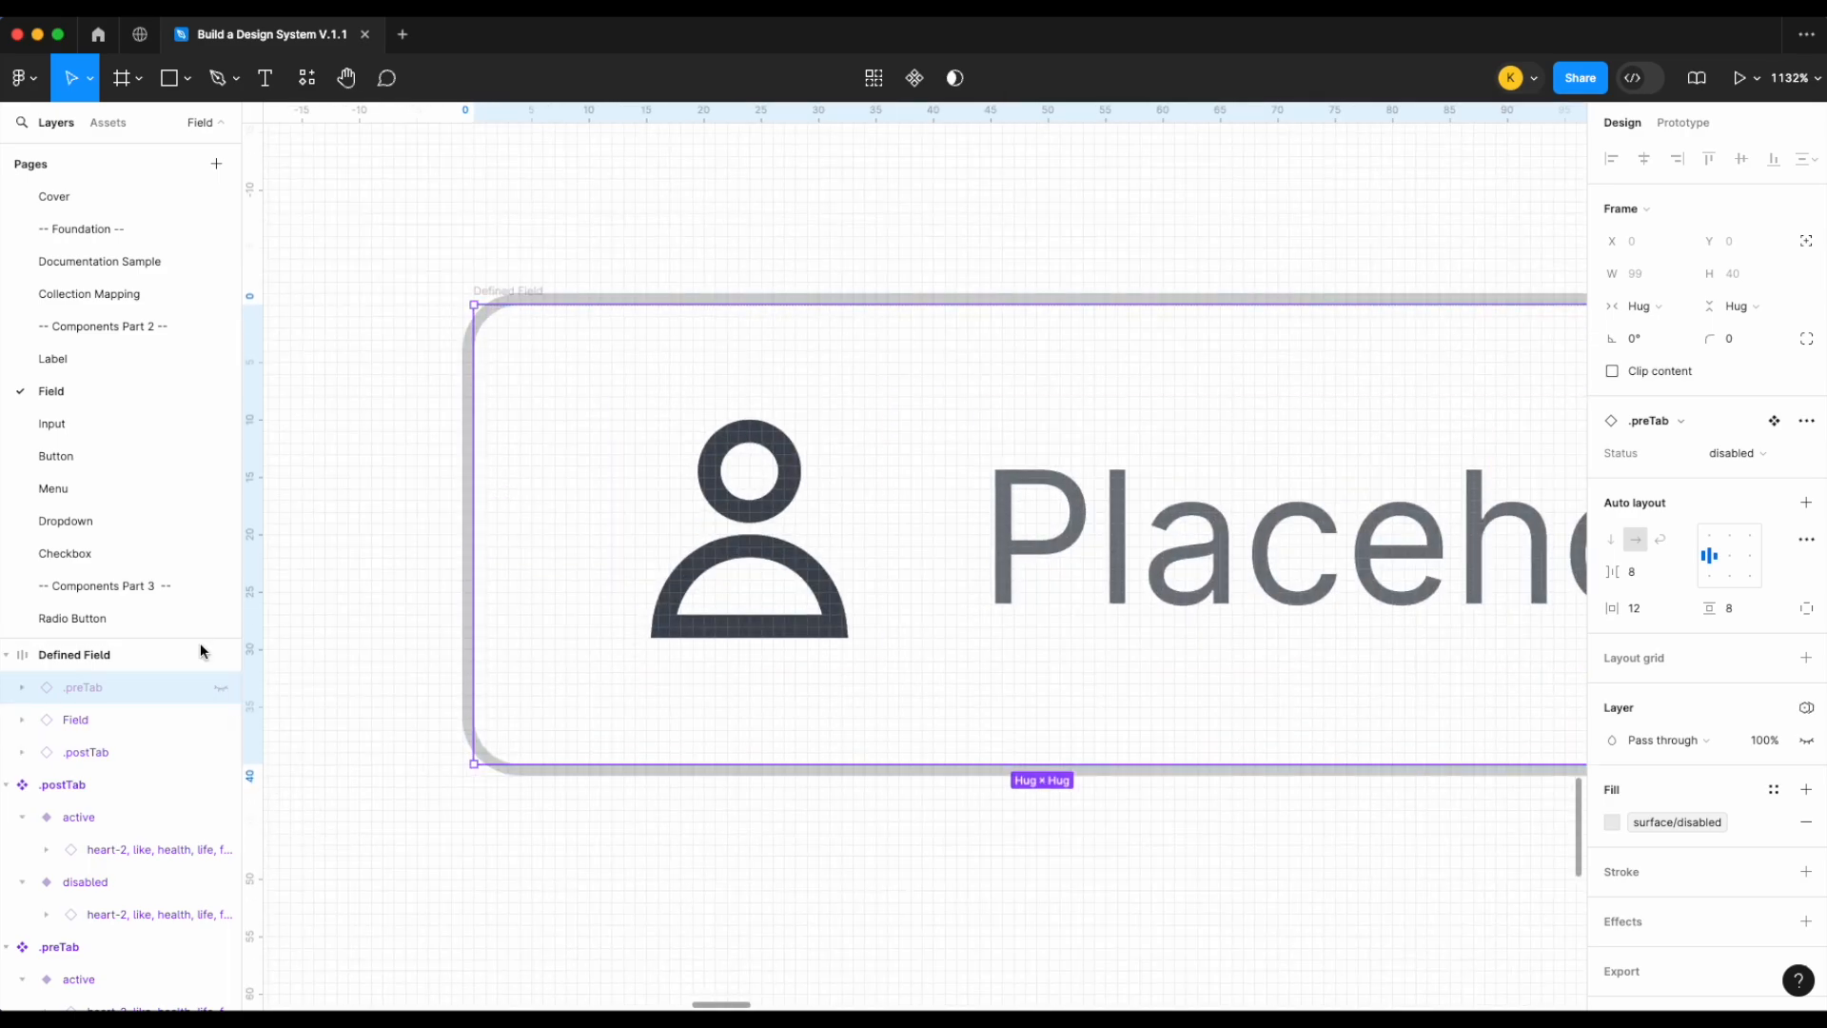
pyautogui.click(222, 688)
pyautogui.click(223, 692)
pyautogui.click(225, 694)
pyautogui.click(225, 695)
pyautogui.click(226, 695)
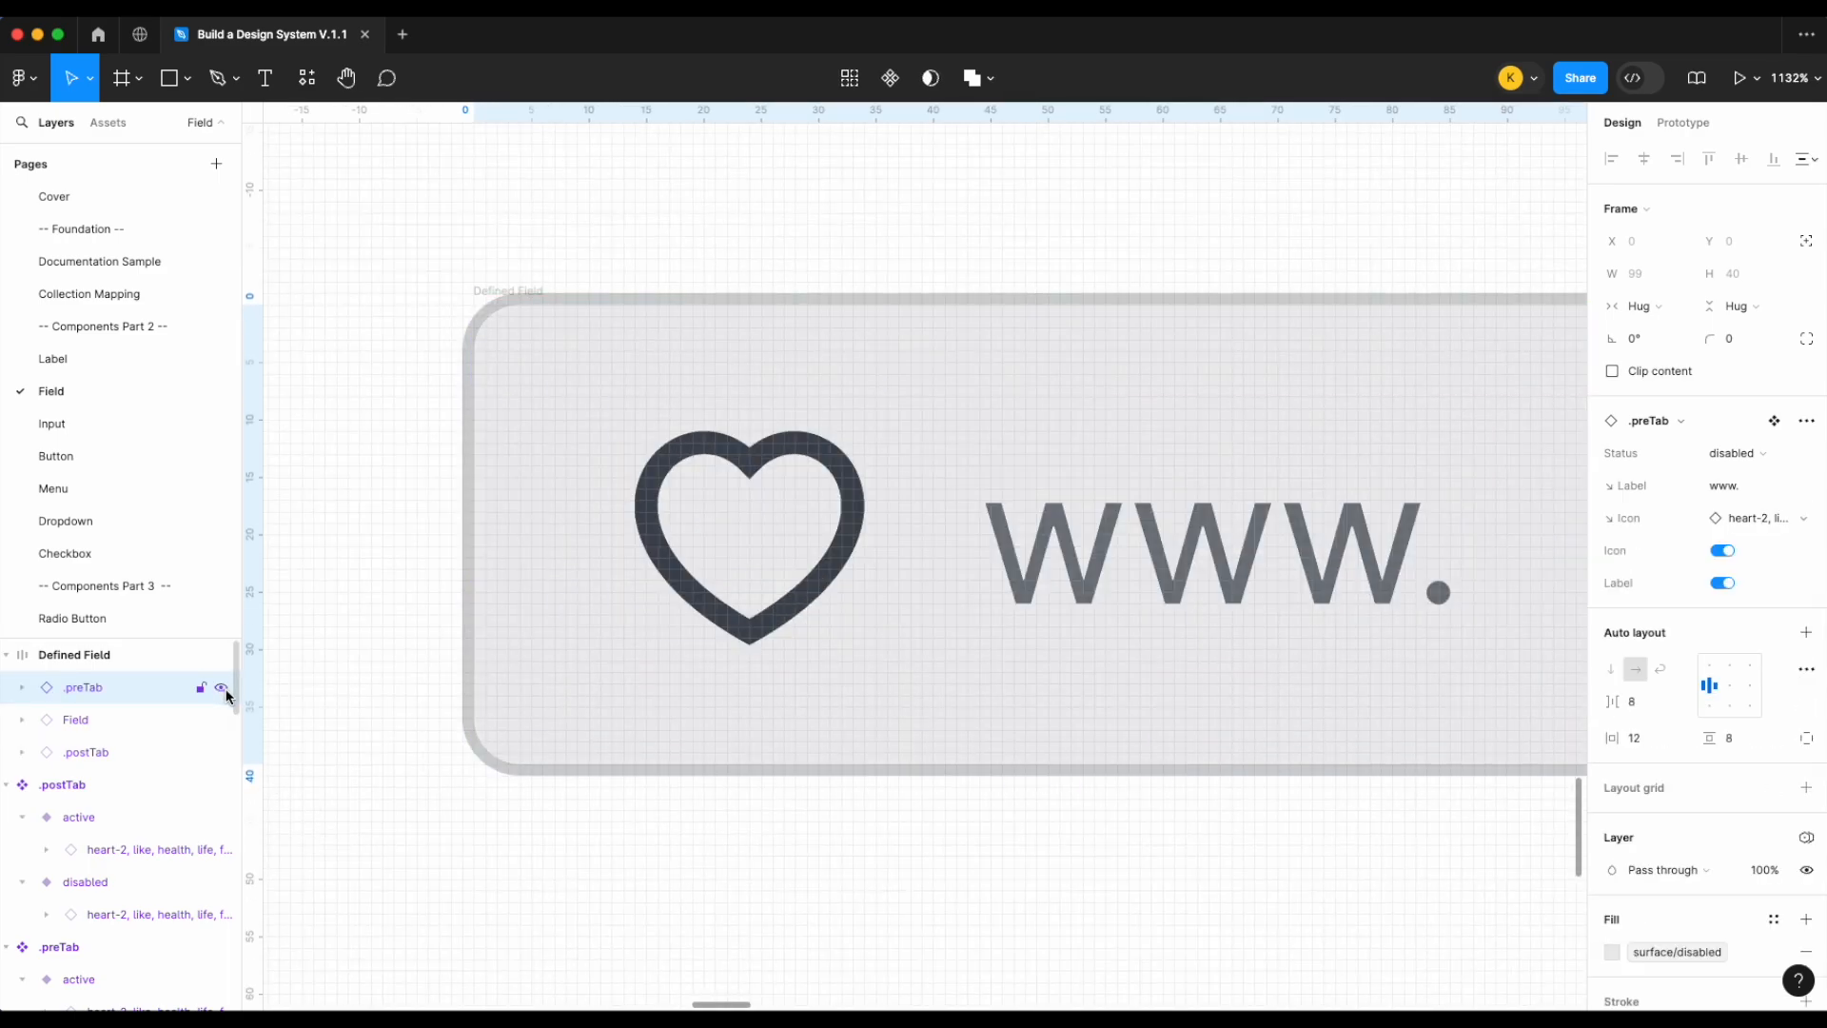
pyautogui.click(227, 696)
pyautogui.click(226, 696)
pyautogui.click(226, 696)
pyautogui.click(227, 696)
pyautogui.click(226, 696)
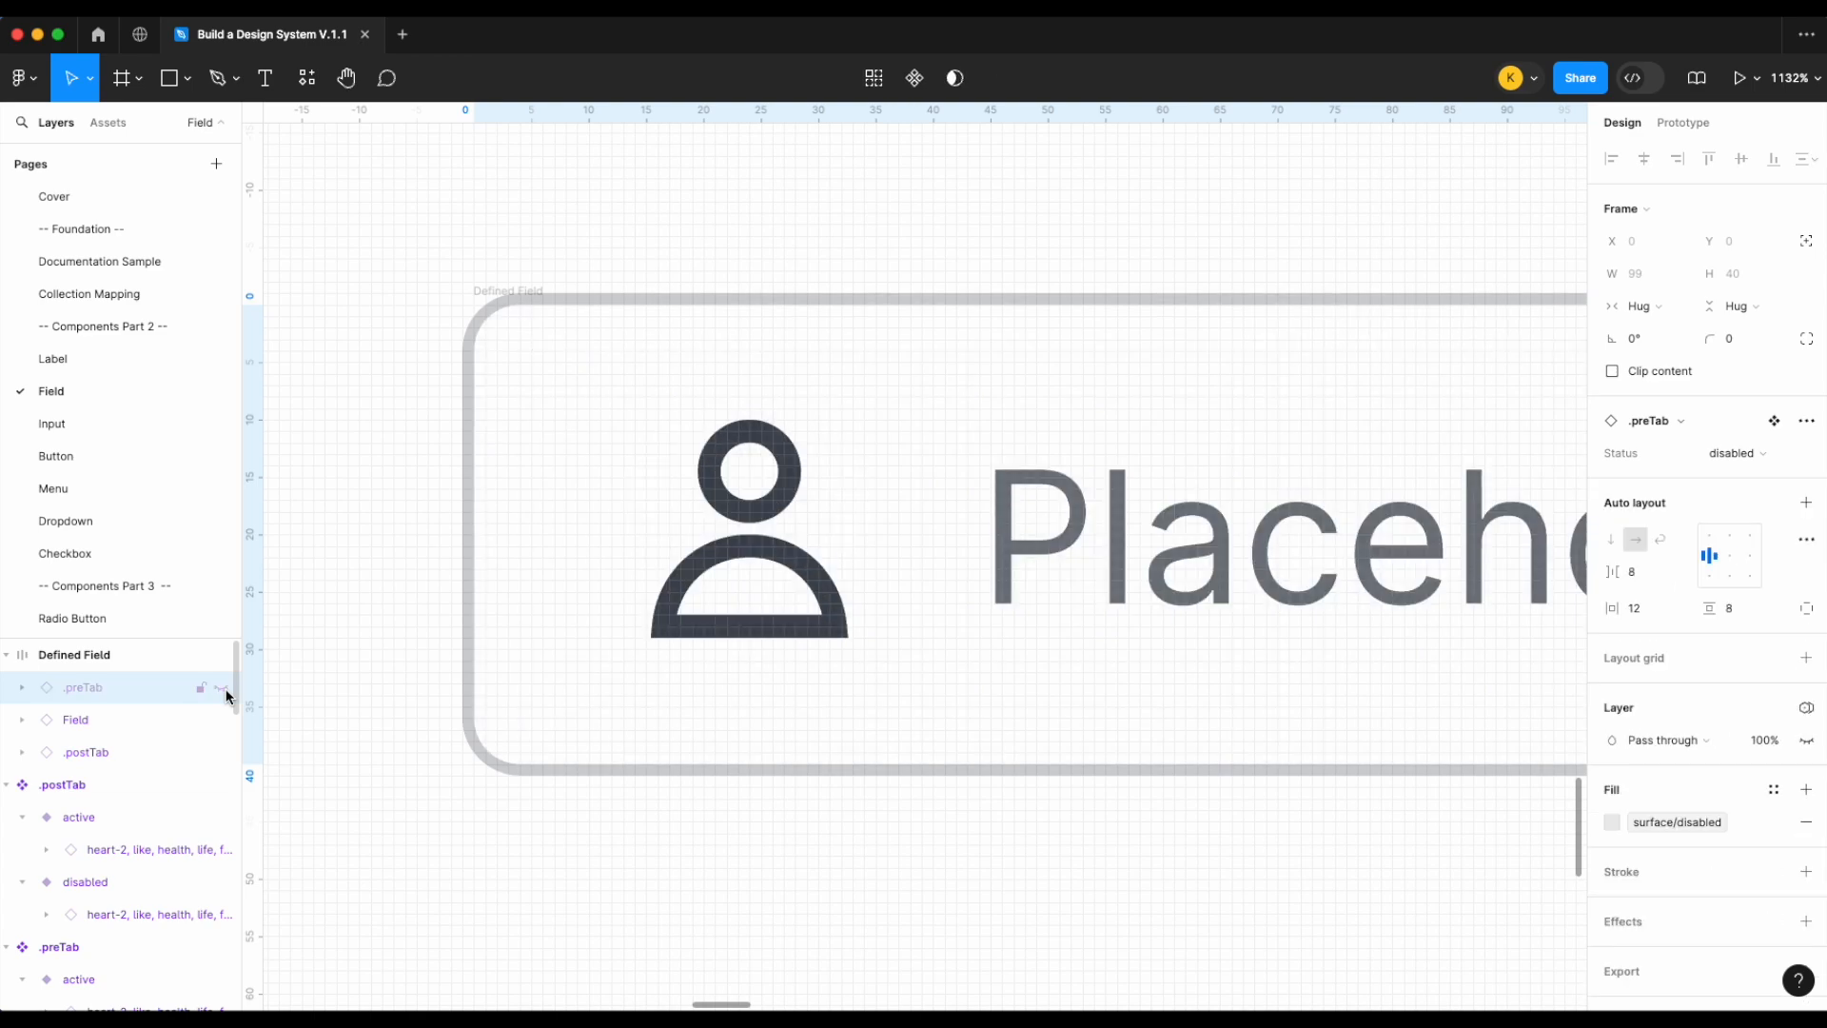
pyautogui.click(224, 694)
# Set the corner radius of the Field instance inside Defined Field to 0
pyautogui.keyDown('ctrl'); pyautogui.scroll(-5, 799, 317); pyautogui.keyUp('ctrl')
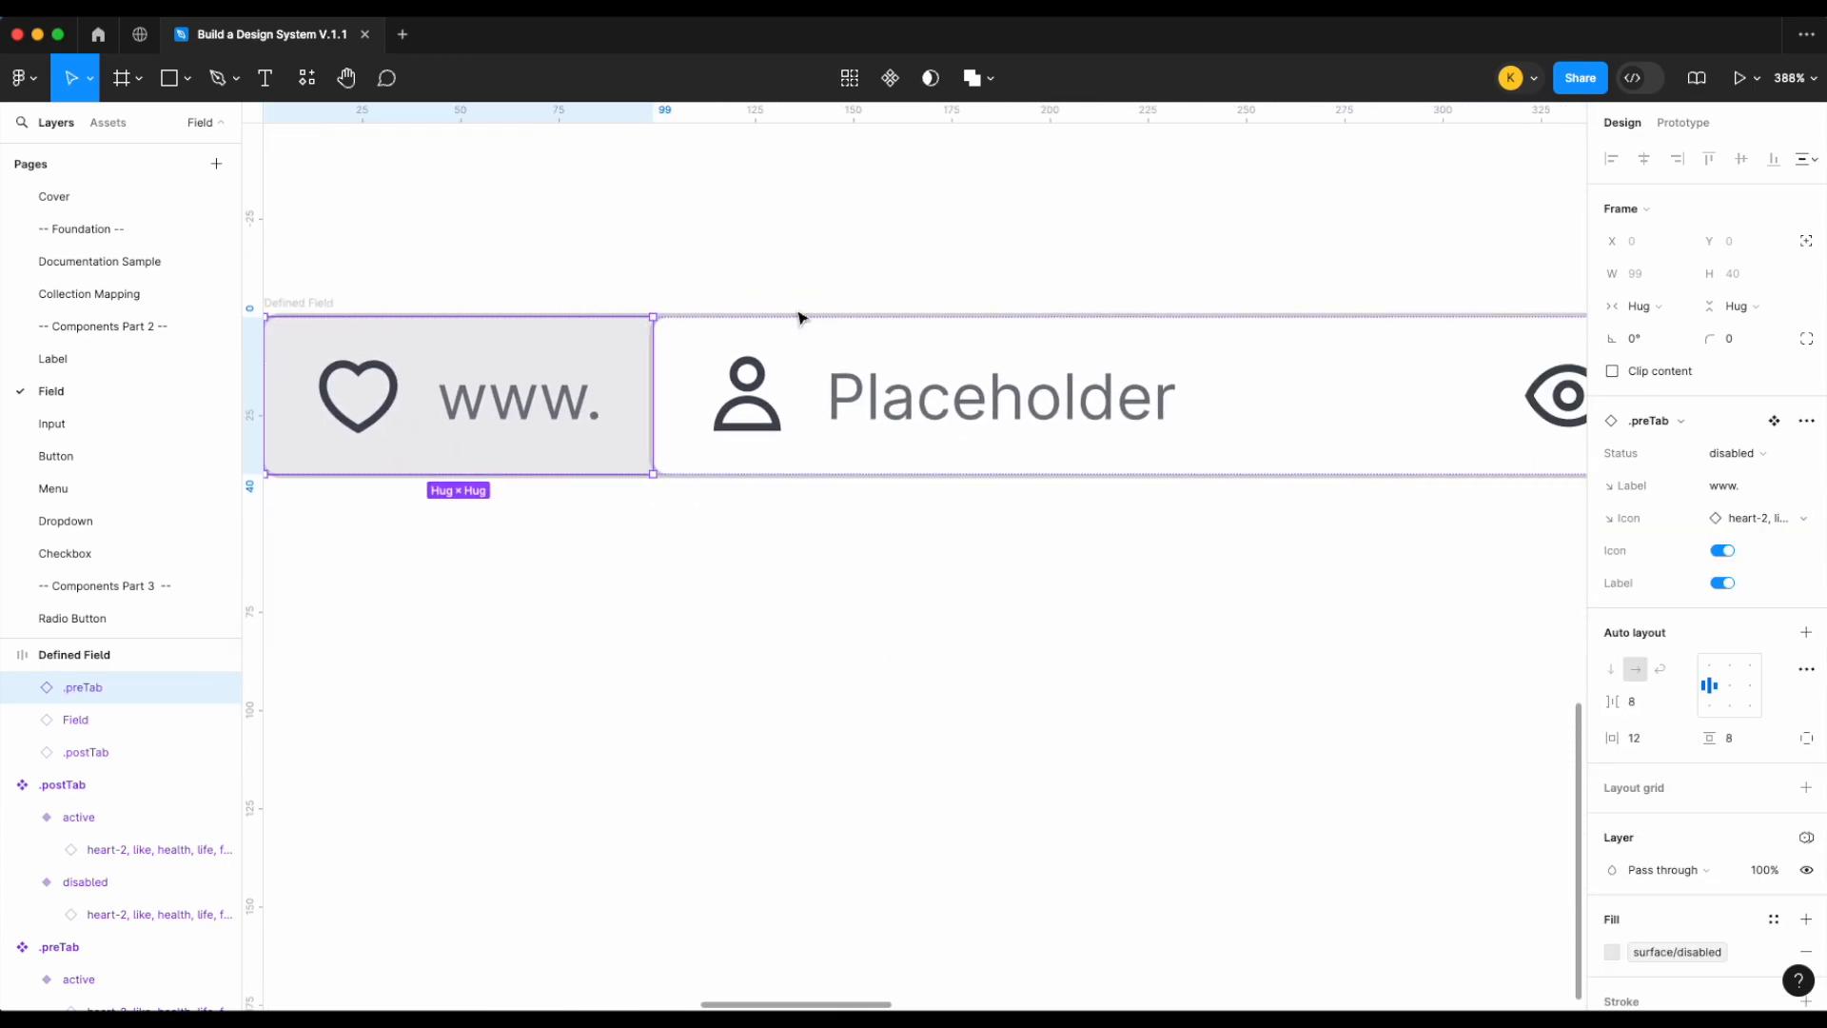
pyautogui.hscroll(3, 800, 317)
pyautogui.click(787, 673)
pyautogui.keyDown('ctrl'); pyautogui.scroll(-2, 788, 673); pyautogui.keyUp('ctrl')
pyautogui.hscroll(-2, 787, 673)
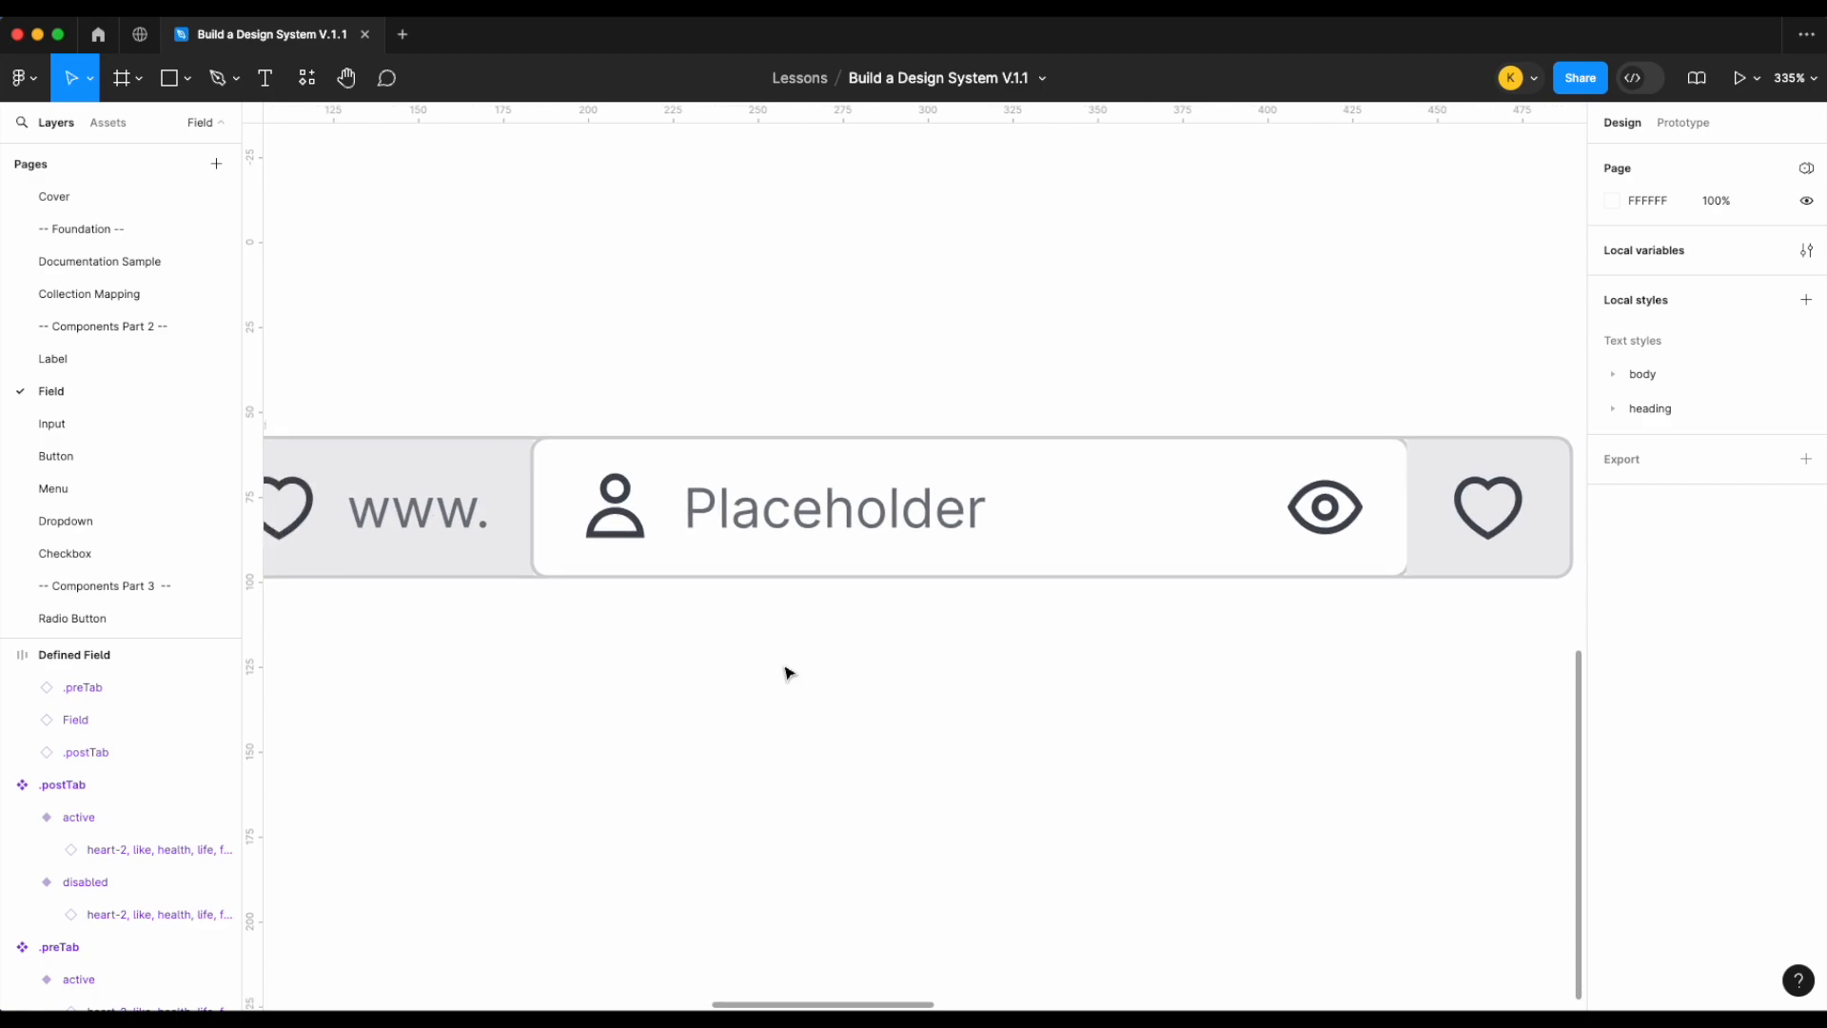
pyautogui.hscroll(2, 809, 666)
pyautogui.hscroll(-5, 488, 550)
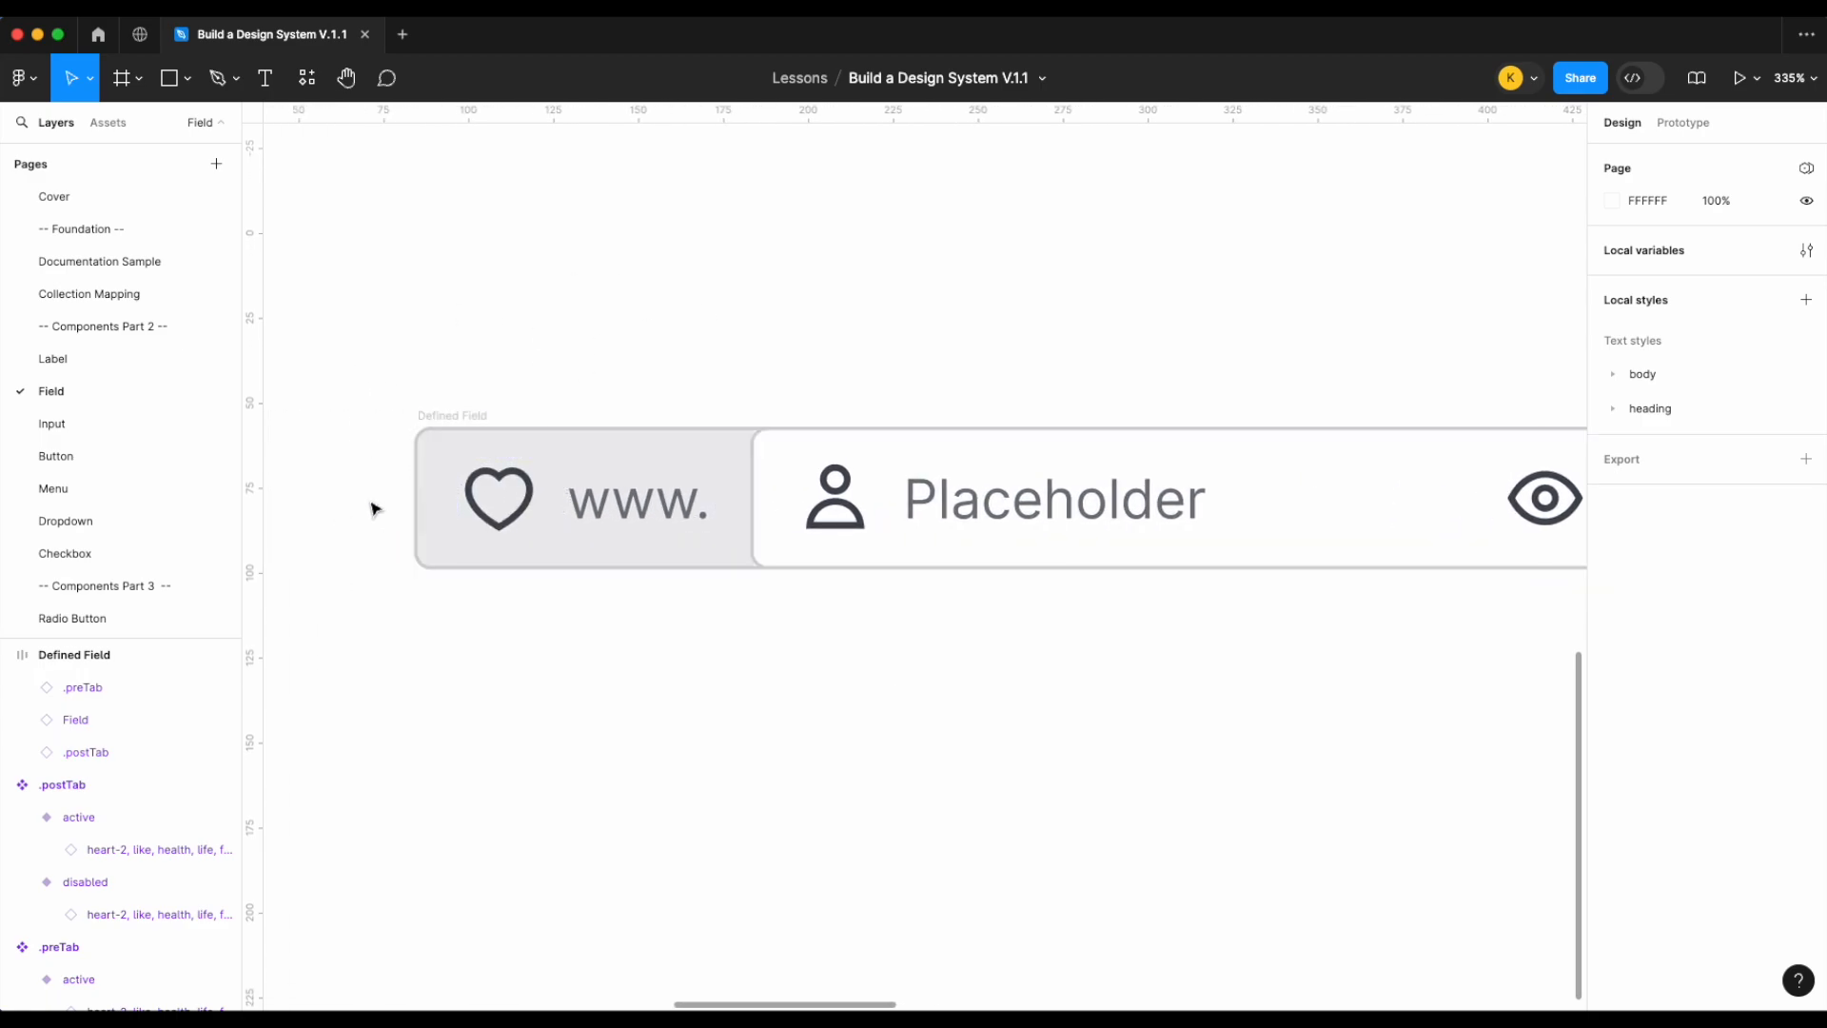
pyautogui.click(811, 468)
pyautogui.hscroll(5, 1577, 359)
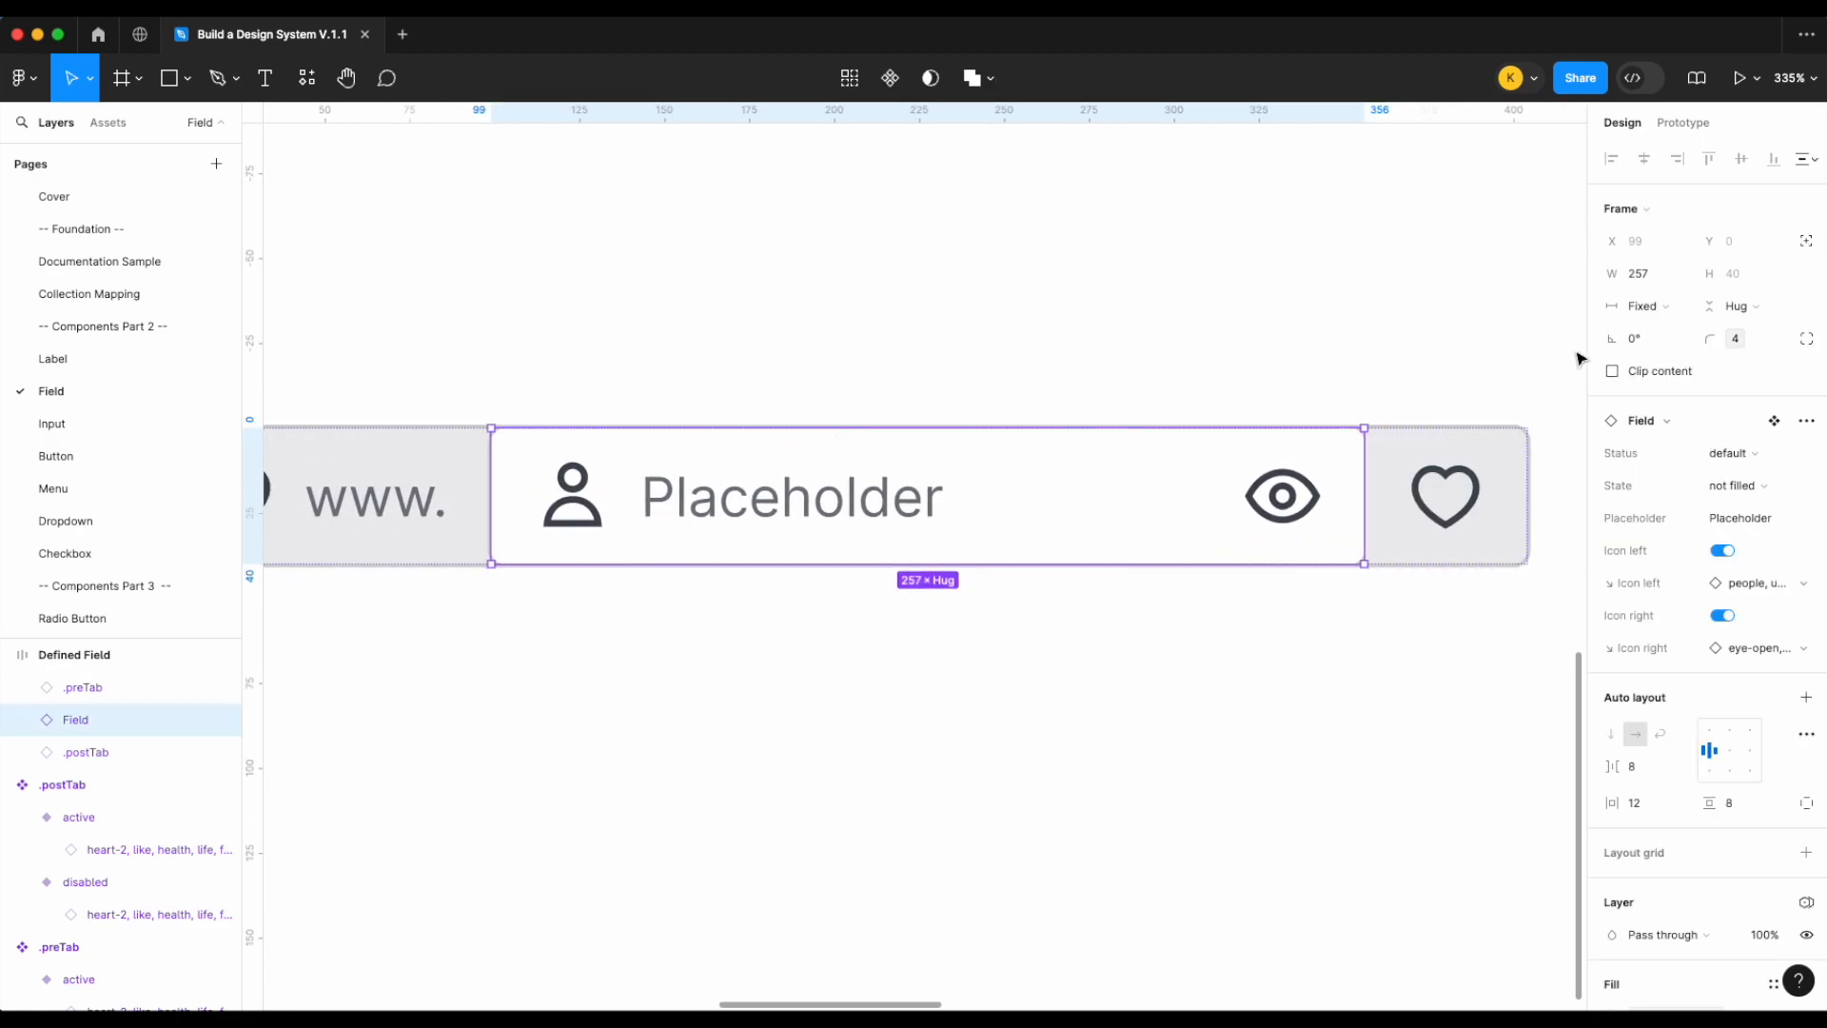
pyautogui.click(1761, 341)
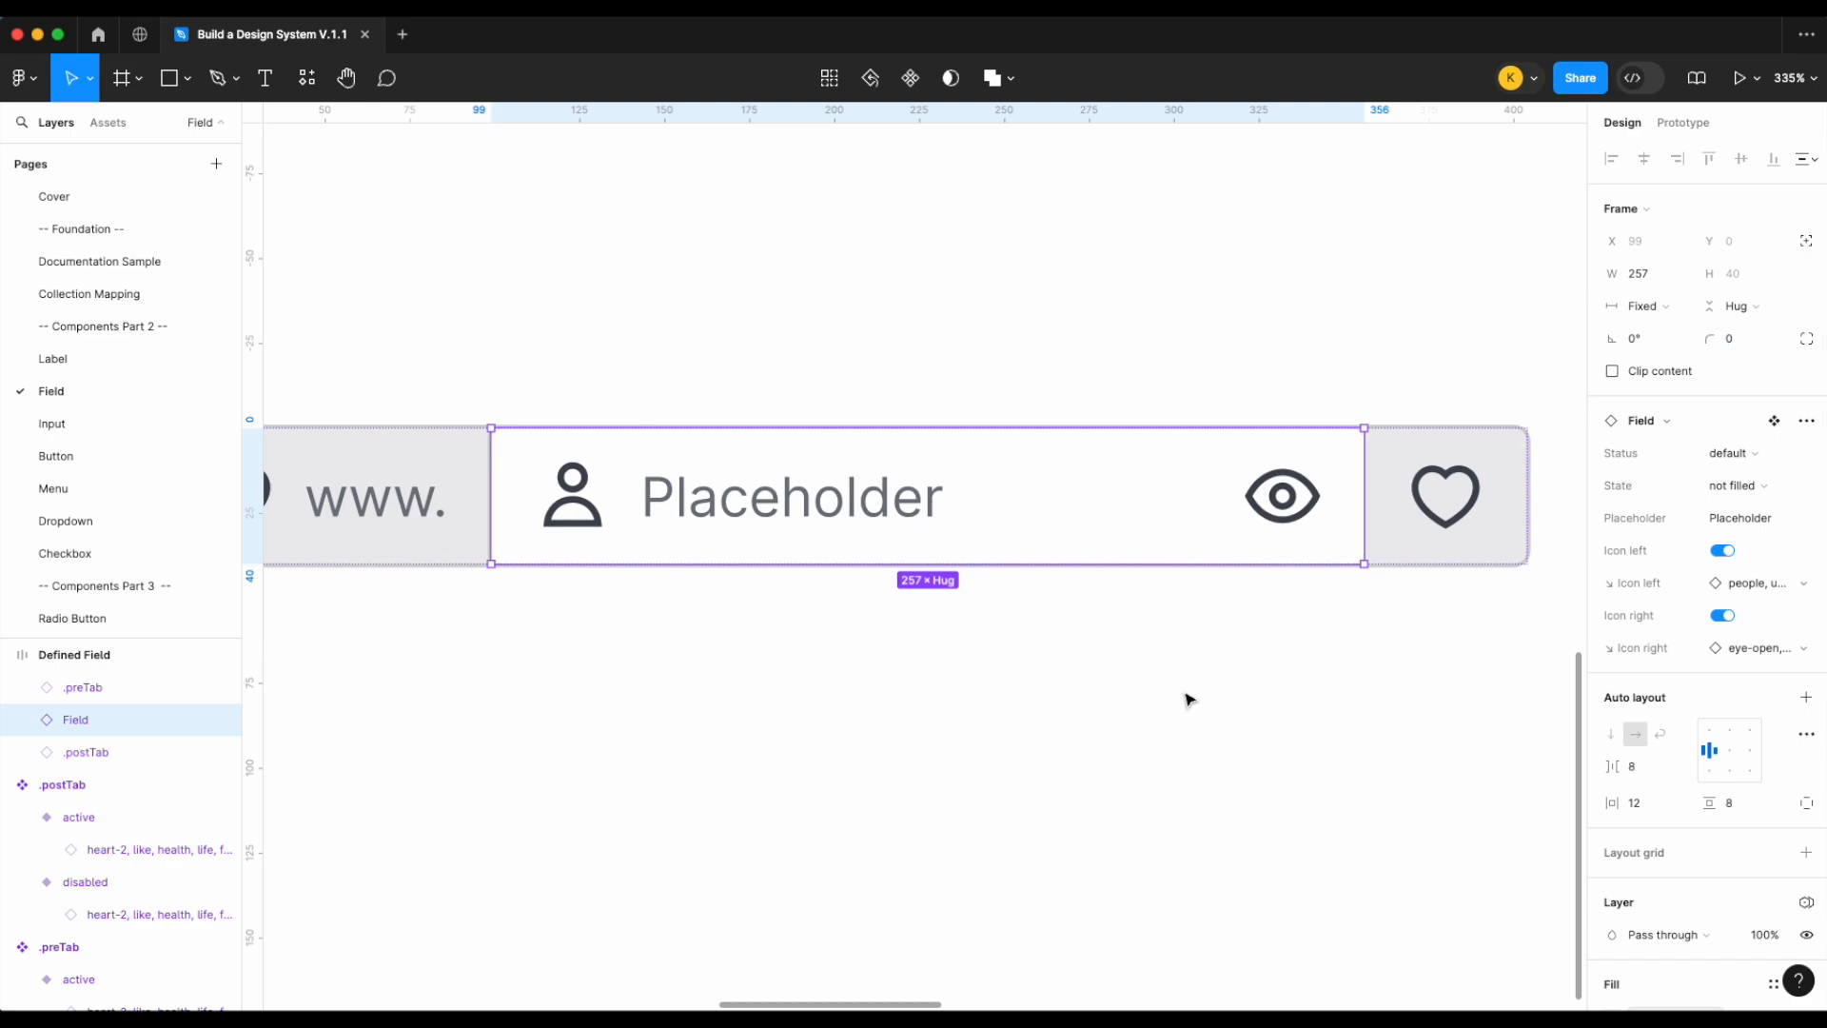
pyautogui.click(1410, 717)
# Try moving .postTab ahead of Field in the Defined Field's layer order and undo the move
pyautogui.hscroll(3, 1118, 610)
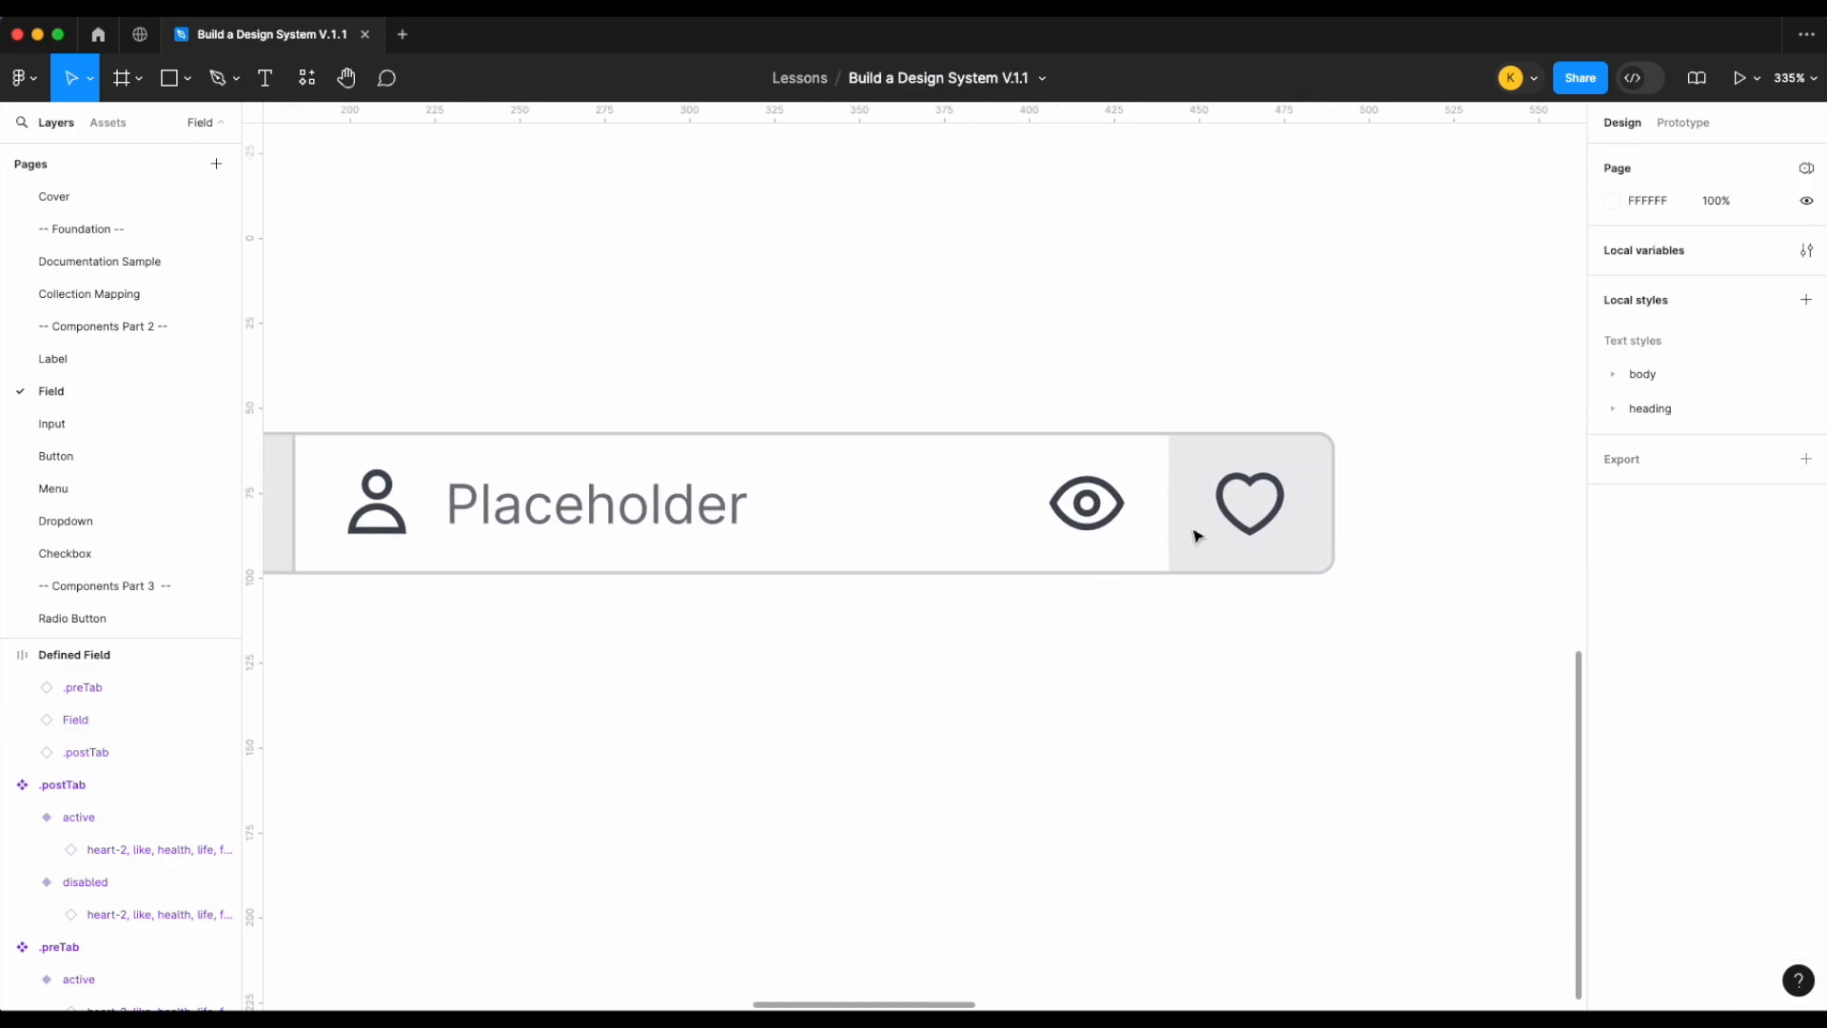
pyautogui.click(1233, 478)
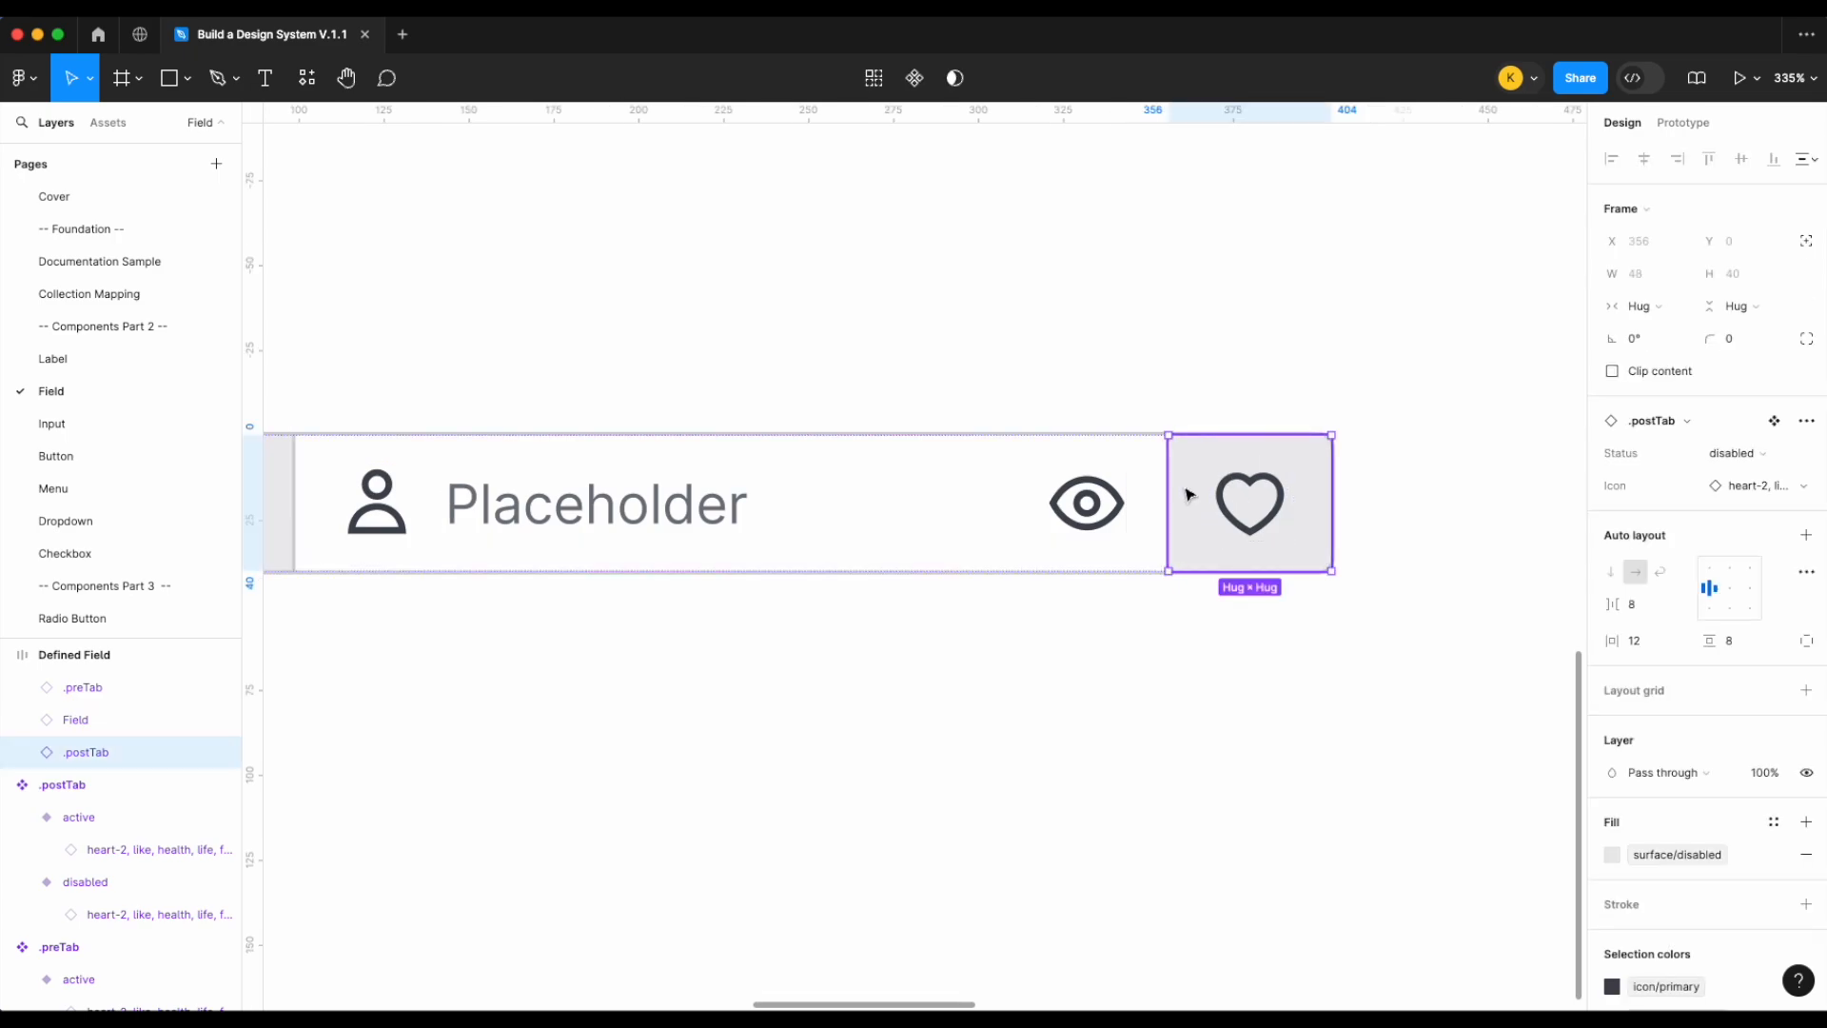
pyautogui.click(1026, 582)
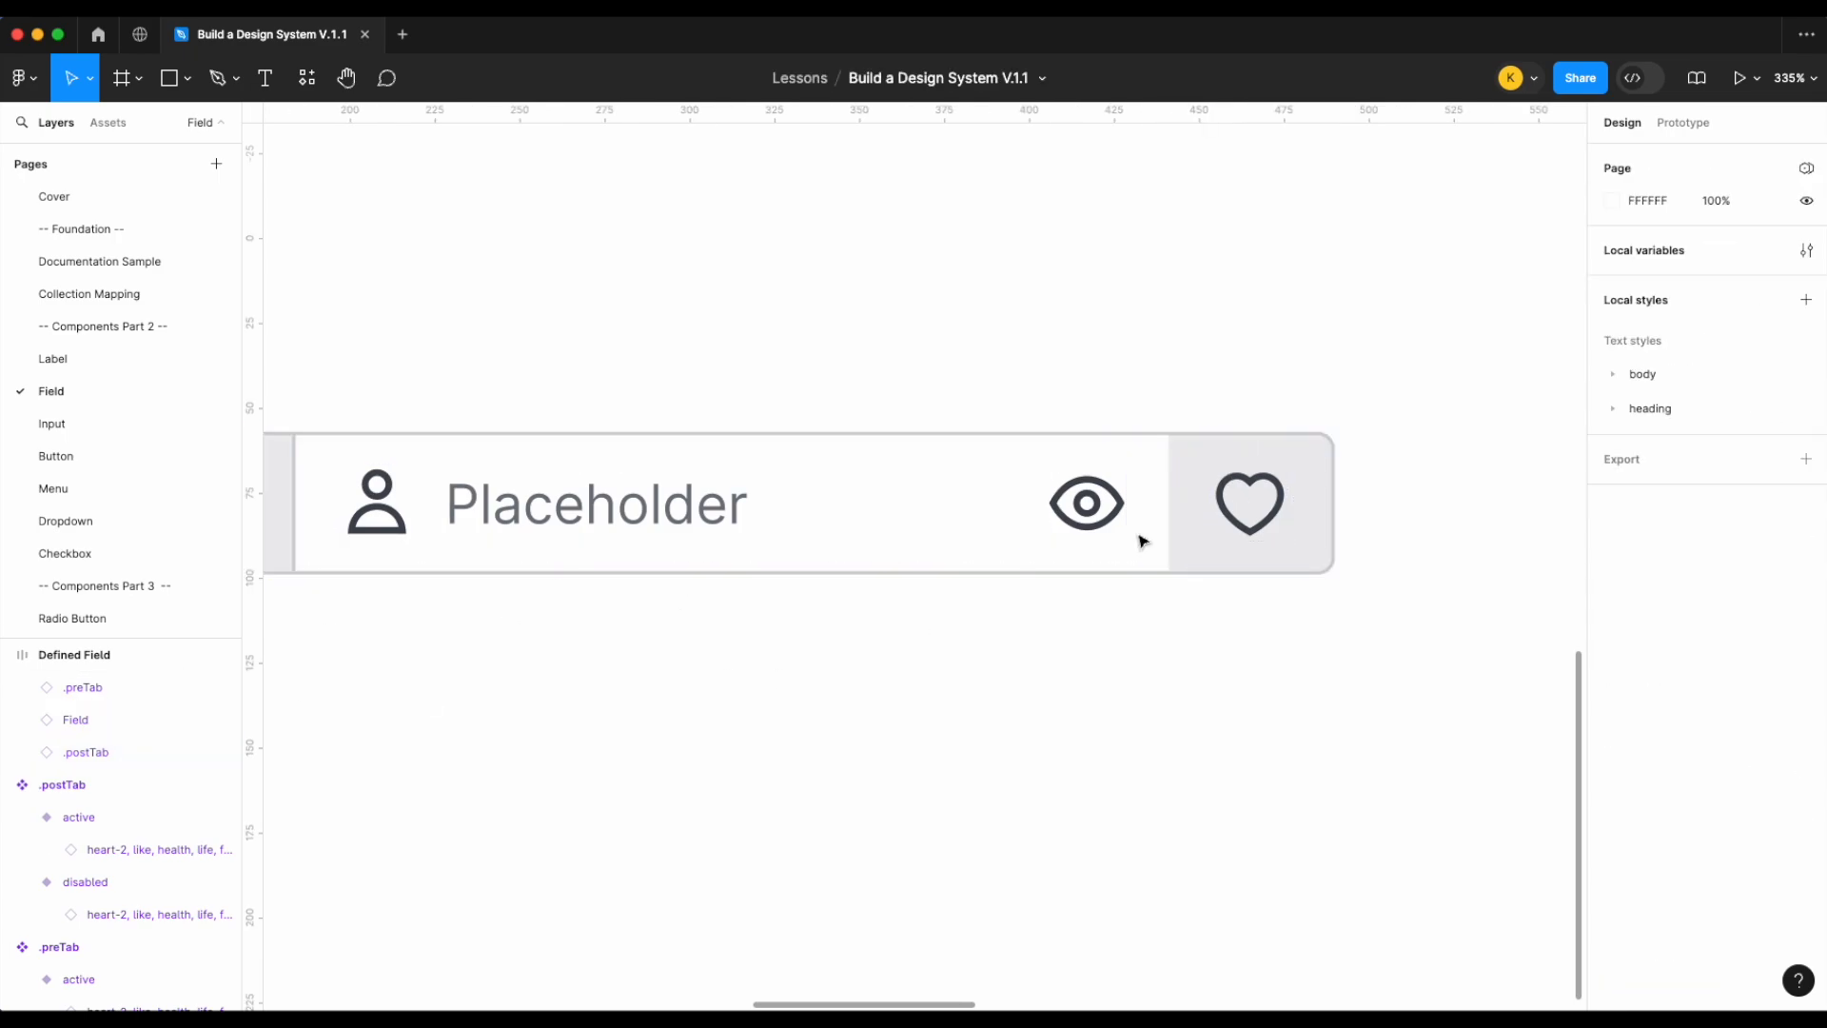
pyautogui.scroll(3, 1362, 485)
pyautogui.scroll(4, 1039, 481)
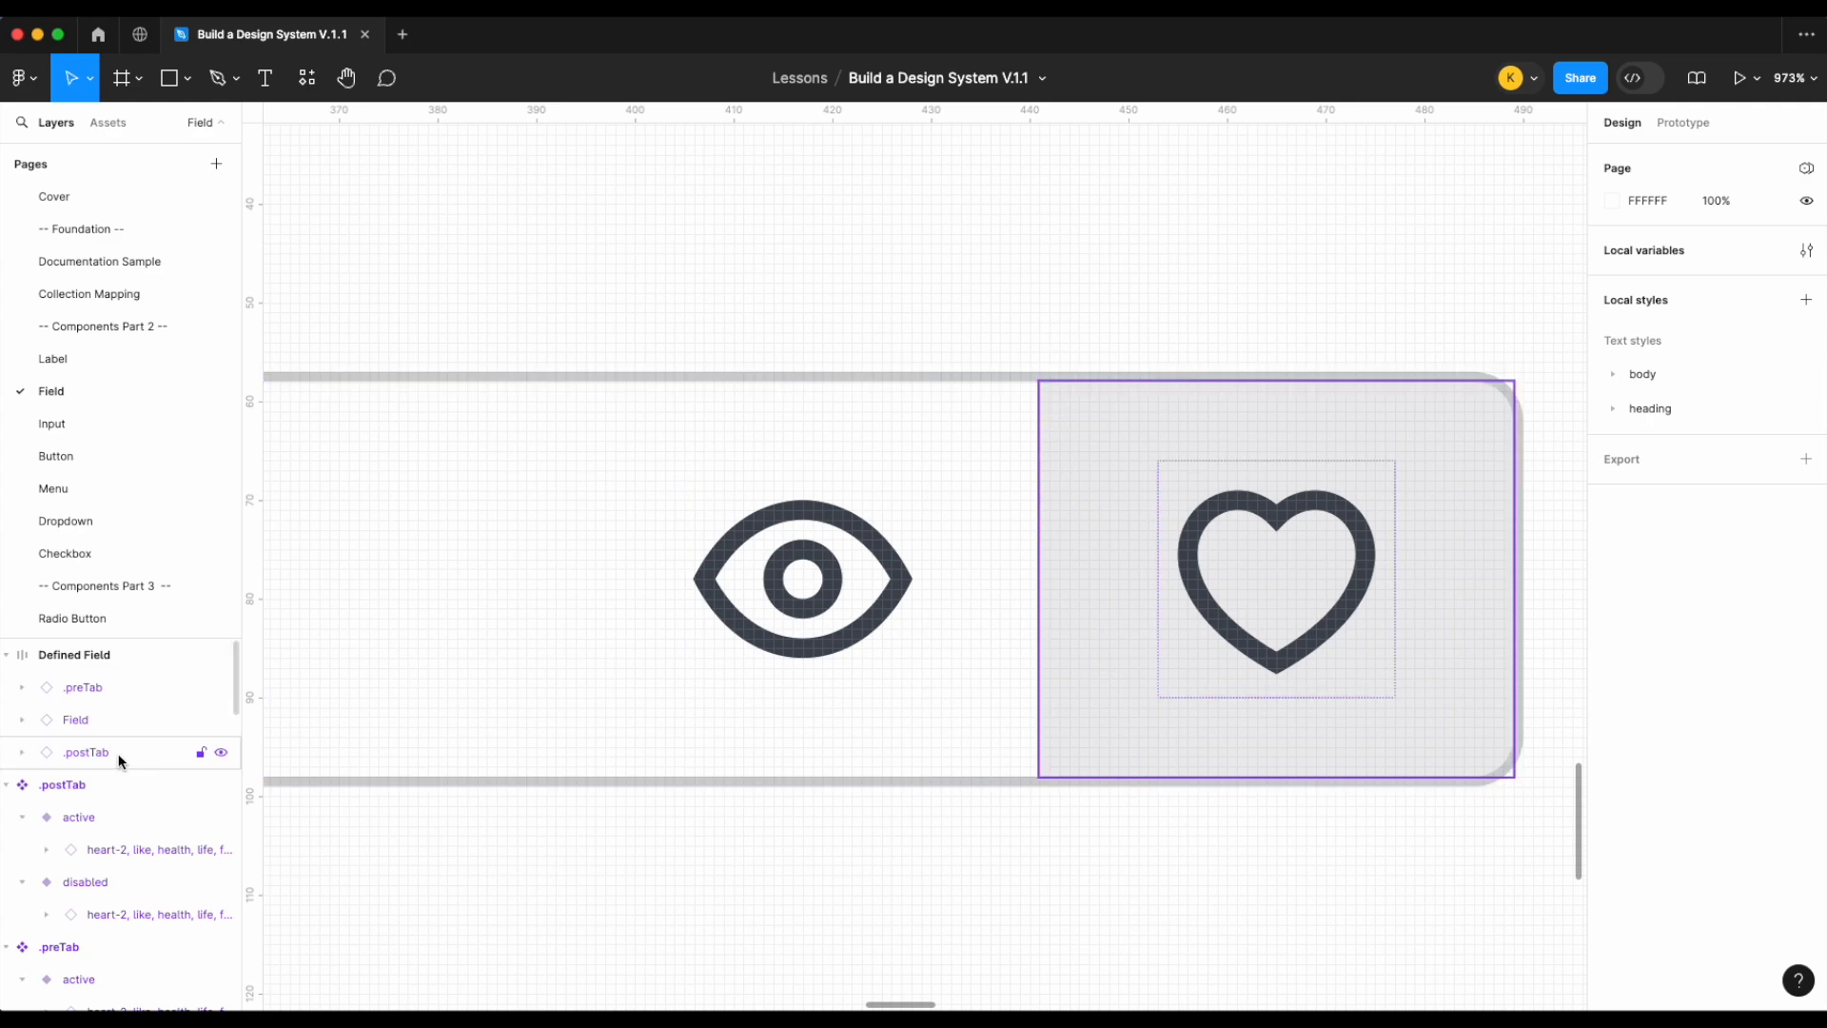
pyautogui.moveTo(107, 752); pyautogui.dragTo(107, 708)
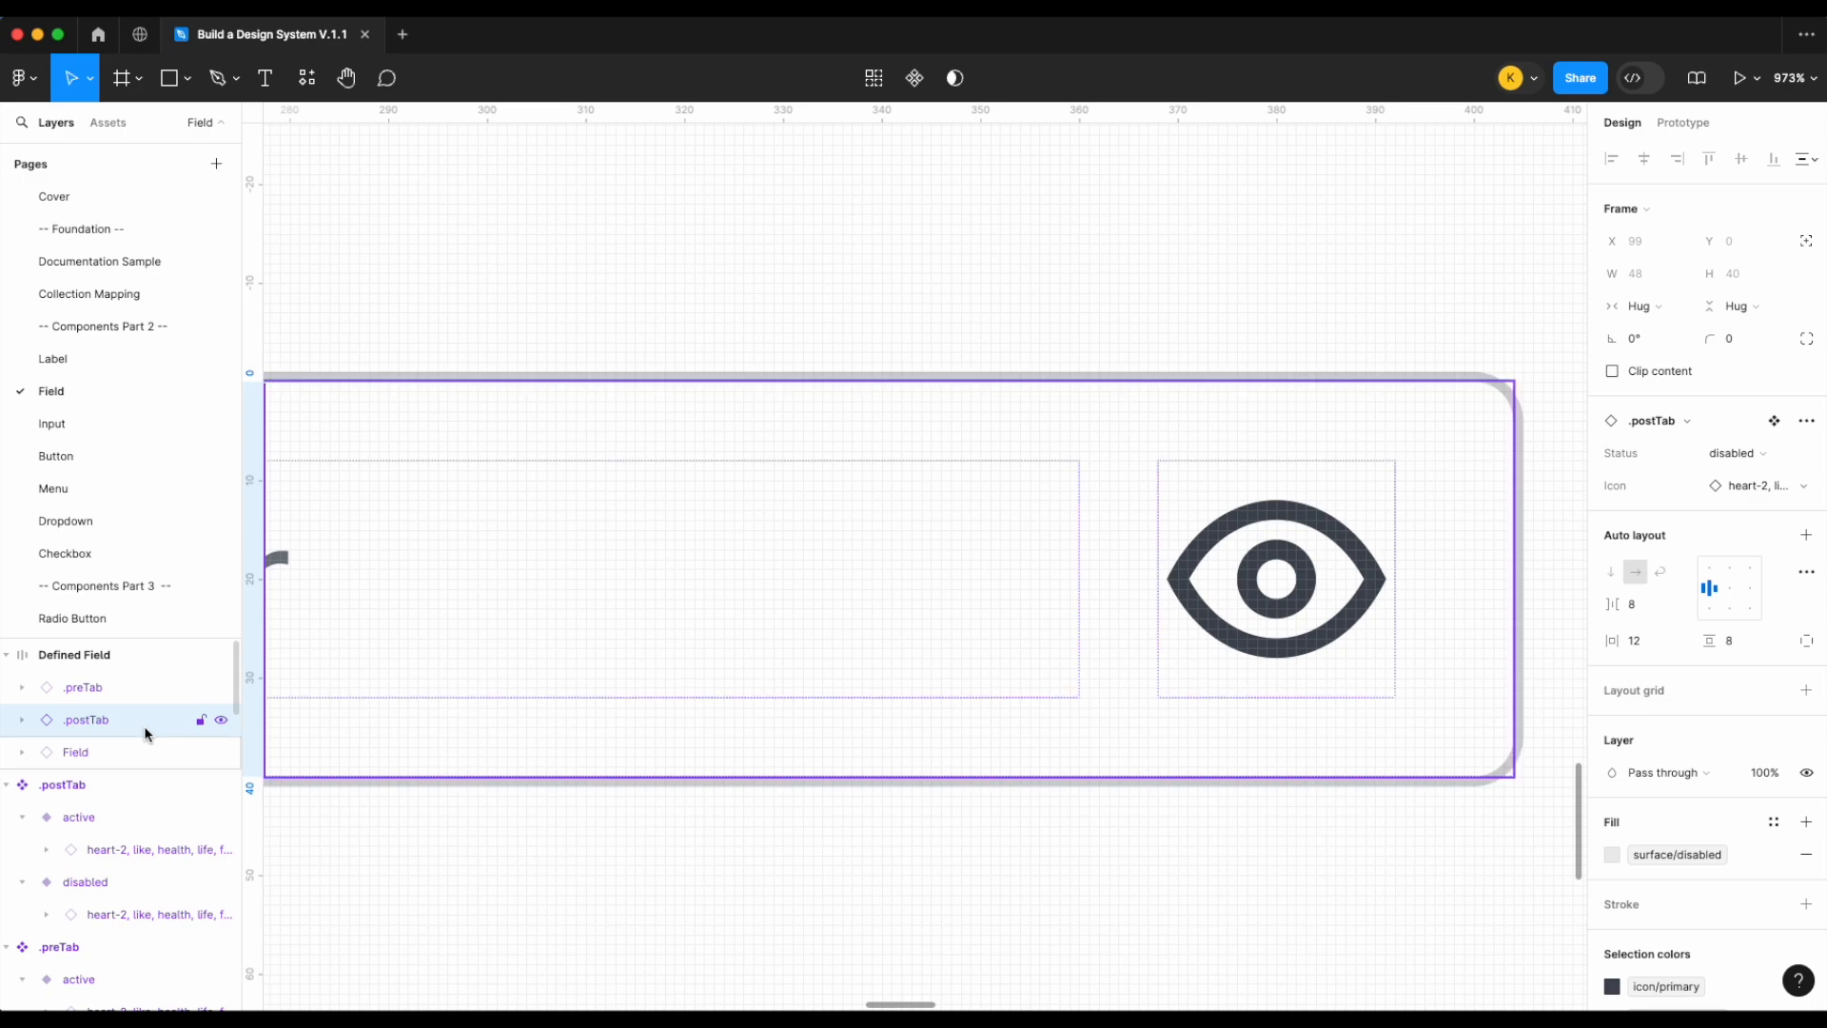
pyautogui.press('super+z')
# Examine the edges where .preTab and .postTab meet the Field instance inside the Defined Field frame
pyautogui.keyDown('ctrl'); pyautogui.scroll(5, 1171, 399); pyautogui.keyUp('ctrl')
pyautogui.keyDown('ctrl'); pyautogui.scroll(-5, 1052, 437); pyautogui.keyUp('ctrl')
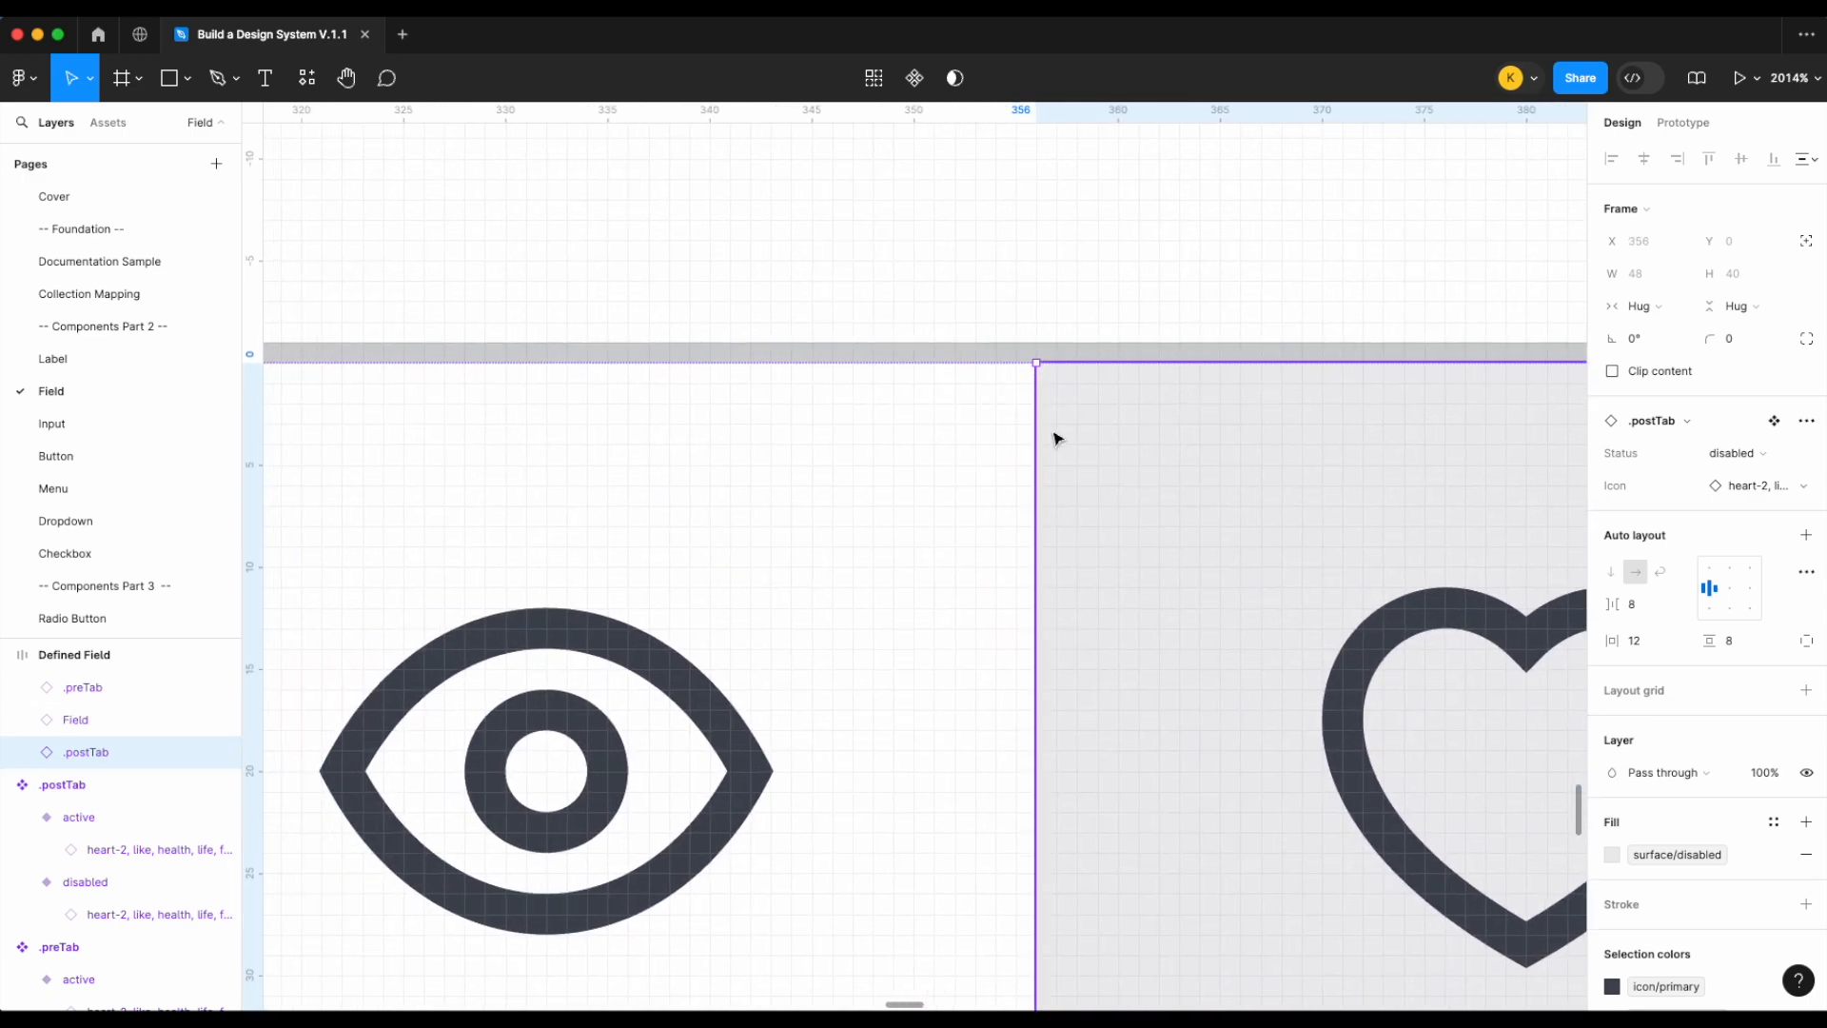
pyautogui.click(999, 489)
pyautogui.keyDown('ctrl'); pyautogui.scroll(3, 1166, 502); pyautogui.keyUp('ctrl')
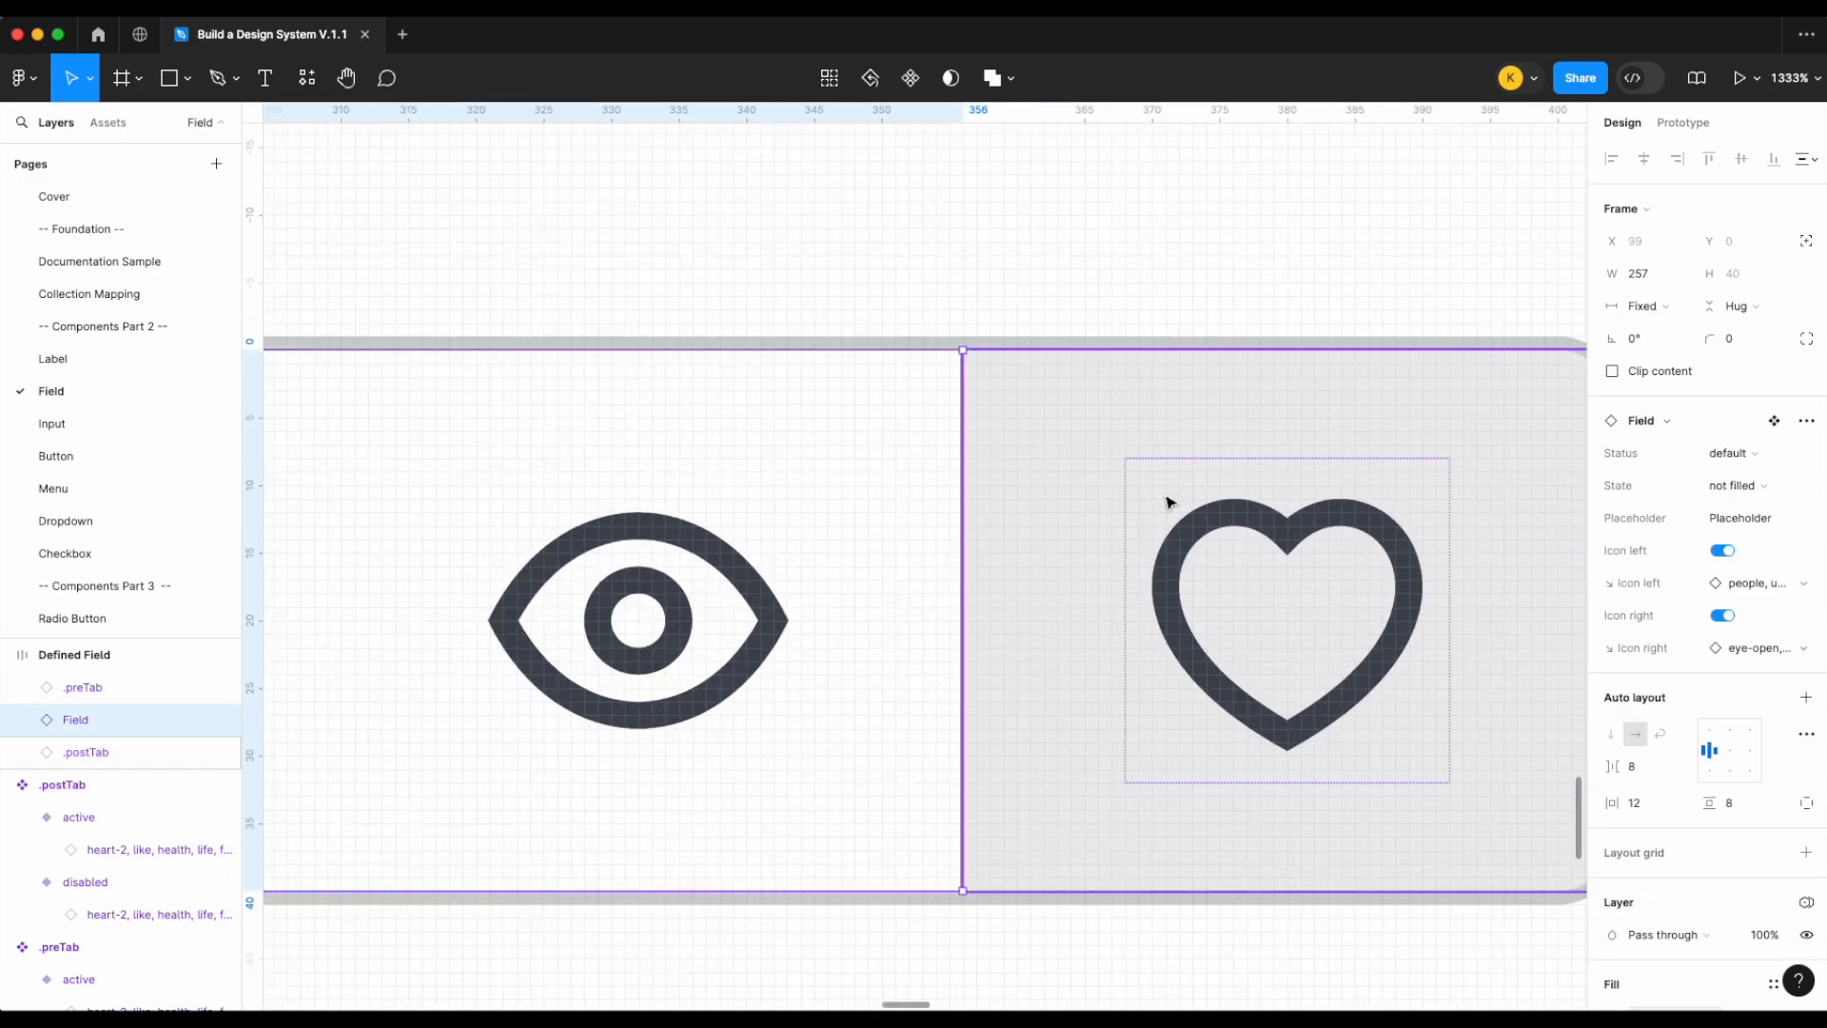
pyautogui.click(1155, 510)
pyautogui.keyDown('ctrl'); pyautogui.scroll(-5, 1085, 514); pyautogui.keyUp('ctrl')
pyautogui.hscroll(-3, 522, 433)
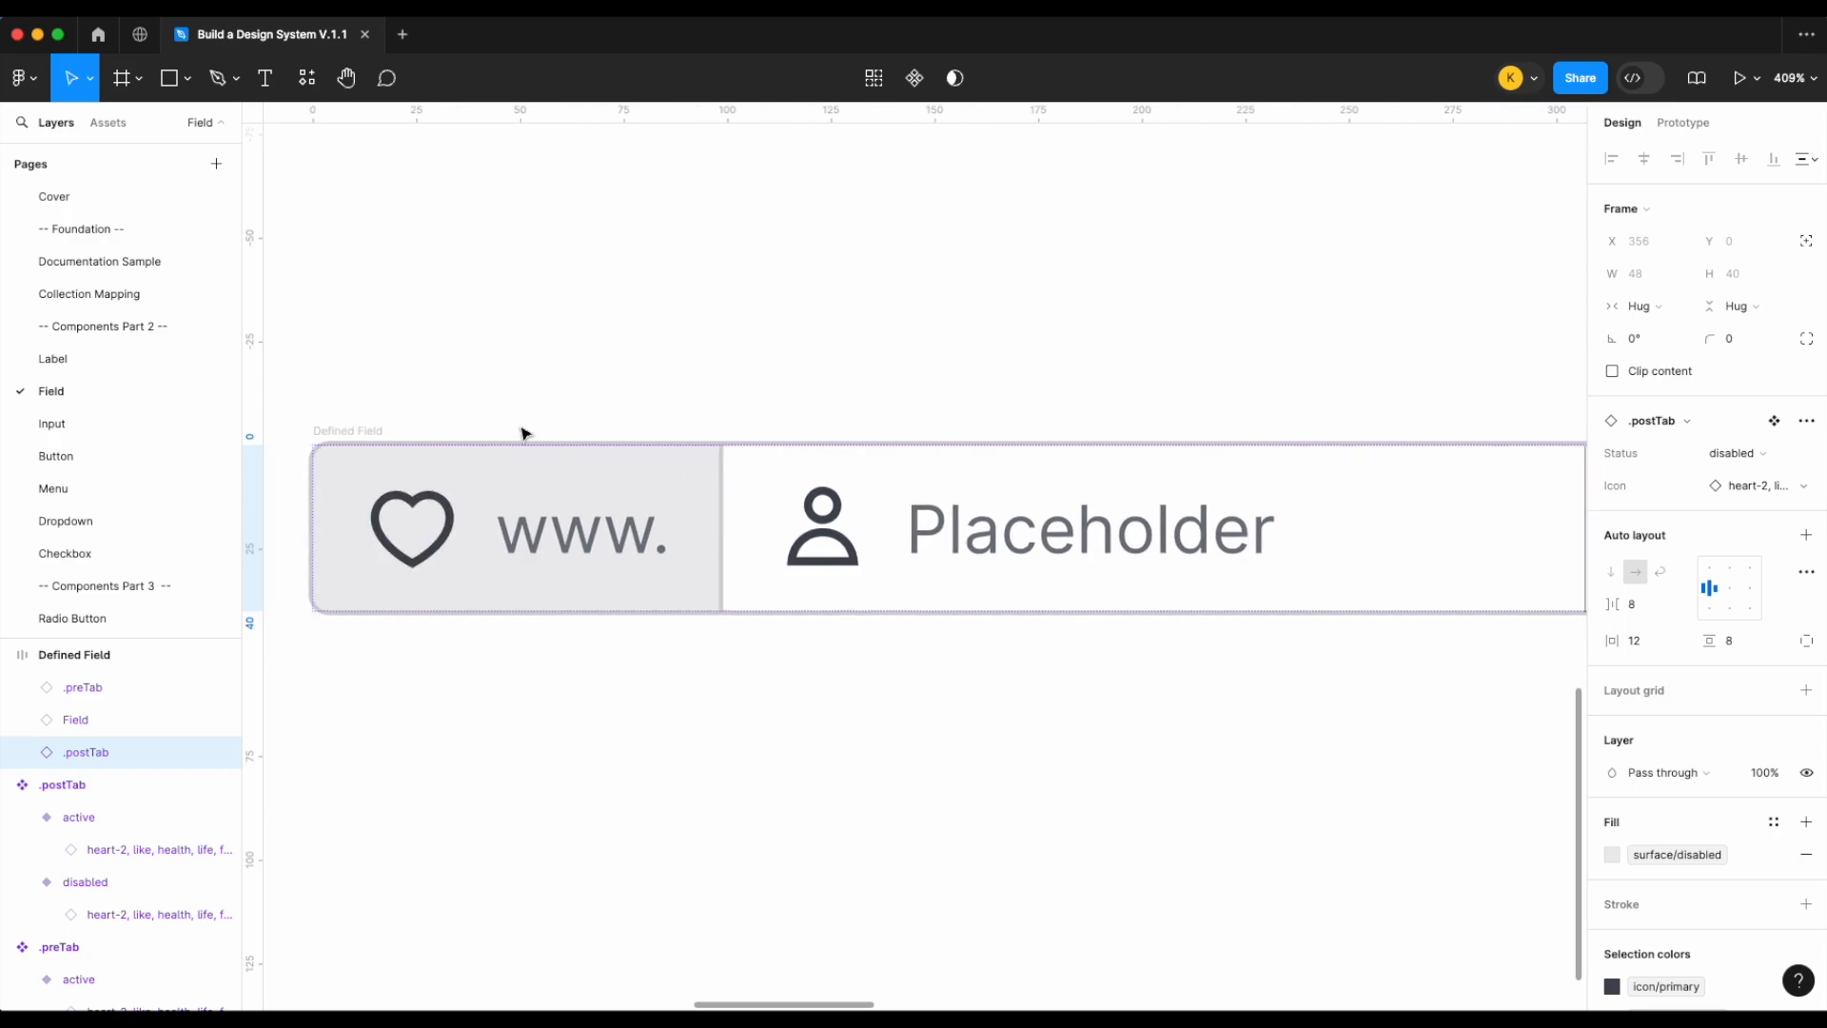
pyautogui.click(369, 434)
pyautogui.hscroll(7, 1253, 530)
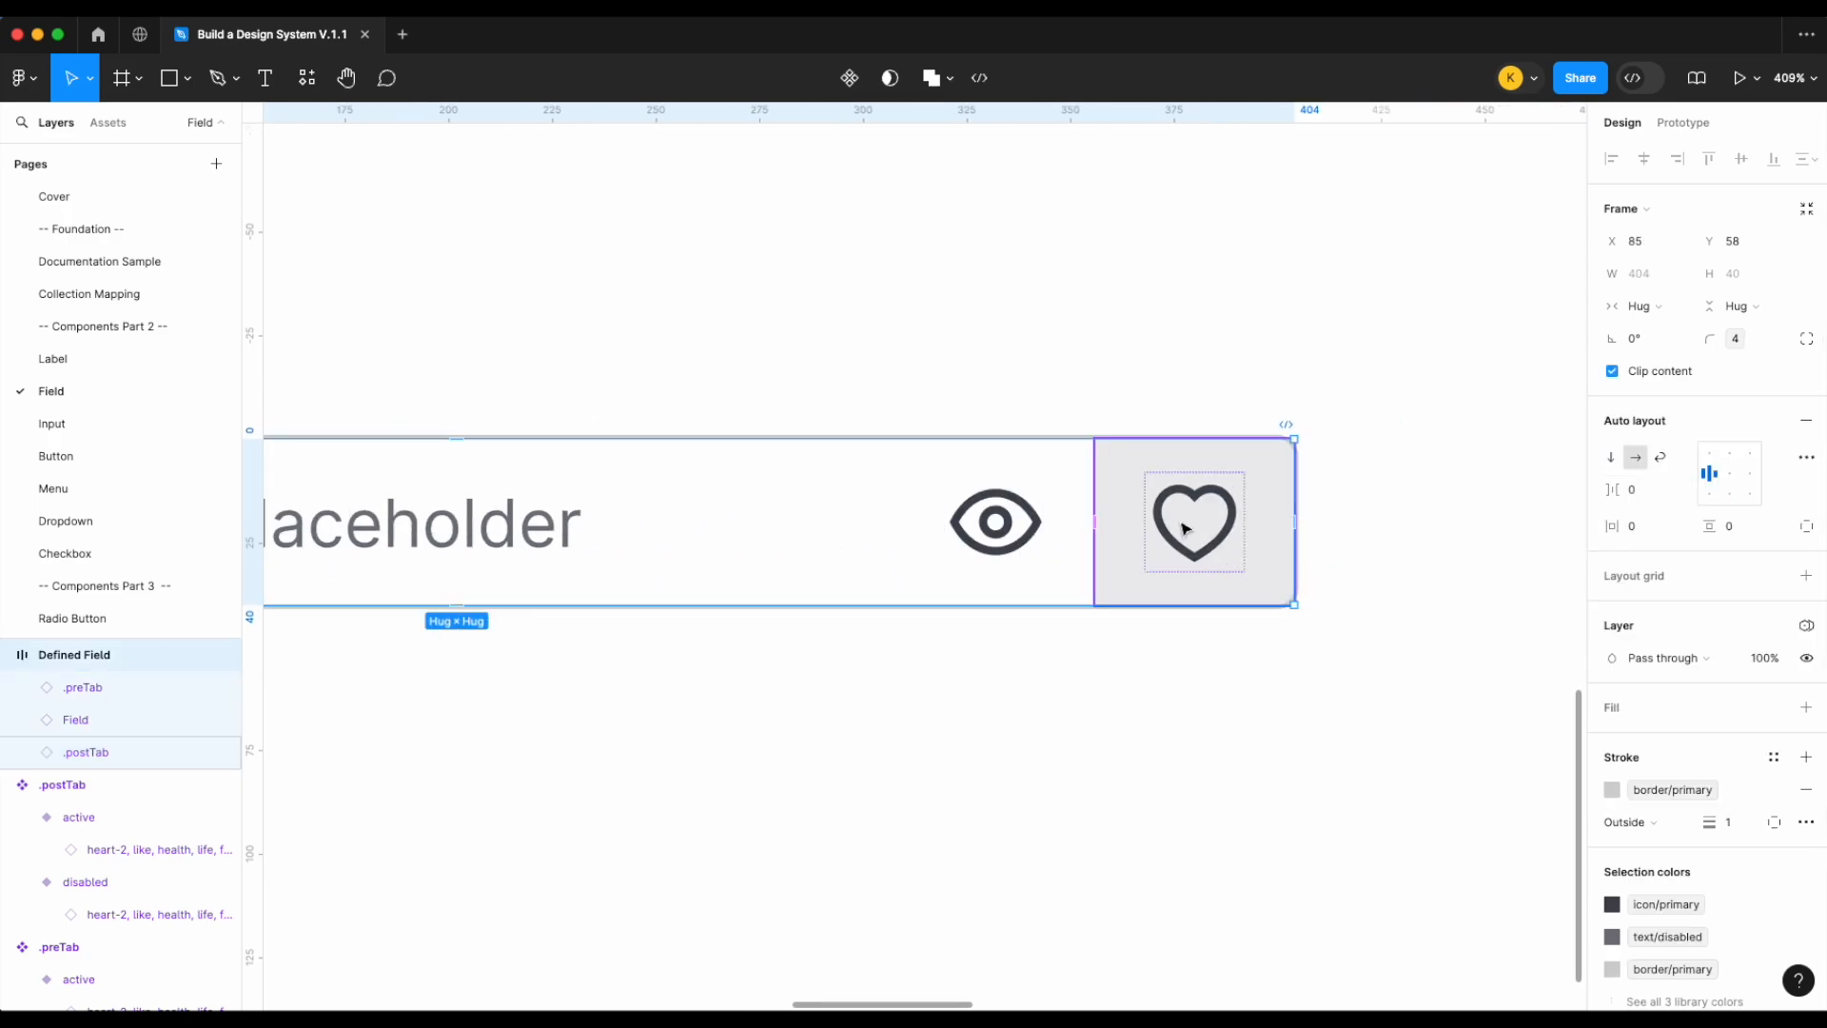
pyautogui.keyDown('ctrl'); pyautogui.scroll(-5, 1183, 530); pyautogui.keyUp('ctrl')
pyautogui.scroll(2, 1190, 524)
pyautogui.keyDown('ctrl'); pyautogui.scroll(4, 1217, 667); pyautogui.keyUp('ctrl')
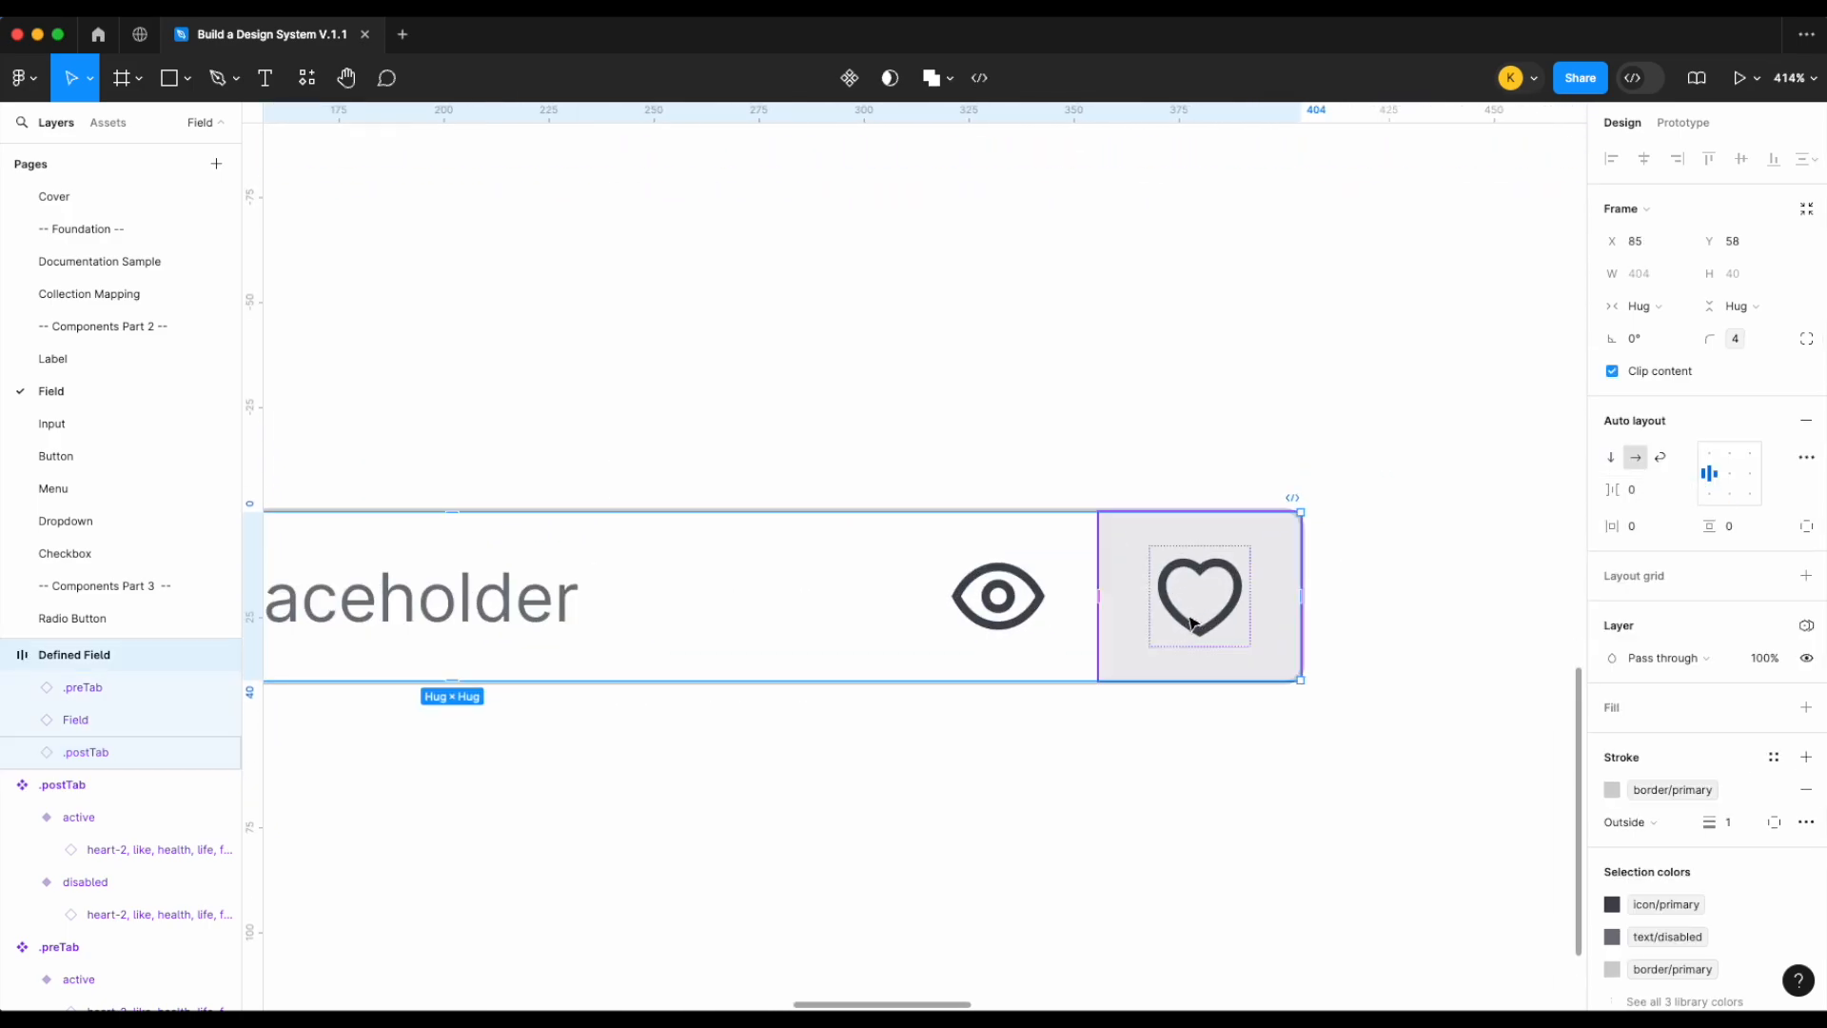
pyautogui.keyDown('ctrl'); pyautogui.scroll(1, 1328, 605); pyautogui.keyUp('ctrl')
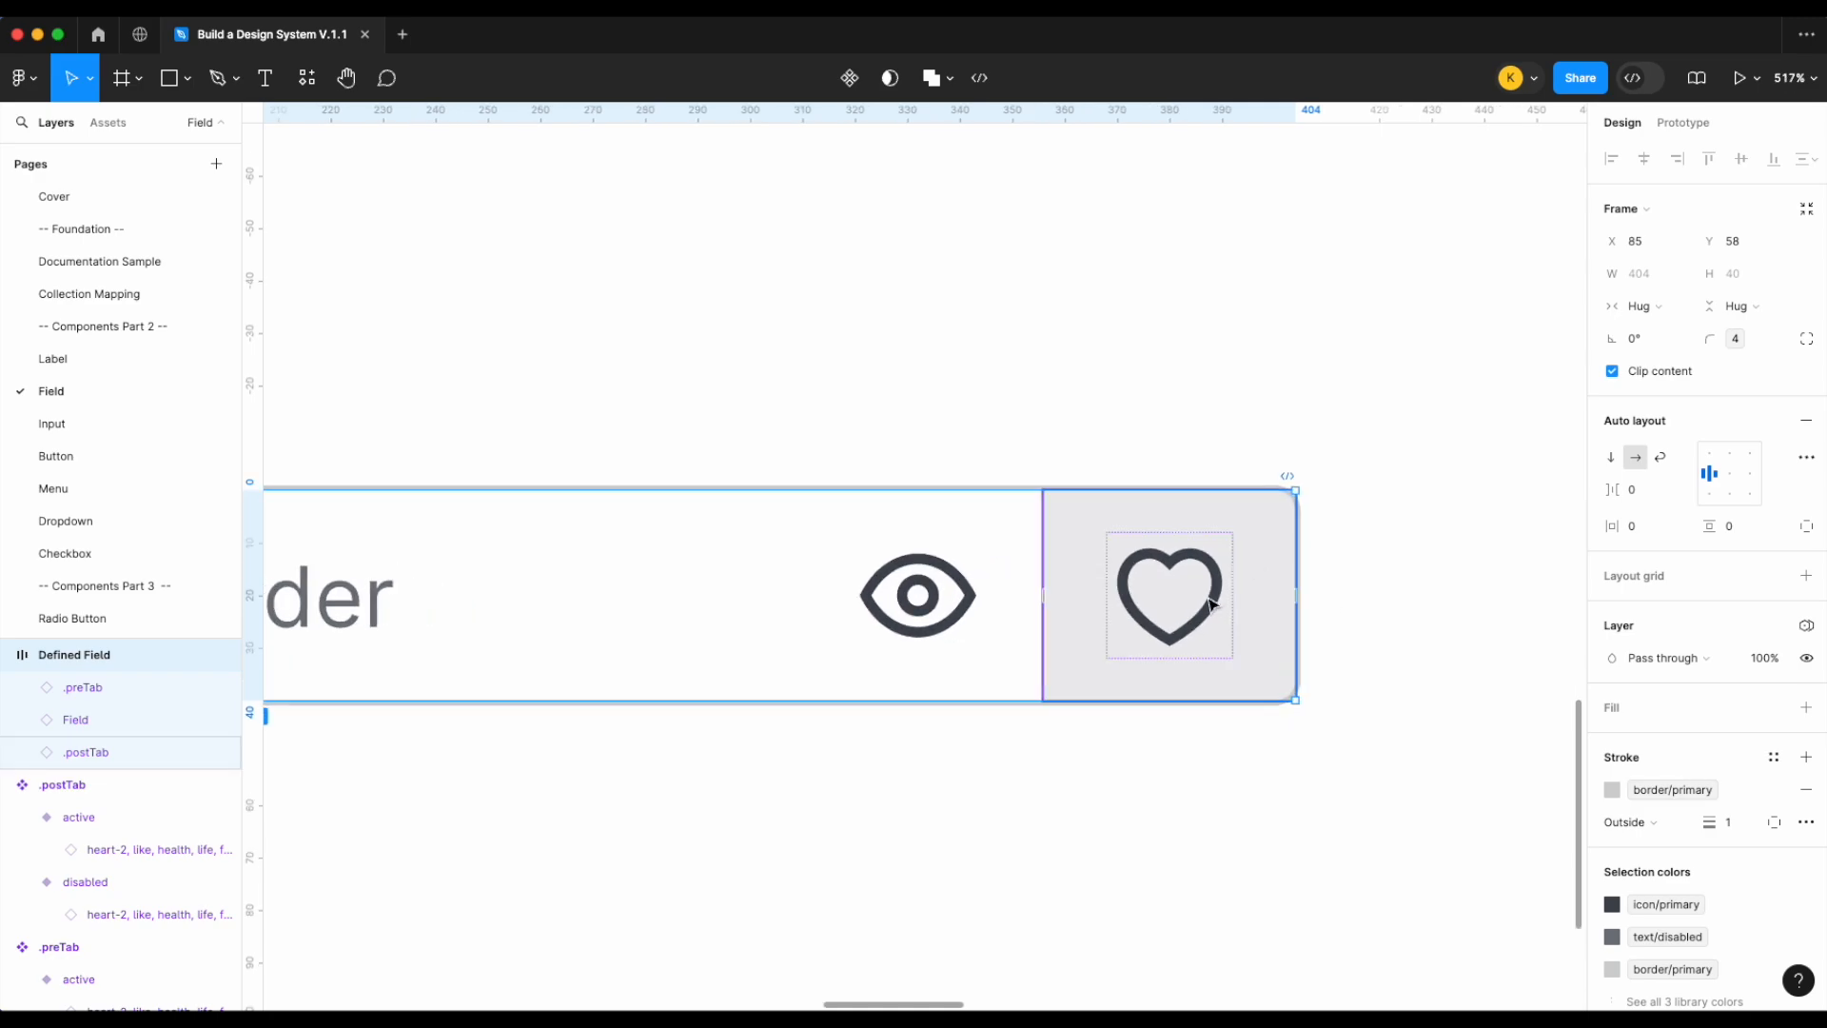
pyautogui.keyDown('ctrl'); pyautogui.scroll(-5, 1190, 599); pyautogui.keyUp('ctrl')
pyautogui.hscroll(-5, 1026, 638)
pyautogui.keyDown('ctrl'); pyautogui.scroll(-3, 1016, 619); pyautogui.keyUp('ctrl')
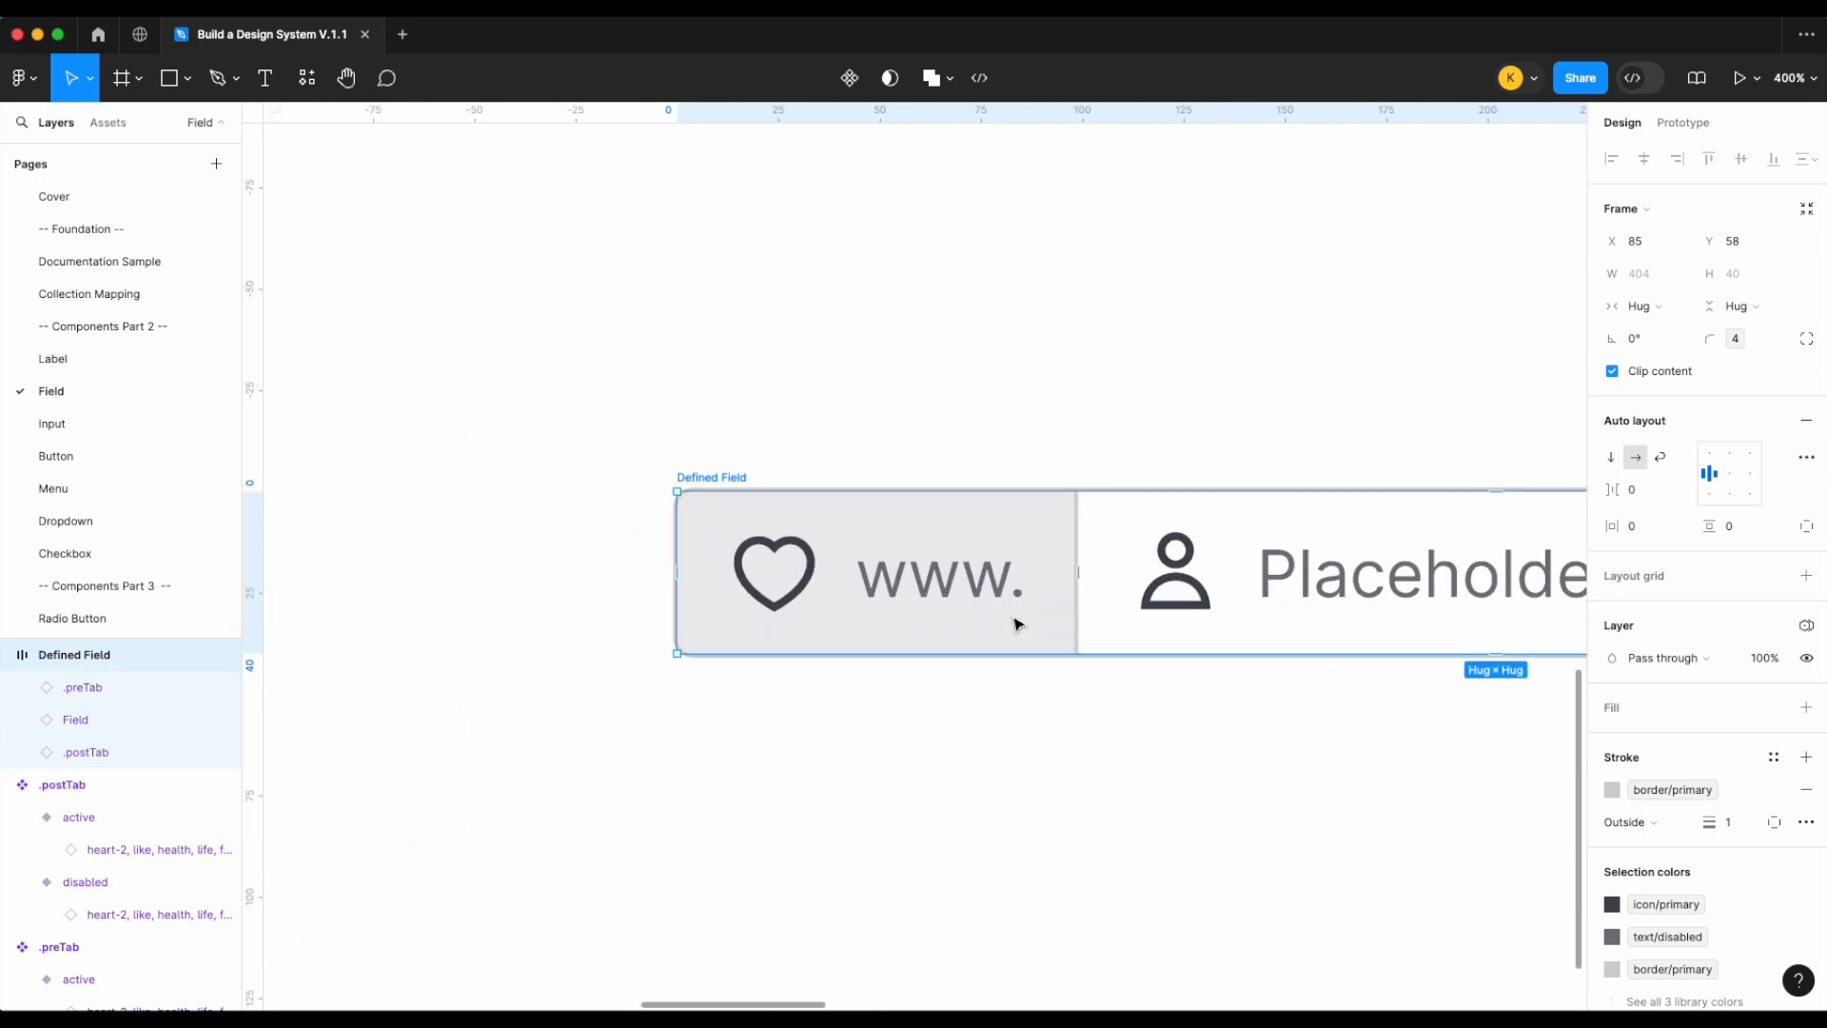
# Add a stroke to only the left side of the disabled variant in the .postTab component set
pyautogui.scroll(2, 1176, 602)
pyautogui.scroll(2, 1177, 602)
pyautogui.keyDown('ctrl'); pyautogui.scroll(-3, 1177, 601); pyautogui.keyUp('ctrl')
pyautogui.keyDown('ctrl'); pyautogui.scroll(4, 739, 718); pyautogui.keyUp('ctrl')
pyautogui.click(568, 733)
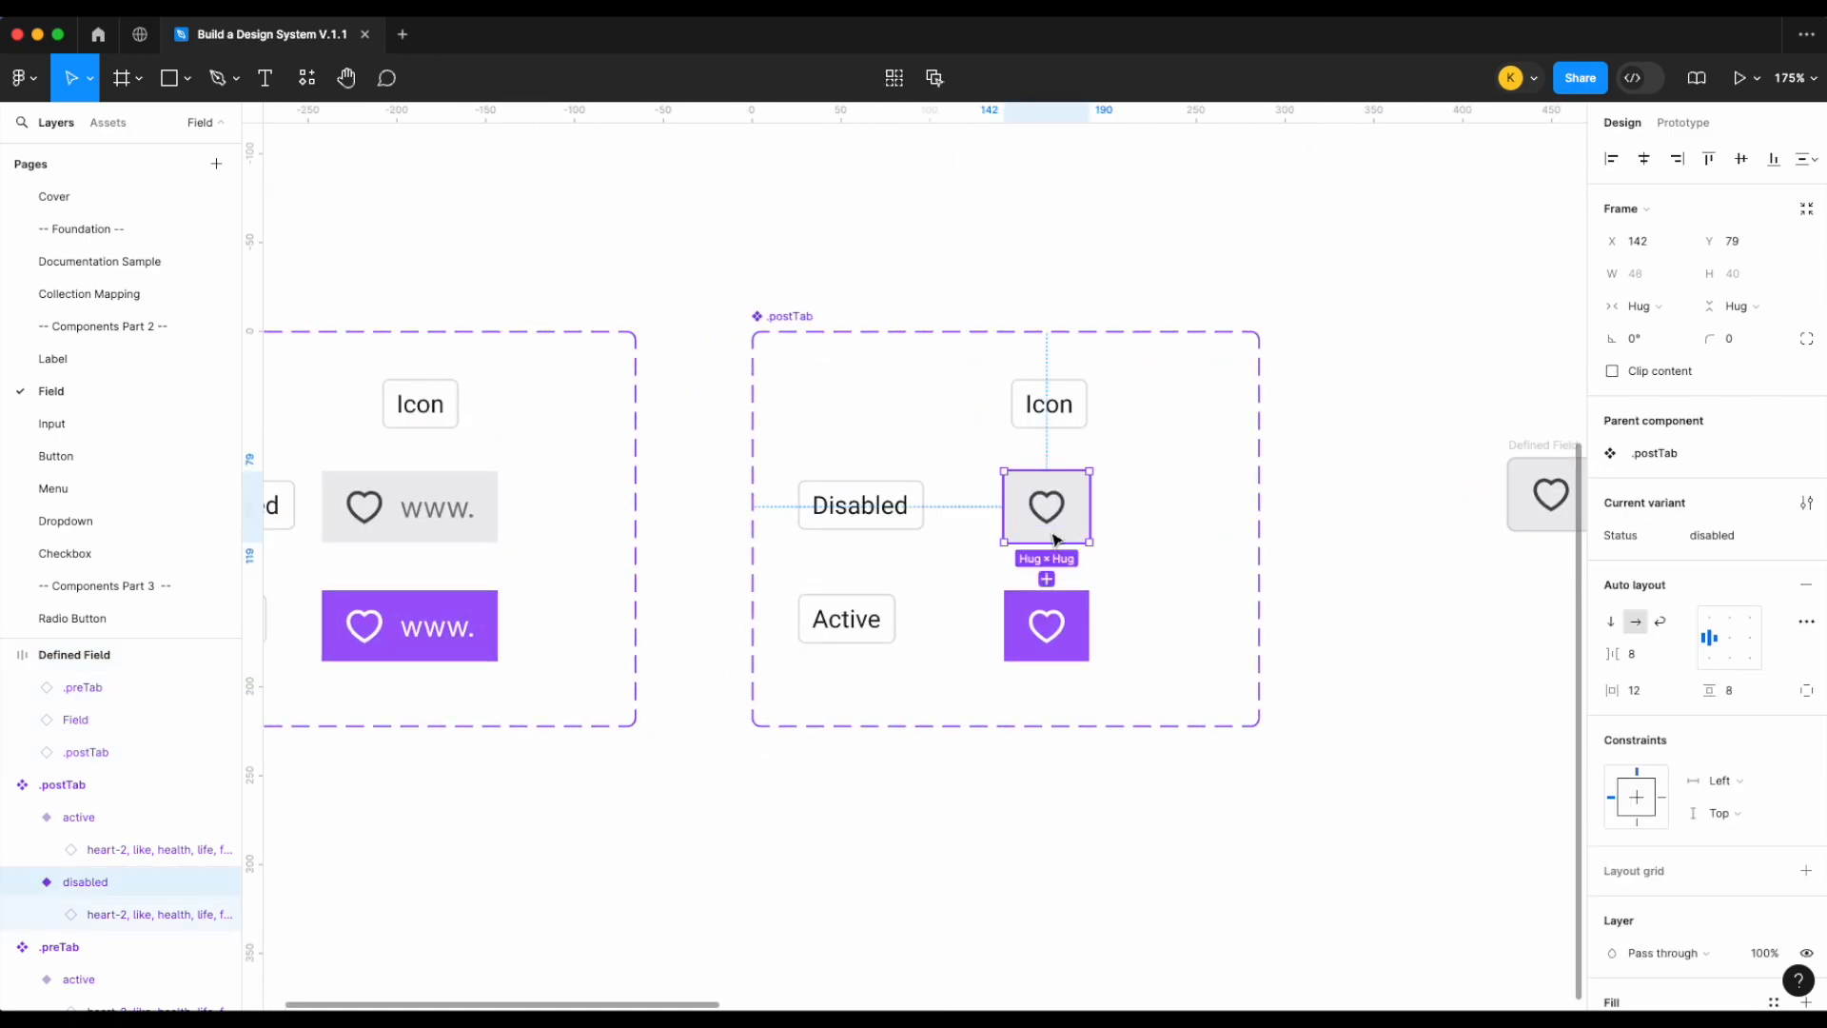
pyautogui.keyDown('shift'); pyautogui.click(1047, 625); pyautogui.keyUp('shift')
pyautogui.click(1457, 587)
pyautogui.click(1072, 510)
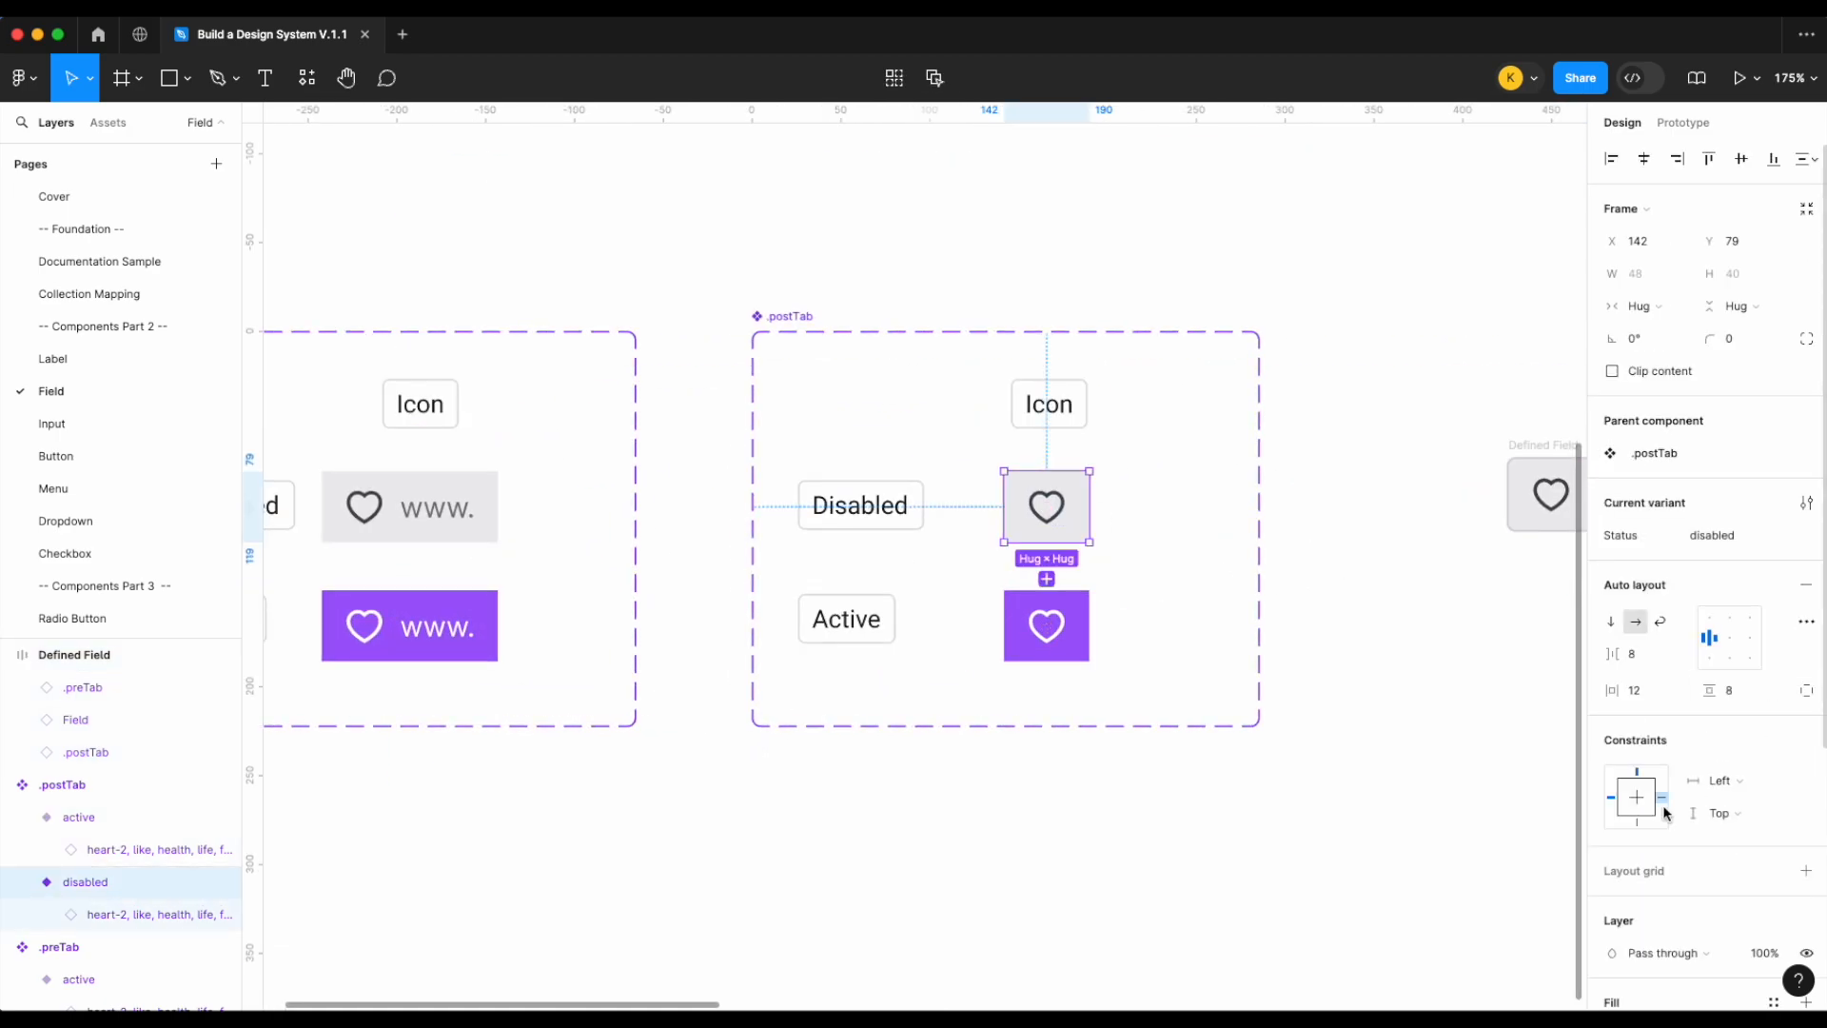
pyautogui.scroll(-3, 1778, 843)
pyautogui.click(1796, 844)
pyautogui.click(1774, 908)
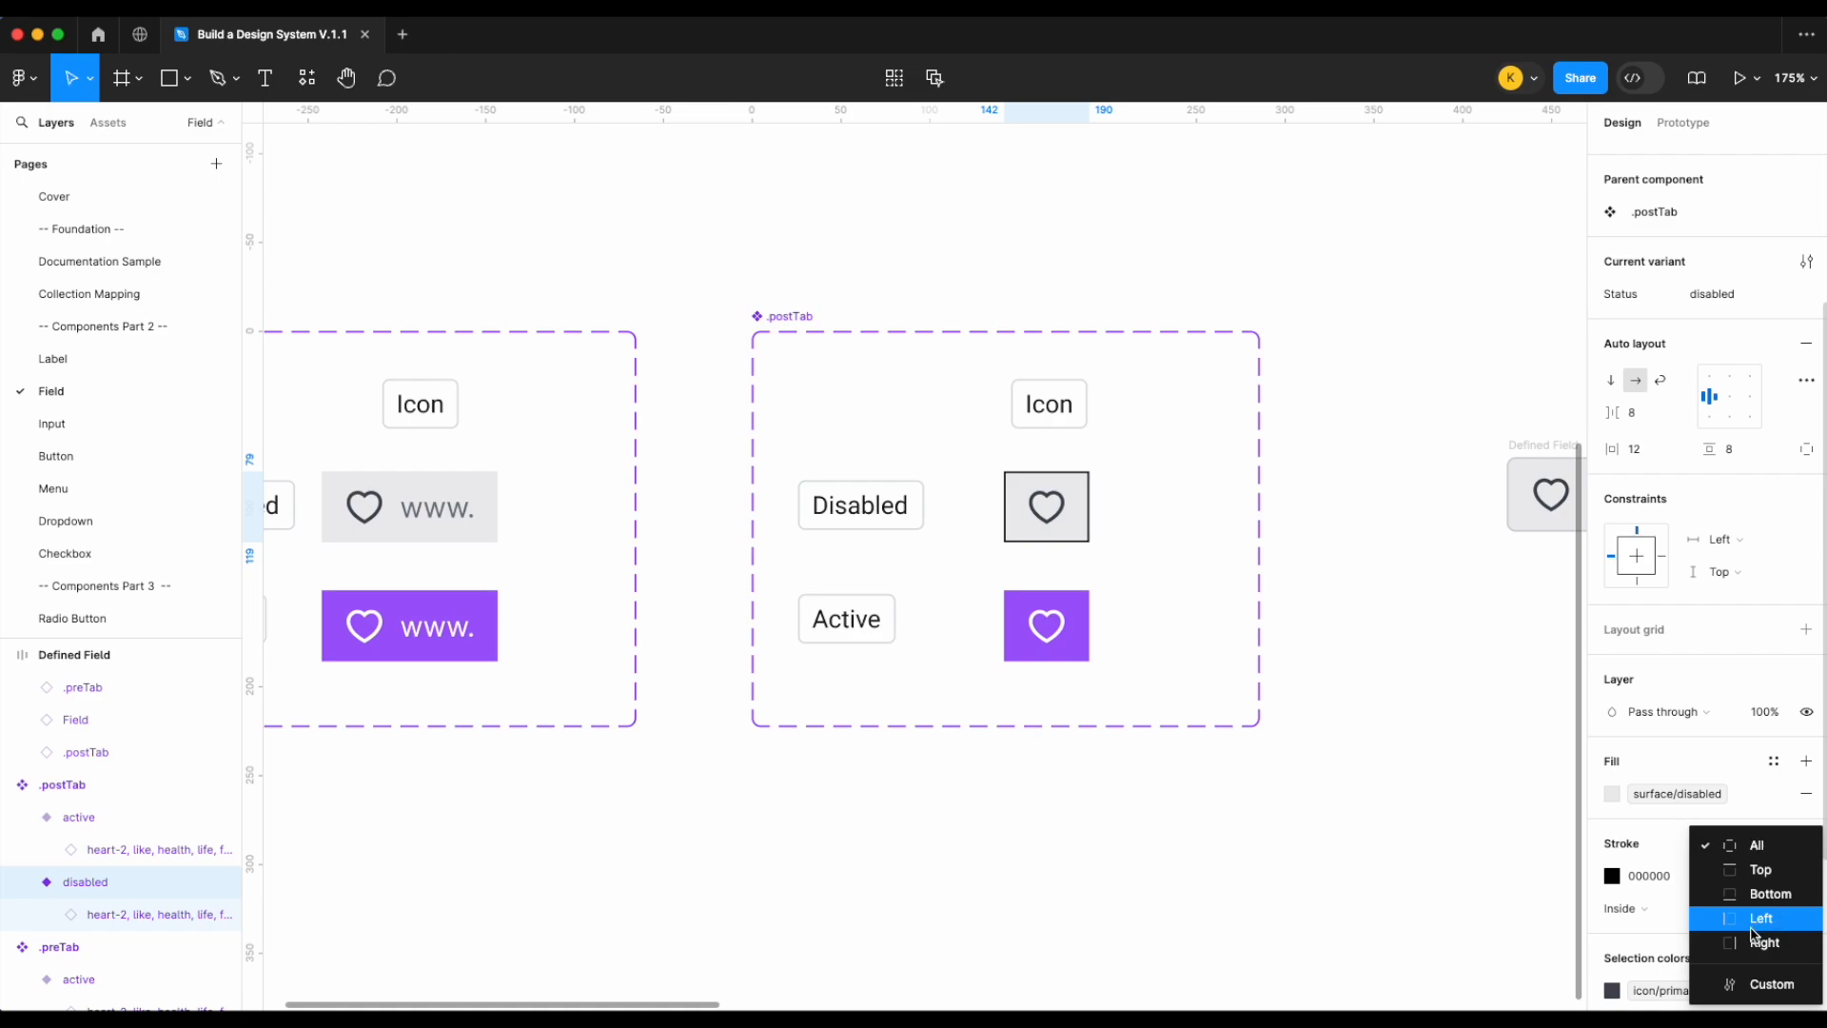
pyautogui.click(1756, 916)
# Apply the sm border width variable (1) and the border/primary color to the disabled .postTab variant's stroke
pyautogui.scroll(-3, 1728, 836)
pyautogui.rightClick(1708, 692)
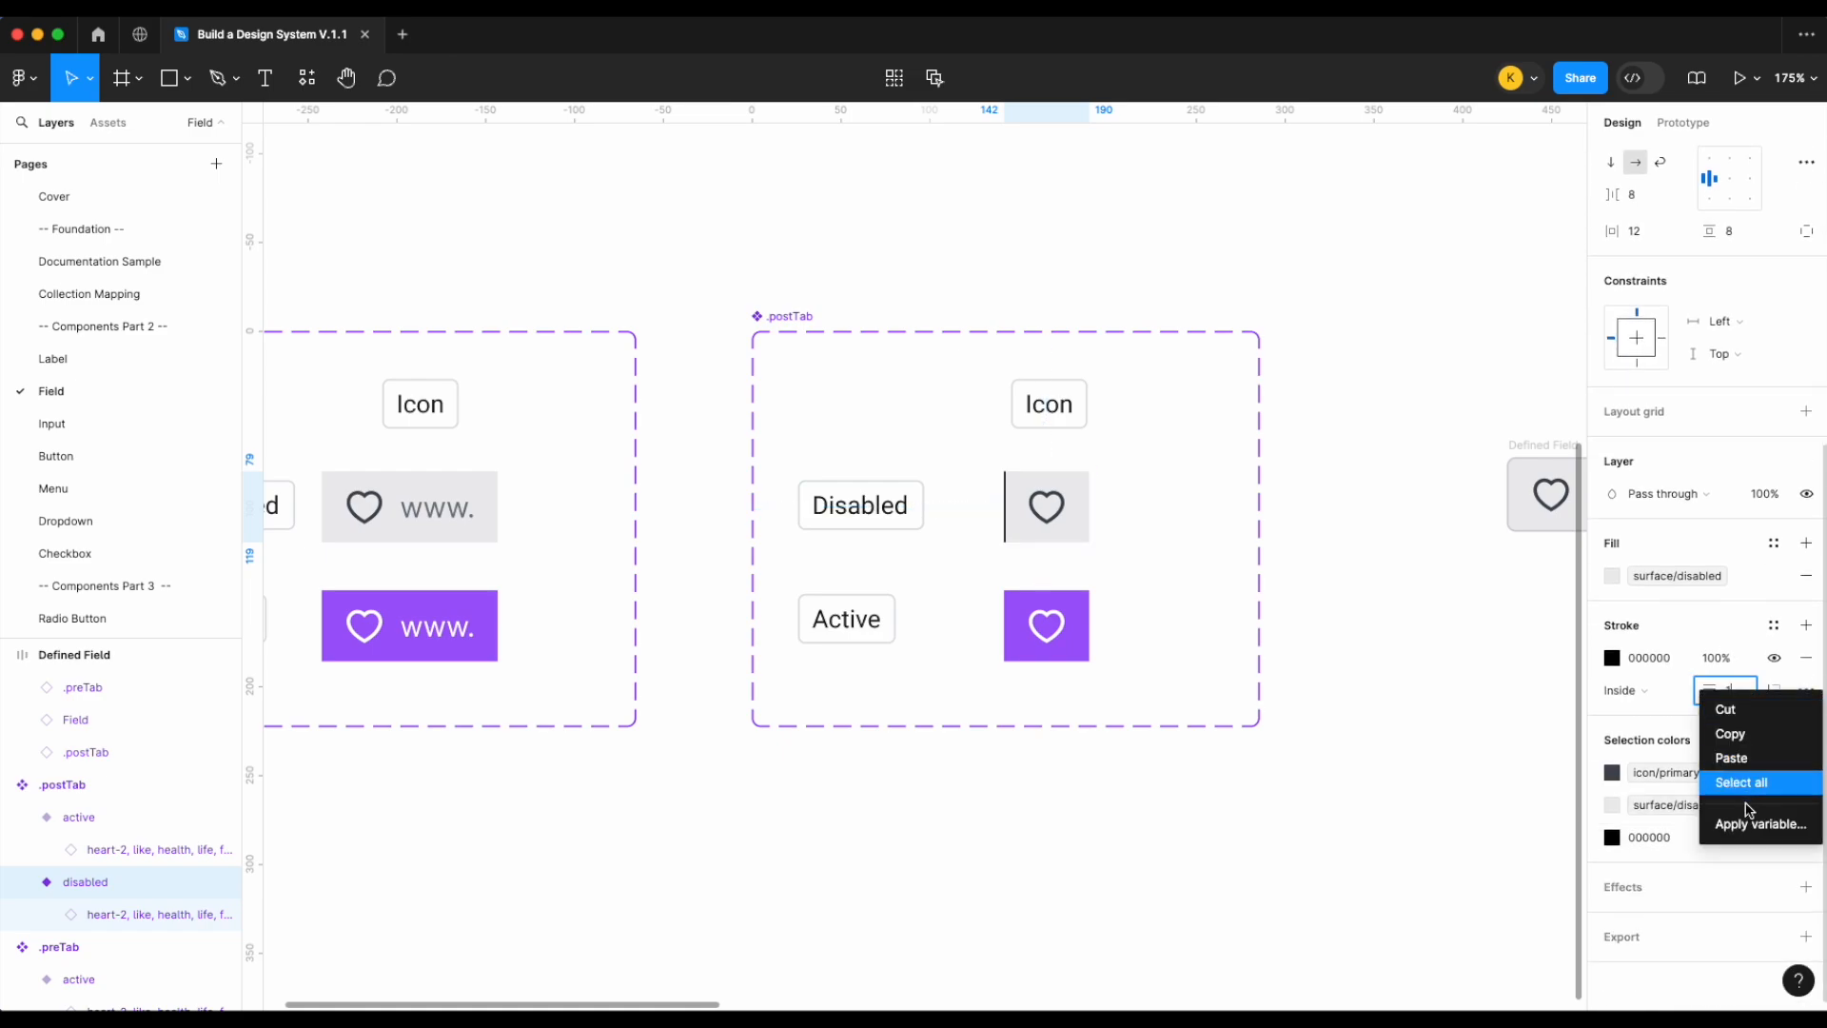
pyautogui.click(1751, 821)
pyautogui.write('wid')
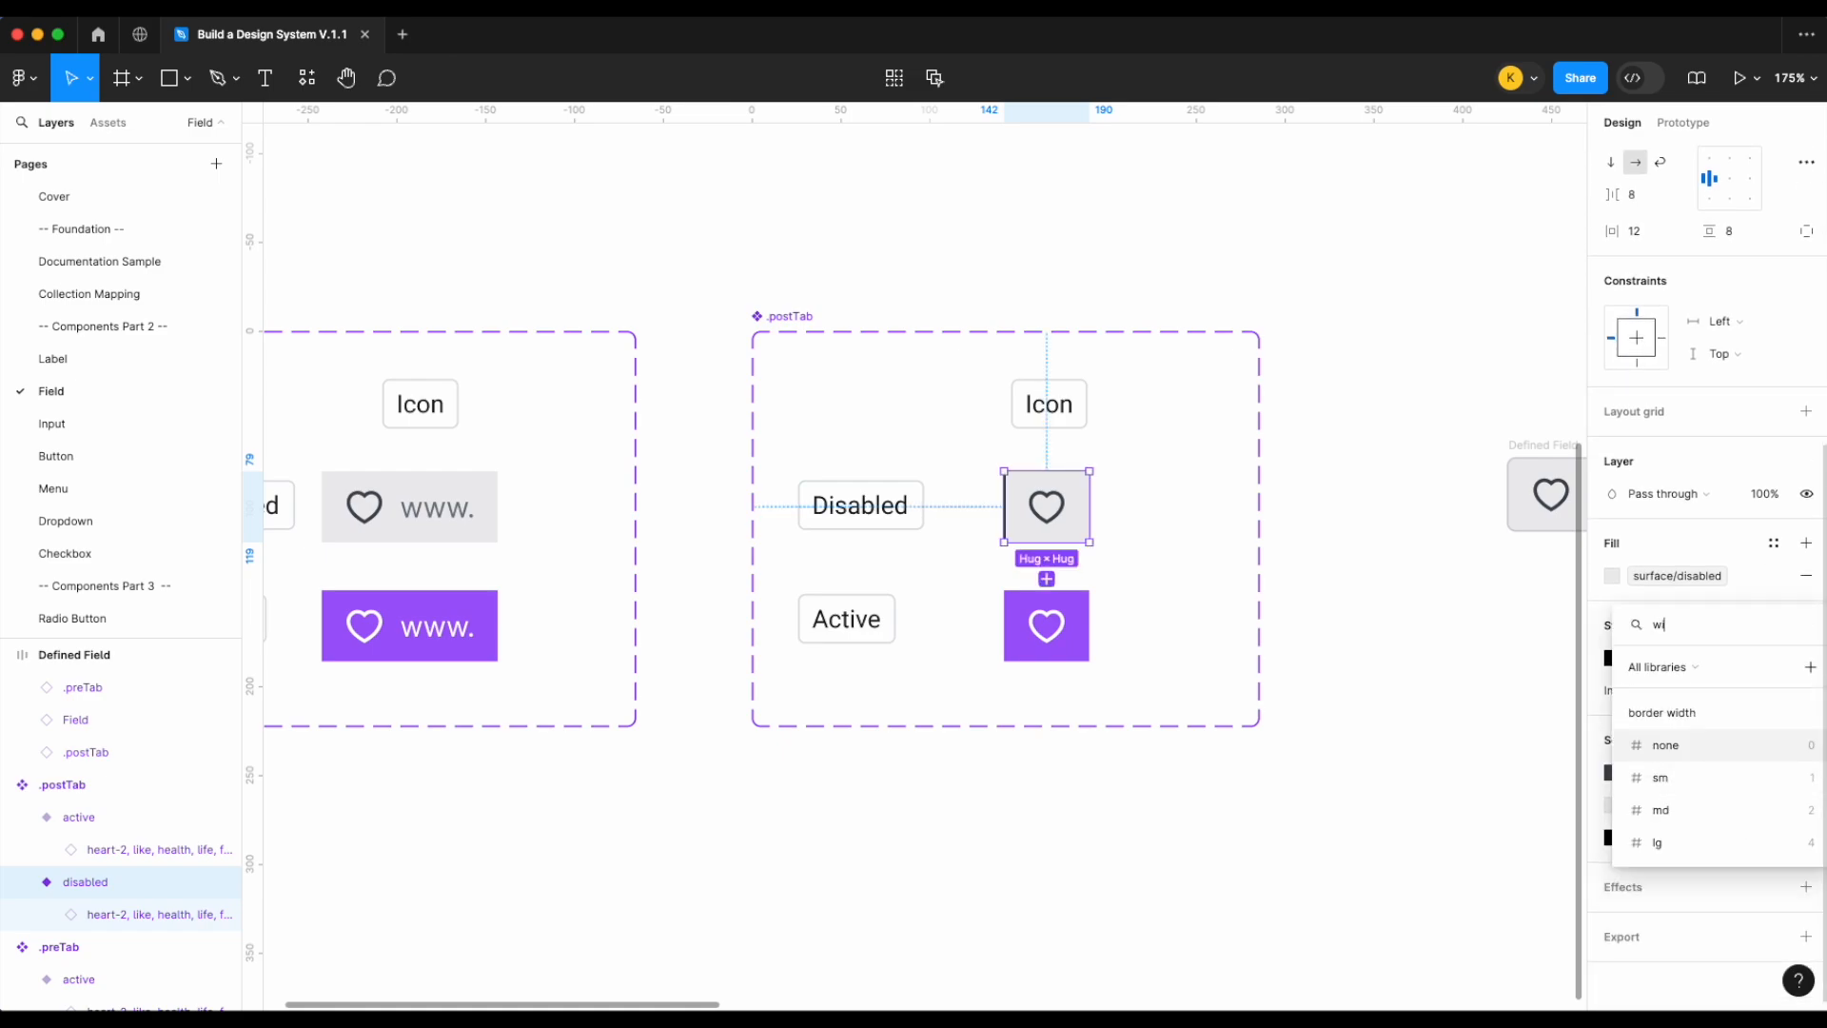
pyautogui.click(1683, 783)
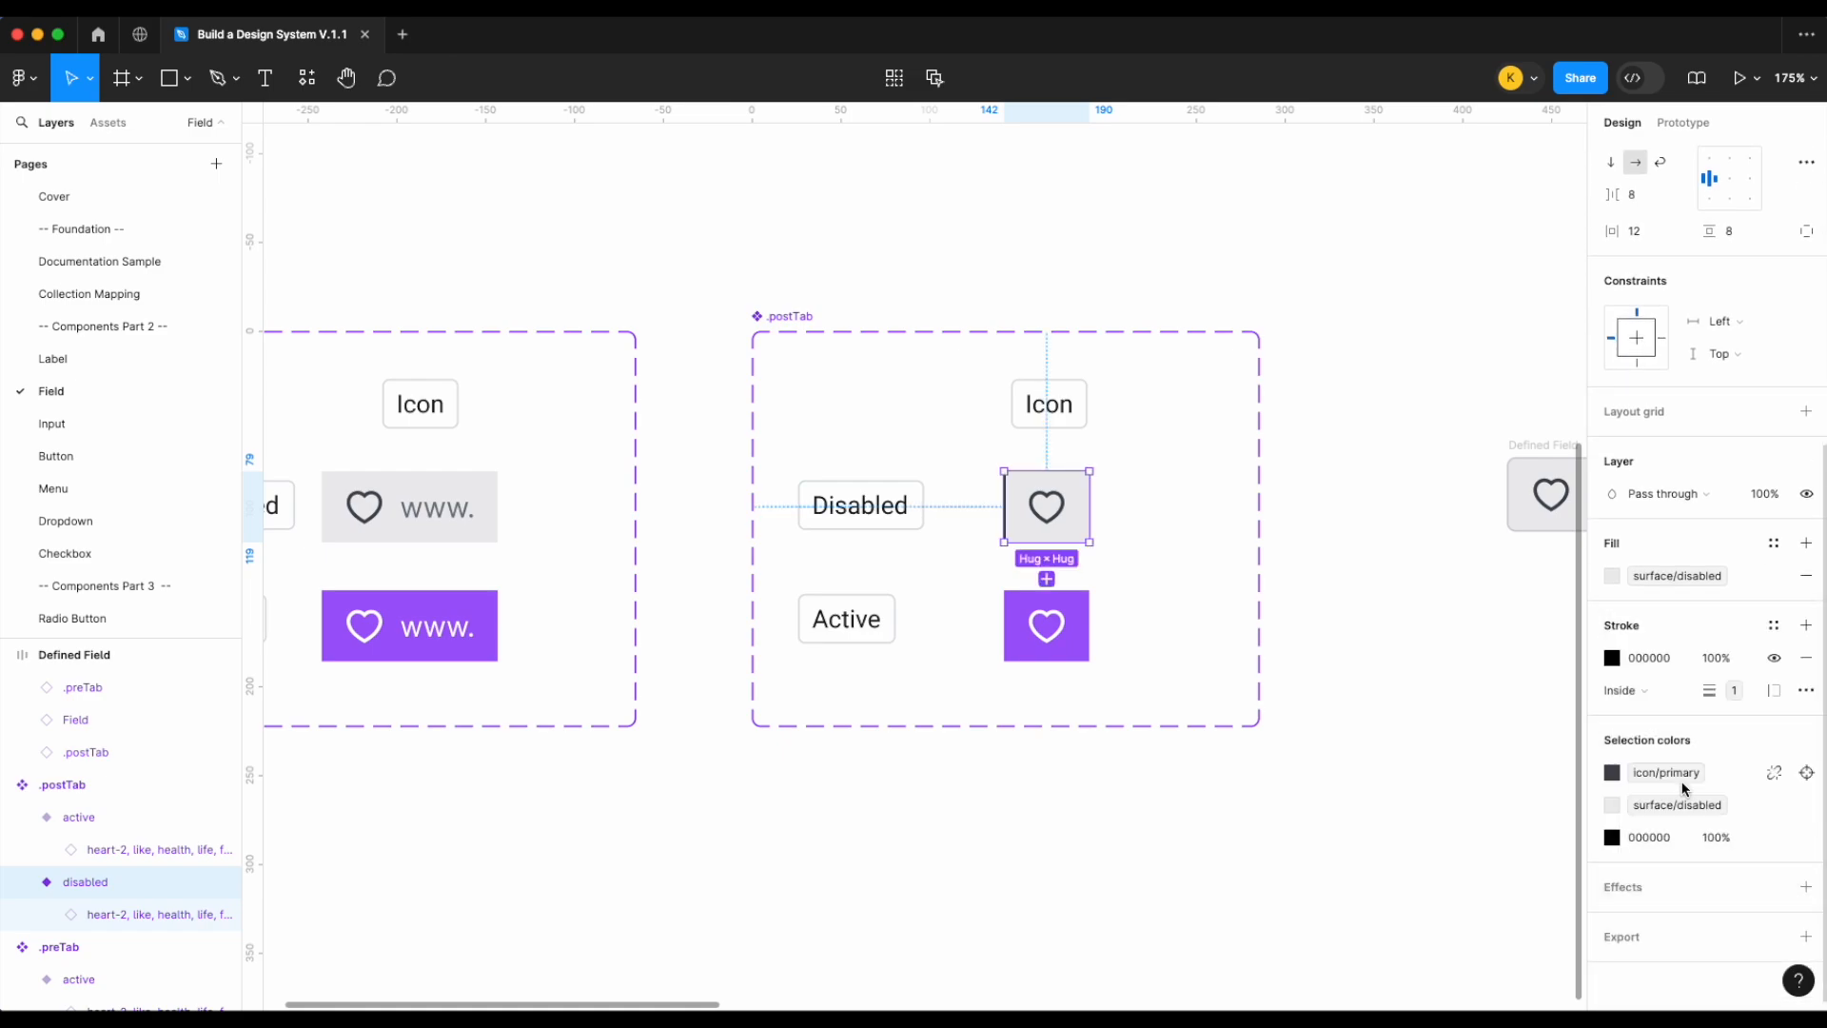
pyautogui.click(1769, 628)
pyautogui.write('bor')
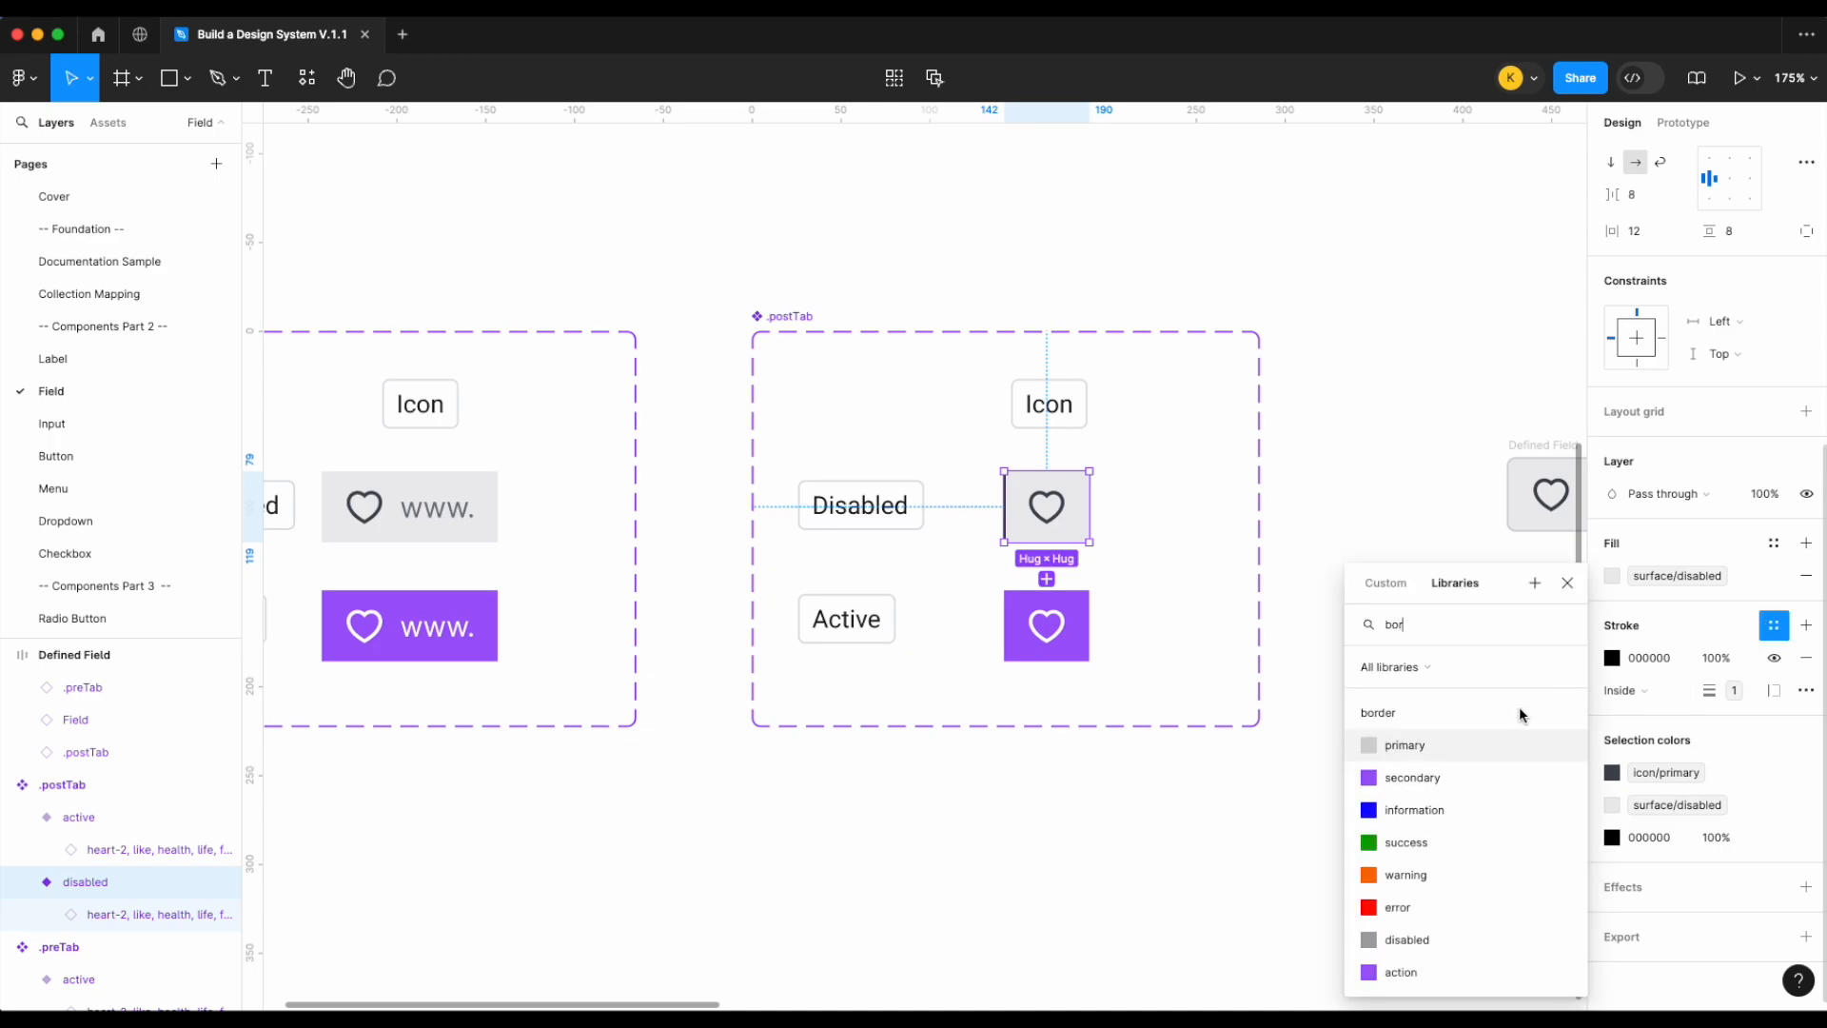
pyautogui.click(1482, 749)
# Add a stroke to only the right side of the disabled .preTab variant and position it outside
pyautogui.hscroll(-3, 1379, 629)
pyautogui.scroll(-1, 1379, 629)
pyautogui.click(566, 490)
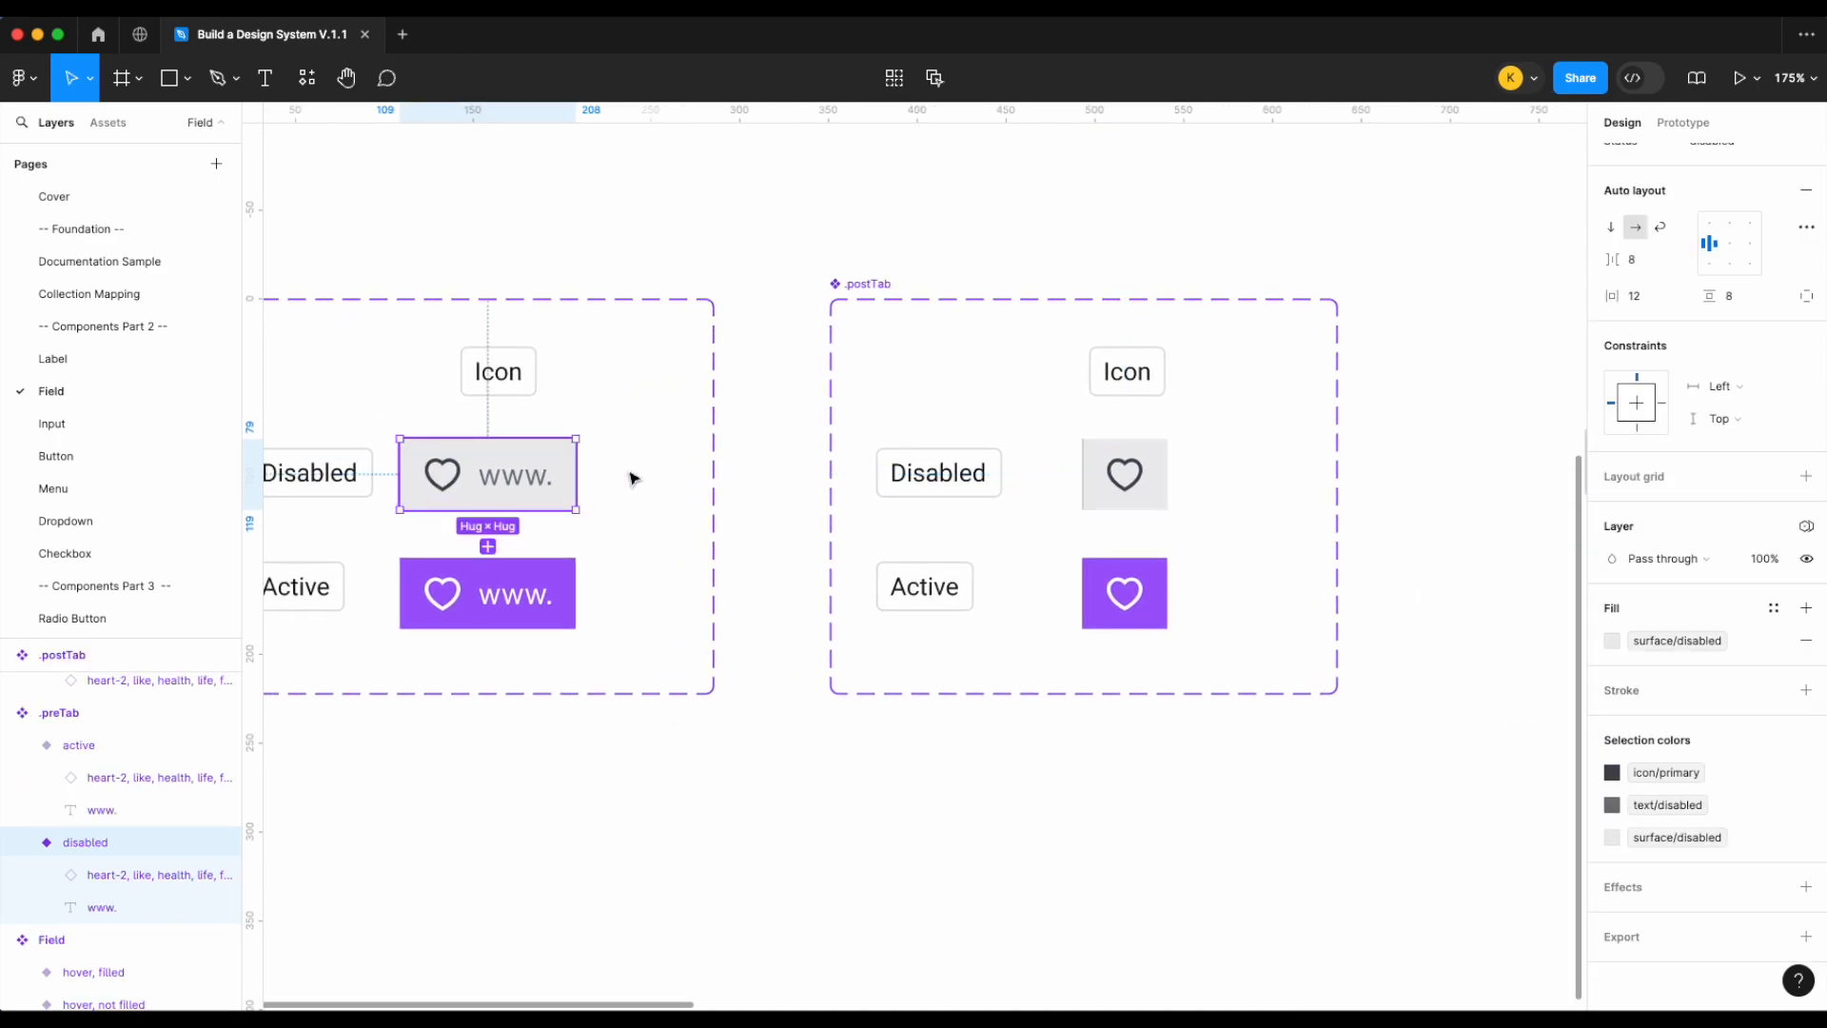
pyautogui.click(1804, 691)
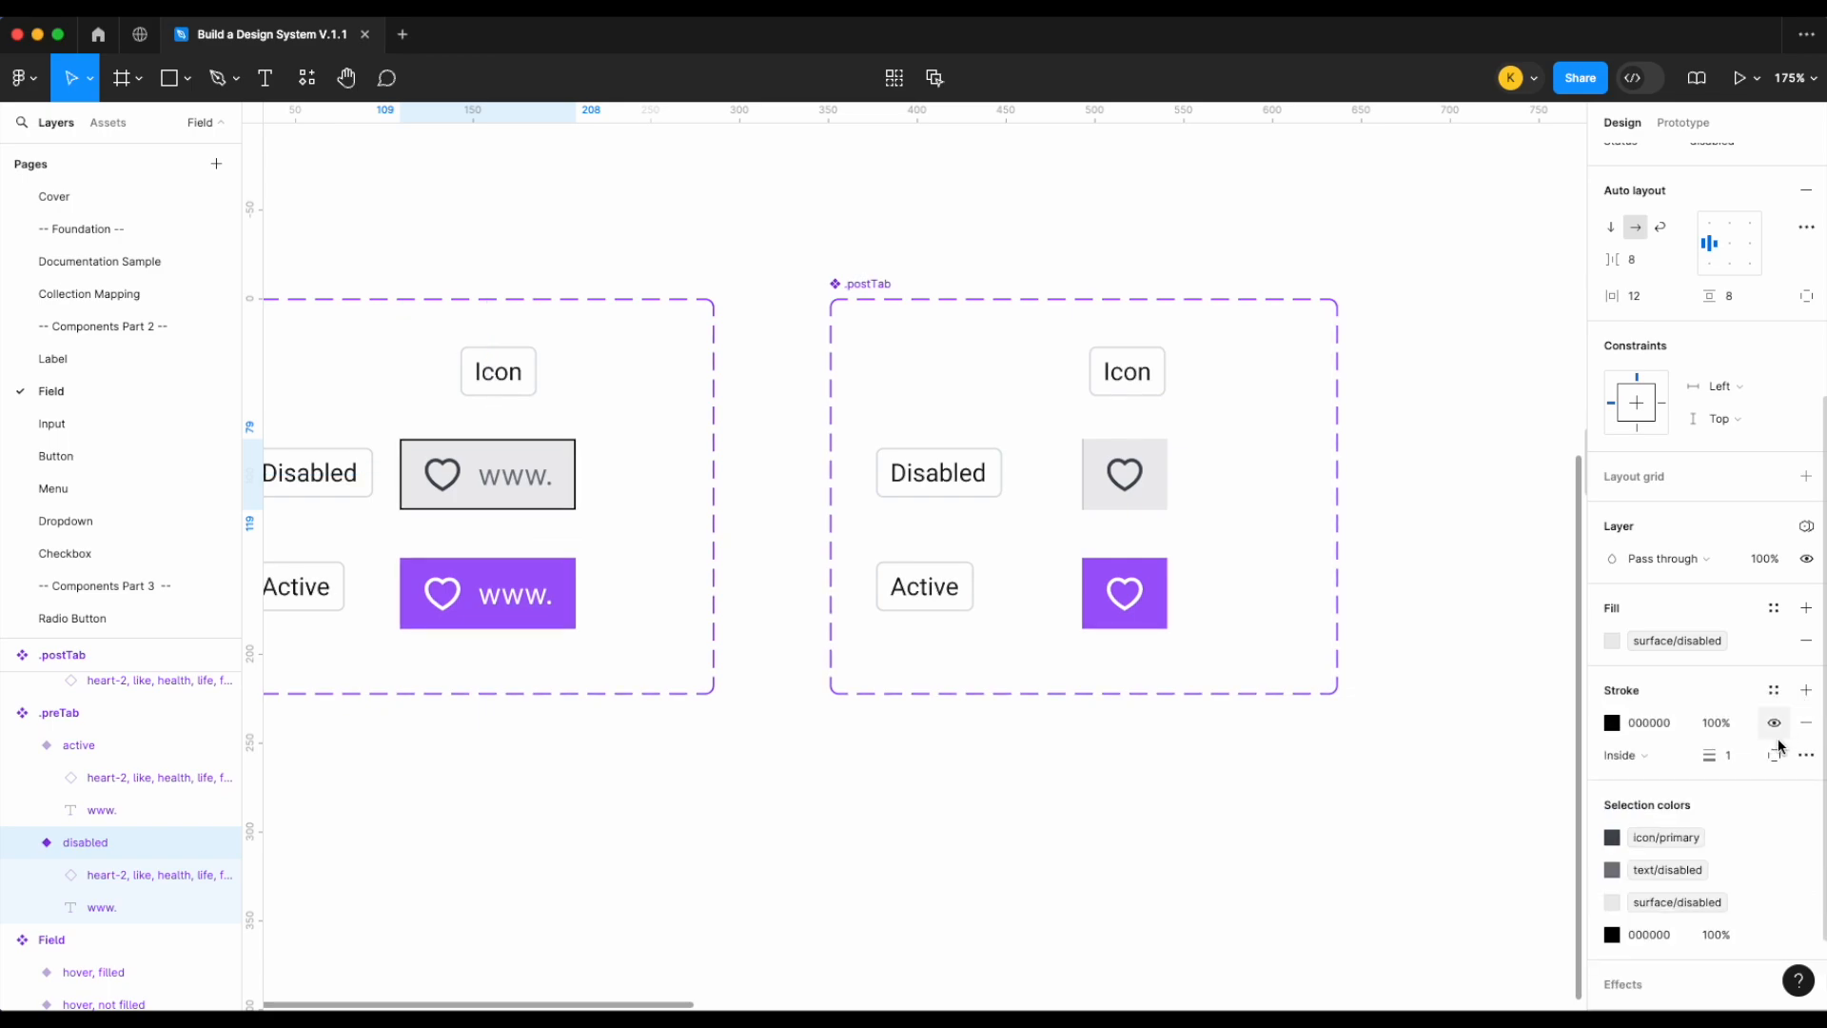
pyautogui.click(1727, 752)
pyautogui.click(1744, 892)
pyautogui.click(1654, 754)
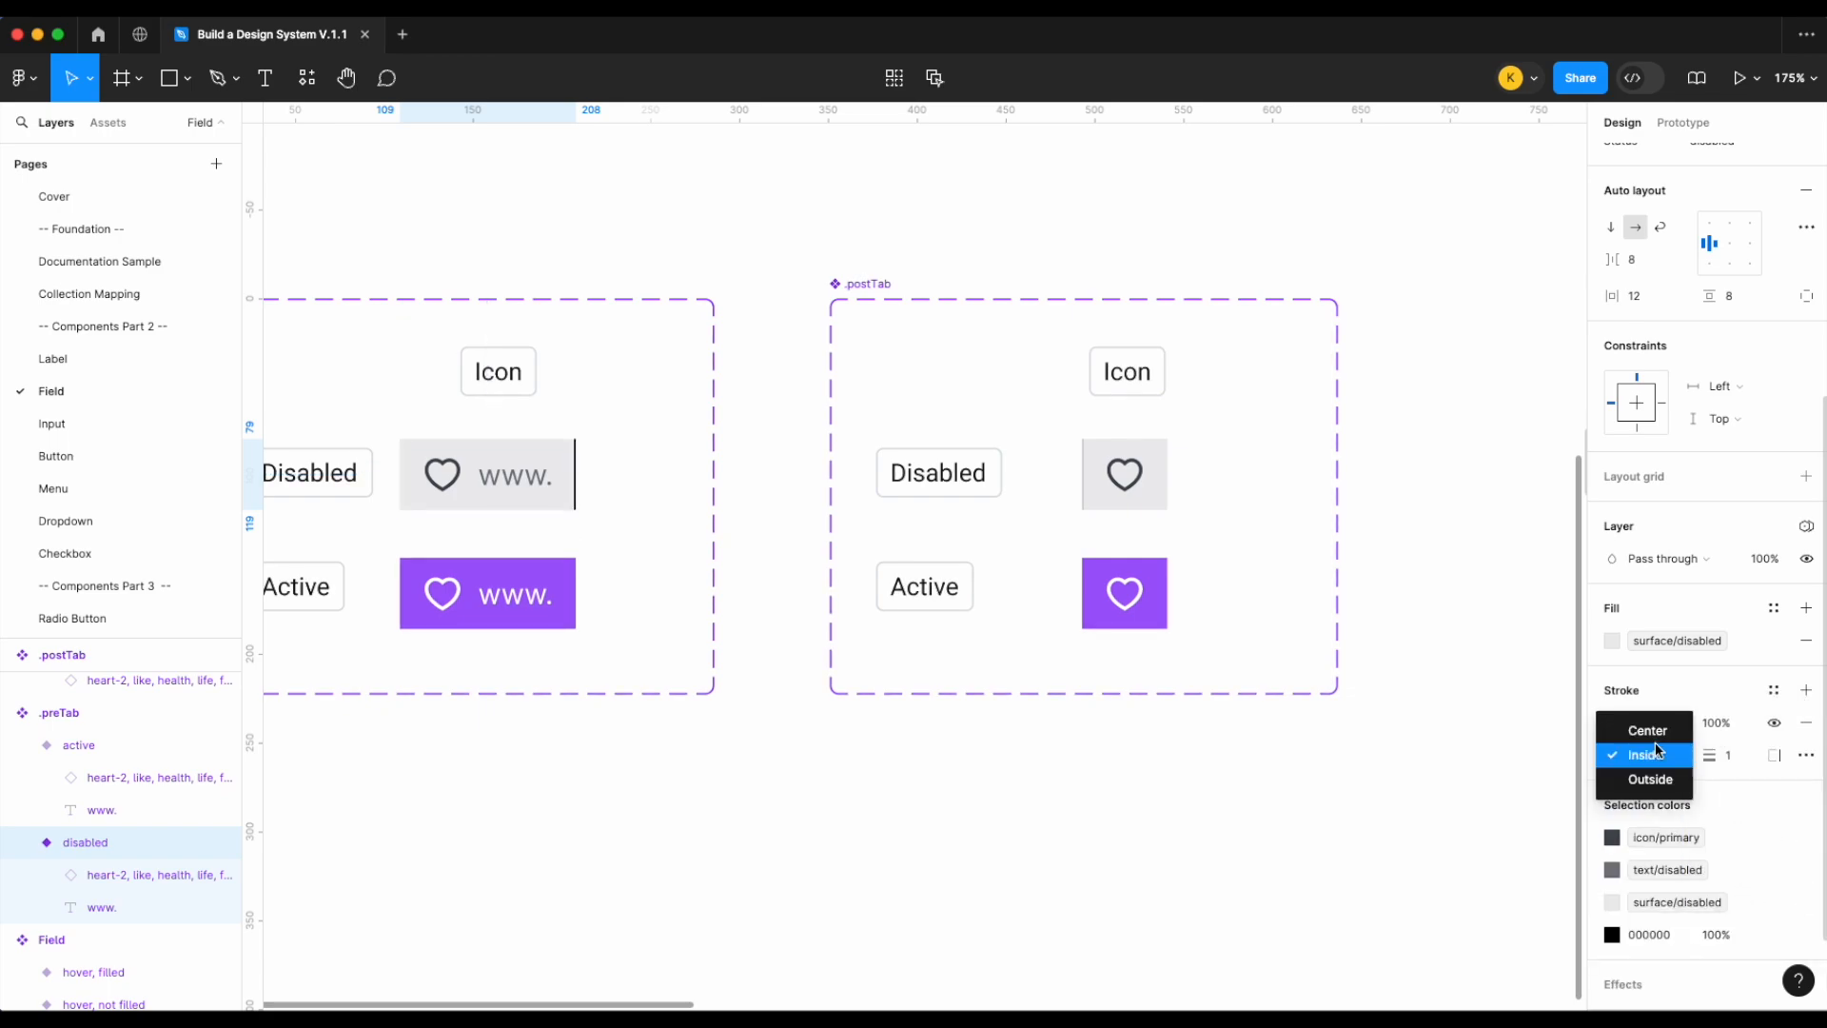
pyautogui.click(1654, 776)
# Apply the sm border width variable (1) and the border/primary color to the disabled .preTab variant's stroke
pyautogui.rightClick(1732, 757)
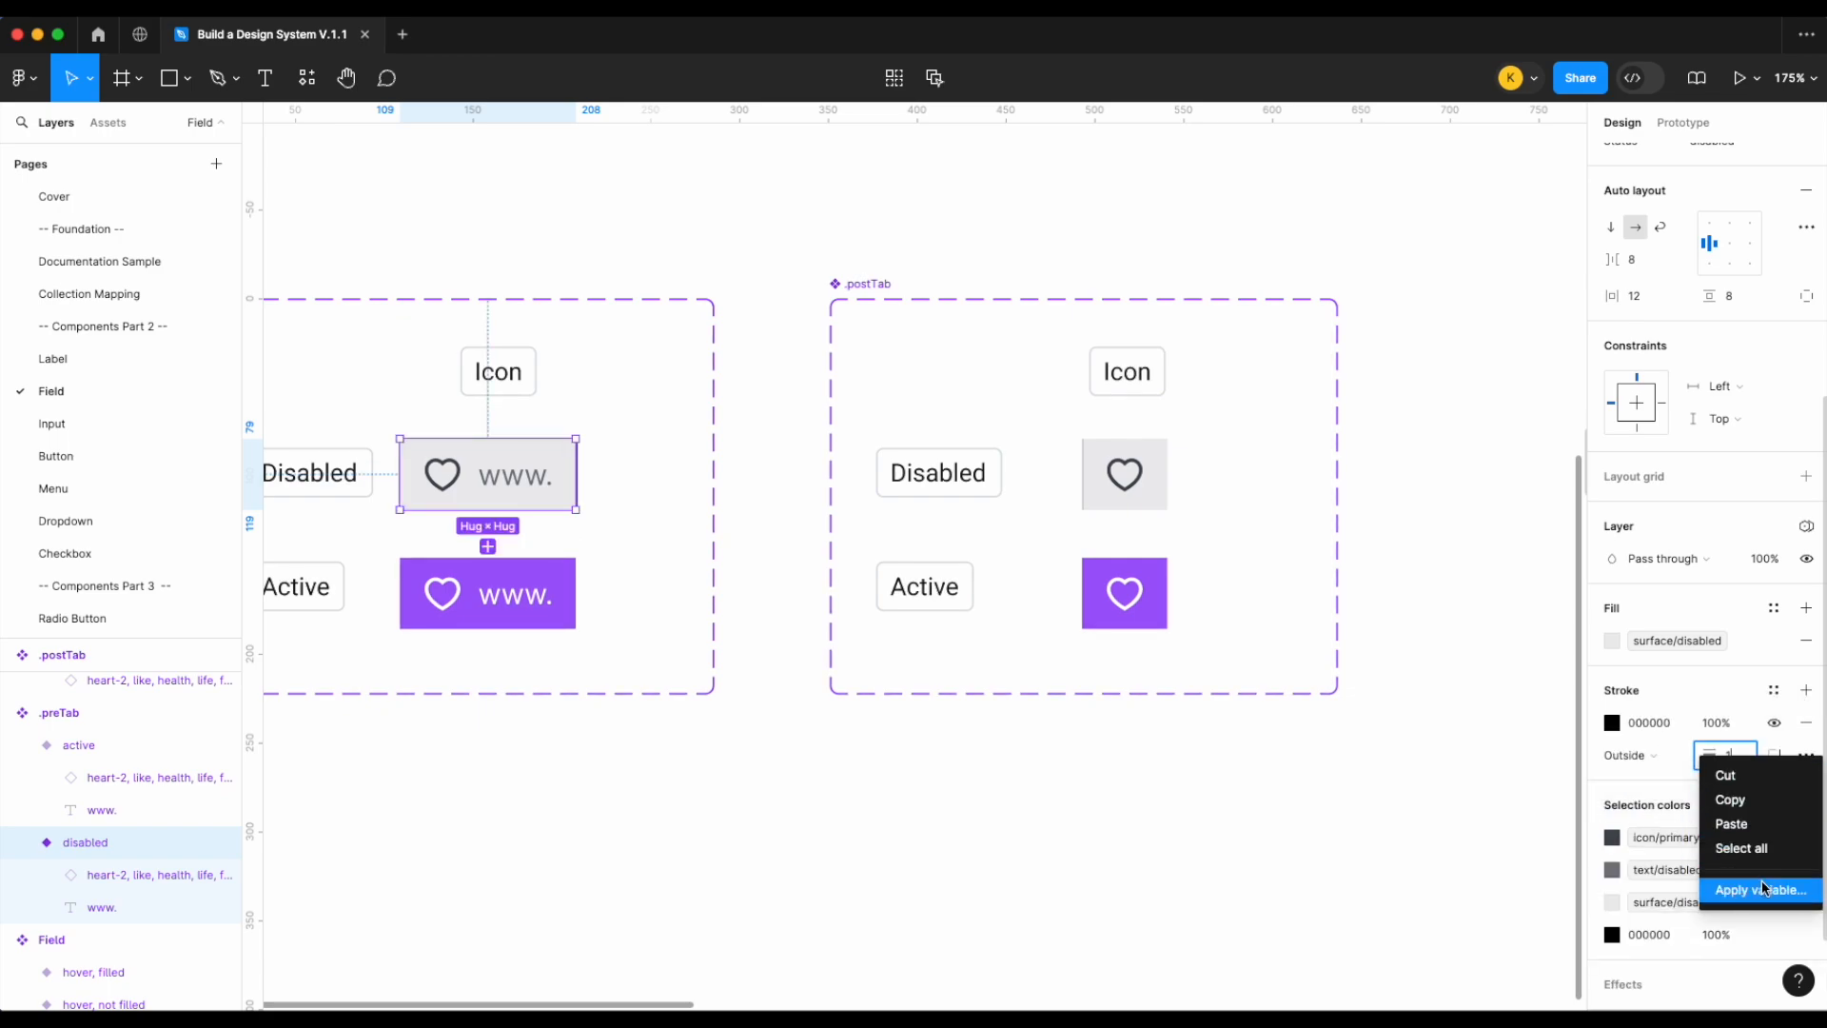
pyautogui.click(1762, 889)
pyautogui.write('wid')
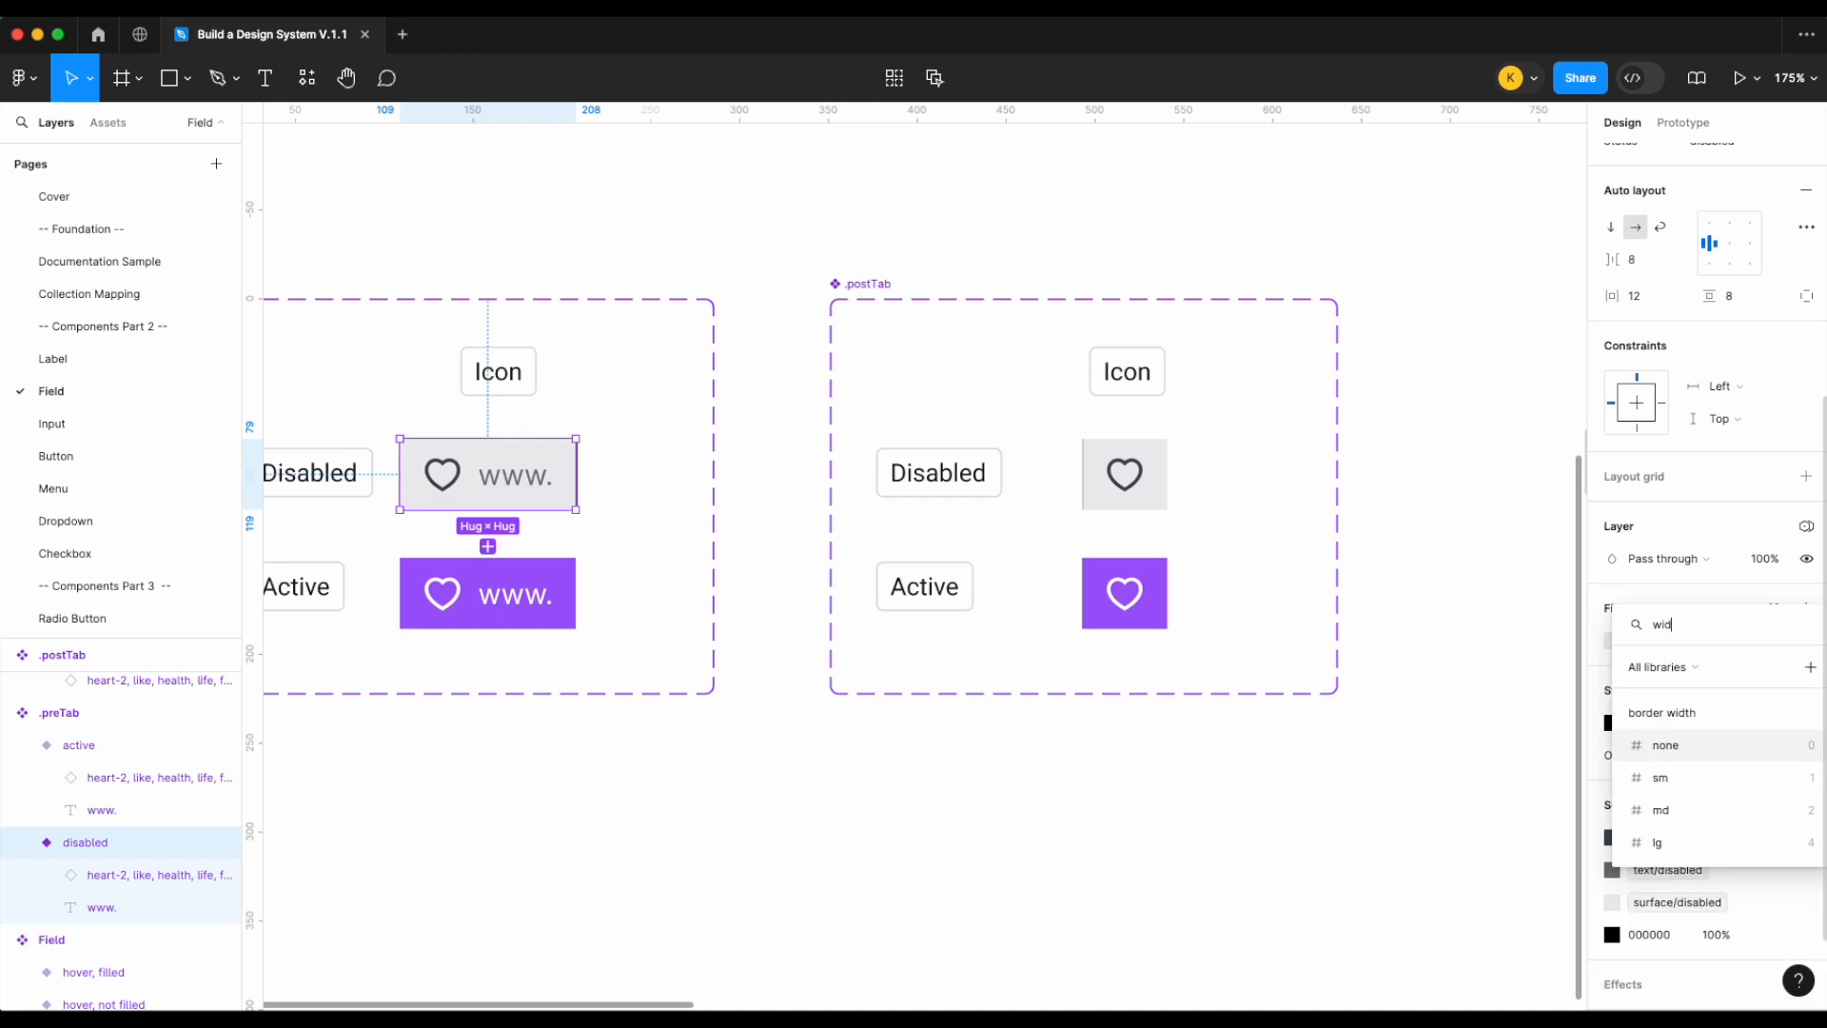
pyautogui.click(1745, 777)
pyautogui.click(1774, 691)
pyautogui.write('bor')
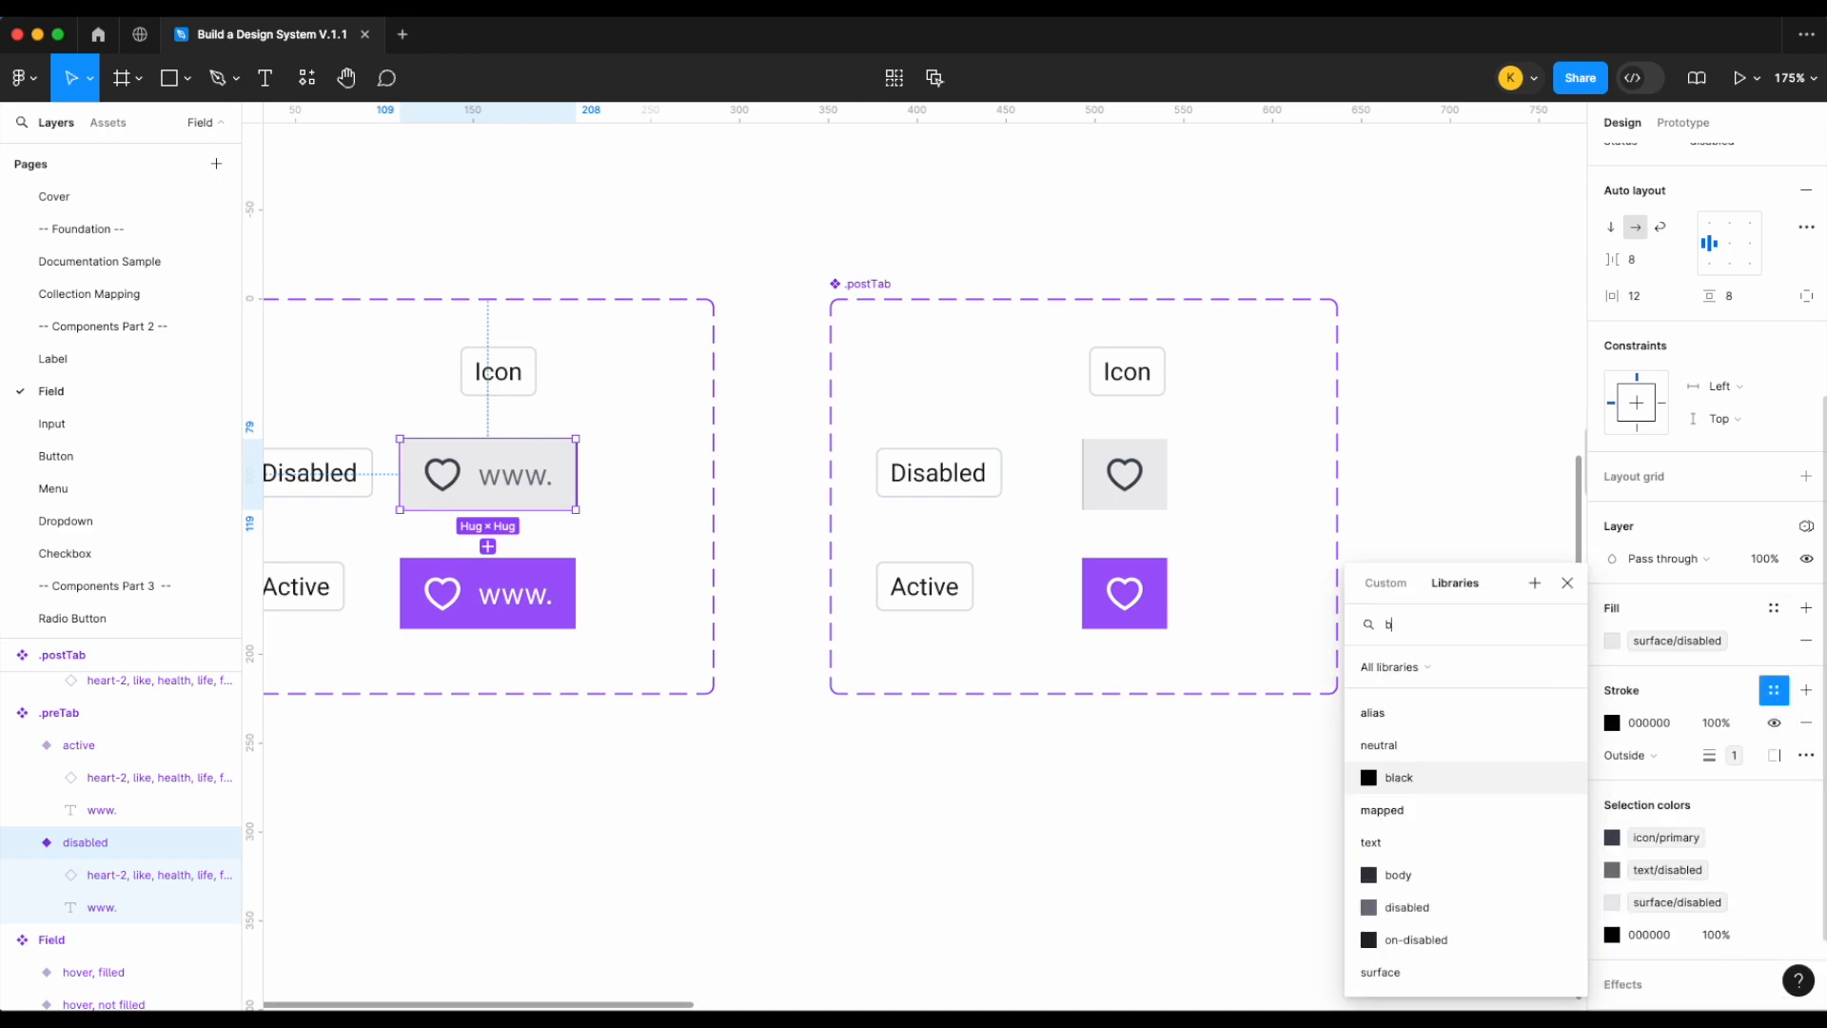
pyautogui.click(1444, 748)
pyautogui.click(1423, 460)
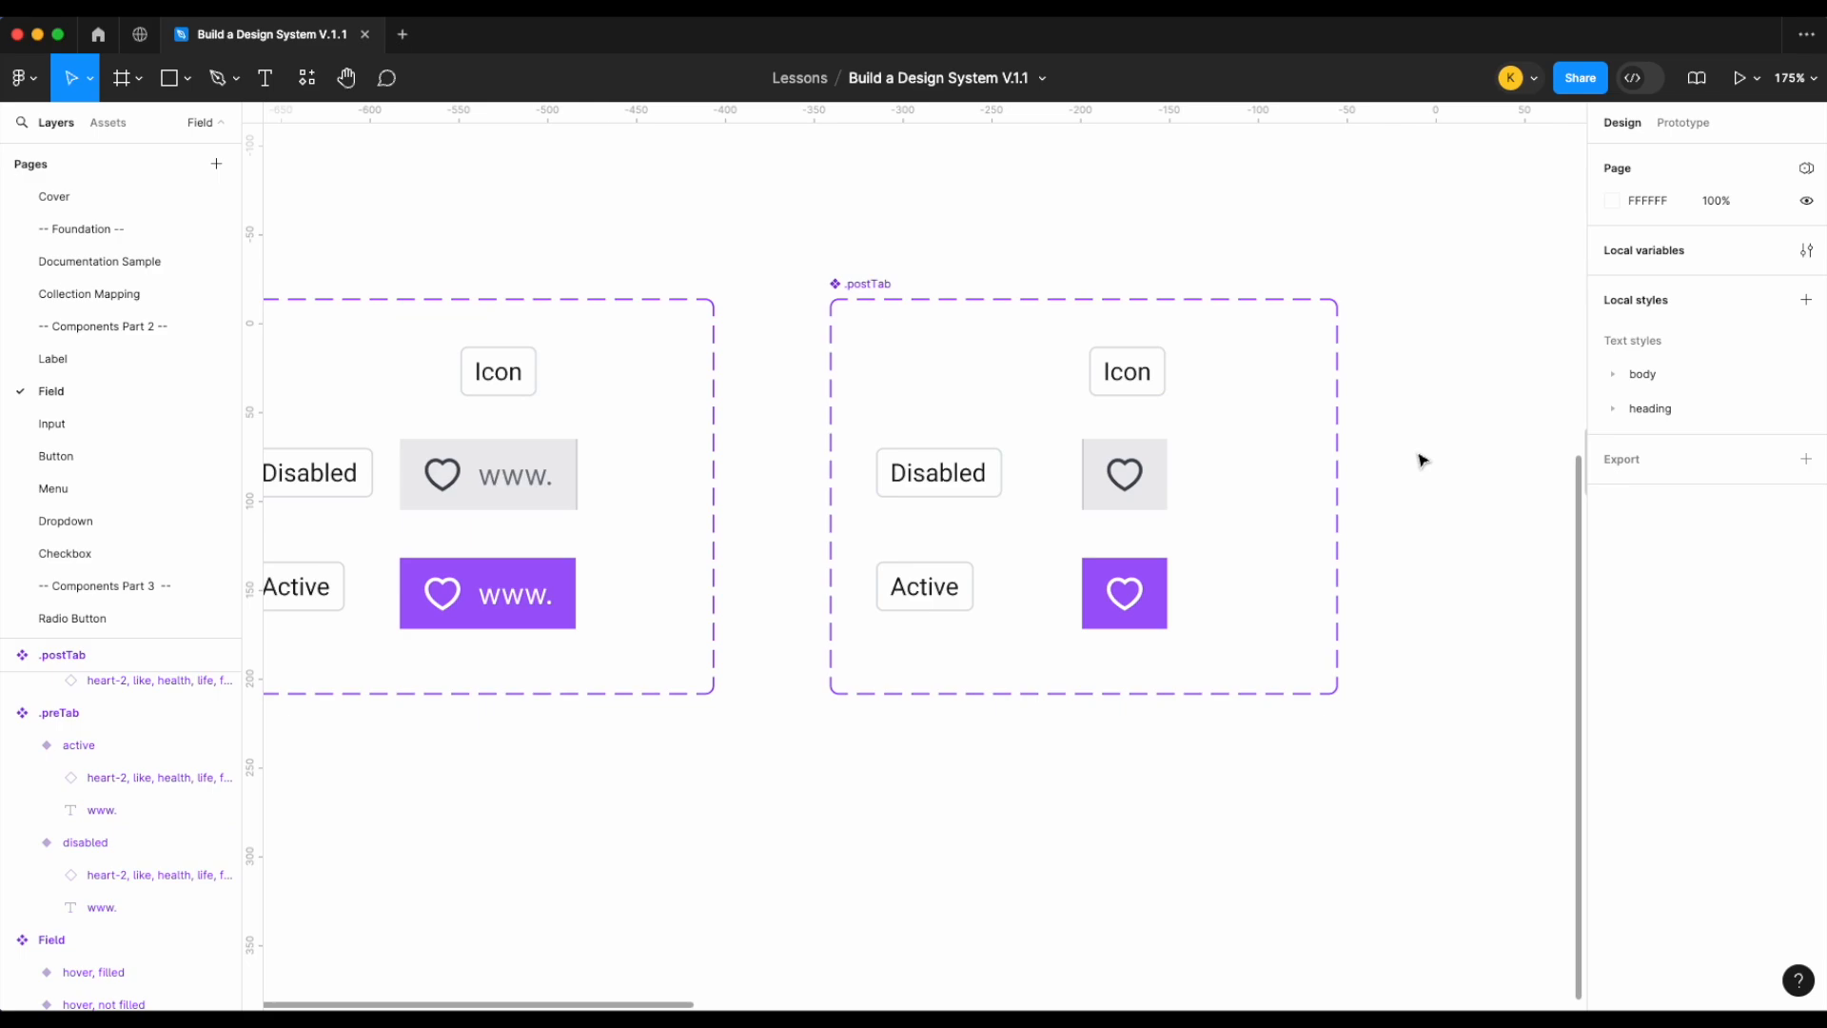
# Examine the tab dividers in the Defined Field and in the .preTab and .postTab variants
pyautogui.scroll(-5, 1420, 461)
pyautogui.hscroll(4, 1123, 478)
pyautogui.hscroll(-3, 828, 498)
pyautogui.scroll(5, 774, 514)
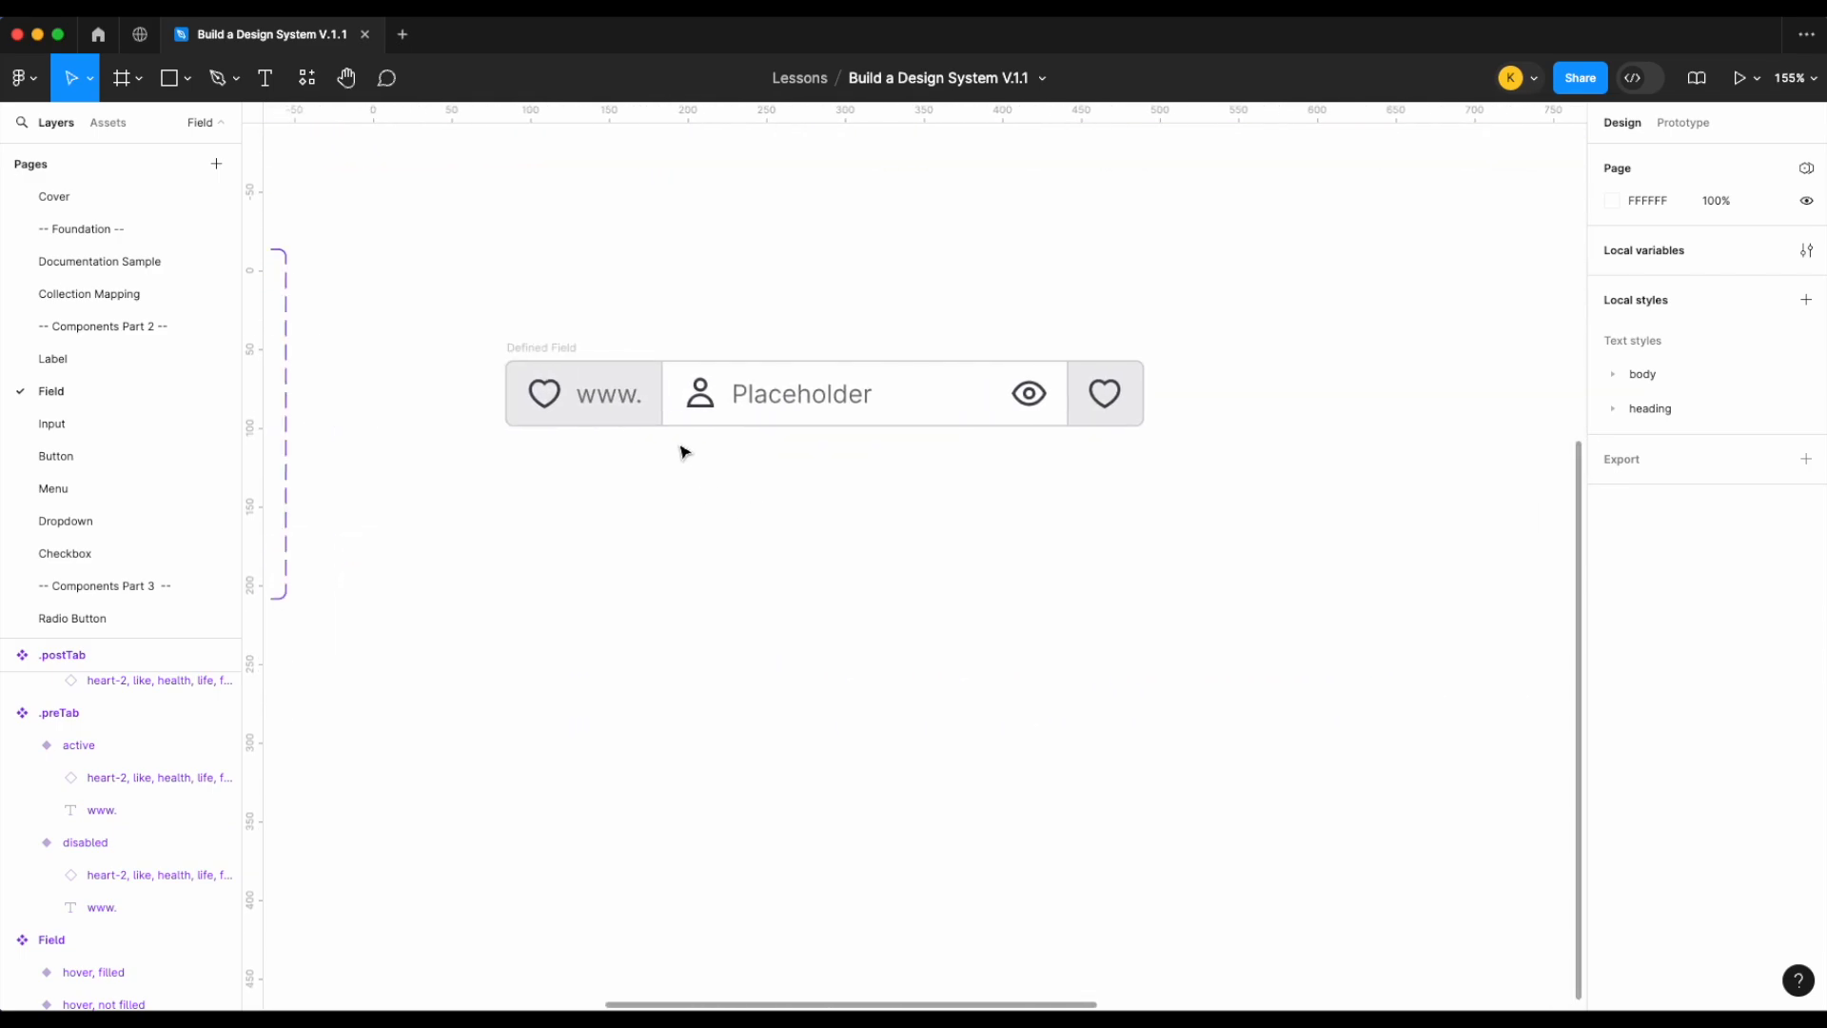
pyautogui.scroll(3, 684, 451)
pyautogui.scroll(5, 704, 463)
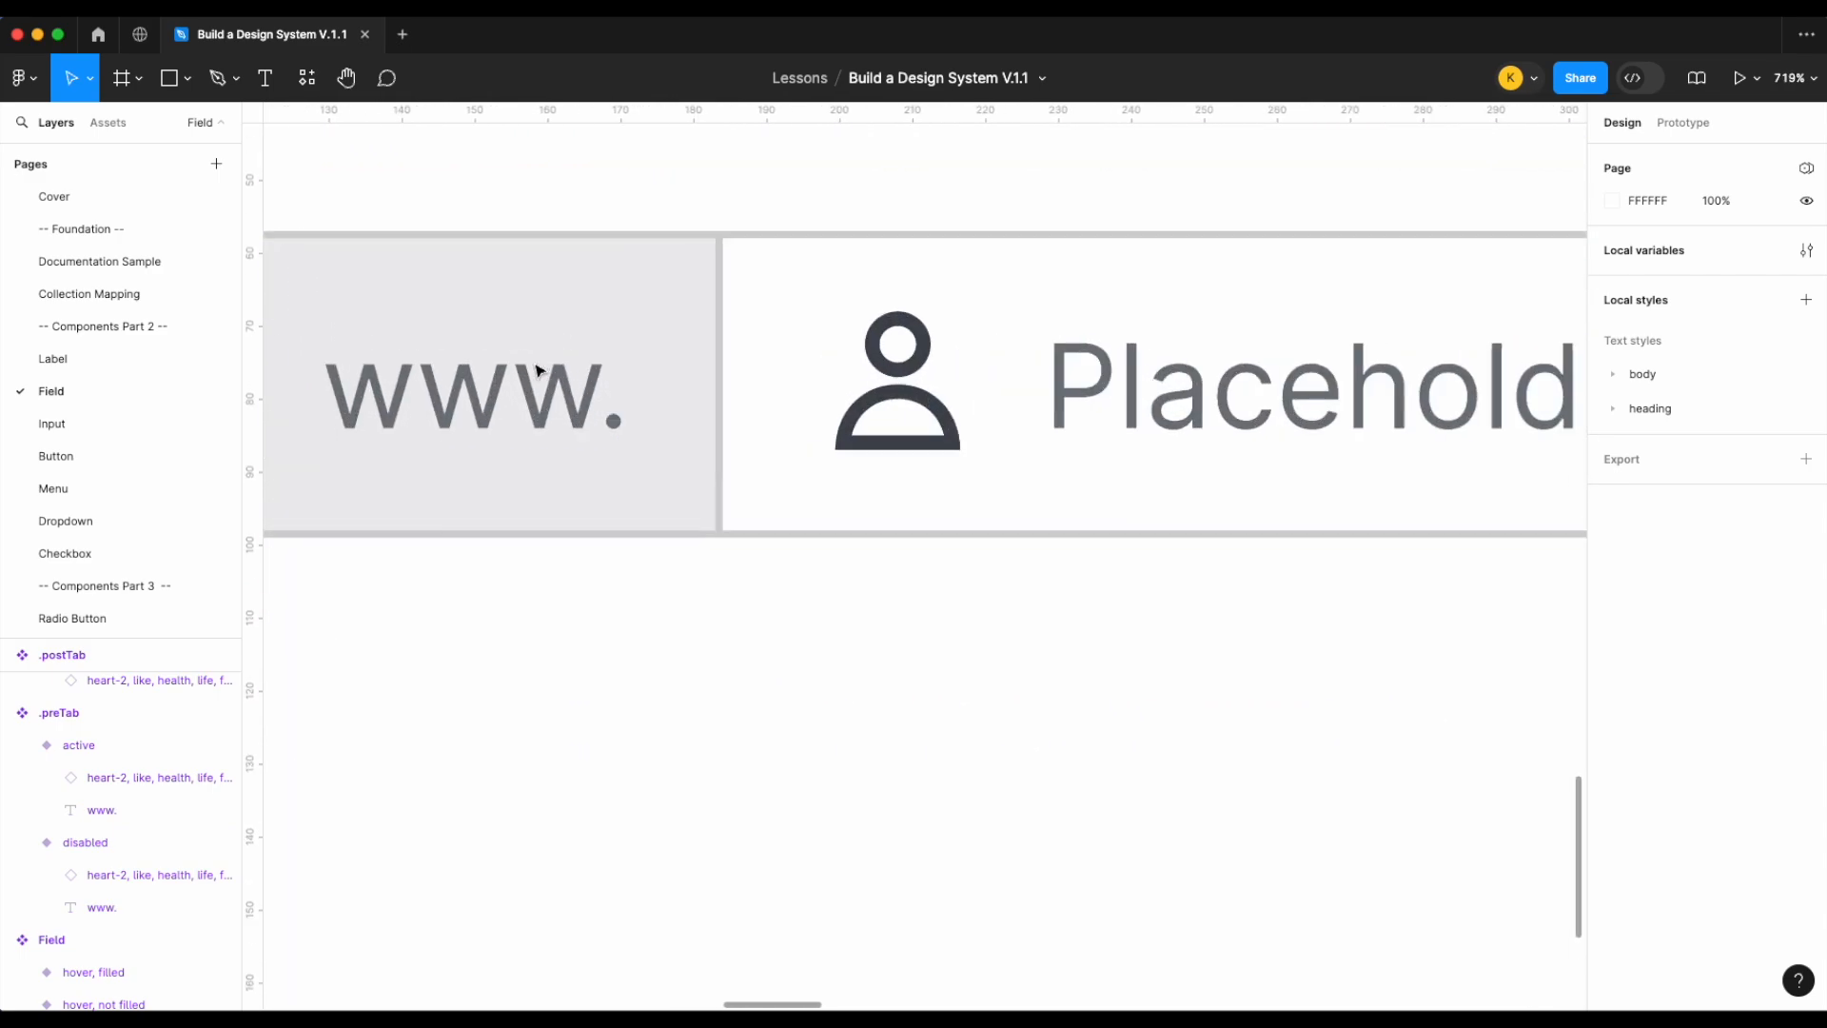
pyautogui.scroll(3, 699, 288)
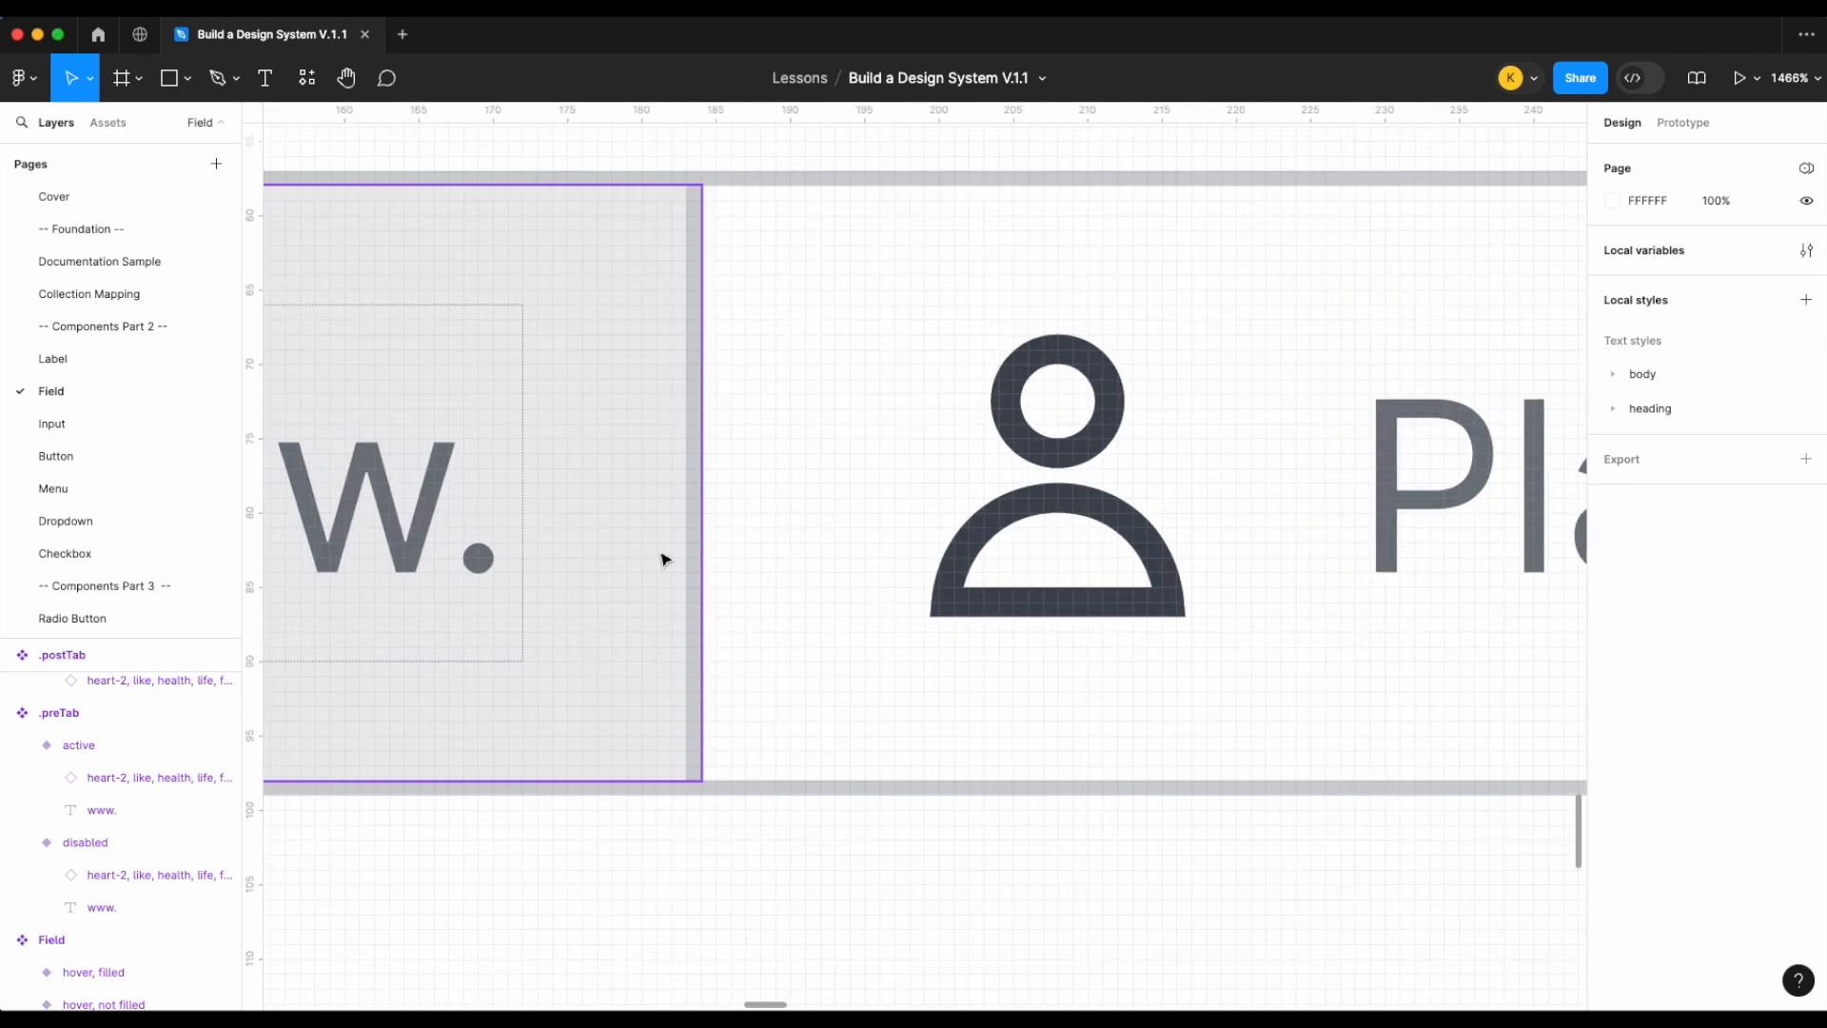
pyautogui.scroll(5, 682, 416)
pyautogui.scroll(-10, 725, 364)
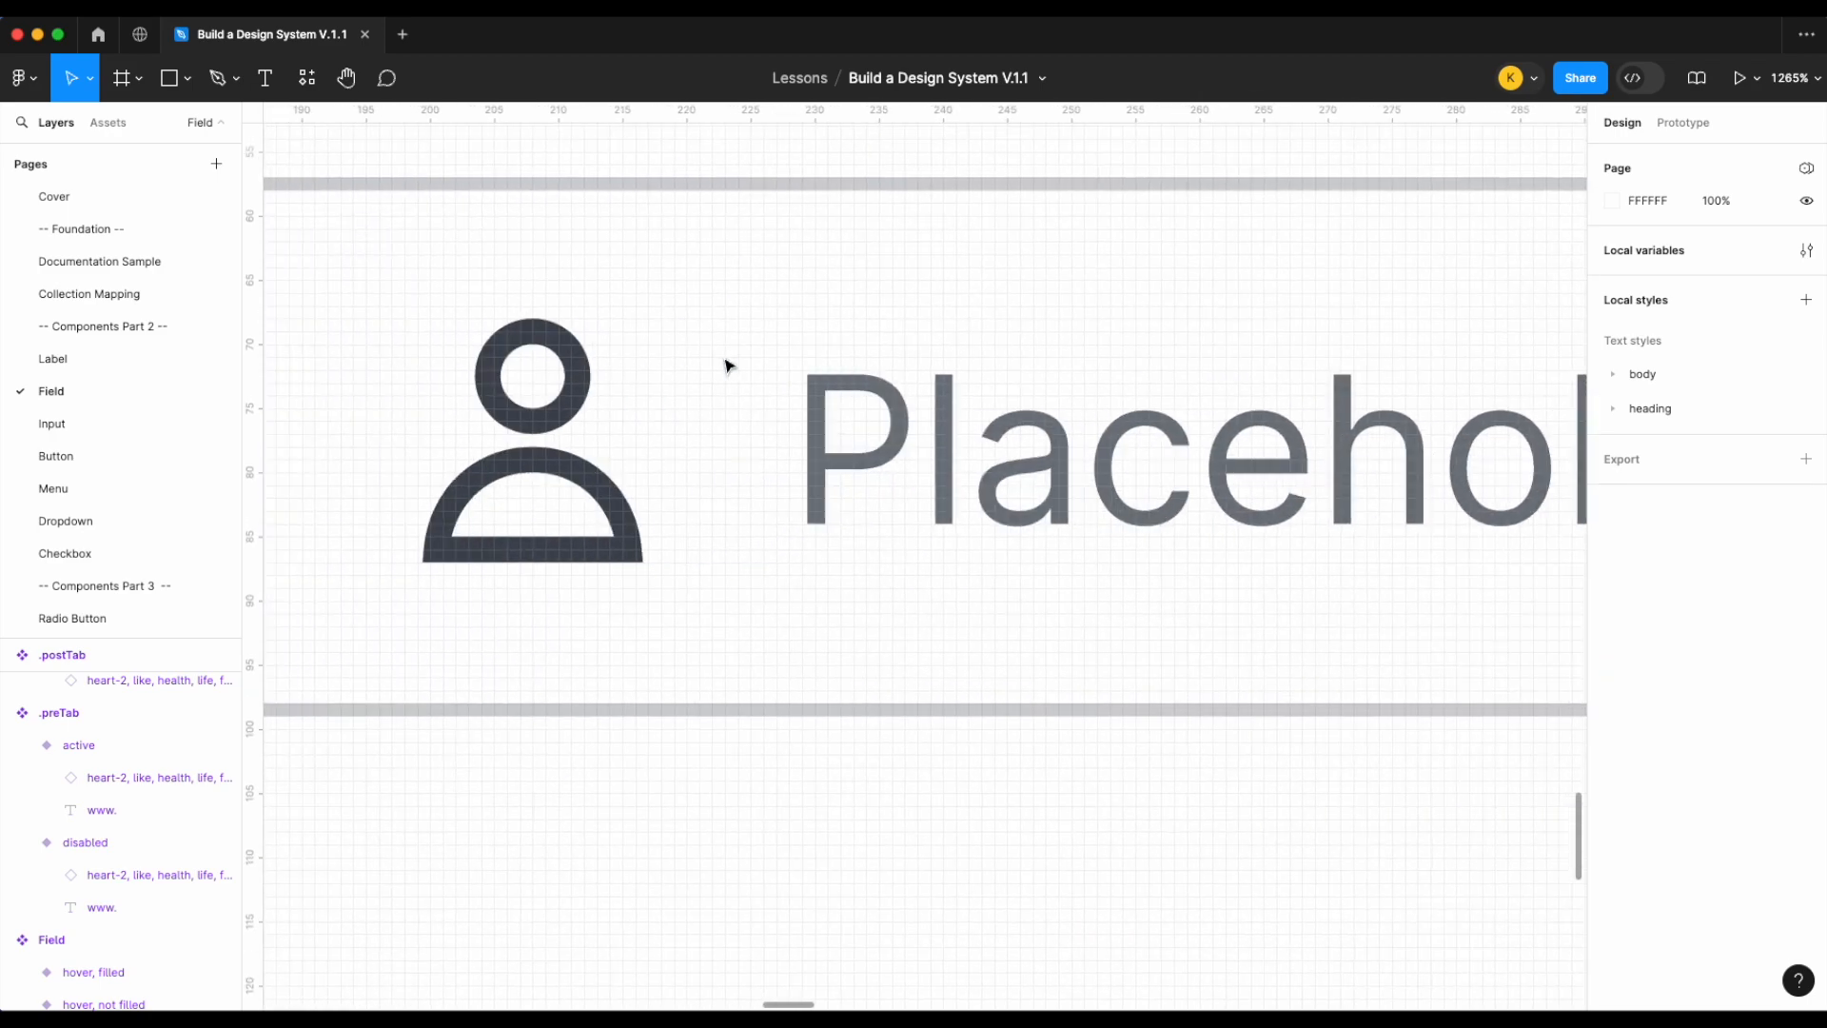
pyautogui.hscroll(5, 1056, 367)
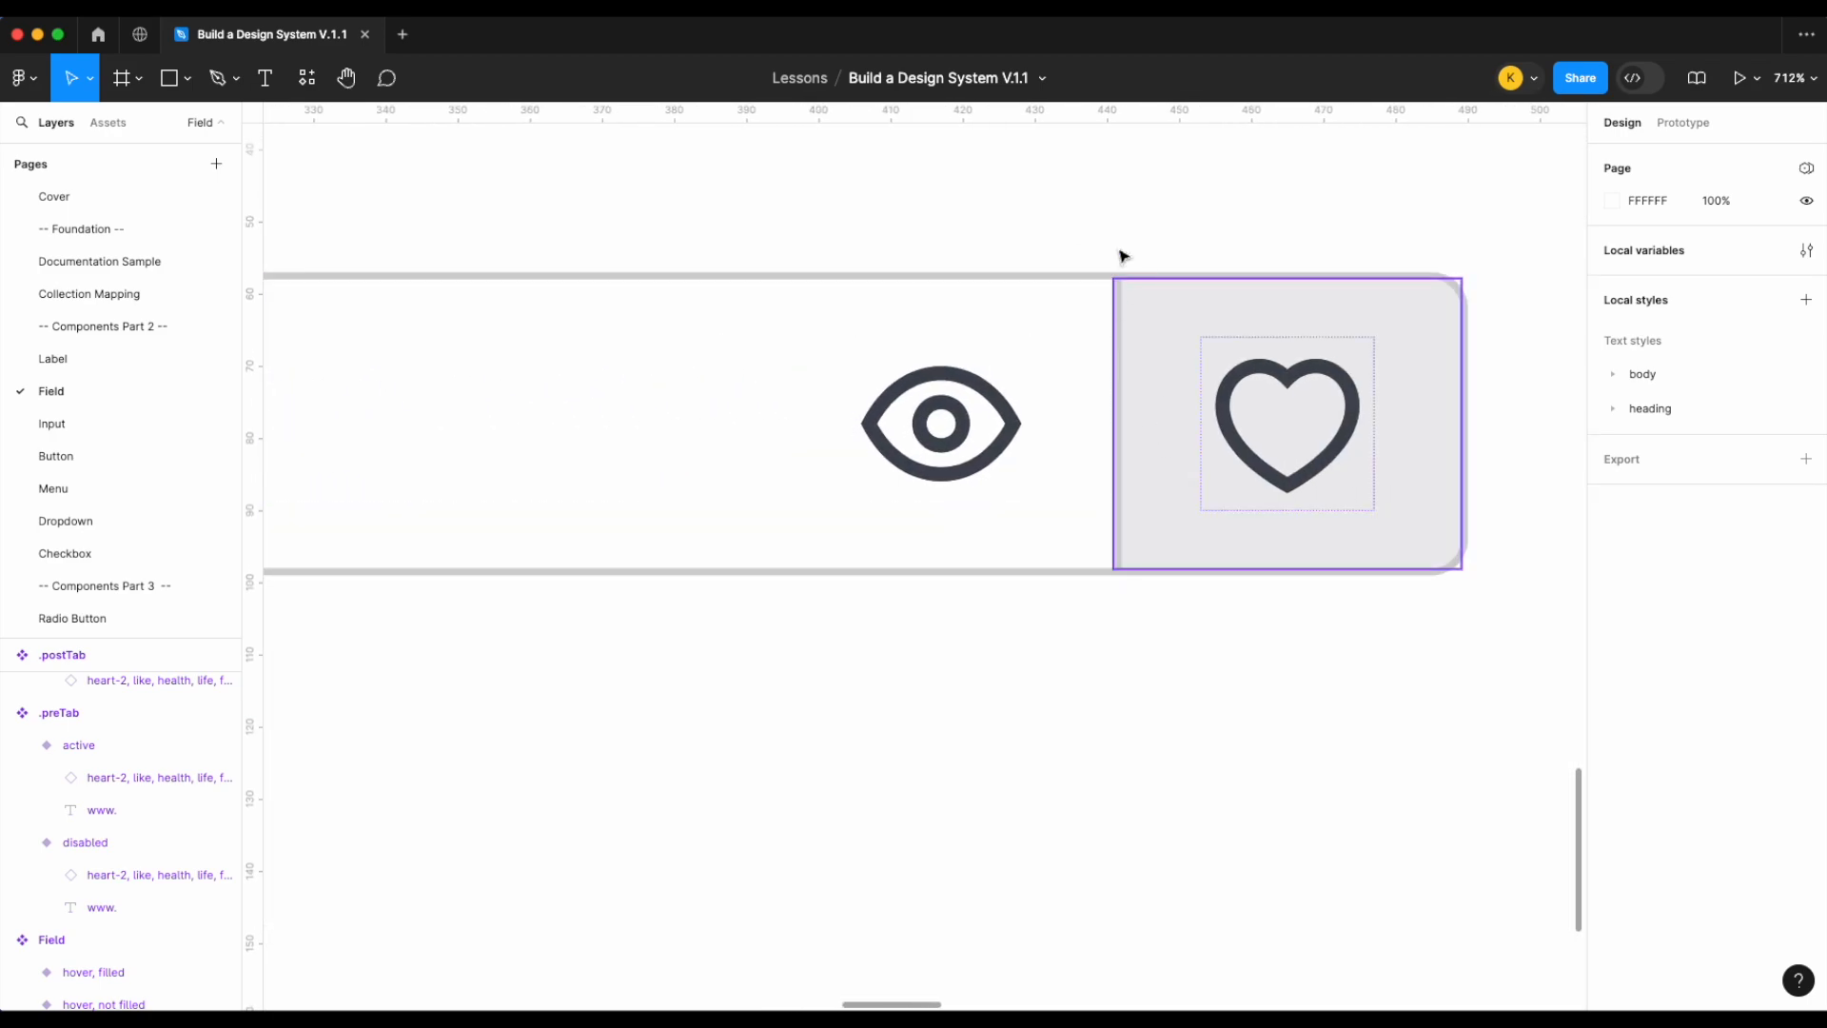
pyautogui.scroll(-5, 1185, 353)
pyautogui.hscroll(-3, 1191, 542)
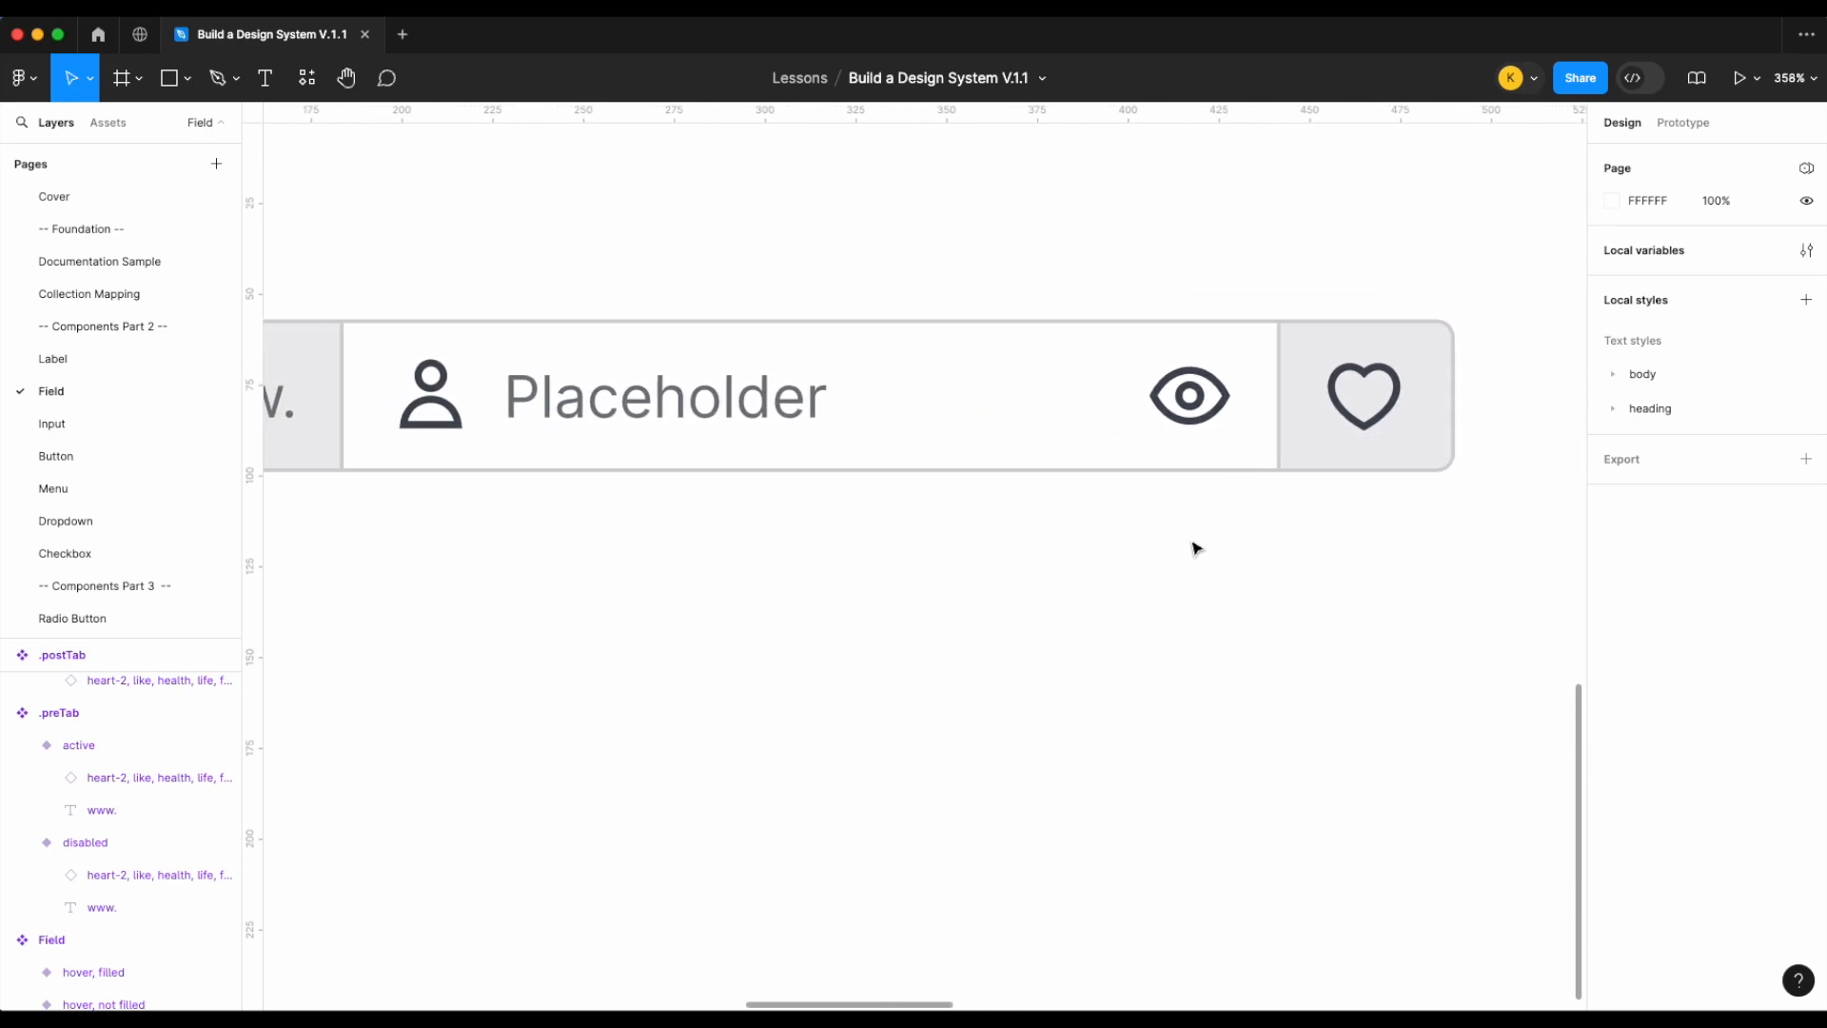
pyautogui.scroll(-6, 1195, 545)
pyautogui.hscroll(-2, 1139, 635)
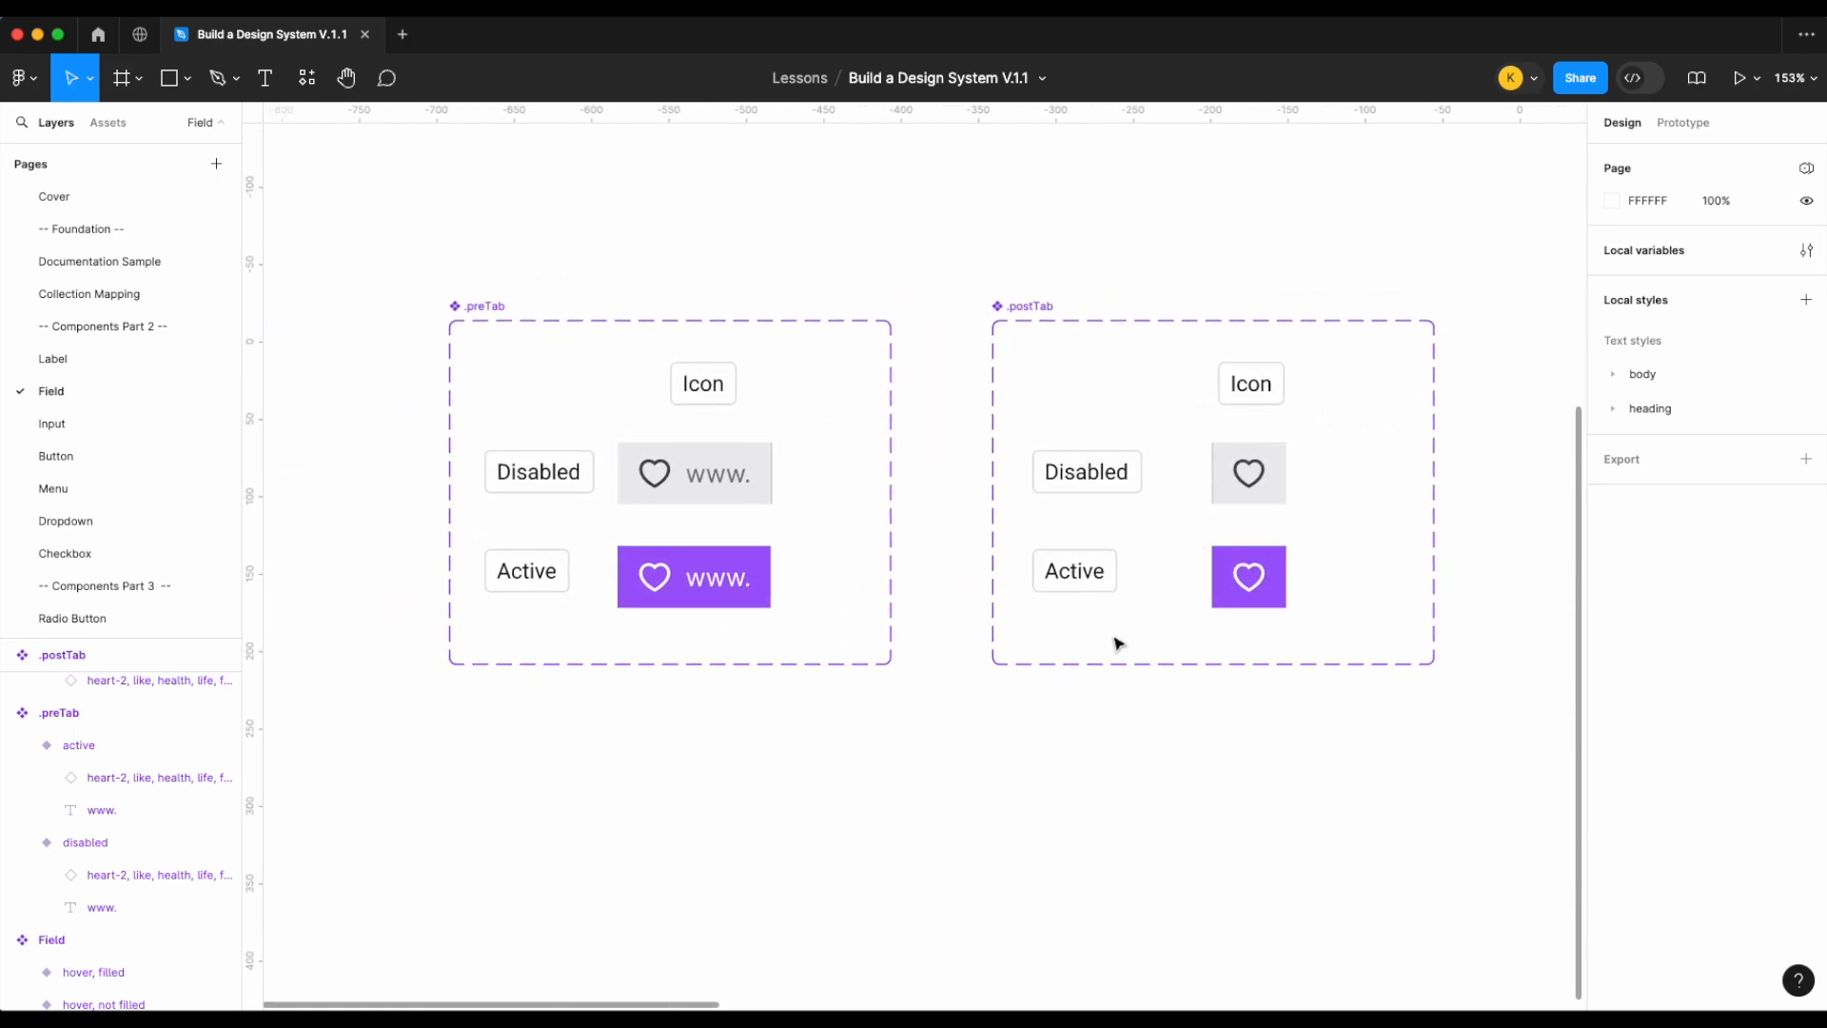
pyautogui.scroll(3, 1225, 653)
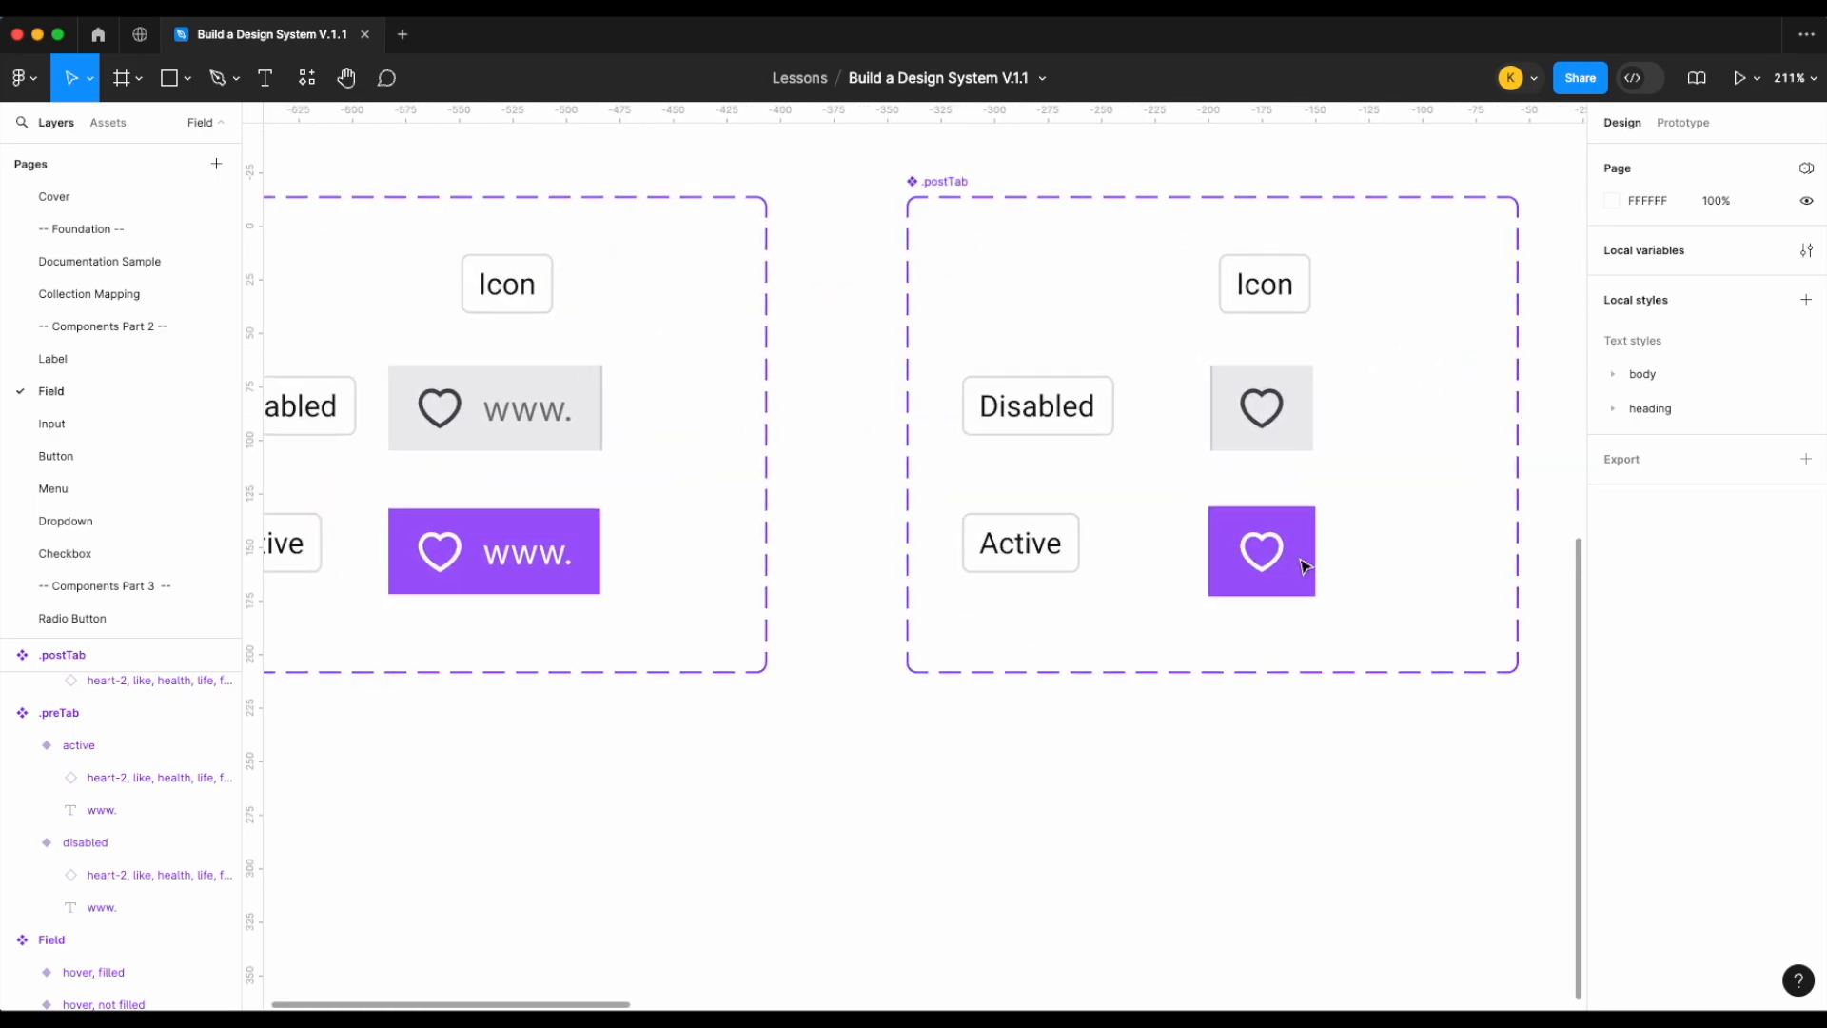
pyautogui.hscroll(-2, 1361, 566)
pyautogui.scroll(-3, 1373, 571)
pyautogui.hscroll(-2, 787, 571)
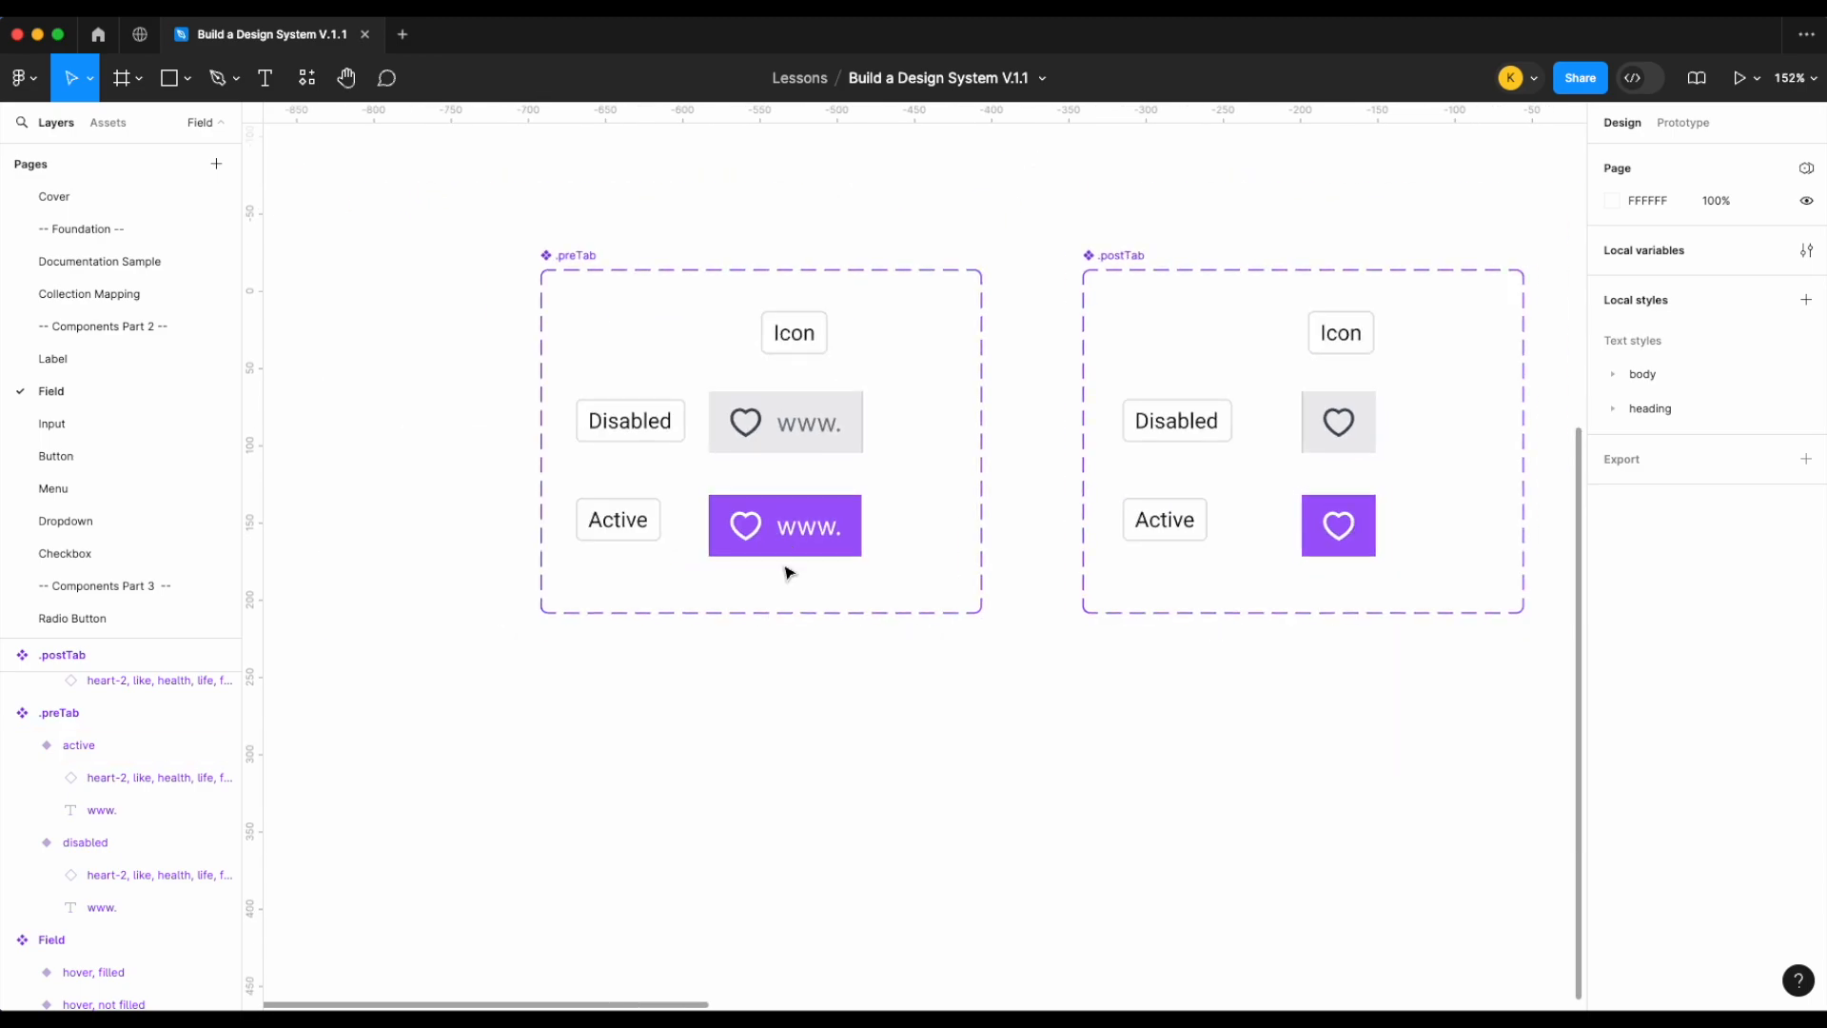
# Turn the Defined Field frame into a main component
pyautogui.hscroll(2, 833, 738)
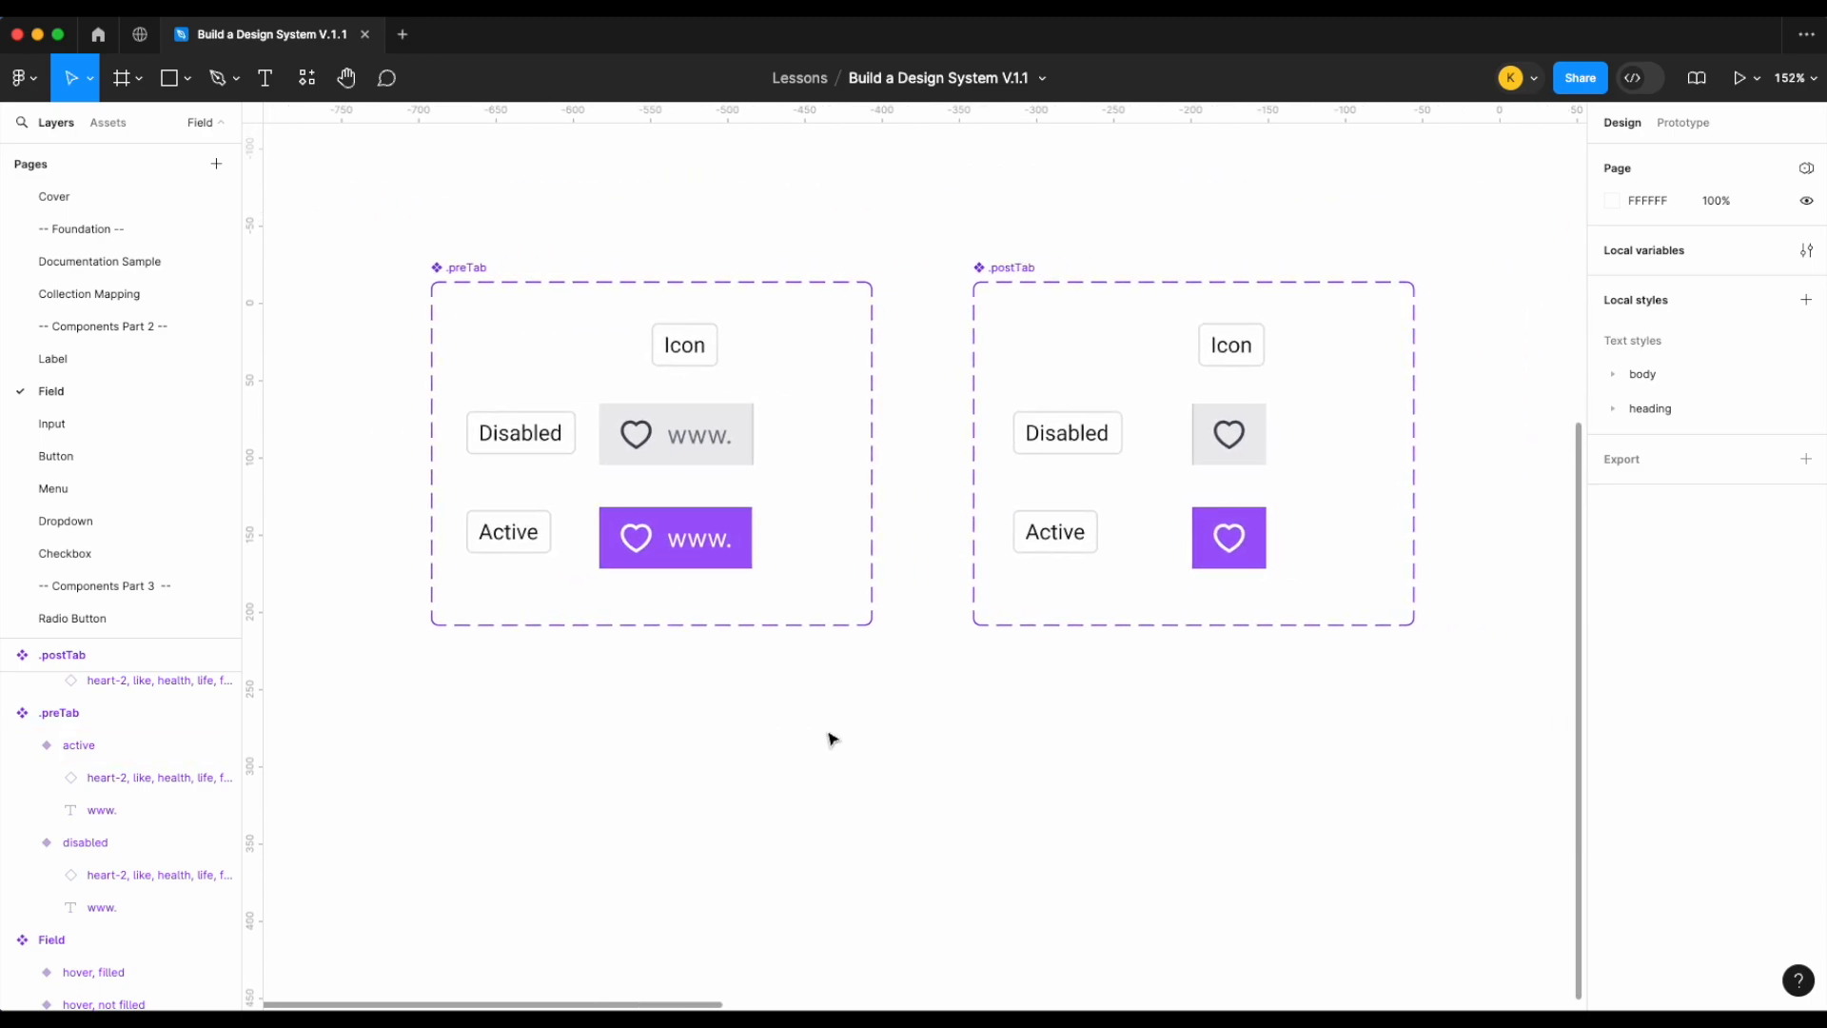
pyautogui.scroll(-3, 833, 738)
pyautogui.hscroll(4, 833, 738)
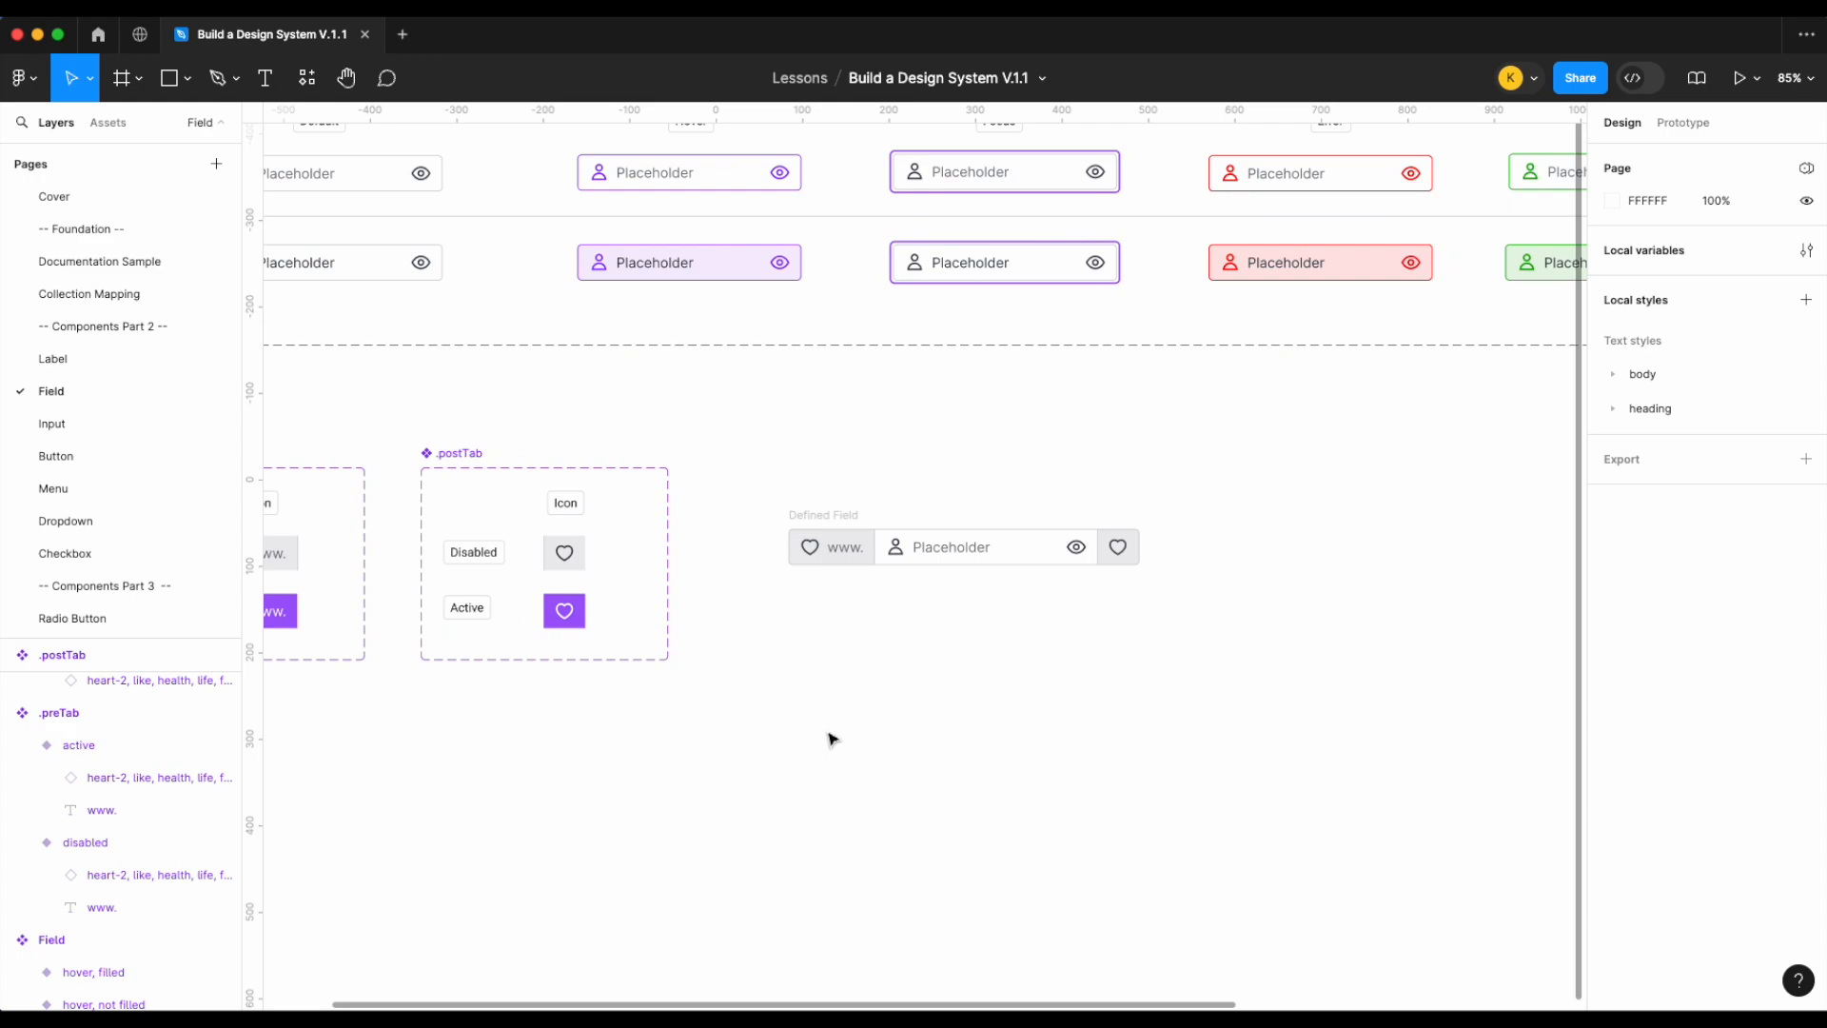
pyautogui.scroll(3, 862, 636)
pyautogui.click(802, 473)
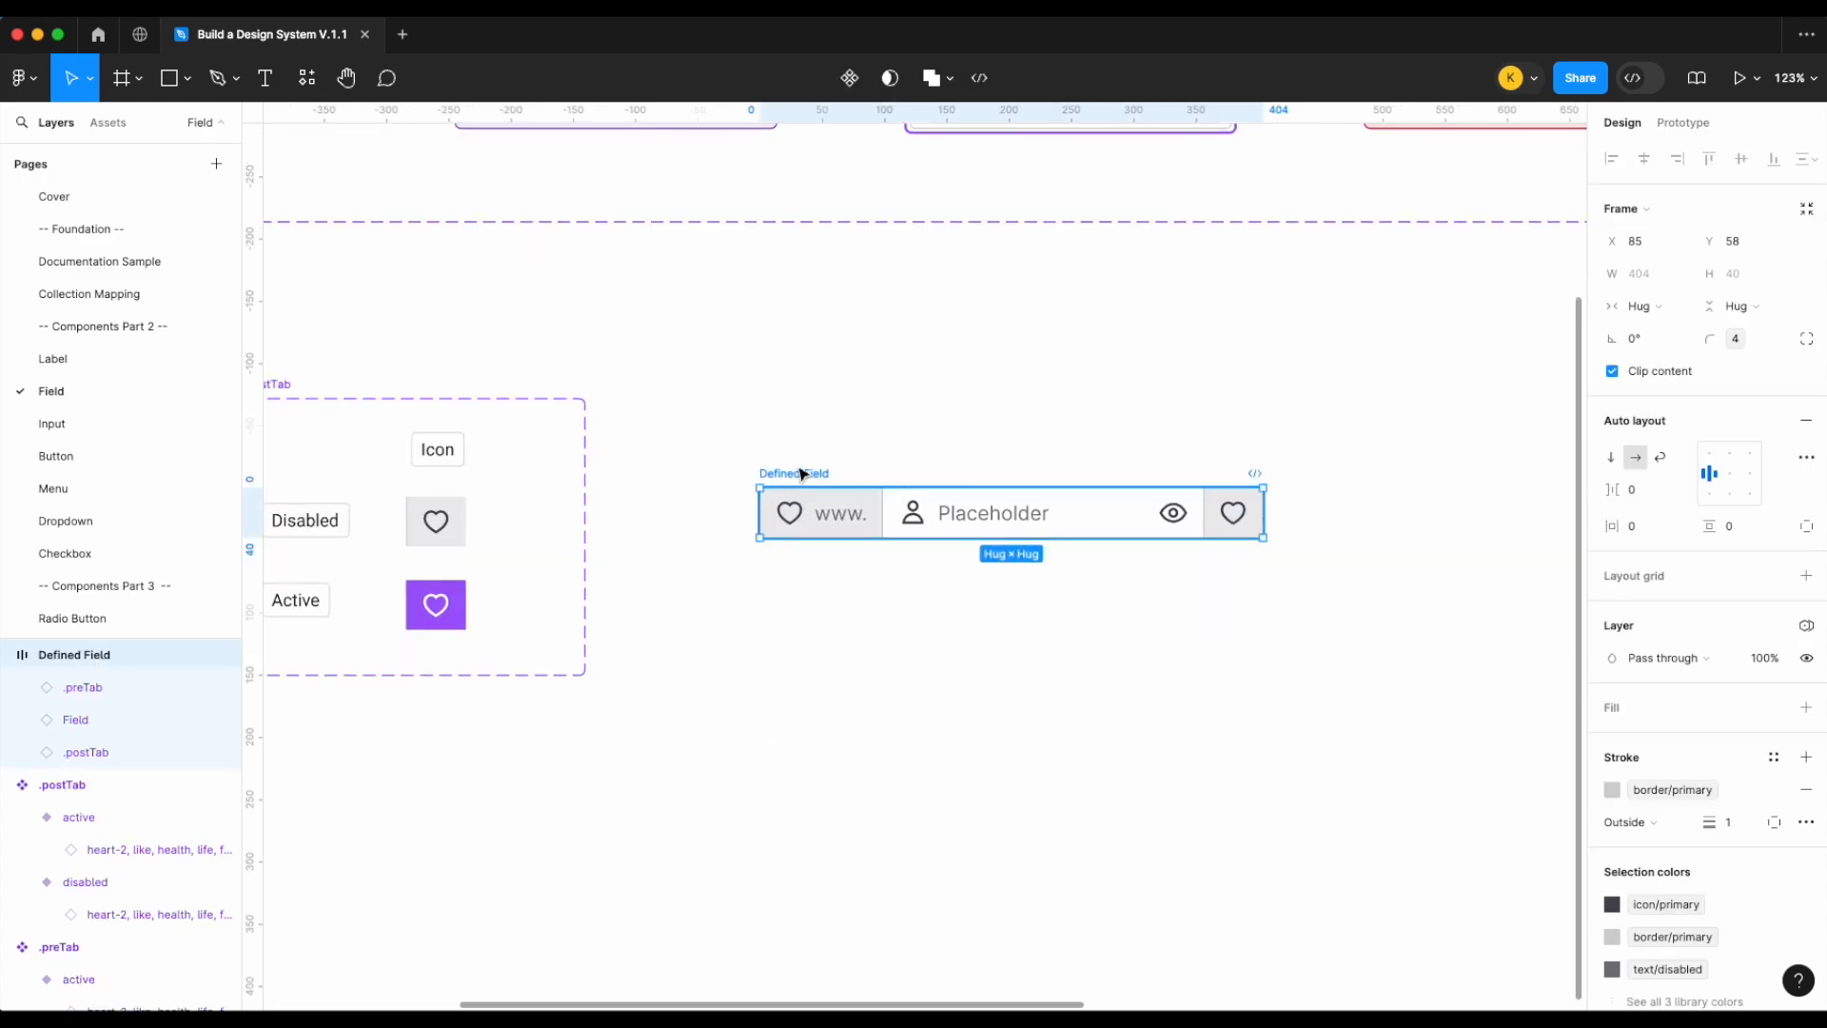
pyautogui.rightClick(802, 473)
pyautogui.click(857, 738)
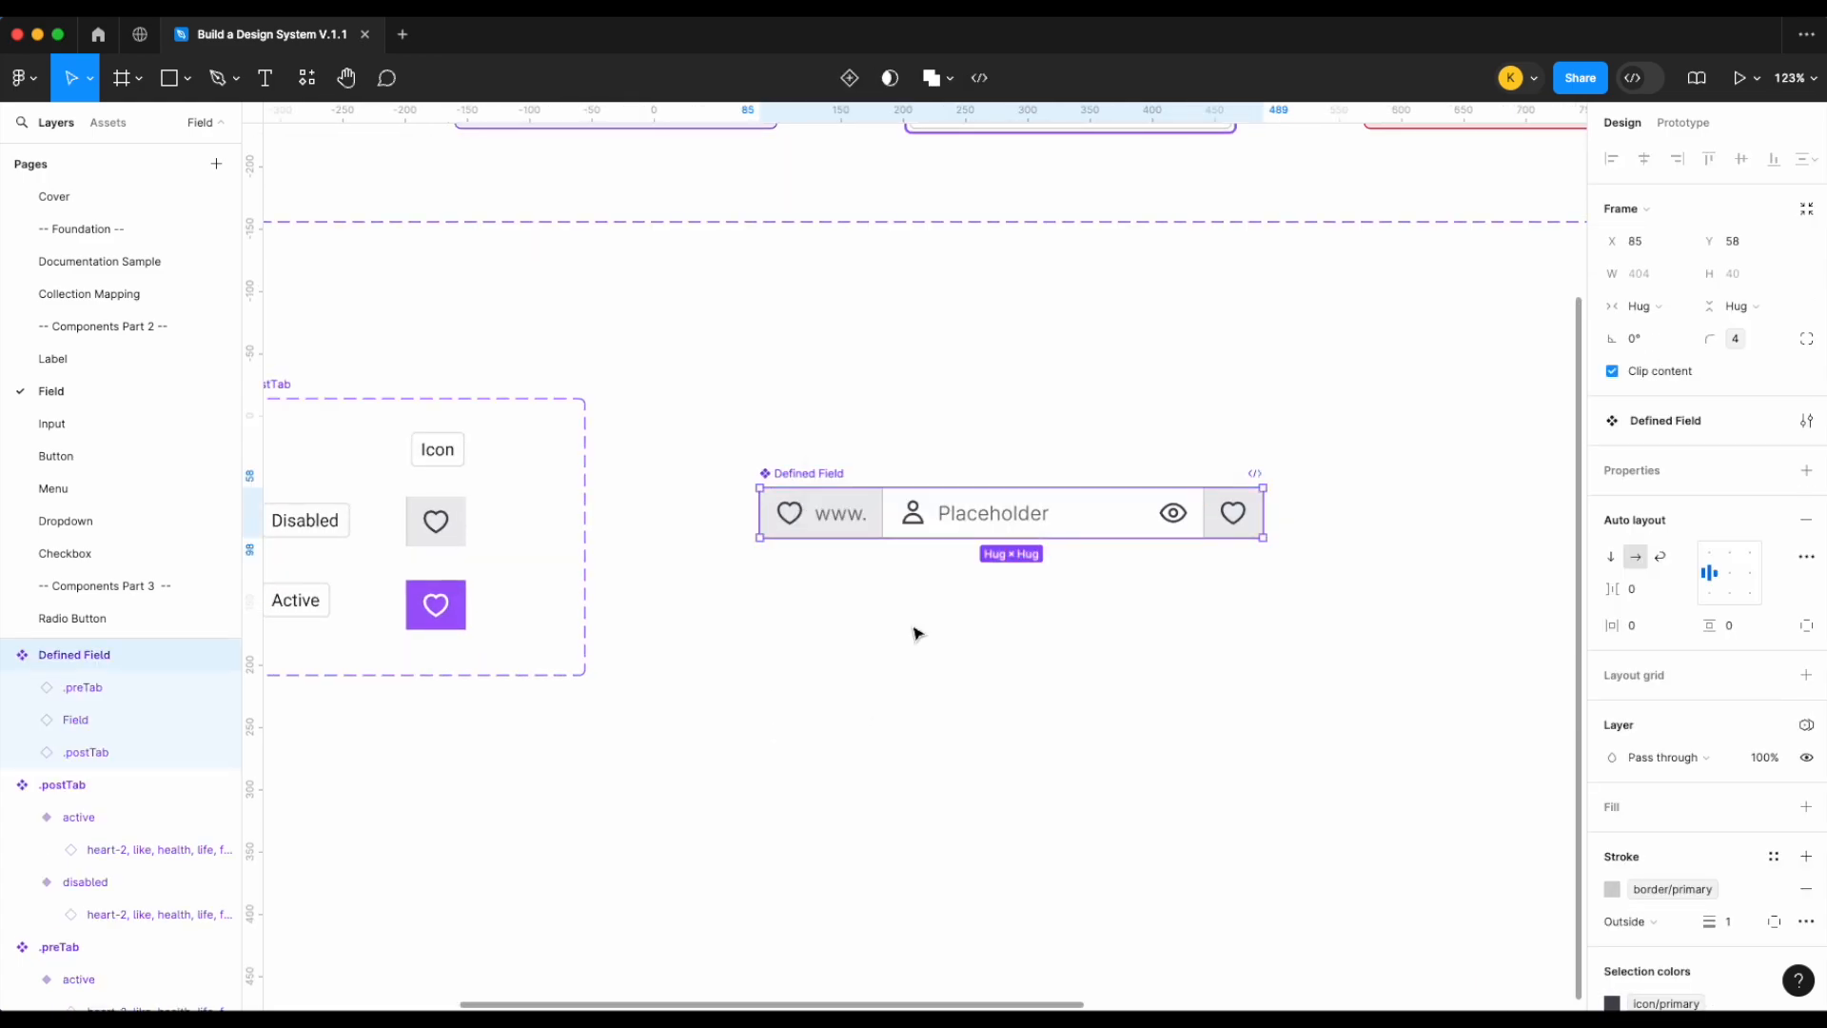
# Place an instance of the Defined Field component directly below the main component
pyautogui.moveTo(985, 523); pyautogui.dragTo(985, 623)
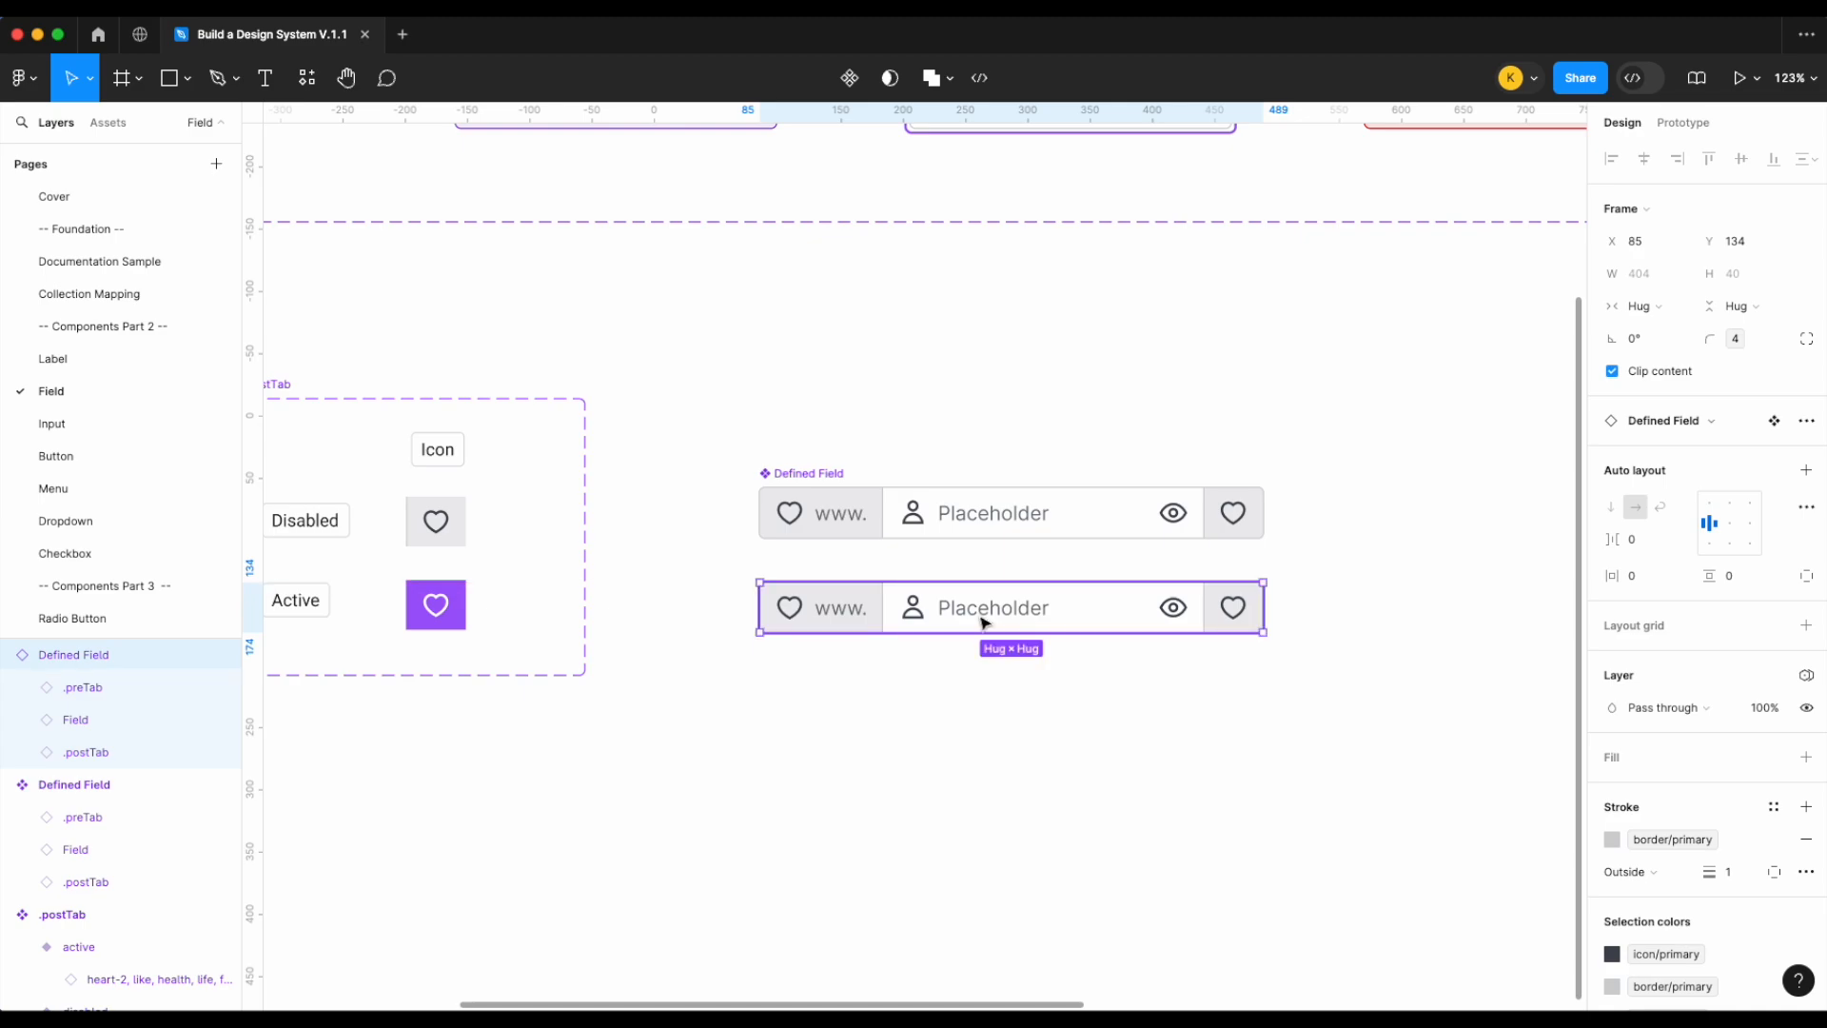
pyautogui.hscroll(2, 985, 624)
pyautogui.scroll(4, 985, 623)
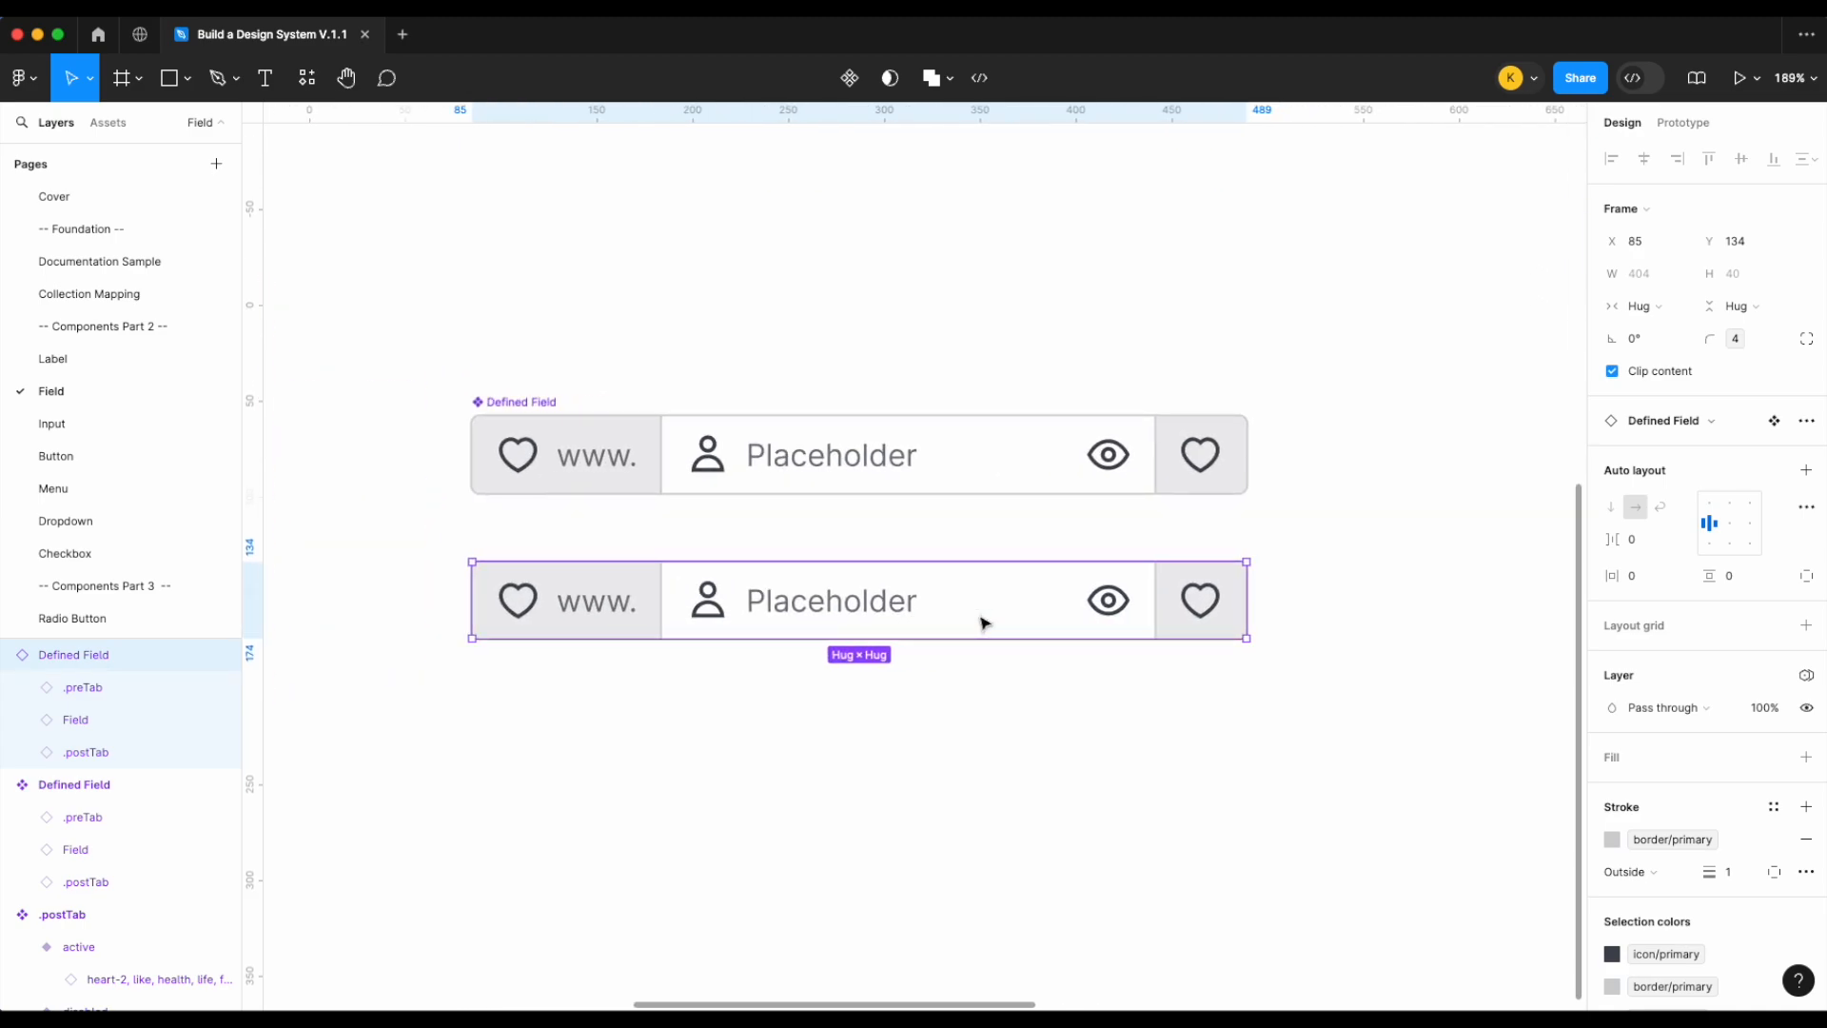
# Create a boolean property named Show .preTab with value True for the .preTab layer in the main Defined Field component
pyautogui.click(657, 482)
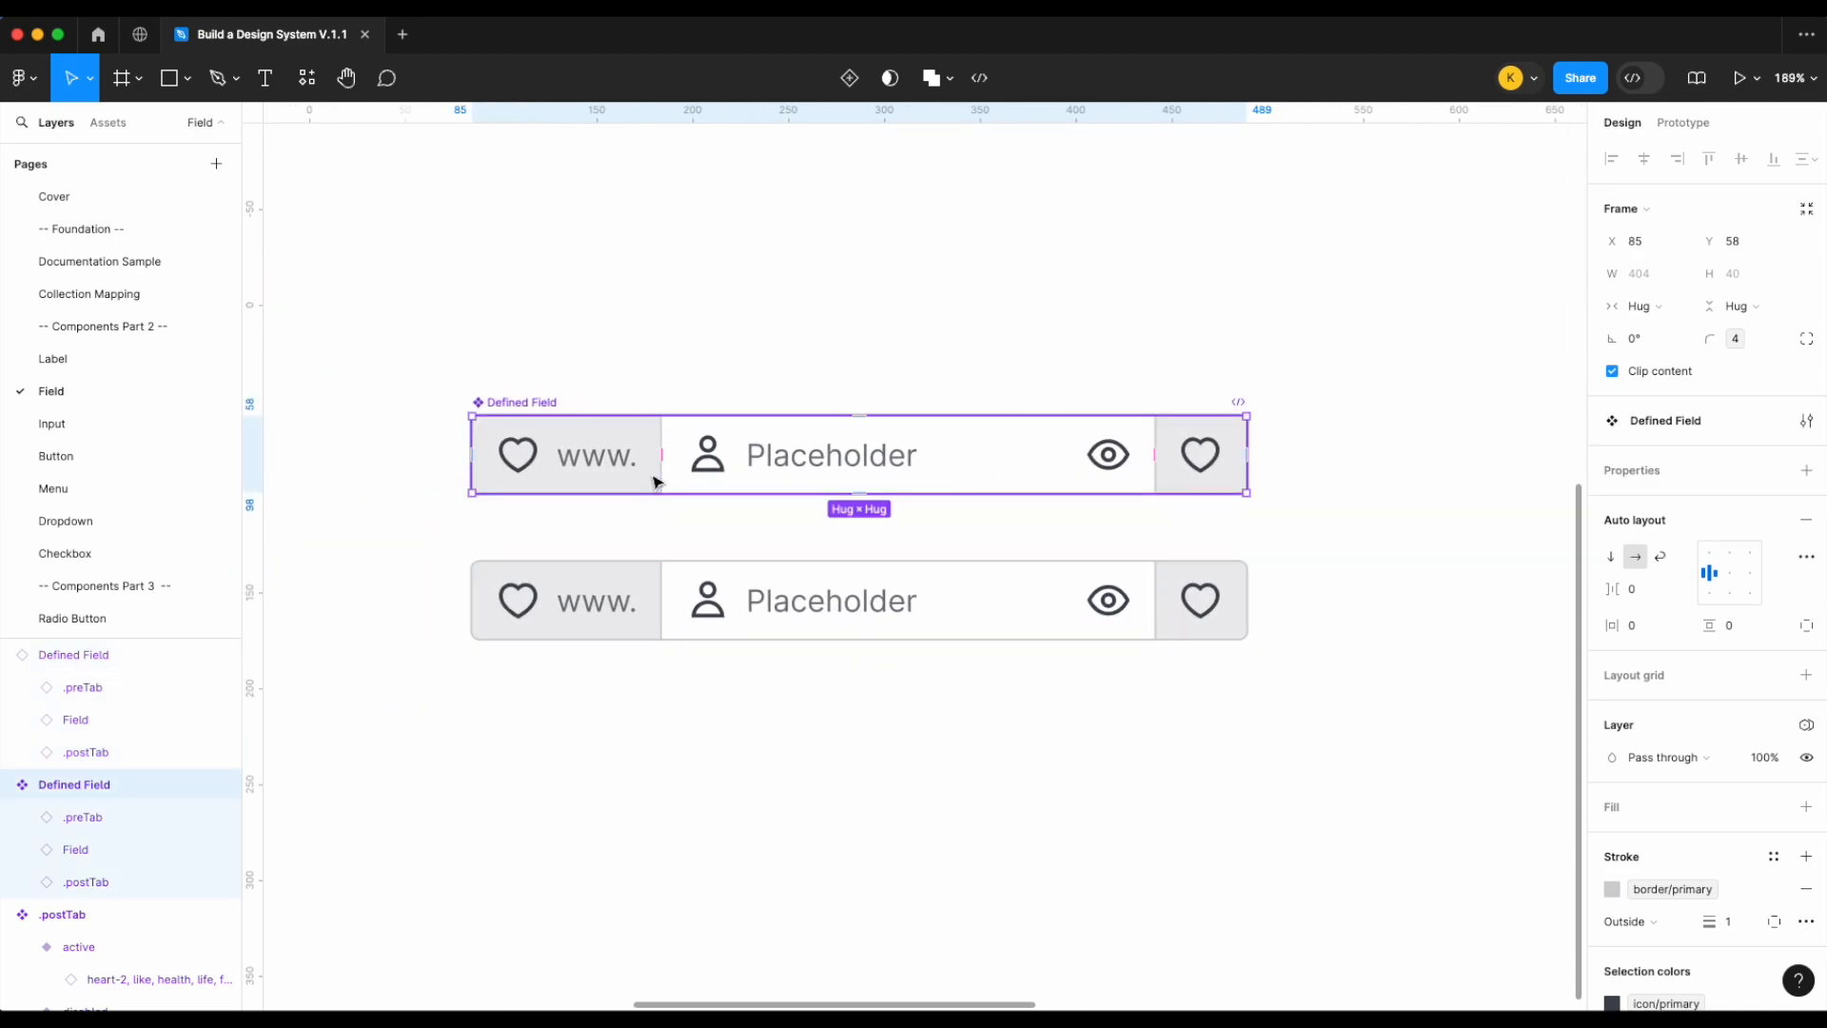
pyautogui.click(730, 359)
pyautogui.click(606, 461)
pyautogui.click(605, 461)
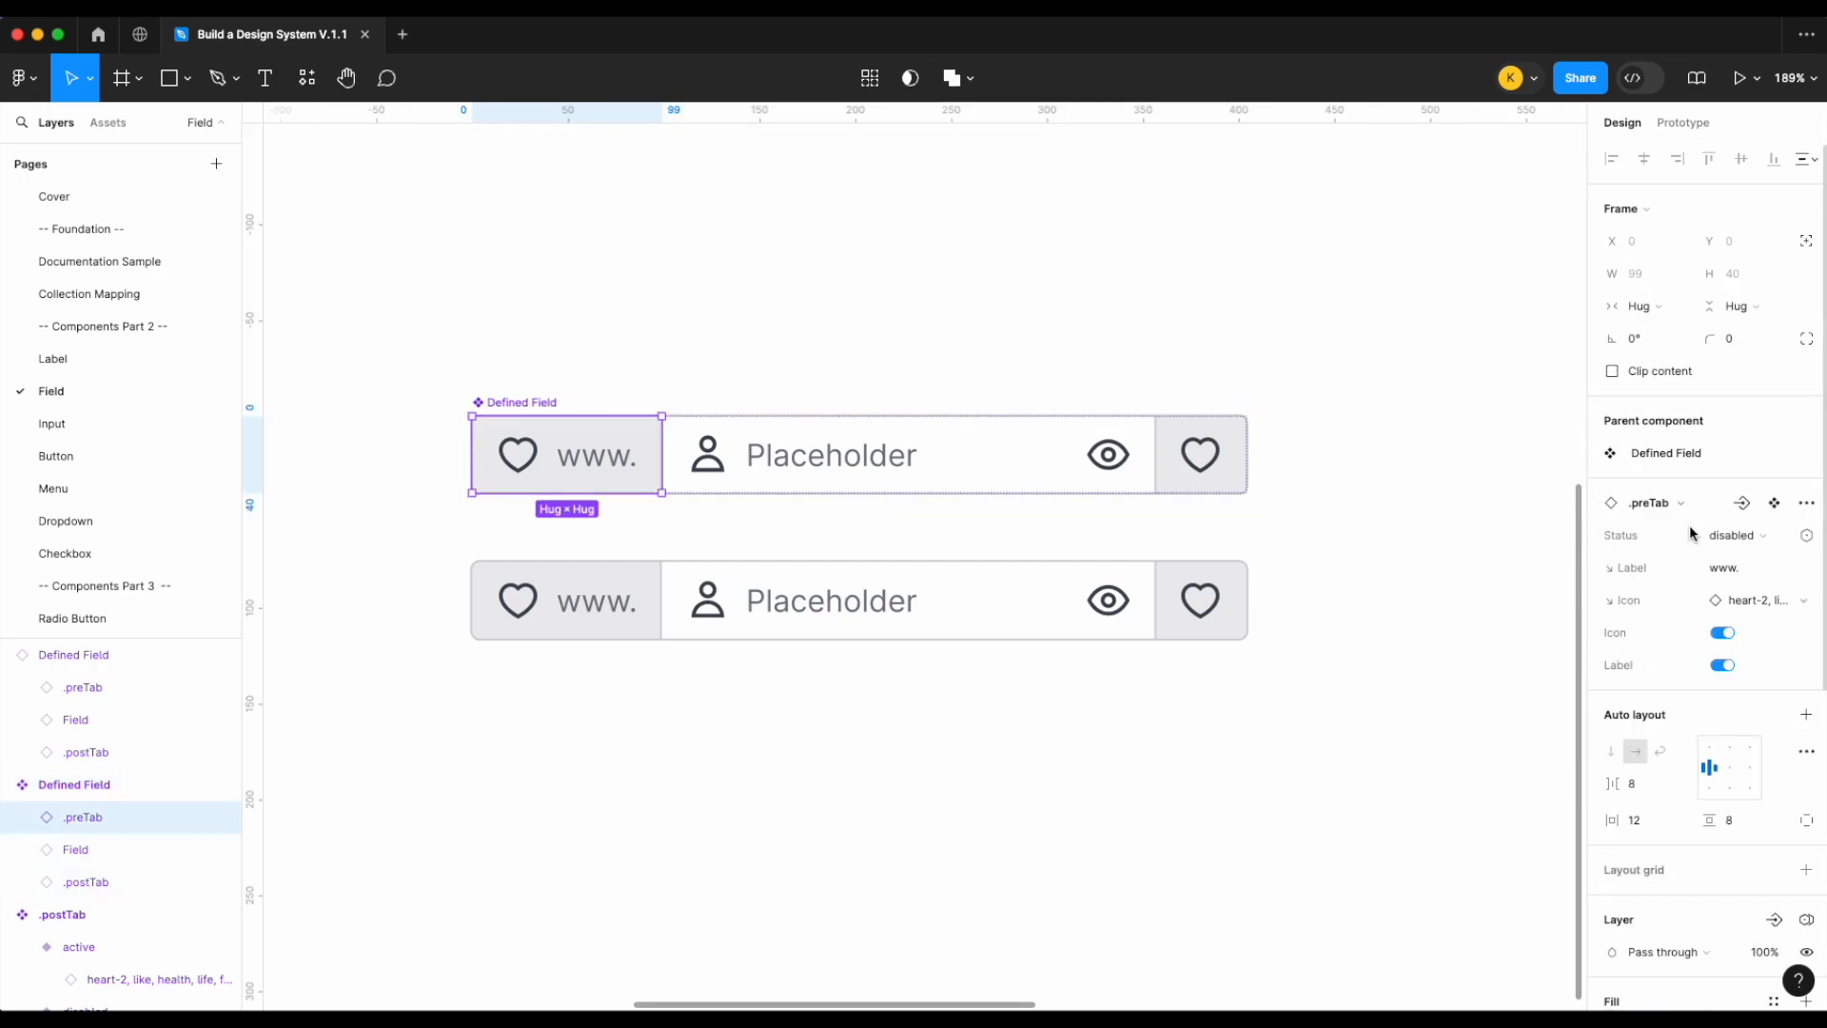
pyautogui.scroll(-2, 1781, 728)
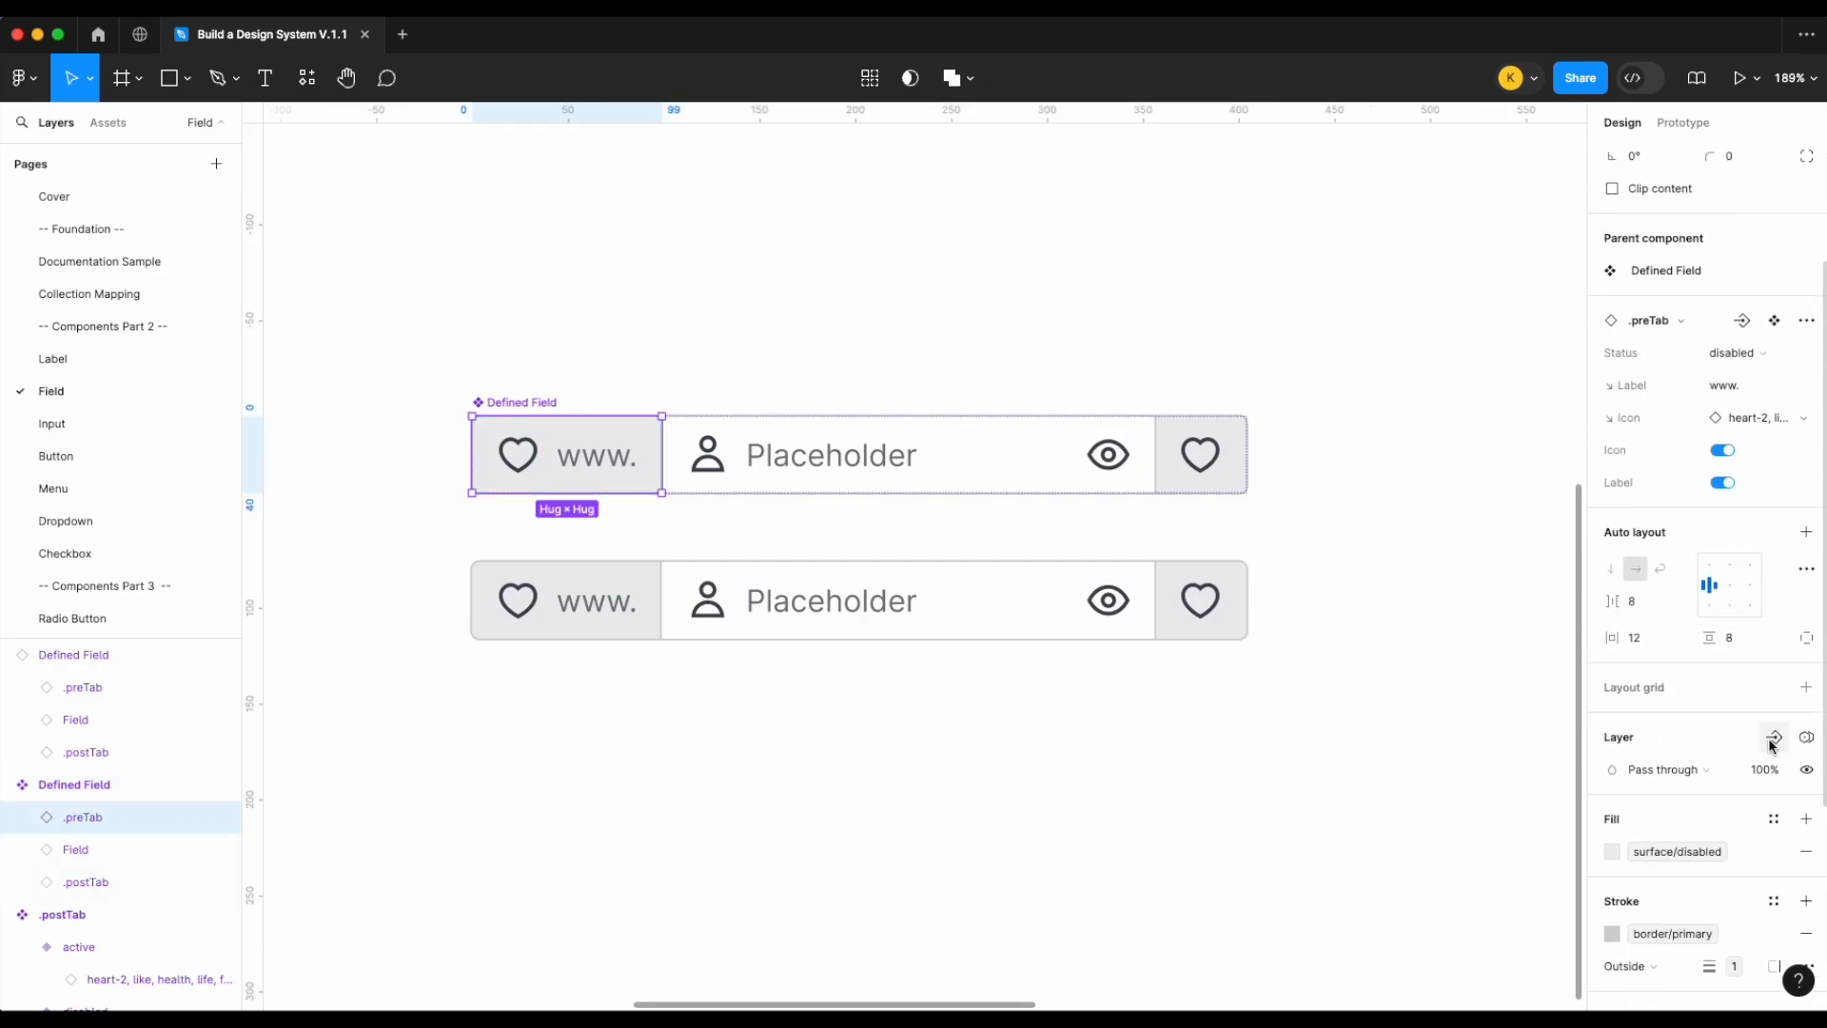
pyautogui.click(1773, 742)
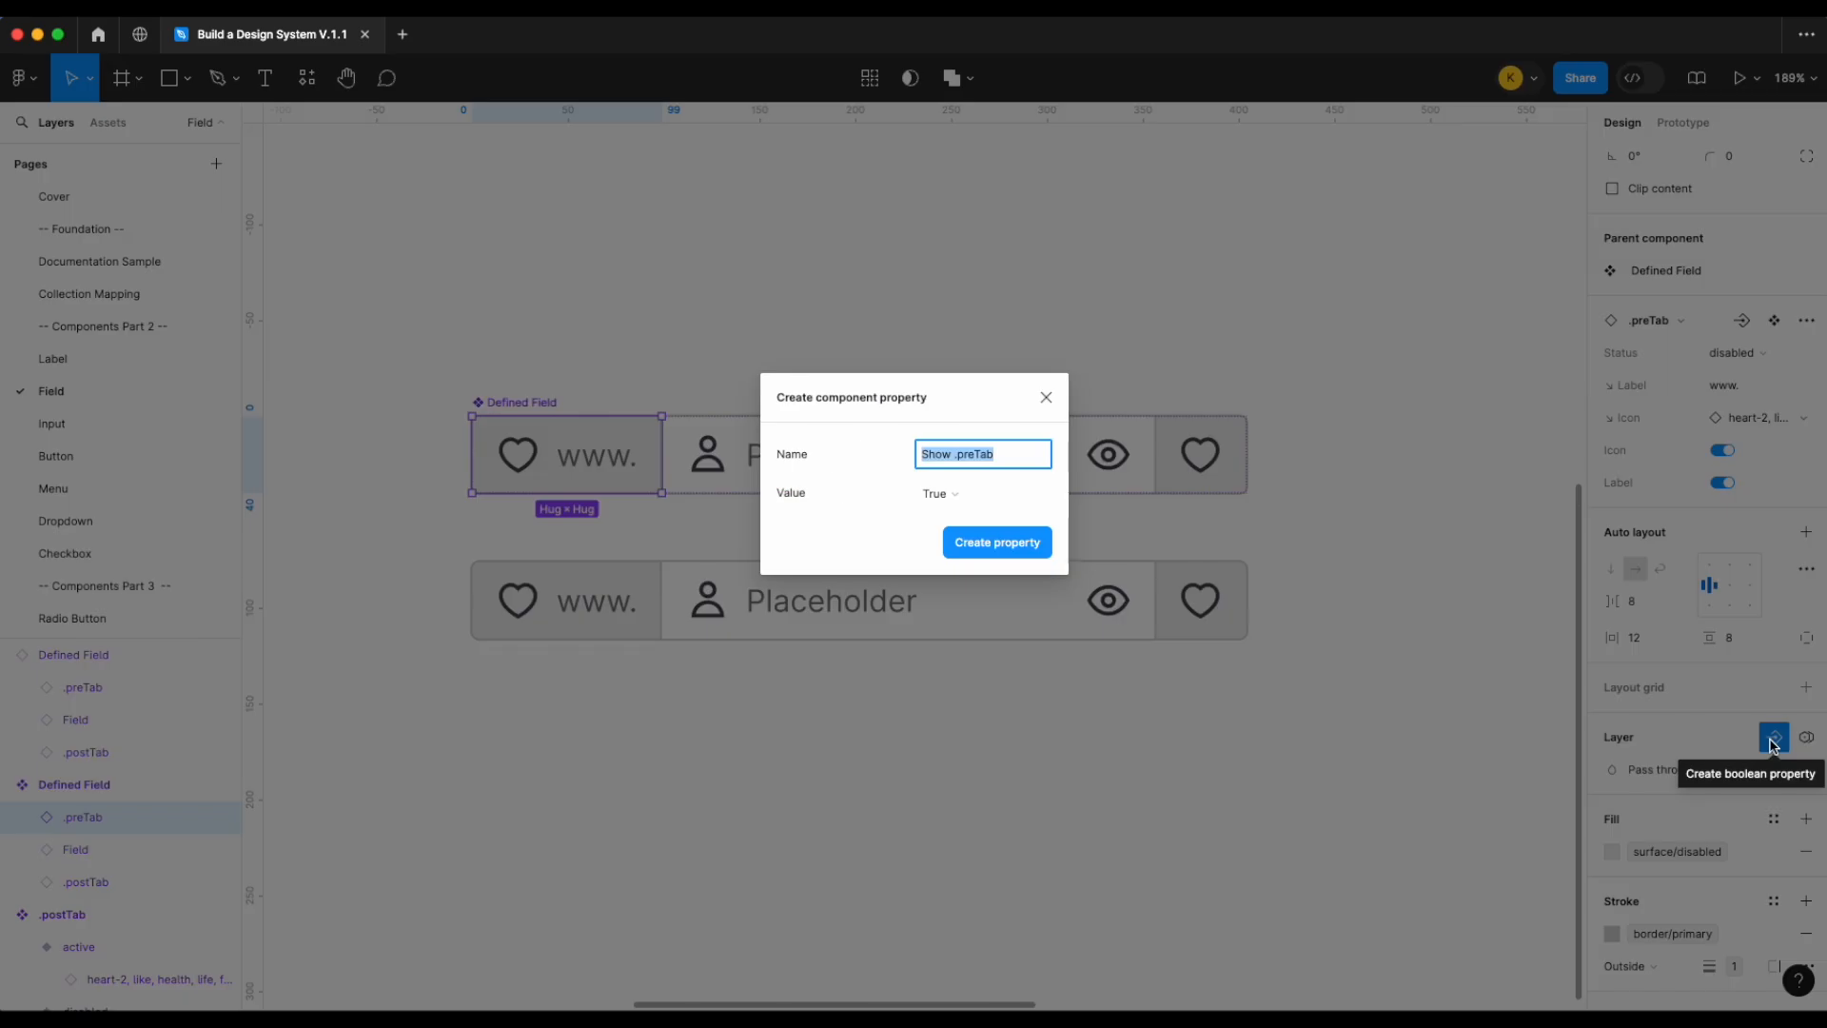
pyautogui.click(1010, 544)
# Create a separate boolean property, Show .postTab, for the .postTab layer in the main Defined Field component
pyautogui.click(1209, 471)
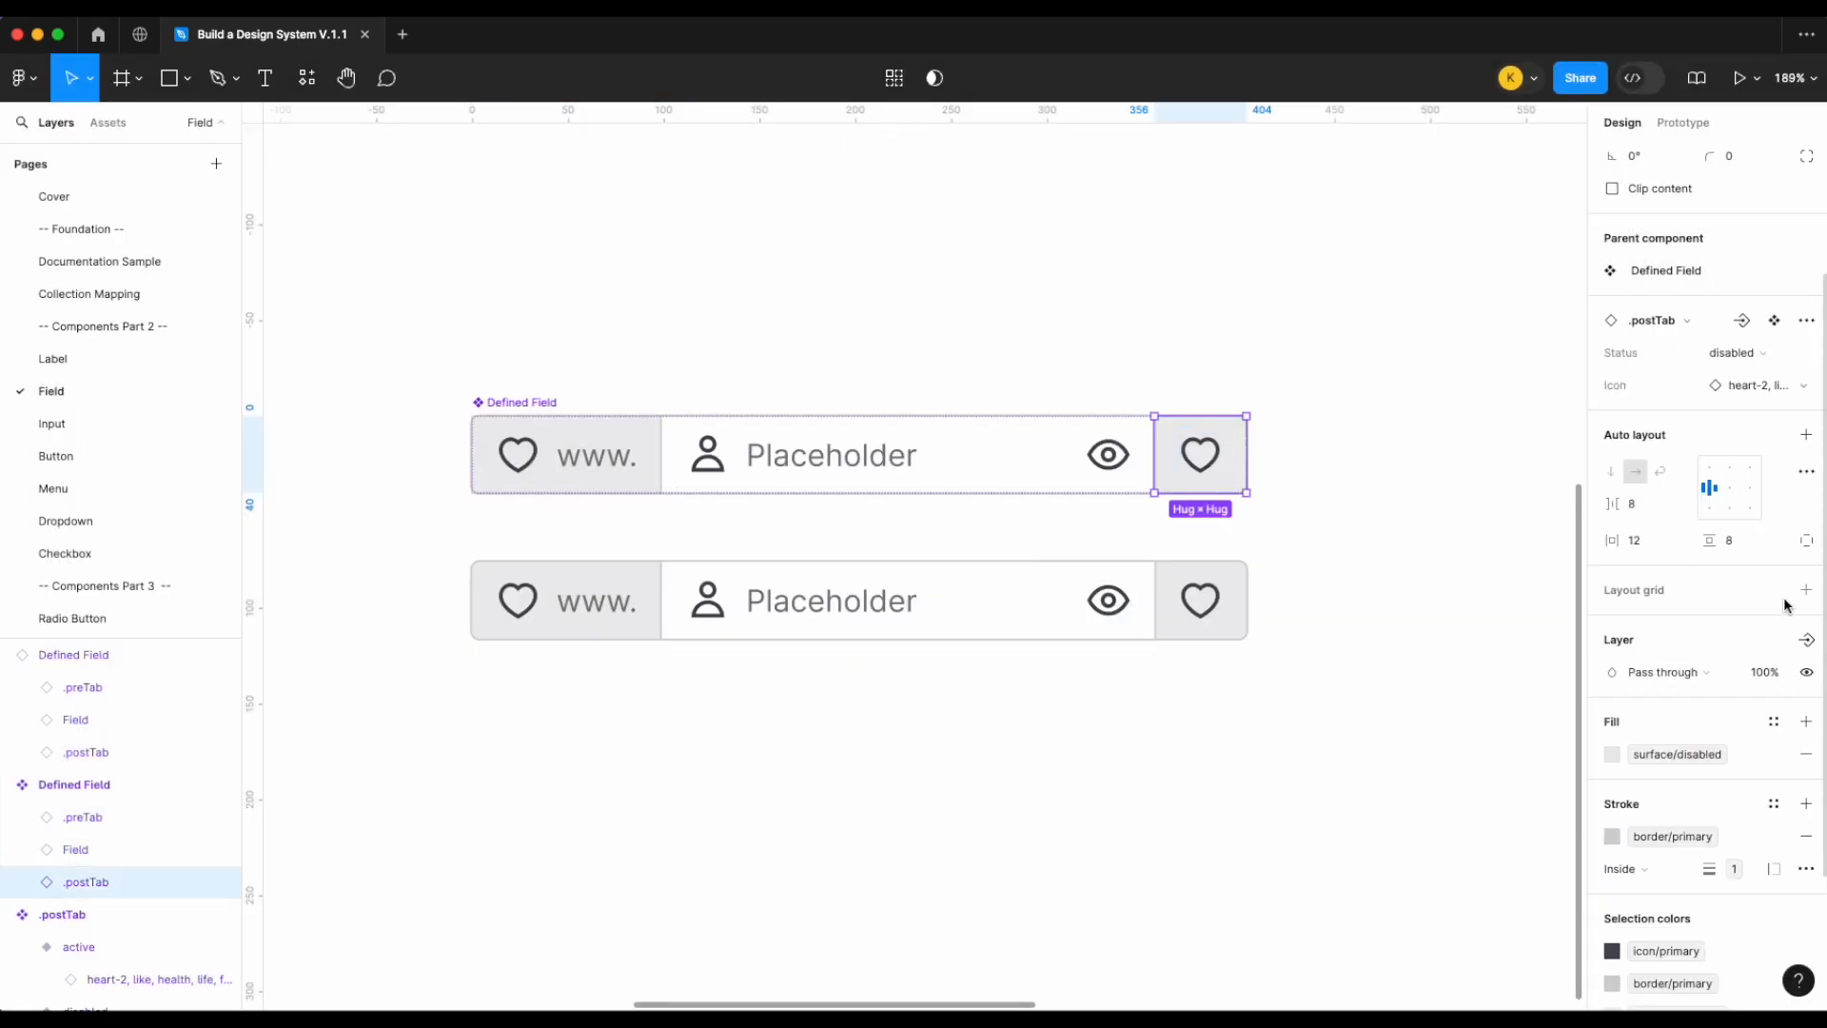
pyautogui.click(1806, 642)
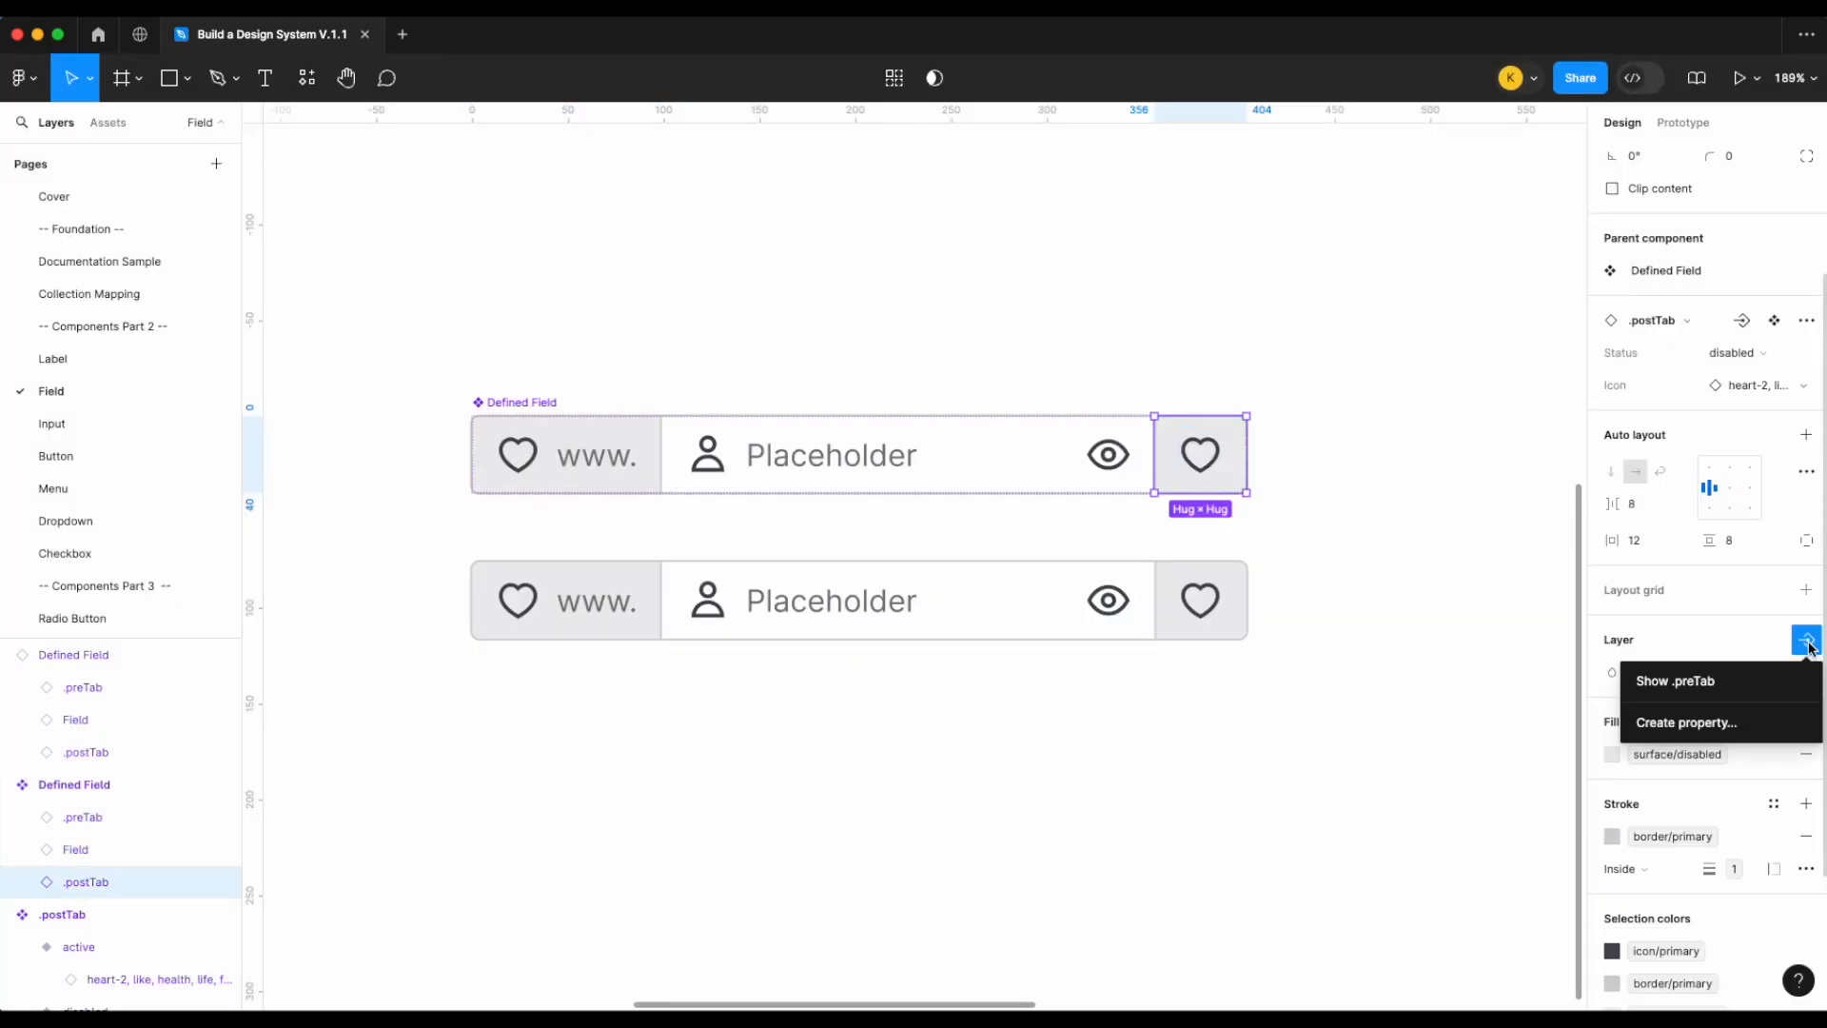
pyautogui.click(1729, 724)
pyautogui.click(1011, 545)
# Turn off Show .preTab on the Defined Field instance
pyautogui.click(1256, 563)
pyautogui.click(1237, 571)
pyautogui.click(1722, 453)
pyautogui.click(1280, 798)
# Examine the borders and rounded corners of the main Defined Field and of its instance without the .preTab
pyautogui.scroll(3, 506, 571)
pyautogui.scroll(6, 495, 599)
pyautogui.scroll(-2, 494, 599)
pyautogui.scroll(3, 494, 606)
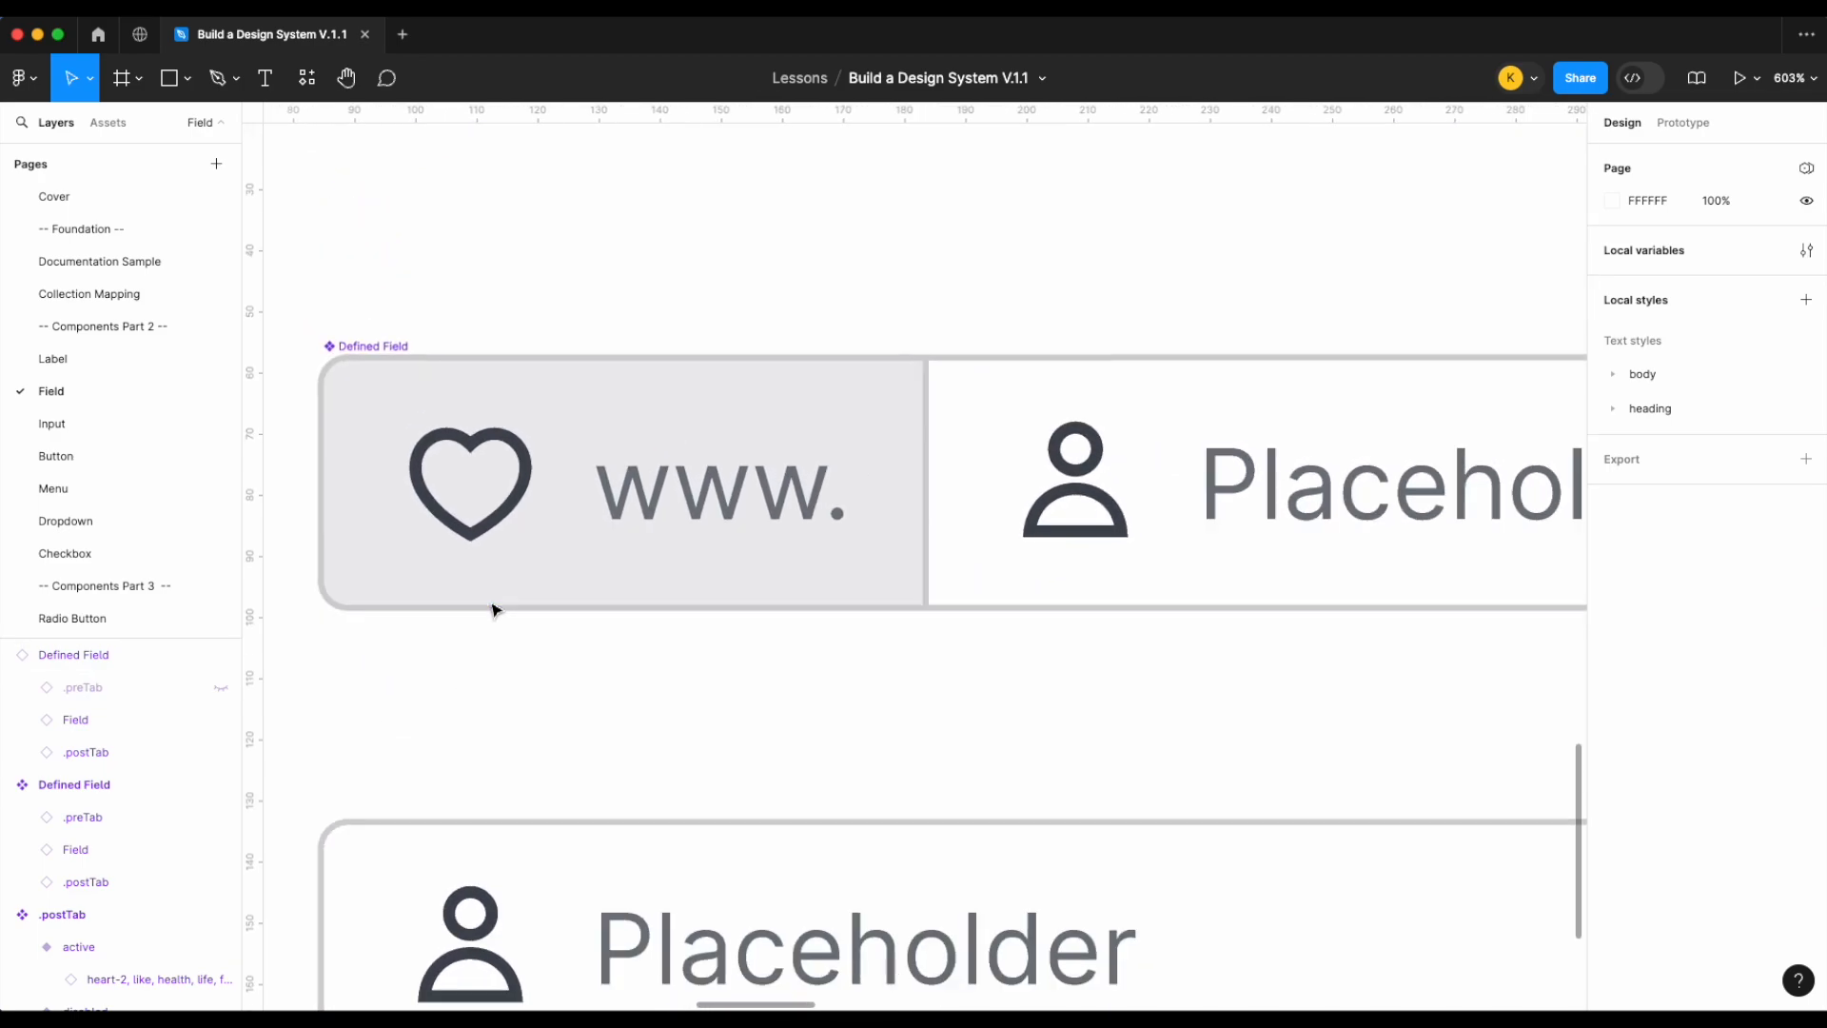
pyautogui.hscroll(3, 494, 608)
pyautogui.doubleClick(1023, 471)
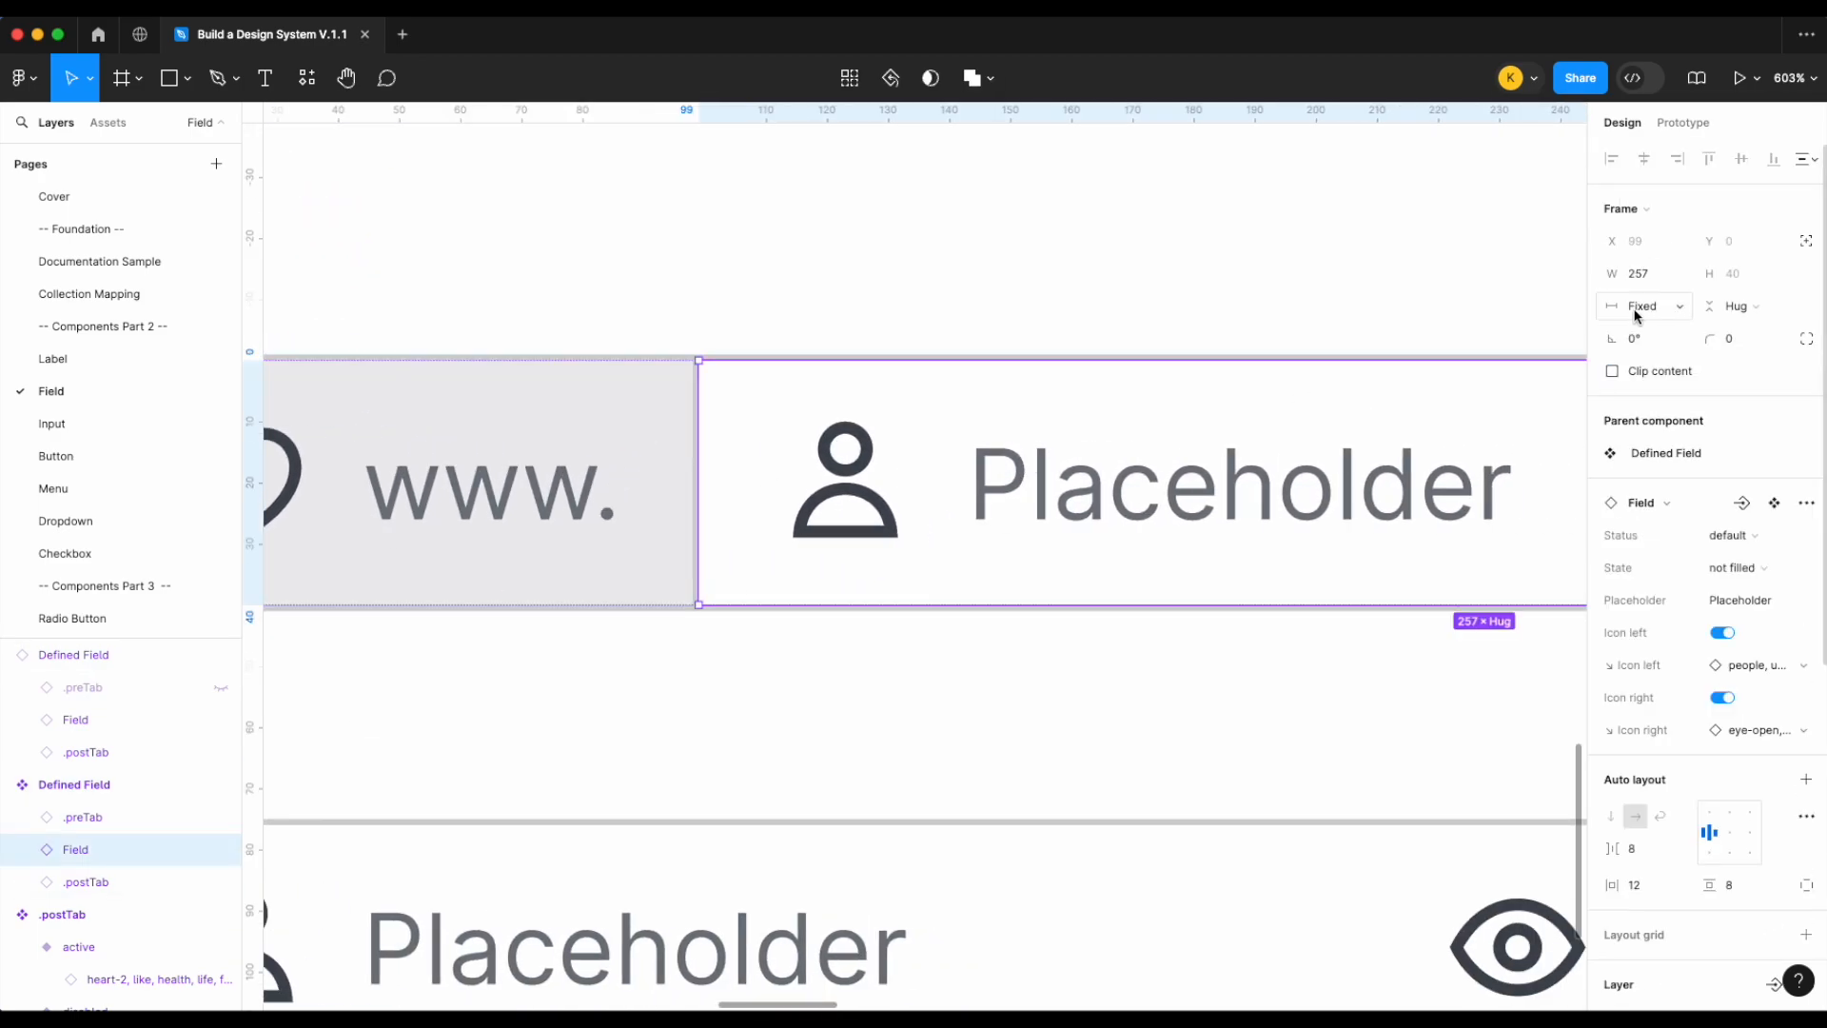
pyautogui.scroll(-5, 778, 383)
pyautogui.hscroll(-6, 778, 384)
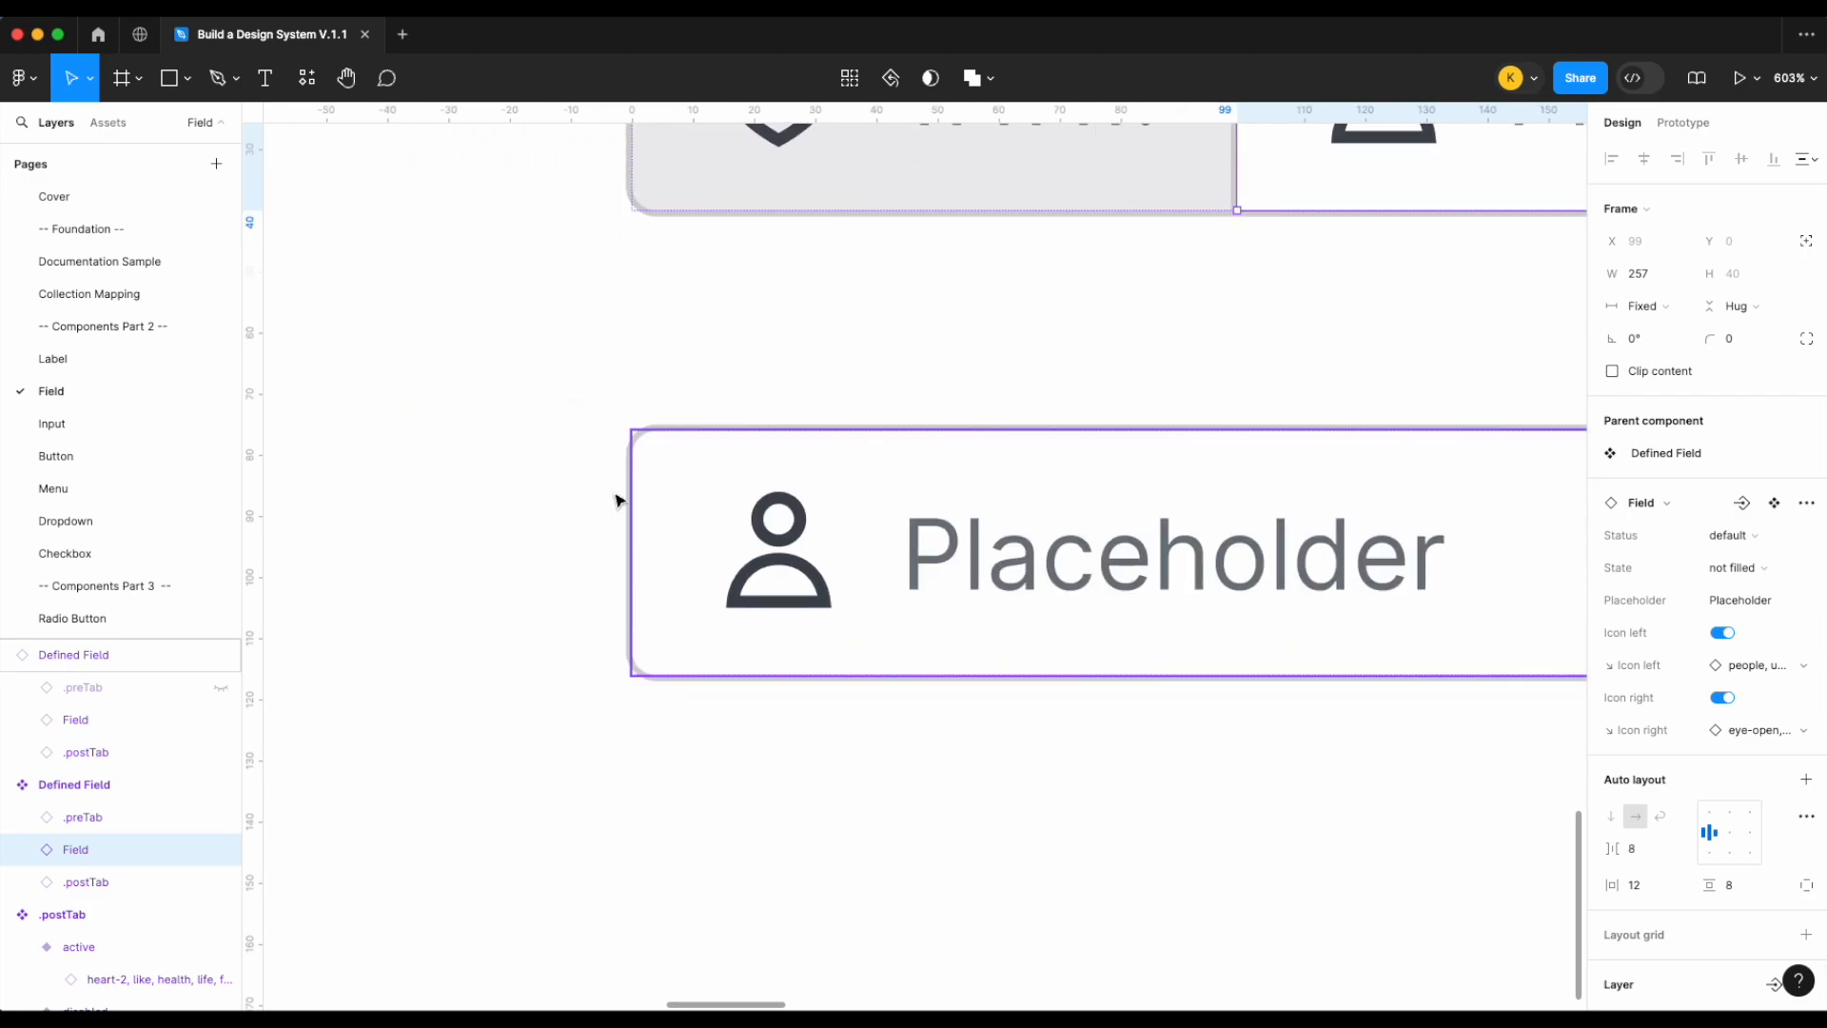
pyautogui.scroll(-5, 848, 339)
# Turn off Show .postTab on the Defined Field instance
pyautogui.click(861, 359)
pyautogui.hscroll(2, 862, 359)
pyautogui.click(907, 429)
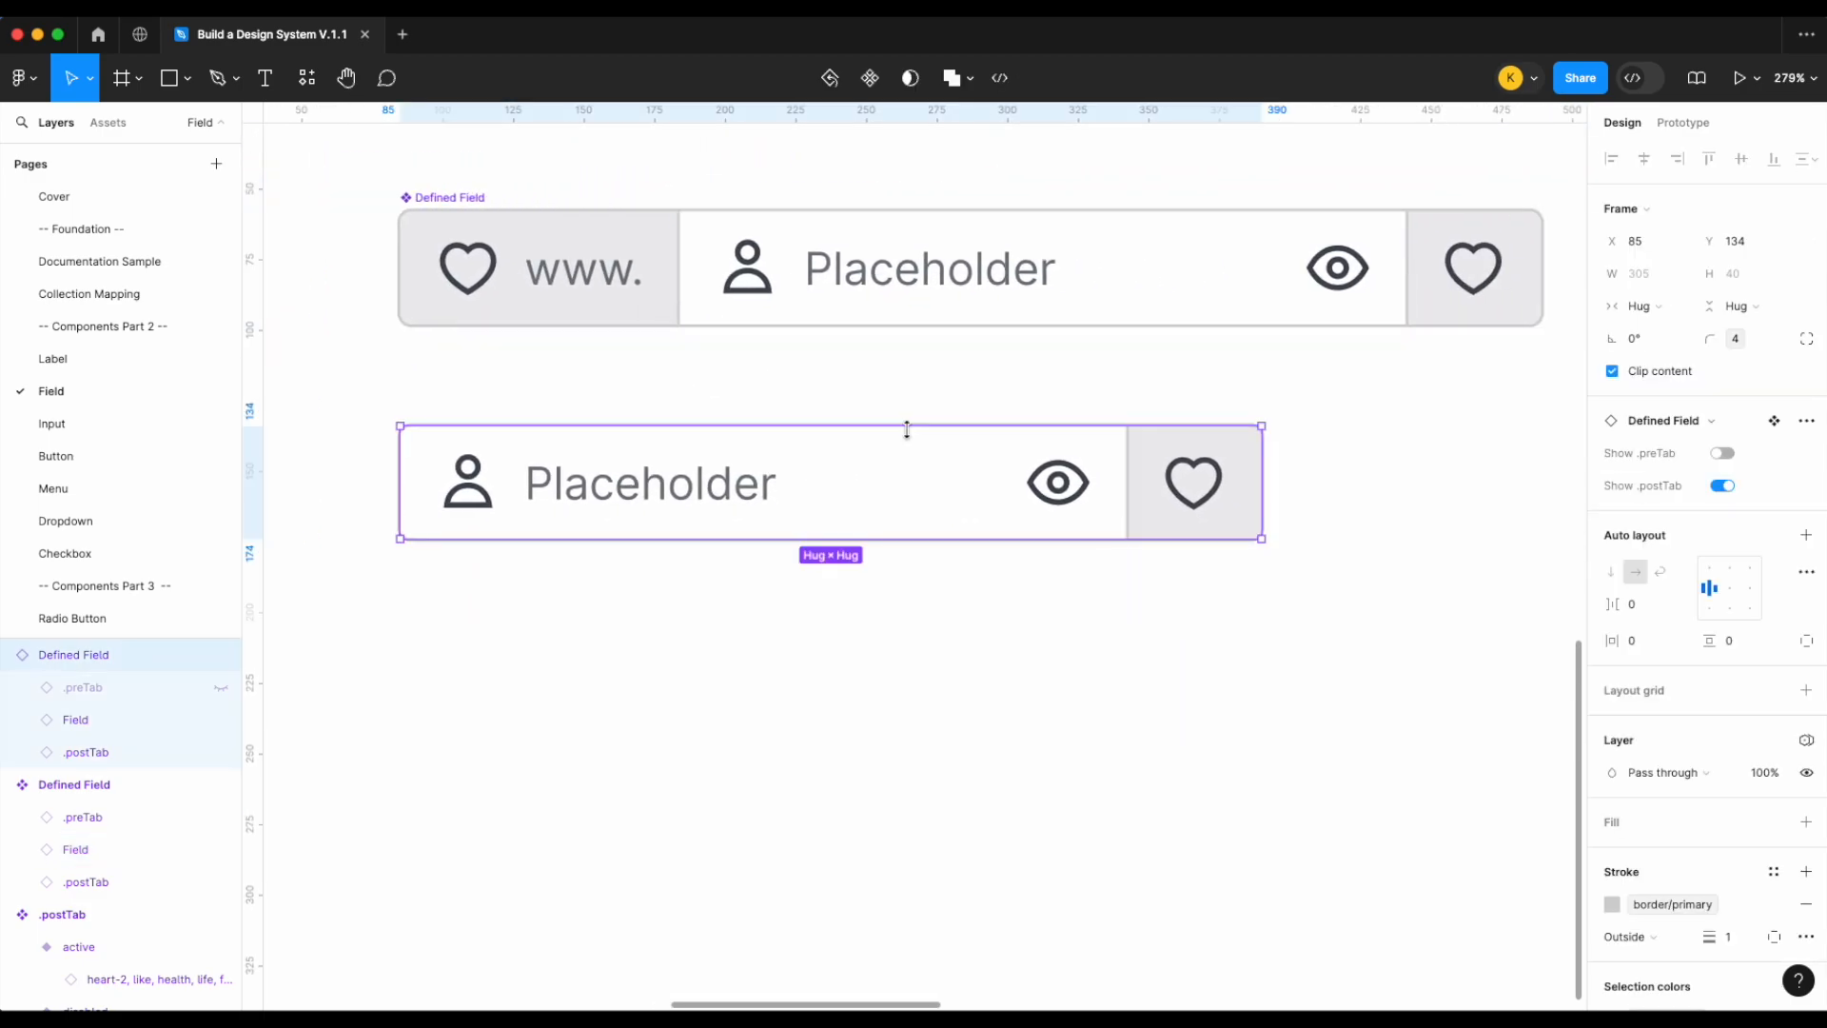
pyautogui.click(1723, 487)
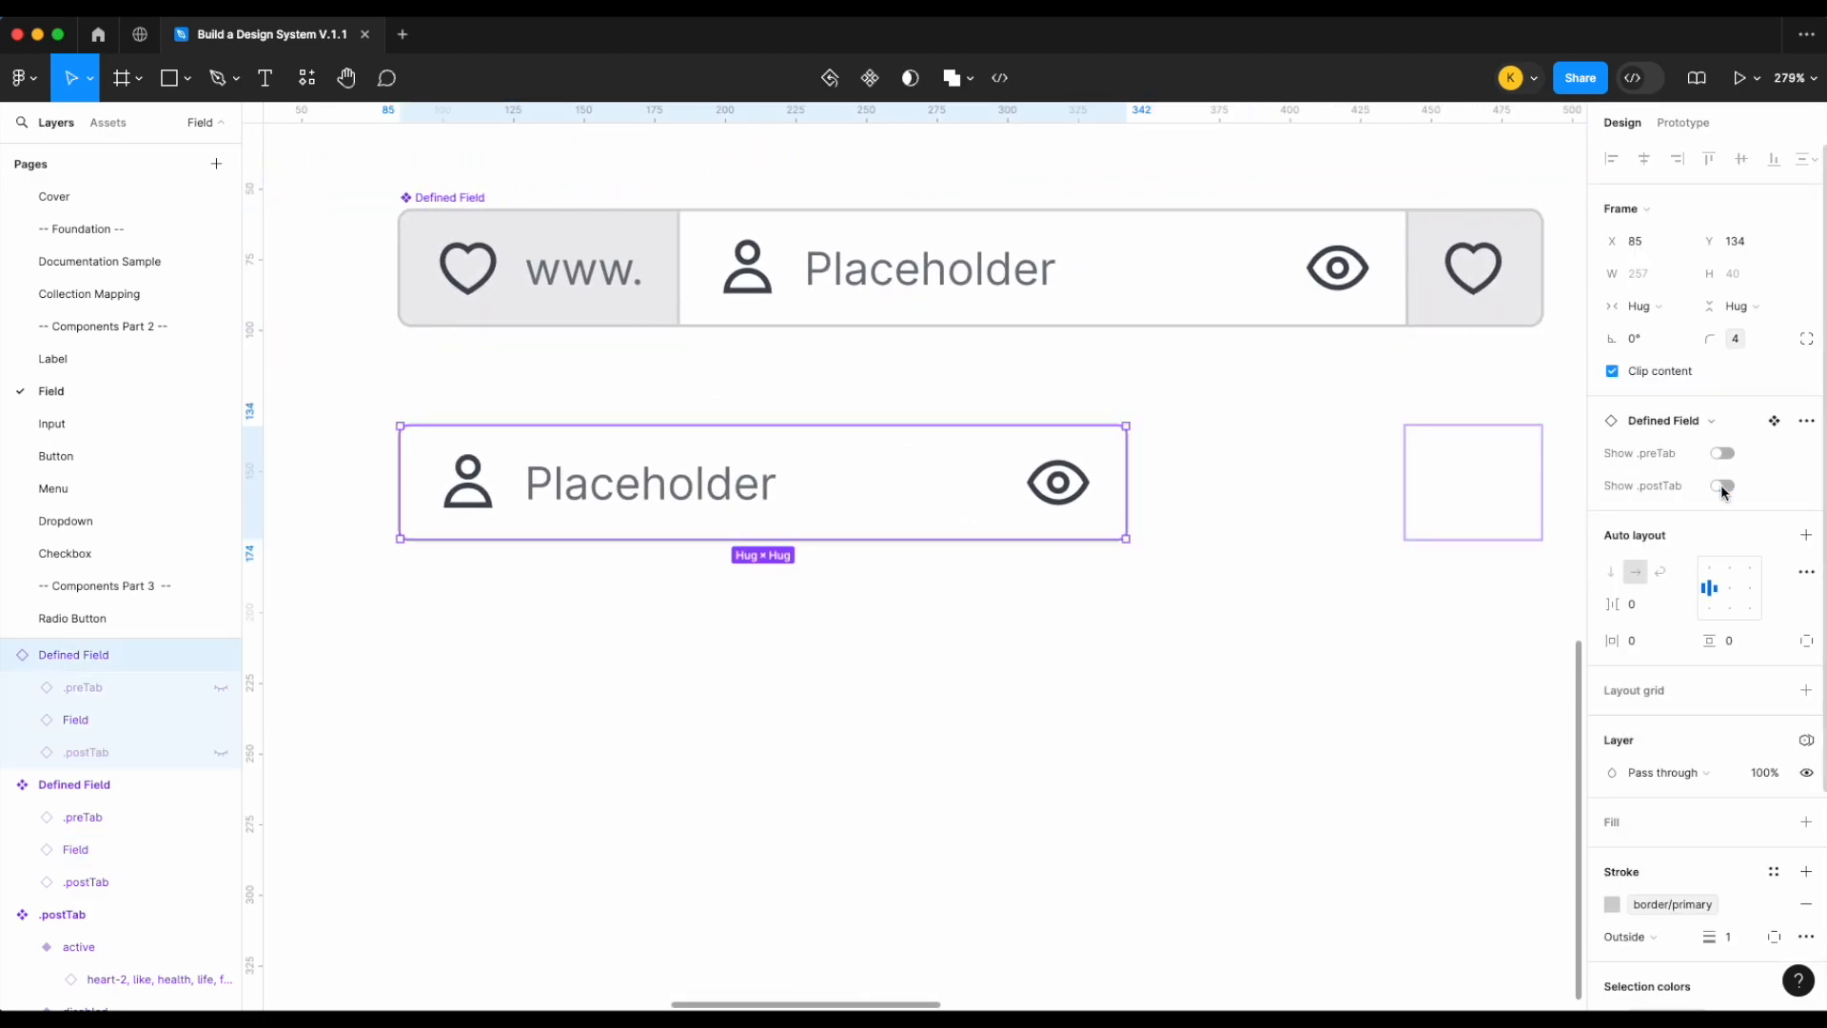
pyautogui.click(1114, 644)
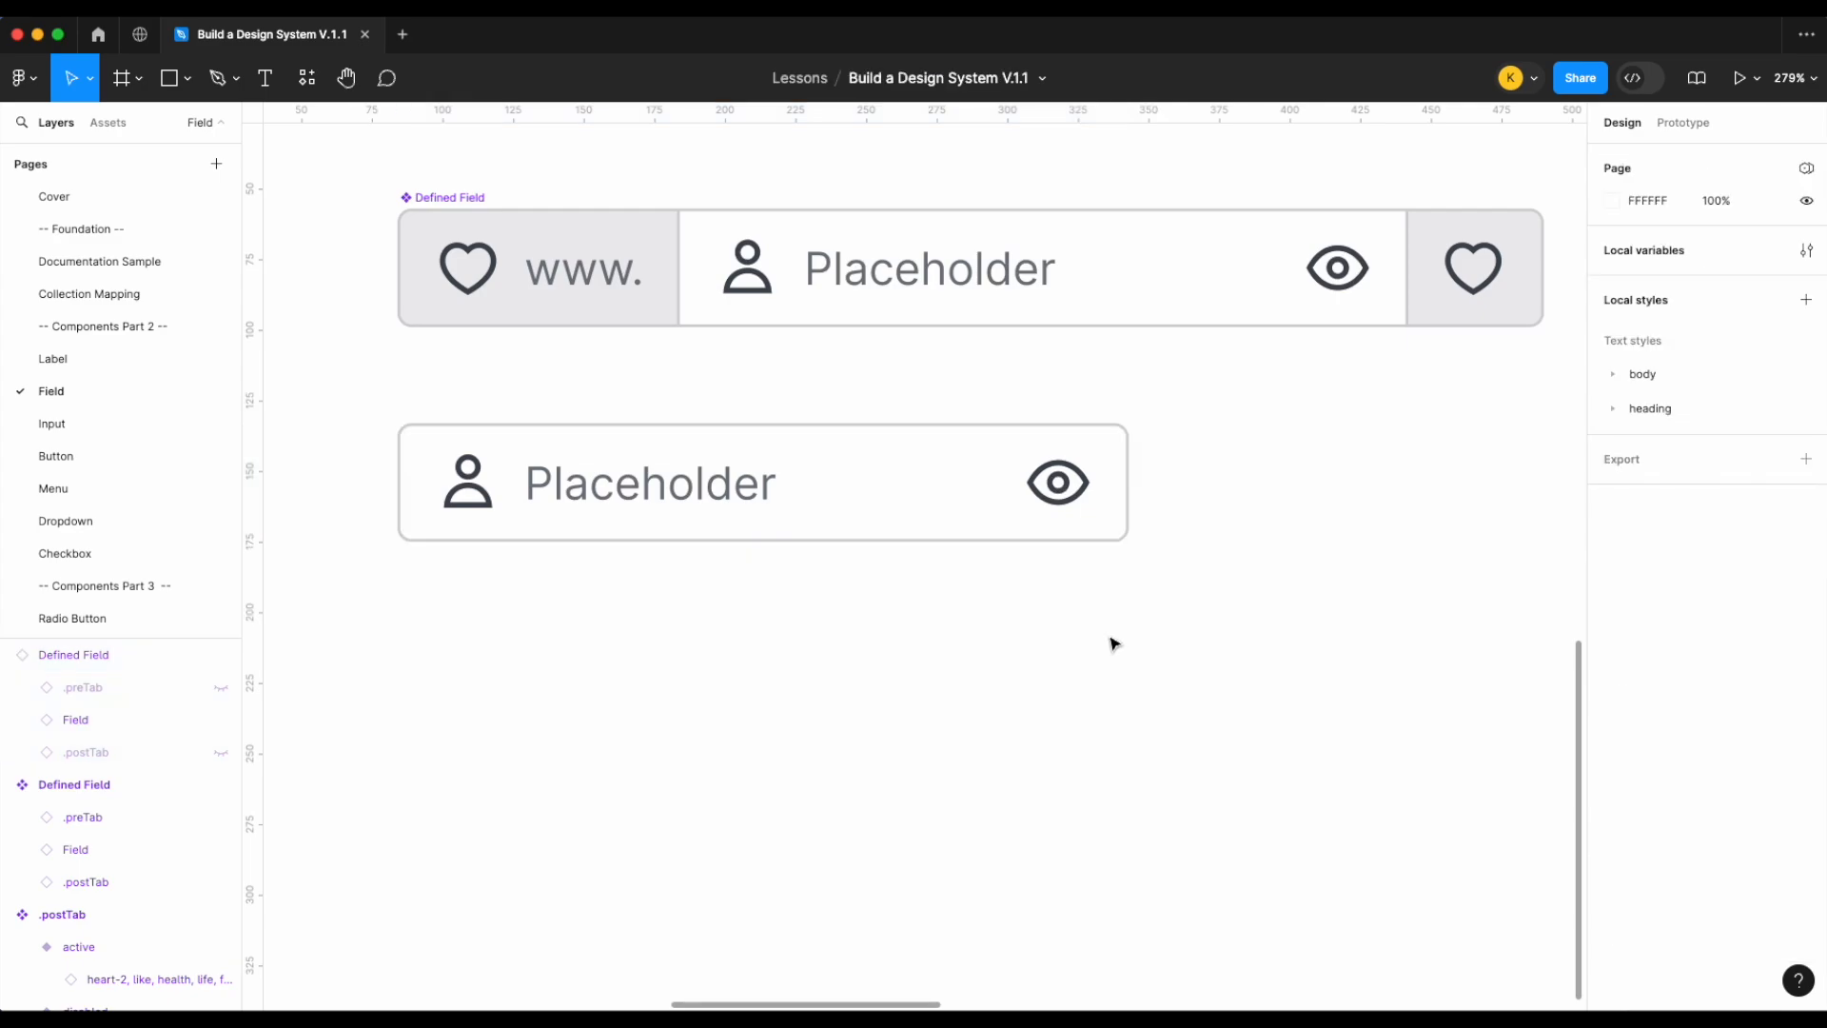
# Turn Show .postTab and Show .preTab back on for the Defined Field instance
pyautogui.click(1016, 496)
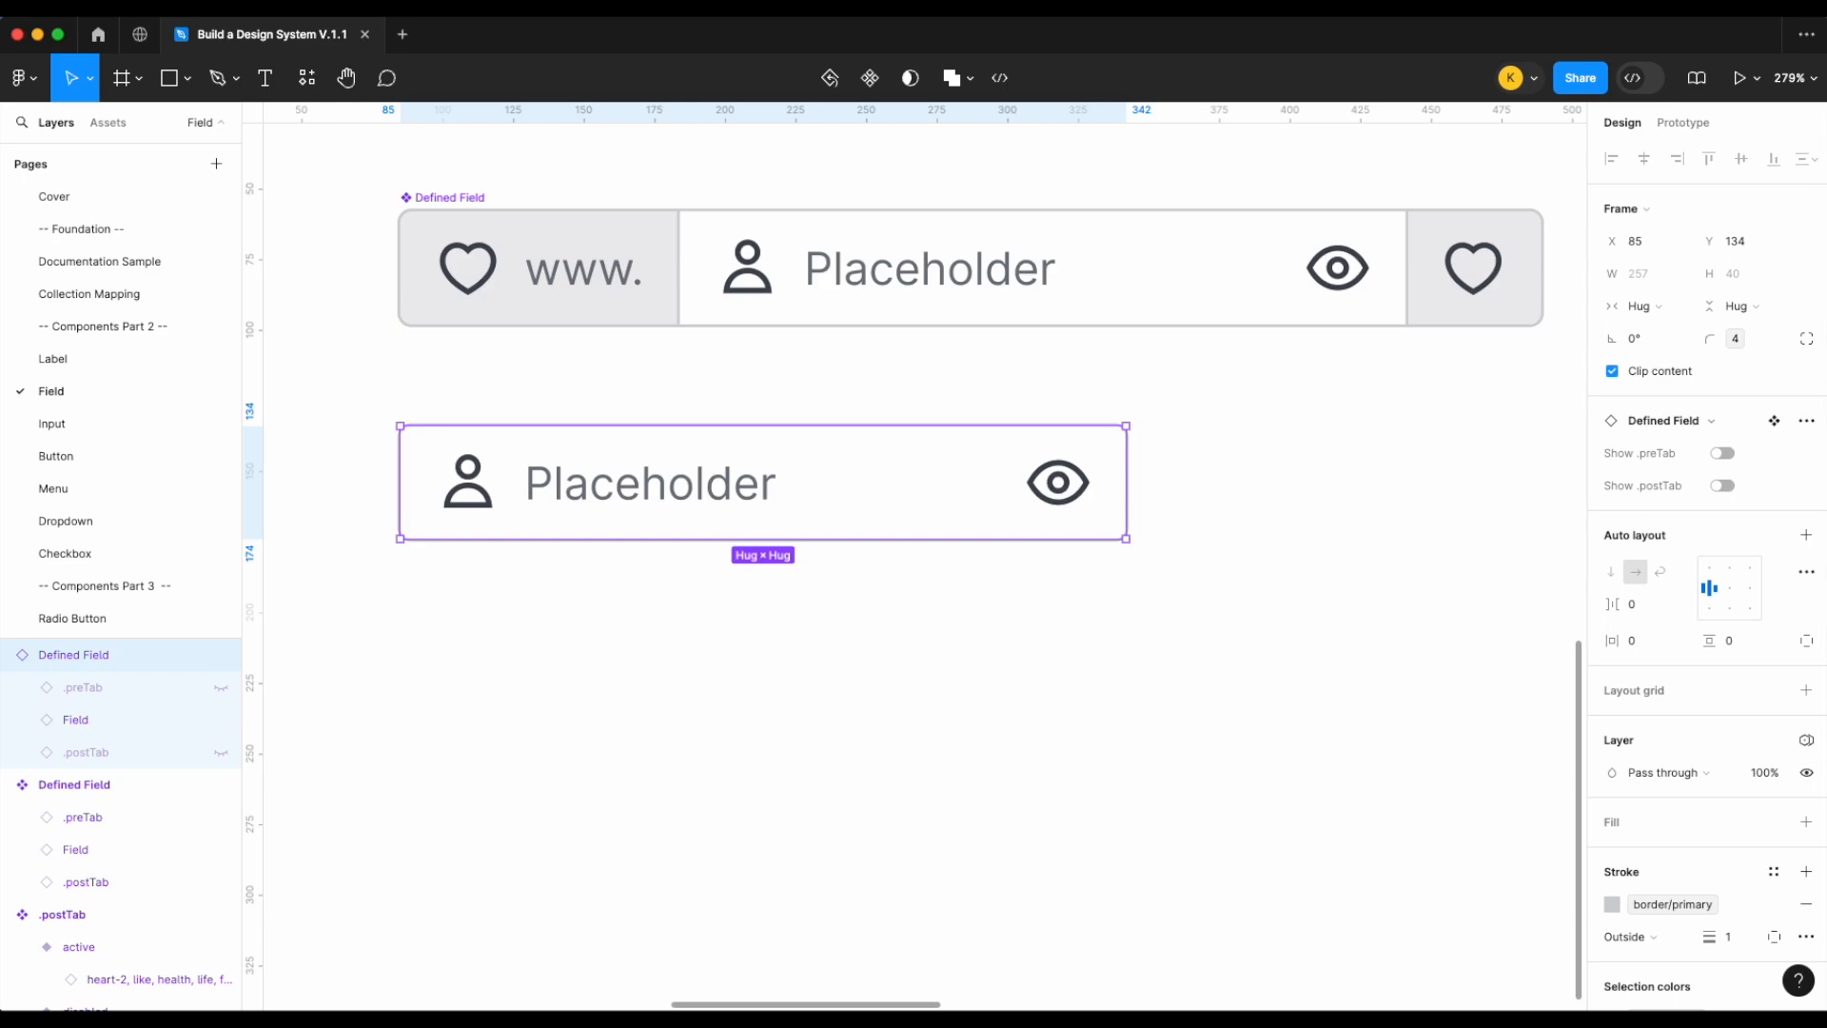
pyautogui.click(1723, 486)
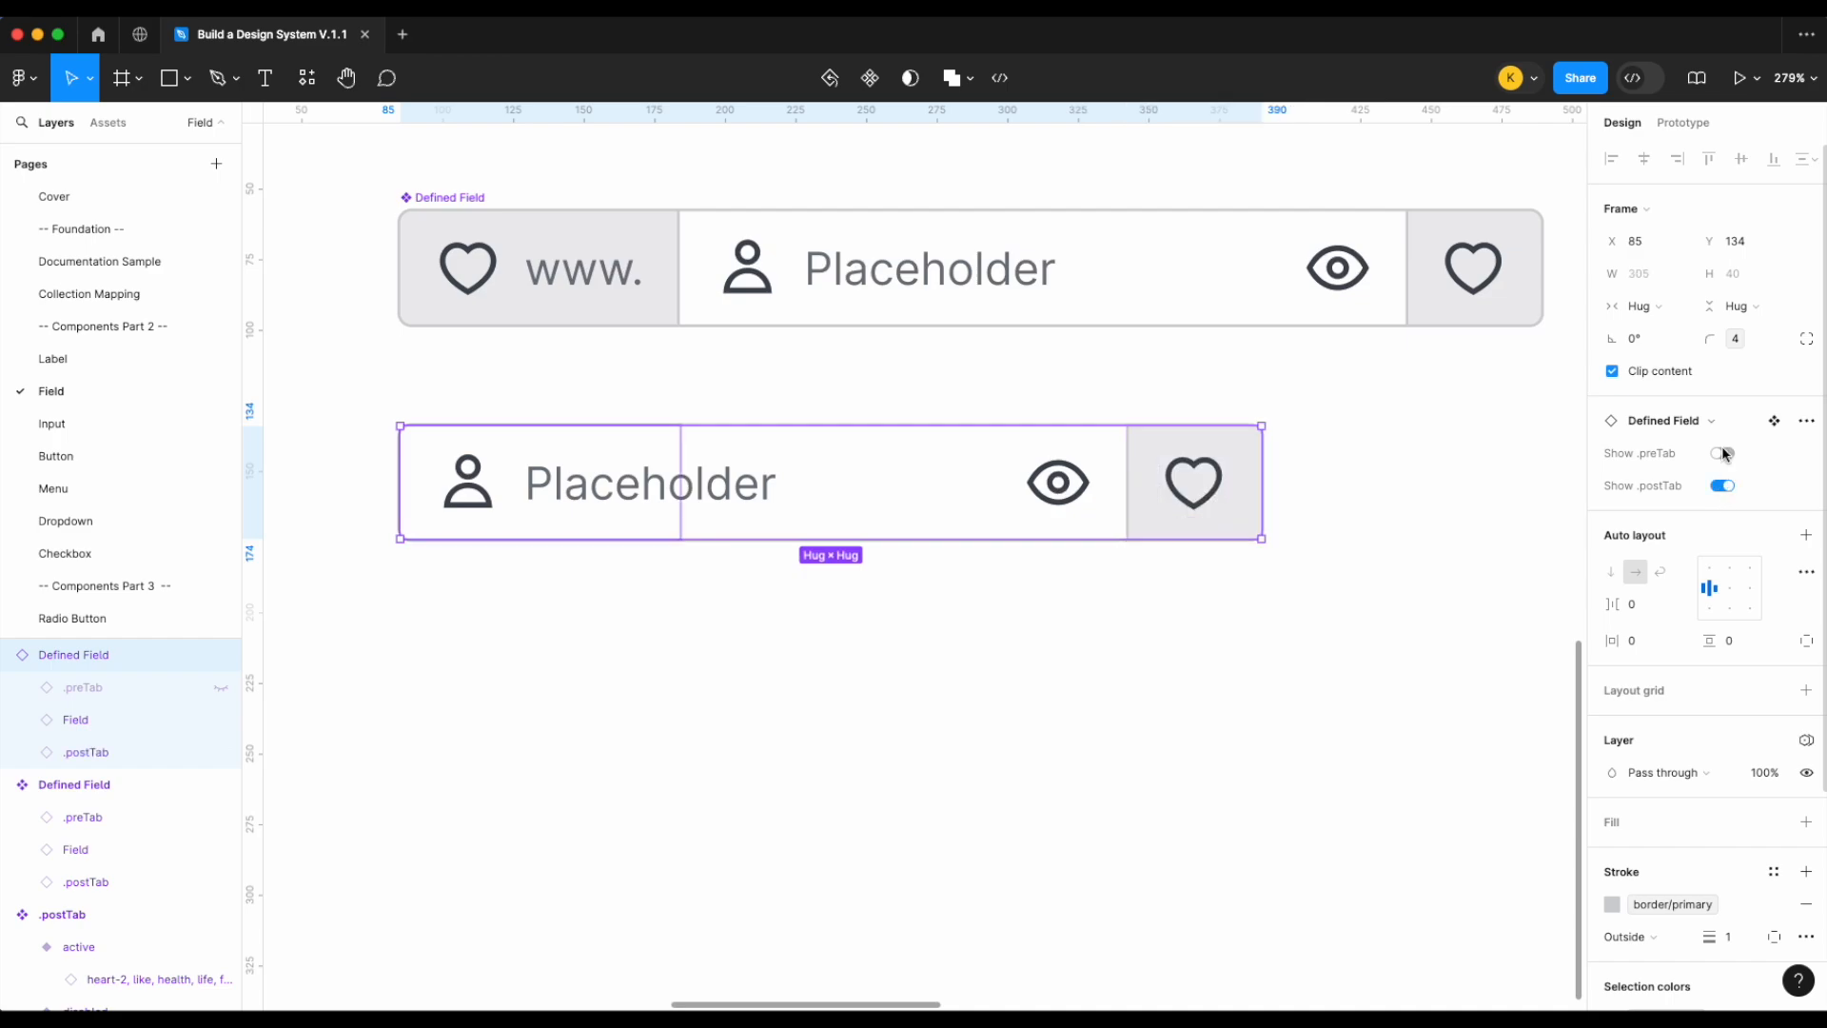
pyautogui.click(1723, 453)
pyautogui.click(1346, 632)
pyautogui.scroll(-3, 1346, 632)
pyautogui.hscroll(3, 1345, 636)
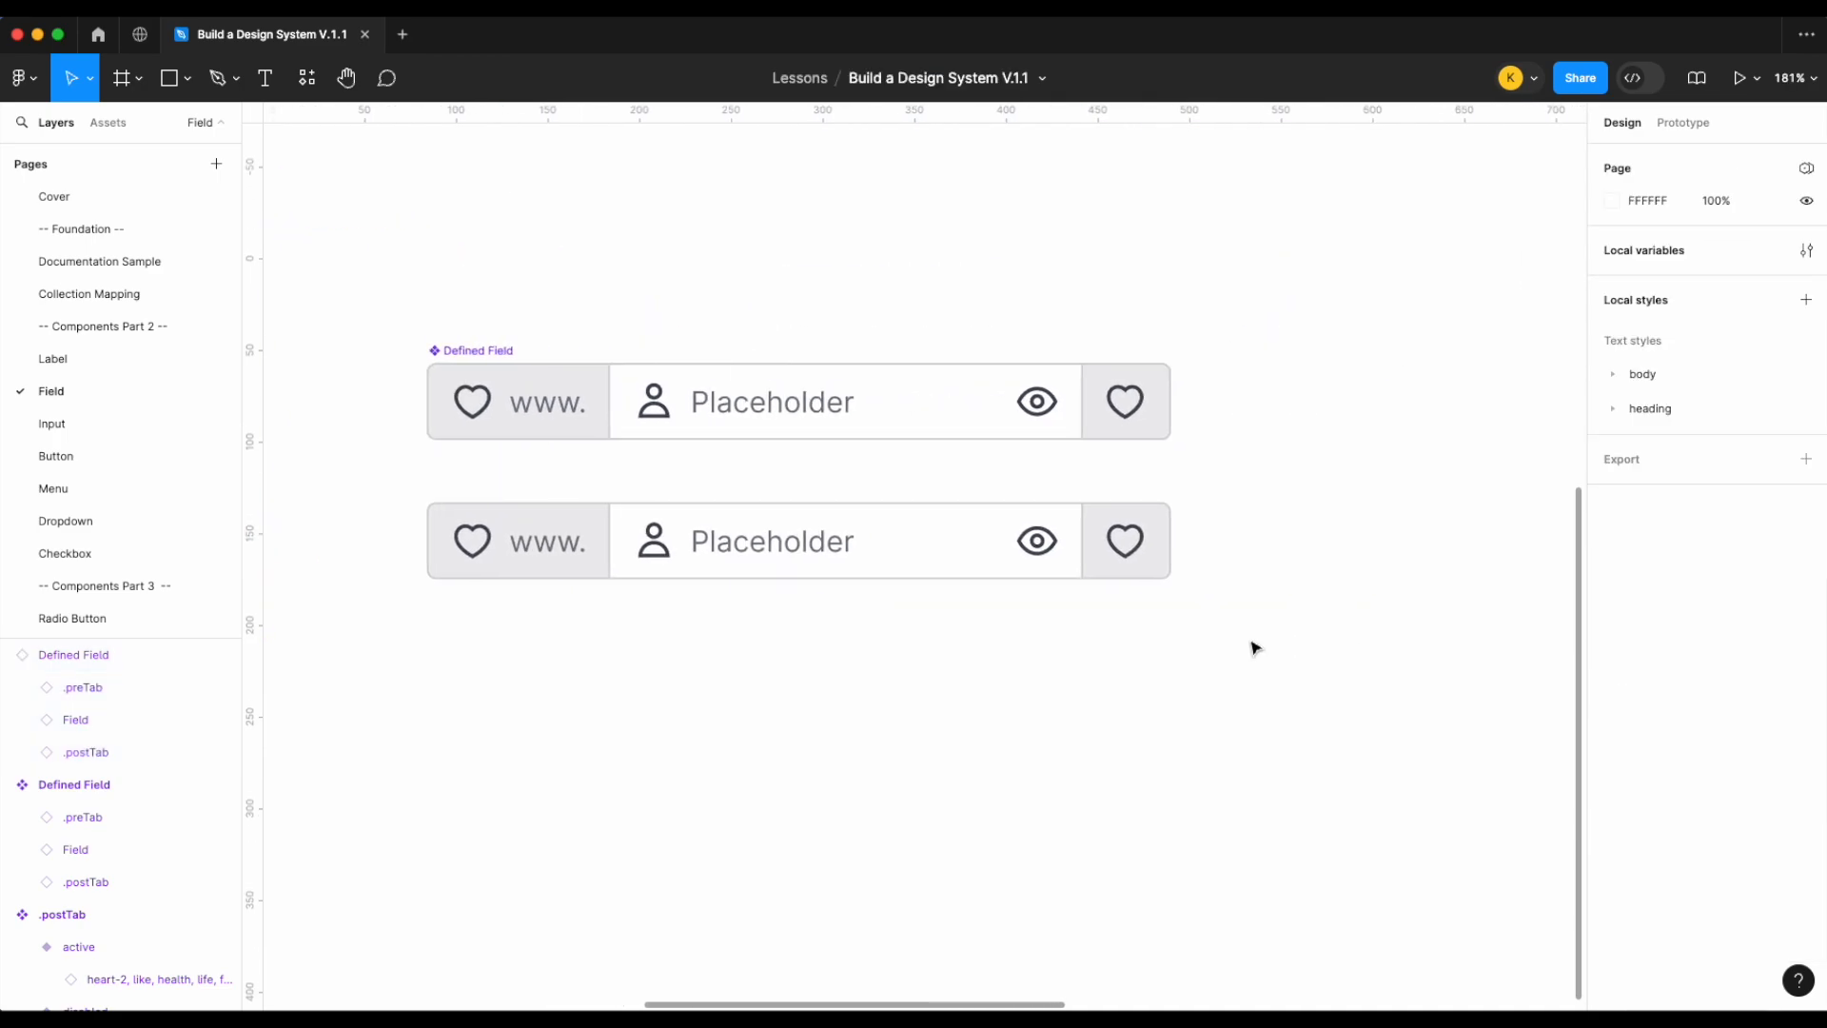
# Expose the nested instance properties of .preTab, Field and .postTab on the main Defined Field component
pyautogui.click(591, 399)
pyautogui.click(1807, 470)
pyautogui.click(1704, 673)
pyautogui.click(1302, 510)
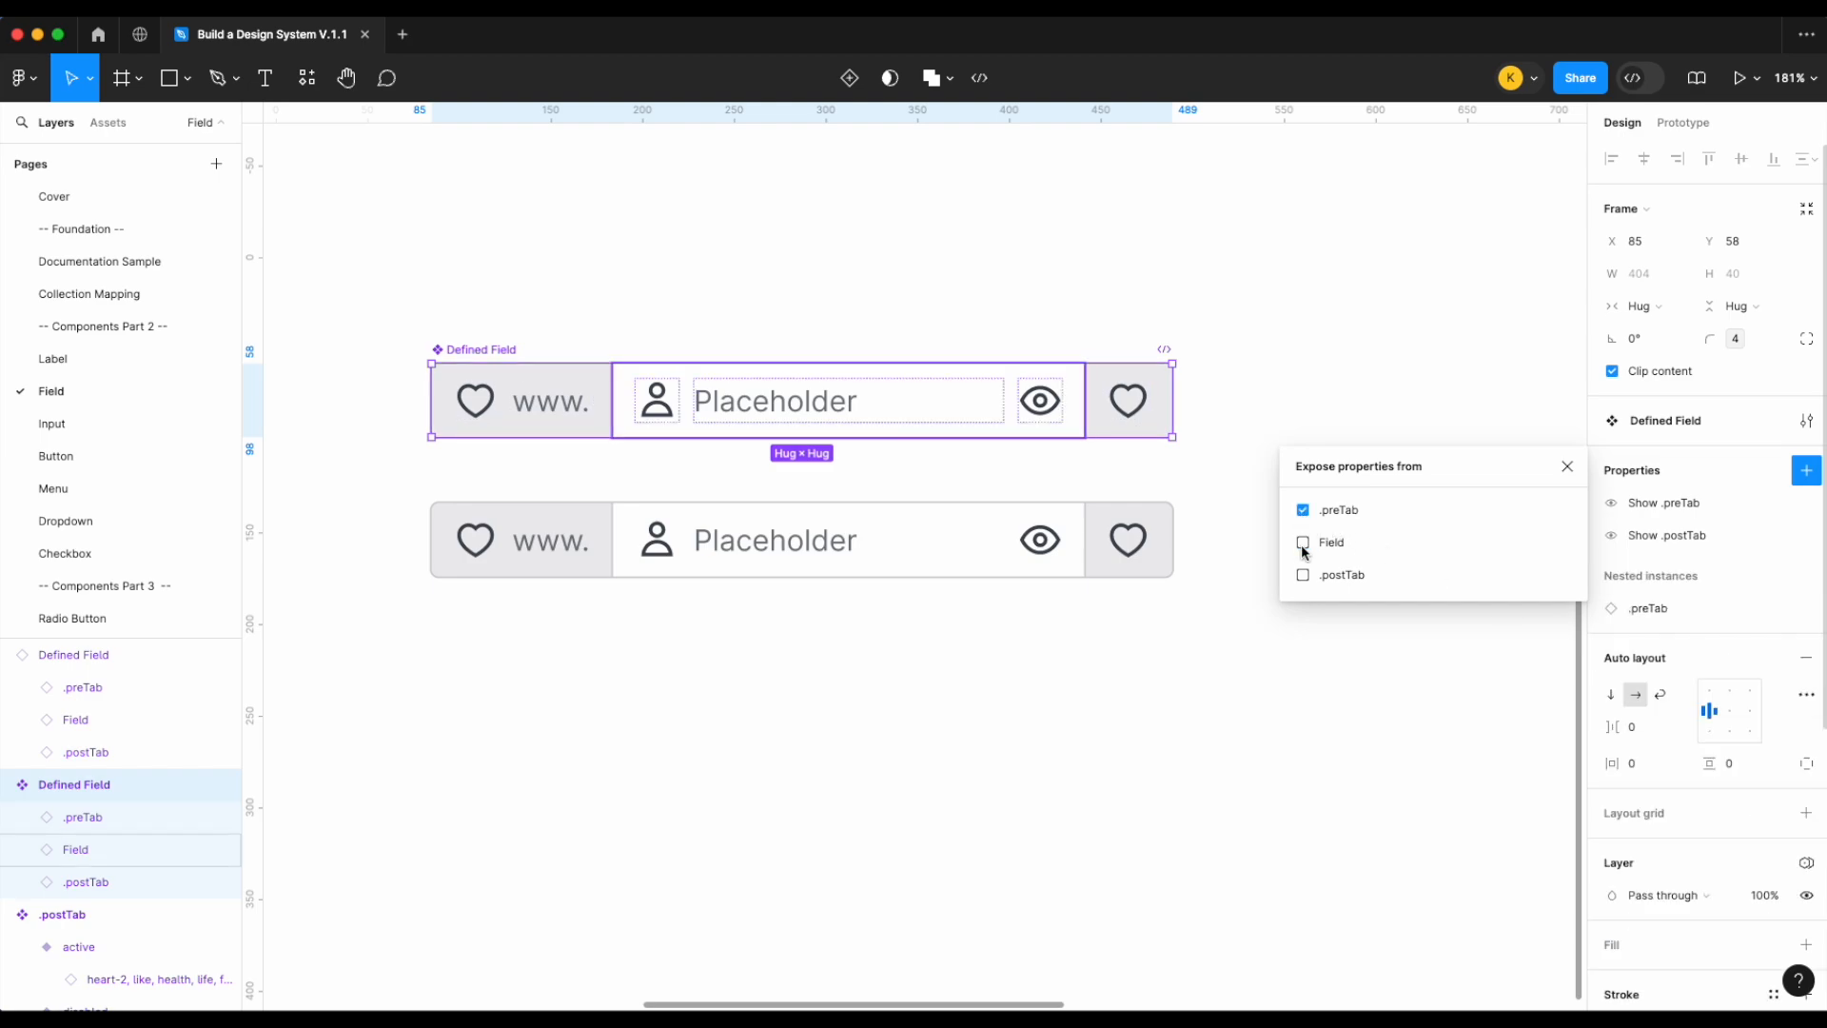
pyautogui.click(1303, 542)
pyautogui.click(1303, 575)
pyautogui.click(1568, 467)
pyautogui.click(1063, 587)
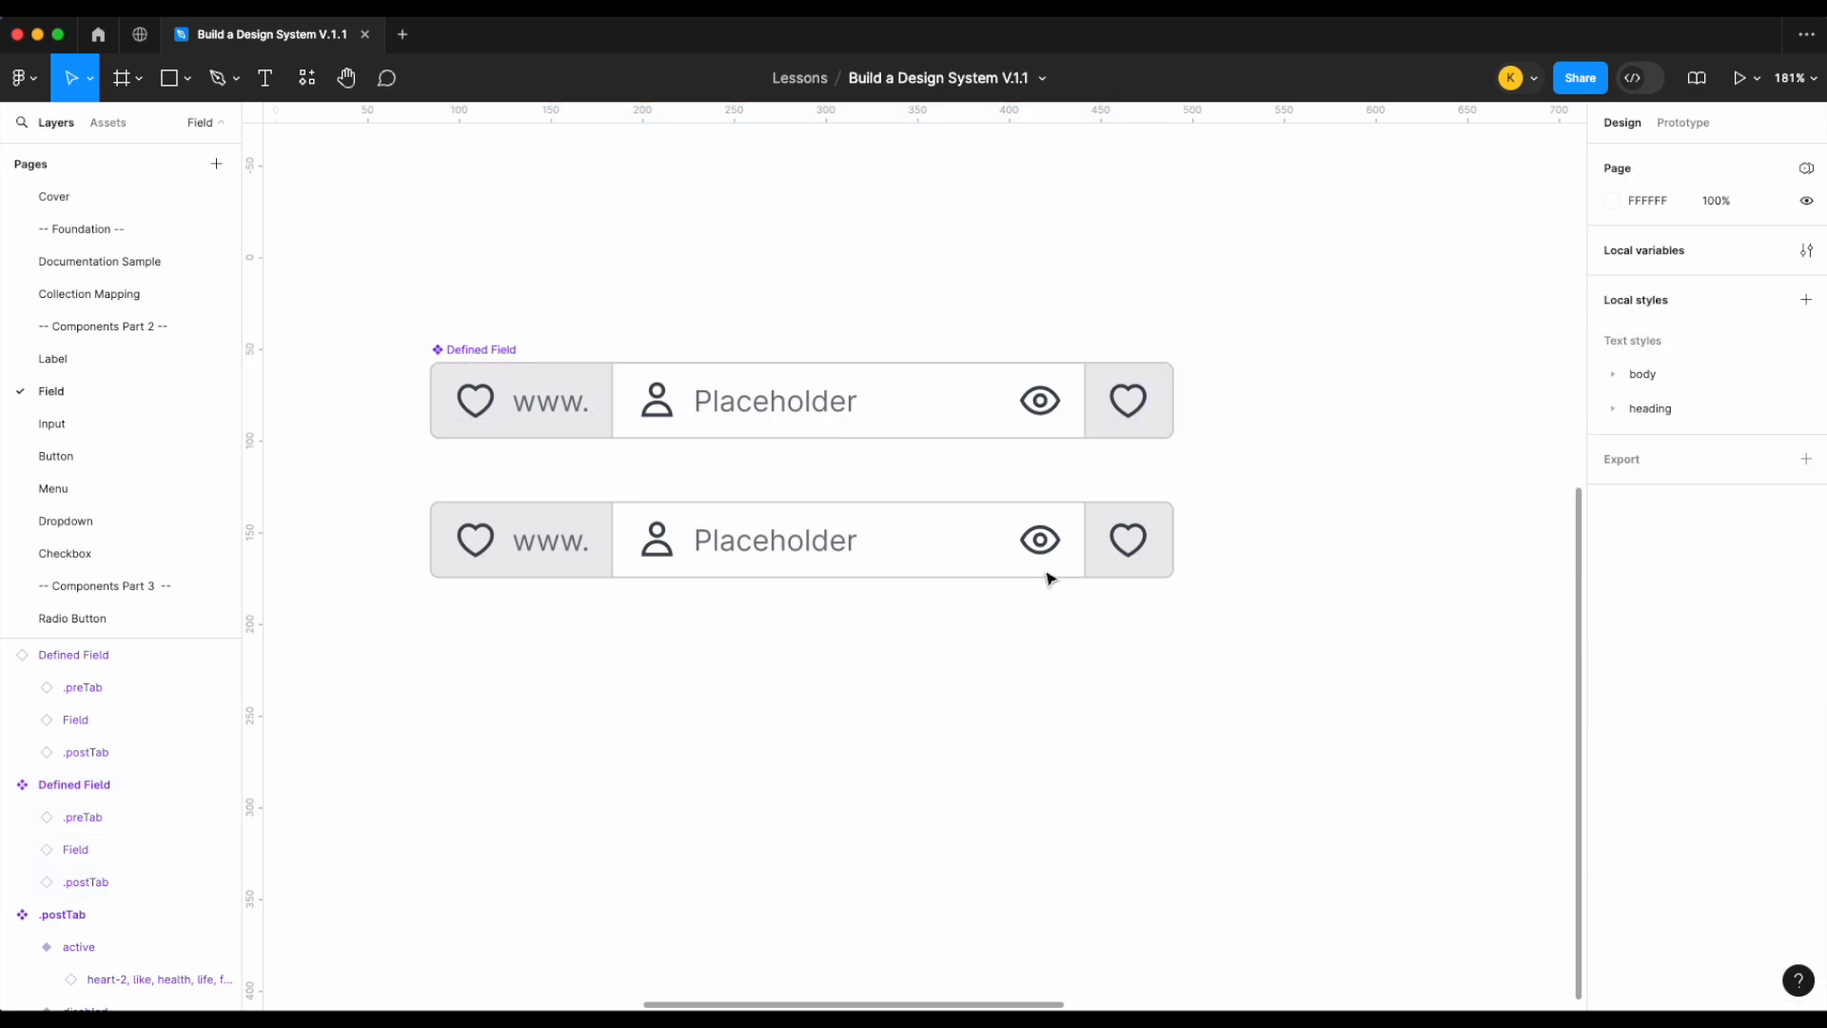
# Examine the nested .preTab, Field and .postTab properties offered on the Defined Field instance
pyautogui.click(1063, 571)
pyautogui.scroll(-3, 1629, 642)
pyautogui.scroll(-2, 1637, 651)
pyautogui.scroll(4, 1637, 651)
pyautogui.scroll(2, 1637, 651)
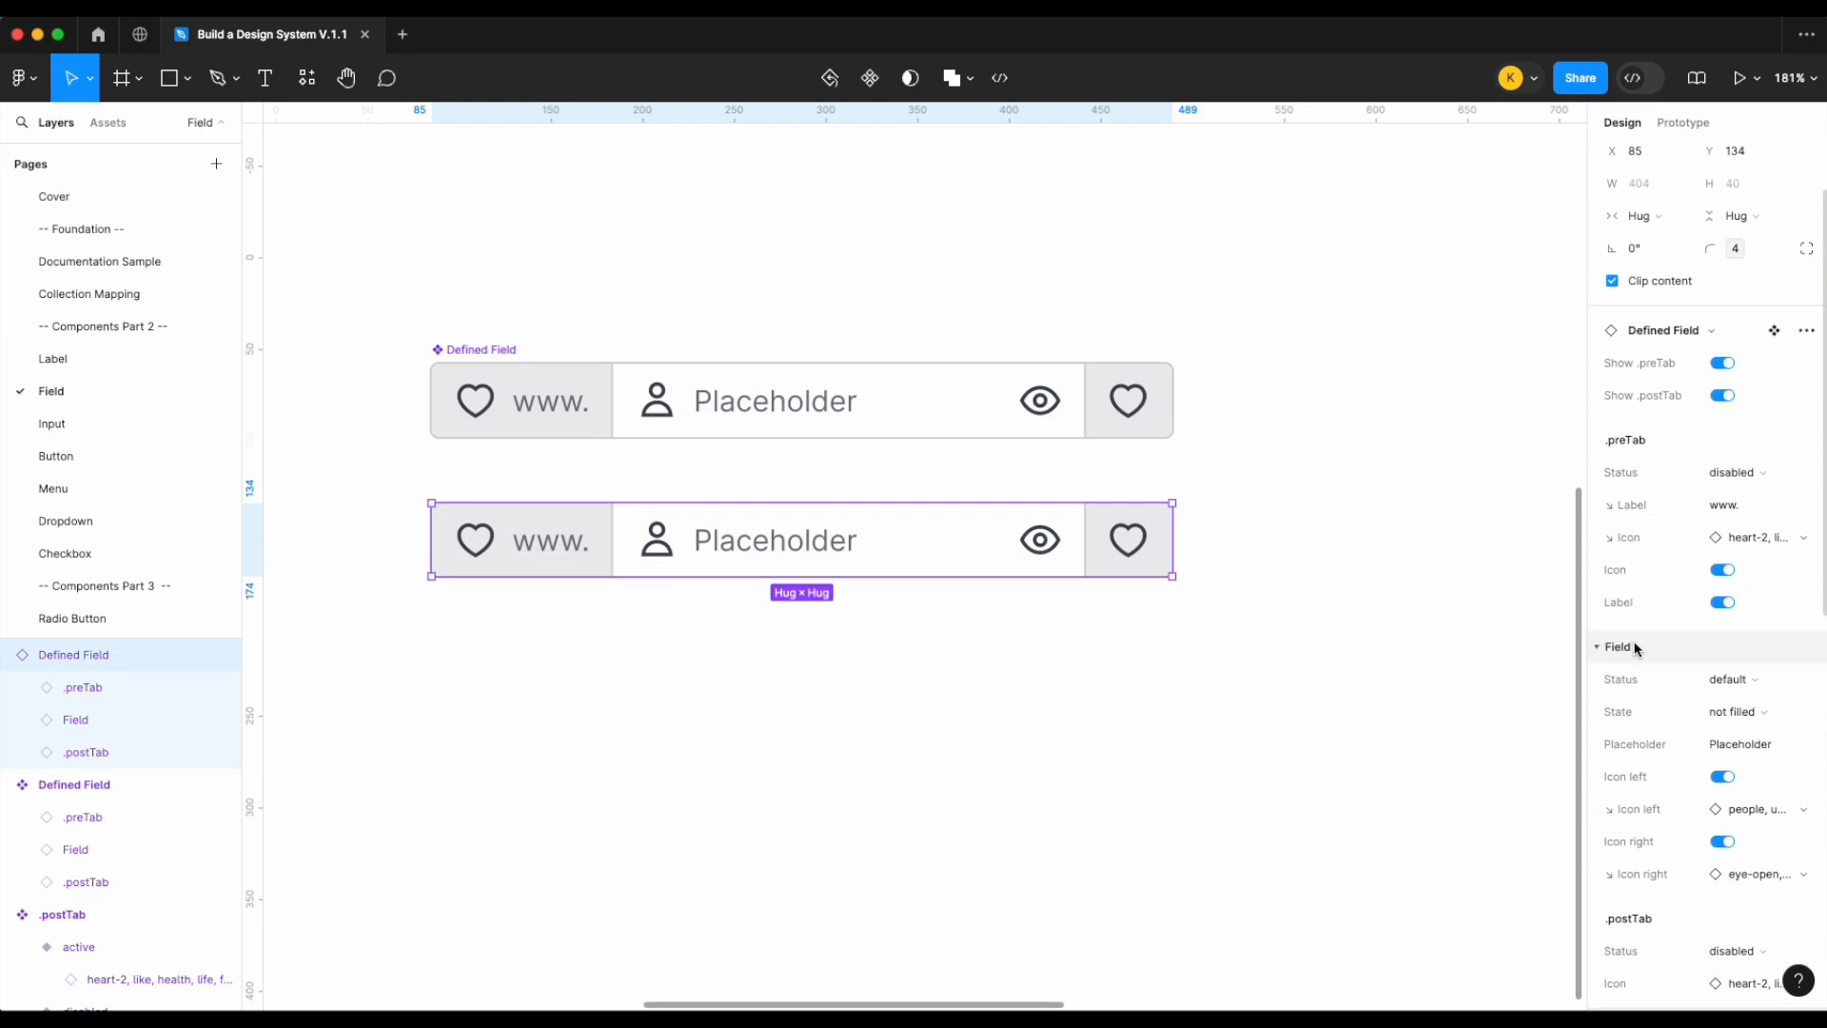
pyautogui.click(1250, 645)
pyautogui.scroll(-3, 1256, 643)
pyautogui.hscroll(2, 1256, 642)
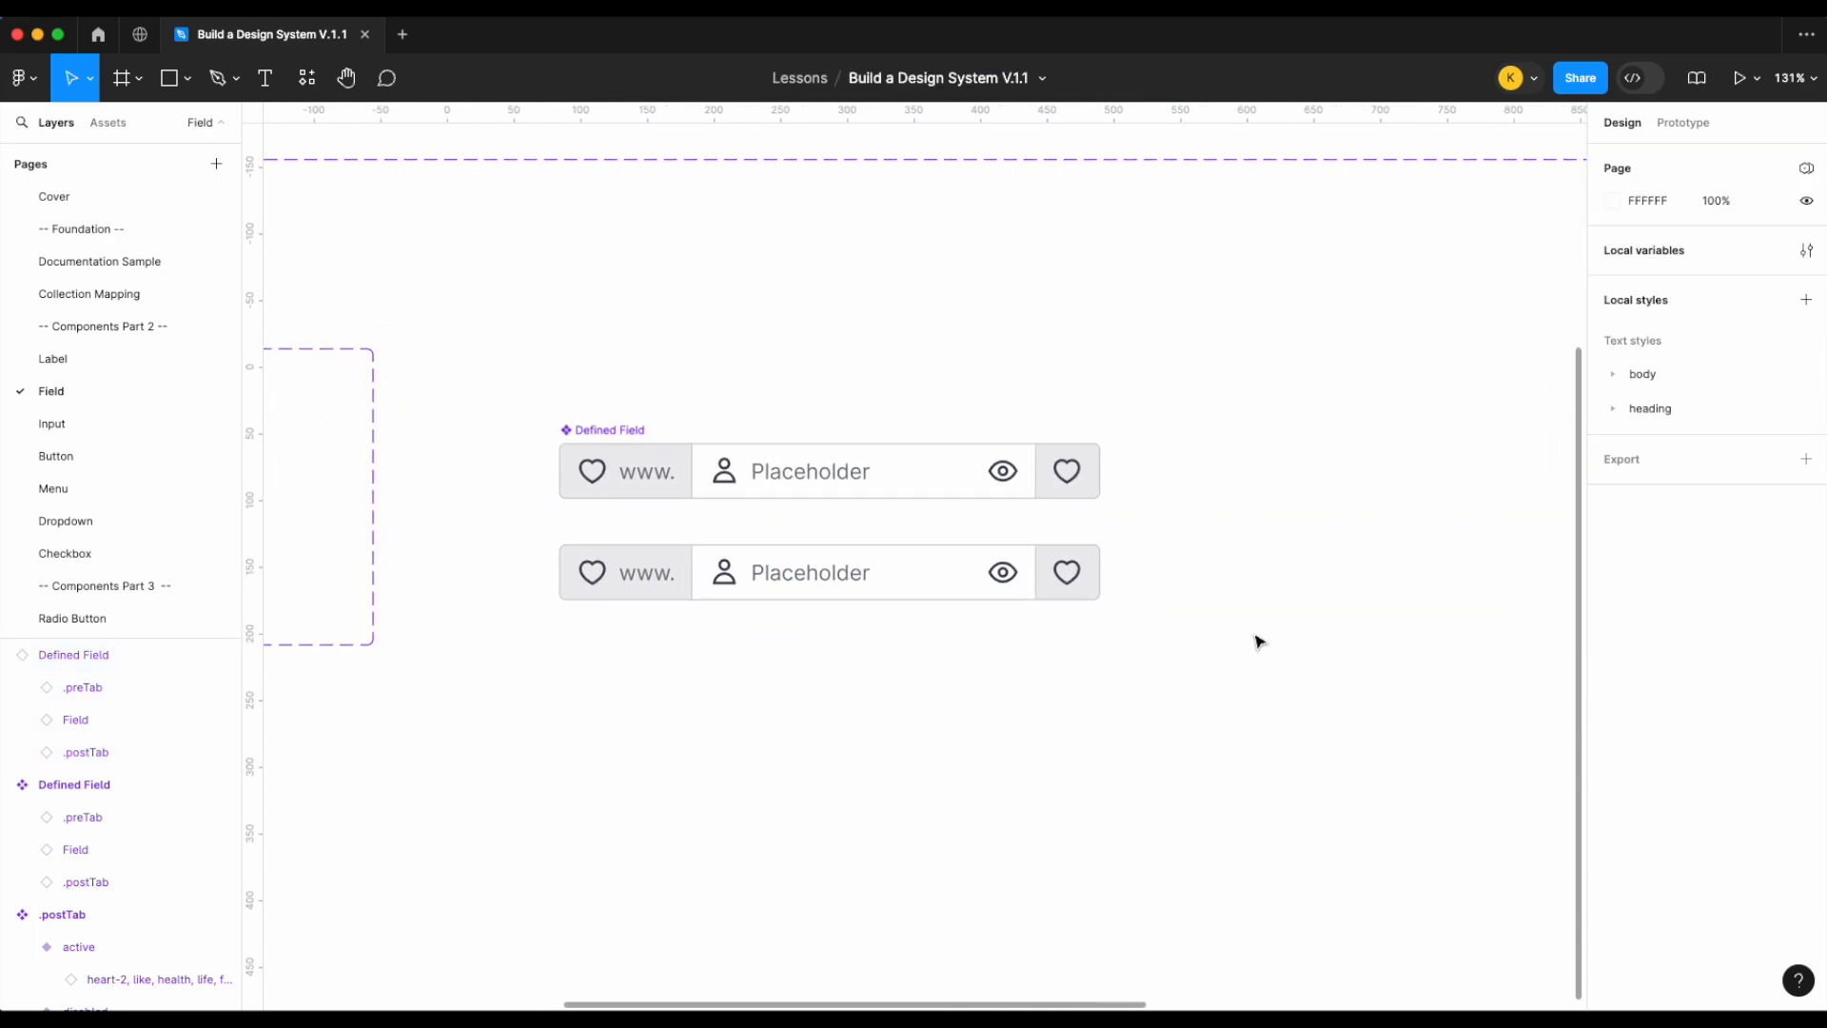
pyautogui.scroll(3, 1175, 625)
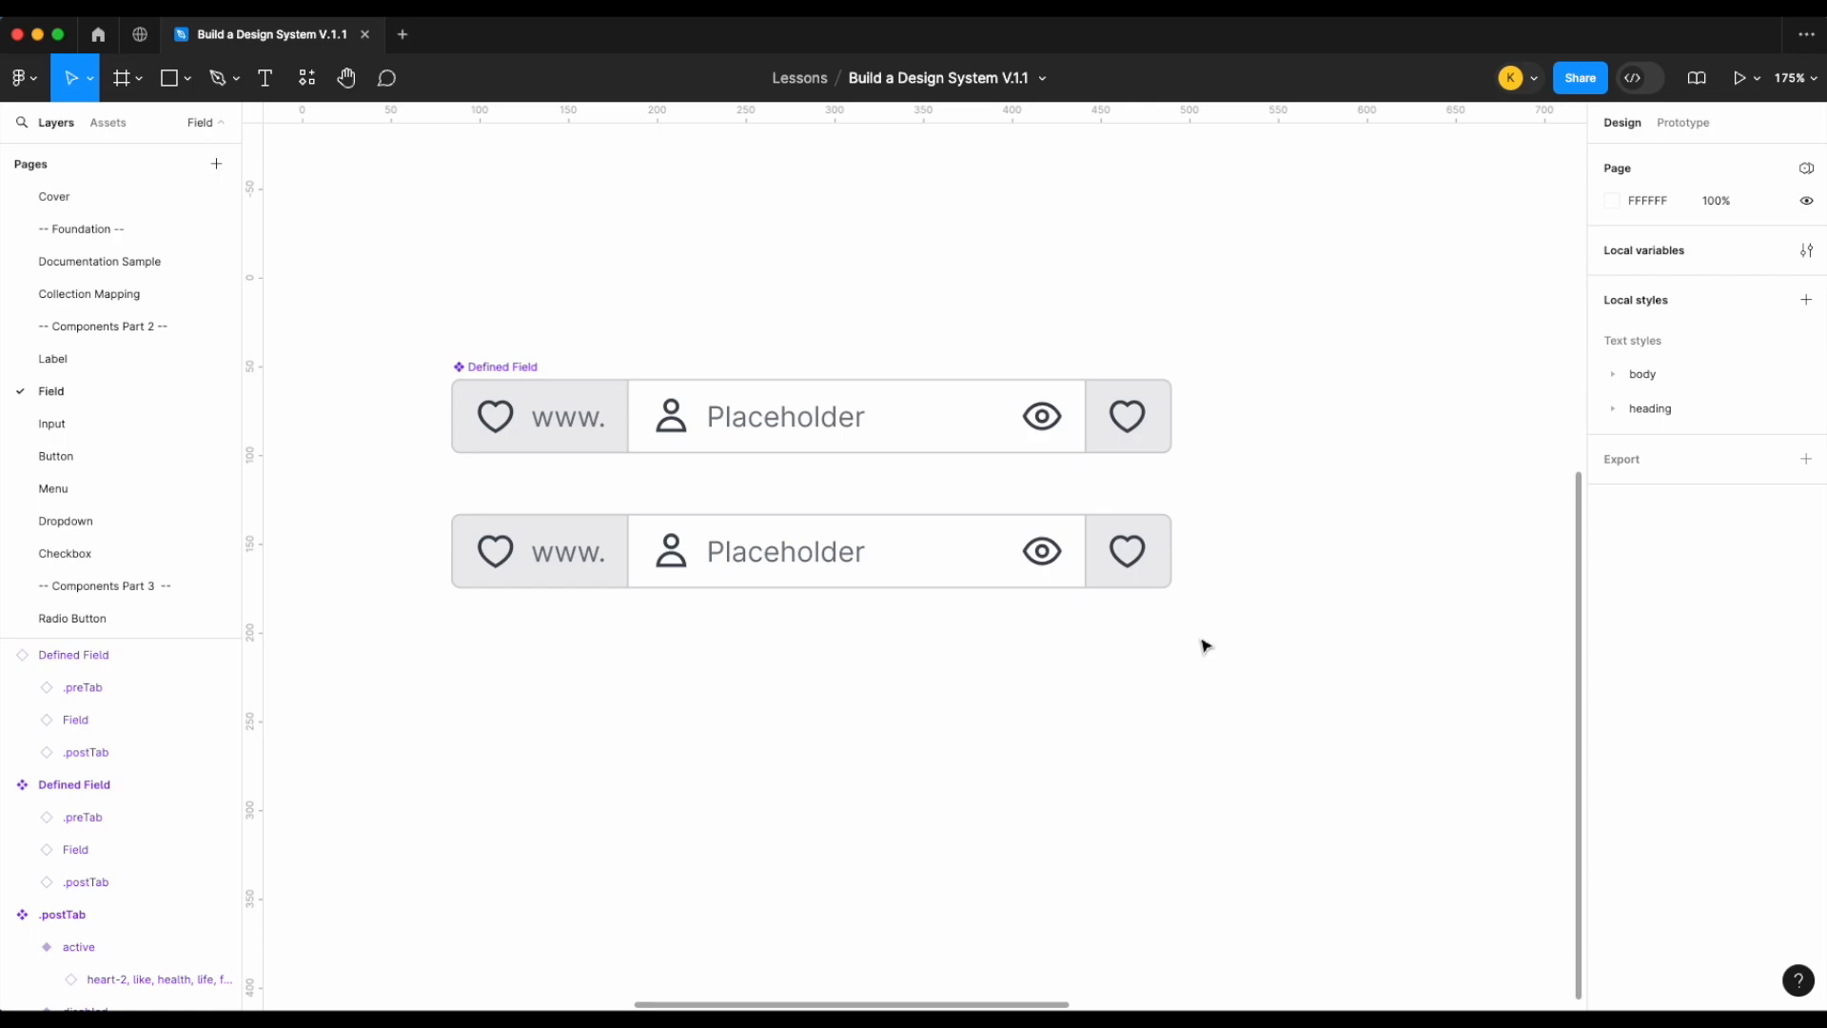
pyautogui.scroll(-5, 1205, 647)
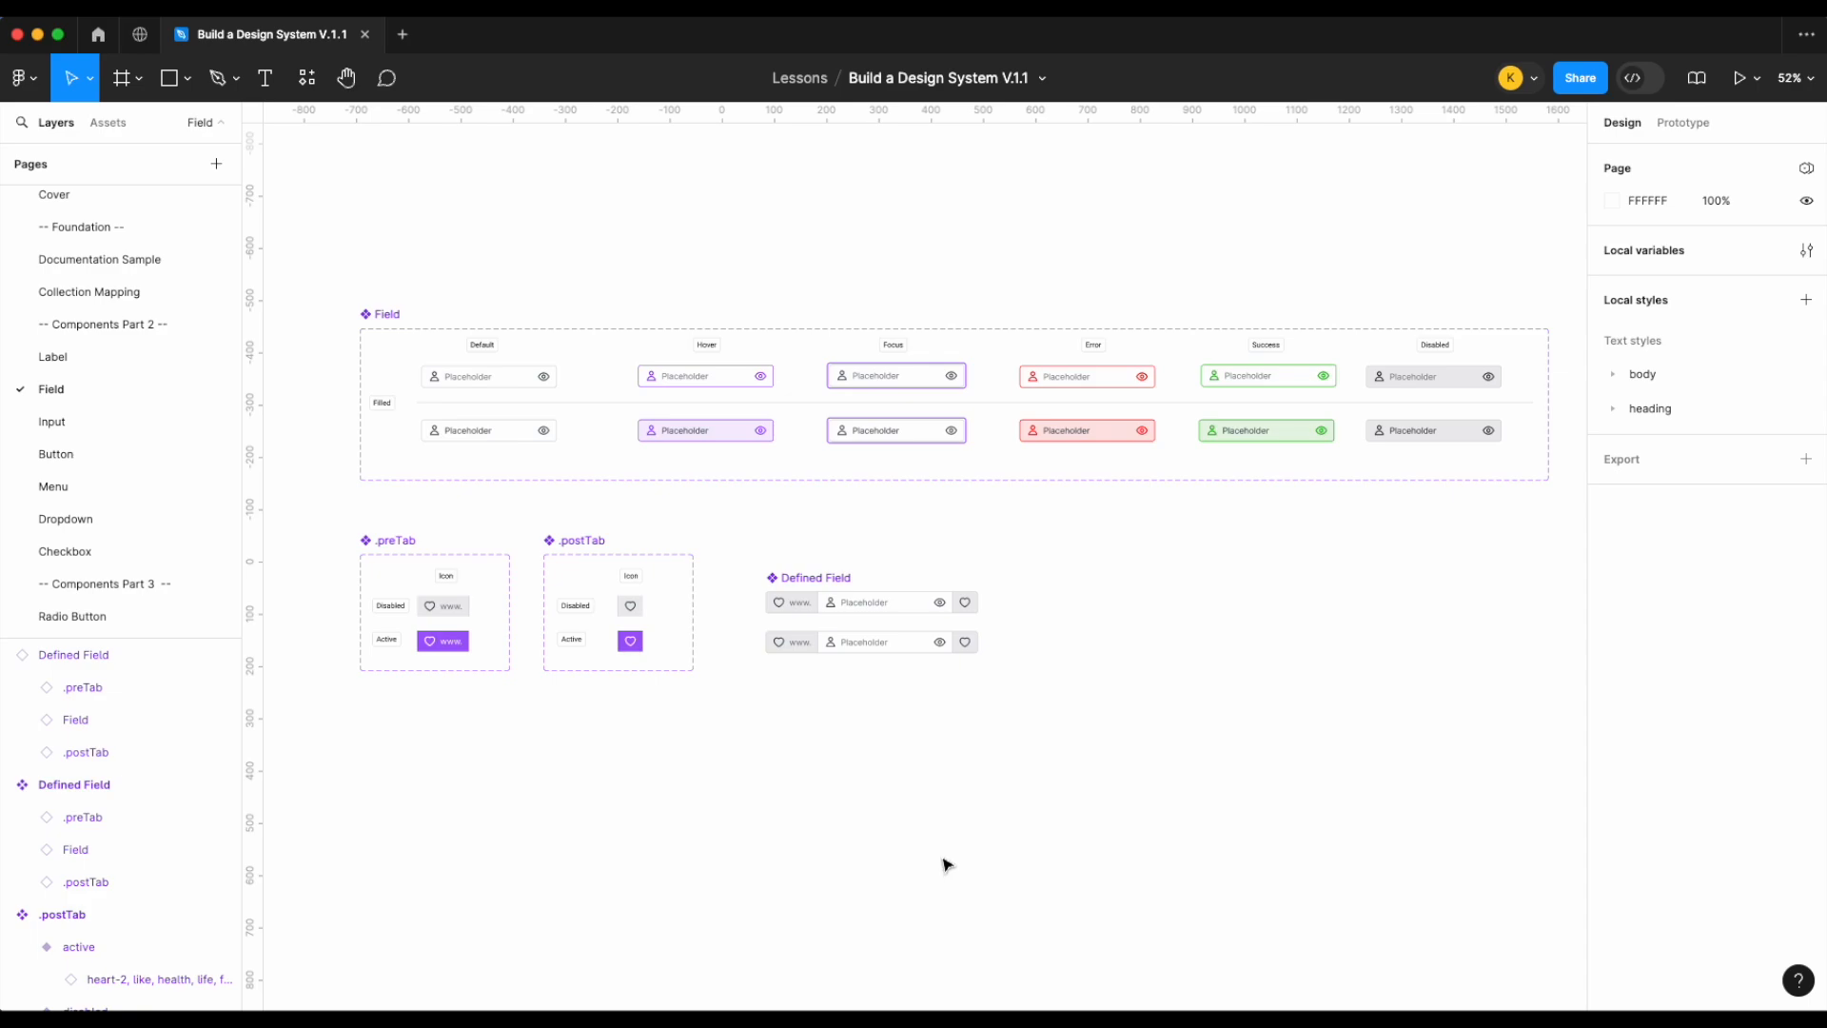
# Set the nested Field's Status to error on the Defined Field instance
pyautogui.scroll(5, 945, 844)
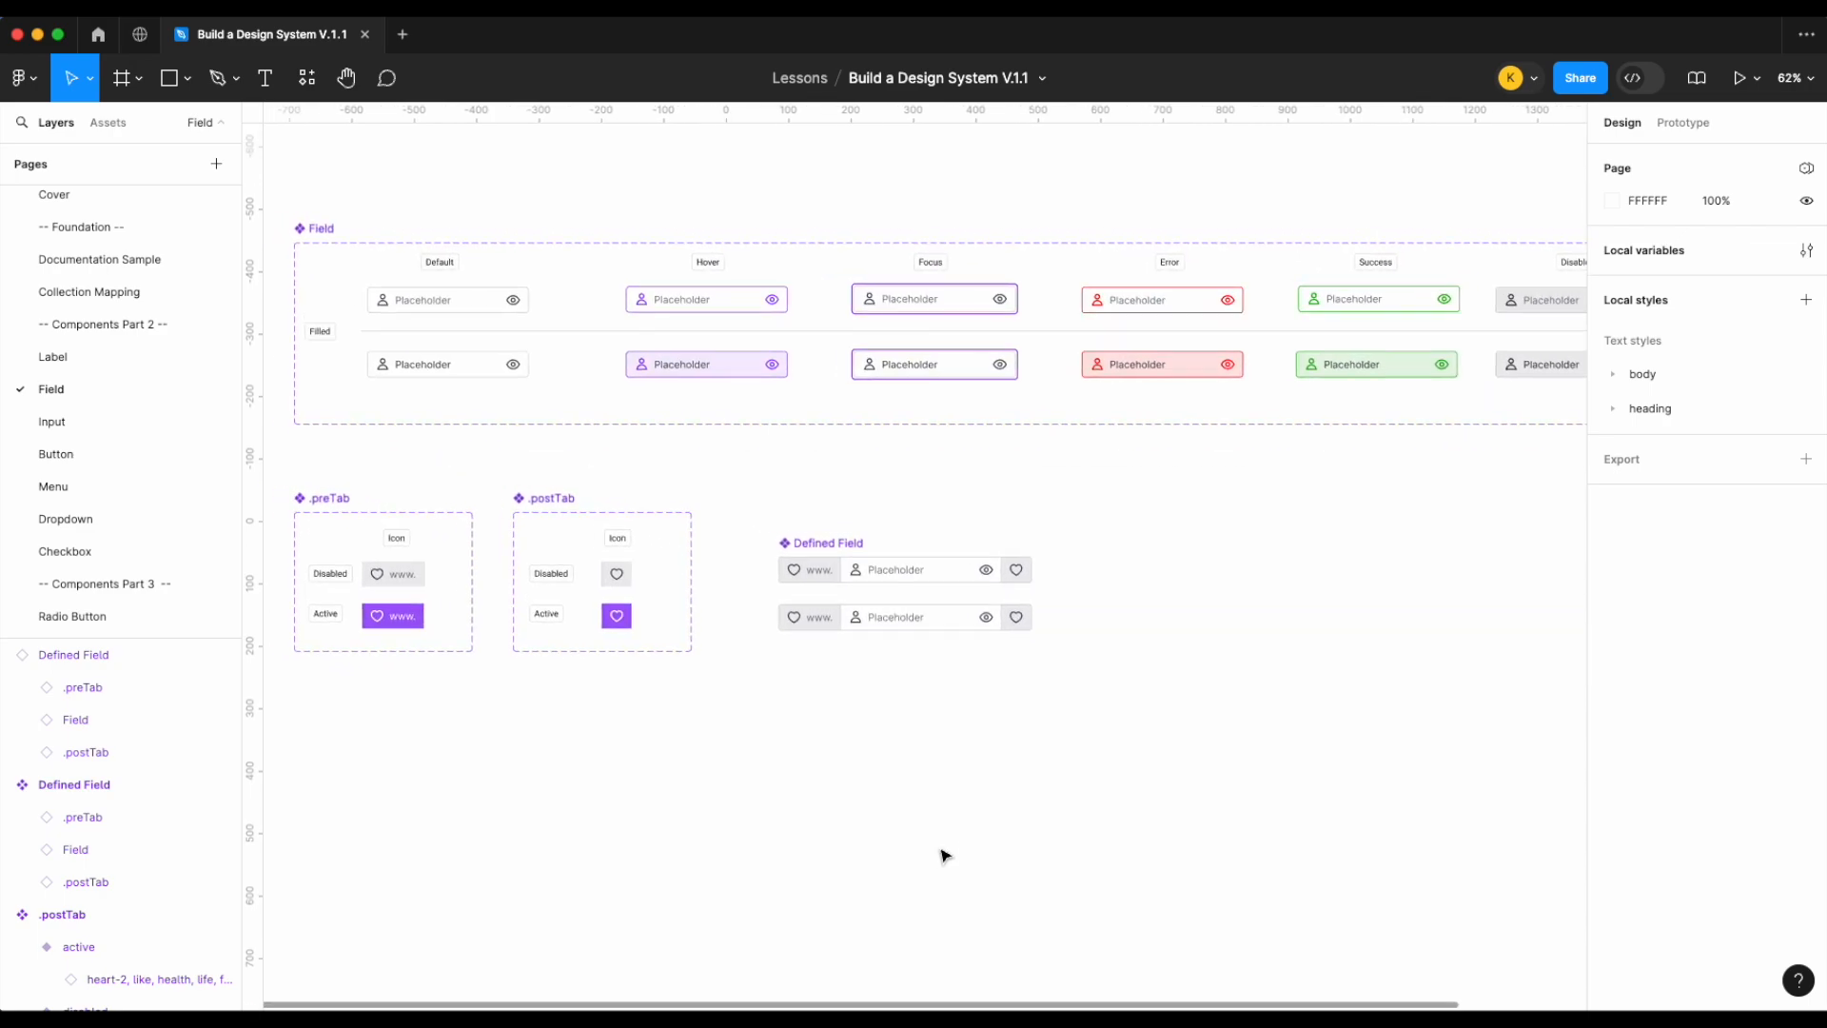
pyautogui.scroll(8, 952, 604)
pyautogui.click(933, 617)
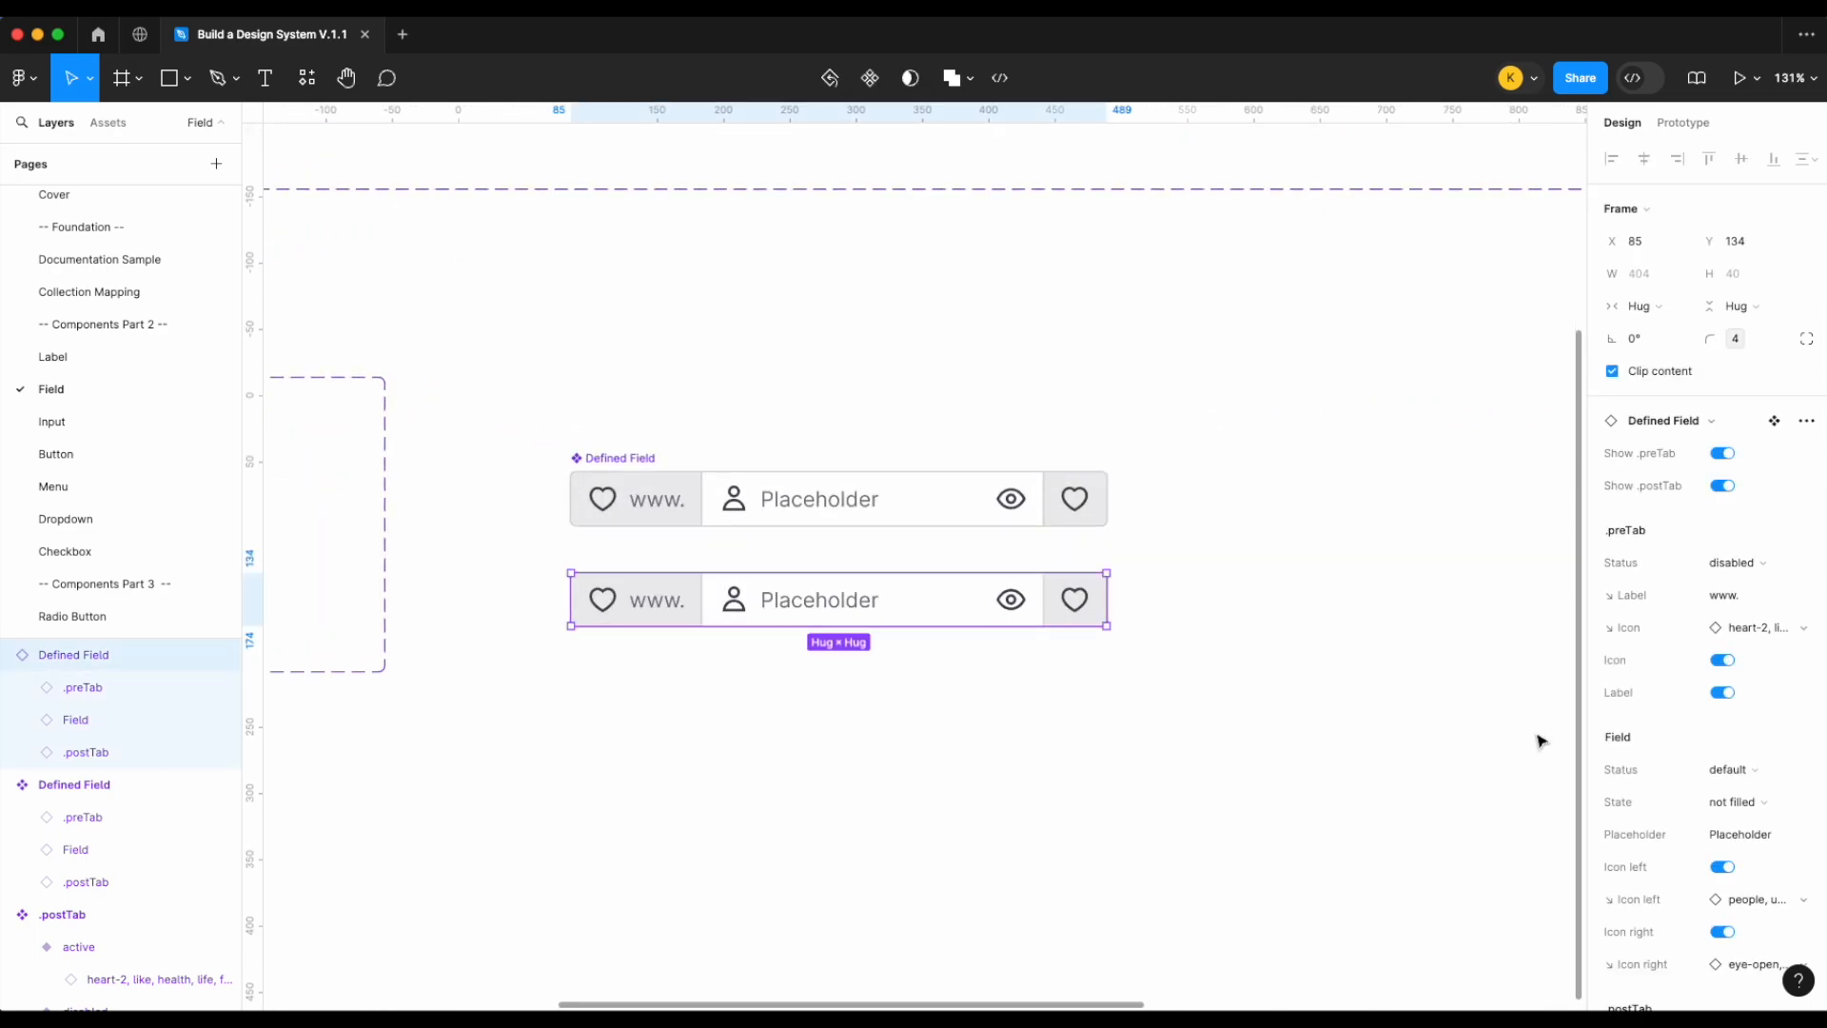
pyautogui.scroll(-1, 1637, 769)
pyautogui.scroll(-1, 1638, 773)
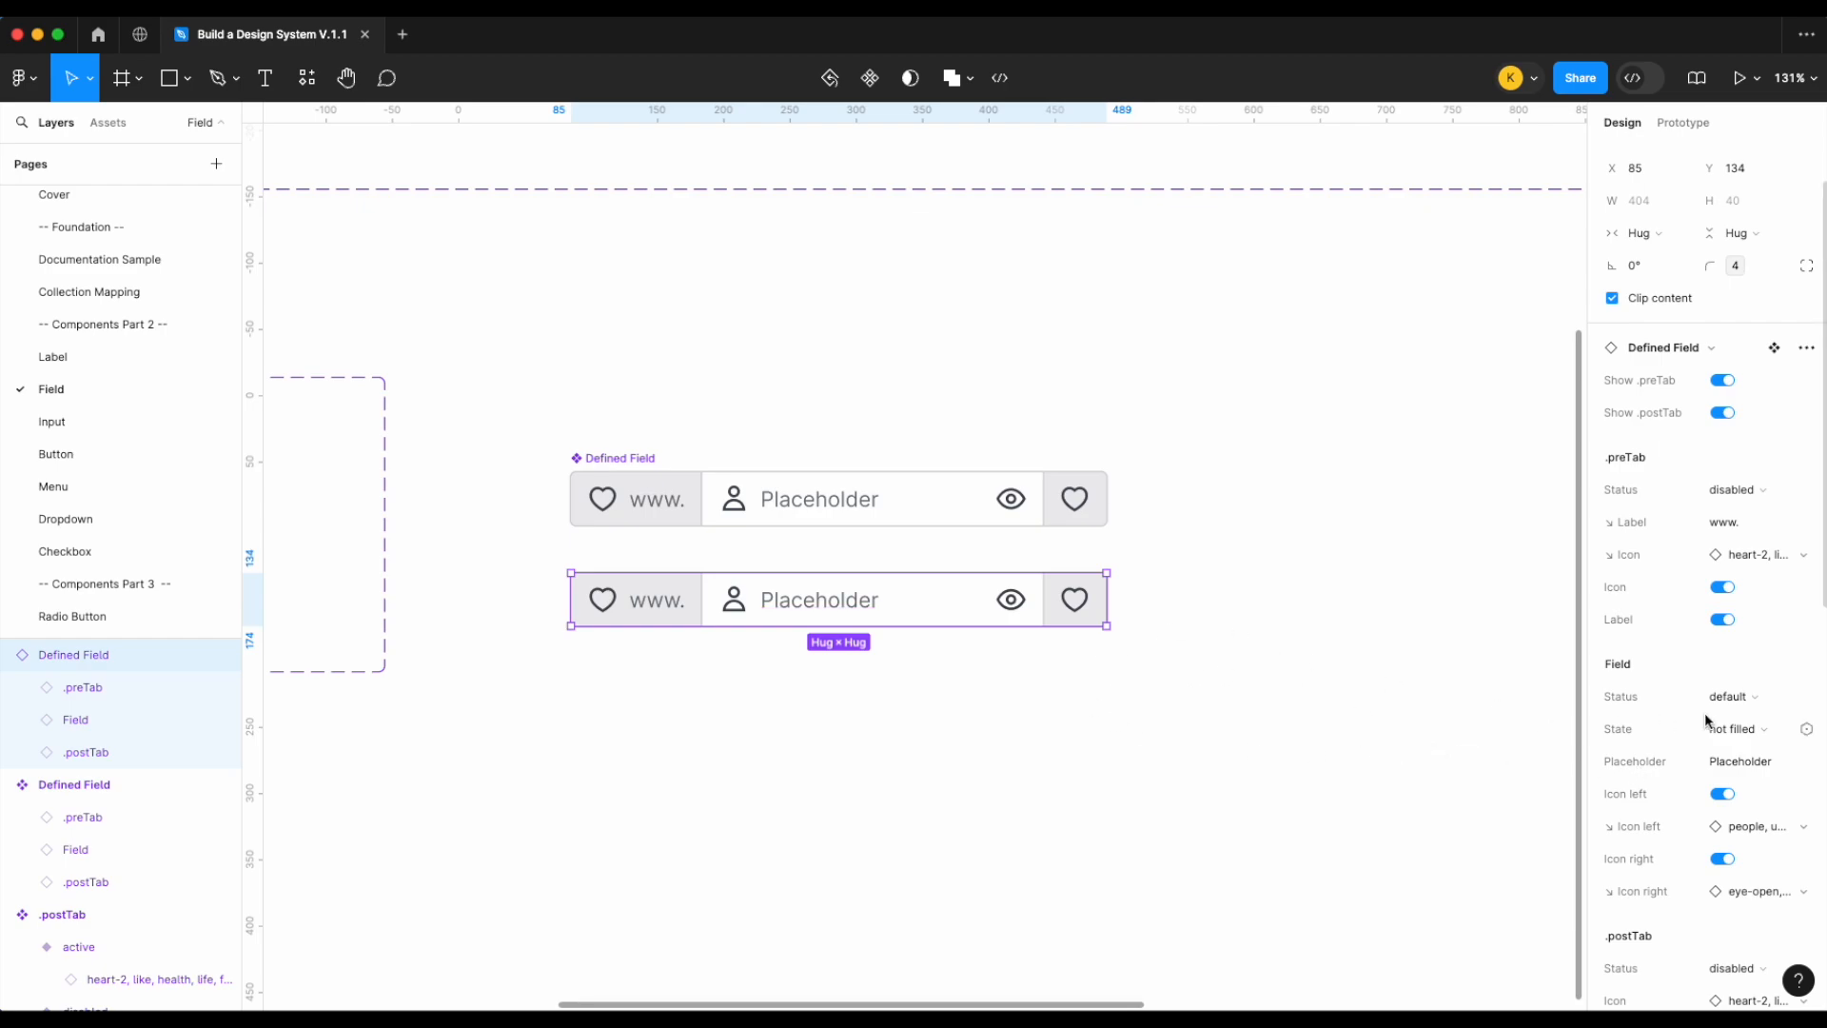
pyautogui.scroll(-1, 1740, 728)
pyautogui.click(1742, 651)
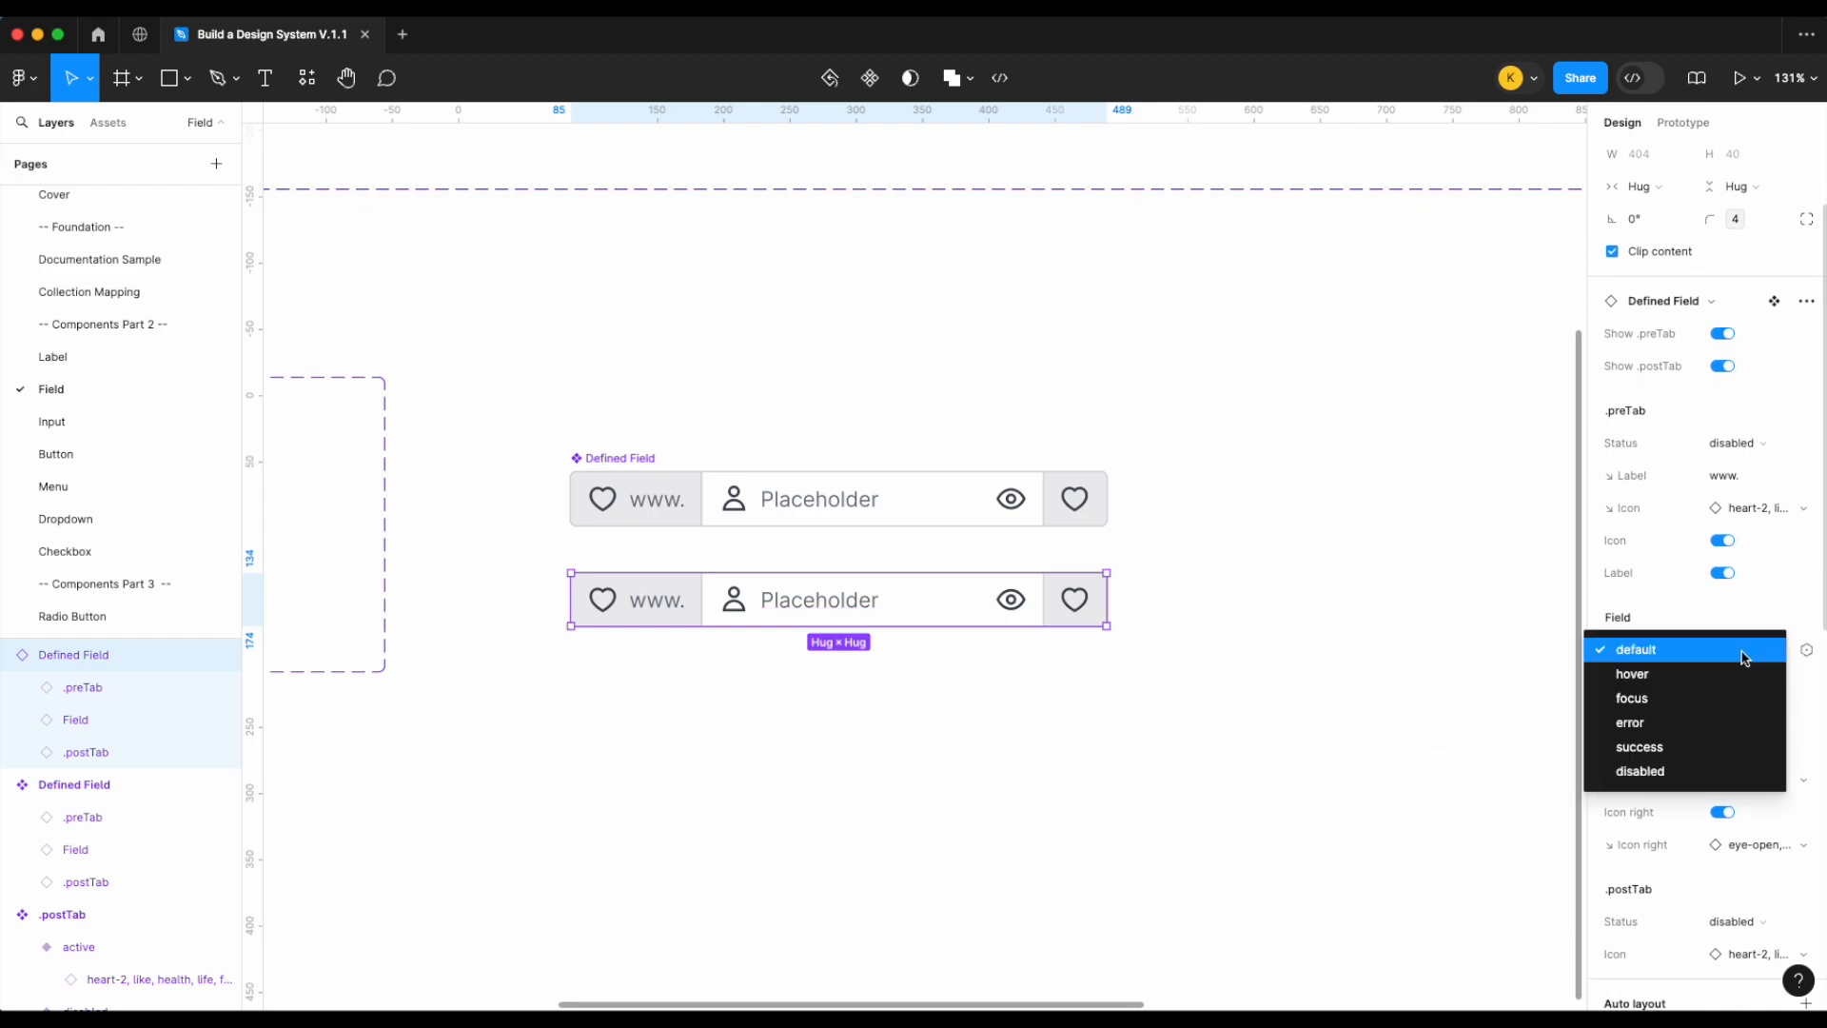
pyautogui.click(1704, 722)
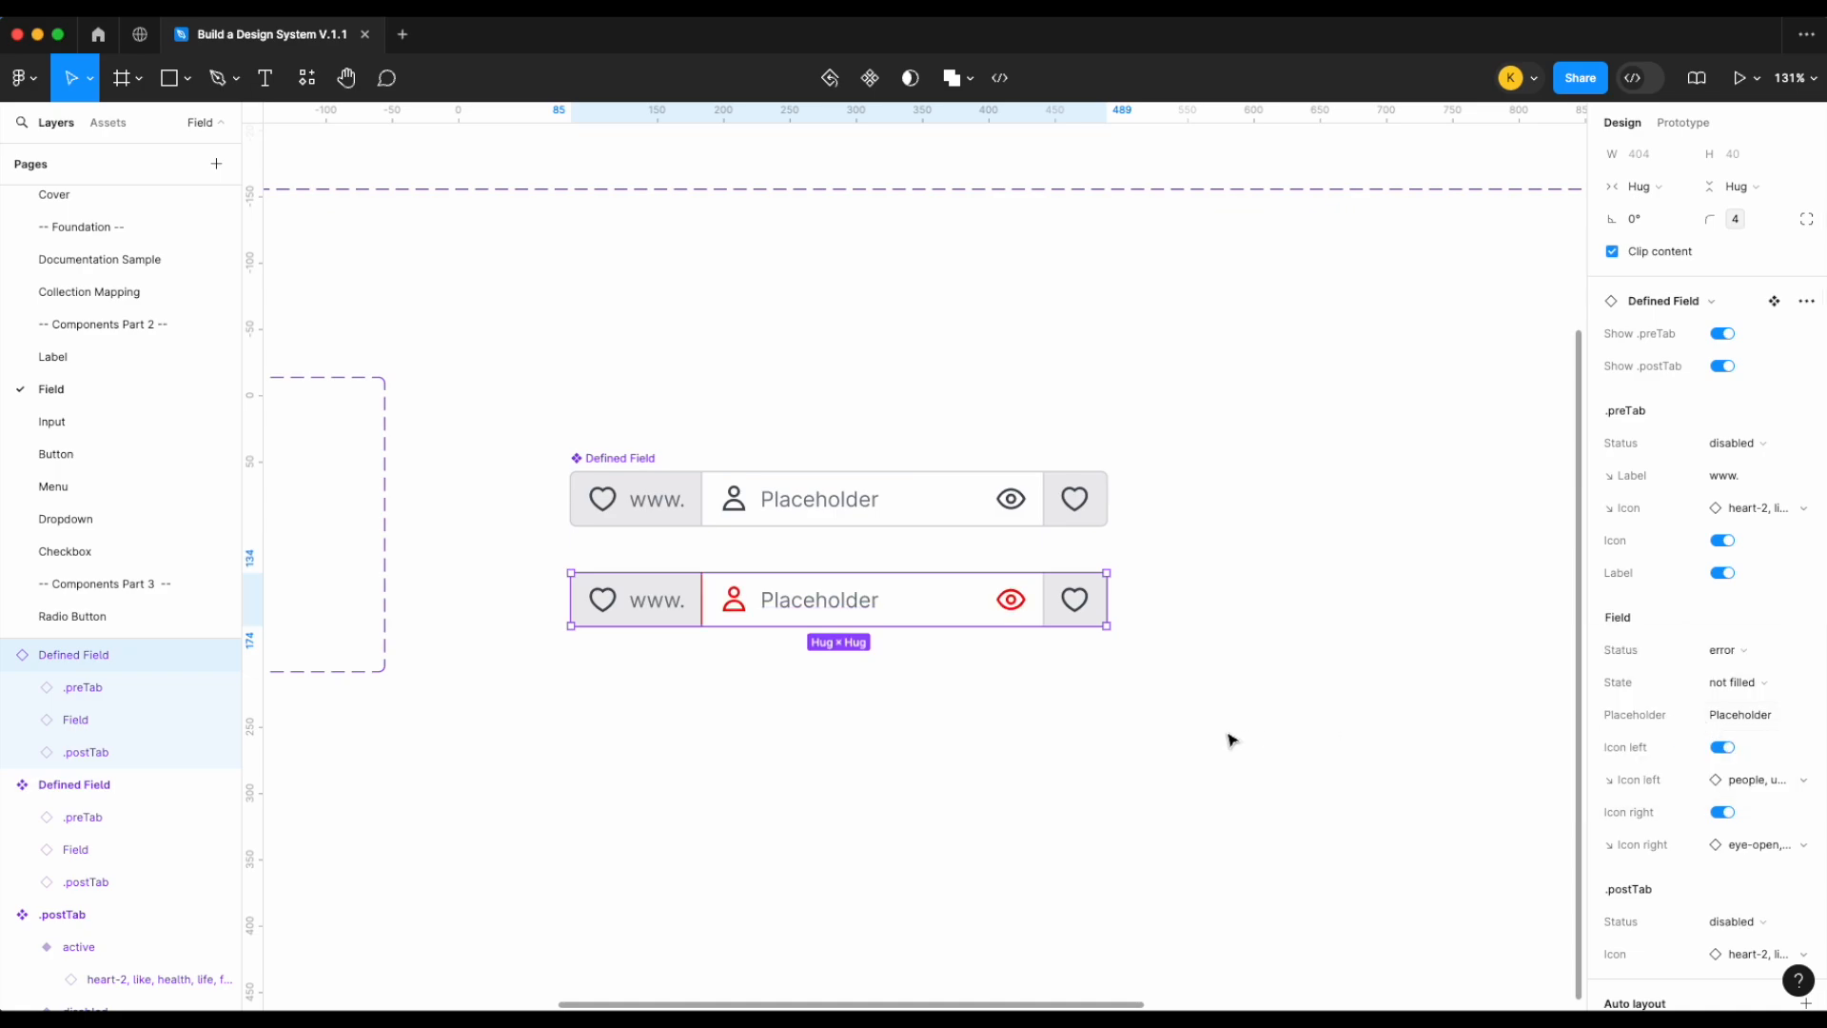
pyautogui.click(1230, 738)
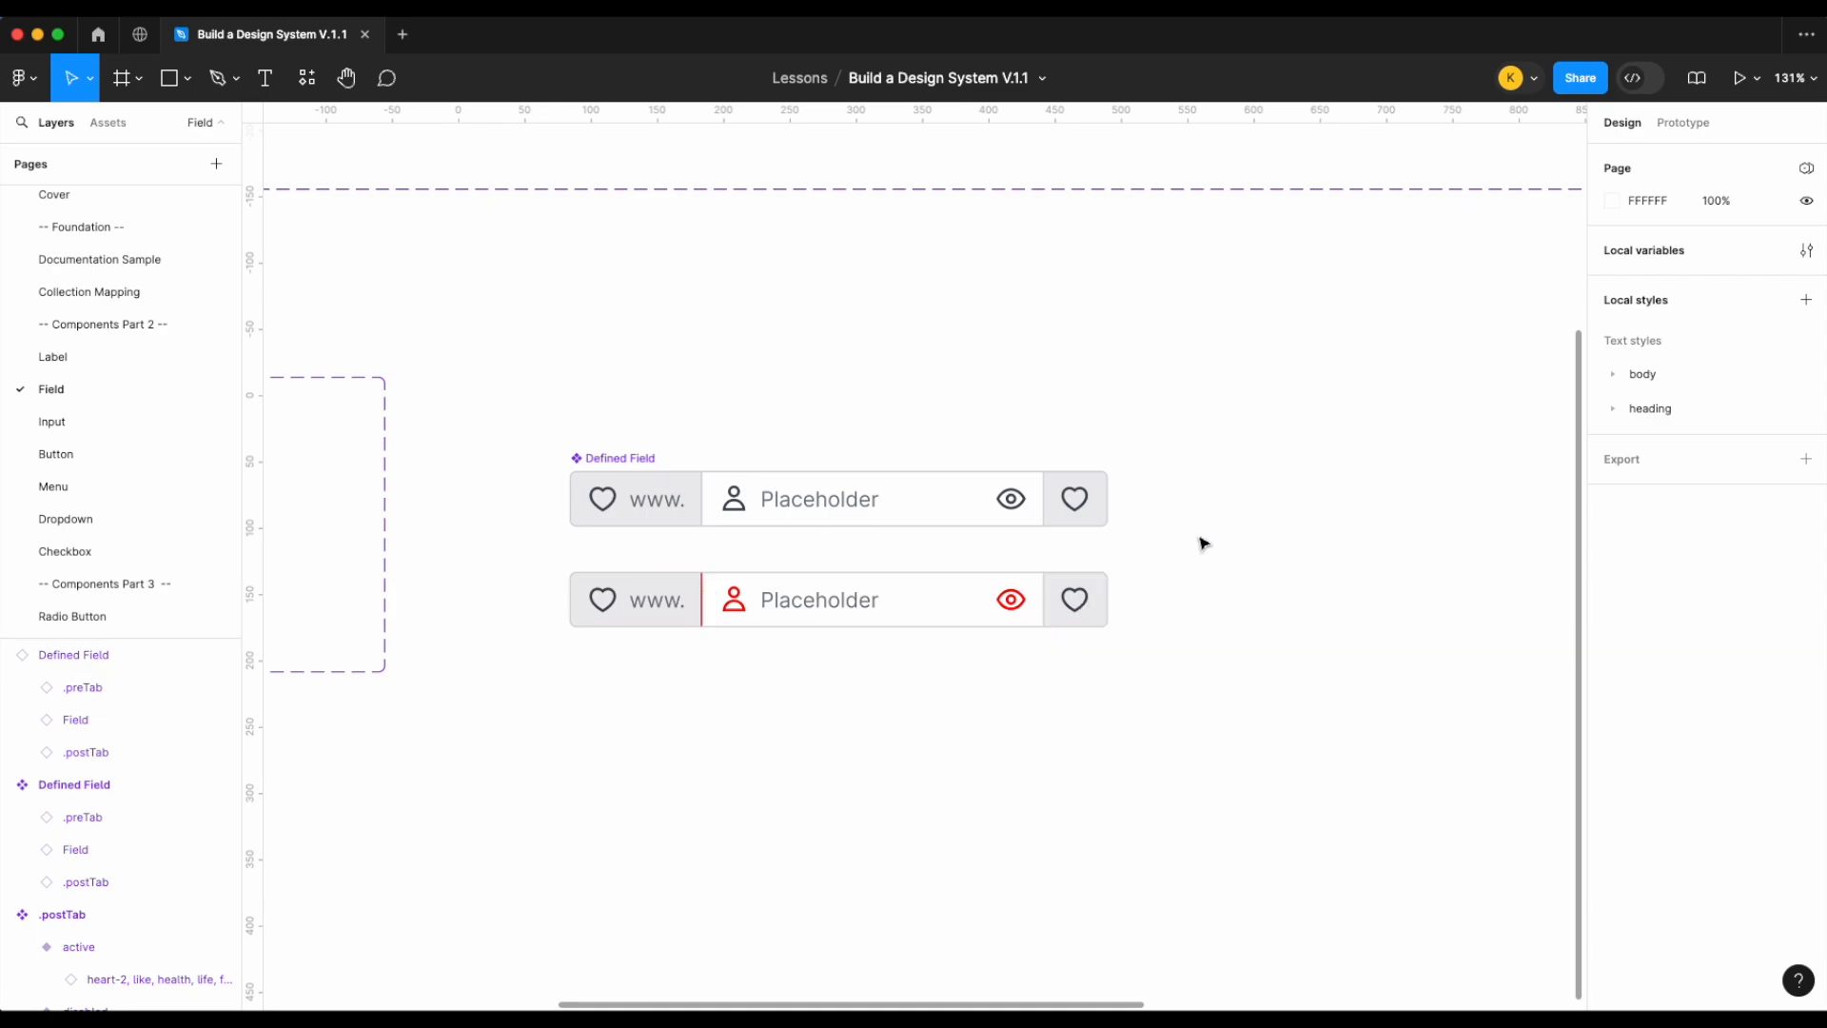
pyautogui.scroll(-5, 1204, 543)
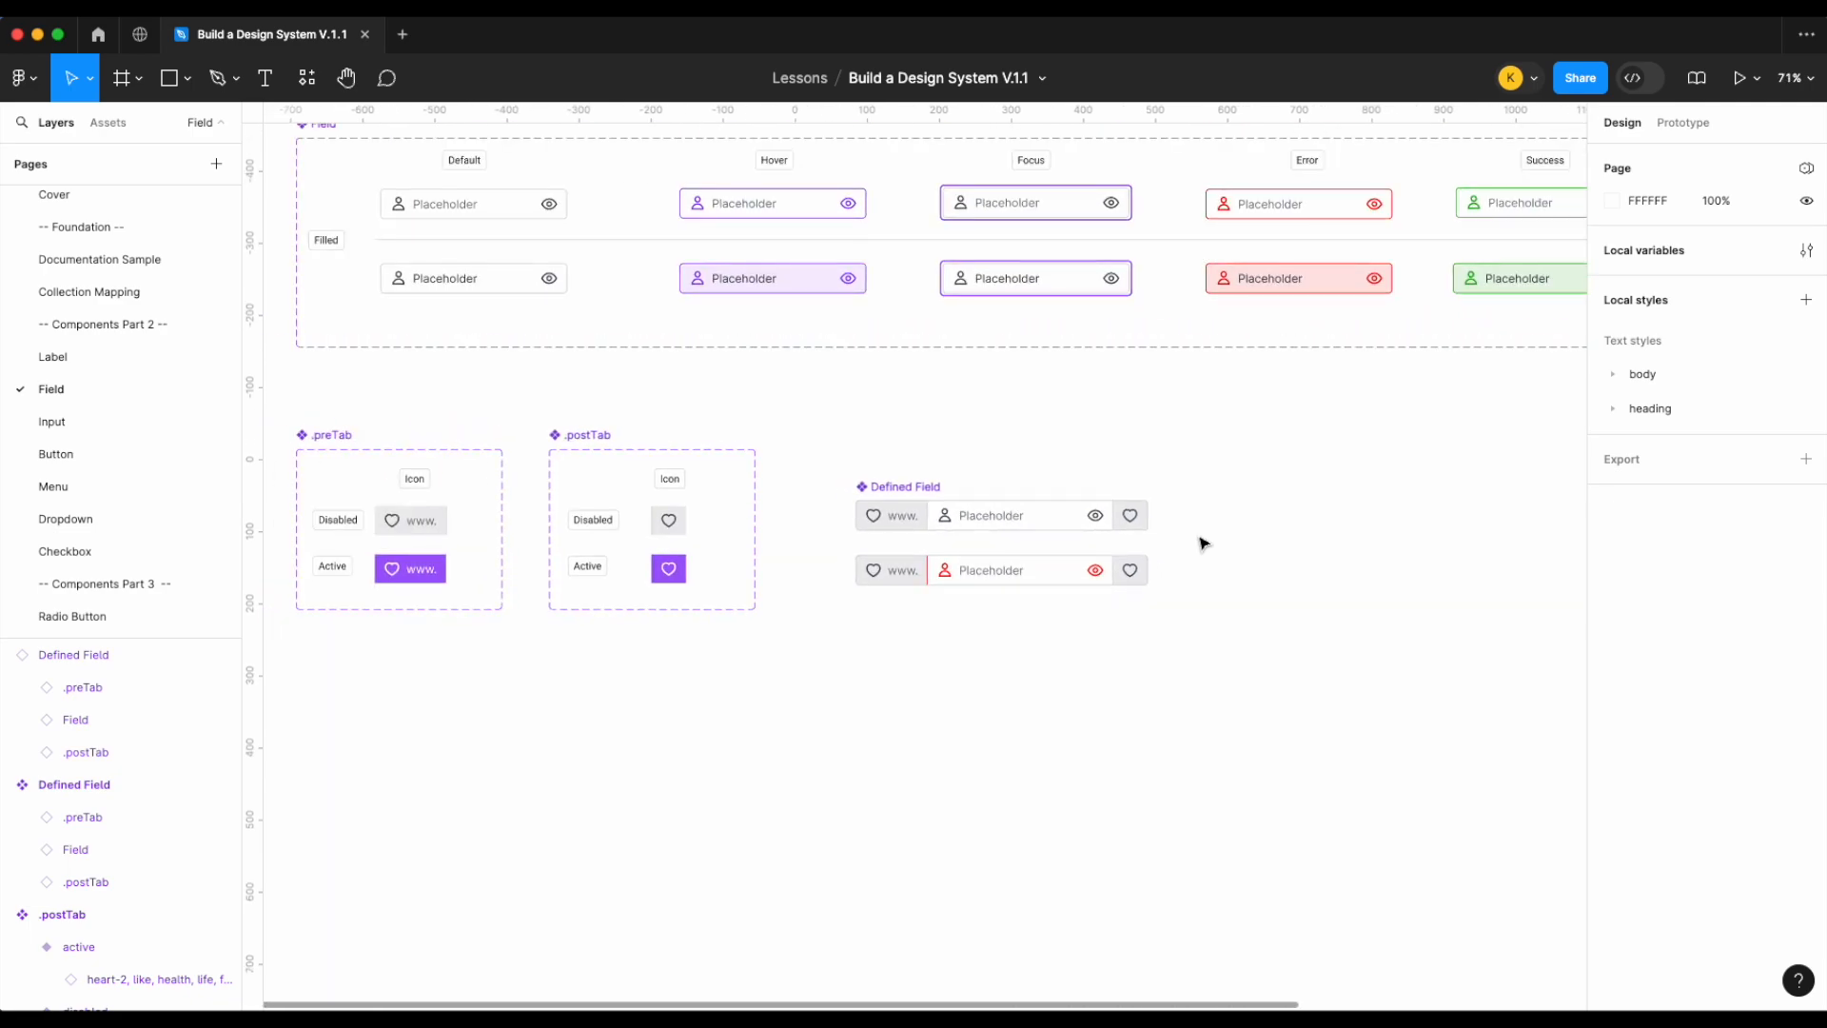
pyautogui.scroll(3, 1204, 543)
pyautogui.scroll(4, 1184, 550)
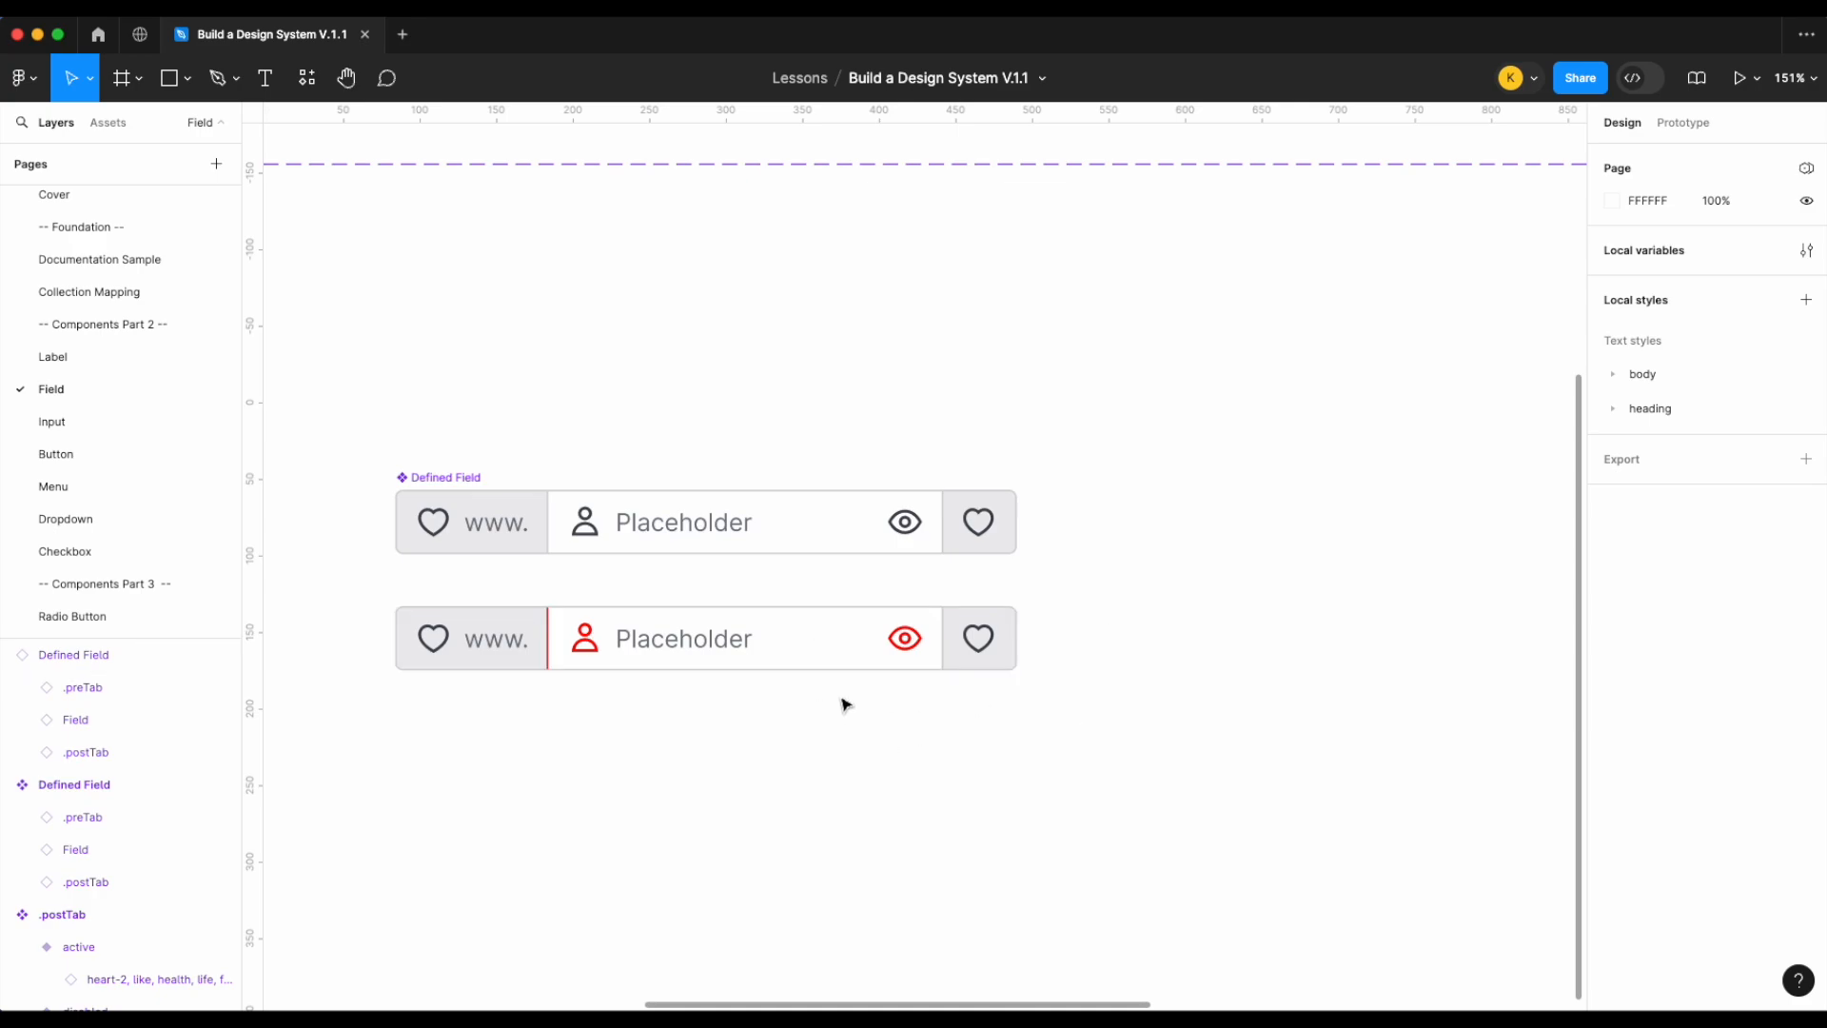
# Review the .preTab and .postTab component sets alongside the Defined Field component and its instance
pyautogui.scroll(-5, 845, 701)
pyautogui.hscroll(-6, 861, 703)
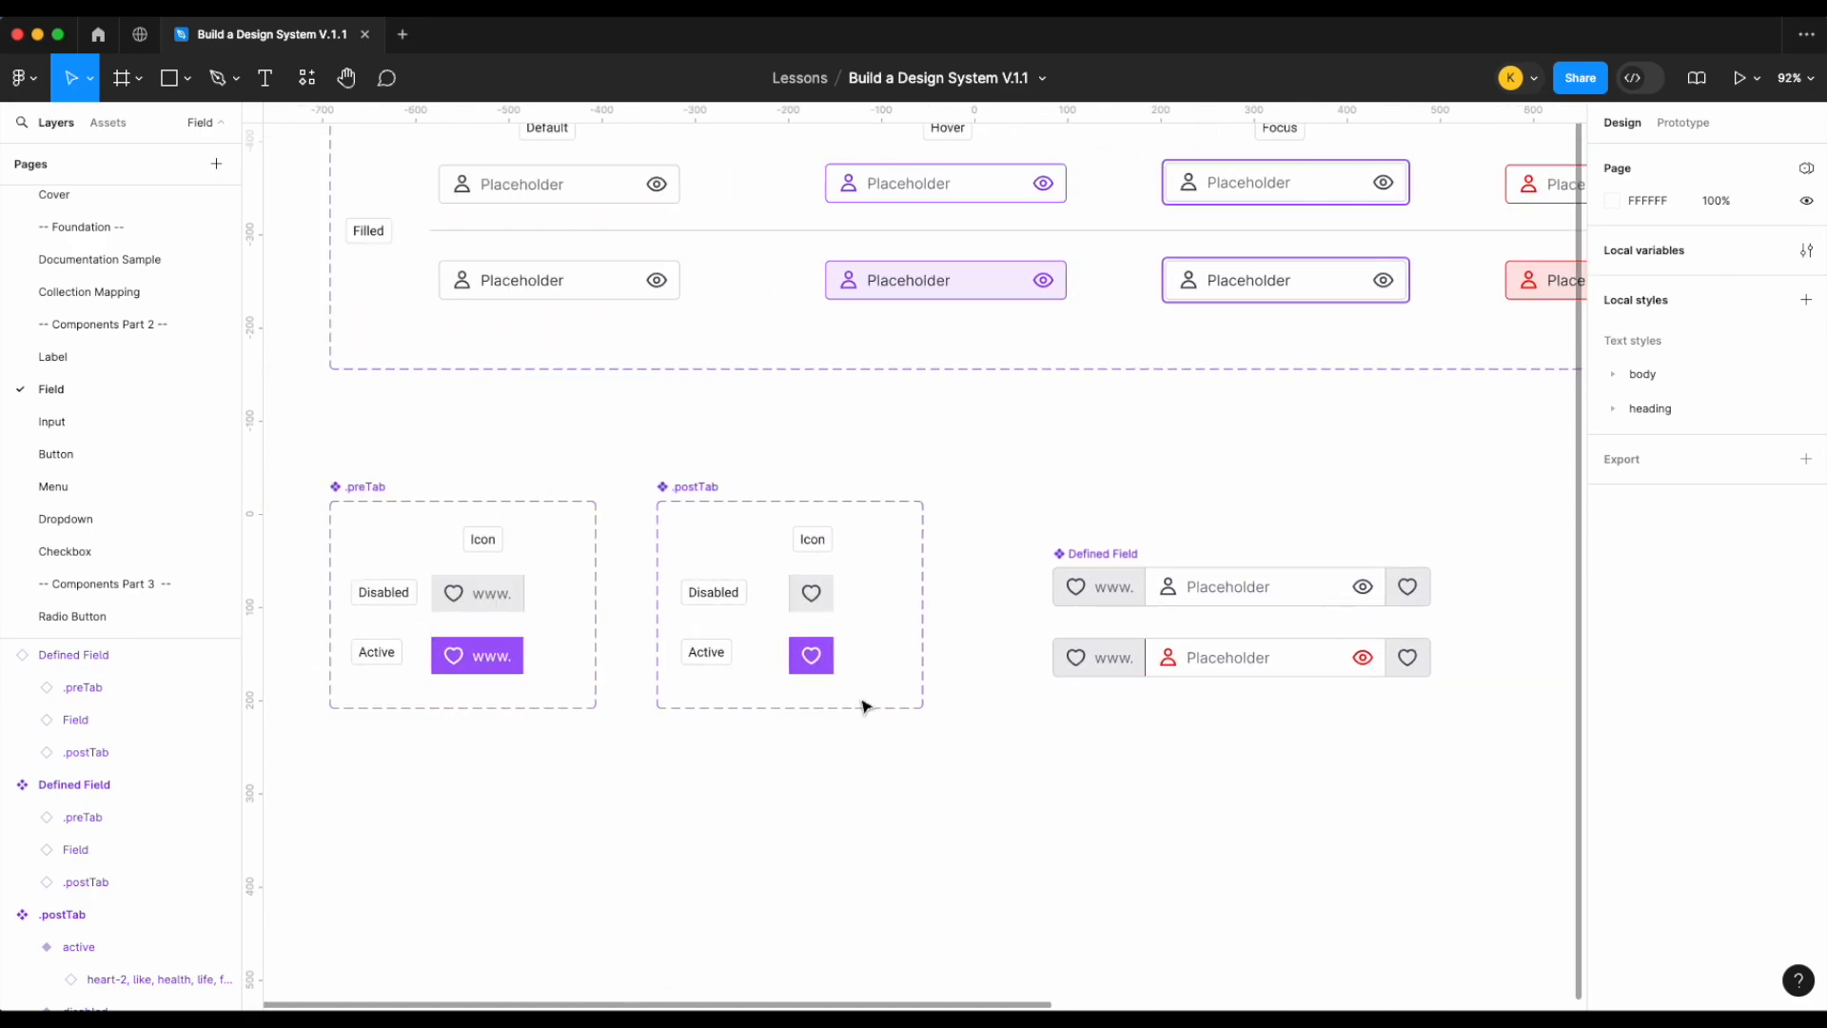
pyautogui.scroll(3, 828, 534)
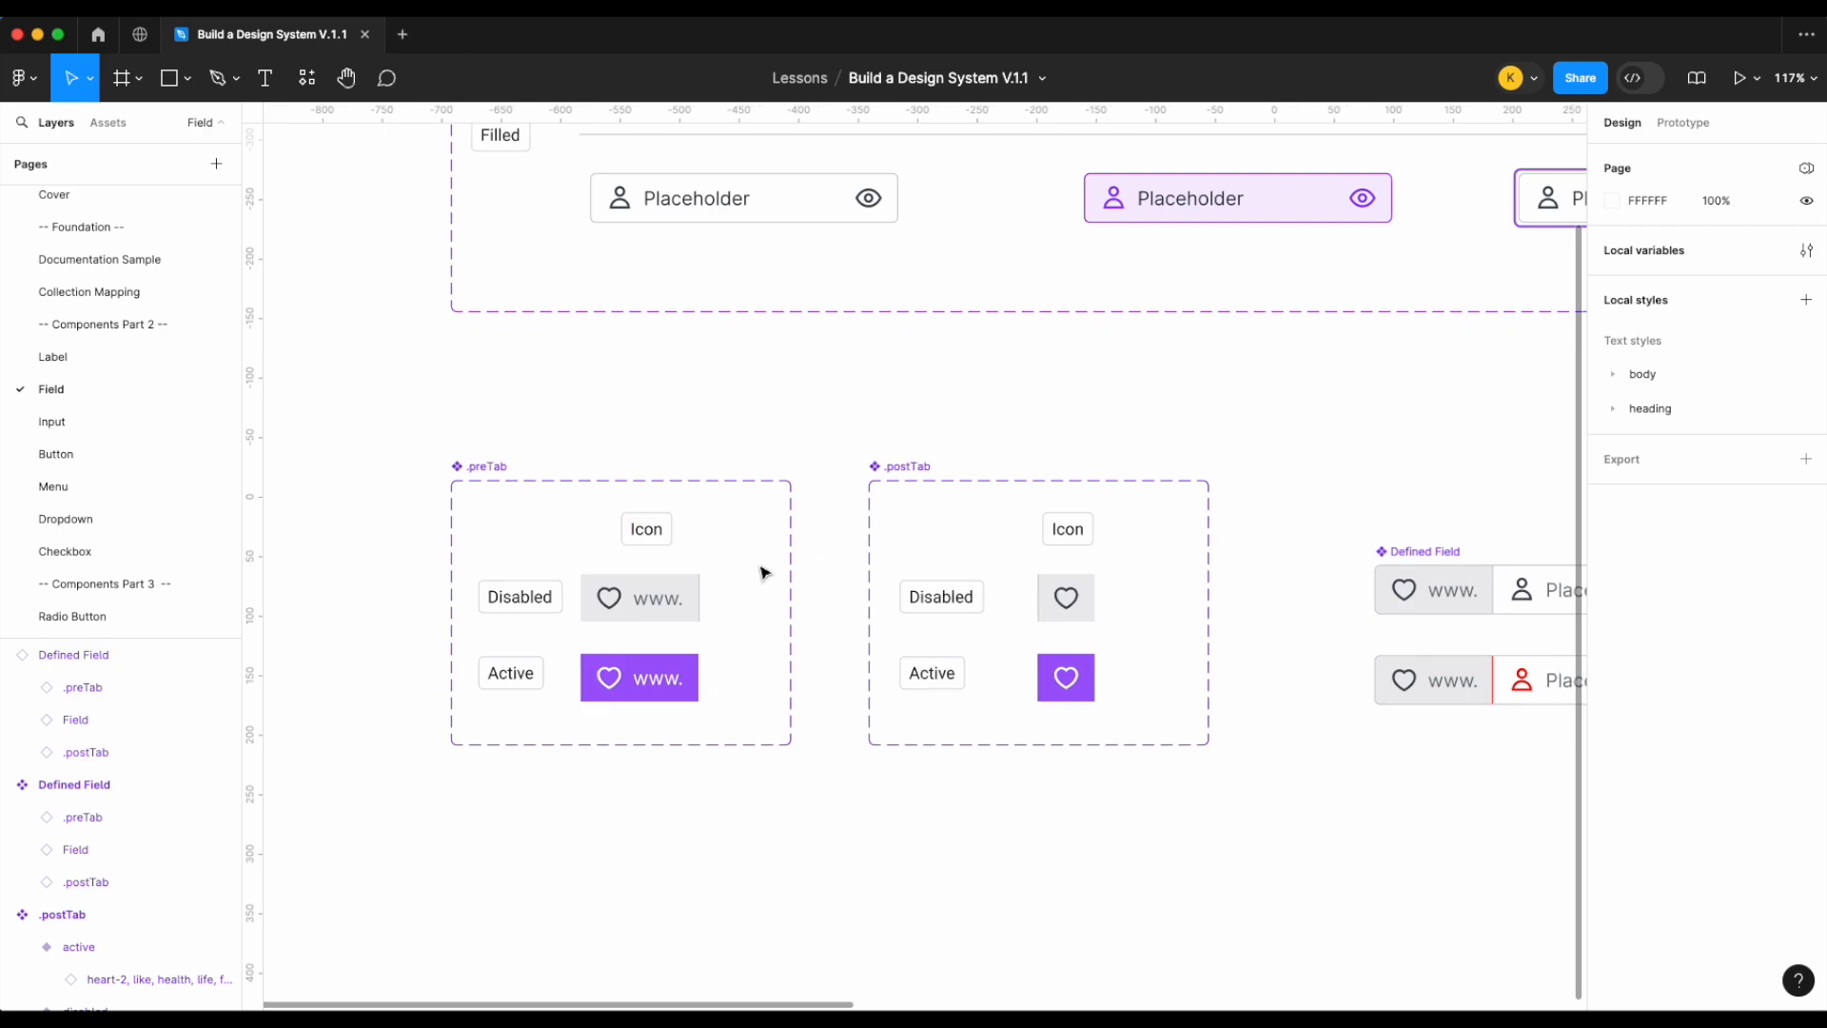
pyautogui.hscroll(2, 738, 555)
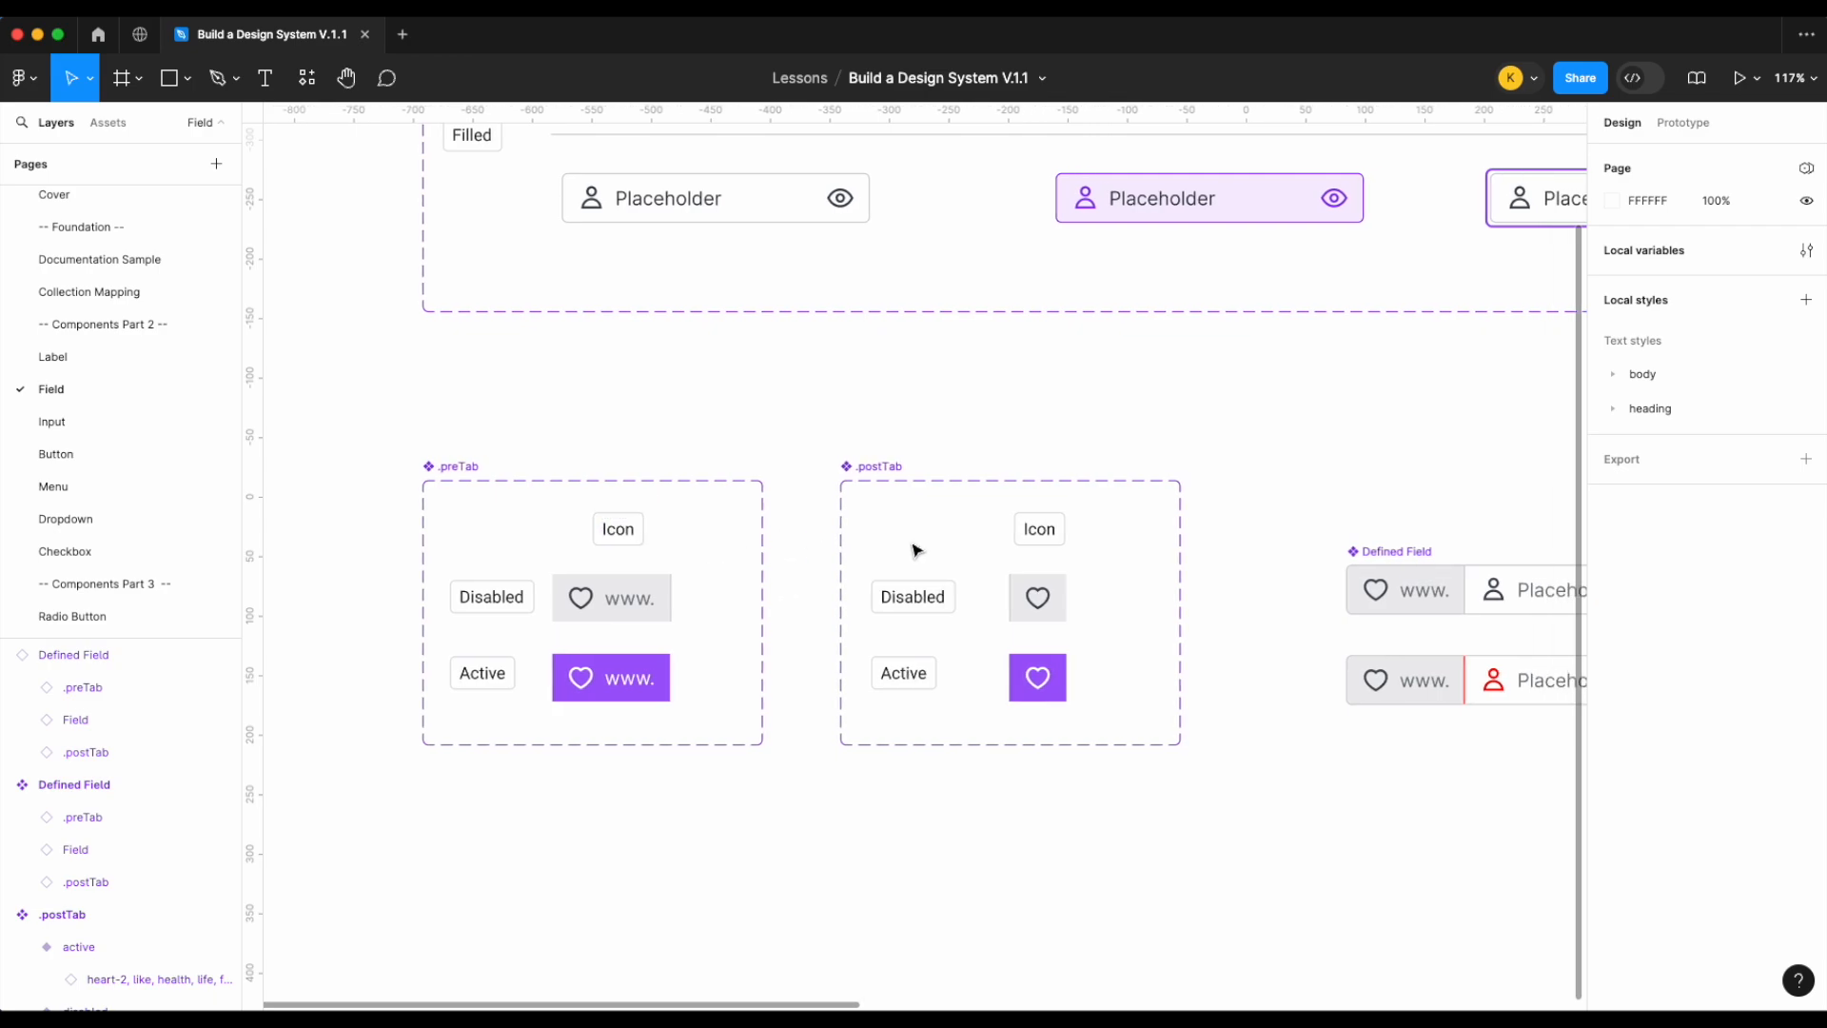
pyautogui.hscroll(5, 912, 550)
pyautogui.scroll(3, 1216, 710)
pyautogui.hscroll(2, 1204, 710)
pyautogui.hscroll(1, 1180, 738)
pyautogui.scroll(-1, 1179, 738)
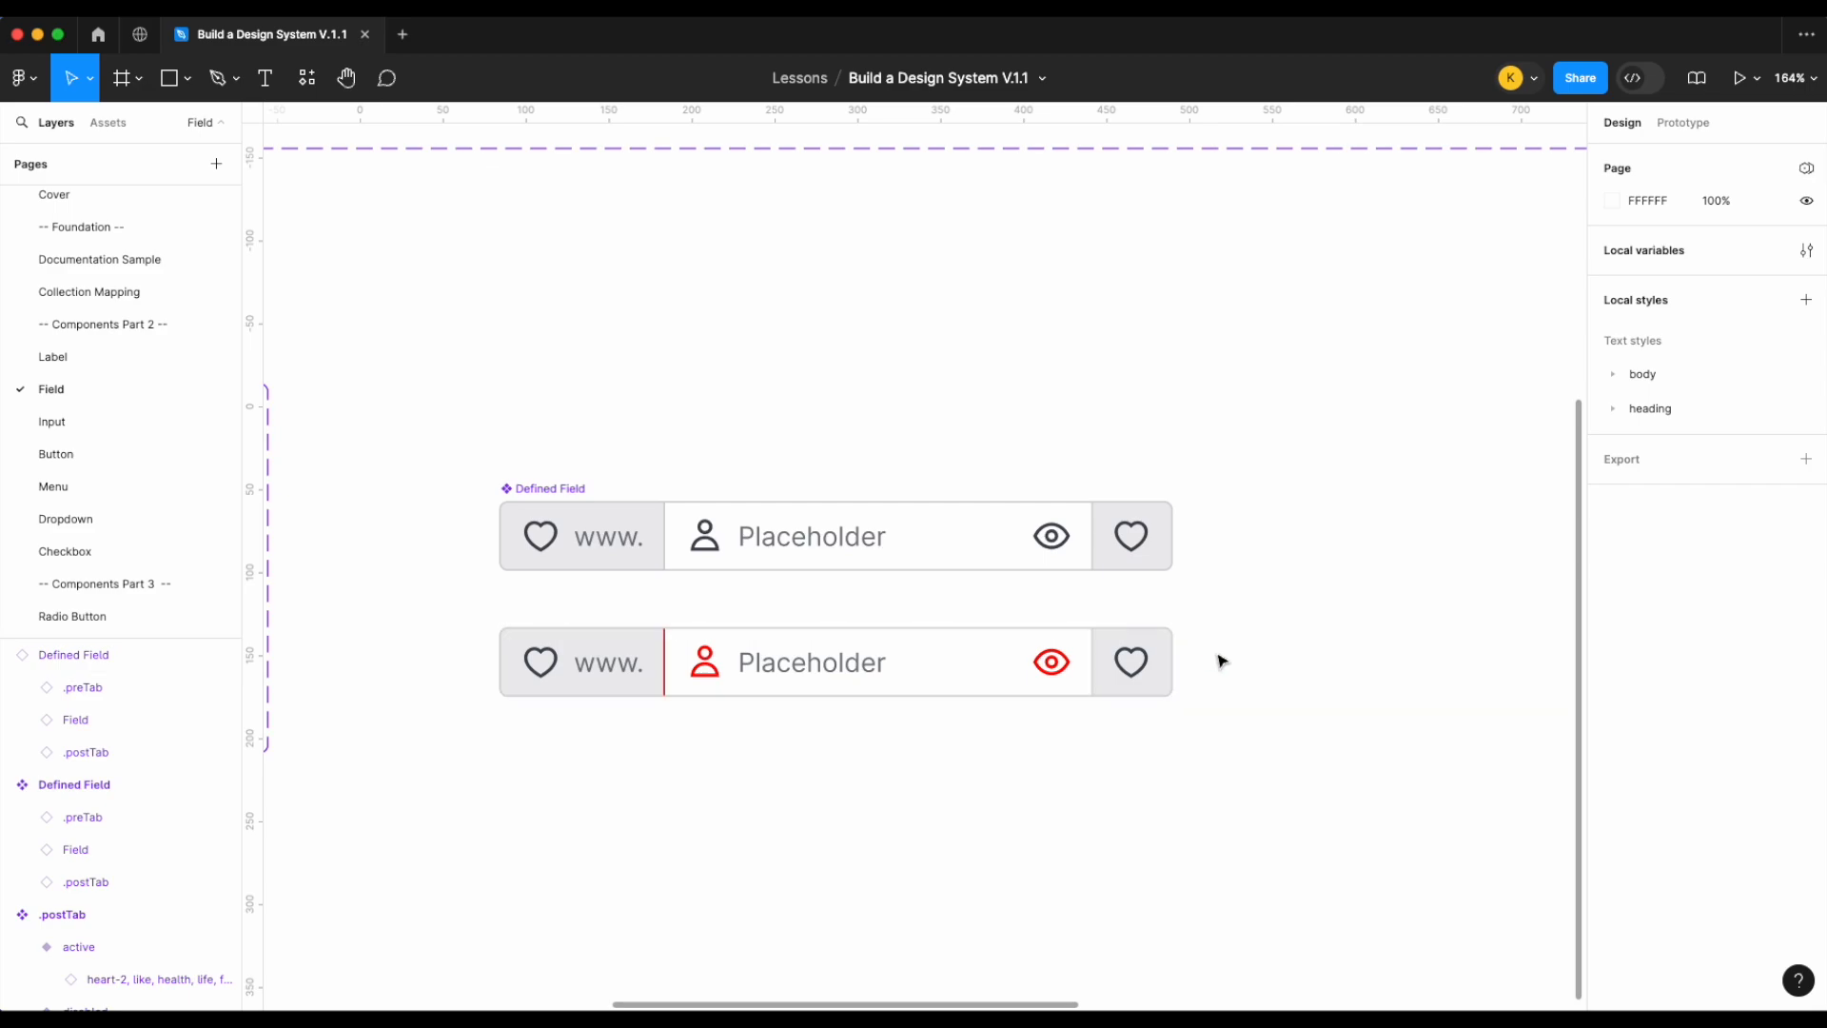
# Delete the Defined Field test instance below the main component
pyautogui.scroll(-2, 1222, 660)
pyautogui.click(1121, 669)
pyautogui.press('Delete')
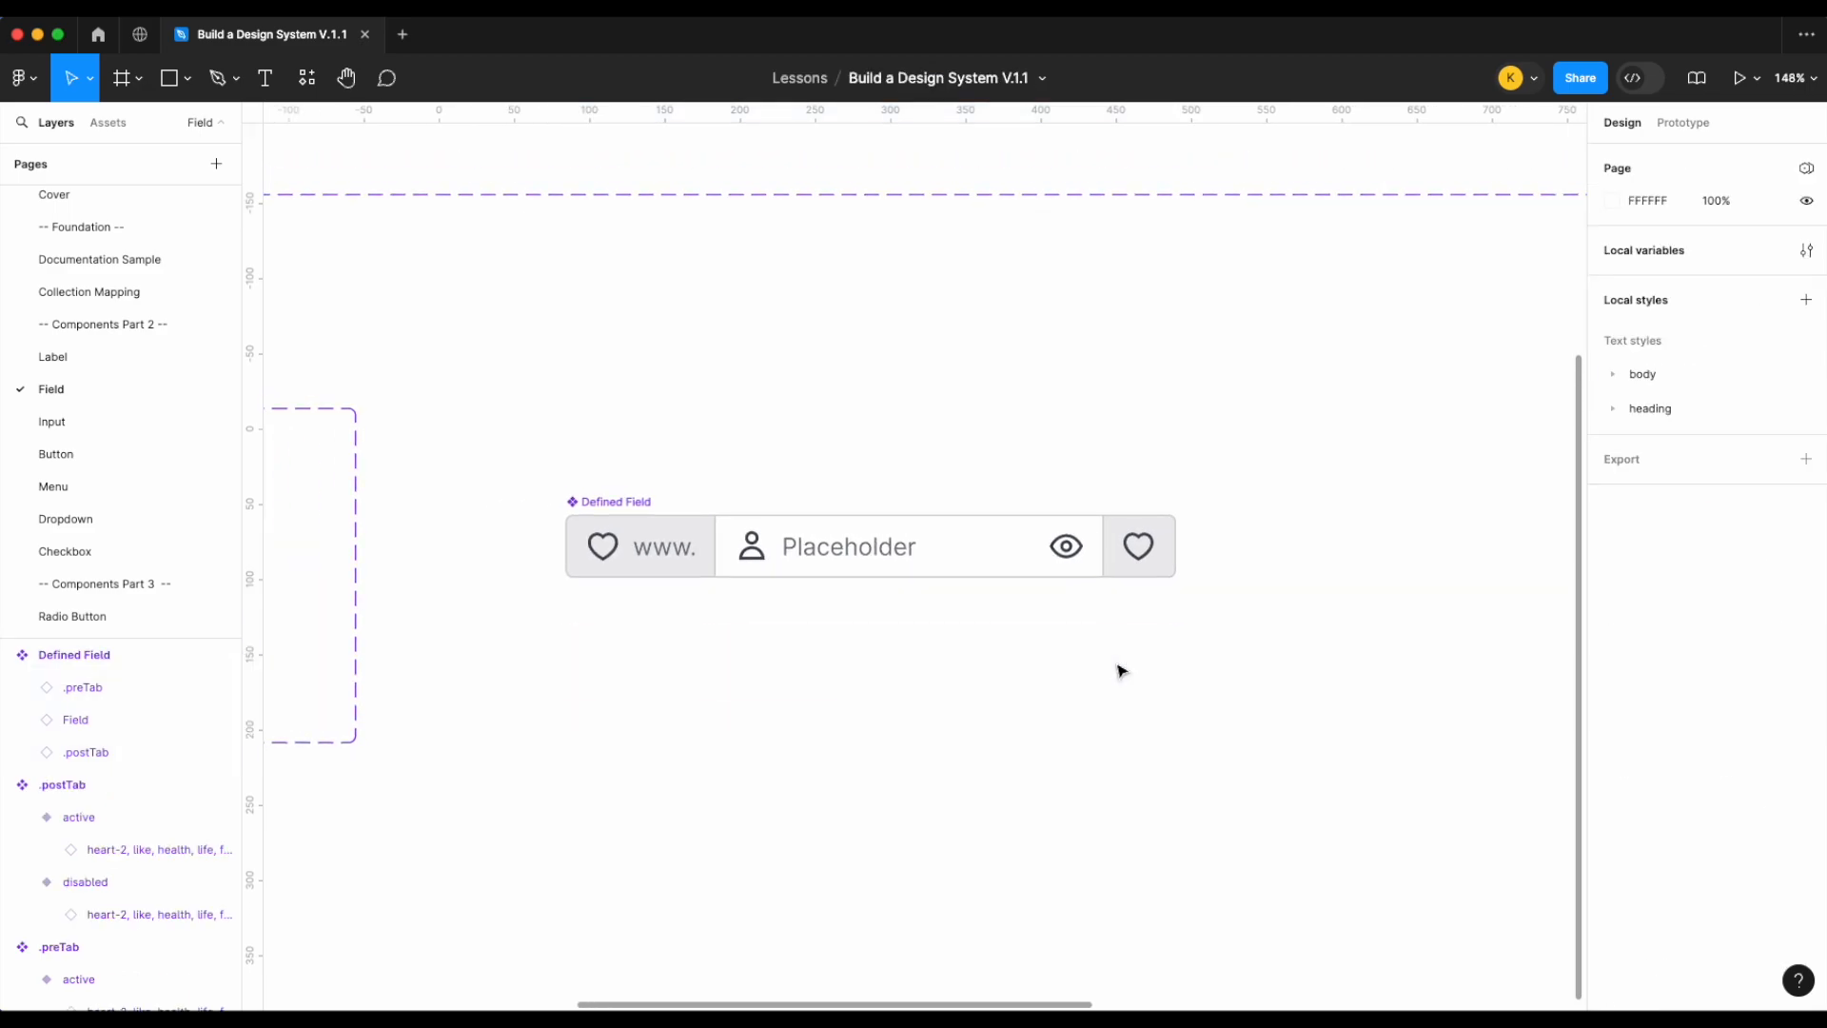
# Detach the nested Field instance inside the main Defined Field component
pyautogui.hscroll(3, 933, 502)
pyautogui.doubleClick(774, 534)
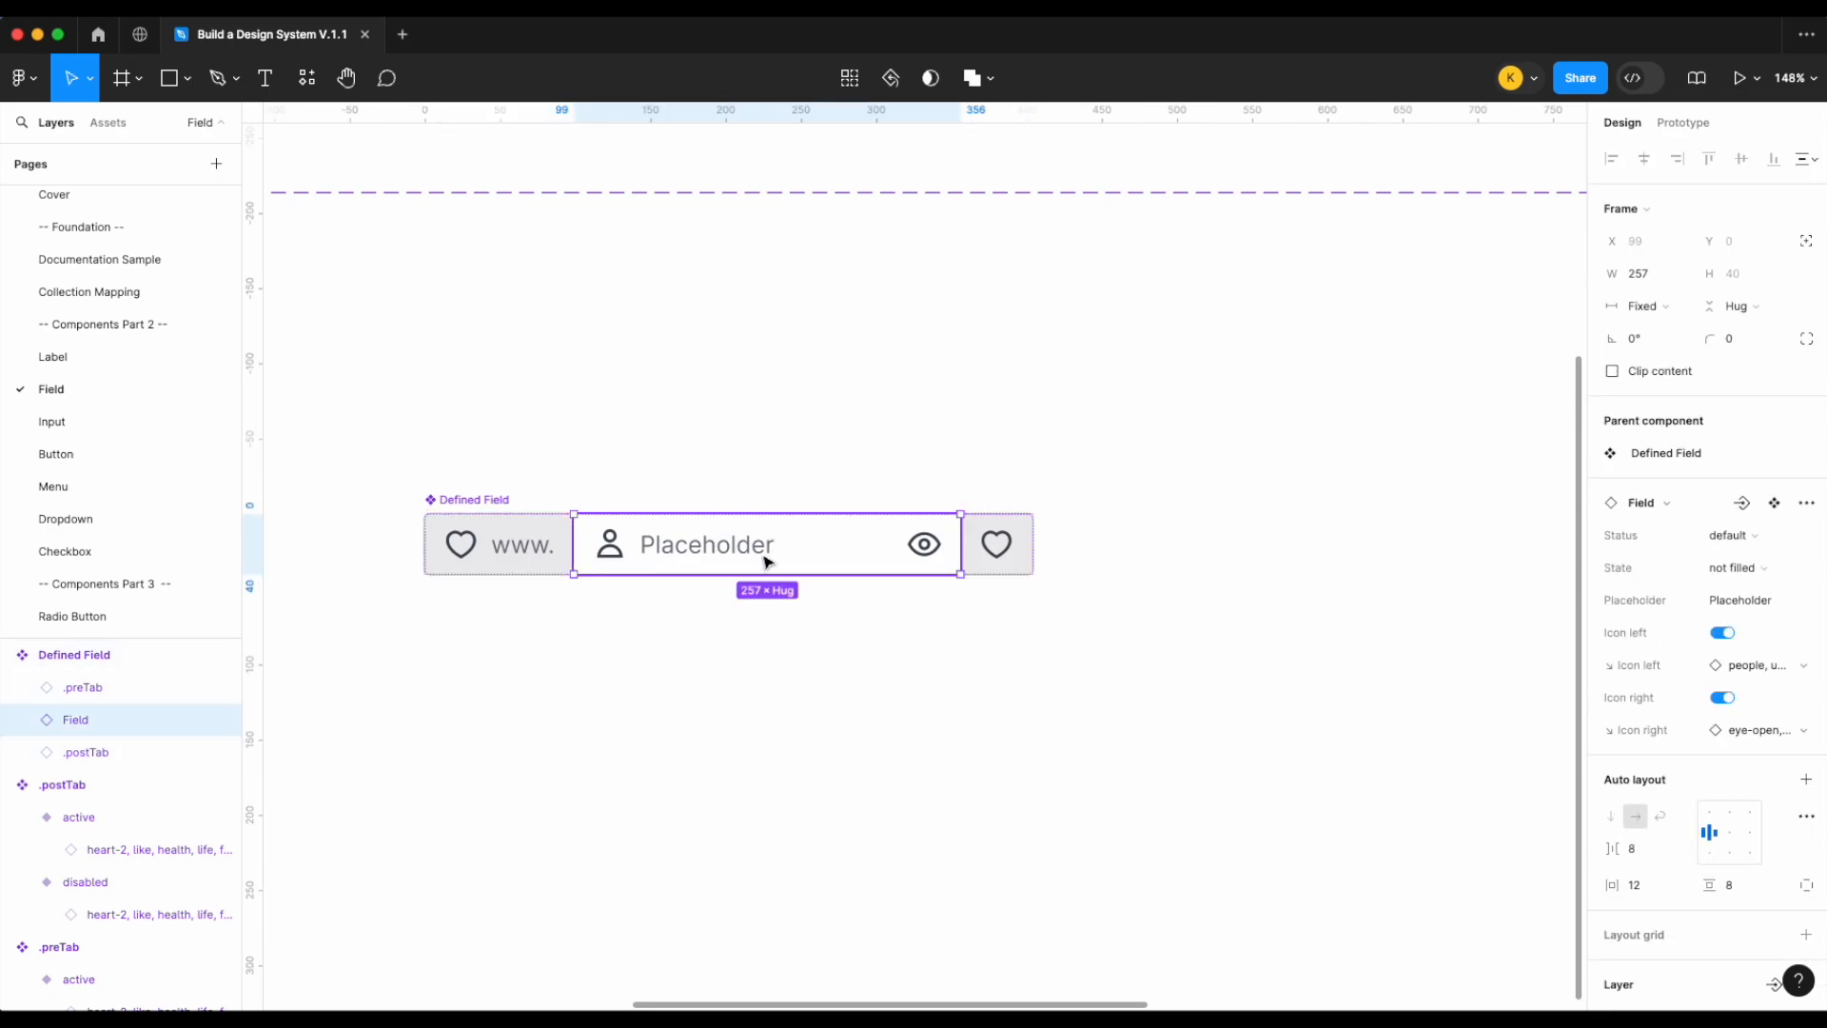
pyautogui.rightClick(767, 562)
pyautogui.click(930, 716)
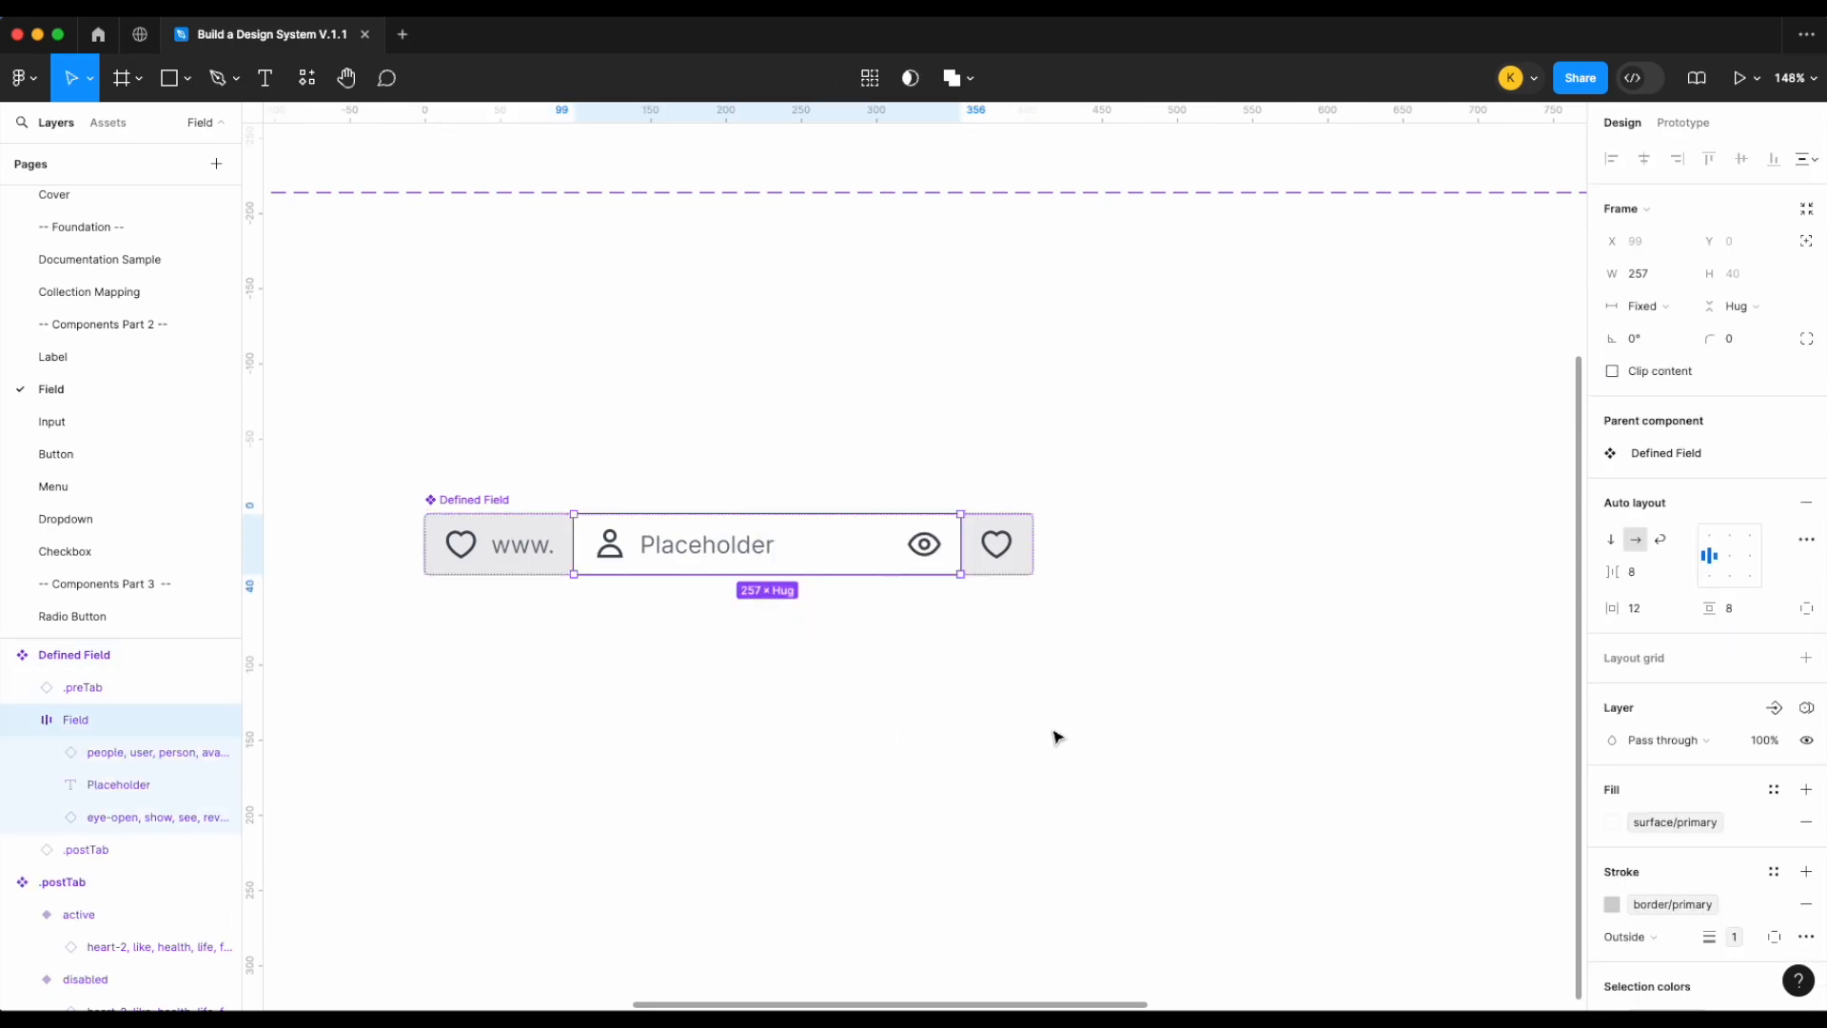
pyautogui.scroll(-1, 1055, 733)
pyautogui.hscroll(1, 1054, 739)
pyautogui.click(1054, 739)
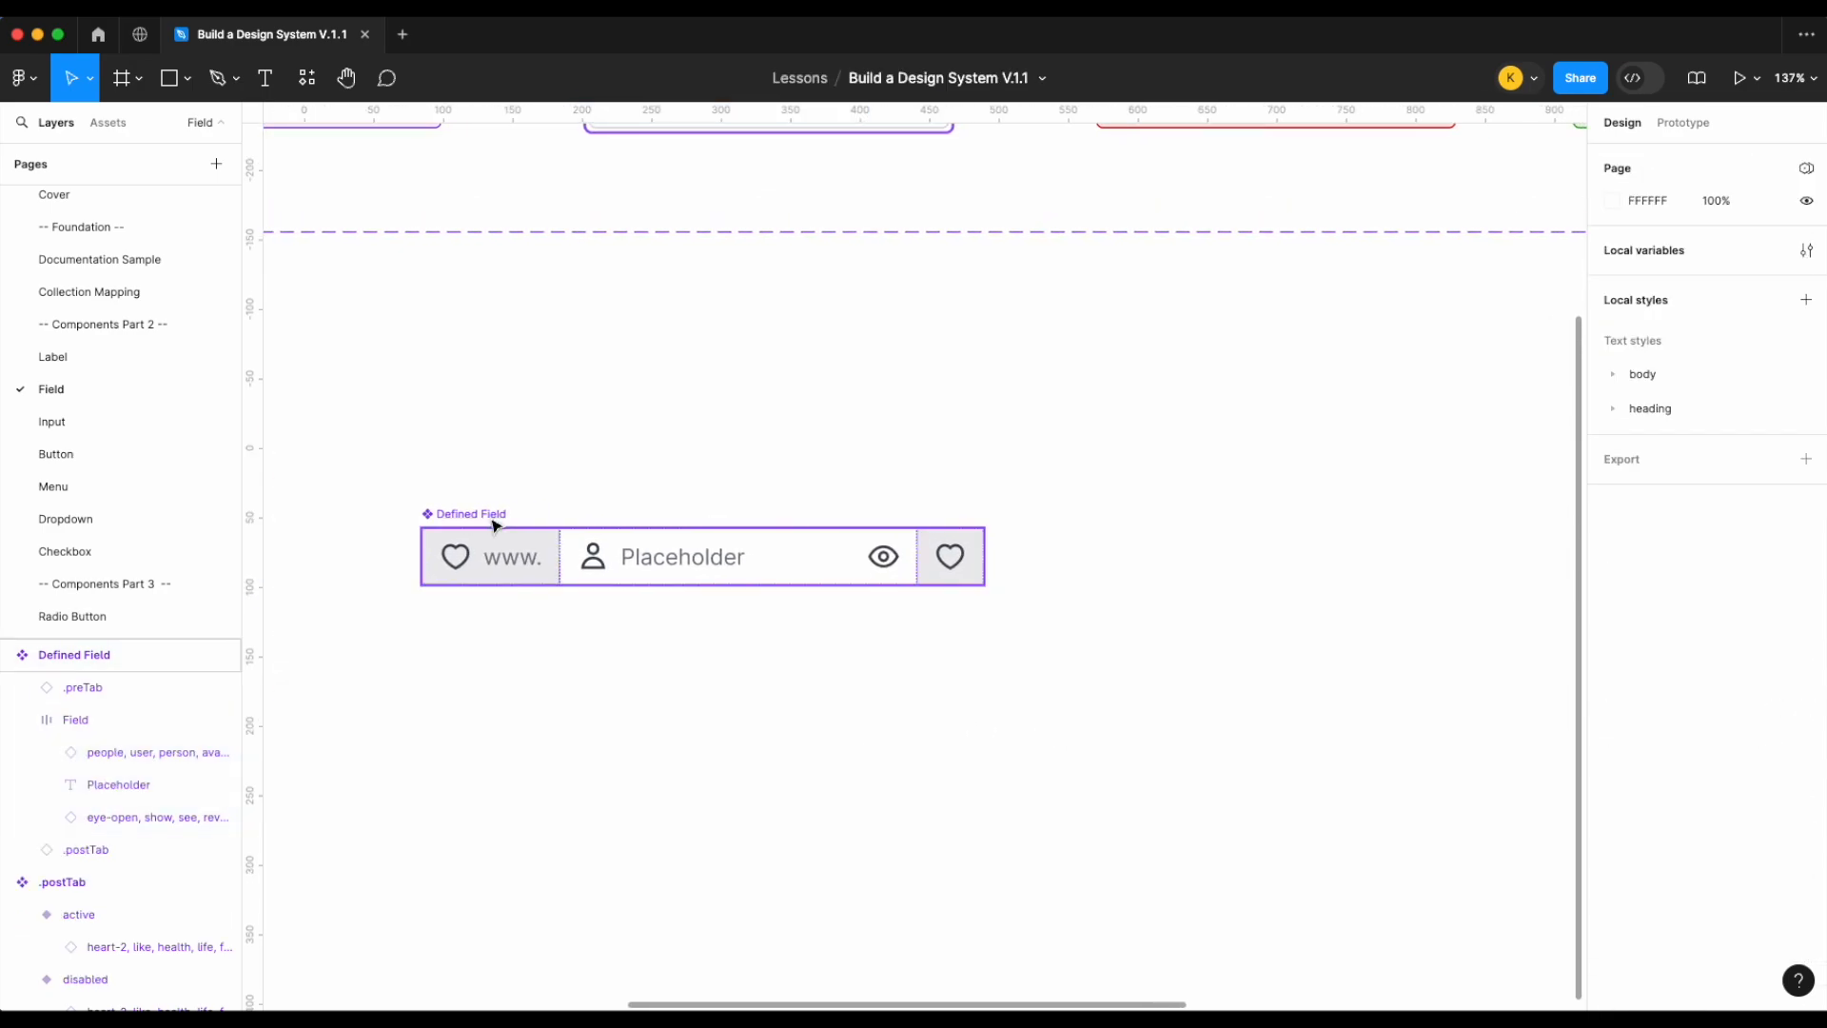
# Move the main Defined Field component up and place a new instance of it directly below
pyautogui.moveTo(491, 514); pyautogui.dragTo(550, 414)
pyautogui.moveTo(738, 462); pyautogui.dragTo(738, 574)
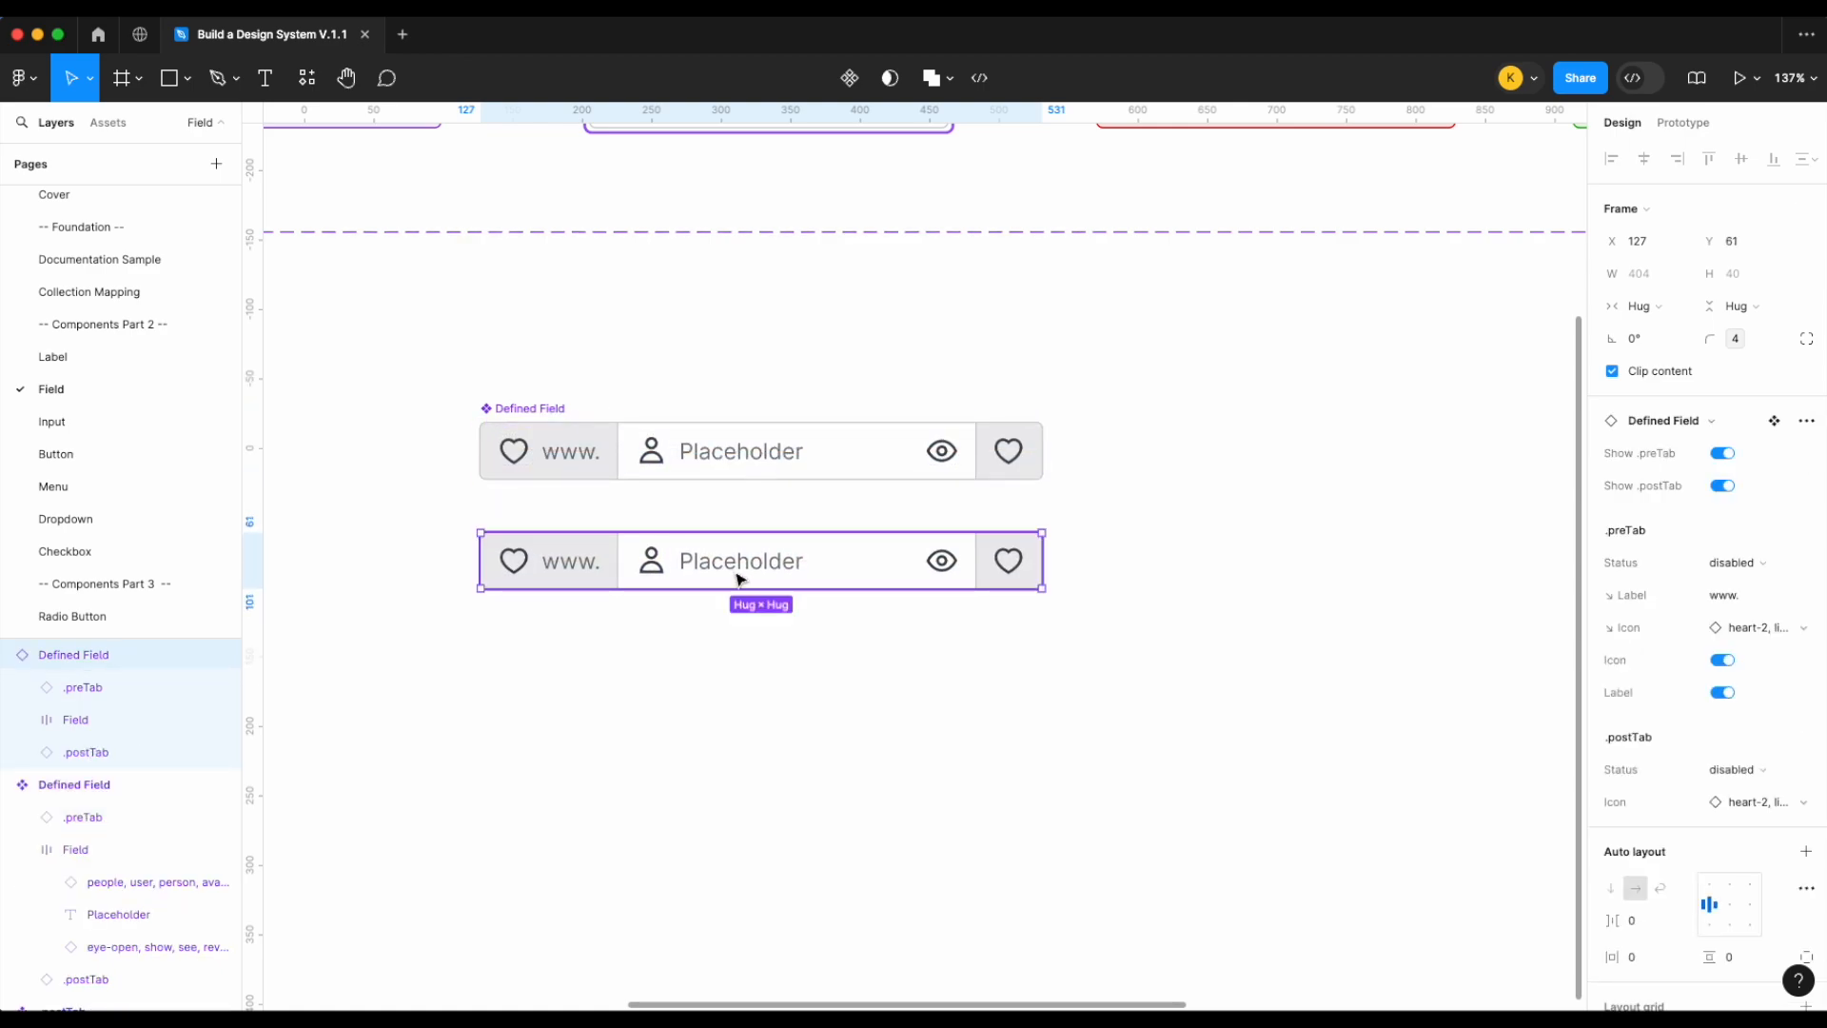
# Compare the Placeholder text layer in the Defined Field component with the one in Field's not filled Focus variant
pyautogui.doubleClick(803, 448)
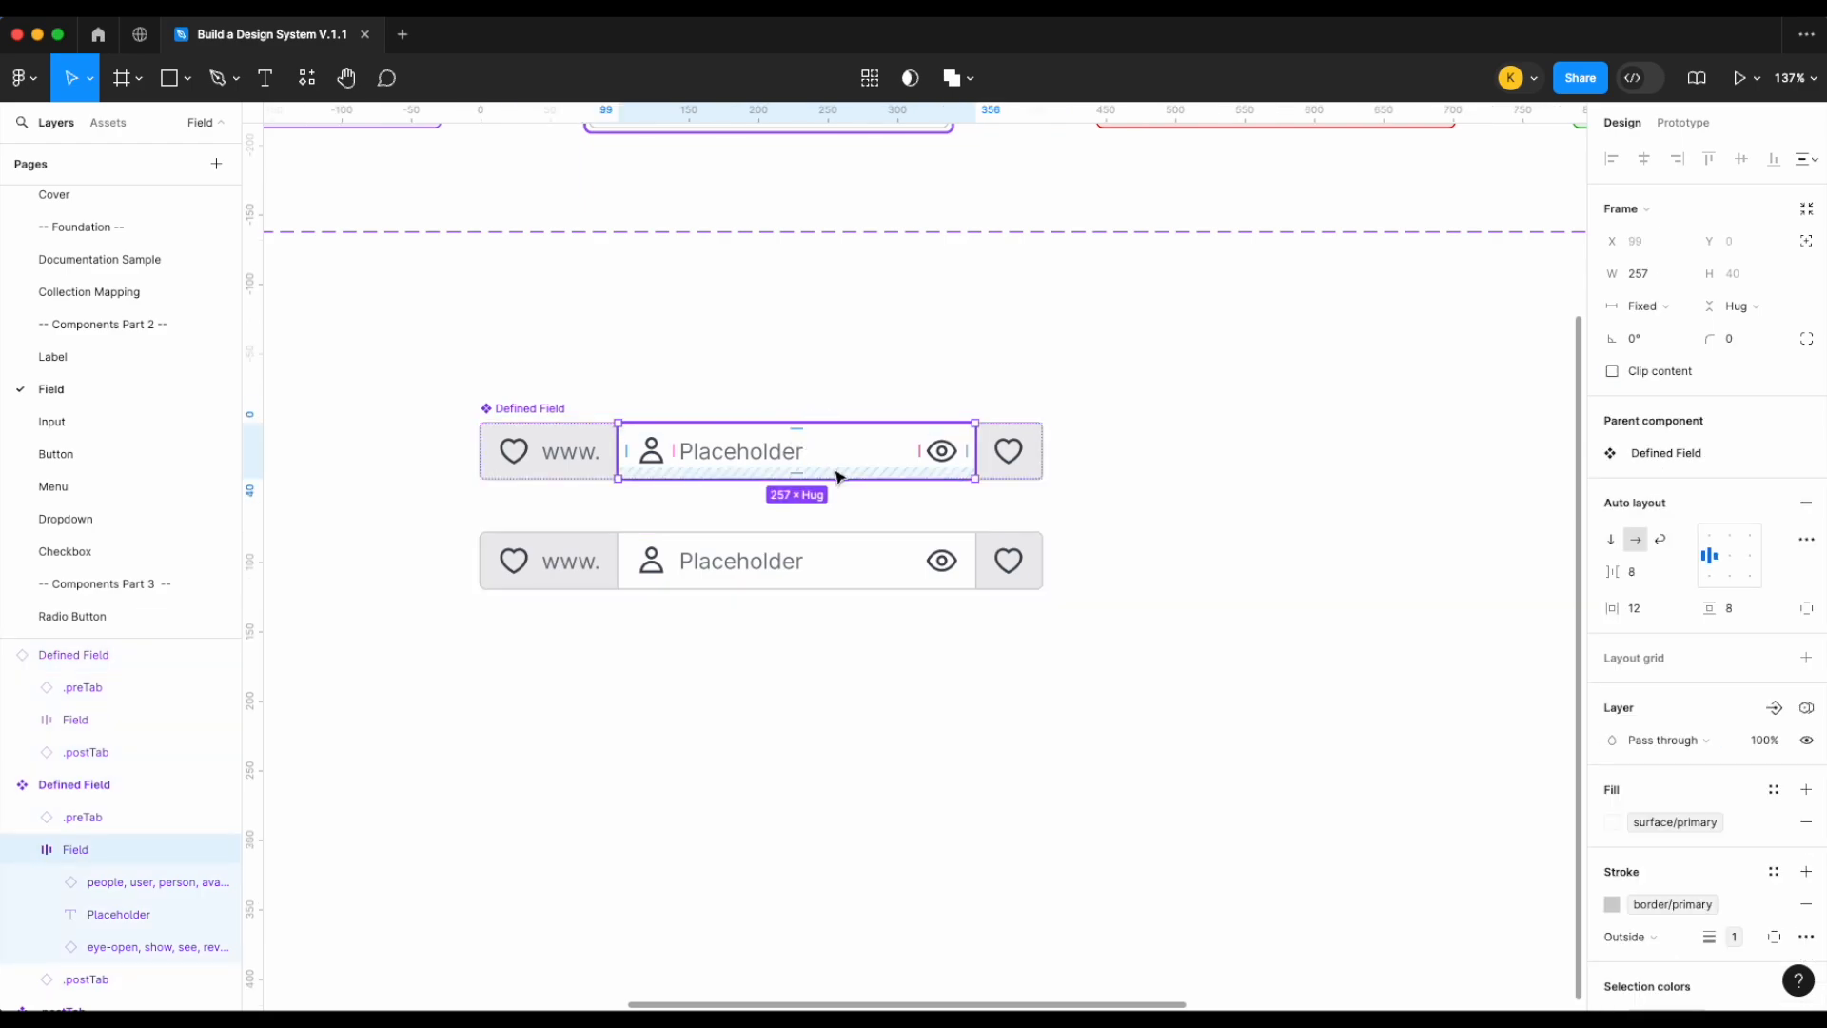
pyautogui.scroll(2, 913, 560)
pyautogui.keyDown('ctrl'); pyautogui.scroll(-5, 913, 571); pyautogui.keyUp('ctrl')
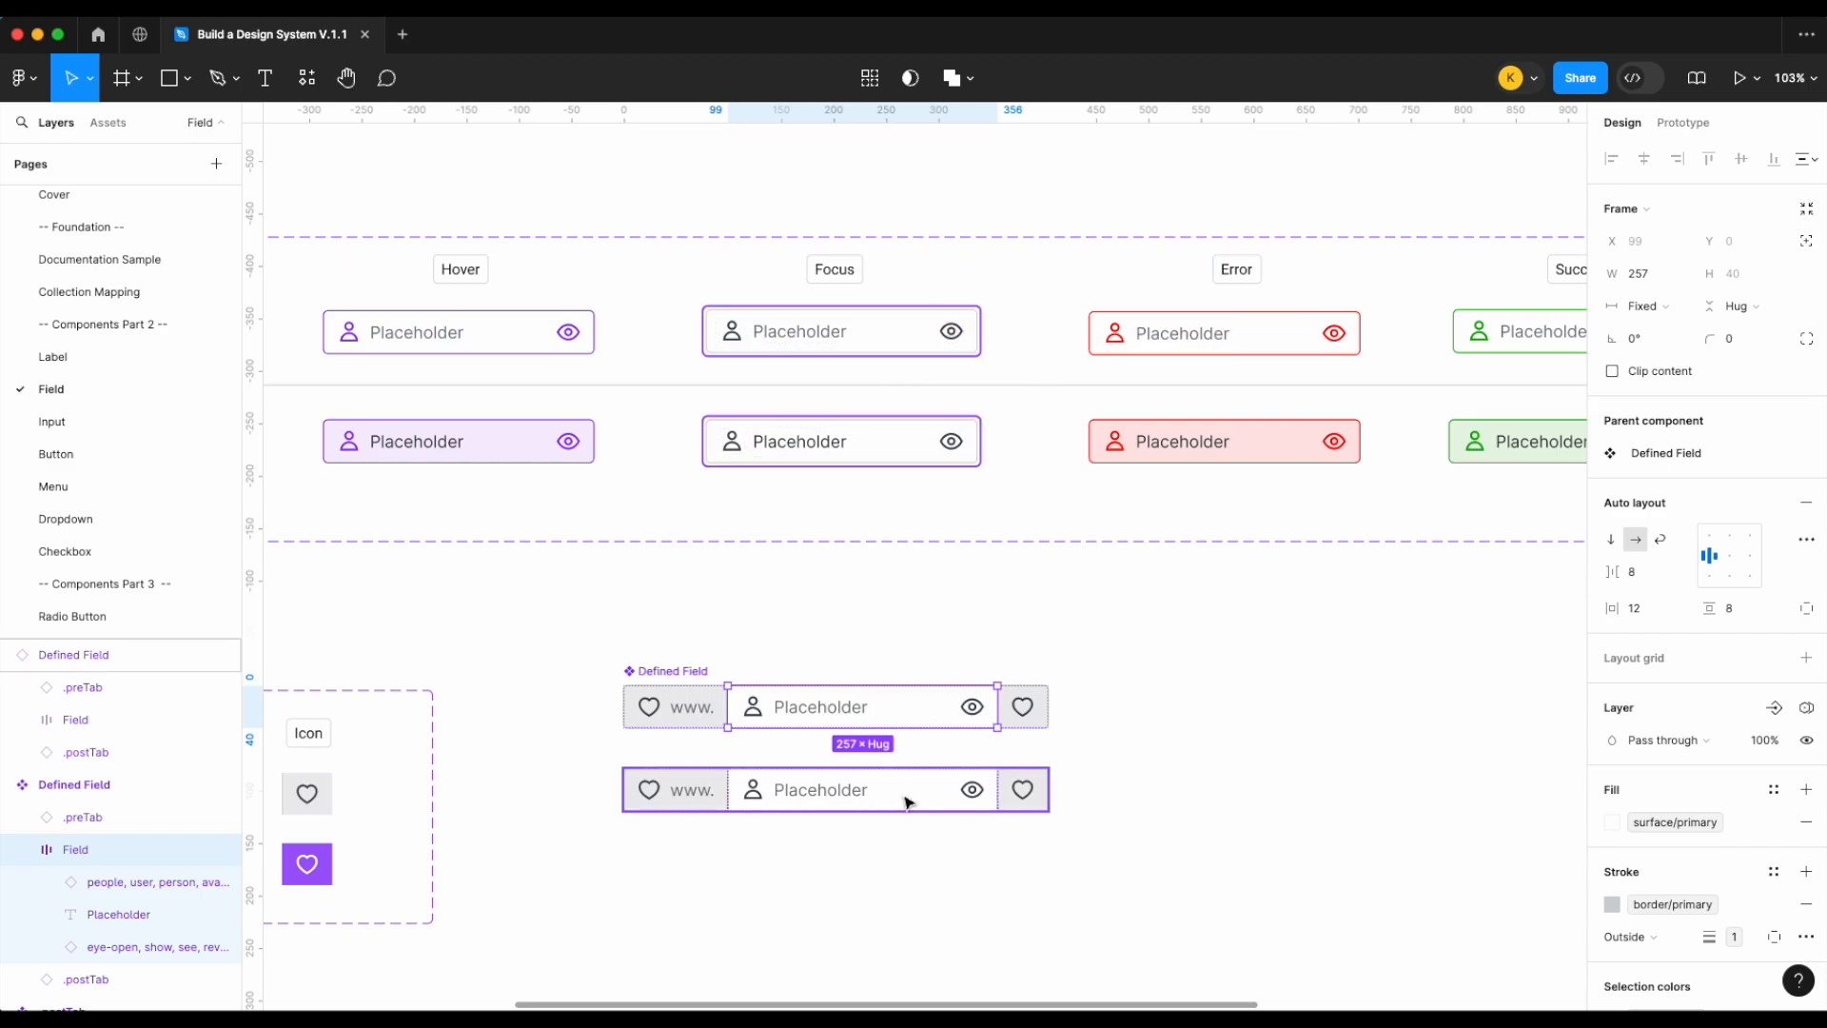
pyautogui.keyDown('ctrl'); pyautogui.scroll(5, 907, 802); pyautogui.keyUp('ctrl')
pyautogui.click(816, 705)
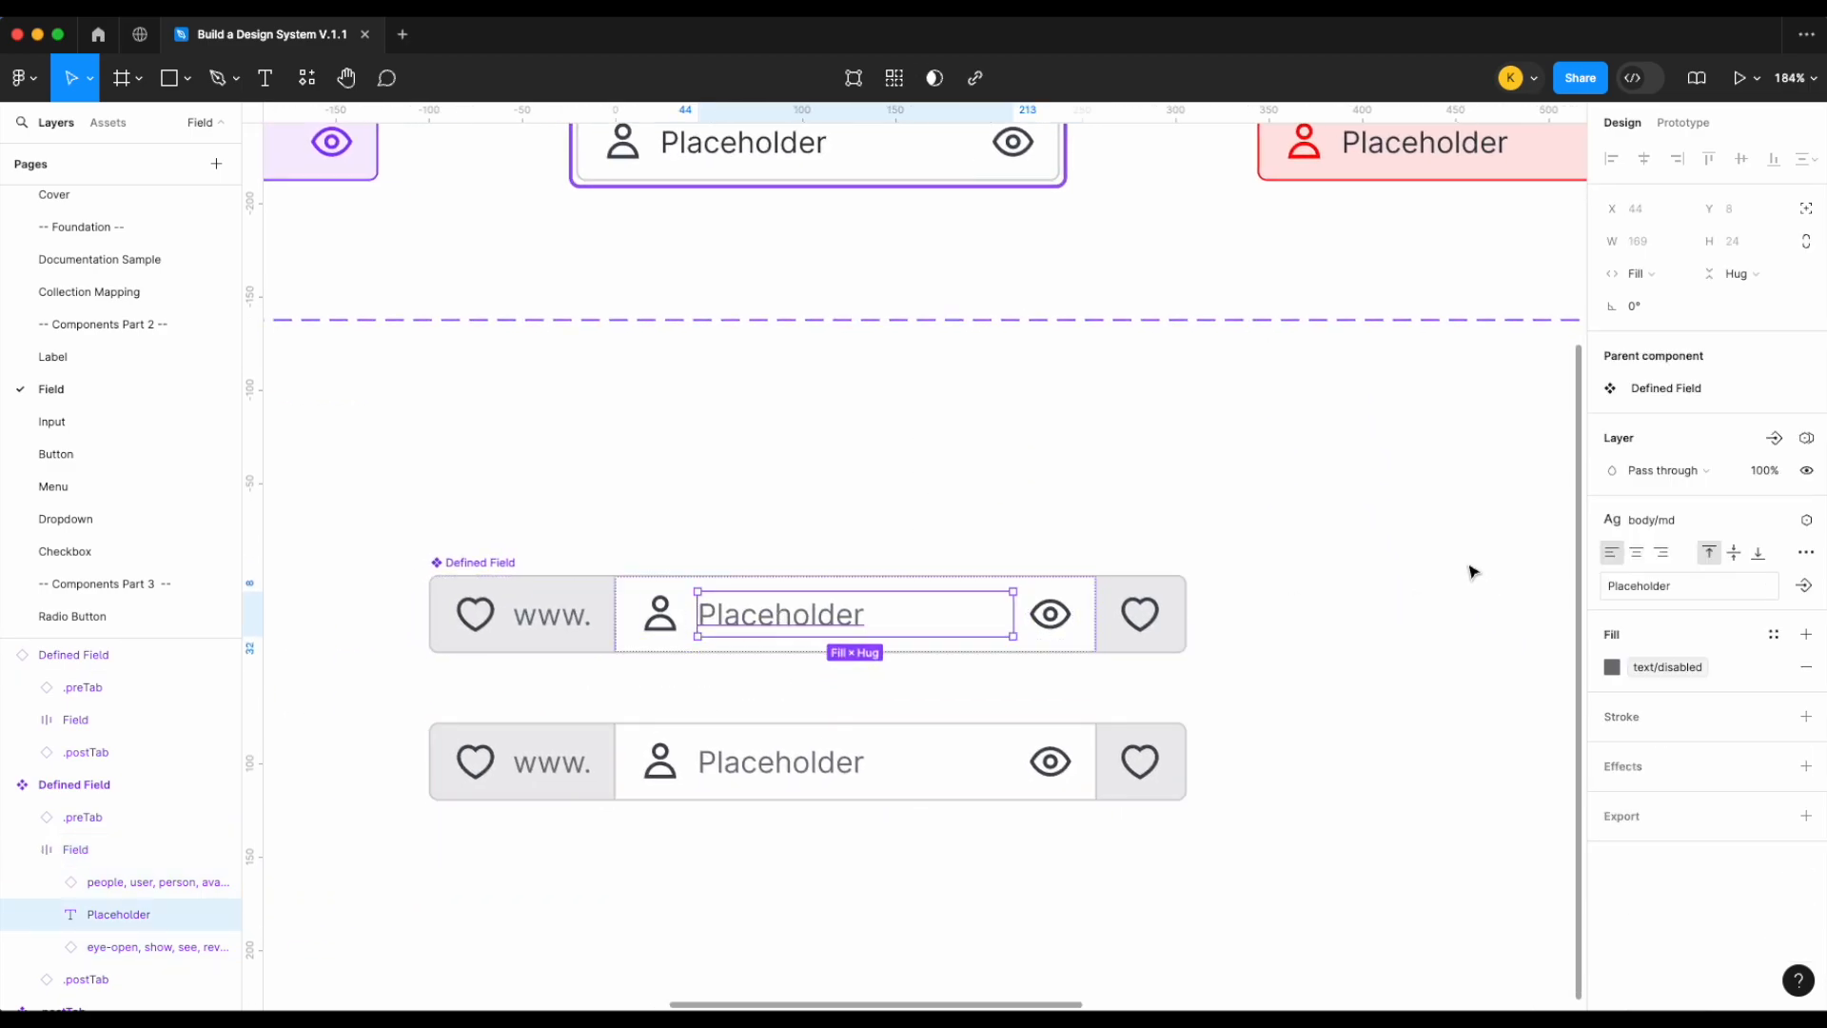
pyautogui.scroll(5, 1497, 581)
pyautogui.hscroll(-2, 1497, 580)
pyautogui.click(897, 245)
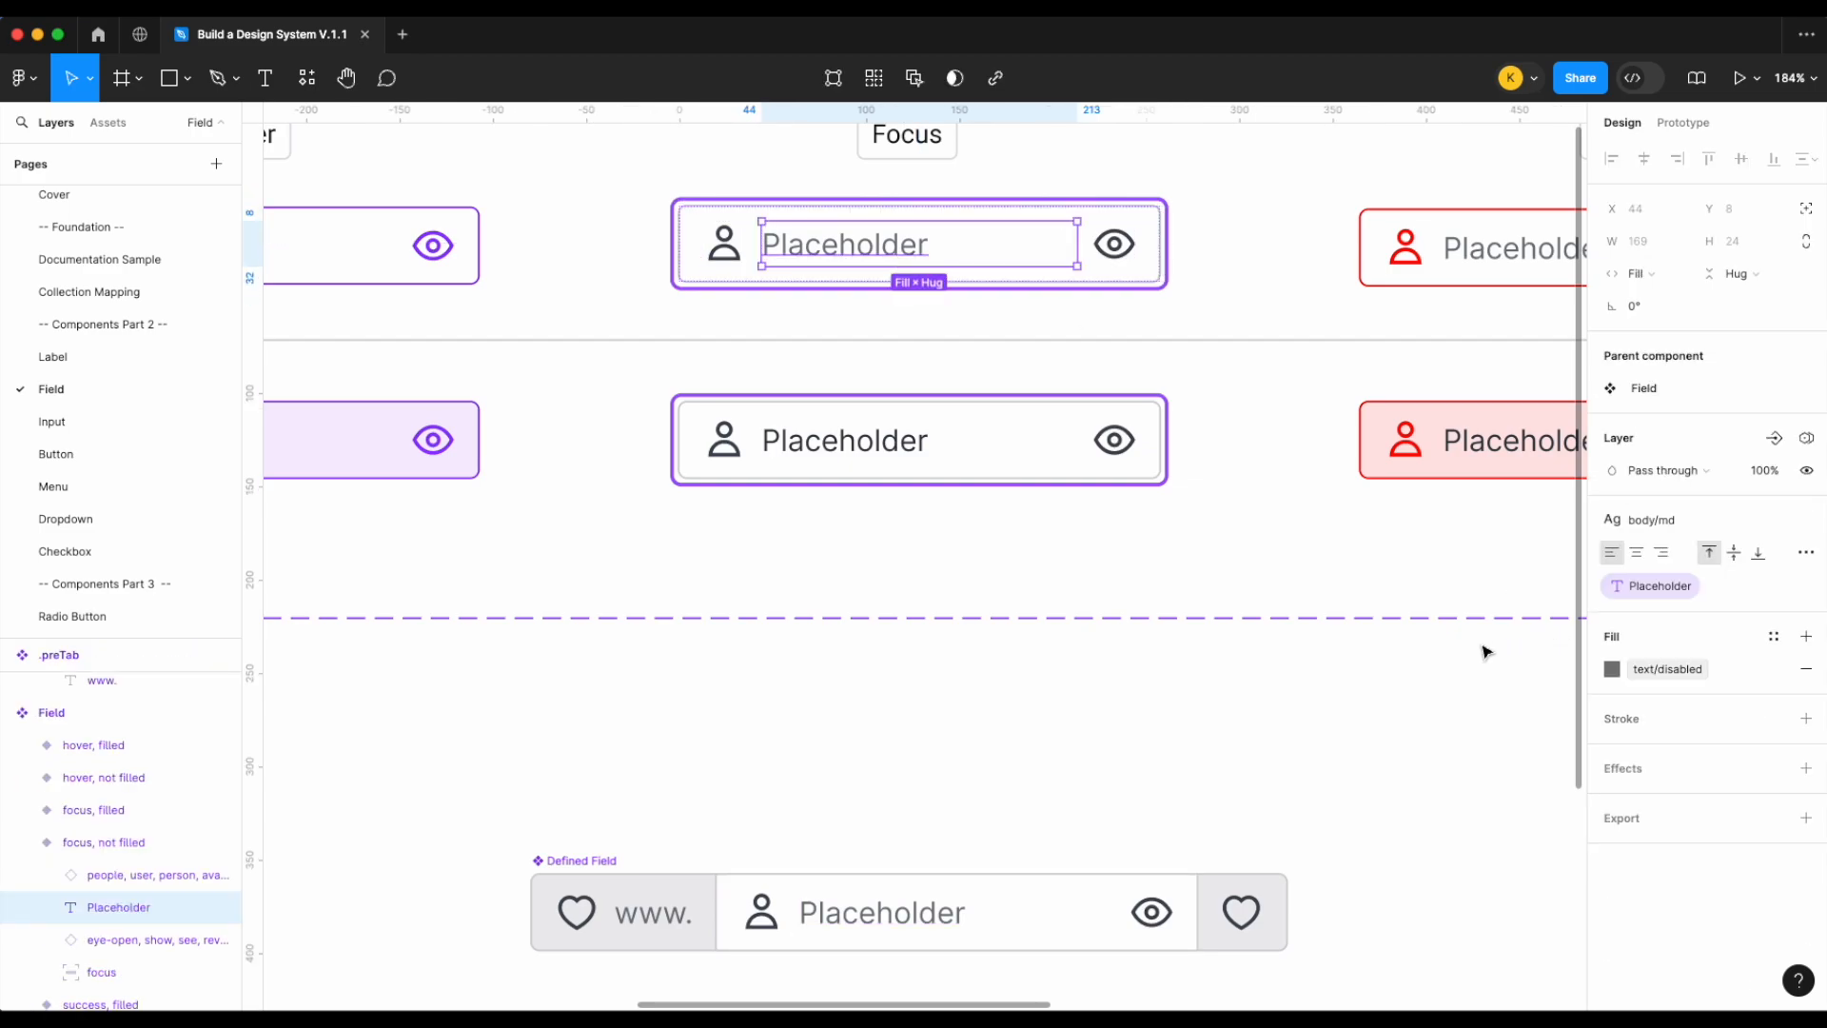
pyautogui.scroll(-3, 950, 644)
pyautogui.click(929, 652)
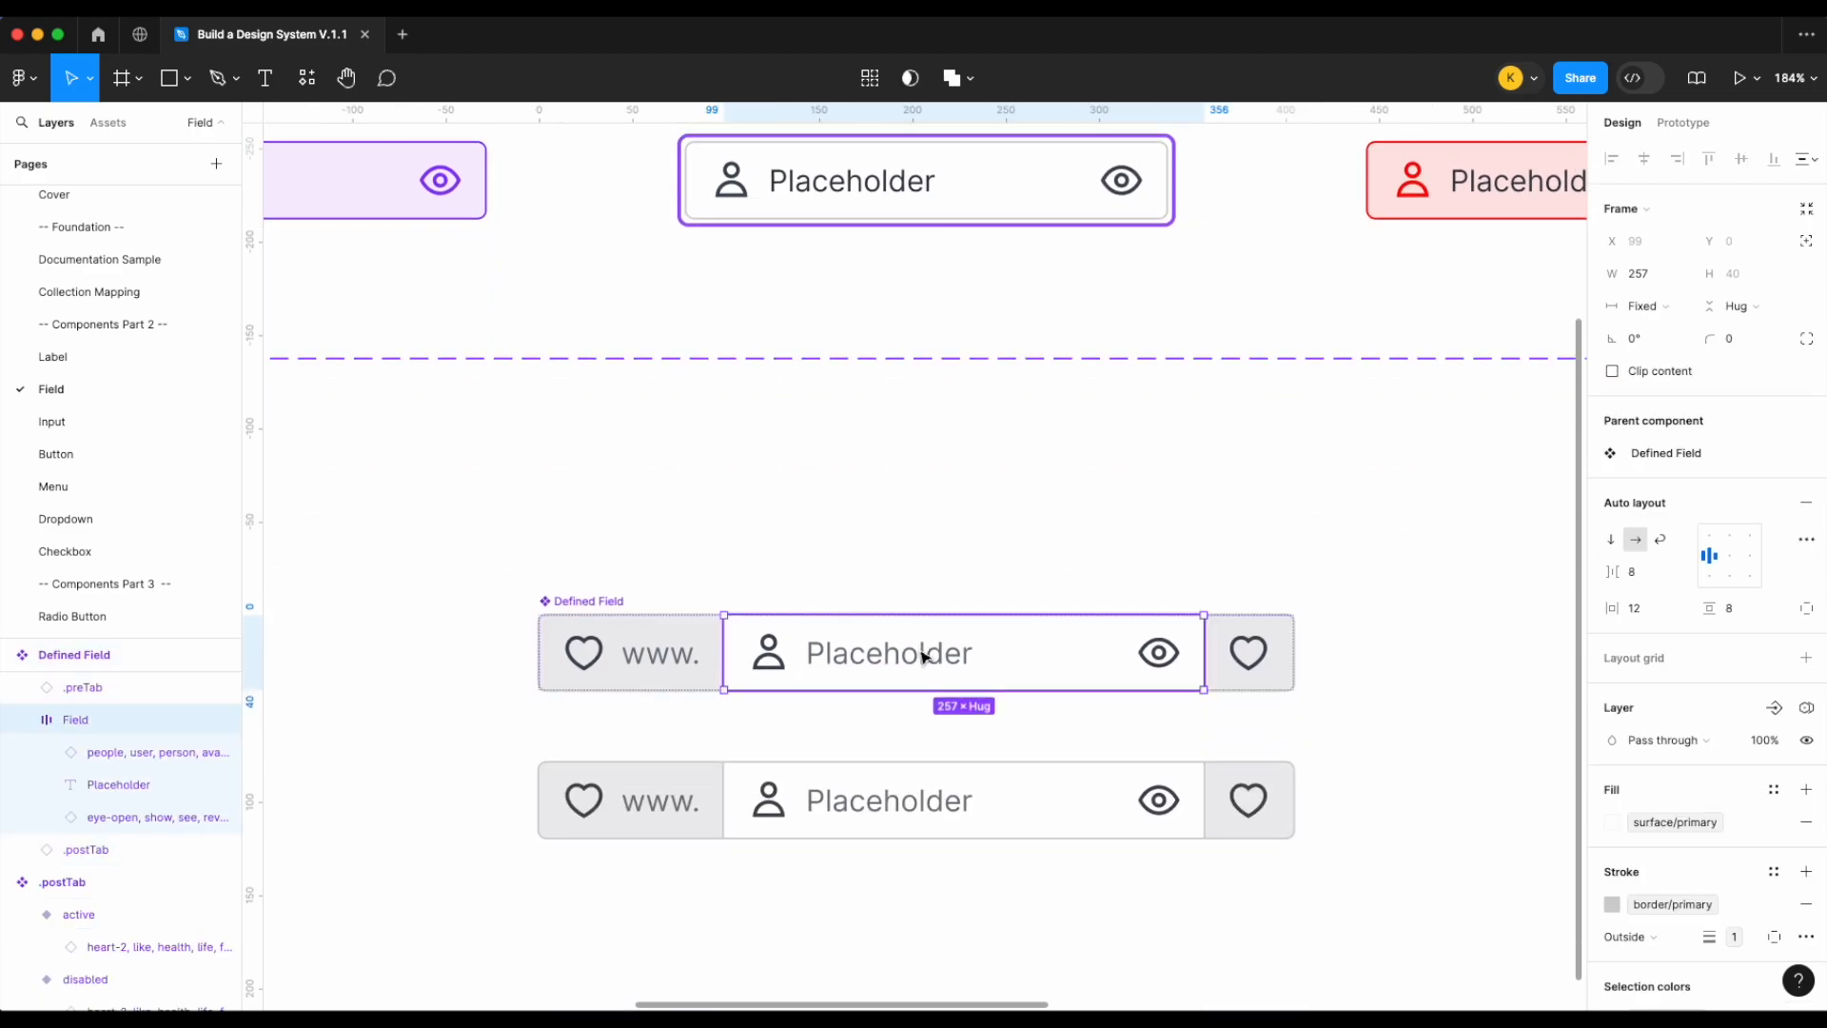
pyautogui.click(923, 656)
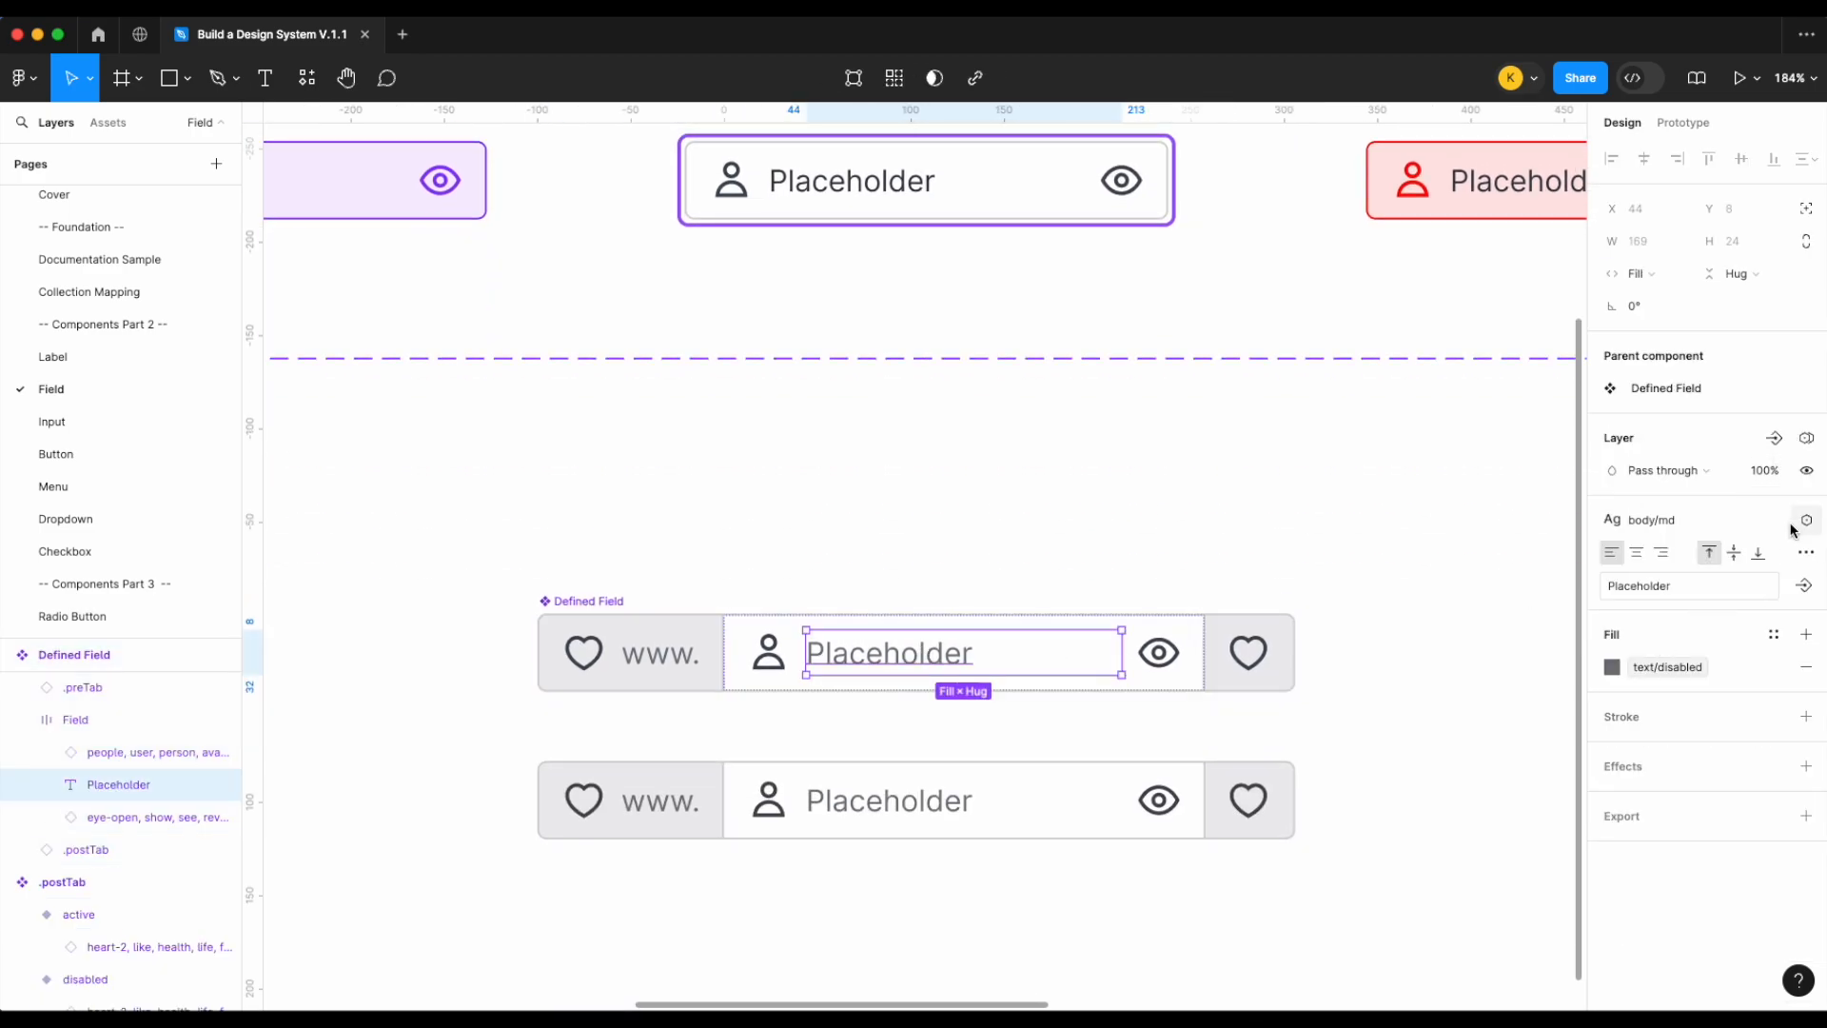
pyautogui.scroll(5, 1199, 408)
pyautogui.click(1008, 358)
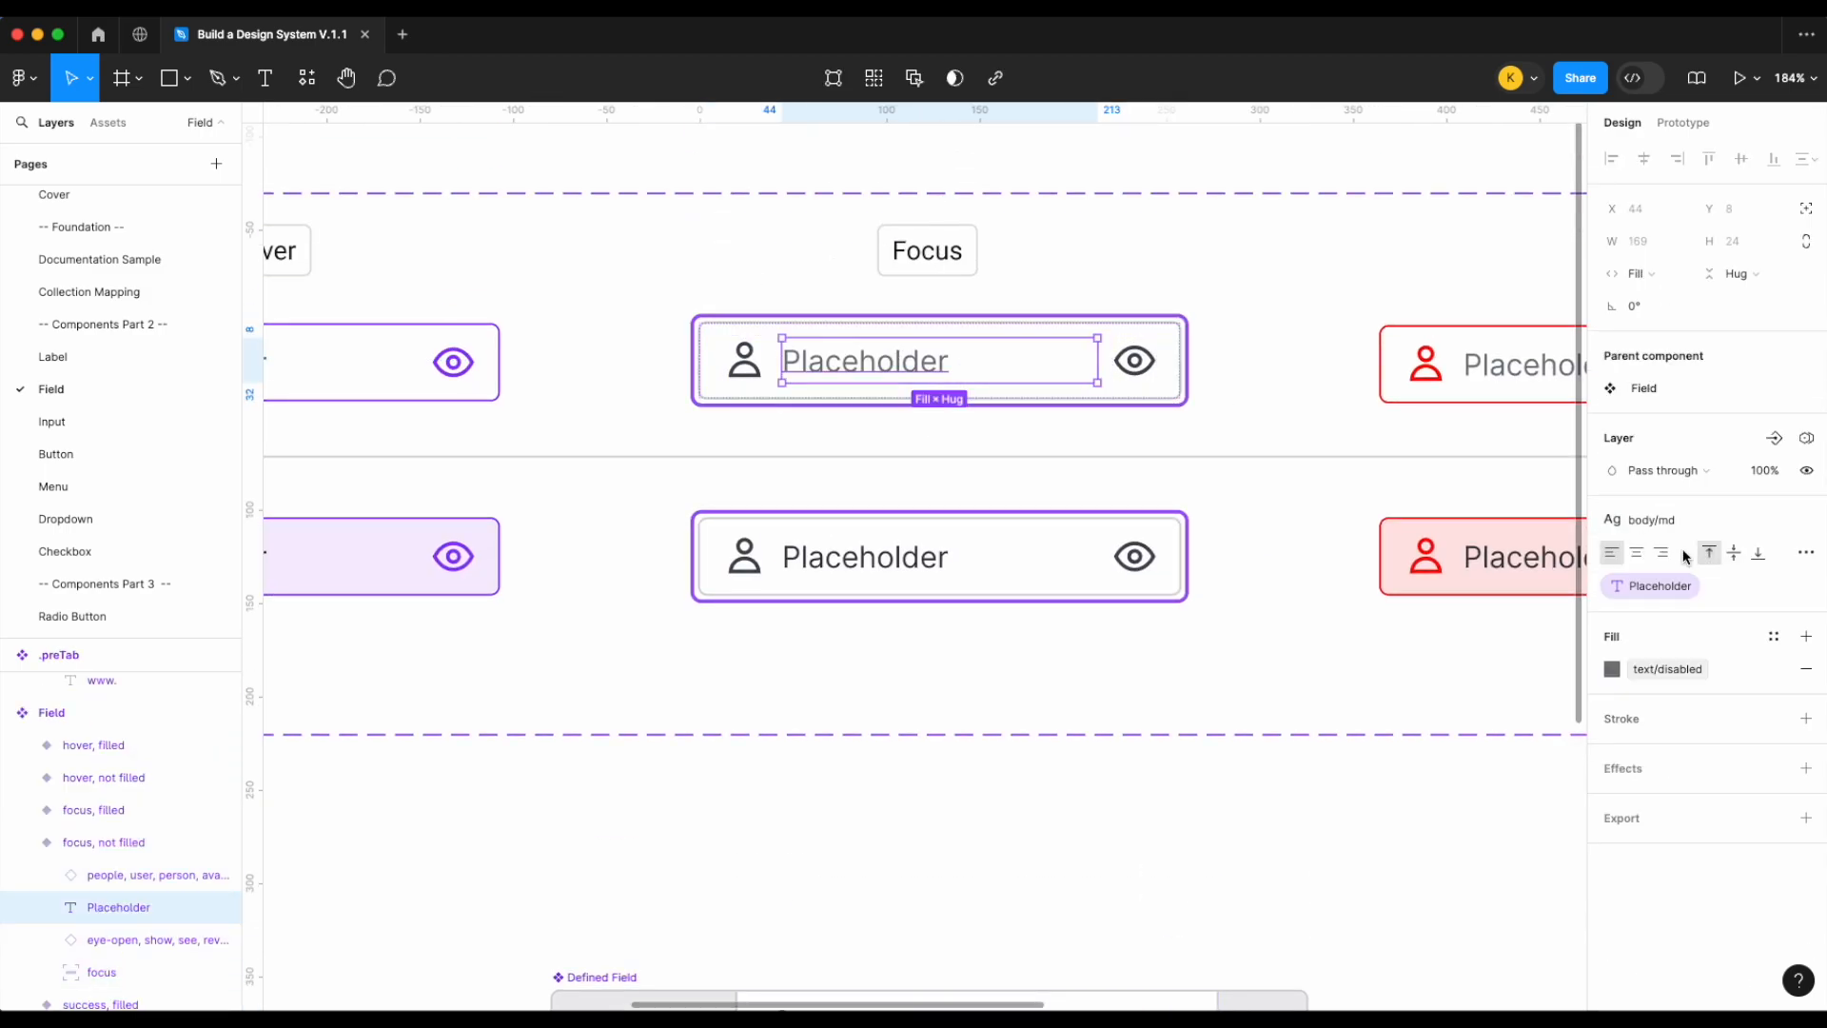
# Create a text property named Placeholder for the Placeholder text layer in the main Defined Field component
pyautogui.scroll(-5, 914, 628)
pyautogui.click(876, 685)
pyautogui.doubleClick(877, 685)
pyautogui.scroll(-2, 1448, 514)
pyautogui.click(1803, 585)
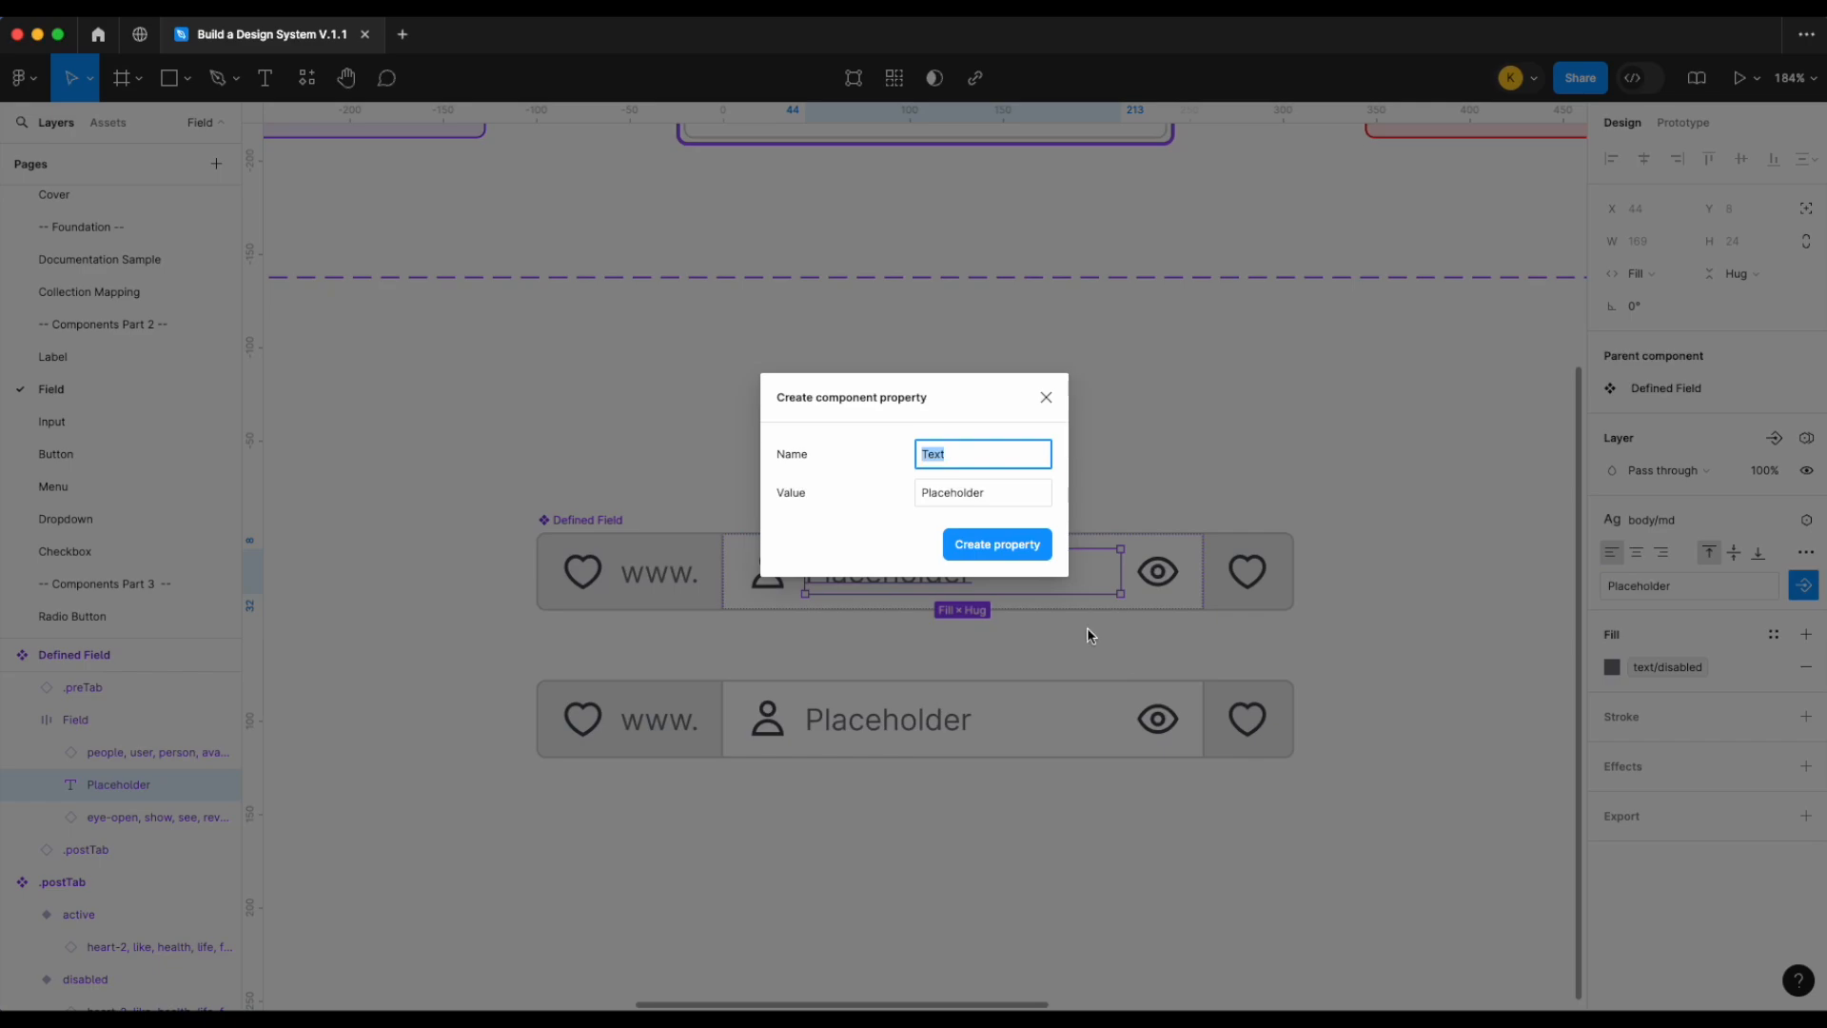
pyautogui.write('Placeholder')
pyautogui.press('Return')
# Create a boolean visibility property named Icon left, with value True, for the person icon in the main Defined Field
pyautogui.click(767, 571)
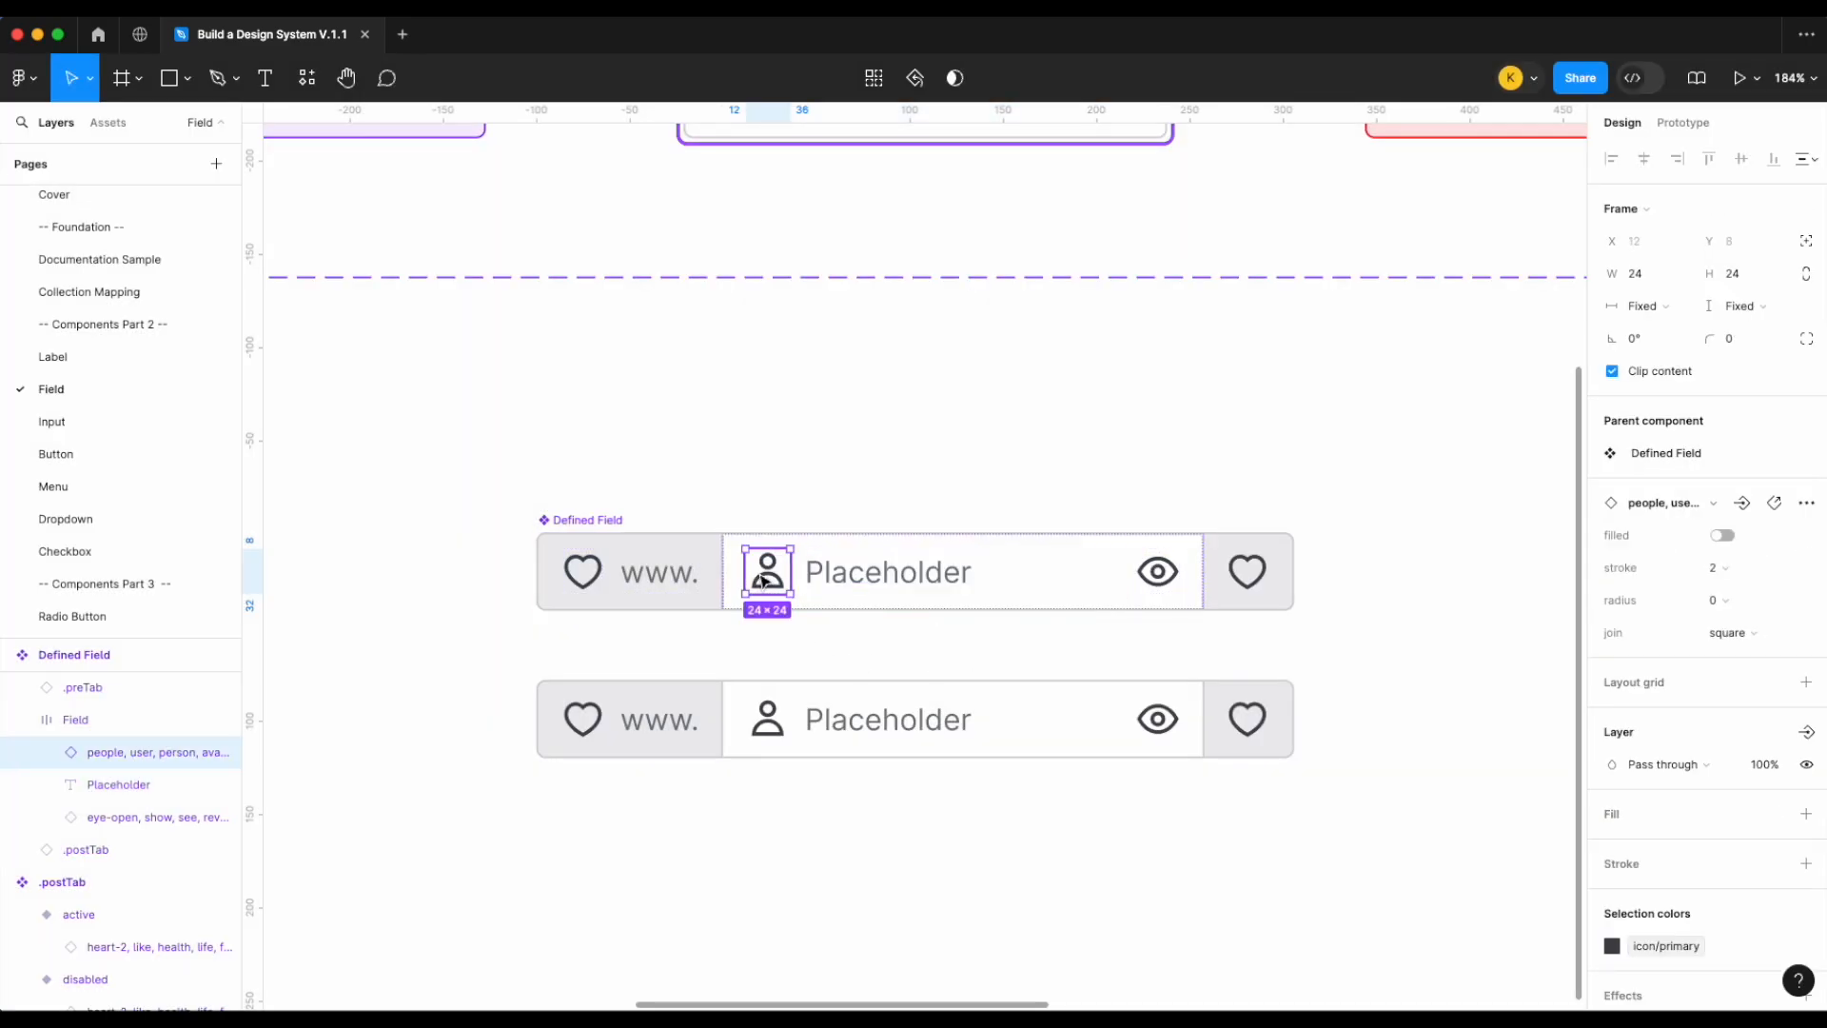
pyautogui.click(1805, 732)
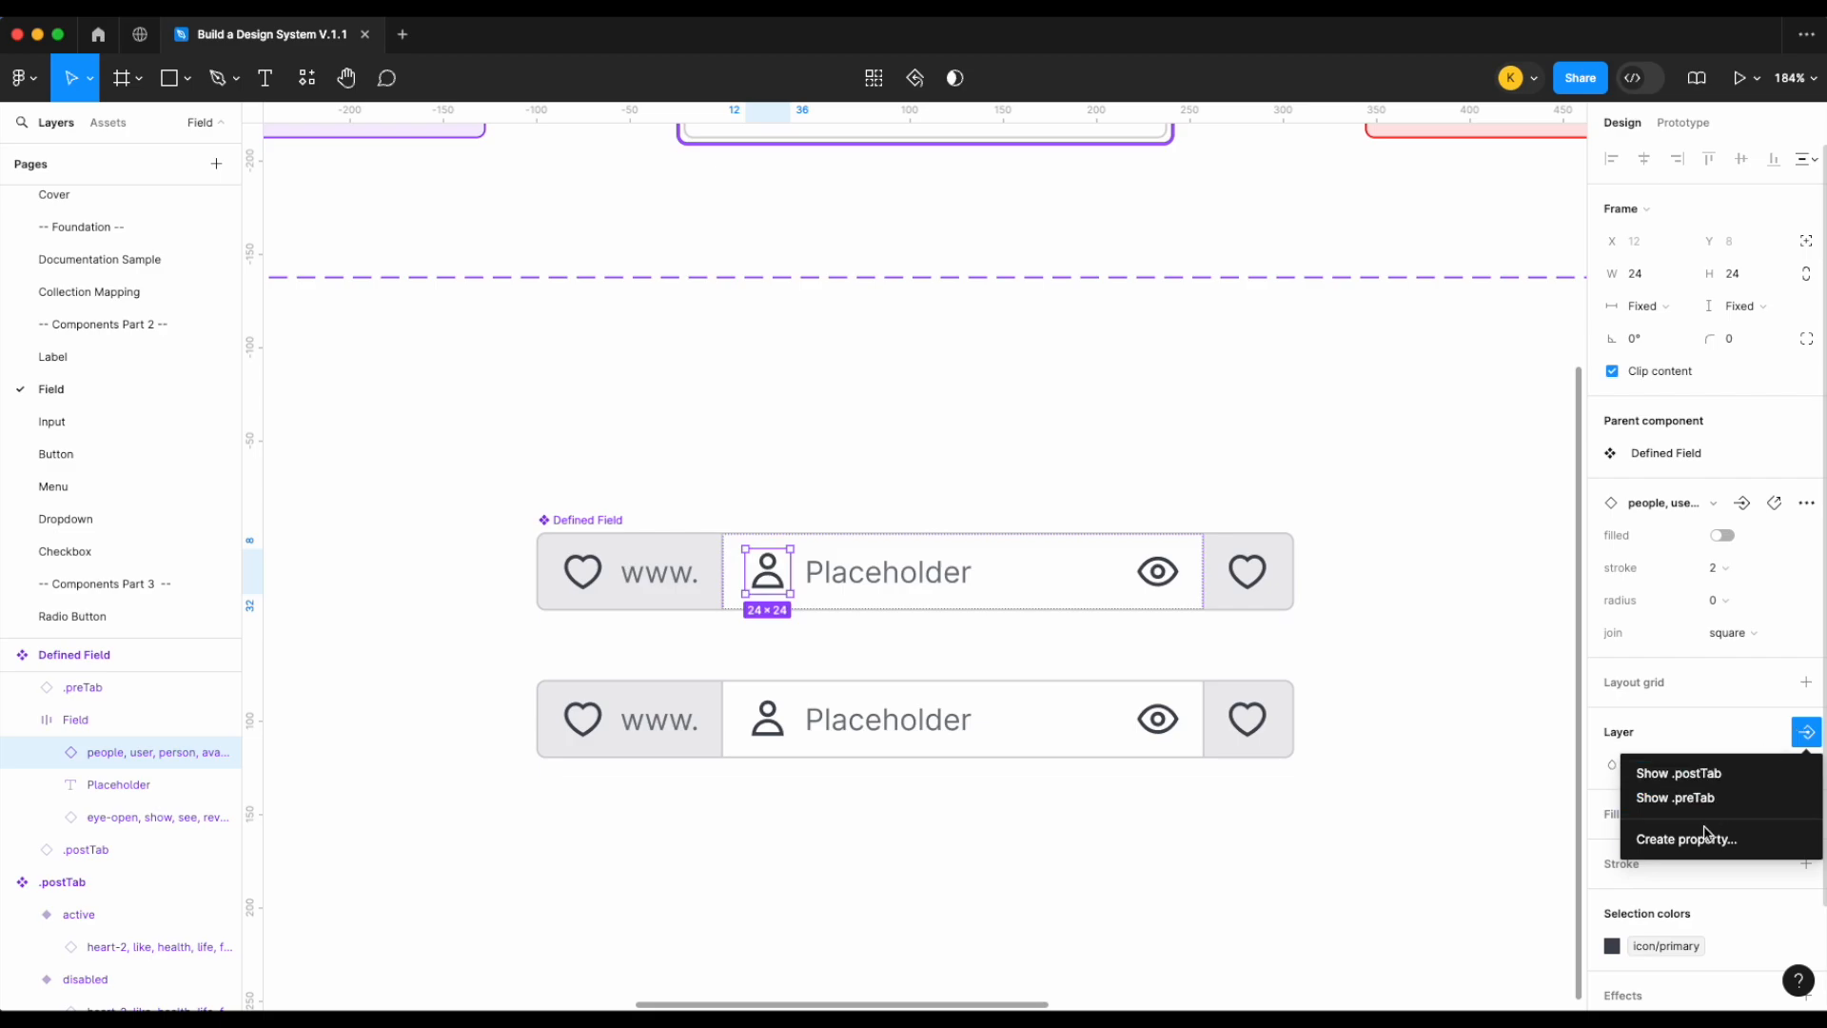
pyautogui.click(1704, 838)
pyautogui.write('Icon l')
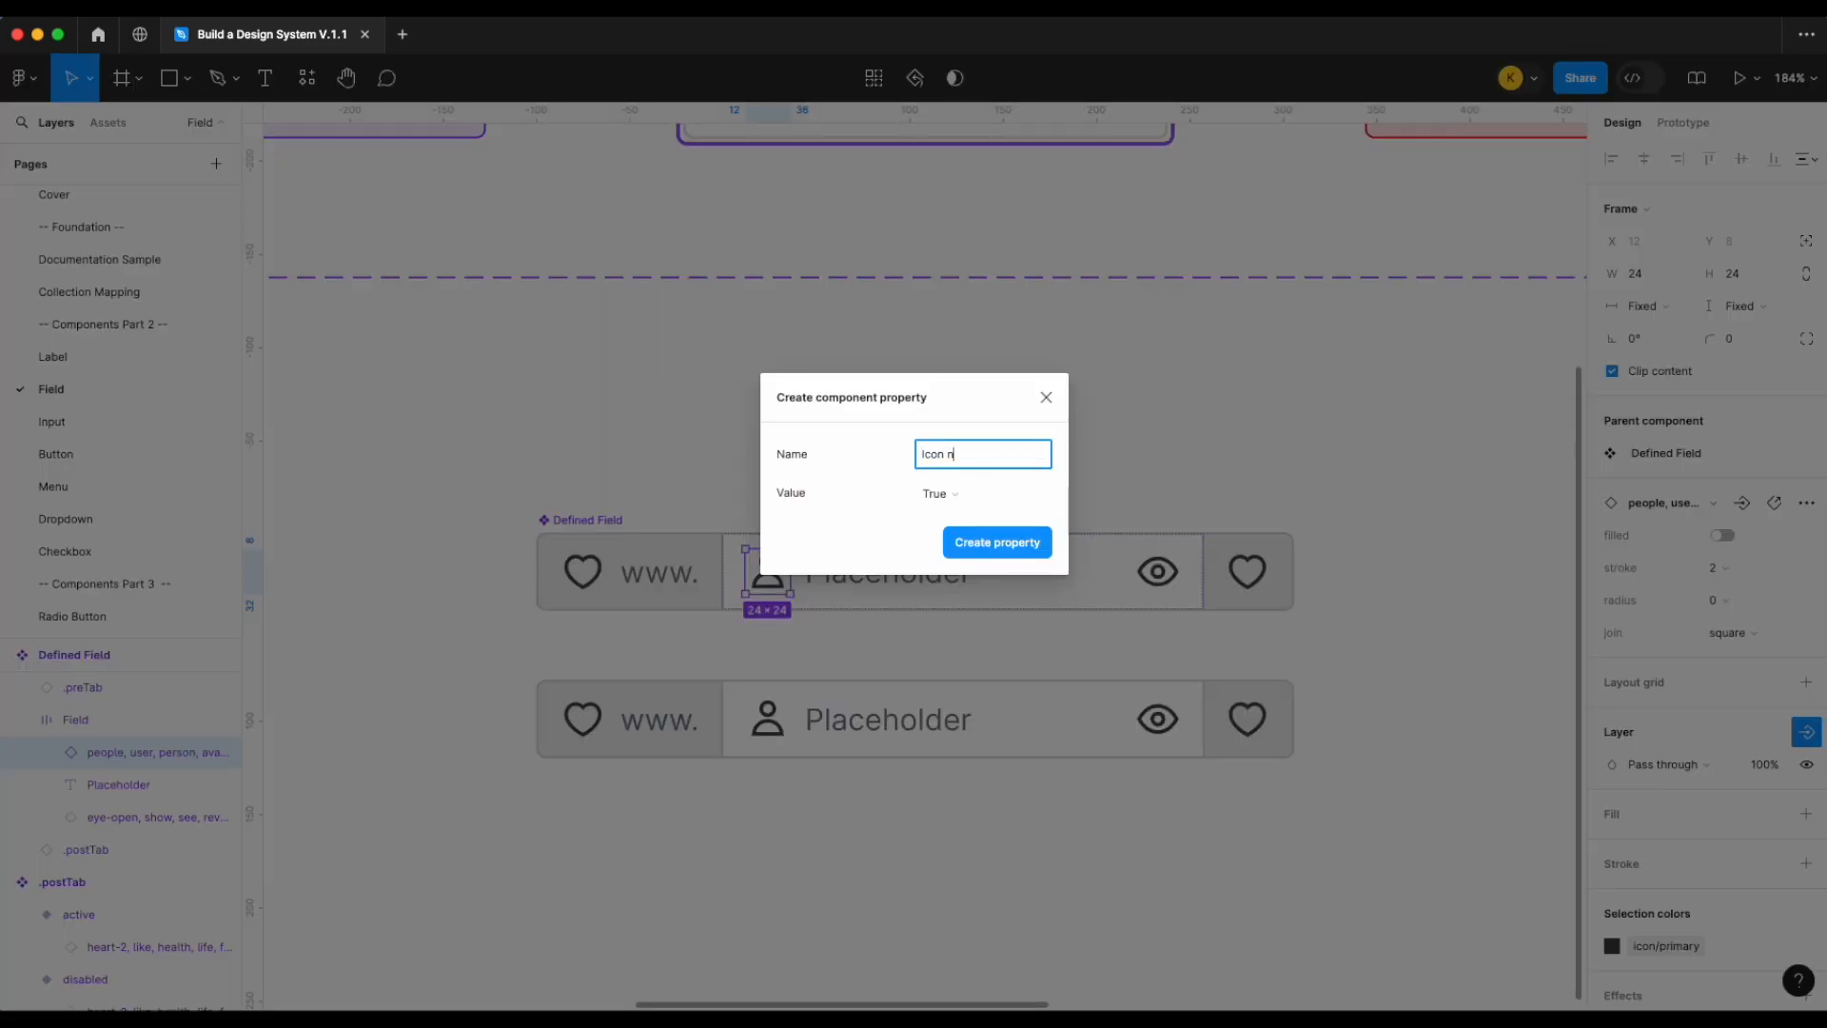
pyautogui.write('eft')
pyautogui.press('Return')
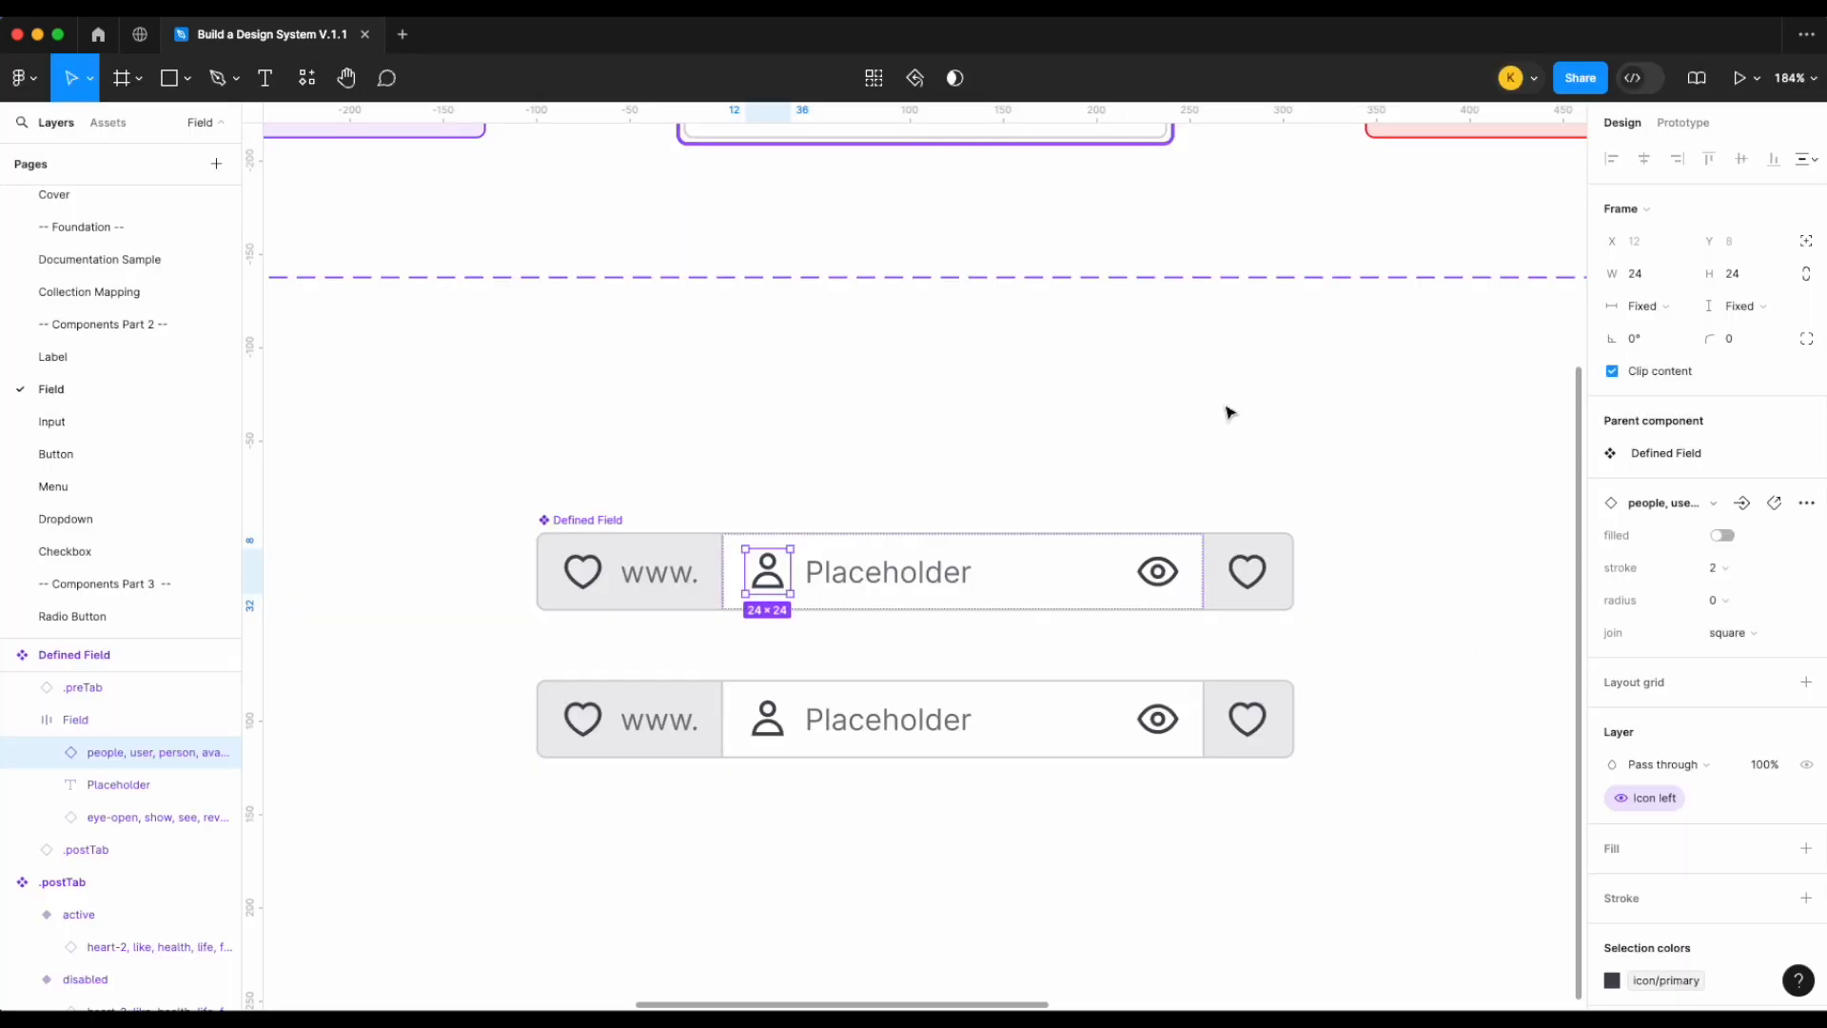
# Name a new instance swap property for the person icon Icon left and search the emojis for "arrow" to prefix the name
pyautogui.click(1742, 504)
pyautogui.write('Icon left')
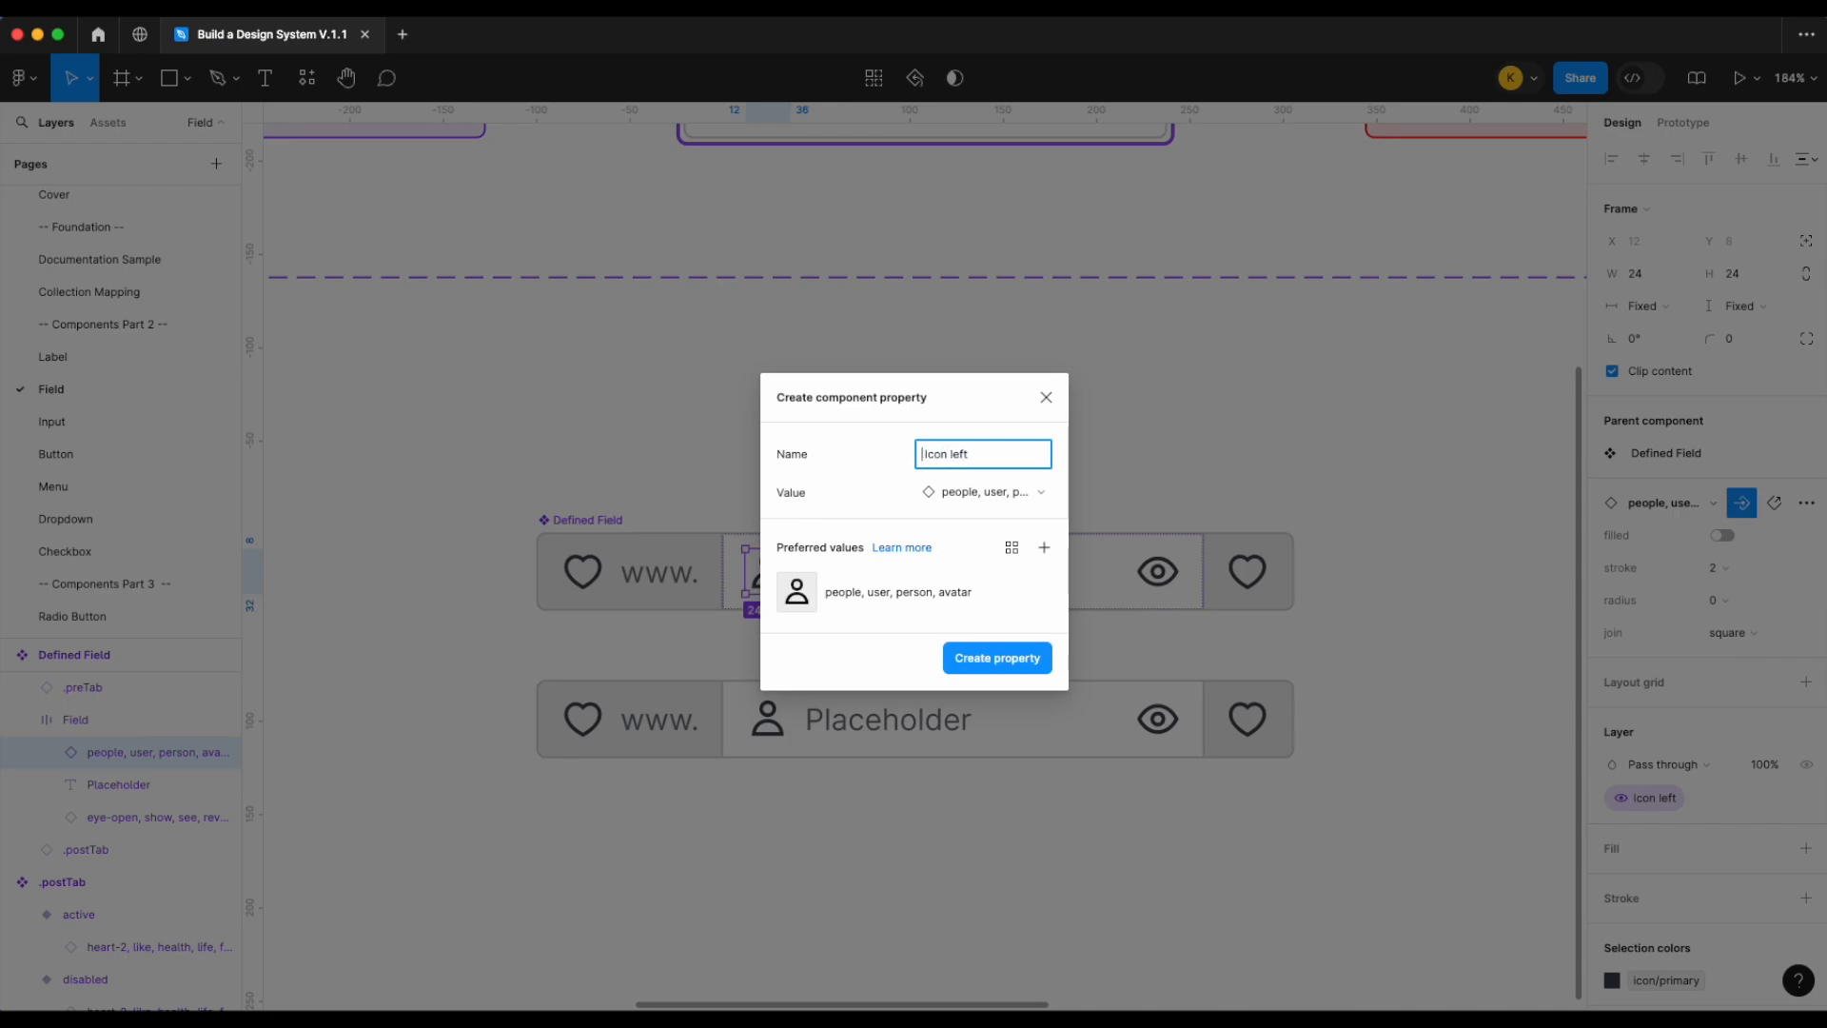
pyautogui.click(143, 10)
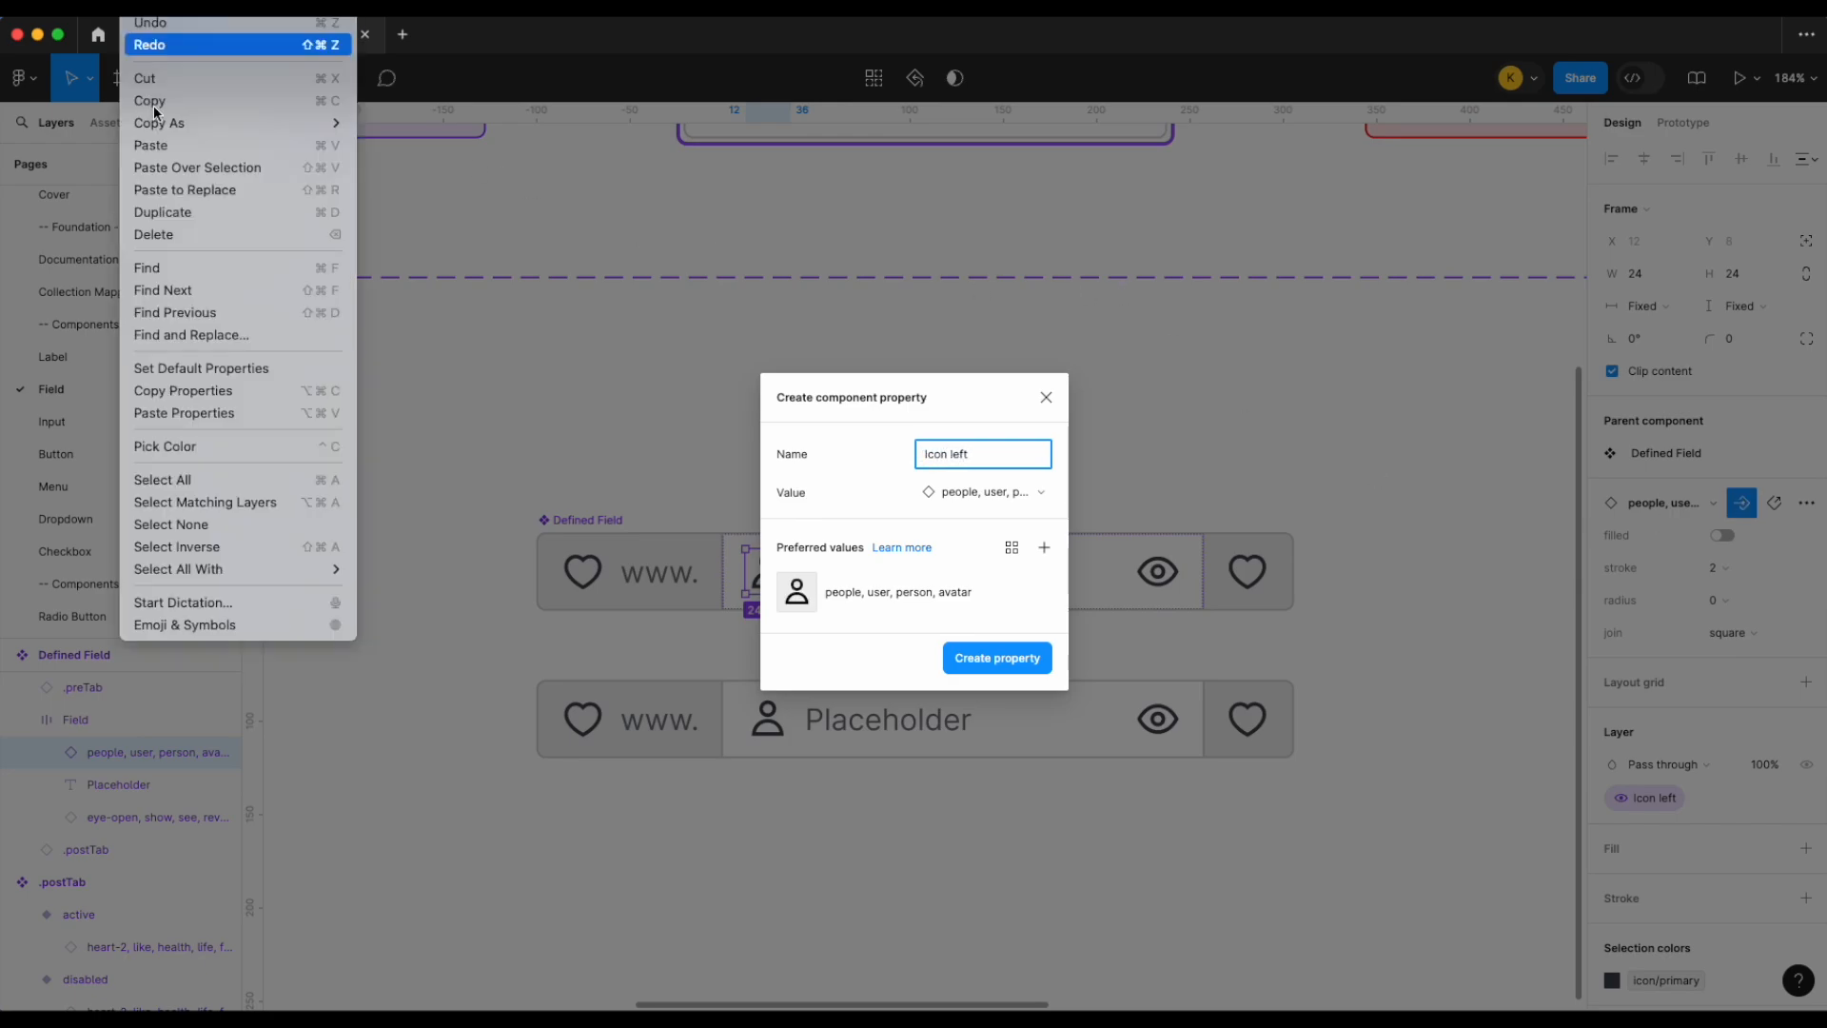
pyautogui.click(262, 625)
pyautogui.write('arrow')
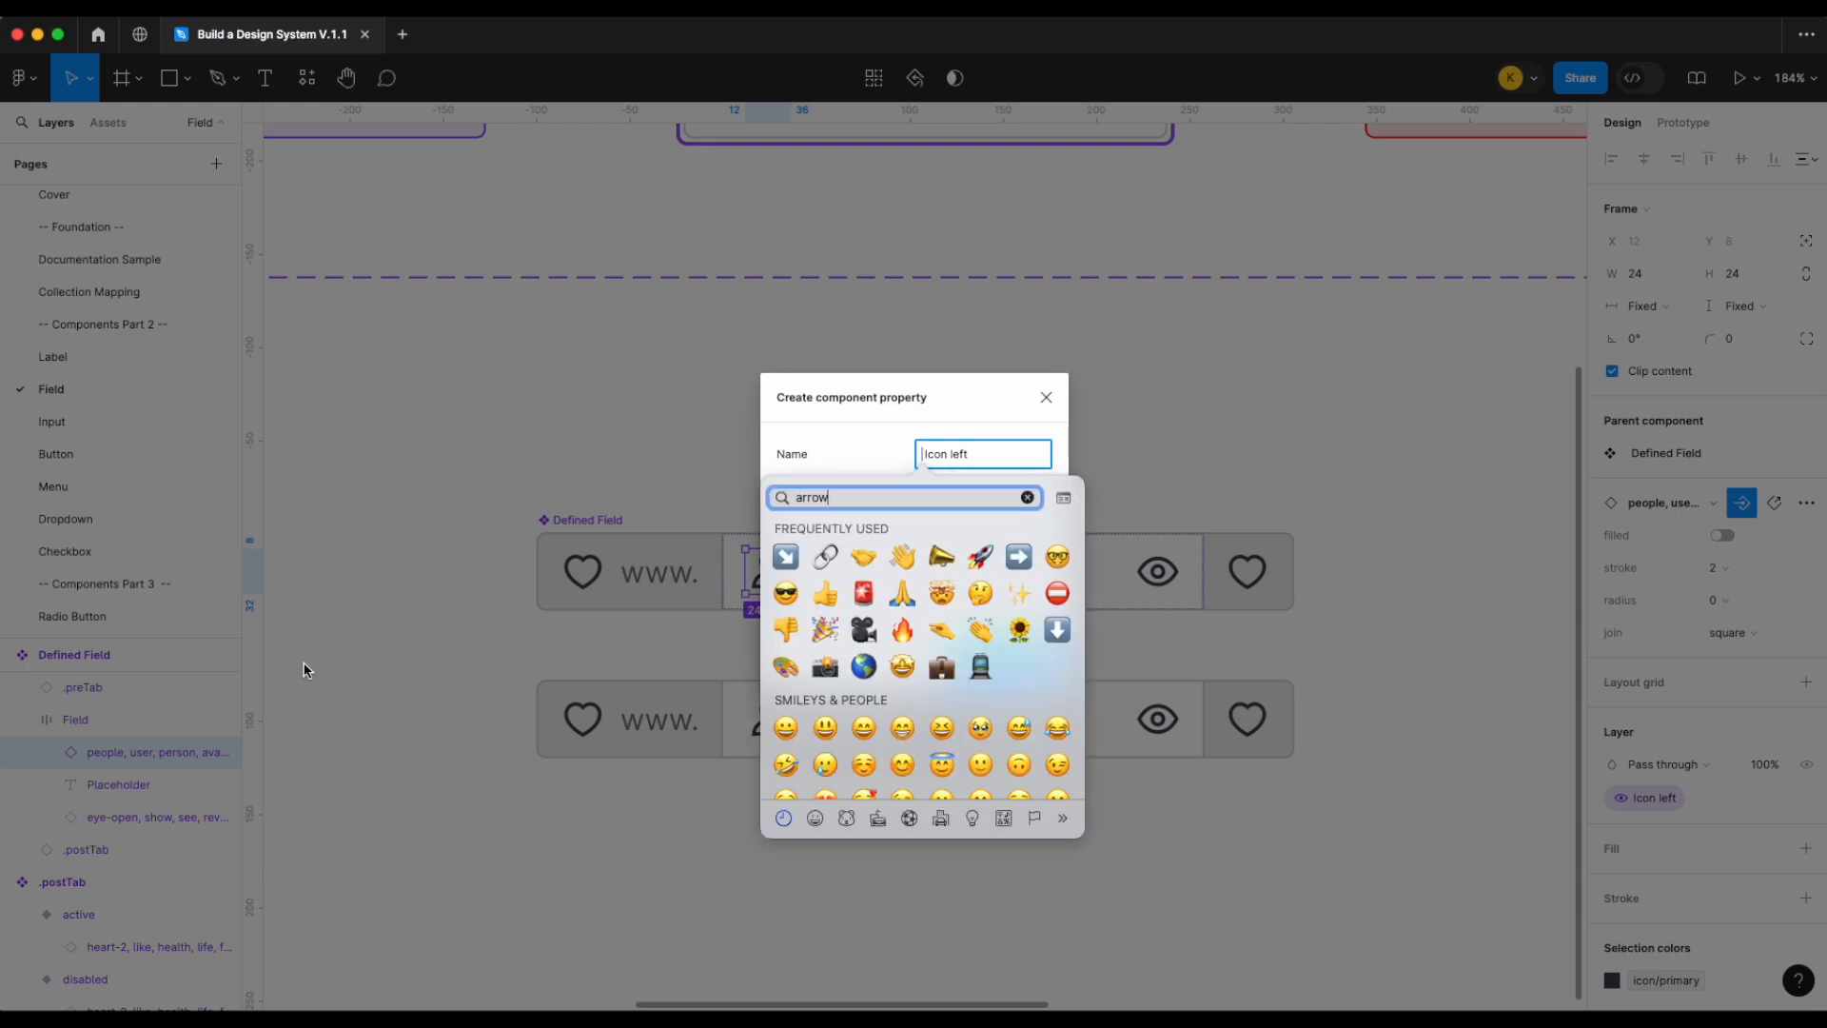
# Prefix the person icon's instance swap property name with an arrow as "↘ Icon left" and create the property
pyautogui.click(1010, 679)
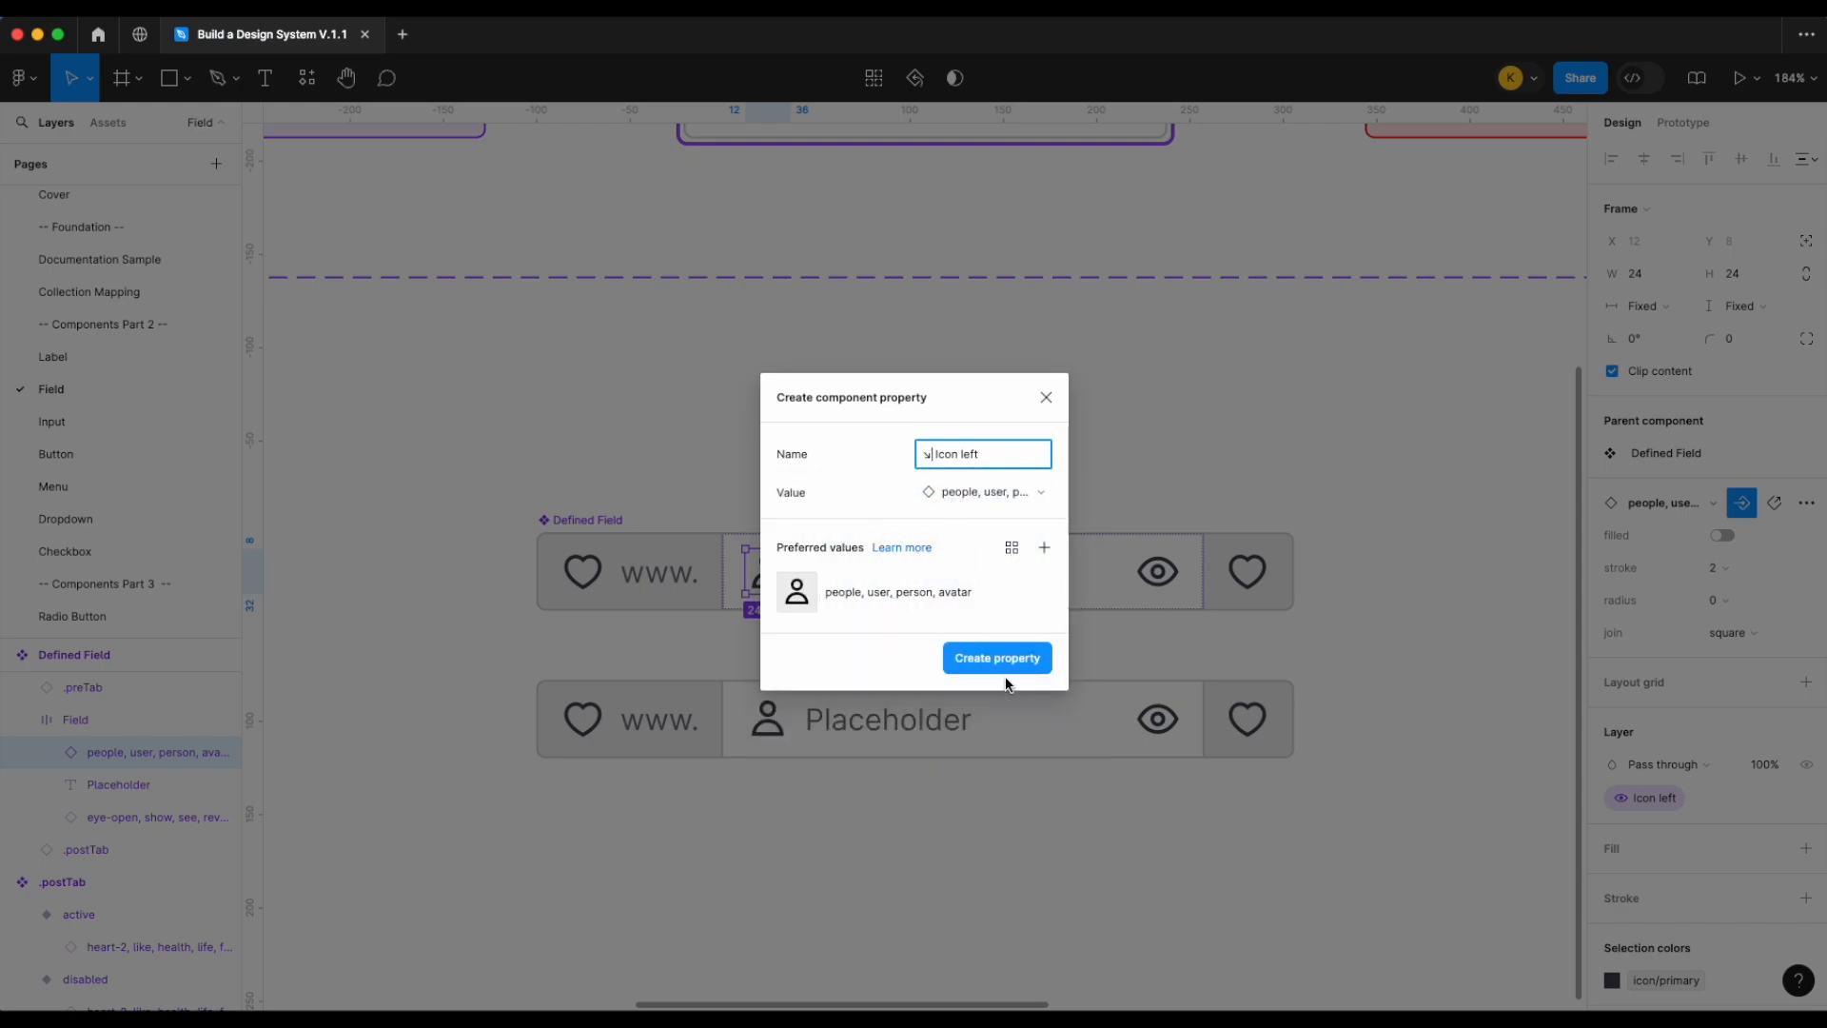
pyautogui.click(1008, 666)
# Create a boolean property named "Icon right" with value True for the visibility of the eye icon
pyautogui.click(1157, 571)
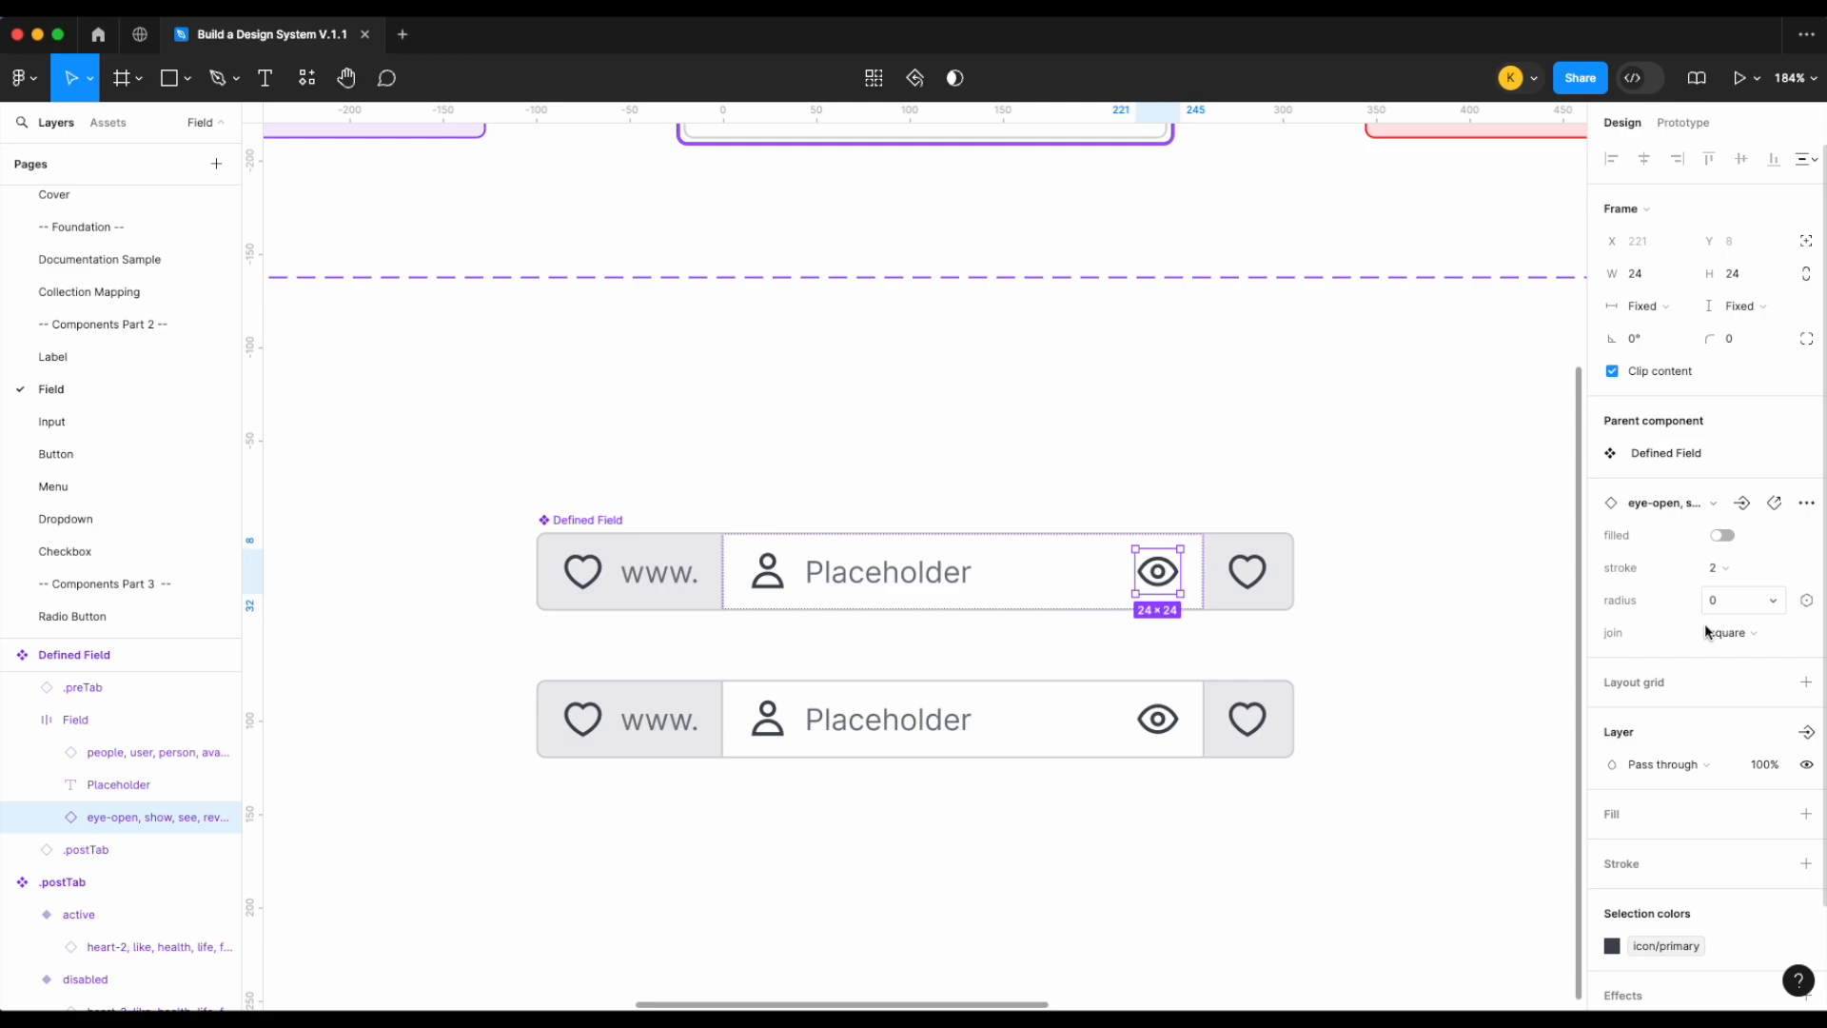
pyautogui.click(1806, 731)
pyautogui.click(1728, 862)
pyautogui.write('Icon righ')
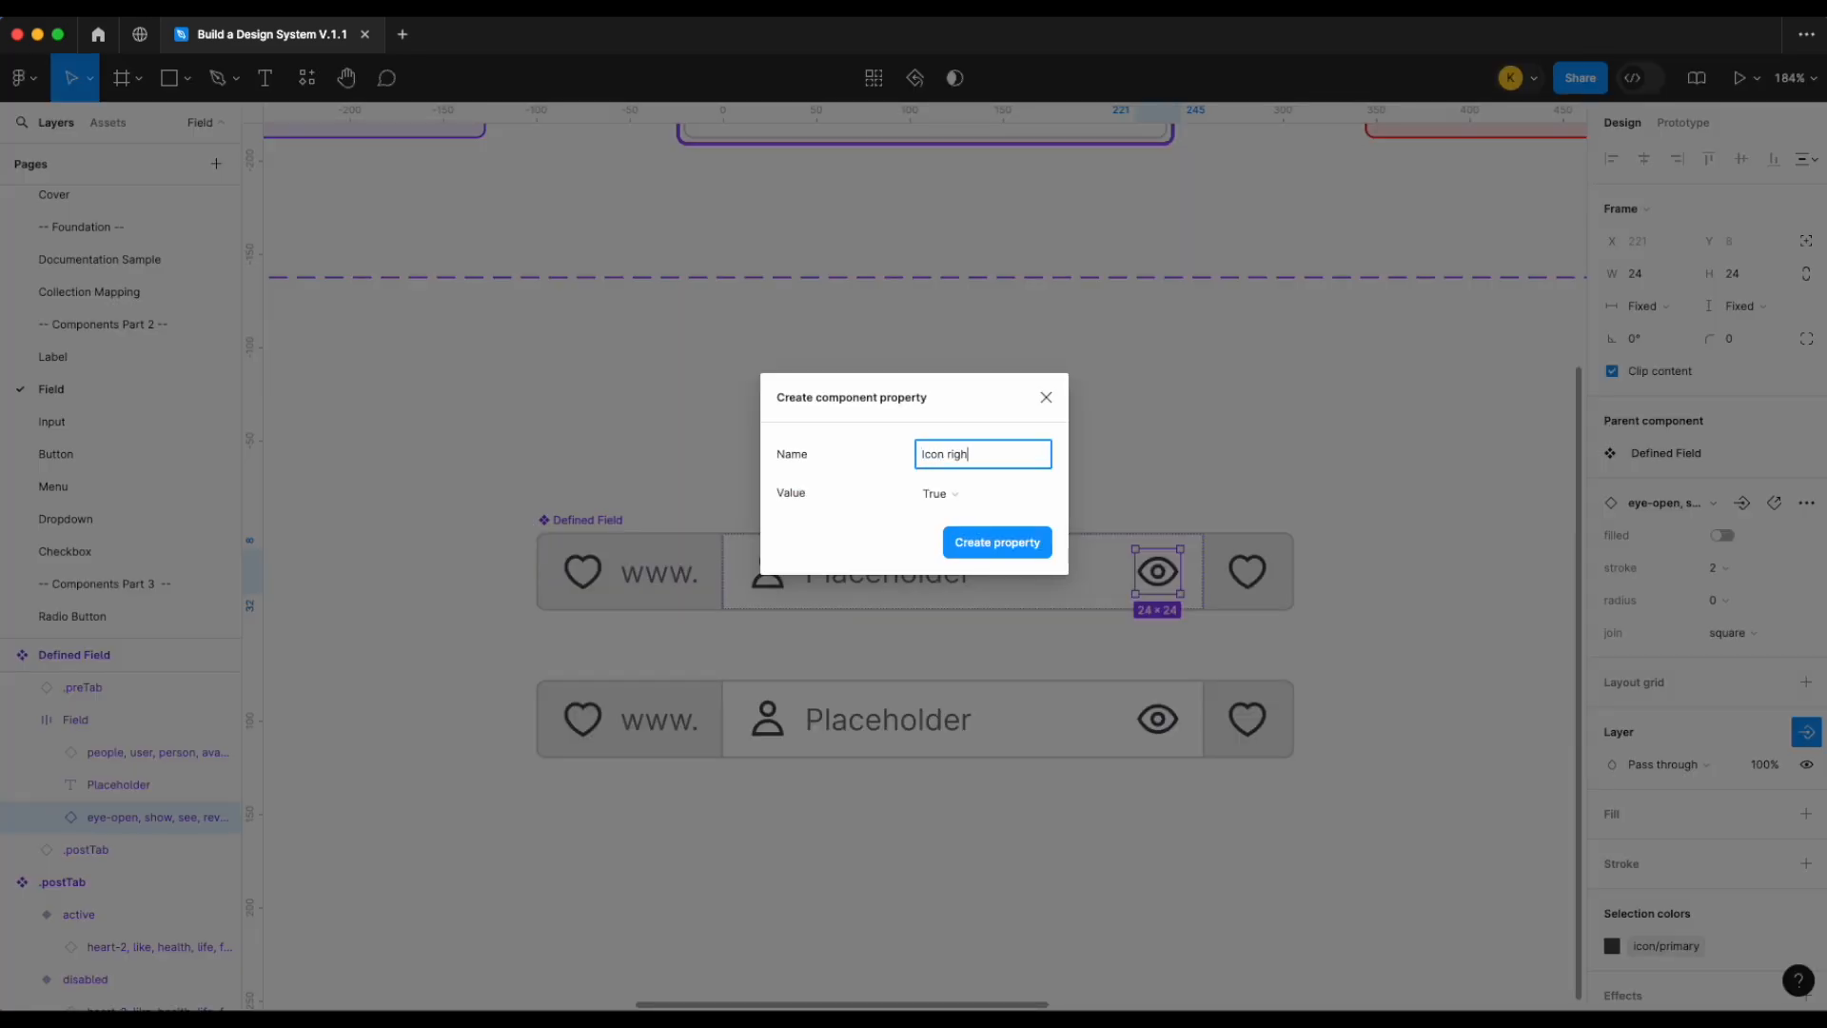
pyautogui.write('t')
pyautogui.press('Return')
# Create an instance swap property named "↘ Icon right" for the eye icon, including the arrow symbol in the name
pyautogui.click(1741, 502)
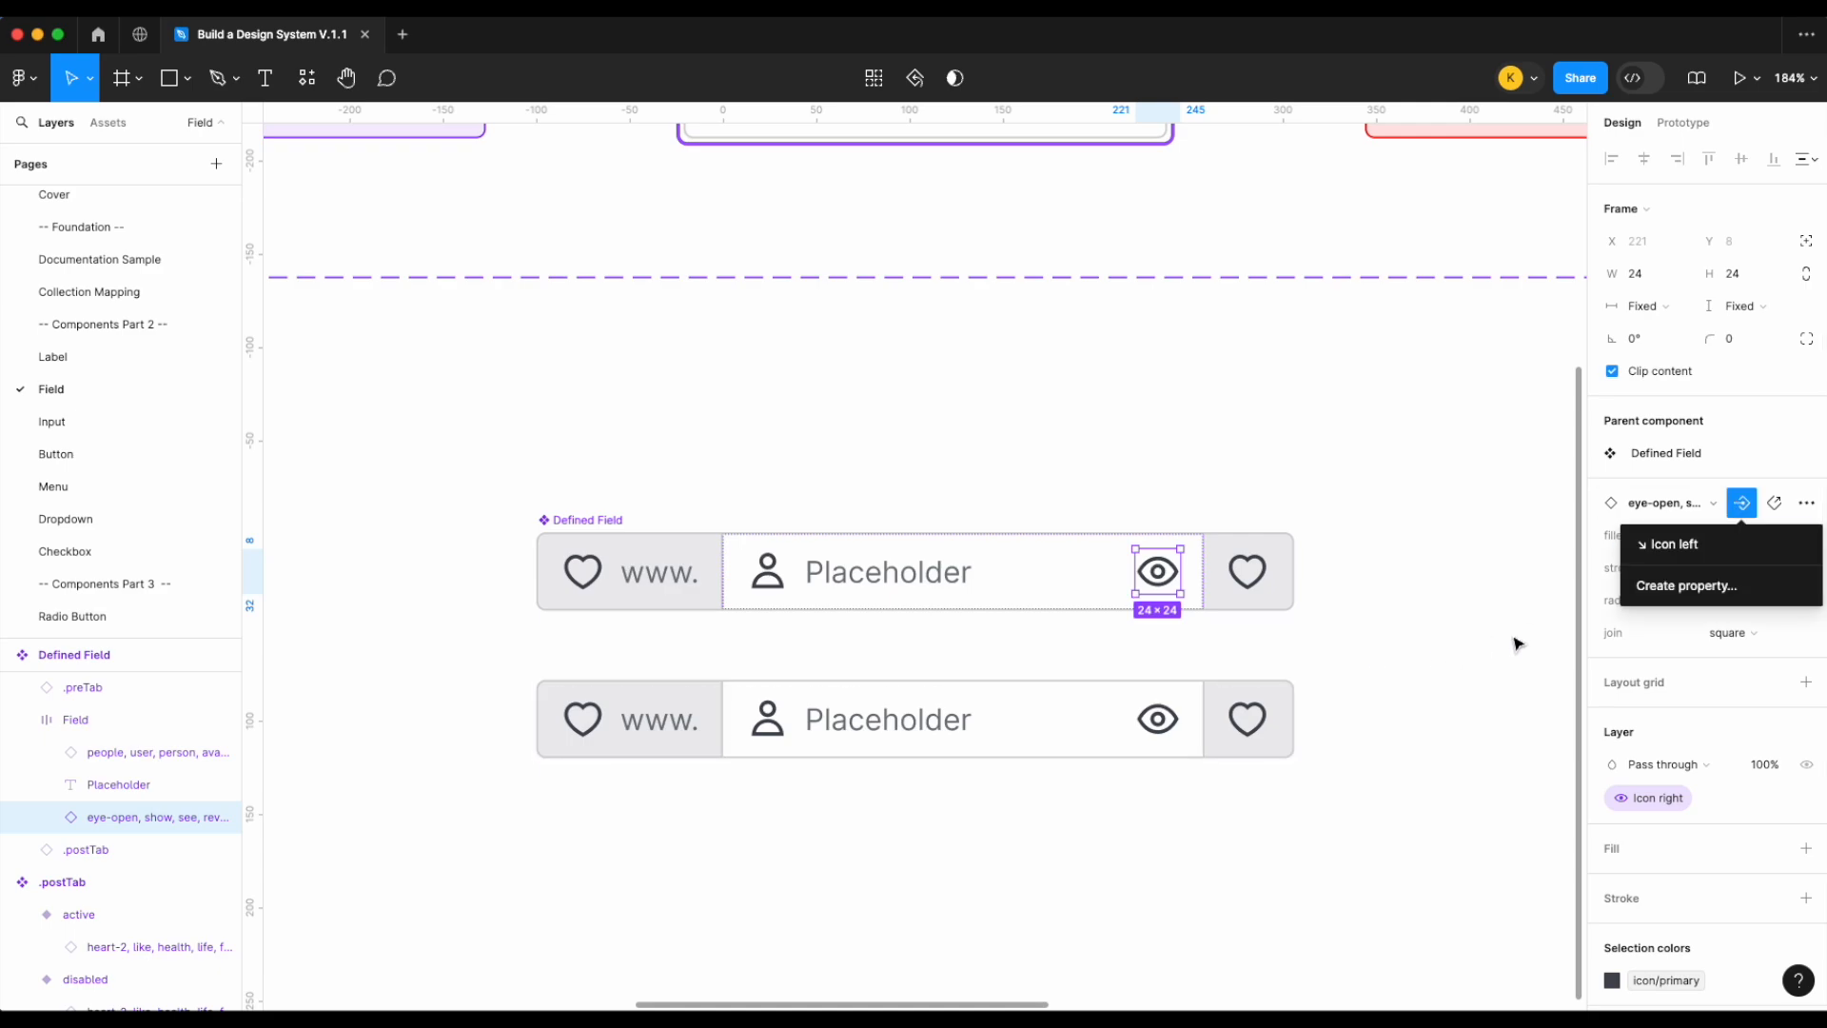
pyautogui.click(1629, 588)
pyautogui.write('Icon r')
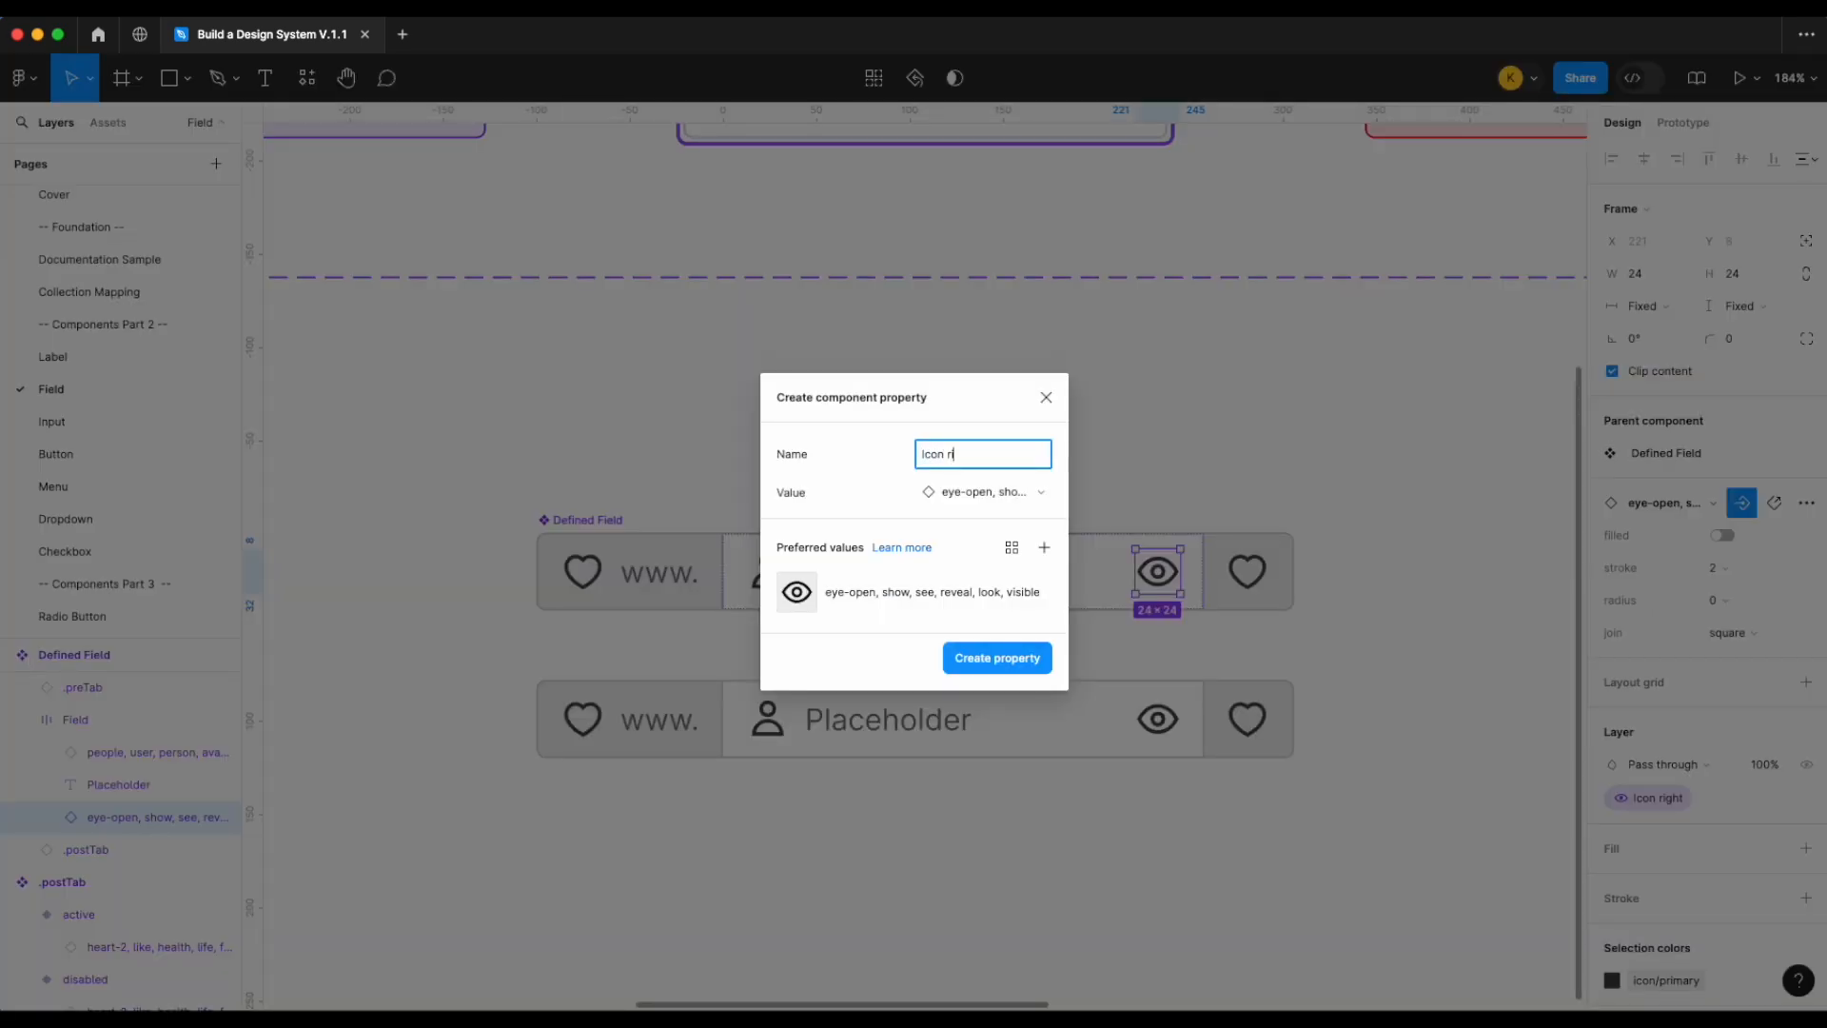
pyautogui.hotkey('alt', 'Left')
pyautogui.click(155, 19)
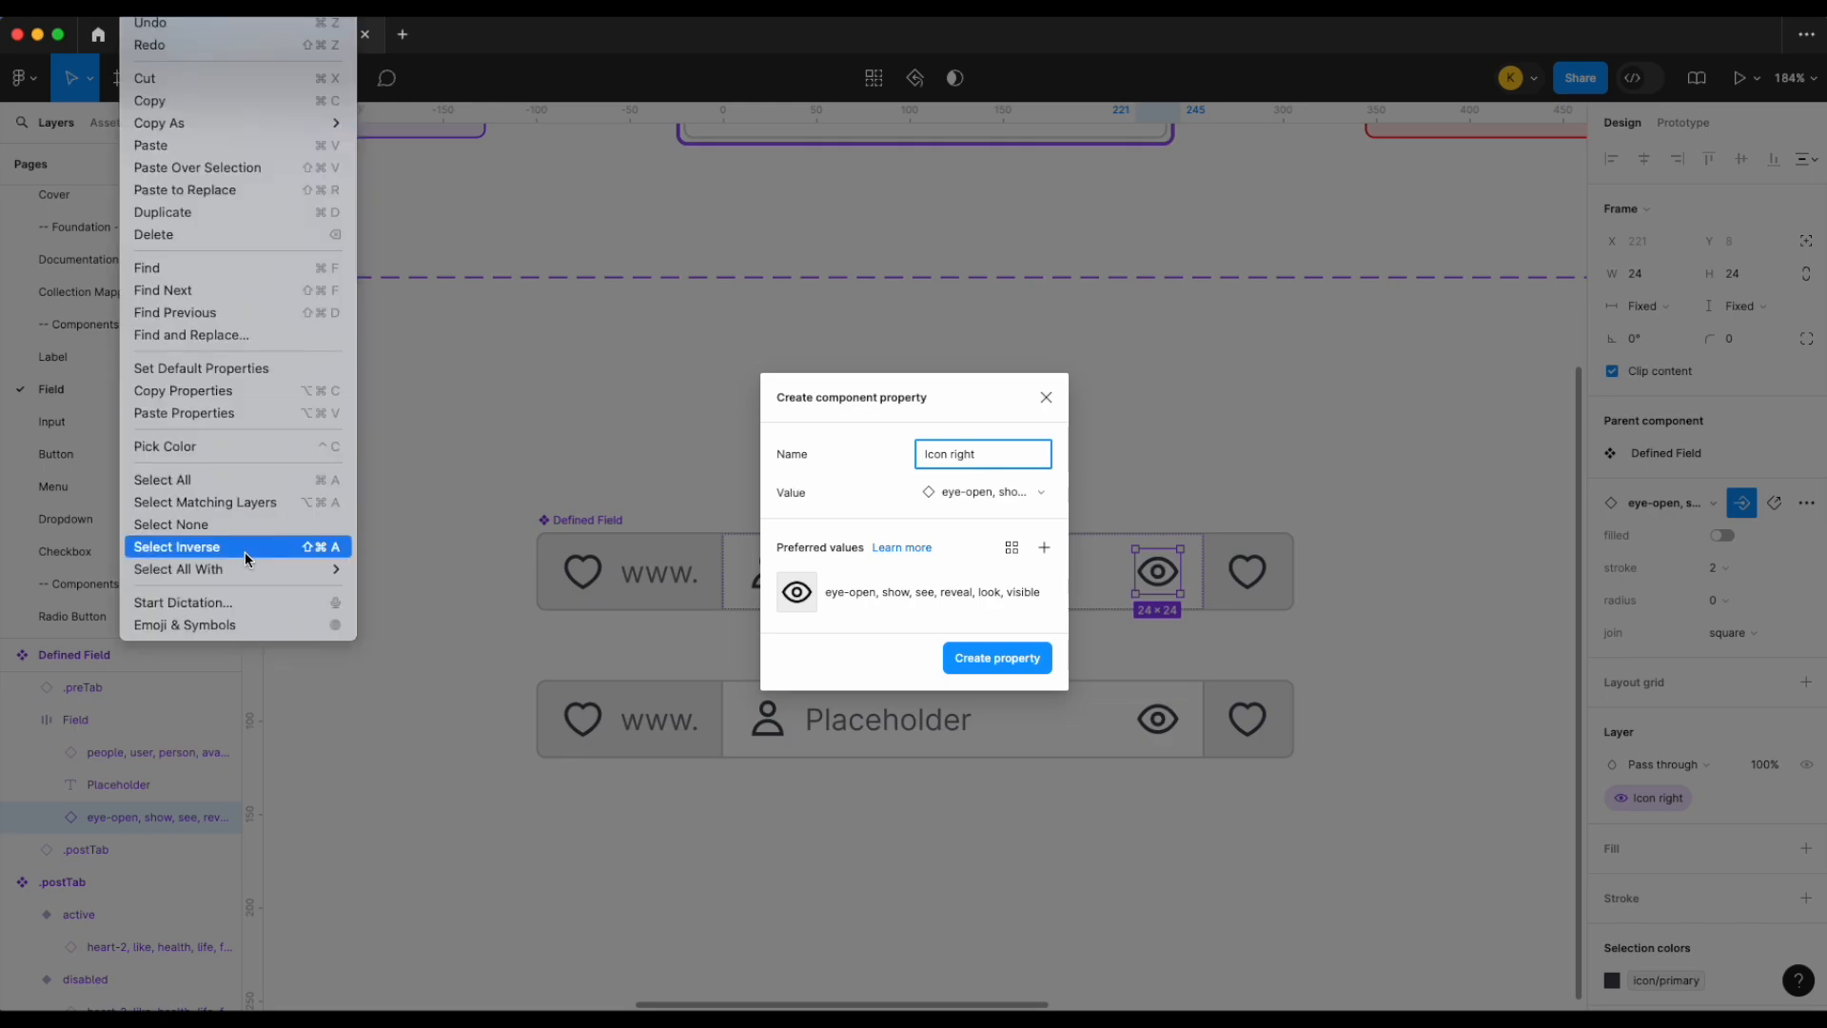
pyautogui.click(232, 614)
pyautogui.write('arrow')
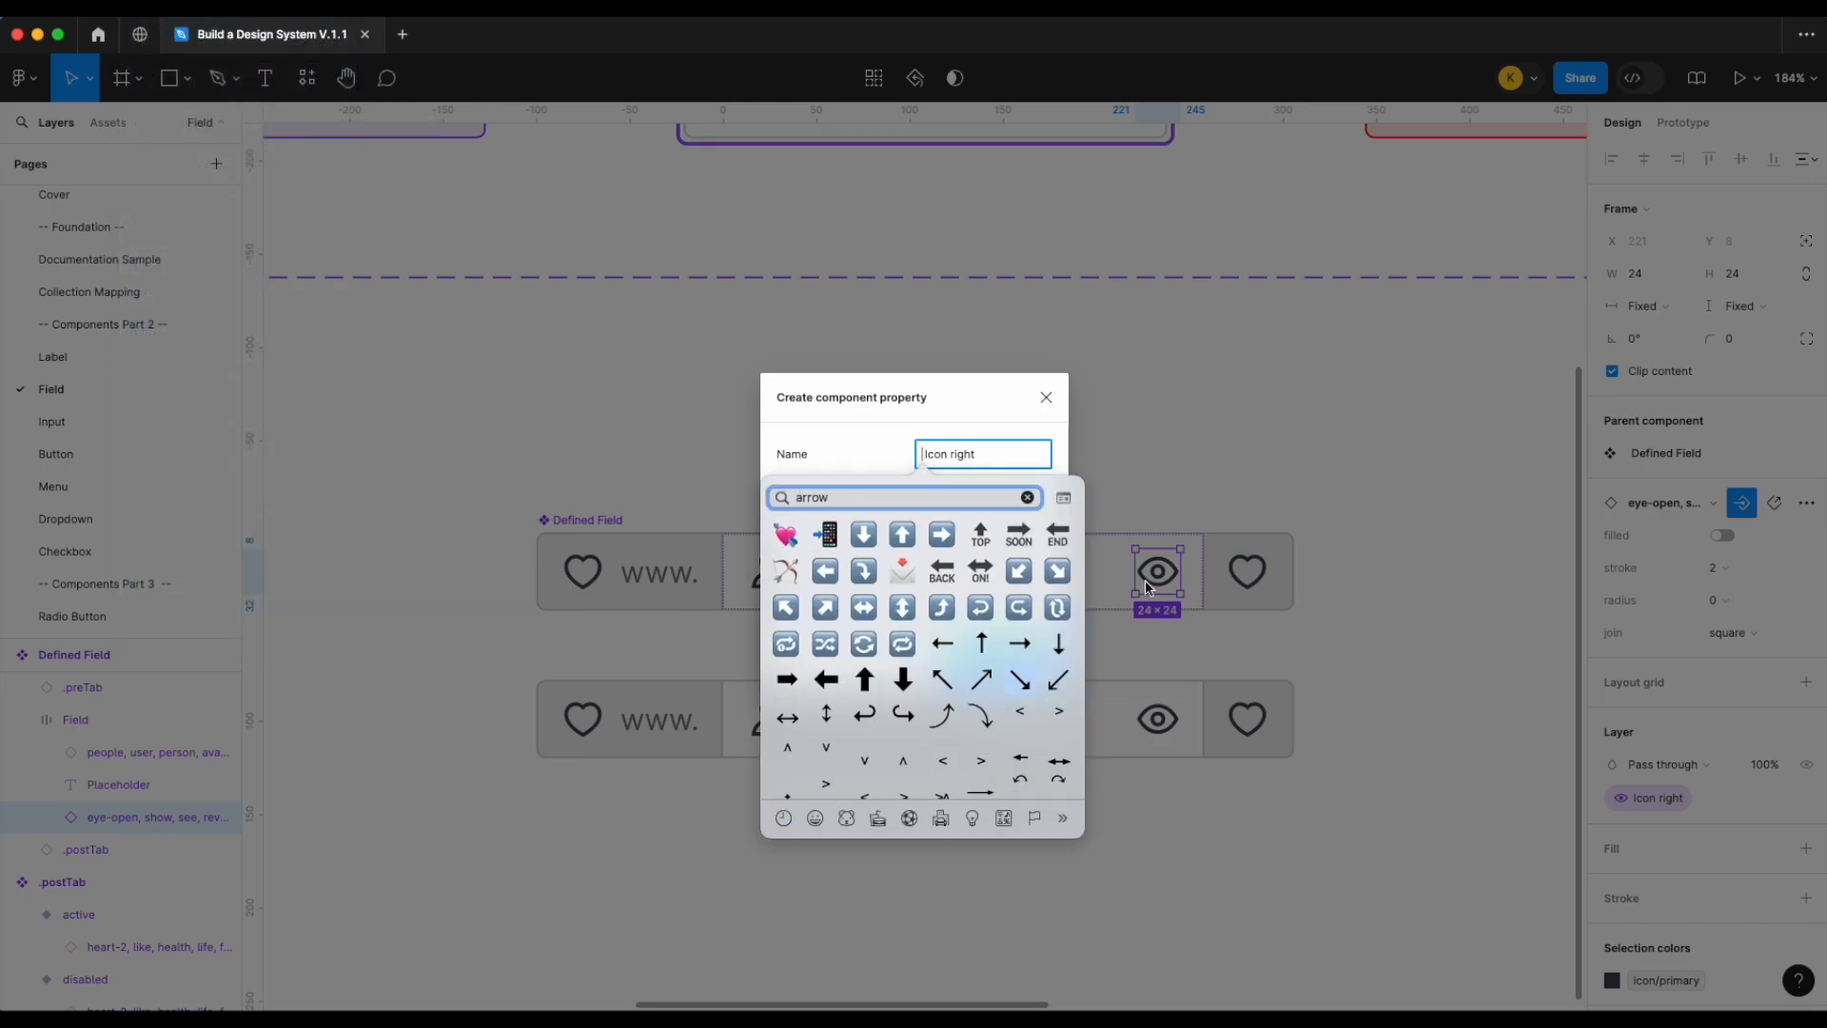
pyautogui.click(1020, 679)
pyautogui.click(1013, 670)
# Select the Defined Field instance below the main component and examine the order of its exposed properties
pyautogui.click(1317, 530)
pyautogui.click(1066, 759)
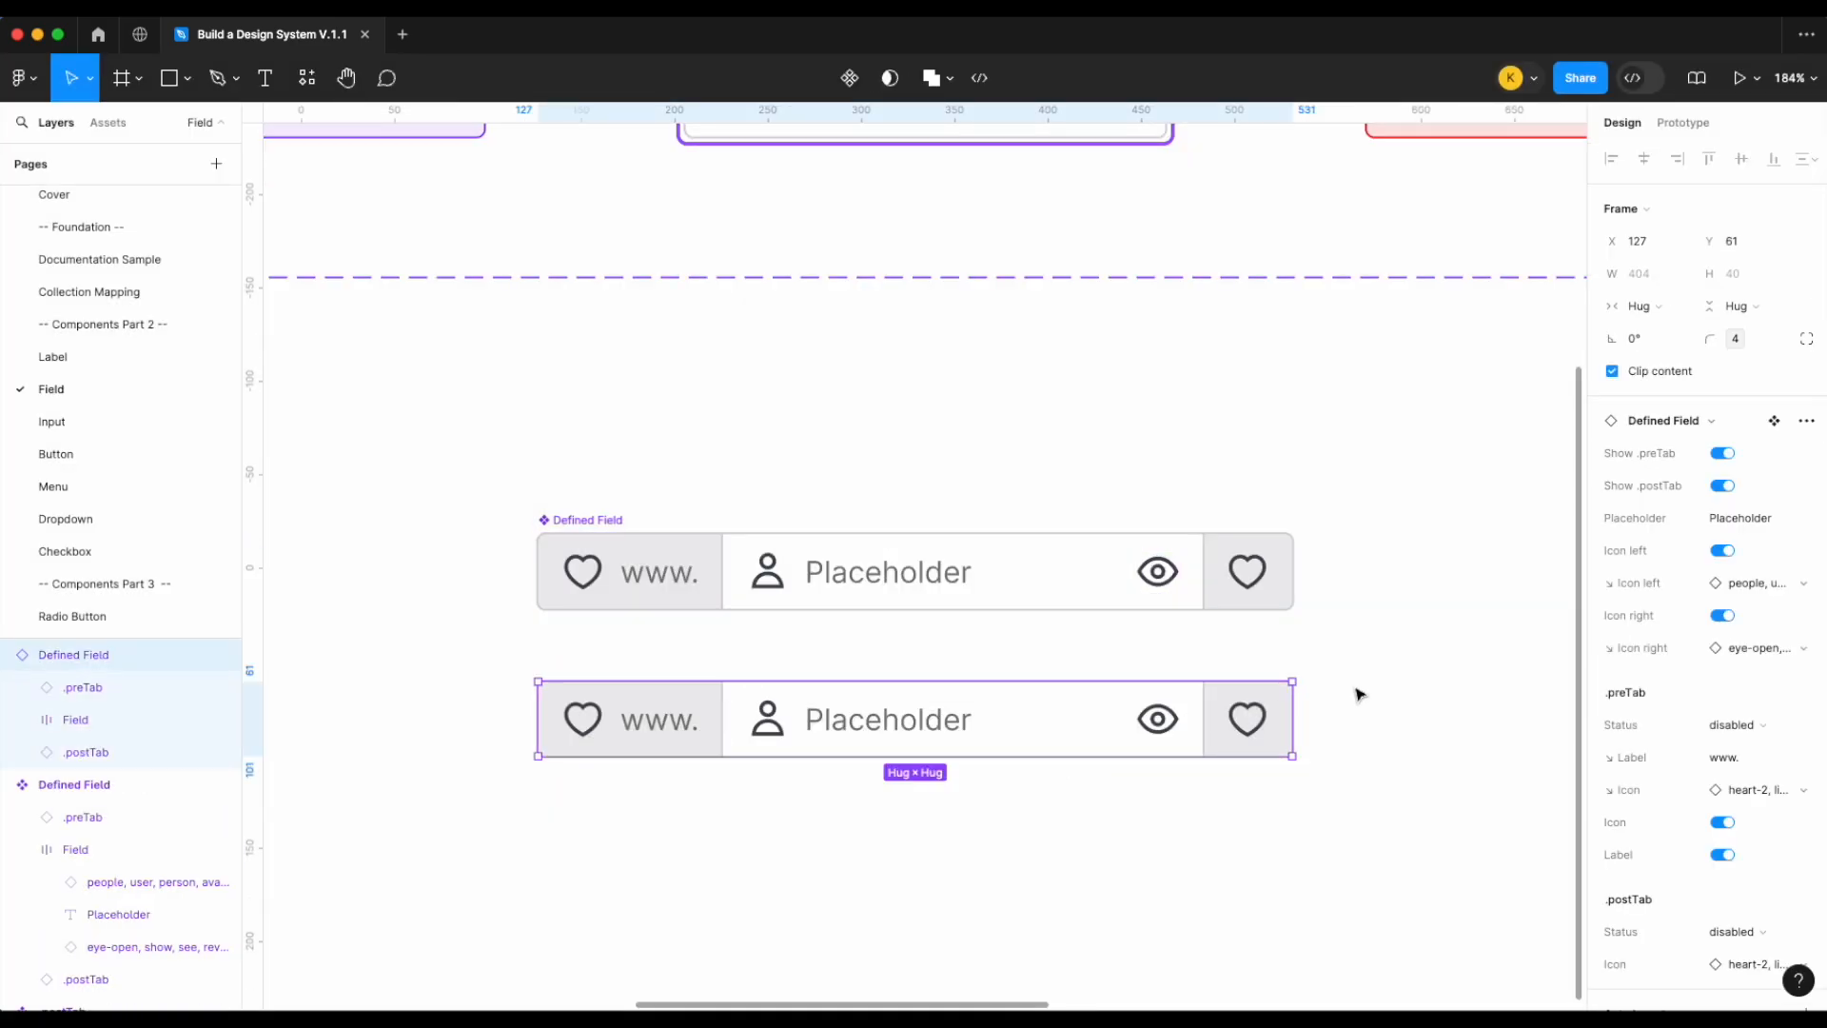
pyautogui.scroll(-3, 1637, 666)
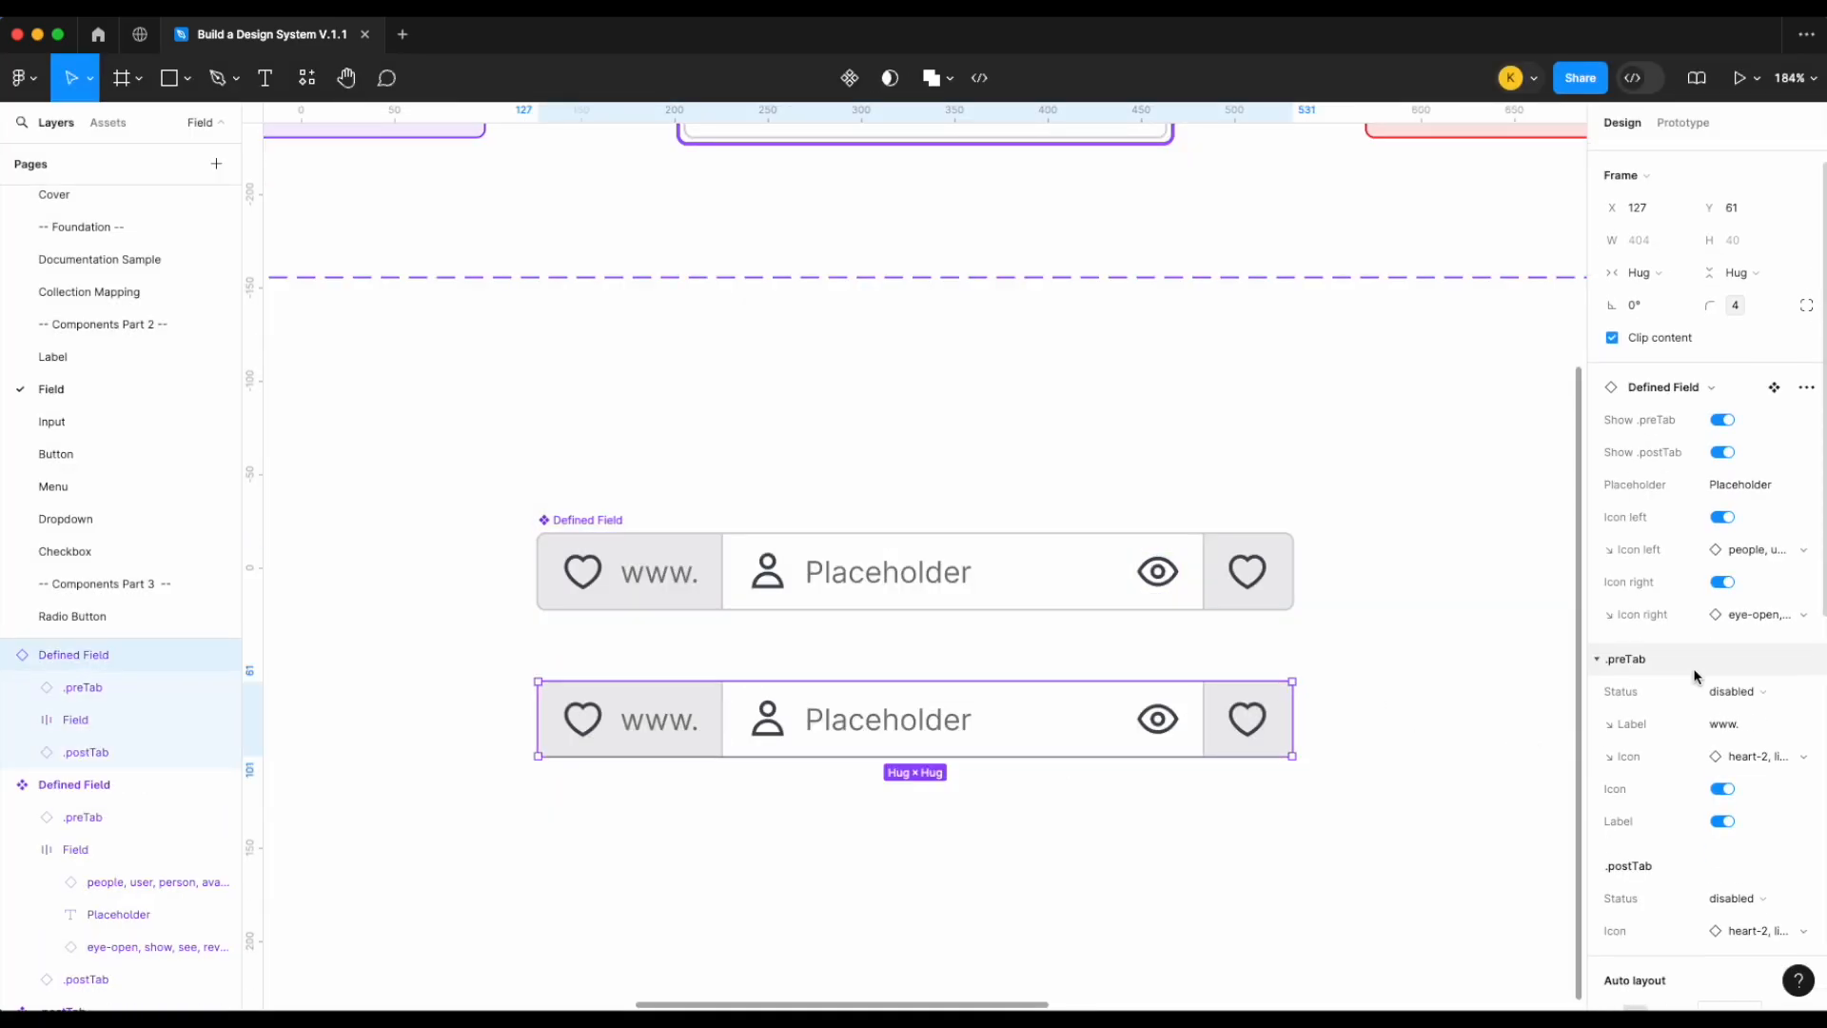
pyautogui.scroll(2, 1688, 654)
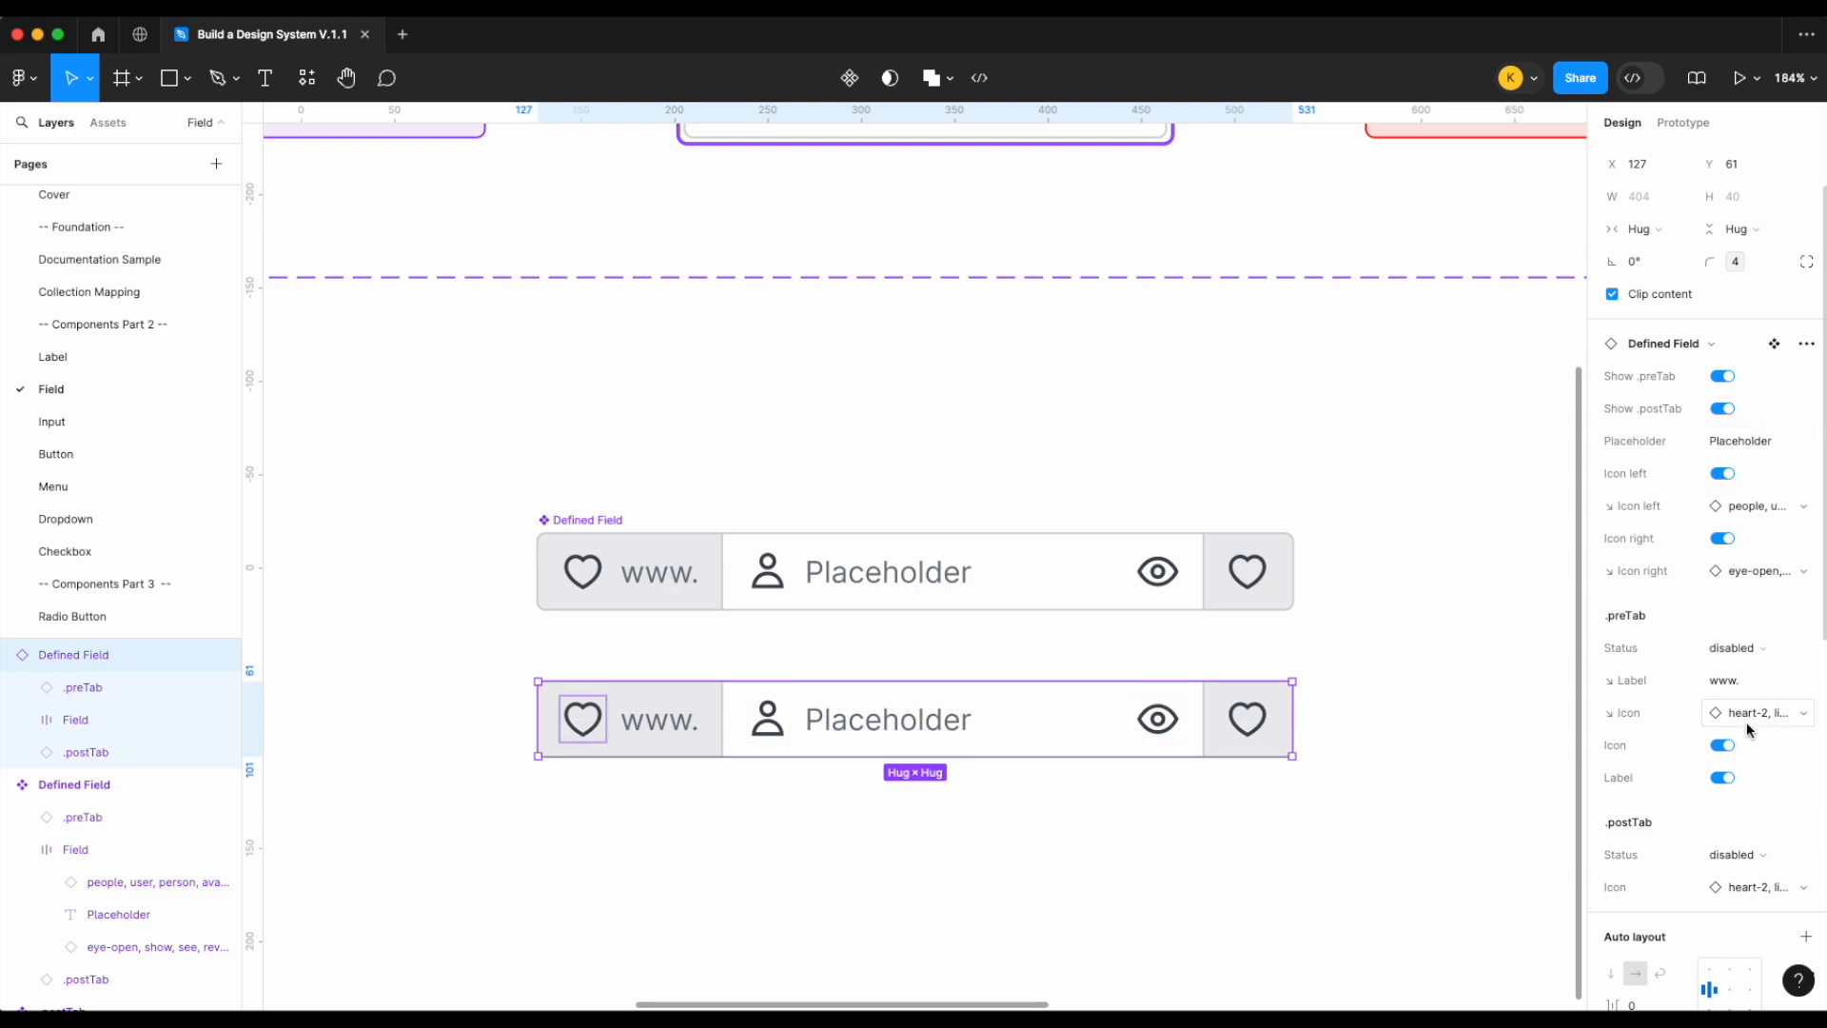
pyautogui.scroll(-1, 1739, 700)
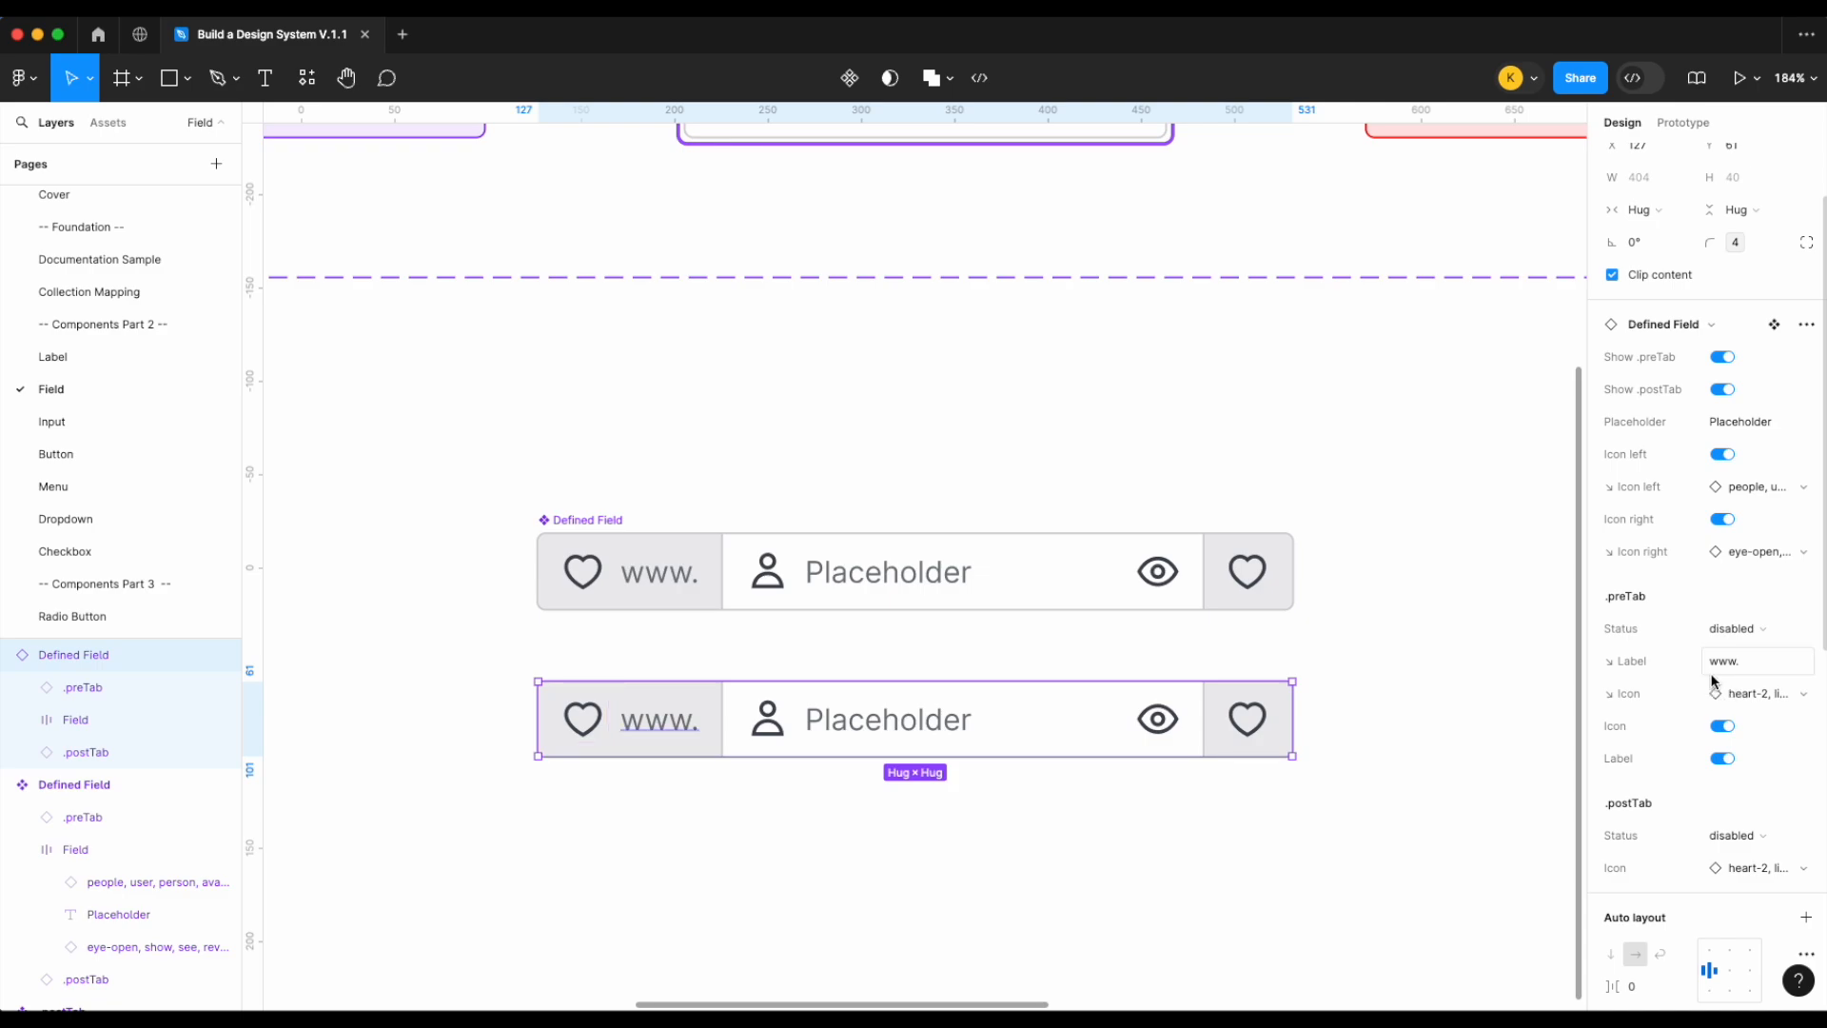
# Reorder the .preTab component set's properties as Status, Label, ↘ Label, Icon, ↘ Icon
pyautogui.hscroll(-15, 608, 592)
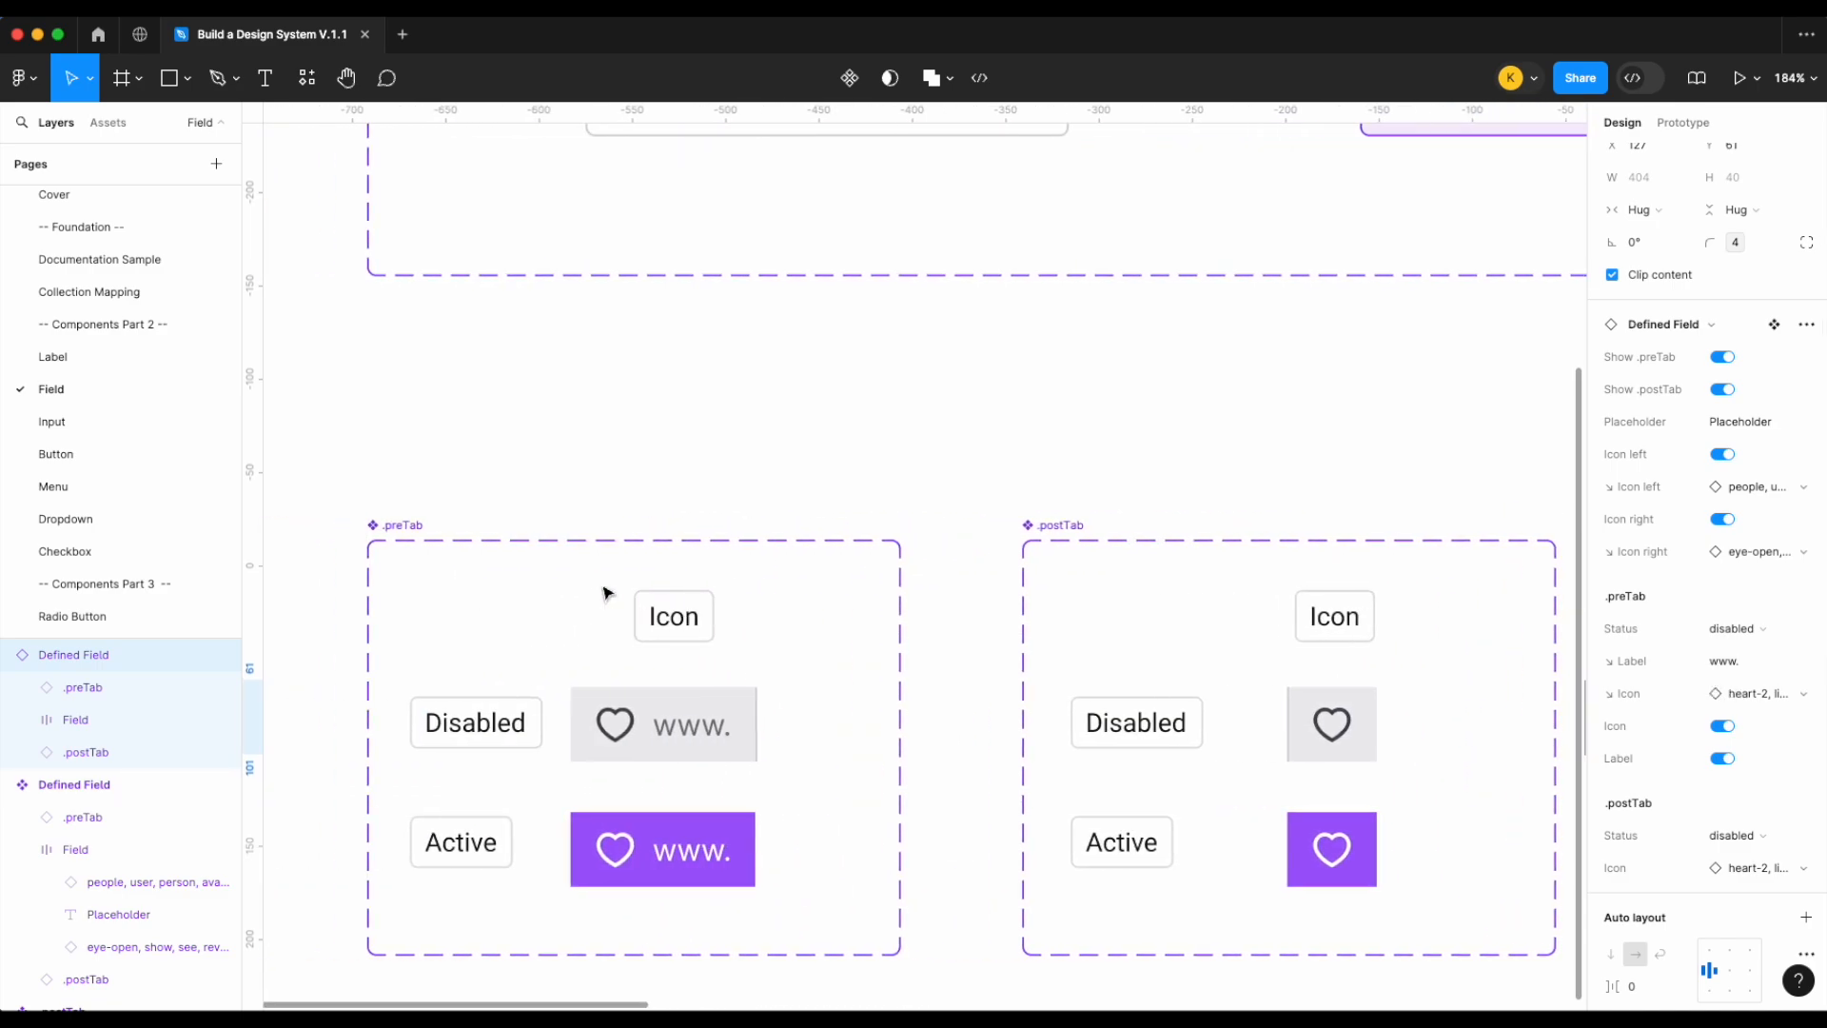
pyautogui.hscroll(-2, 603, 592)
pyautogui.click(464, 525)
pyautogui.moveTo(1658, 536); pyautogui.dragTo(1660, 489)
pyautogui.click(1456, 470)
# Select the Defined Field instance again and check its icon toggles and the reordered .preTab properties
pyautogui.hscroll(4, 1278, 448)
pyautogui.scroll(-4, 1276, 448)
pyautogui.hscroll(7, 1276, 448)
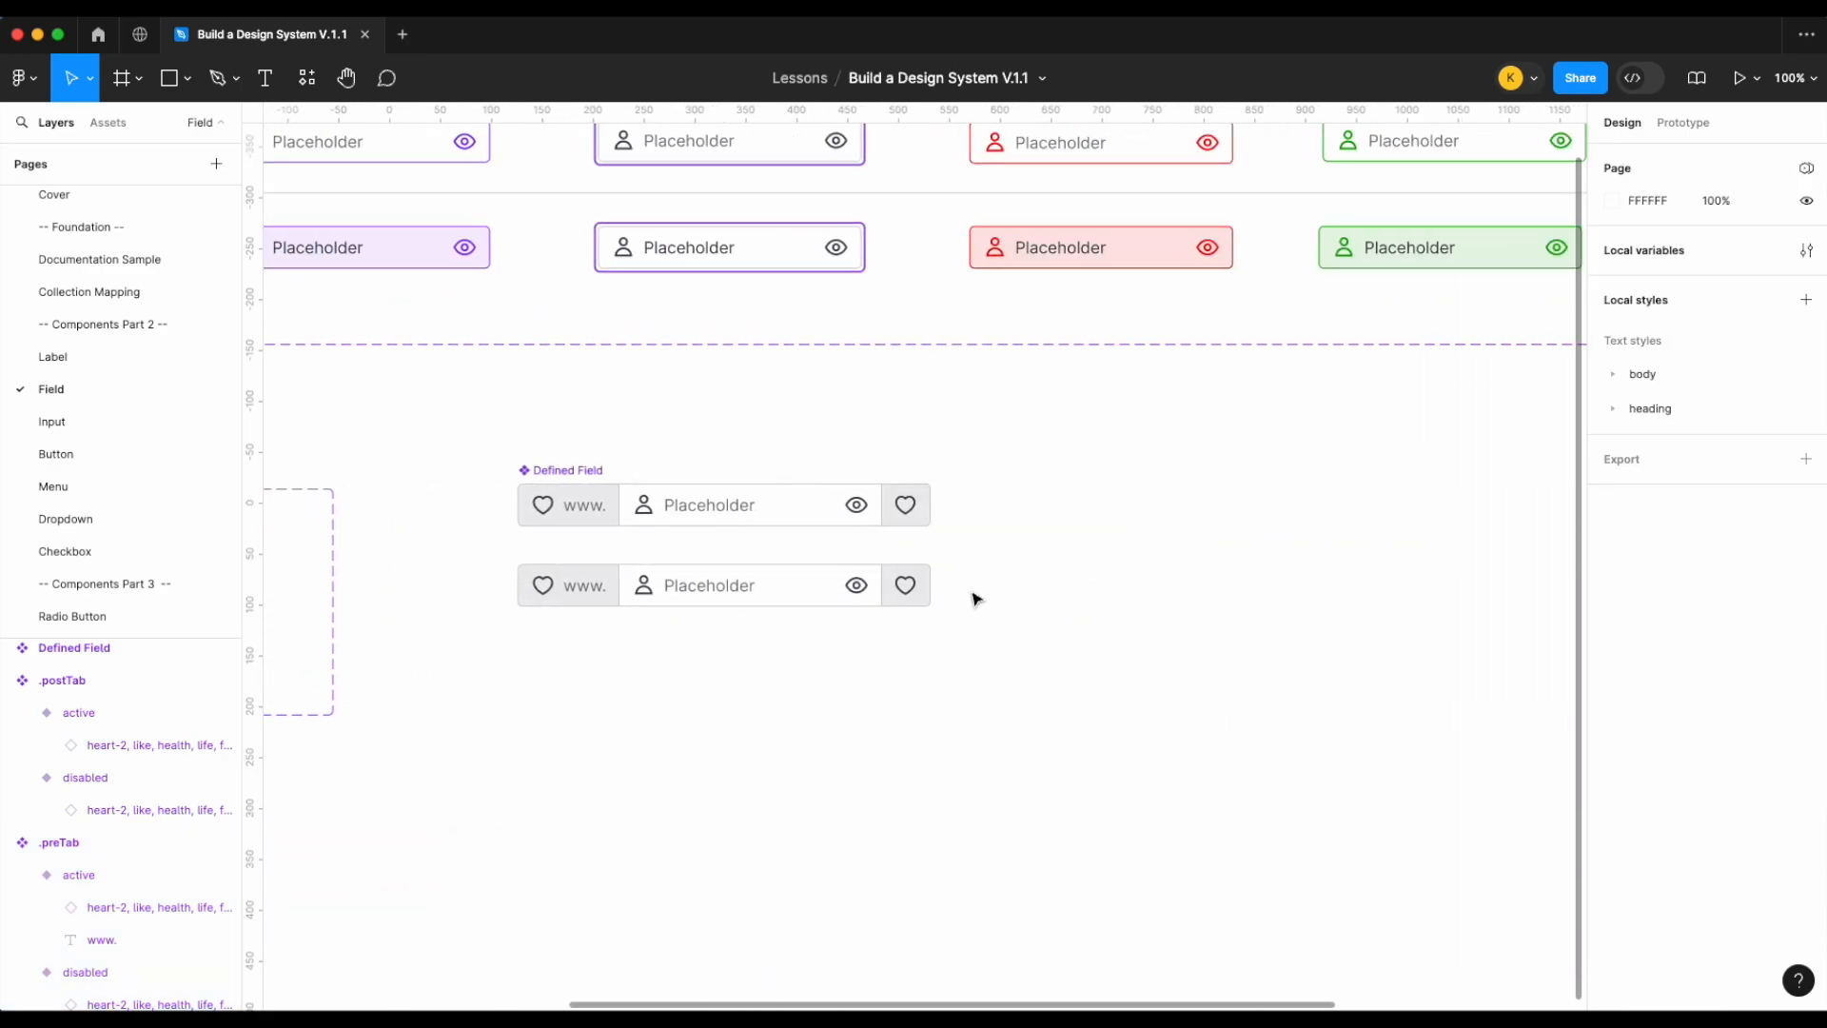
pyautogui.hscroll(-2, 952, 586)
pyautogui.scroll(4, 952, 585)
pyautogui.hscroll(-1, 917, 600)
pyautogui.click(917, 599)
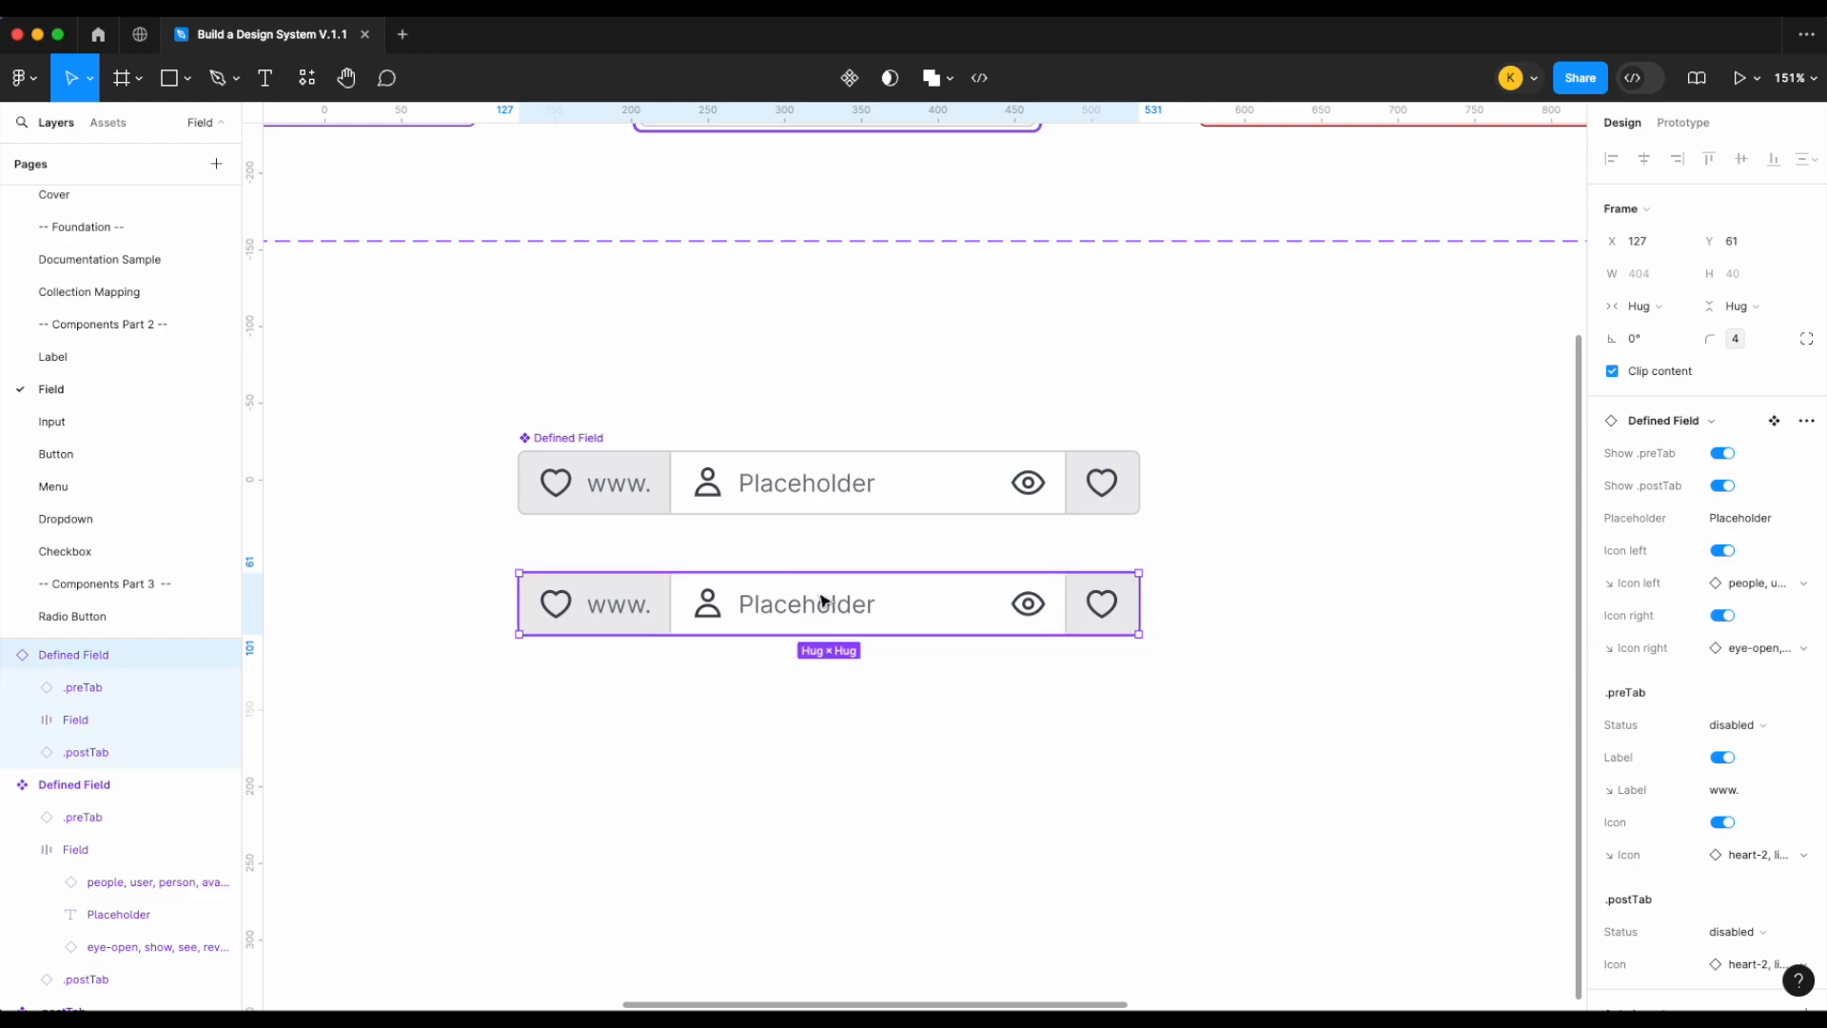
pyautogui.hscroll(1, 814, 625)
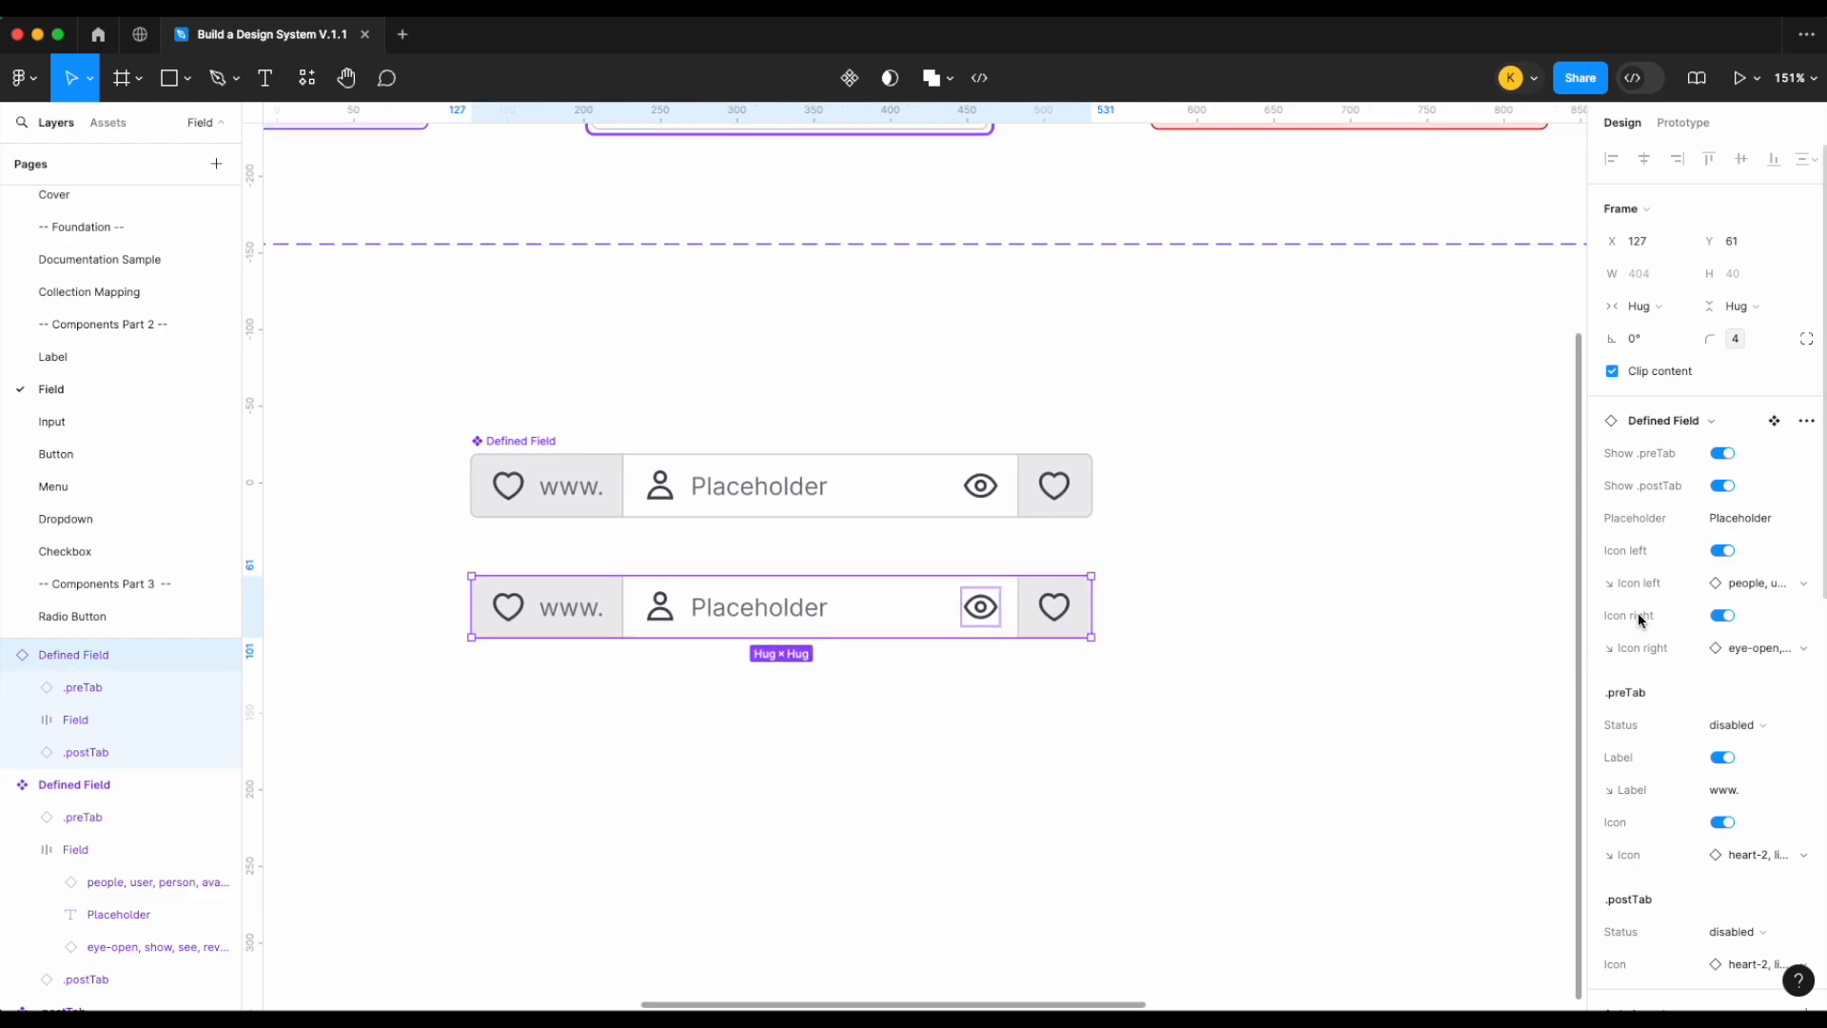
pyautogui.scroll(-1, 1642, 610)
# Compare the Defined Field instance and its nested tab properties with the Field state variants and the .preTab and .postTab sets
pyautogui.scroll(3, 1113, 581)
pyautogui.scroll(3, 1112, 578)
pyautogui.hscroll(-2, 1112, 578)
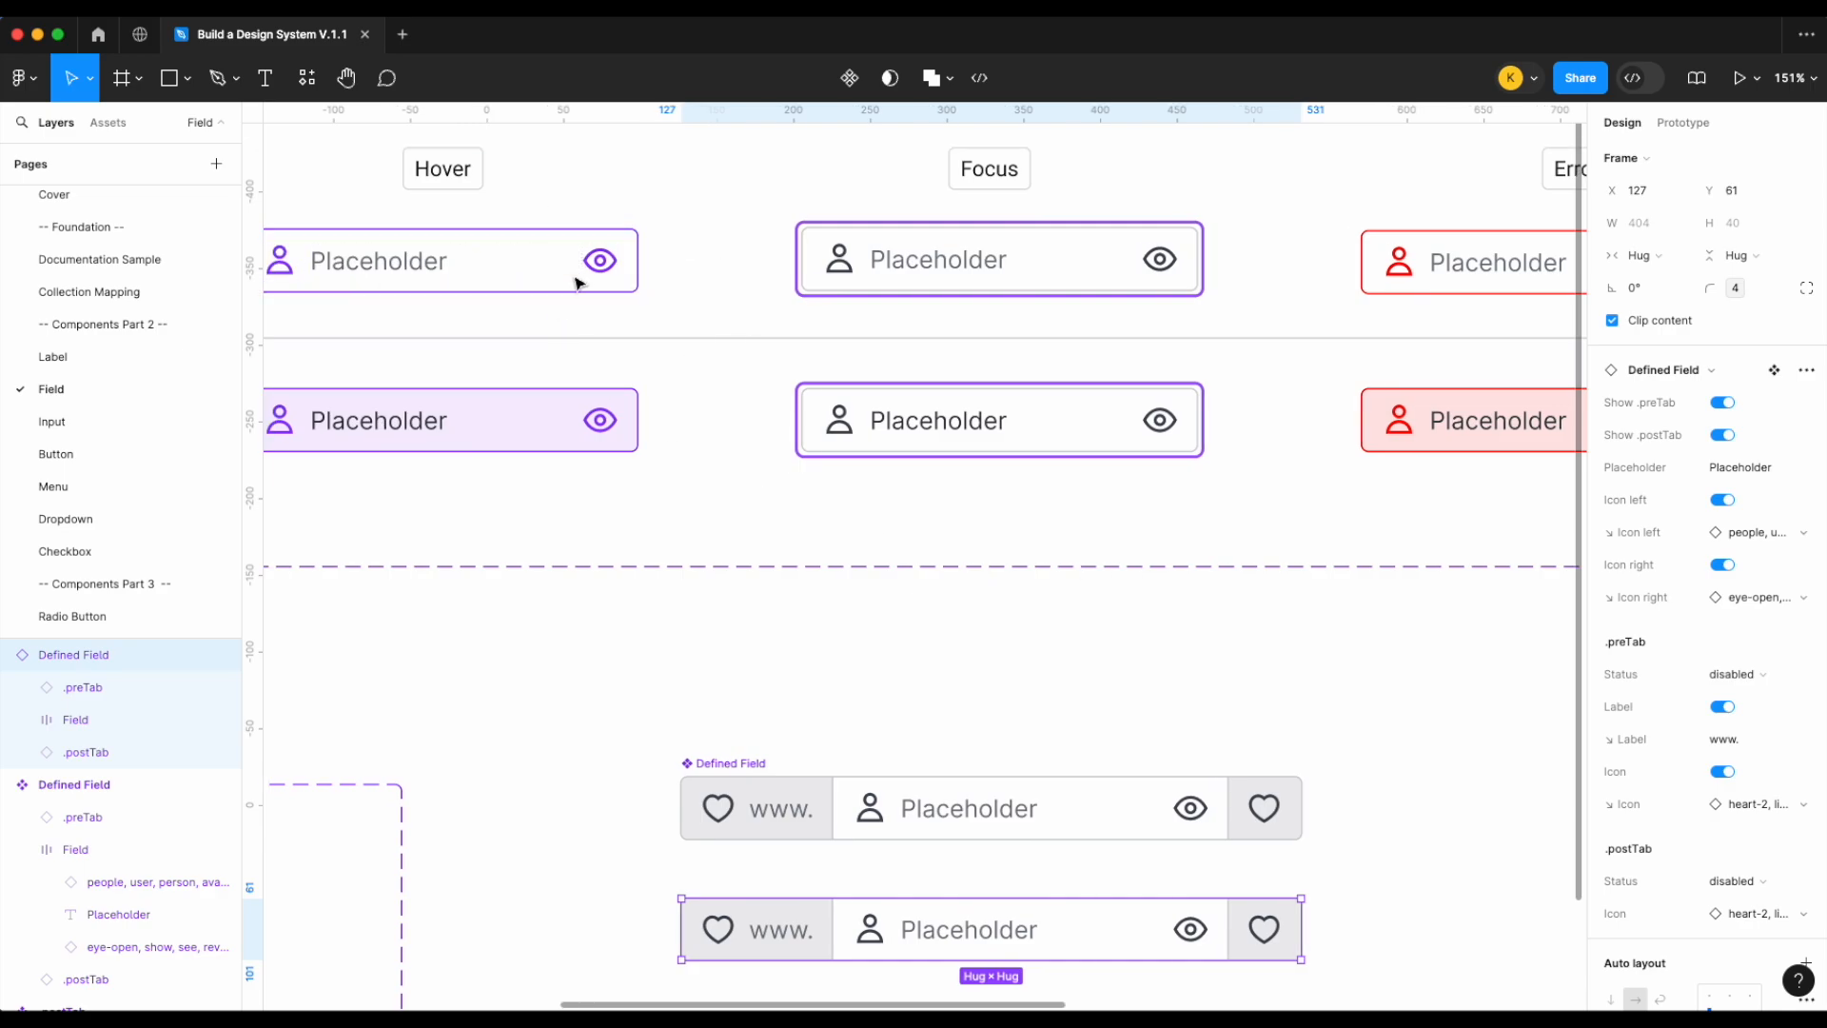
pyautogui.hscroll(2, 986, 346)
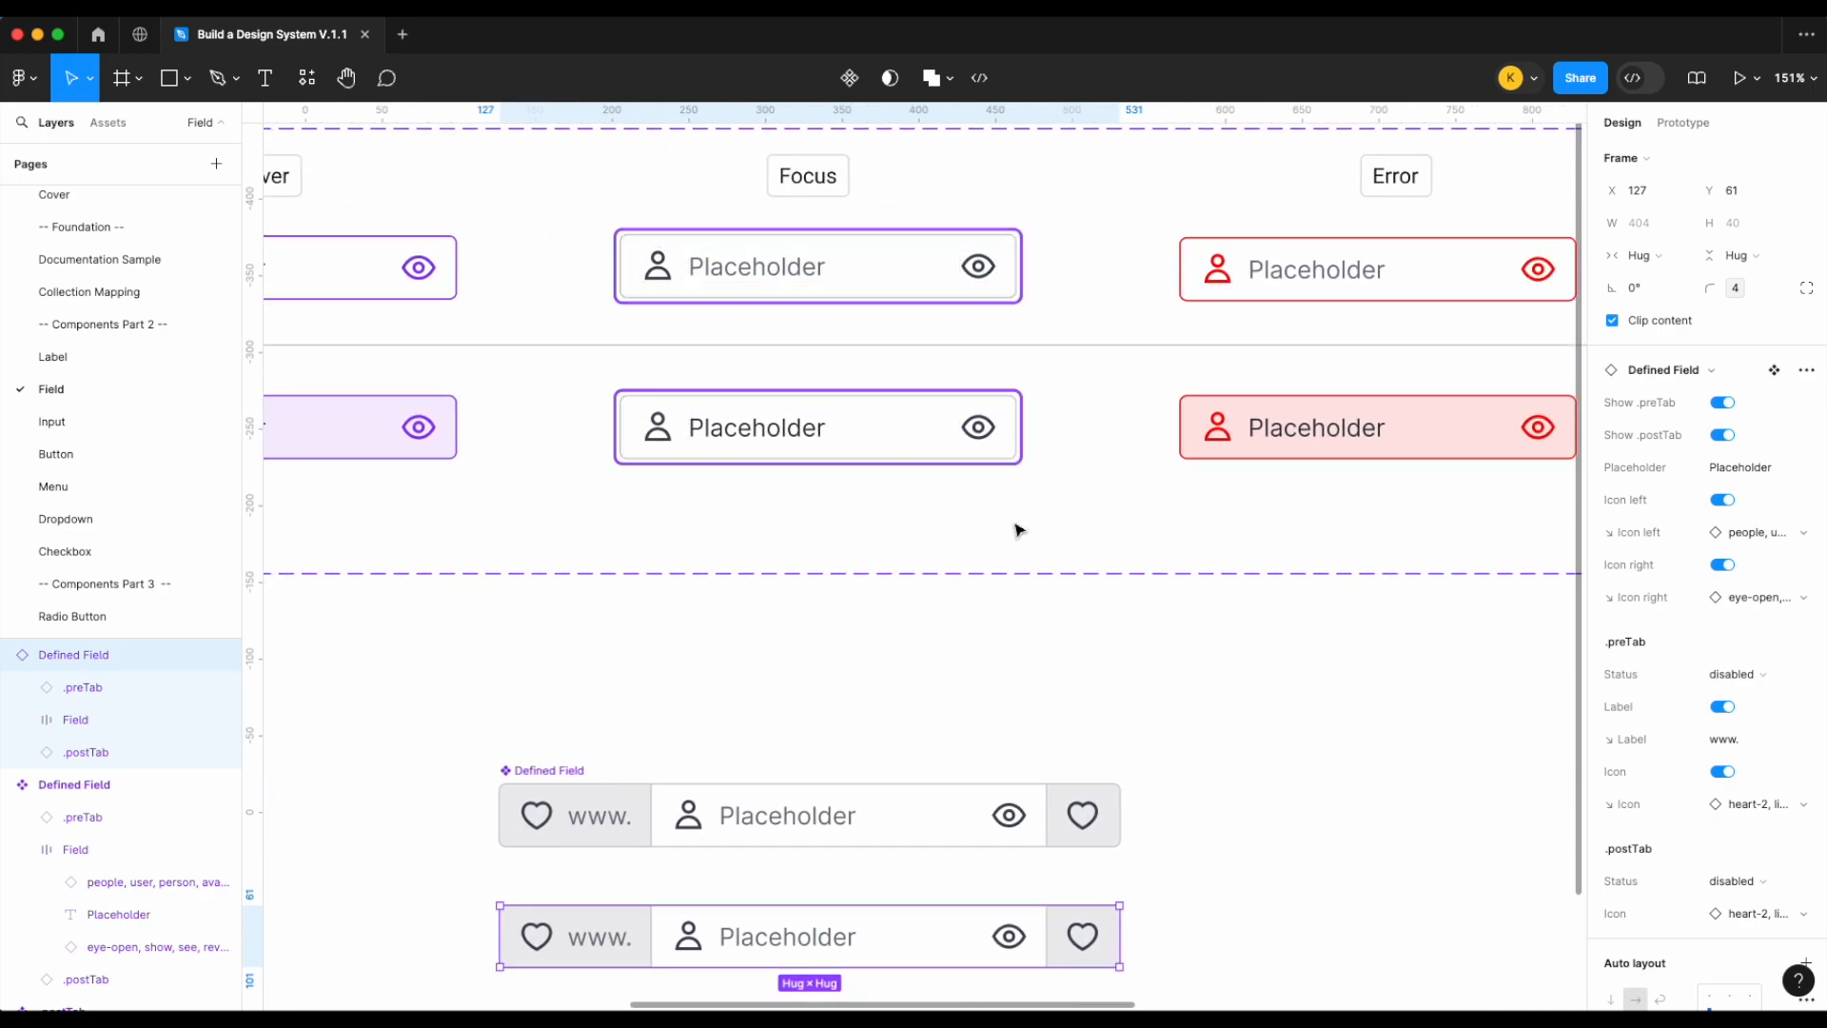
pyautogui.scroll(-3, 1228, 877)
pyautogui.hscroll(-2, 1228, 877)
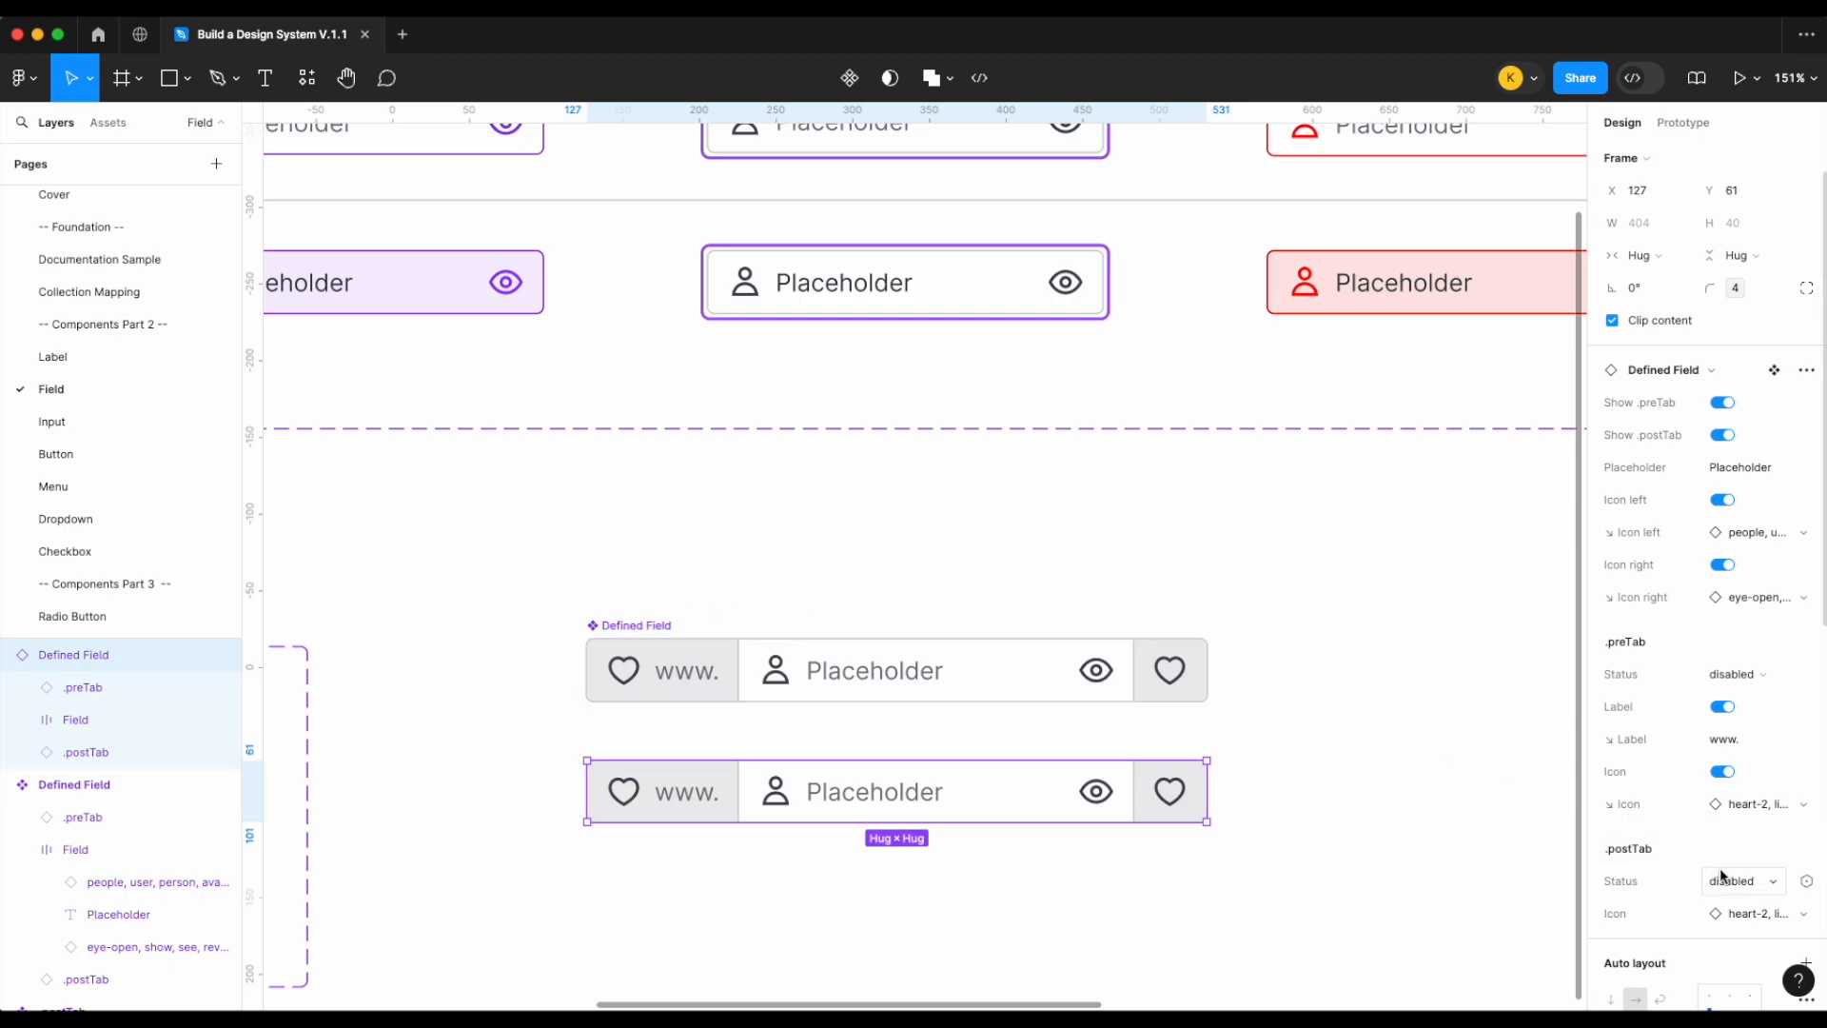
pyautogui.scroll(-2, 1722, 875)
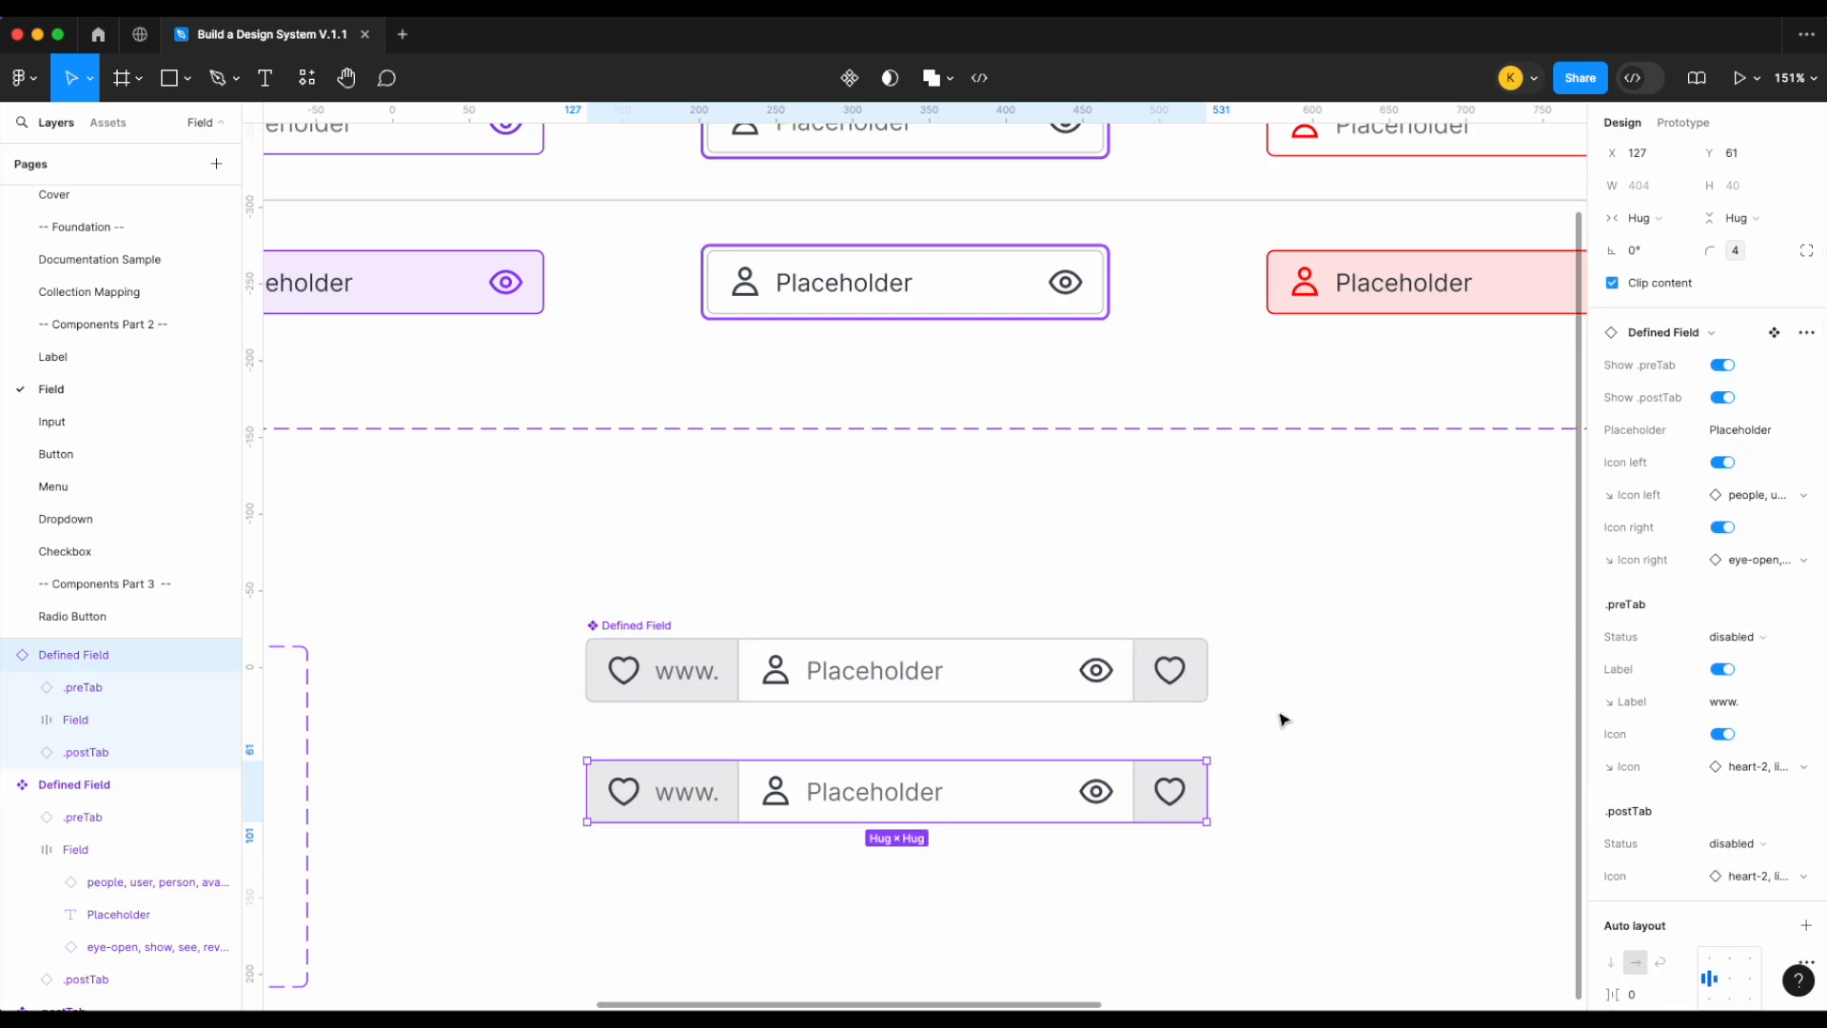
pyautogui.scroll(-5, 1282, 716)
pyautogui.hscroll(-5, 1281, 714)
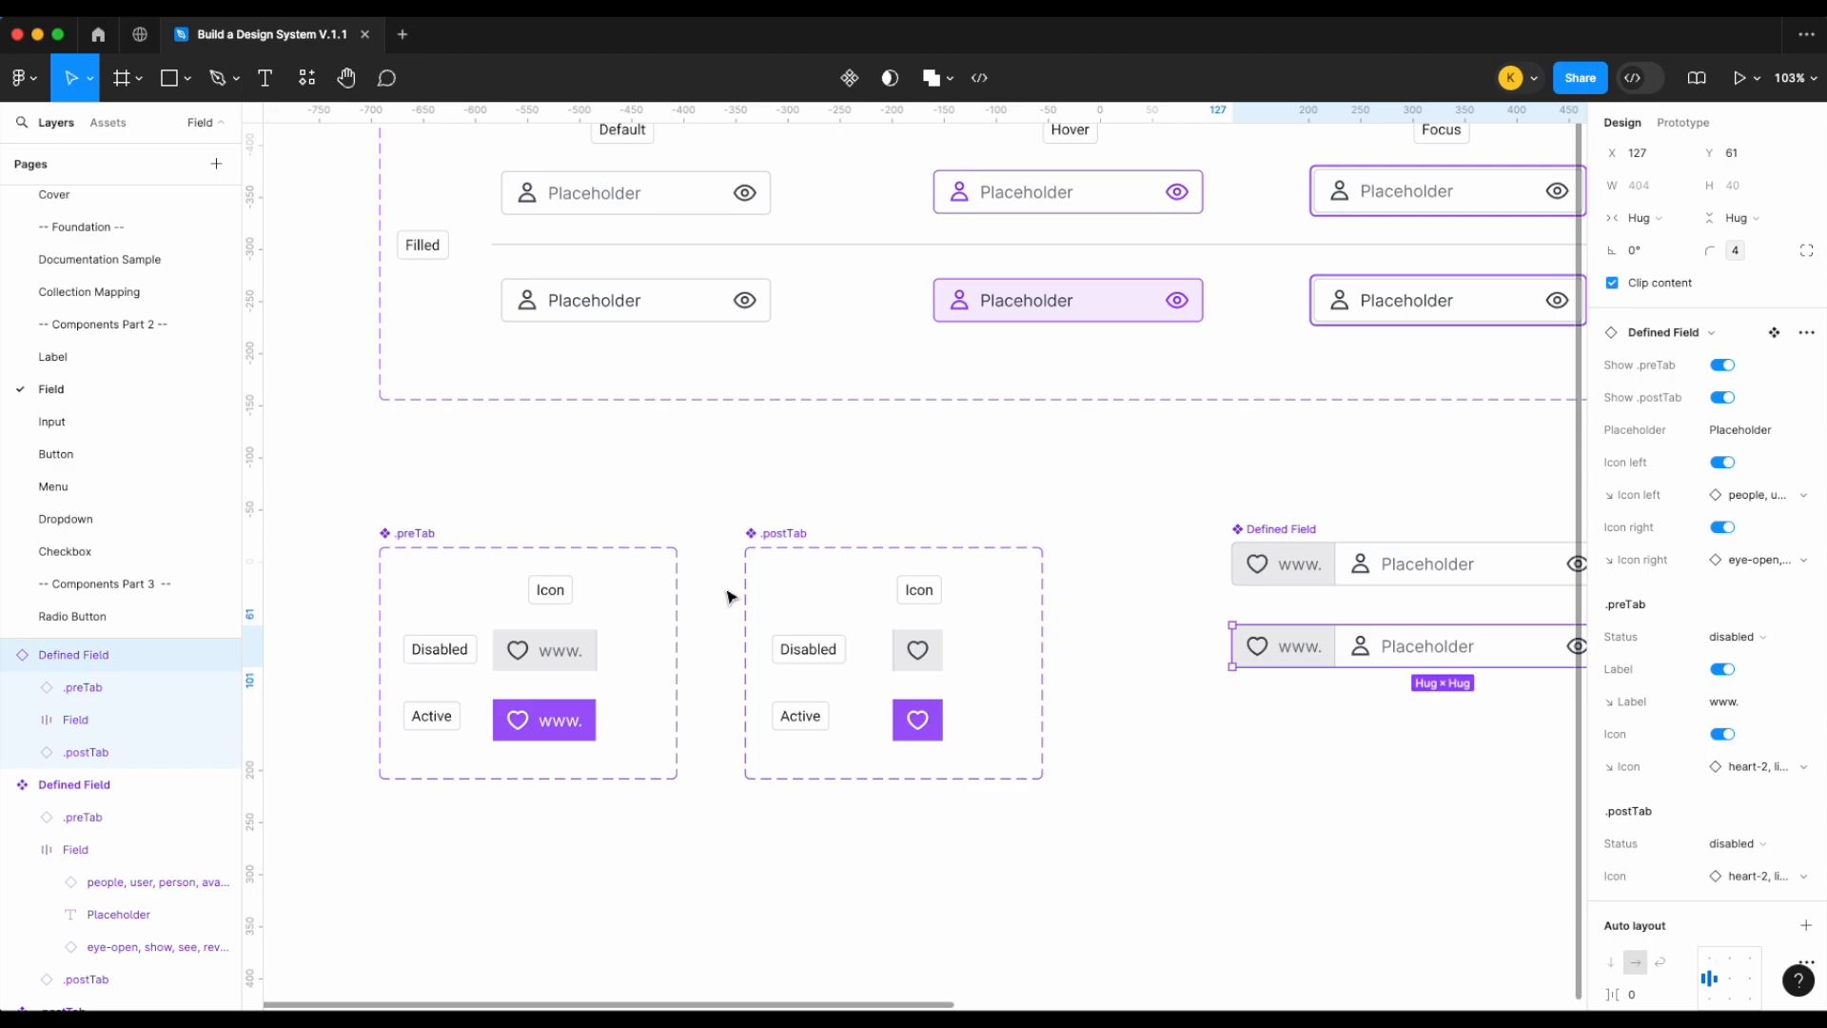
pyautogui.hscroll(6, 728, 595)
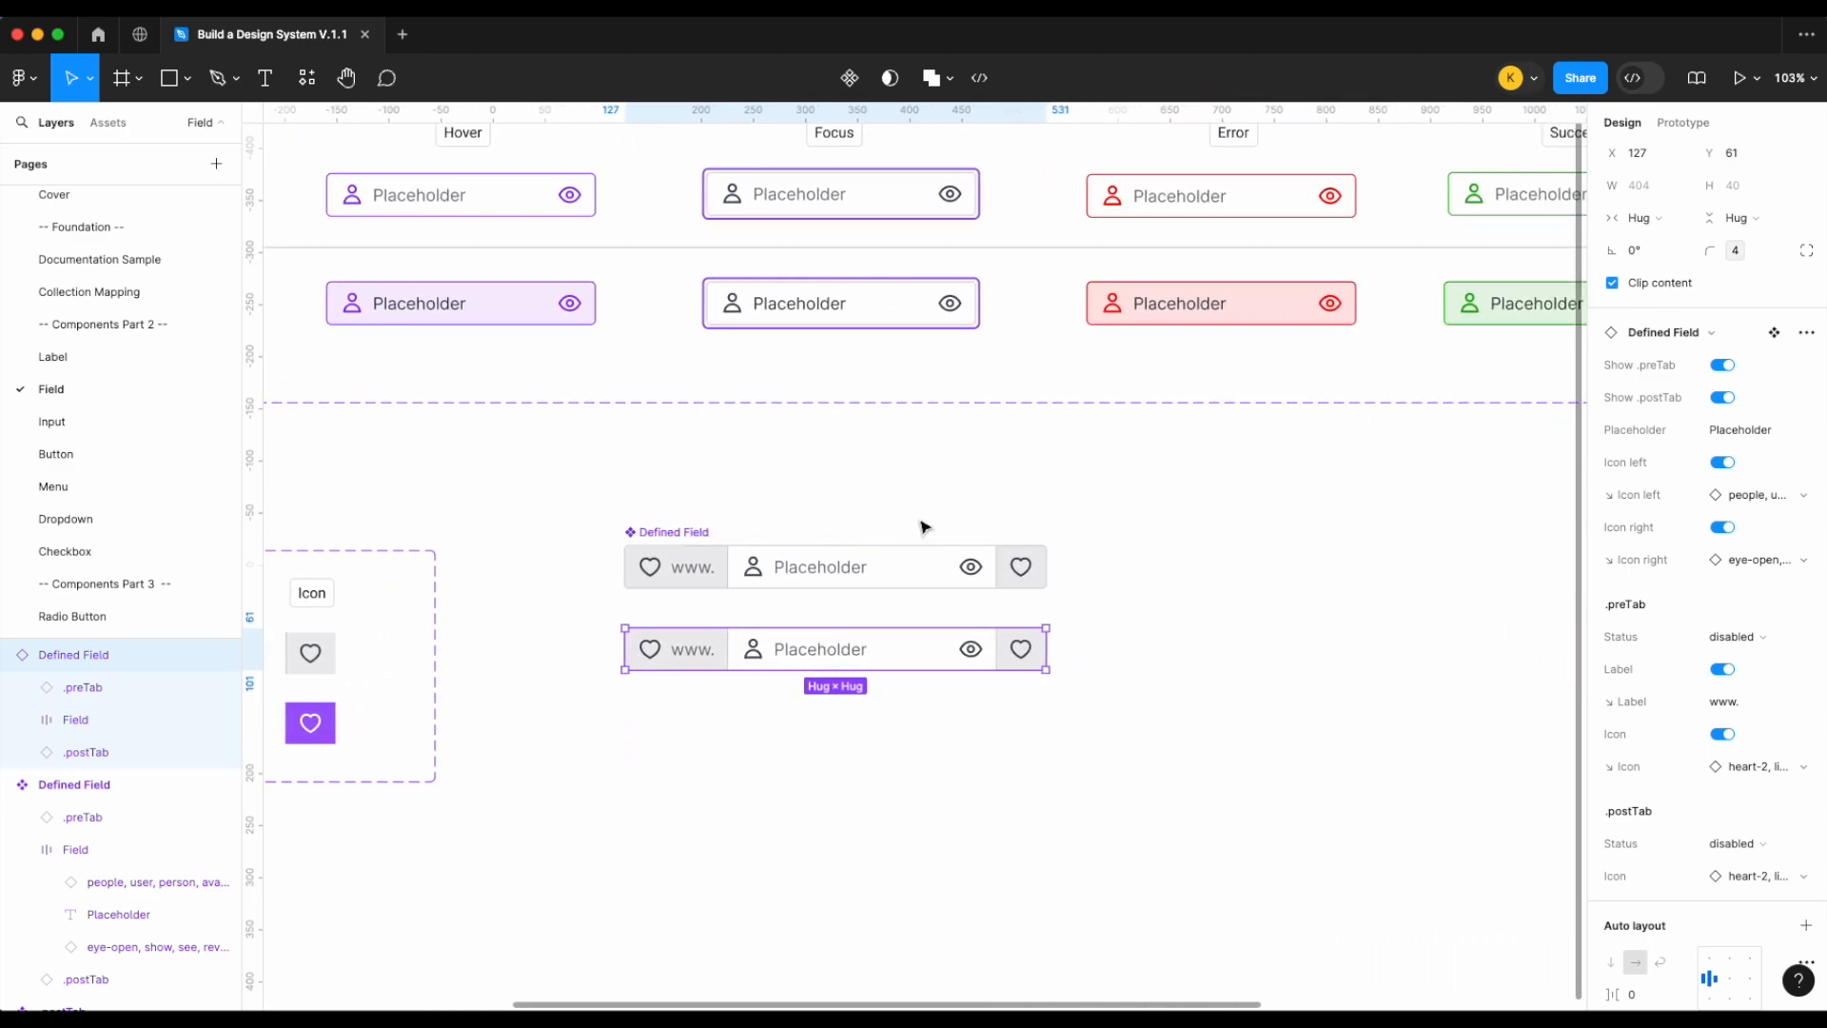
pyautogui.scroll(2, 956, 545)
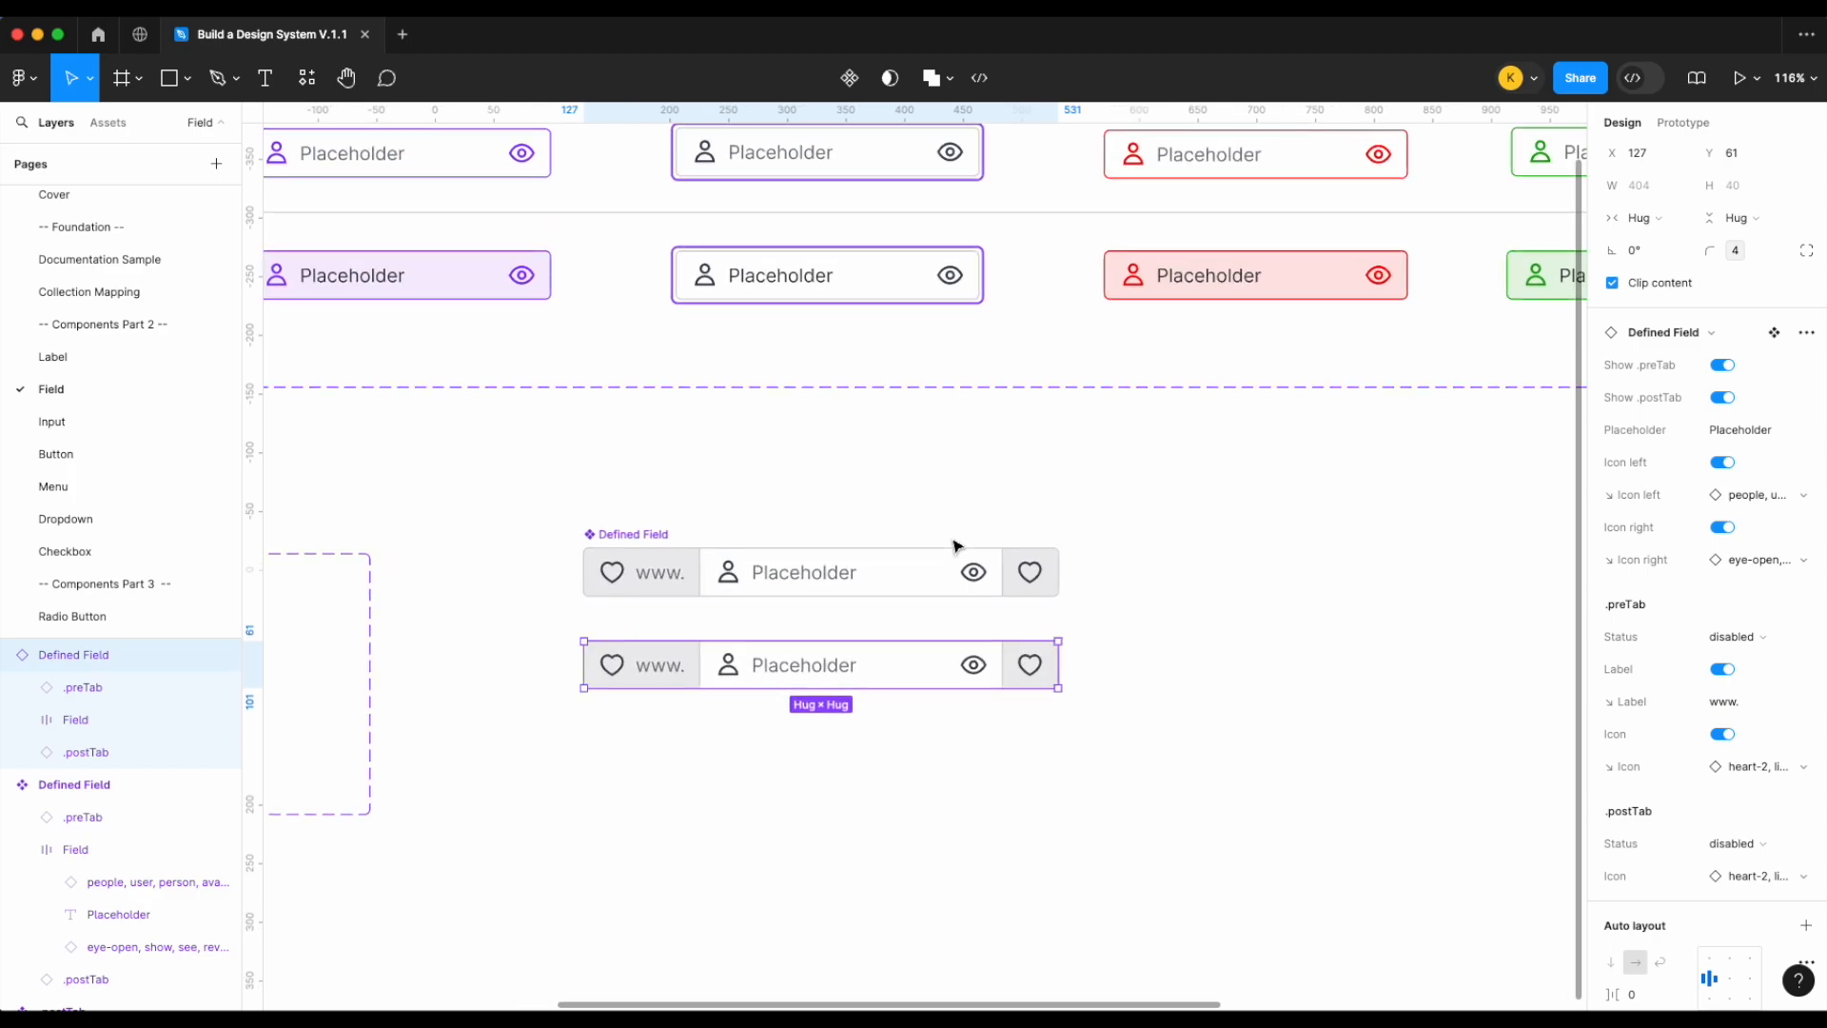
pyautogui.scroll(2, 956, 545)
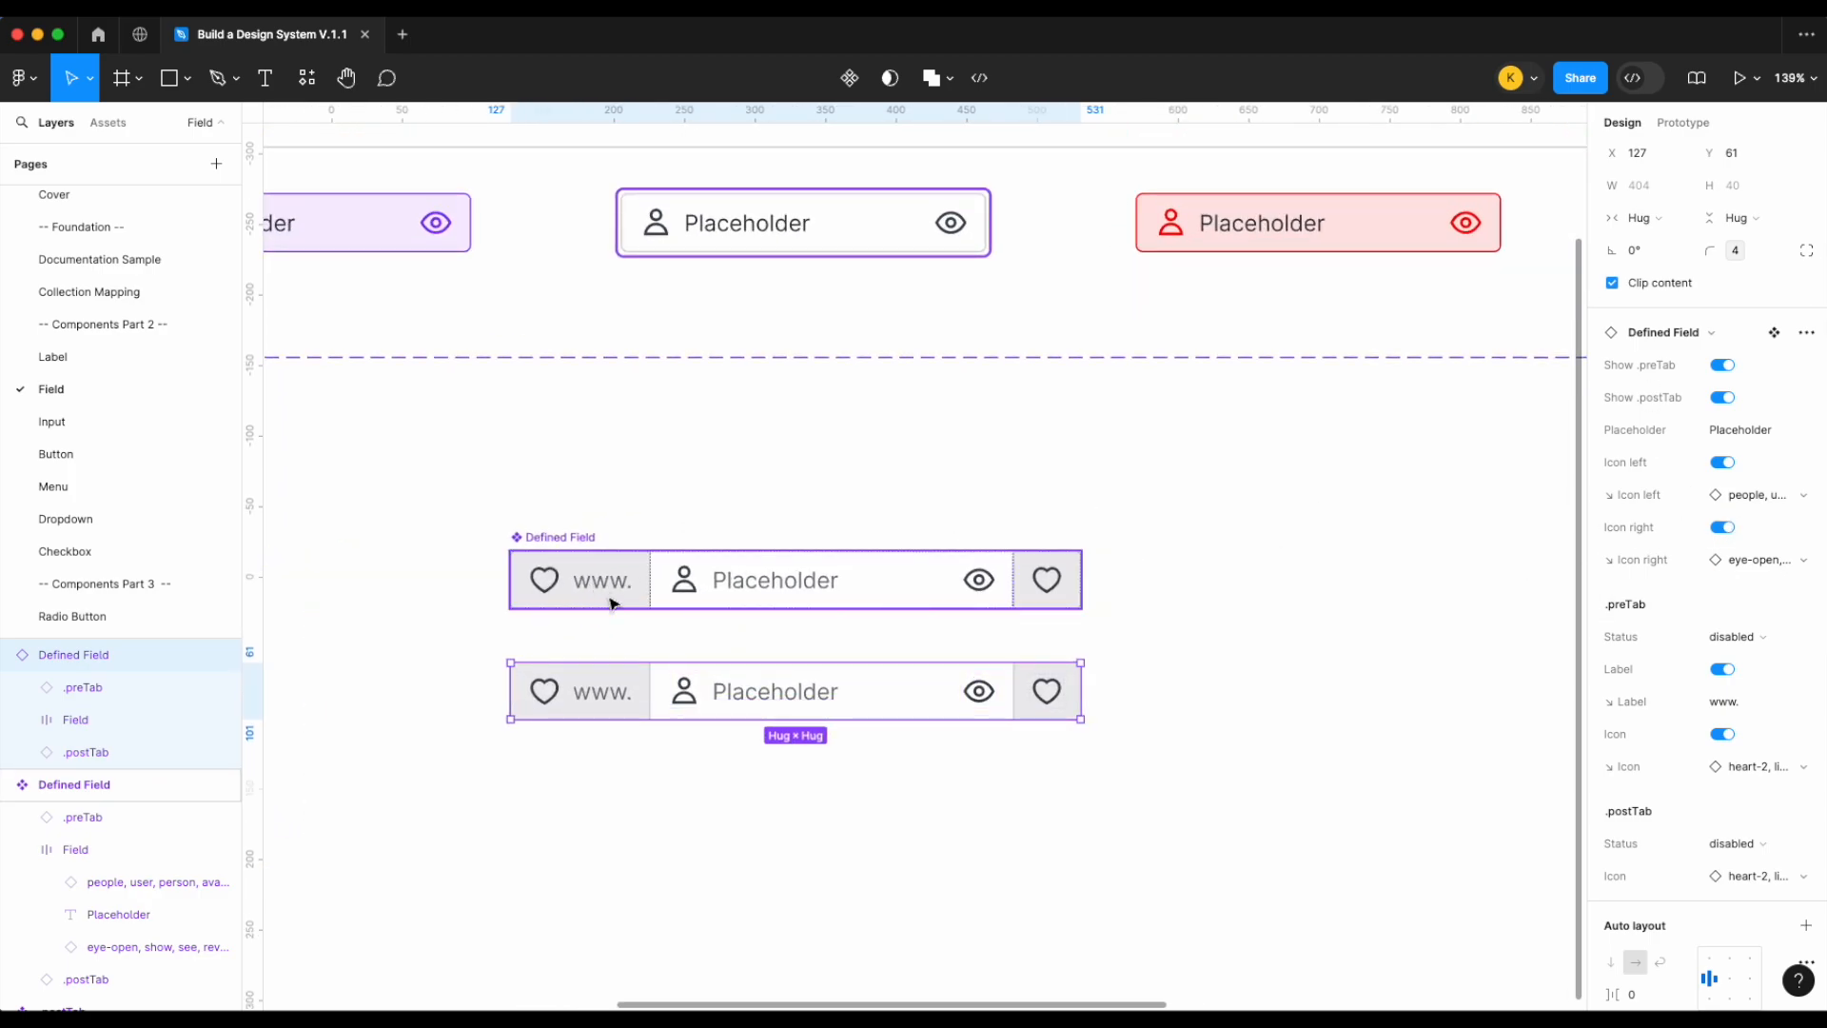
pyautogui.click(1237, 567)
pyautogui.scroll(-2, 1237, 567)
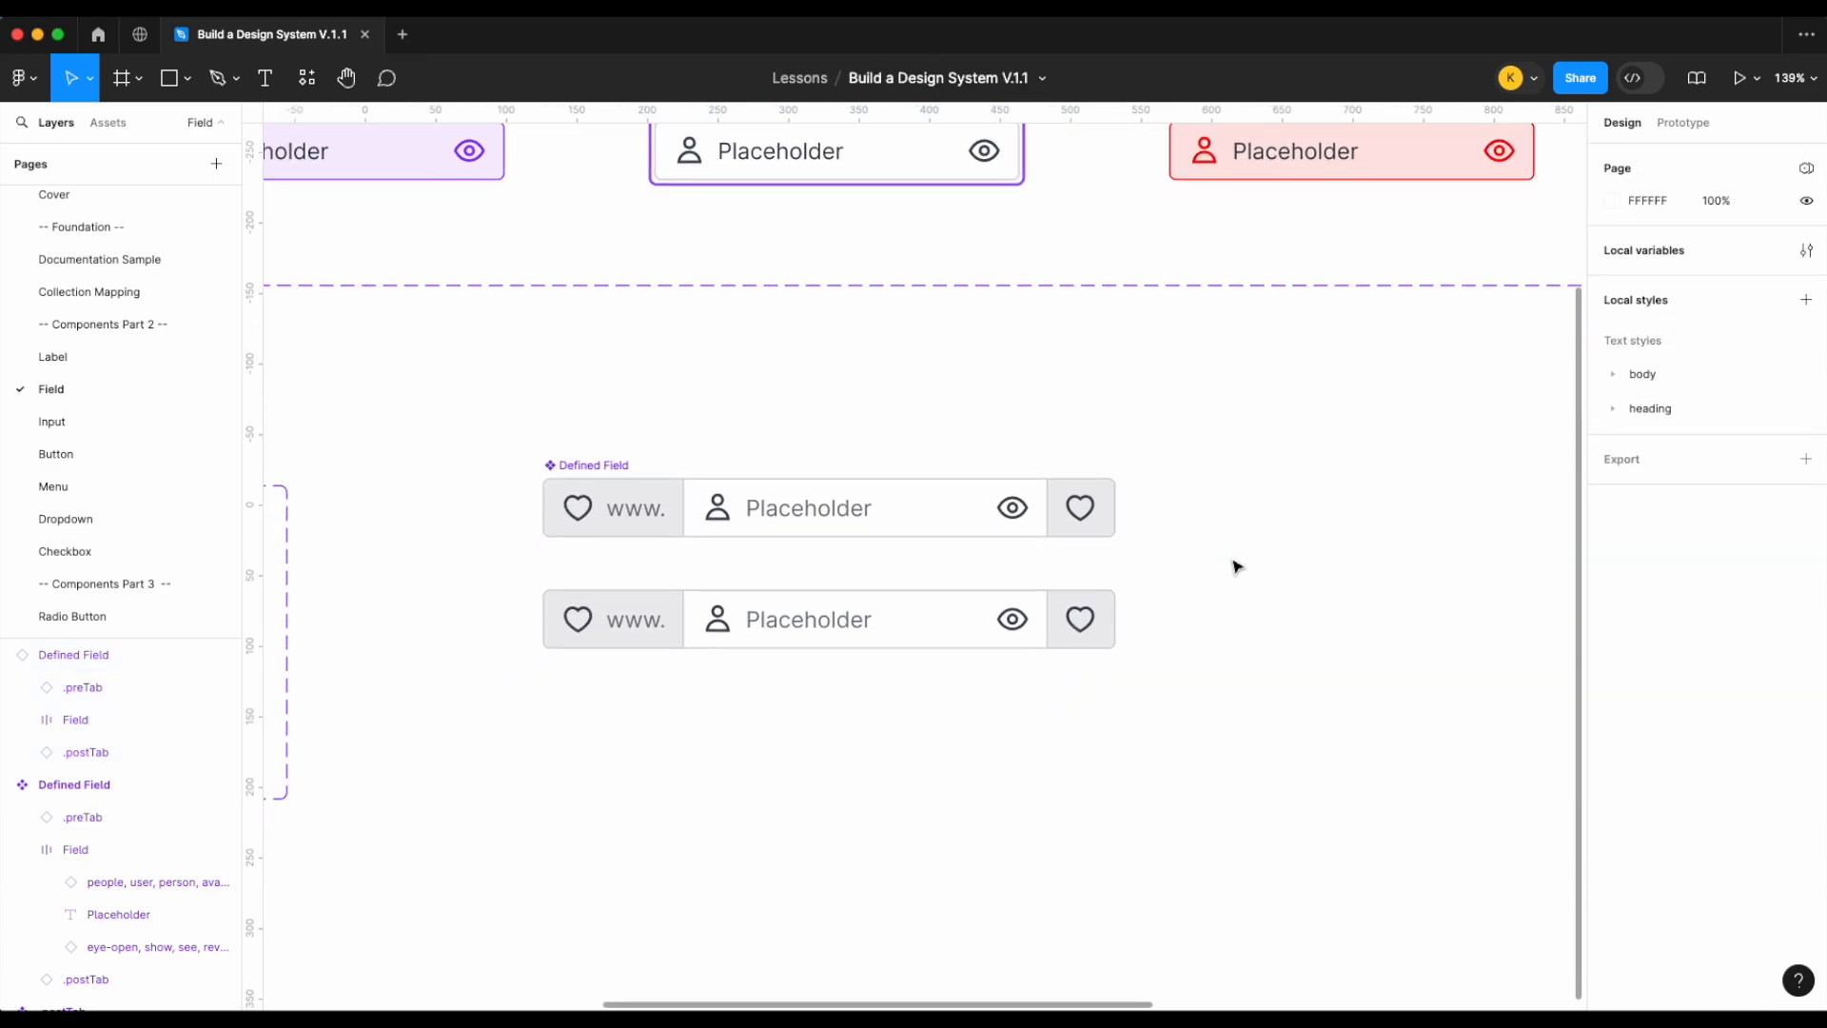
pyautogui.scroll(-5, 1247, 566)
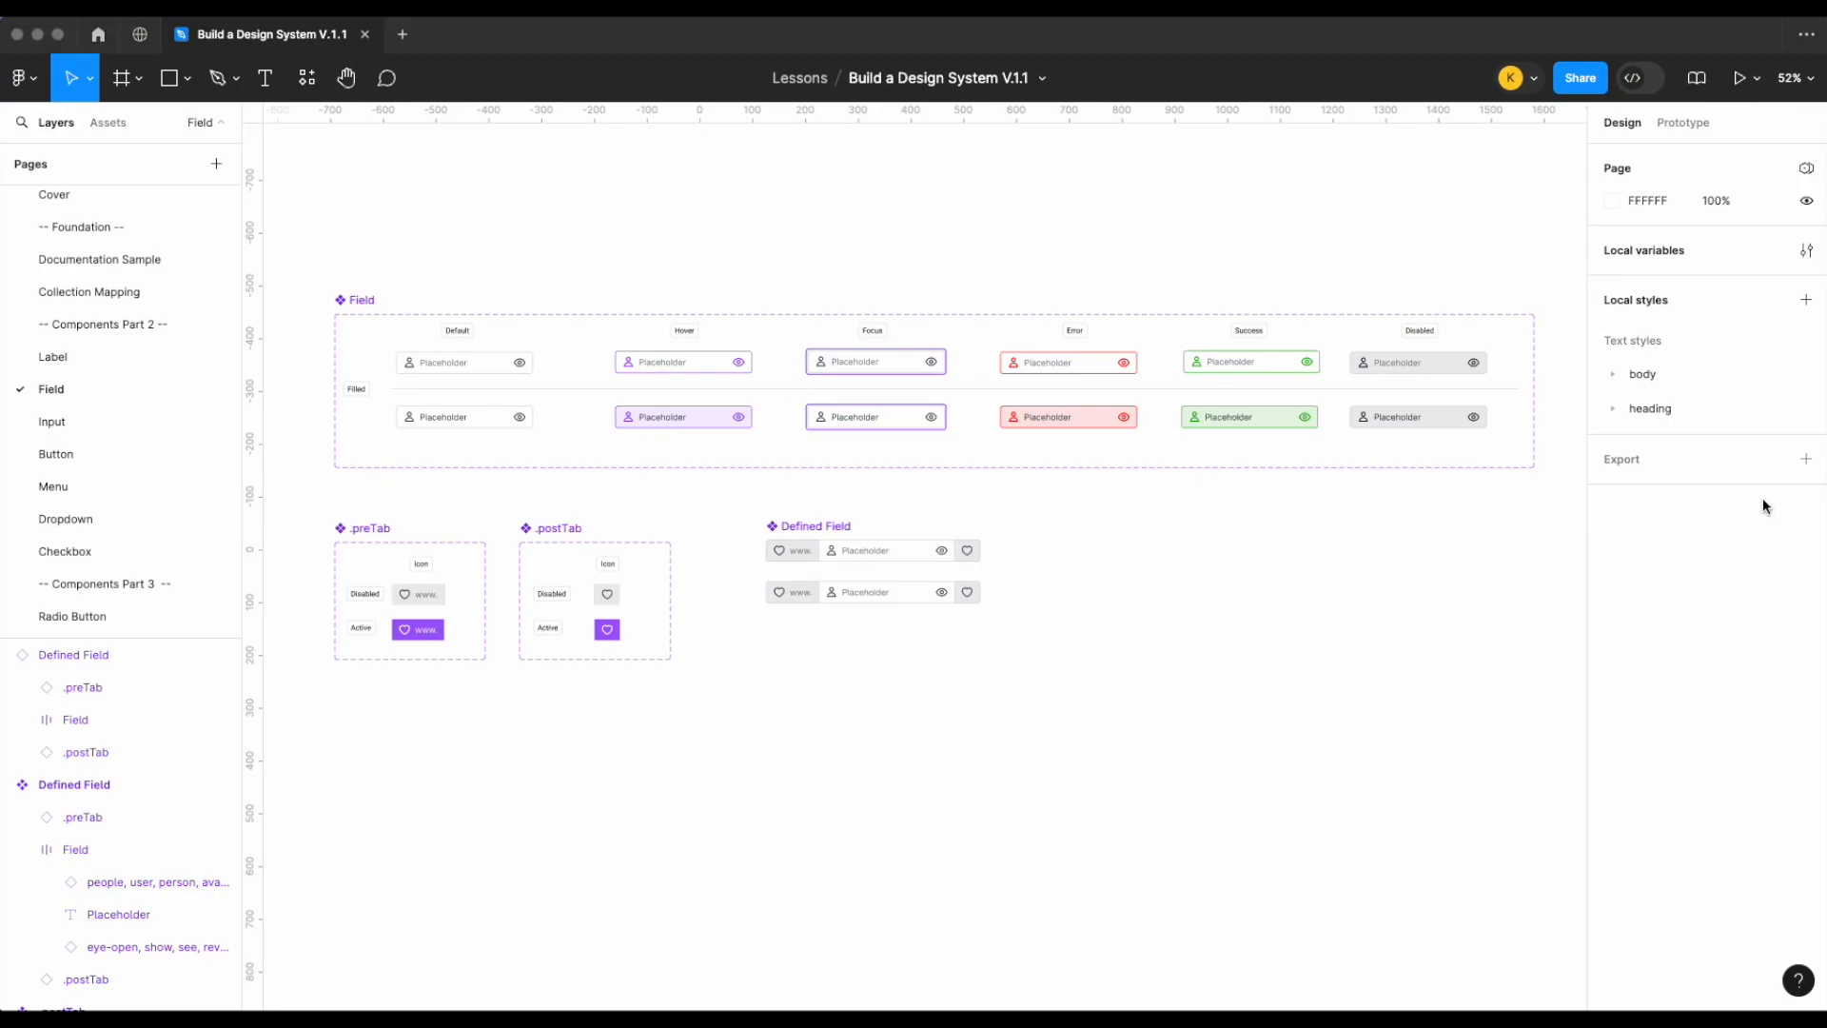
# Move the Defined Field instance down to Y 253 to free space below the main component
pyautogui.click(1284, 612)
pyautogui.moveTo(928, 596); pyautogui.dragTo(928, 696)
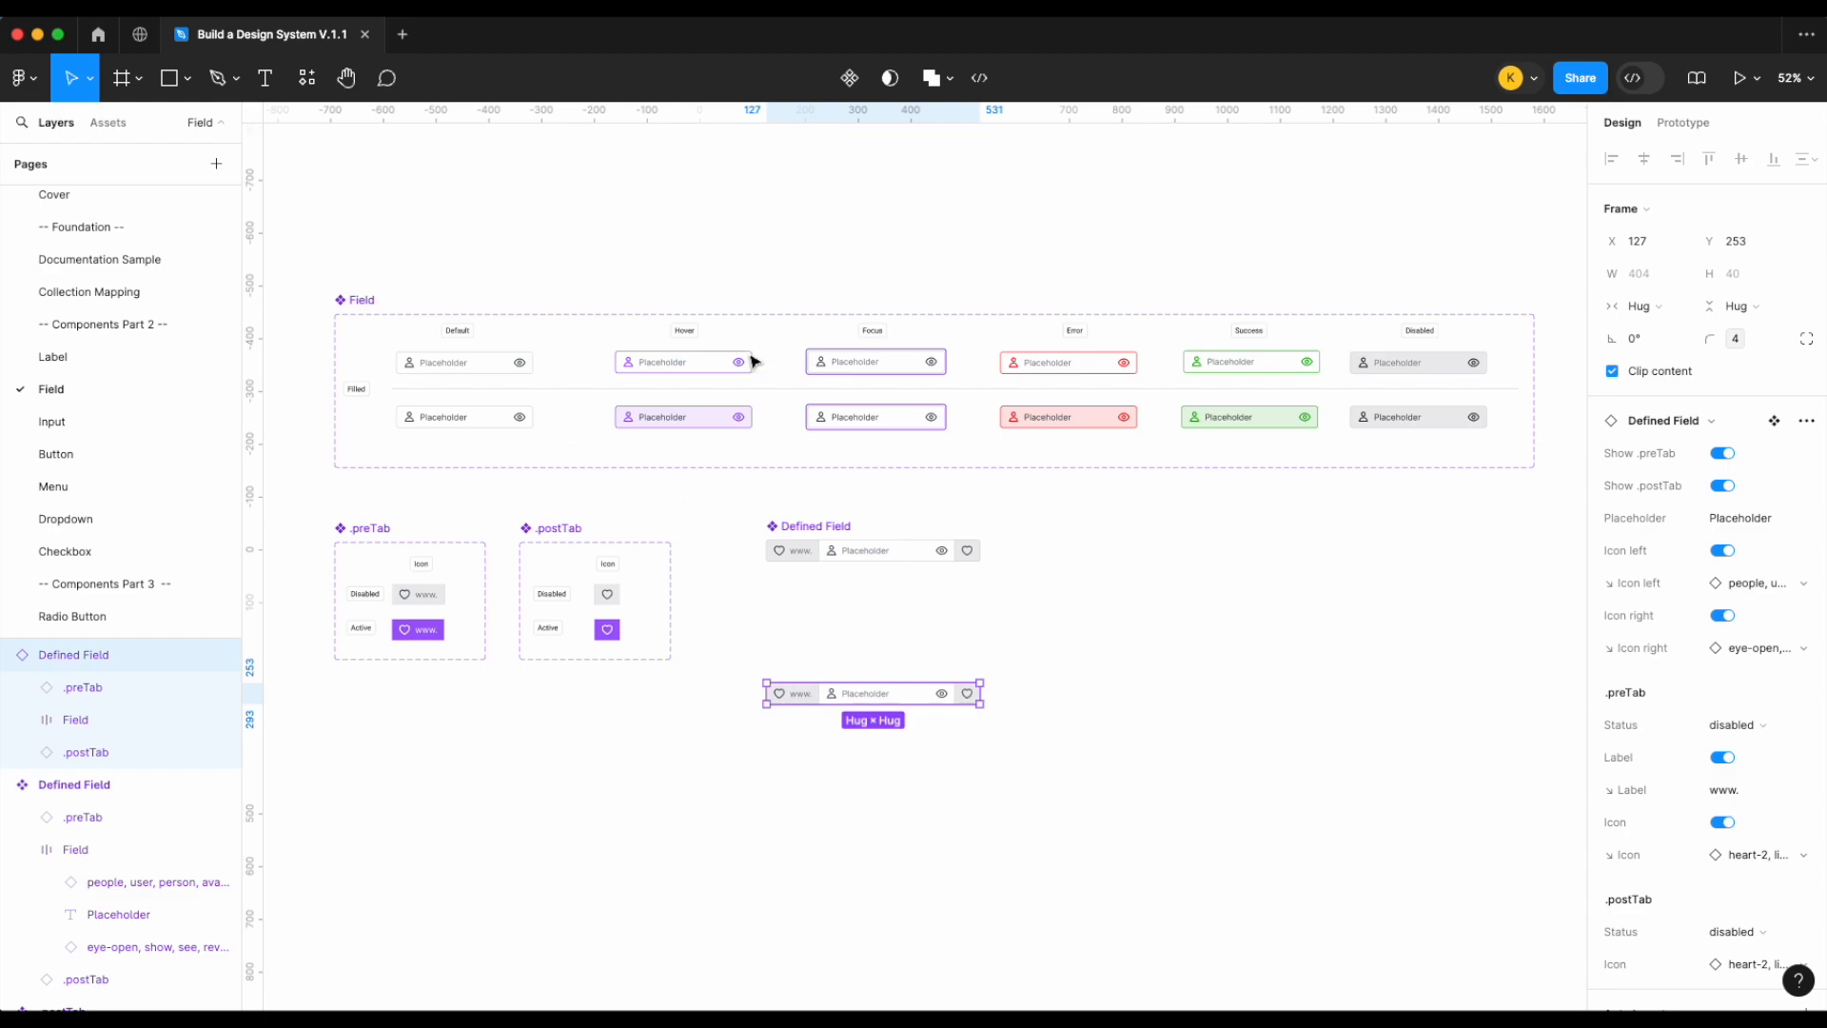
# Add a variant to the main Defined Field component and widen the resulting component set to about 1519
pyautogui.rightClick(835, 525)
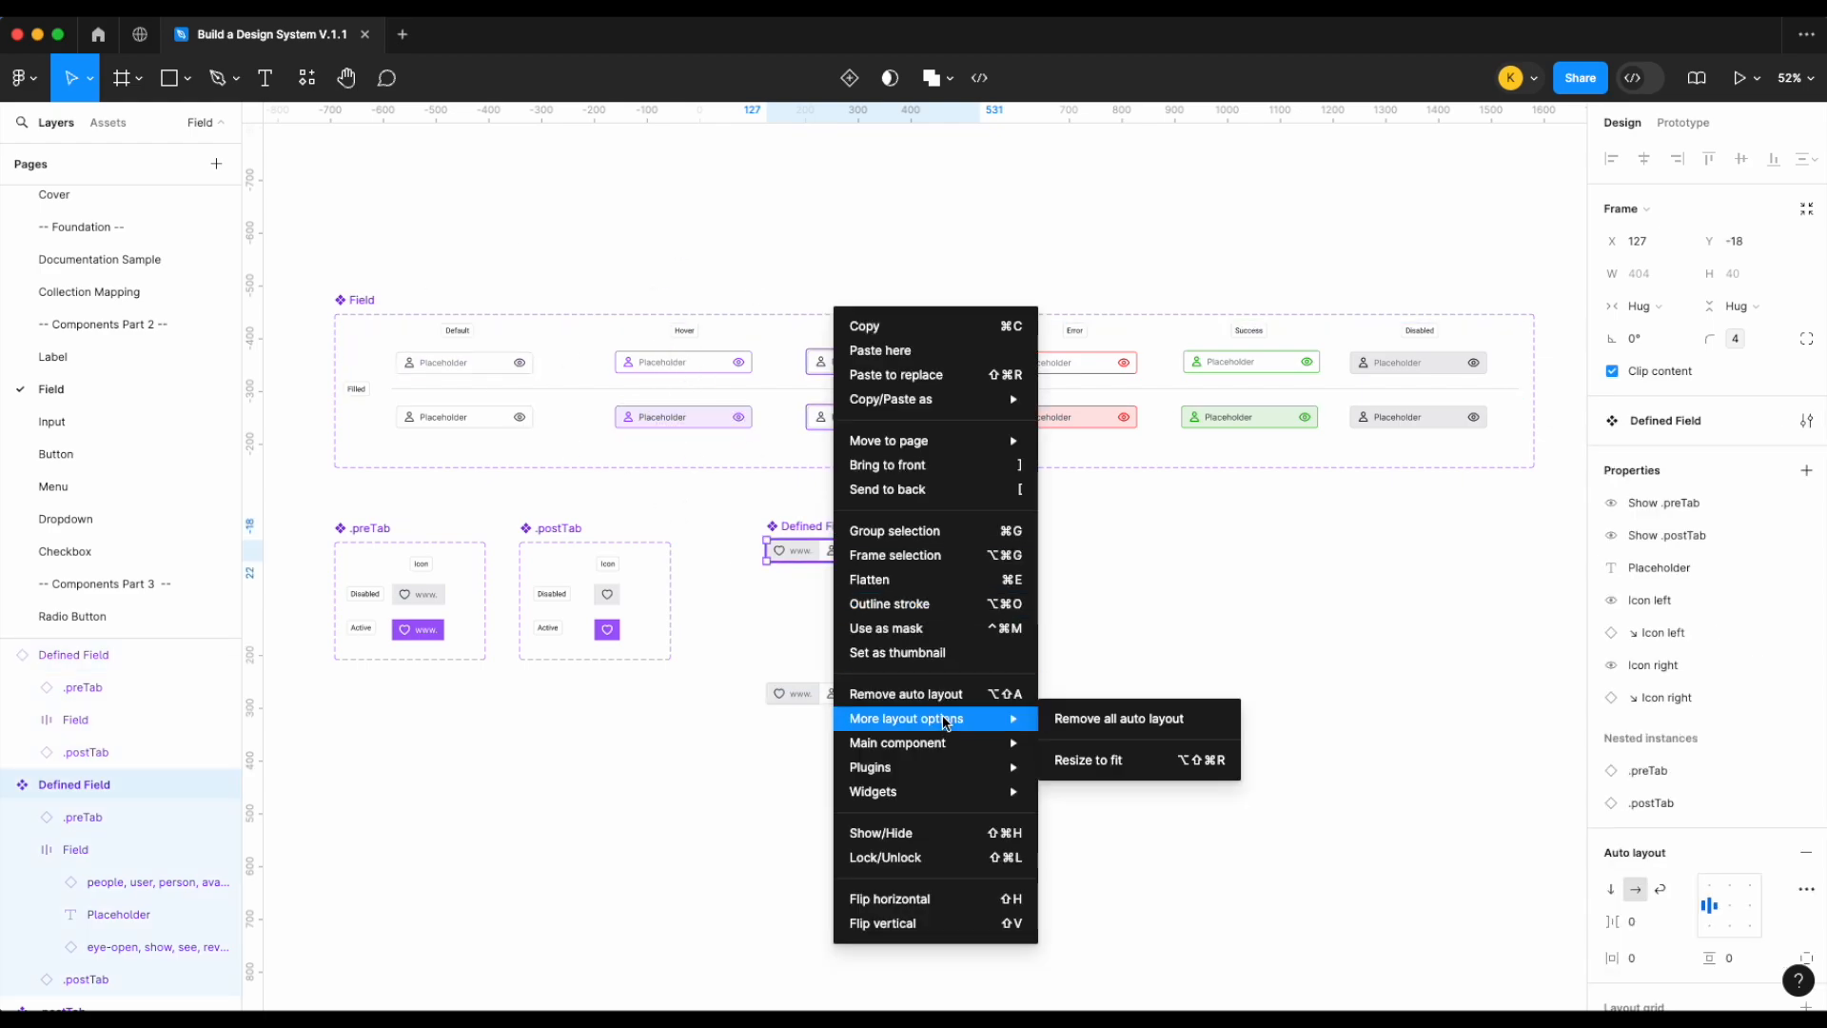
pyautogui.moveTo(939, 744)
pyautogui.click(1111, 768)
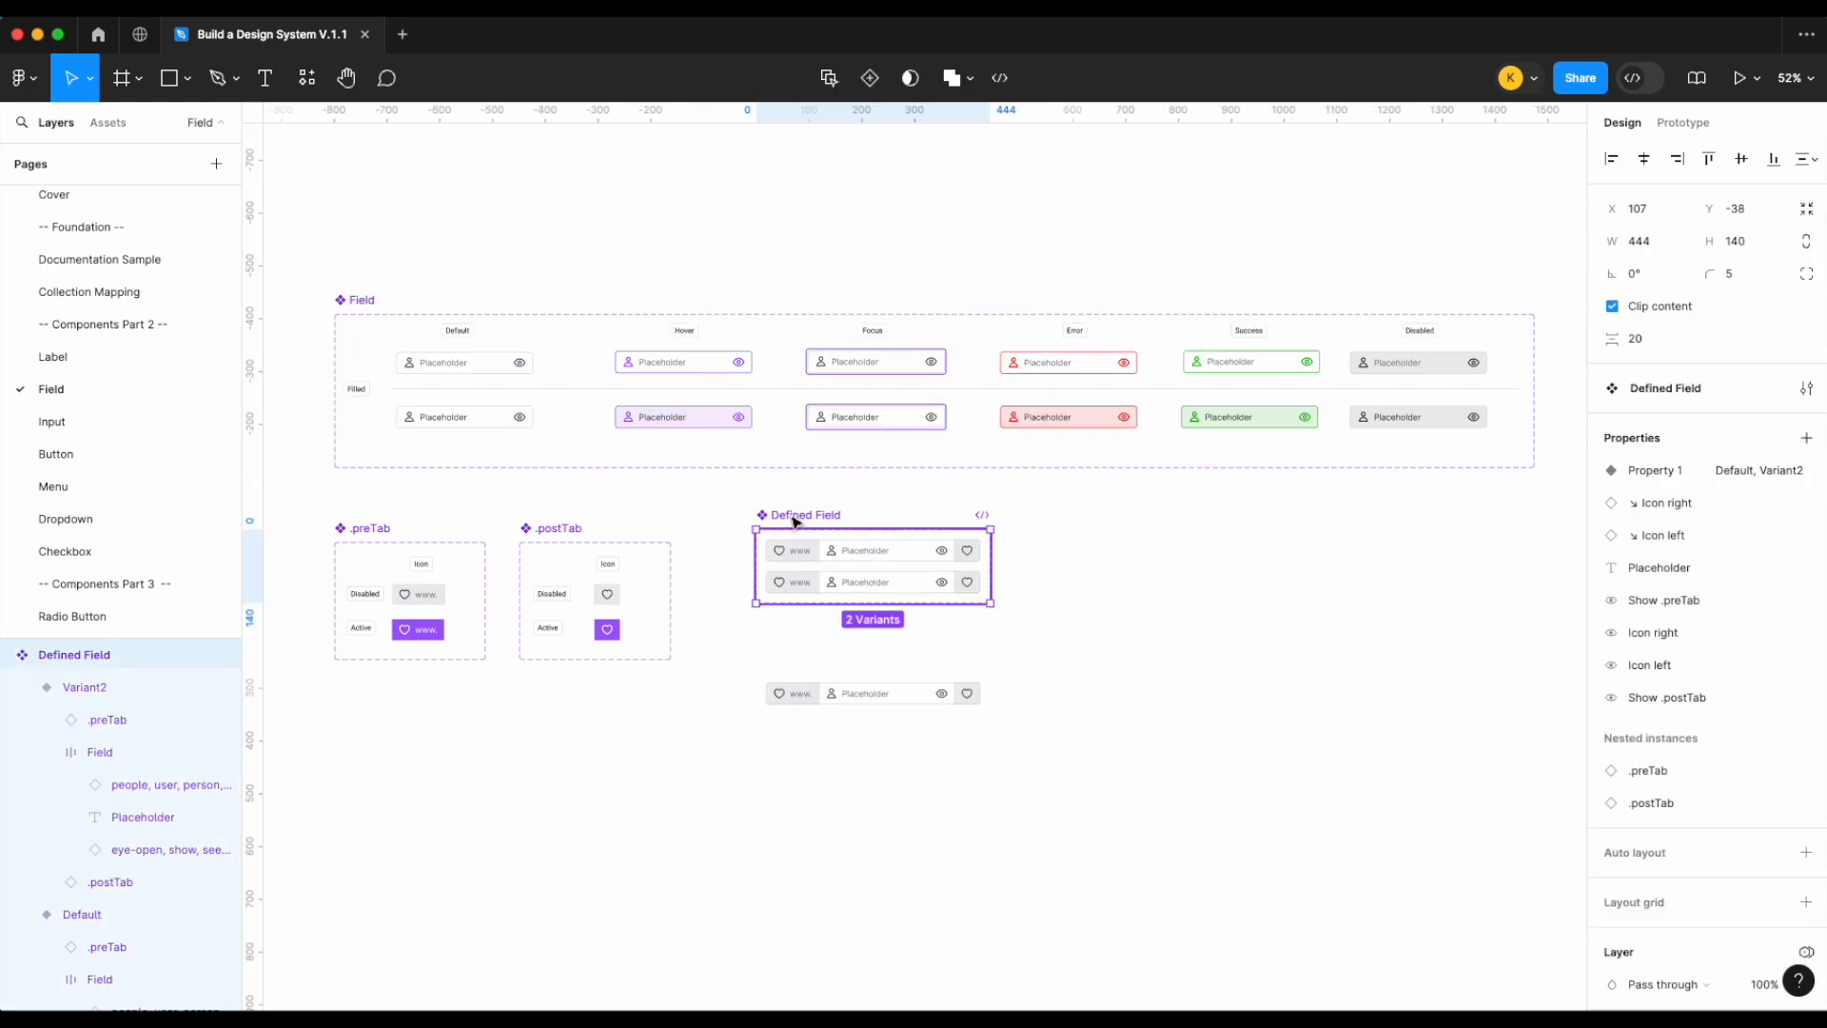
pyautogui.moveTo(988, 562); pyautogui.dragTo(1559, 556)
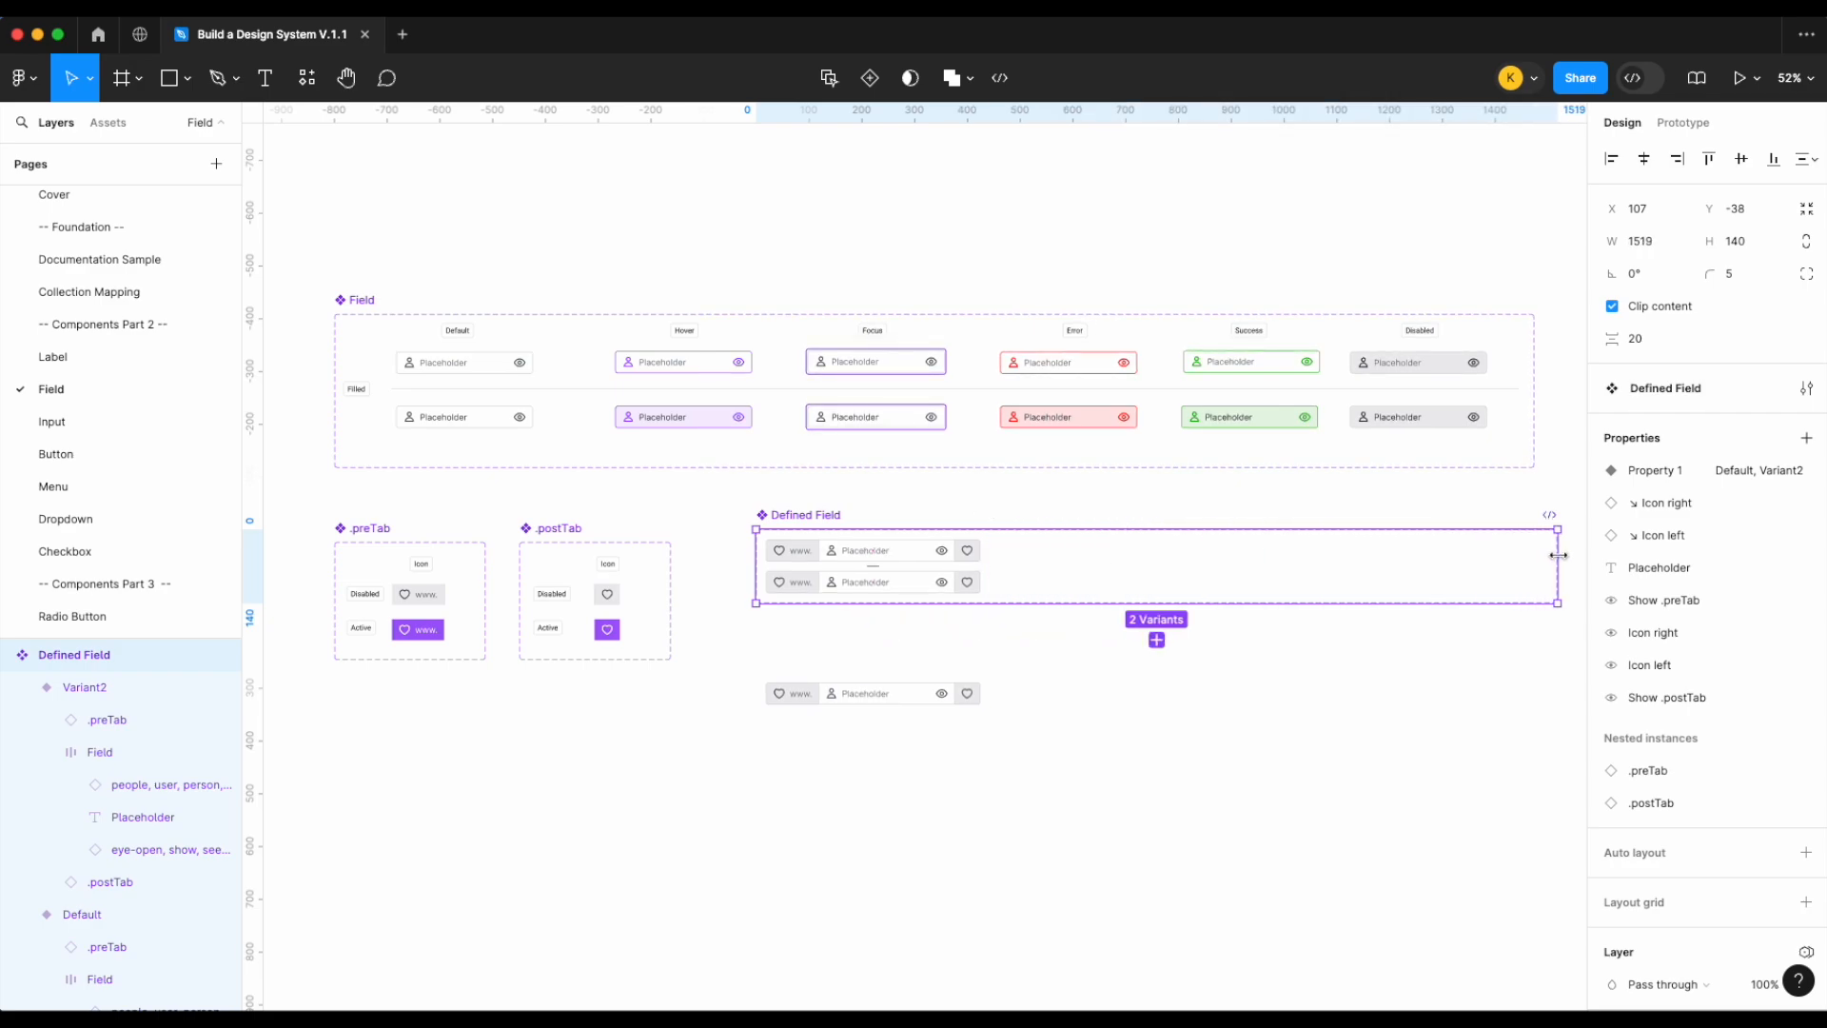
# Place an instance of the default, not filled Field variant above the Field component set, at about X -574, Y -570
pyautogui.click(529, 368)
pyautogui.moveTo(530, 367); pyautogui.dragTo(529, 263)
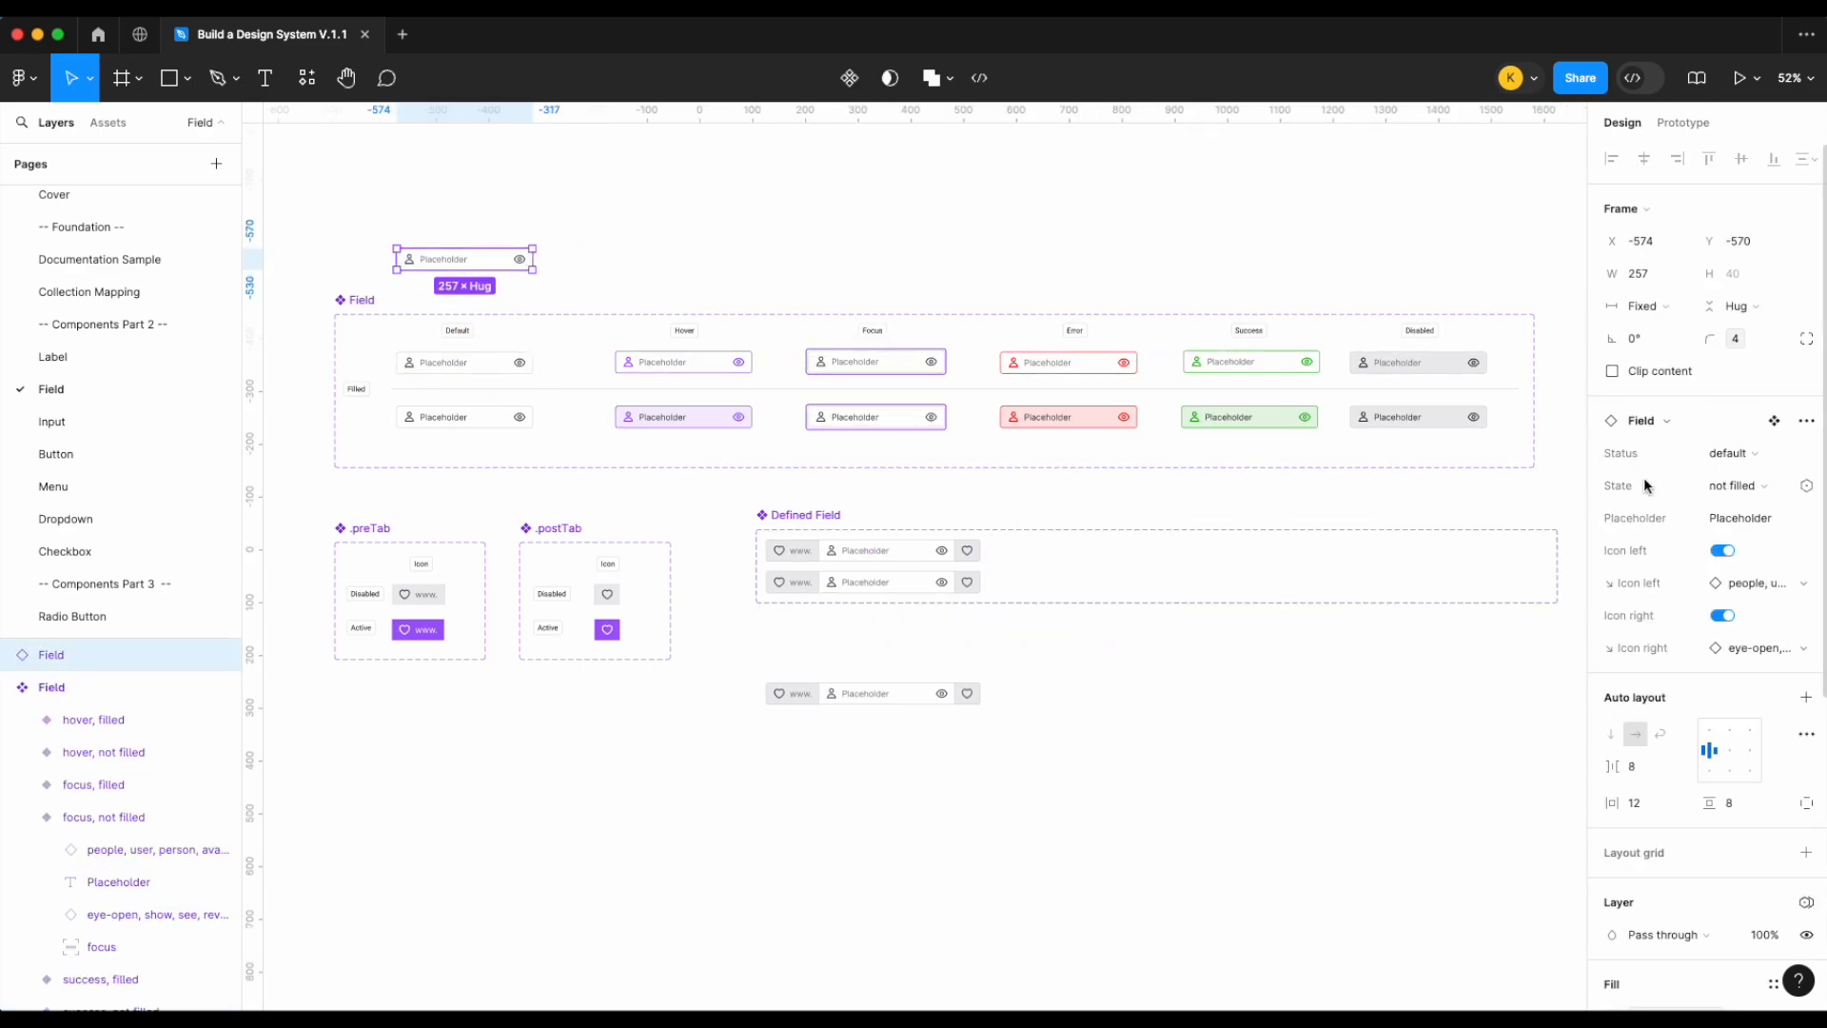
# Delete the spare Defined Field instance below the Defined Field component set
pyautogui.click(797, 551)
pyautogui.hscroll(2, 774, 717)
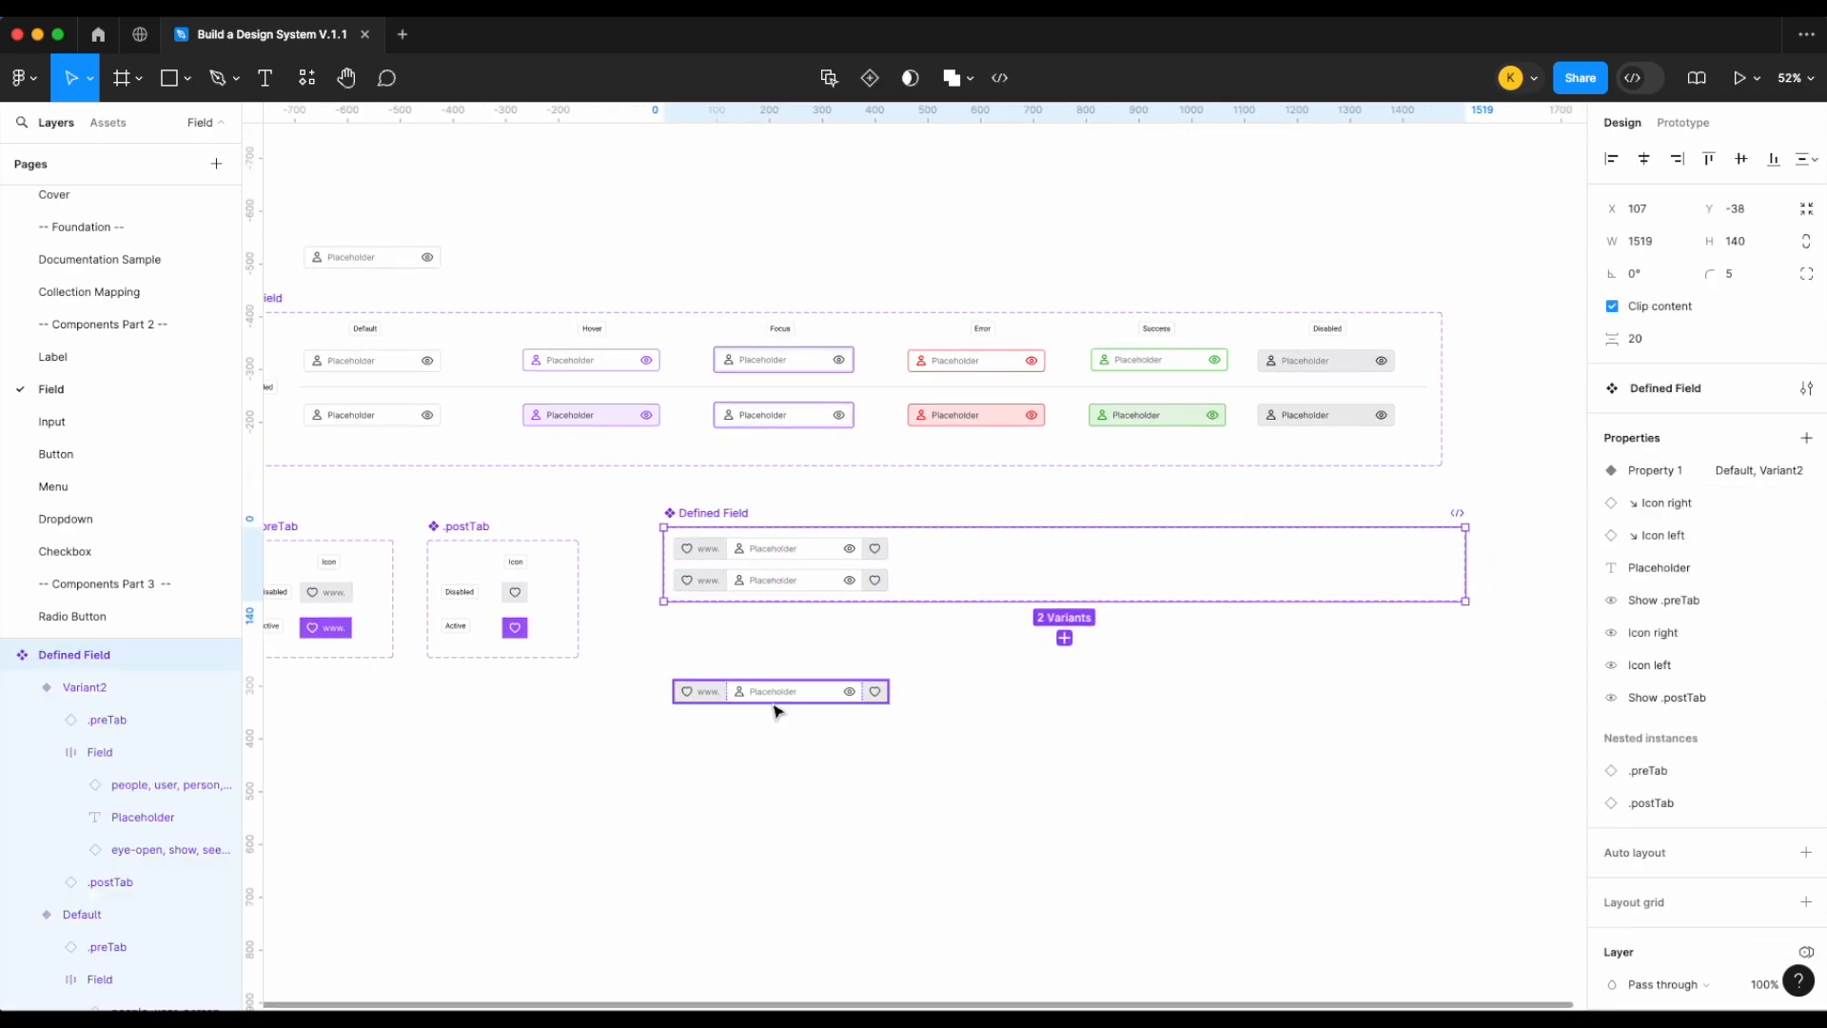
pyautogui.click(752, 690)
pyautogui.press('Delete')
# Move the Defined Field component set beside .postTab at X 10, and enlarge it to about 2079 wide with extra height below and above
pyautogui.click(700, 523)
pyautogui.moveTo(701, 523); pyautogui.dragTo(650, 536)
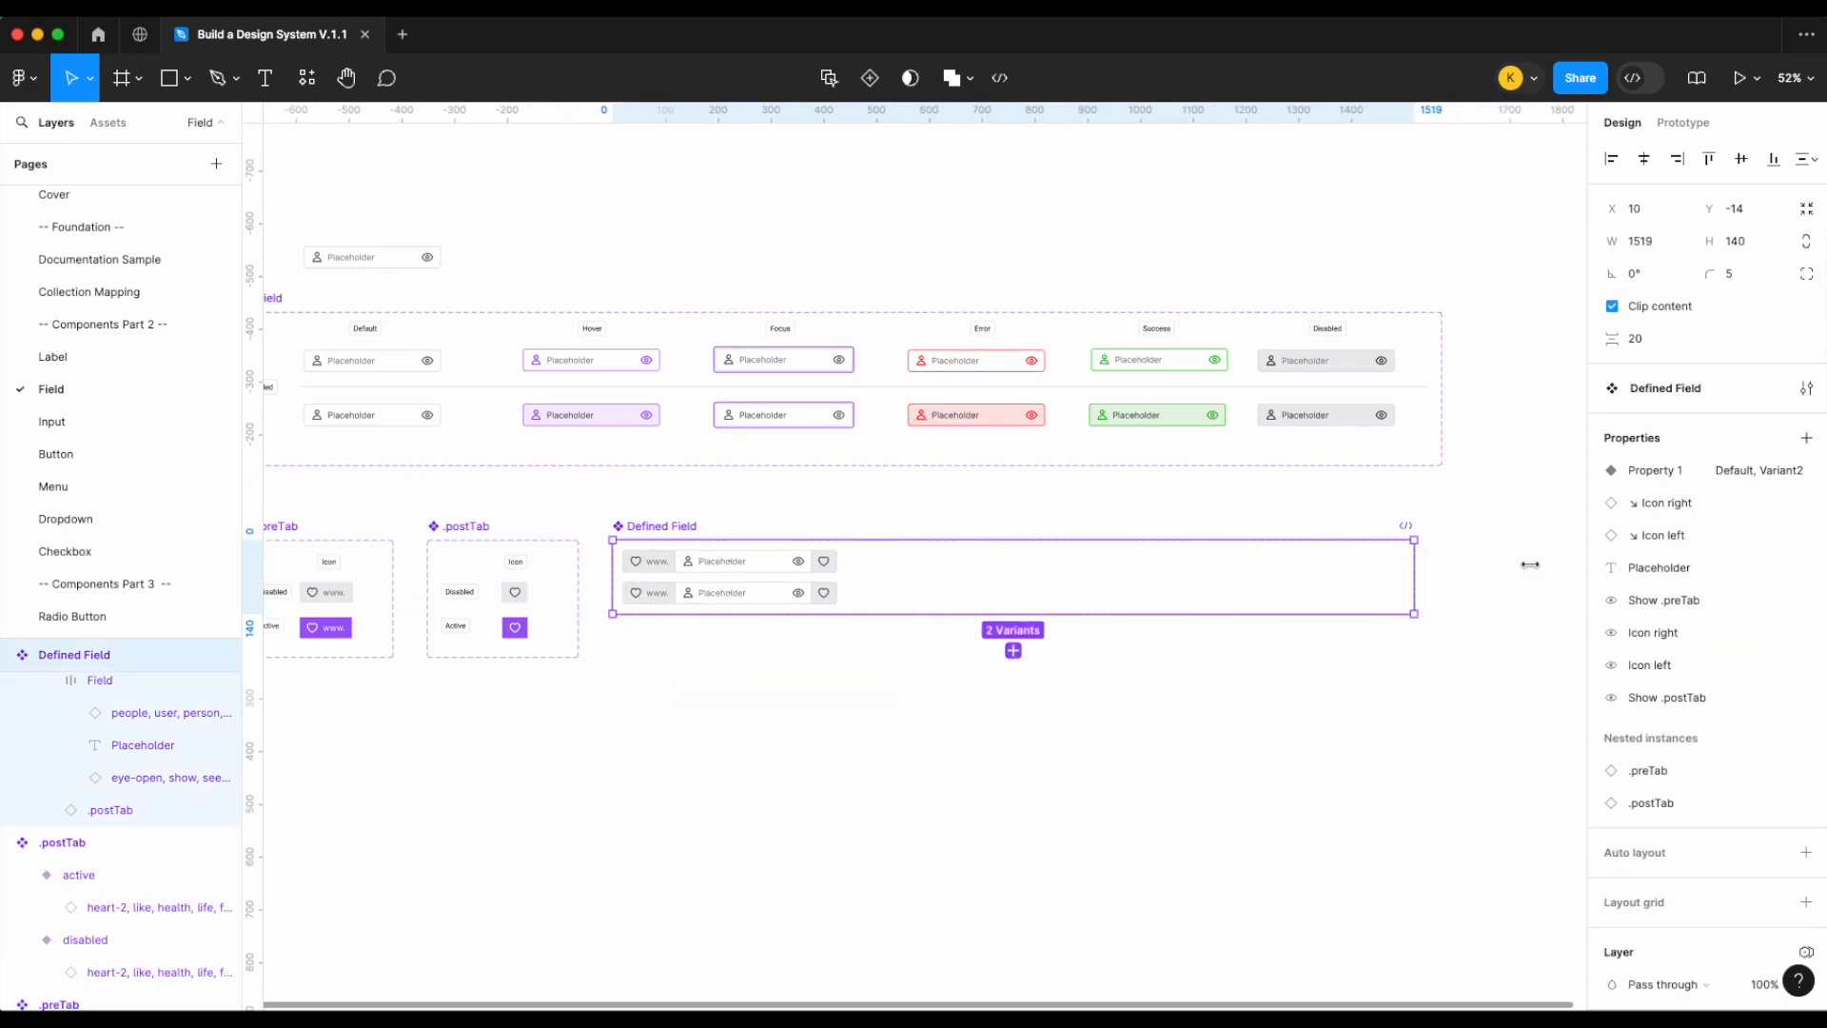
pyautogui.moveTo(1529, 564); pyautogui.dragTo(1703, 566)
pyautogui.moveTo(1118, 618); pyautogui.dragTo(1114, 746)
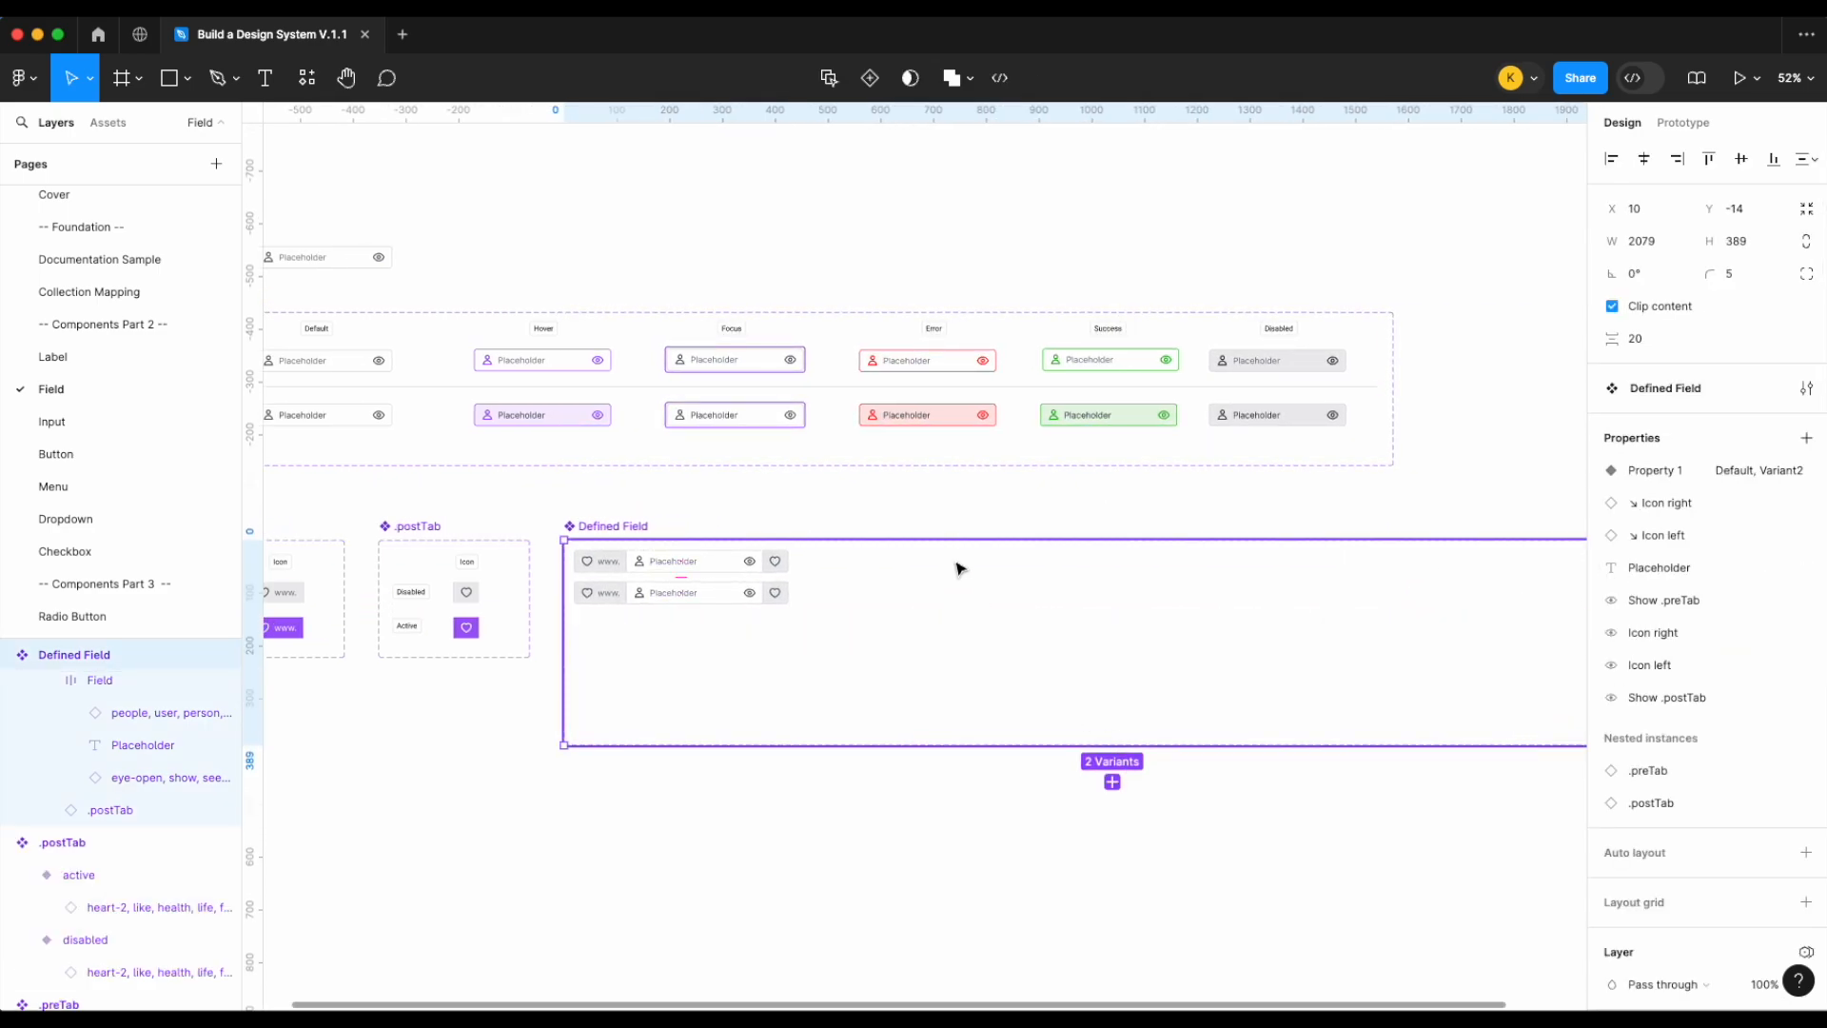
pyautogui.moveTo(951, 540); pyautogui.dragTo(951, 512)
# Move the second Defined Field variant onto the same row beside the default one, at about X 473, Y 73
pyautogui.click(726, 600)
pyautogui.moveTo(727, 599); pyautogui.dragTo(938, 565)
pyautogui.hscroll(-1, 940, 568)
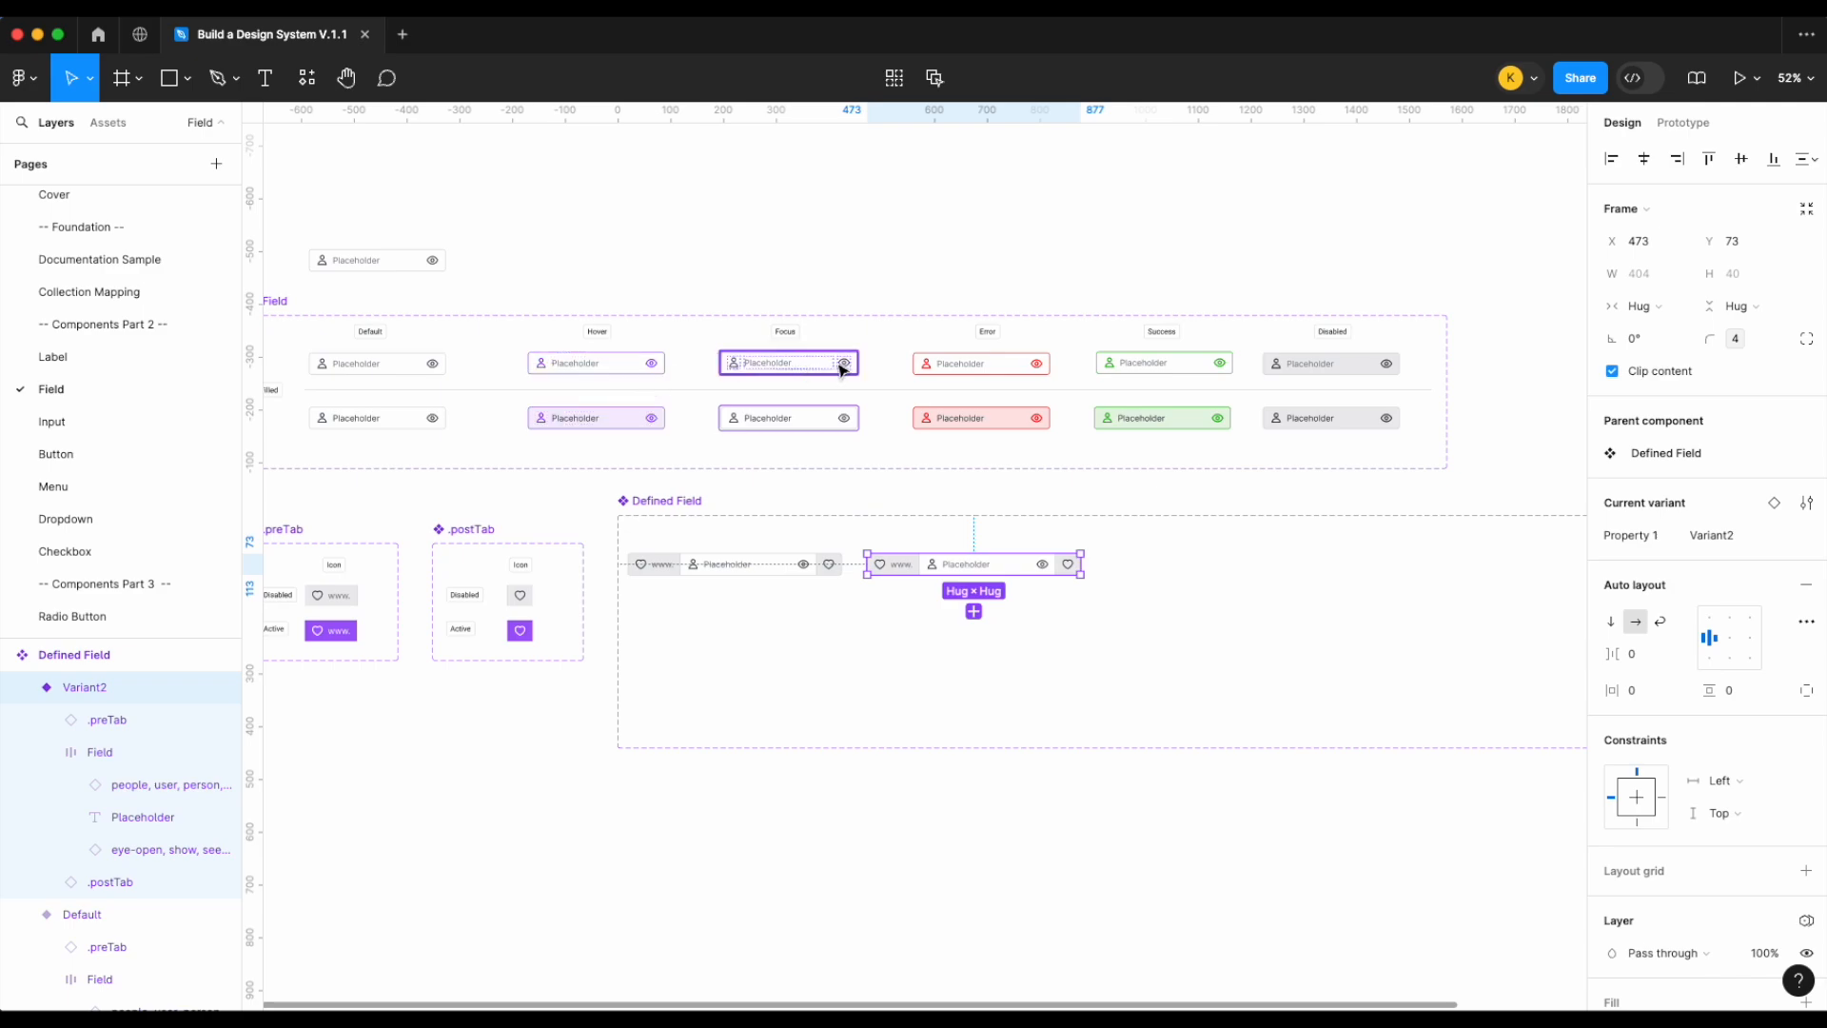
# Add three more copies of the Defined Field variant along the row at Y 73, the last at about X 1847
pyautogui.hscroll(3, 935, 536)
pyautogui.moveTo(875, 572); pyautogui.dragTo(1253, 568)
pyautogui.hscroll(5, 1237, 571)
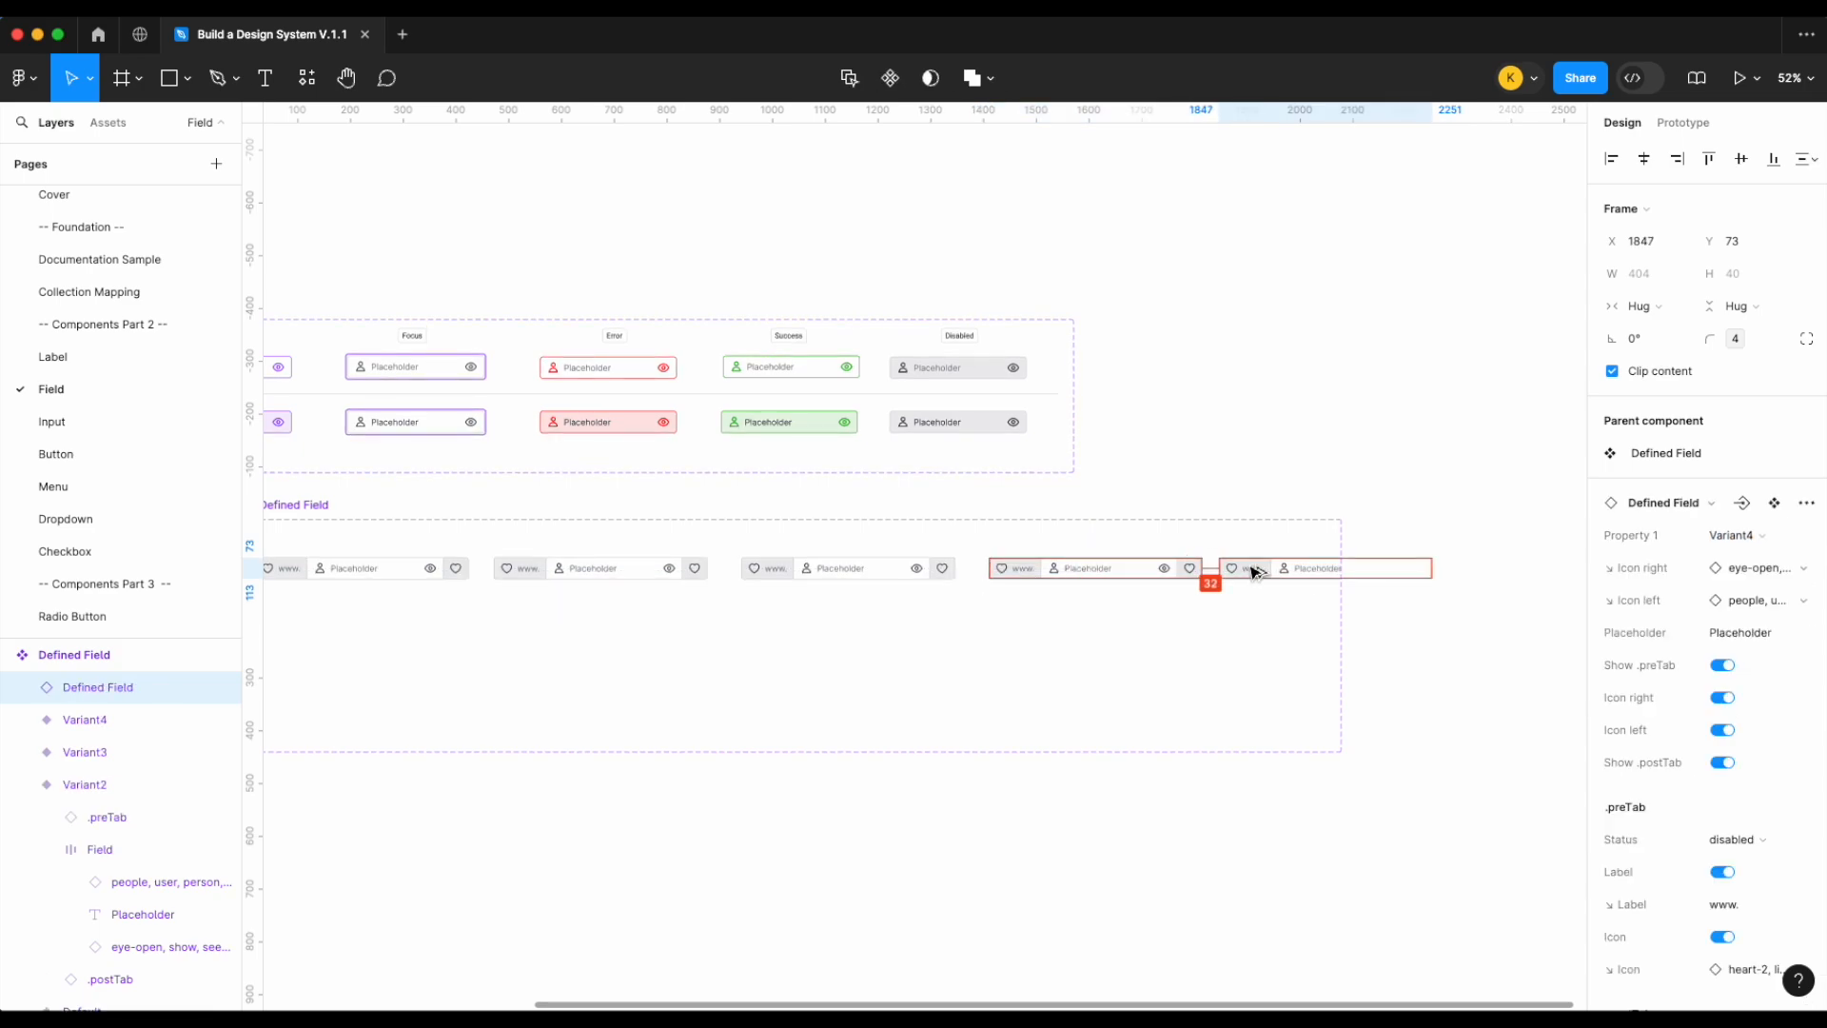
# Widen the Defined Field component set to the right to a width of about 2964
pyautogui.hscroll(-2, 1266, 568)
pyautogui.click(290, 505)
pyautogui.scroll(-3, 1340, 624)
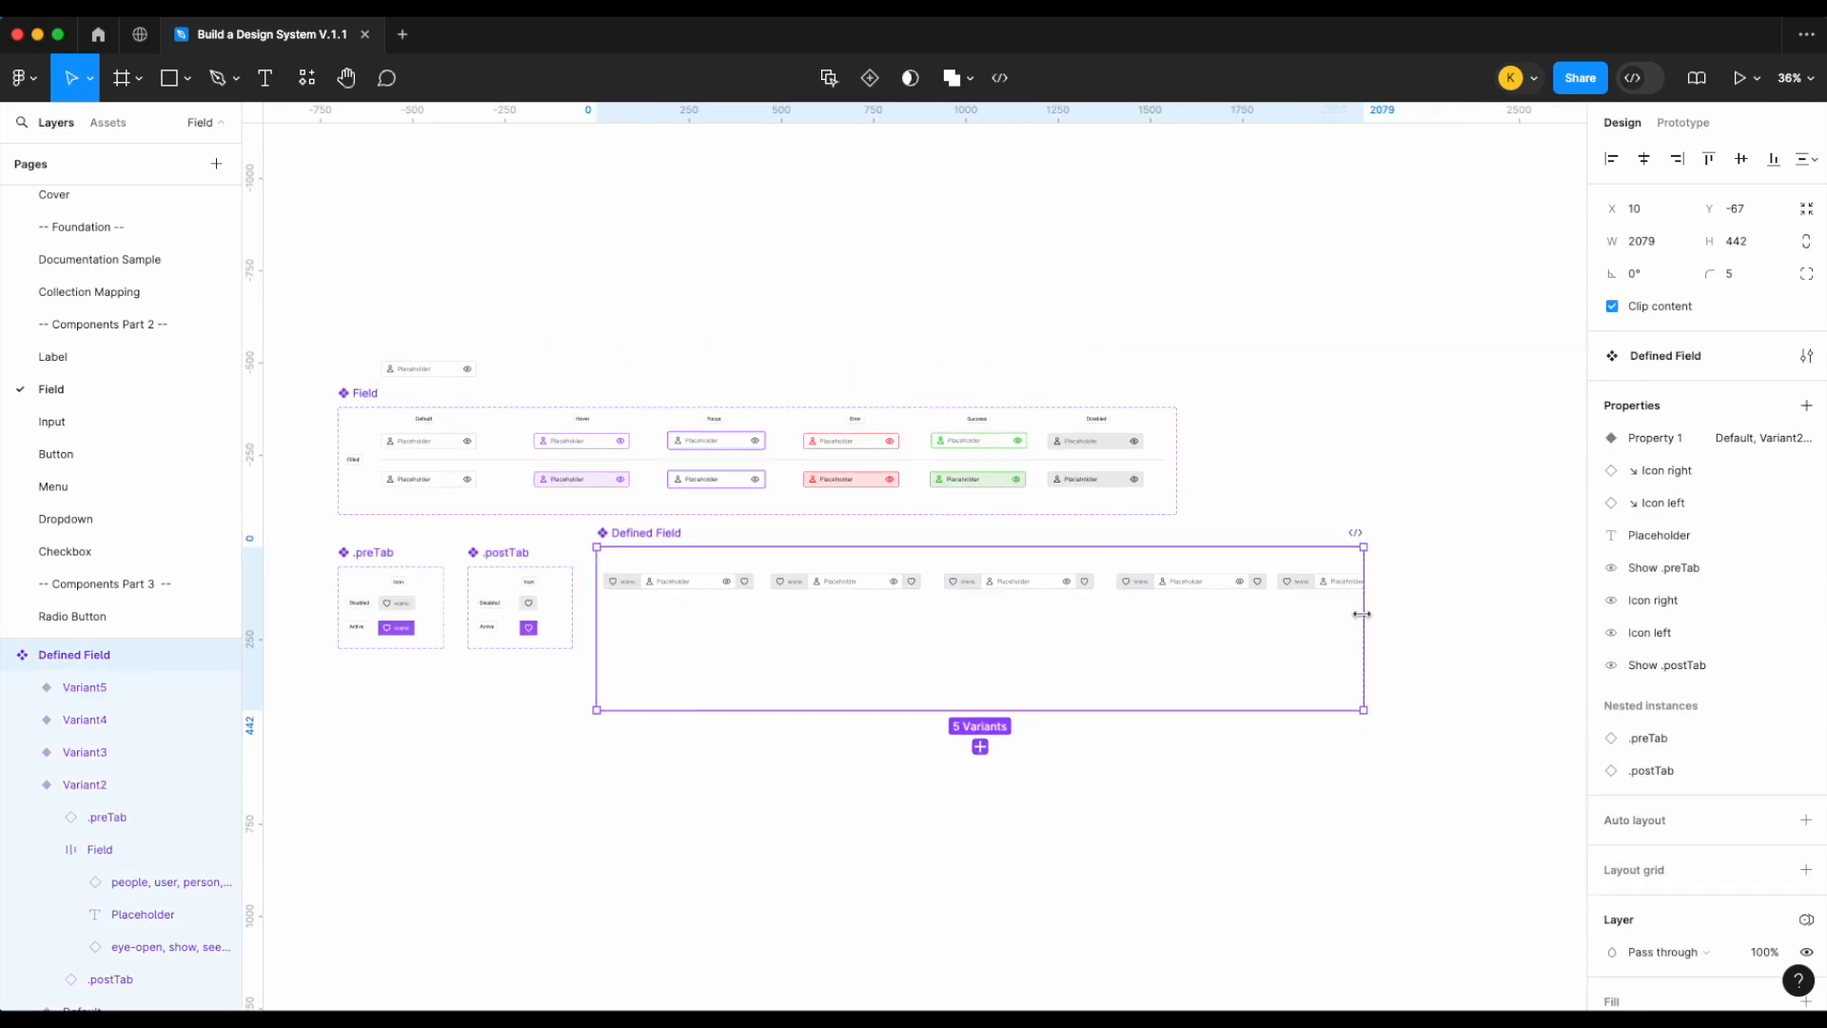
pyautogui.moveTo(1359, 614); pyautogui.dragTo(1501, 614)
pyautogui.hscroll(2, 1382, 681)
pyautogui.hscroll(3, 1238, 647)
pyautogui.moveTo(1126, 614); pyautogui.dragTo(1309, 609)
# Duplicate the fifth variant to add a sixth Defined Field variant at the end of the row, at about X 2300, Y 73
pyautogui.click(1432, 531)
pyautogui.moveTo(955, 590); pyautogui.dragTo(1099, 597)
pyautogui.hscroll(-5, 1249, 461)
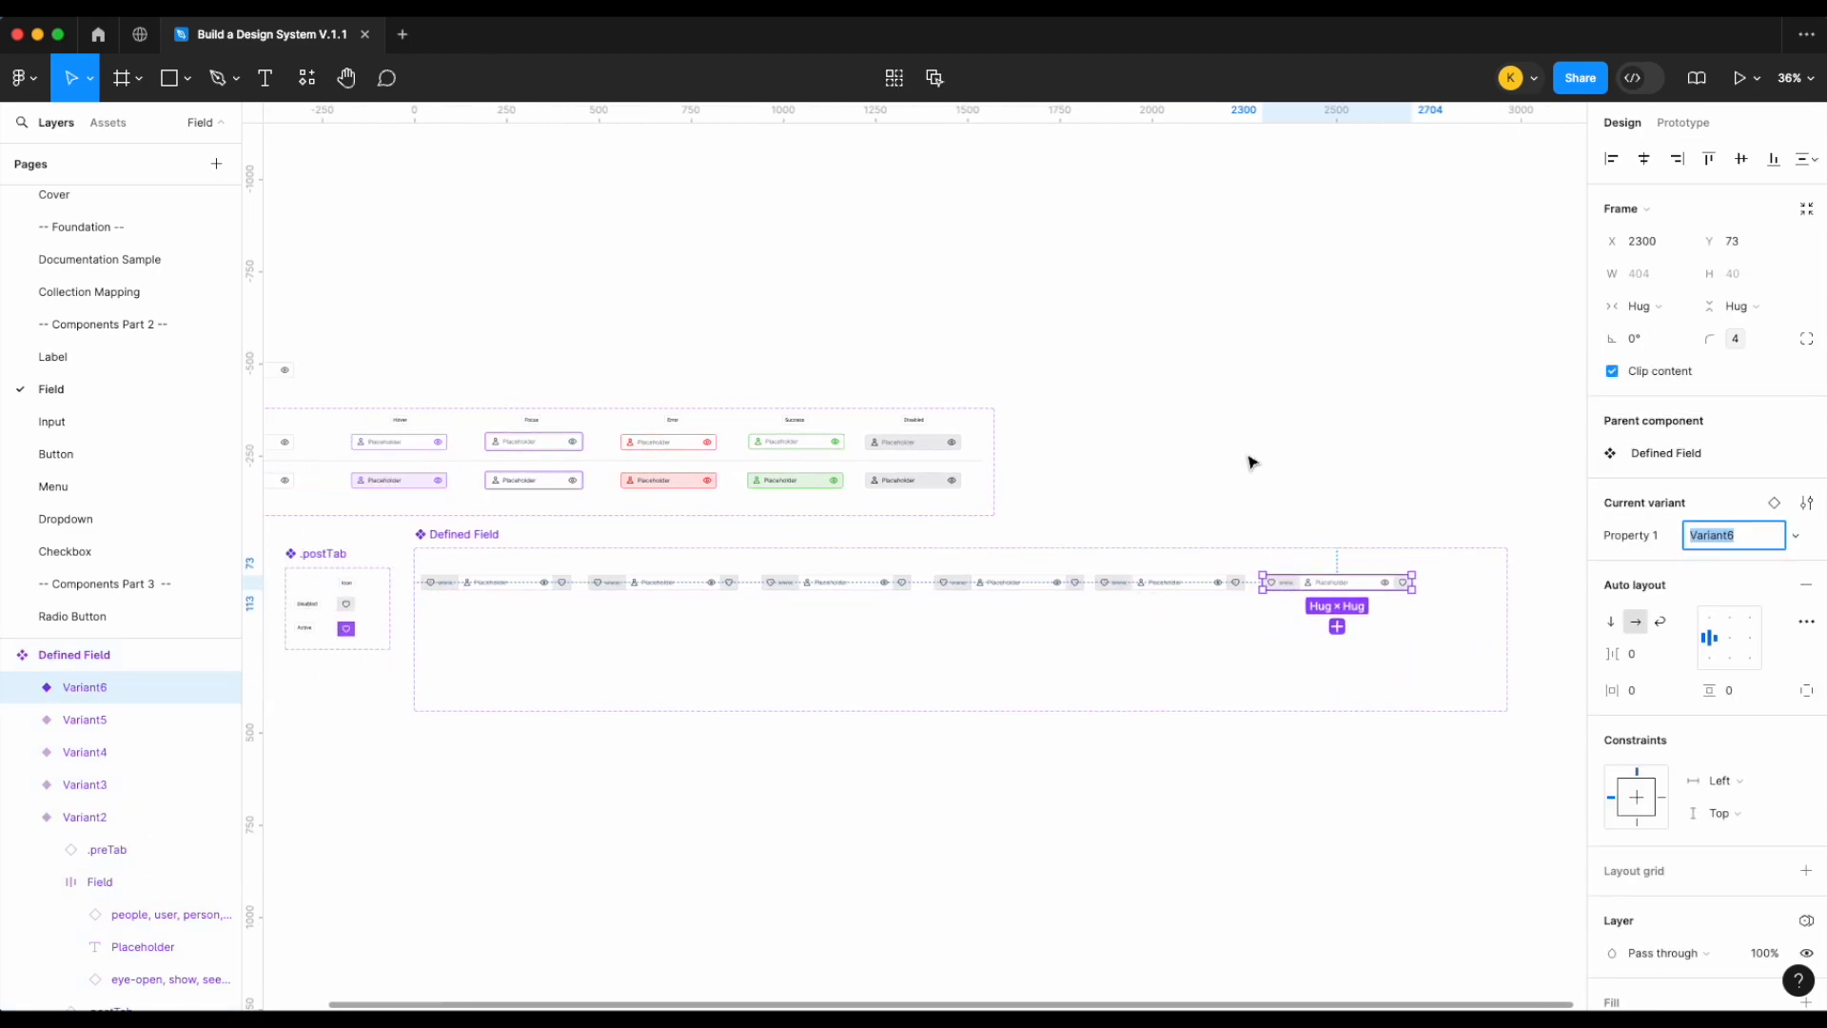
pyautogui.click(1249, 462)
# Extend the Defined Field set left to about X -25, 2999 wide, and shift all six variants right so the first starts at about X 158
pyautogui.click(639, 544)
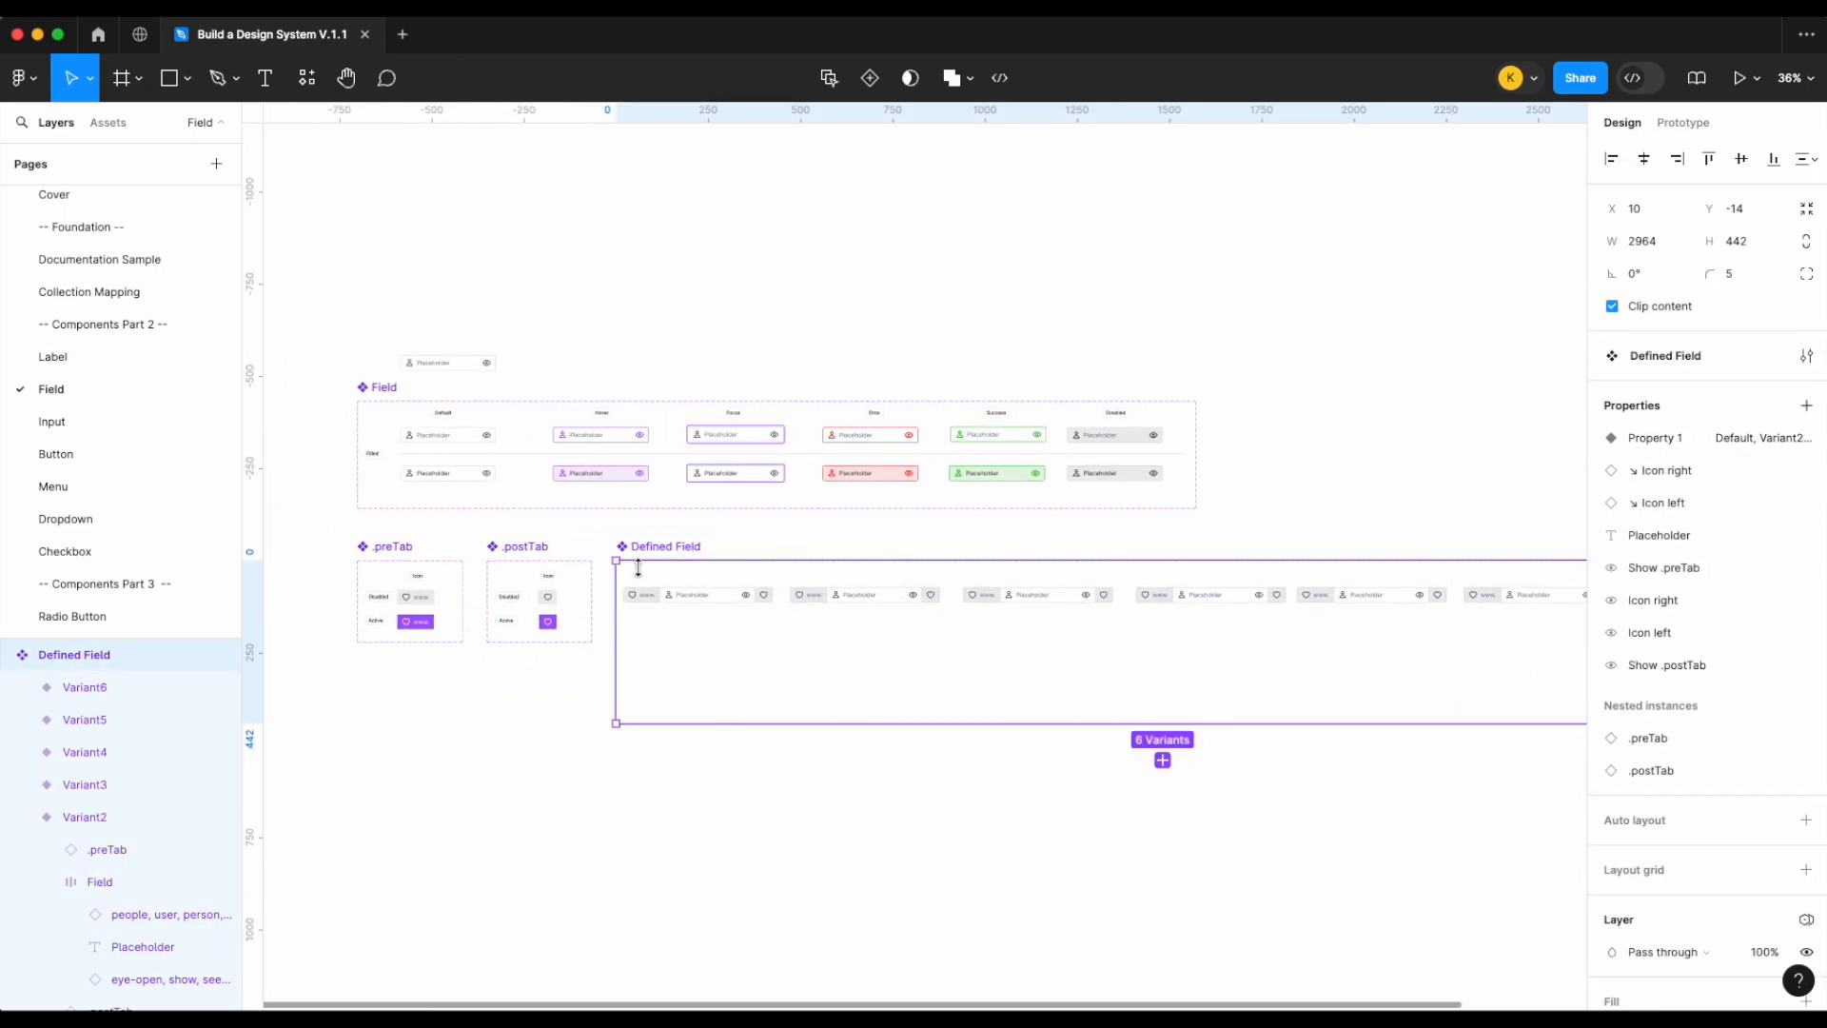
pyautogui.scroll(3, 633, 567)
pyautogui.moveTo(592, 590); pyautogui.dragTo(563, 588)
pyautogui.scroll(-5, 563, 590)
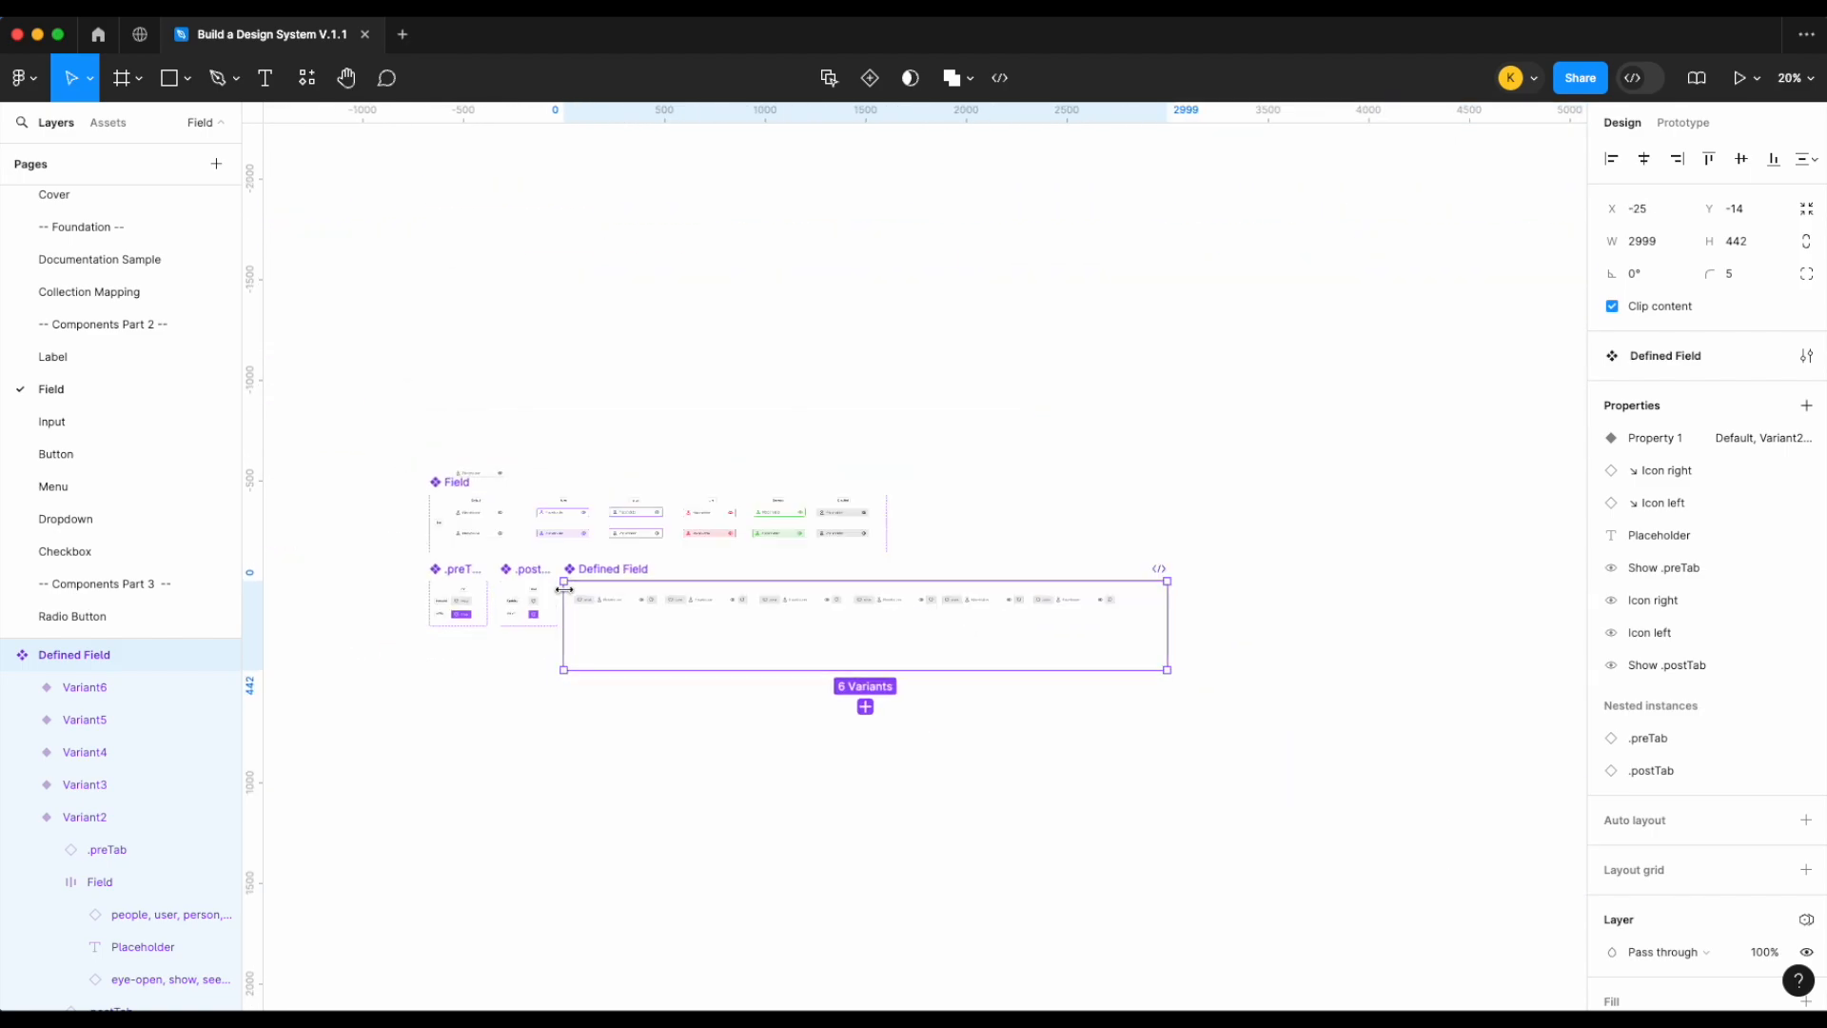
pyautogui.click(1190, 710)
pyautogui.moveTo(1191, 710); pyautogui.dragTo(702, 619)
pyautogui.scroll(5, 627, 592)
pyautogui.hscroll(-10, 702, 618)
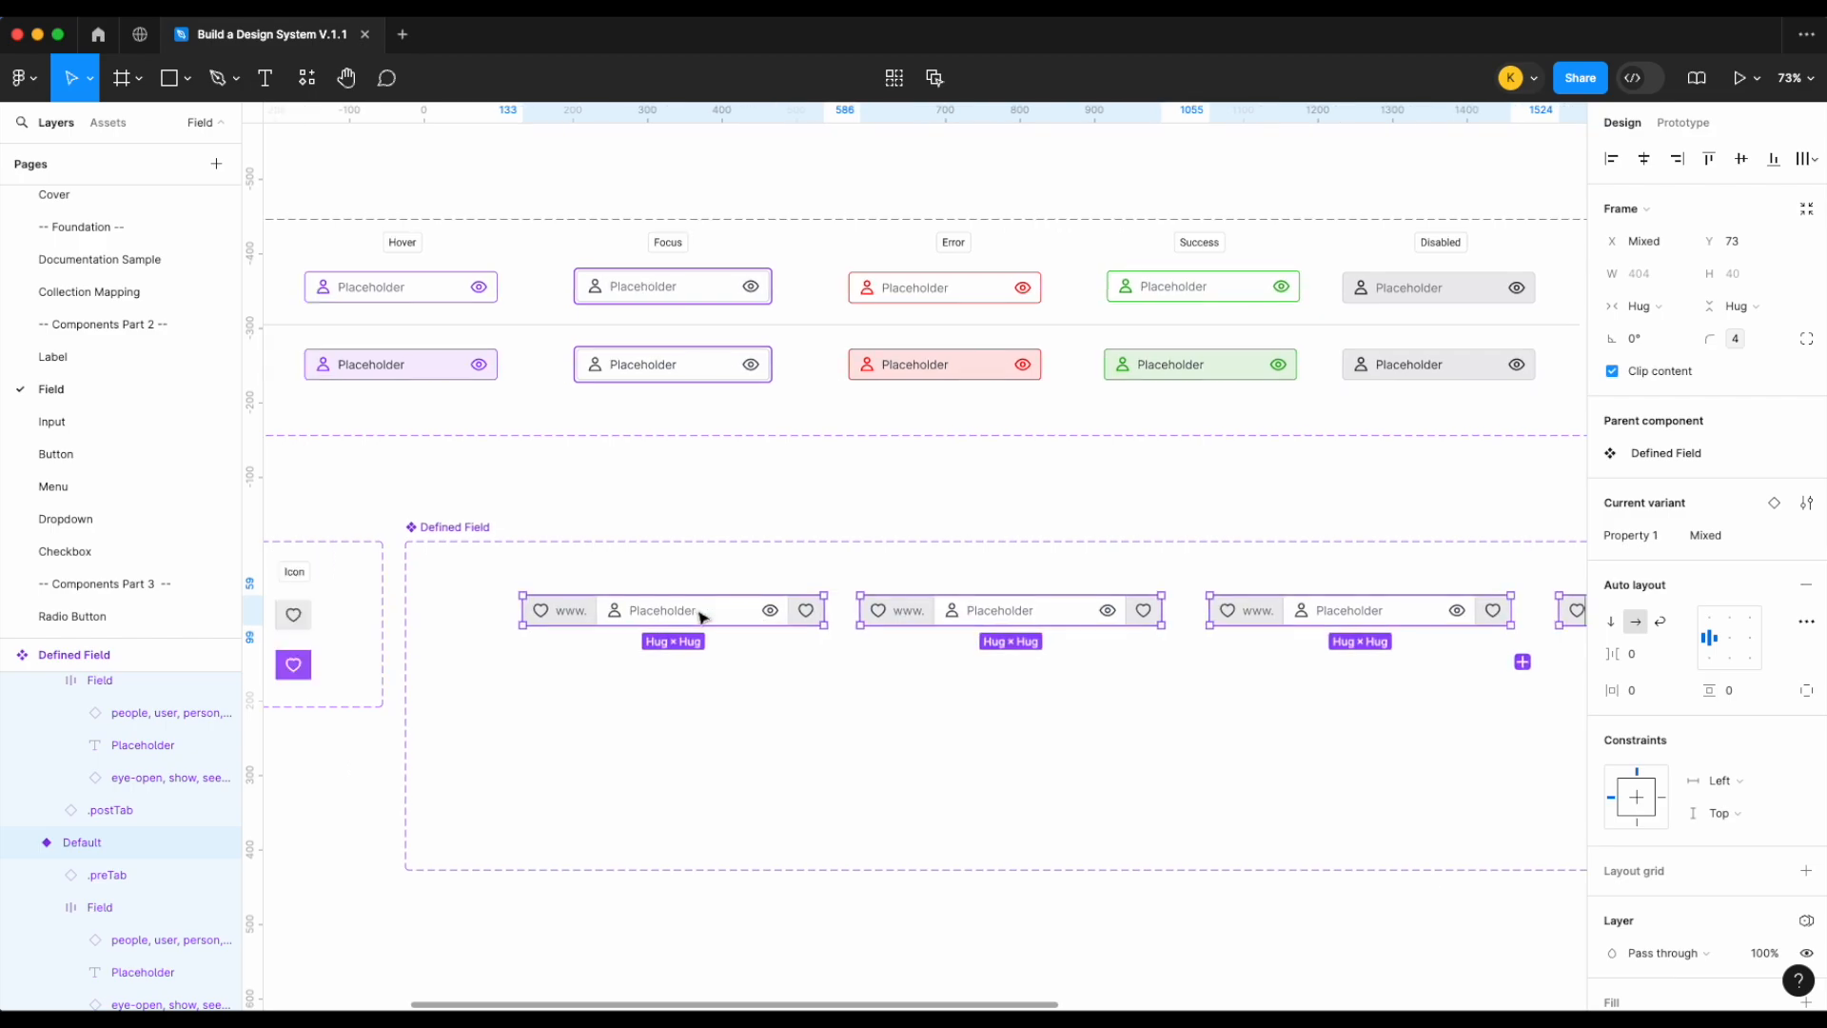
# Copy the Field set's group of state labels and divider onto the Defined Field set at about X 55, Y 0, and ungroup it
pyautogui.click(459, 329)
pyautogui.moveTo(460, 334); pyautogui.dragTo(927, 610)
pyautogui.scroll(-3, 635, 472)
pyautogui.rightClick(919, 569)
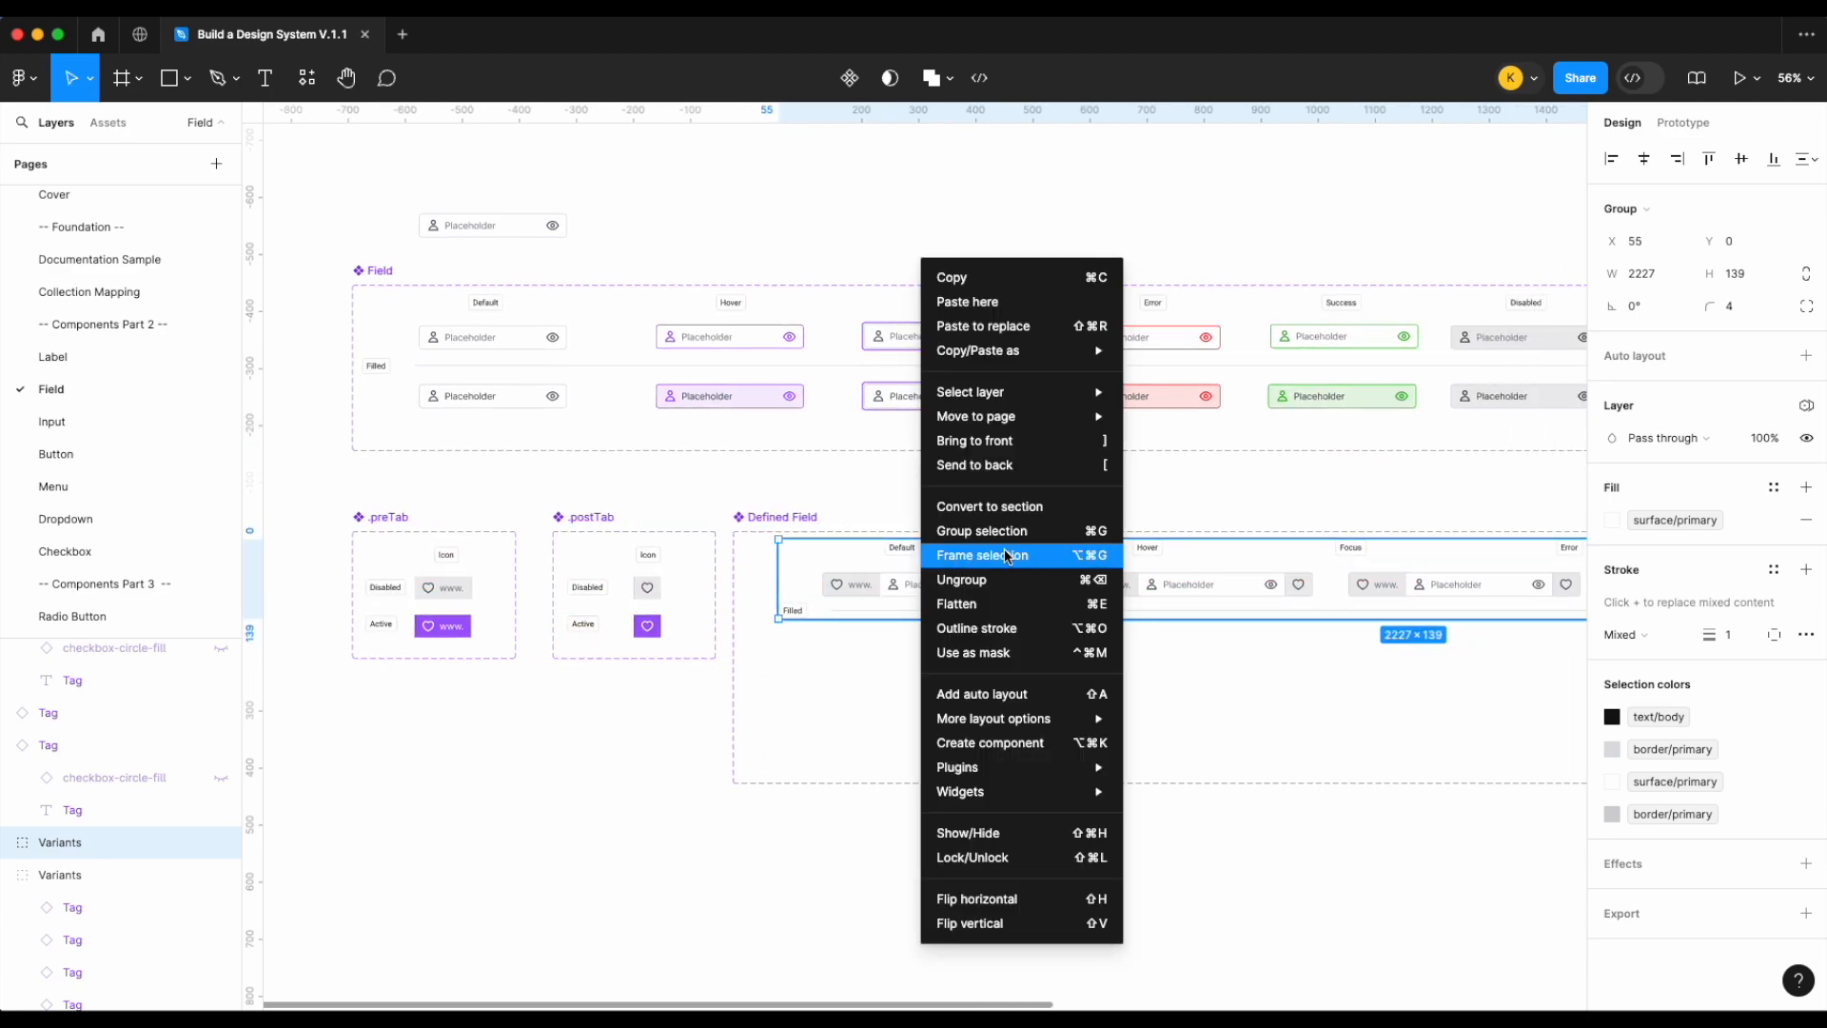
pyautogui.click(961, 580)
pyautogui.click(1007, 457)
# Spread the Default, Hover, Focus and Error labels above the first four Defined Field variants
pyautogui.hscroll(2, 1007, 457)
pyautogui.hscroll(5, 1007, 457)
pyautogui.scroll(3, 502, 578)
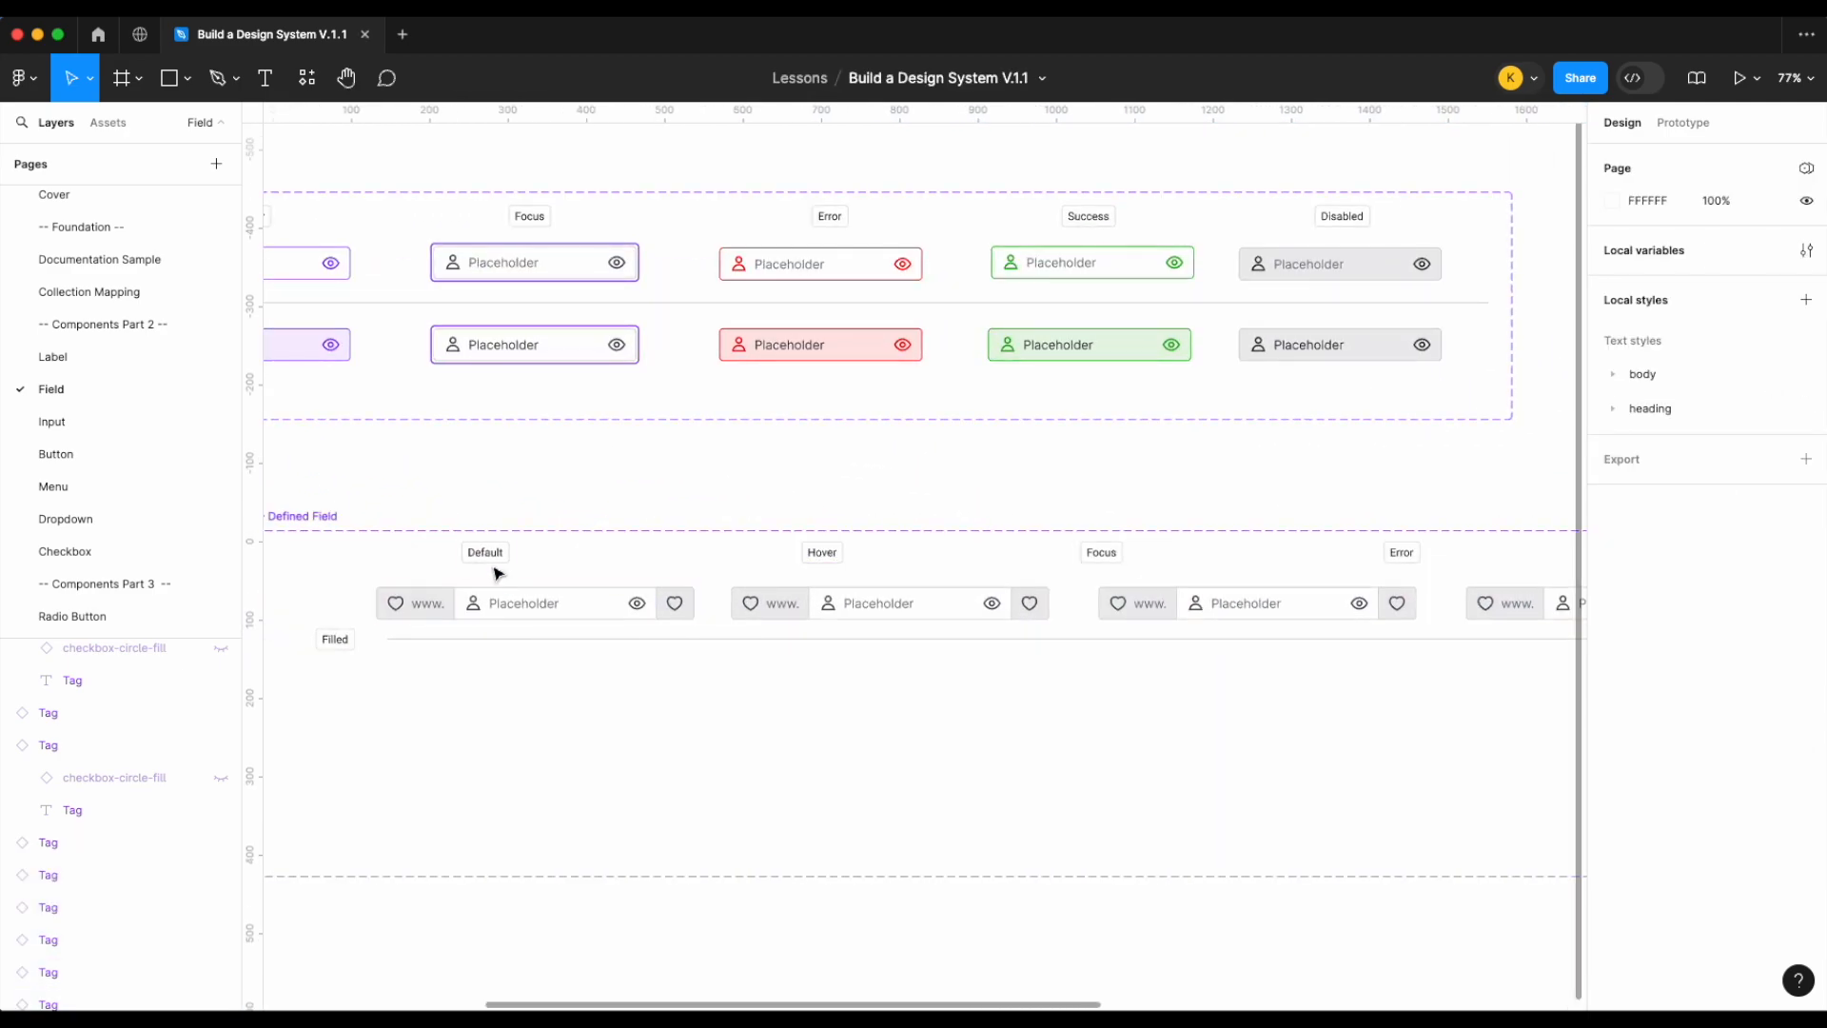
pyautogui.click(530, 569)
pyautogui.moveTo(833, 555); pyautogui.dragTo(1406, 562)
pyautogui.hscroll(3, 867, 559)
pyautogui.hscroll(5, 1044, 559)
pyautogui.click(1209, 560)
pyautogui.hscroll(5, 1170, 580)
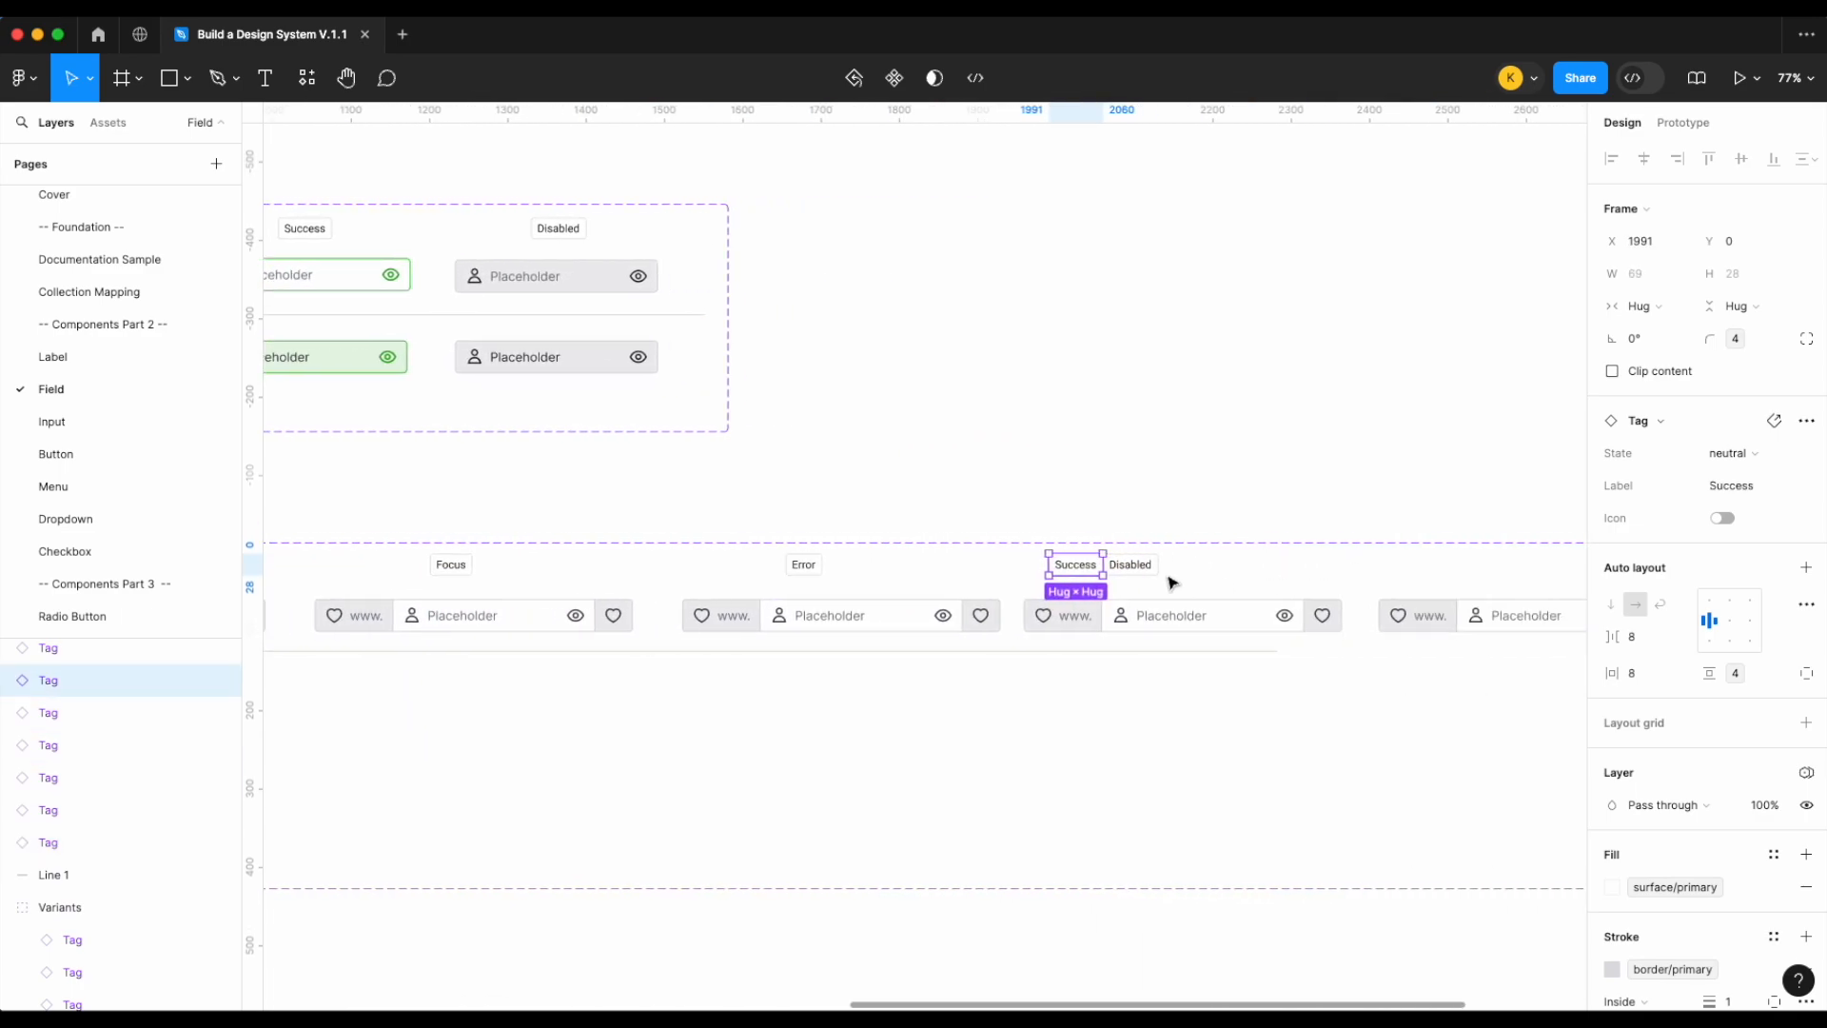
# Move the Disabled label above the sixth Defined Field variant and the Success label above the fifth
pyautogui.click(1132, 565)
pyautogui.moveTo(1133, 565); pyautogui.dragTo(1526, 561)
pyautogui.hscroll(-3, 1317, 574)
pyautogui.click(1225, 566)
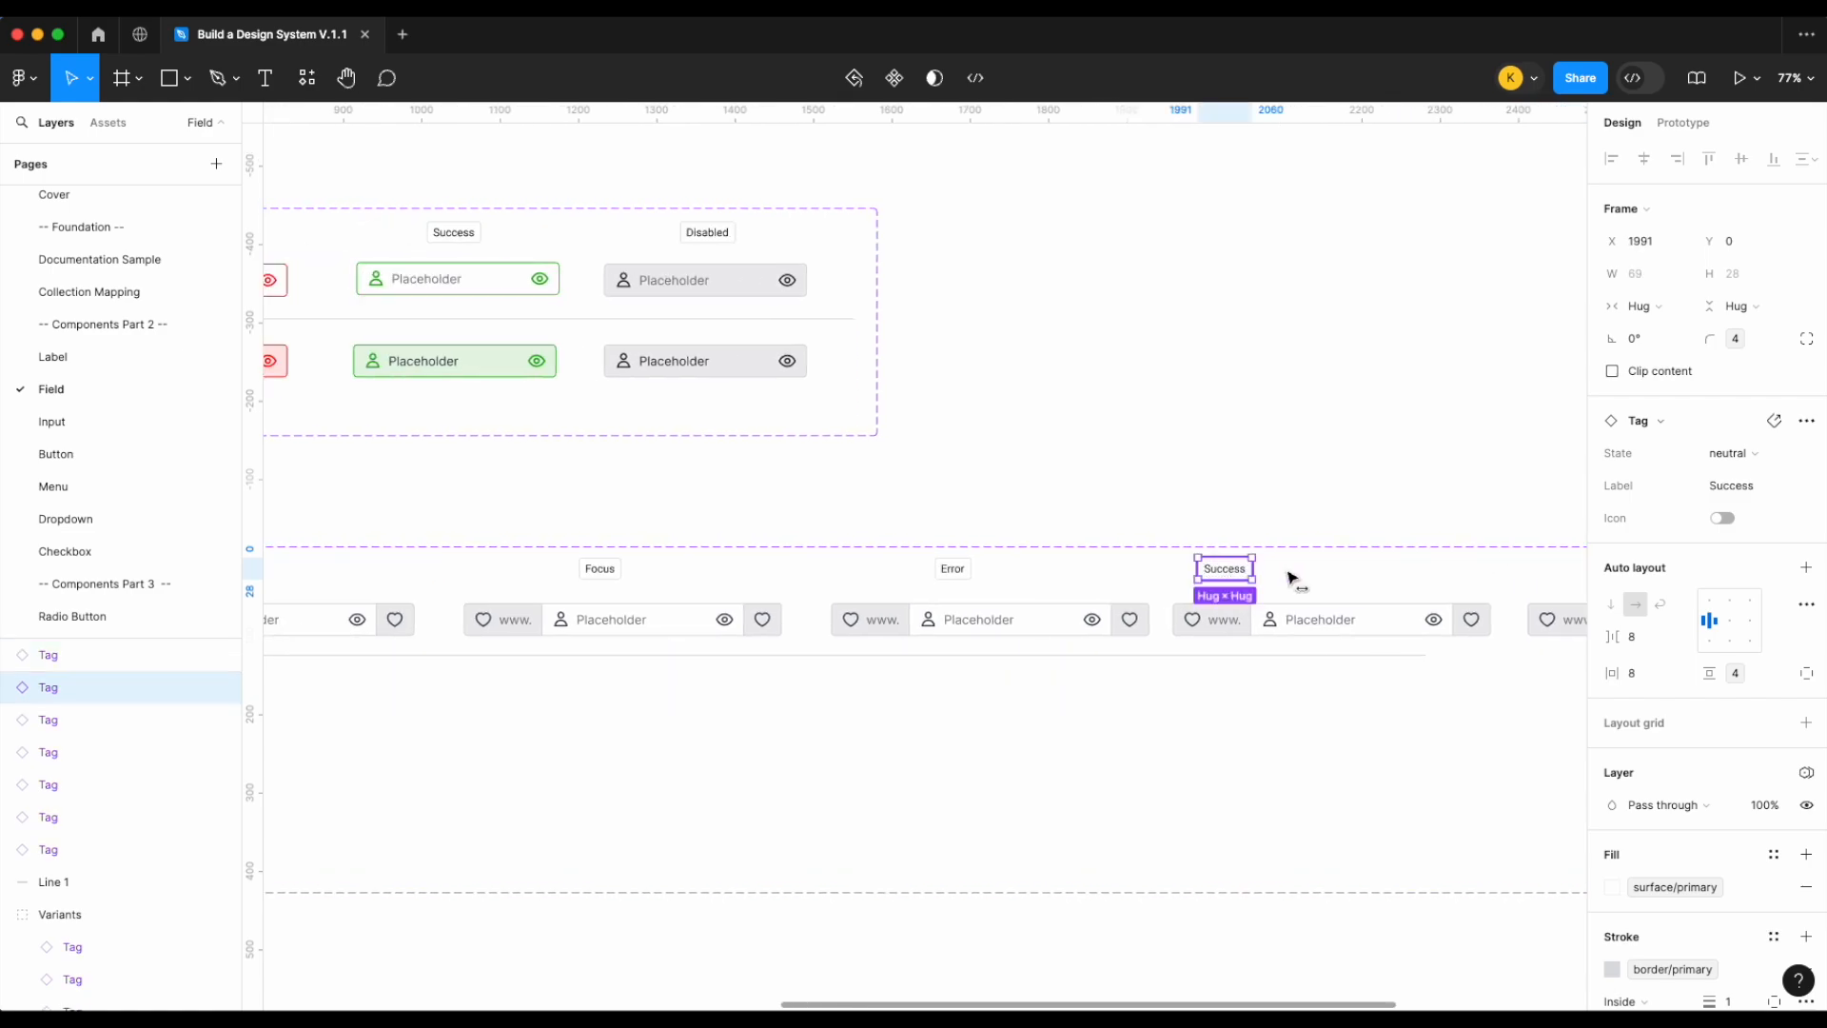
pyautogui.moveTo(1225, 566); pyautogui.dragTo(1323, 569)
# Lengthen the divider line under the Defined Field variants to about 2741, past the Disabled variant
pyautogui.click(1399, 655)
pyautogui.scroll(-5, 1399, 656)
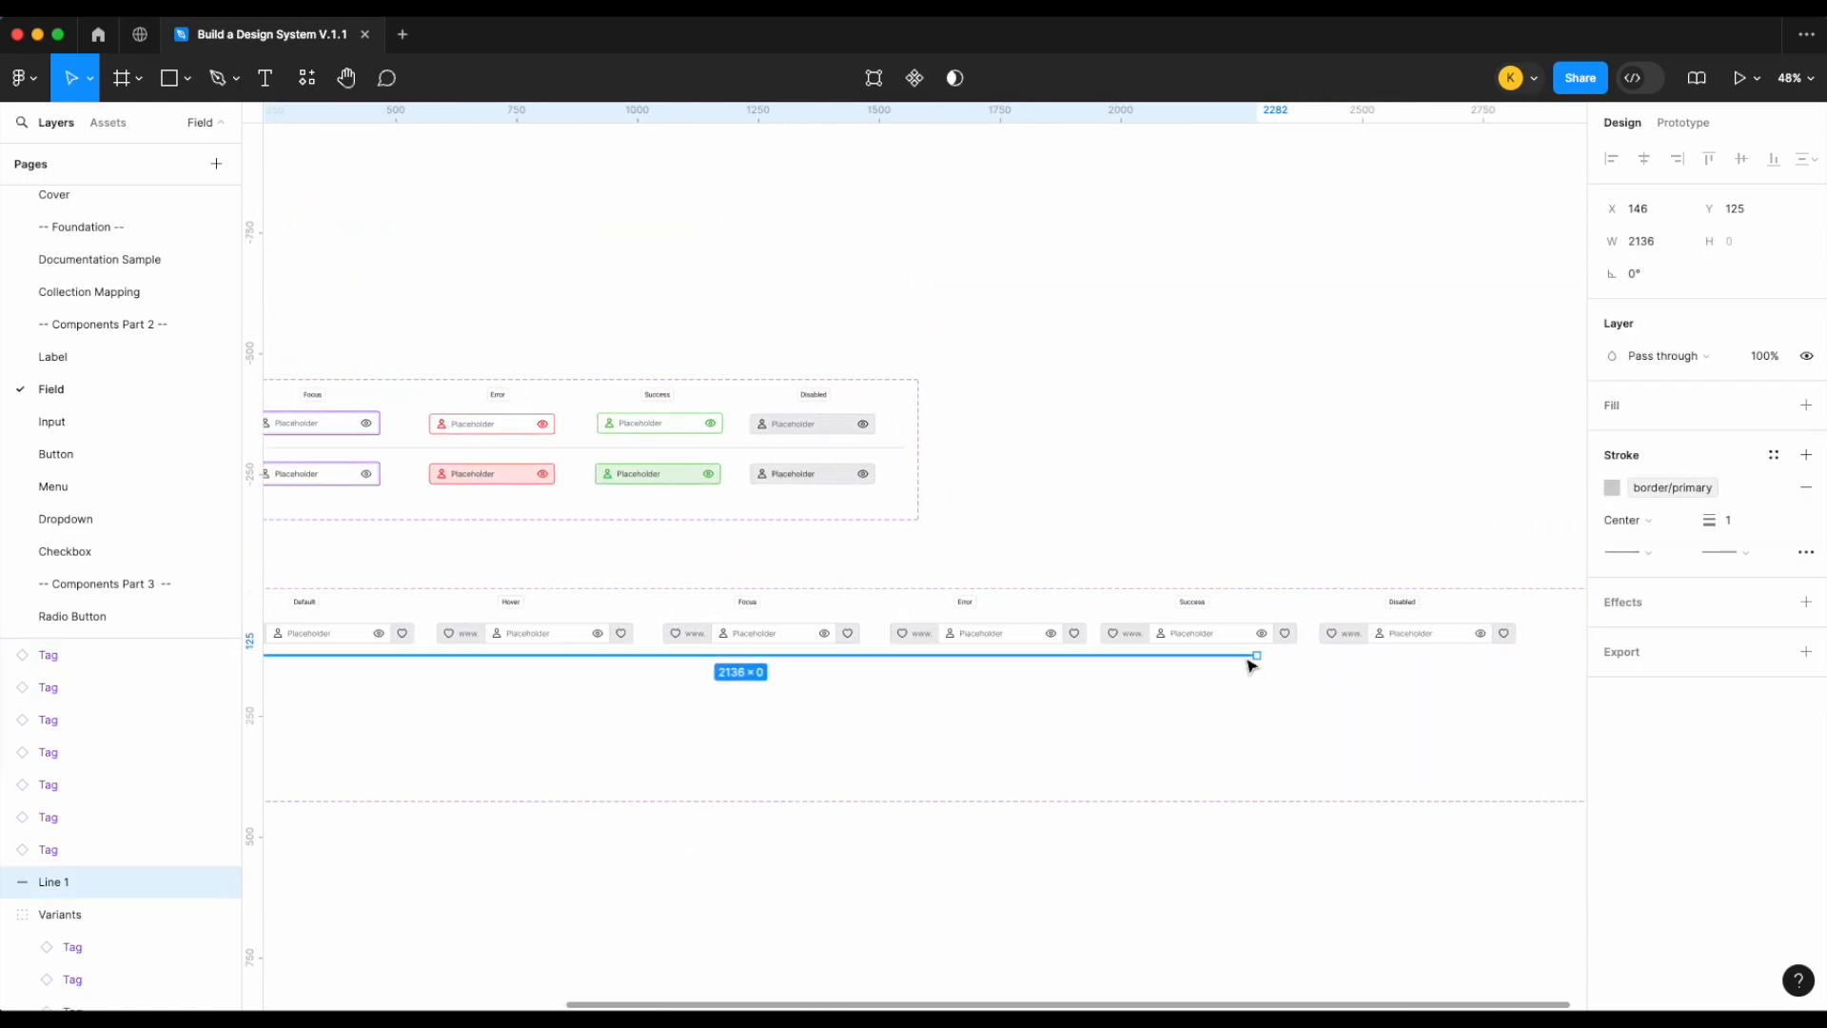
pyautogui.moveTo(1255, 657); pyautogui.dragTo(1551, 656)
pyautogui.scroll(2, 1553, 663)
pyautogui.scroll(2, 930, 742)
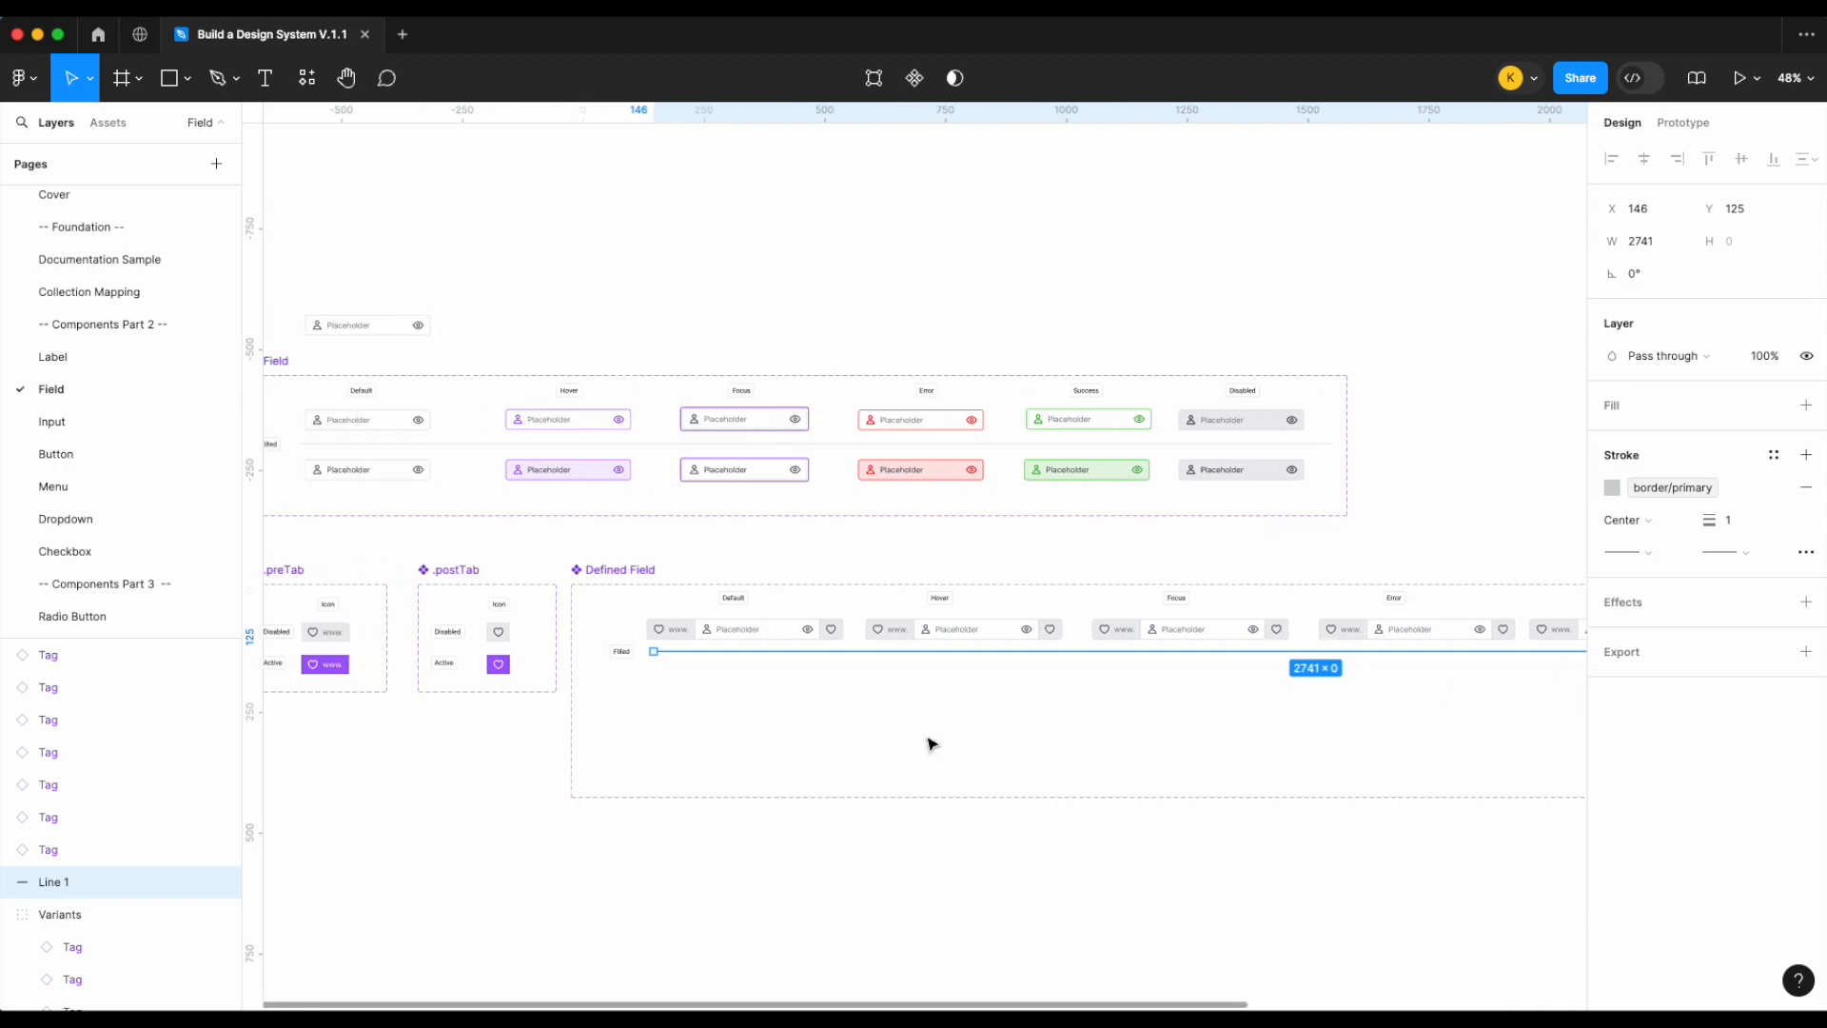
pyautogui.hscroll(-3, 931, 743)
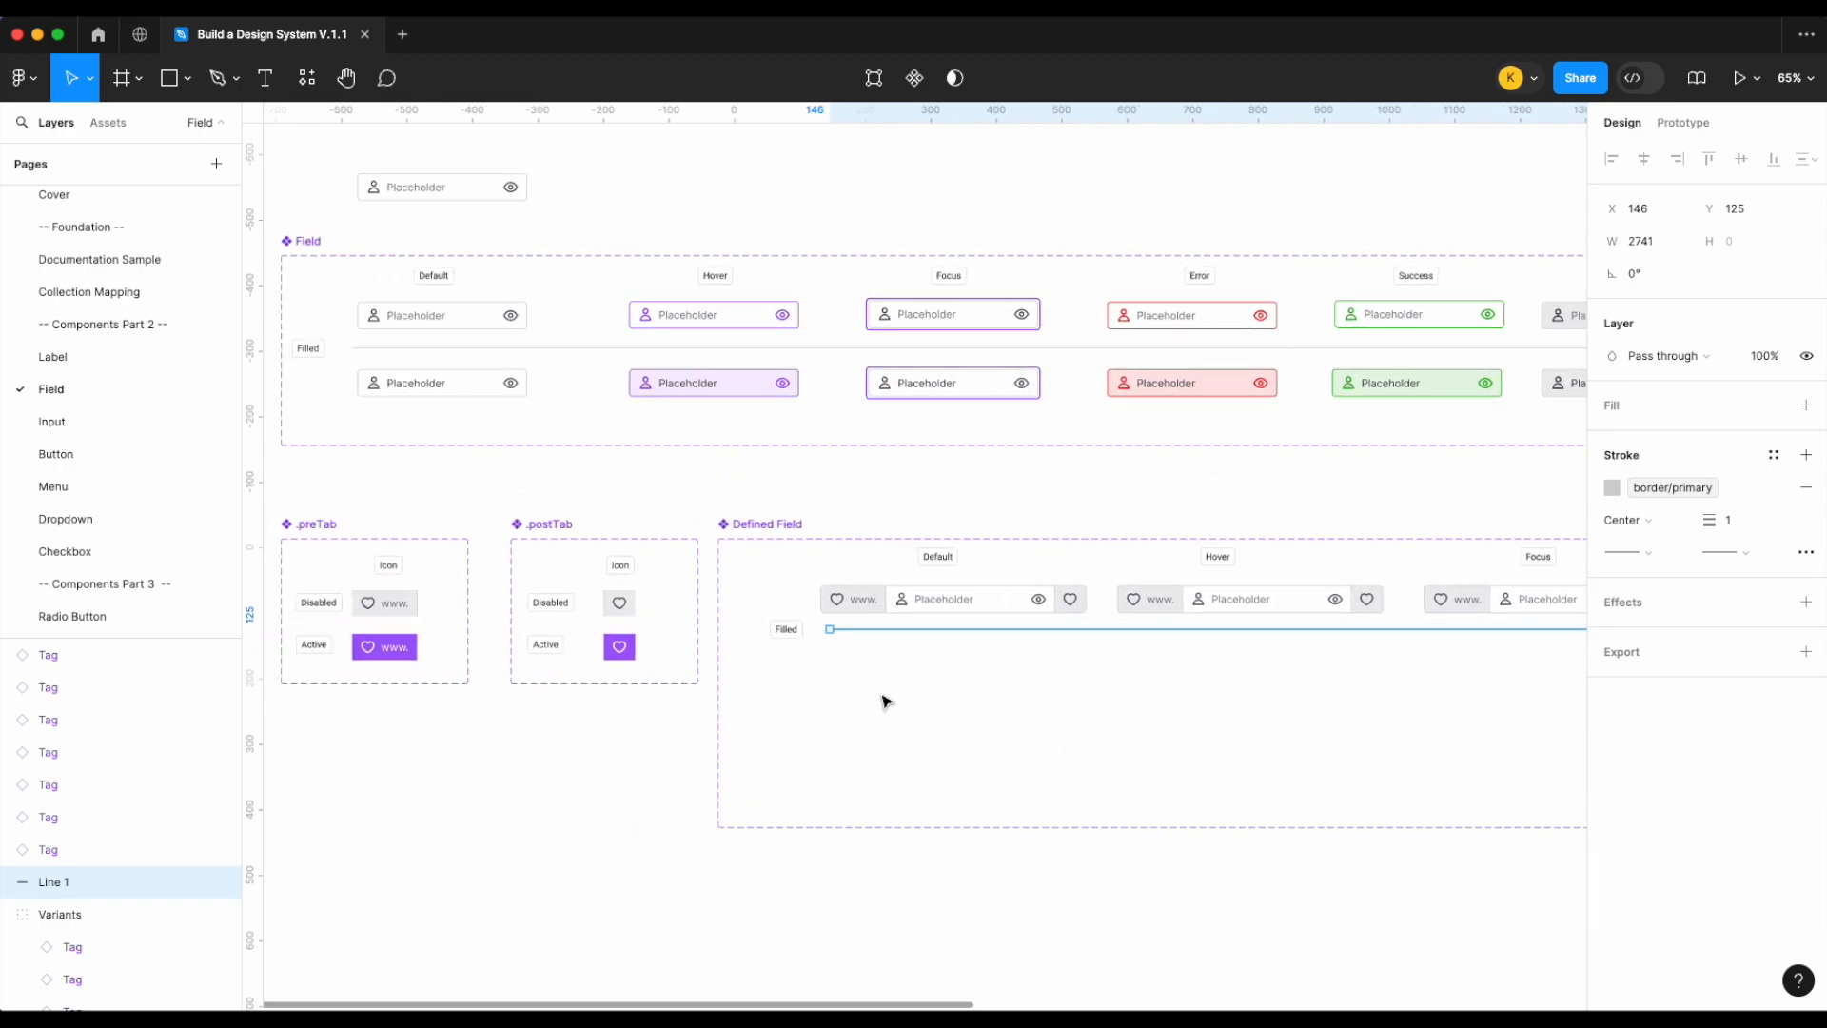
pyautogui.scroll(3, 952, 650)
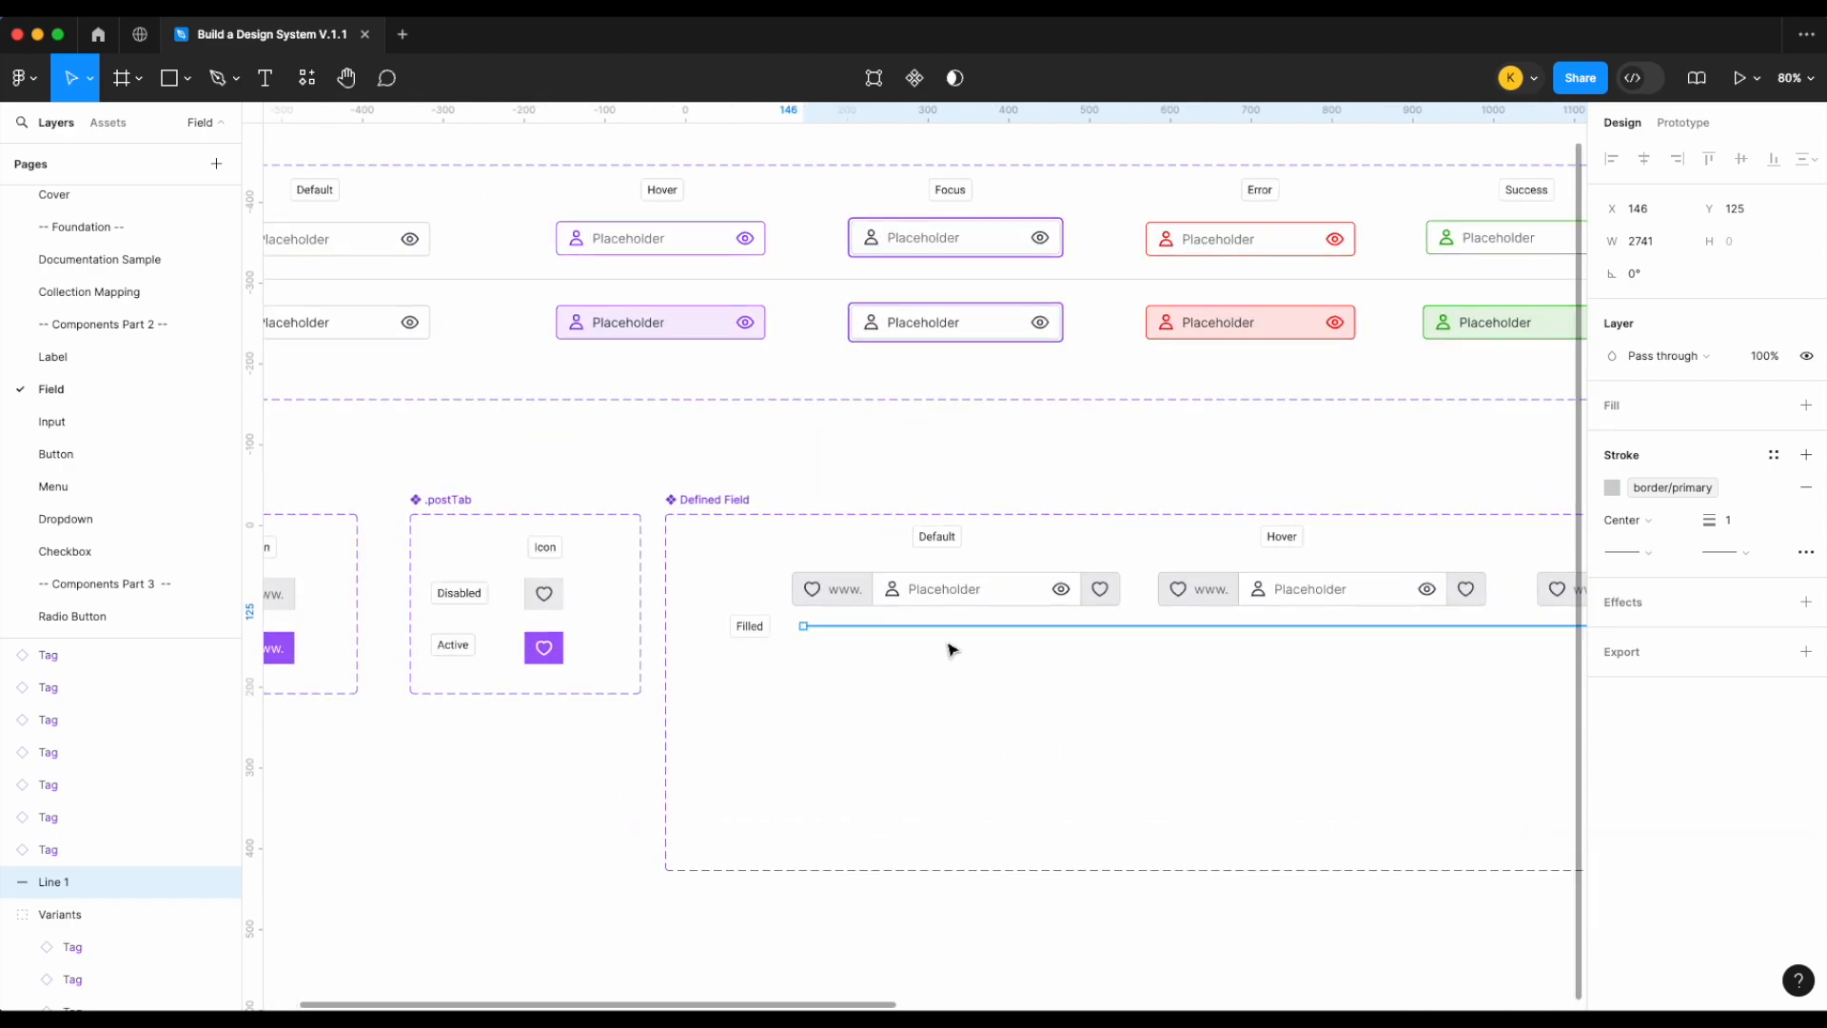
pyautogui.hscroll(-2, 926, 619)
# Nudge the Default label slightly right above the first Defined Field variant
pyautogui.click(955, 627)
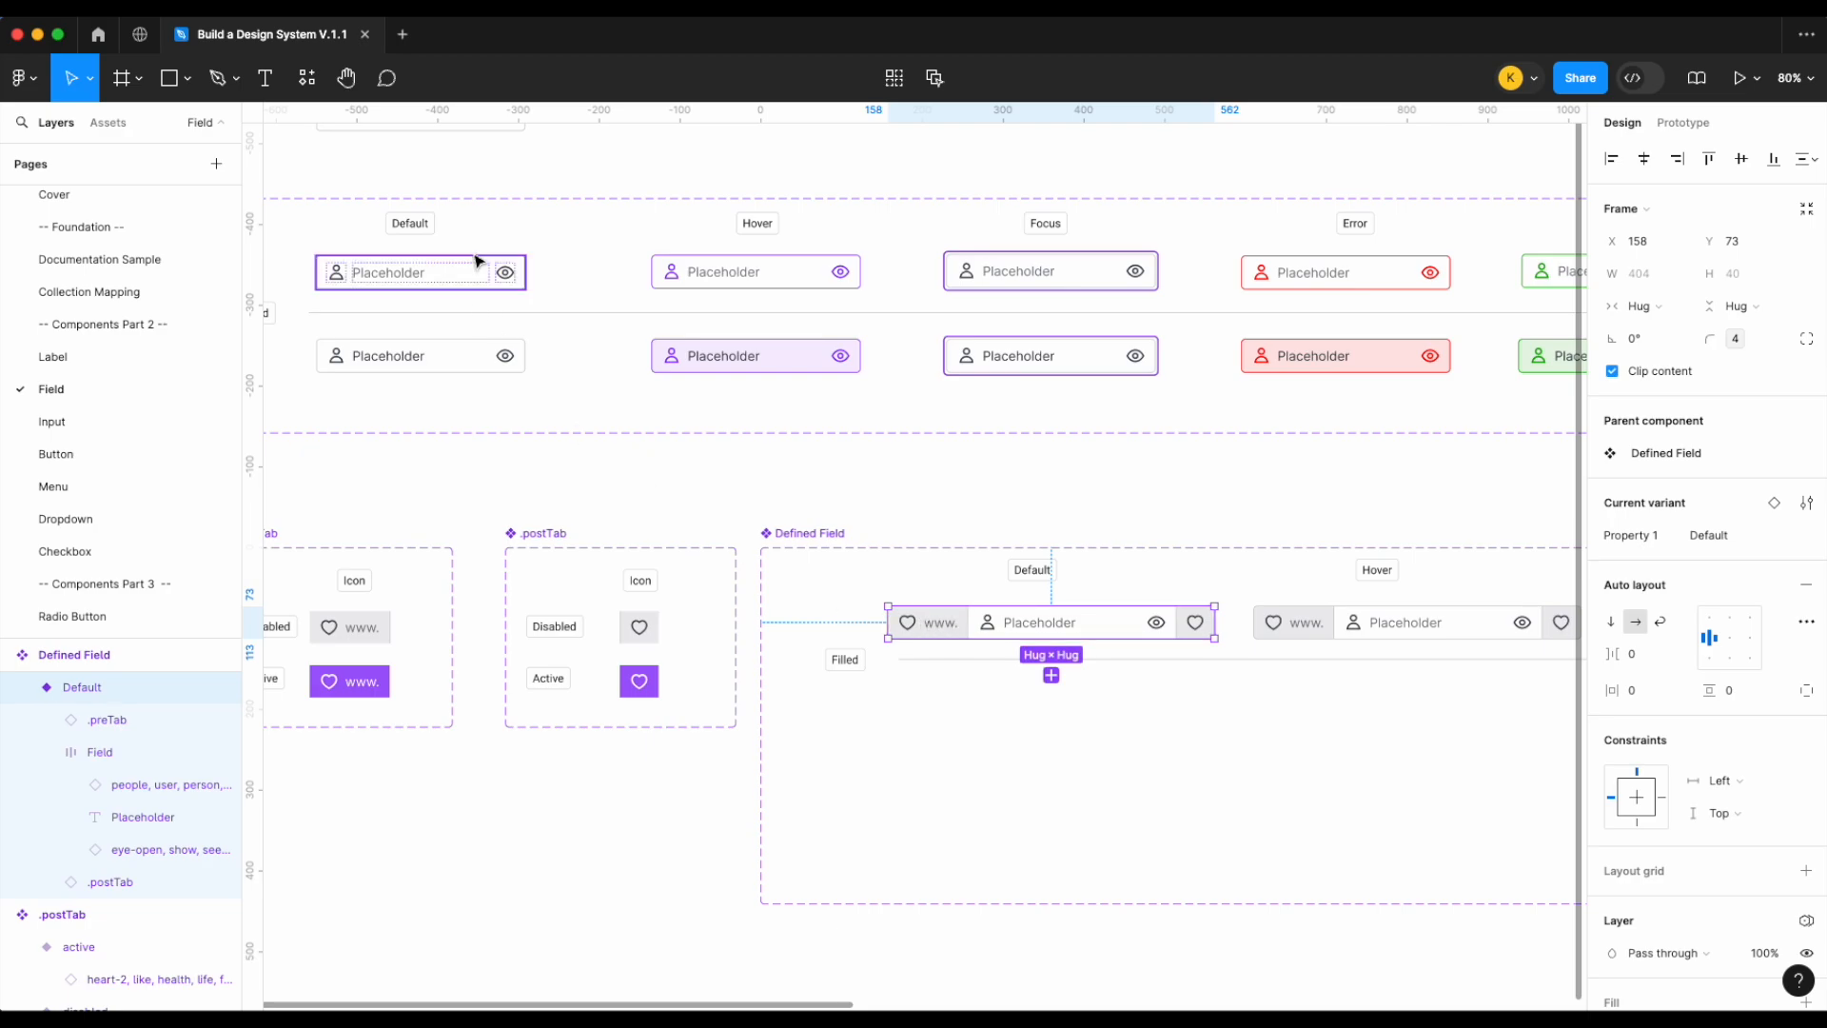
pyautogui.scroll(-5, 1756, 749)
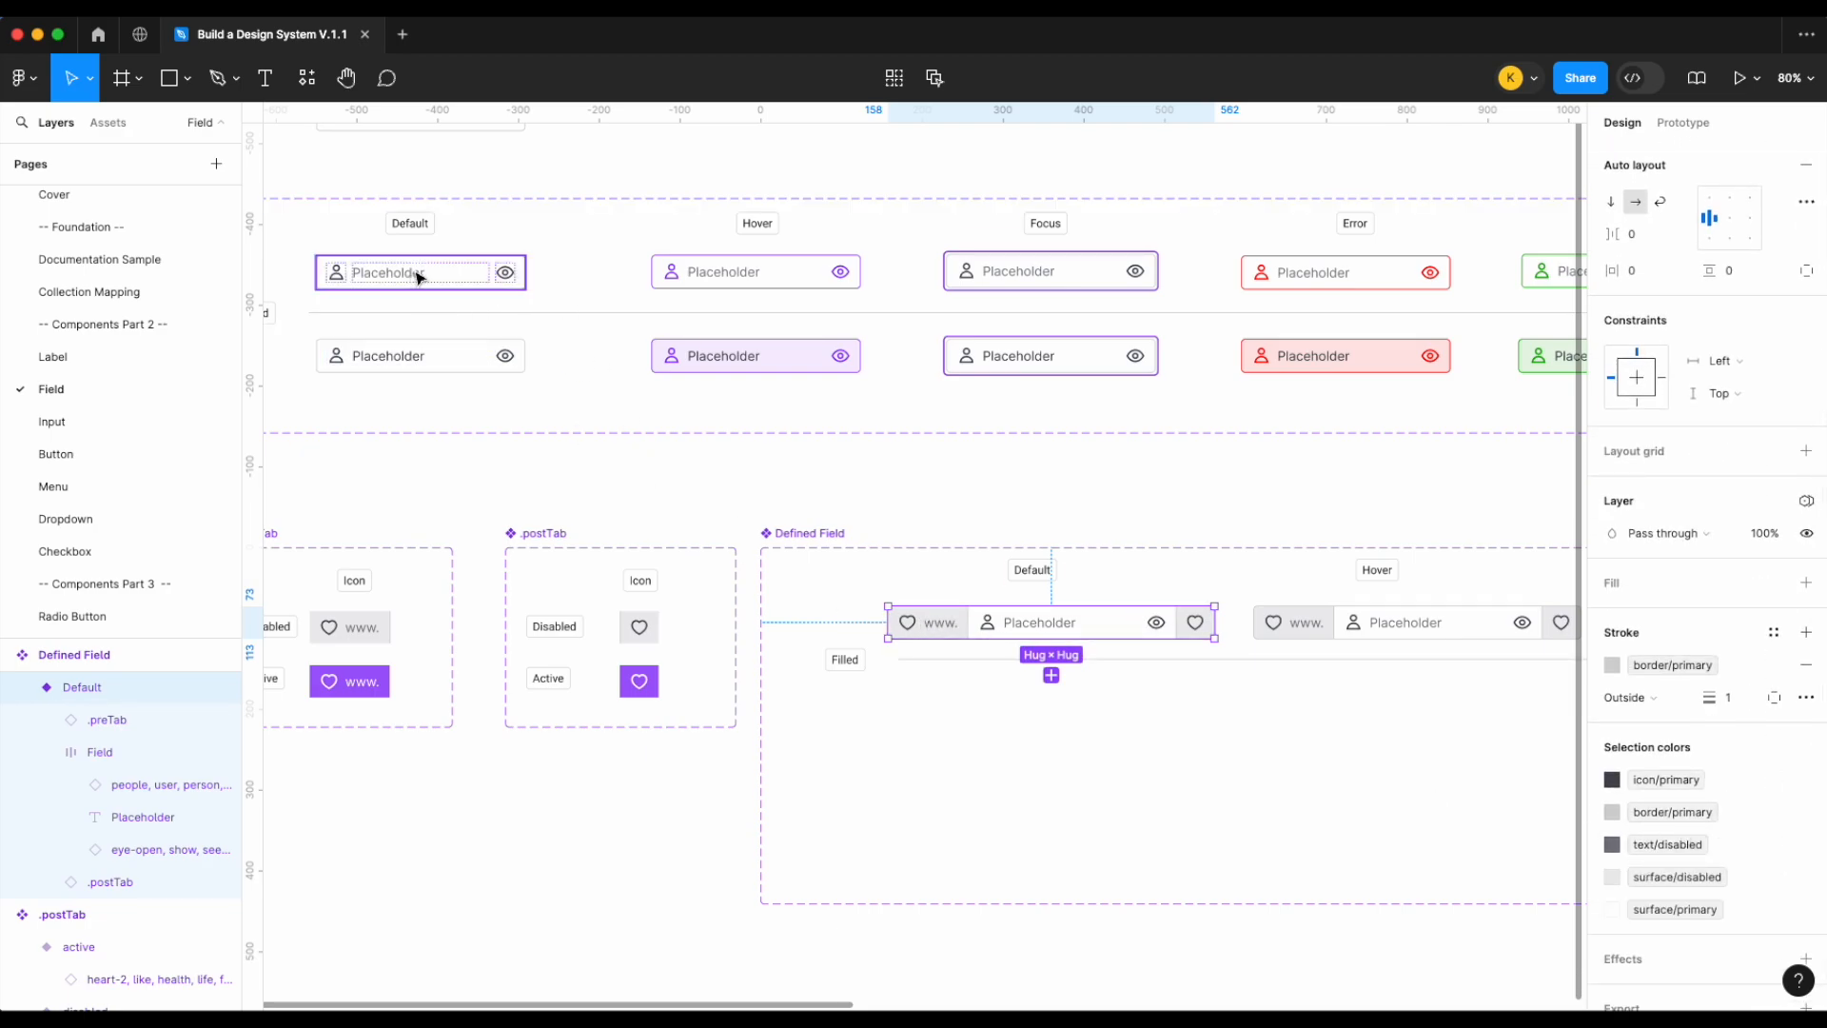
pyautogui.hscroll(3, 1012, 531)
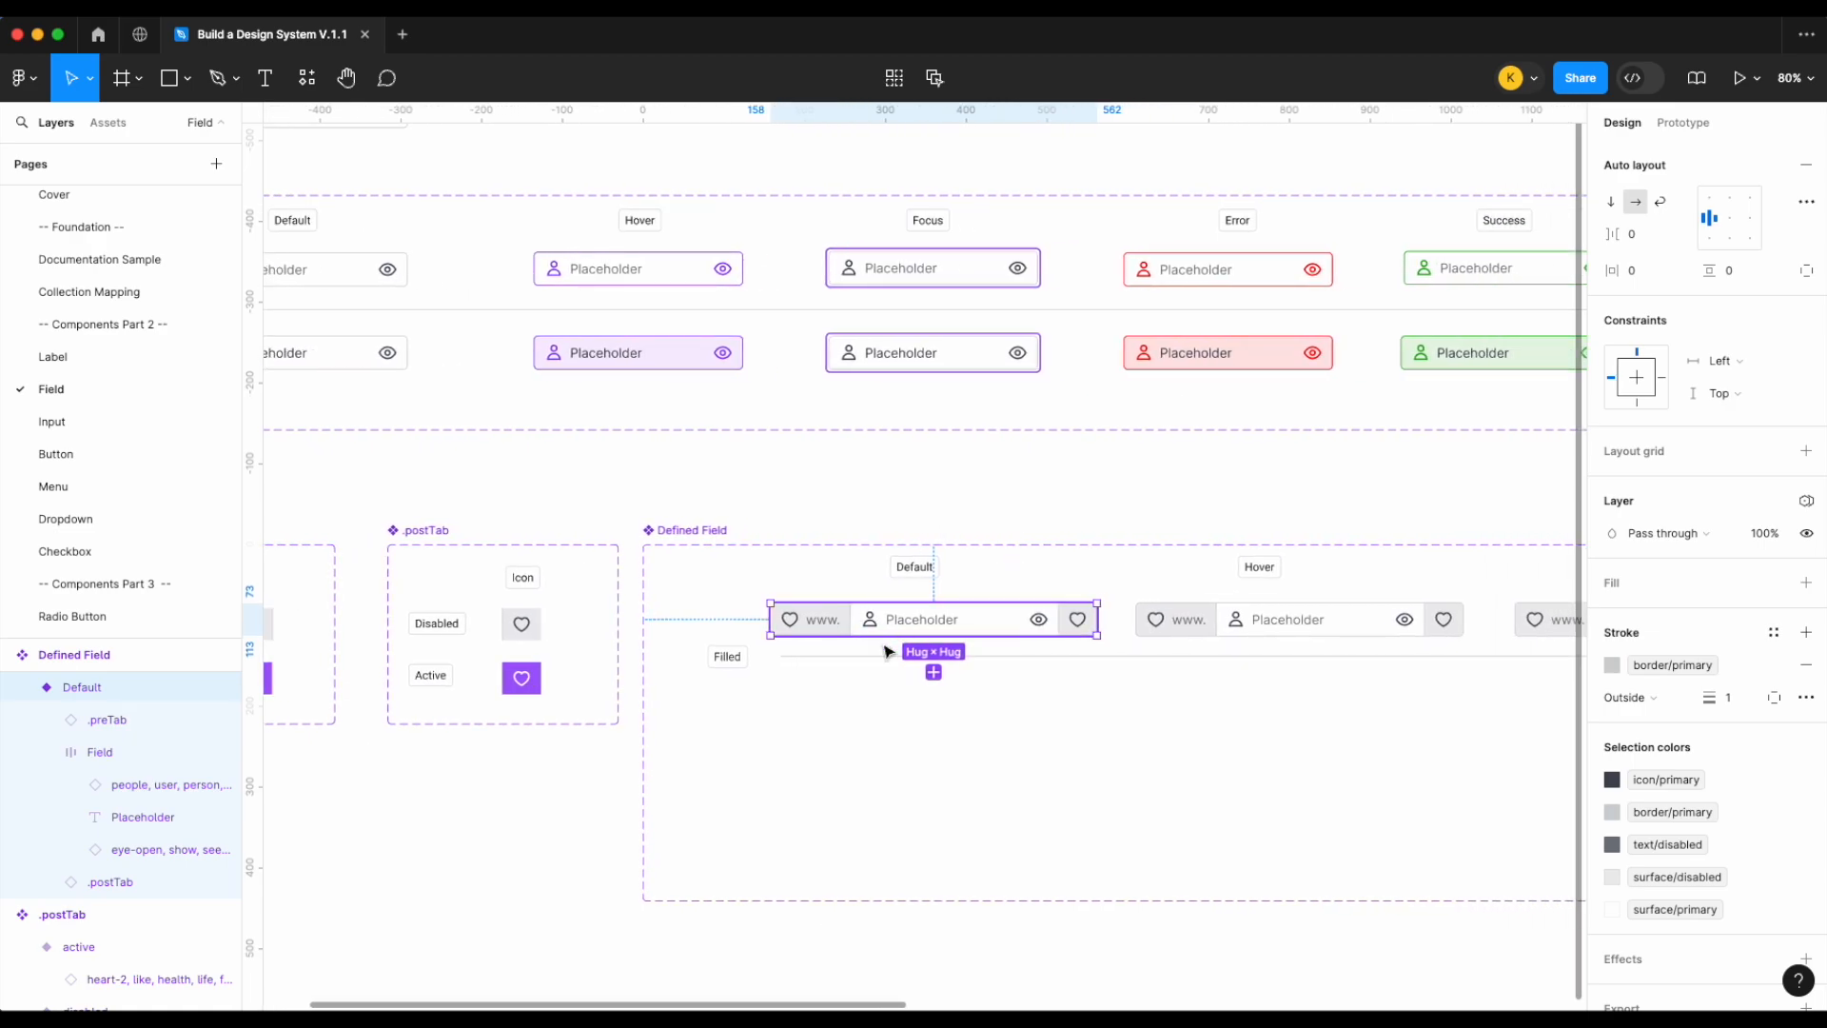
pyautogui.hscroll(3, 899, 647)
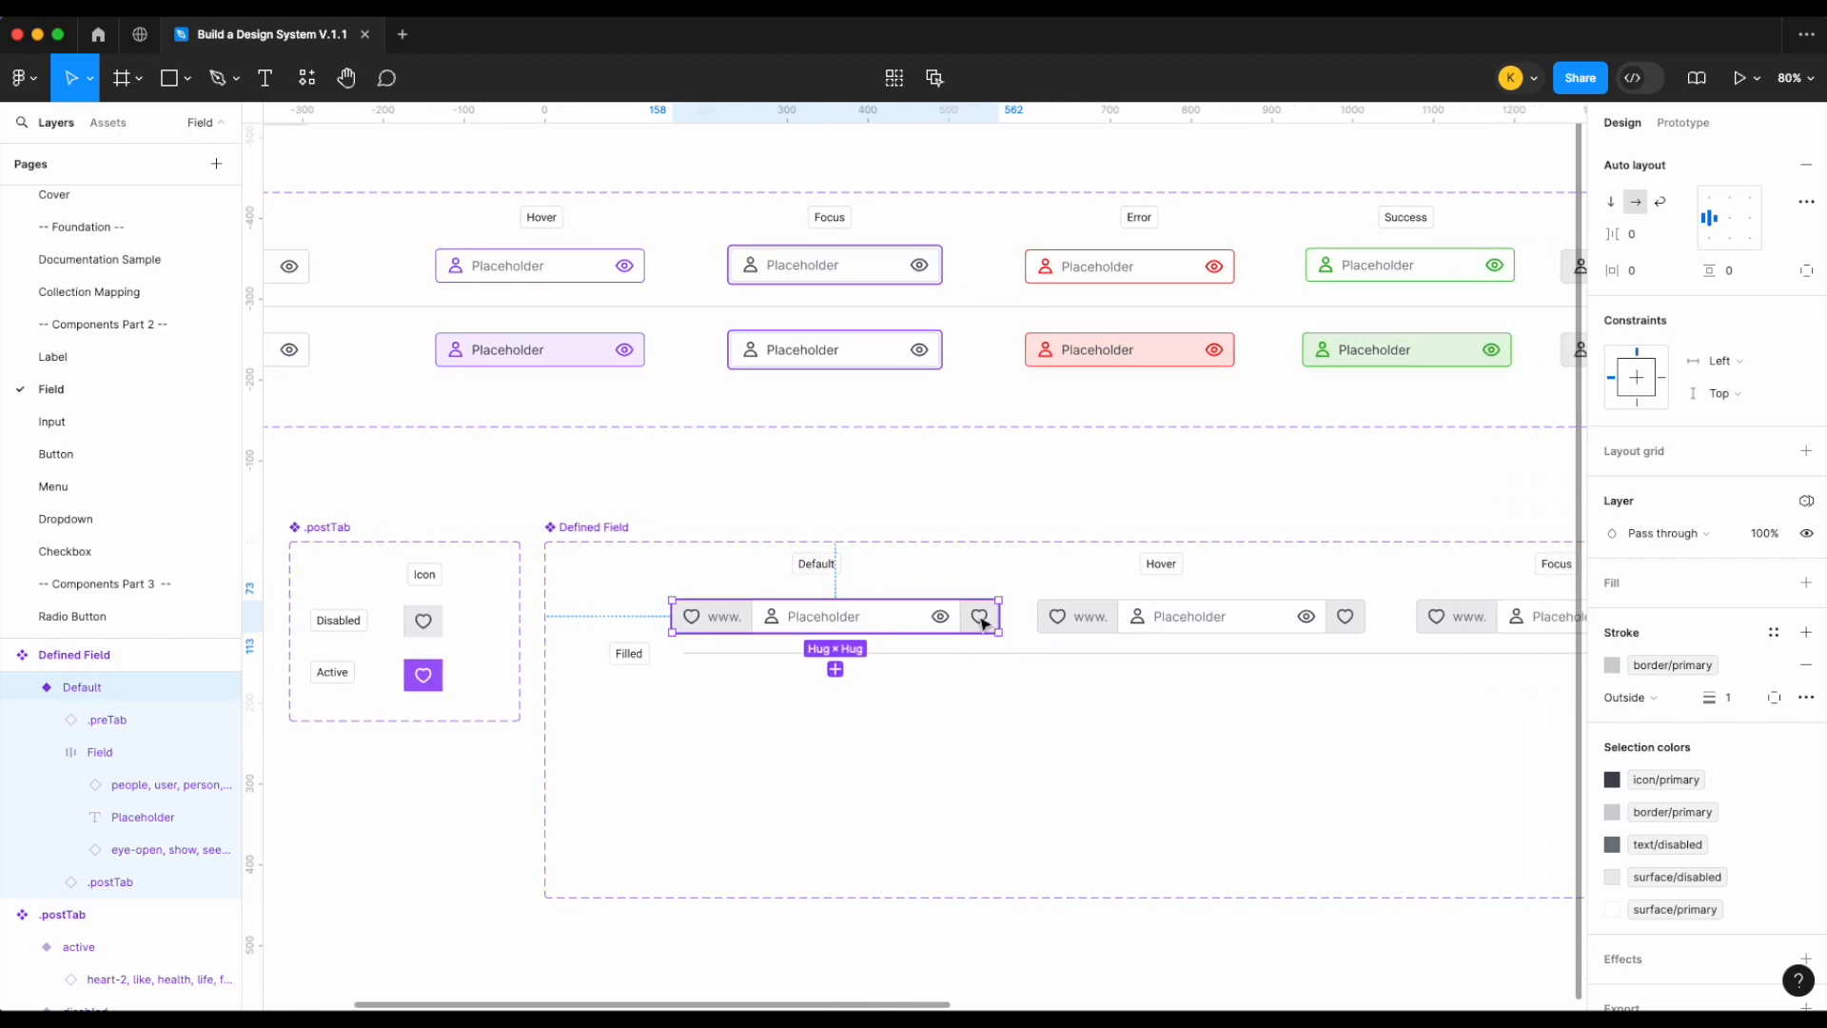
pyautogui.click(816, 562)
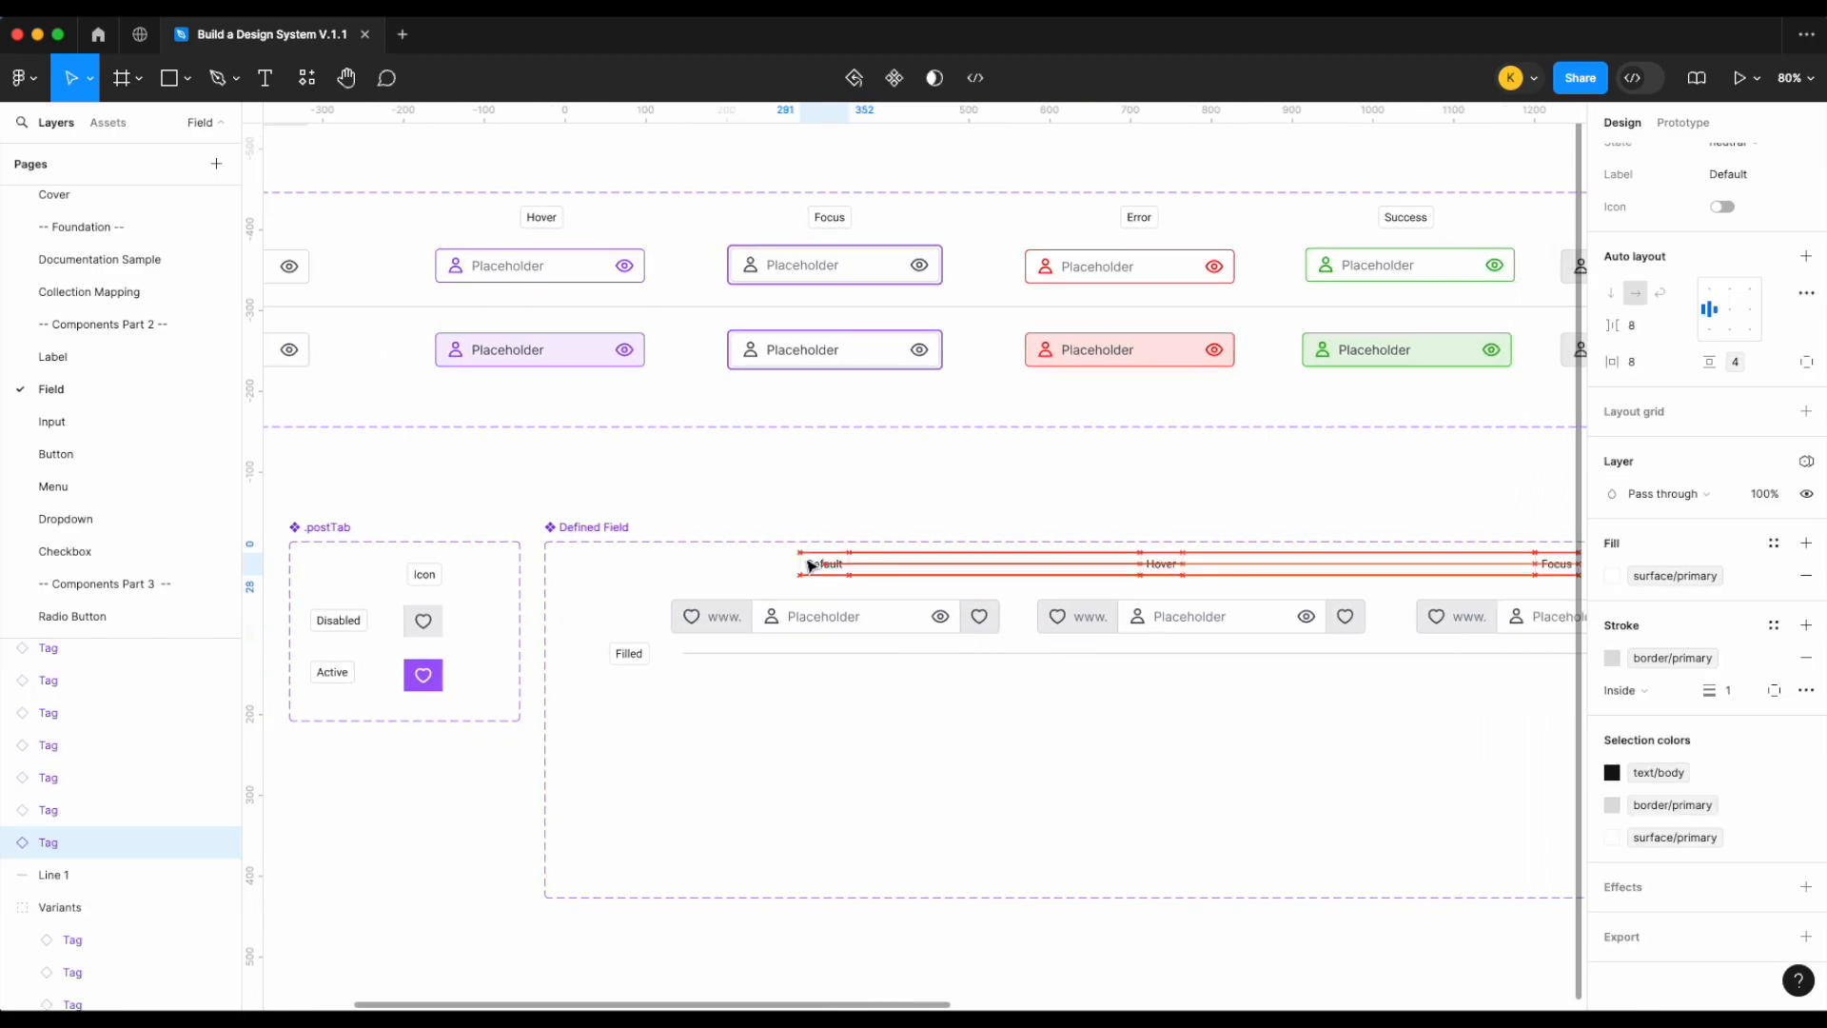
# Rename the Defined Field variant property to Status and set the first variant's value to degault
pyautogui.click(620, 556)
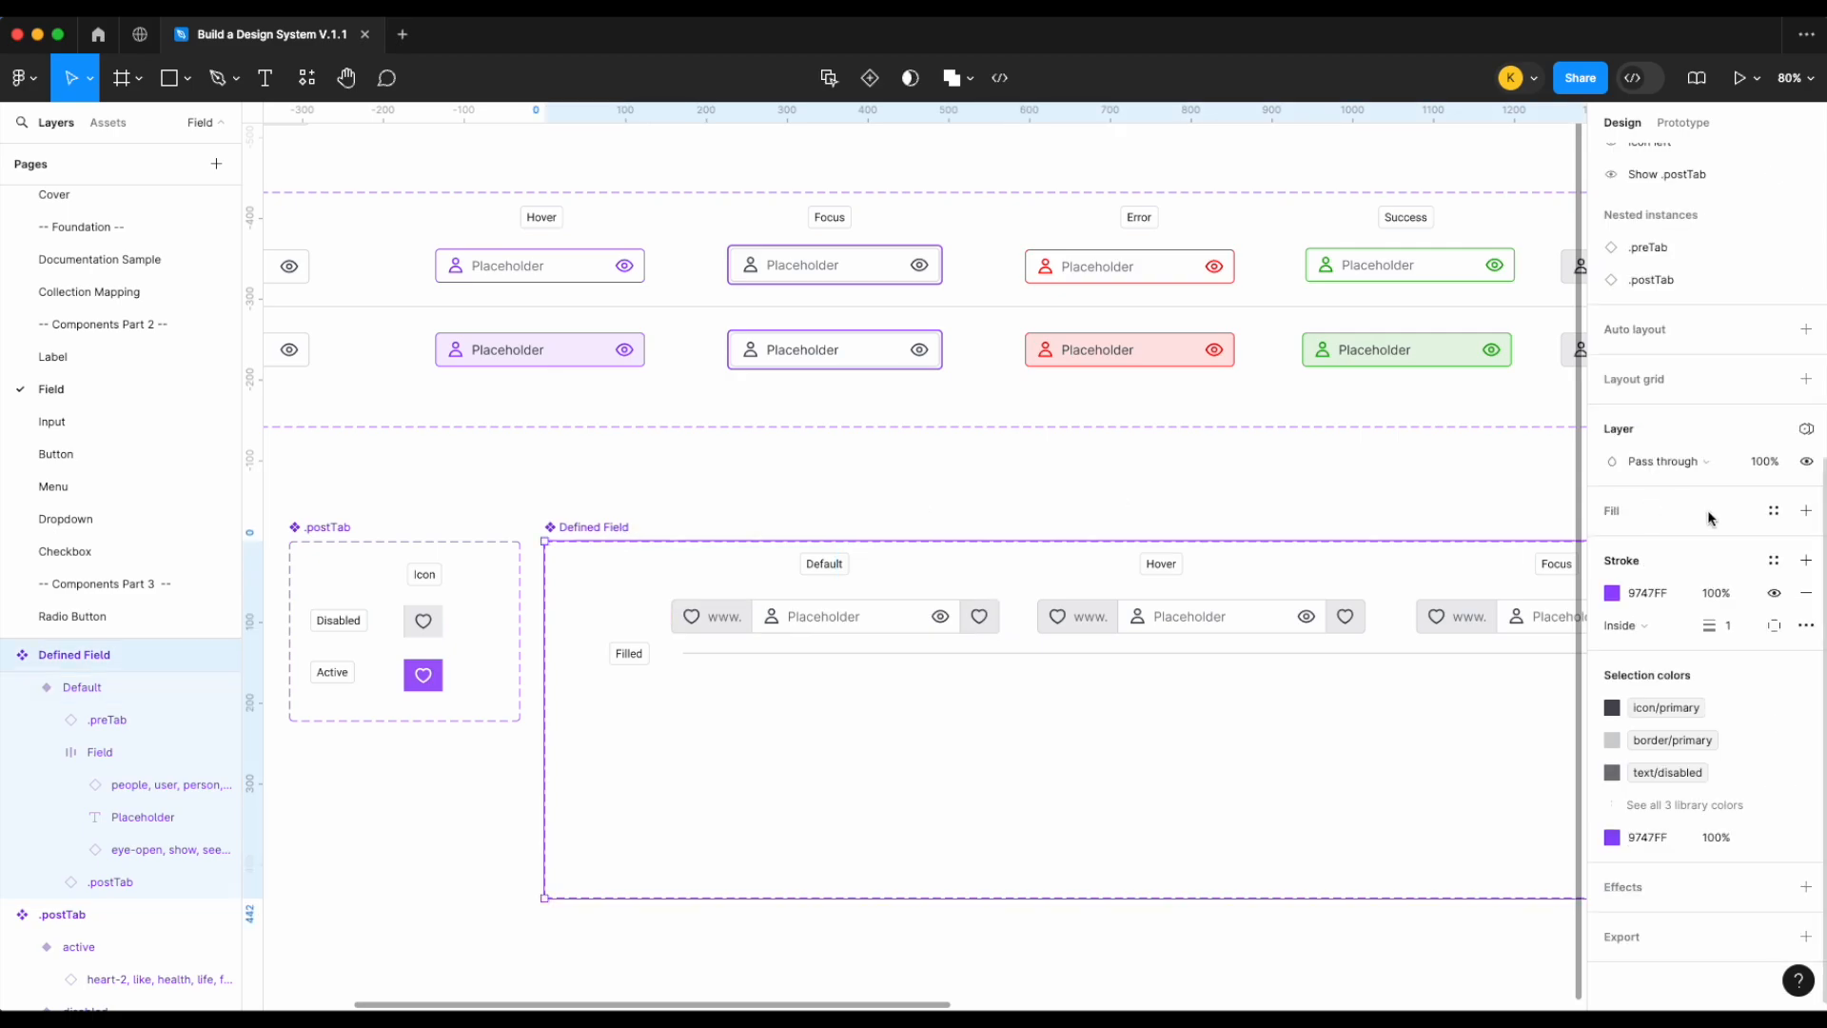
pyautogui.click(798, 630)
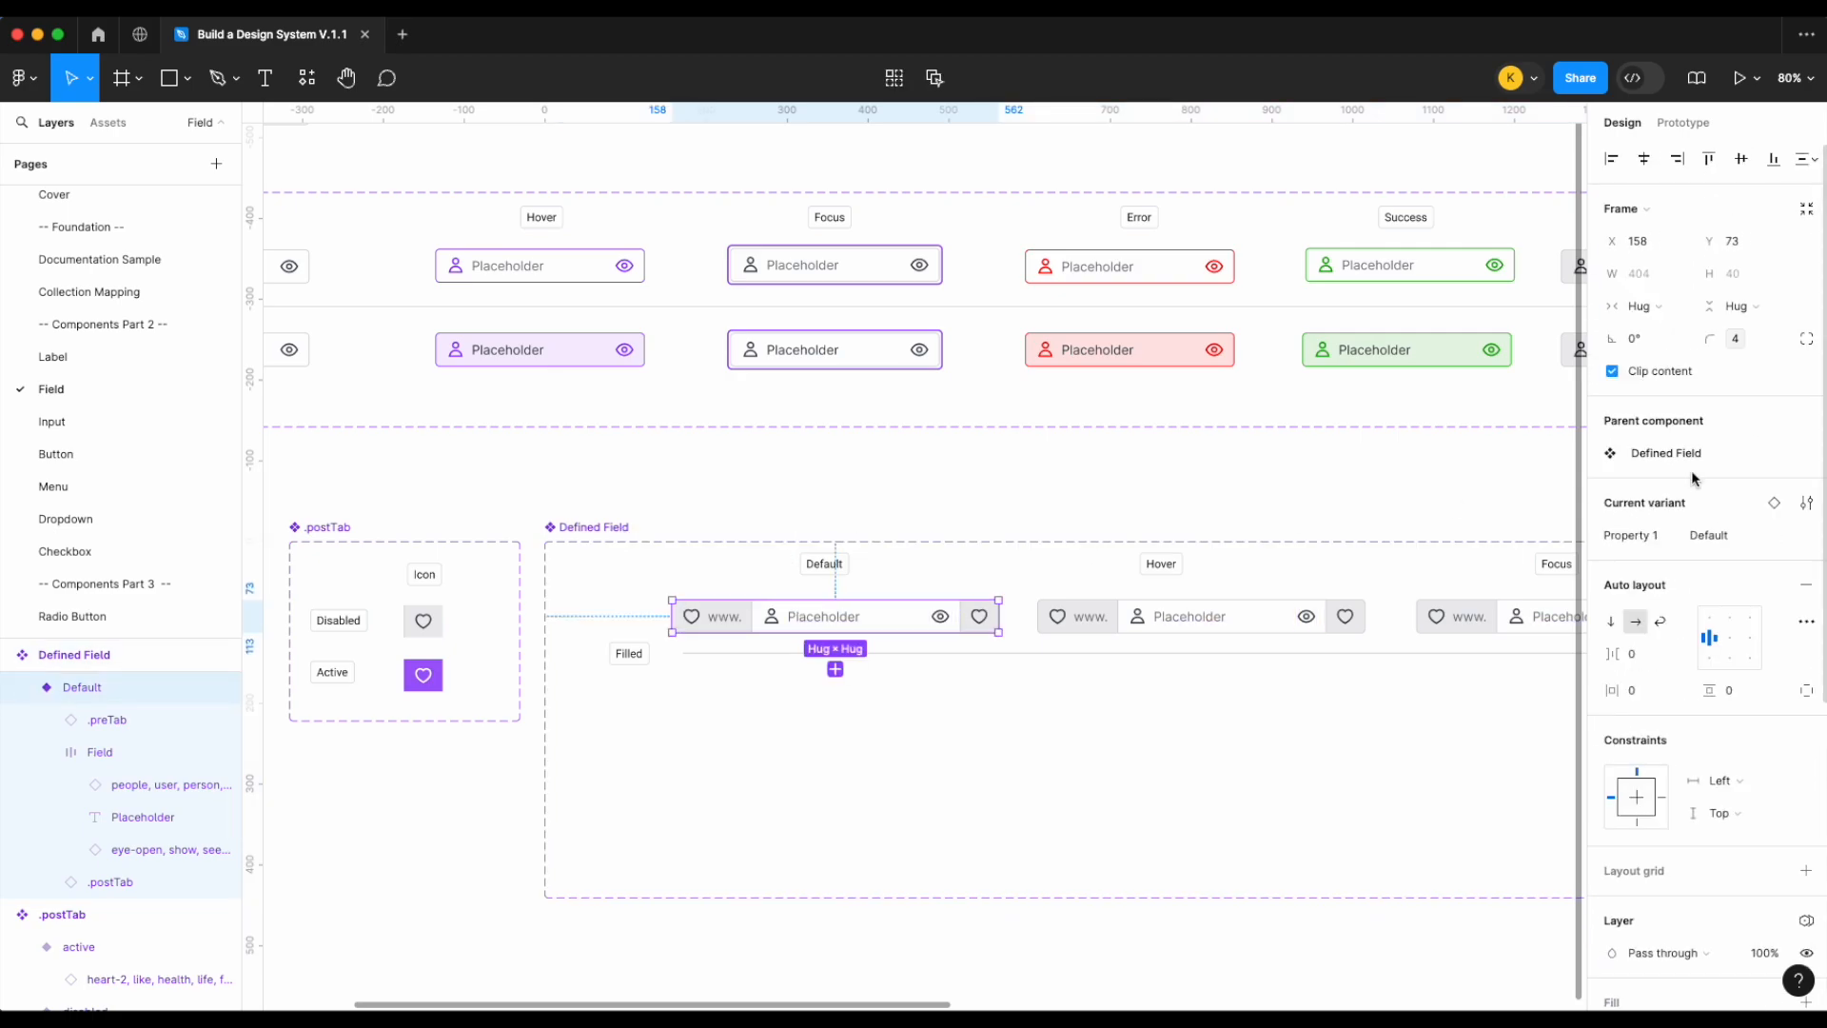
pyautogui.doubleClick(1643, 535)
pyautogui.hscroll(-2, 946, 710)
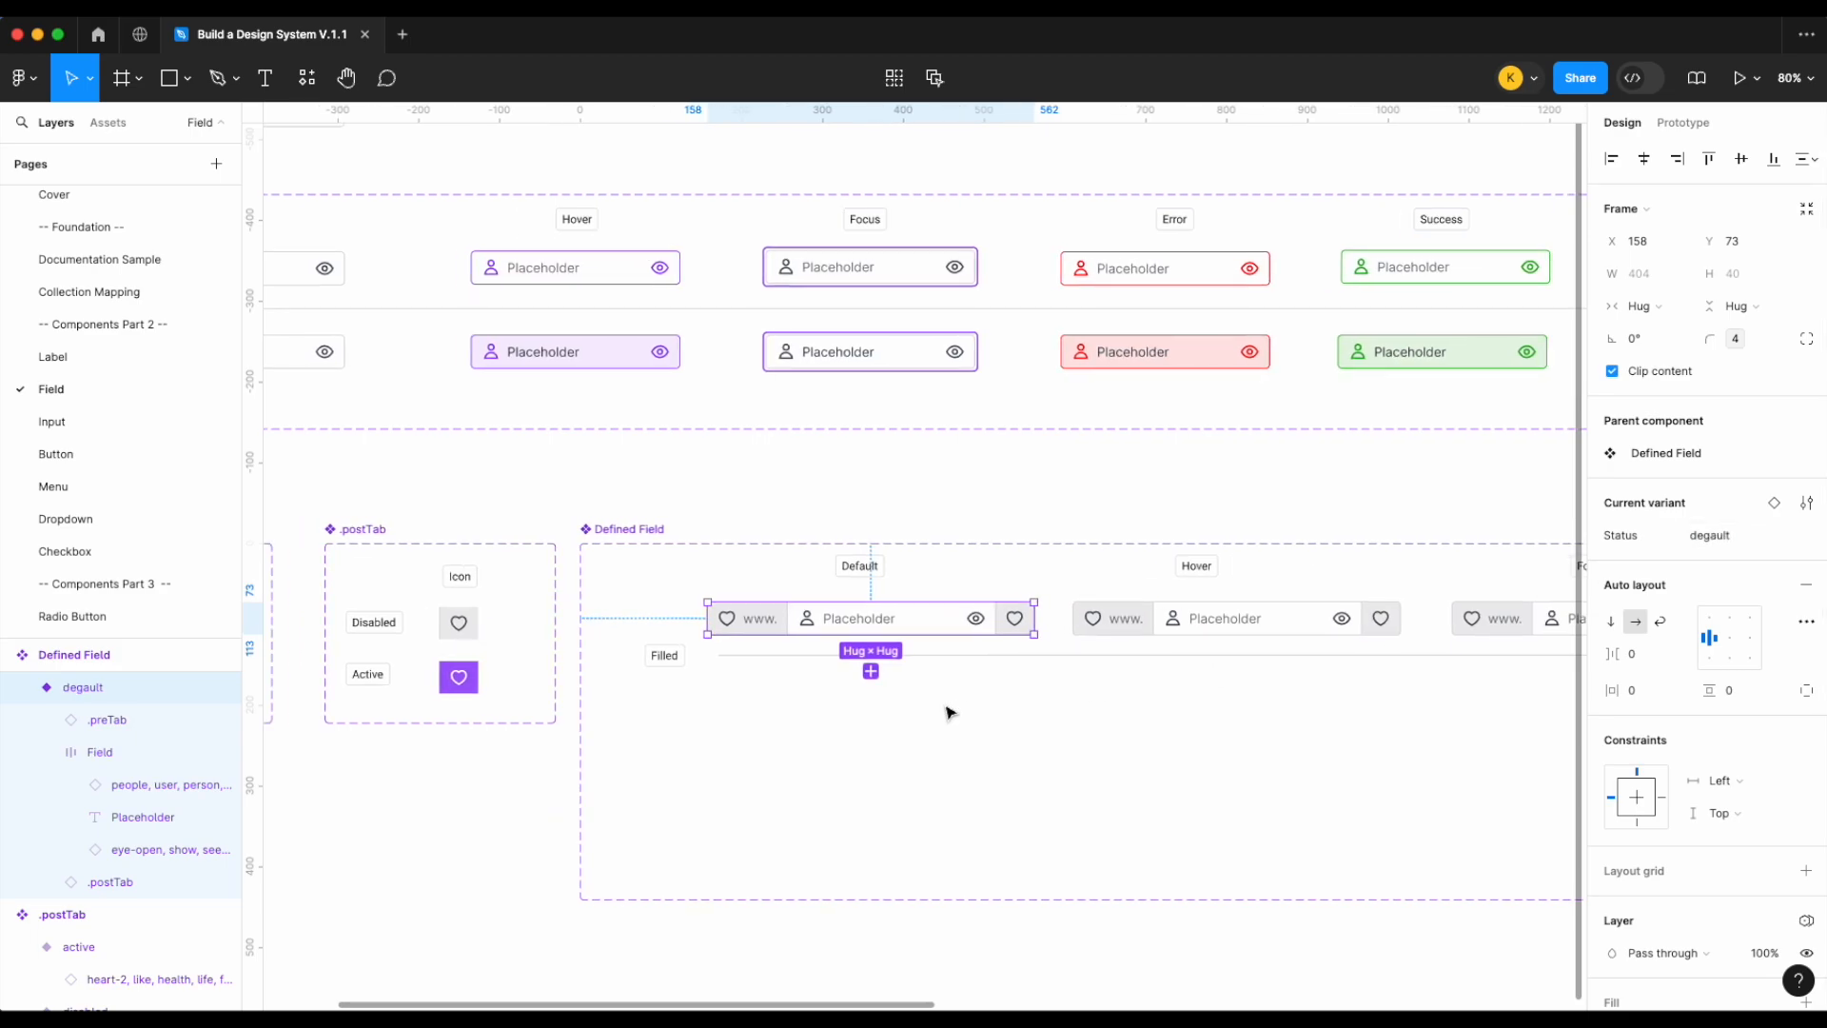
# Recolour the icons inside the Hover variant's inner Field frame from the library with icon/action-hover
pyautogui.click(1282, 635)
pyautogui.hscroll(3, 1258, 632)
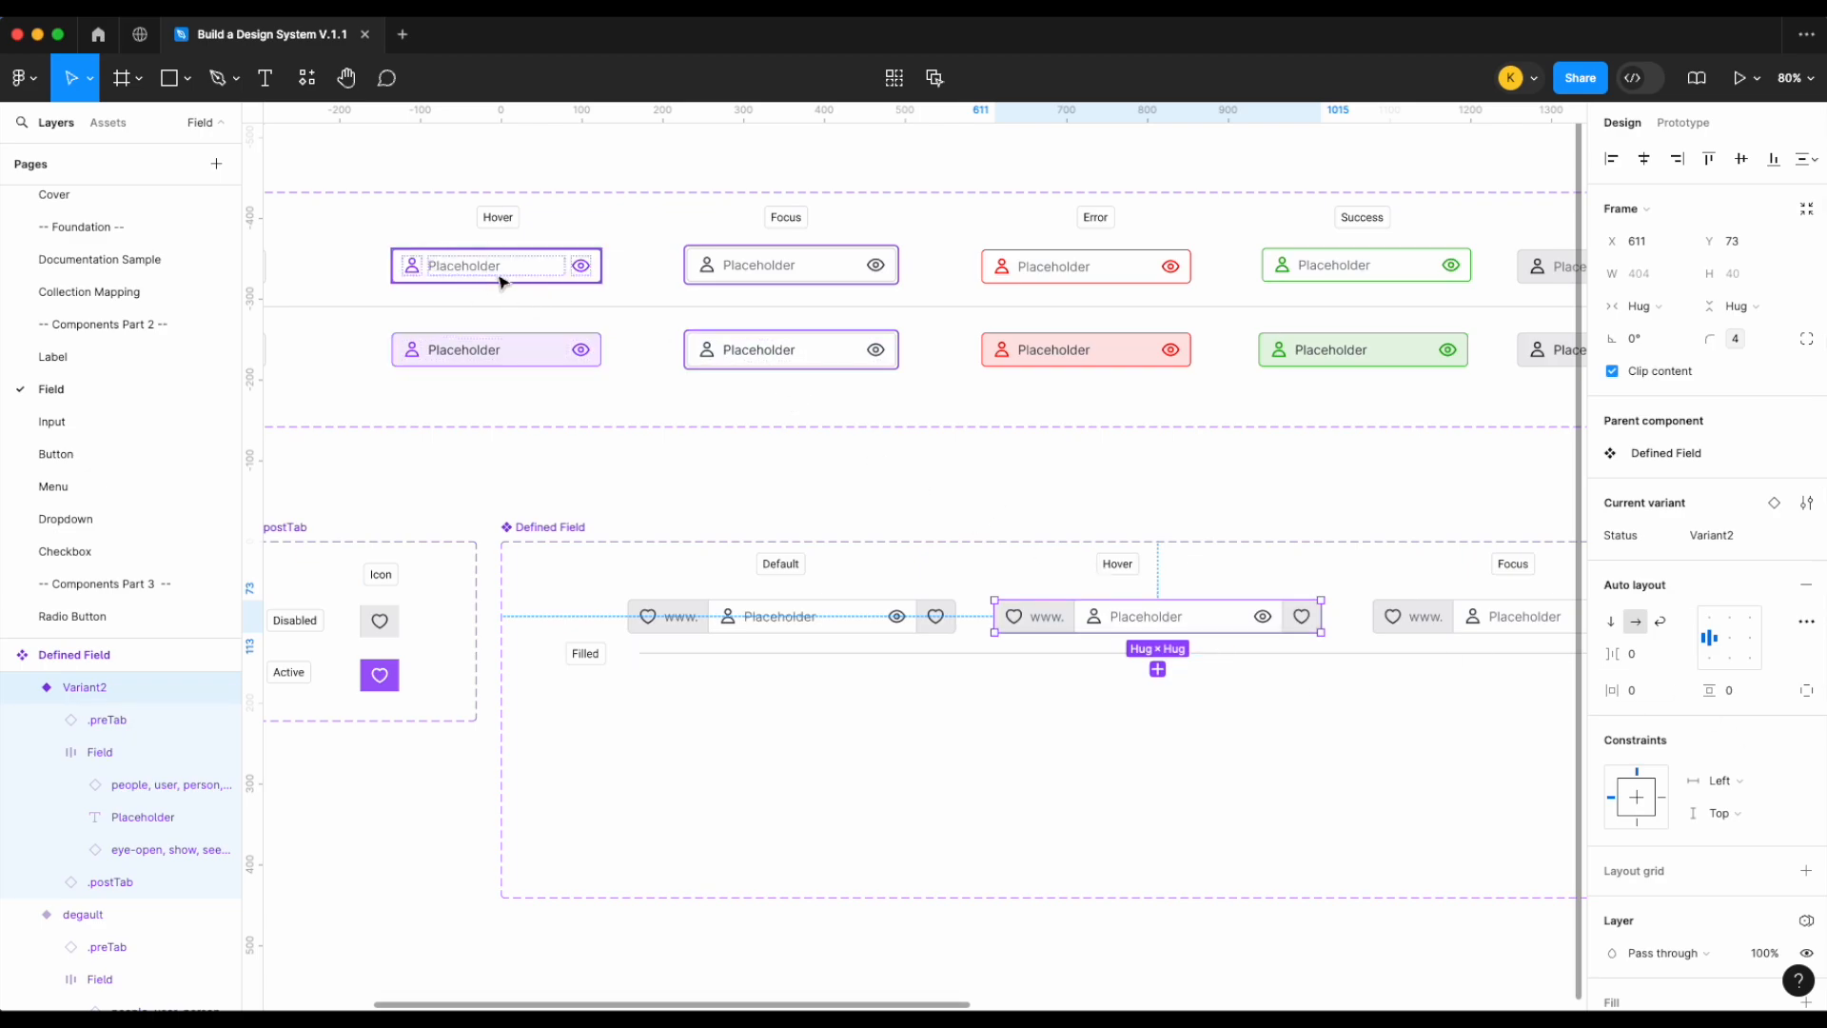
pyautogui.scroll(5, 407, 279)
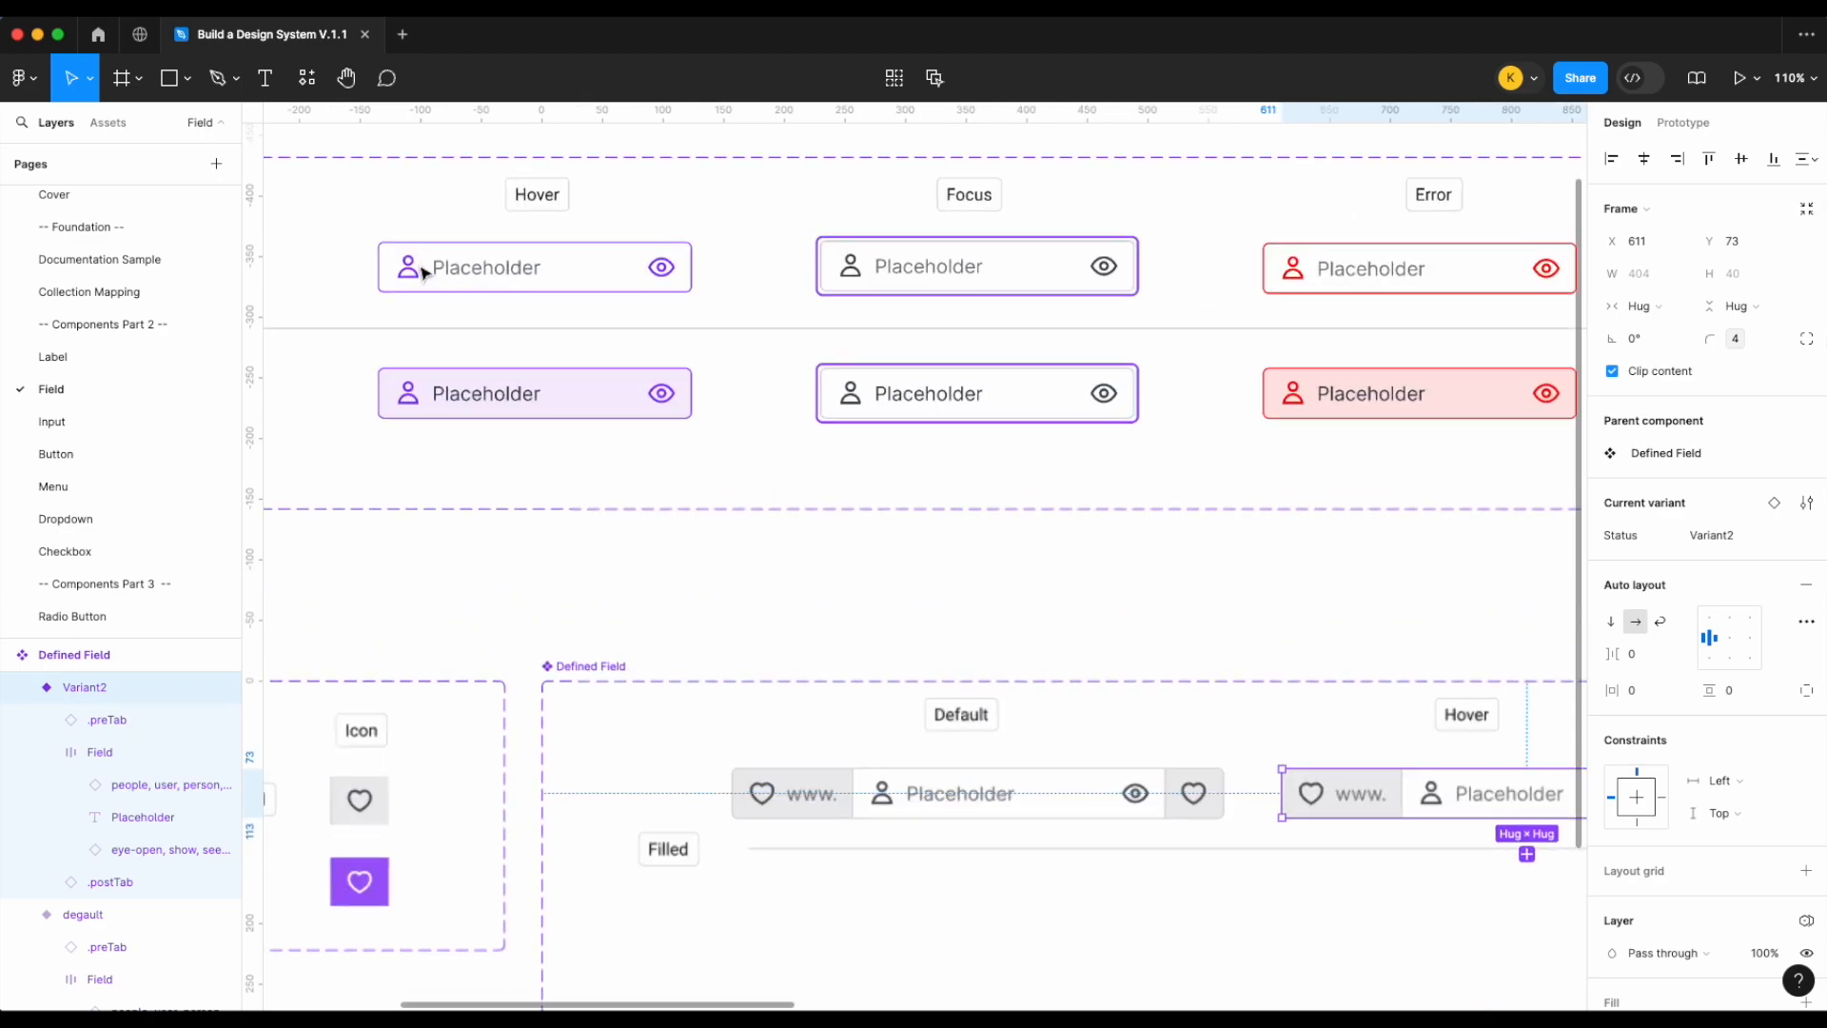
pyautogui.scroll(-1, 624, 241)
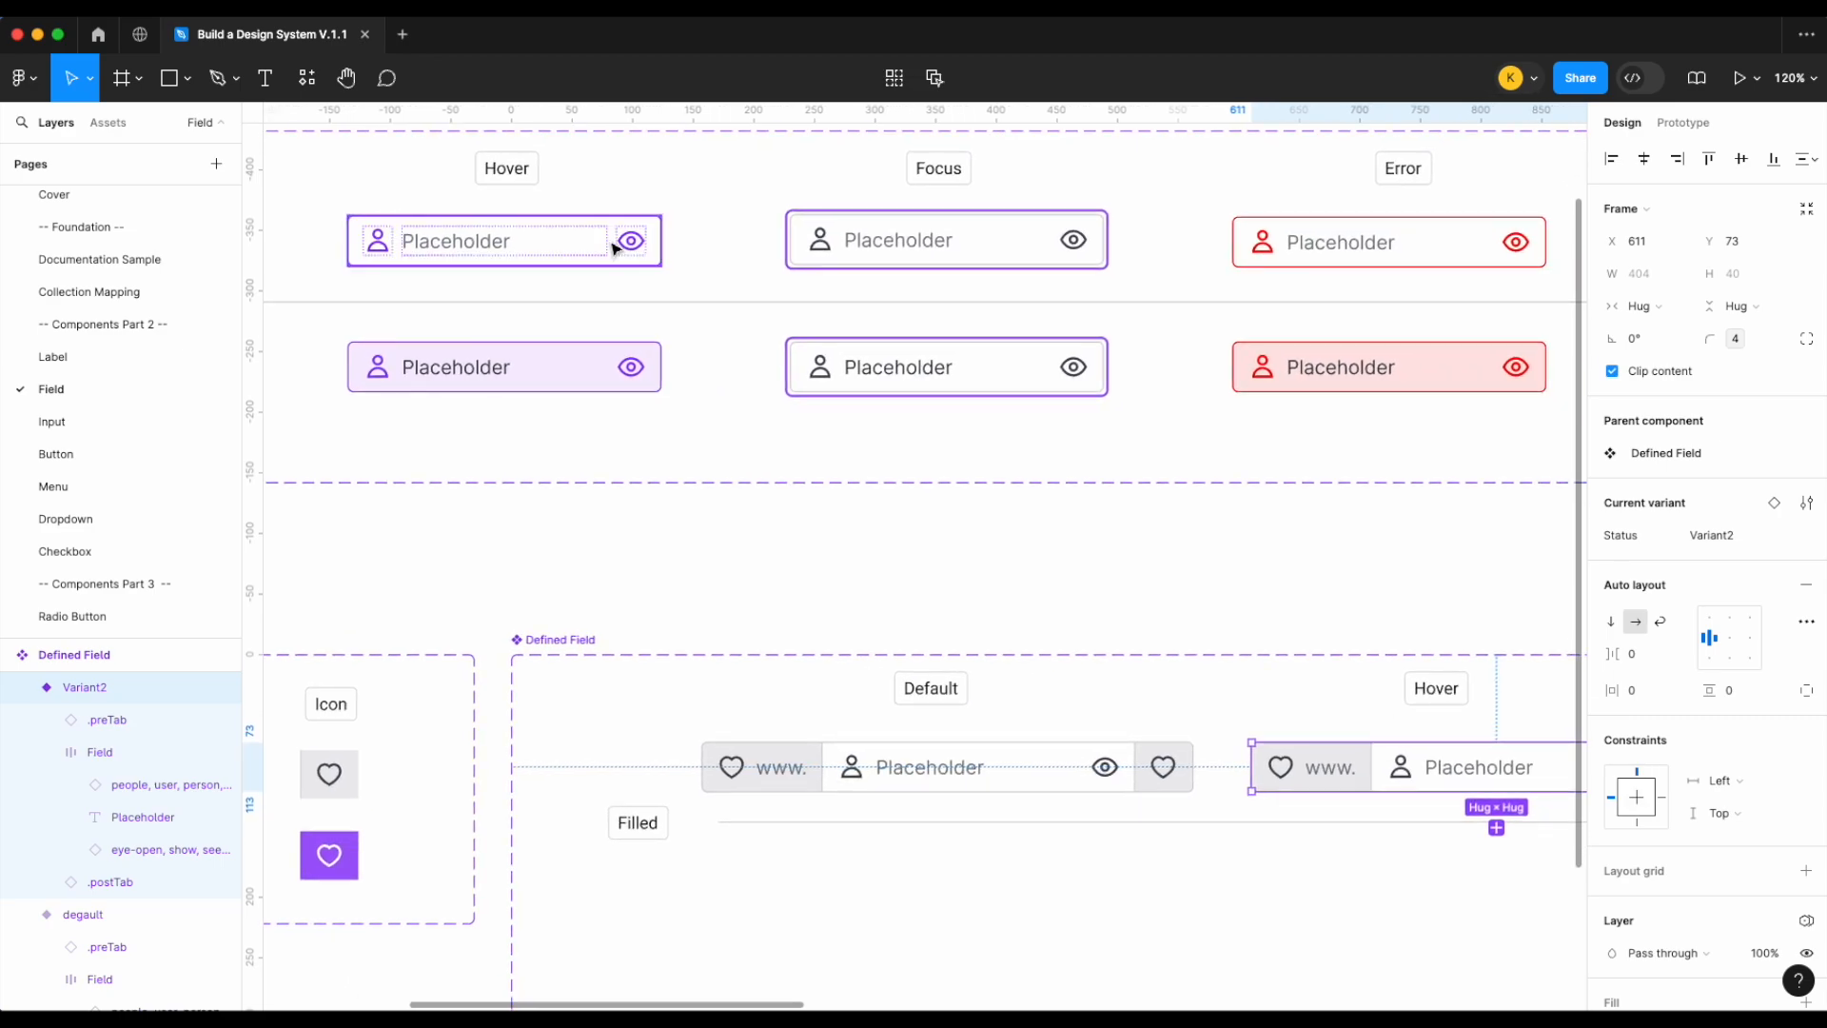
pyautogui.hscroll(5, 1272, 763)
pyautogui.scroll(-3, 1272, 762)
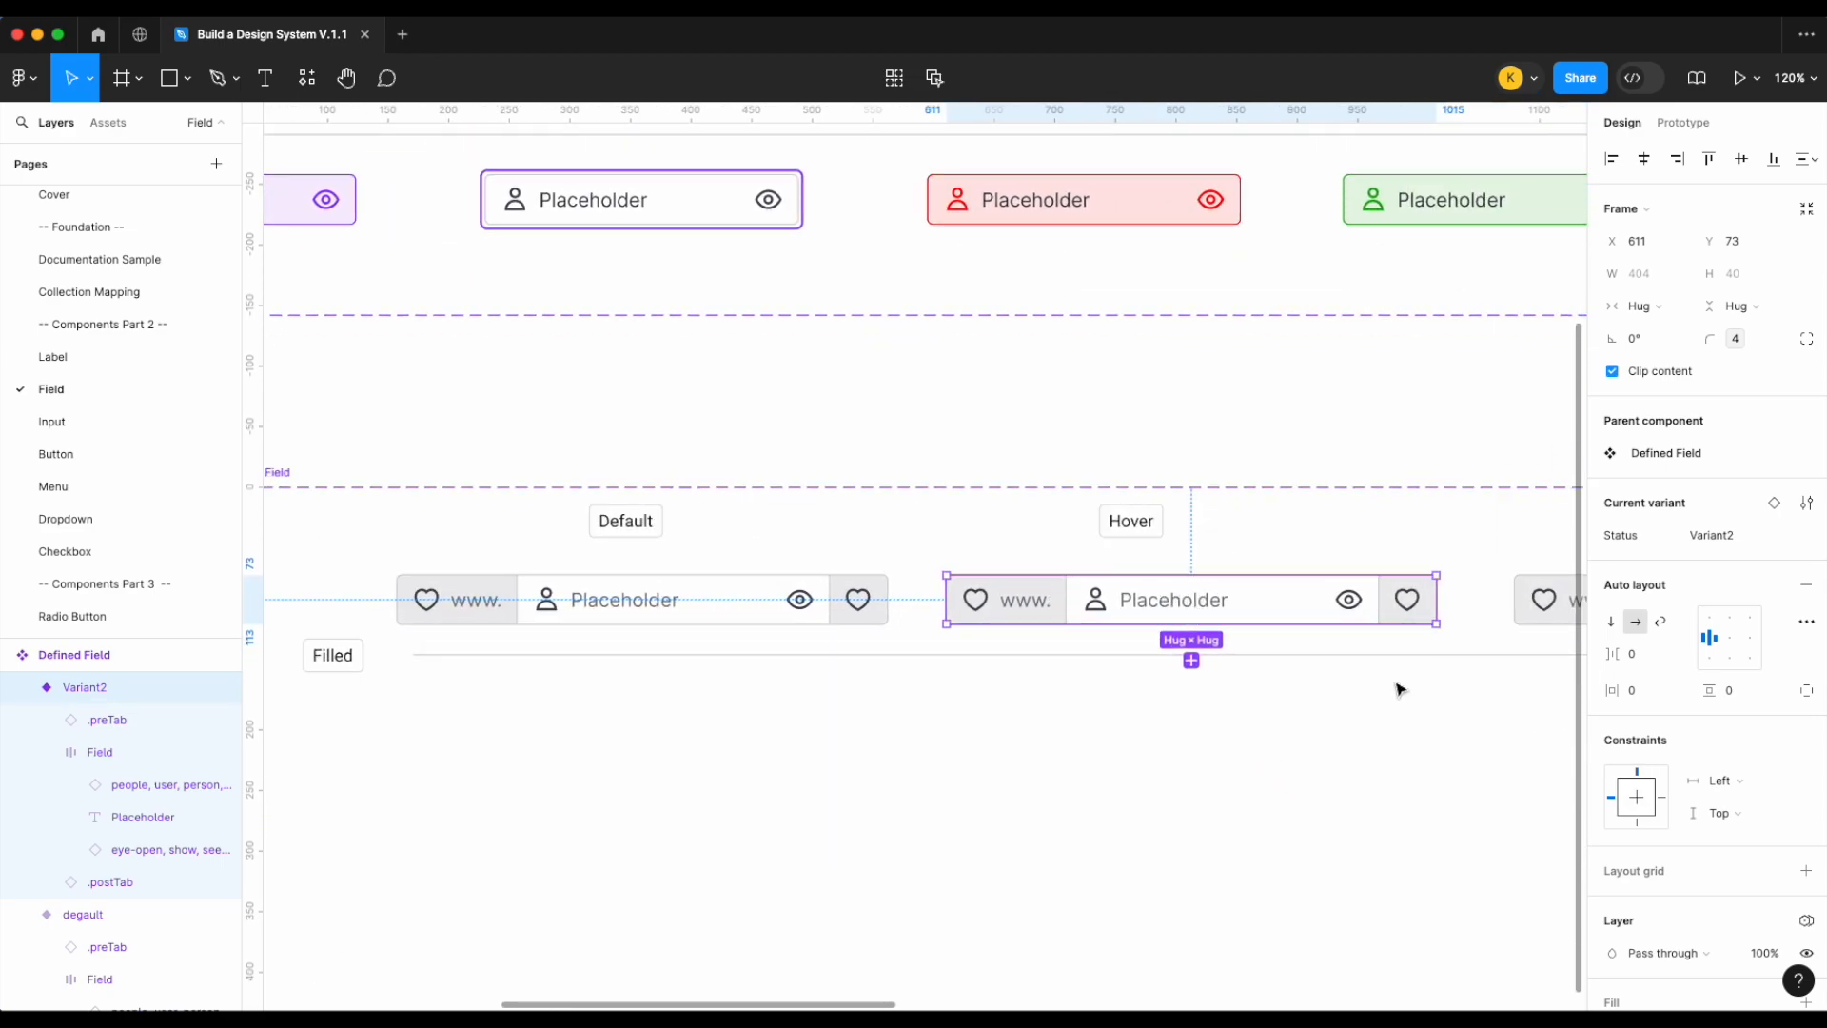
pyautogui.scroll(-3, 1594, 802)
pyautogui.doubleClick(1119, 609)
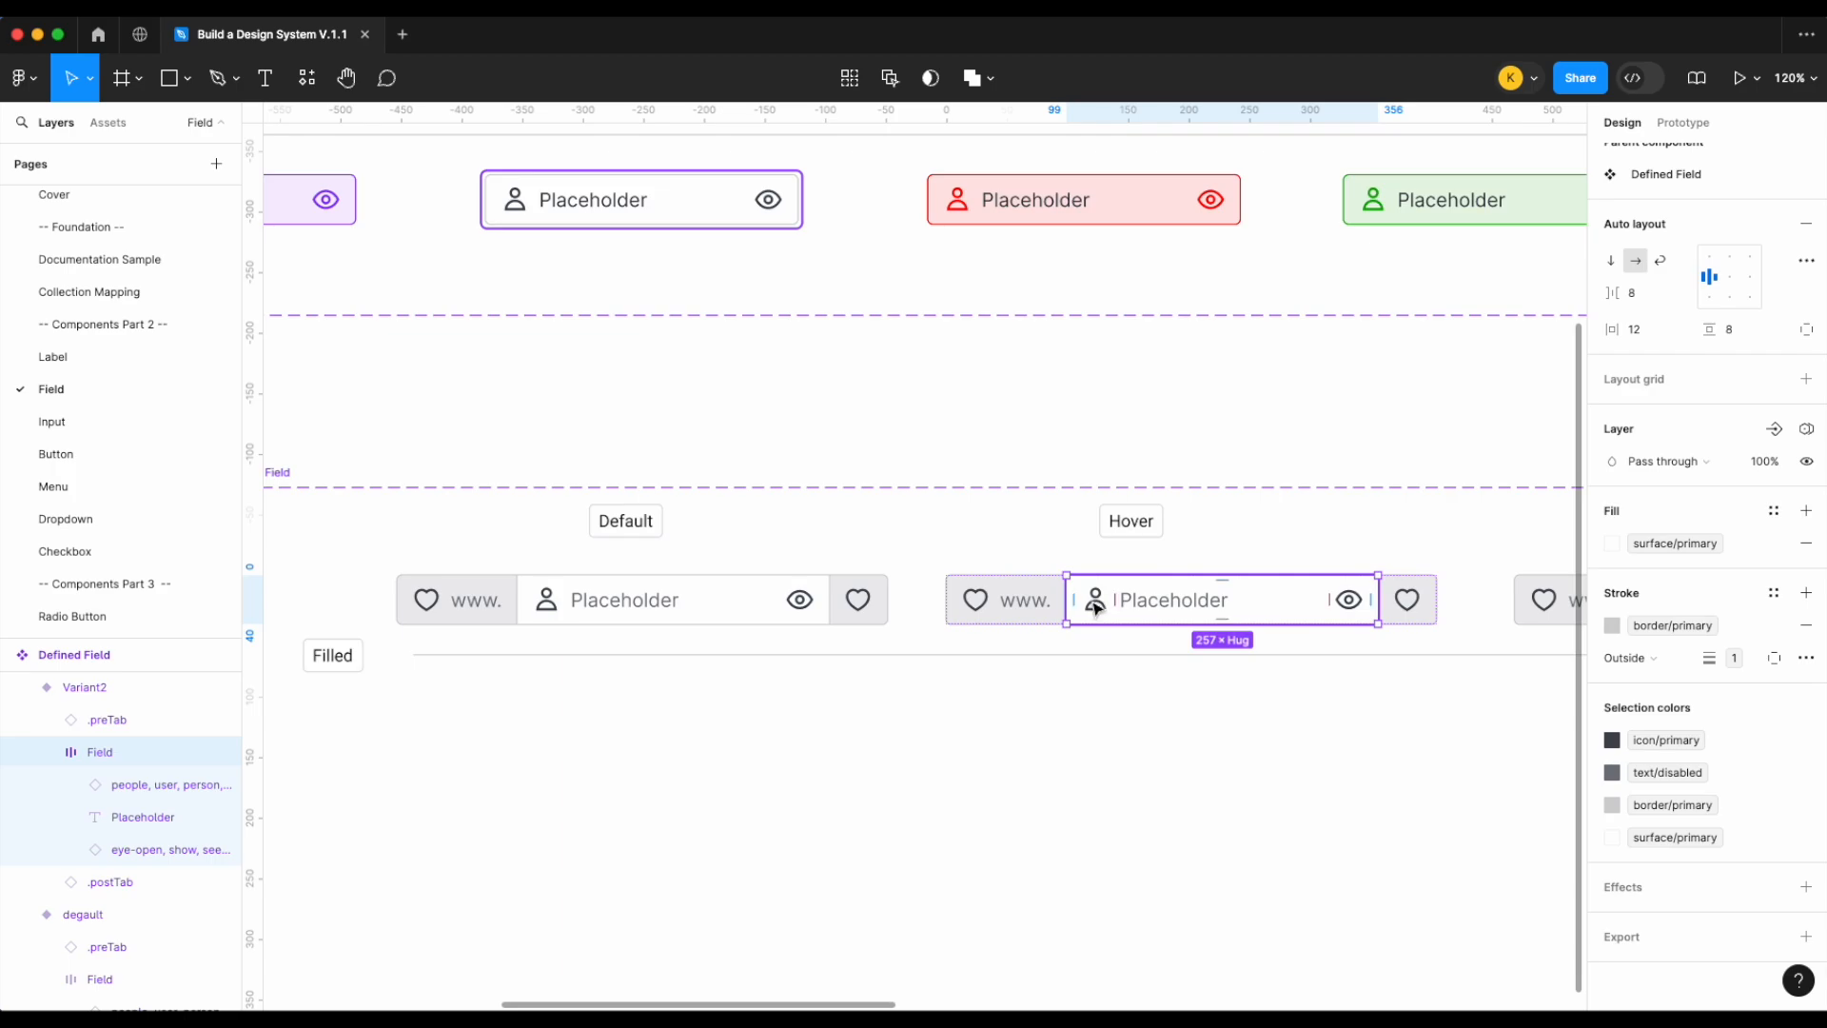
pyautogui.click(1612, 739)
pyautogui.write('ico')
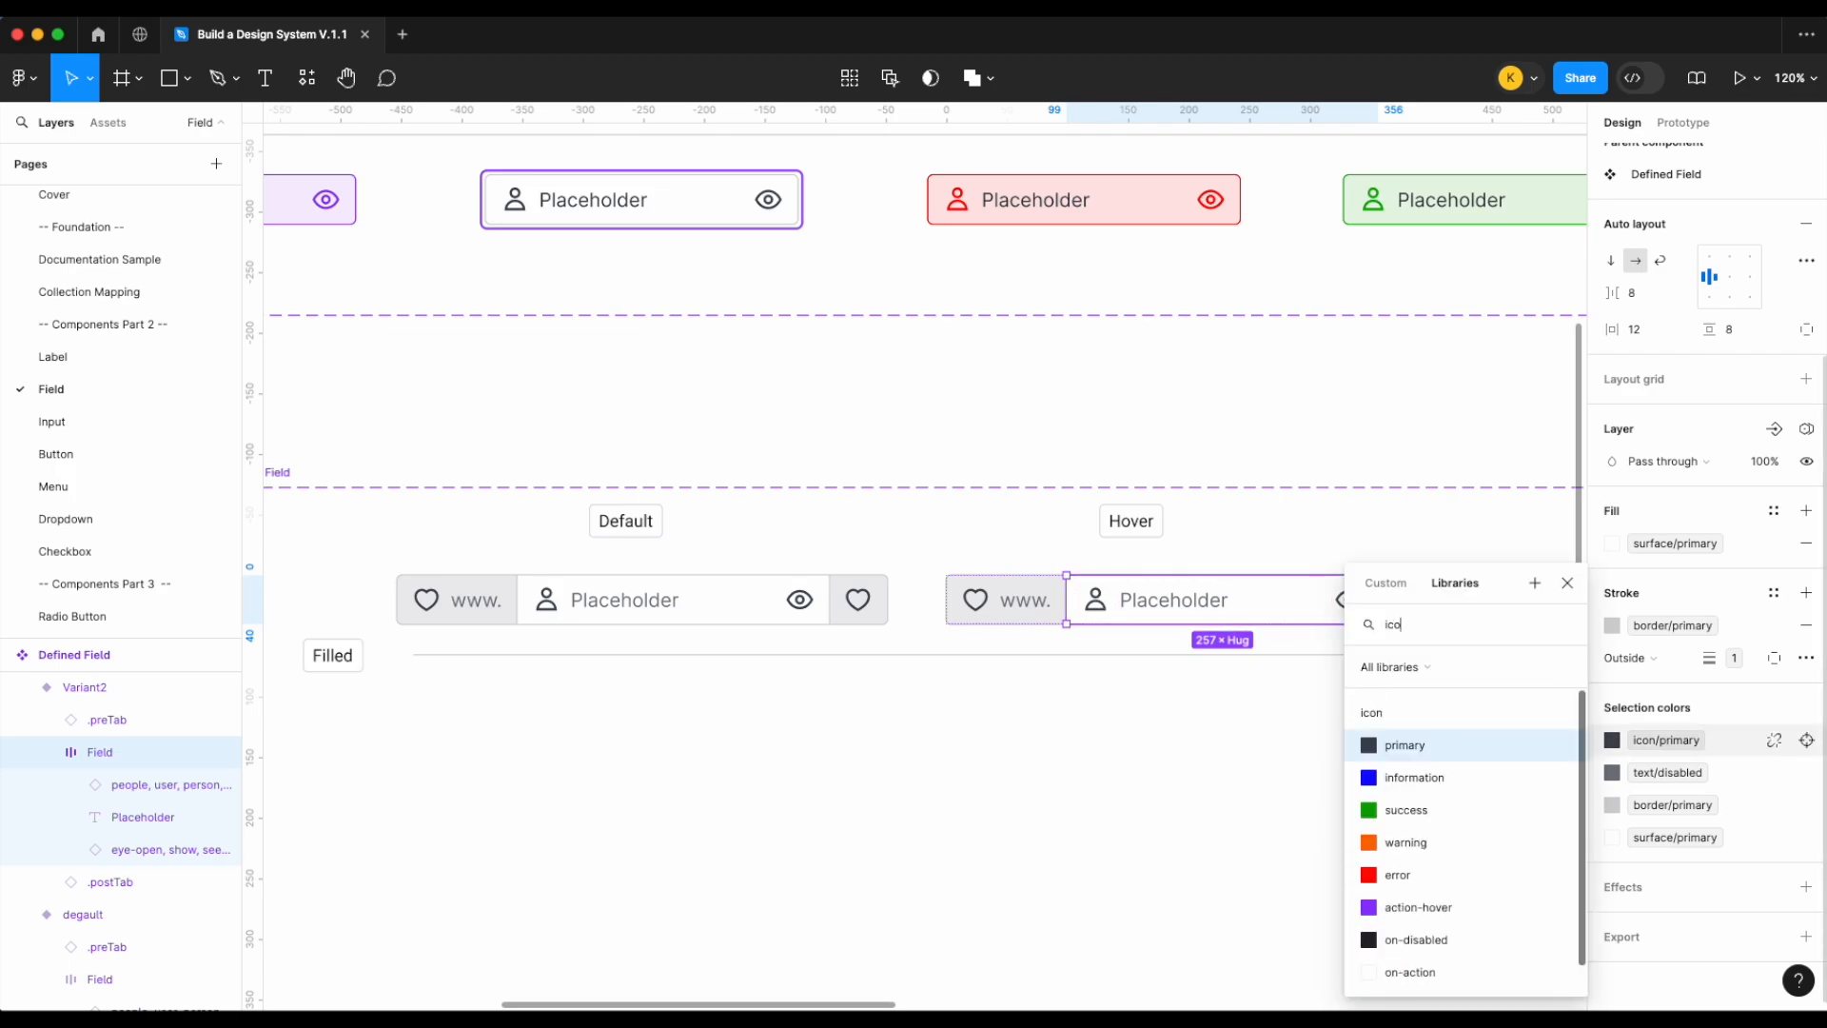
pyautogui.click(1468, 905)
pyautogui.click(1215, 796)
# Compare the Defined Field Hover variant's inner Field frame with the Hover and Focus variants of the Field set
pyautogui.scroll(5, 1215, 795)
pyautogui.hscroll(-4, 1216, 795)
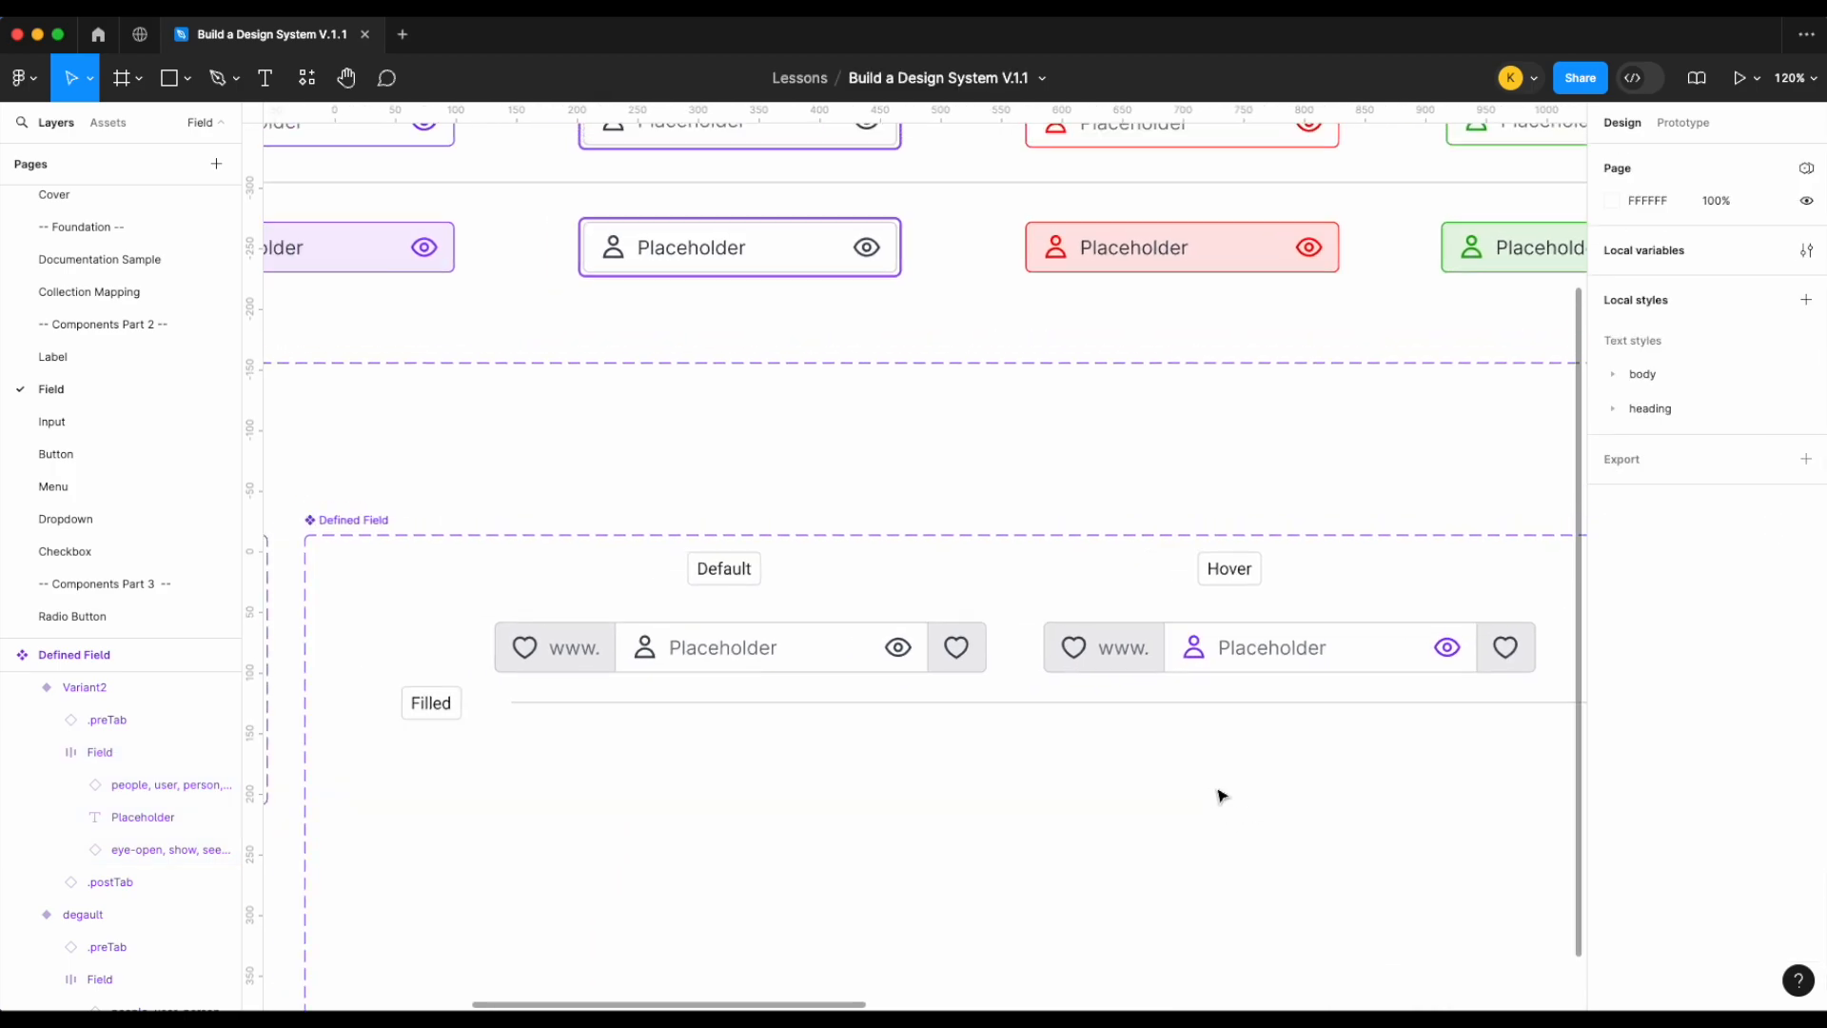
pyautogui.keyDown('super'); pyautogui.click(849, 369); pyautogui.keyUp('super')
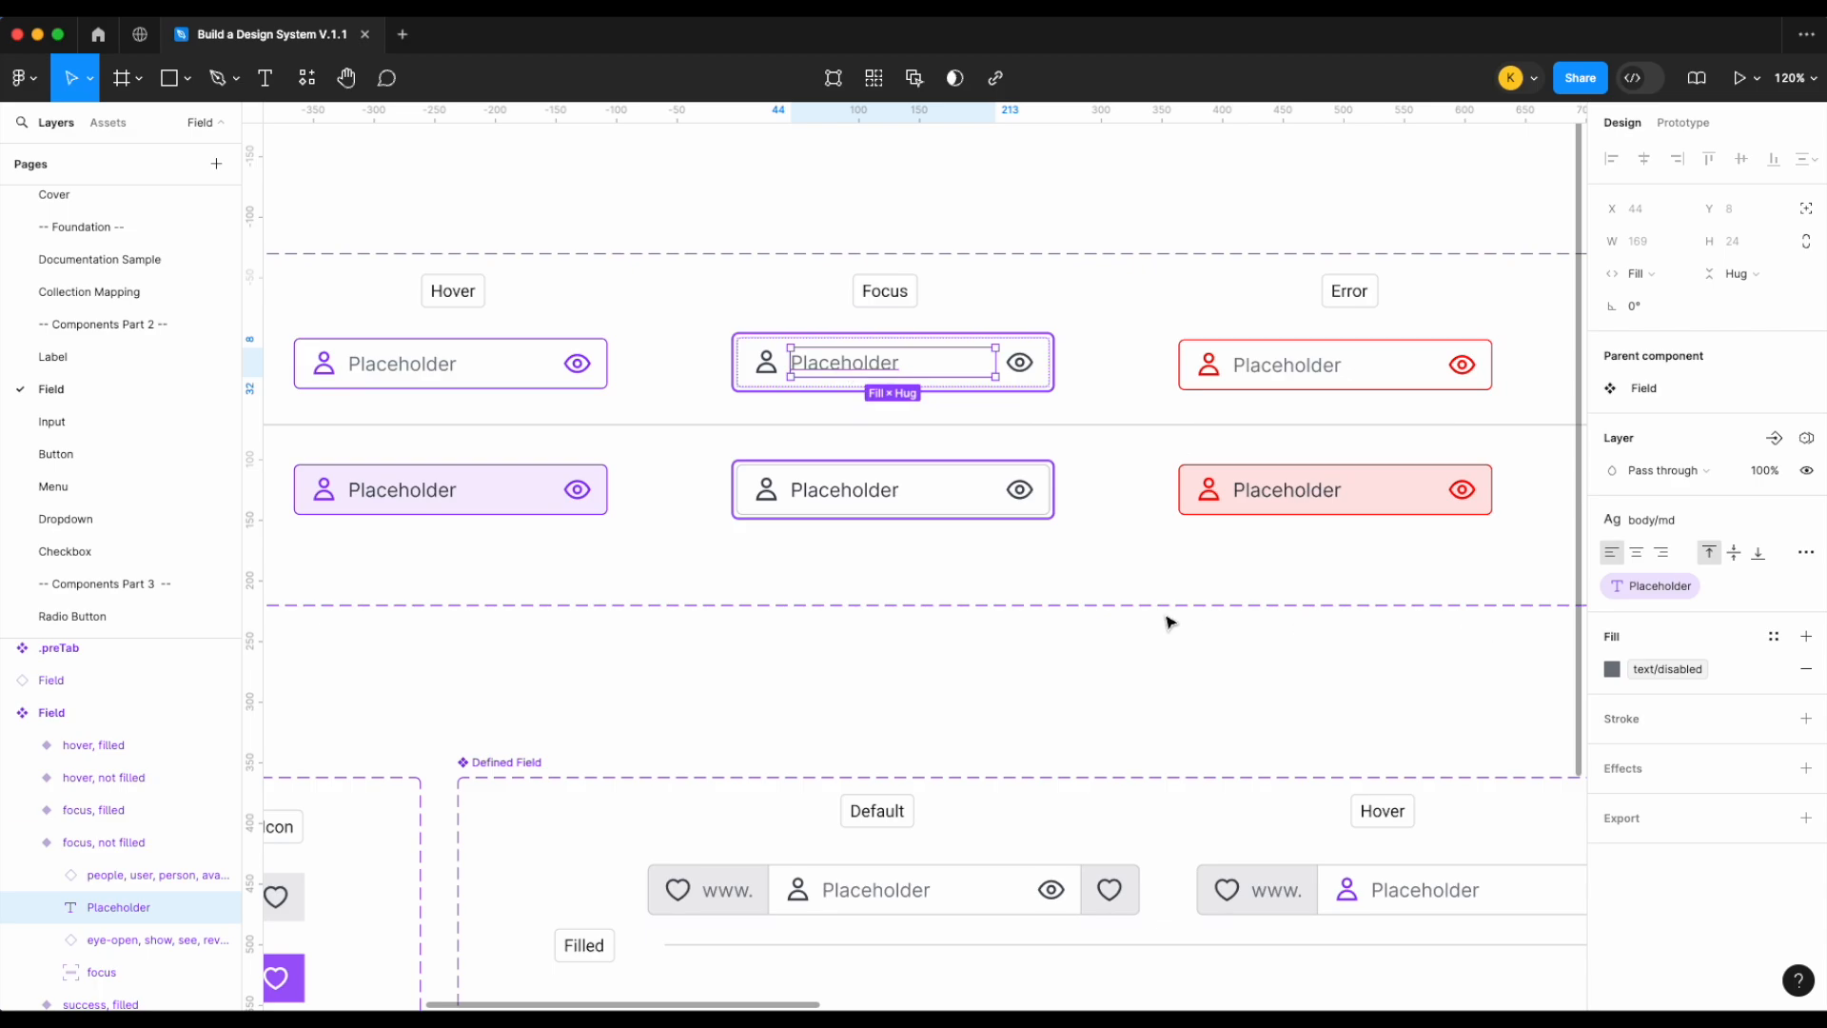
pyautogui.hscroll(5, 1171, 622)
pyautogui.scroll(-3, 1170, 623)
pyautogui.click(1038, 666)
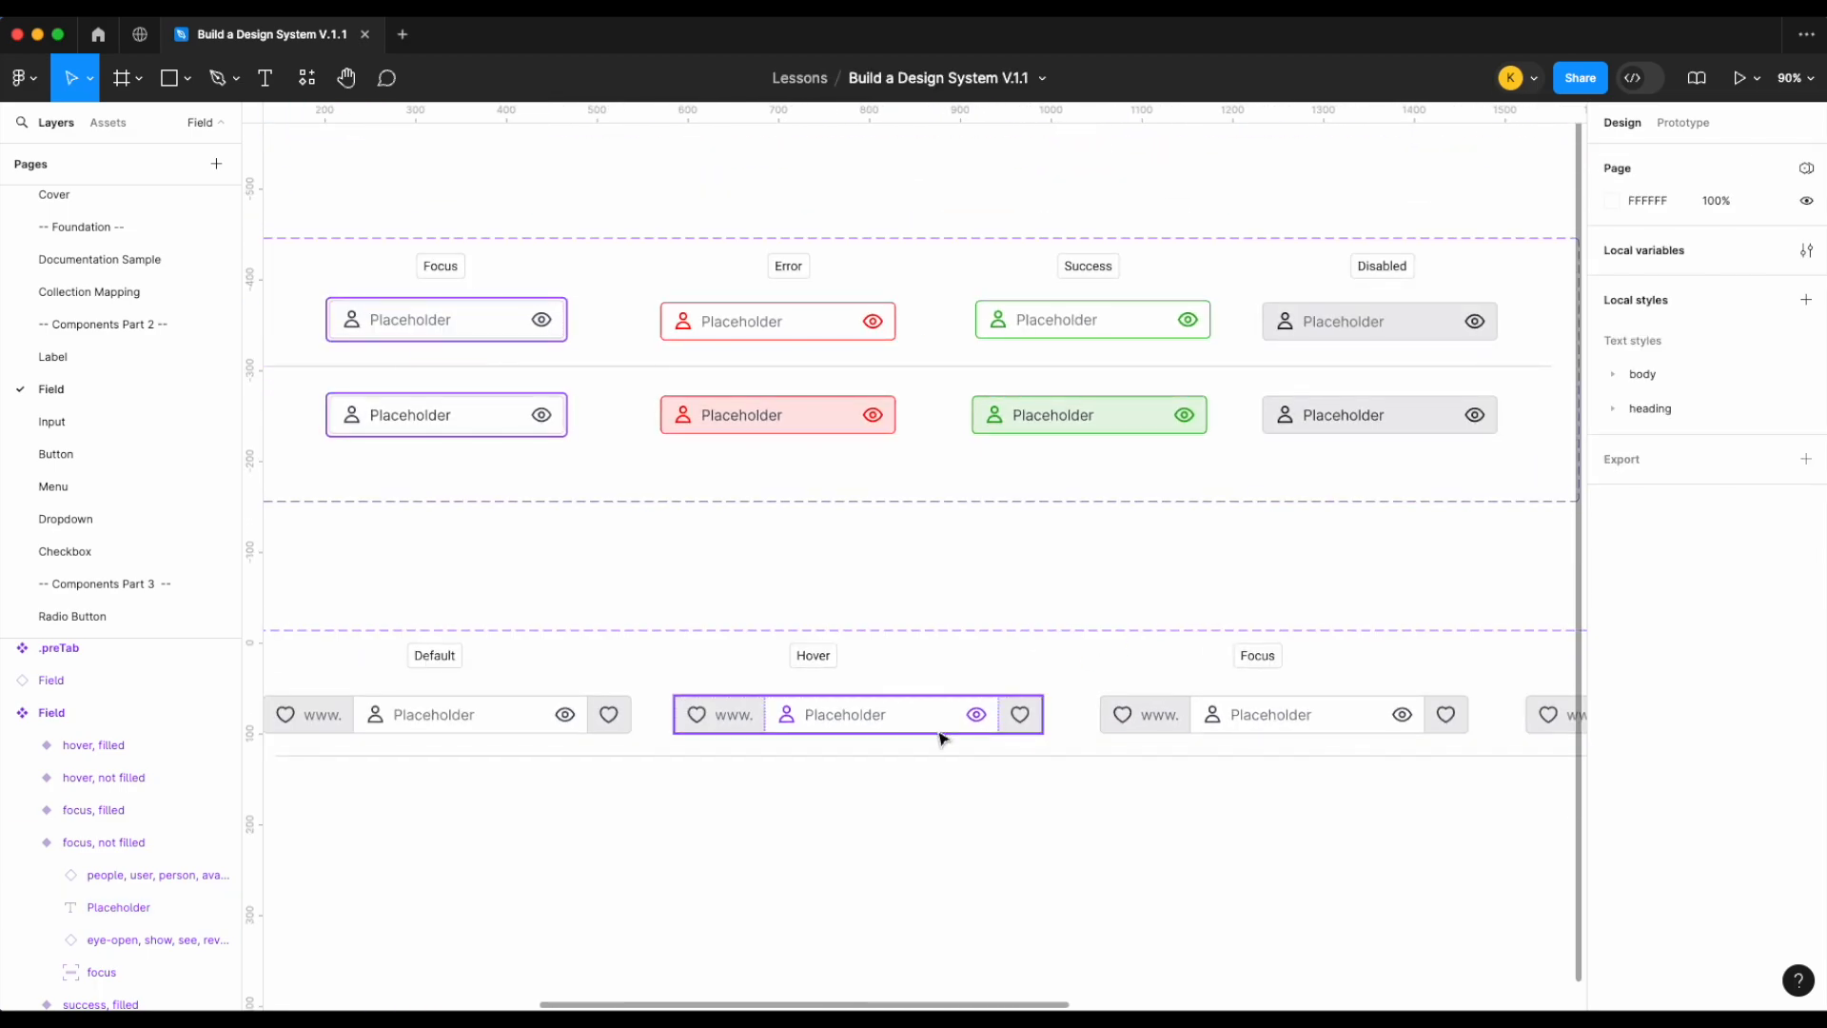
pyautogui.scroll(5, 999, 706)
pyautogui.scroll(-3, 1031, 747)
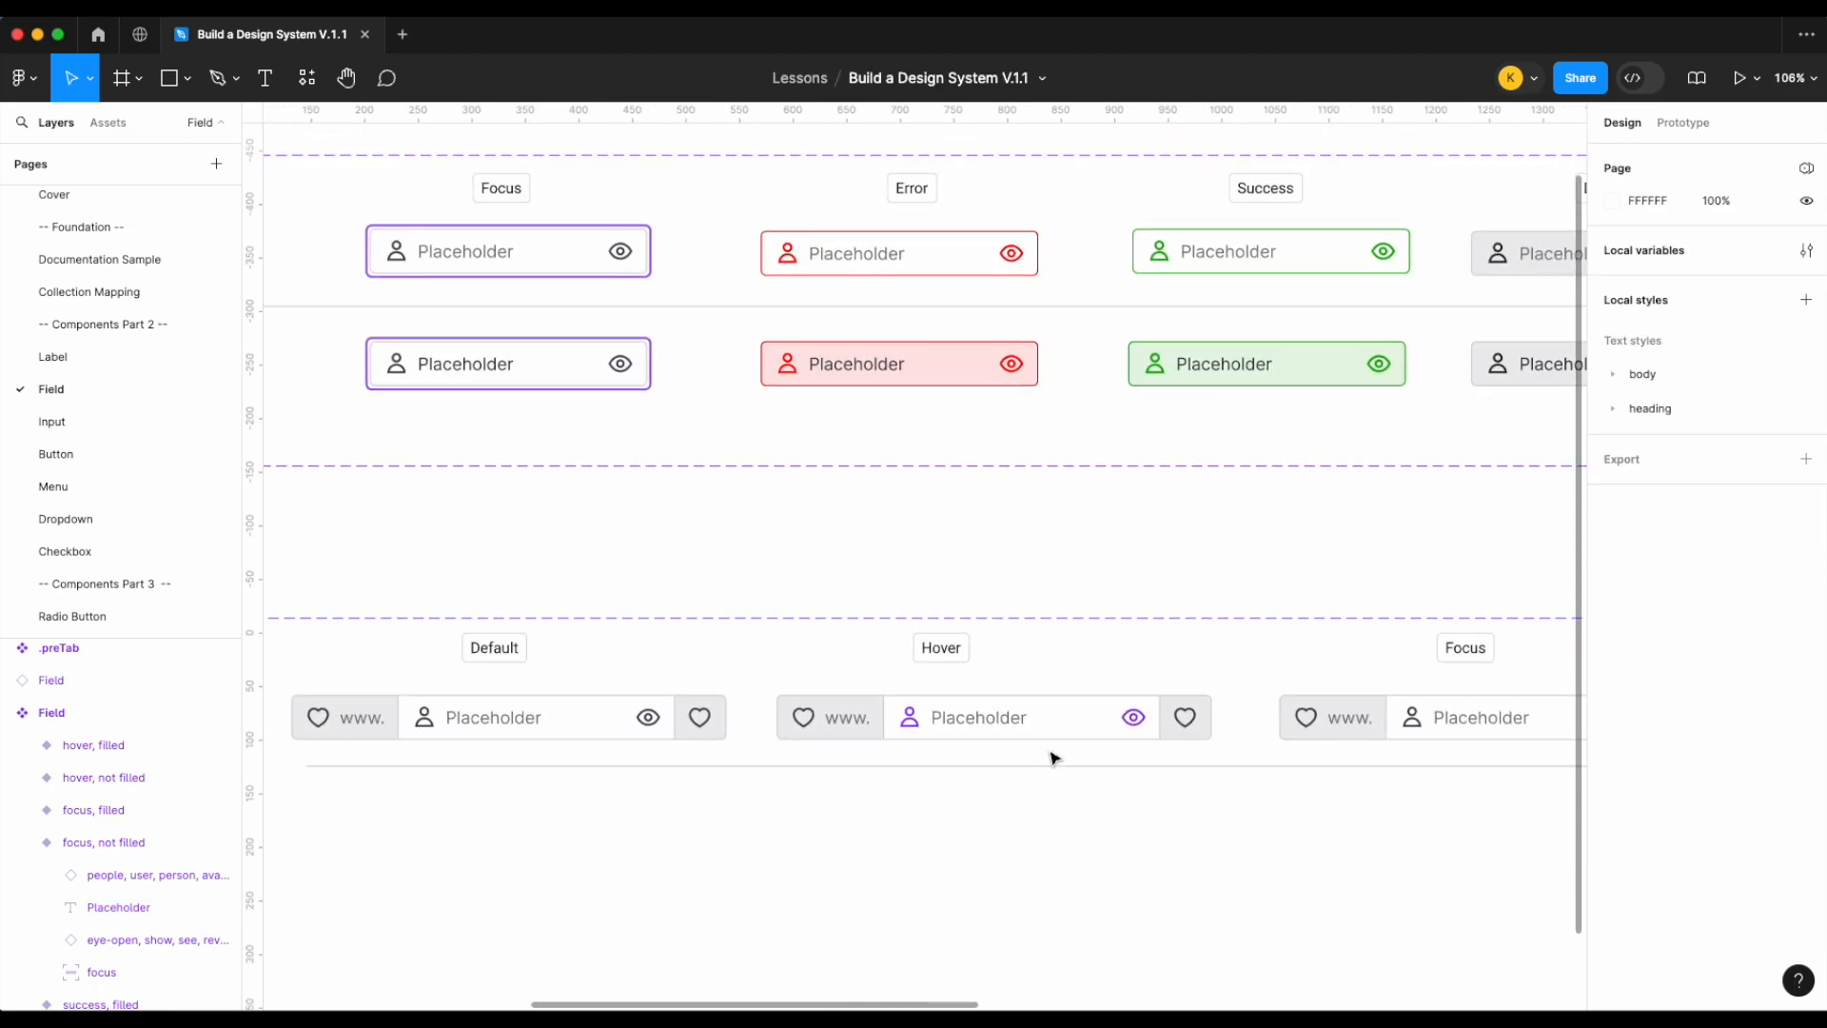
pyautogui.scroll(5, 1151, 701)
pyautogui.doubleClick(1154, 700)
pyautogui.scroll(-5, 1153, 704)
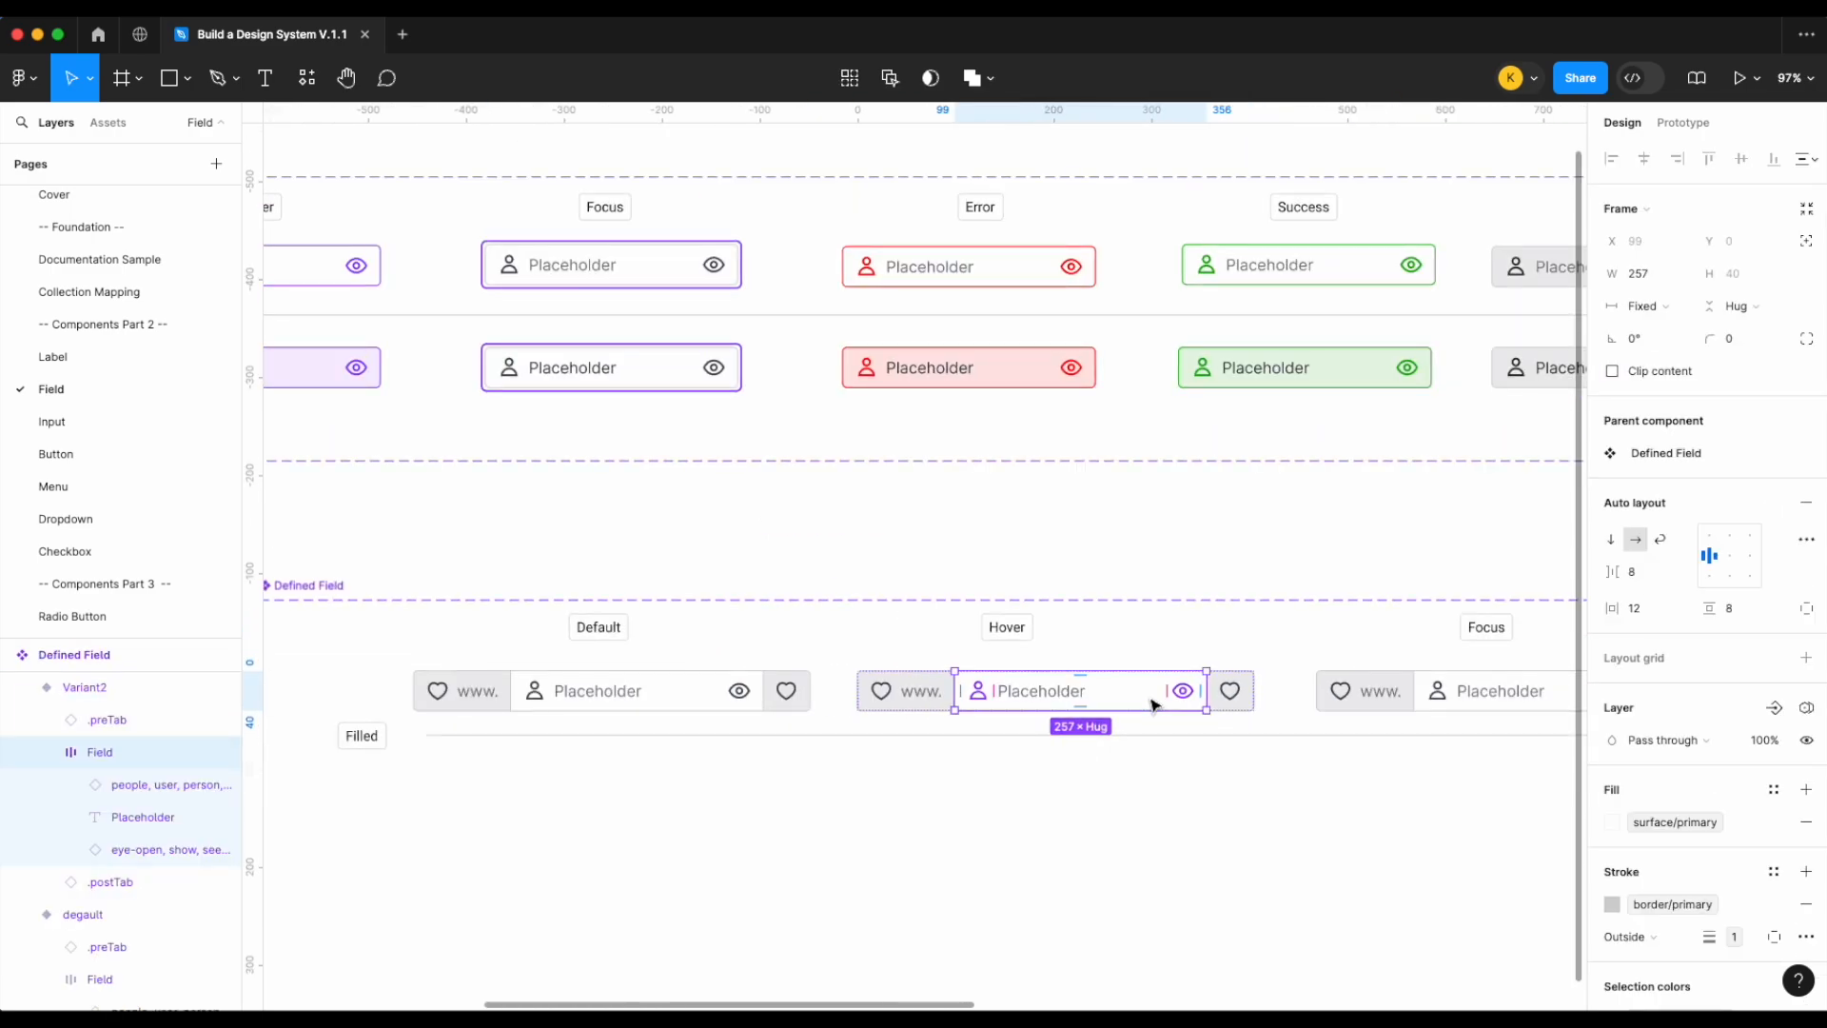
pyautogui.scroll(-5, 1151, 705)
pyautogui.scroll(3, 796, 665)
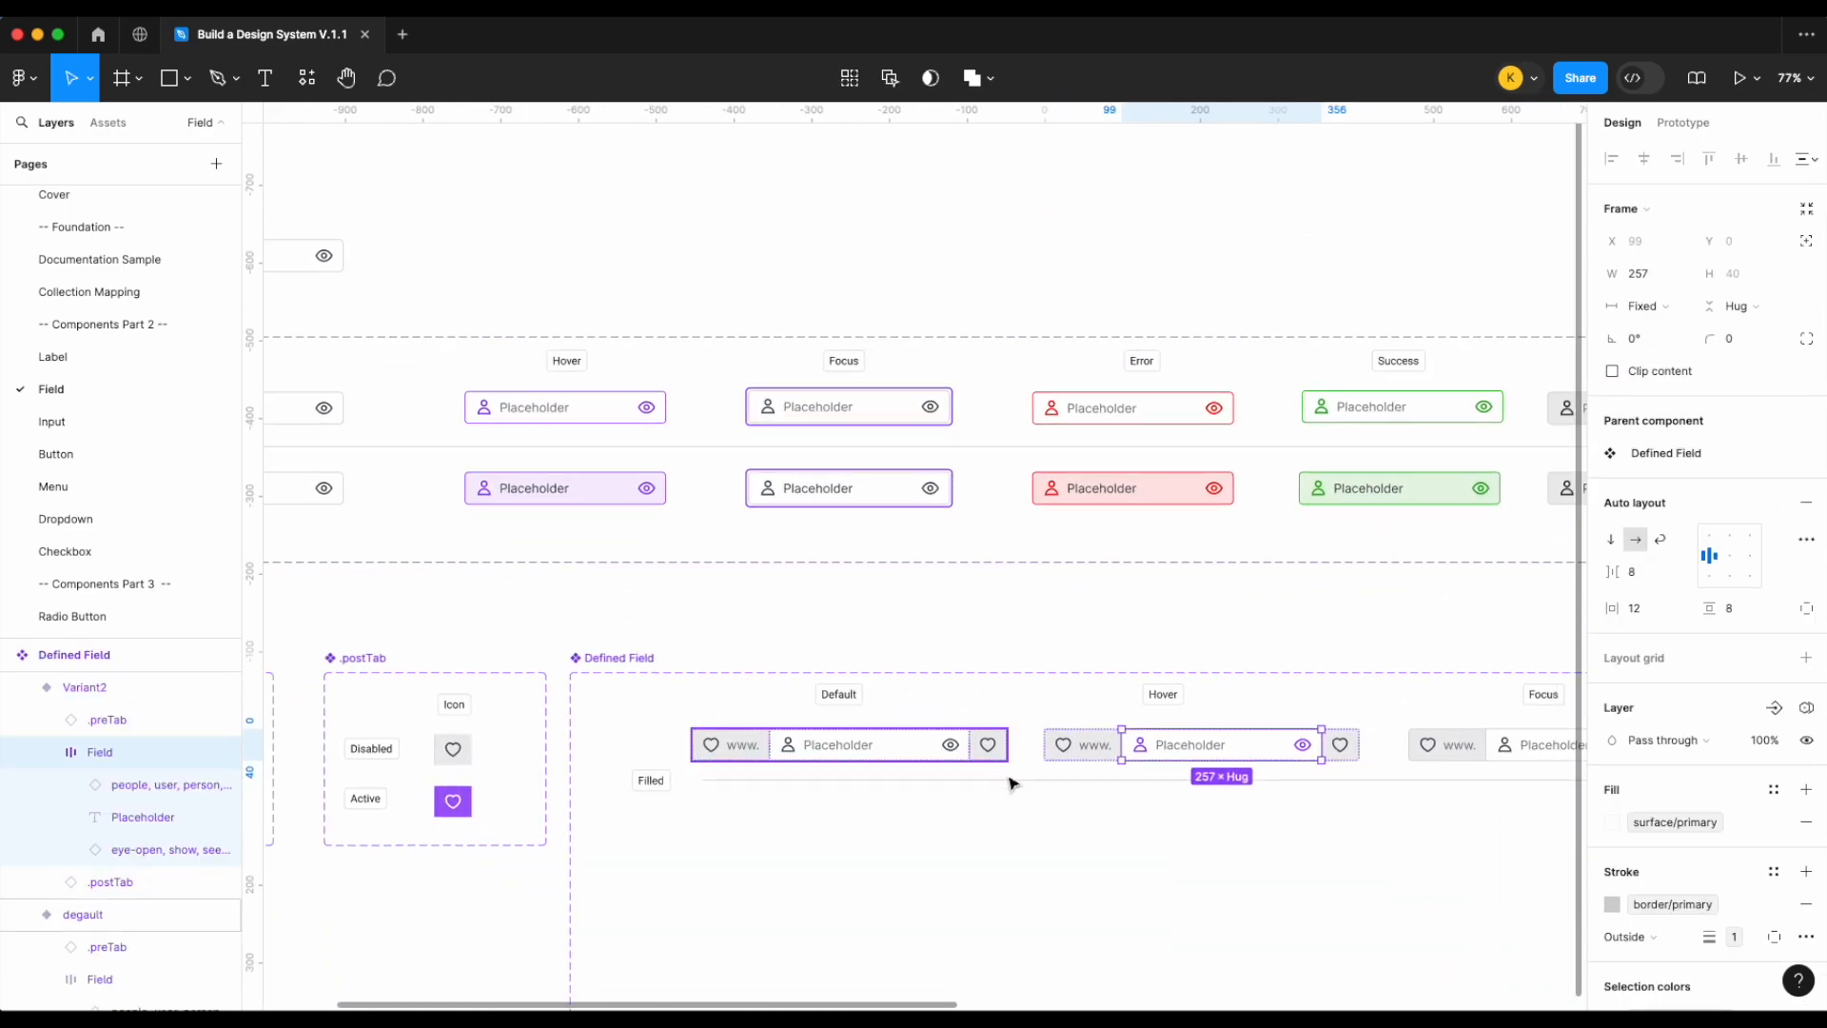
pyautogui.scroll(4, 1007, 774)
pyautogui.hscroll(2, 1011, 783)
pyautogui.scroll(-5, 1178, 722)
pyautogui.click(1232, 691)
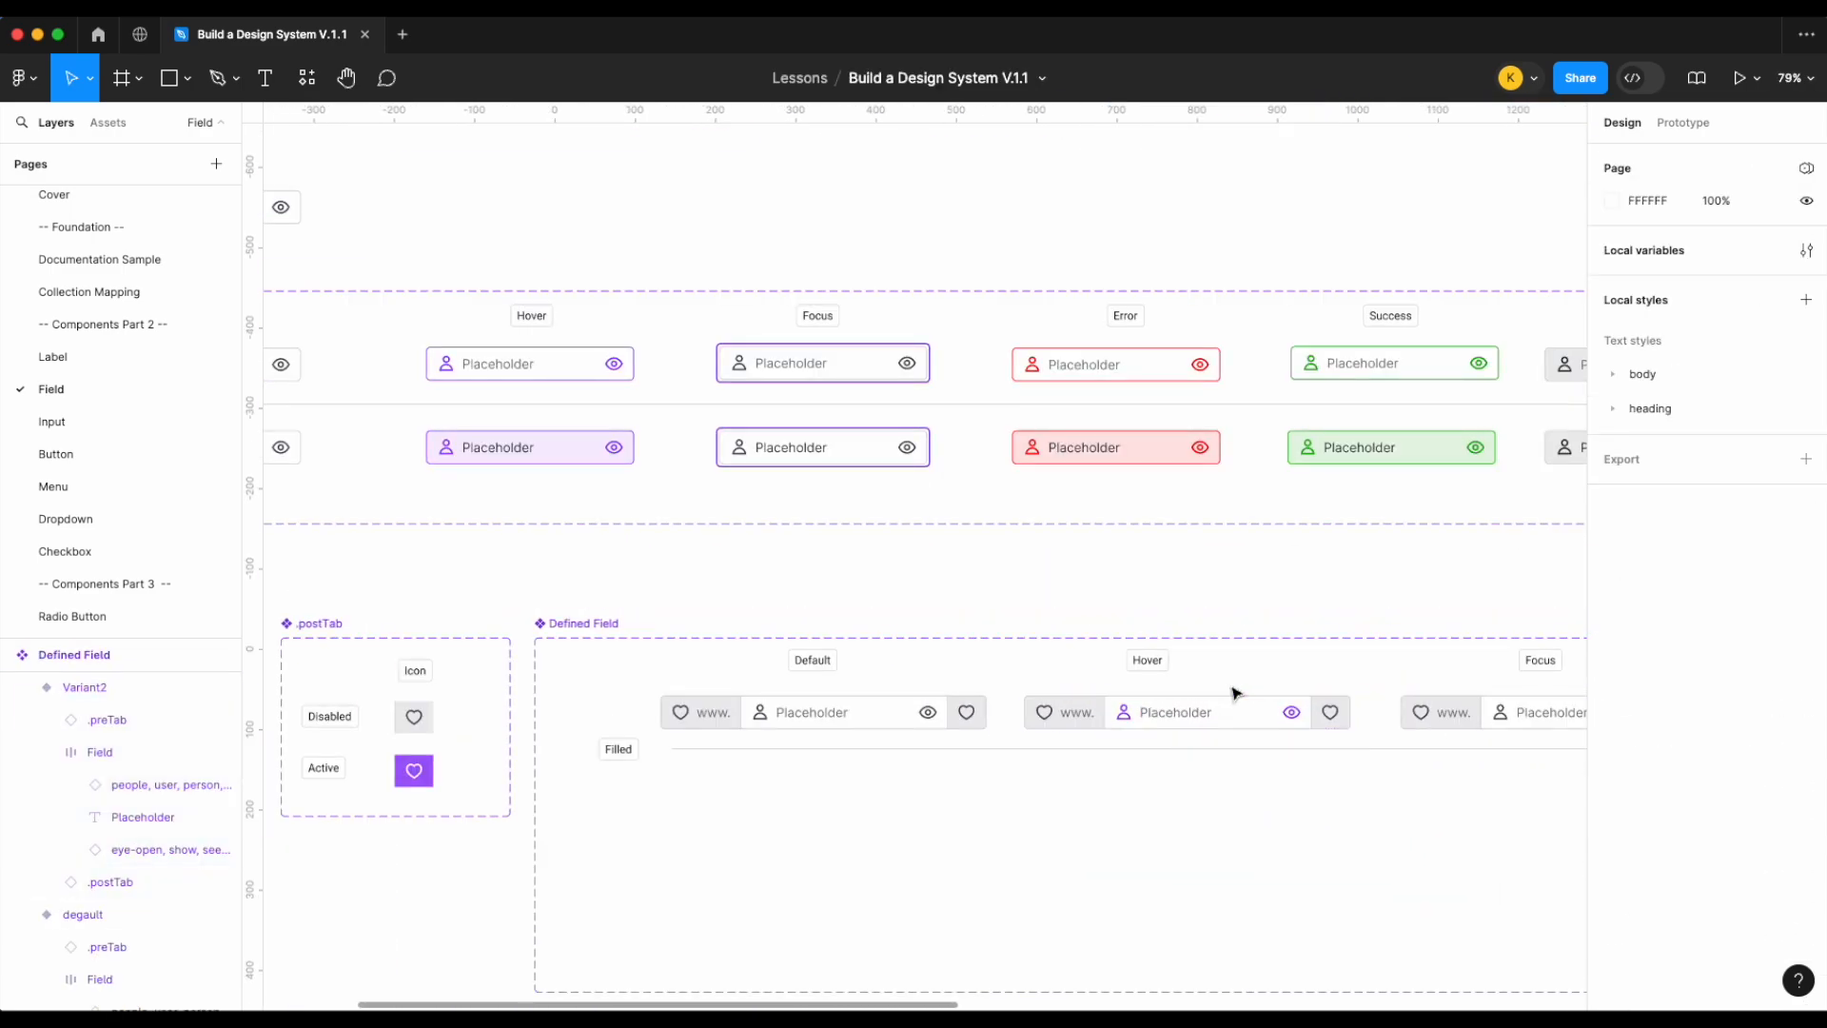
# Move the Hover label slightly right above the second Defined Field variant
pyautogui.scroll(6, 1232, 691)
pyautogui.doubleClick(1210, 778)
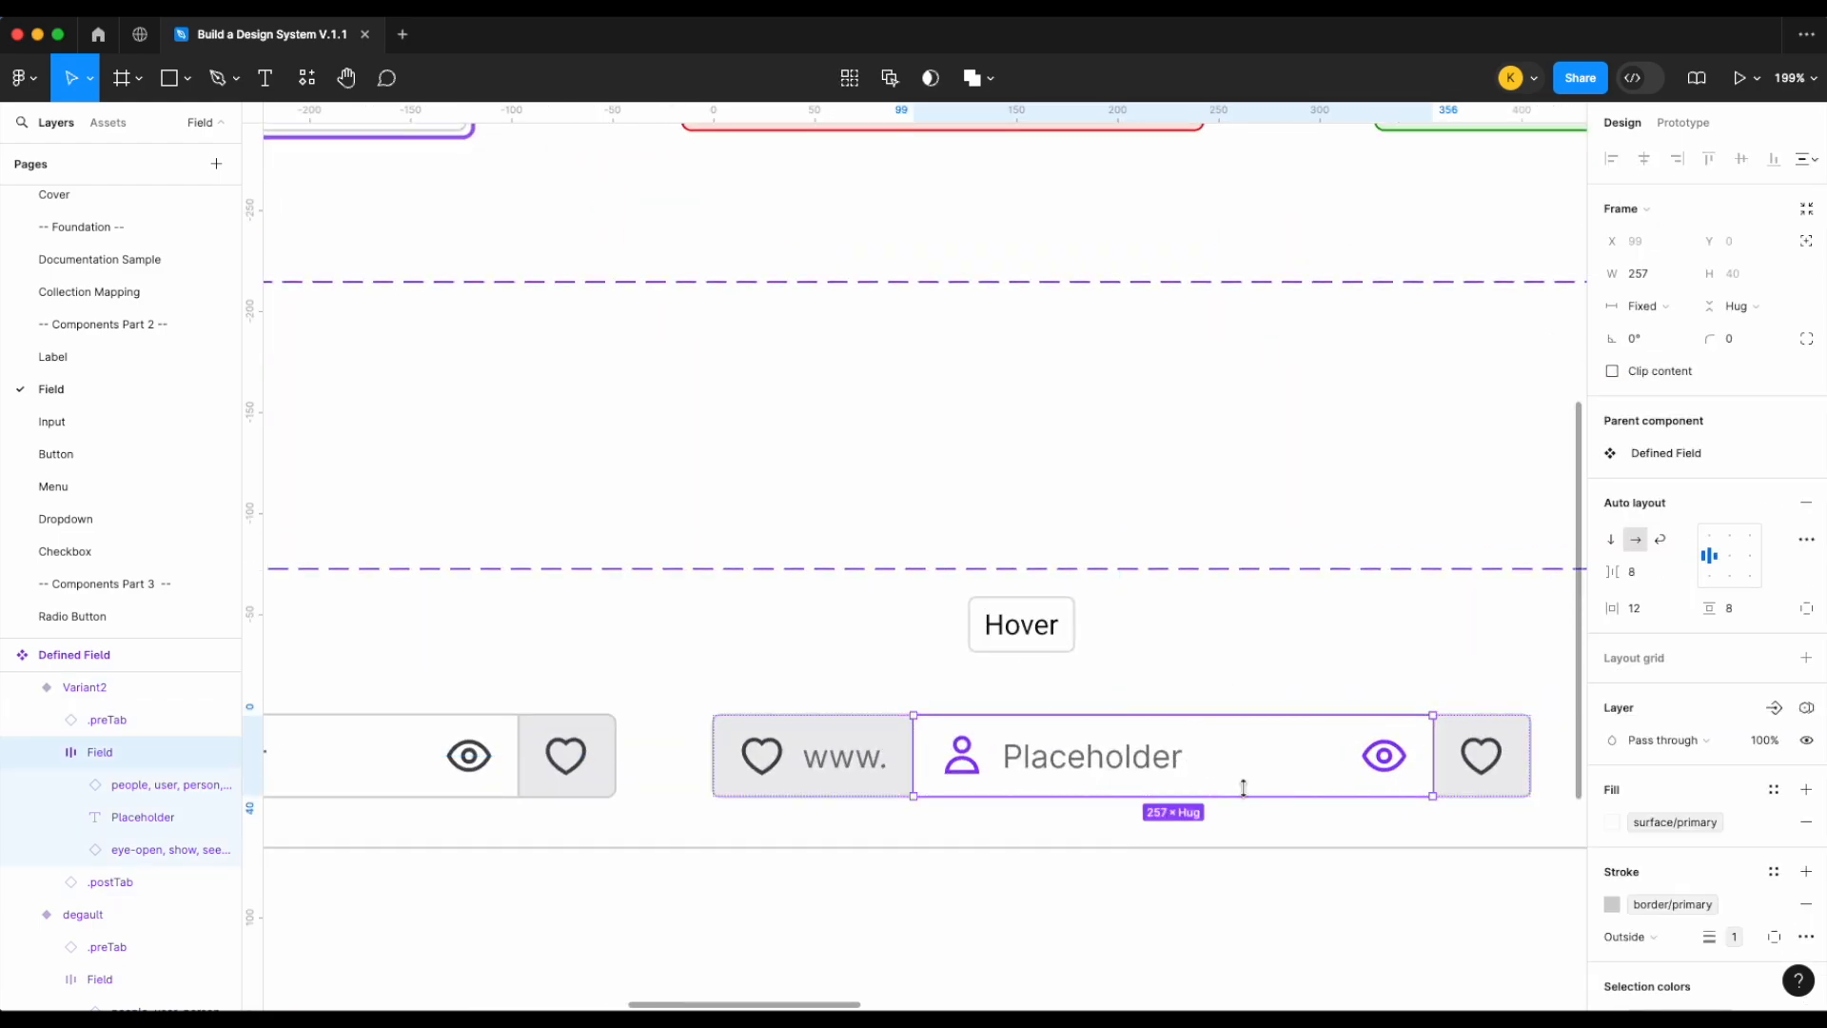
pyautogui.scroll(-2, 1242, 788)
pyautogui.scroll(-1, 1245, 790)
pyautogui.hscroll(2, 1247, 789)
pyautogui.click(1247, 846)
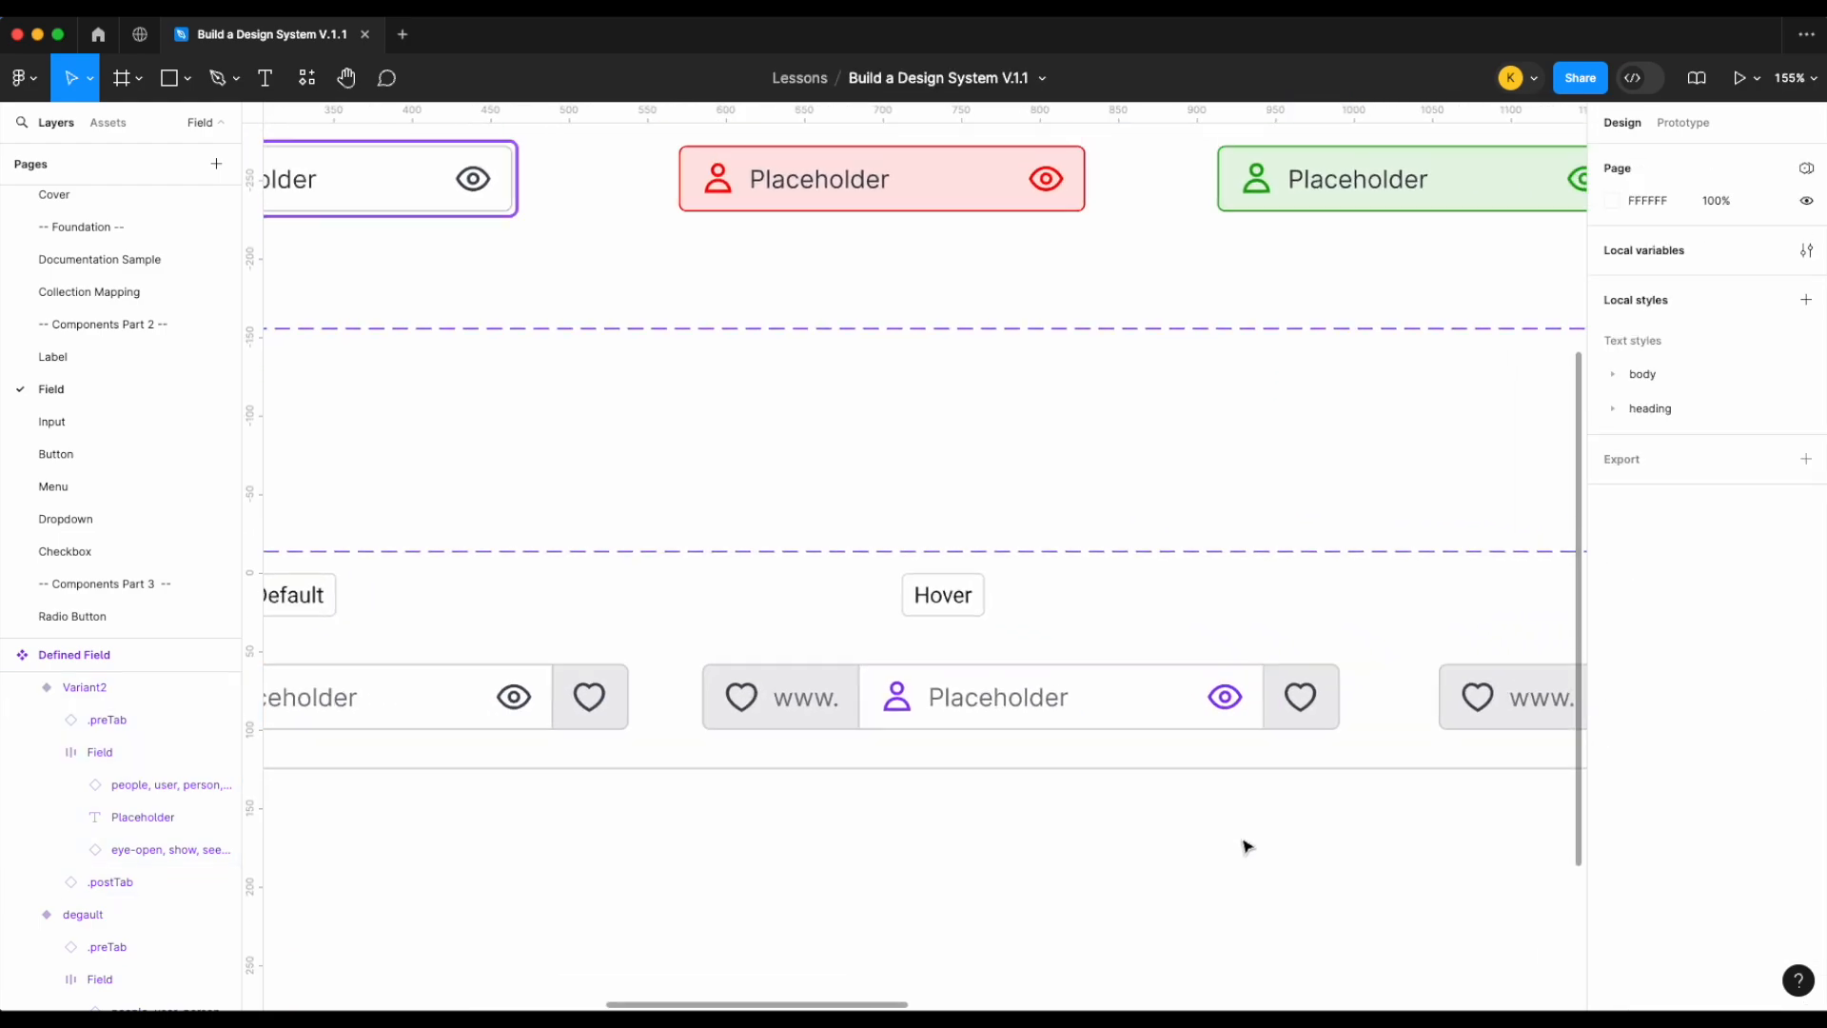
pyautogui.scroll(-3, 1244, 844)
pyautogui.hscroll(3, 1244, 844)
pyautogui.moveTo(816, 667); pyautogui.dragTo(847, 669)
pyautogui.scroll(-5, 853, 667)
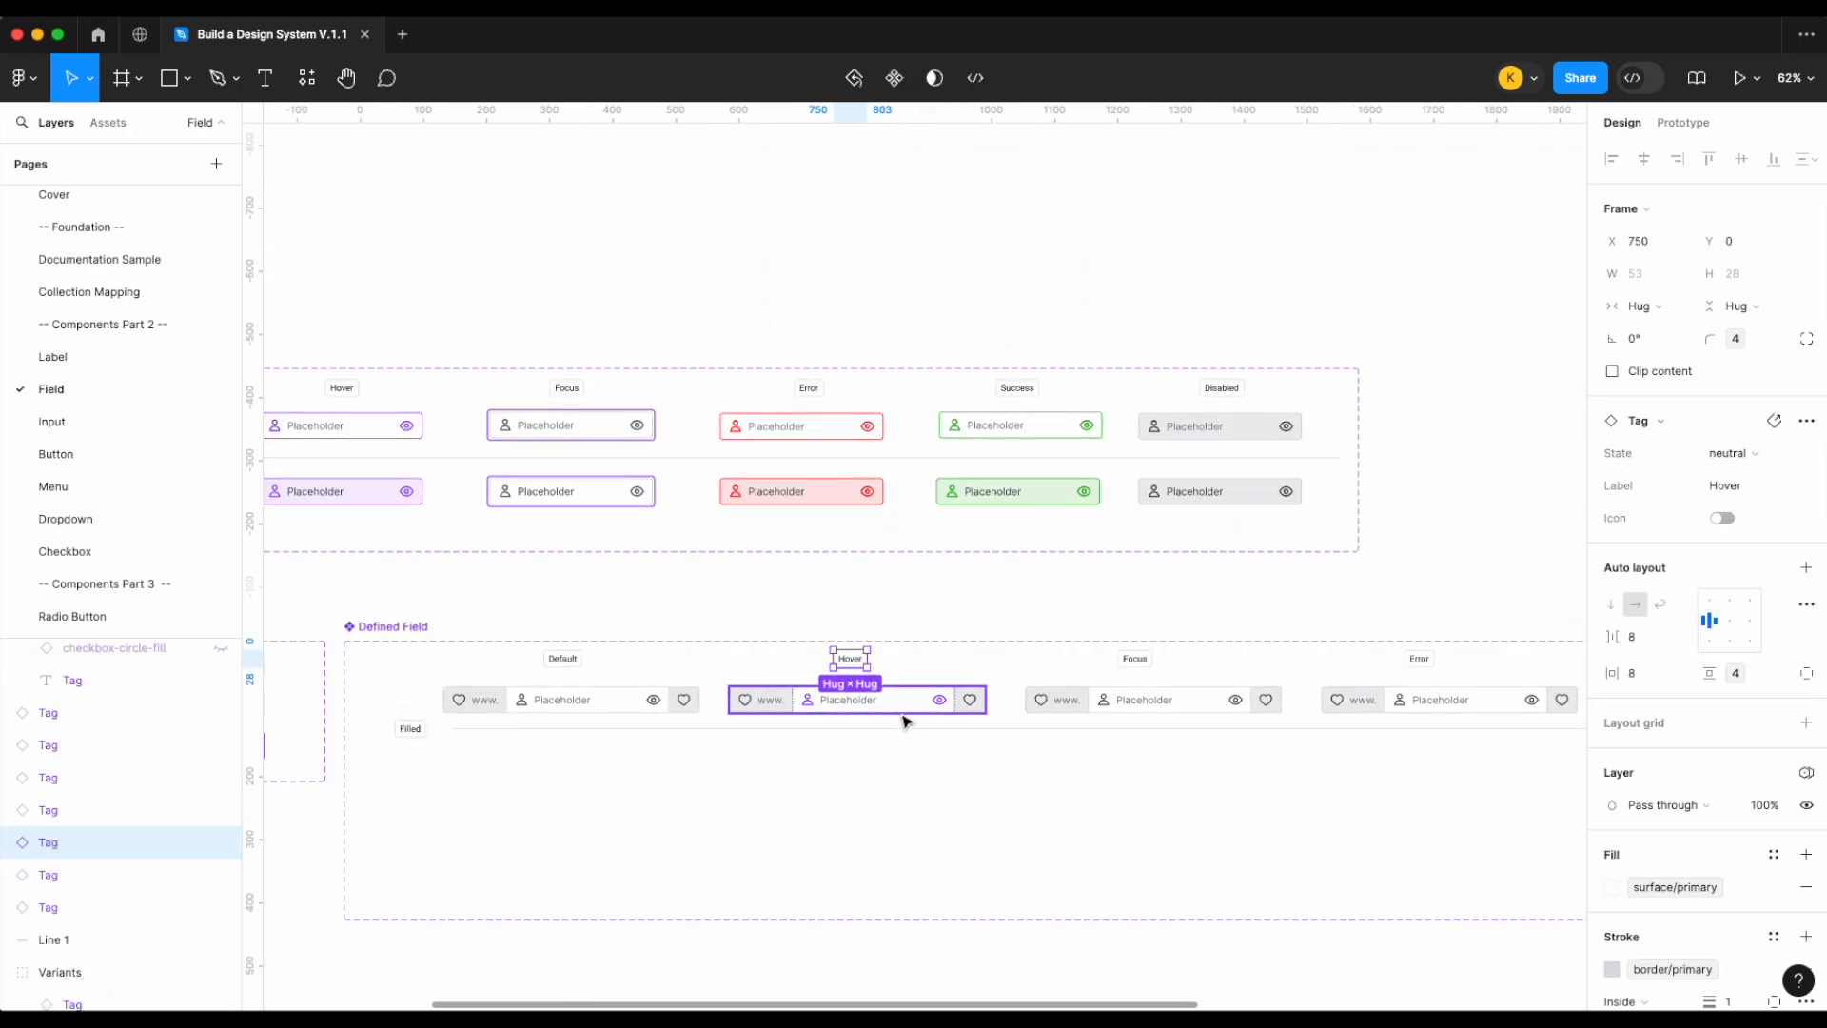
# Copy the focus outline layer from the Field set's unfilled Focus variant into the Defined Field's Focus variant
pyautogui.scroll(2, 904, 720)
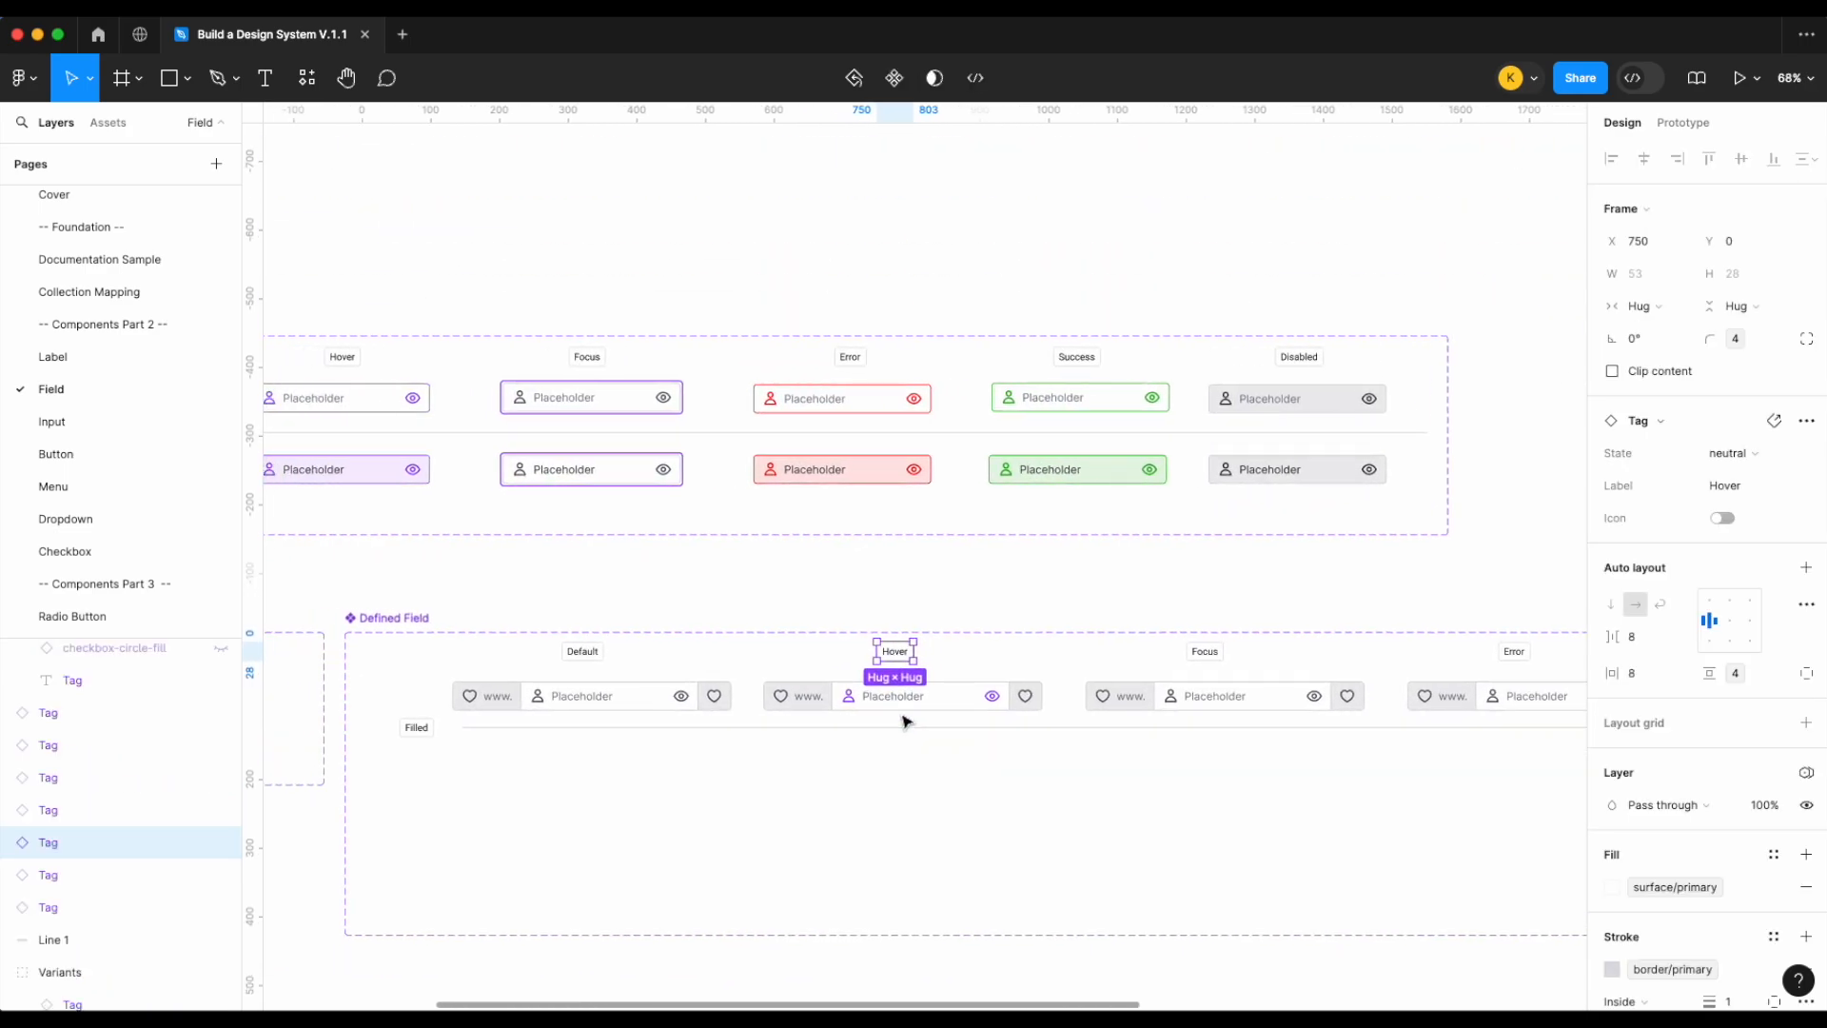
pyautogui.hscroll(3, 906, 720)
pyautogui.scroll(5, 610, 420)
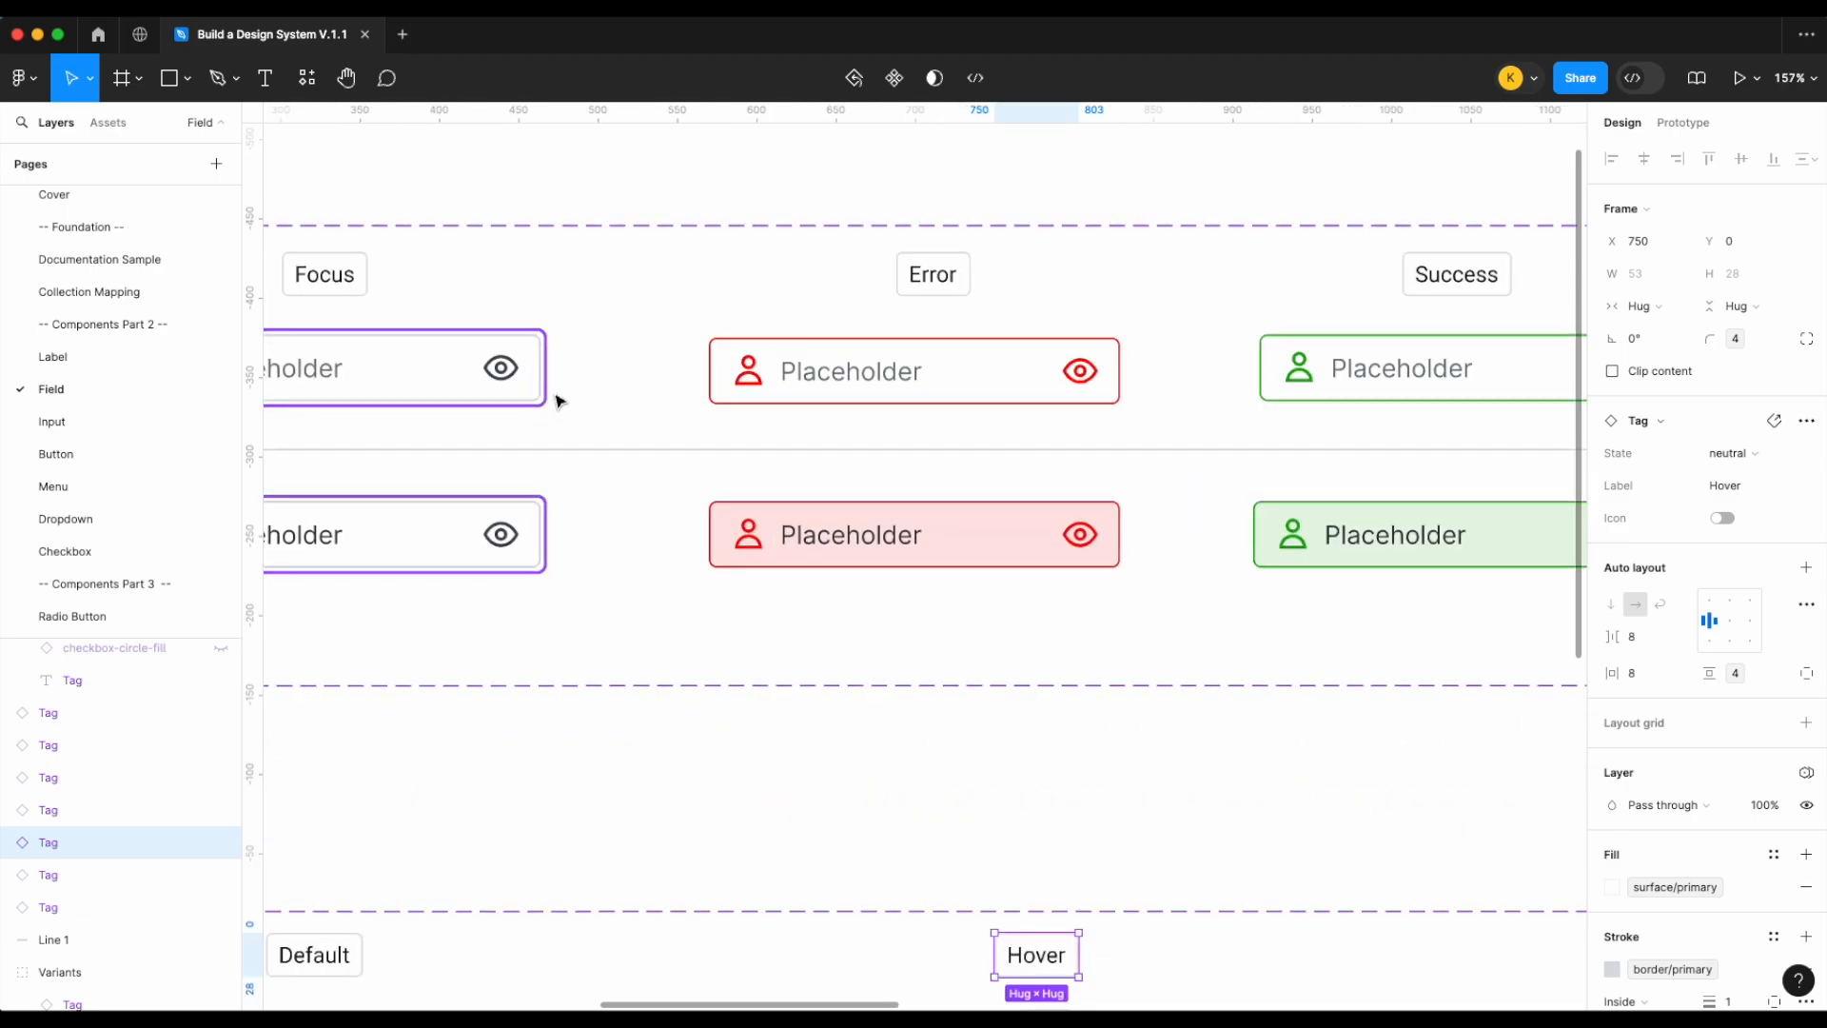
pyautogui.click(540, 398)
pyautogui.scroll(-8, 533, 424)
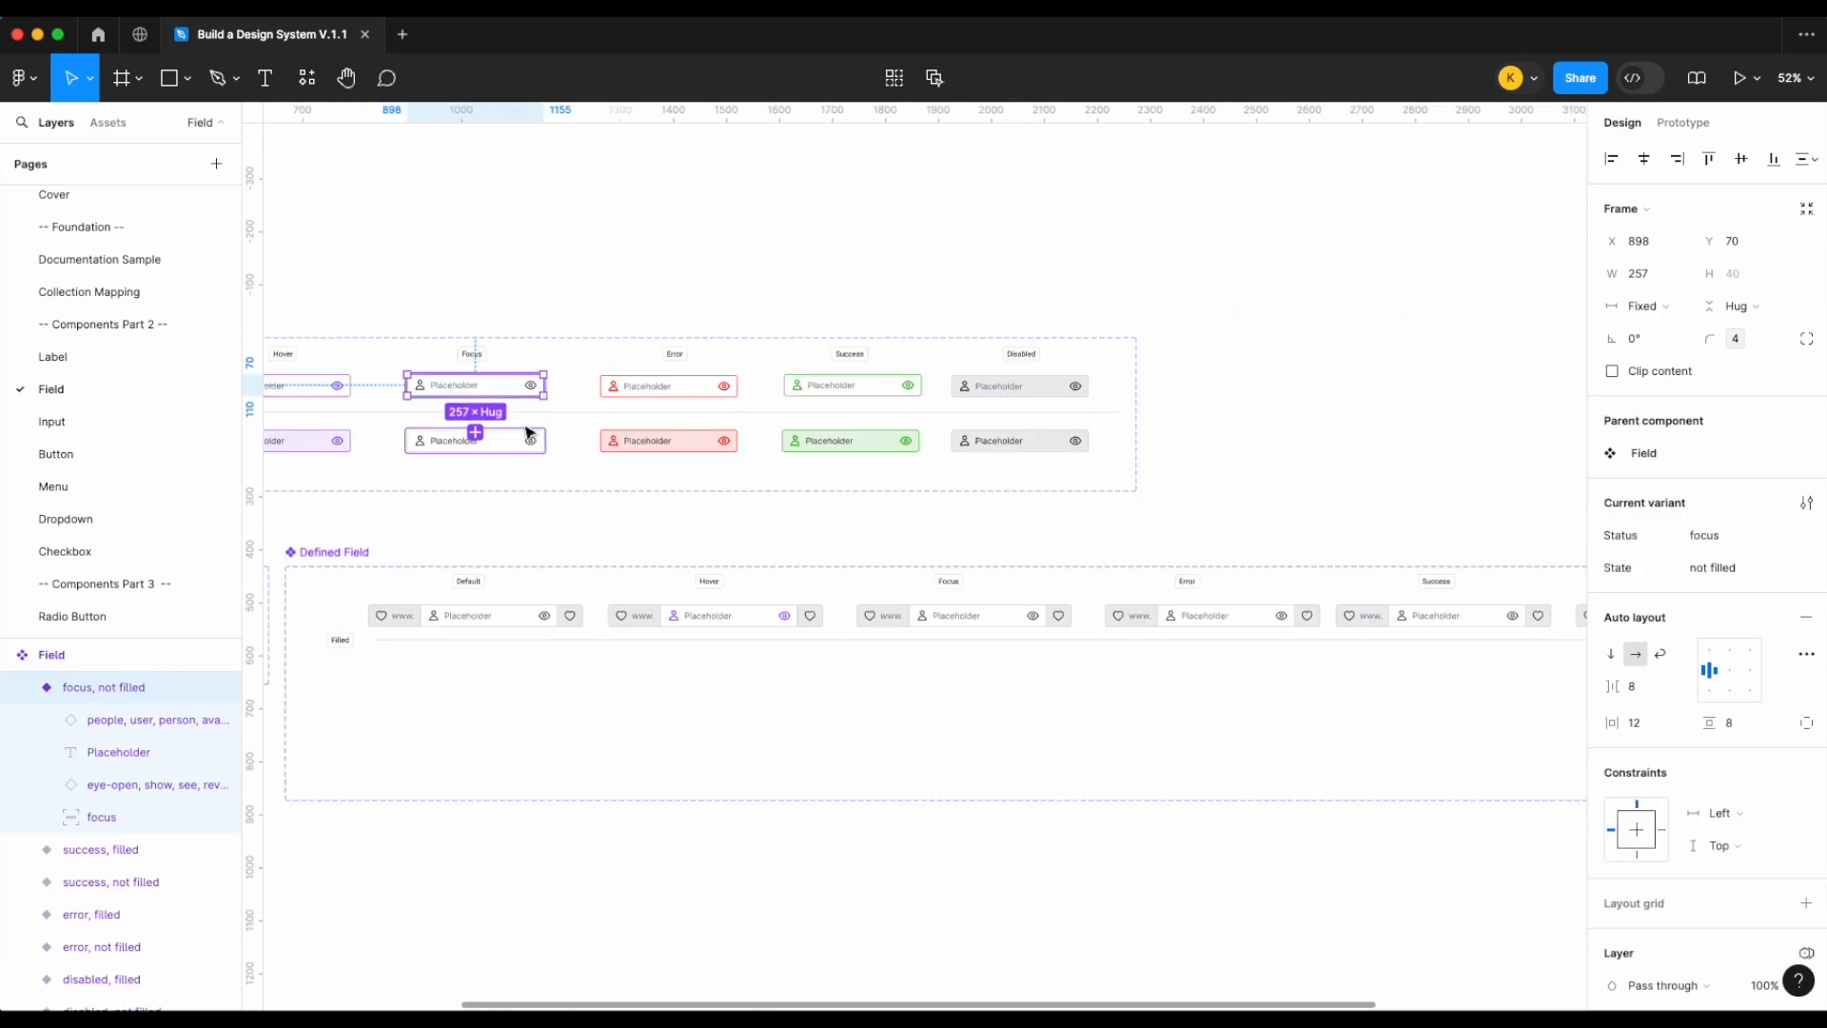
pyautogui.scroll(6, 519, 414)
pyautogui.click(121, 816)
pyautogui.scroll(-5, 820, 746)
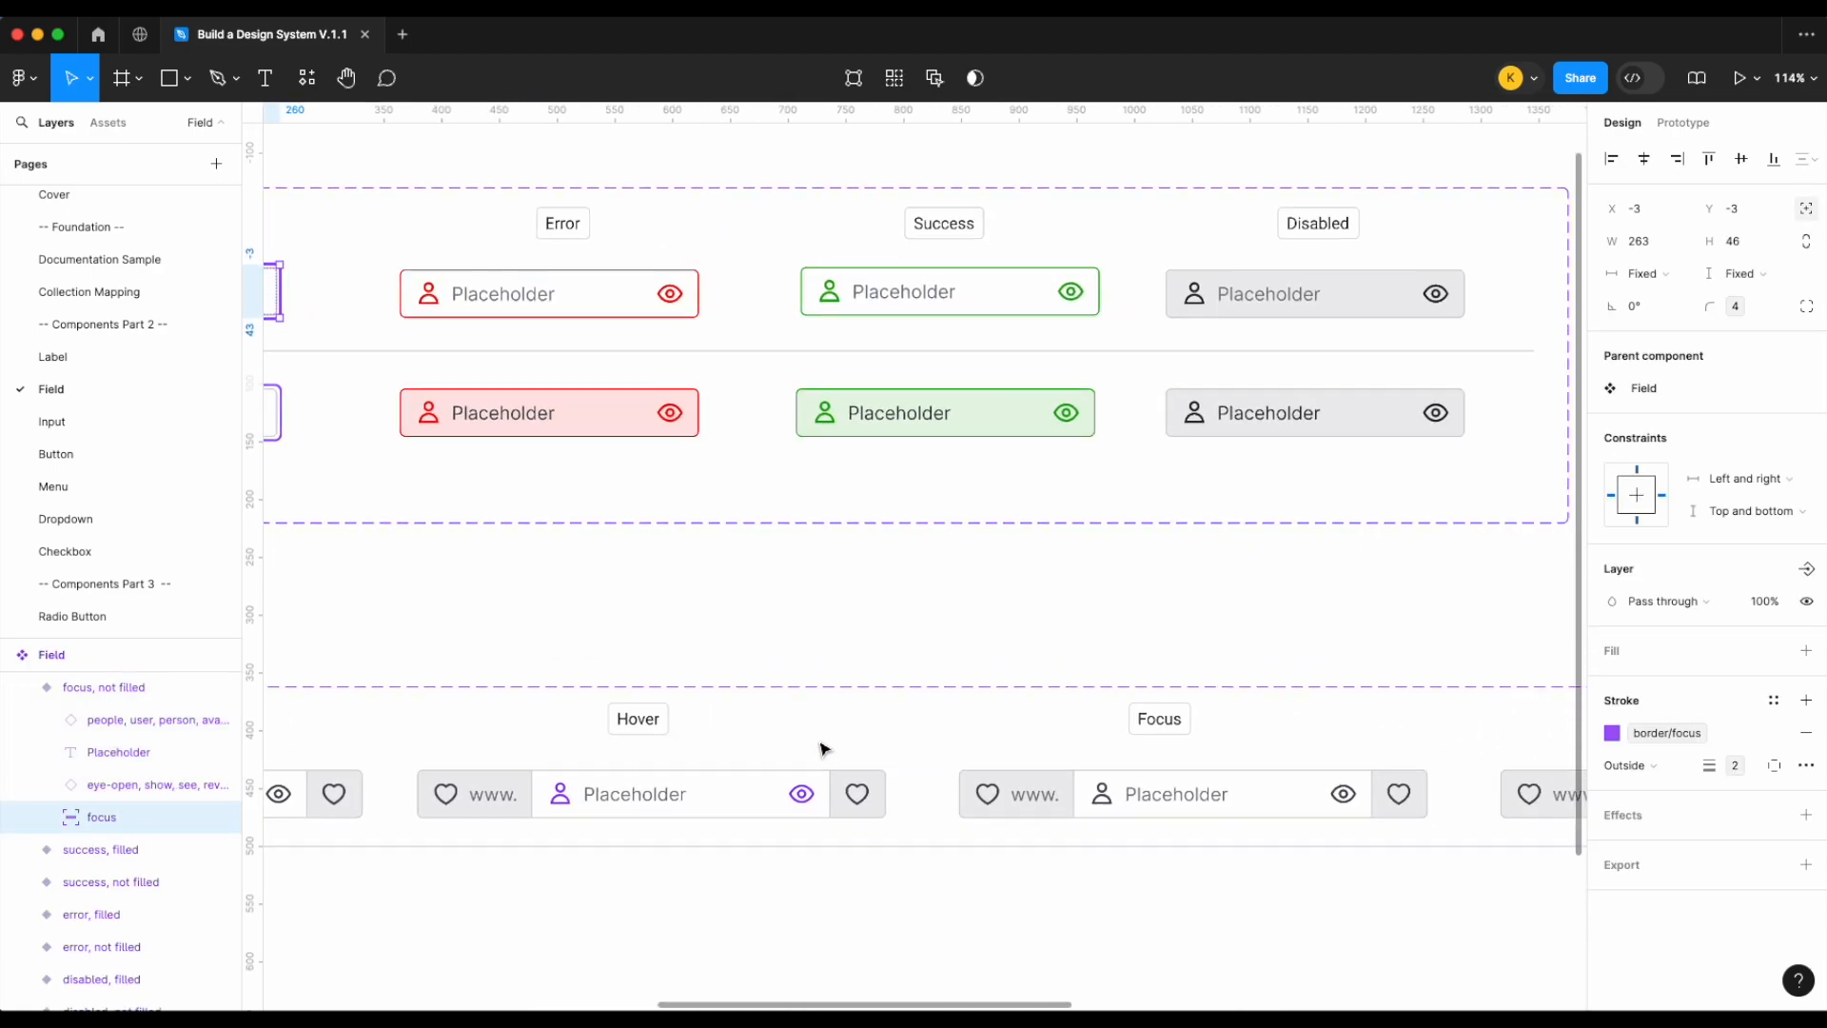
pyautogui.scroll(5, 523, 489)
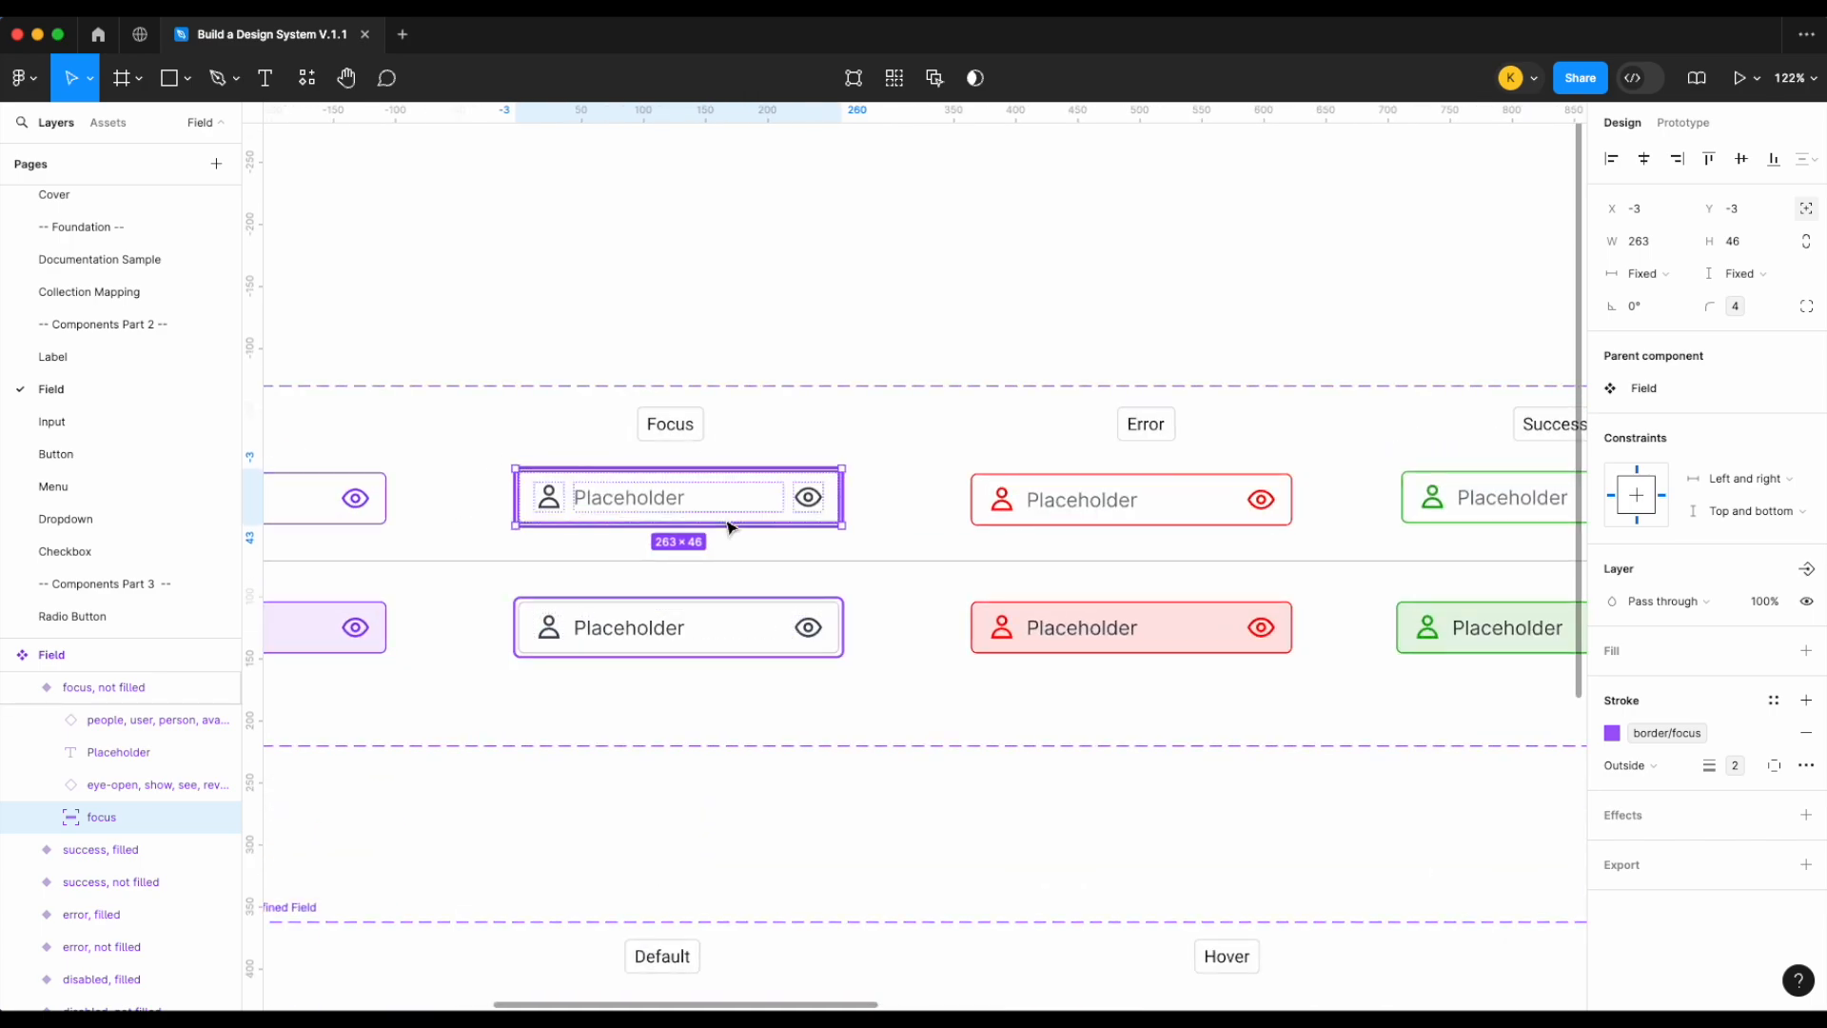
pyautogui.hscroll(5, 837, 665)
pyautogui.scroll(-3, 836, 666)
pyautogui.click(1013, 704)
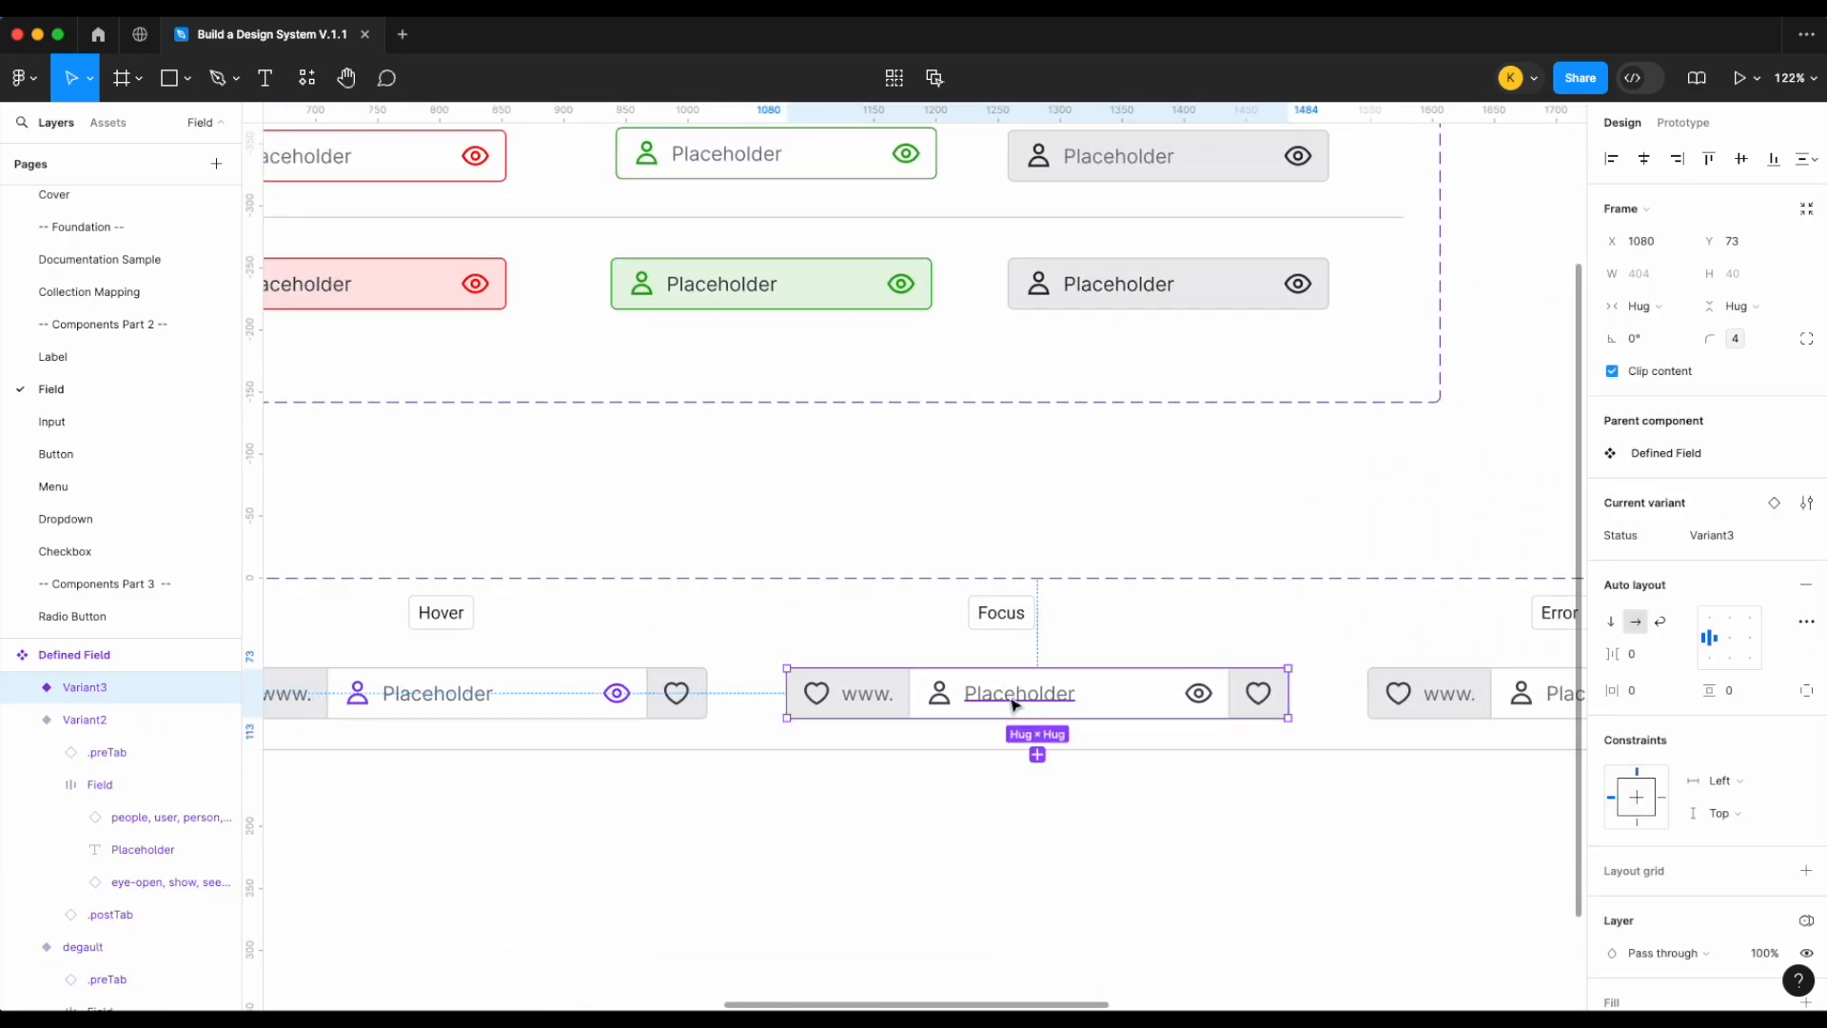
pyautogui.press('super+v')
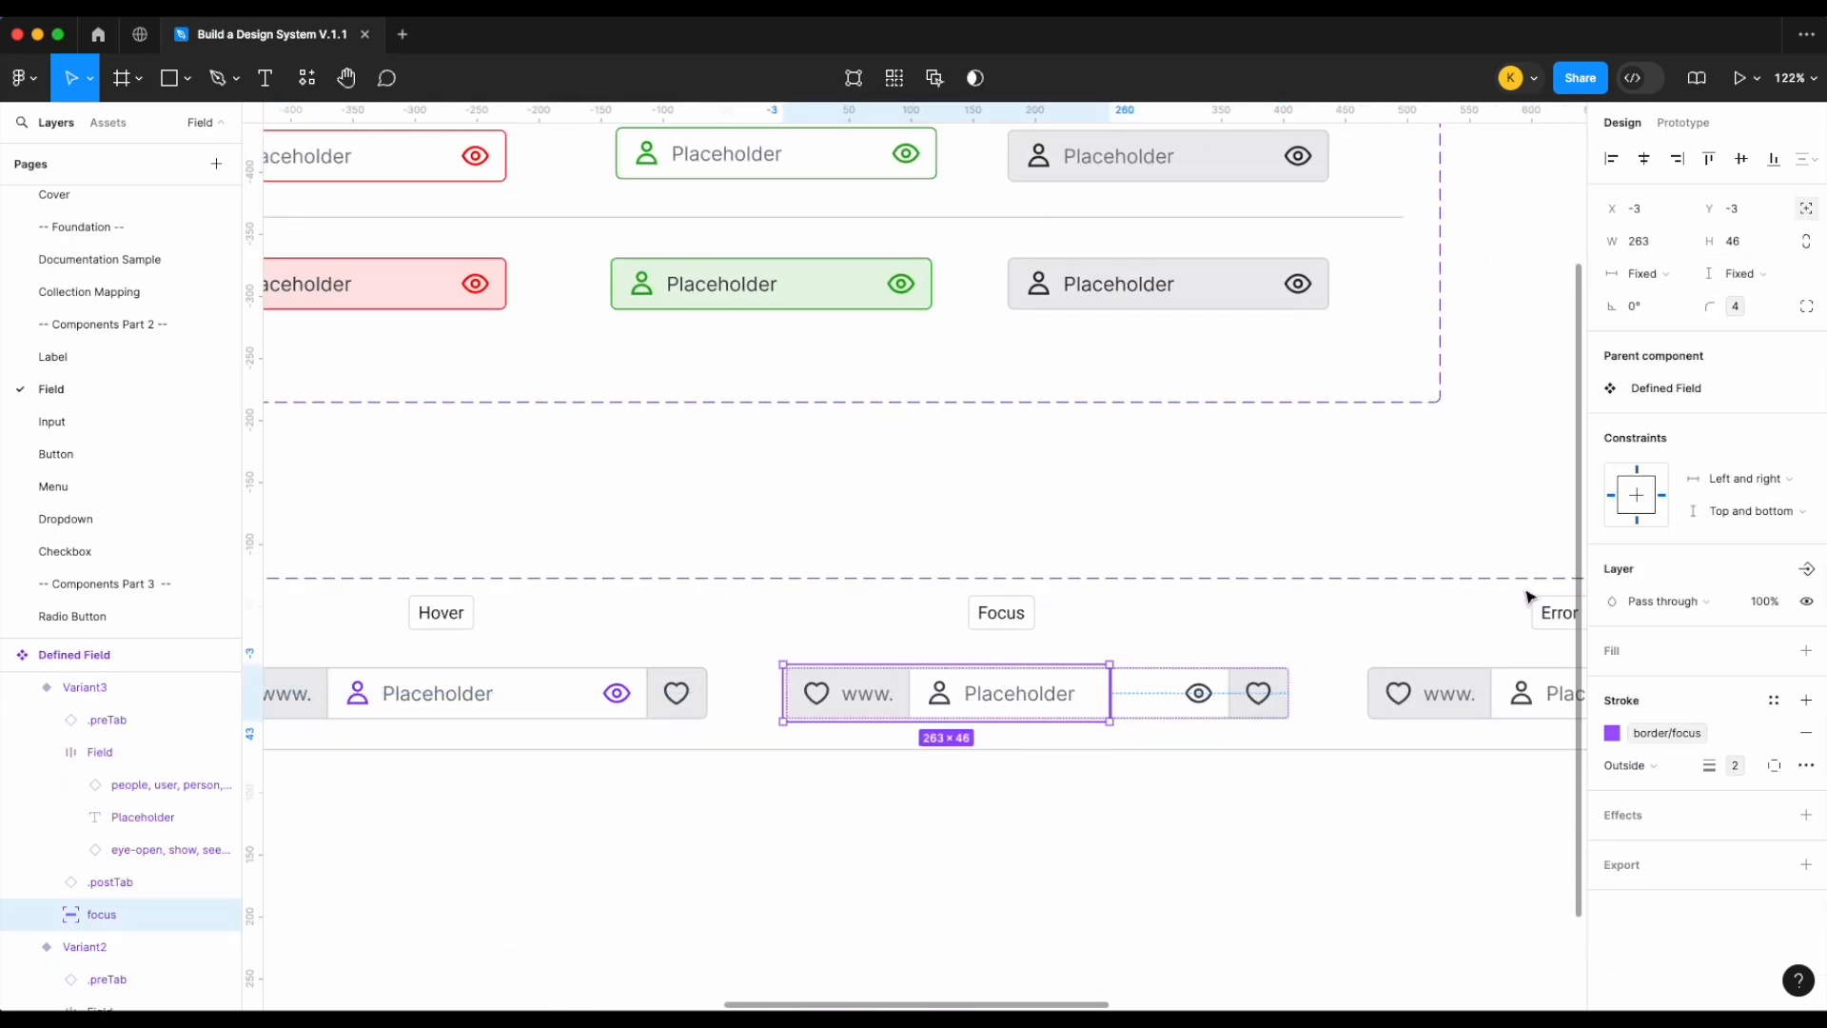
# Delete the pasted focus outline from the Defined Field's Focus variant
pyautogui.click(1128, 867)
pyautogui.scroll(-1, 1128, 867)
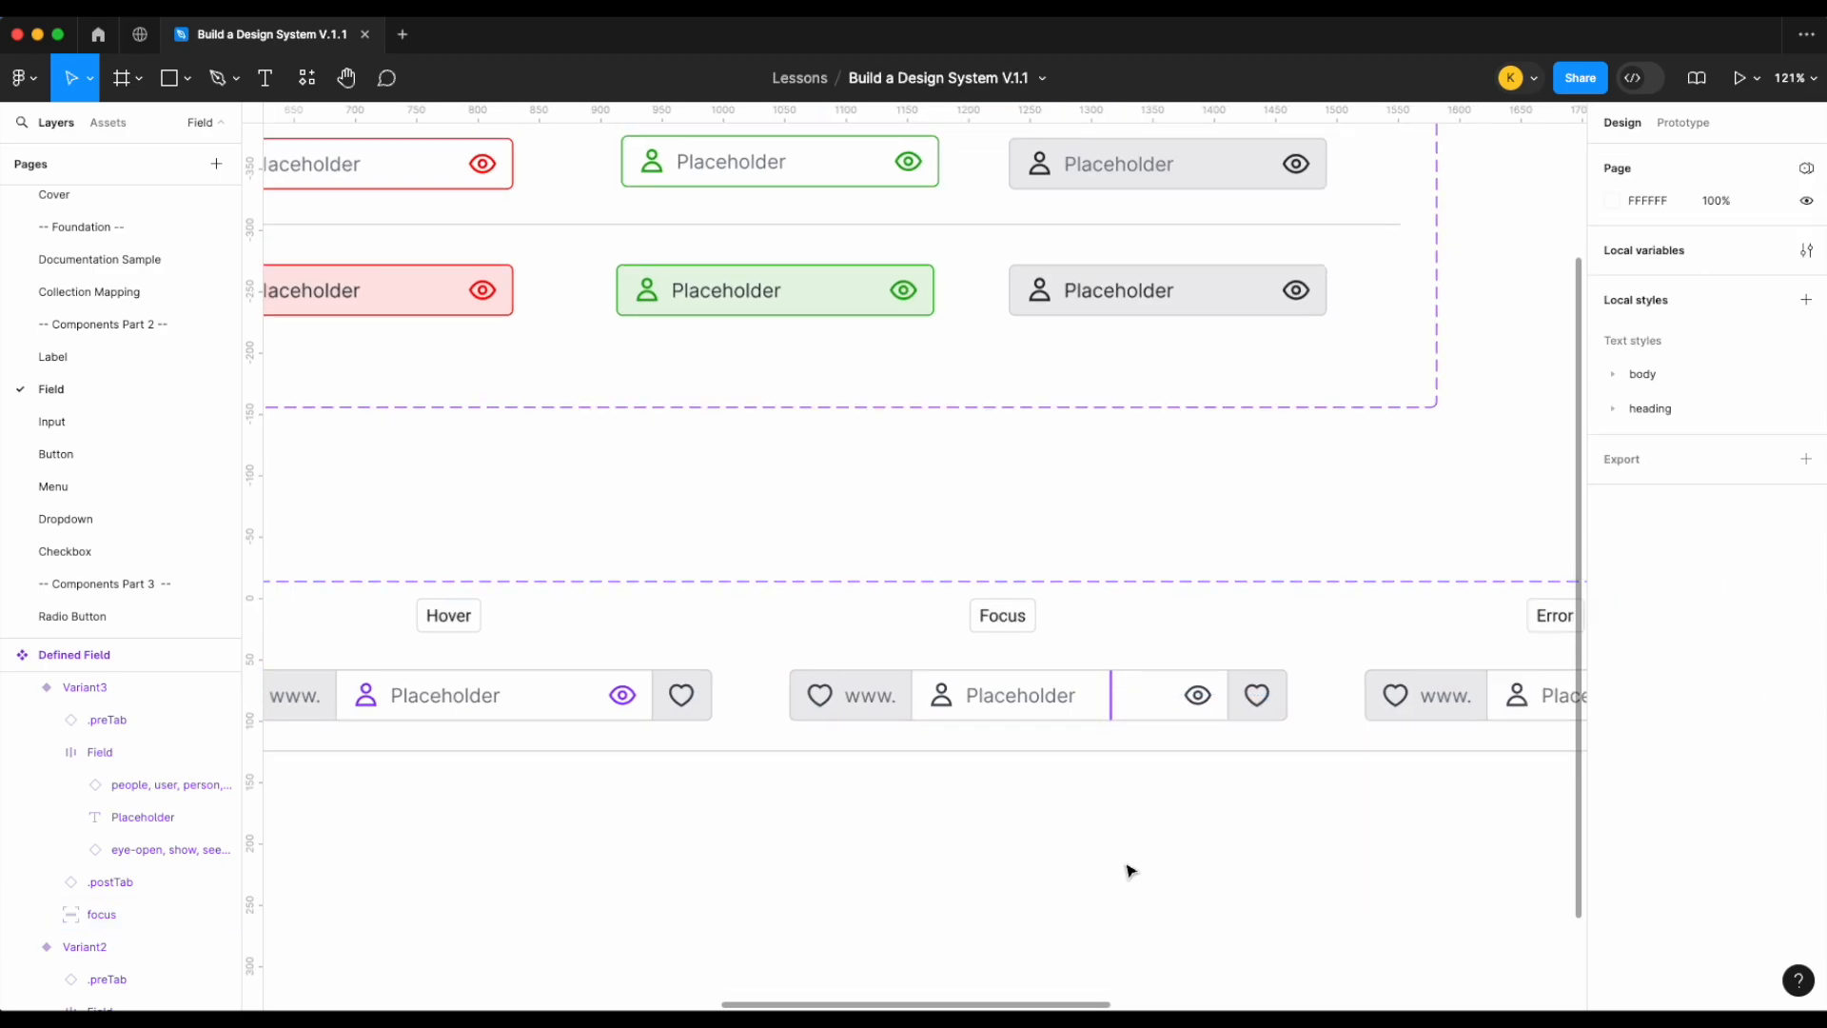
pyautogui.click(1111, 687)
pyautogui.scroll(-5, 1133, 733)
pyautogui.scroll(6, 1111, 740)
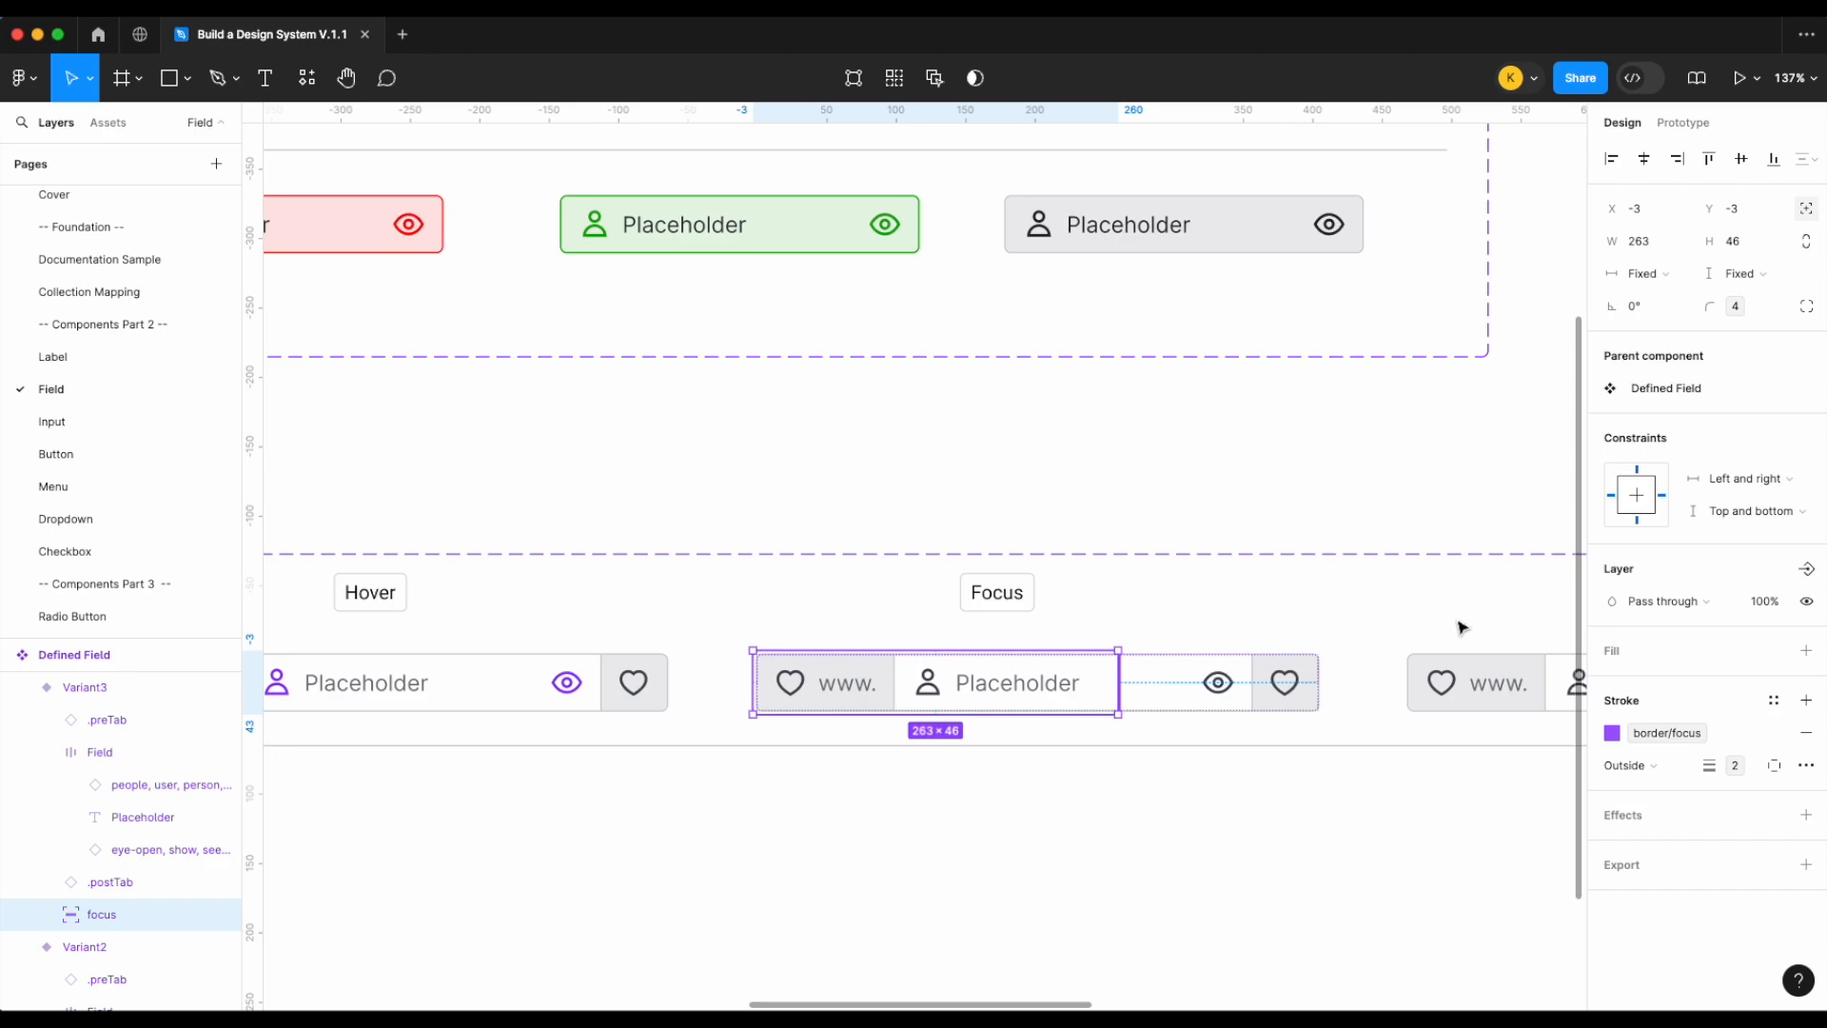
pyautogui.scroll(-3, 1463, 627)
pyautogui.press('BackSpace')
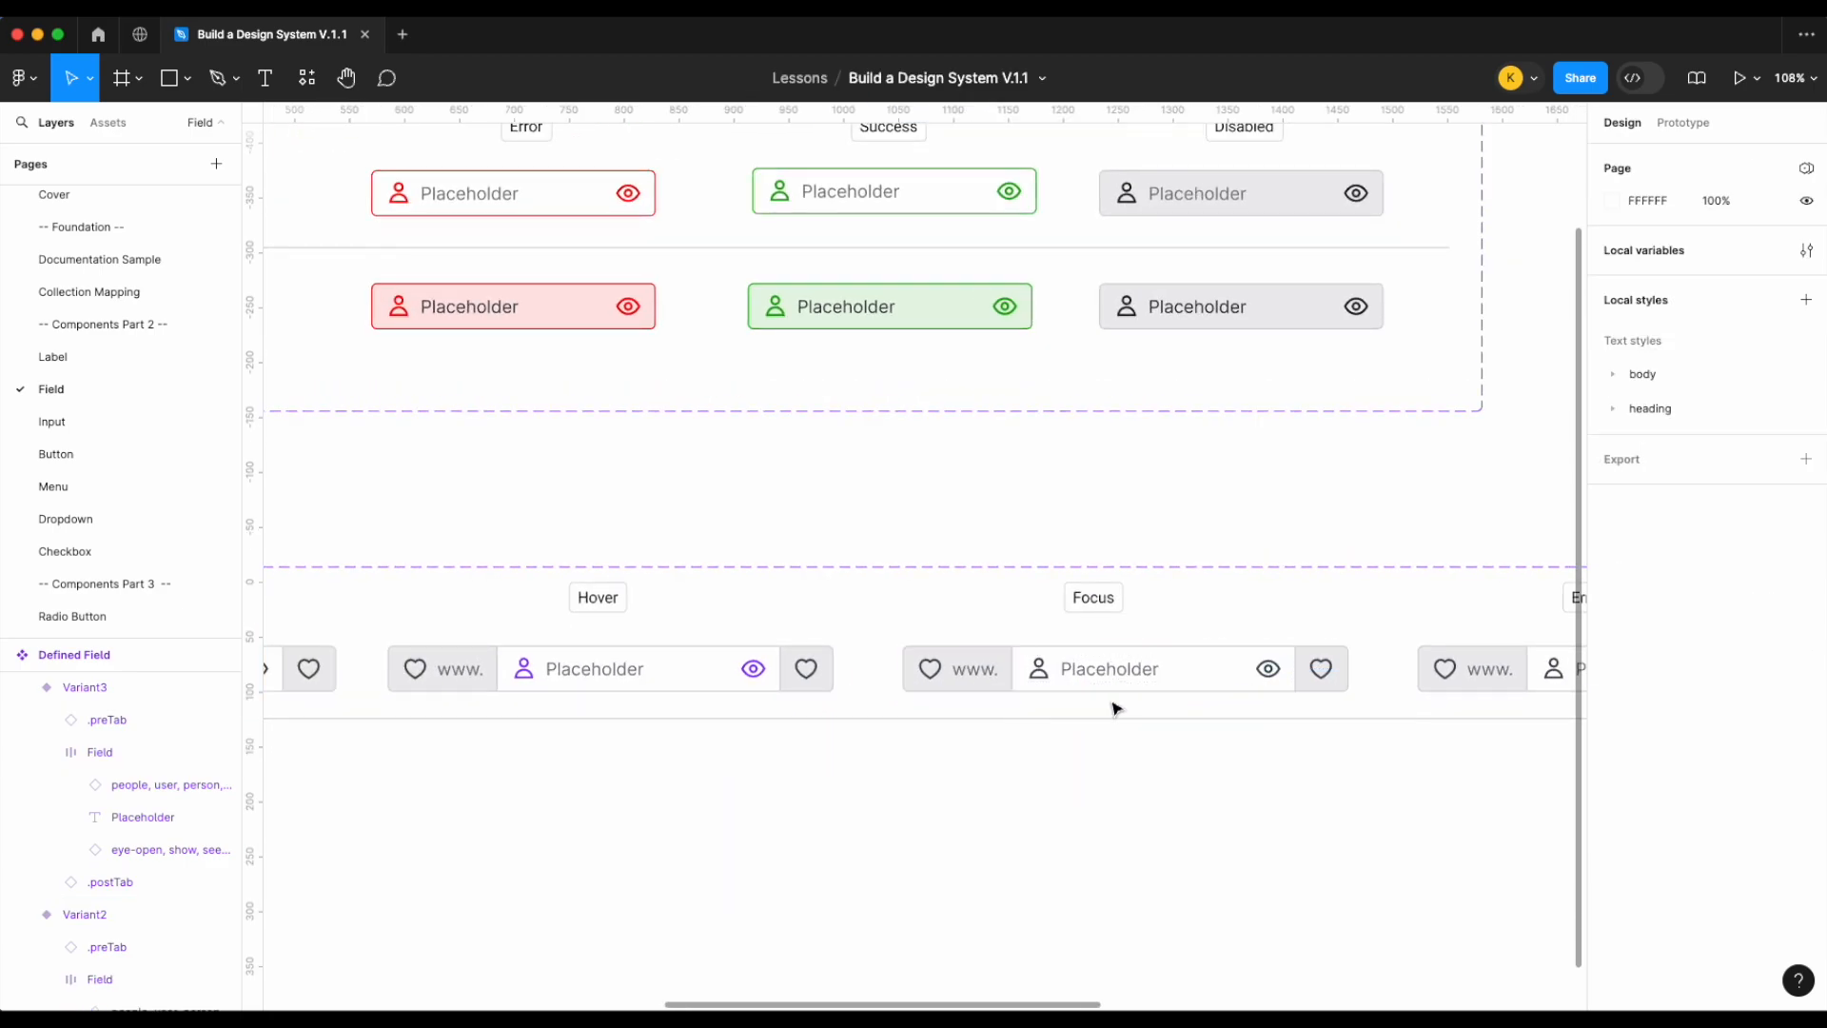
# Draw a rectangle about 201 × 38 above the Focus label, without fill and with a border/focus stroke
pyautogui.scroll(5, 1109, 702)
pyautogui.moveTo(698, 376); pyautogui.dragTo(1129, 295)
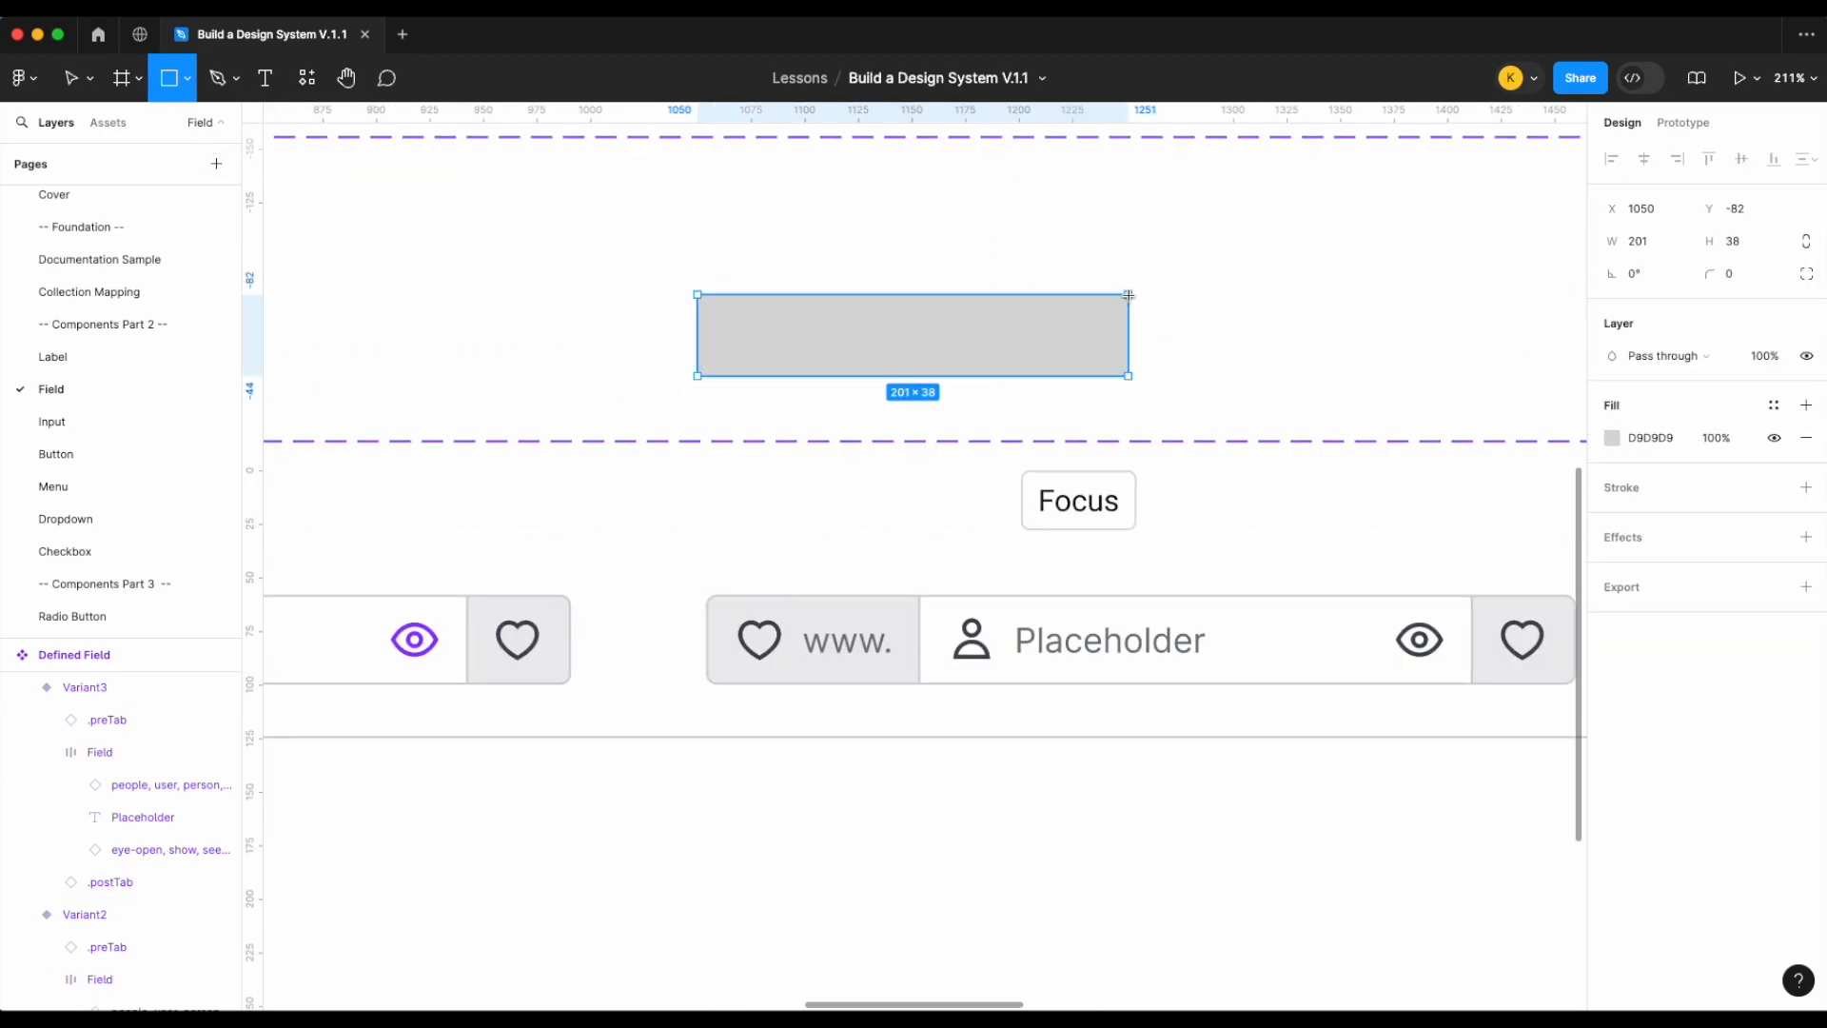
pyautogui.click(1806, 487)
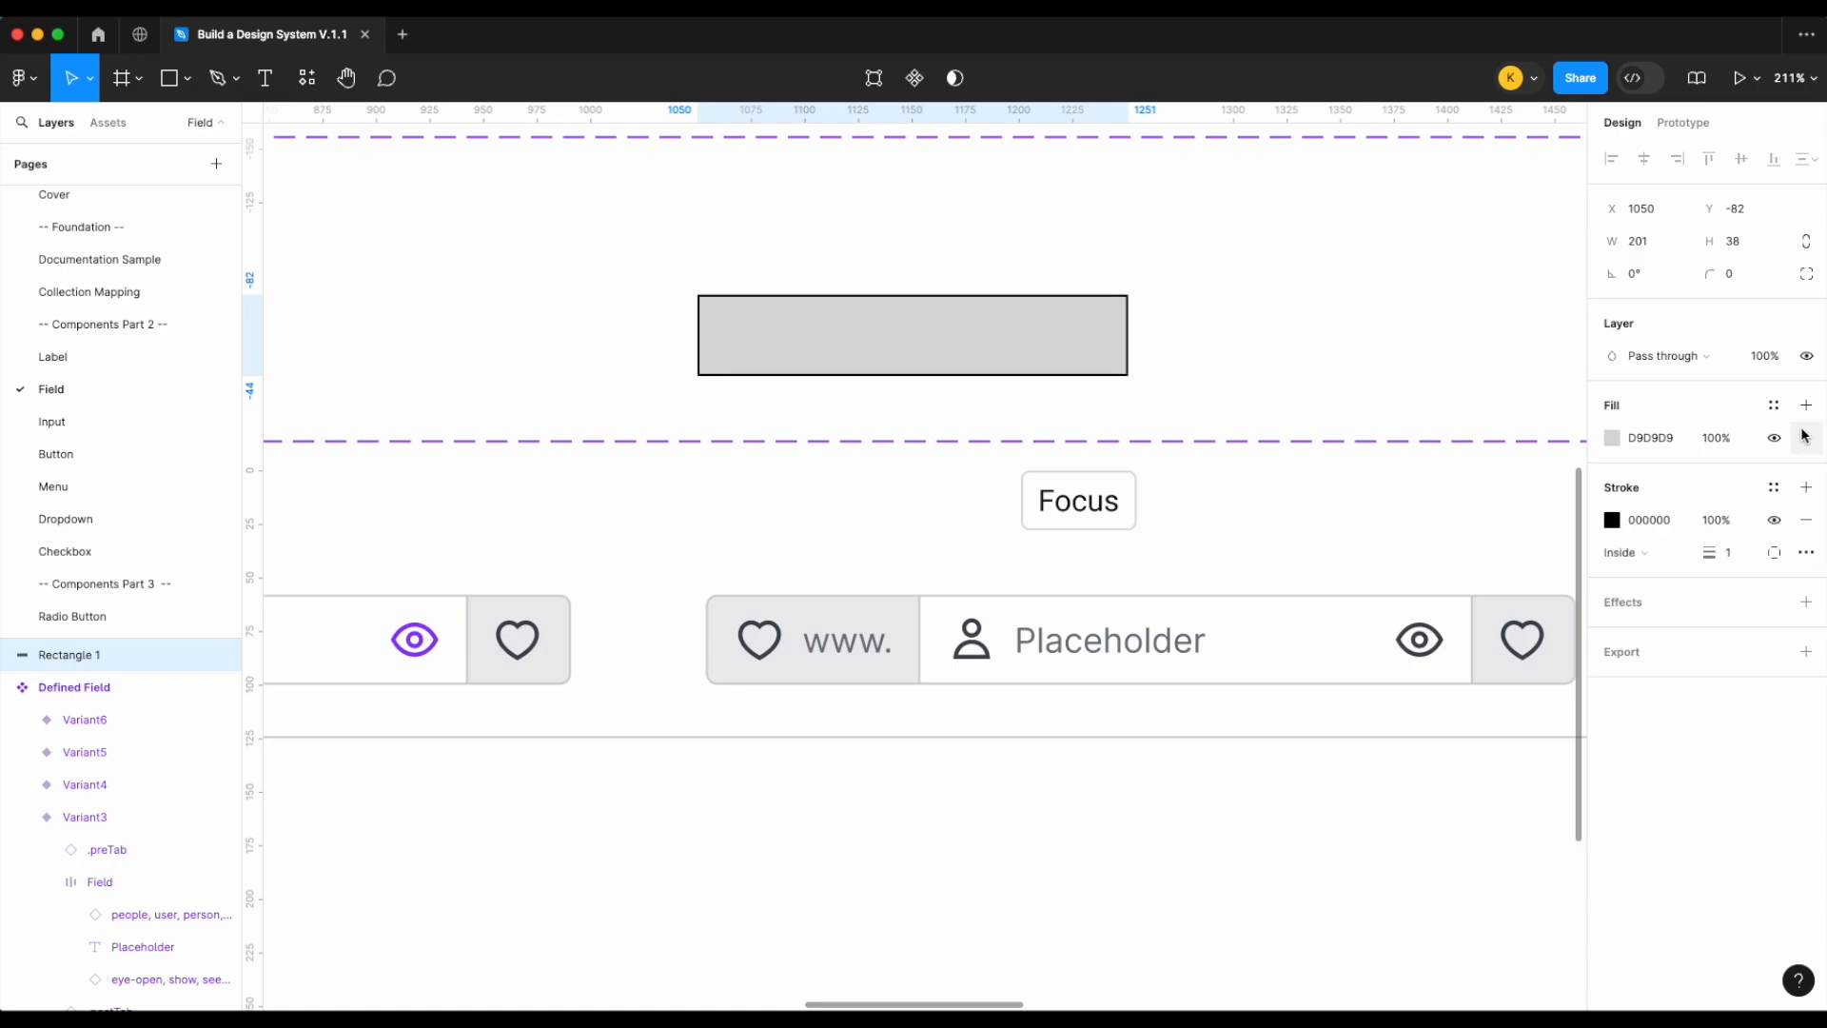
pyautogui.click(1807, 438)
pyautogui.click(1774, 455)
pyautogui.write('foc')
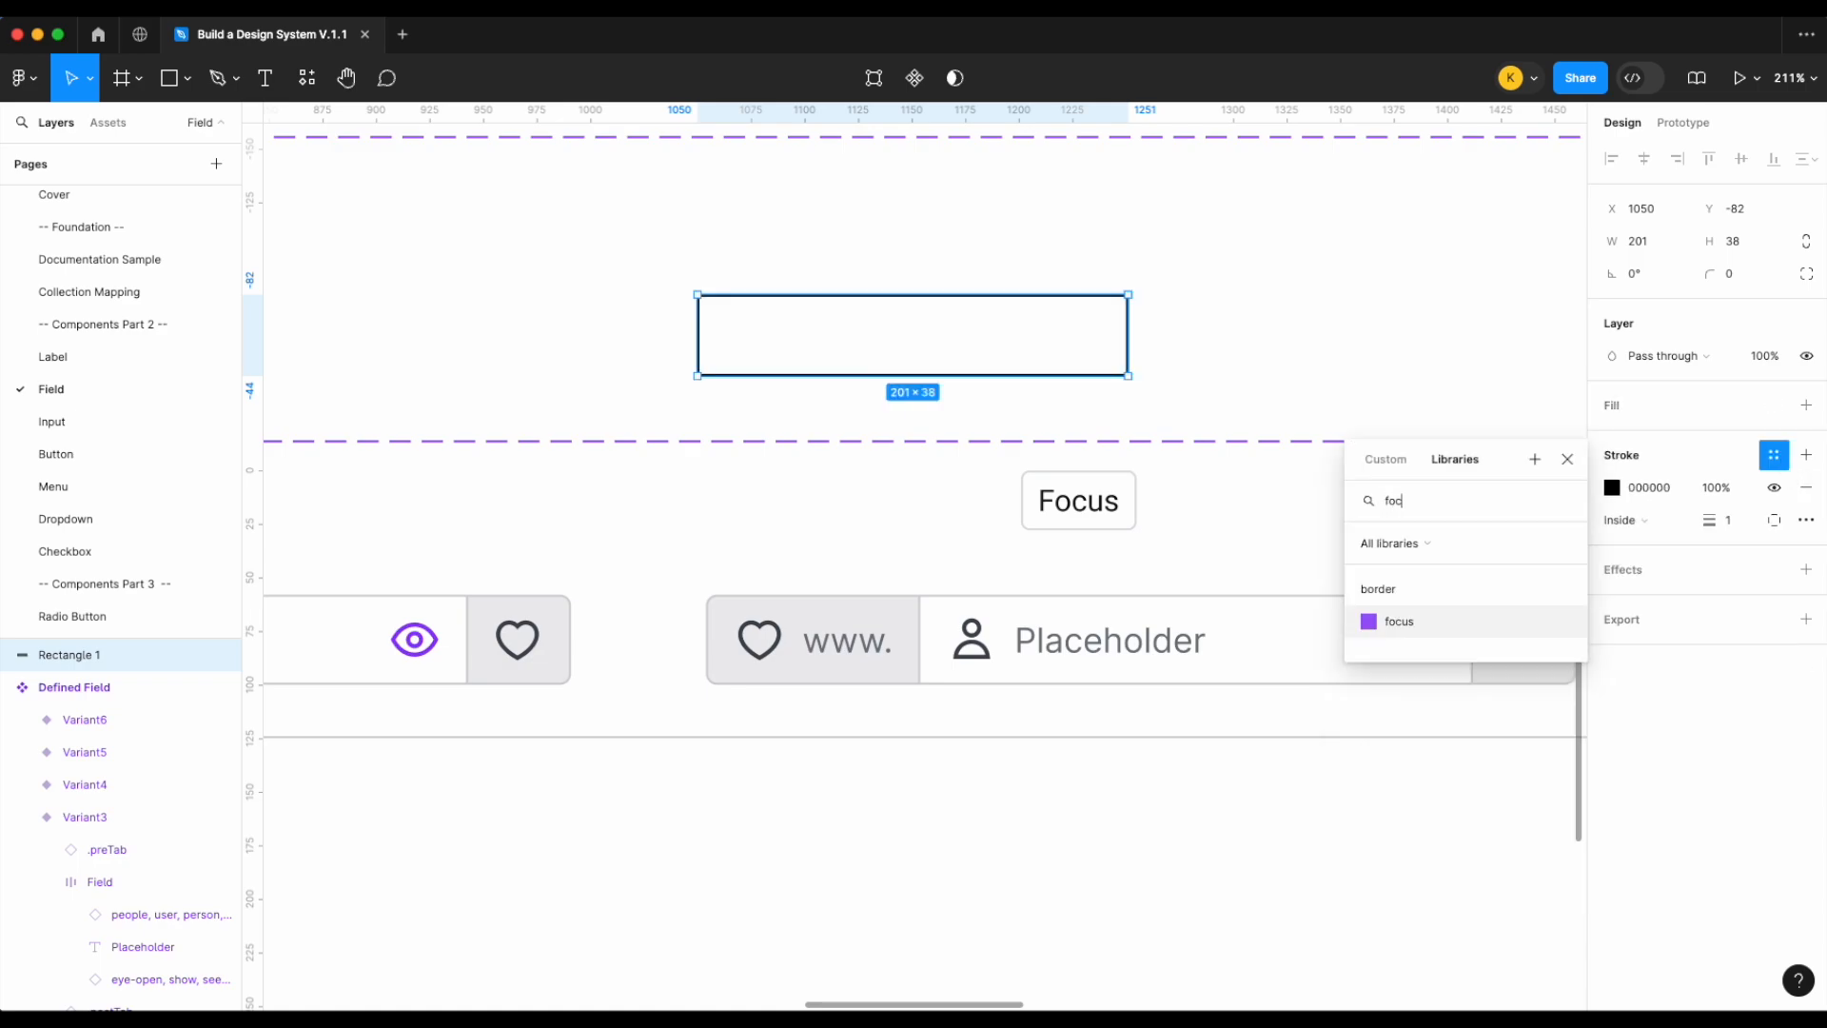
pyautogui.click(1494, 621)
# Set the rectangle's stroke to Outside with the border width variable md
pyautogui.rightClick(1725, 519)
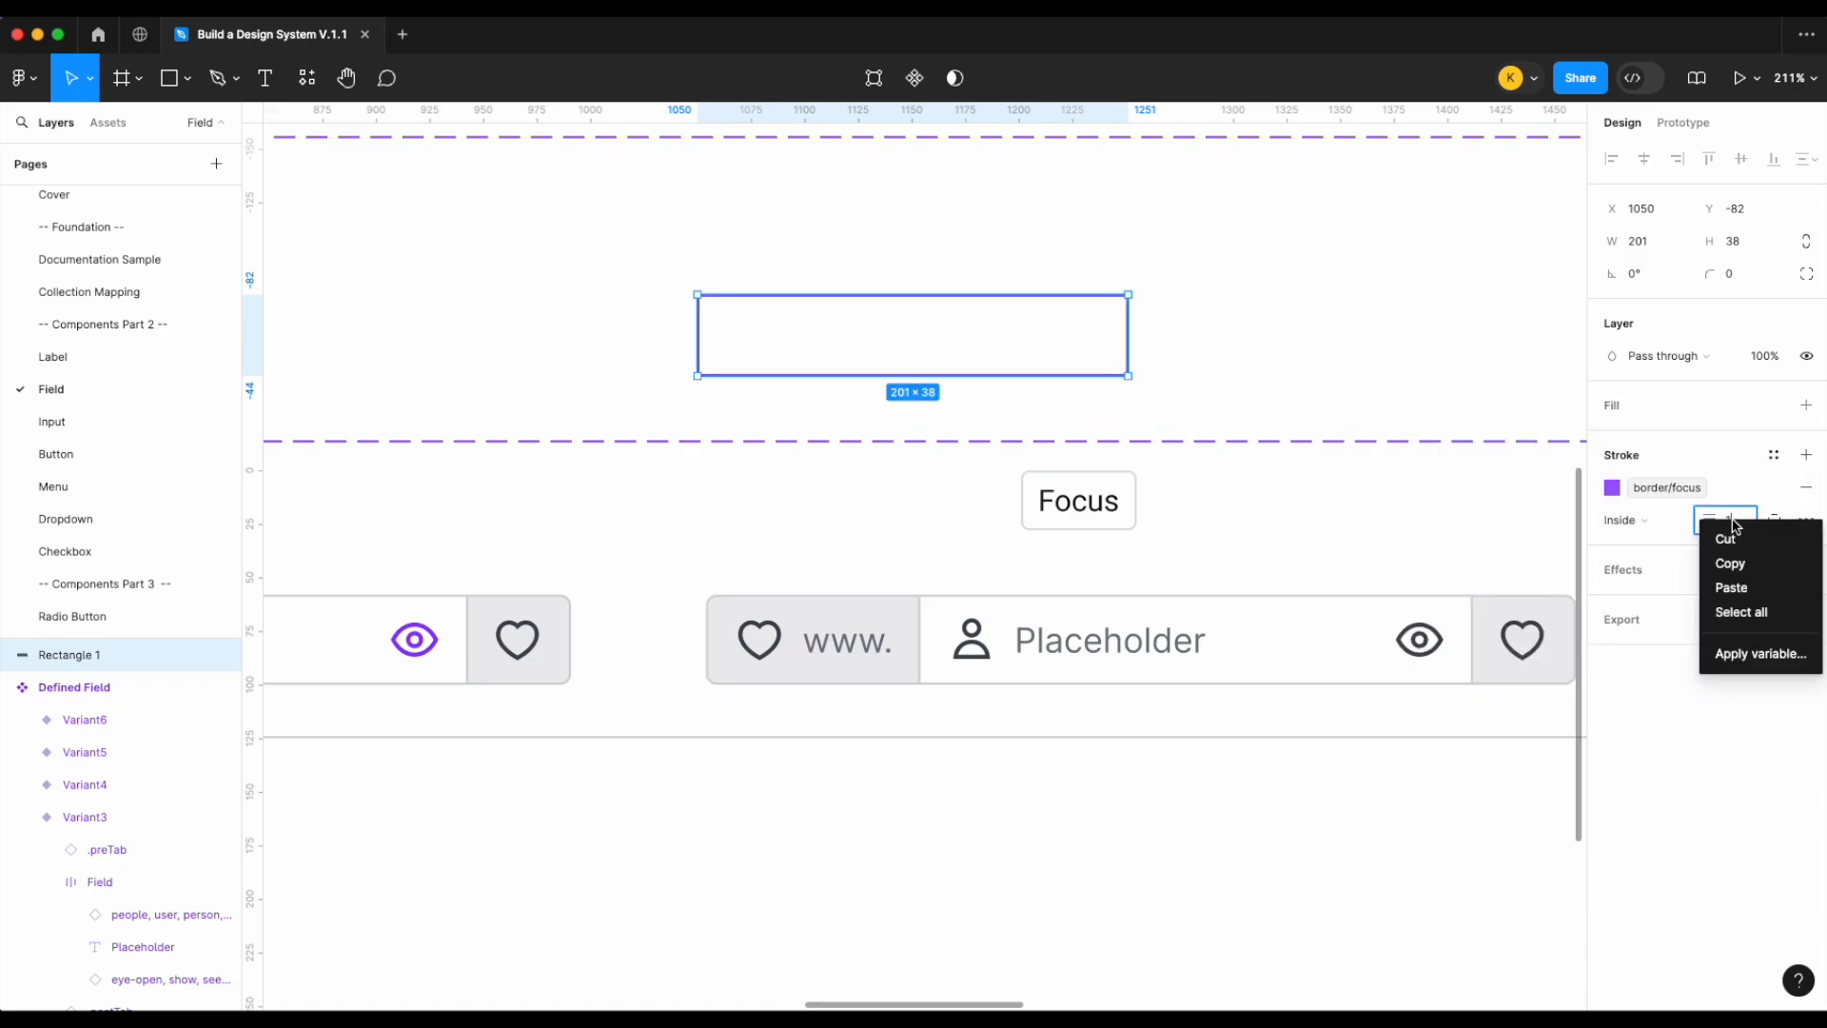
pyautogui.click(1761, 655)
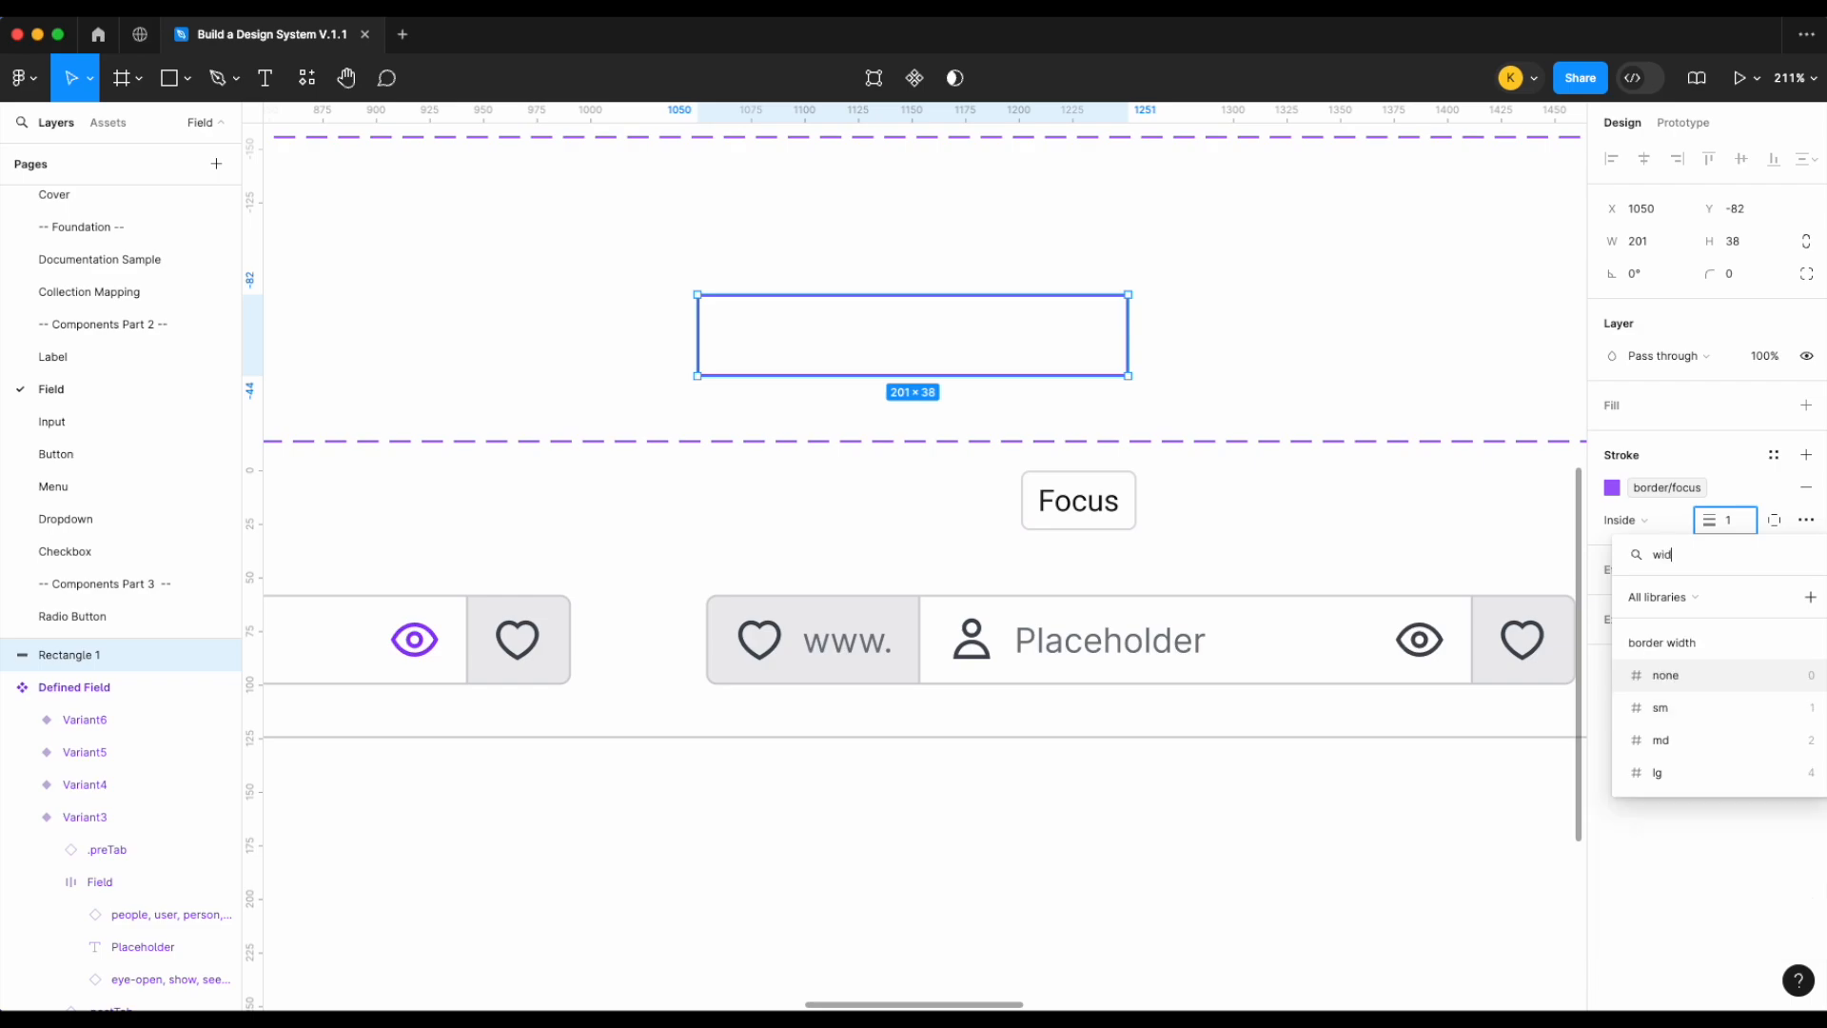
pyautogui.click(1679, 728)
pyautogui.click(1650, 531)
pyautogui.click(1650, 543)
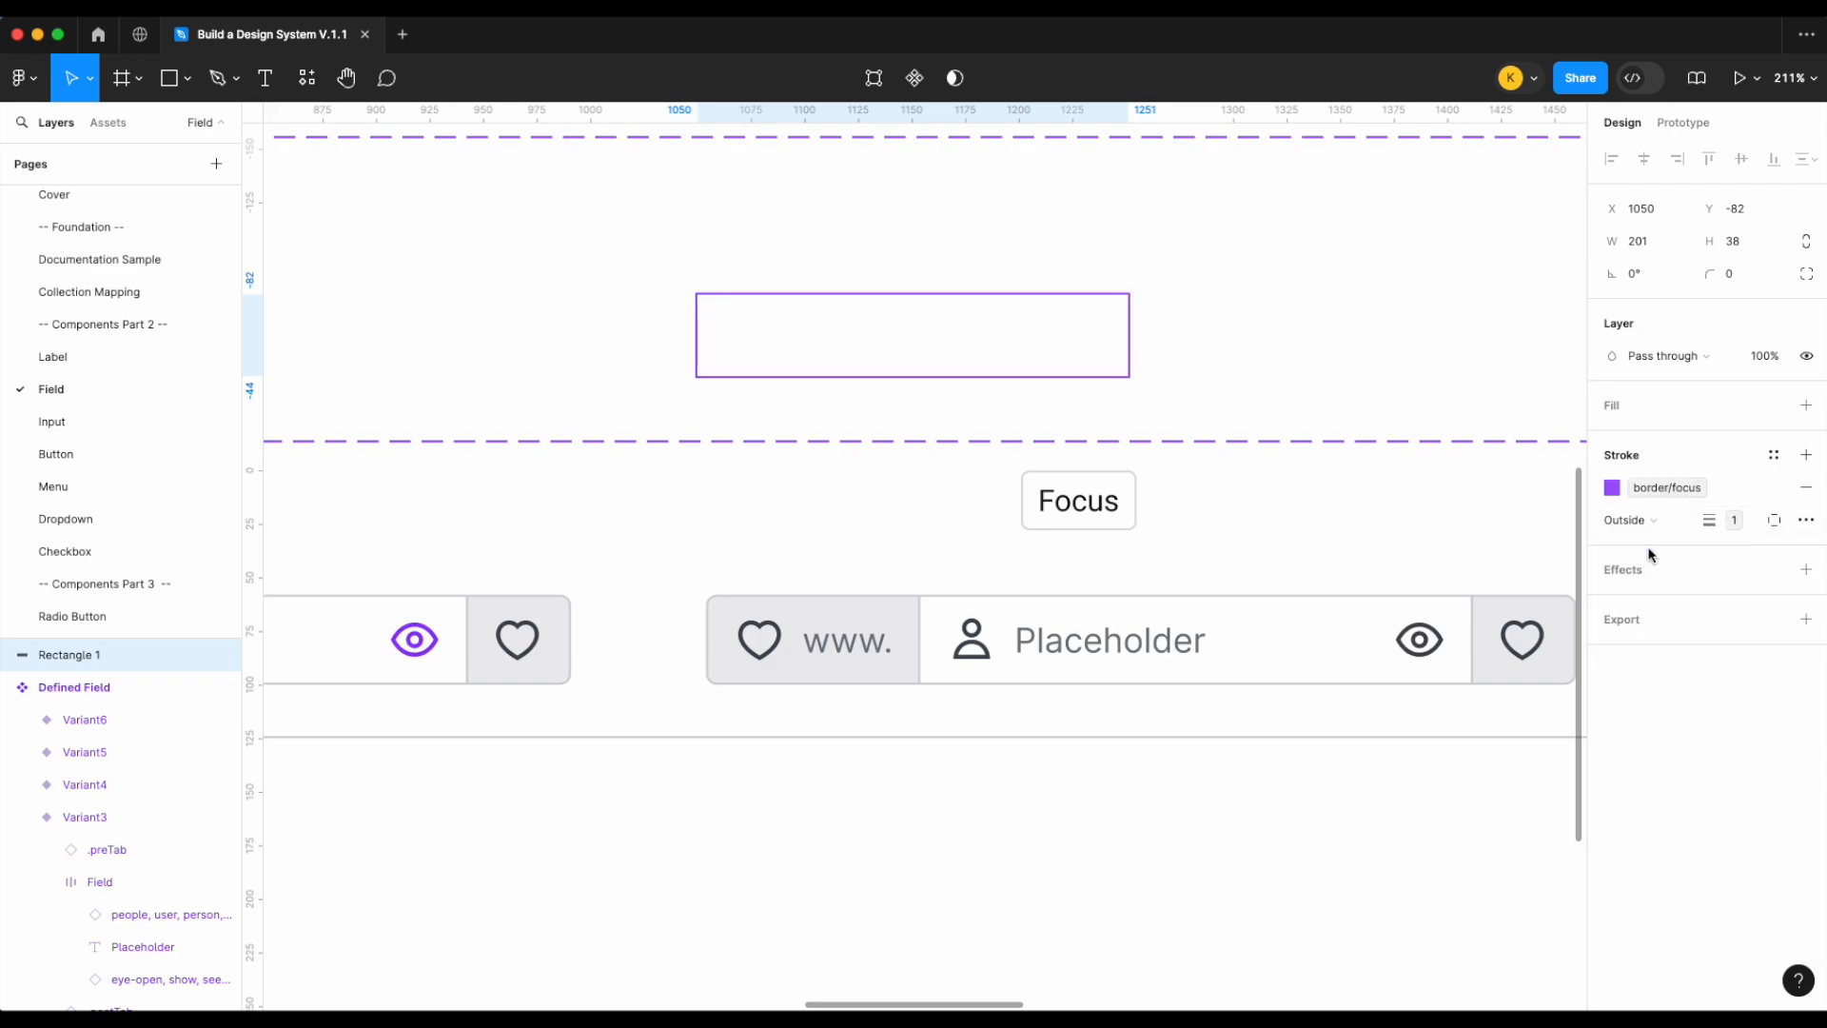
pyautogui.click(1736, 525)
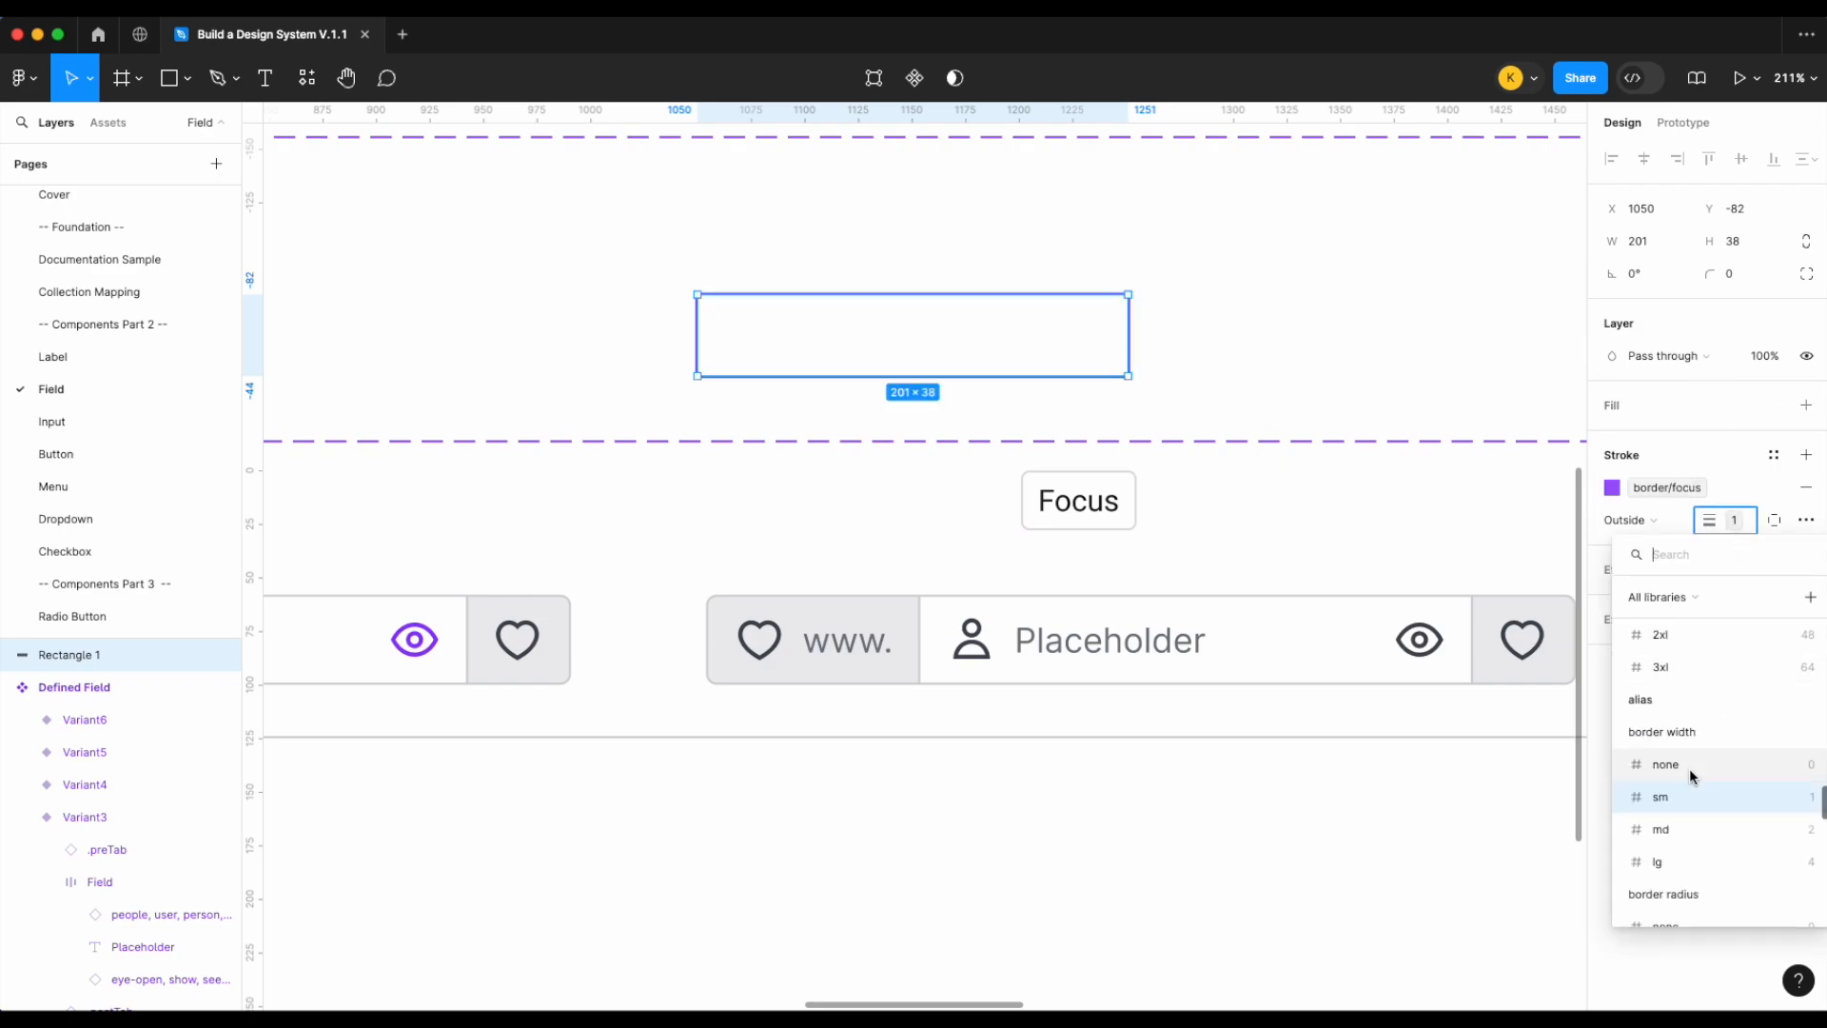
pyautogui.click(1678, 838)
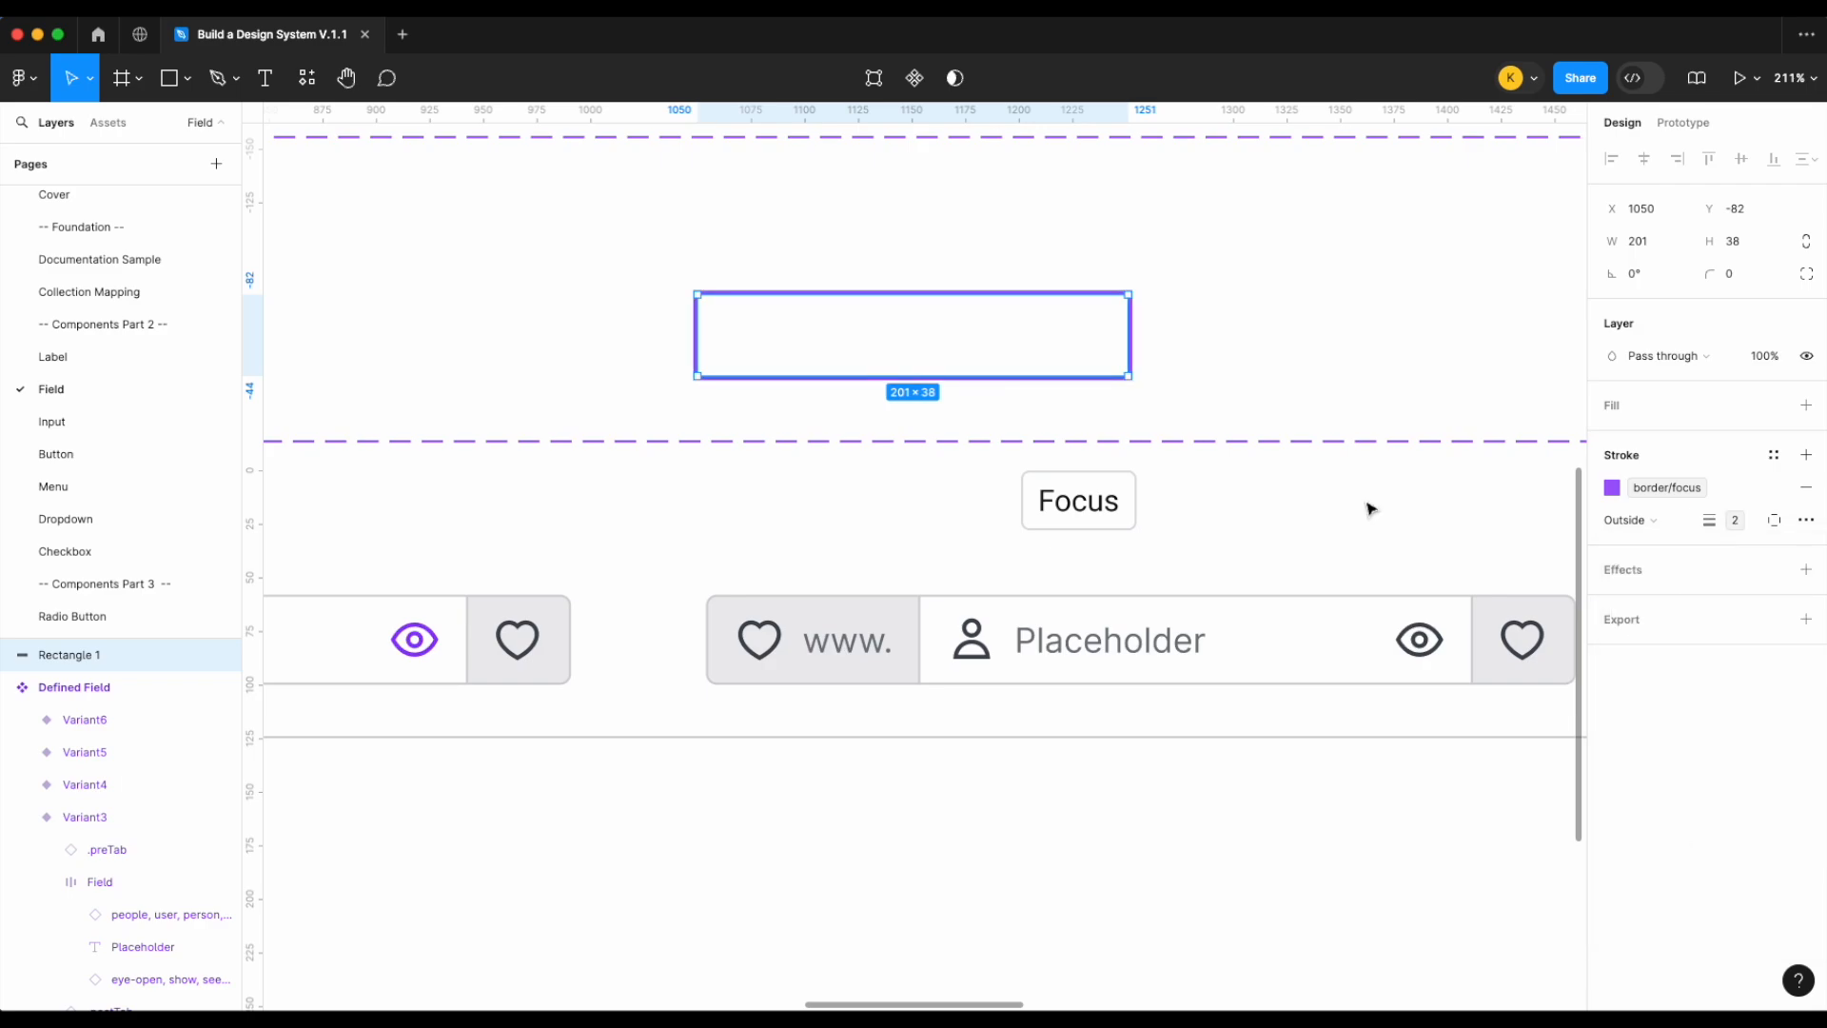
# Apply the border radius variable md to the rectangle's corners
pyautogui.click(1261, 325)
pyautogui.click(1116, 310)
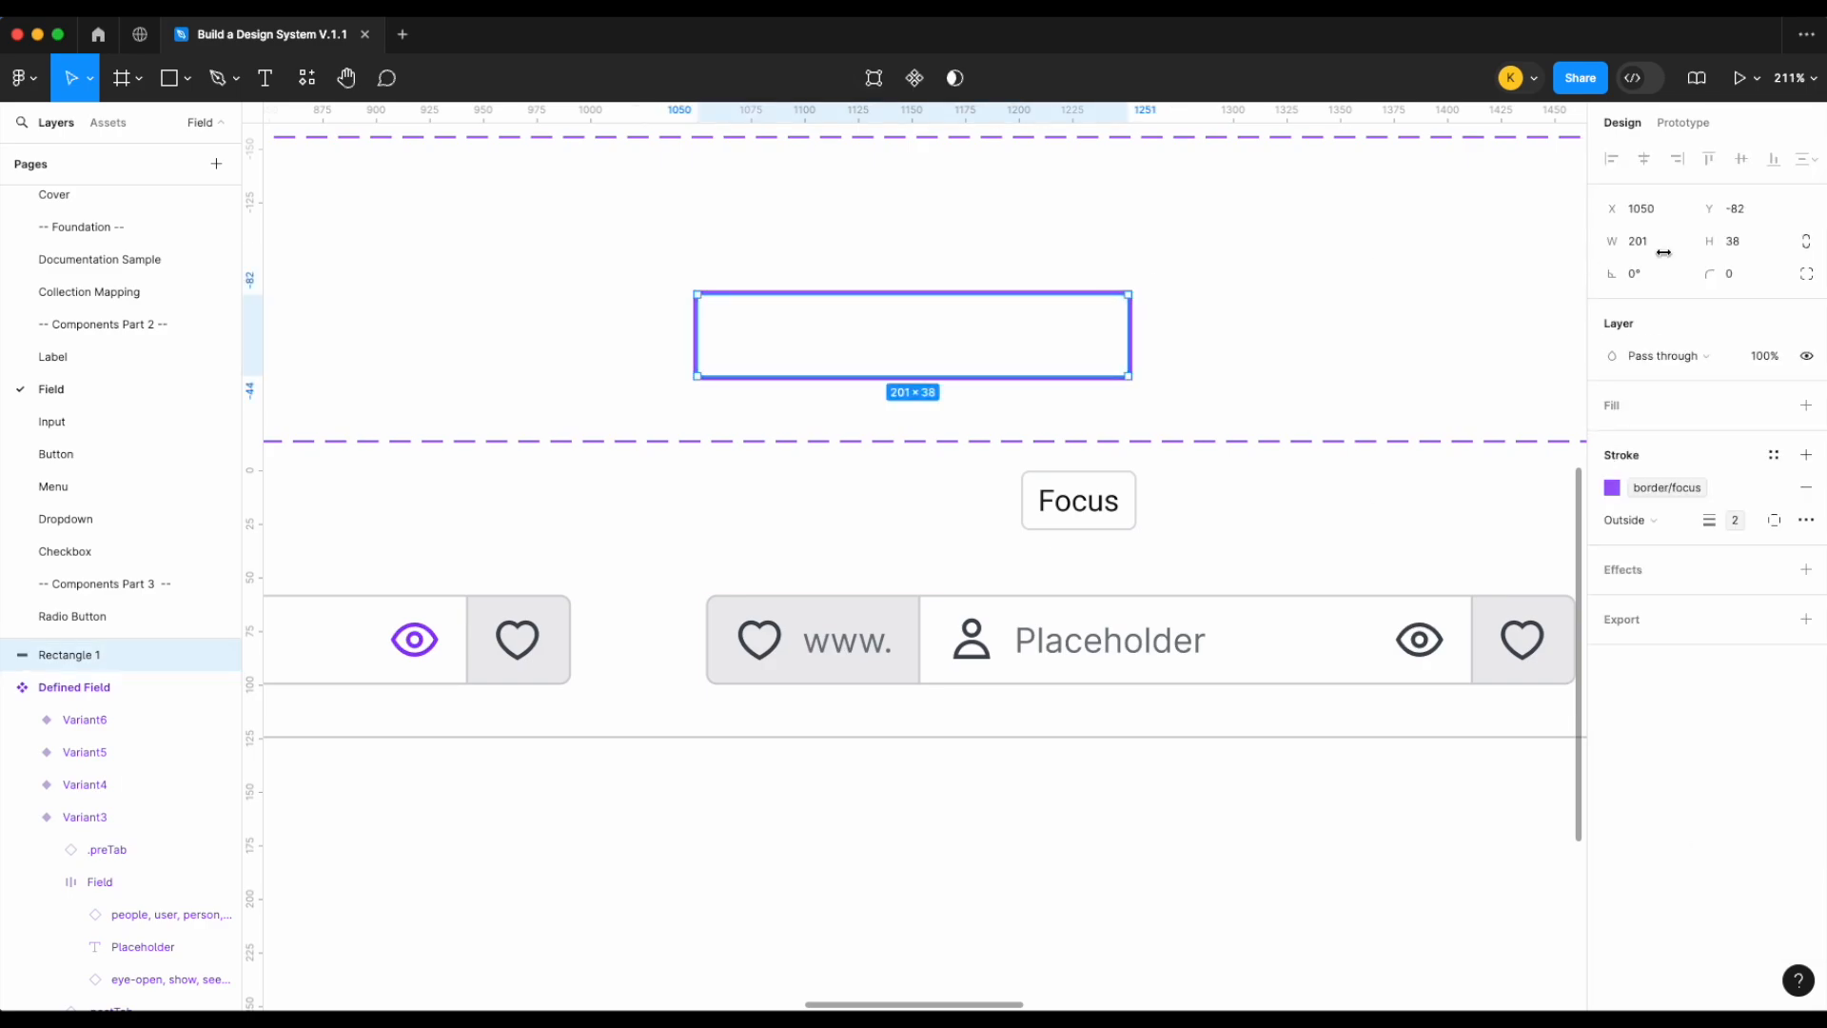
pyautogui.click(1777, 275)
pyautogui.write('rad')
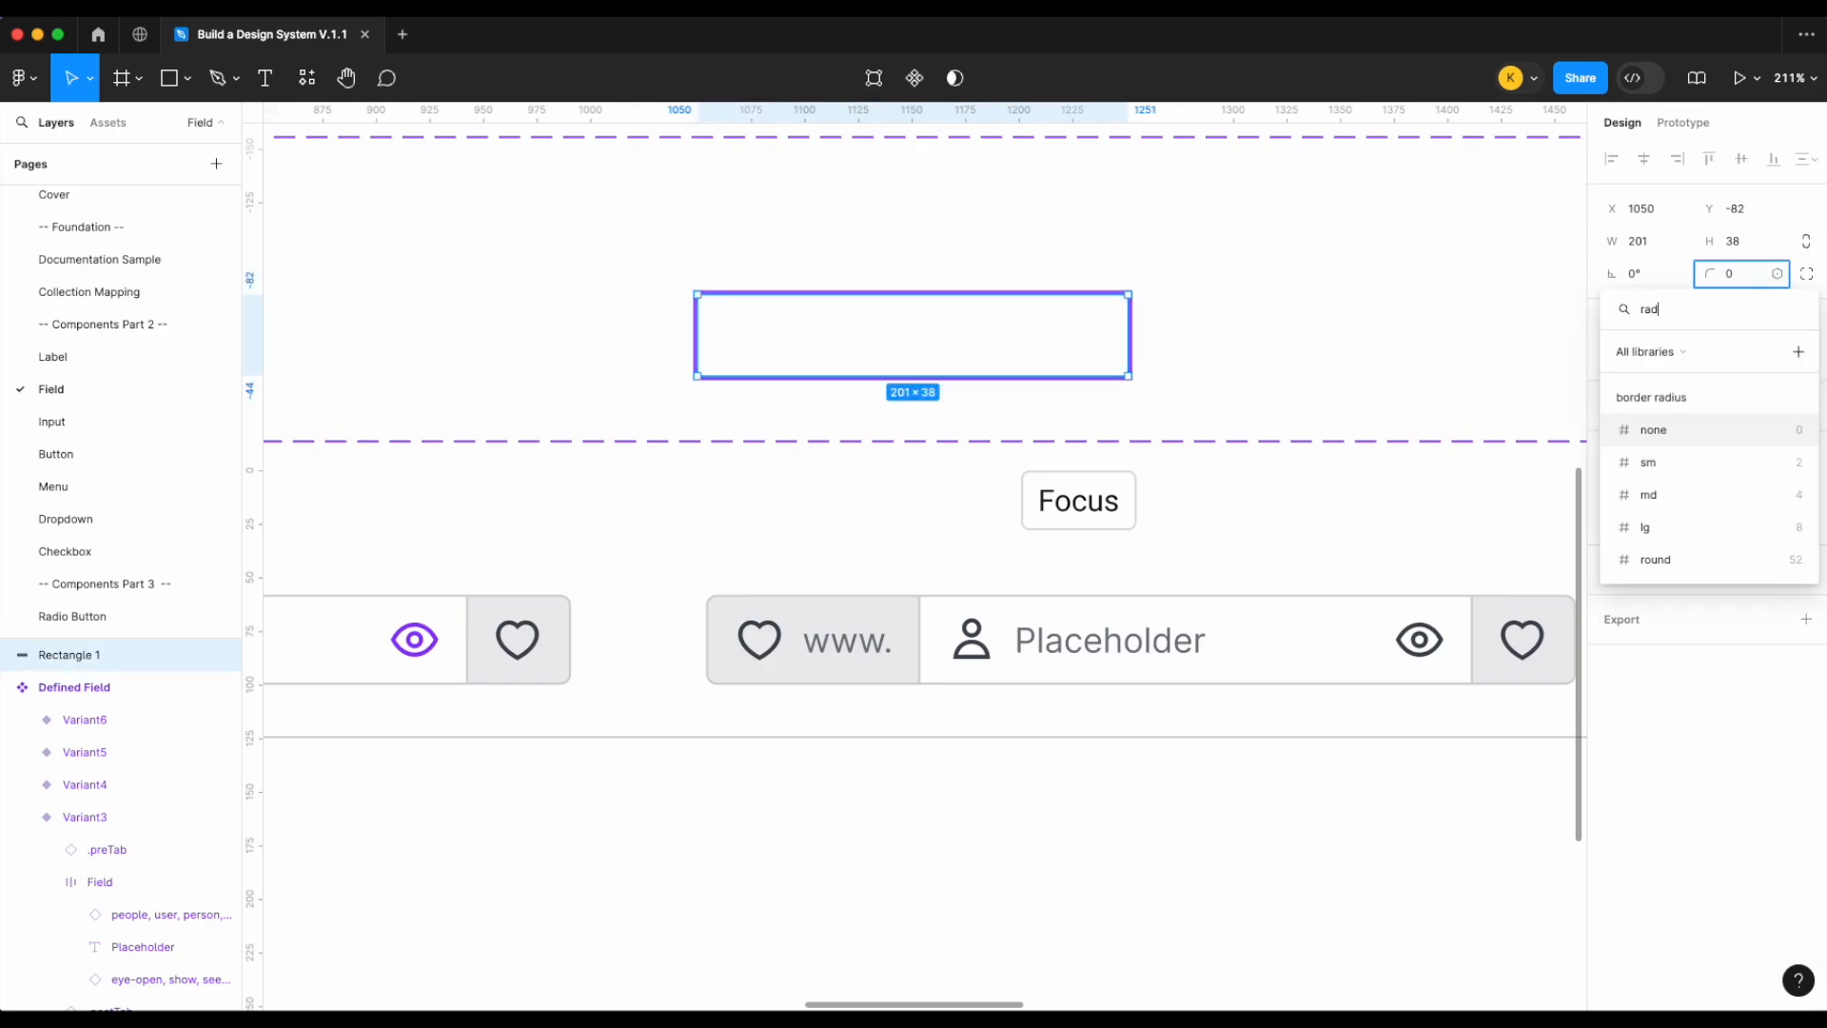
pyautogui.click(1664, 494)
pyautogui.click(1342, 286)
pyautogui.click(1116, 313)
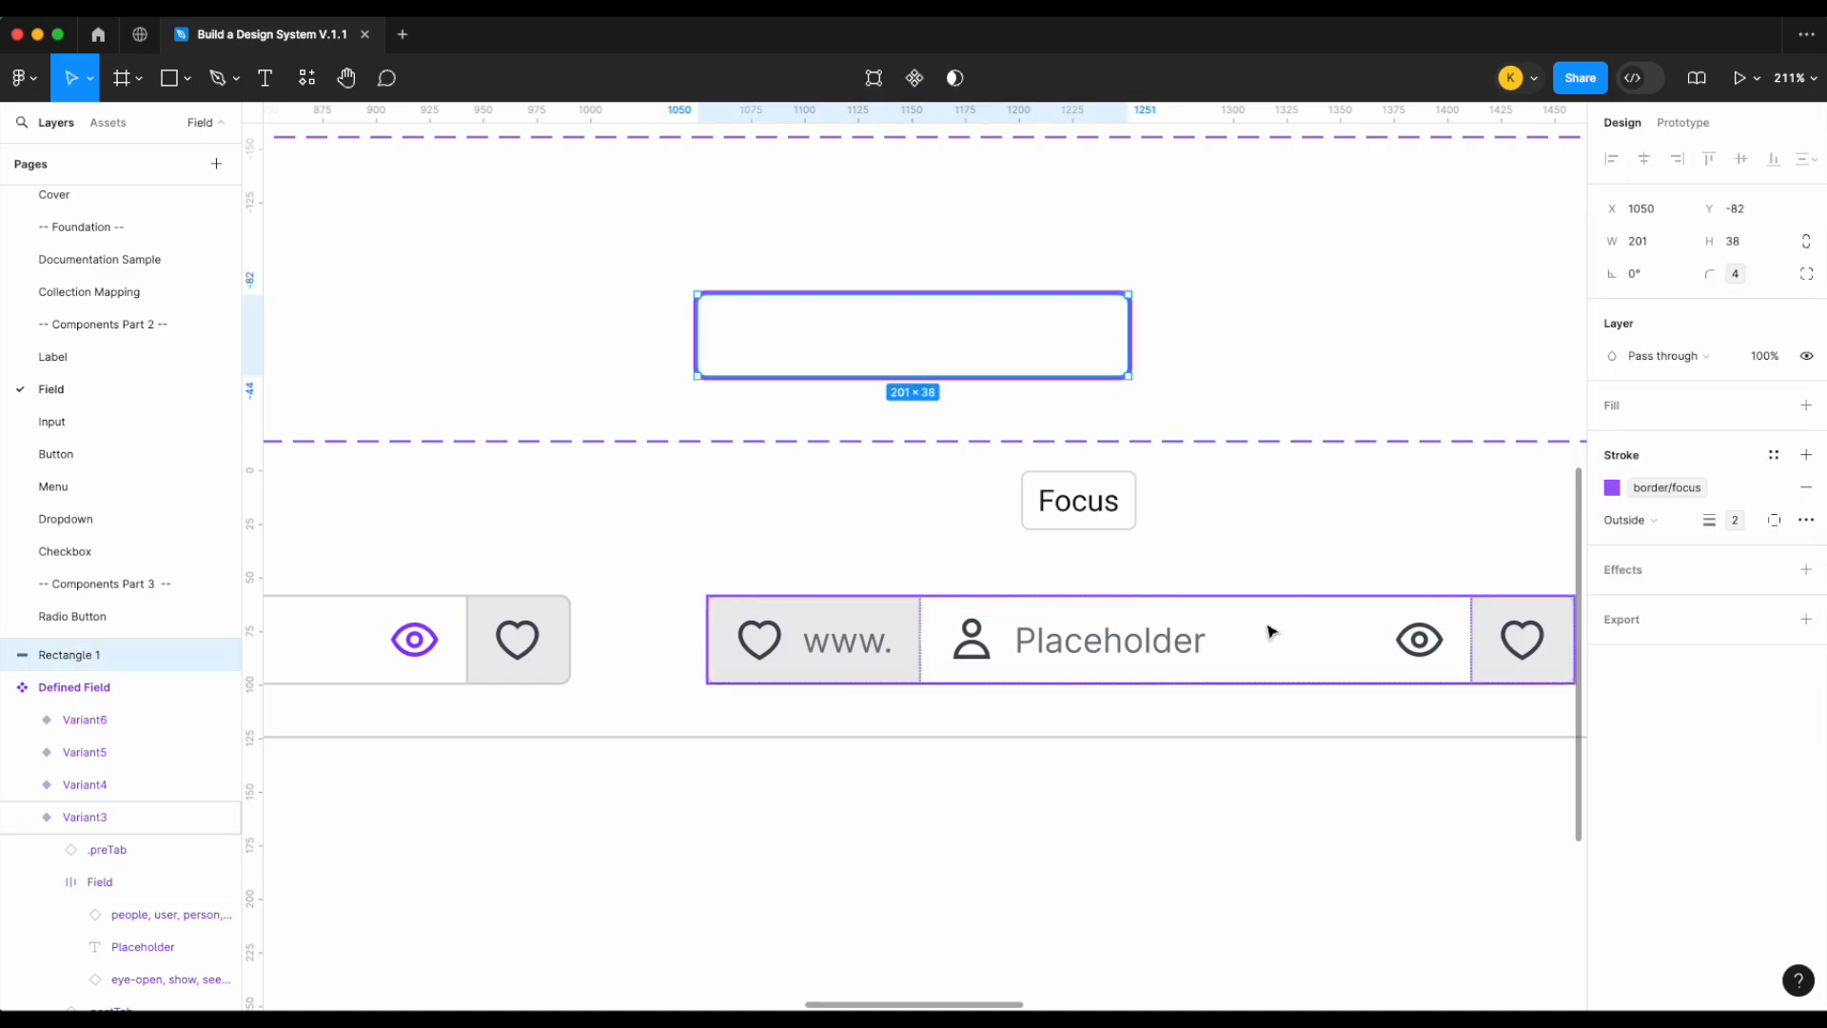
# Move the rectangle from the canvas into the Defined Field's Focus variant
pyautogui.press('Delete')
pyautogui.click(1013, 632)
pyautogui.hotkey('ctrl', 'z')
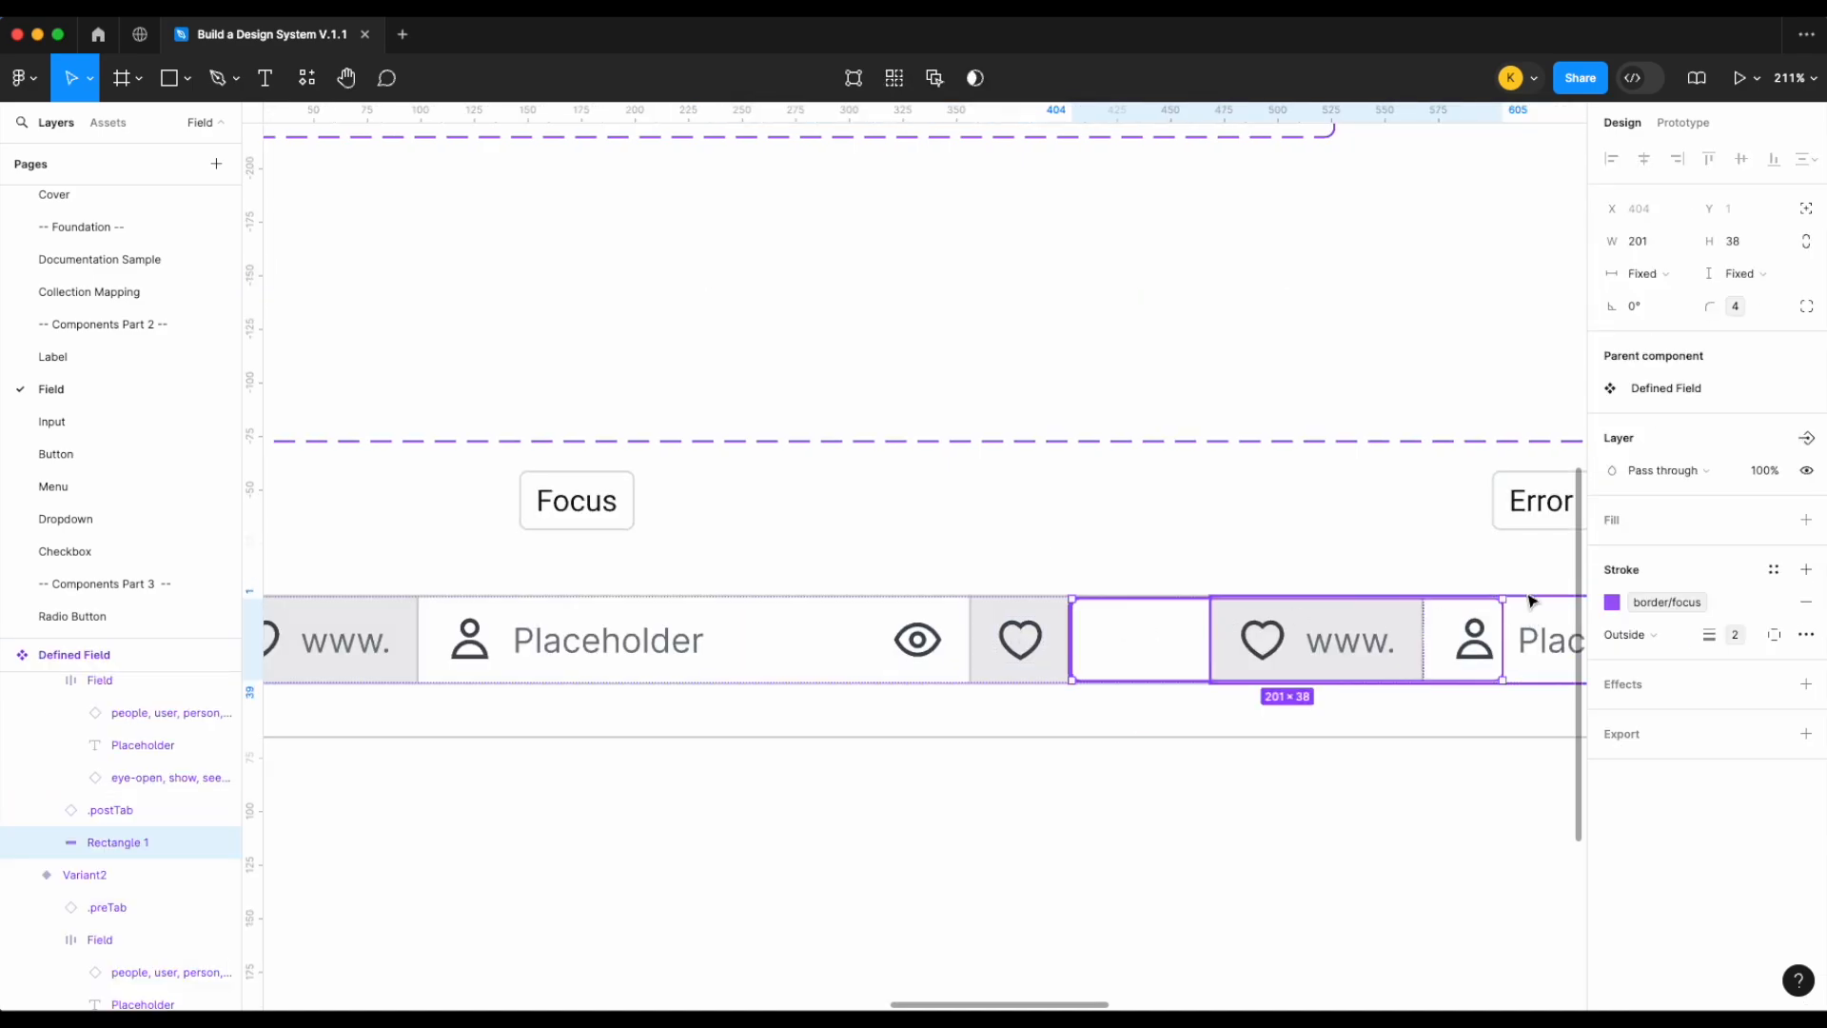
pyautogui.scroll(-5, 1213, 564)
pyautogui.press('Left')
pyautogui.press('Left')
pyautogui.press('Left')
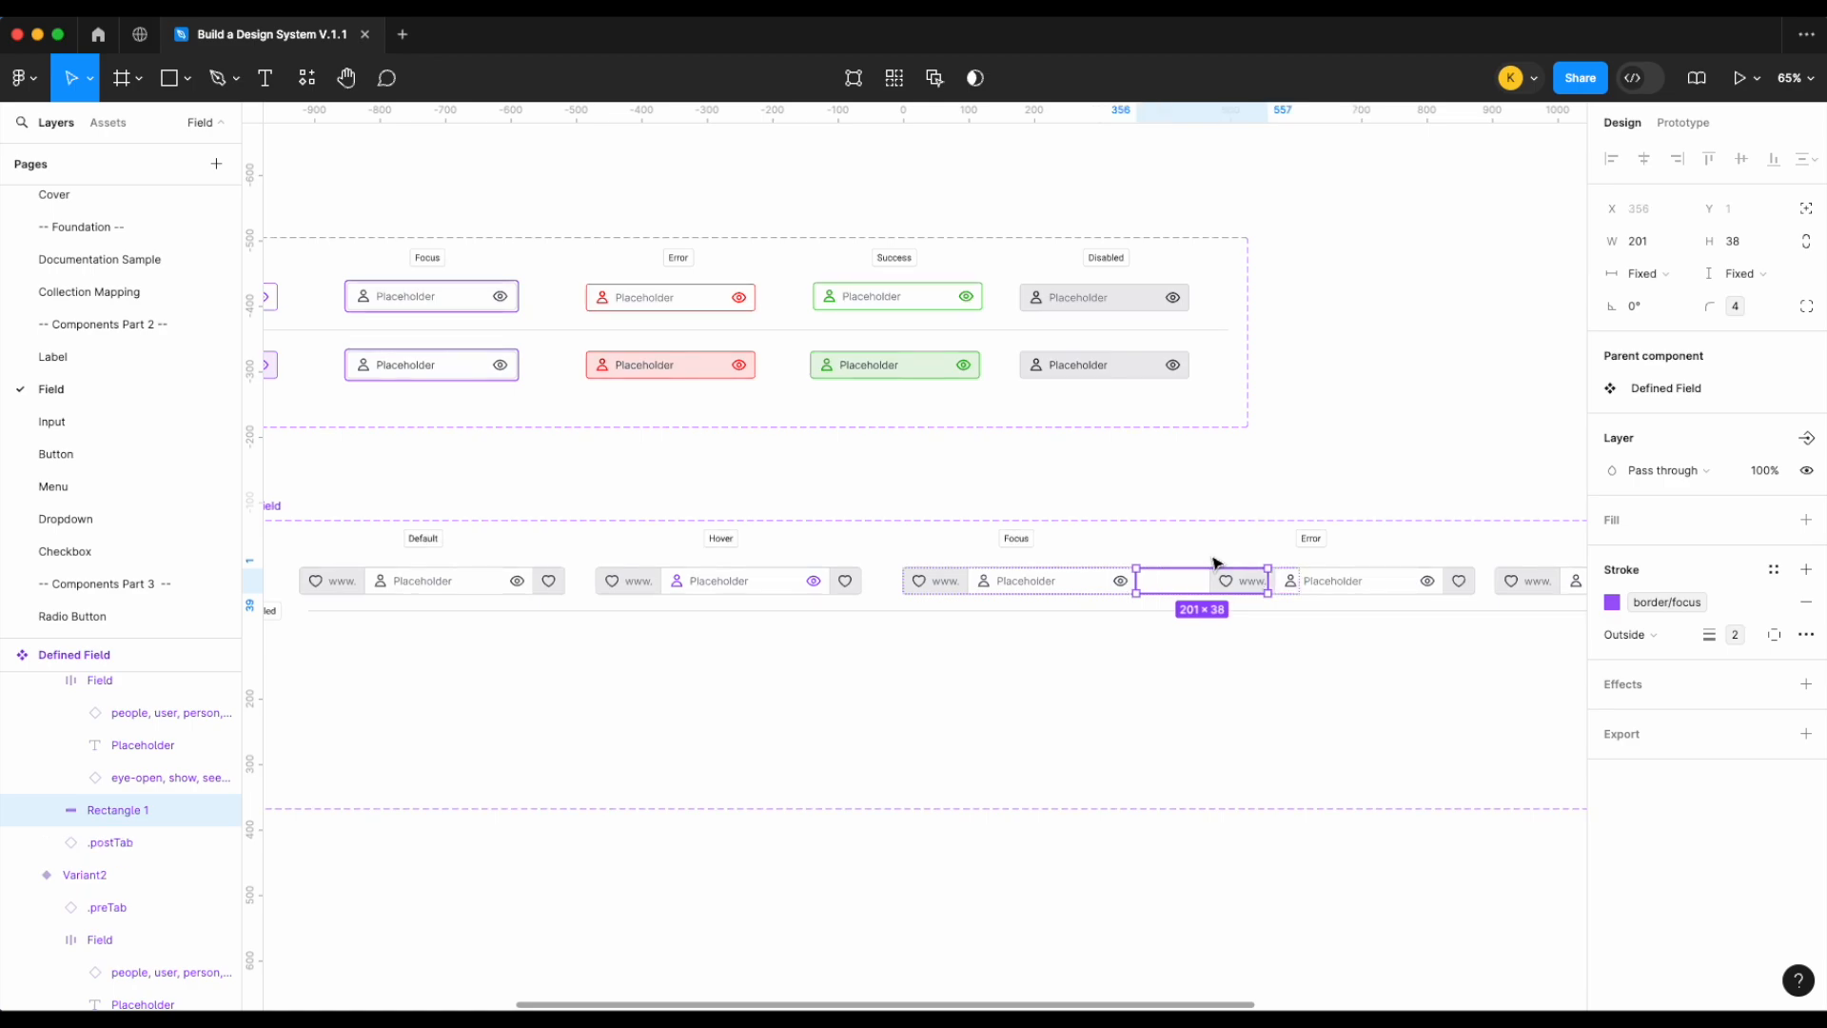
# Give the rectangle absolute position inside the Focus variant and extend its left edge to X -3
pyautogui.scroll(10, 1142, 604)
pyautogui.moveTo(644, 451); pyautogui.dragTo(629, 451)
pyautogui.scroll(8, 629, 451)
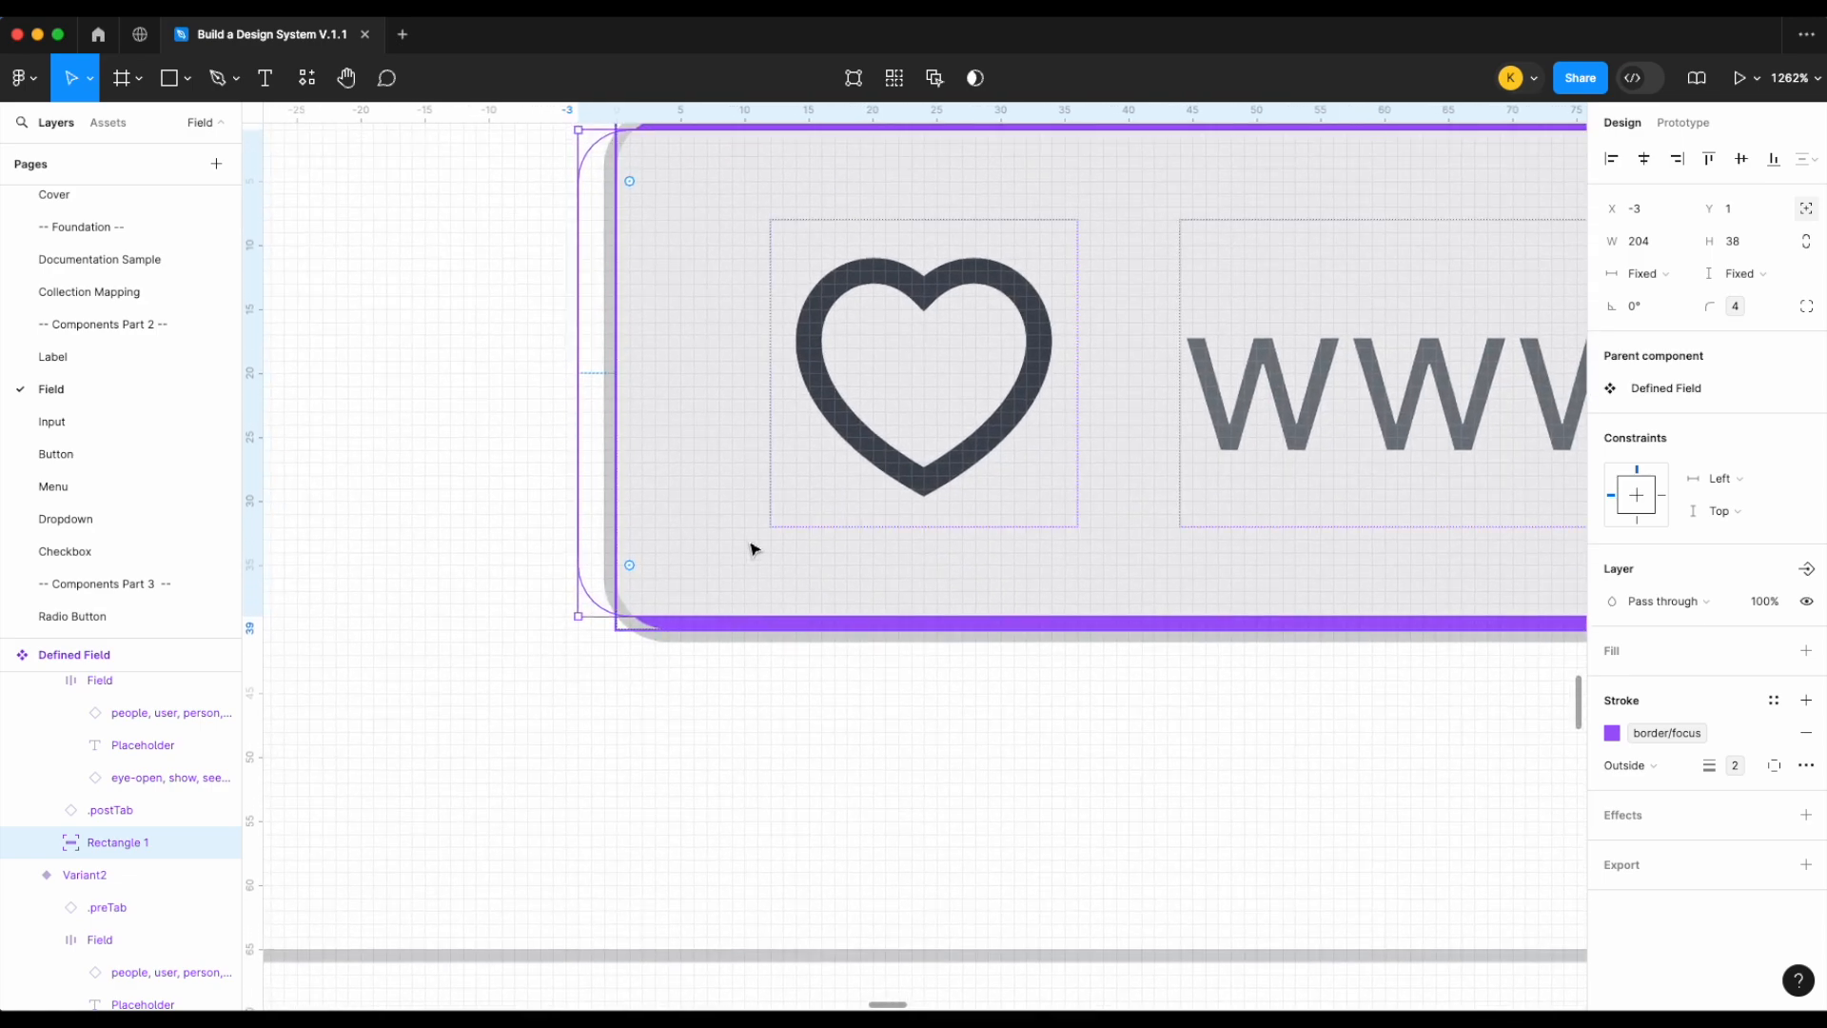
pyautogui.scroll(-3, 1132, 585)
pyautogui.scroll(2, 102, 847)
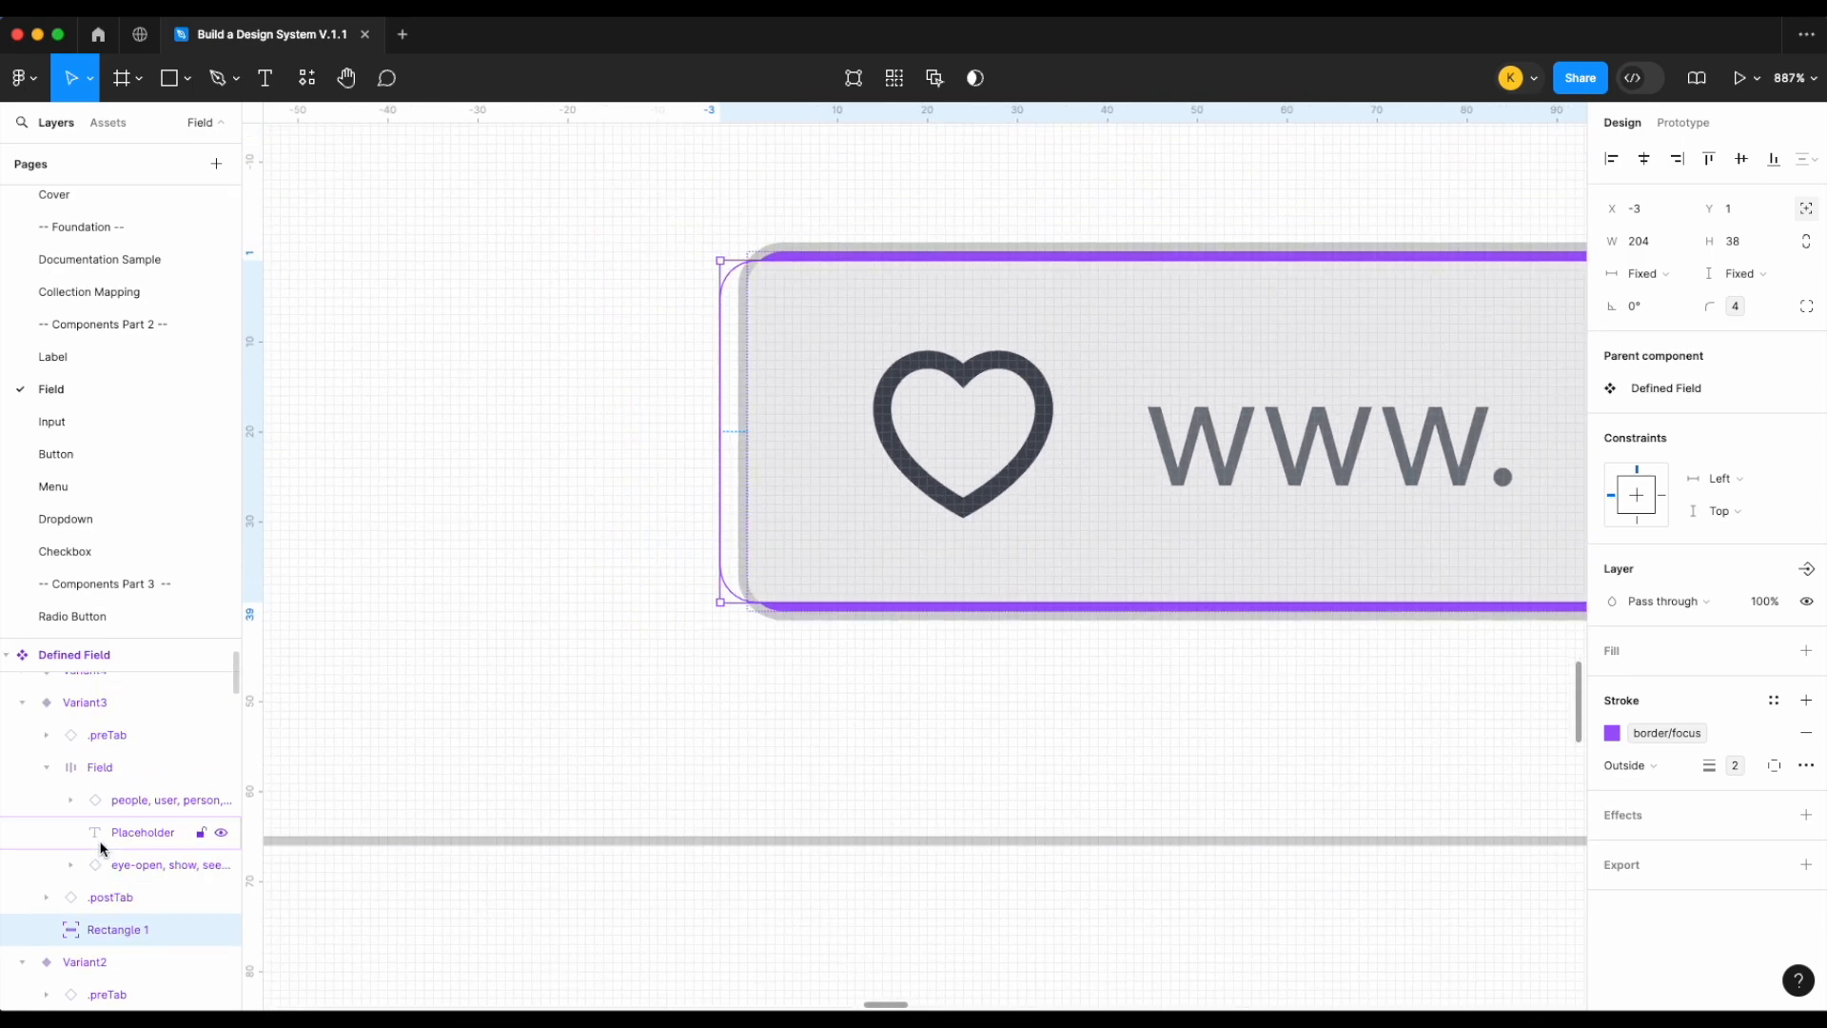
pyautogui.click(47, 767)
pyautogui.scroll(1, 110, 837)
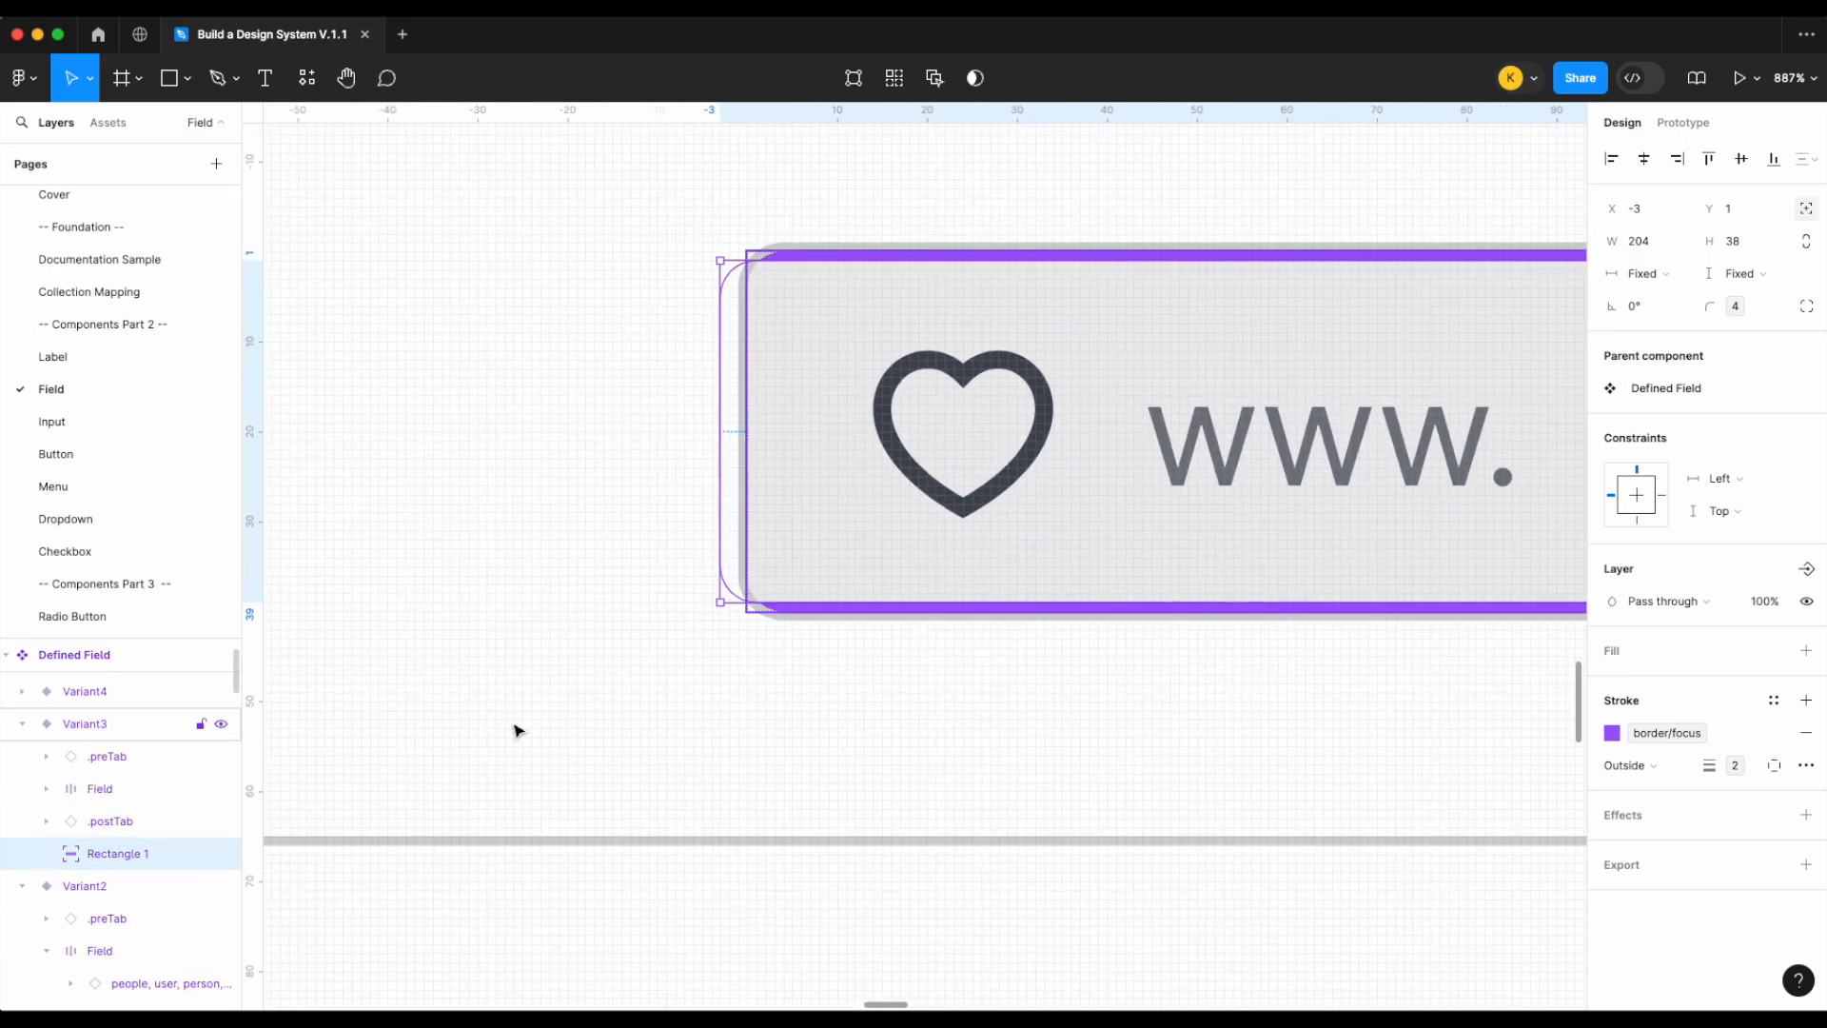
# Stretch the rectangle around the whole Focus variant to 409 × 45, with its upper edge at Y -2
pyautogui.scroll(-2, 559, 727)
pyautogui.hscroll(4, 558, 728)
pyautogui.moveTo(689, 634); pyautogui.dragTo(689, 657)
pyautogui.moveTo(1058, 596); pyautogui.dragTo(1556, 603)
pyautogui.hscroll(5, 1250, 587)
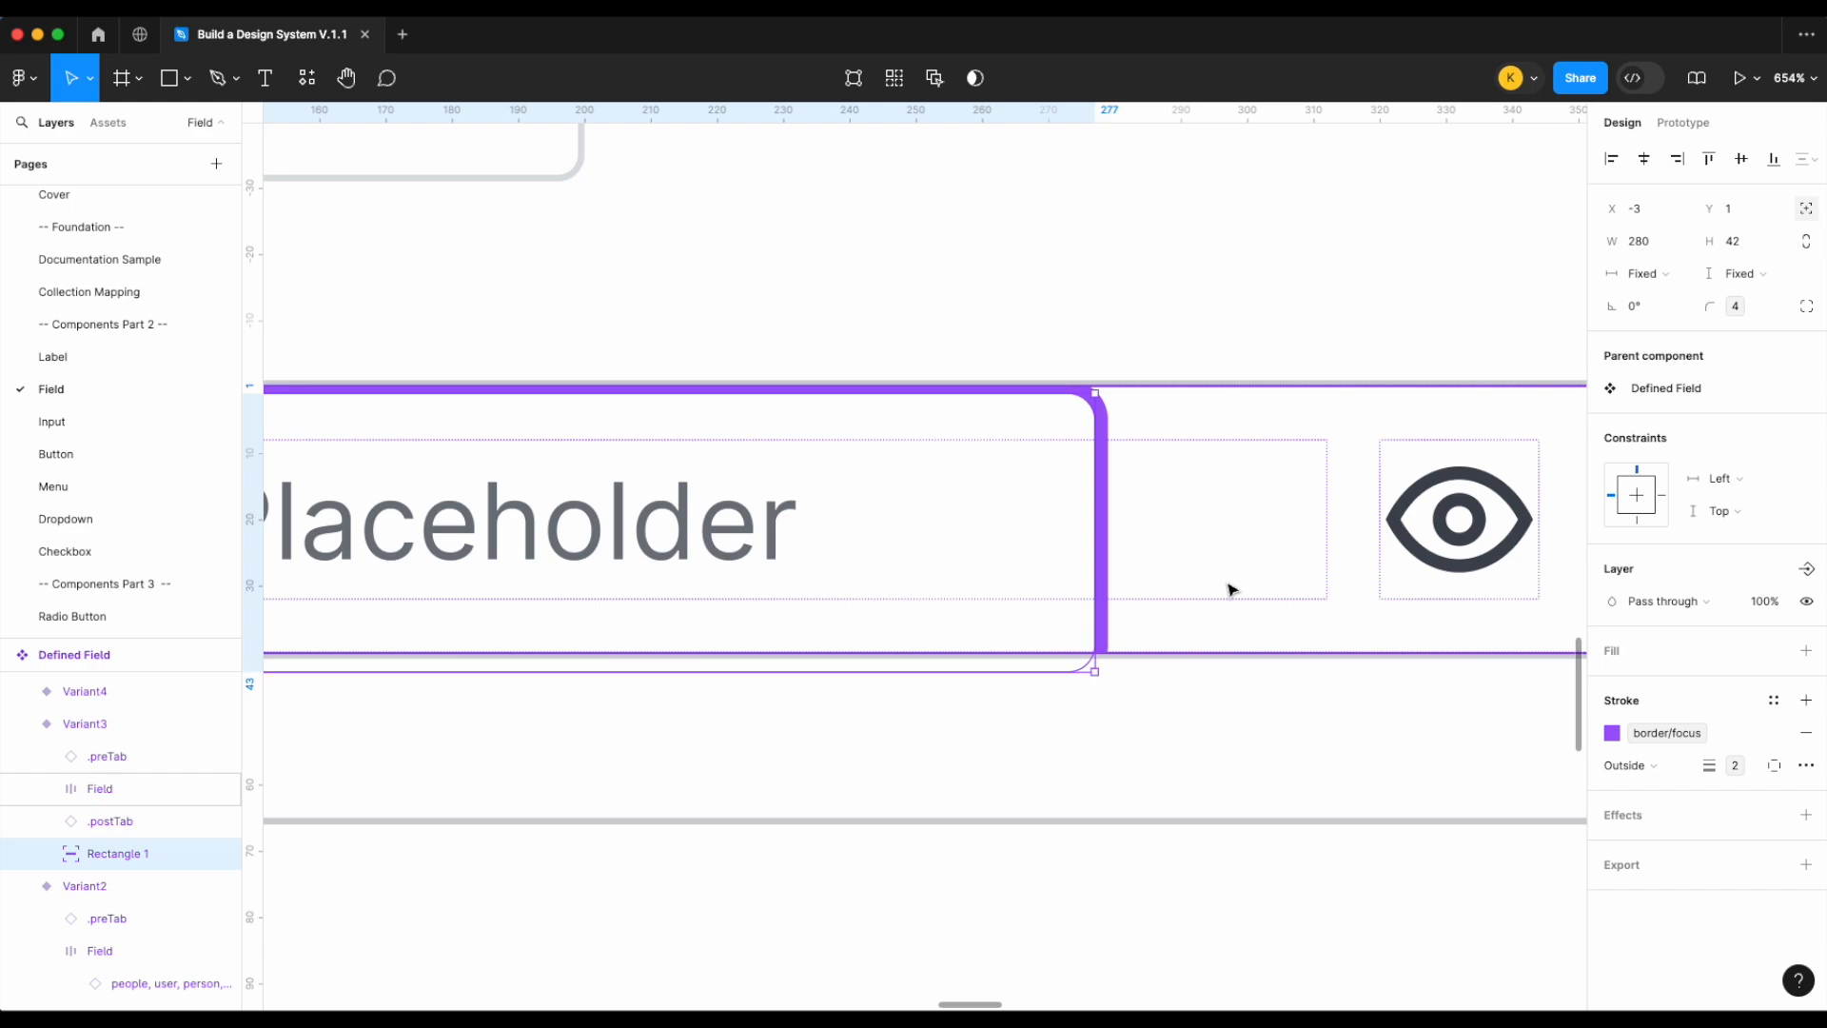
pyautogui.hscroll(5, 1227, 590)
pyautogui.moveTo(469, 583); pyautogui.dragTo(1334, 558)
pyautogui.scroll(2, 1333, 559)
pyautogui.hscroll(-2, 1332, 558)
pyautogui.moveTo(1305, 481); pyautogui.dragTo(1306, 467)
pyautogui.scroll(5, 1407, 498)
pyautogui.moveTo(1517, 534); pyautogui.dragTo(1464, 536)
pyautogui.scroll(-5, 1464, 535)
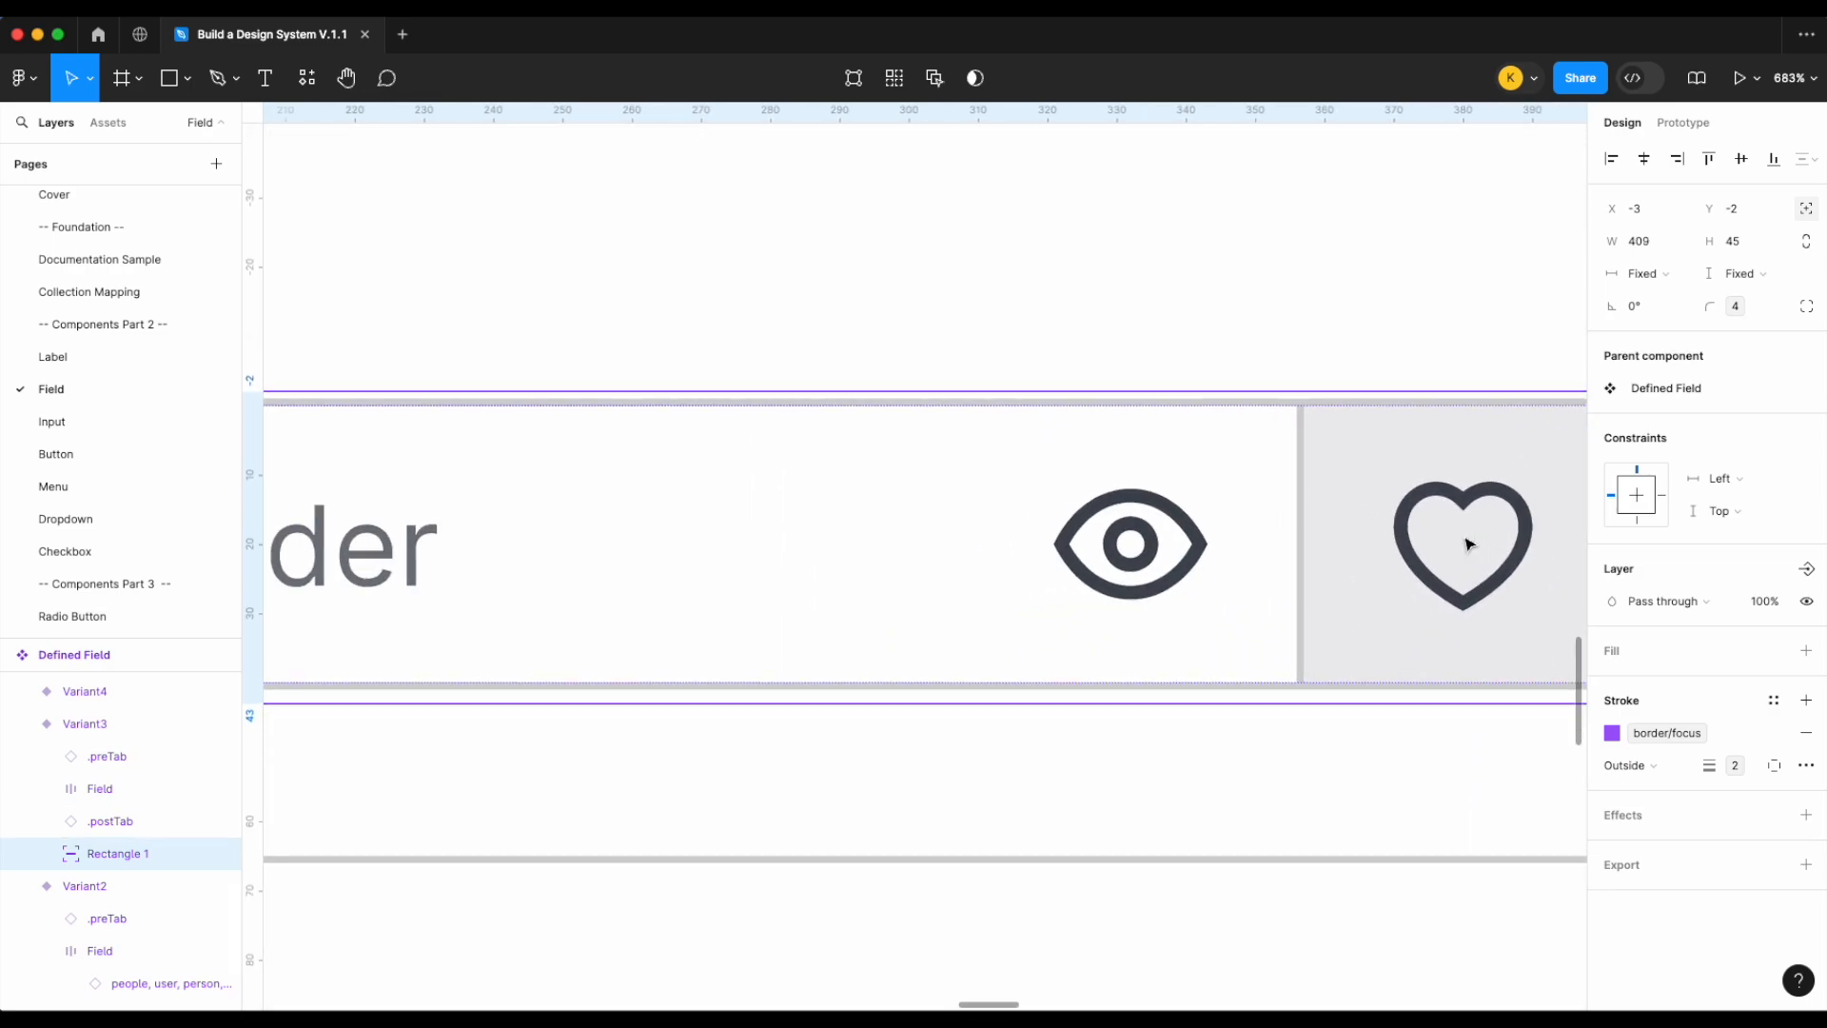
# Reorder Rectangle 1 to be the first layer inside Variant3, above .preTab
pyautogui.hscroll(-6, 958, 632)
pyautogui.moveTo(124, 855); pyautogui.dragTo(140, 727)
pyautogui.hscroll(-5, 728, 714)
pyautogui.hscroll(-3, 728, 714)
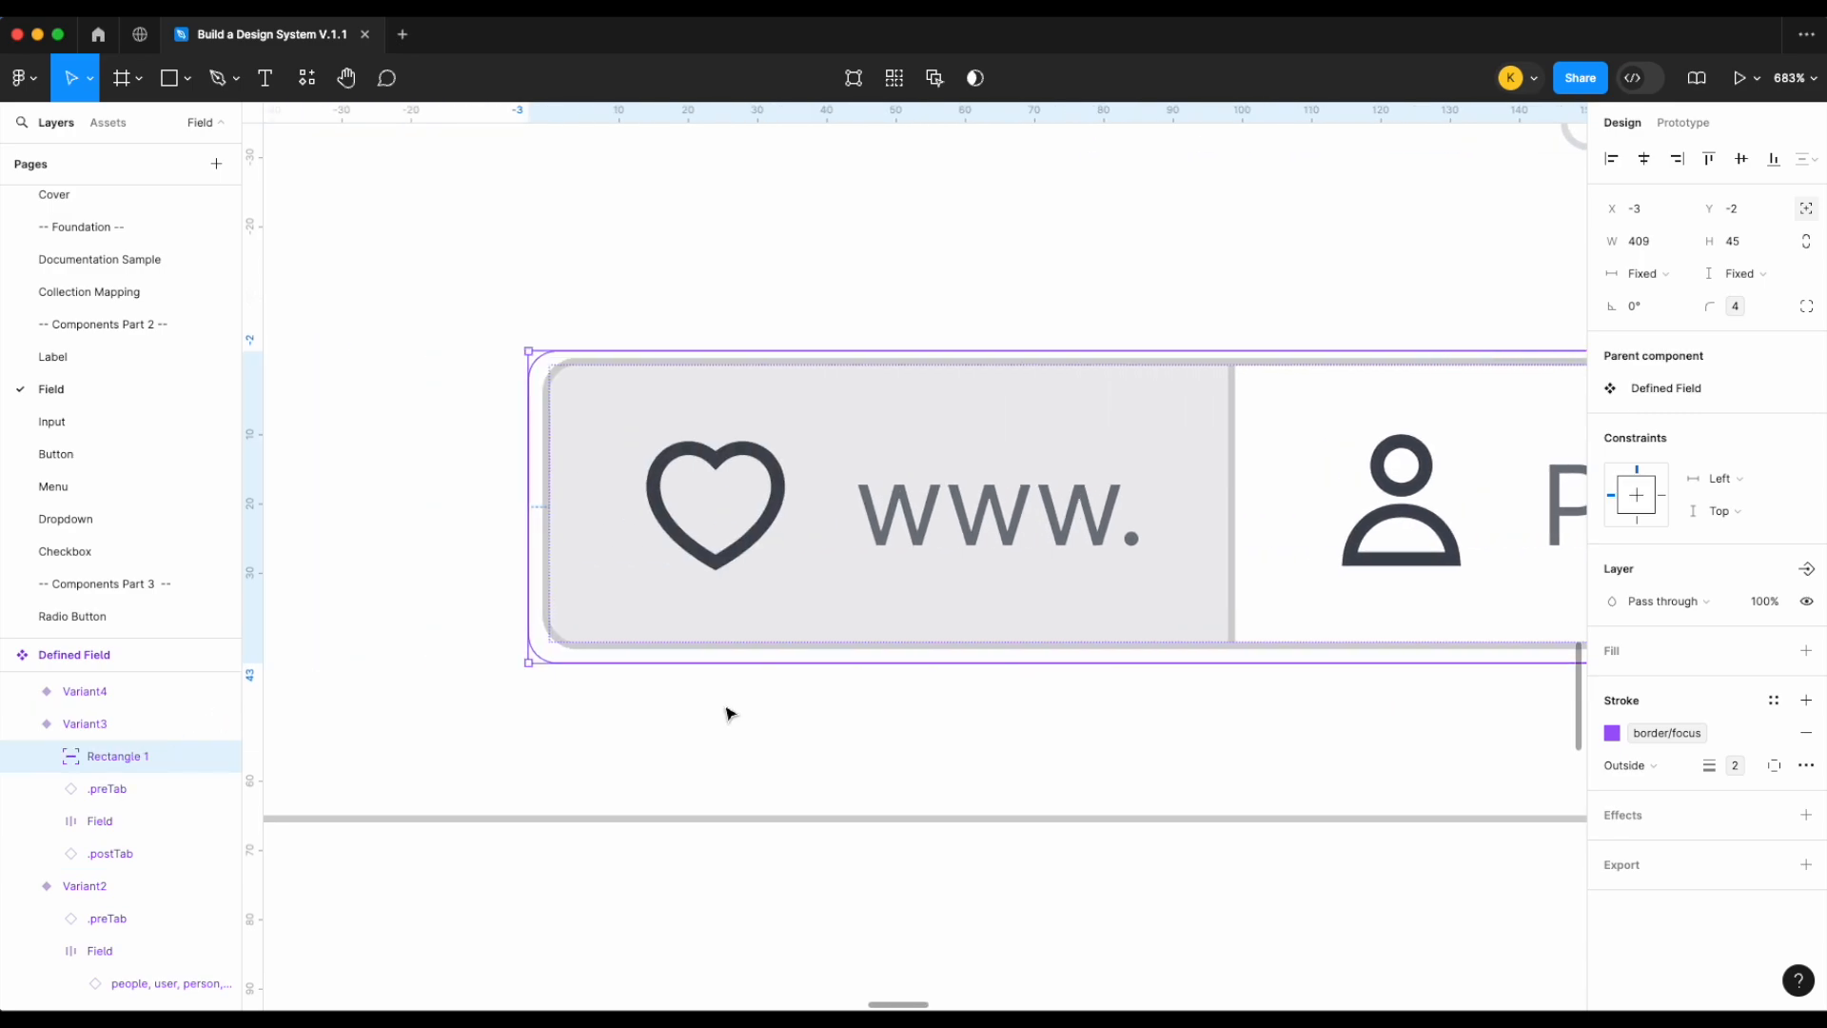
pyautogui.scroll(2, 533, 447)
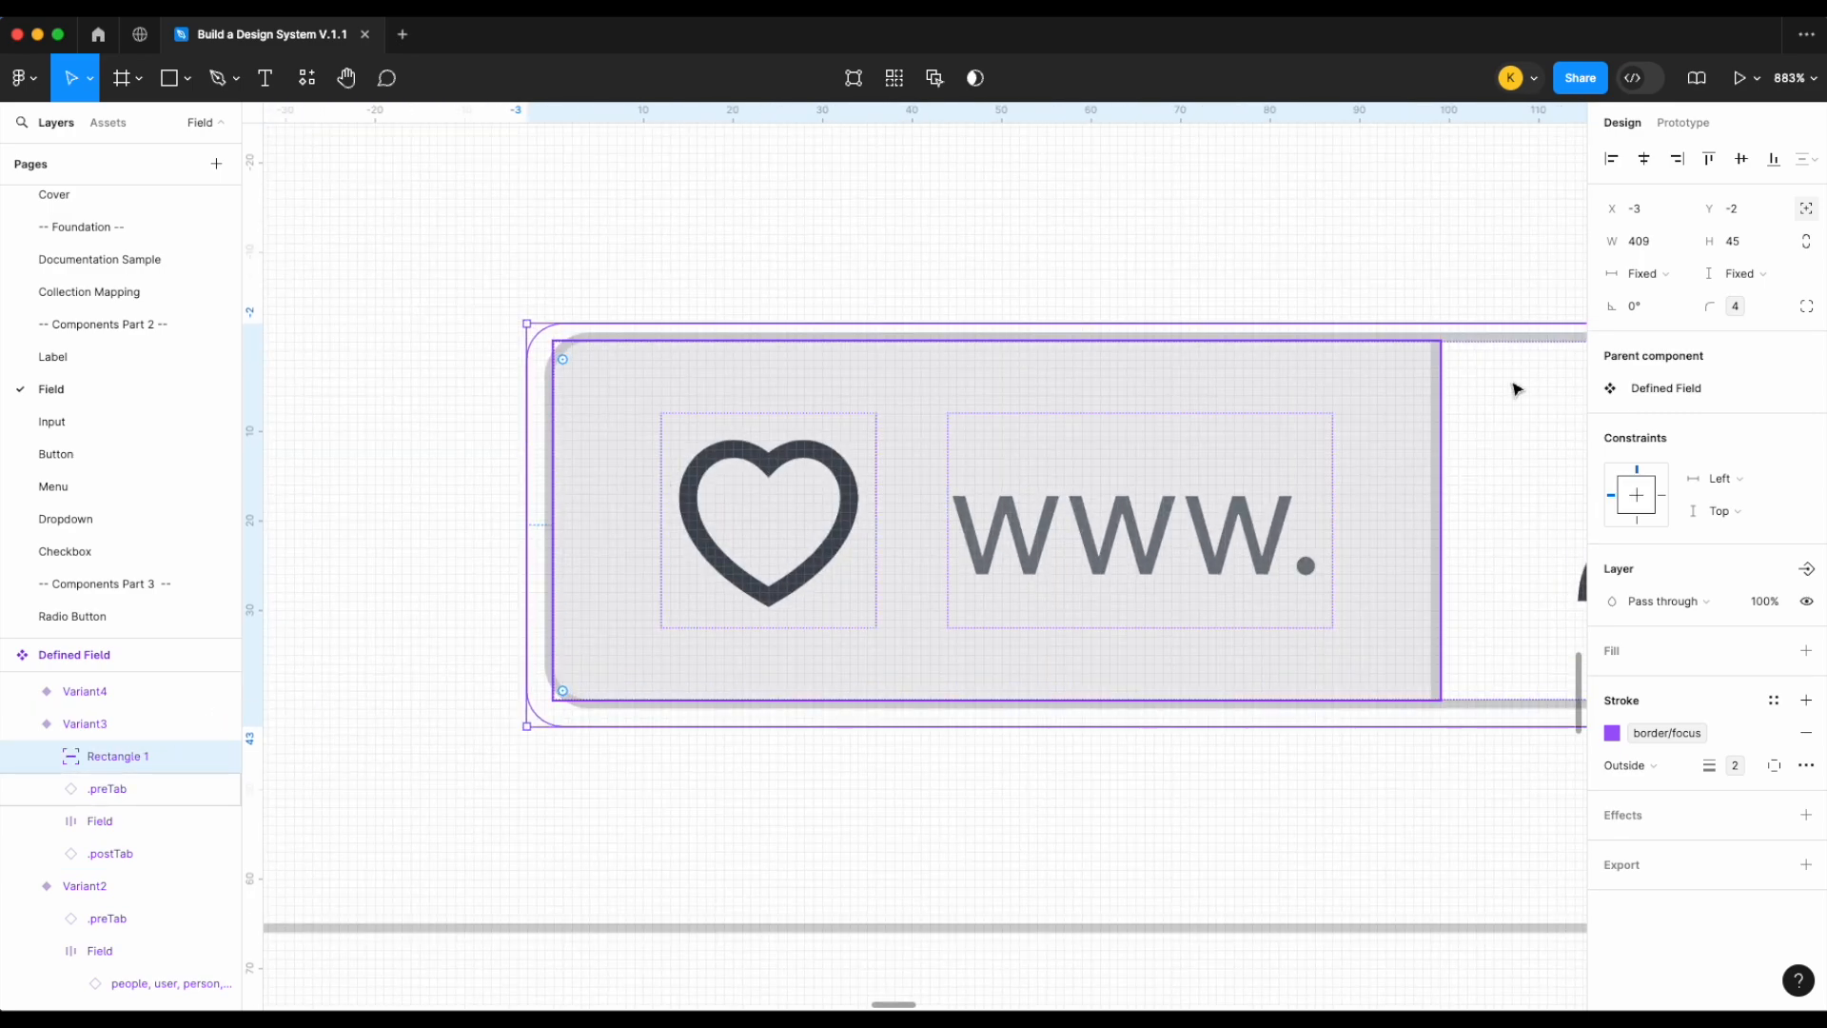
# Turn off content clipping on the Defined Field's Focus variant
pyautogui.click(1138, 261)
pyautogui.click(1015, 412)
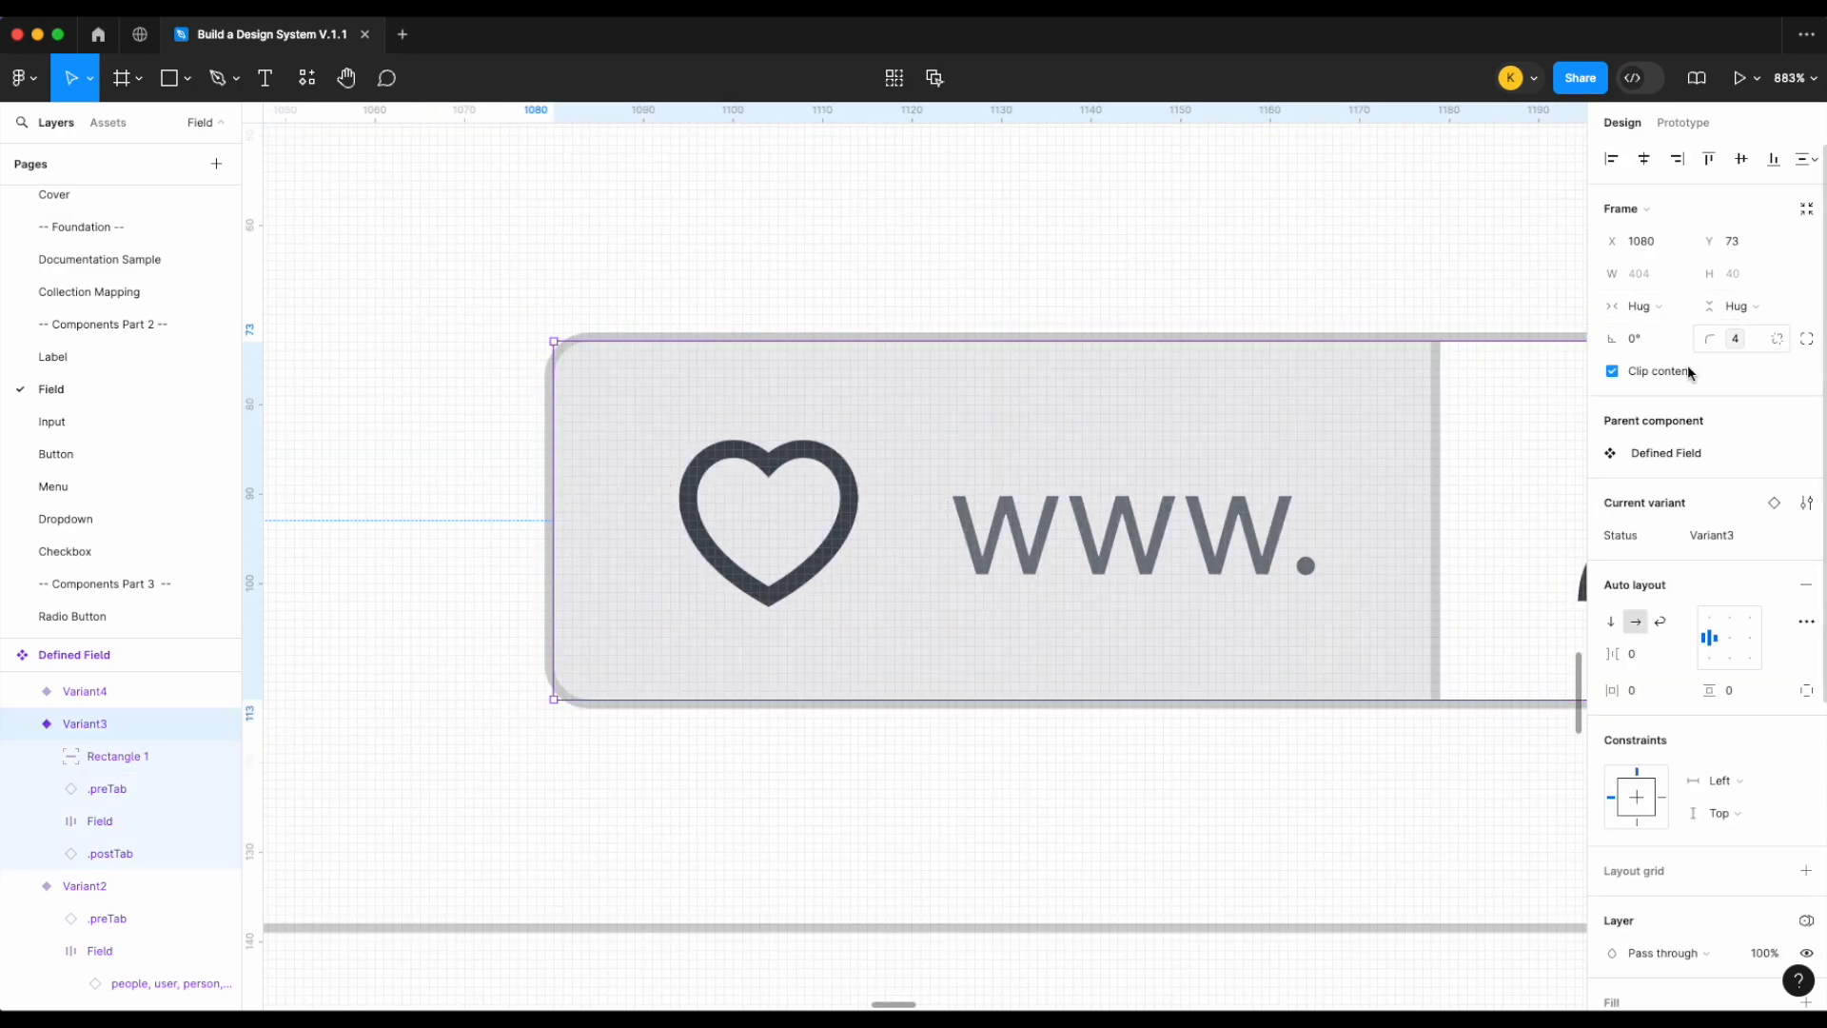
pyautogui.click(1612, 373)
pyautogui.click(994, 206)
pyautogui.hscroll(2, 619, 384)
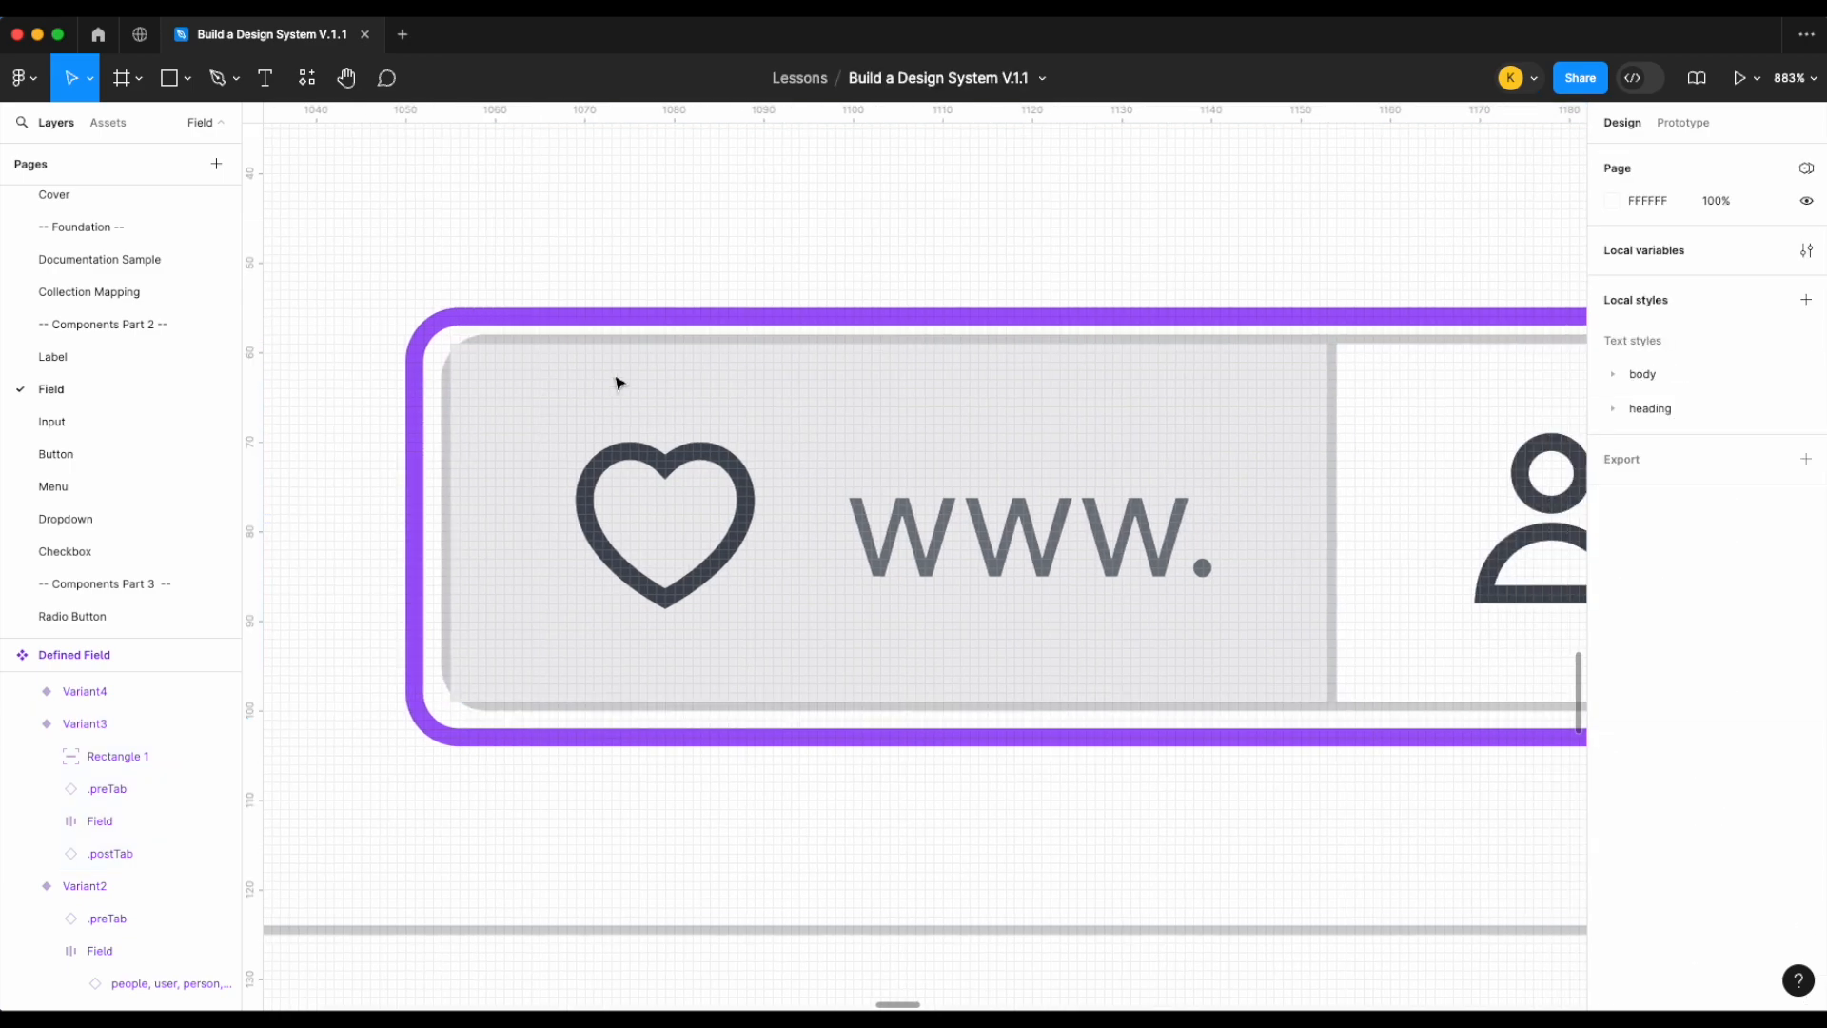
# Extend the upper edge of Rectangle 1 in the Focus variant to Y -3, making it 46 high
pyautogui.scroll(-3, 620, 387)
pyautogui.scroll(8, 766, 375)
pyautogui.click(936, 333)
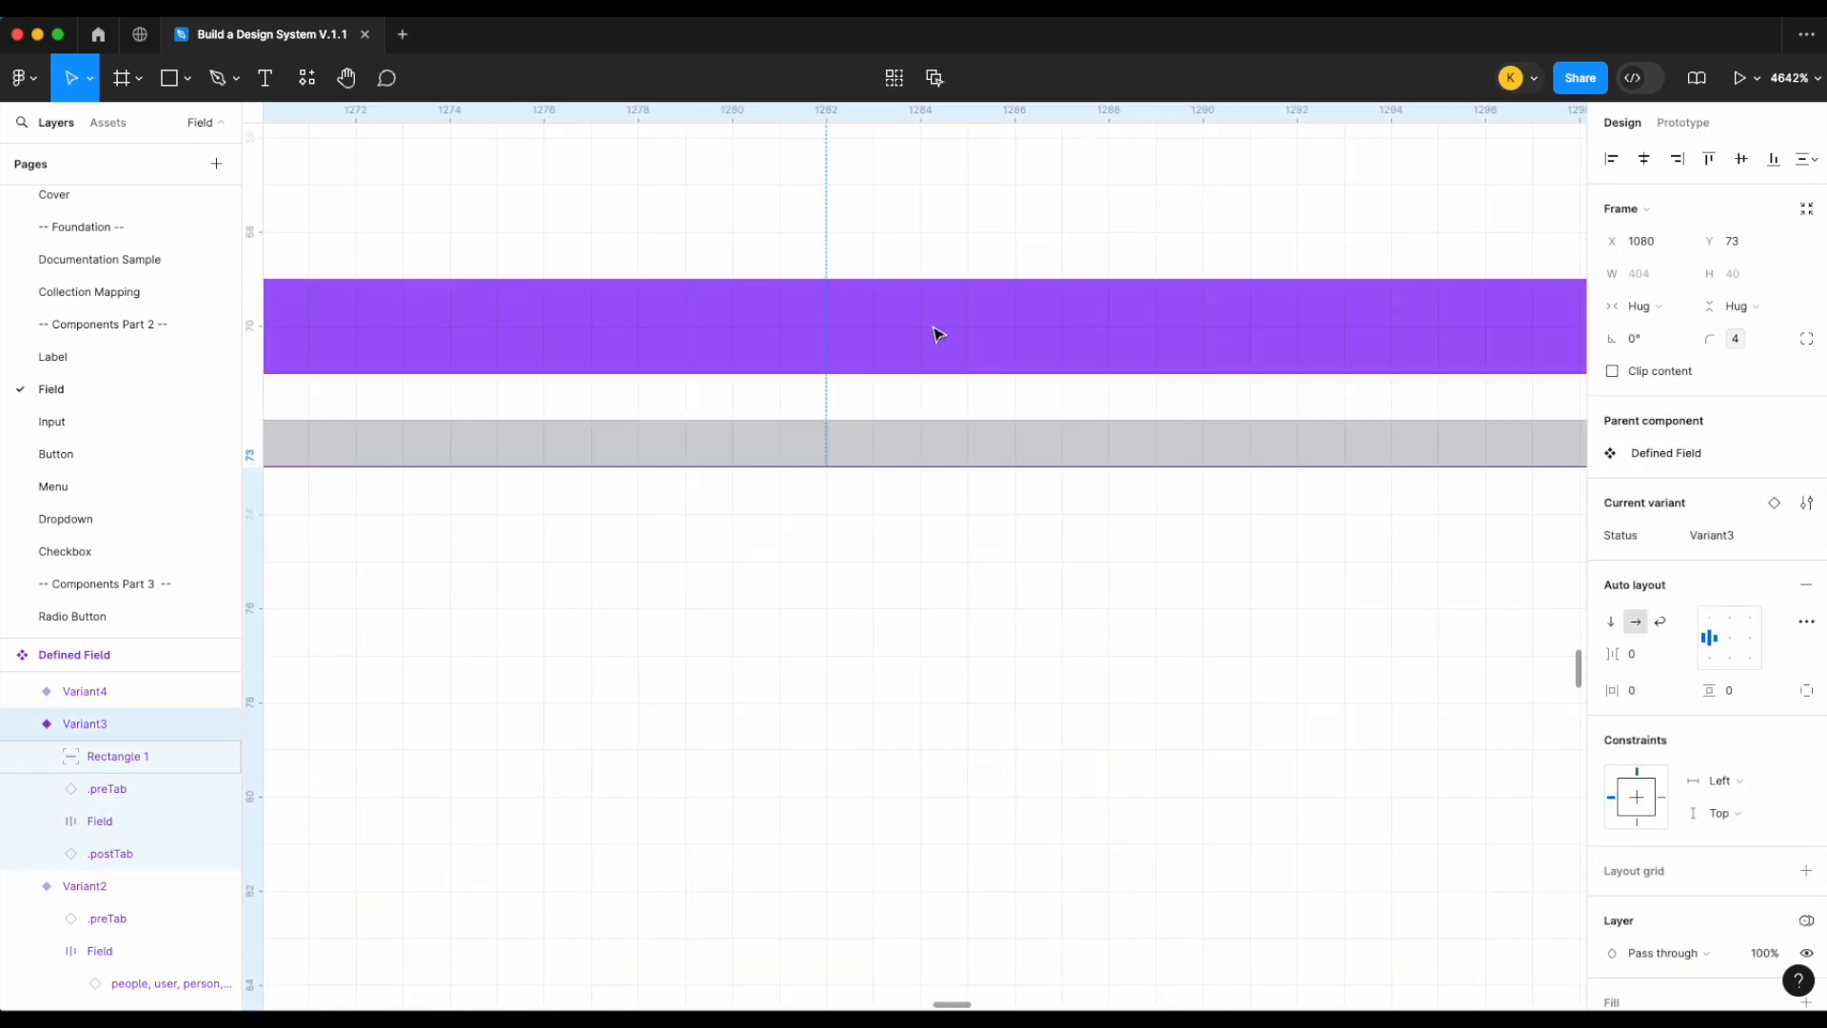
pyautogui.scroll(-3, 936, 333)
pyautogui.click(114, 755)
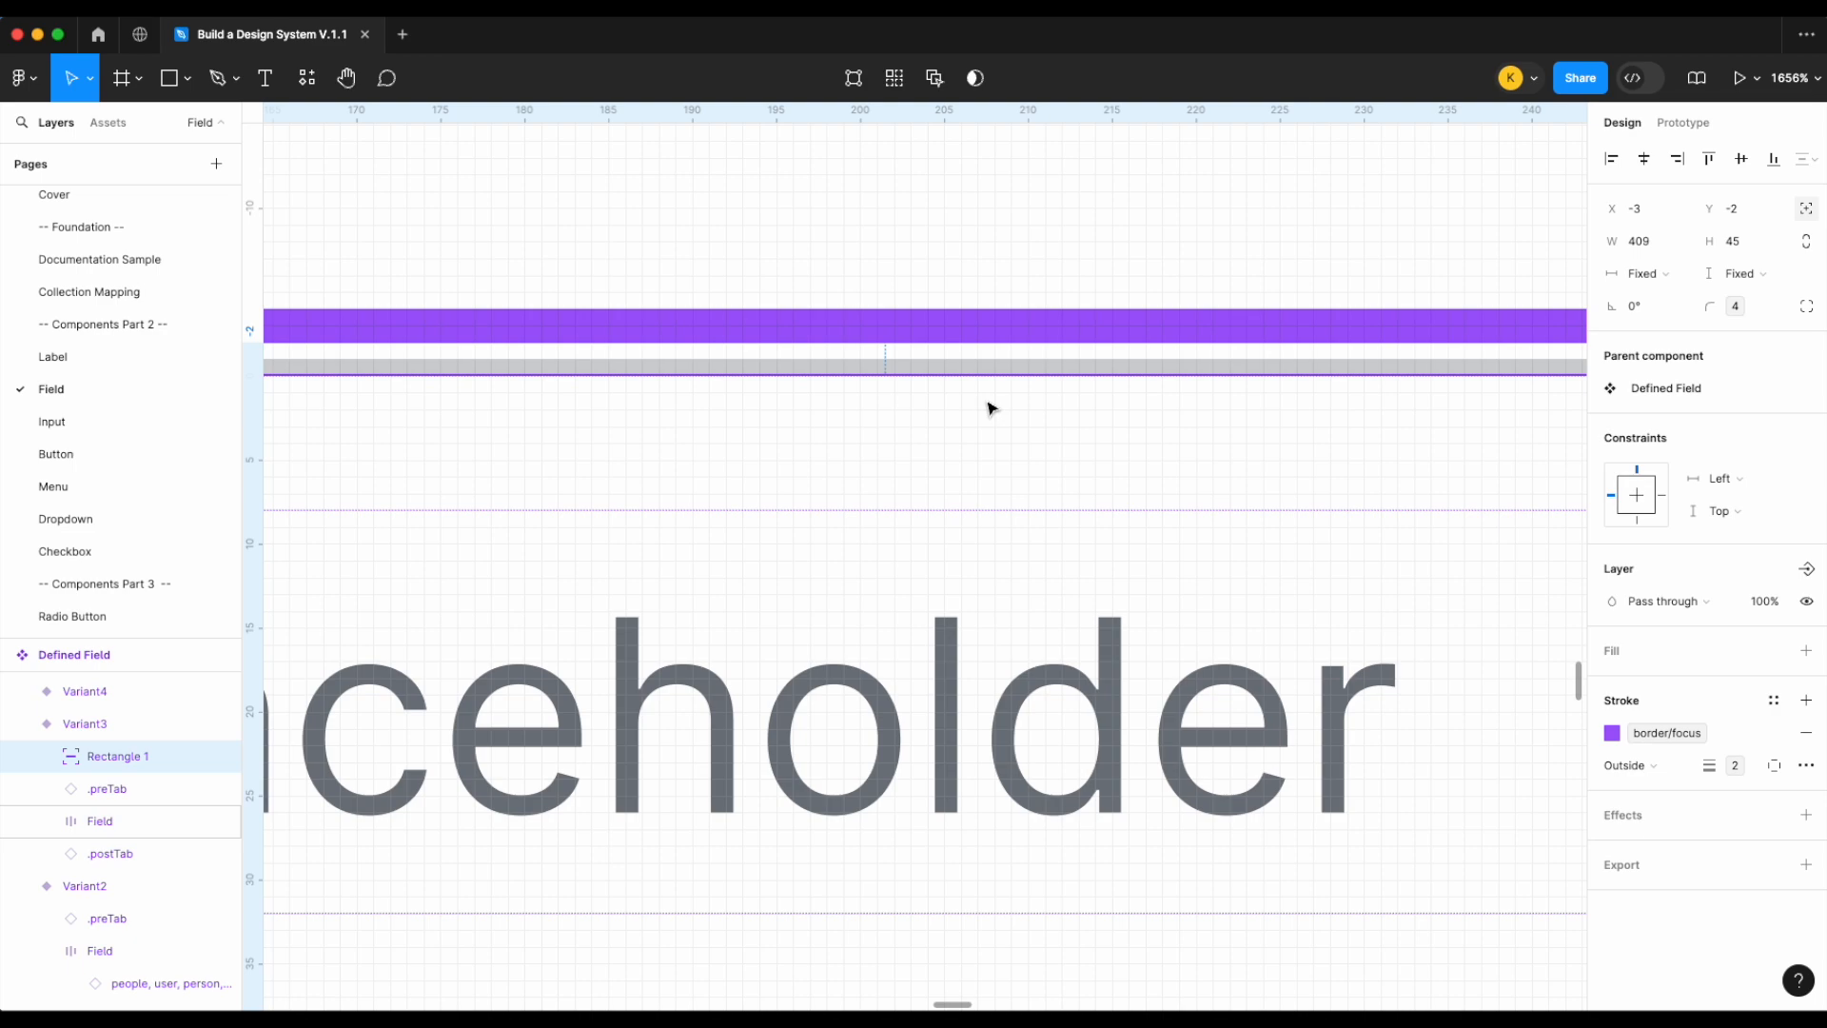
pyautogui.scroll(5, 987, 404)
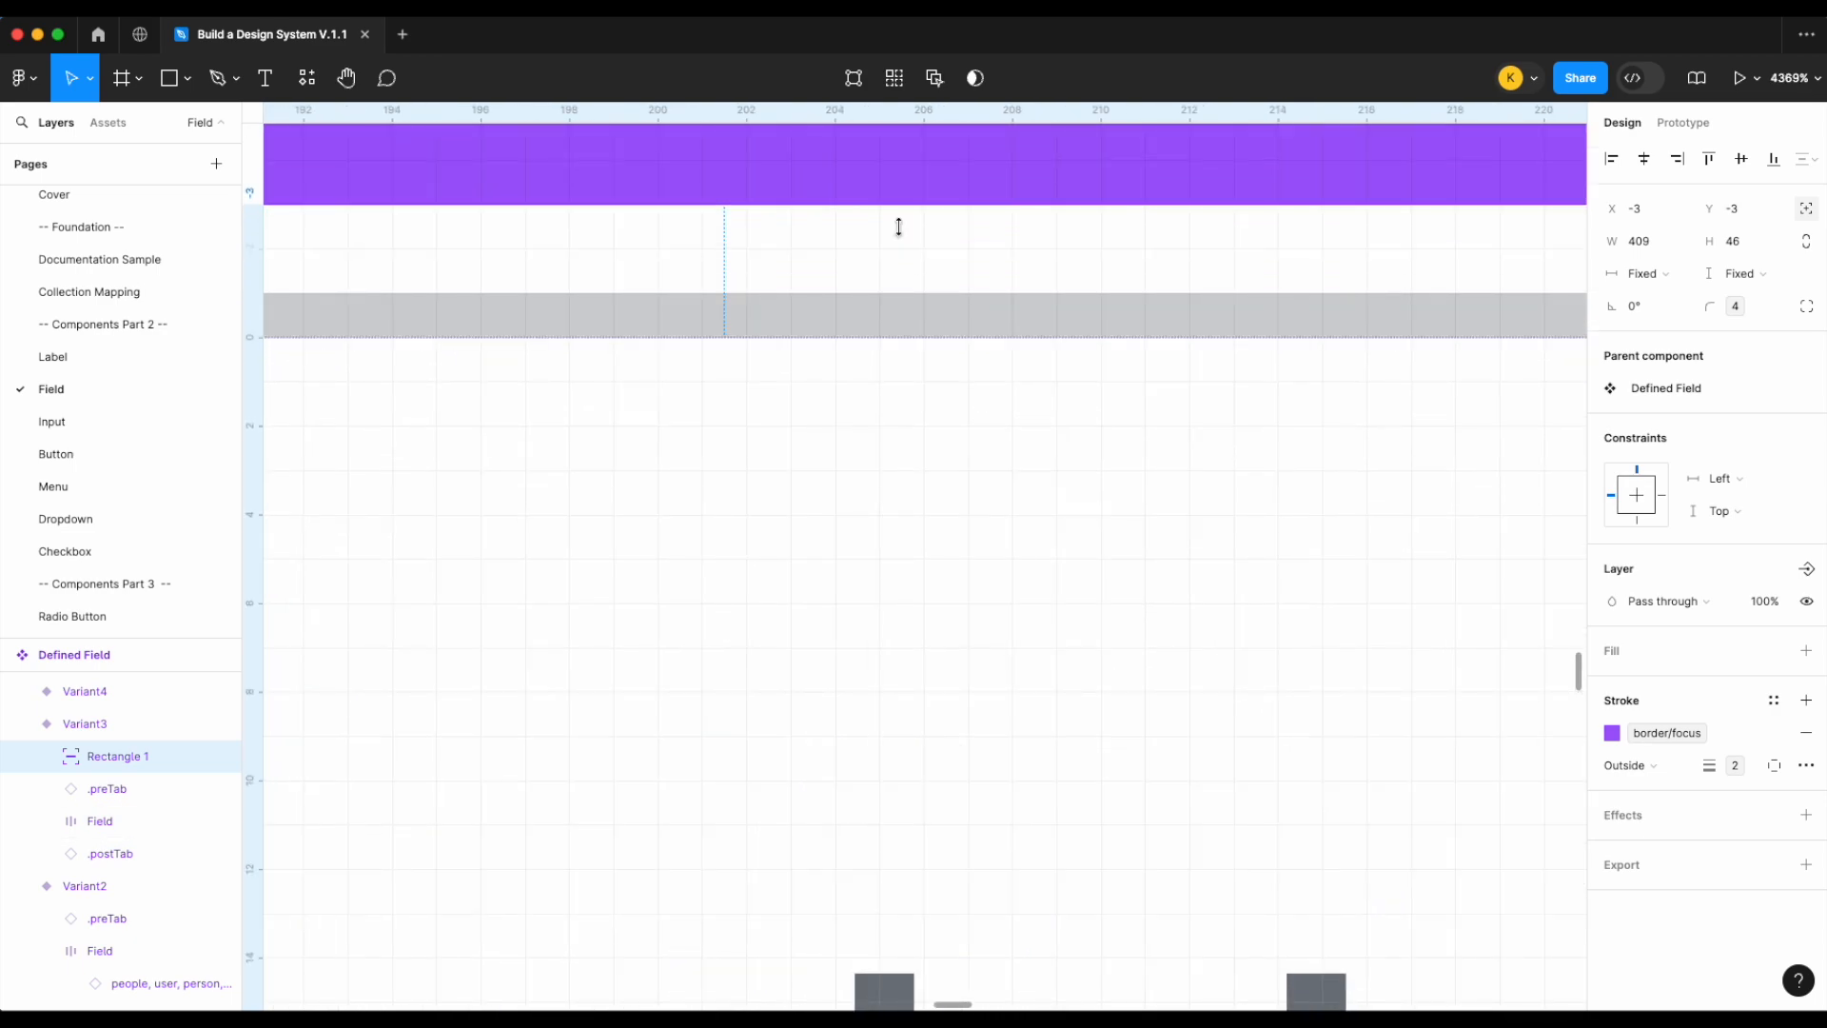
# Extend the right edge of Rectangle 1 outward to a width of 410 so the outline gap is even
pyautogui.scroll(-4, 898, 228)
pyautogui.hscroll(6, 952, 248)
pyautogui.hscroll(5, 1047, 285)
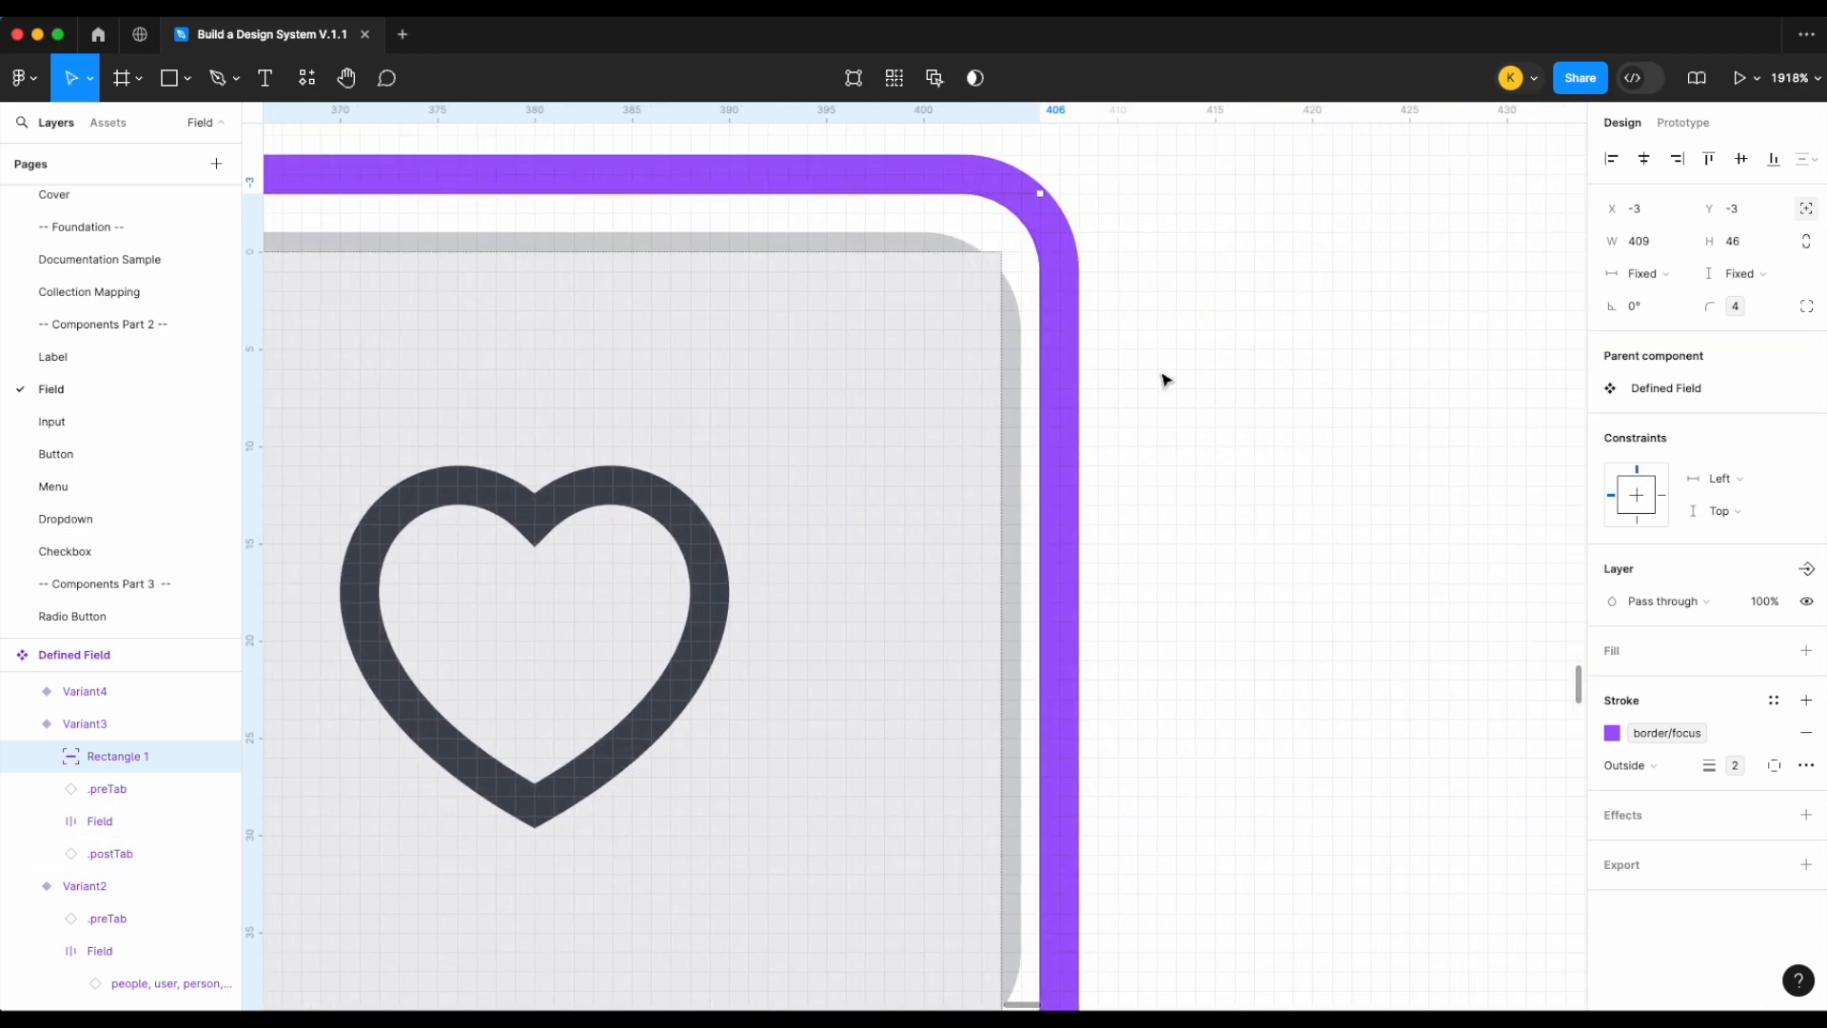
pyautogui.scroll(1, 1014, 443)
pyautogui.moveTo(1032, 438); pyautogui.dragTo(1060, 436)
pyautogui.scroll(-8, 1060, 443)
pyautogui.hscroll(-3, 1060, 448)
pyautogui.scroll(4, 1060, 449)
pyautogui.scroll(5, 1048, 396)
pyautogui.hscroll(-20, 1050, 394)
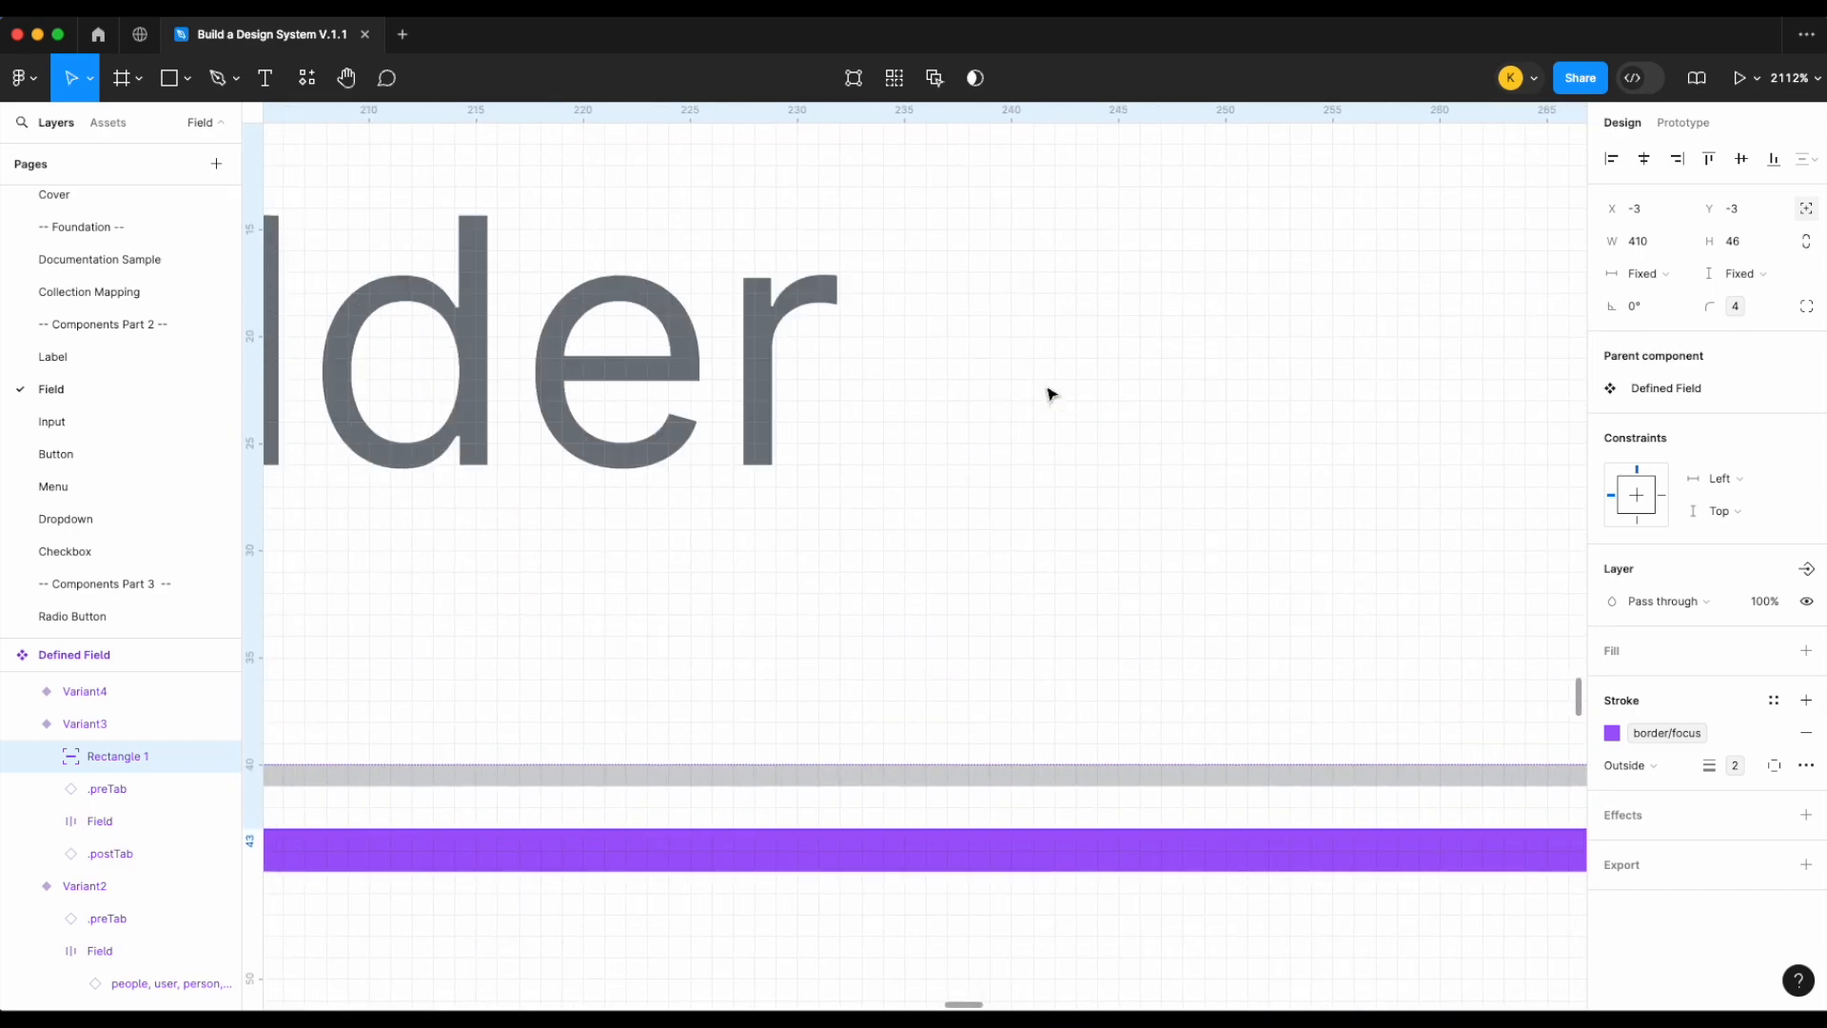
pyautogui.hscroll(-10, 1048, 395)
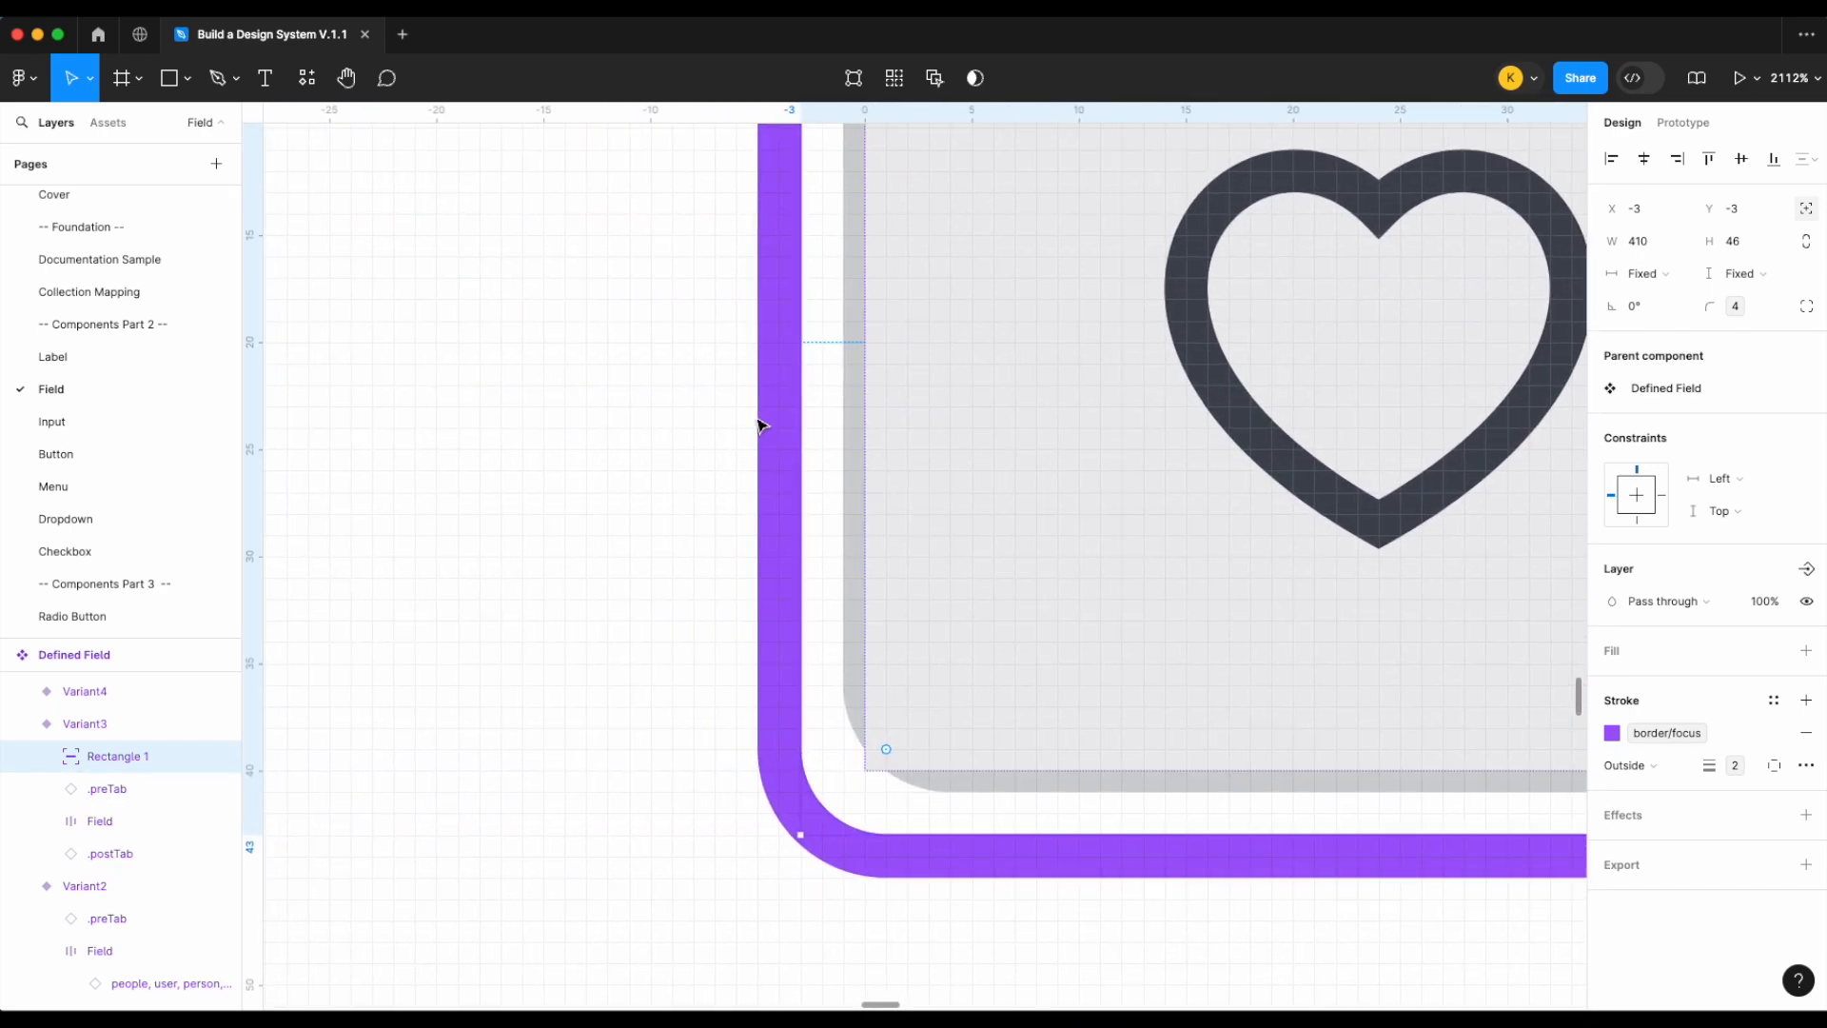
# Set Rectangle 1's constraints to Left and right horizontally and Top and bottom vertically
pyautogui.scroll(-6, 733, 453)
pyautogui.click(1719, 479)
pyautogui.click(1727, 524)
pyautogui.click(1721, 511)
pyautogui.click(1744, 559)
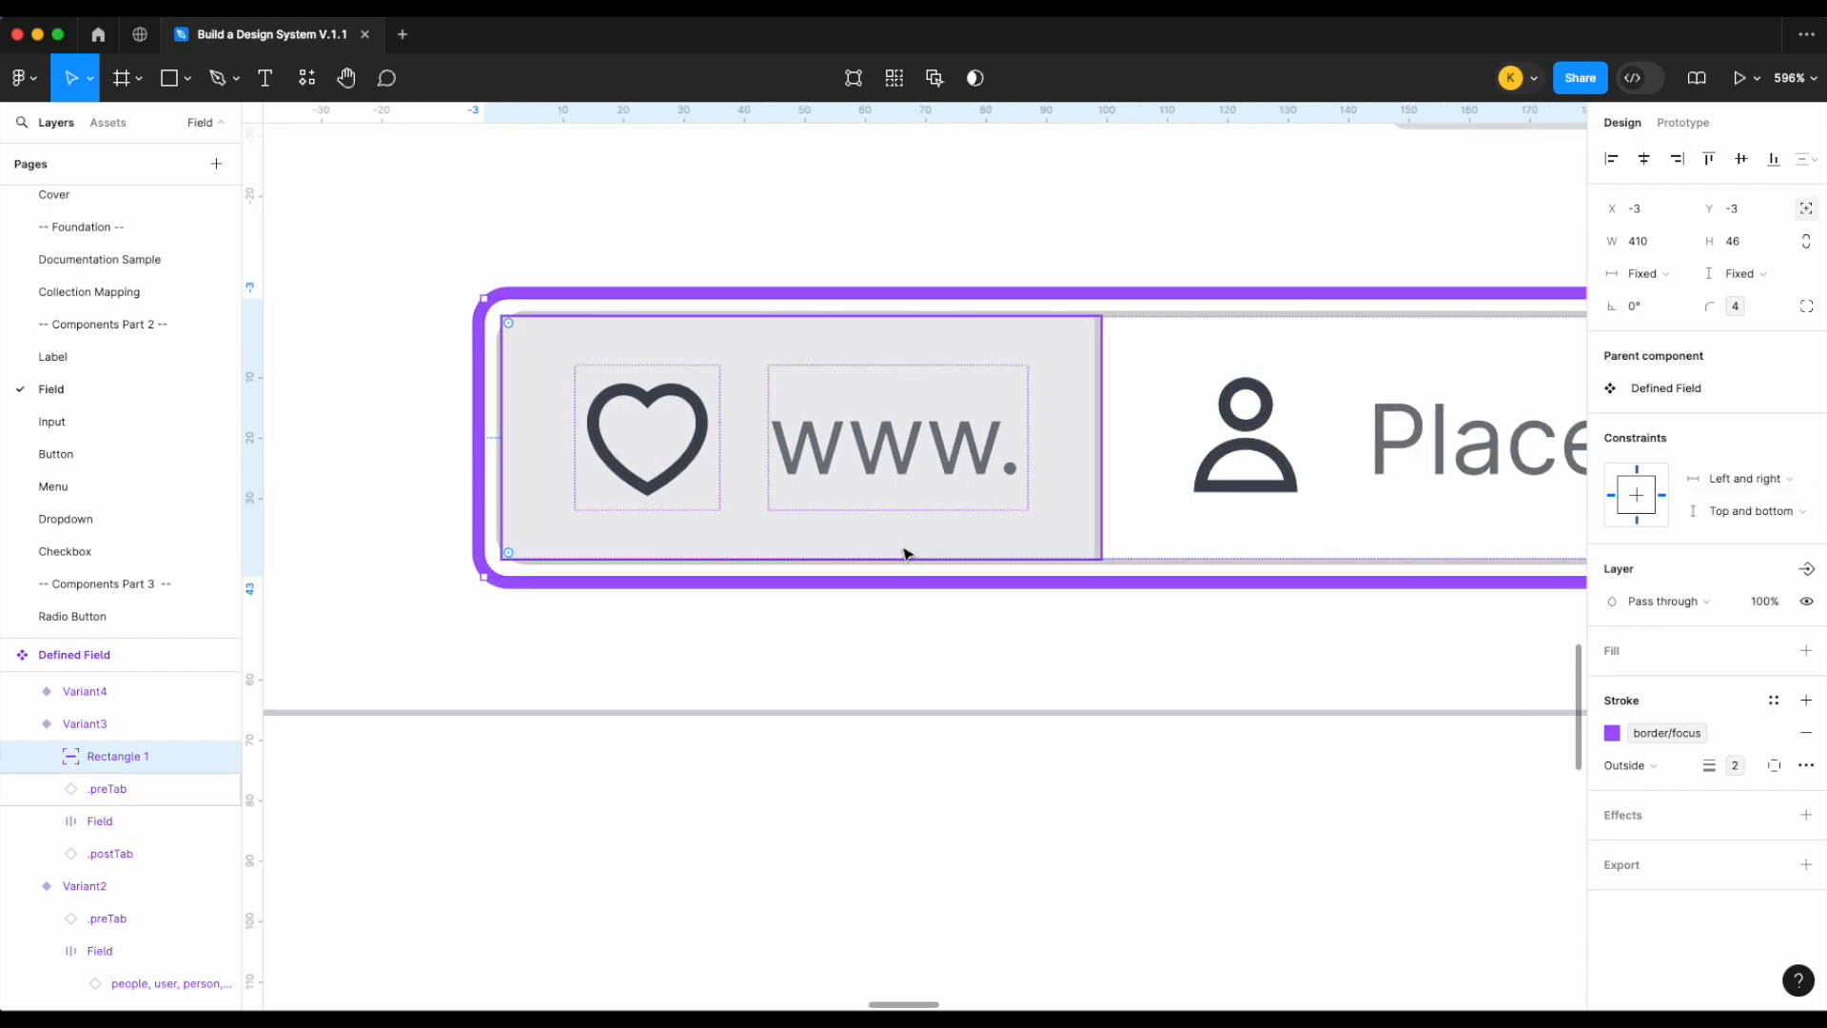
pyautogui.scroll(-5, 895, 554)
pyautogui.click(641, 595)
# Apply the border radius md variable to the top-left and bottom-left corners of the Focus variant's .preTab
pyautogui.scroll(5, 612, 543)
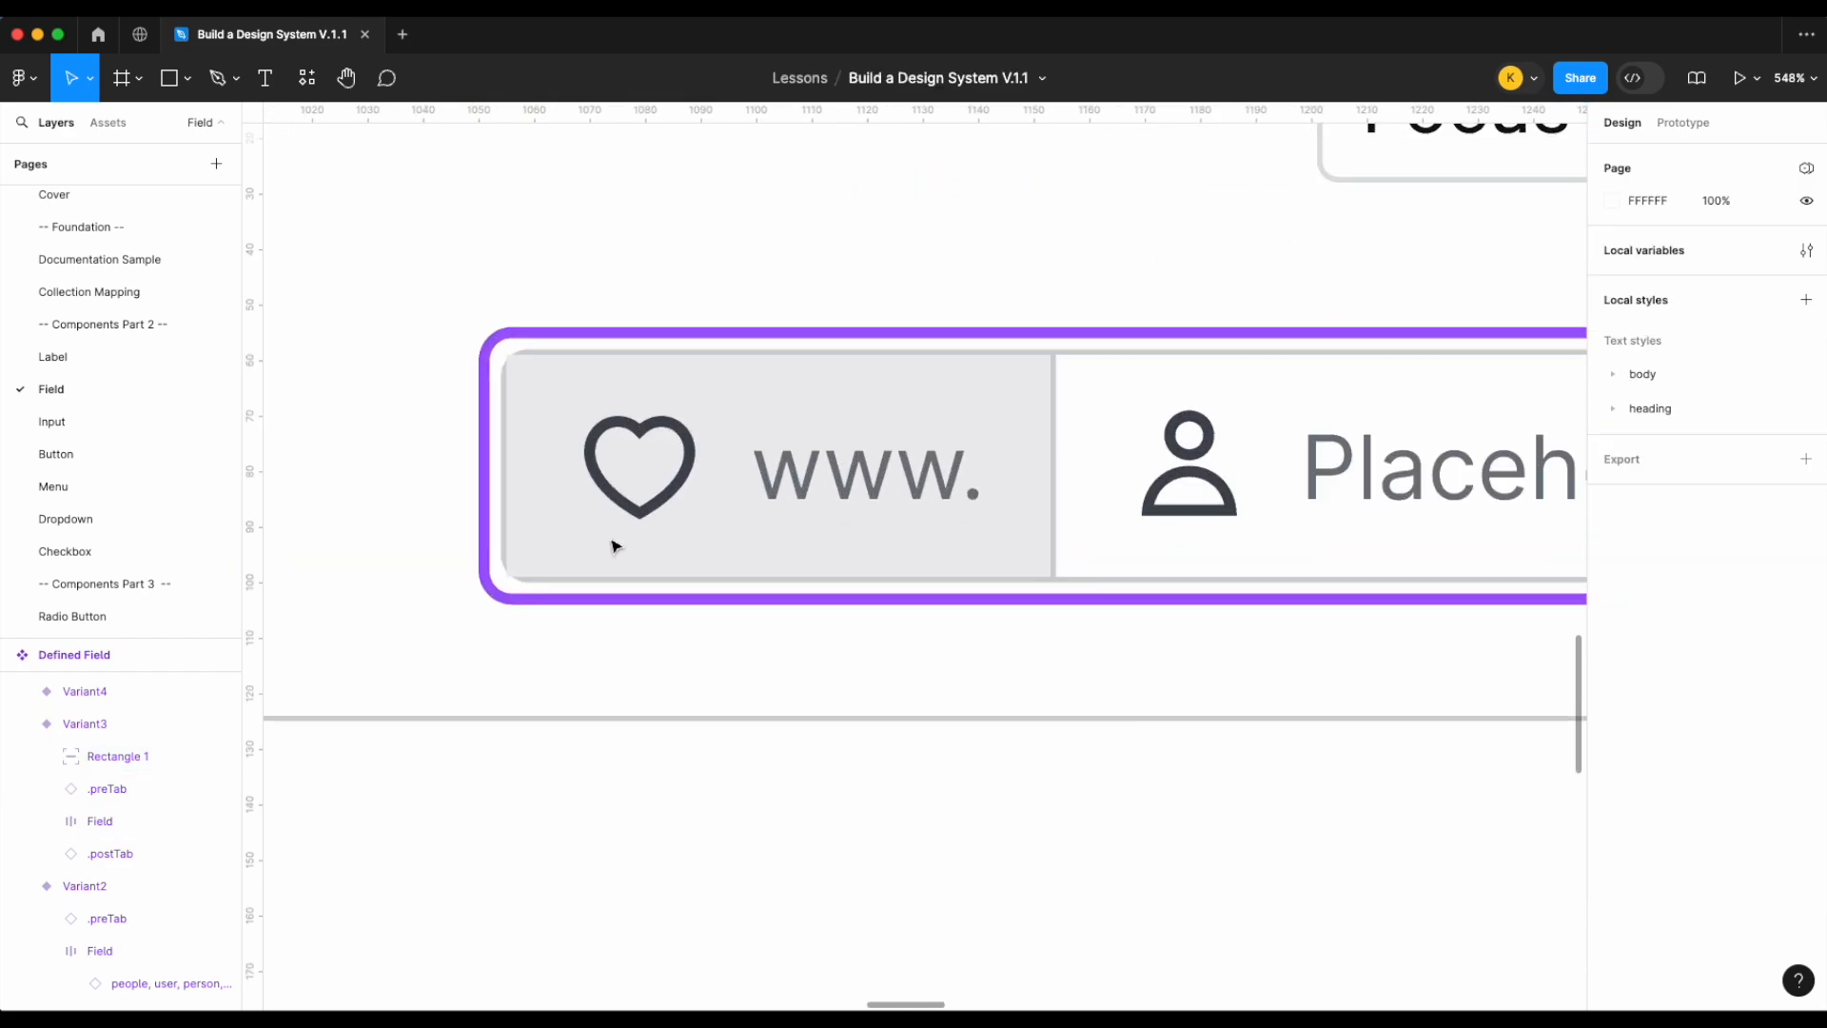
pyautogui.click(533, 416)
pyautogui.scroll(5, 533, 409)
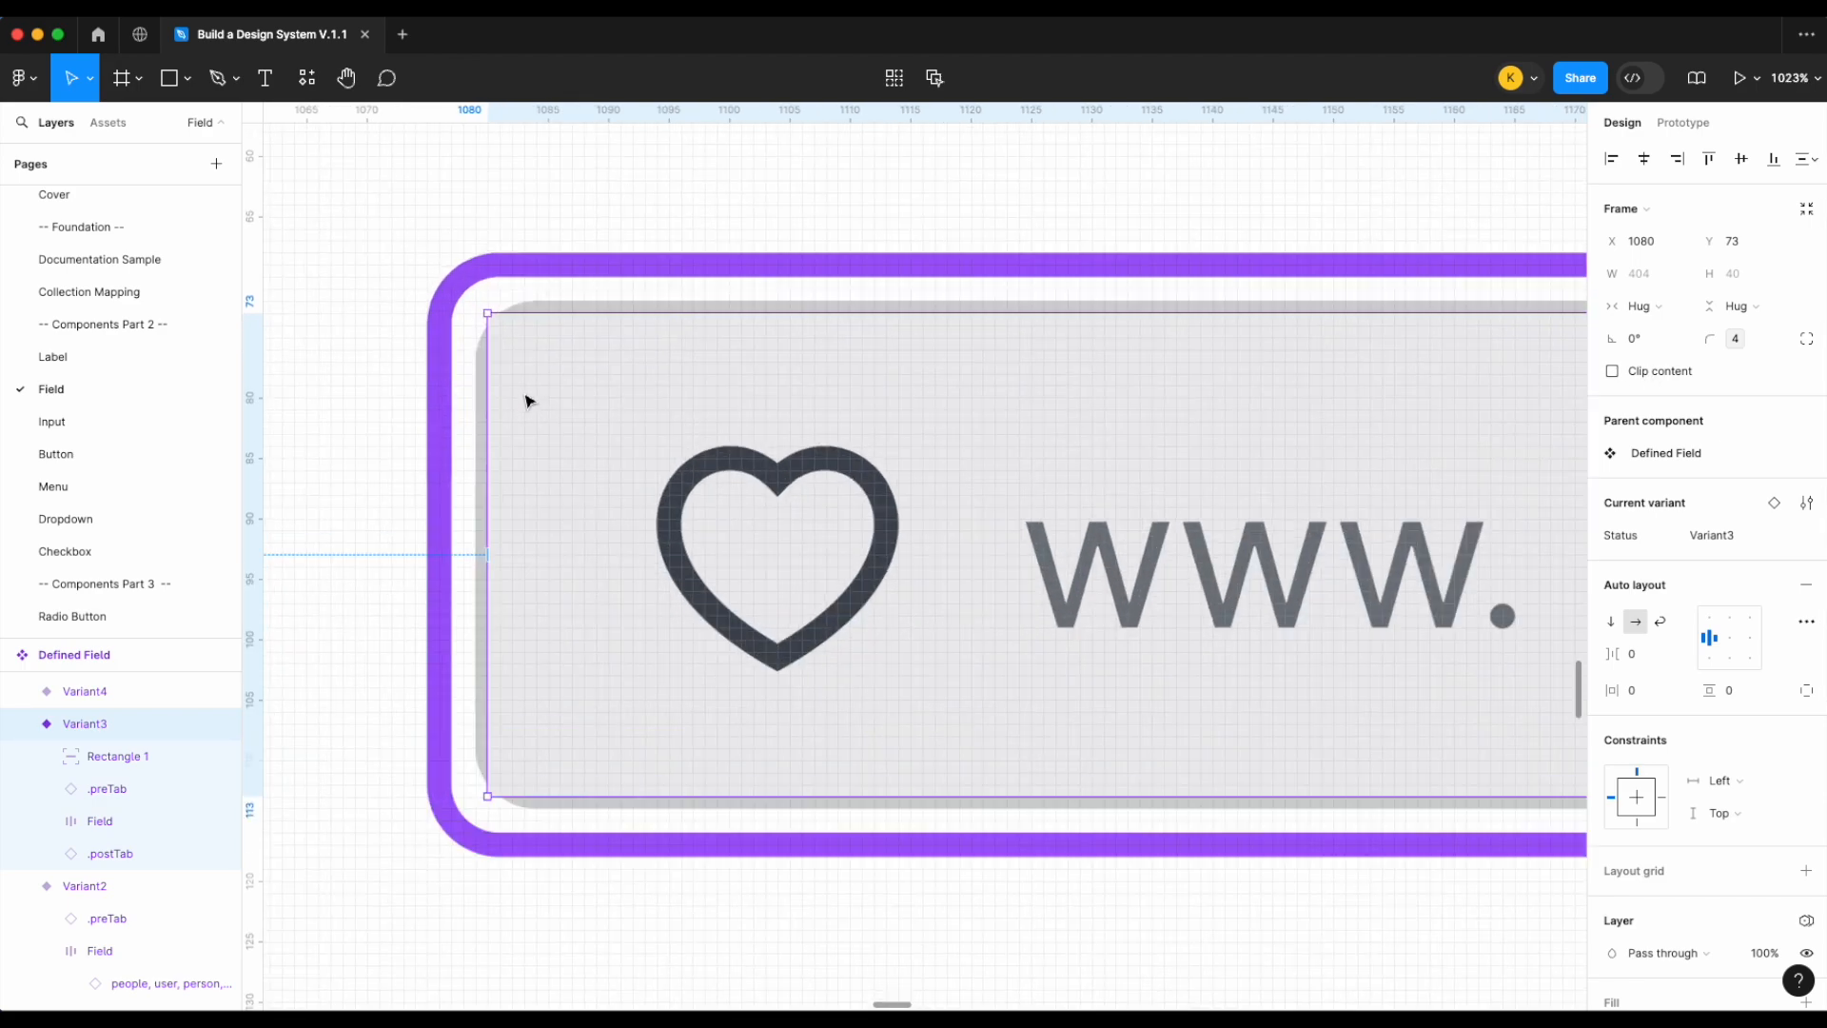
pyautogui.click(648, 412)
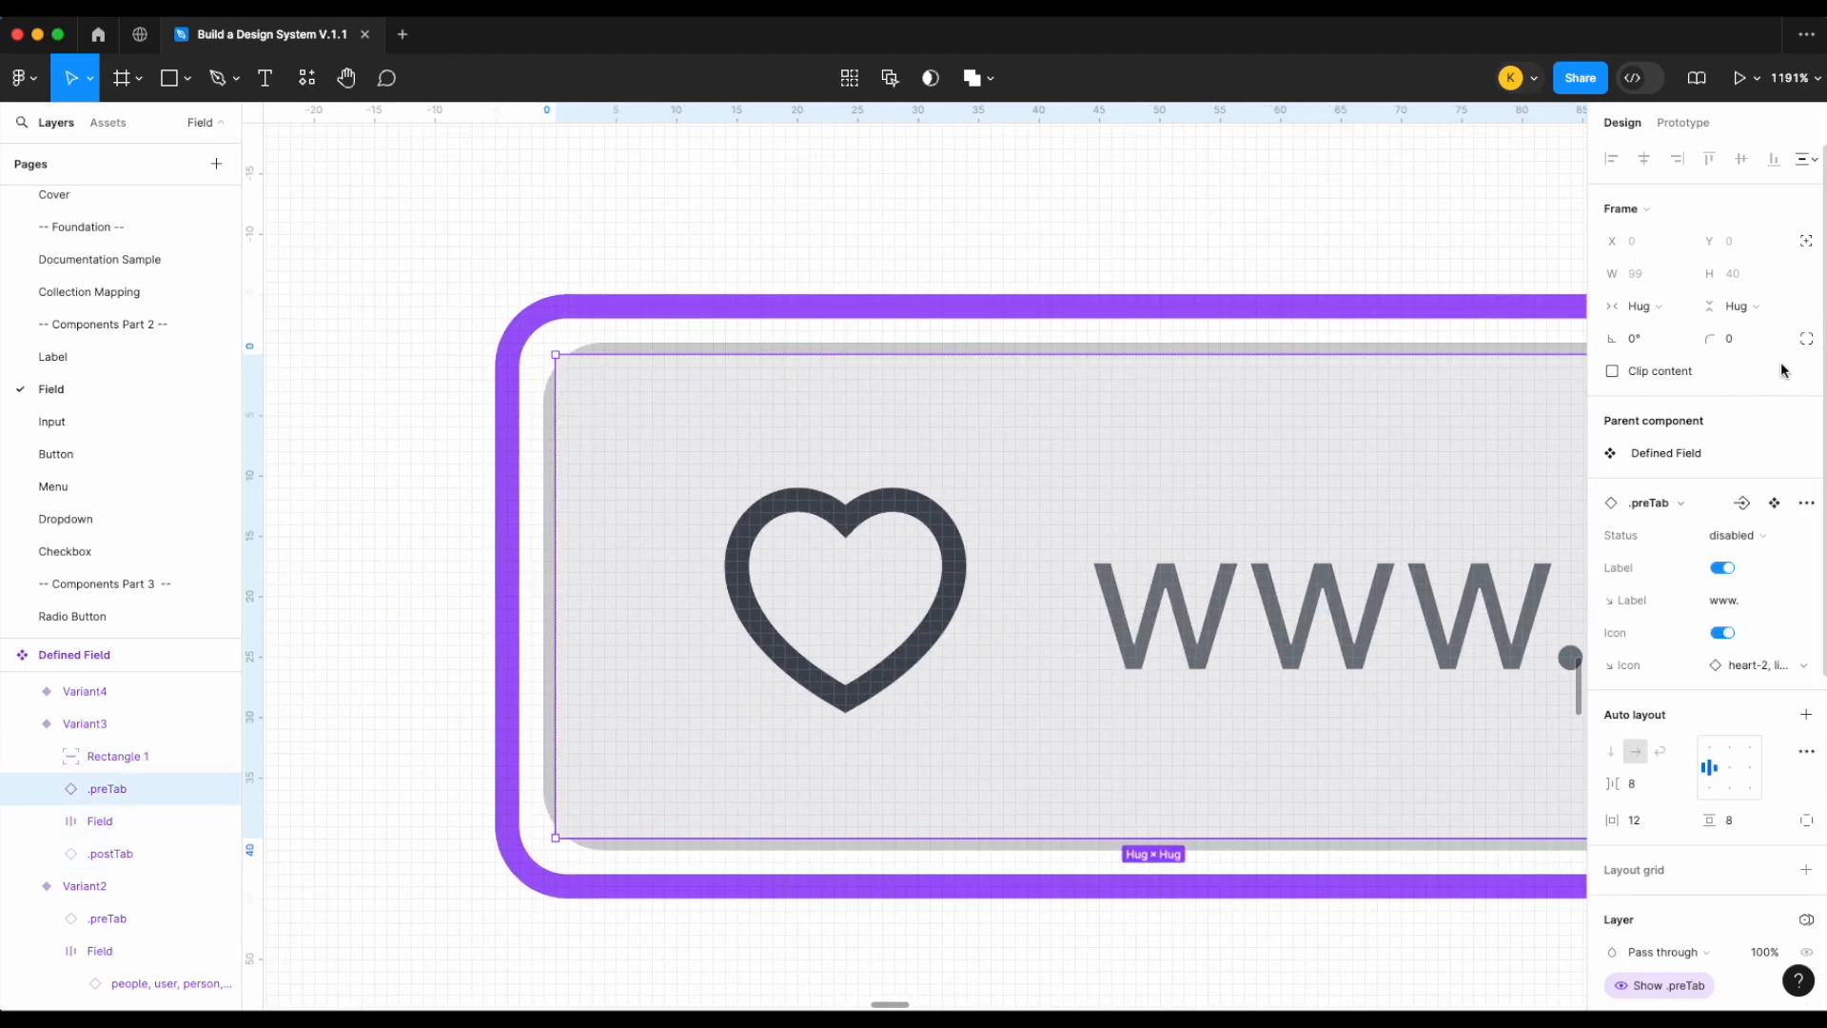
pyautogui.click(1804, 339)
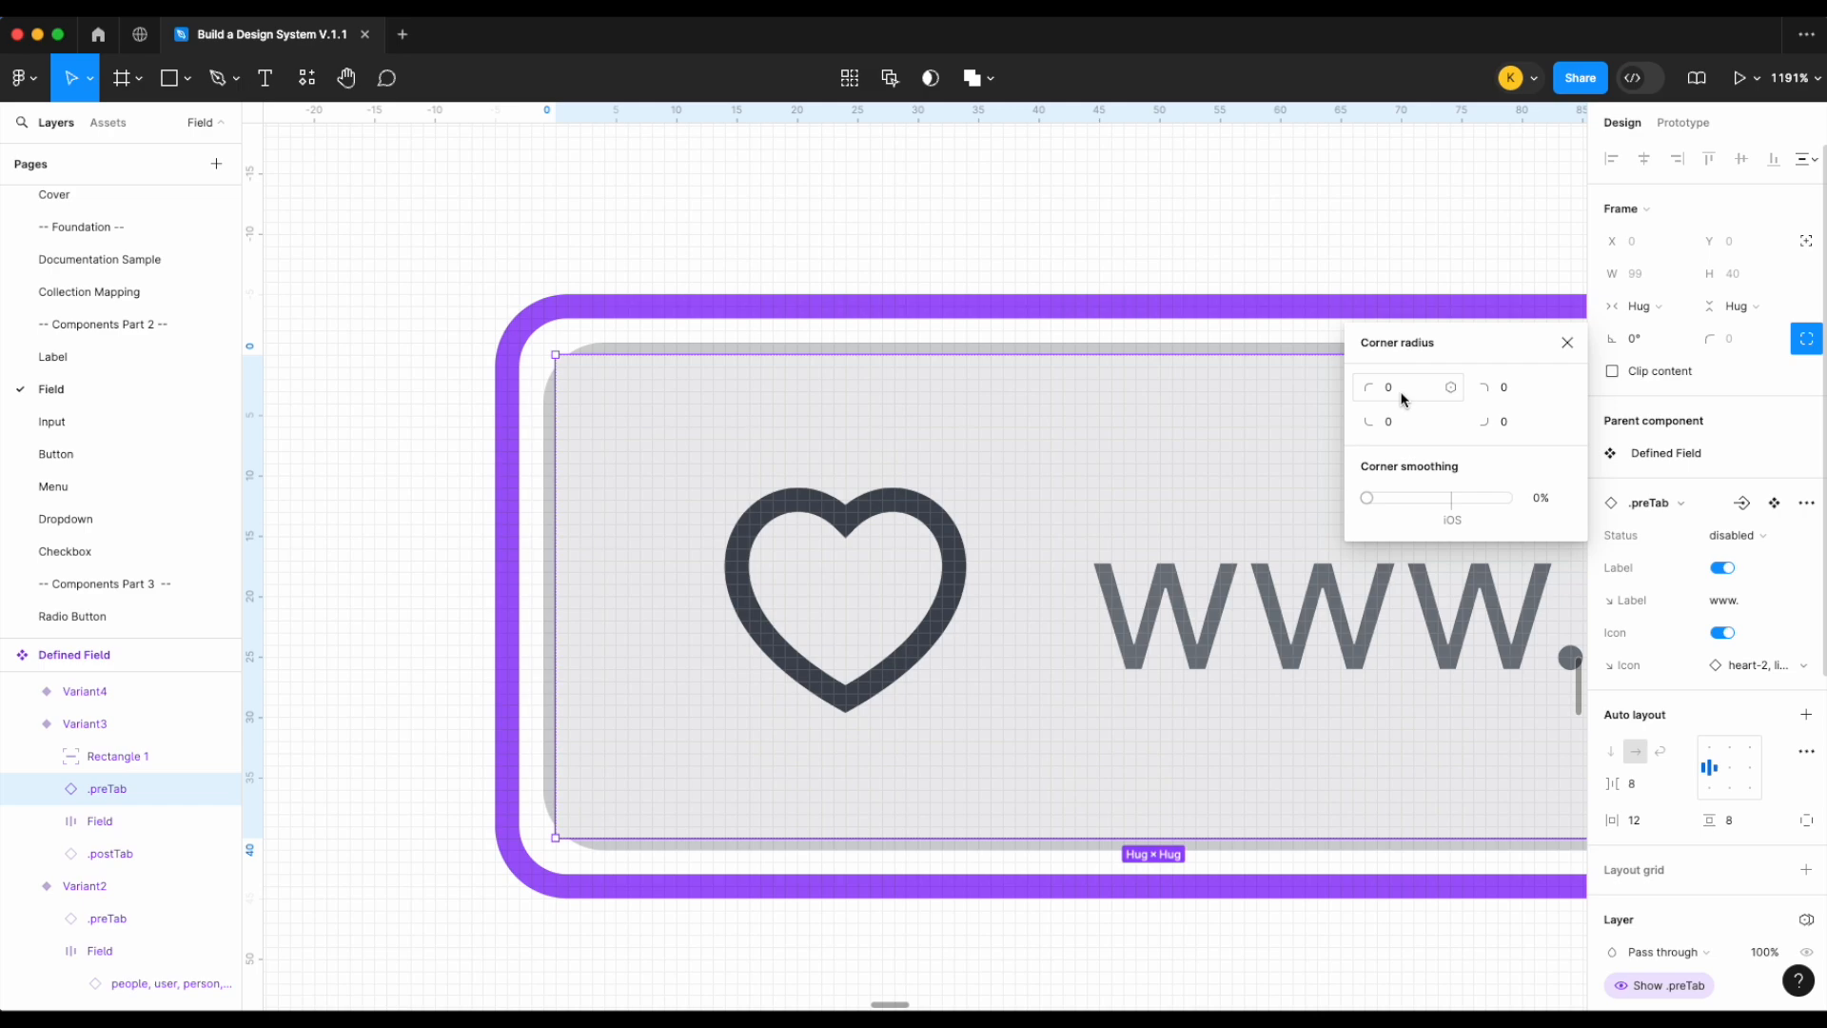
pyautogui.click(1453, 389)
pyautogui.write('rad')
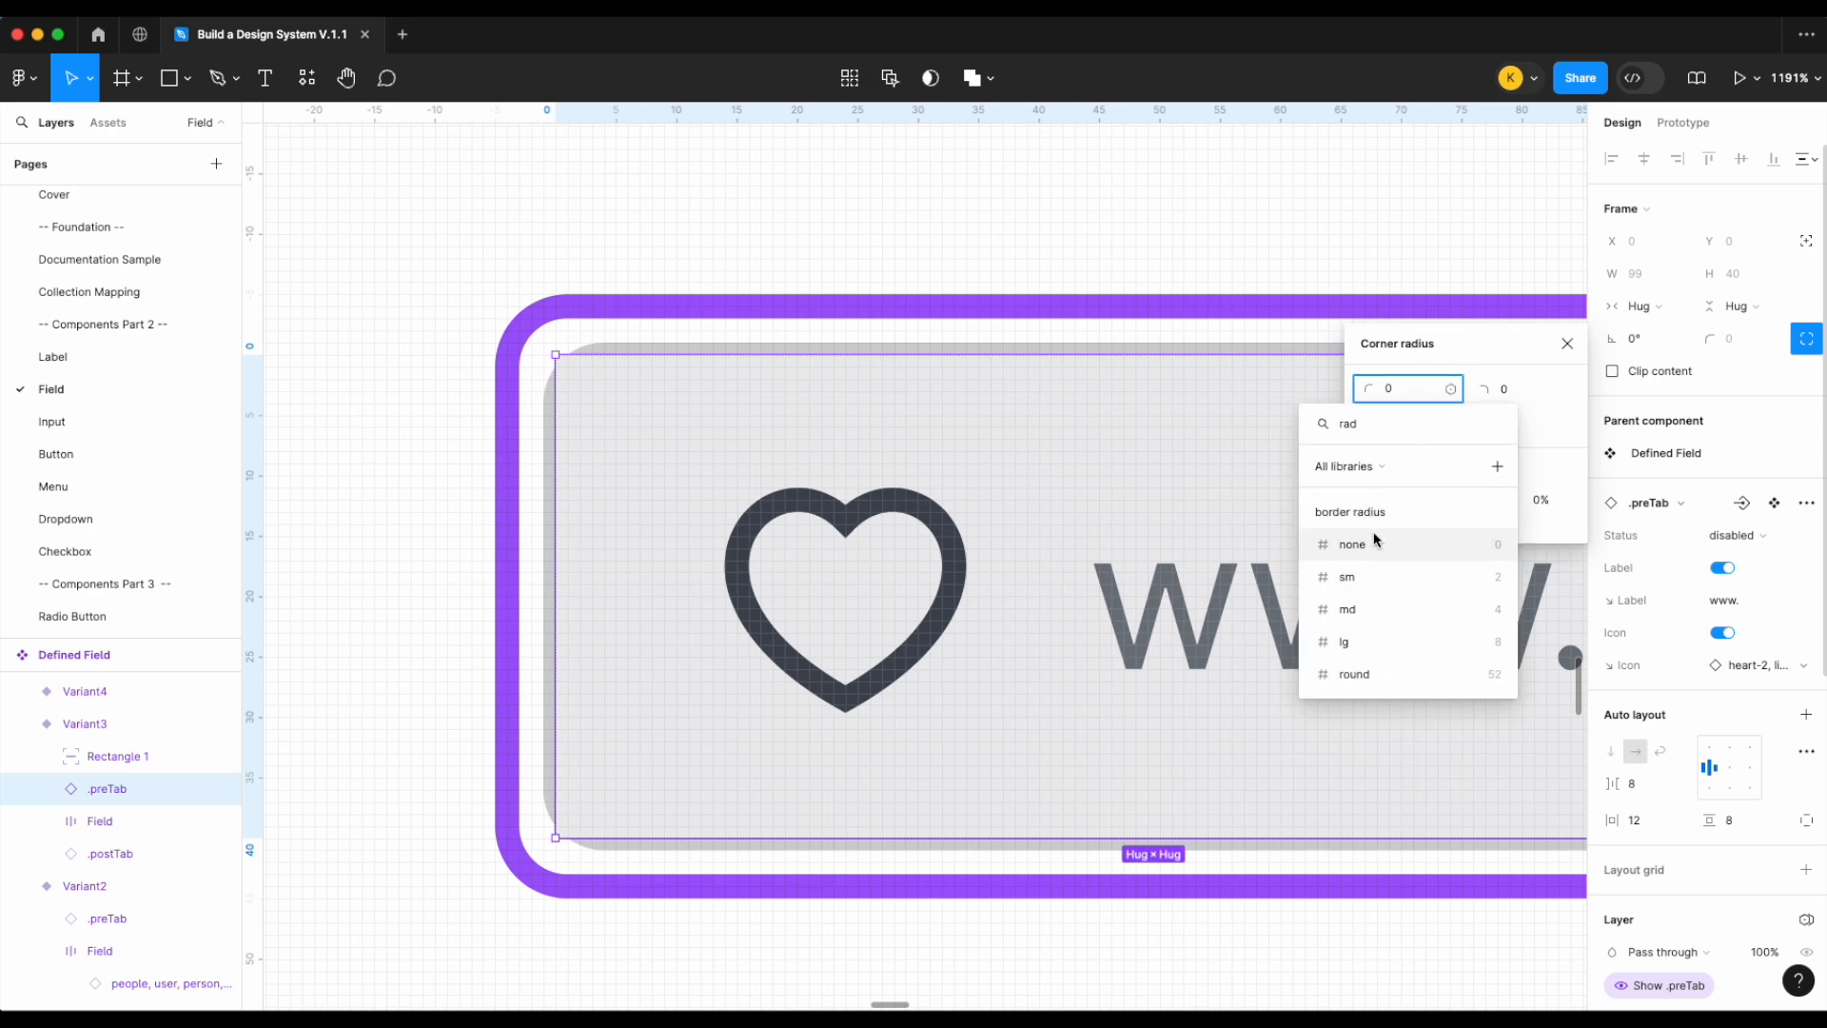
pyautogui.click(1393, 609)
pyautogui.click(1453, 422)
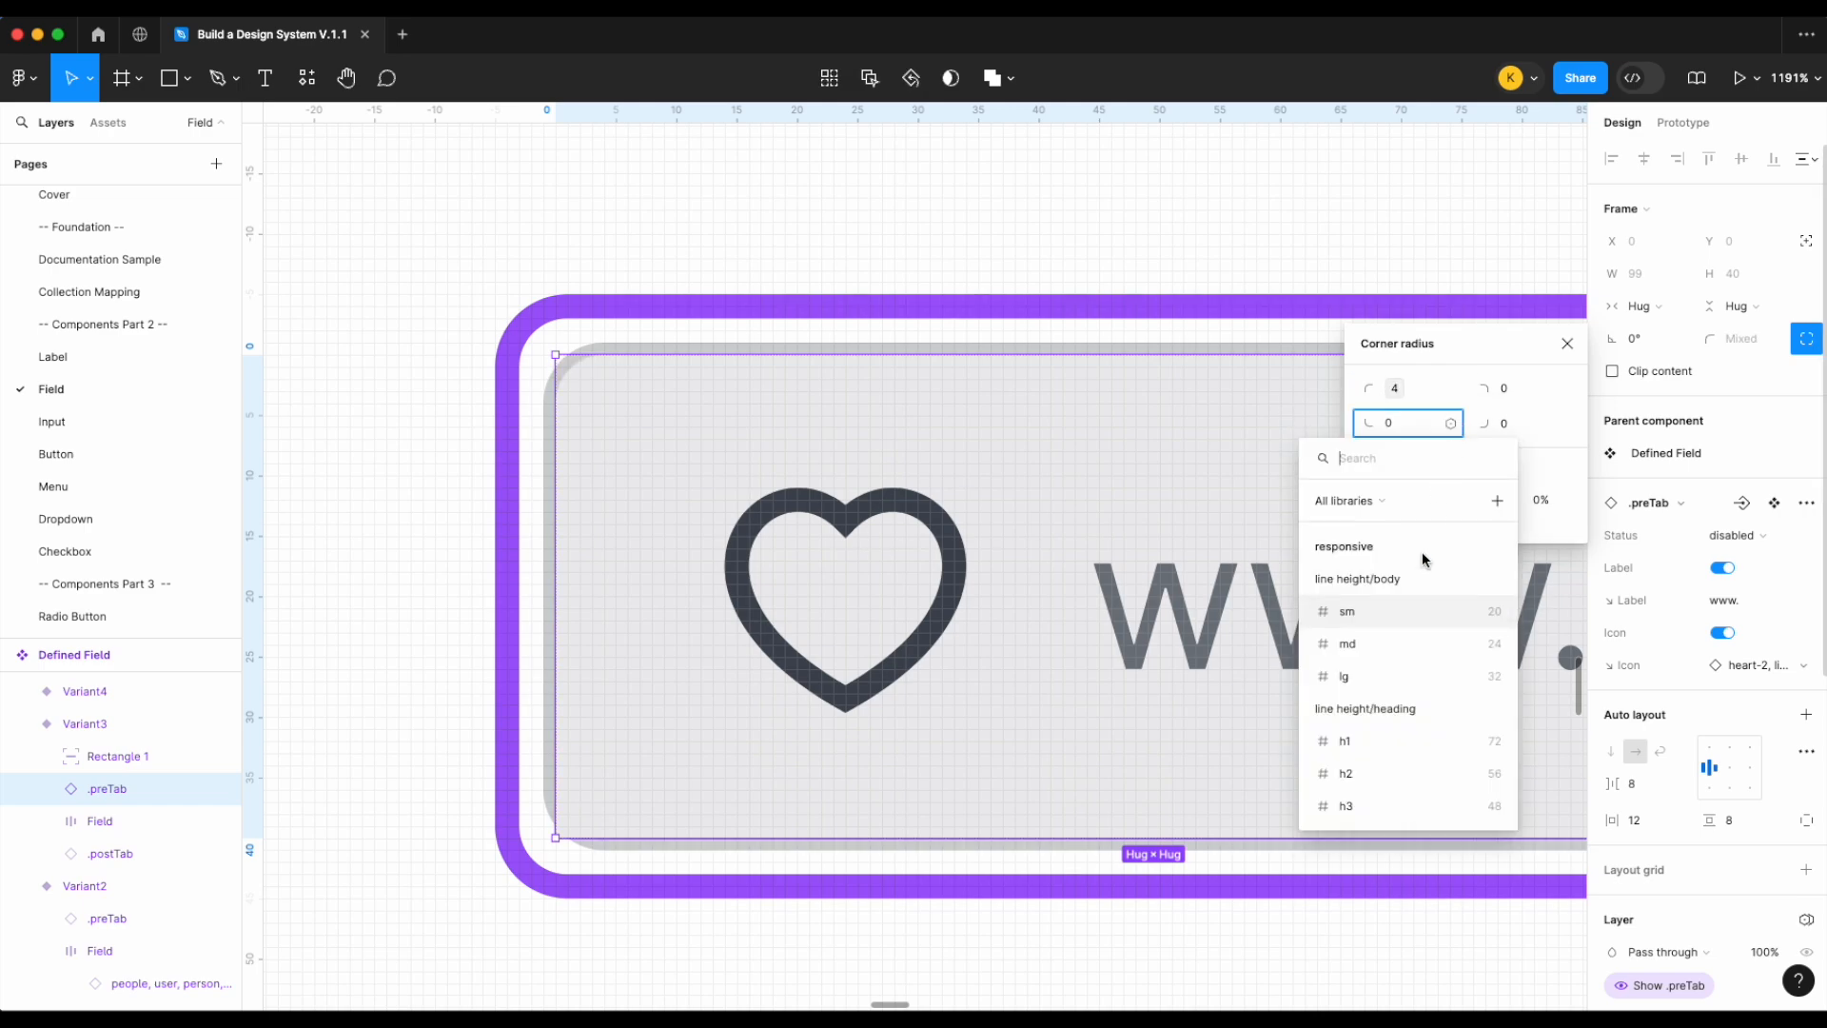
pyautogui.write('rad')
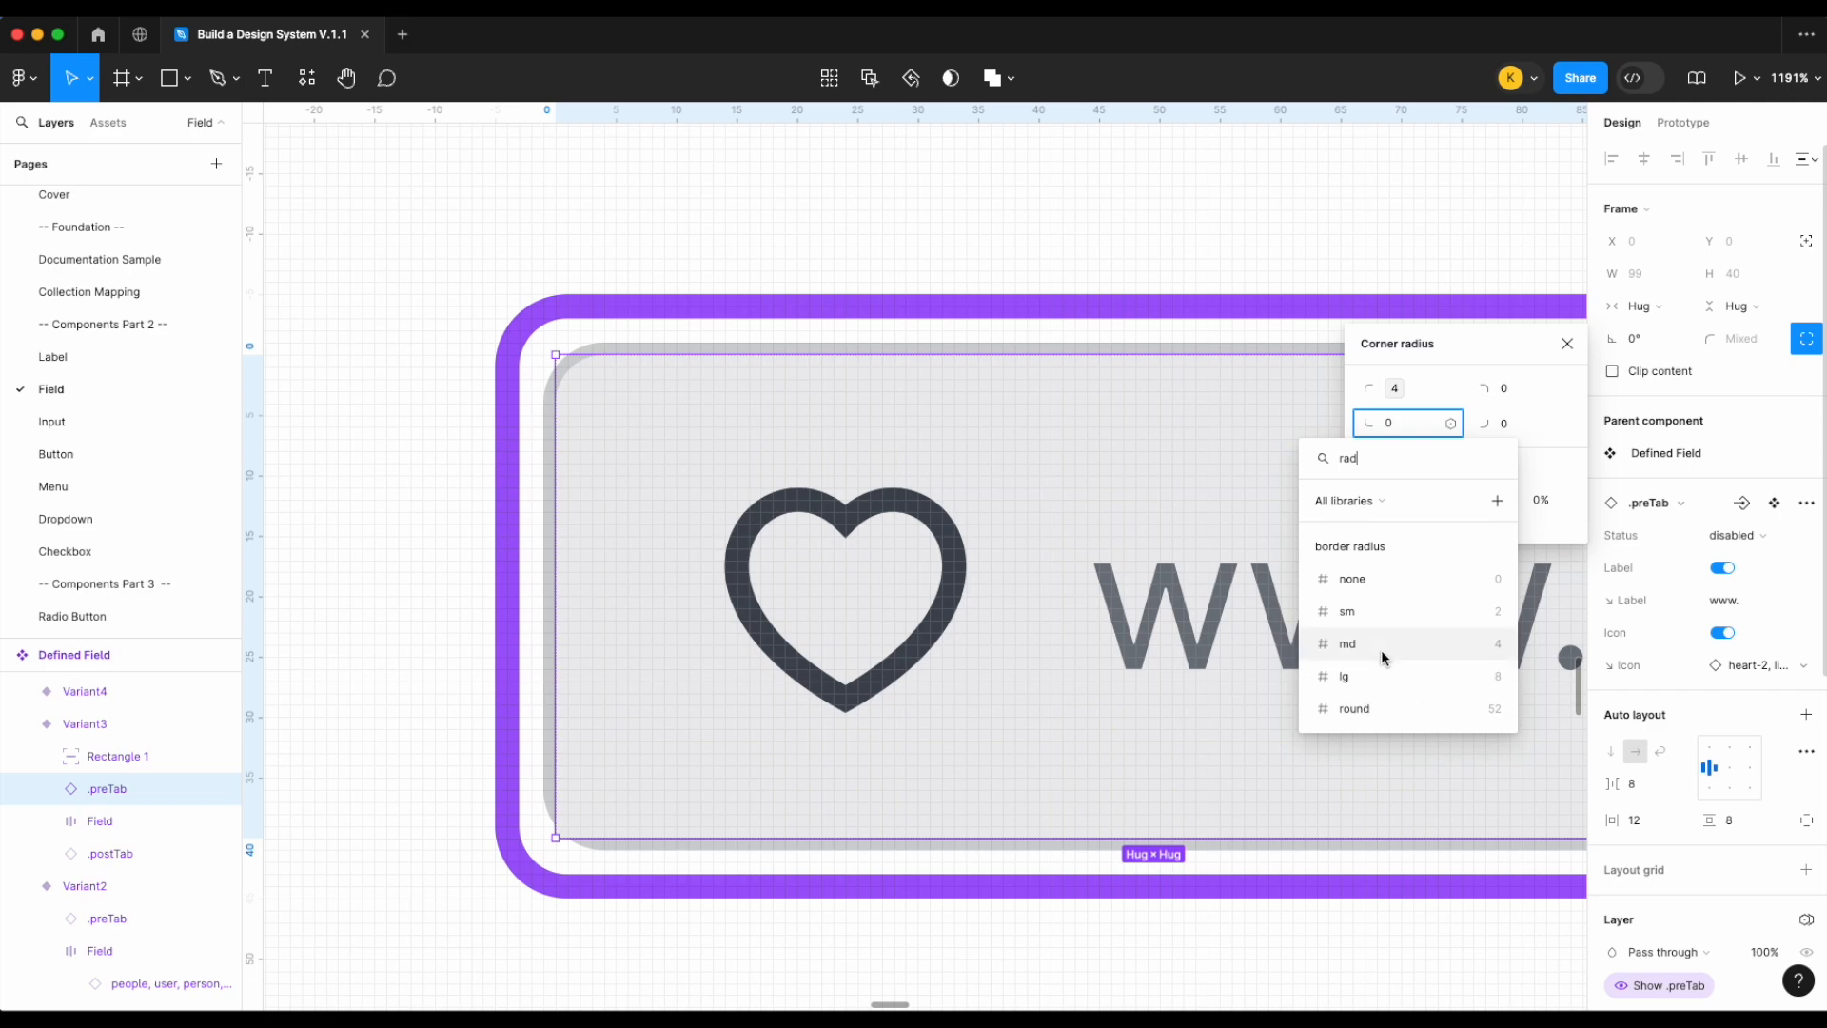
pyautogui.click(1387, 653)
pyautogui.click(1093, 270)
# Apply the border radius md variable to the top-right and bottom-right corners of the Focus variant's .postTab
pyautogui.scroll(-5, 1092, 267)
pyautogui.hscroll(-3, 1092, 267)
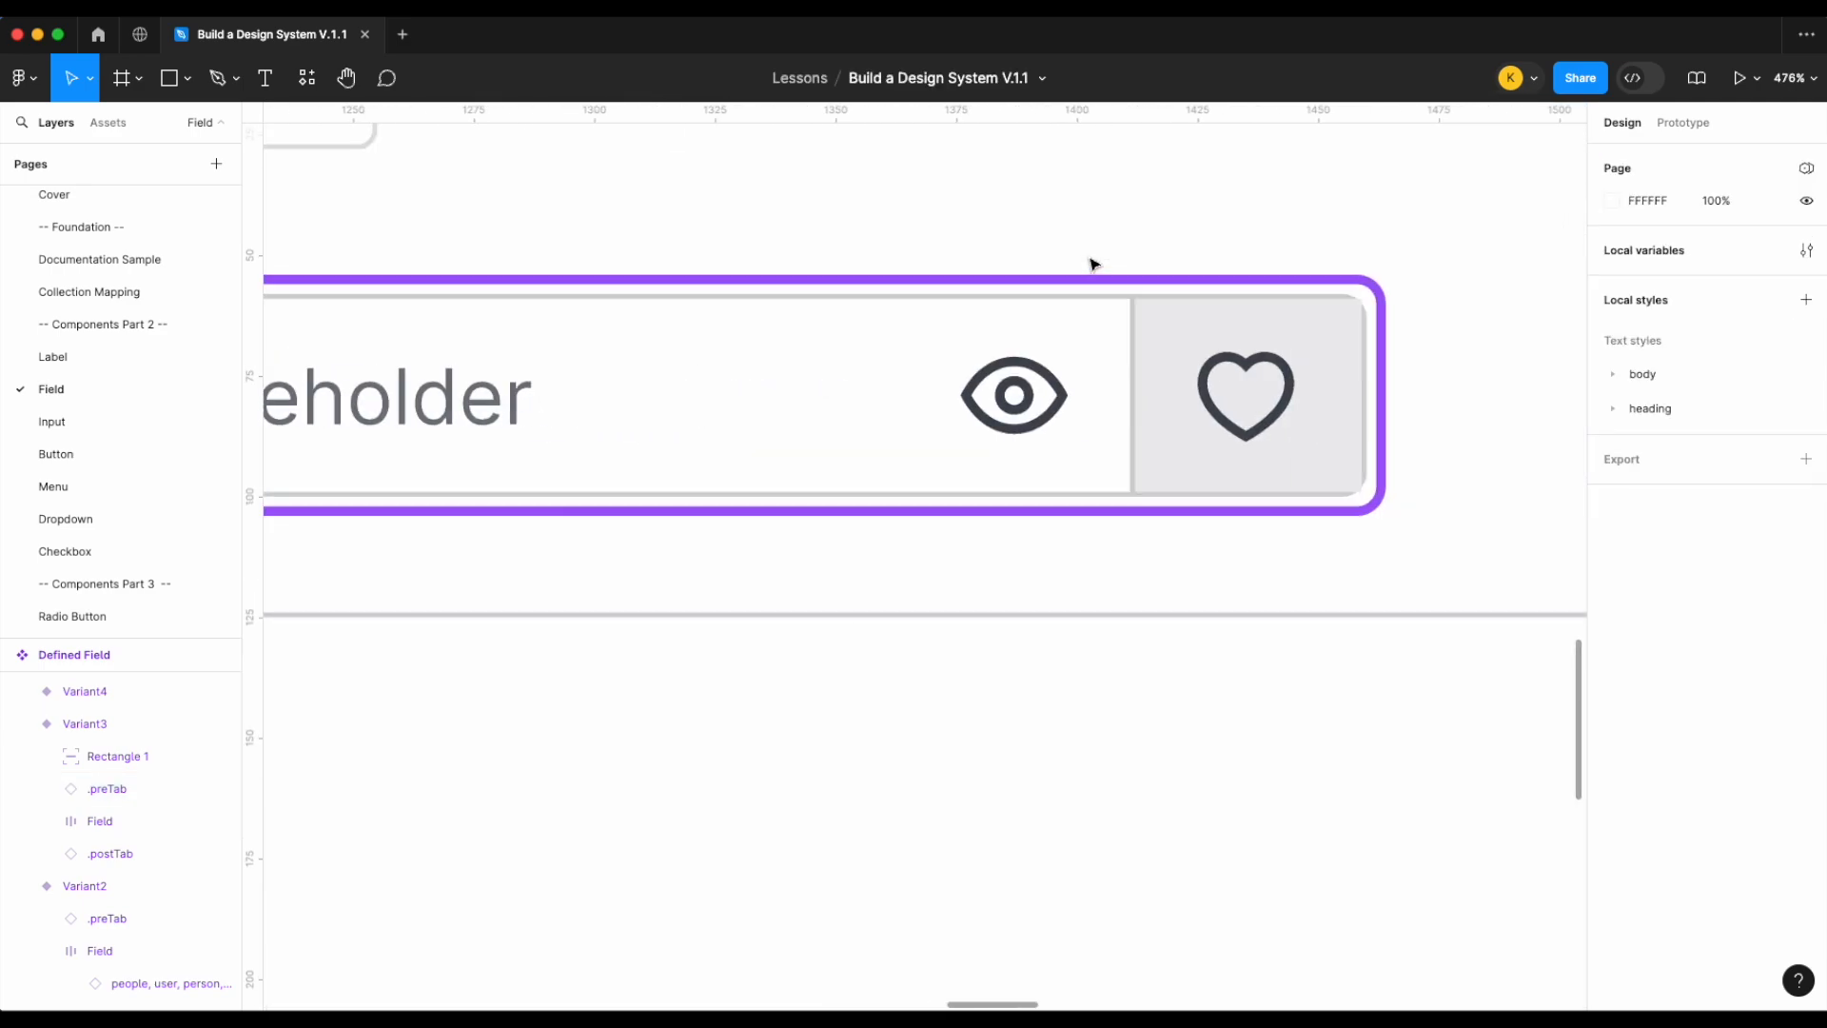
pyautogui.hscroll(3, 963, 375)
pyautogui.scroll(5, 775, 323)
pyautogui.click(805, 319)
pyautogui.click(804, 319)
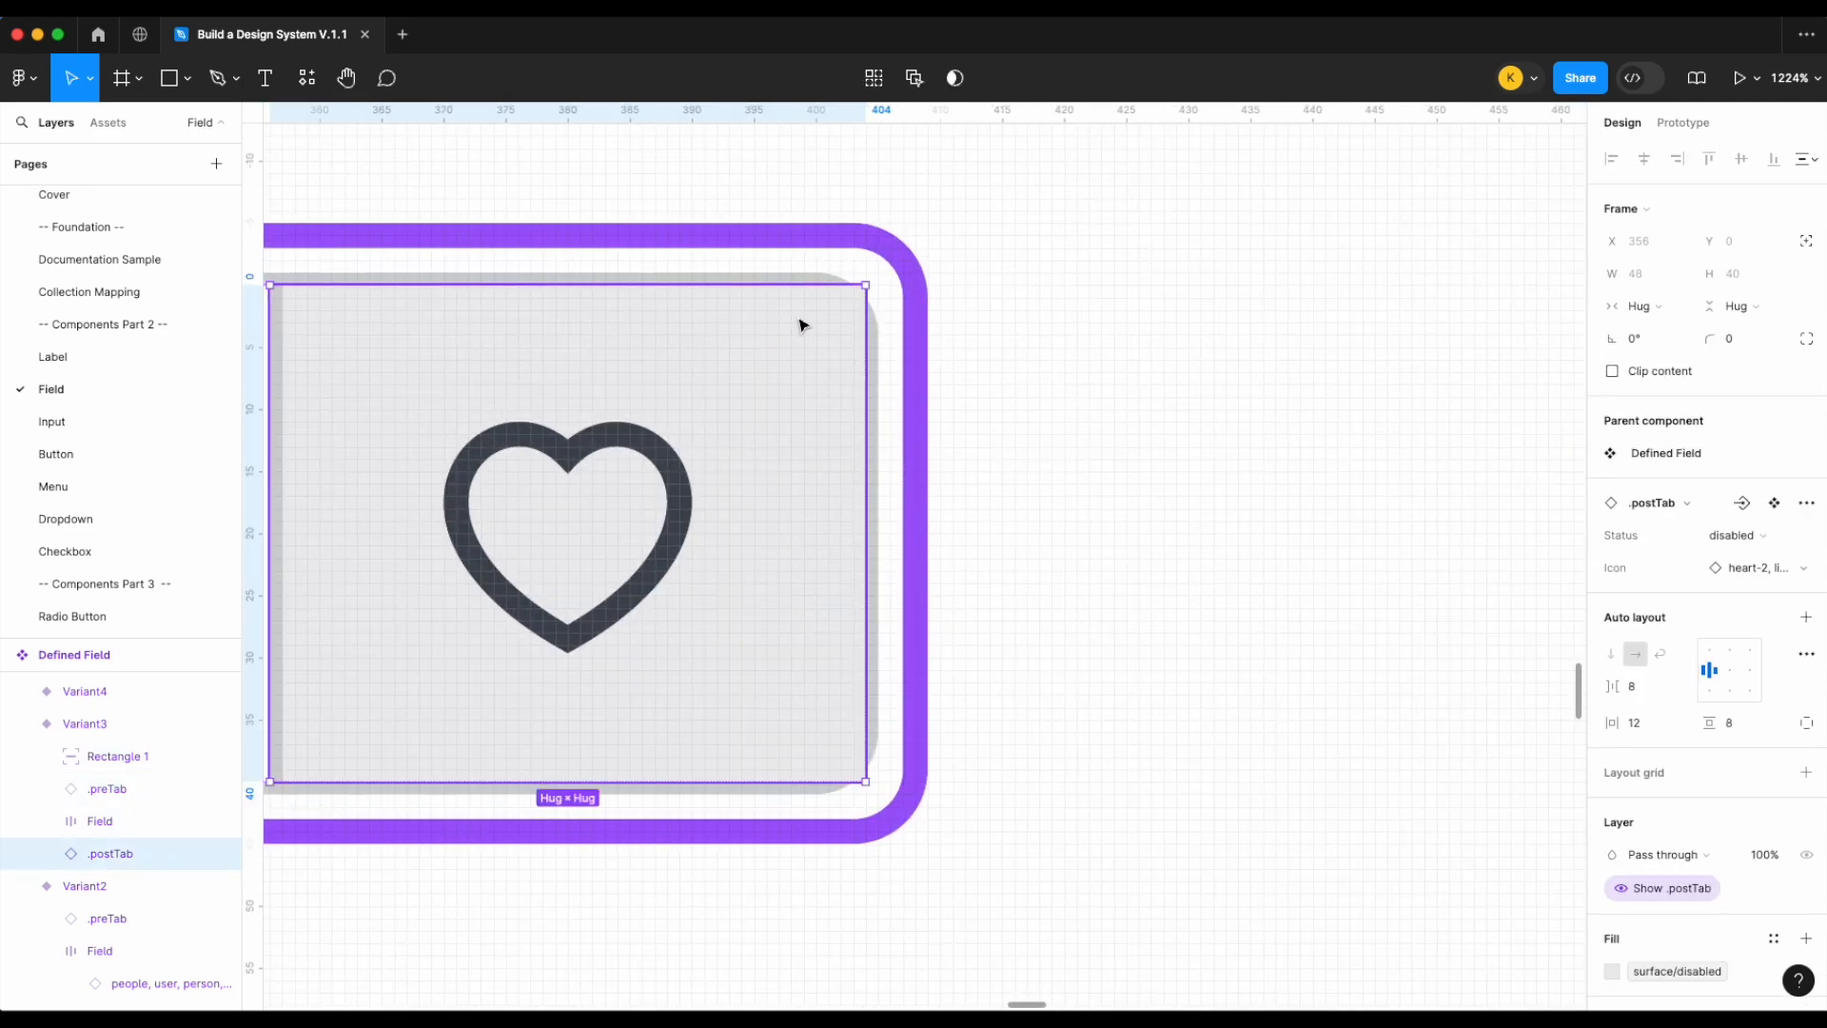
pyautogui.click(1803, 342)
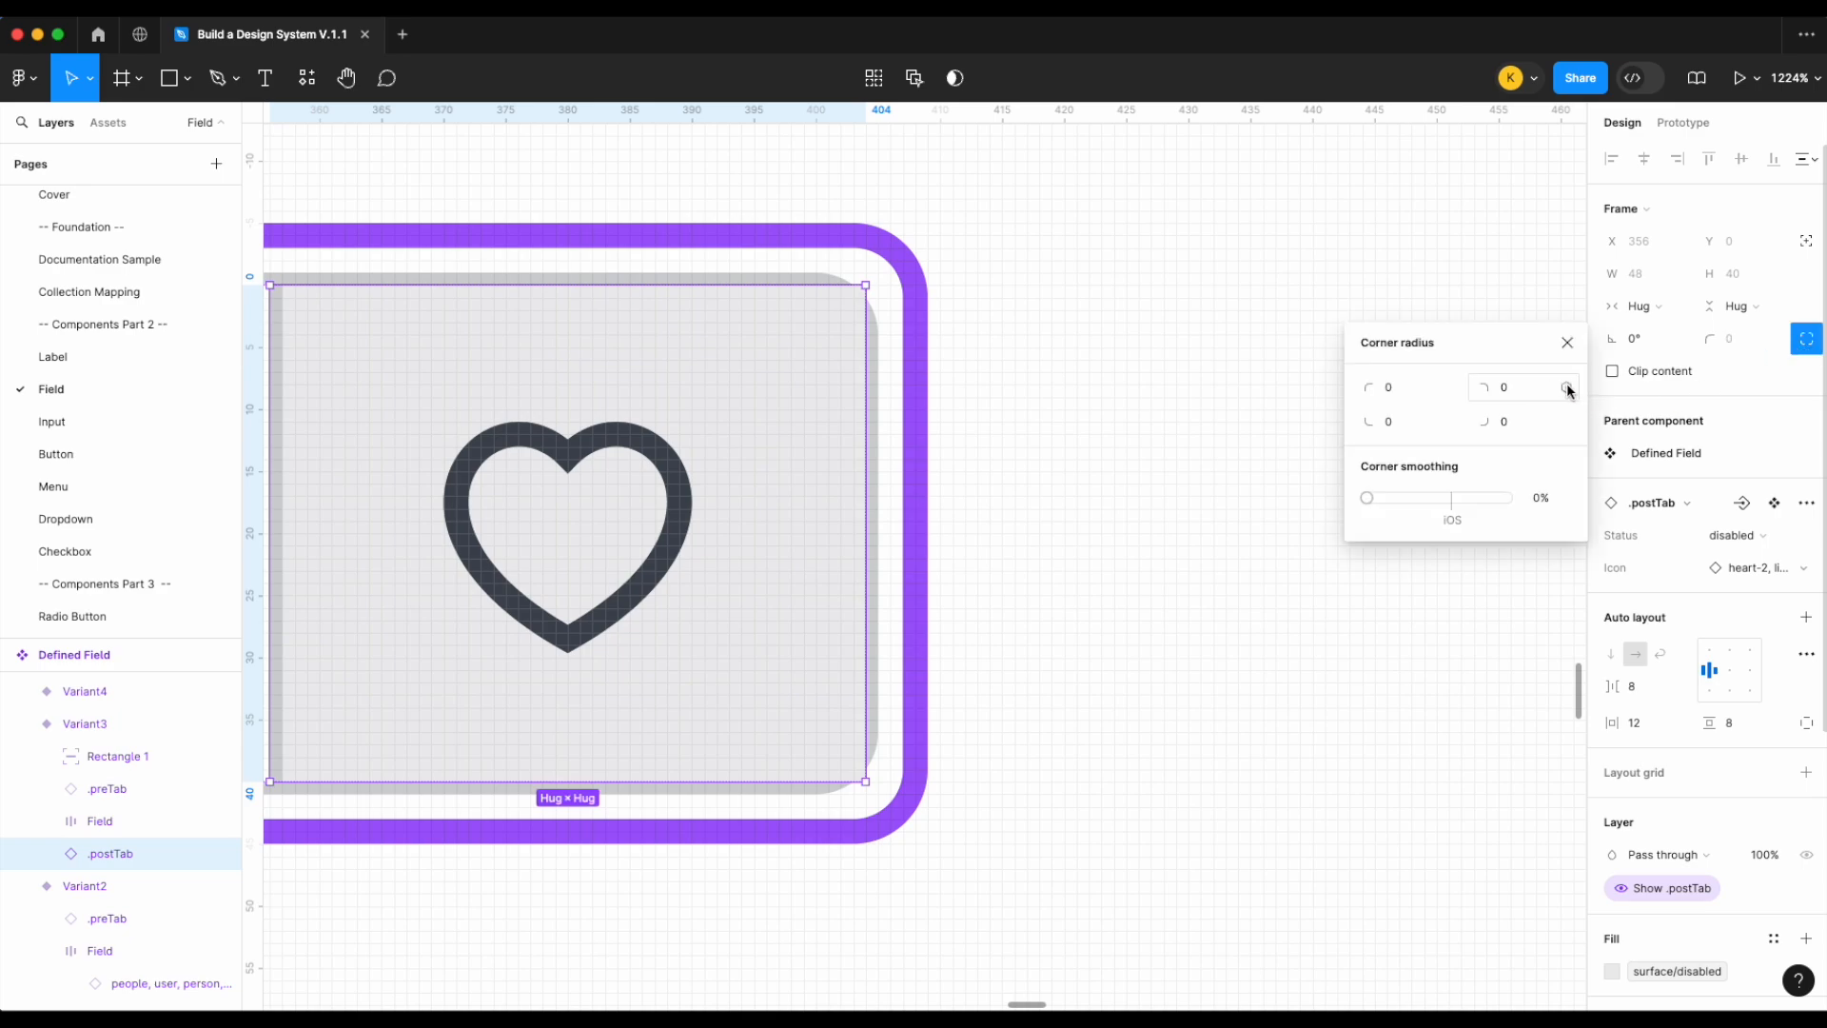
pyautogui.click(1567, 390)
pyautogui.write('rad')
pyautogui.click(1490, 609)
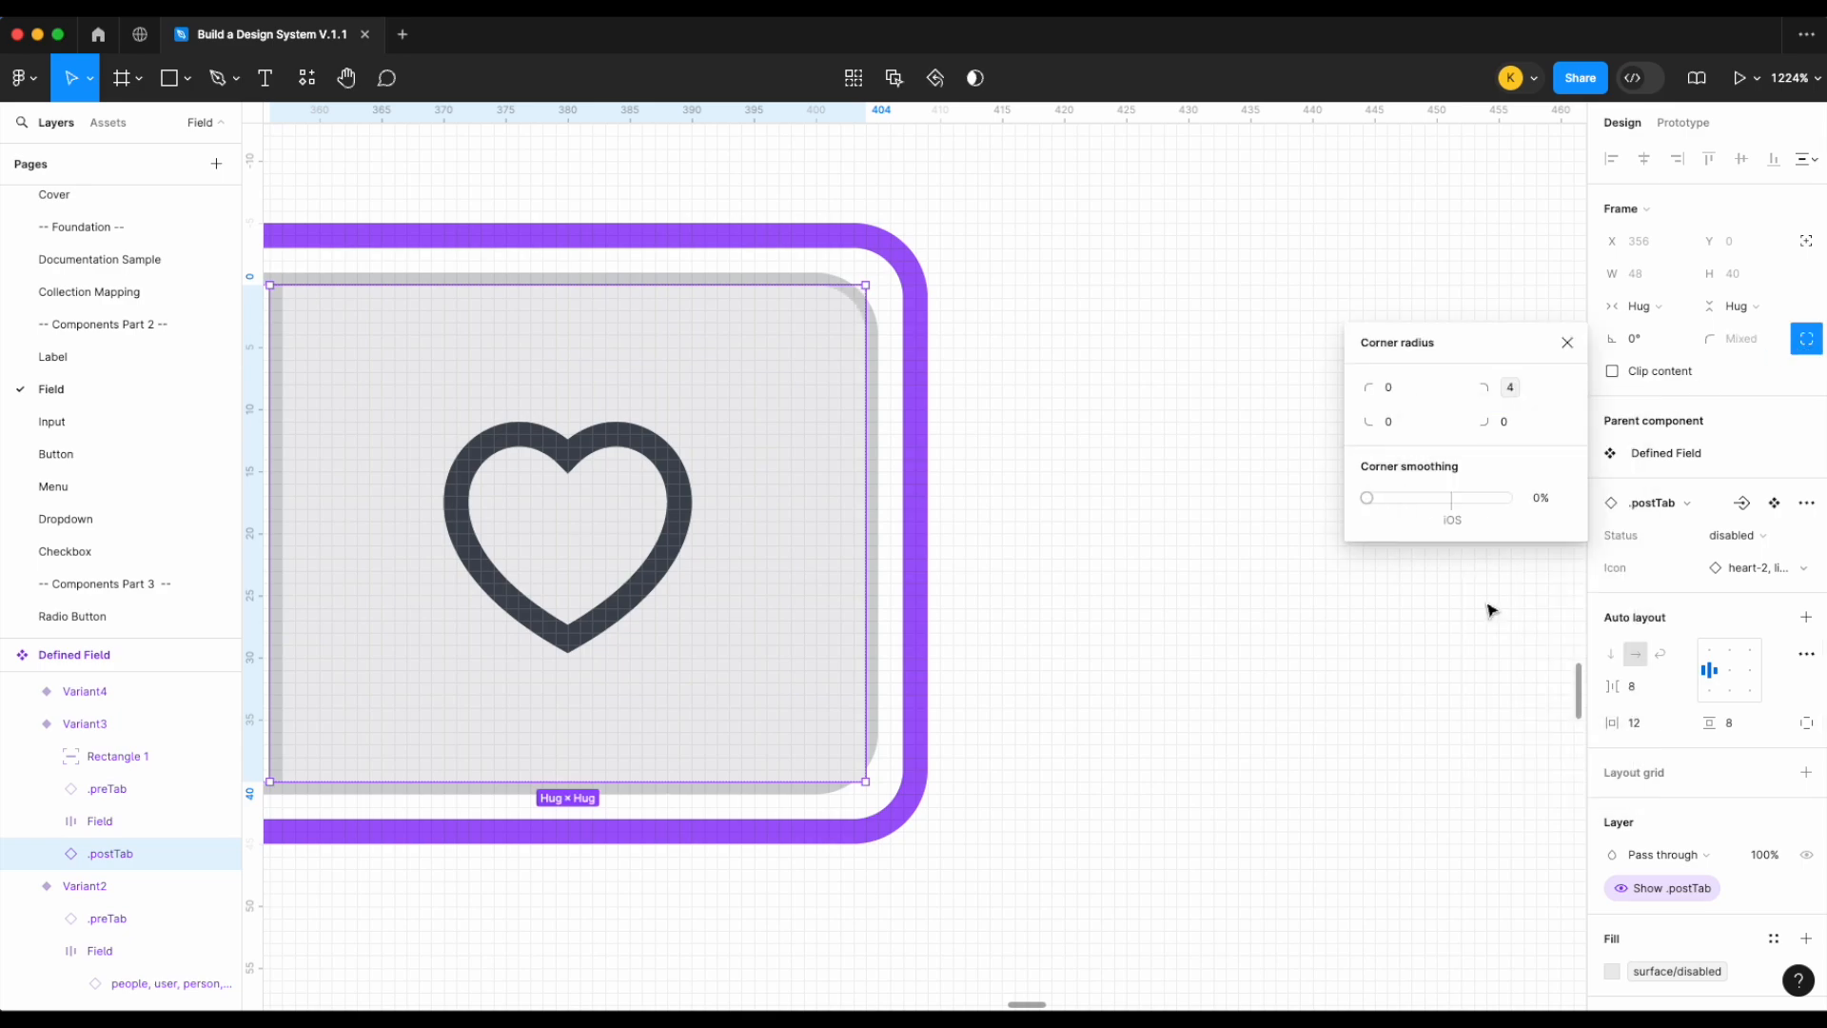
pyautogui.click(1565, 419)
pyautogui.write('rad')
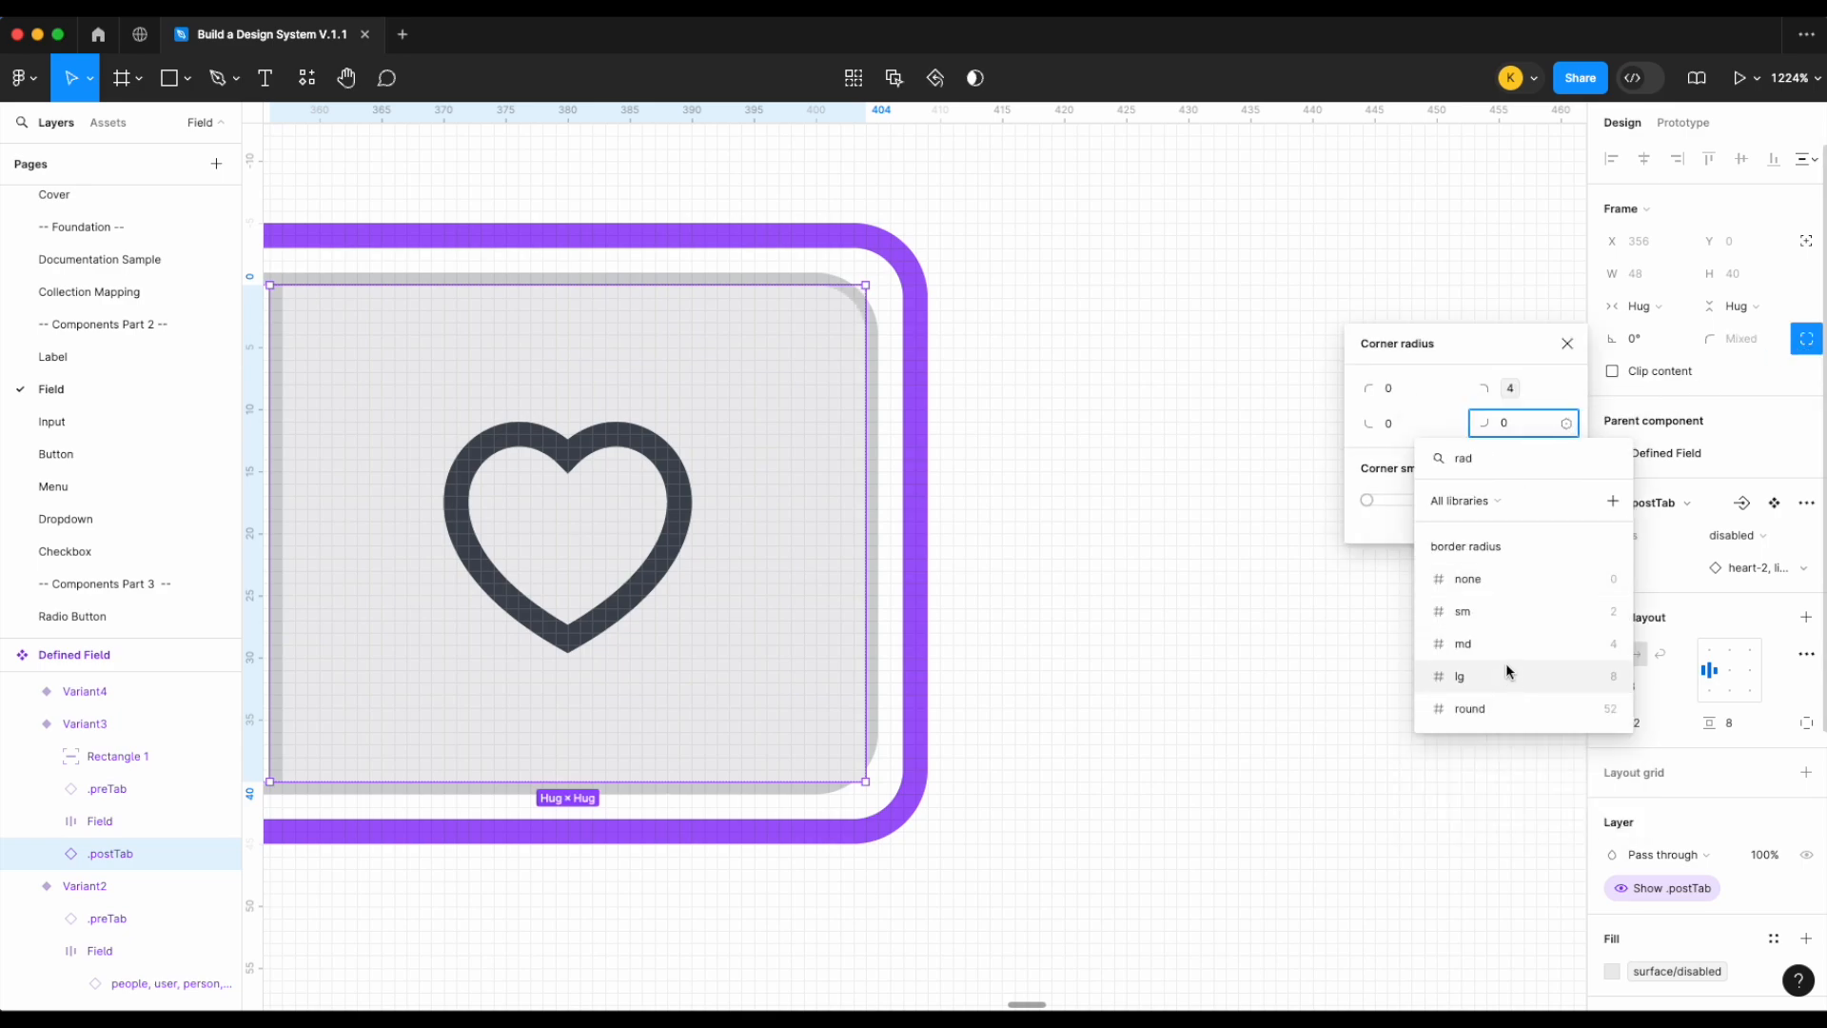
pyautogui.click(1514, 658)
pyautogui.click(1152, 541)
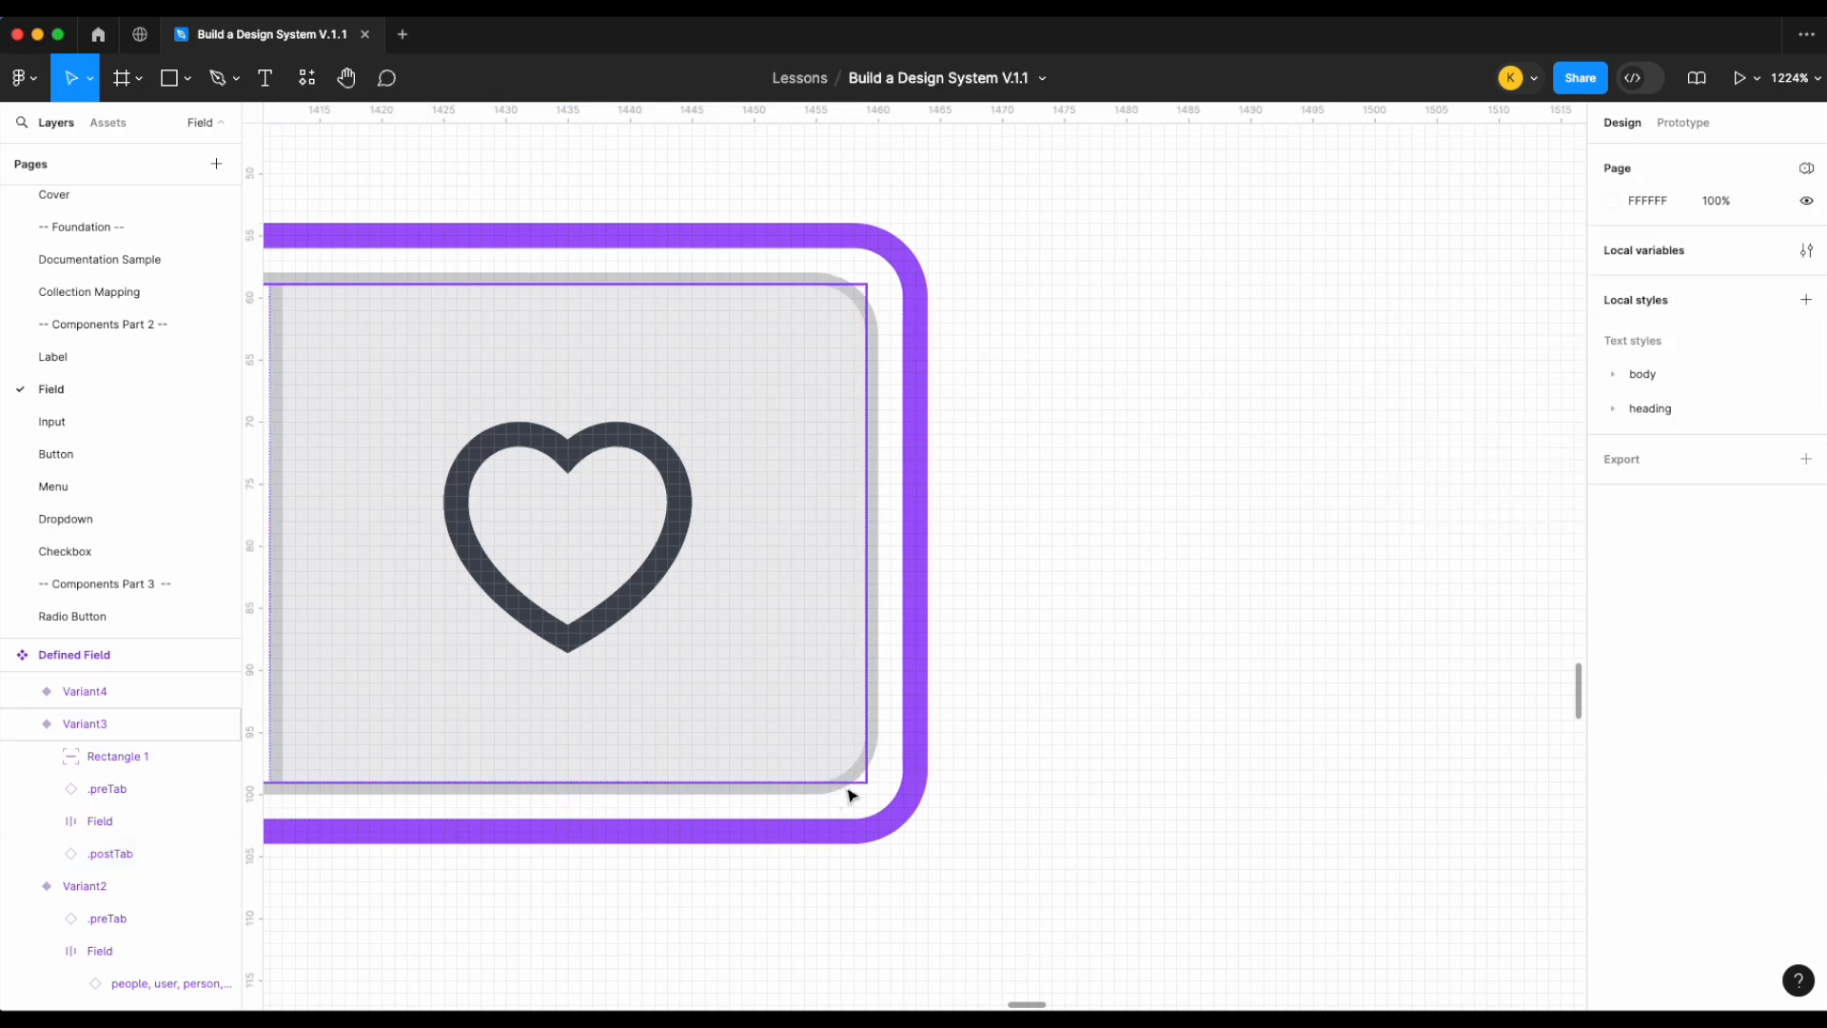
pyautogui.scroll(3, 1146, 795)
pyautogui.scroll(-10, 1146, 796)
pyautogui.scroll(-5, 1149, 796)
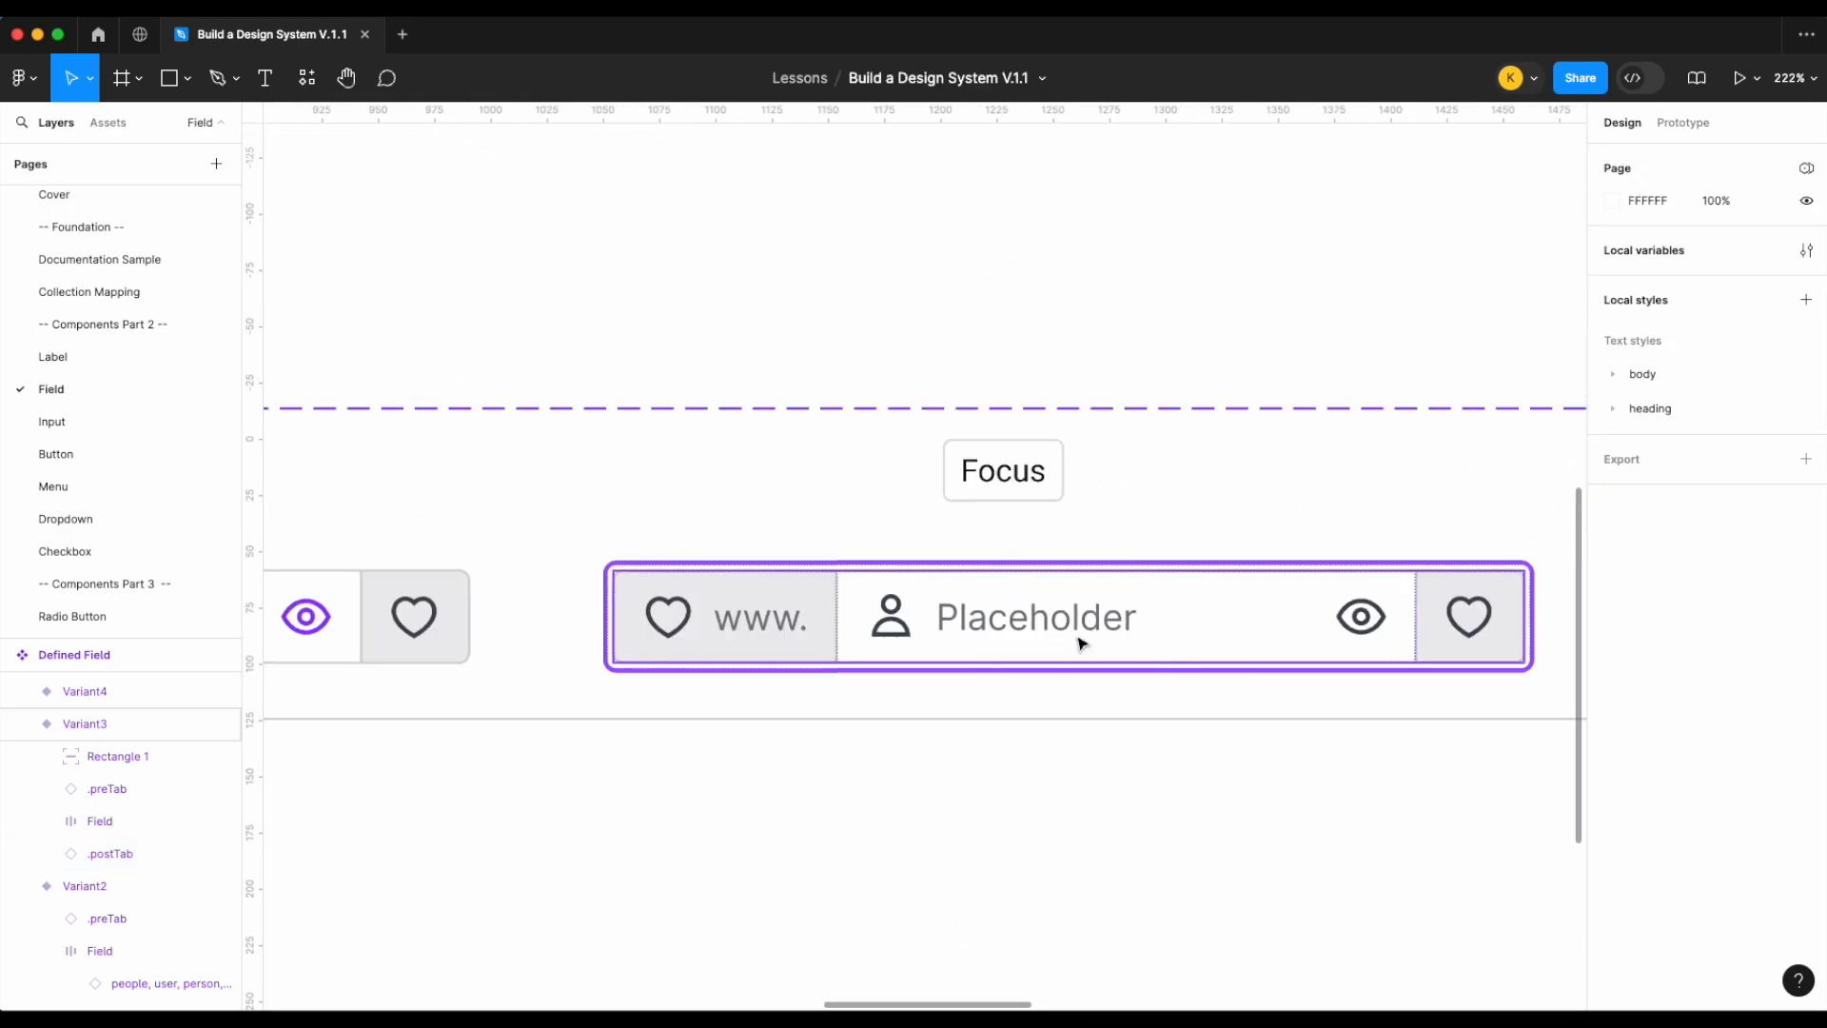
pyautogui.click(1104, 635)
pyautogui.moveTo(1109, 625); pyautogui.dragTo(1109, 860)
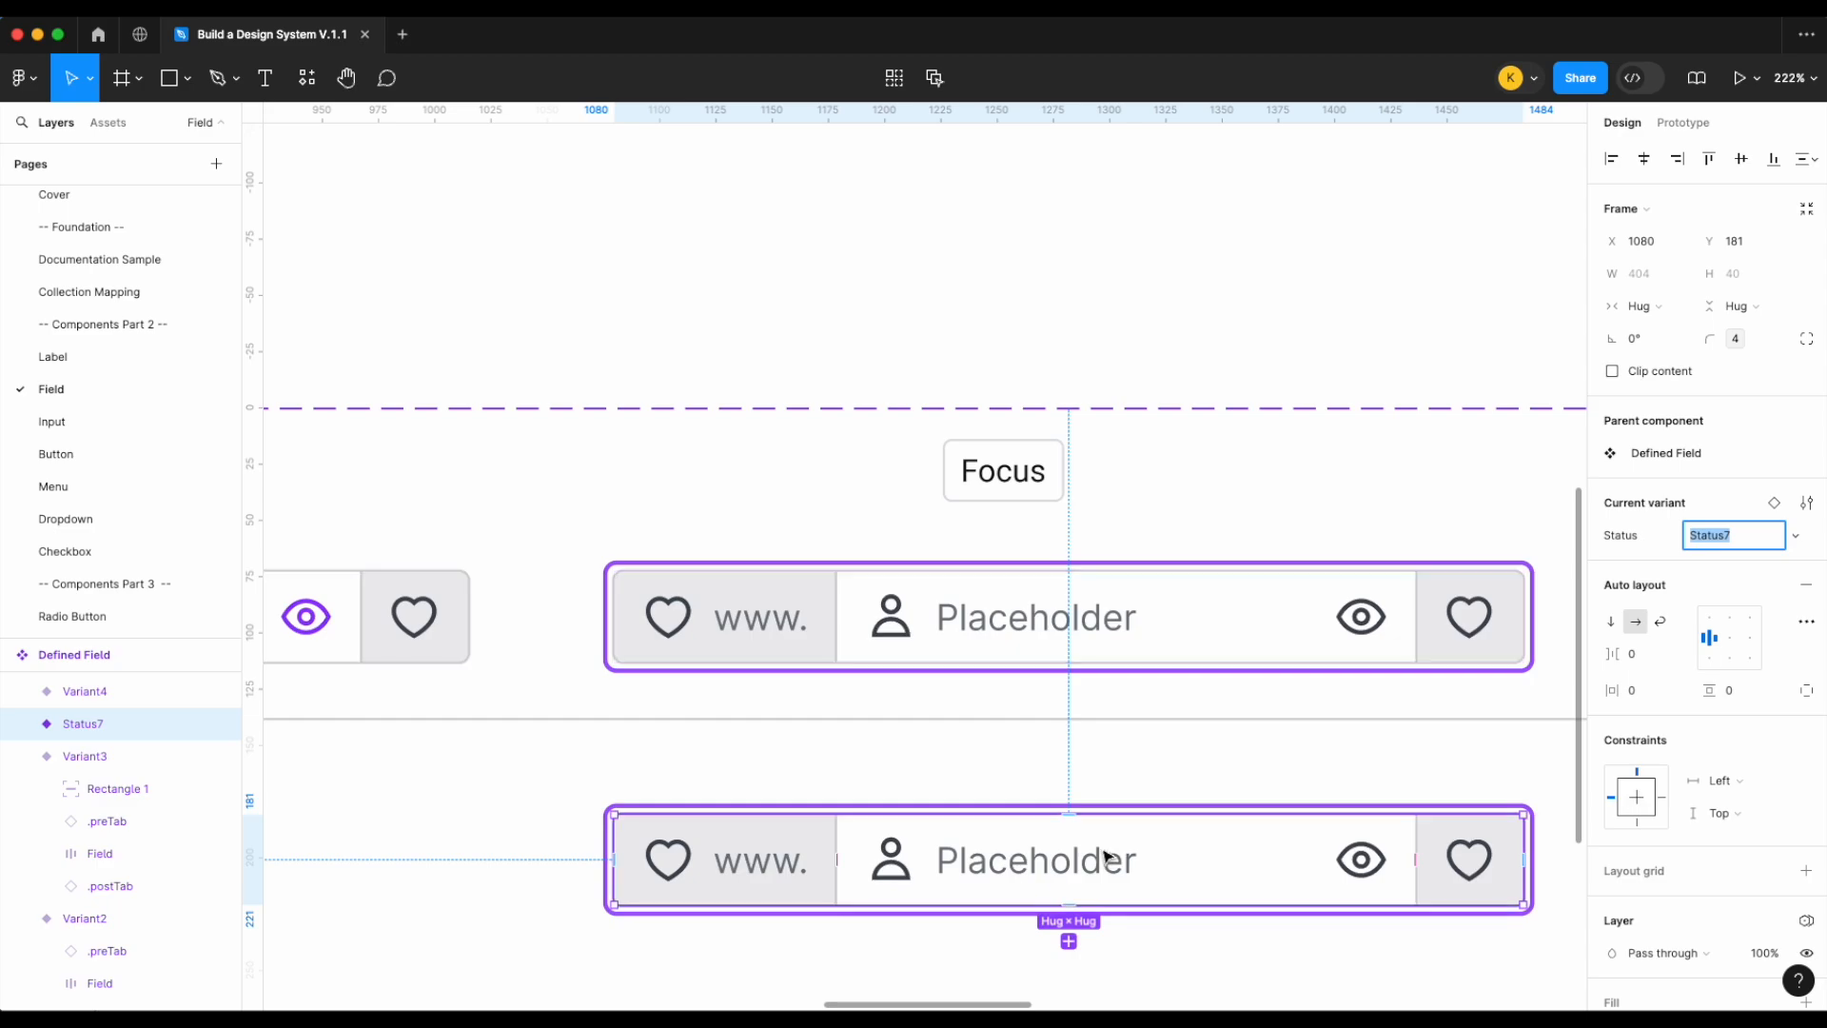
pyautogui.scroll(-2, 1169, 684)
pyautogui.hscroll(2, 1169, 684)
pyautogui.click(1168, 697)
pyautogui.click(1114, 791)
pyautogui.press('BackSpace')
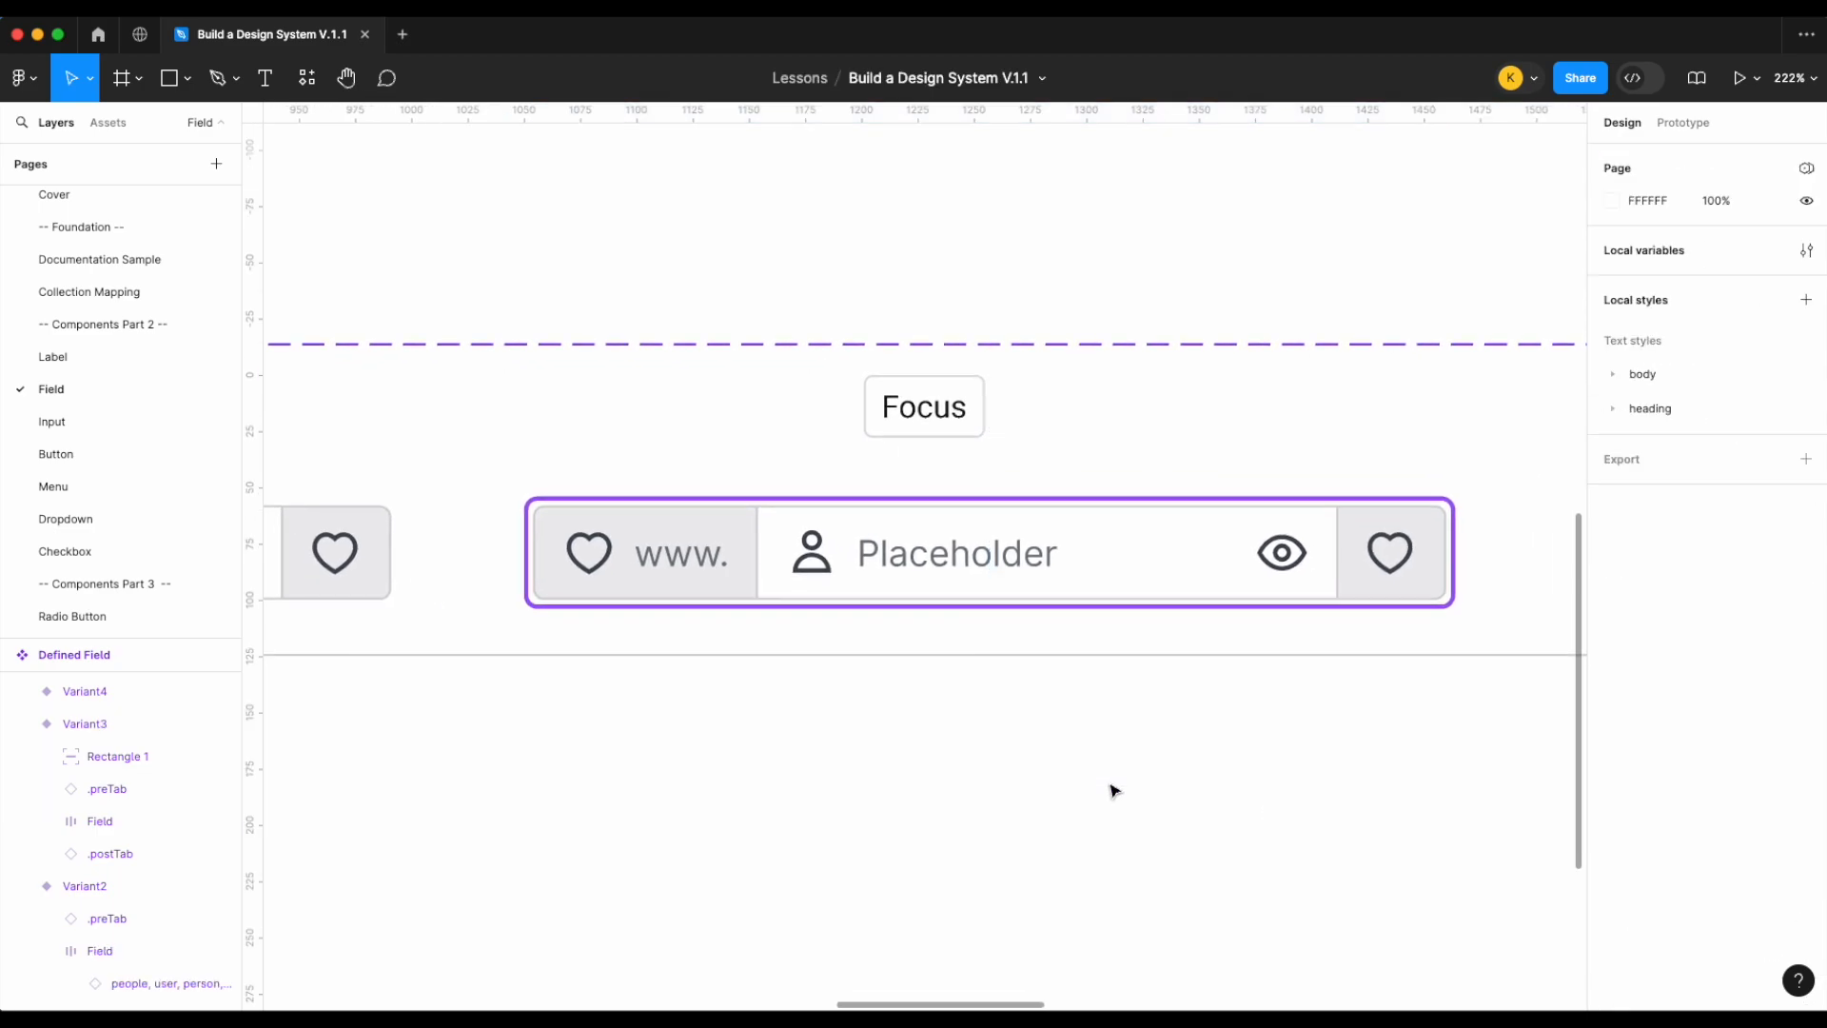
# Place a test instance of the Focus variant above the Defined Field set and turn off its Show .preTab property
pyautogui.click(1052, 576)
pyautogui.scroll(-5, 1051, 577)
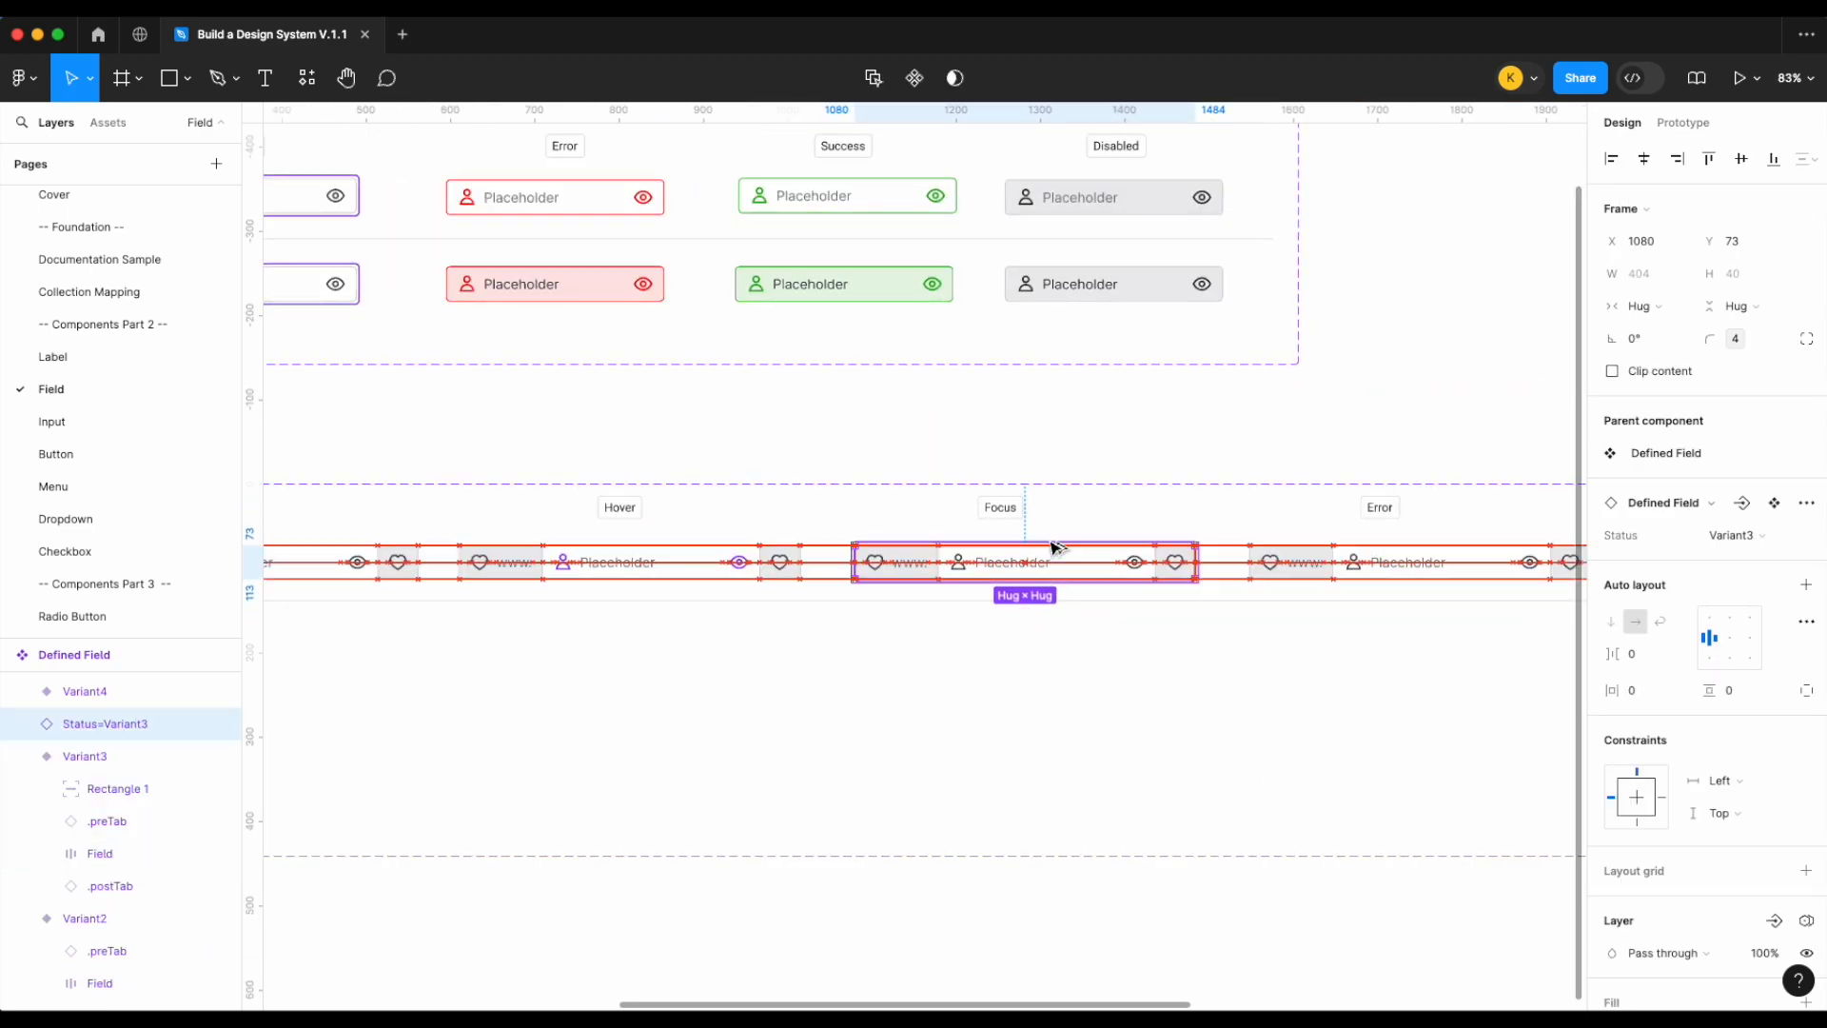
pyautogui.moveTo(1052, 562); pyautogui.dragTo(1058, 426)
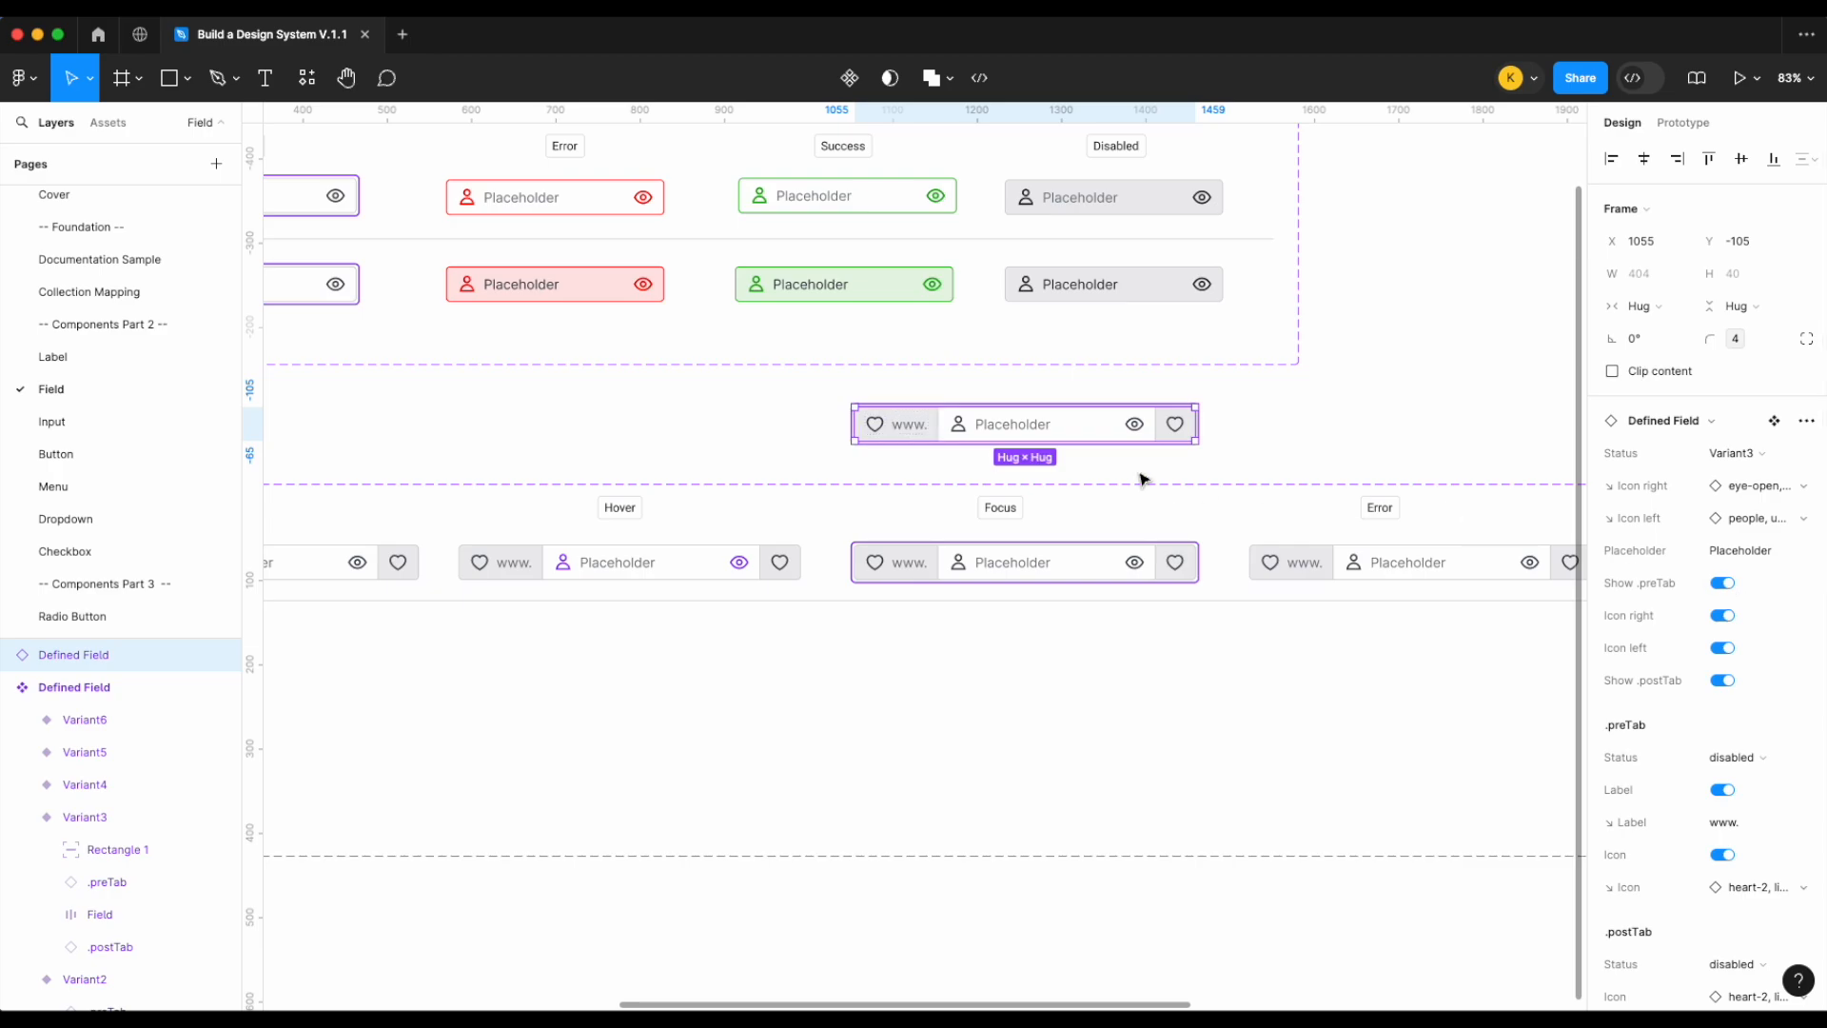
pyautogui.scroll(3, 1142, 476)
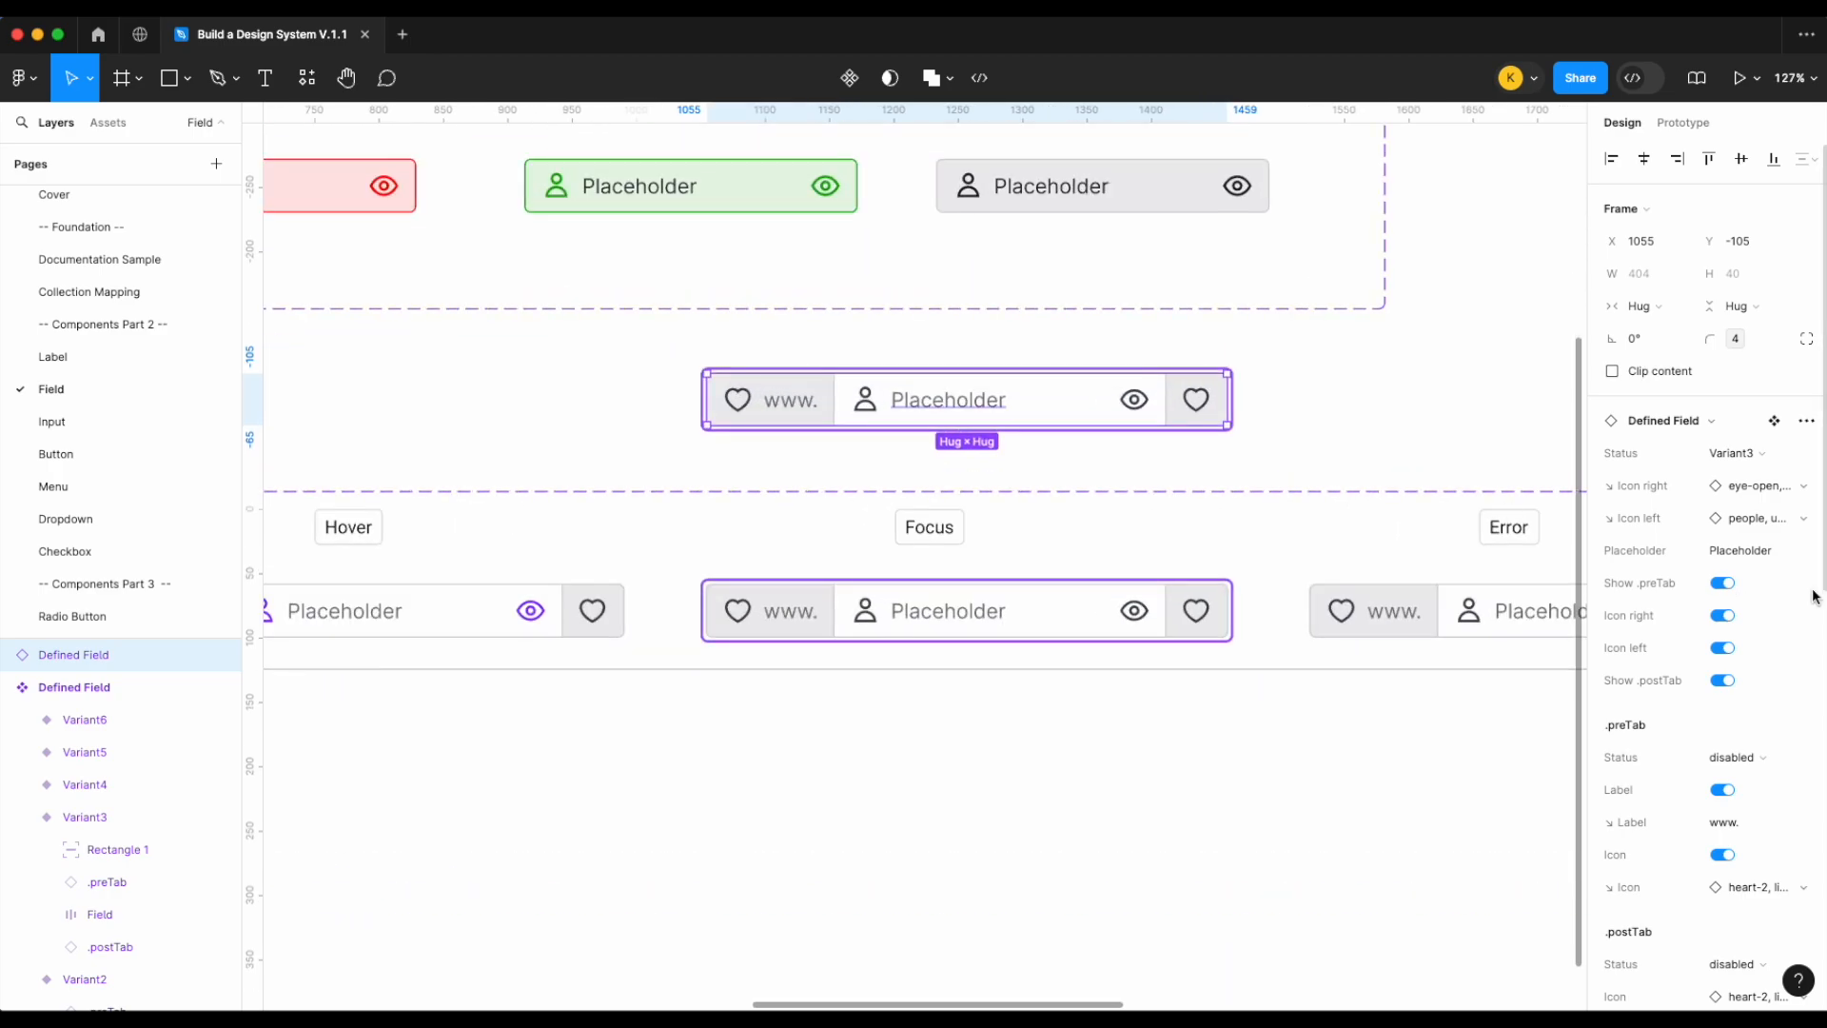
pyautogui.click(1730, 591)
pyautogui.scroll(5, 857, 357)
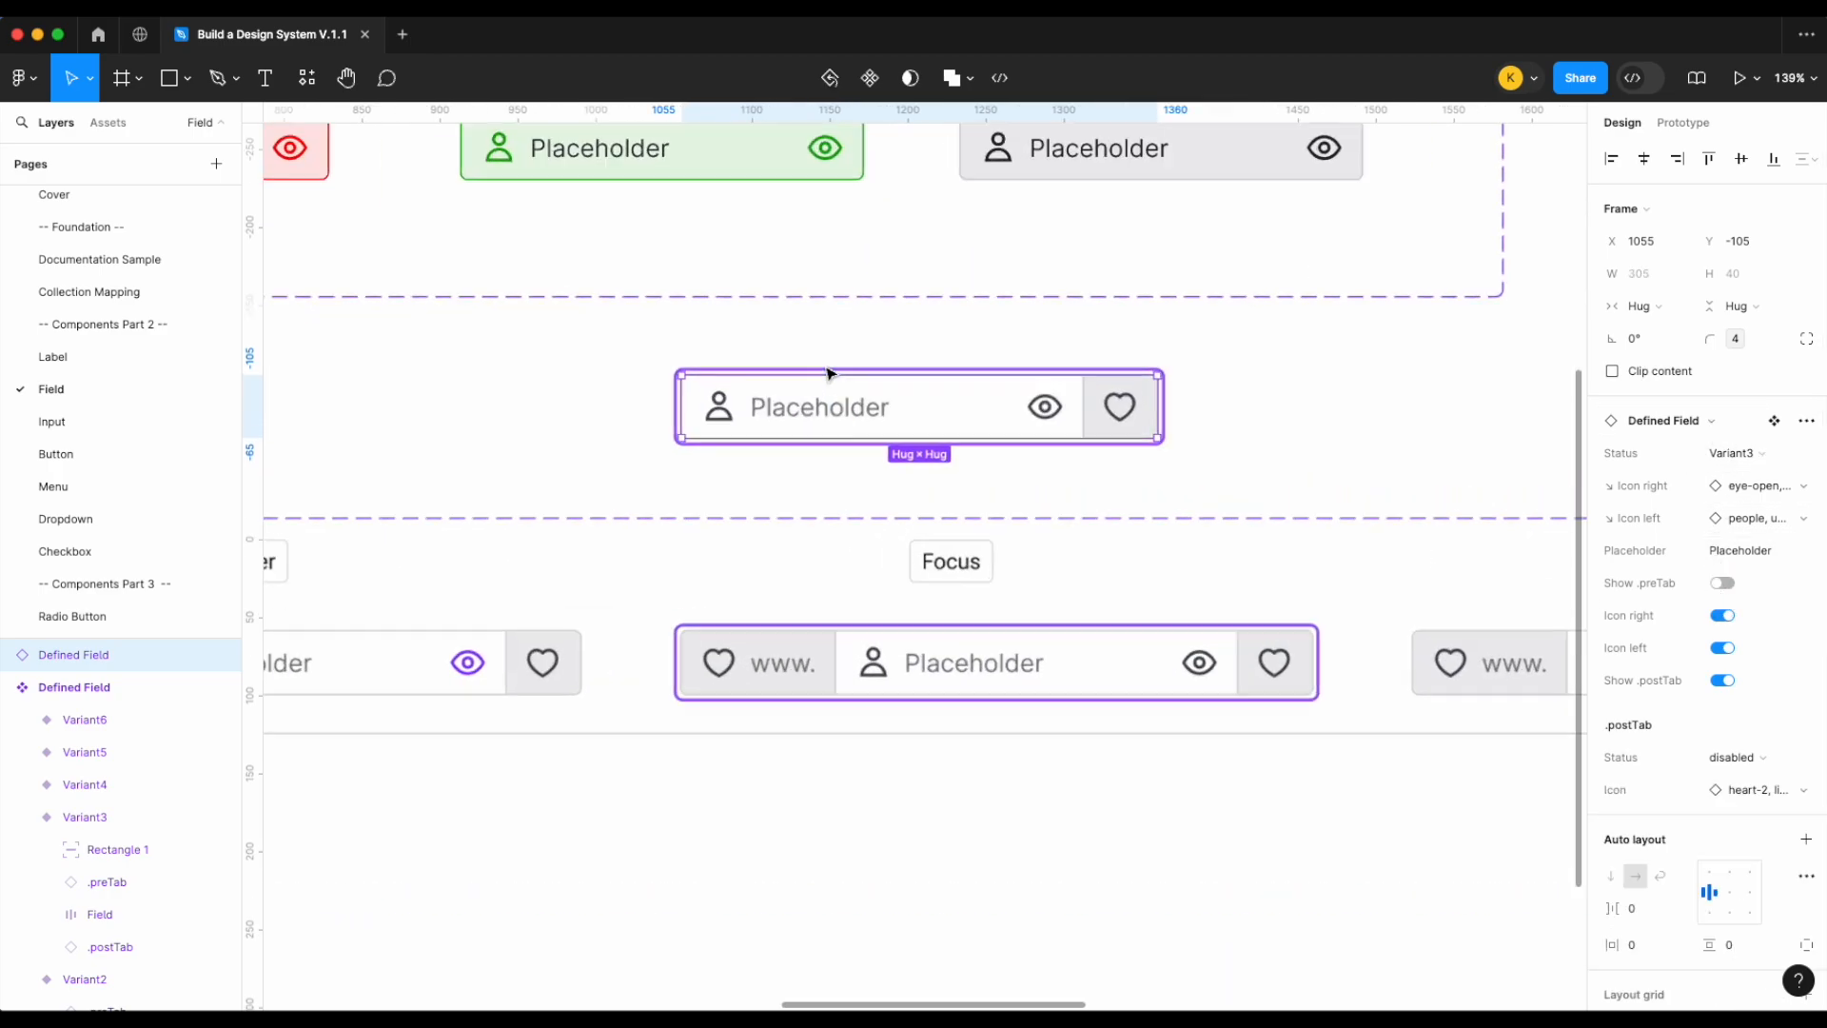
pyautogui.click(808, 355)
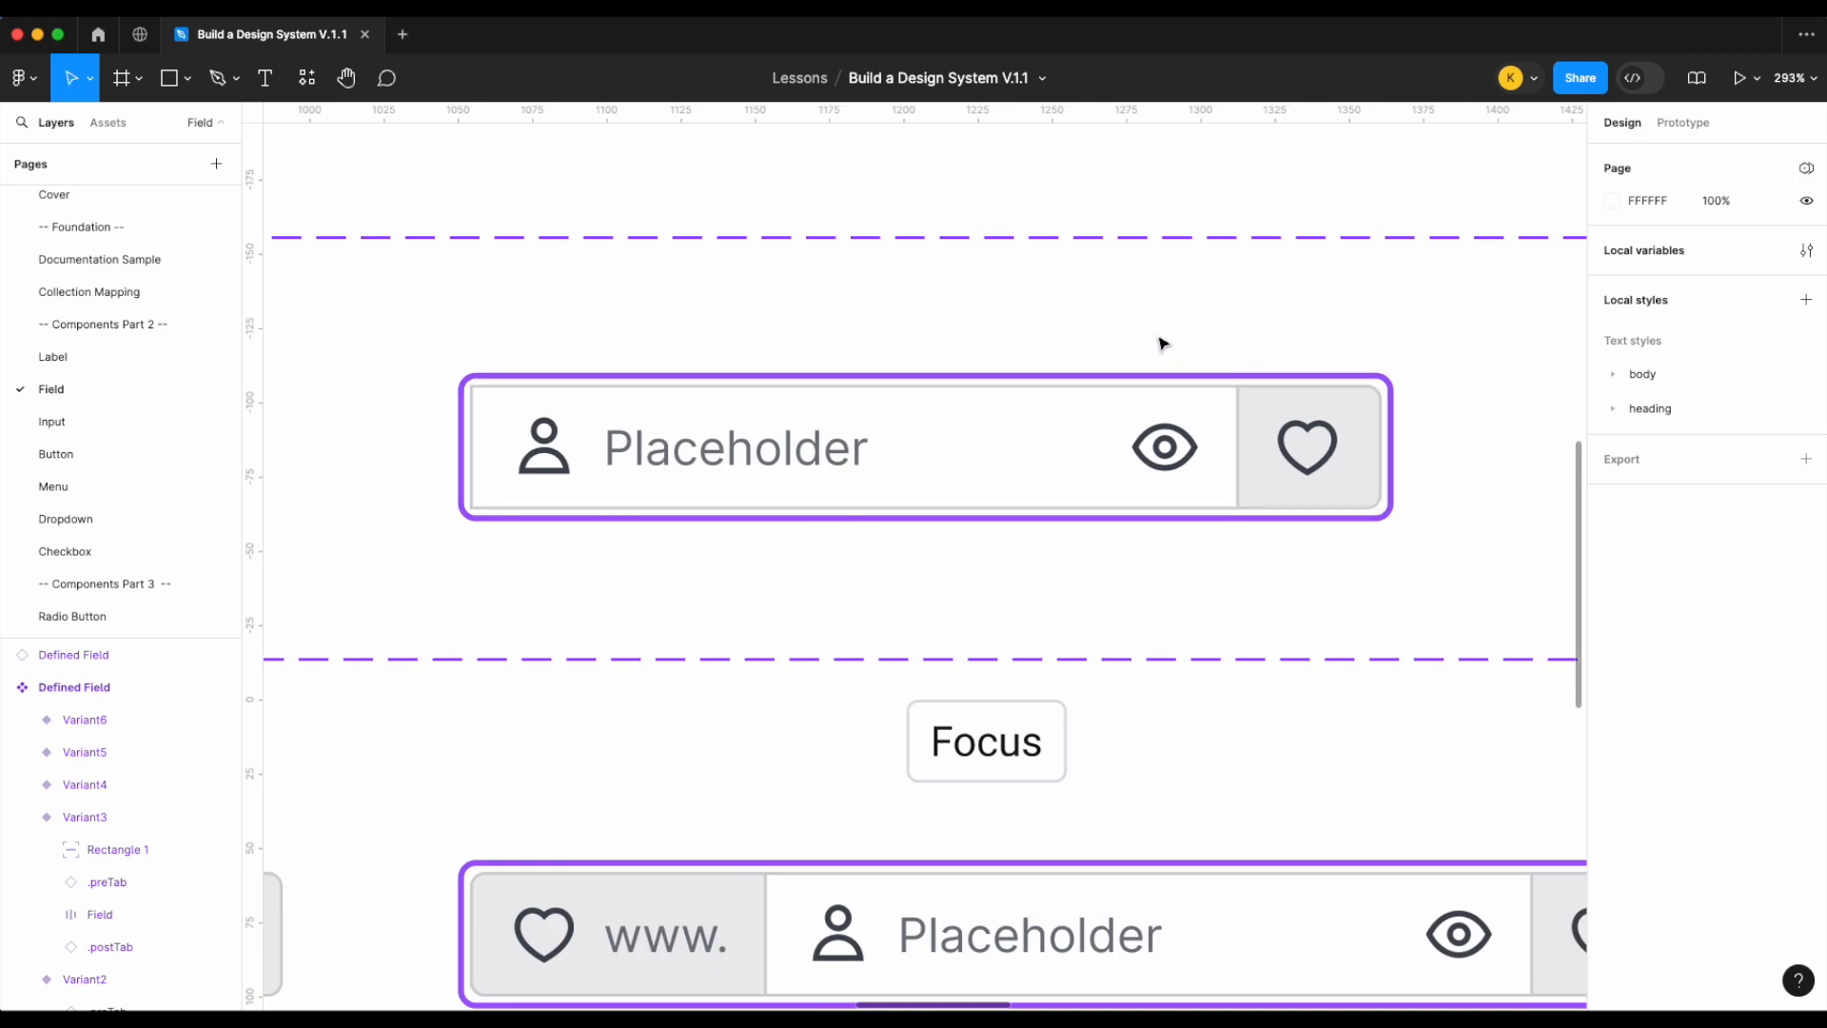
# Delete the Defined Field test instance between the two component sets
pyautogui.scroll(-5, 1161, 343)
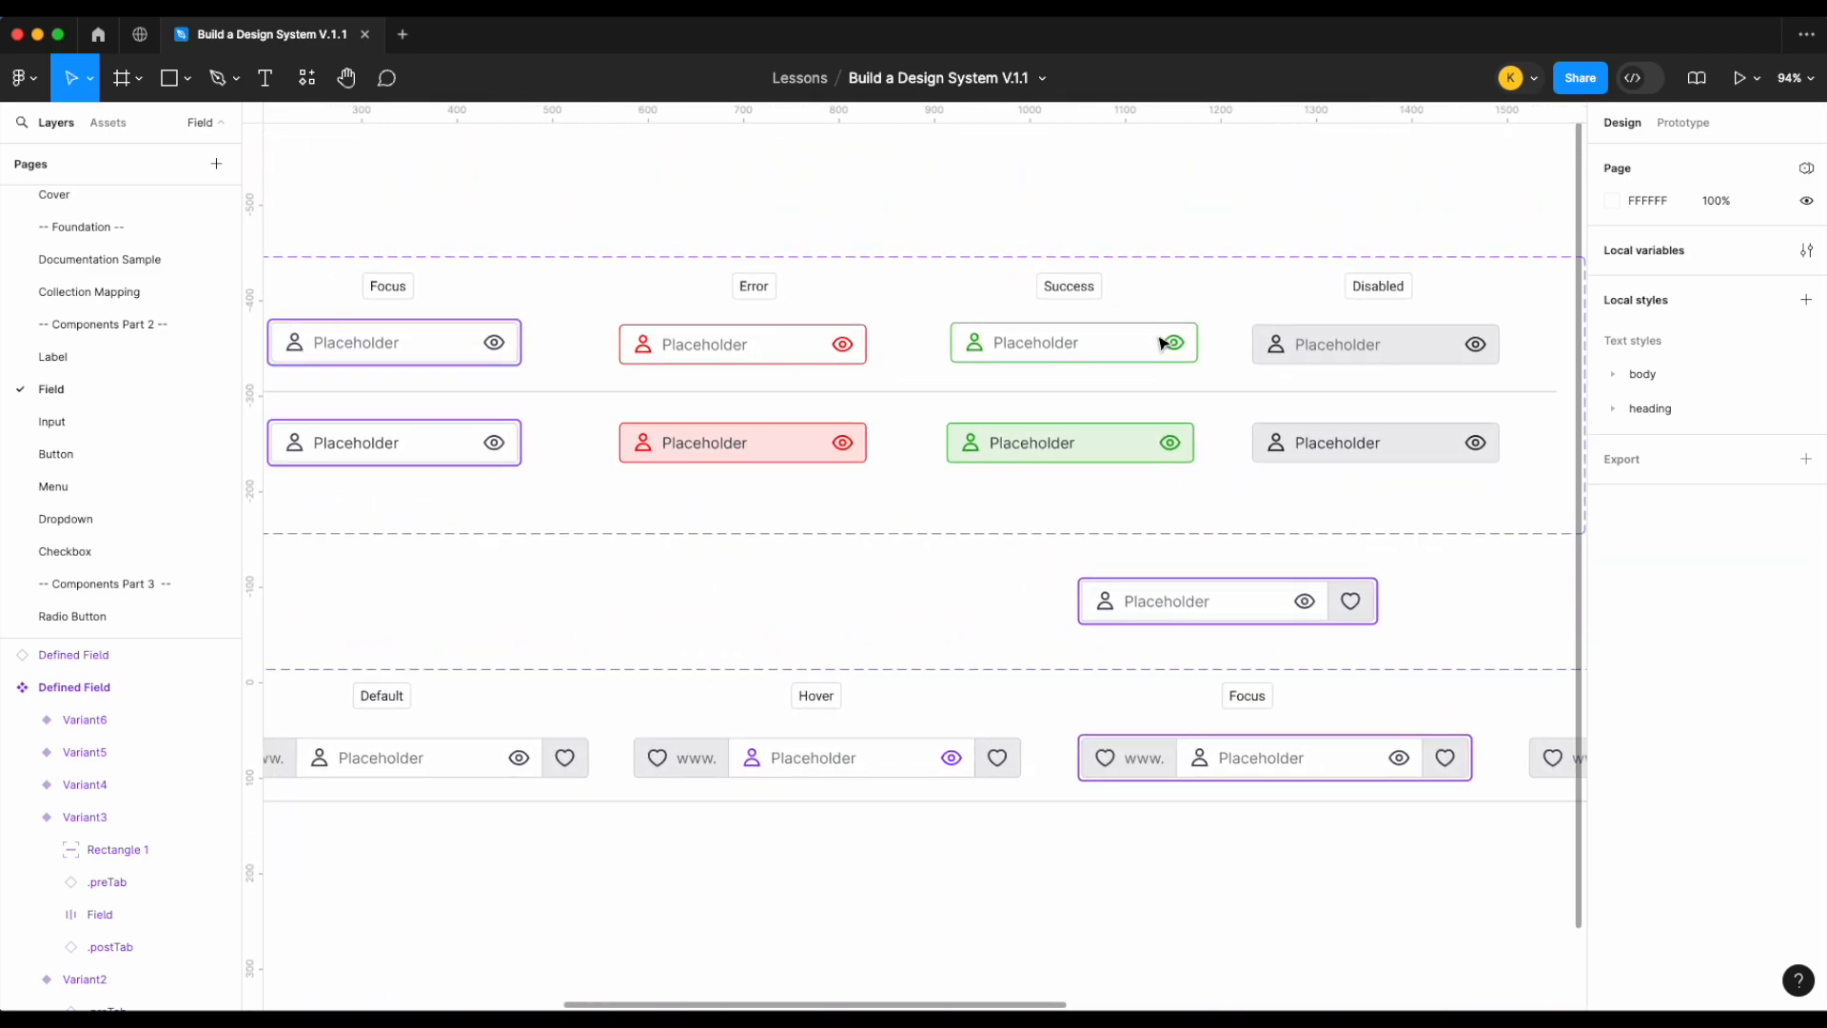
pyautogui.scroll(2, 1161, 343)
pyautogui.click(1259, 567)
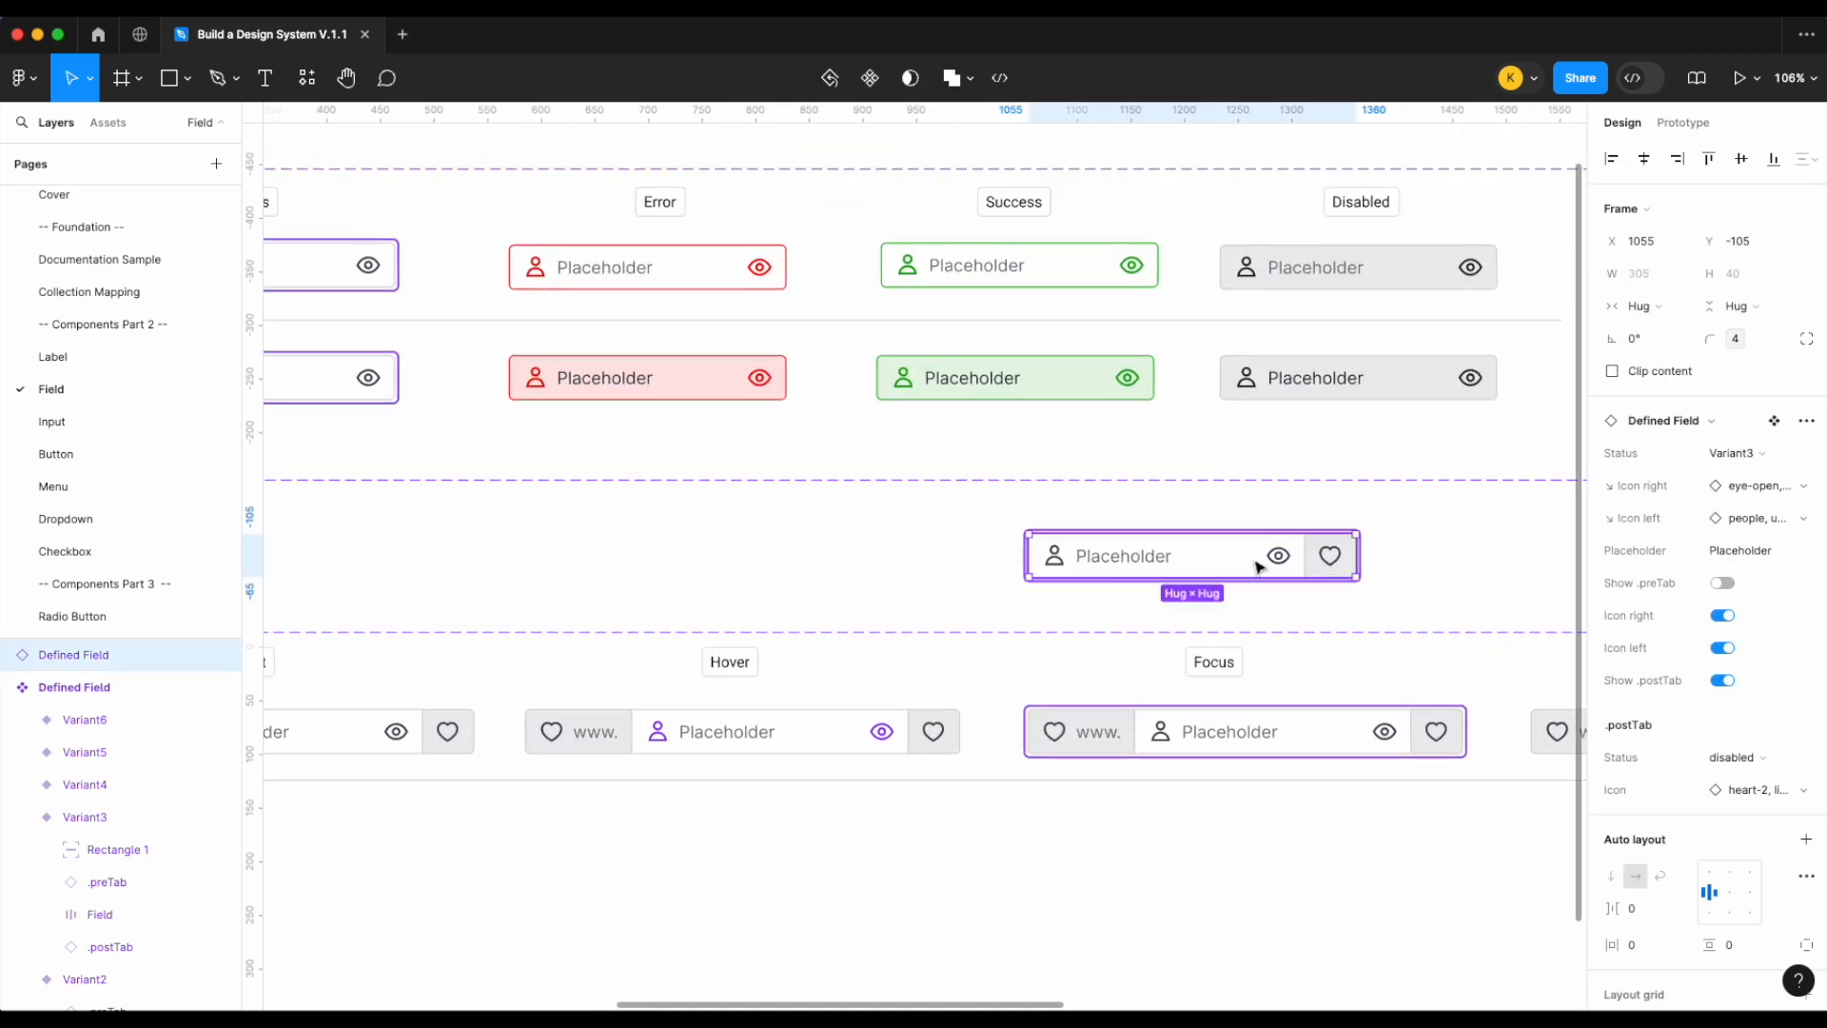
pyautogui.hscroll(3, 1254, 561)
pyautogui.scroll(-2, 1255, 561)
pyautogui.press('Delete')
# Reorder the Defined Field properties after Status as Placeholder, Show .preTab, Show .postTab, the Icon right pair and the Icon left pair
pyautogui.scroll(-4, 1254, 560)
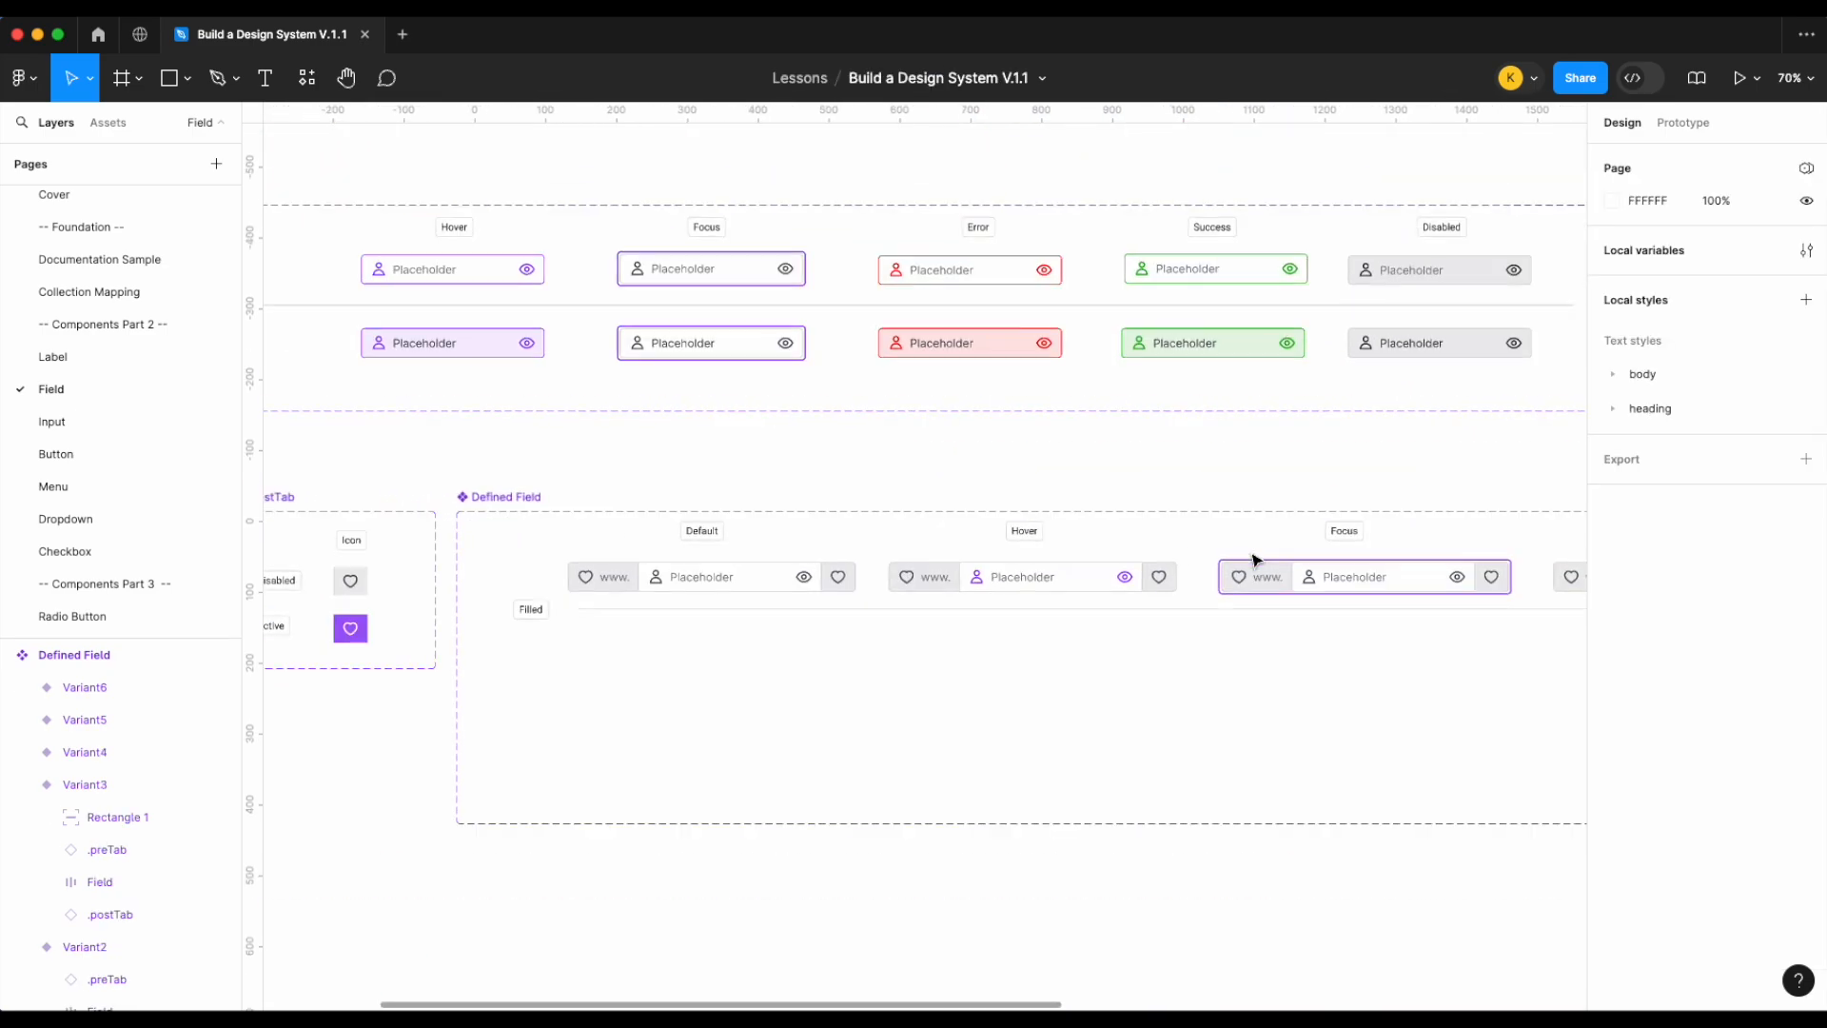
pyautogui.click(504, 496)
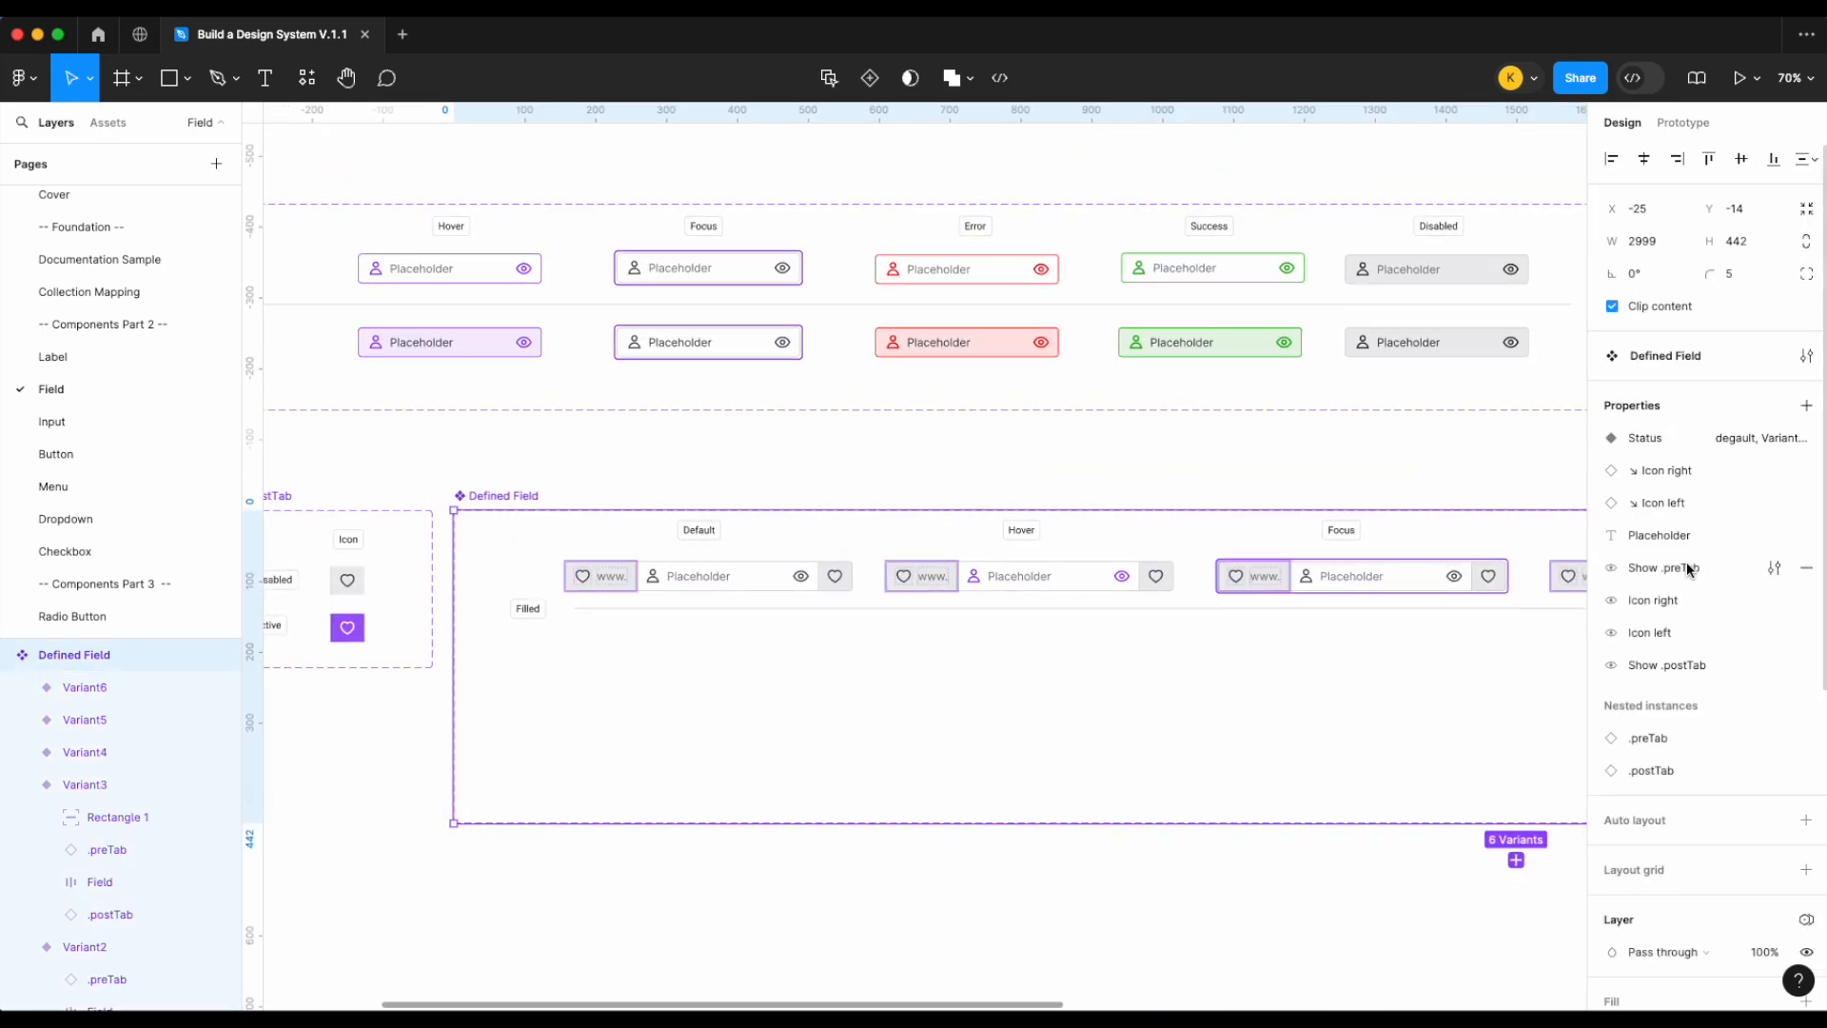
pyautogui.moveTo(1688, 552); pyautogui.dragTo(1684, 466)
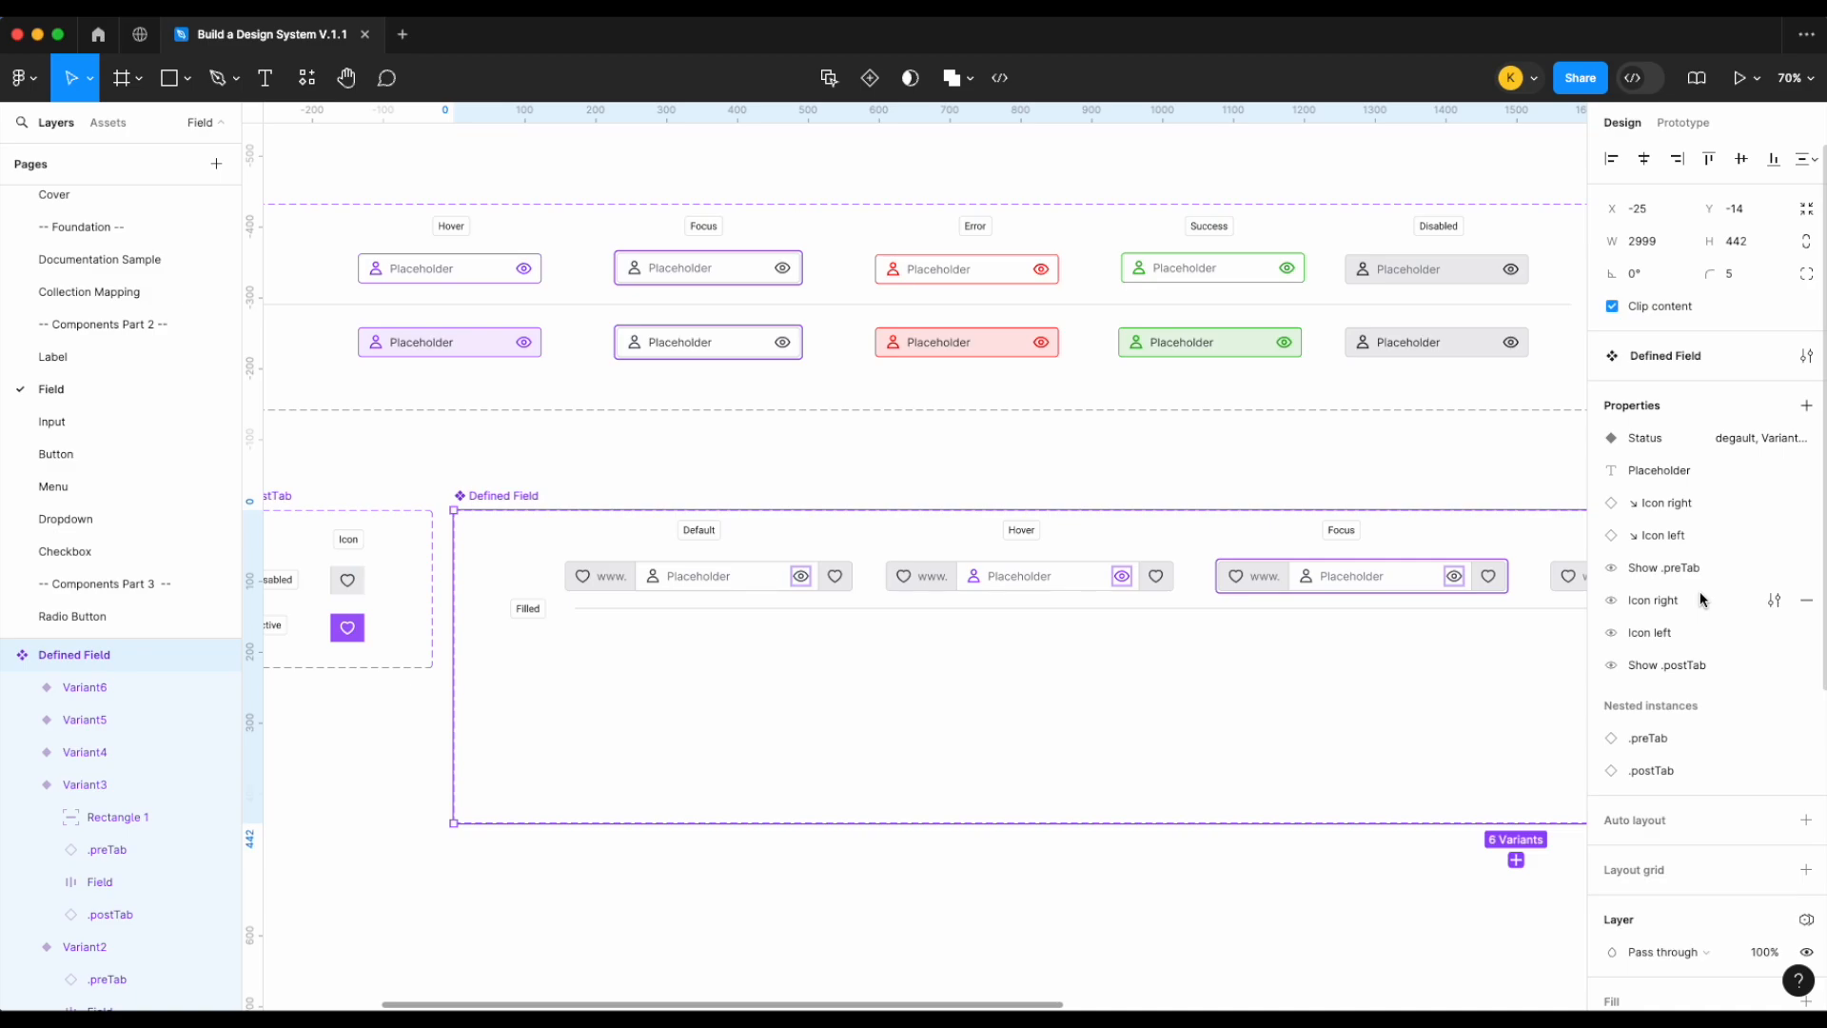
pyautogui.moveTo(1706, 582); pyautogui.dragTo(1702, 524)
pyautogui.click(1691, 635)
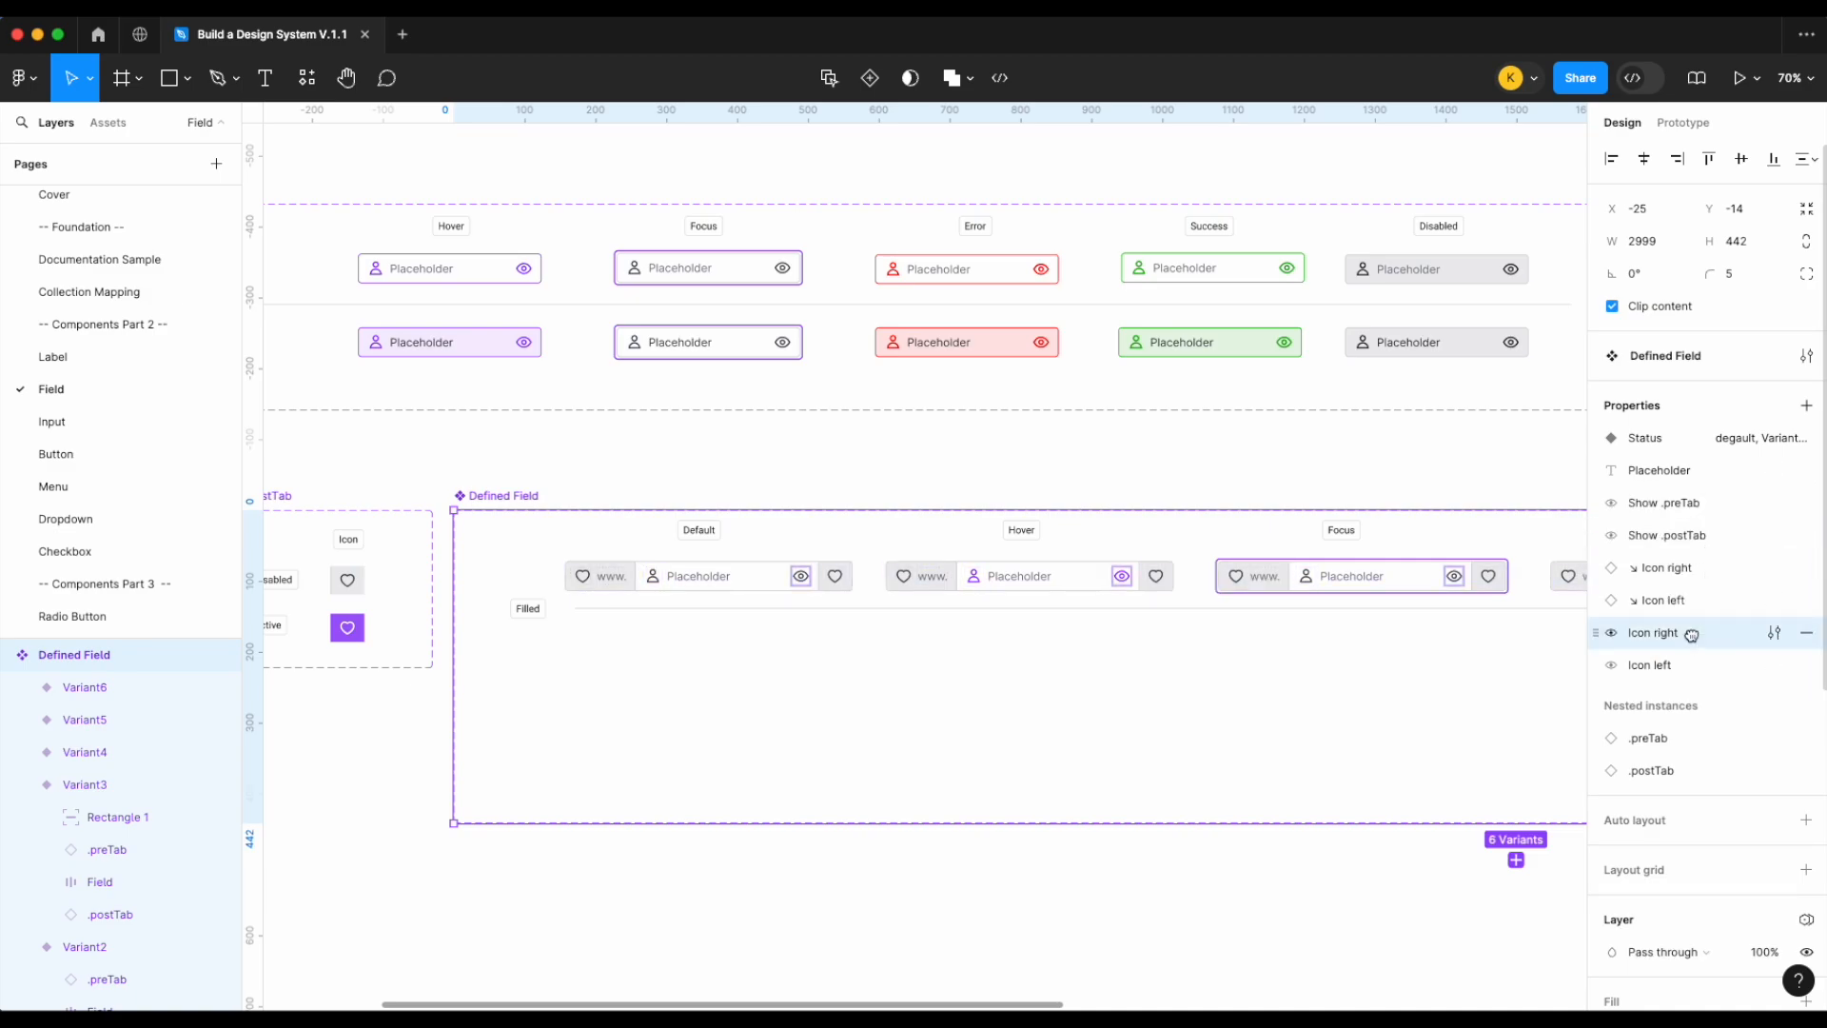
pyautogui.moveTo(1691, 576); pyautogui.dragTo(1692, 581)
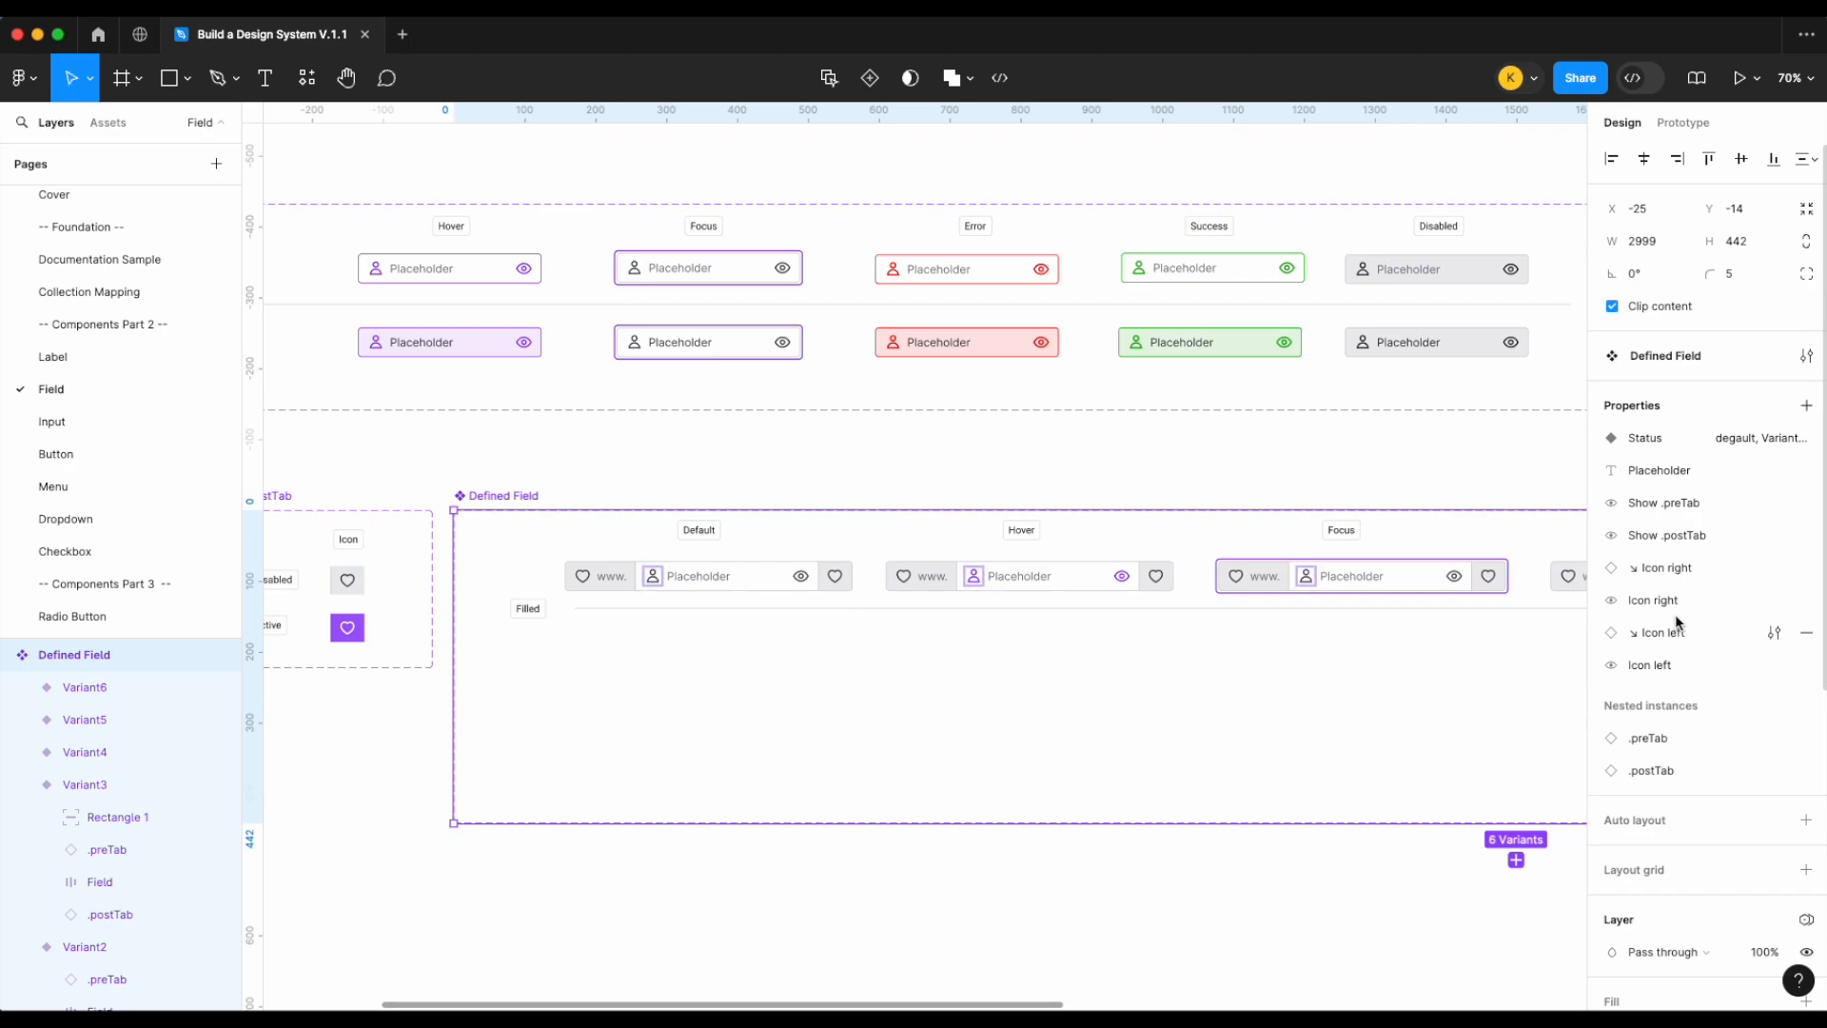
# Reorder the Defined Field properties so the Icon left pair comes before the Icon right pair
pyautogui.moveTo(1672, 664); pyautogui.dragTo(1681, 598)
pyautogui.click(1680, 676)
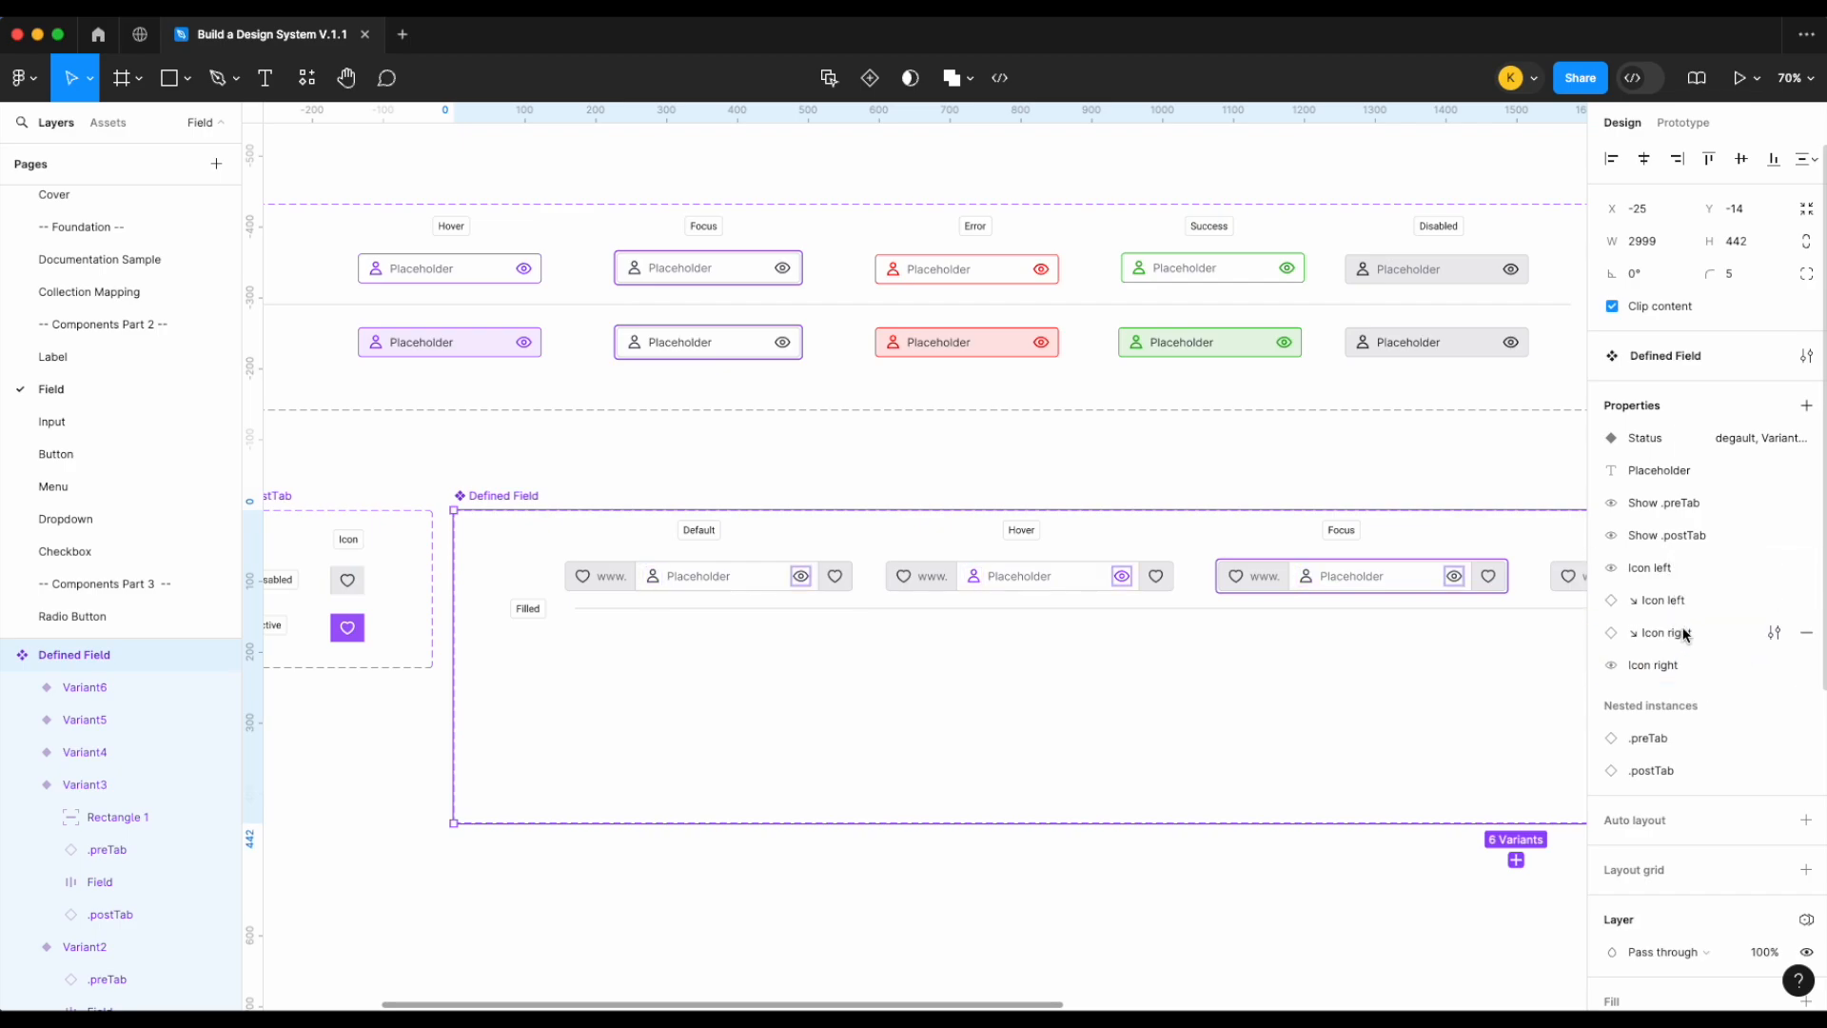
pyautogui.click(1234, 440)
# Apply the border/error variable to the stroke of the Error variant in the Defined Field set
pyautogui.hscroll(5, 1235, 440)
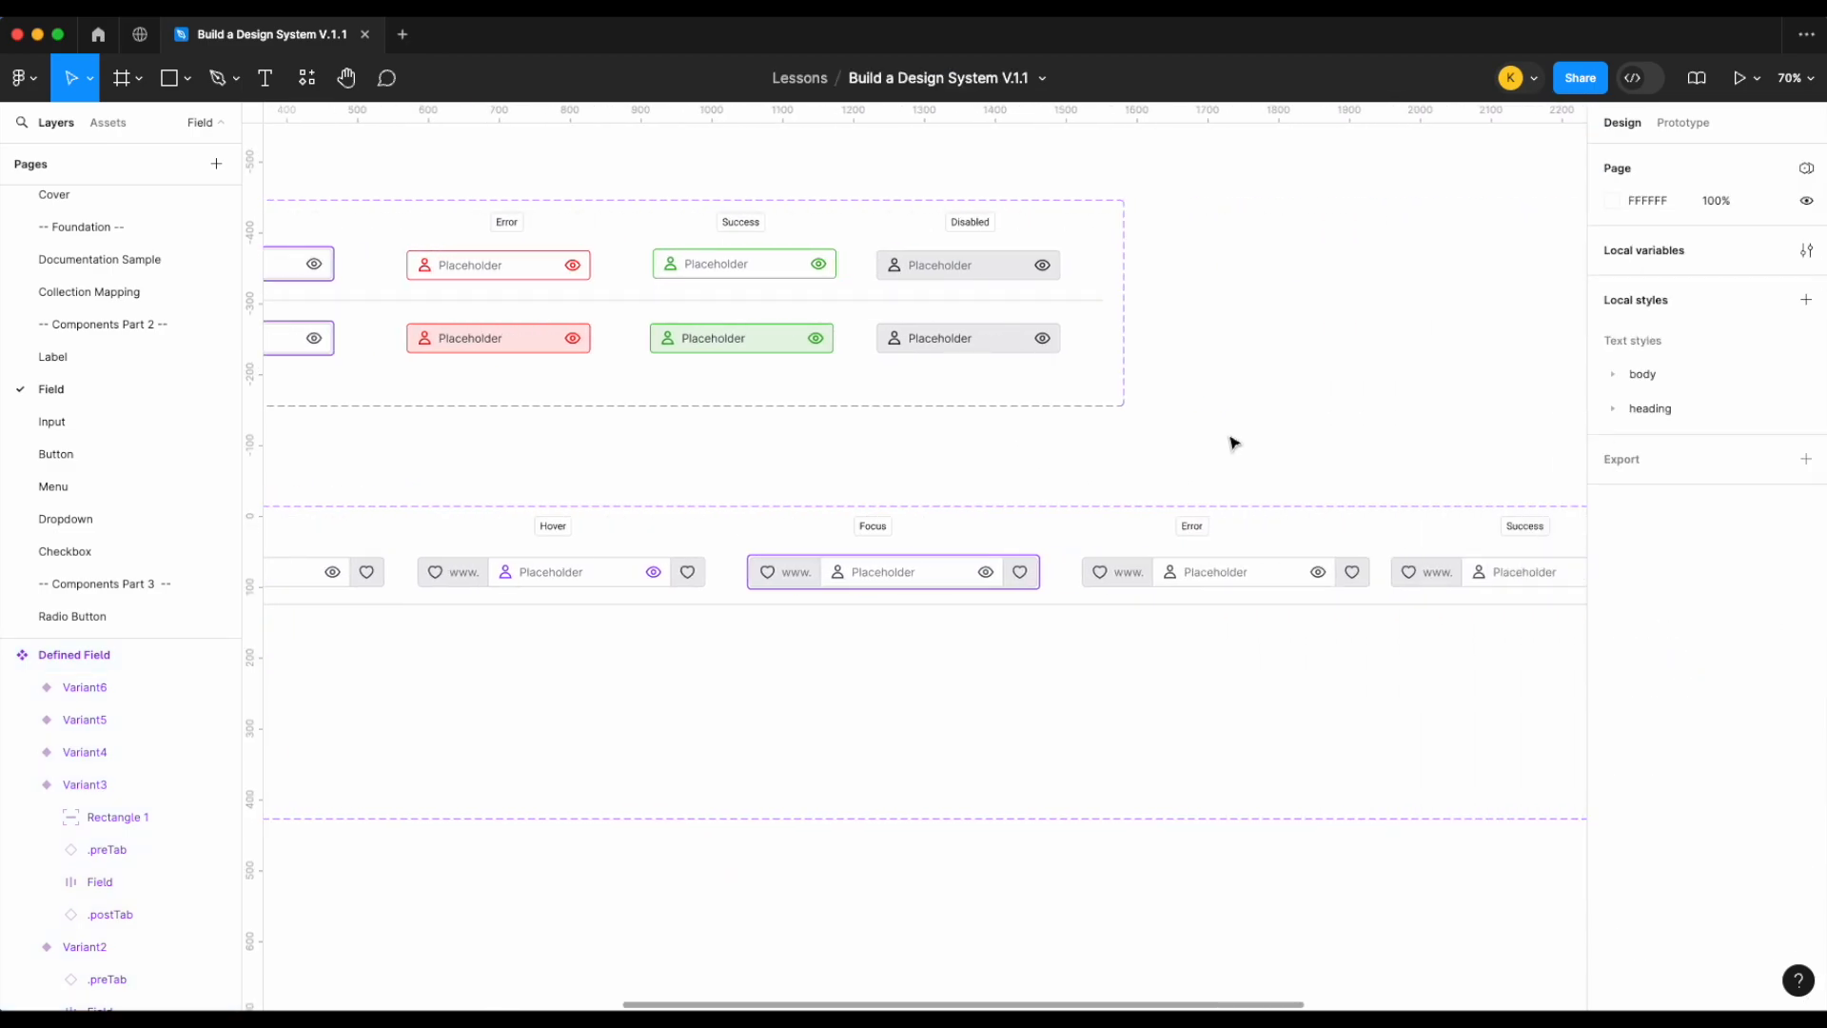
pyautogui.hscroll(-2, 1234, 442)
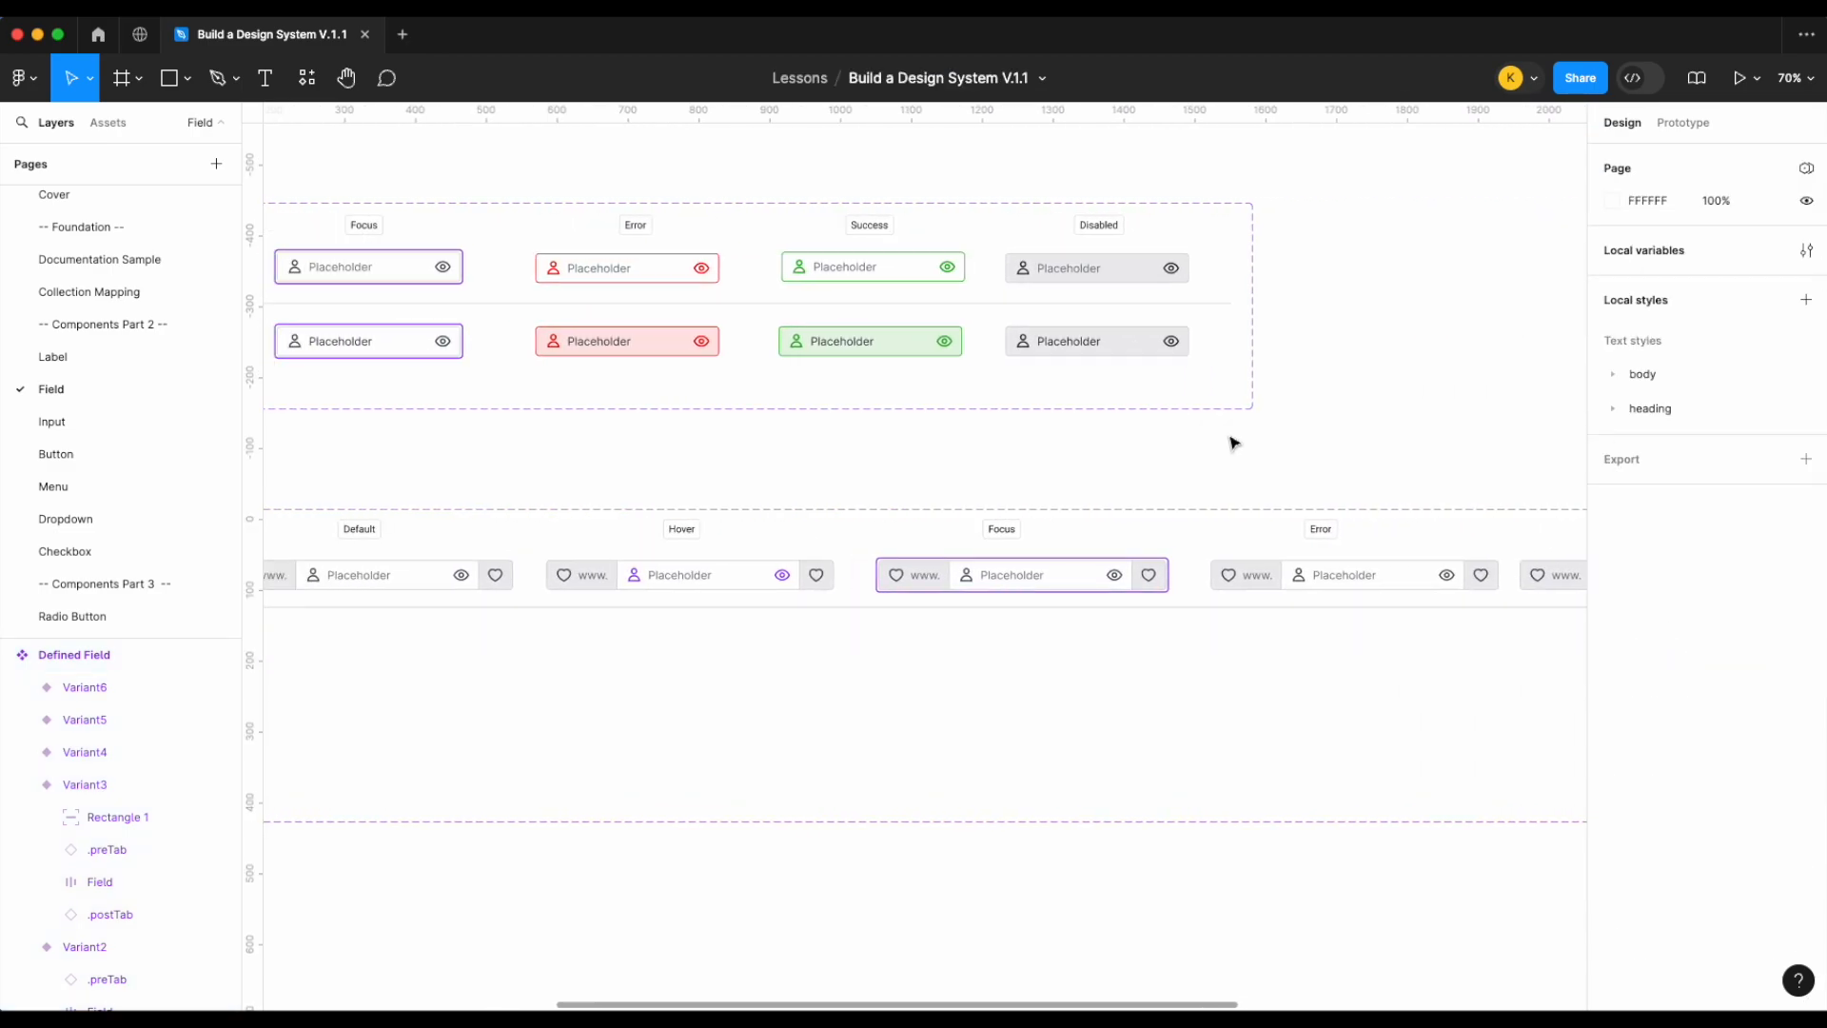
pyautogui.hscroll(2, 1234, 443)
pyautogui.scroll(5, 1232, 571)
pyautogui.scroll(4, 1170, 599)
pyautogui.click(1138, 618)
pyautogui.scroll(-1, 1749, 805)
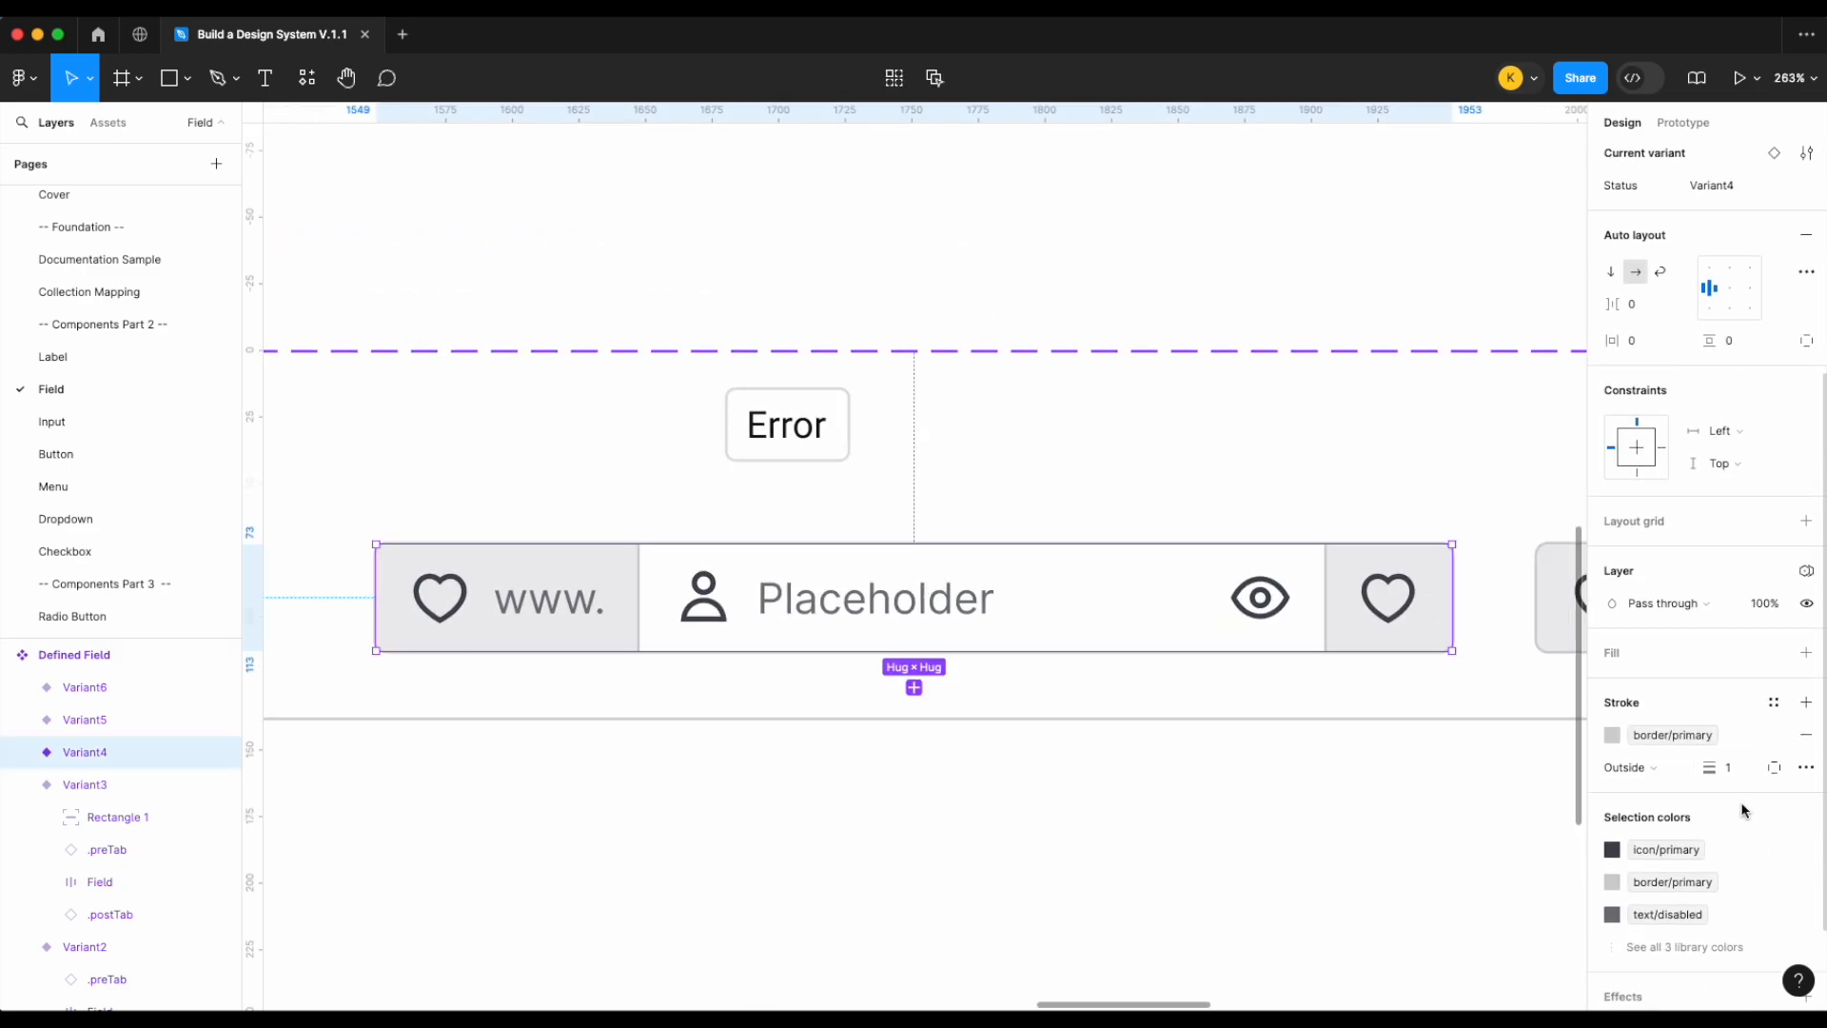
pyautogui.click(1677, 739)
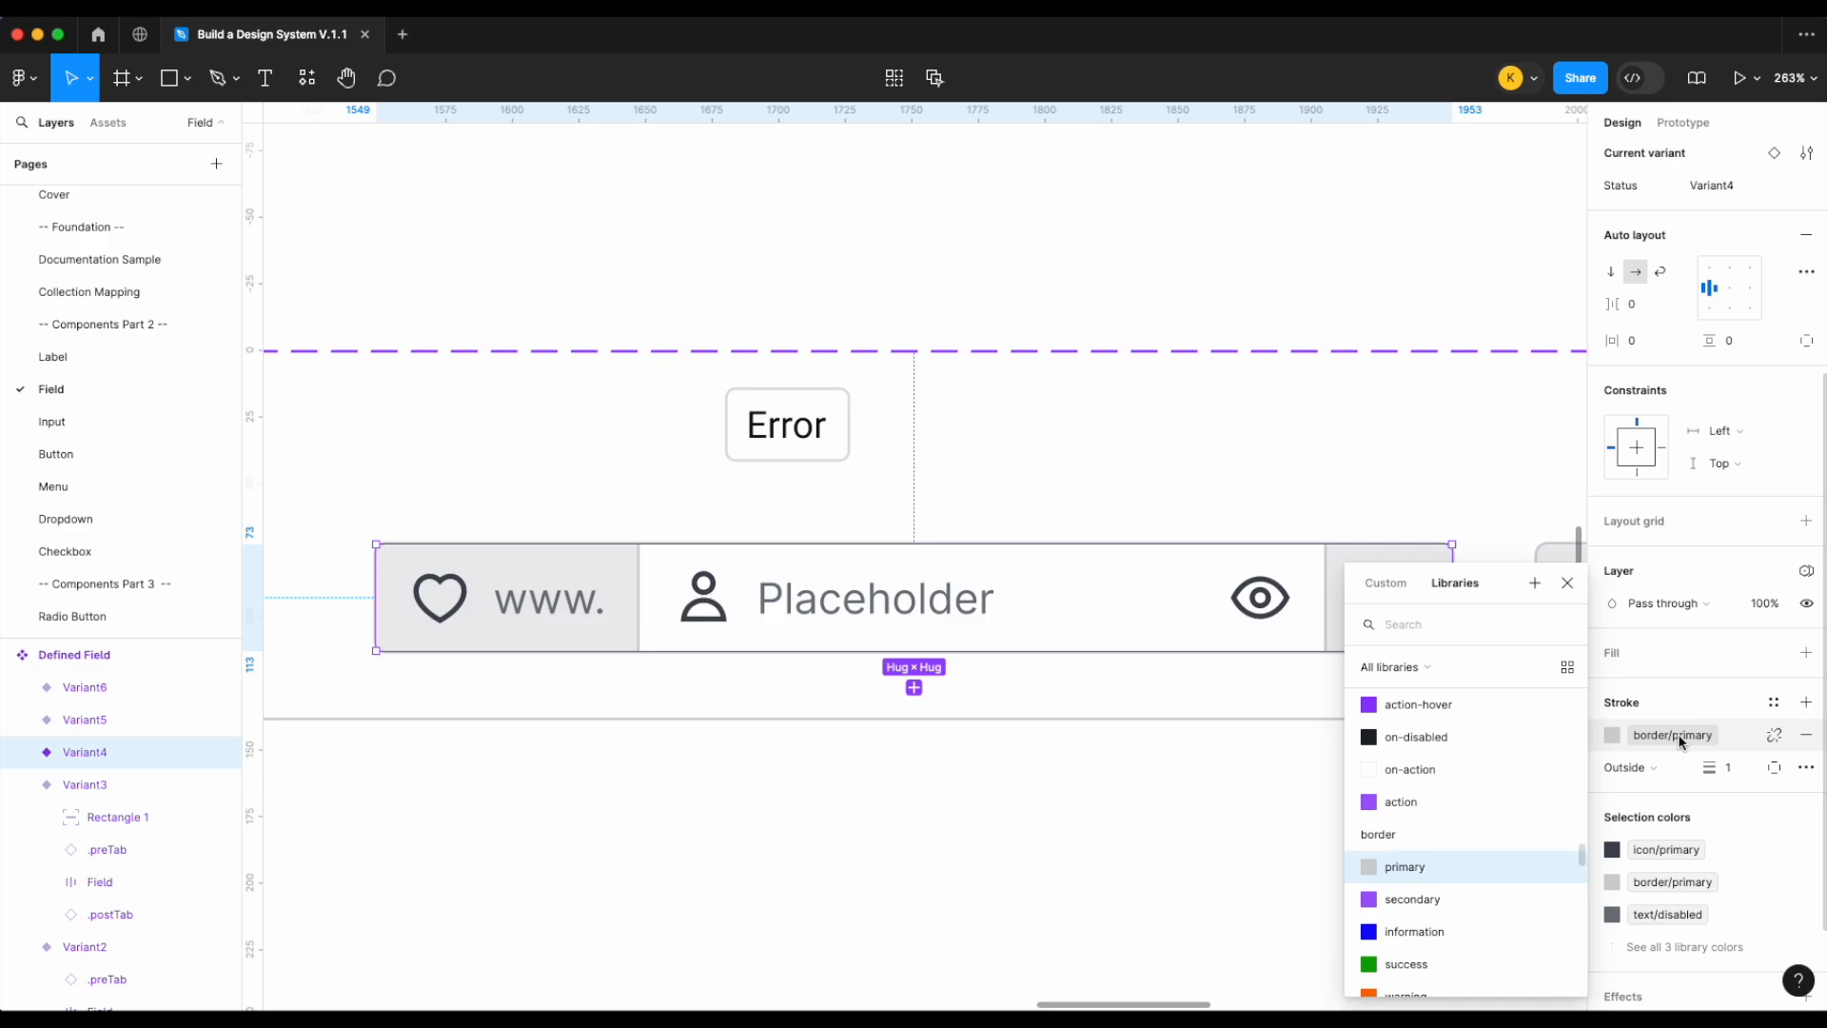
pyautogui.scroll(-3, 1567, 843)
pyautogui.click(1488, 904)
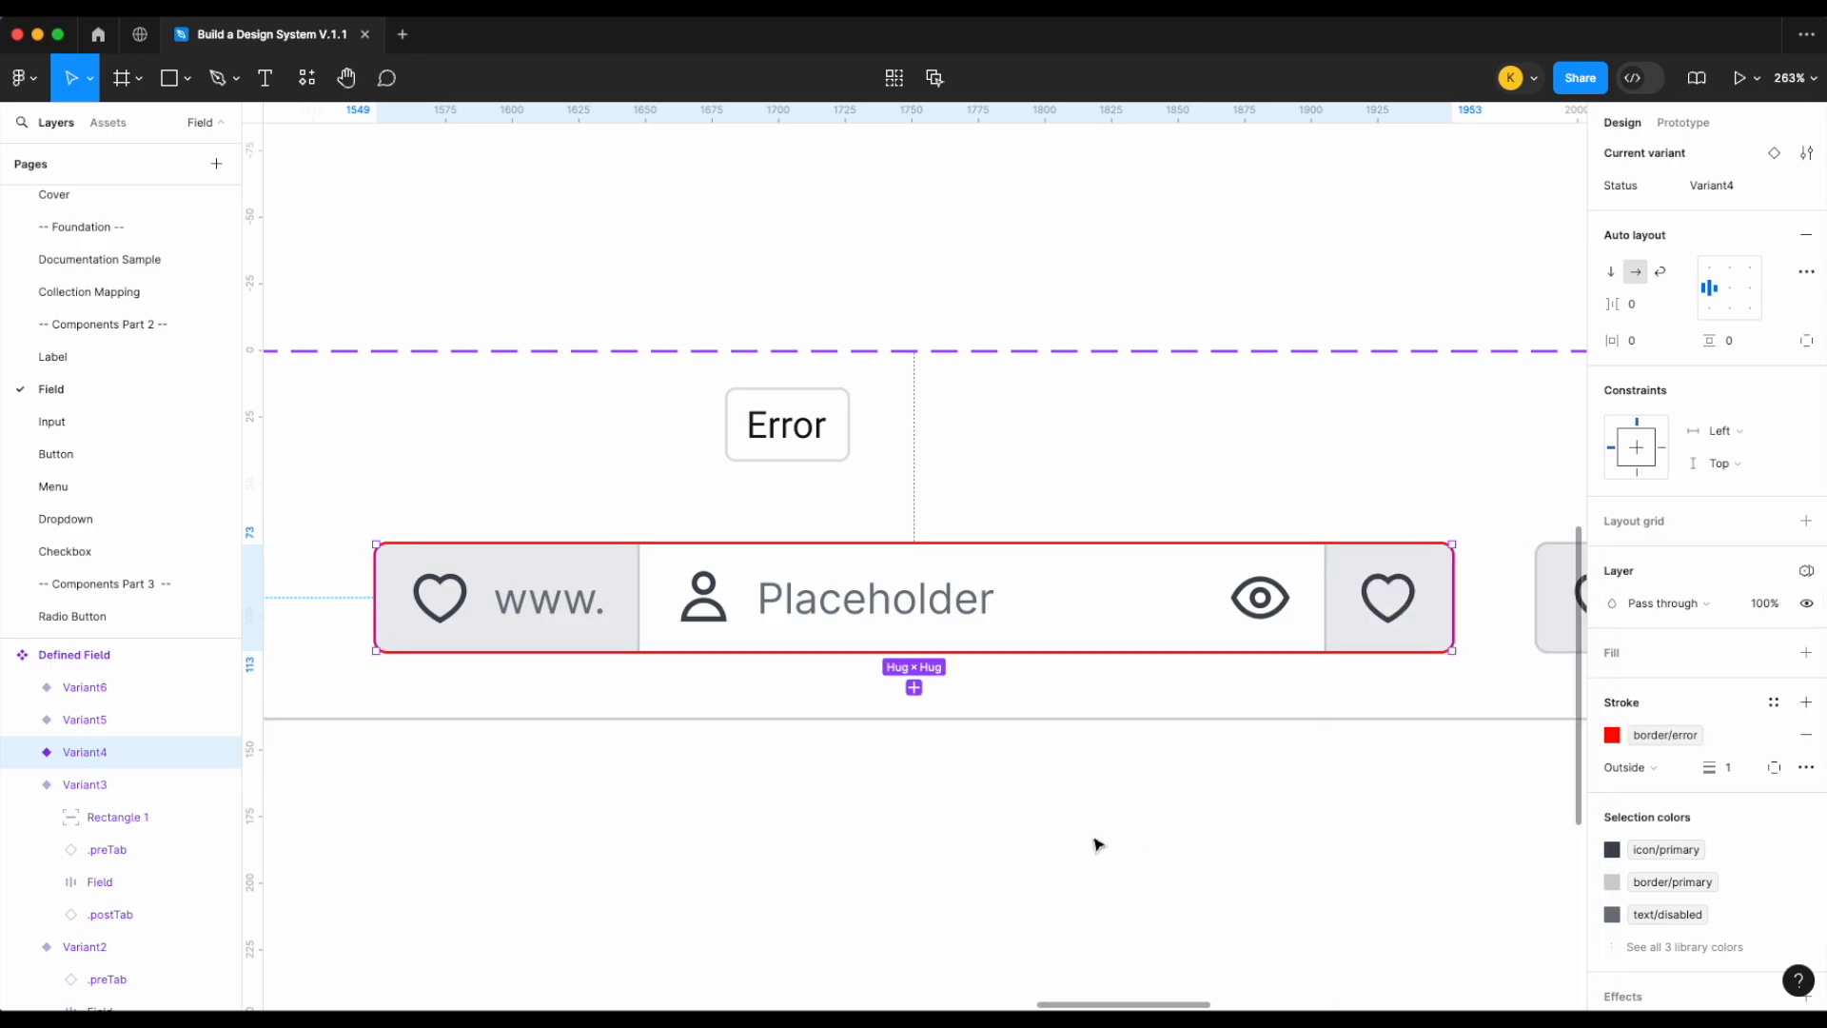
pyautogui.click(1097, 844)
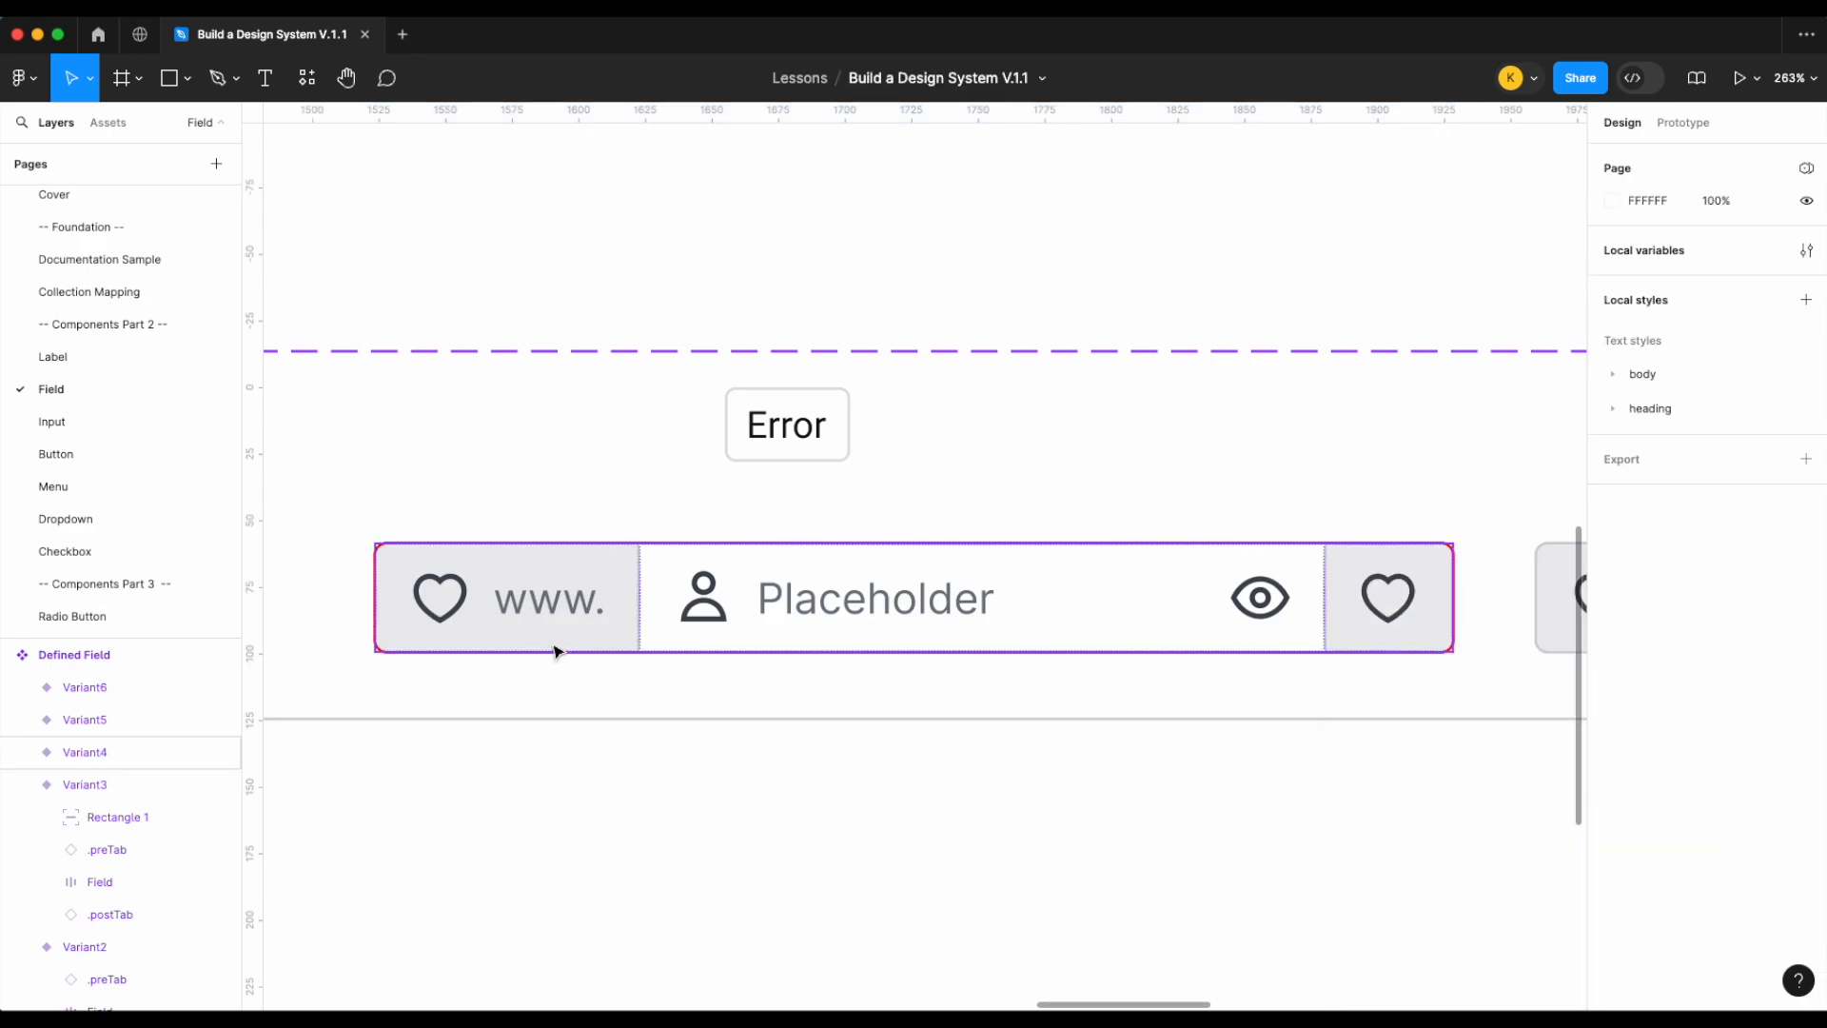
# Apply the icon/error variable to the heart icon in the Error variant's .preTab
pyautogui.doubleClick(481, 621)
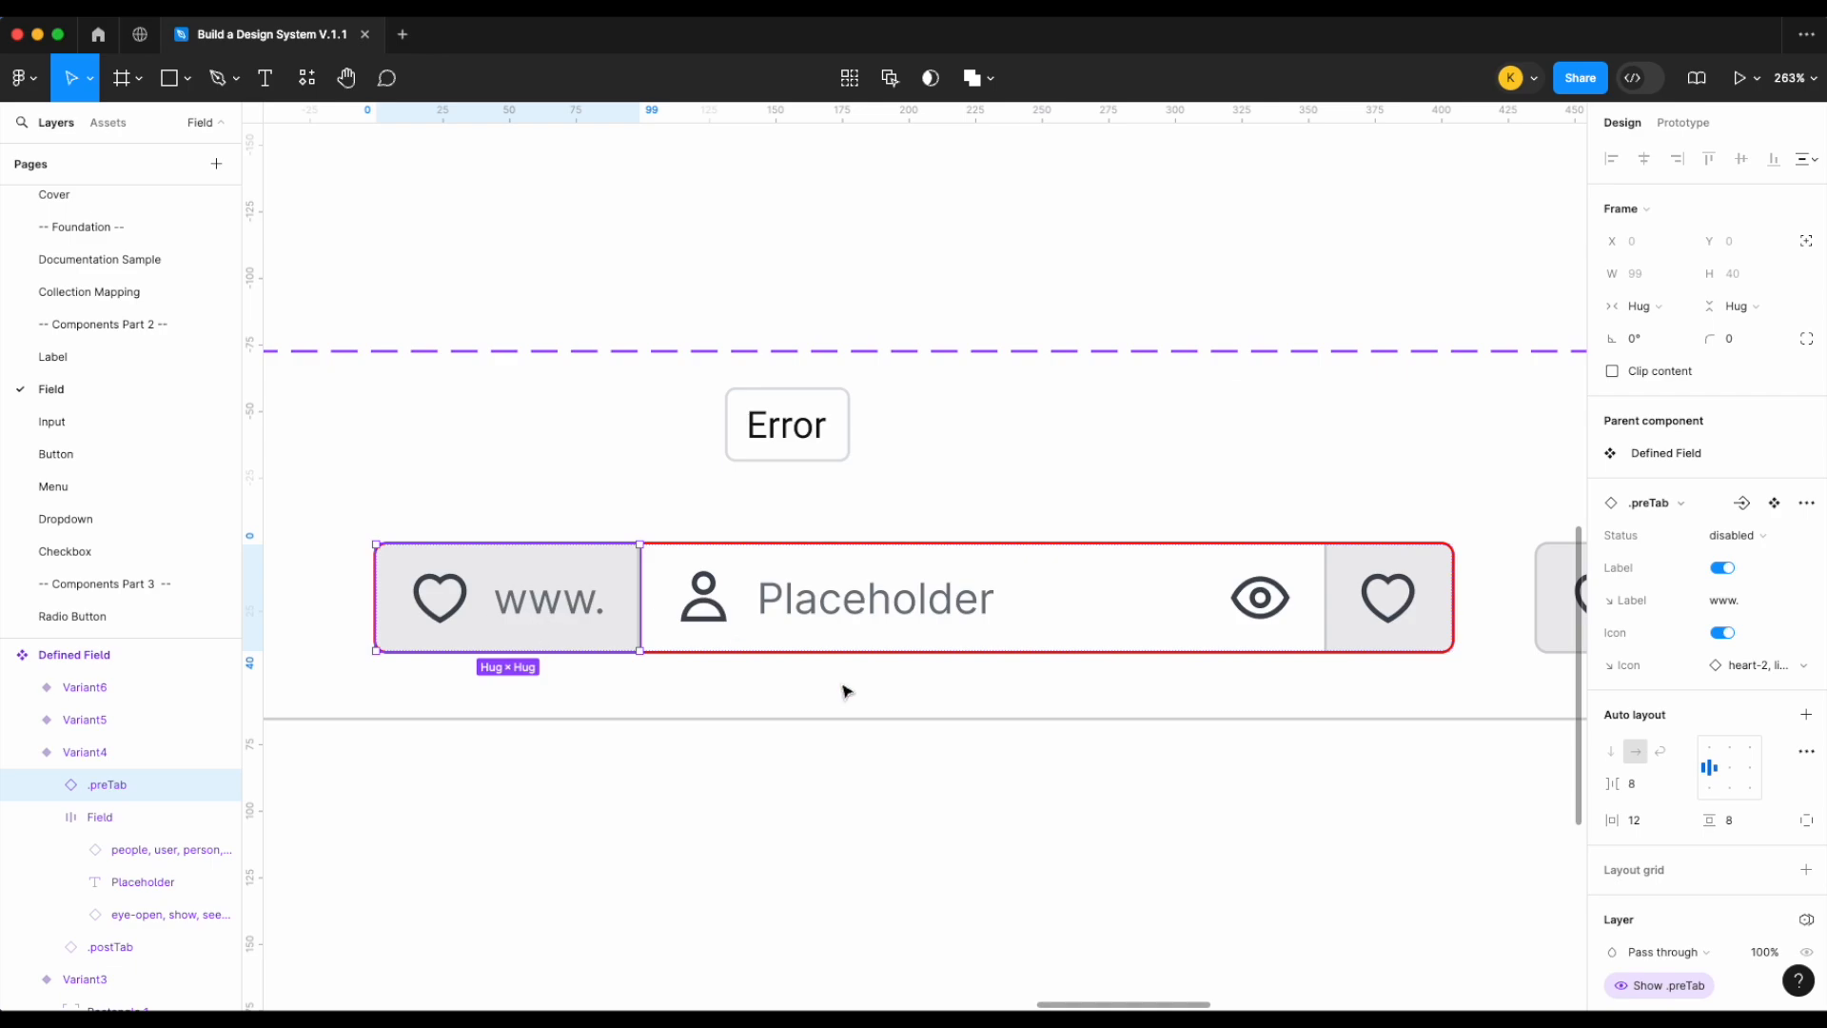
pyautogui.scroll(-6, 1162, 567)
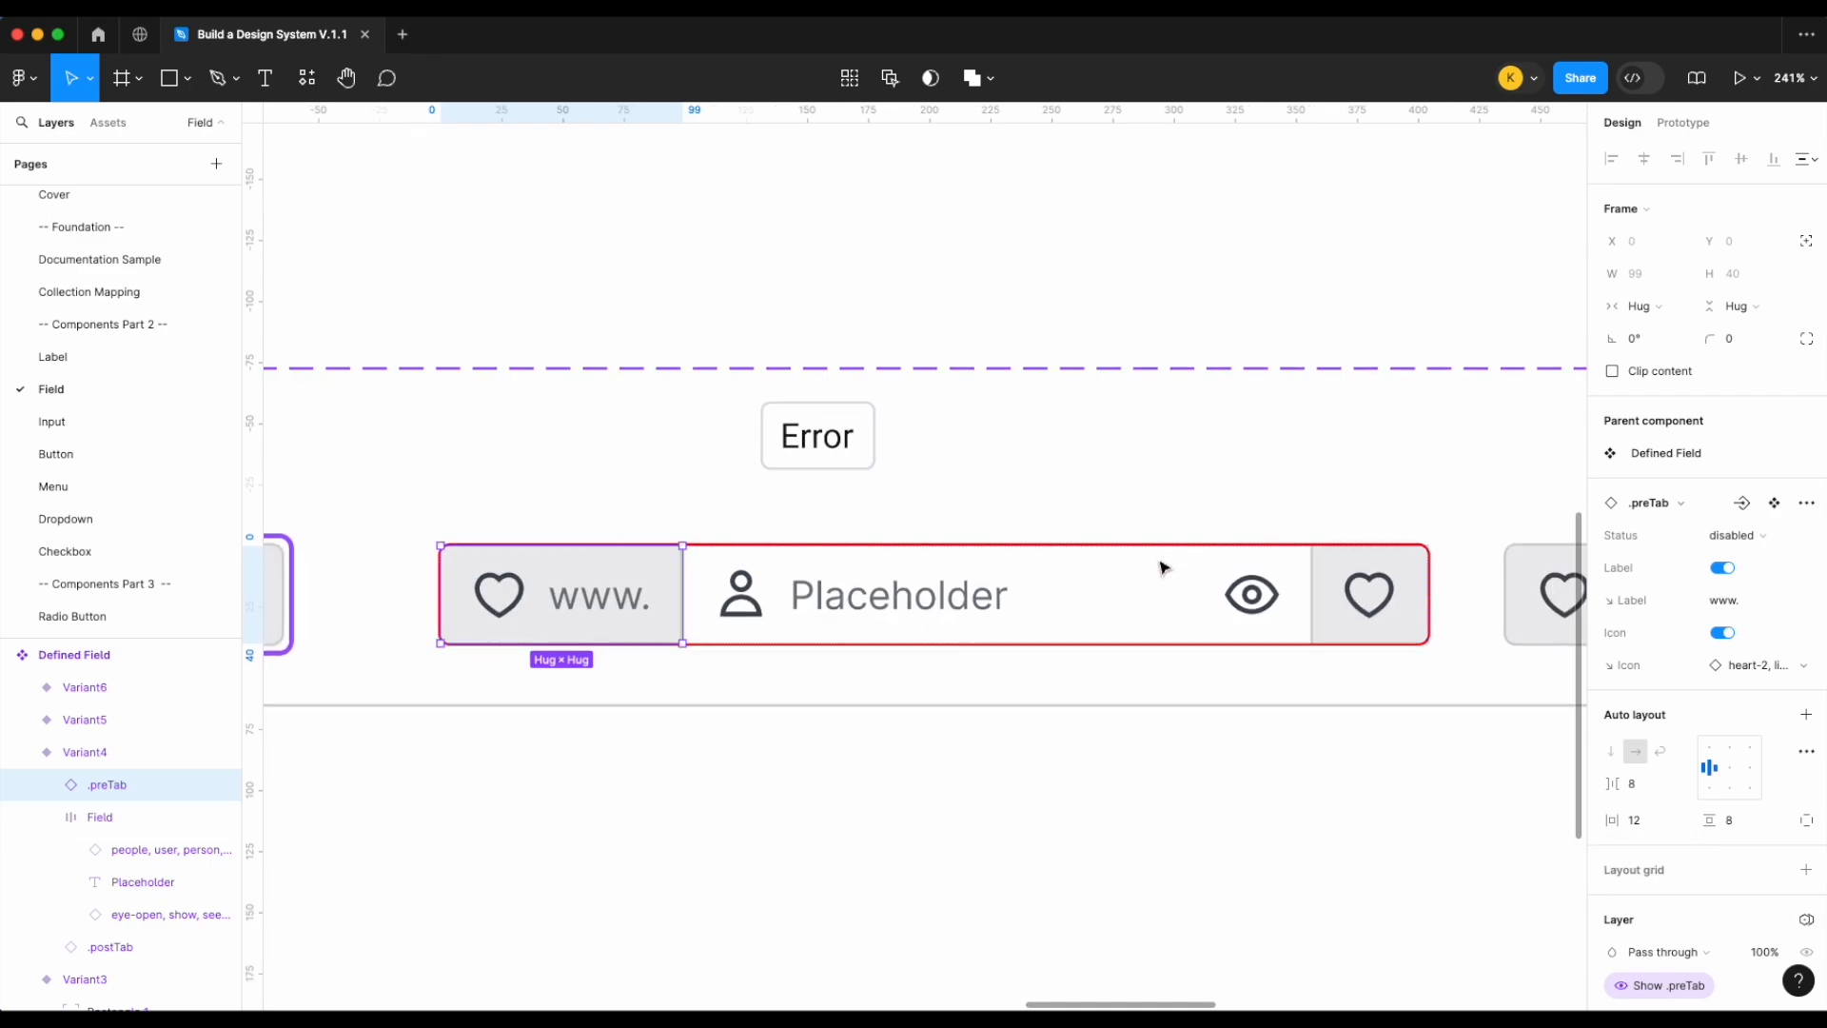
pyautogui.scroll(-2, 1162, 567)
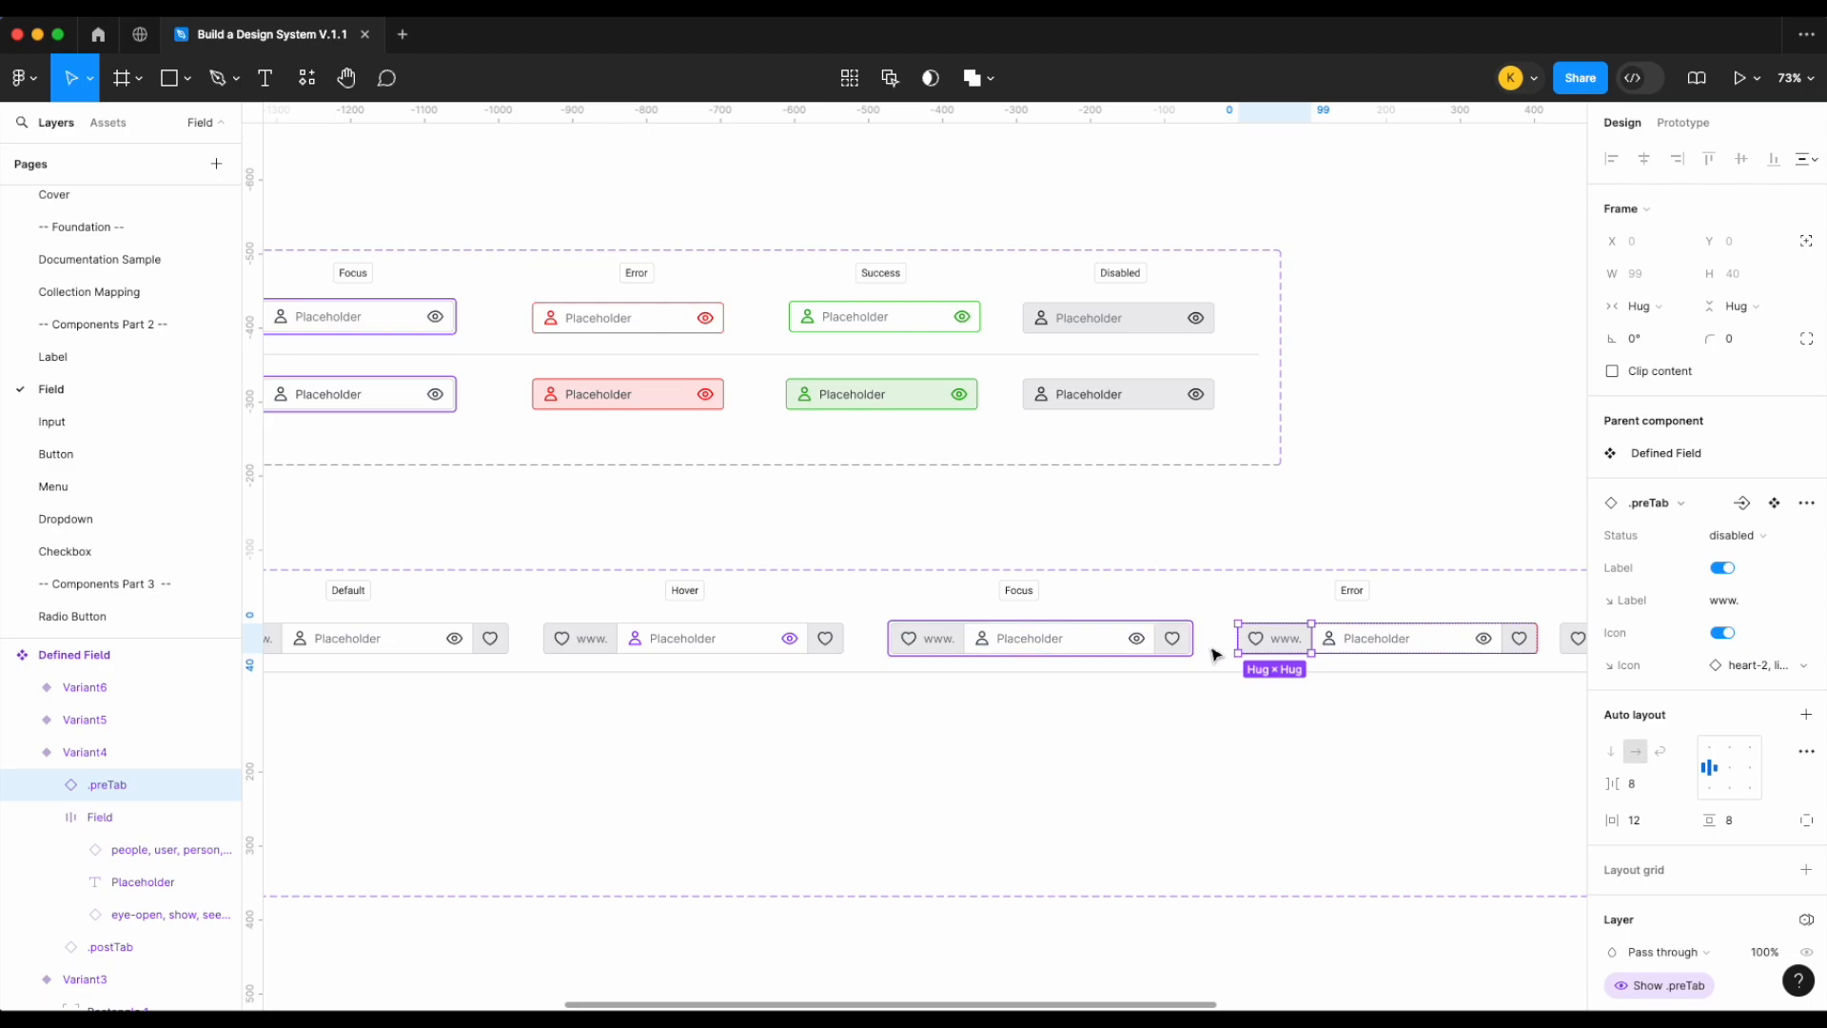
pyautogui.hscroll(5, 1216, 654)
pyautogui.scroll(4, 1248, 673)
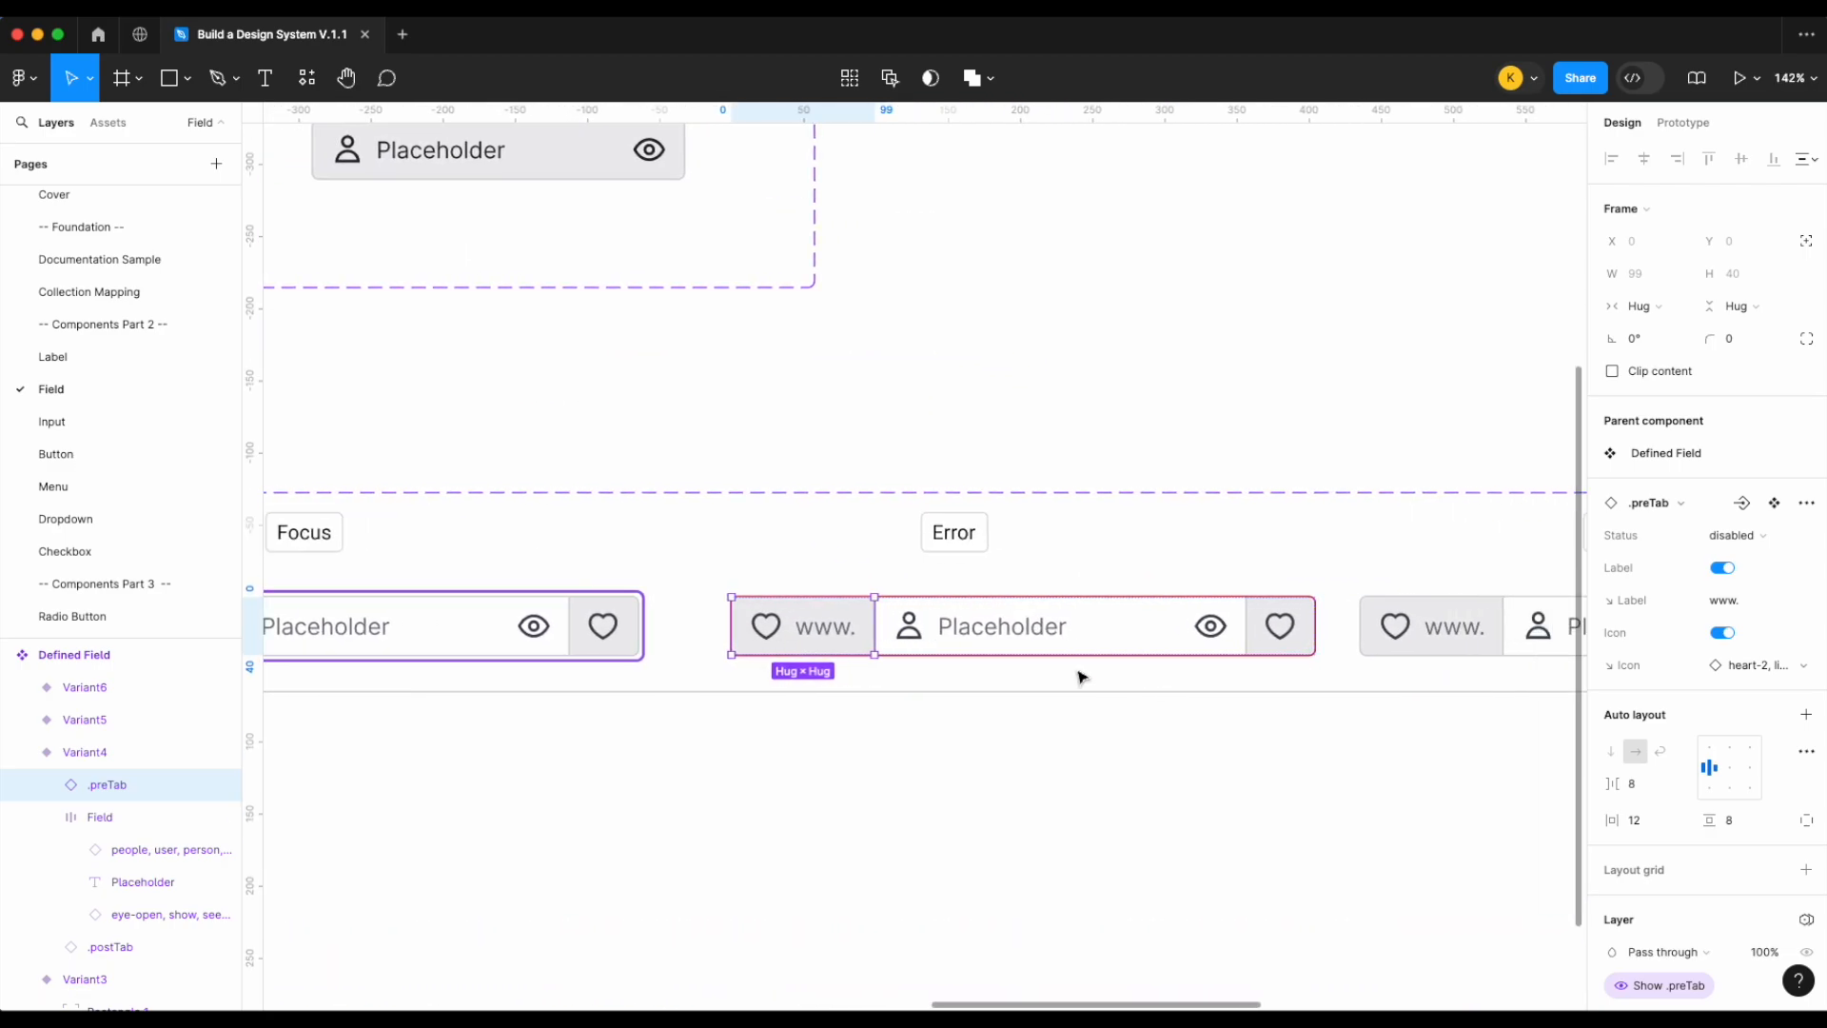
pyautogui.scroll(2, 1082, 676)
pyautogui.hscroll(3, 714, 644)
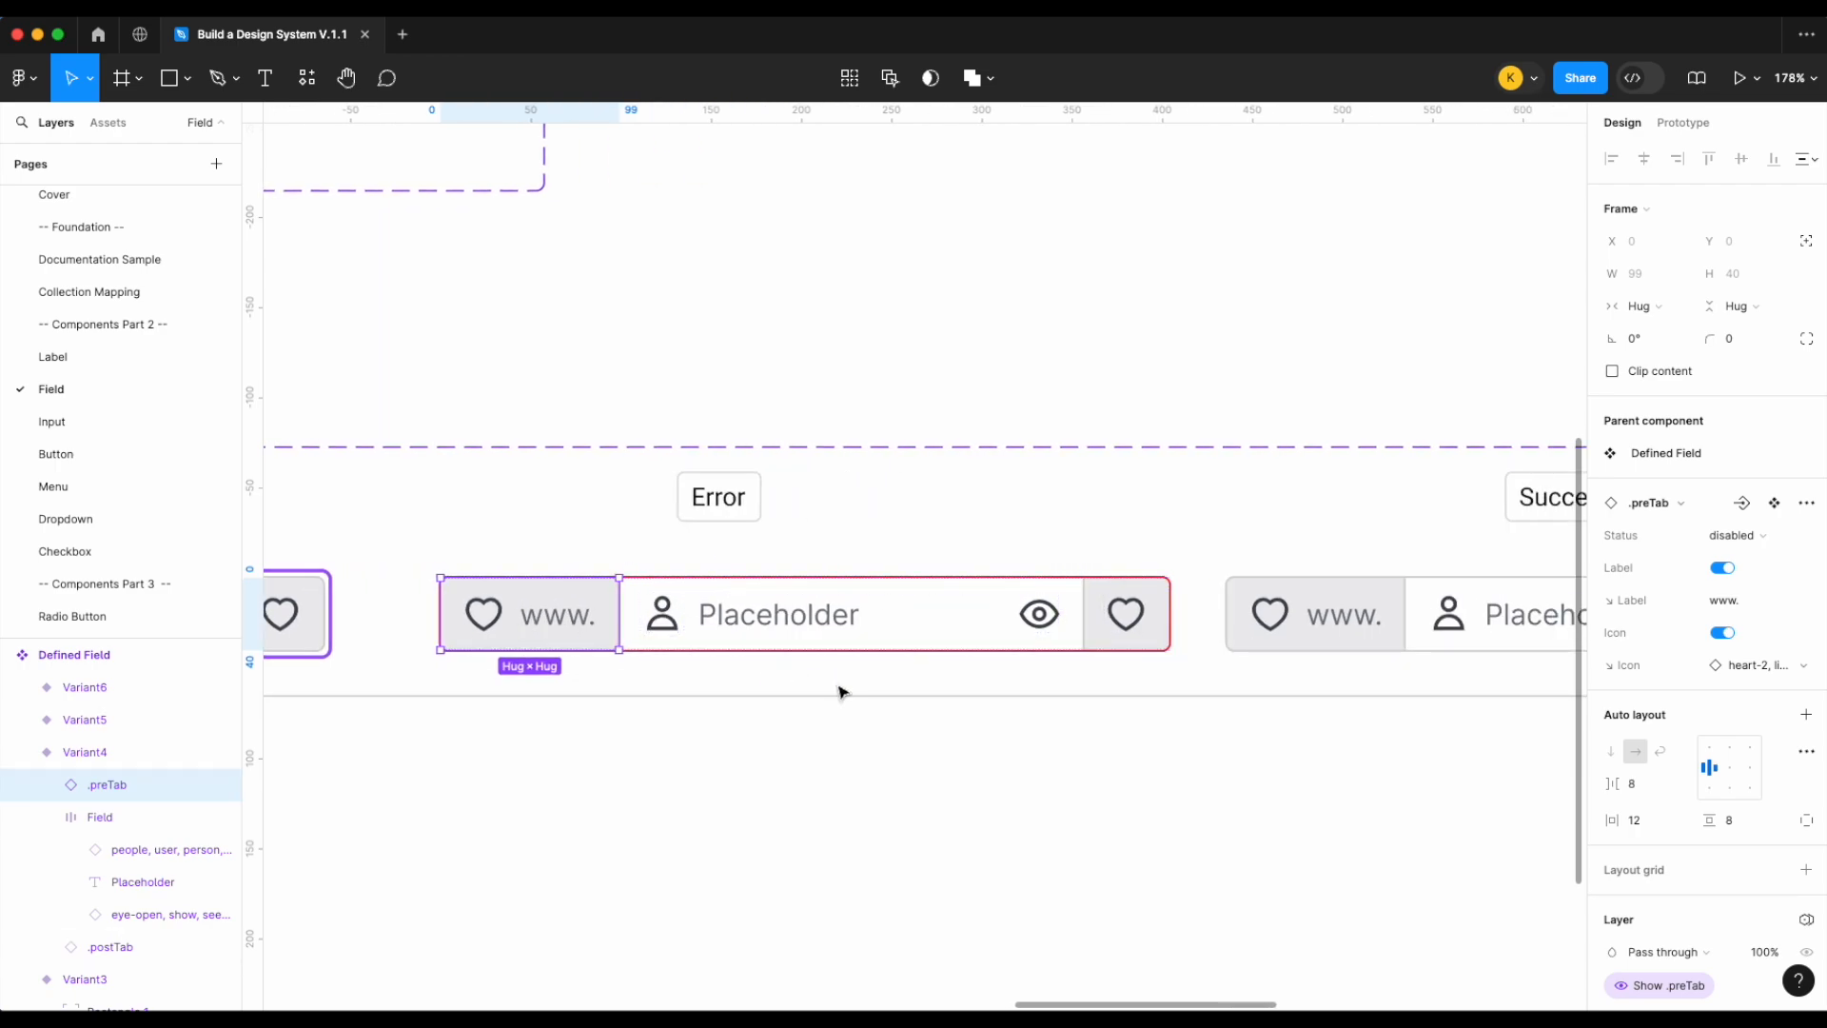
pyautogui.scroll(-5, 1672, 797)
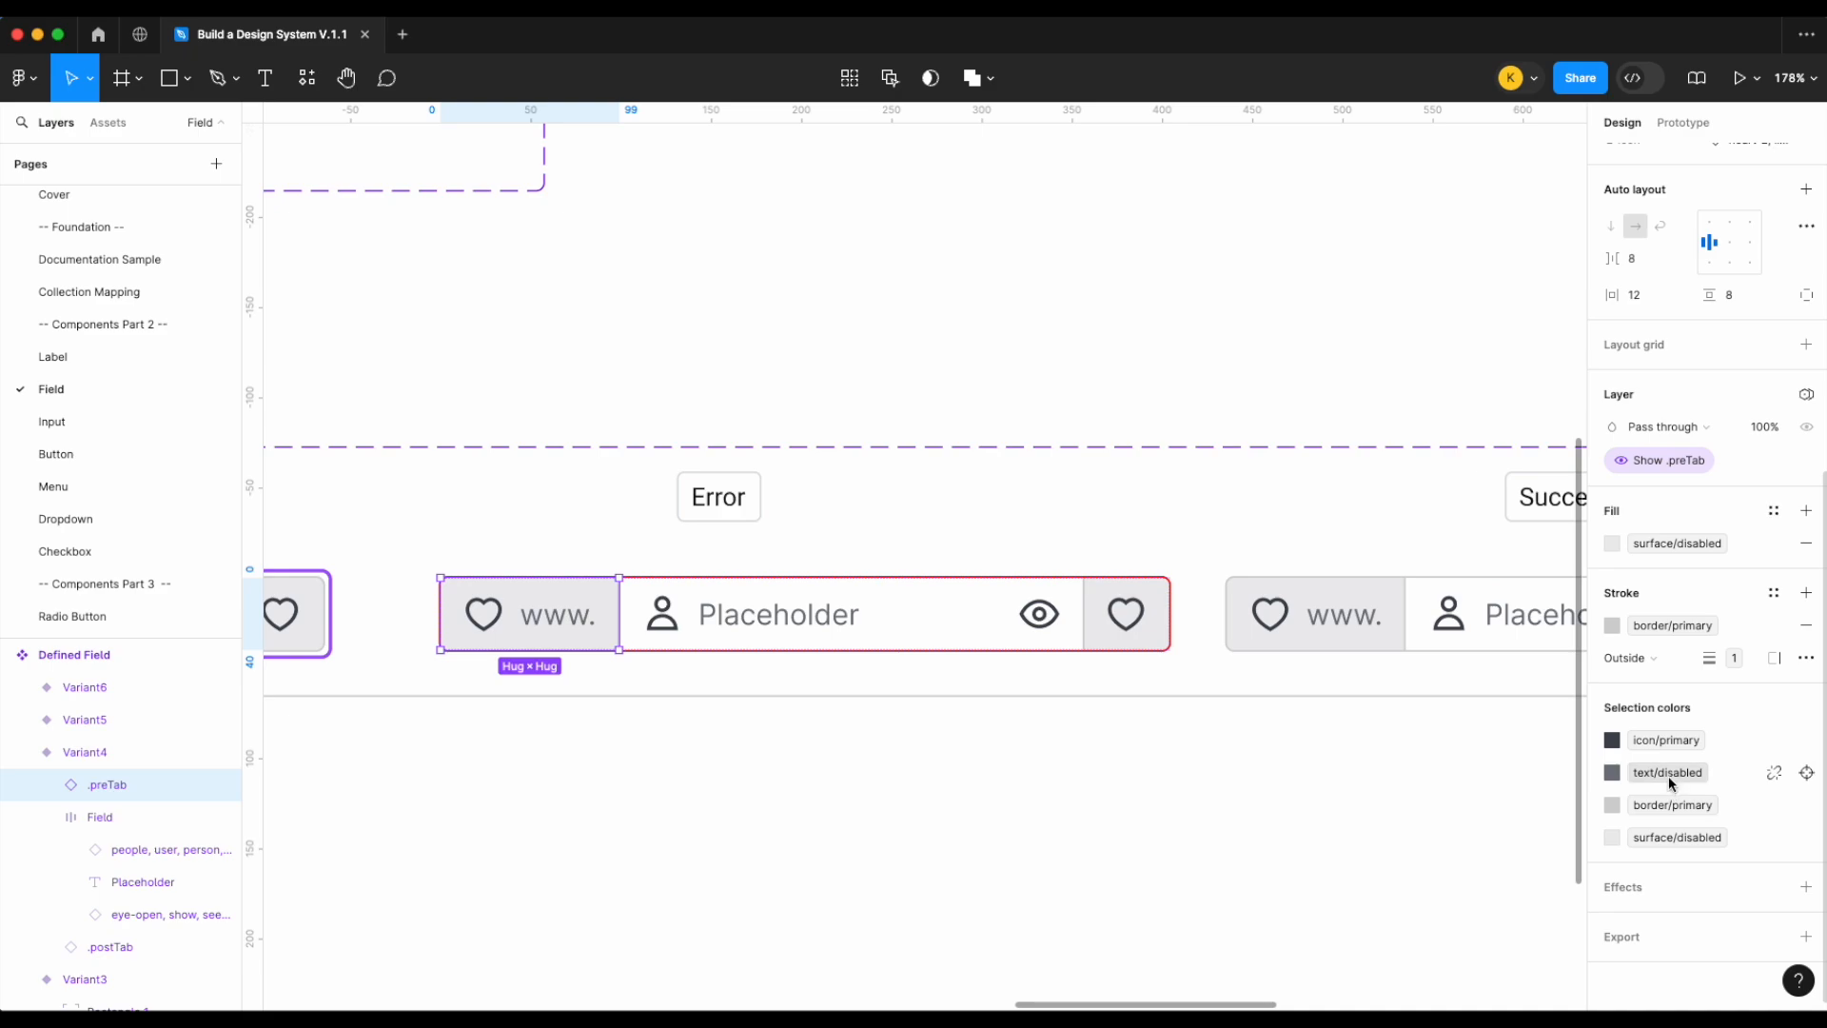
pyautogui.click(1613, 739)
pyautogui.write('ic')
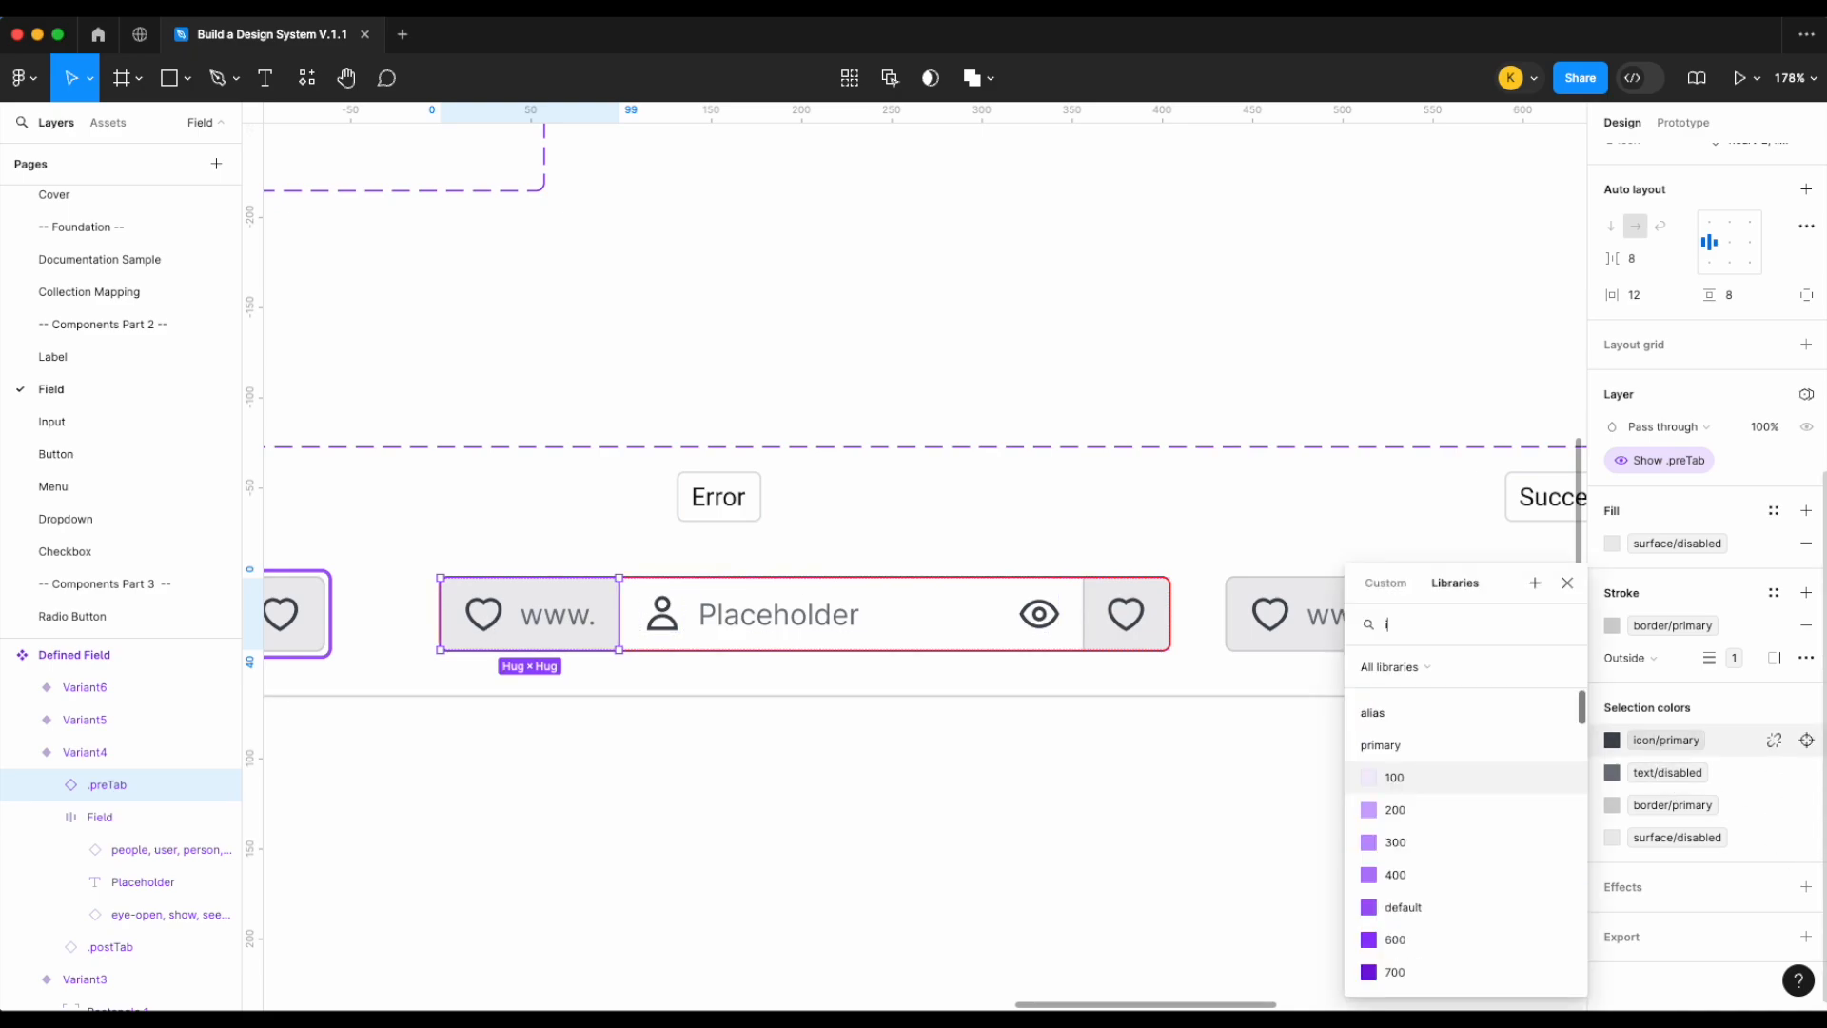
pyautogui.click(1427, 870)
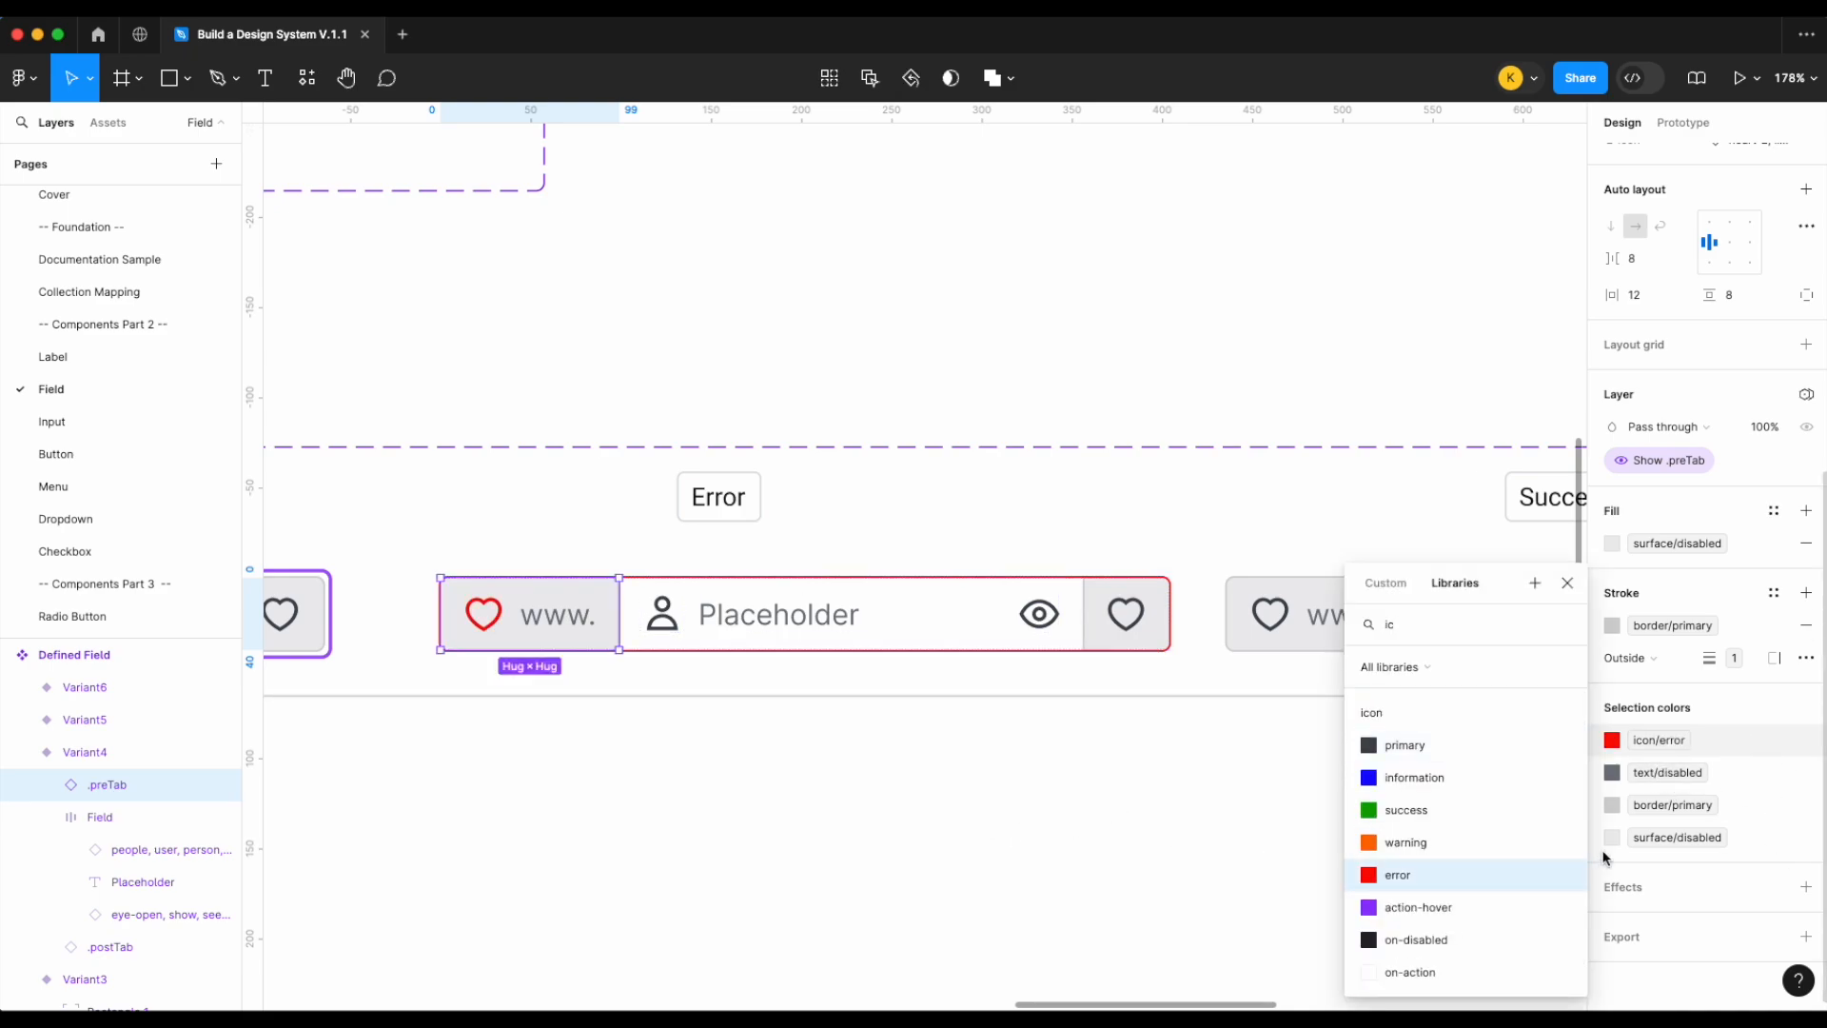
pyautogui.click(1667, 774)
pyautogui.write('tex')
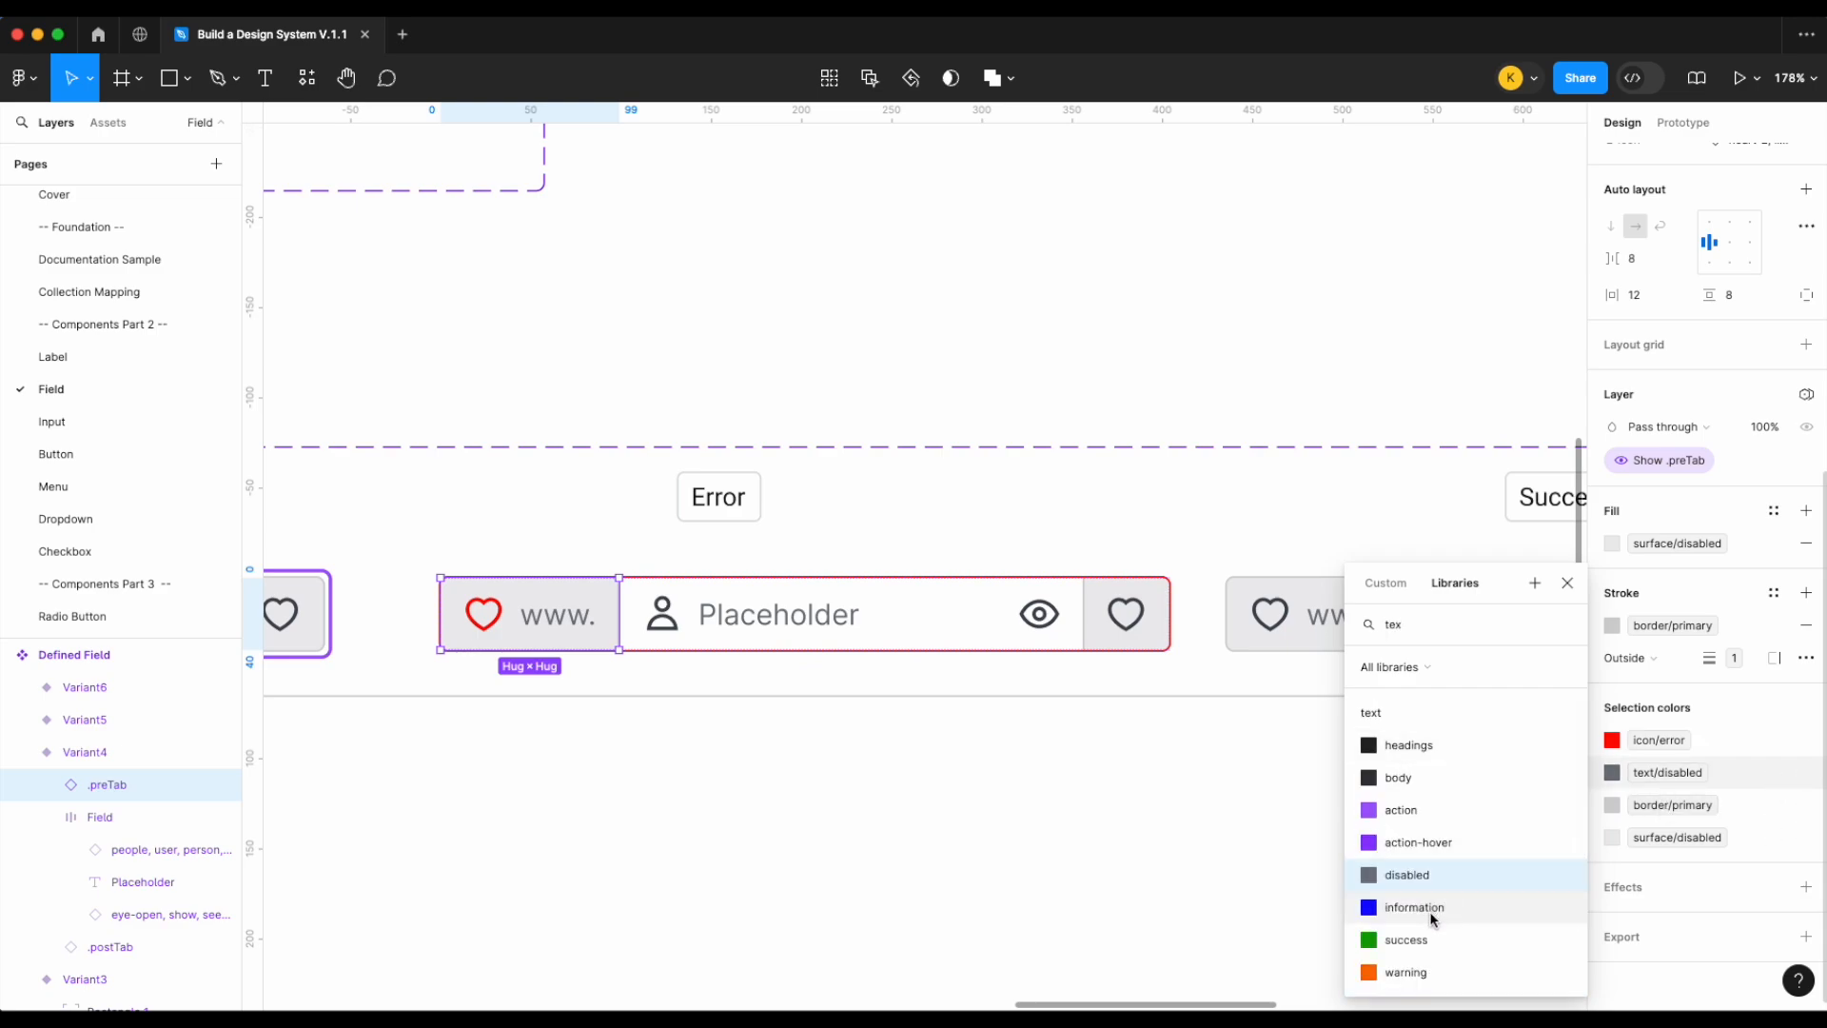
pyautogui.scroll(-1, 1432, 928)
pyautogui.scroll(-2, 1432, 937)
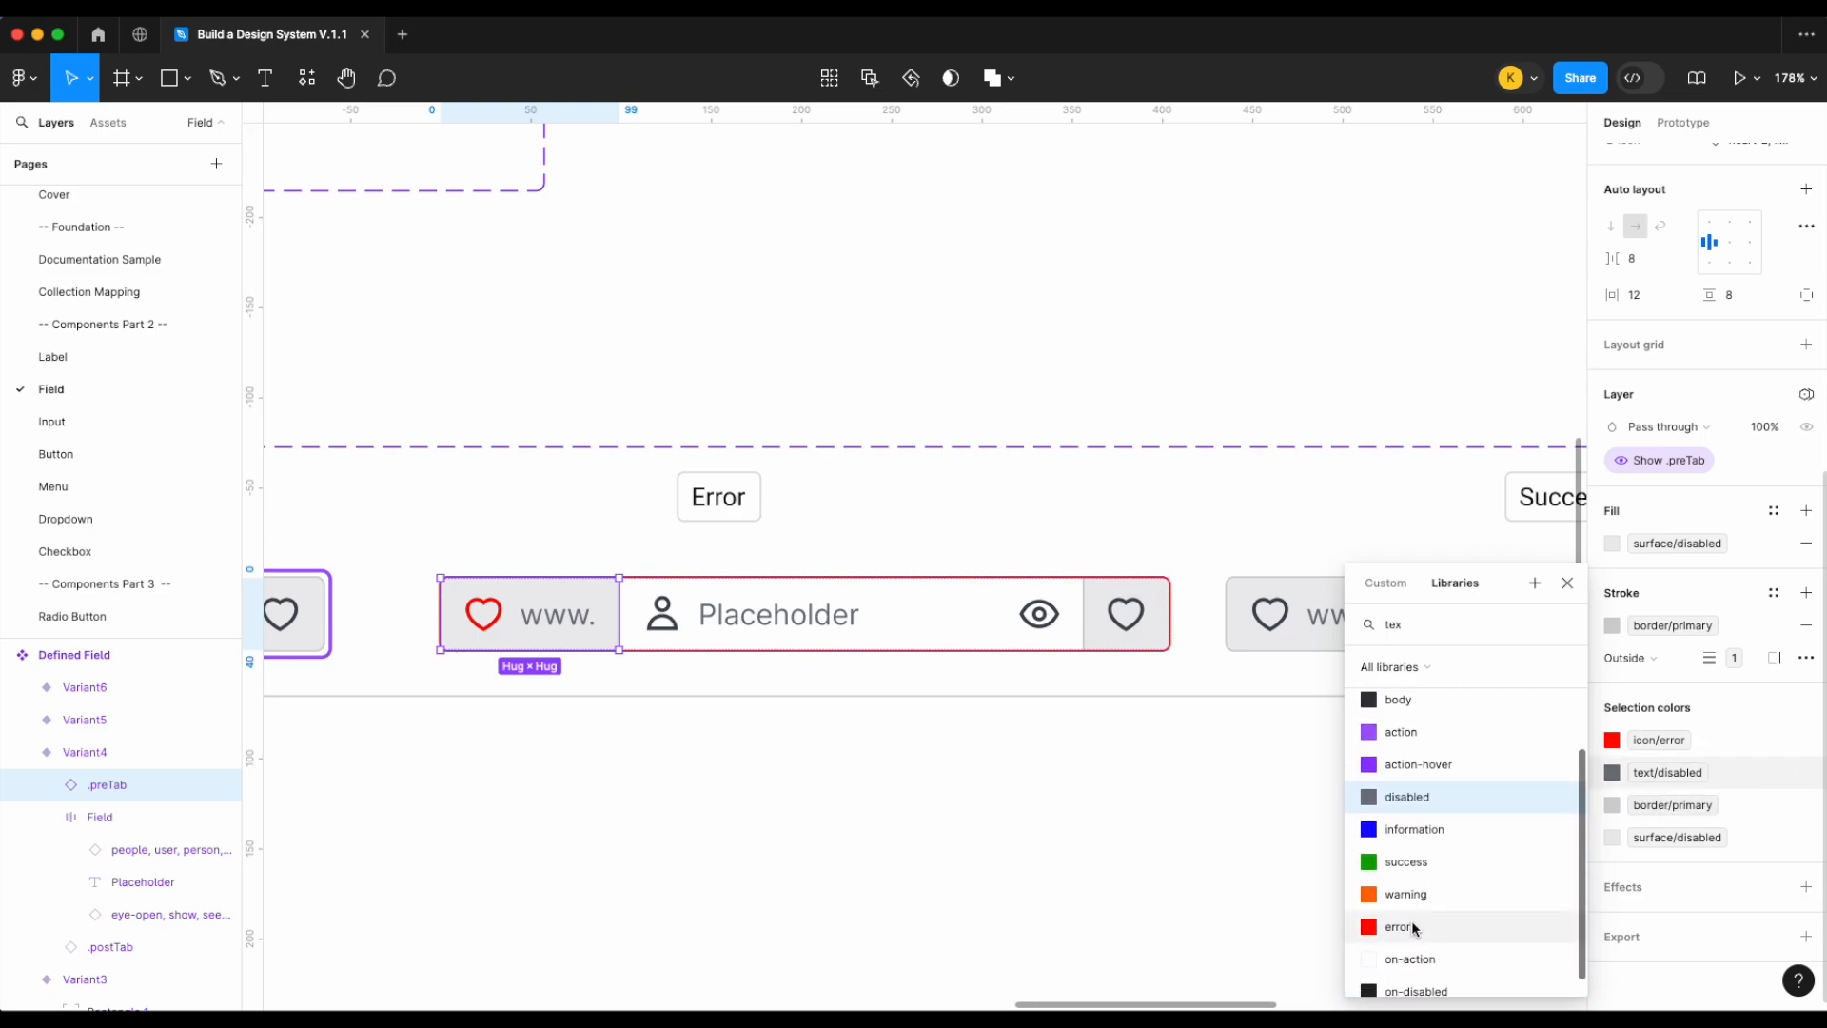
pyautogui.click(1399, 925)
pyautogui.click(969, 836)
# Apply the icon/error variable to the heart icon in the Error variant's .postTab
pyautogui.doubleClick(1121, 621)
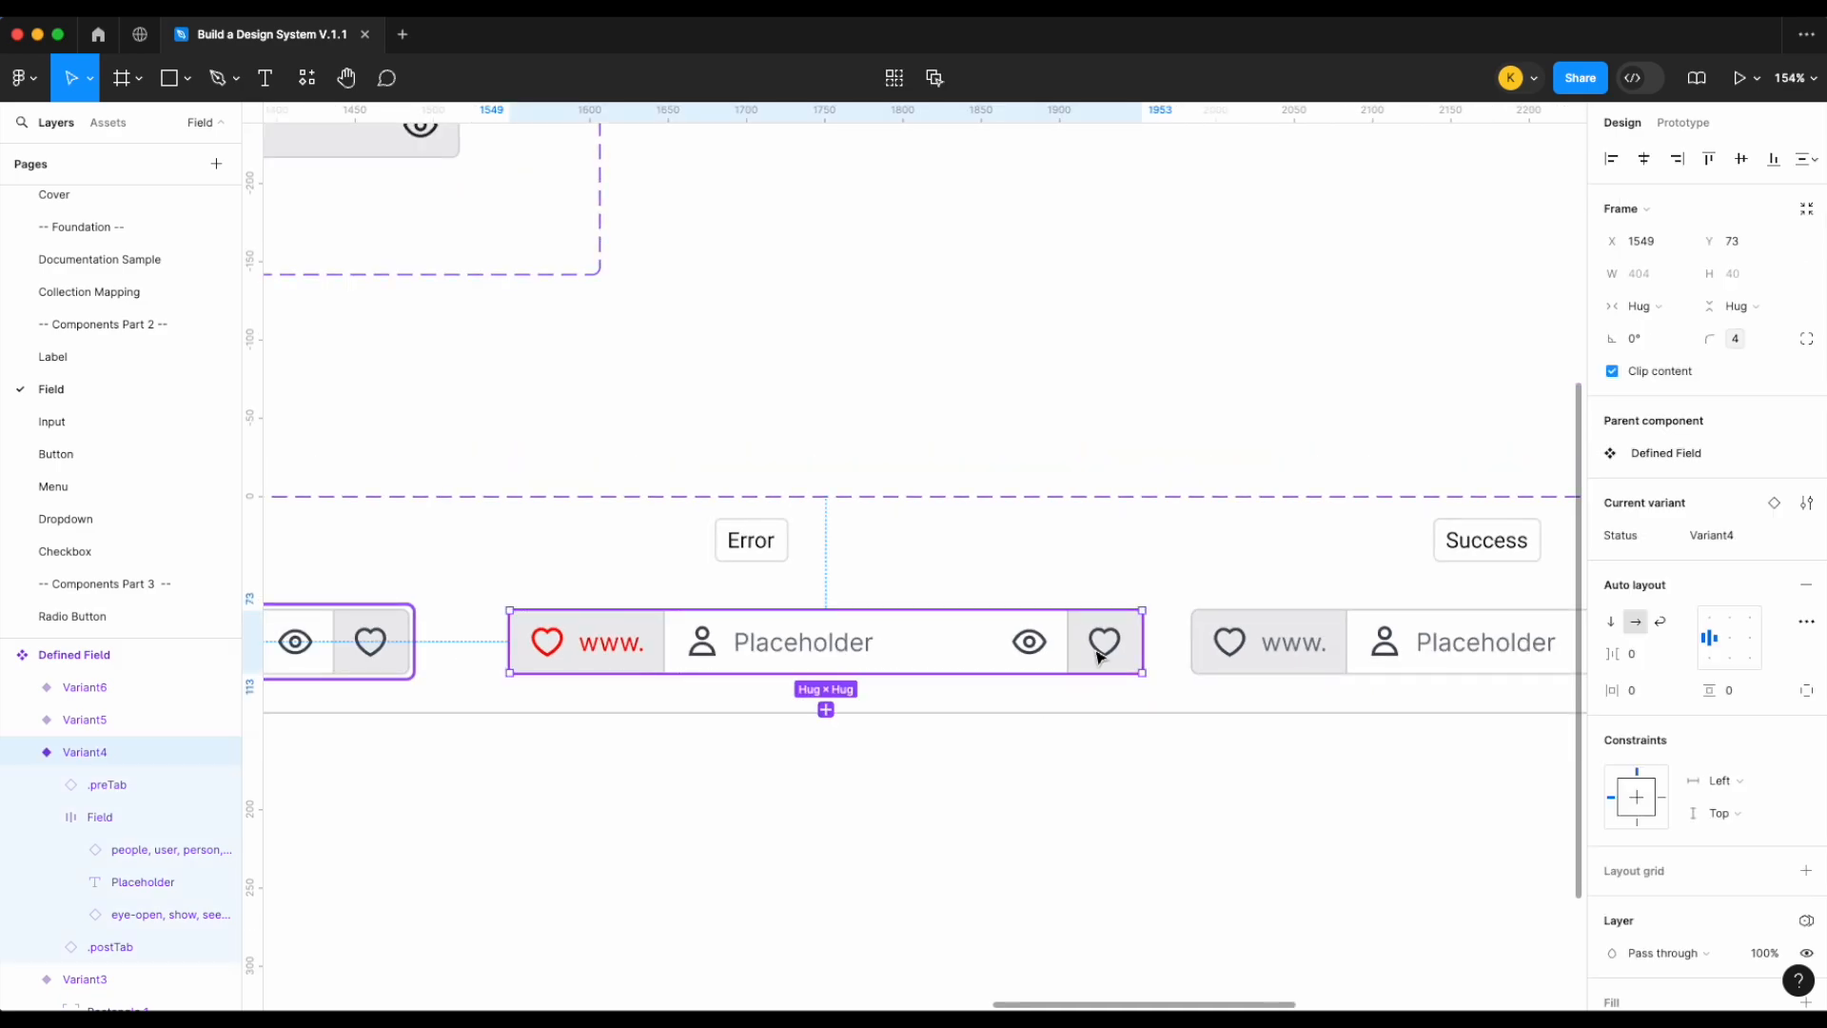
pyautogui.scroll(2, 1104, 647)
pyautogui.scroll(-5, 1713, 818)
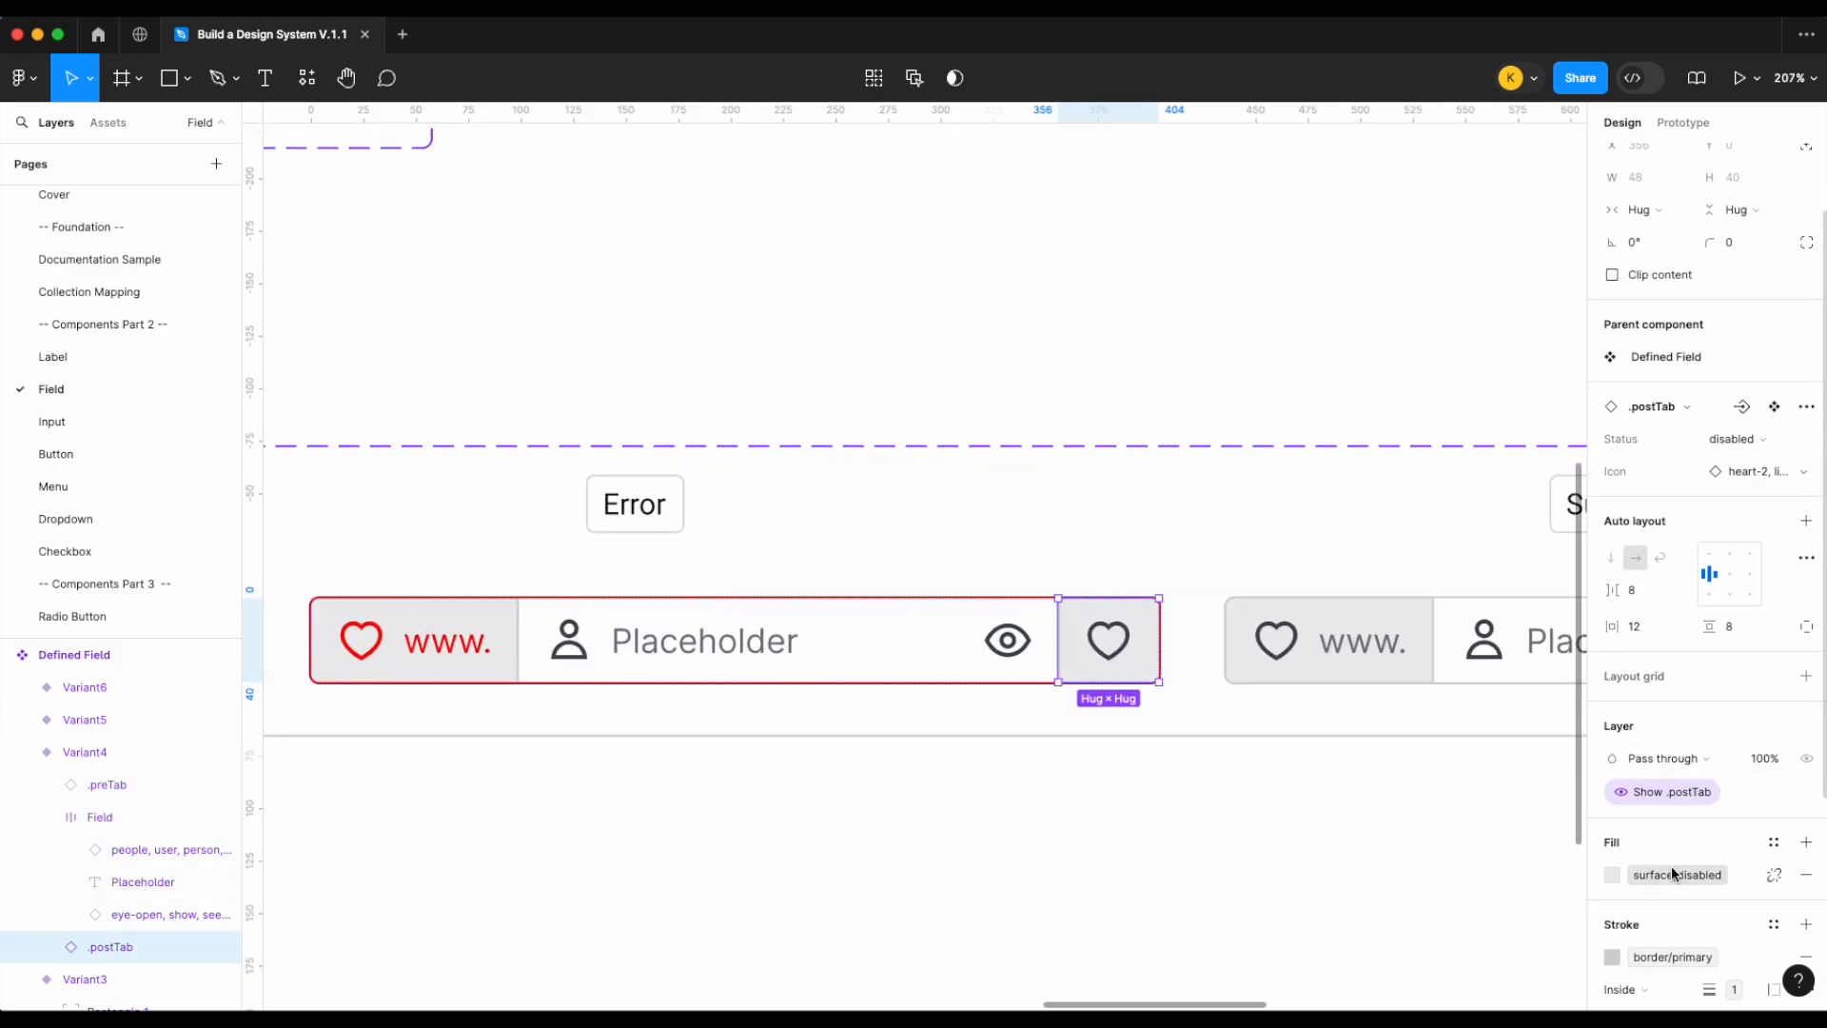
pyautogui.click(1613, 813)
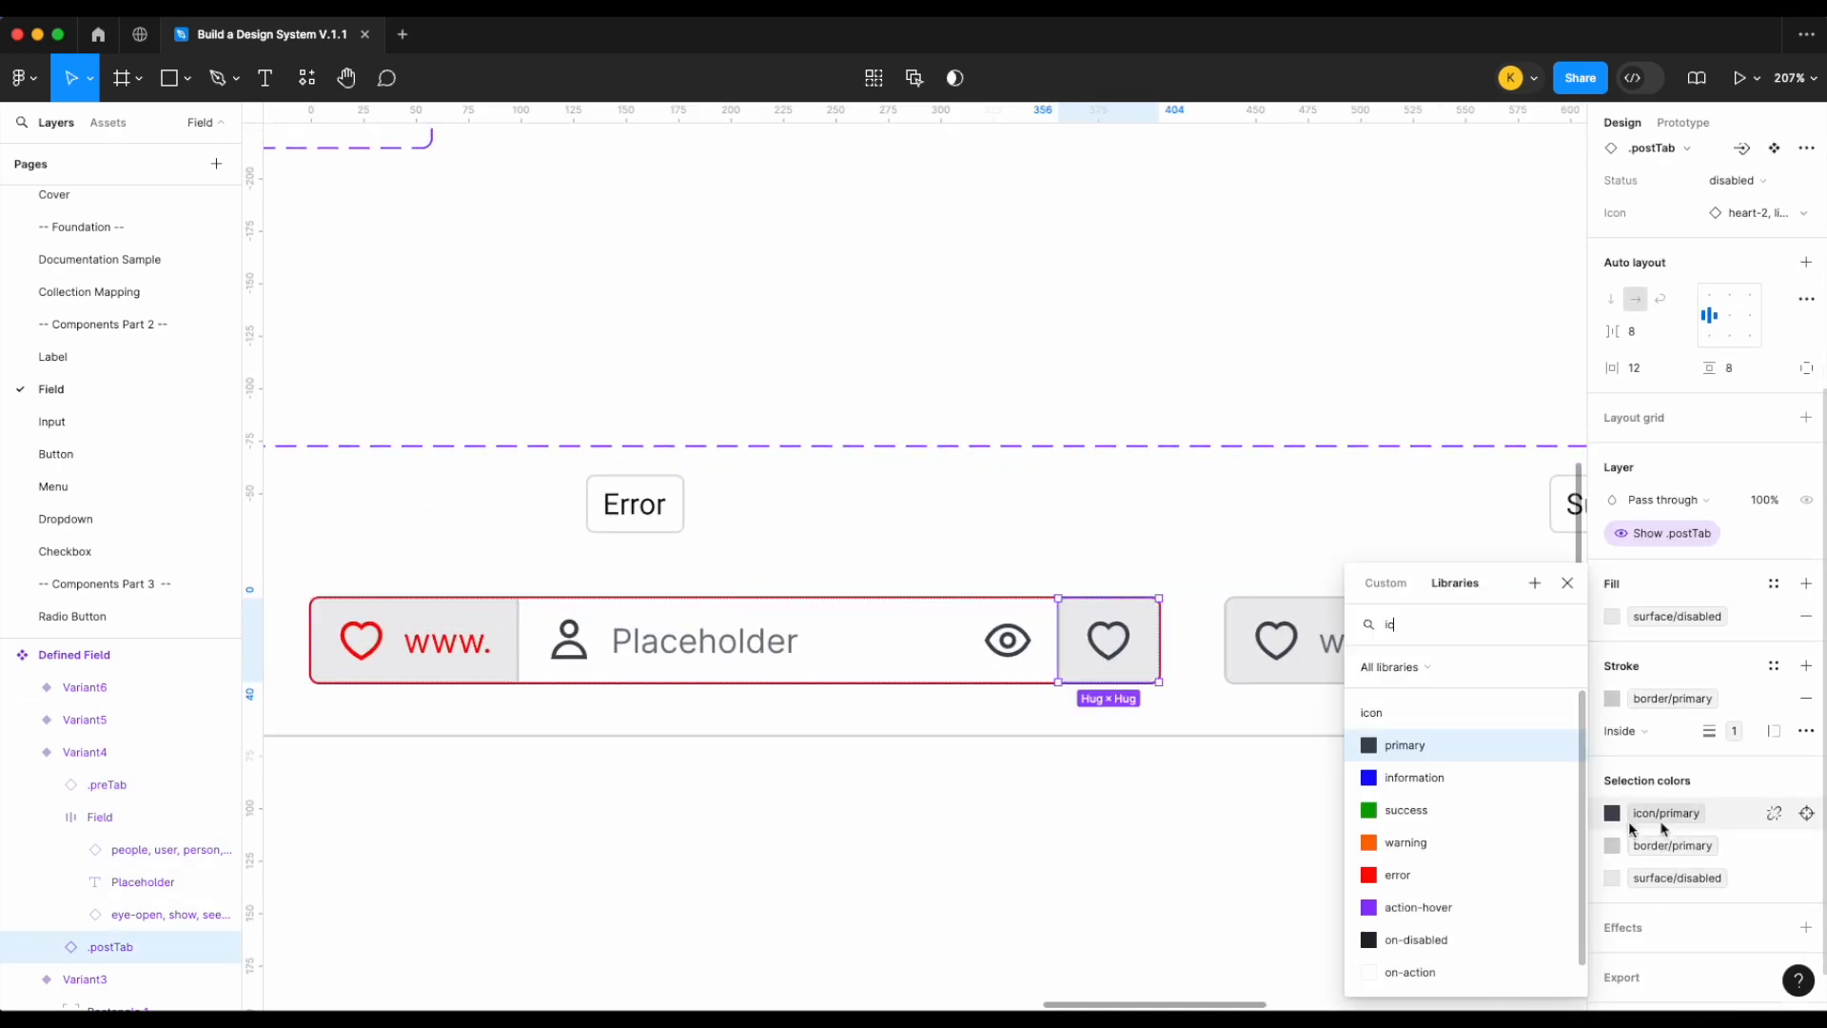
pyautogui.click(1452, 875)
pyautogui.click(1082, 852)
# Hide the user and eye icon layers inside the Field frame of the Default variant
pyautogui.scroll(-6, 1082, 852)
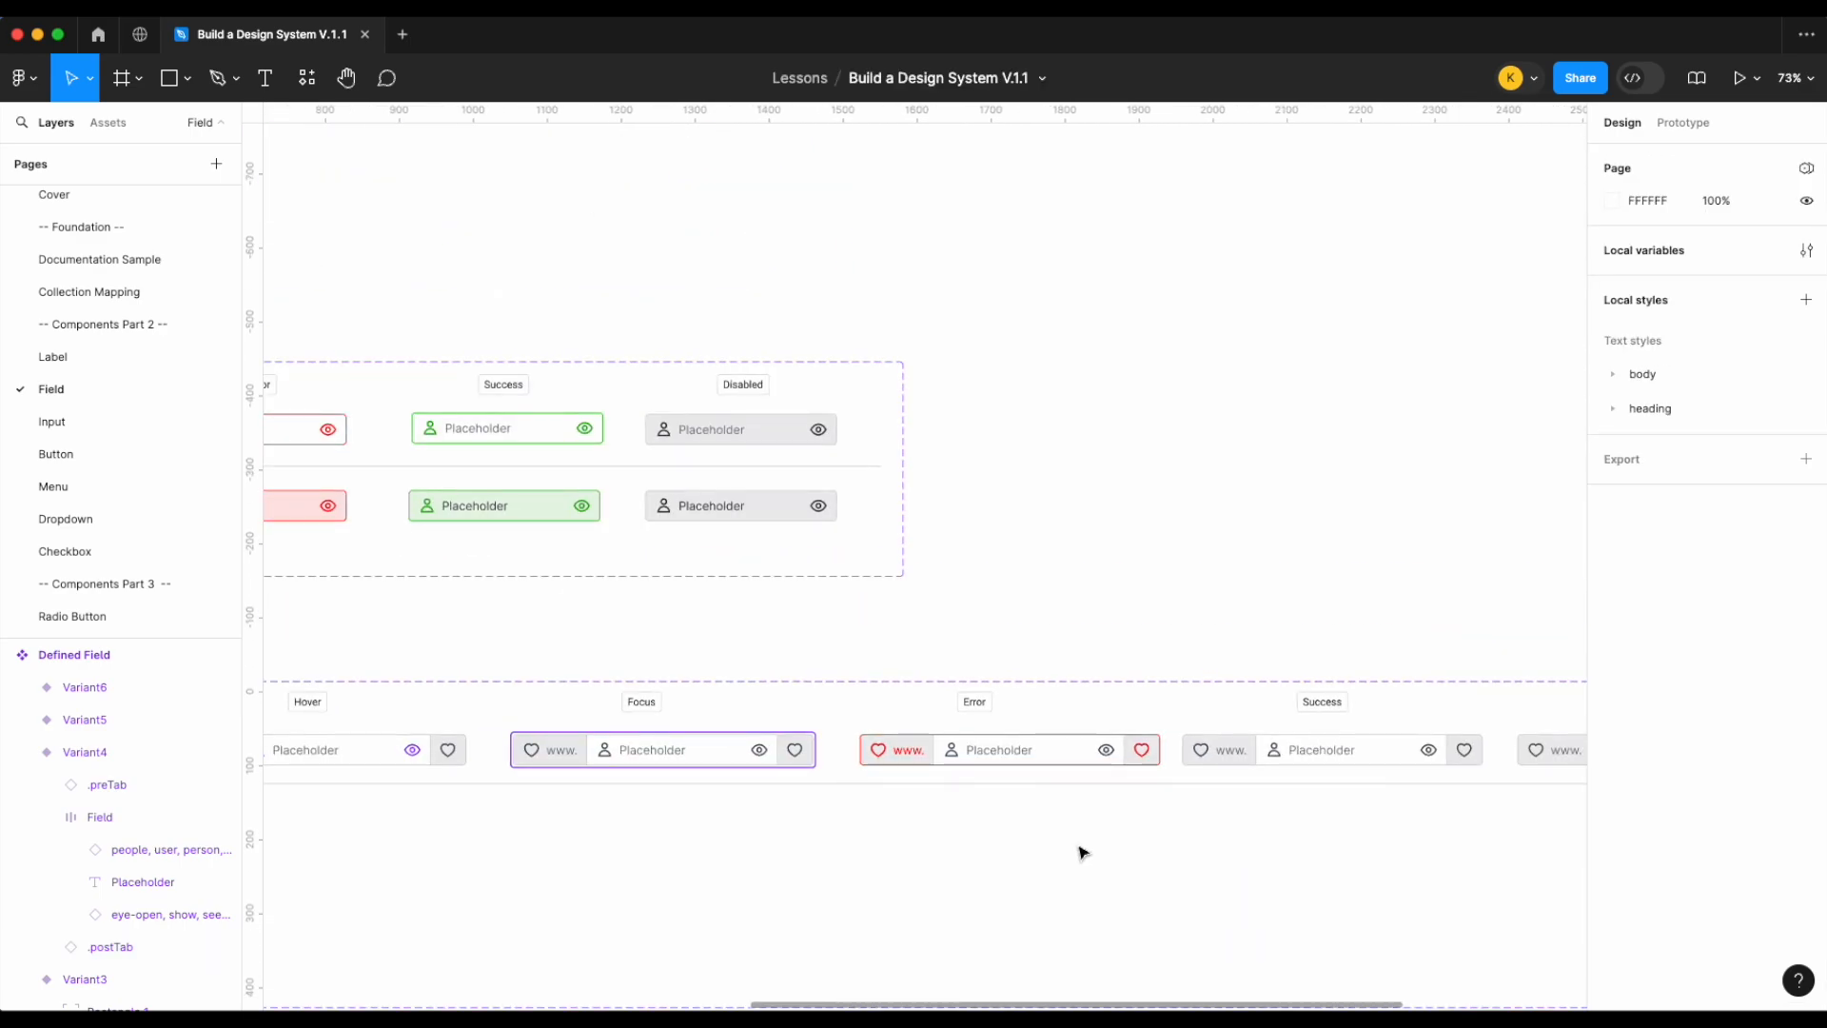
pyautogui.hscroll(-10, 1082, 852)
pyautogui.scroll(5, 1052, 853)
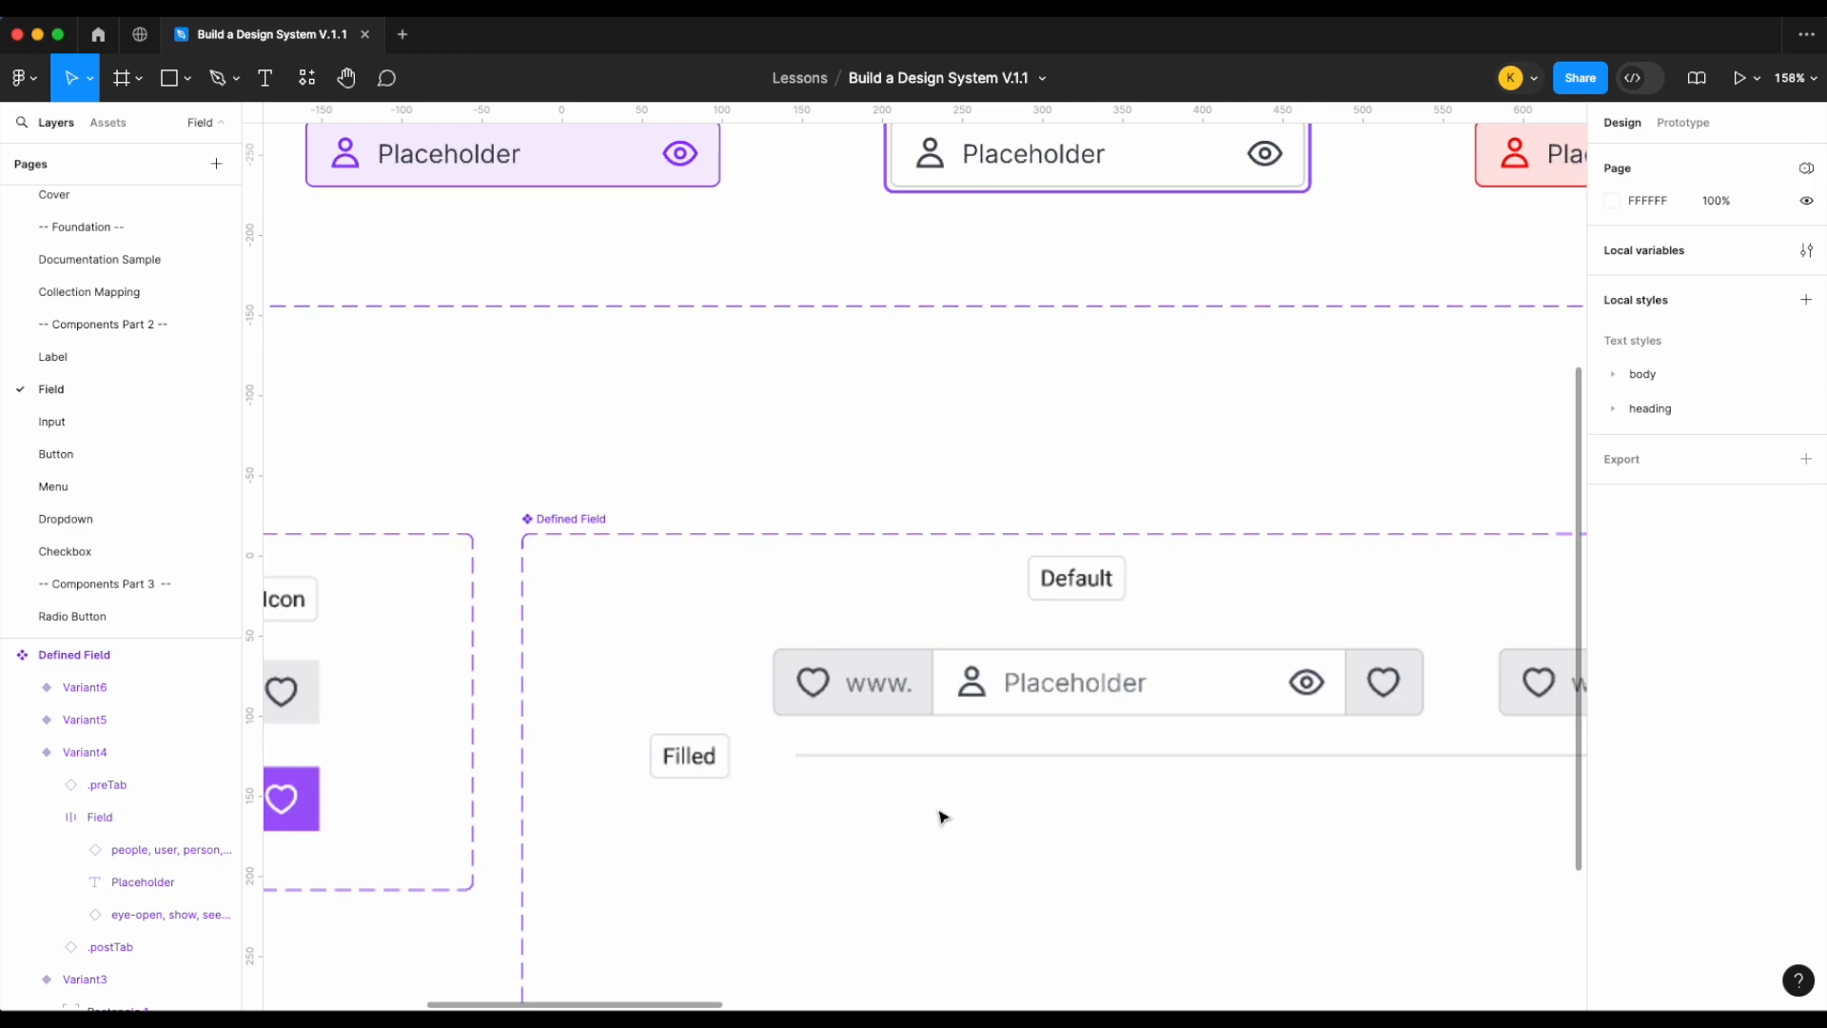
pyautogui.hscroll(4, 942, 816)
pyautogui.doubleClick(832, 685)
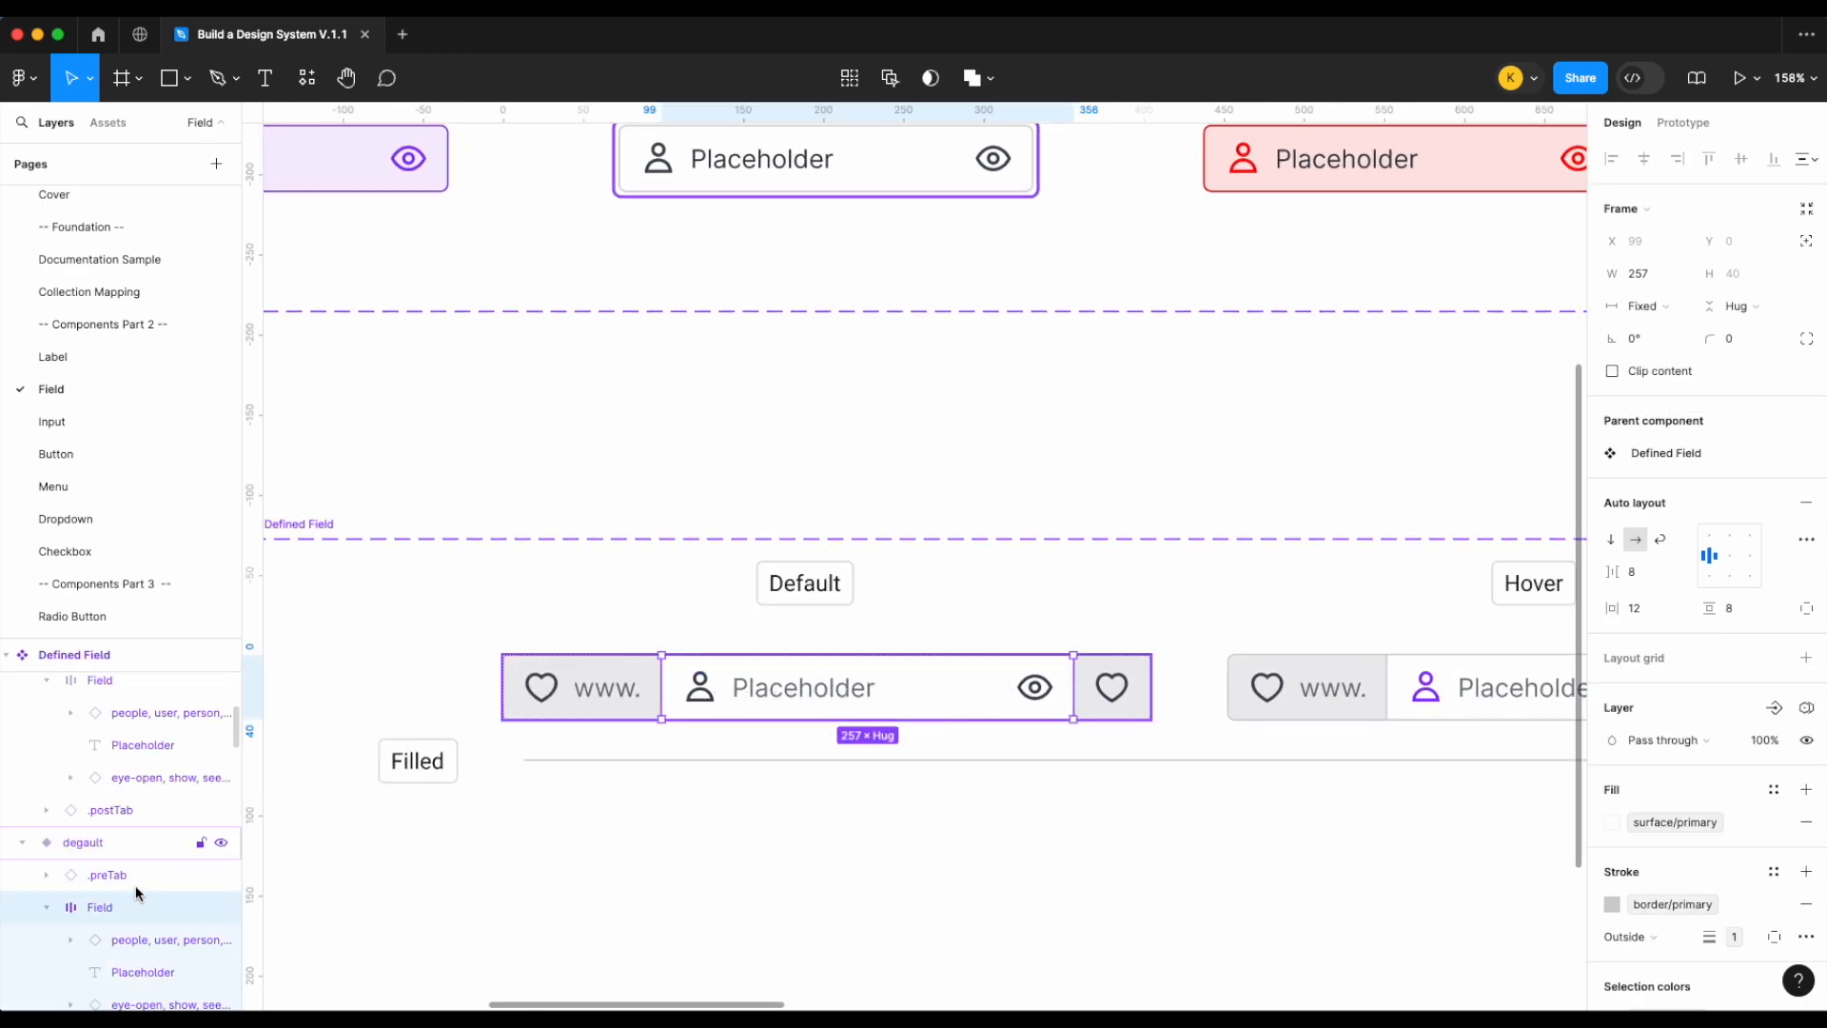
pyautogui.scroll(-2, 152, 880)
pyautogui.click(221, 860)
pyautogui.click(220, 925)
pyautogui.click(731, 872)
# Apply the icon/success variable to the heart icon in the Success variant's .preTab
pyautogui.hscroll(15, 731, 871)
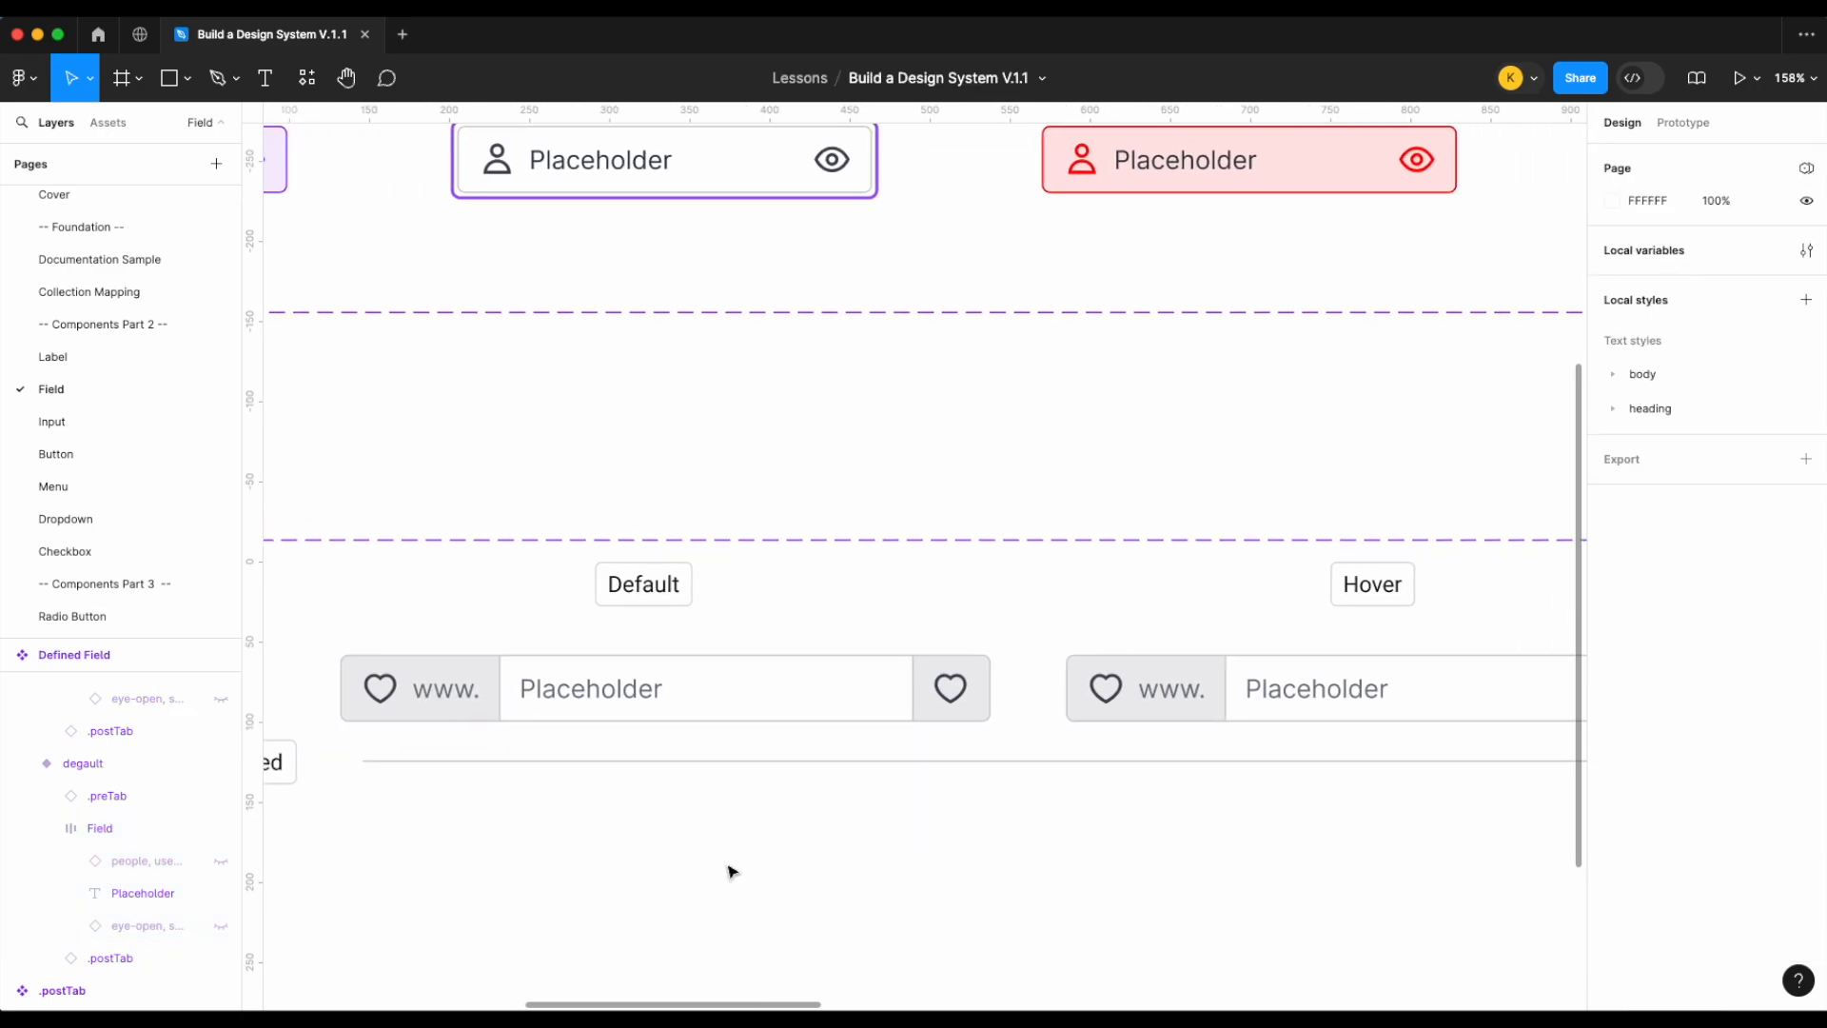
pyautogui.hscroll(5, 1110, 704)
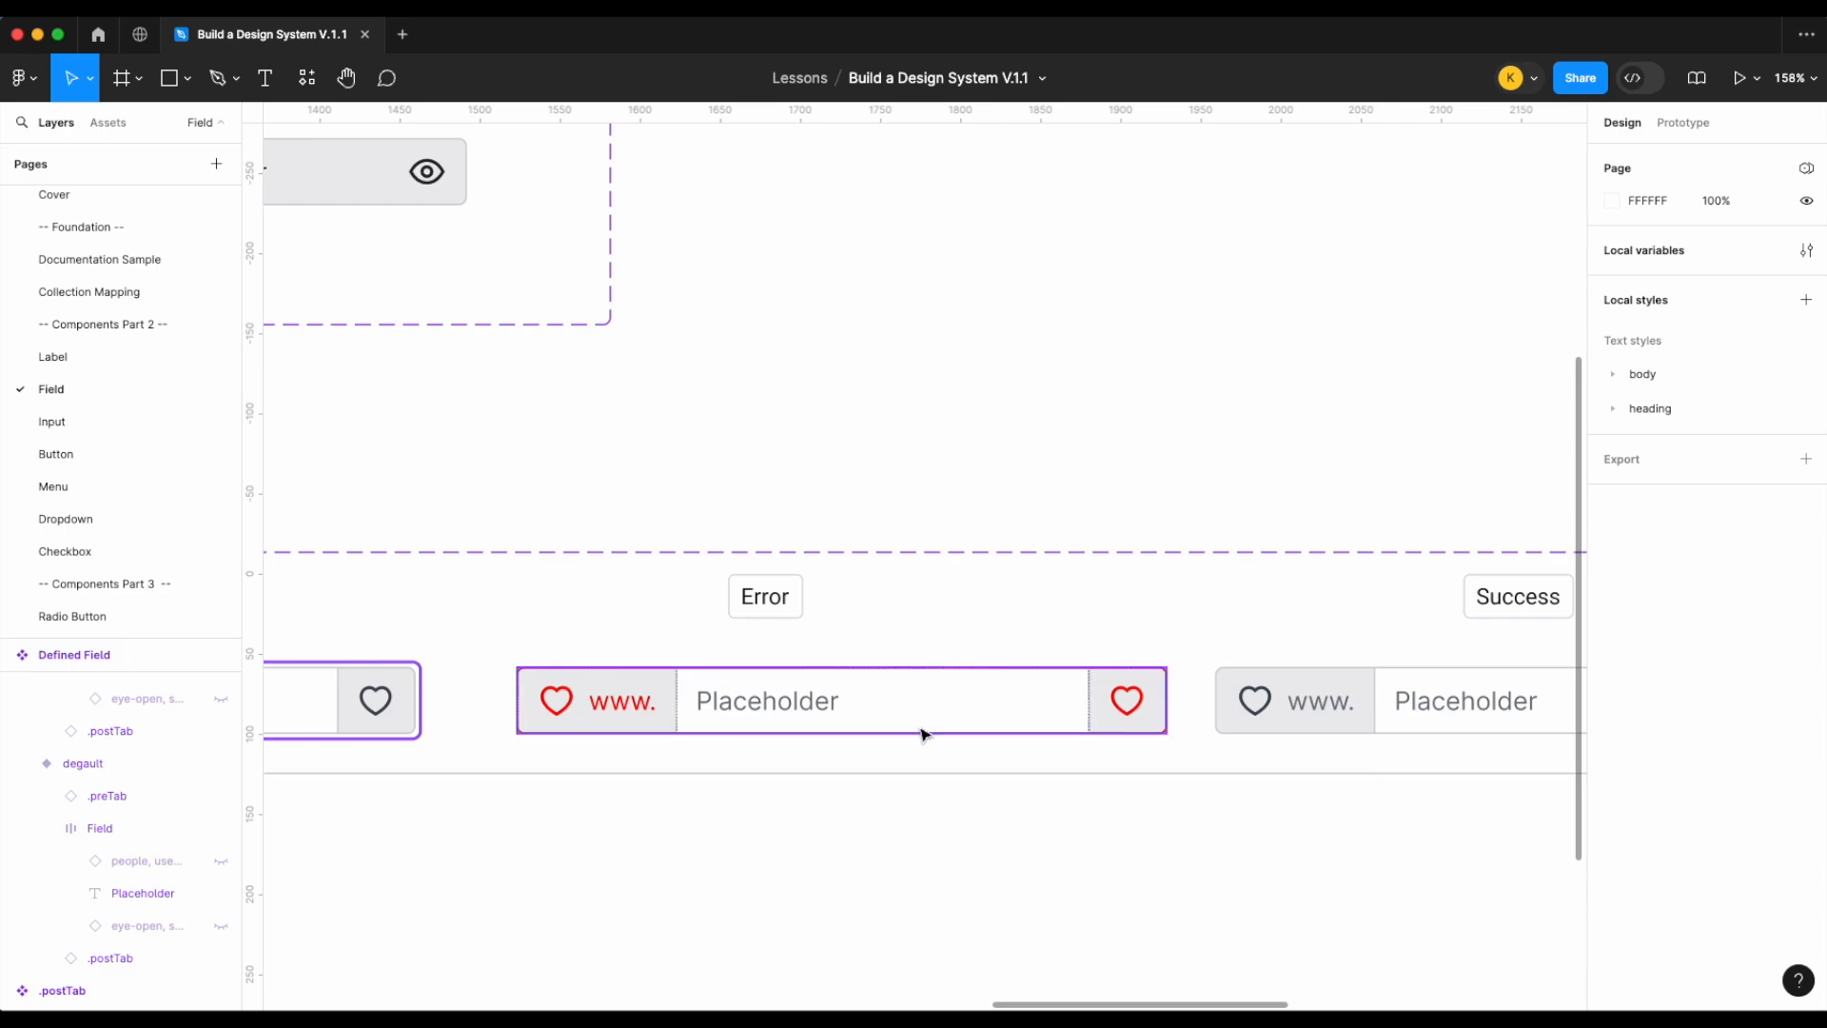
pyautogui.scroll(-3, 923, 734)
pyautogui.hscroll(5, 923, 733)
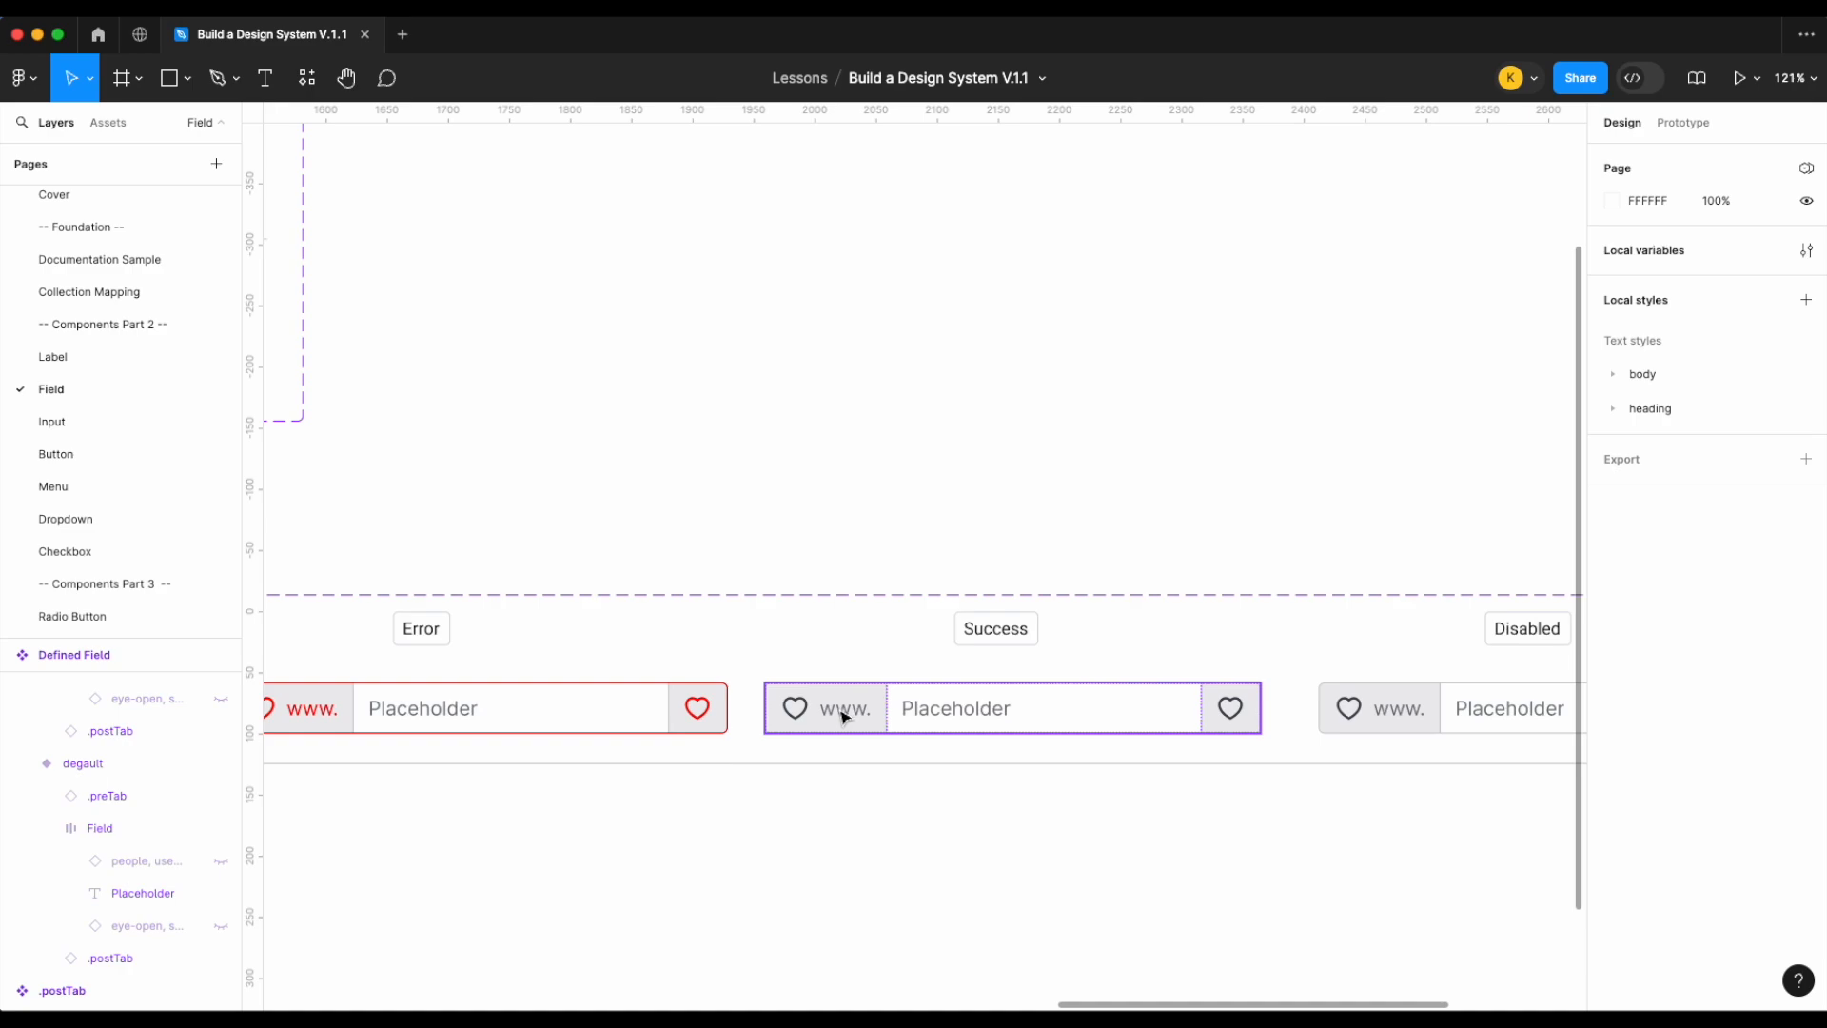
pyautogui.doubleClick(842, 712)
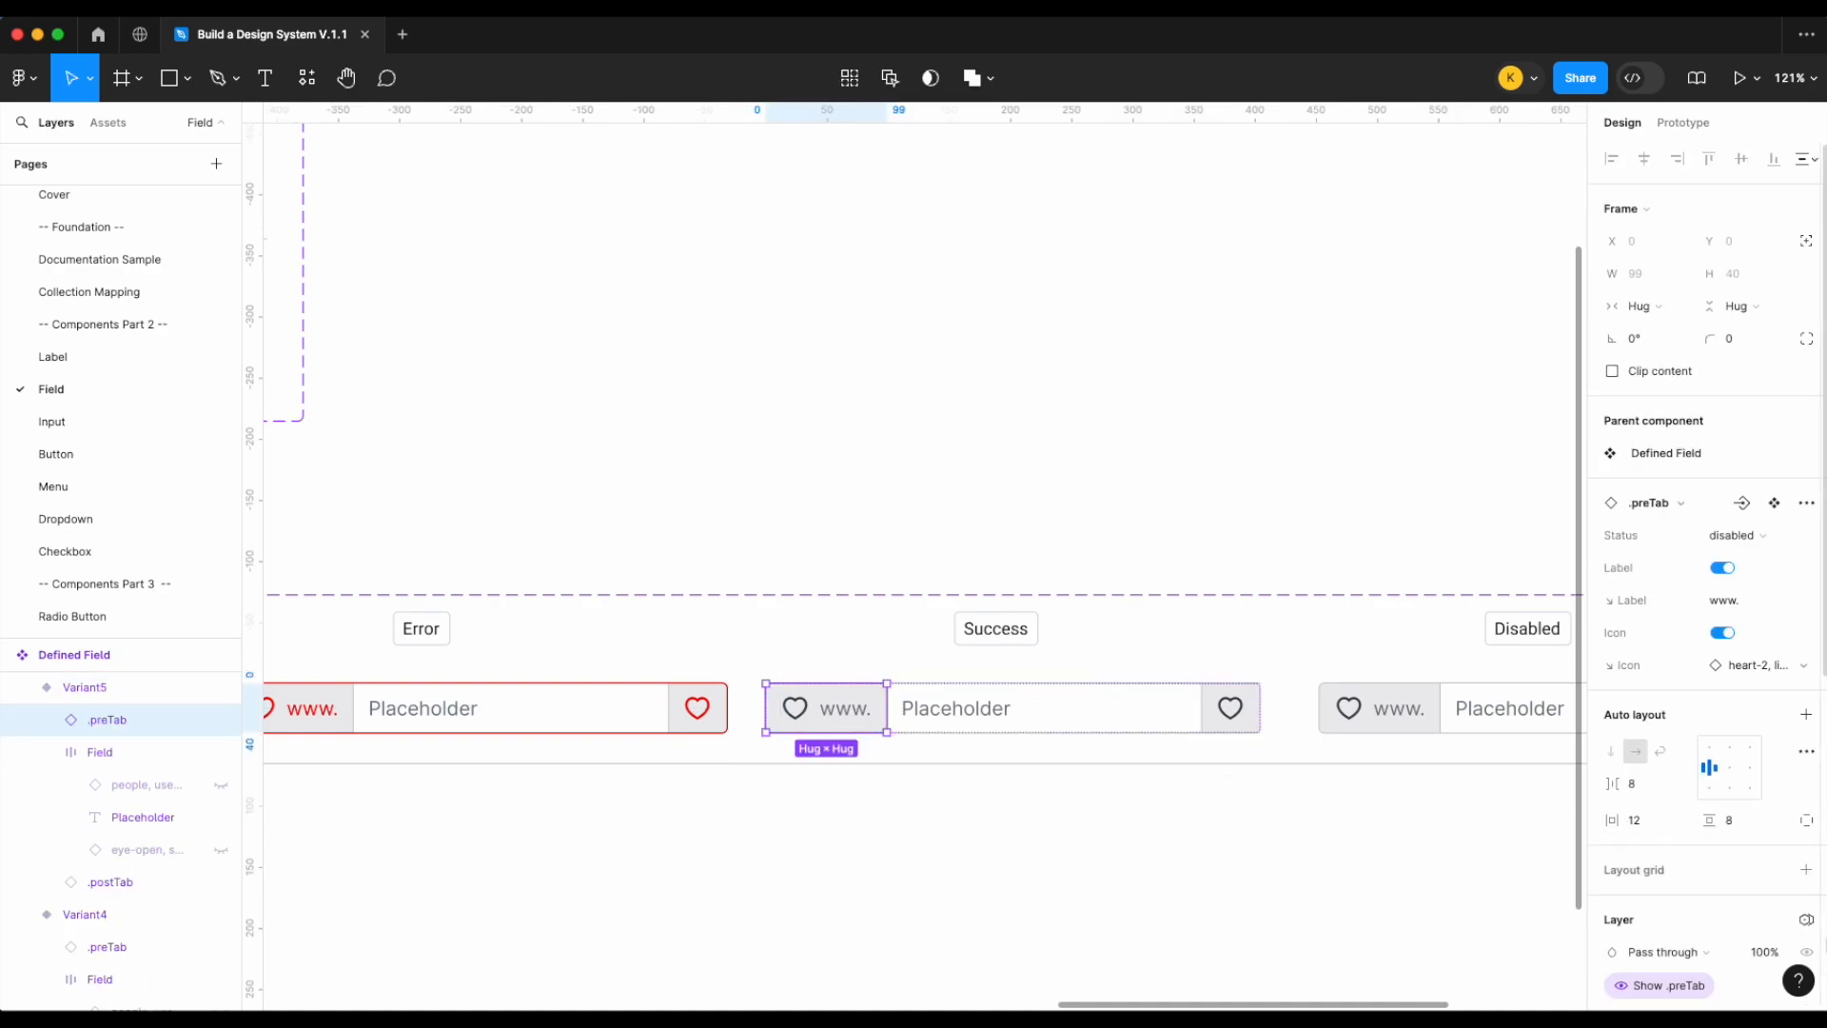
pyautogui.scroll(3, 1437, 840)
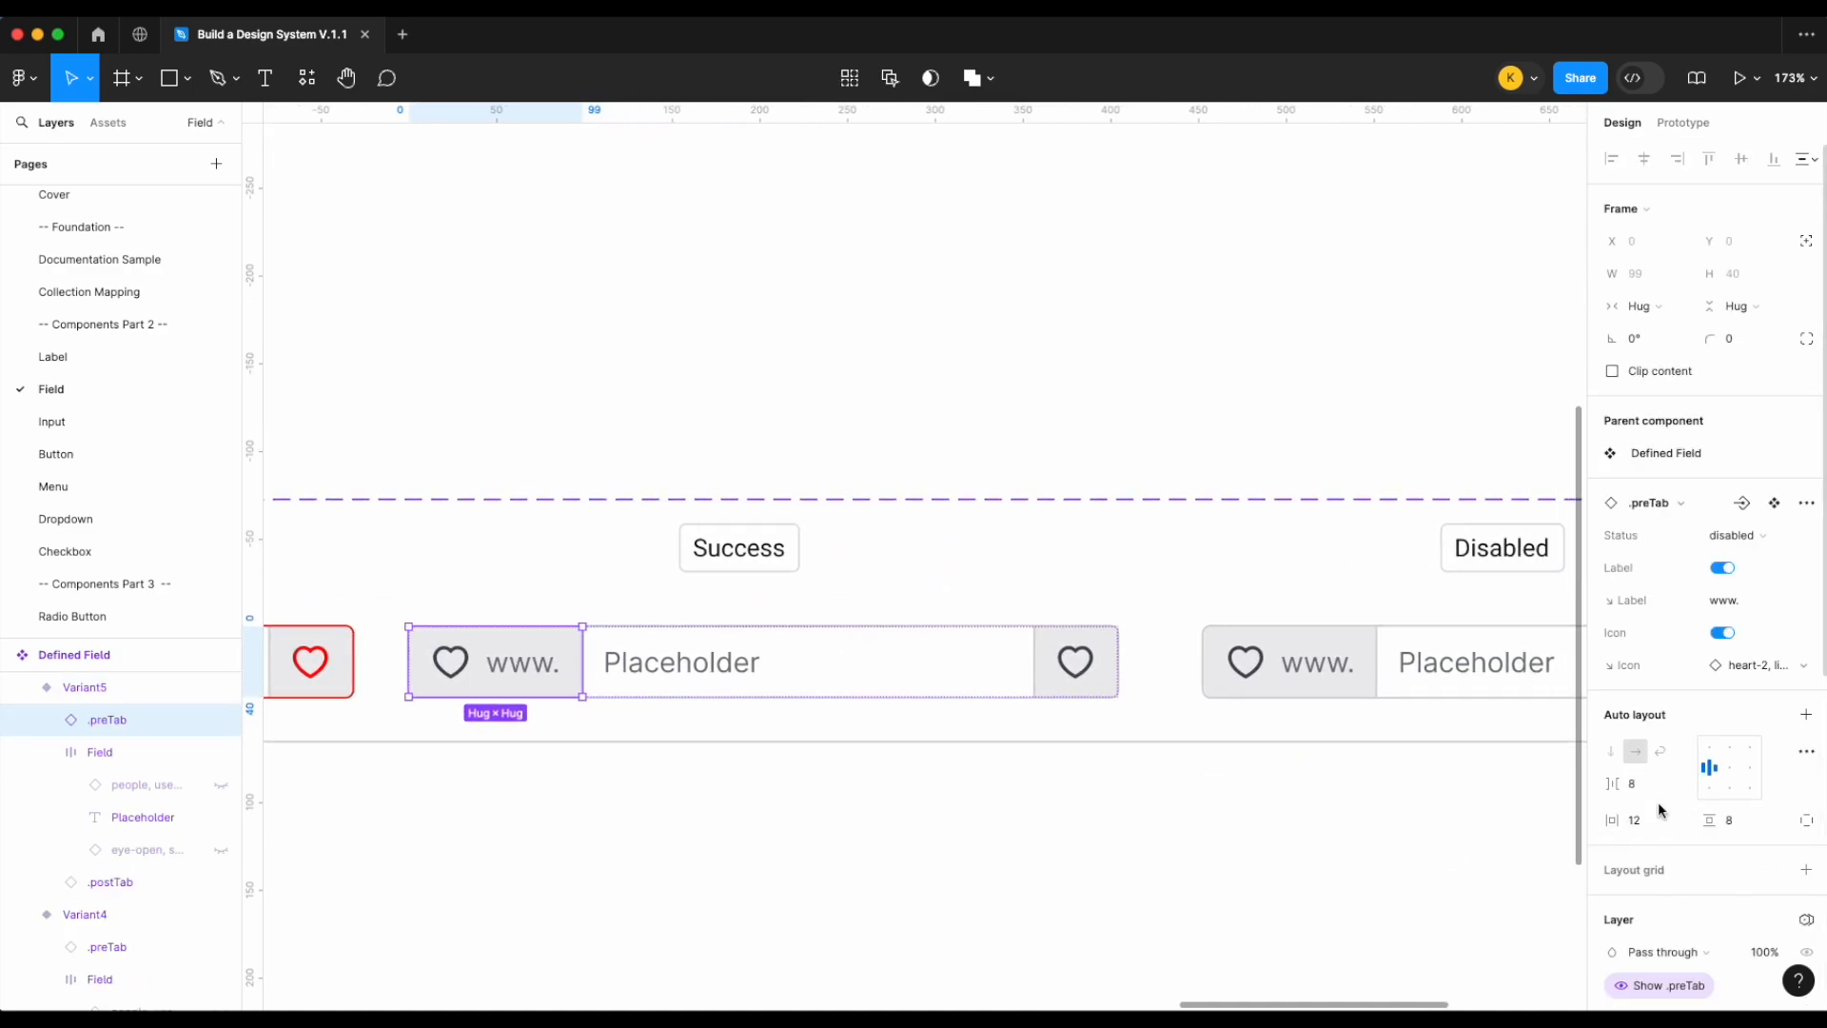
pyautogui.scroll(-5, 1661, 810)
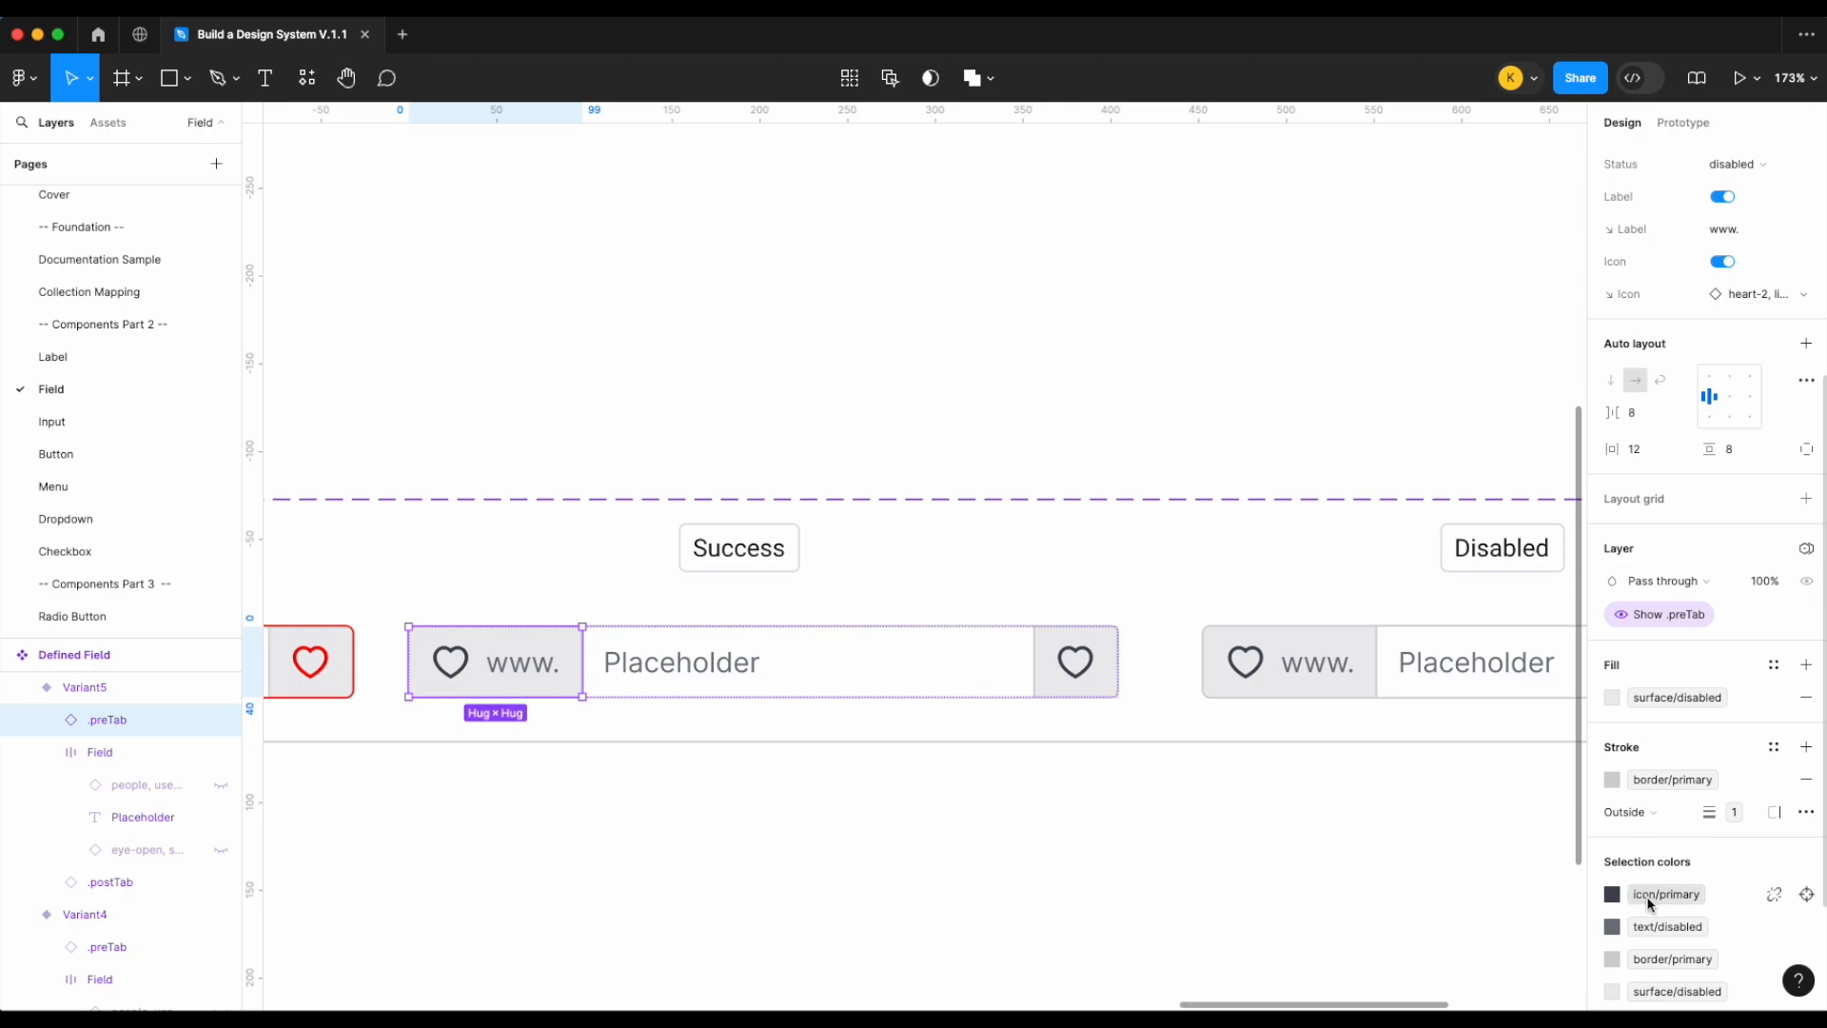
pyautogui.click(1650, 902)
pyautogui.write('ic')
pyautogui.click(1494, 809)
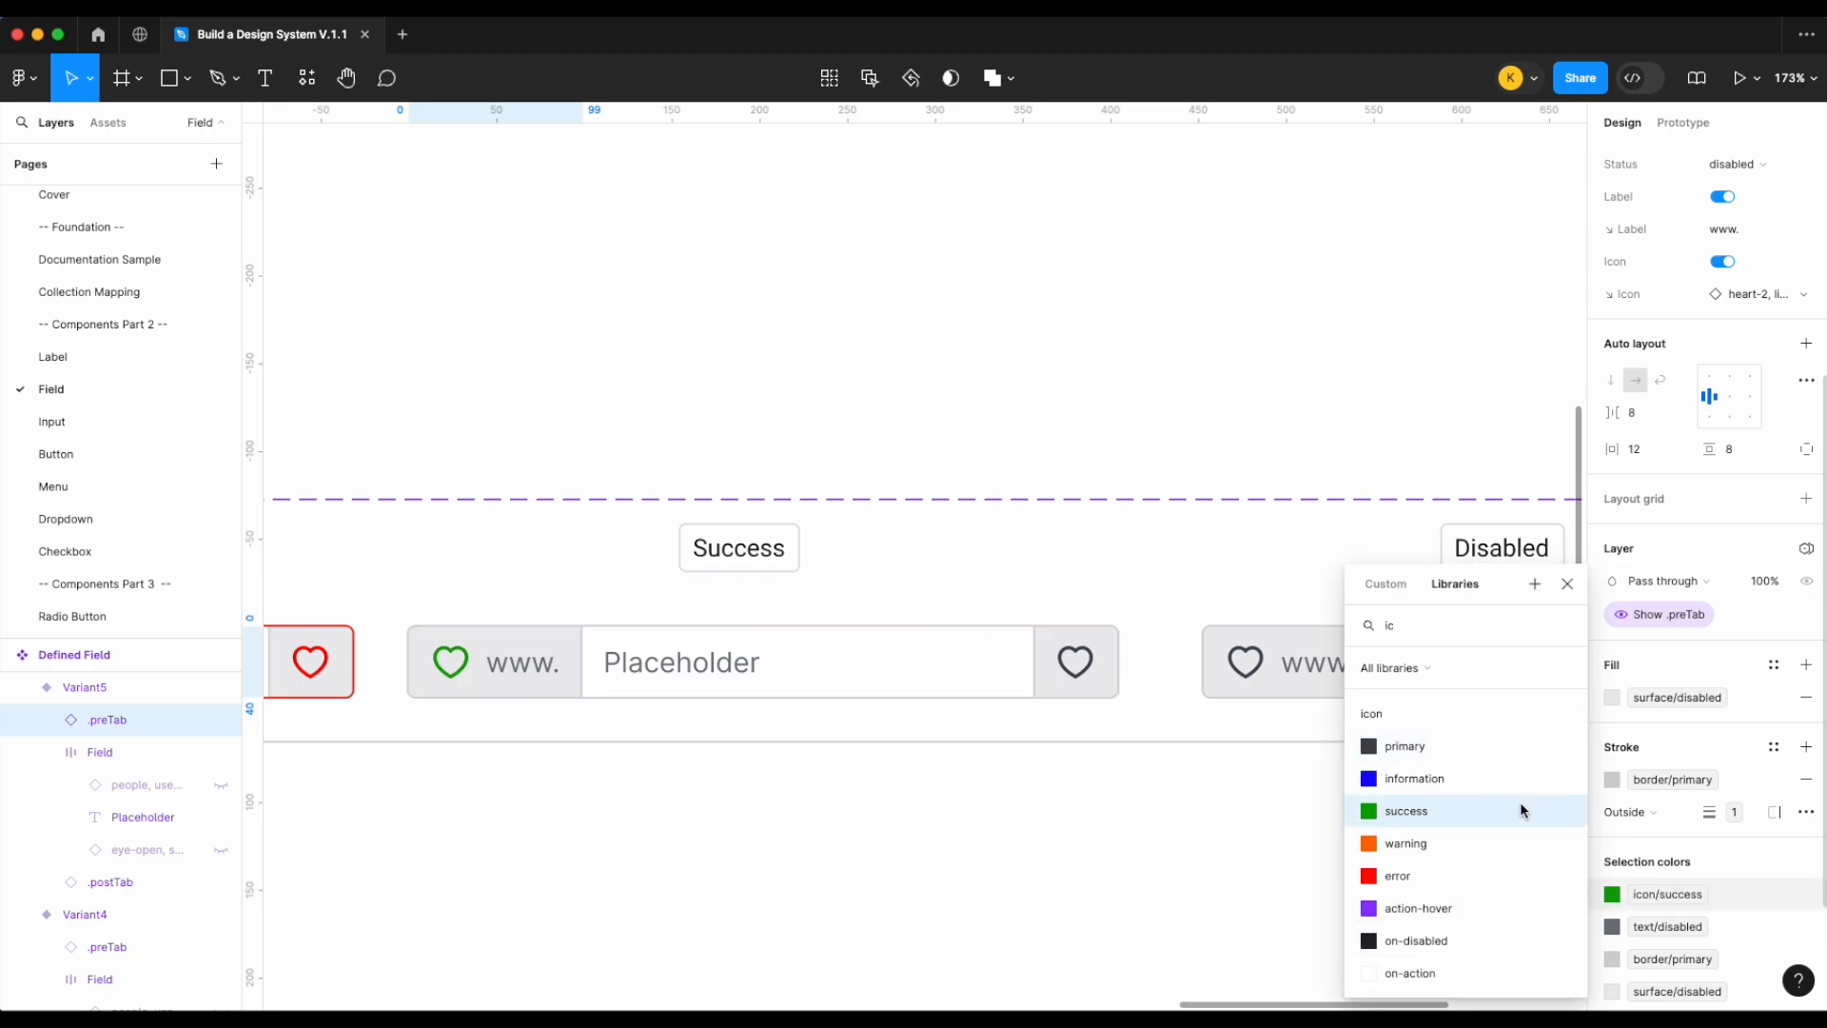
pyautogui.click(1677, 928)
pyautogui.write('tex')
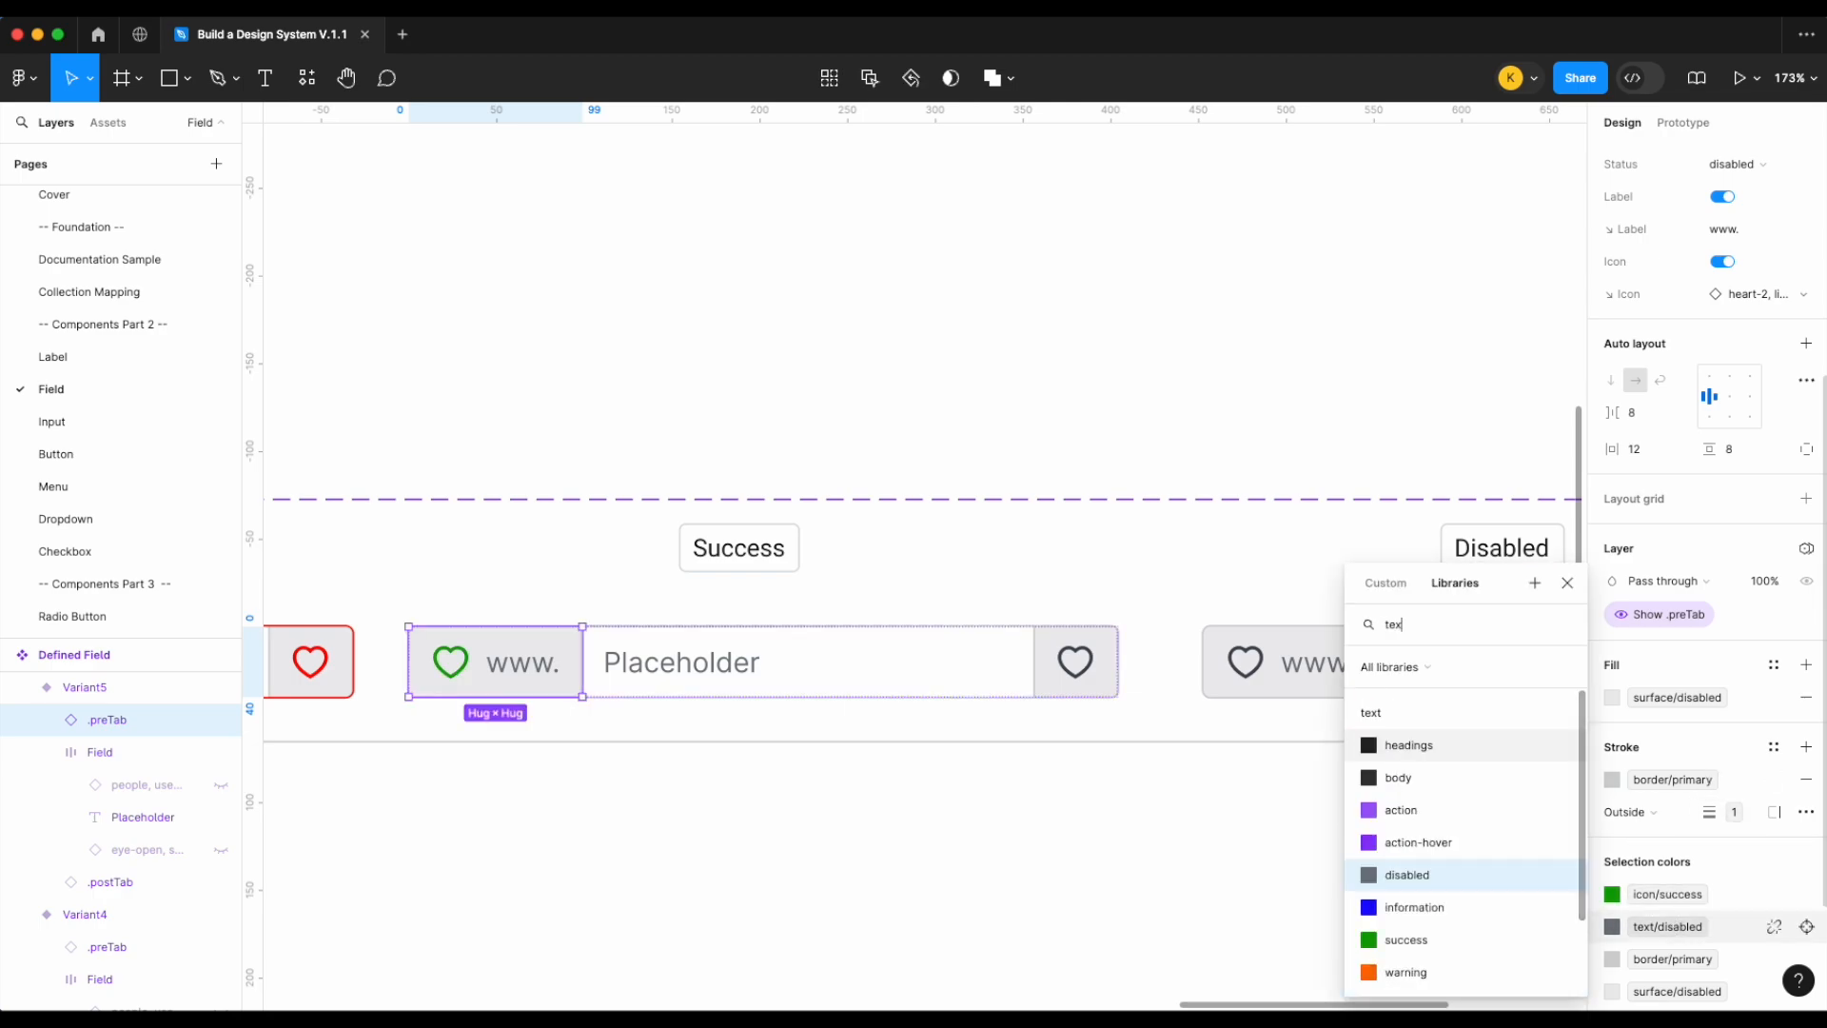
pyautogui.click(1463, 943)
# Apply the text/success variable to the heart icon in the Success variant's .postTab
pyautogui.click(1075, 667)
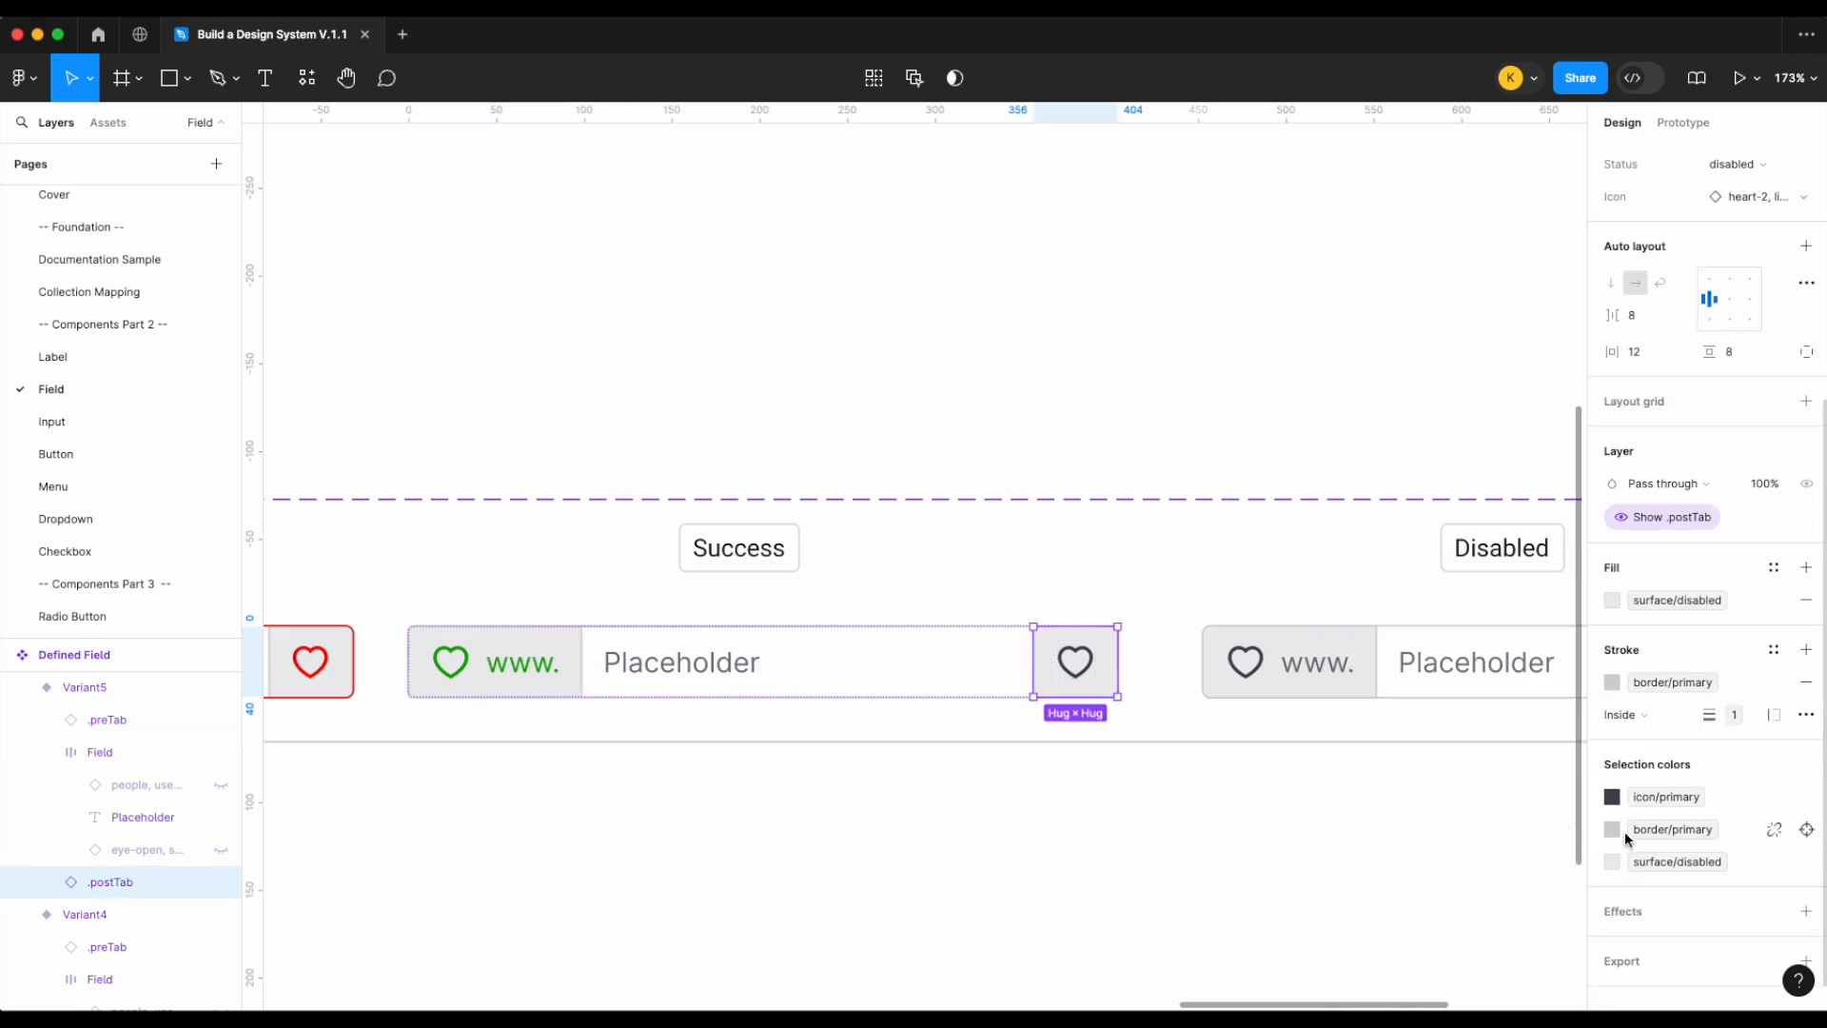
pyautogui.click(1675, 807)
pyautogui.write('tex')
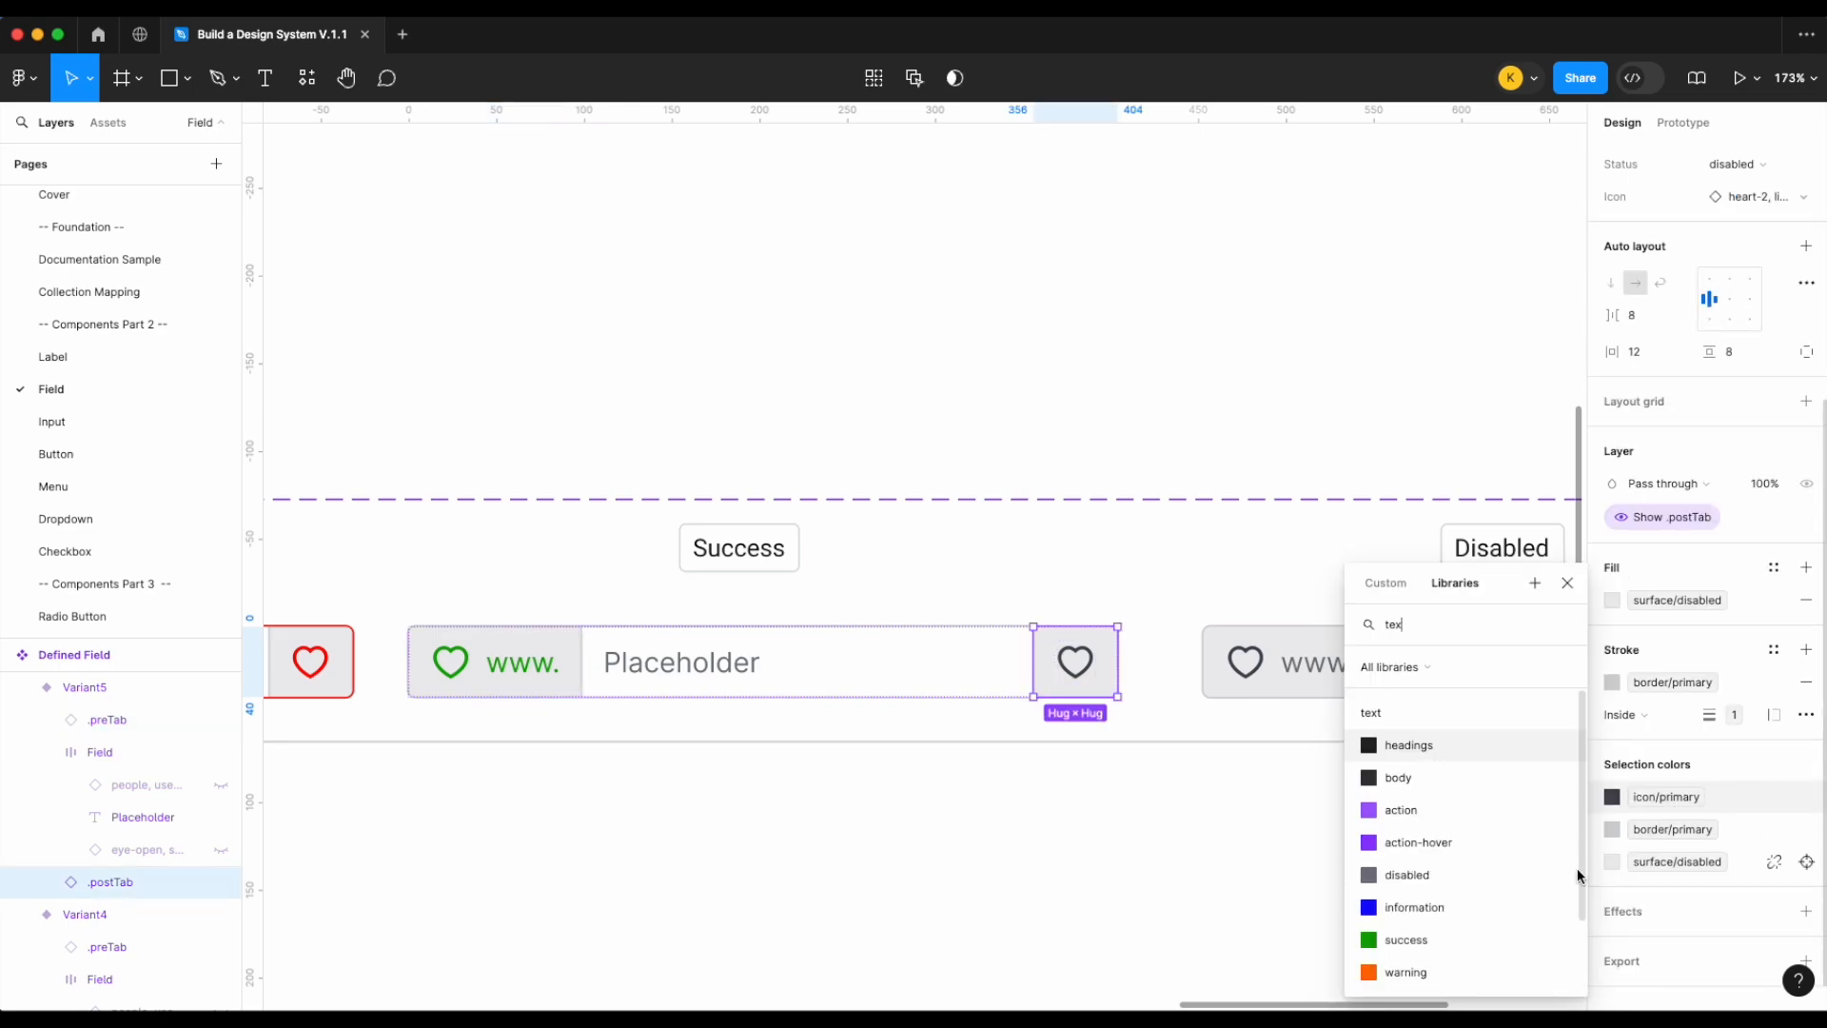
pyautogui.click(1425, 939)
pyautogui.click(979, 831)
# Apply the border/success variable to the borders of the Success variant and its tabs
pyautogui.click(934, 673)
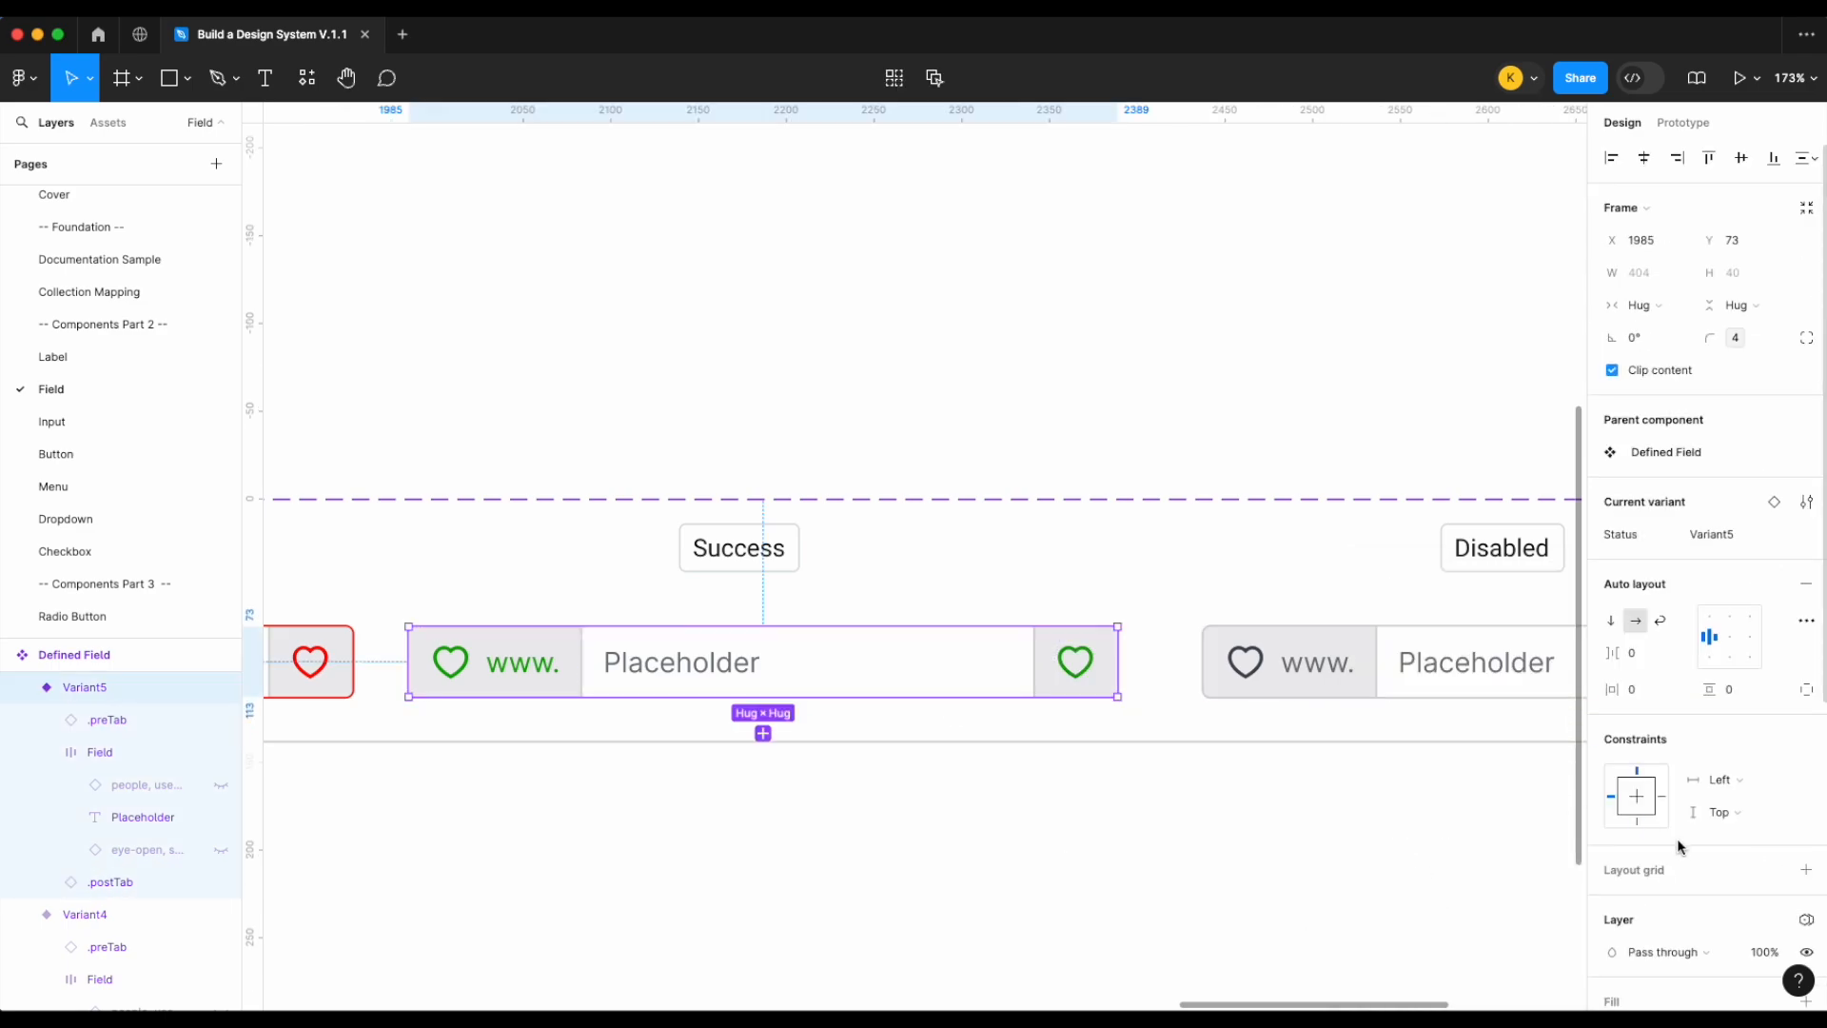
pyautogui.click(1679, 748)
pyautogui.write('bor')
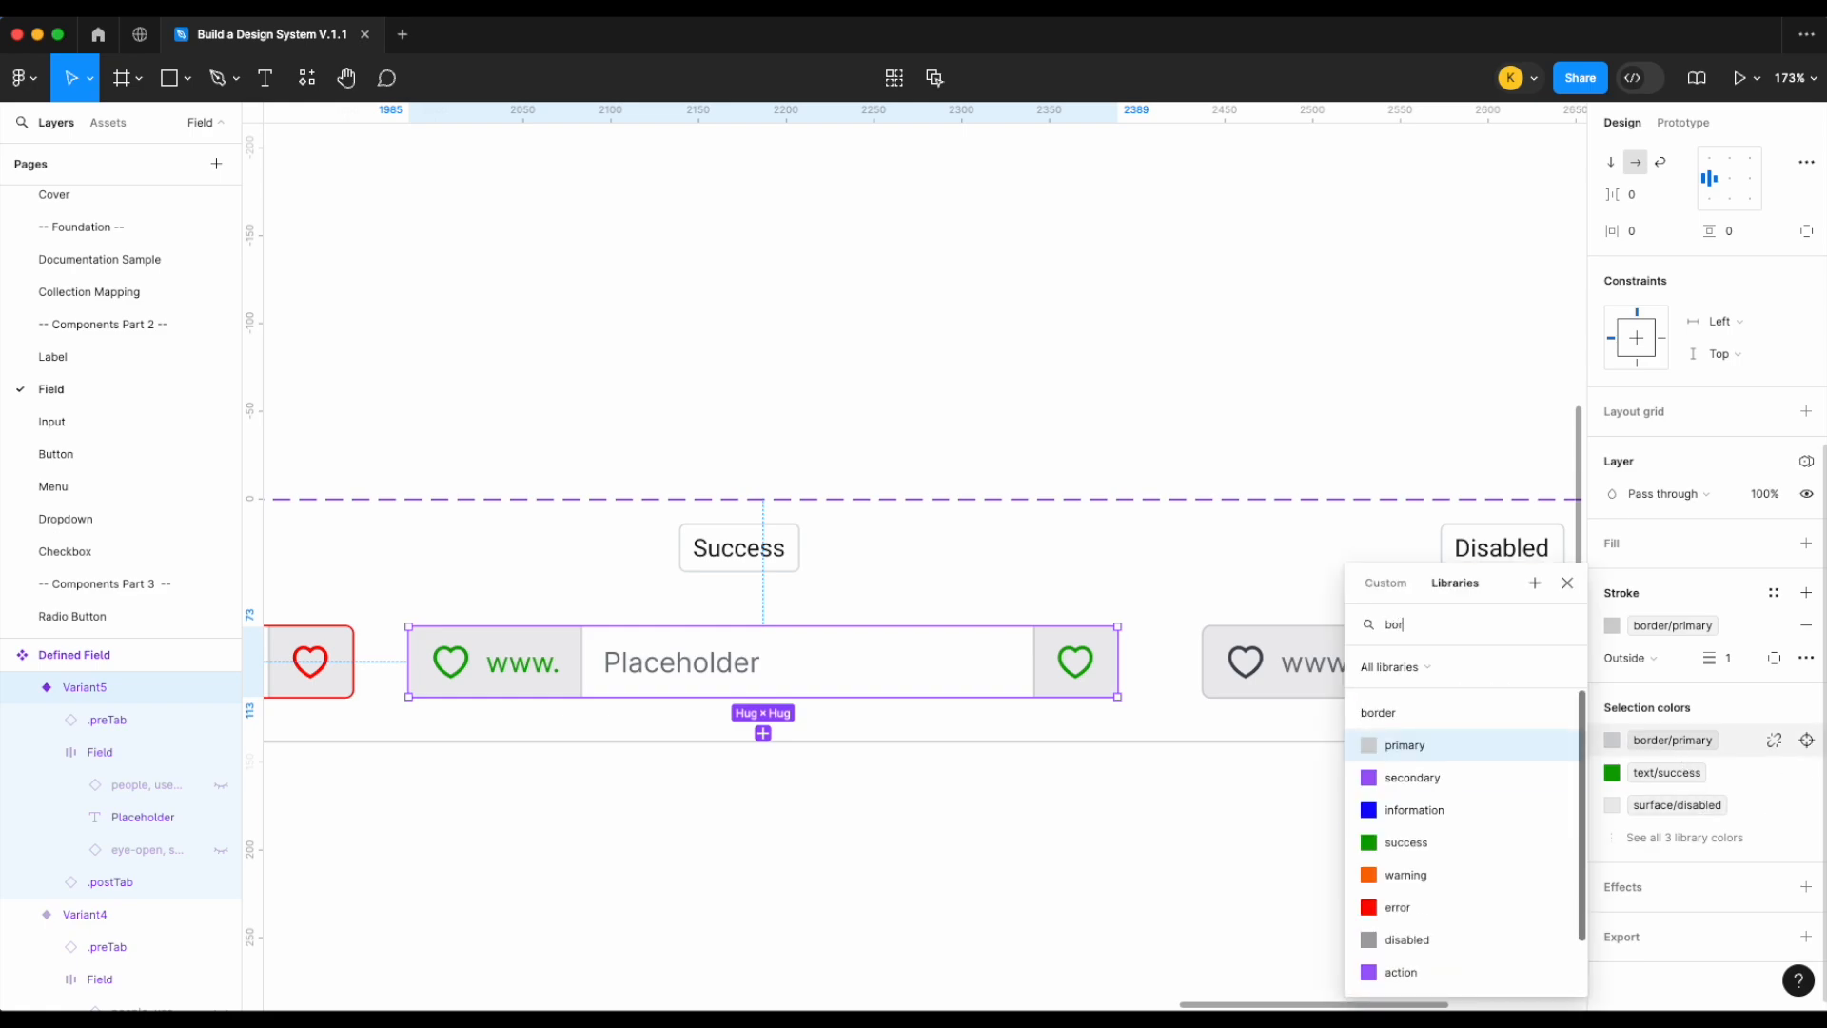
pyautogui.click(1491, 844)
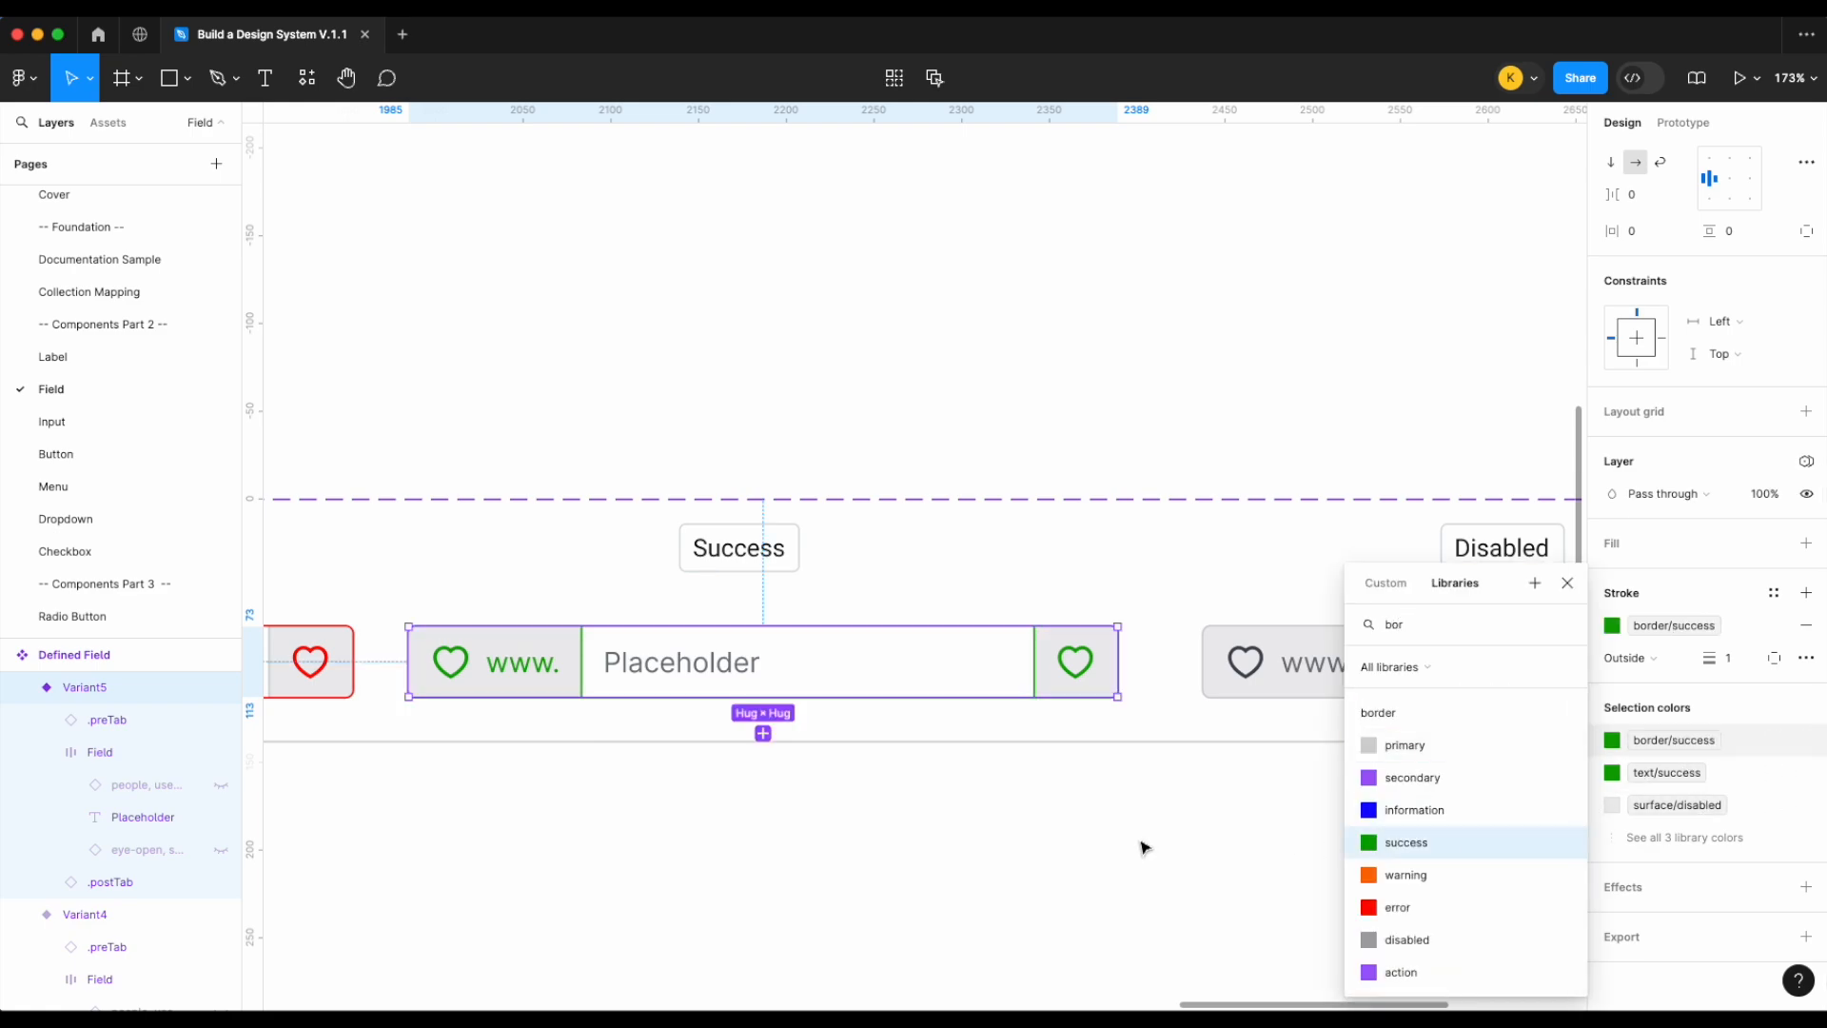
pyautogui.click(1144, 846)
# Apply the icon/on-disabled variable to the heart icon in the Disabled variant's .preTab
pyautogui.scroll(-3, 1142, 847)
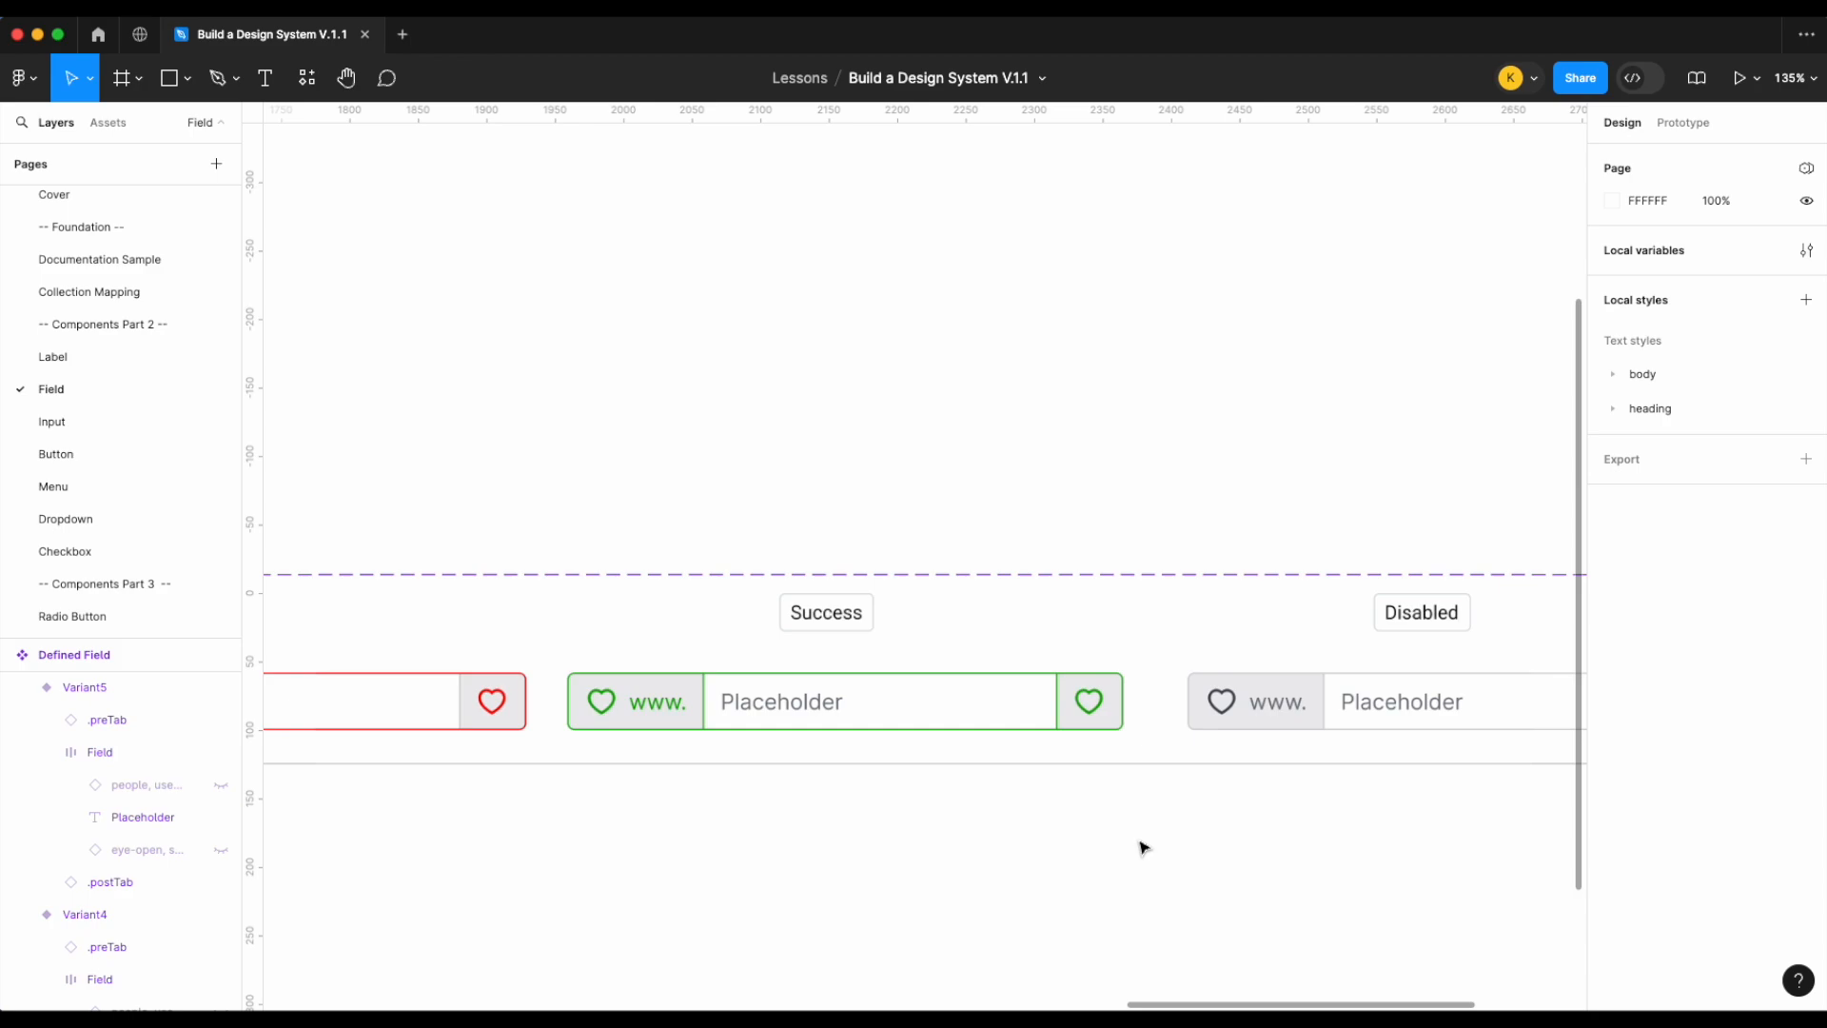
pyautogui.hscroll(5, 1142, 847)
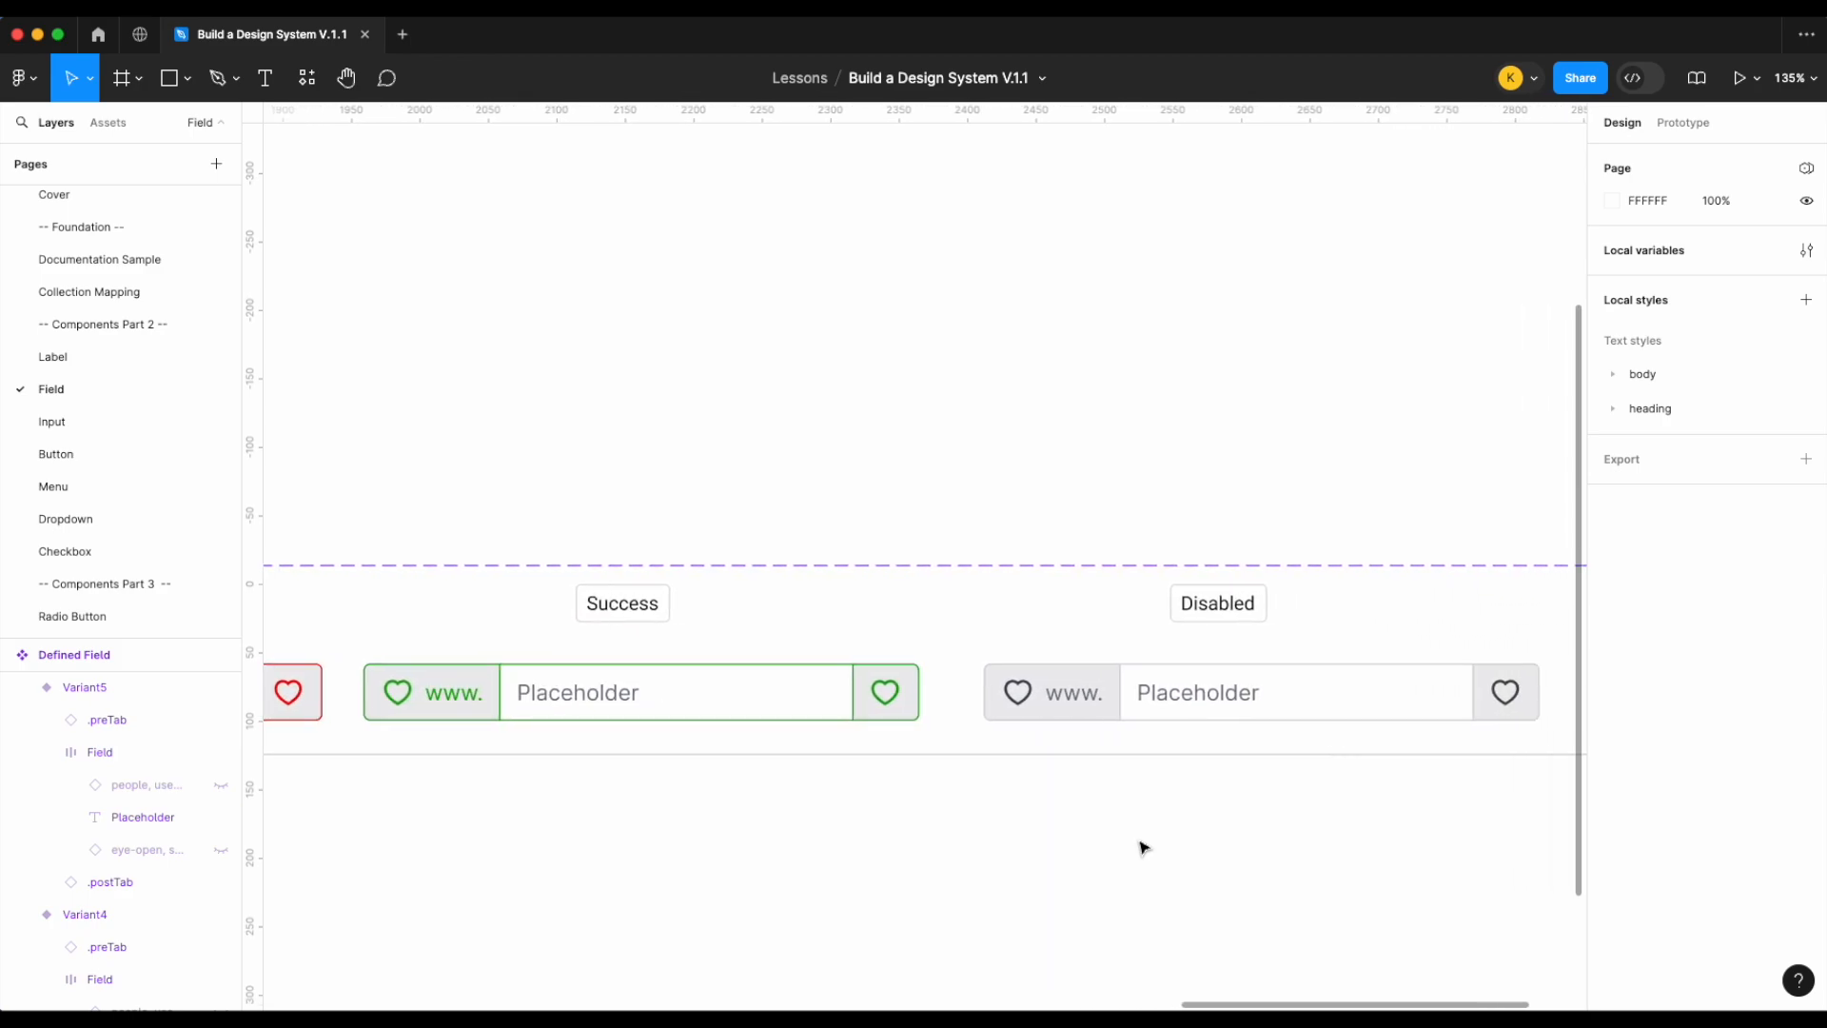
pyautogui.click(974, 700)
pyautogui.scroll(3, 974, 699)
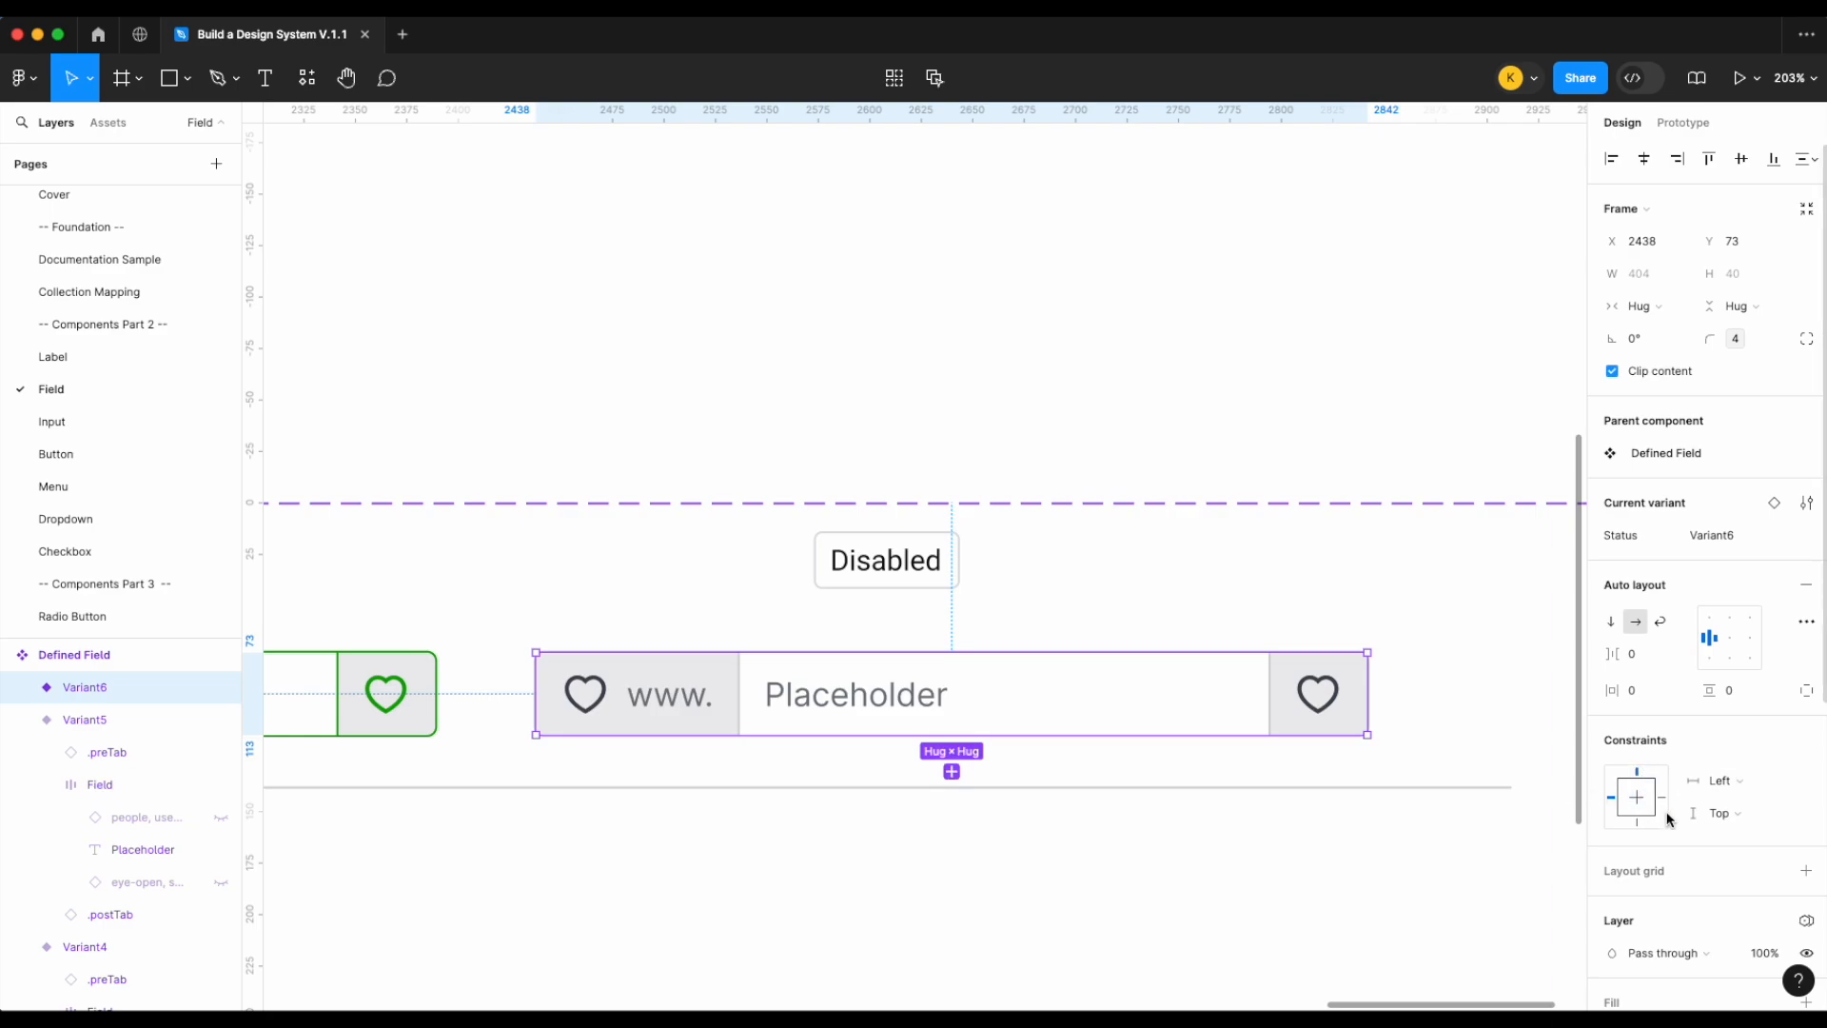
pyautogui.scroll(-3, 1667, 819)
pyautogui.click(610, 702)
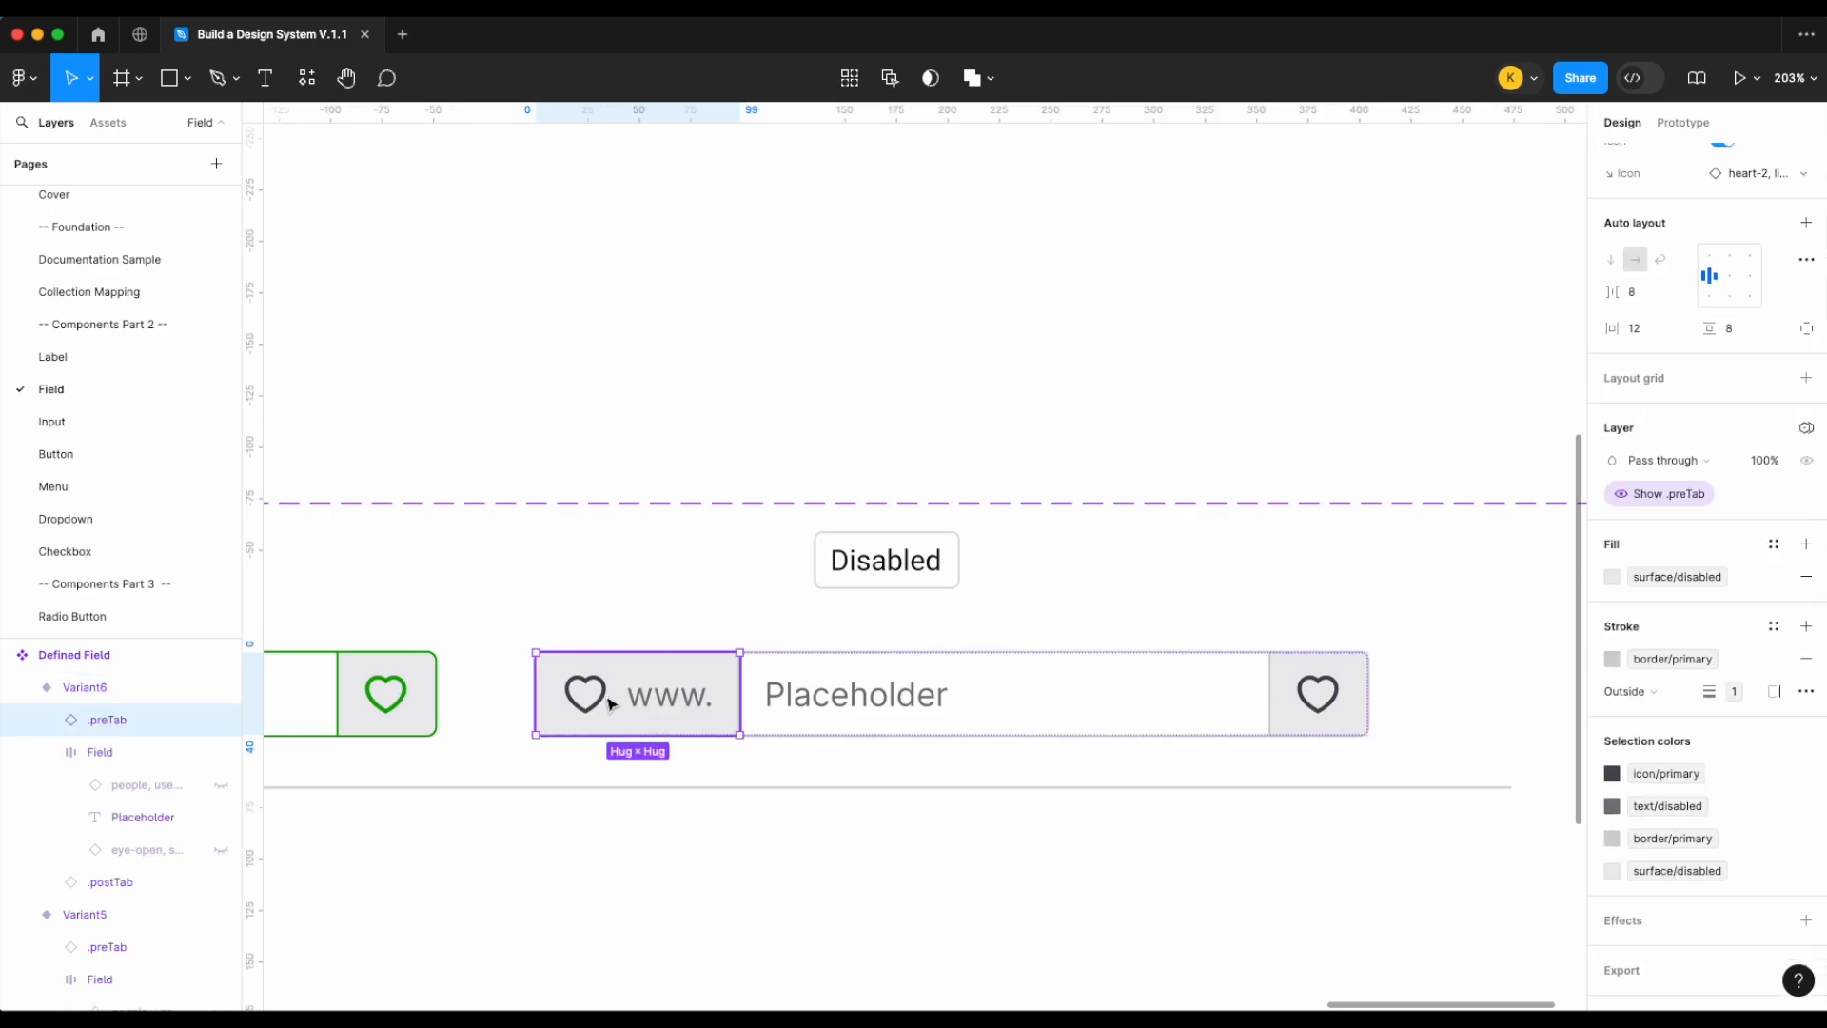
pyautogui.doubleClick(597, 708)
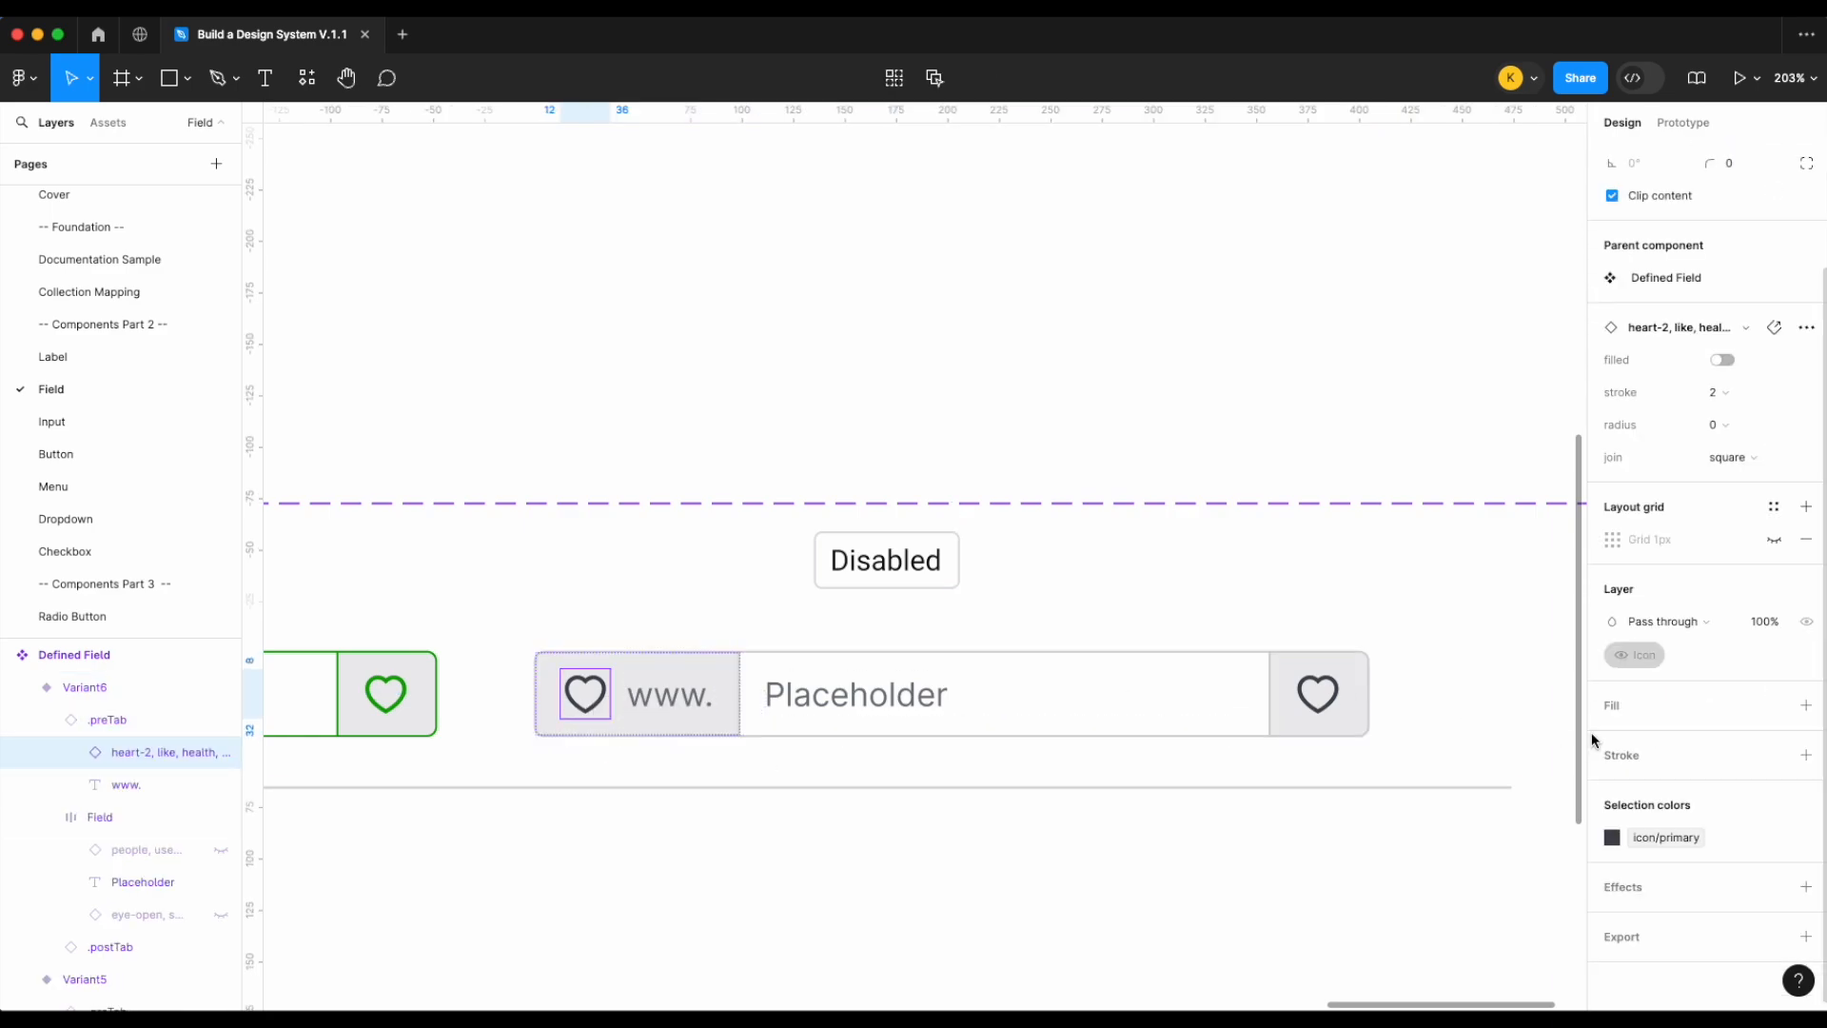
pyautogui.click(1678, 848)
pyautogui.write('ic')
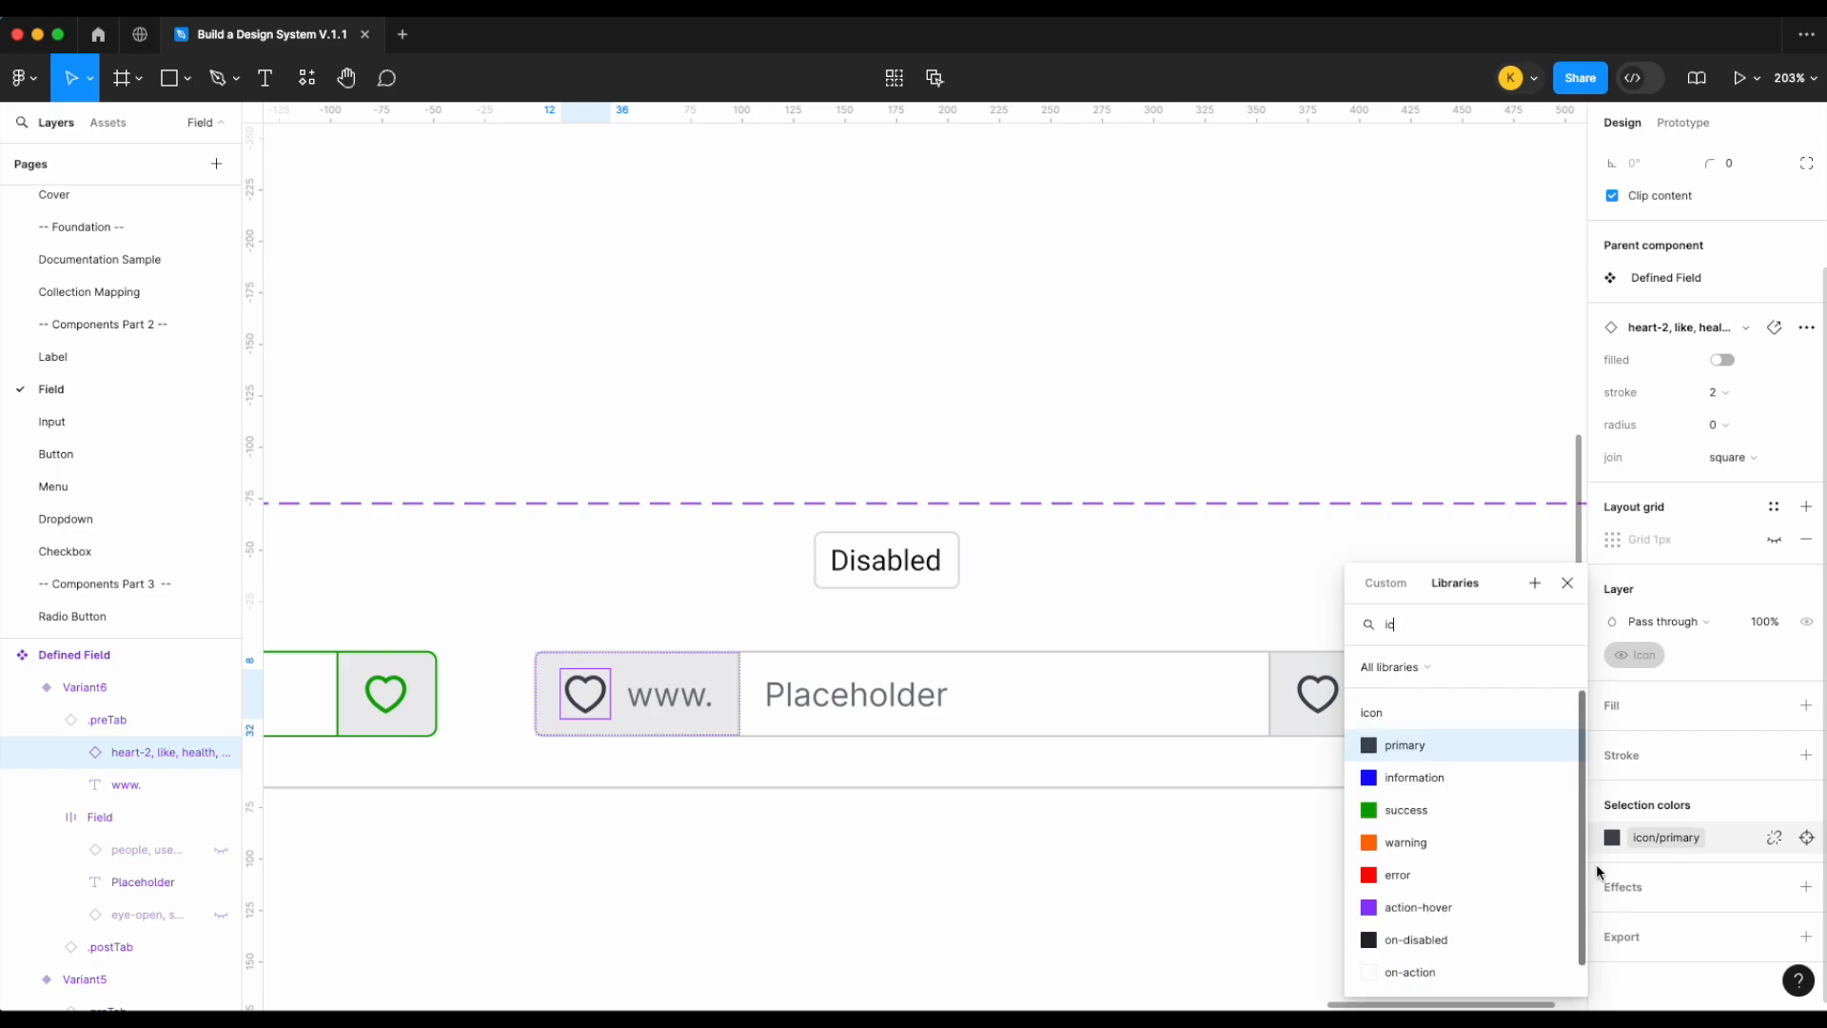
pyautogui.click(1408, 940)
pyautogui.press('Tab')
pyautogui.click(1667, 753)
pyautogui.write('tex')
pyautogui.click(1069, 273)
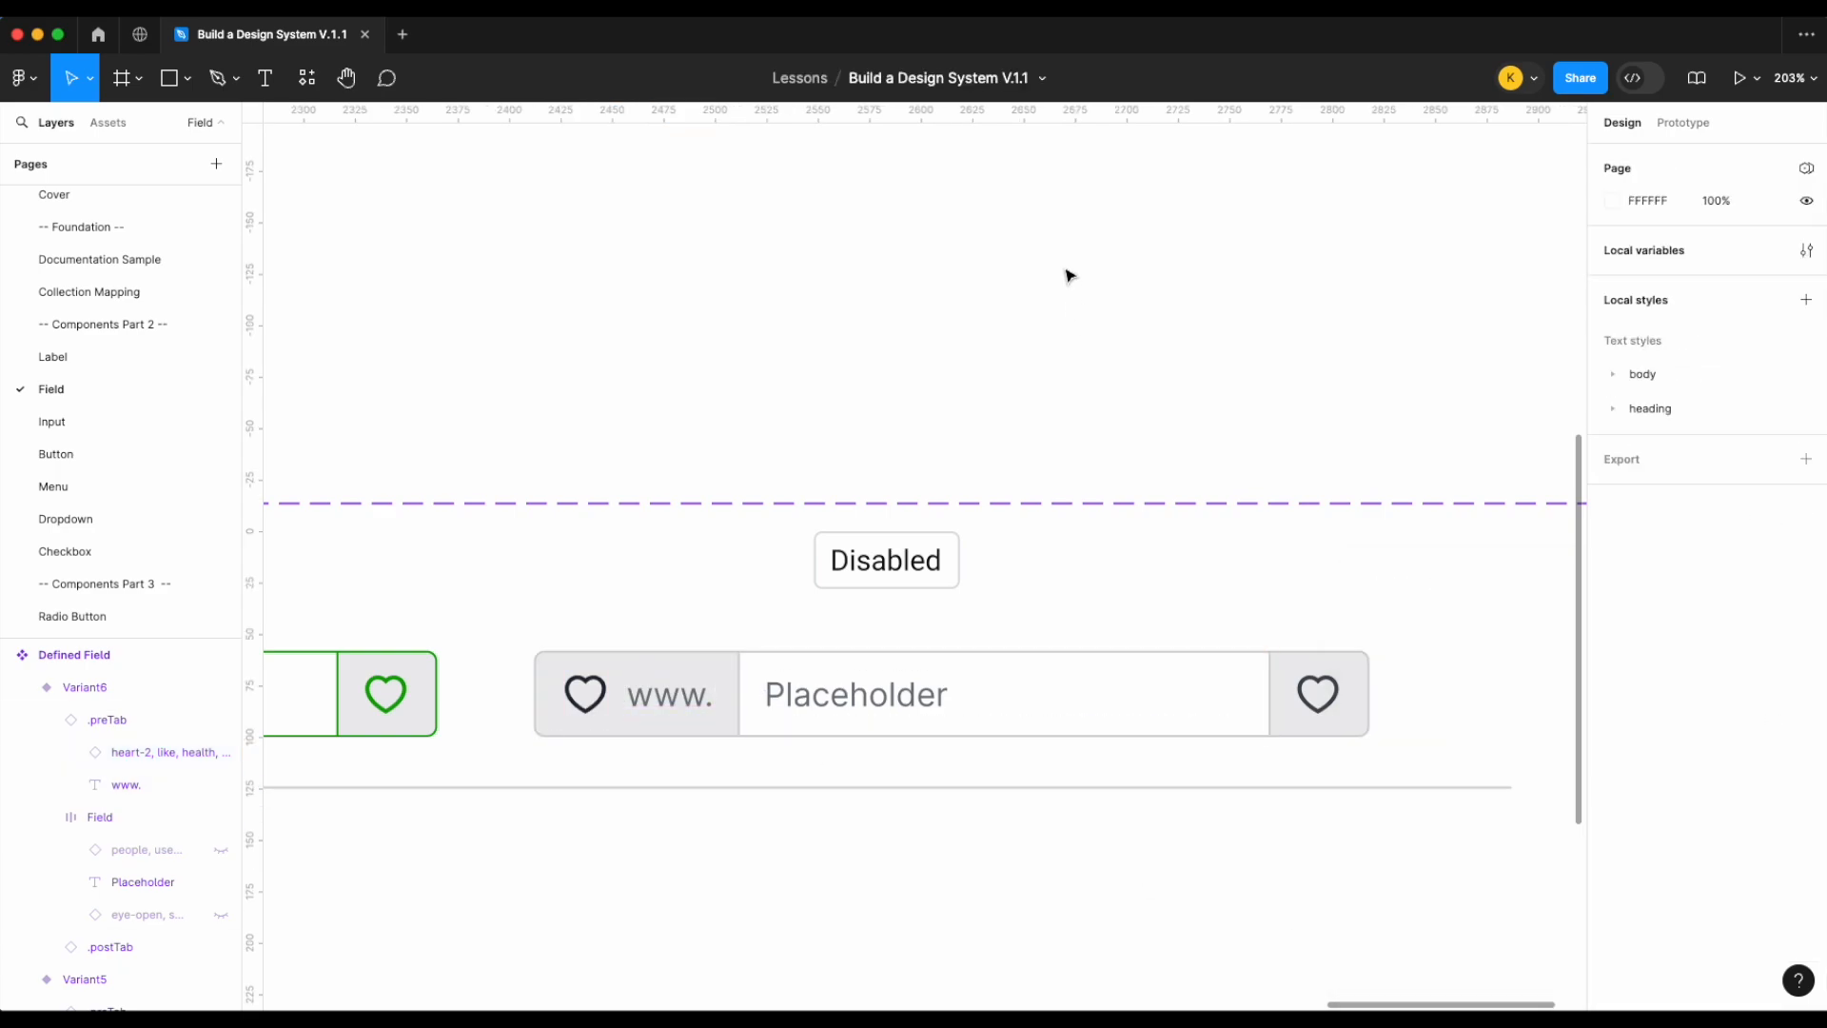
# Examine the Field component's Disabled variants as a color reference for the text and icons
pyautogui.hscroll(15, 1066, 276)
pyautogui.hscroll(-15, 1066, 275)
pyautogui.scroll(-3, 1016, 534)
pyautogui.scroll(3, 898, 698)
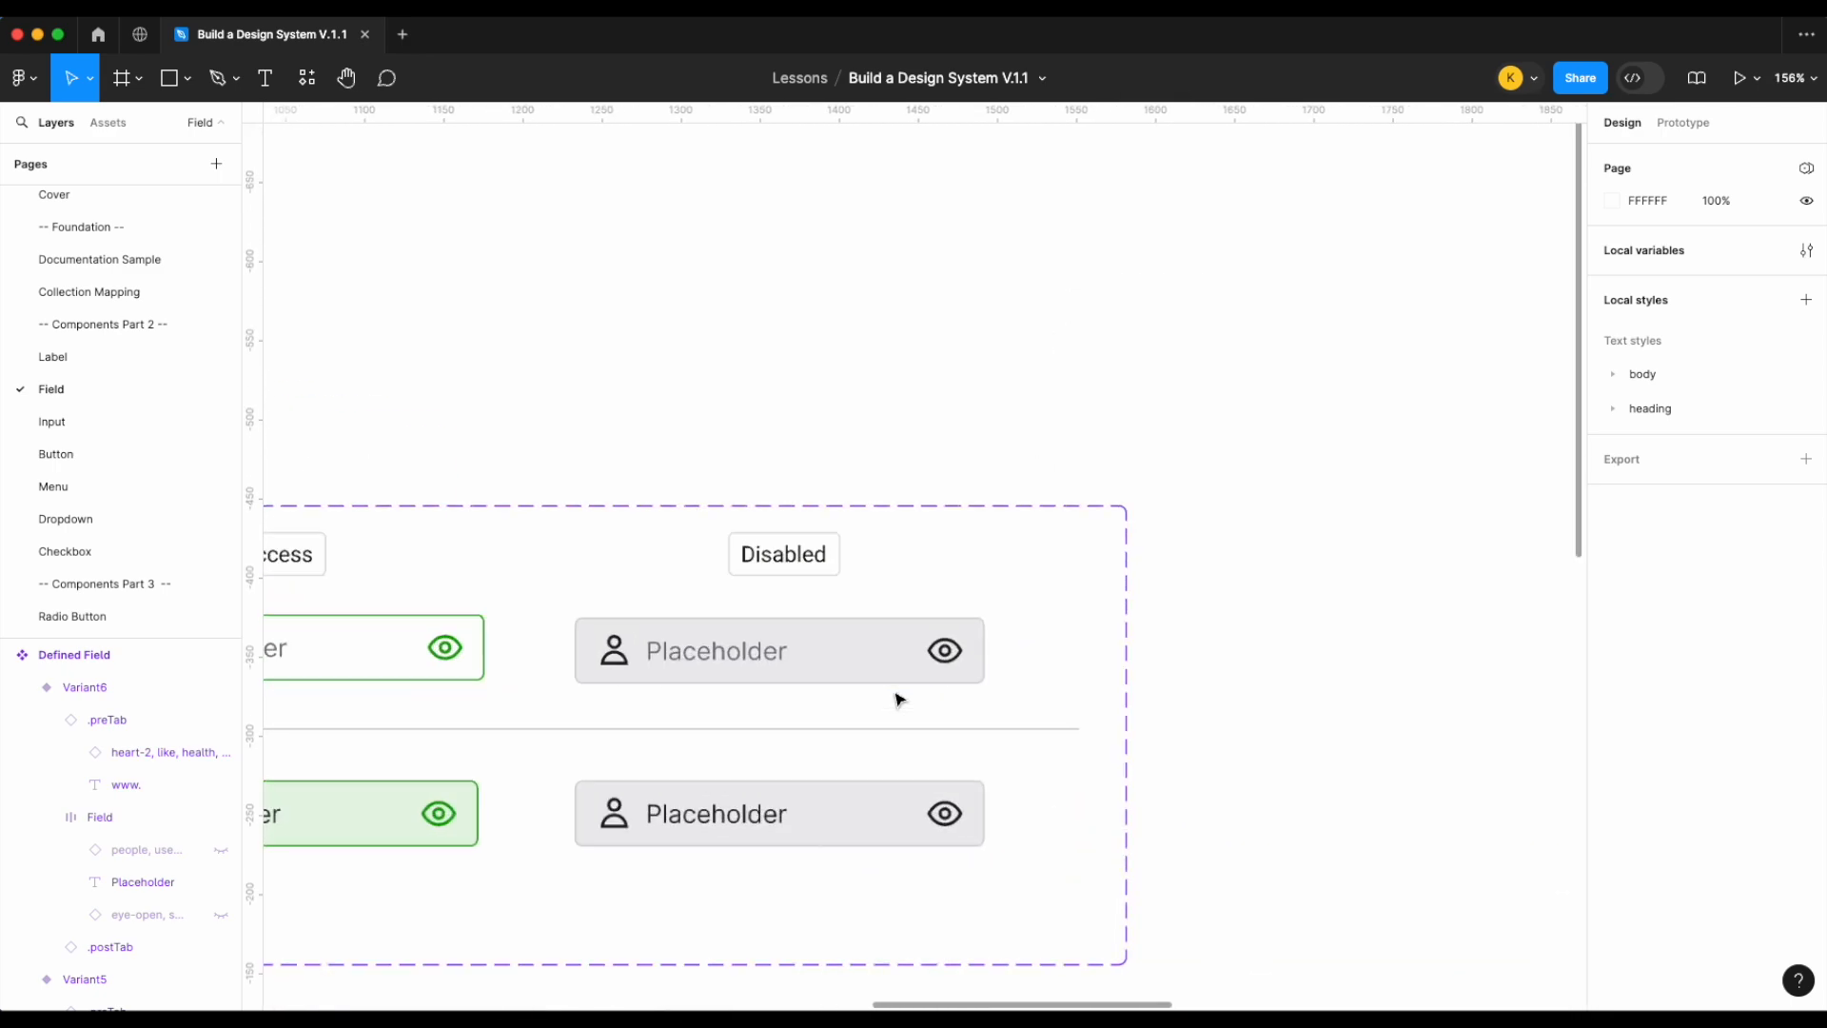
pyautogui.click(836, 635)
pyautogui.click(836, 649)
pyautogui.scroll(-5, 1237, 692)
pyautogui.scroll(-6, 1180, 647)
pyautogui.hscroll(6, 1180, 647)
pyautogui.scroll(5, 1236, 477)
# Apply the icon/on-disabled variable to the heart icon in the Disabled variant's .postTab
pyautogui.click(1258, 389)
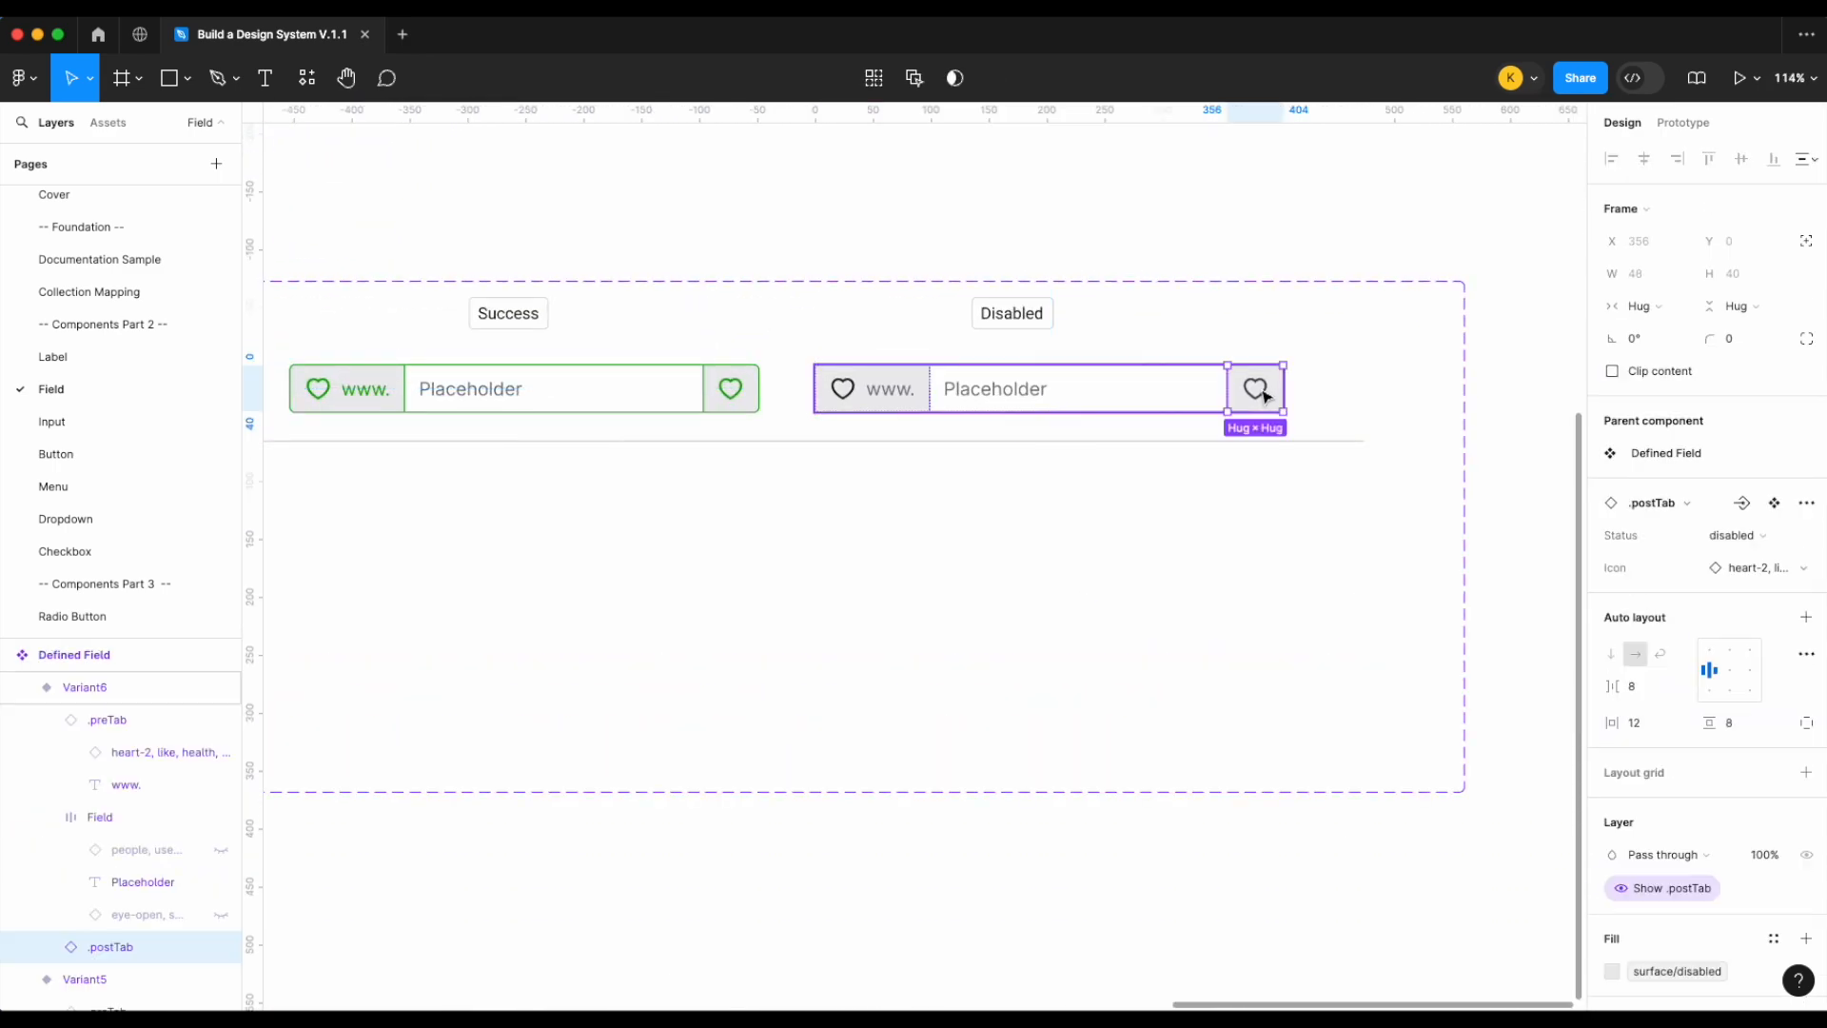
pyautogui.click(1667, 948)
pyautogui.write('ico')
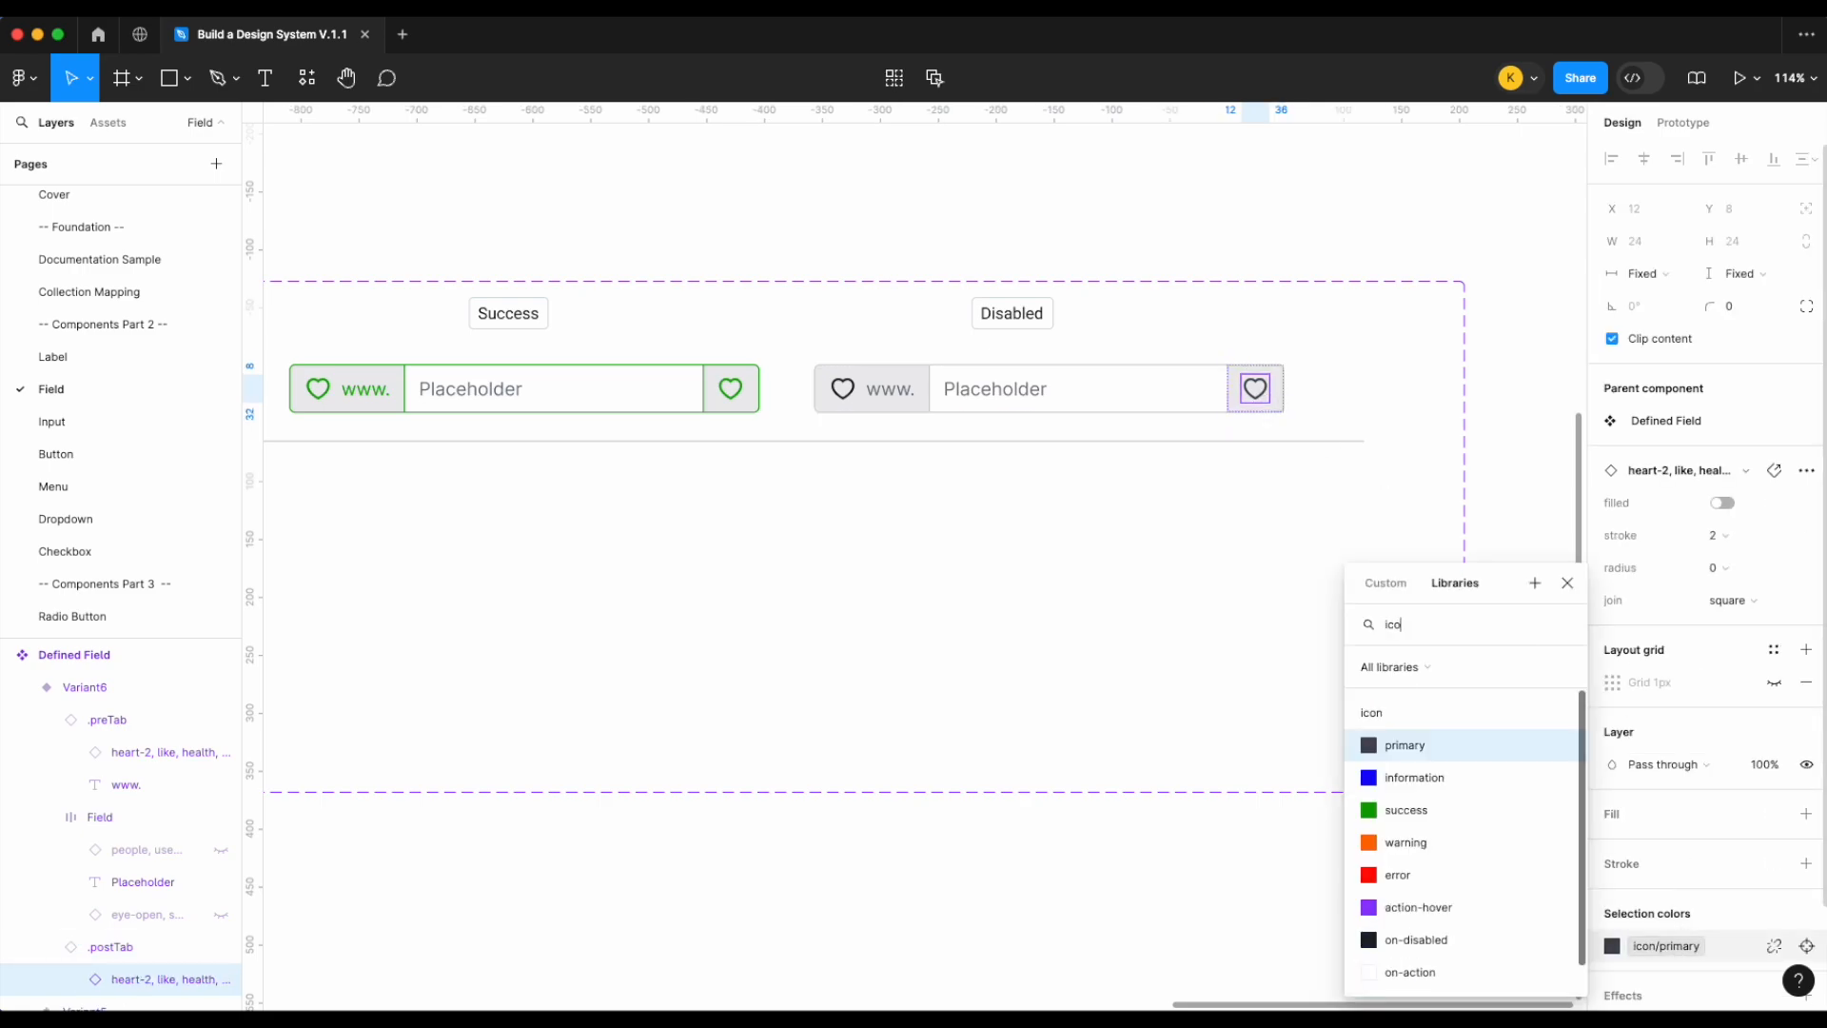
pyautogui.scroll(-1, 1409, 942)
pyautogui.click(1418, 914)
pyautogui.click(1170, 603)
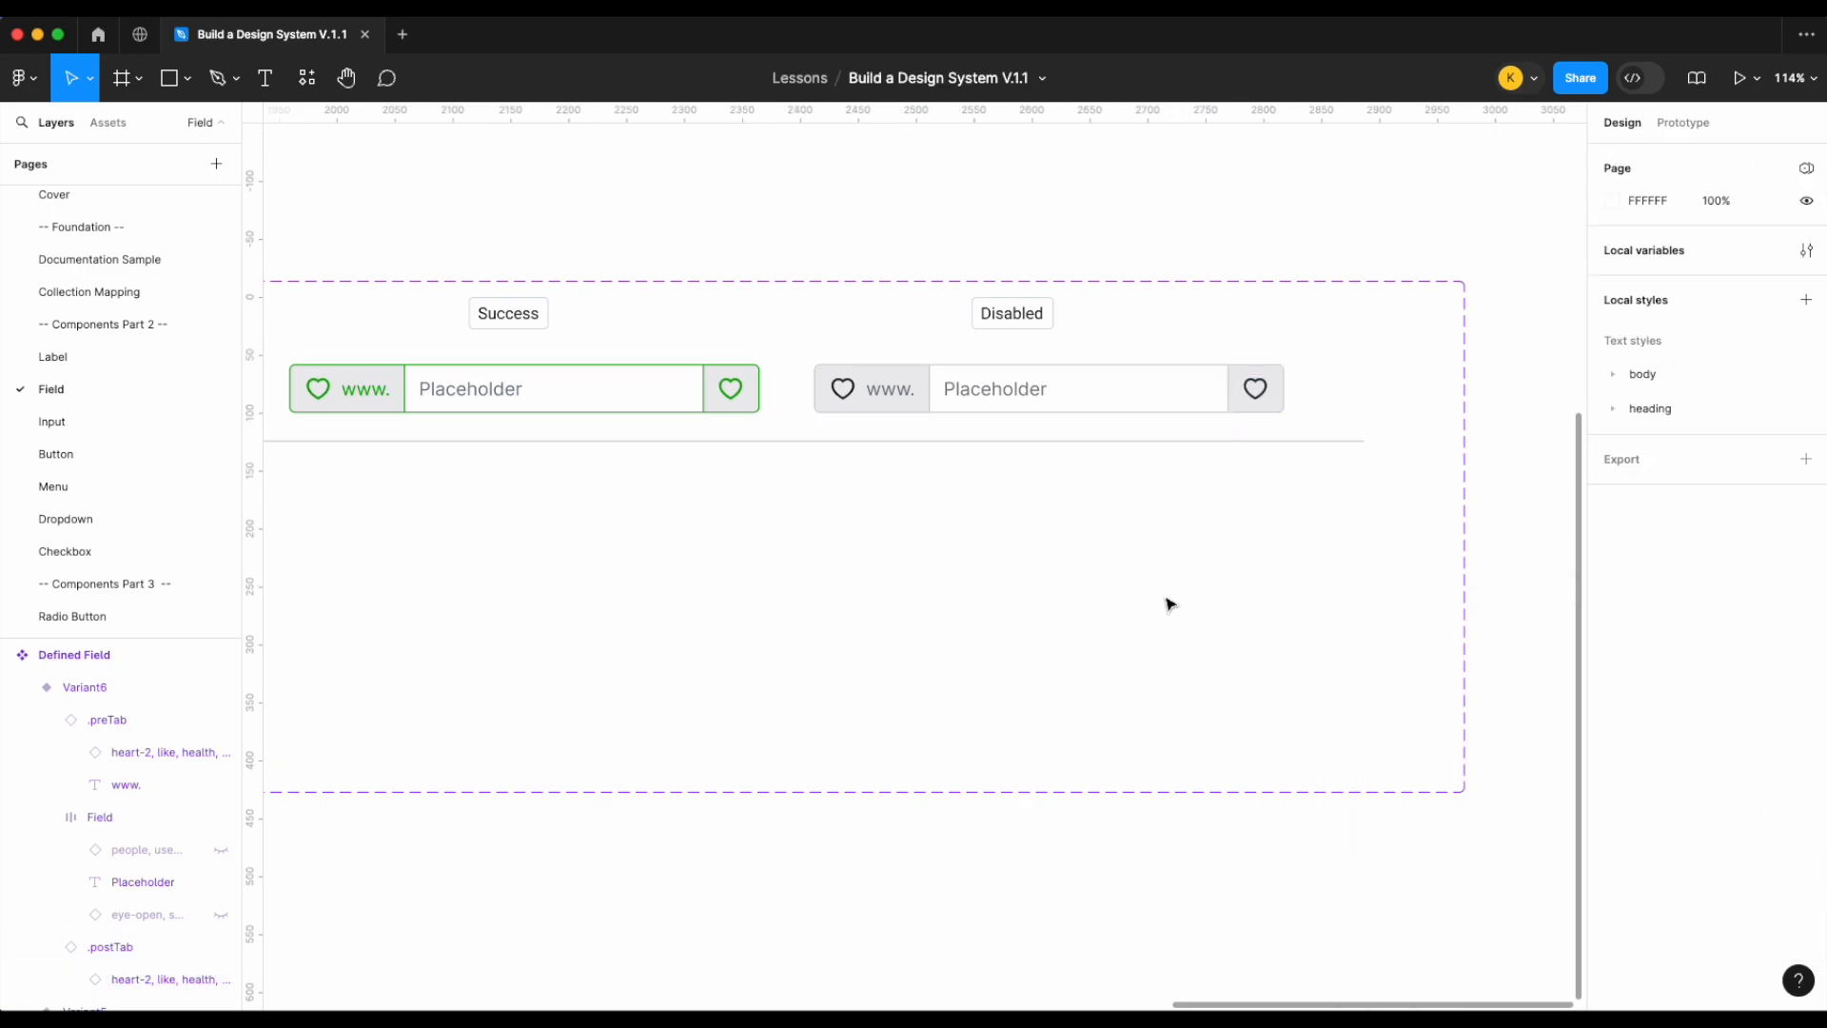
# Compare the Defined Field state variants with the corresponding states of the Field component
pyautogui.scroll(-5, 1171, 603)
pyautogui.hscroll(-5, 812, 517)
pyautogui.scroll(1, 762, 497)
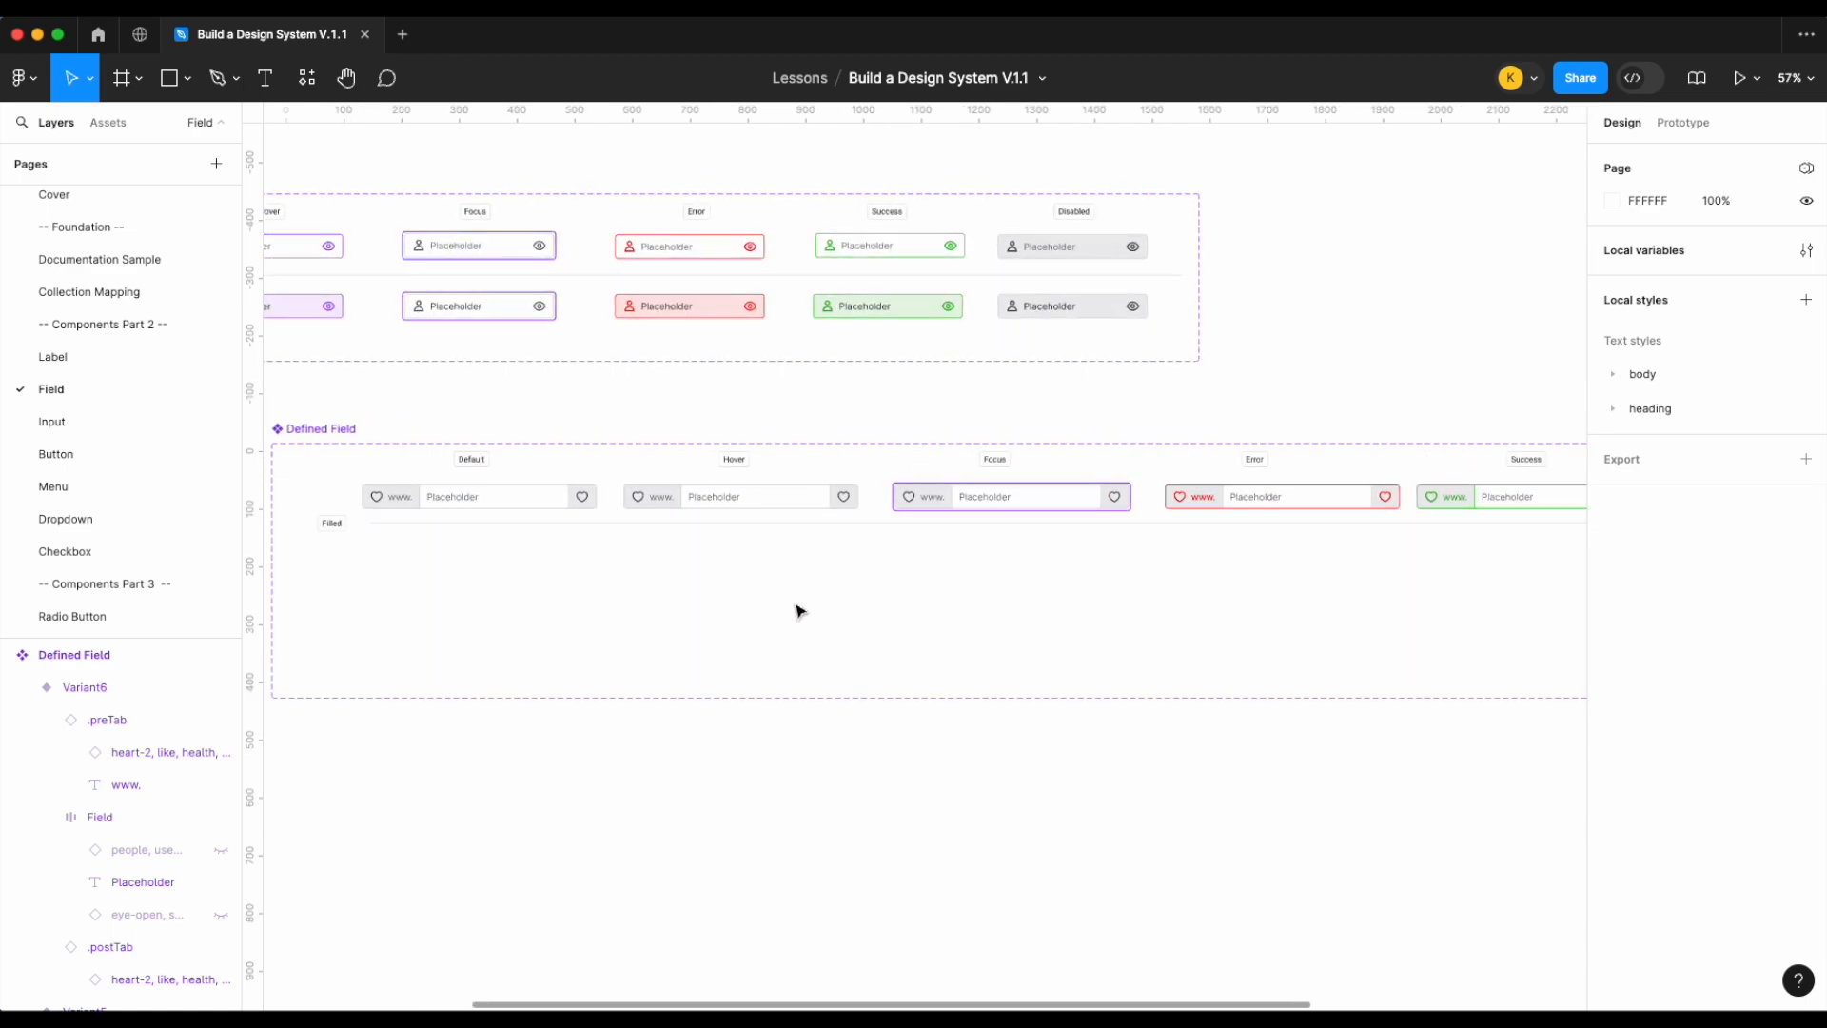
pyautogui.scroll(-1, 800, 611)
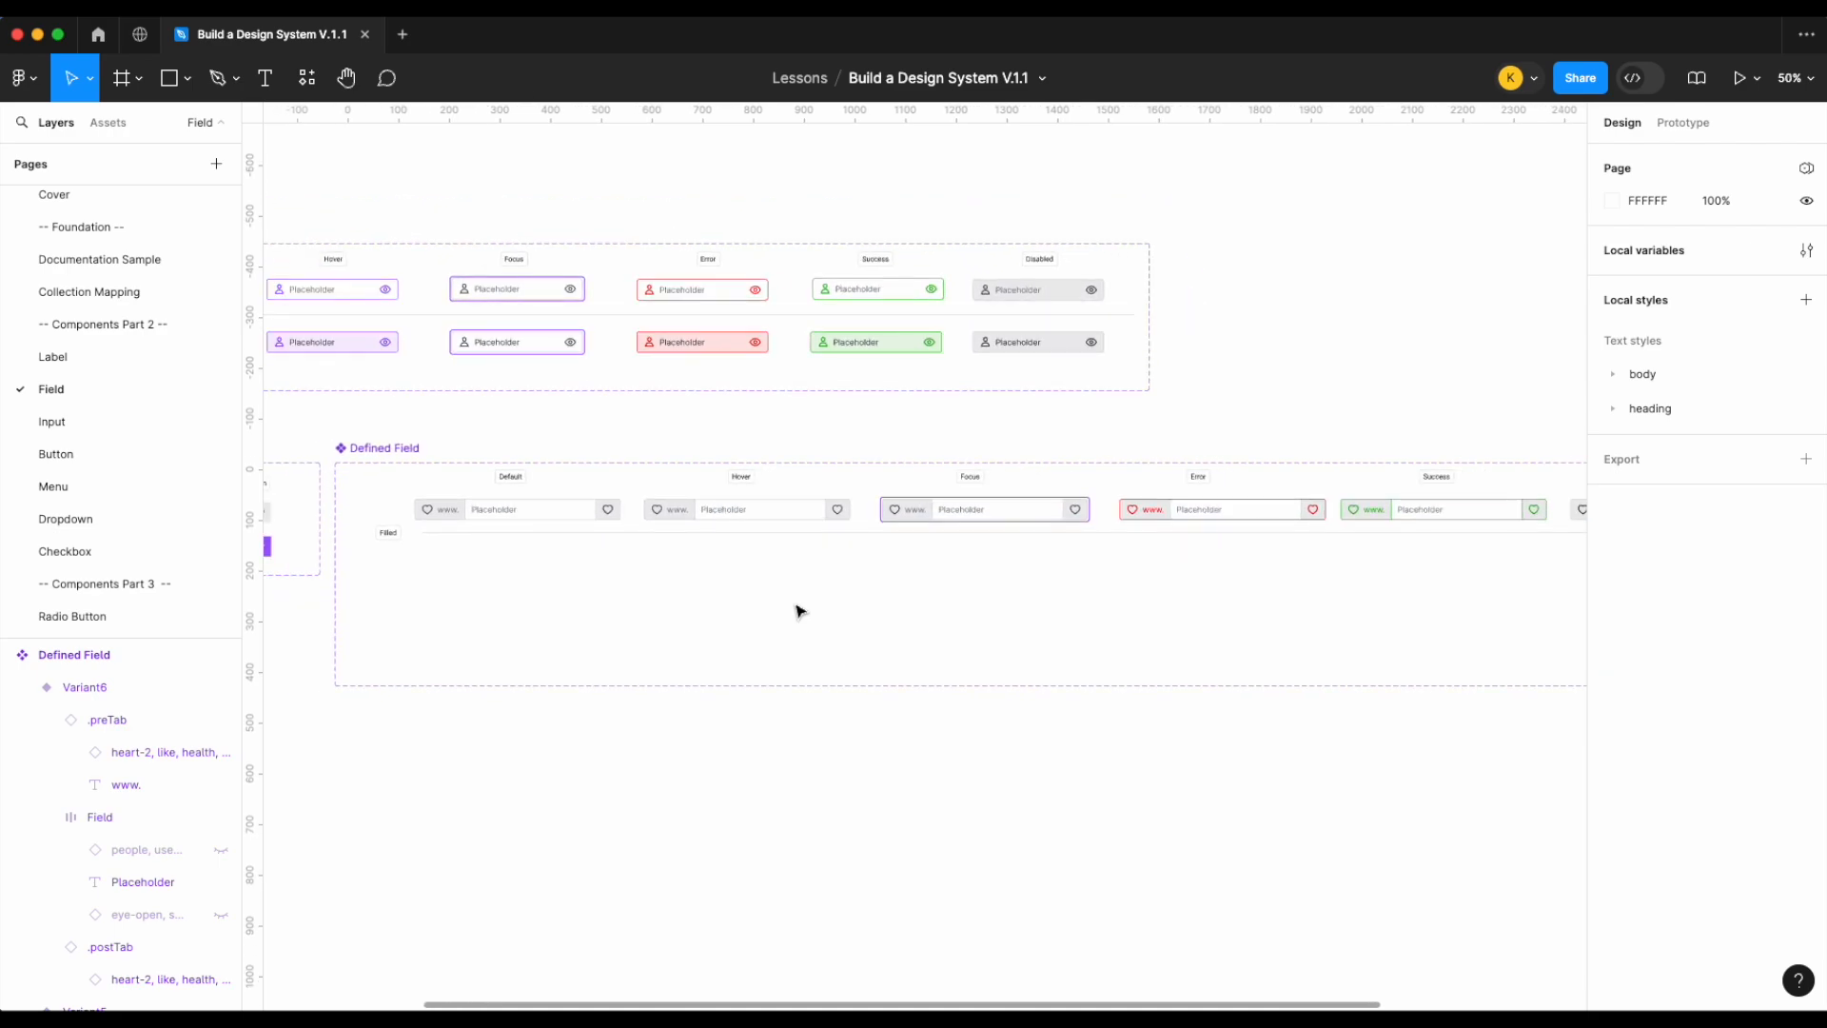
pyautogui.scroll(-3, 800, 611)
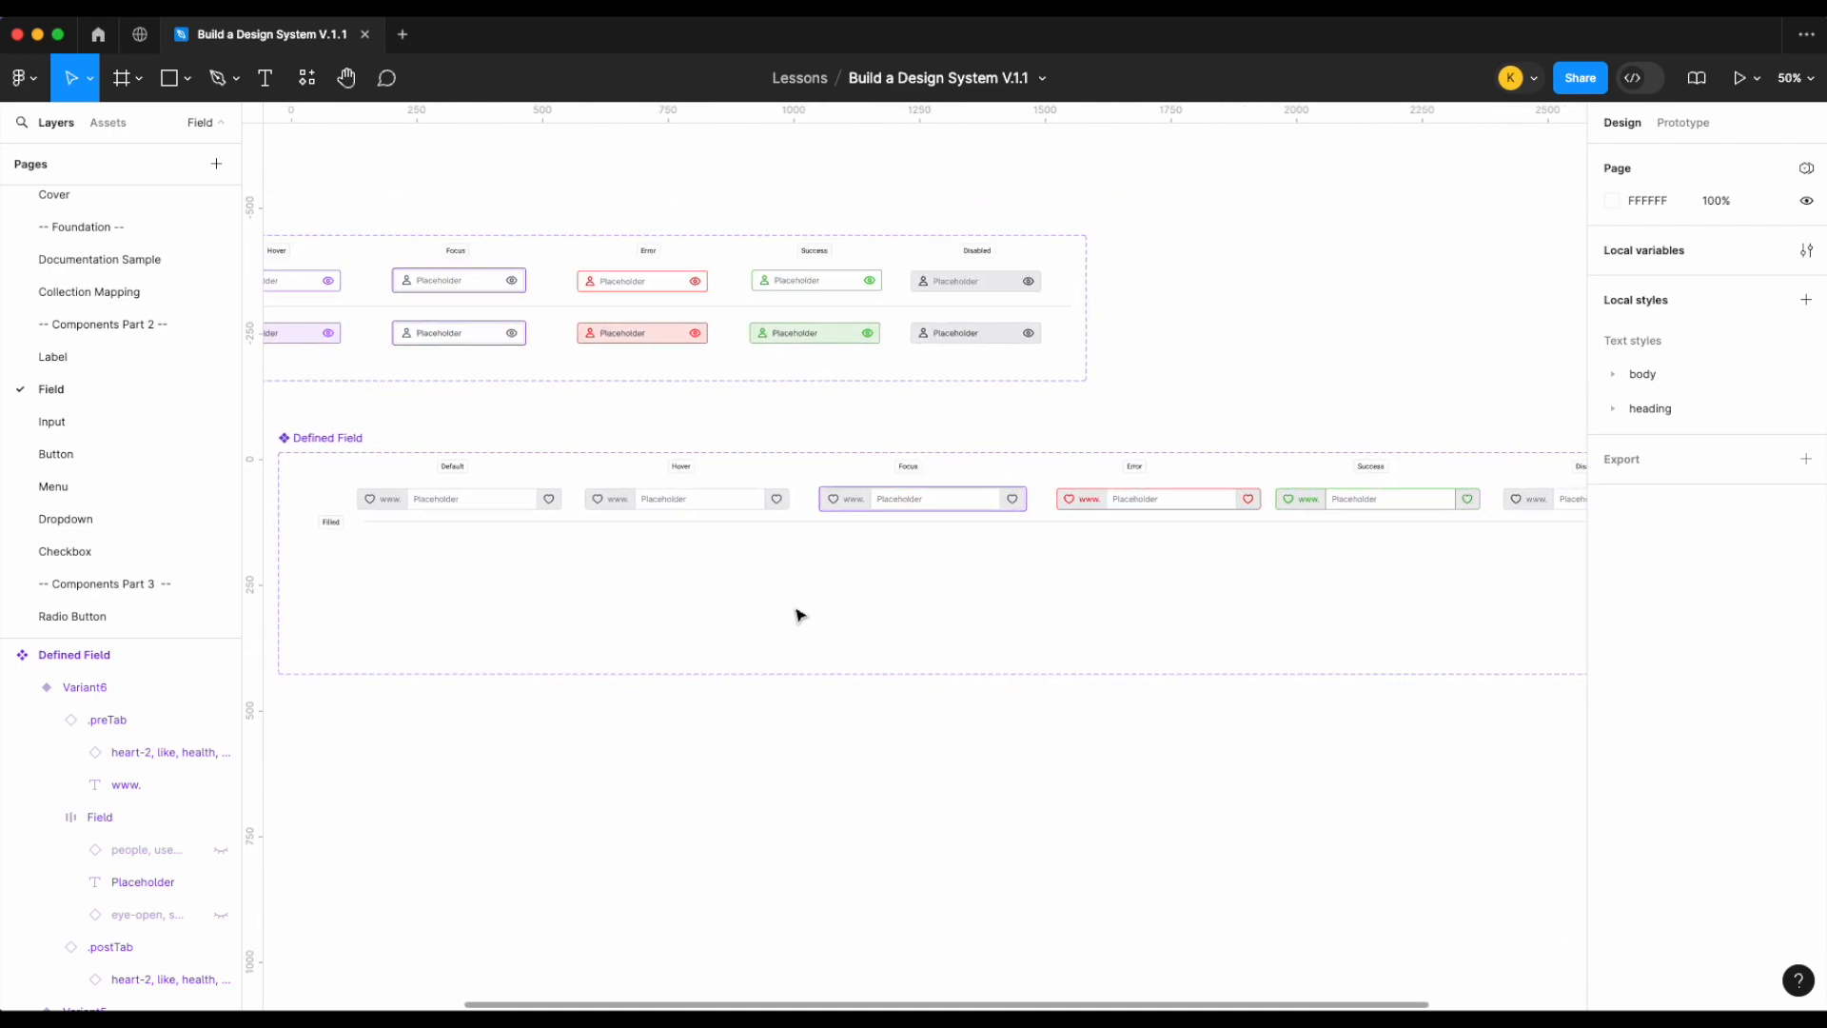
pyautogui.scroll(2, 493, 587)
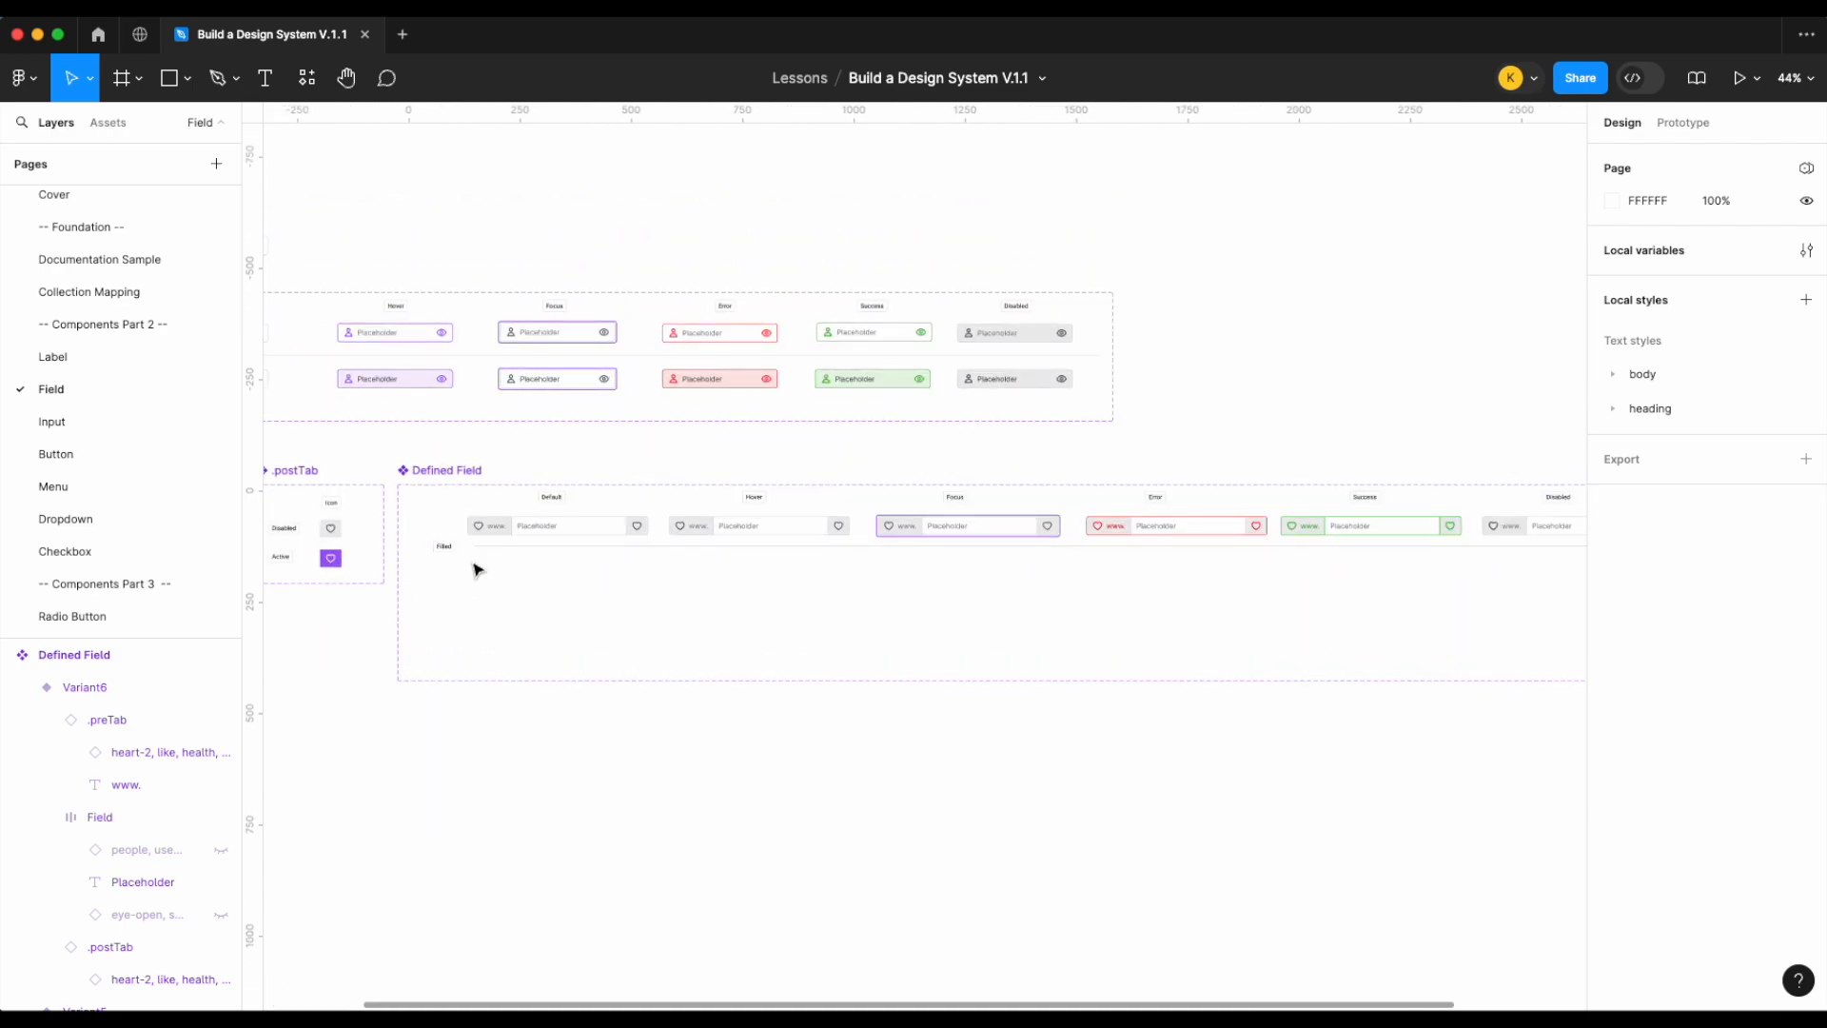
pyautogui.scroll(-3, 795, 653)
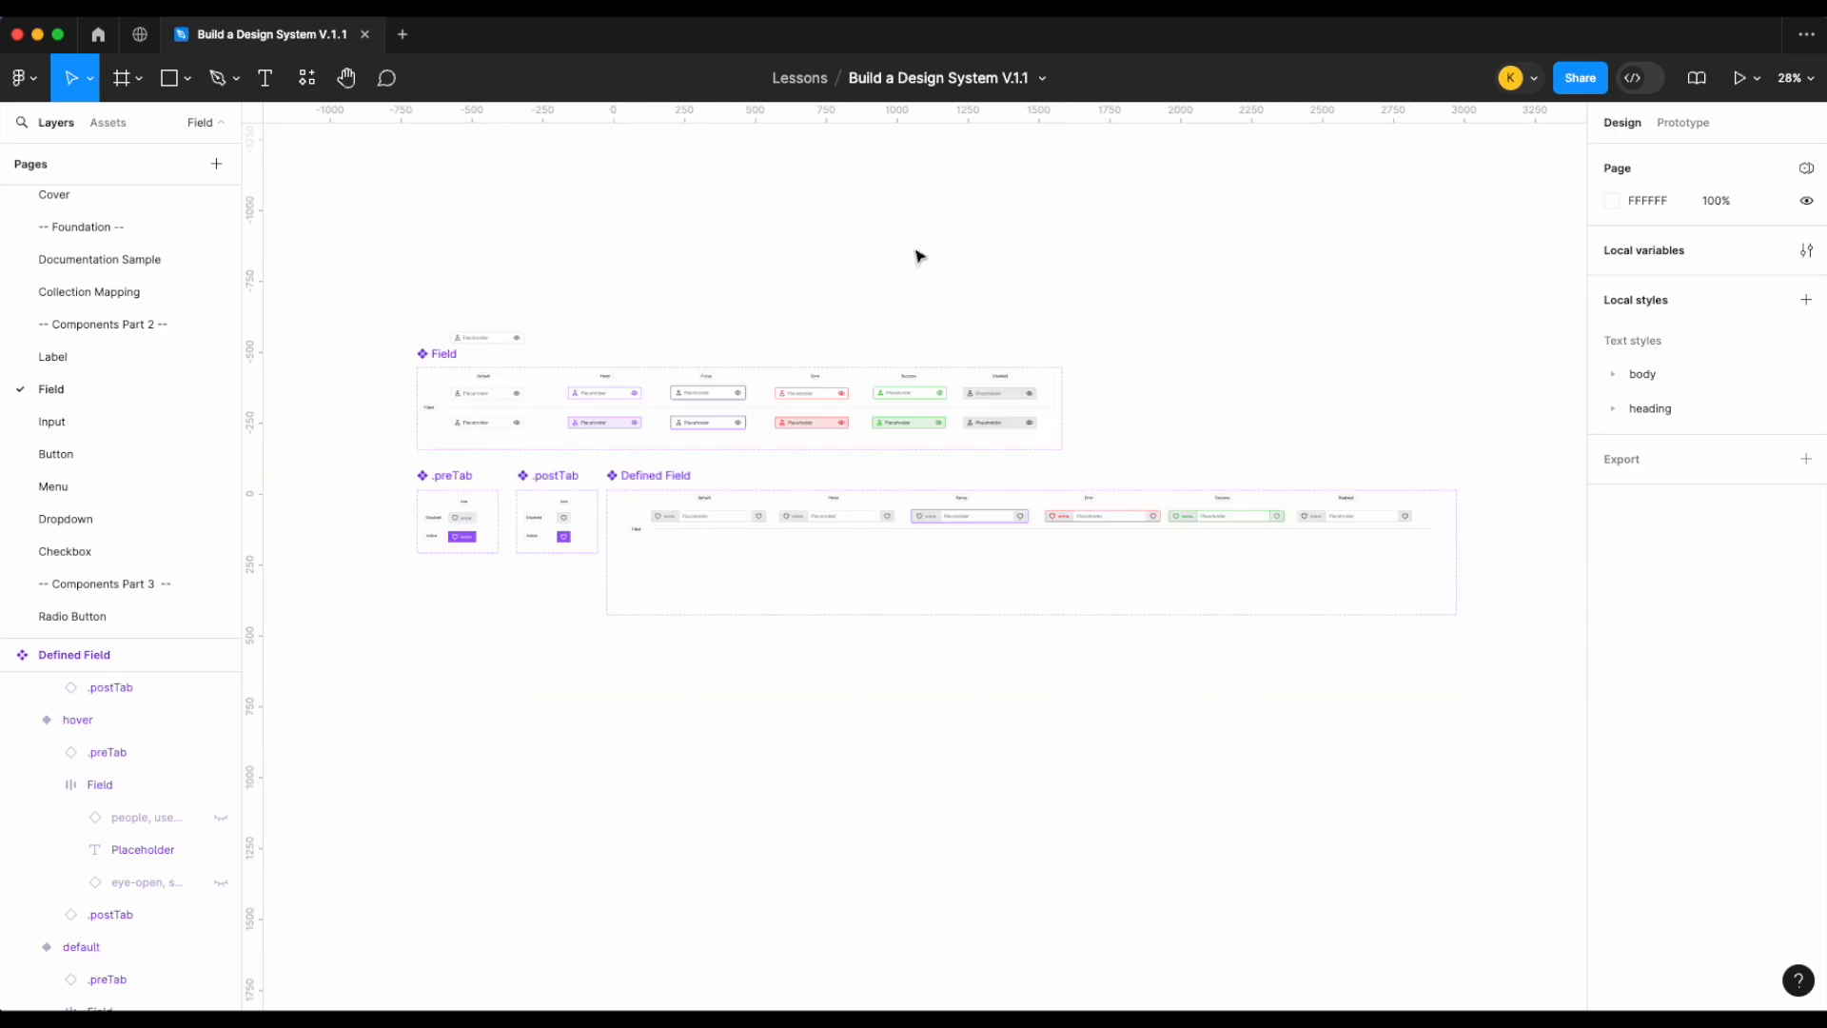
pyautogui.scroll(1, 1220, 396)
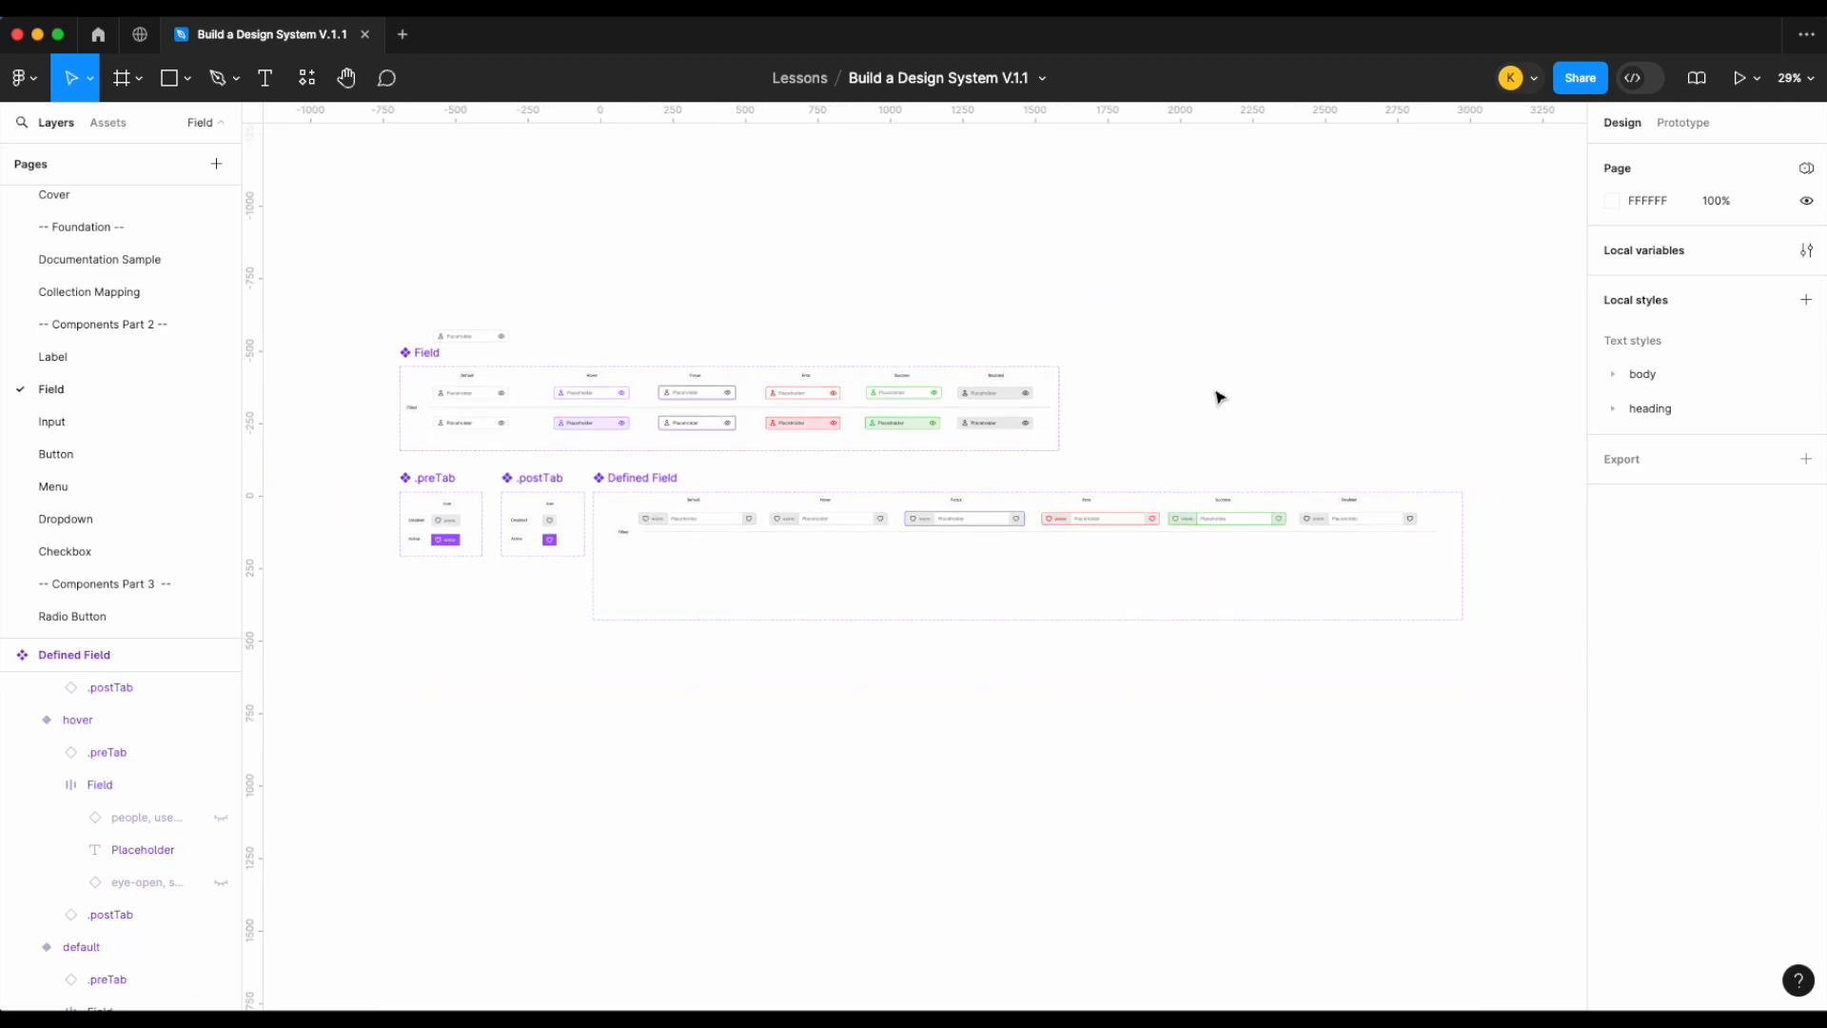
pyautogui.scroll(1, 1220, 396)
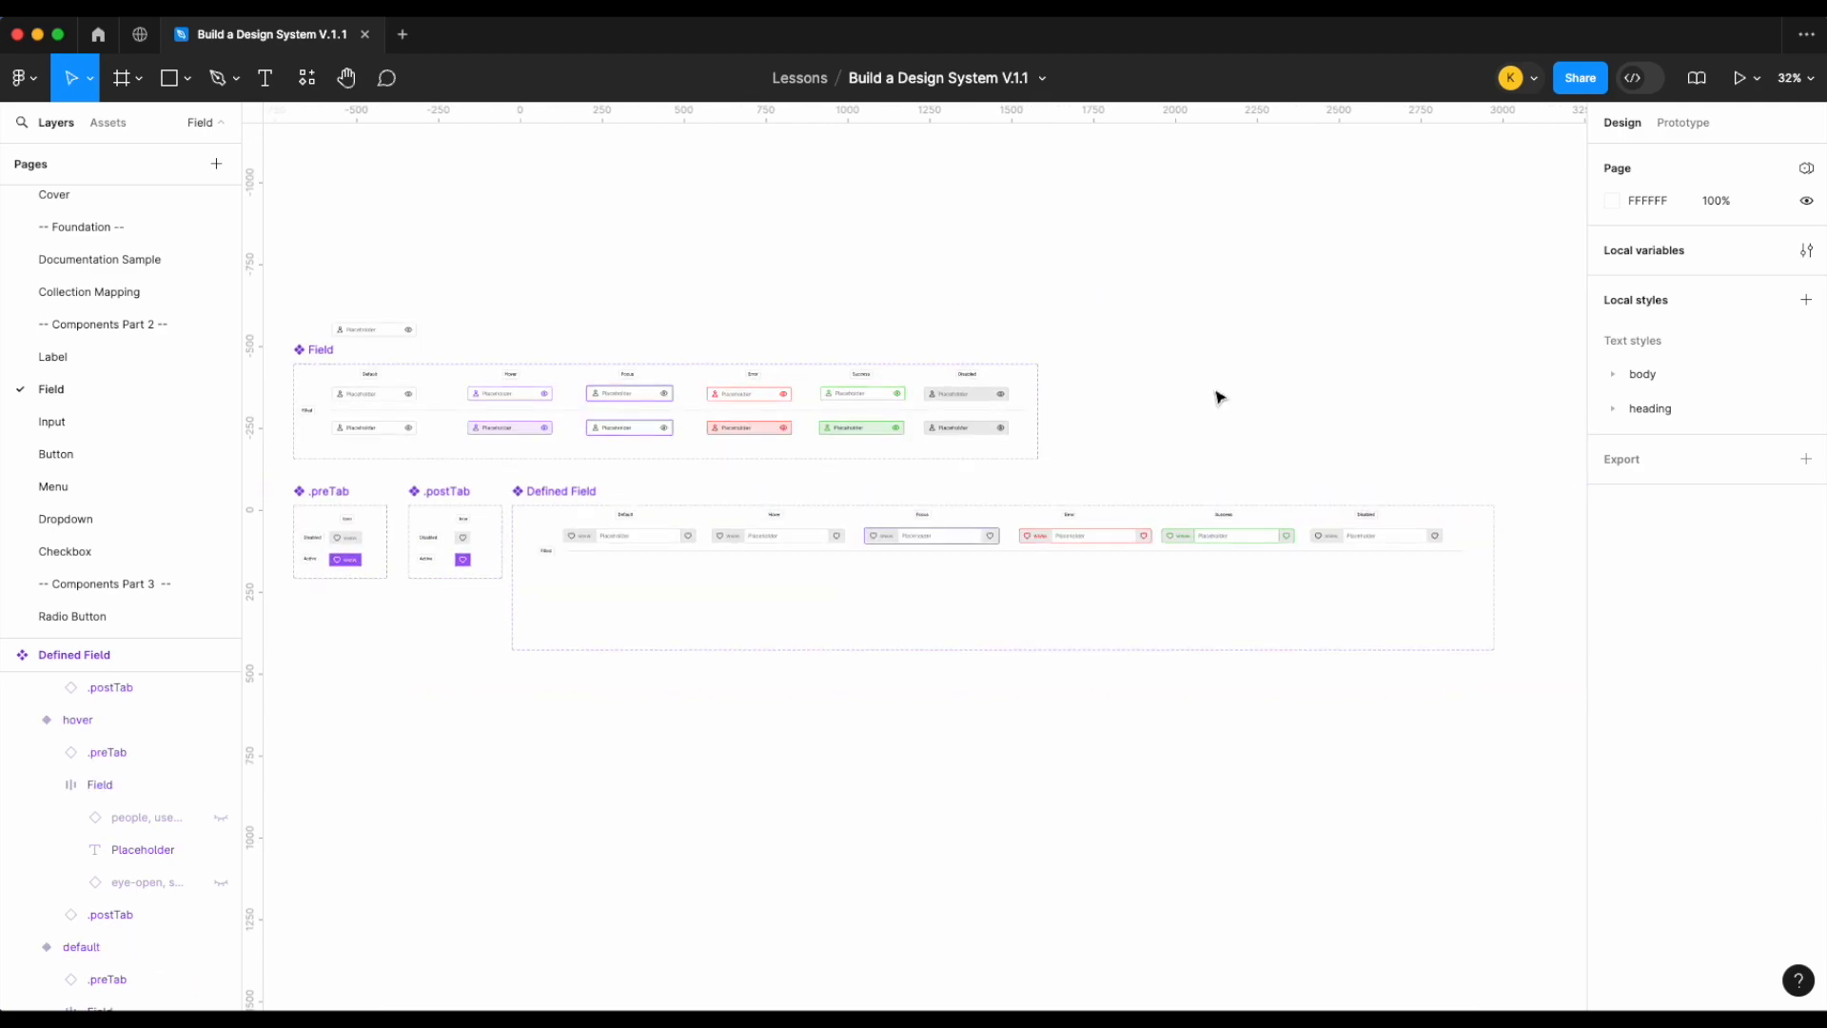
pyautogui.scroll(2, 1220, 395)
pyautogui.hscroll(-2, 1220, 395)
pyautogui.scroll(2, 1220, 396)
pyautogui.scroll(2, 763, 646)
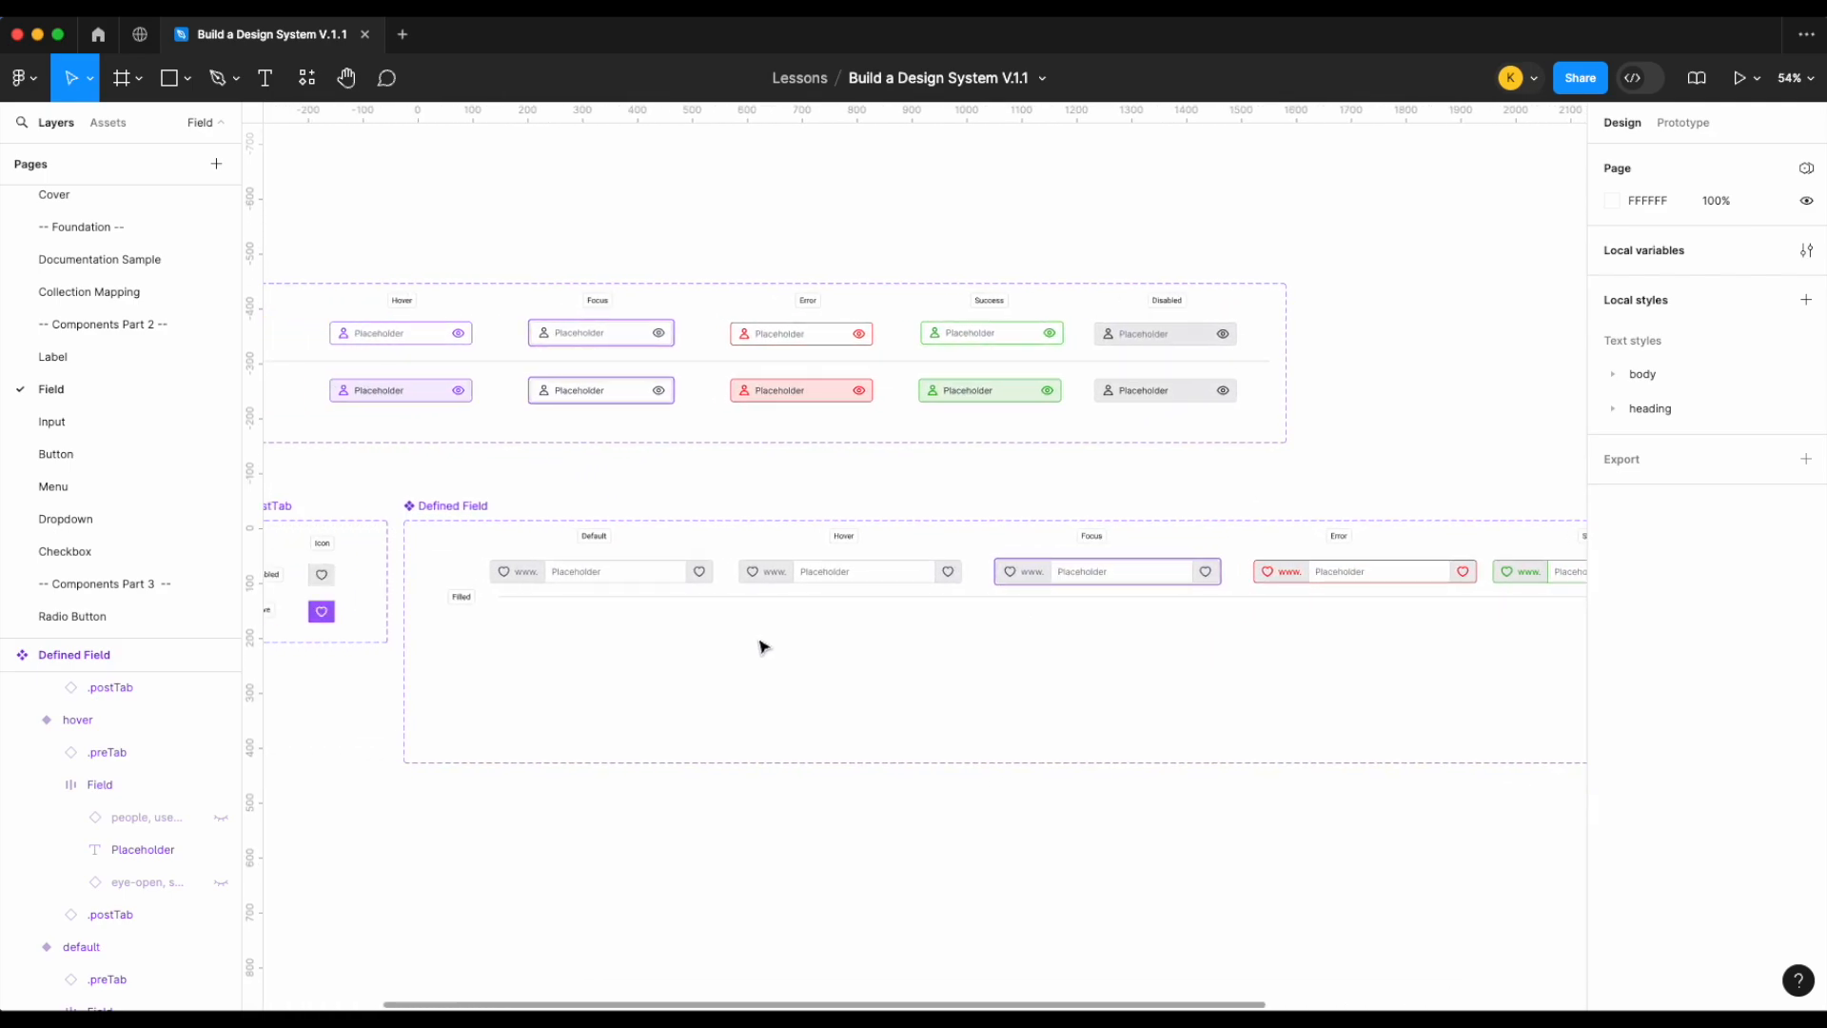
# Set the Defined Field variants' Status values to match their column labels, including default, focus and disabled
pyautogui.click(661, 581)
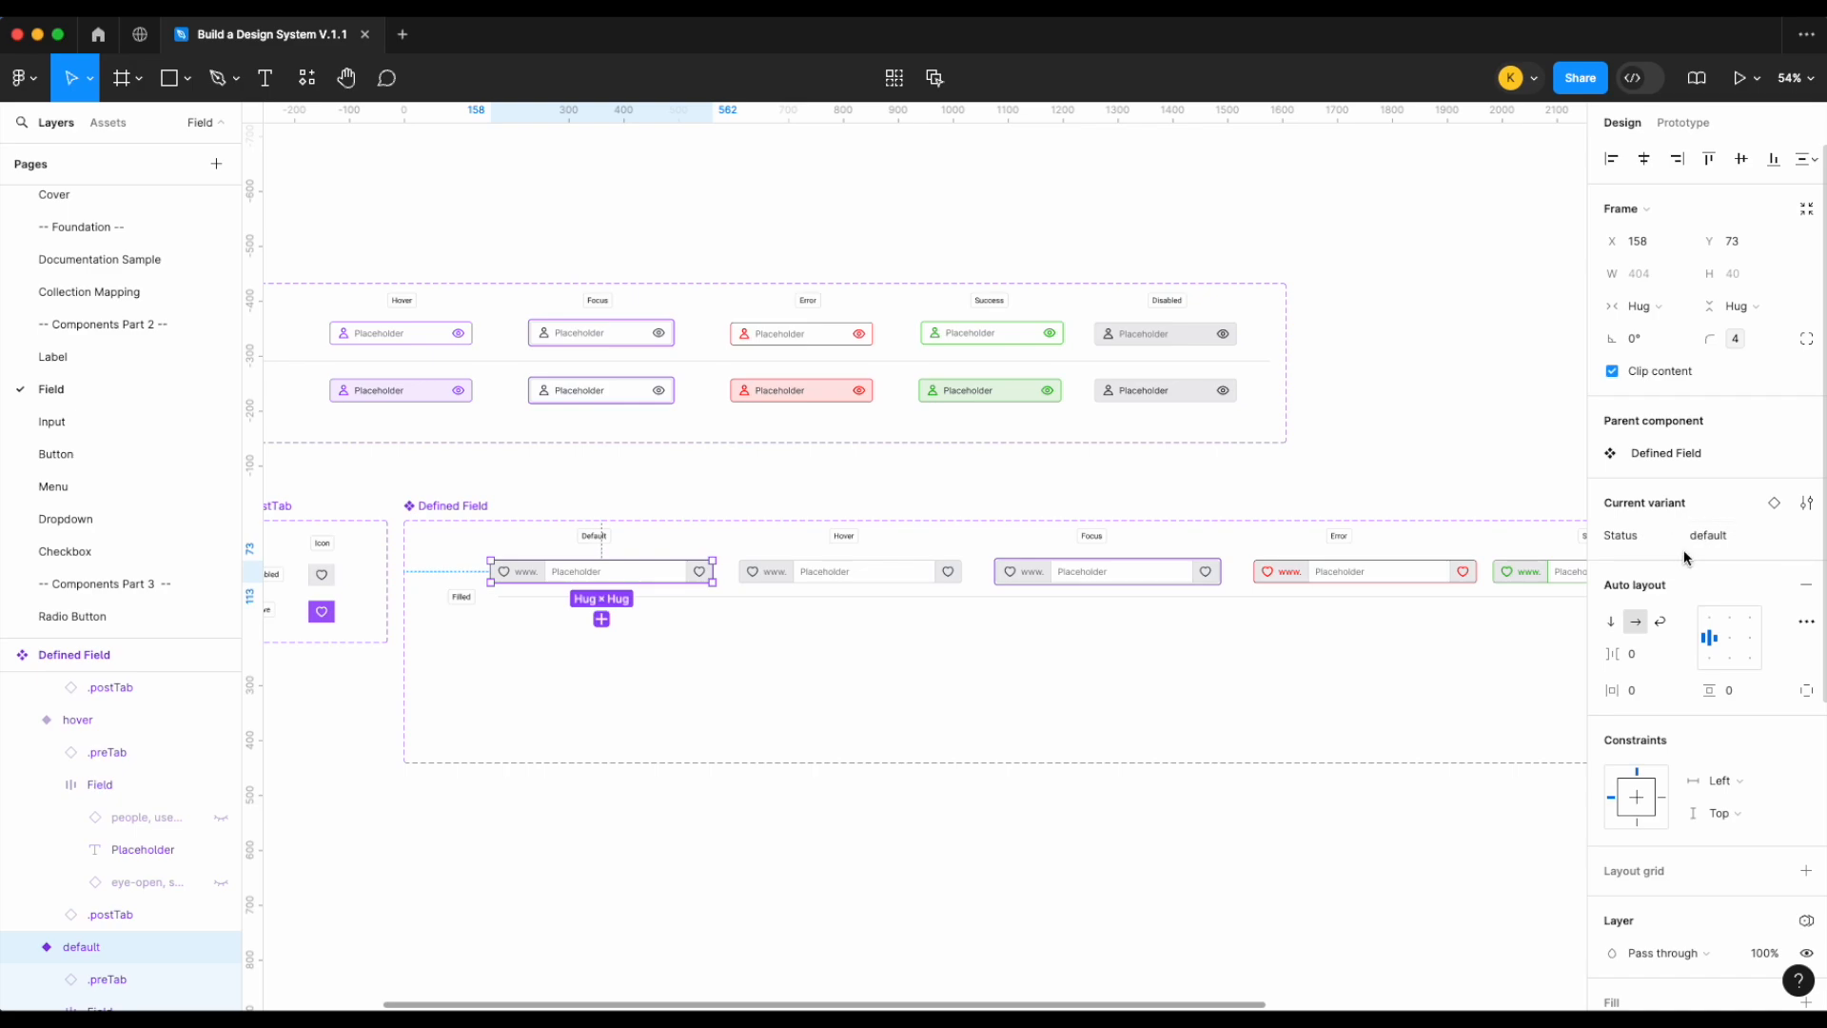
pyautogui.hscroll(2, 1047, 609)
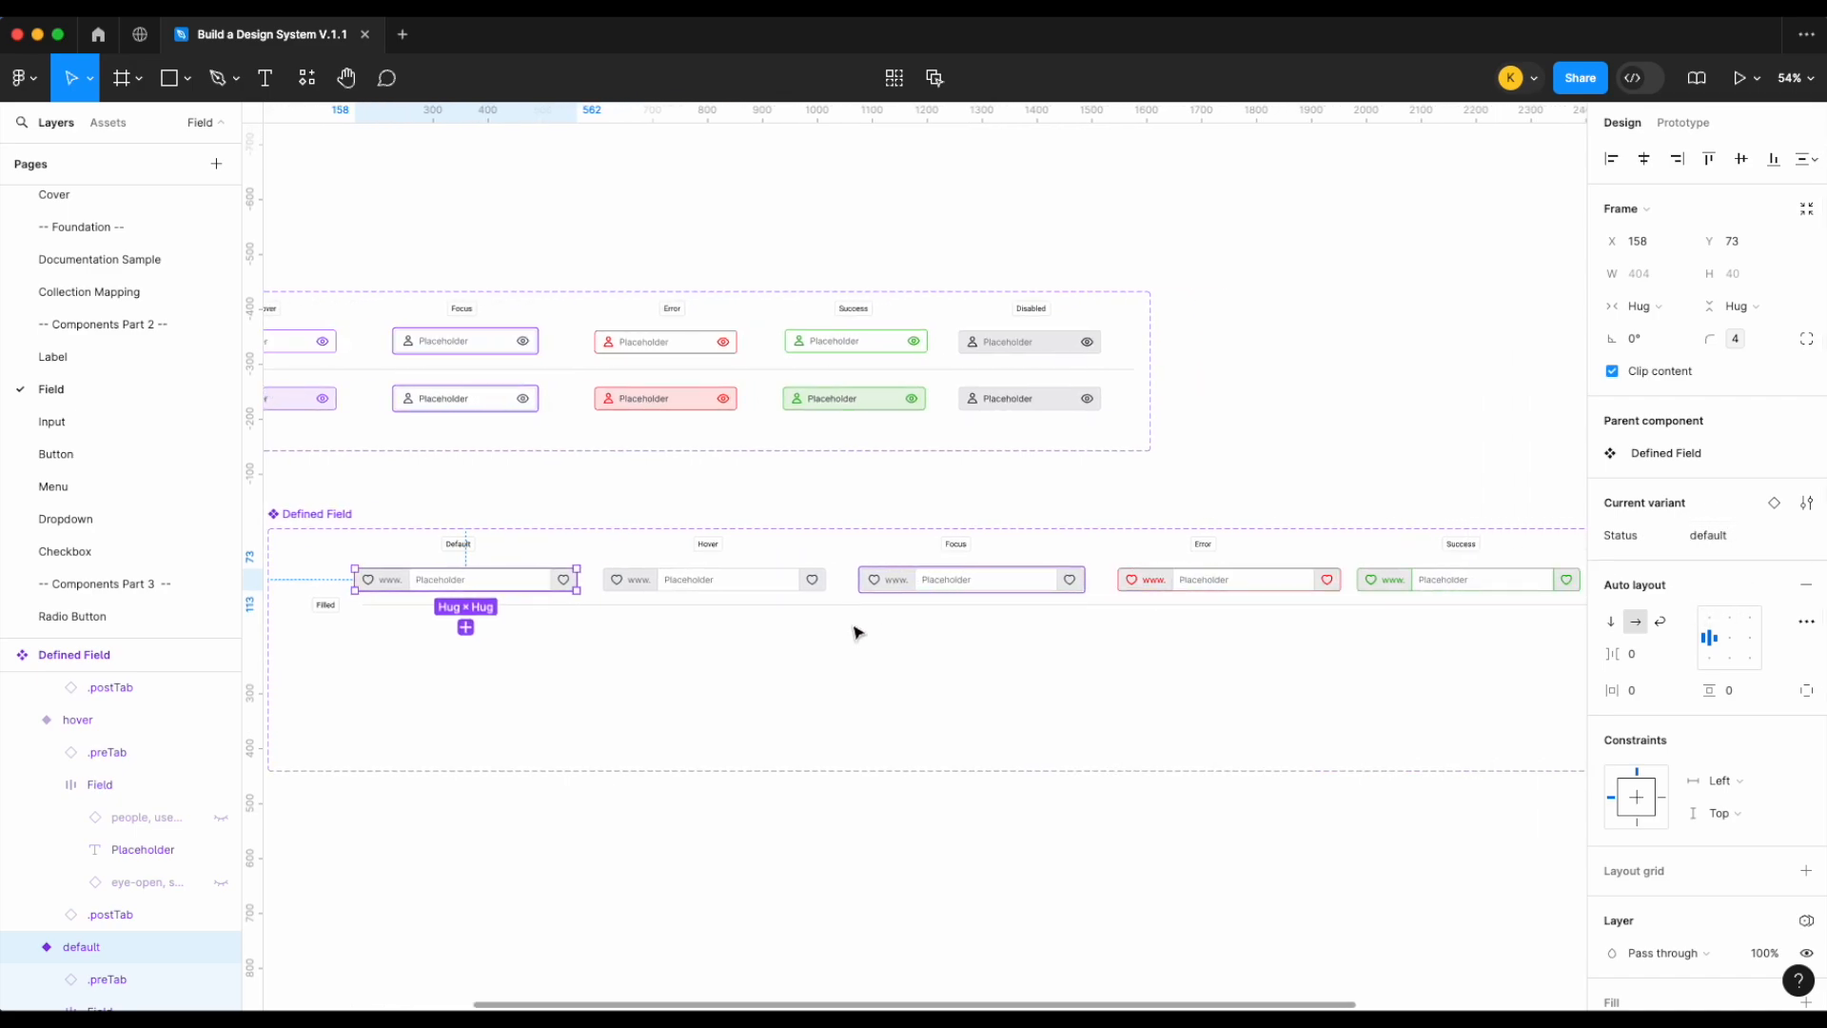
pyautogui.scroll(3, 857, 632)
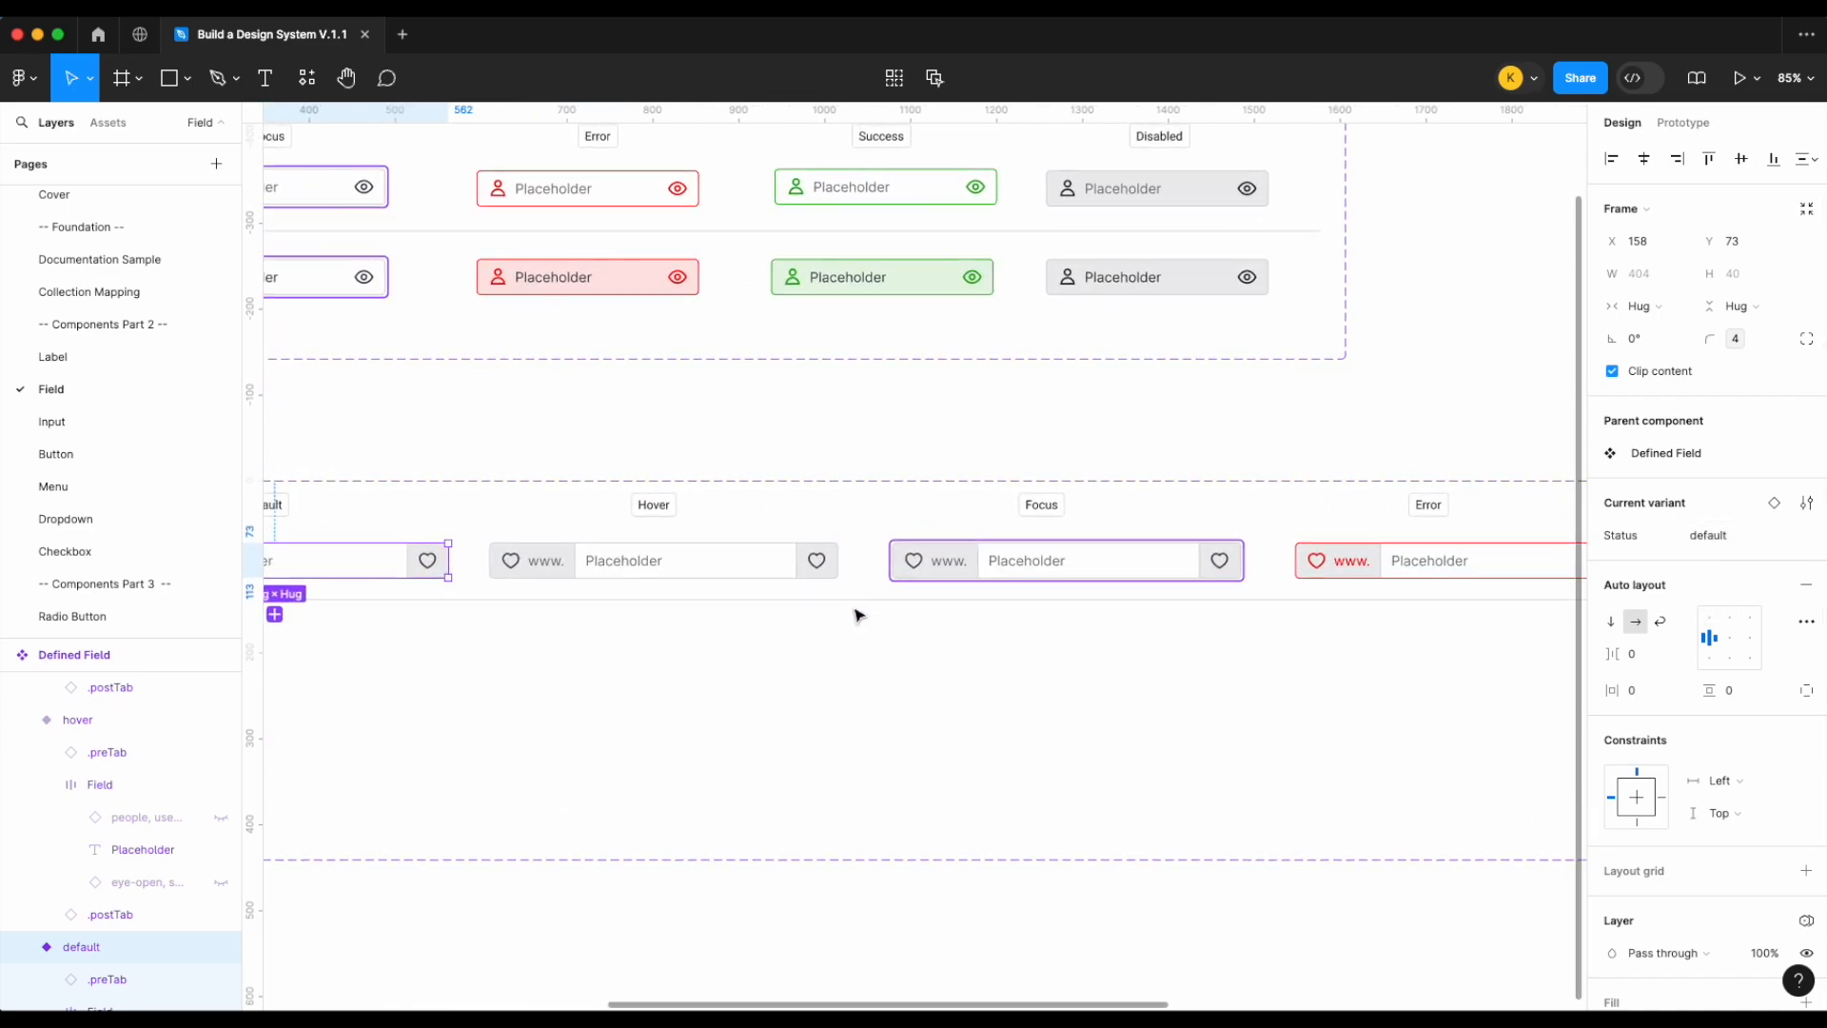
pyautogui.hscroll(2, 952, 599)
pyautogui.click(907, 574)
pyautogui.hscroll(5, 904, 581)
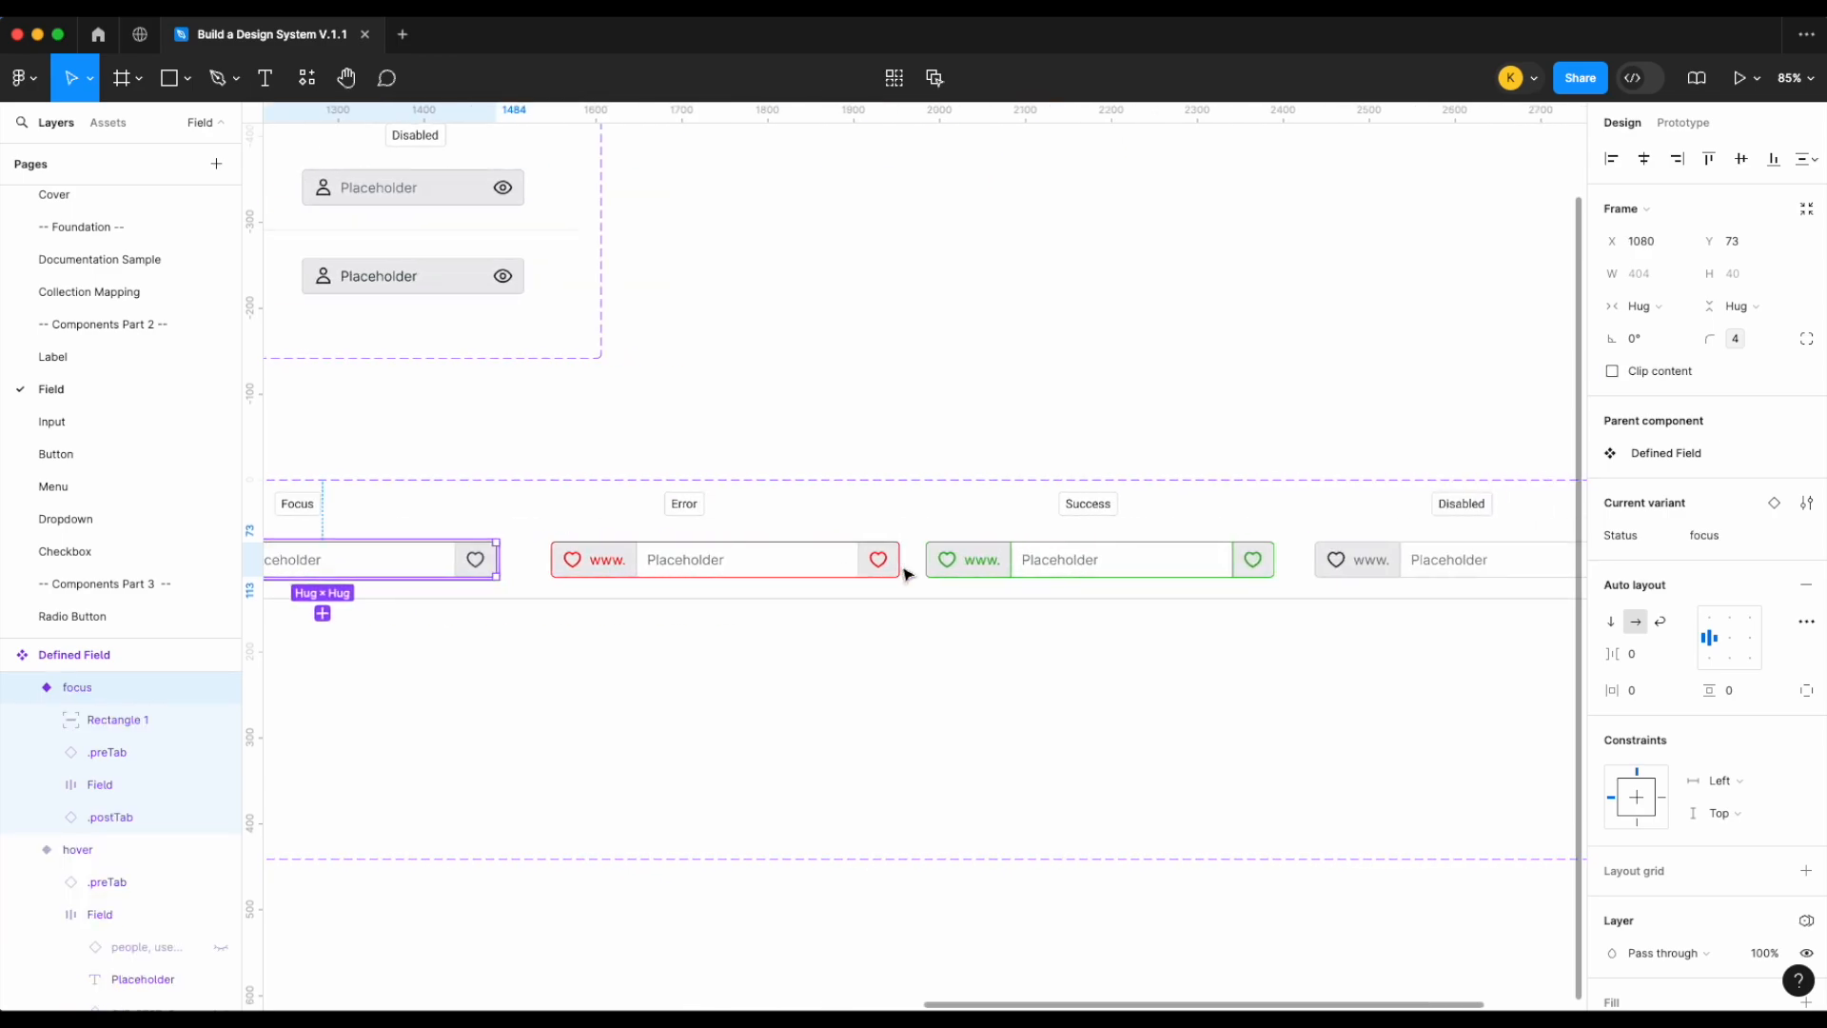
pyautogui.click(1109, 571)
pyautogui.hscroll(3, 1118, 574)
pyautogui.click(1121, 572)
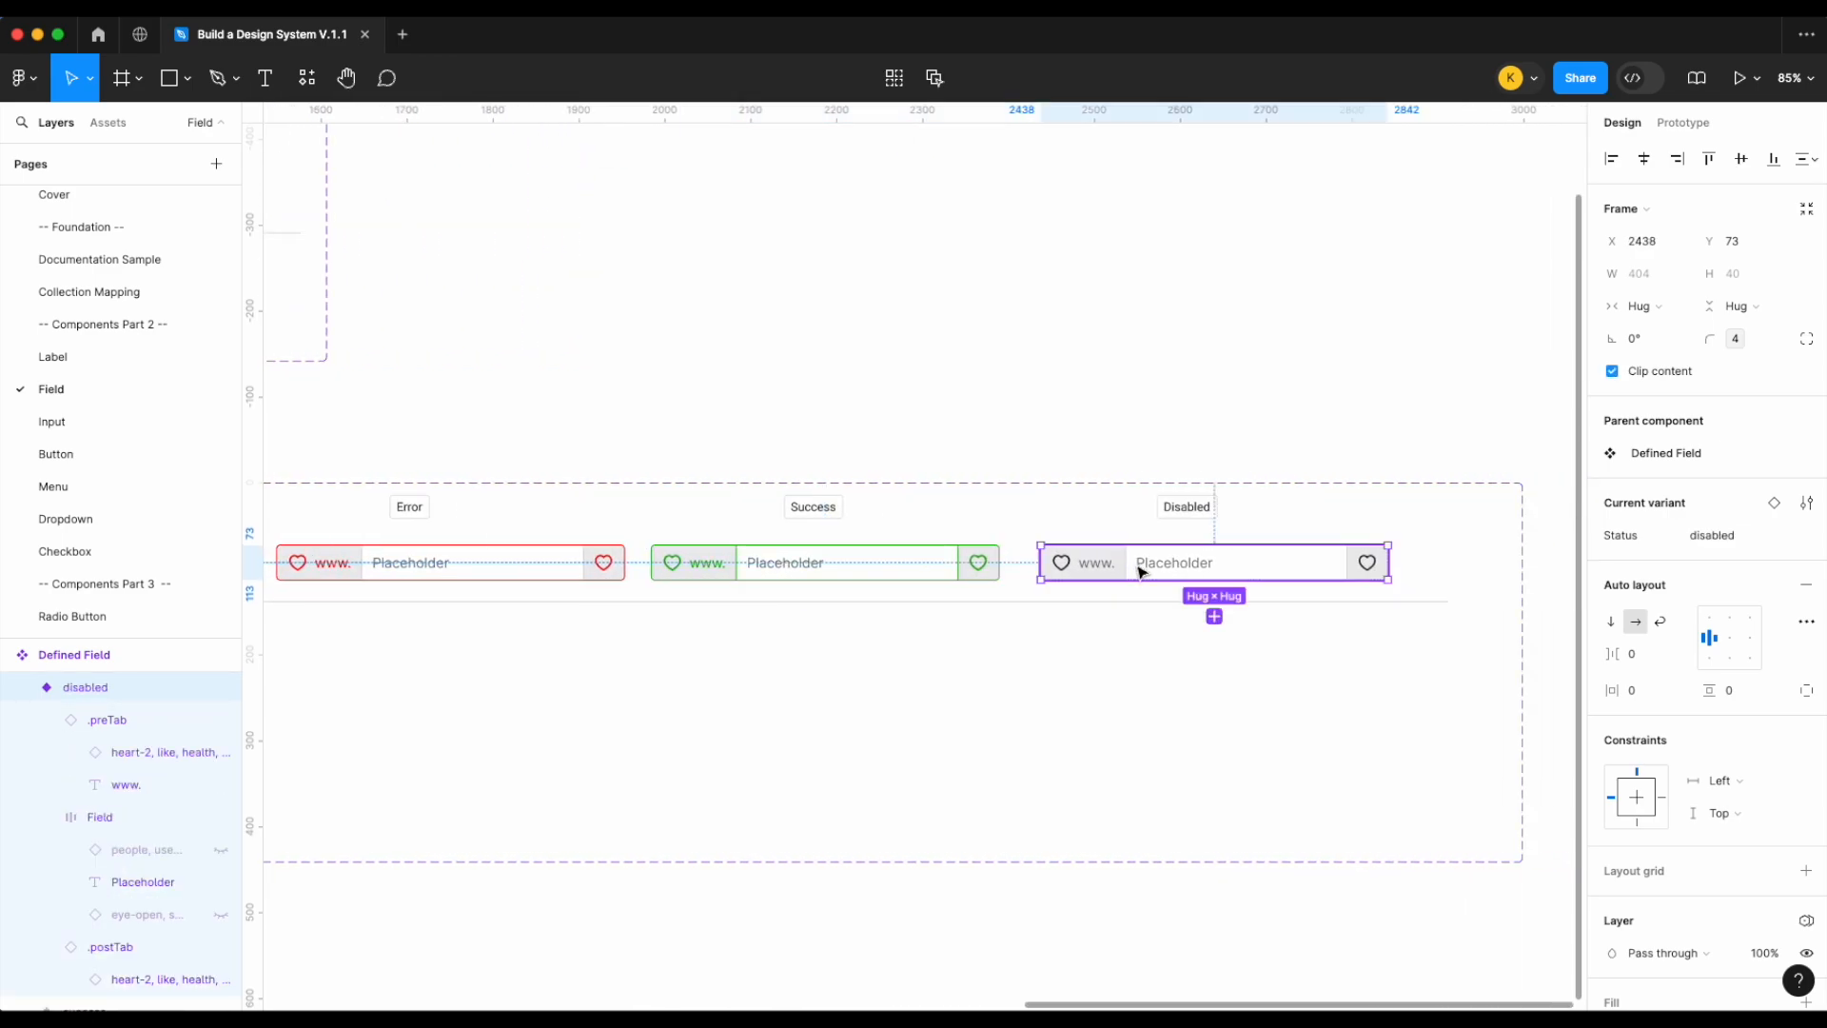
# Apply the border/action-hover variable to the Hover variant's stroke
pyautogui.hscroll(3, 1142, 571)
pyautogui.hscroll(-15, 1142, 572)
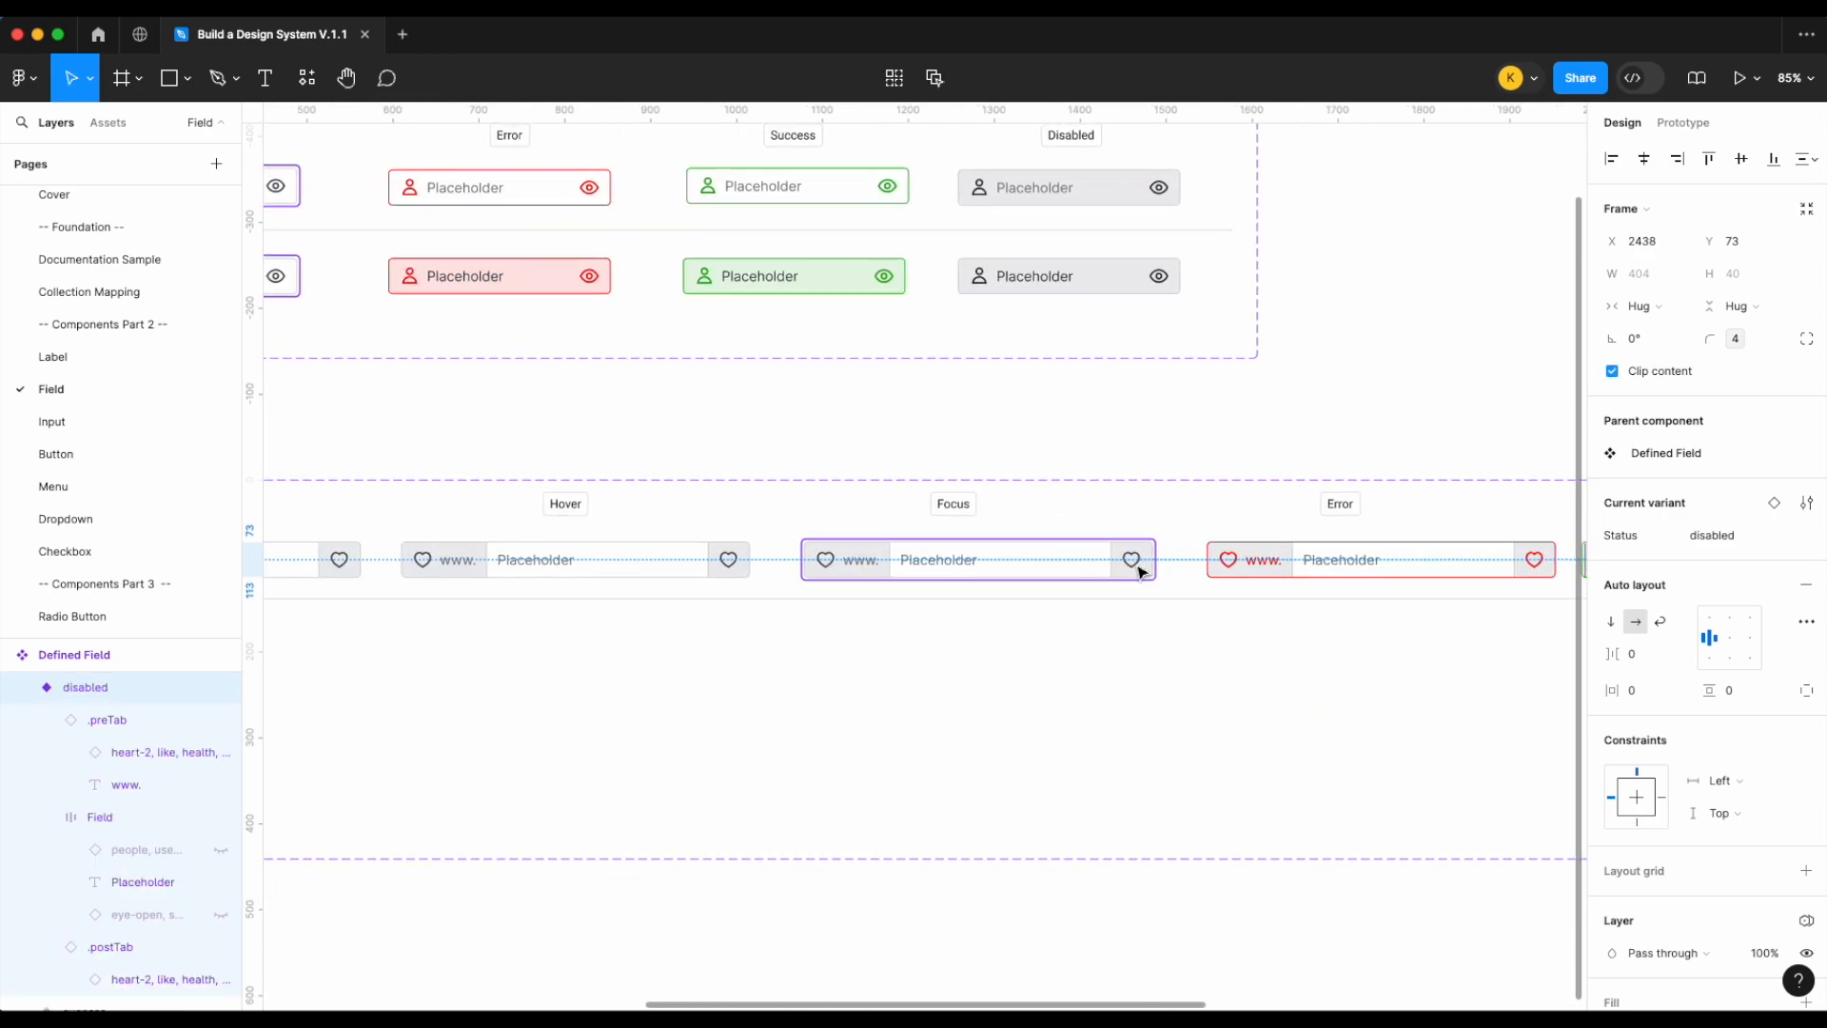
pyautogui.click(892, 574)
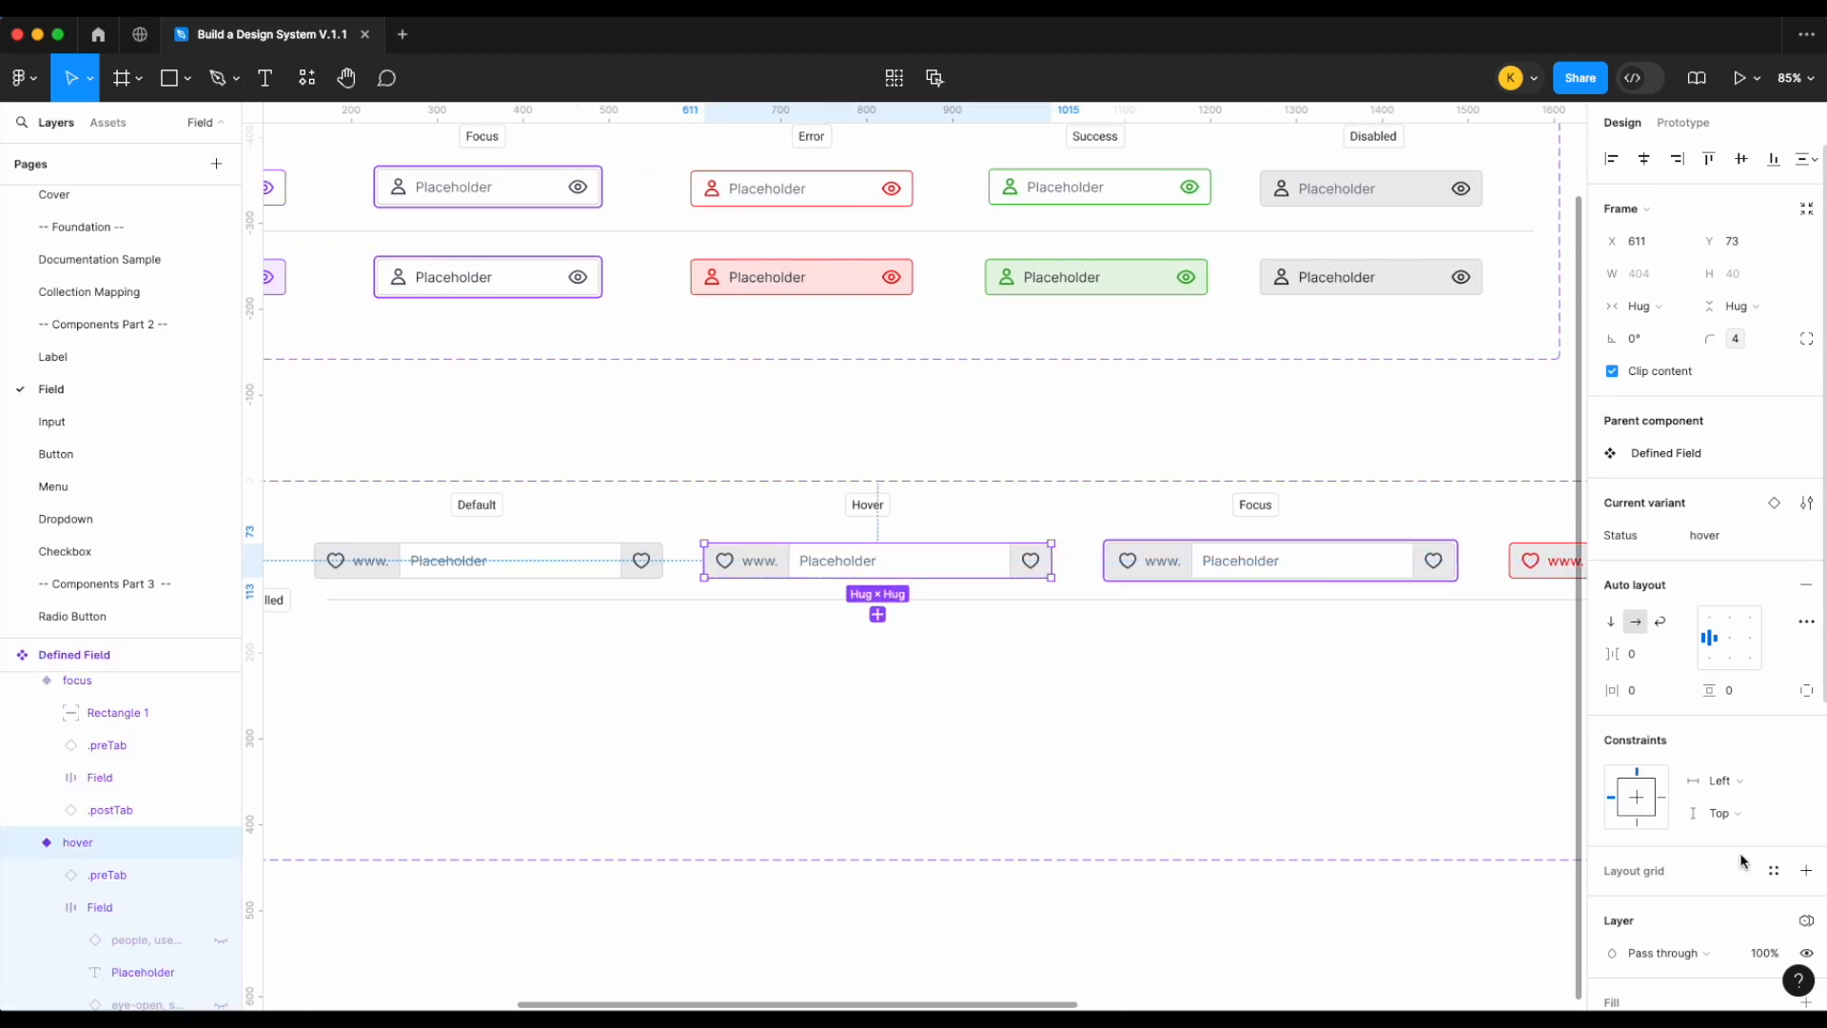
pyautogui.scroll(5, 781, 675)
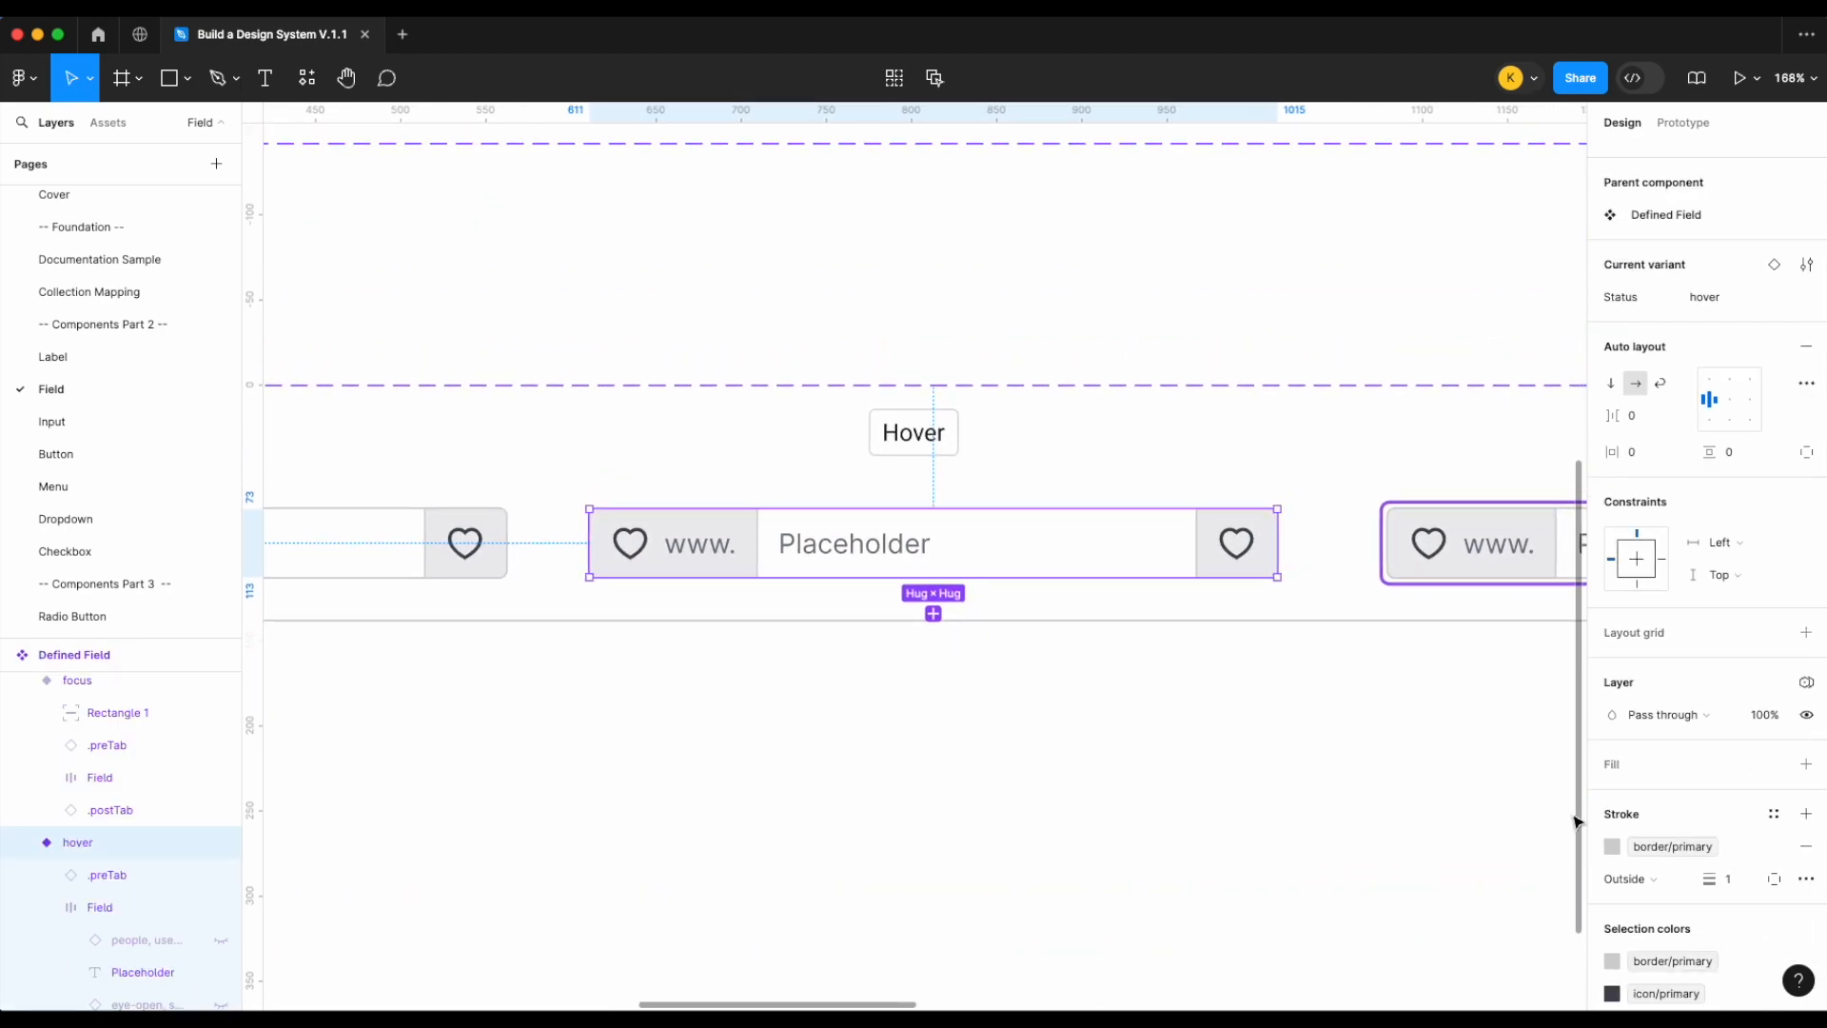
pyautogui.click(1680, 854)
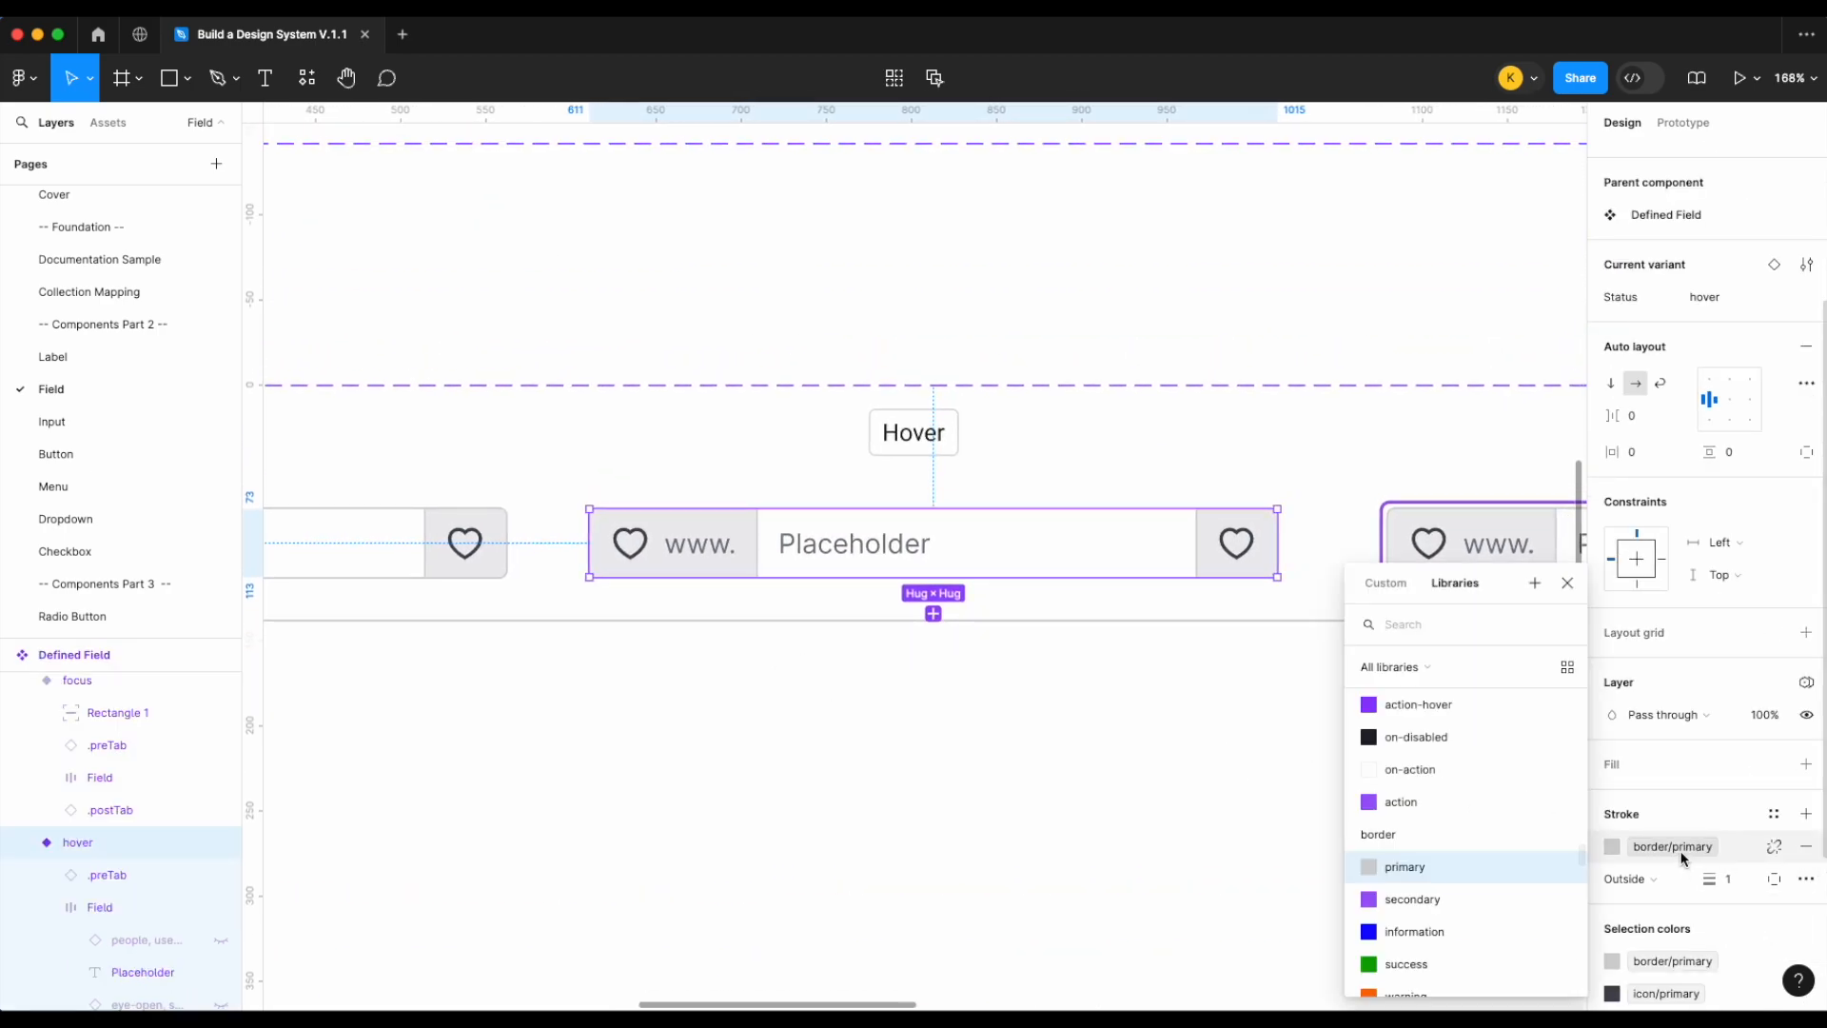
pyautogui.scroll(-3, 1444, 906)
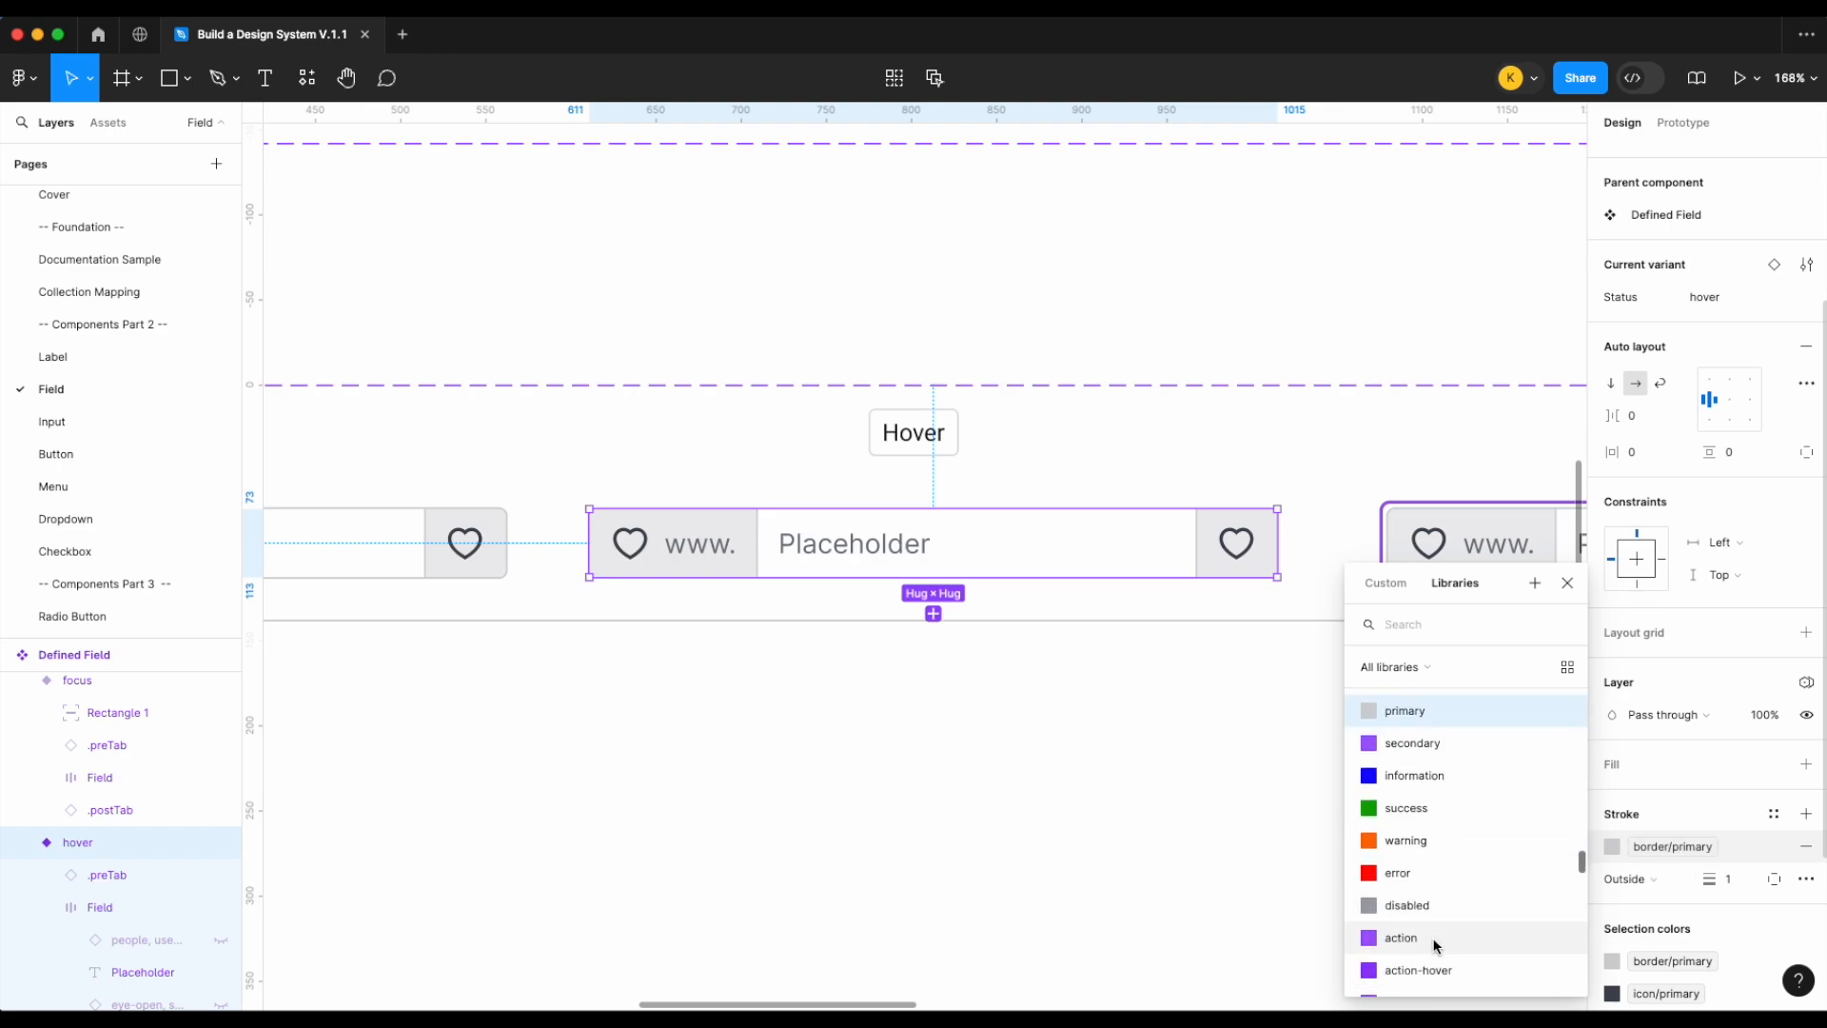
pyautogui.click(1432, 973)
pyautogui.click(1254, 856)
pyautogui.scroll(-6, 1254, 856)
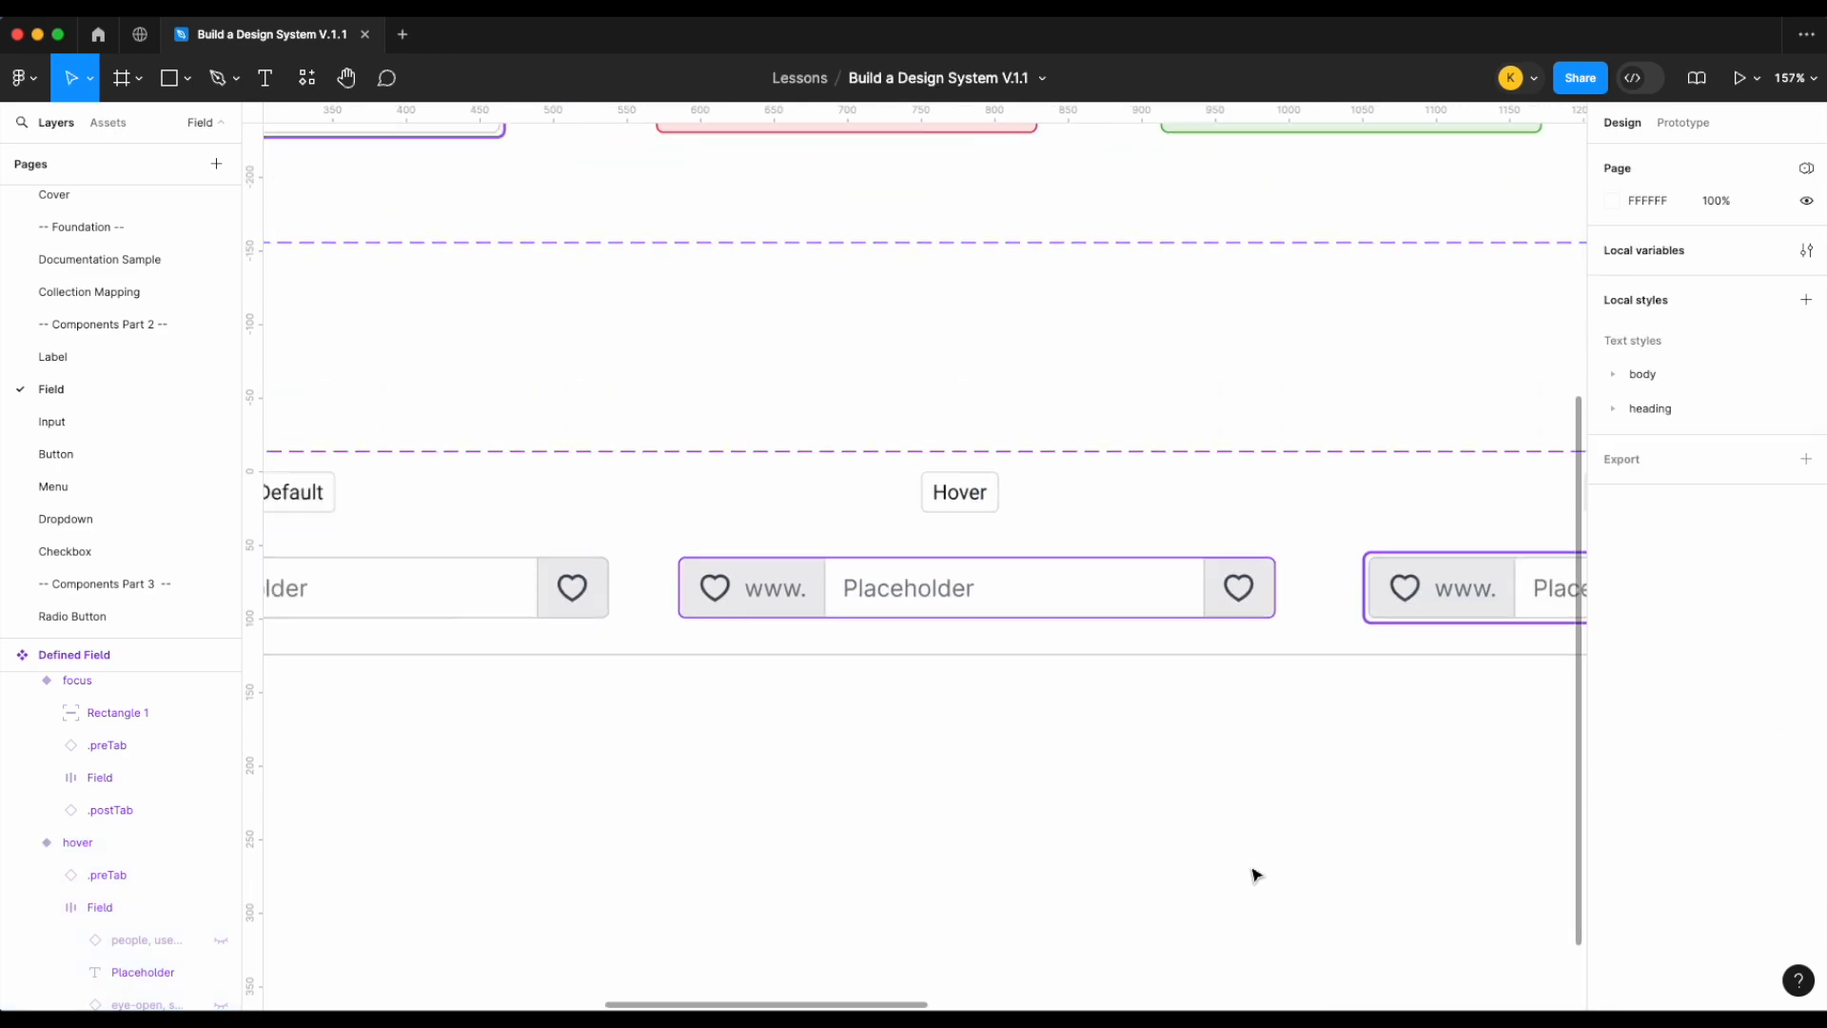
# Add a variant property named State with the value Default to the Defined Field component
pyautogui.scroll(-3, 1254, 873)
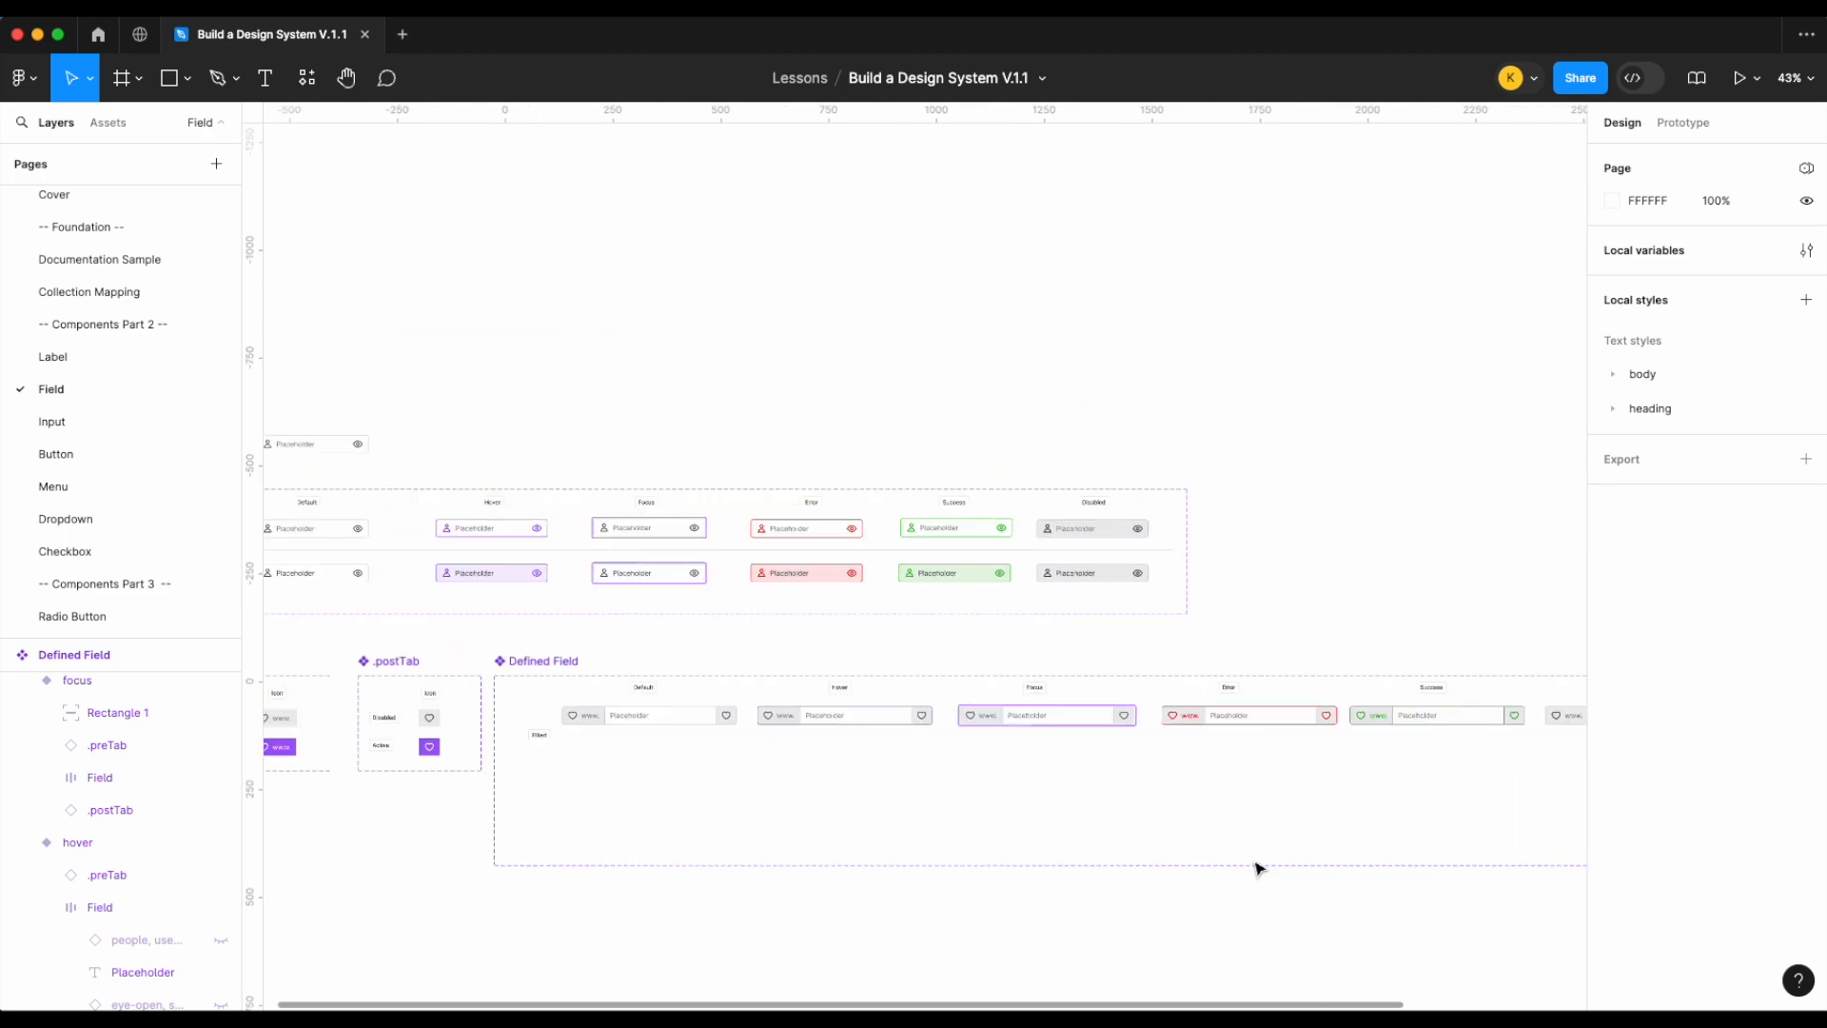
pyautogui.click(551, 658)
pyautogui.click(1806, 405)
pyautogui.click(1704, 467)
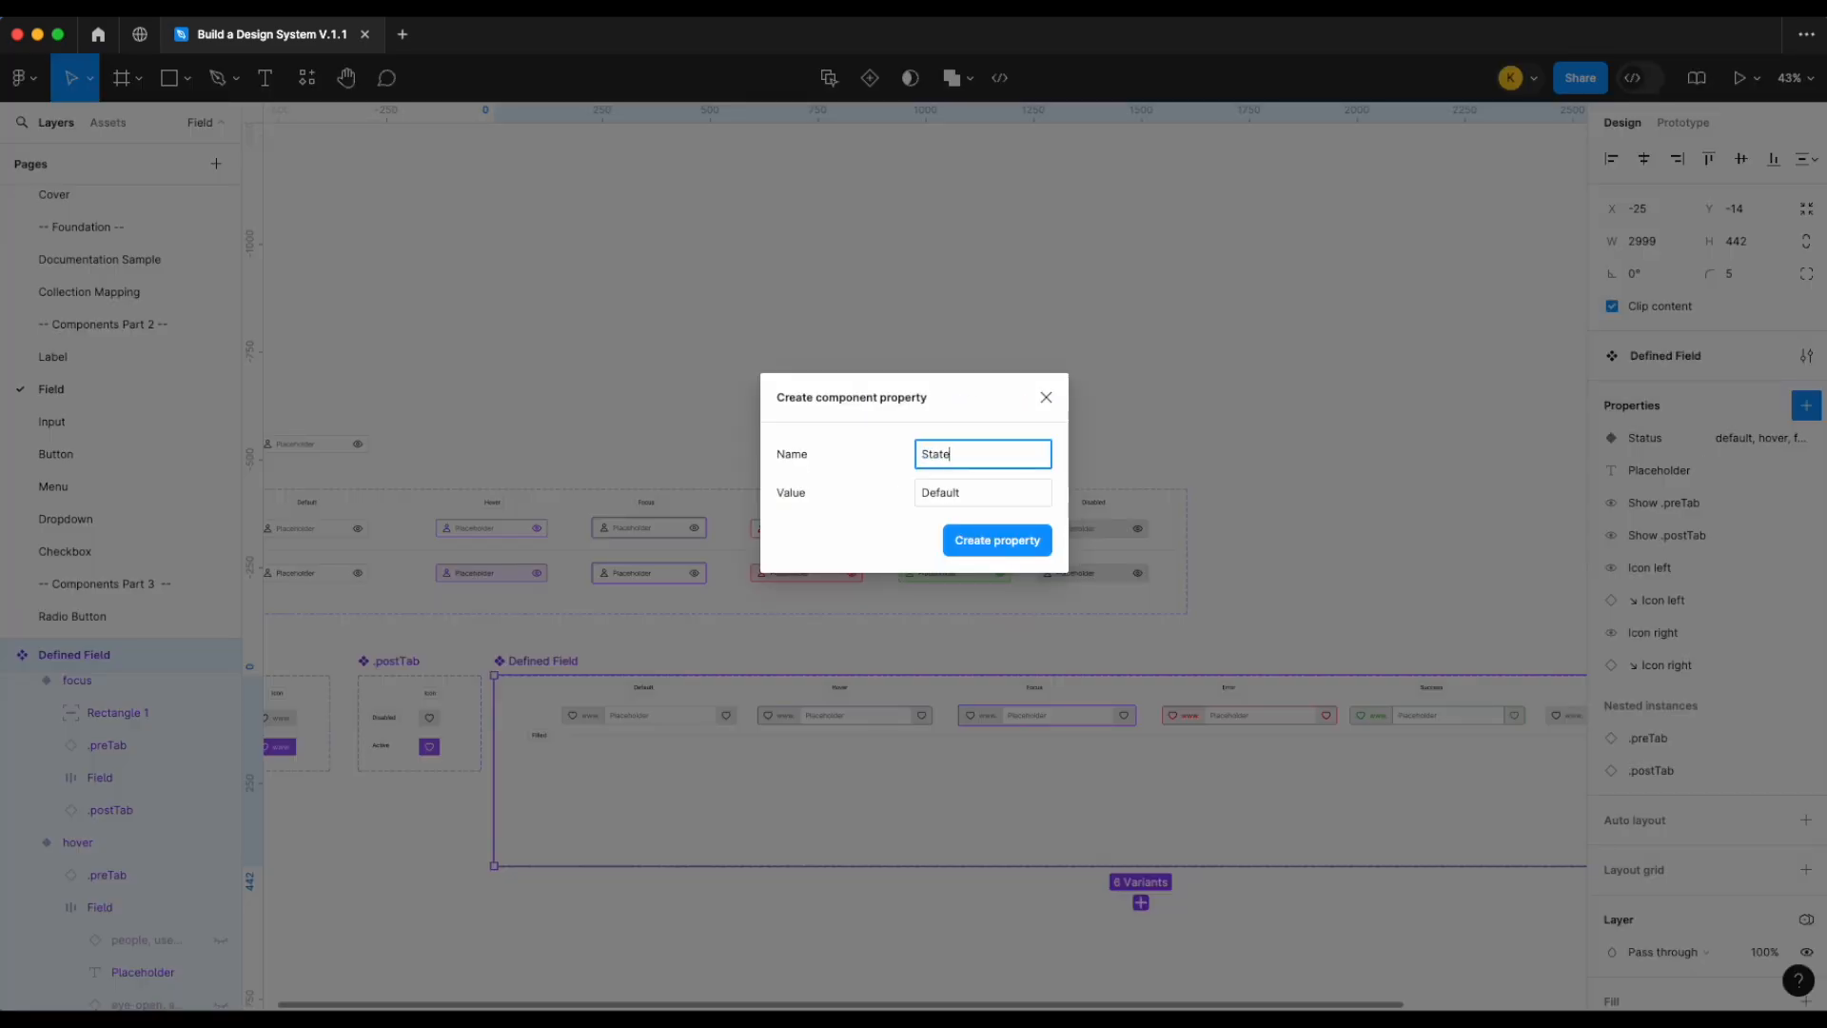
pyautogui.press('Return')
pyautogui.click(1481, 501)
# Set the State of all Defined Field variants to not filled, and check it against the Field component's State values
pyautogui.scroll(-2, 1481, 502)
pyautogui.hscroll(4, 1481, 502)
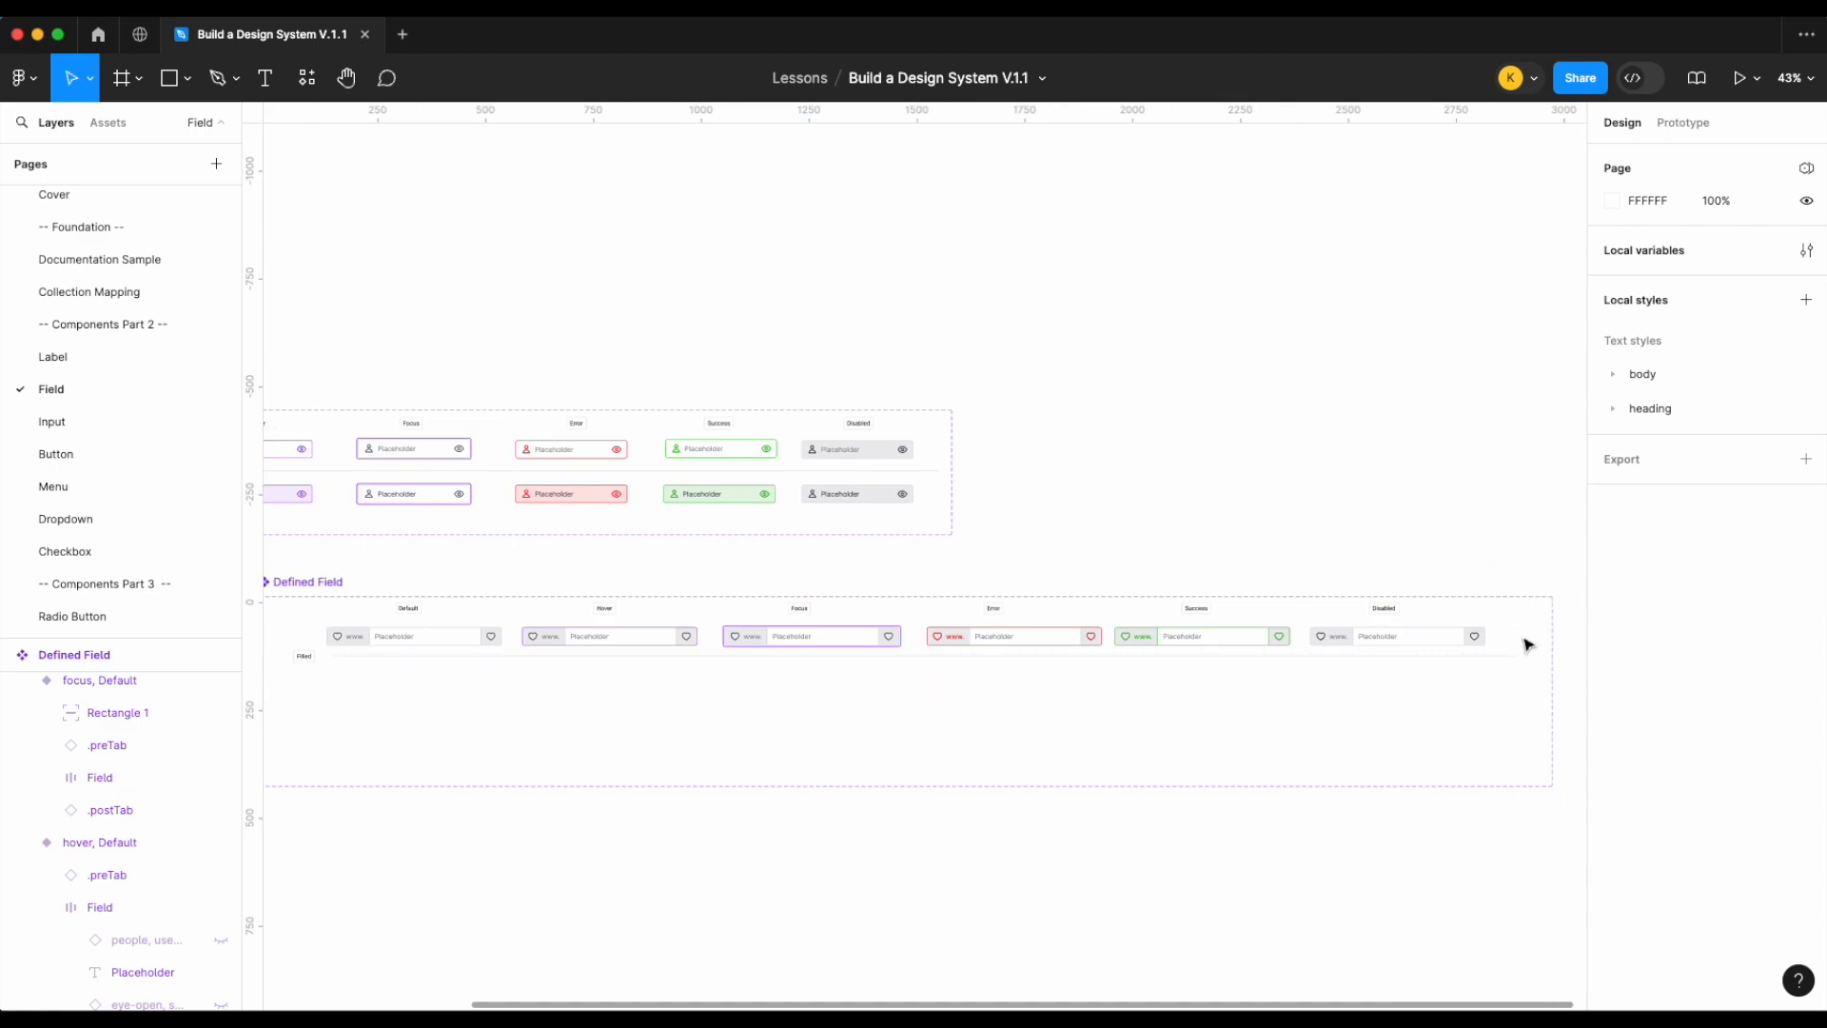
pyautogui.moveTo(1527, 645); pyautogui.dragTo(437, 628)
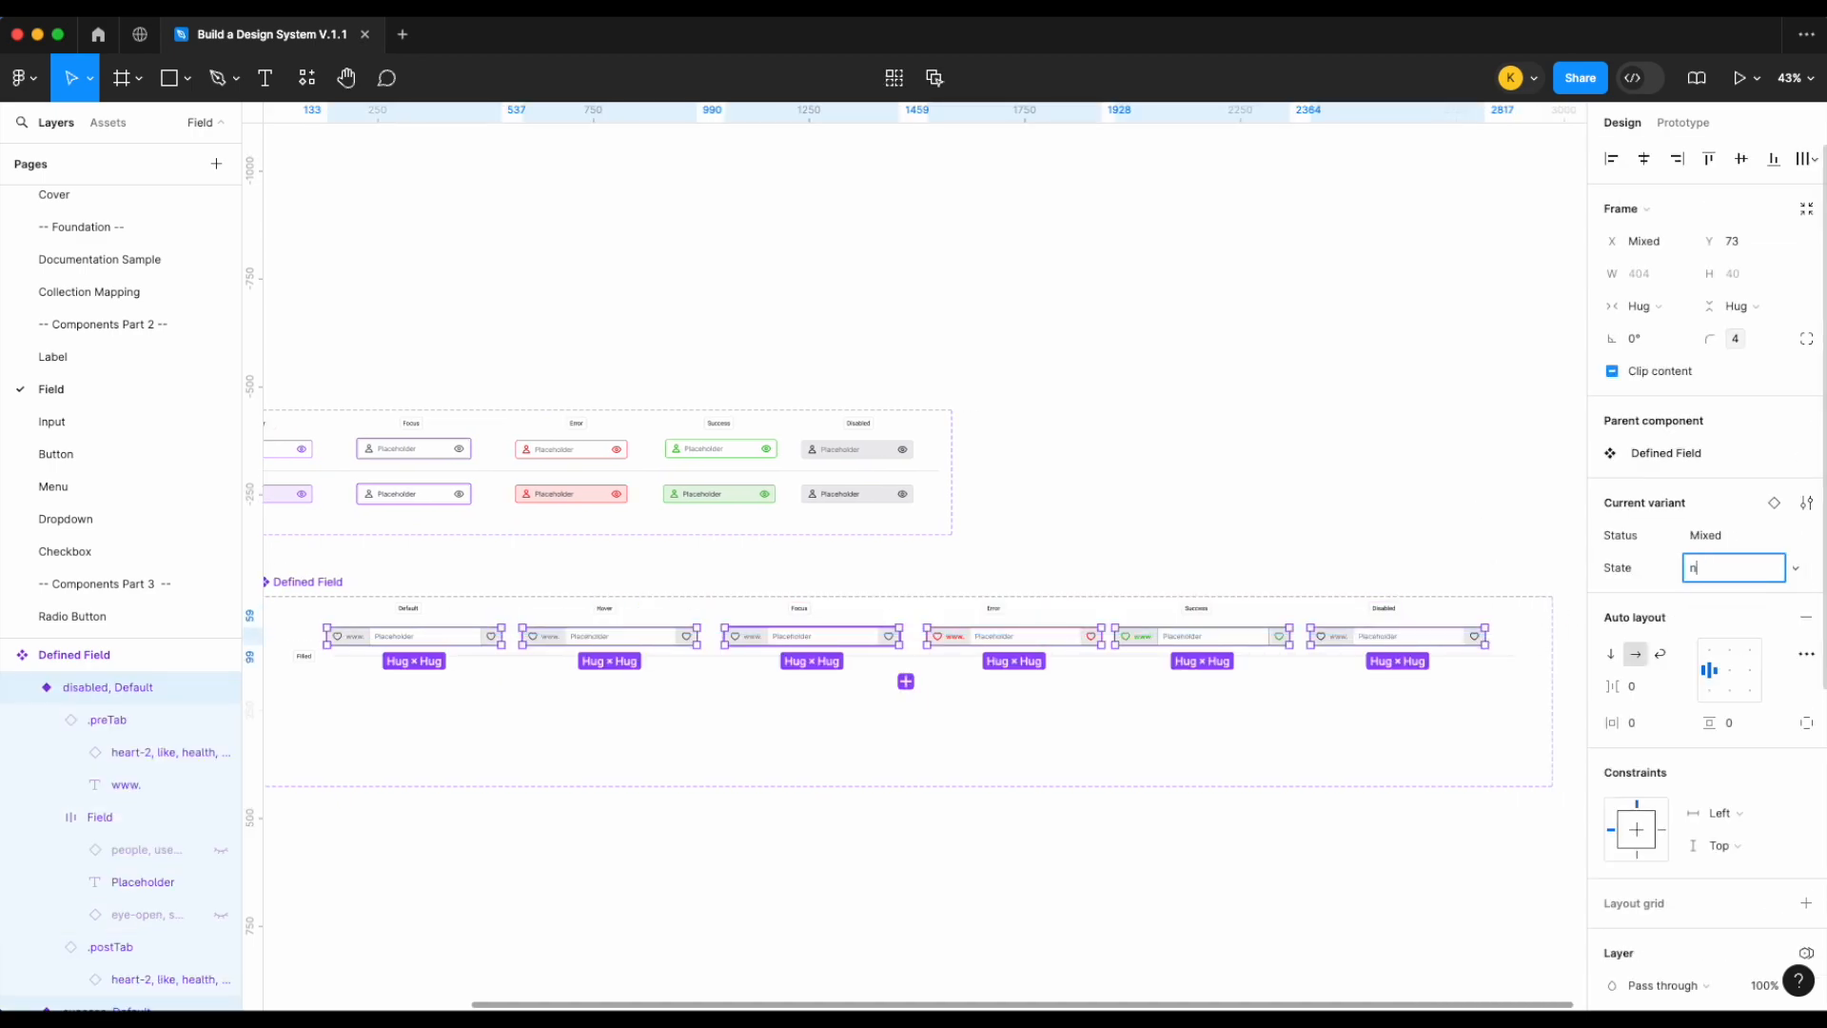
pyautogui.hscroll(-5, 1222, 474)
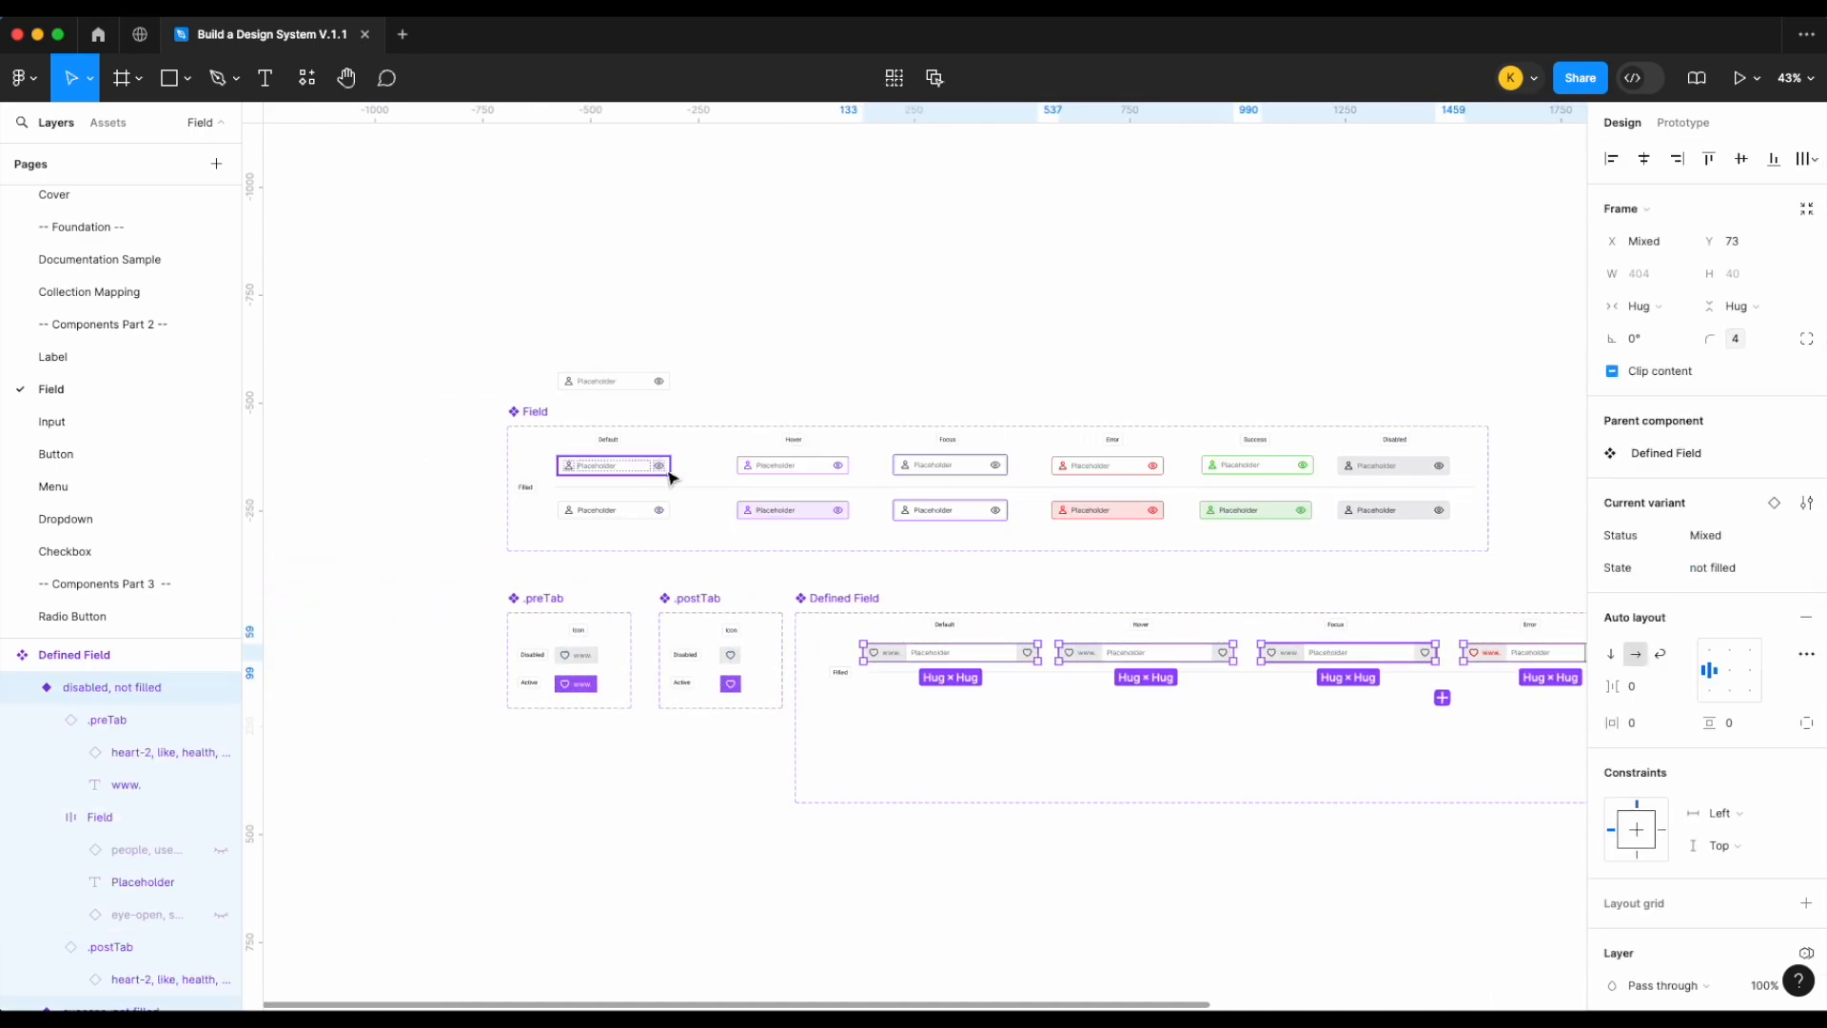
pyautogui.click(531, 413)
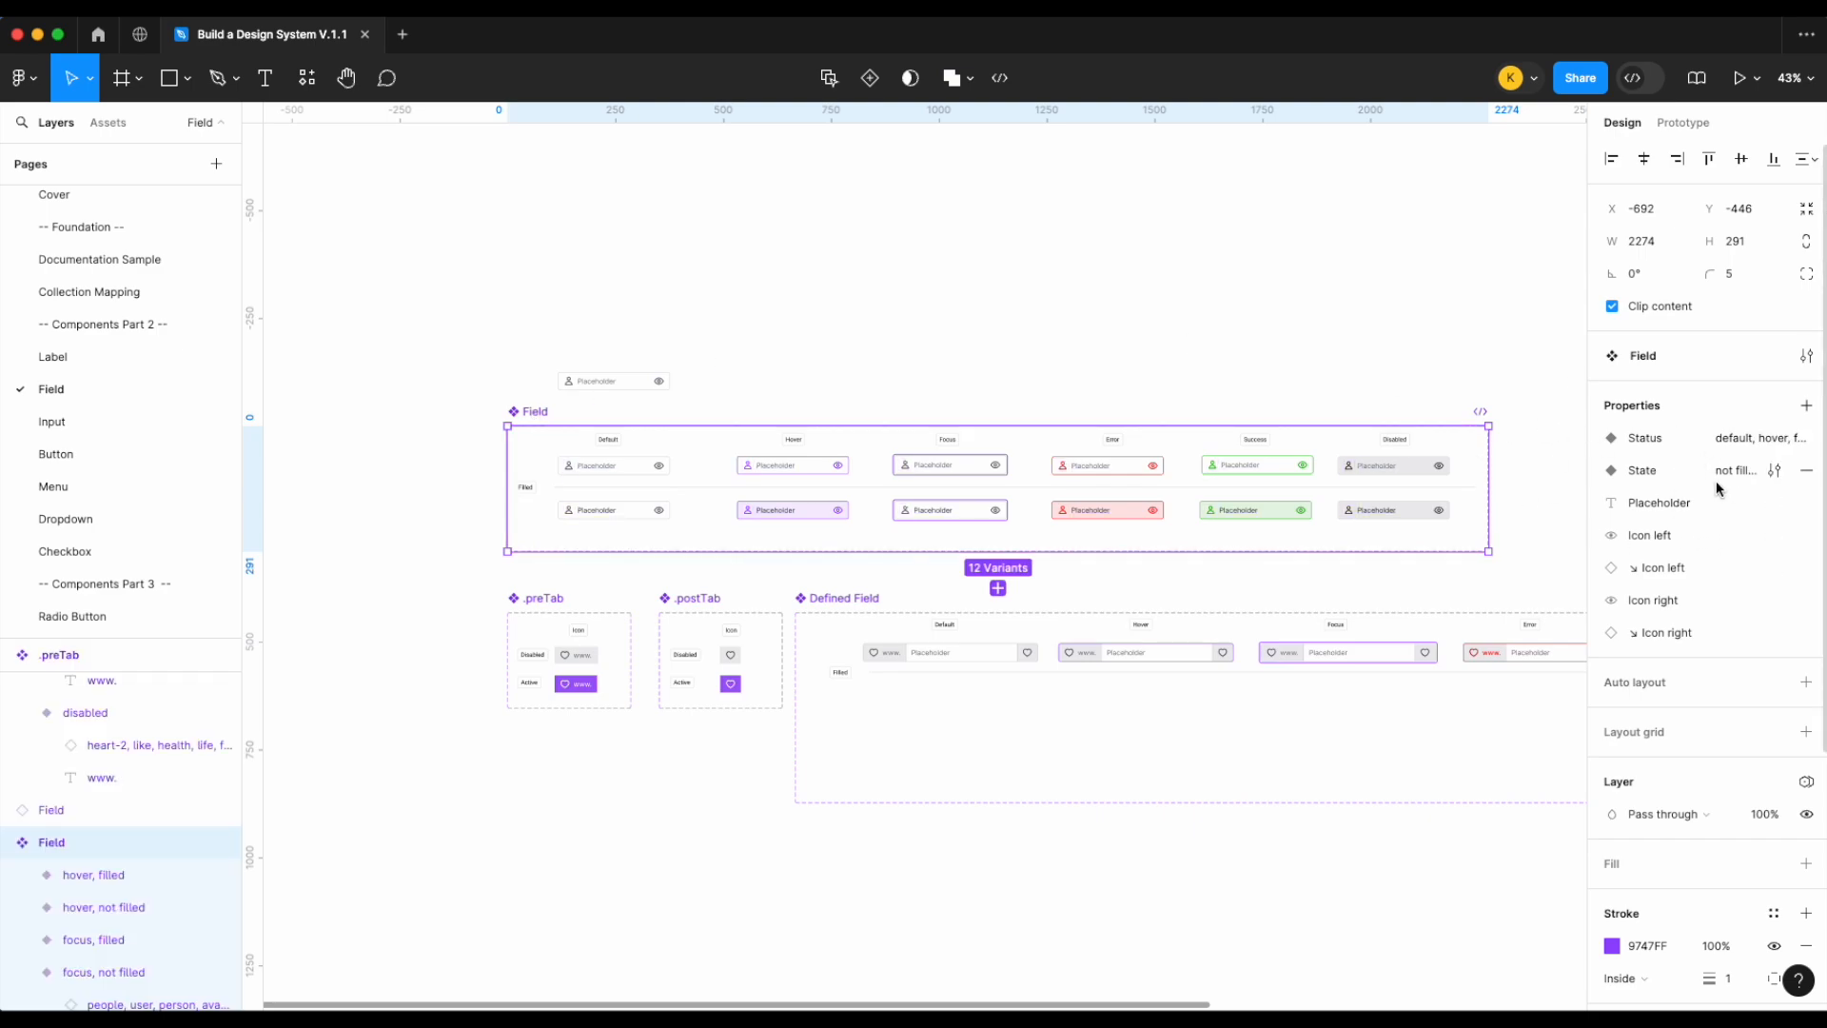
# Duplicate the row of Defined Field variants below the divider line and set the copies' State to filled
pyautogui.hscroll(4, 1477, 519)
pyautogui.click(1464, 522)
pyautogui.scroll(-2, 1465, 522)
pyautogui.hscroll(1, 1465, 522)
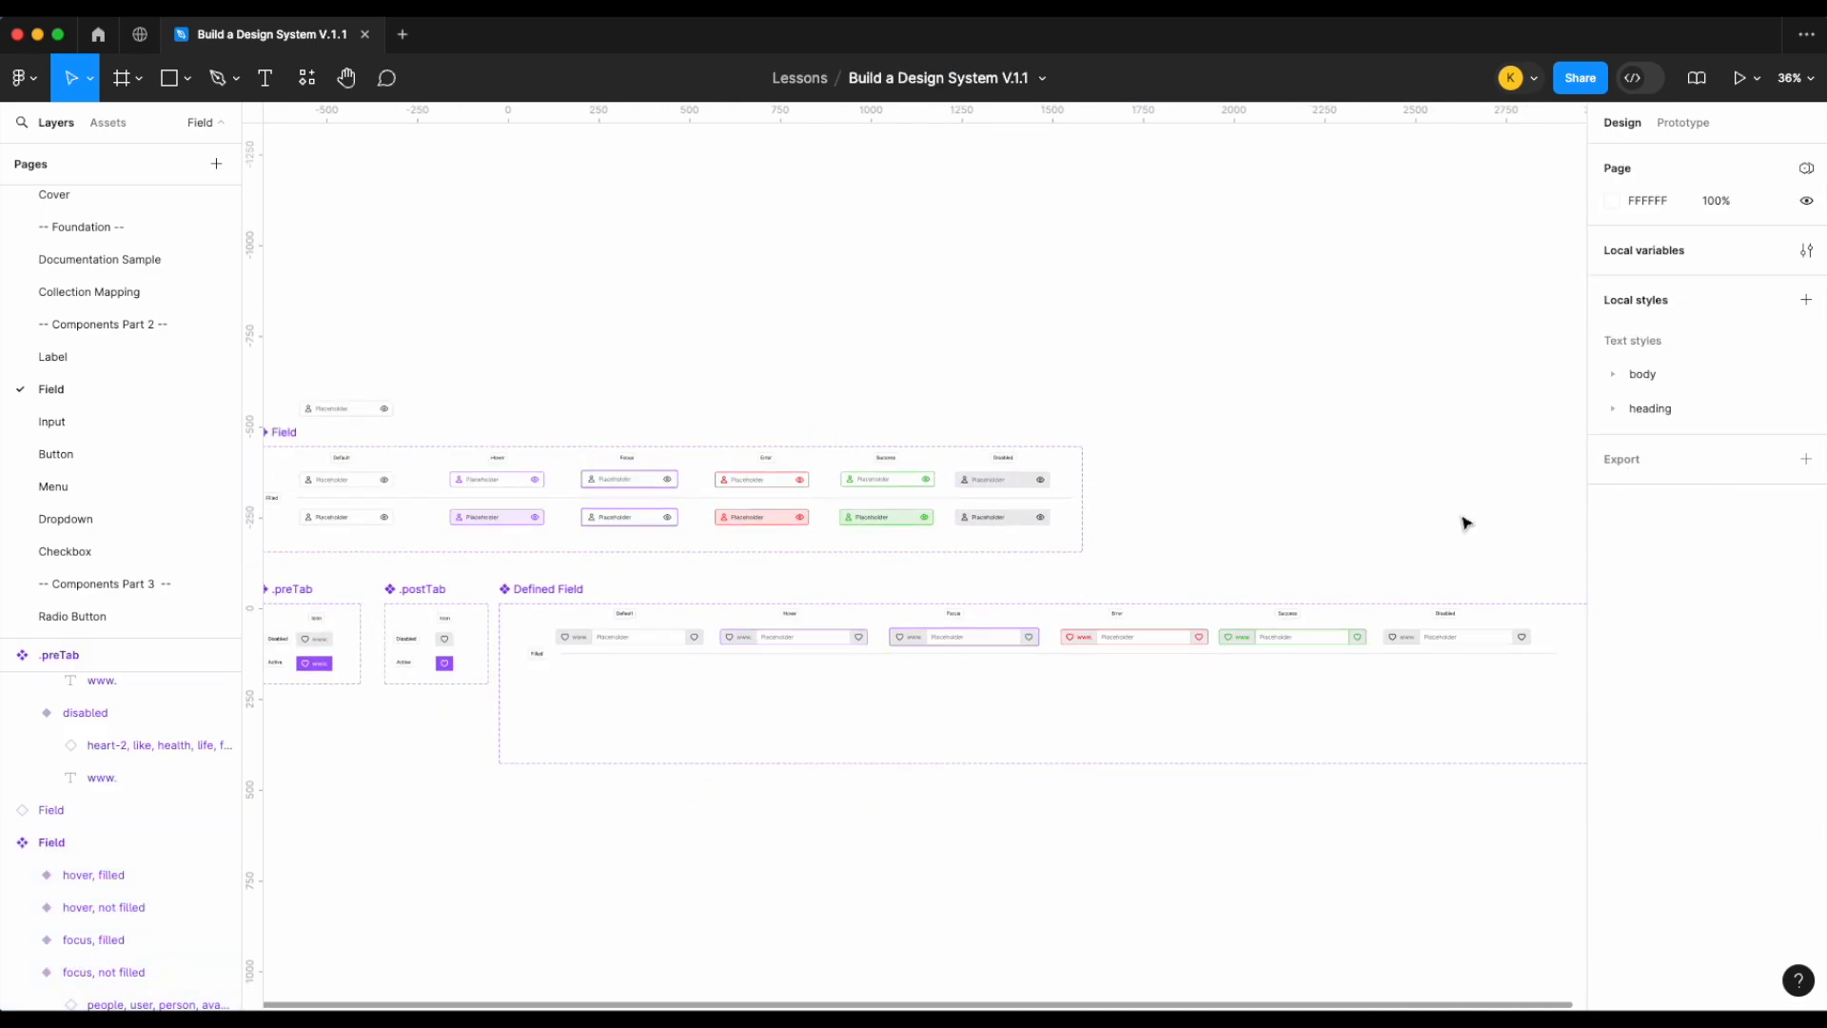
pyautogui.moveTo(1193, 654); pyautogui.dragTo(586, 700)
pyautogui.write('filled')
pyautogui.press('Return')
pyautogui.click(931, 845)
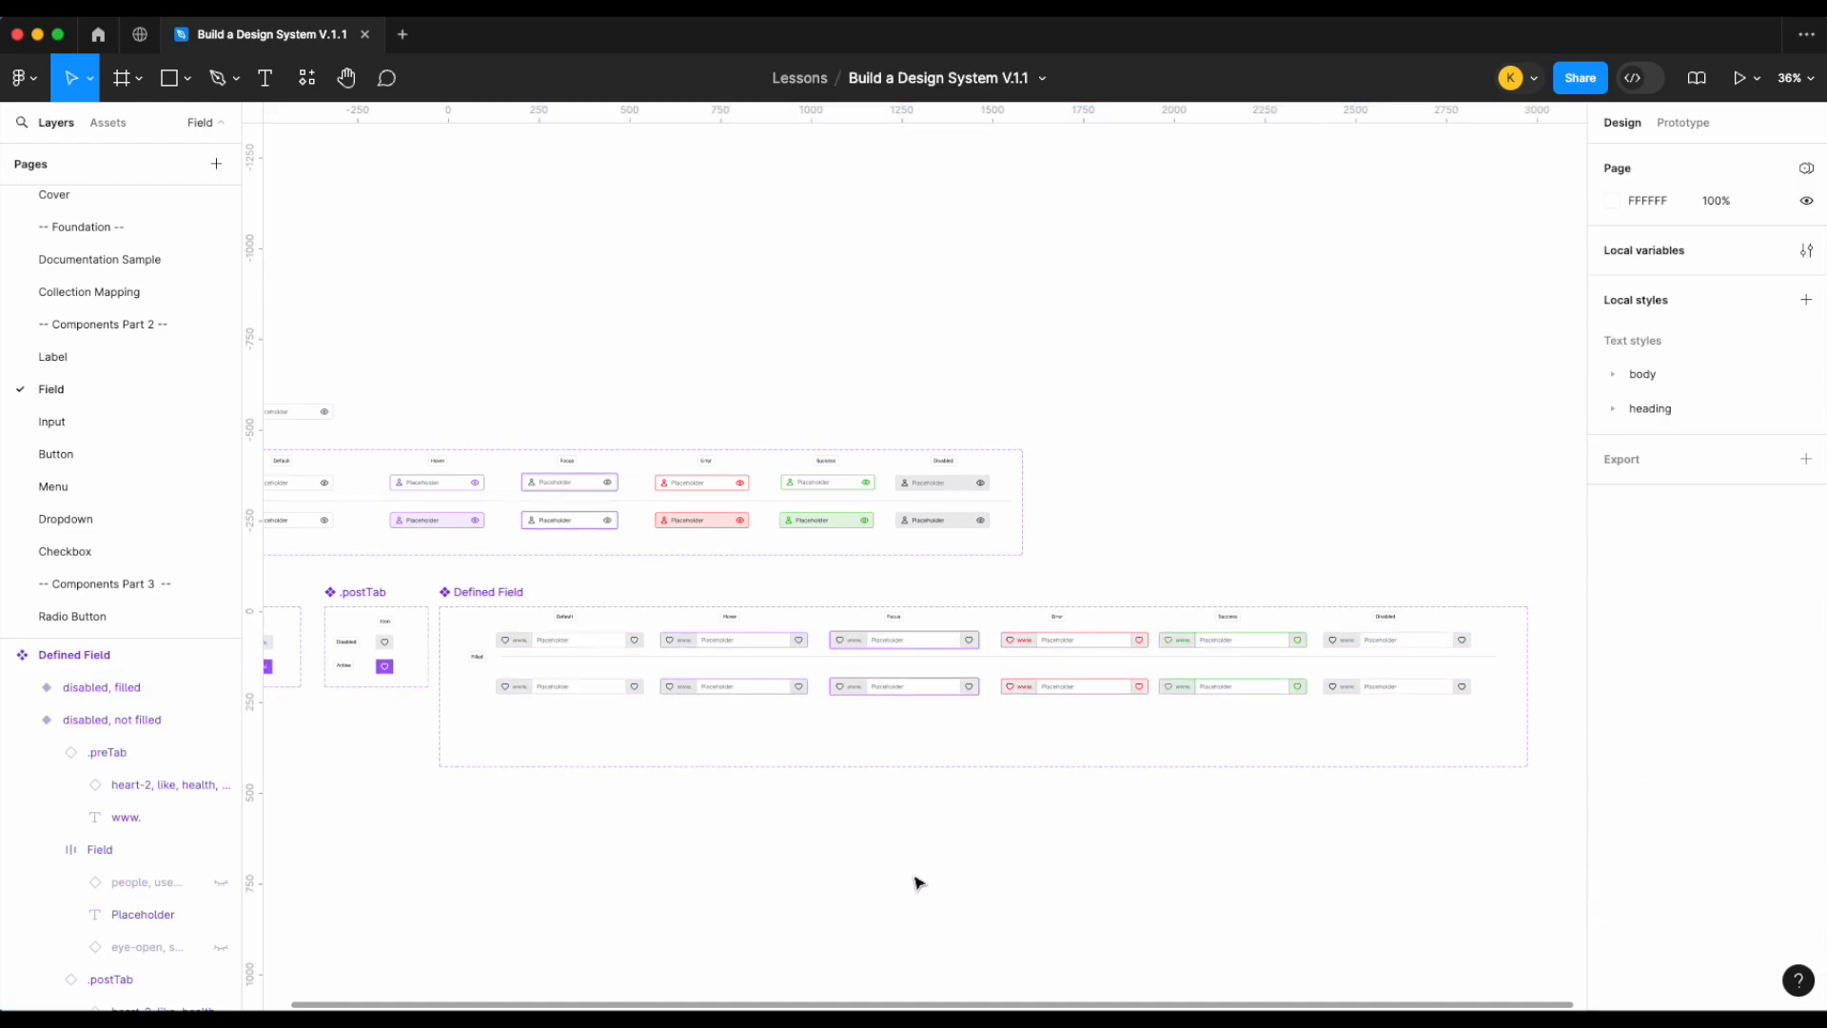
# Compare the placeholder text fills of the Field component's default filled and default not filled variants
pyautogui.scroll(5, 914, 881)
pyautogui.scroll(2, 409, 471)
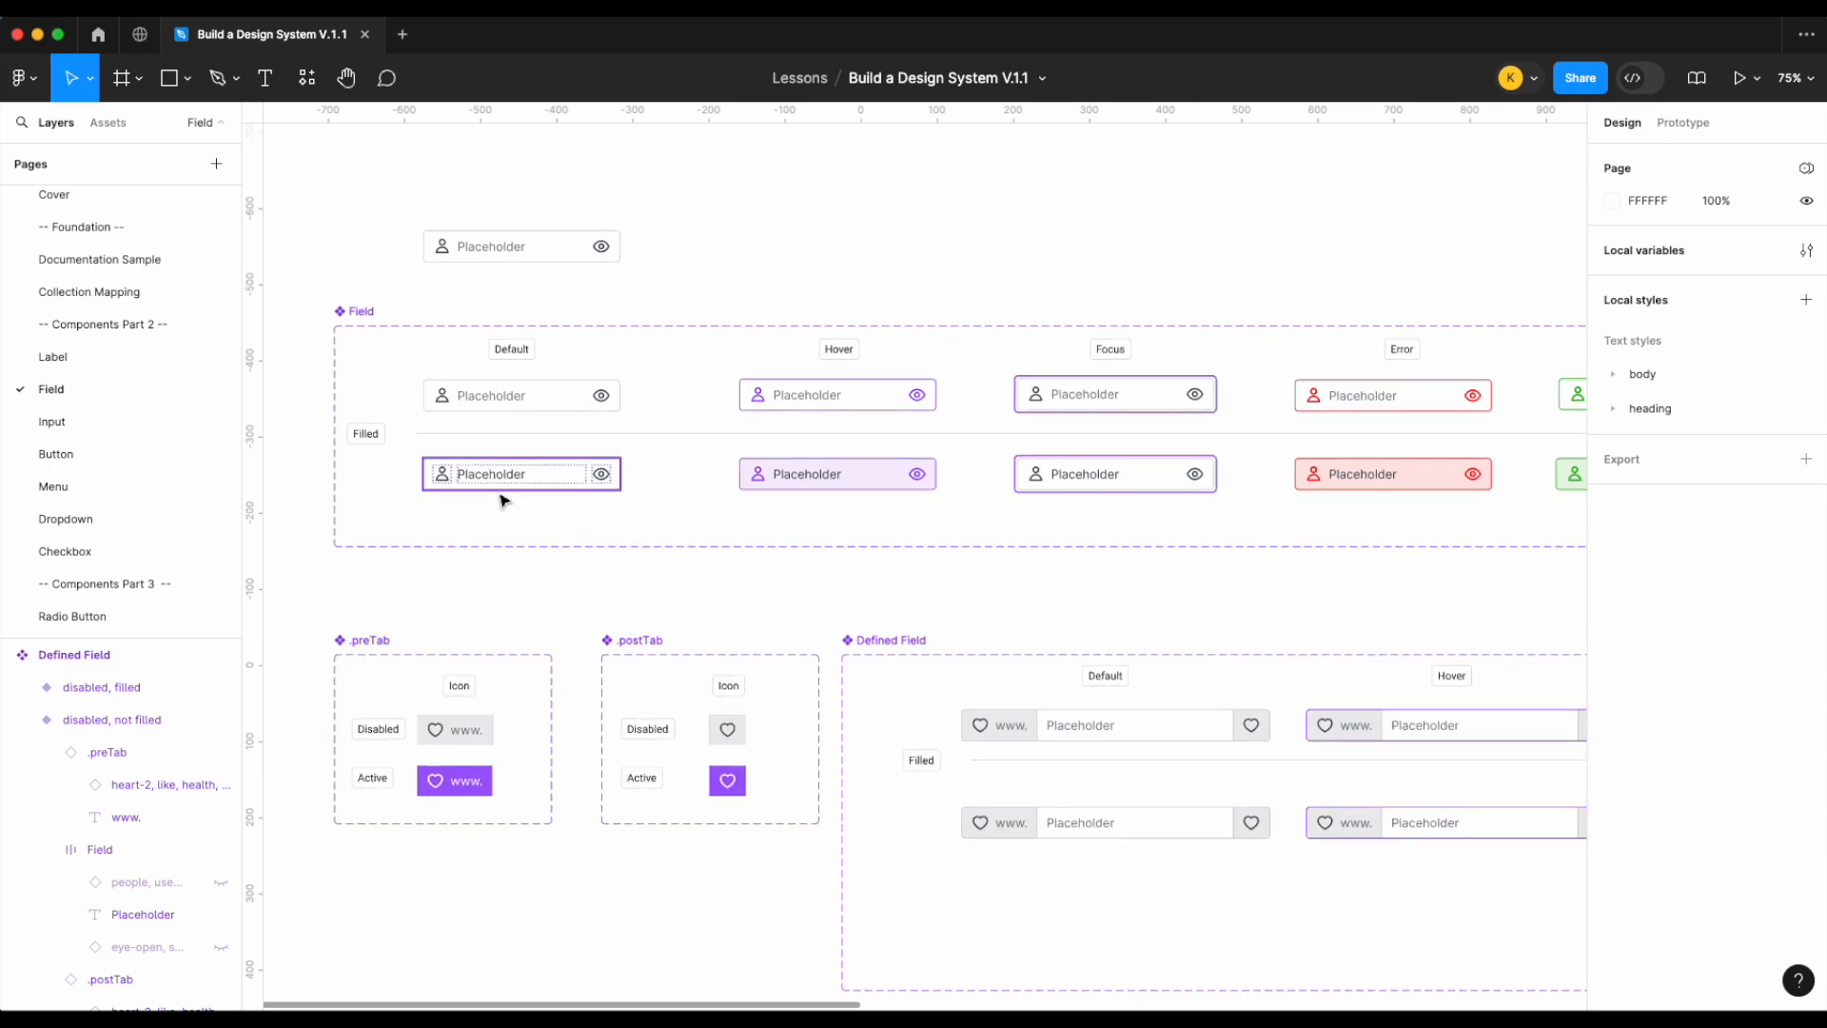
pyautogui.doubleClick(495, 492)
pyautogui.scroll(3, 471, 466)
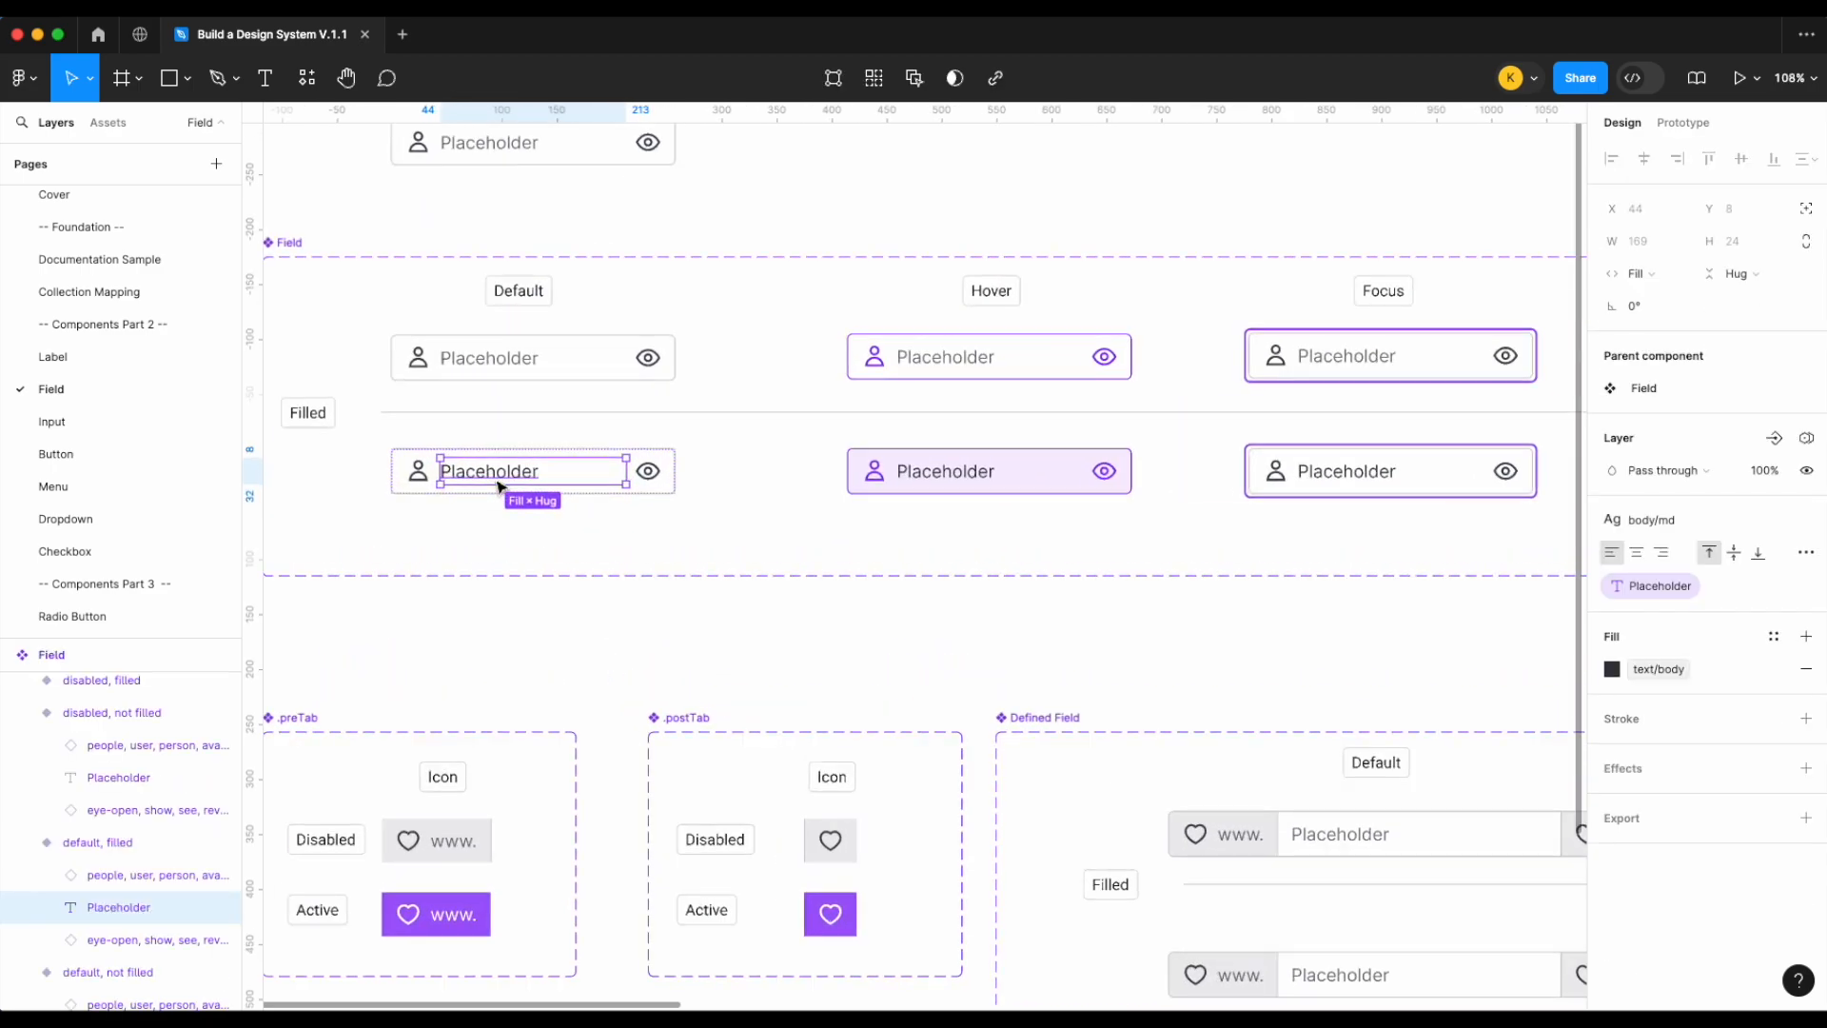
pyautogui.hscroll(-3, 868, 611)
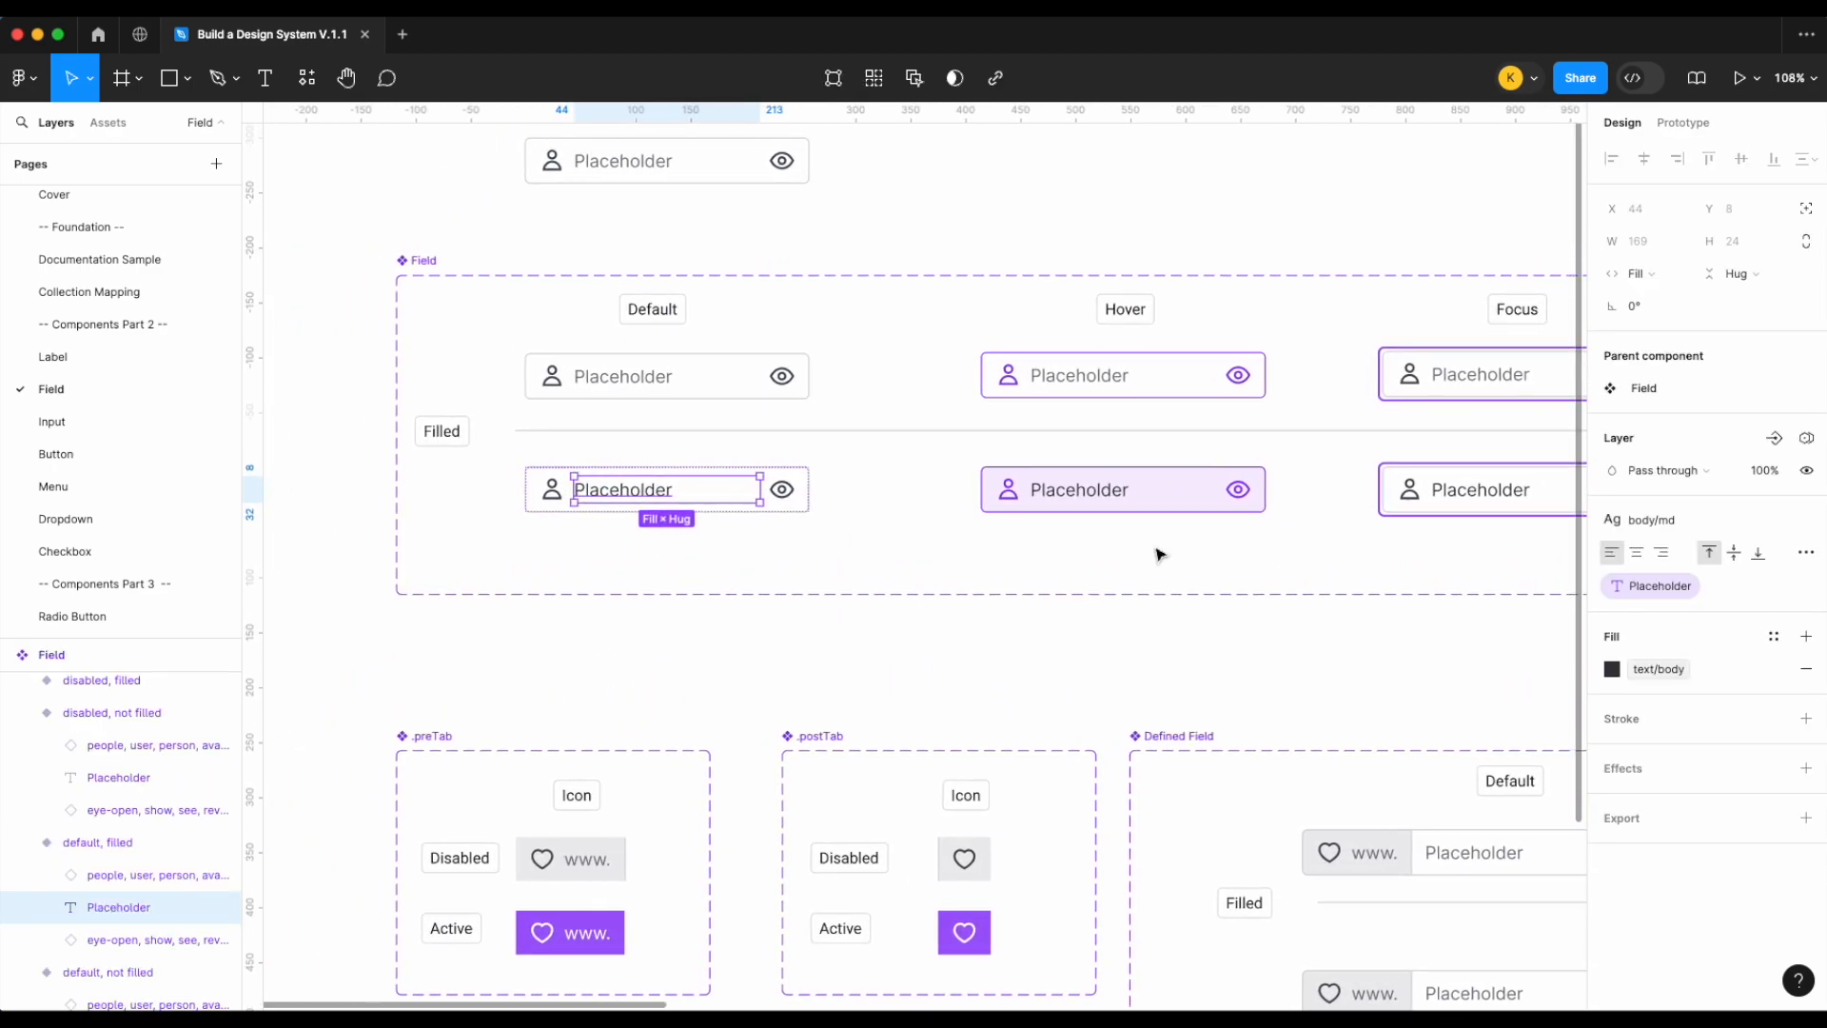
pyautogui.scroll(-1, 1009, 743)
pyautogui.hscroll(2, 1009, 742)
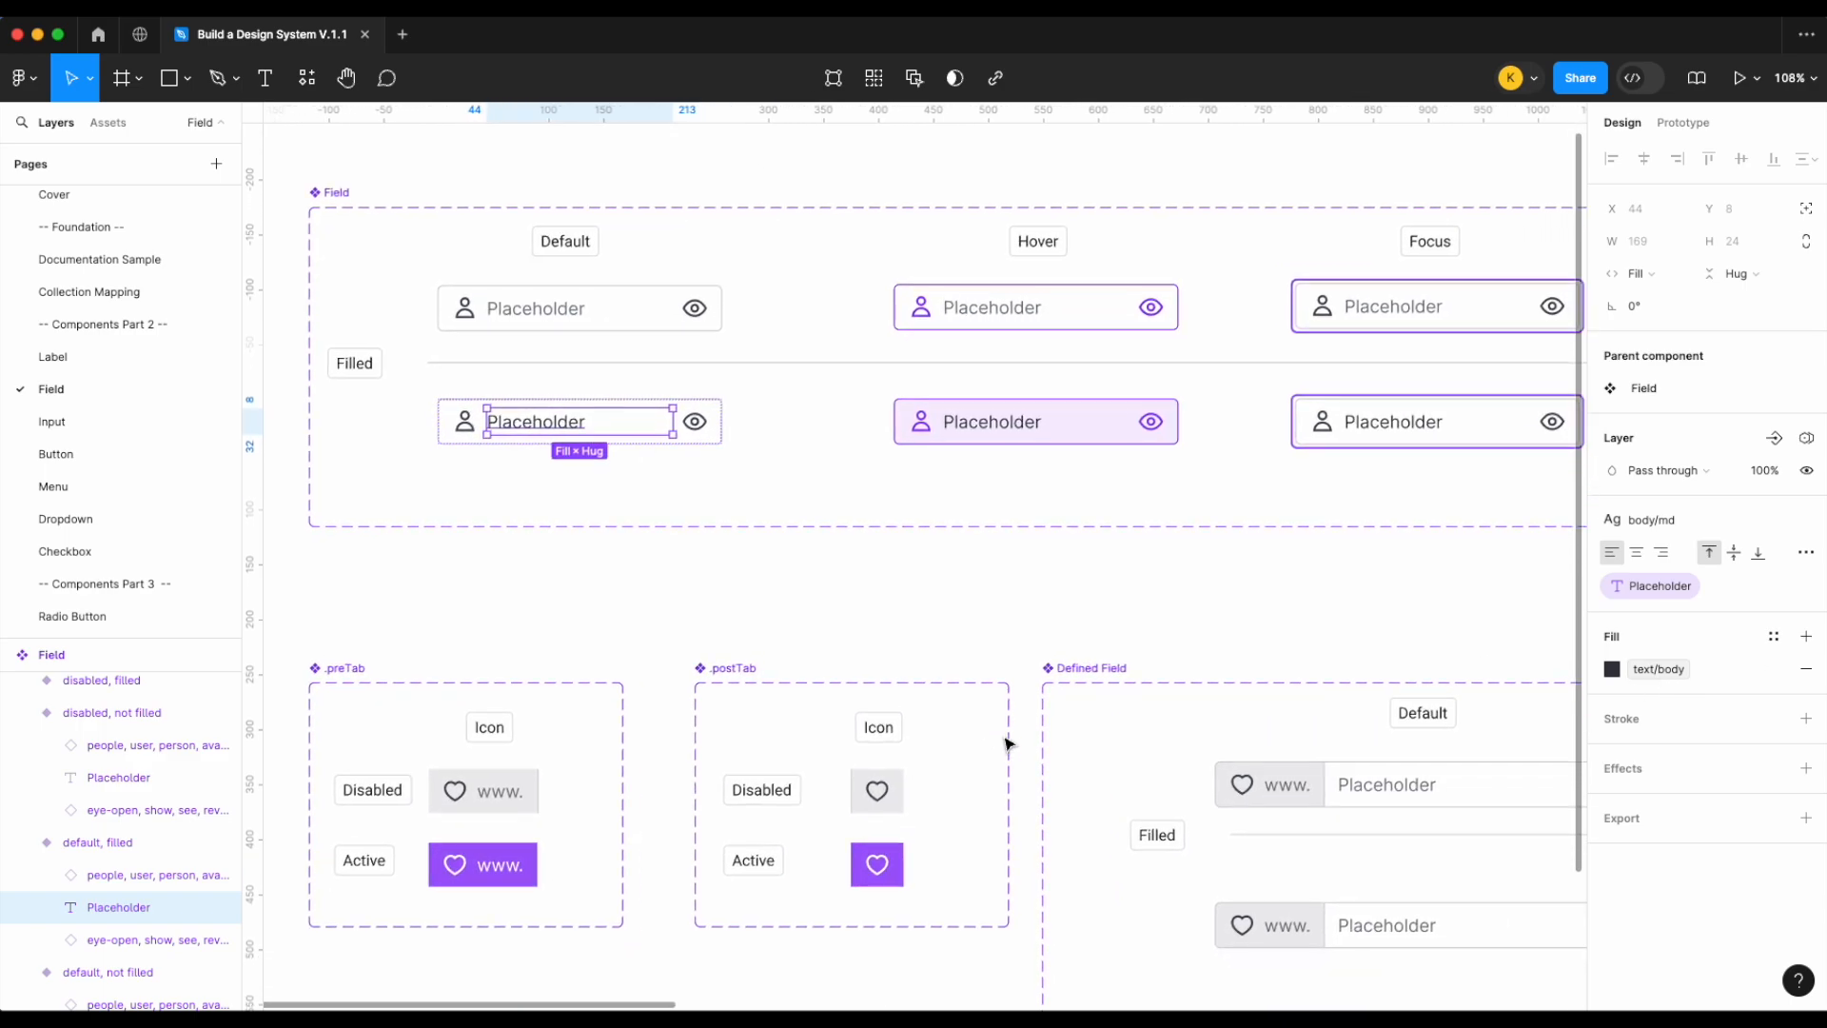
pyautogui.doubleClick(552, 307)
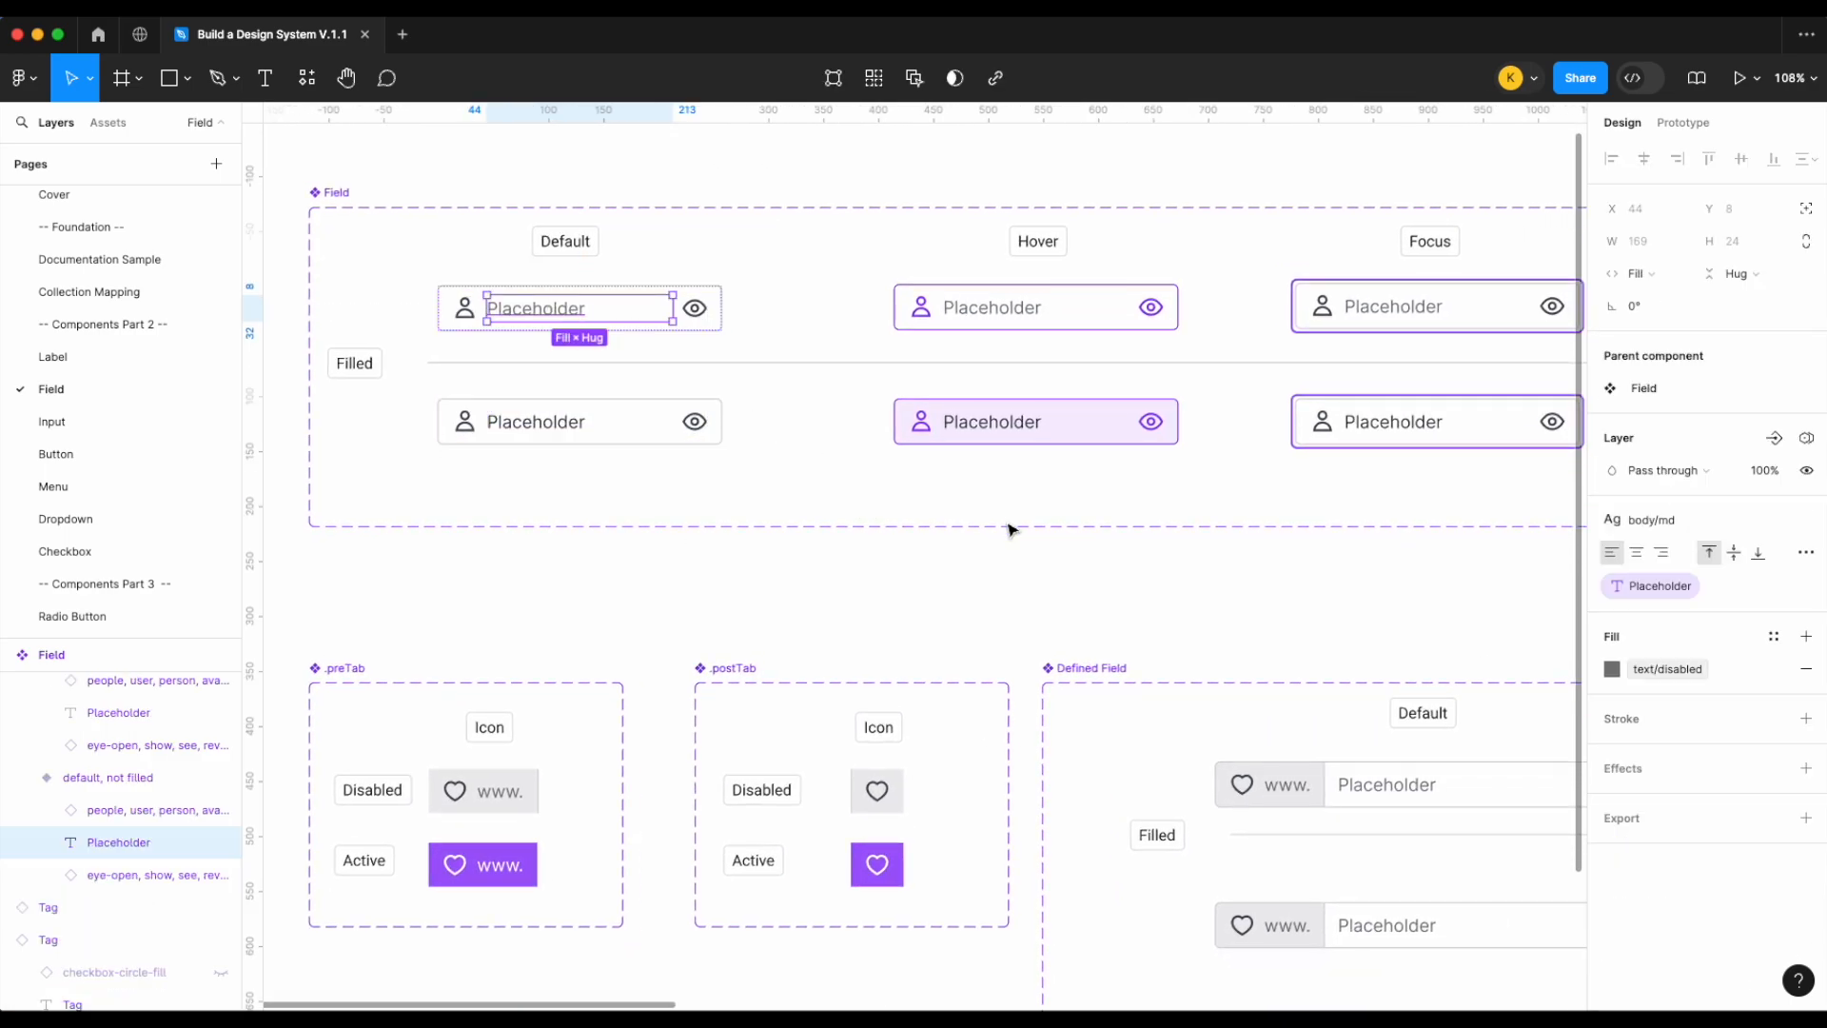
pyautogui.scroll(-2, 1359, 714)
pyautogui.hscroll(3, 1359, 714)
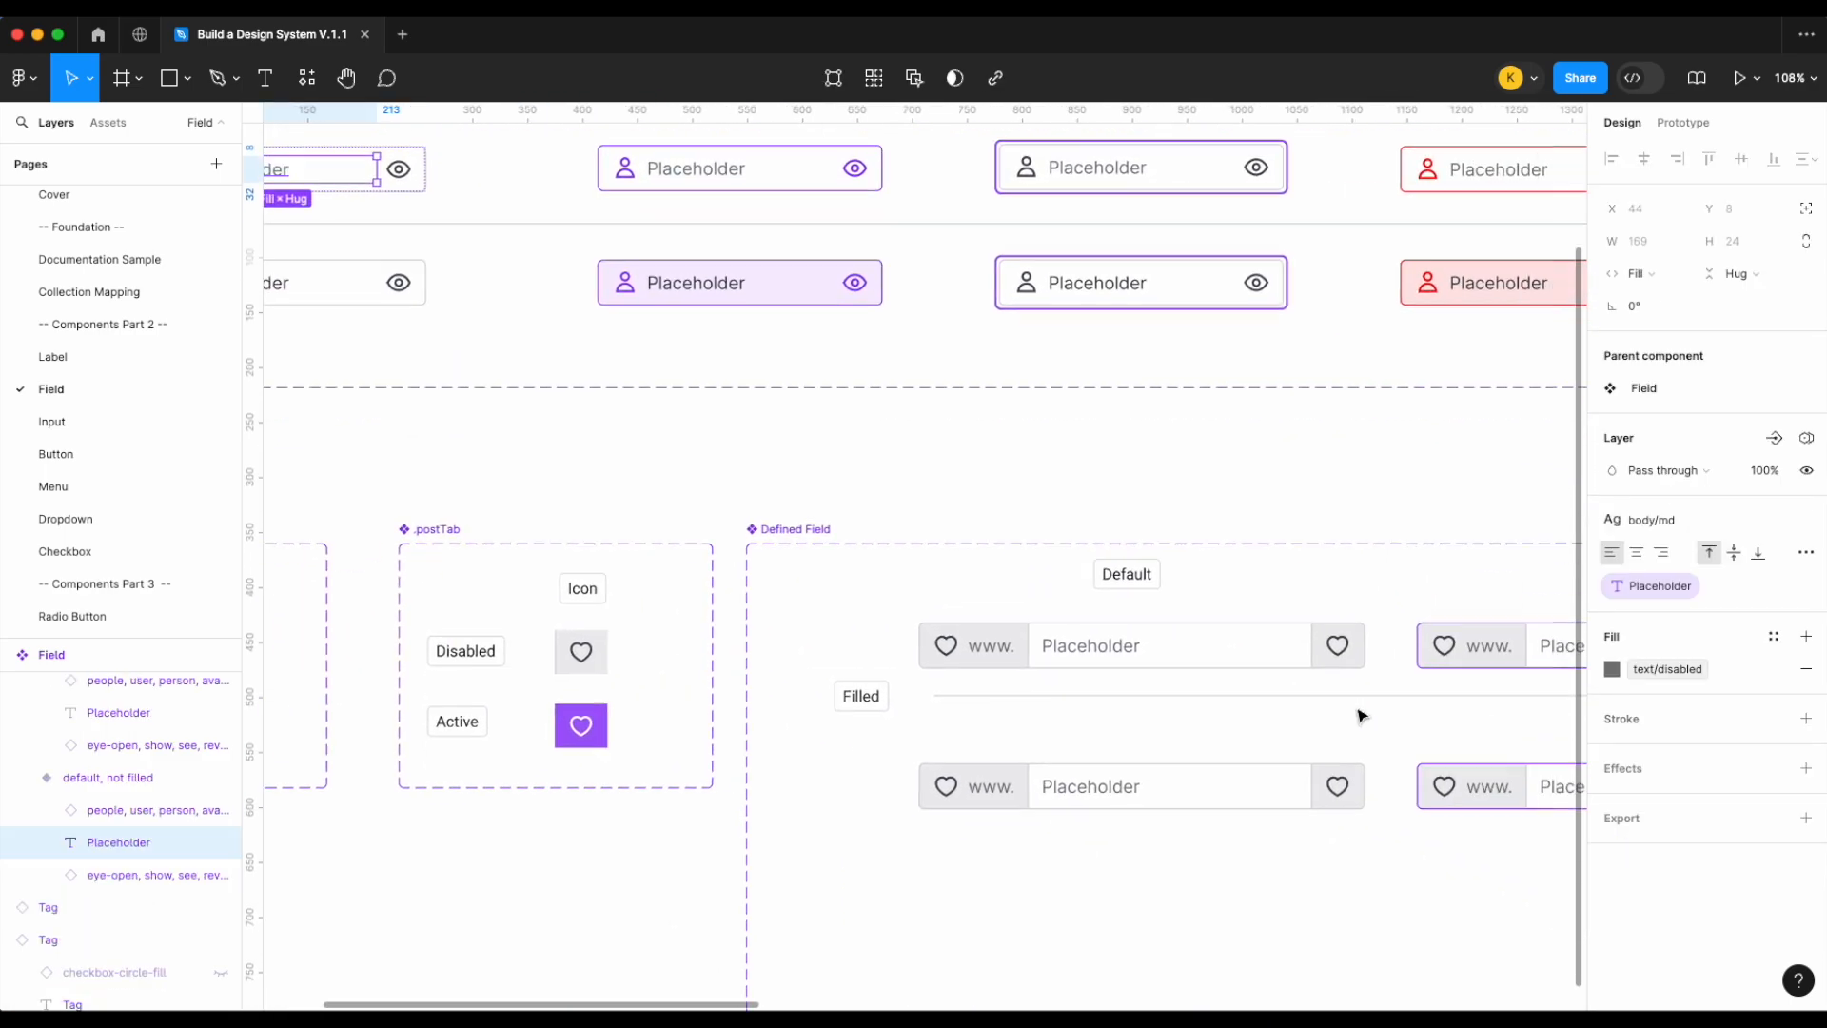
# Show the hidden person and eye icons inside the Field layer of the default filled Defined Field variant
pyautogui.doubleClick(1042, 776)
pyautogui.click(221, 849)
pyautogui.click(221, 784)
pyautogui.hscroll(2, 912, 836)
pyautogui.hscroll(2, 912, 836)
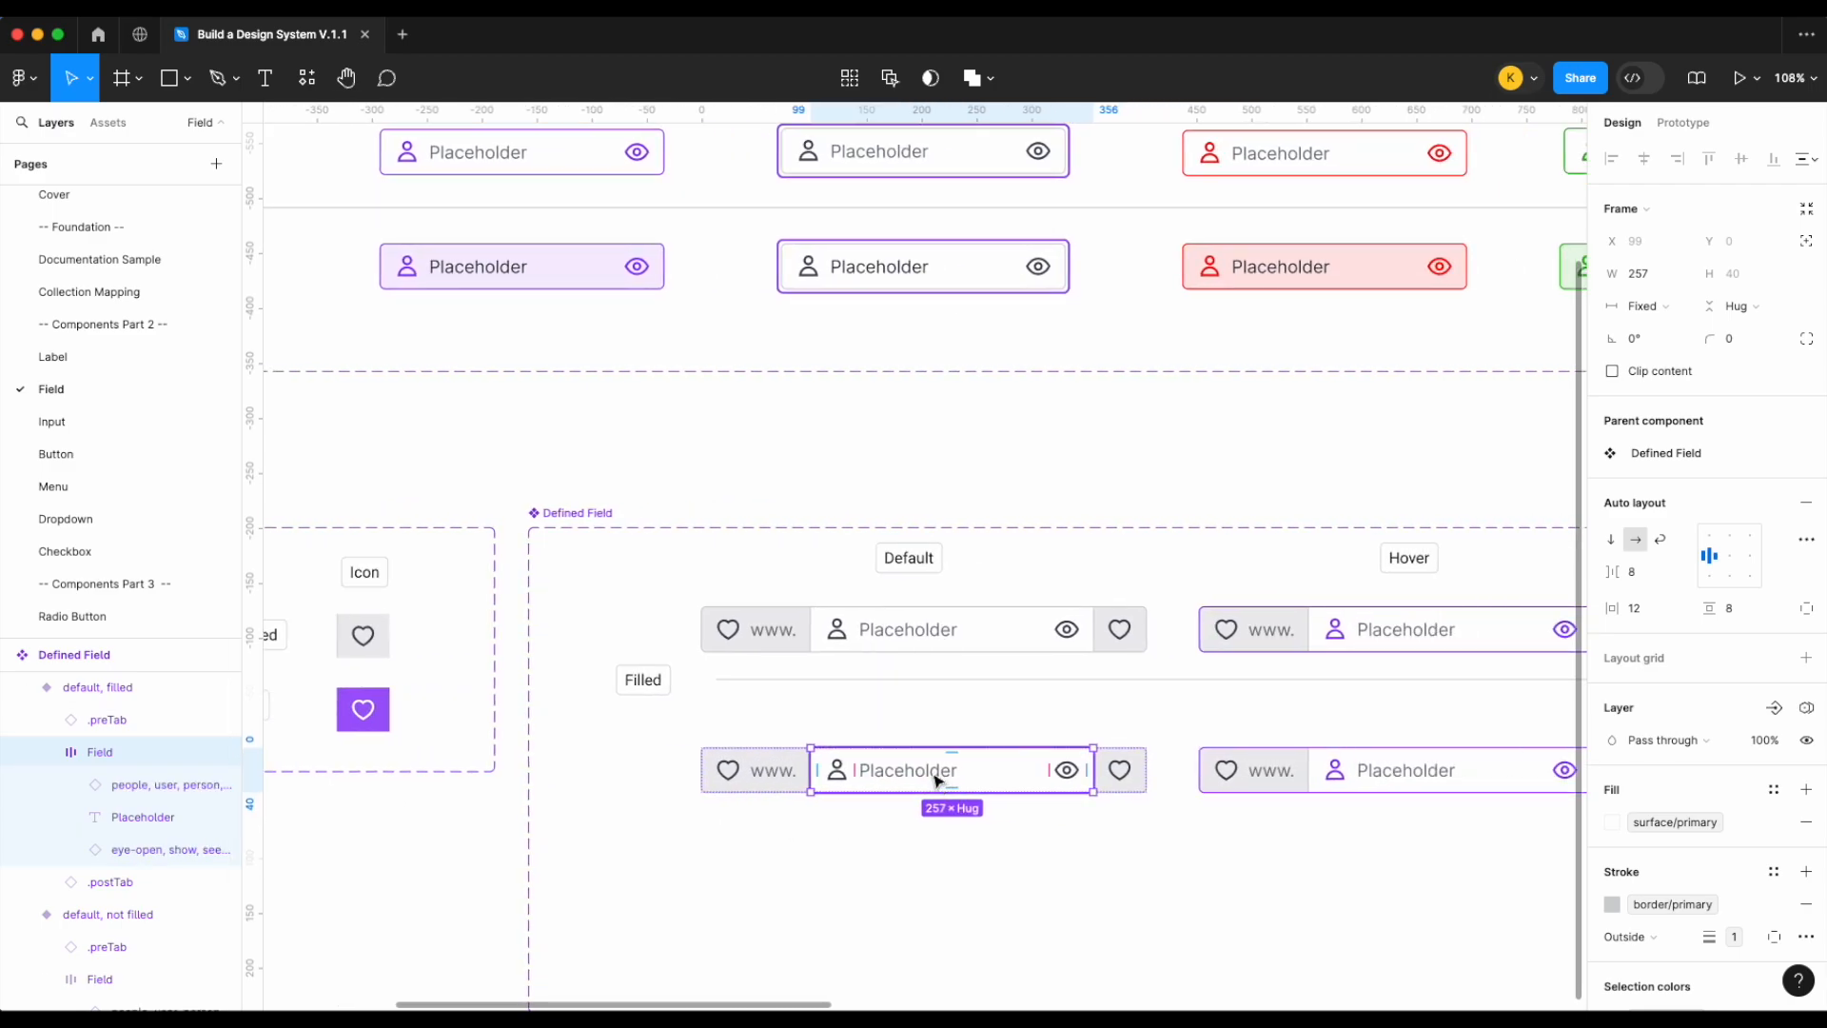
# Apply the text/body variable to the placeholder text in the default filled Defined Field variant
pyautogui.click(936, 773)
pyautogui.click(1686, 667)
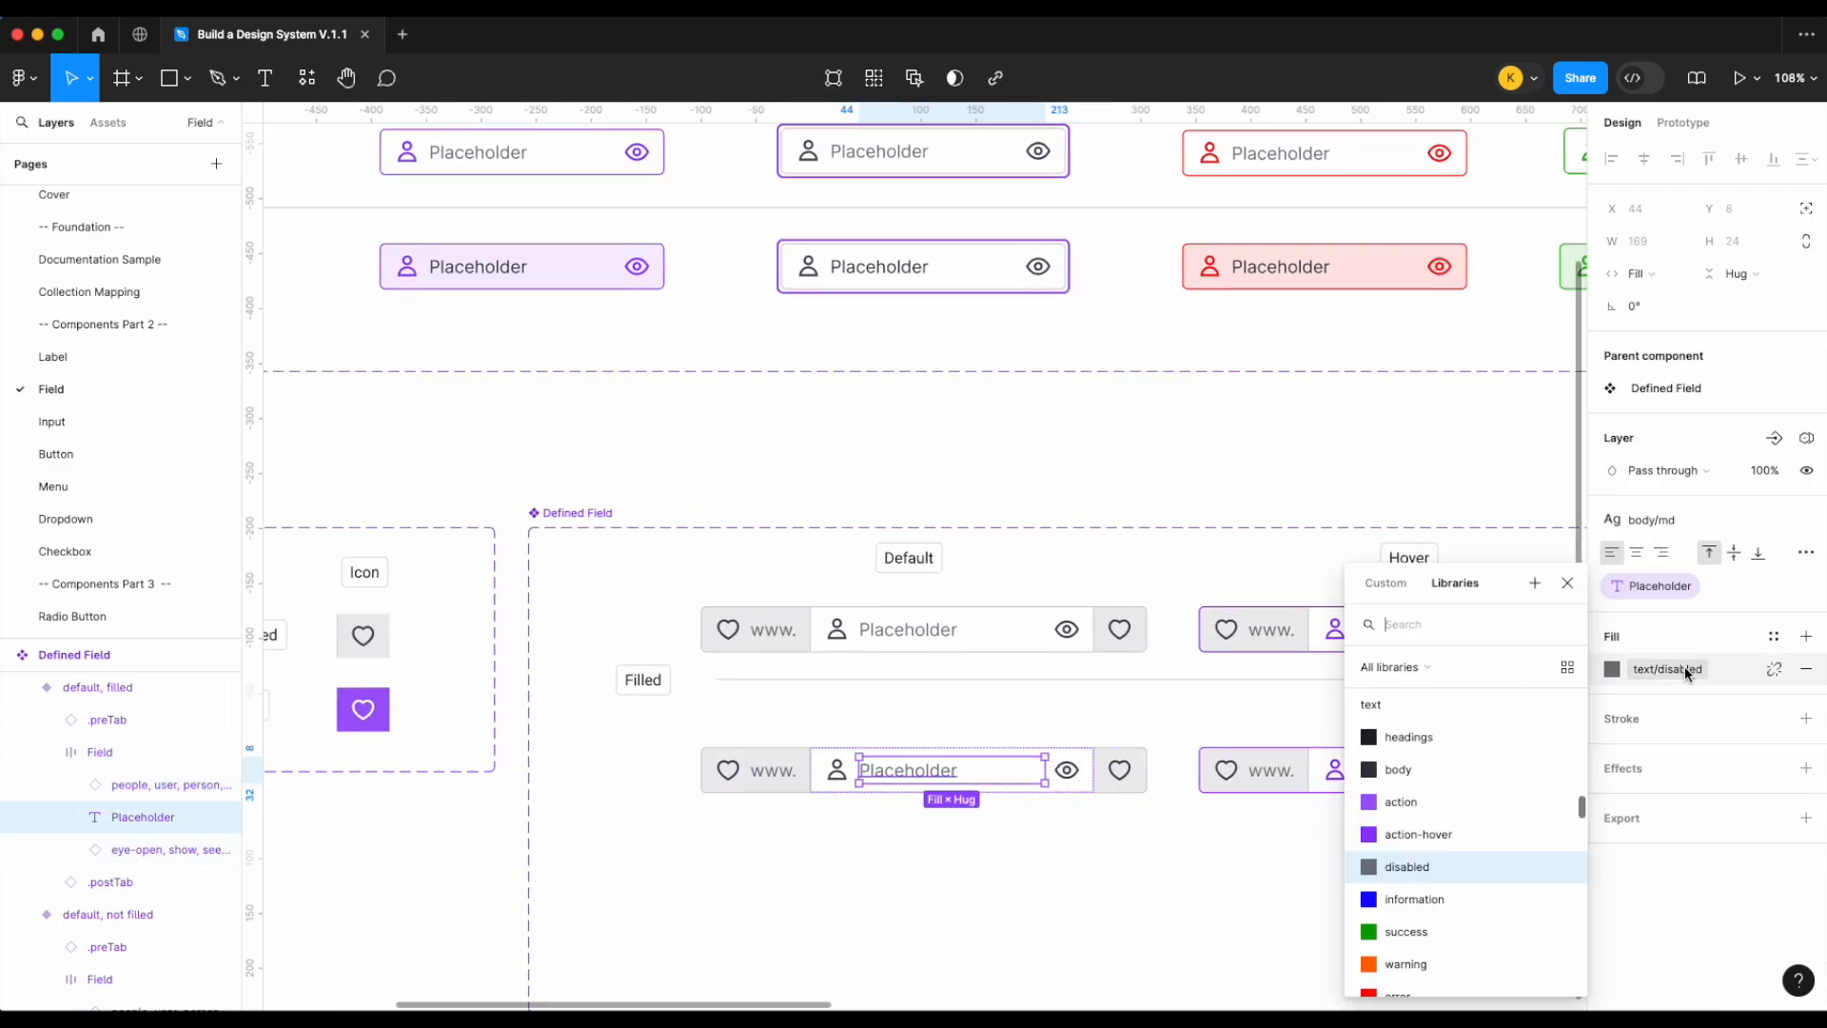
pyautogui.press('Escape')
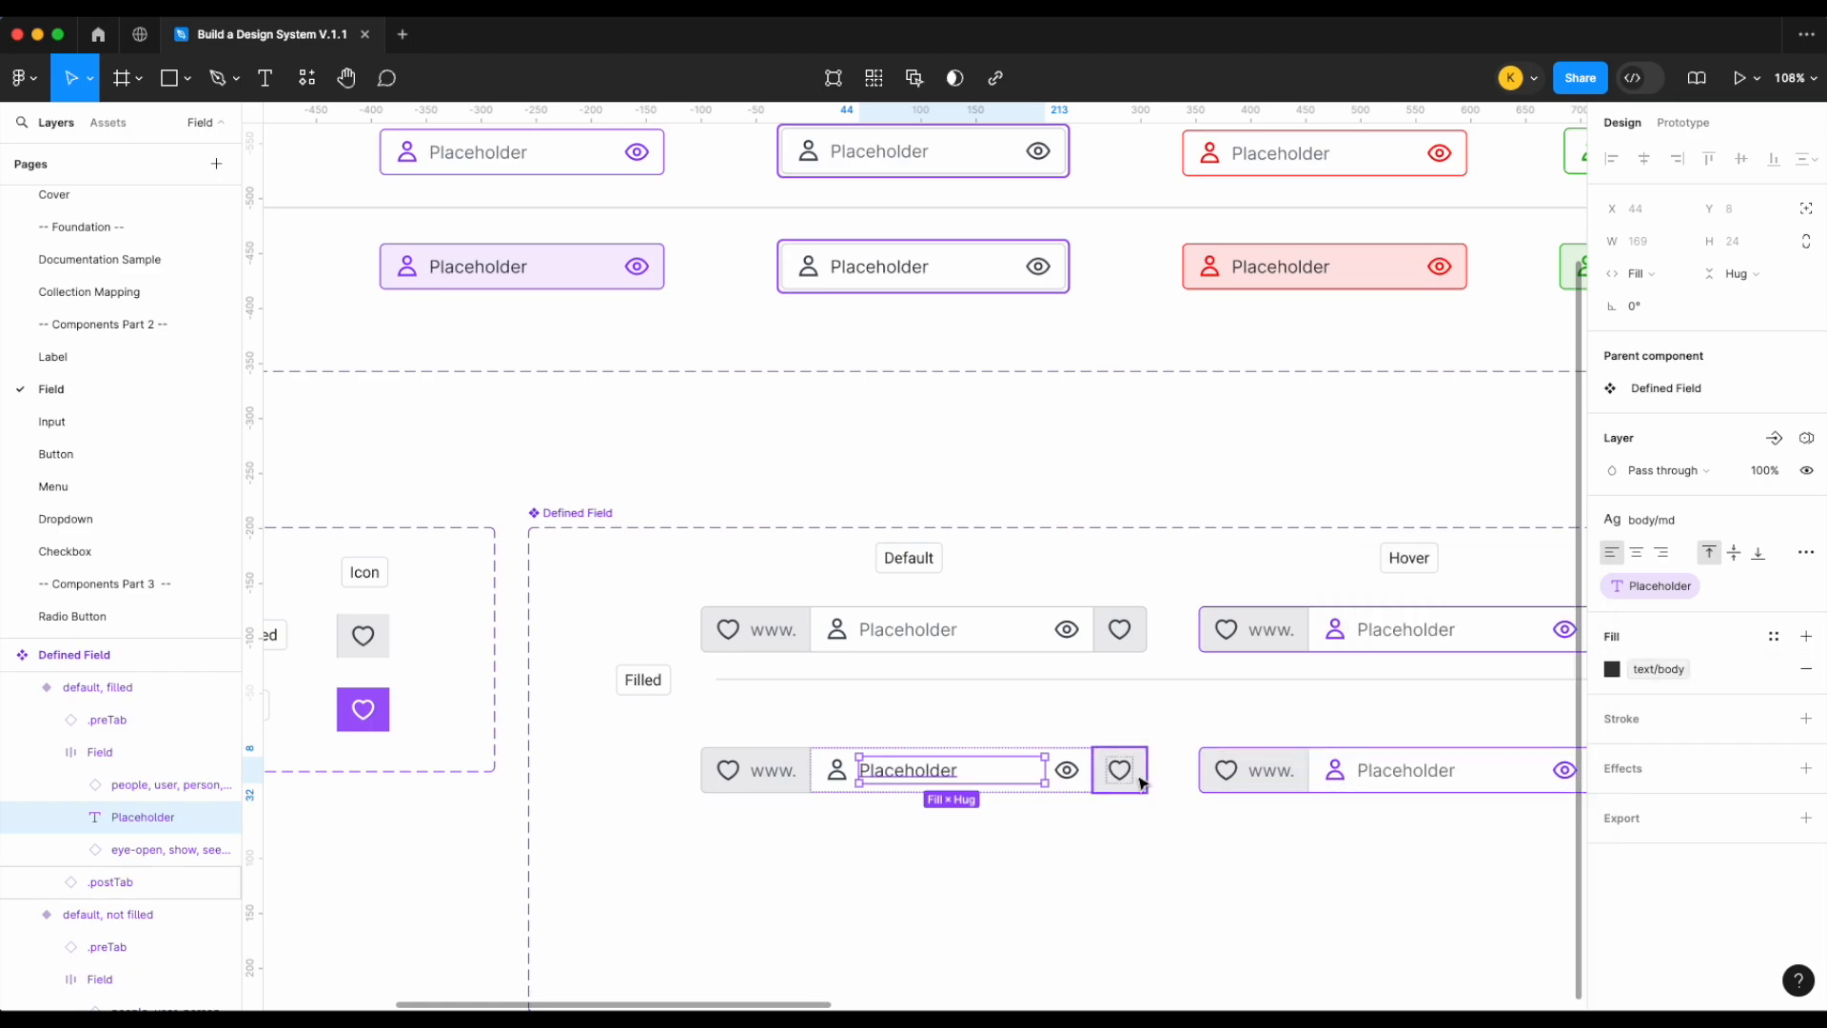
# Check the eye icon's colour variable in the Field component's default filled variant against the Defined Field variants
pyautogui.scroll(3, 1139, 775)
pyautogui.hscroll(-5, 1138, 774)
pyautogui.click(702, 415)
pyautogui.click(703, 415)
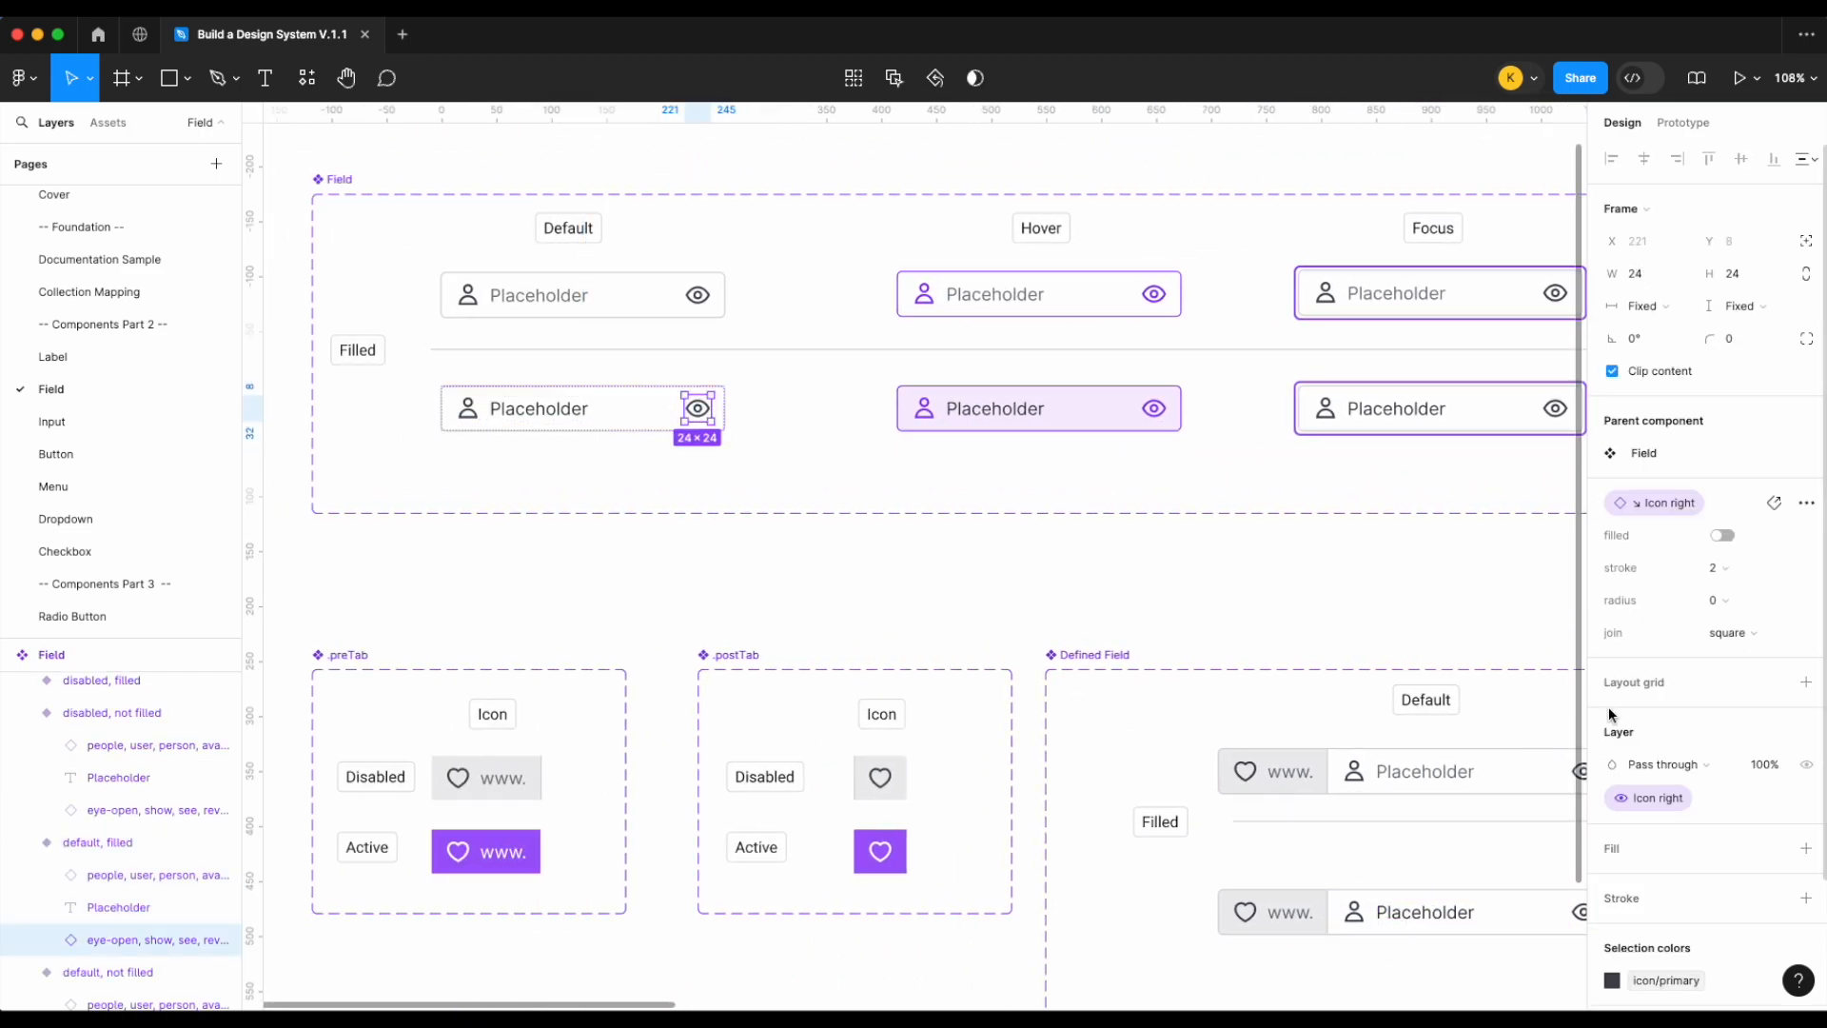
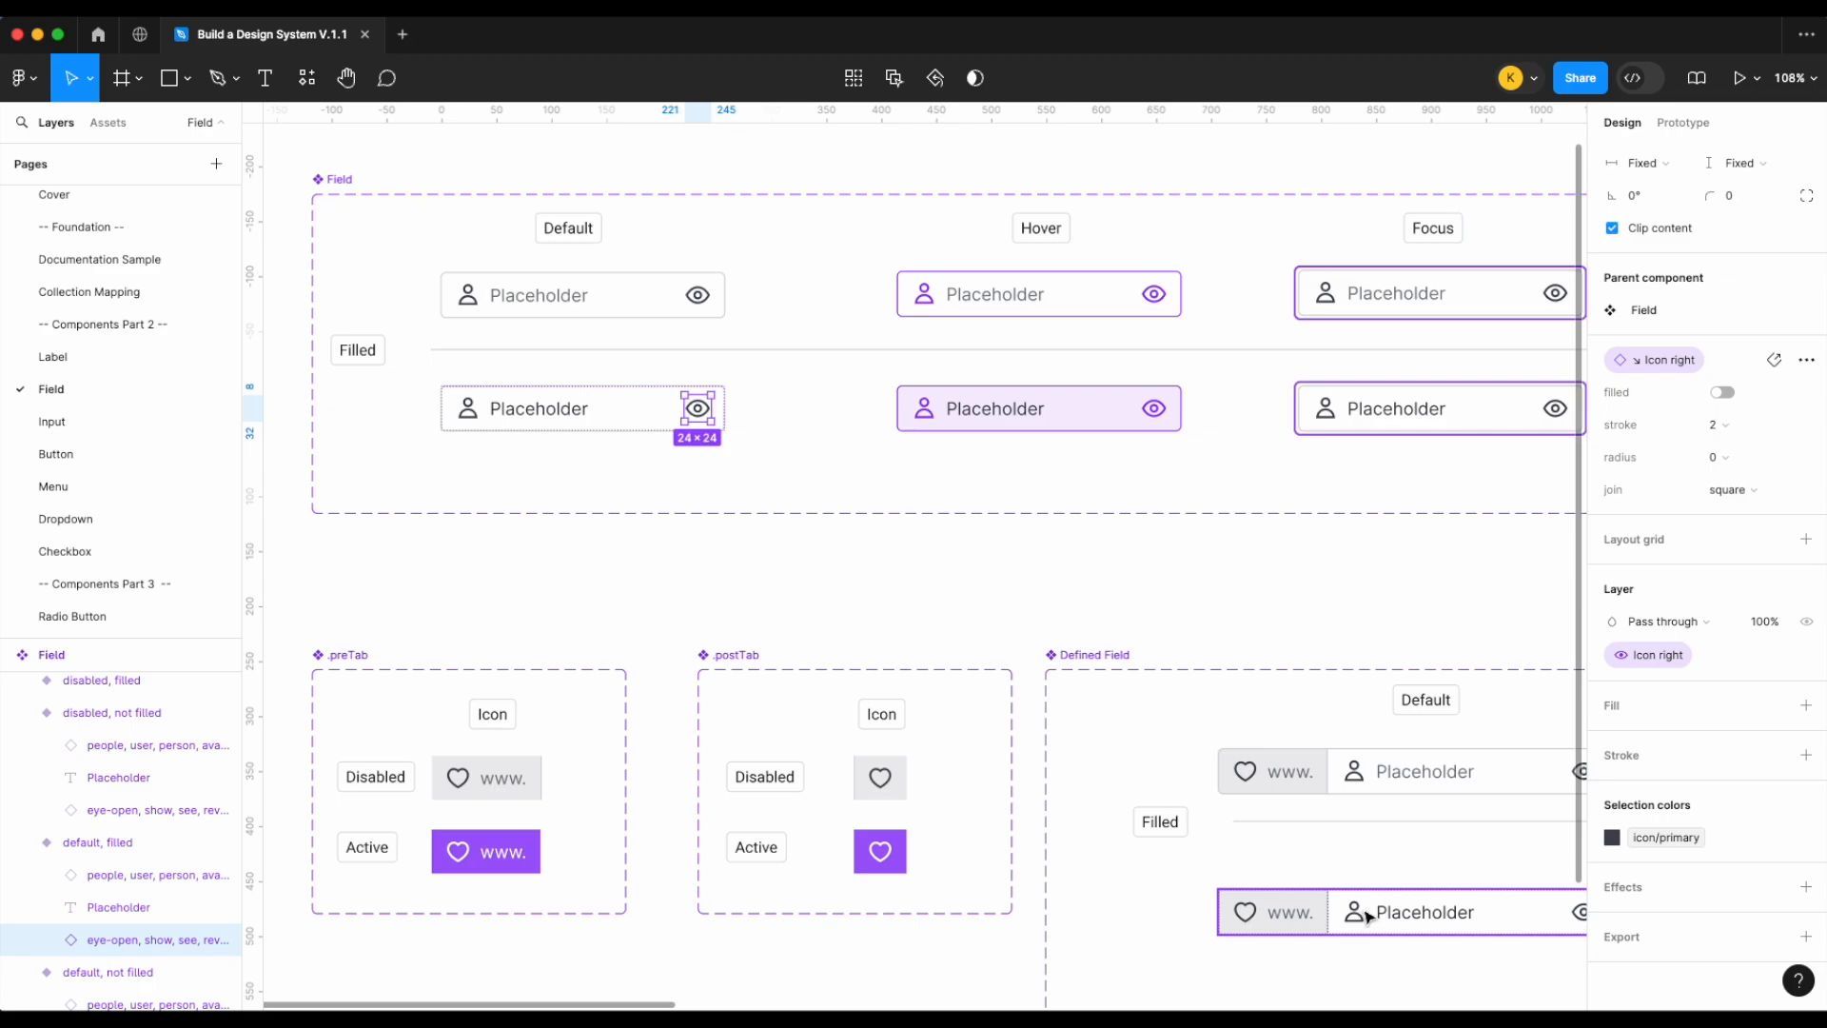
pyautogui.hscroll(10, 1368, 917)
pyautogui.scroll(-1, 1367, 916)
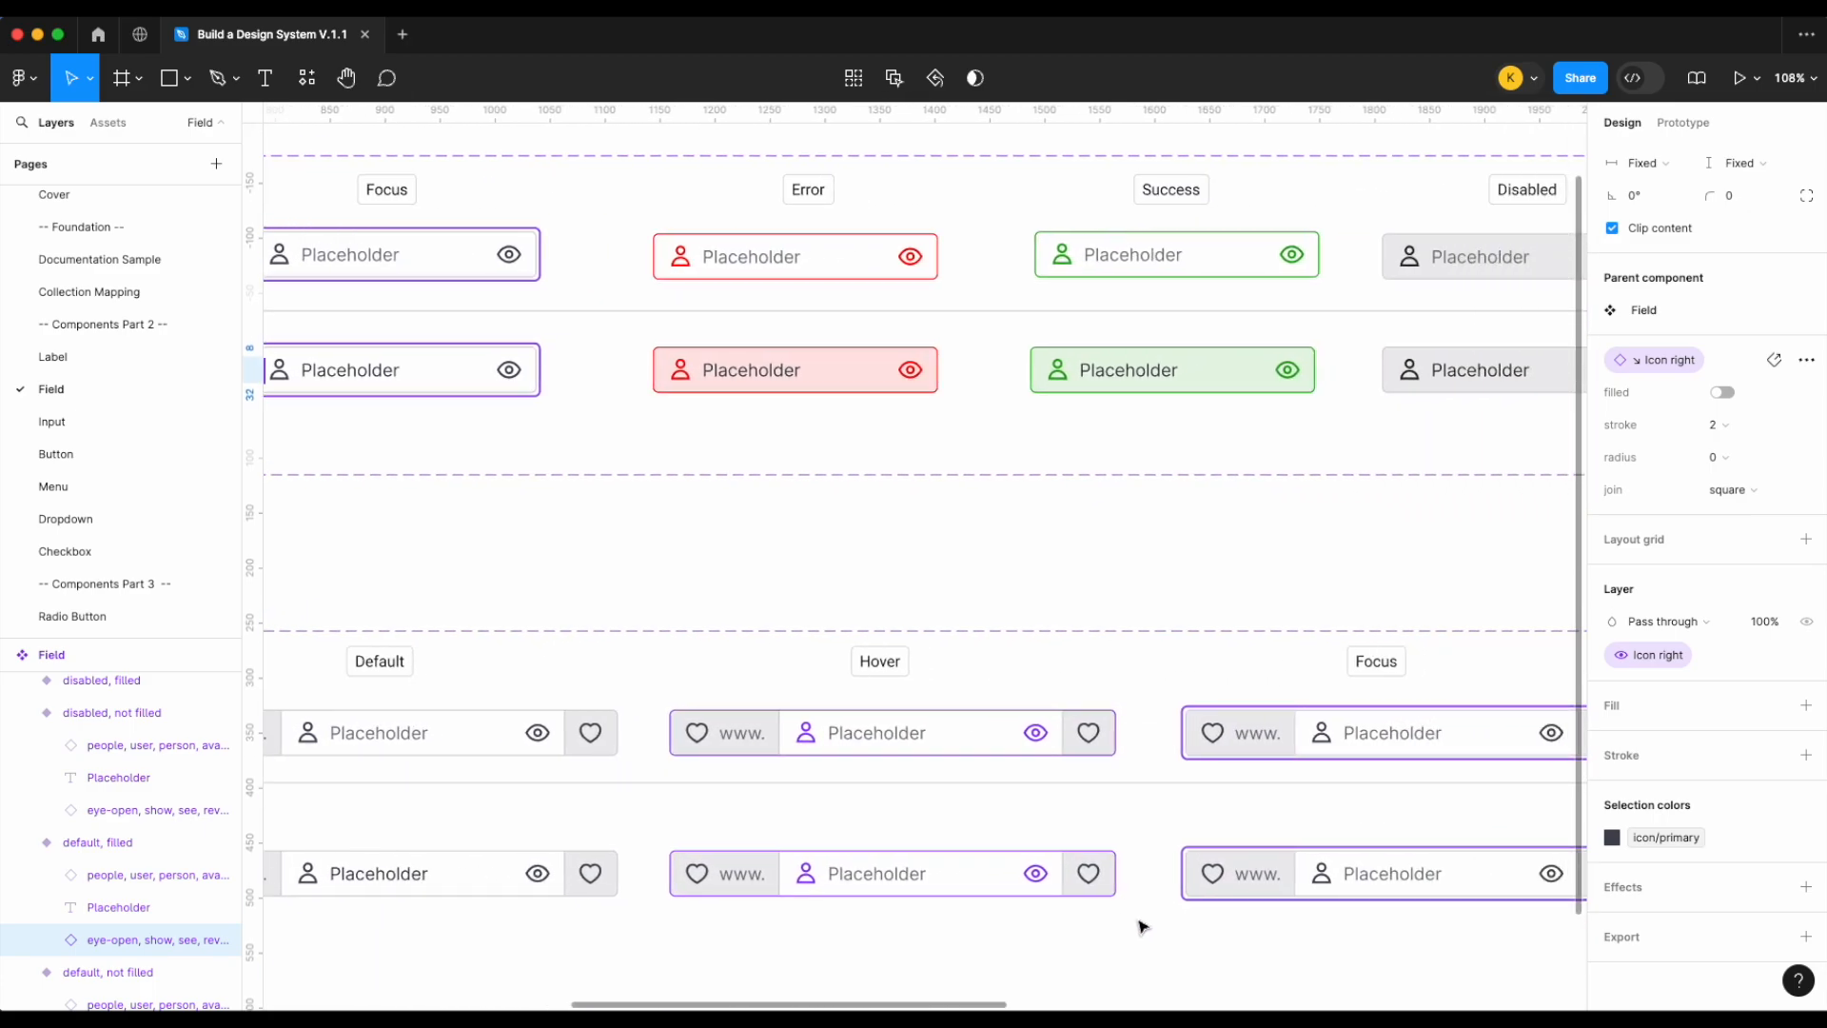
# Apply the surface/action-hover 2 variable to the Field layer's fill in the hover filled Defined Field variant, following the Field component's hover filled variant
pyautogui.hscroll(-8, 1142, 927)
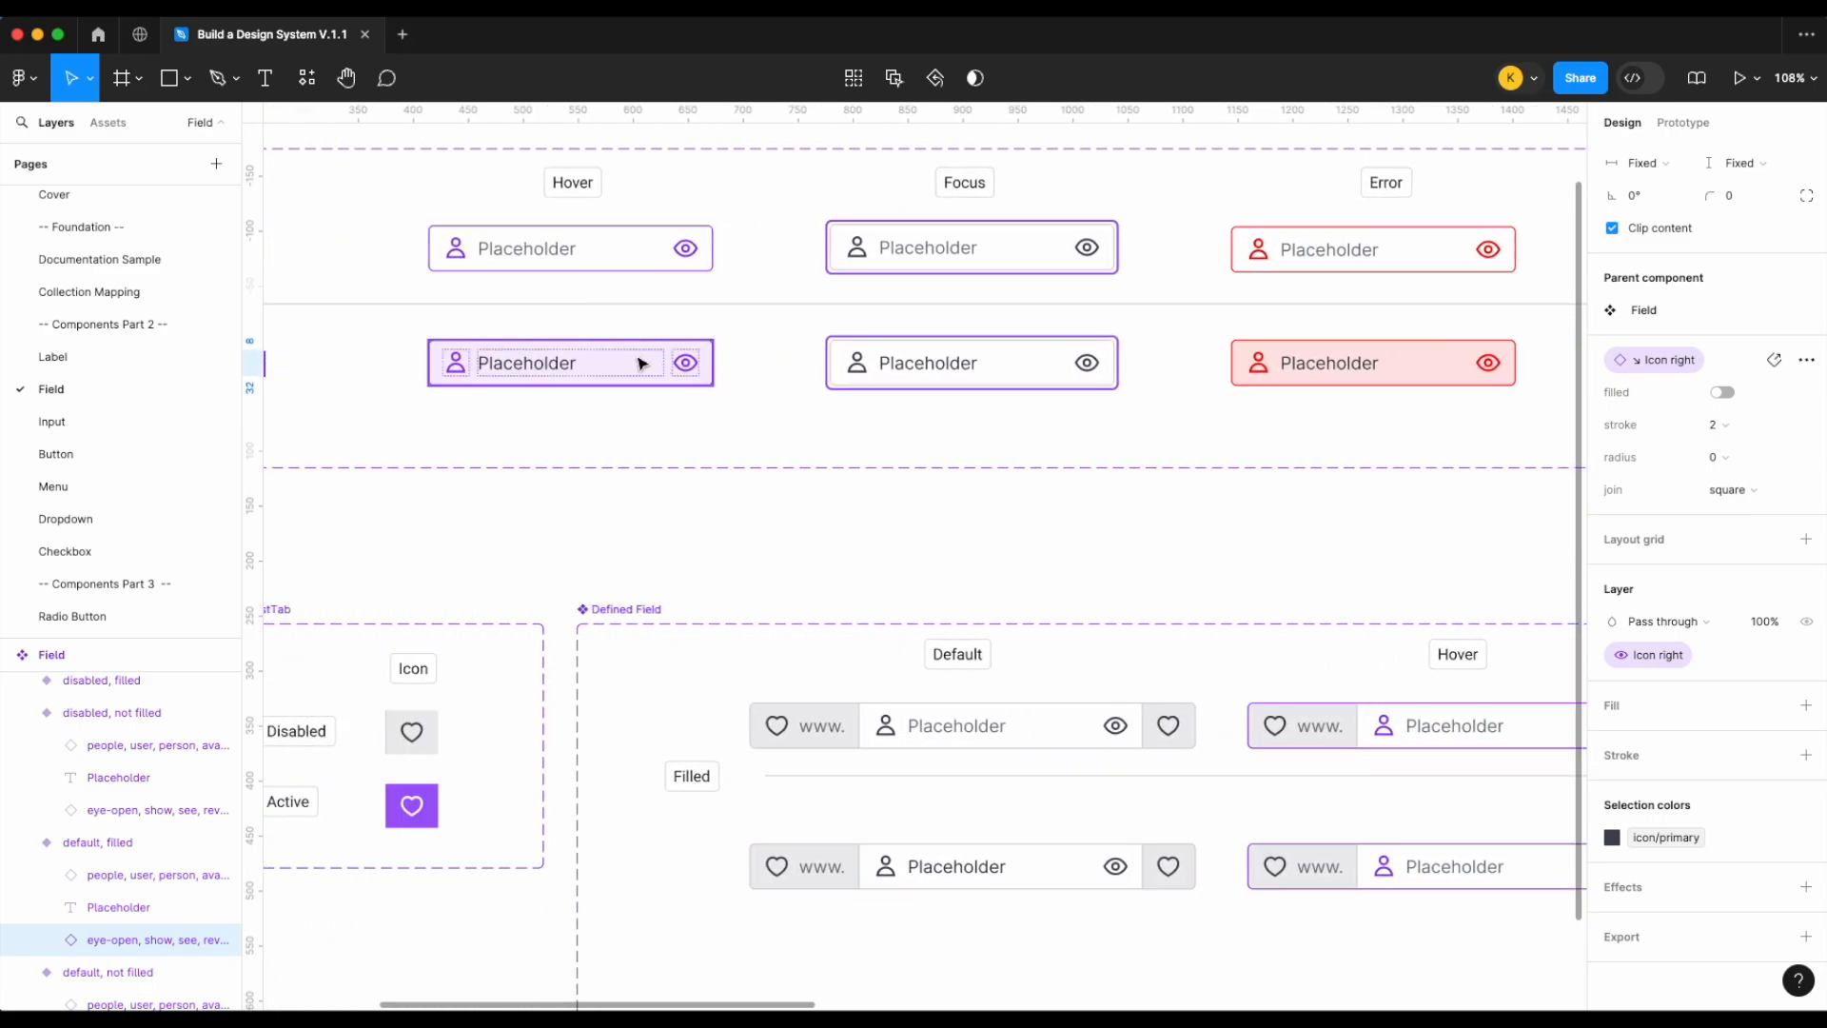
pyautogui.click(643, 363)
pyautogui.hscroll(2, 1180, 883)
pyautogui.hscroll(5, 1181, 884)
pyautogui.doubleClick(964, 881)
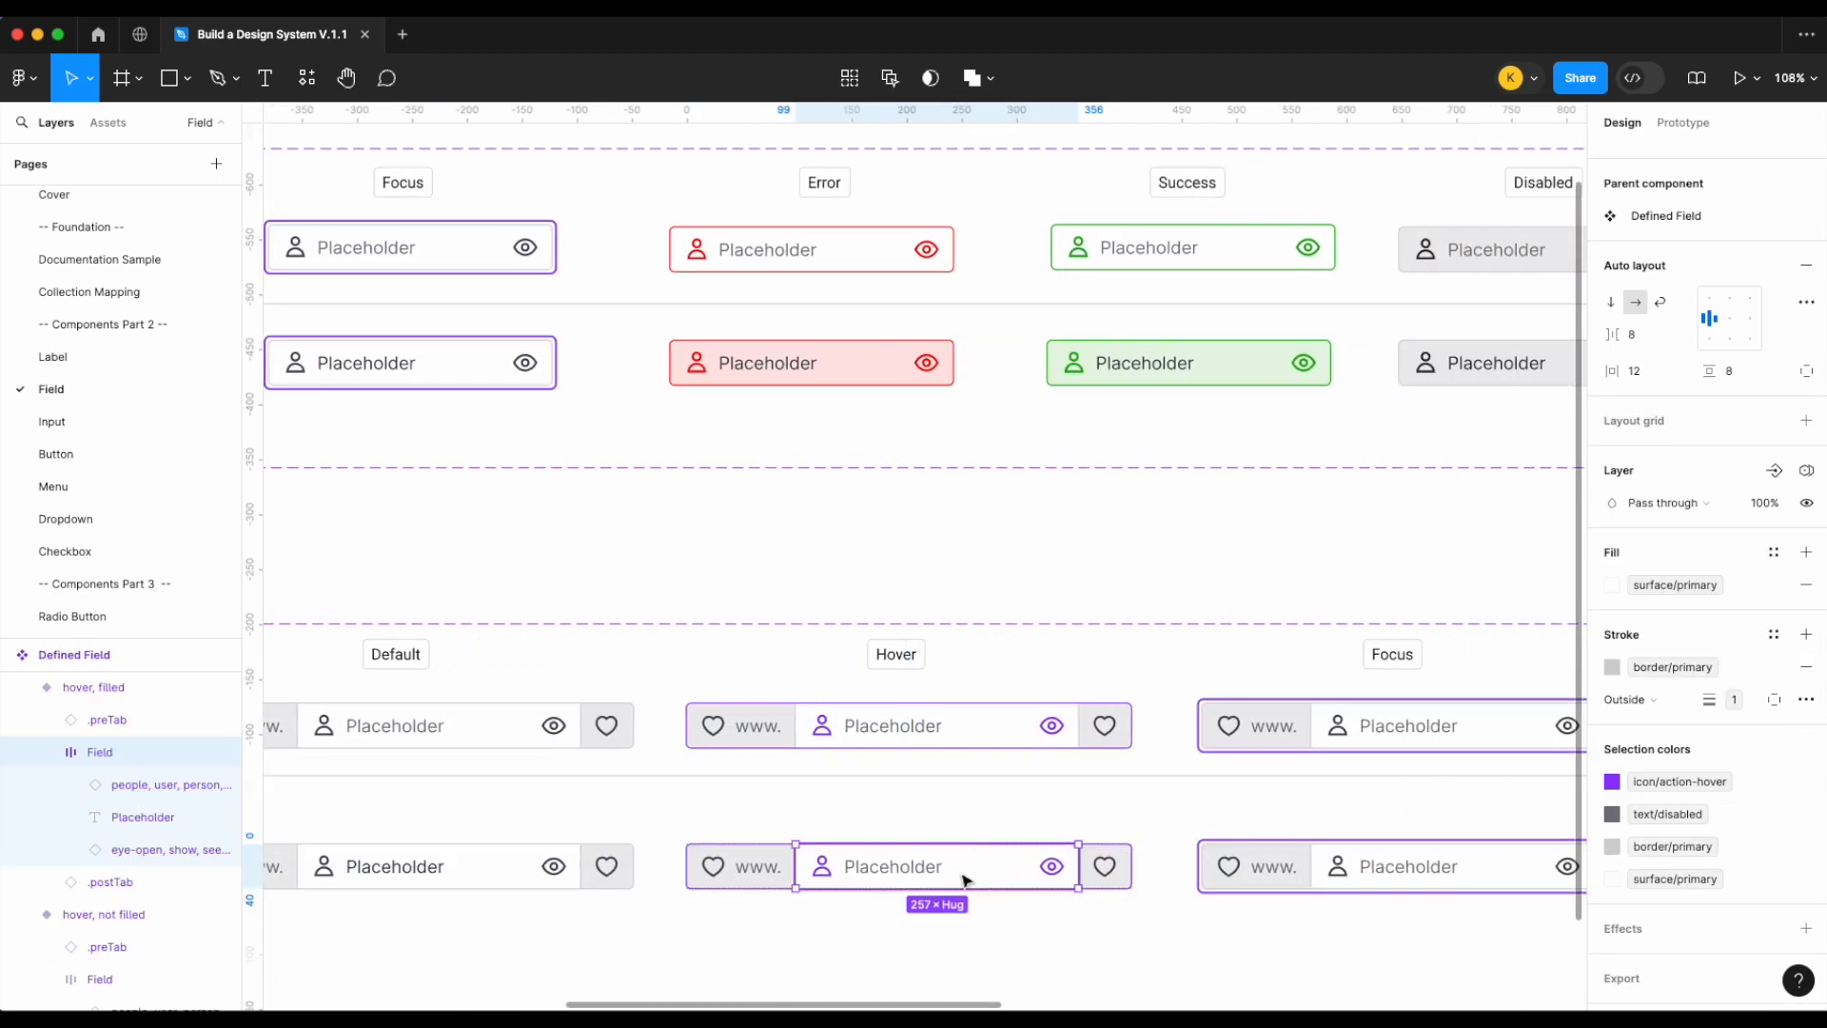
pyautogui.click(1686, 585)
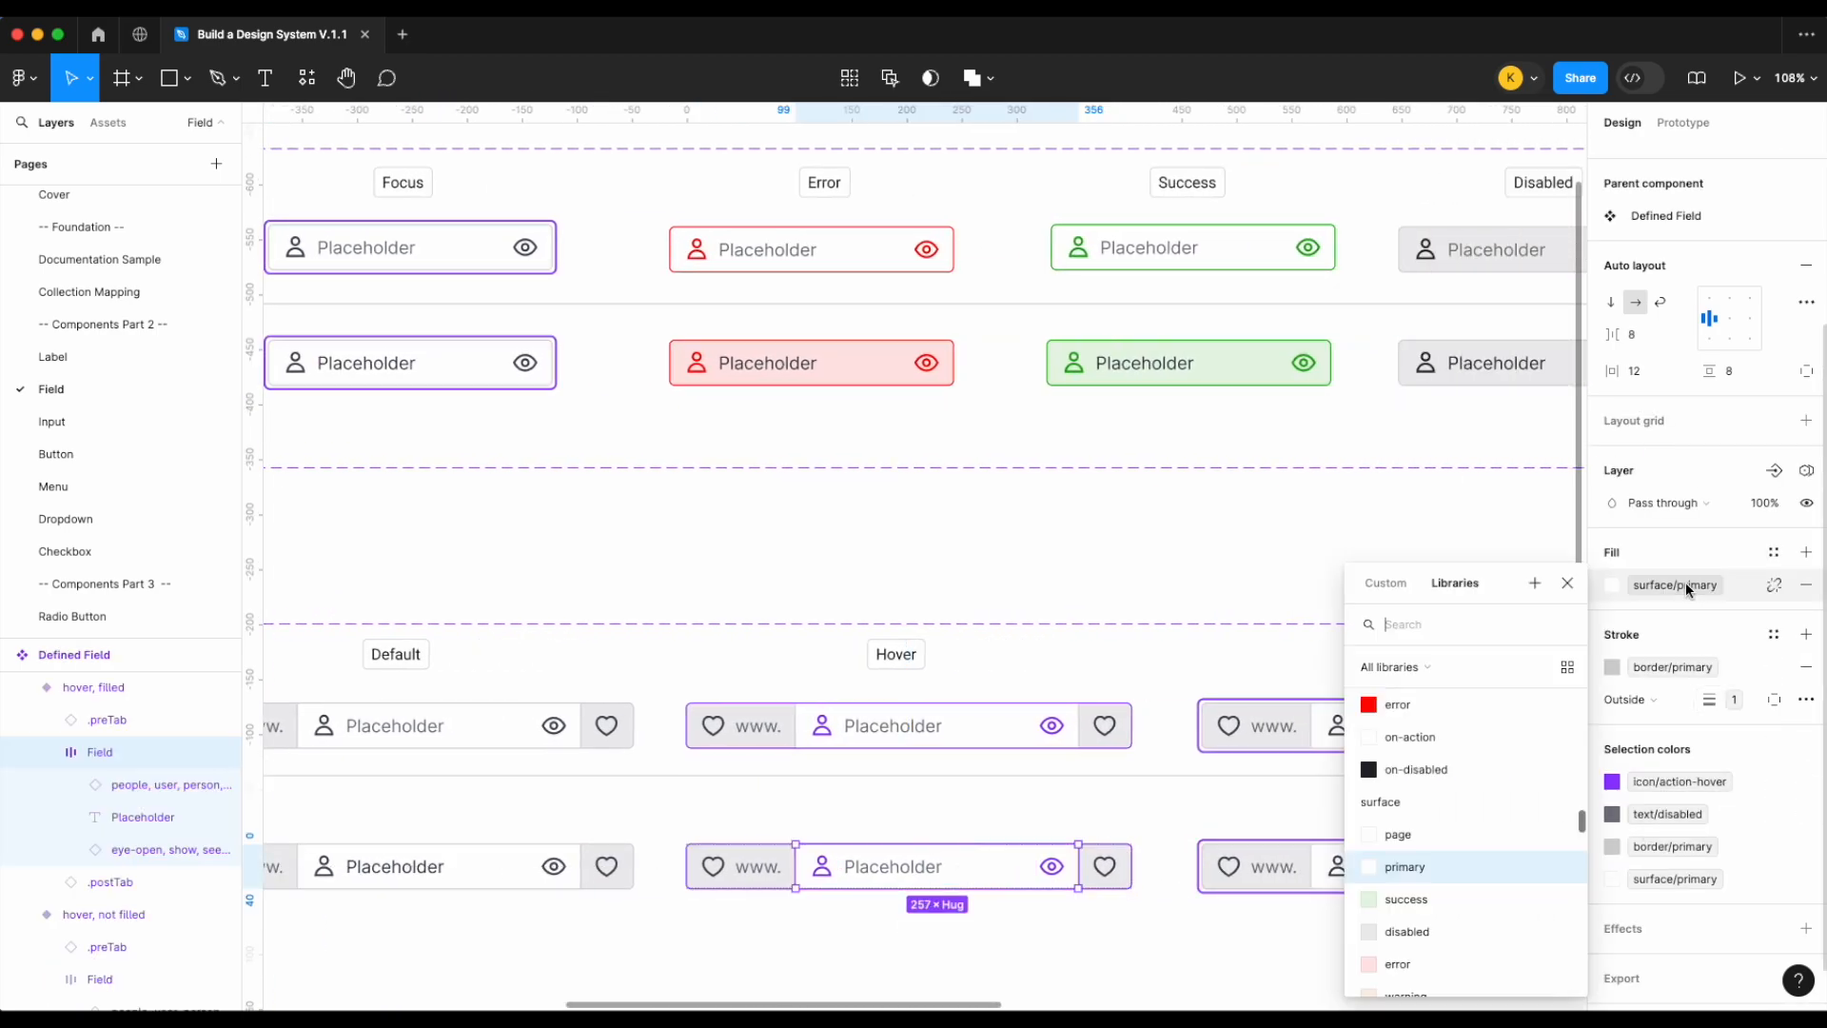
pyautogui.write('surf')
pyautogui.scroll(-2, 1471, 885)
pyautogui.scroll(3, 1461, 914)
pyautogui.scroll(-1, 1442, 967)
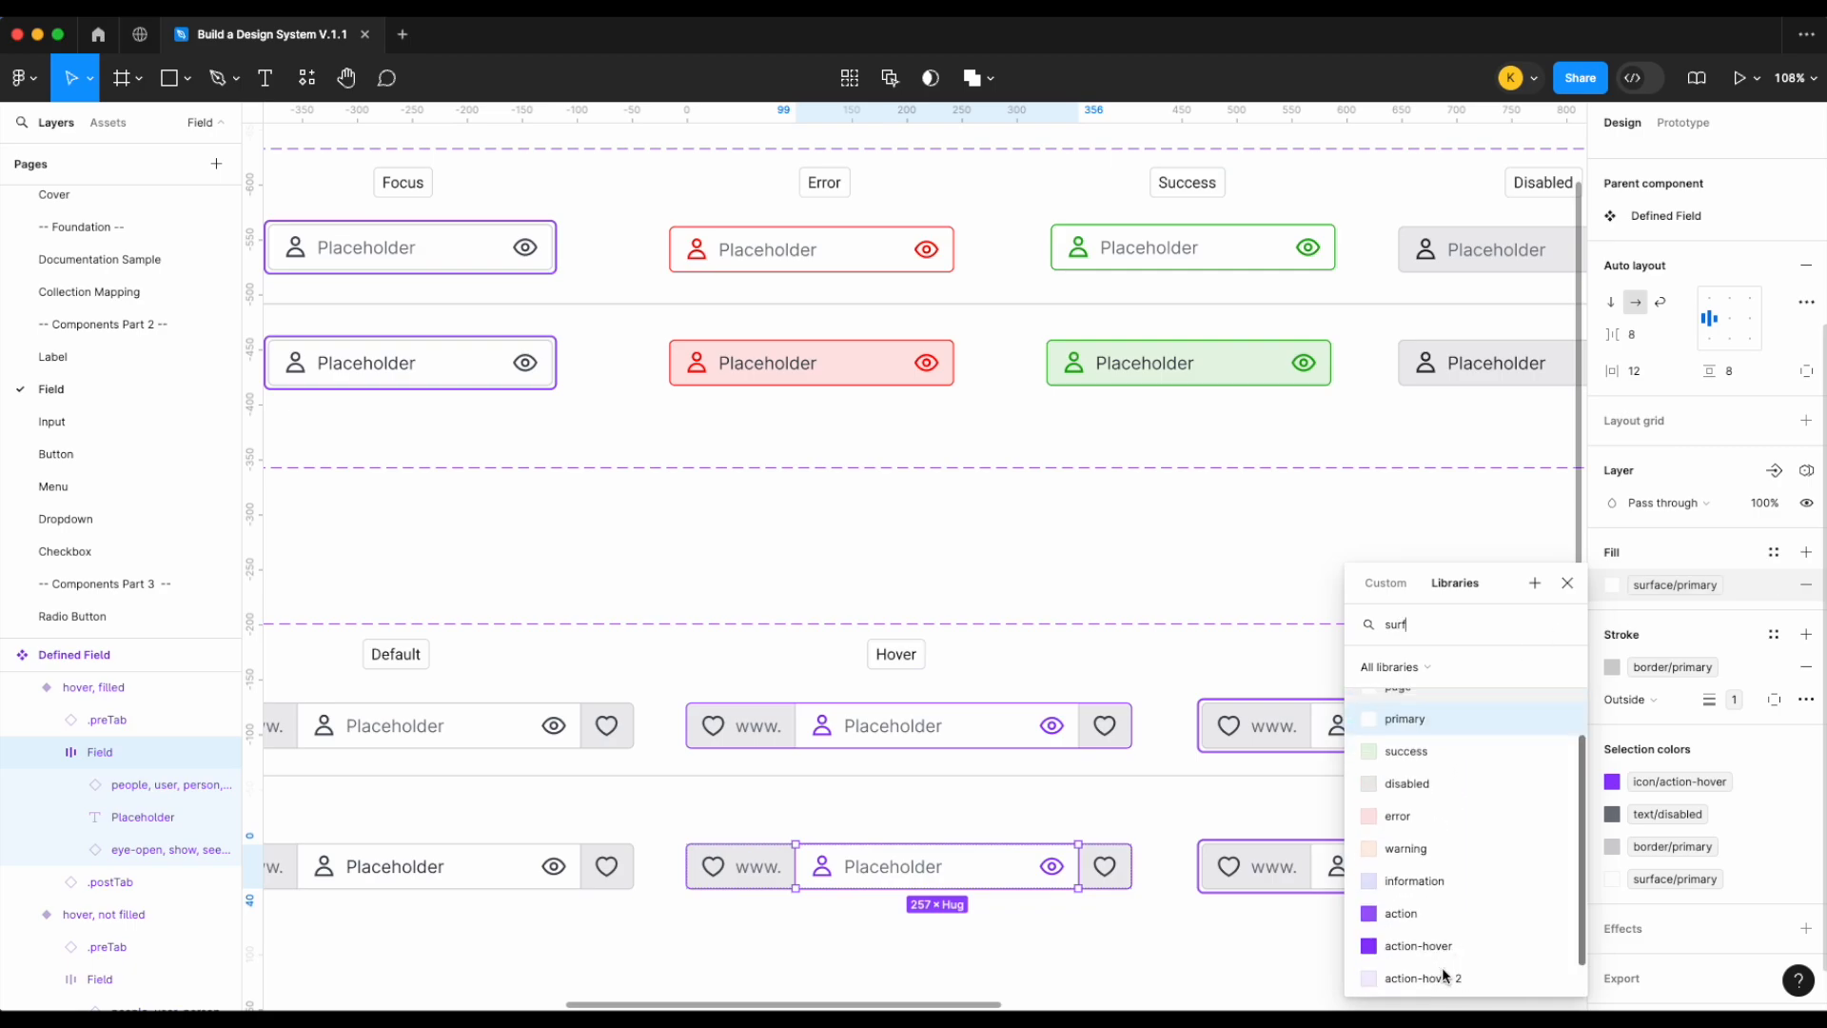
pyautogui.scroll(-2, 1420, 843)
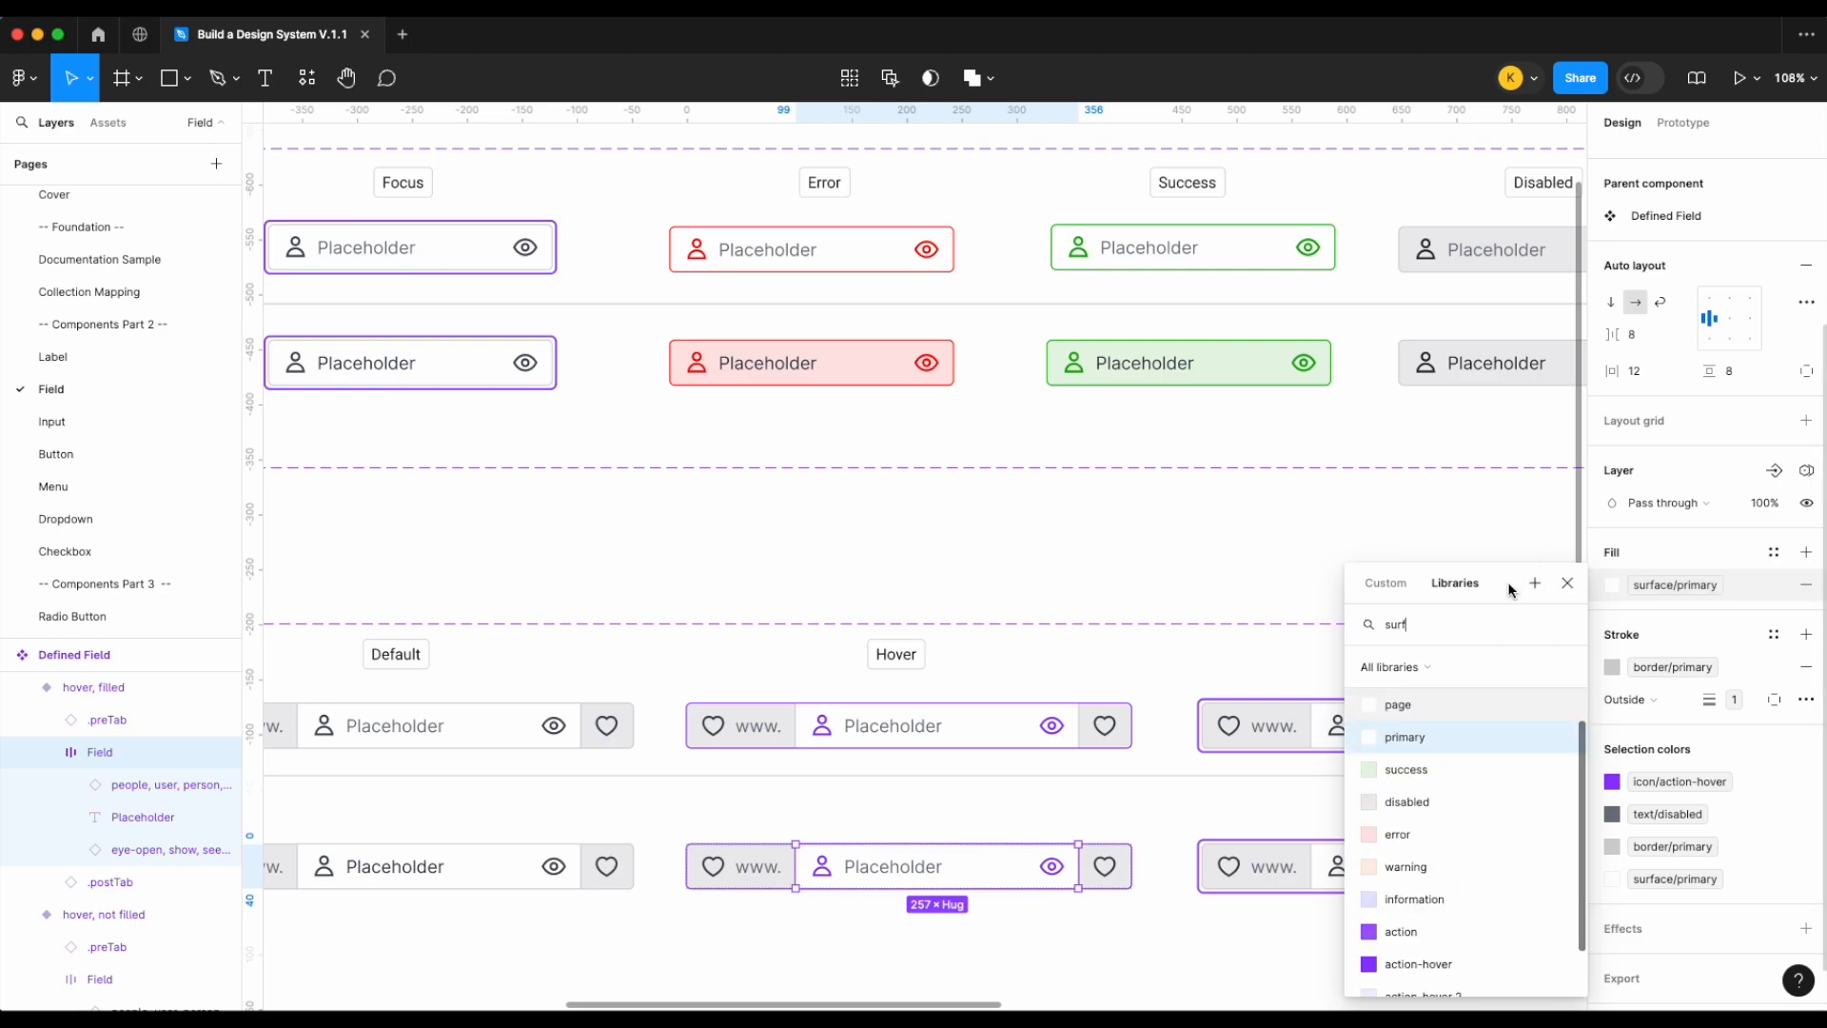
pyautogui.scroll(-3, 1485, 704)
pyautogui.click(1480, 697)
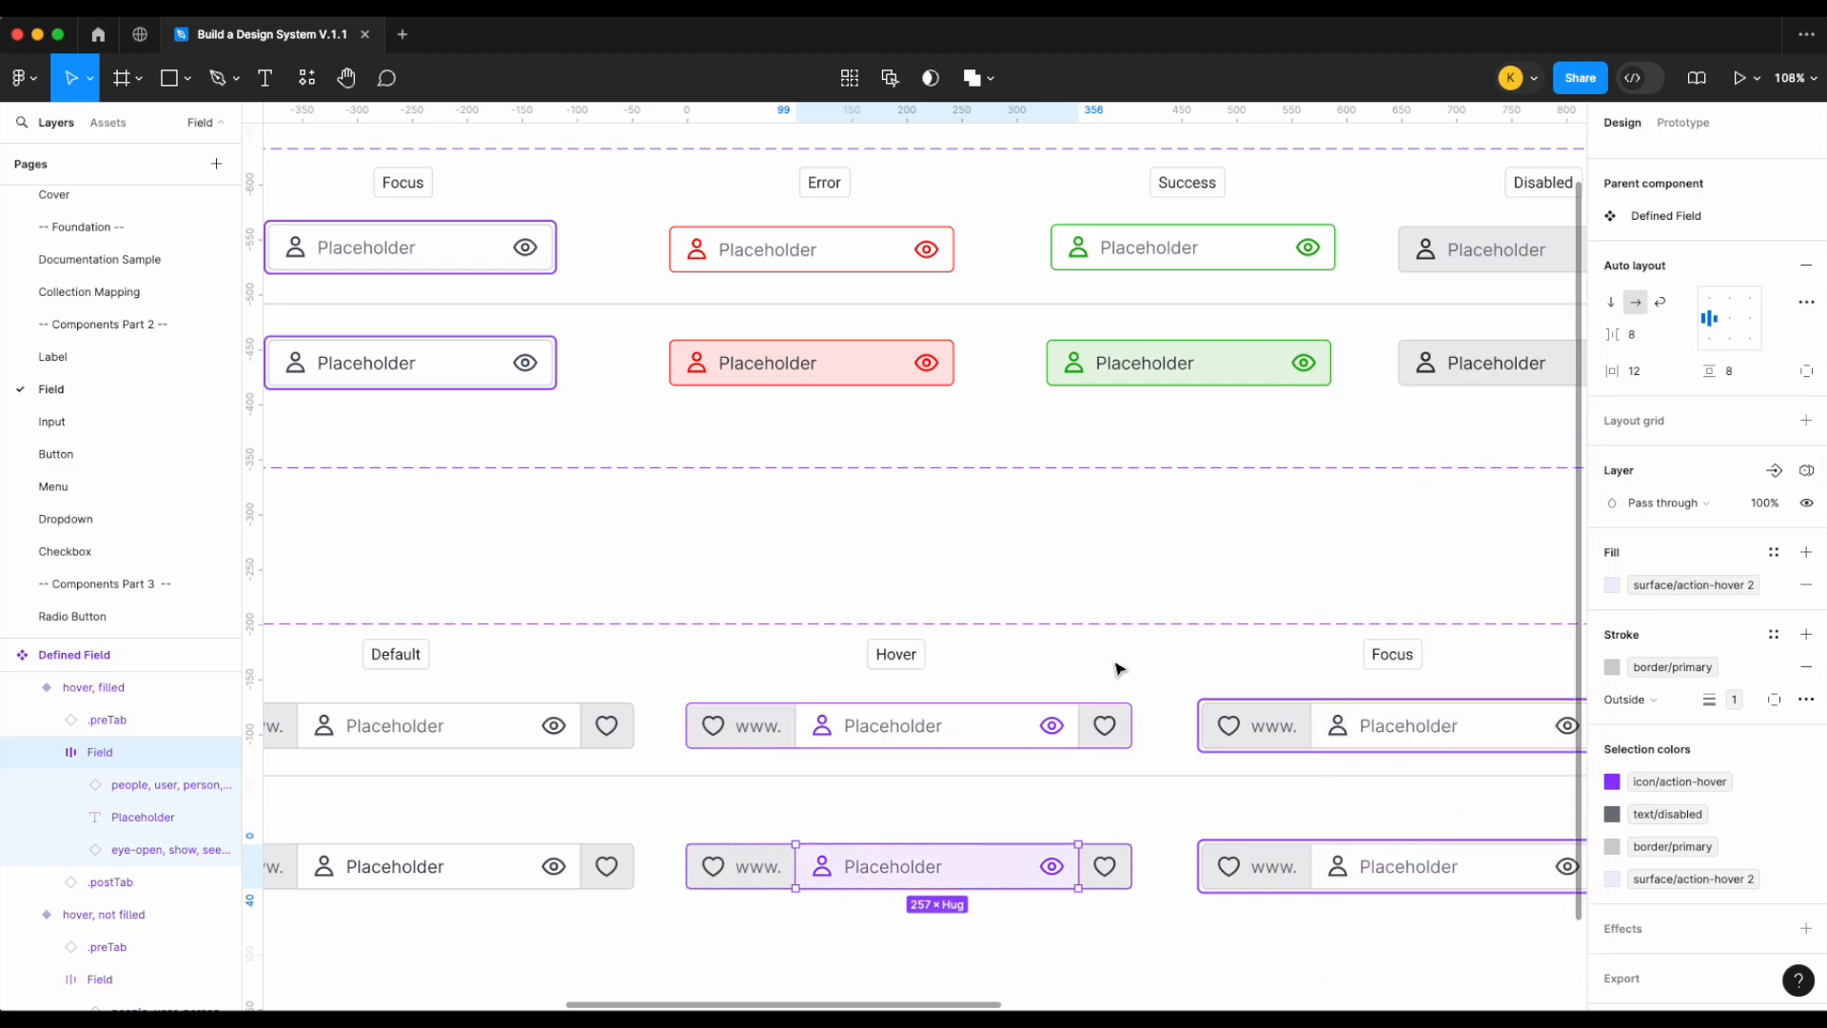
# Apply the text/body variable to the hover filled Defined Field variant's placeholder text and compare it with the Field component's
pyautogui.hscroll(-2, 939, 865)
pyautogui.click(930, 872)
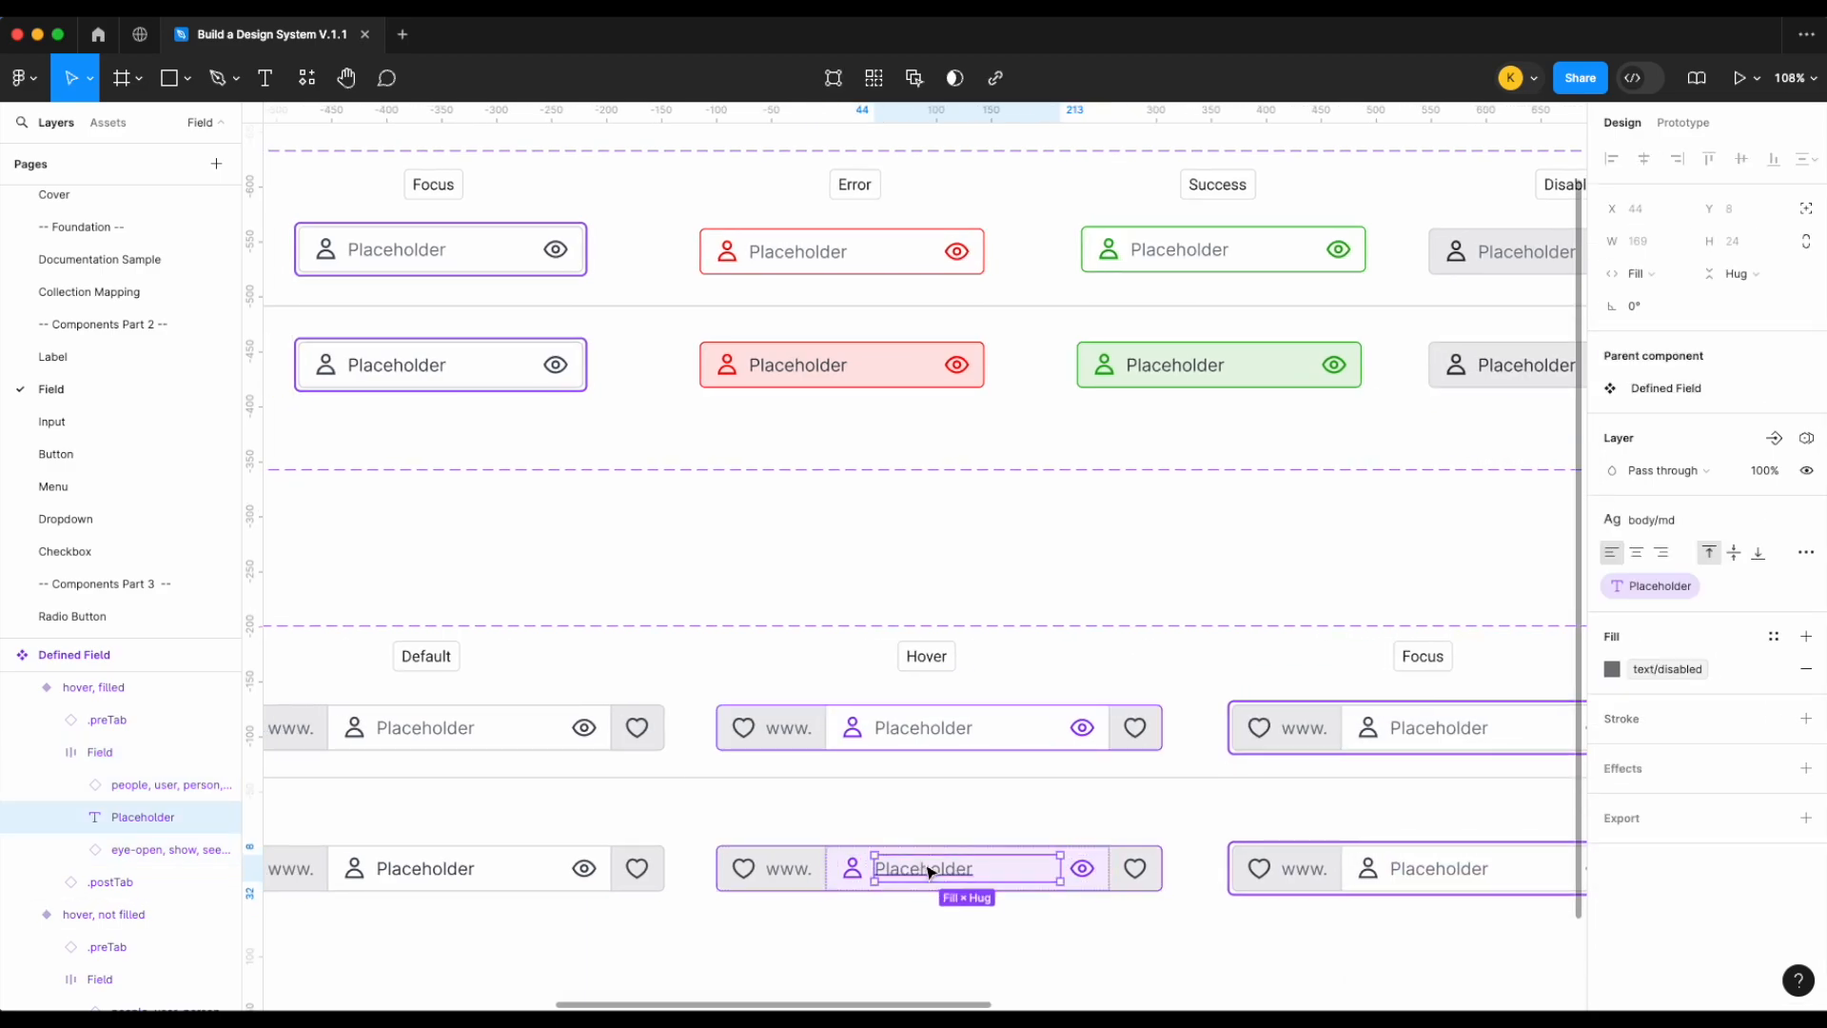
pyautogui.click(1664, 669)
pyautogui.click(1446, 769)
pyautogui.hscroll(-5, 1080, 621)
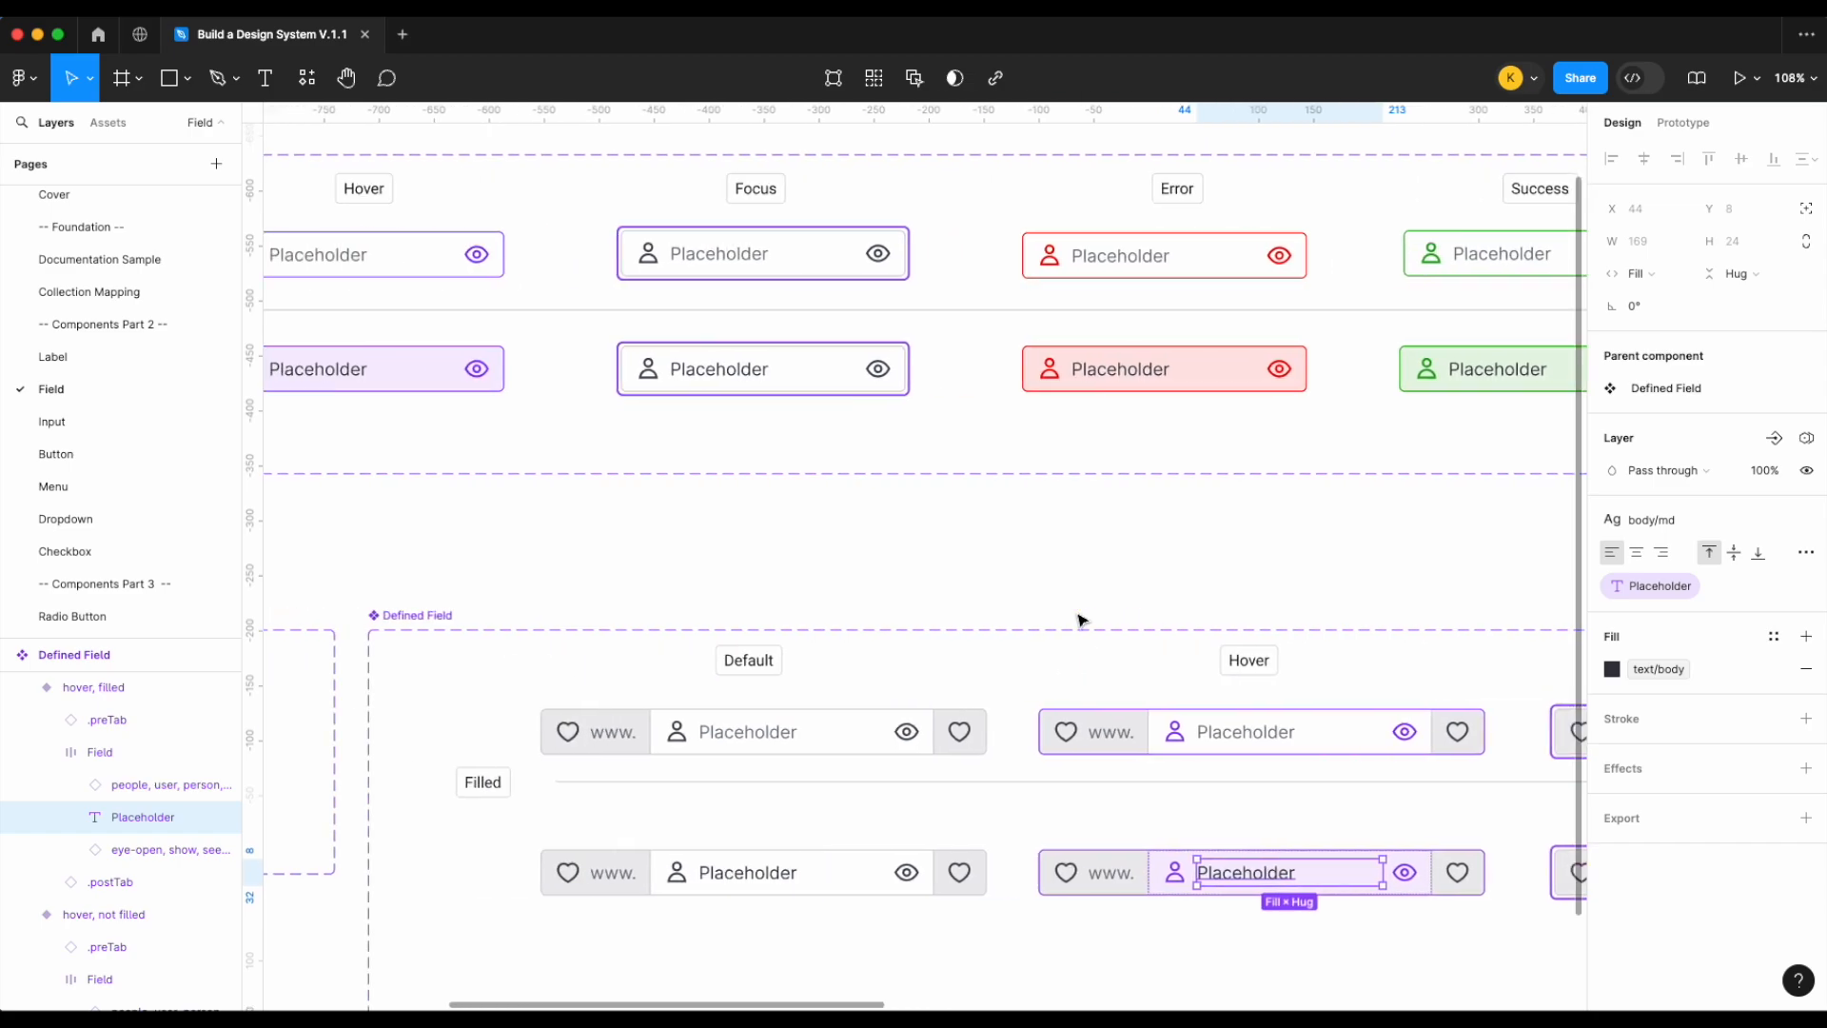
pyautogui.hscroll(-6, 1080, 620)
pyautogui.click(609, 373)
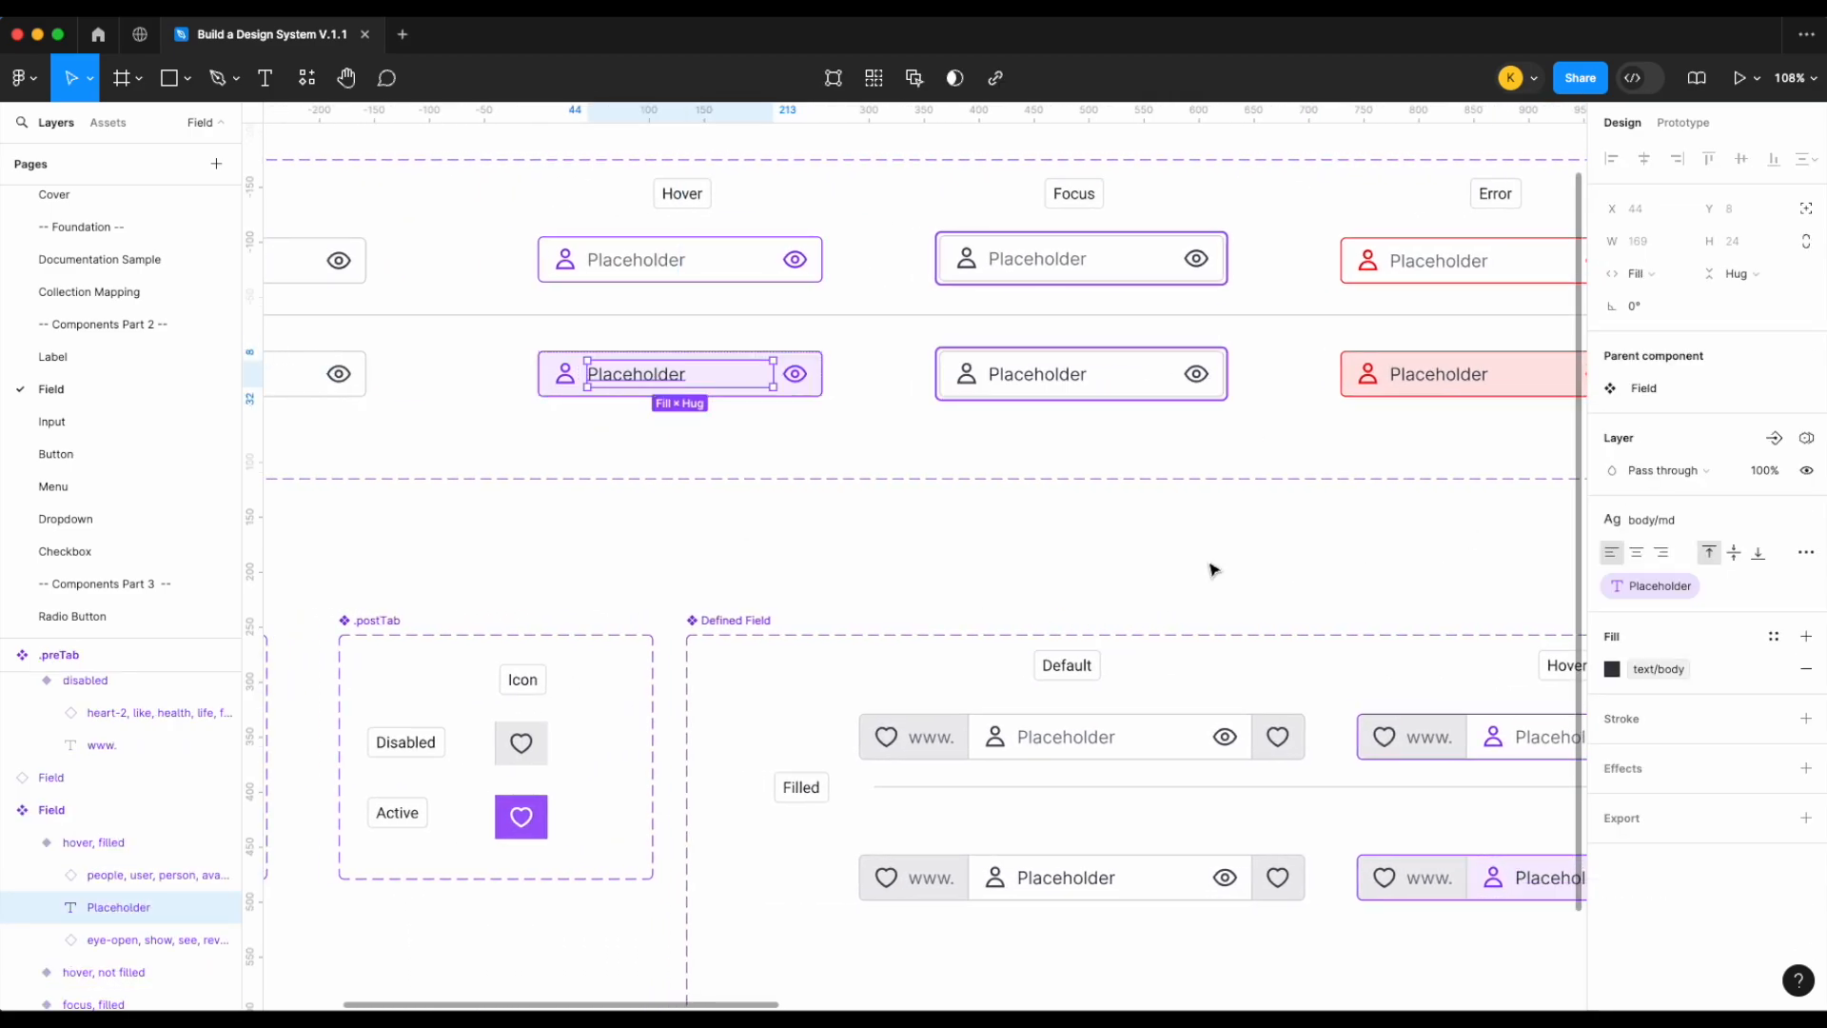
# Apply the text/body variable to the placeholder text in the focus filled Defined Field variant
pyautogui.hscroll(10, 1213, 569)
pyautogui.scroll(-3, 1213, 570)
pyautogui.hscroll(2, 1207, 745)
pyautogui.scroll(5, 1206, 745)
pyautogui.click(1081, 804)
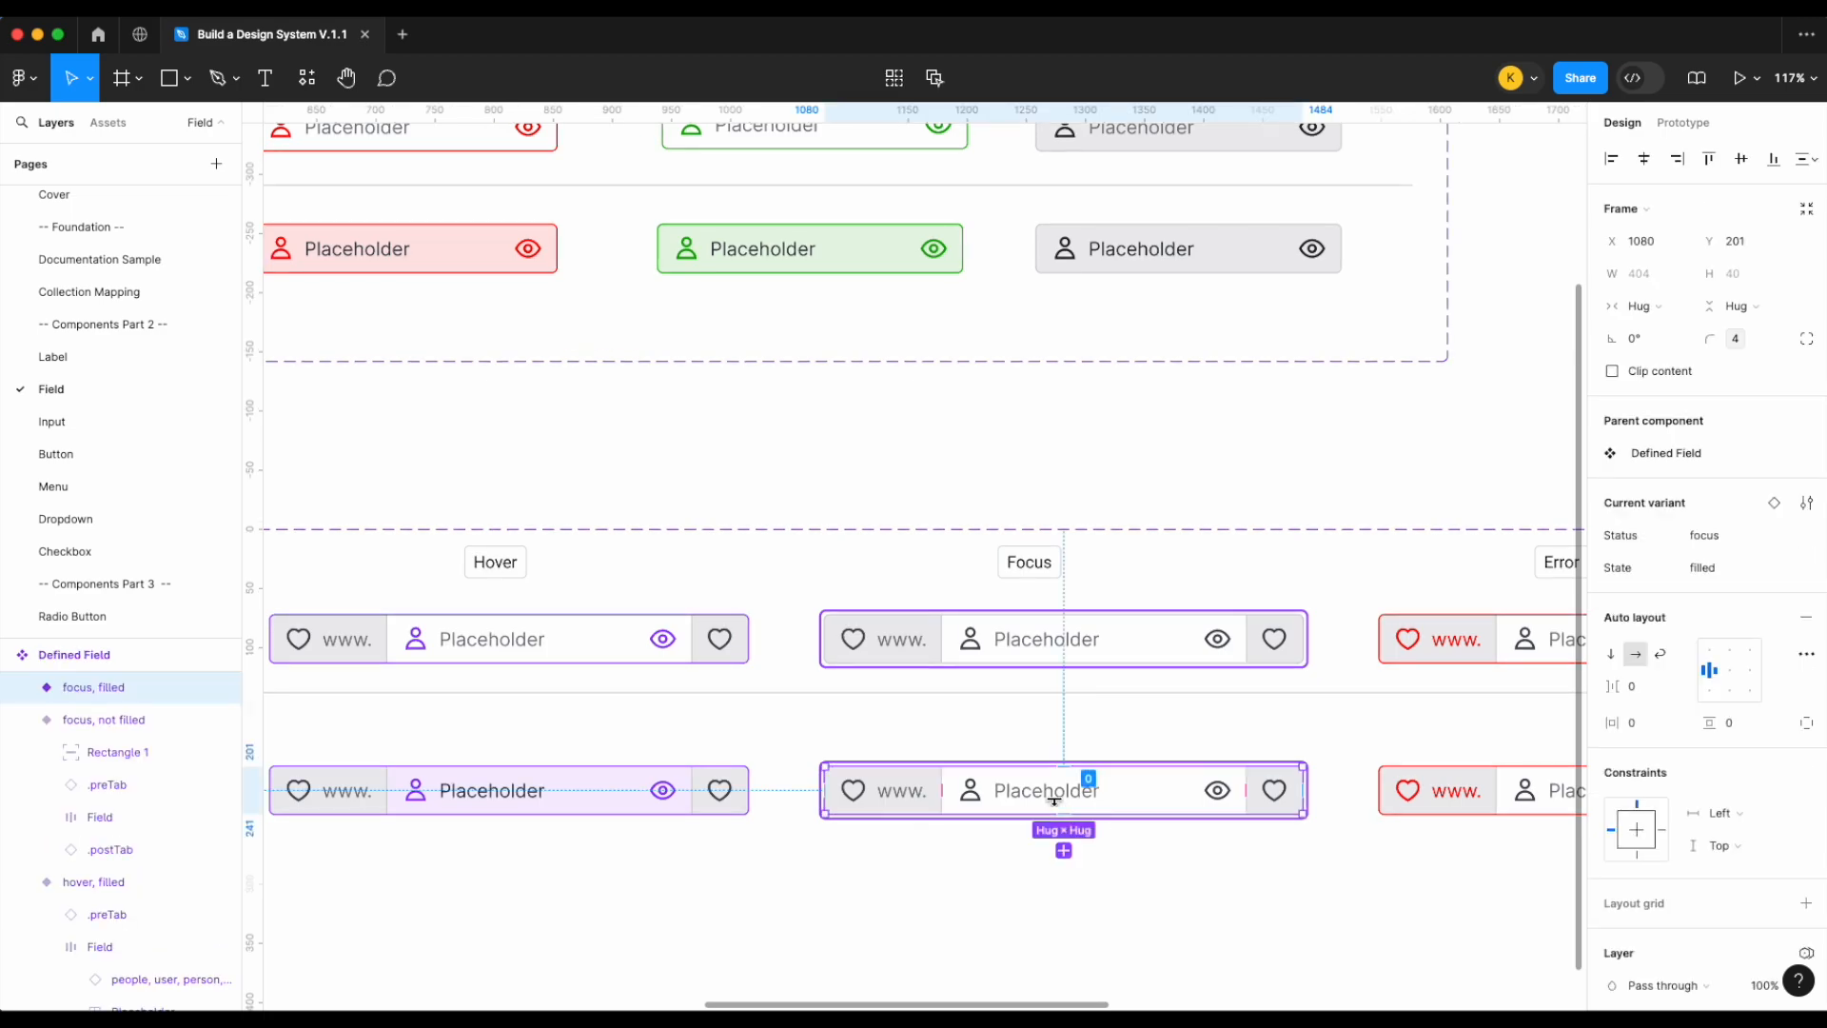
pyautogui.hscroll(-15, 1054, 802)
pyautogui.scroll(-2, 545, 807)
pyautogui.hscroll(15, 607, 671)
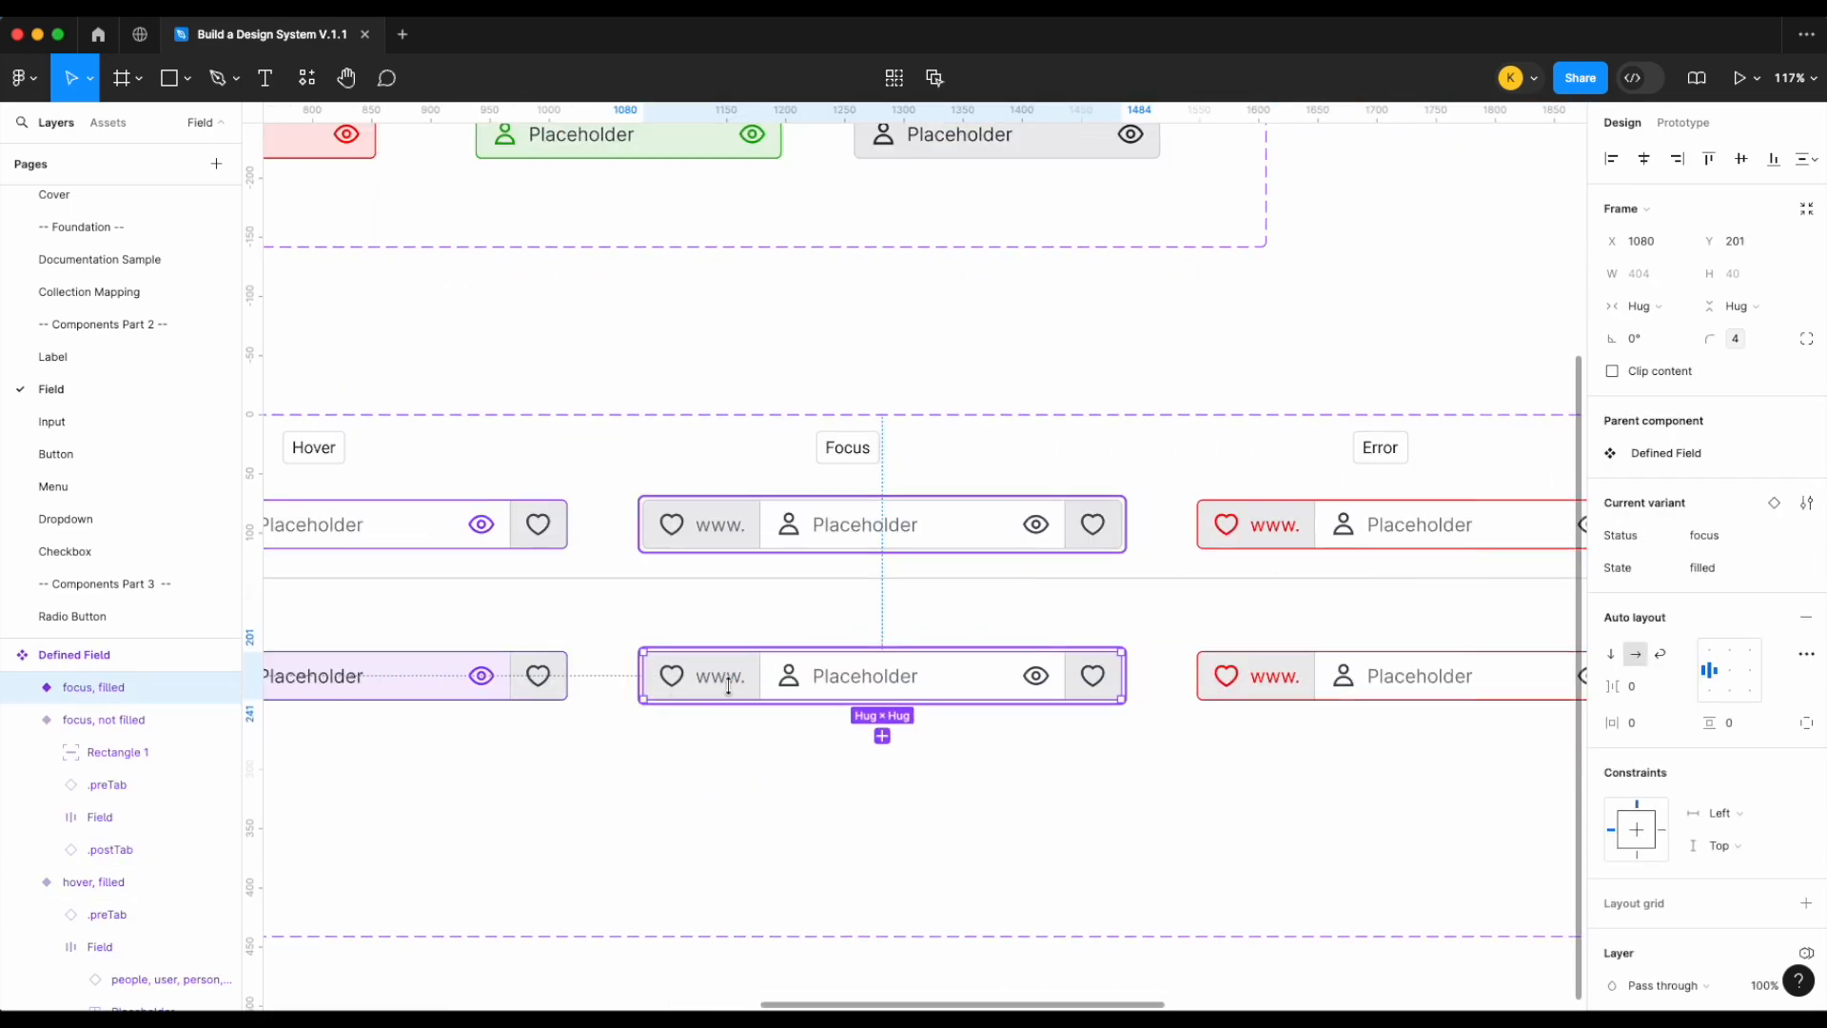
pyautogui.keyDown('super'); pyautogui.click(828, 682); pyautogui.keyUp('super')
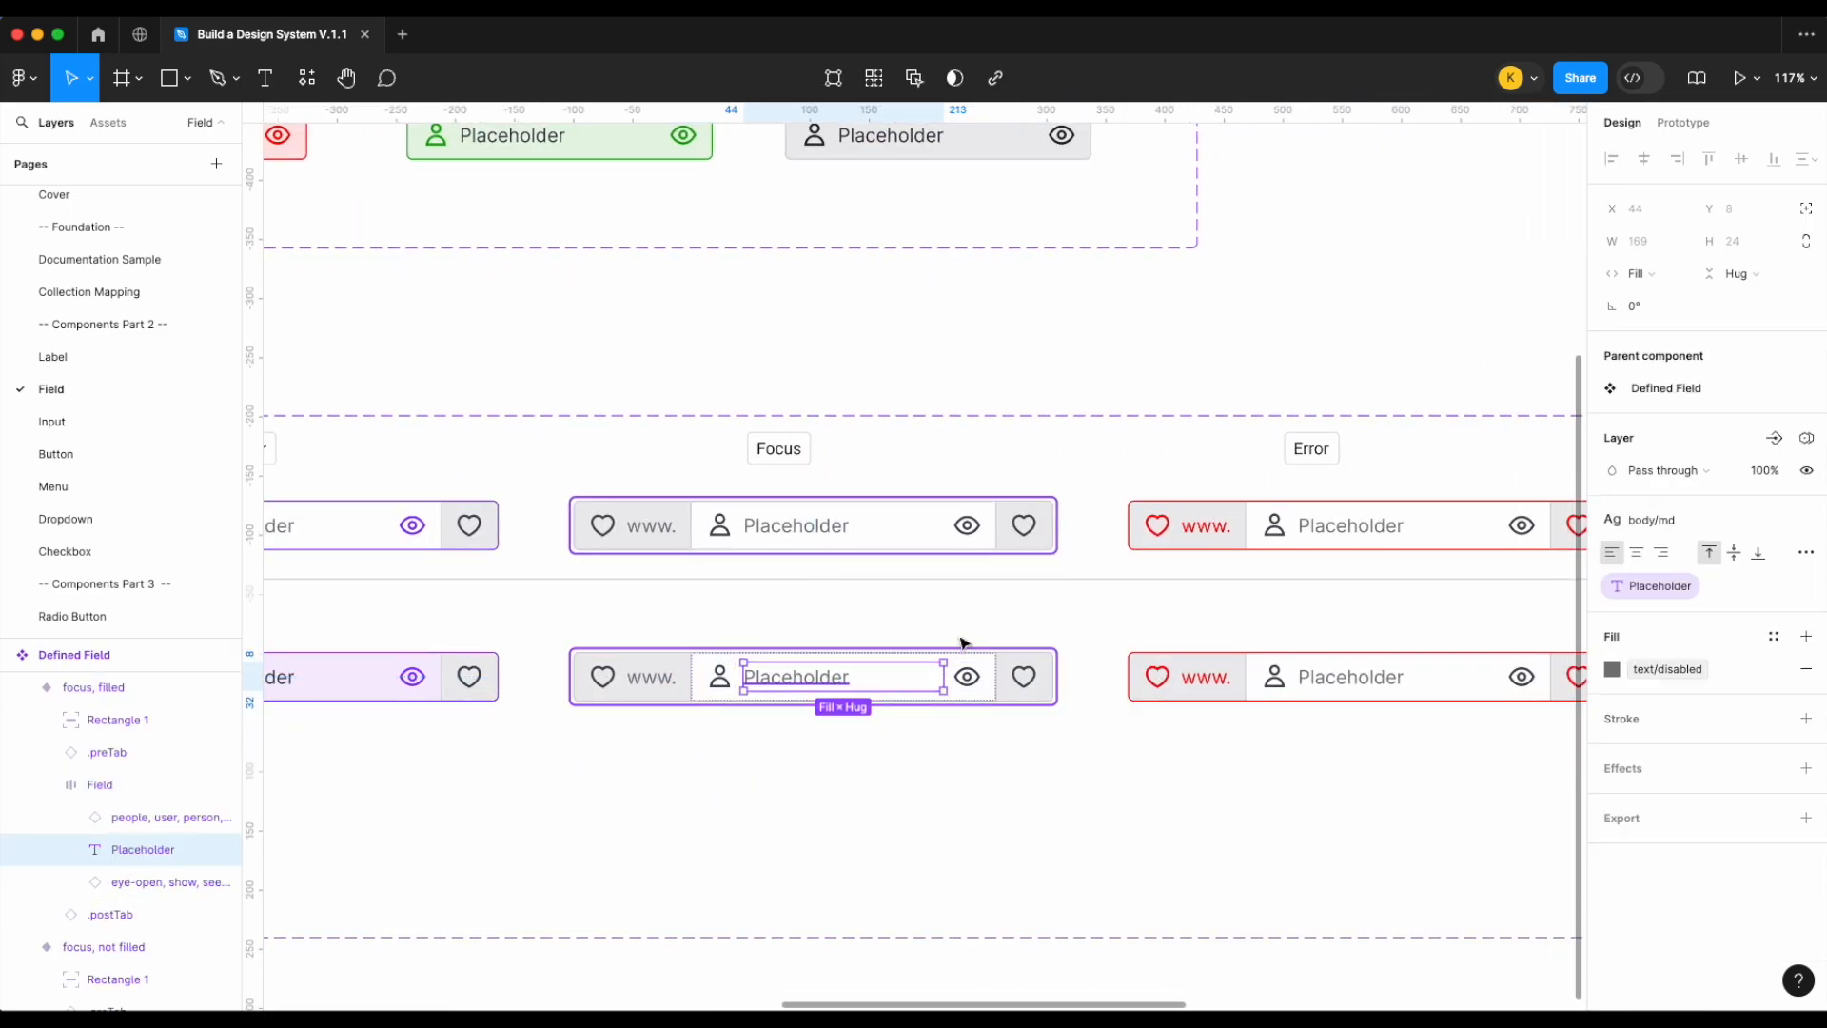
pyautogui.click(1675, 670)
pyautogui.write('tetx')
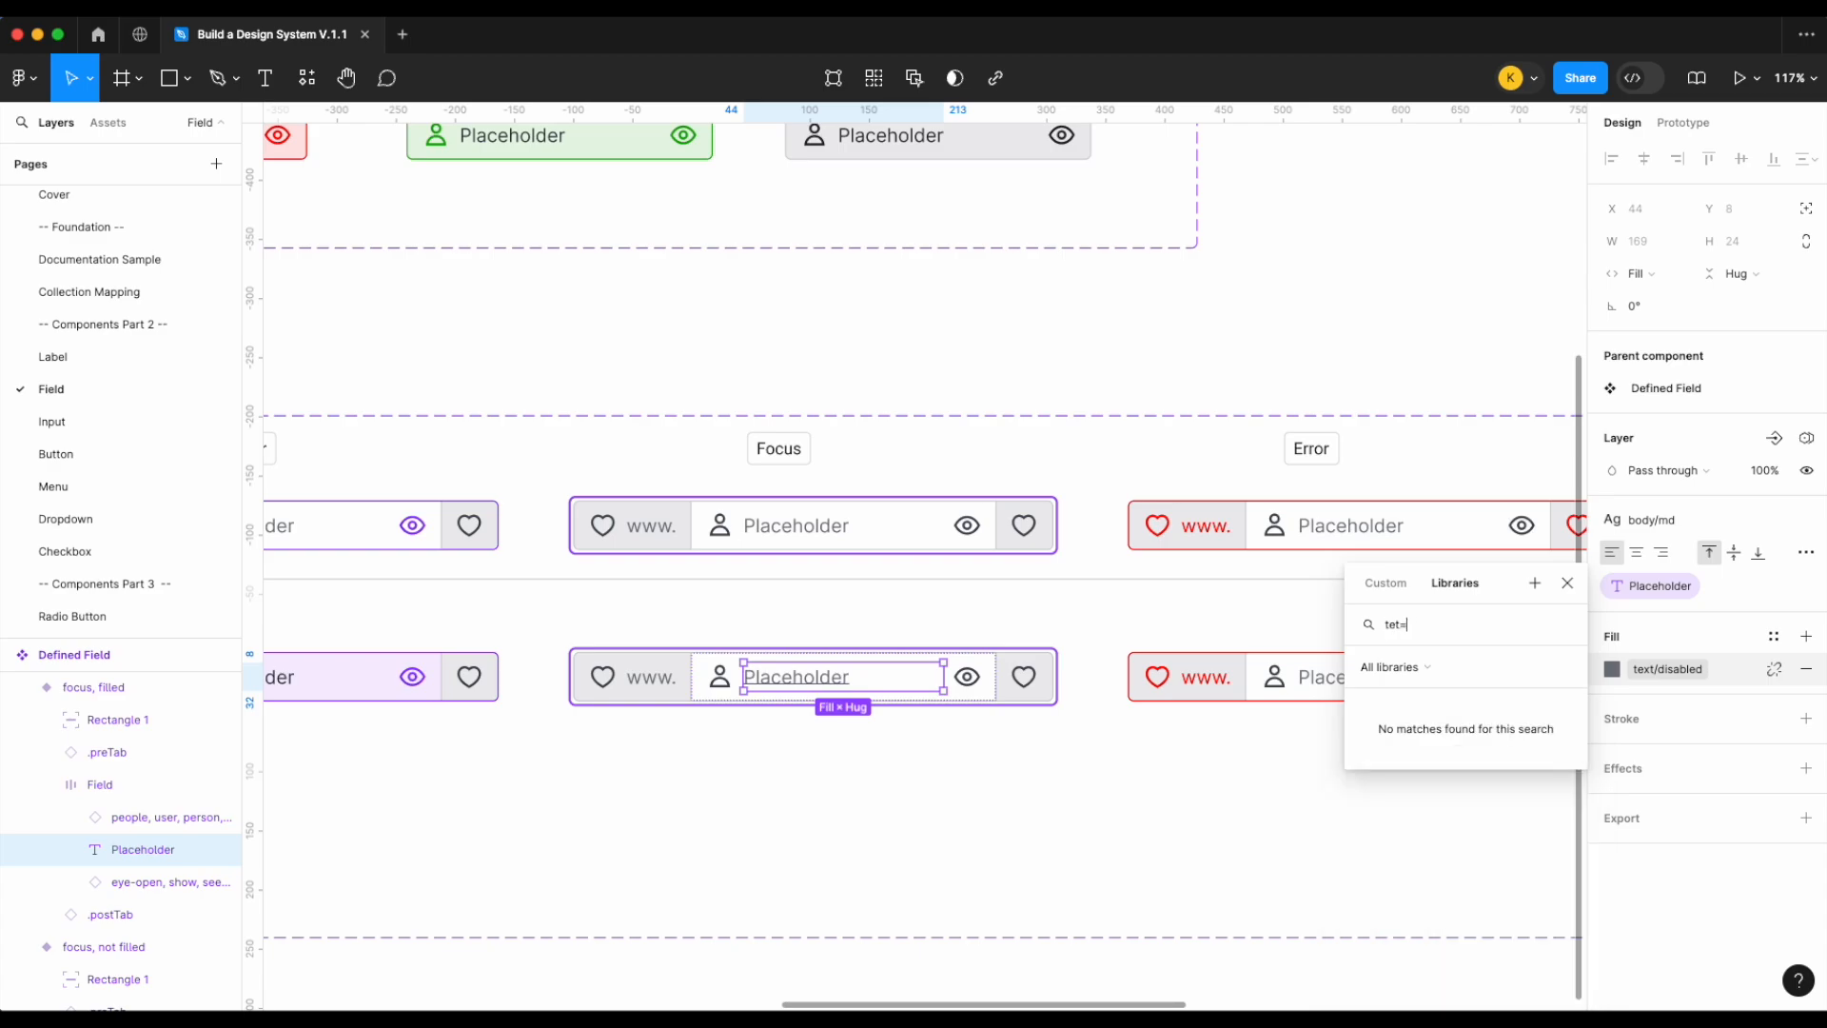
pyautogui.press('BackSpace')
pyautogui.press('BackSpace')
pyautogui.write('xt')
pyautogui.click(1475, 784)
pyautogui.scroll(-3, 1291, 793)
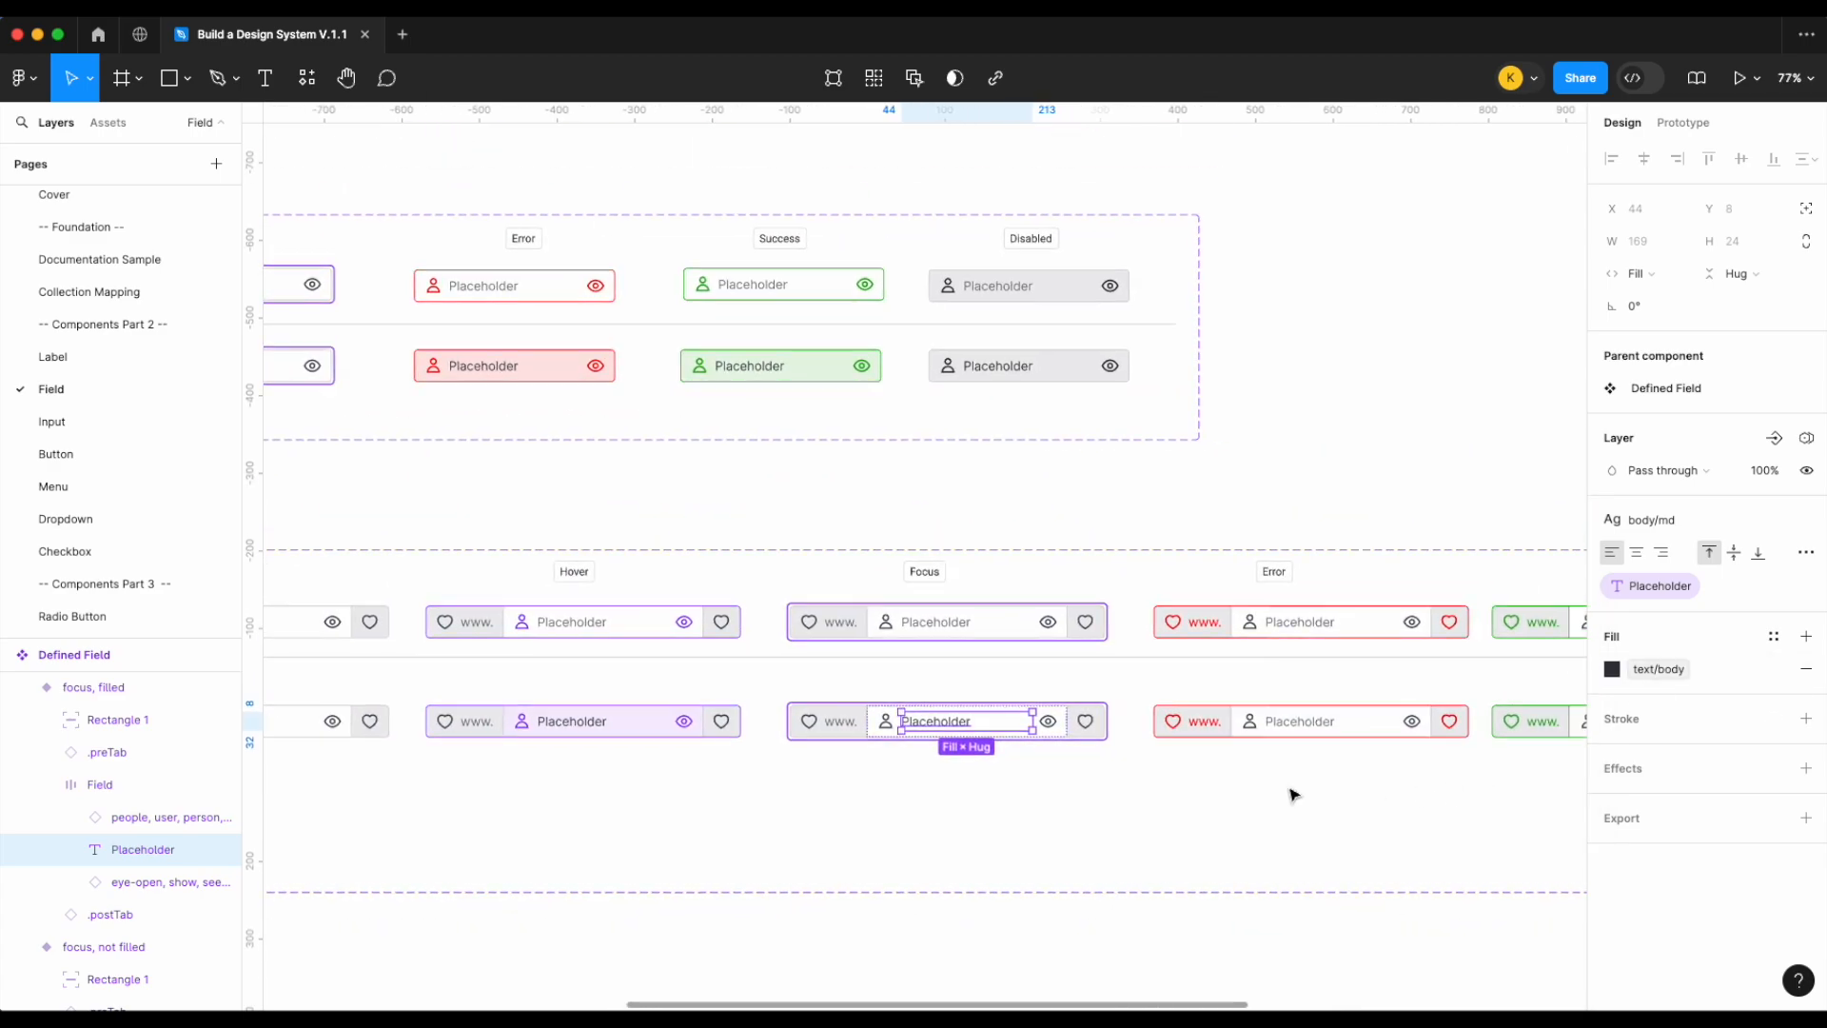
pyautogui.hscroll(-2, 930, 740)
pyautogui.scroll(-3, 603, 407)
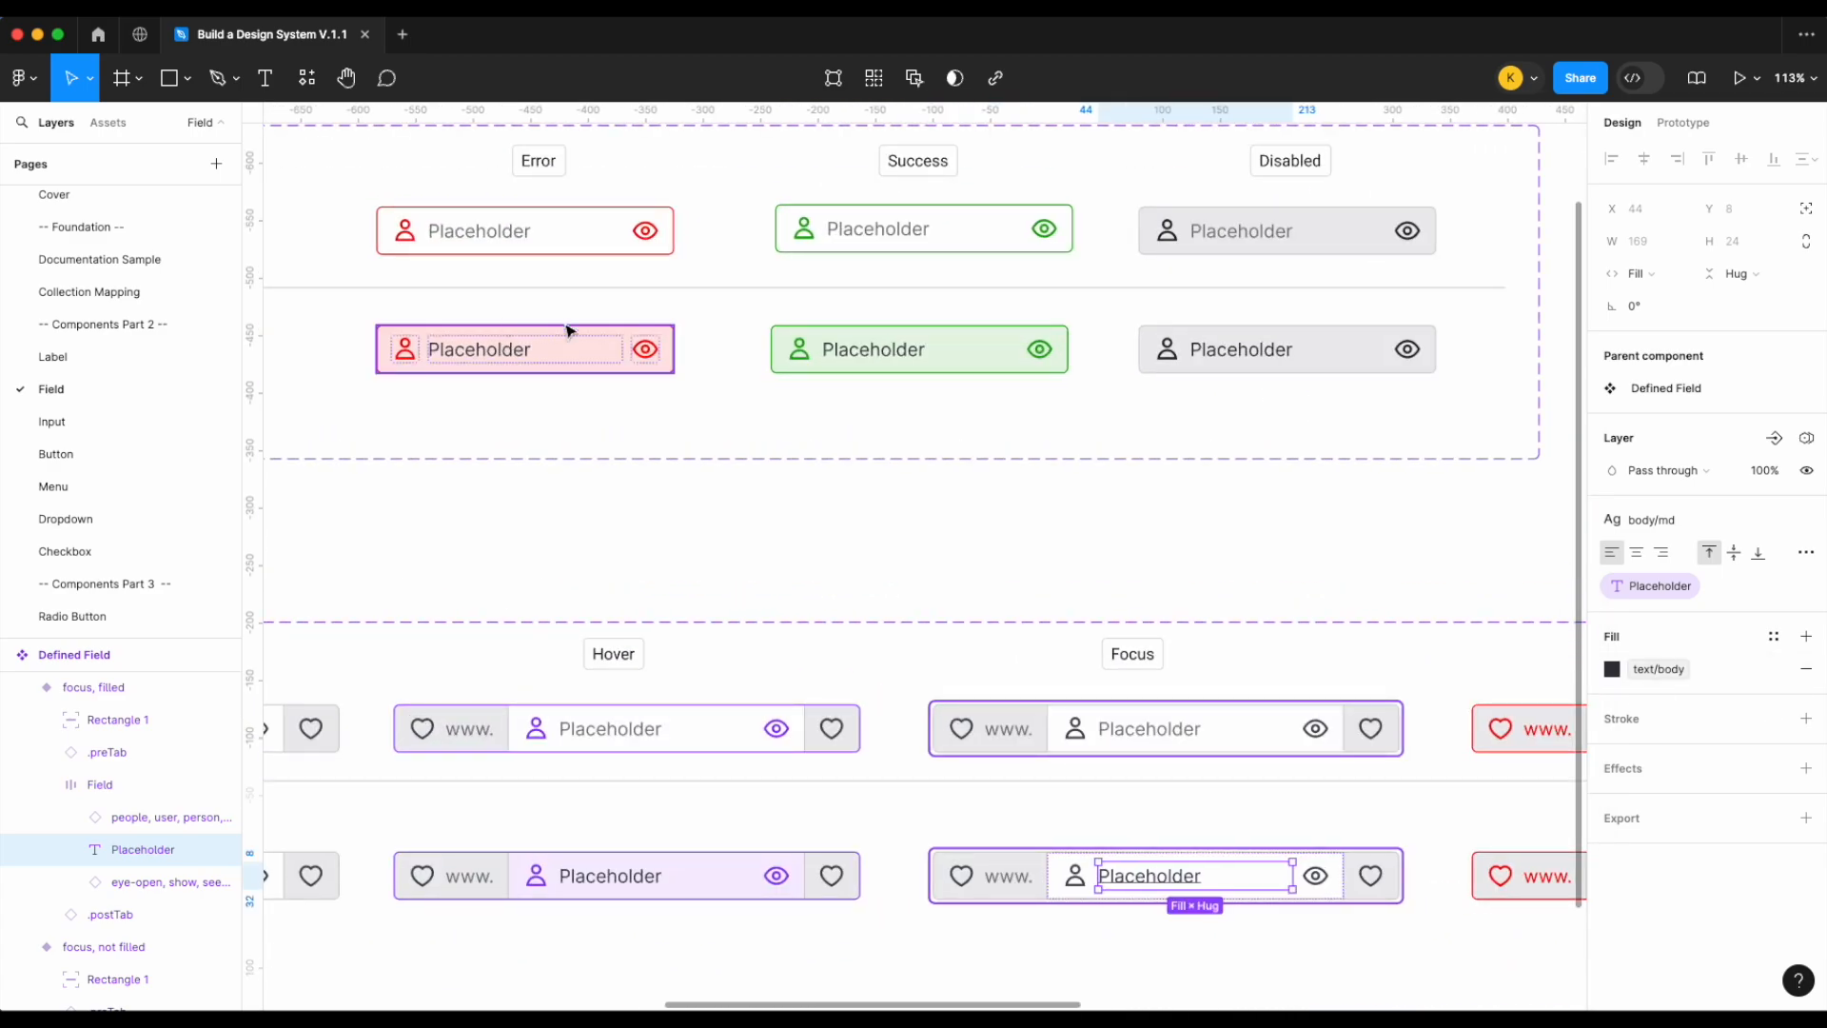
# Apply the text/body variable to the placeholder text in the error filled Defined Field variant
pyautogui.scroll(5, 905, 530)
pyautogui.click(1155, 784)
pyautogui.keyDown('super'); pyautogui.click(1155, 783); pyautogui.keyUp('super')
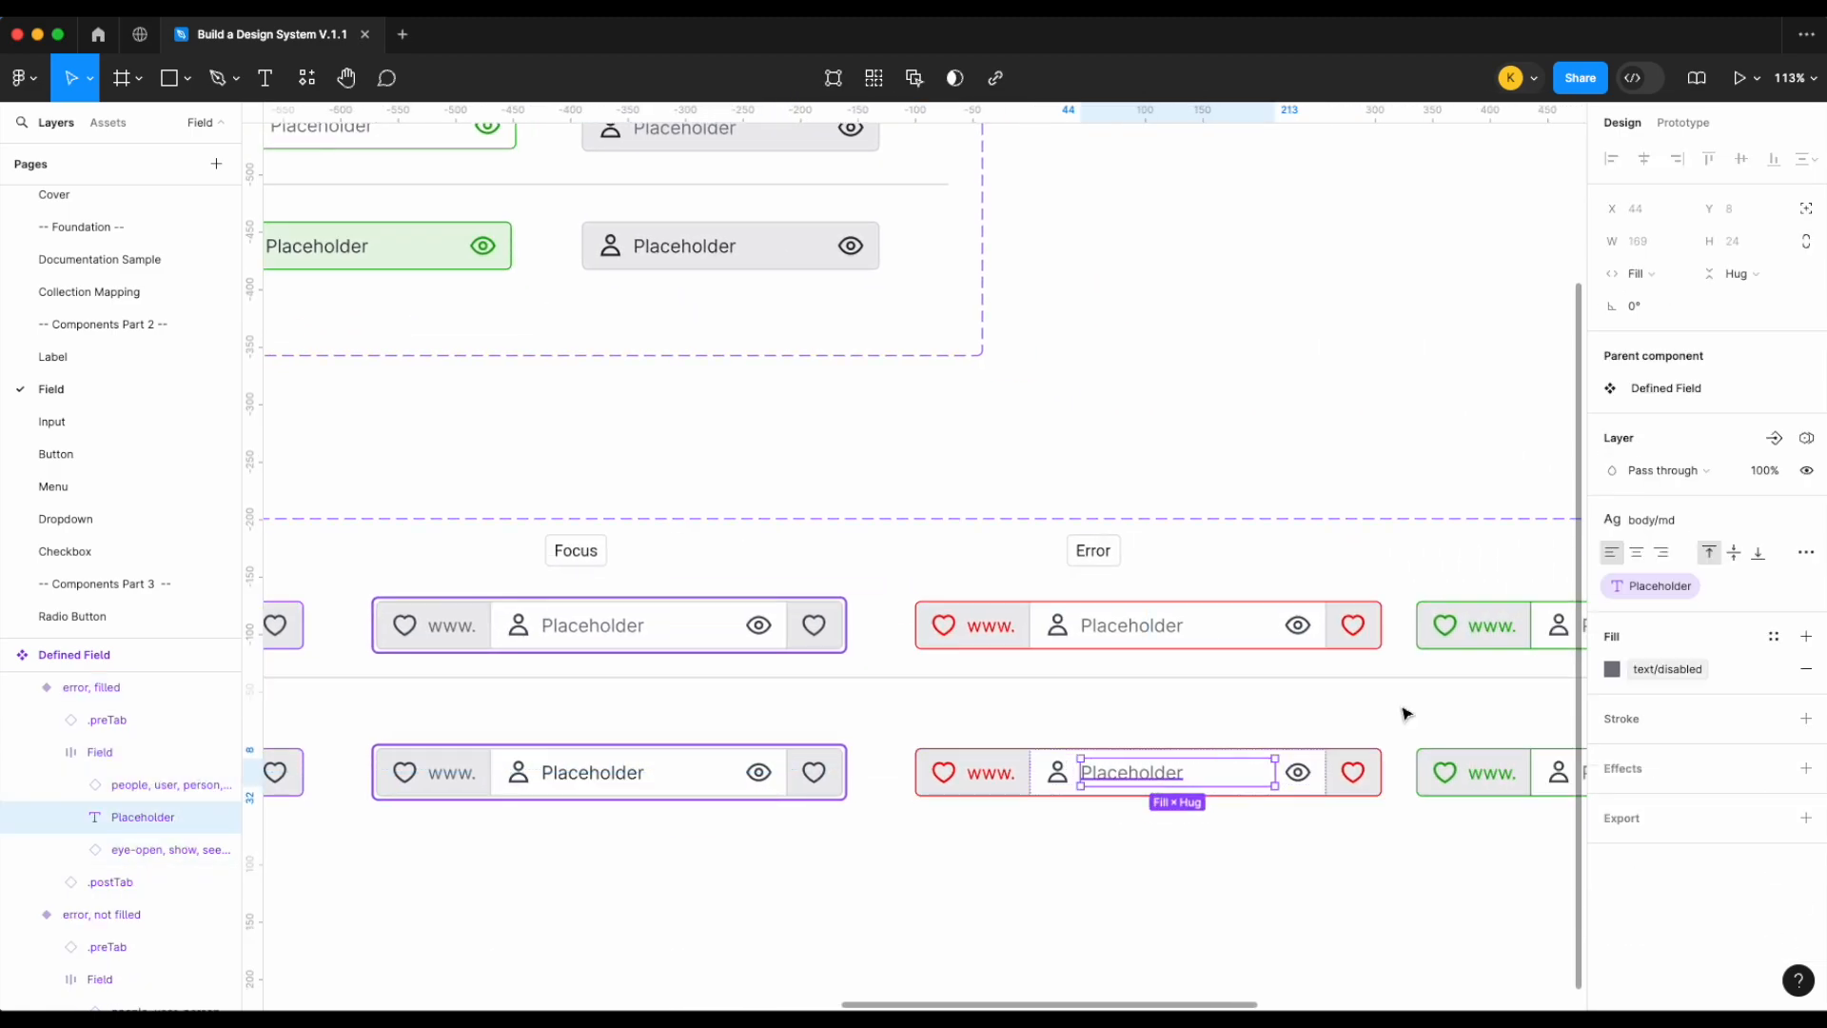
pyautogui.click(1676, 672)
pyautogui.write('text')
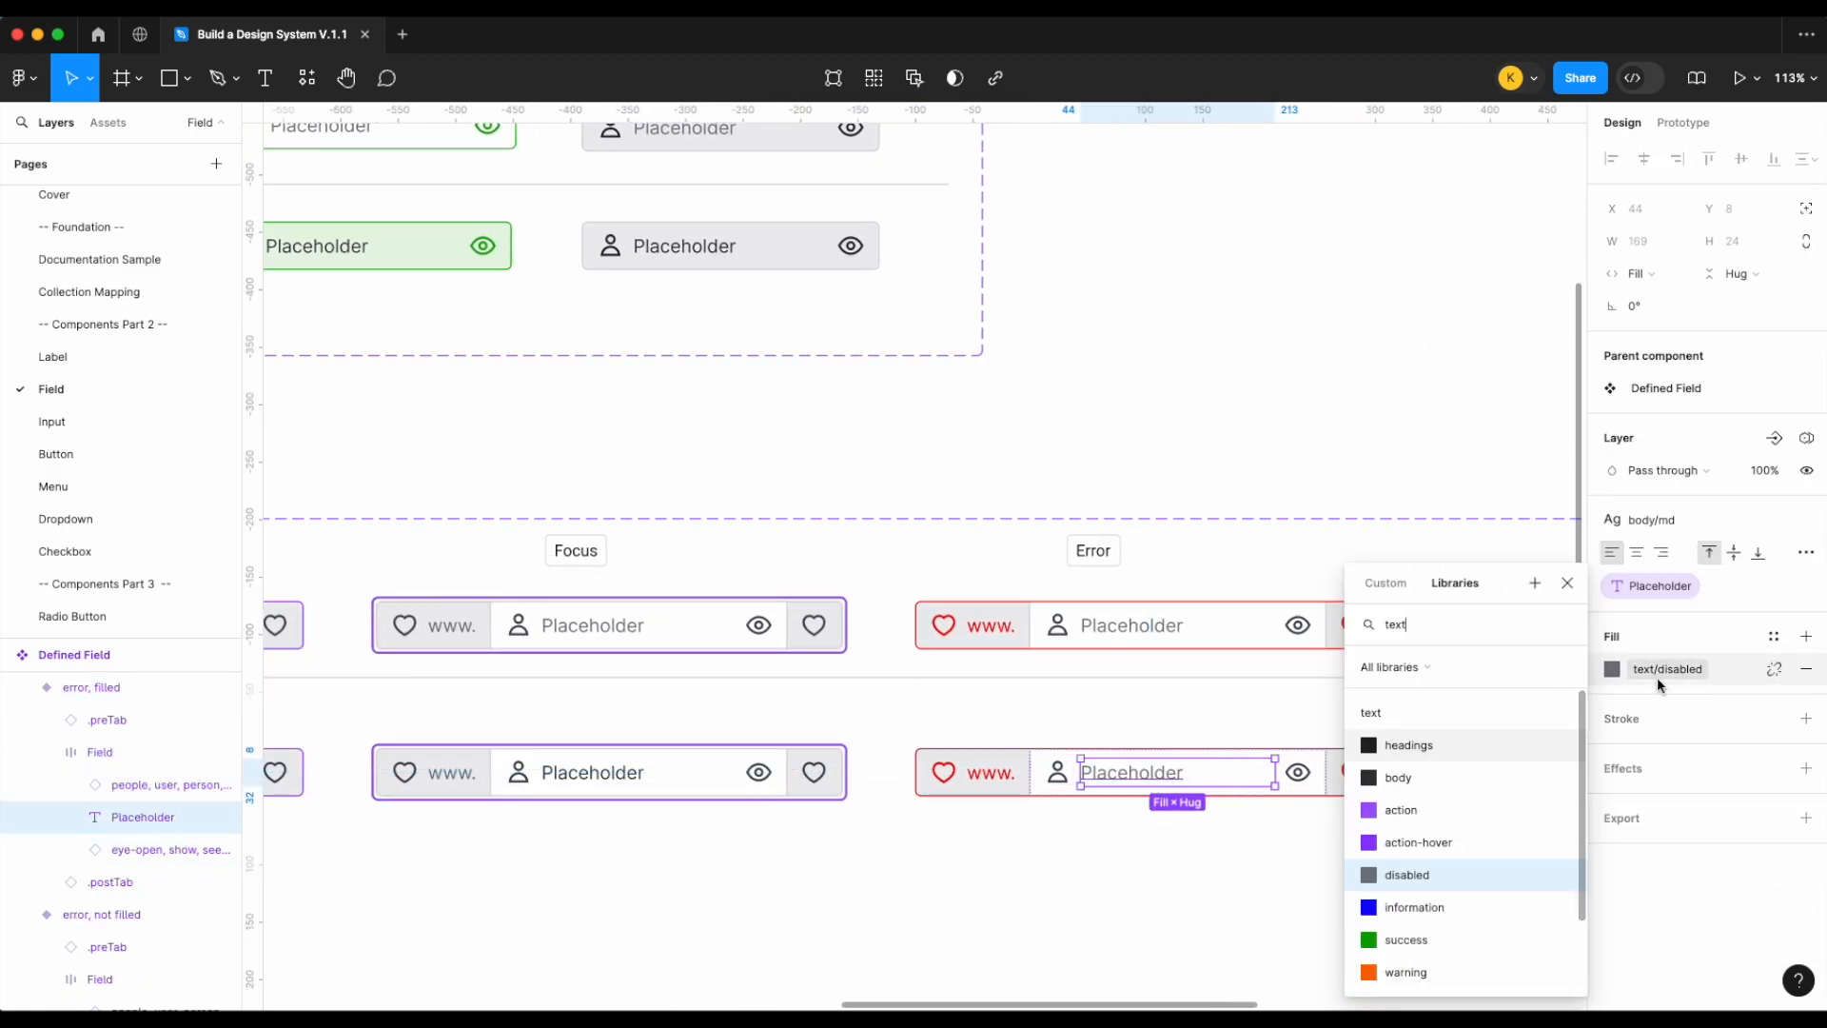
pyautogui.click(1418, 772)
pyautogui.hscroll(-6, 1094, 788)
pyautogui.scroll(1, 1091, 788)
pyautogui.hscroll(9, 1197, 856)
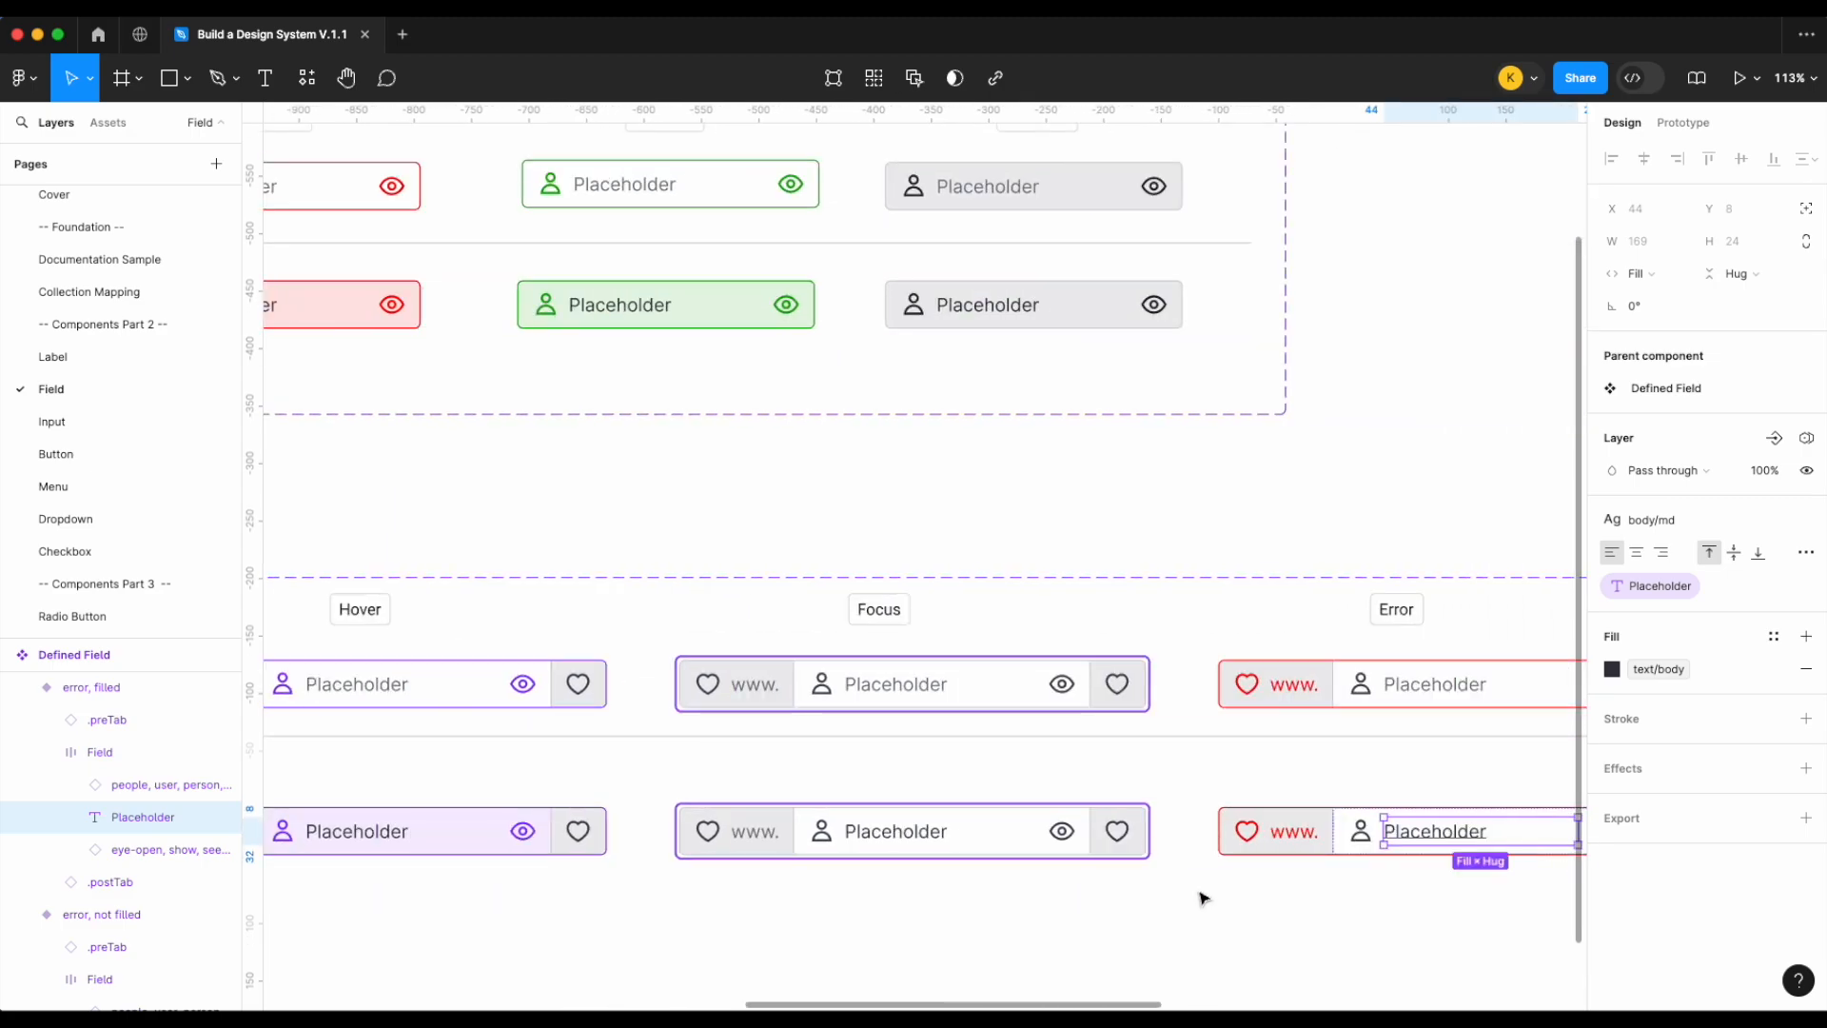
# Apply the icon/error variable to both the user and eye icons in the error filled Defined Field variant
pyautogui.click(1099, 836)
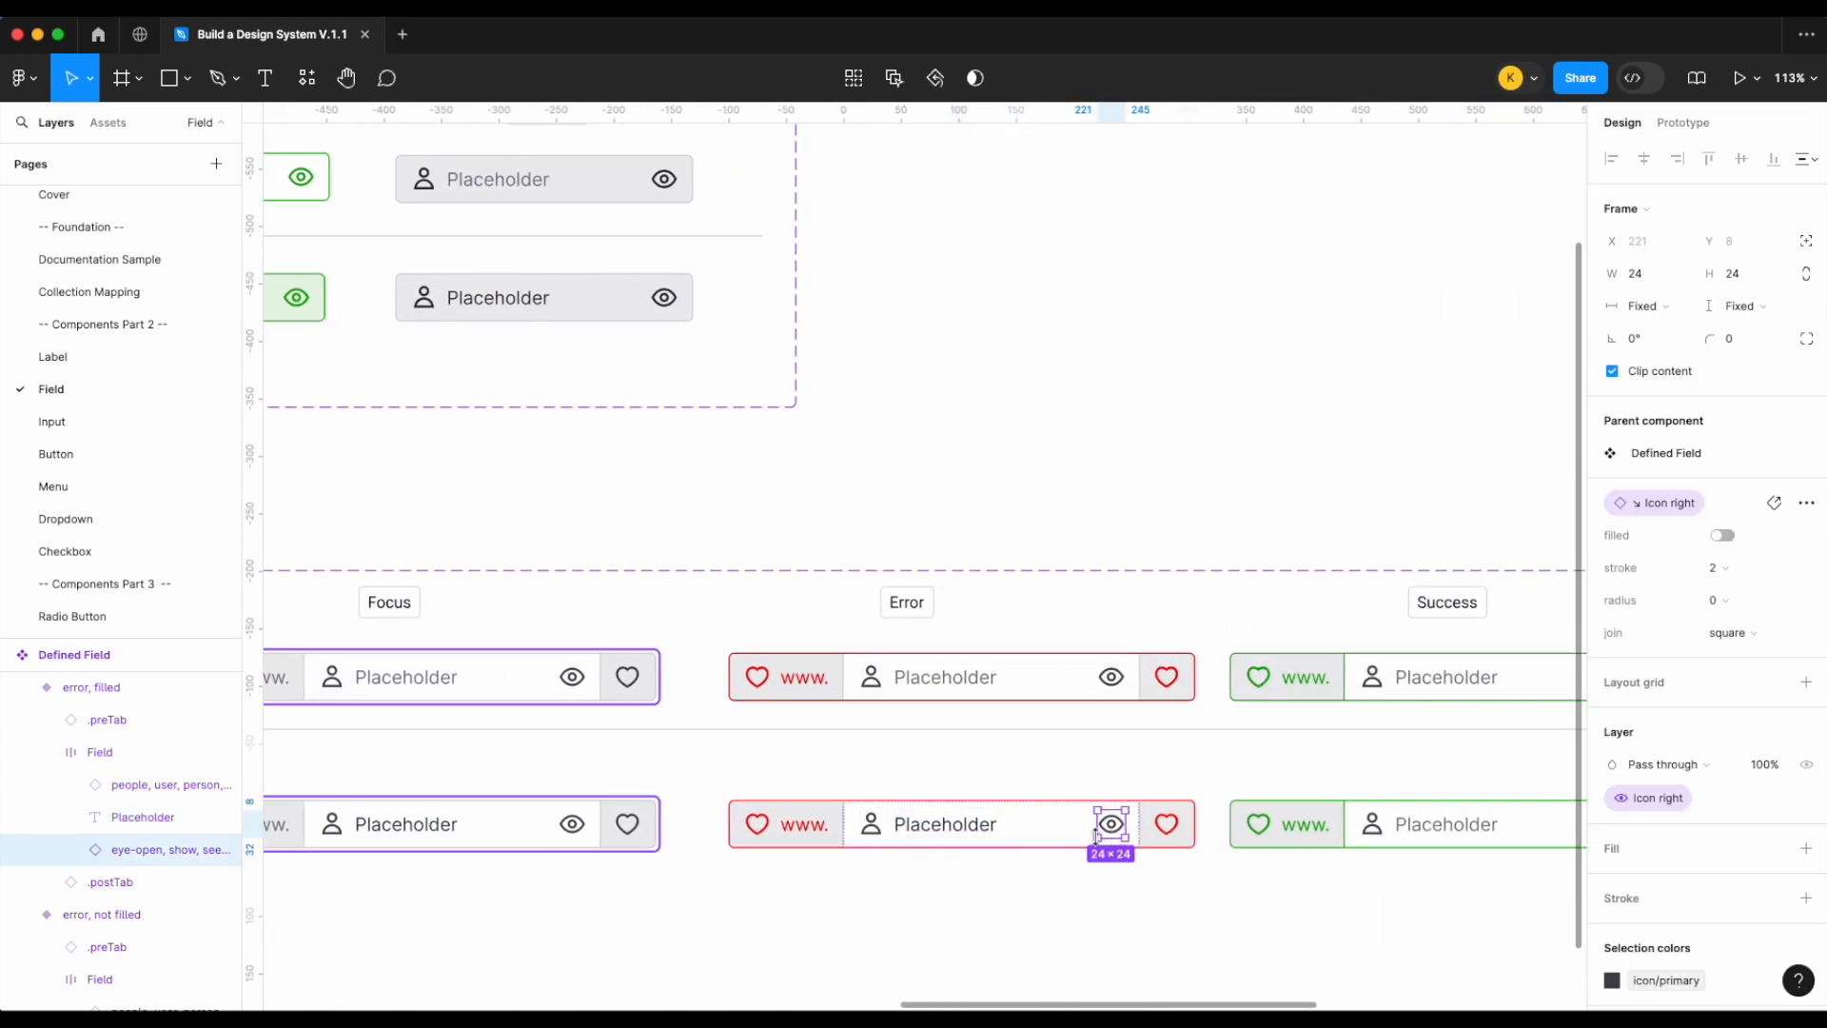
pyautogui.keyDown('shift'); pyautogui.click(874, 830); pyautogui.keyUp('shift')
pyautogui.scroll(-1, 1724, 790)
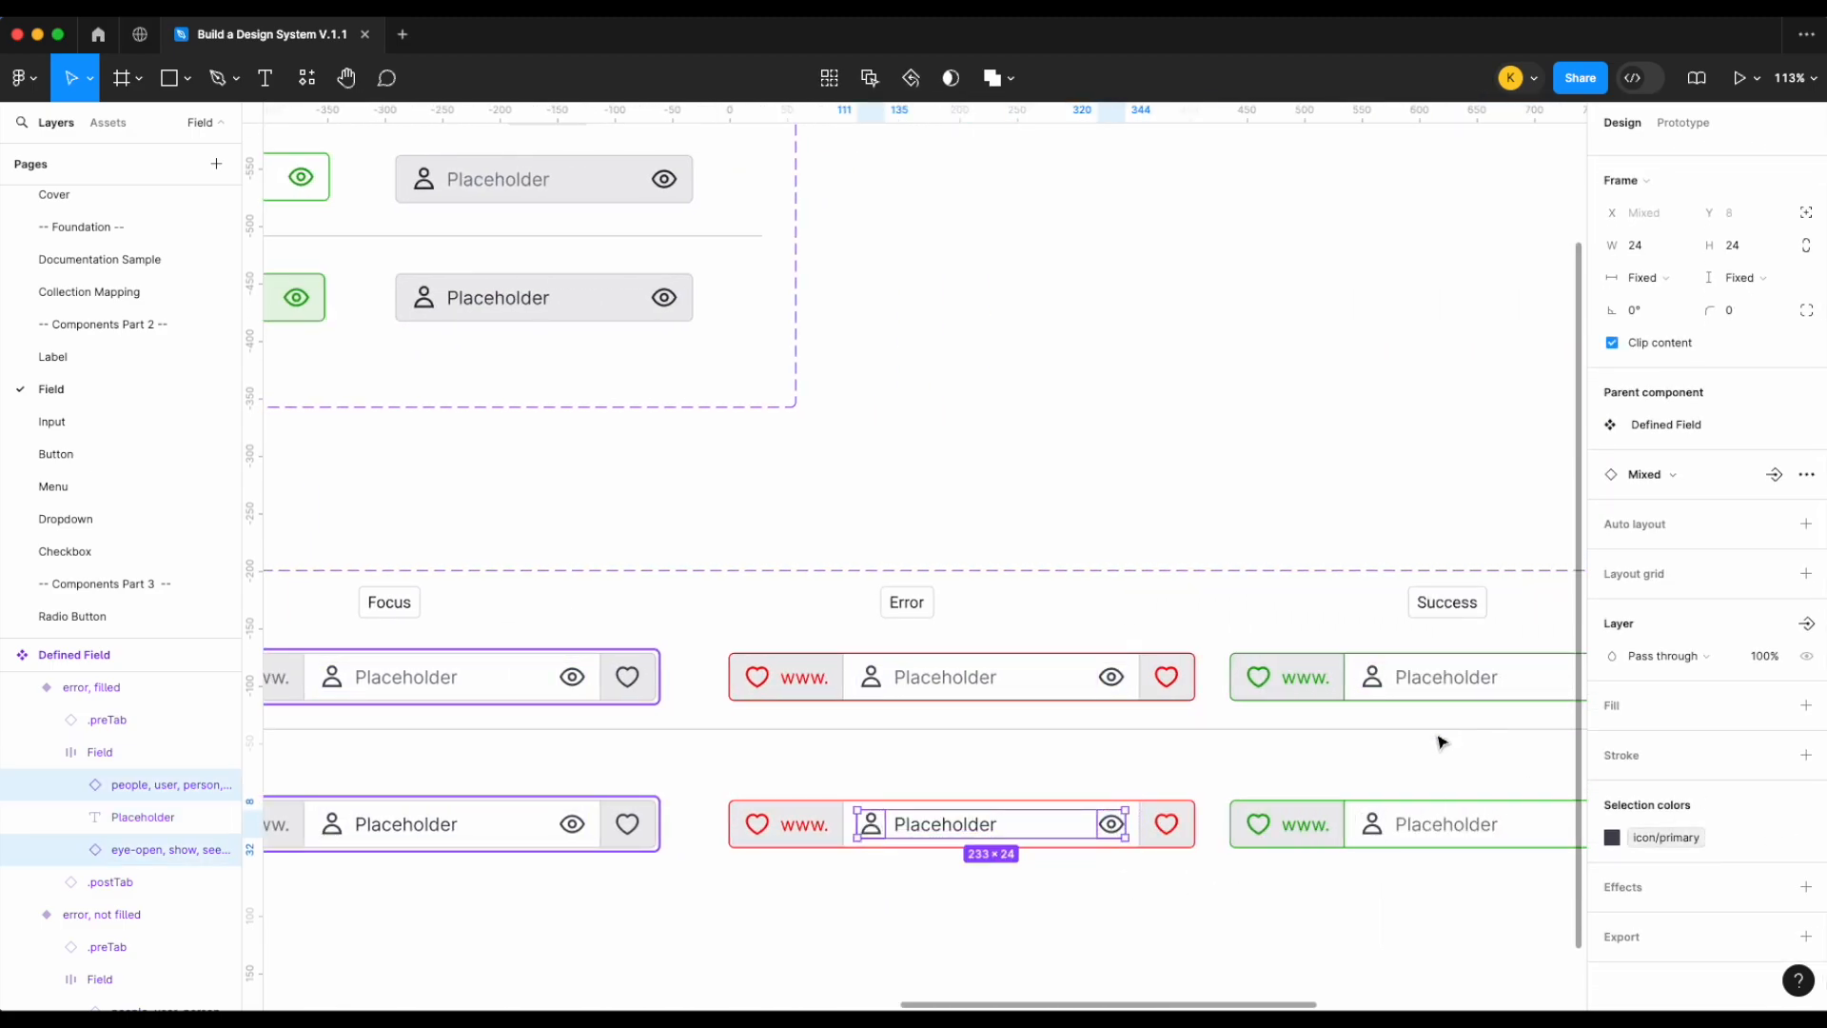
pyautogui.scroll(-2, 1465, 738)
pyautogui.click(1667, 826)
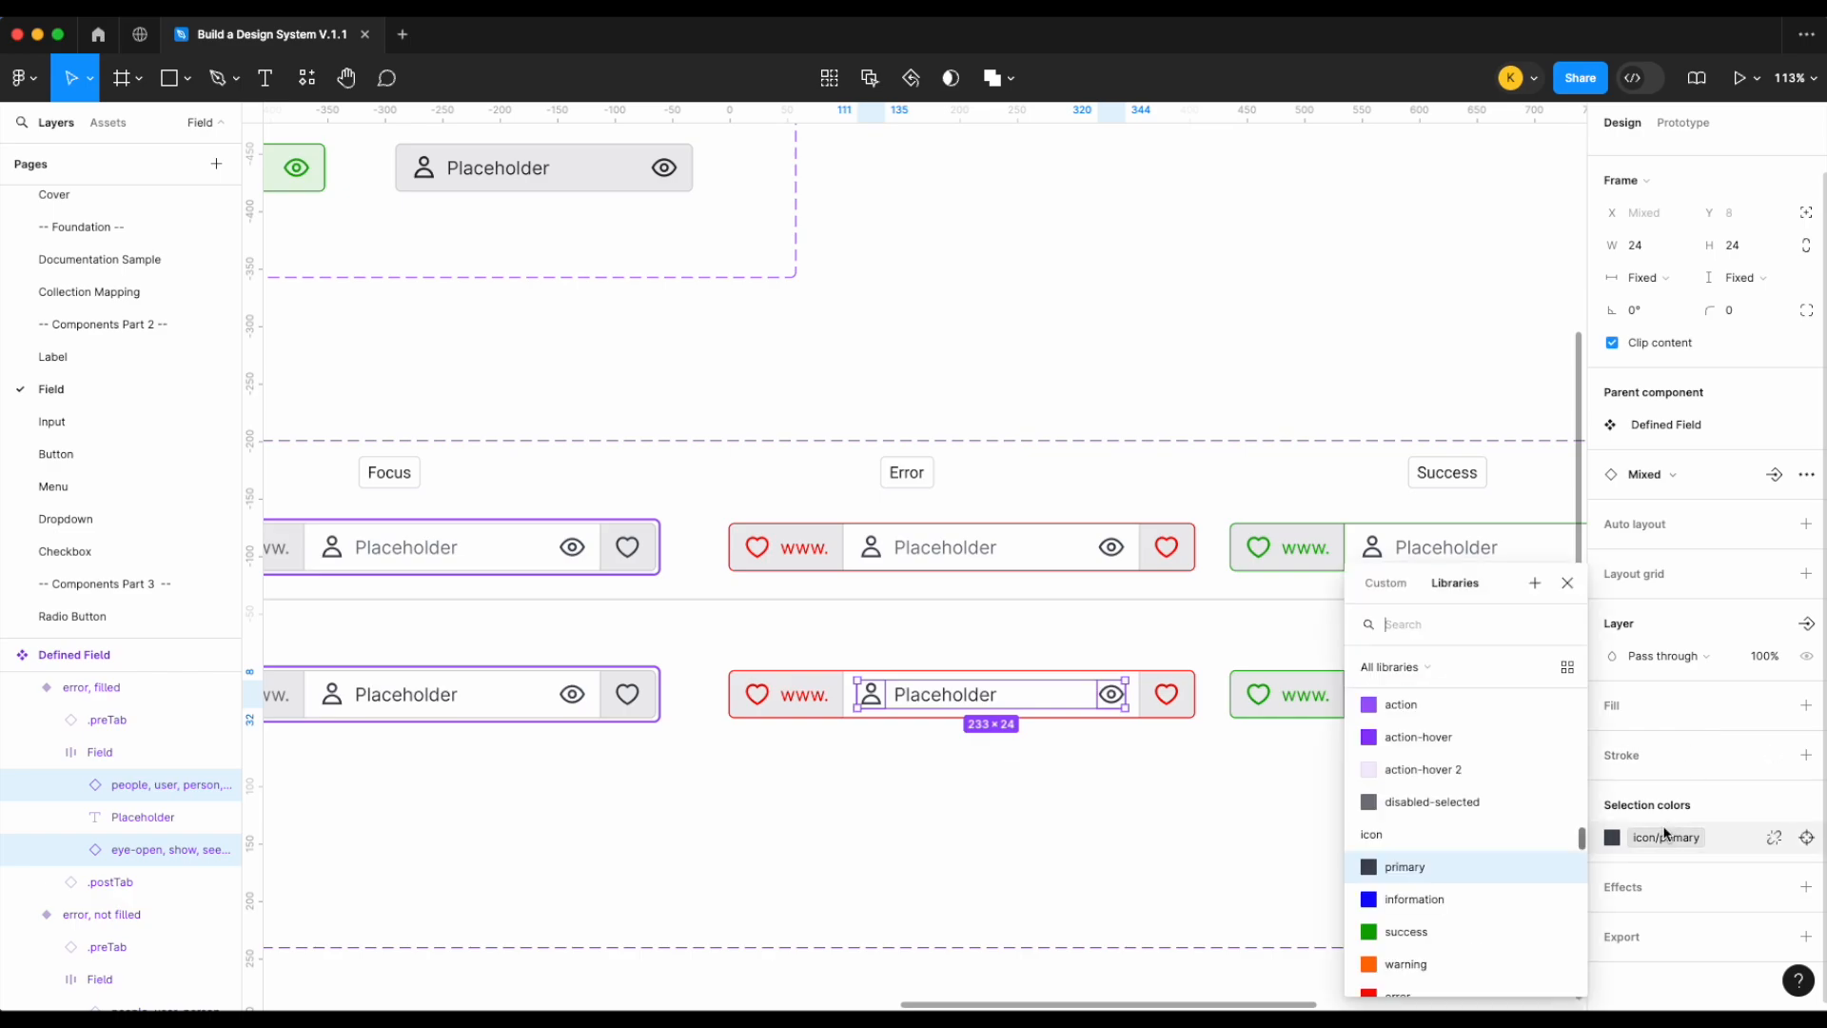
pyautogui.scroll(-3, 1418, 857)
pyautogui.click(1399, 791)
pyautogui.click(1068, 846)
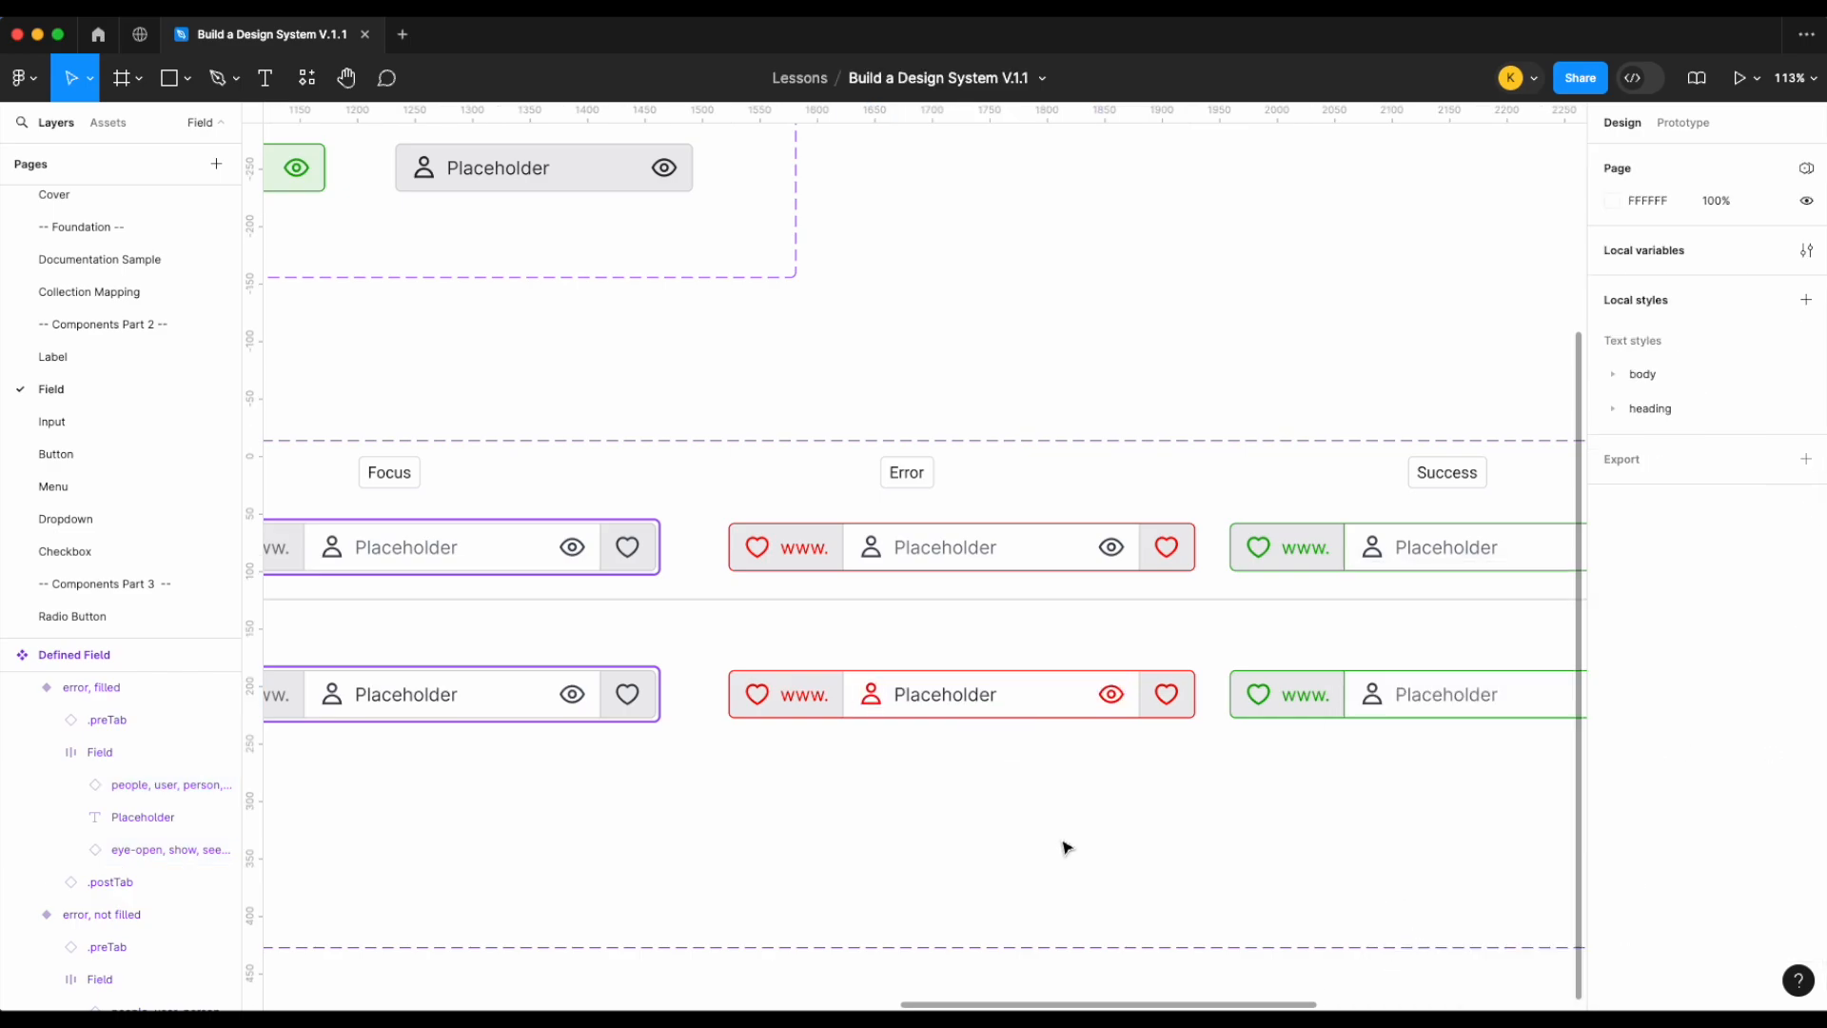
# Apply the surface/error variable to the Field layer's fill in the error filled Defined Field variant
pyautogui.scroll(-3, 1066, 847)
pyautogui.hscroll(-2, 1066, 846)
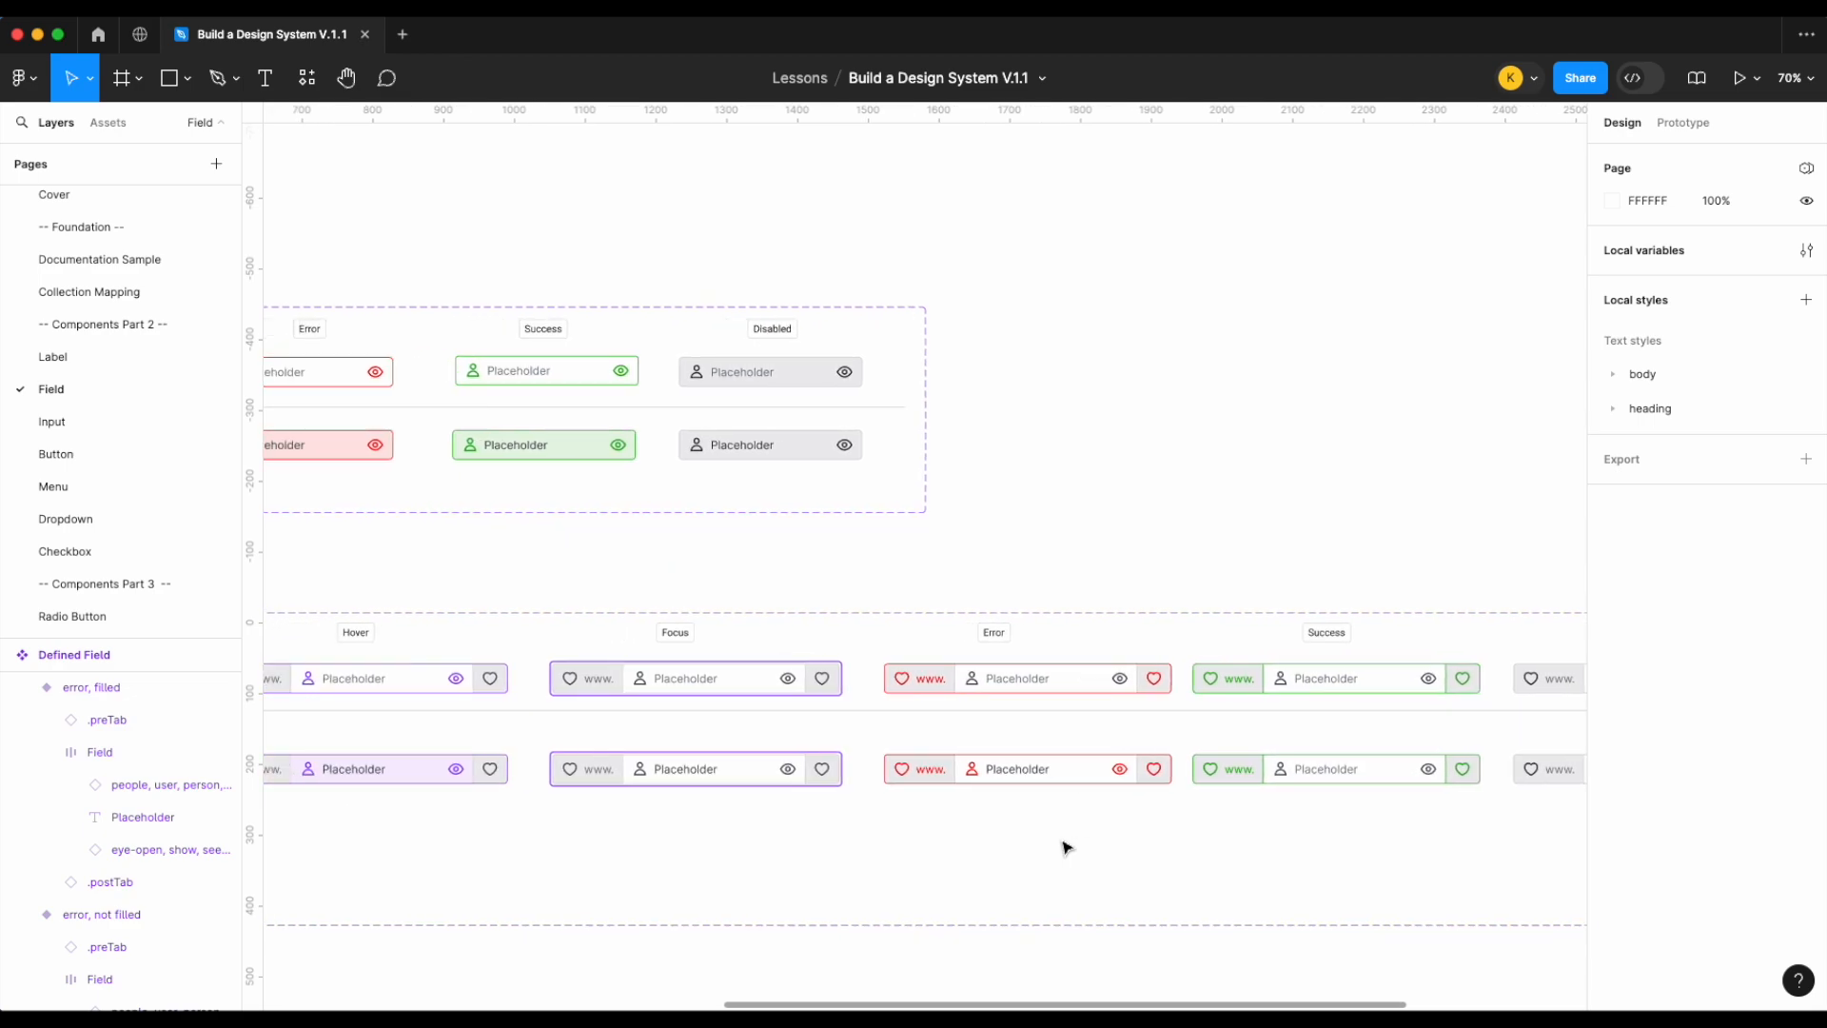
pyautogui.doubleClick(1071, 776)
pyautogui.hscroll(-5, 1072, 784)
pyautogui.hscroll(-1, 1072, 784)
pyautogui.scroll(5, 1428, 790)
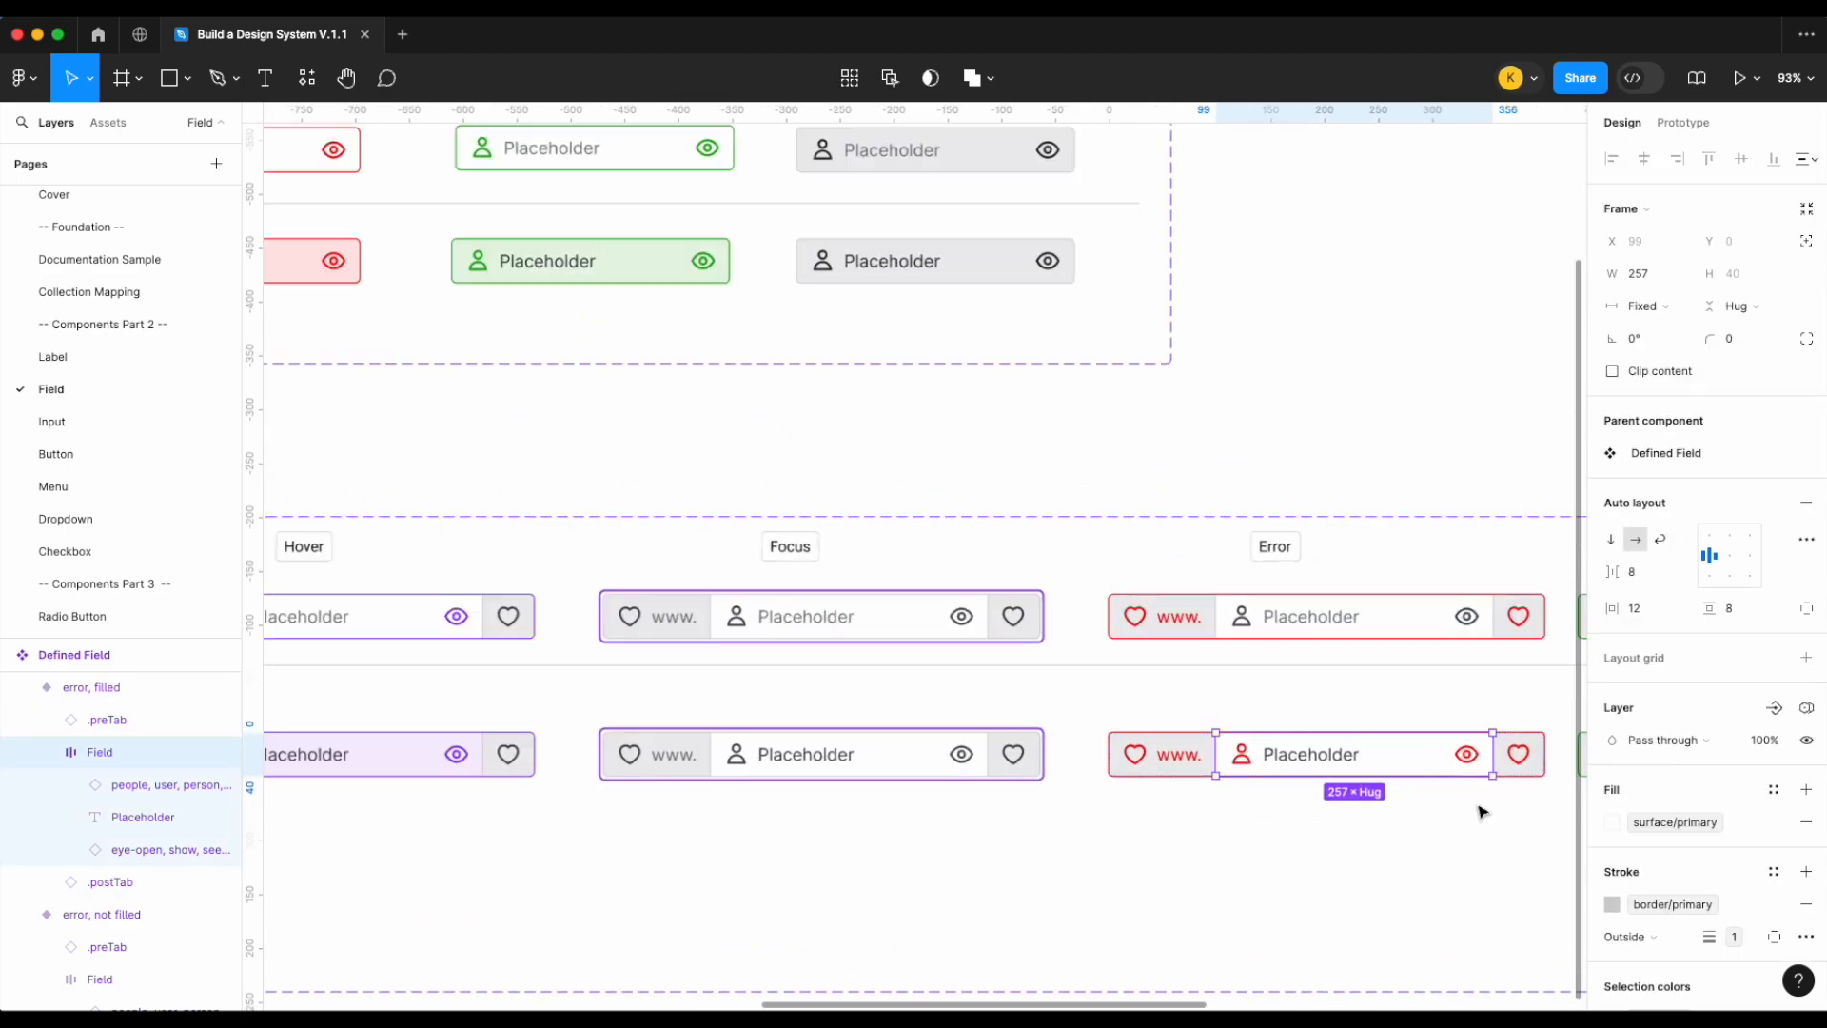
pyautogui.click(1717, 824)
pyautogui.write('surf')
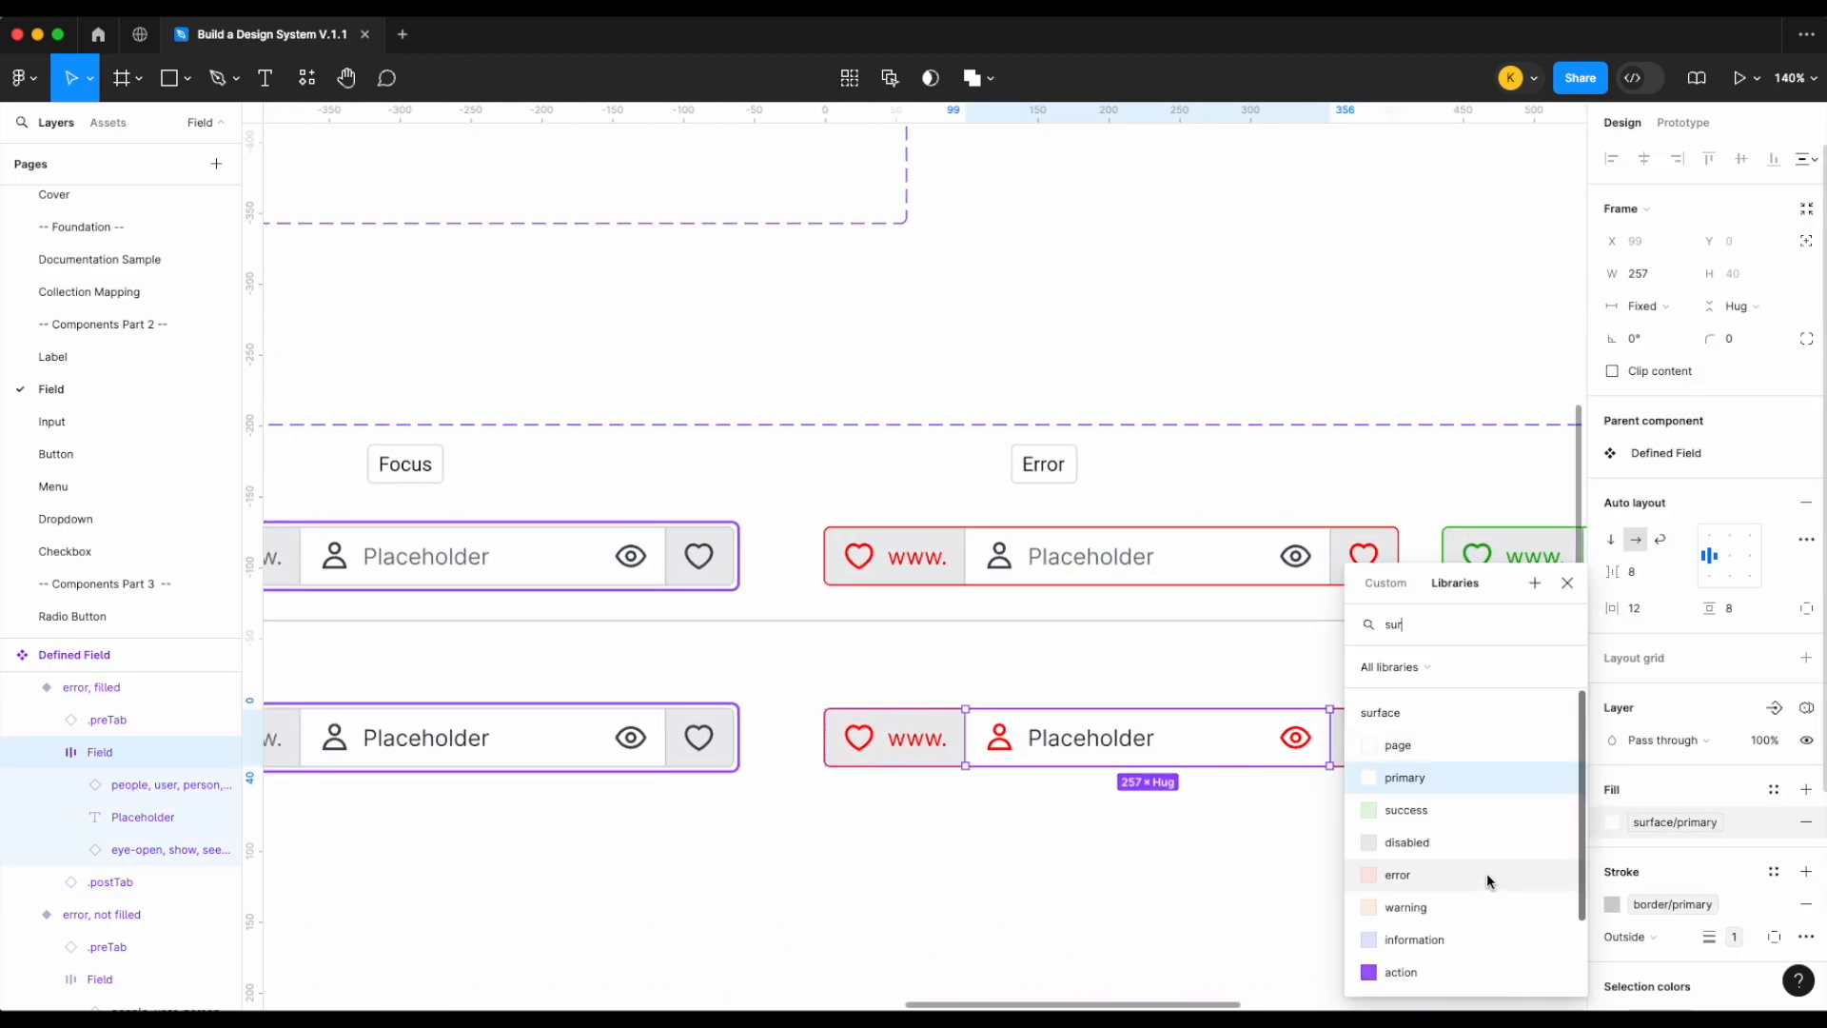
pyautogui.click(1485, 877)
pyautogui.click(1139, 873)
pyautogui.scroll(-5, 1139, 873)
pyautogui.hscroll(-2, 761, 737)
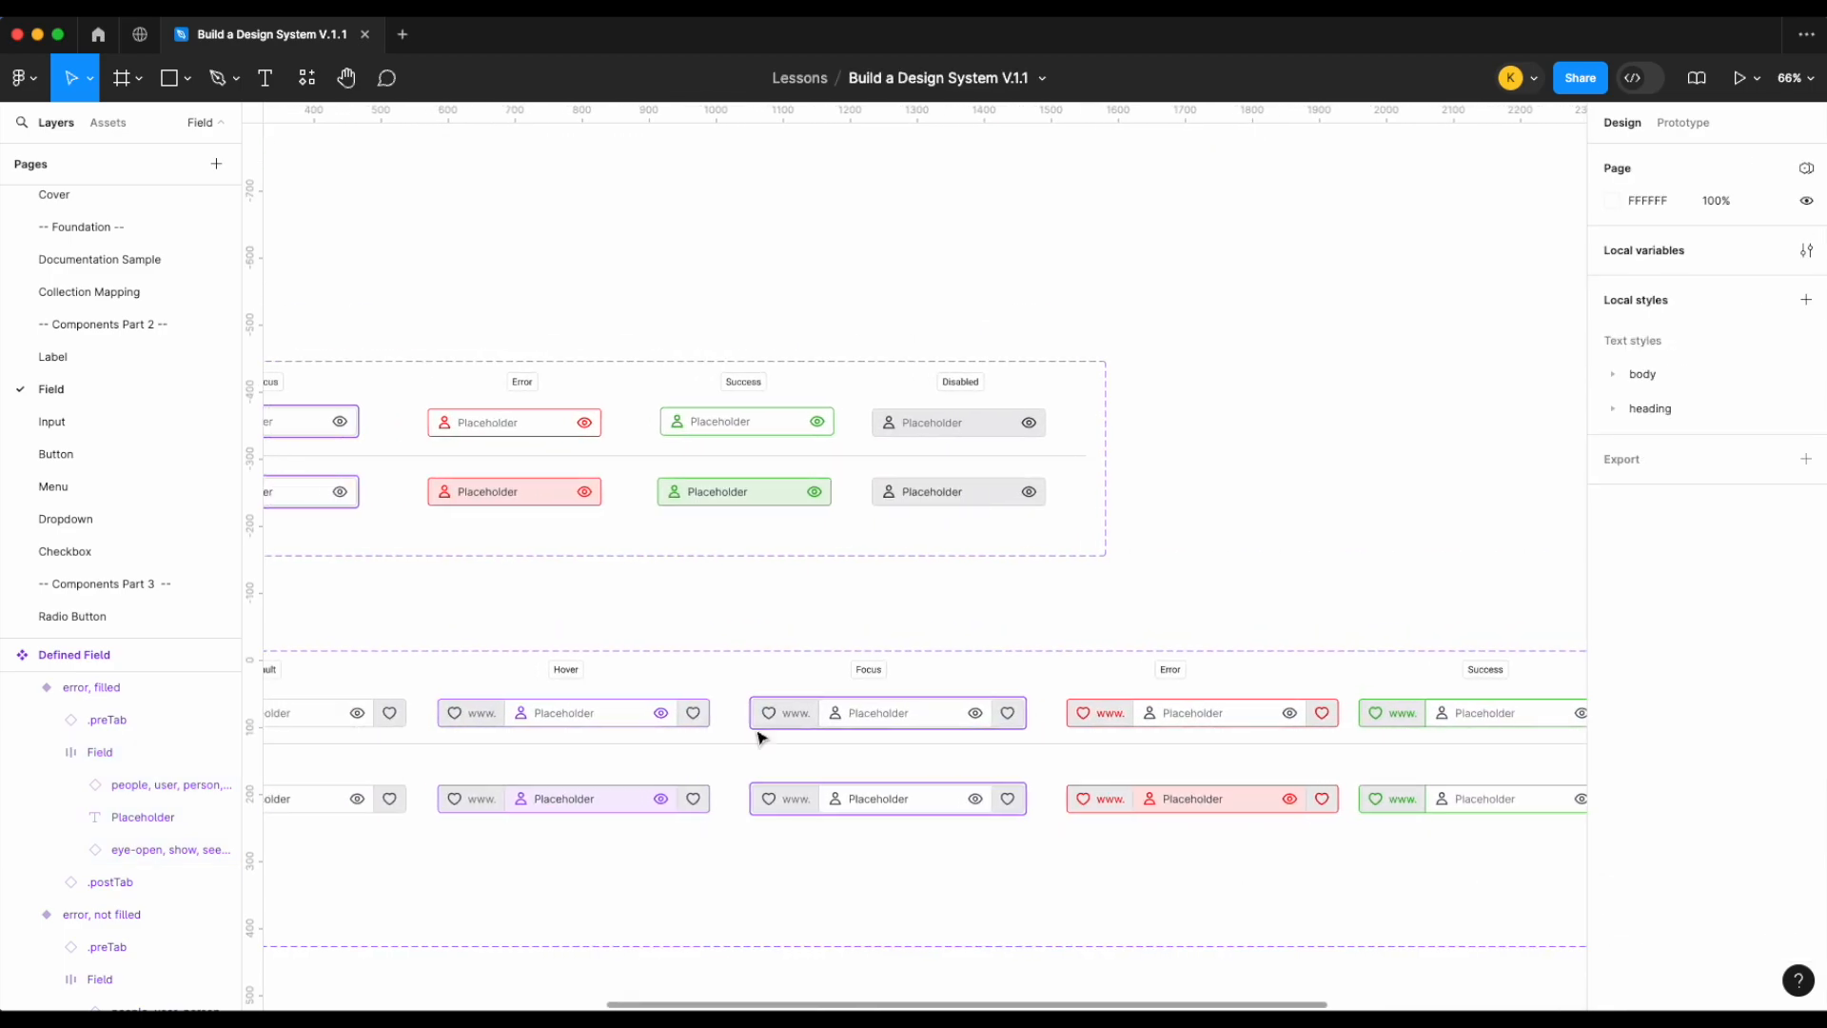
# Apply the text/body variable to the placeholder text in the success filled Defined Field variant
pyautogui.hscroll(3, 971, 757)
pyautogui.scroll(2, 1058, 769)
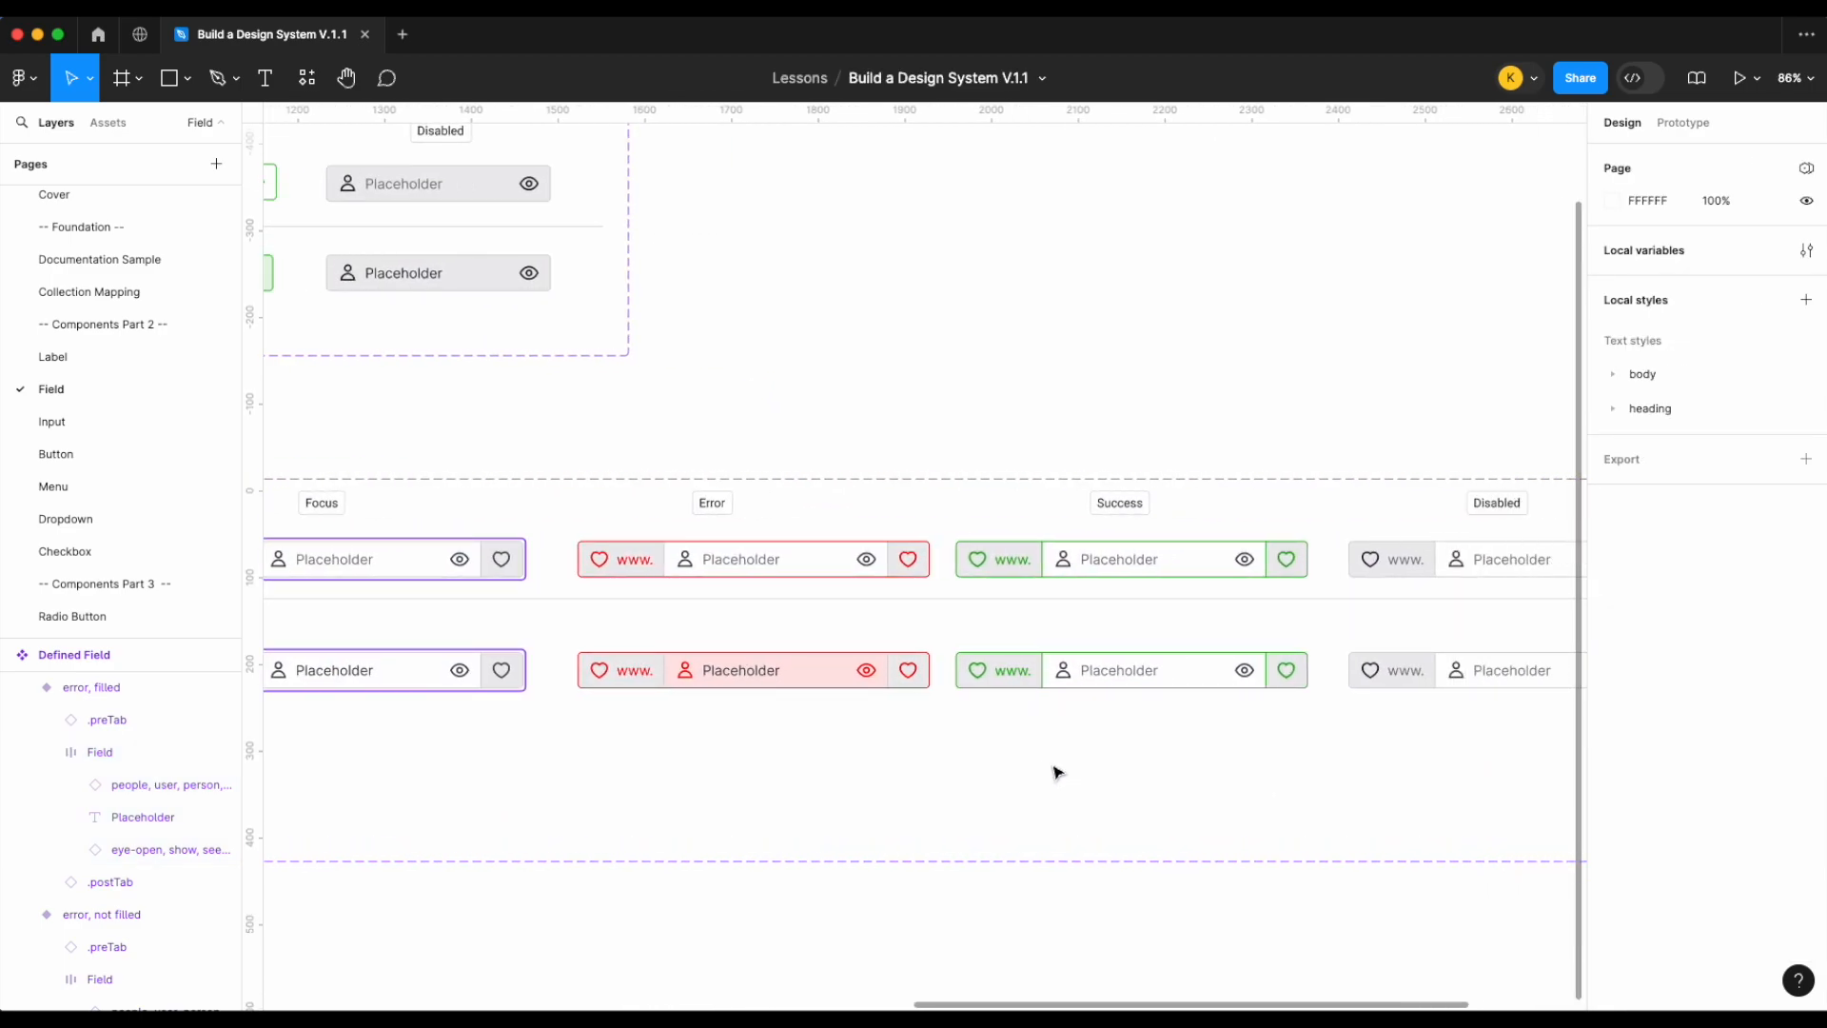
pyautogui.hscroll(4, 1052, 762)
pyautogui.scroll(2, 1056, 767)
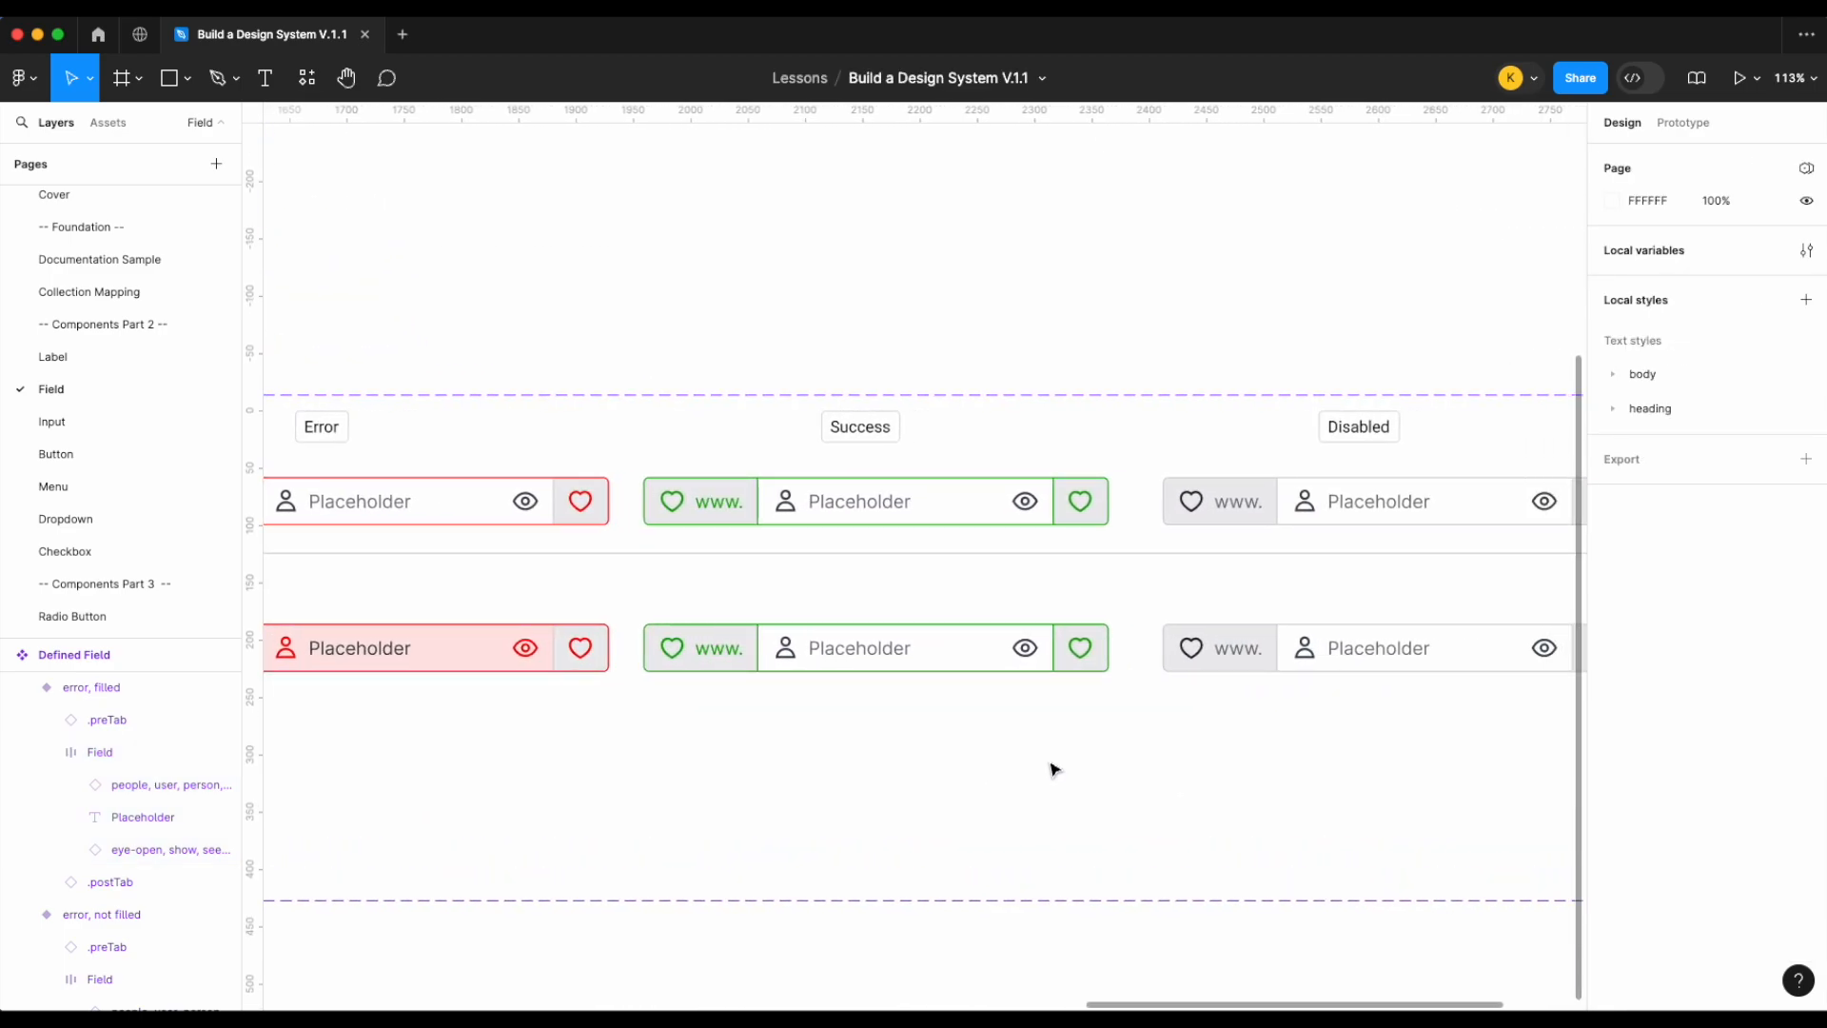
pyautogui.click(894, 645)
pyautogui.doubleClick(894, 646)
pyautogui.doubleClick(894, 651)
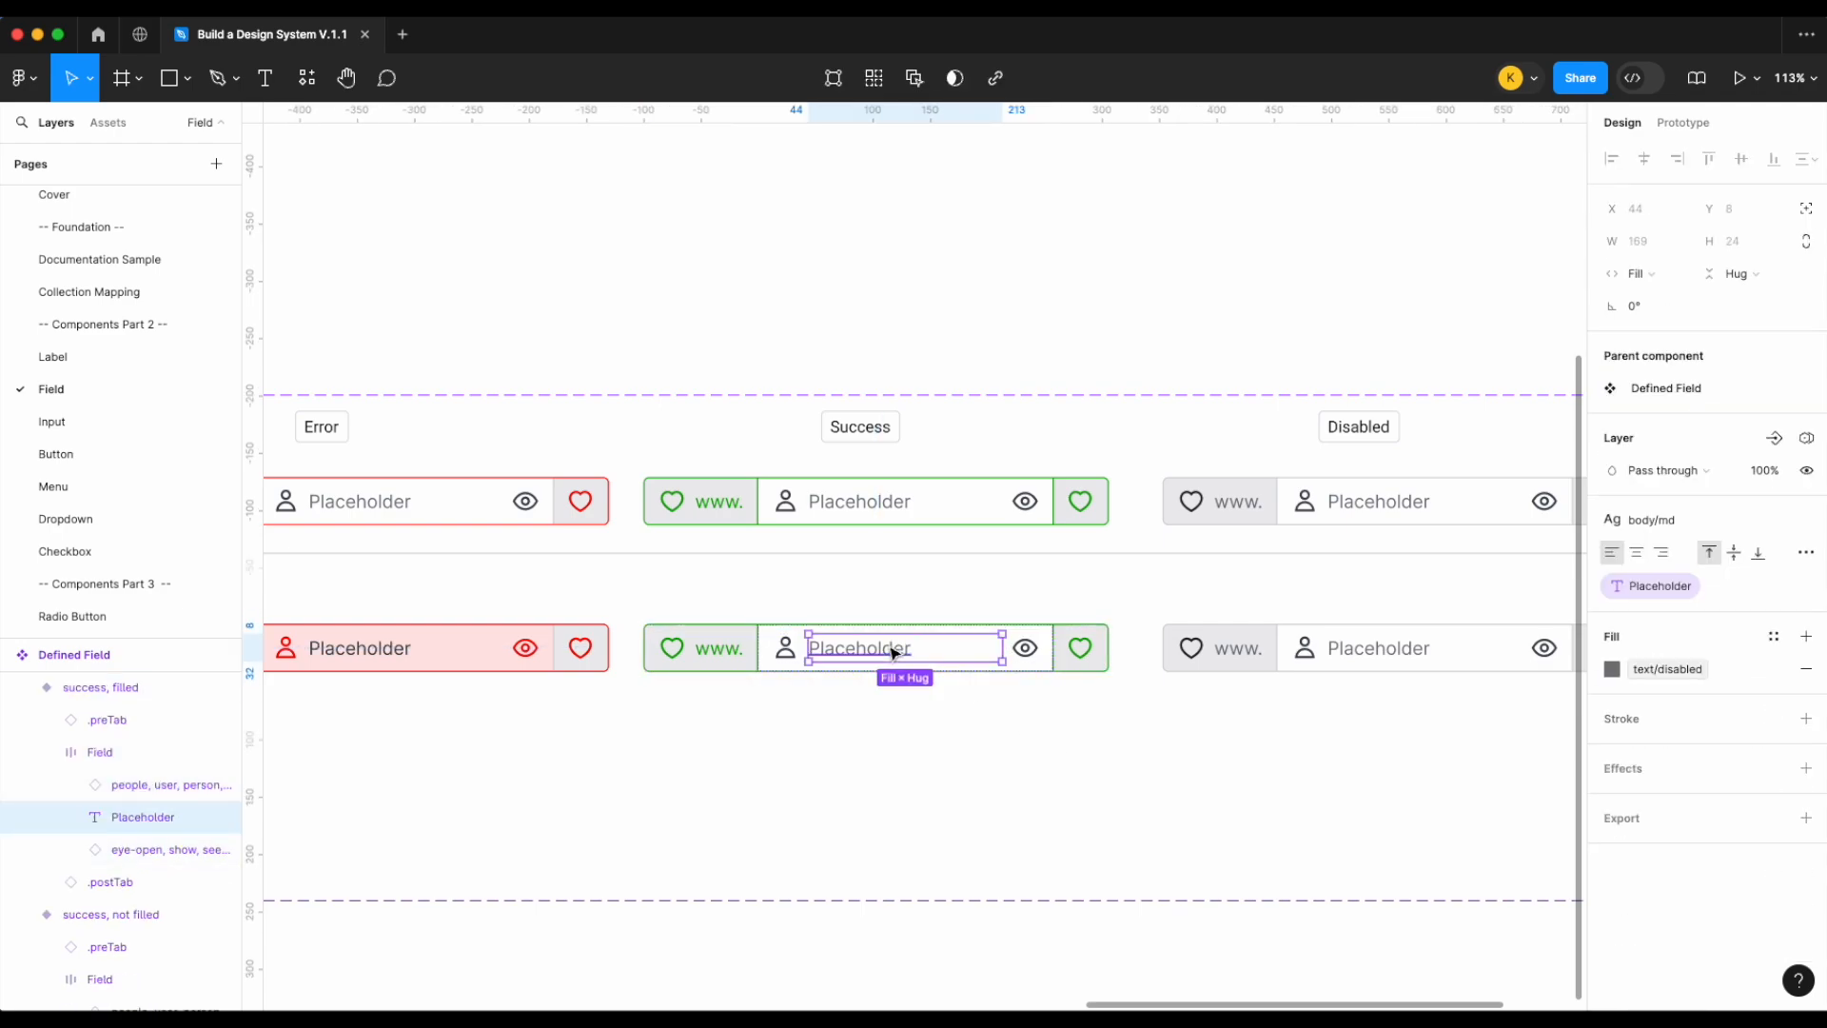
pyautogui.click(1682, 670)
pyautogui.click(1444, 775)
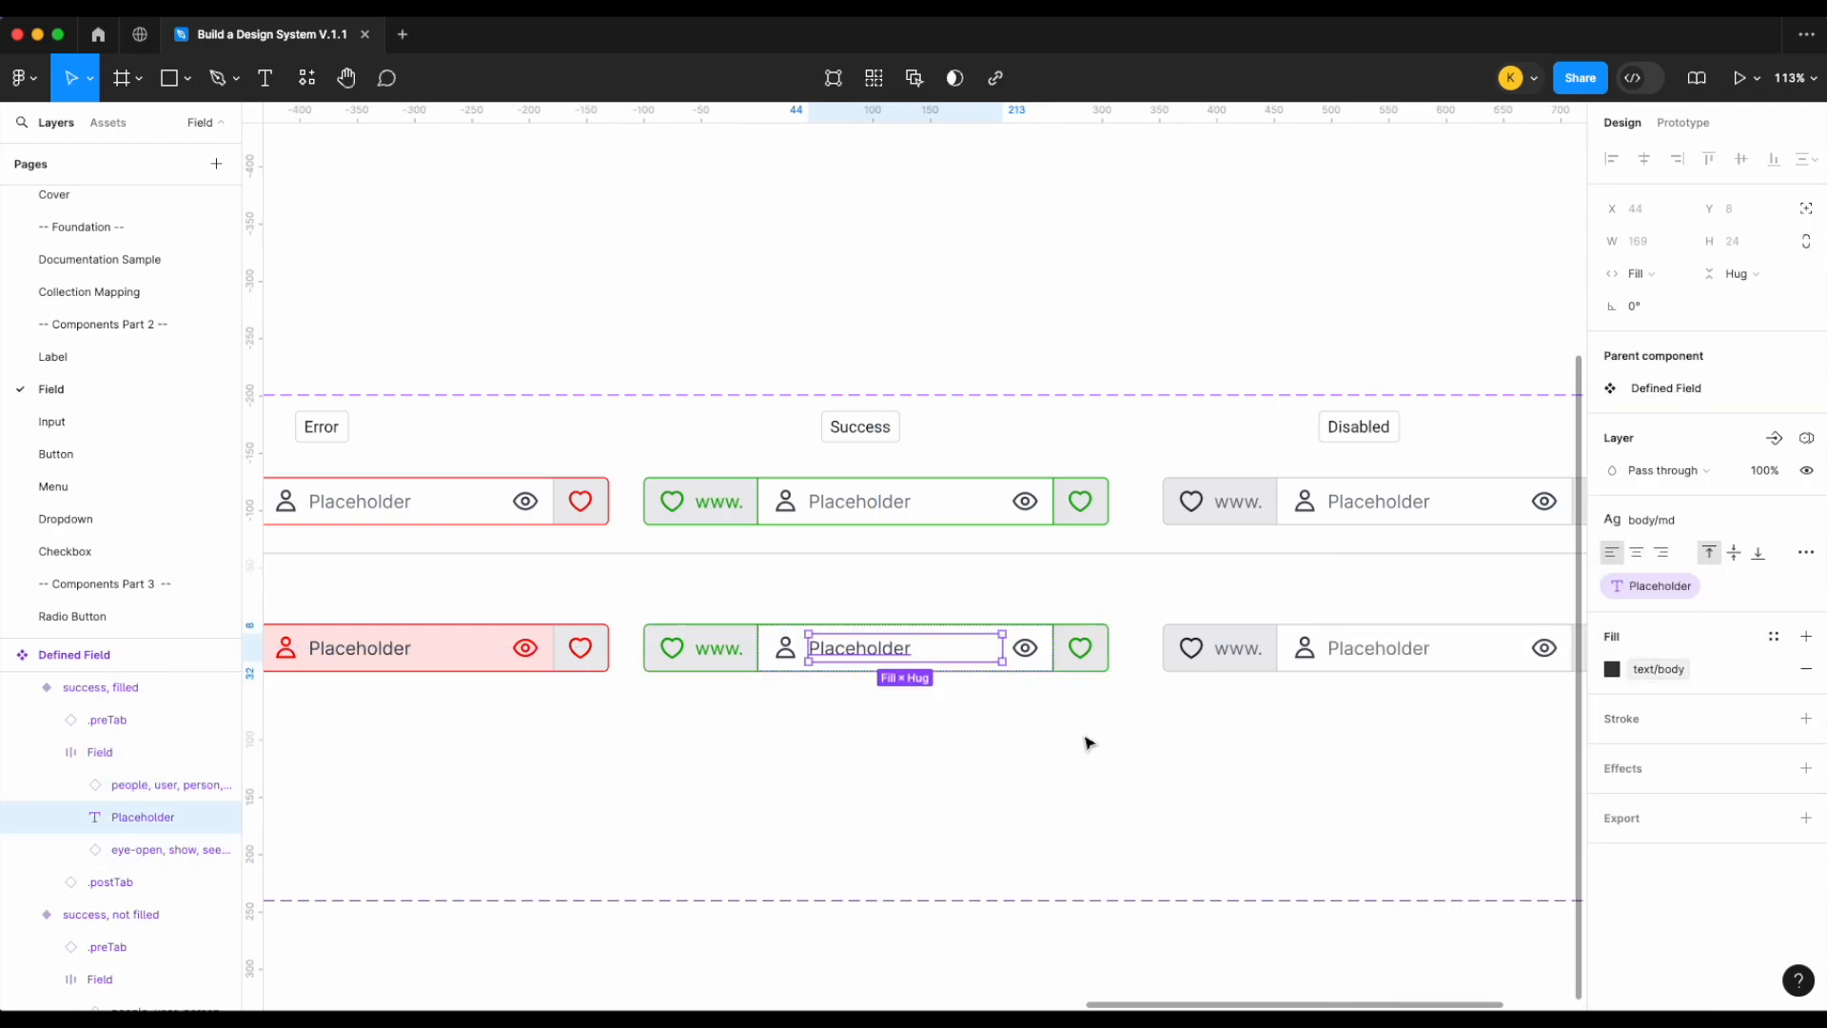
pyautogui.click(1090, 743)
# Apply the surface/success variable to the Field layer's fill in the success filled Defined Field variant
pyautogui.doubleClick(1024, 646)
pyautogui.scroll(-3, 1705, 837)
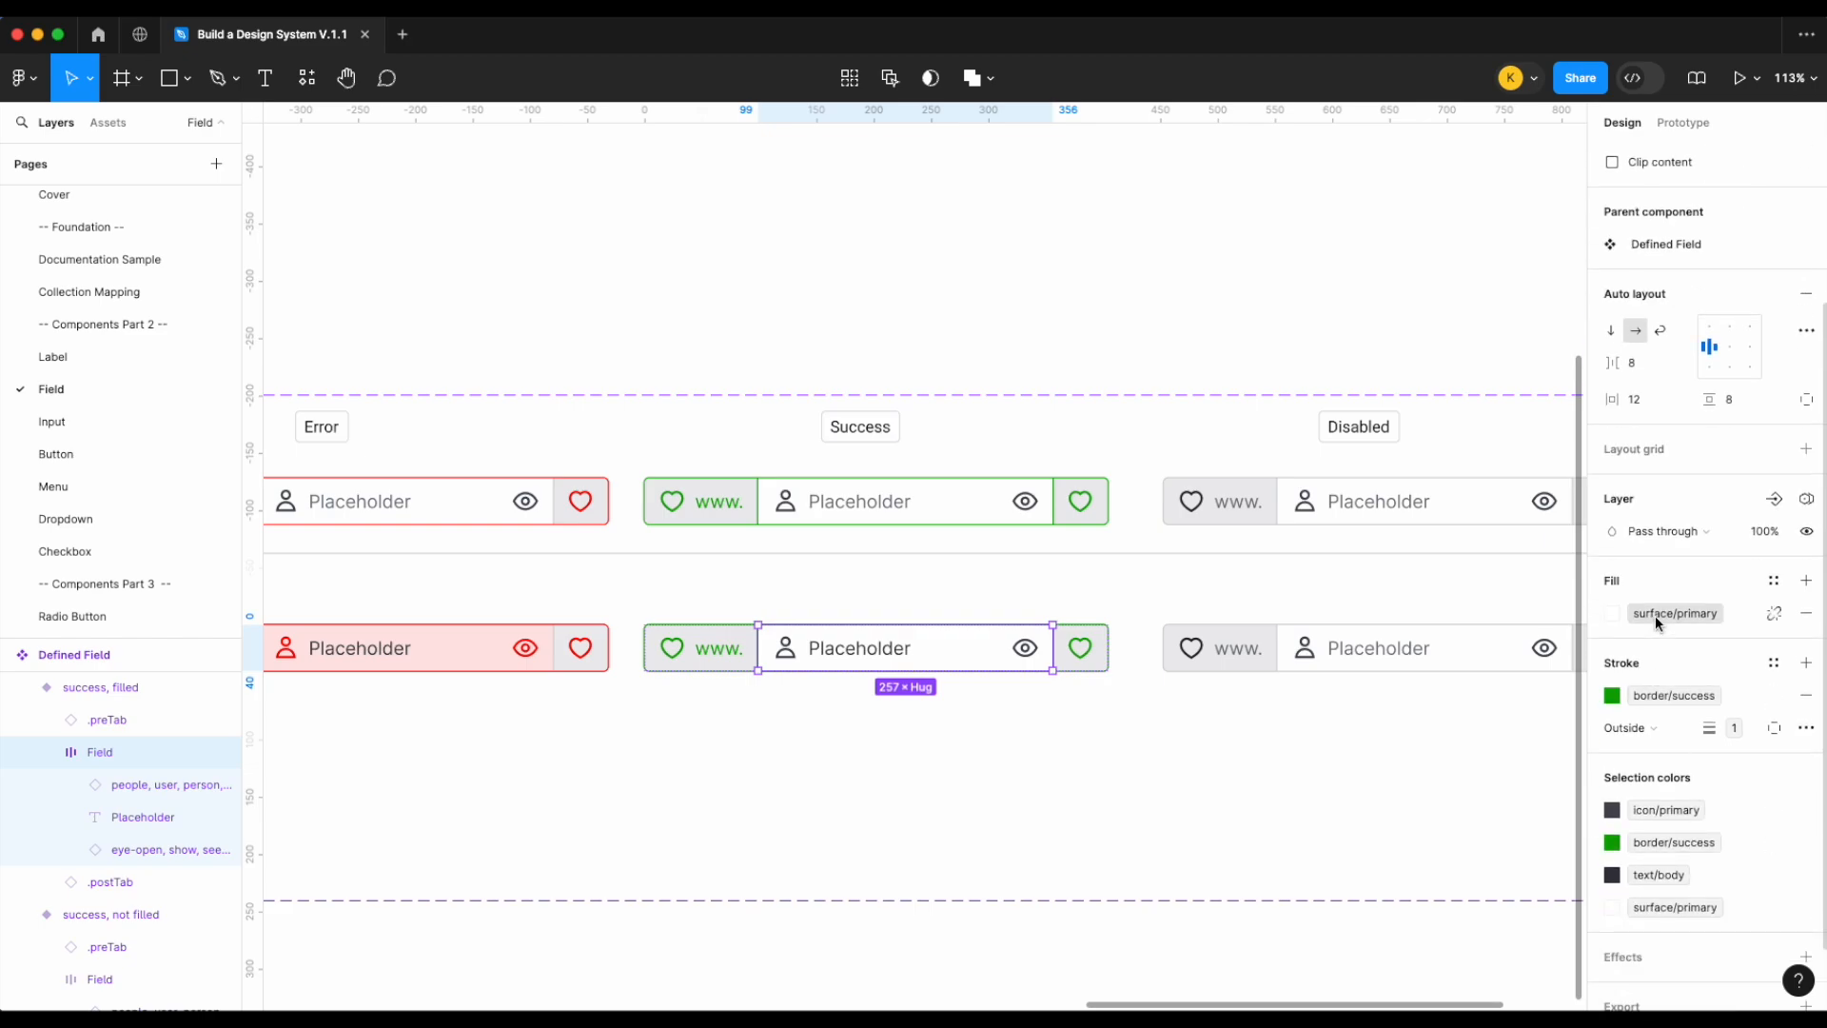
pyautogui.click(1657, 624)
pyautogui.scroll(-2, 1437, 847)
pyautogui.click(1441, 855)
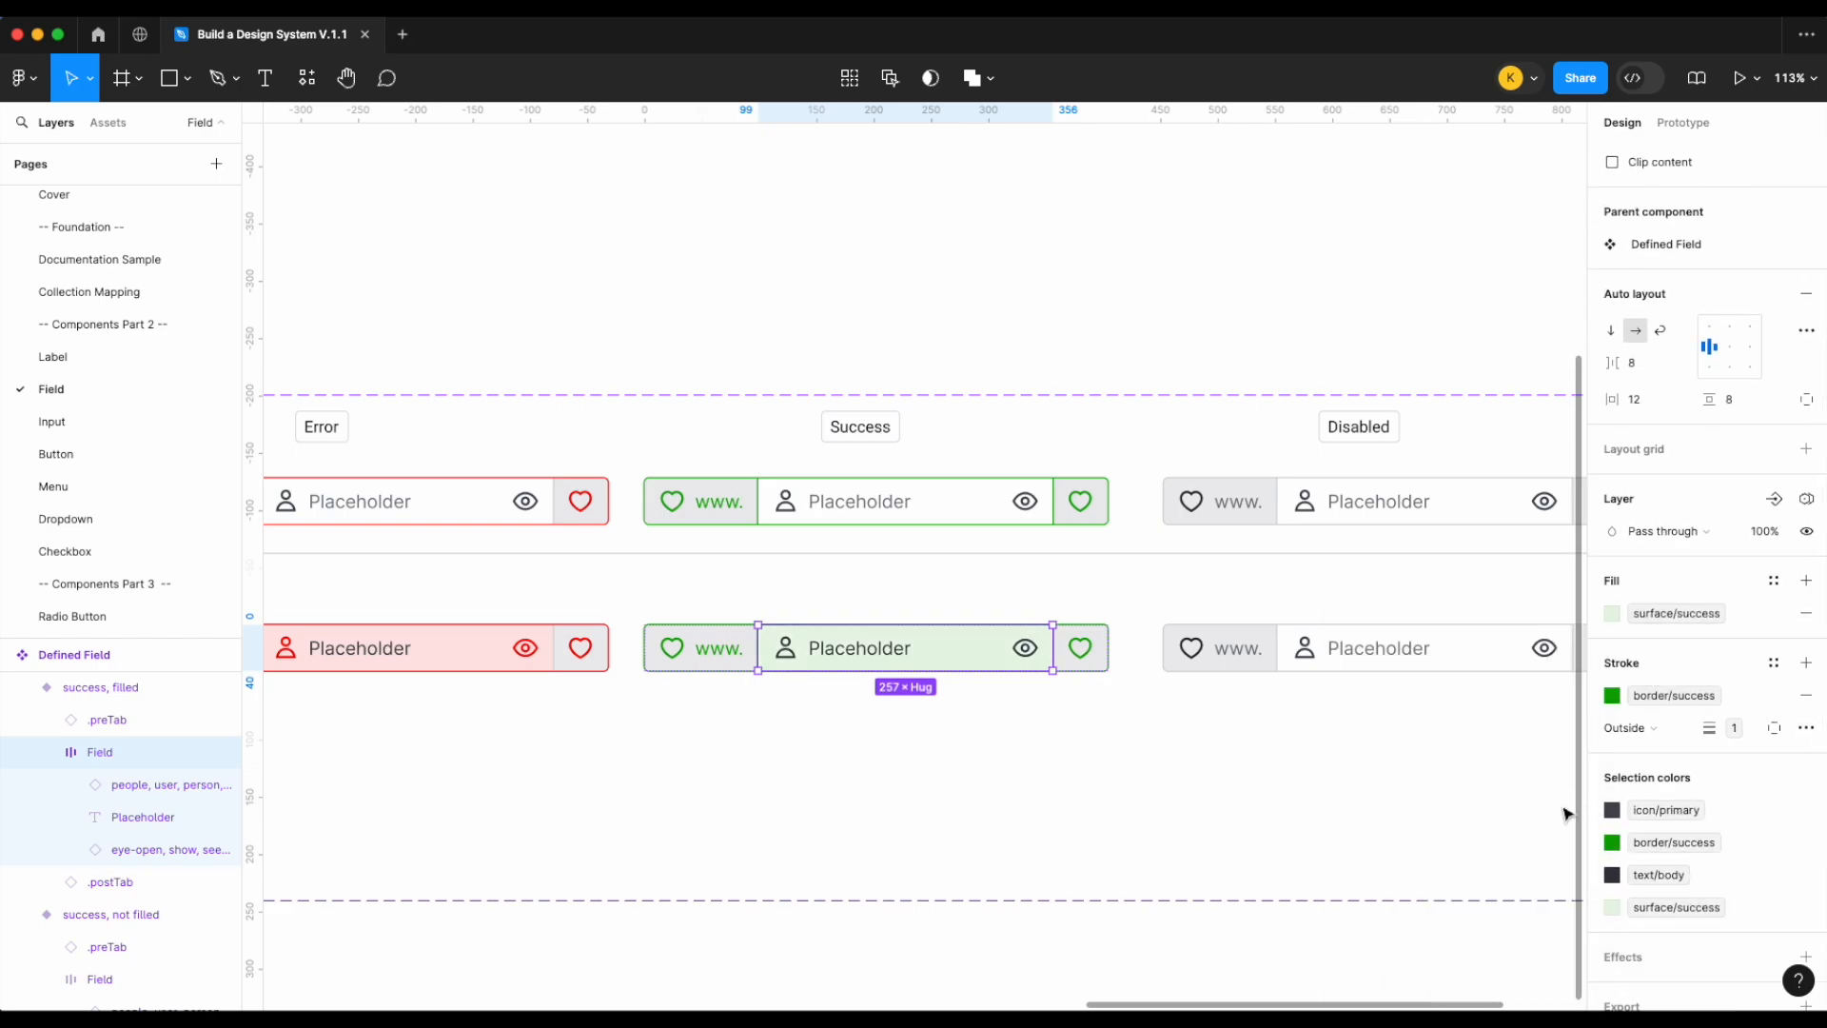
# Apply the icon/success variable to the user and eye icons in the success filled Defined Field variant
pyautogui.hscroll(-8, 1028, 697)
pyautogui.scroll(2, 1028, 697)
pyautogui.hscroll(6, 1030, 698)
pyautogui.scroll(-1, 1031, 697)
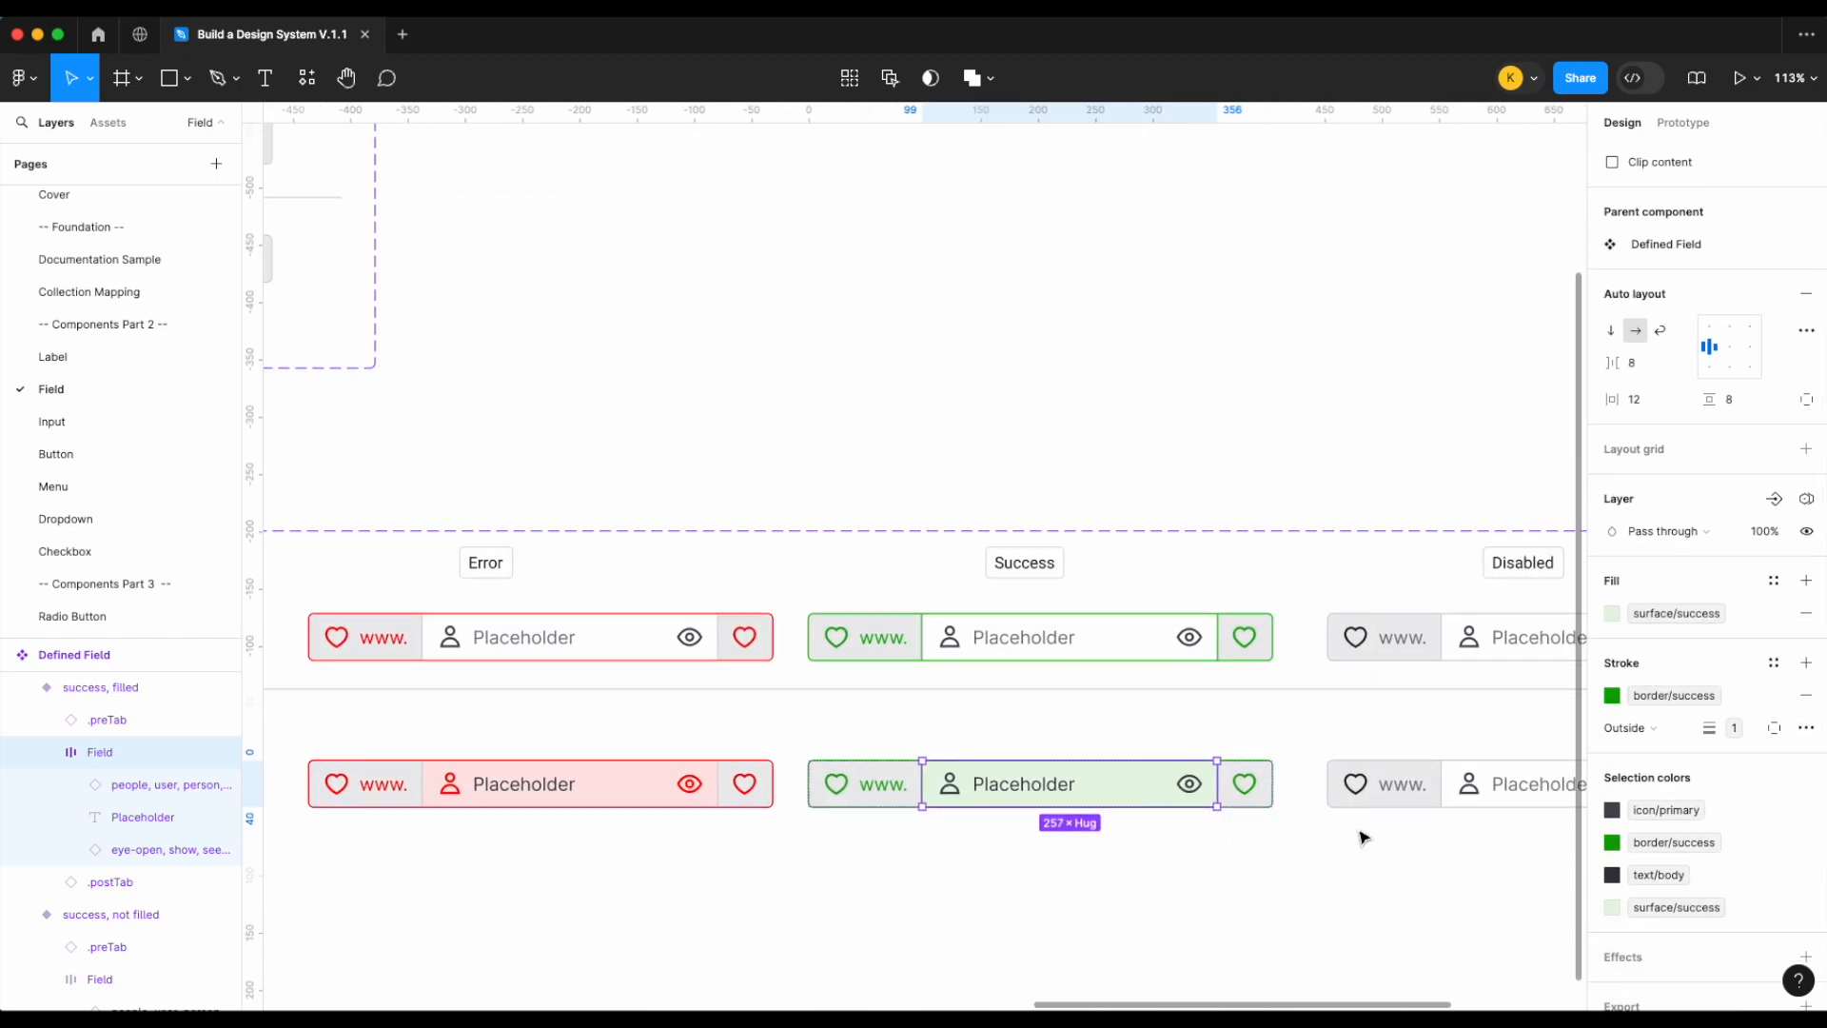
pyautogui.click(1675, 809)
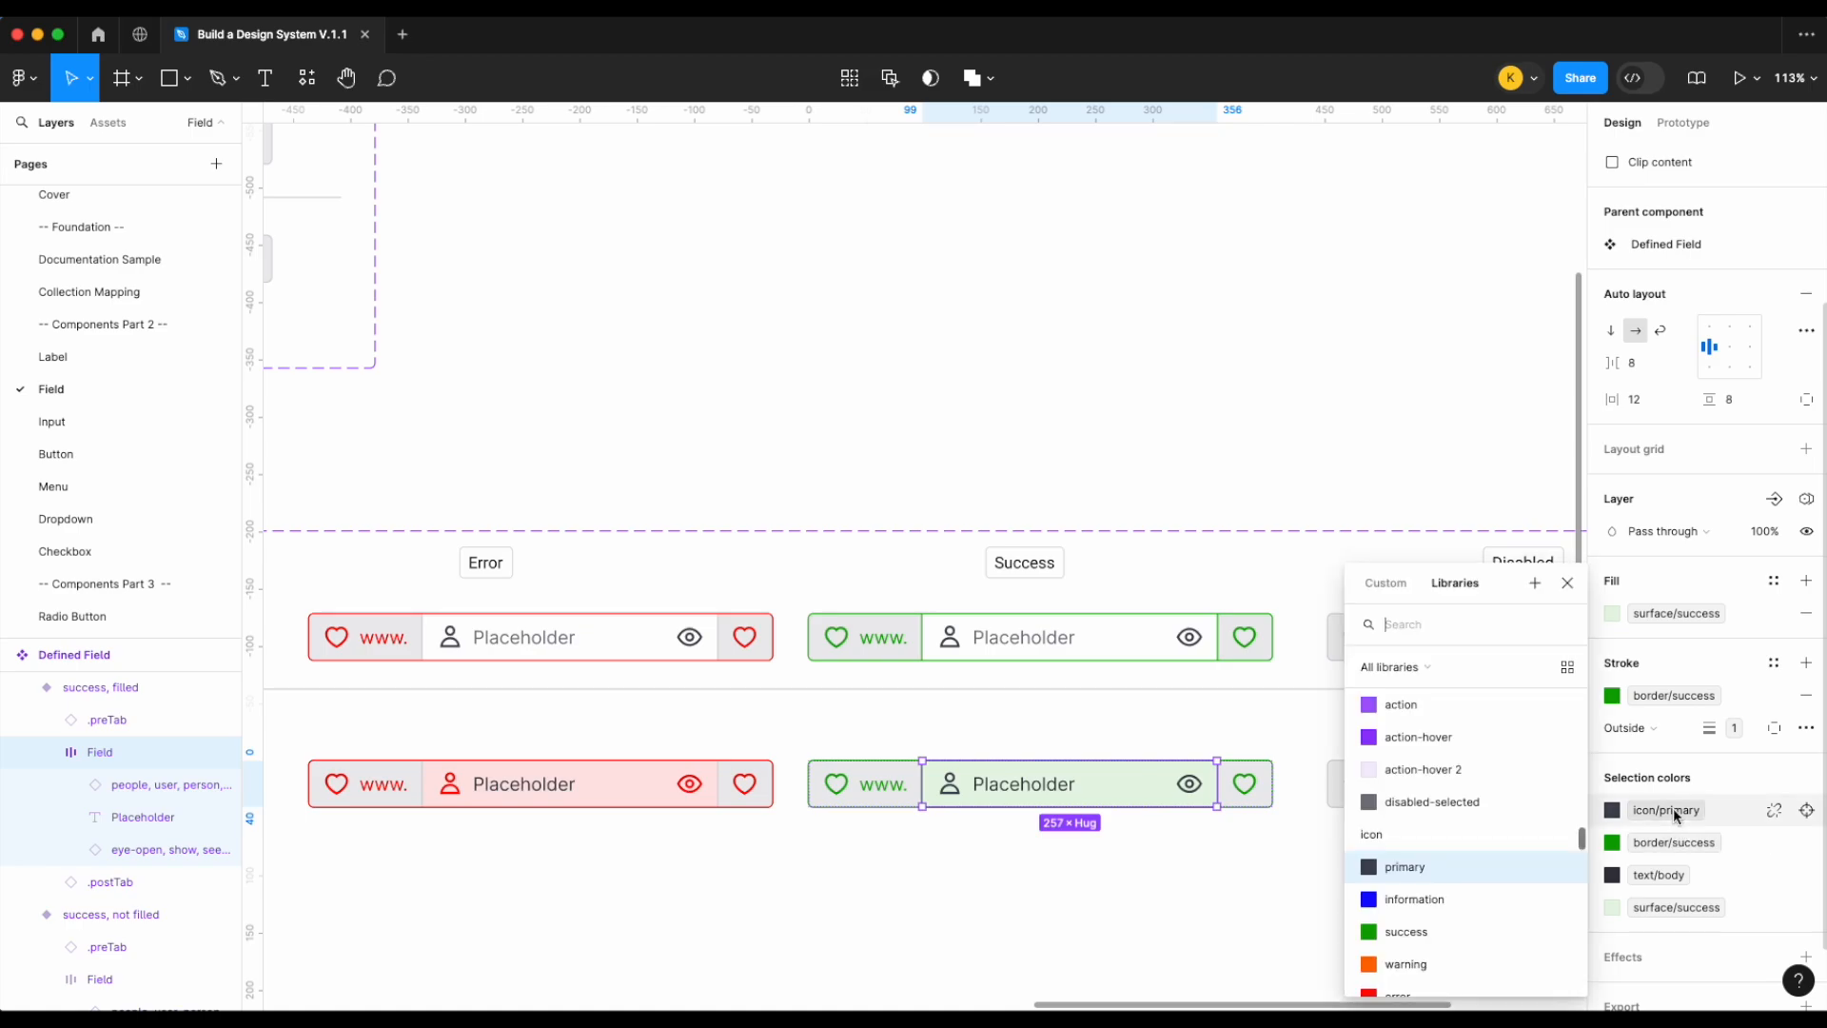
pyautogui.click(1423, 933)
pyautogui.scroll(-3, 1220, 873)
pyautogui.click(1220, 873)
# Apply the text/on-disabled variable to the disabled filled Defined Field variant's placeholder text, following the Field component's disabled filled variant
pyautogui.hscroll(-2, 1215, 869)
pyautogui.hscroll(2, 1400, 792)
pyautogui.doubleClick(464, 445)
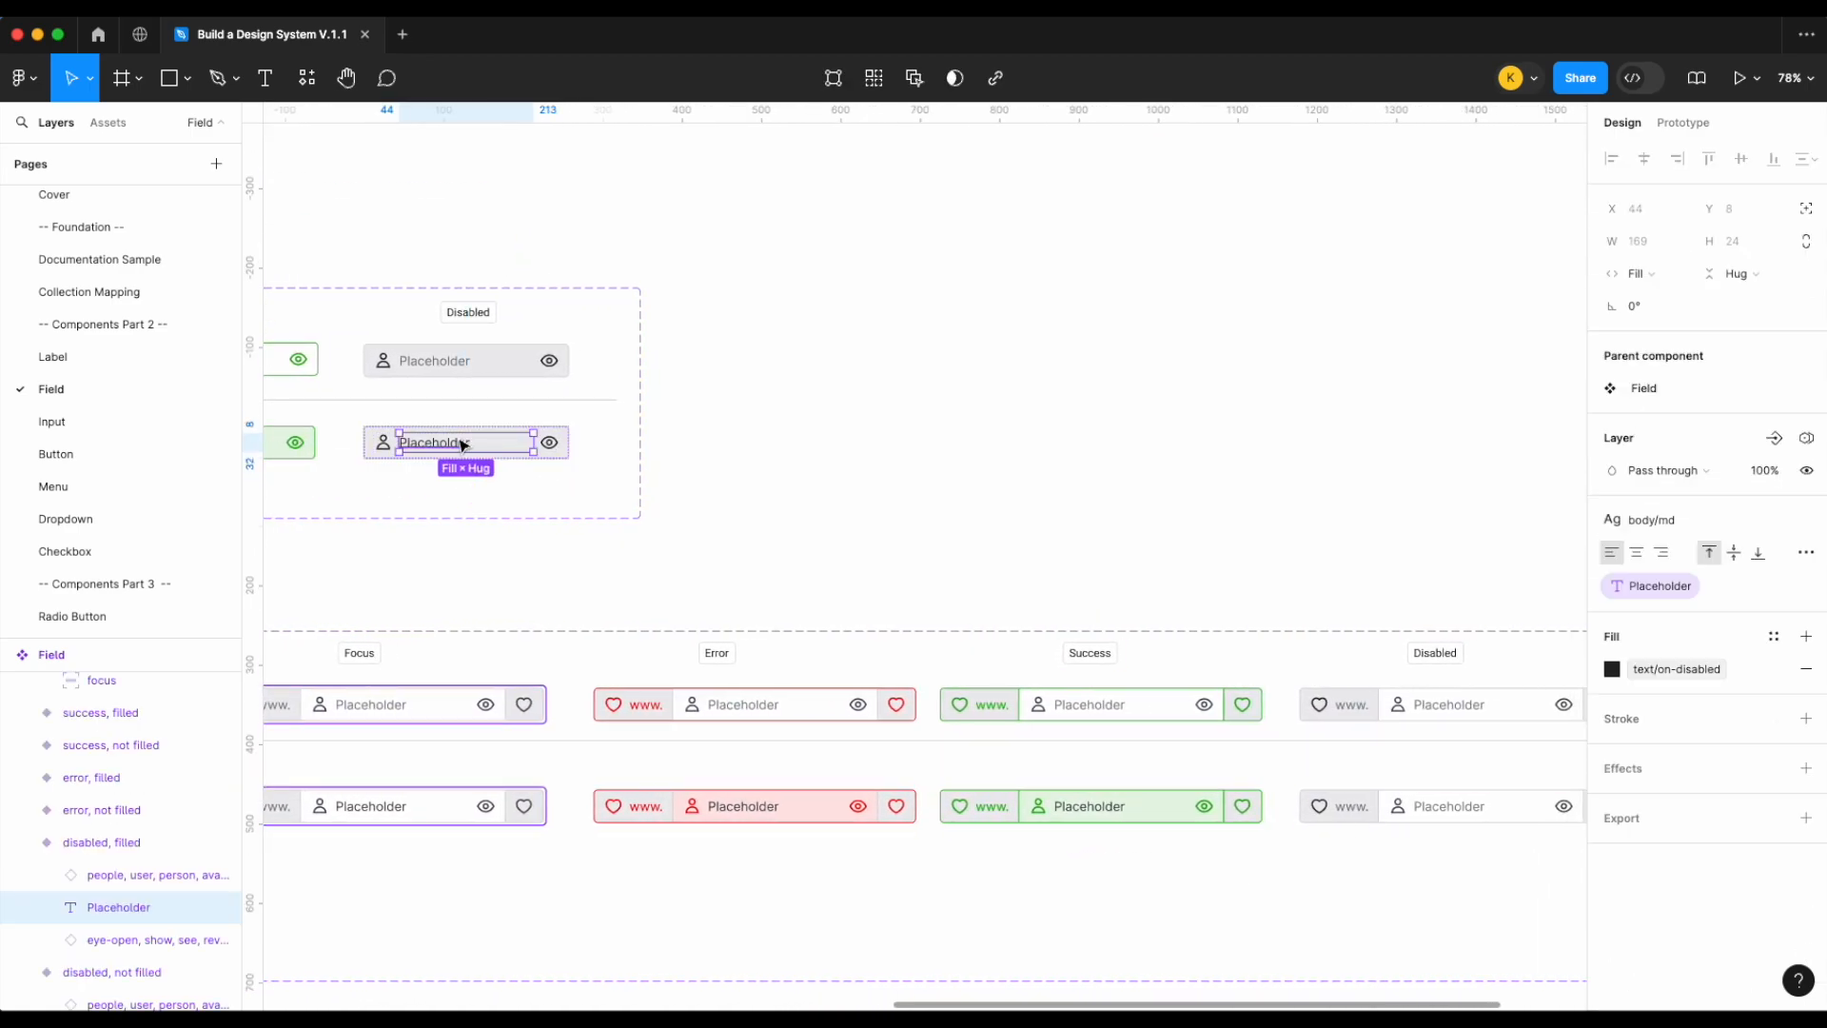
pyautogui.click(550, 443)
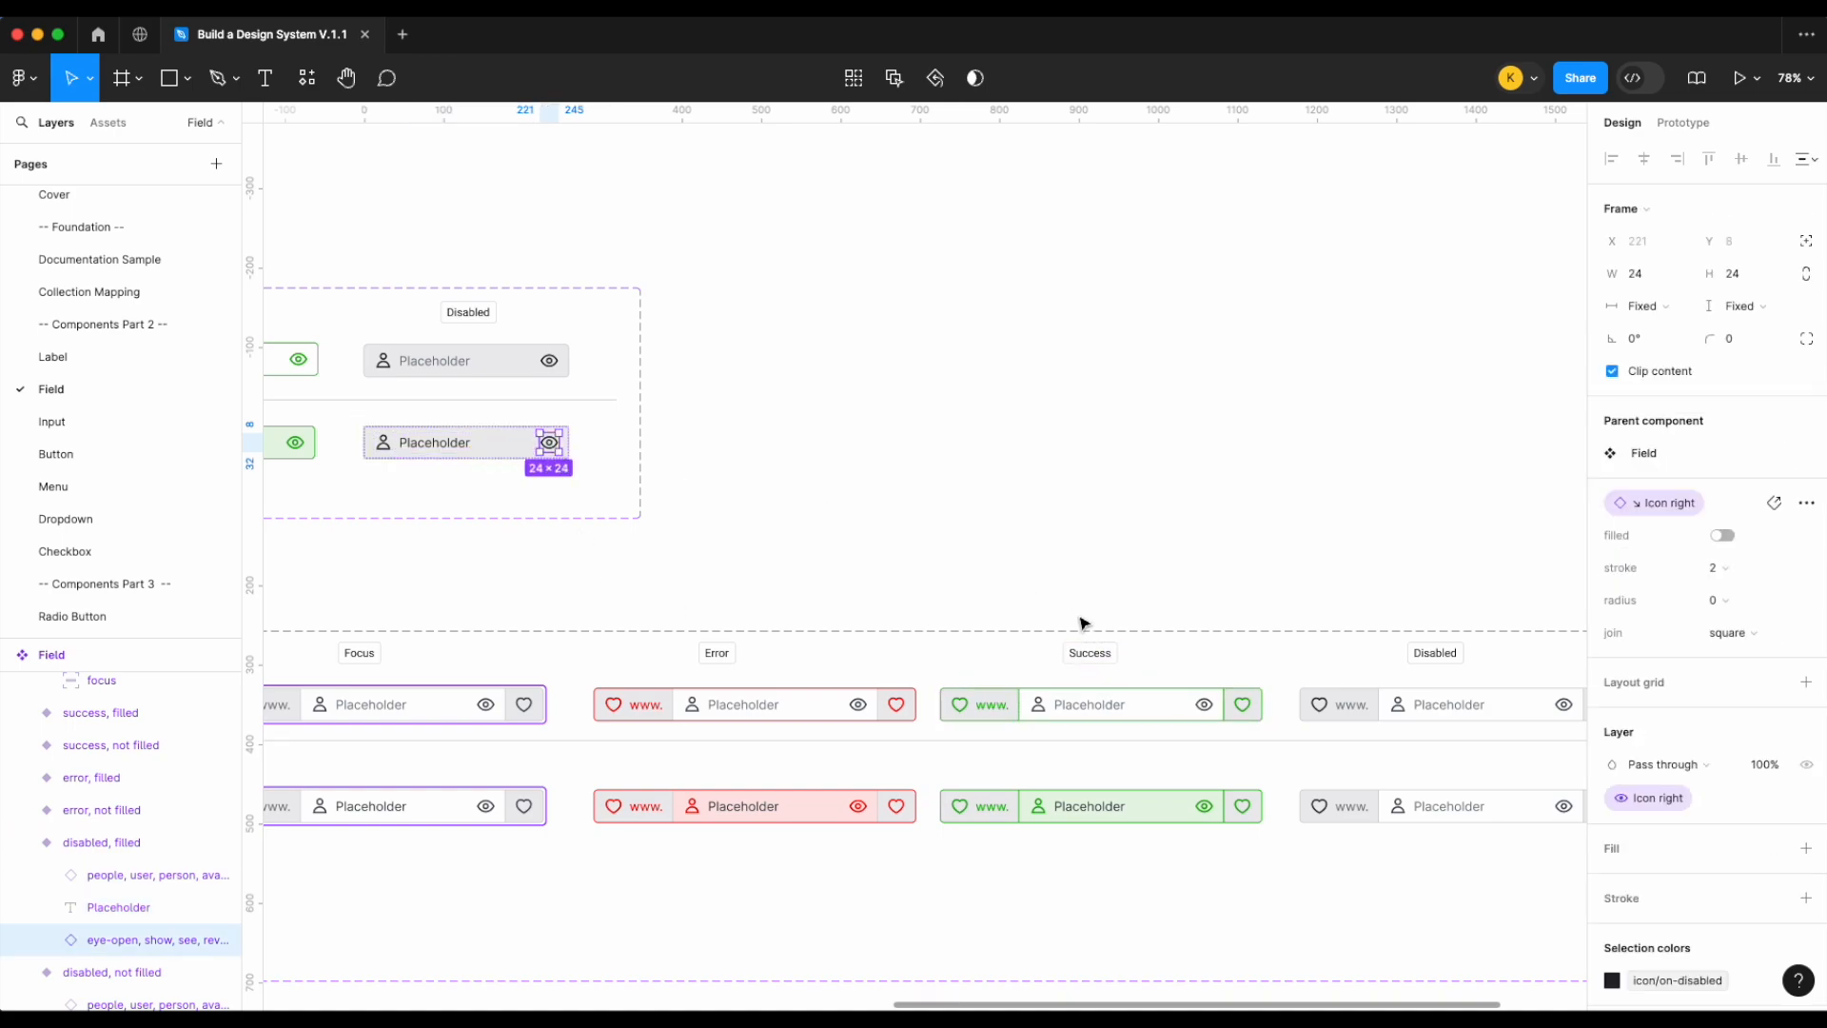
pyautogui.hscroll(7, 1082, 620)
pyautogui.scroll(-2, 1082, 621)
pyautogui.scroll(5, 870, 604)
pyautogui.click(754, 588)
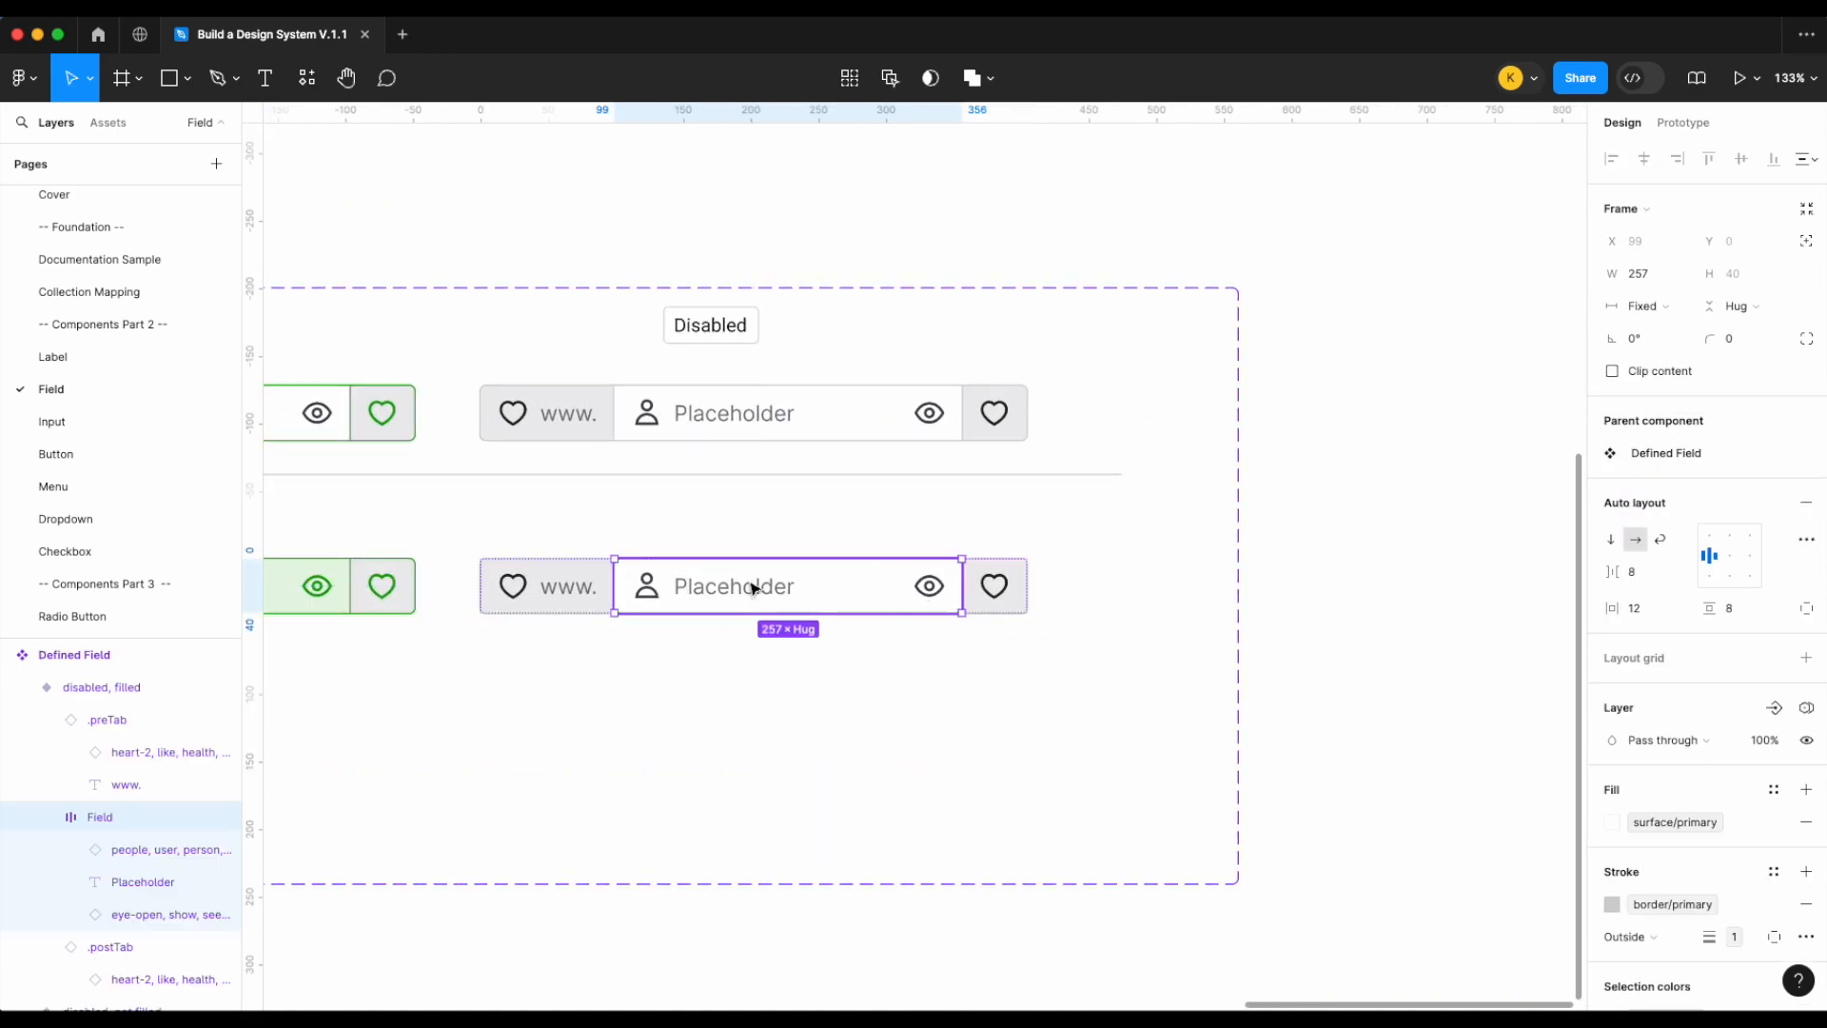
pyautogui.click(752, 588)
pyautogui.click(1665, 669)
pyautogui.scroll(-2, 1433, 883)
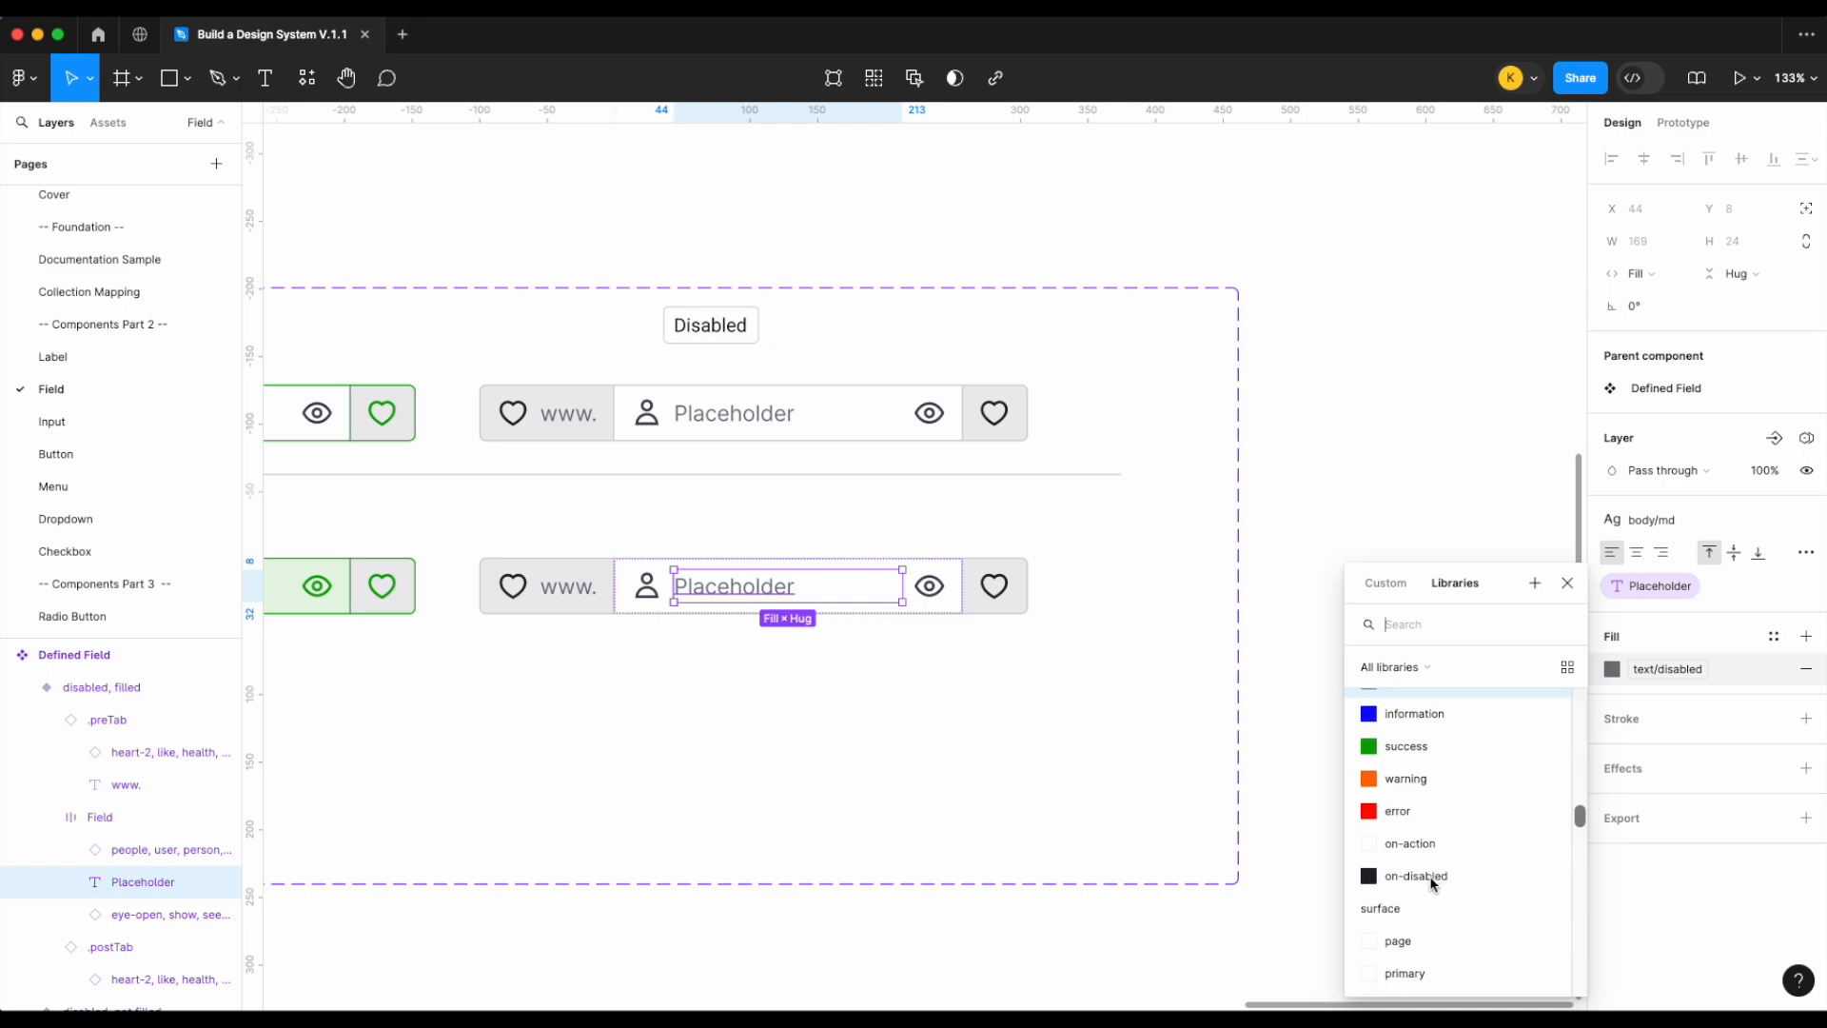
pyautogui.click(1440, 880)
# Apply the icon/on-disabled variable to the user and eye icons in the disabled filled Defined Field variant
pyautogui.click(930, 585)
pyautogui.keyDown('shift'); pyautogui.click(637, 584); pyautogui.keyUp('shift')
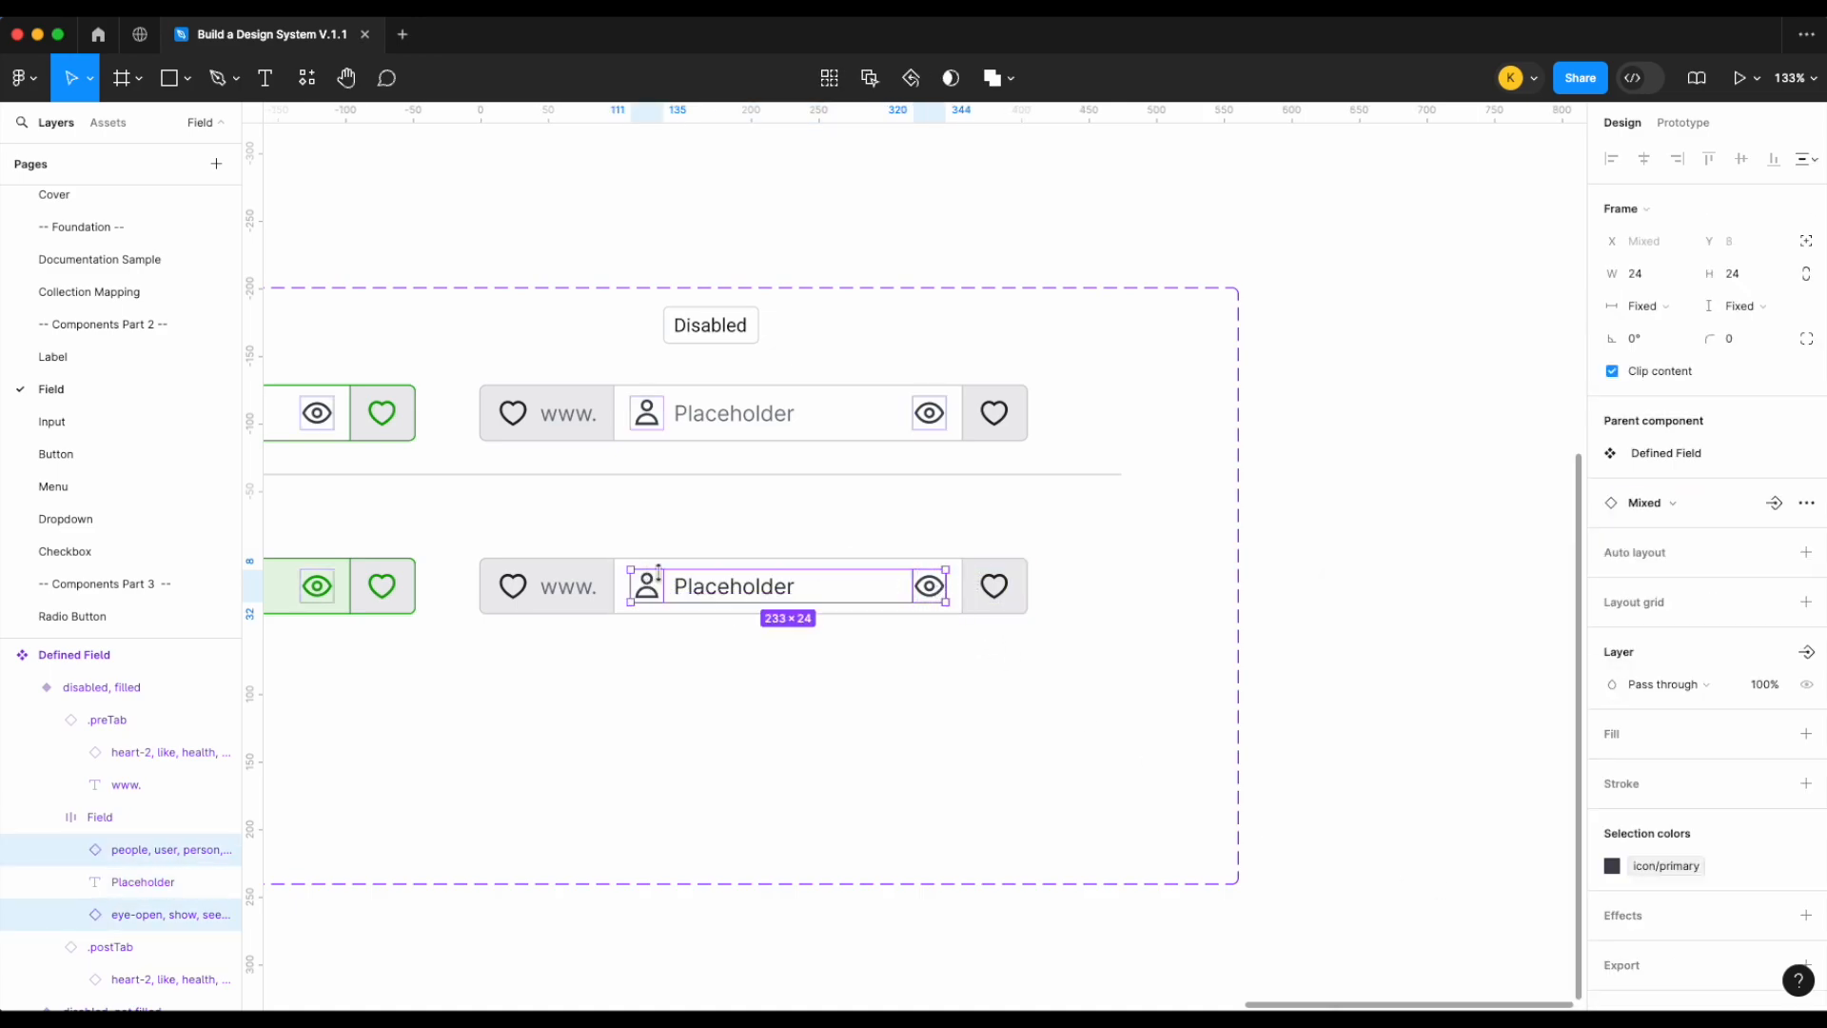
pyautogui.click(1613, 865)
pyautogui.scroll(-2, 1466, 904)
pyautogui.scroll(-1, 1465, 904)
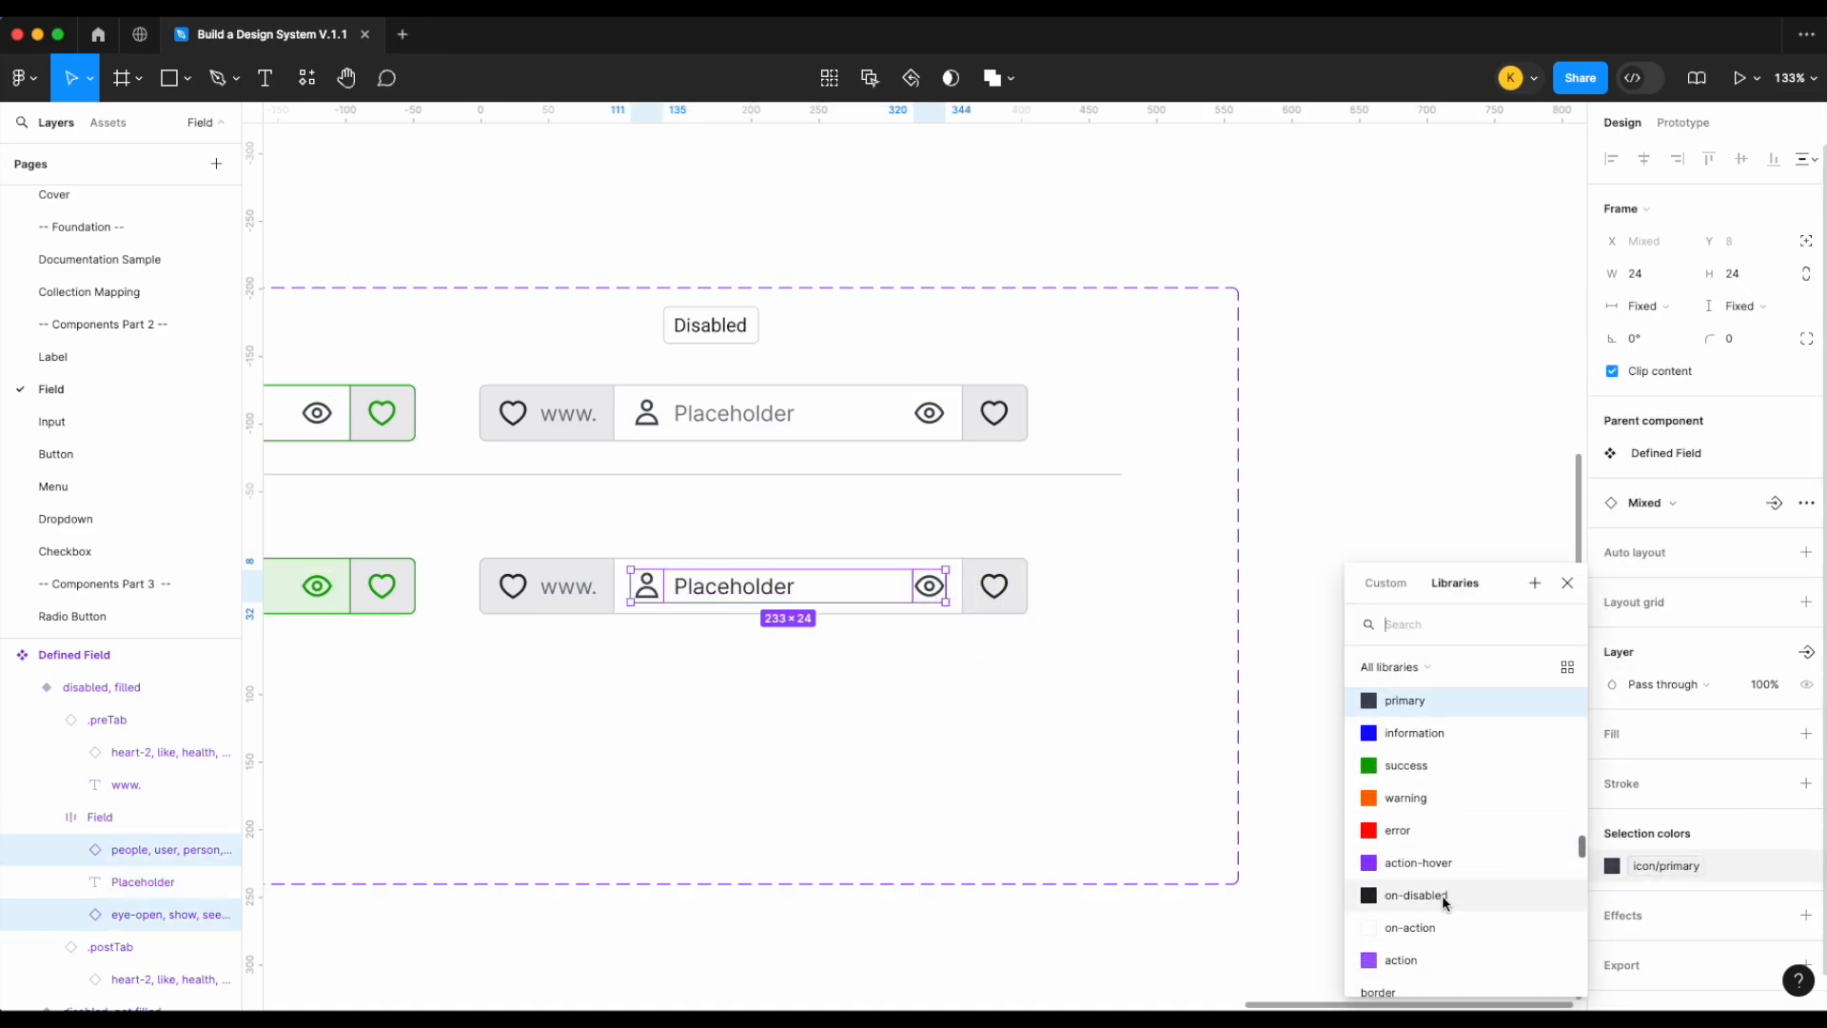
pyautogui.click(1442, 895)
pyautogui.click(1276, 860)
# Apply the surface/disabled variable to the Field layer's fill in the disabled filled Defined Field variant, following the Field component's disabled filled variant
pyautogui.scroll(-5, 1028, 717)
pyautogui.hscroll(-4, 1033, 718)
pyautogui.scroll(1, 1033, 718)
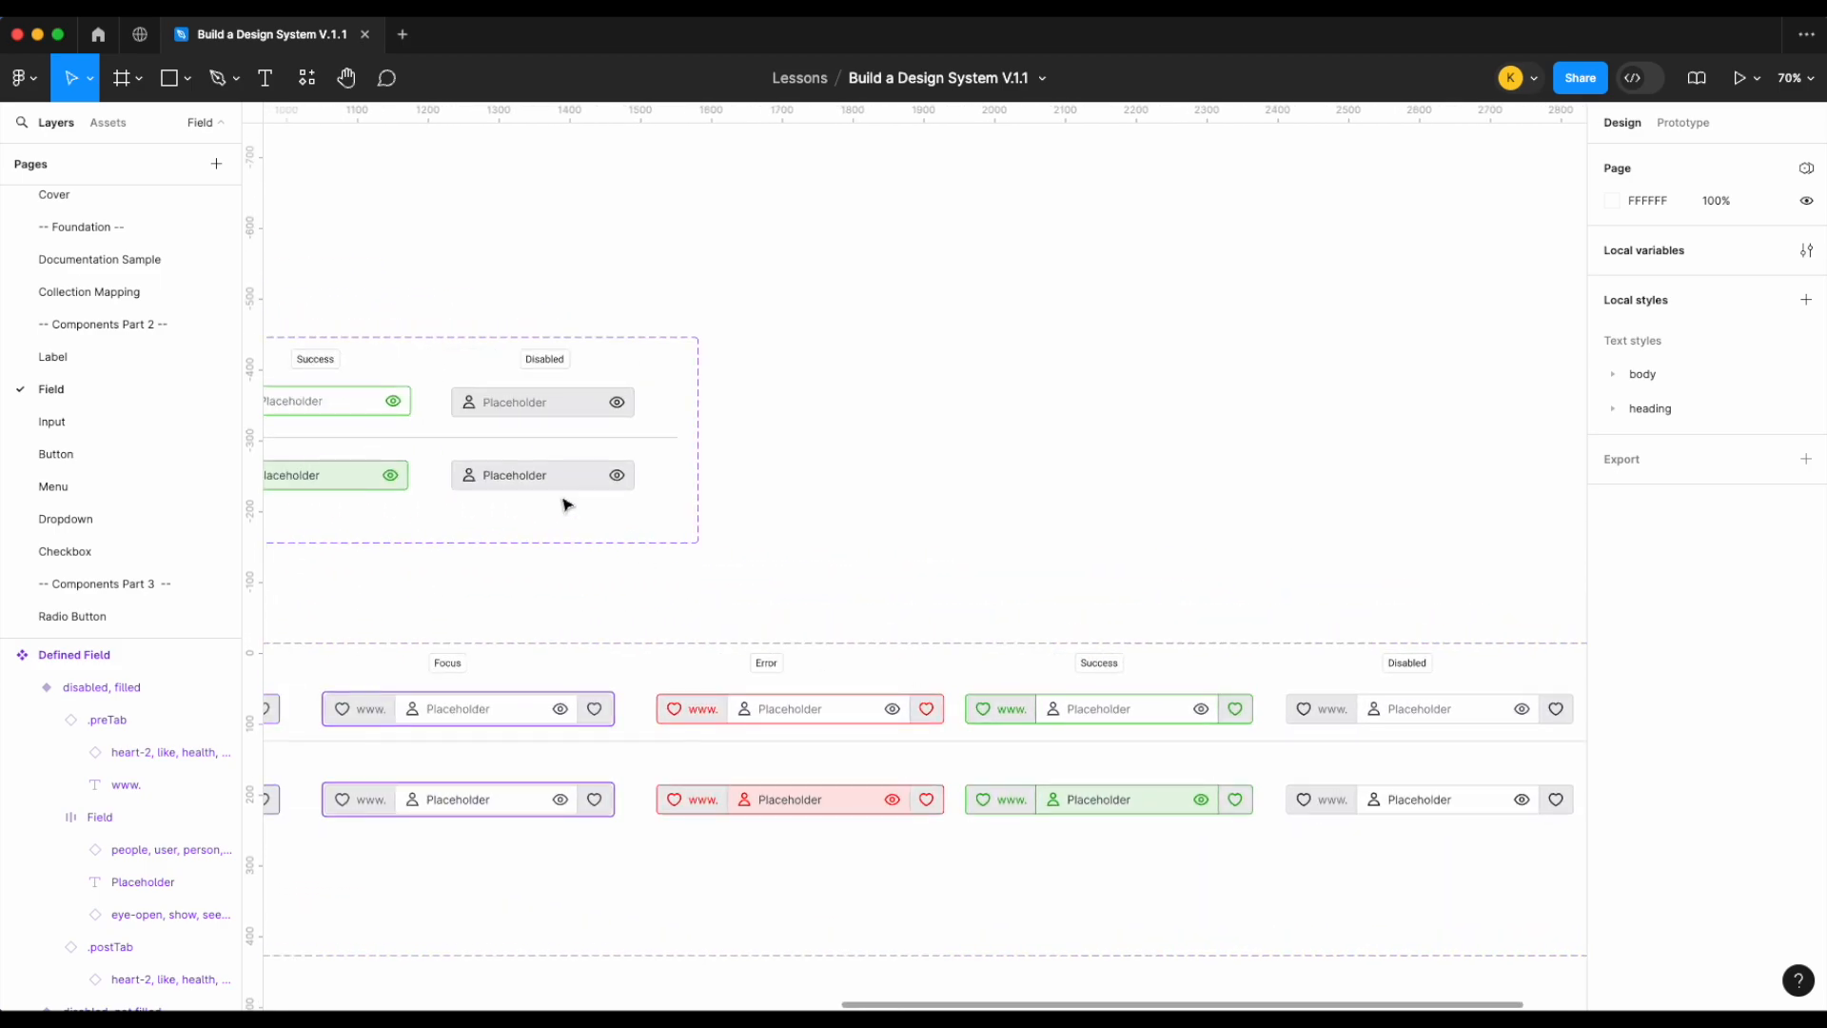
pyautogui.click(571, 478)
pyautogui.scroll(-5, 1641, 778)
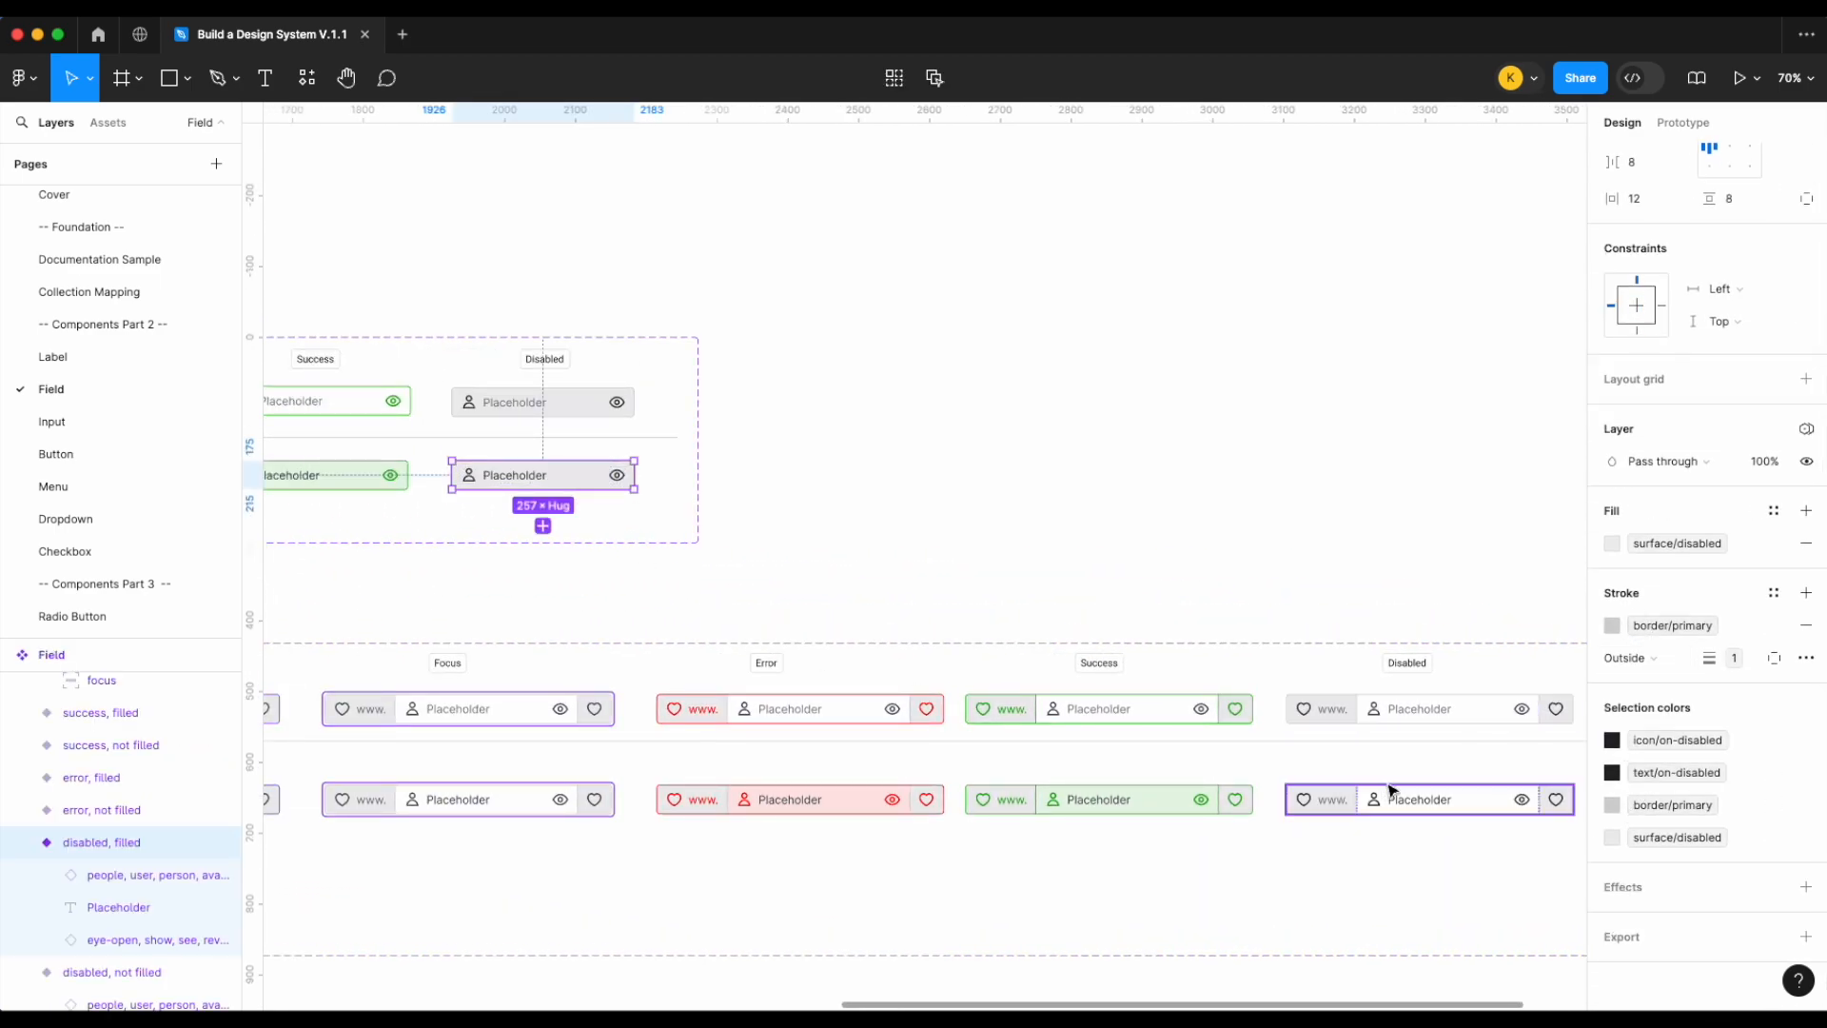
pyautogui.doubleClick(1436, 803)
pyautogui.click(1687, 540)
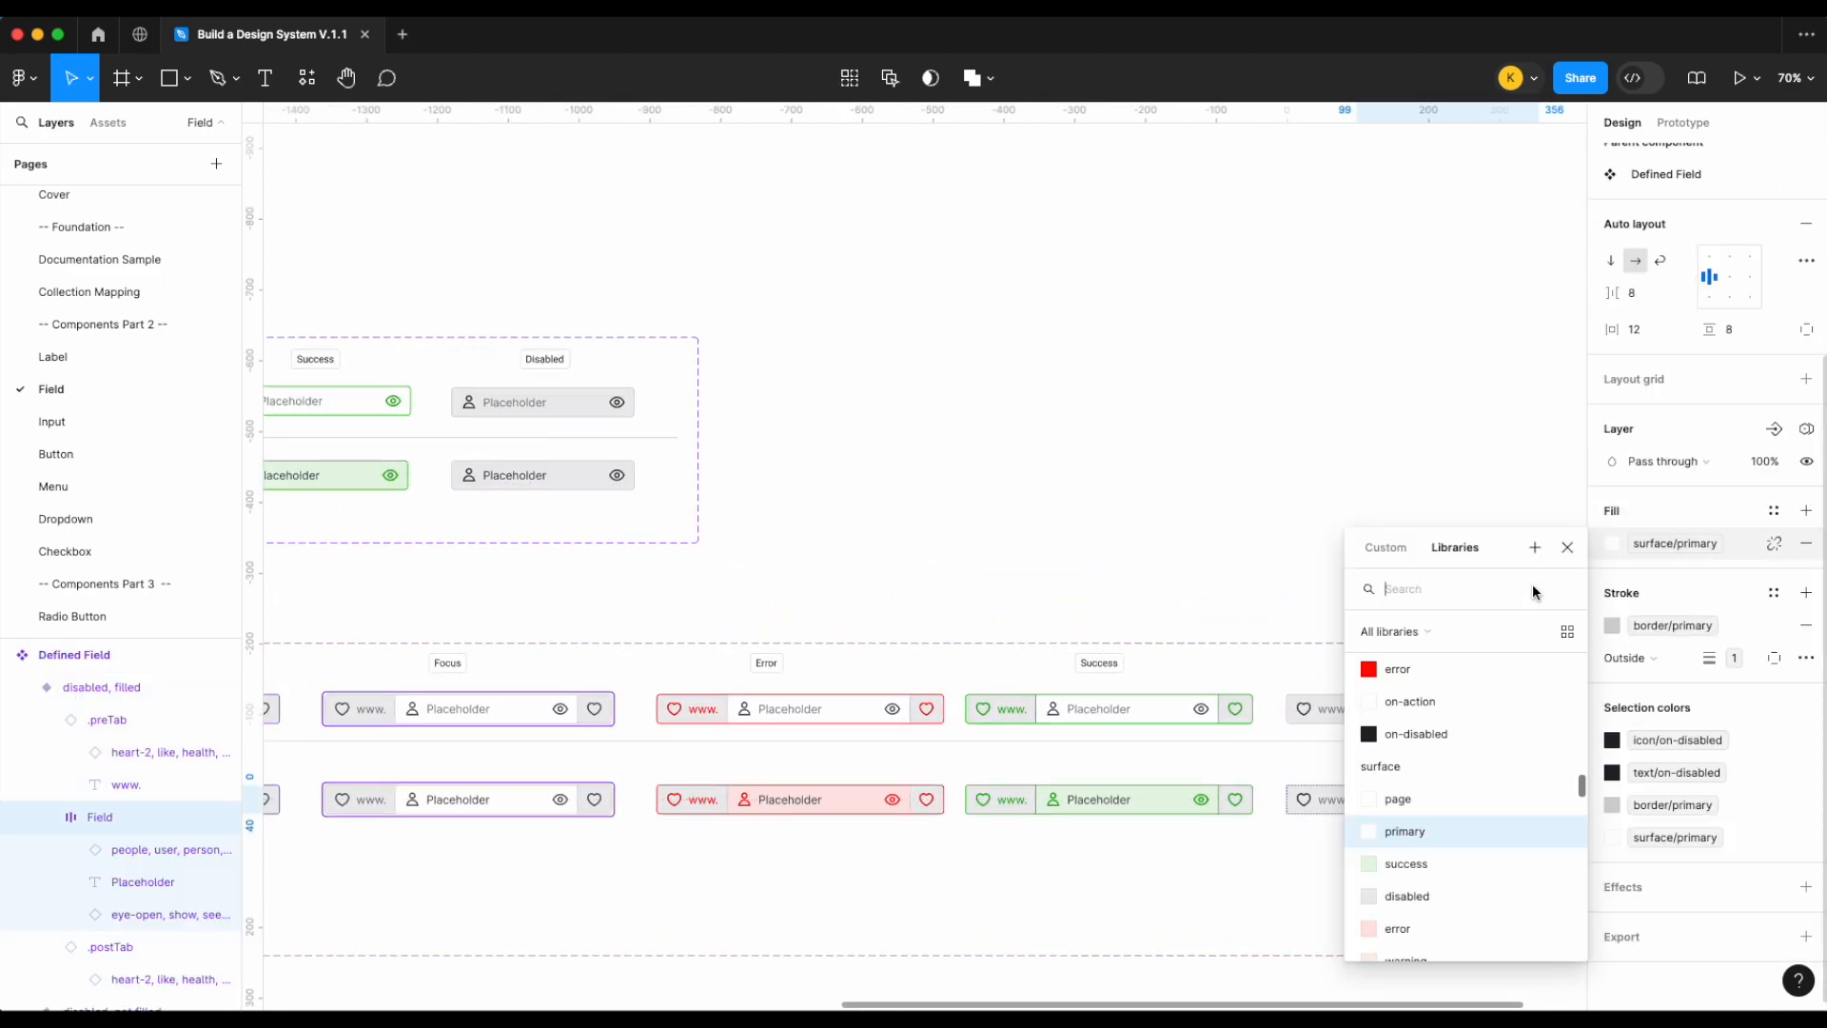
pyautogui.click(1428, 891)
pyautogui.click(1389, 889)
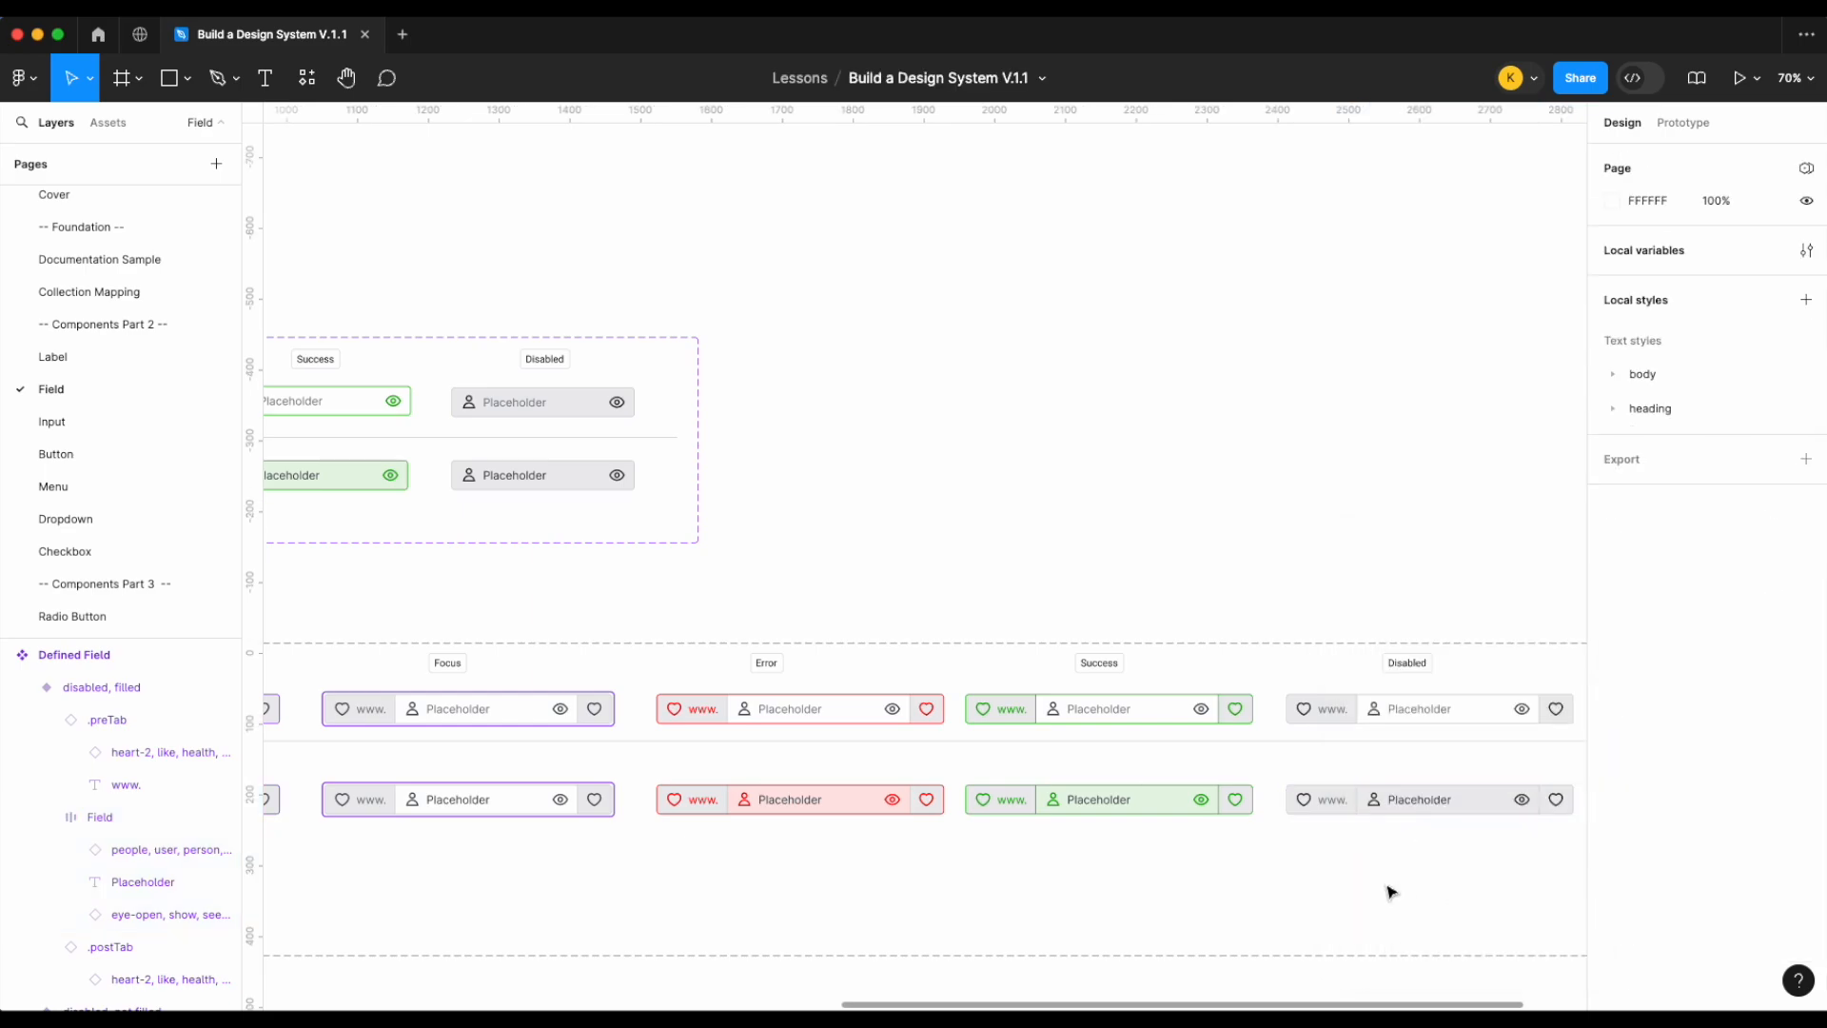
# Hide the user icon and the eye icon inside the default filled Defined Field variant's Field layer
pyautogui.hscroll(-10, 1387, 889)
pyautogui.scroll(5, 469, 824)
pyautogui.doubleClick(753, 790)
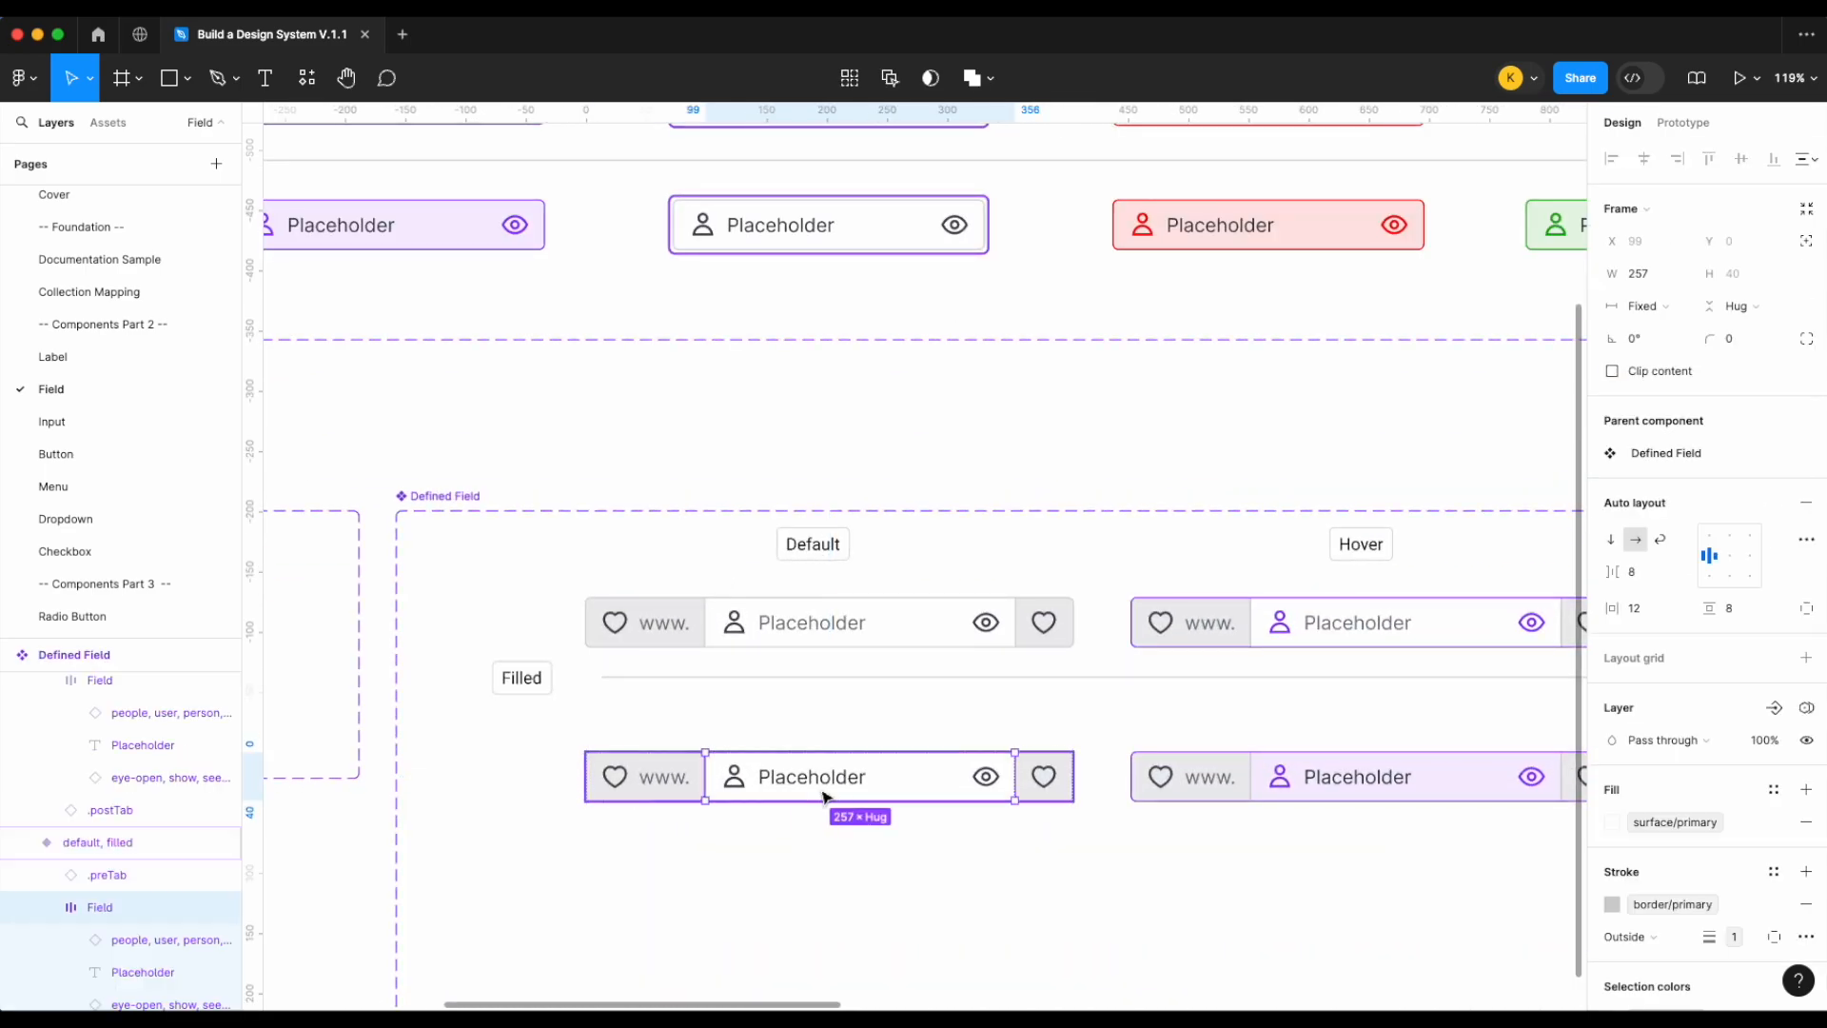
pyautogui.click(222, 855)
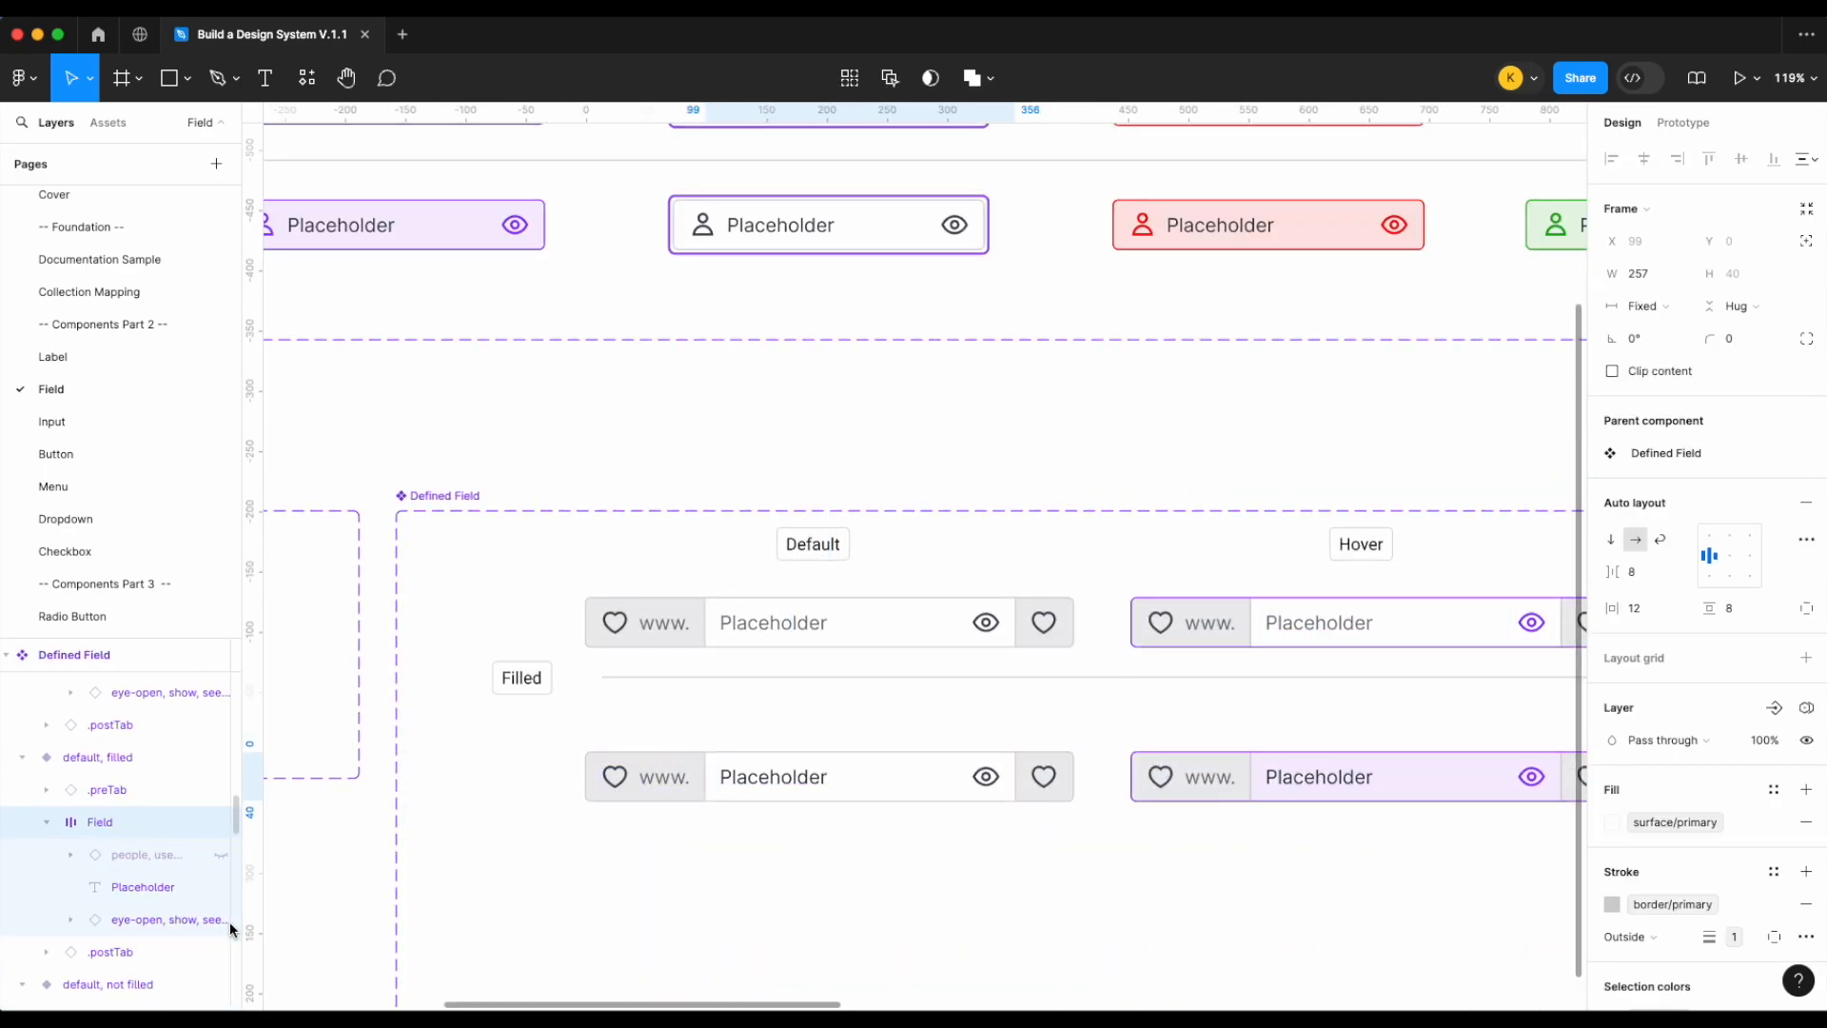
pyautogui.click(222, 919)
pyautogui.click(742, 885)
# Create an instance of the default filled Defined Field variant and place it below the component set
pyautogui.scroll(-5, 744, 885)
pyautogui.hscroll(10, 744, 885)
pyautogui.hscroll(-3, 740, 883)
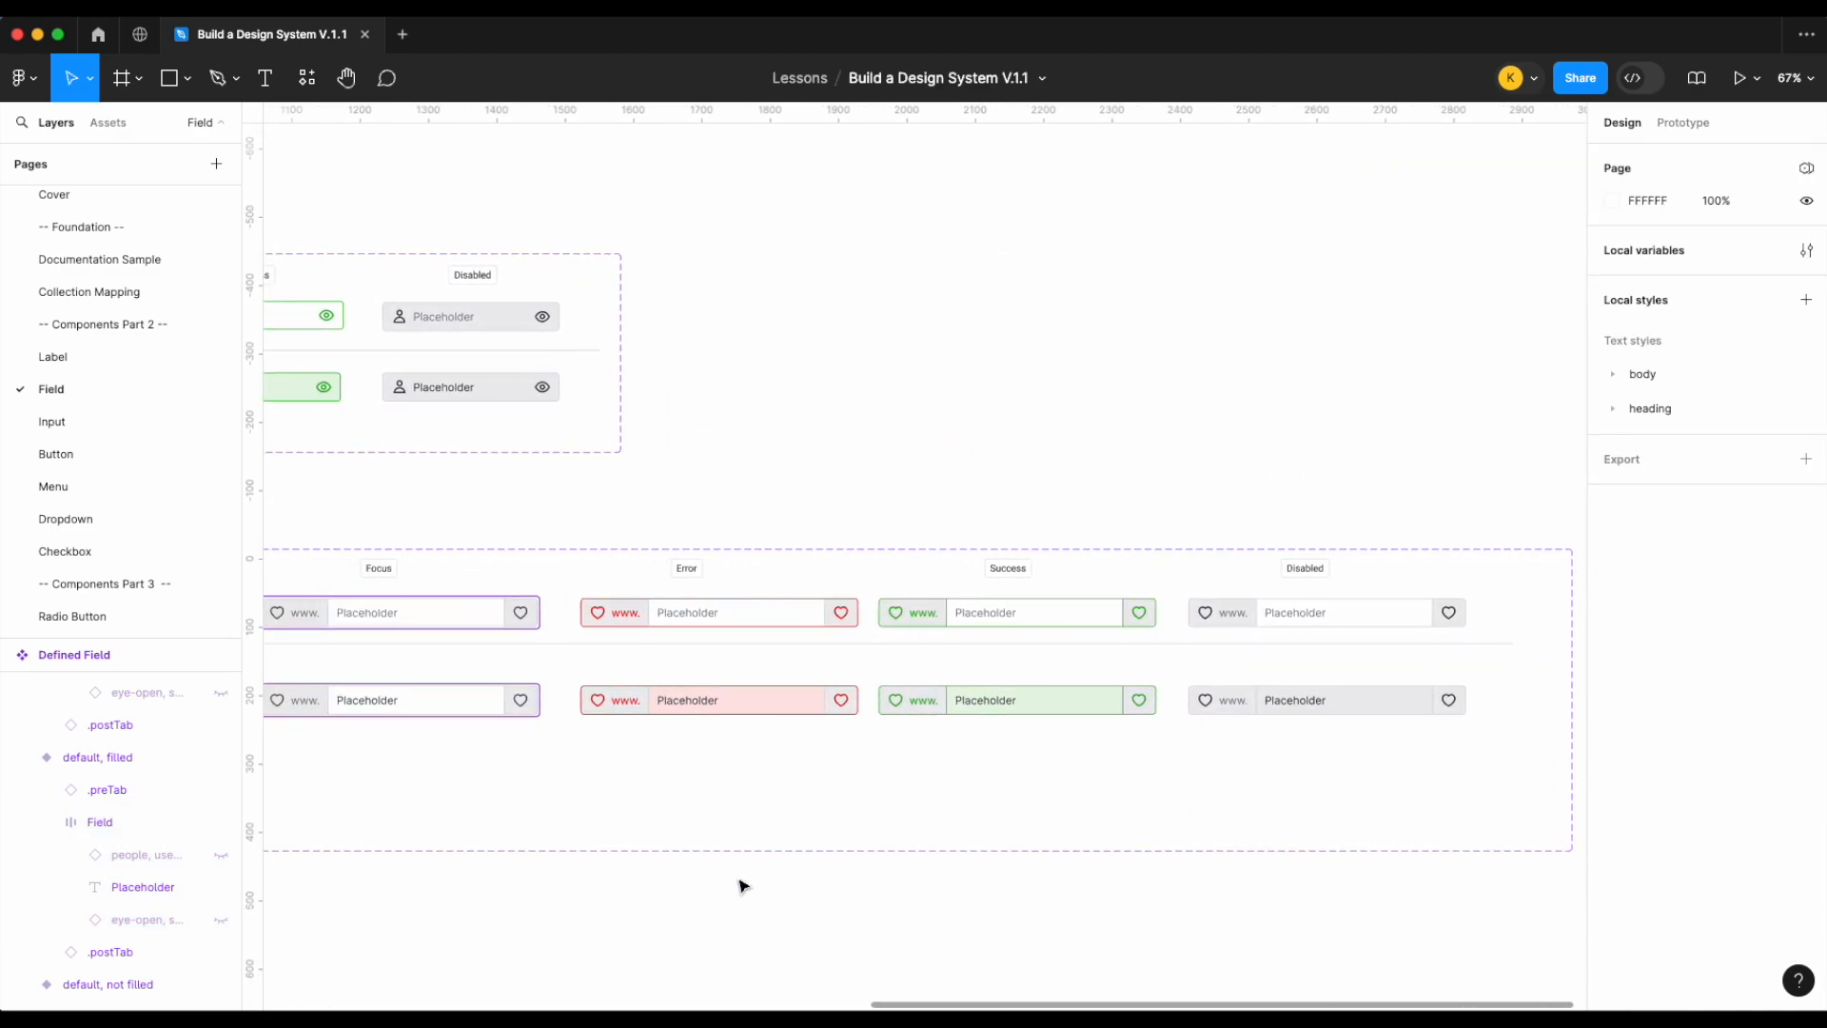
pyautogui.hscroll(5, 1192, 845)
pyautogui.scroll(3, 1192, 845)
pyautogui.scroll(-8, 1190, 845)
pyautogui.hscroll(-4, 845, 757)
pyautogui.click(767, 715)
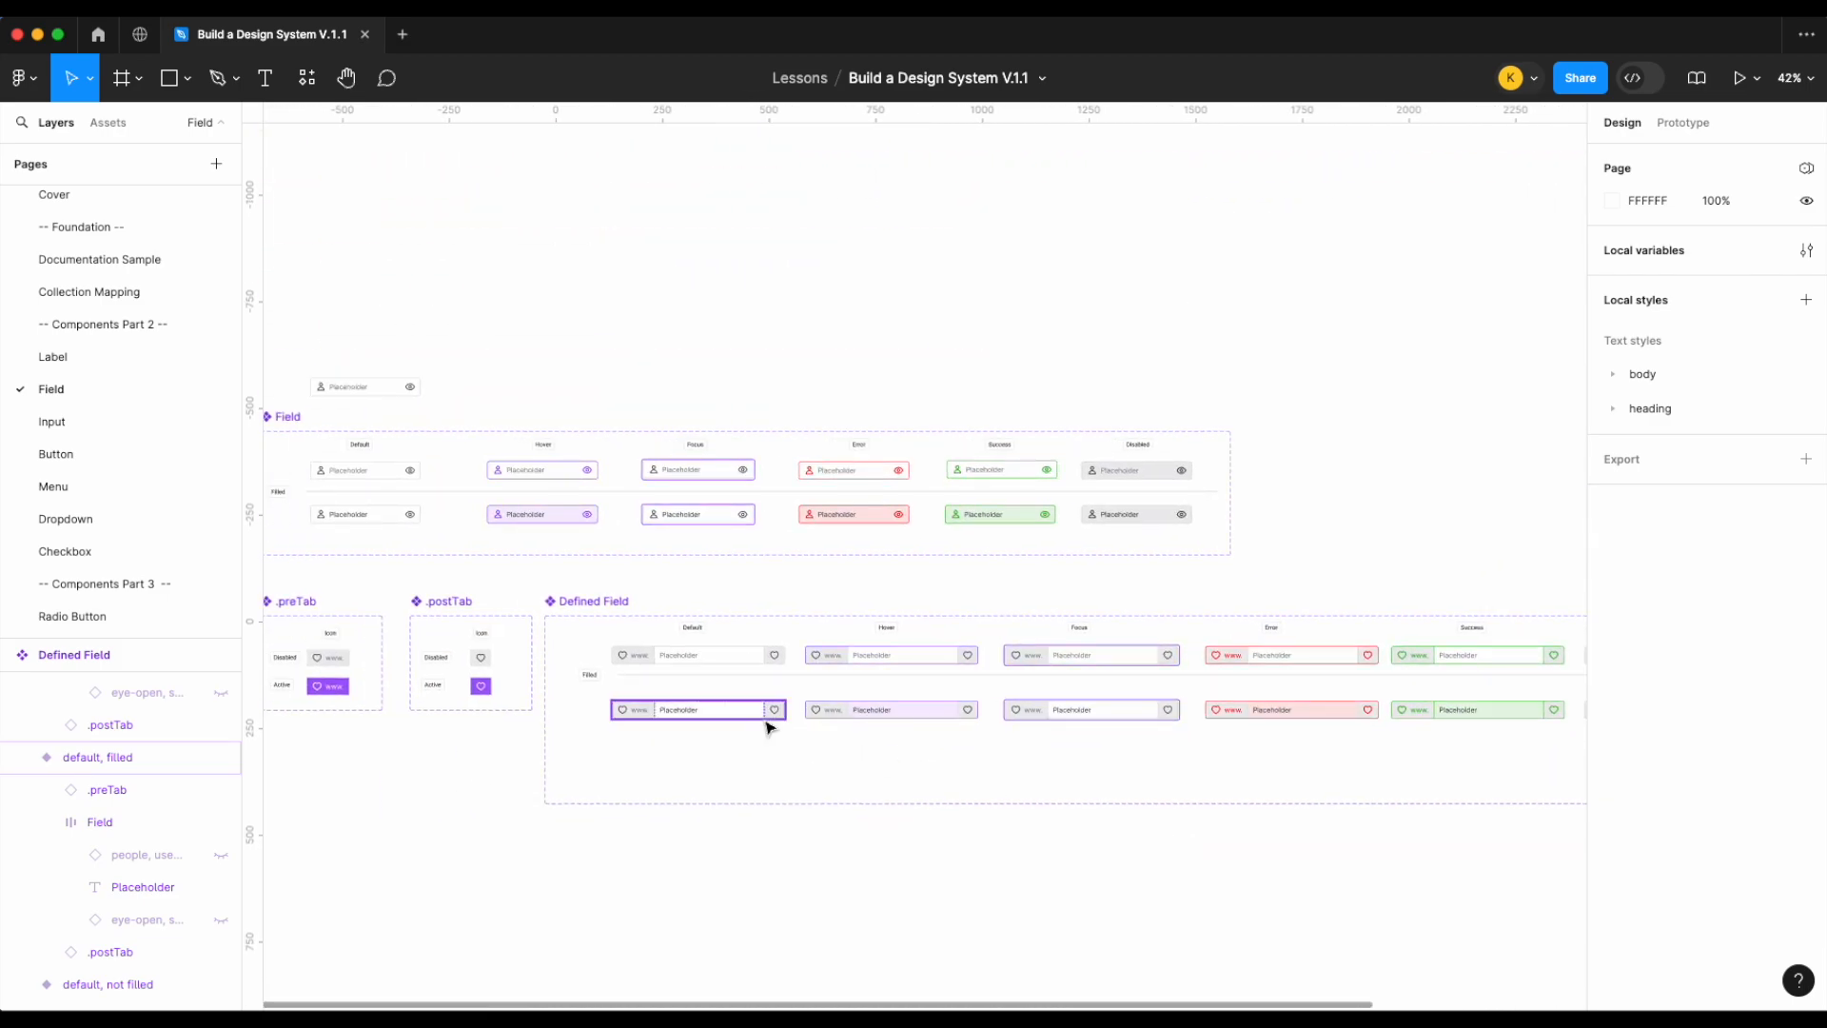
pyautogui.moveTo(755, 712); pyautogui.dragTo(746, 930)
# Compare the Defined Field component set's properties with those exposed on the instance placed below it
pyautogui.scroll(5, 746, 928)
pyautogui.scroll(-1, 746, 926)
pyautogui.scroll(-5, 1250, 621)
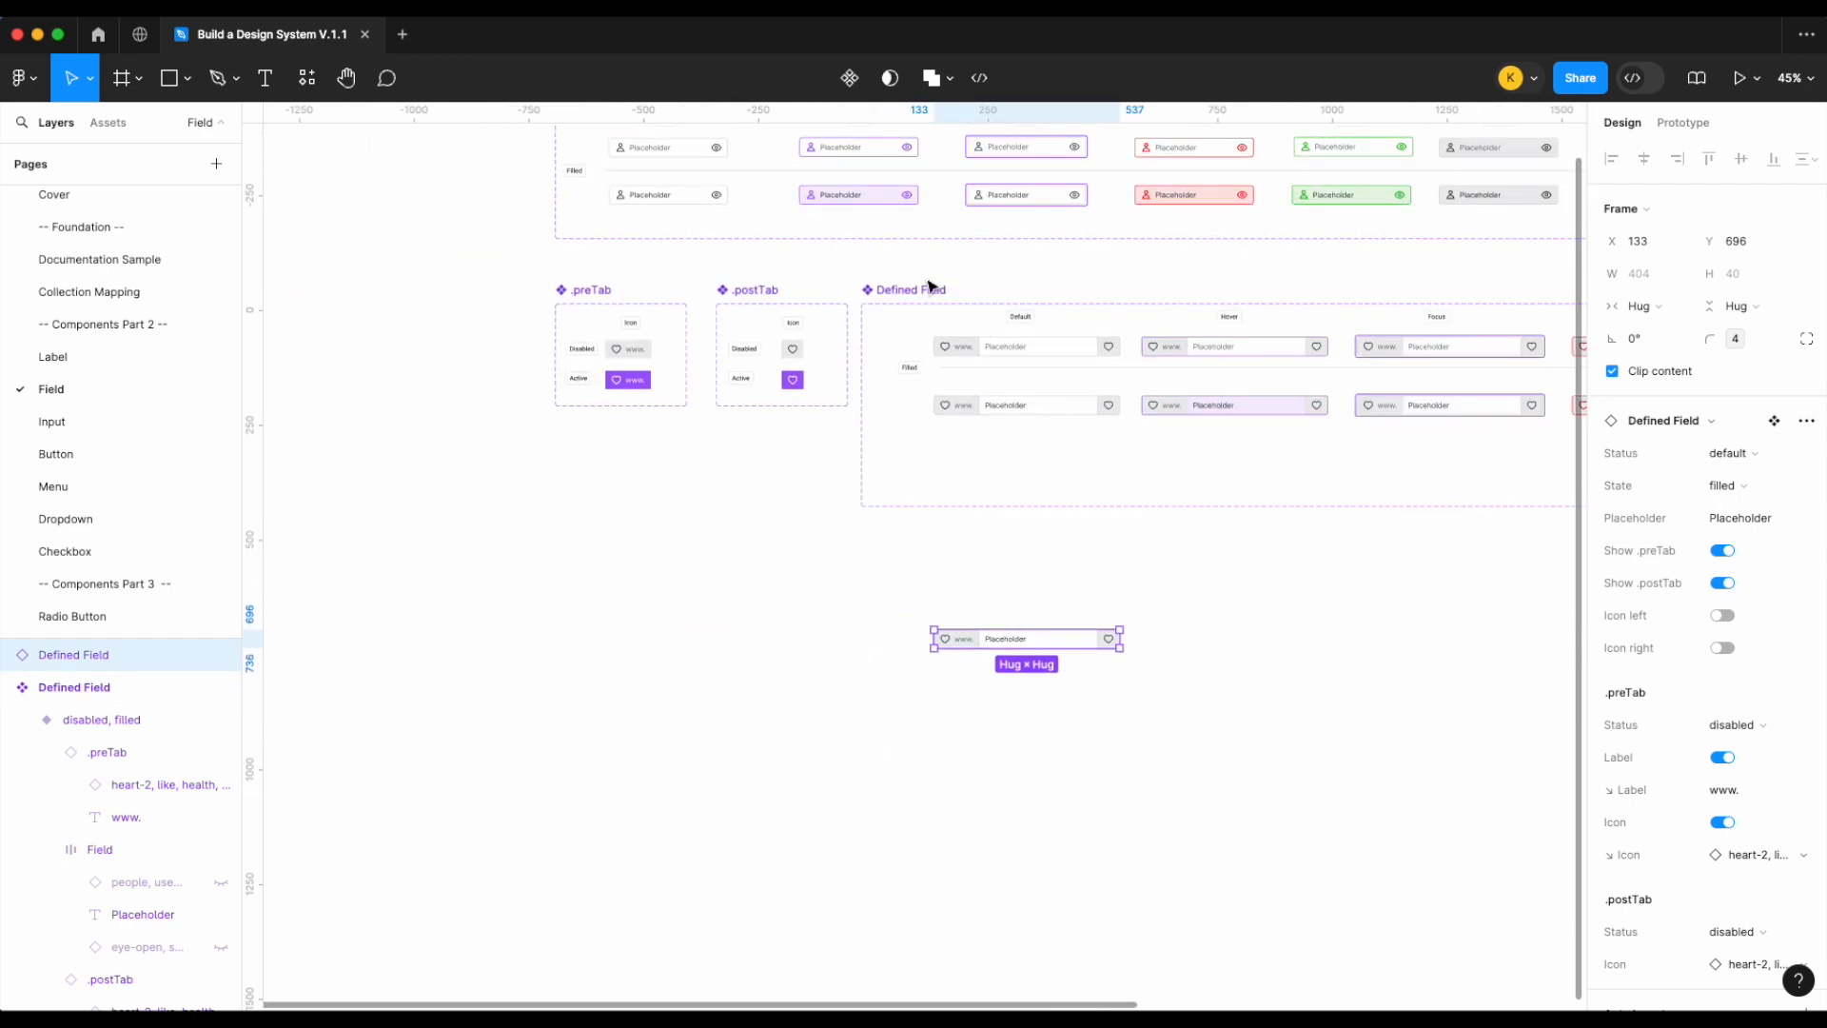
pyautogui.click(931, 289)
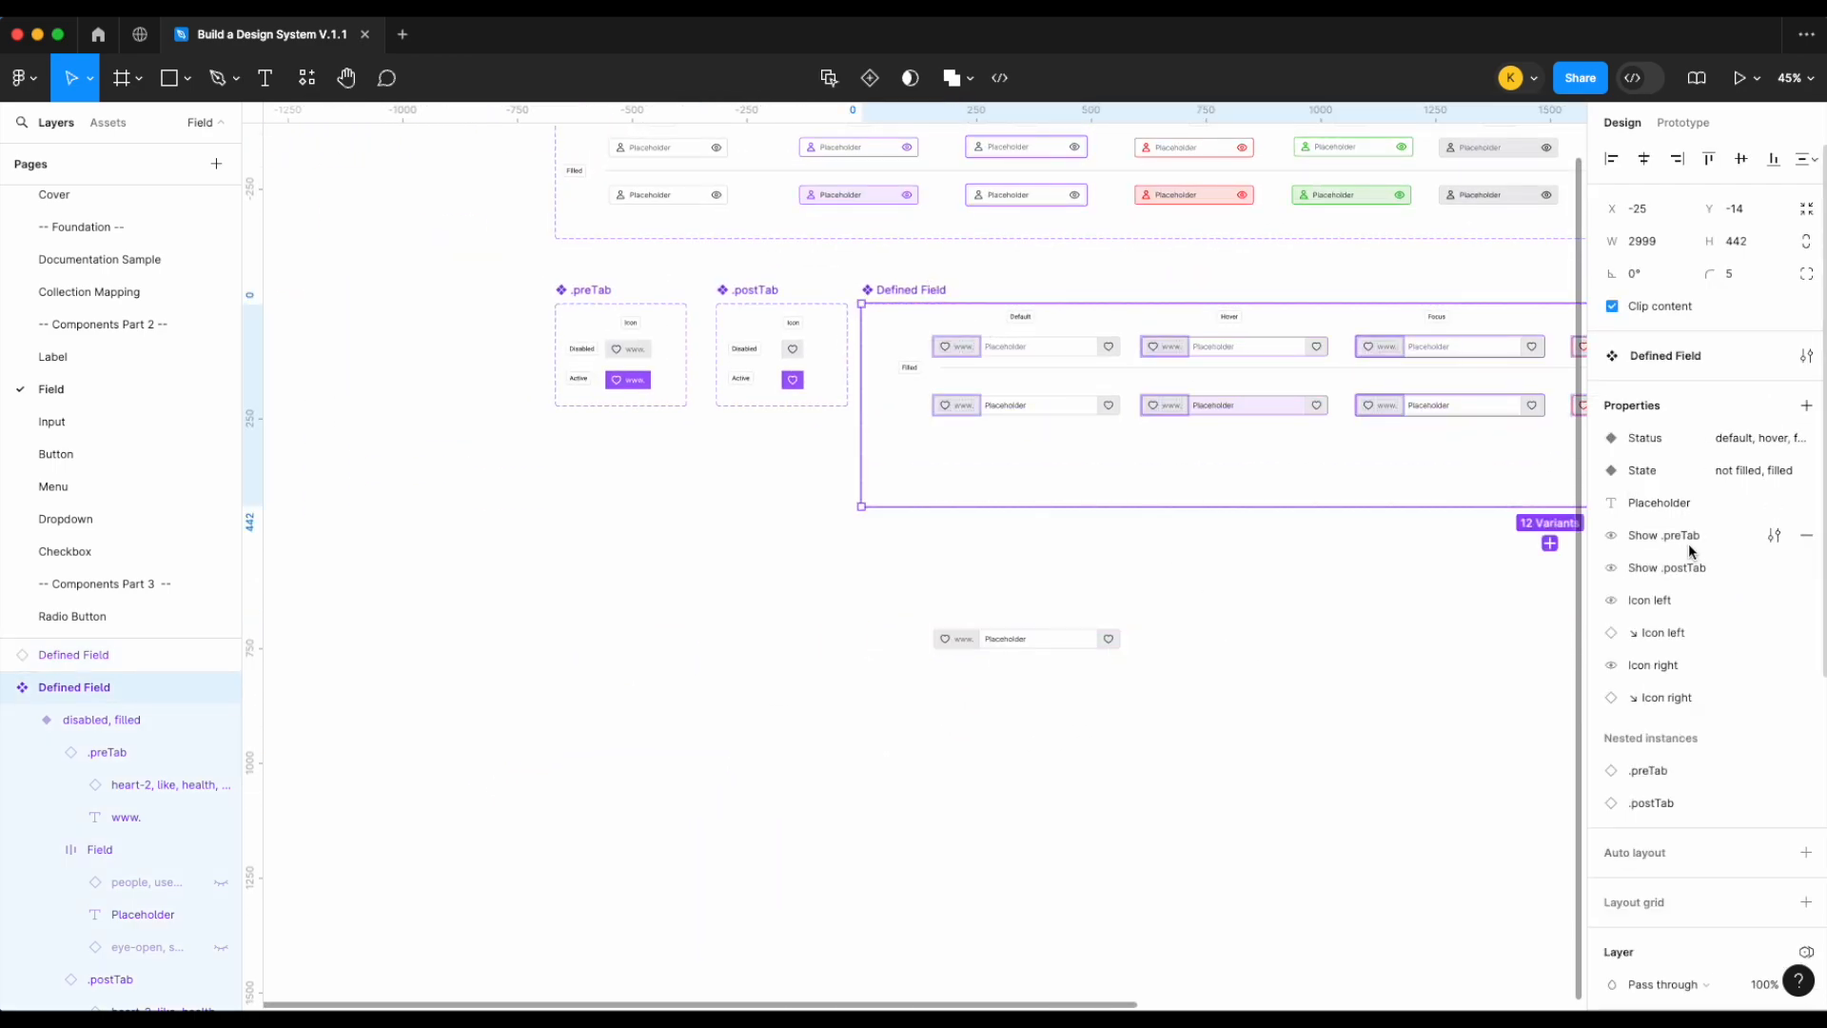
pyautogui.click(991, 639)
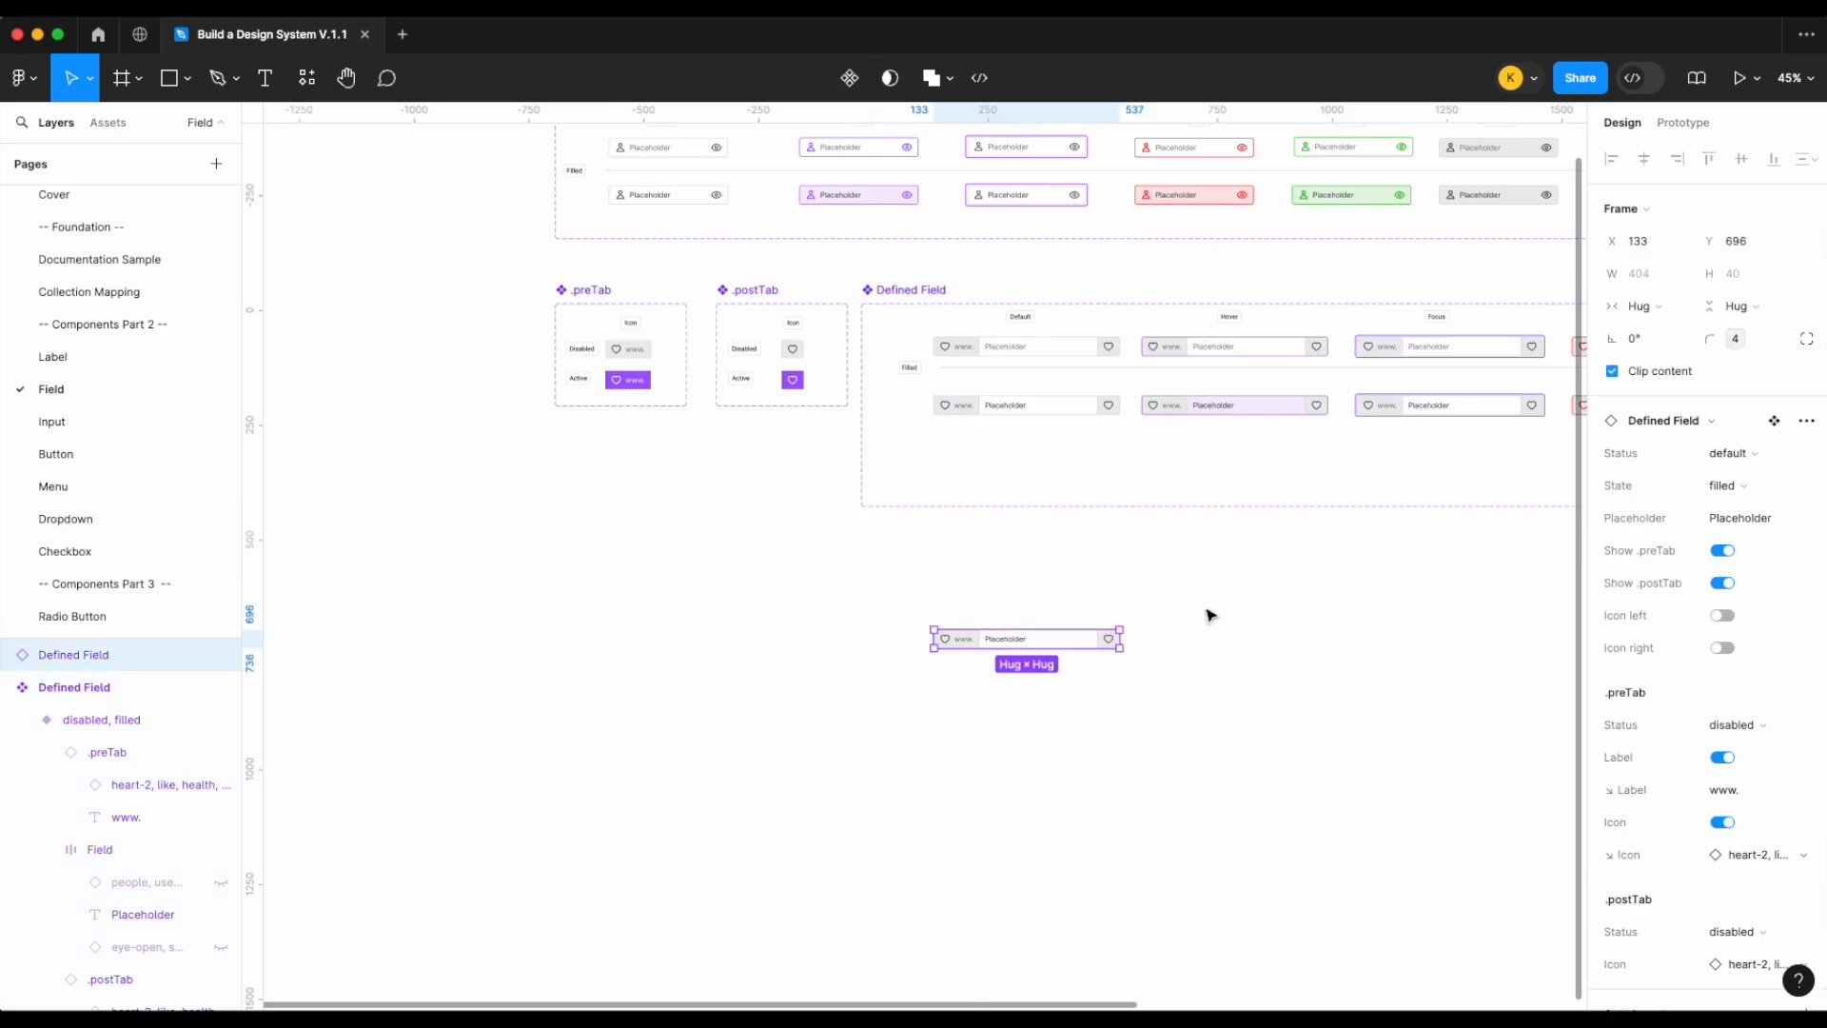
# Test the instance's Icon left and Icon right properties by switching each one on and back off
pyautogui.click(1722, 615)
pyautogui.scroll(5, 1011, 755)
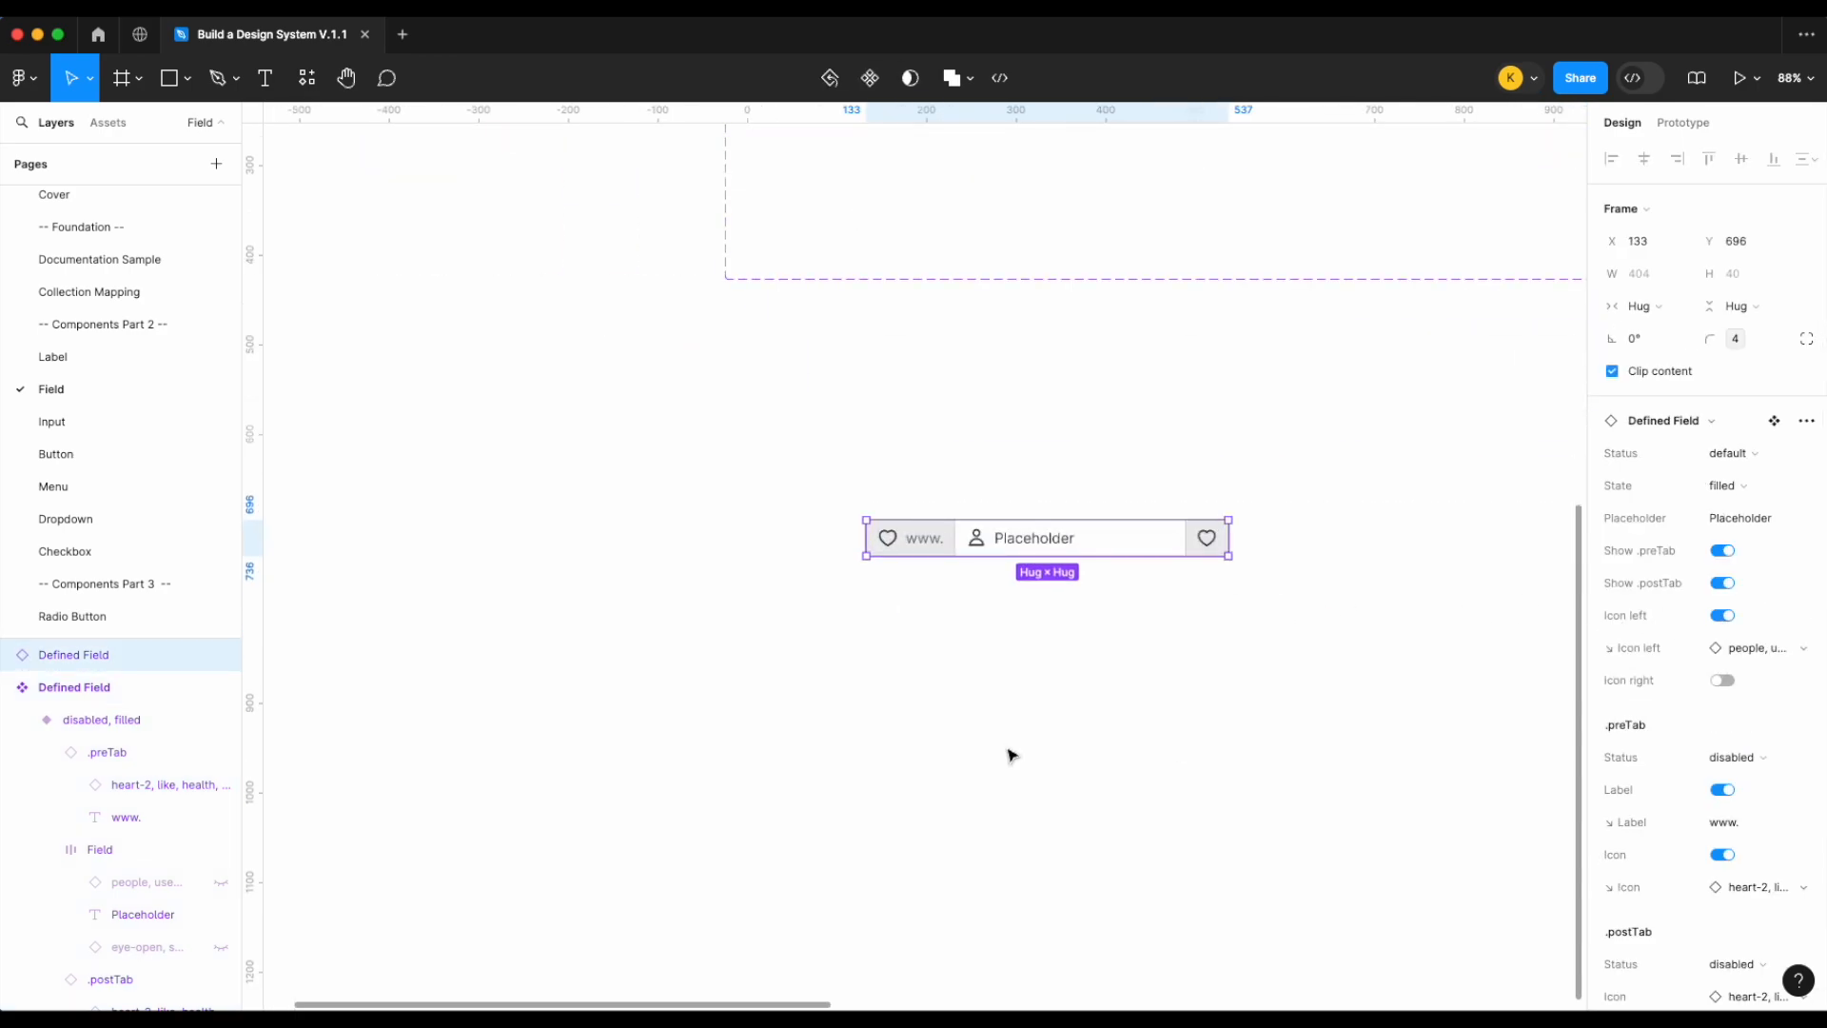
pyautogui.click(1720, 682)
pyautogui.click(1722, 680)
pyautogui.click(1723, 615)
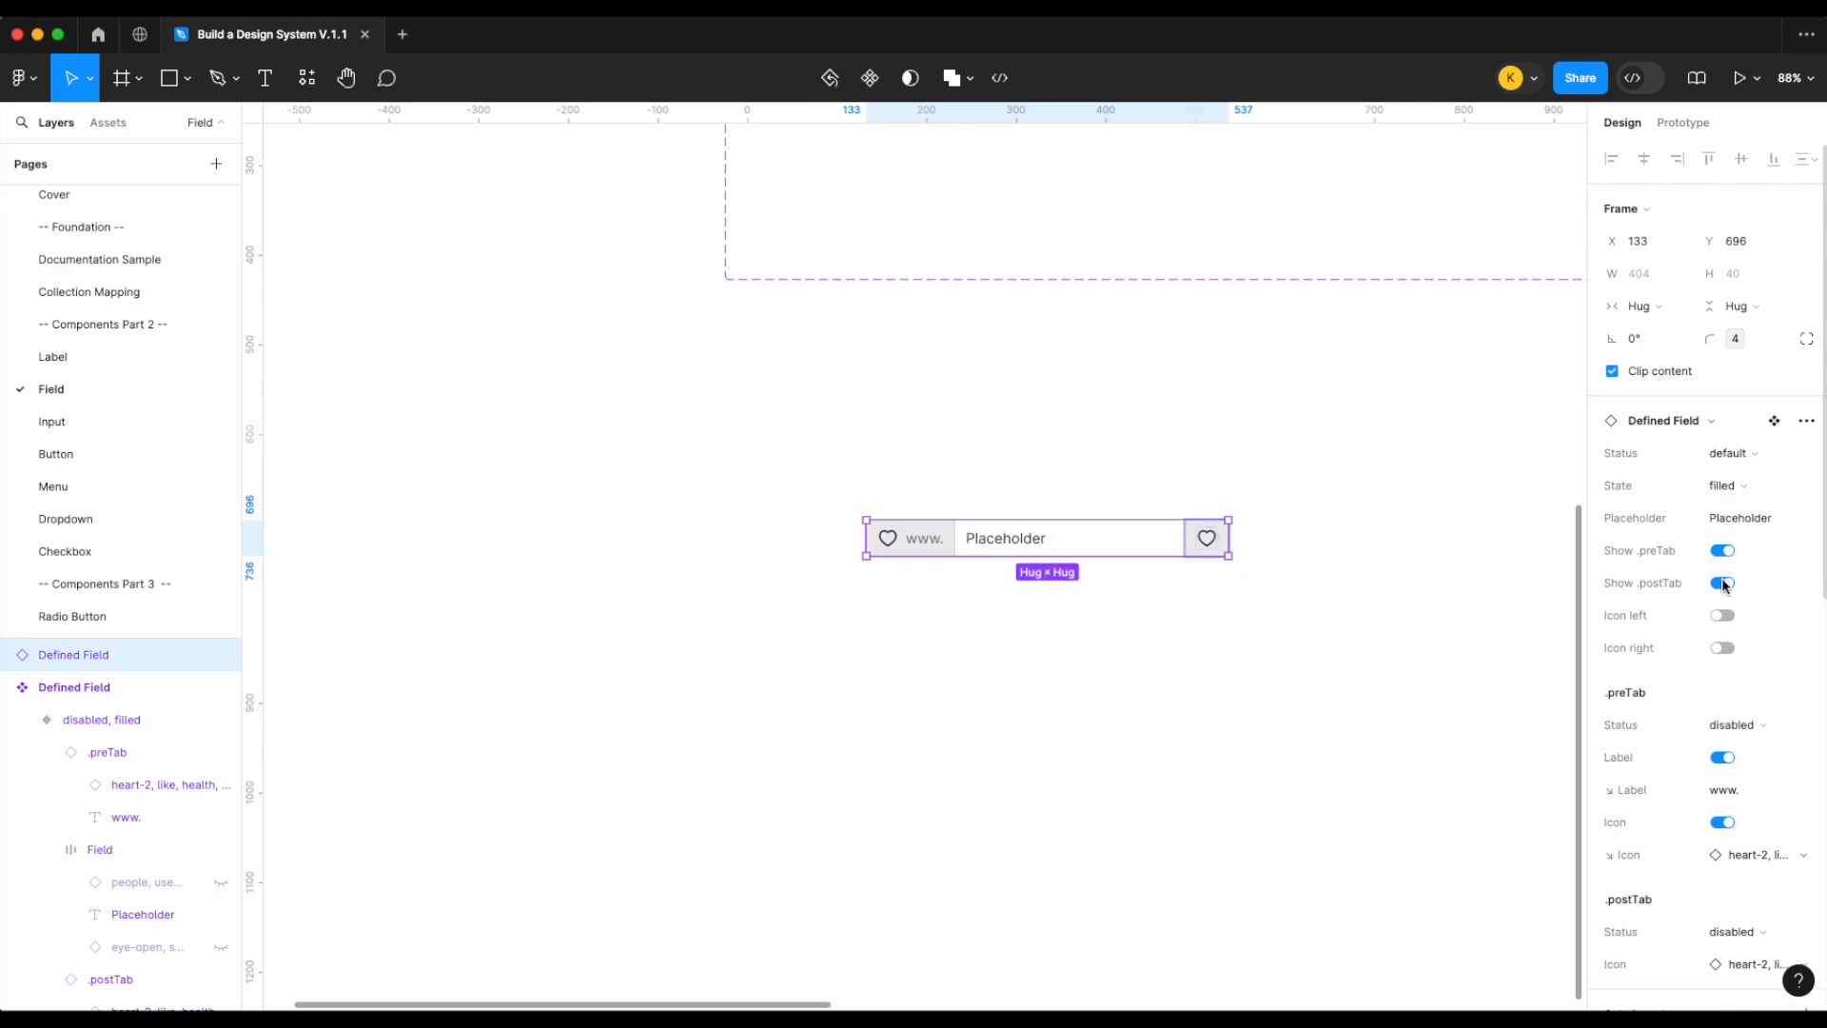
# Hide the .postTab on the Defined Field instance to inspect the field's closing edge, and show it again
pyautogui.click(1723, 582)
pyautogui.click(1183, 562)
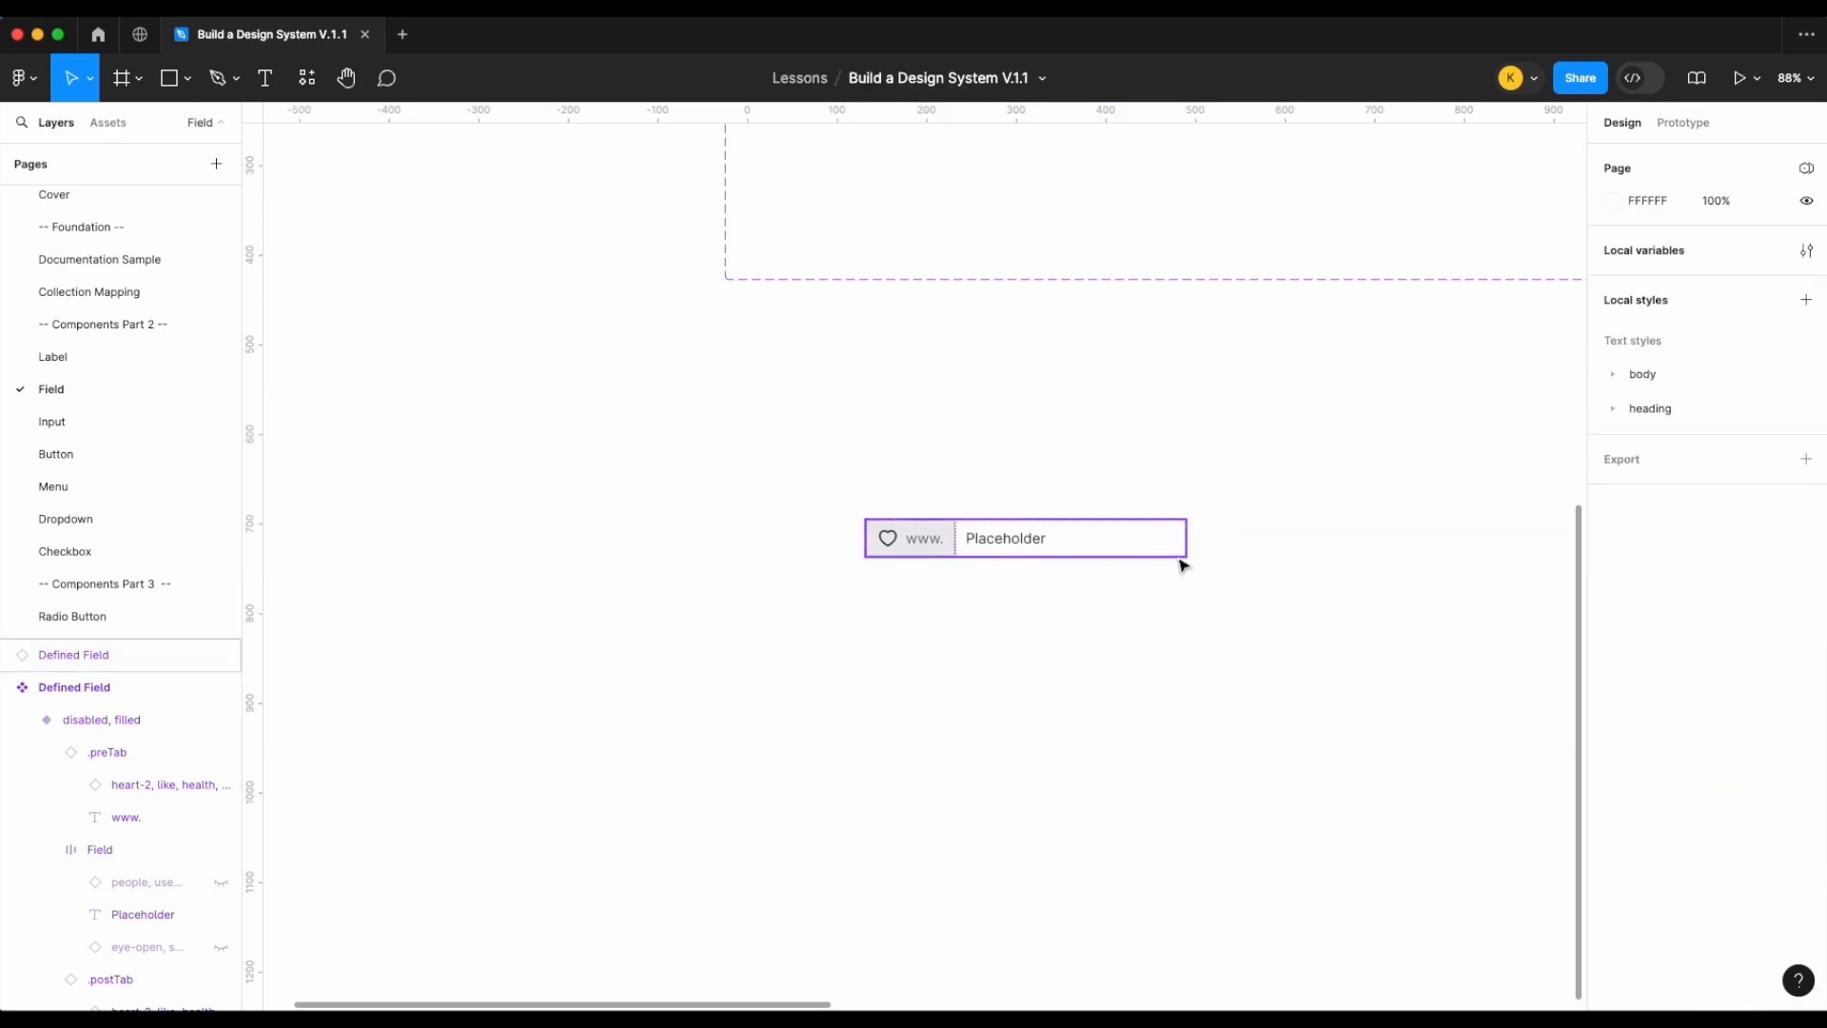
pyautogui.scroll(5, 1181, 566)
pyautogui.hscroll(-3, 1266, 524)
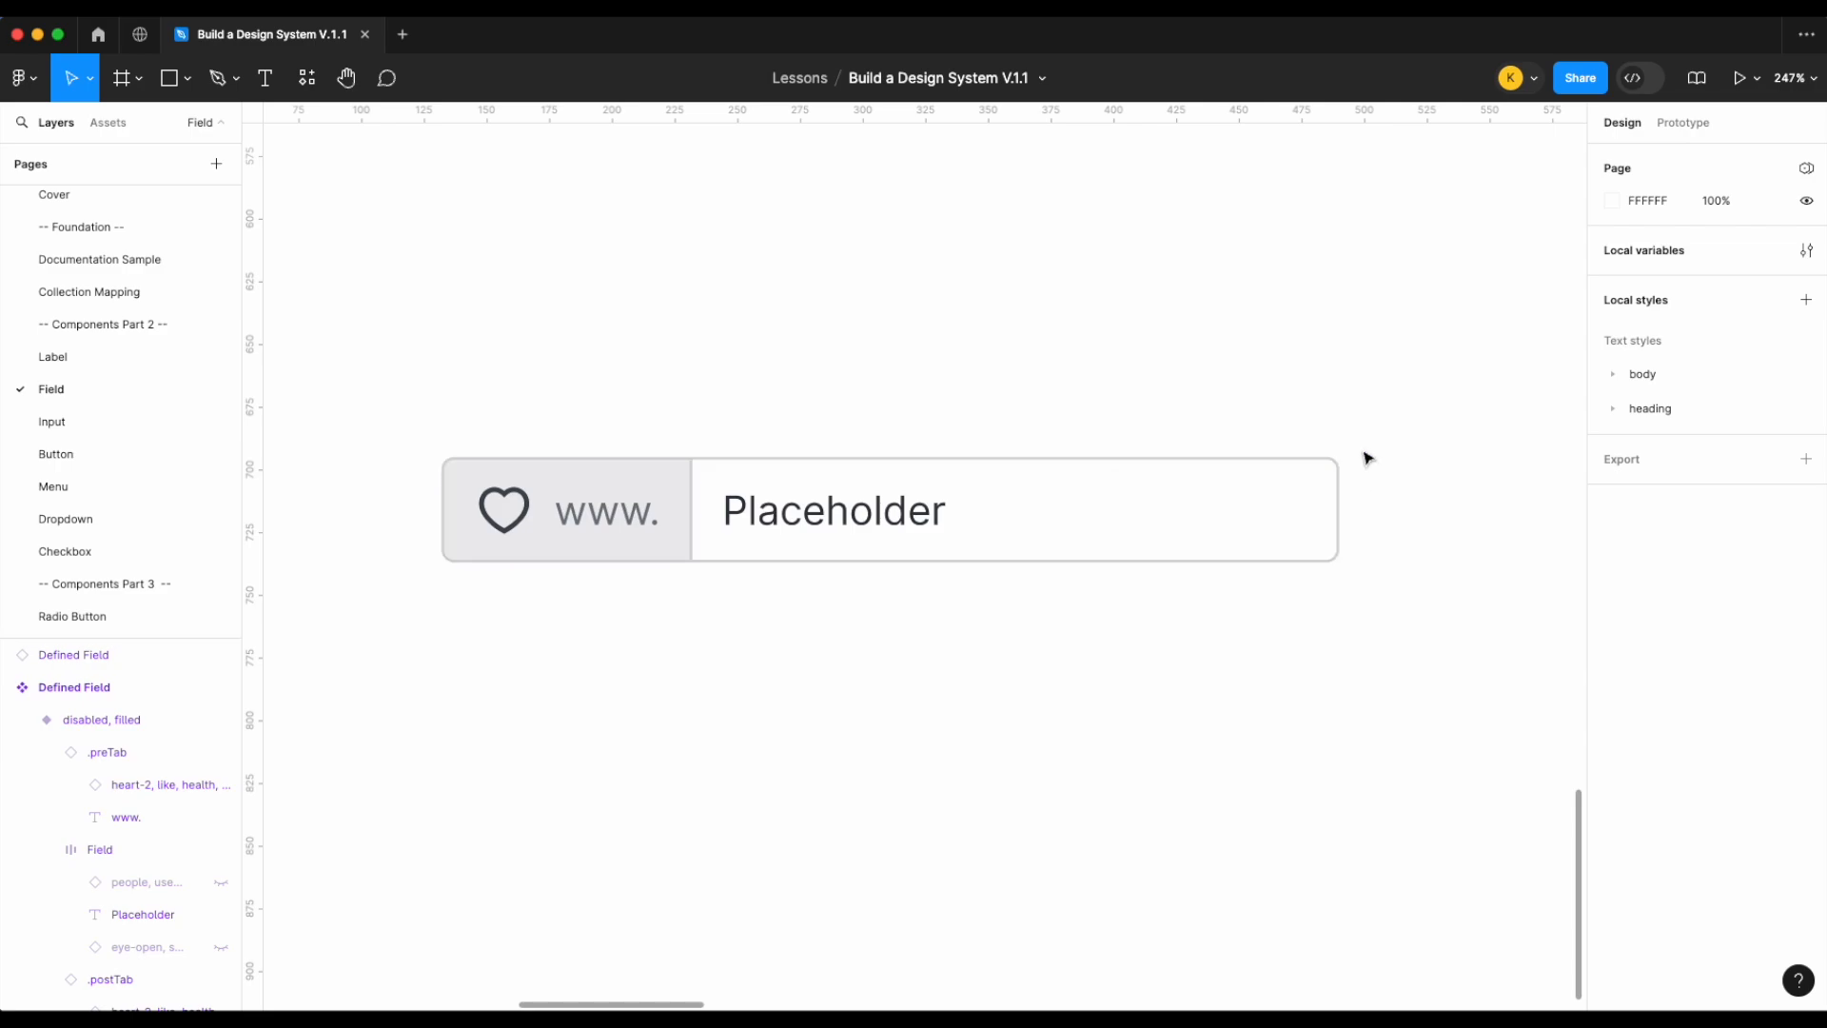
pyautogui.scroll(5, 1361, 466)
pyautogui.click(1278, 511)
pyautogui.scroll(-5, 1279, 511)
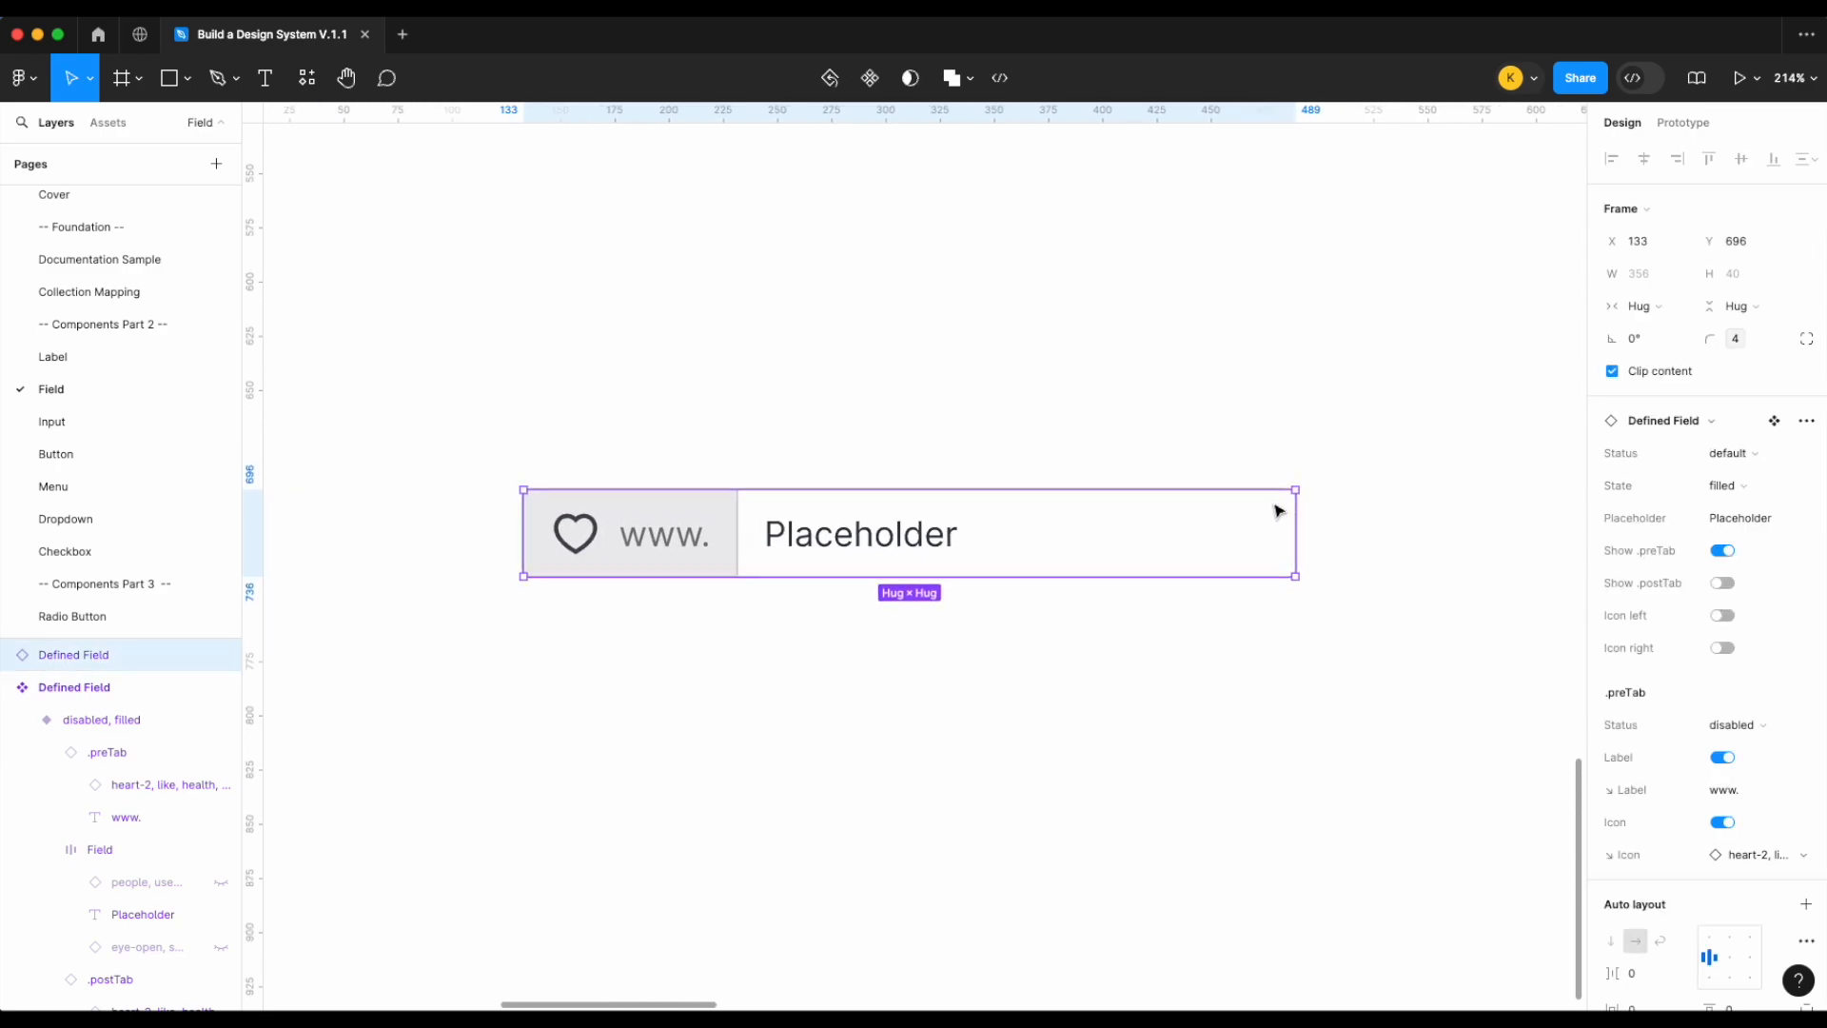
pyautogui.hscroll(-2, 1274, 500)
pyautogui.click(1722, 582)
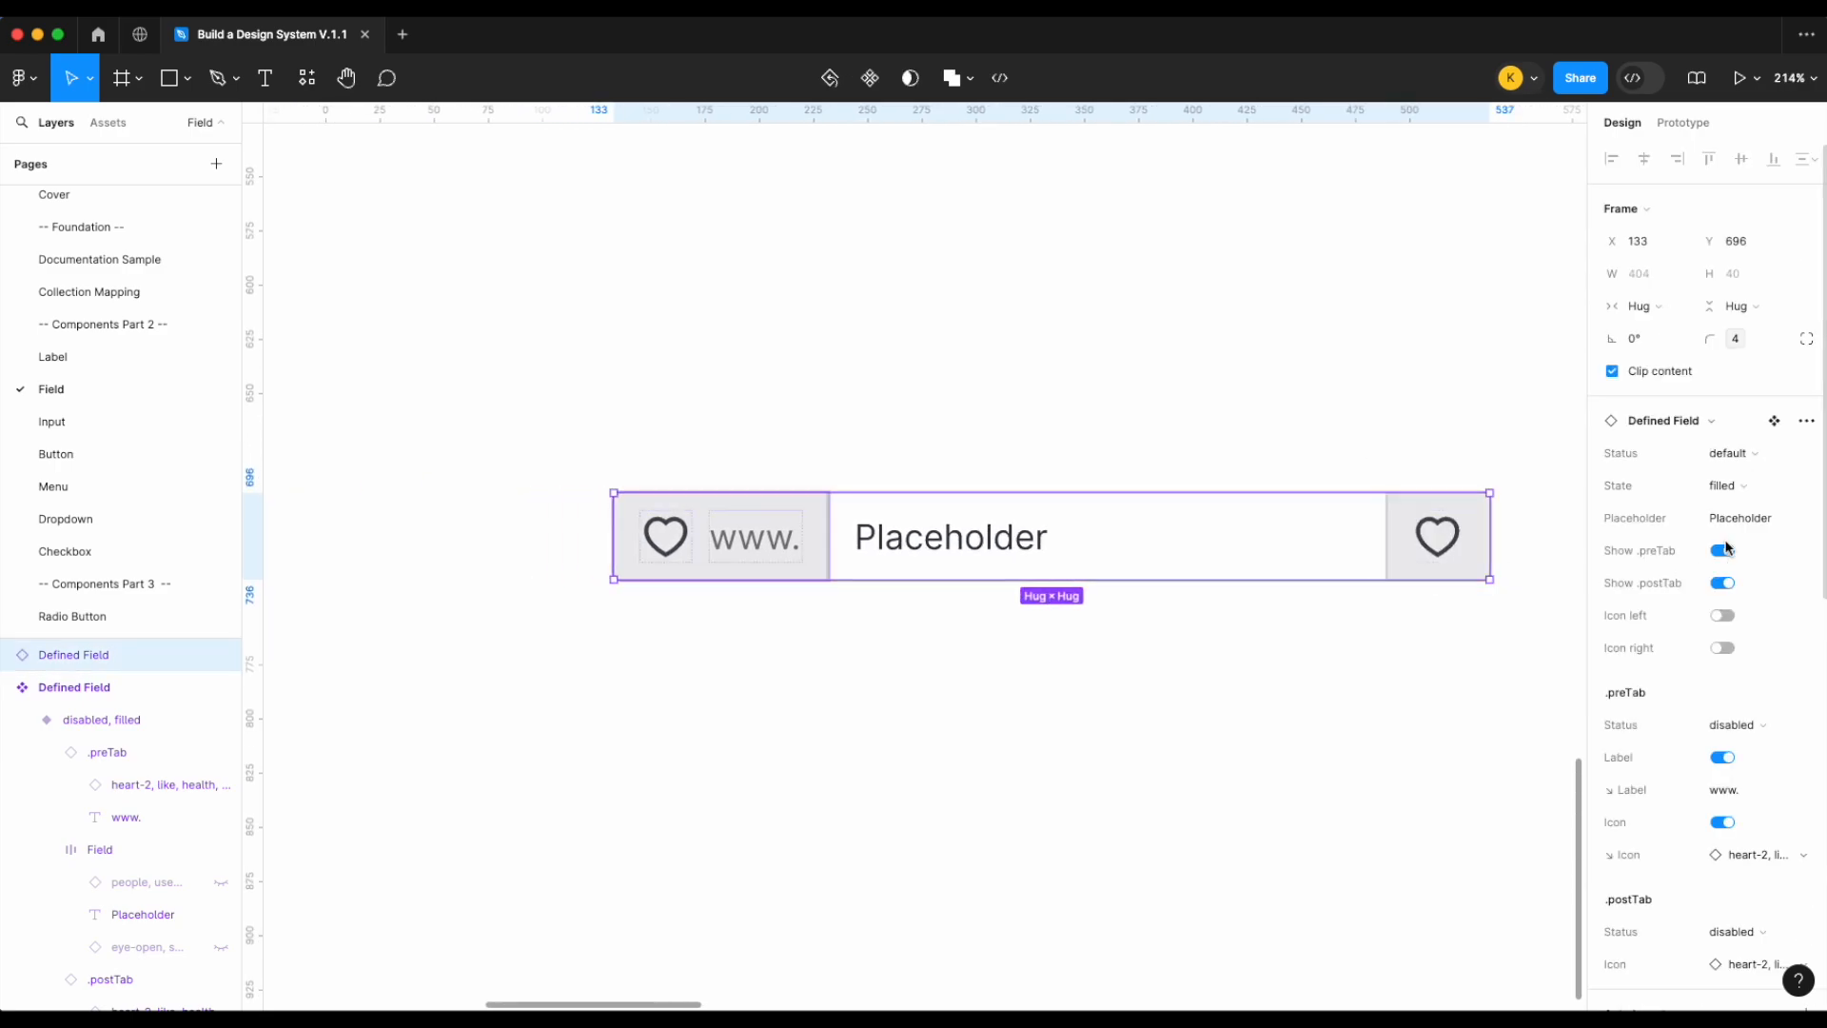
# Hide the .preTab on the Defined Field instance and show it again
pyautogui.click(1723, 550)
pyautogui.click(1387, 681)
pyautogui.click(1088, 555)
pyautogui.click(1722, 550)
# Set the Defined Field instance's Status to hover
pyautogui.scroll(-3, 1759, 728)
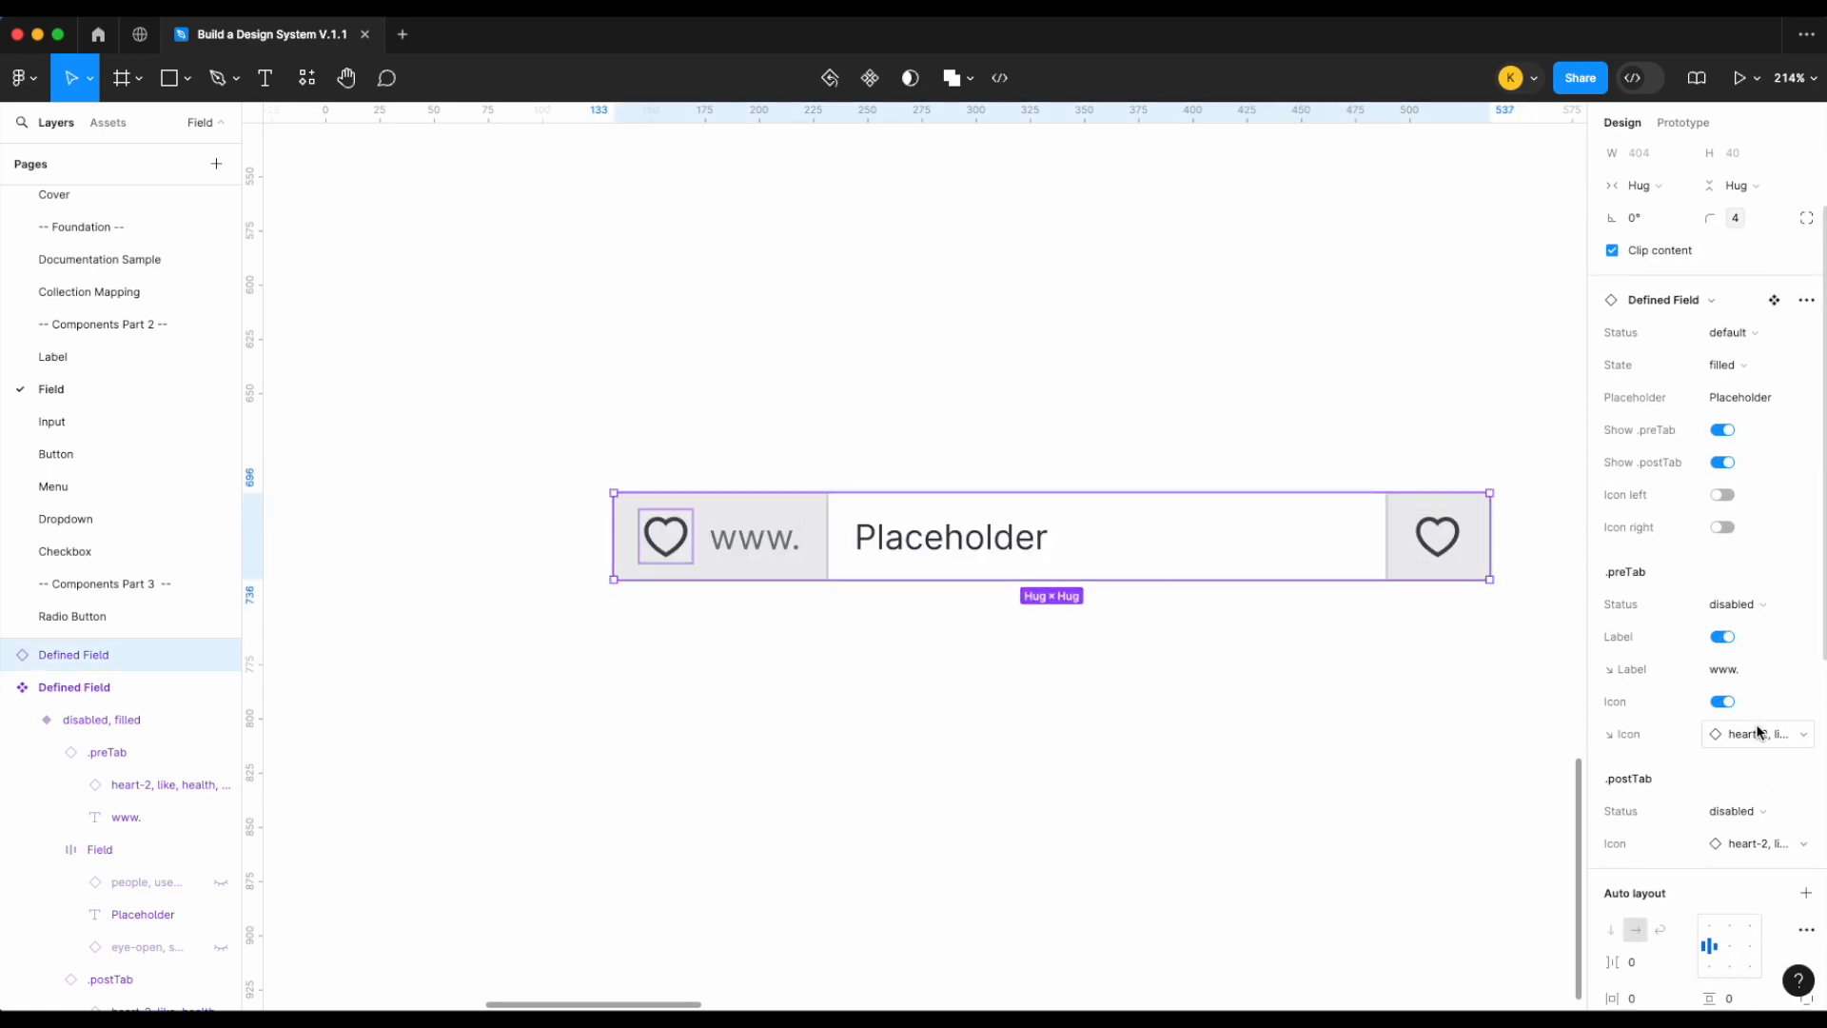
pyautogui.scroll(-1, 1770, 664)
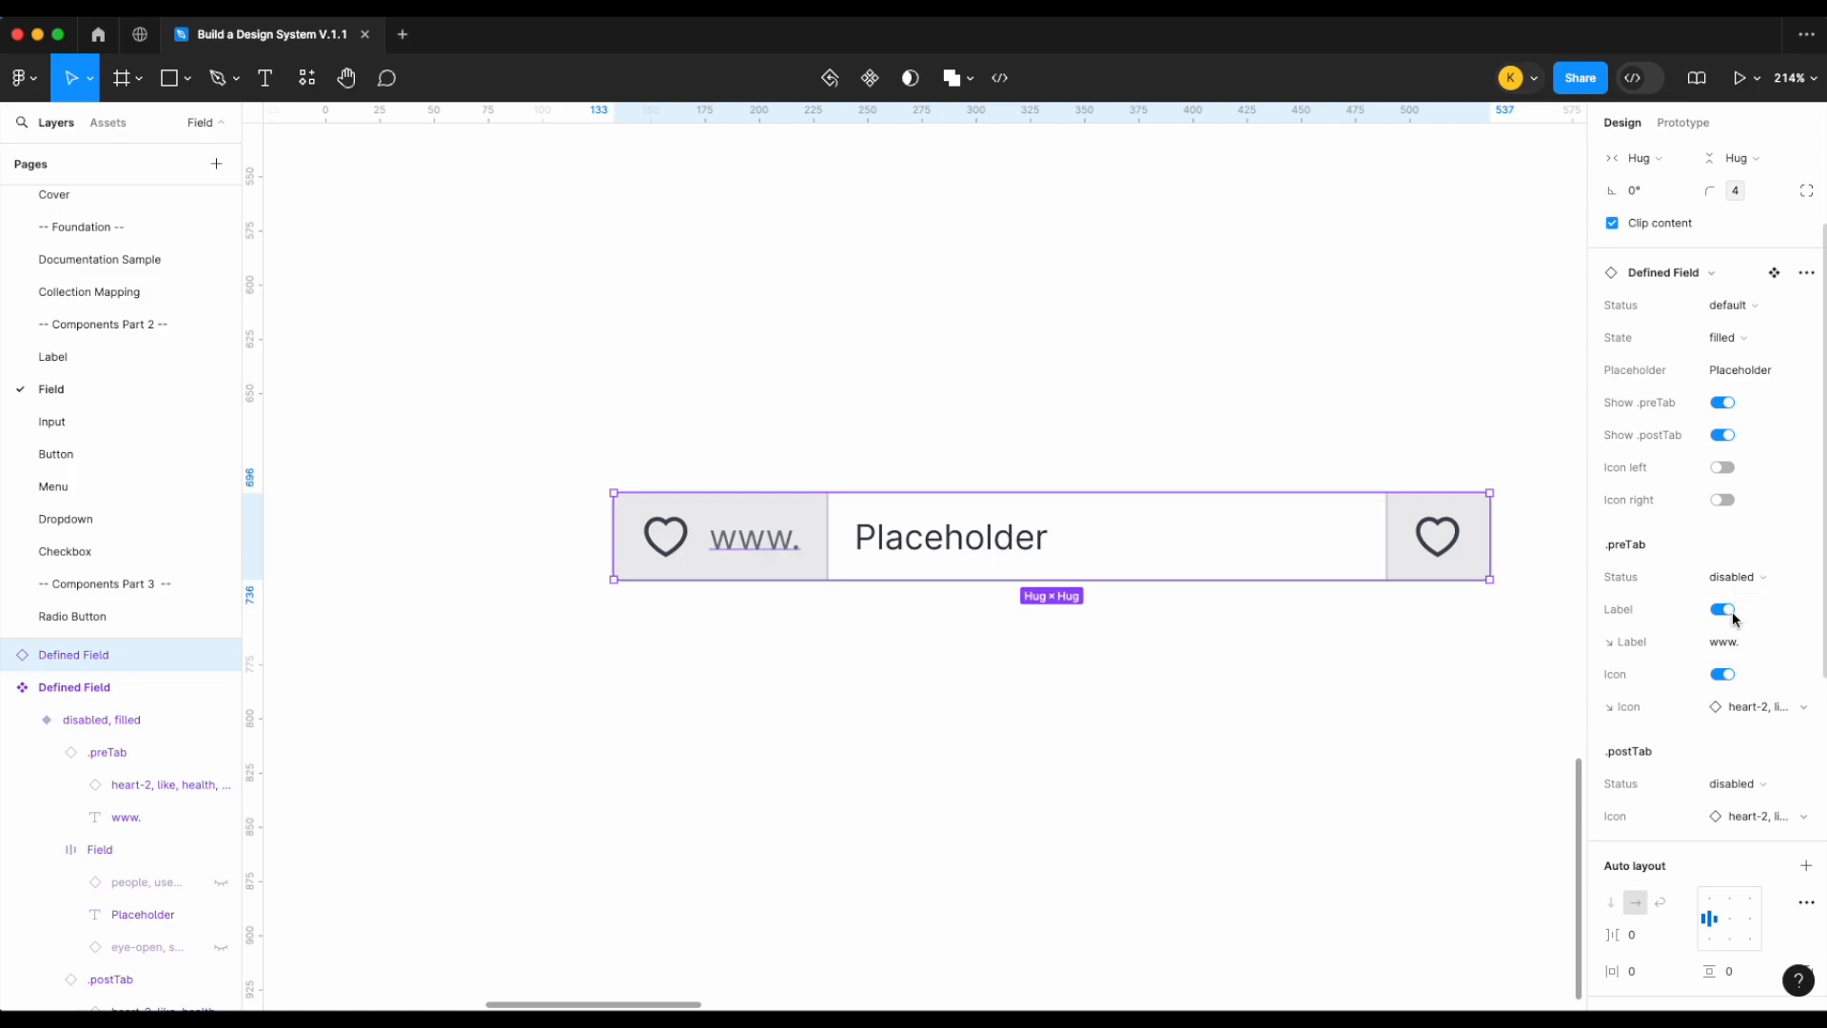
pyautogui.hscroll(2, 1408, 666)
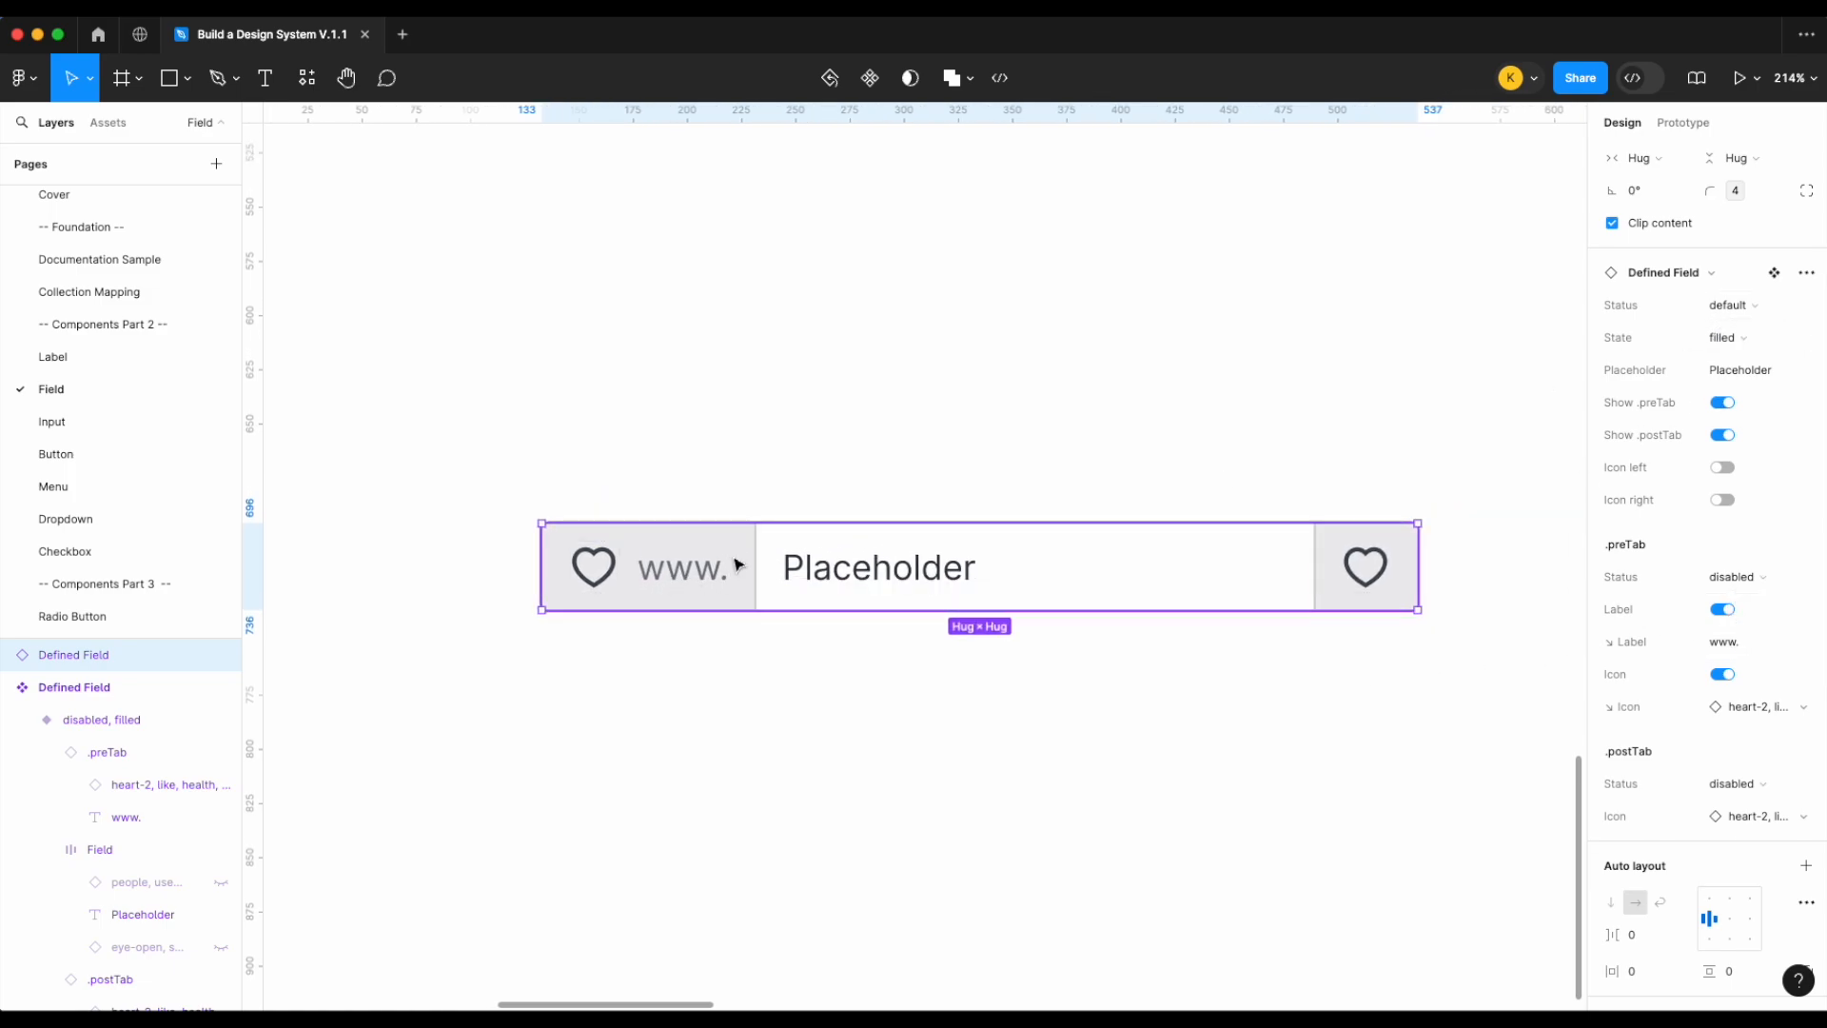
pyautogui.hscroll(1, 738, 565)
pyautogui.click(1728, 305)
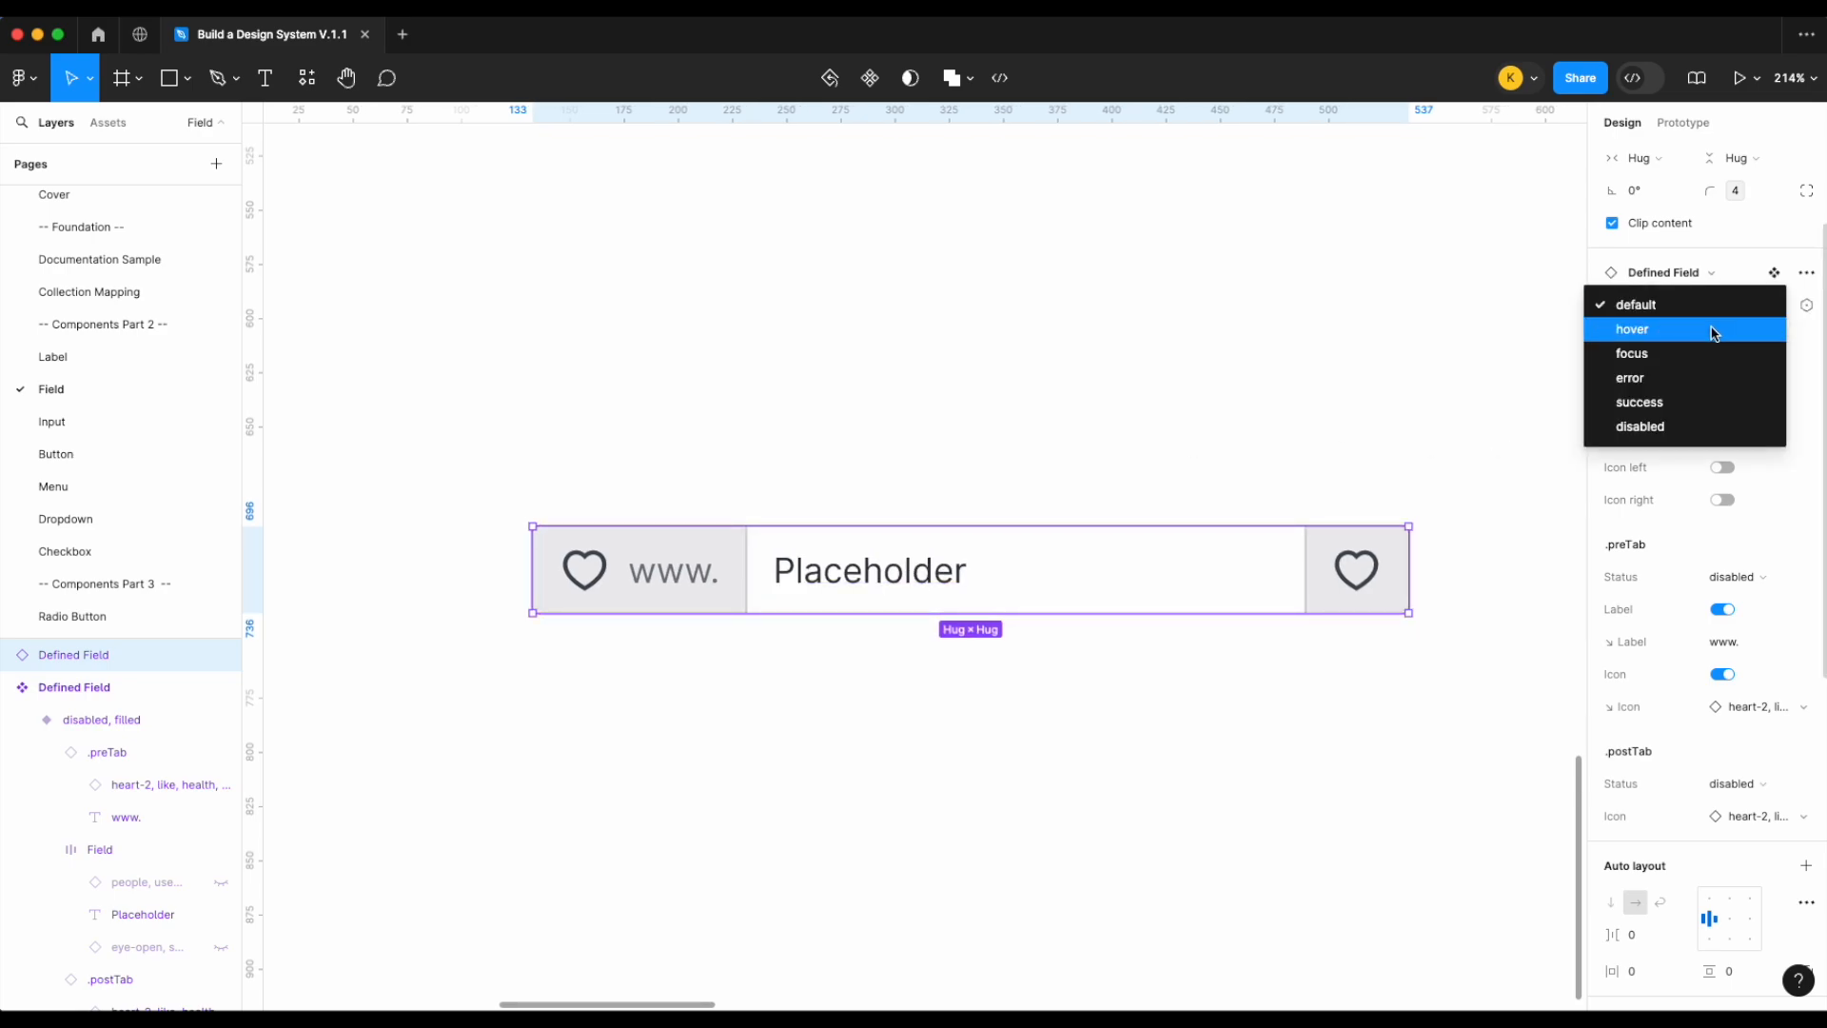
pyautogui.click(1714, 331)
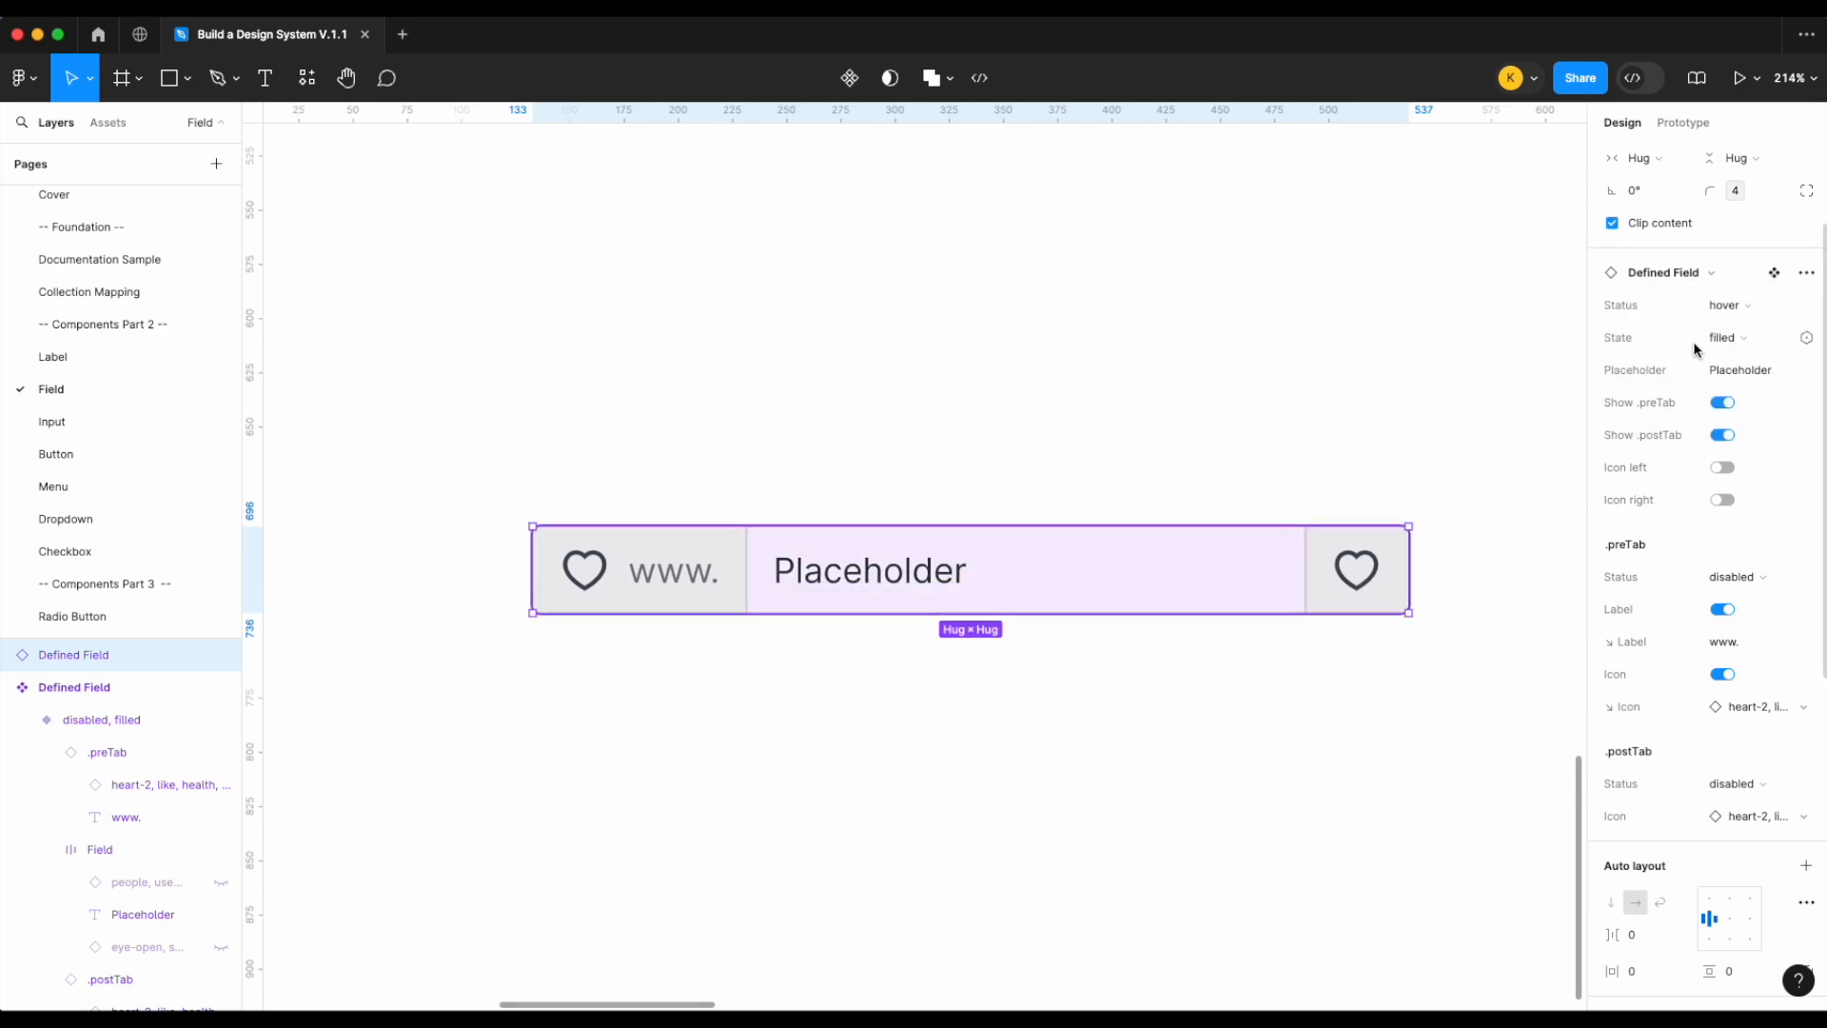
# Switch the instance's Status to focus and then to error, keeping its State at filled
pyautogui.click(1725, 305)
pyautogui.click(1722, 325)
pyautogui.click(1755, 346)
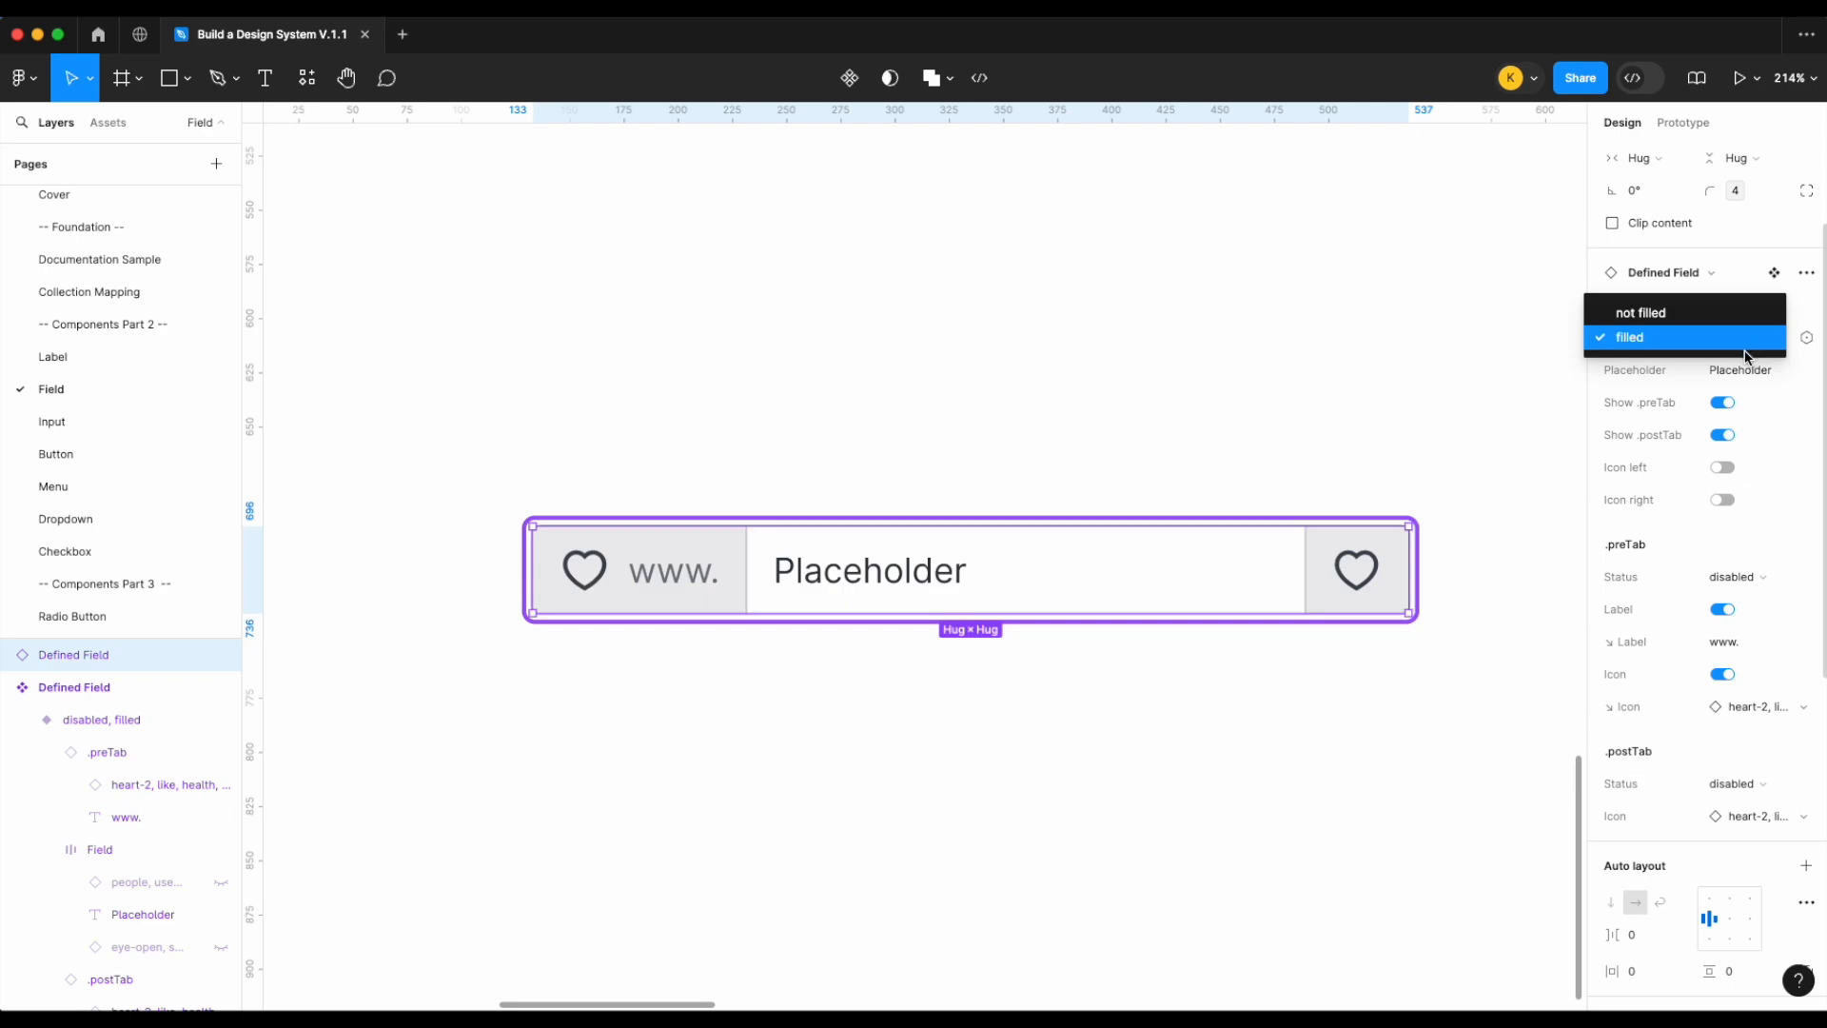
pyautogui.click(1733, 339)
pyautogui.click(1744, 313)
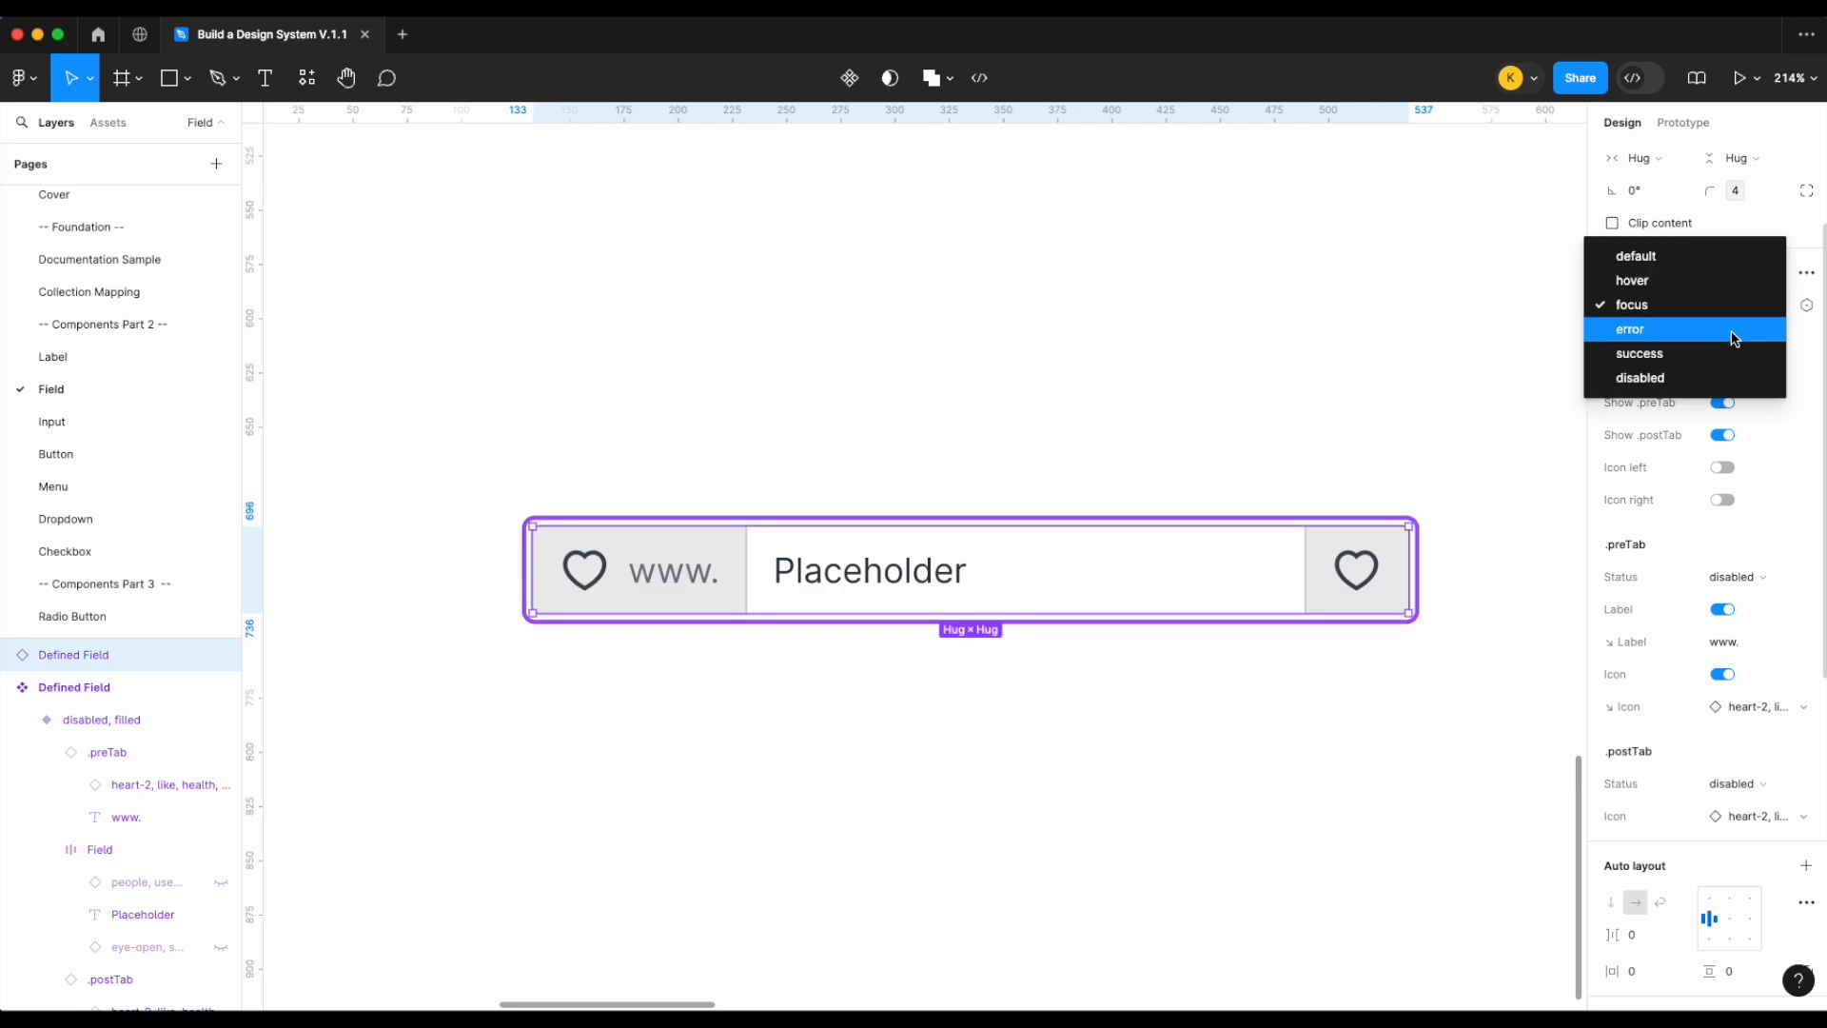
pyautogui.click(1733, 329)
pyautogui.click(1102, 476)
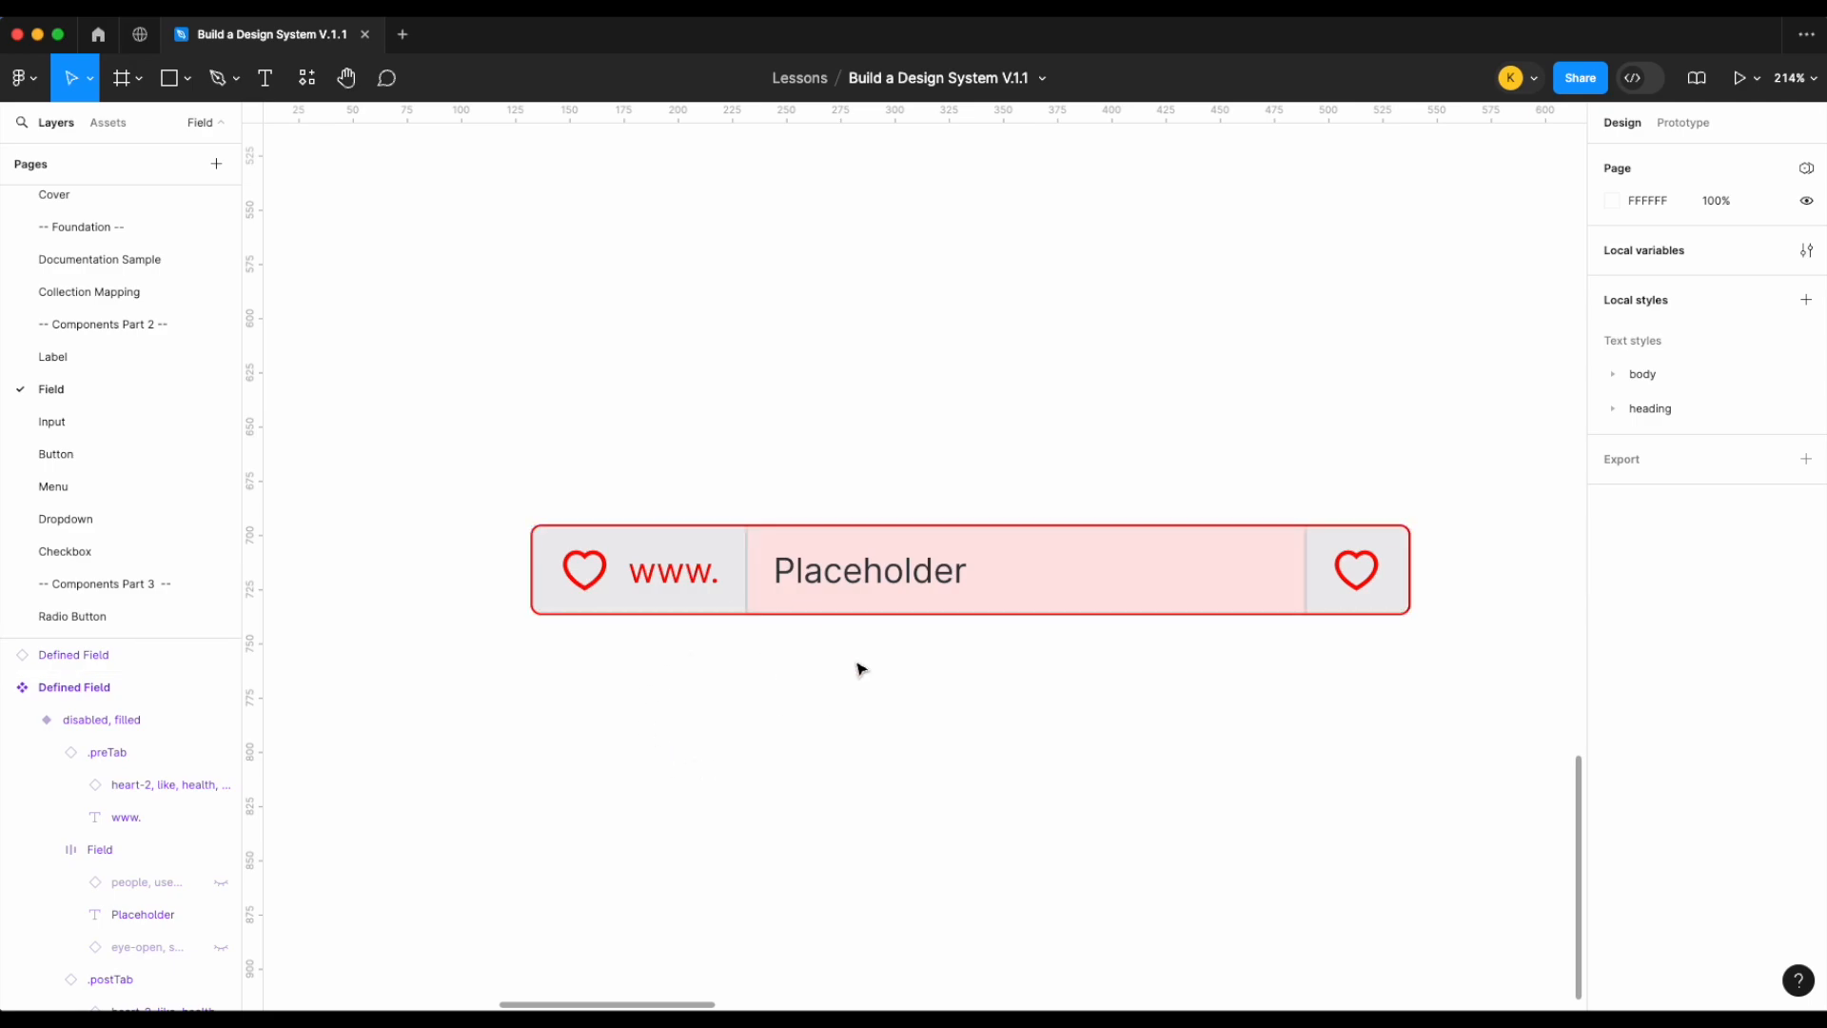
# Test the nested .preTab on the error instance by setting its Status to active and back to disabled
pyautogui.hscroll(1, 829, 682)
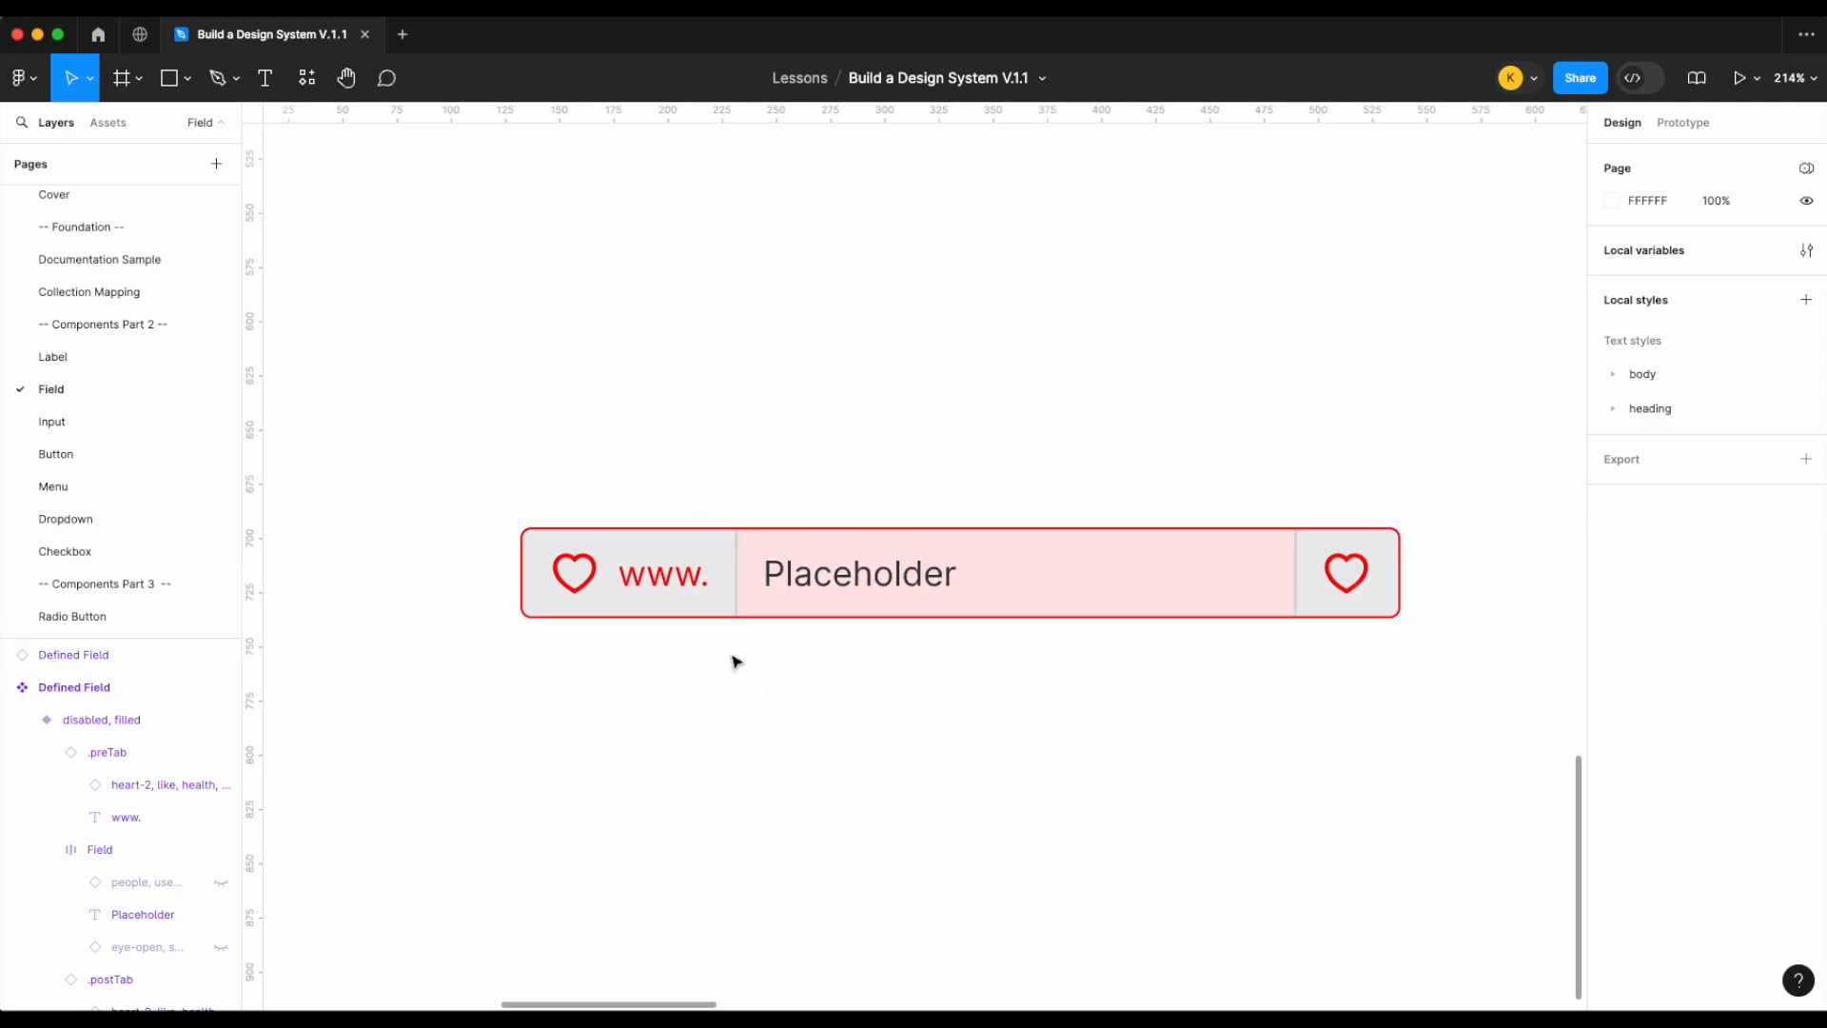
pyautogui.click(802, 585)
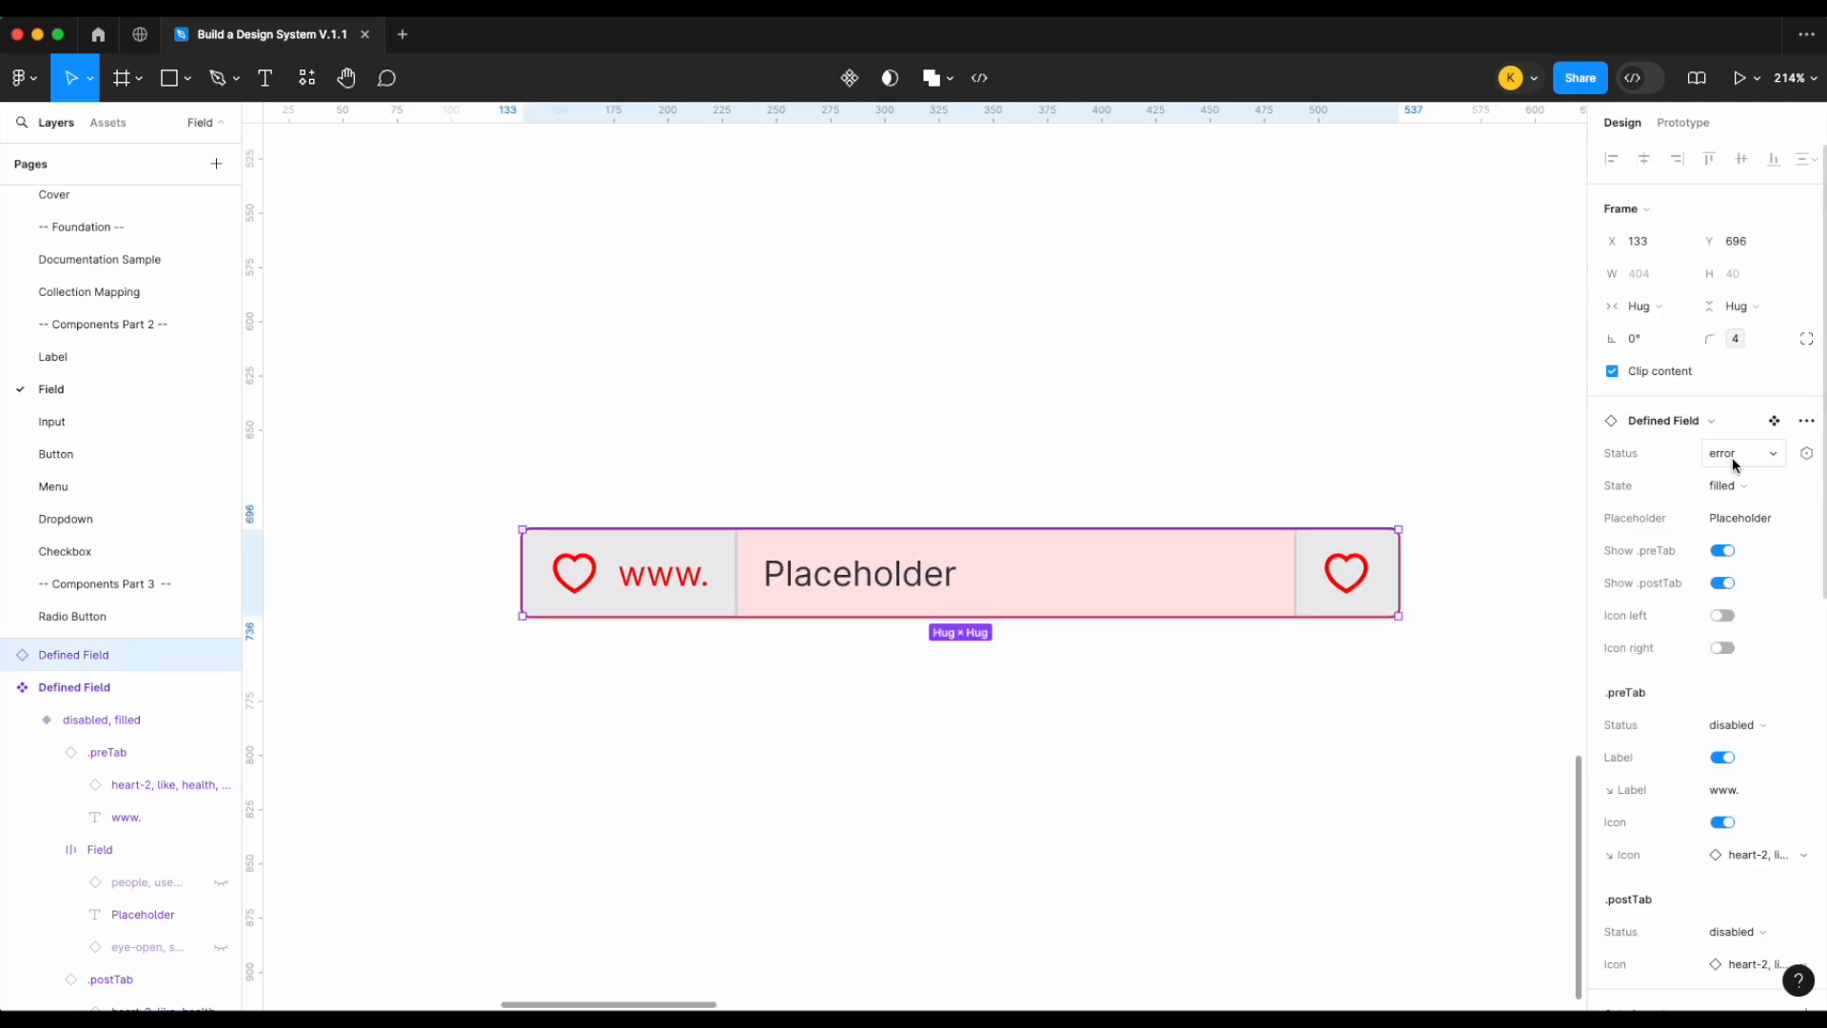
pyautogui.click(1280, 440)
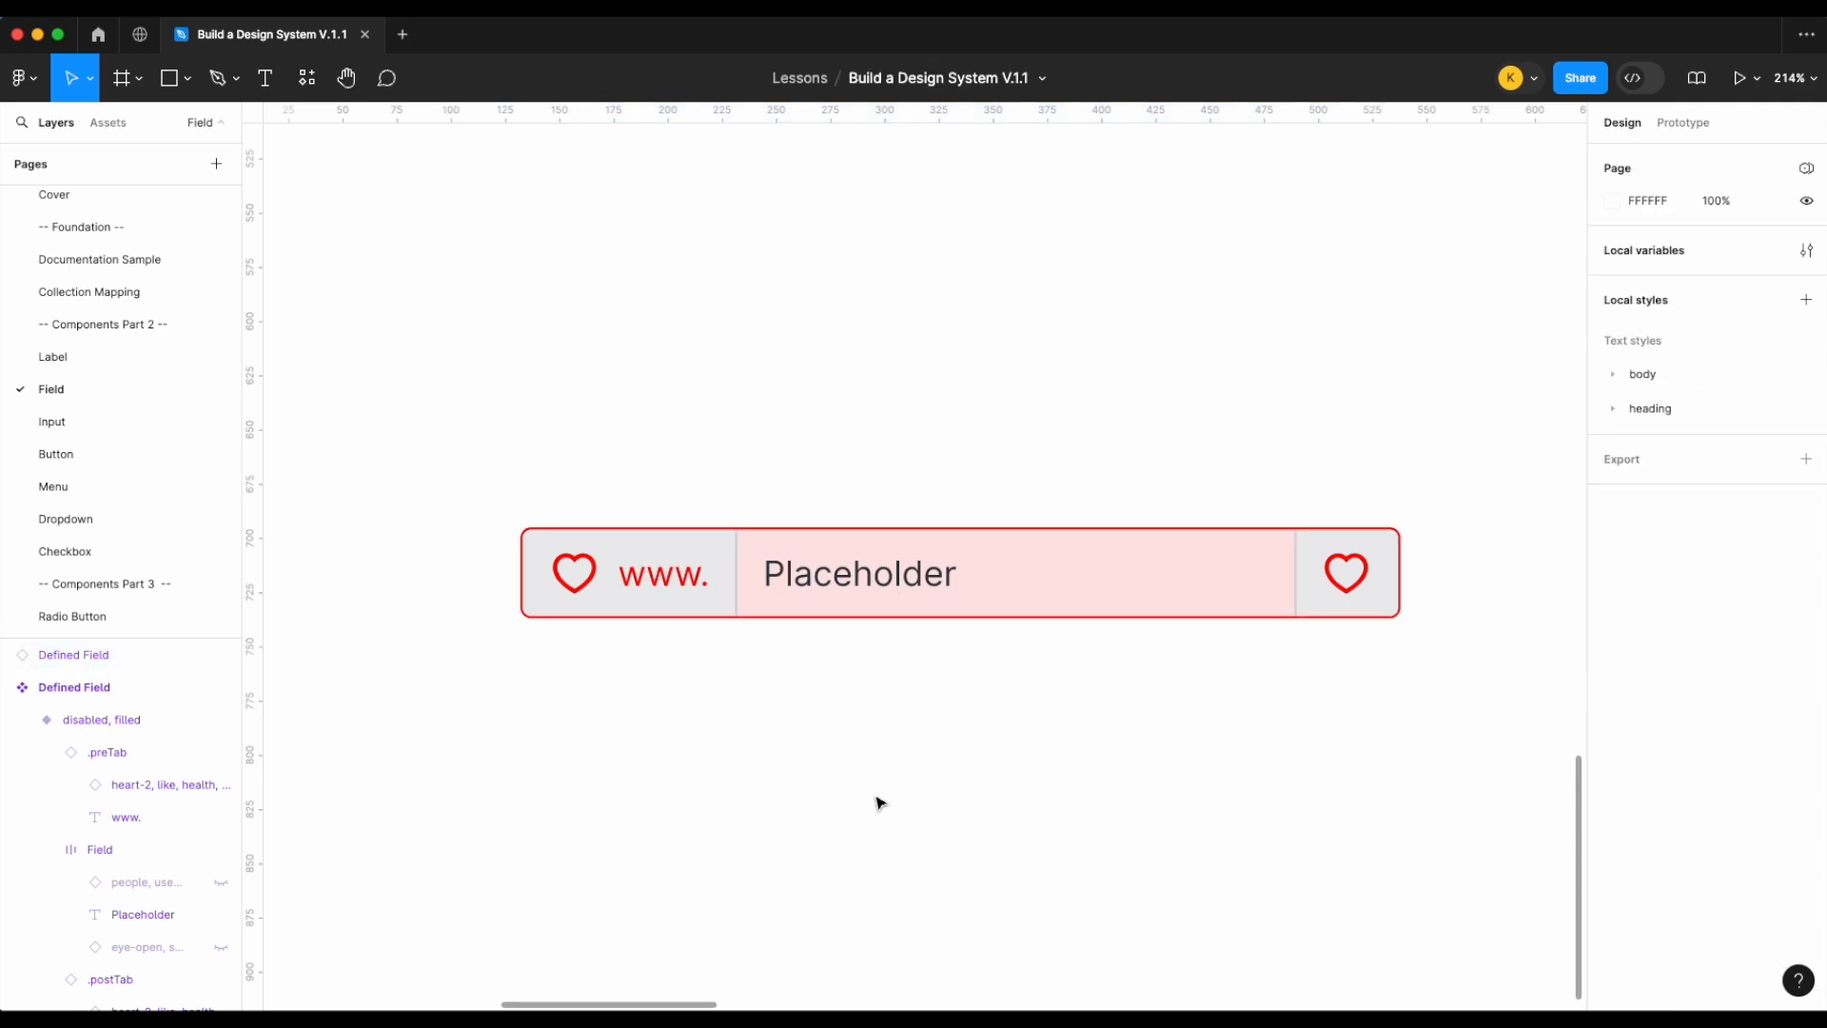
pyautogui.click(996, 559)
pyautogui.scroll(-2, 1720, 809)
pyautogui.scroll(-1, 1720, 809)
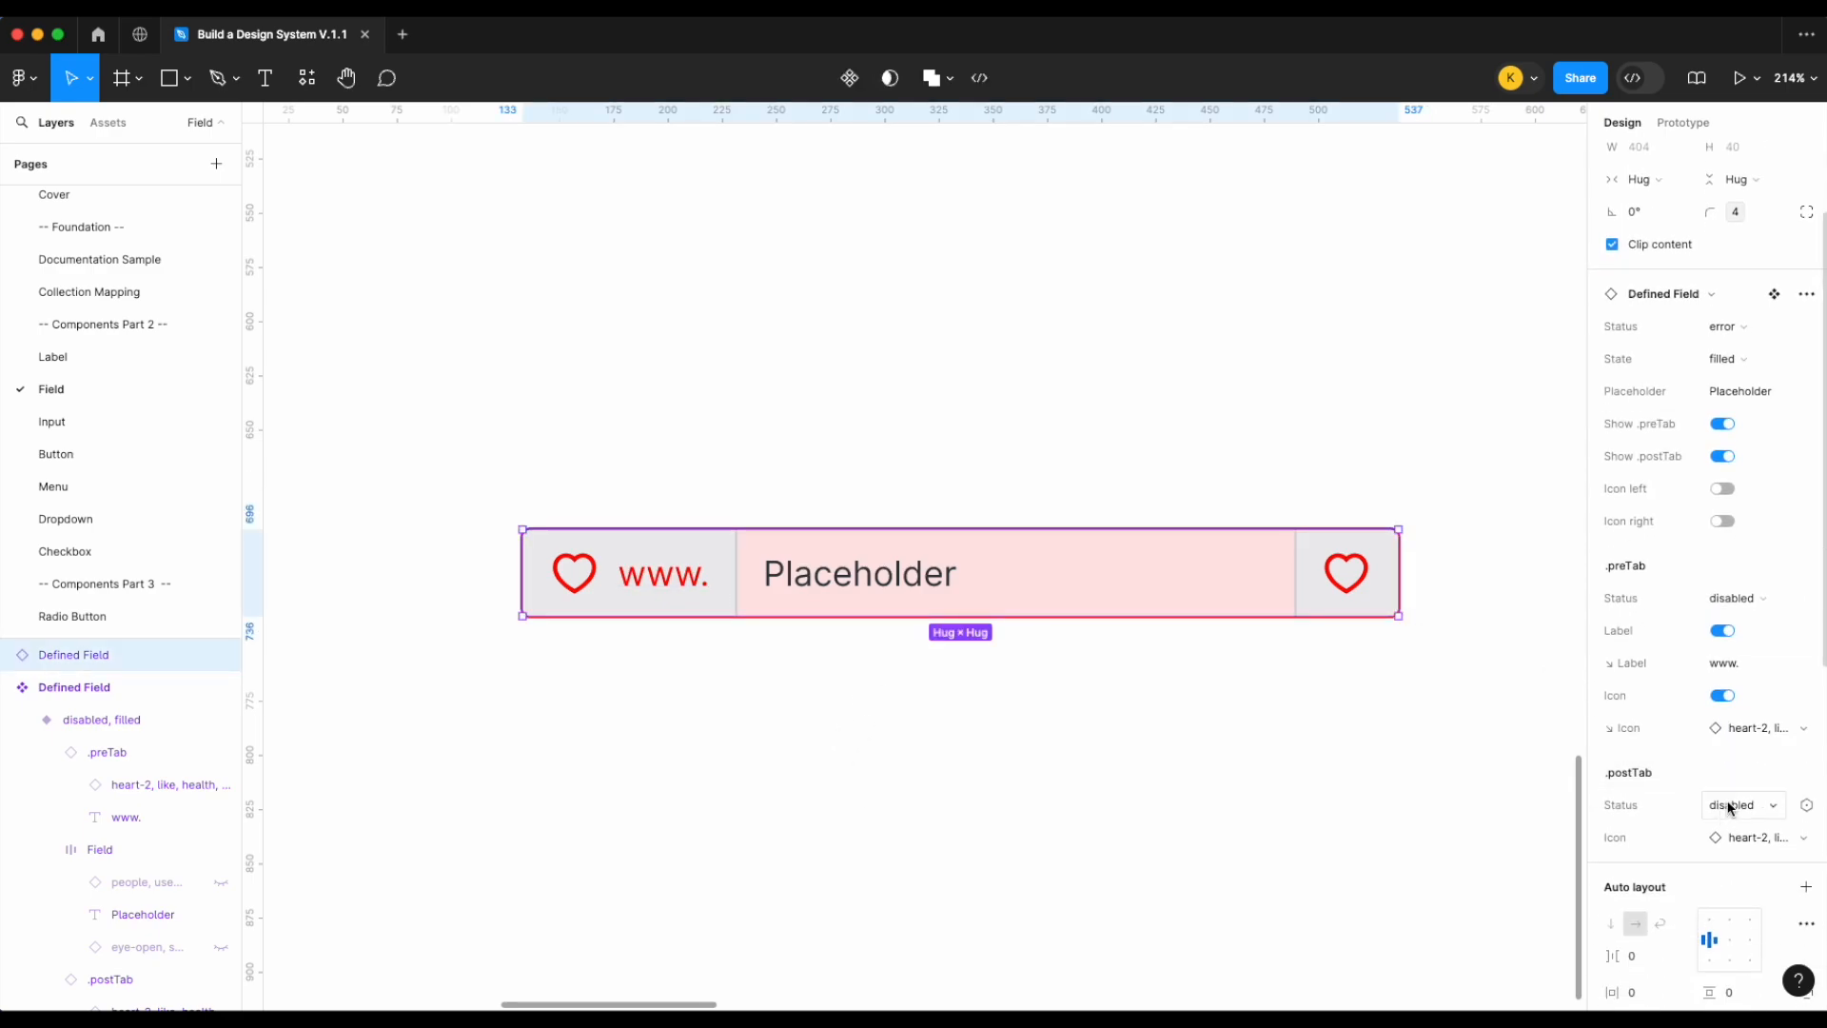
pyautogui.click(1750, 598)
pyautogui.click(1730, 626)
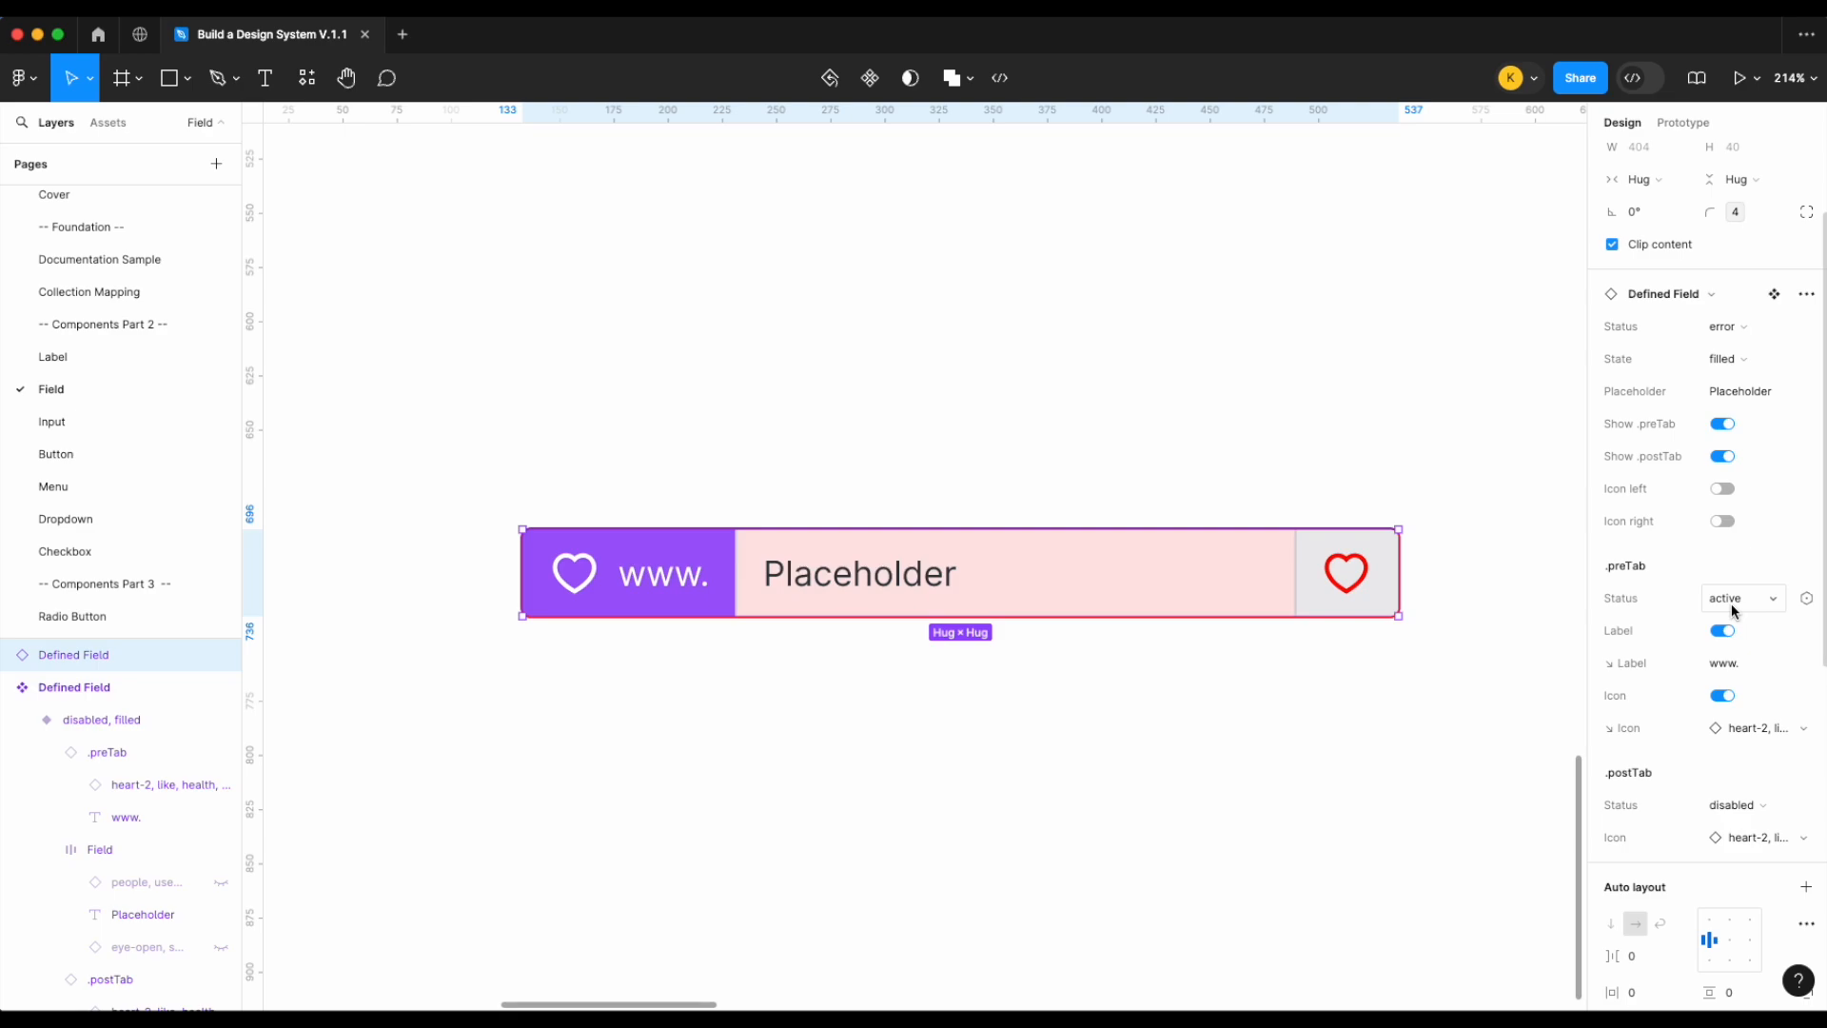
pyautogui.click(1732, 604)
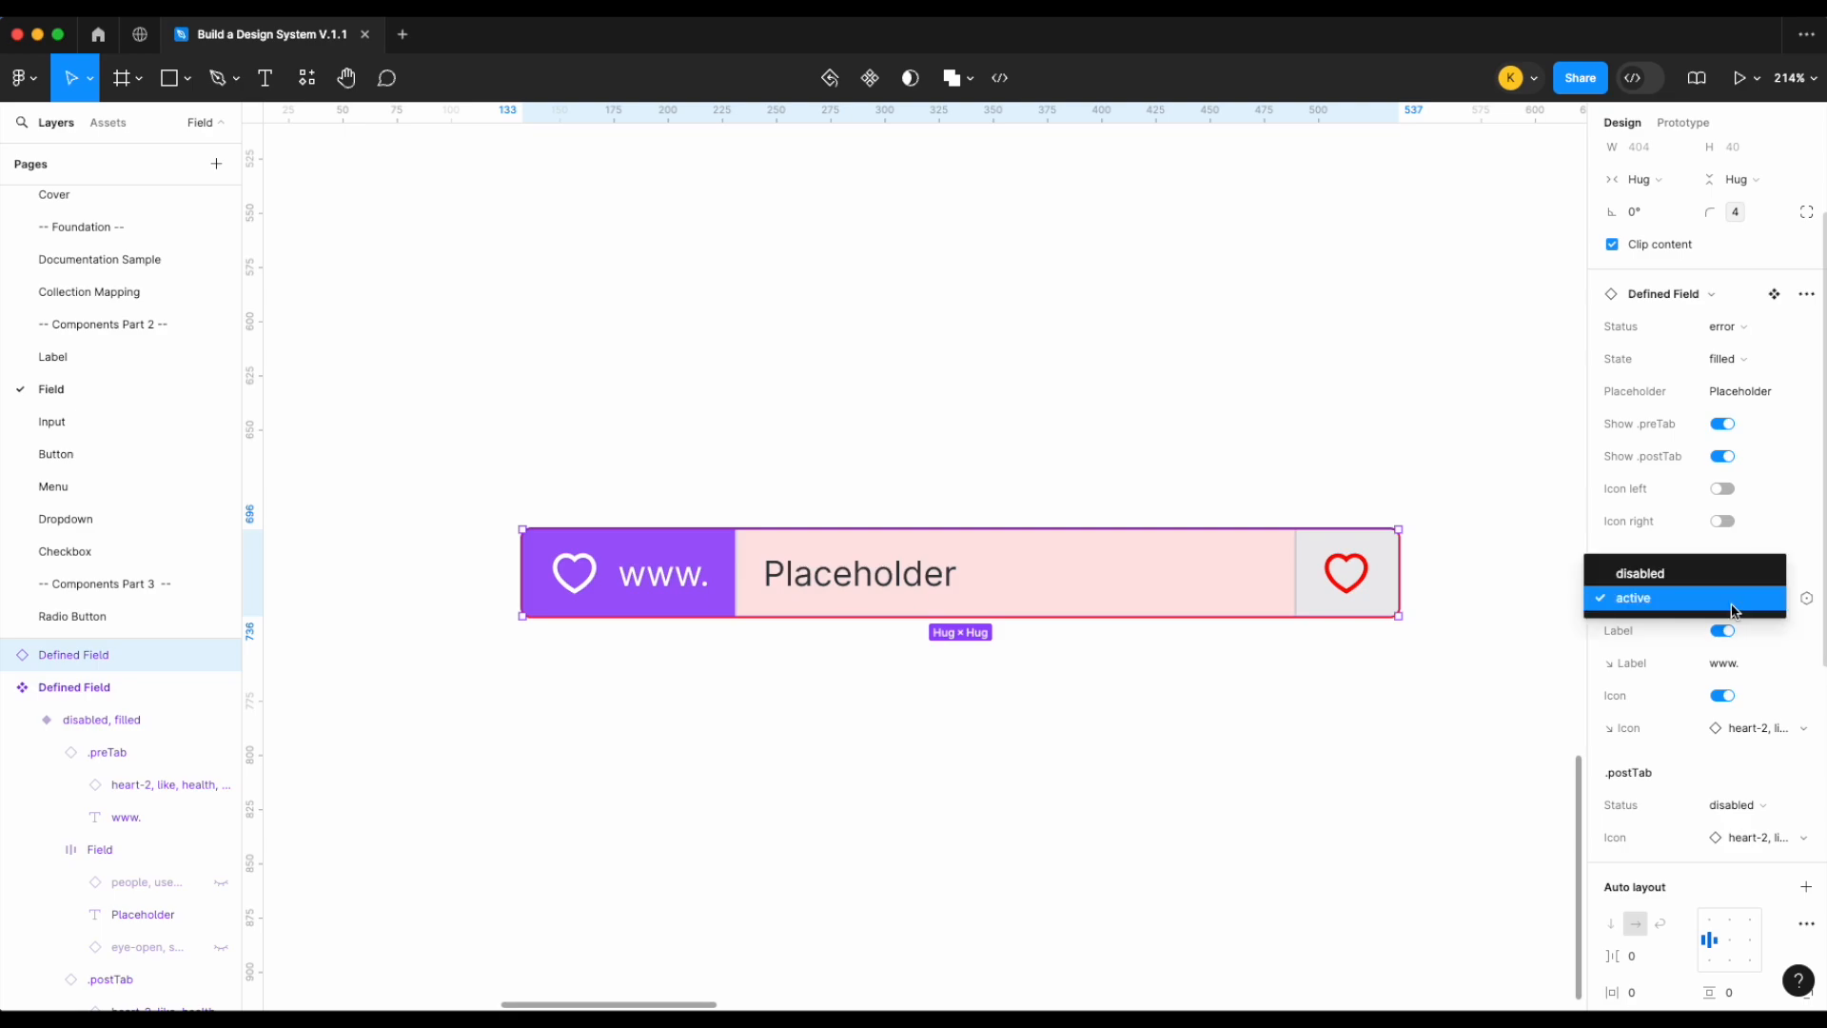
pyautogui.click(1728, 572)
pyautogui.click(1415, 461)
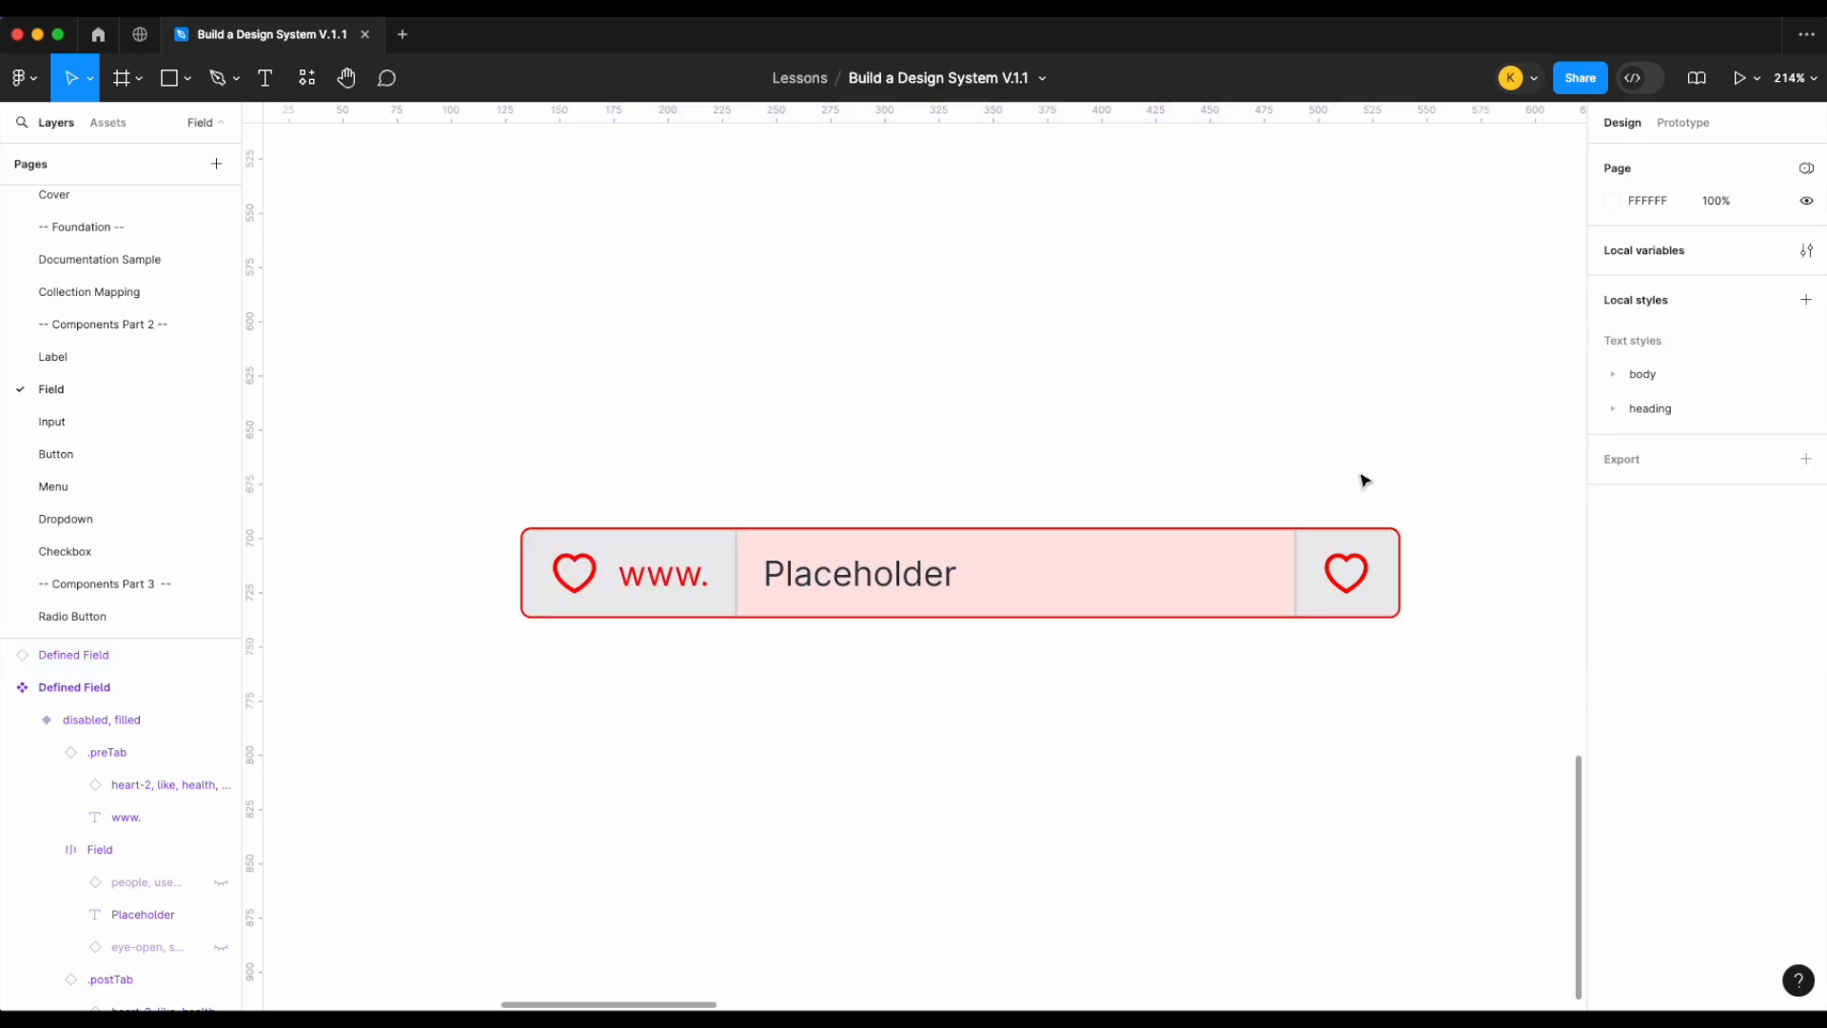
# Examine the error instance alongside the complete Defined Field component set and its variants
pyautogui.click(1276, 604)
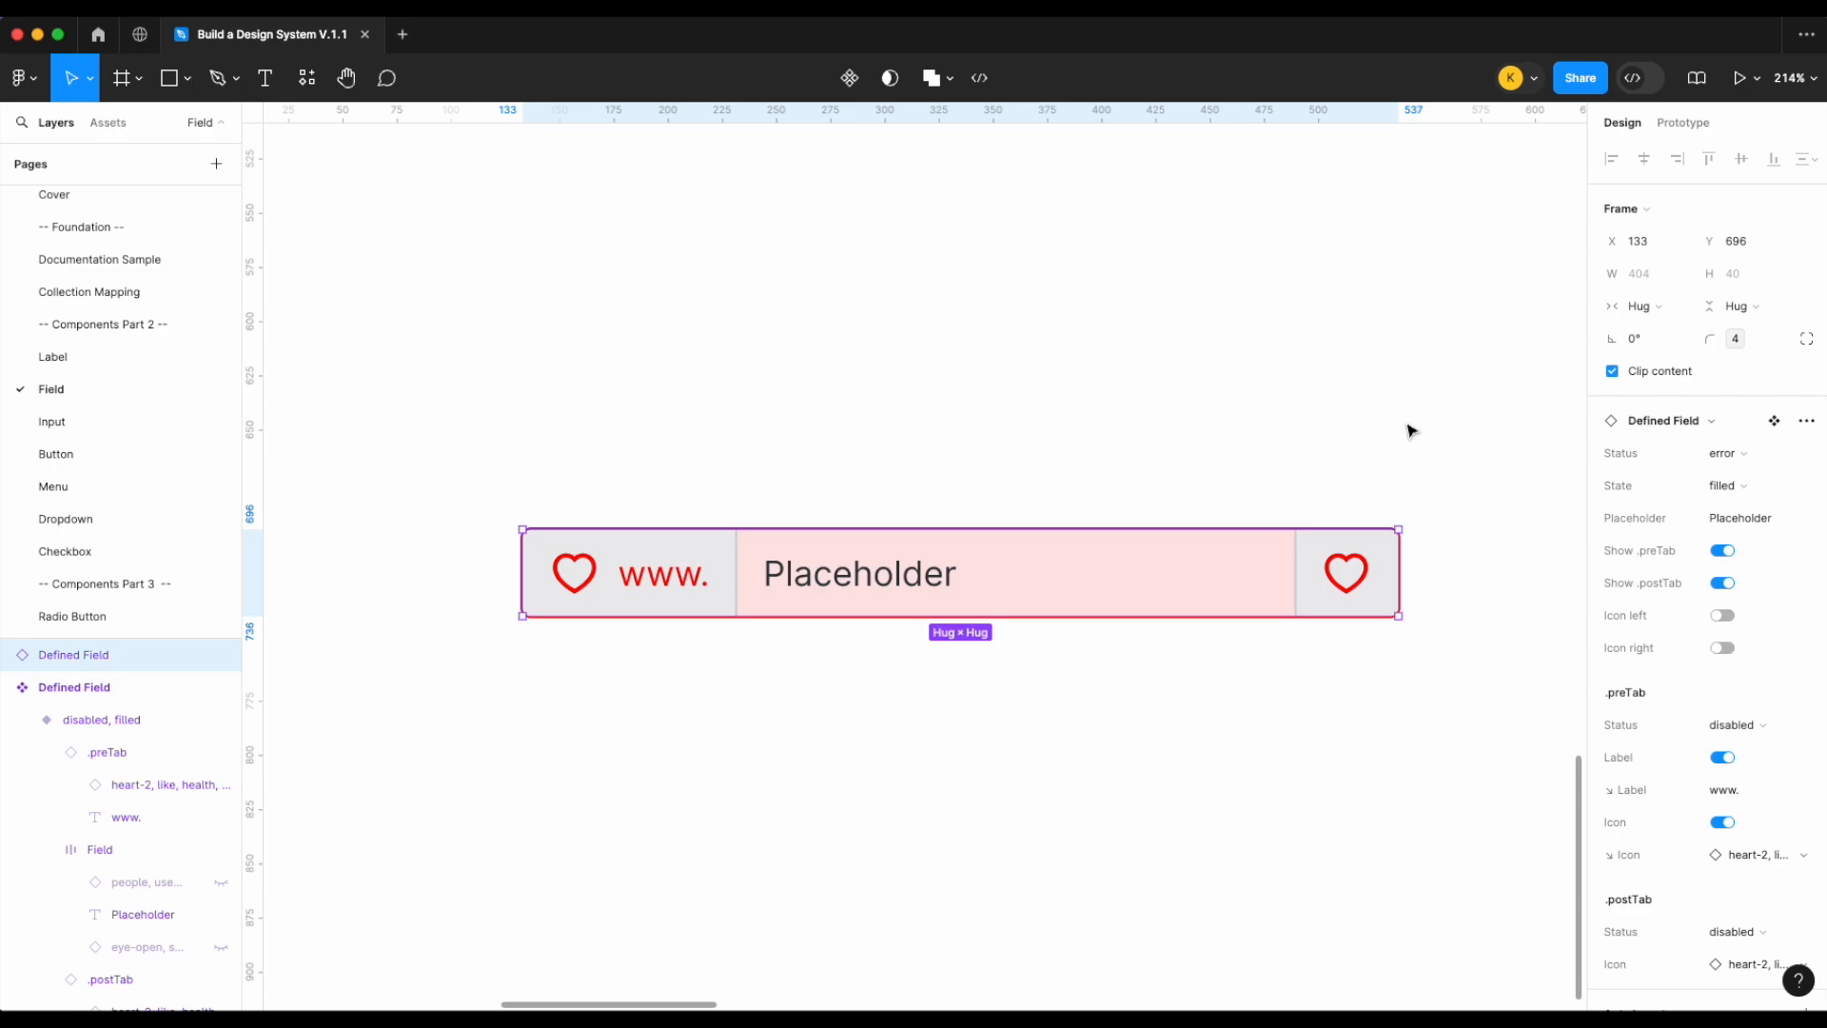
pyautogui.click(1412, 430)
pyautogui.scroll(-6, 1409, 428)
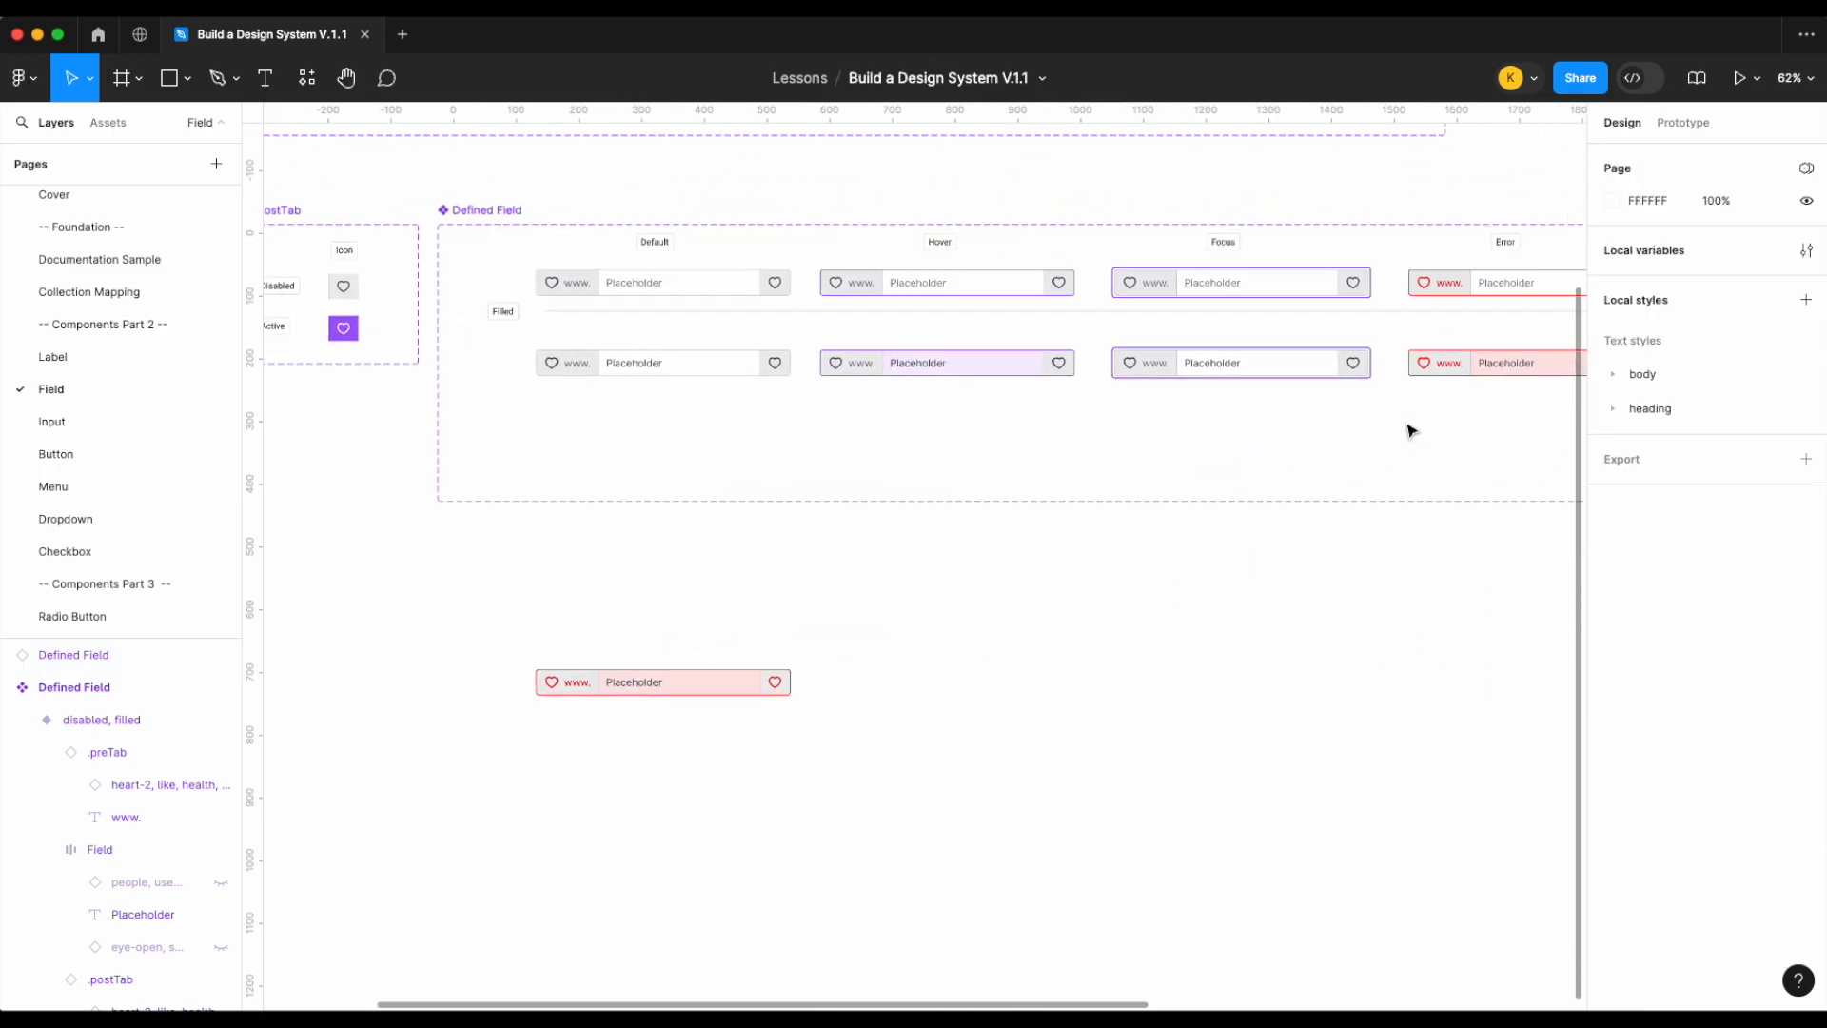
pyautogui.scroll(-5, 486, 255)
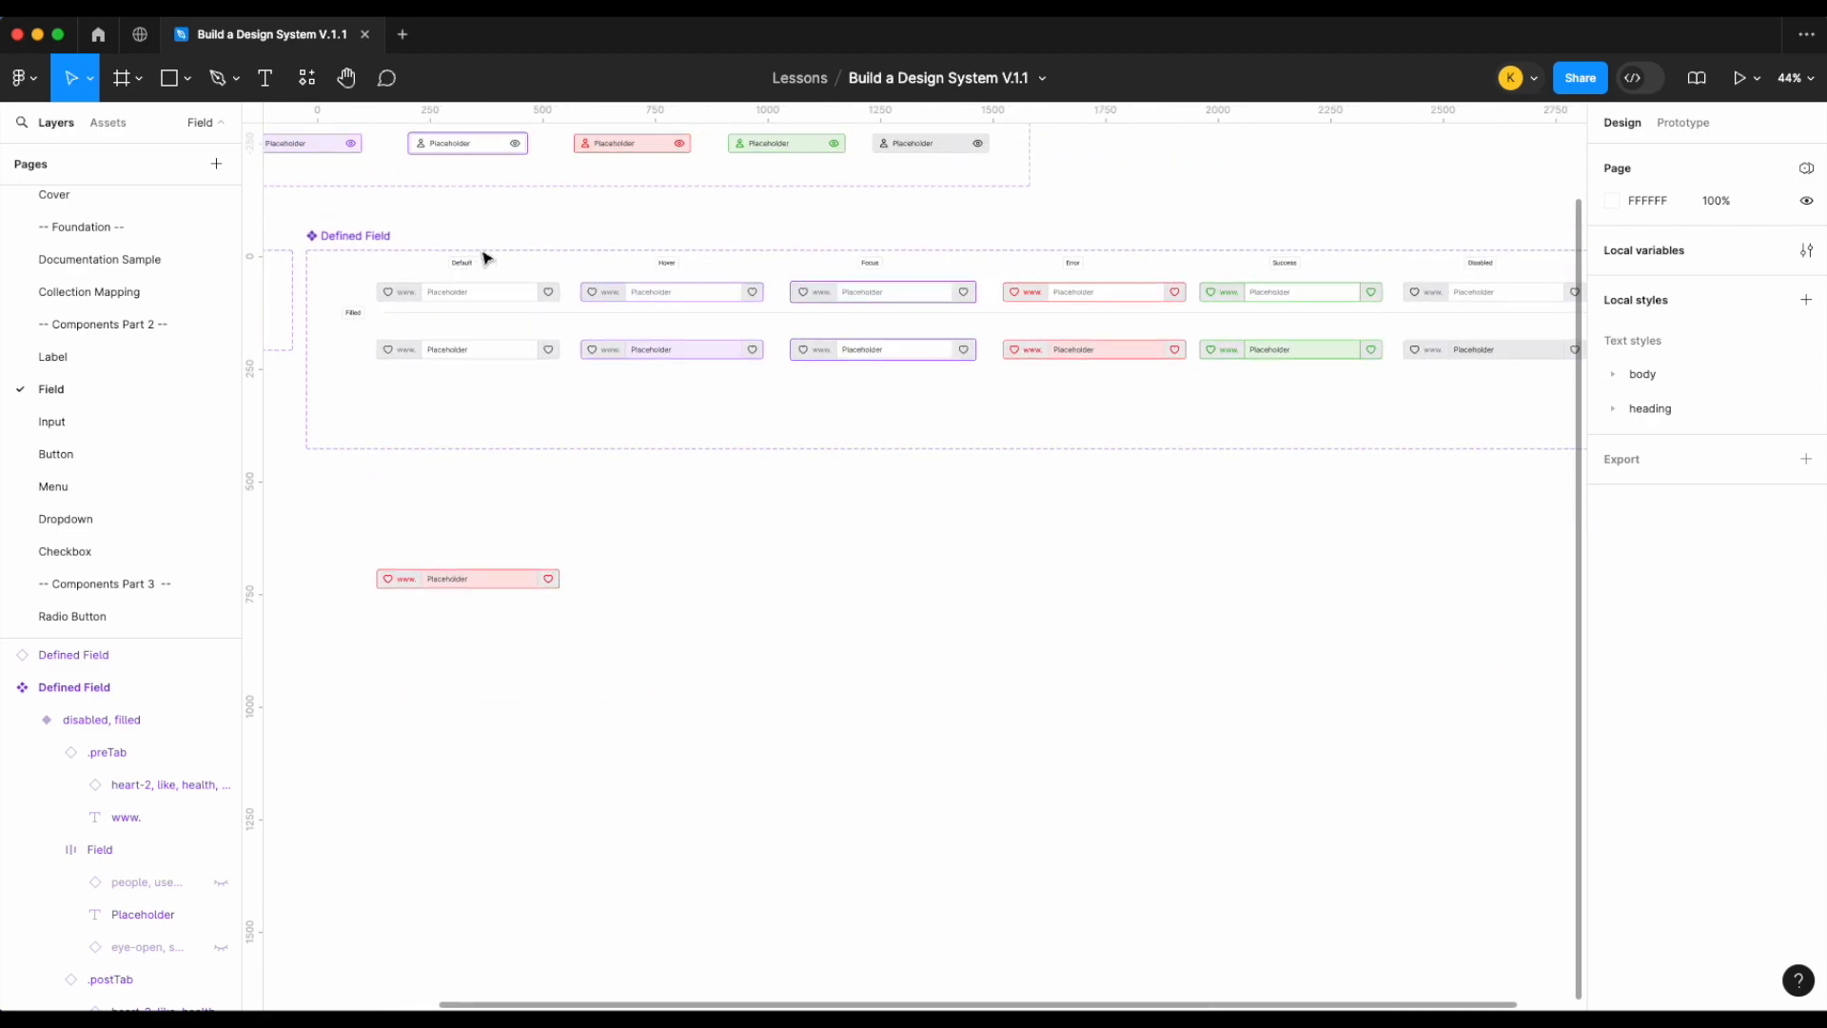
pyautogui.scroll(1, 485, 257)
pyautogui.hscroll(-1, 485, 257)
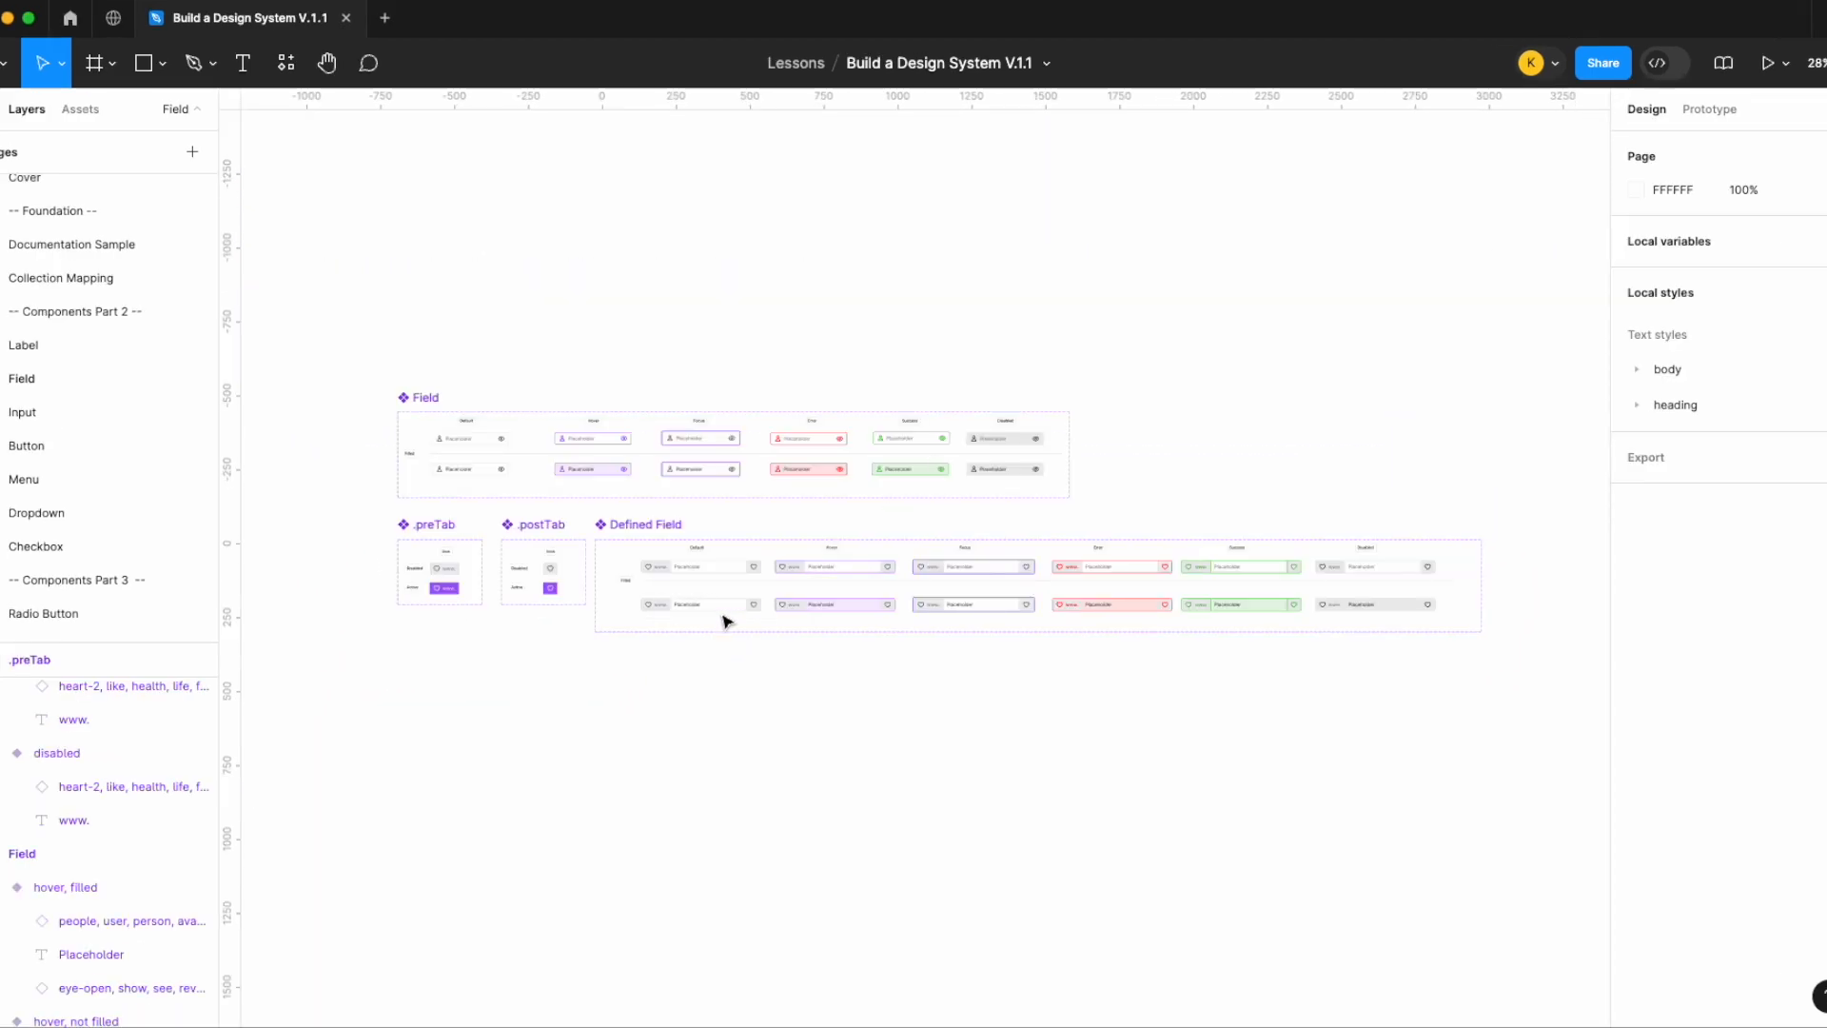
# Create an instance of the default, not filled Defined Field variant below the component set and delete it
pyautogui.click(748, 574)
pyautogui.moveTo(747, 575); pyautogui.dragTo(746, 698)
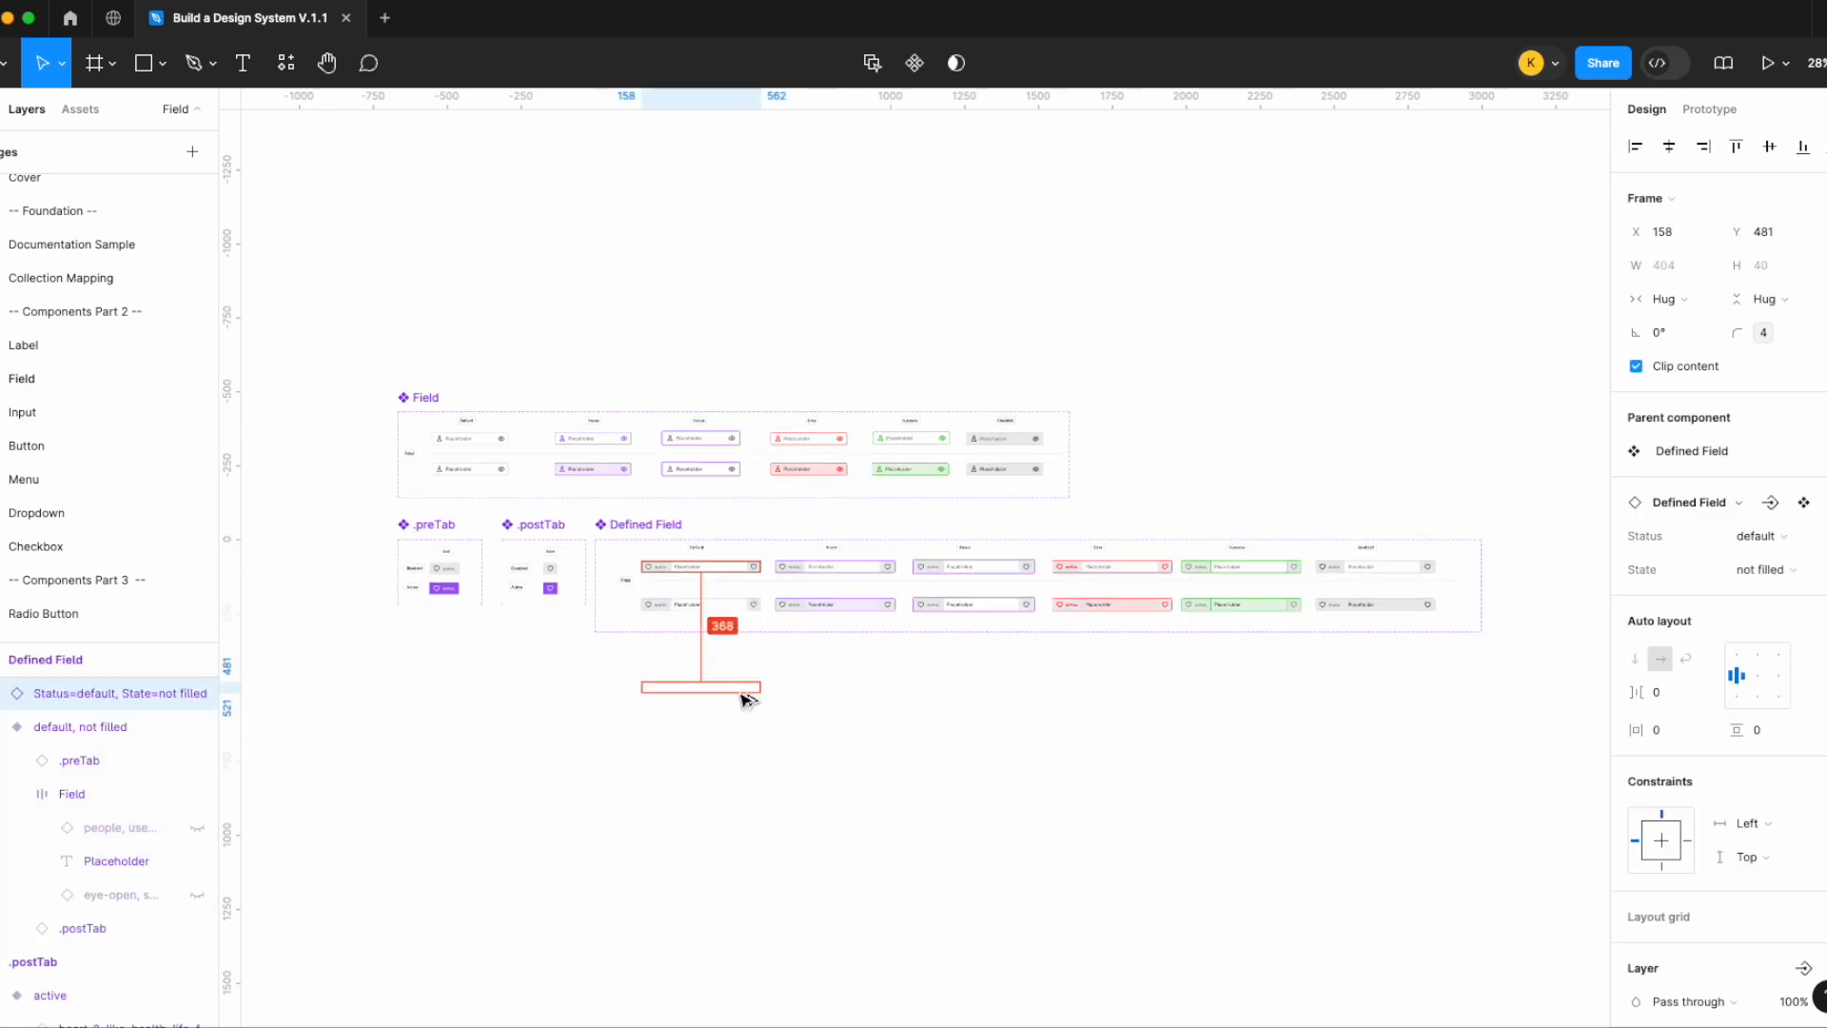
pyautogui.scroll(6, 746, 698)
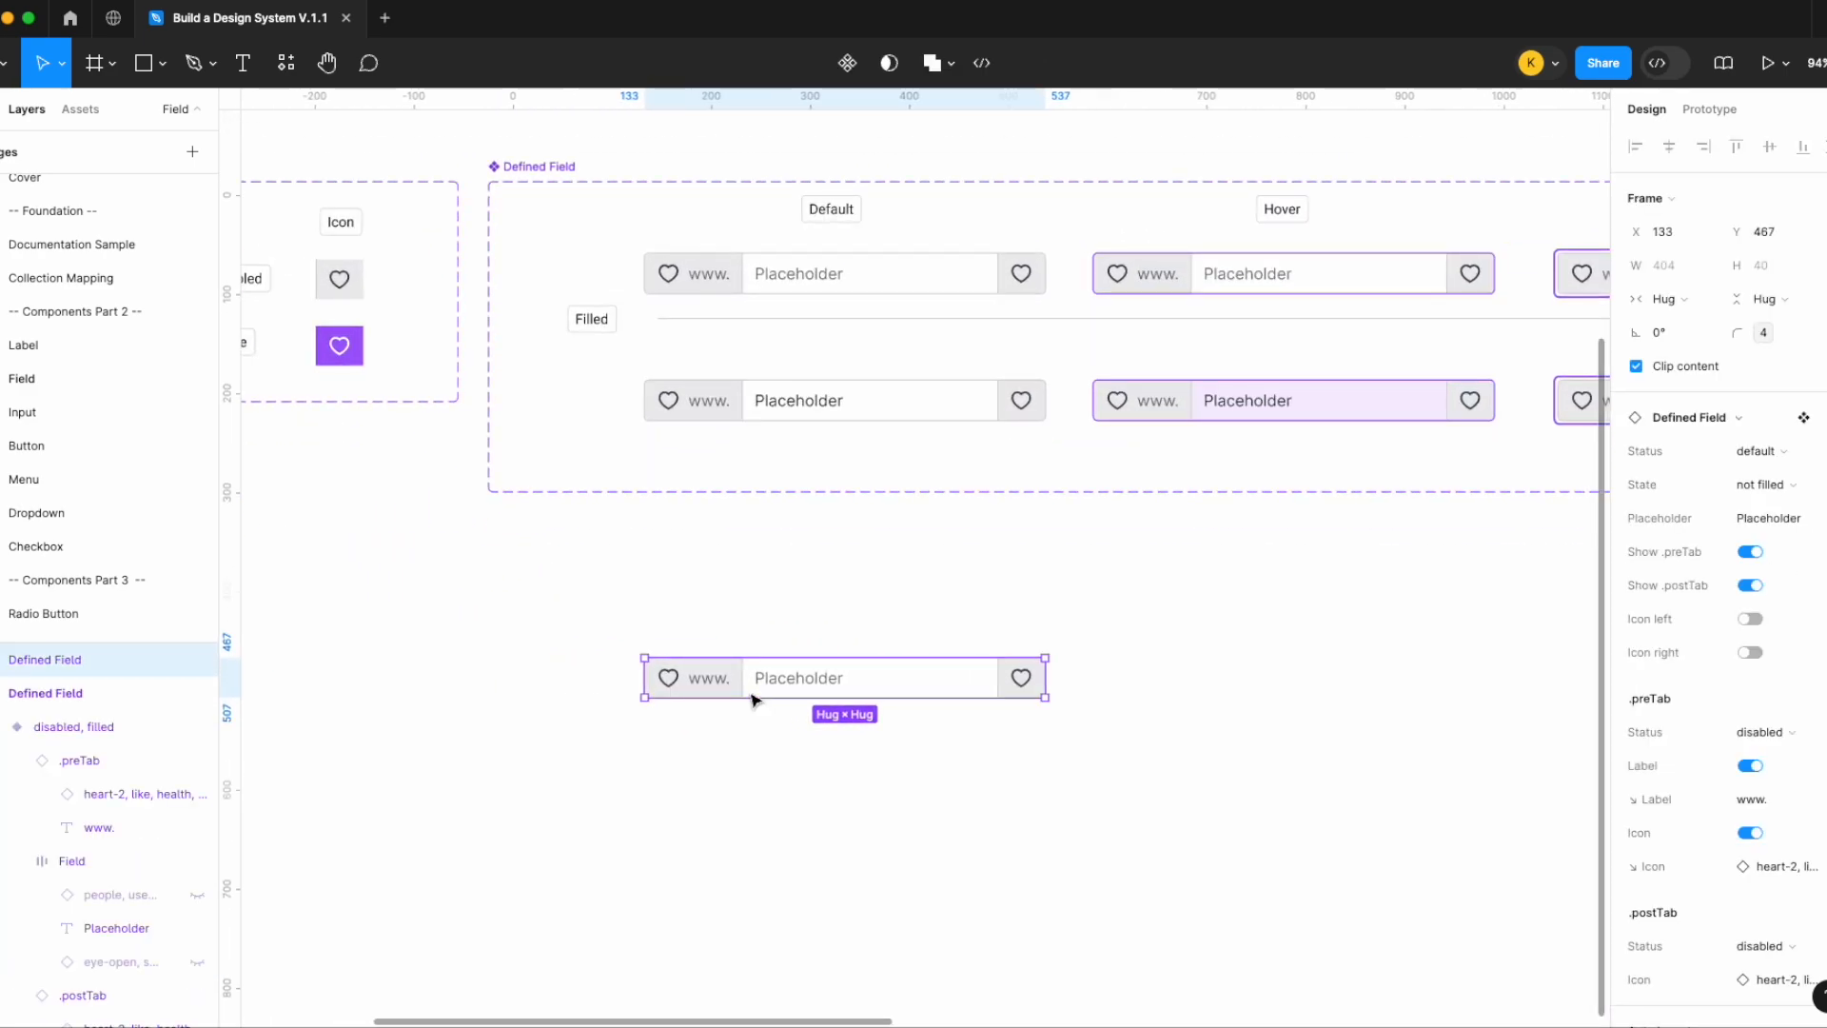
pyautogui.press('Delete')
# Open the Input page and add a variant to the Input component
pyautogui.click(101, 412)
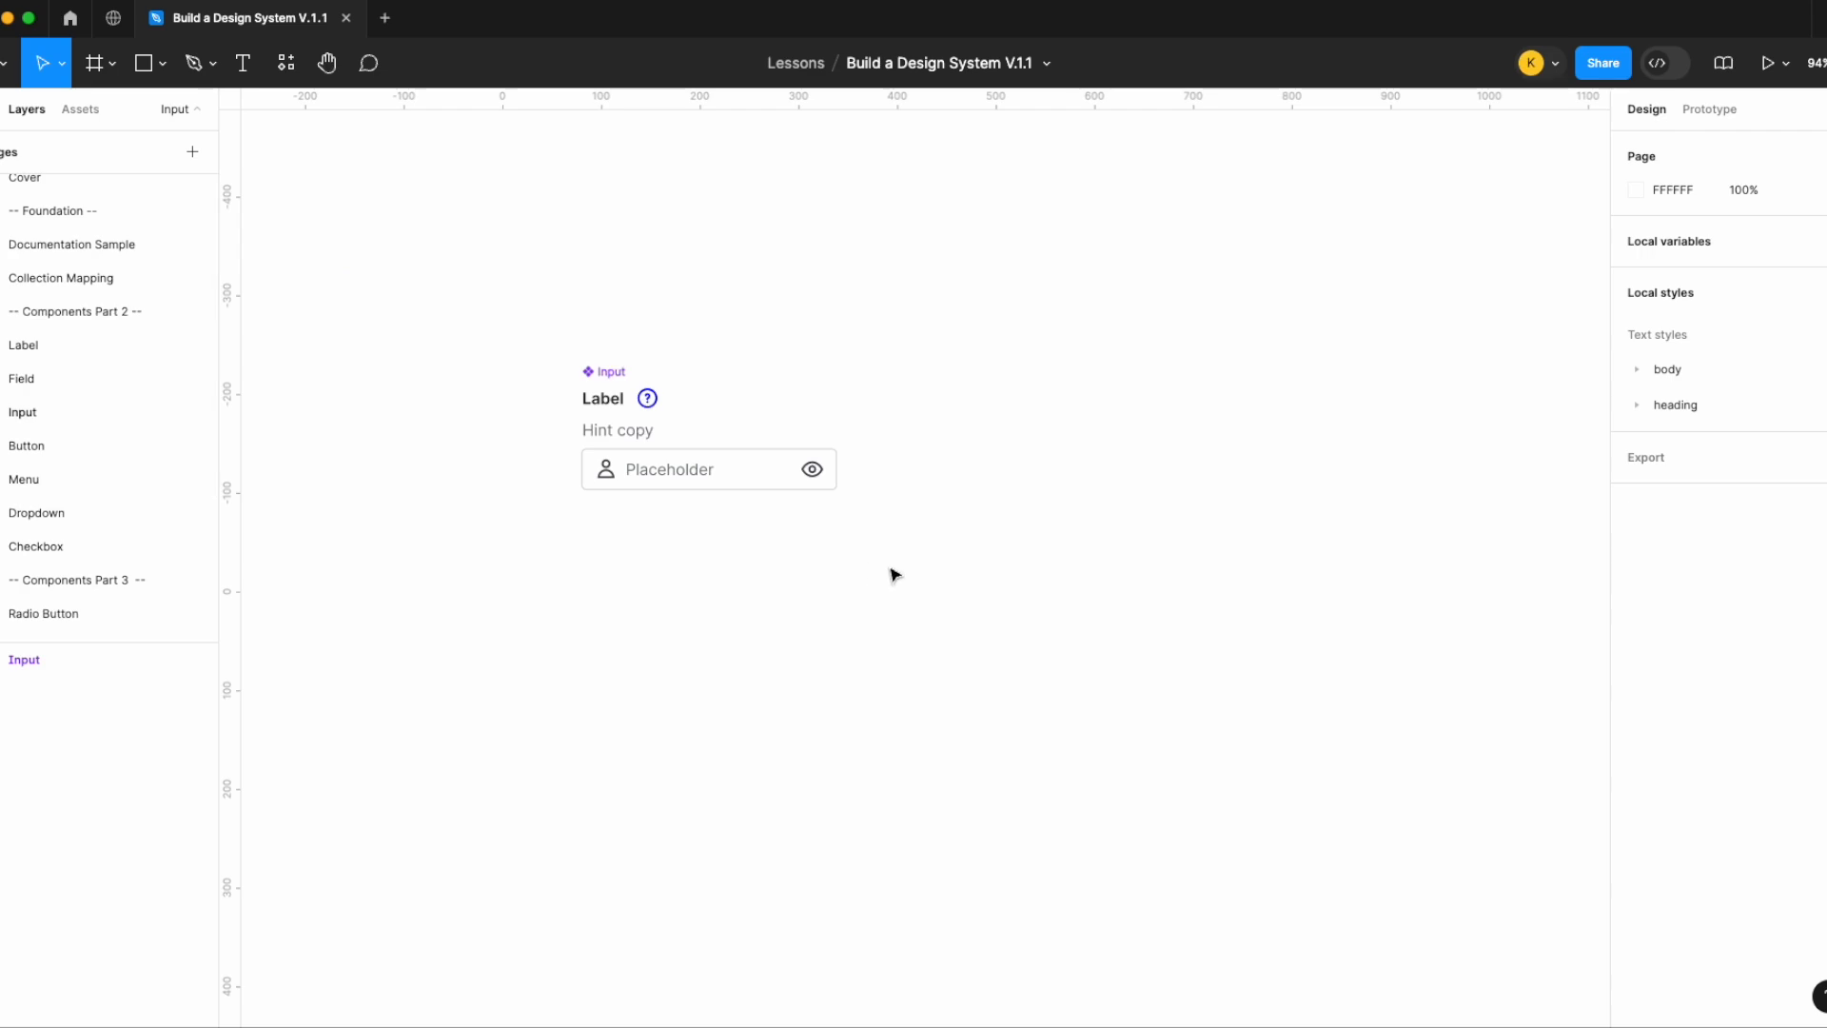
pyautogui.hscroll(2, 826, 567)
pyautogui.click(573, 419)
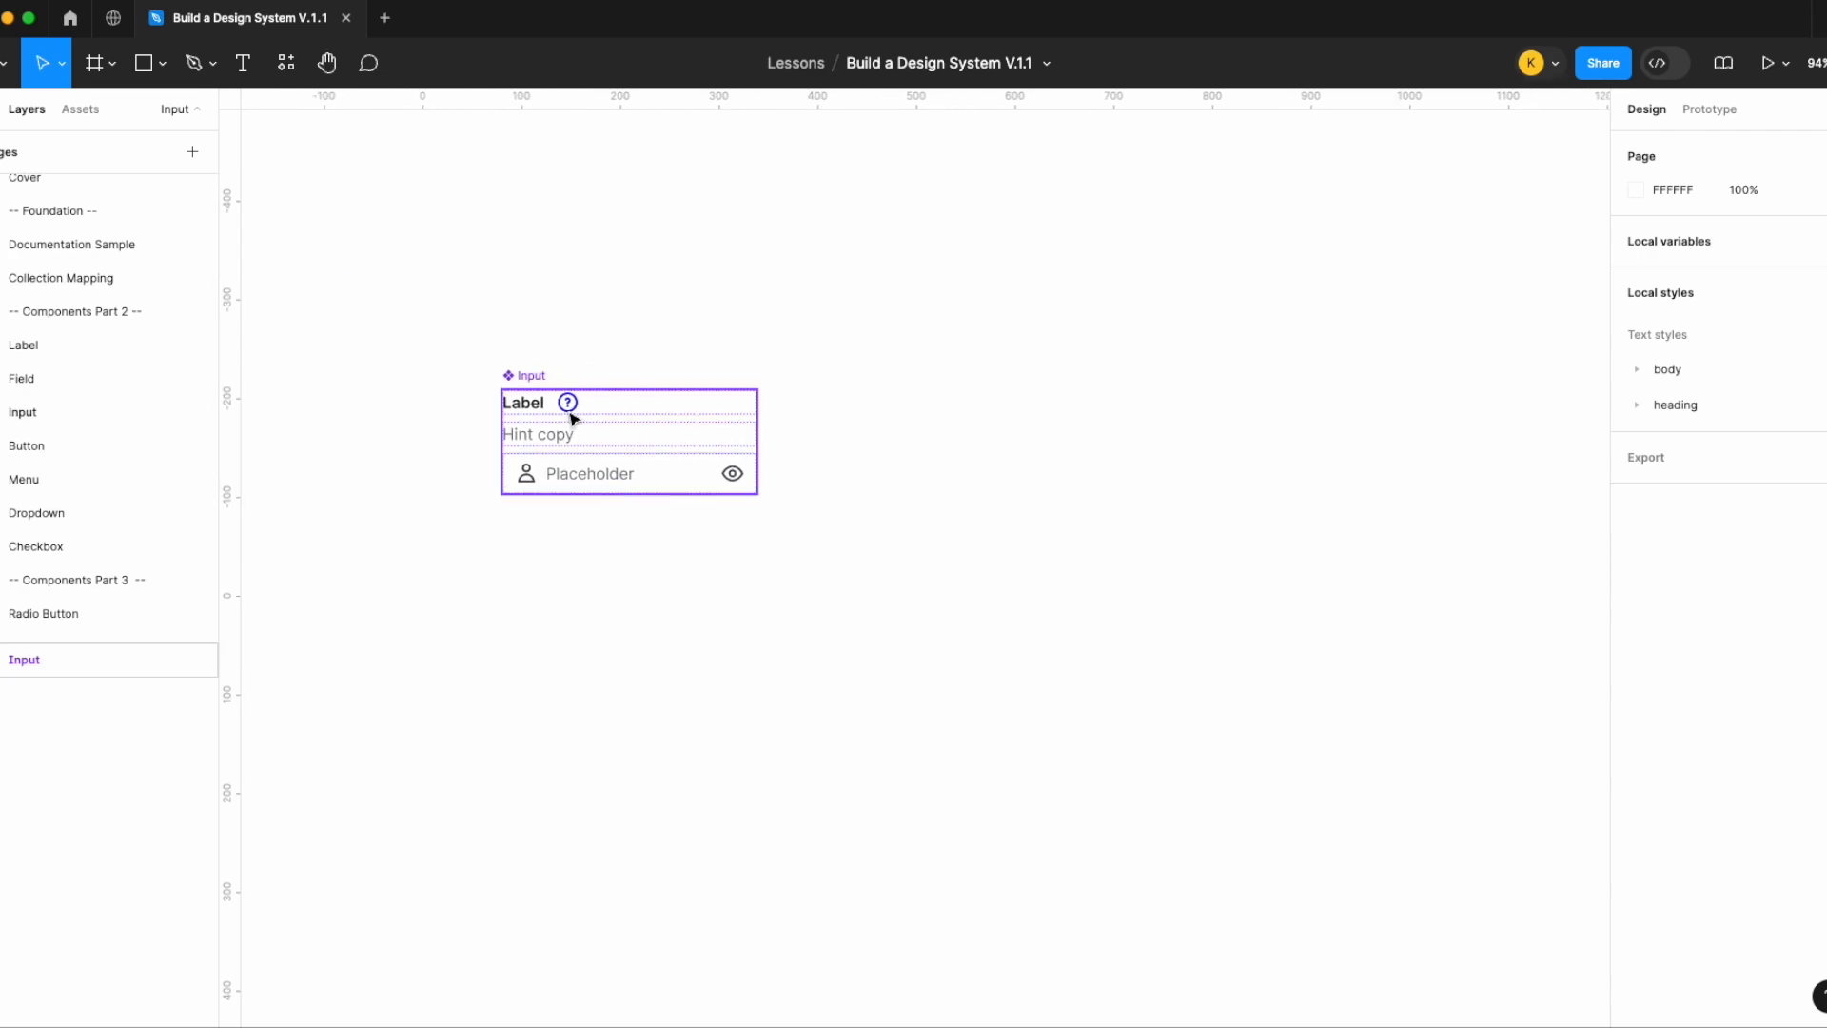
pyautogui.rightClick(573, 419)
pyautogui.moveTo(646, 750)
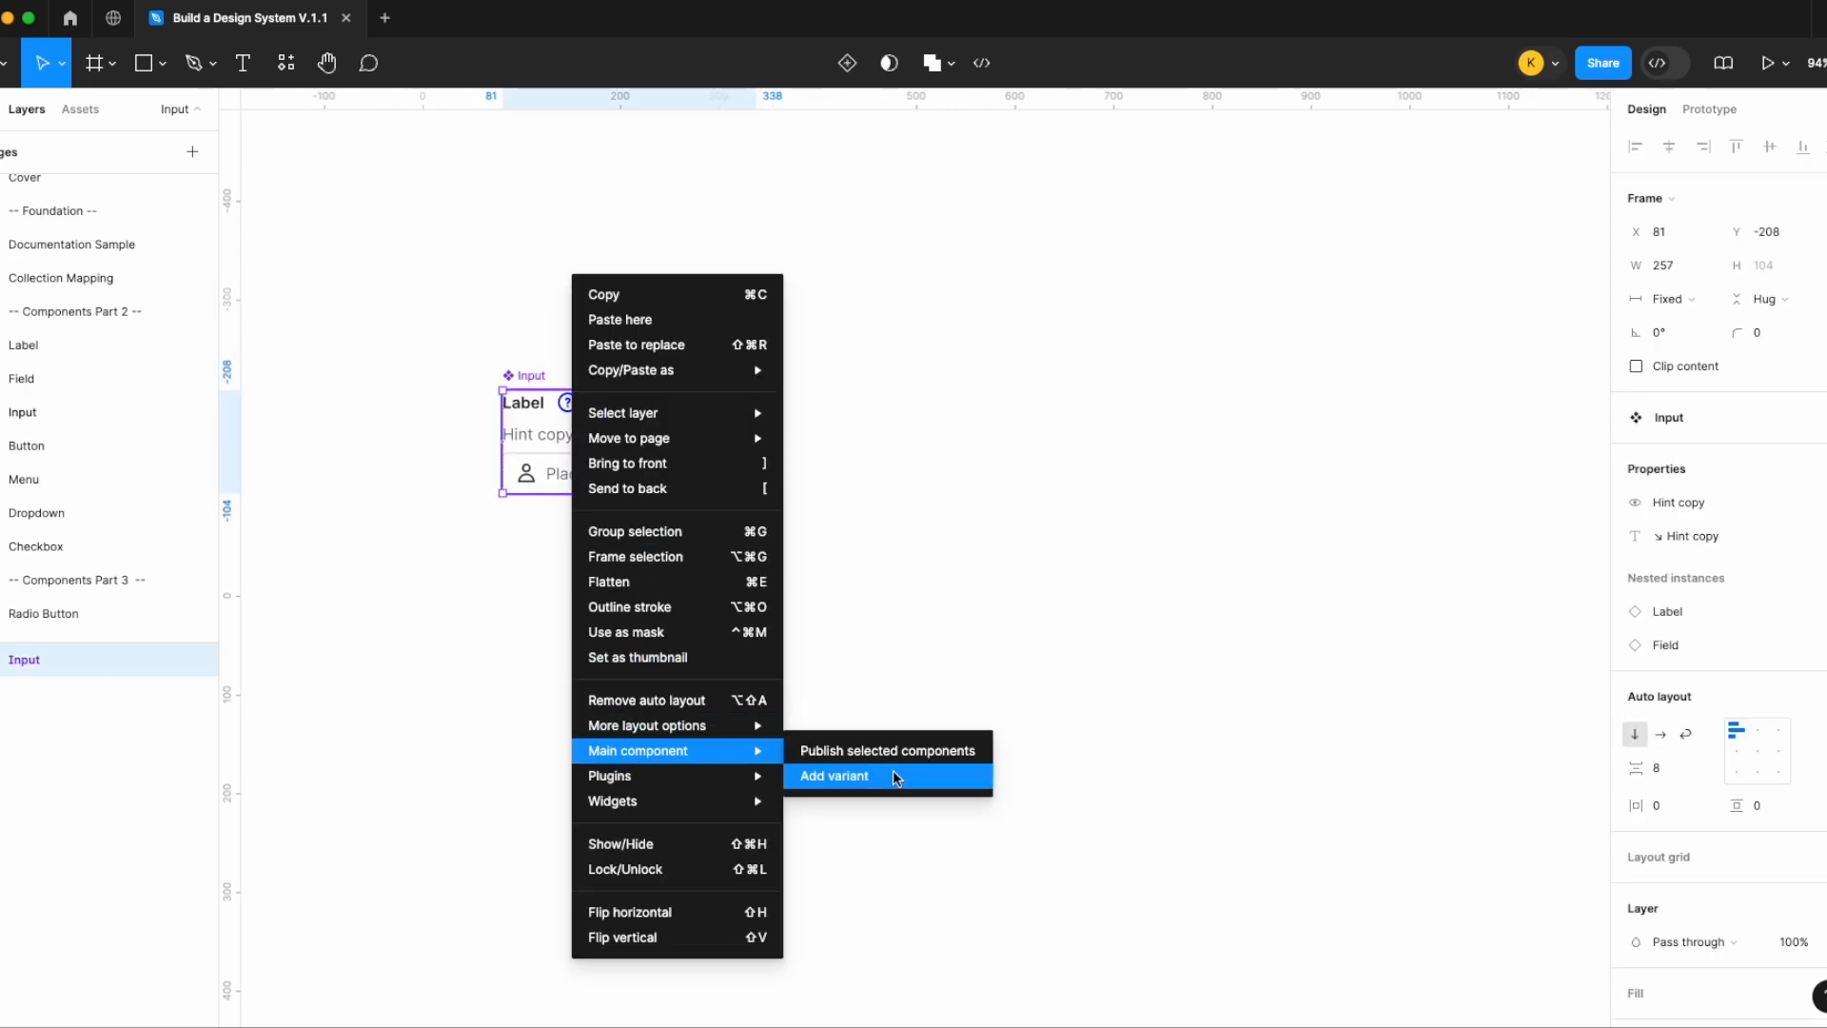
pyautogui.click(894, 777)
# Enlarge the Input component set to about 961 by 268 and place the second variant beside the default one at about X 375, Y 22
pyautogui.click(899, 486)
pyautogui.click(756, 394)
pyautogui.moveTo(795, 437); pyautogui.dragTo(1403, 425)
pyautogui.click(710, 600)
pyautogui.moveTo(710, 600); pyautogui.dragTo(1015, 475)
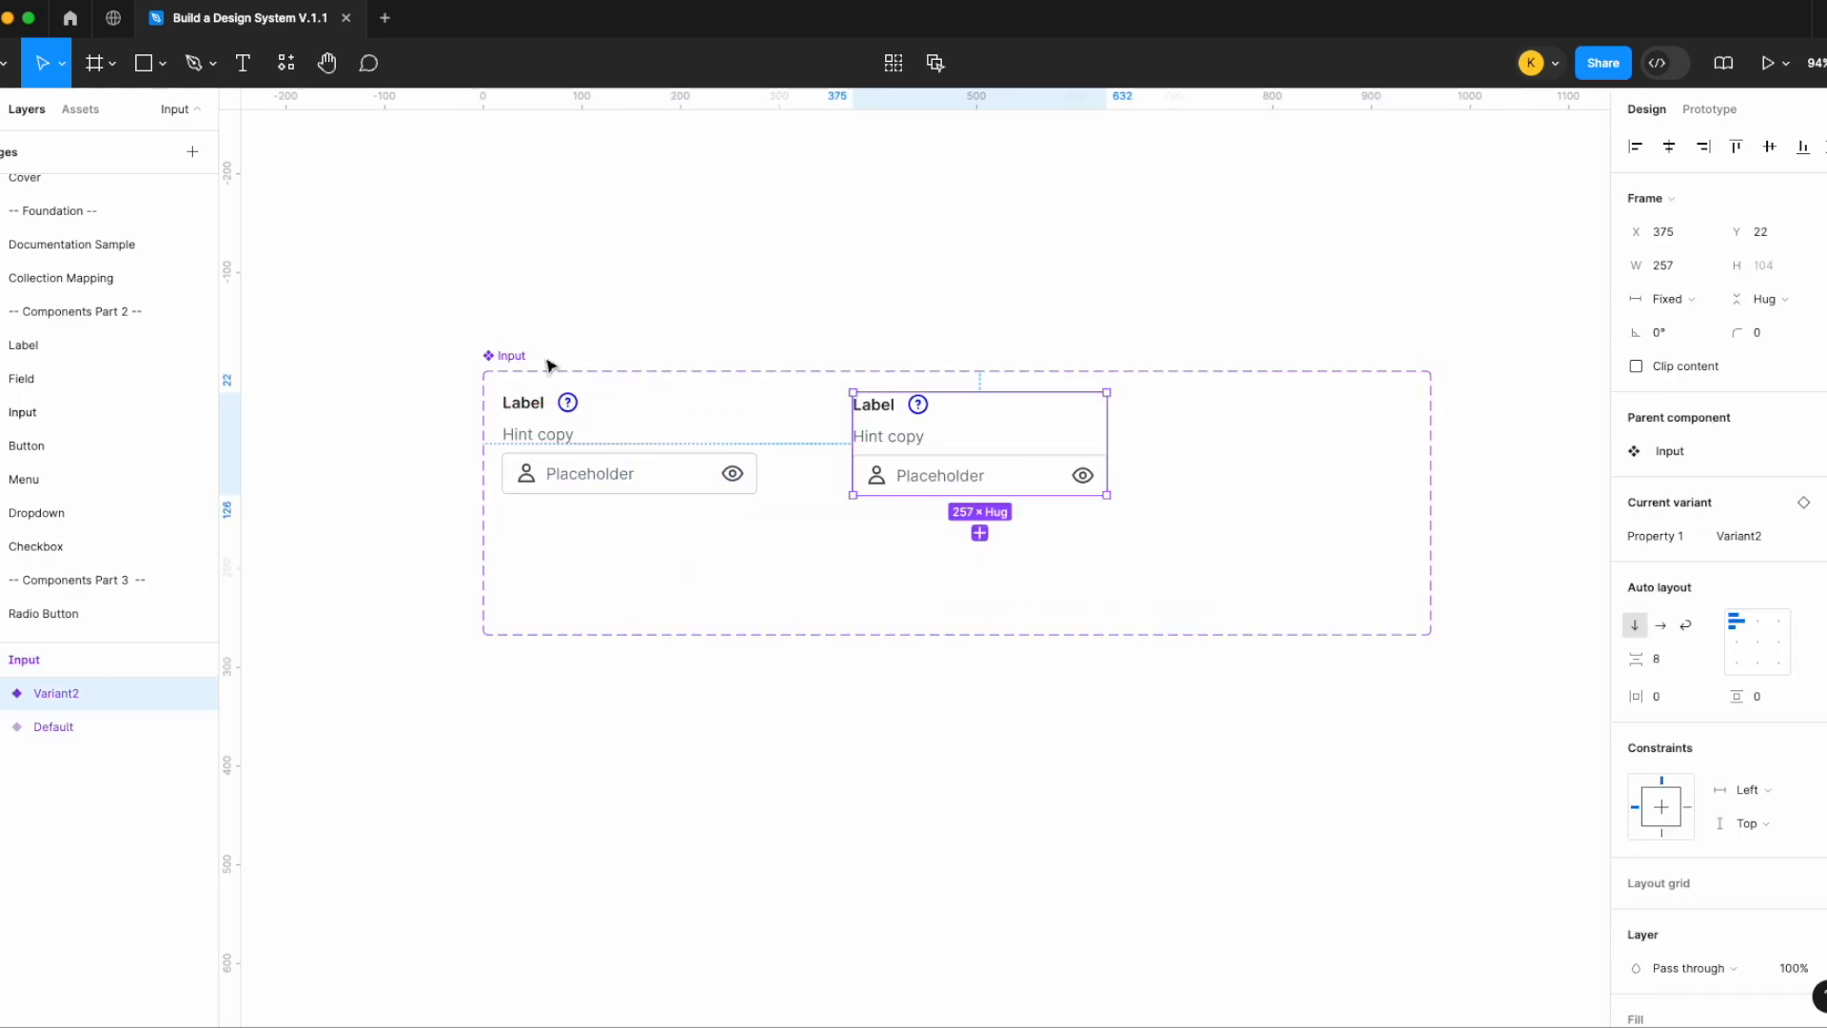
pyautogui.click(528, 358)
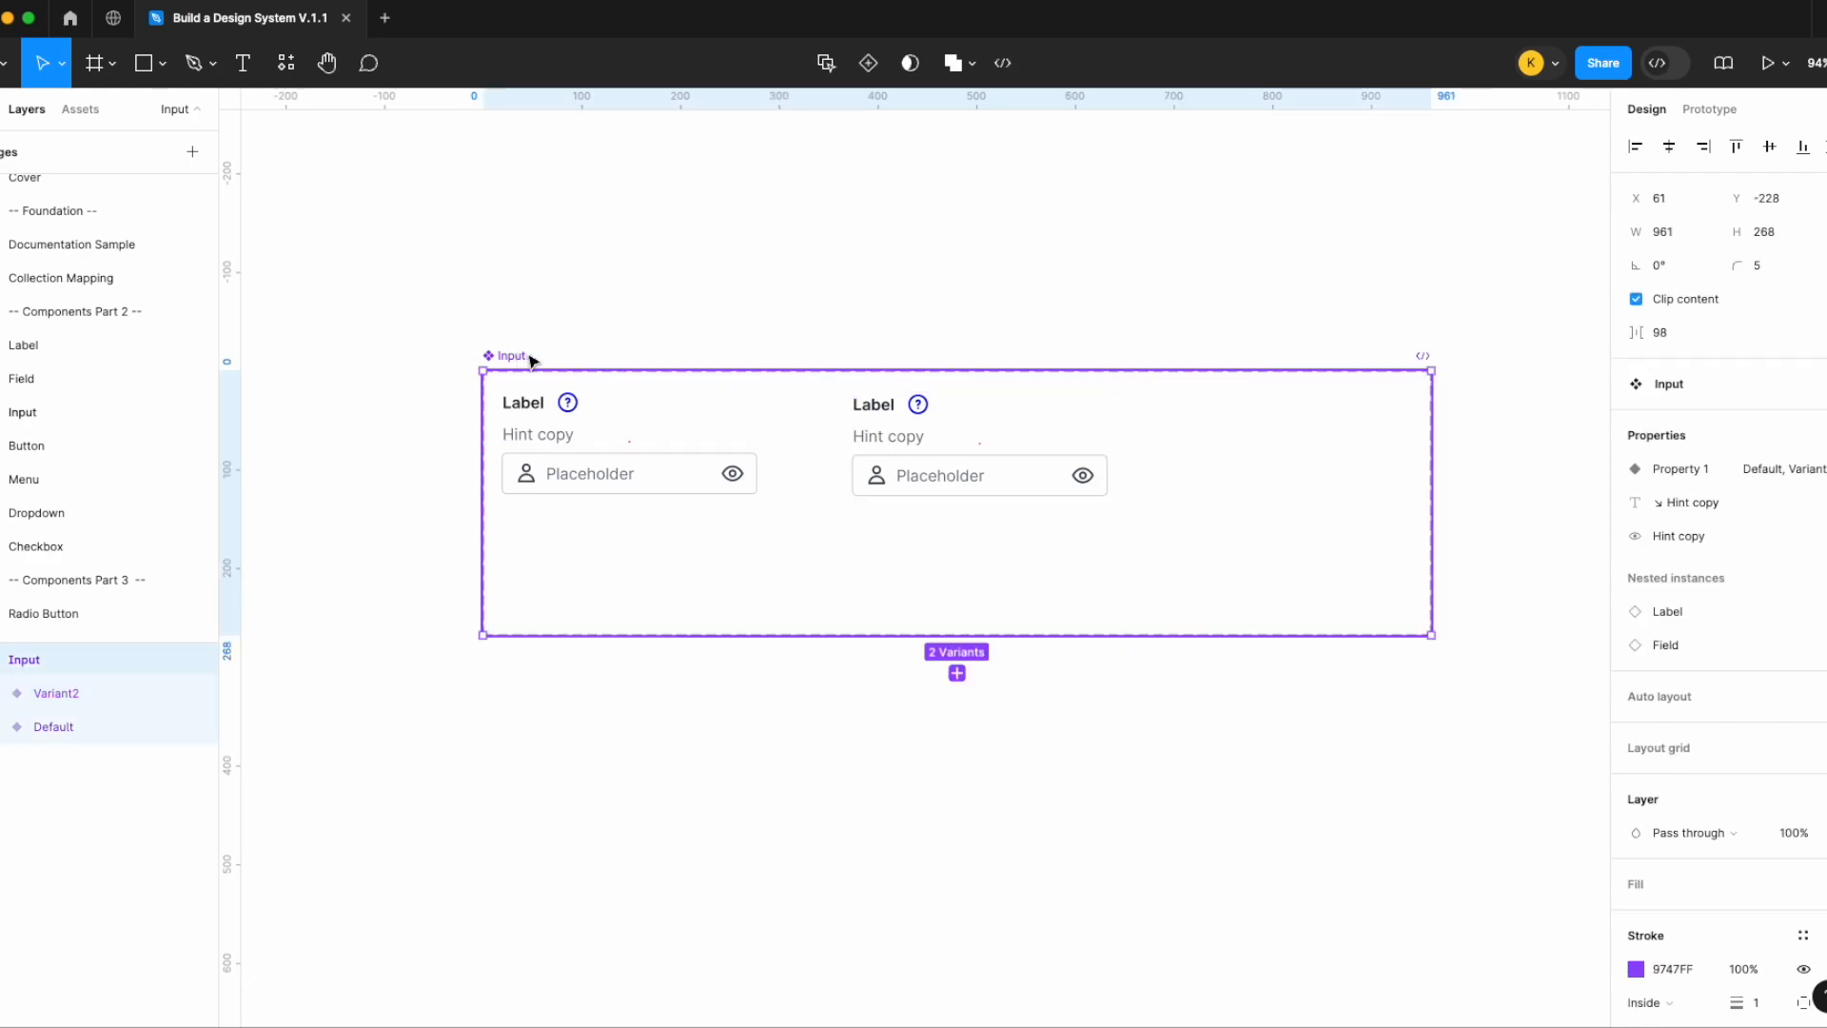
# Rename the Input component set's variant property to Type
pyautogui.doubleClick(1675, 470)
pyautogui.write('Ty')
pyautogui.press('Return')
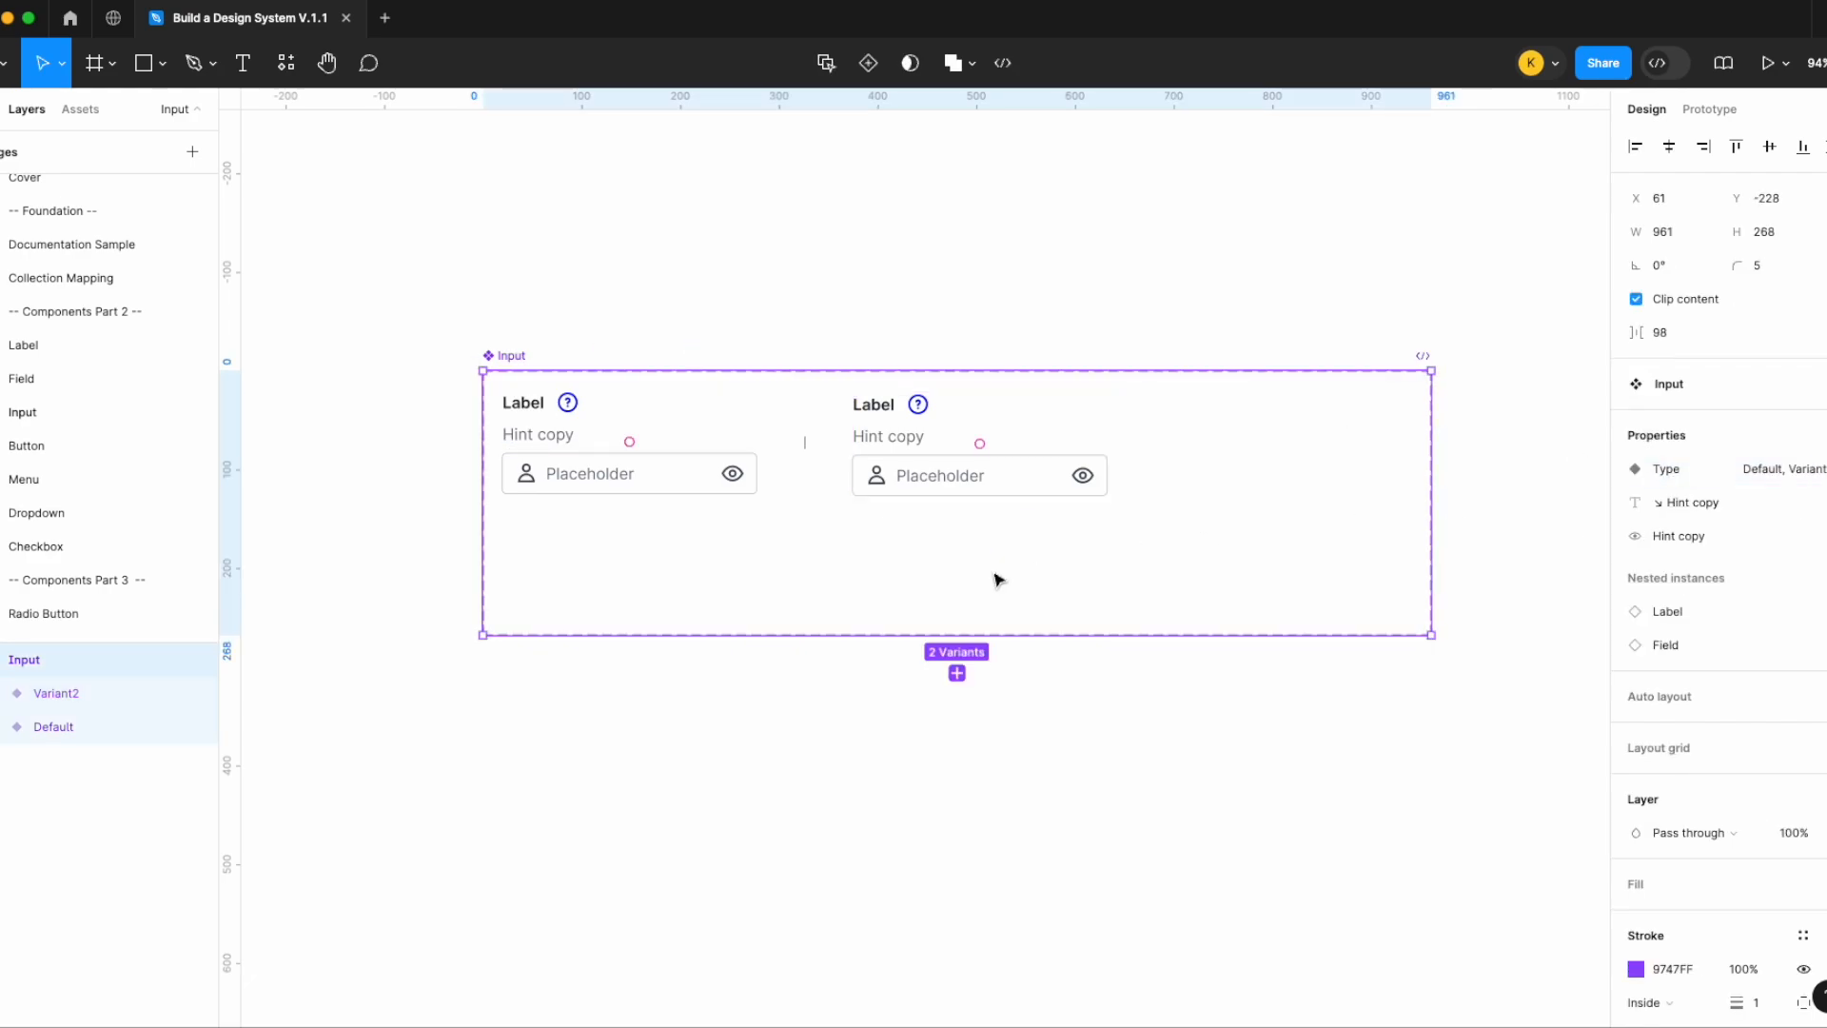
# Set the Type value of the first Input variant to default and of the second to defined
pyautogui.click(673, 531)
pyautogui.click(1765, 540)
pyautogui.write('de')
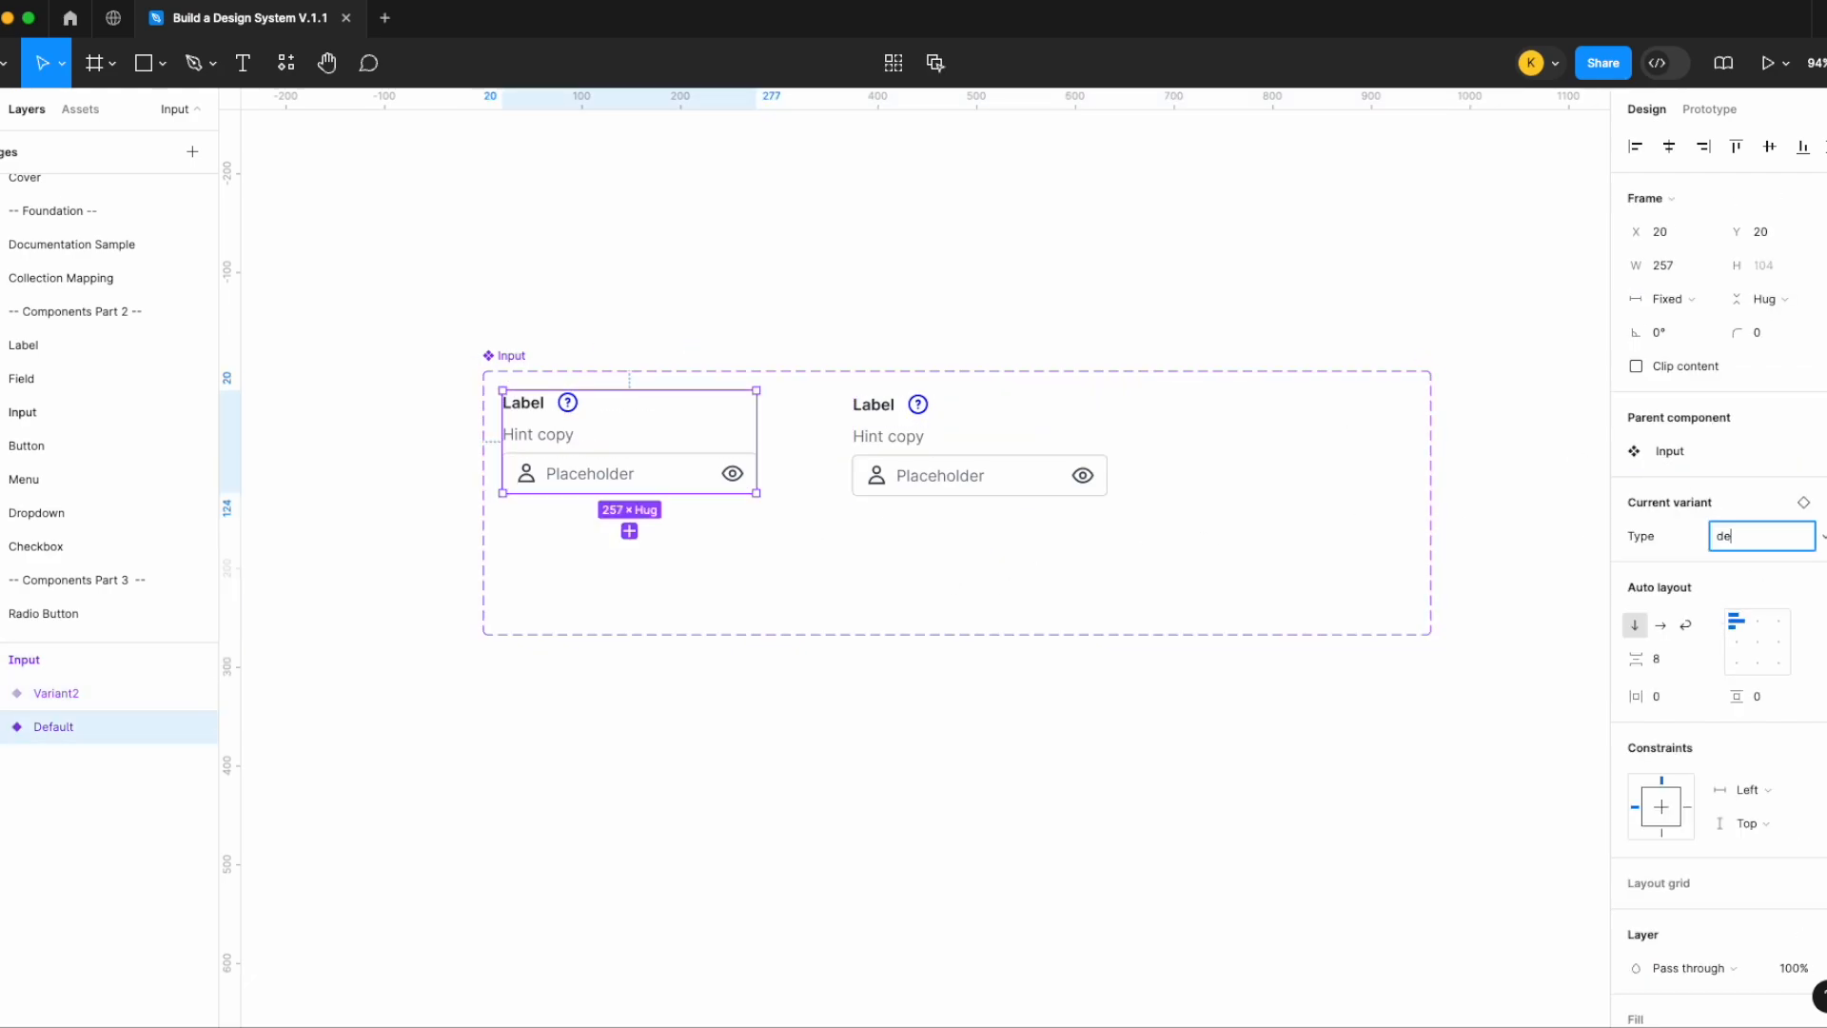
pyautogui.write('fault')
pyautogui.press('Return')
pyautogui.click(946, 460)
pyautogui.click(1759, 536)
pyautogui.write('defined')
pyautogui.press('Return')
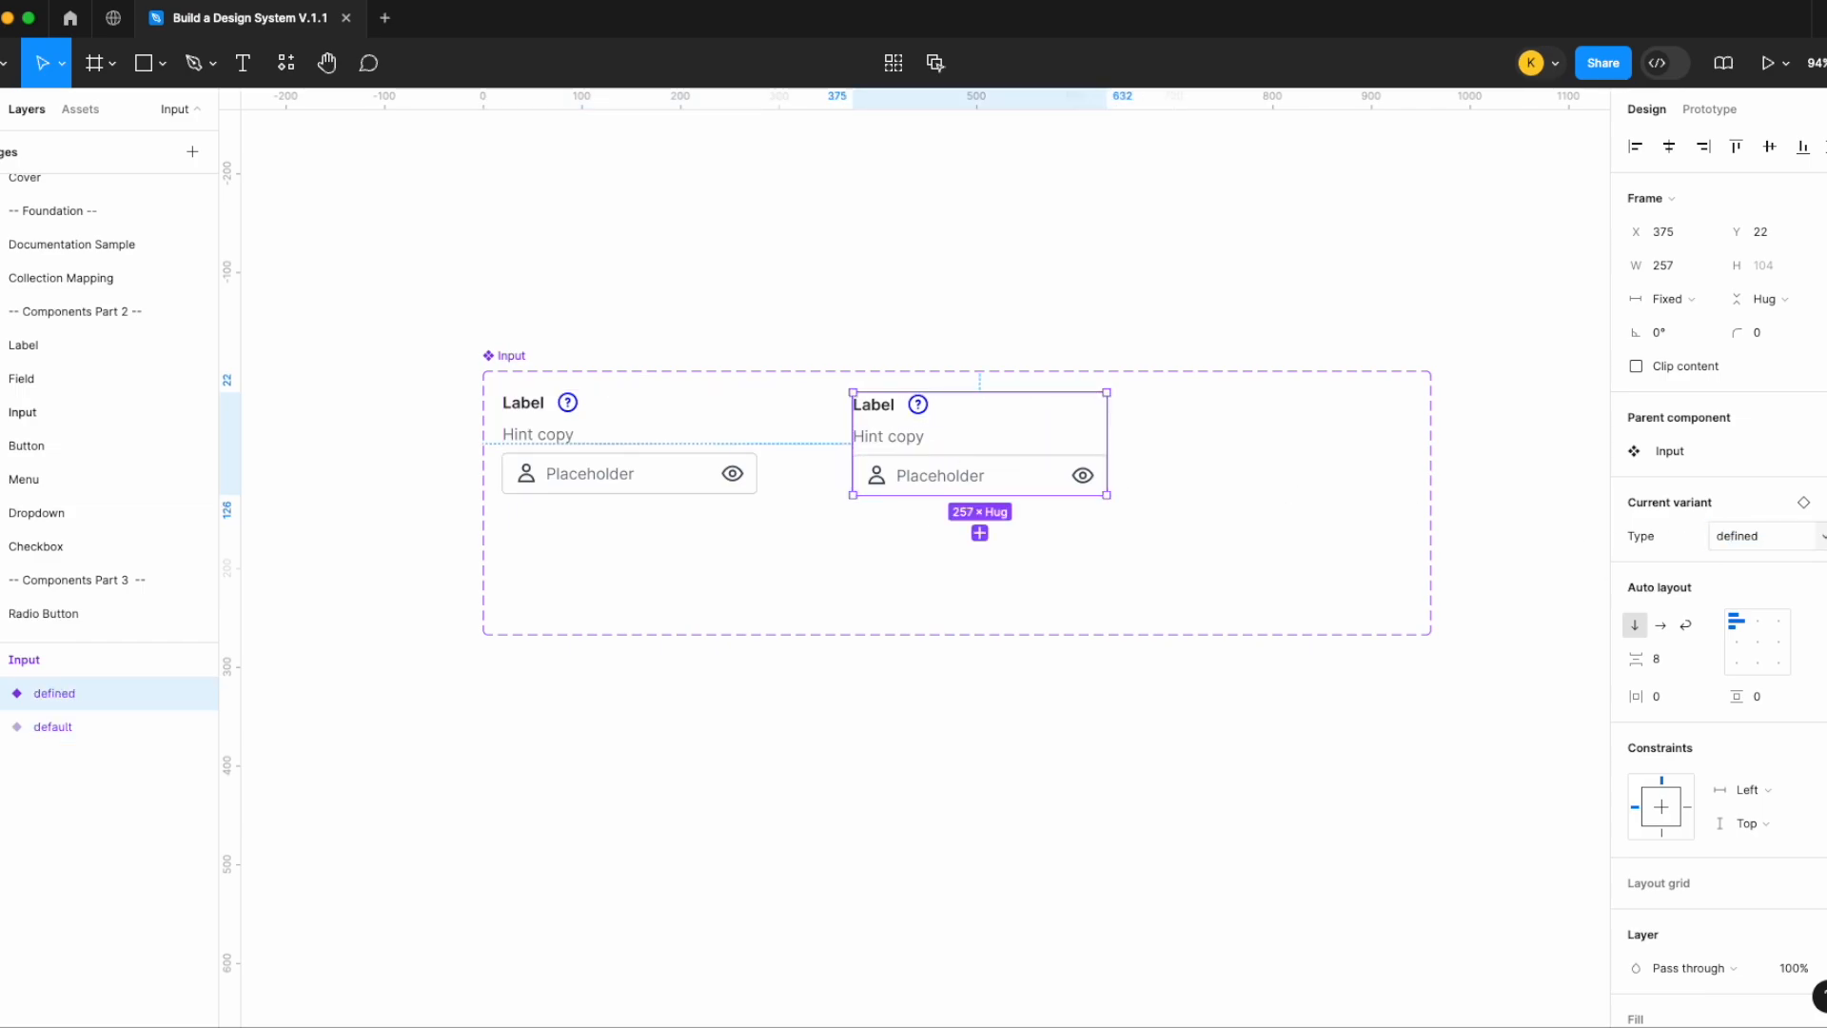
# Replace the Field in the defined variant with the copied Defined Field instance and set the variant's width to Hug
pyautogui.hotkey('ctrl', 'v')
pyautogui.click(1066, 472)
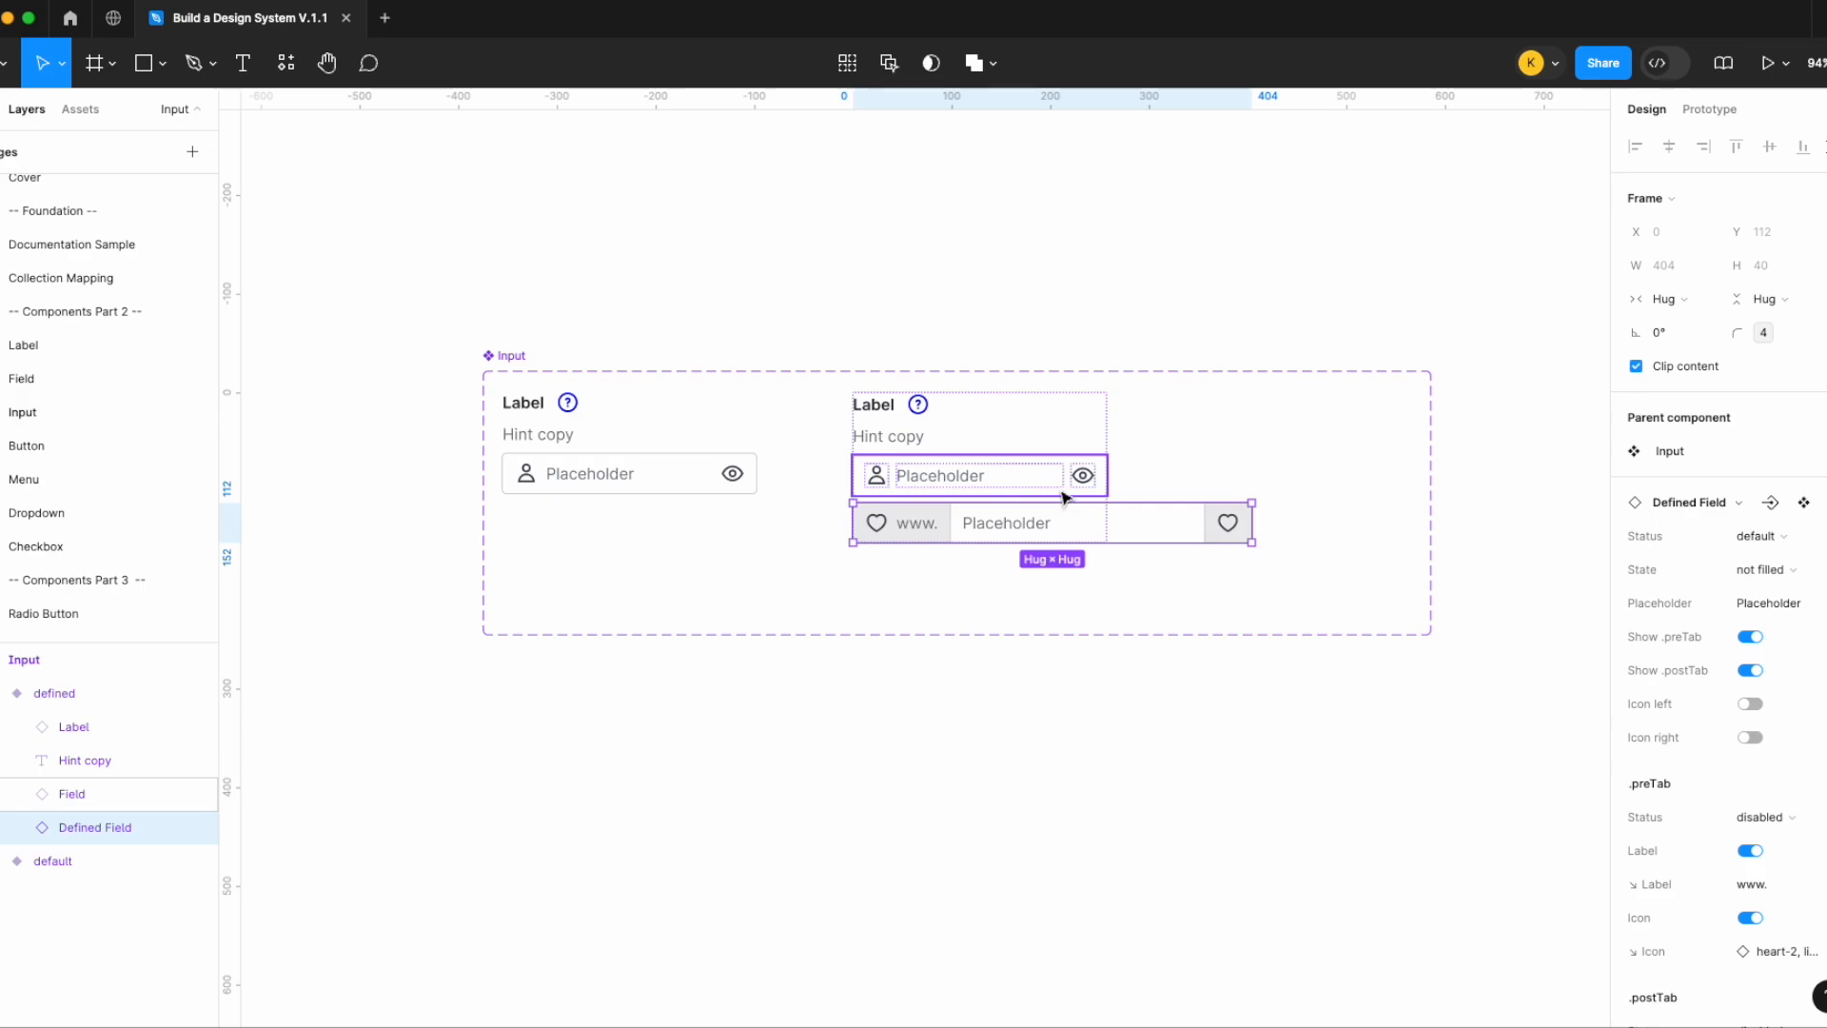
pyautogui.press('Delete')
pyautogui.click(1068, 437)
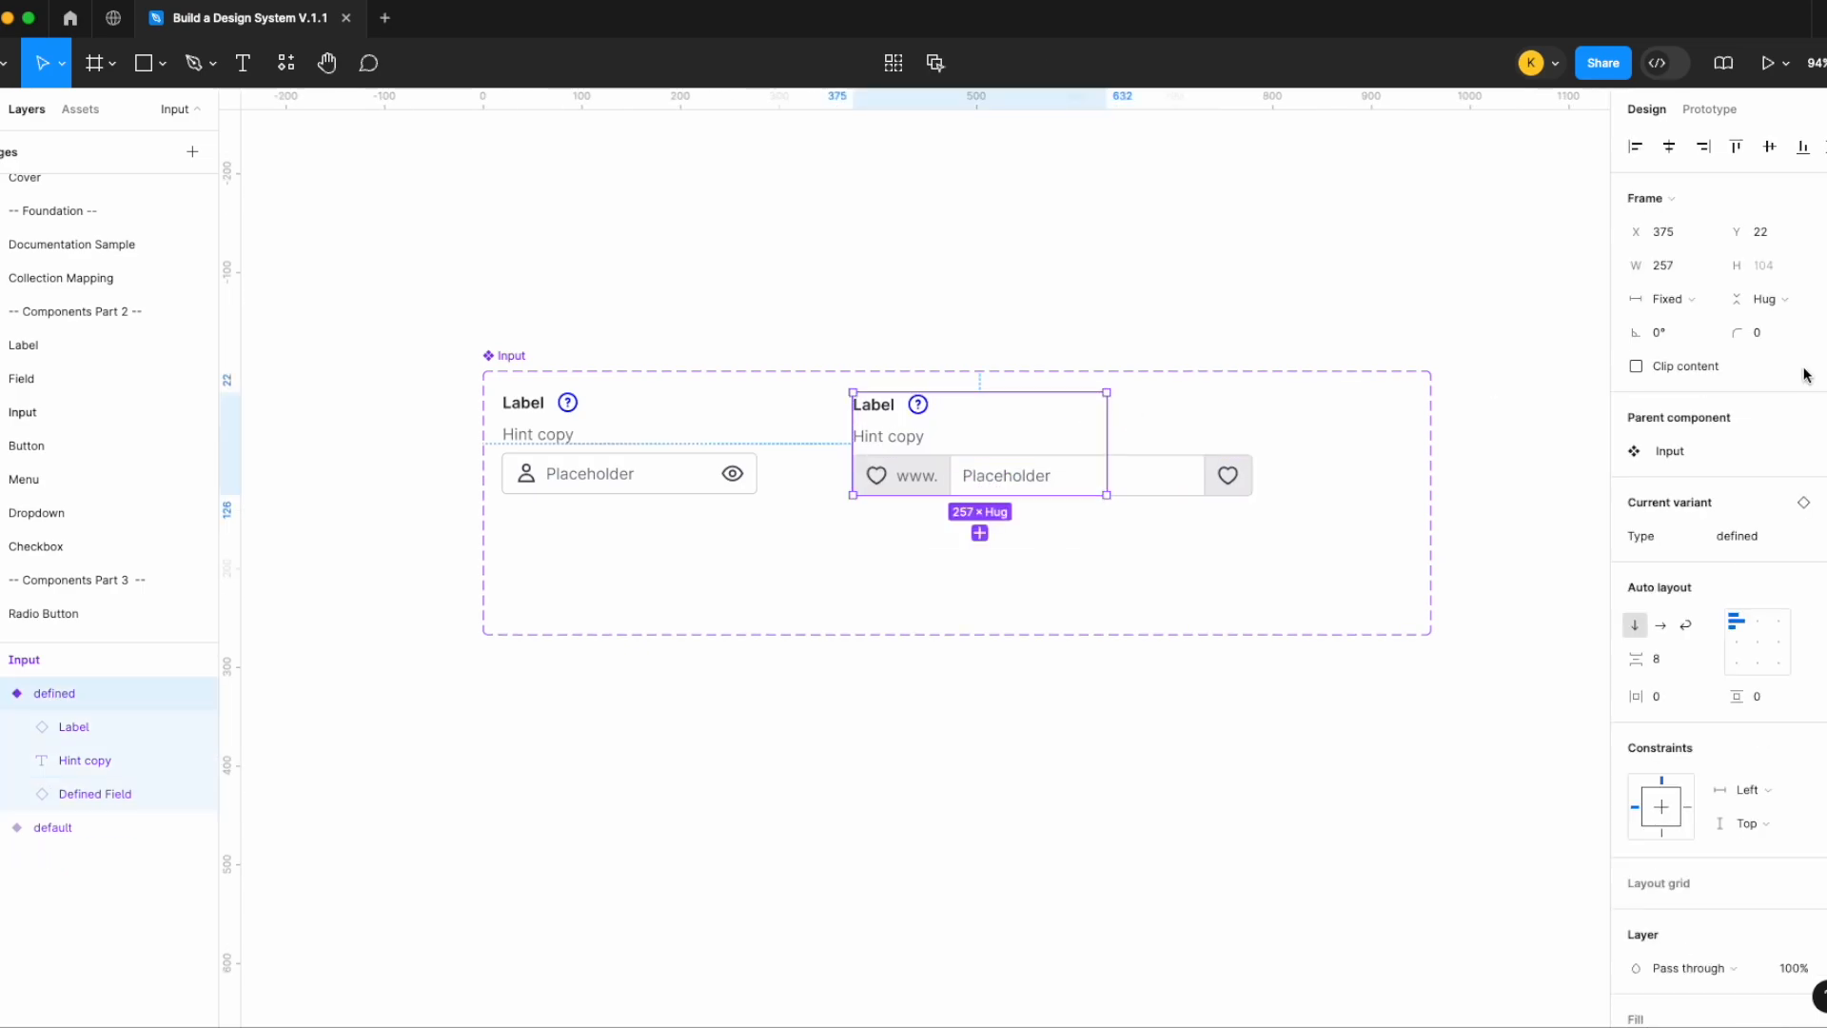
pyautogui.click(1705, 299)
pyautogui.click(1703, 317)
pyautogui.click(1276, 282)
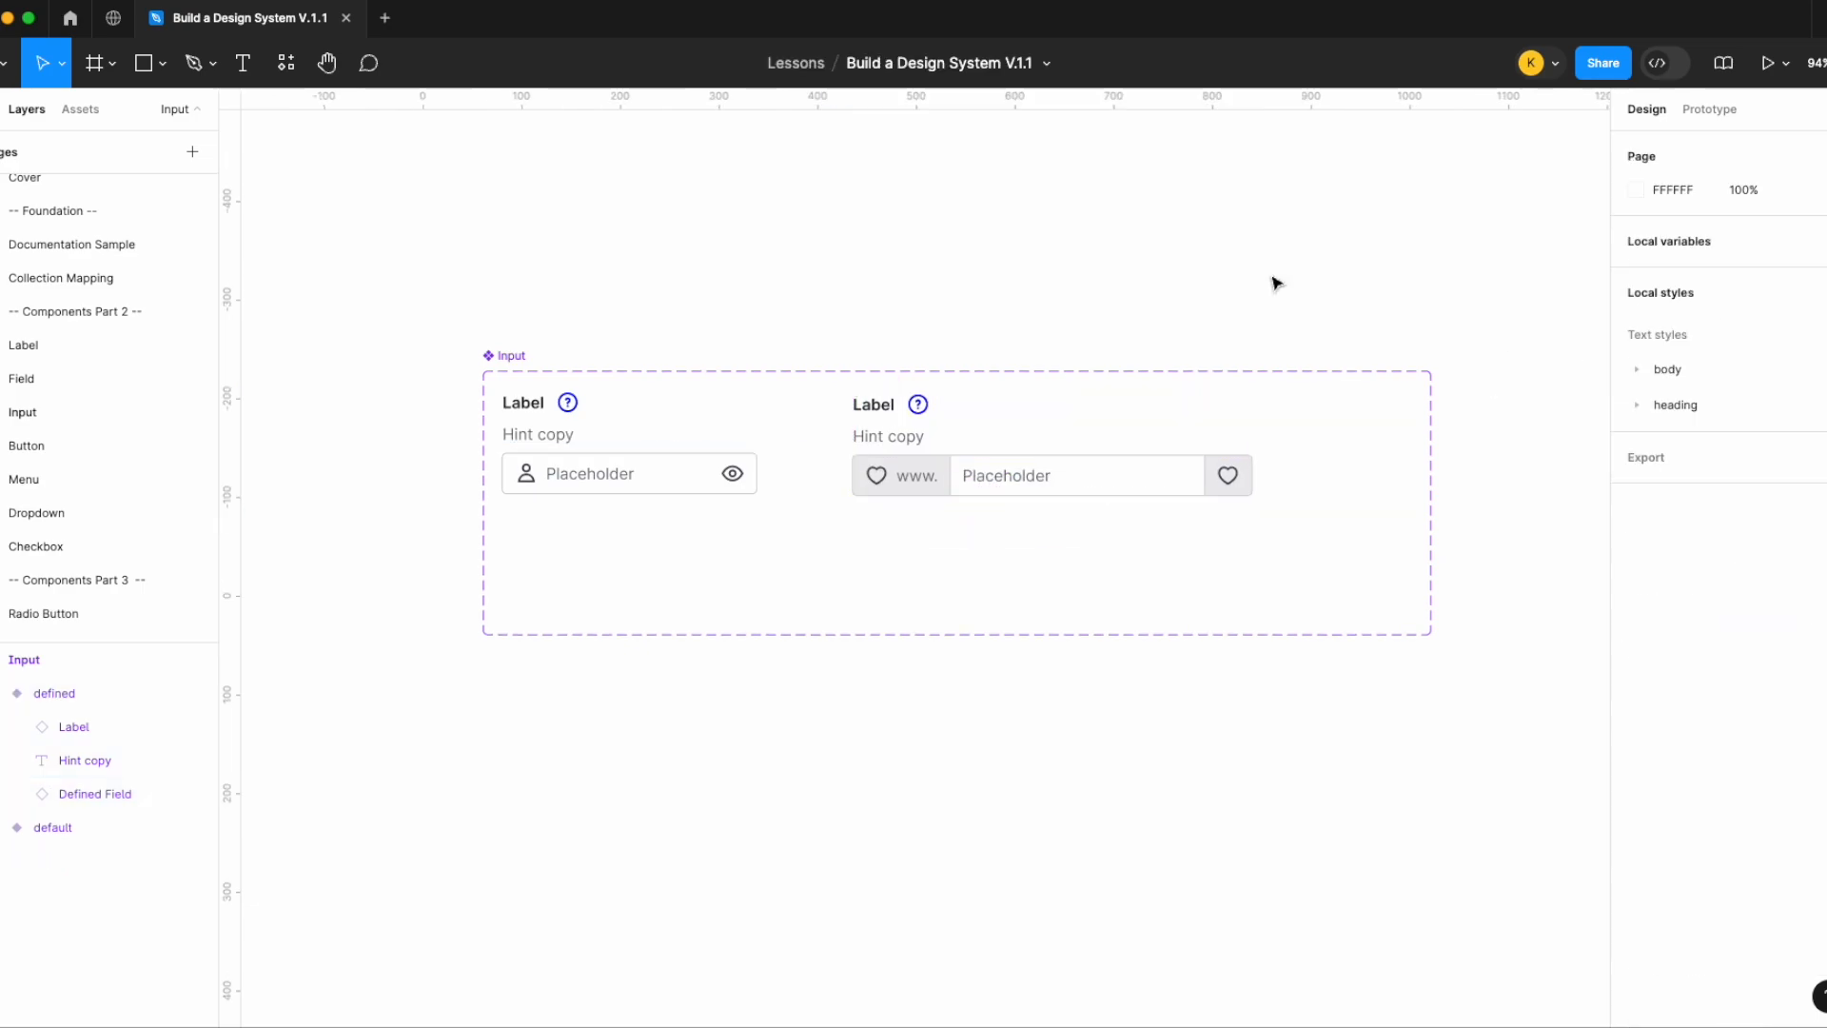
pyautogui.click(1081, 475)
pyautogui.click(911, 484)
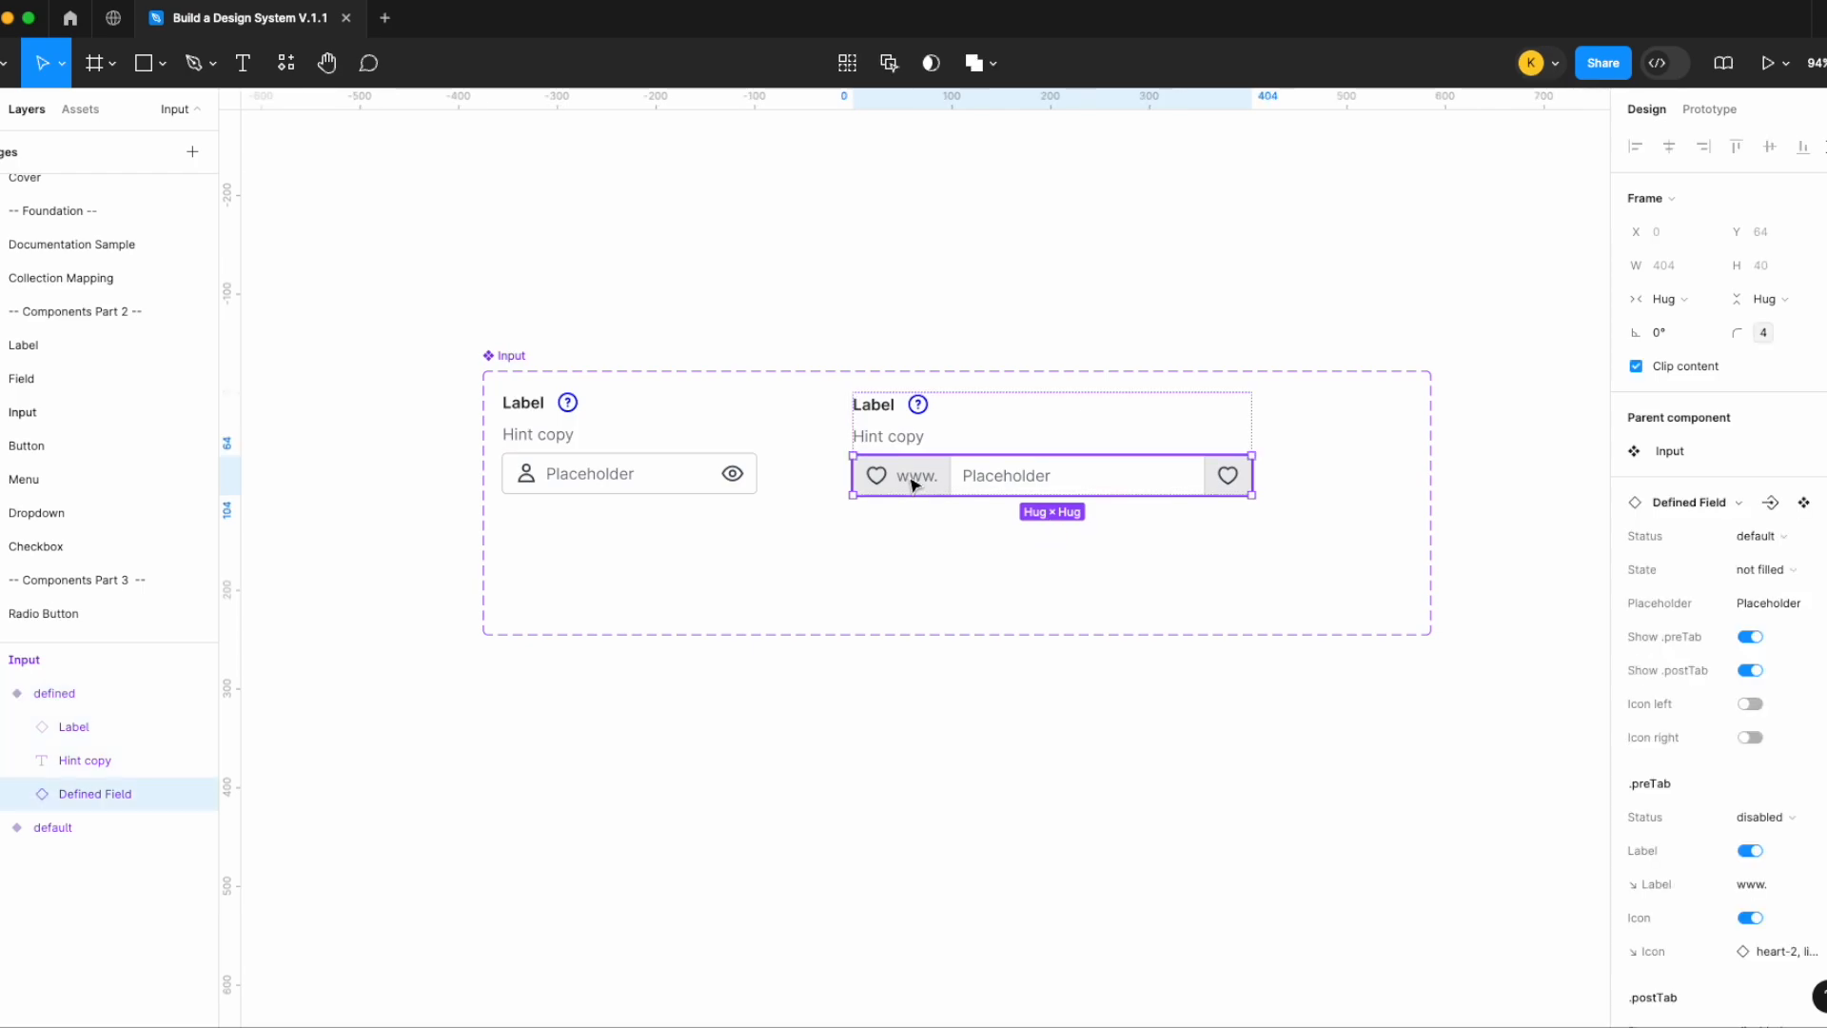
pyautogui.scroll(-3, 1619, 653)
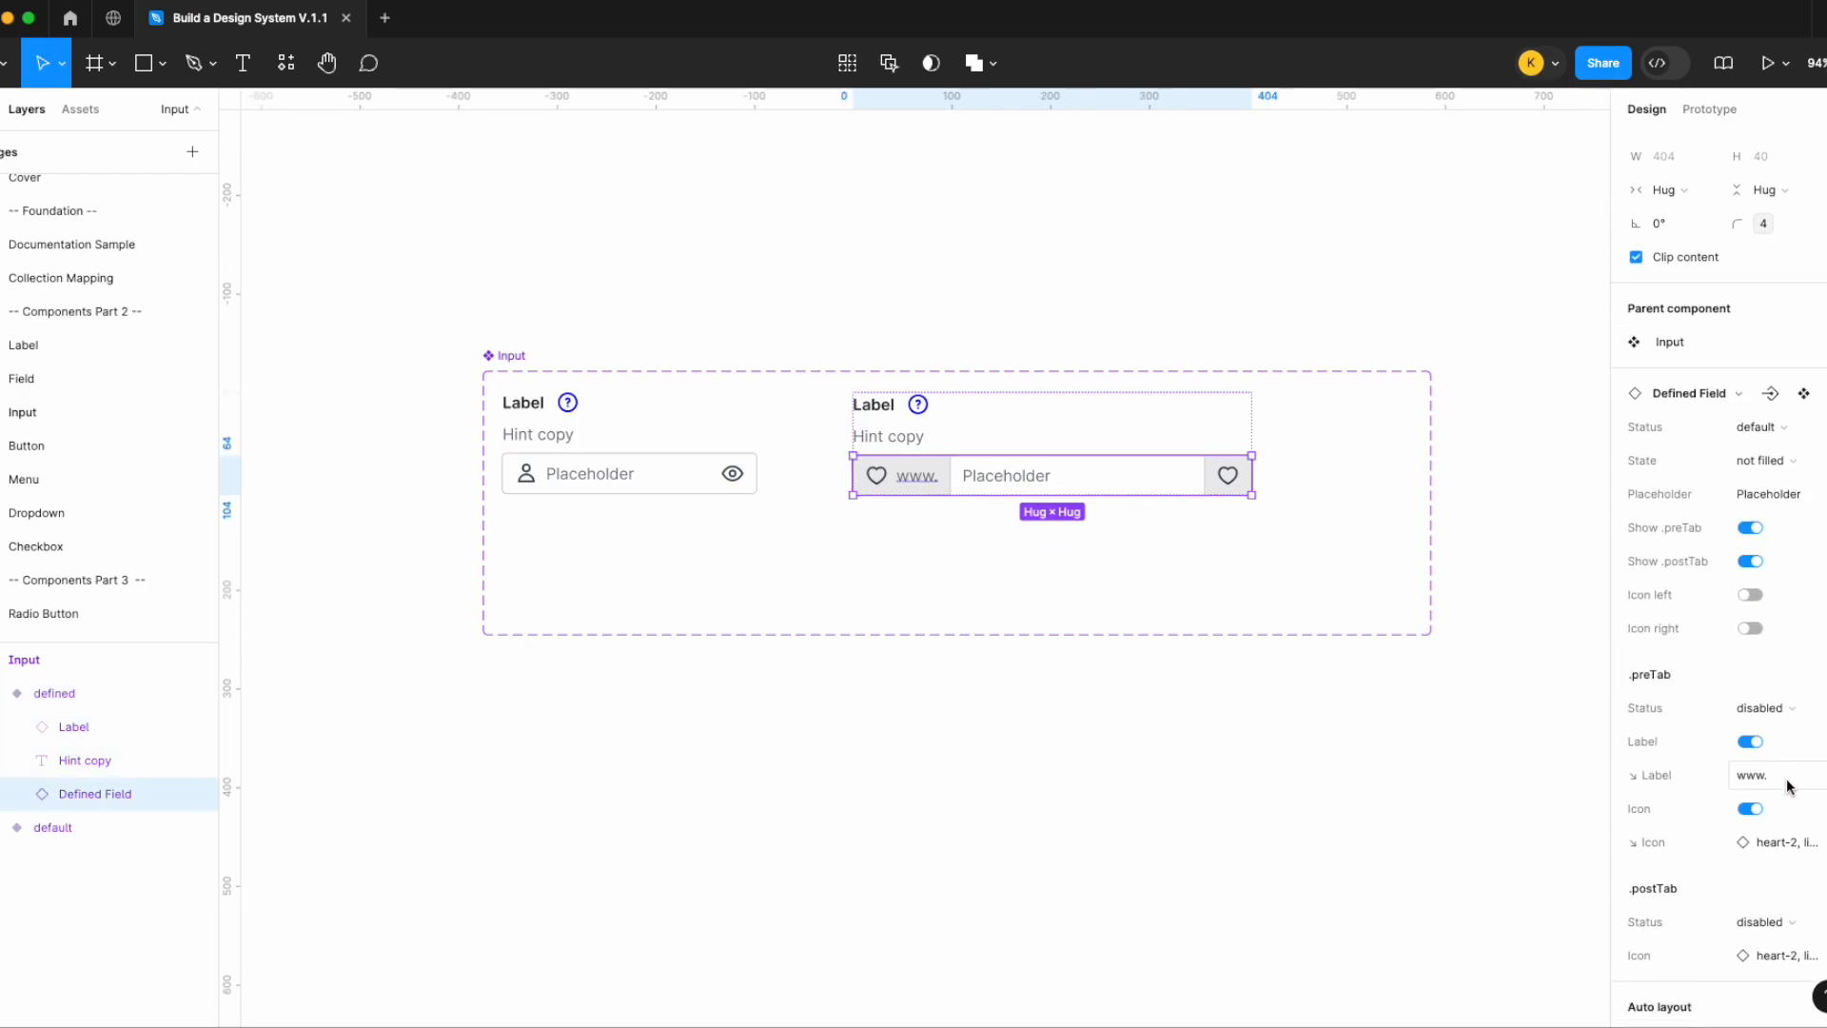
pyautogui.click(1785, 788)
pyautogui.press('Return')
pyautogui.click(1756, 809)
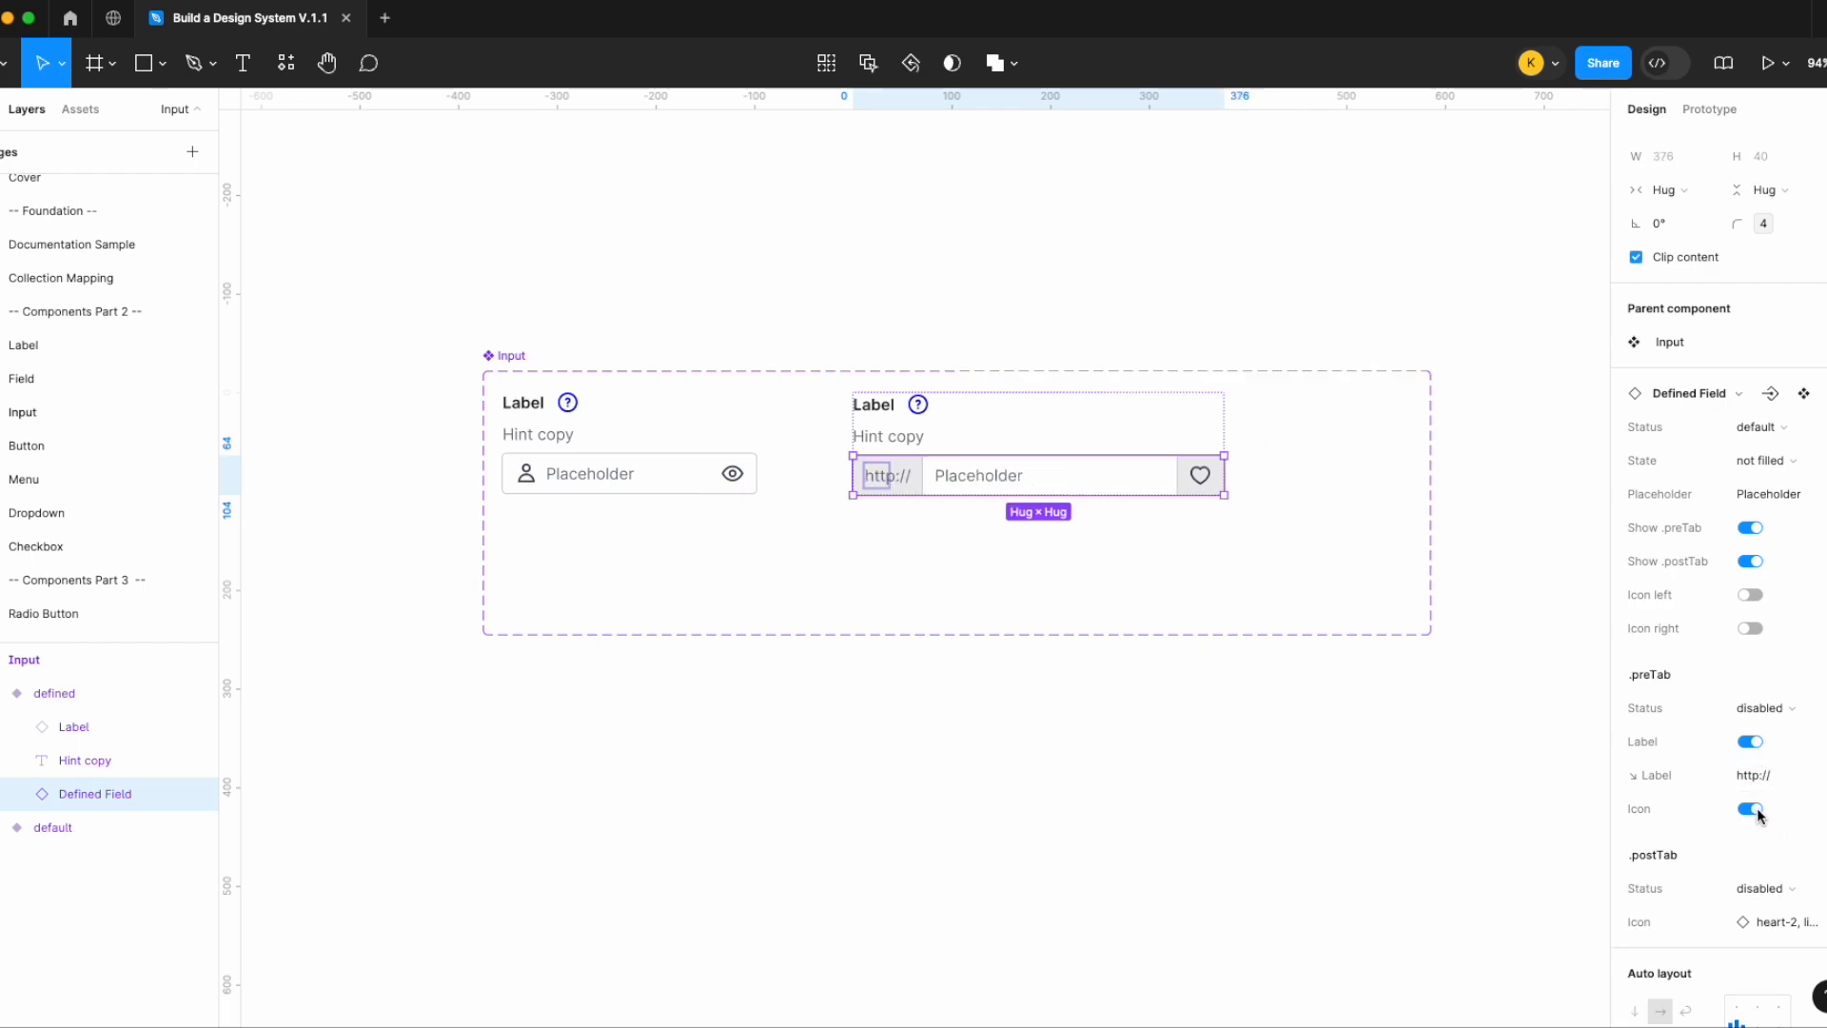
pyautogui.click(1262, 858)
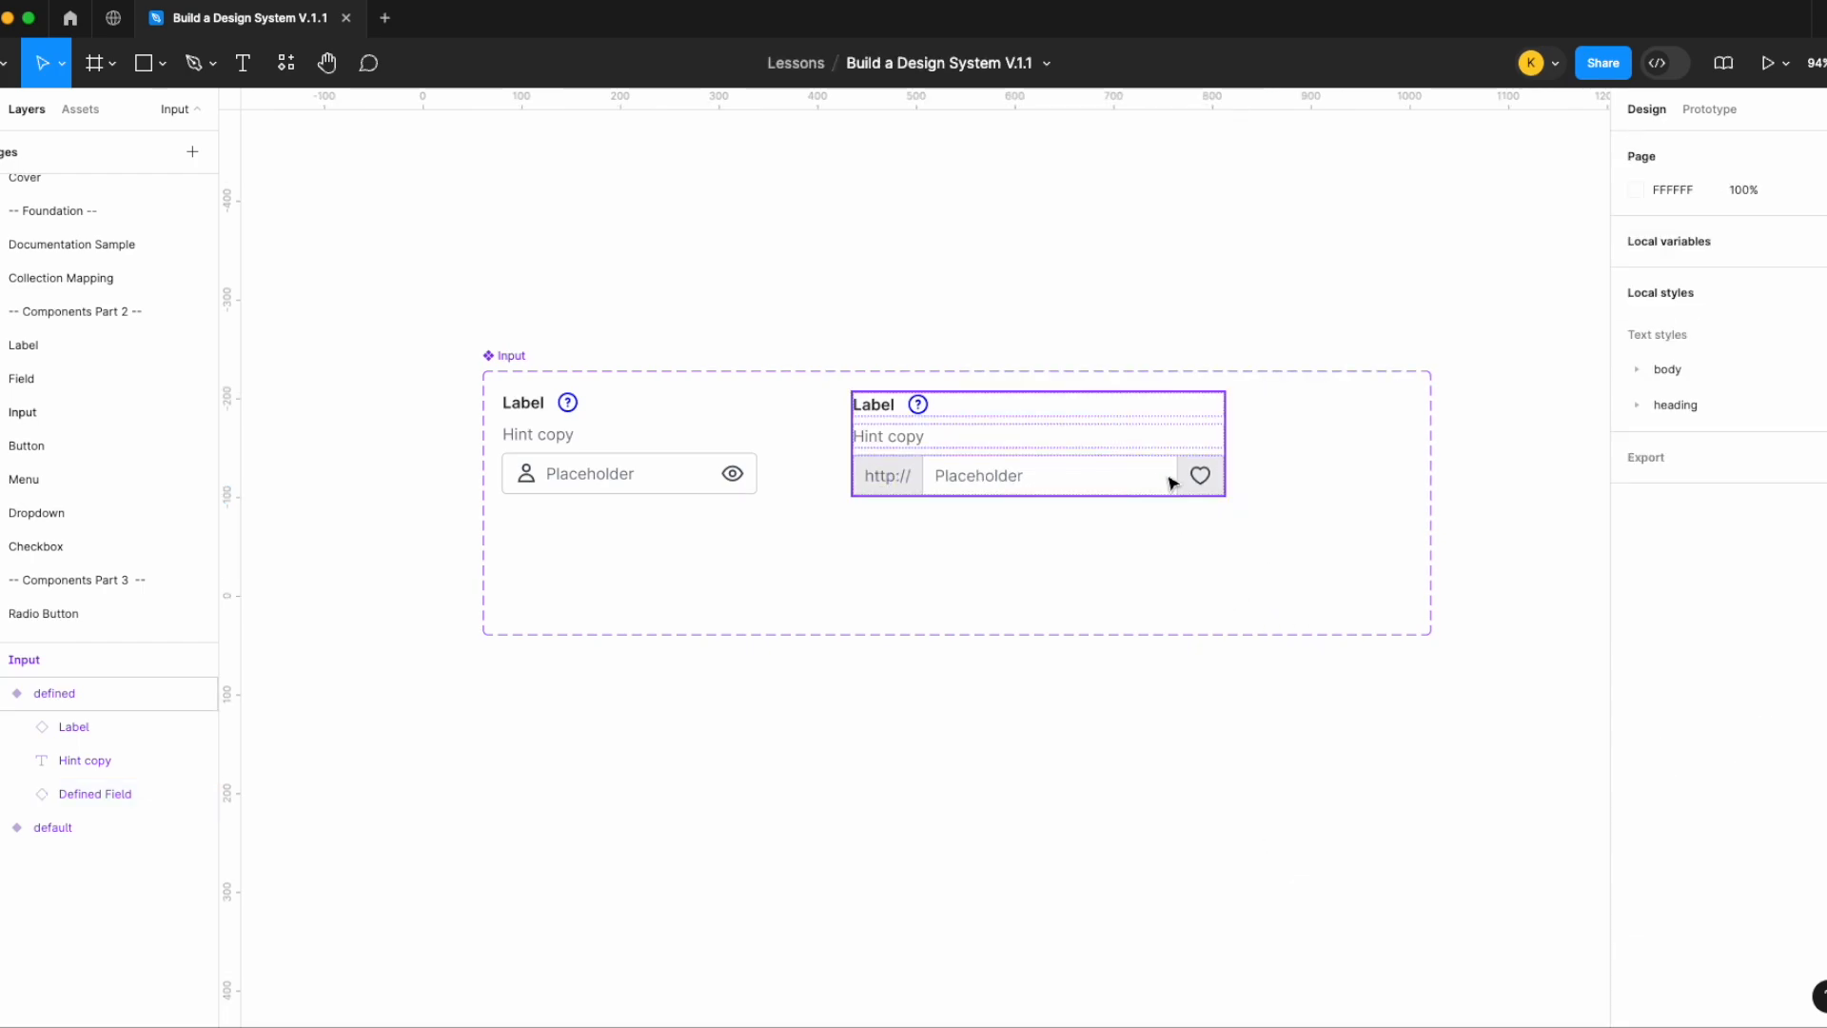
# Turn off the .postTab of the Defined Field in the defined variant
pyautogui.doubleClick(1172, 484)
pyautogui.scroll(-3, 1759, 868)
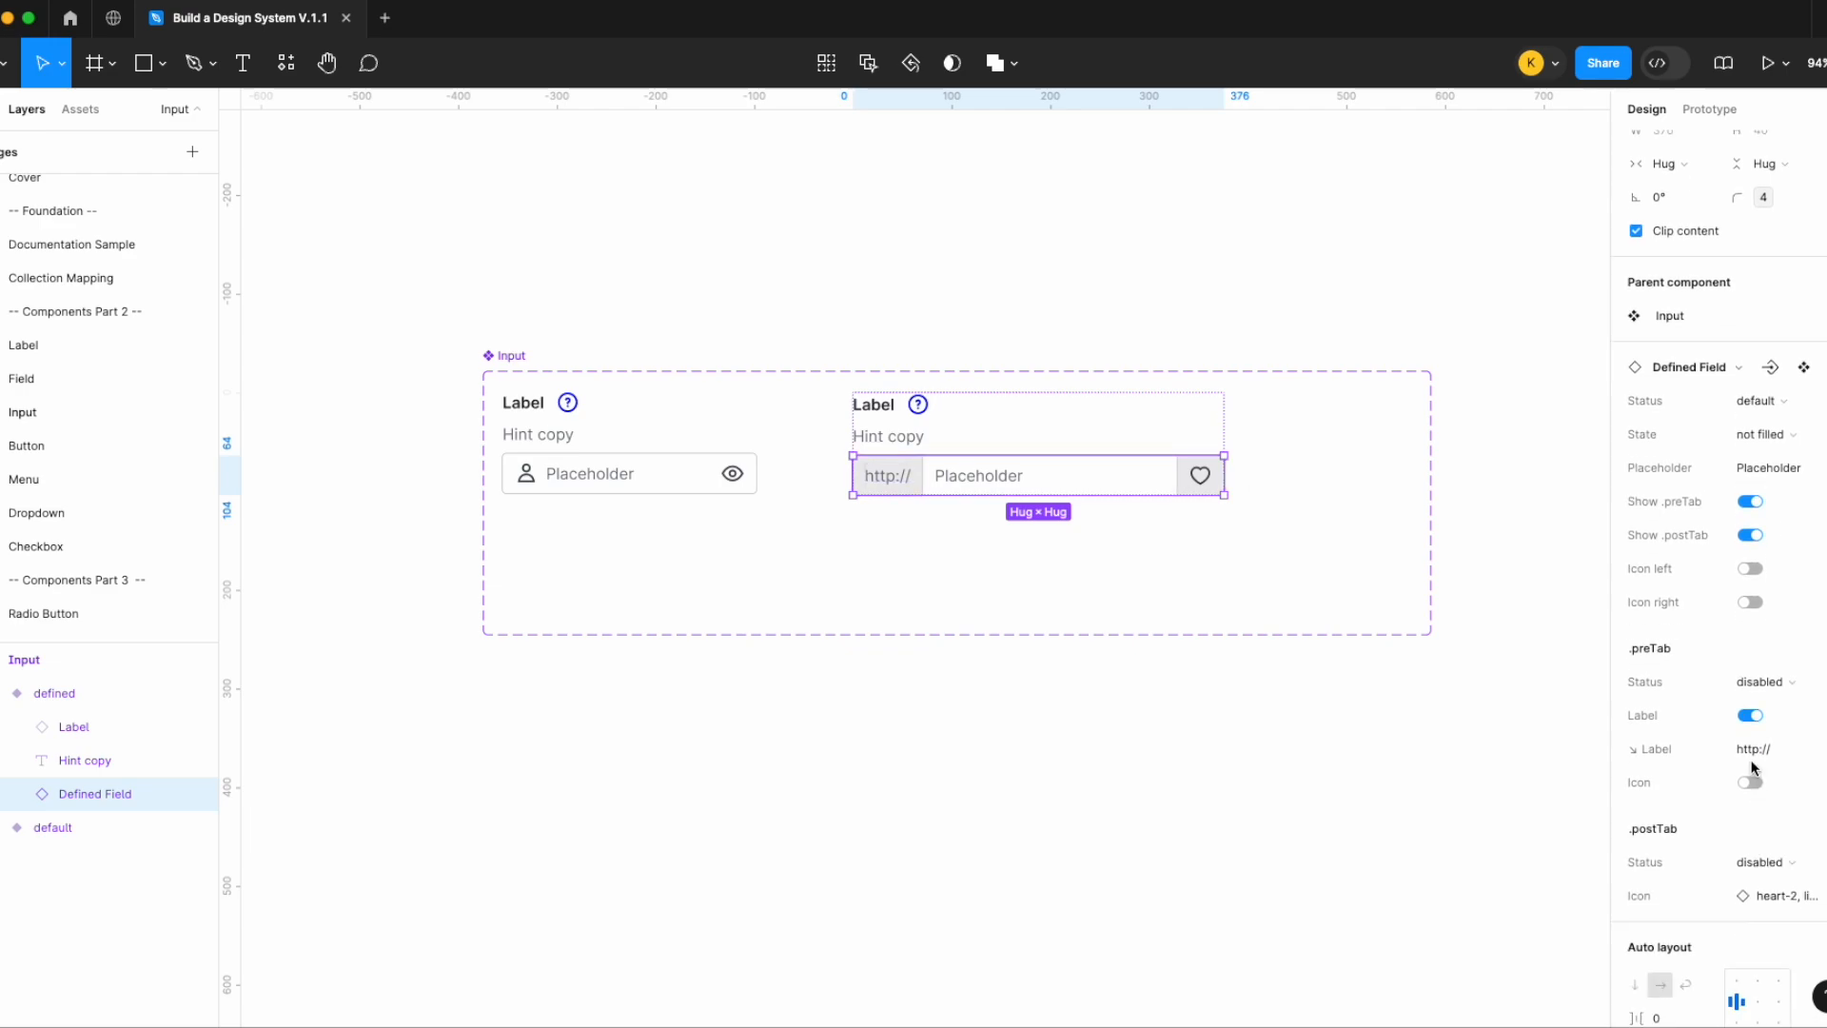
pyautogui.click(1756, 536)
pyautogui.click(1317, 772)
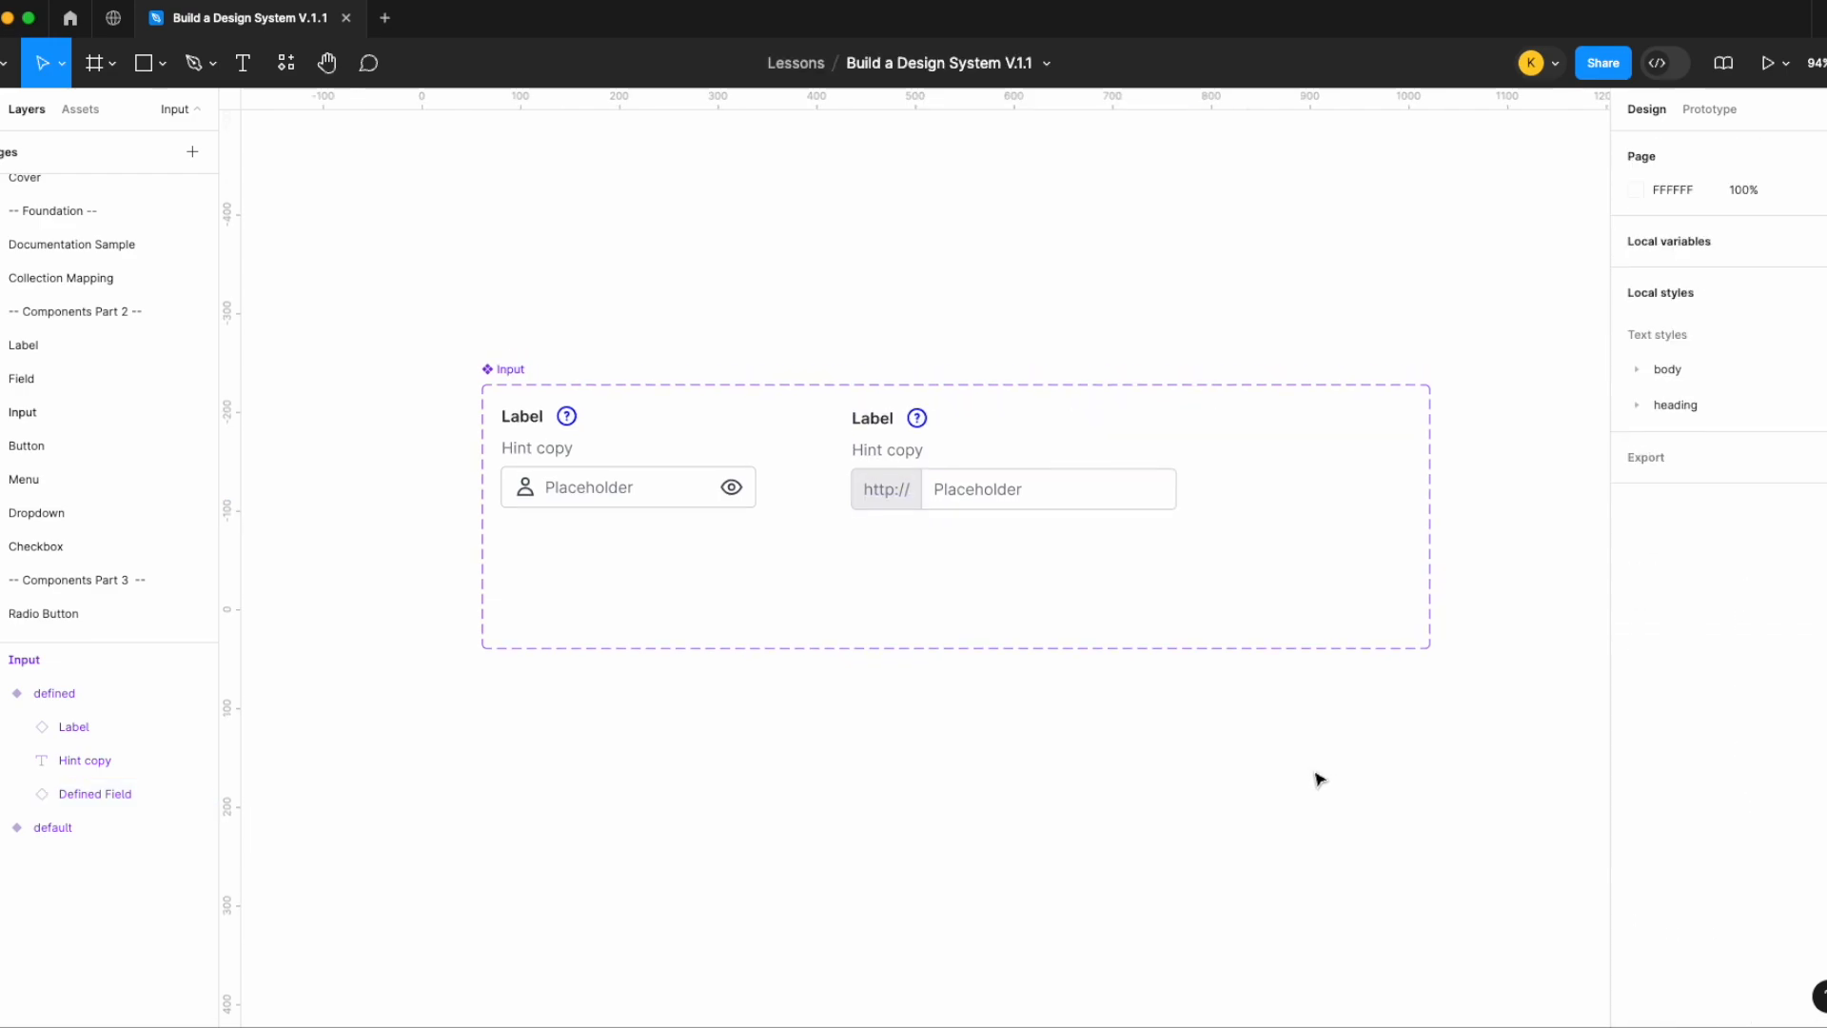
# Move the defined variant closer to the default one, to X 315
pyautogui.click(952, 512)
pyautogui.hotkey('shift', 'Left')
pyautogui.hotkey('shift', 'Left')
pyautogui.hotkey('shift', 'Left')
pyautogui.hotkey('shift', 'Left')
pyautogui.hotkey('shift', 'Left')
pyautogui.hotkey('shift', 'Left')
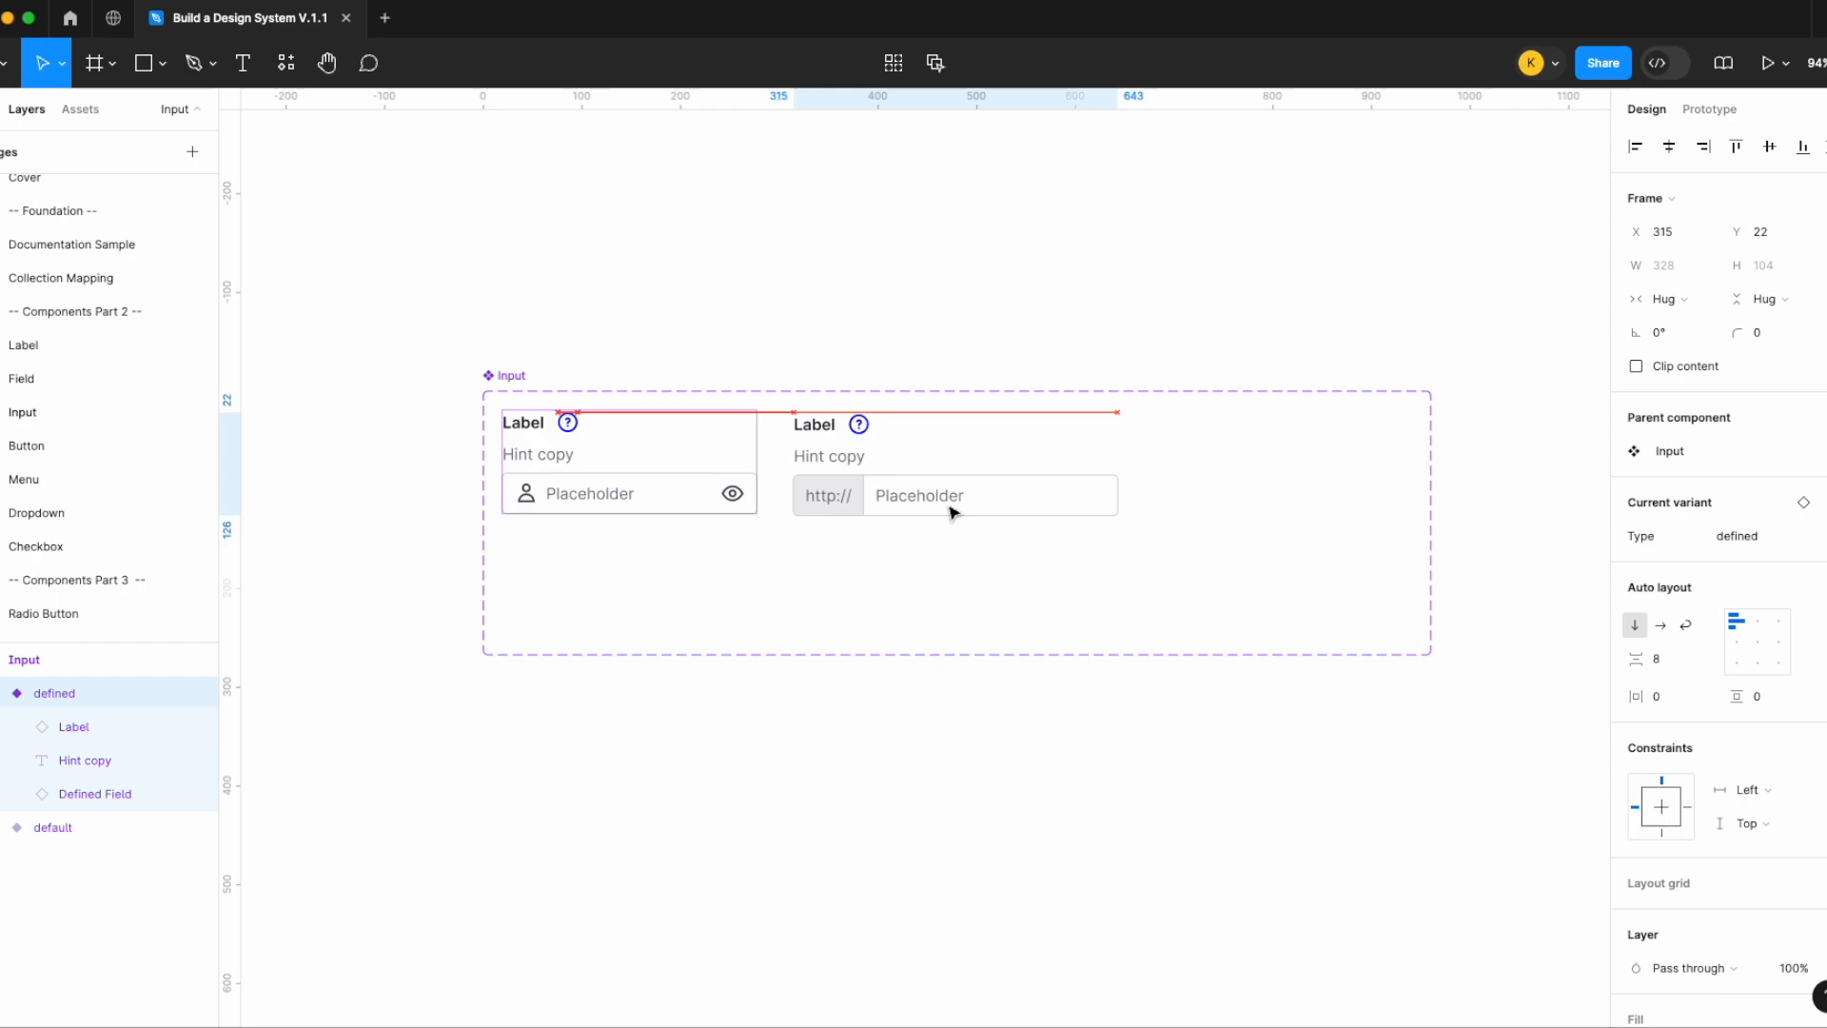
# Shrink the Input component set to about 686 by 171 so it fits around its two variants
pyautogui.click(511, 379)
pyautogui.moveTo(840, 655); pyautogui.dragTo(840, 559)
pyautogui.moveTo(1438, 457); pyautogui.dragTo(1159, 460)
pyautogui.click(1314, 445)
# Place an instance of the defined Input variant below the component set and switch its Type to default
pyautogui.click(1037, 481)
pyautogui.moveTo(1036, 482); pyautogui.dragTo(1033, 681)
pyautogui.click(1787, 457)
pyautogui.click(1766, 422)
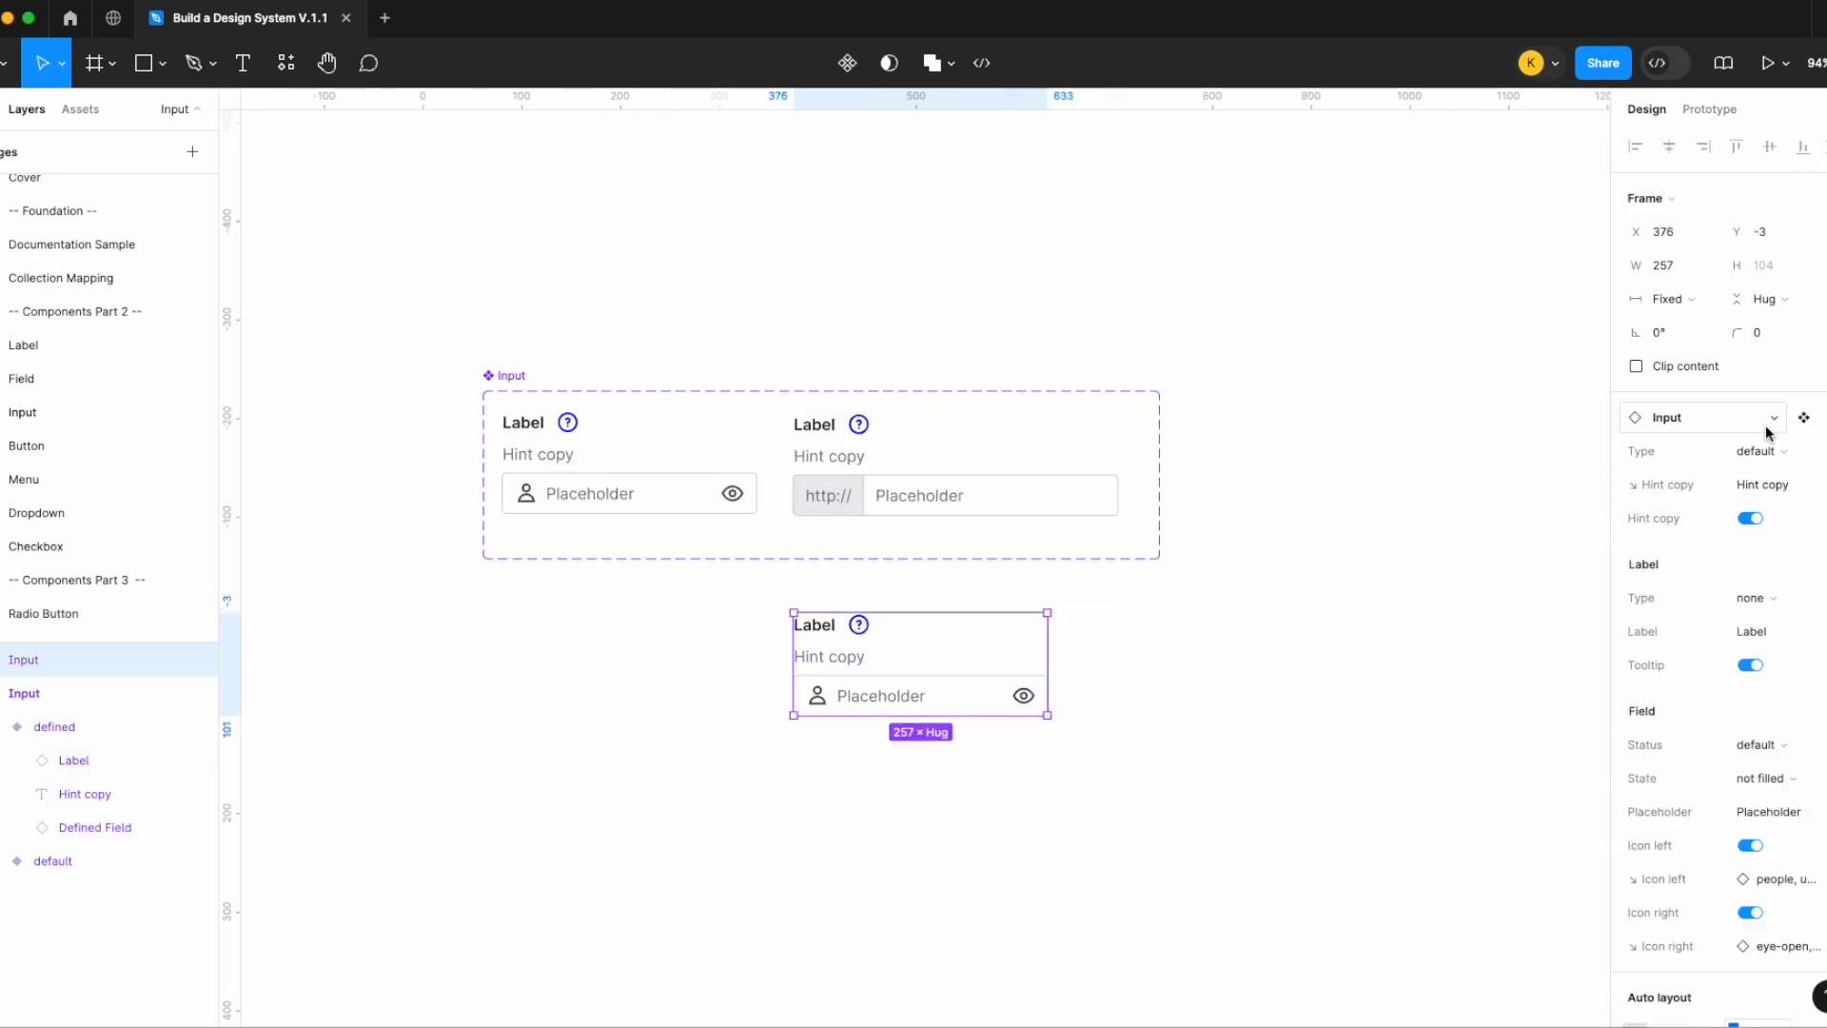
# Reorder the Input component set's properties so the Hint copy visibility toggle sits above the hint copy text property
pyautogui.click(503, 381)
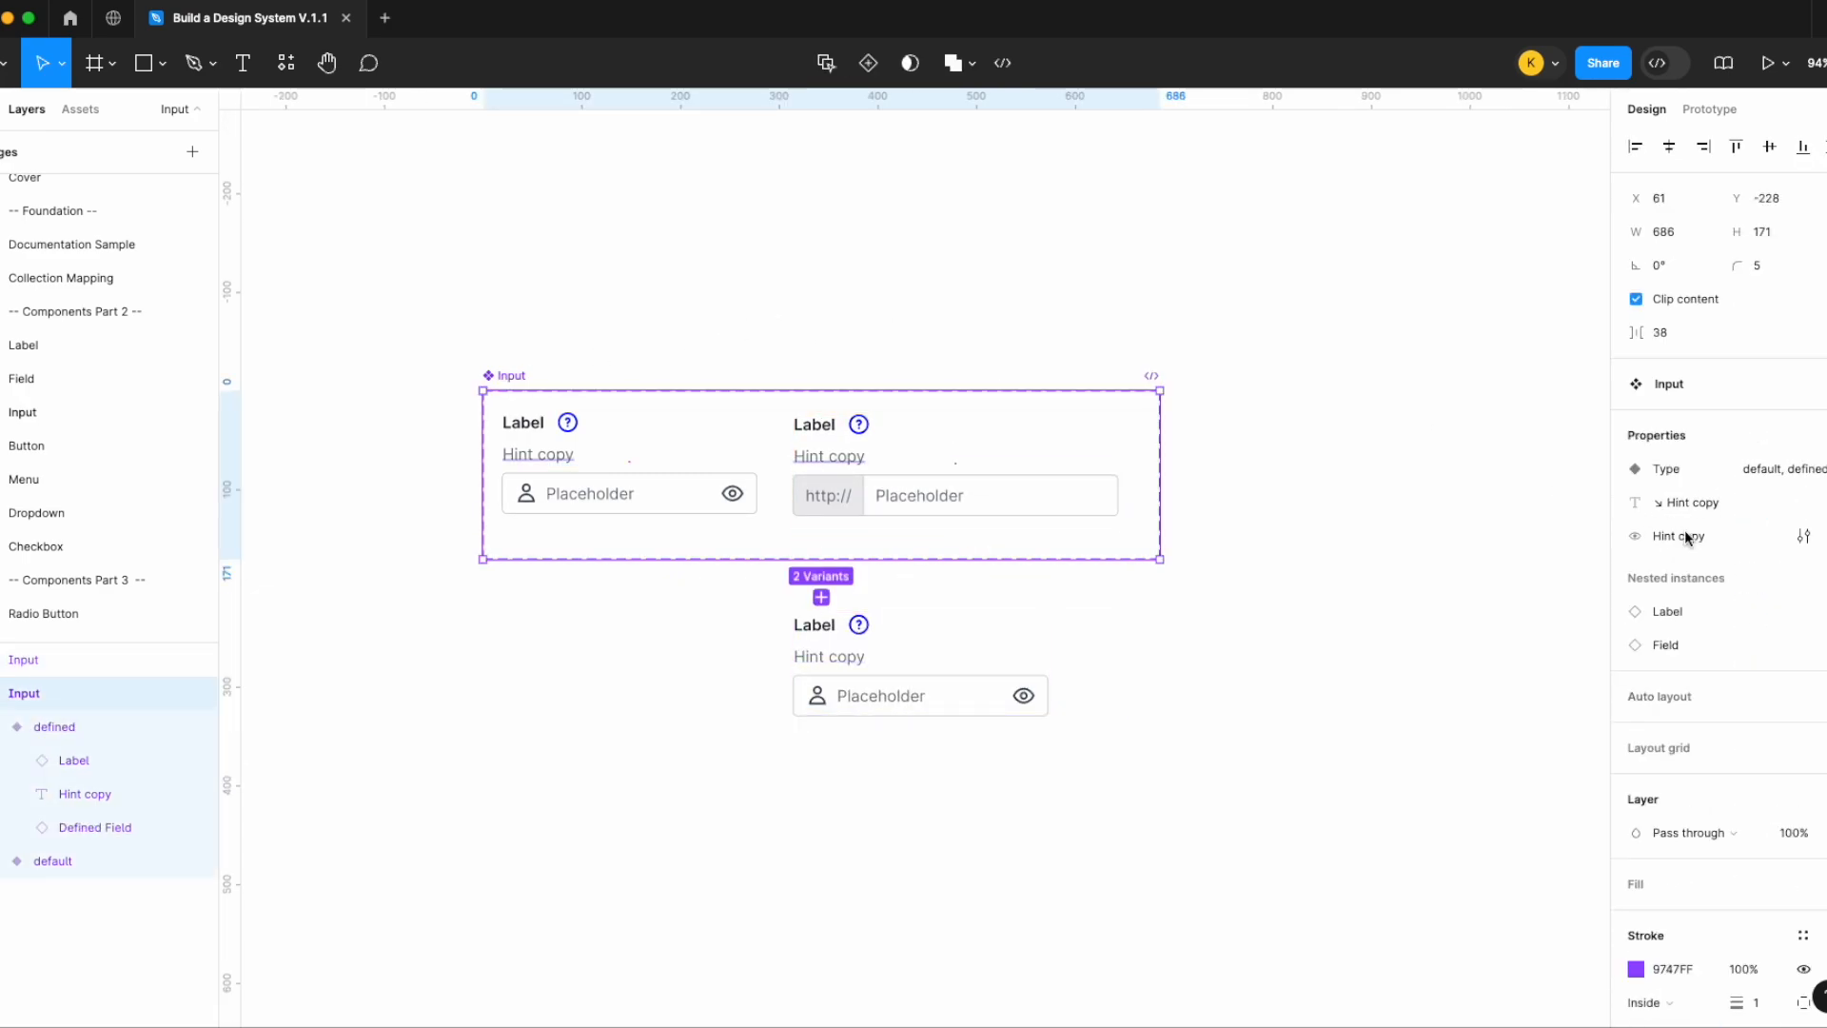
pyautogui.moveTo(1699, 535); pyautogui.dragTo(1697, 502)
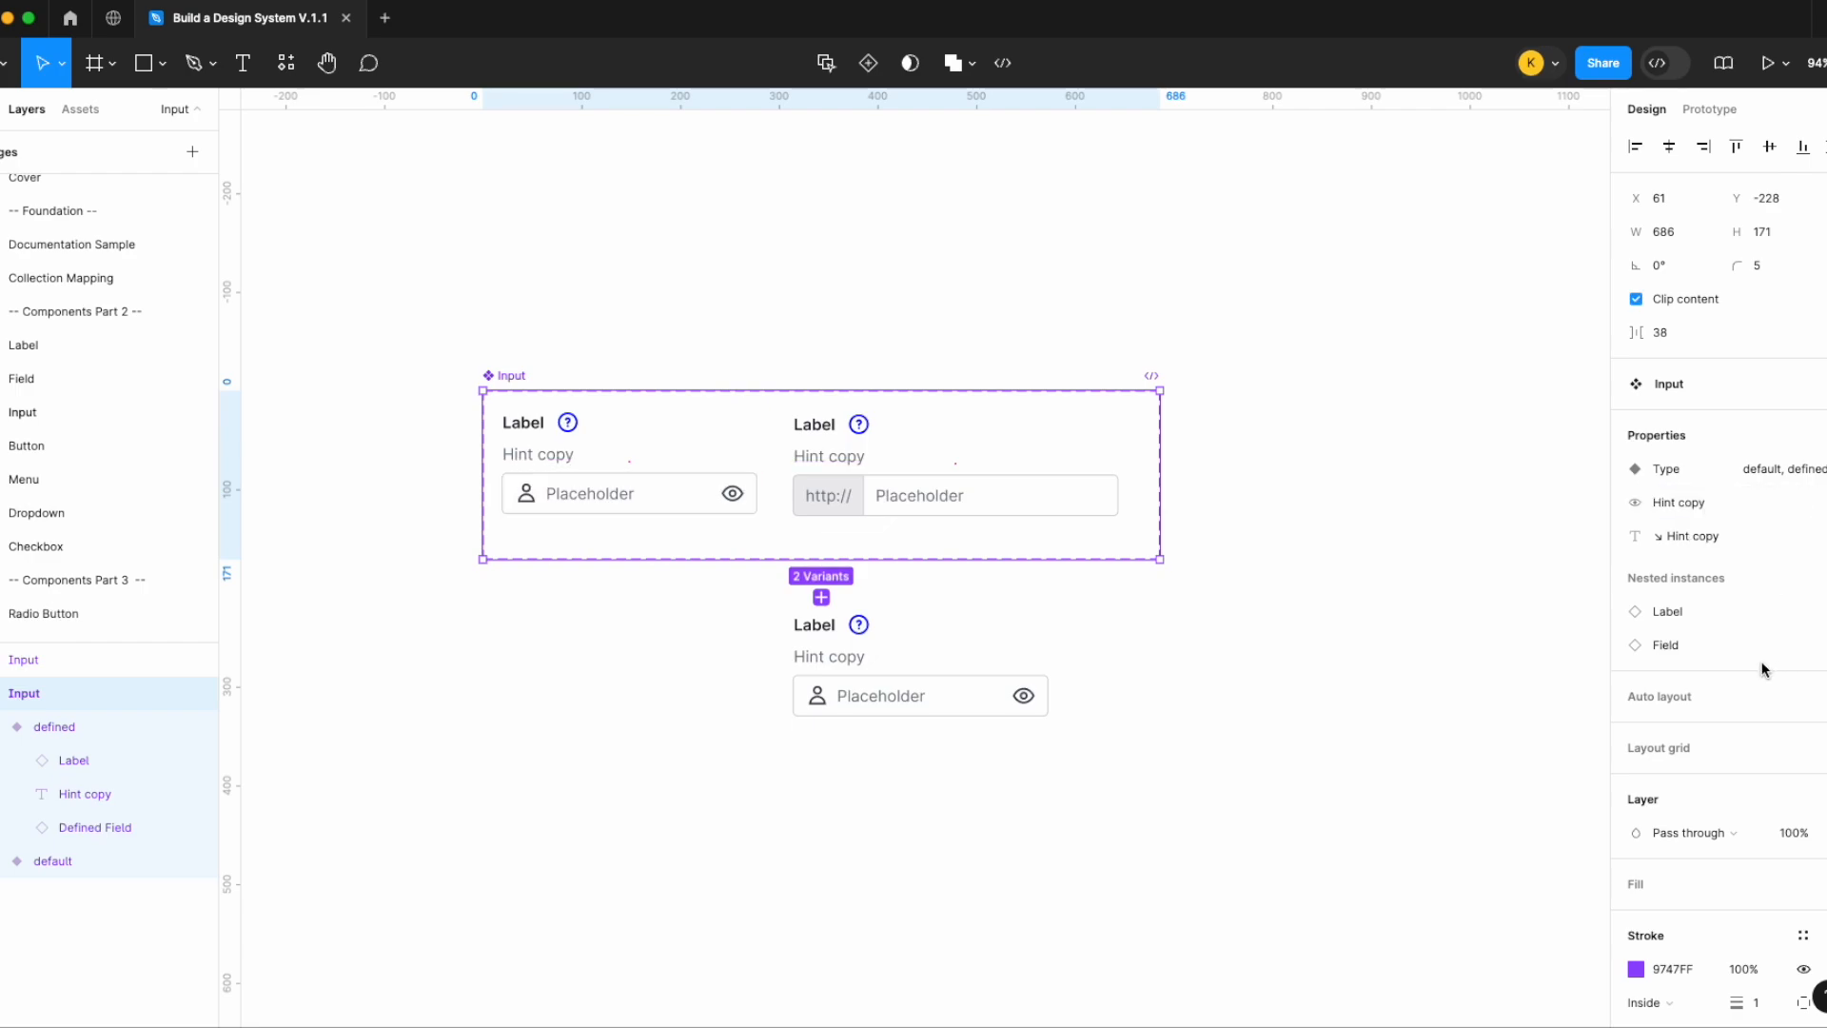
pyautogui.click(681, 338)
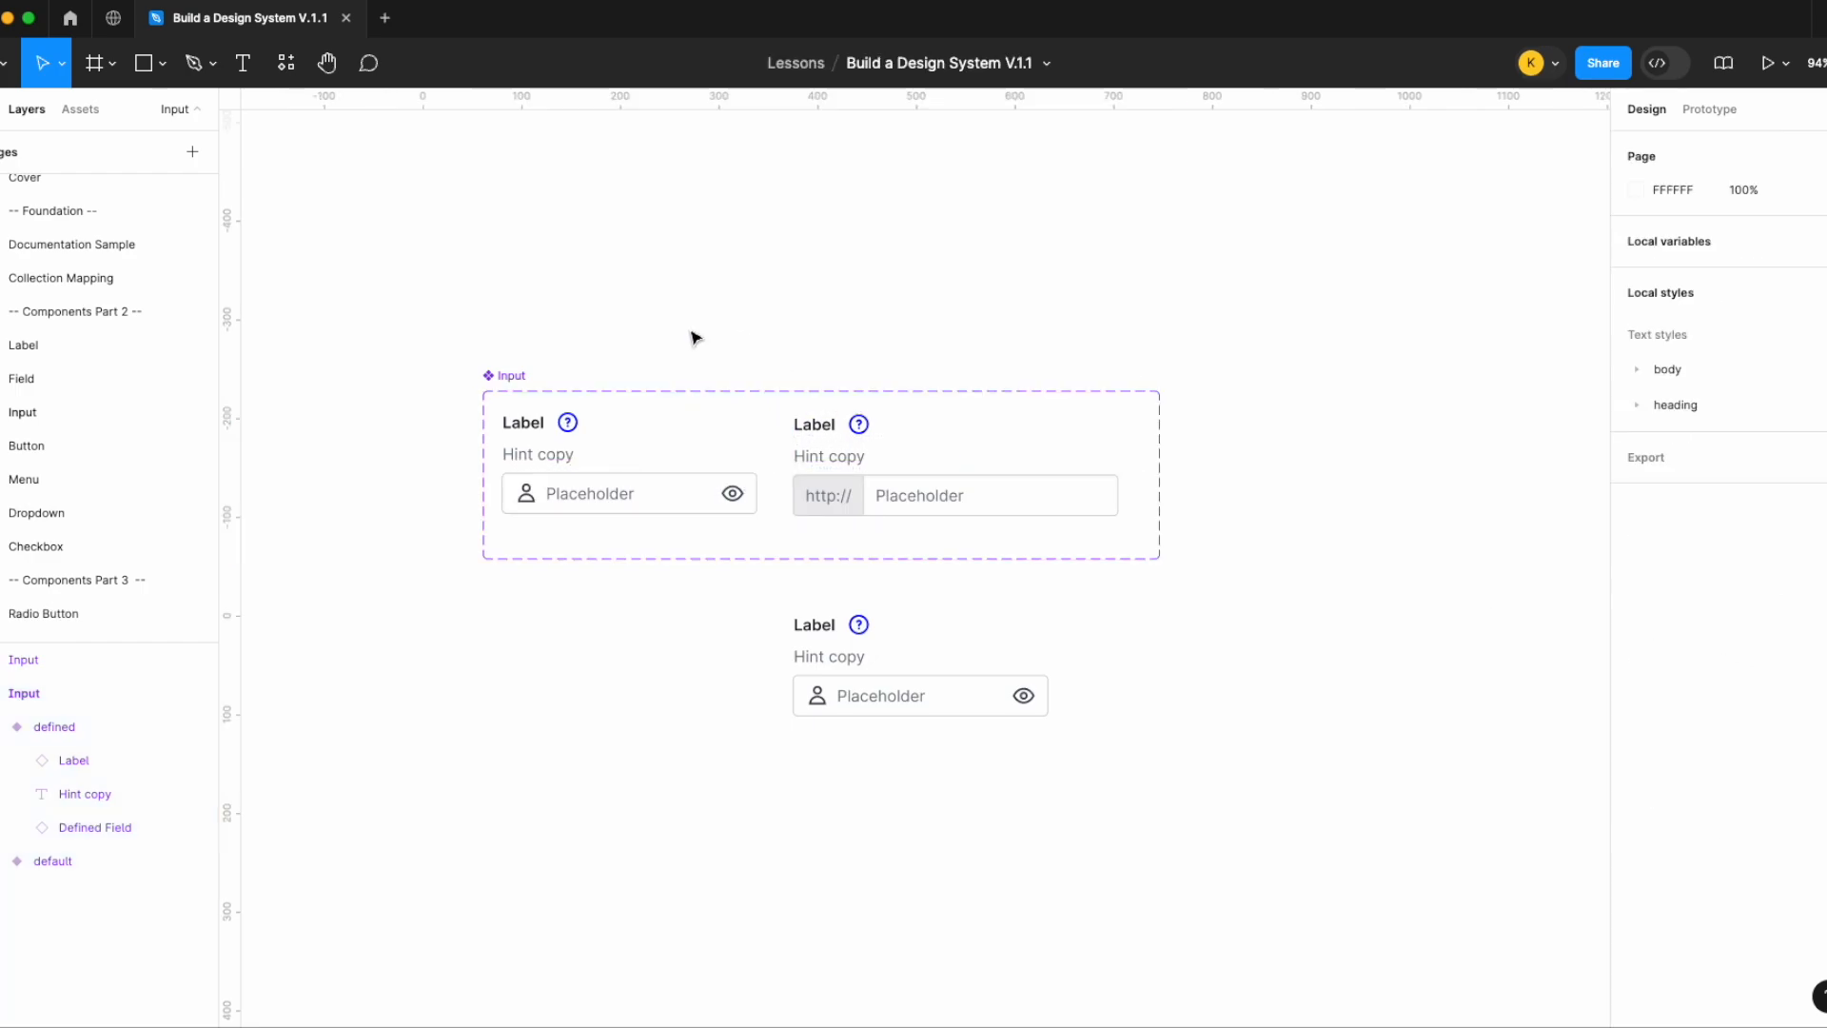
# Test the Input instance's Hint copy toggle and its defined and default types, and delete the instance
pyautogui.click(924, 702)
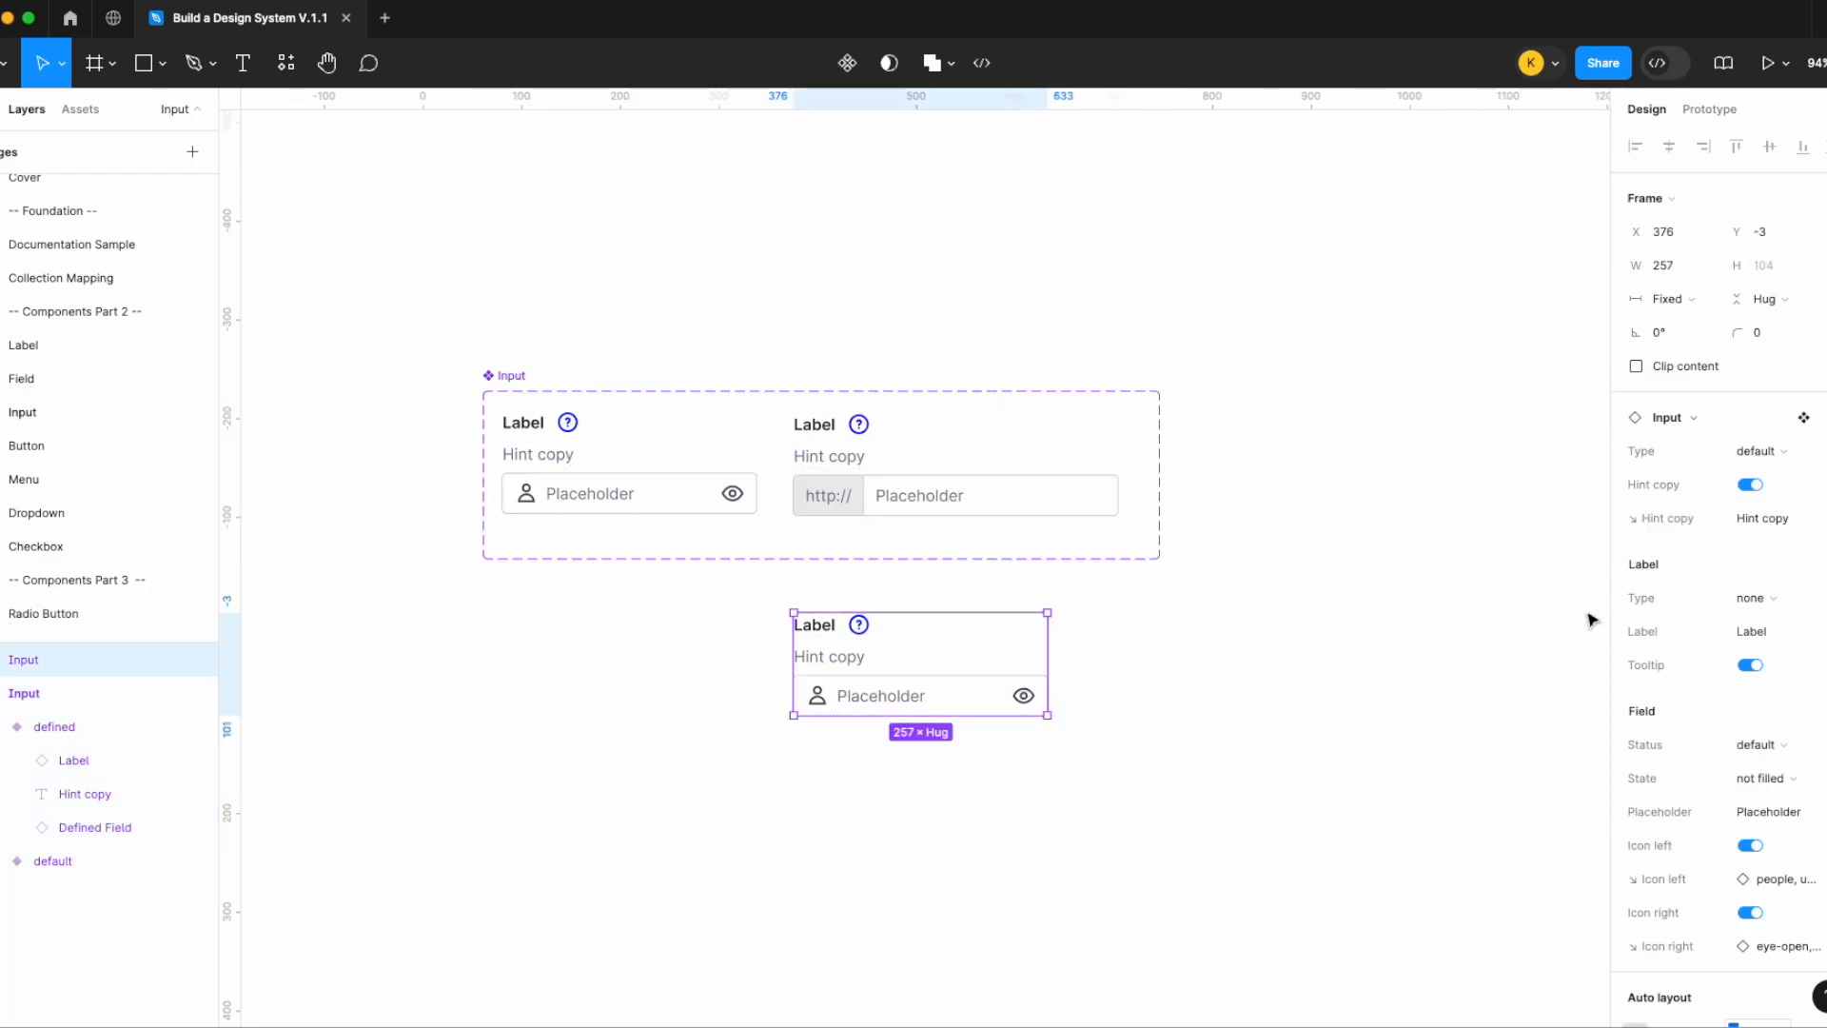
pyautogui.click(1752, 485)
pyautogui.click(1752, 485)
pyautogui.click(1756, 451)
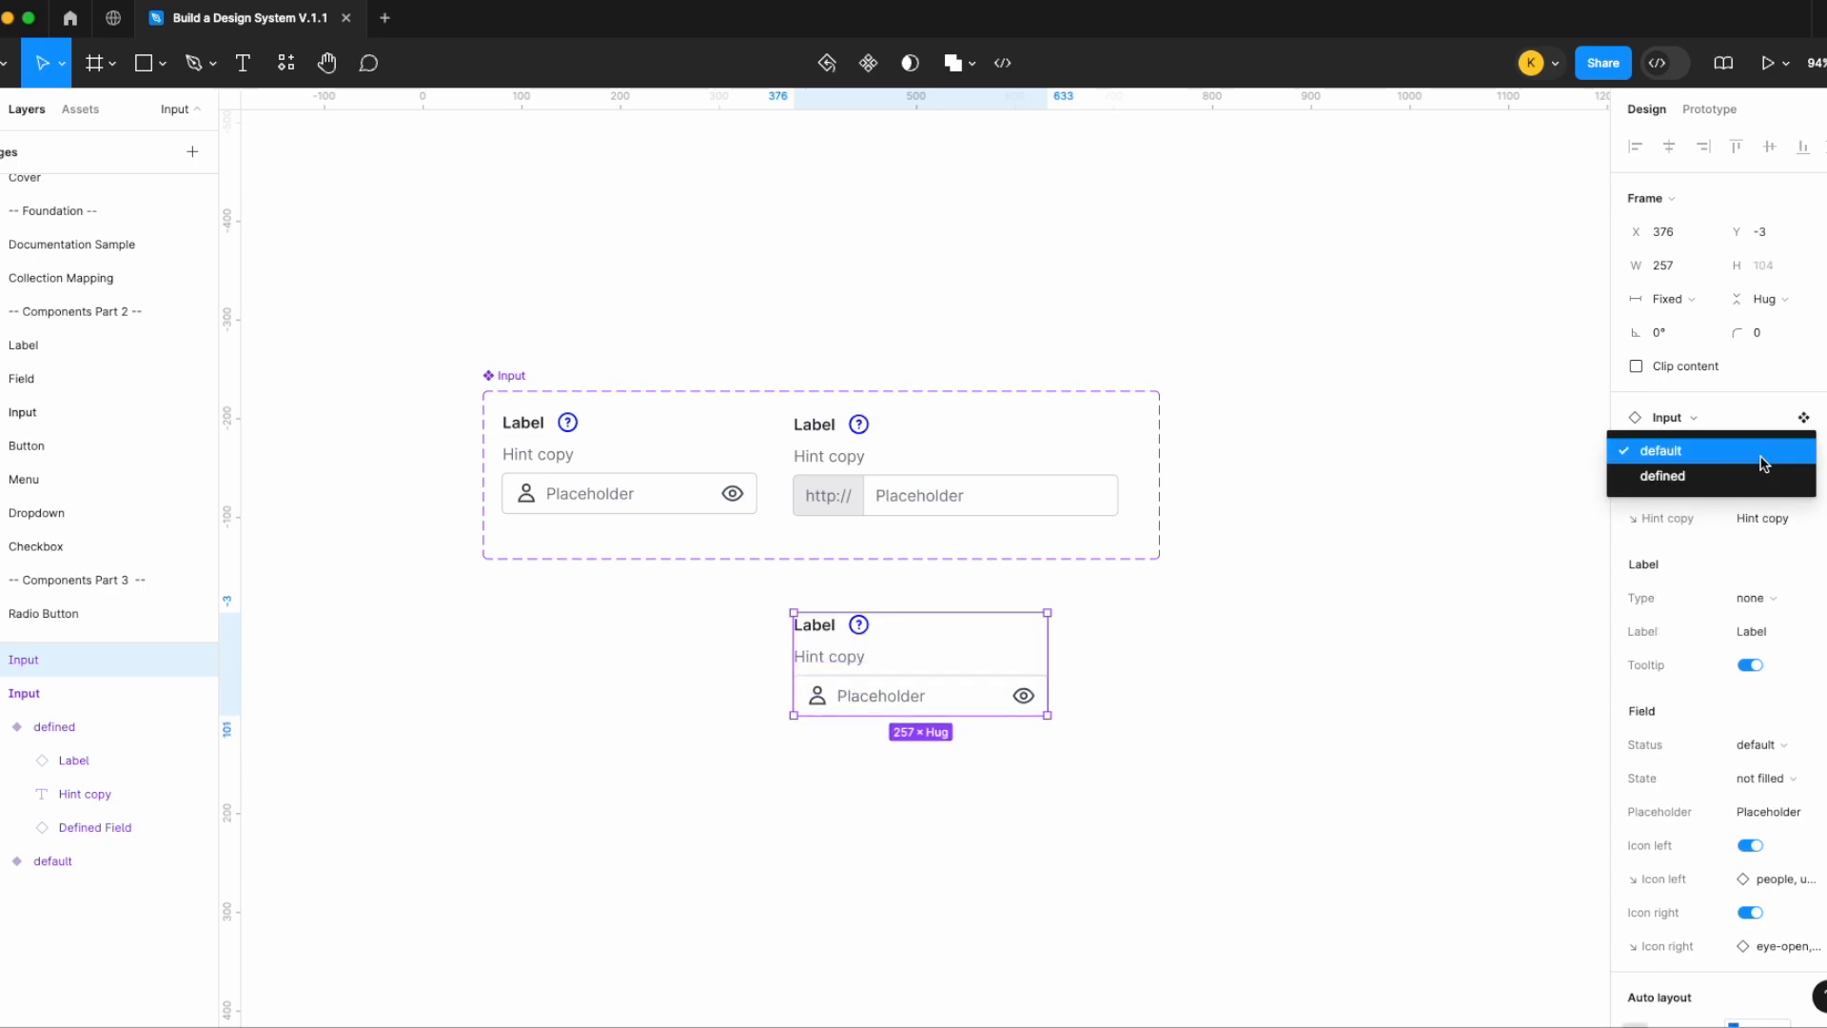
pyautogui.click(1754, 476)
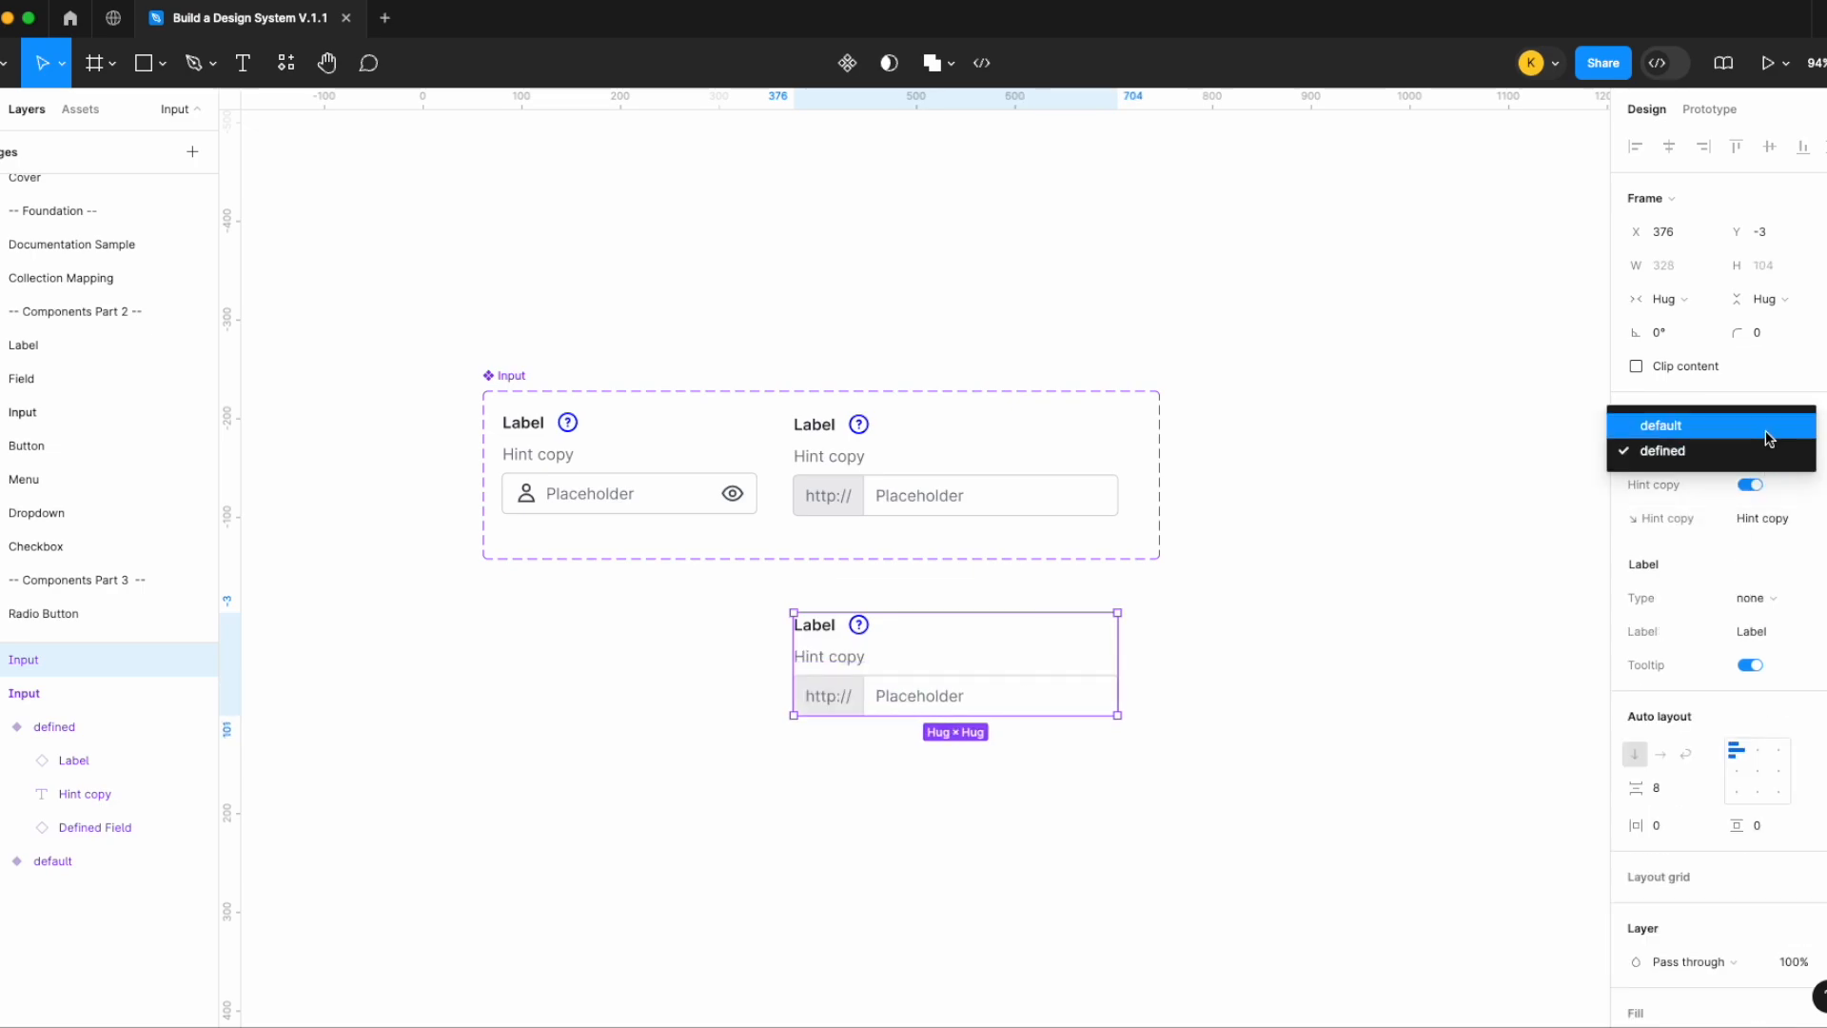
pyautogui.click(1770, 426)
pyautogui.click(1095, 686)
pyautogui.scroll(1, 1097, 688)
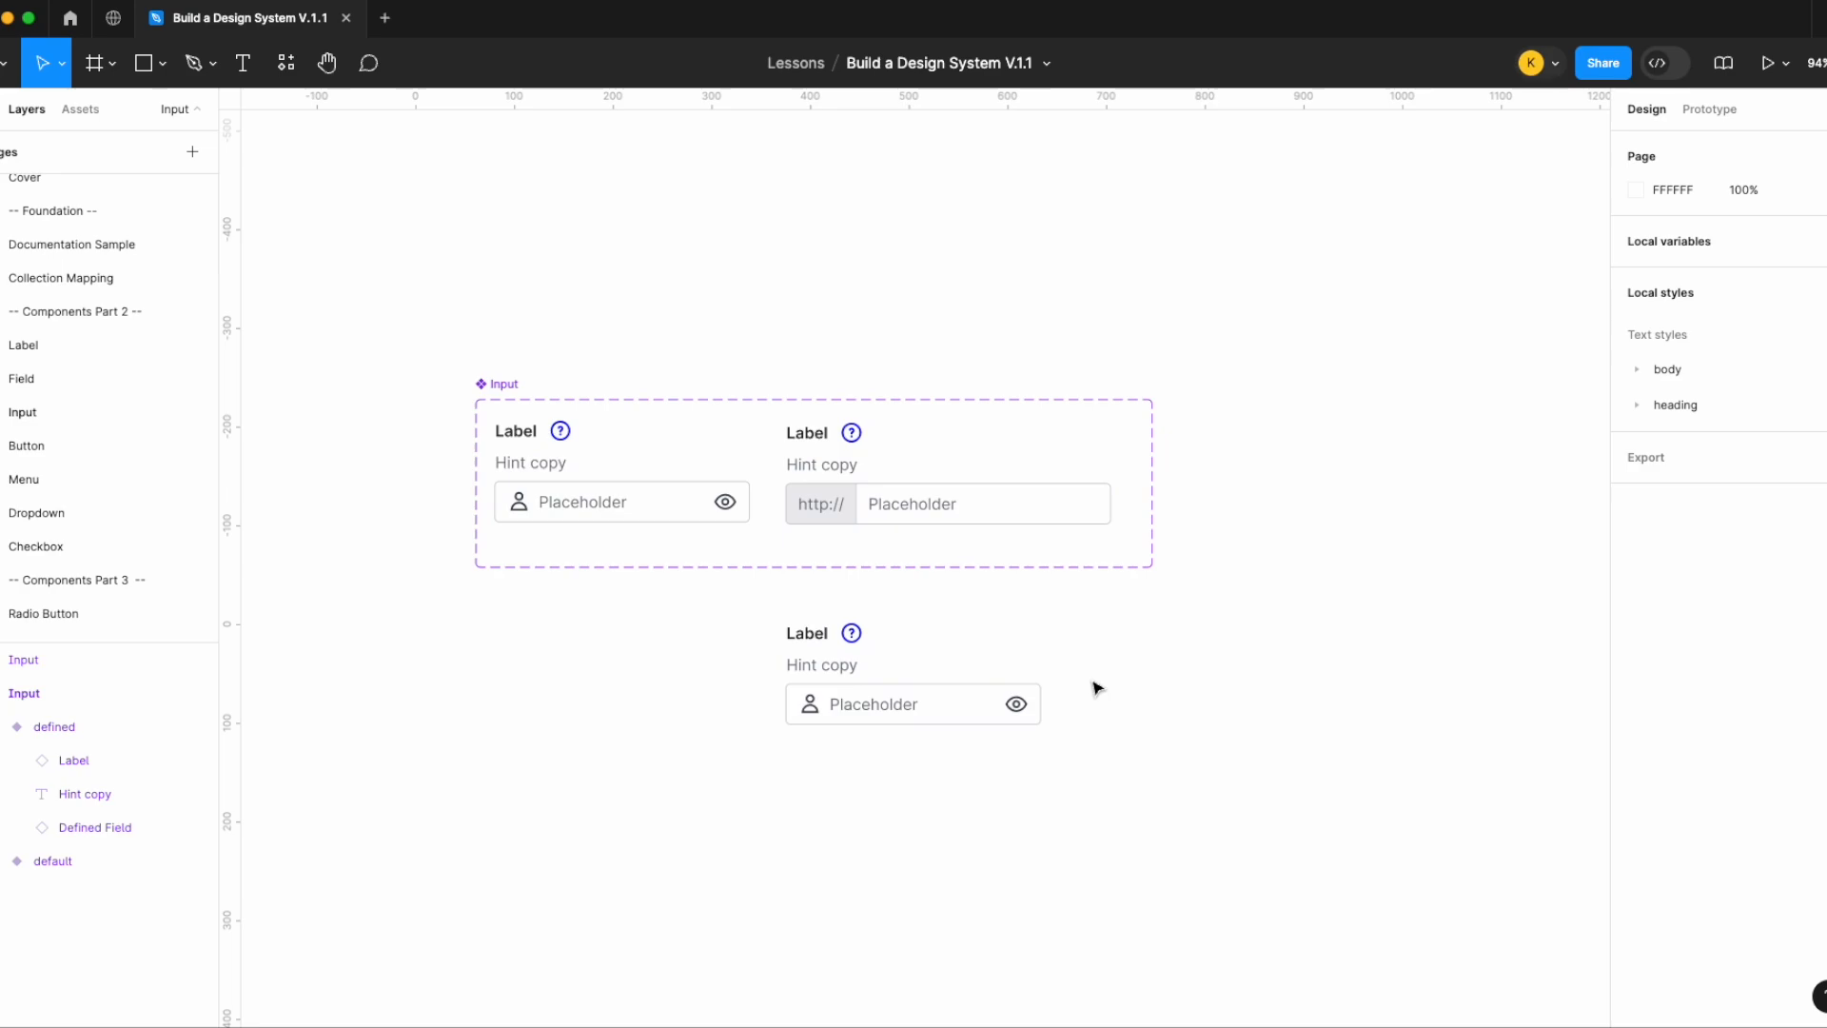
pyautogui.click(962, 697)
pyautogui.press('Delete')
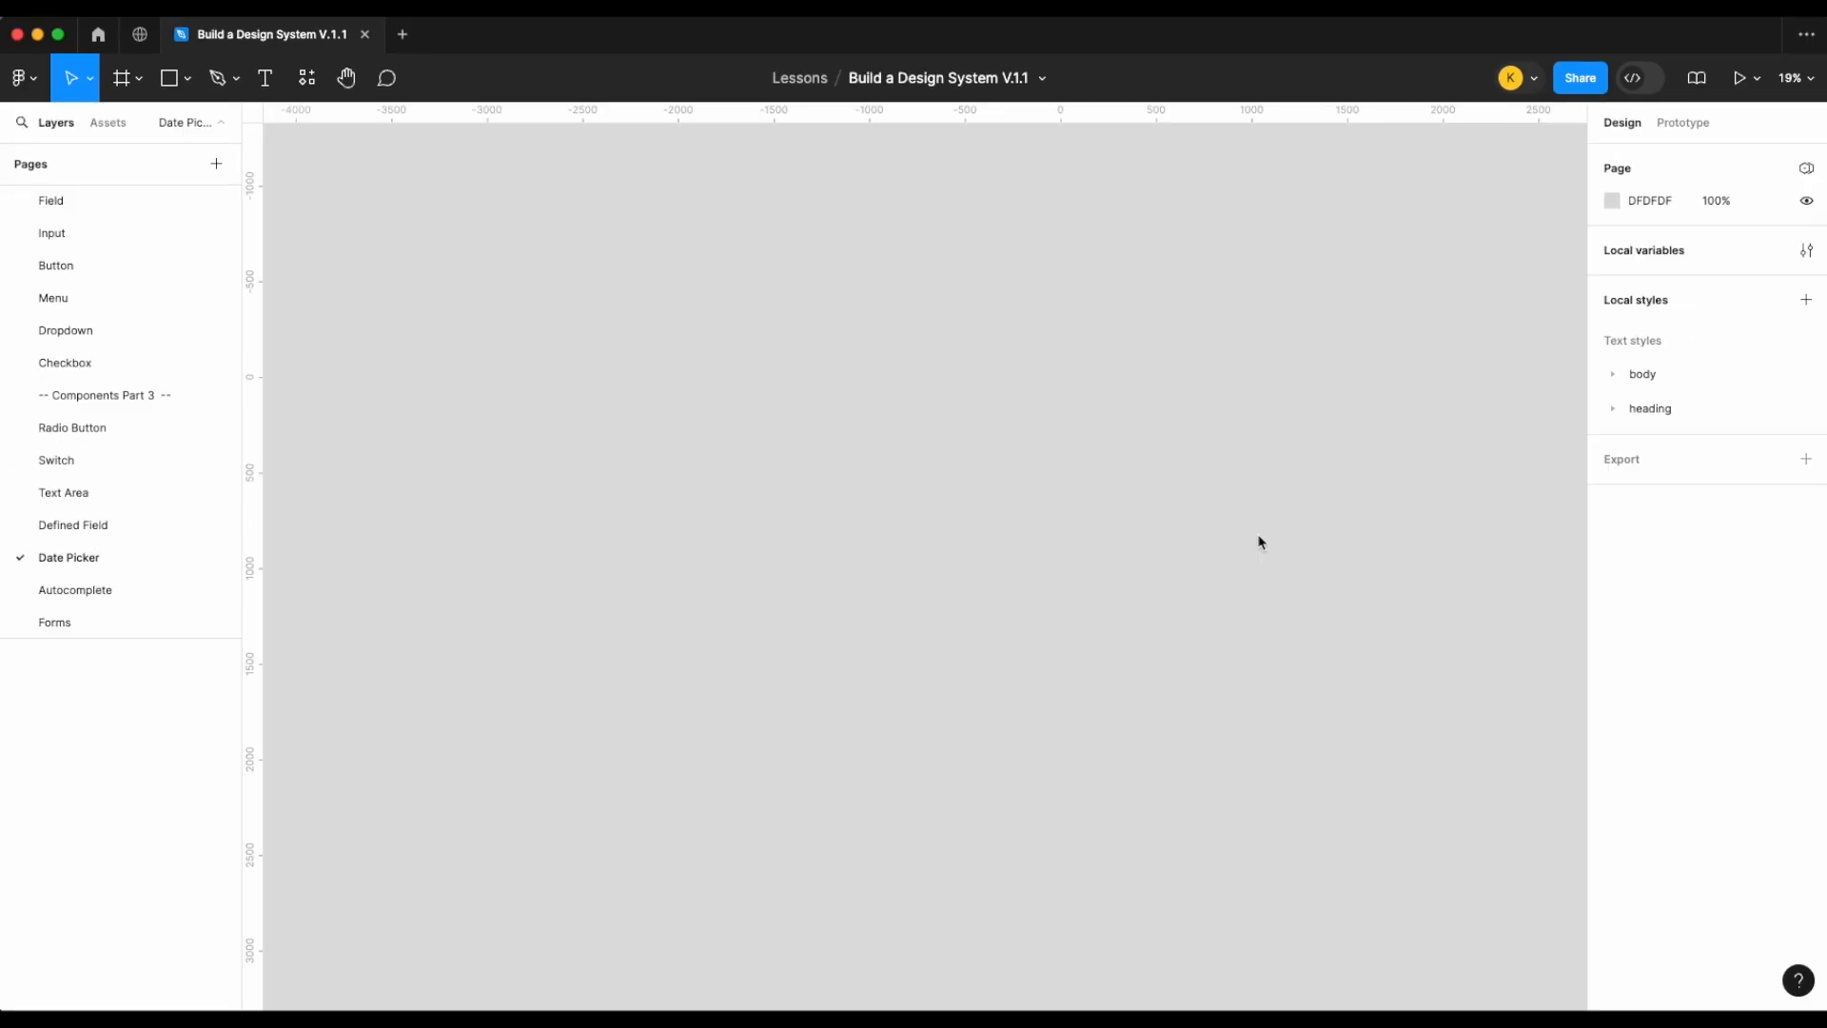
# Create a text box about 356 by 286 containing 27 on the Date Picker page
pyautogui.click(264, 79)
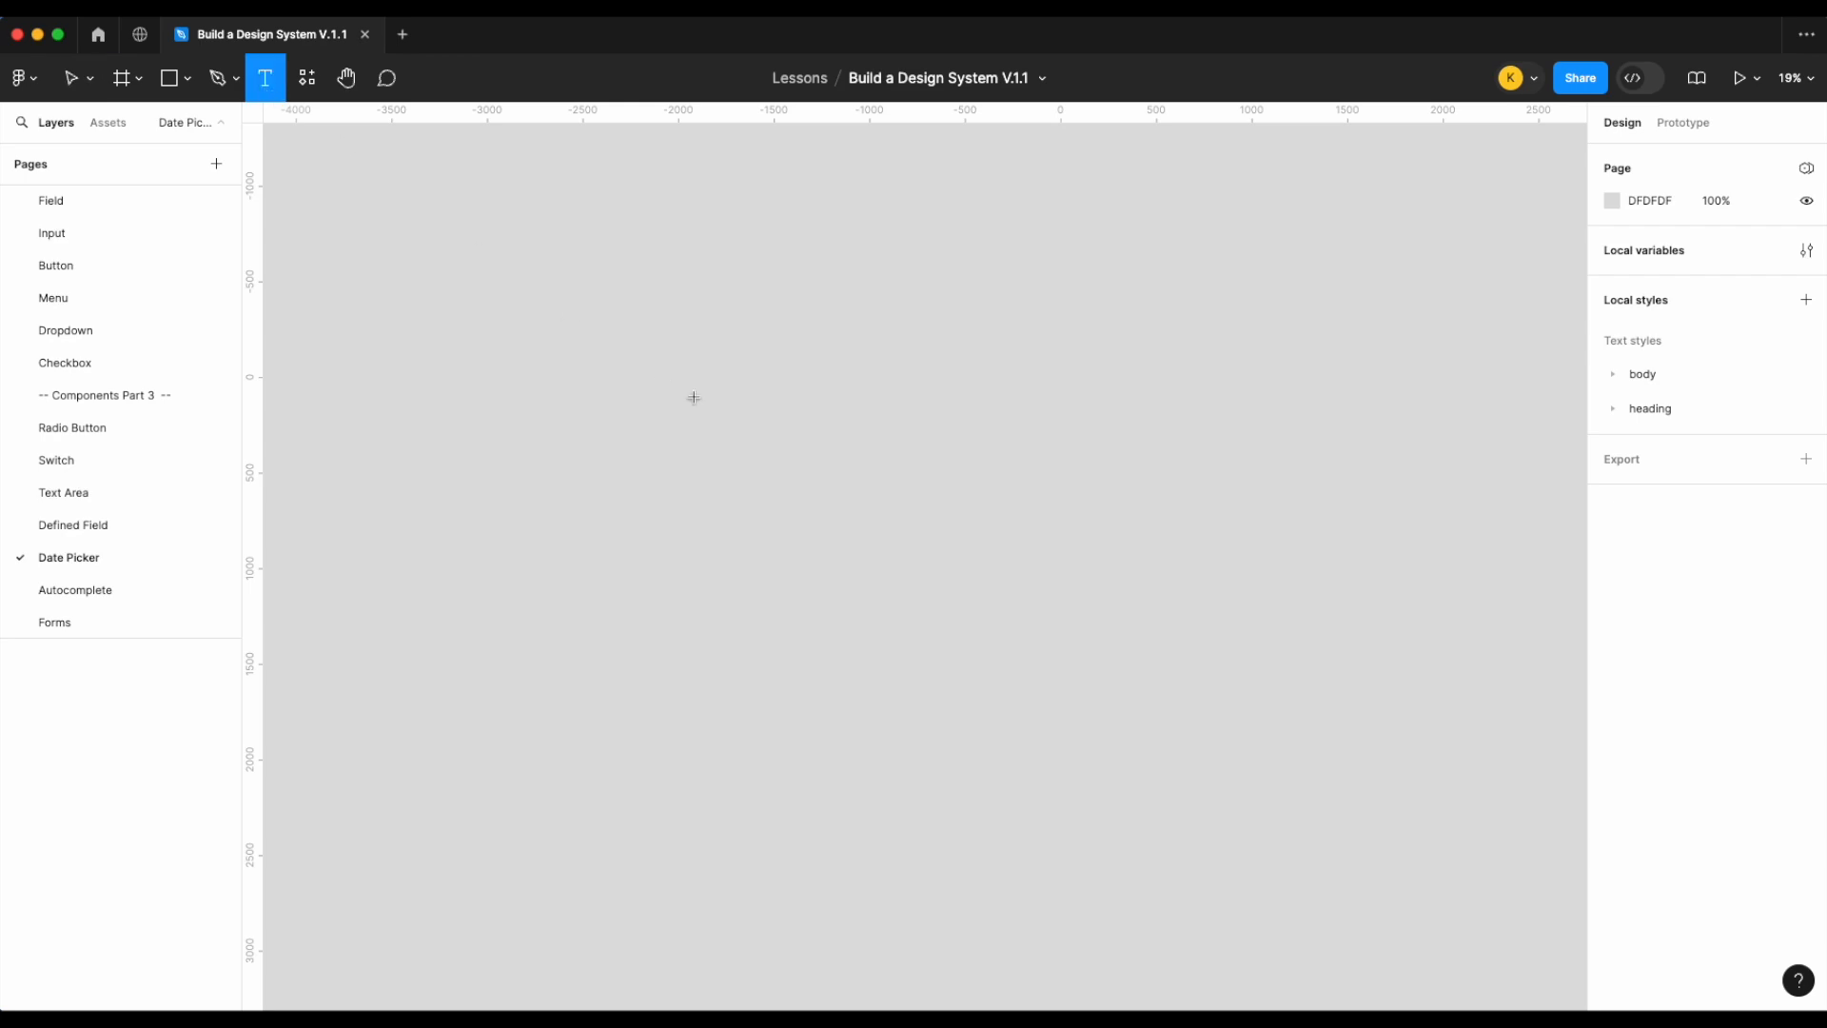
pyautogui.moveTo(779, 401); pyautogui.dragTo(844, 457)
pyautogui.scroll(5, 790, 404)
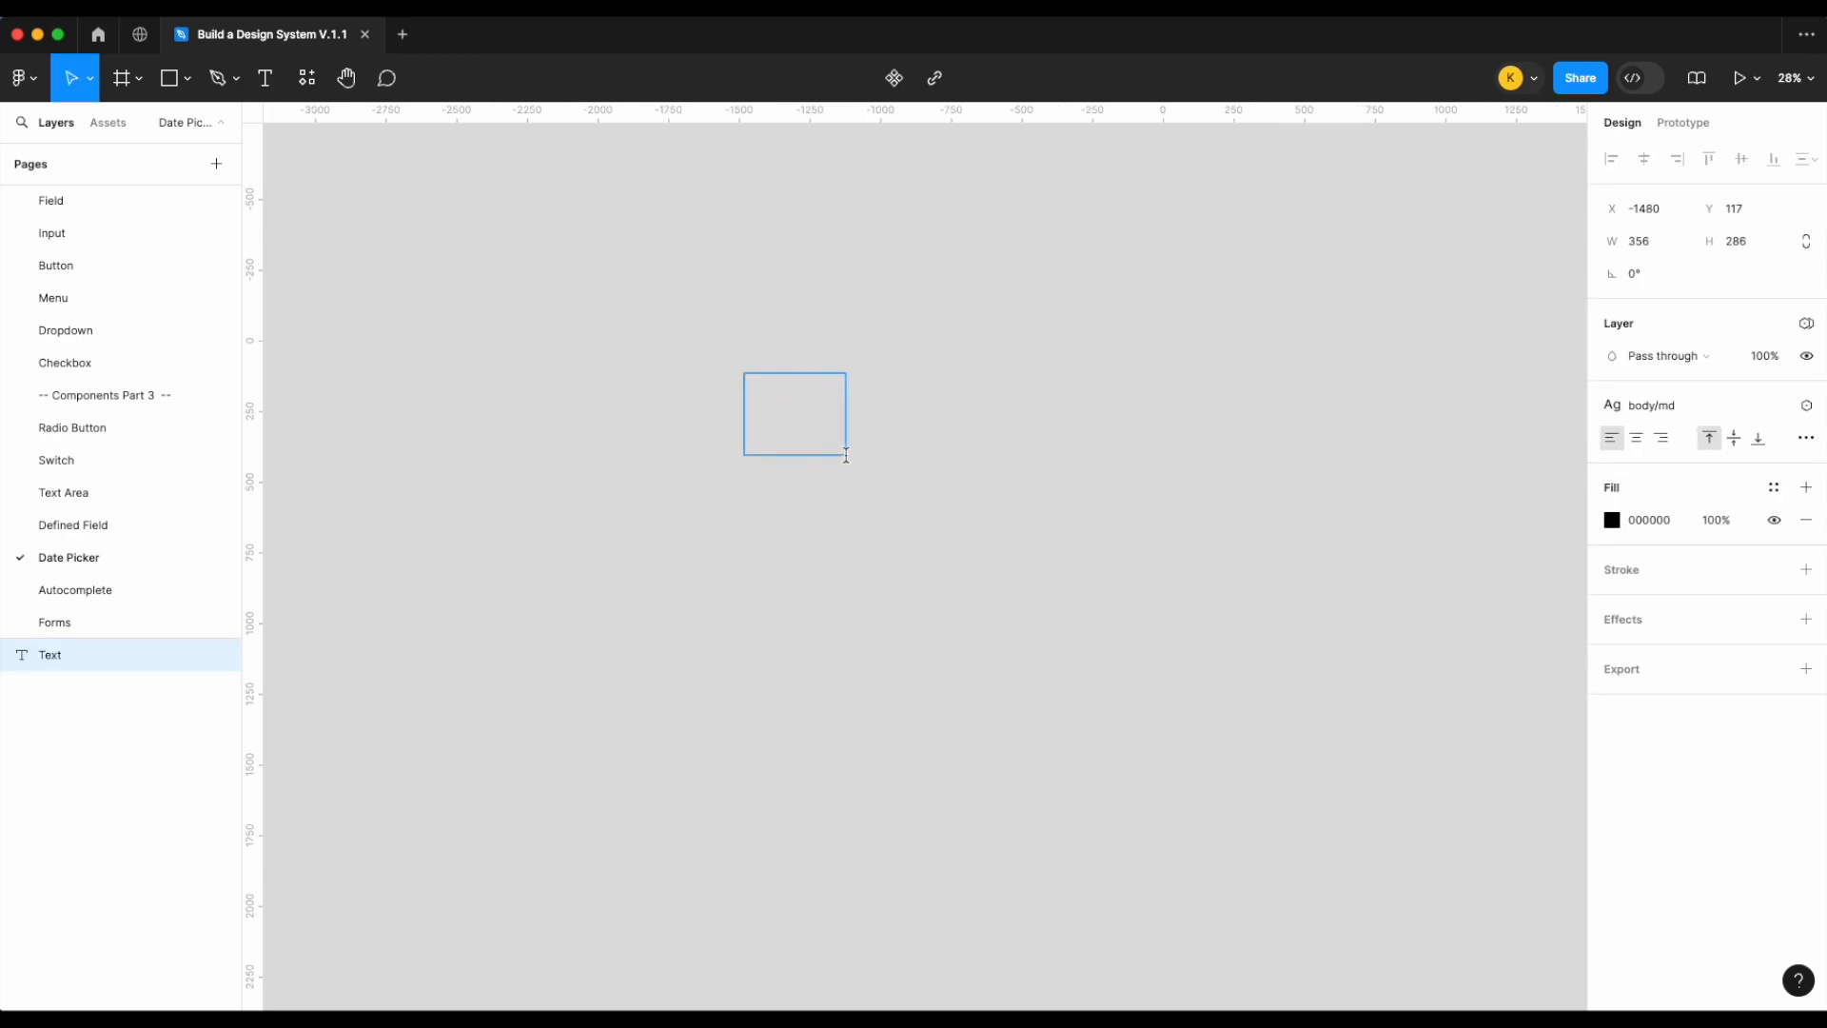
pyautogui.scroll(5, 718, 340)
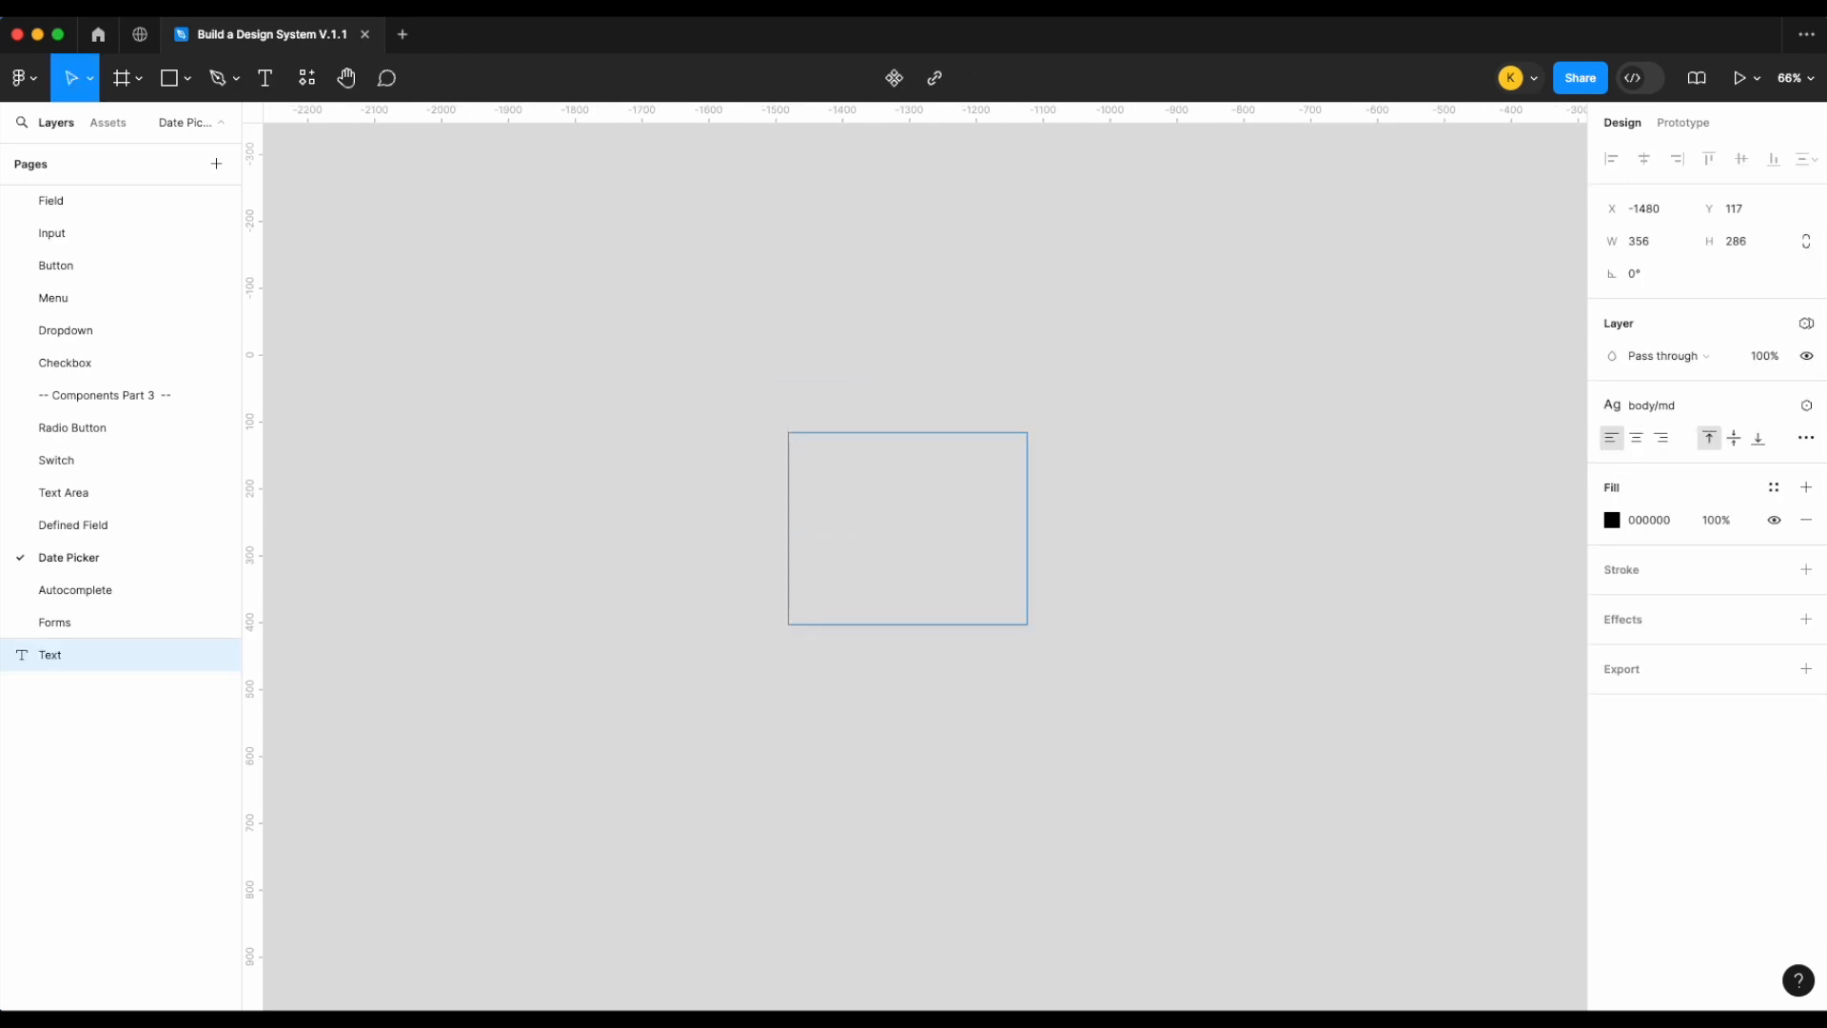
pyautogui.click(664, 440)
pyautogui.scroll(8, 809, 443)
pyautogui.click(749, 428)
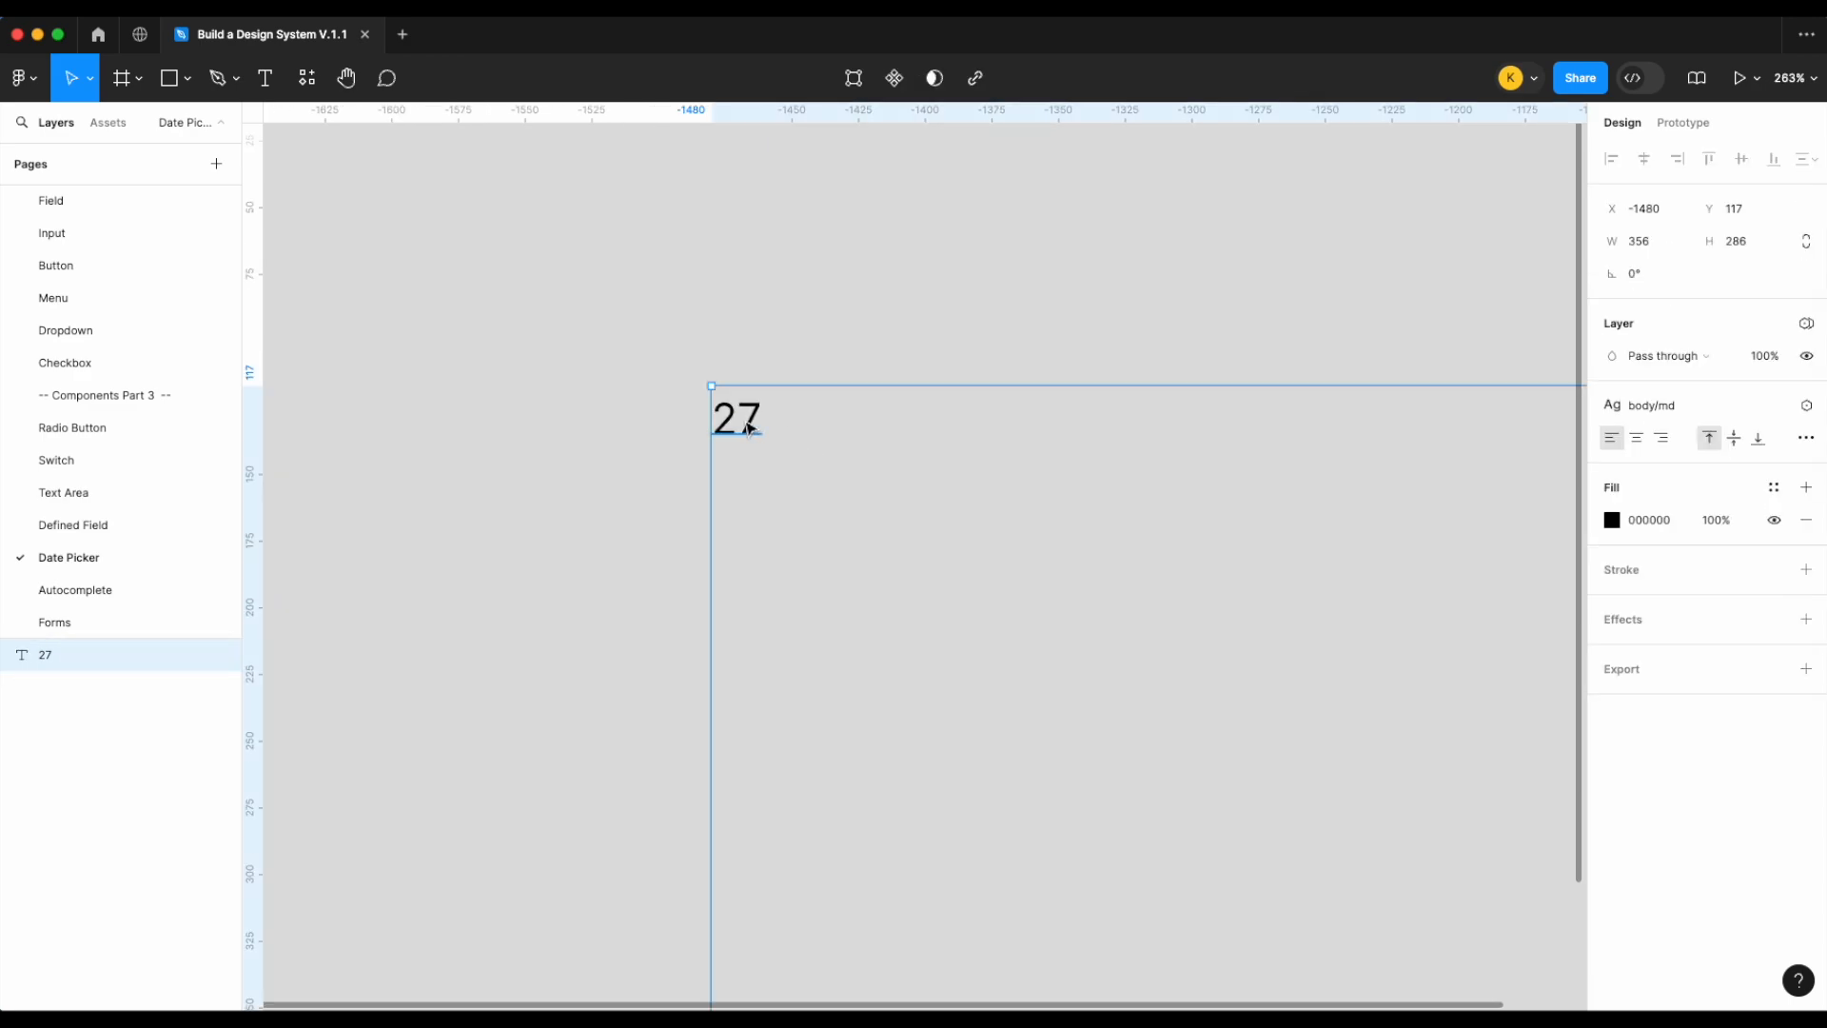
# Wrap the 27 text in an auto layout frame with item spacing, horizontal padding and vertical padding of 0
pyautogui.scroll(-5, 993, 334)
pyautogui.hscroll(4, 990, 328)
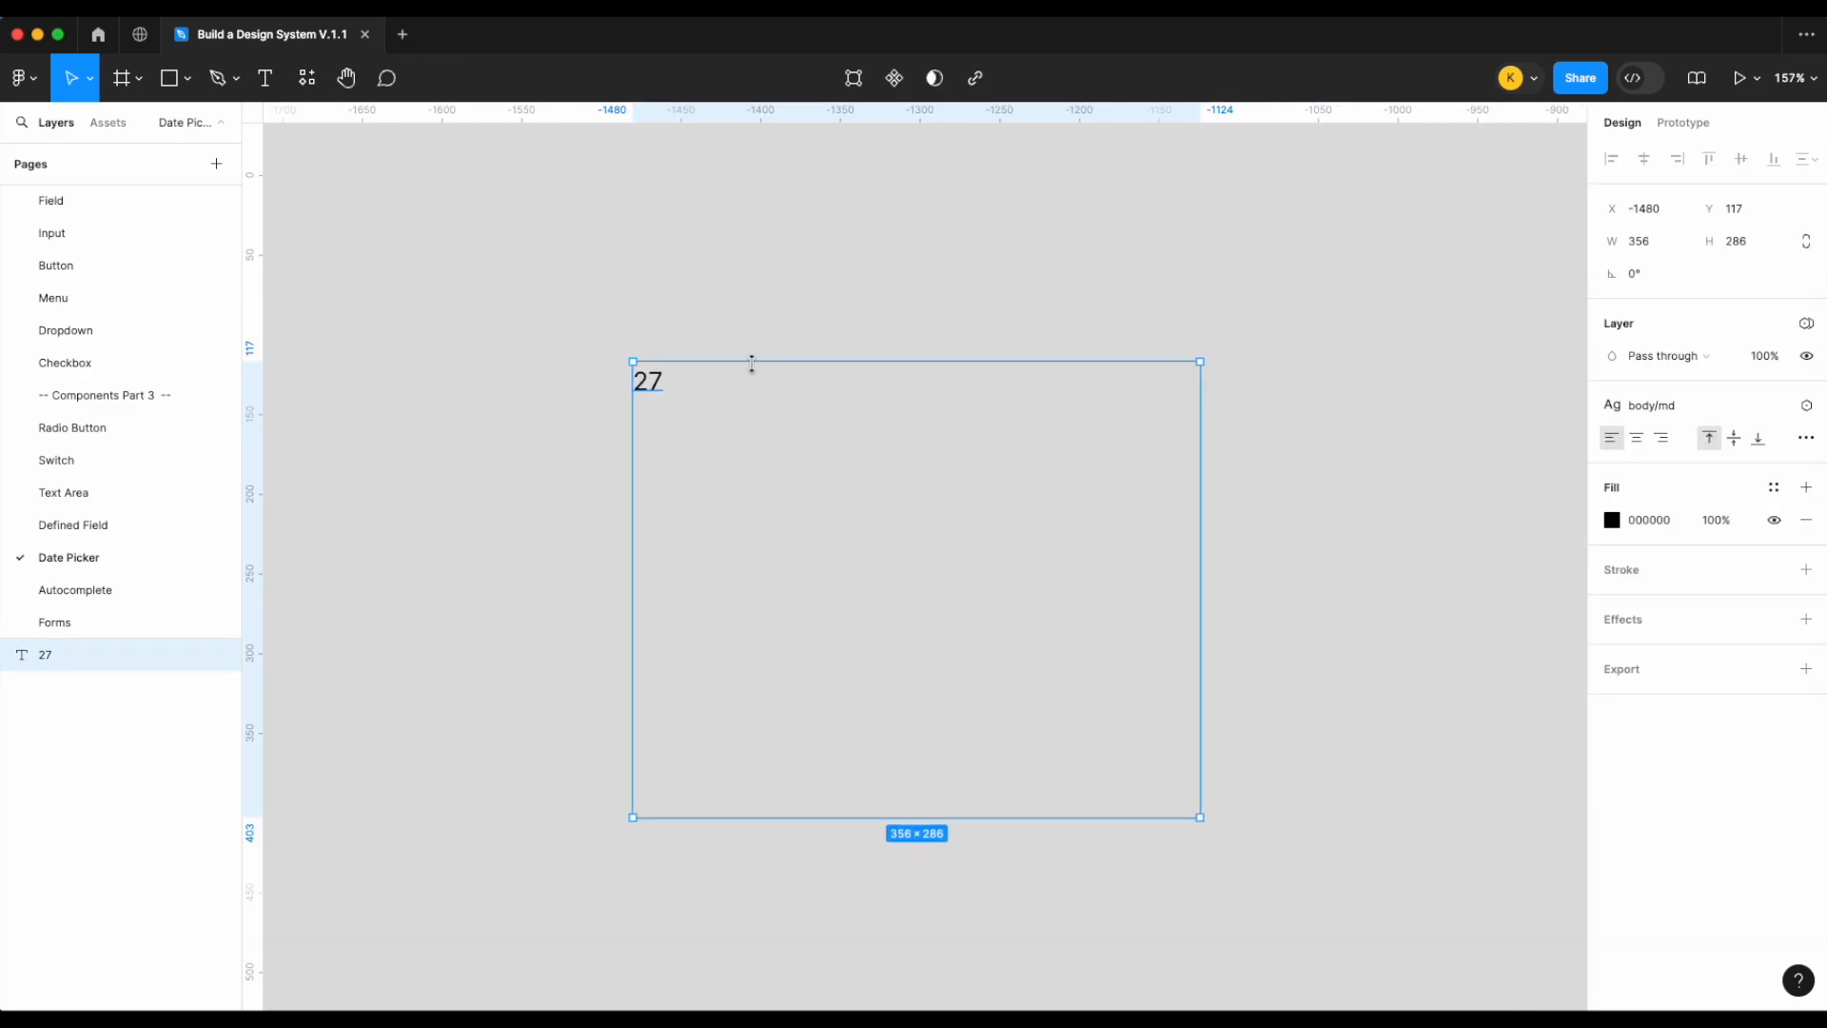
pyautogui.hotkey('shift', 'a')
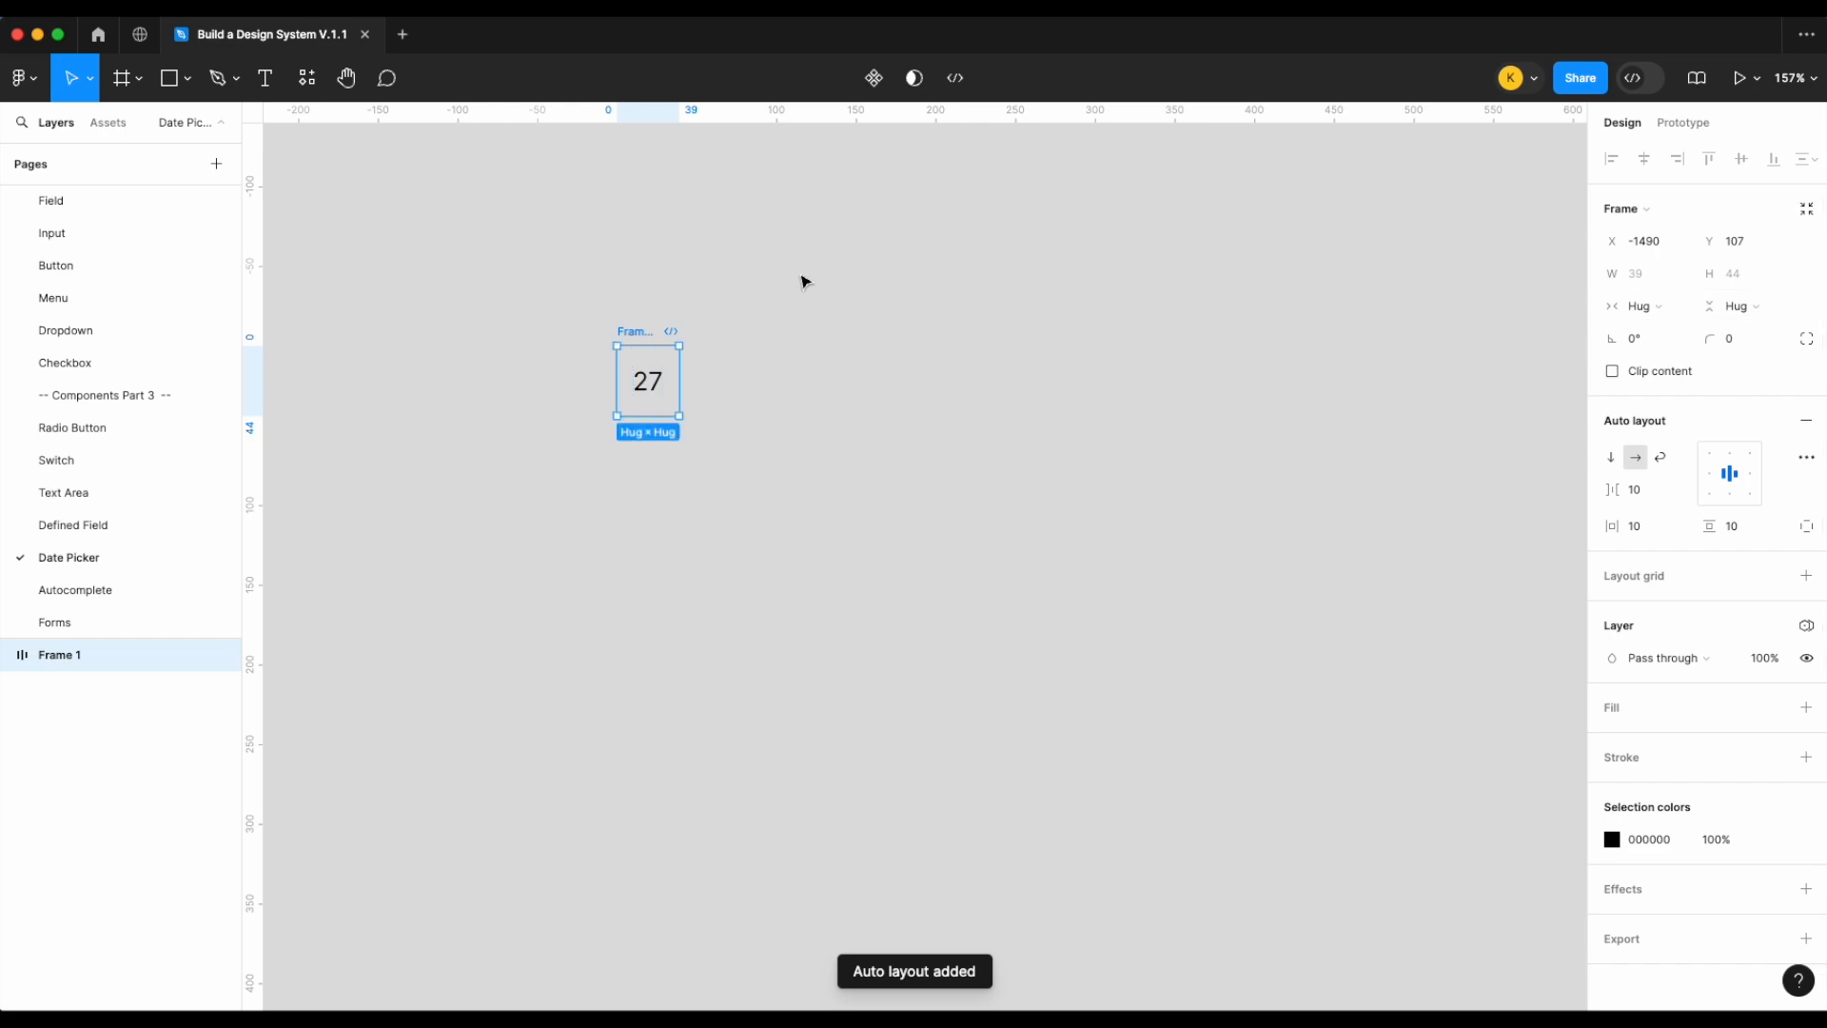
pyautogui.scroll(4, 804, 282)
pyautogui.click(1641, 277)
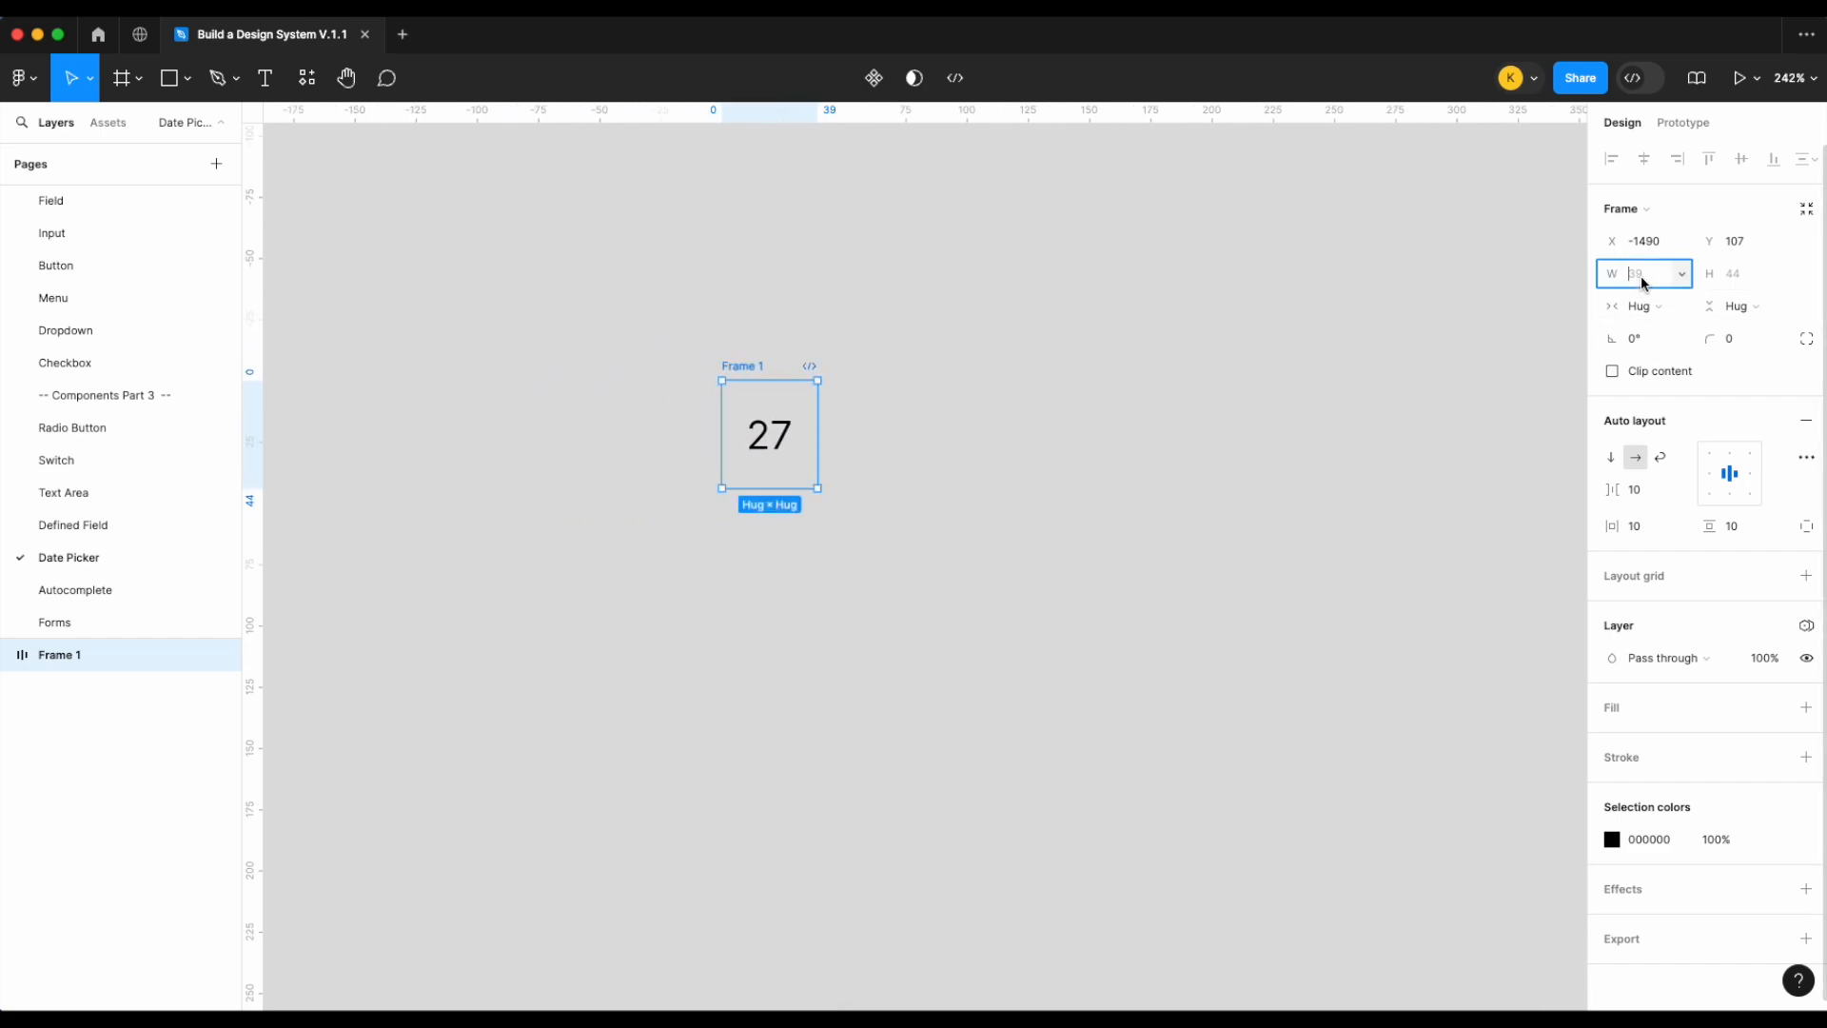
pyautogui.click(1656, 491)
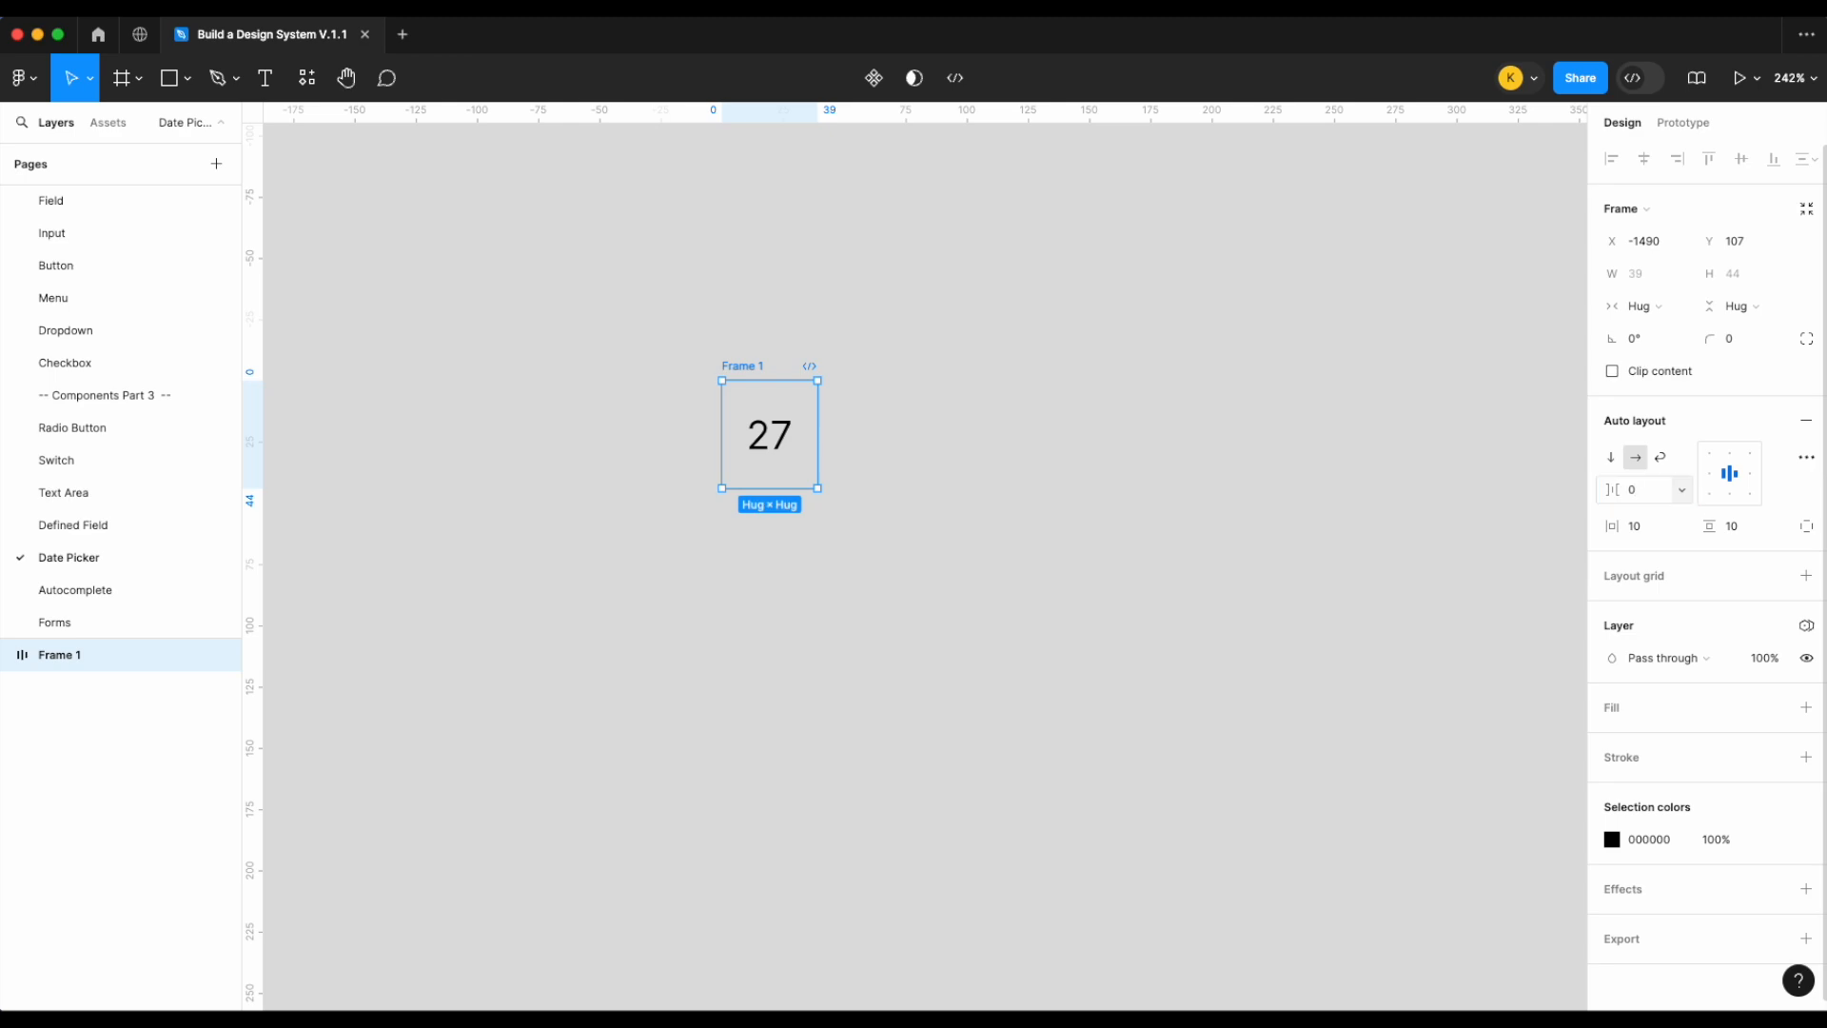
pyautogui.click(1644, 526)
pyautogui.write('0')
pyautogui.click(1740, 525)
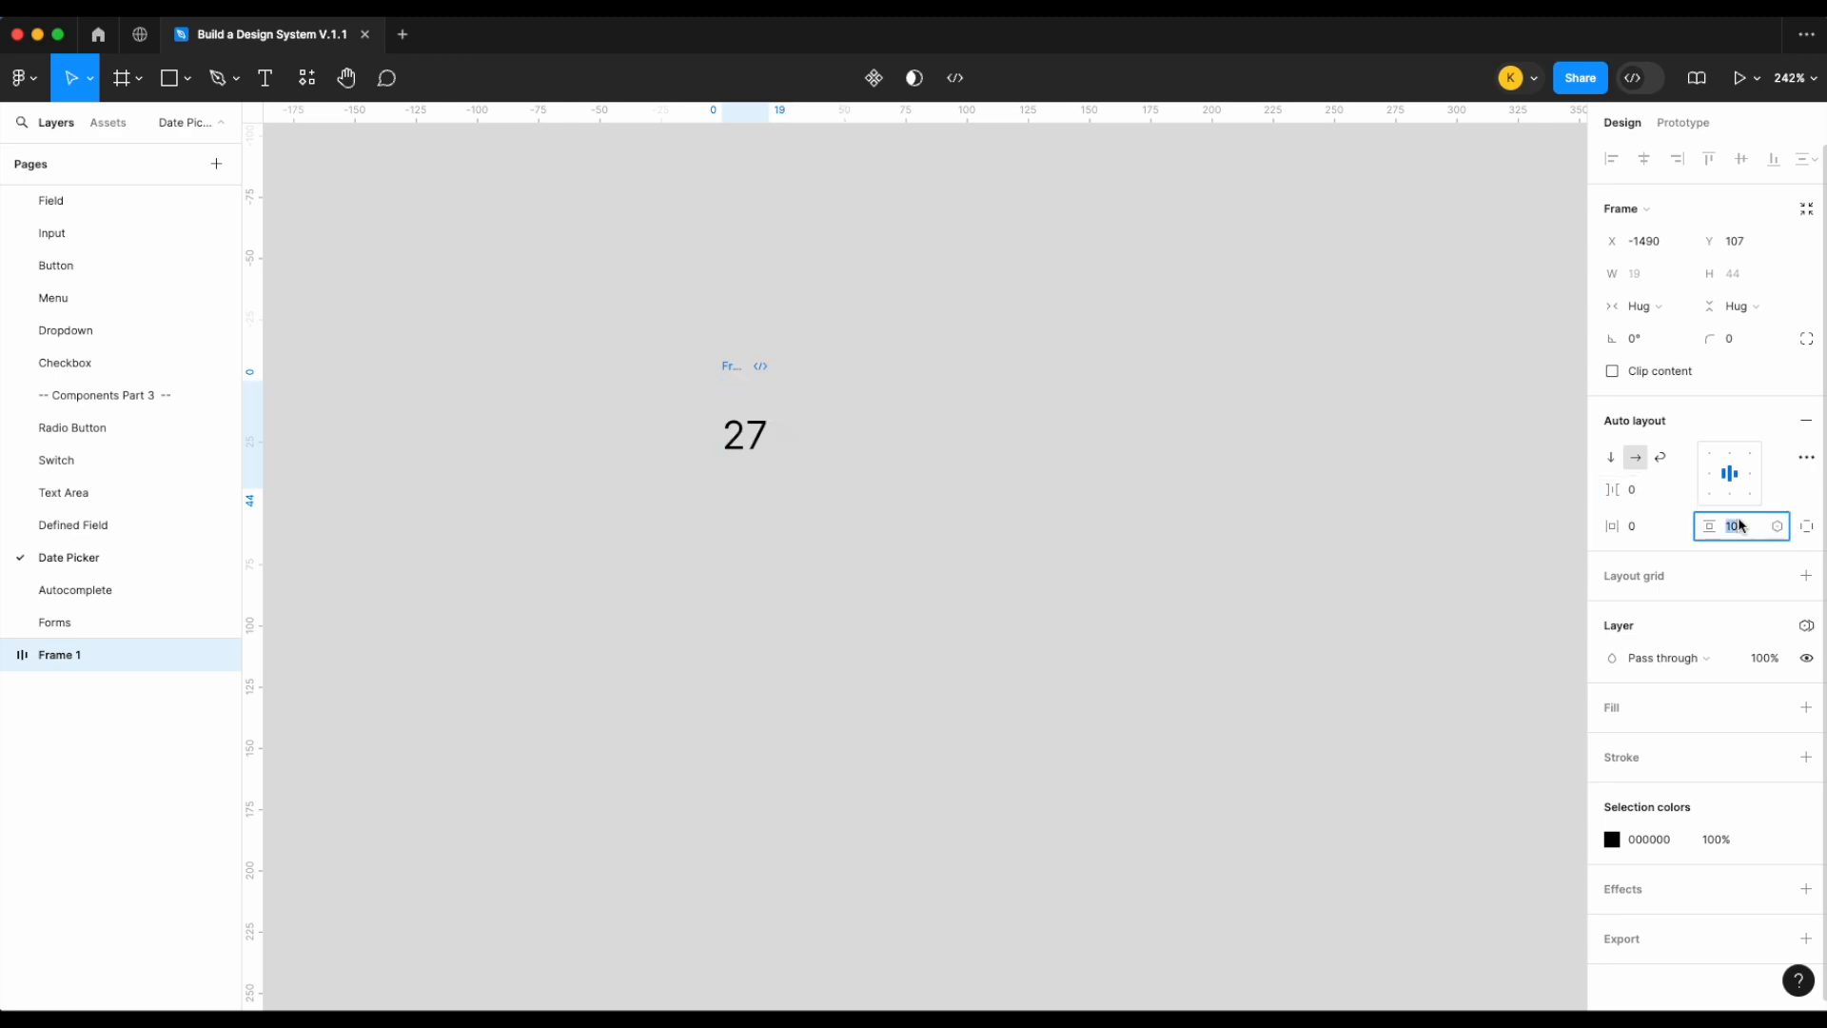
pyautogui.write('0')
pyautogui.press('Return')
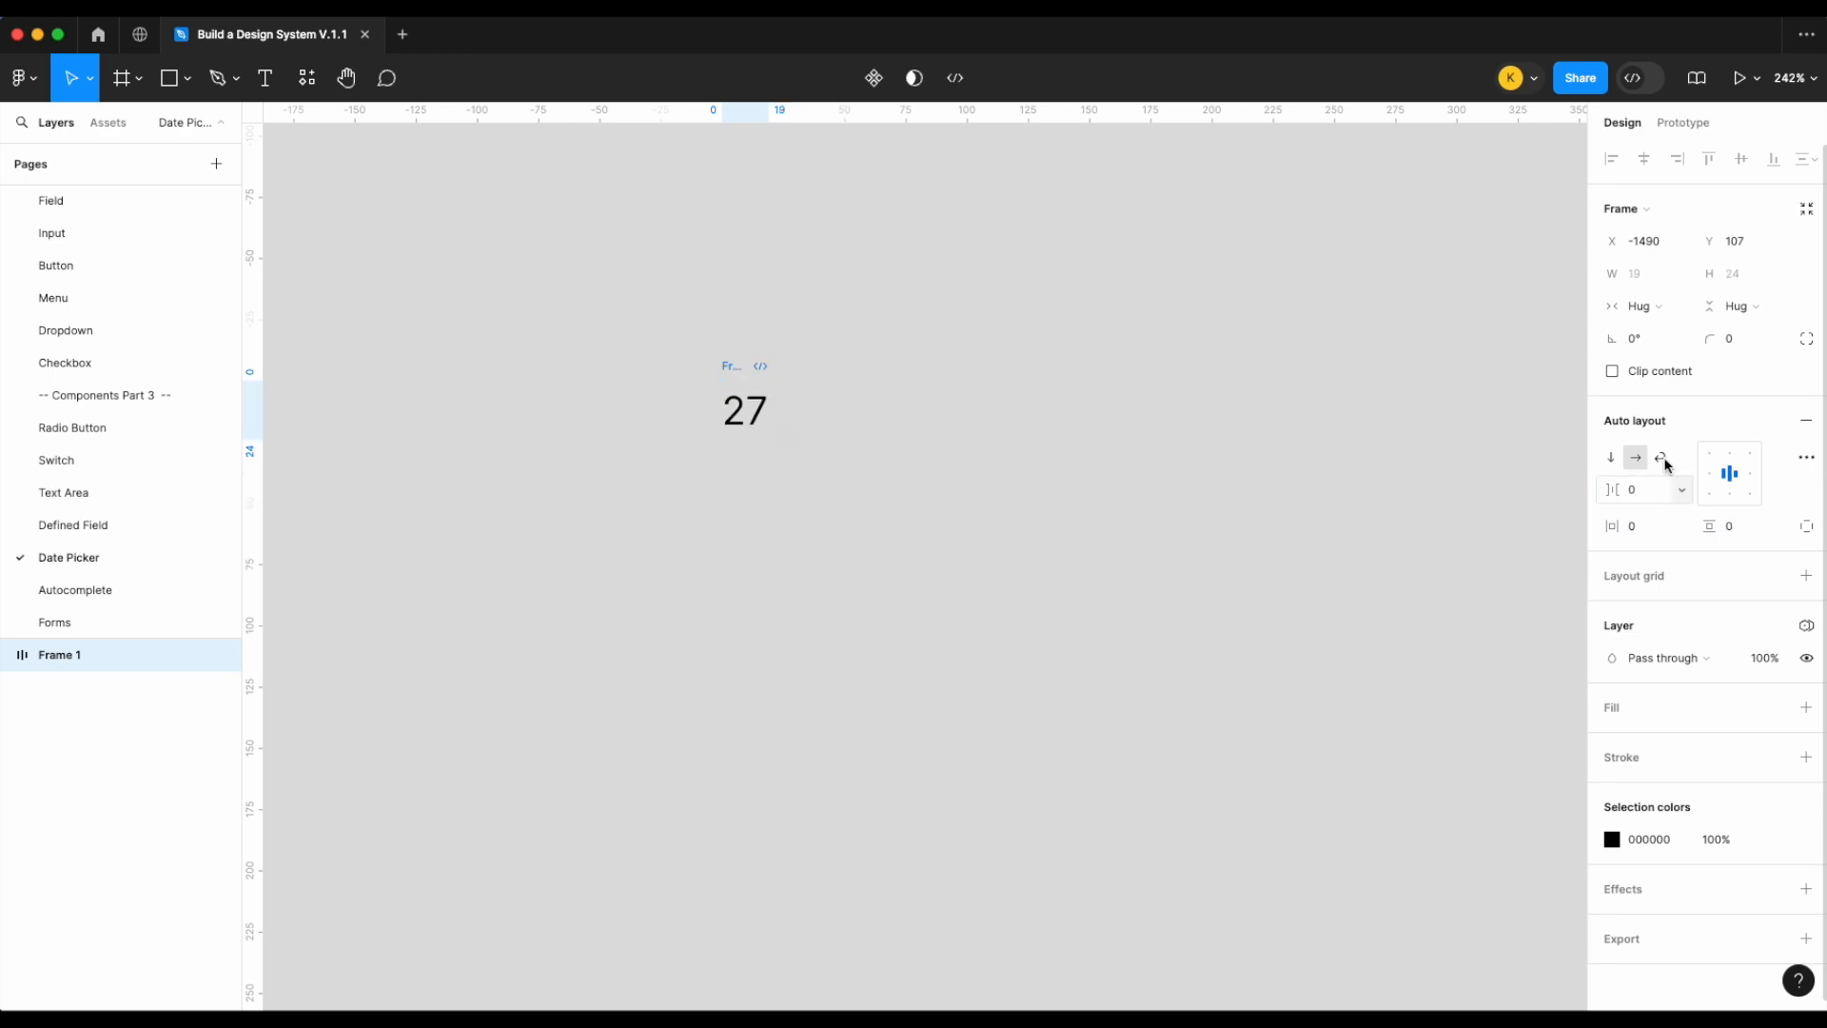
# Set the width of the 27 frame to 24
pyautogui.click(1642, 273)
pyautogui.write('24')
pyautogui.press('Return')
# Rename the frame around 27 to .item and add a white FFFFFF fill to it
pyautogui.scroll(5, 612, 395)
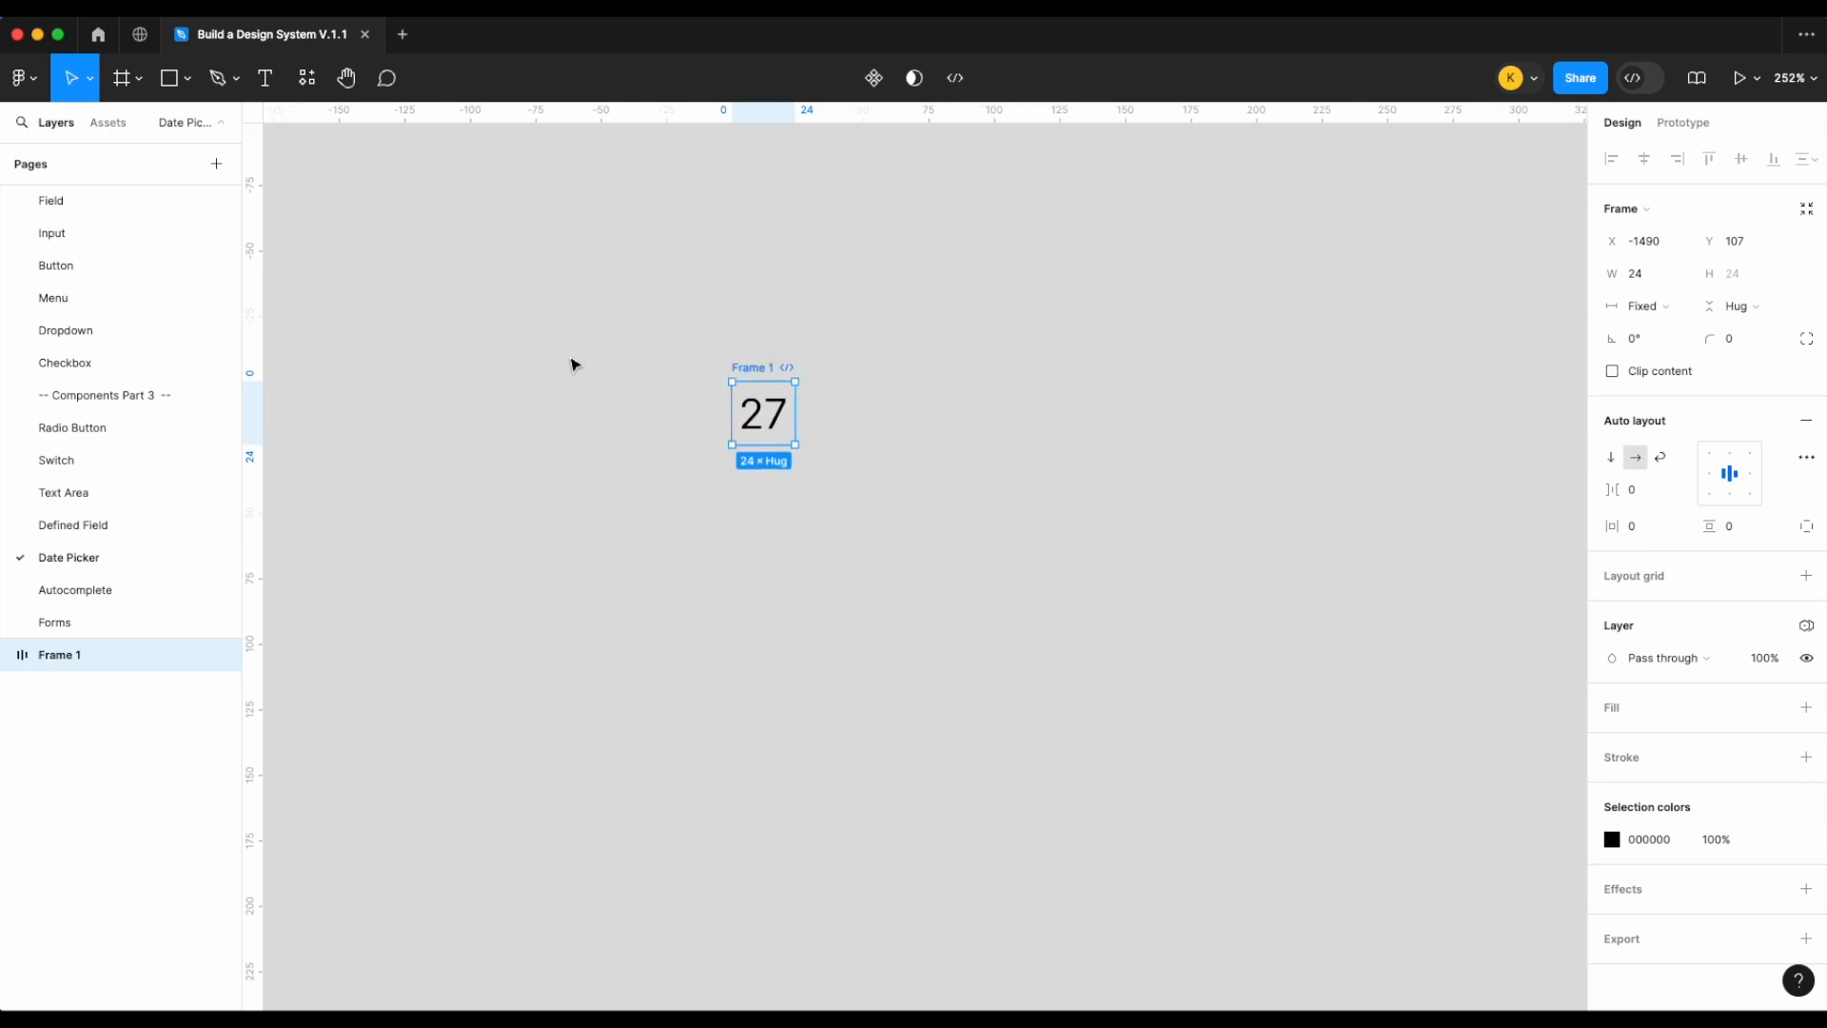
pyautogui.doubleClick(701, 358)
pyautogui.write('.item')
pyautogui.press('Return')
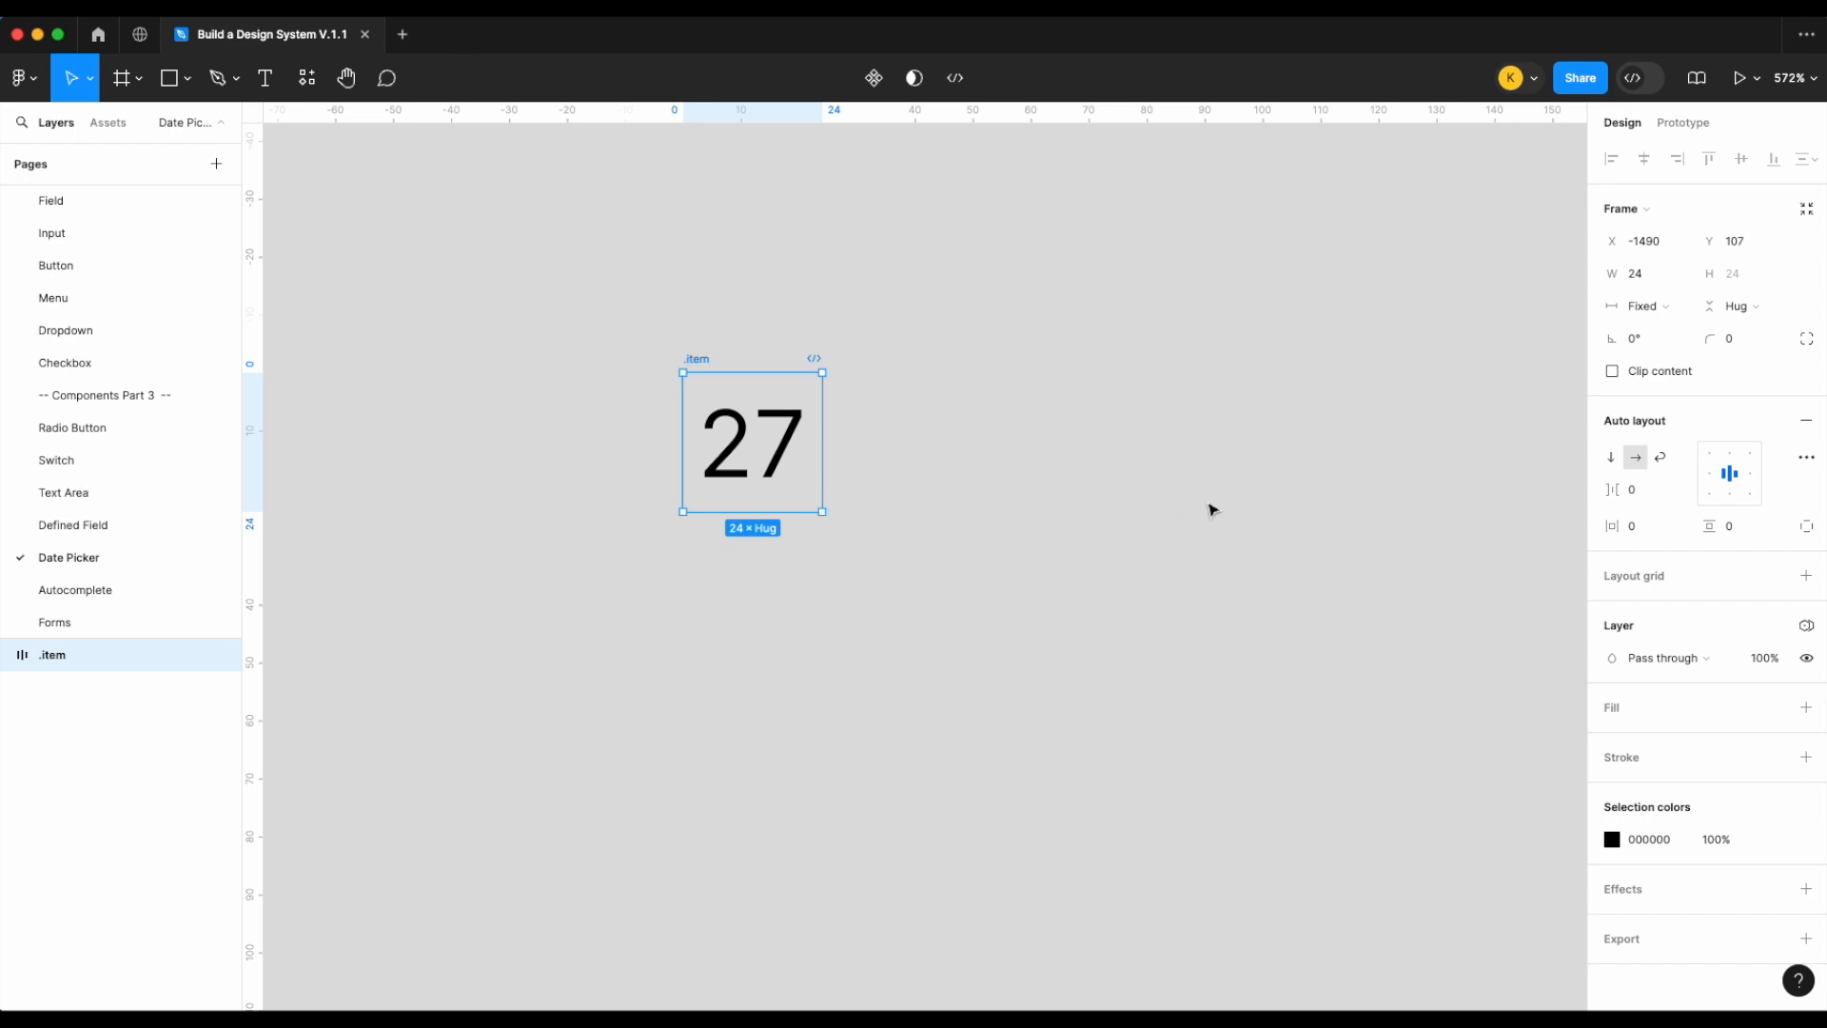
pyautogui.click(1806, 707)
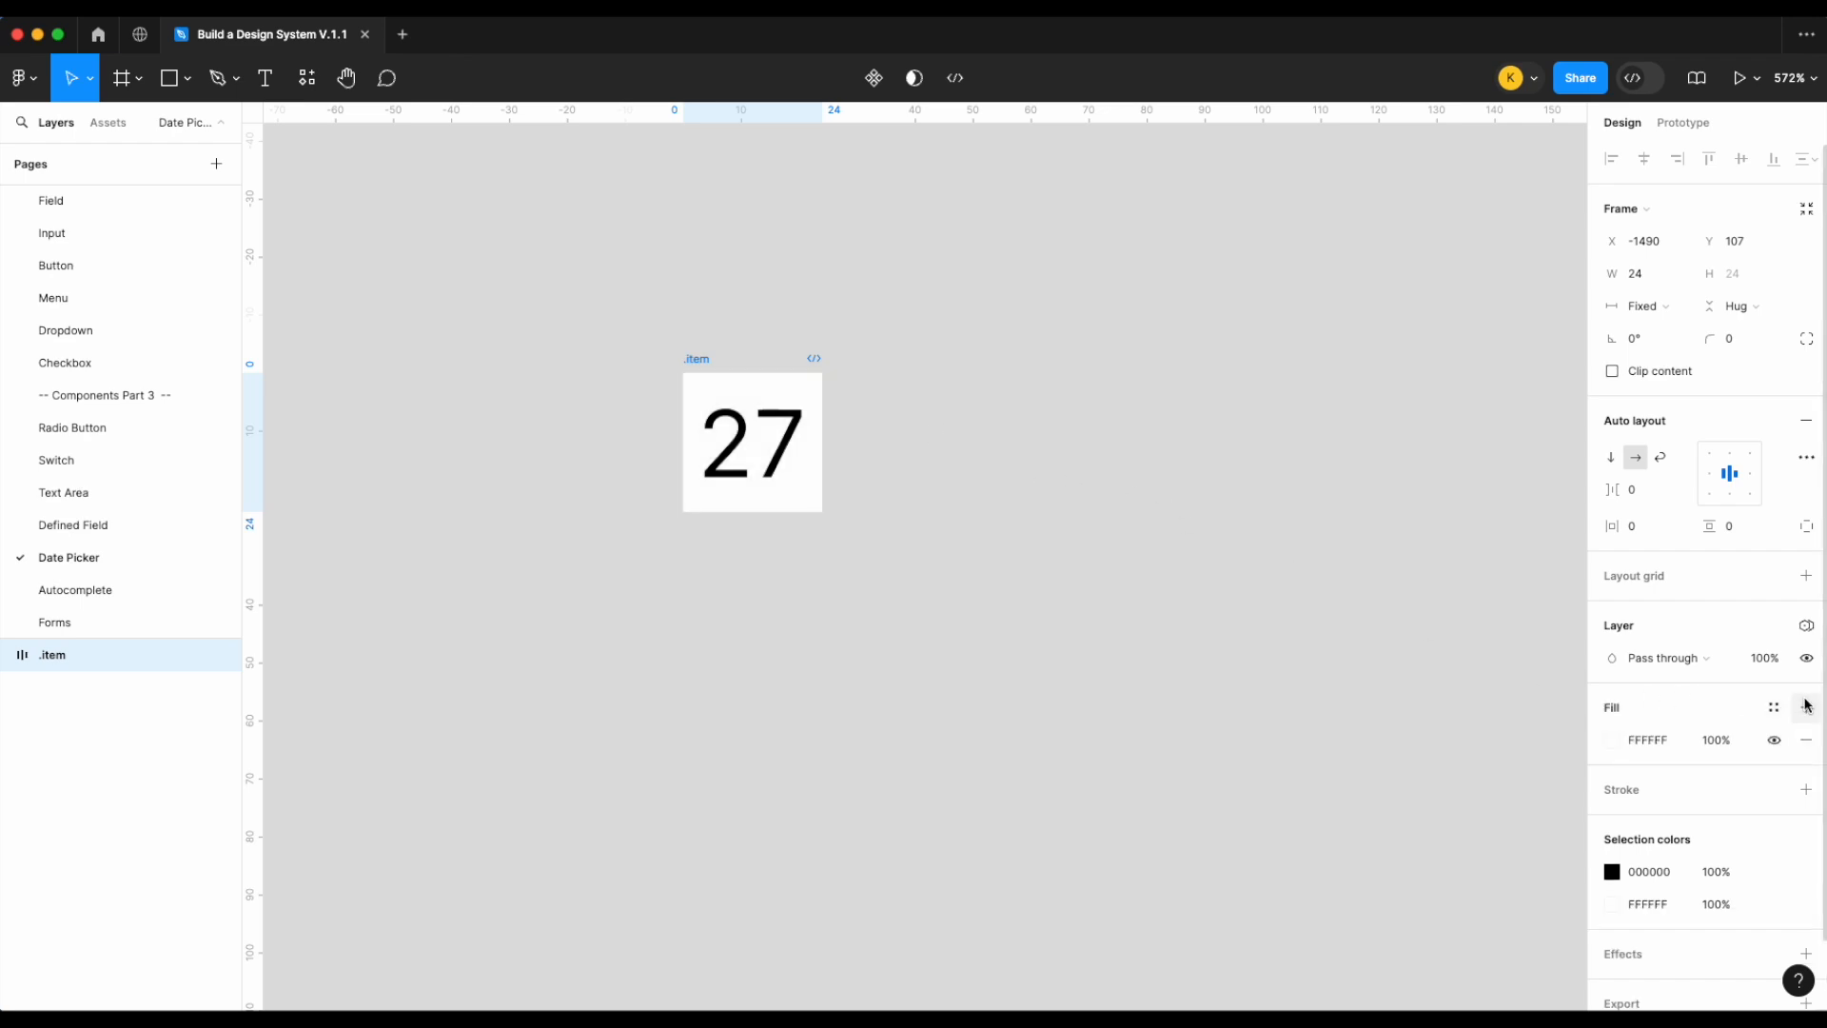
# Apply the surface/primary variable to the fill of the .item frame, leaving it without a stroke
pyautogui.click(1805, 789)
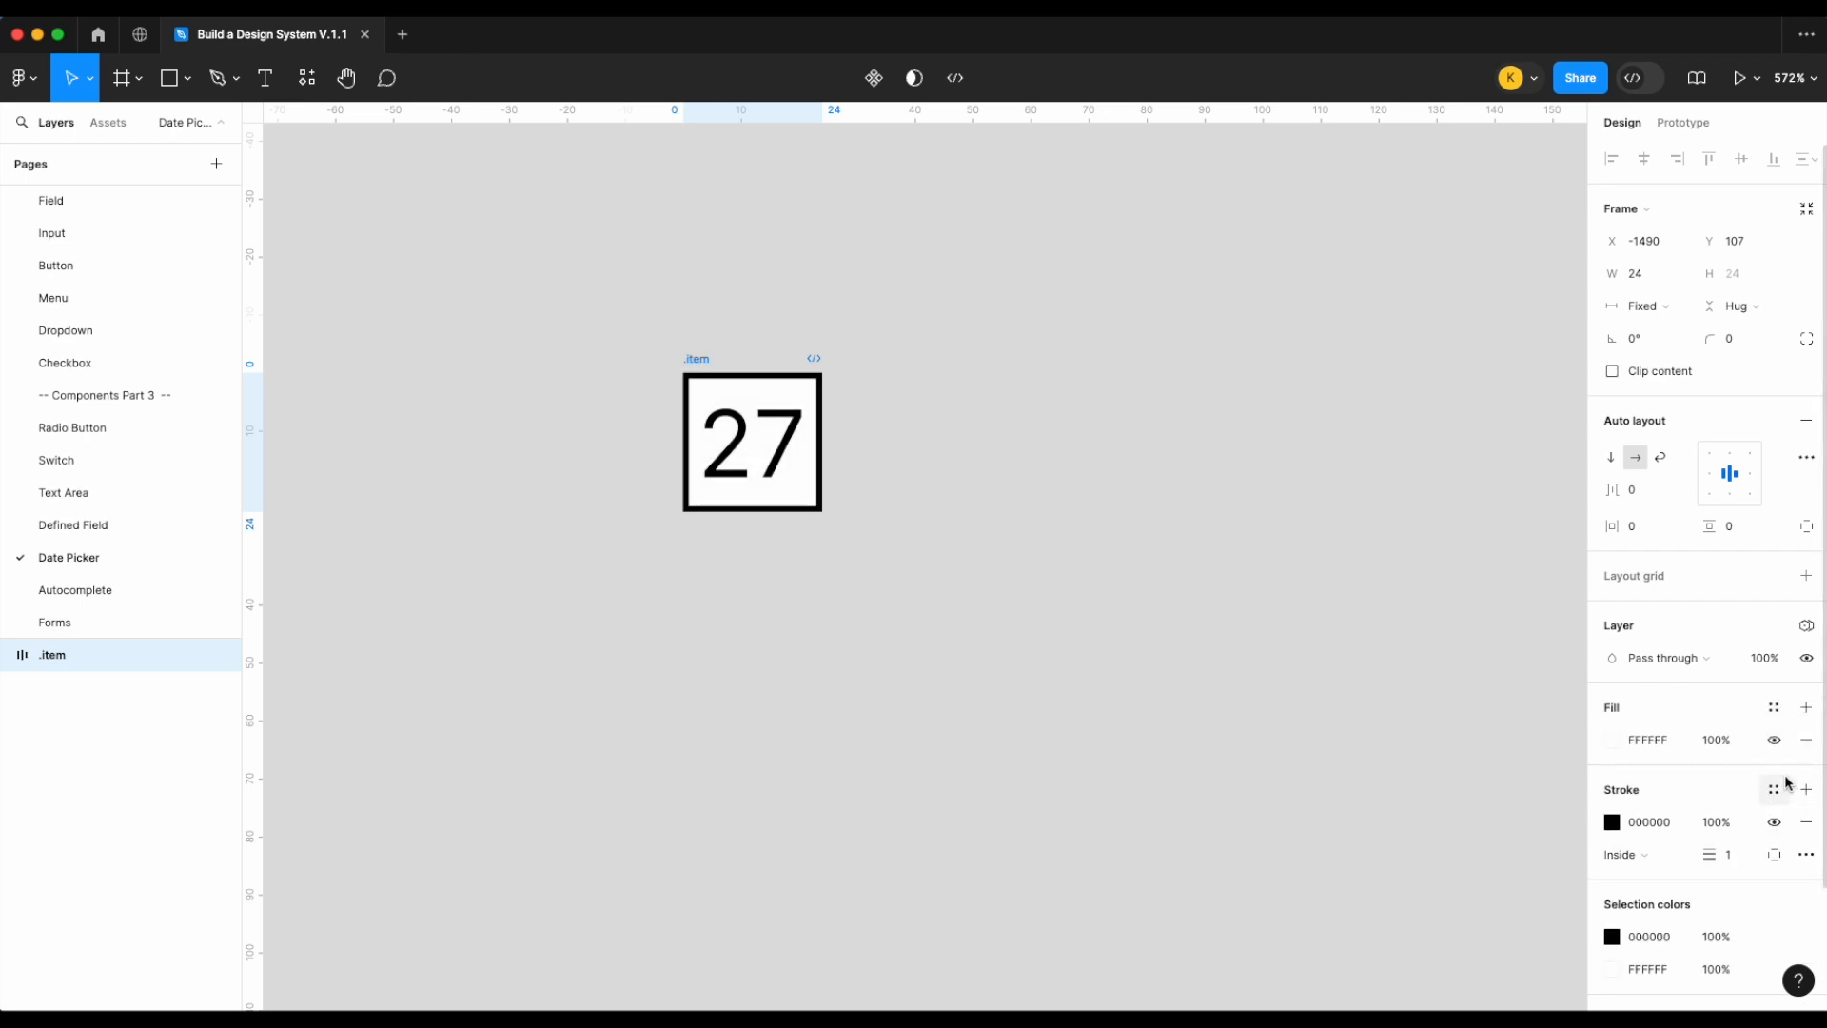
pyautogui.click(1805, 824)
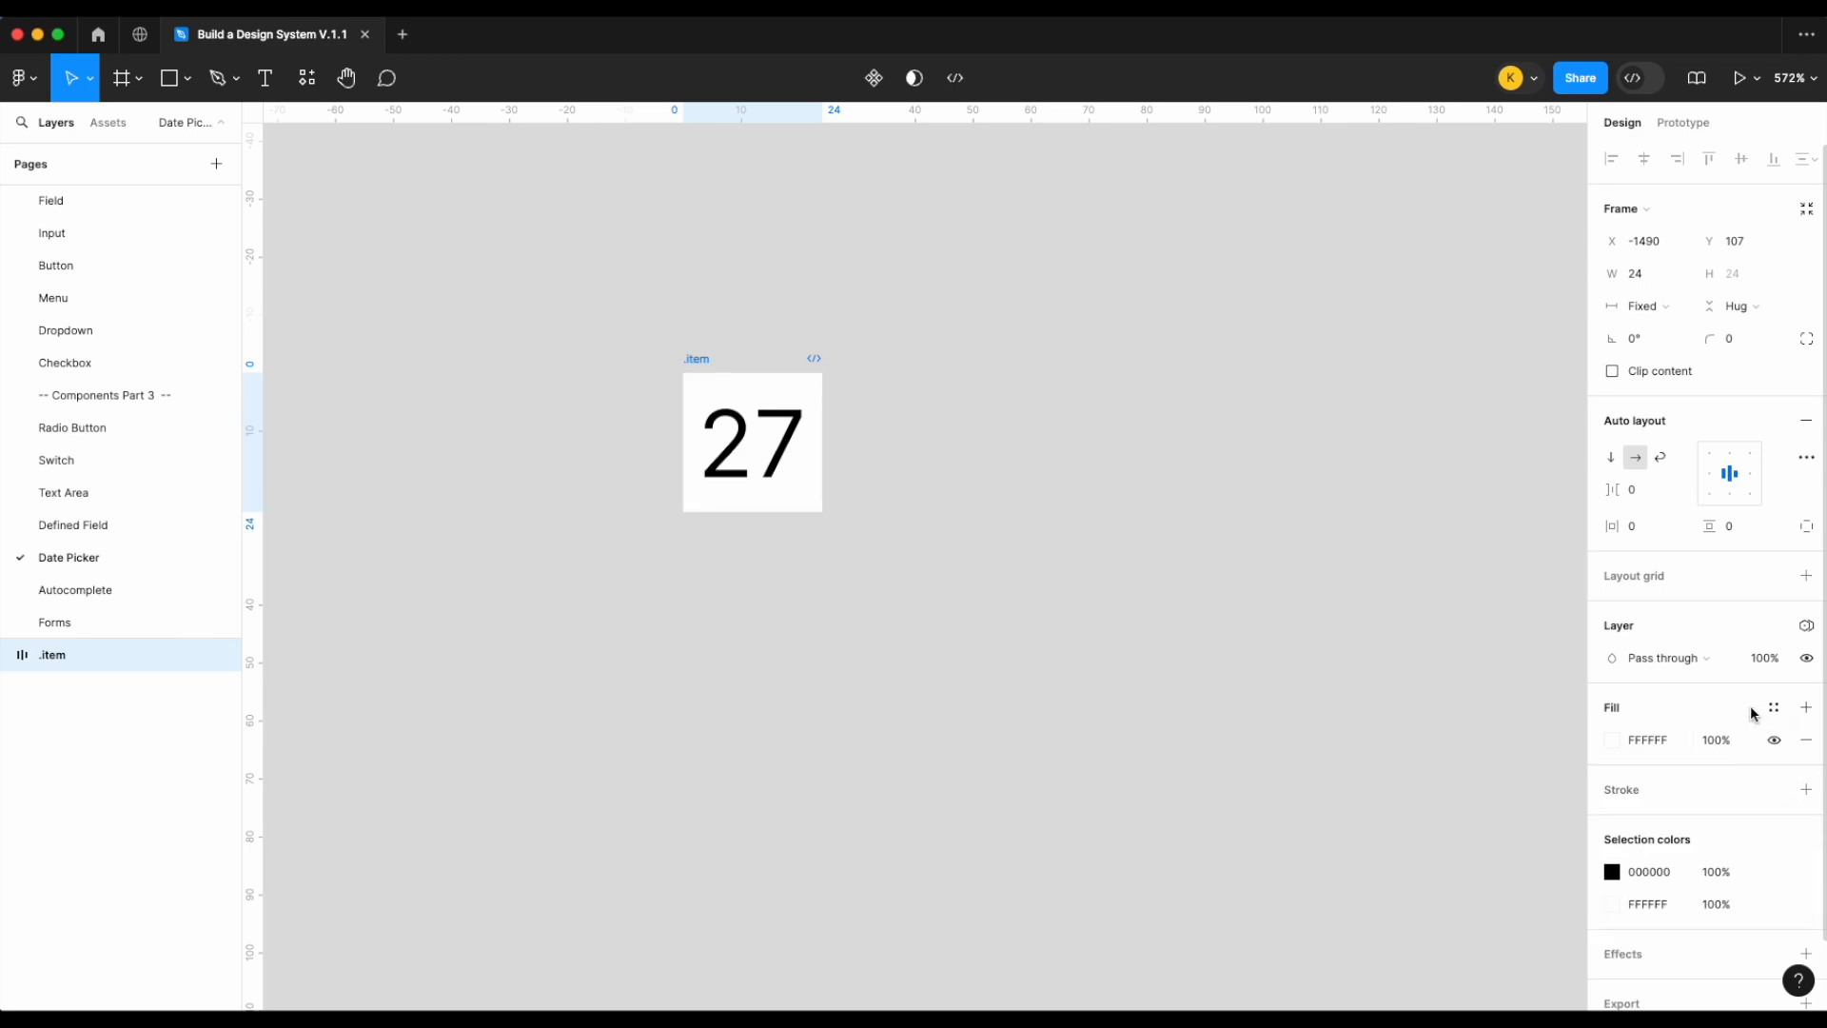
pyautogui.click(1774, 709)
pyautogui.write('surf')
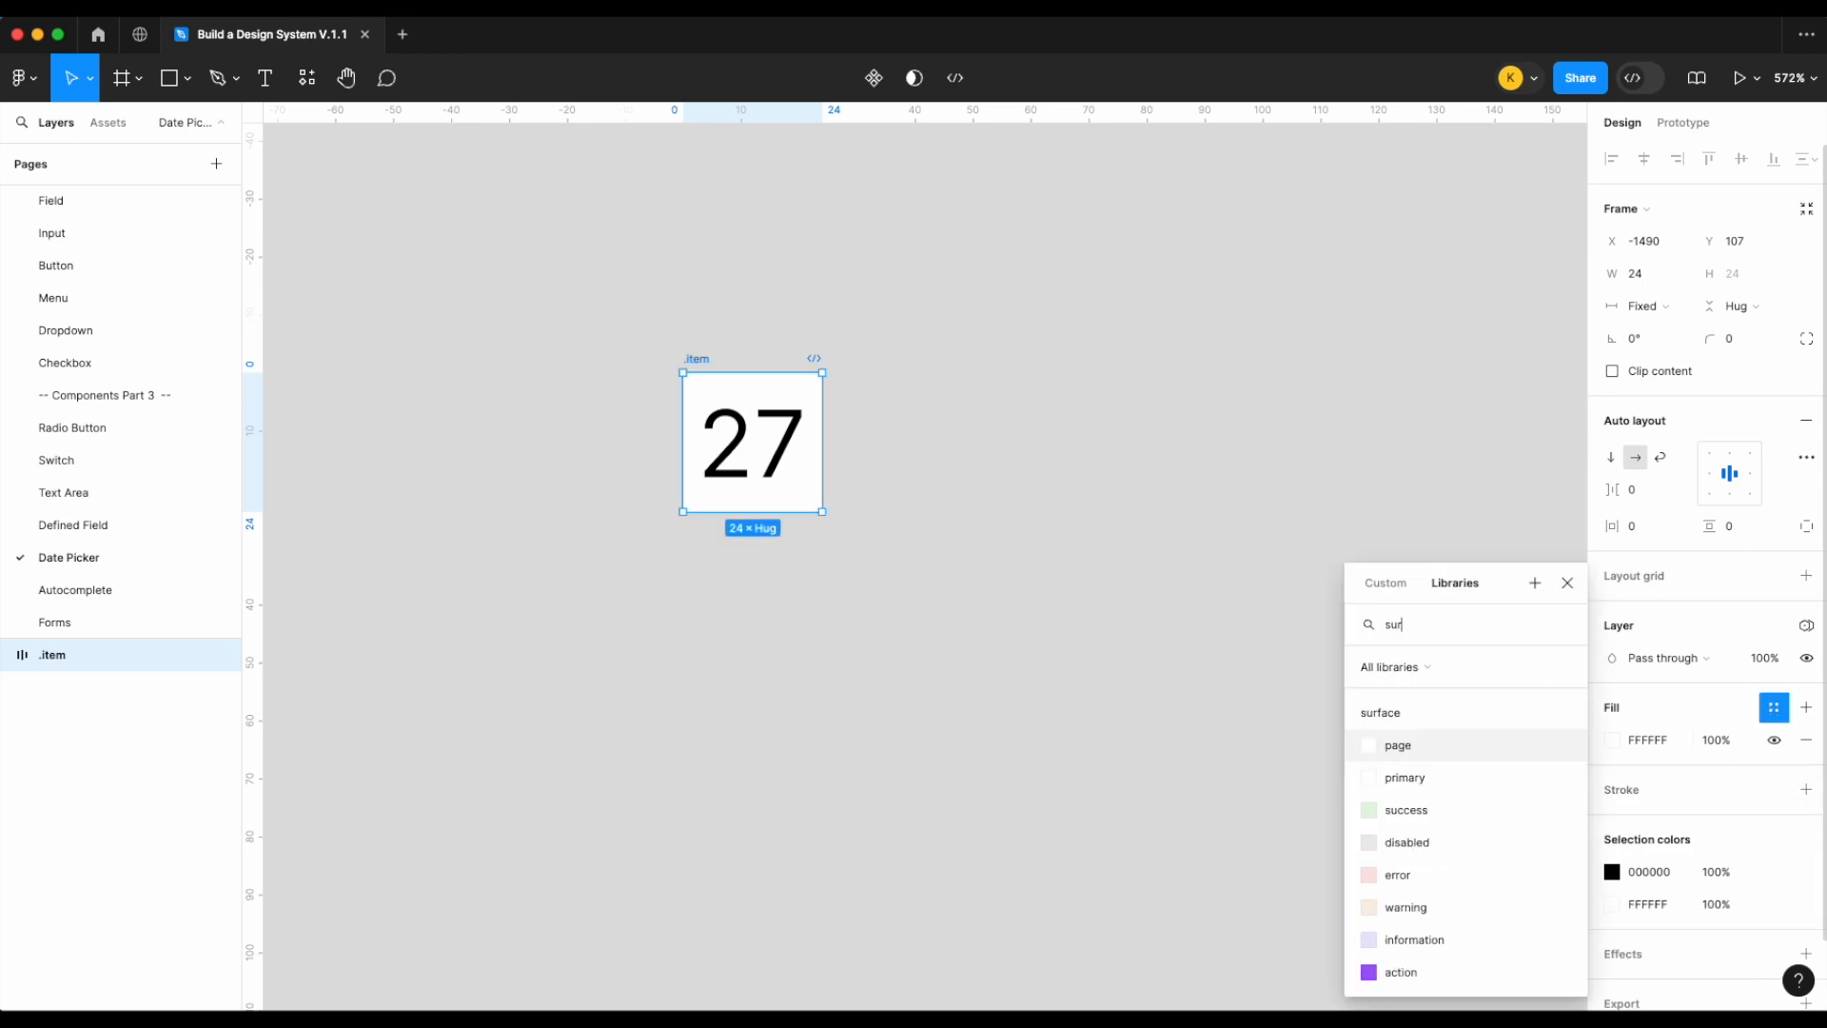
pyautogui.click(1511, 778)
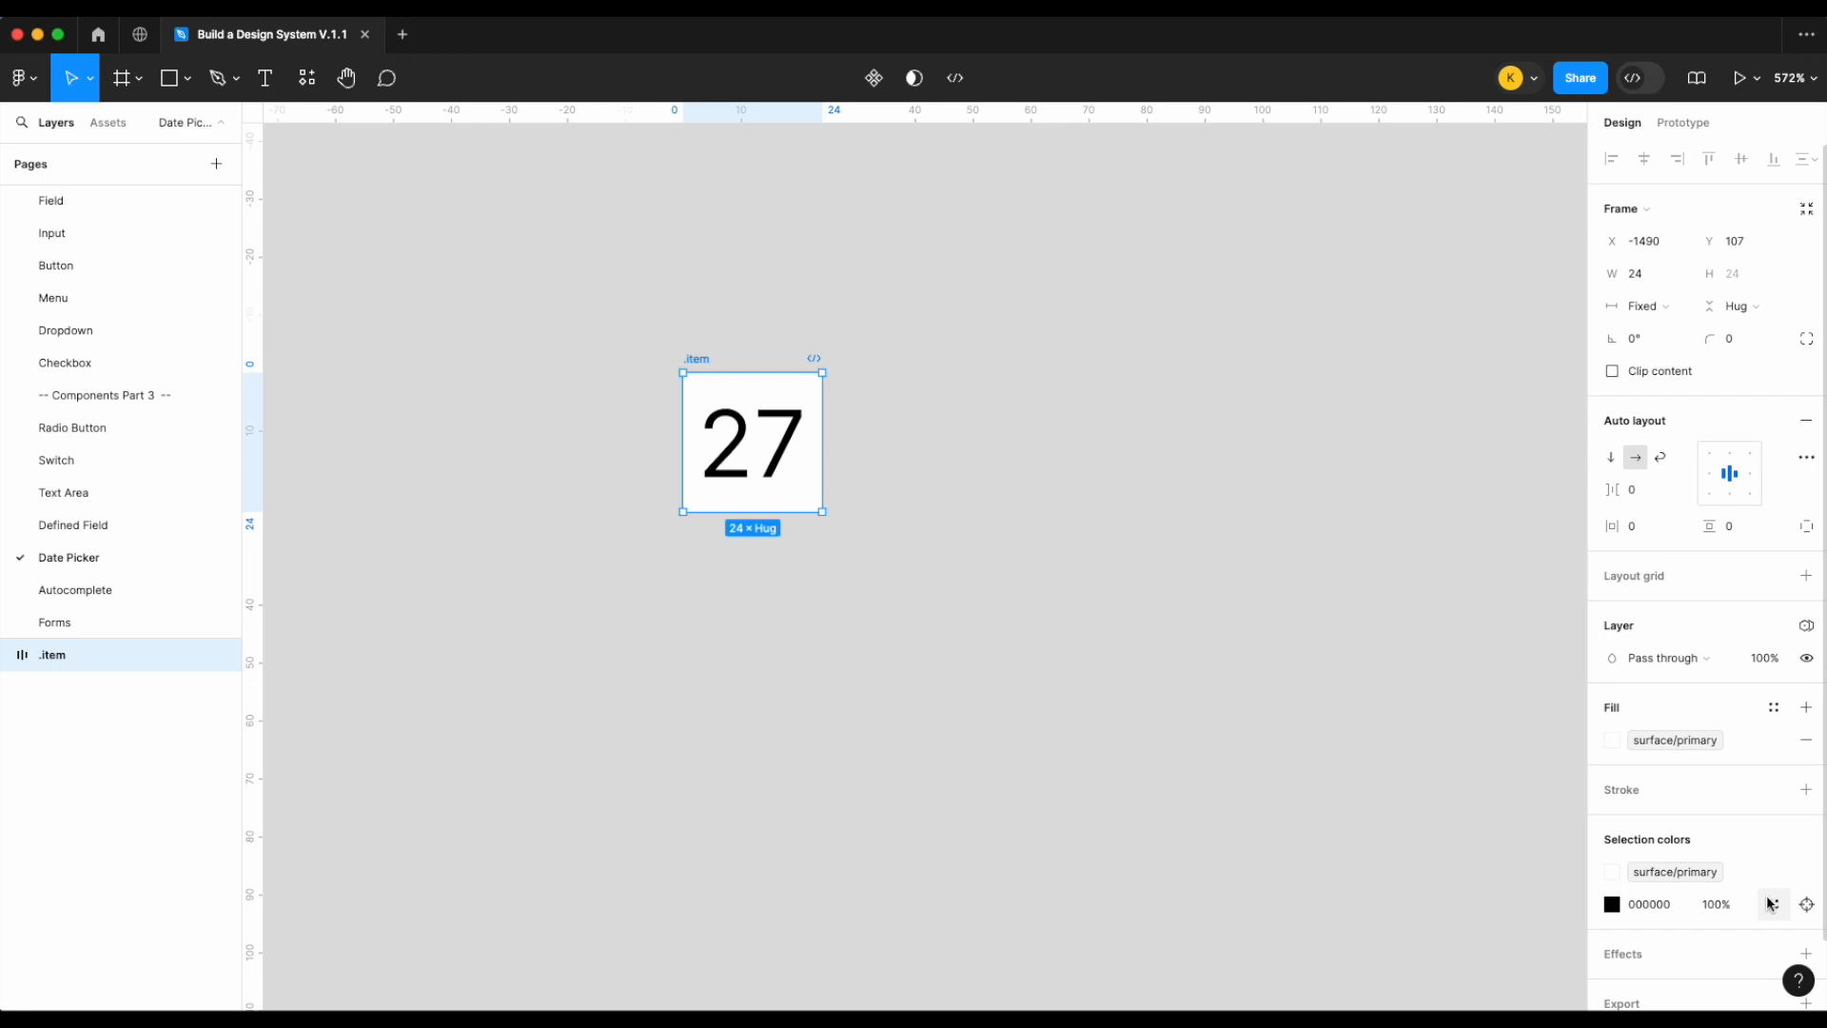
# Apply the text/body colour variable to the 27 text in the .item frame
pyautogui.click(1772, 905)
pyautogui.write('text')
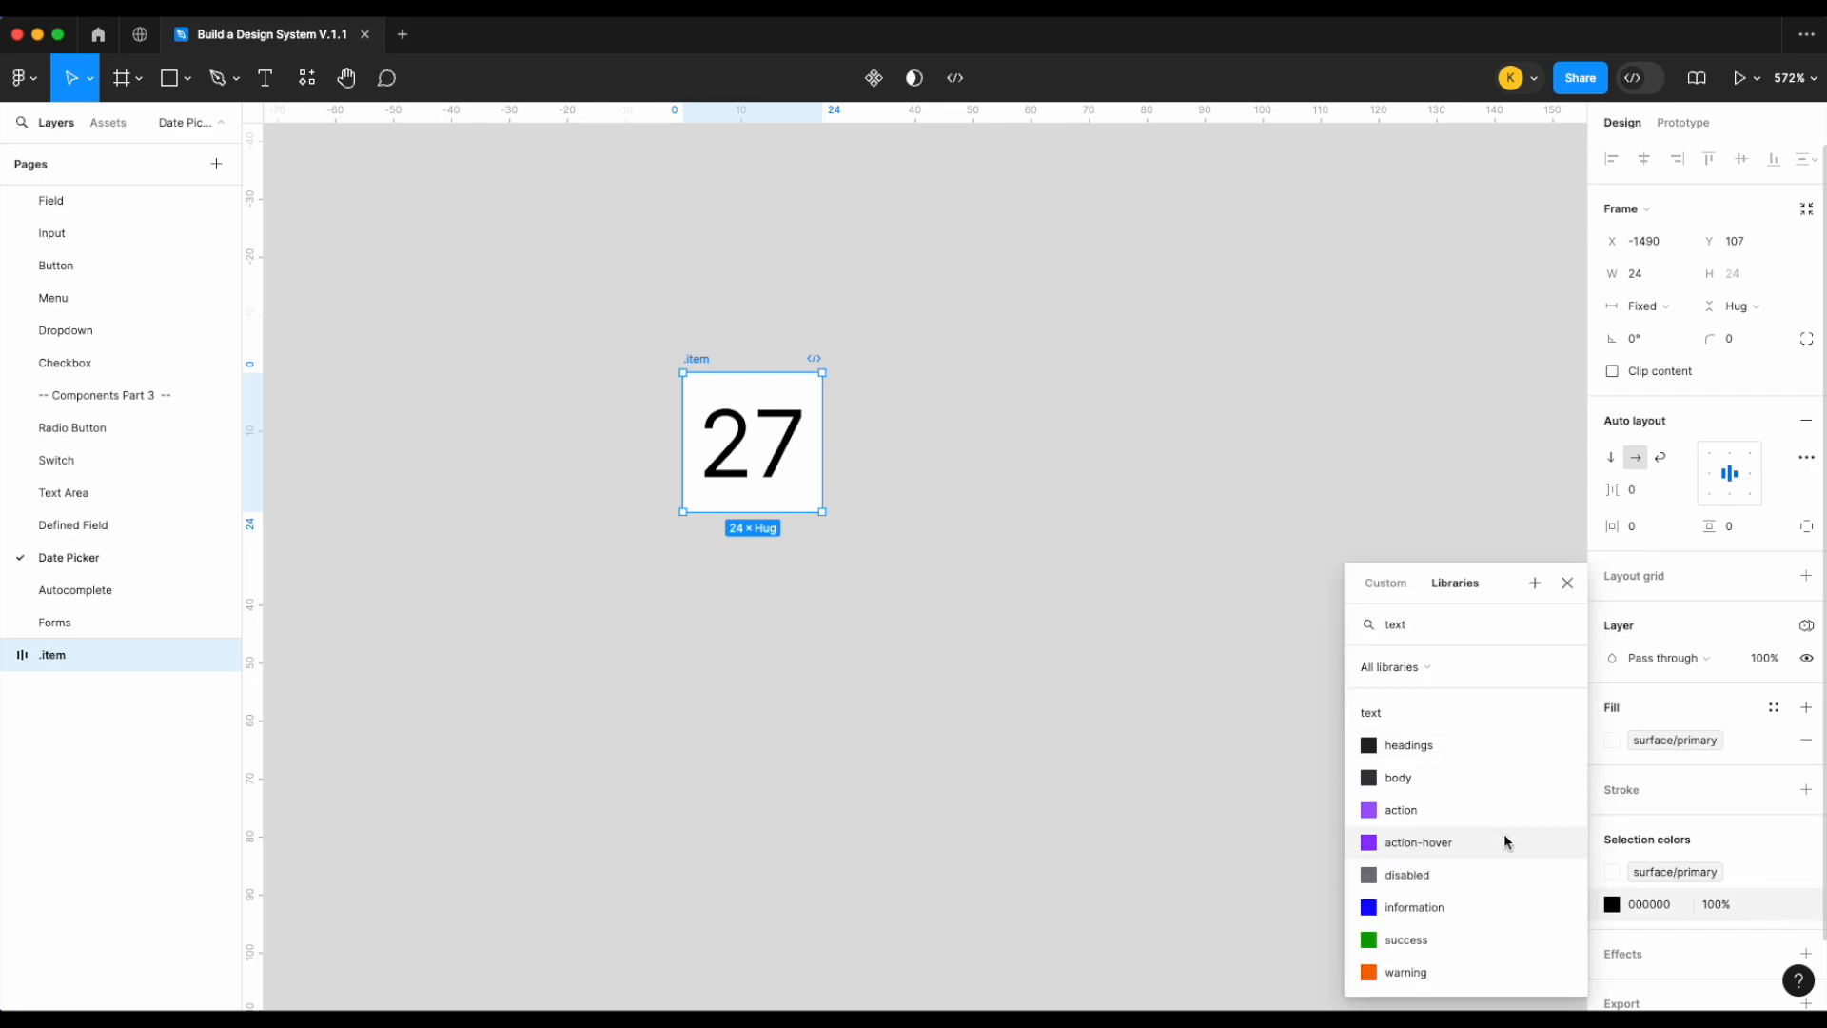
pyautogui.click(1456, 777)
pyautogui.click(1020, 540)
pyautogui.hscroll(-1, 1020, 541)
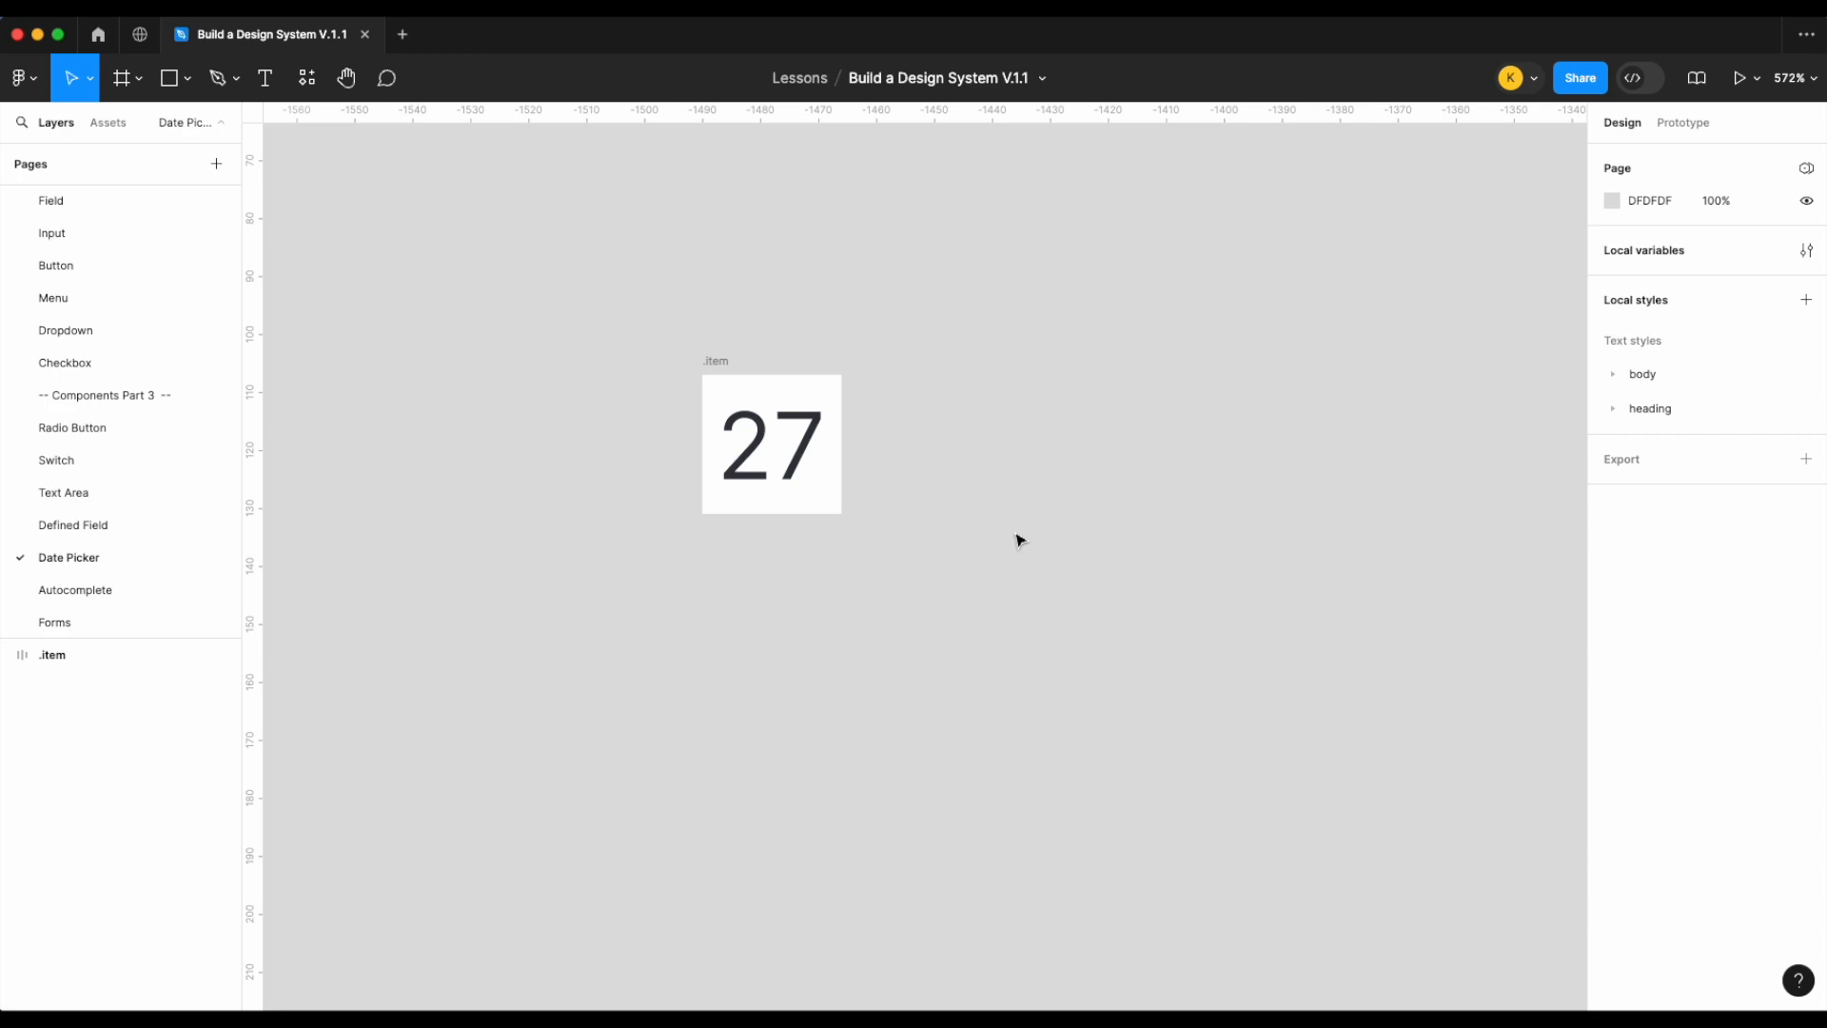
# Bind the corner radius of the Default 27 variant to the border radius md variable, 4
pyautogui.scroll(-2, 1020, 540)
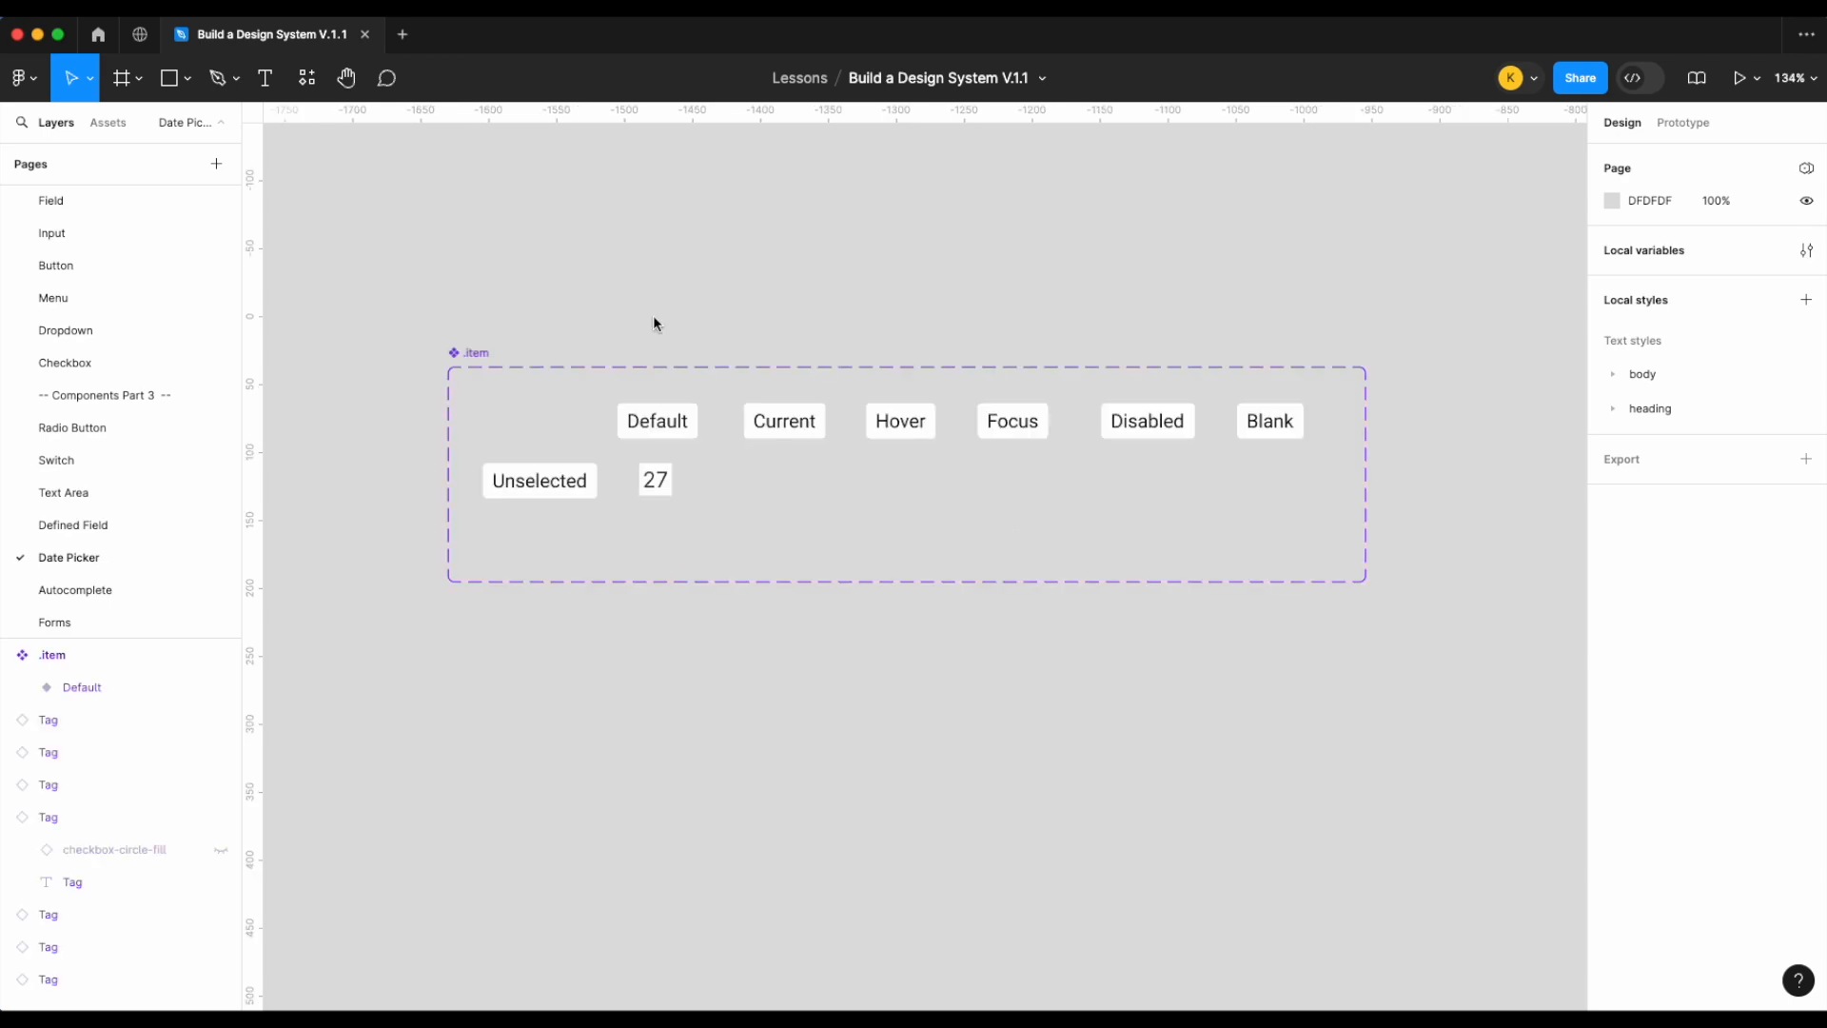
pyautogui.scroll(2, 678, 328)
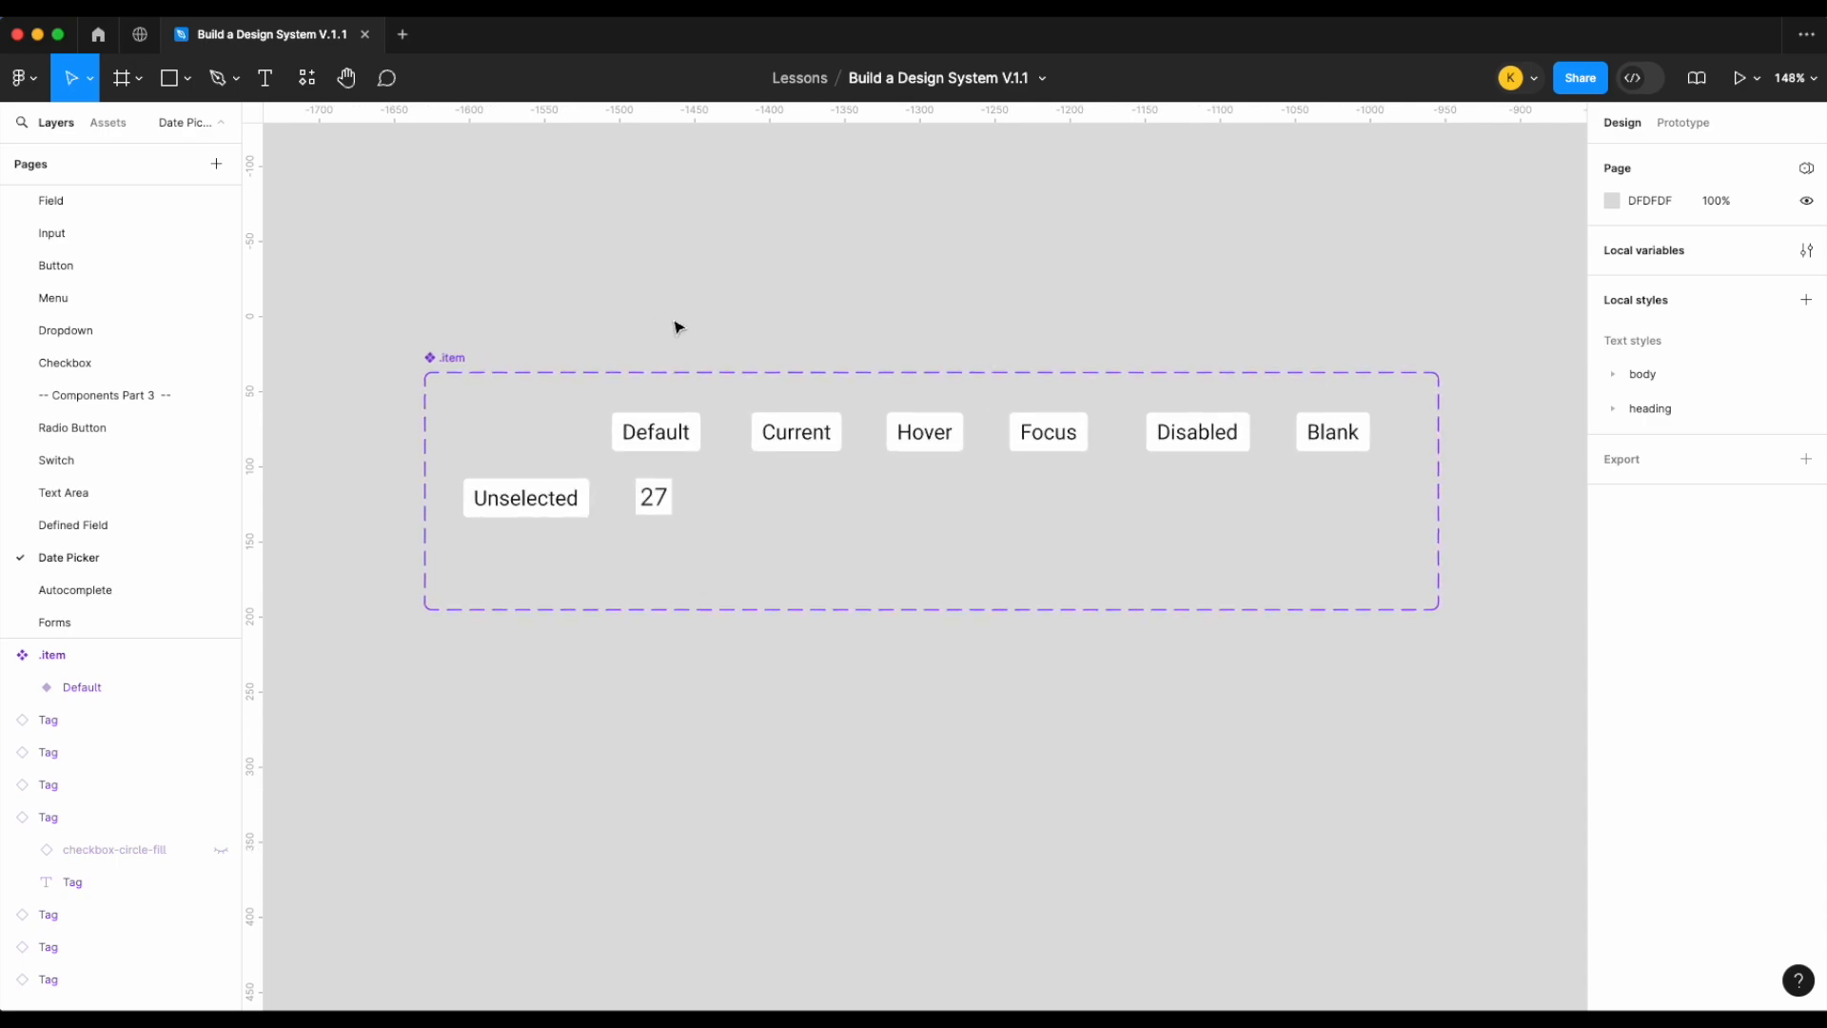
pyautogui.scroll(3, 678, 327)
pyautogui.click(653, 603)
pyautogui.scroll(5, 628, 619)
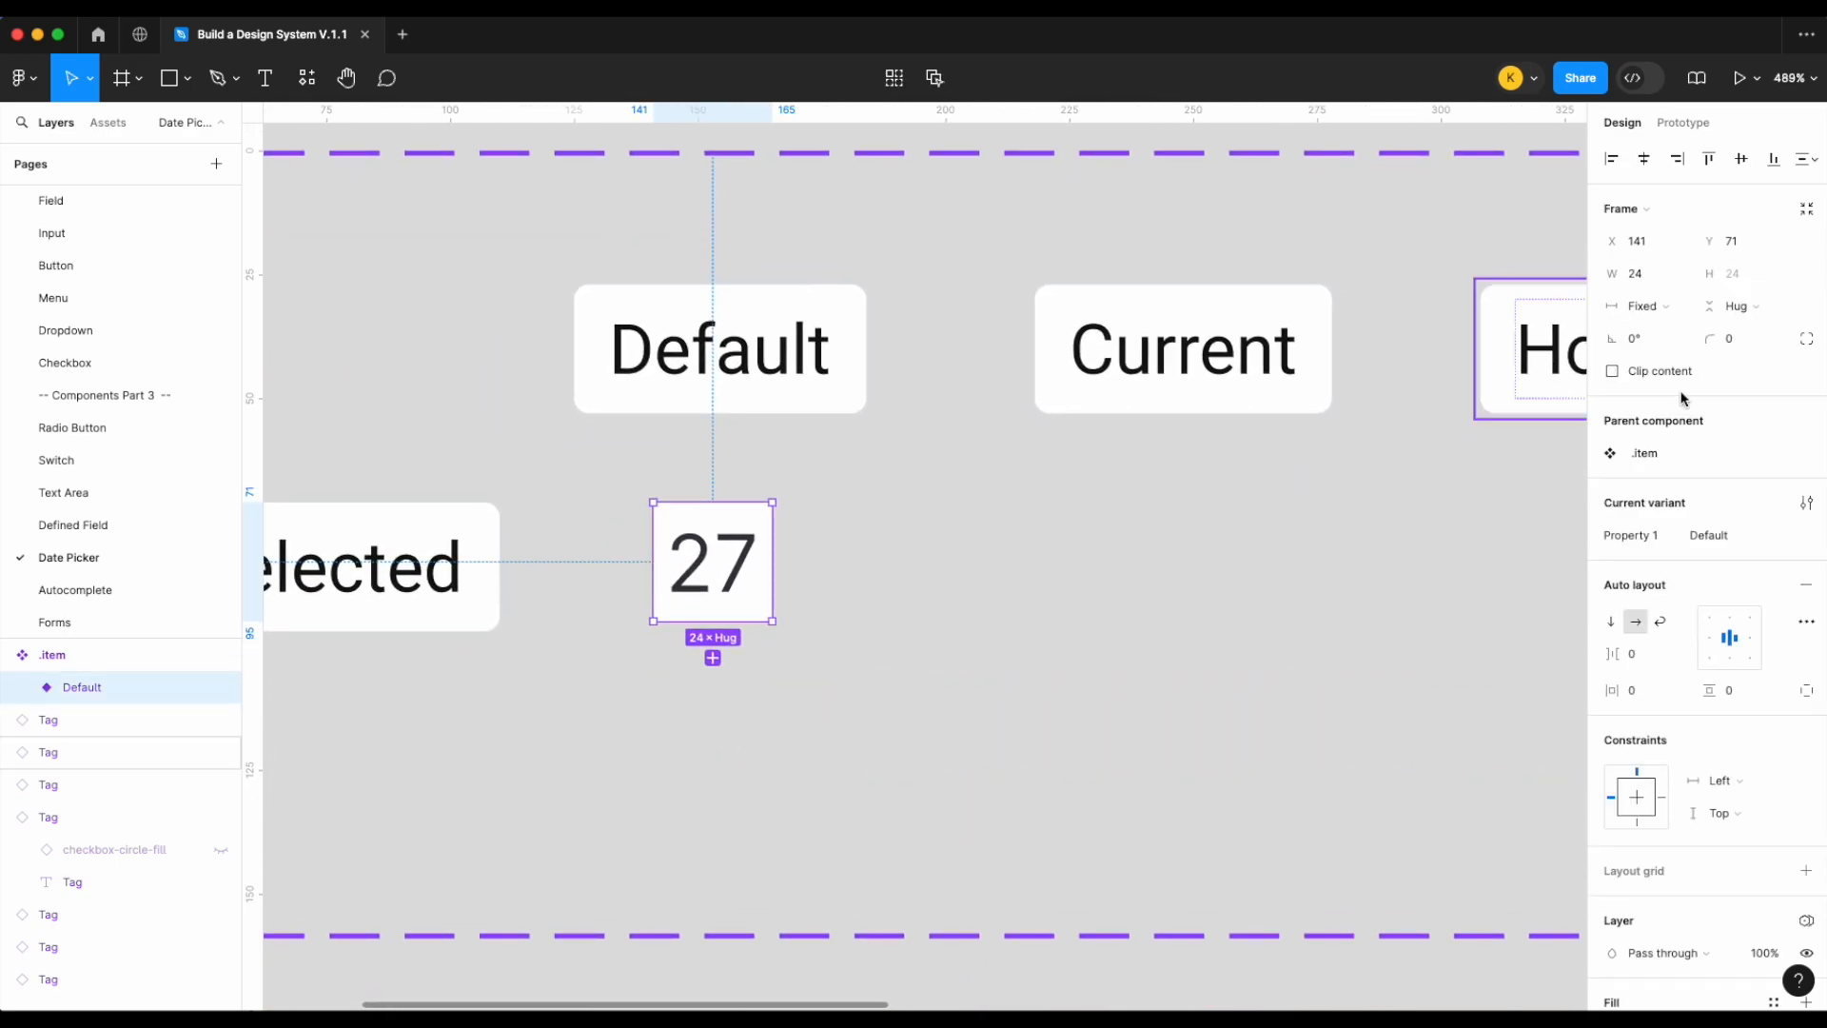
pyautogui.click(1777, 339)
pyautogui.write('ra')
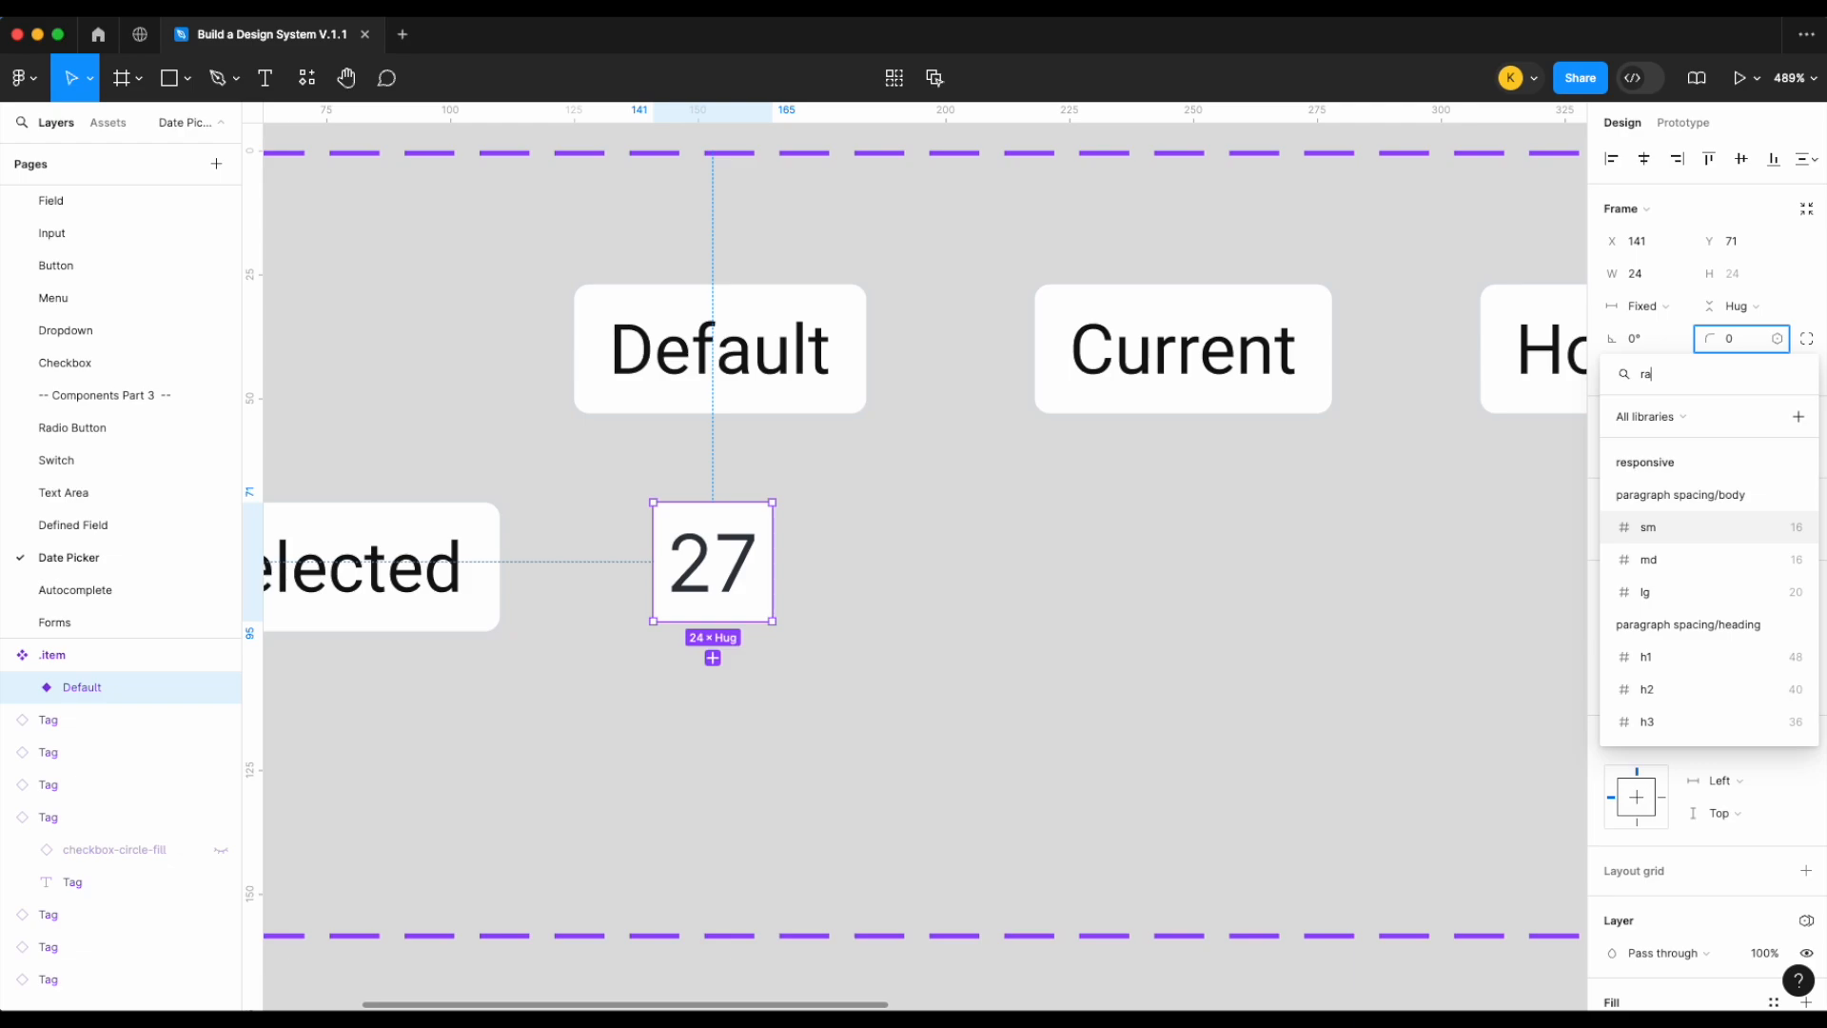
pyautogui.write('d')
pyautogui.click(1704, 560)
pyautogui.click(1097, 644)
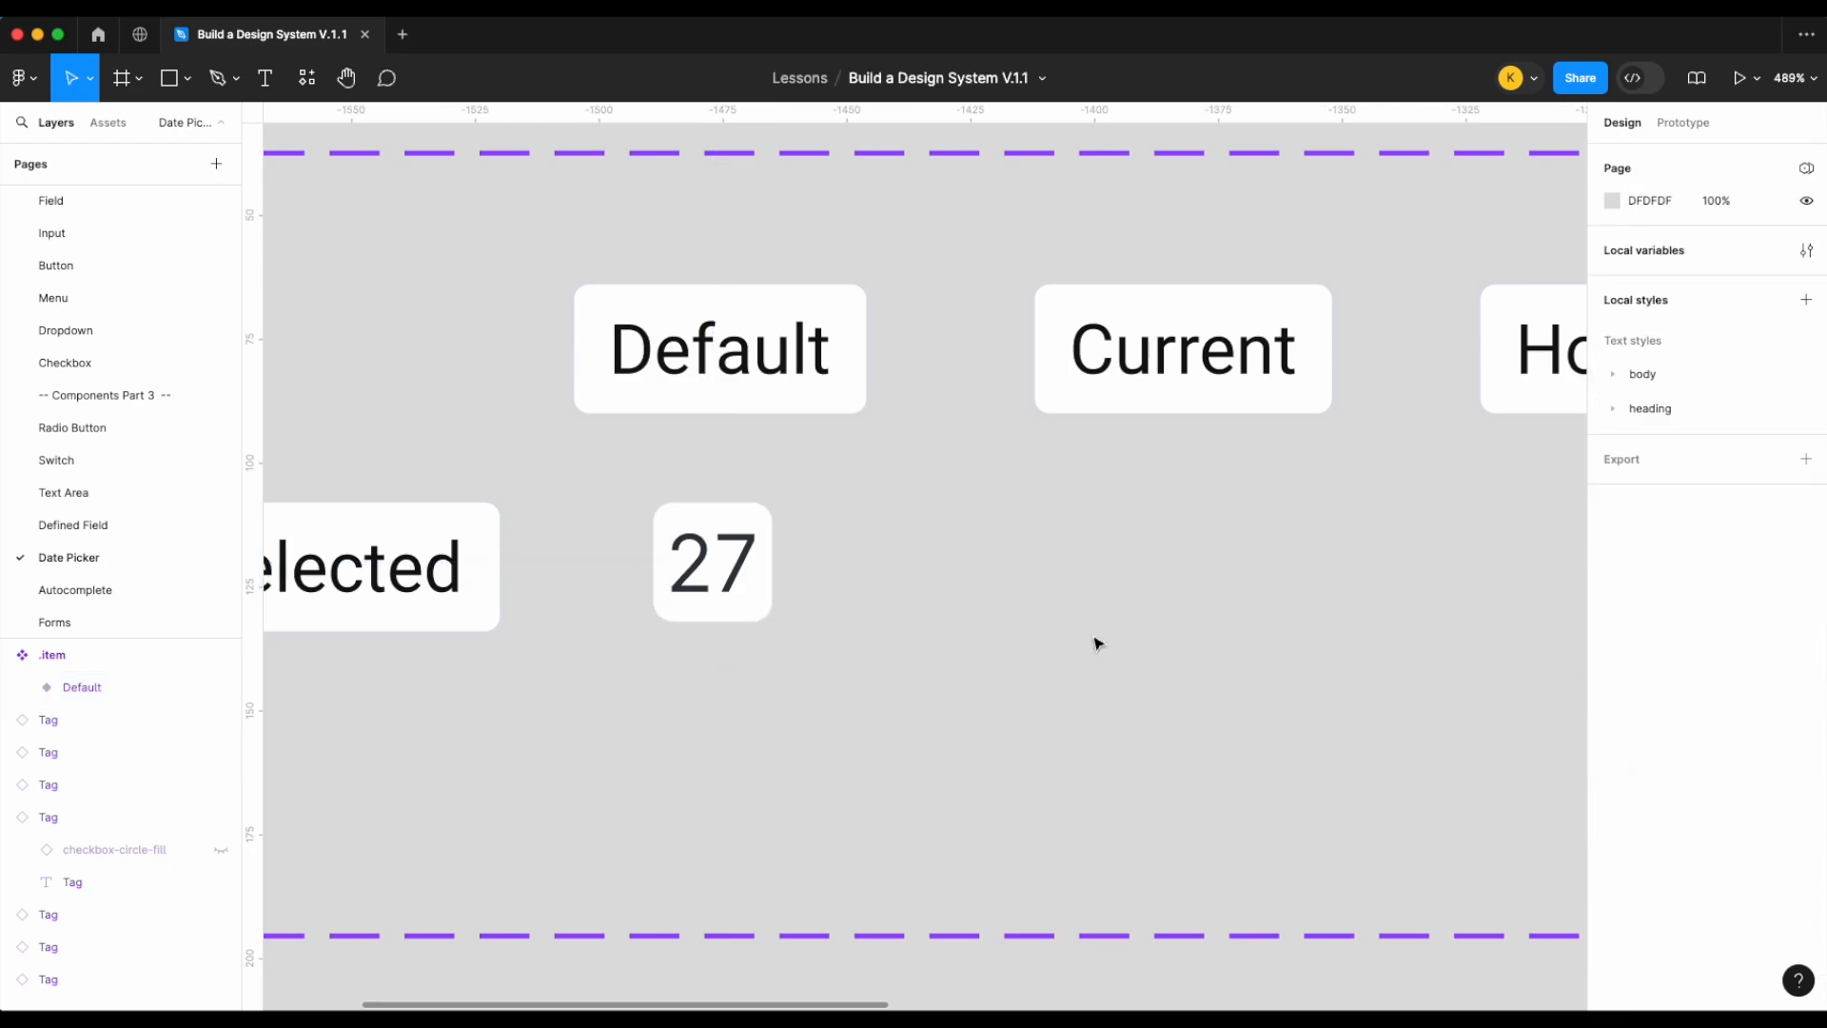
# Duplicate the Default 27 variant into the Unselected row beneath the Current label
pyautogui.scroll(-6, 1094, 642)
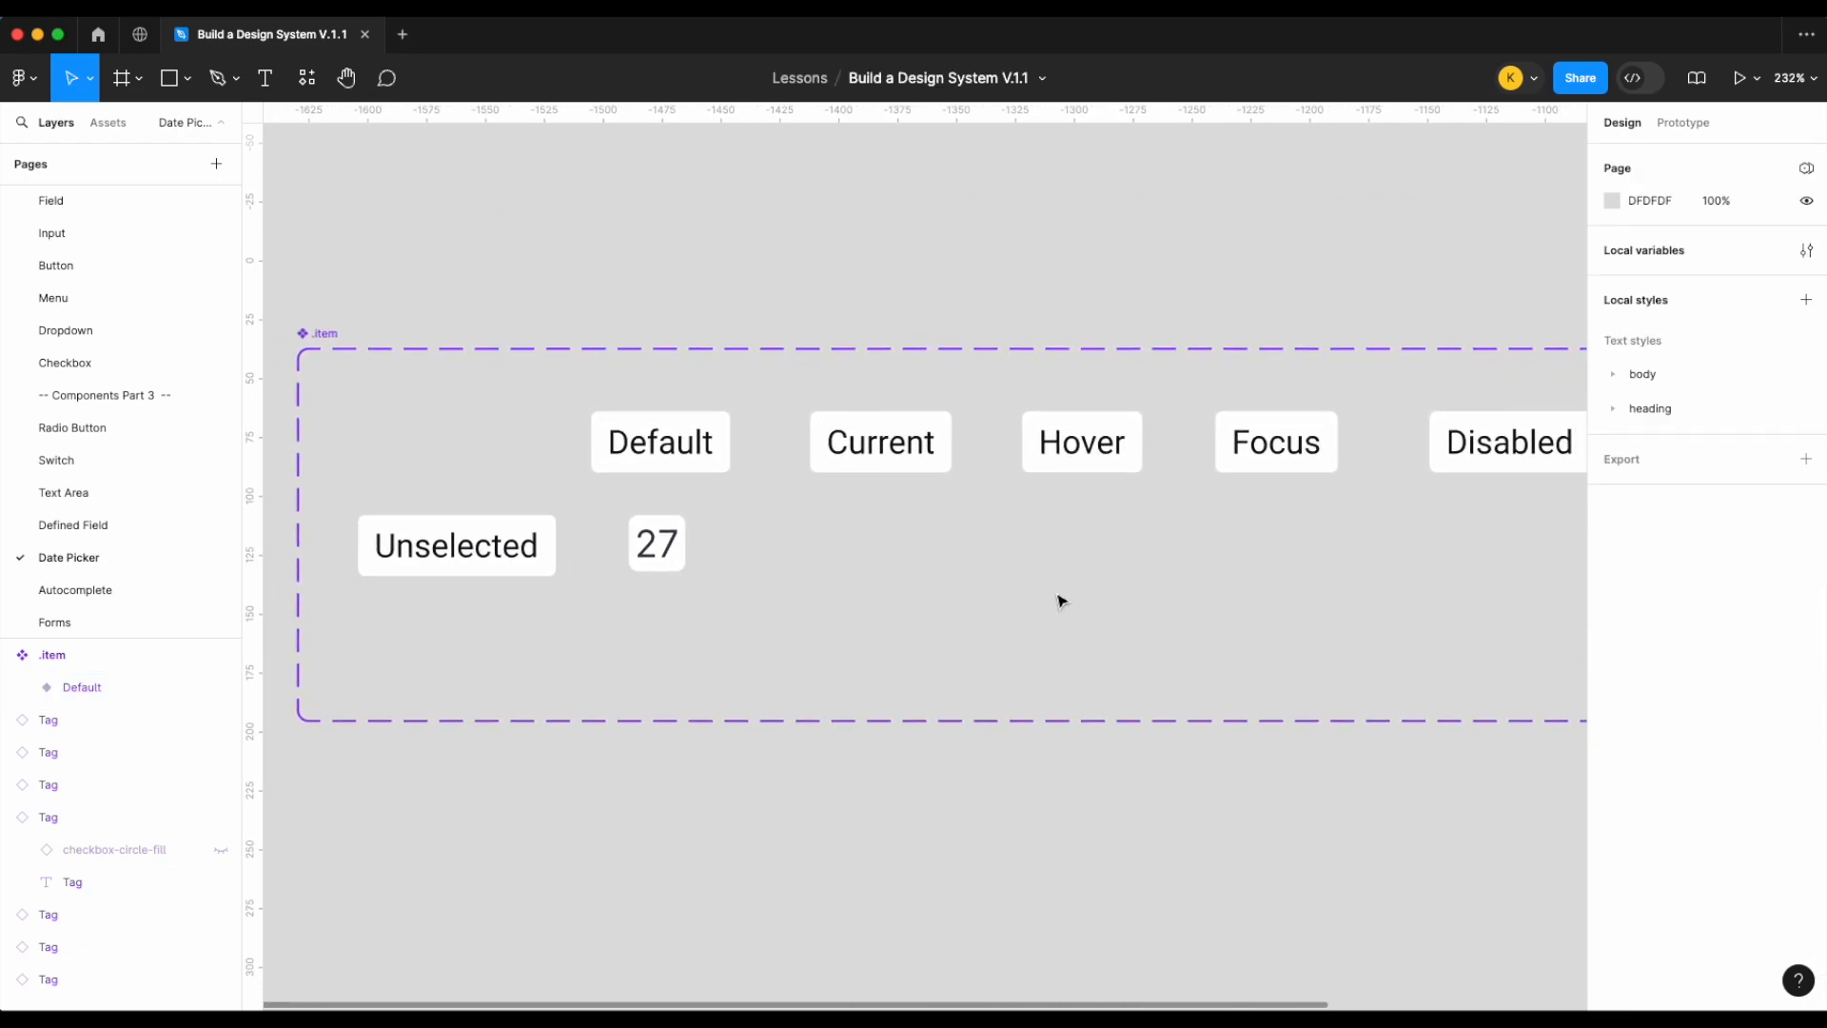
pyautogui.scroll(-1, 1061, 601)
pyautogui.scroll(-3, 886, 554)
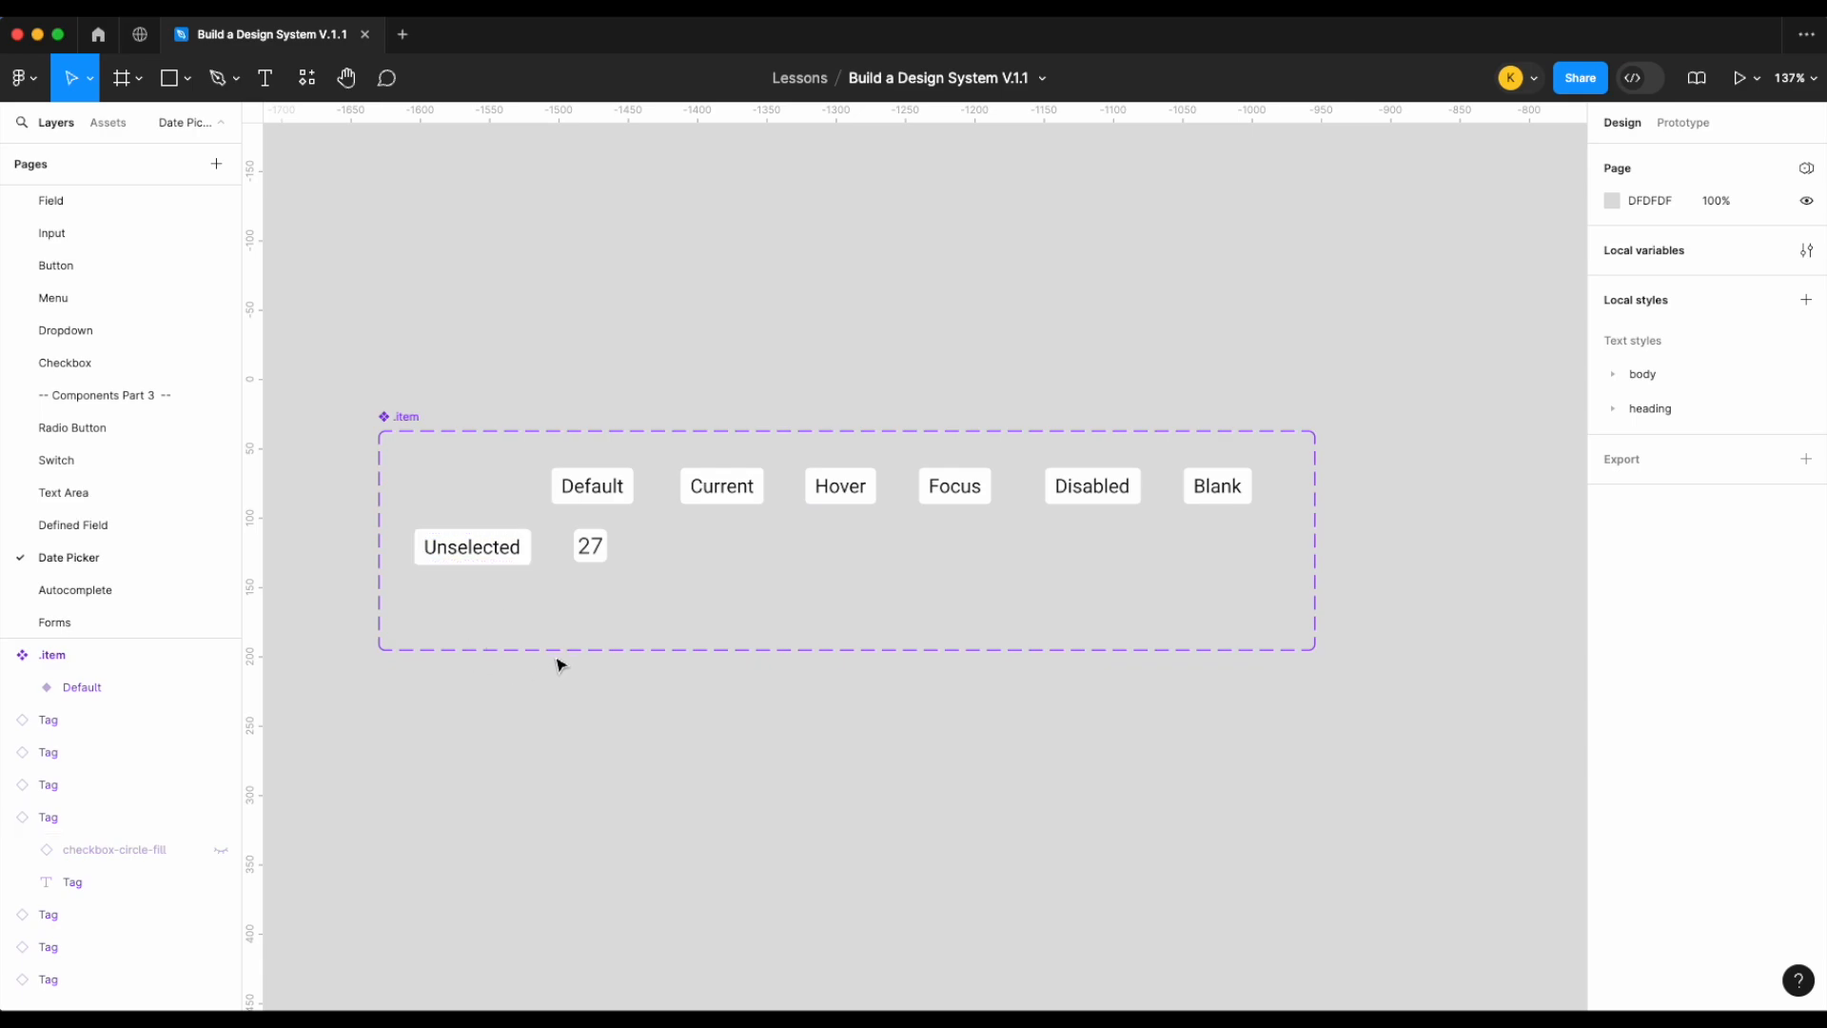
pyautogui.click(607, 548)
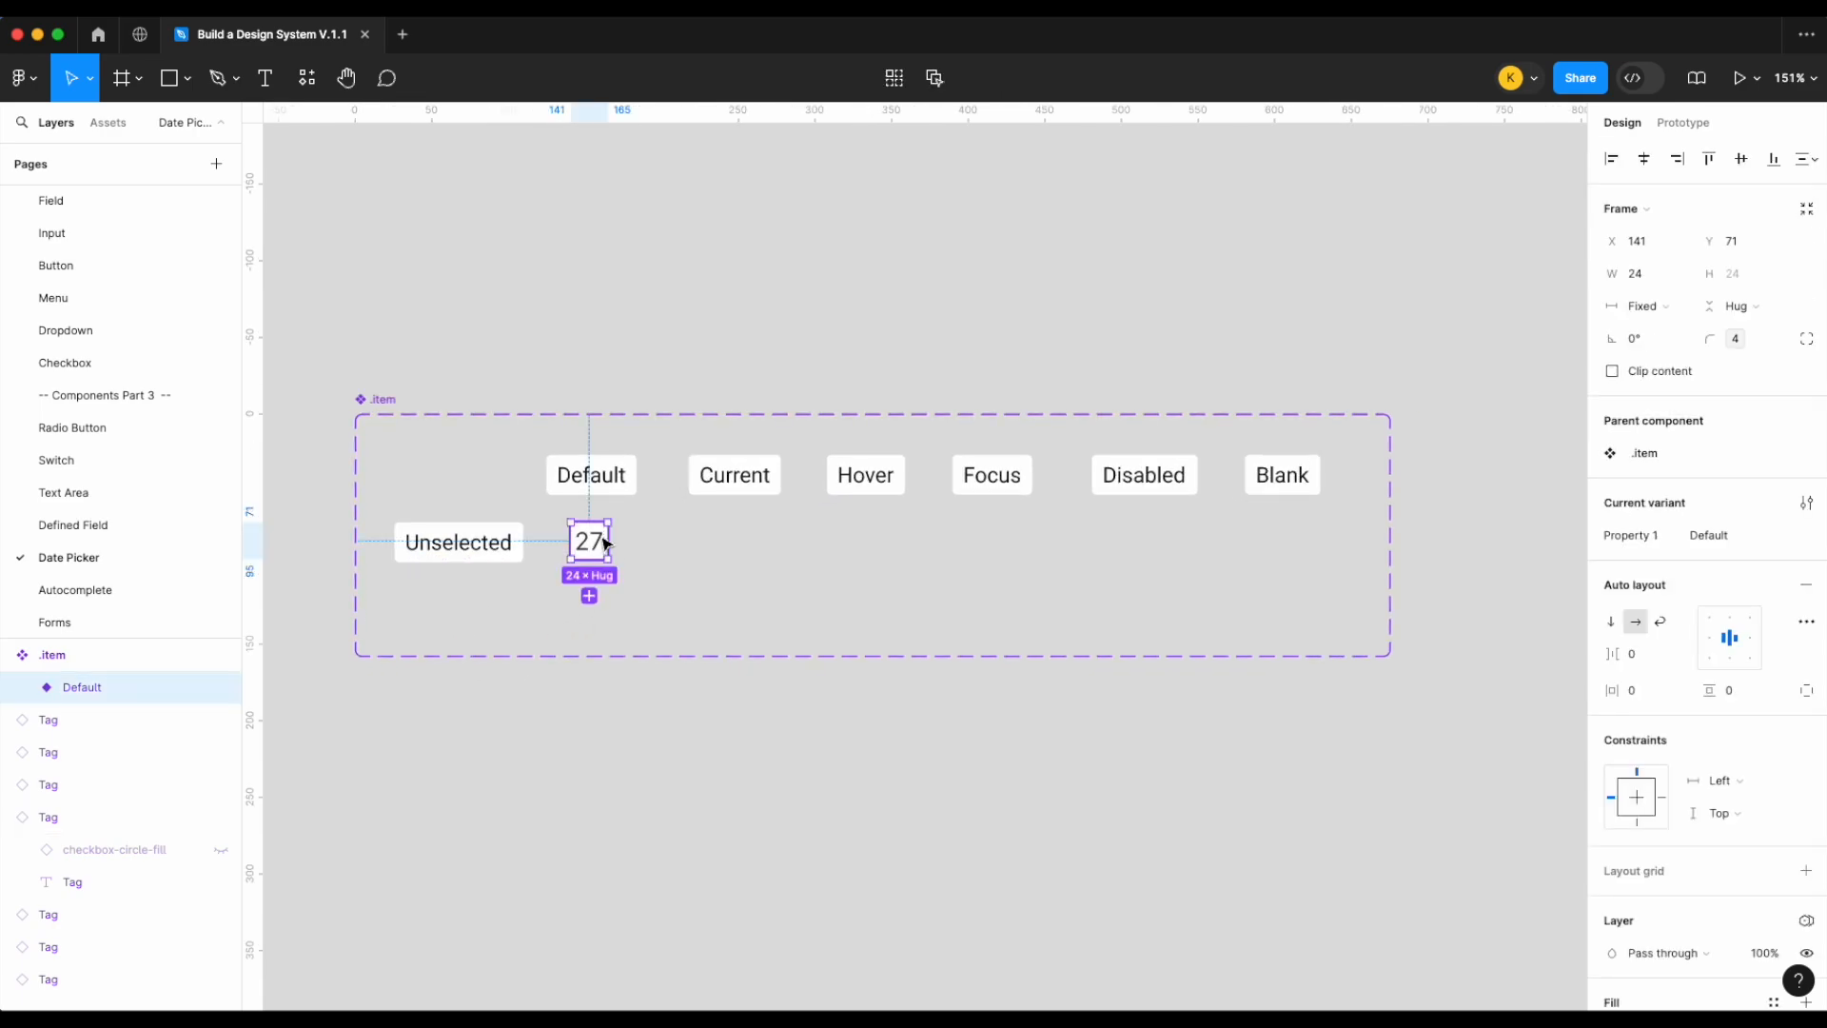
pyautogui.scroll(5, 606, 547)
pyautogui.moveTo(608, 545); pyautogui.dragTo(806, 545)
pyautogui.hscroll(-2, 480, 381)
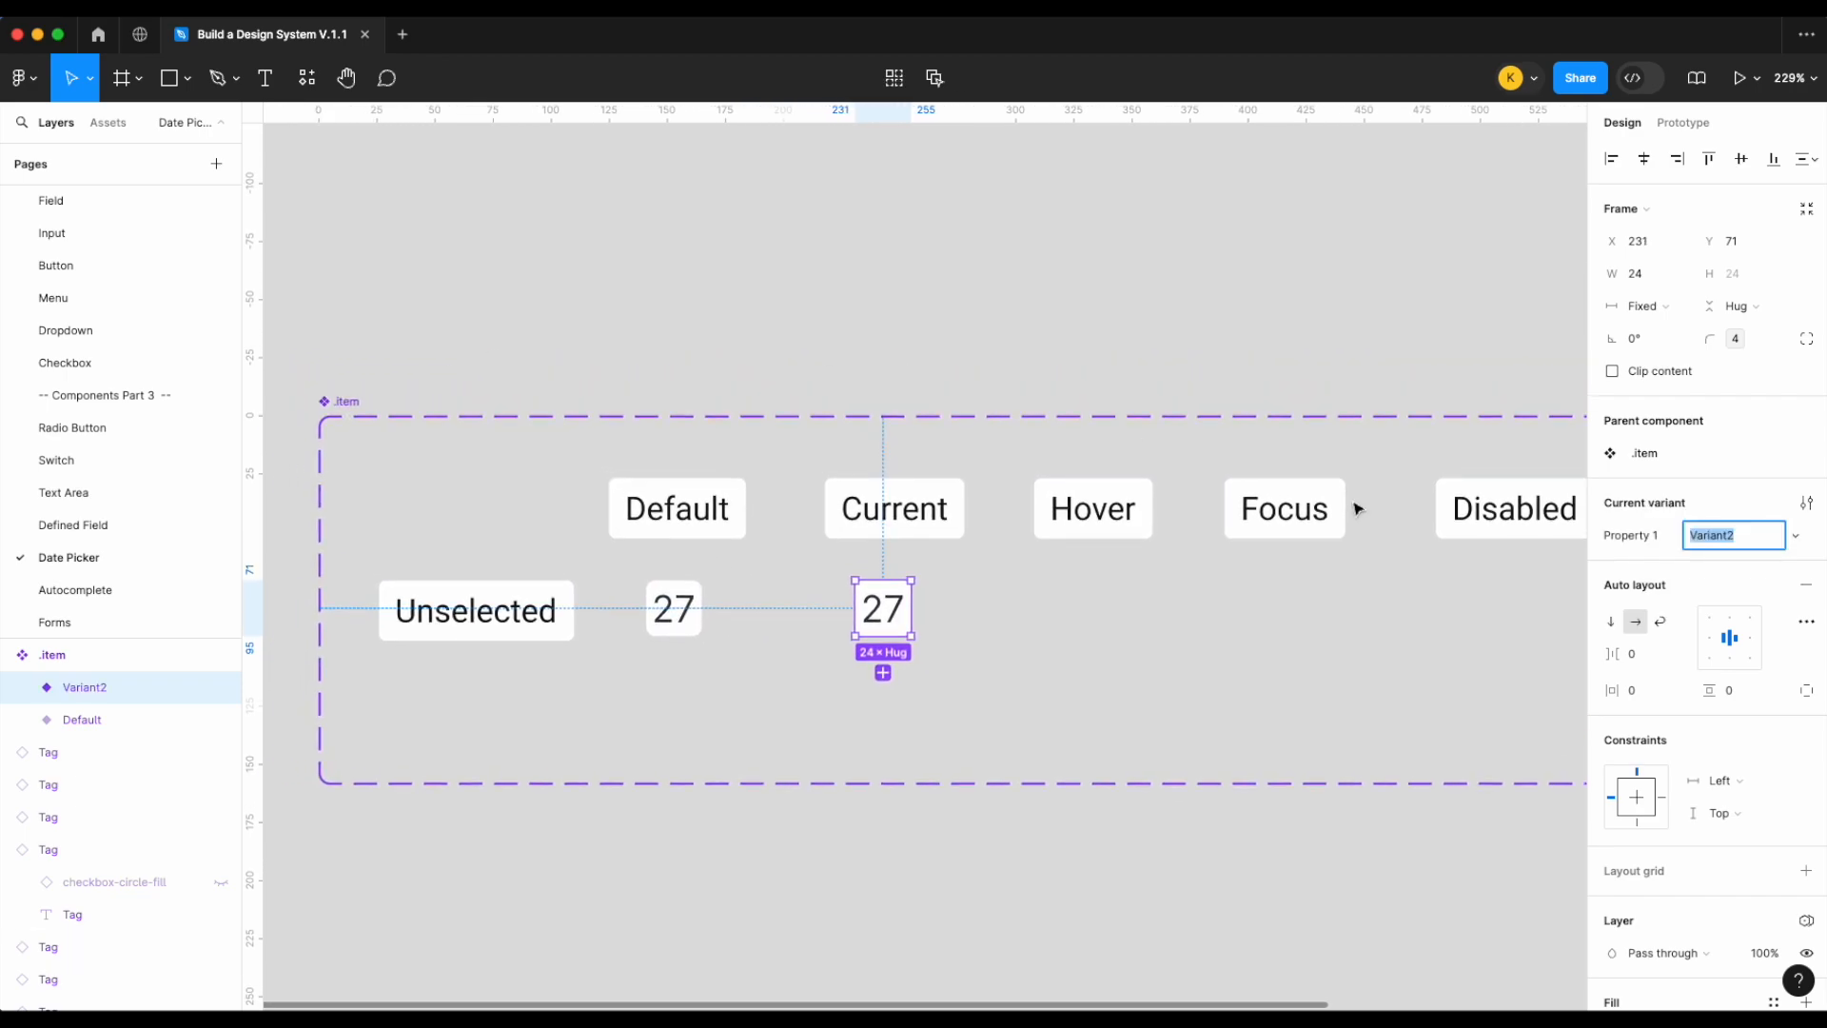
# Rename the .item variant property to Status and set the first 27 variant's value to default
pyautogui.click(1646, 554)
pyautogui.doubleClick(1649, 542)
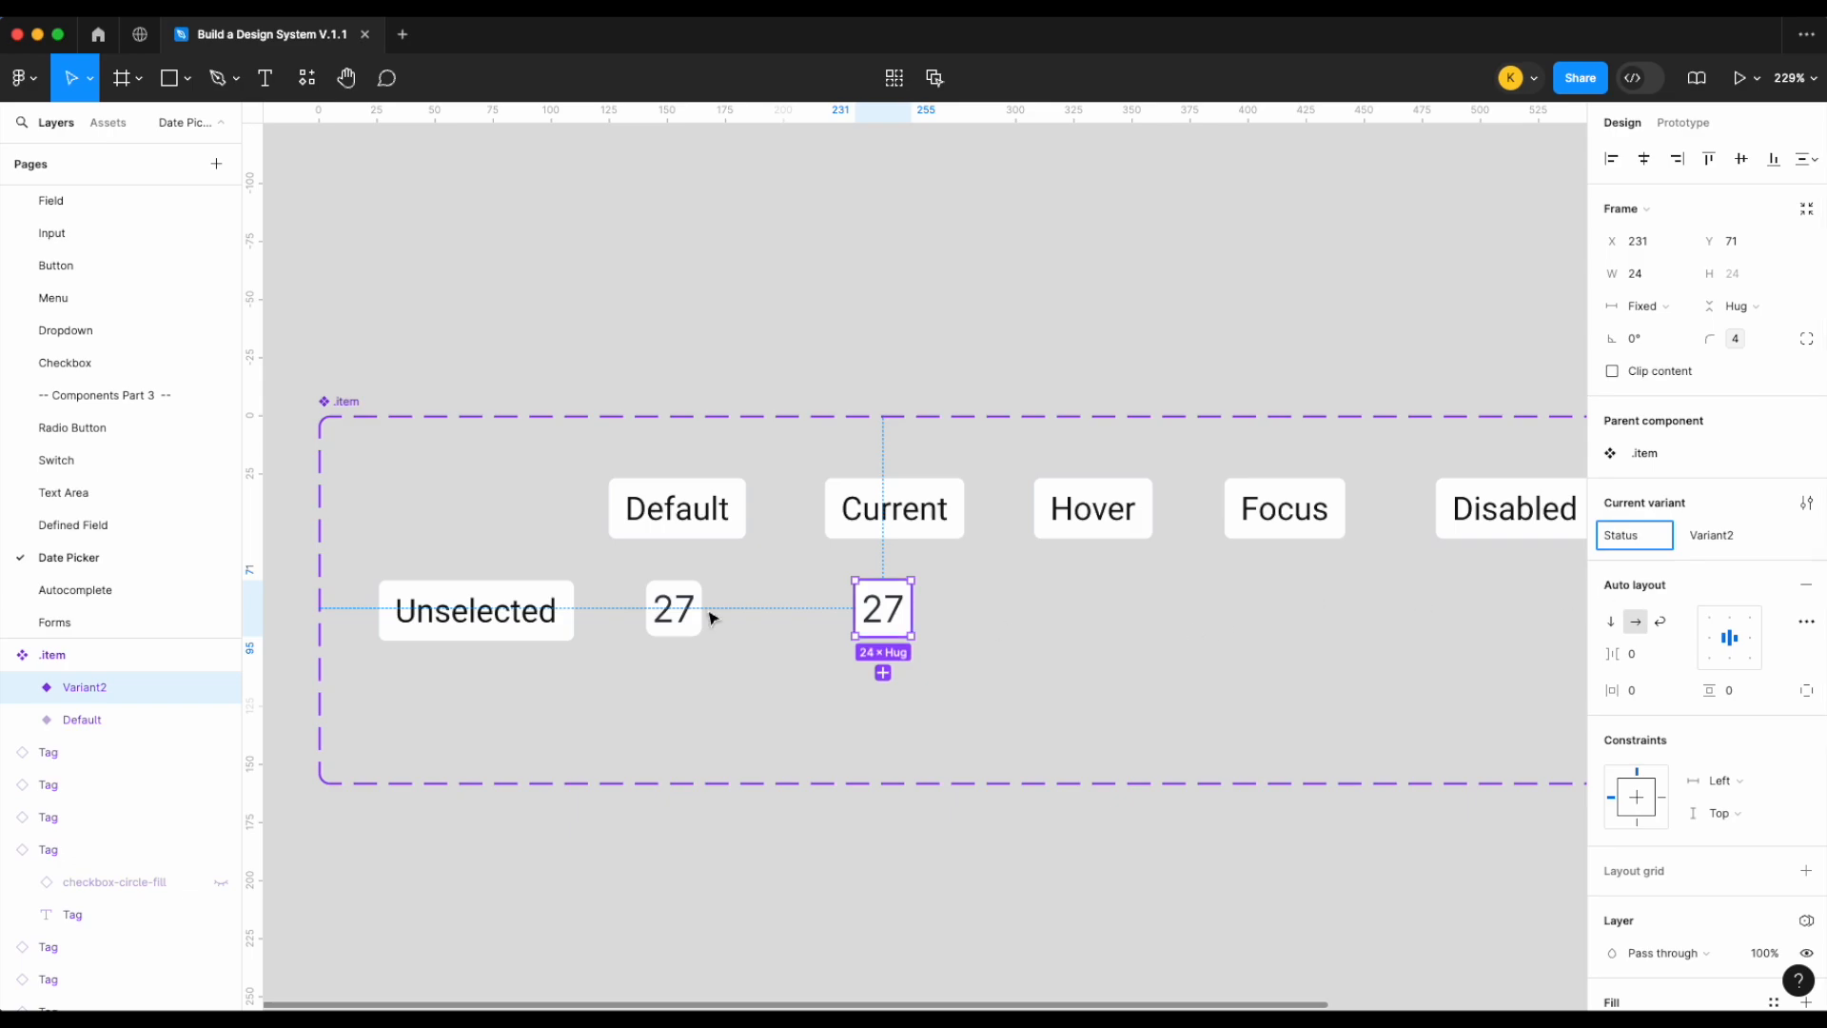
pyautogui.click(651, 609)
pyautogui.click(1703, 538)
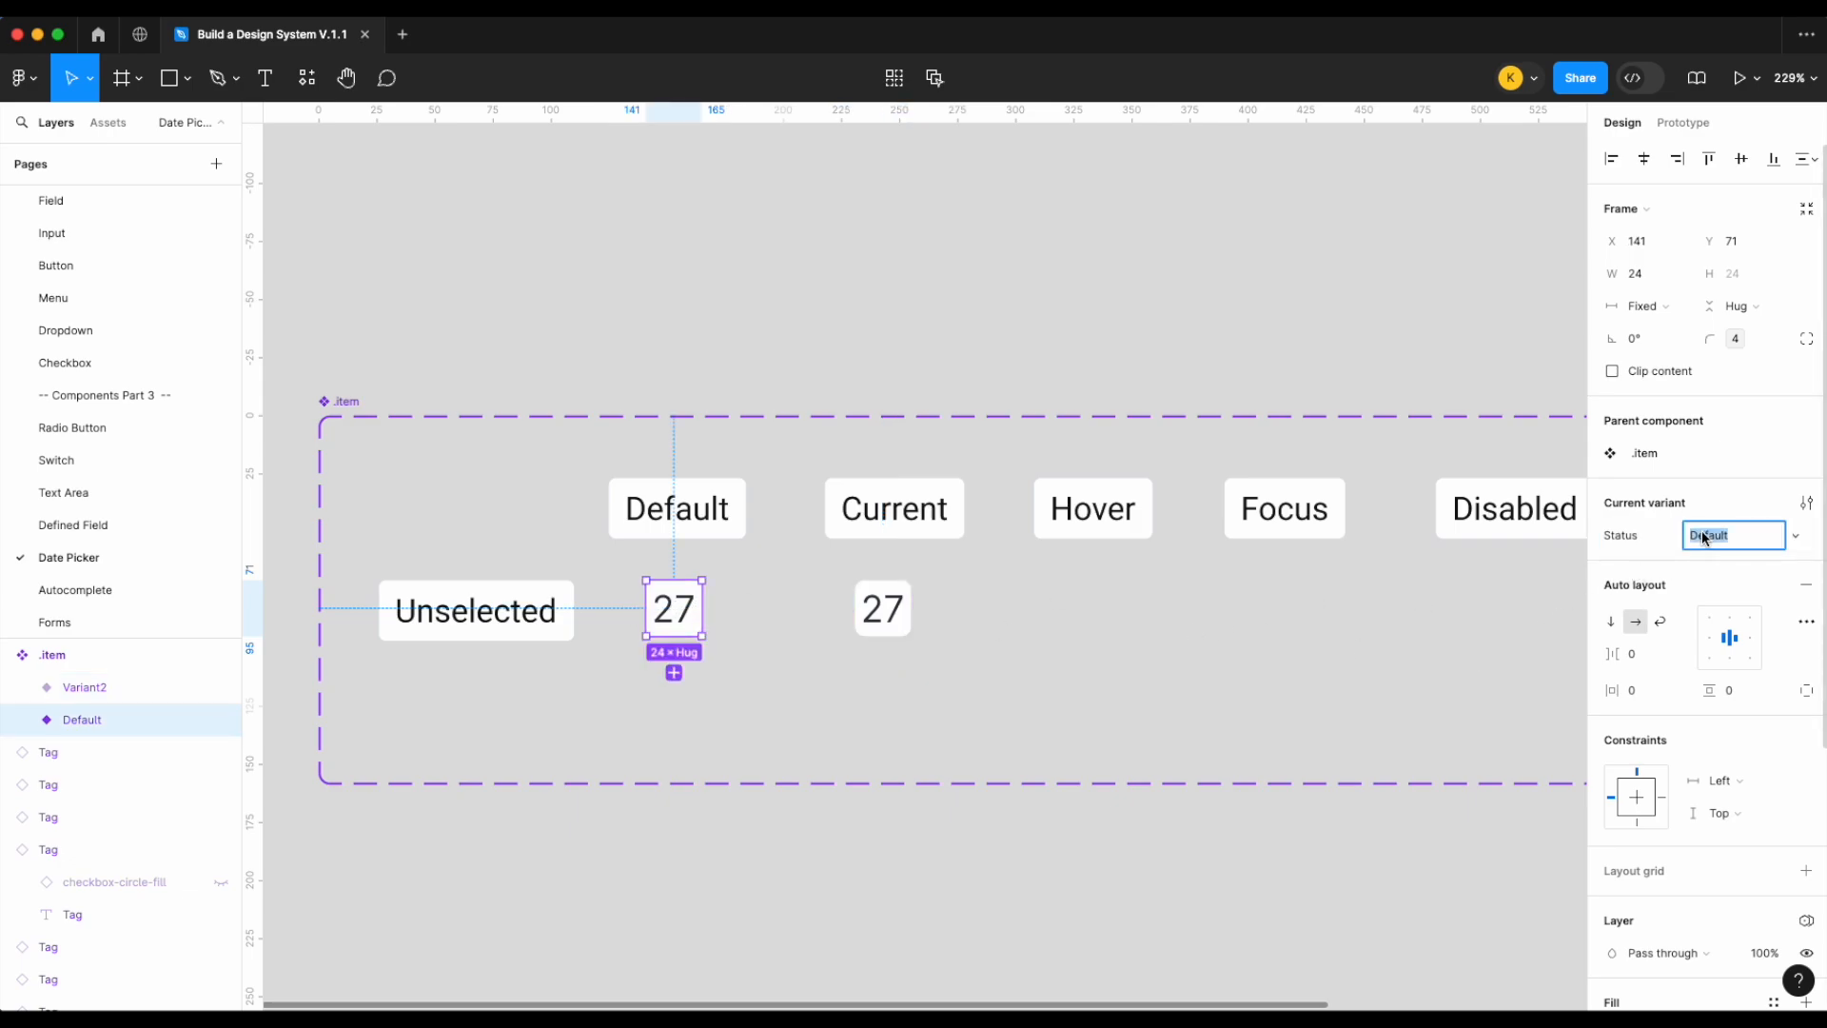
pyautogui.write('default')
pyautogui.press('Return')
# Set the Status of the 27 variant beneath the Current label to current
pyautogui.click(881, 612)
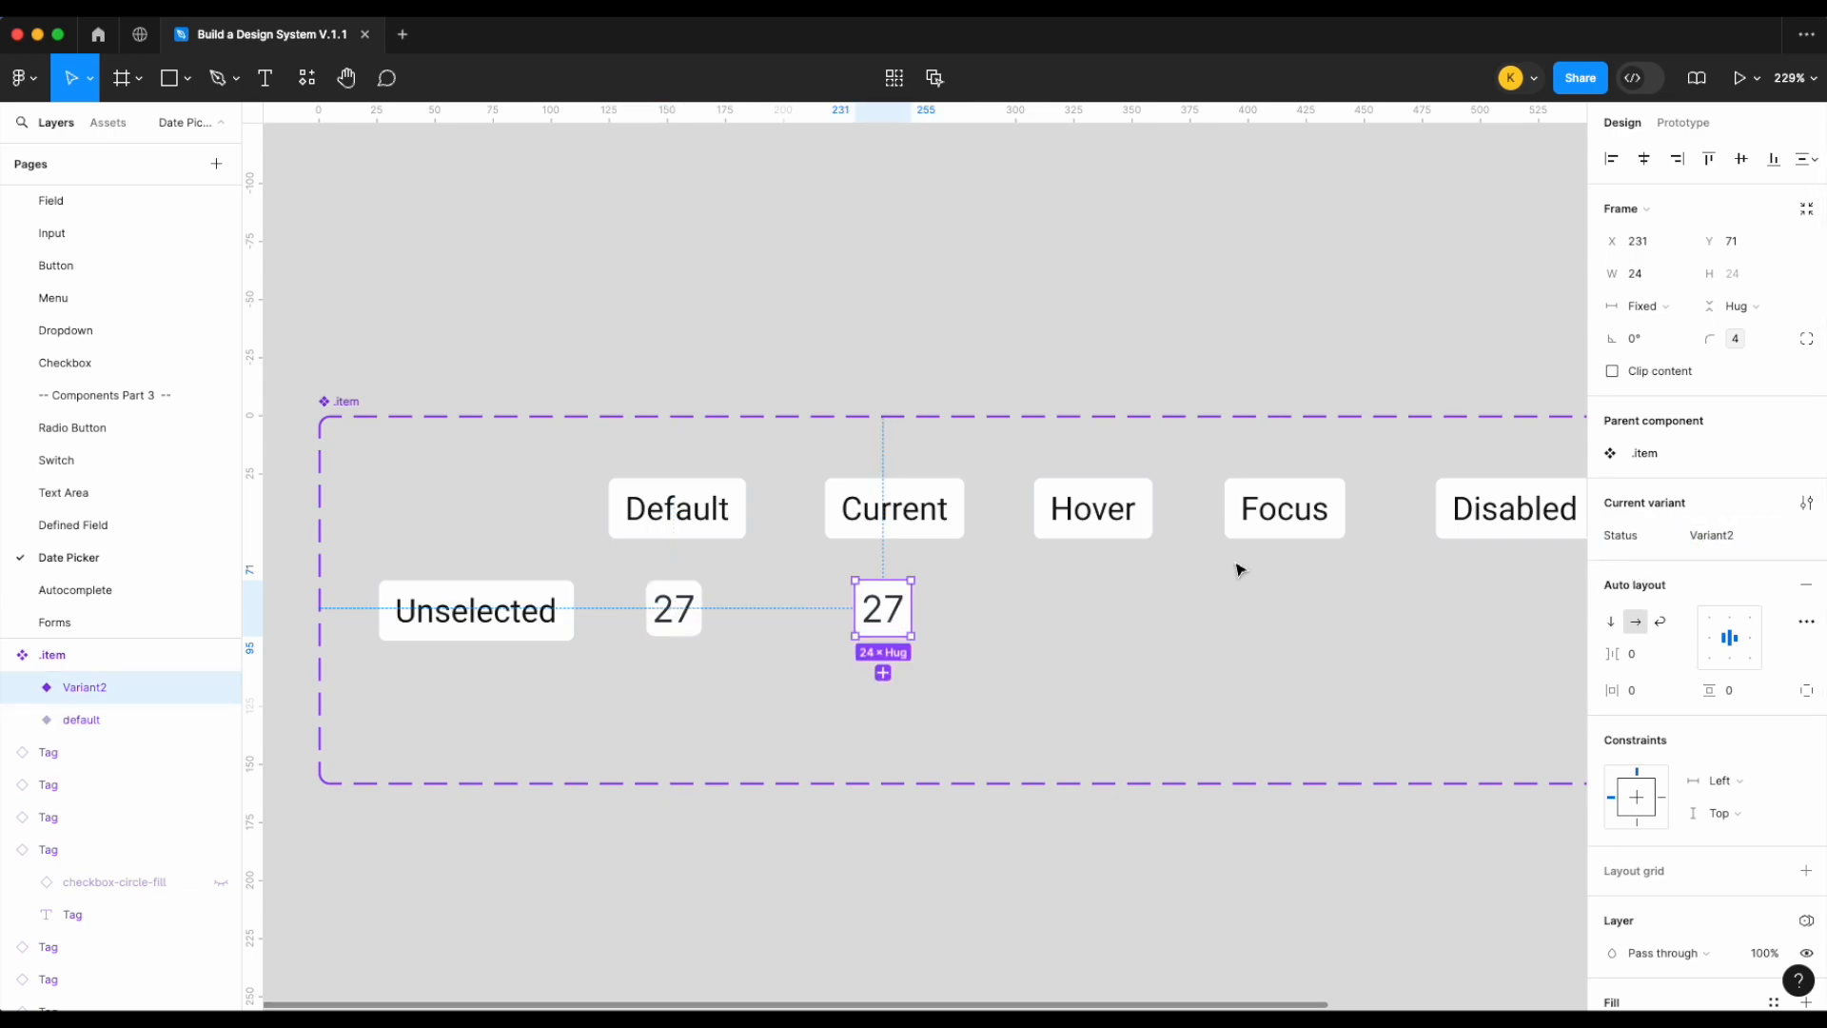
pyautogui.click(1722, 534)
pyautogui.write('current')
pyautogui.press('Return')
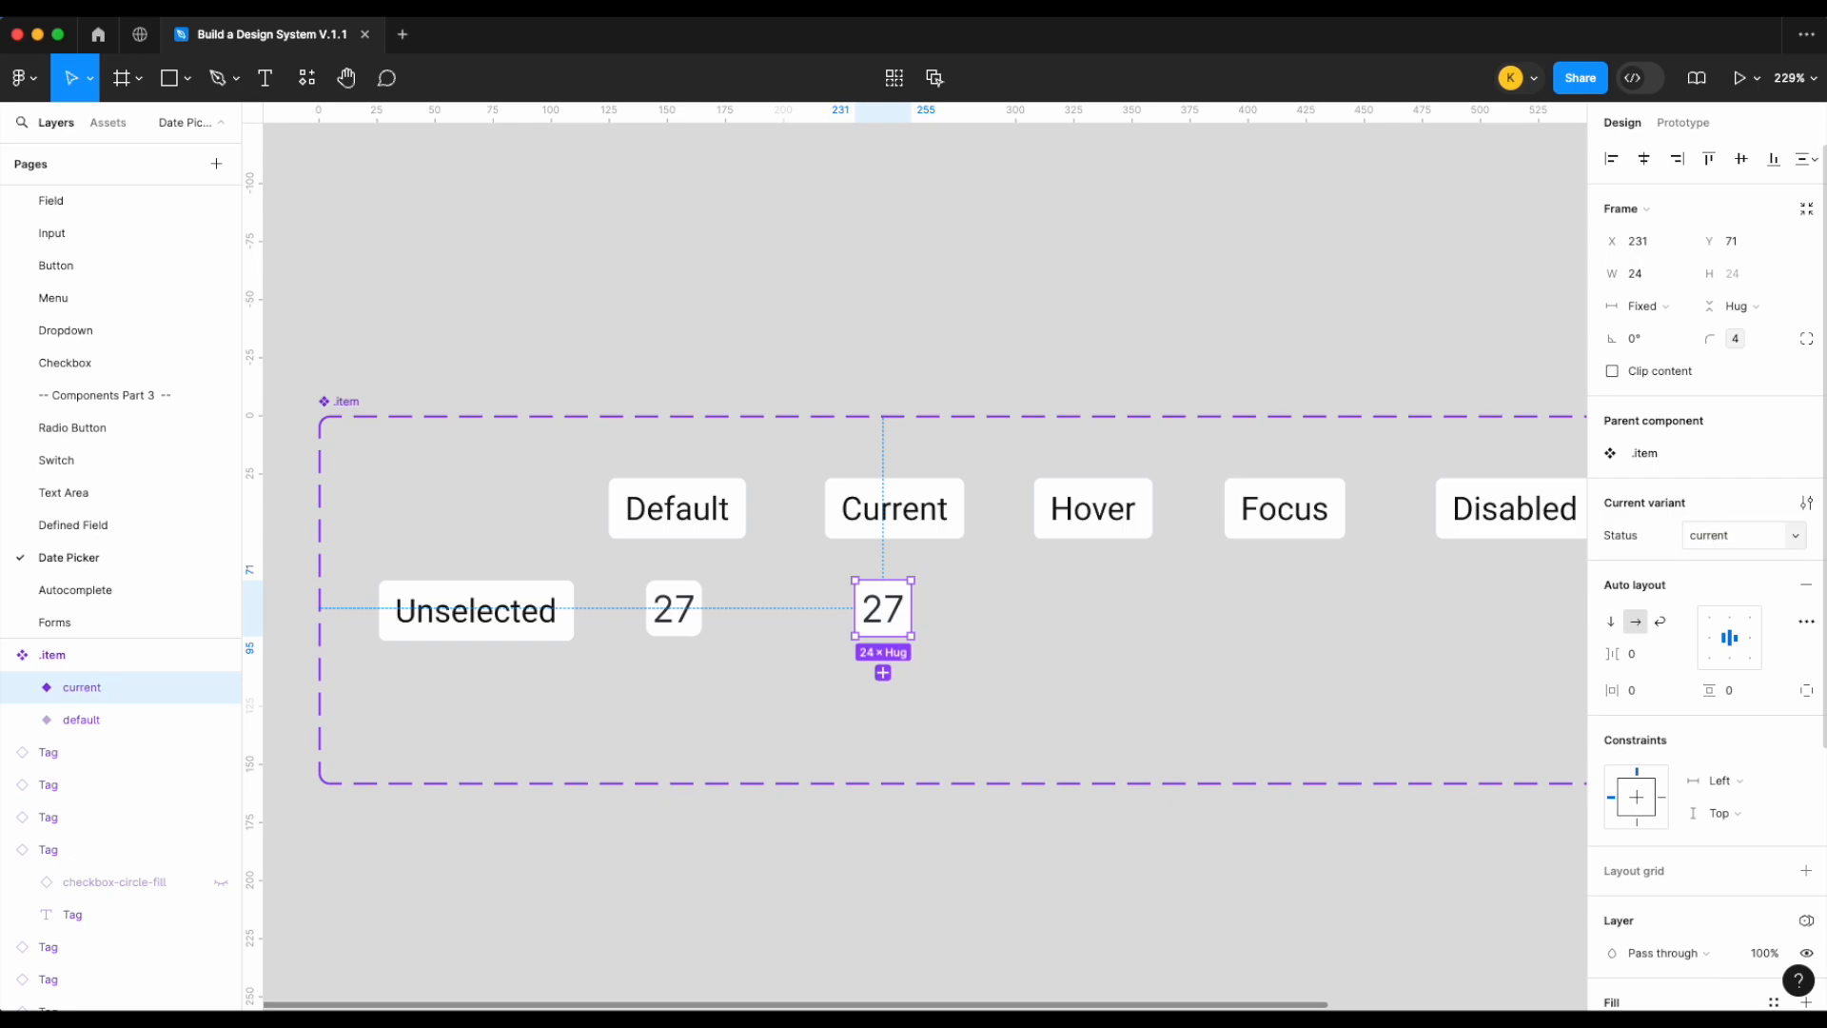
# Add an inside stroke to the current variant and bind its weight to the width variable of 1
pyautogui.scroll(-5, 1693, 804)
pyautogui.click(1805, 788)
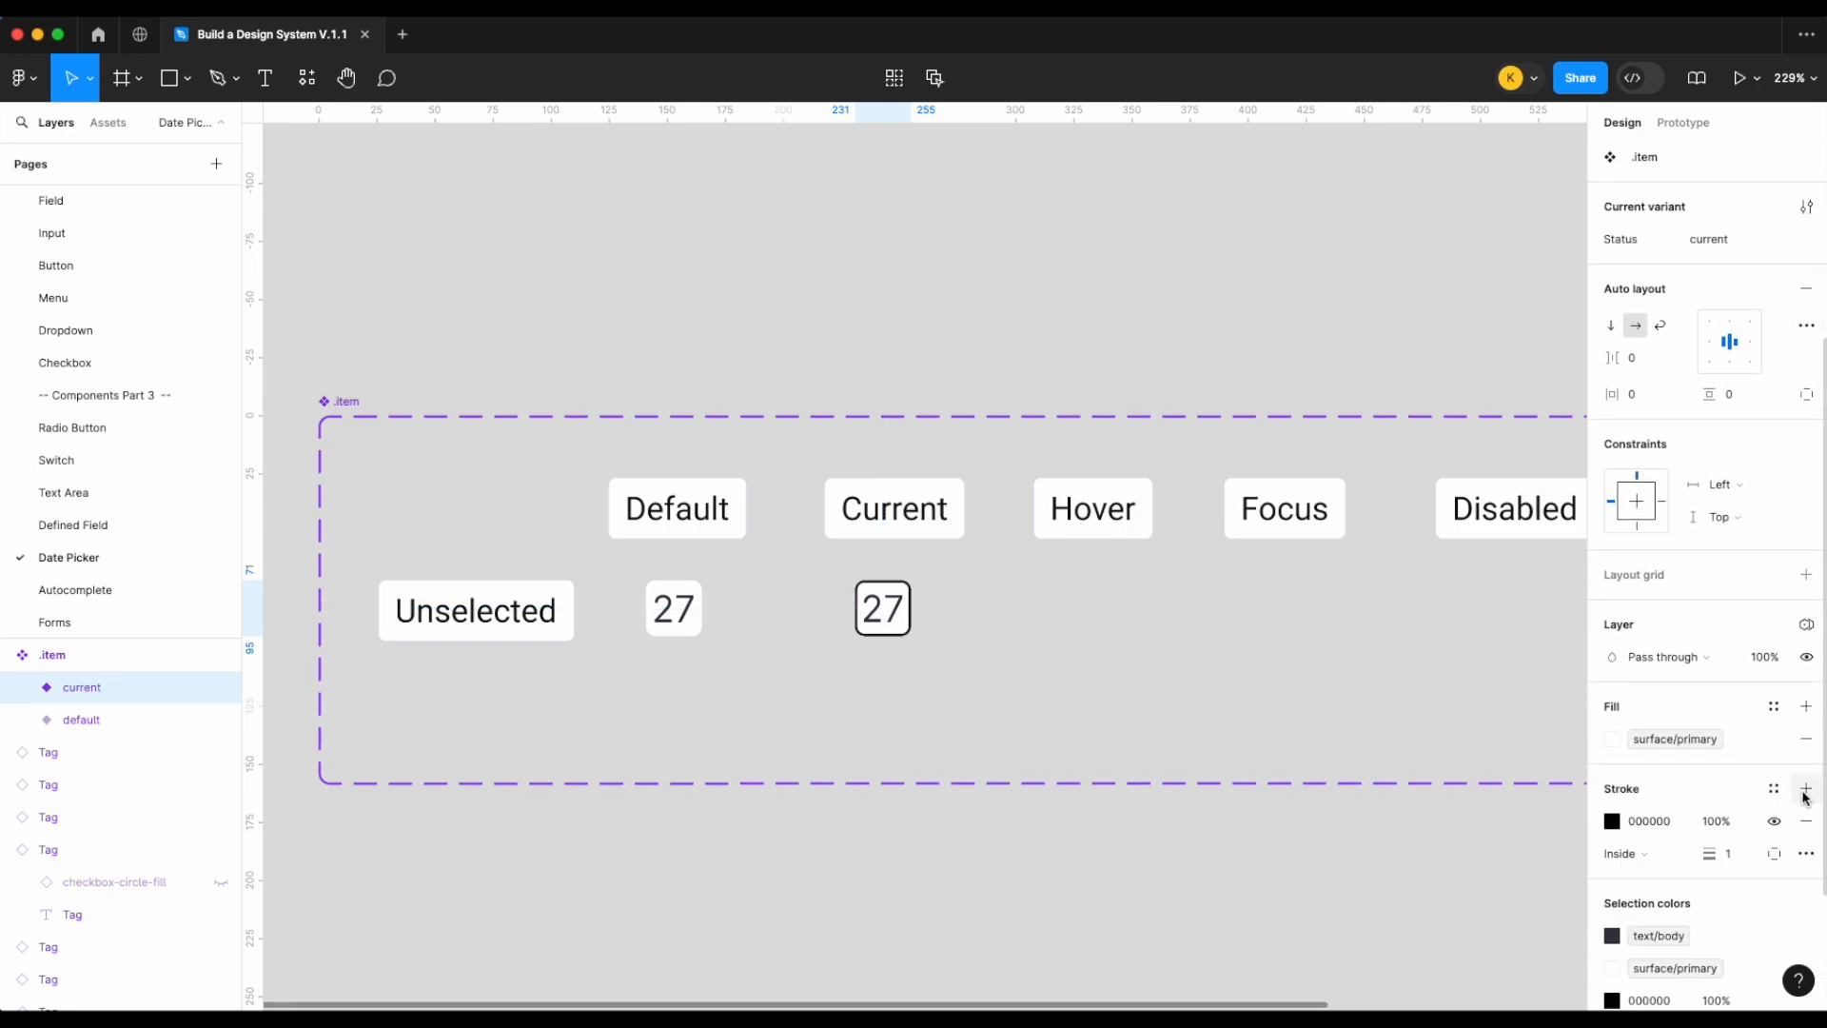
pyautogui.scroll(-3, 1738, 846)
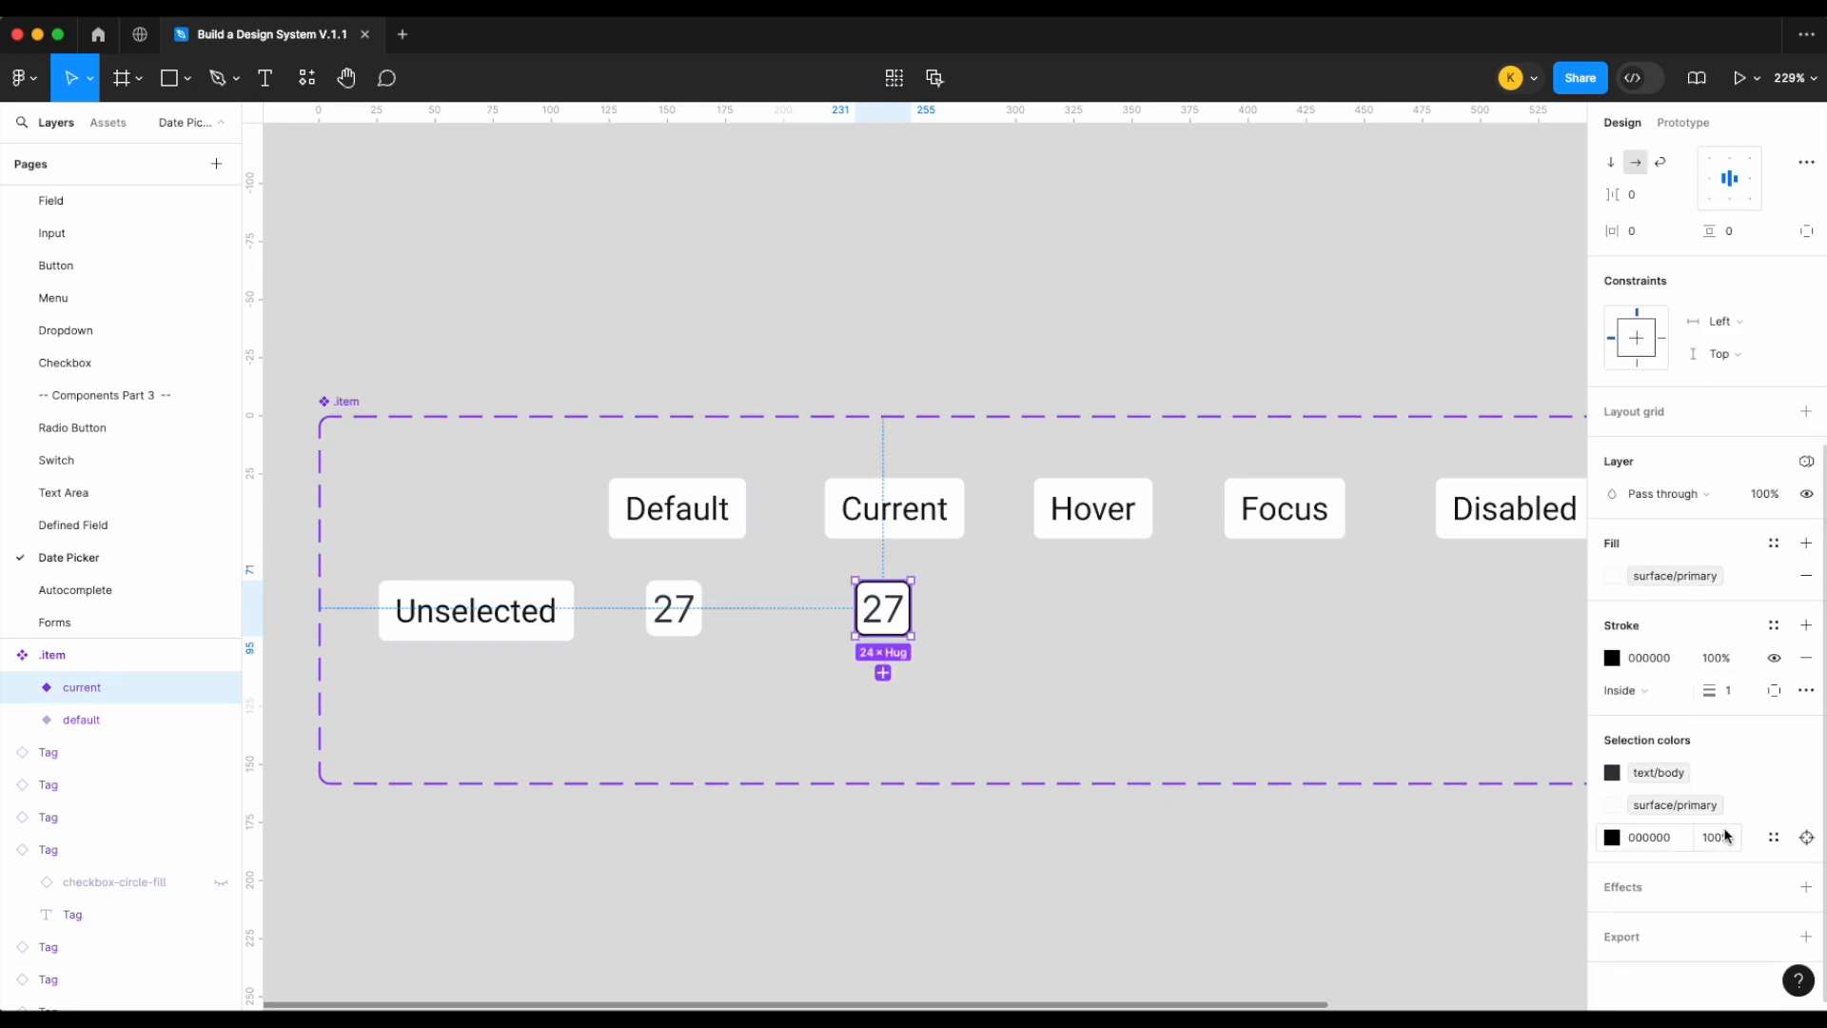
pyautogui.rightClick(1726, 693)
pyautogui.click(1748, 830)
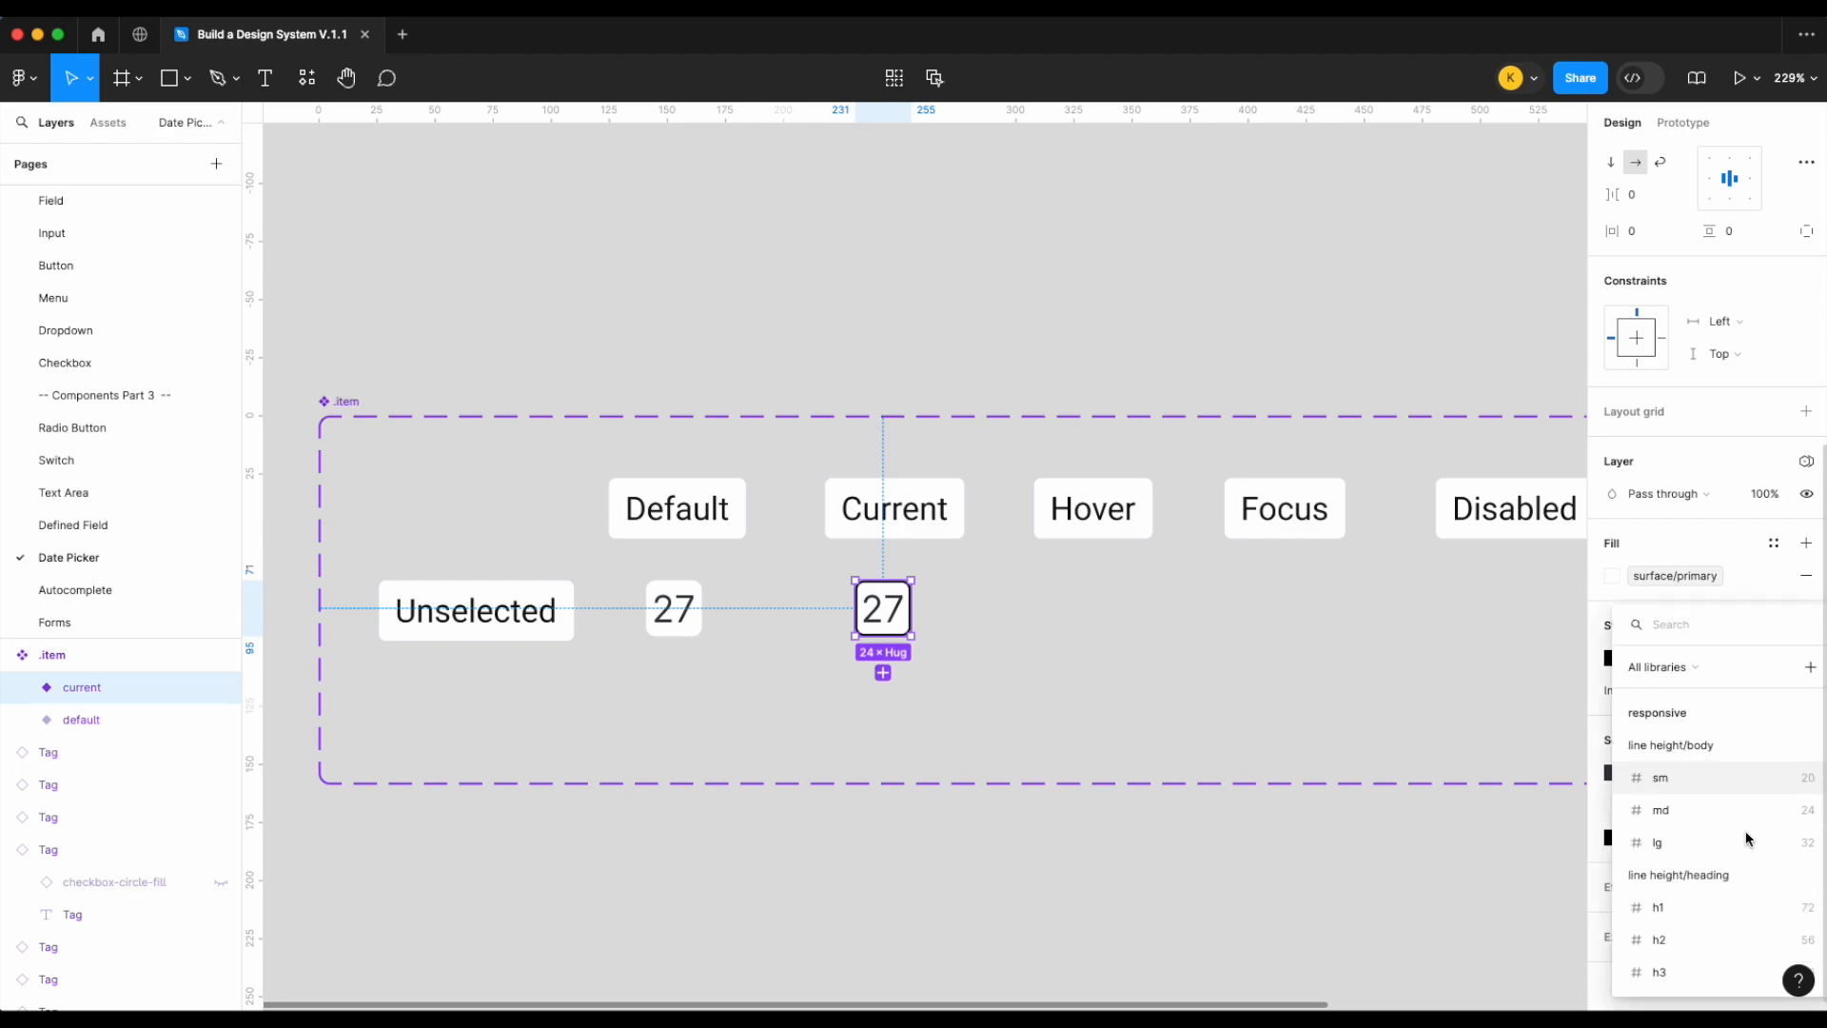
pyautogui.write('wid')
pyautogui.click(1681, 777)
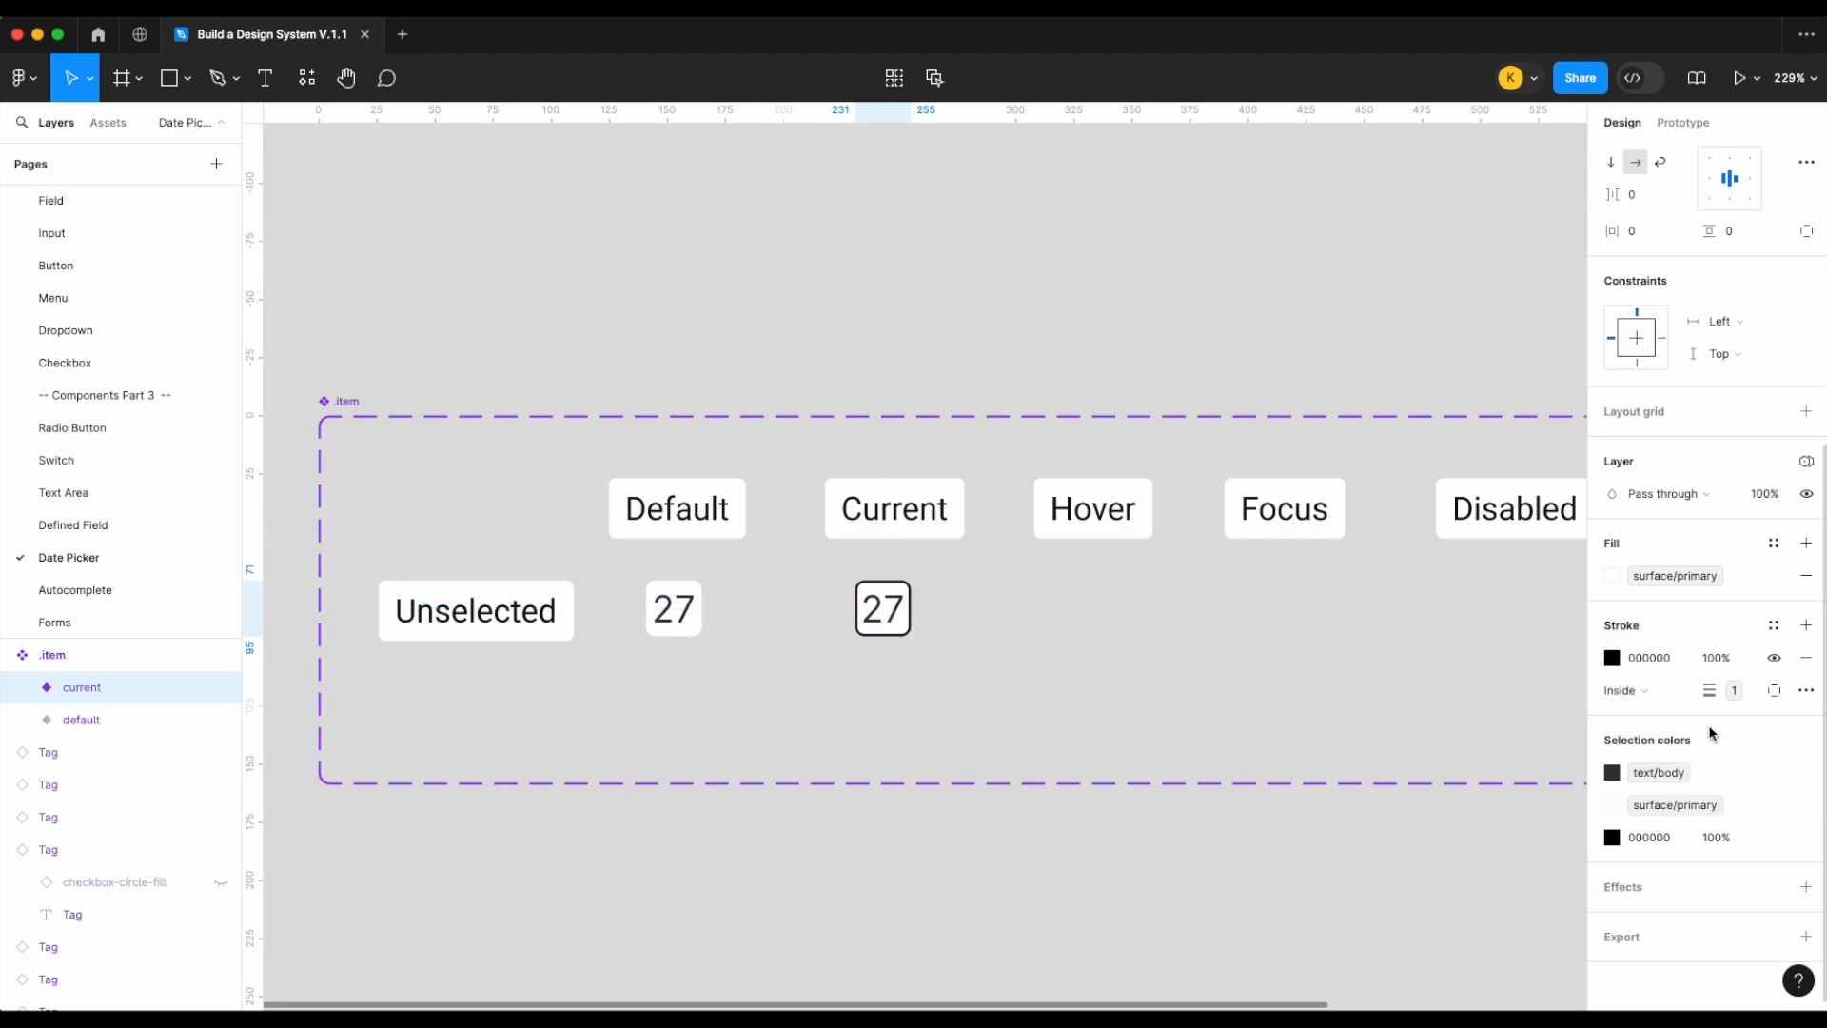
# Apply the border action colour variable to the current variant's stroke
pyautogui.click(1774, 625)
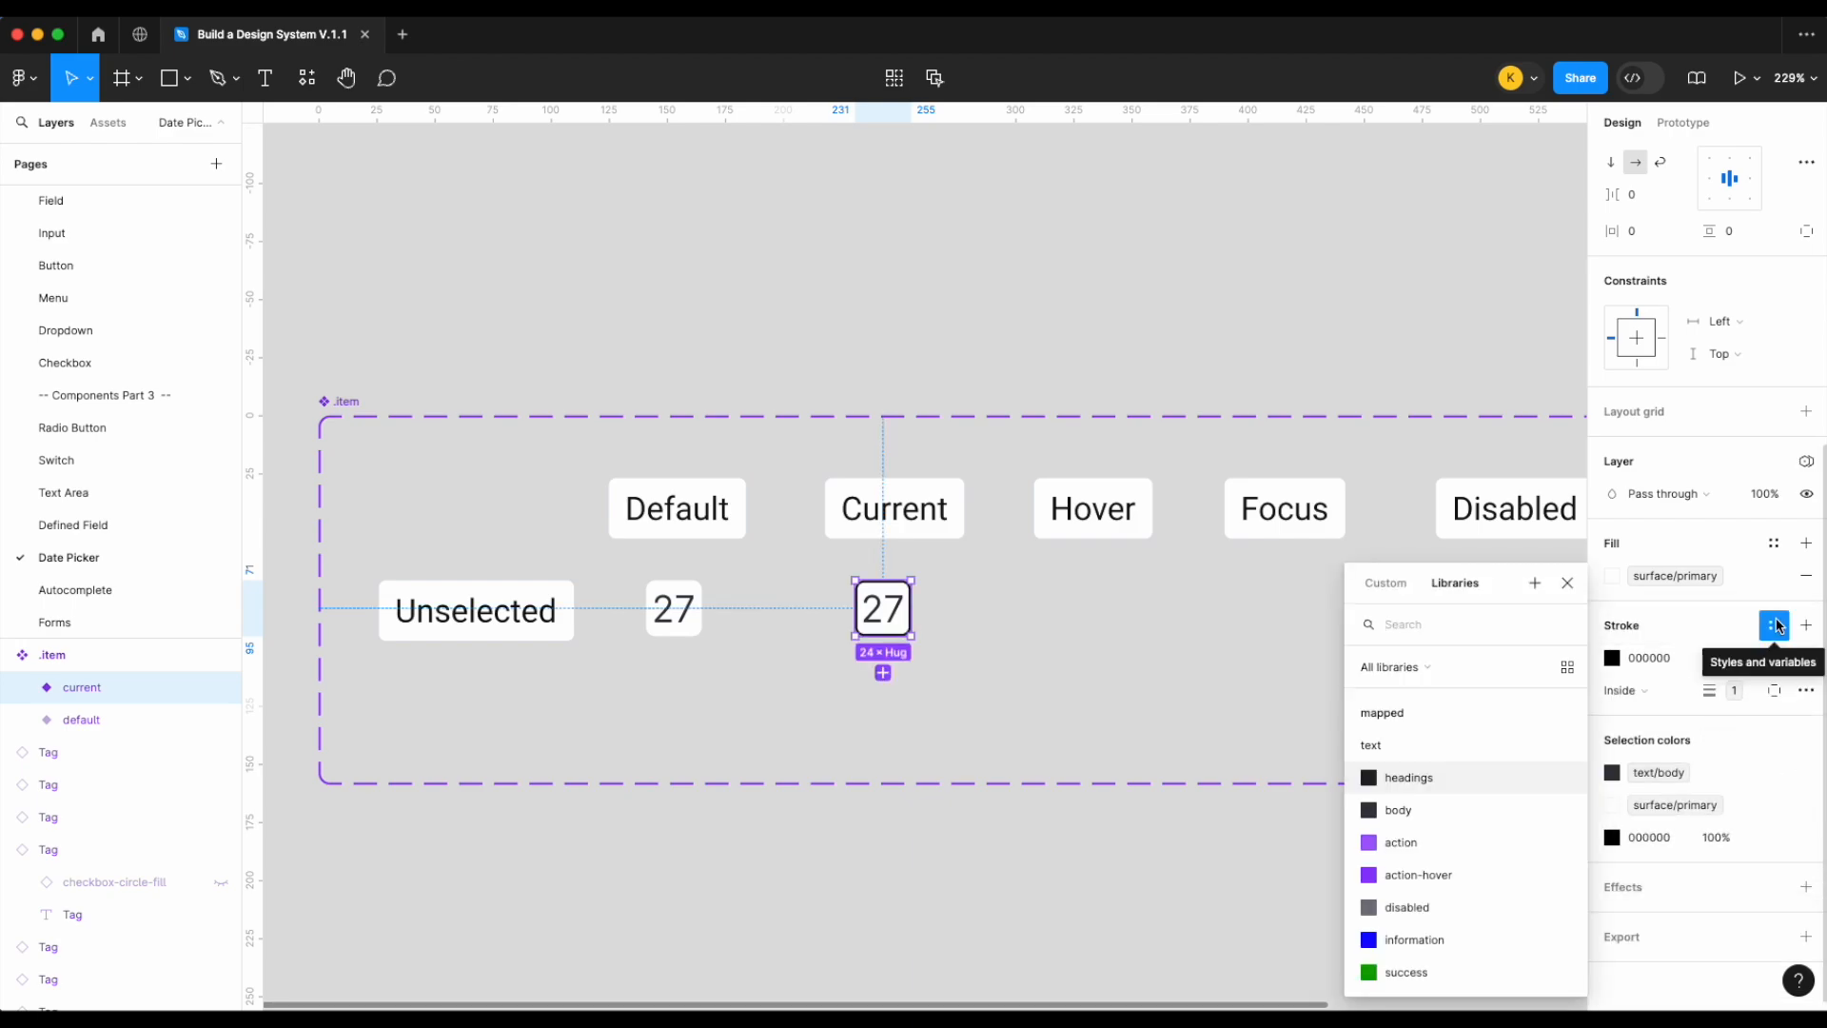
pyautogui.write('bor')
pyautogui.scroll(-1, 1437, 880)
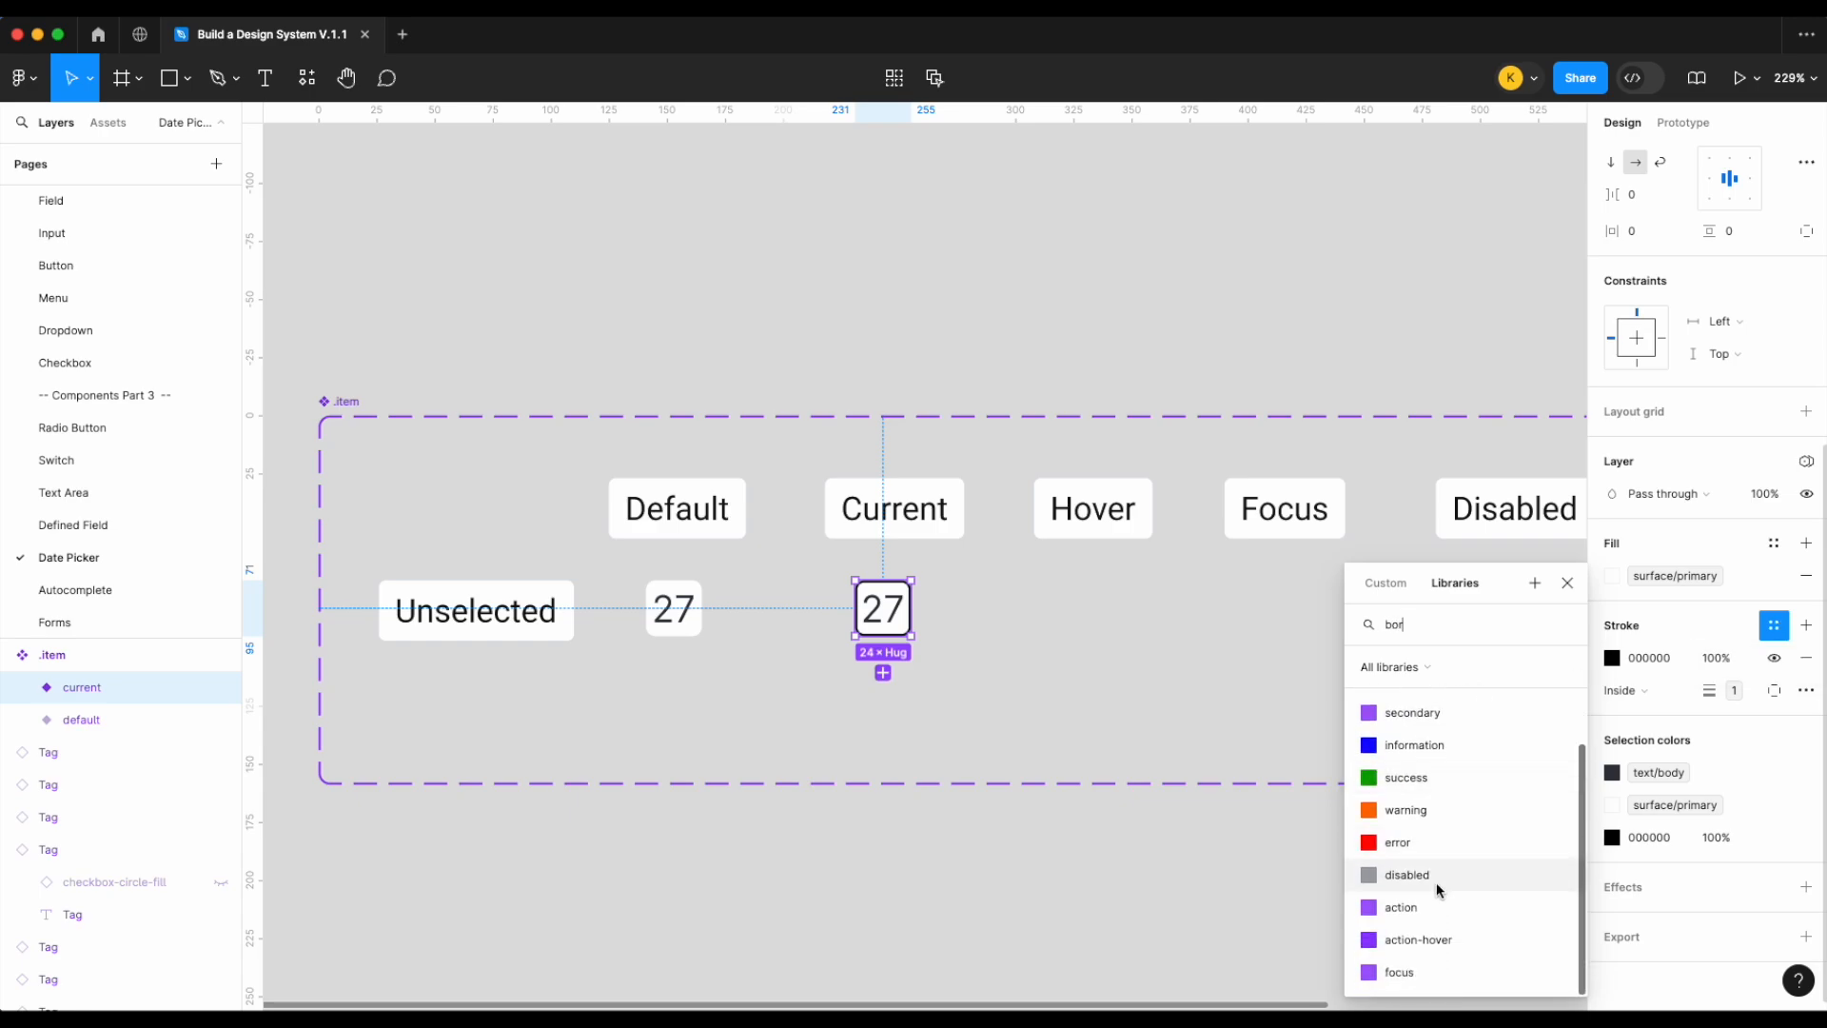
pyautogui.click(1431, 908)
pyautogui.click(1145, 689)
# Duplicate the default variant beneath the Hover label and set its Status to hover
pyautogui.hscroll(3, 1146, 689)
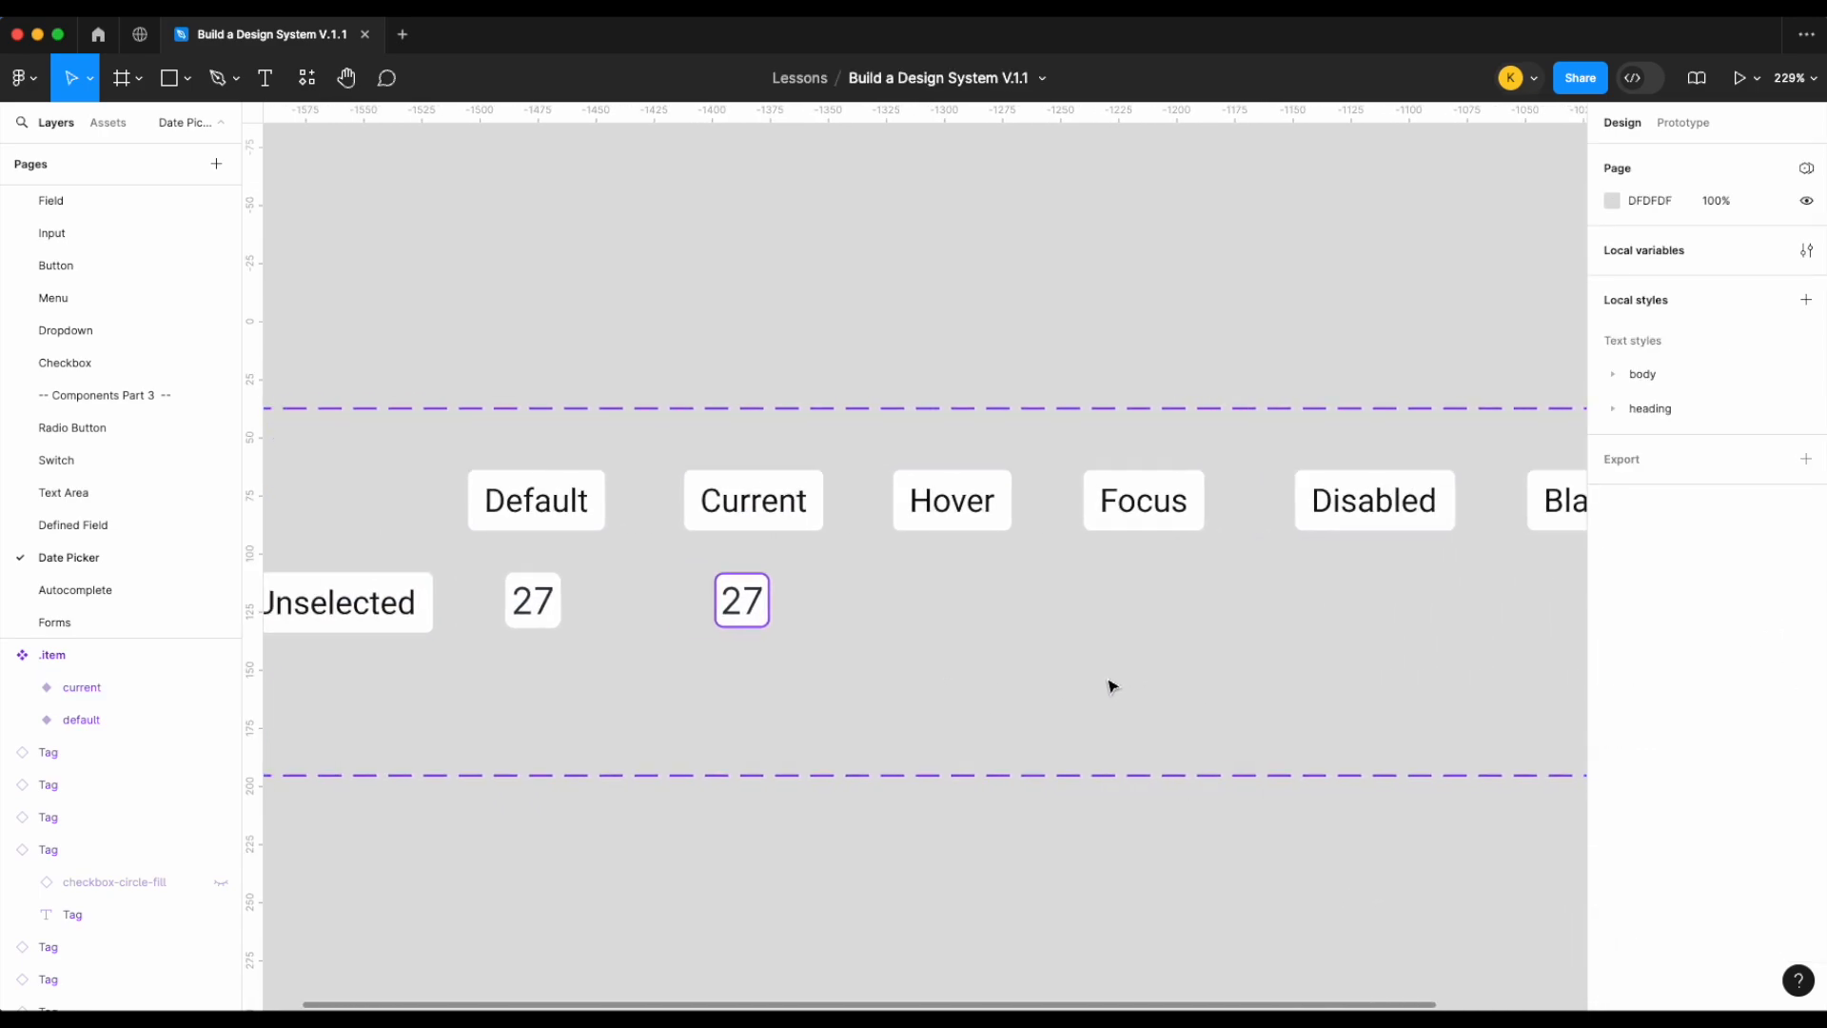
pyautogui.click(534, 606)
pyautogui.moveTo(533, 606); pyautogui.dragTo(957, 607)
pyautogui.write('hover')
pyautogui.press('Return')
# Give the hover variant the light purple surface action-hover 2 fill and a purple text colour variable
pyautogui.scroll(-4, 1670, 727)
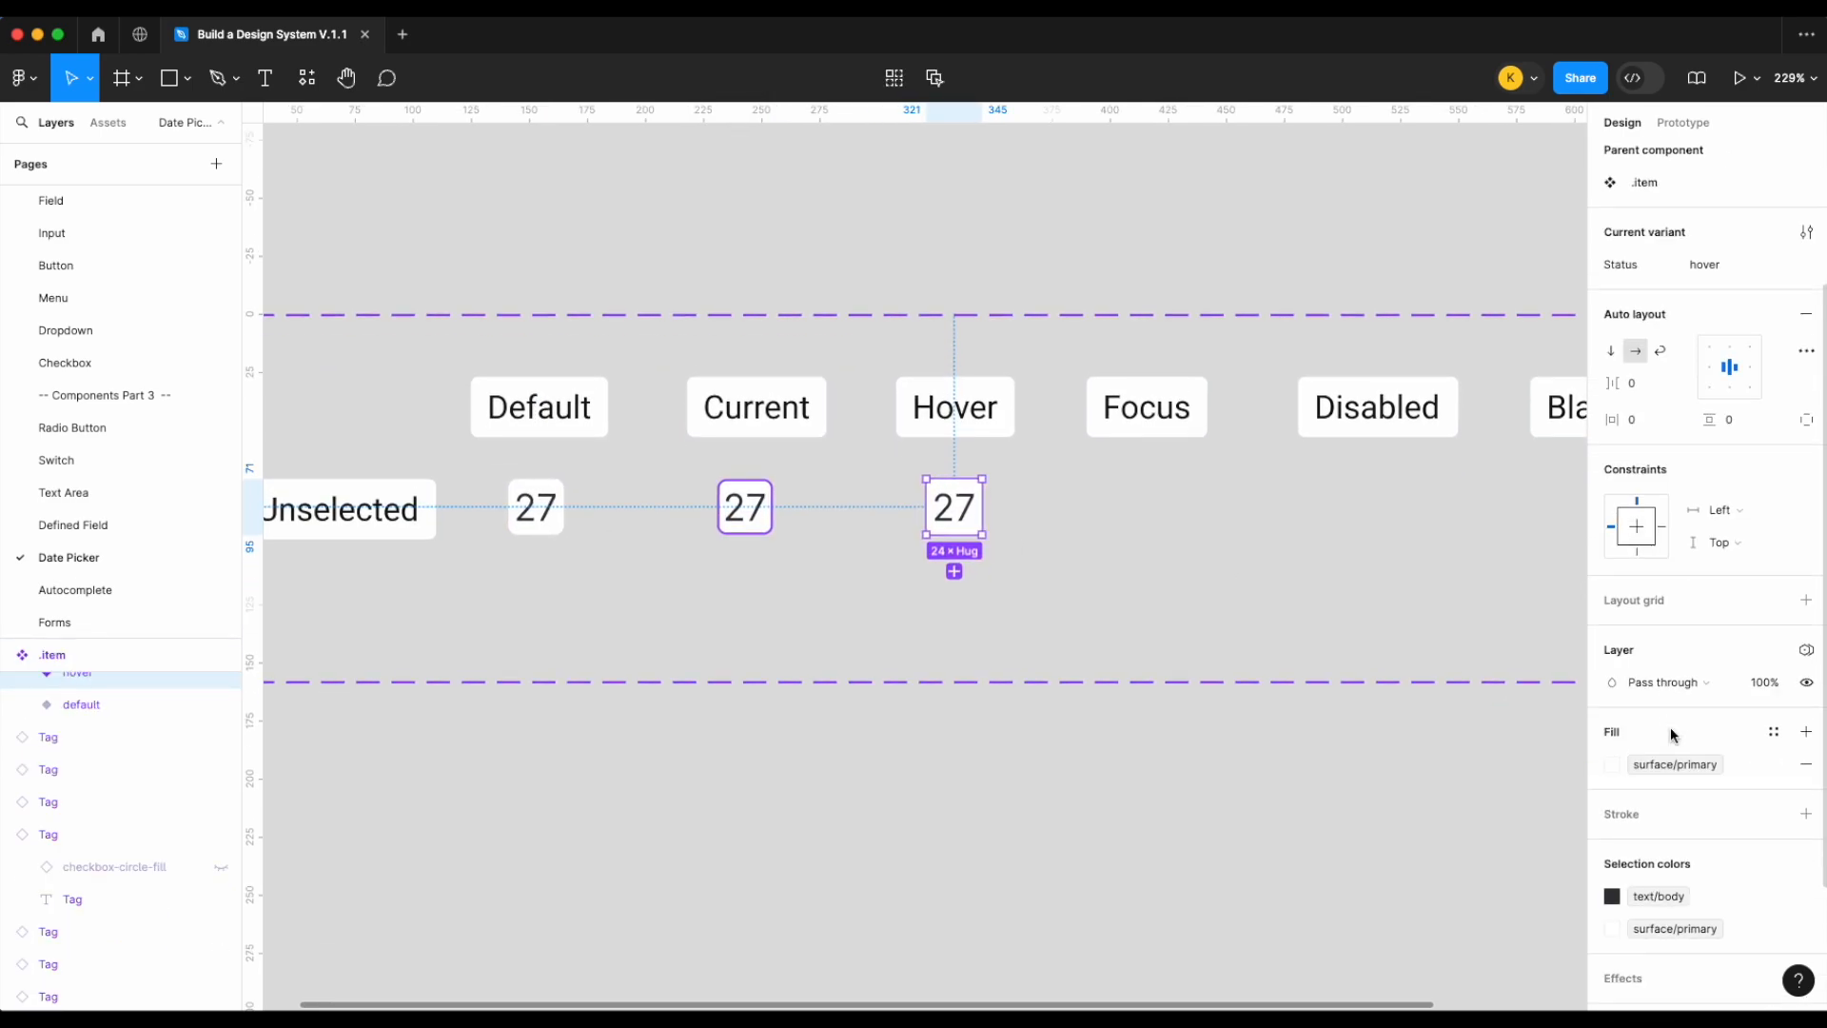
pyautogui.click(1653, 673)
pyautogui.scroll(-5, 1482, 836)
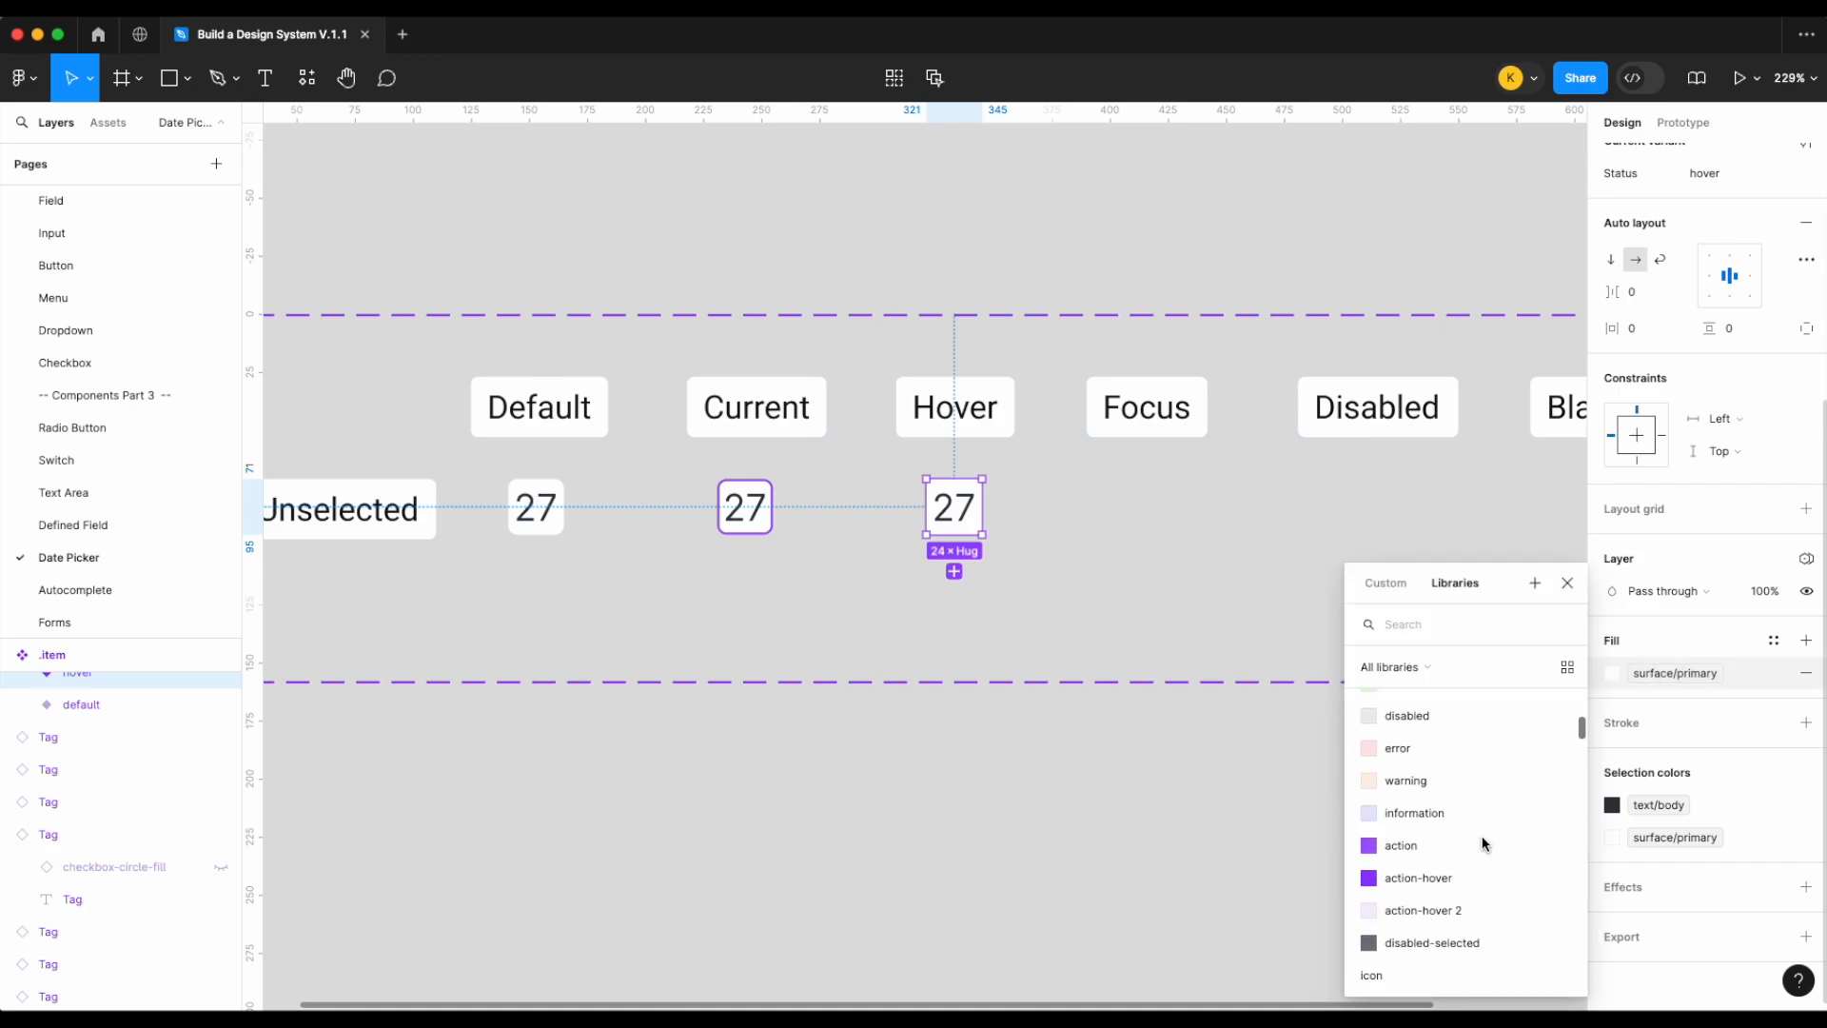
pyautogui.click(1474, 870)
pyautogui.click(1665, 806)
pyautogui.scroll(-2, 1456, 847)
pyautogui.scroll(2, 1453, 852)
pyautogui.click(1440, 790)
pyautogui.click(1155, 567)
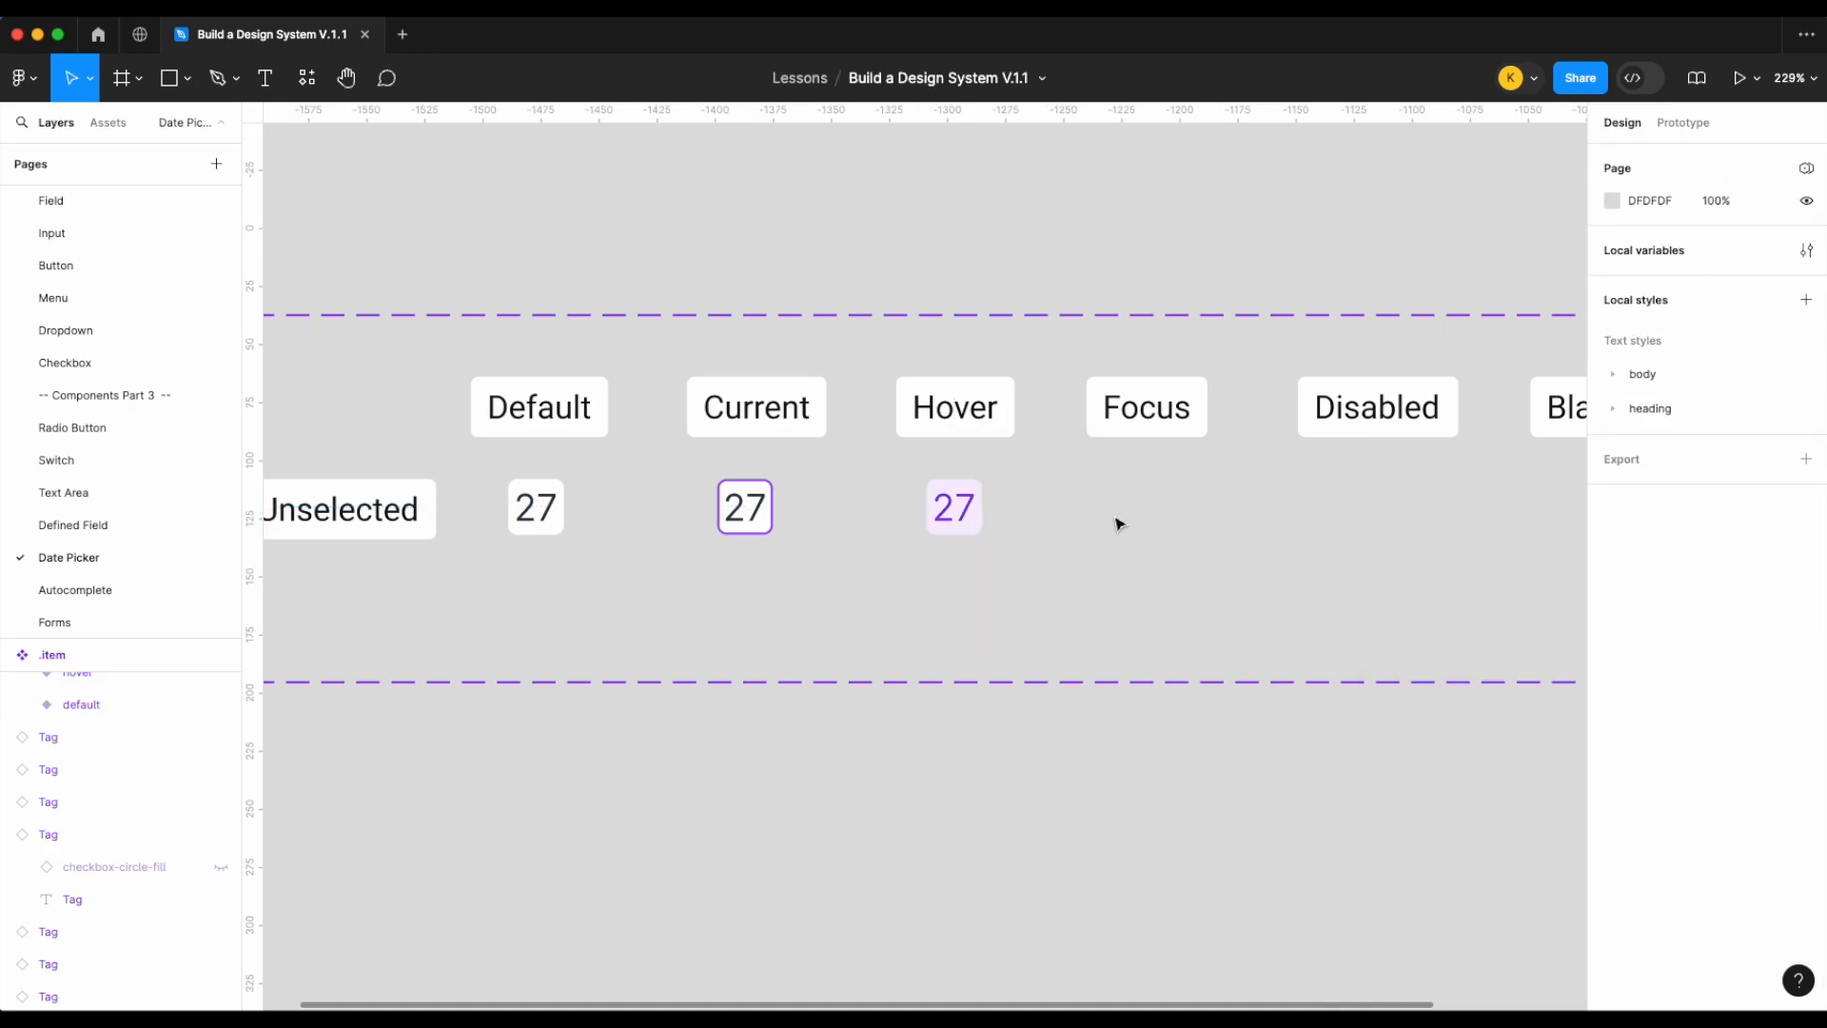
# Duplicate the default variant beneath the Focus label and draw a rectangle about 34 by 26 above the component set
pyautogui.moveTo(558, 514); pyautogui.dragTo(1146, 506)
pyautogui.click(187, 78)
pyautogui.click(276, 130)
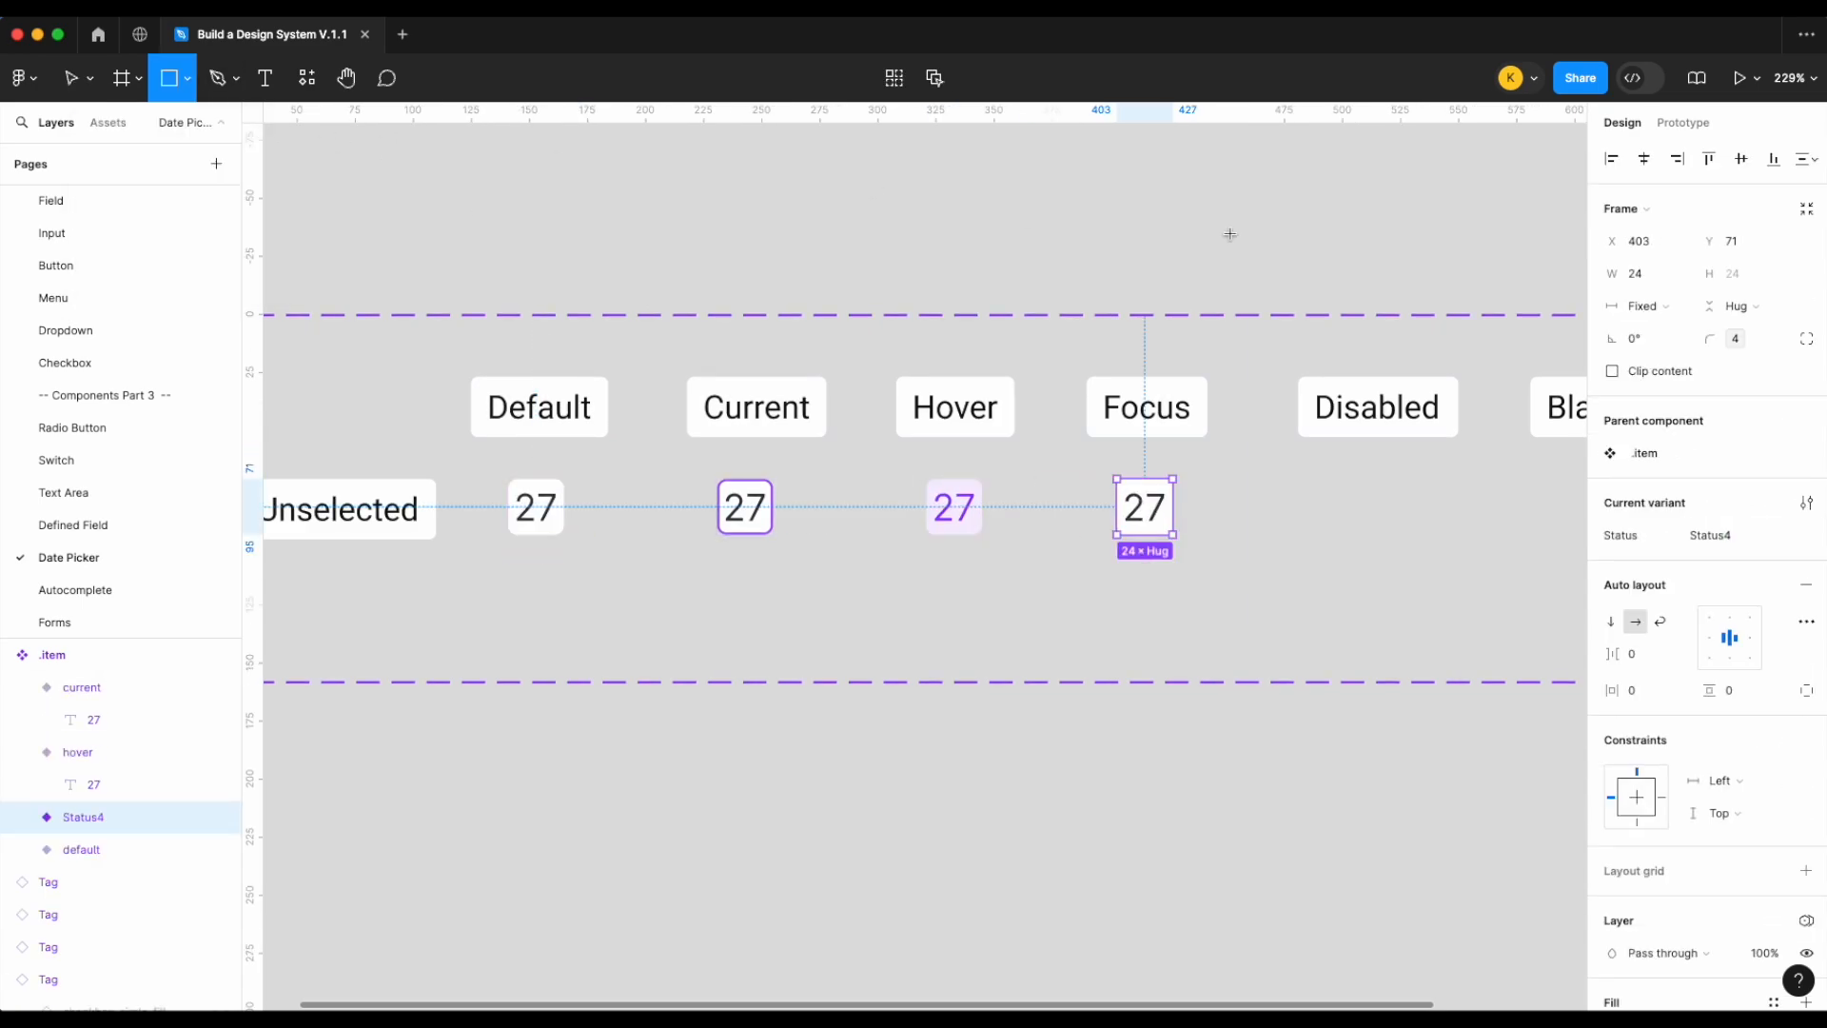
pyautogui.scroll(5, 1229, 234)
pyautogui.moveTo(1023, 286)
pyautogui.mouseDown()
pyautogui.moveTo(1183, 191)
pyautogui.moveTo(1161, 180)
pyautogui.mouseUp()
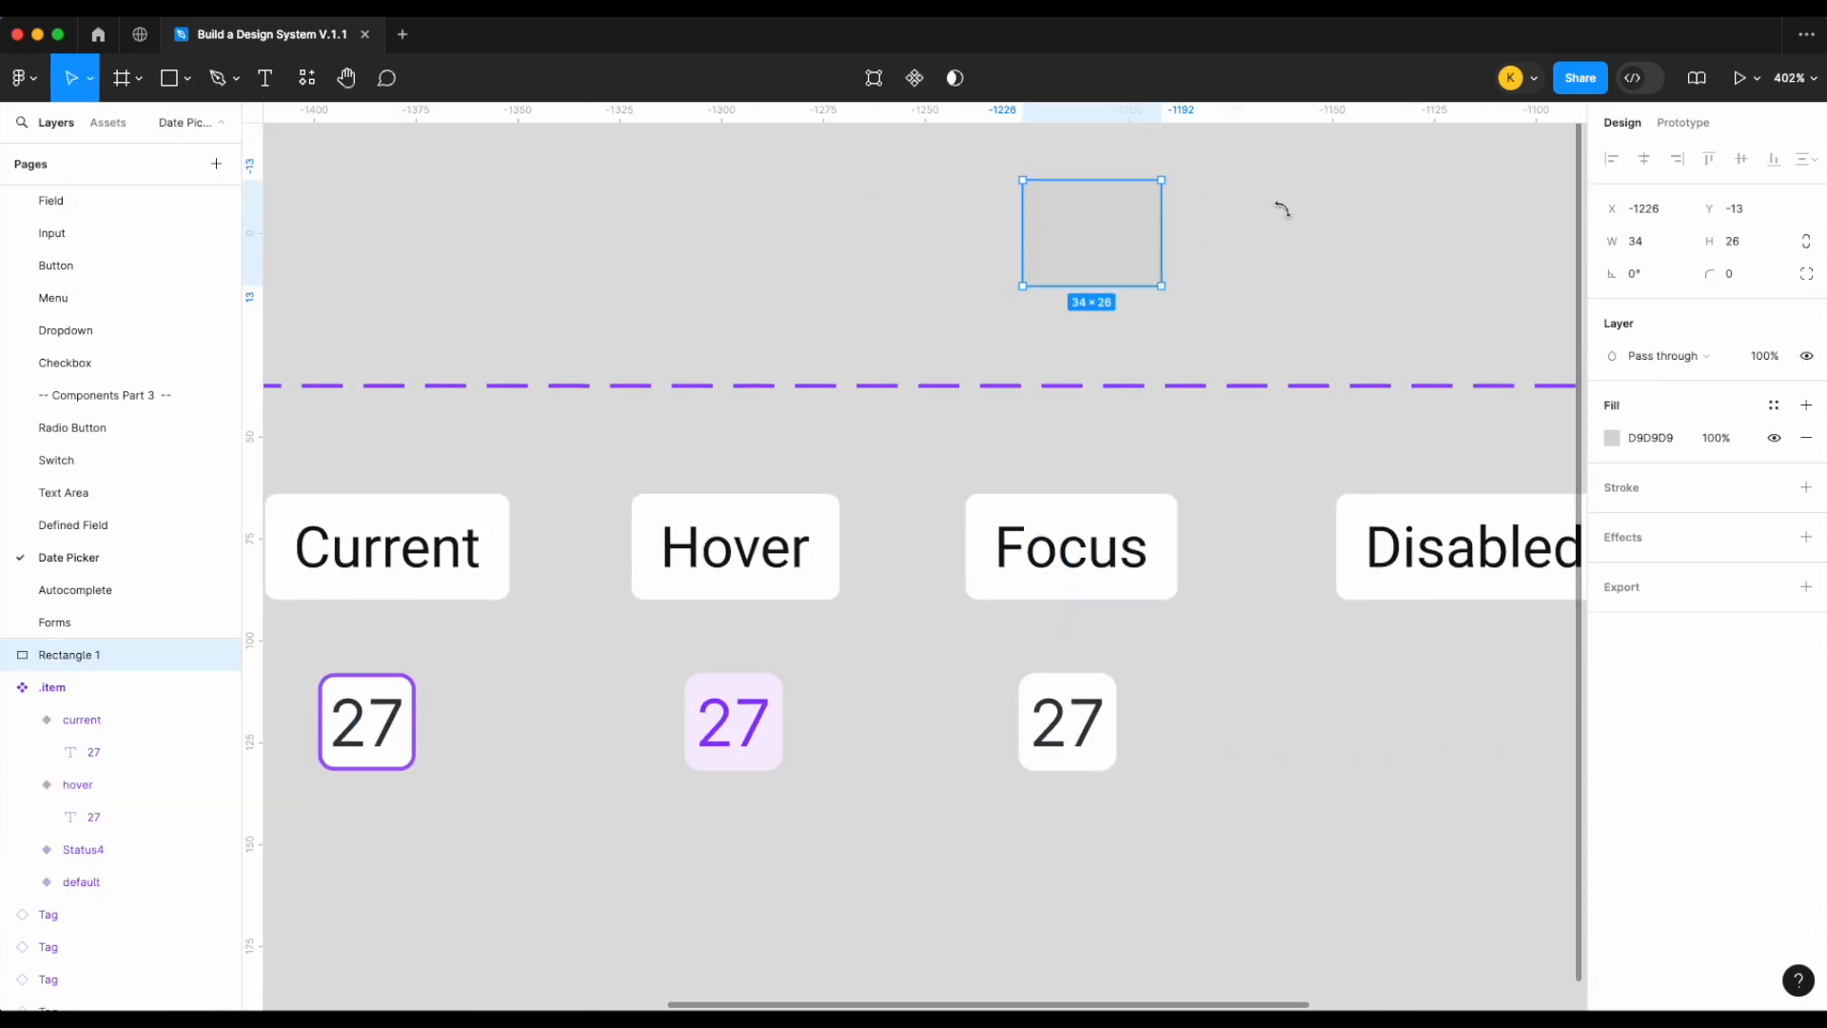
# Remove the rectangle's fill and give it an inside stroke coloured with the border/focus variable
pyautogui.click(1807, 487)
pyautogui.click(1806, 437)
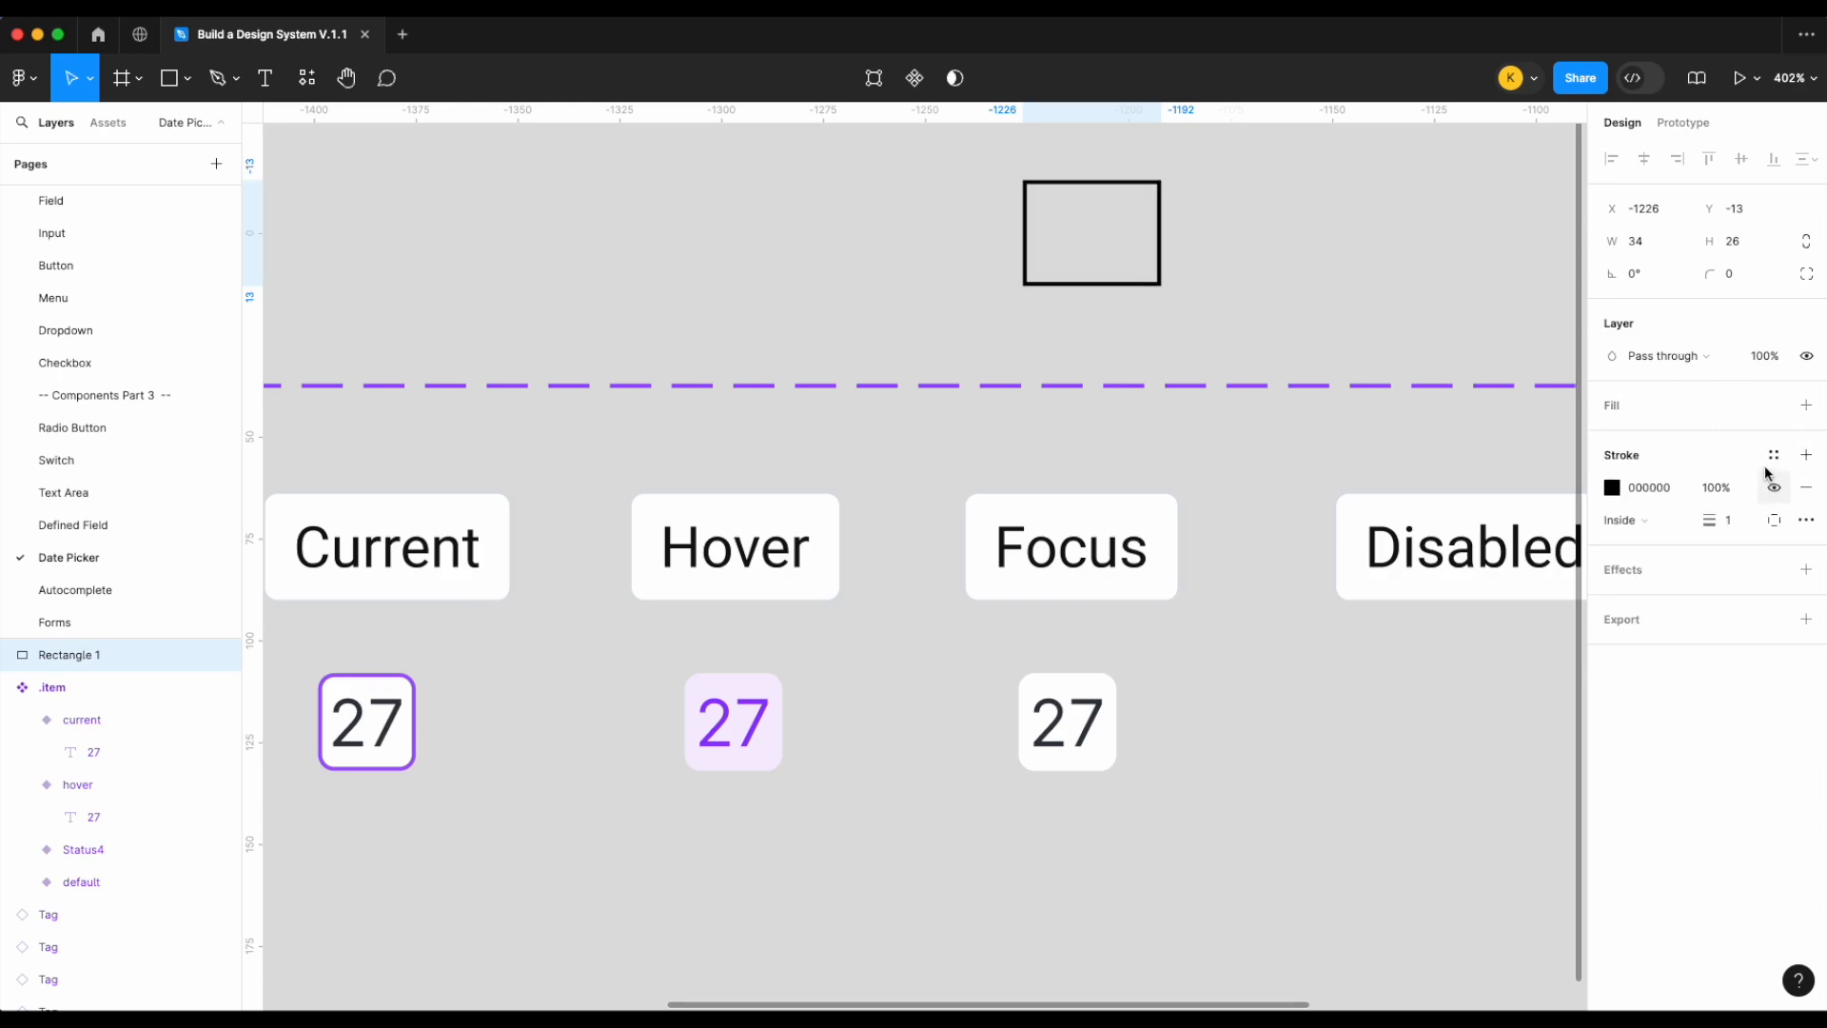
pyautogui.click(1773, 458)
pyautogui.write('bor')
pyautogui.scroll(-2, 1481, 738)
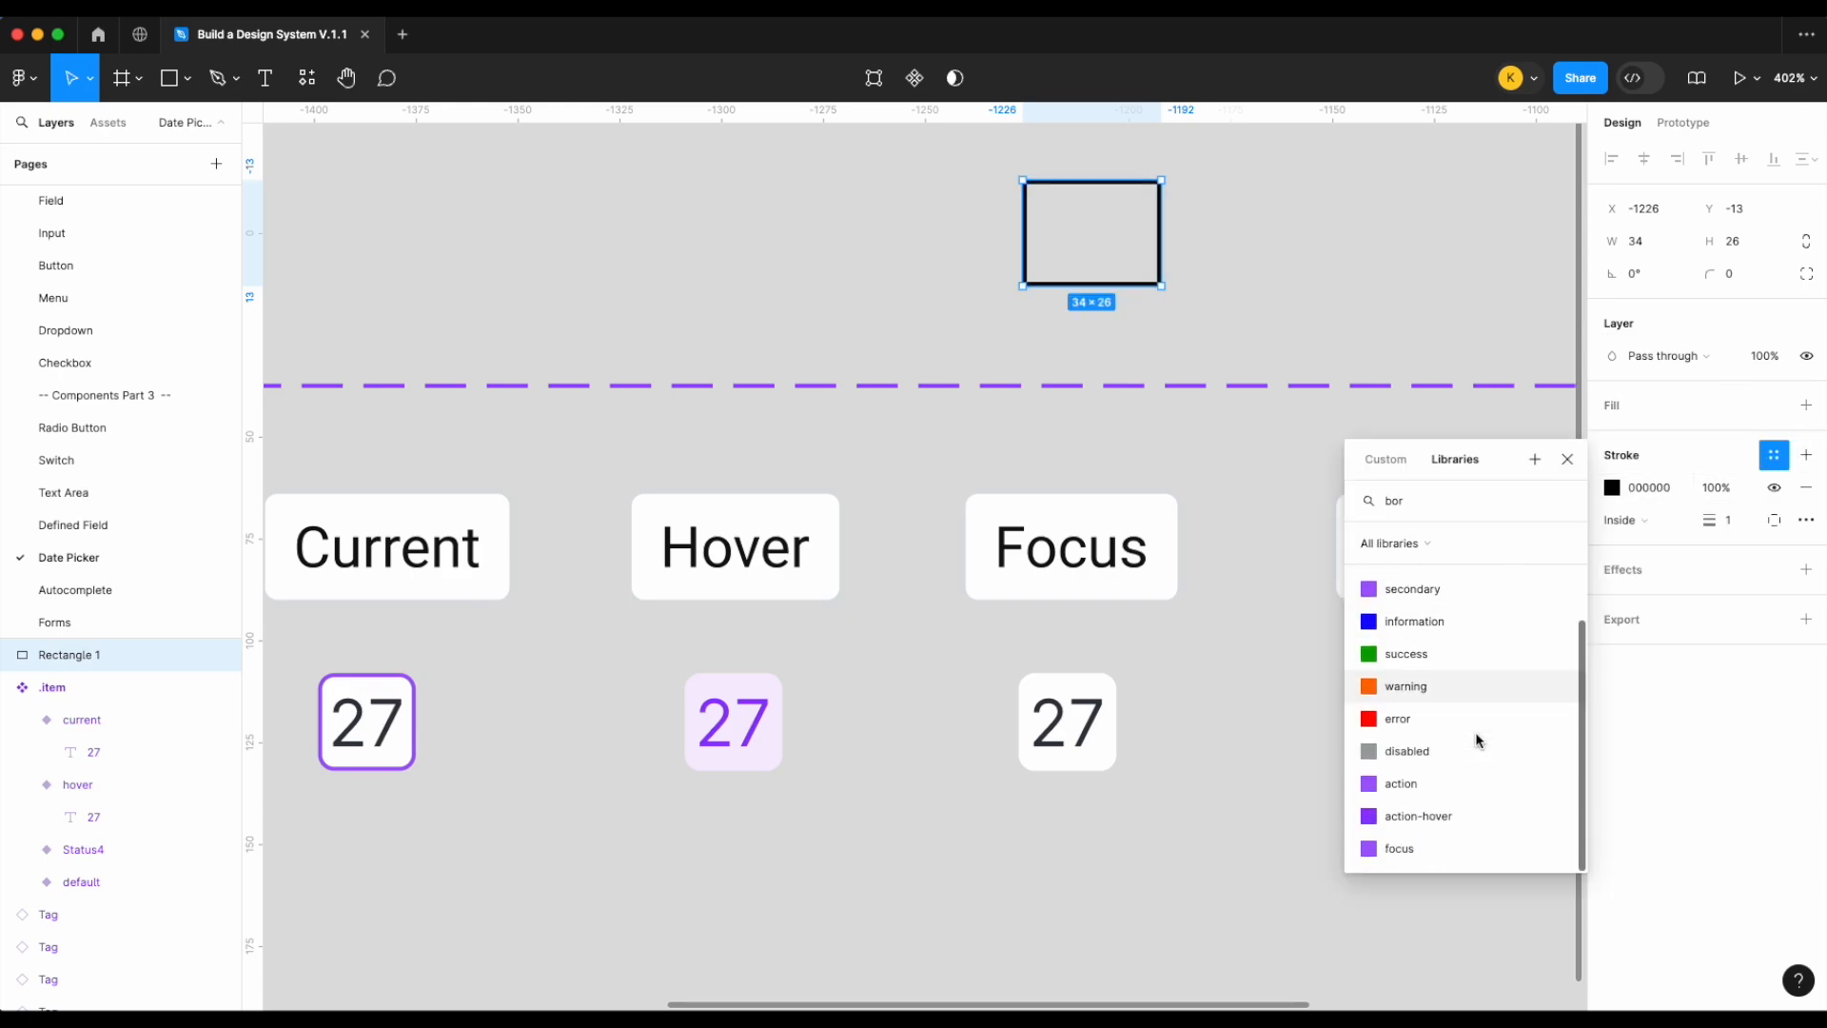
pyautogui.click(1442, 846)
# Bind the rectangle's stroke weight to the border radius md variable, 4
pyautogui.rightClick(1708, 519)
pyautogui.click(1749, 655)
pyautogui.write('rad')
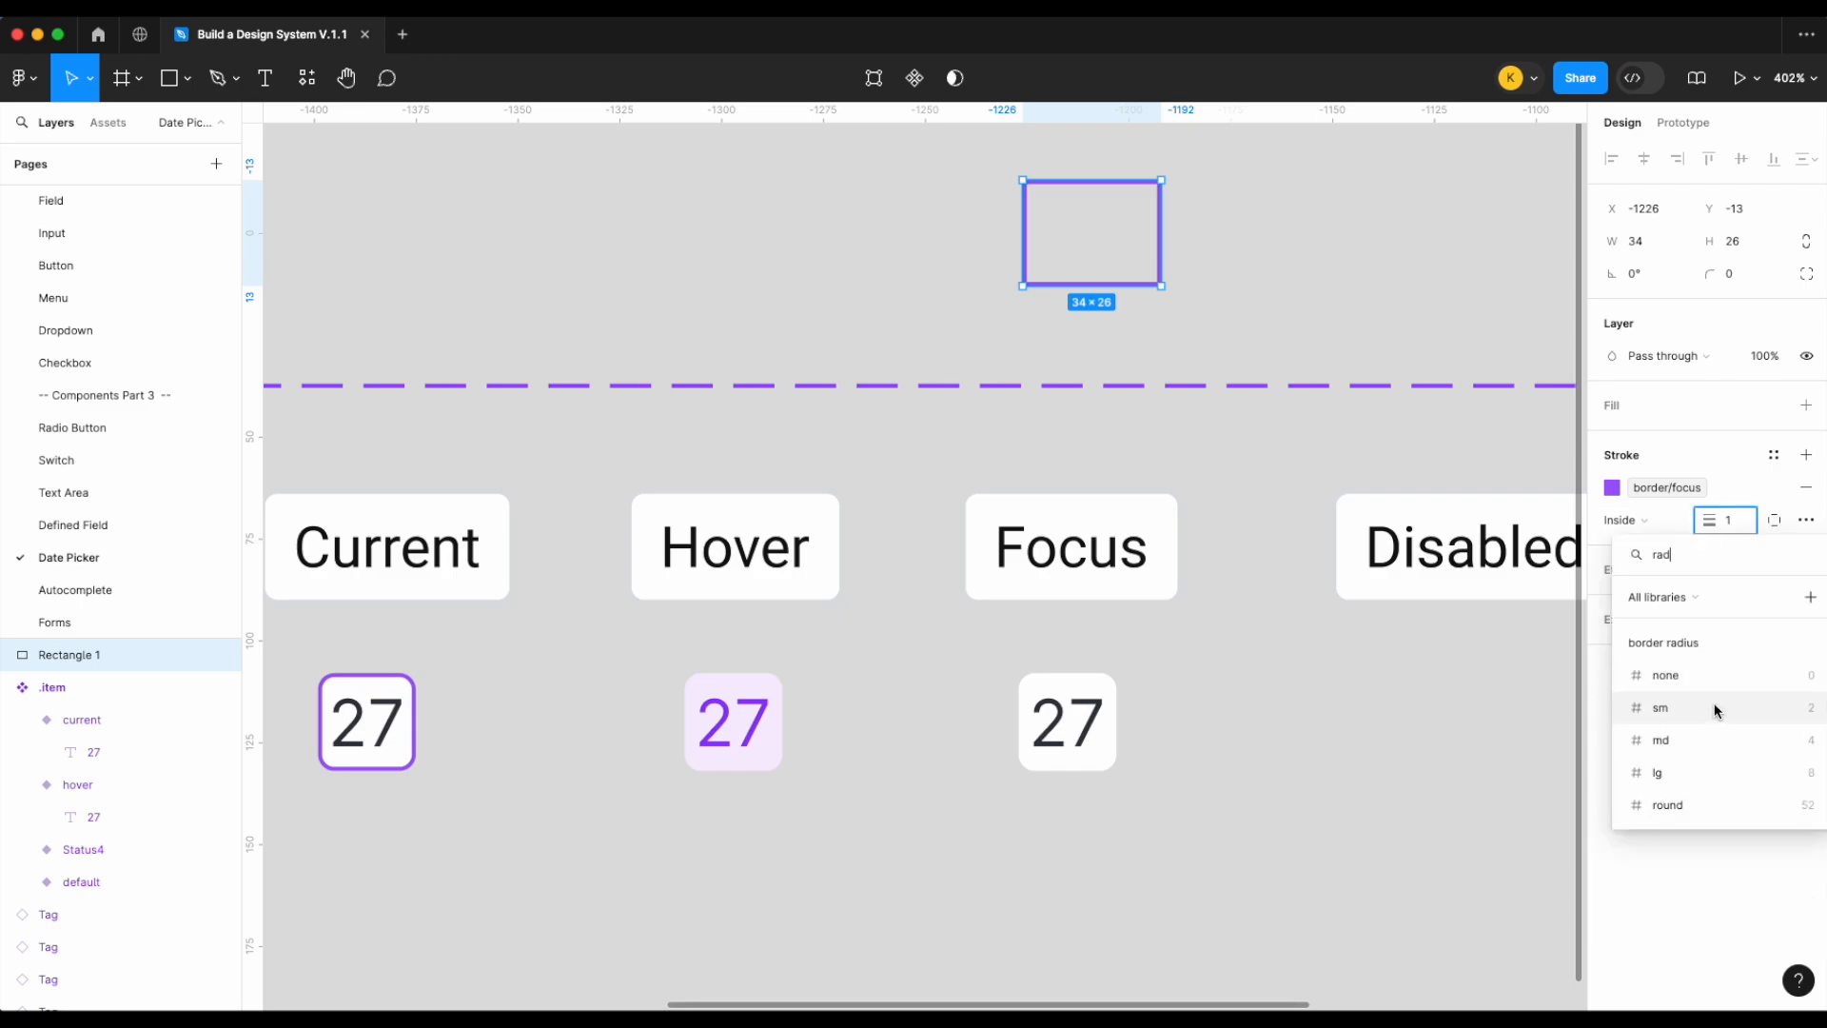
pyautogui.click(1715, 738)
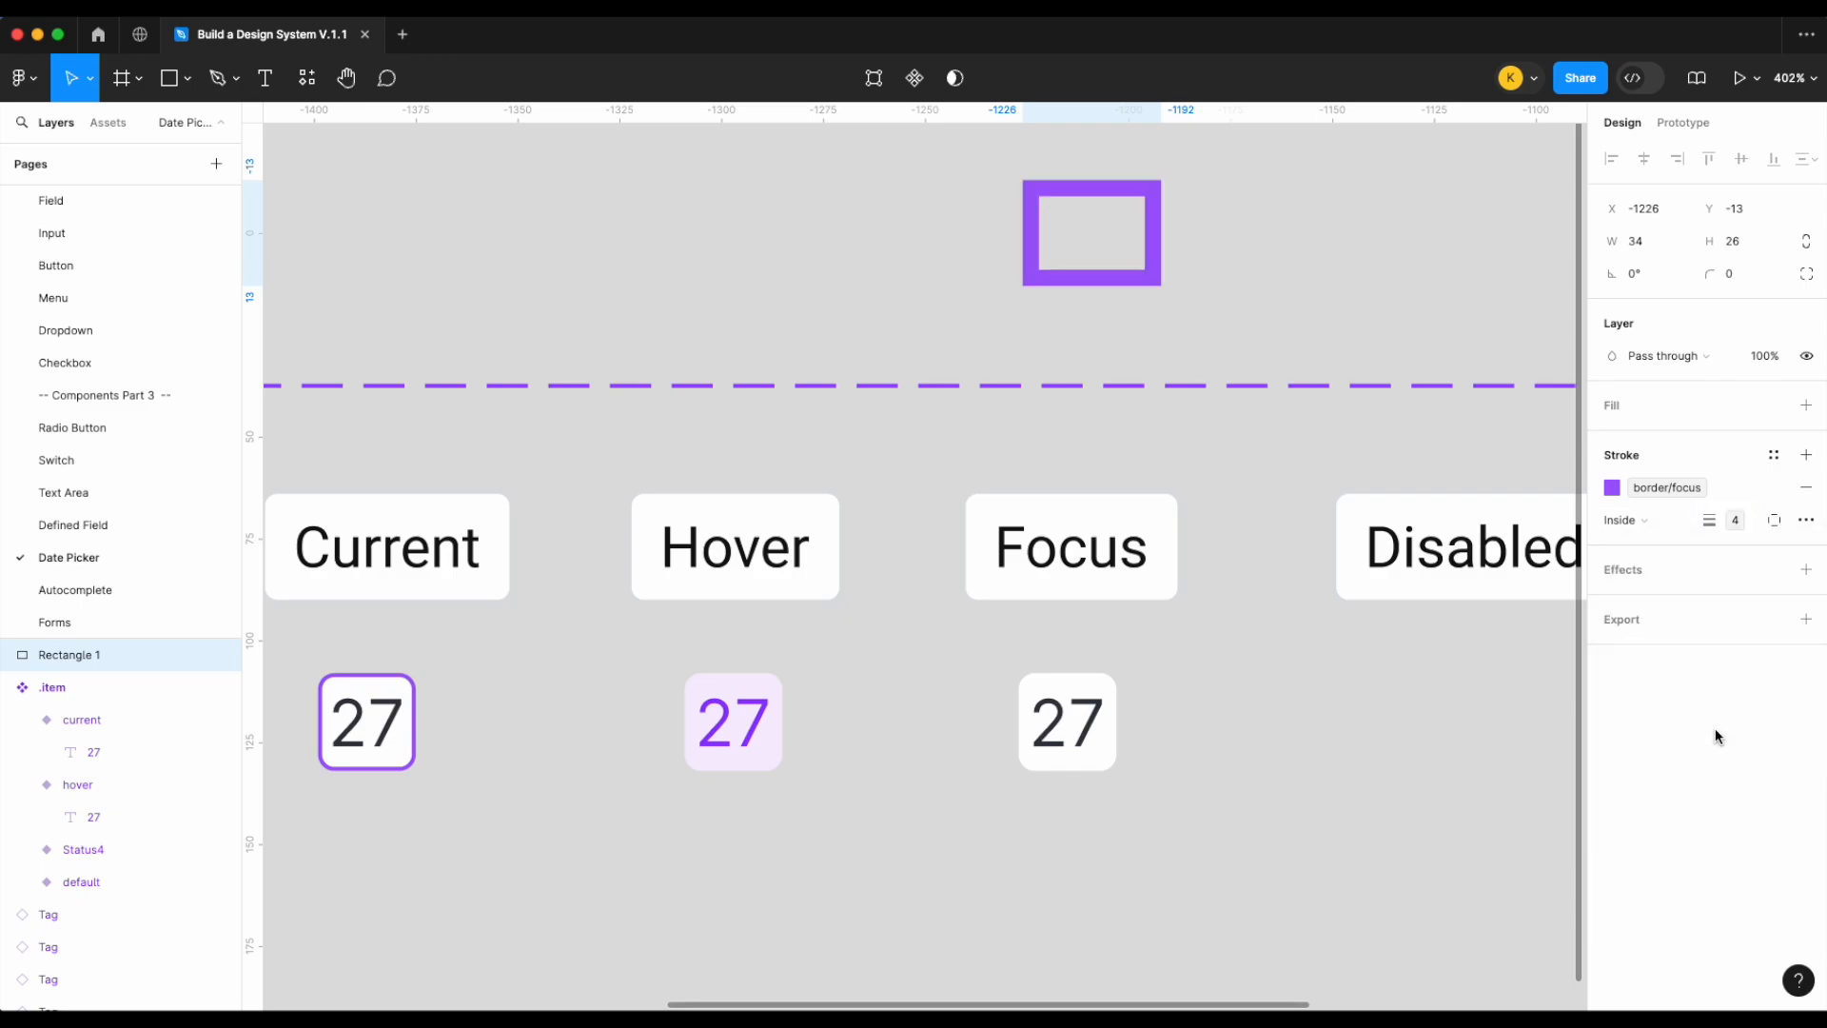
# Set the rectangle's stroke position to outside and bind its weight to the border radius sm variable, 2
pyautogui.click(1666, 523)
pyautogui.click(1666, 545)
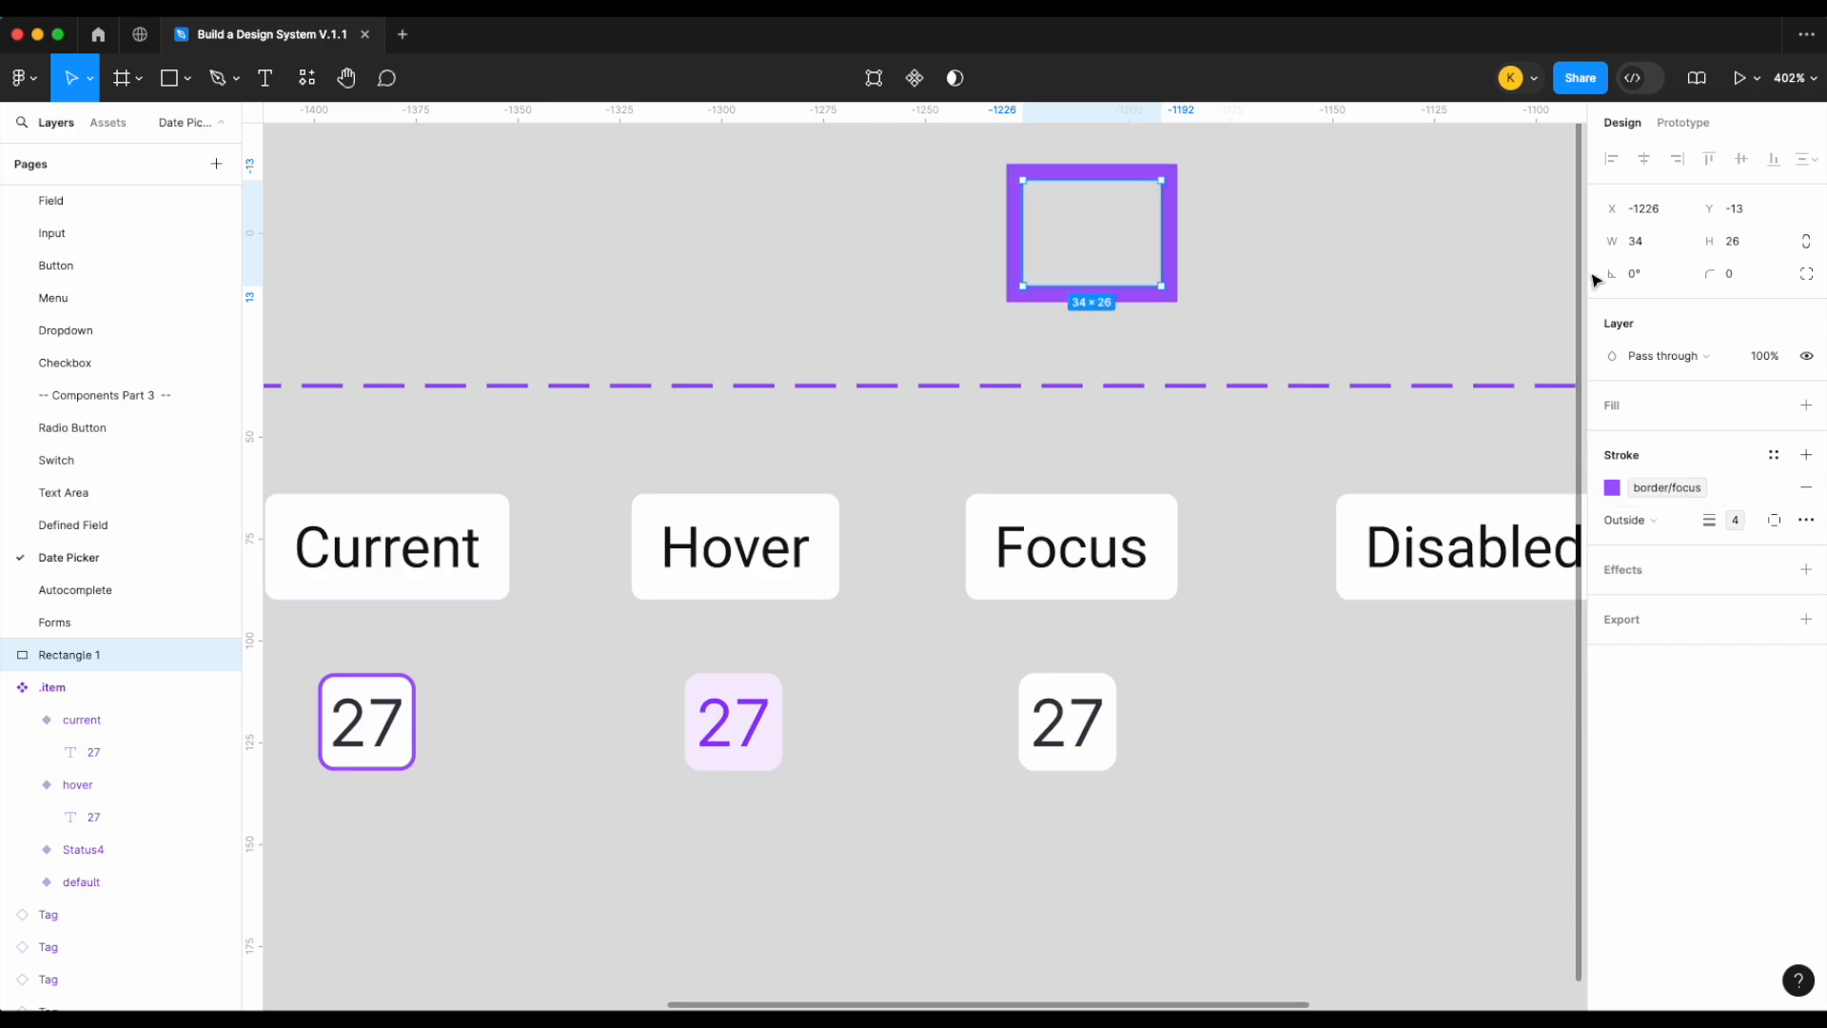
pyautogui.click(1737, 527)
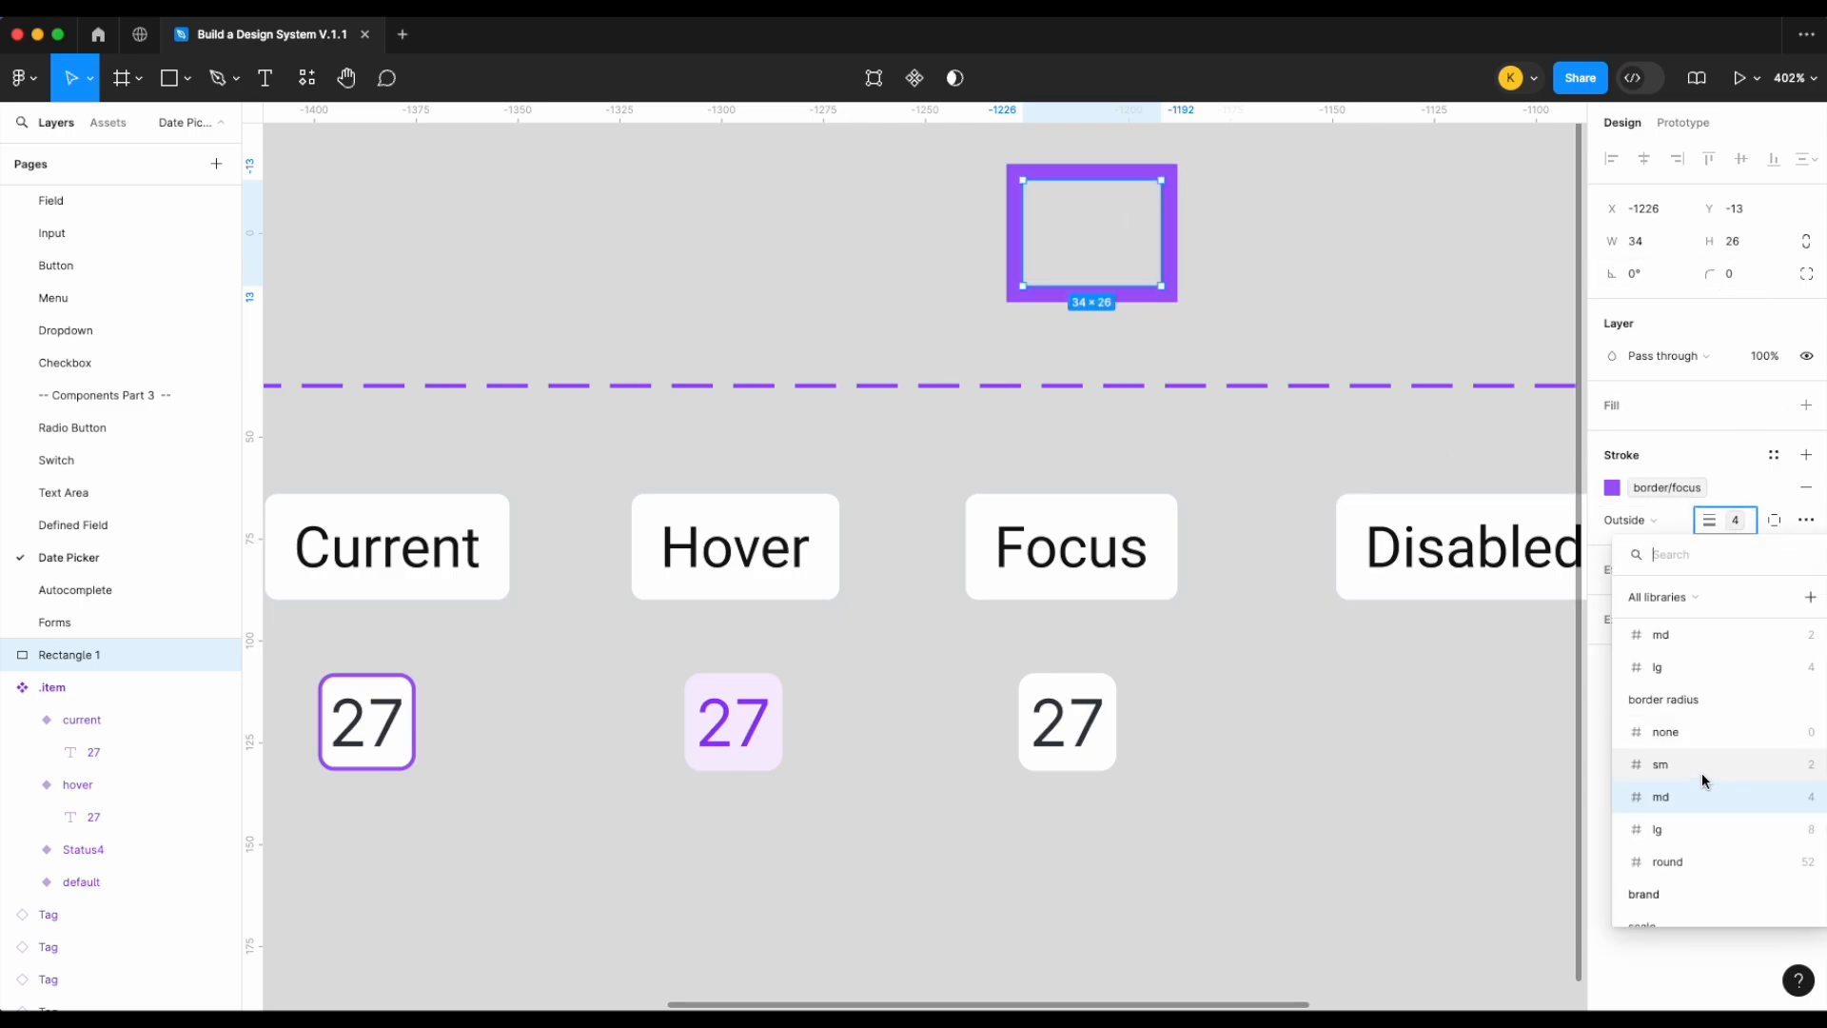
pyautogui.click(1702, 773)
pyautogui.click(1435, 258)
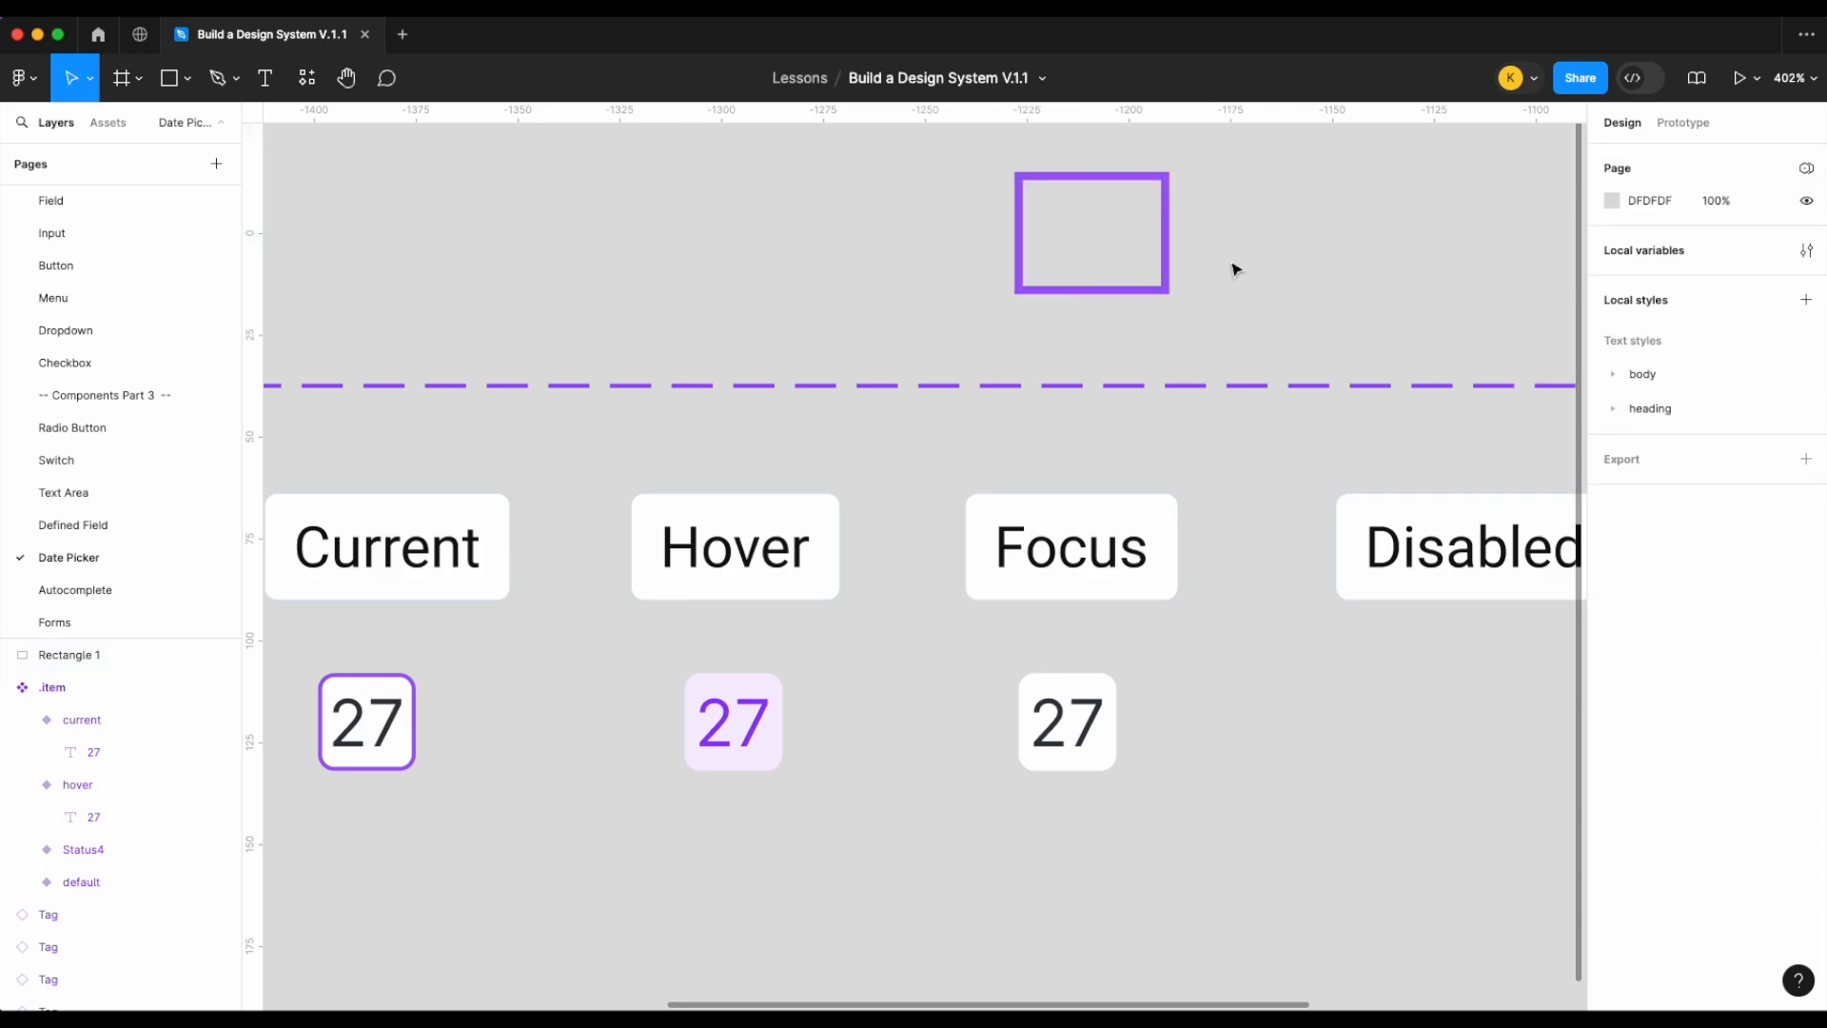
# Bind the rectangle's corner radius to the border radius variable with value 4
pyautogui.click(1165, 239)
pyautogui.click(1776, 279)
pyautogui.write('radi')
pyautogui.click(1656, 495)
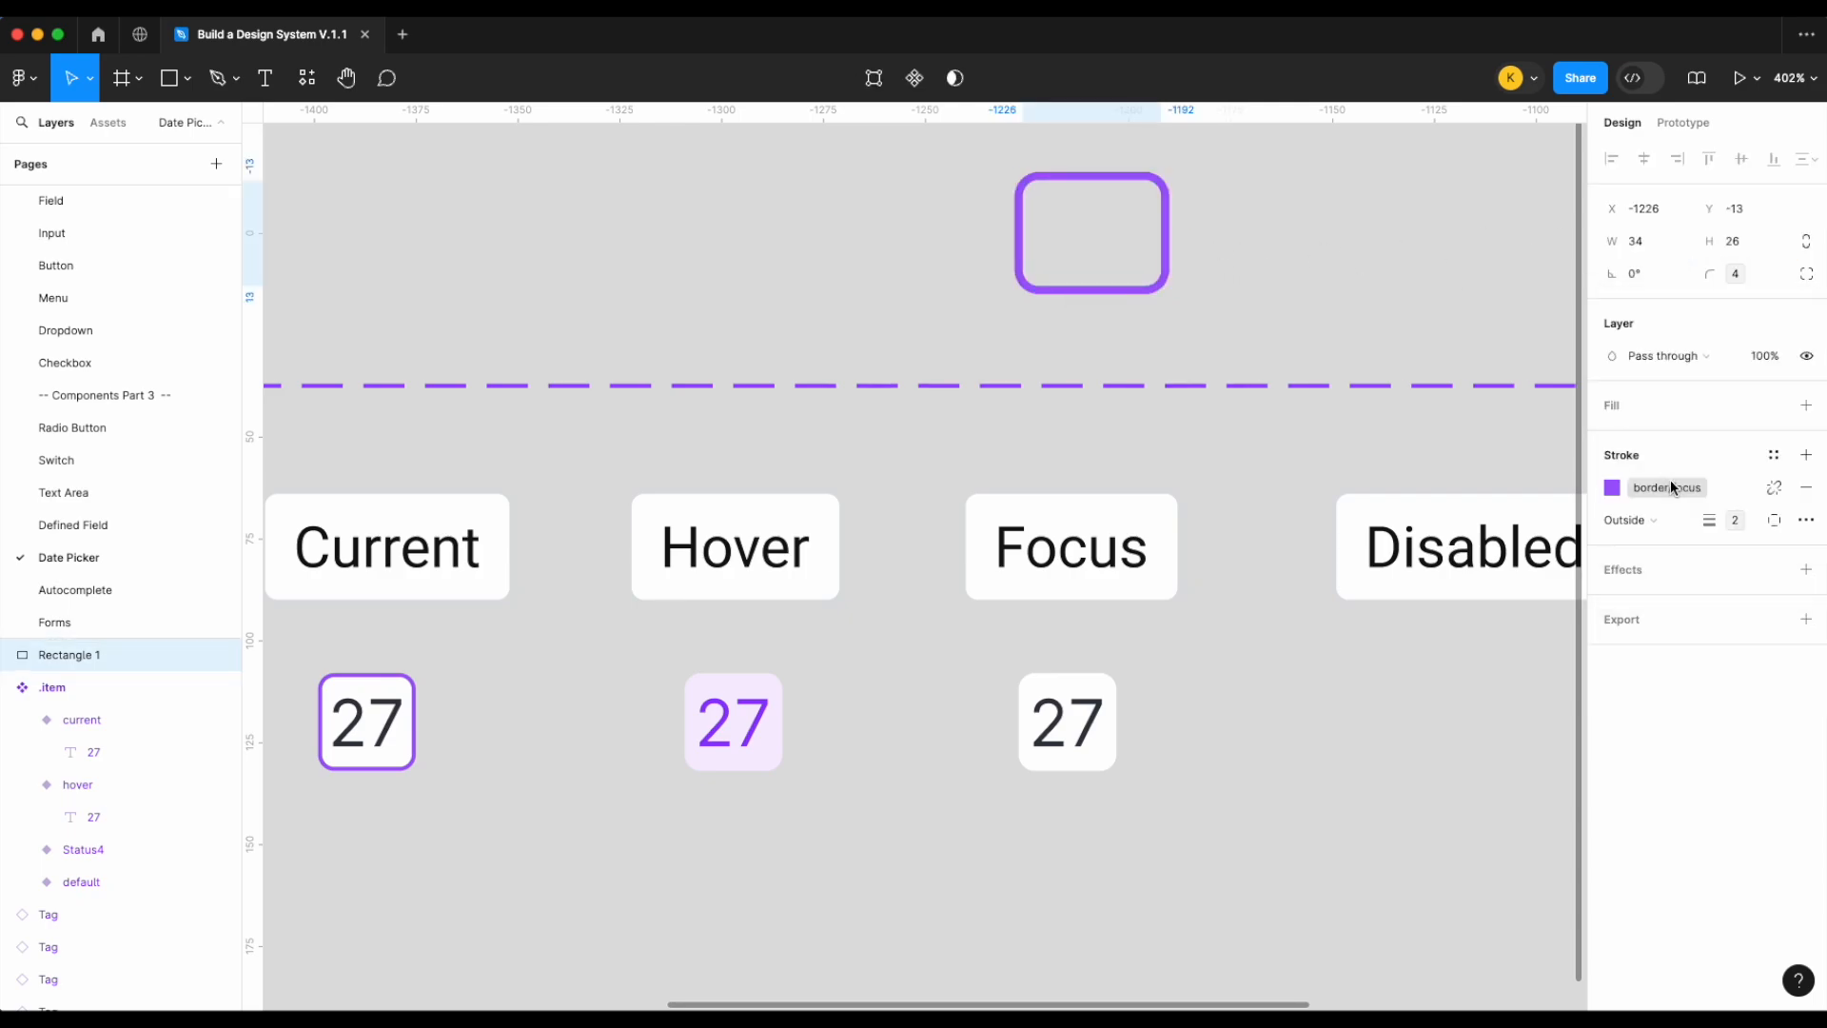
pyautogui.click(1268, 209)
# Move the outlined rectangle inside the variant beneath the Focus label and position it absolutely around the number 27
pyautogui.click(1165, 250)
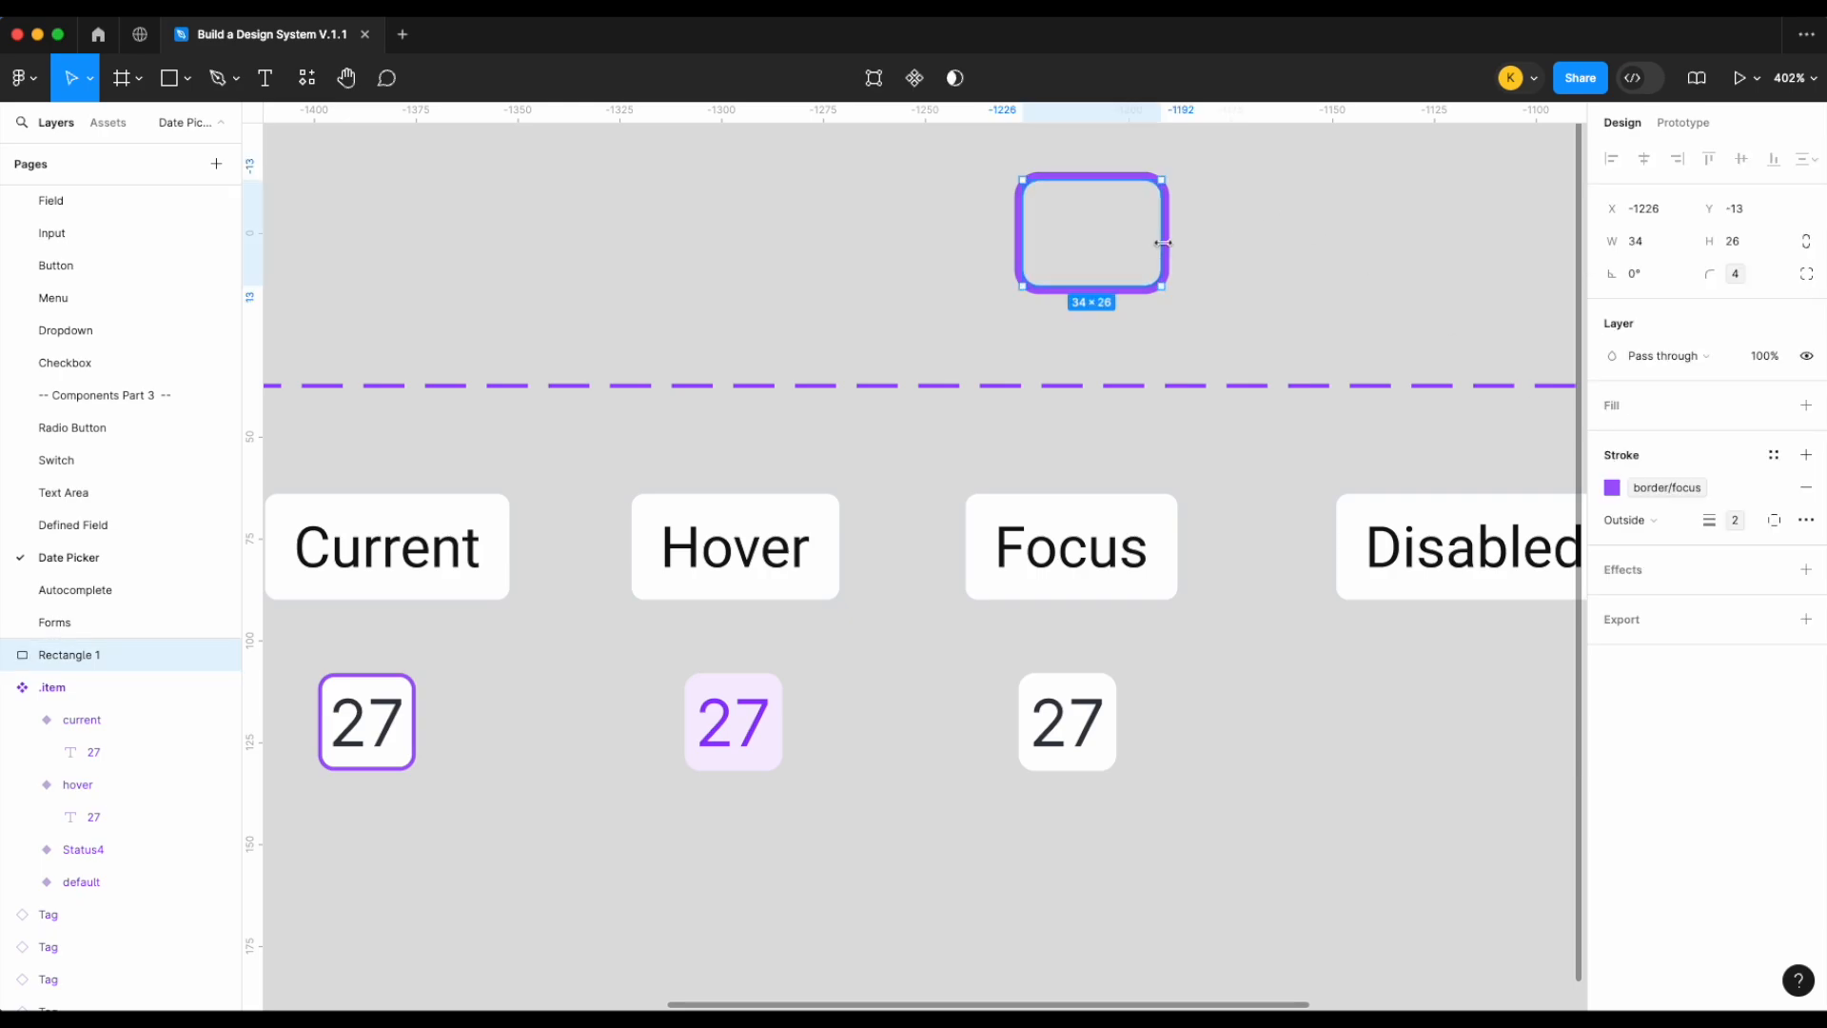
pyautogui.press('Delete')
pyautogui.press('super+z')
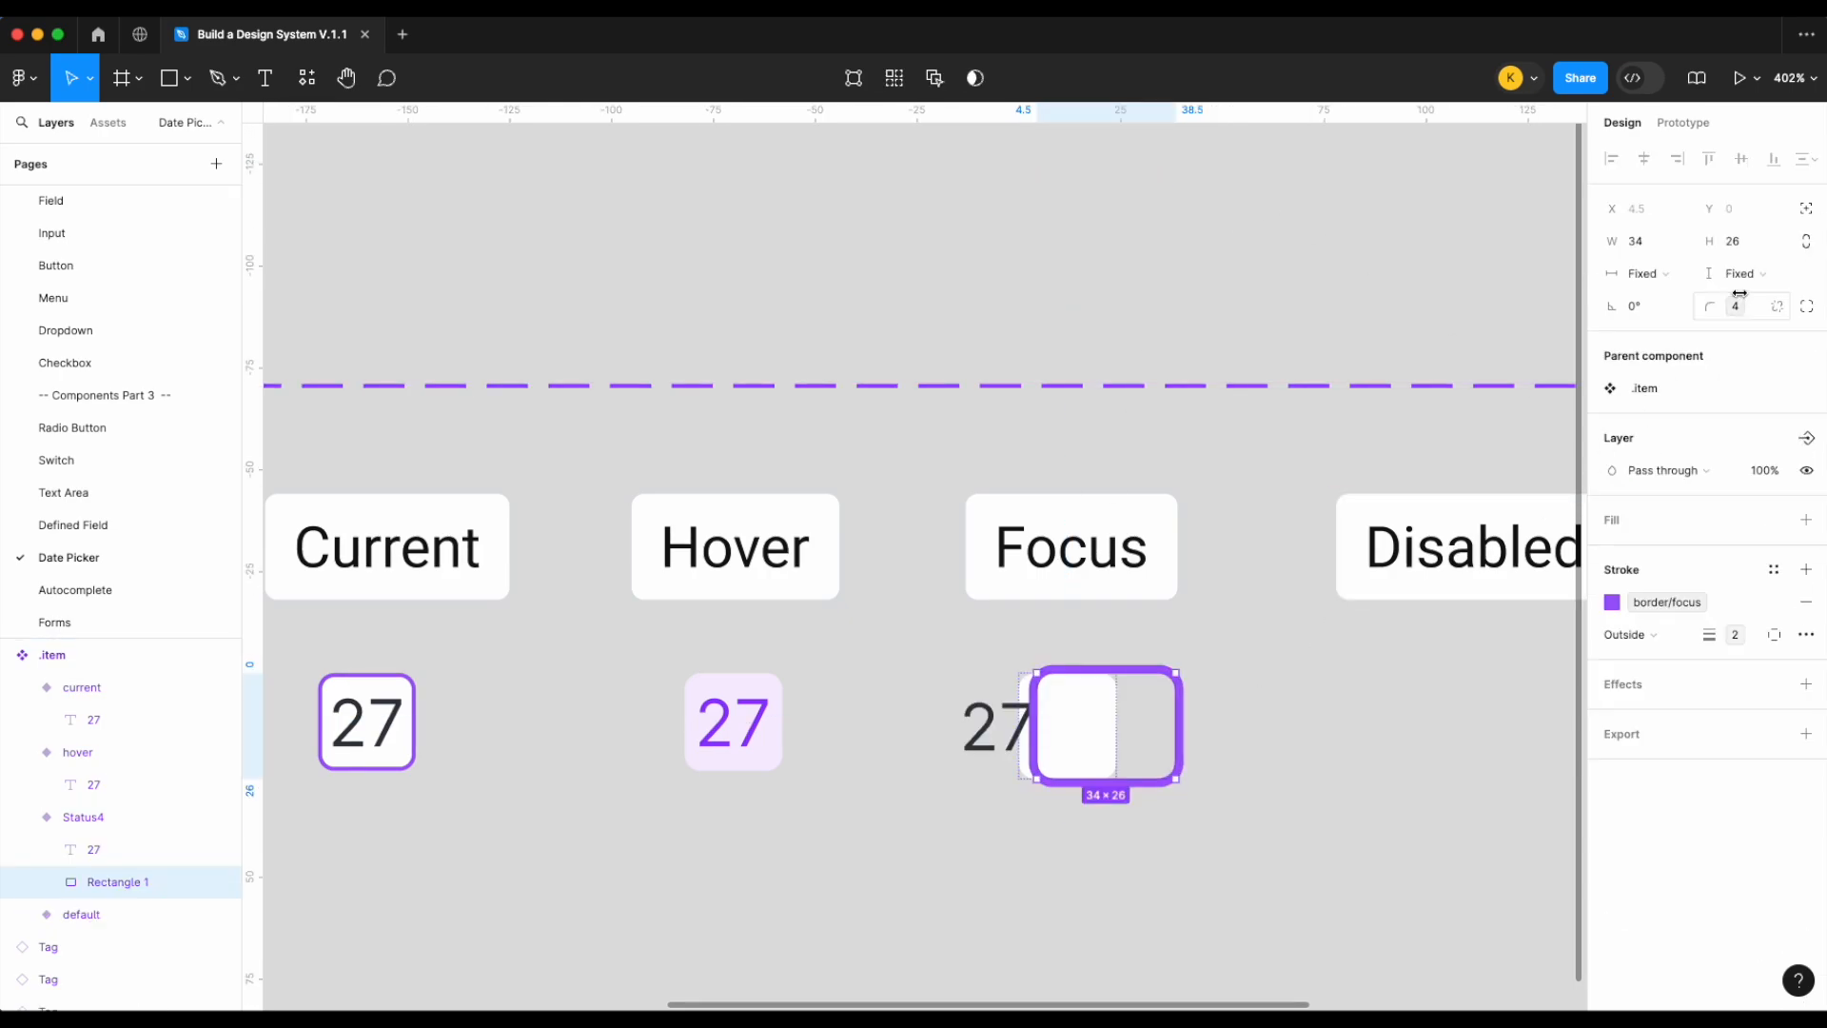
pyautogui.scroll(5, 1007, 819)
pyautogui.hotkey('shift', 'Left')
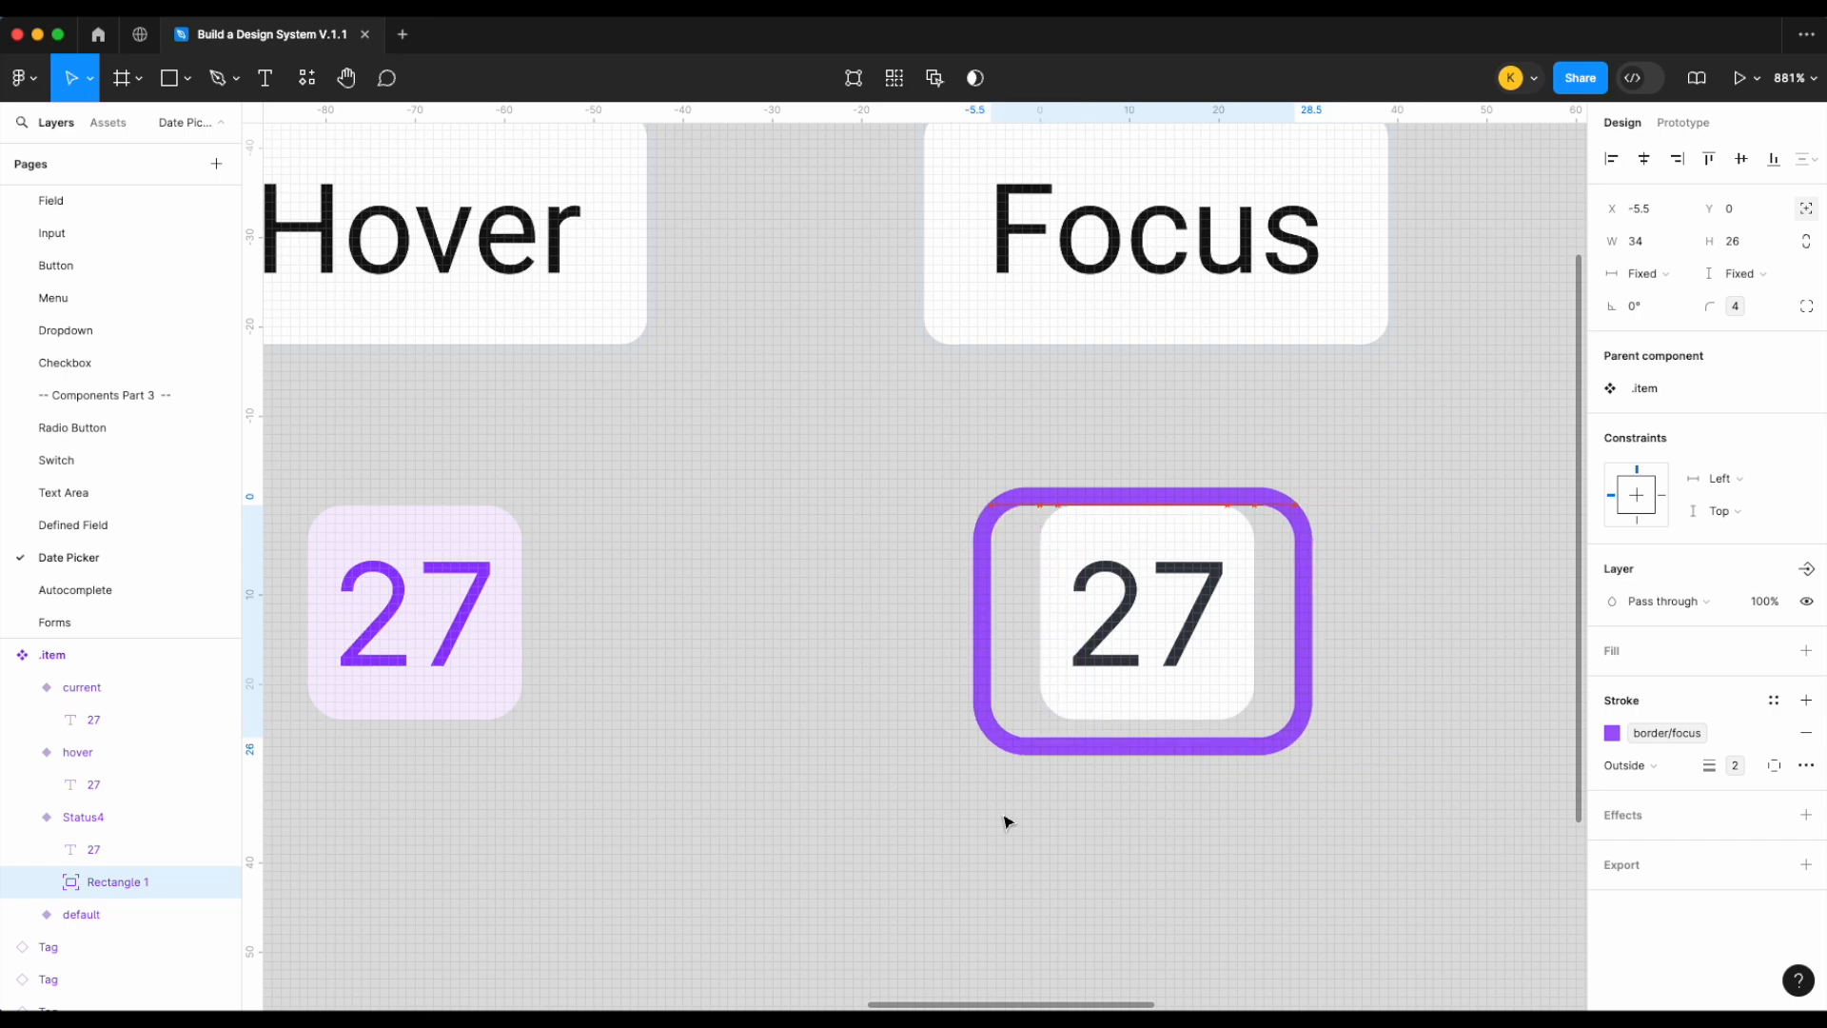
# Resize the focus ring to 28 by 28 at X -2, Y -2, leaving an even 2-pixel gap around the variant
pyautogui.scroll(5, 1236, 697)
pyautogui.moveTo(609, 632); pyautogui.dragTo(699, 633)
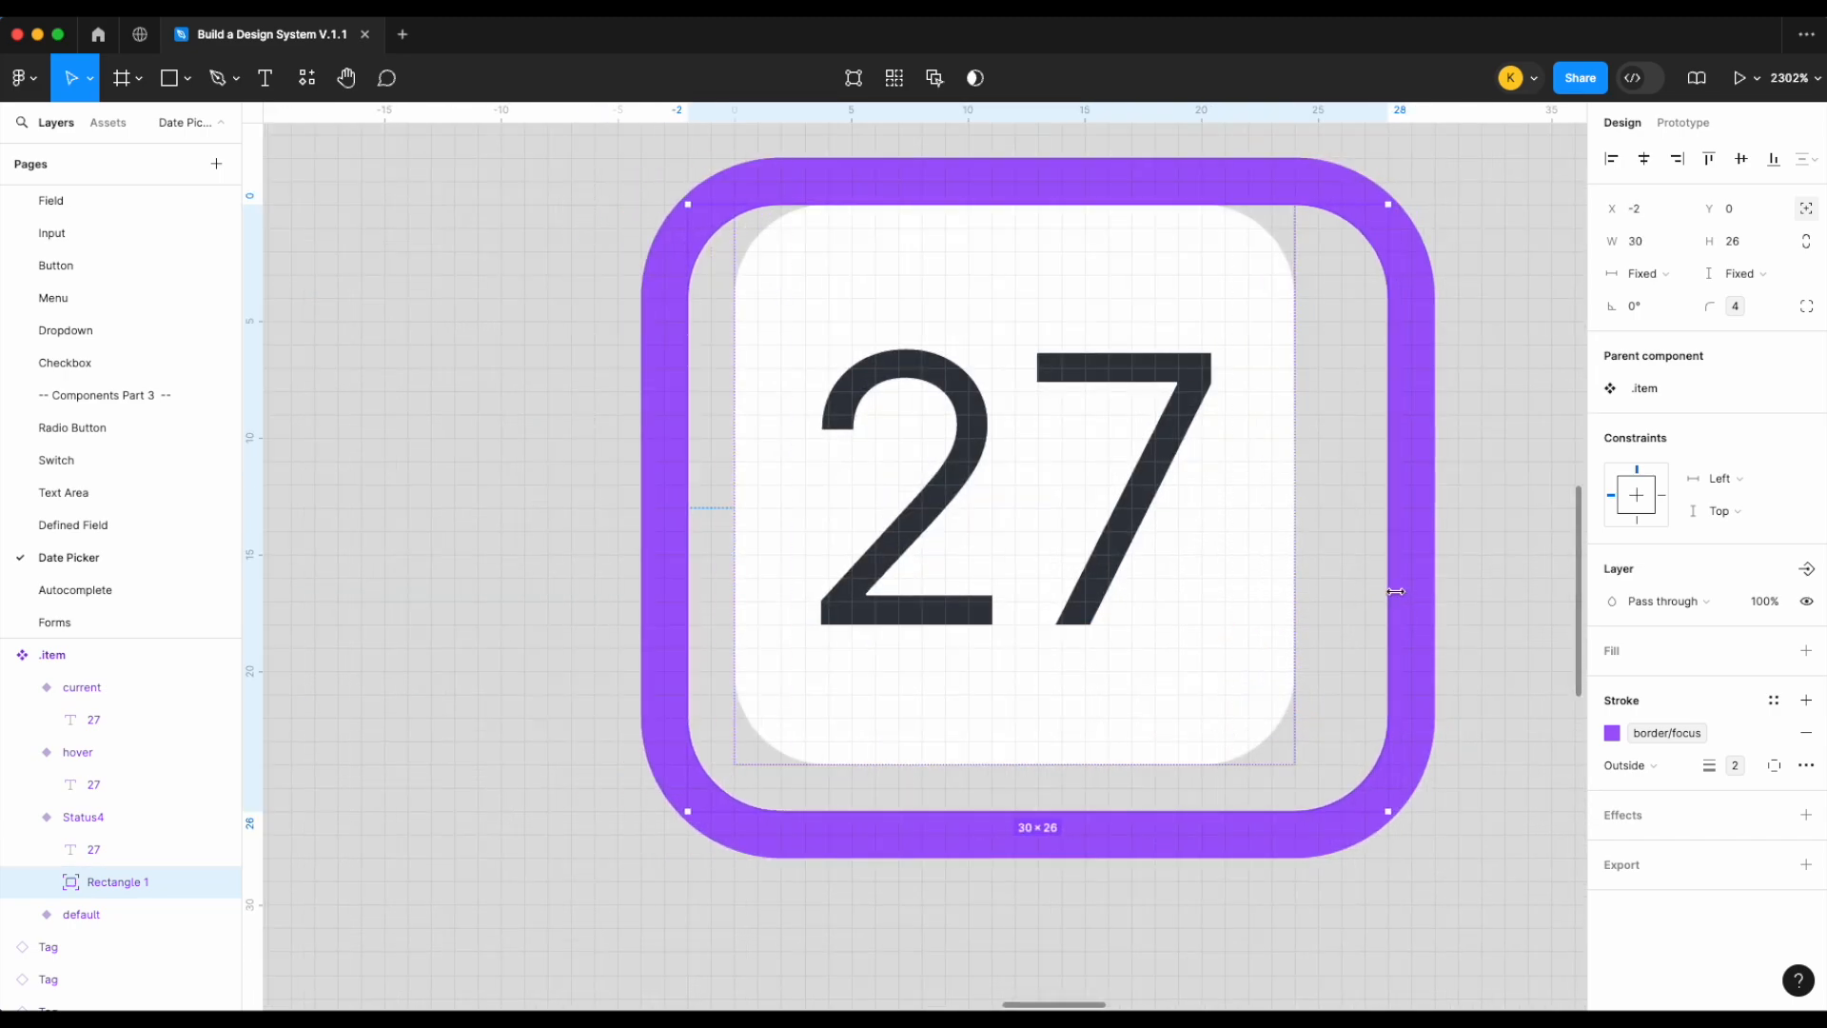
pyautogui.moveTo(1392, 599); pyautogui.dragTo(1343, 599)
pyautogui.moveTo(1004, 190); pyautogui.dragTo(1005, 167)
# Set the focus ring's constraints to left and right horizontally and top and bottom vertically
pyautogui.click(1756, 479)
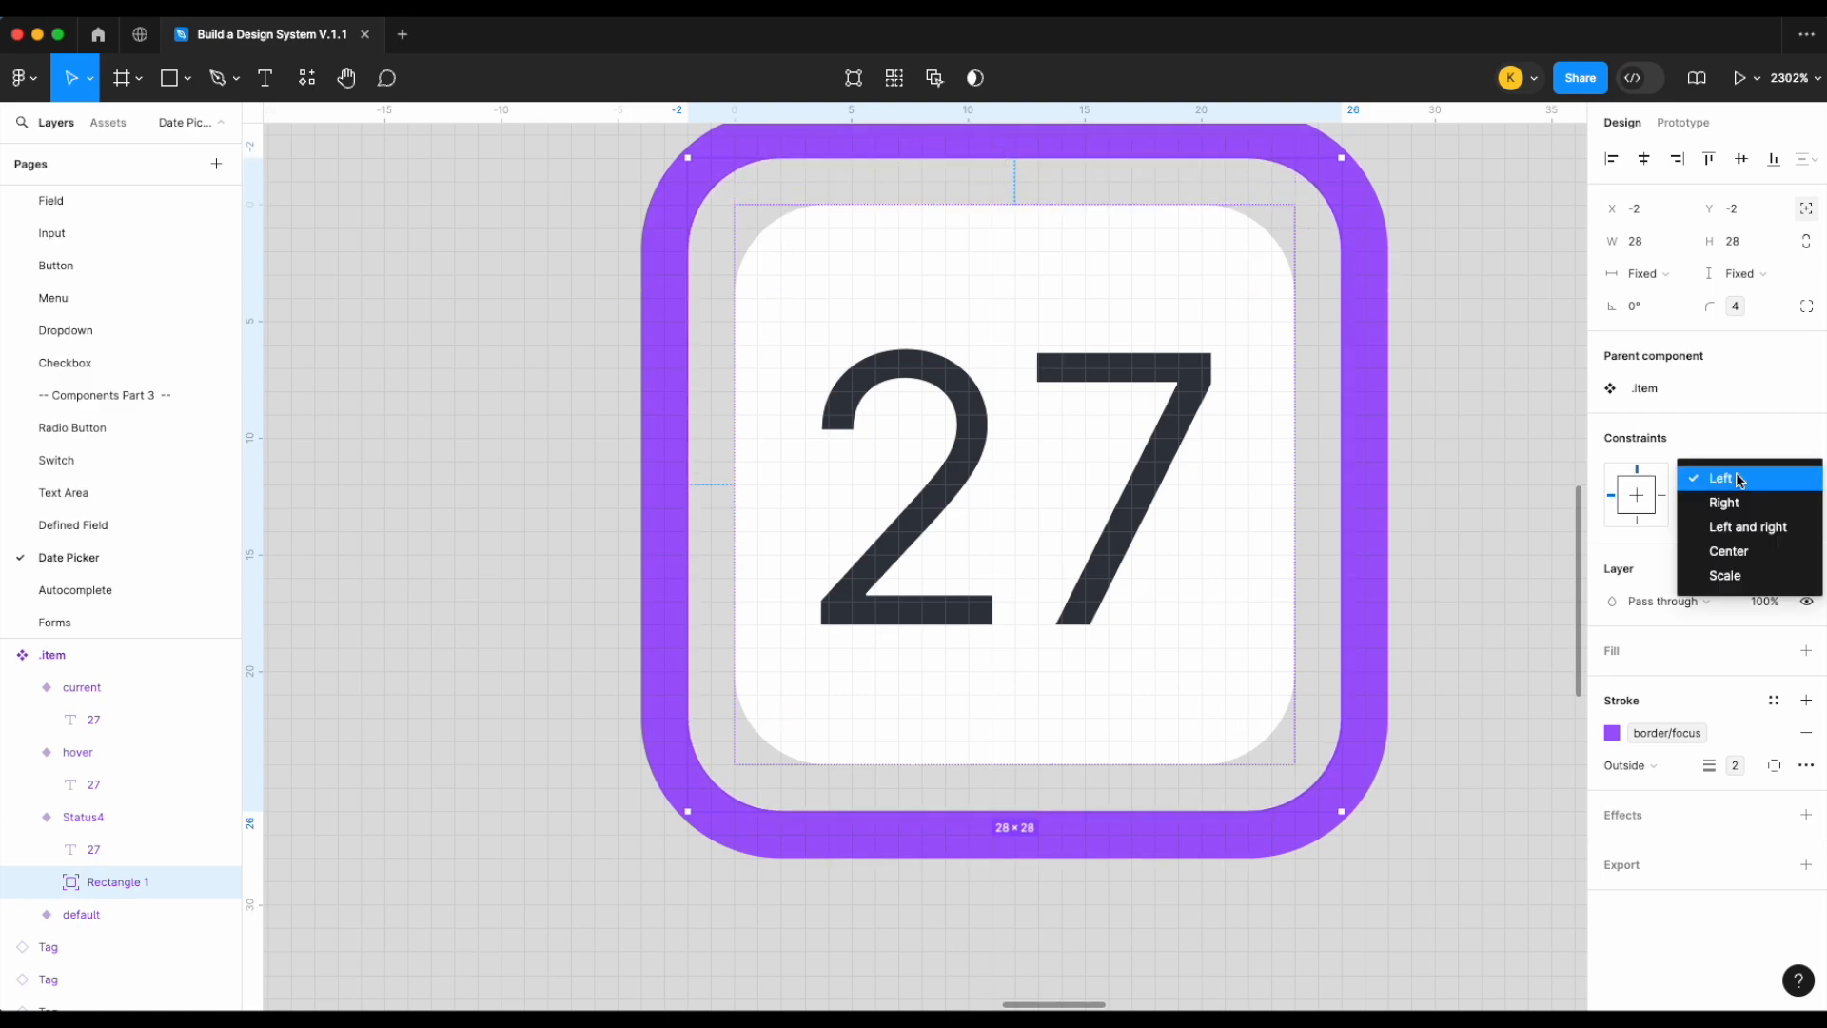
pyautogui.click(1750, 525)
pyautogui.click(1747, 514)
pyautogui.click(1745, 560)
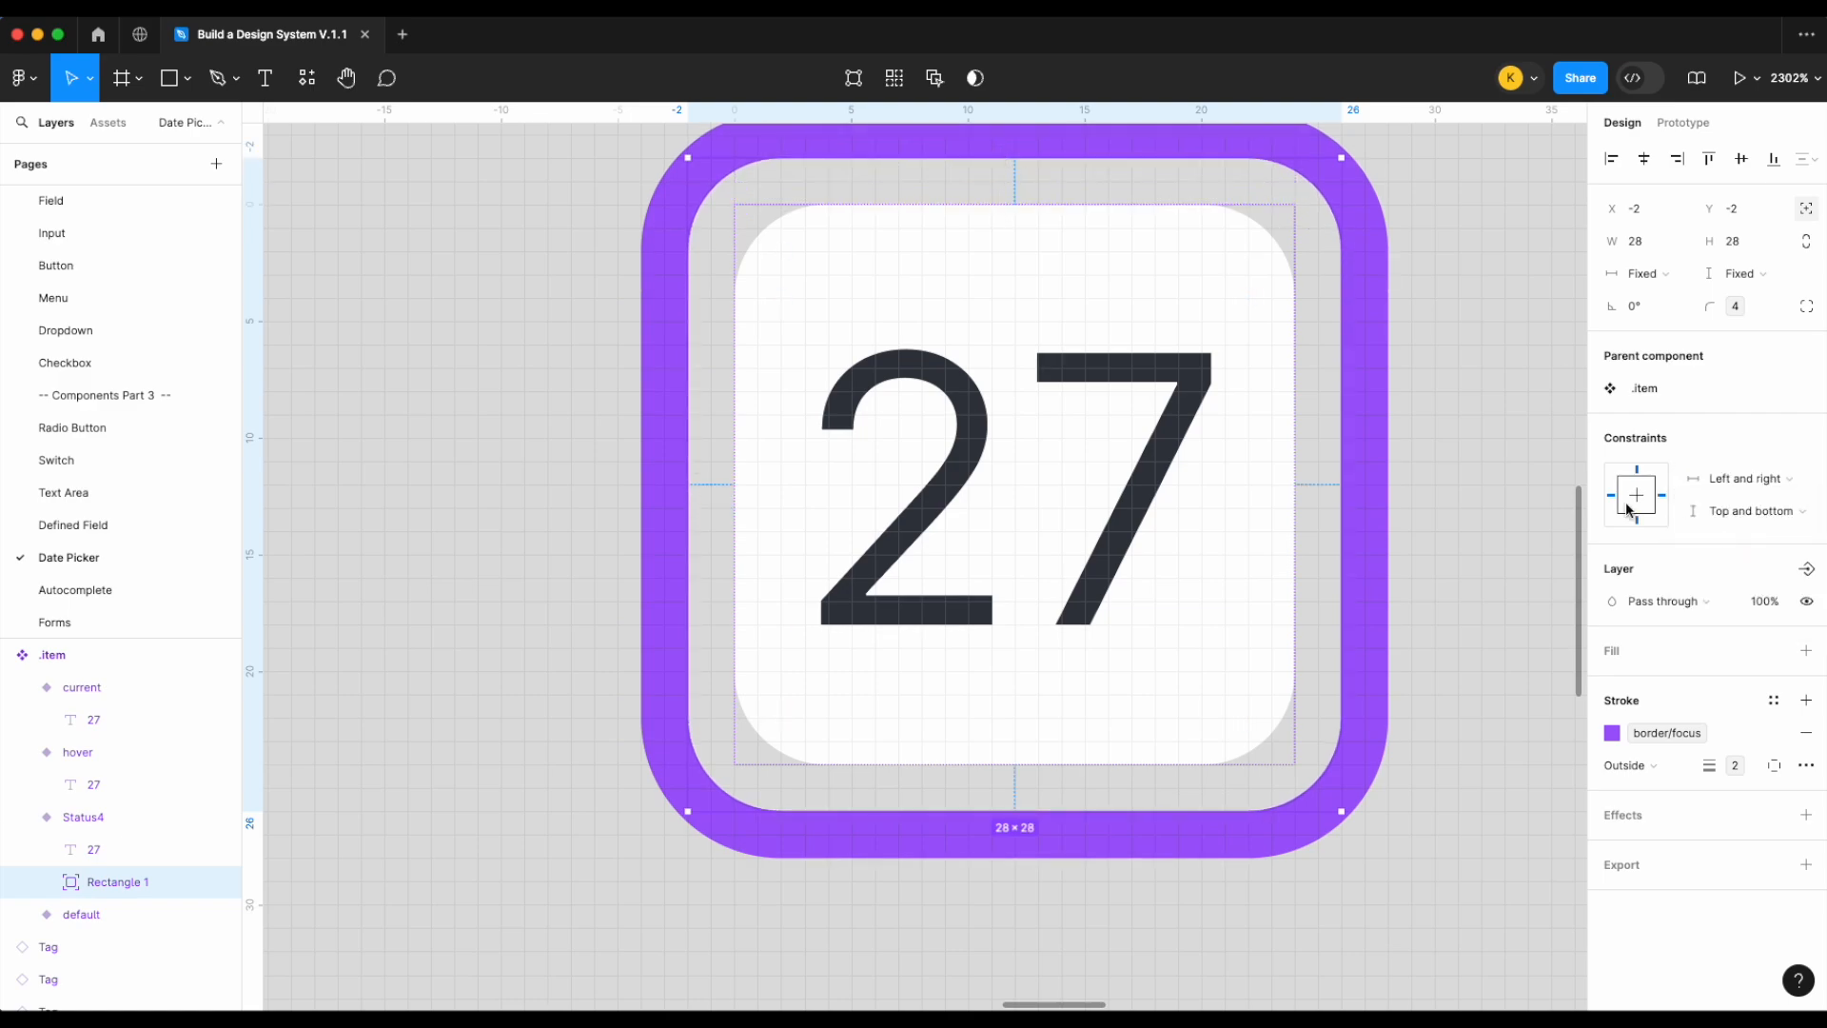
# Set the Status value of the variant beneath the Focus label to focus
pyautogui.scroll(-10, 869, 673)
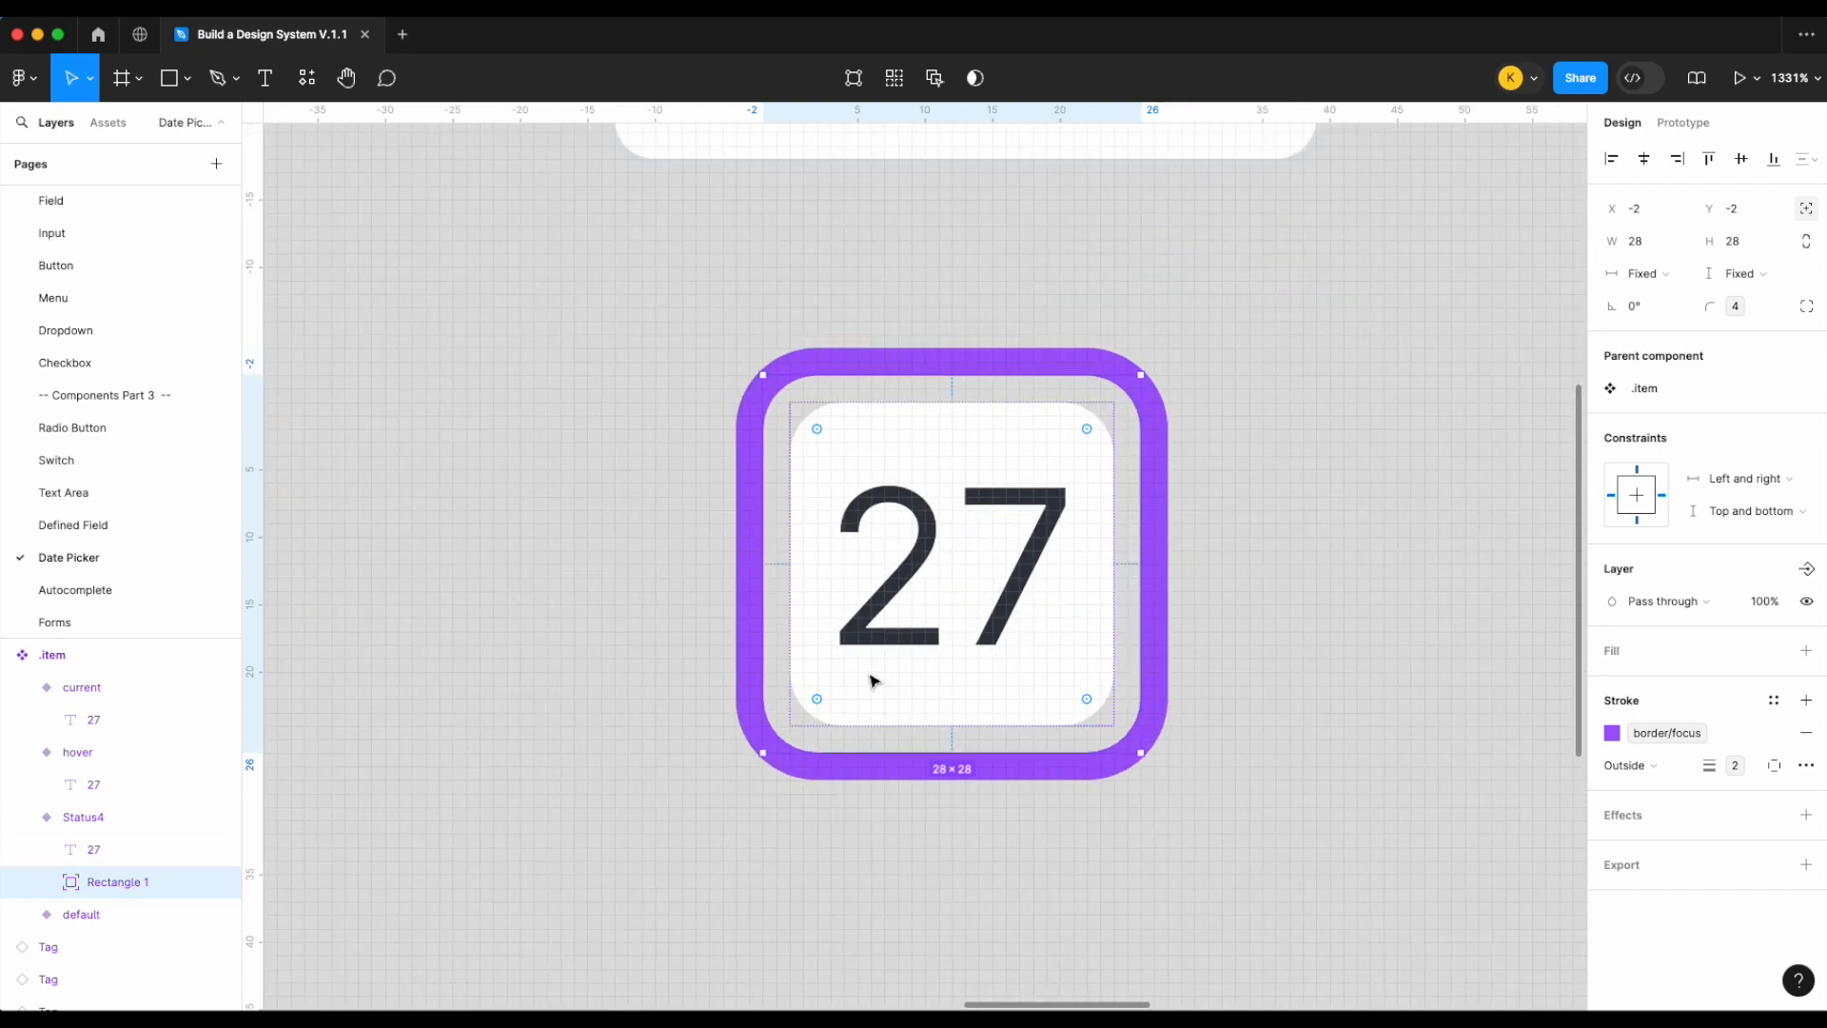
pyautogui.click(1034, 625)
pyautogui.click(844, 619)
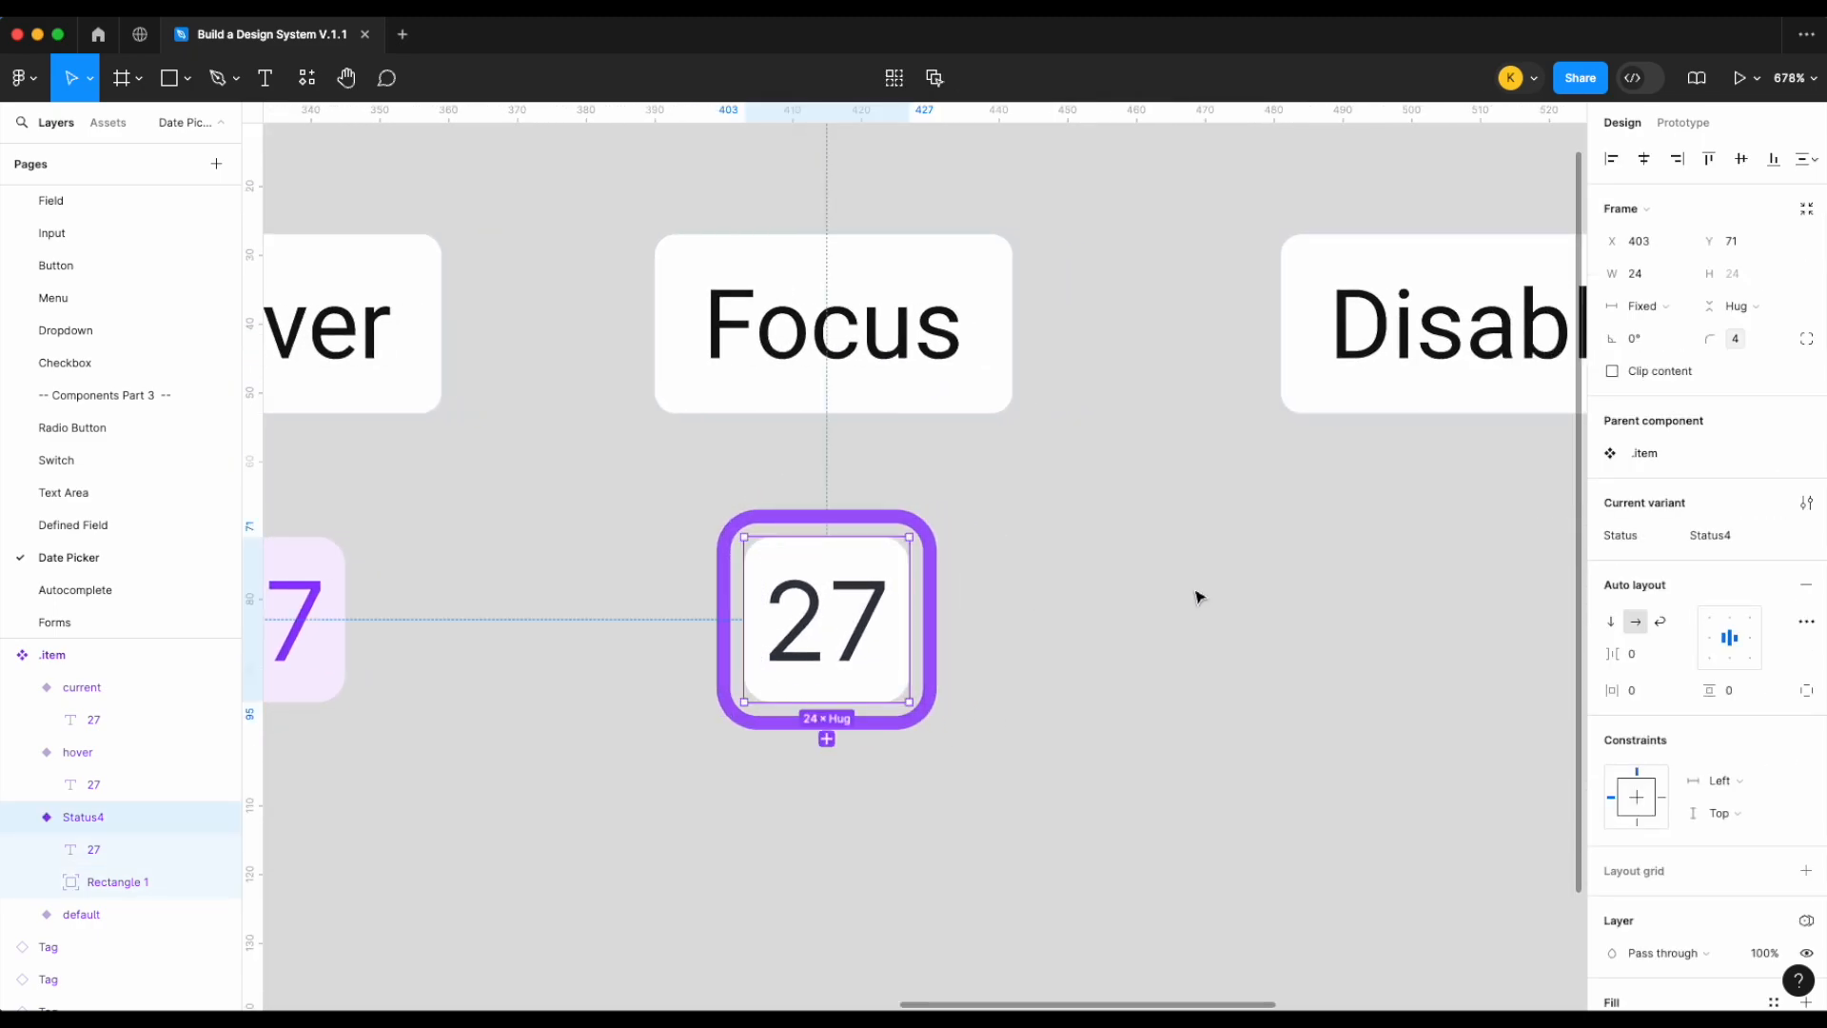
pyautogui.scroll(-1, 1201, 594)
pyautogui.click(1699, 535)
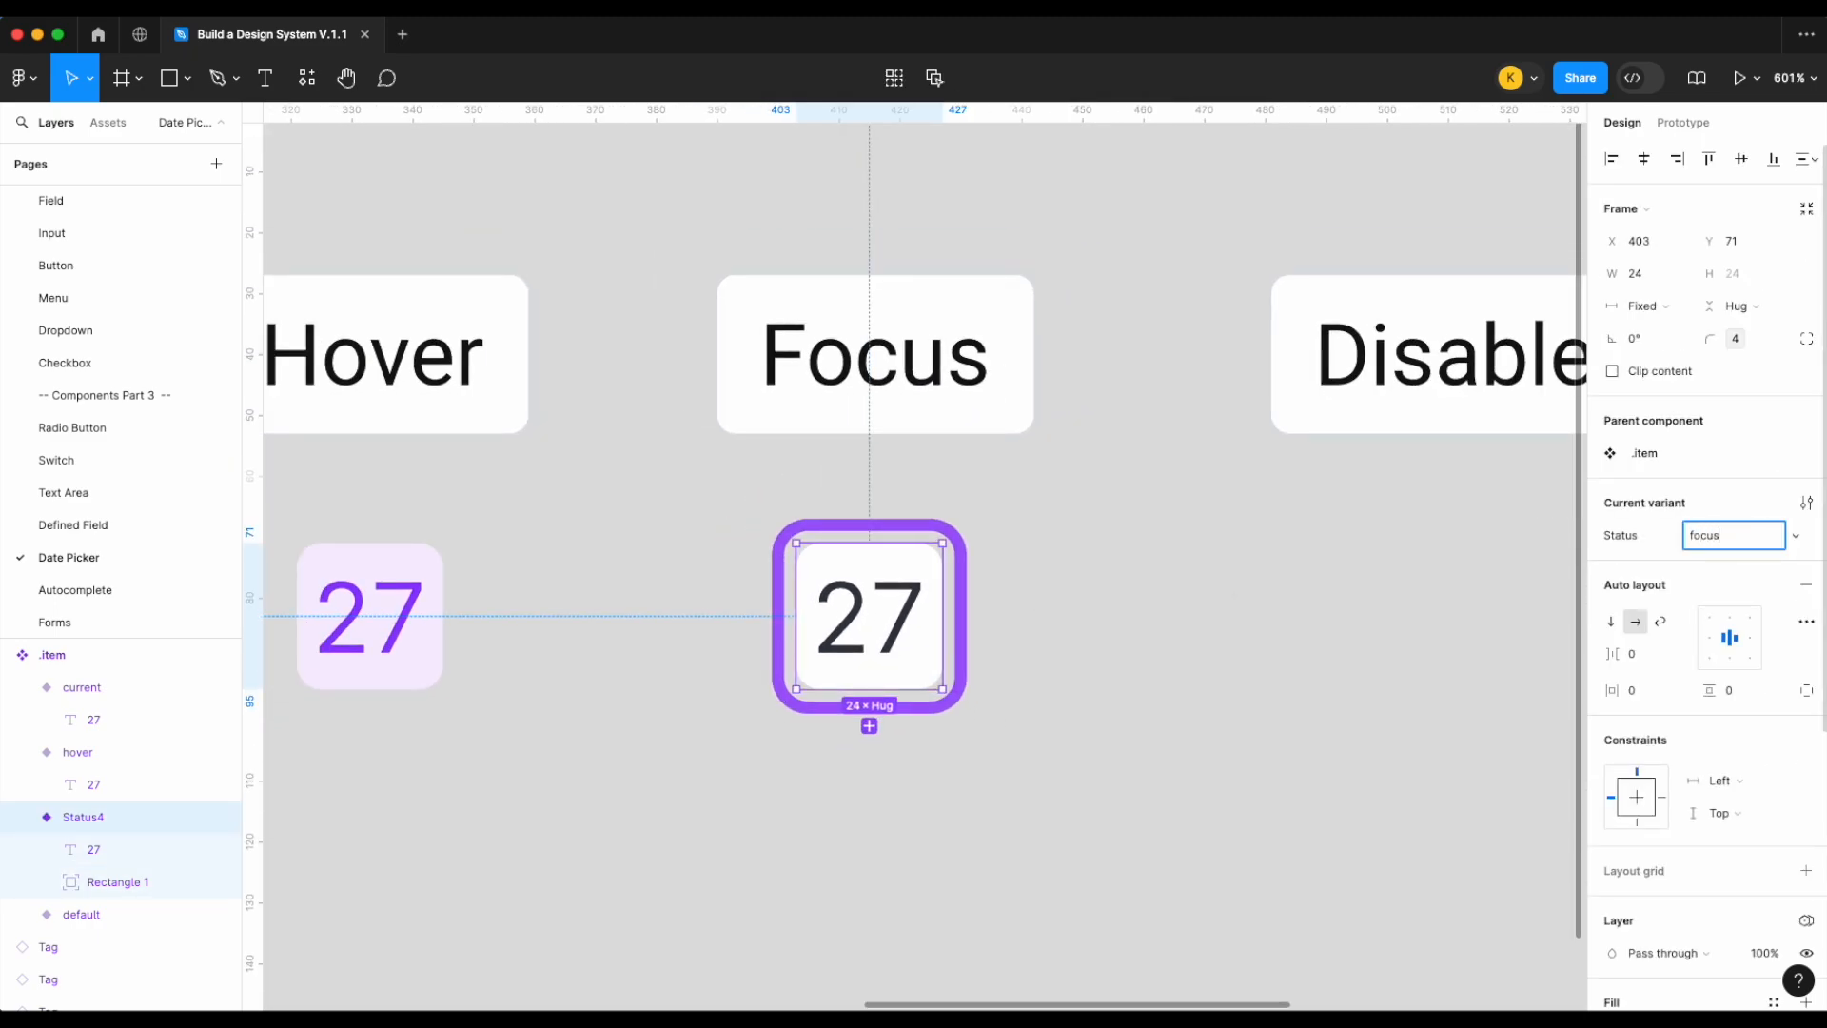
pyautogui.press('Return')
pyautogui.click(1297, 726)
pyautogui.scroll(-5, 1278, 694)
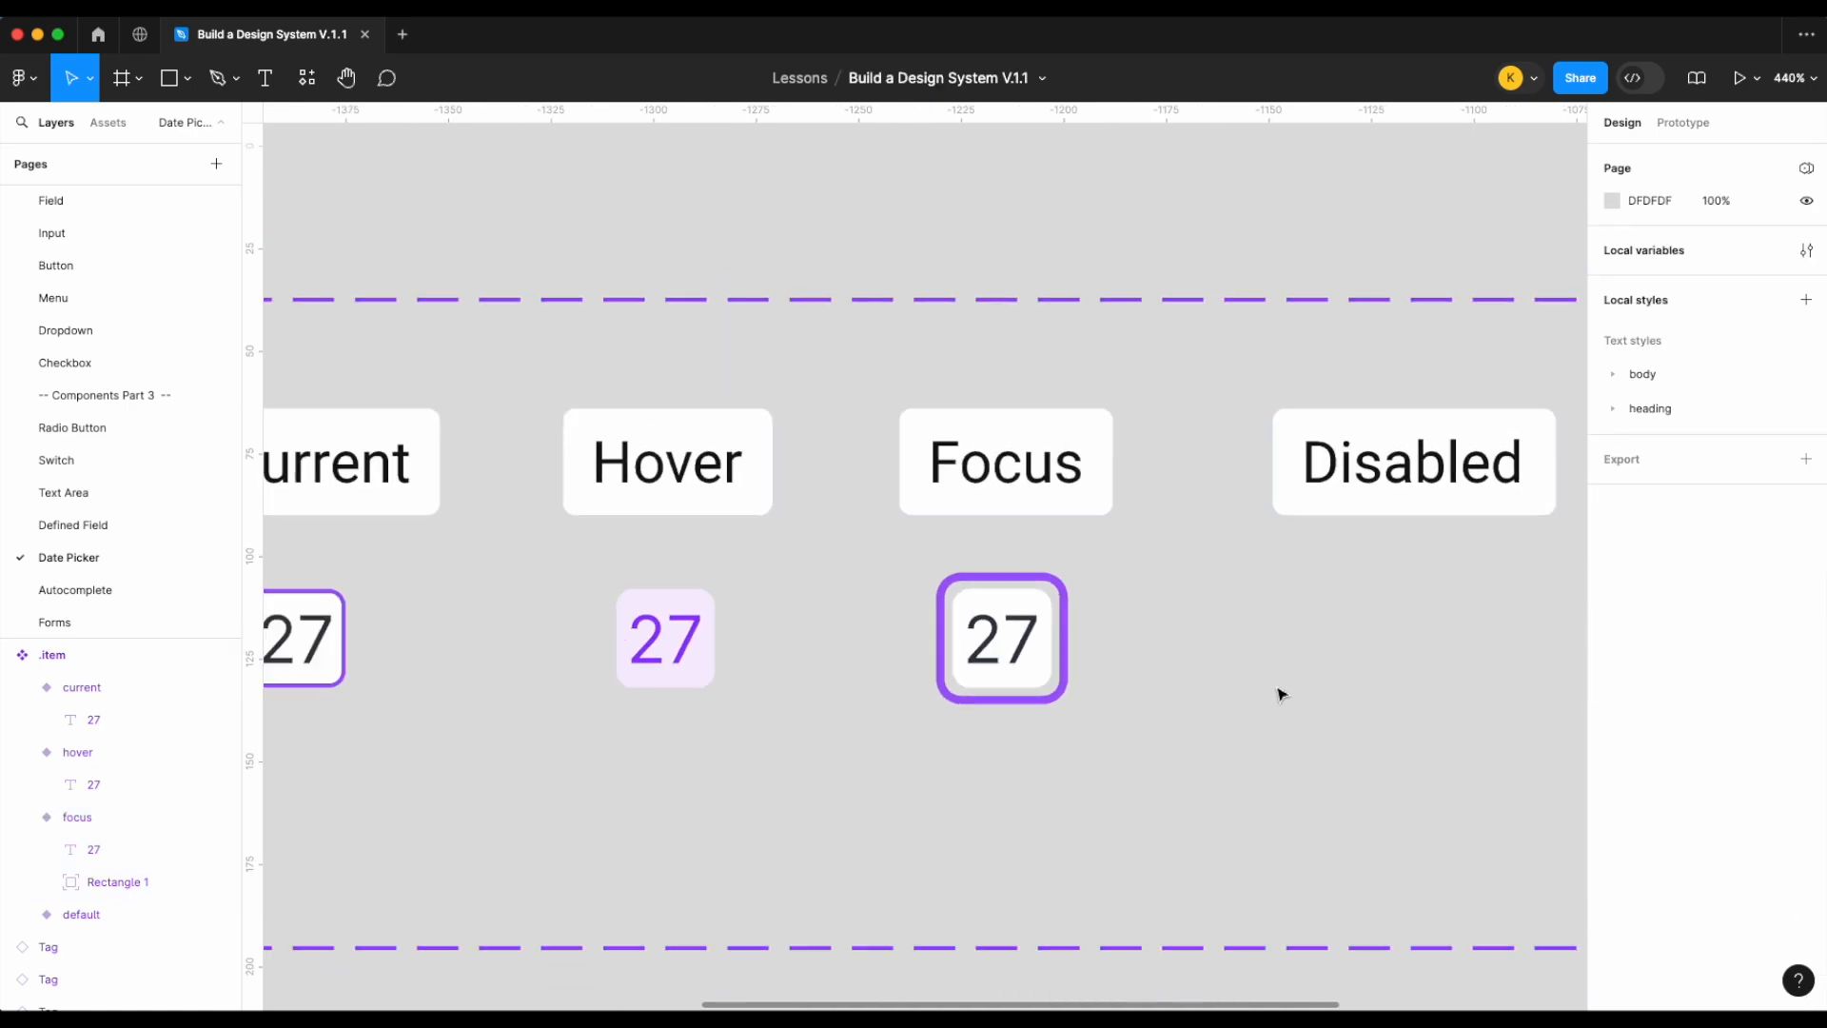
# Duplicate the default variant beneath the Disabled label and set its Status value to disabled
pyautogui.moveTo(520, 641); pyautogui.dragTo(1371, 640)
pyautogui.hscroll(5, 1516, 603)
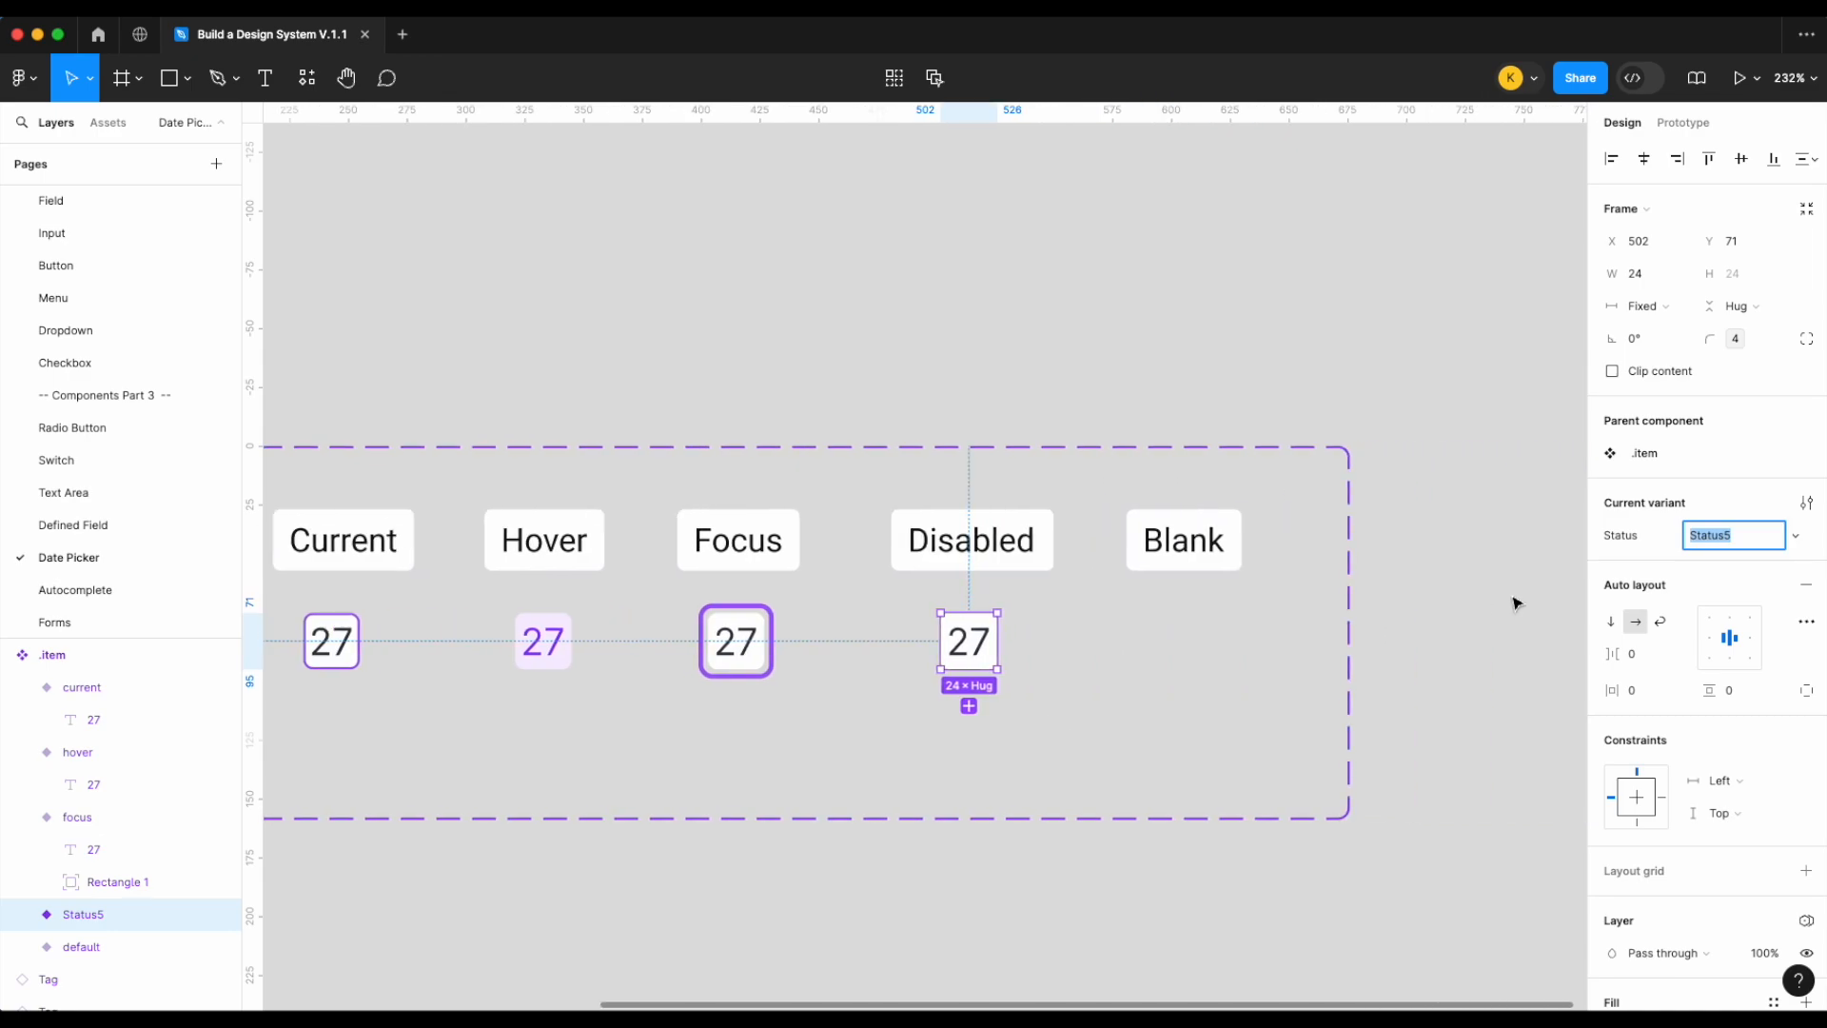
pyautogui.write('led')
pyautogui.press('Return')
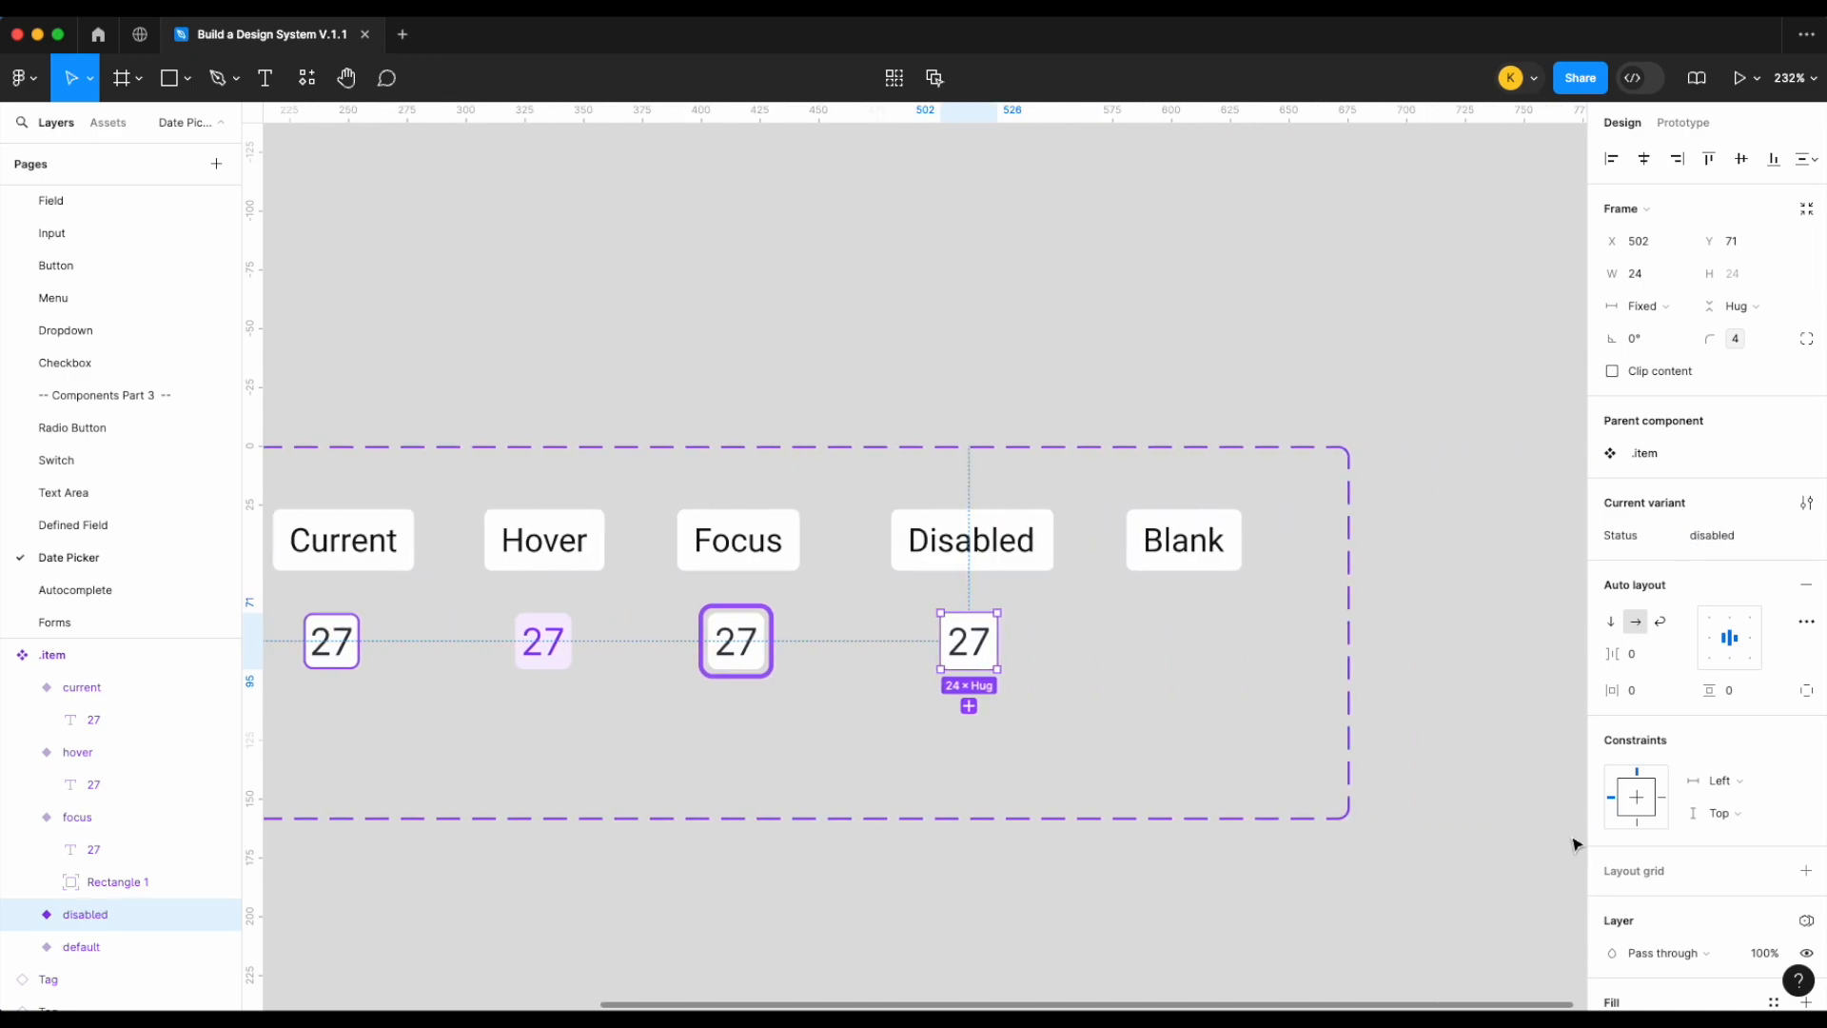
# Give the disabled variant the surface disabled fill variable and replace its text/body colour with another variable
pyautogui.scroll(-4, 1737, 840)
pyautogui.click(1687, 678)
pyautogui.write('sur')
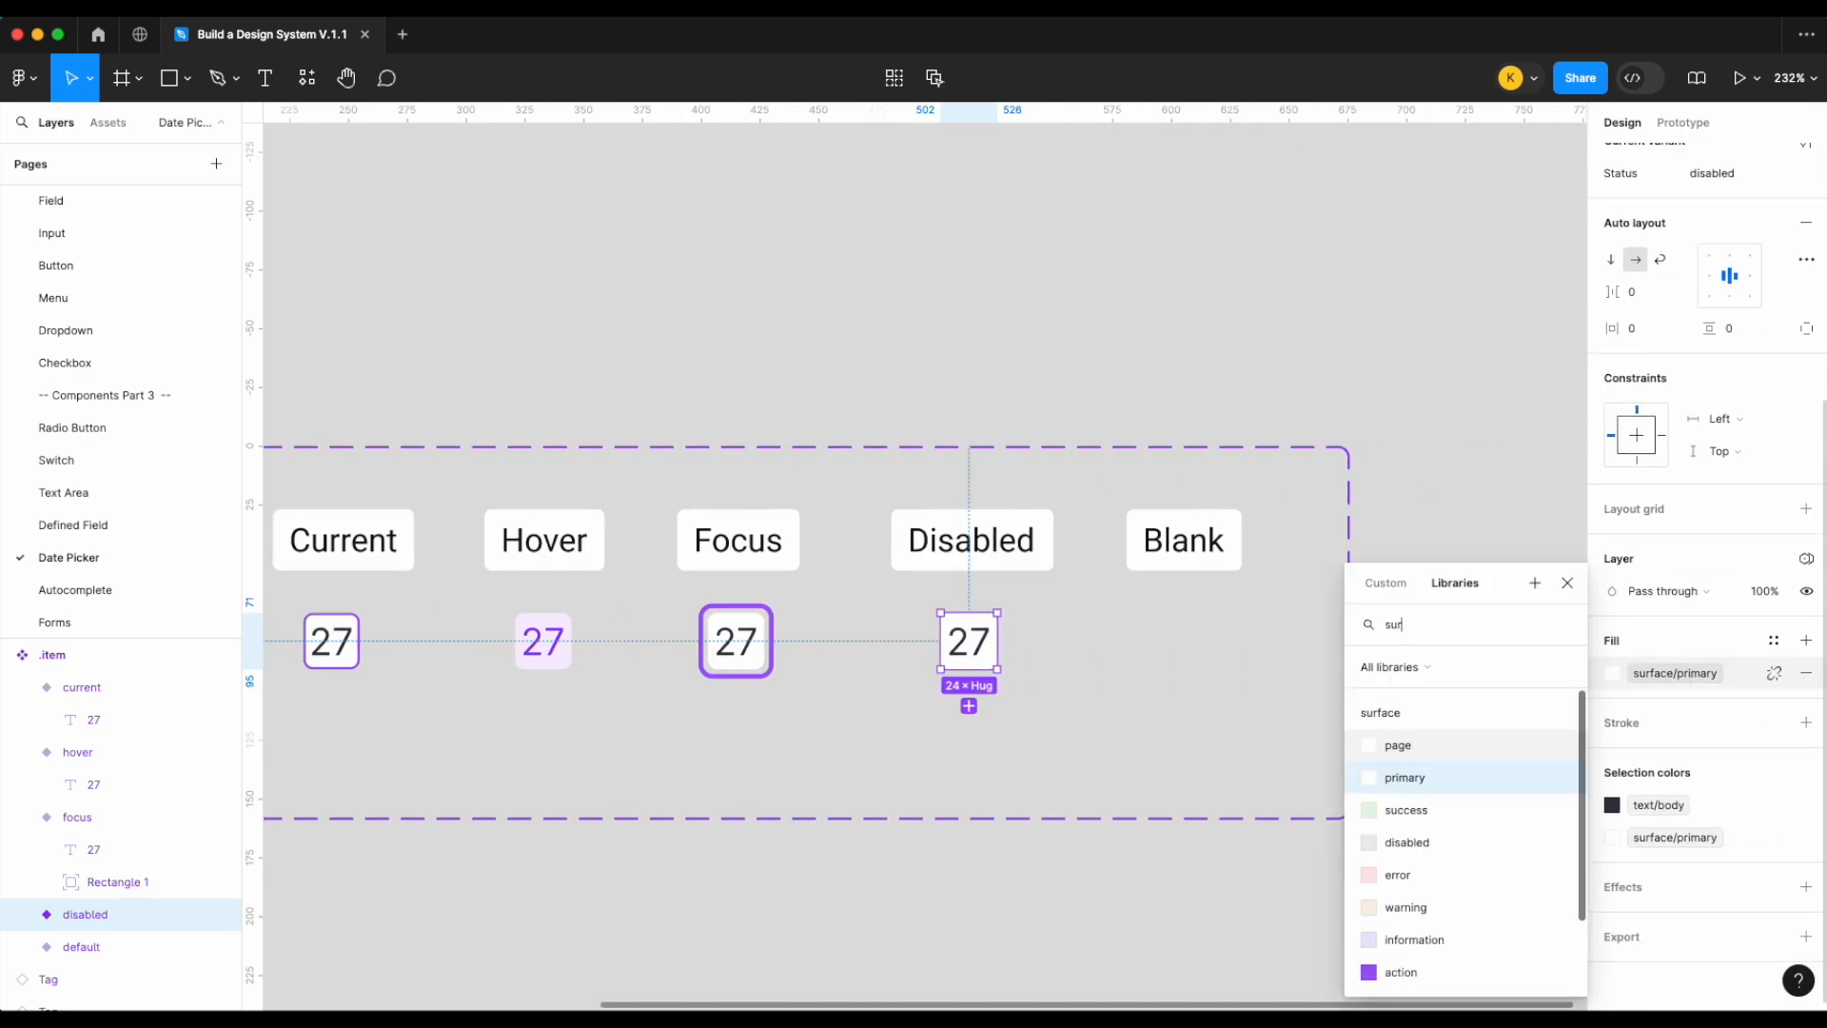
pyautogui.click(1412, 845)
pyautogui.click(1646, 804)
pyautogui.scroll(-3, 1487, 882)
pyautogui.scroll(-2, 1475, 890)
pyautogui.click(1469, 897)
pyautogui.click(1133, 690)
# Duplicate the default variant beneath the Blank label and set its Status value to blank
pyautogui.hscroll(-5, 1133, 690)
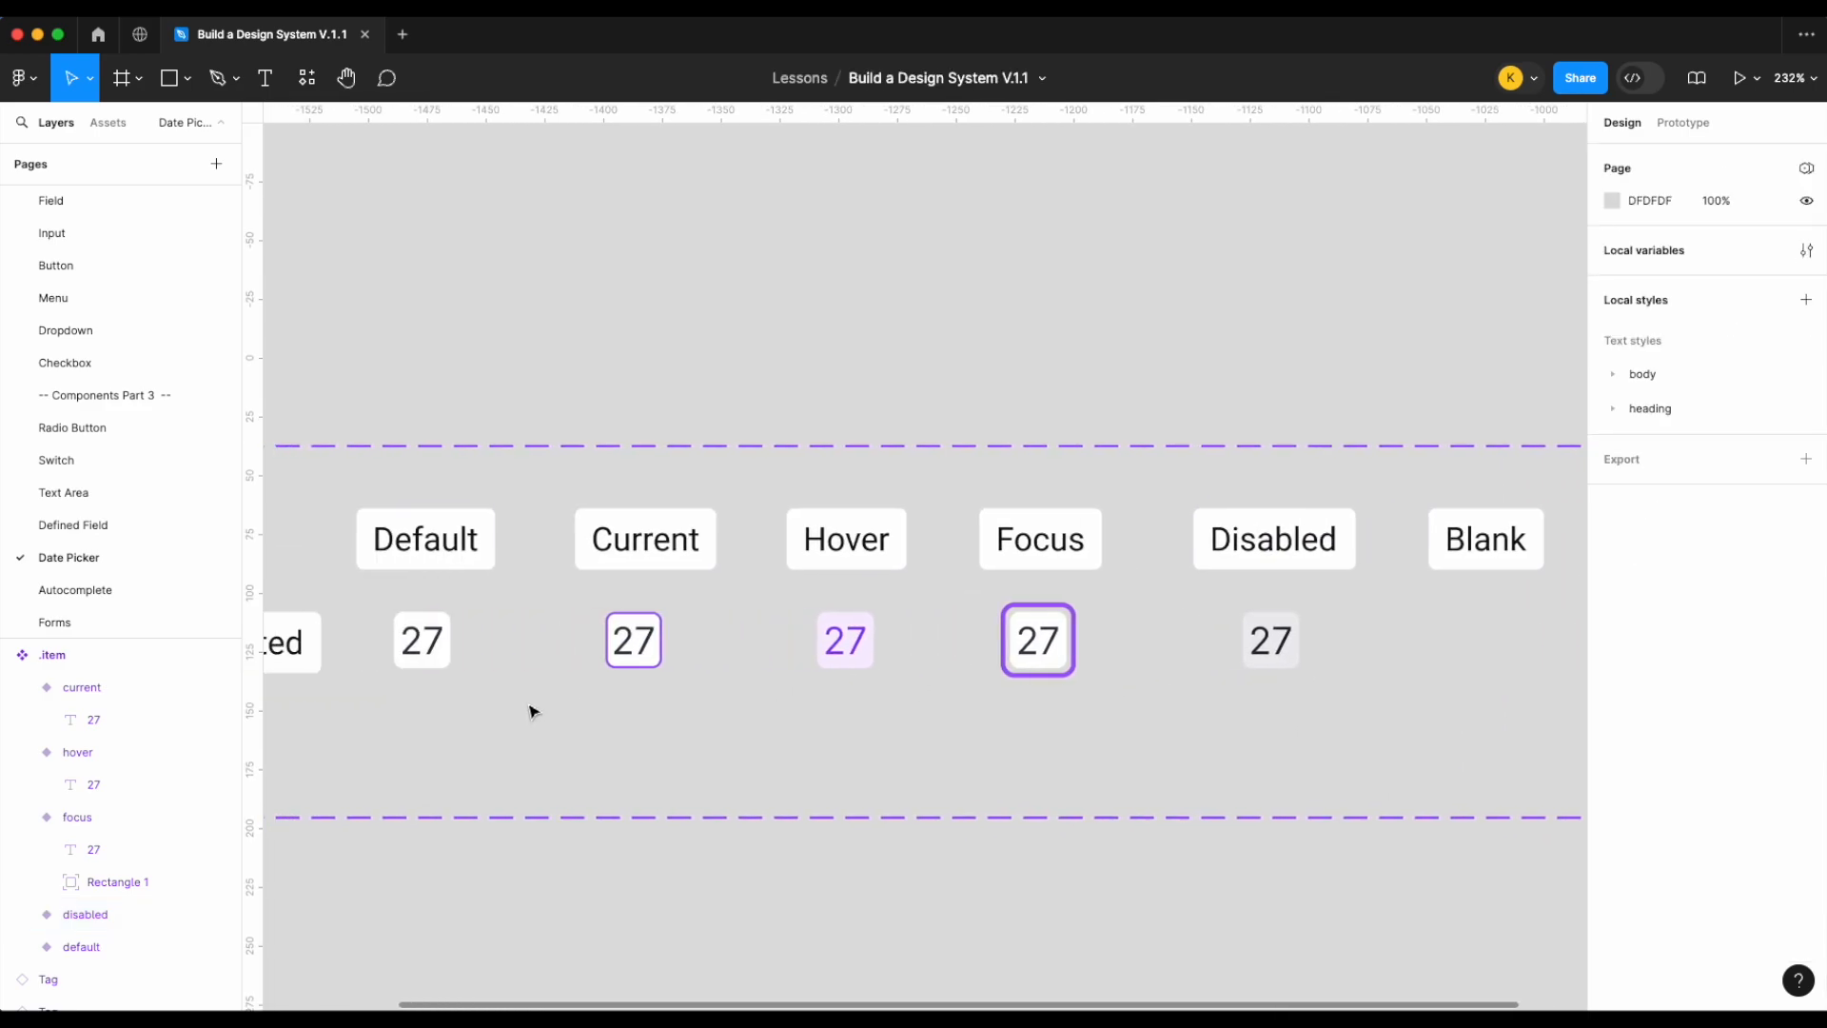
pyautogui.click(421, 640)
pyautogui.moveTo(1263, 657); pyautogui.dragTo(1494, 623)
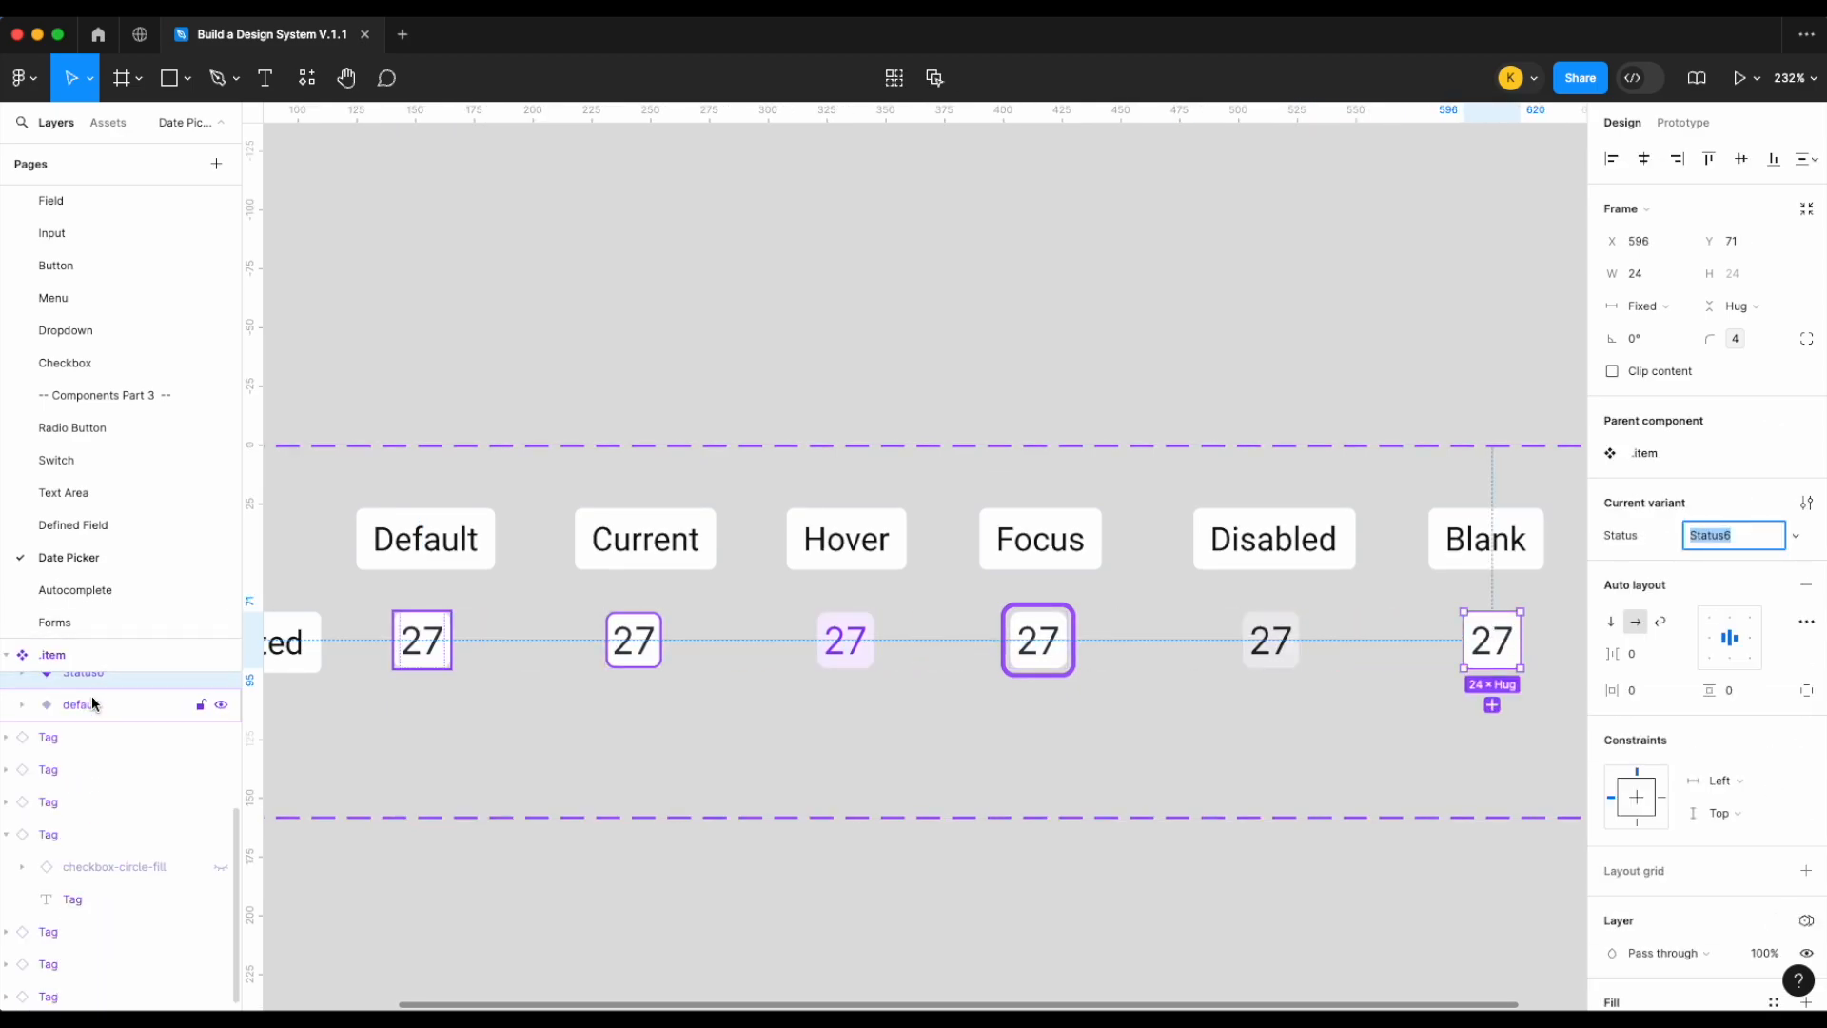
pyautogui.scroll(1, 90, 698)
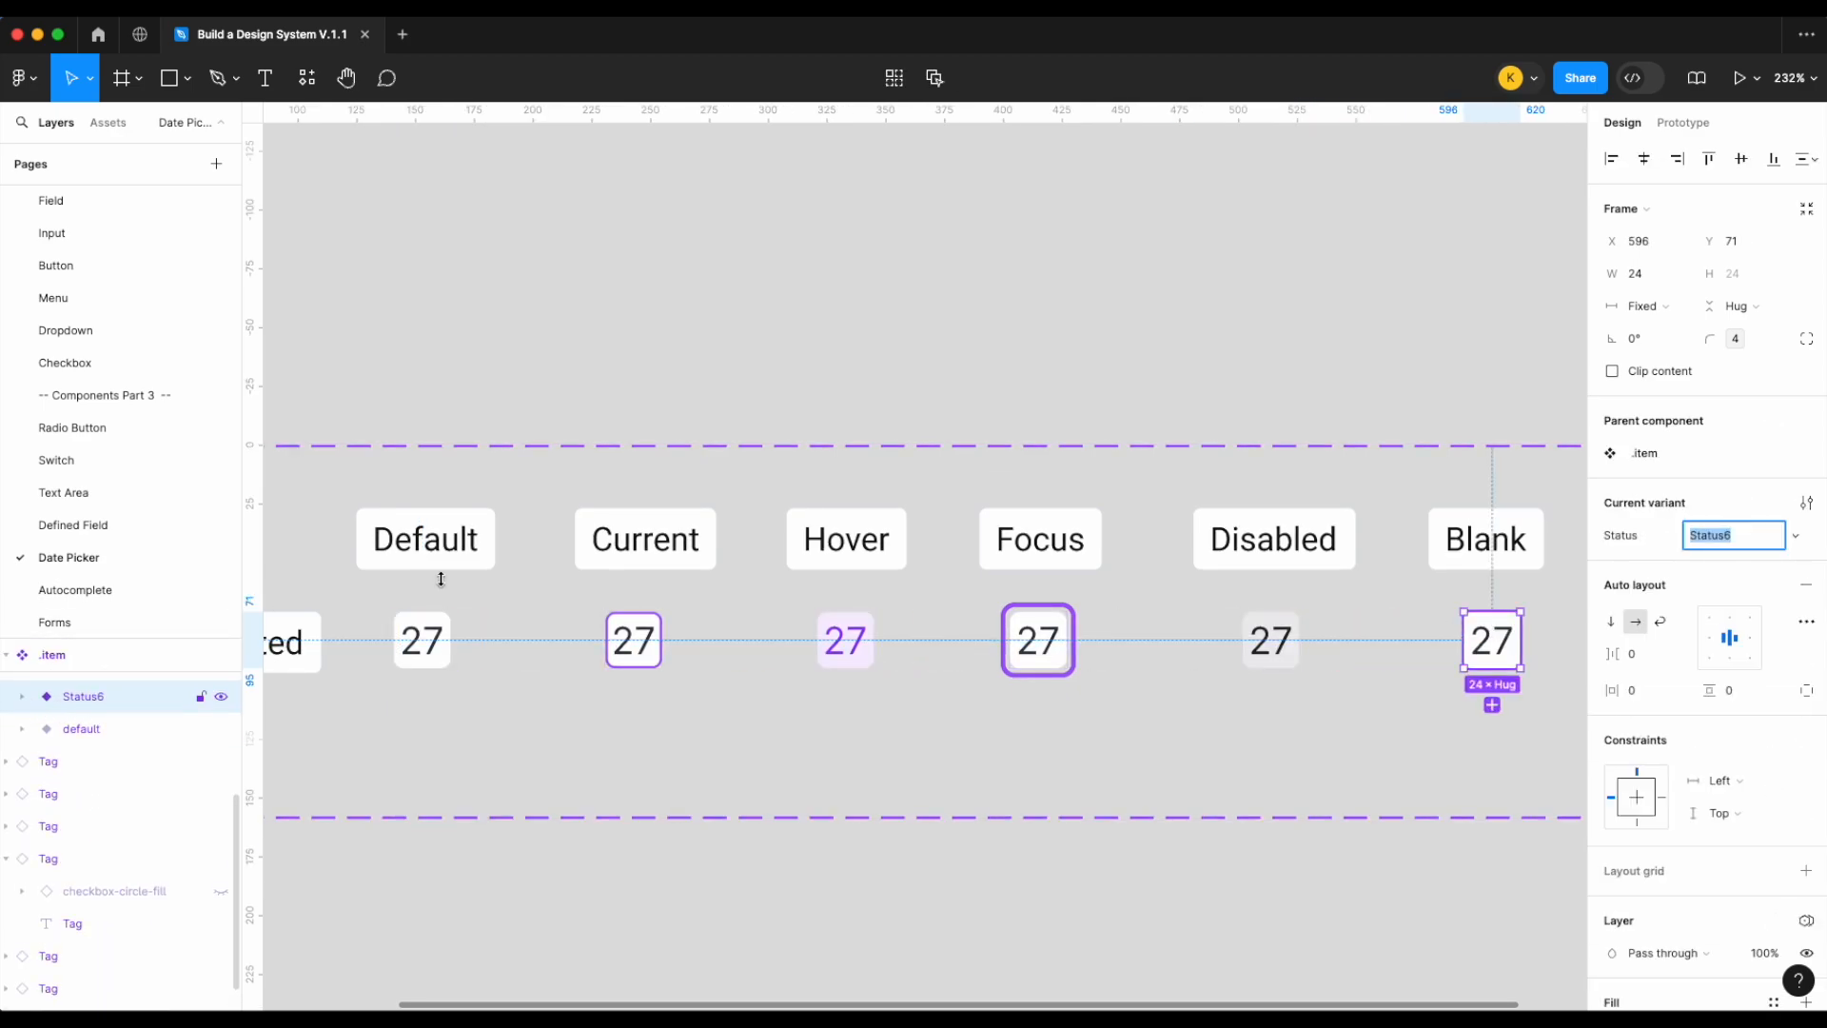
pyautogui.write('blank')
pyautogui.press('Return')
# Expand the blank variant's layer to reach its 27 text layer
pyautogui.click(22, 696)
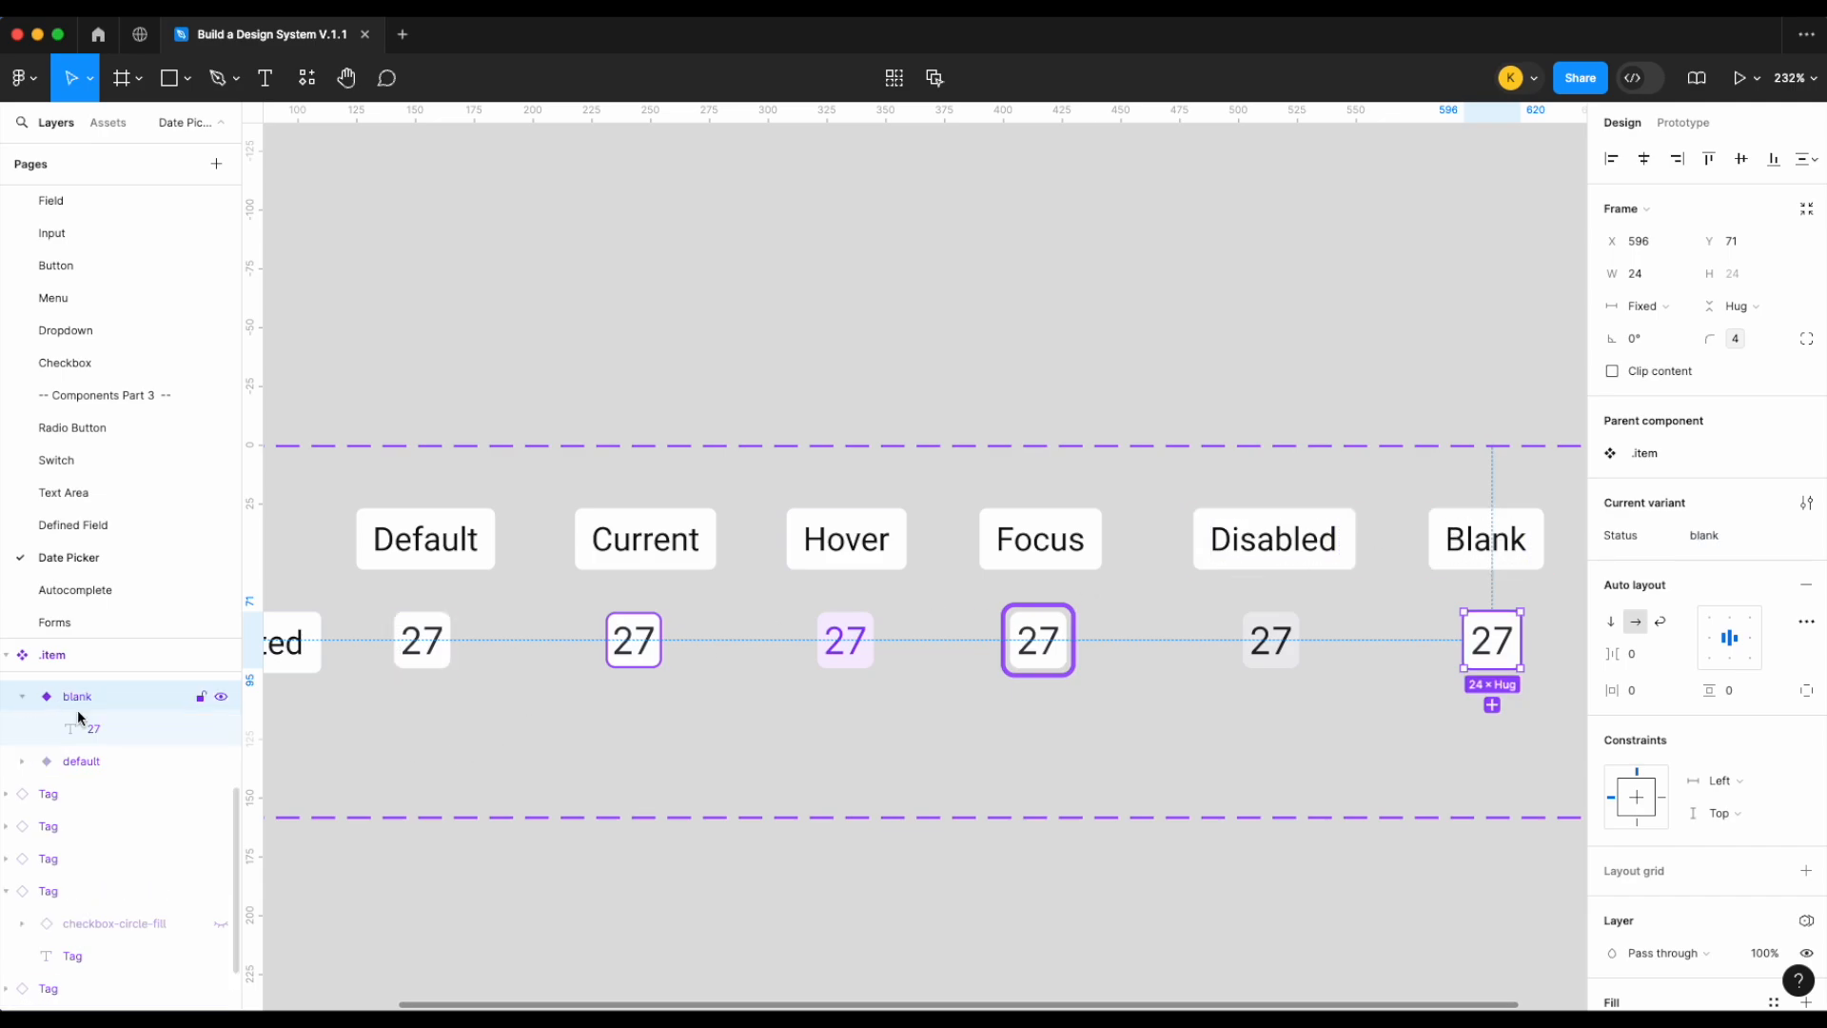
# Hide the 27 text layer inside the blank variant of the .item component set
pyautogui.click(221, 729)
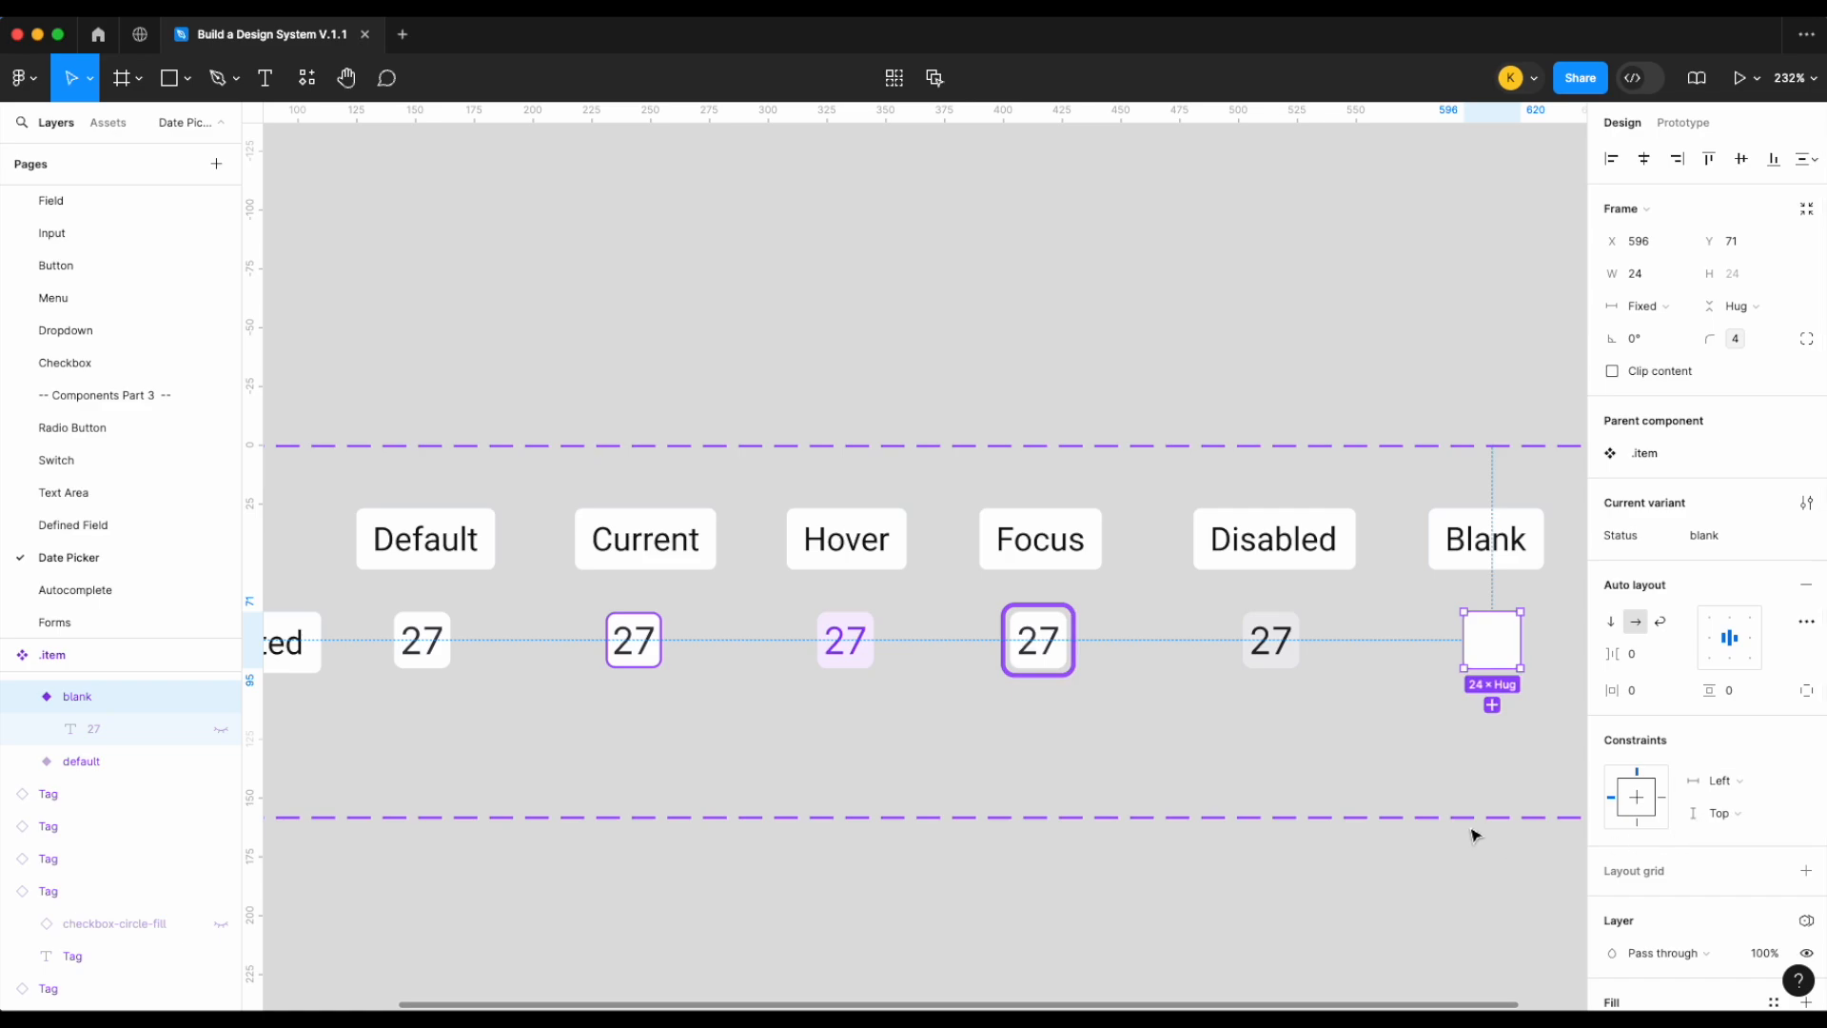
pyautogui.click(1382, 761)
pyautogui.click(1500, 657)
pyautogui.click(1437, 807)
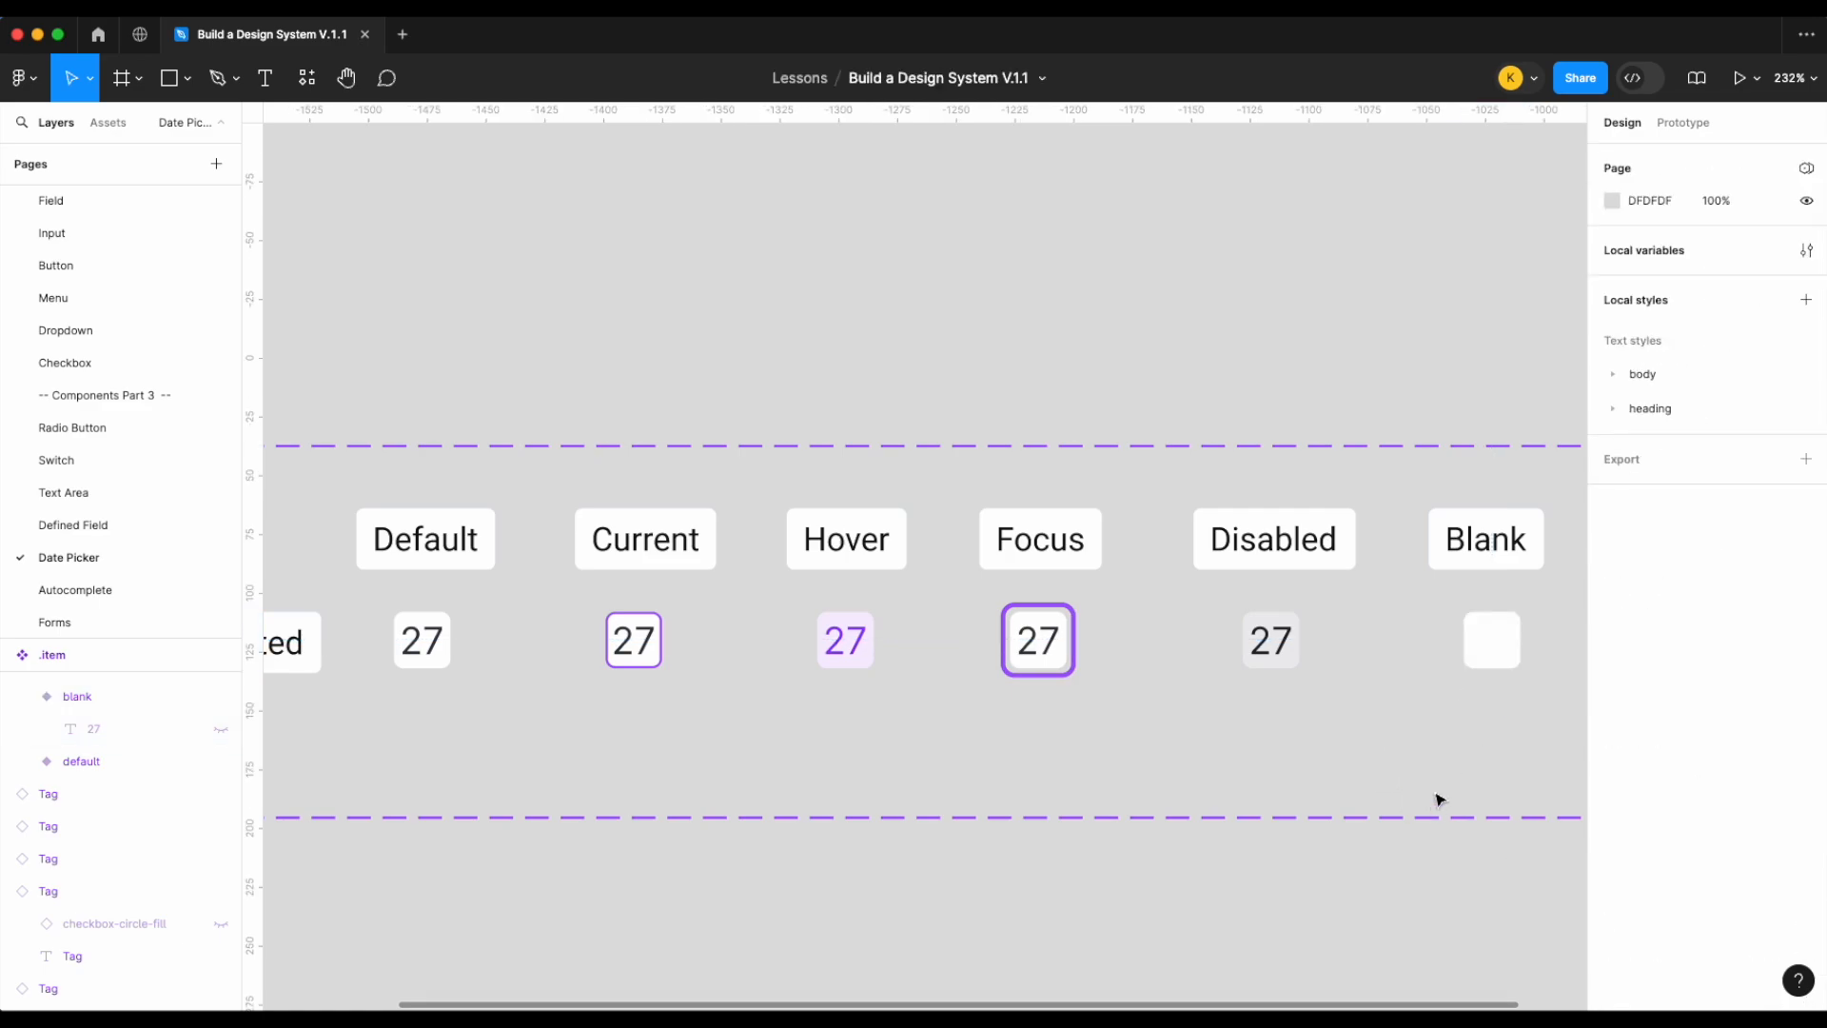
# Remove the surface/primary fill from the blank variant
pyautogui.scroll(-3, 1506, 706)
pyautogui.click(1402, 612)
pyautogui.scroll(-3, 1717, 732)
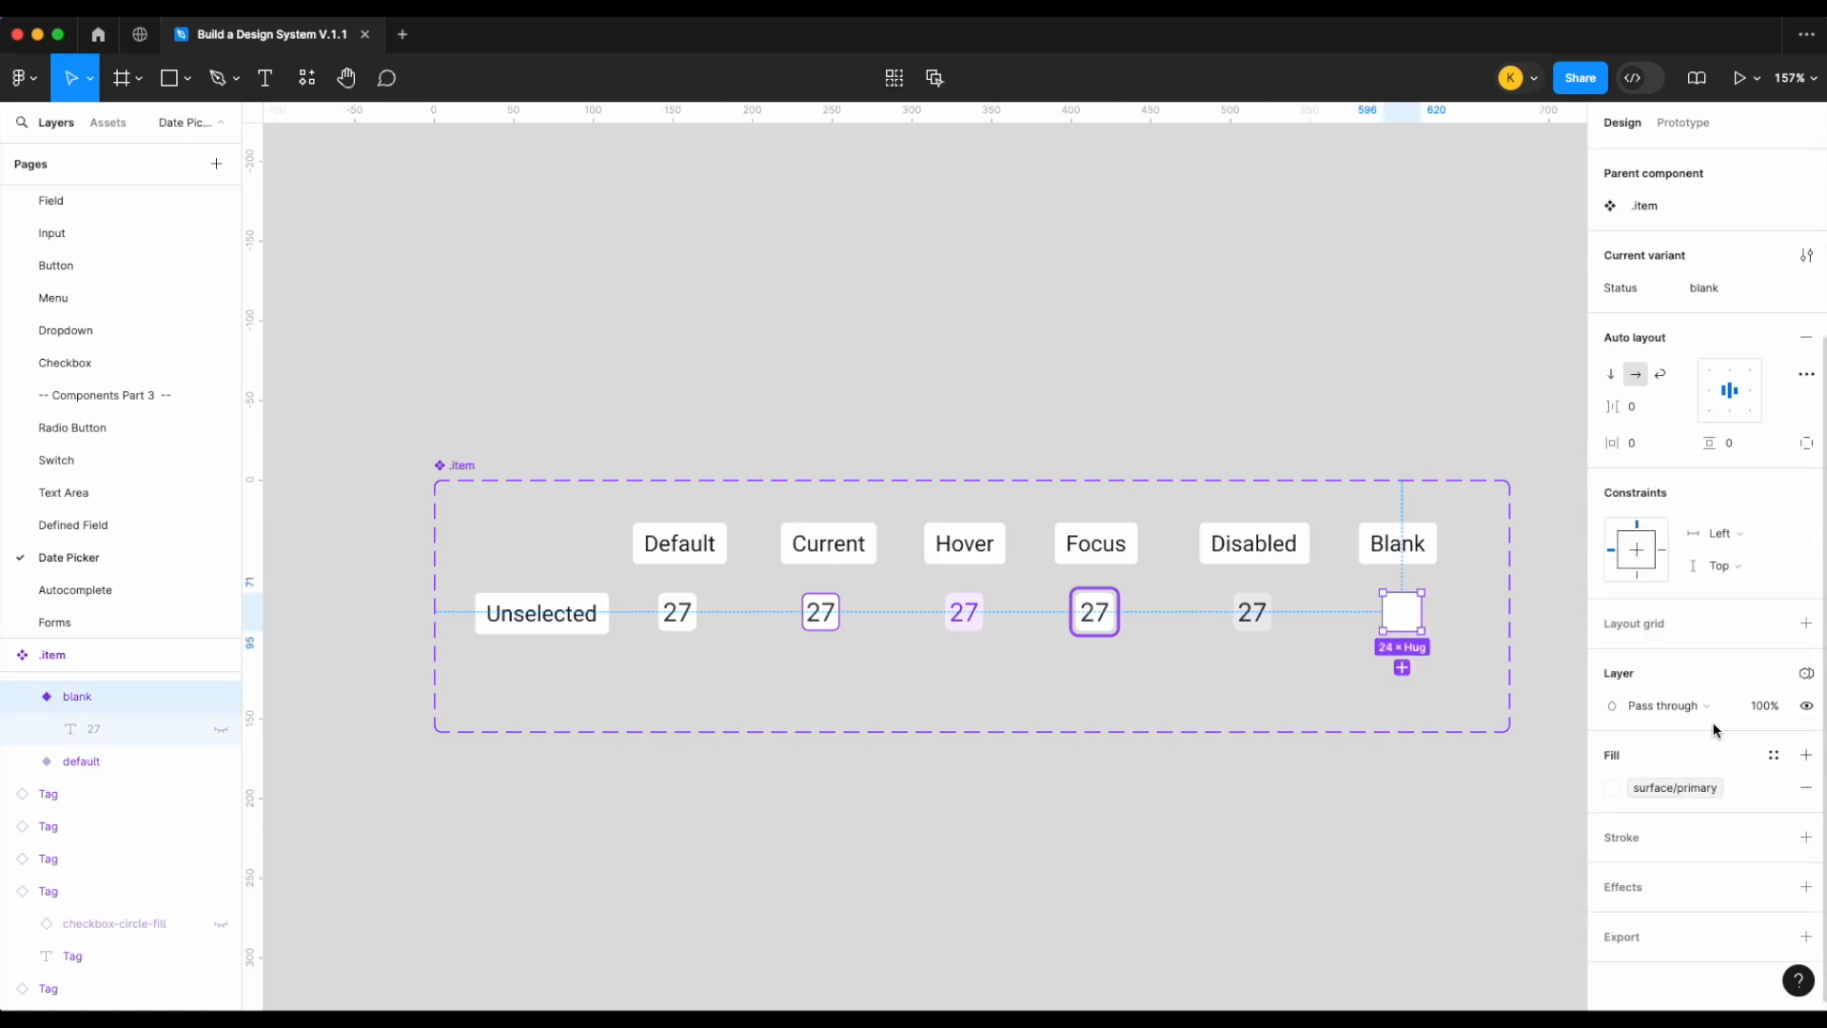
pyautogui.click(1806, 787)
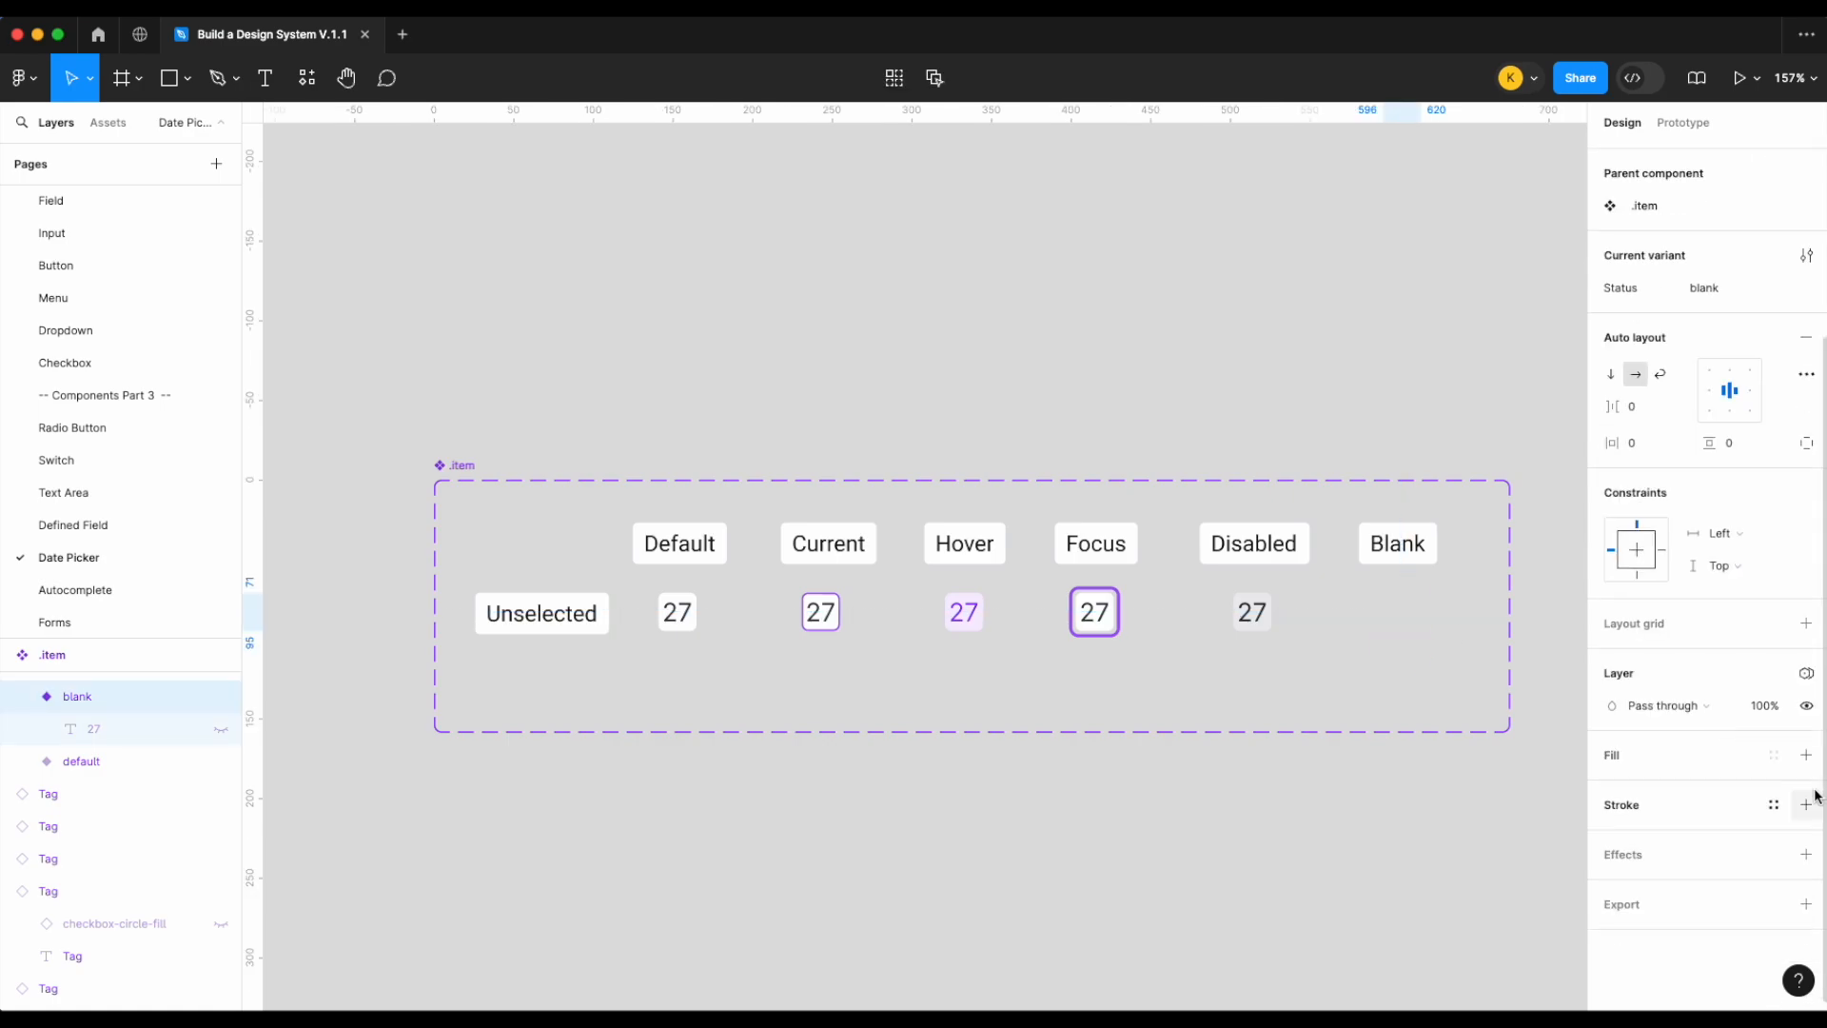
pyautogui.click(1350, 820)
# Add a variant property named State with the value unselected to the .item component set
pyautogui.scroll(3, 1390, 757)
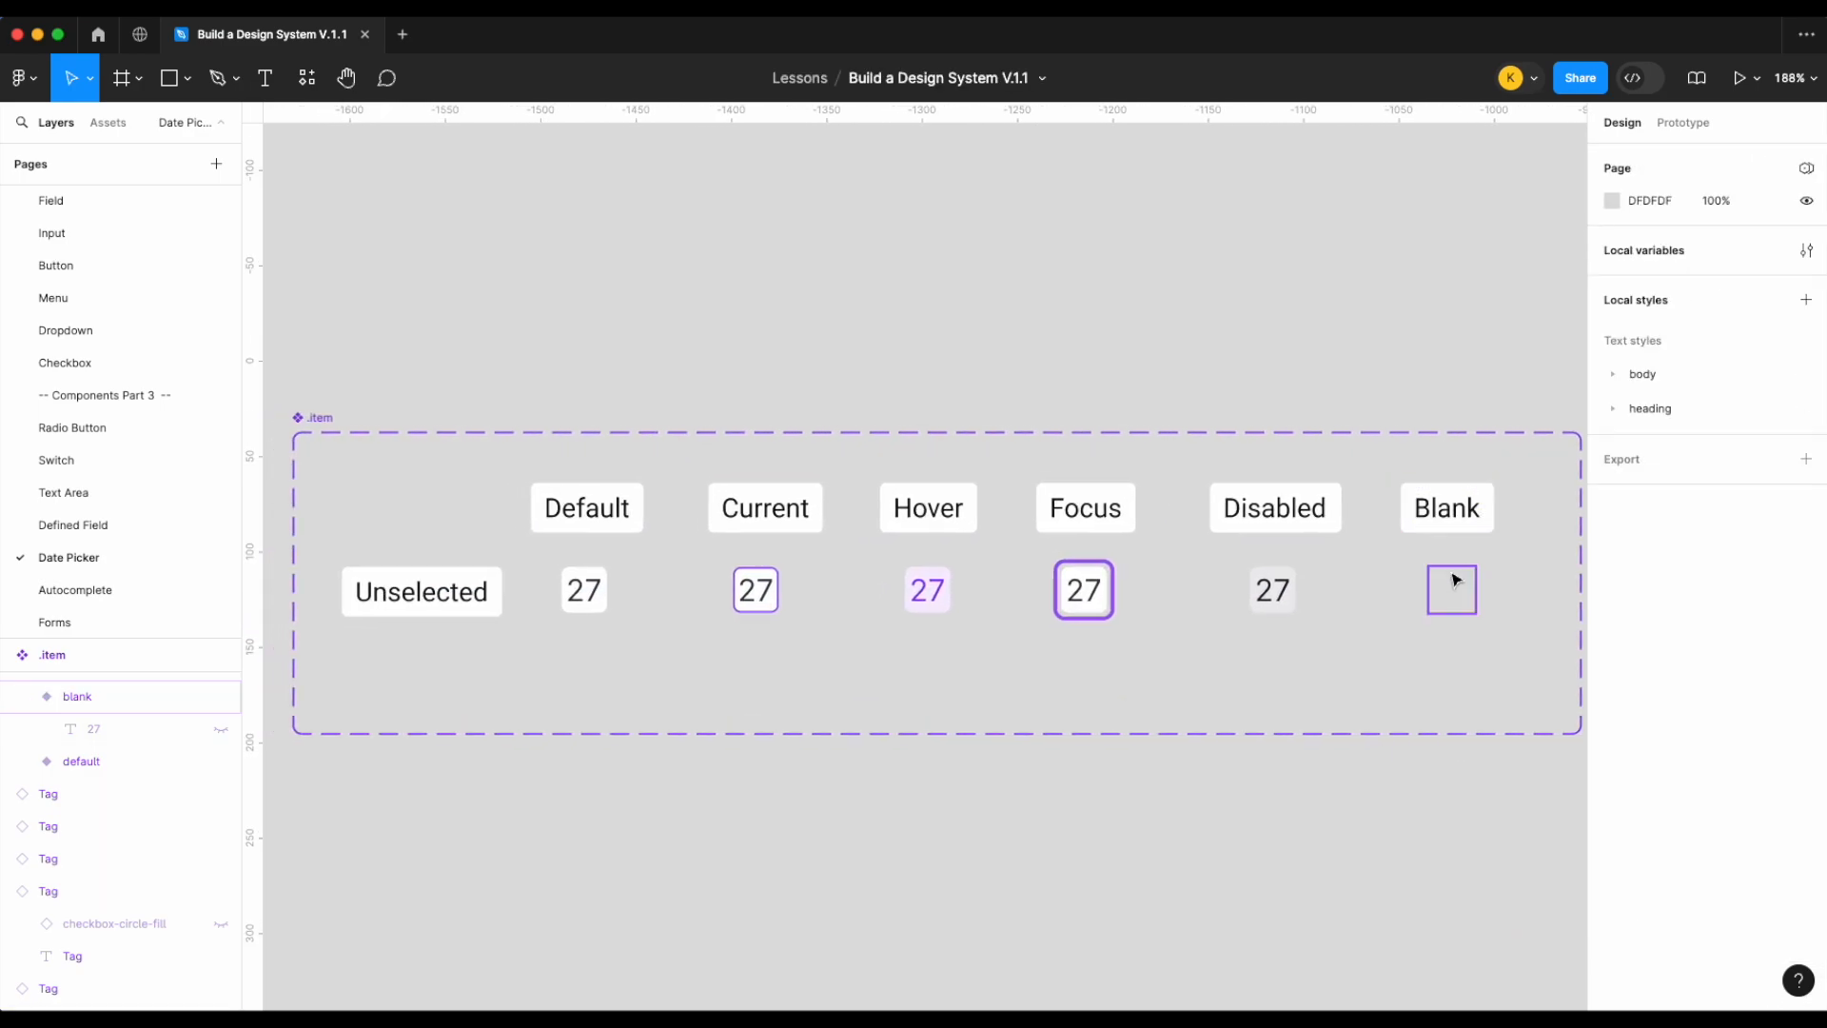
pyautogui.scroll(-2, 1395, 632)
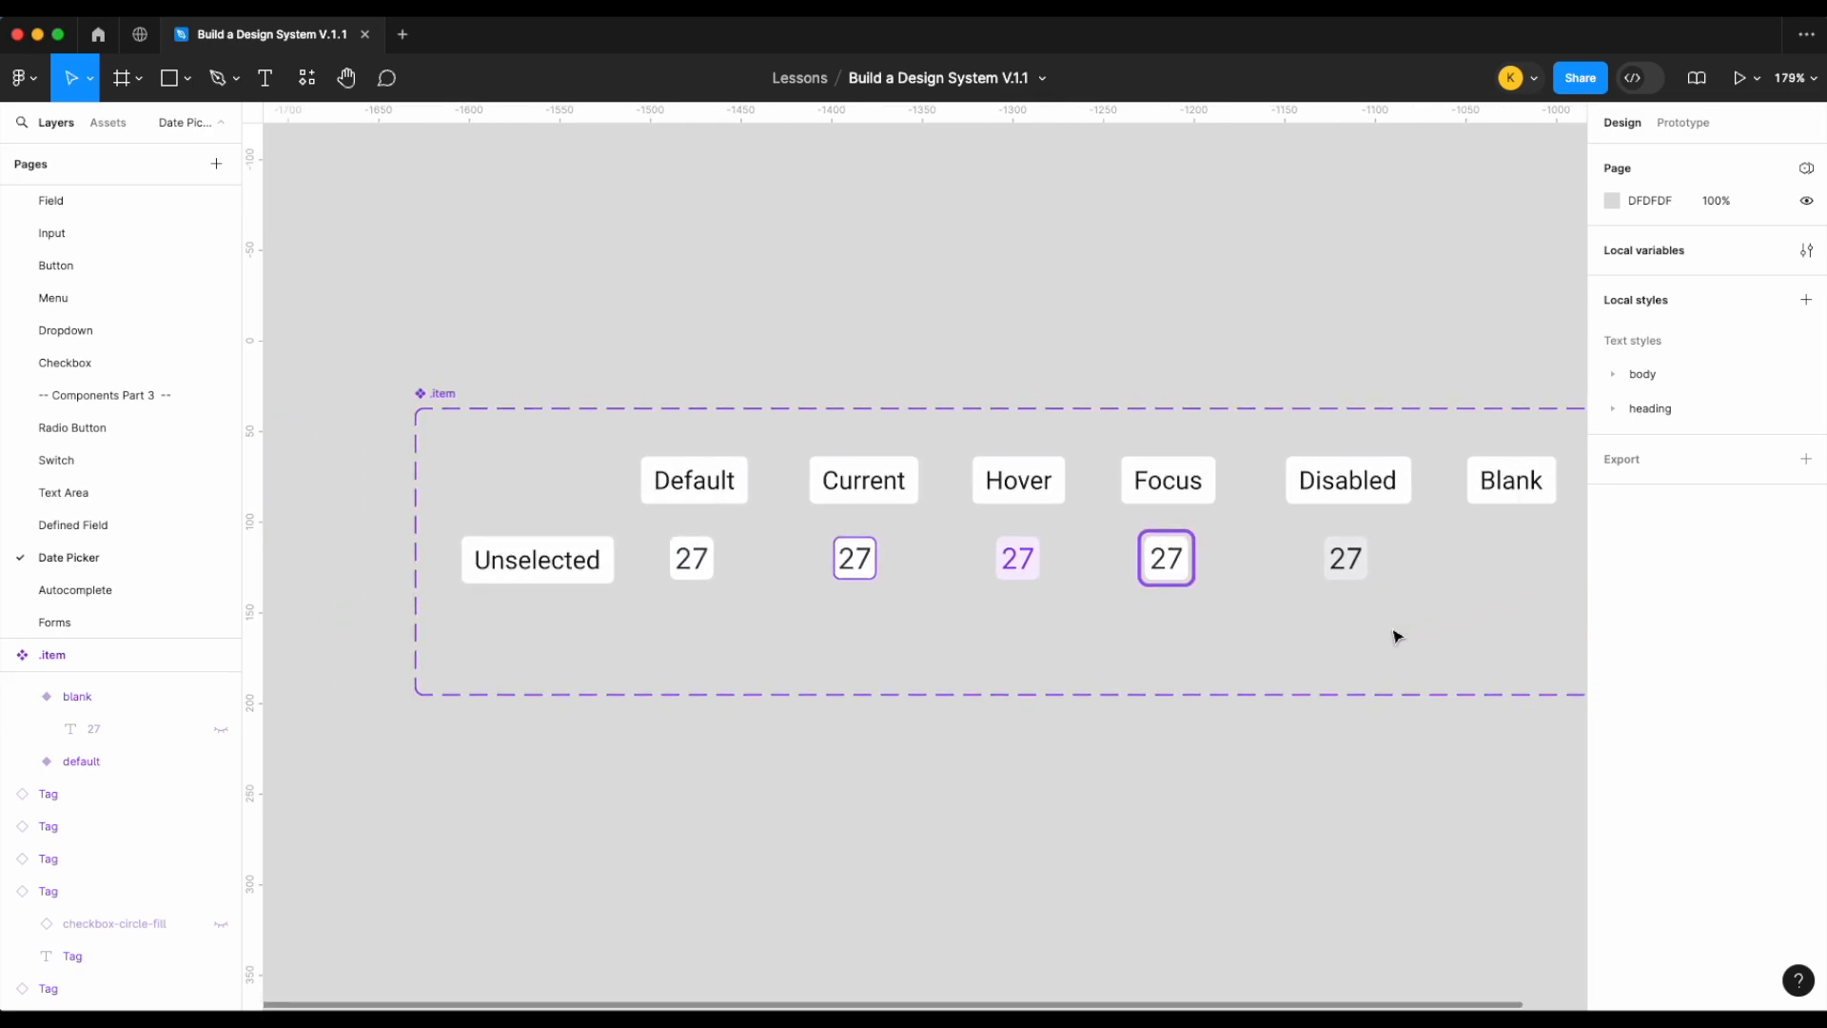
pyautogui.scroll(-2, 1395, 636)
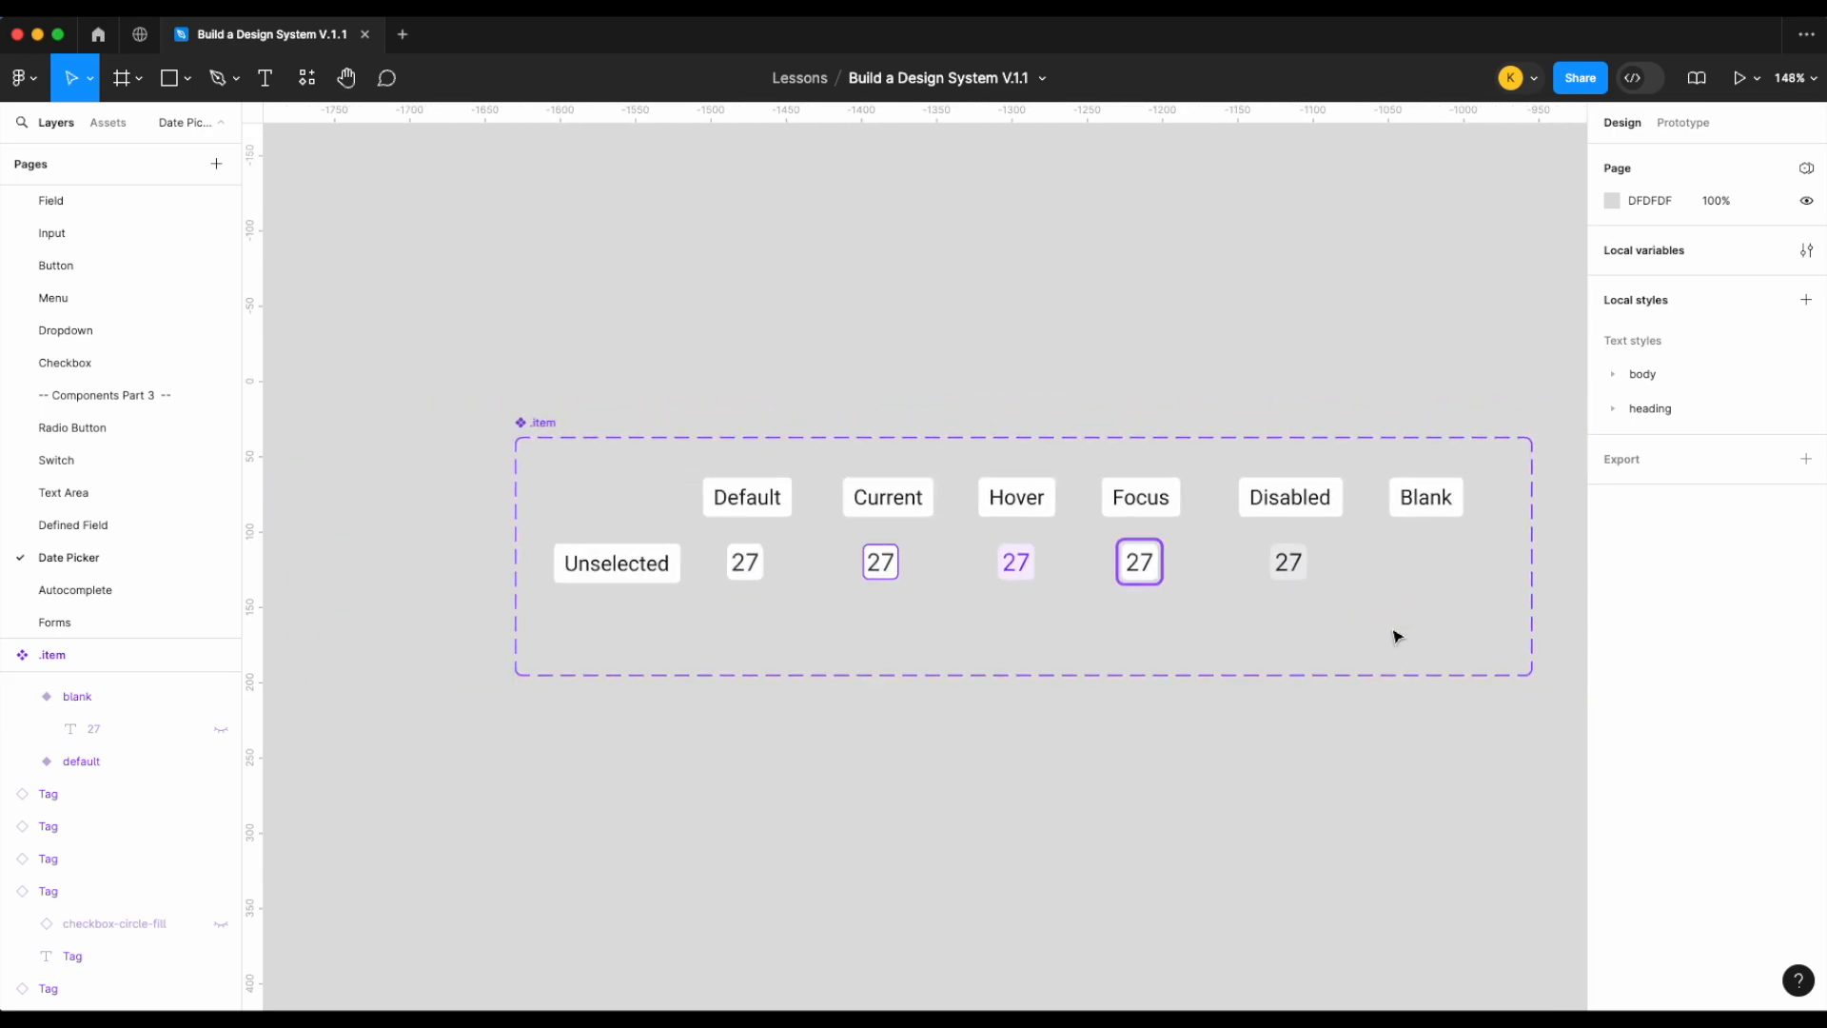
pyautogui.hscroll(3, 1396, 636)
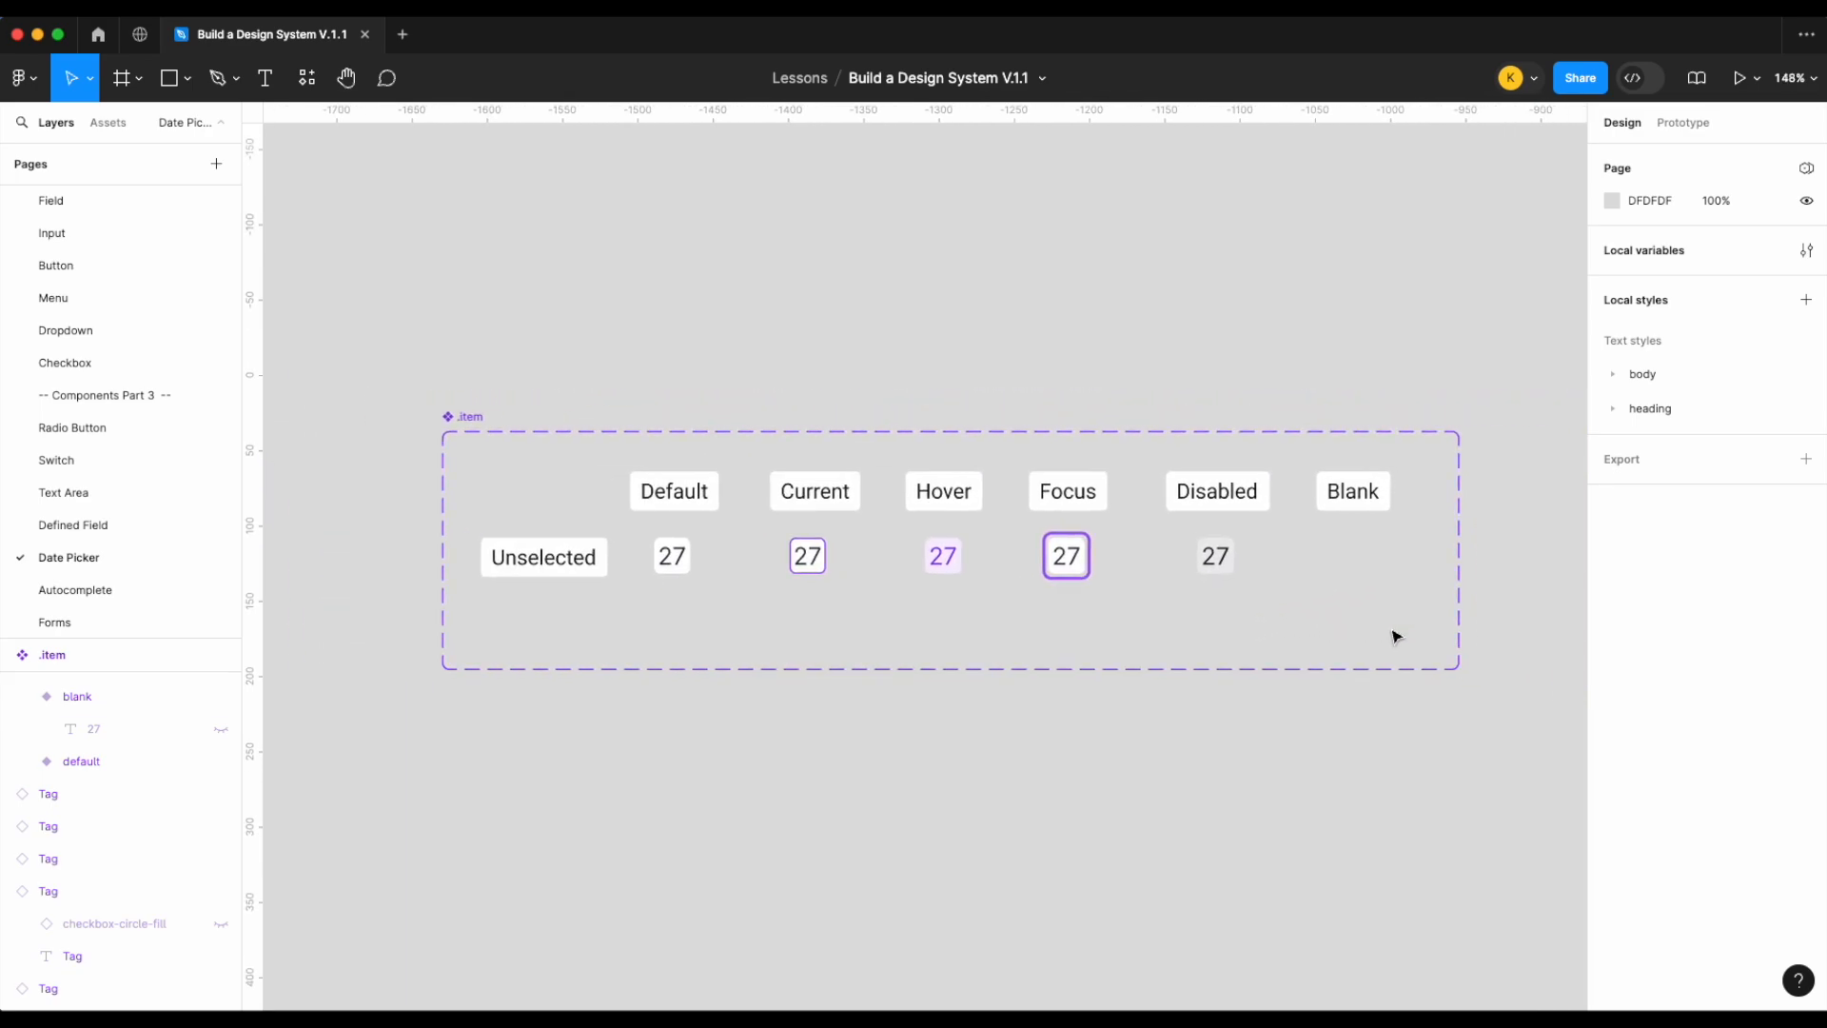
pyautogui.click(457, 419)
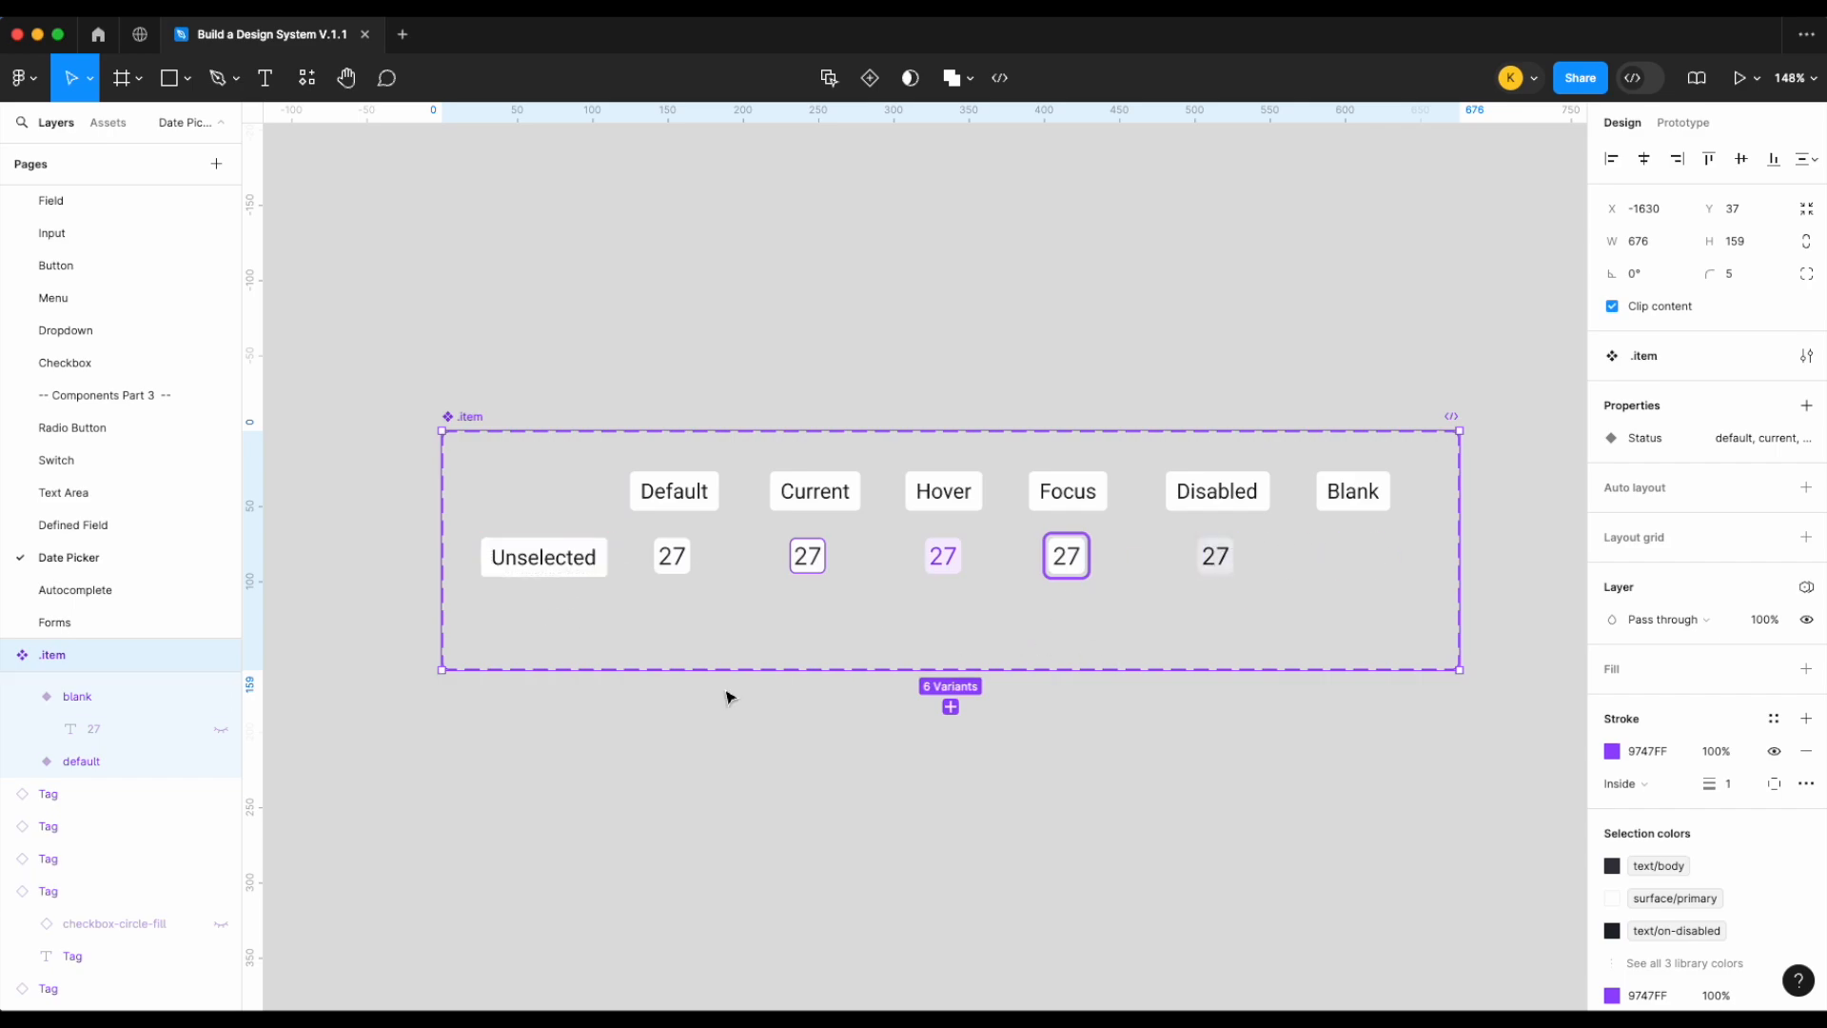
pyautogui.scroll(-3, 726, 697)
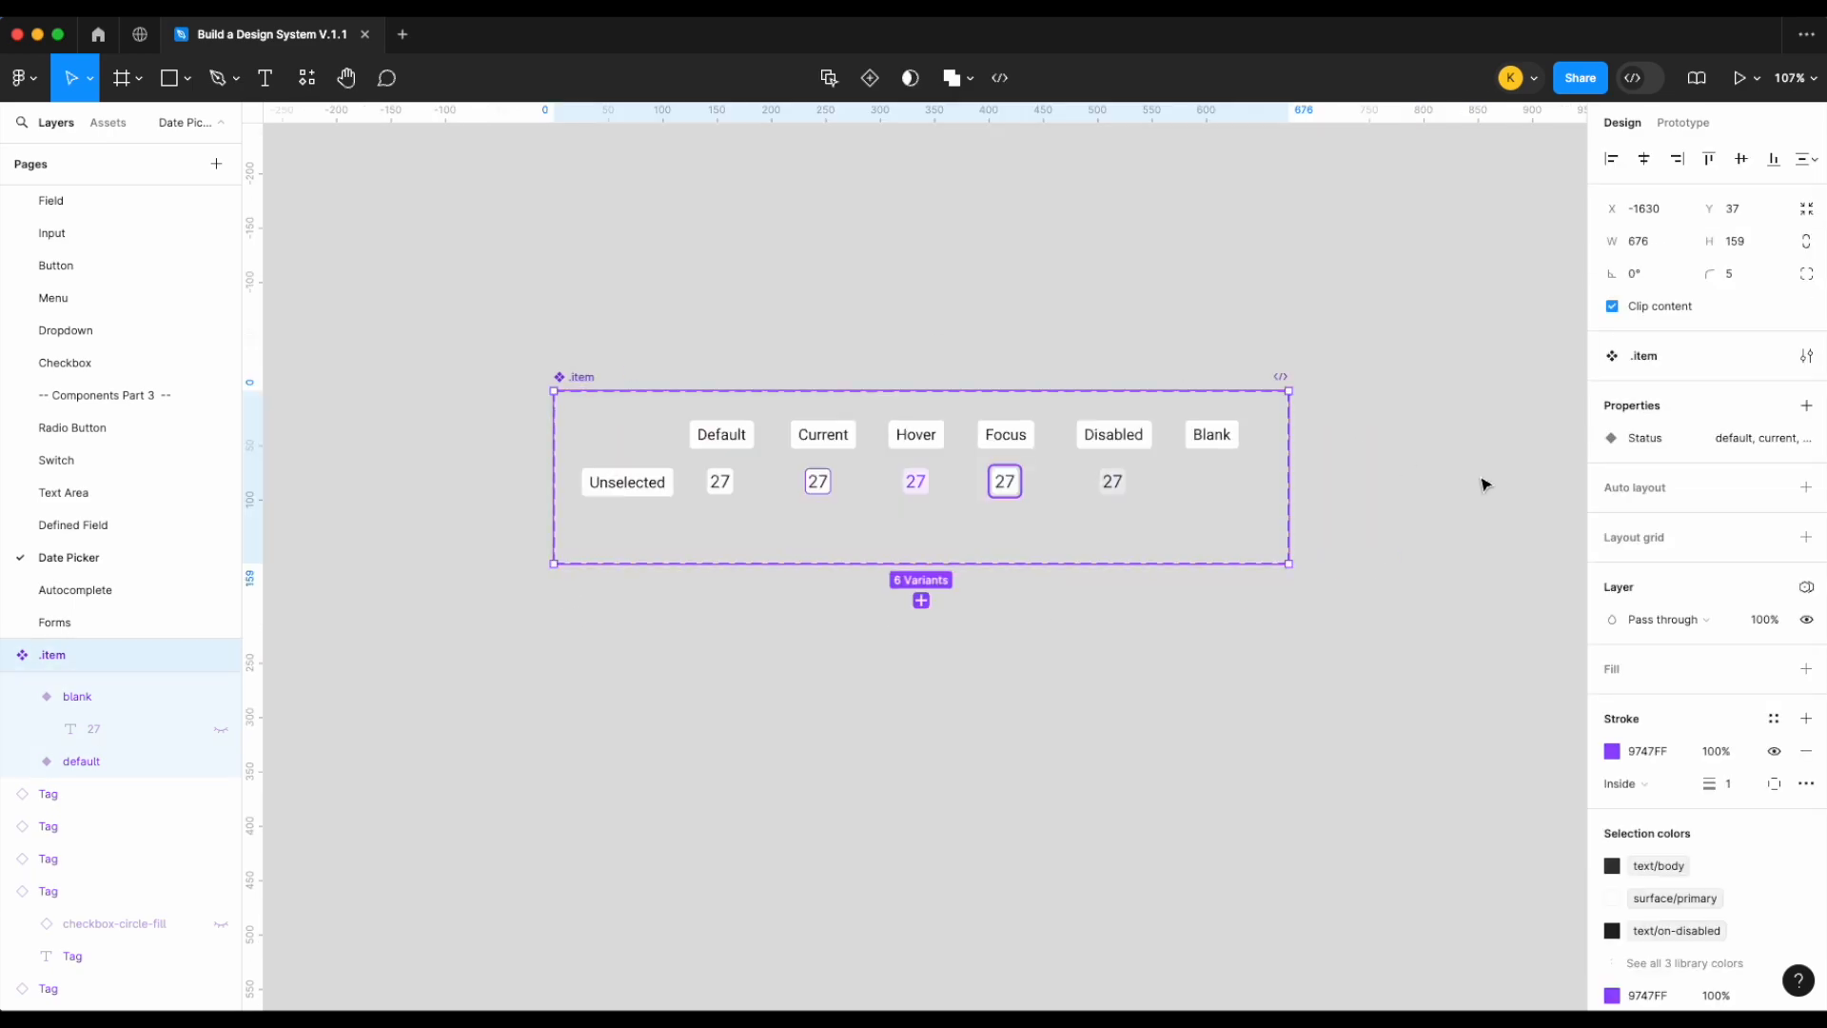
pyautogui.click(1807, 406)
pyautogui.click(1713, 468)
pyautogui.write('State')
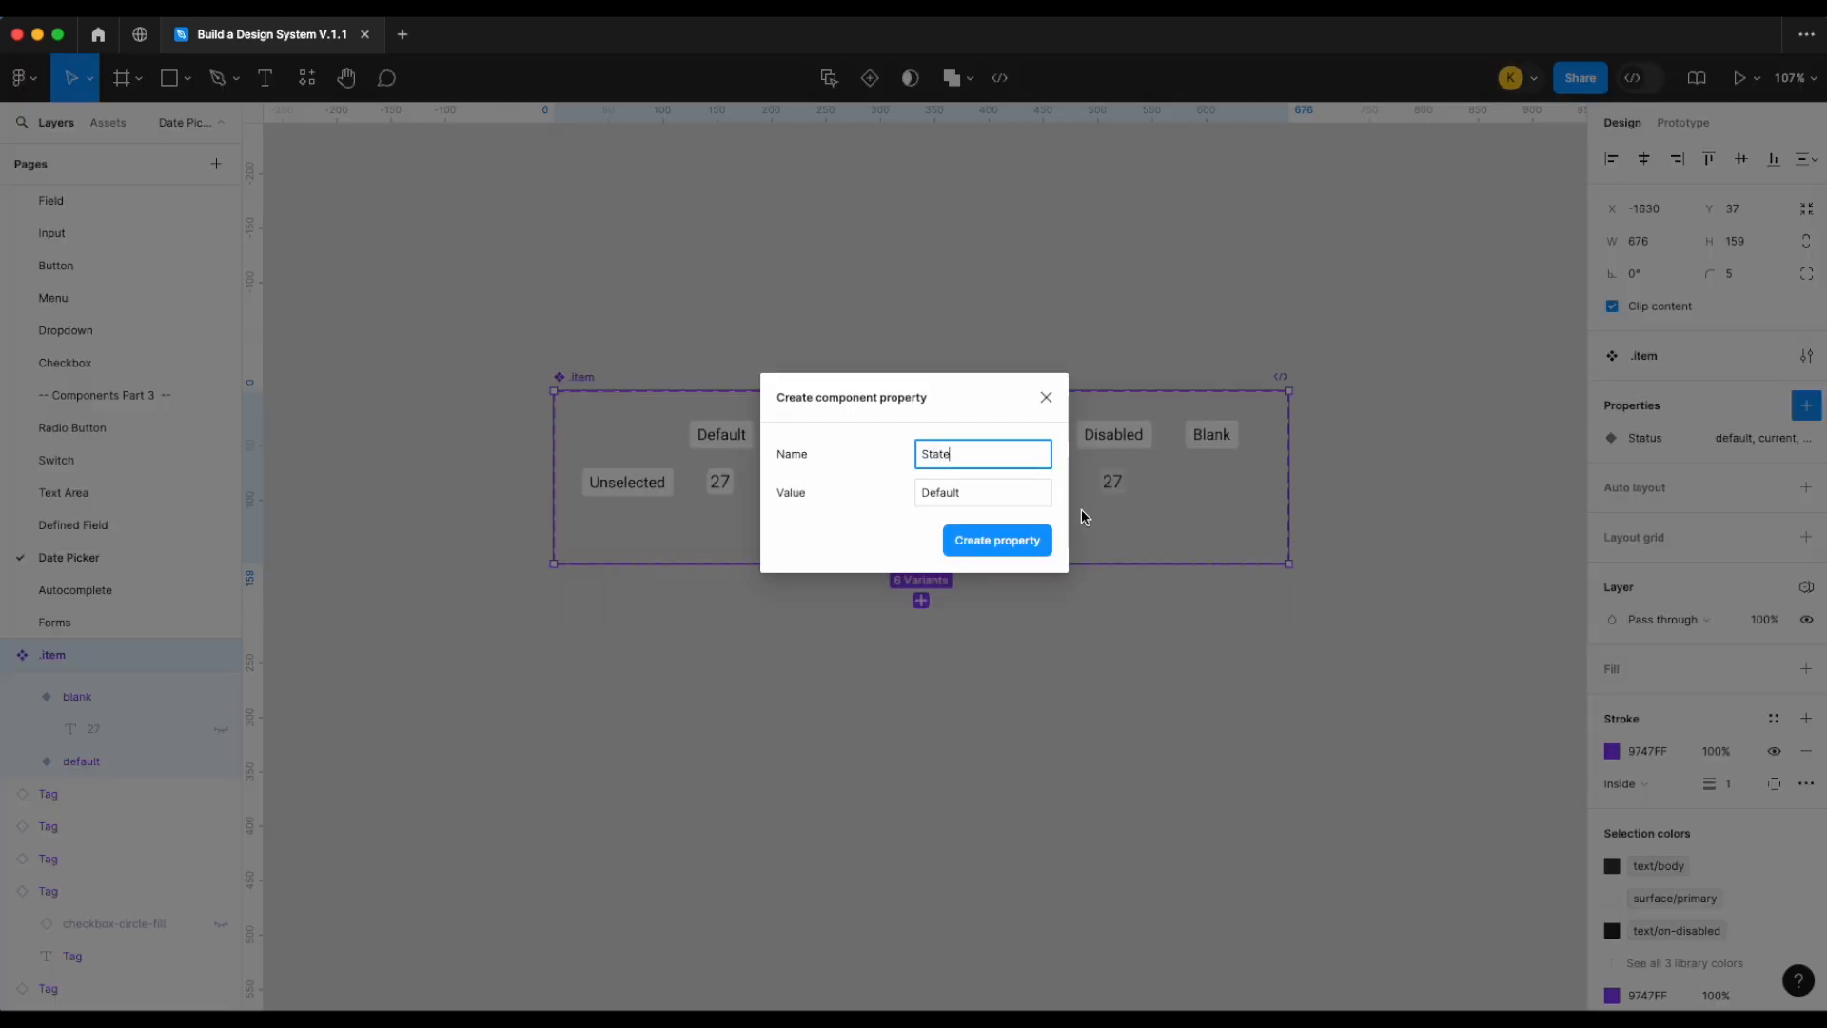
pyautogui.click(989, 502)
pyautogui.write('unselected')
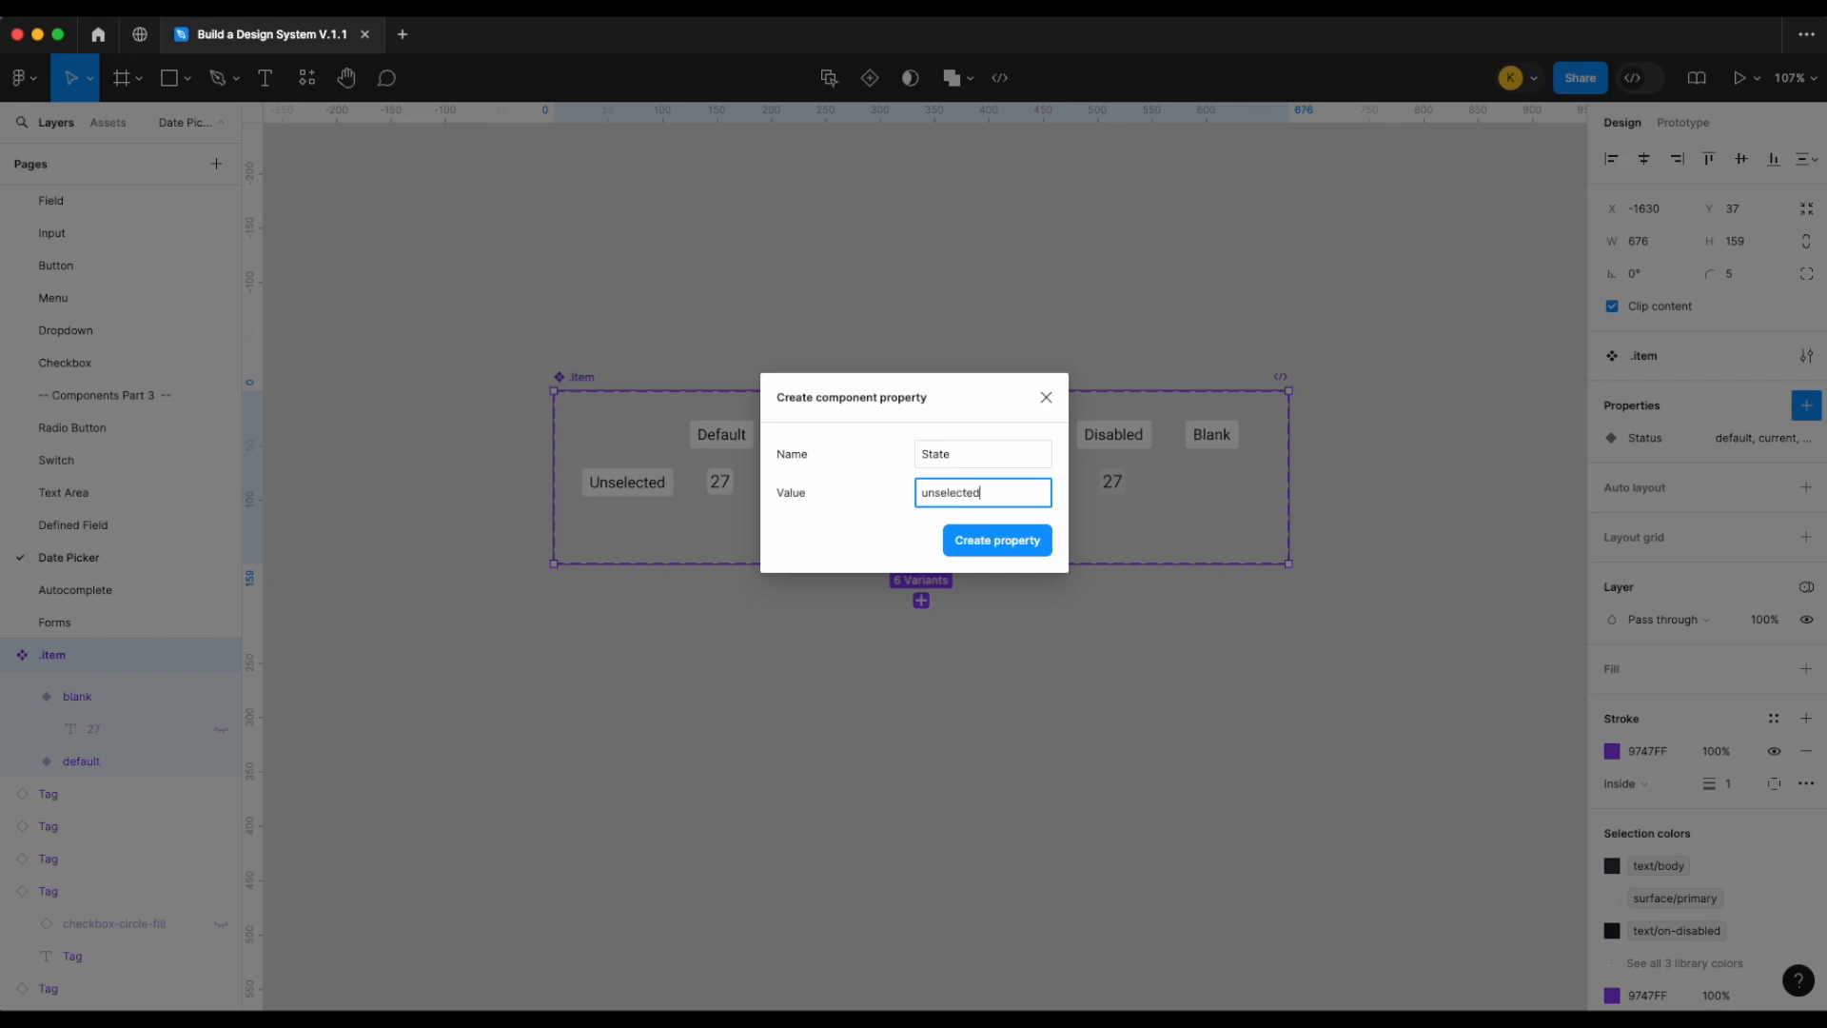
pyautogui.press('Return')
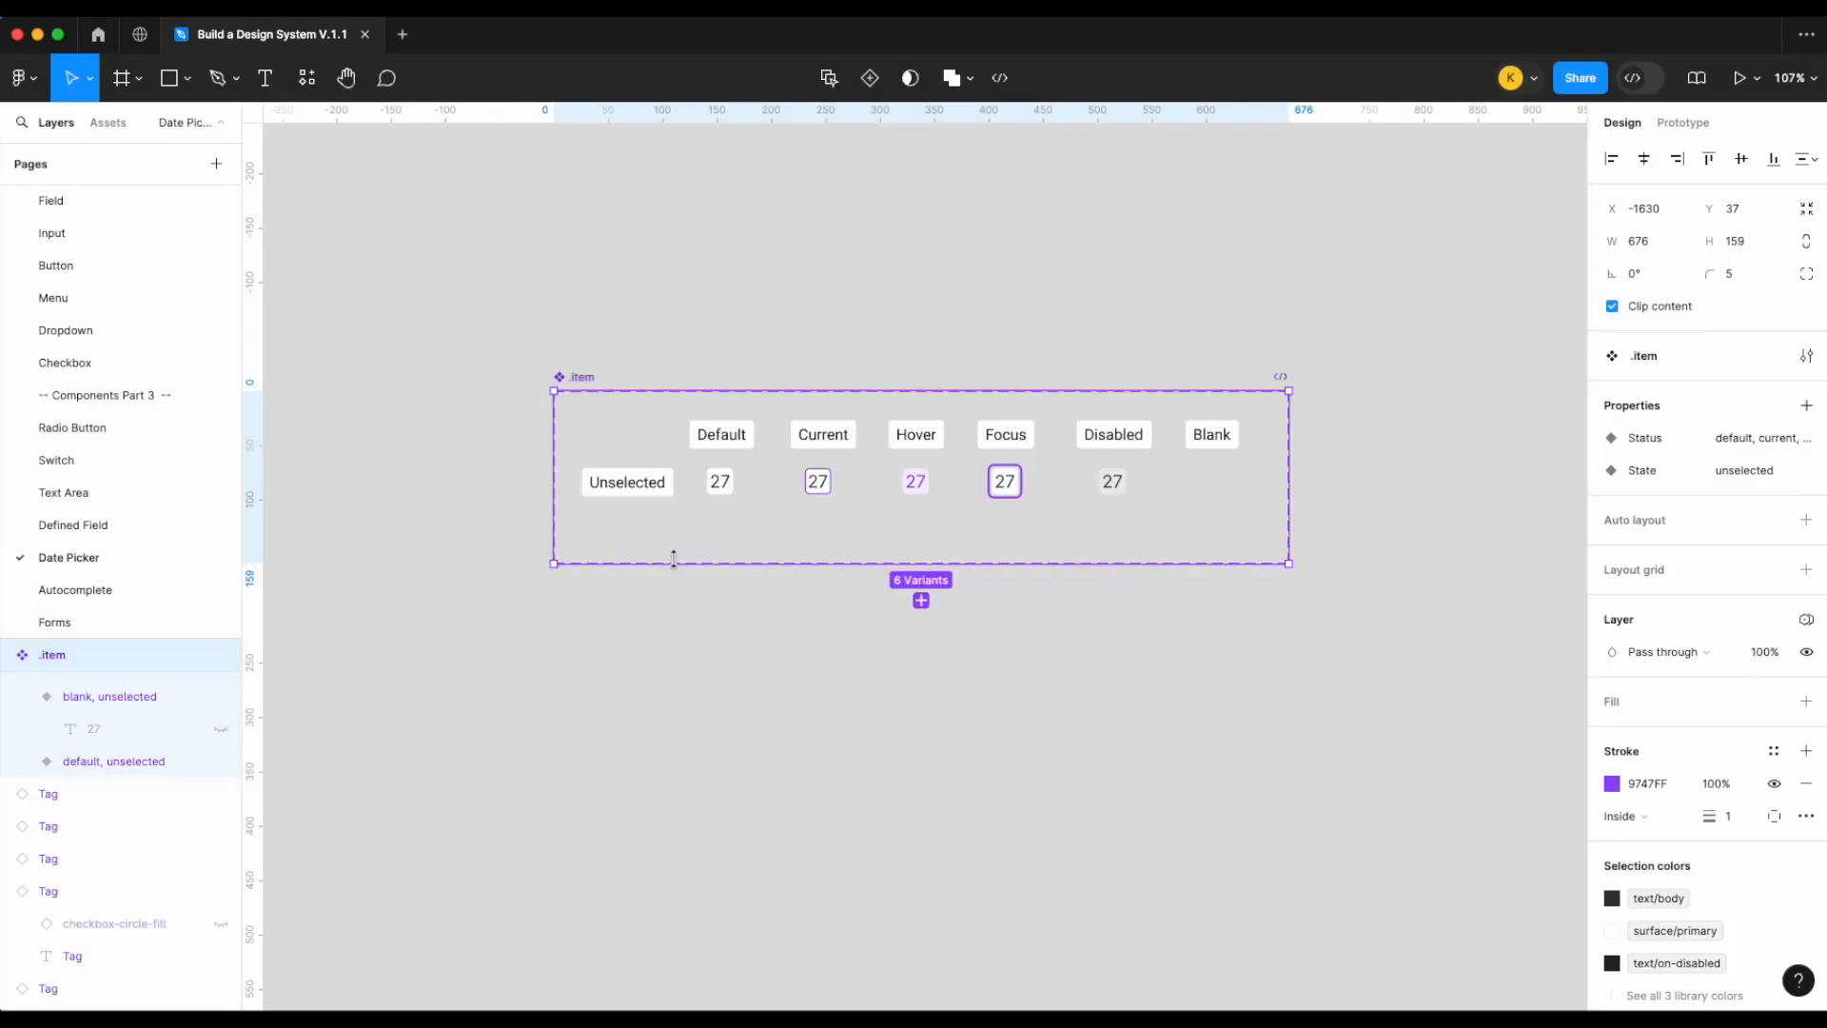
# Extend the .item component set downward and duplicate the Unselected label below itself, changing the copy's text to Selected
pyautogui.moveTo(674, 560); pyautogui.dragTo(674, 658)
pyautogui.click(673, 697)
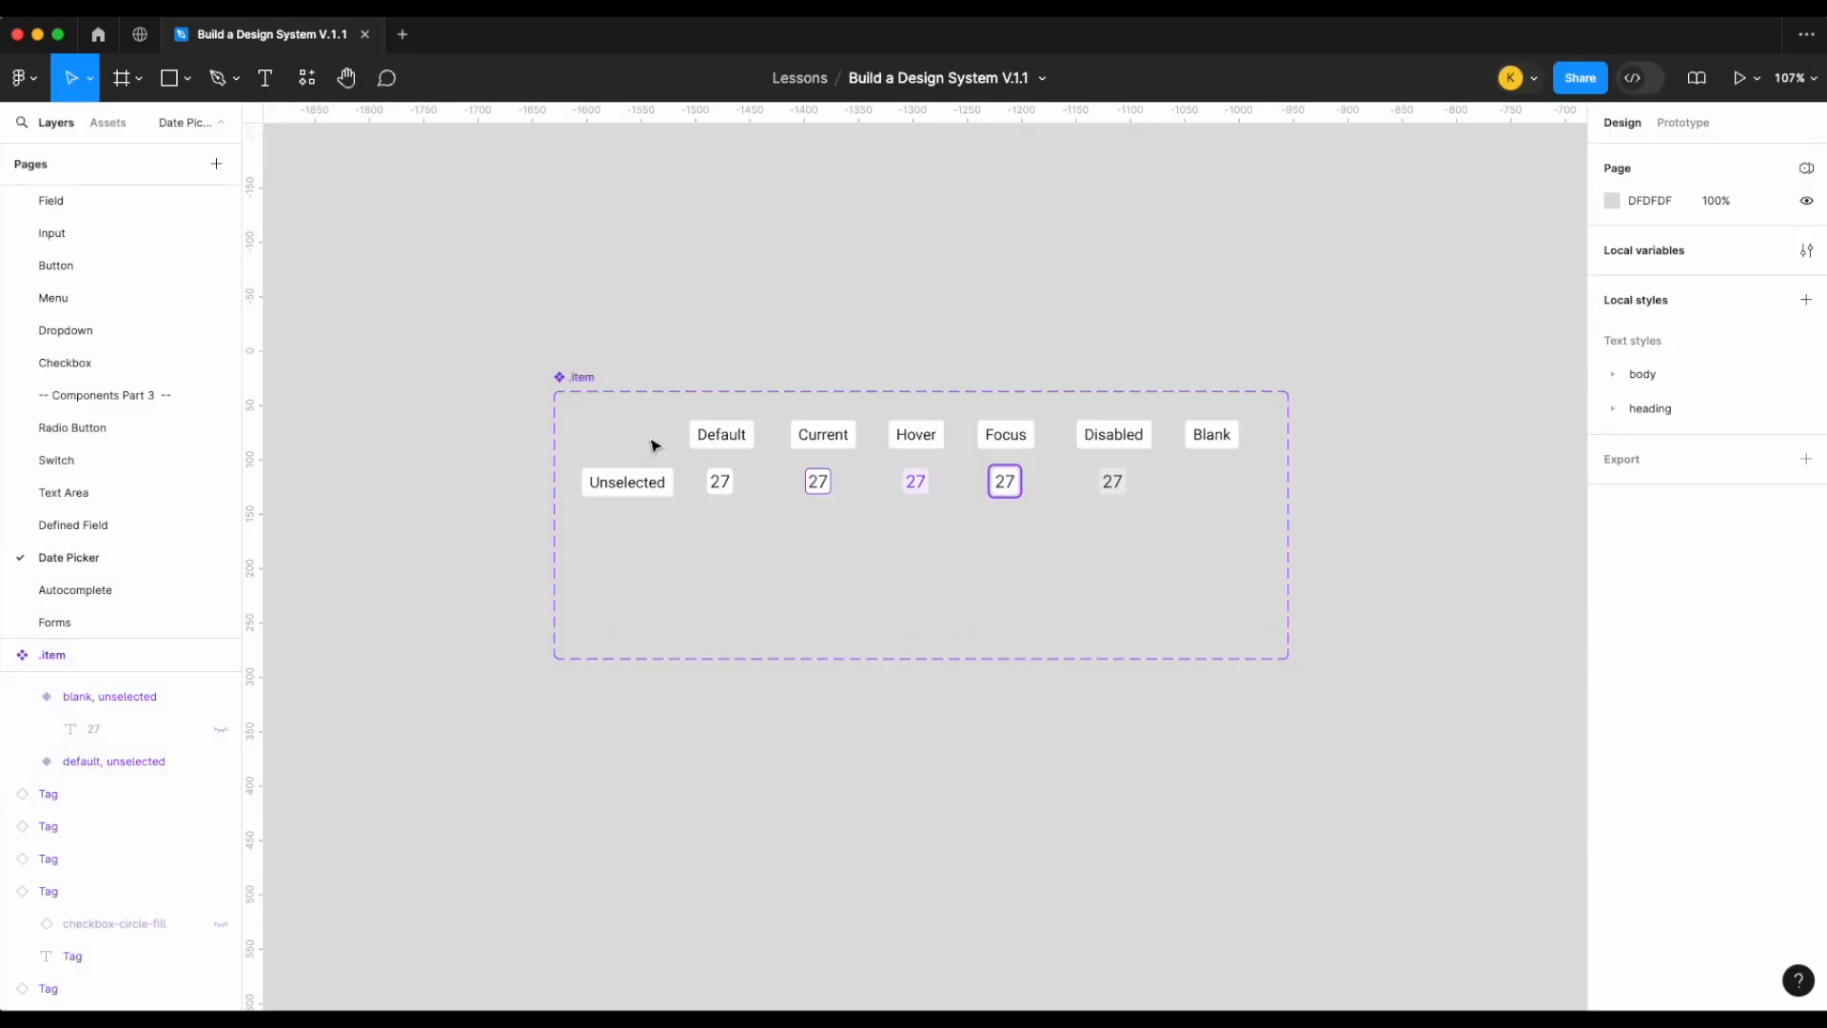
pyautogui.click(651, 488)
pyautogui.moveTo(651, 487); pyautogui.dragTo(651, 545)
pyautogui.doubleClick(646, 543)
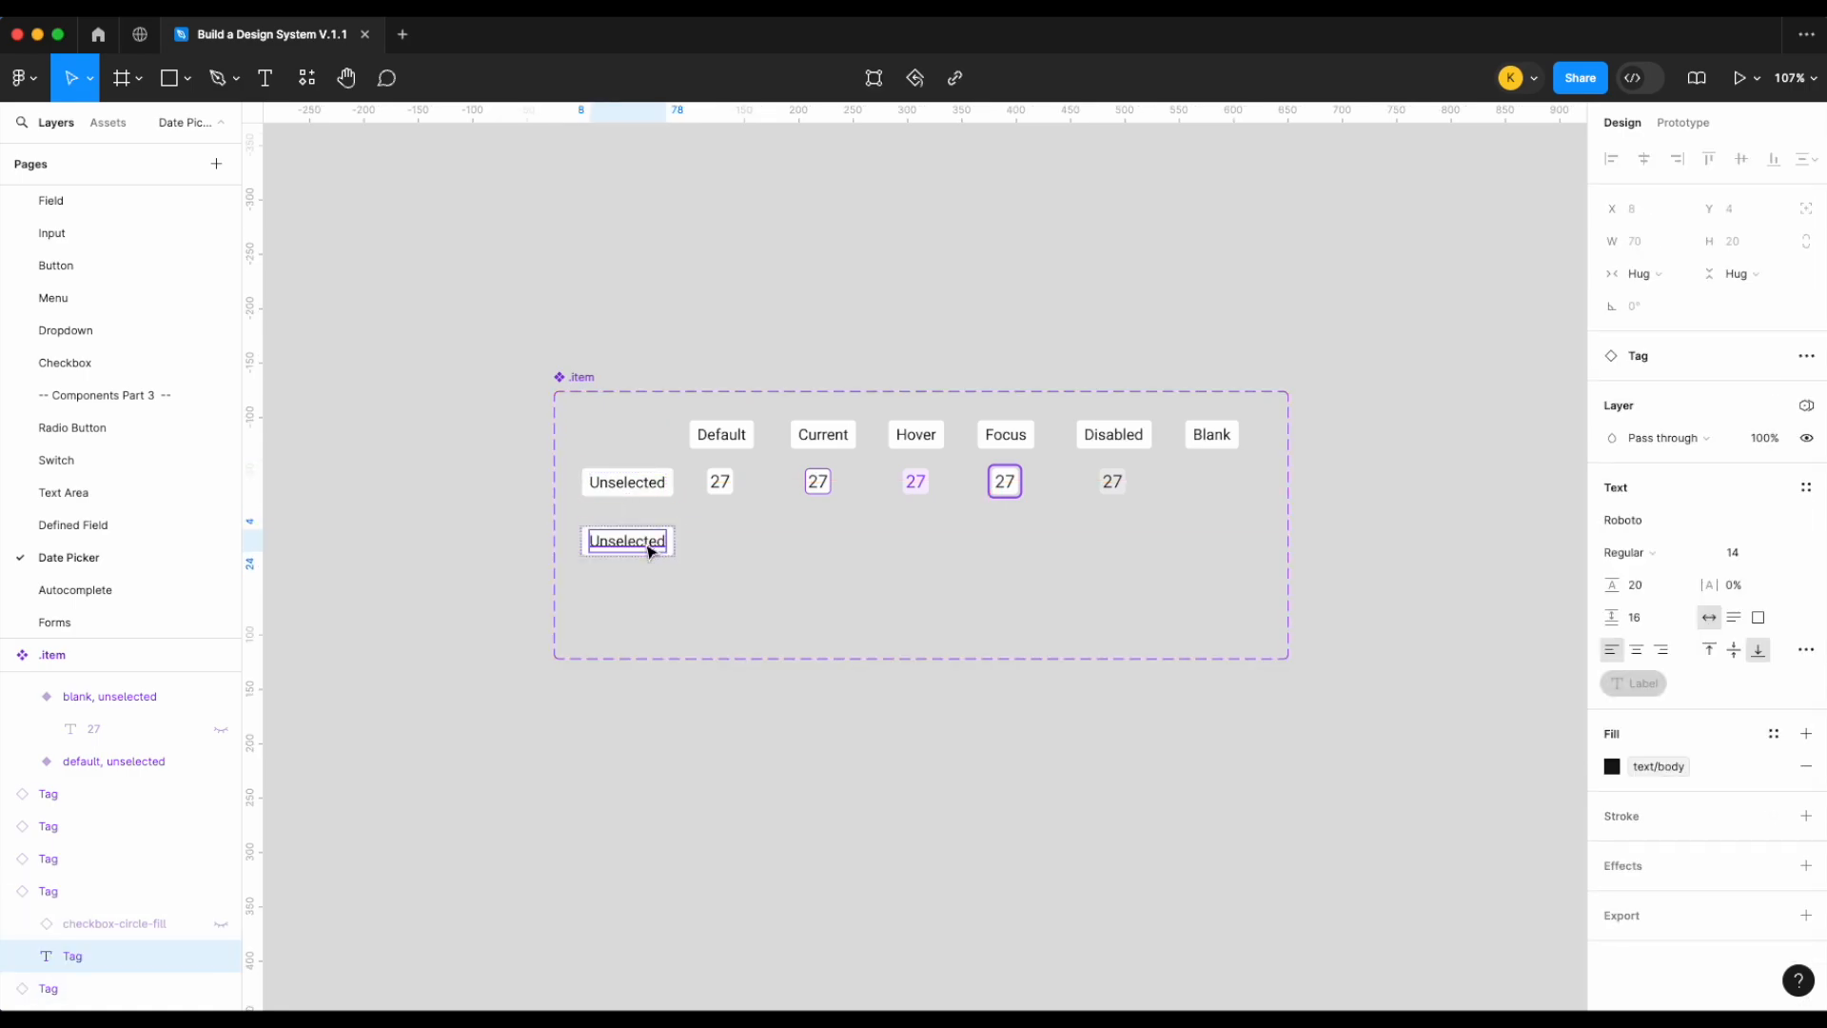
pyautogui.write('Selected')
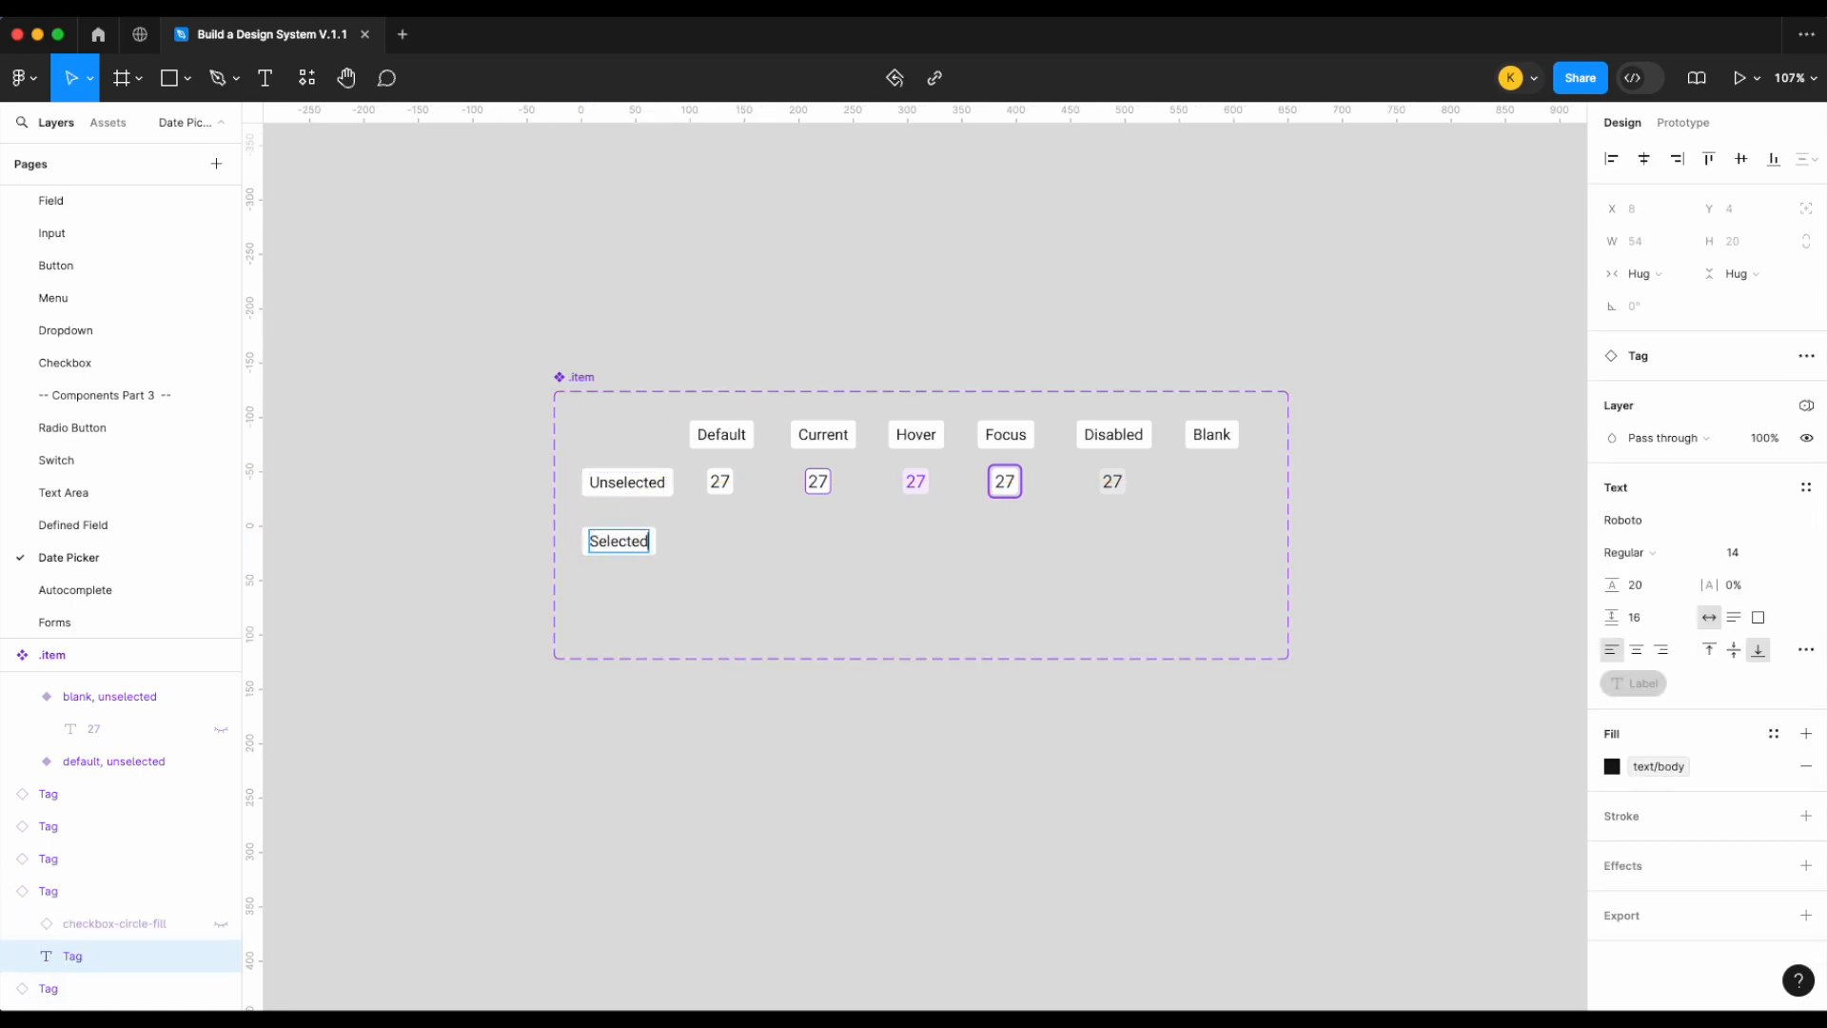
# Duplicate the unselected default variant into the Selected row and set the copy's State to selected
pyautogui.click(967, 561)
pyautogui.moveTo(1249, 537); pyautogui.dragTo(725, 547)
pyautogui.click(837, 527)
pyautogui.click(725, 485)
pyautogui.write('see')
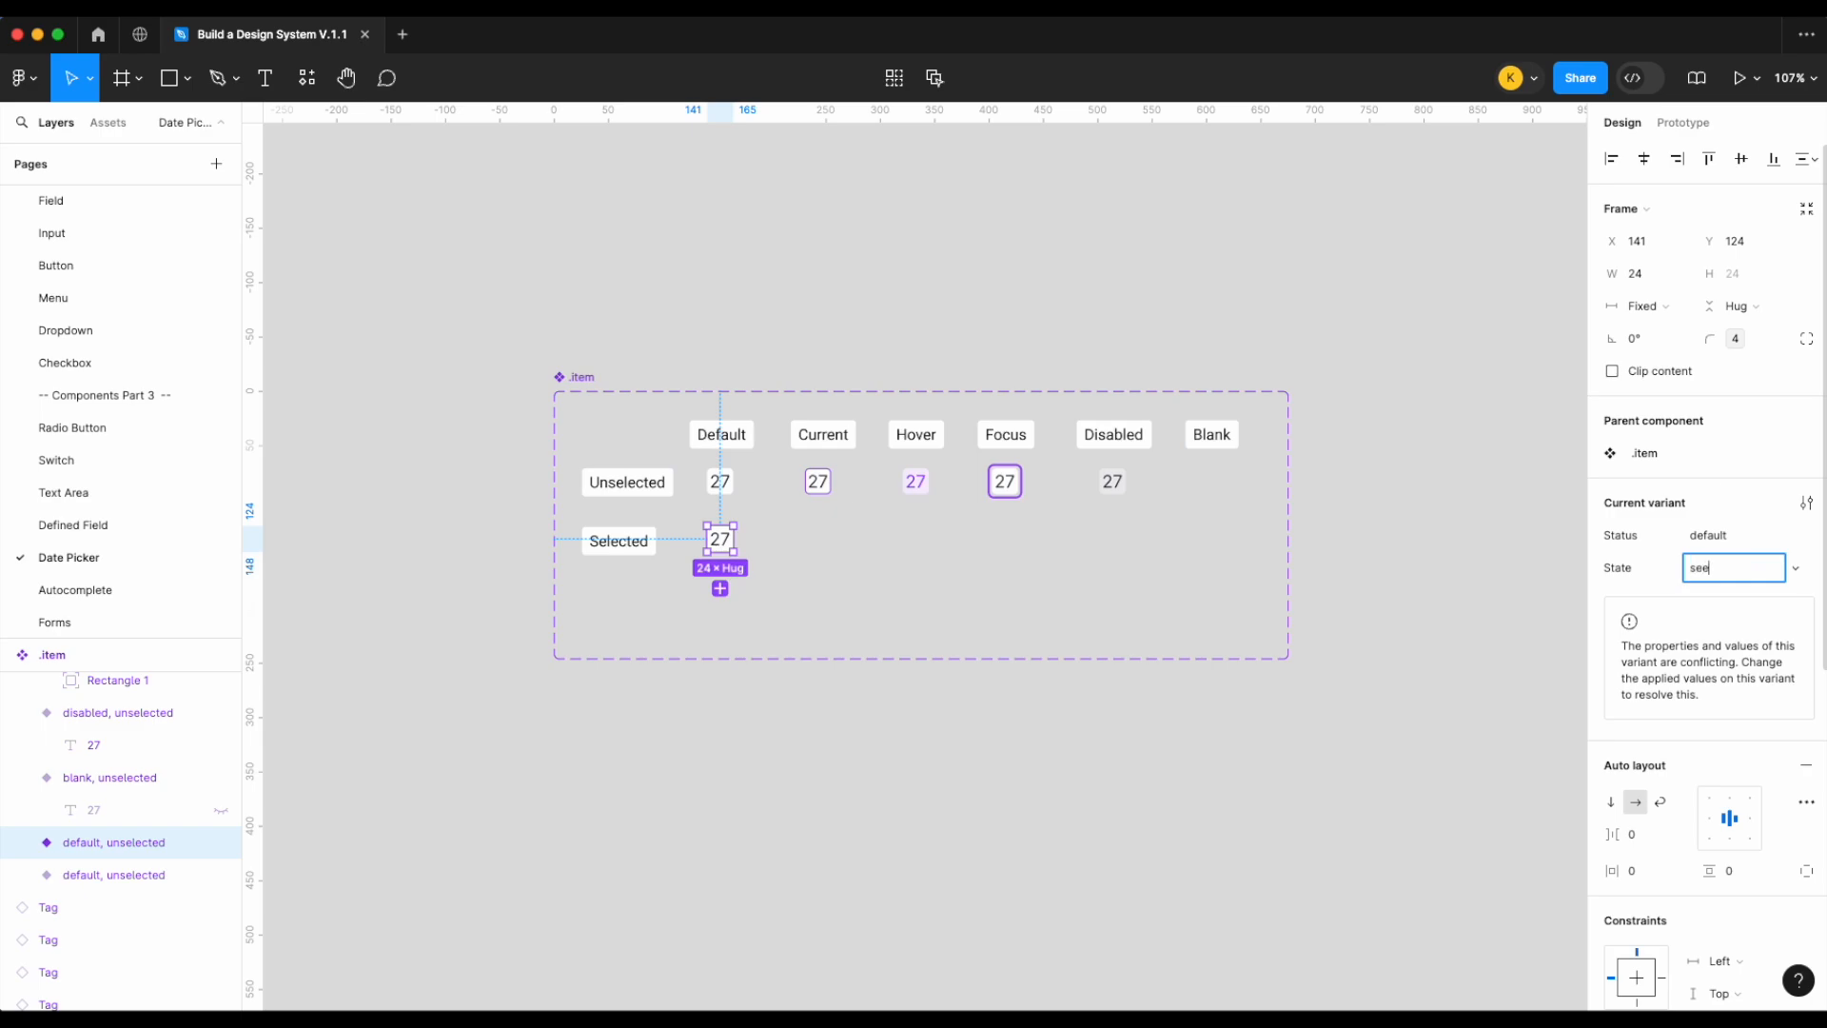
pyautogui.press('Return')
# Recolor the selected default variant with a surface/action fill and the white on-action text color
pyautogui.scroll(-5, 1704, 761)
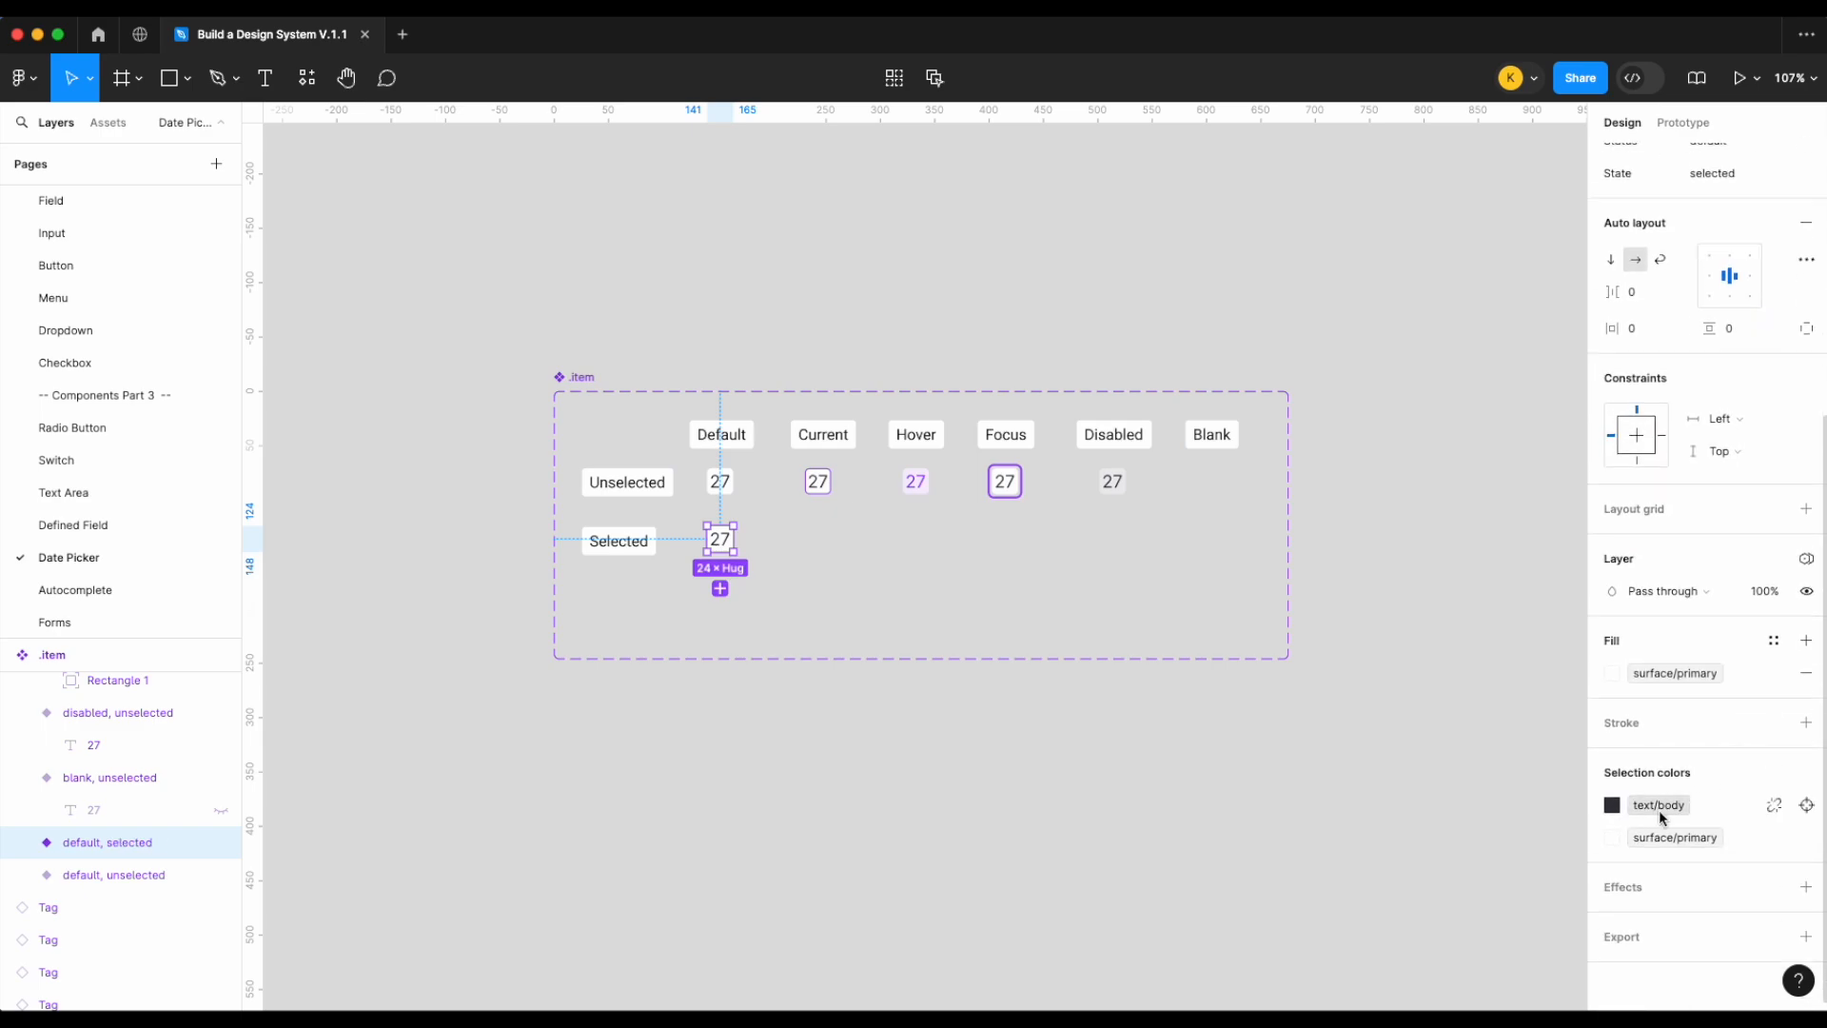
pyautogui.click(1675, 838)
pyautogui.scroll(-3, 1432, 909)
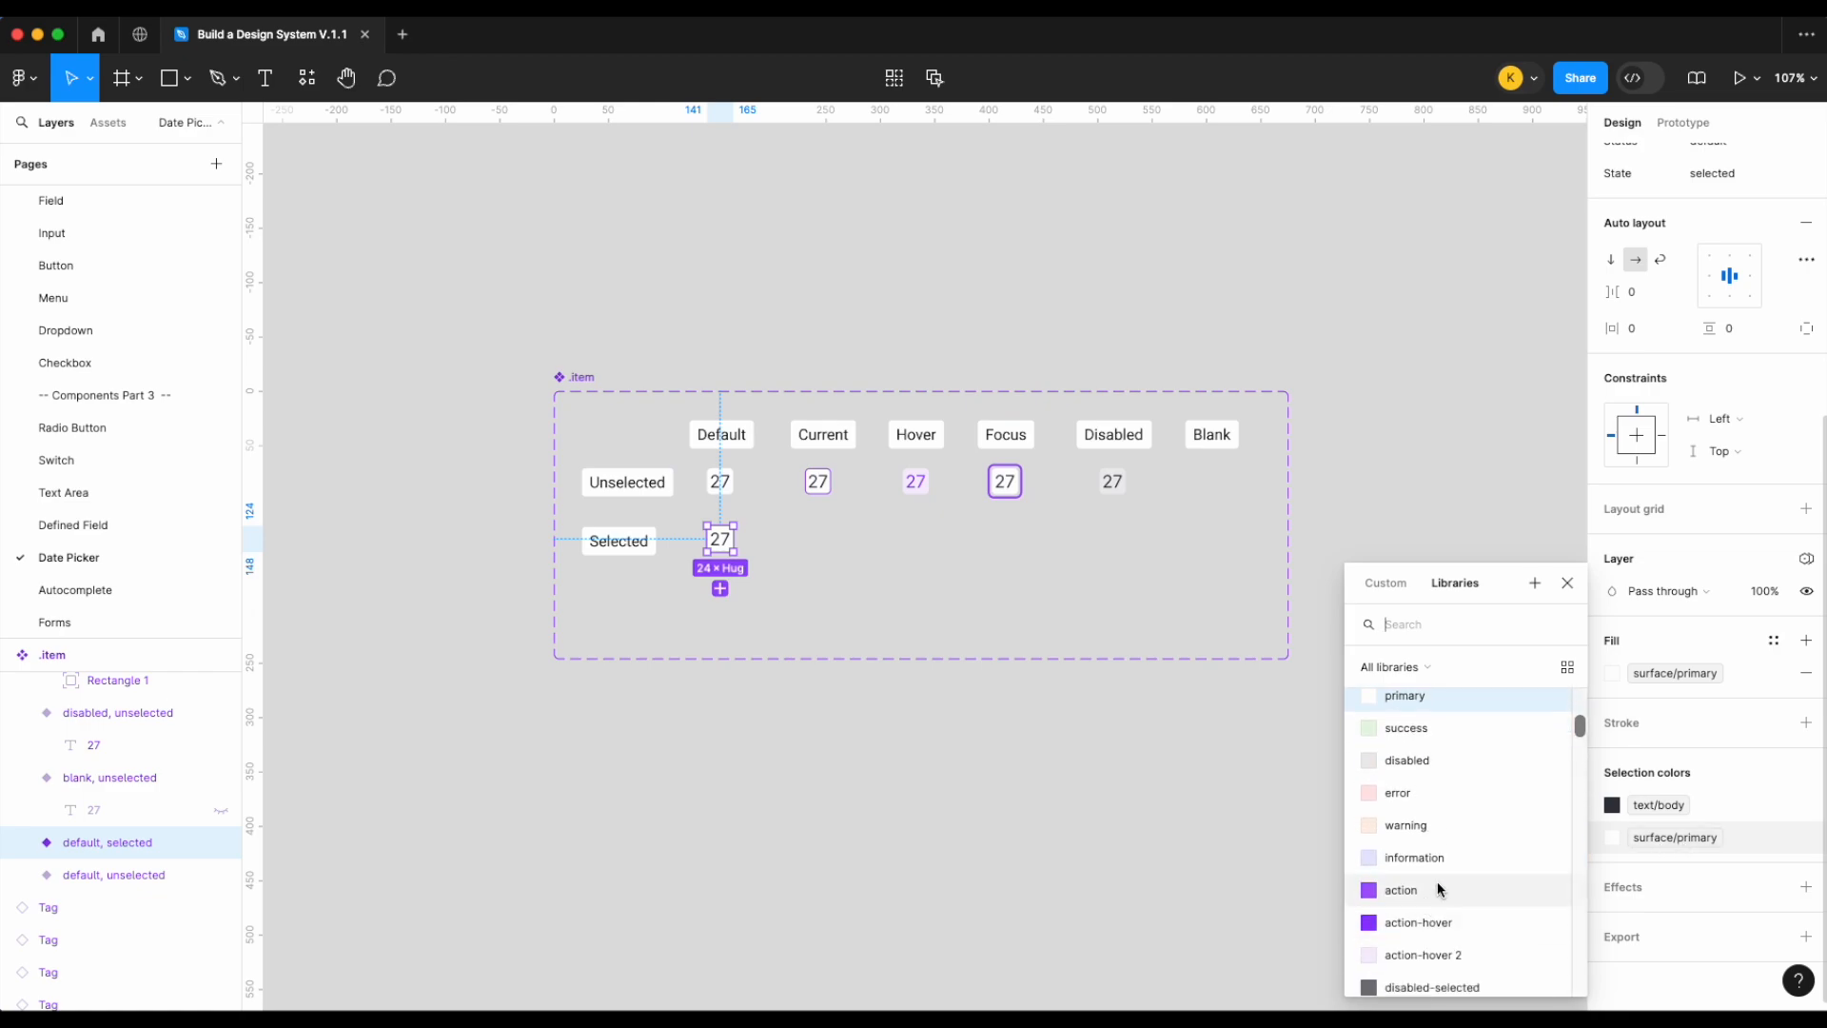
pyautogui.click(1439, 889)
pyautogui.click(1675, 805)
pyautogui.scroll(-3, 1448, 856)
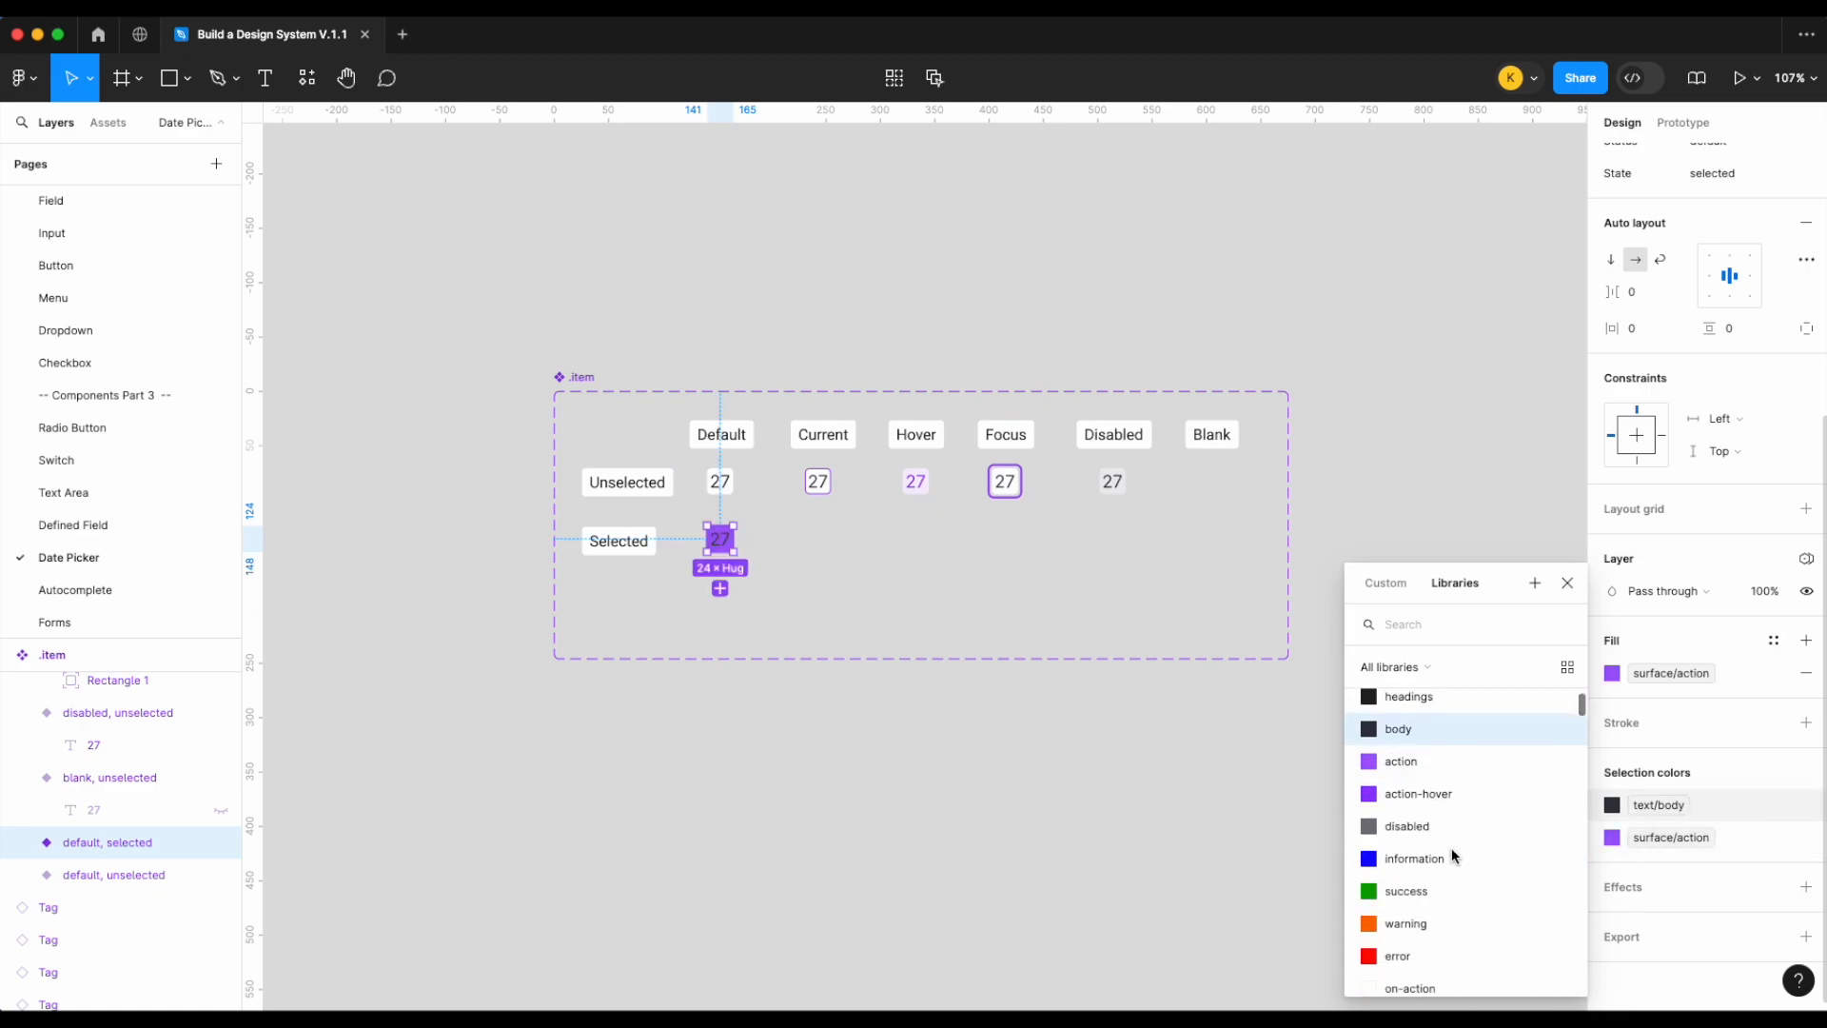
pyautogui.click(1414, 889)
pyautogui.click(861, 581)
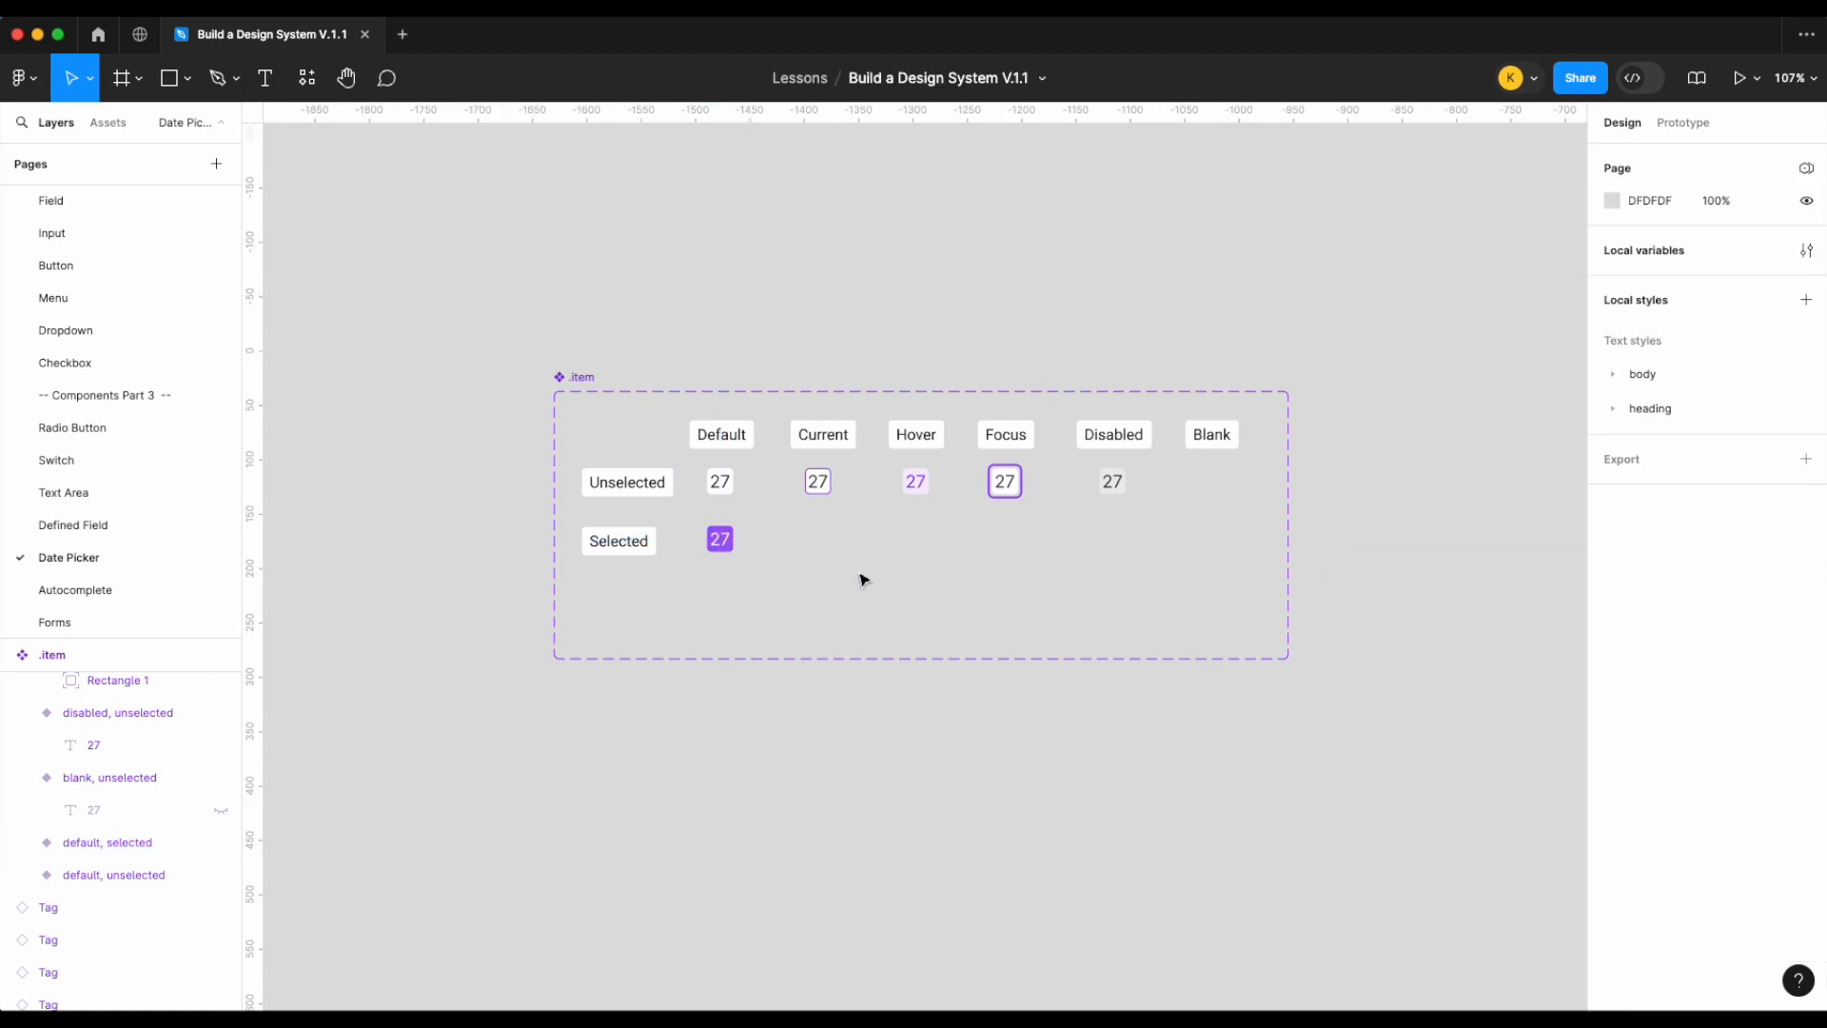
# Duplicate the selected default variant into the Current column and set the copy's State to current
pyautogui.scroll(3, 856, 547)
pyautogui.scroll(5, 850, 543)
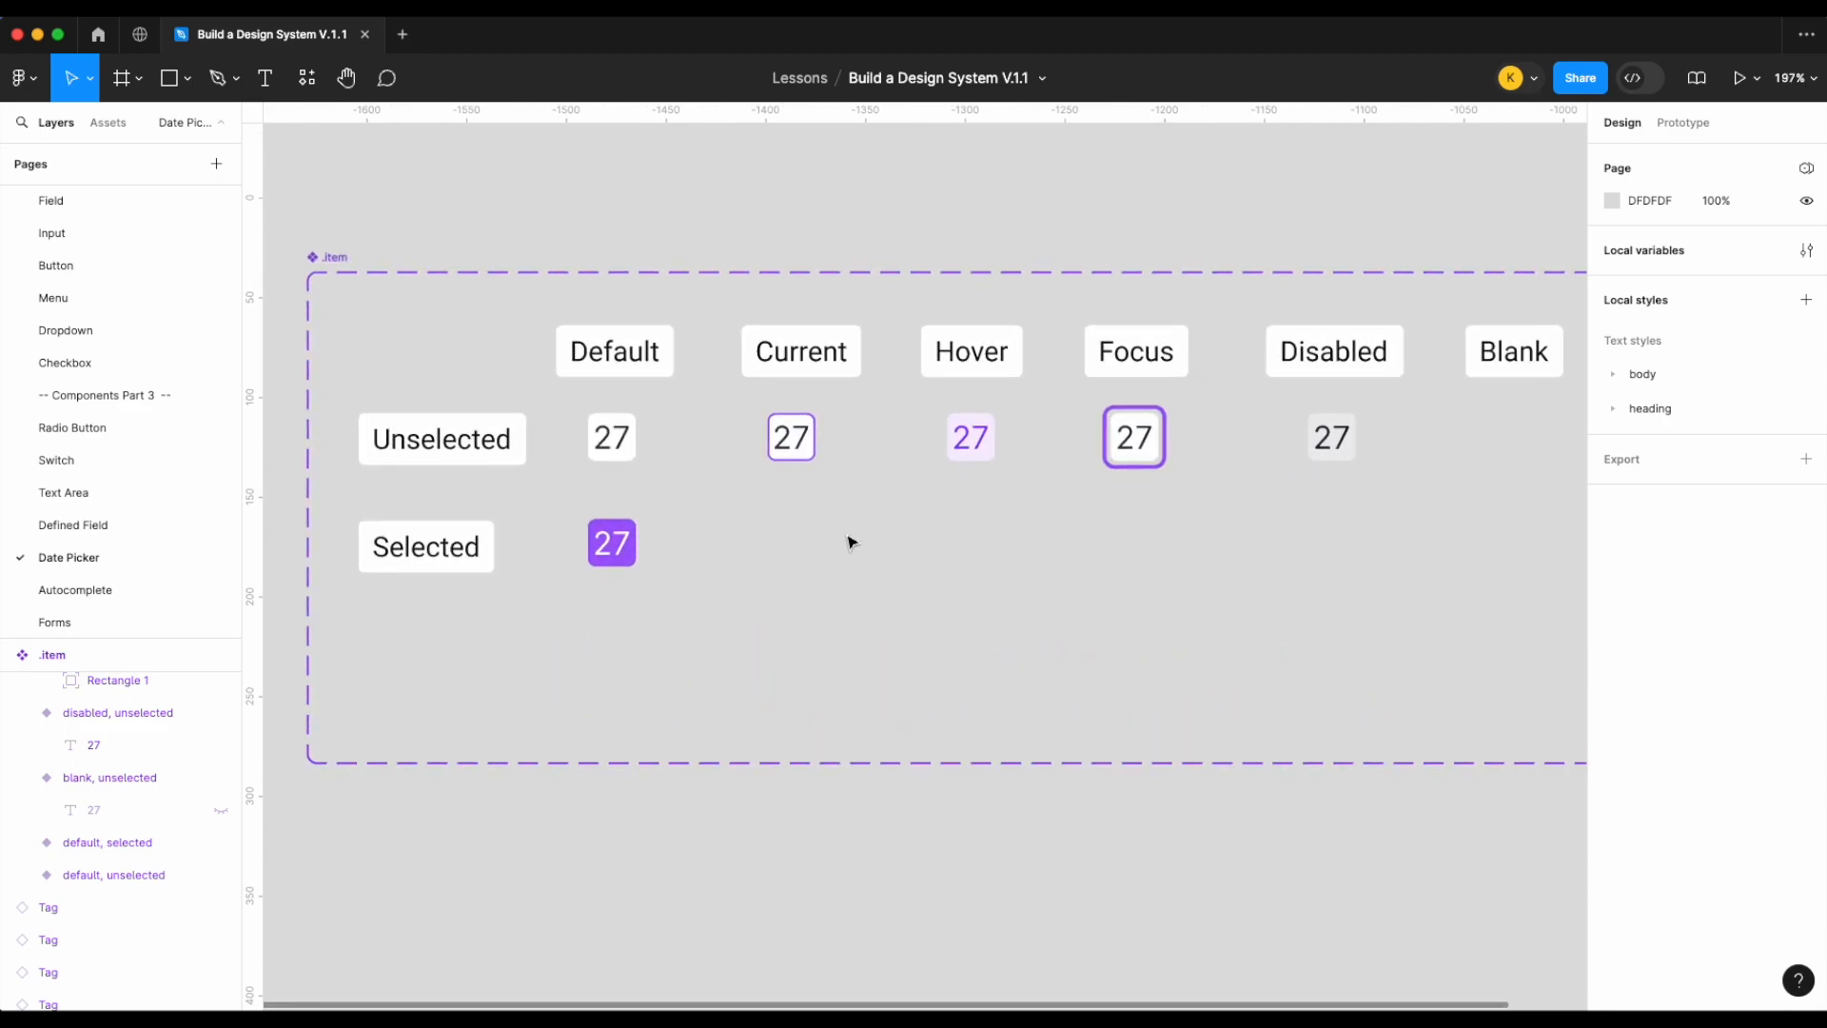
pyautogui.click(628, 556)
pyautogui.moveTo(628, 557); pyautogui.dragTo(786, 551)
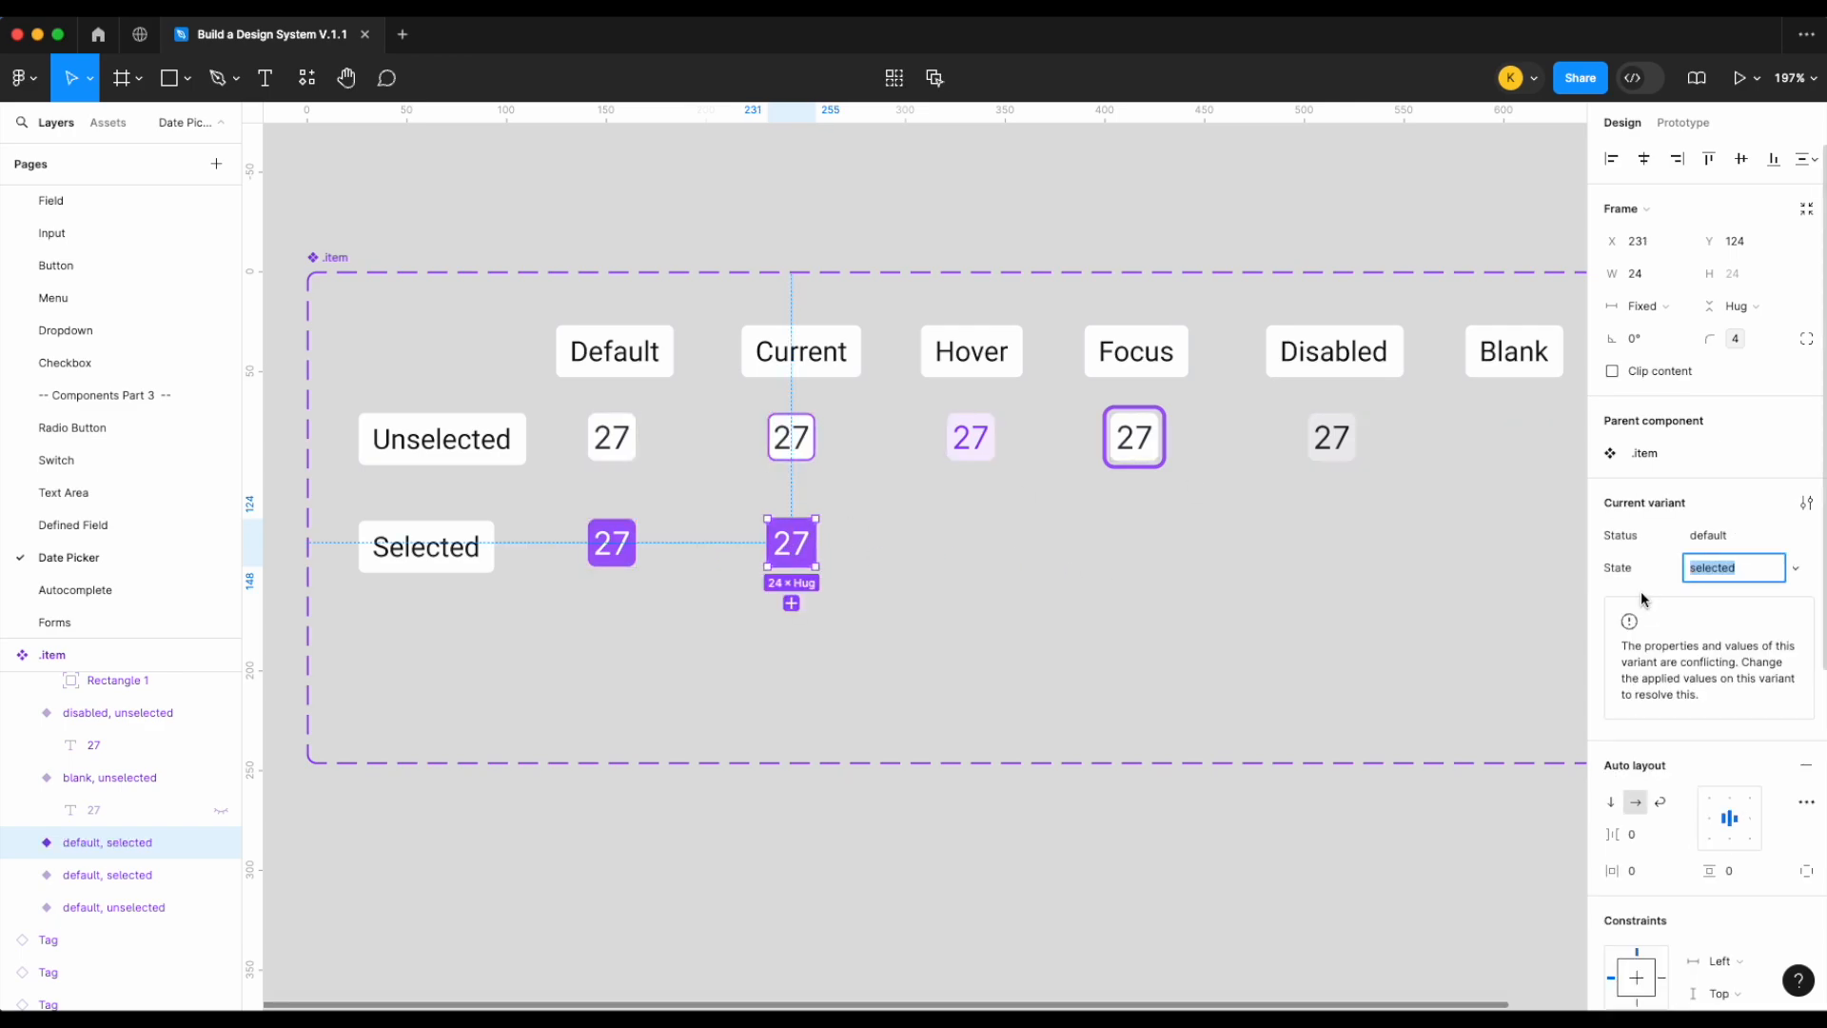
pyautogui.write('current')
pyautogui.press('Return')
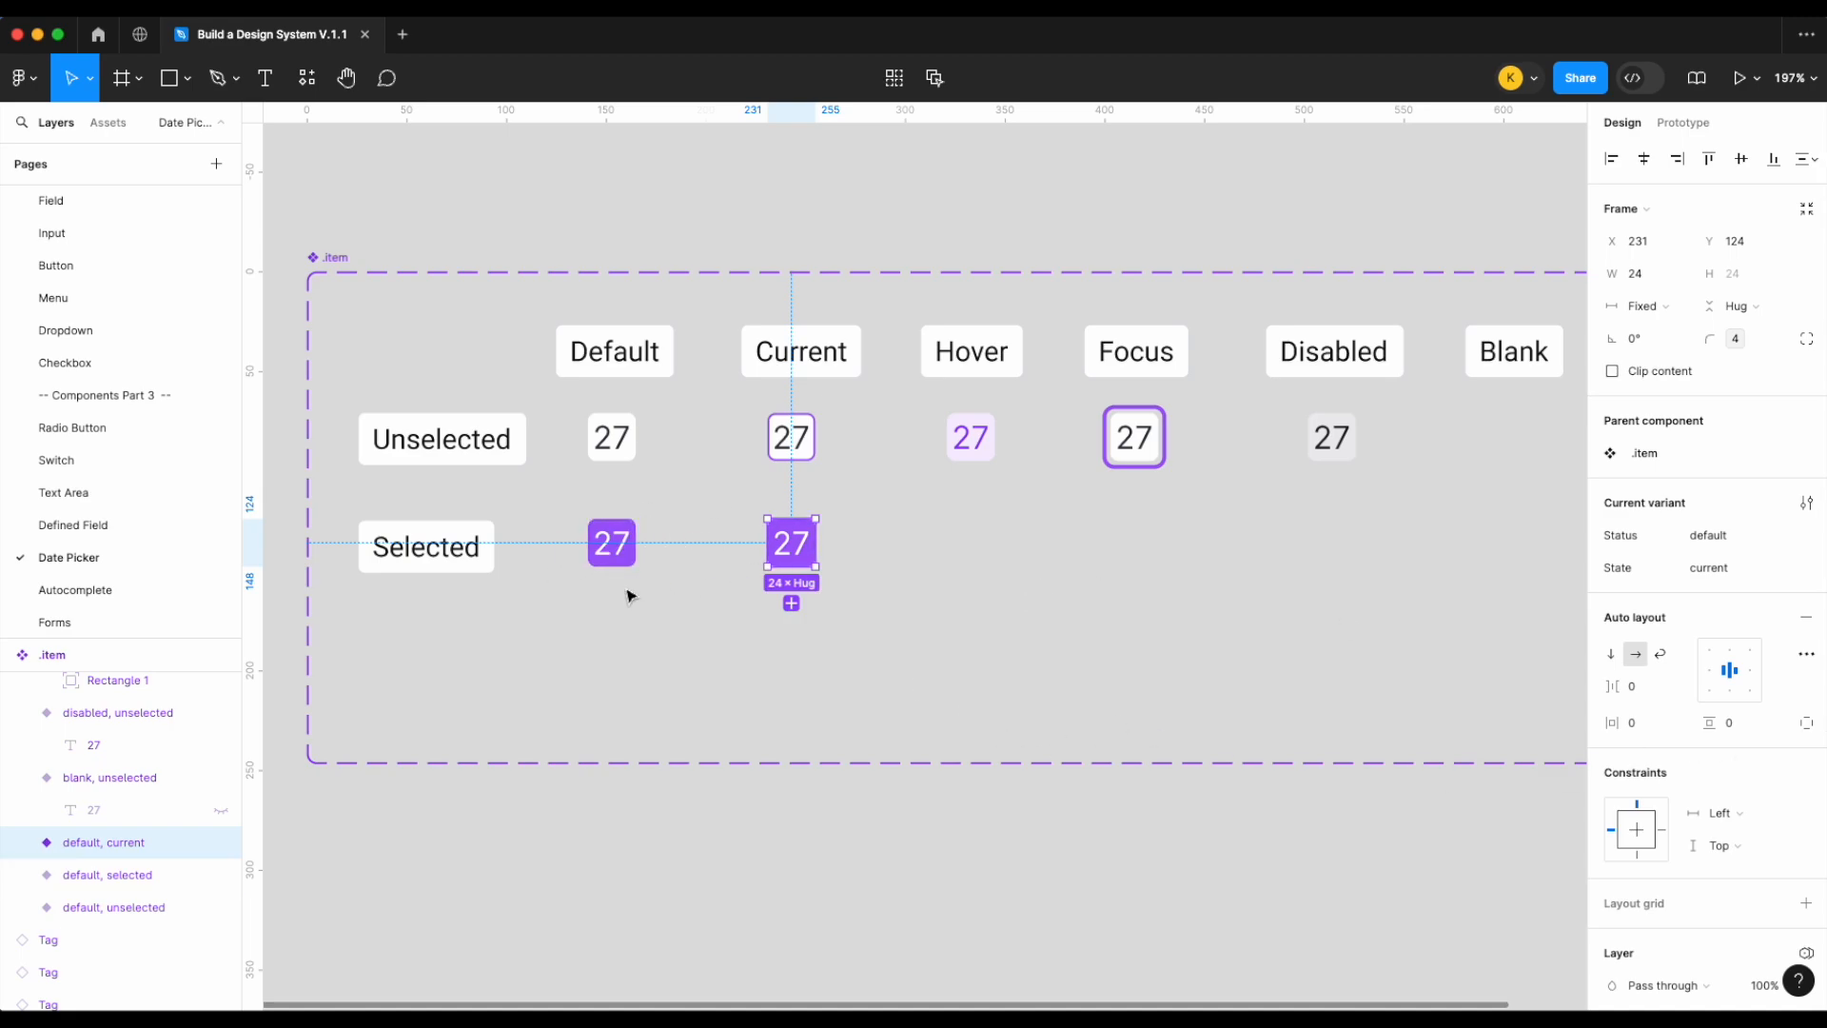
# Rename the Rectangle 1 layer in the unselected focus variant to focus
pyautogui.click(1047, 584)
pyautogui.click(1161, 462)
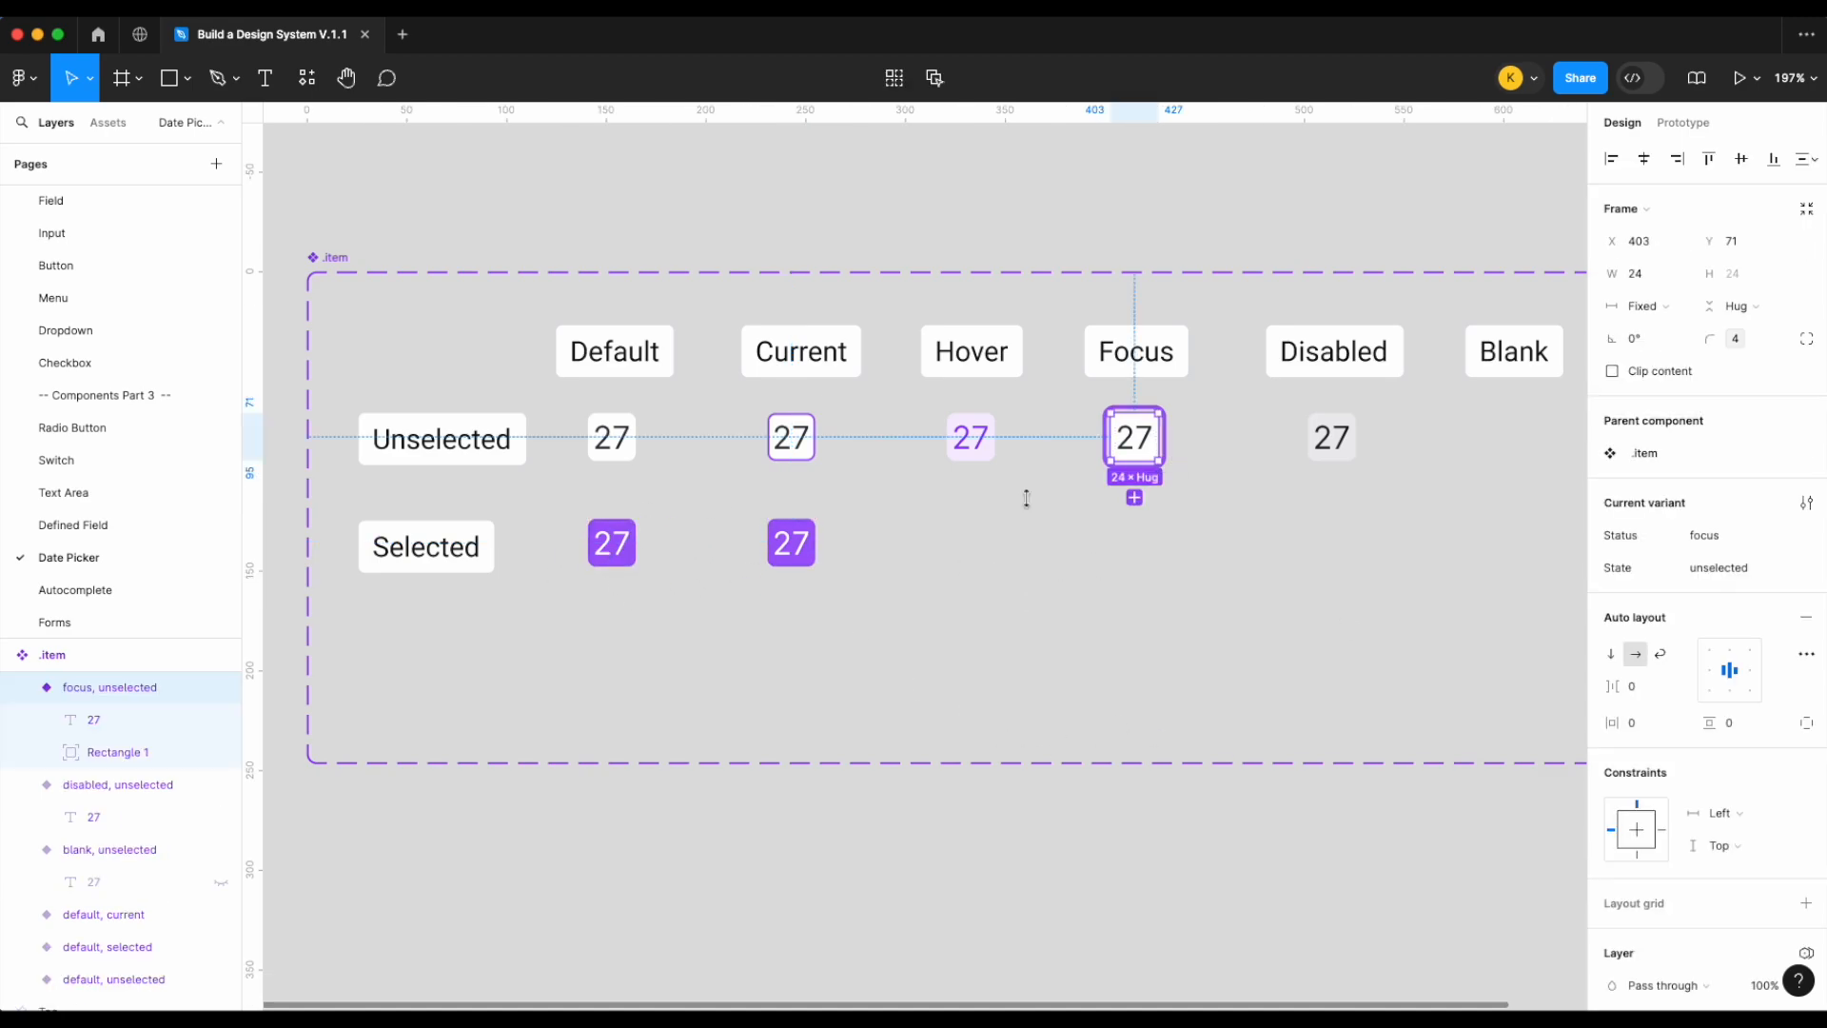
pyautogui.doubleClick(147, 752)
pyautogui.write('focus')
pyautogui.press('Return')
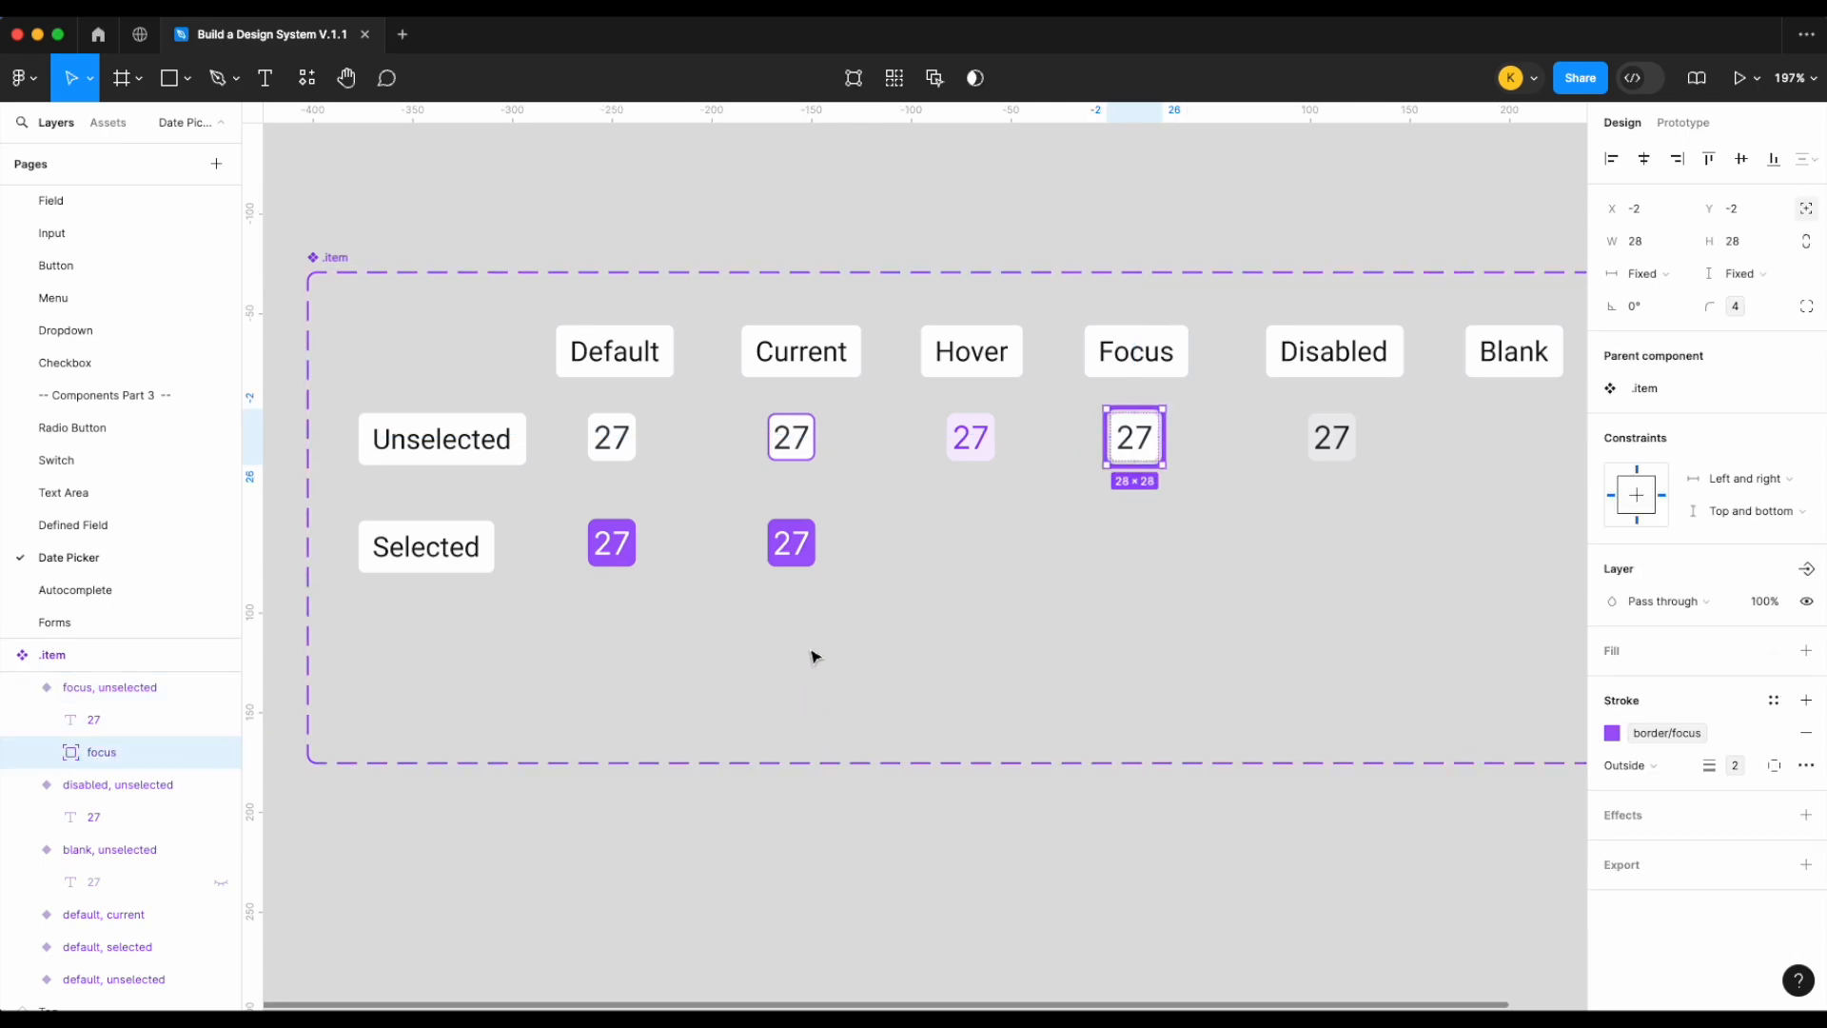
# Paste the focus ring rectangle into the variant in the Selected row's Current column
pyautogui.click(901, 590)
pyautogui.click(791, 543)
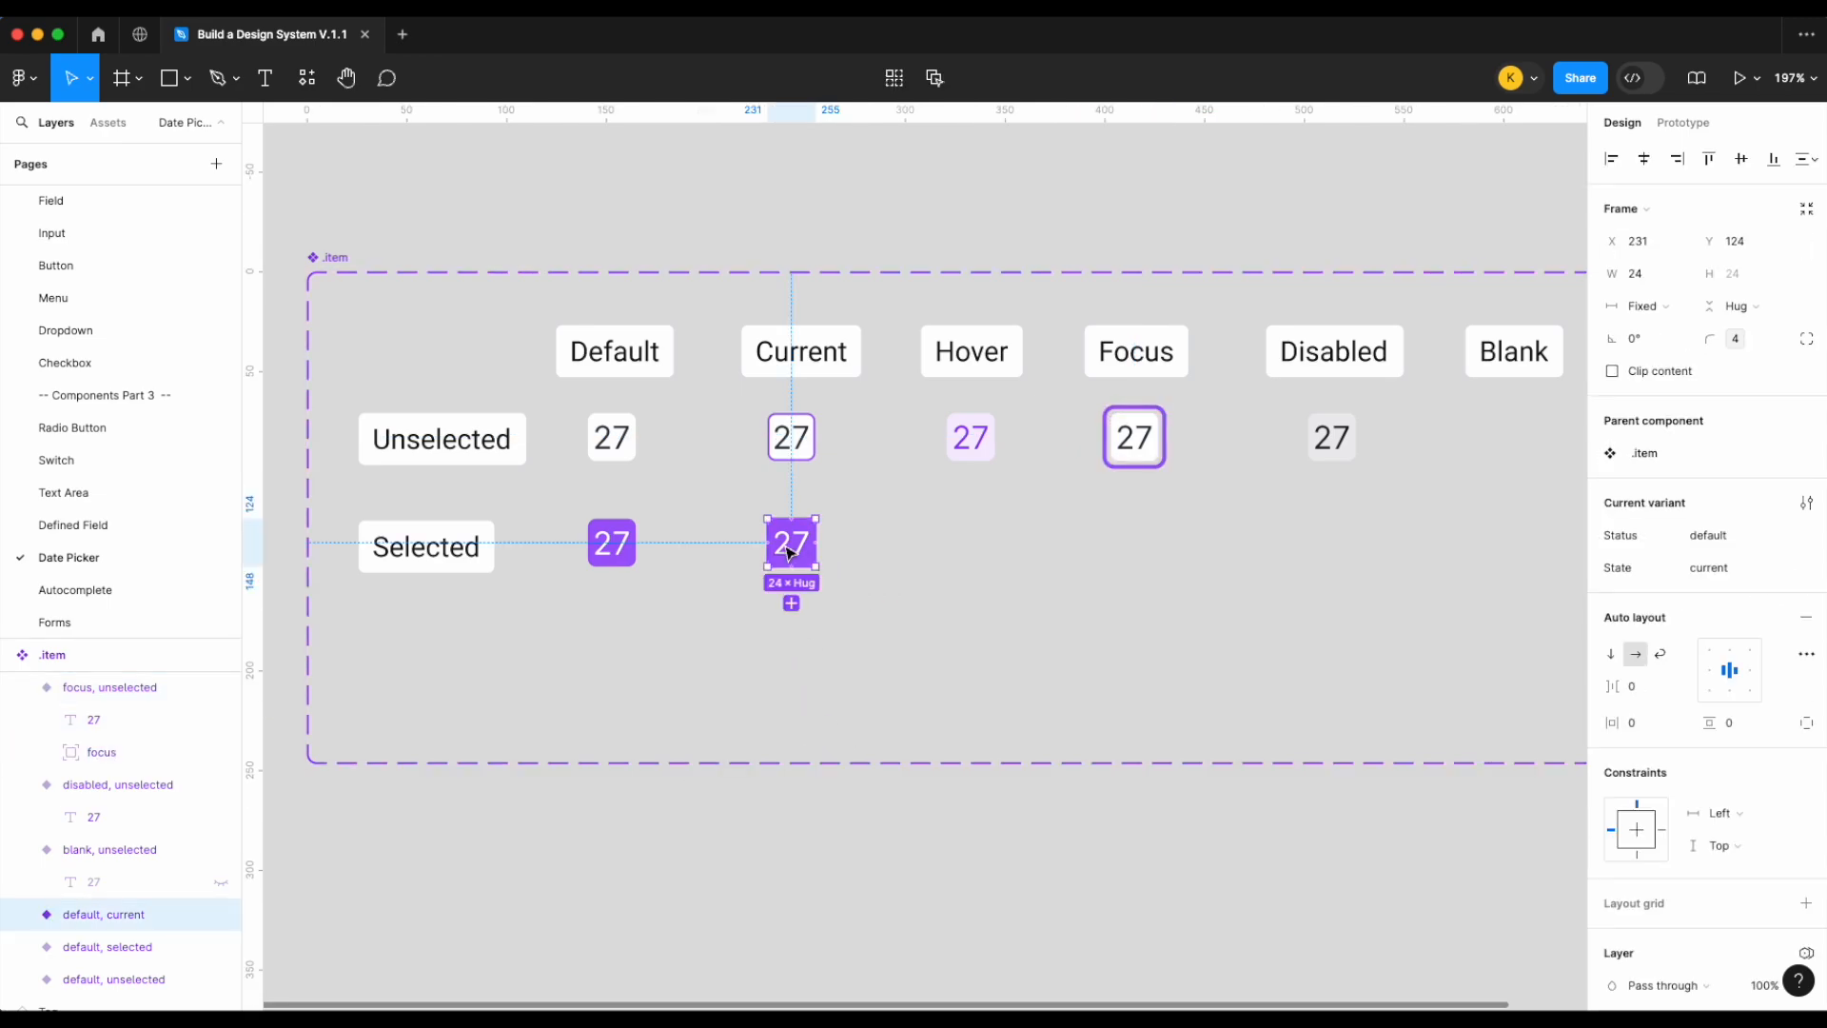
pyautogui.hotkey('ctrl', 'v')
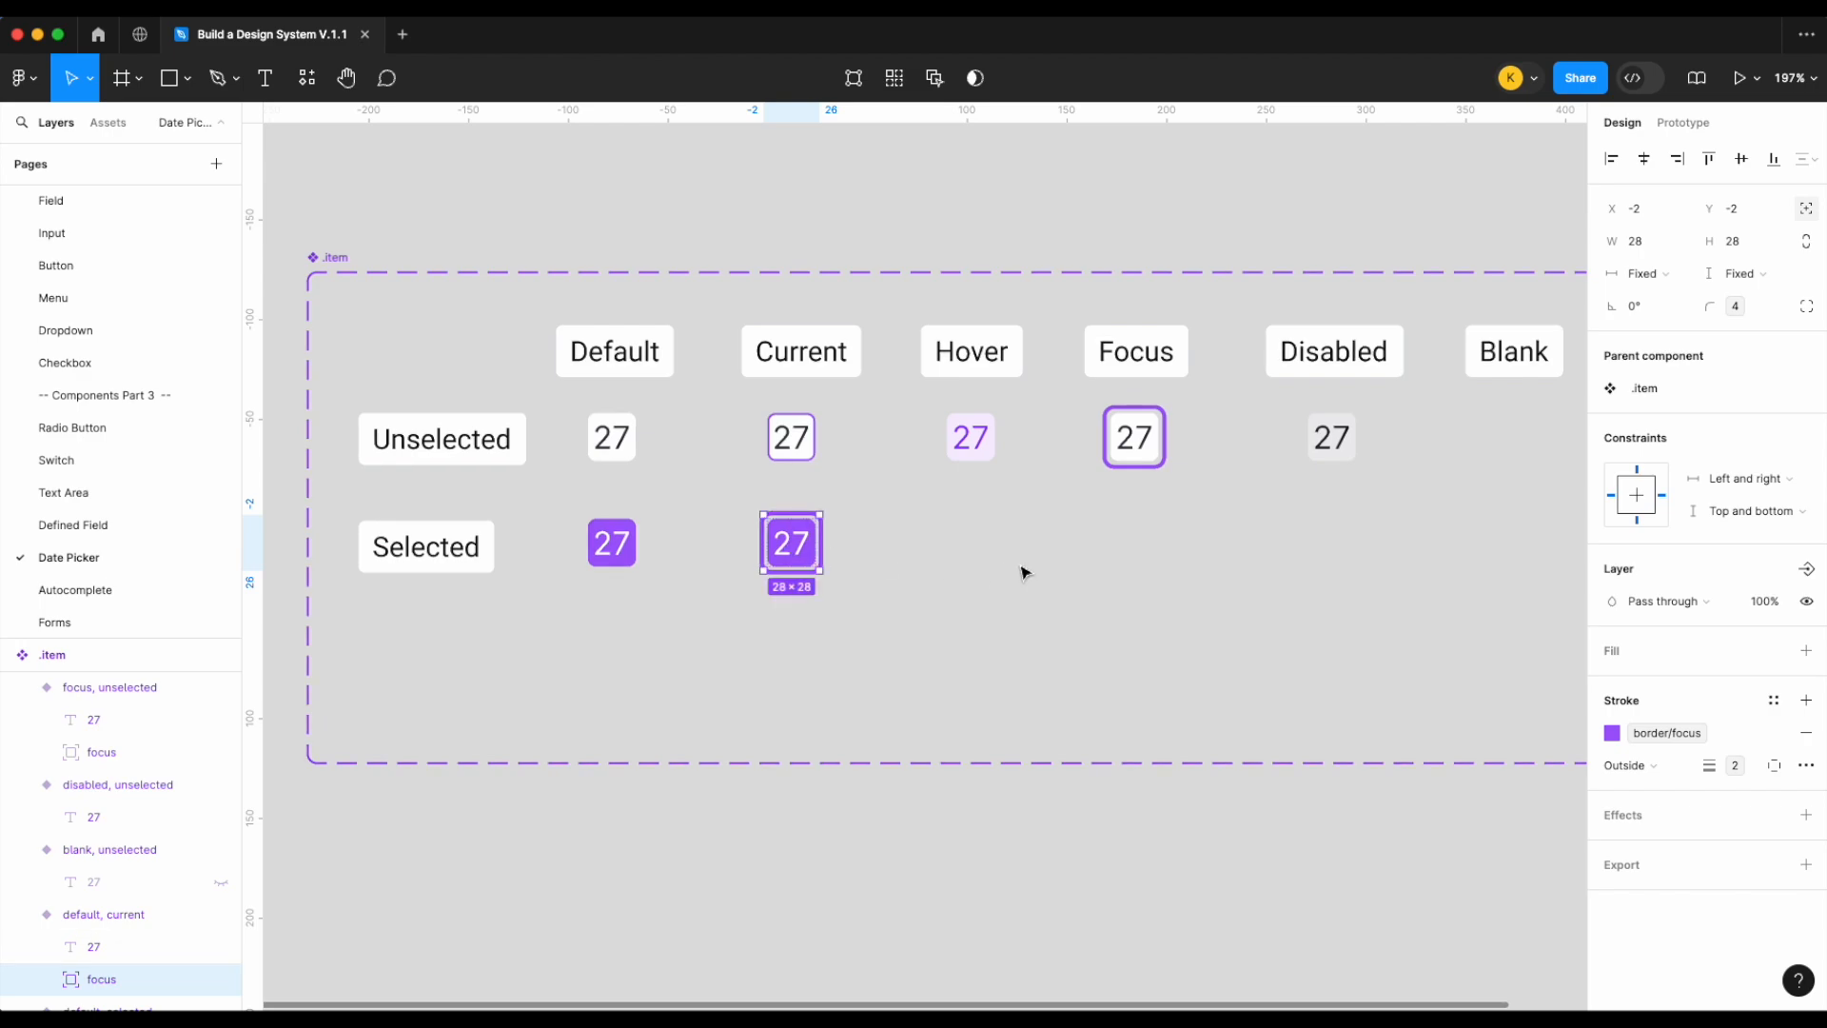
pyautogui.click(1024, 572)
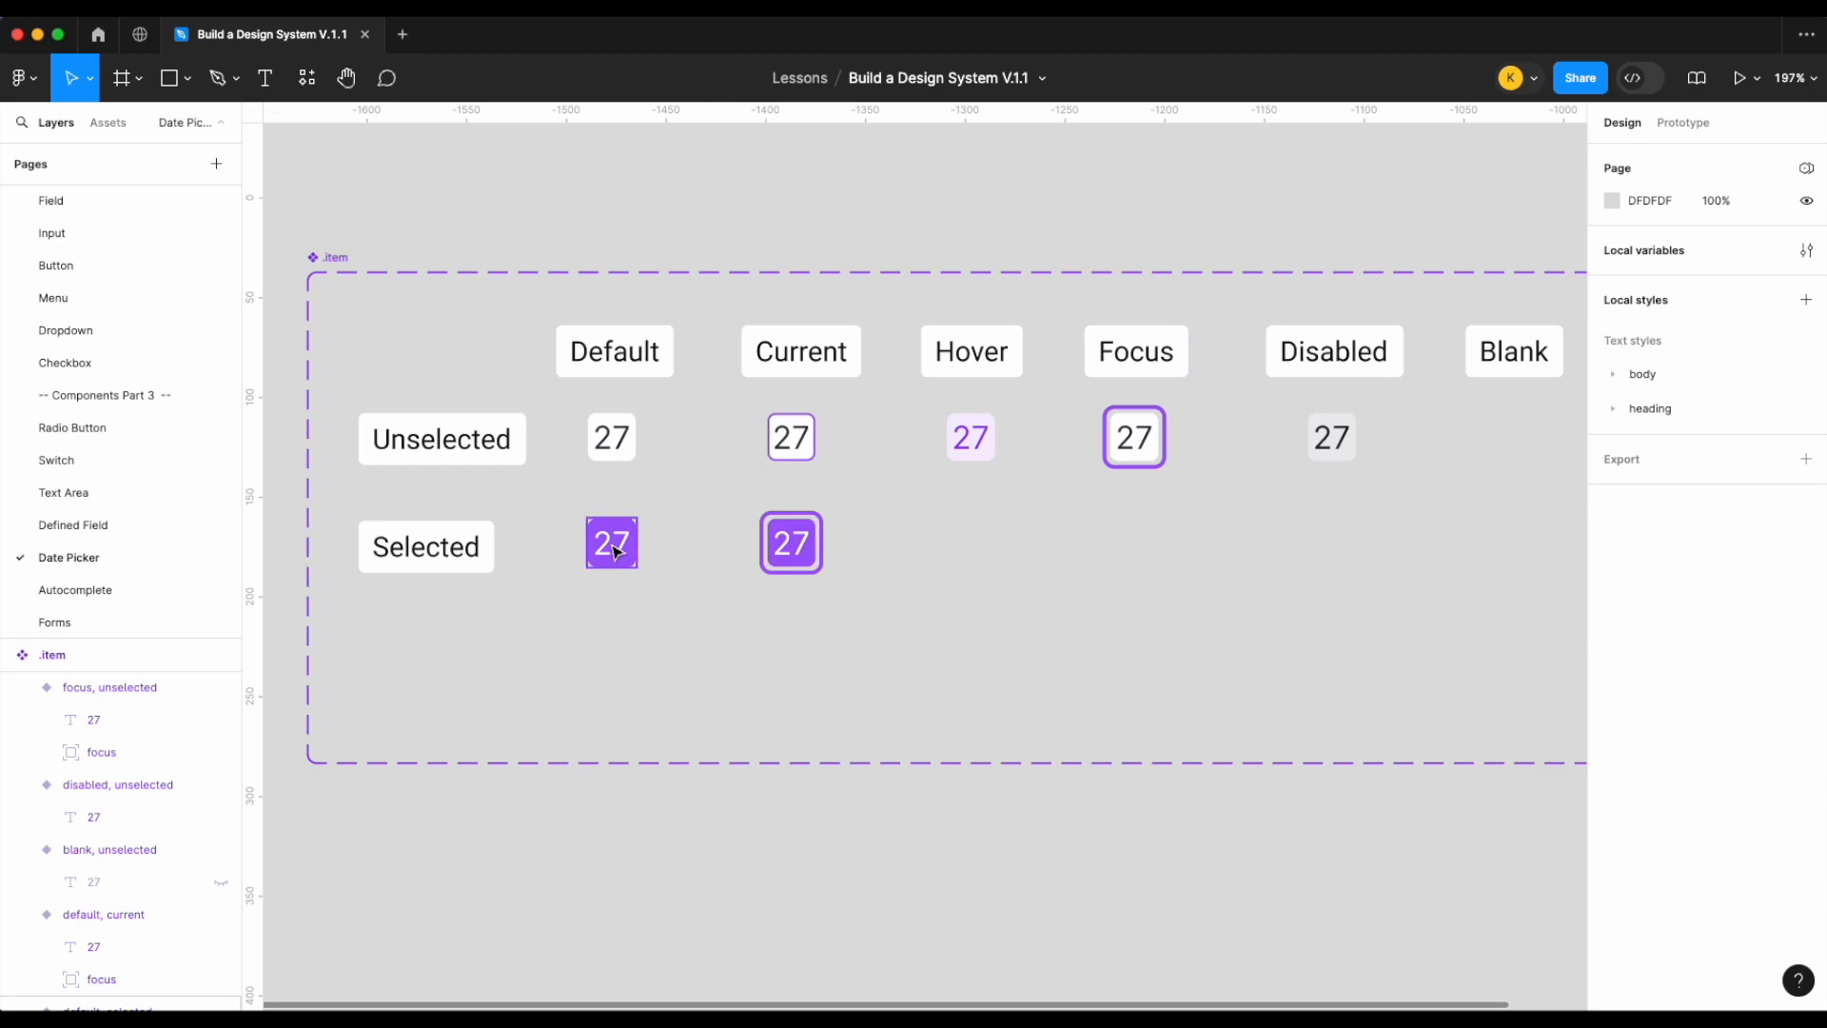
# Duplicate the selected default variant into the Hover column of the Selected row
pyautogui.click(817, 531)
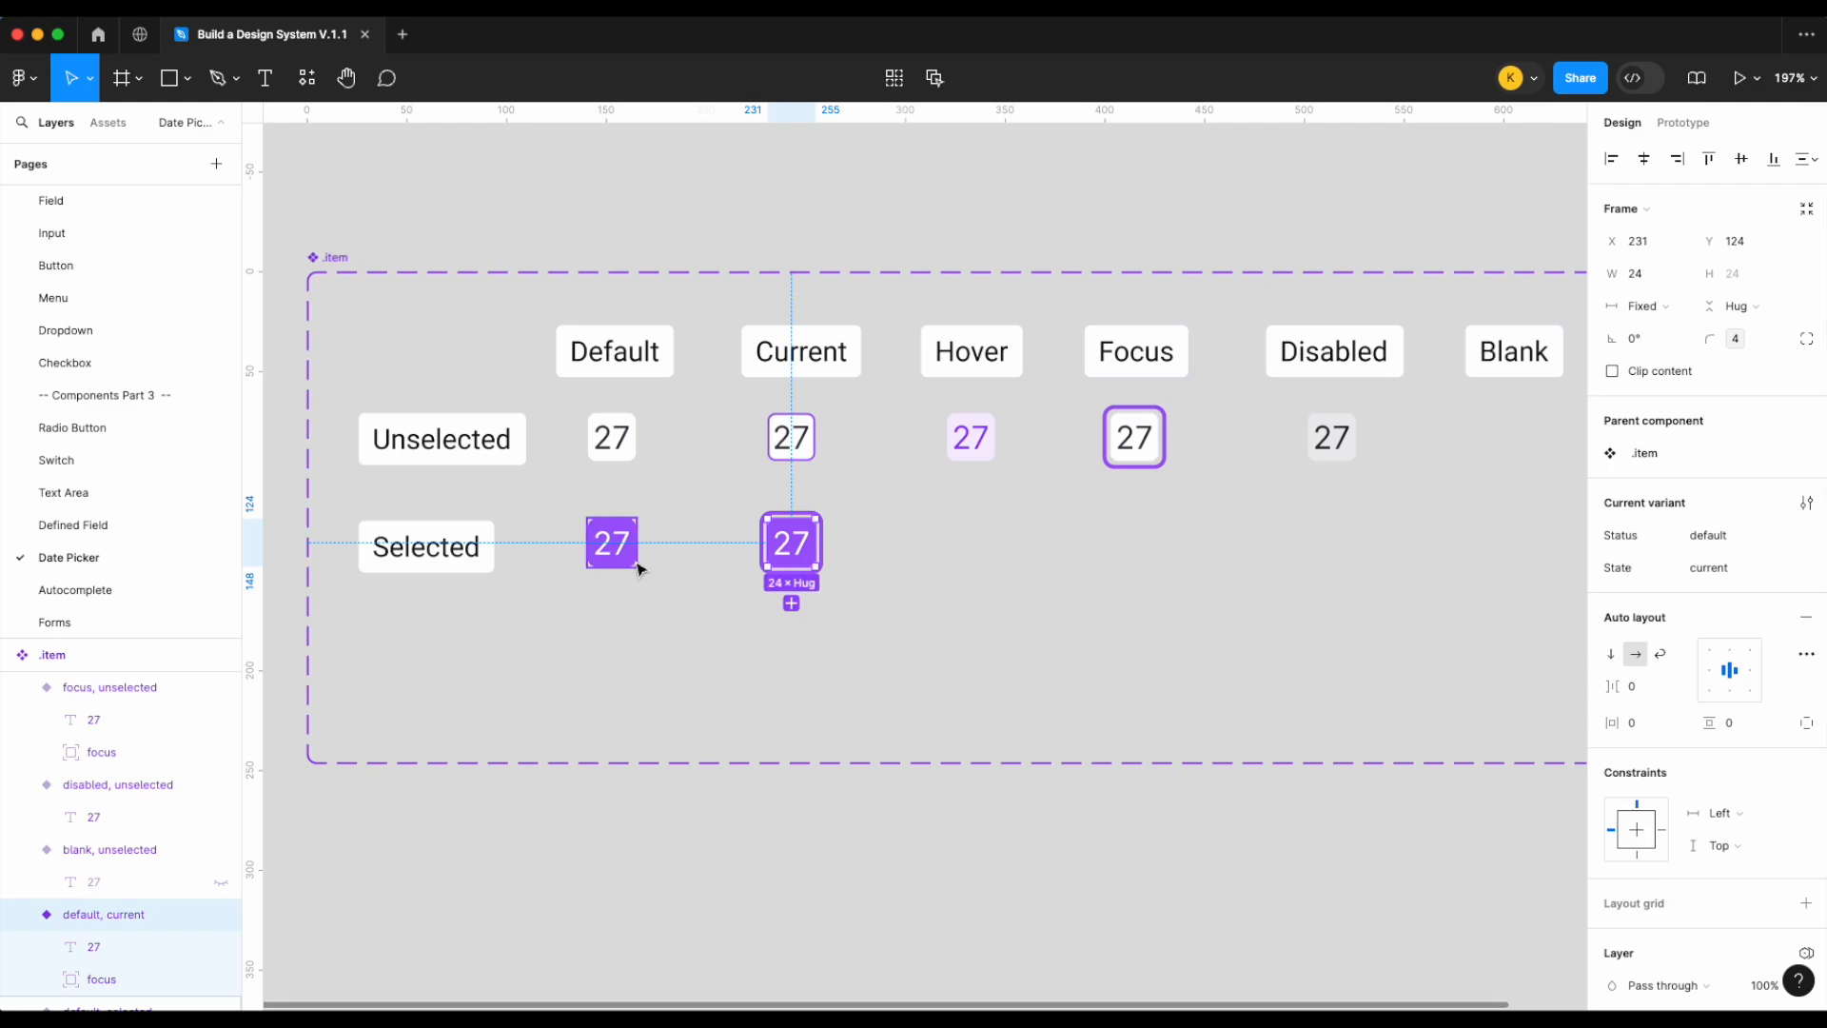
pyautogui.click(612, 543)
pyautogui.moveTo(612, 543); pyautogui.dragTo(976, 571)
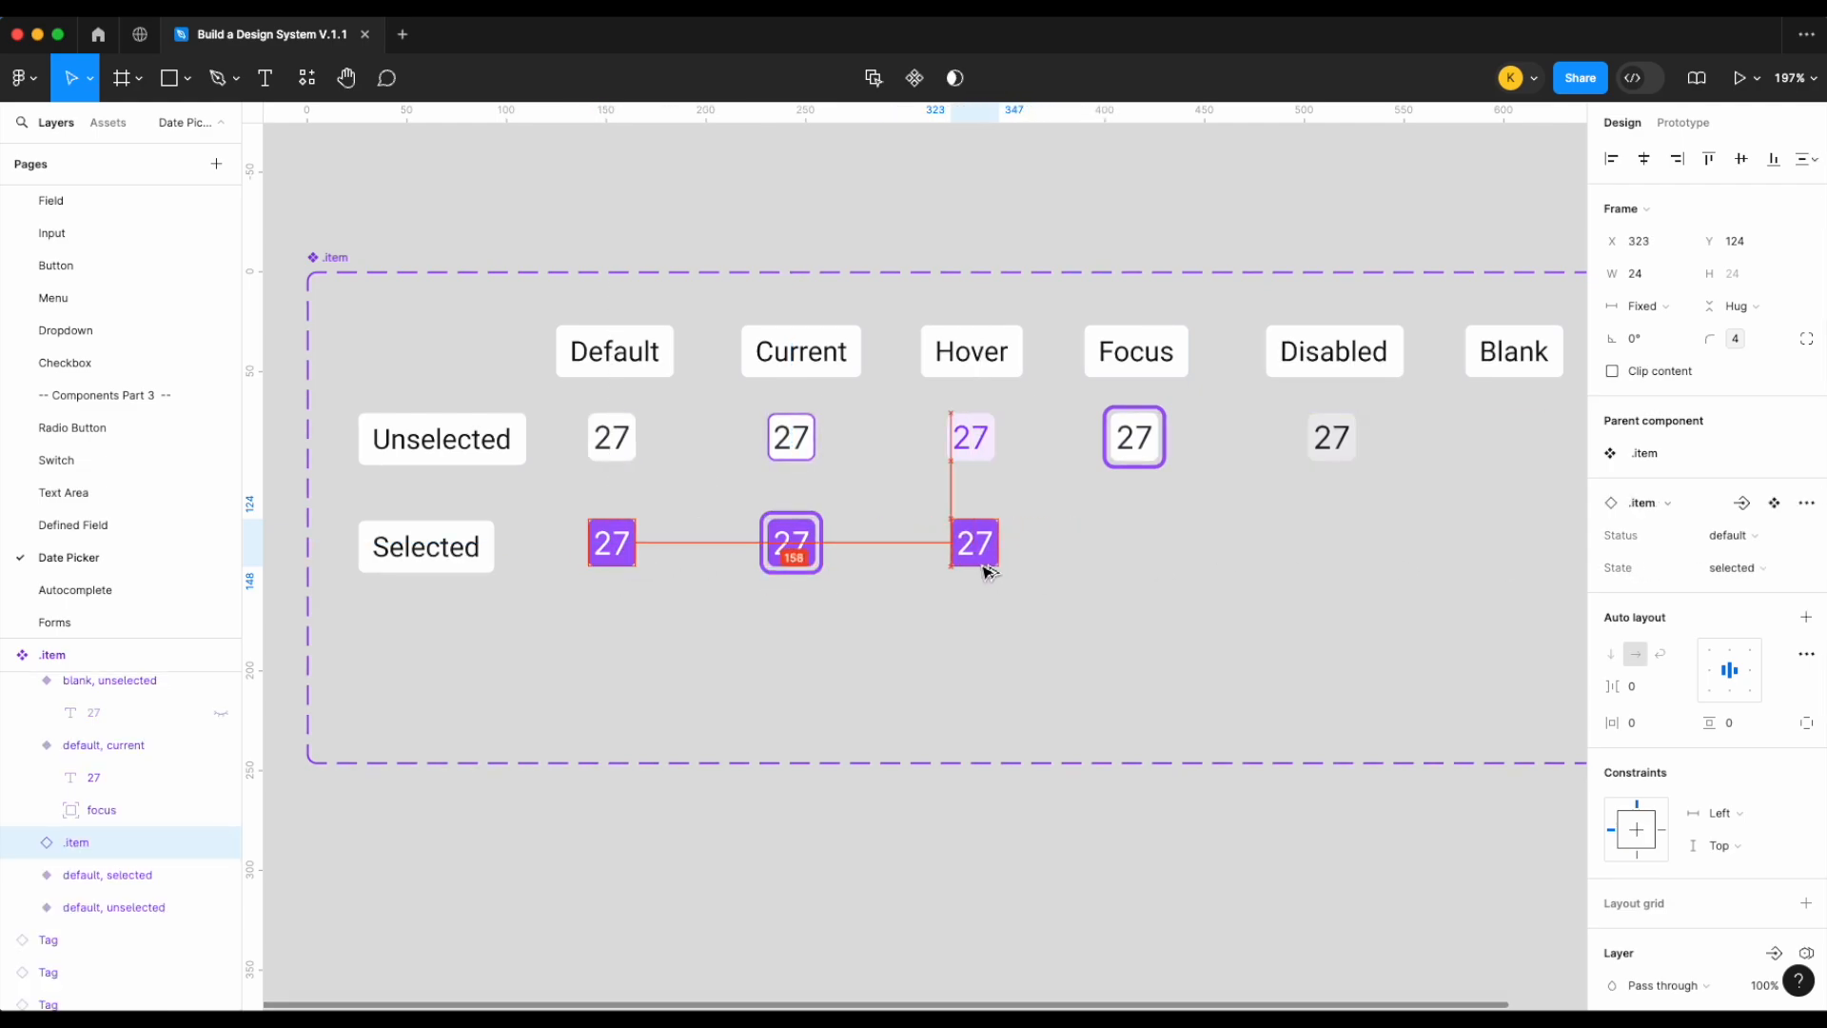
# Set the Selected row's Current-column variant to Status curren and State selected
pyautogui.click(804, 563)
pyautogui.click(1720, 571)
pyautogui.click(1723, 535)
pyautogui.write('curren')
pyautogui.click(1709, 569)
pyautogui.write('selected')
pyautogui.press('Return')
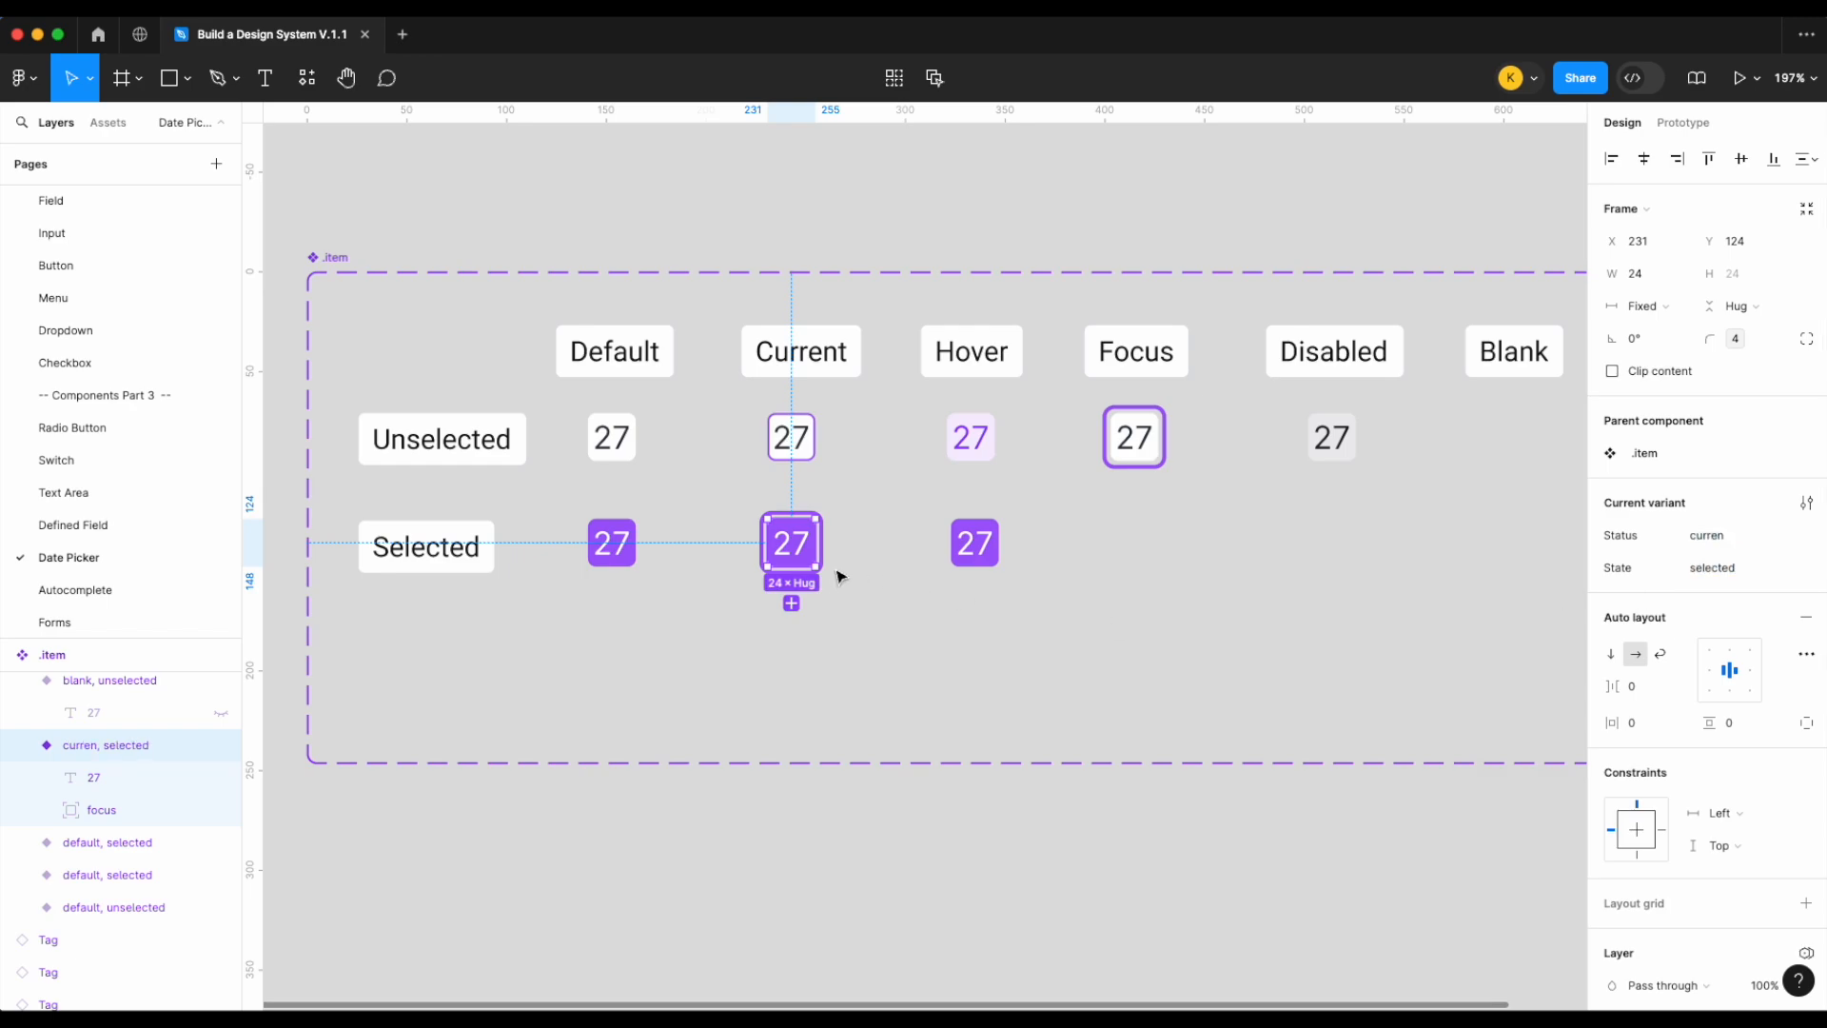
pyautogui.click(612, 542)
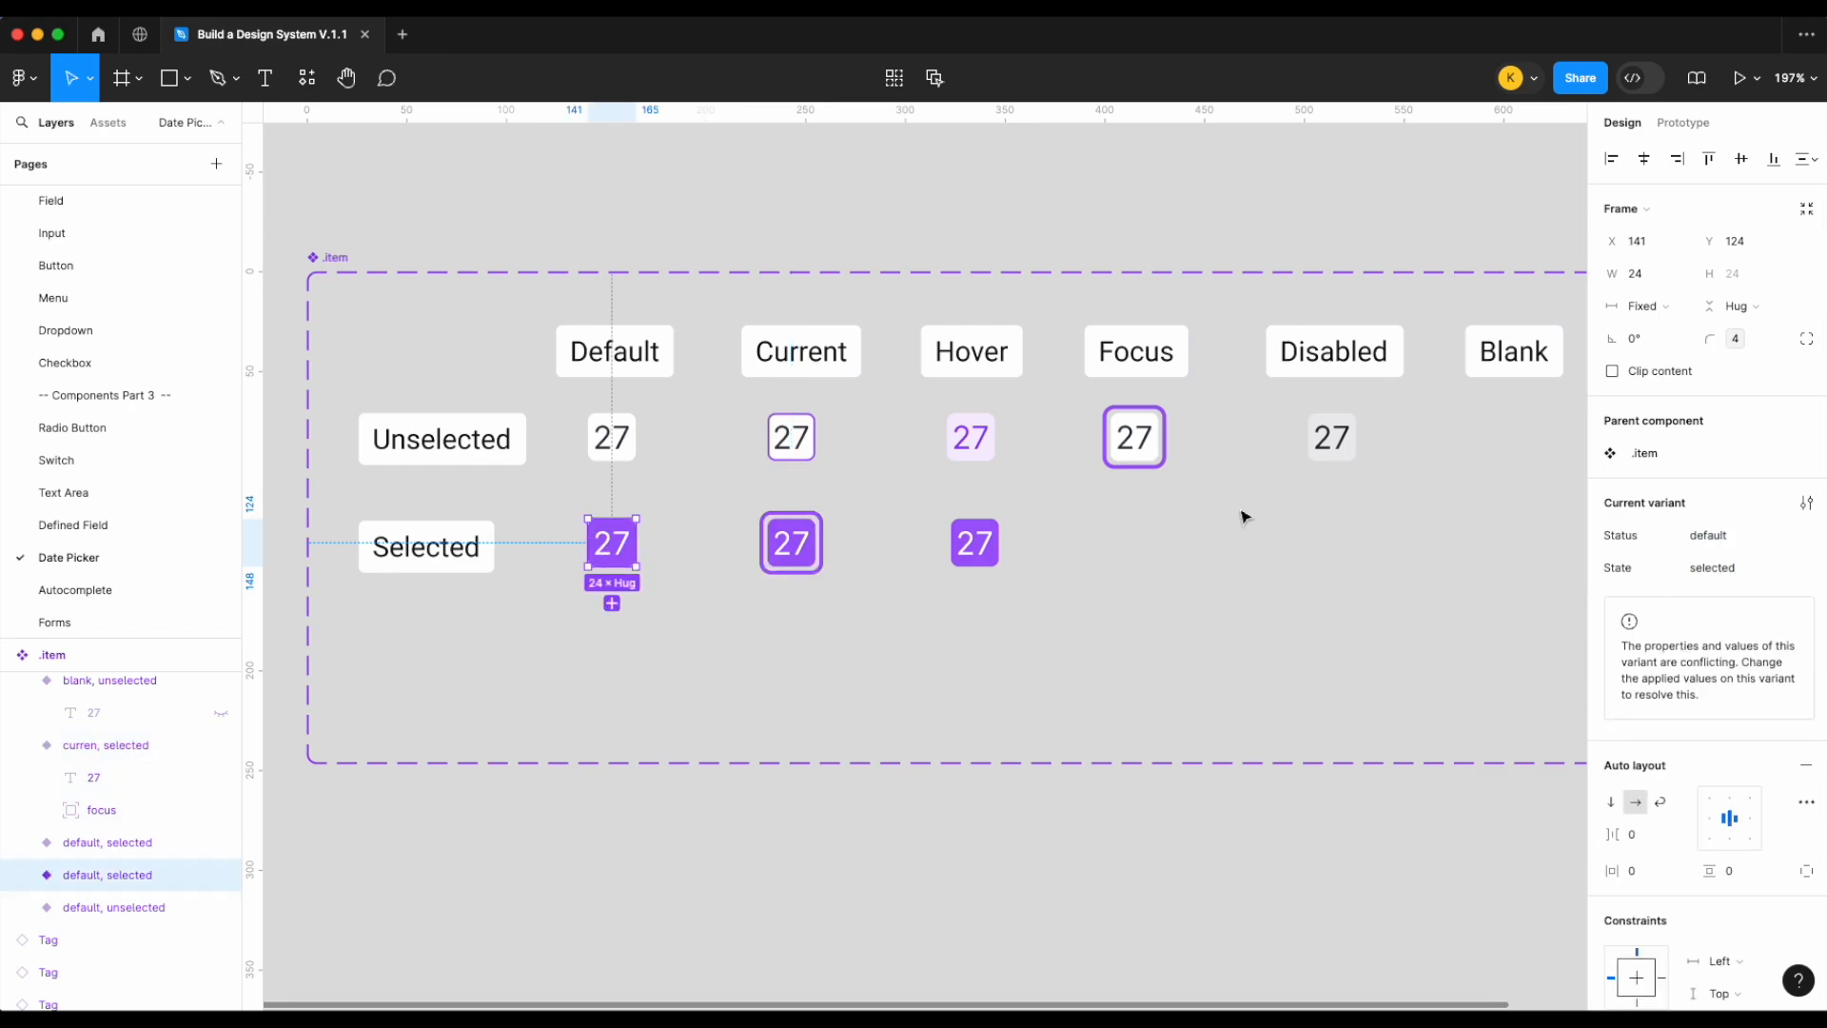
pyautogui.click(1185, 561)
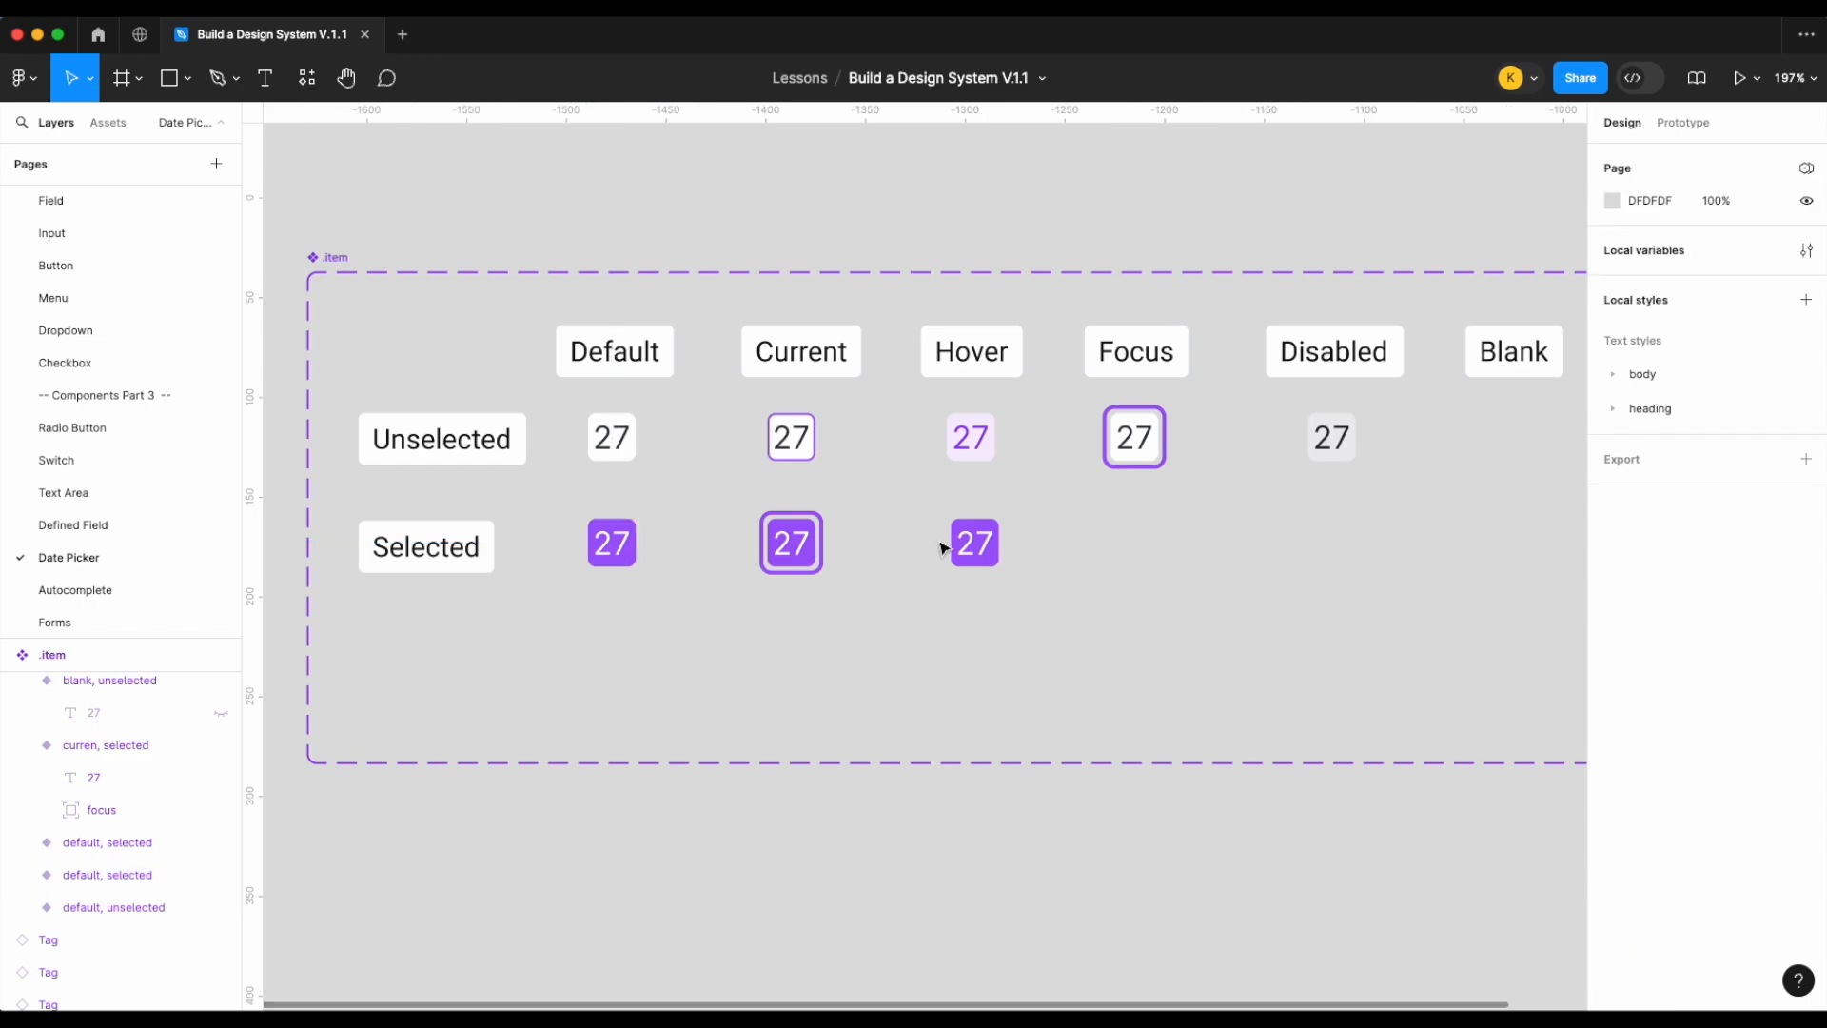
pyautogui.click(612, 542)
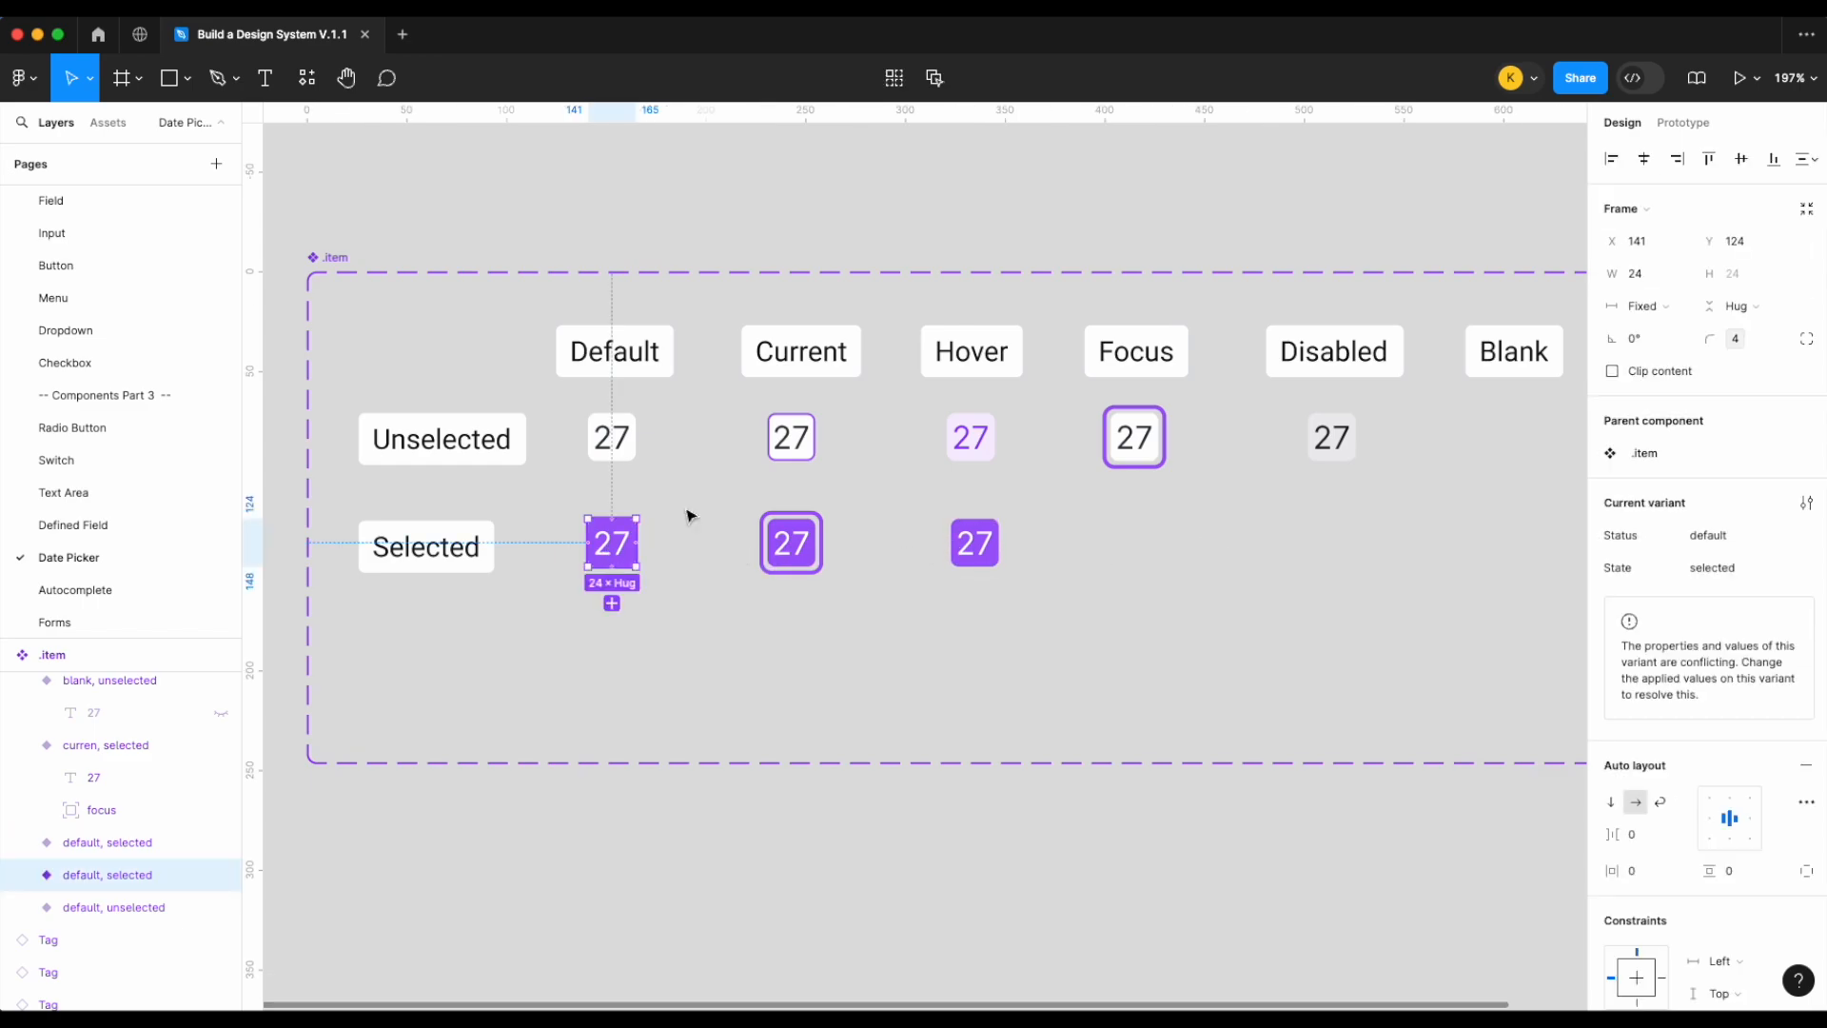
# Correct the Status value of the Selected row's Current-column variant to current
pyautogui.click(790, 545)
pyautogui.click(1756, 538)
pyautogui.click(1756, 546)
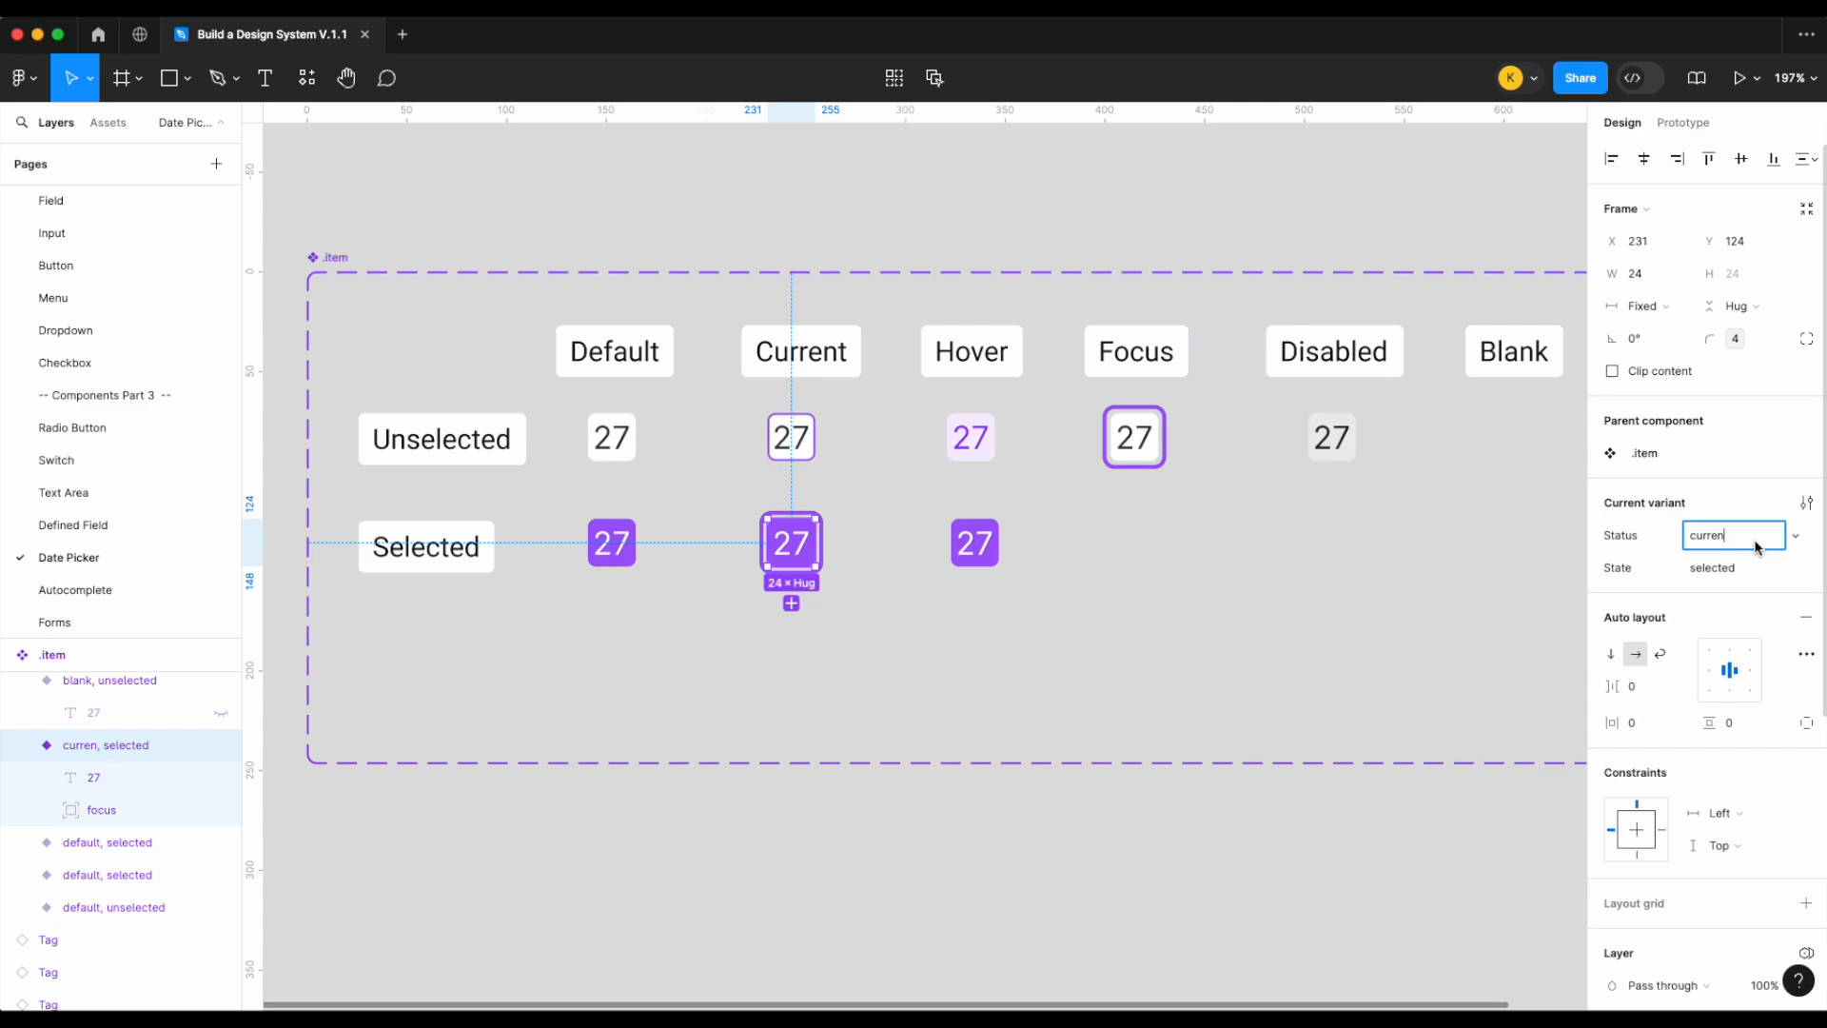
pyautogui.write('t')
pyautogui.press('Return')
pyautogui.click(1088, 616)
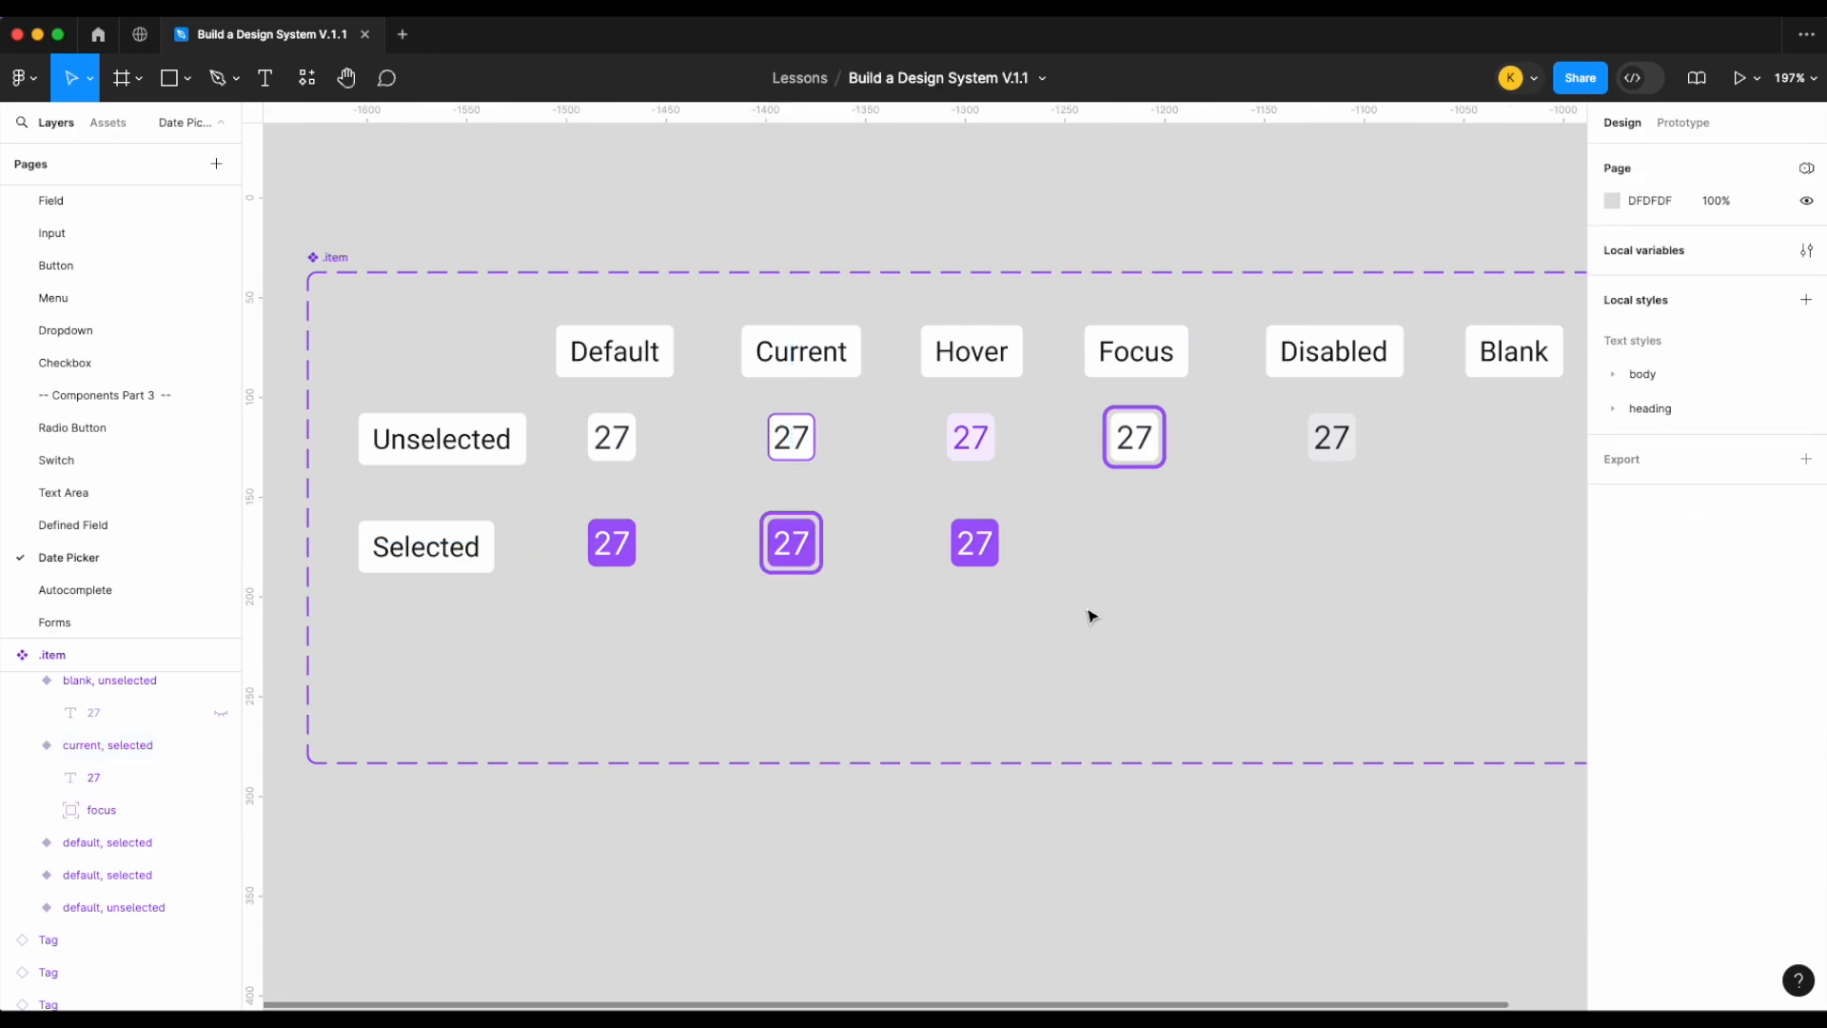
# Change the fill of the Selected row's Hover-column variant to surface/action-hover
pyautogui.click(975, 543)
pyautogui.scroll(-5, 1671, 712)
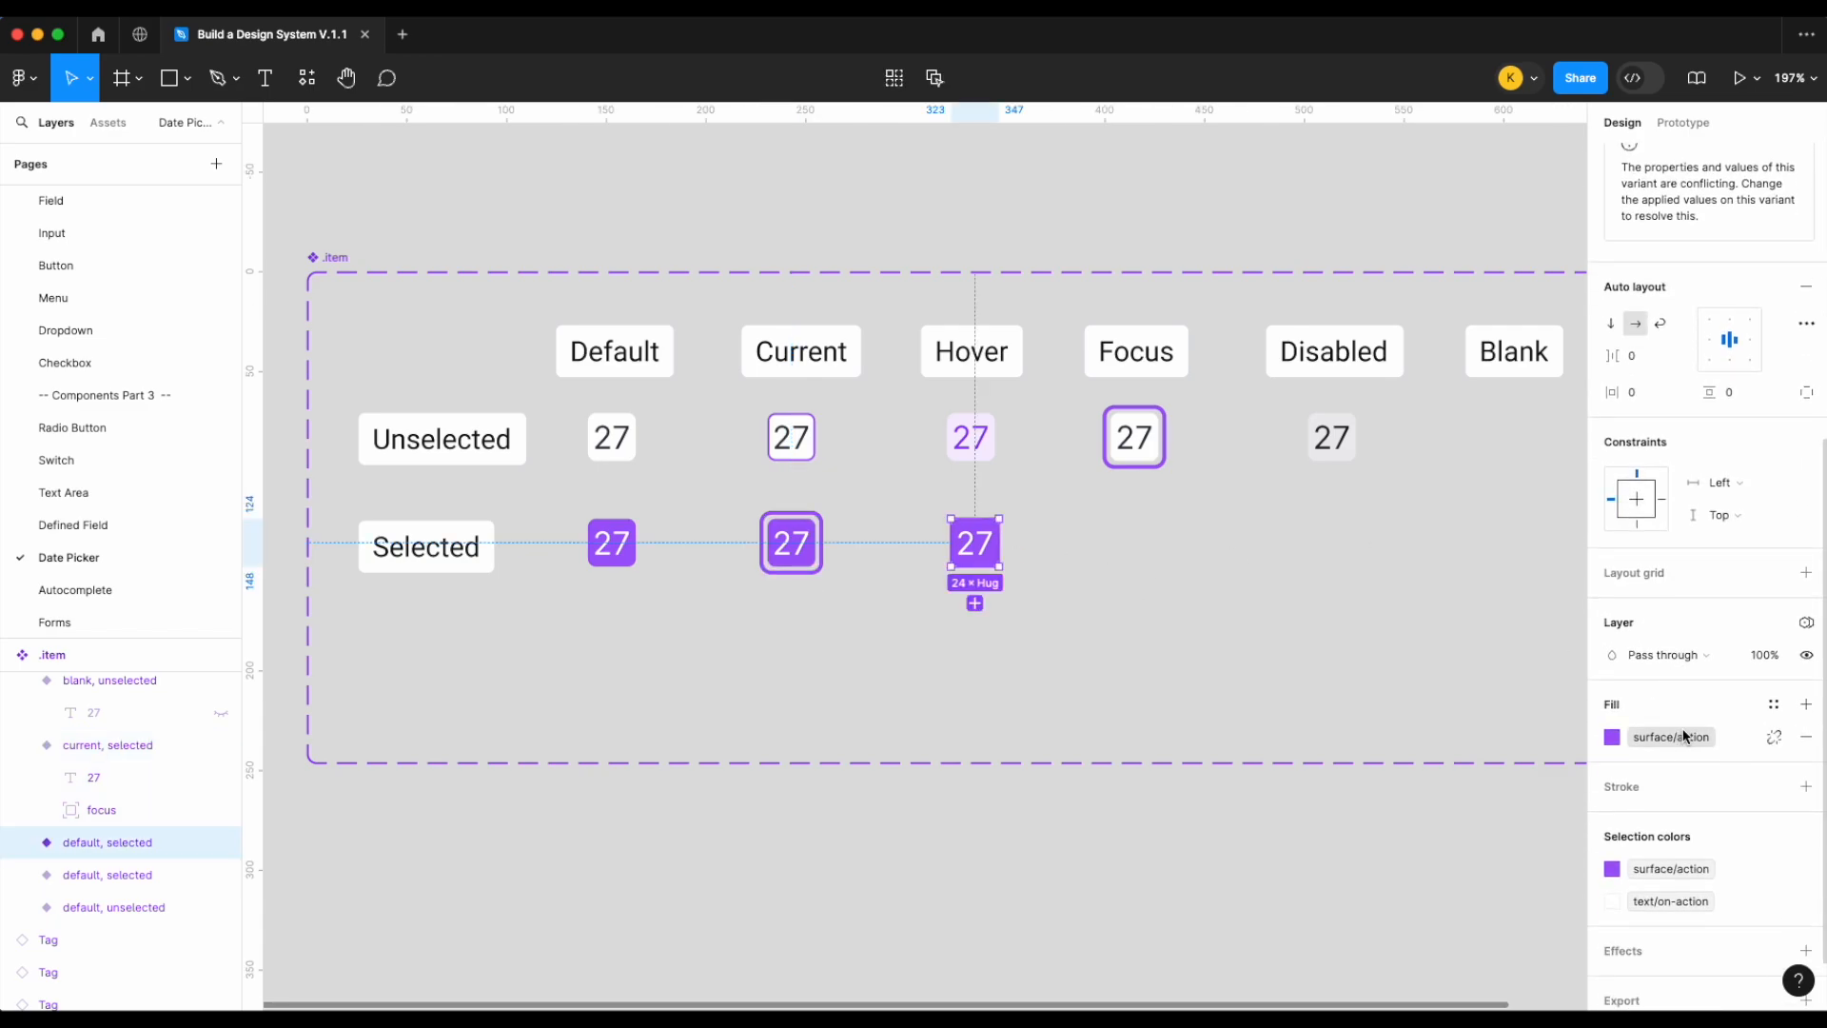
pyautogui.click(1681, 736)
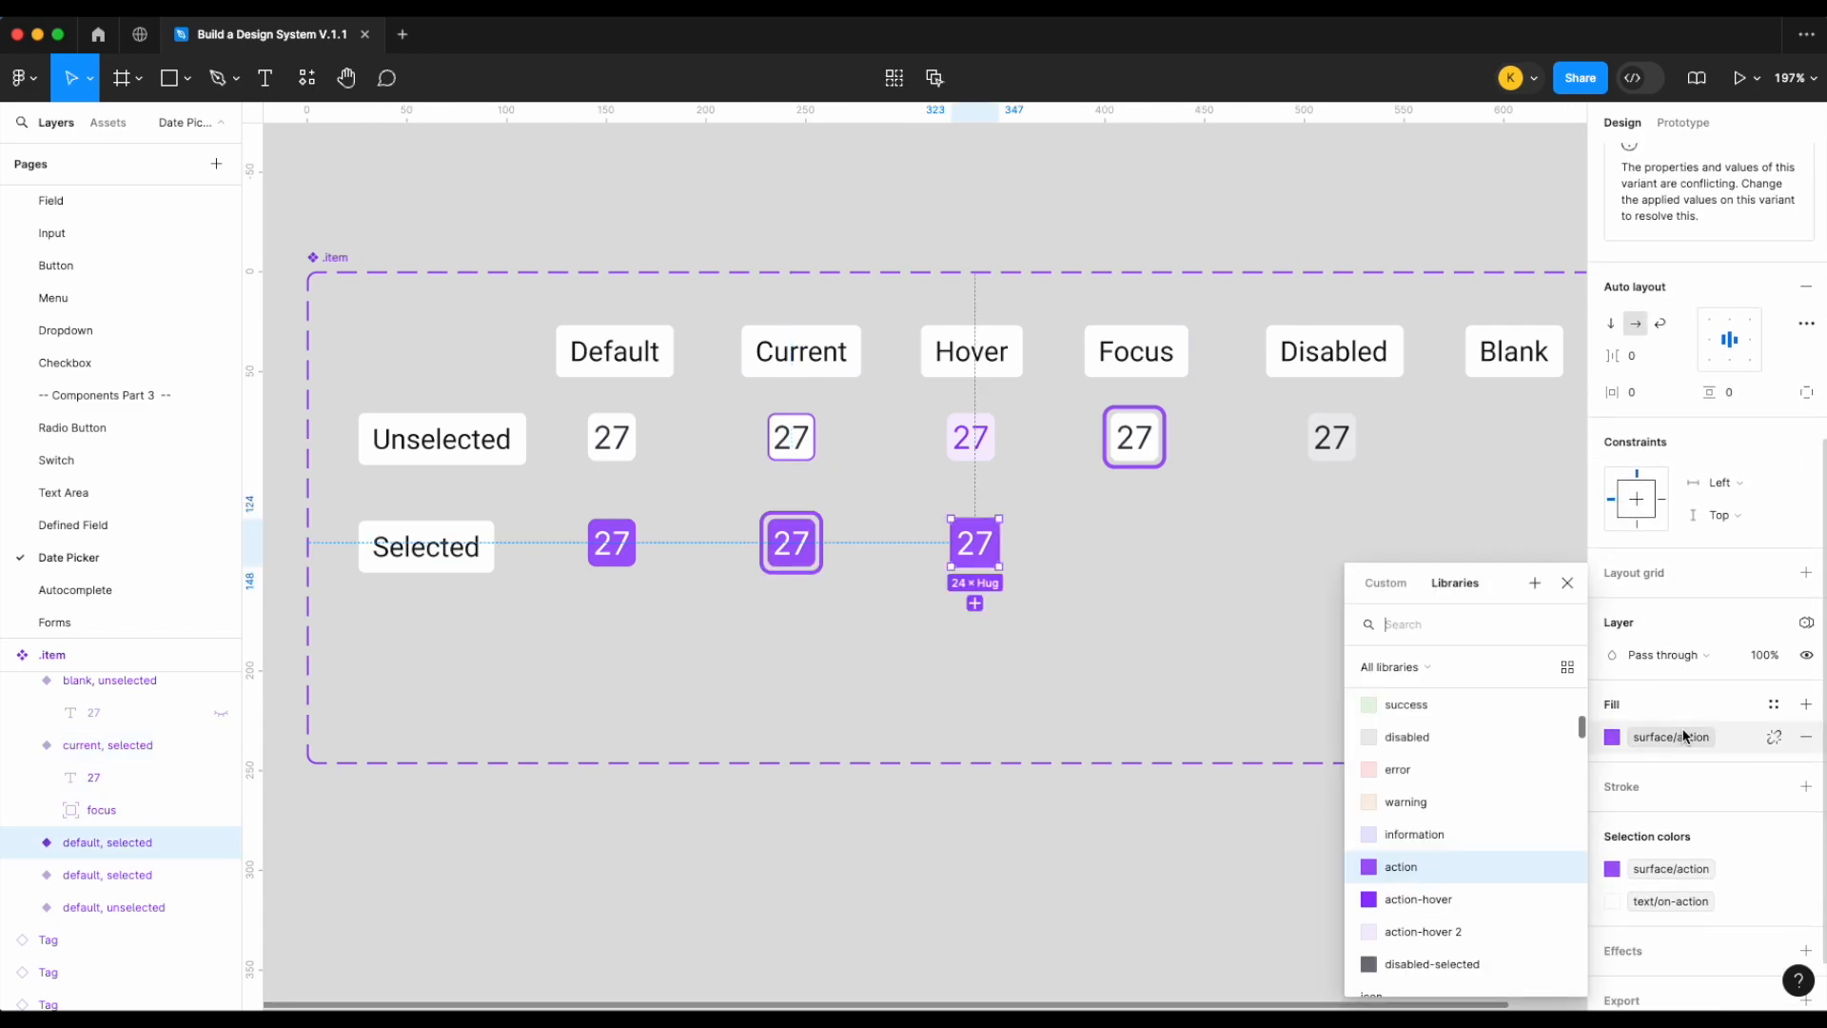
pyautogui.click(1451, 897)
pyautogui.click(1679, 901)
pyautogui.scroll(3, 1492, 876)
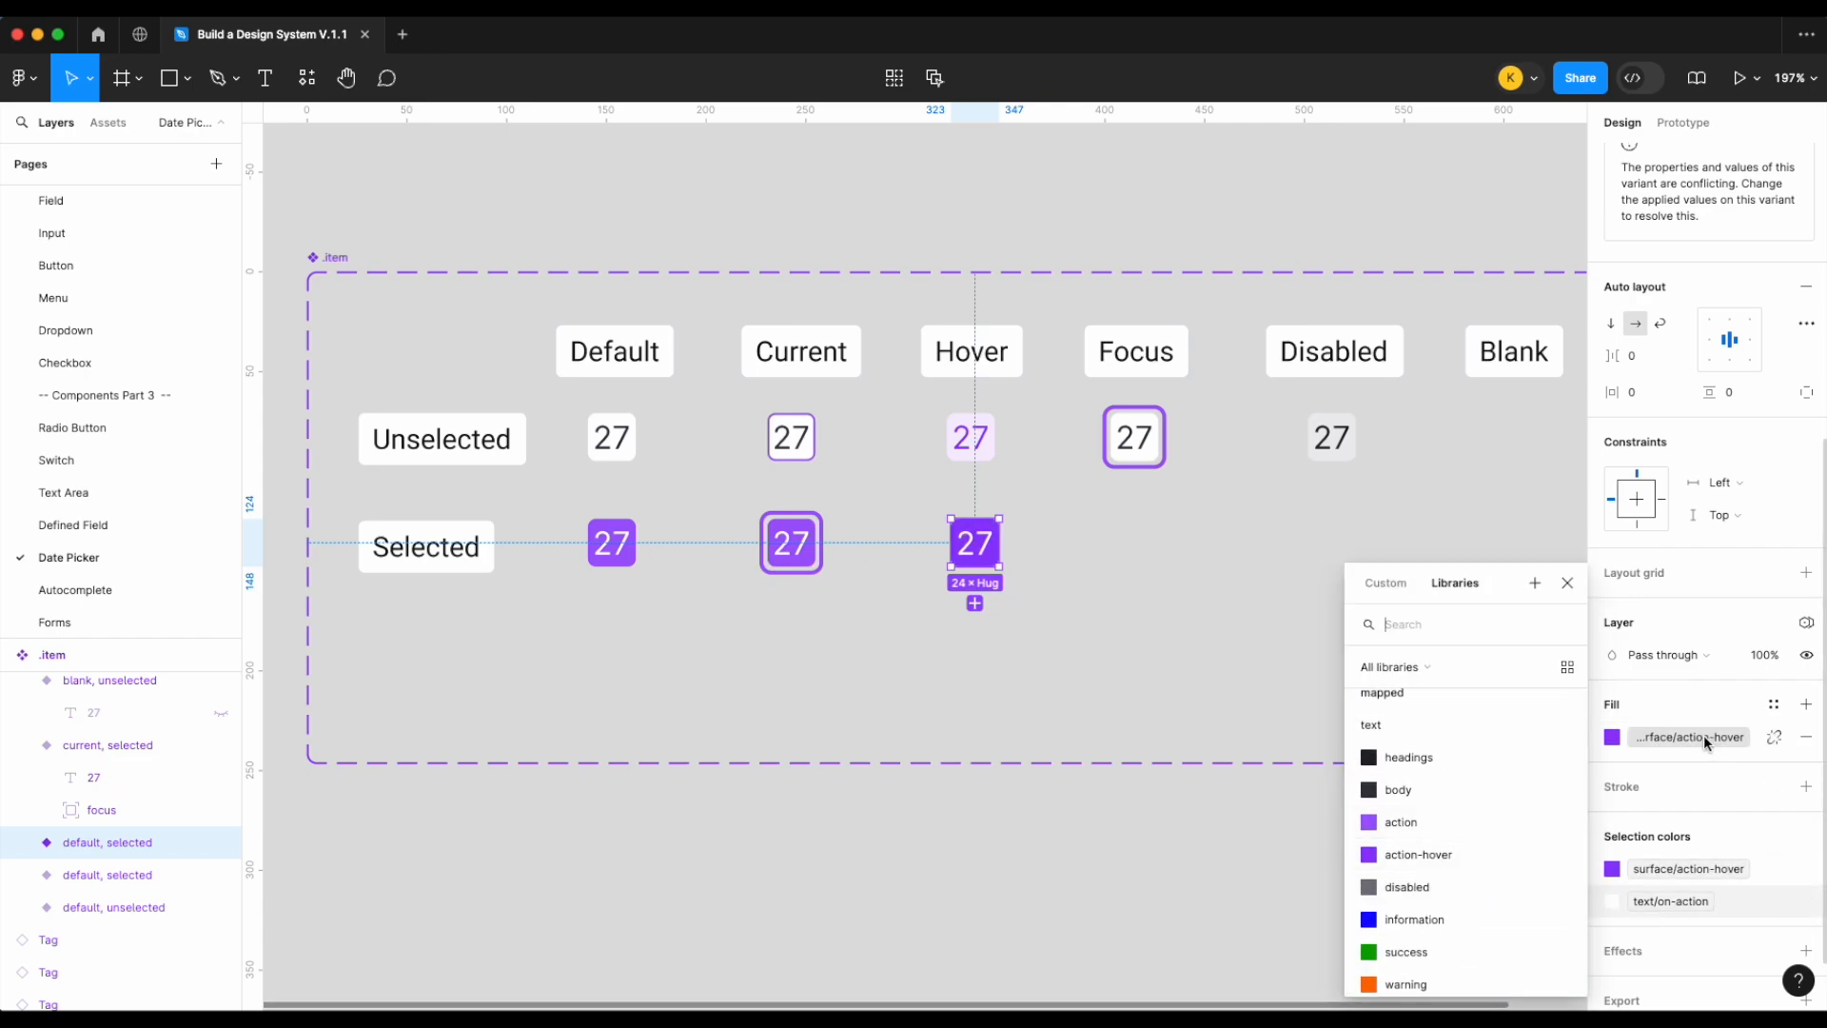
pyautogui.click(1261, 559)
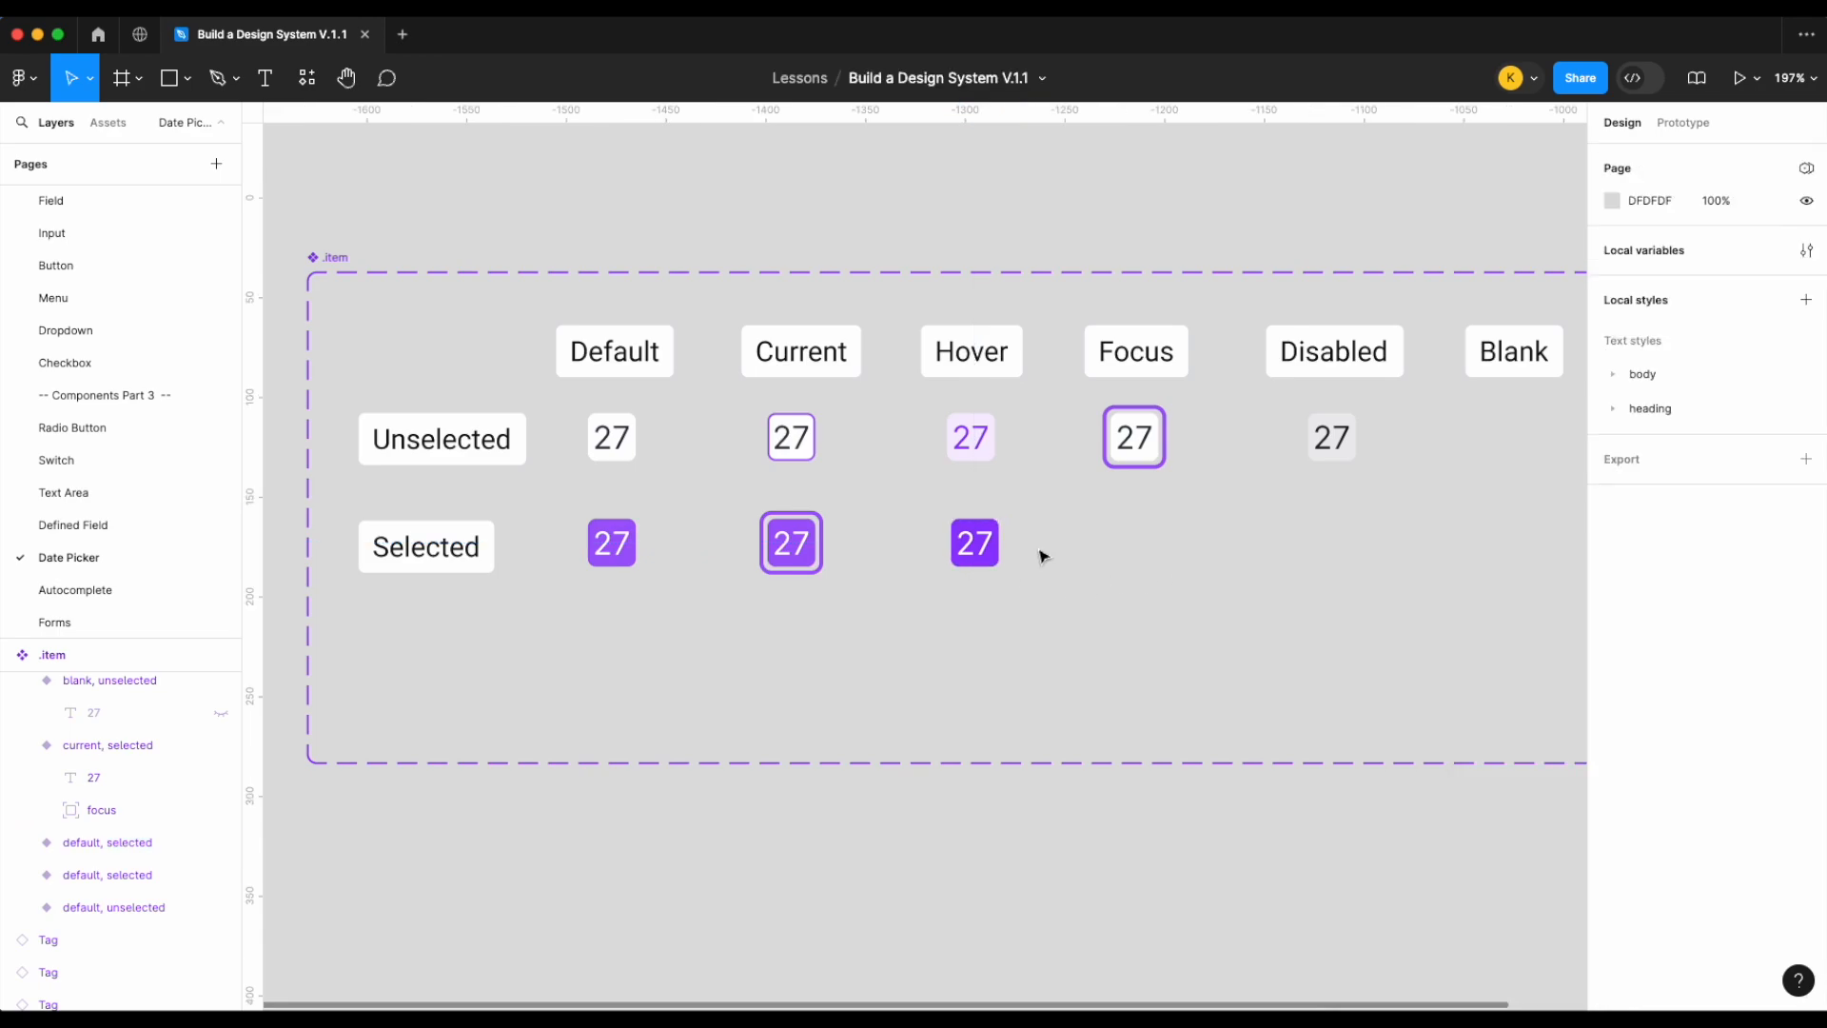
# Set the Status of the Selected row's Hover-column variant to hover
pyautogui.click(995, 546)
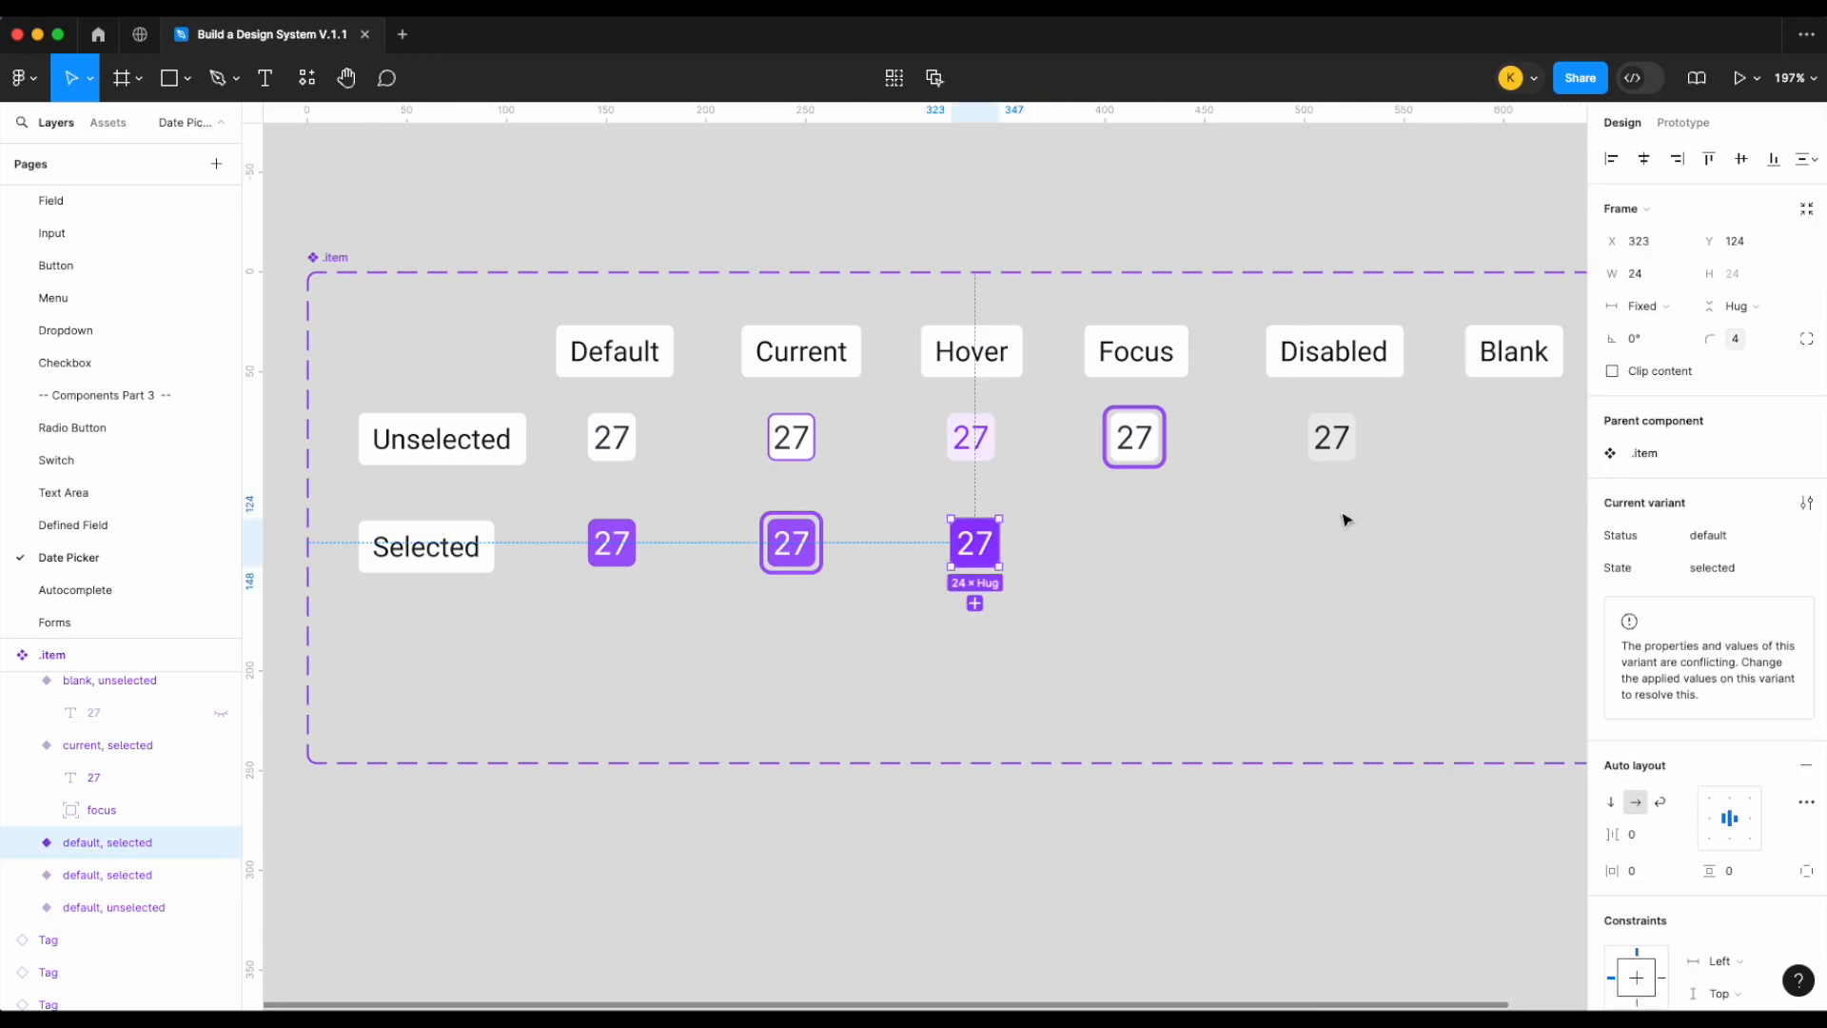
pyautogui.click(1738, 543)
pyautogui.write('hover')
pyautogui.press('Return')
pyautogui.click(1224, 595)
# Duplicate the selected current variant into the Selected row's Focus column and set the copy's Status to focus
pyautogui.click(792, 543)
pyautogui.moveTo(791, 543); pyautogui.dragTo(1135, 544)
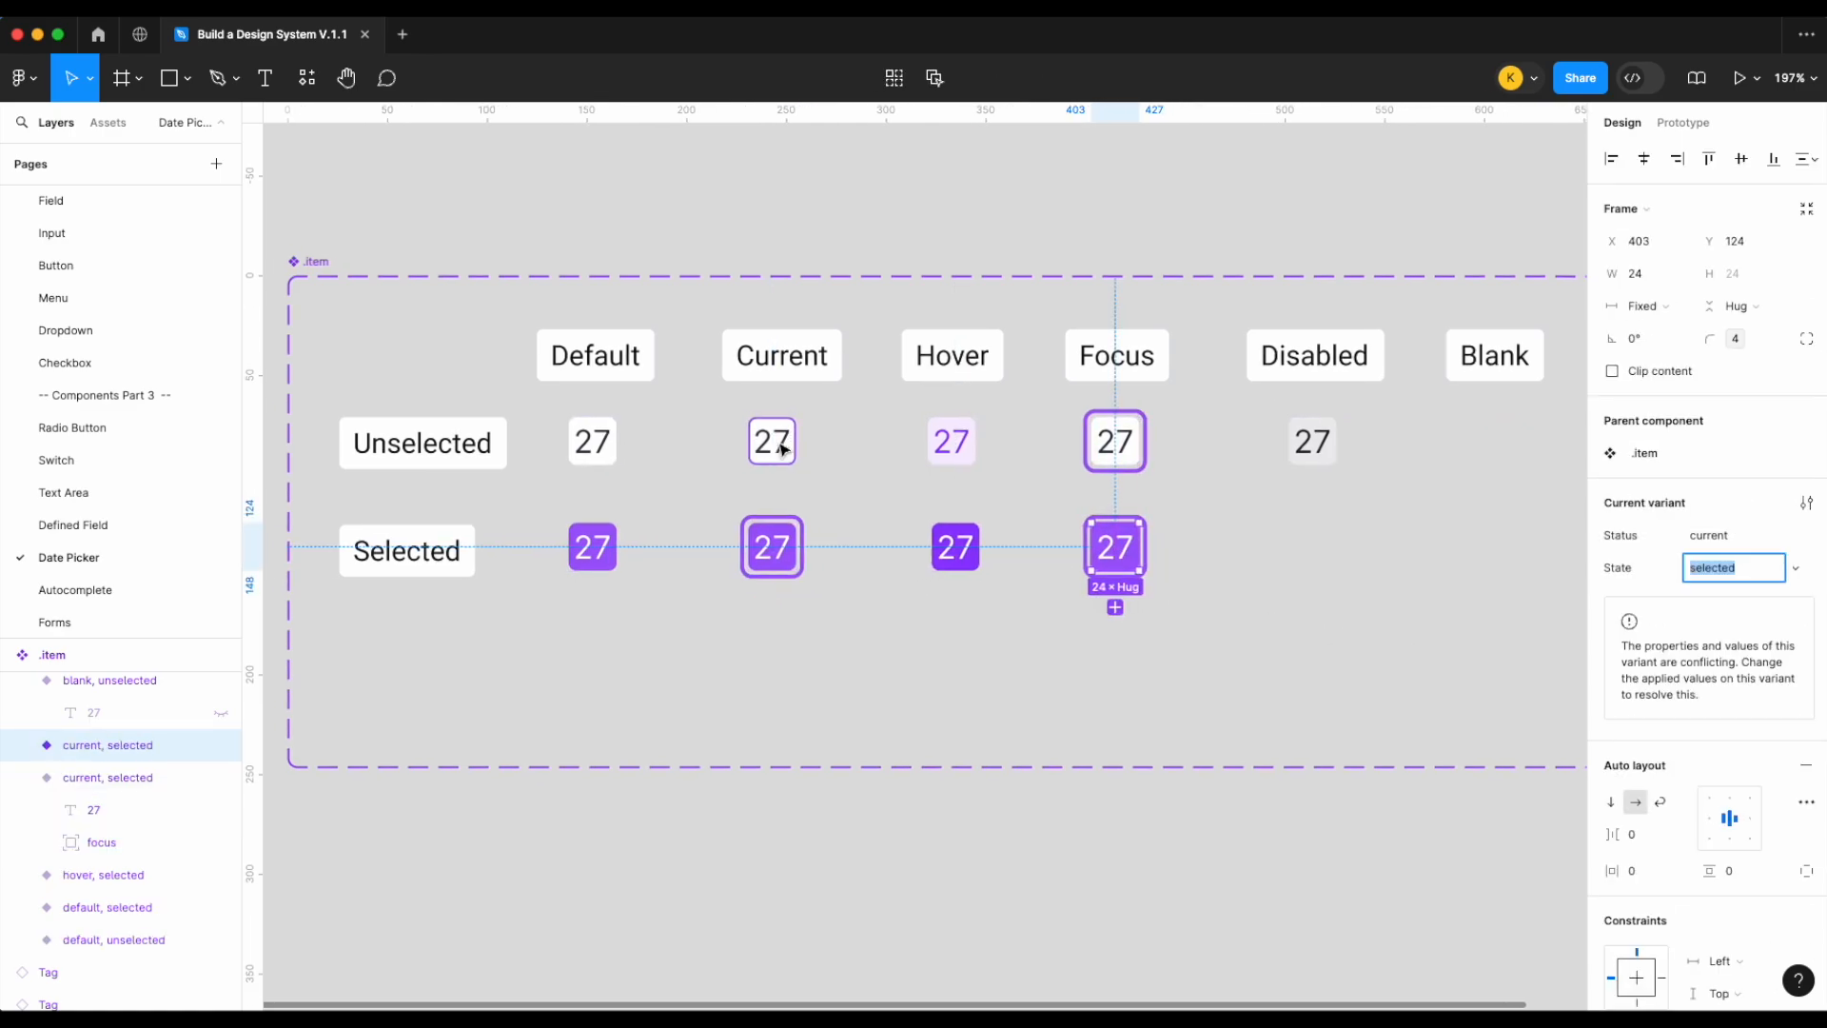
pyautogui.hscroll(1, 783, 450)
pyautogui.click(1724, 538)
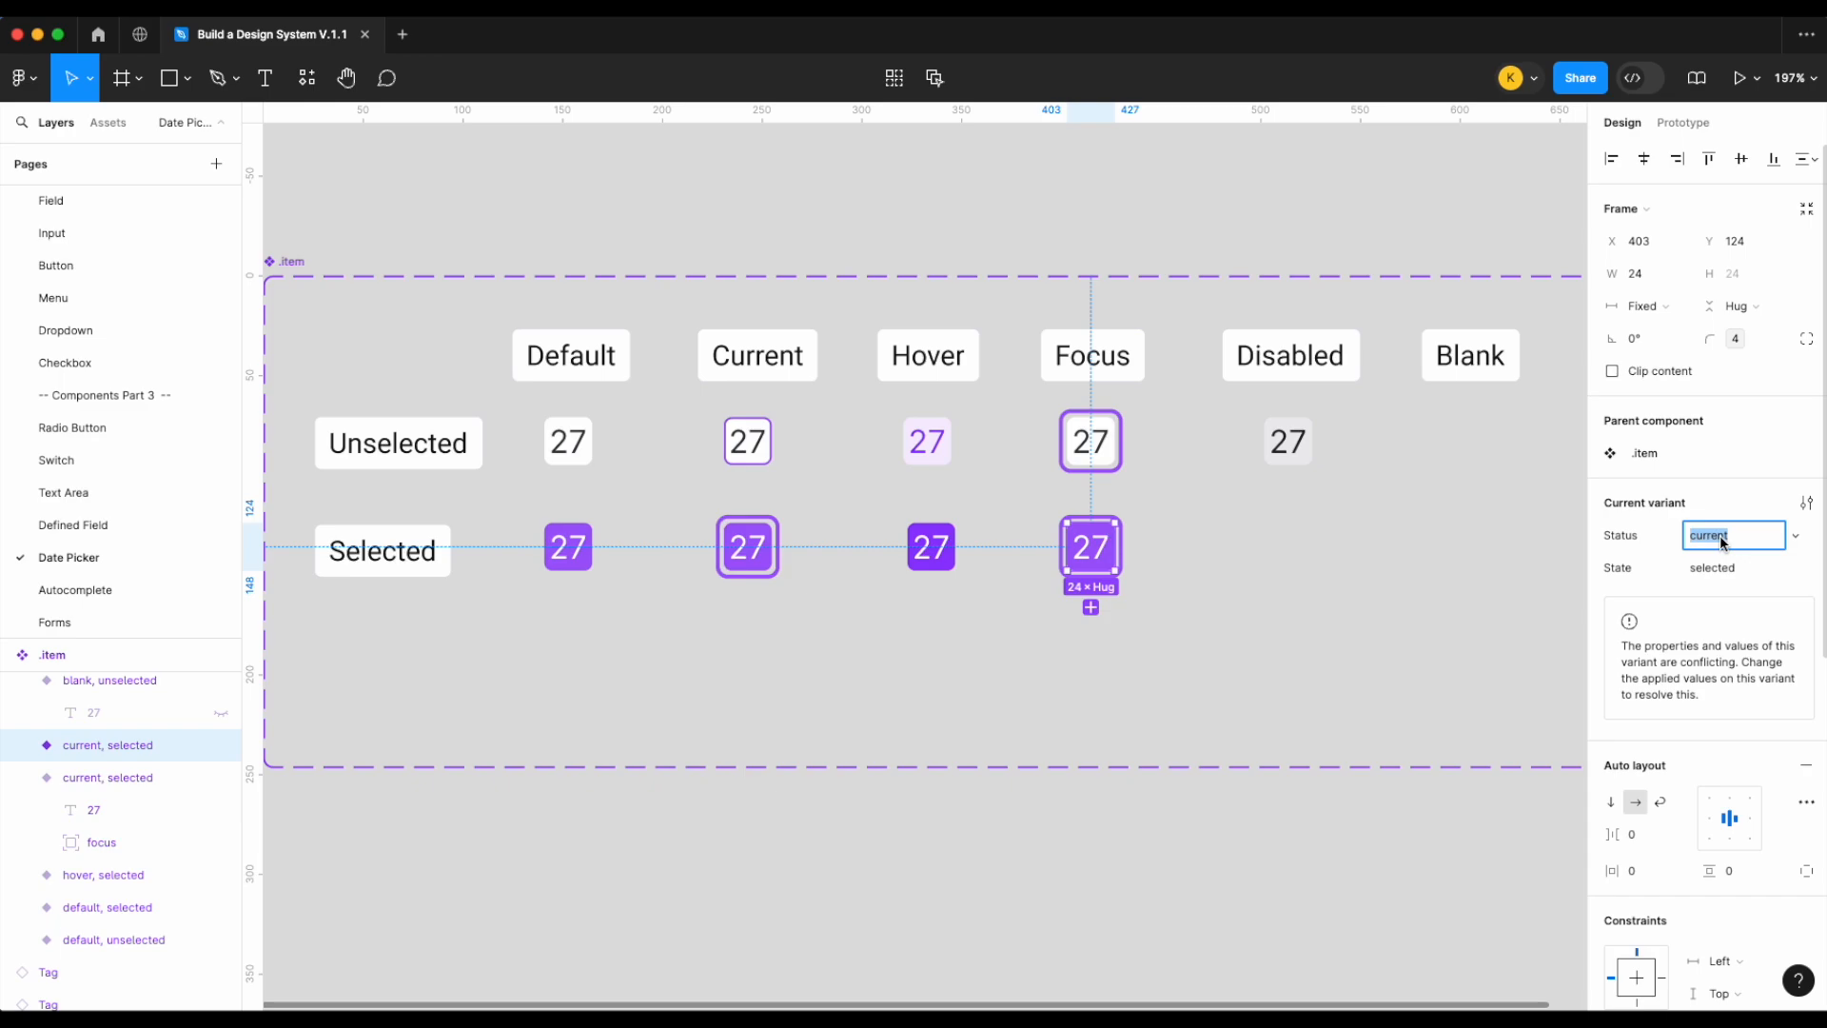
pyautogui.write('focus')
pyautogui.press('Return')
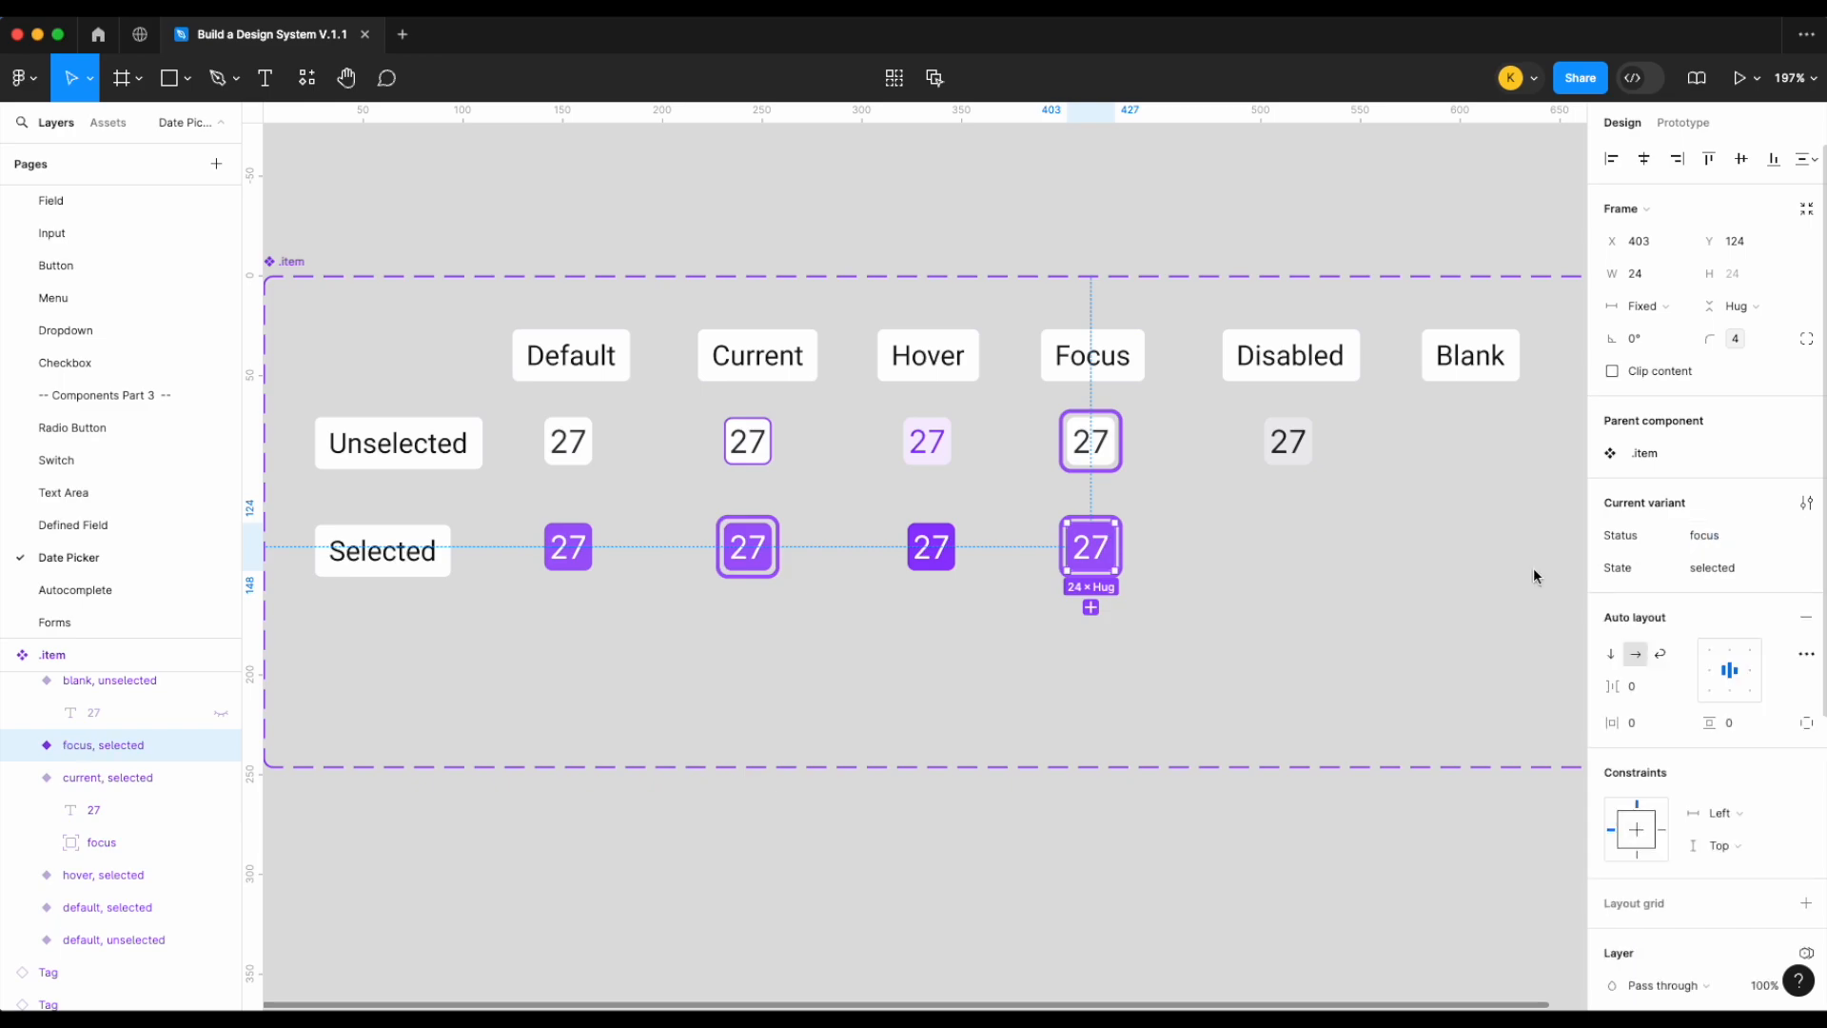
pyautogui.click(1415, 580)
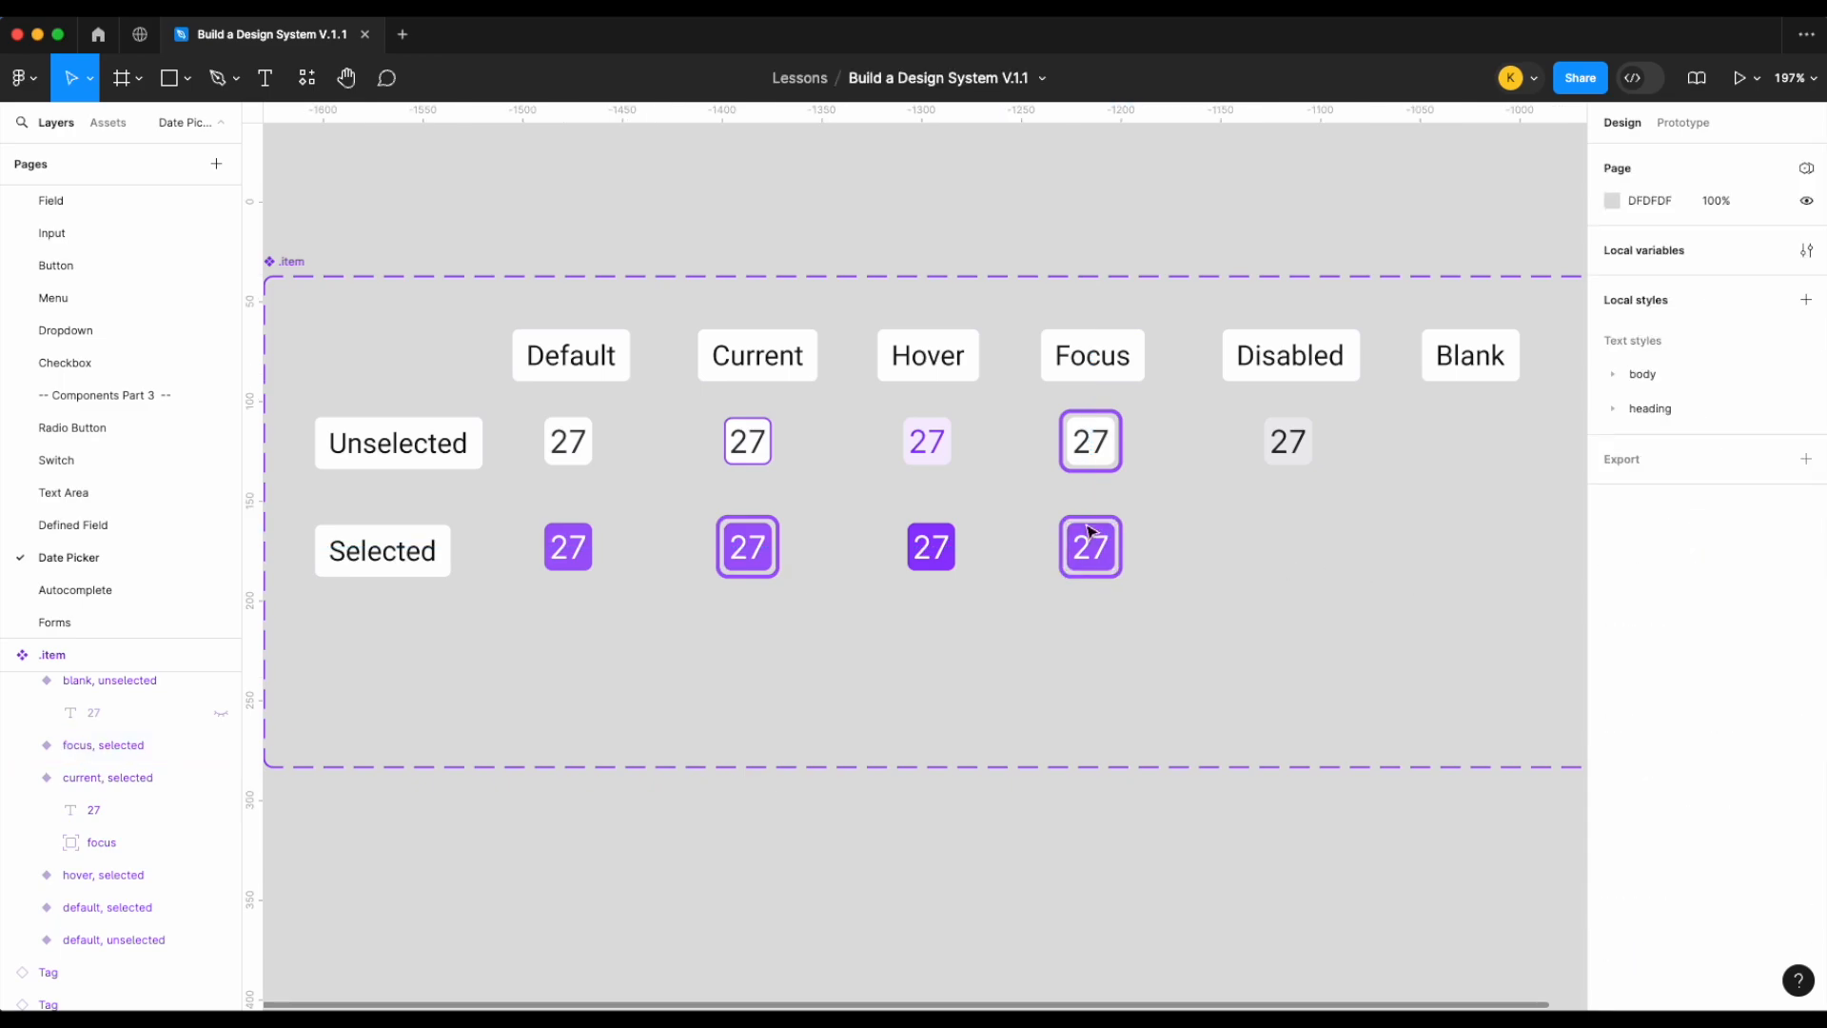
# Duplicate the unselected disabled variant into the Selected row and set the copy's State to selected
pyautogui.click(1297, 457)
pyautogui.moveTo(1298, 457); pyautogui.dragTo(1294, 566)
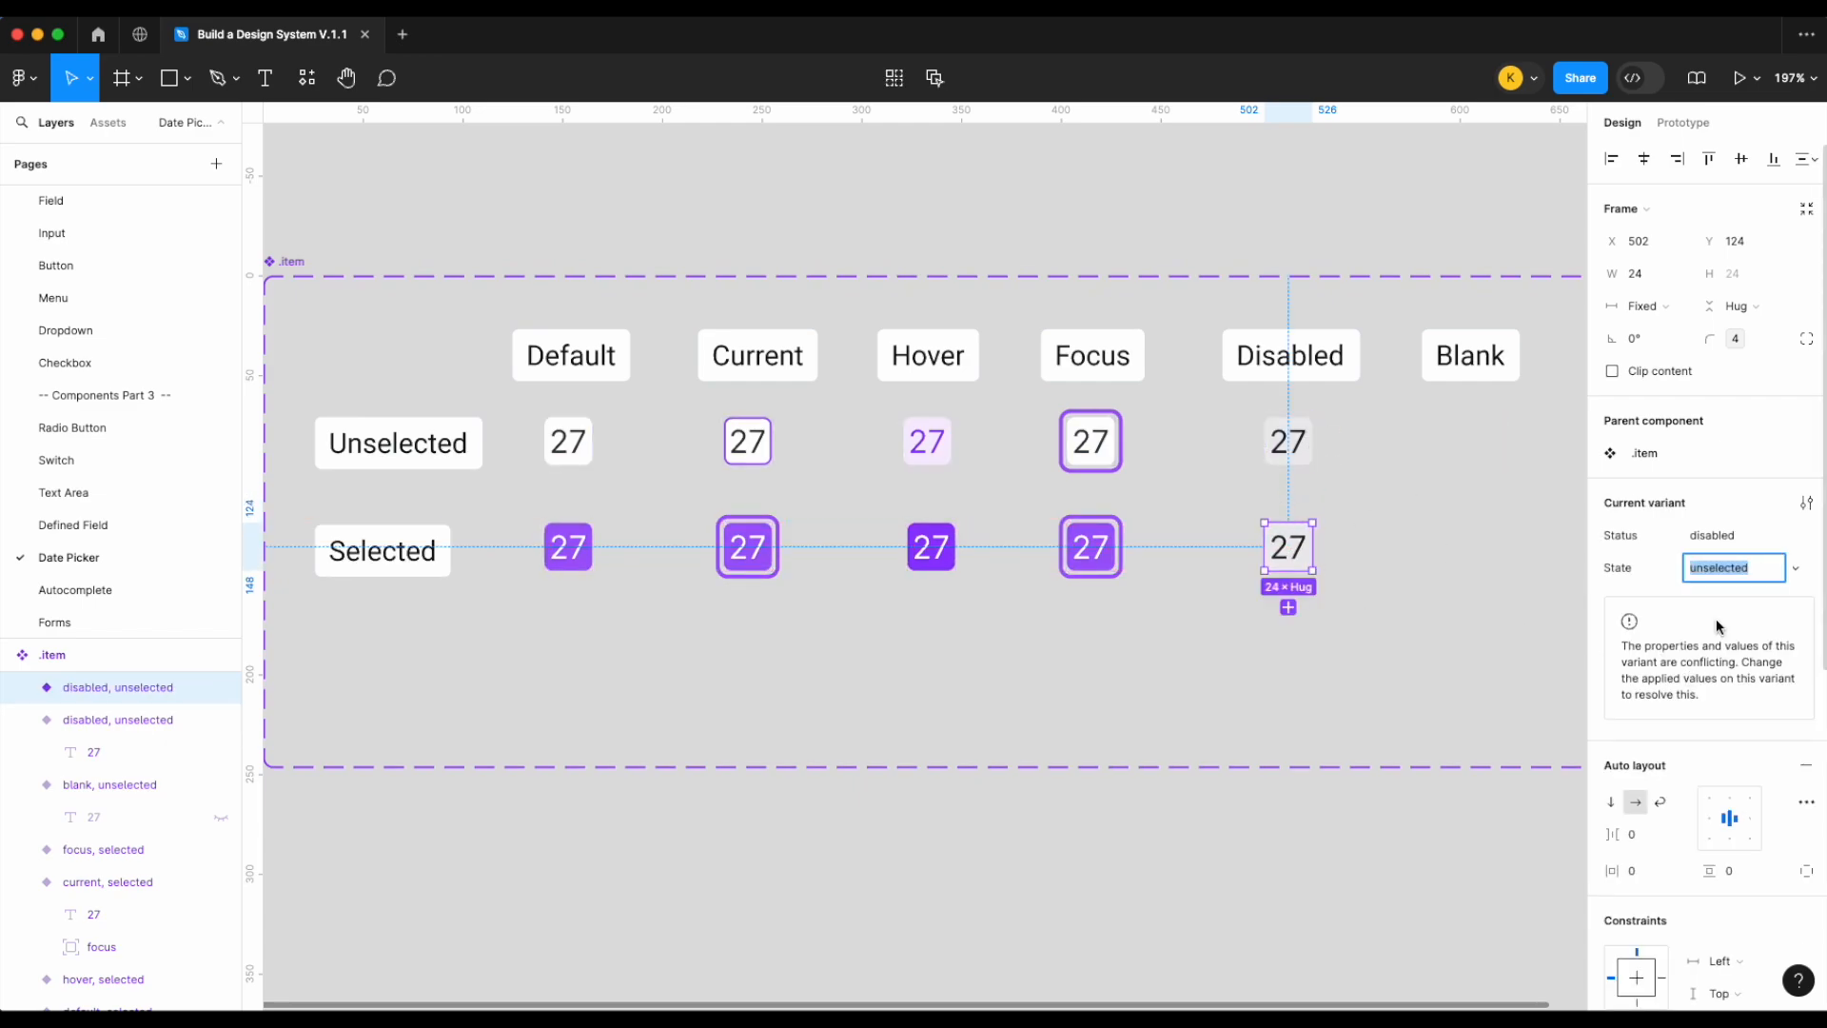
pyautogui.write('select')
pyautogui.press('Return')
# Change the fill of the selected disabled variant to surface/disabled-selected
pyautogui.scroll(-8, 1713, 723)
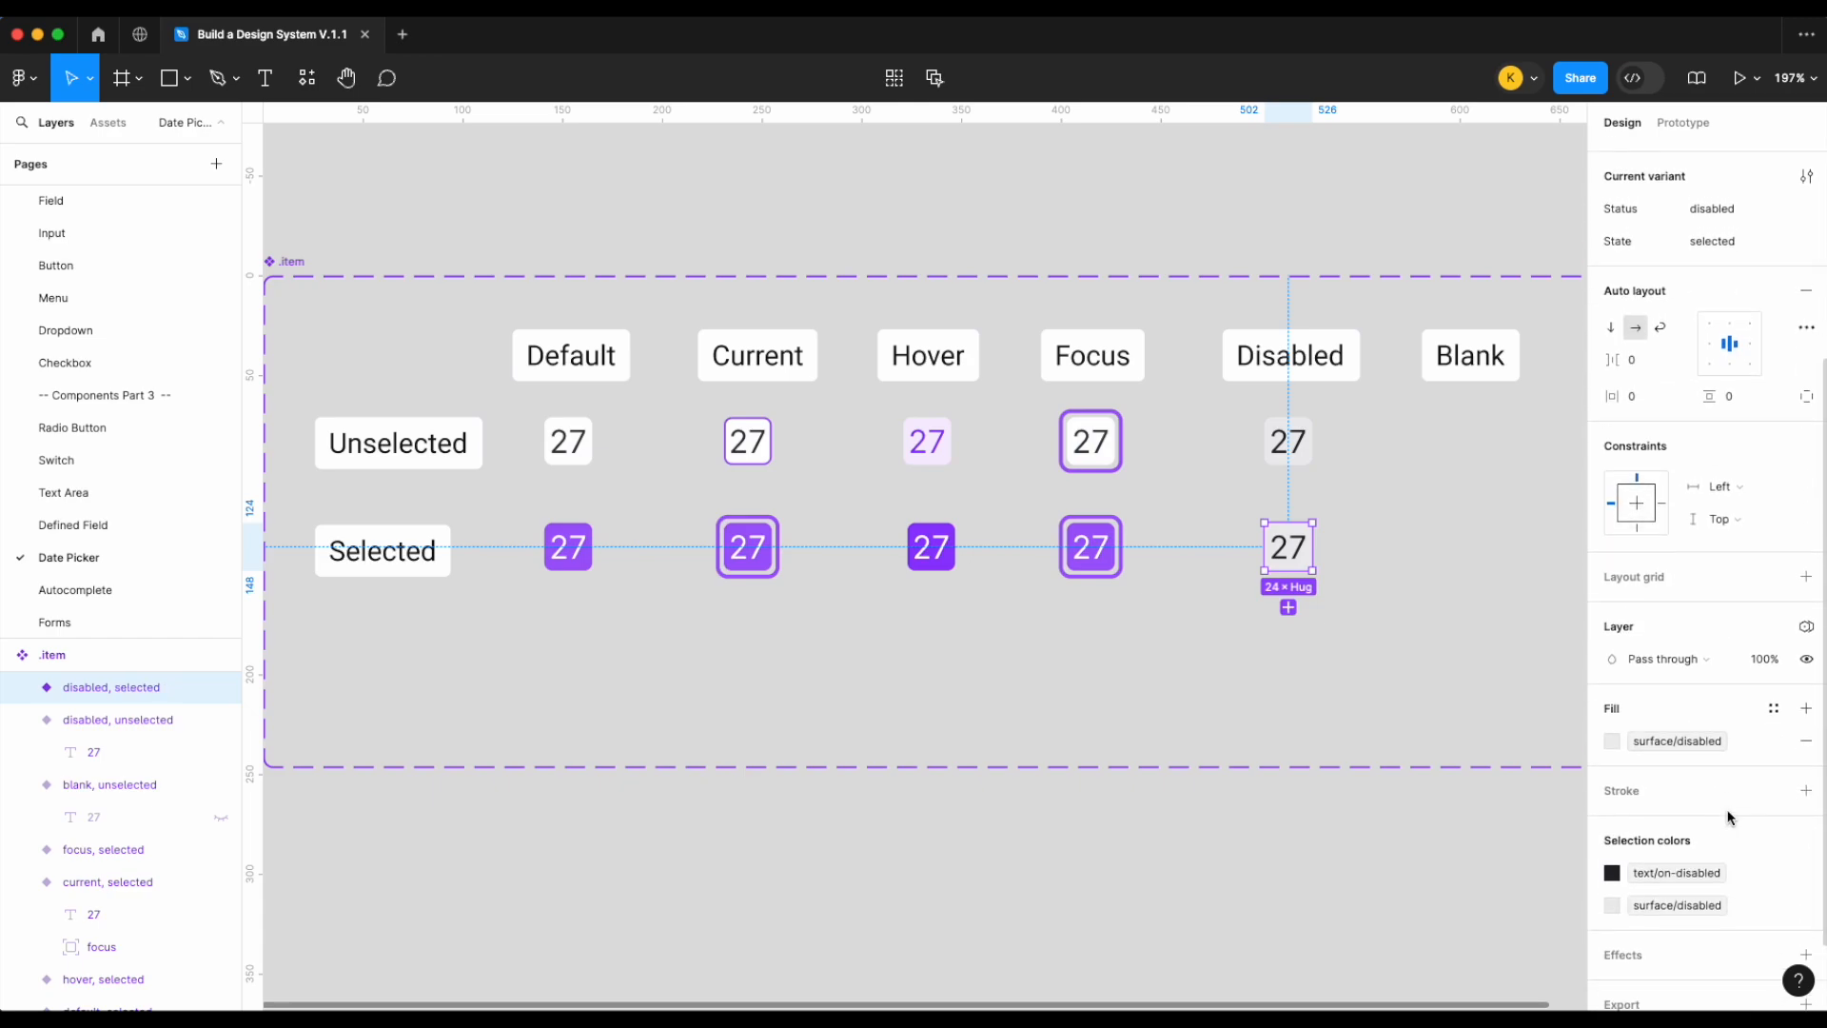
pyautogui.click(1700, 722)
pyautogui.scroll(-3, 1448, 869)
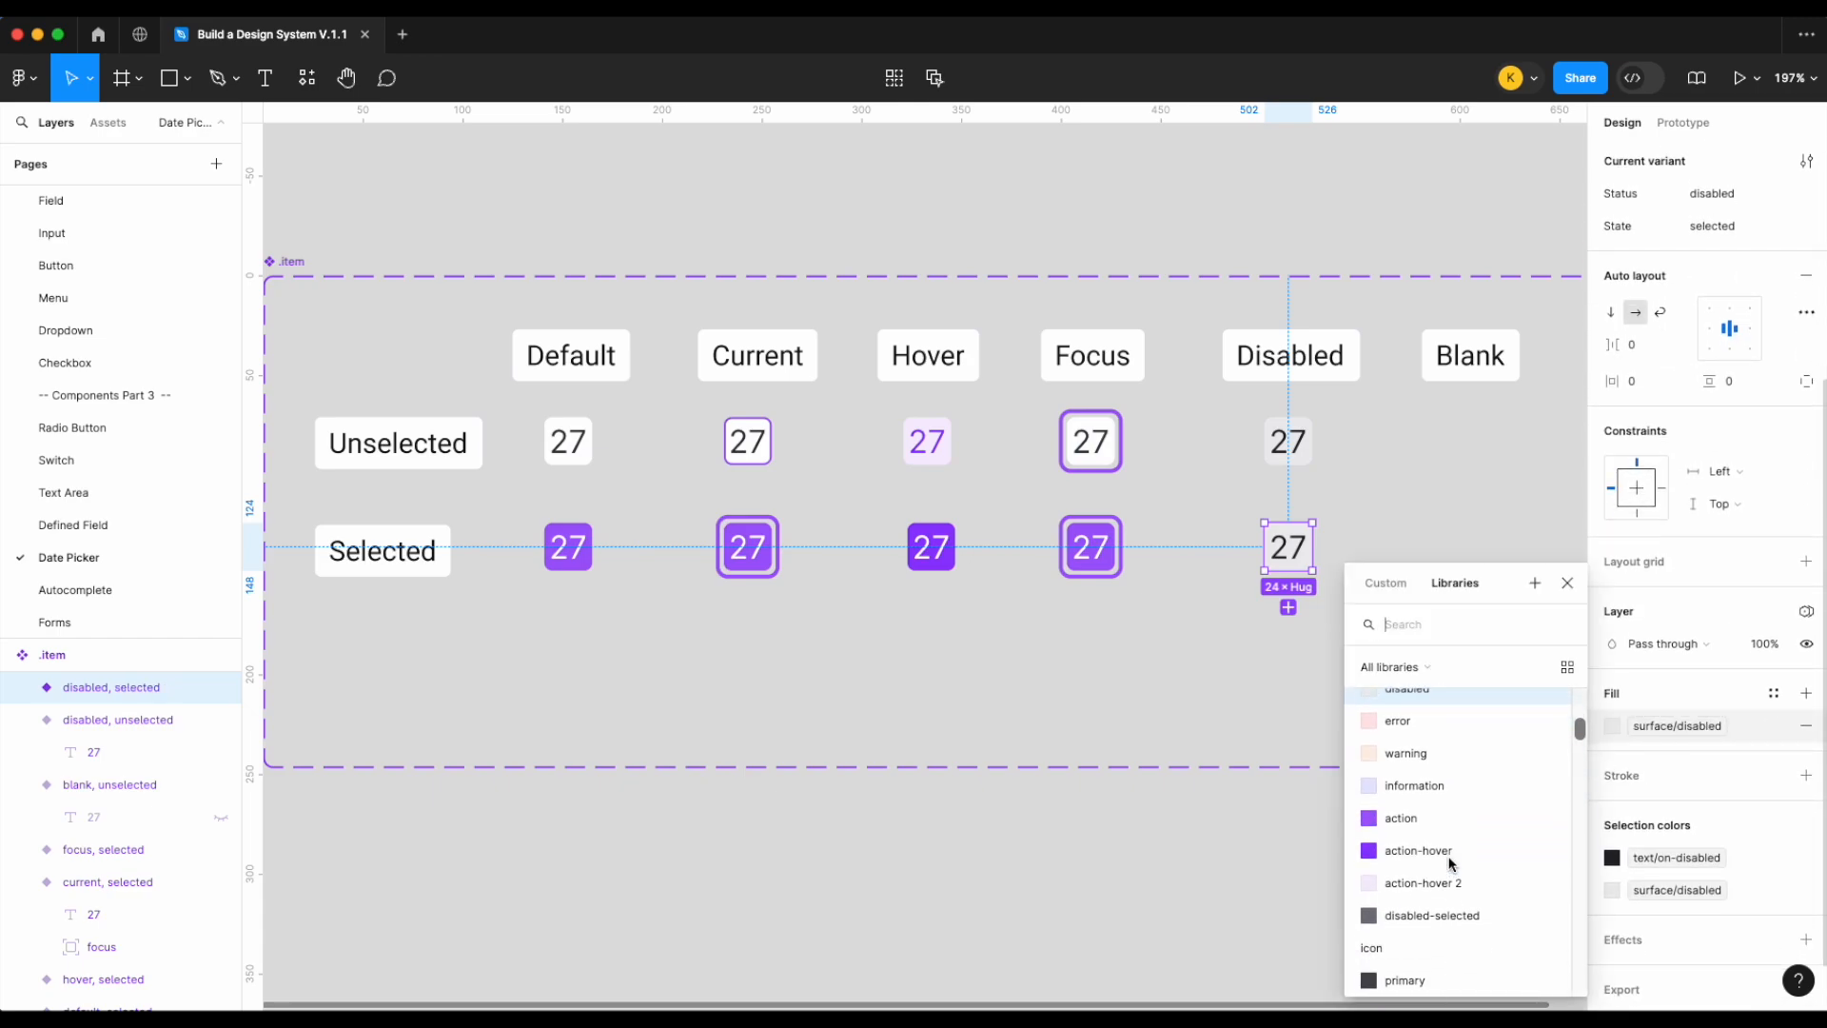
pyautogui.click(1455, 911)
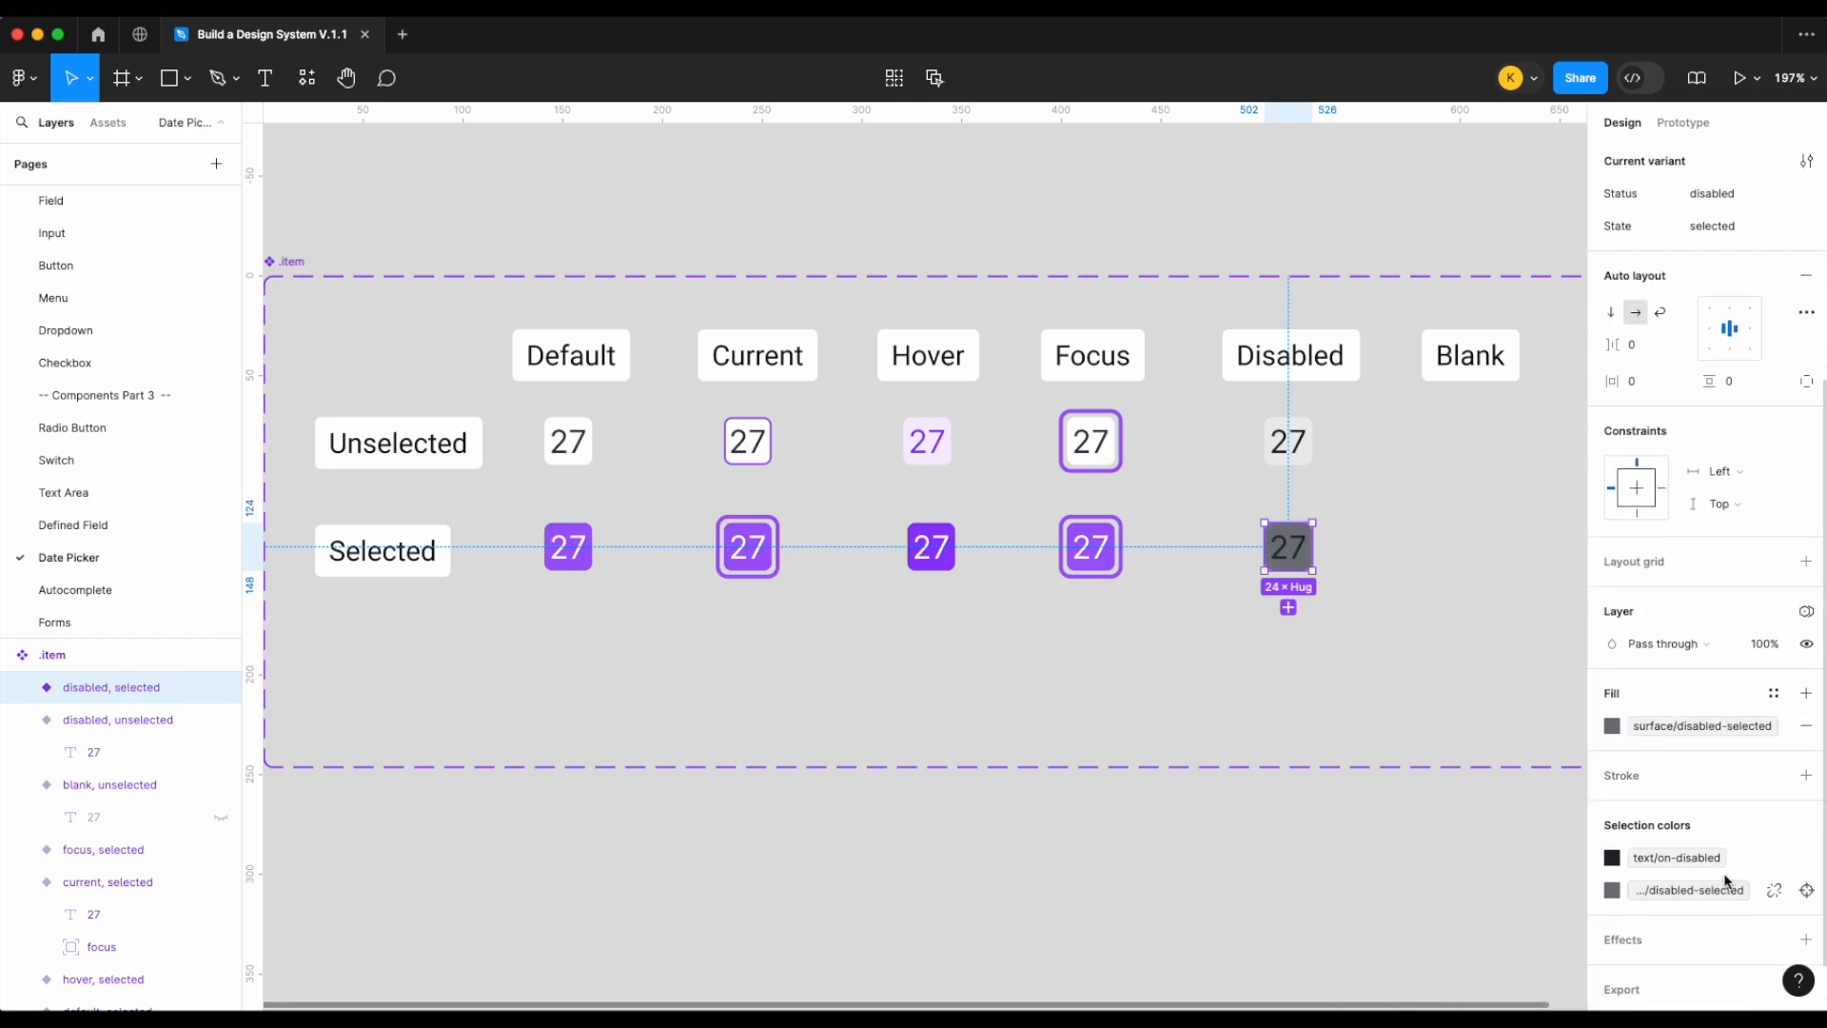
# Change the text color of the selected disabled variant to text/on-action
pyautogui.click(1700, 858)
pyautogui.scroll(3, 1523, 831)
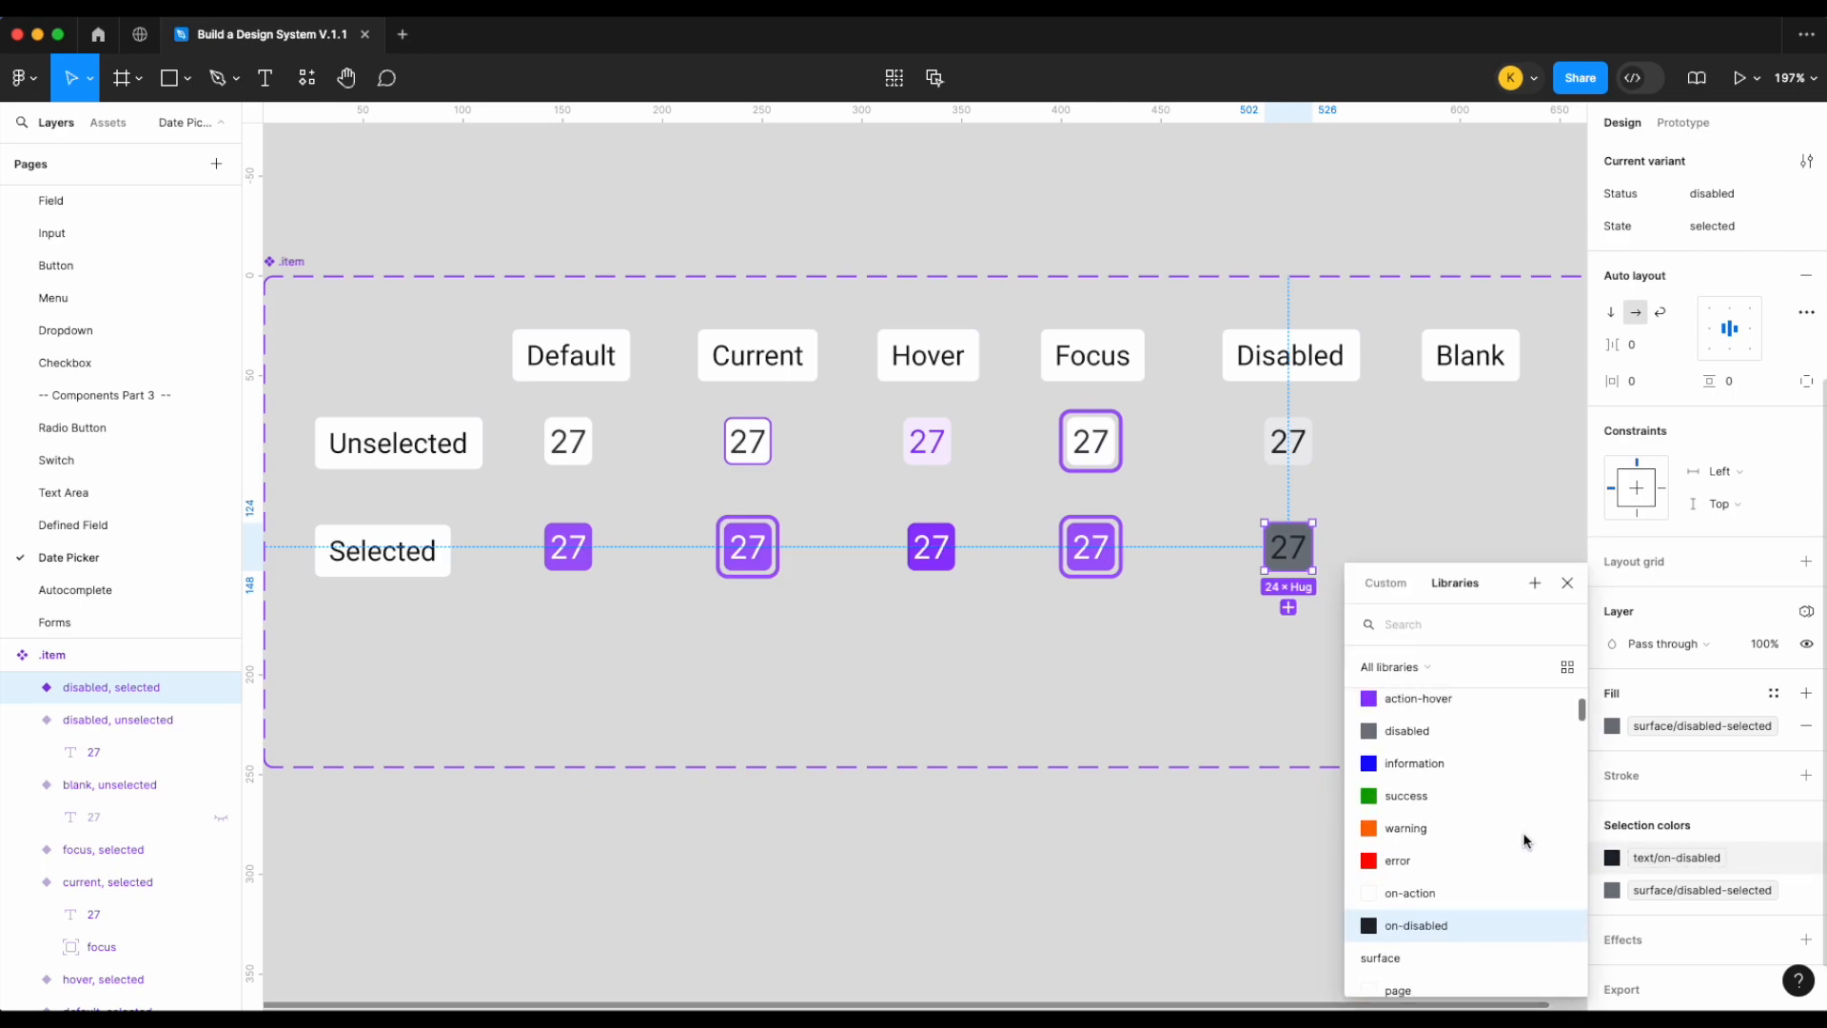
pyautogui.scroll(-1, 1523, 831)
pyautogui.click(1470, 950)
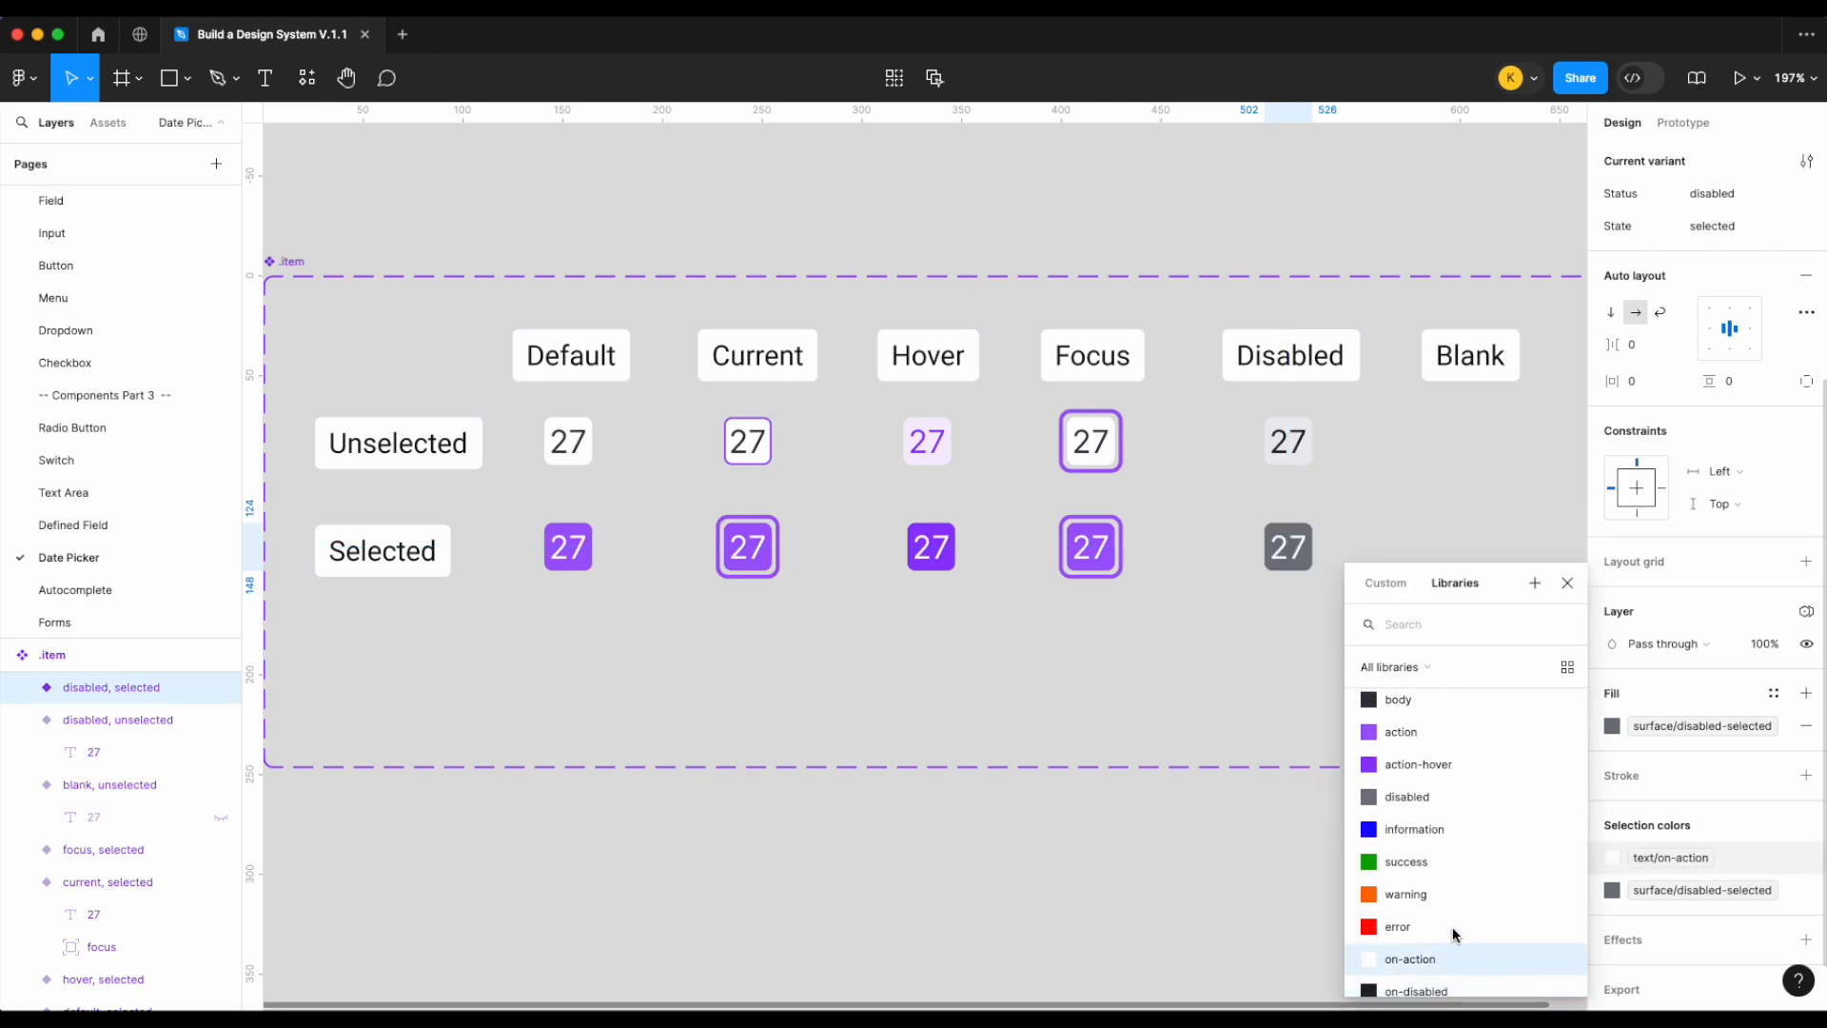
pyautogui.click(1223, 638)
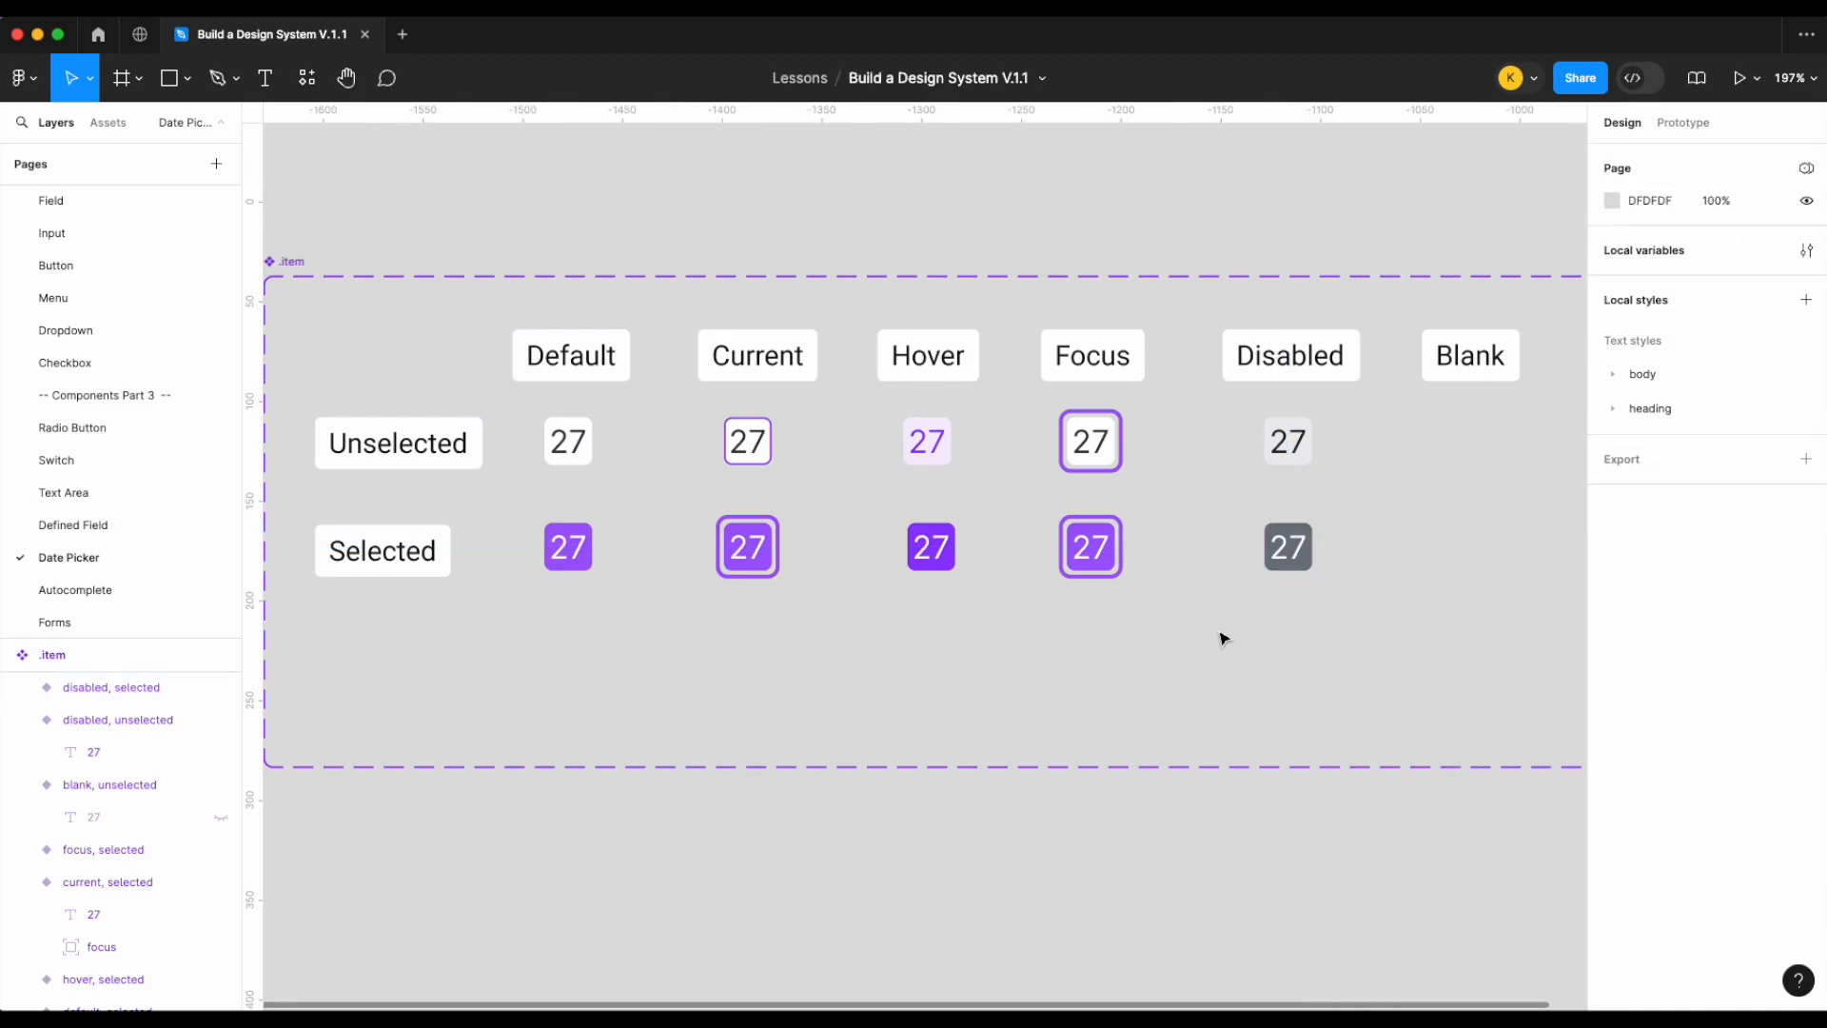
# Shorten the .item component set's frame to about 200 px high, trimming the empty space below the Selected row
pyautogui.scroll(-3, 1419, 591)
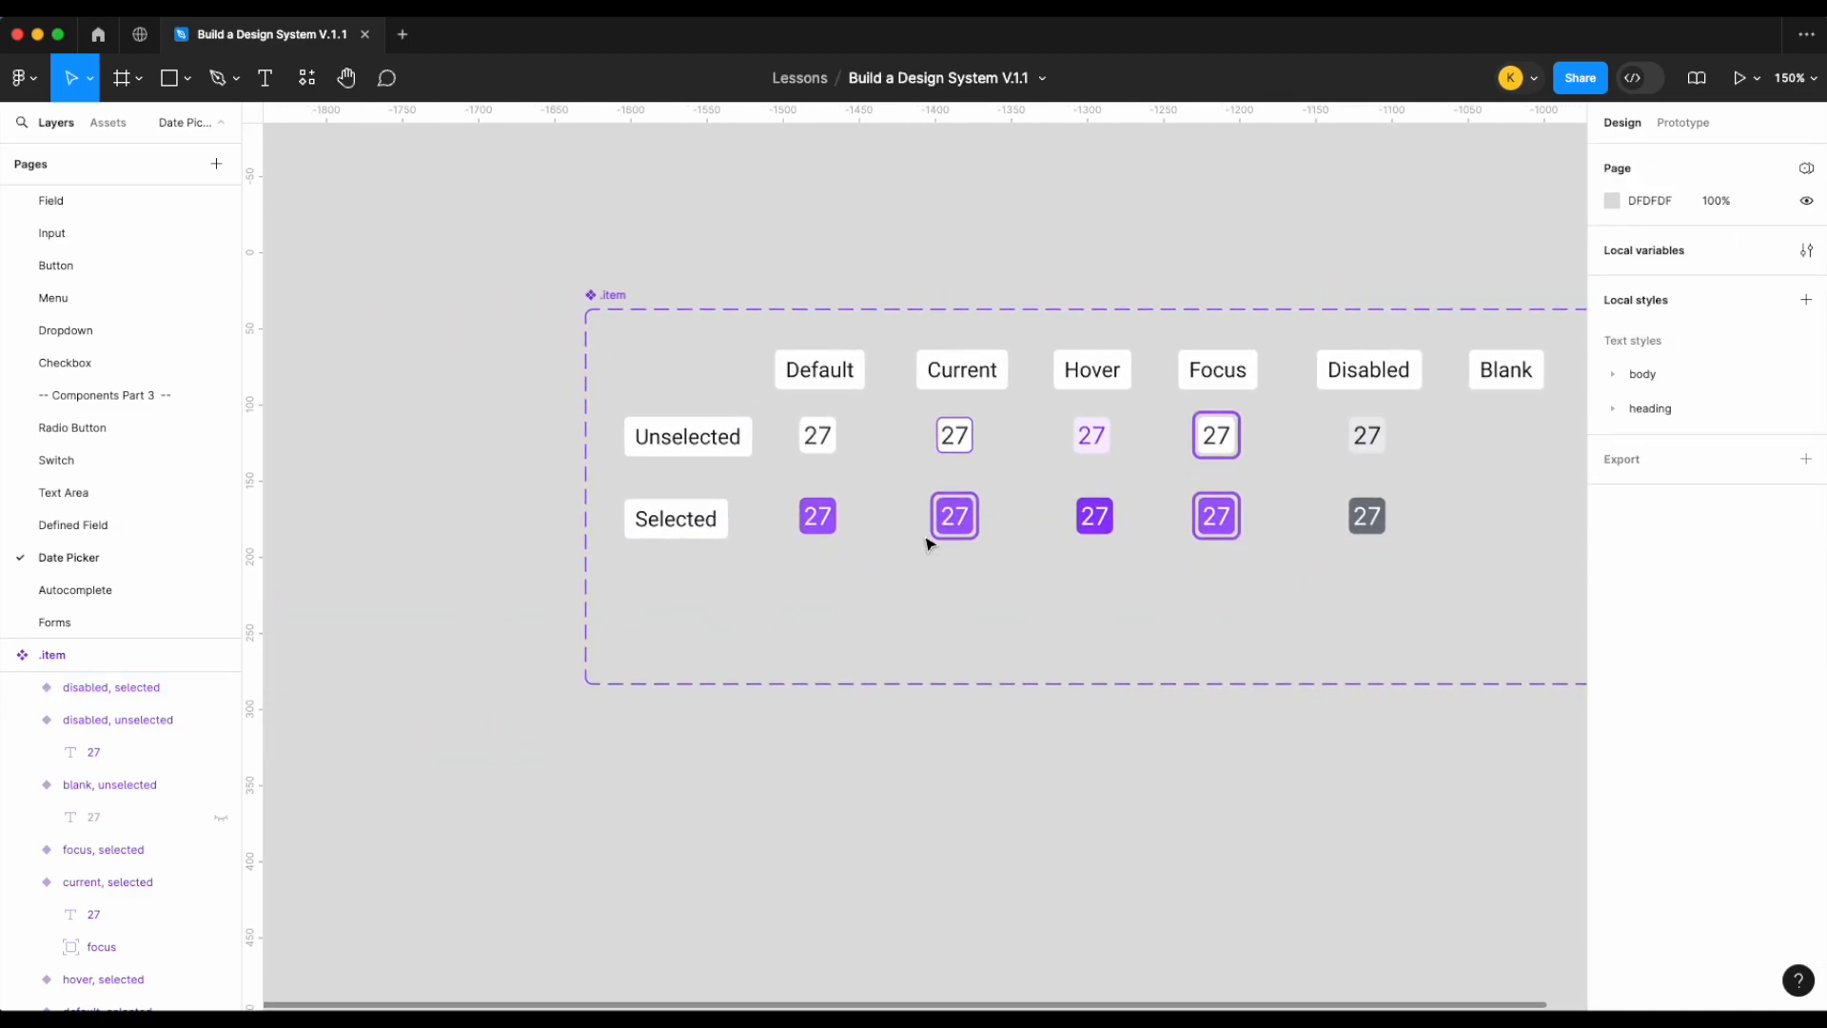
pyautogui.click(617, 331)
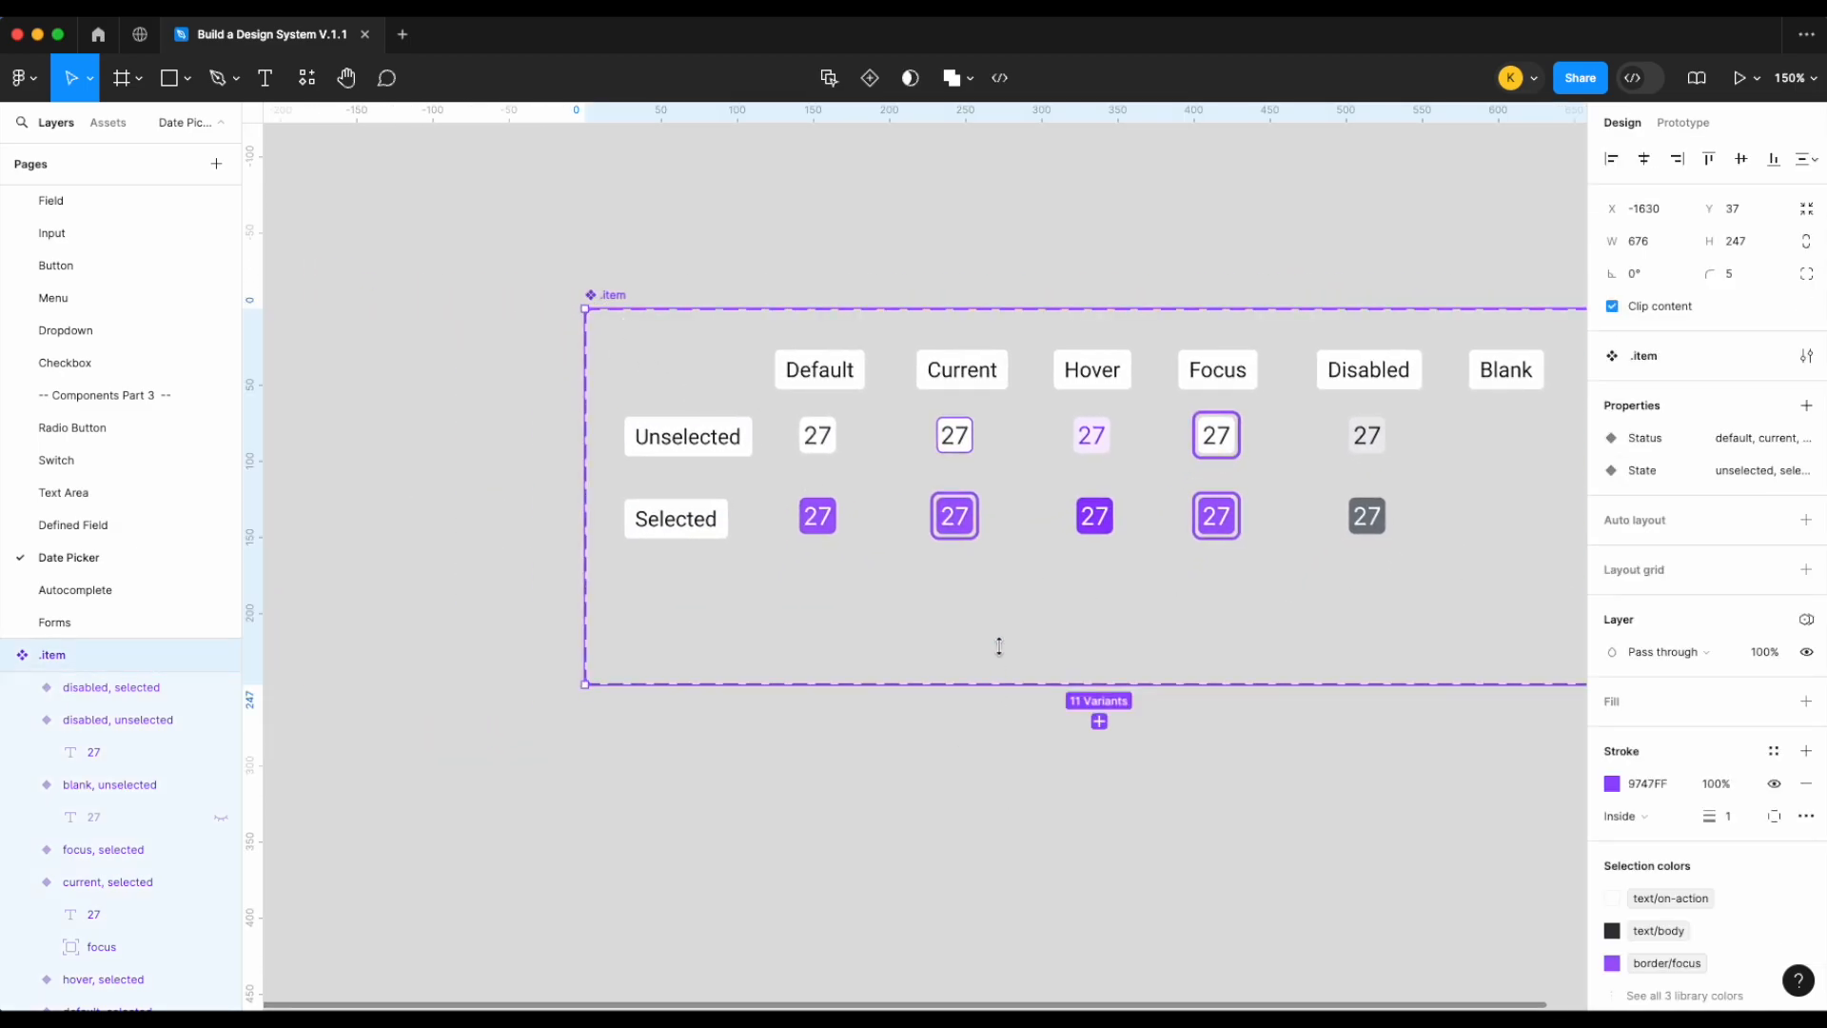
pyautogui.moveTo(999, 646); pyautogui.dragTo(999, 617)
pyautogui.hscroll(2, 999, 617)
pyautogui.click(955, 718)
# Place a test instance of the default variant below the component set and check its Status and State options
pyautogui.moveTo(719, 422); pyautogui.dragTo(718, 676)
pyautogui.click(1735, 455)
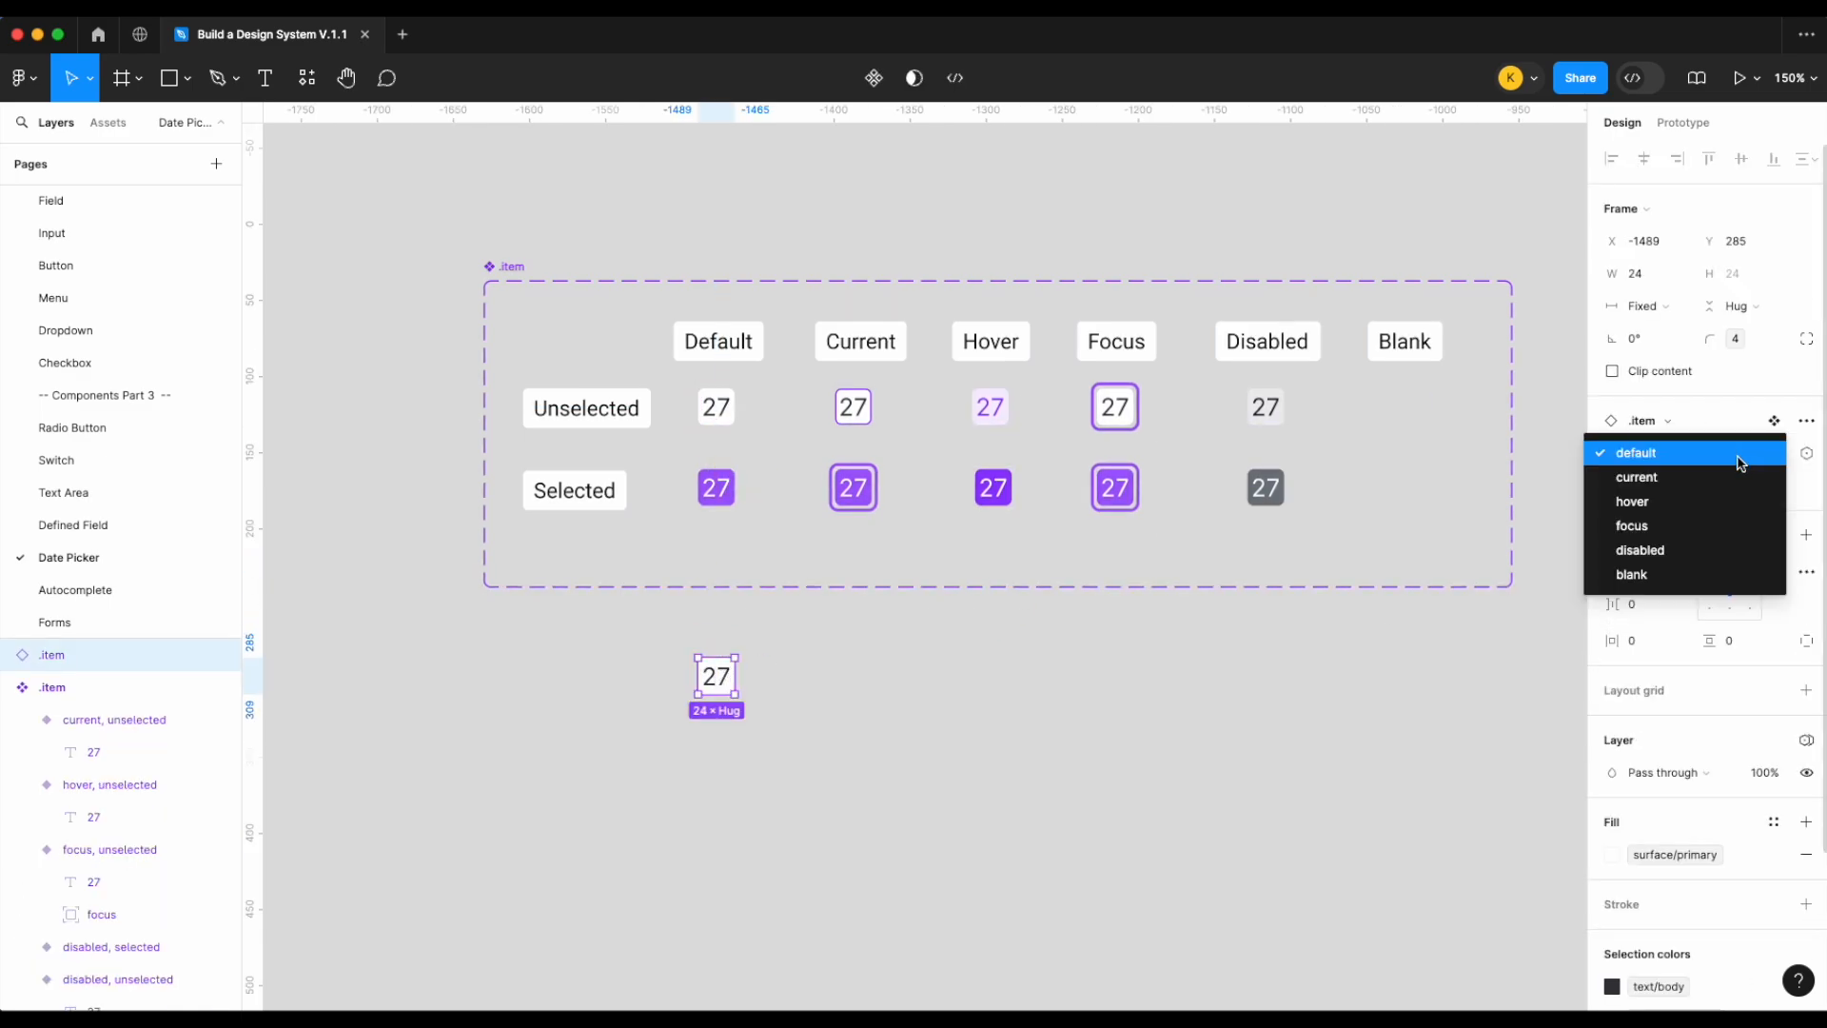
pyautogui.click(1485, 677)
pyautogui.click(1736, 487)
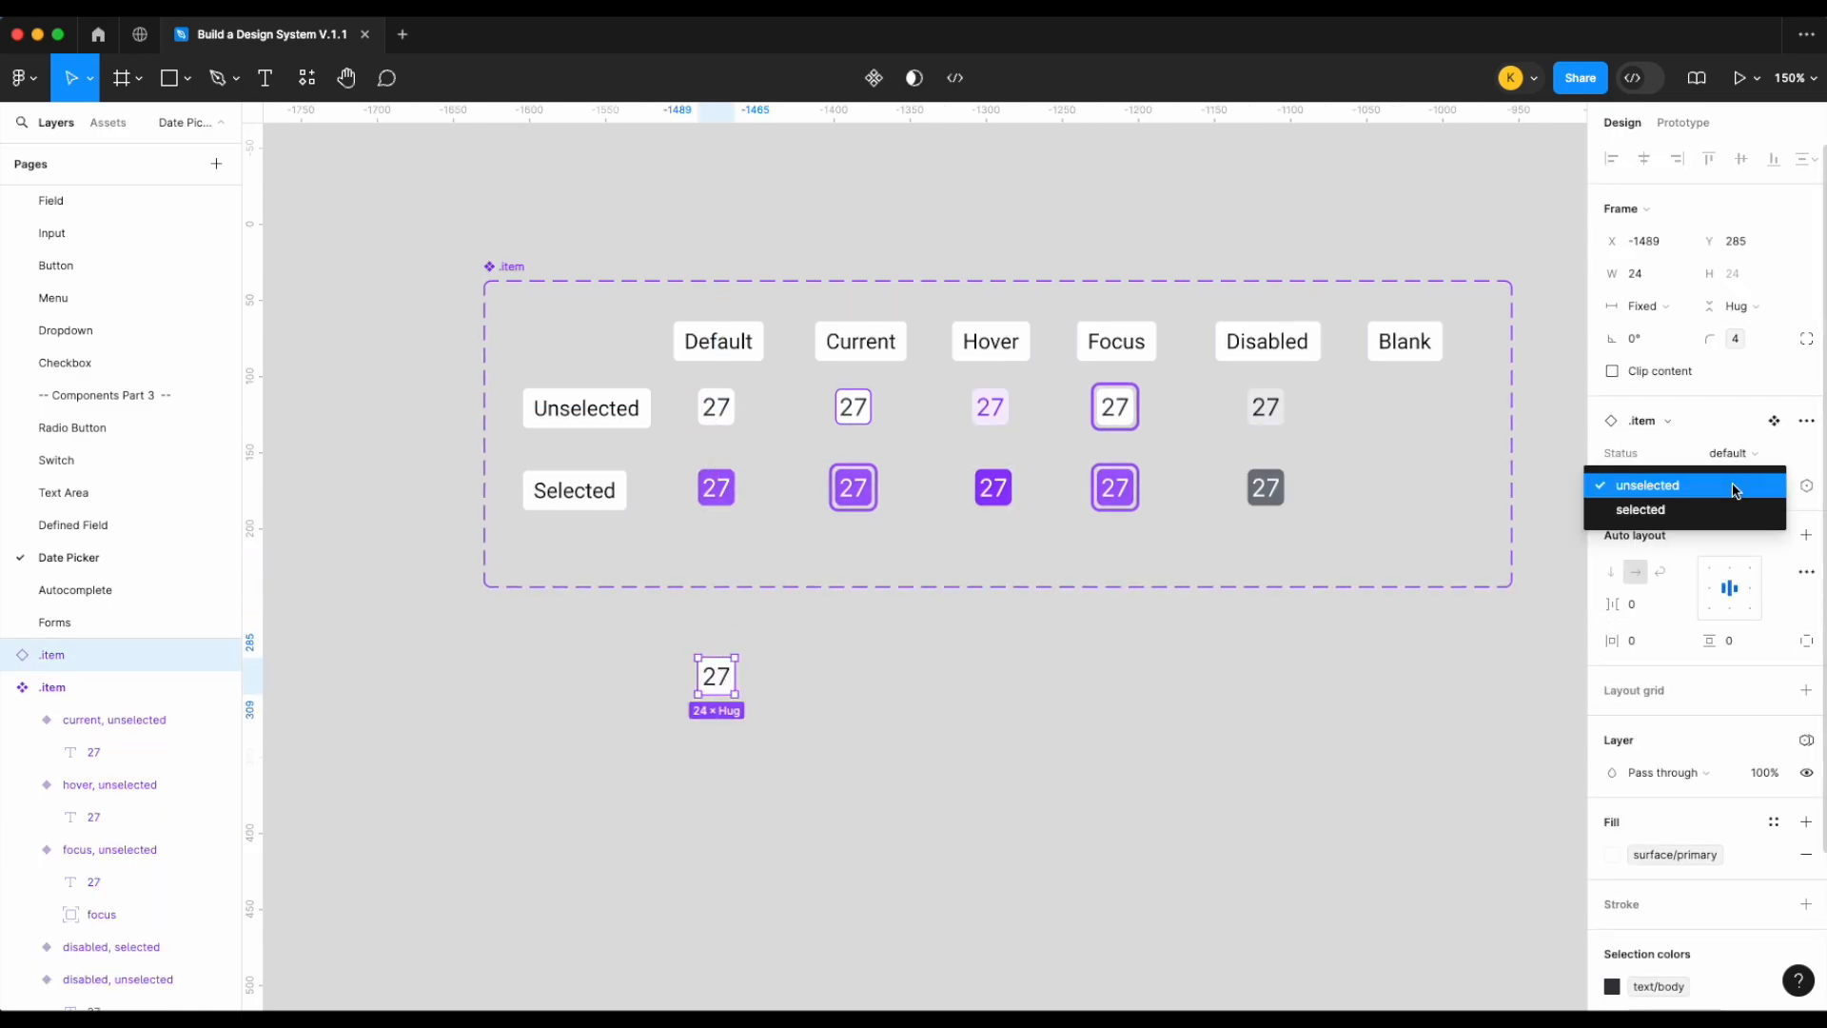
pyautogui.click(1272, 733)
pyautogui.hscroll(2, 1275, 738)
pyautogui.click(1275, 738)
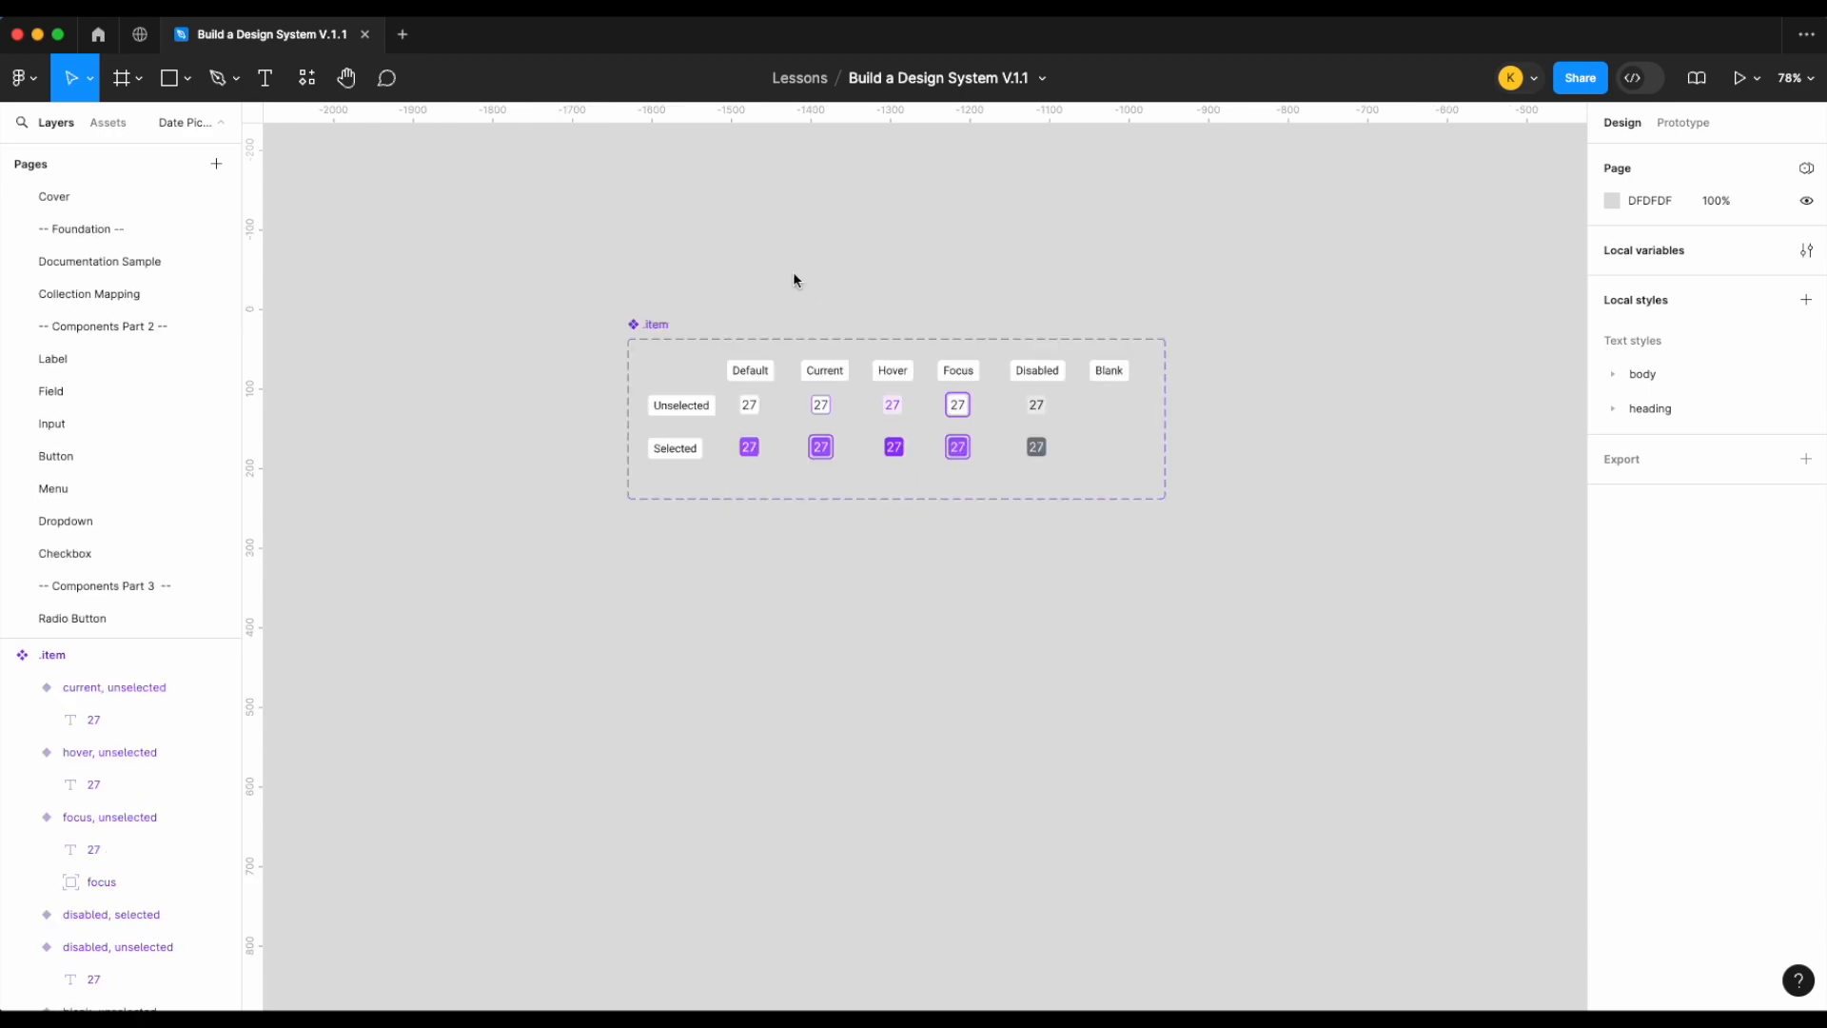
# Select the matching date text layers across all .item variants and check their Date text property
pyautogui.scroll(3, 792, 272)
pyautogui.hscroll(2, 792, 271)
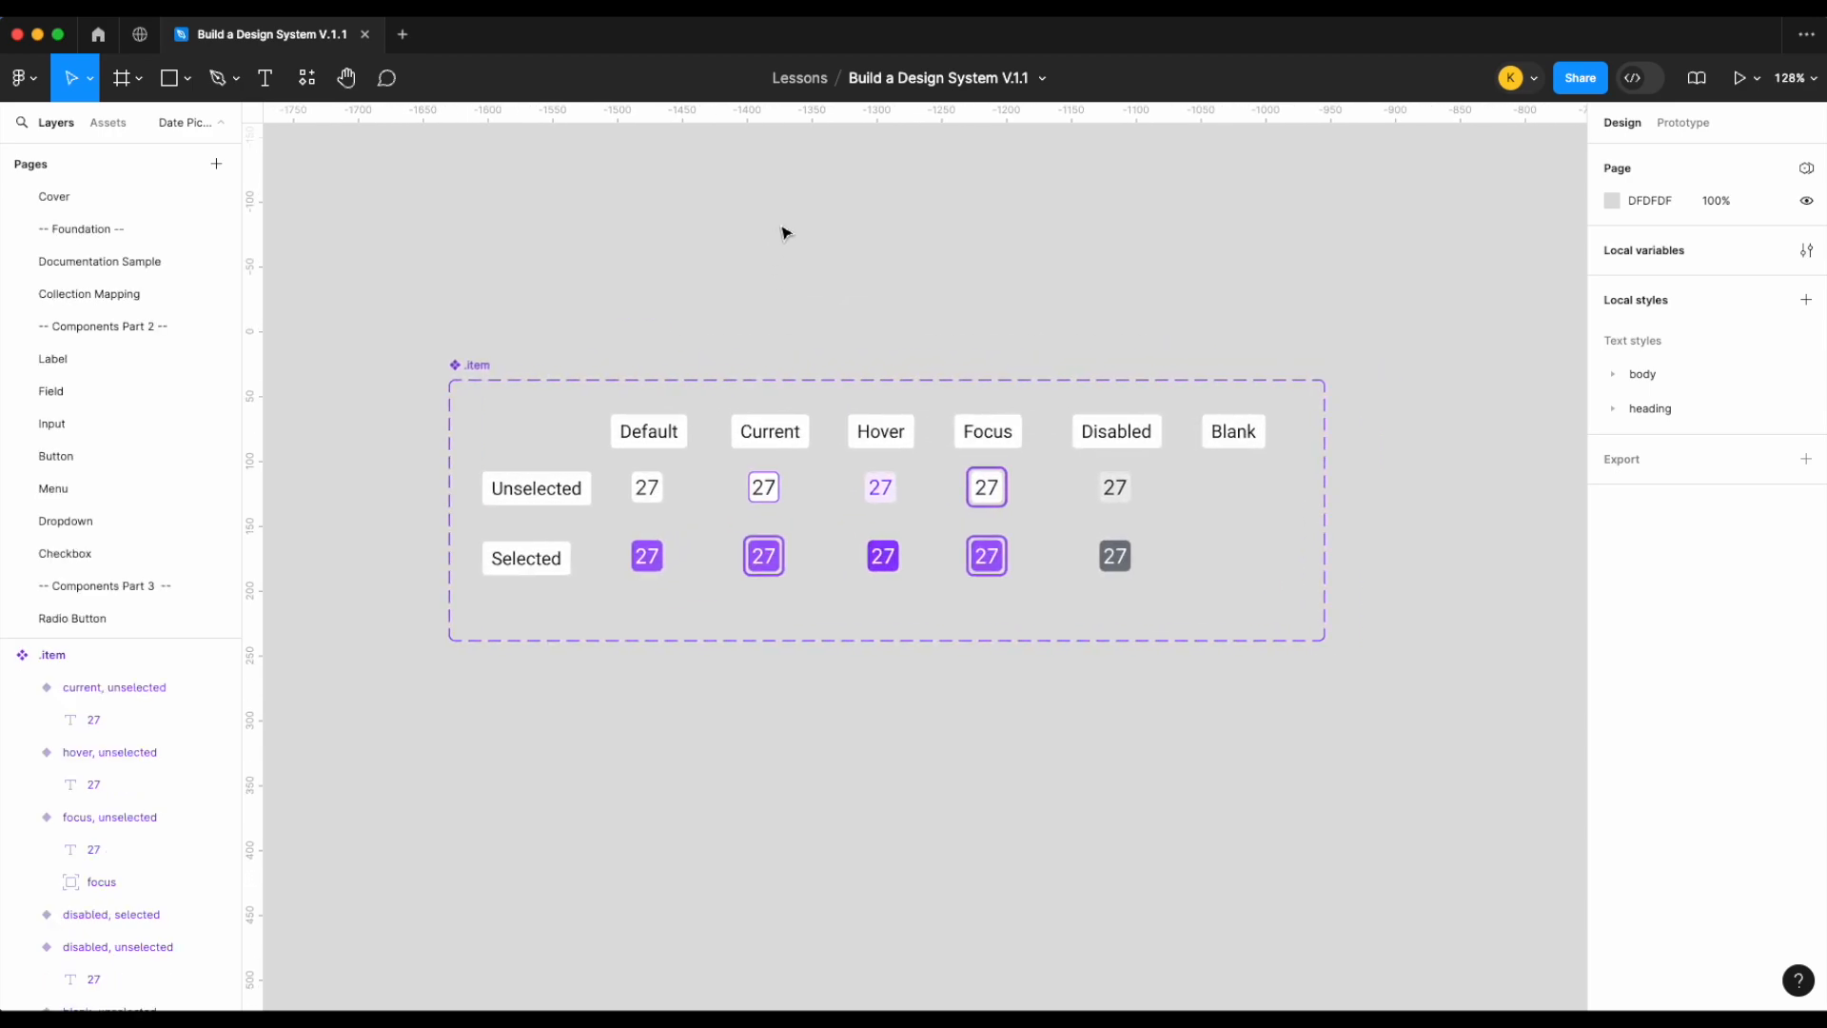
pyautogui.click(651, 501)
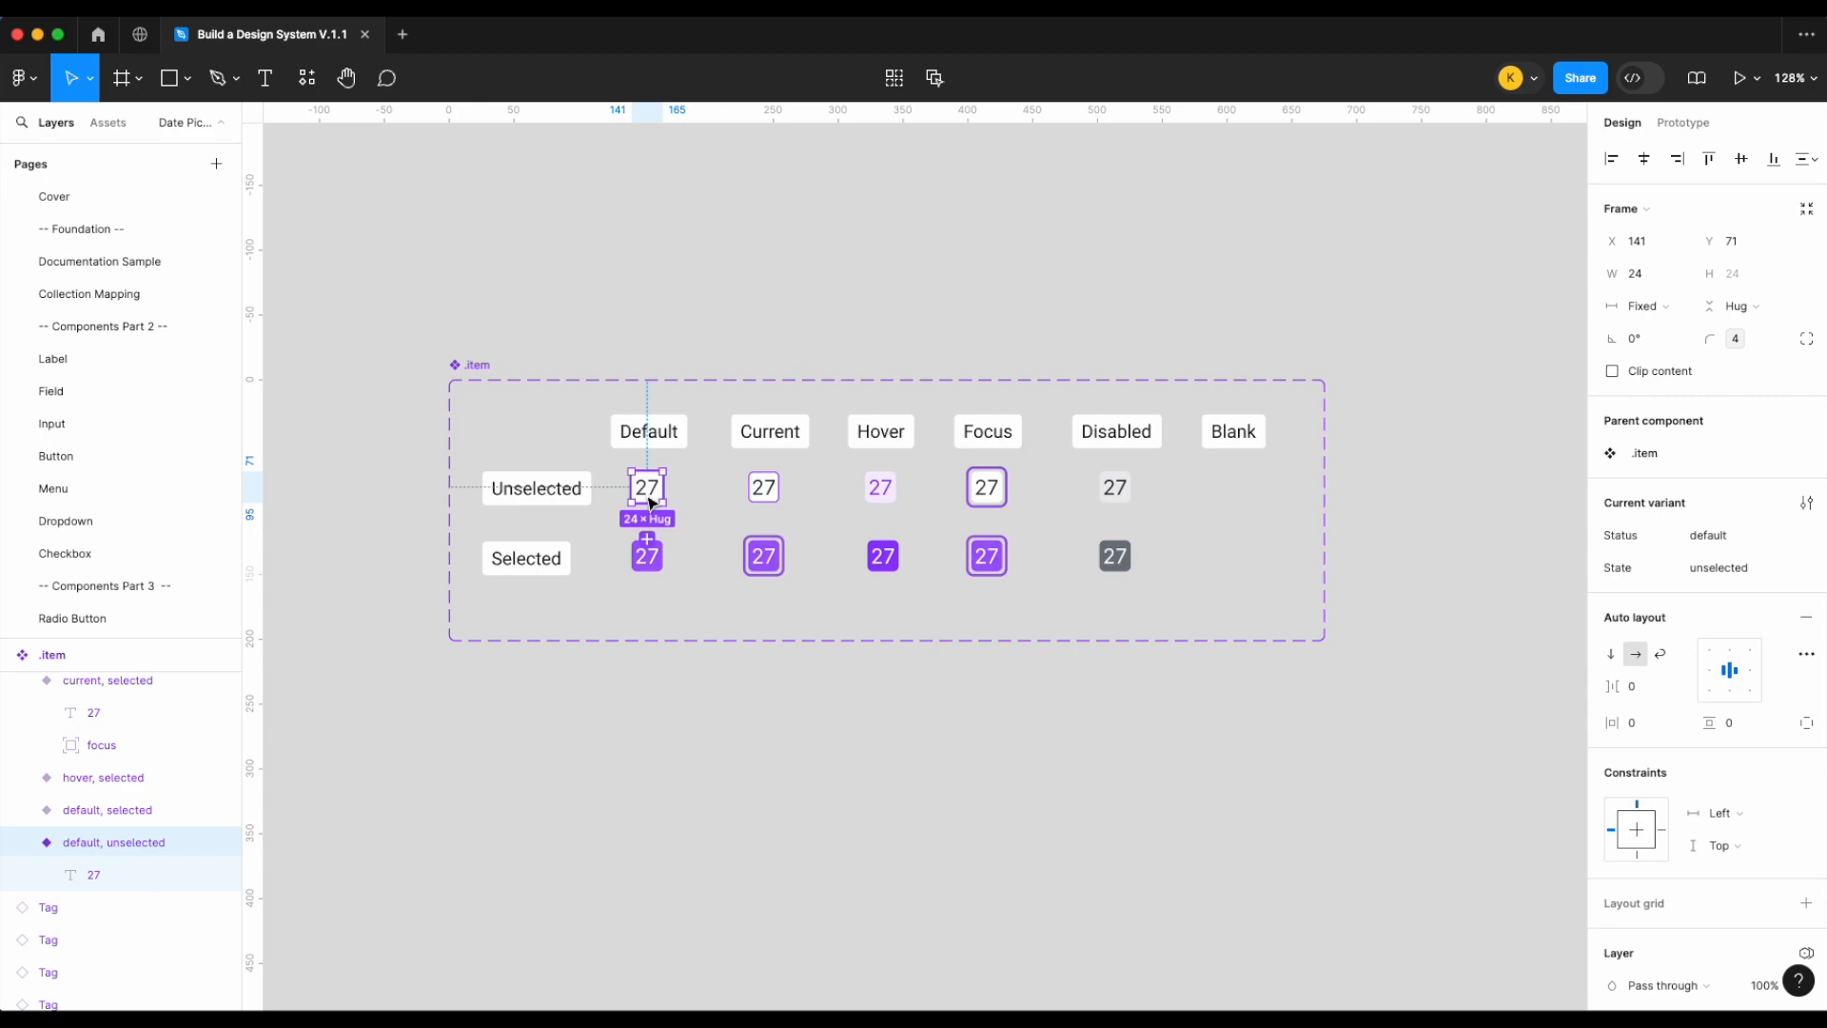
pyautogui.click(651, 502)
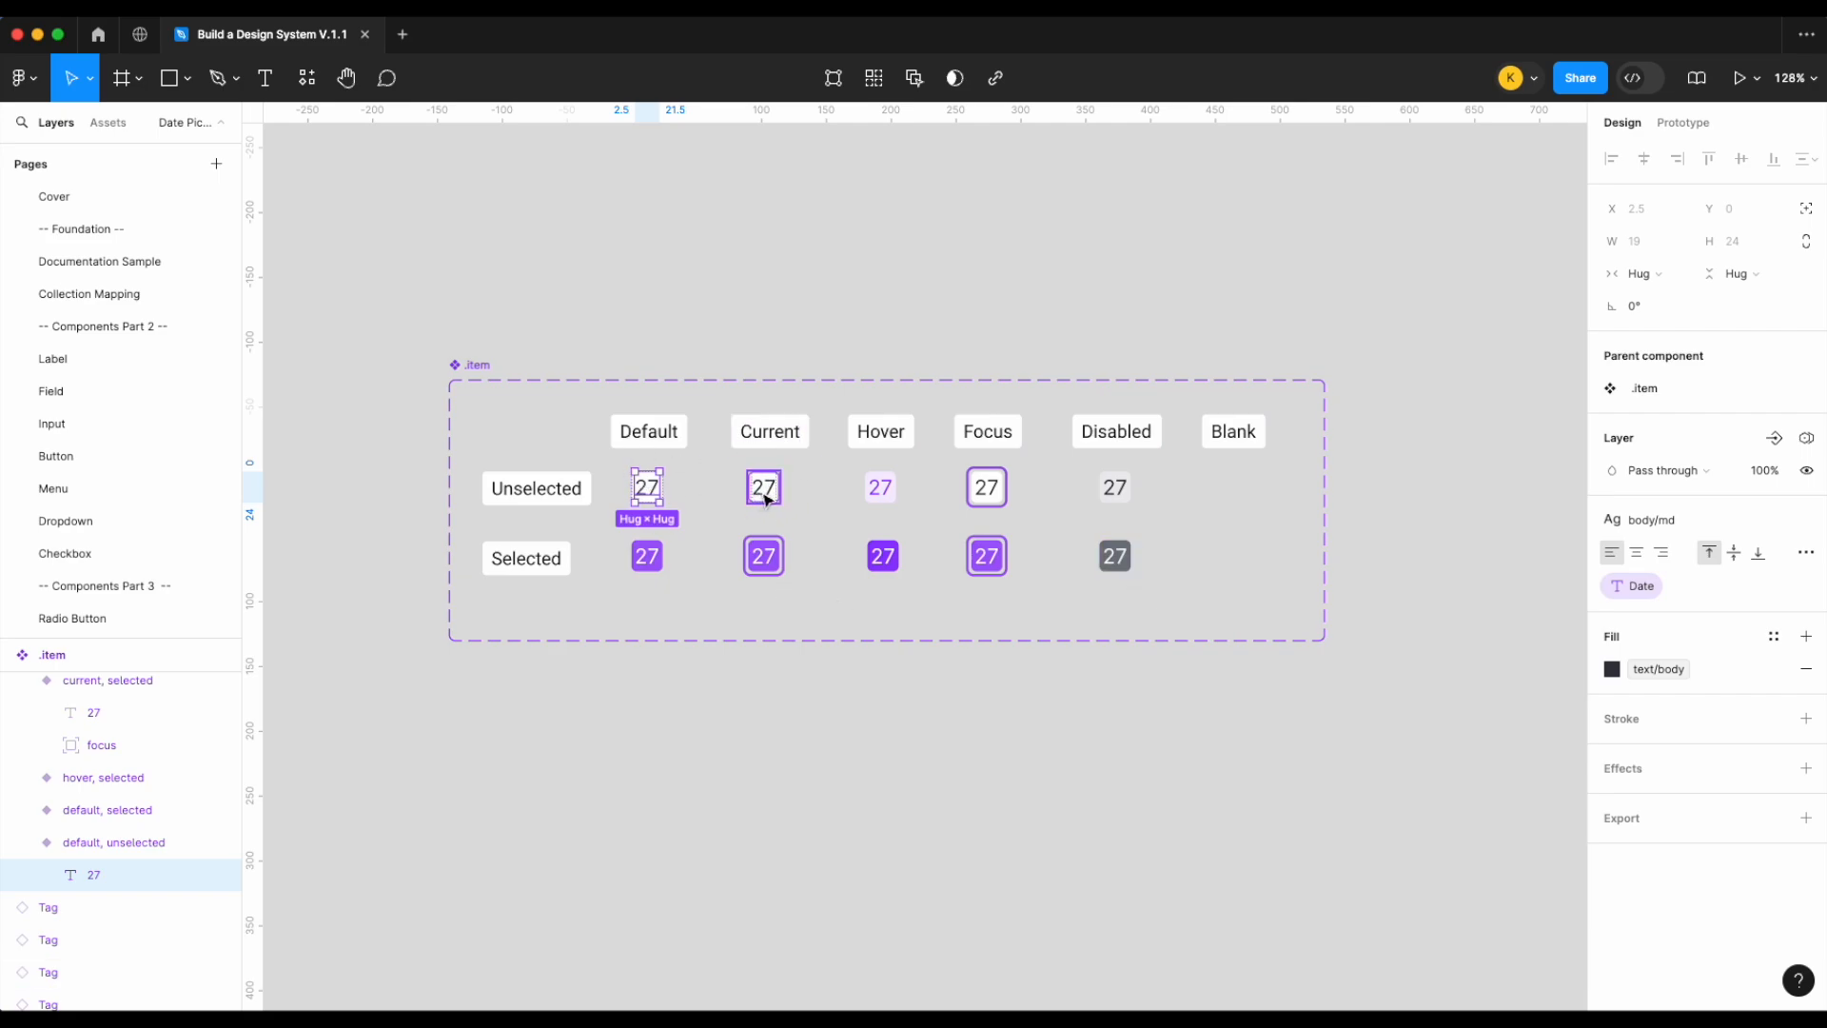
pyautogui.click(874, 77)
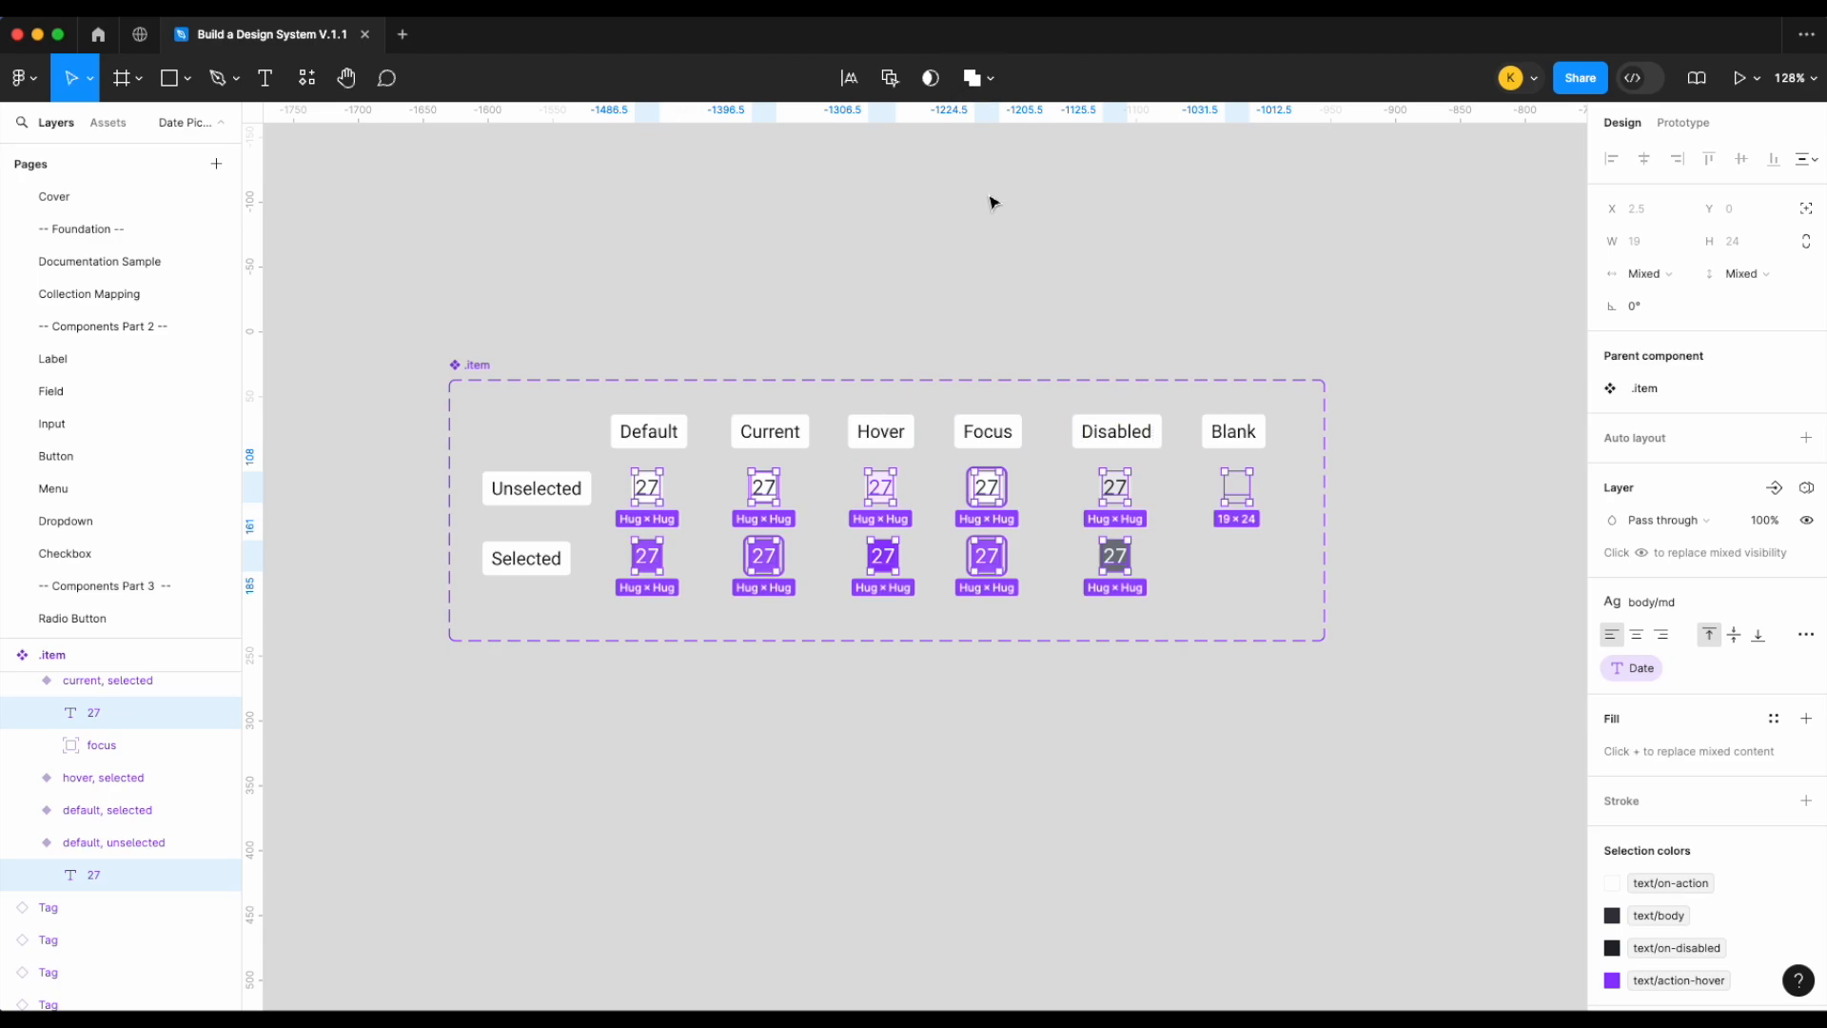
pyautogui.click(1422, 497)
# Place two default unselected .item instances side by side outside the component set and wrap them in an auto layout frame
pyautogui.click(651, 485)
pyautogui.moveTo(653, 484); pyautogui.dragTo(1481, 485)
pyautogui.hscroll(10, 1304, 503)
pyautogui.moveTo(571, 497); pyautogui.dragTo(870, 502)
pyautogui.scroll(5, 723, 494)
pyautogui.moveTo(996, 661); pyautogui.dragTo(676, 385)
pyautogui.hotkey('shift', 'a')
# Duplicate the .item instance inside the auto layout frame until the row holds seven items
pyautogui.click(854, 494)
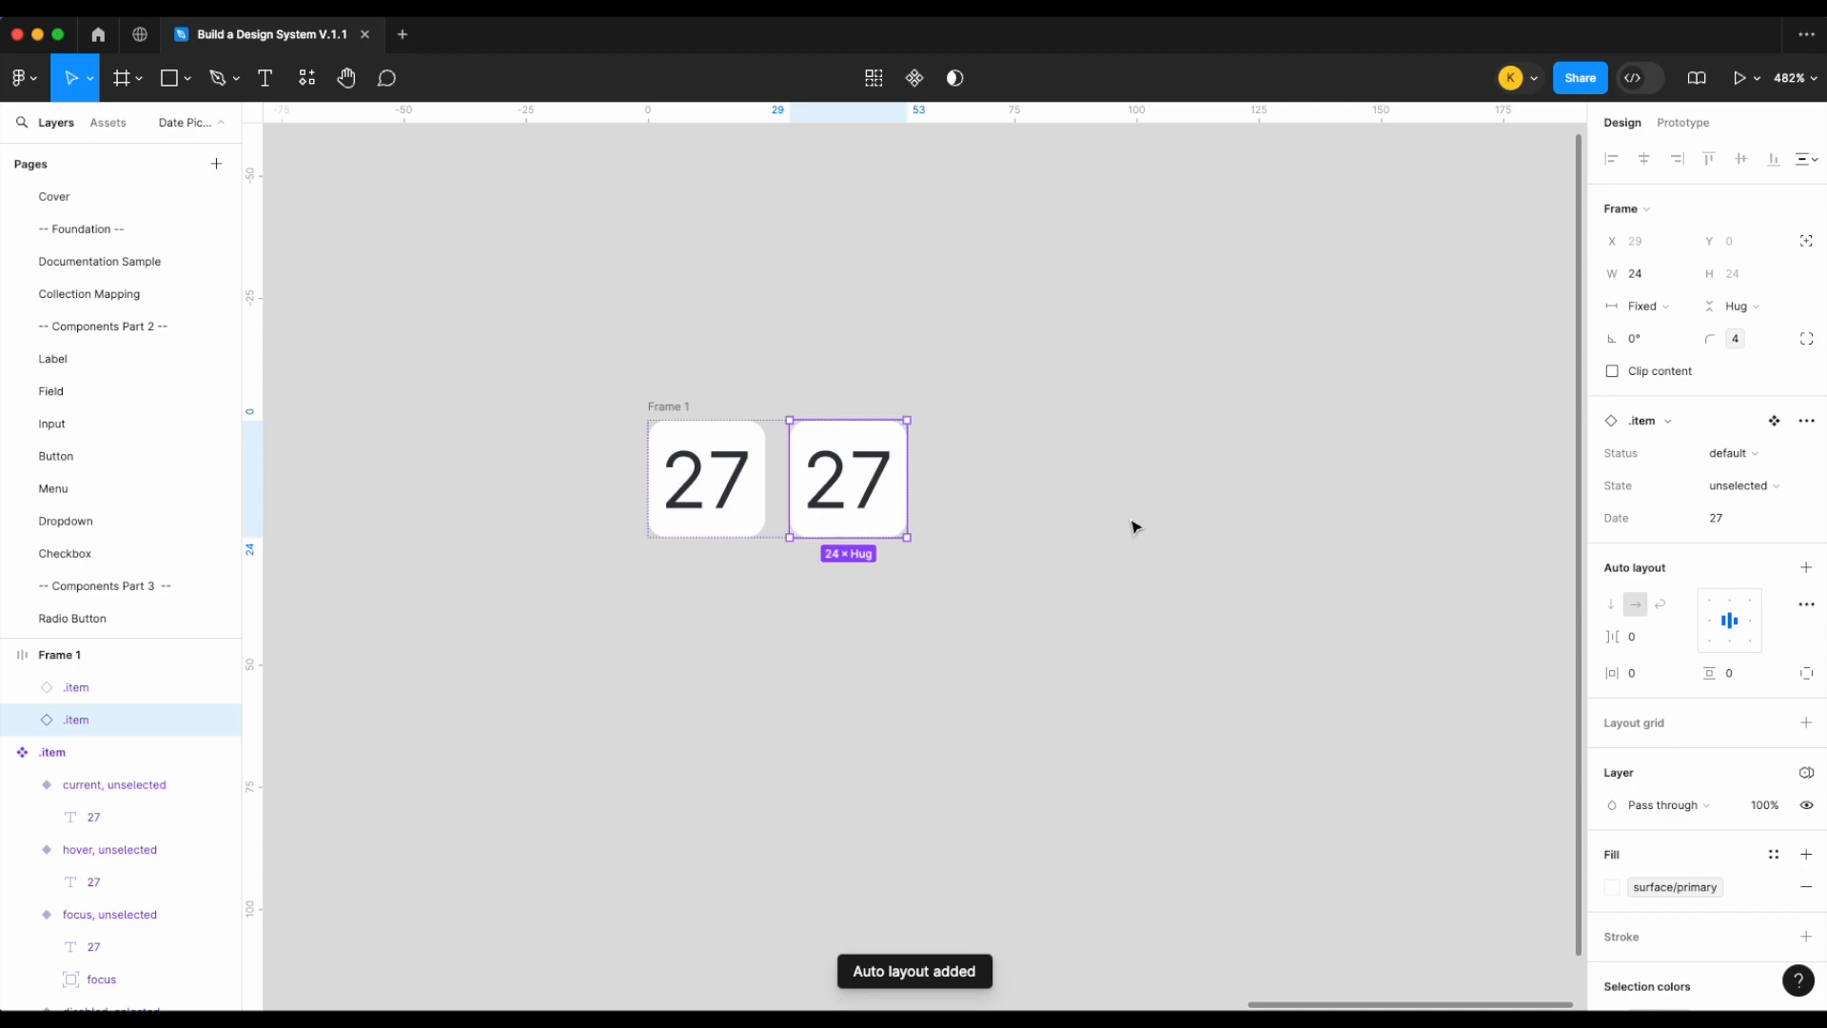
pyautogui.hotkey('ctrl', 'd')
pyautogui.scroll(-3, 1134, 523)
pyautogui.hotkey('ctrl', 'd')
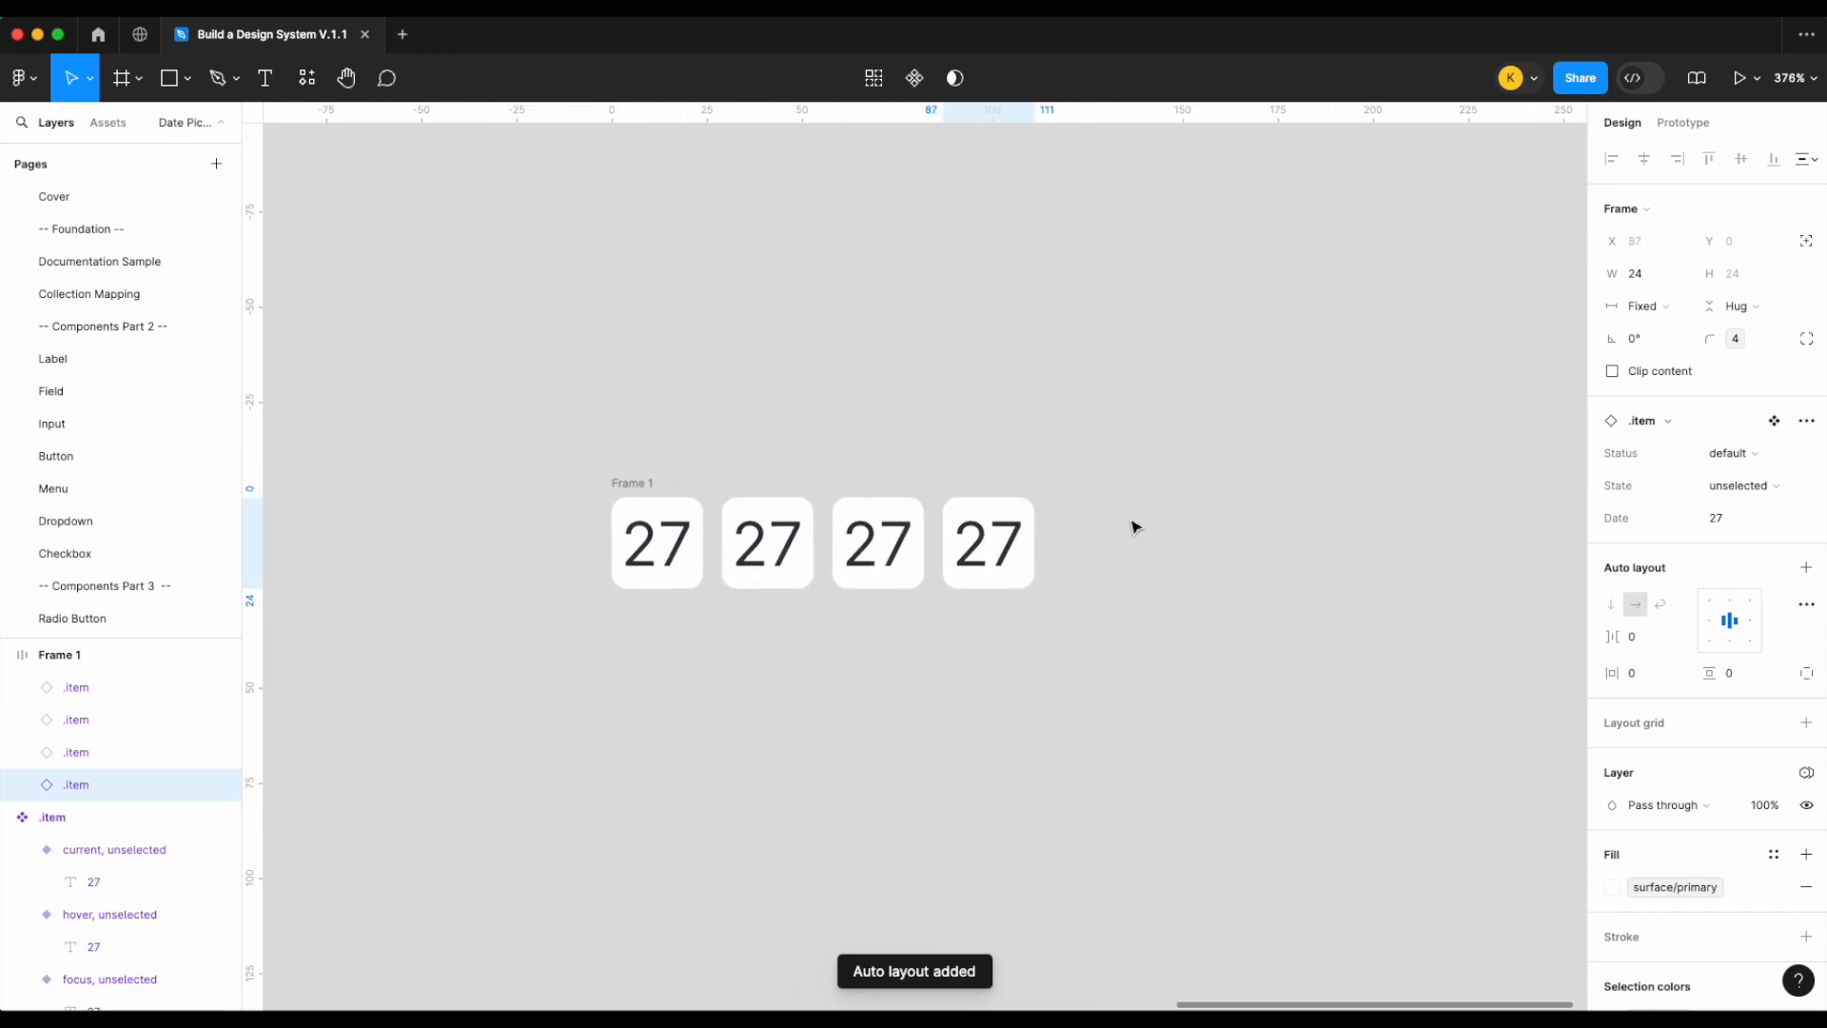
pyautogui.hotkey('ctrl', 'd')
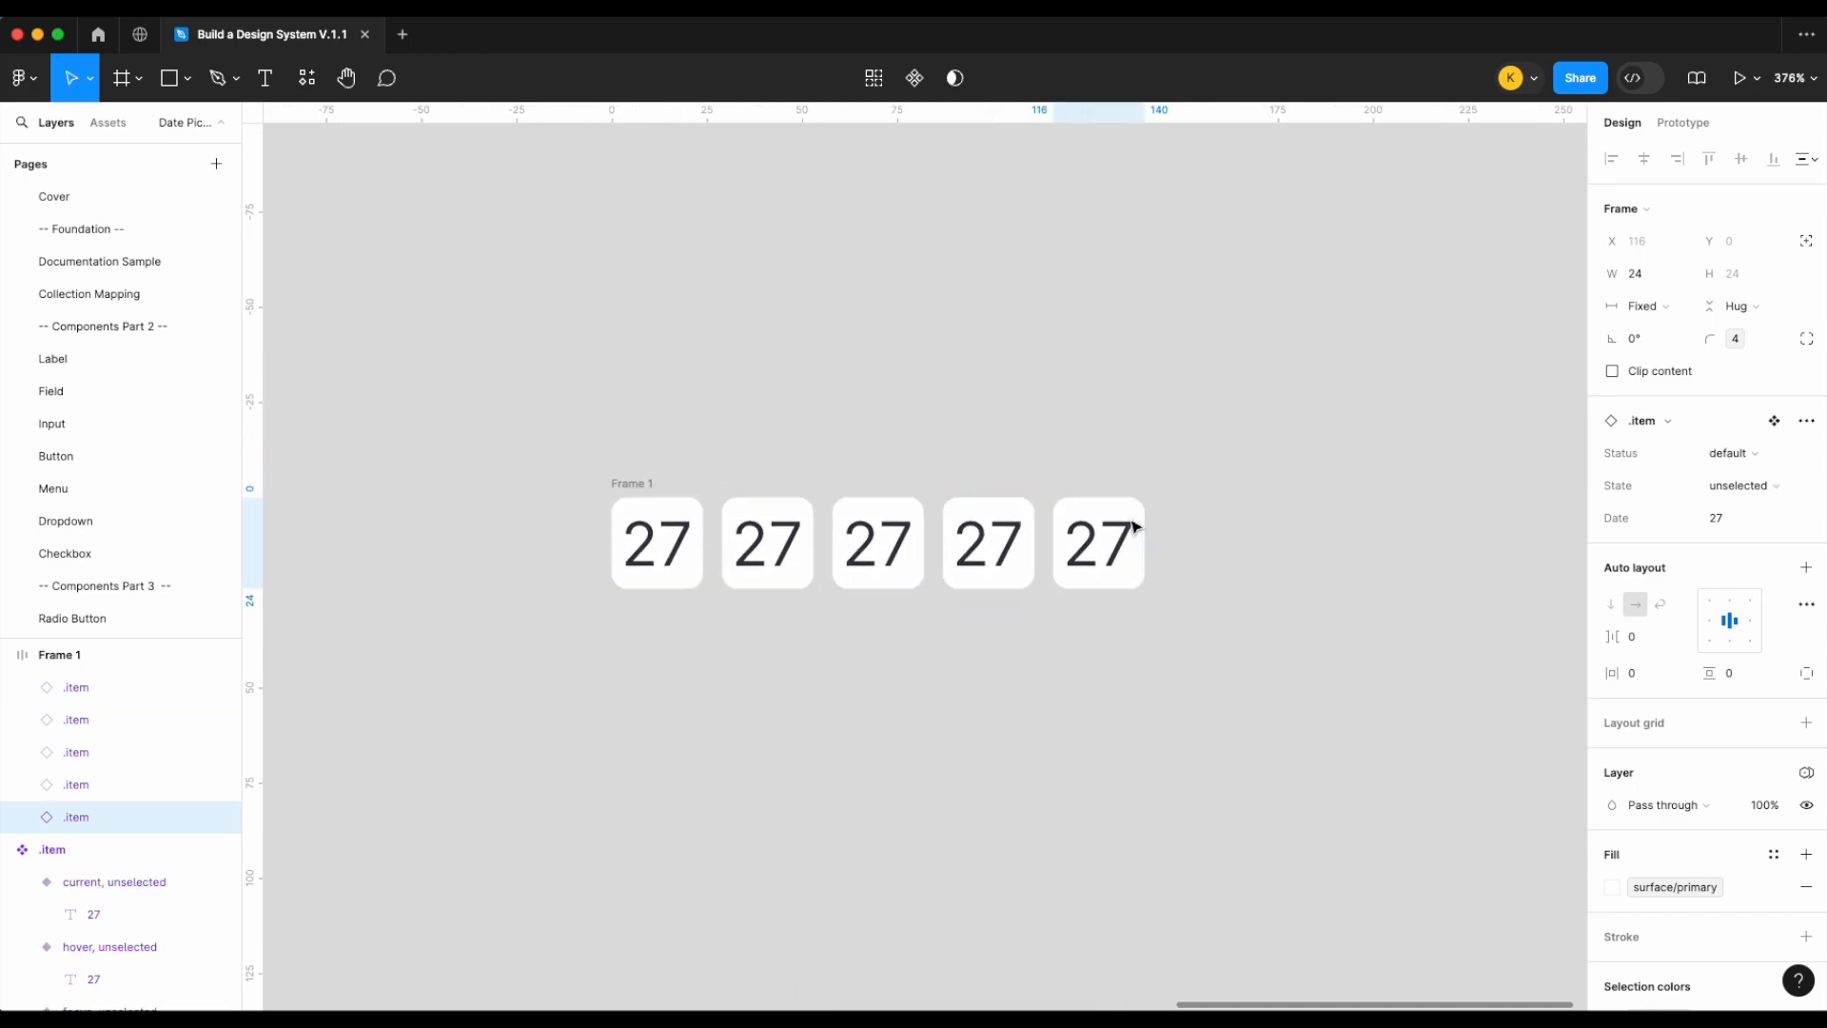
pyautogui.hotkey('ctrl', 'd')
pyautogui.hotkey('ctrl', 'd')
pyautogui.hscroll(2, 642, 464)
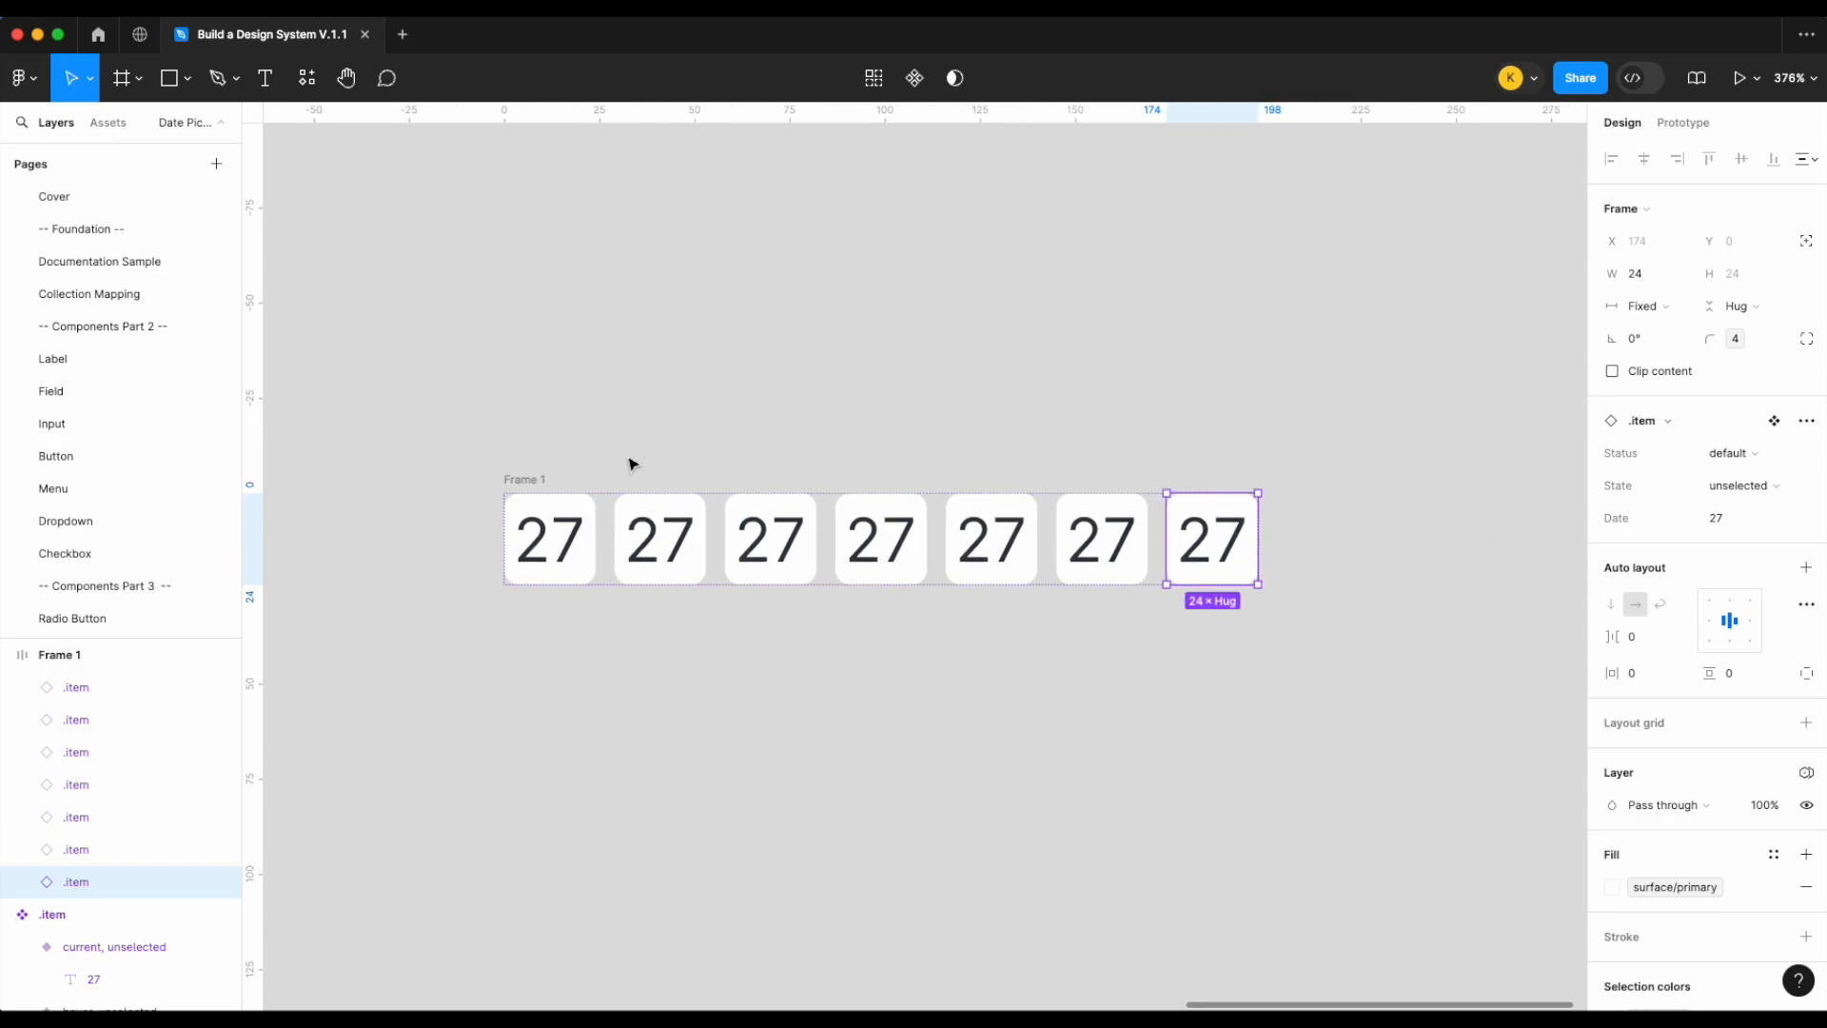
# Rename the seven-item auto layout frame to Week and place a duplicate of it below the original
pyautogui.scroll(-2, 604, 467)
pyautogui.click(561, 473)
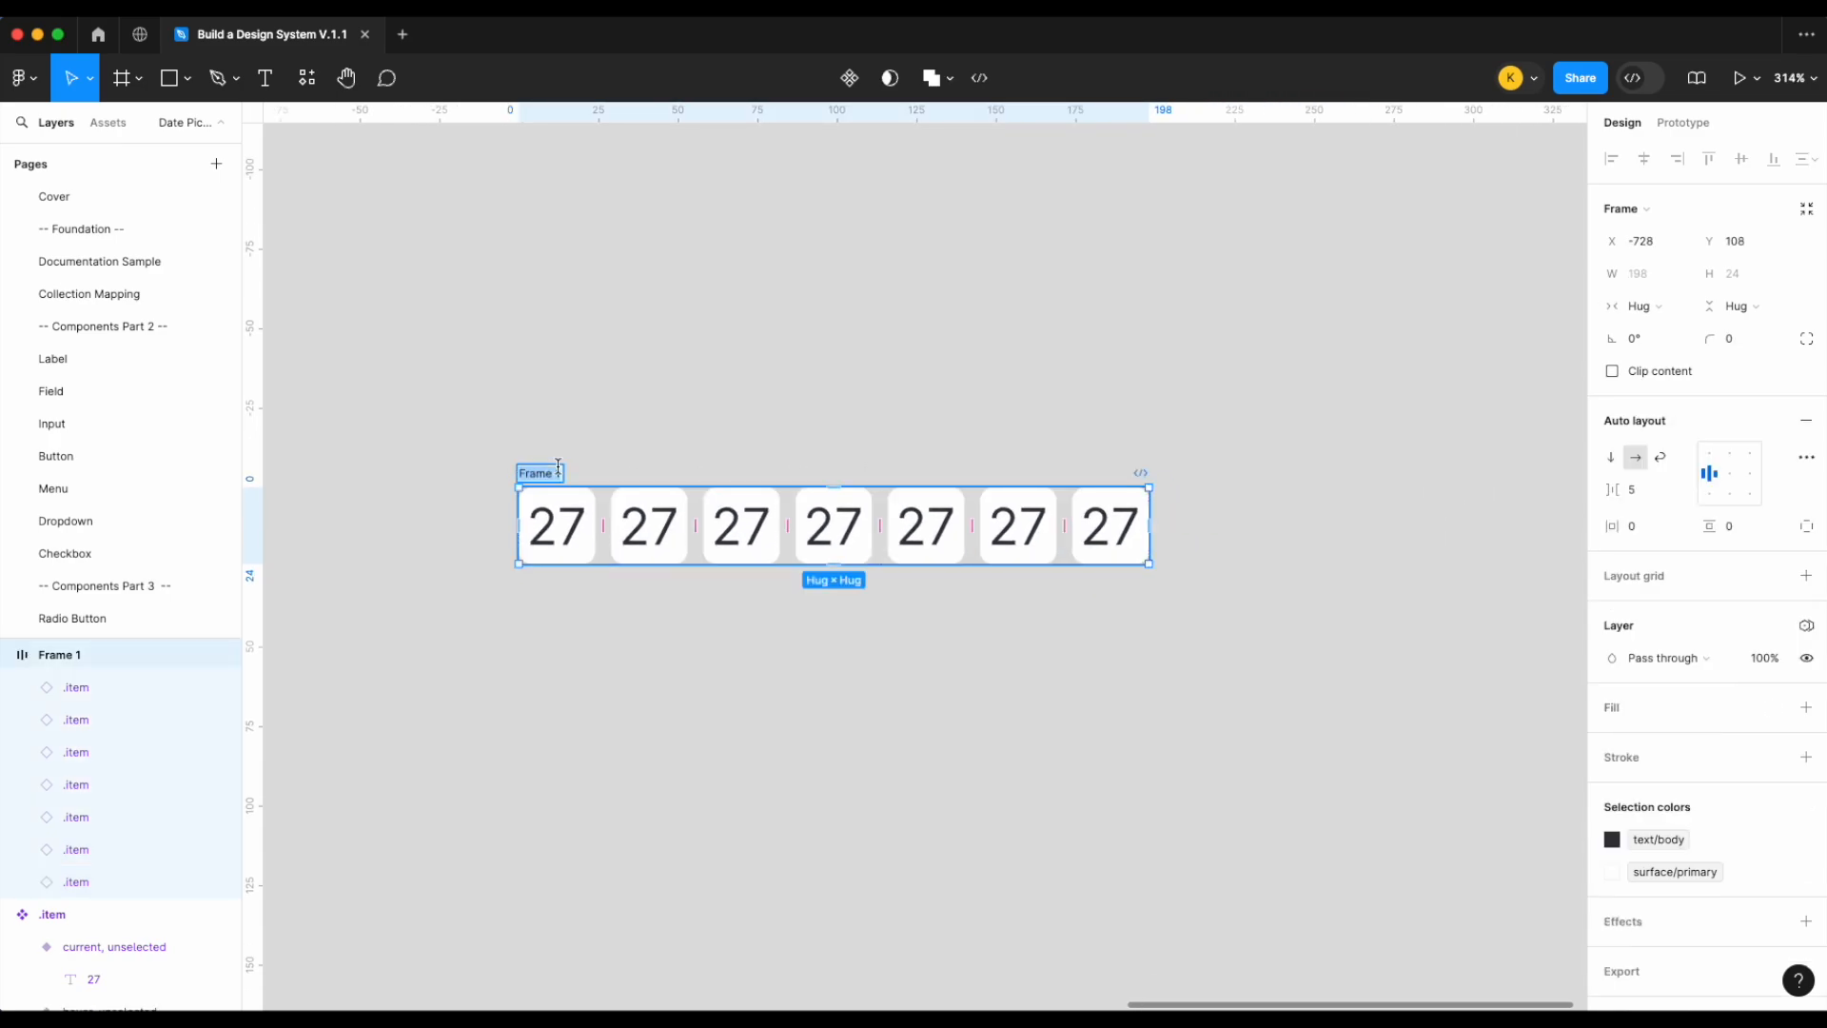
pyautogui.write('Week')
pyautogui.press('Return')
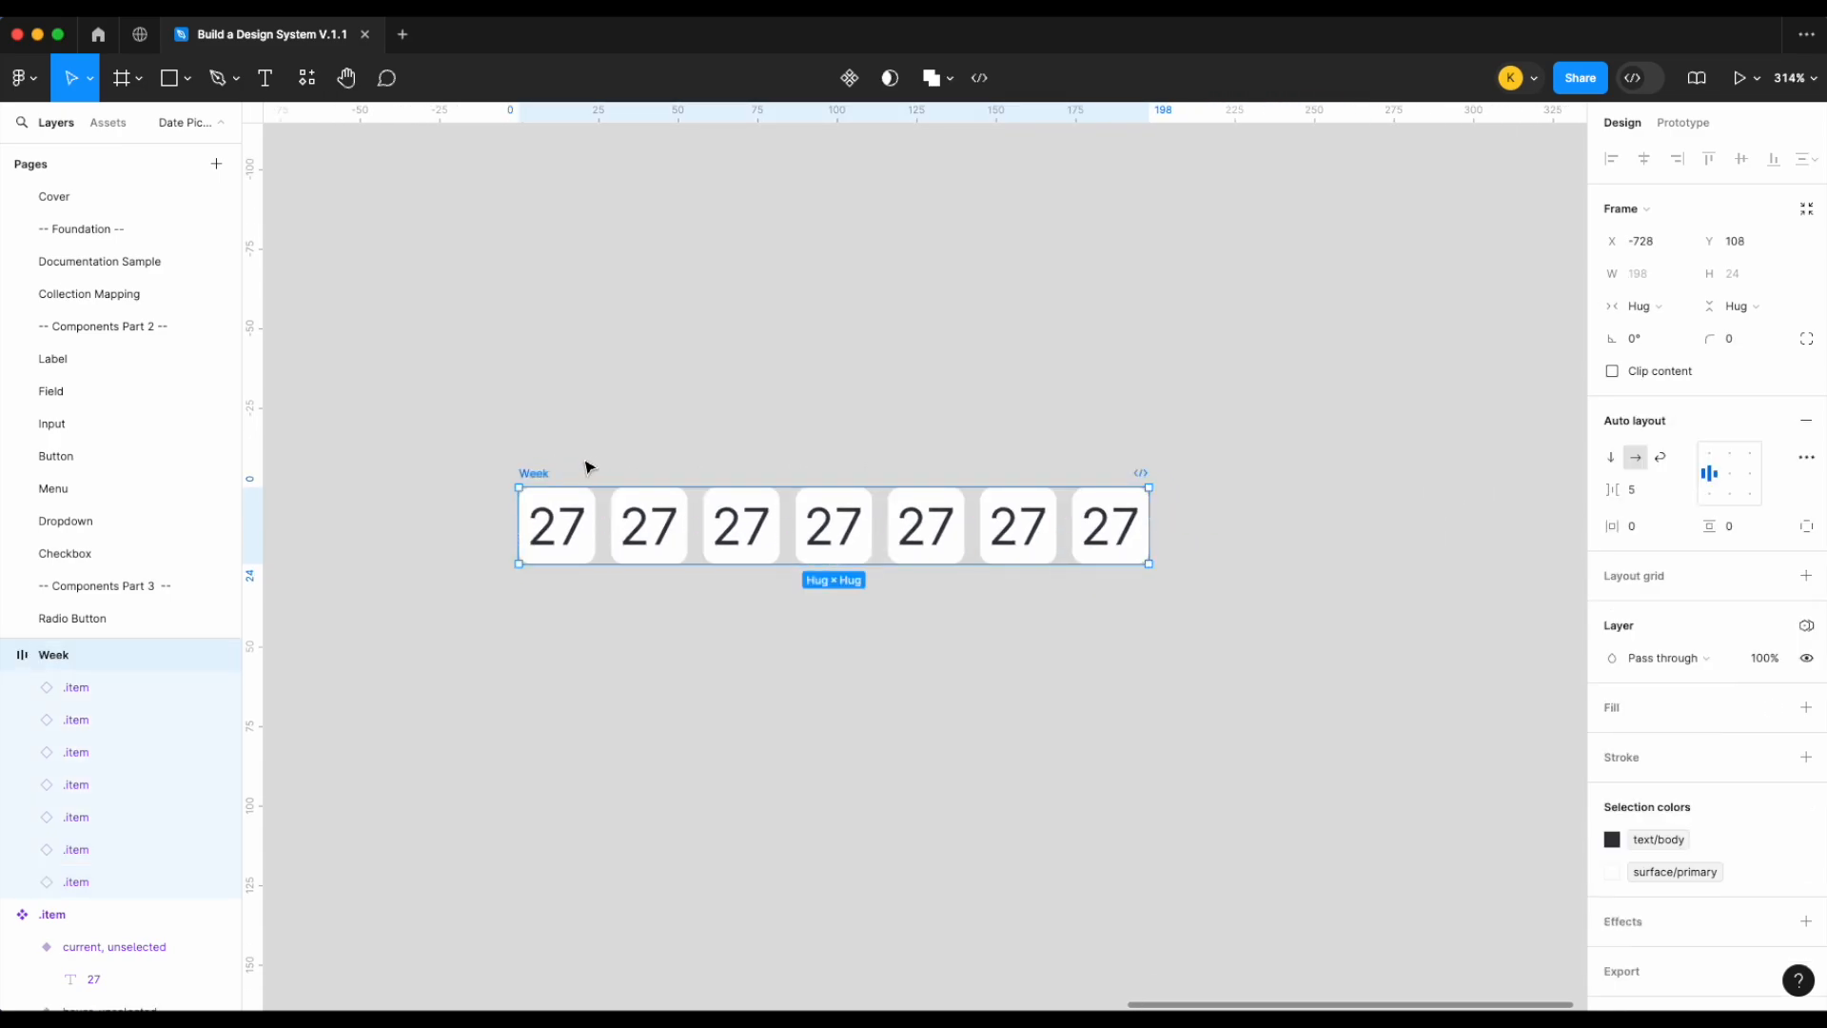
pyautogui.hotkey('ctrl', 'd')
pyautogui.moveTo(1290, 476); pyautogui.dragTo(529, 640)
# Set the auto layout gap between items in the upper Week frame to 8
pyautogui.click(534, 473)
pyautogui.click(1645, 497)
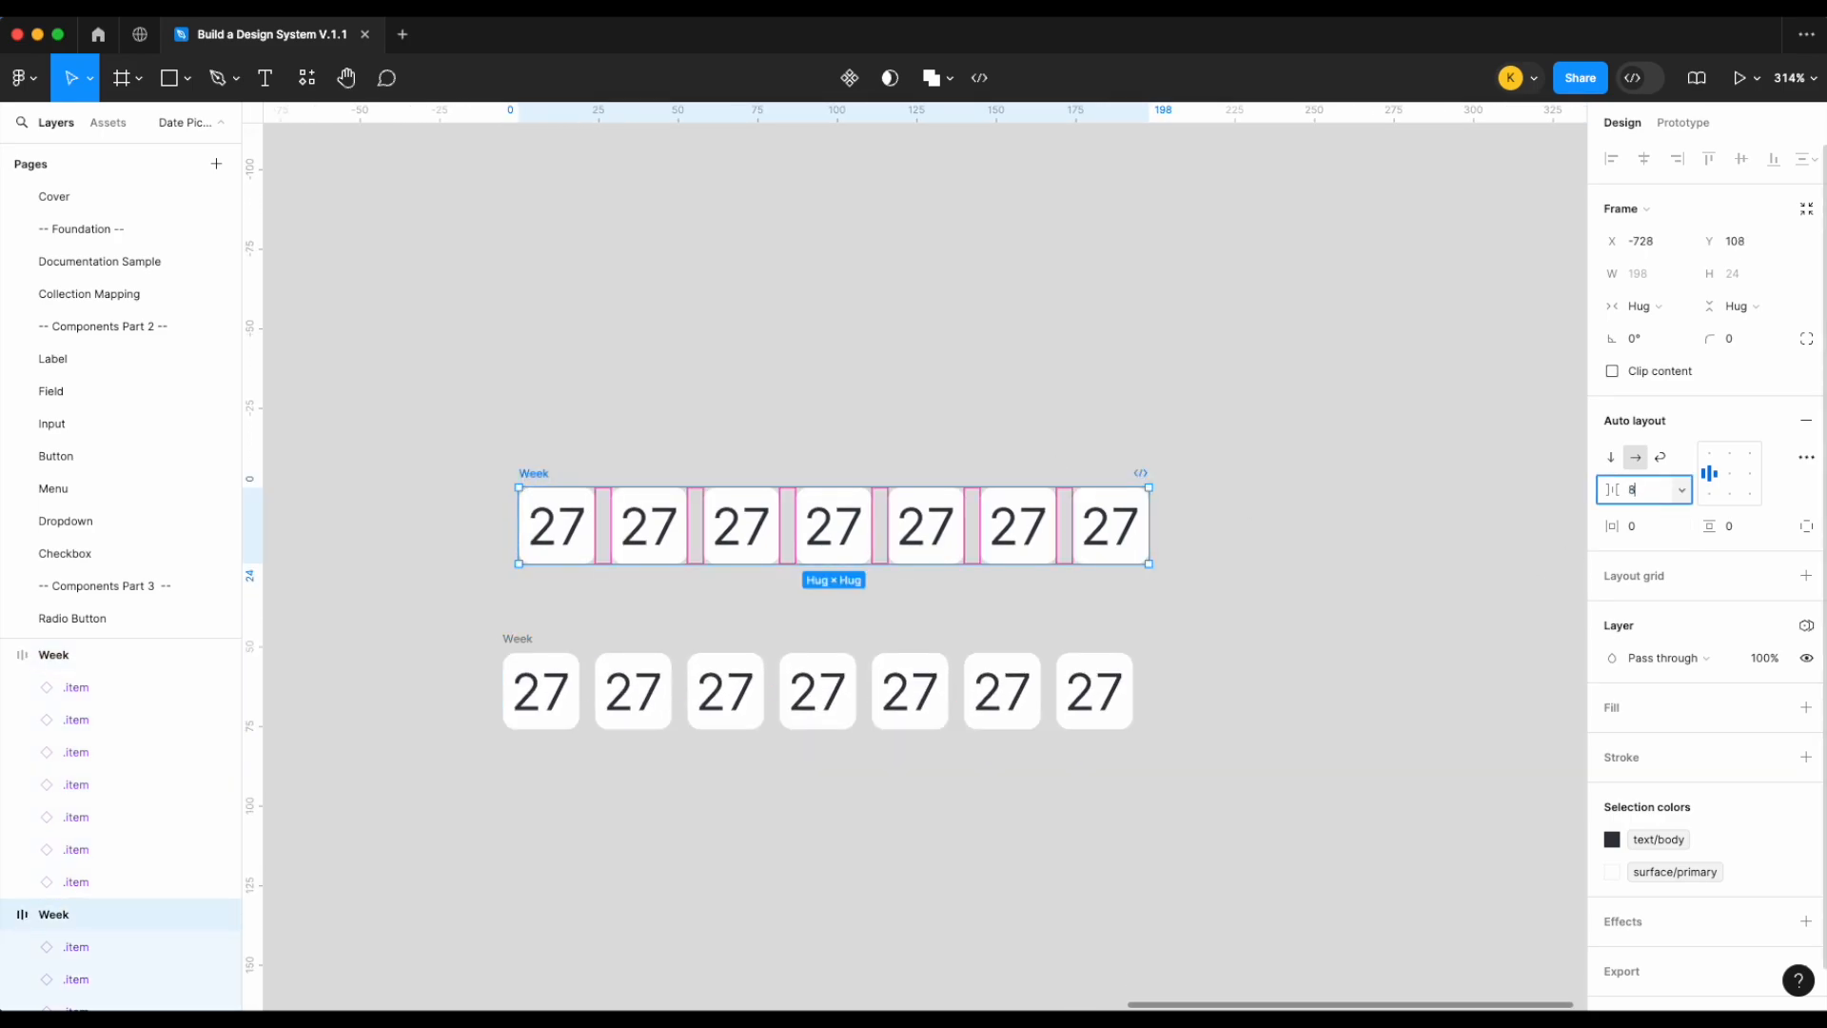
pyautogui.press('Return')
# Set the lower Week frame's auto layout gap to 8 and align the frame directly below the upper Week frame
pyautogui.click(521, 638)
pyautogui.click(1635, 495)
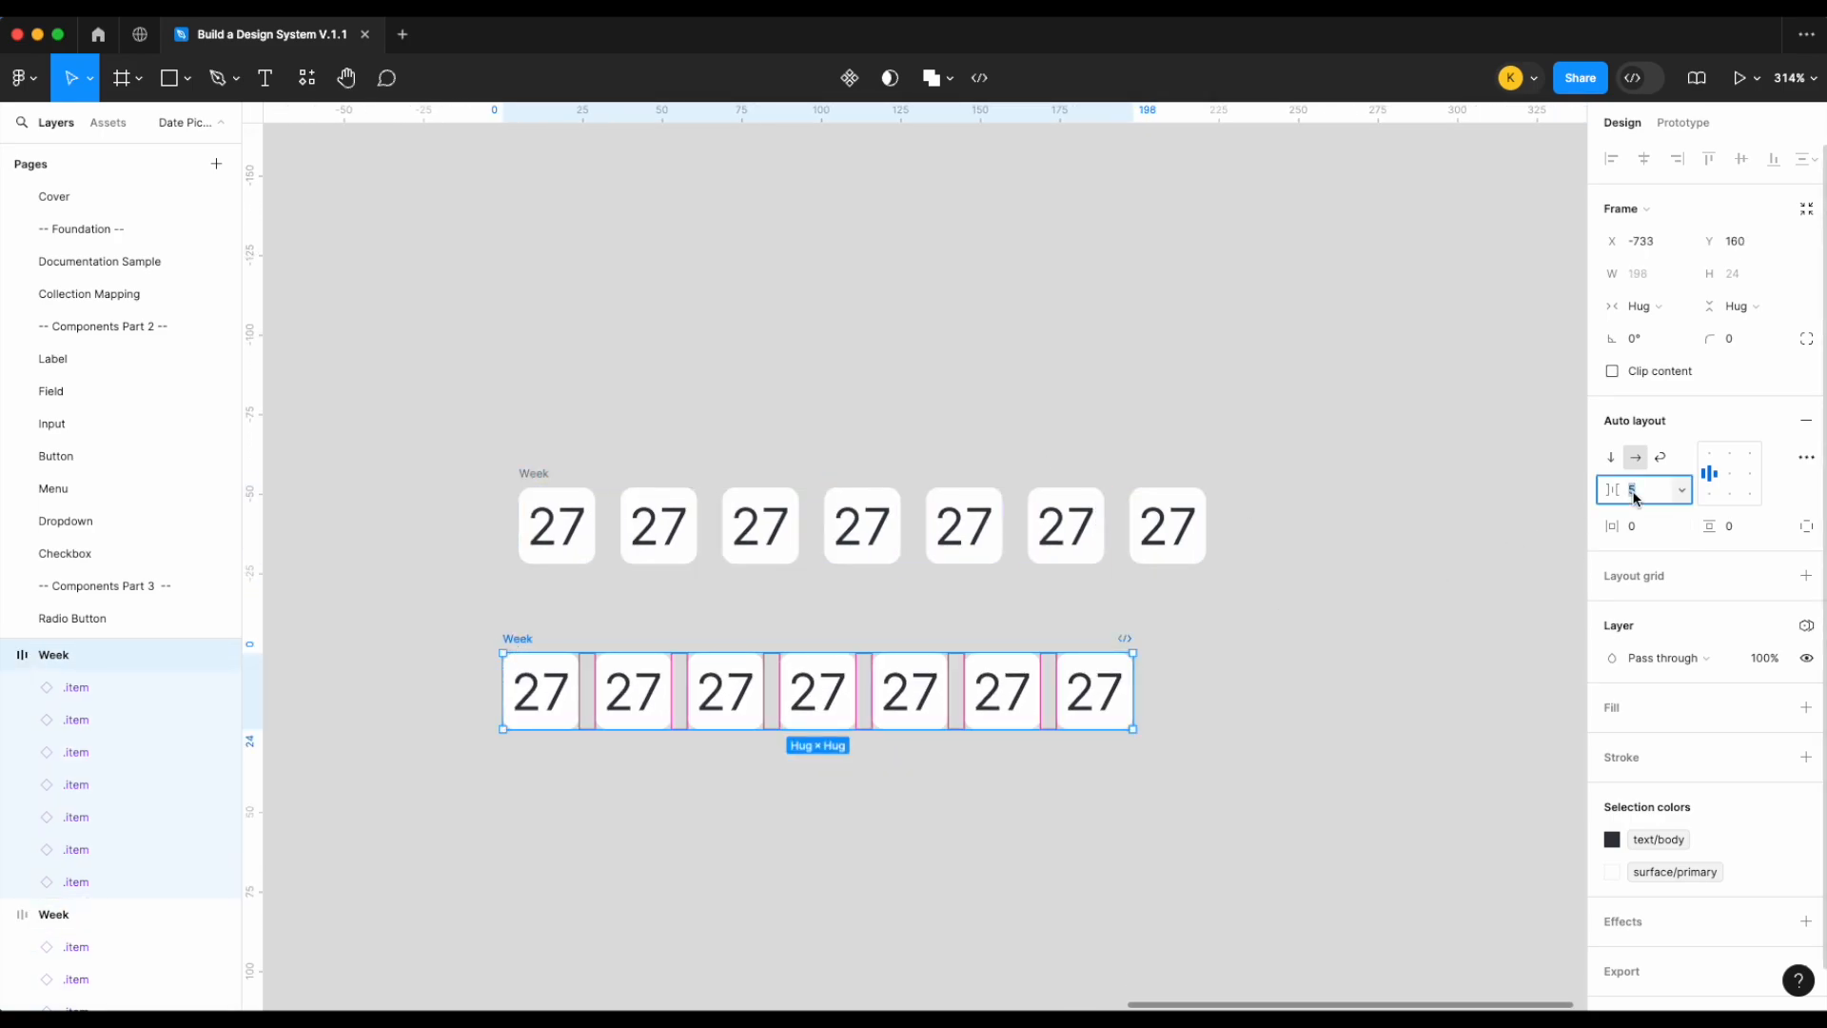
pyautogui.press('Return')
pyautogui.moveTo(551, 633); pyautogui.dragTo(544, 587)
# Wrap both Week frames in a vertical auto layout frame and duplicate the lower row until it holds five weeks
pyautogui.keyDown('shift'); pyautogui.click(534, 473); pyautogui.keyUp('shift')
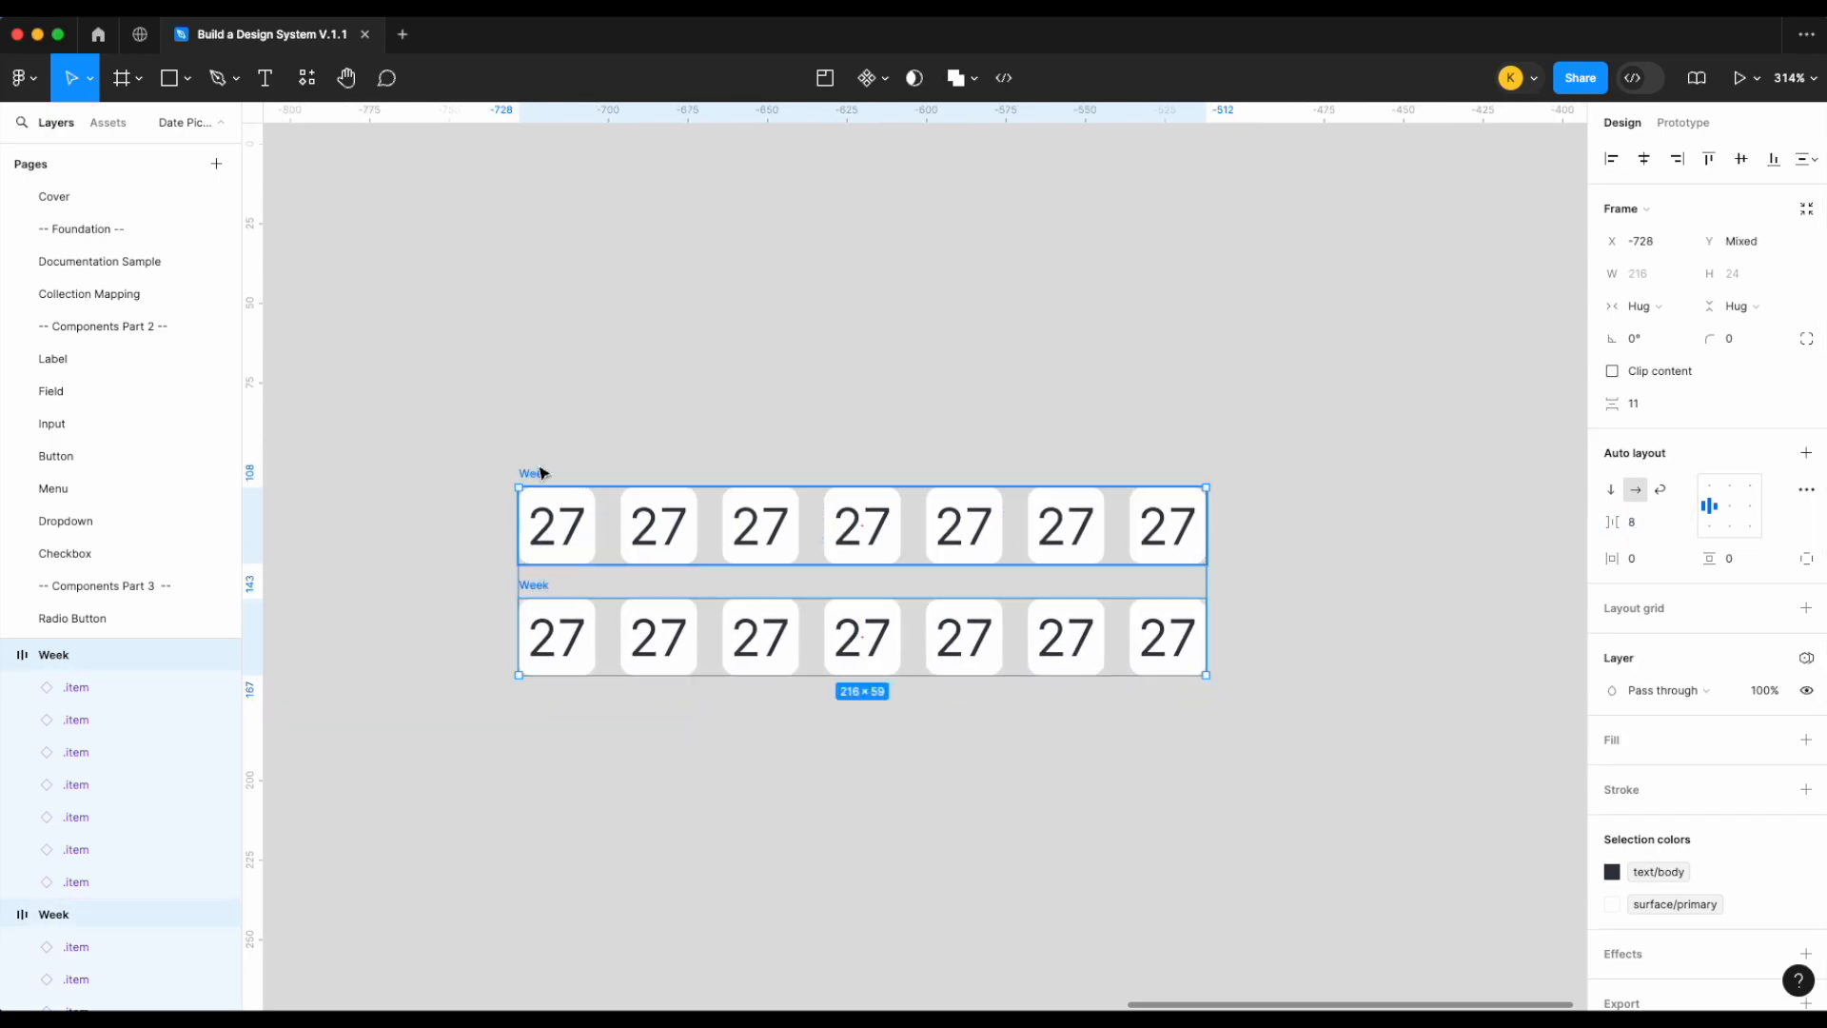
pyautogui.hotkey('shift', 'a')
pyautogui.click(725, 630)
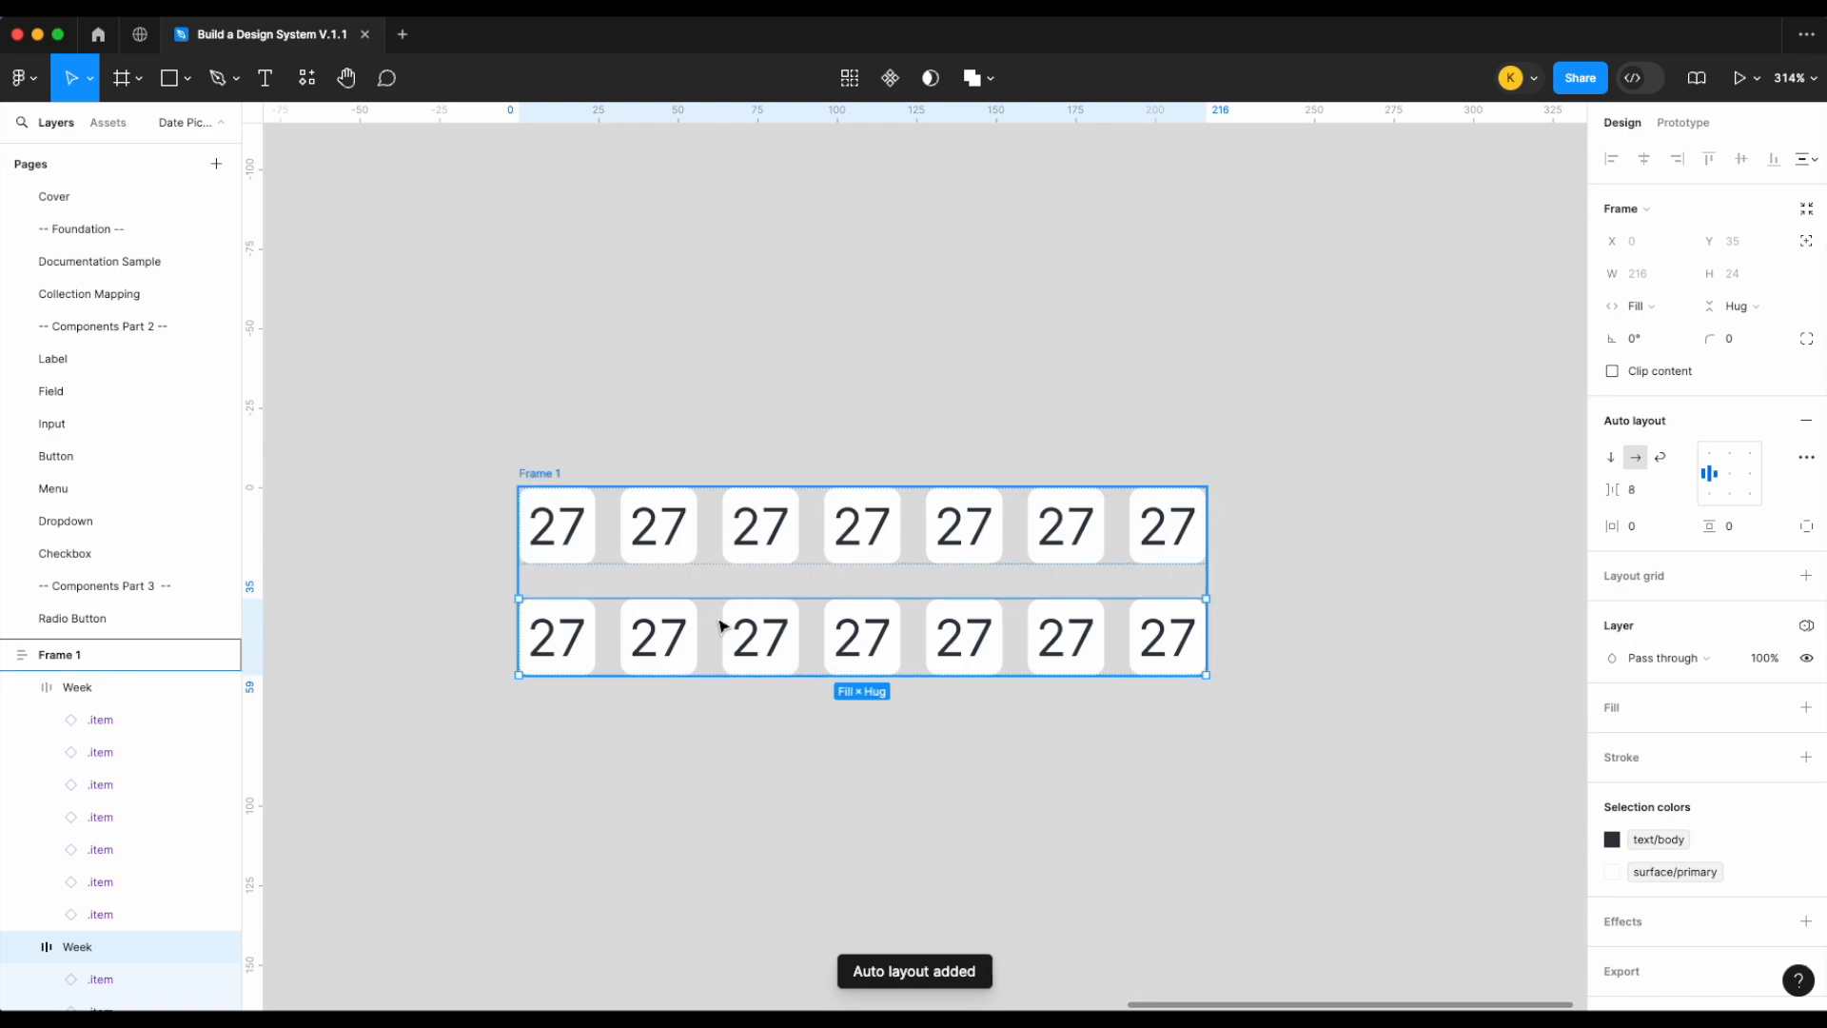
pyautogui.press('super+d')
pyautogui.press('super+d')
pyautogui.scroll(-1, 931, 571)
pyautogui.press('super+d')
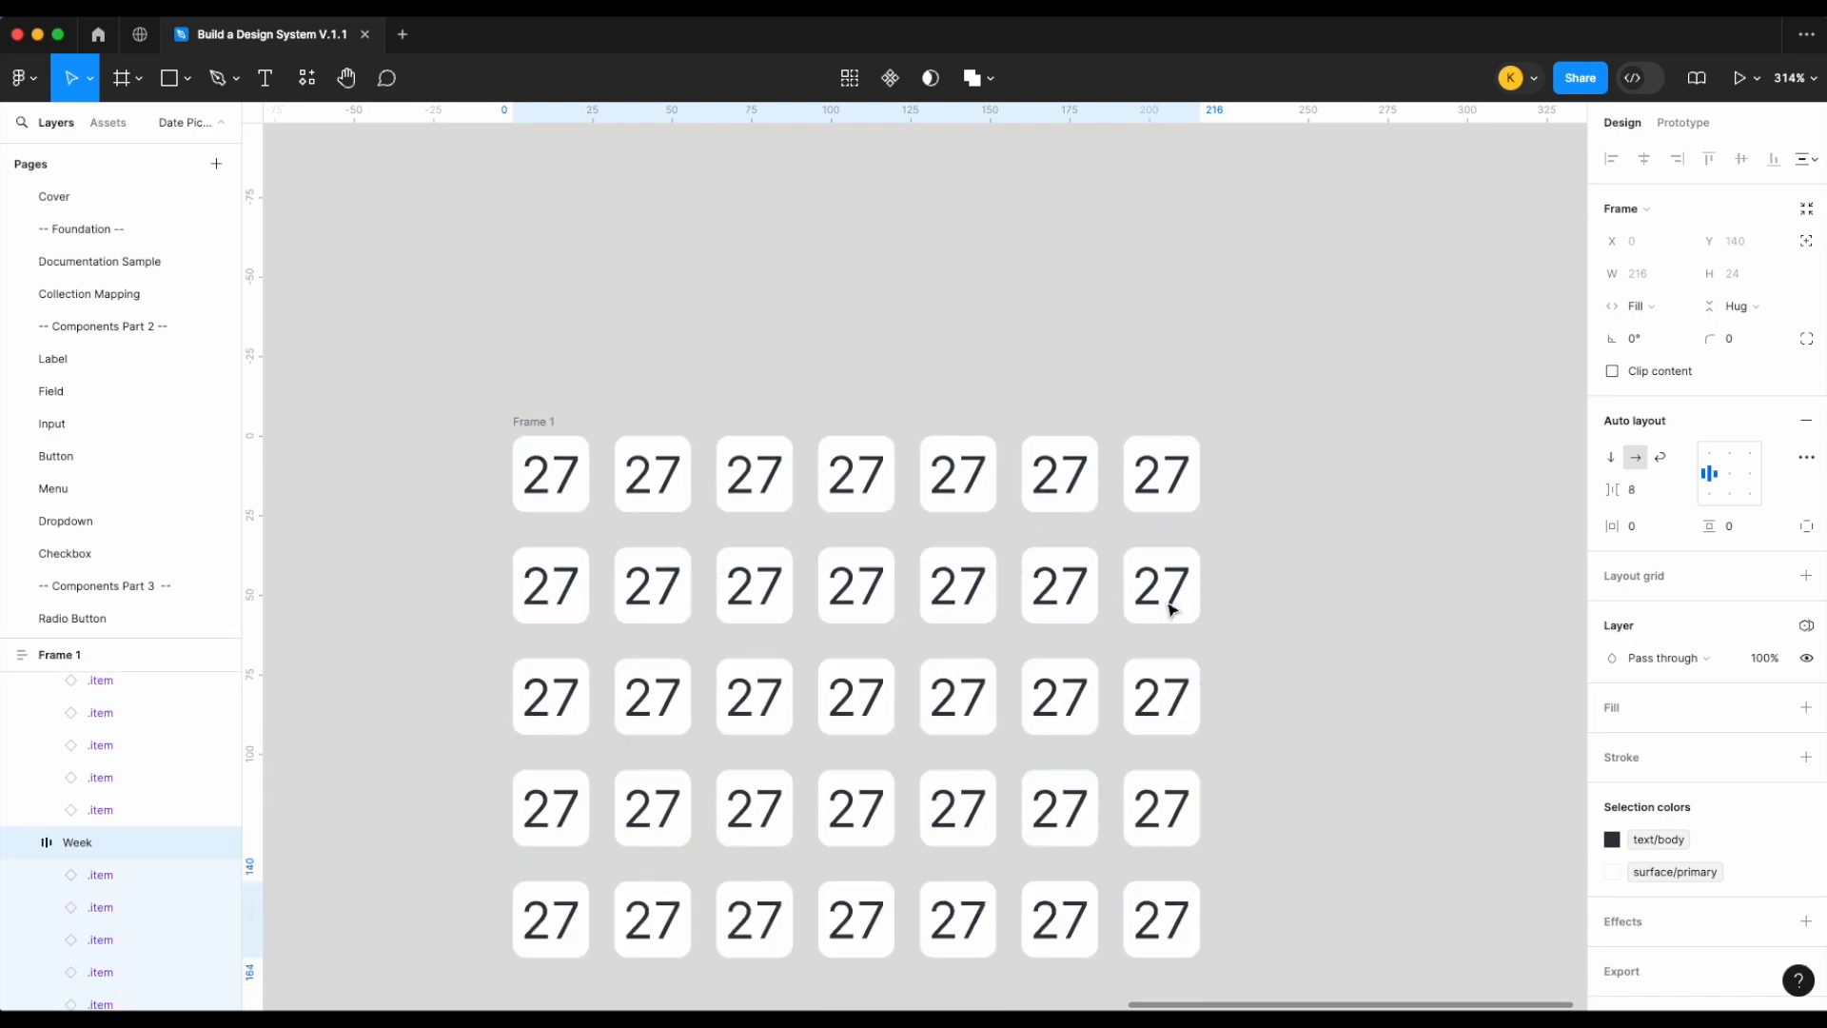
# Rename the frame around the five rows to Weeks and set its vertical auto layout gap to 8
pyautogui.scroll(-1, 1269, 605)
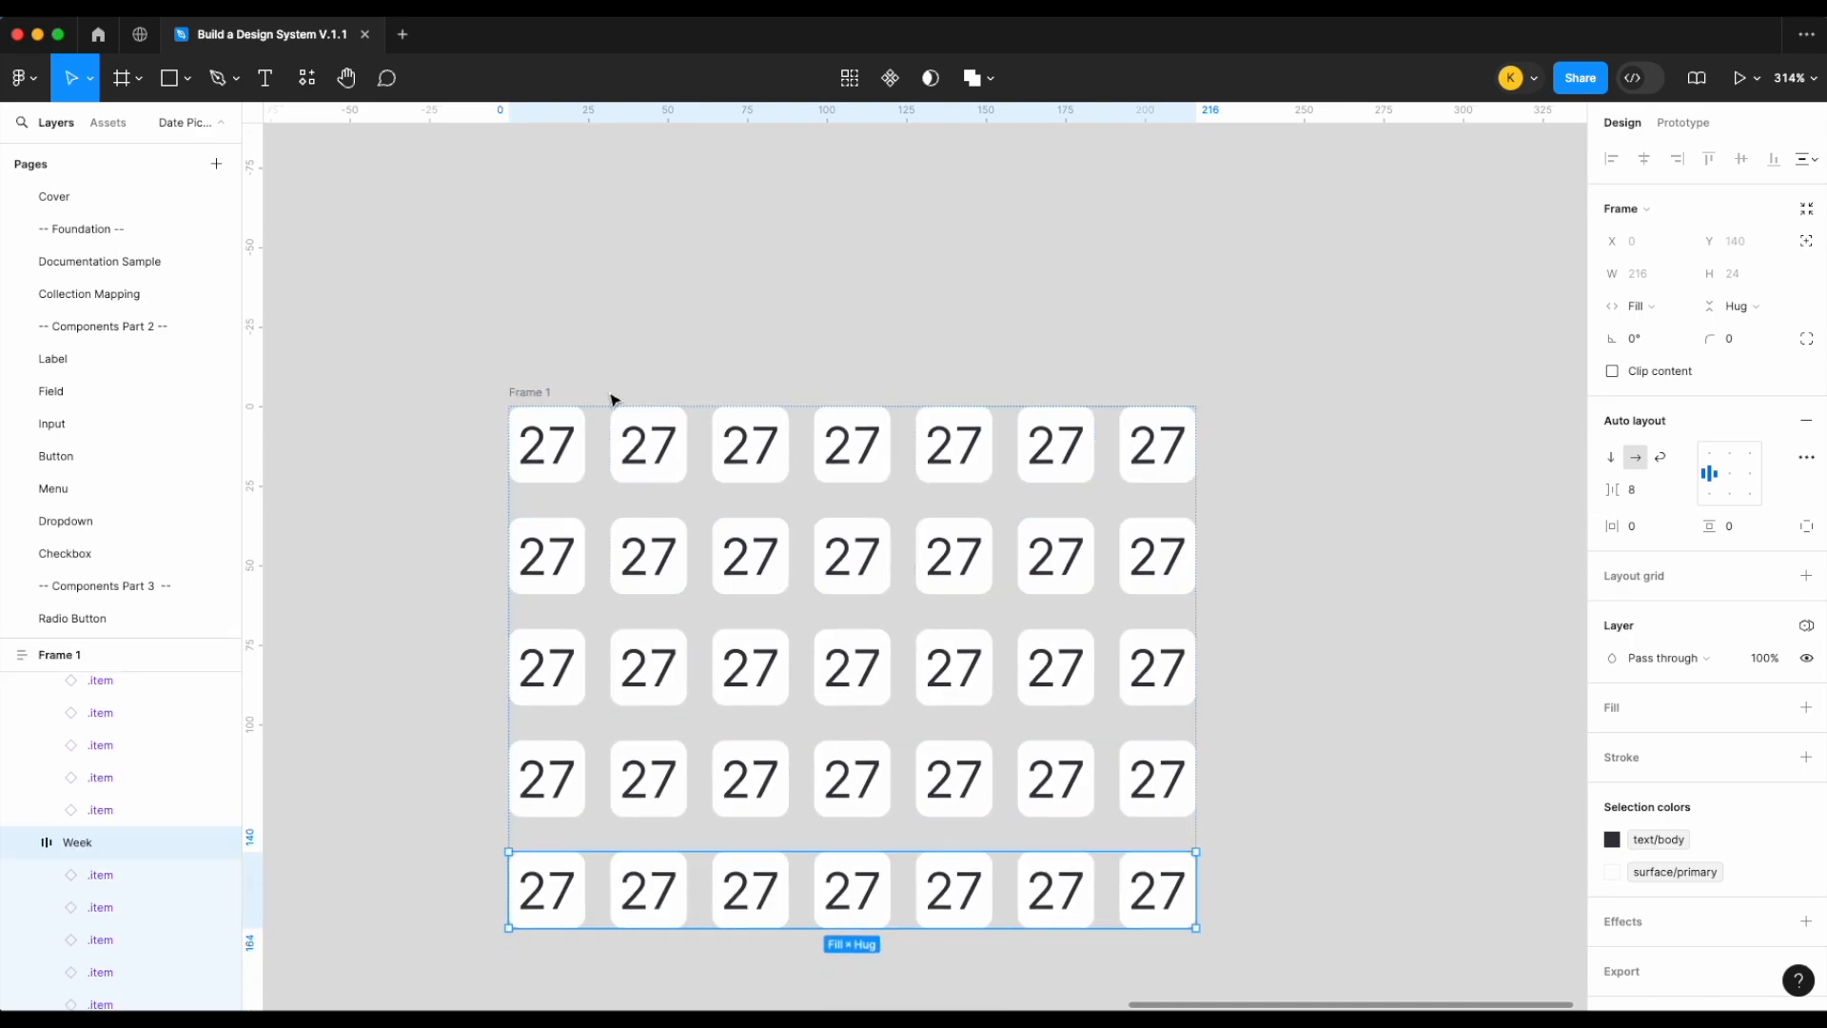
pyautogui.click(529, 392)
pyautogui.doubleClick(529, 392)
pyautogui.write('Weeks')
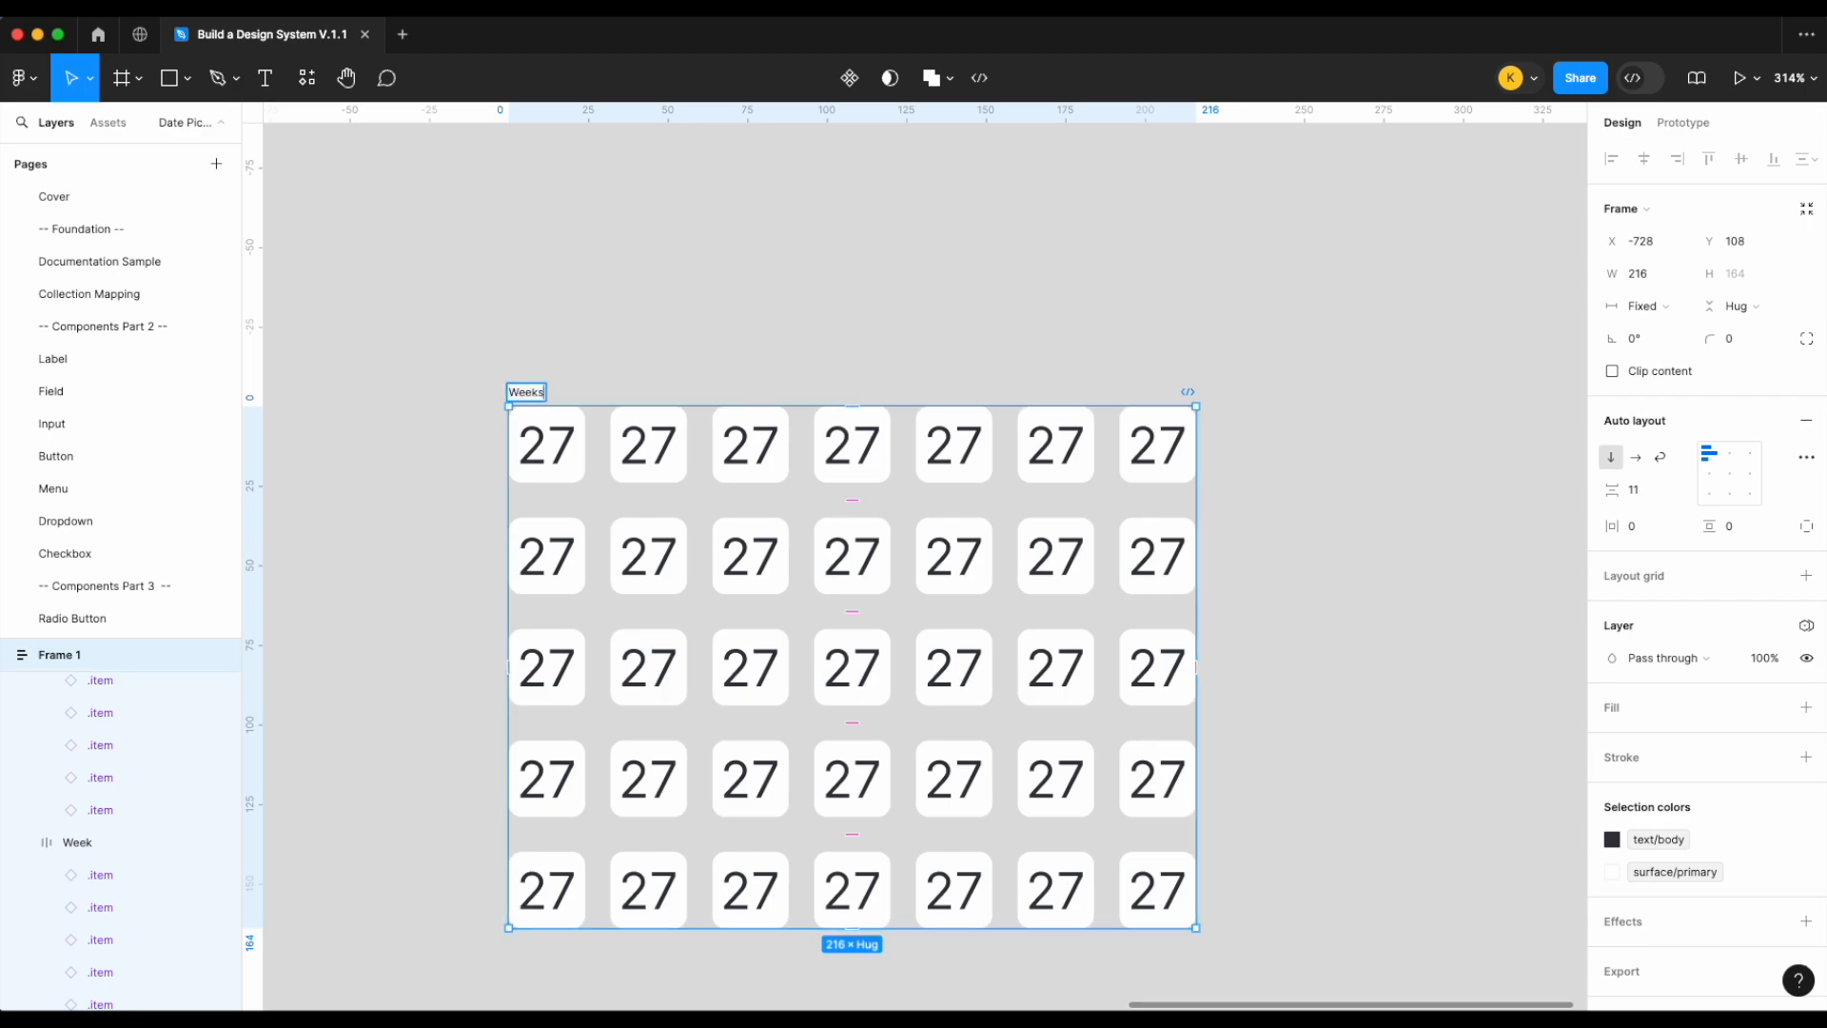
pyautogui.press('Return')
pyautogui.click(1654, 493)
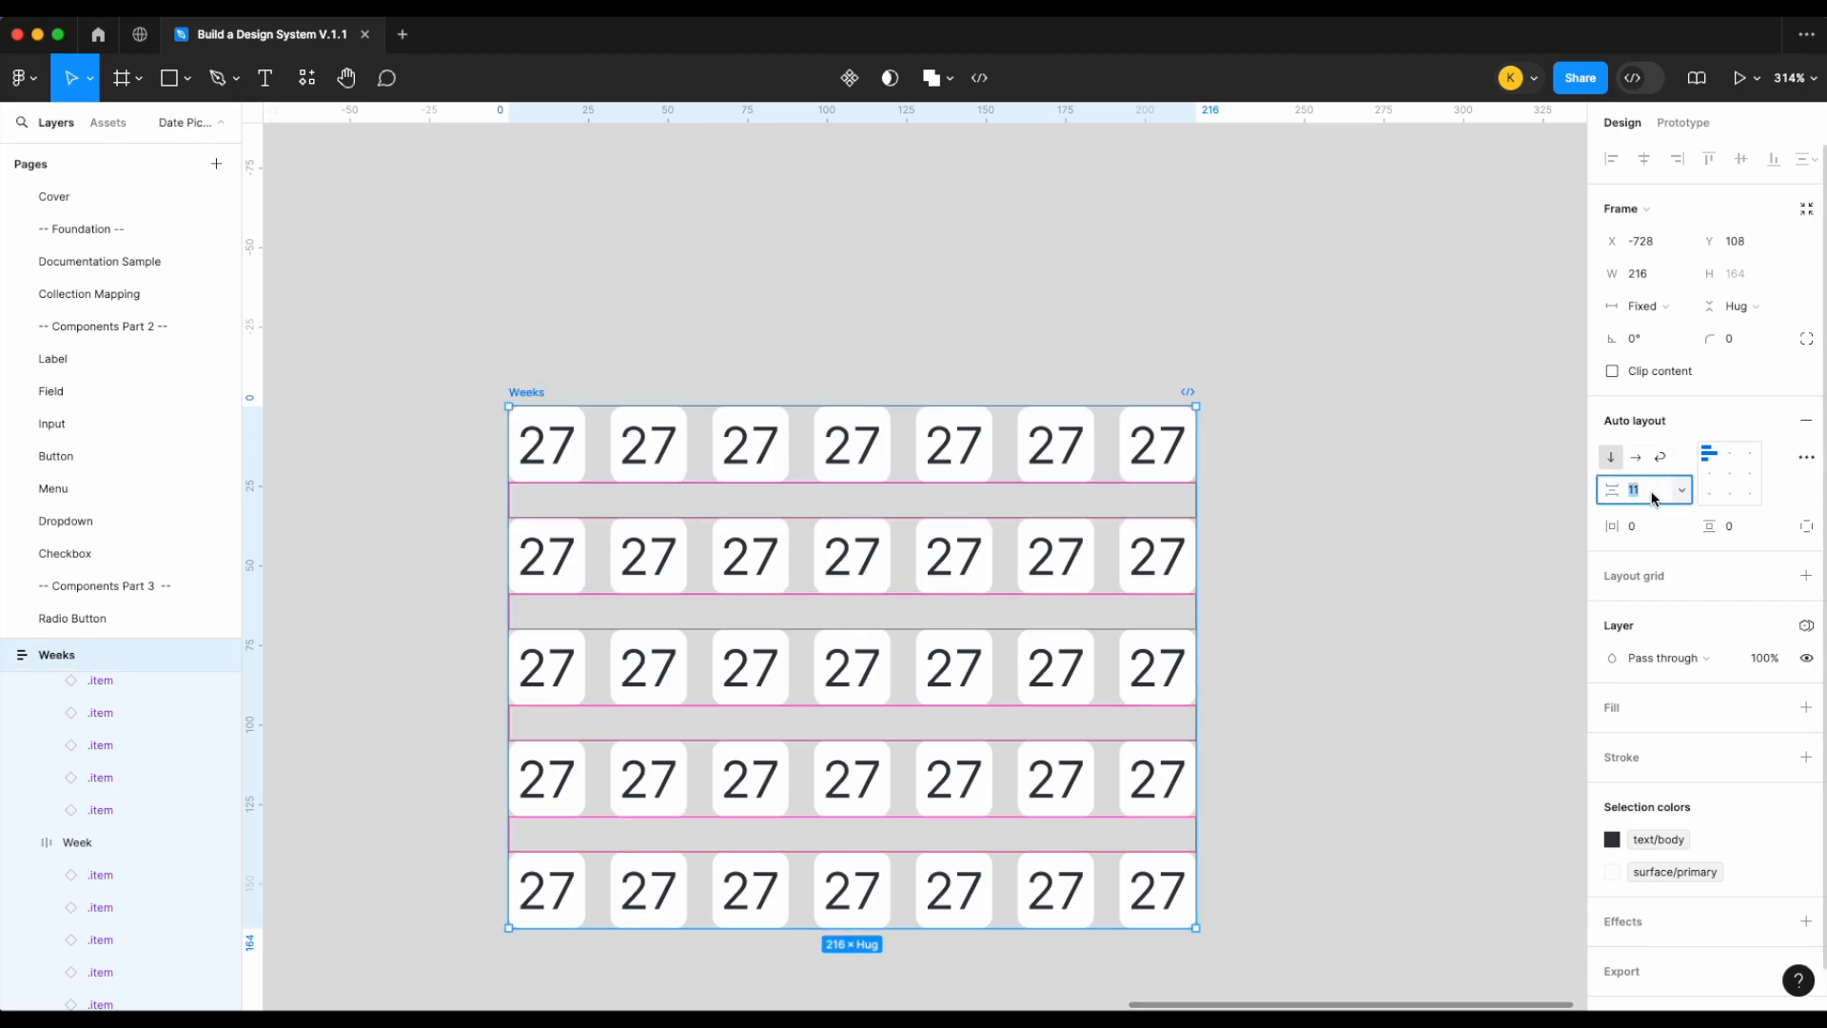
pyautogui.press('Return')
pyautogui.scroll(-1, 1266, 466)
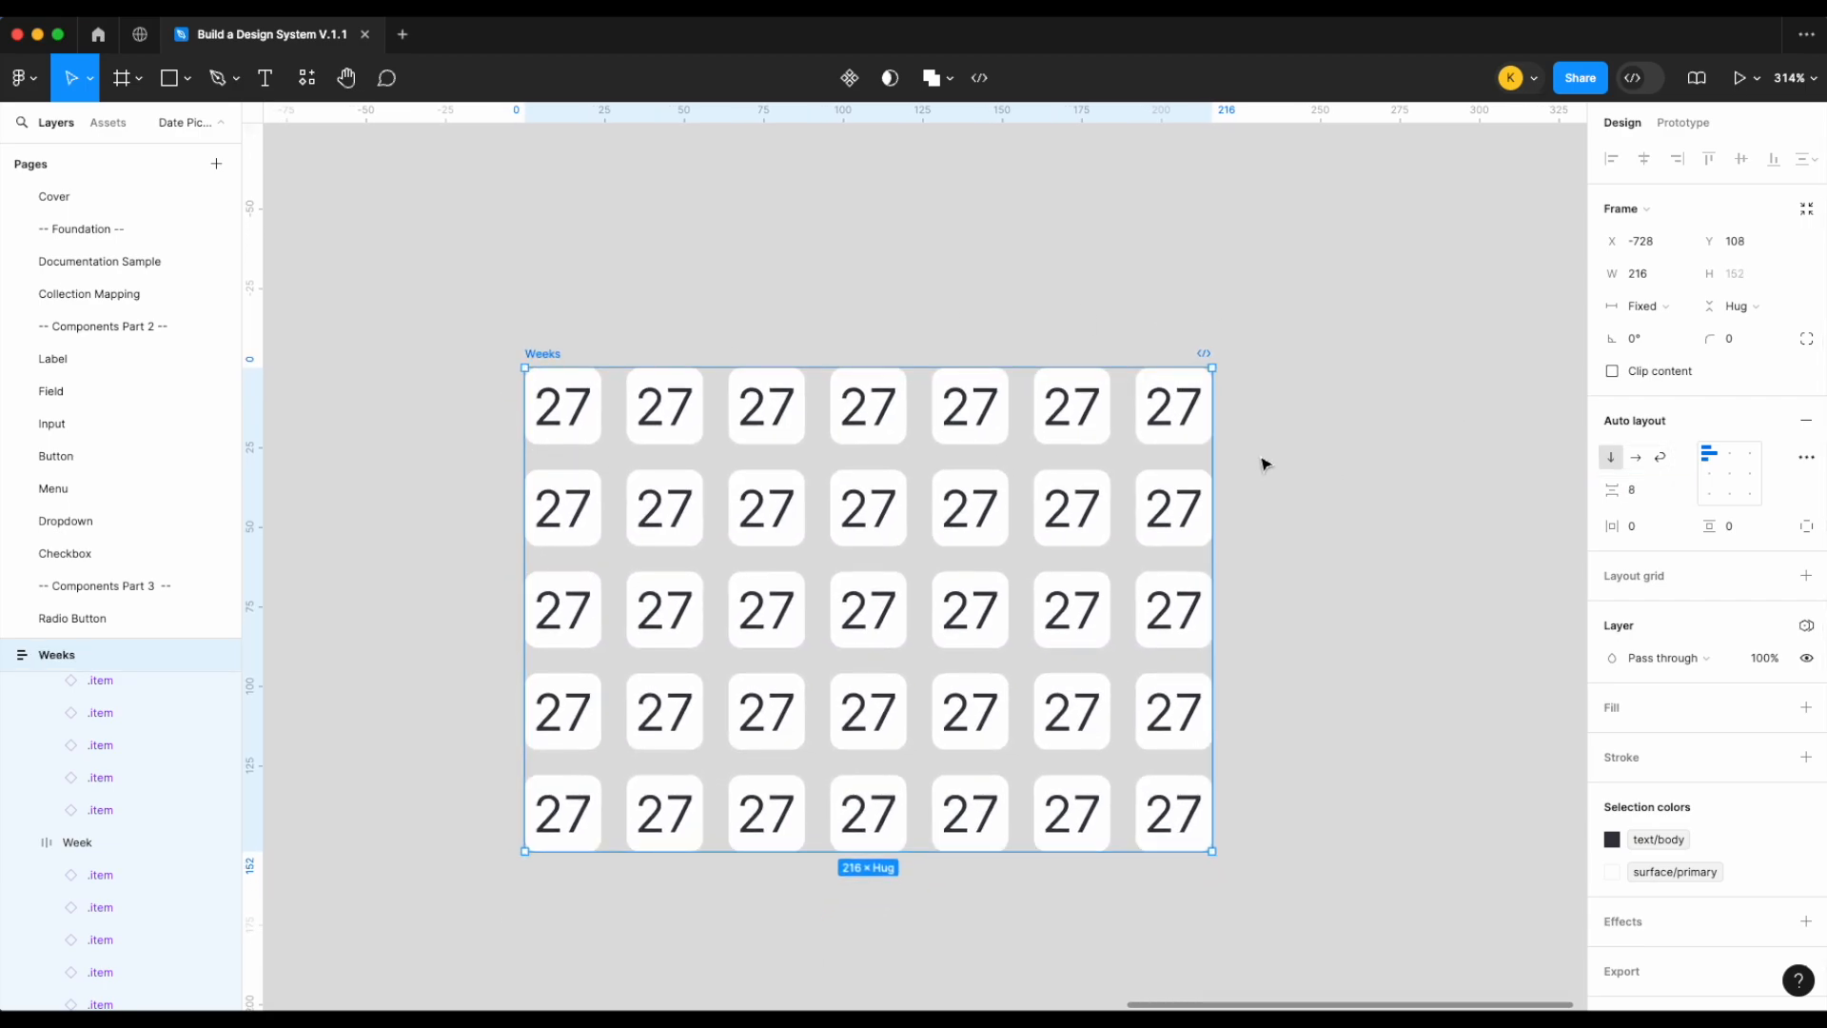
pyautogui.click(1227, 311)
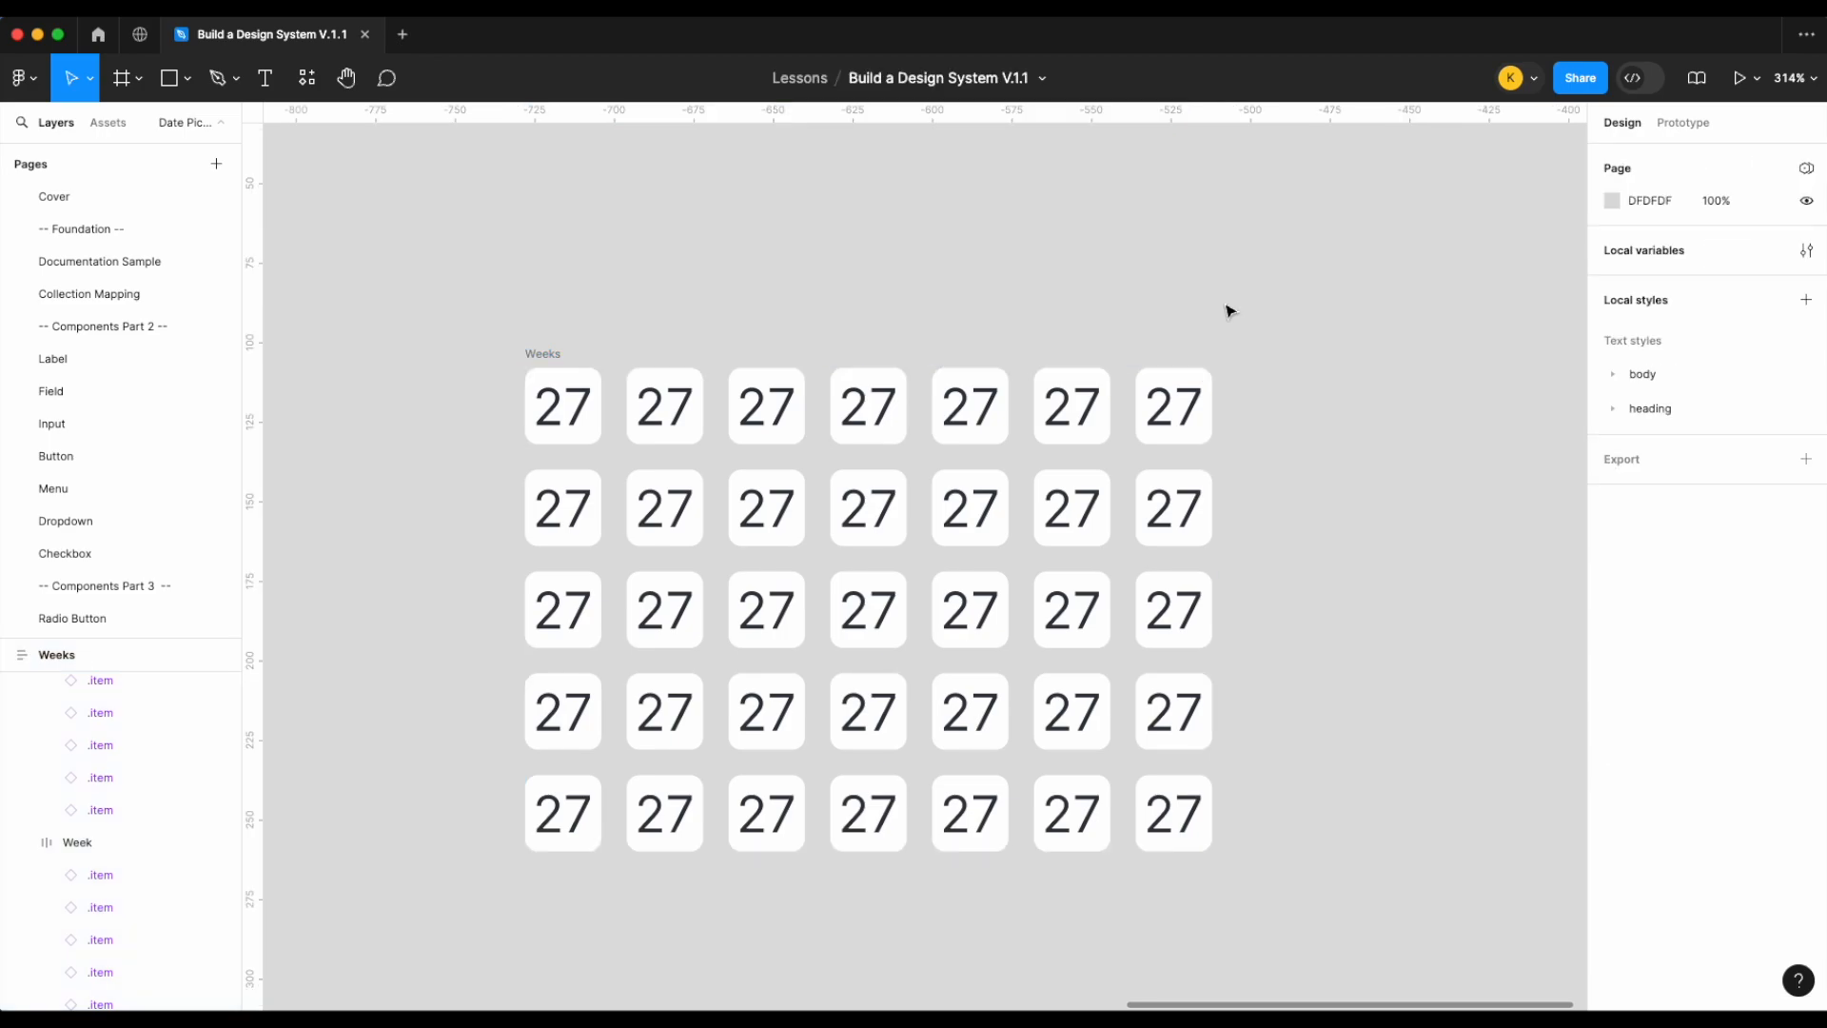
# Place a copy of the first Week row outside the Weeks frame, aligned 8 px above it
pyautogui.scroll(1, 1228, 311)
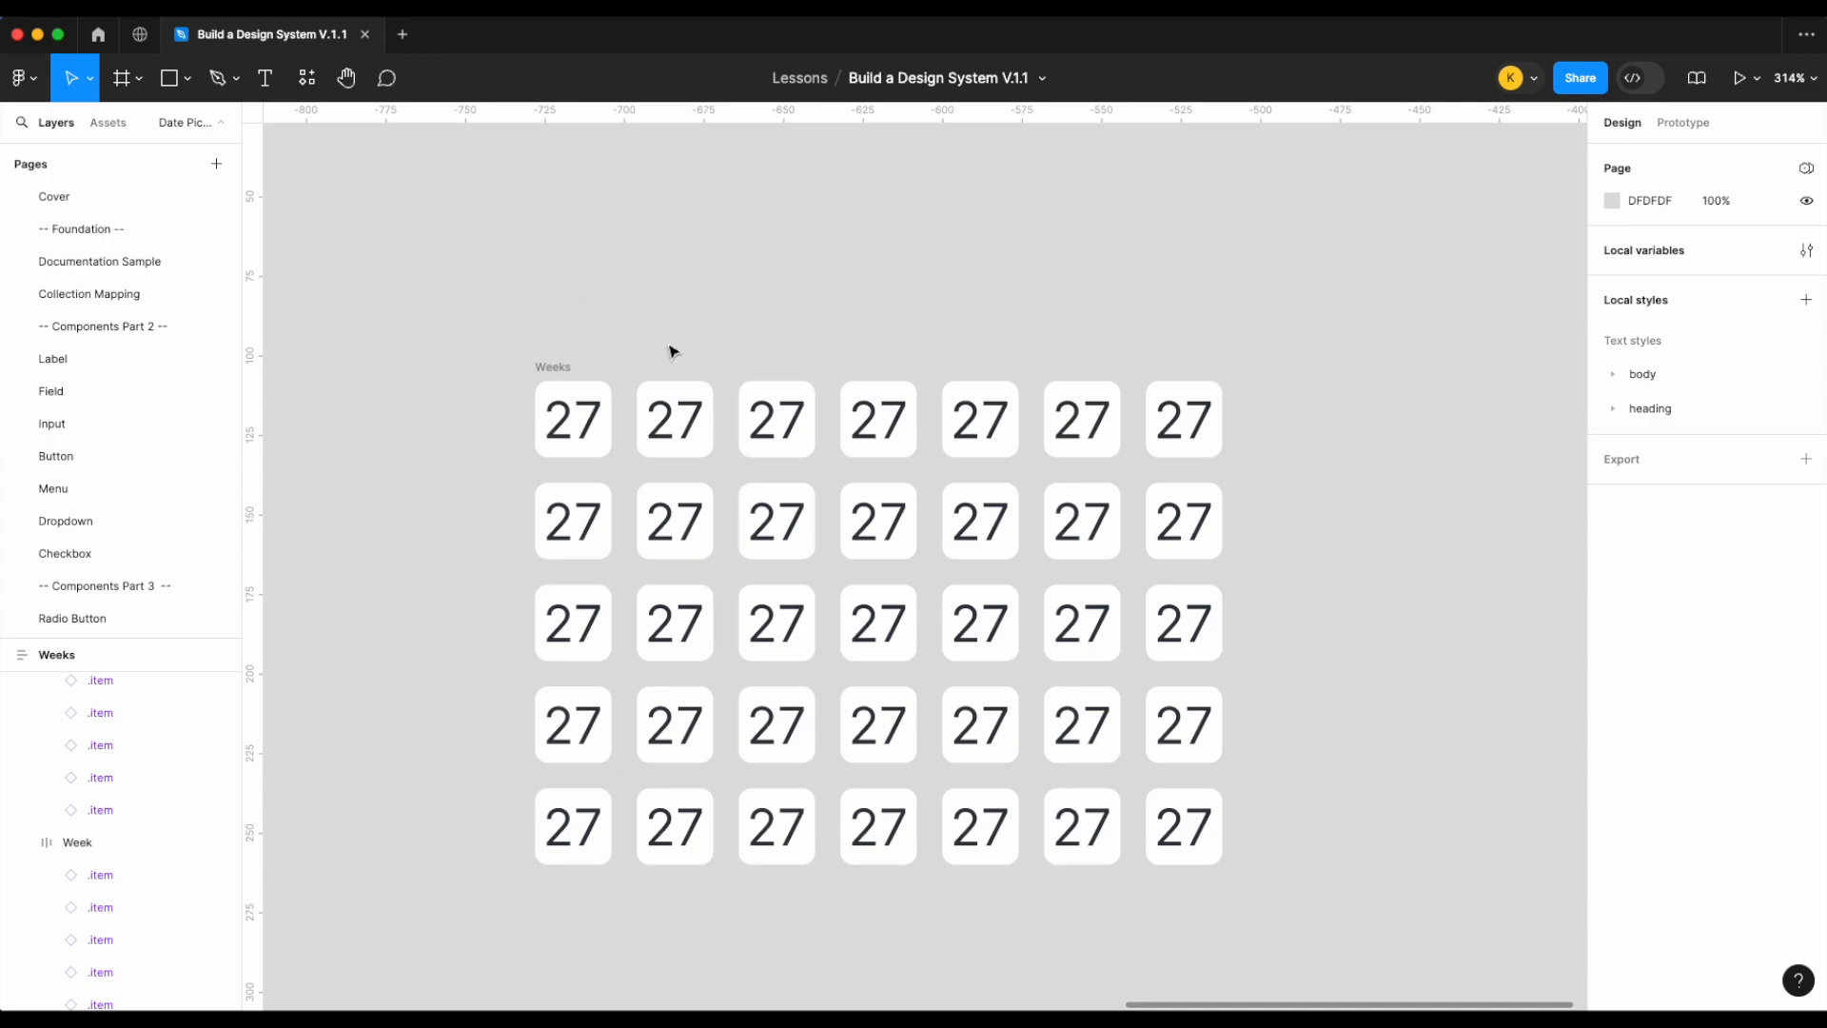
pyautogui.click(752, 431)
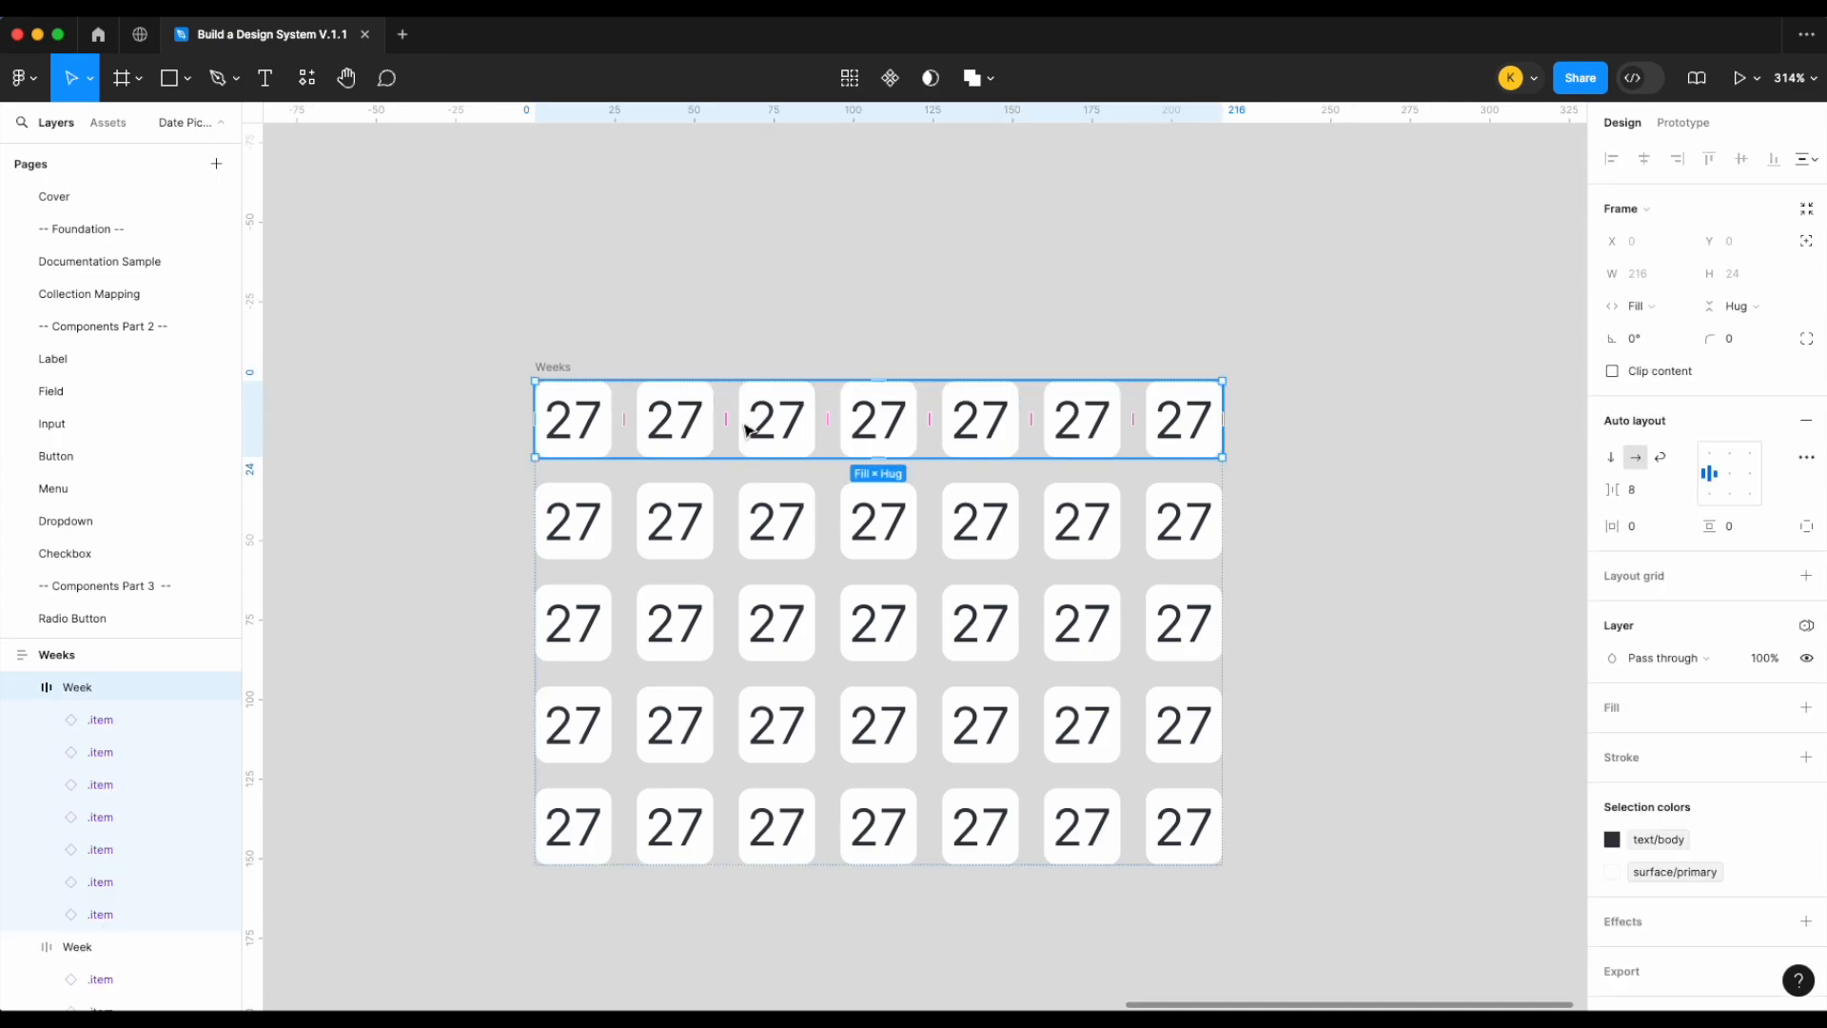
pyautogui.moveTo(578, 421); pyautogui.dragTo(578, 319)
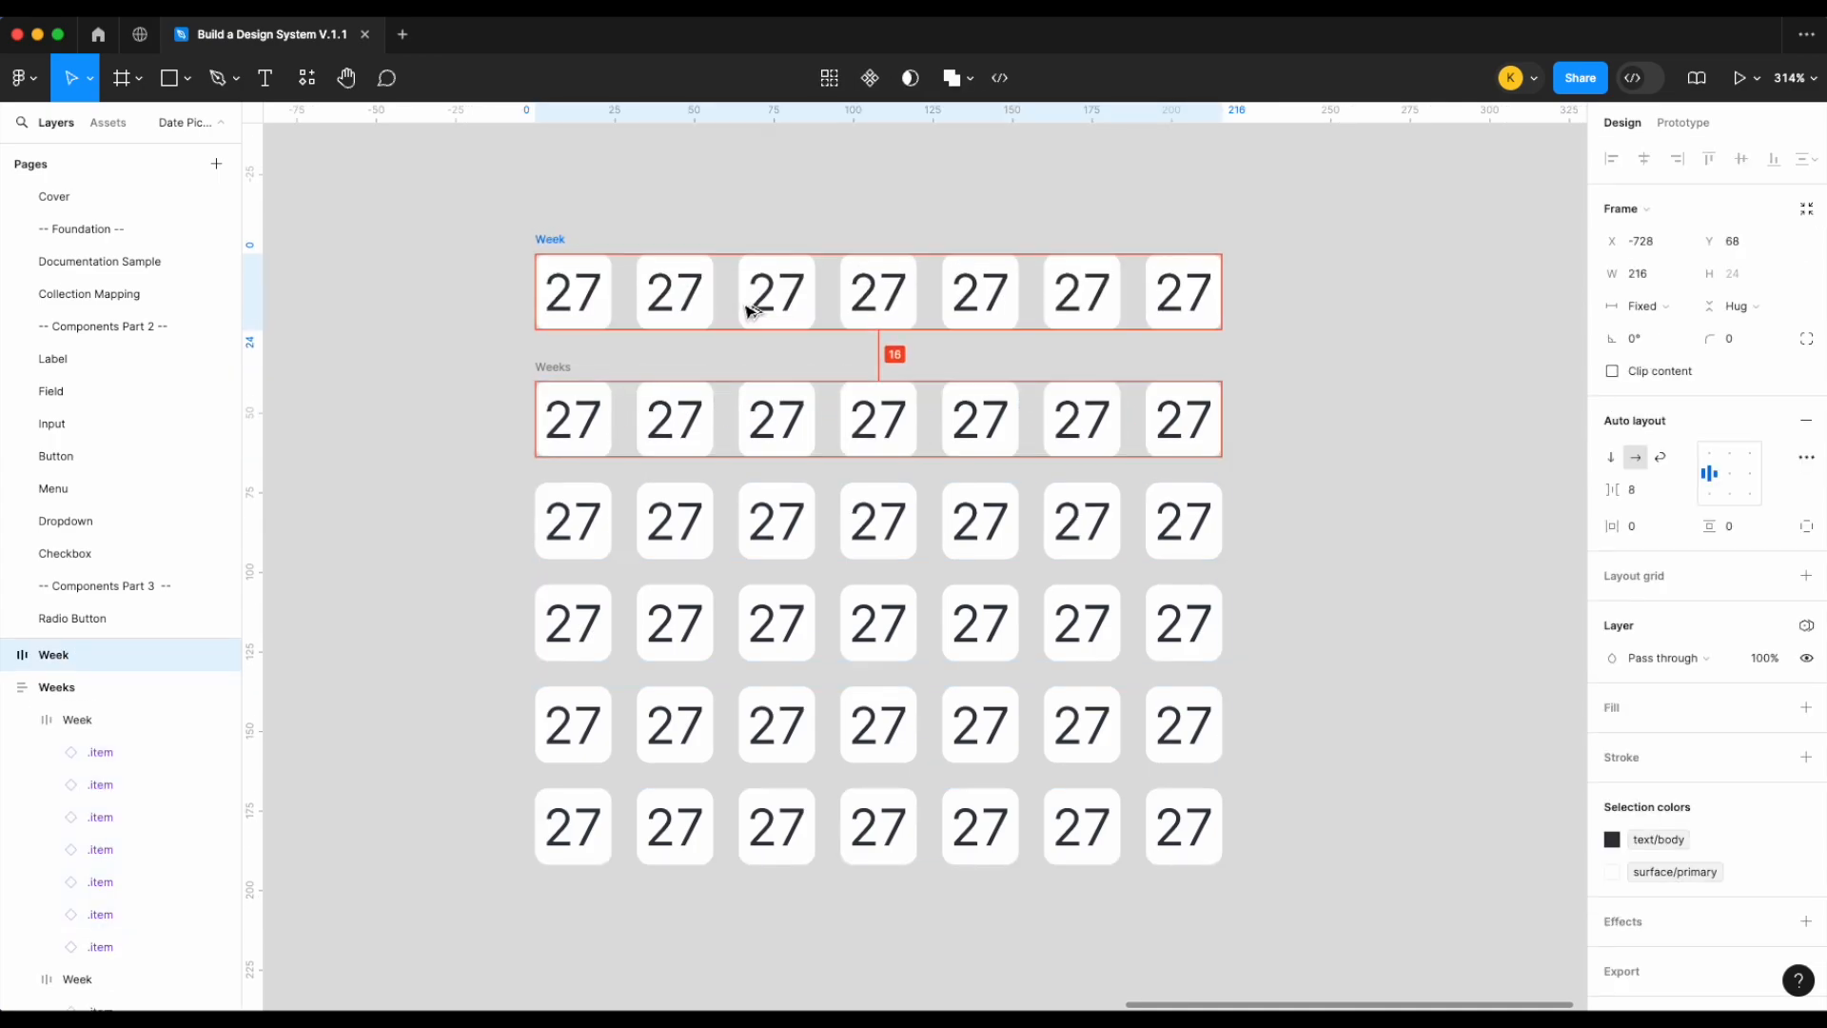
# Replace the text of the first four items in the copied Week row with Su, Mo, Tu and We
pyautogui.doubleClick(578, 319)
pyautogui.doubleClick(576, 314)
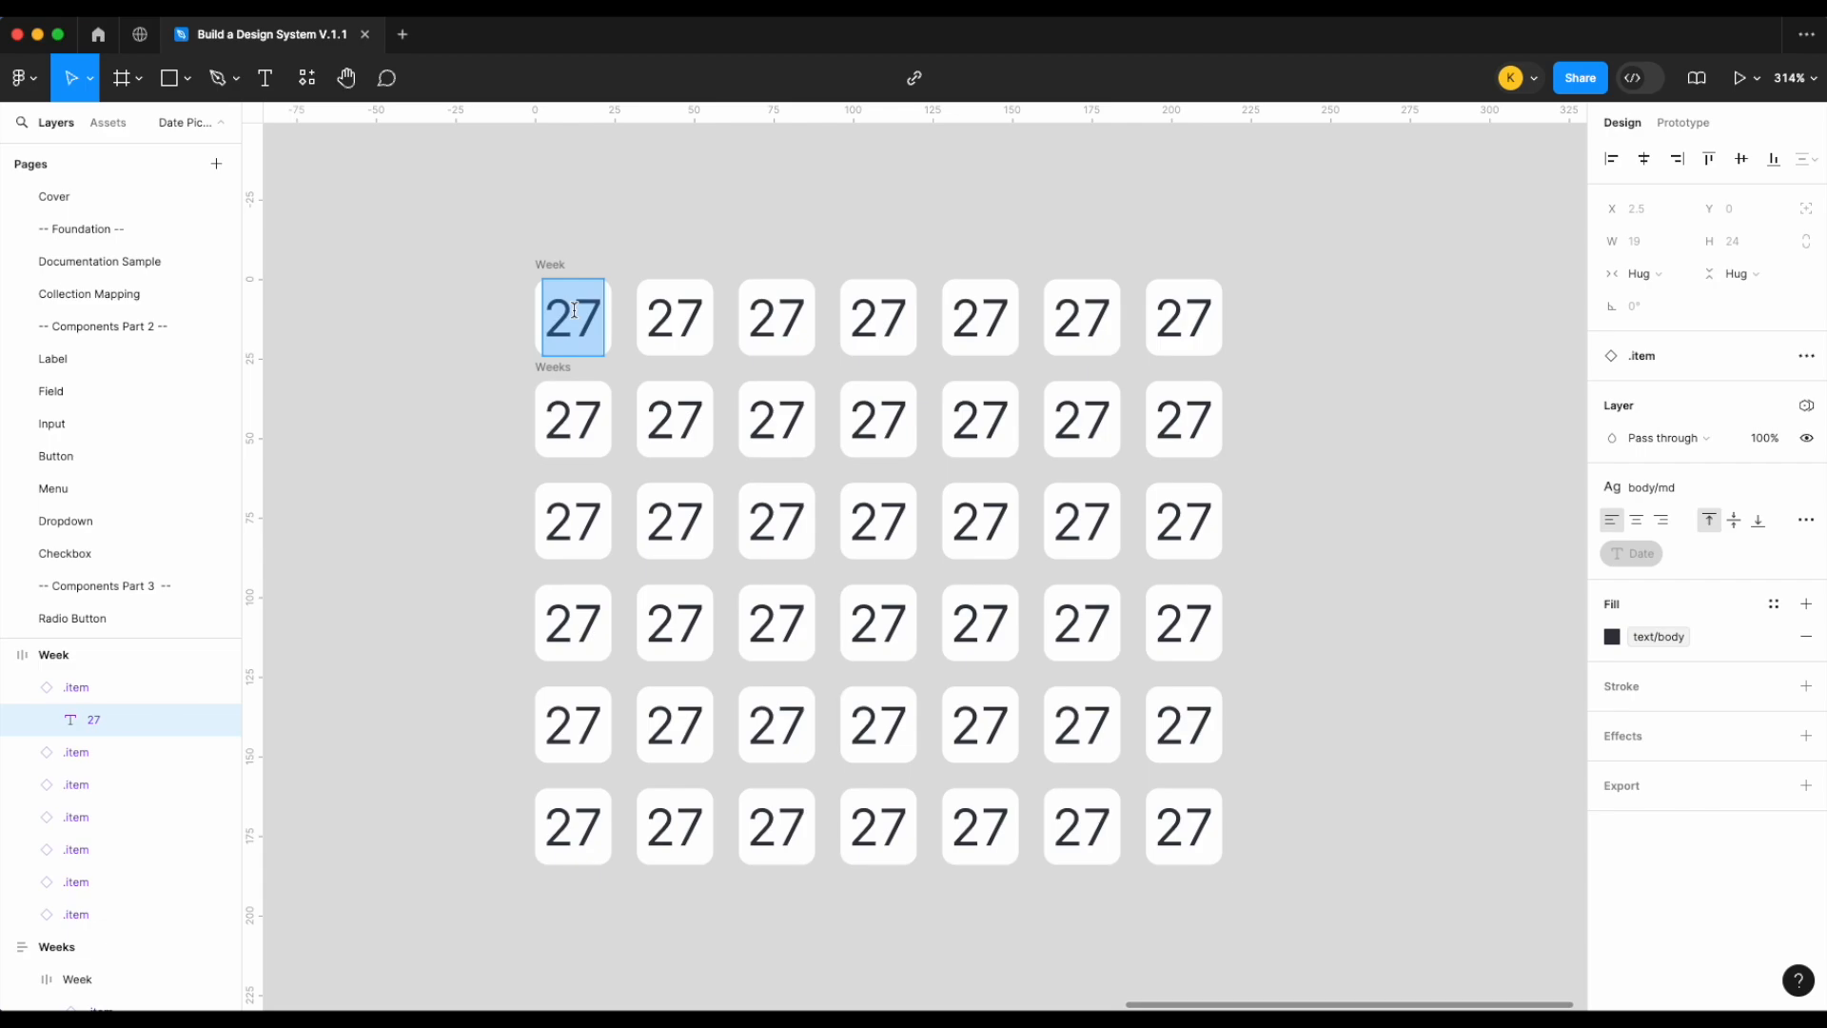
pyautogui.write('Su')
pyautogui.doubleClick(687, 320)
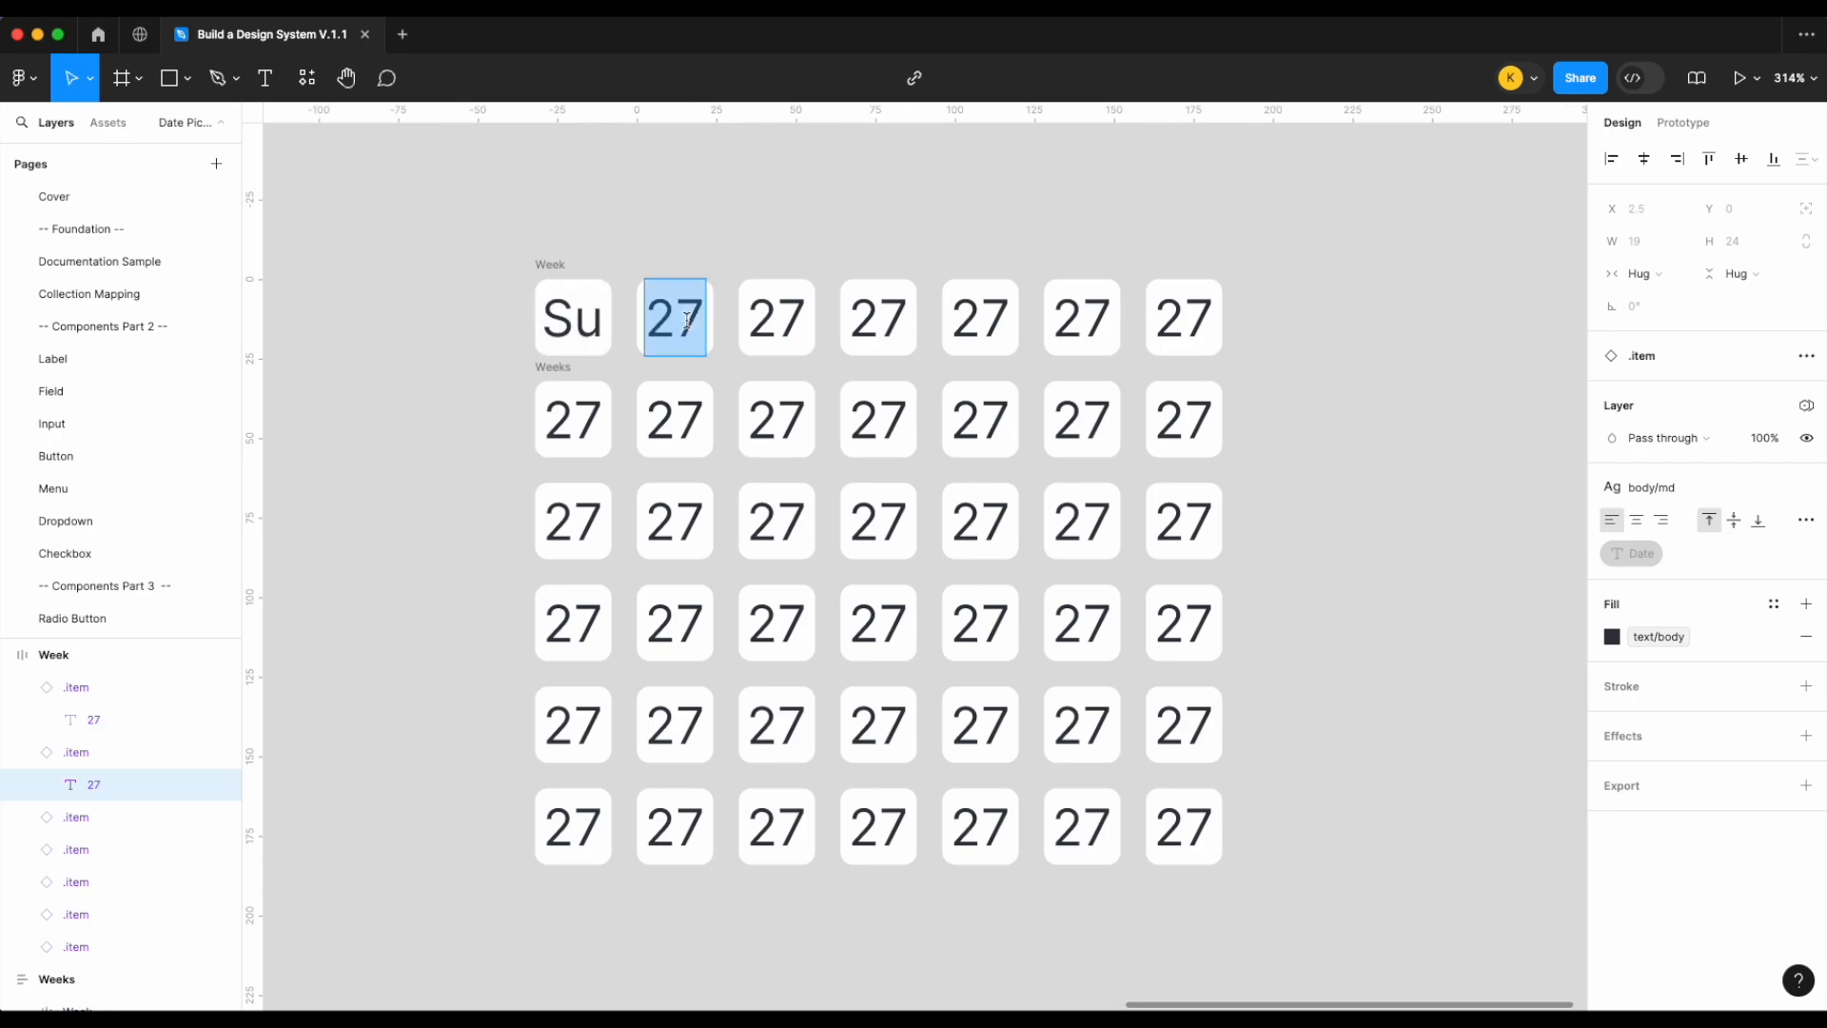
pyautogui.write('Mo')
pyautogui.doubleClick(788, 322)
pyautogui.write('Tu')
pyautogui.doubleClick(842, 339)
pyautogui.write('We')
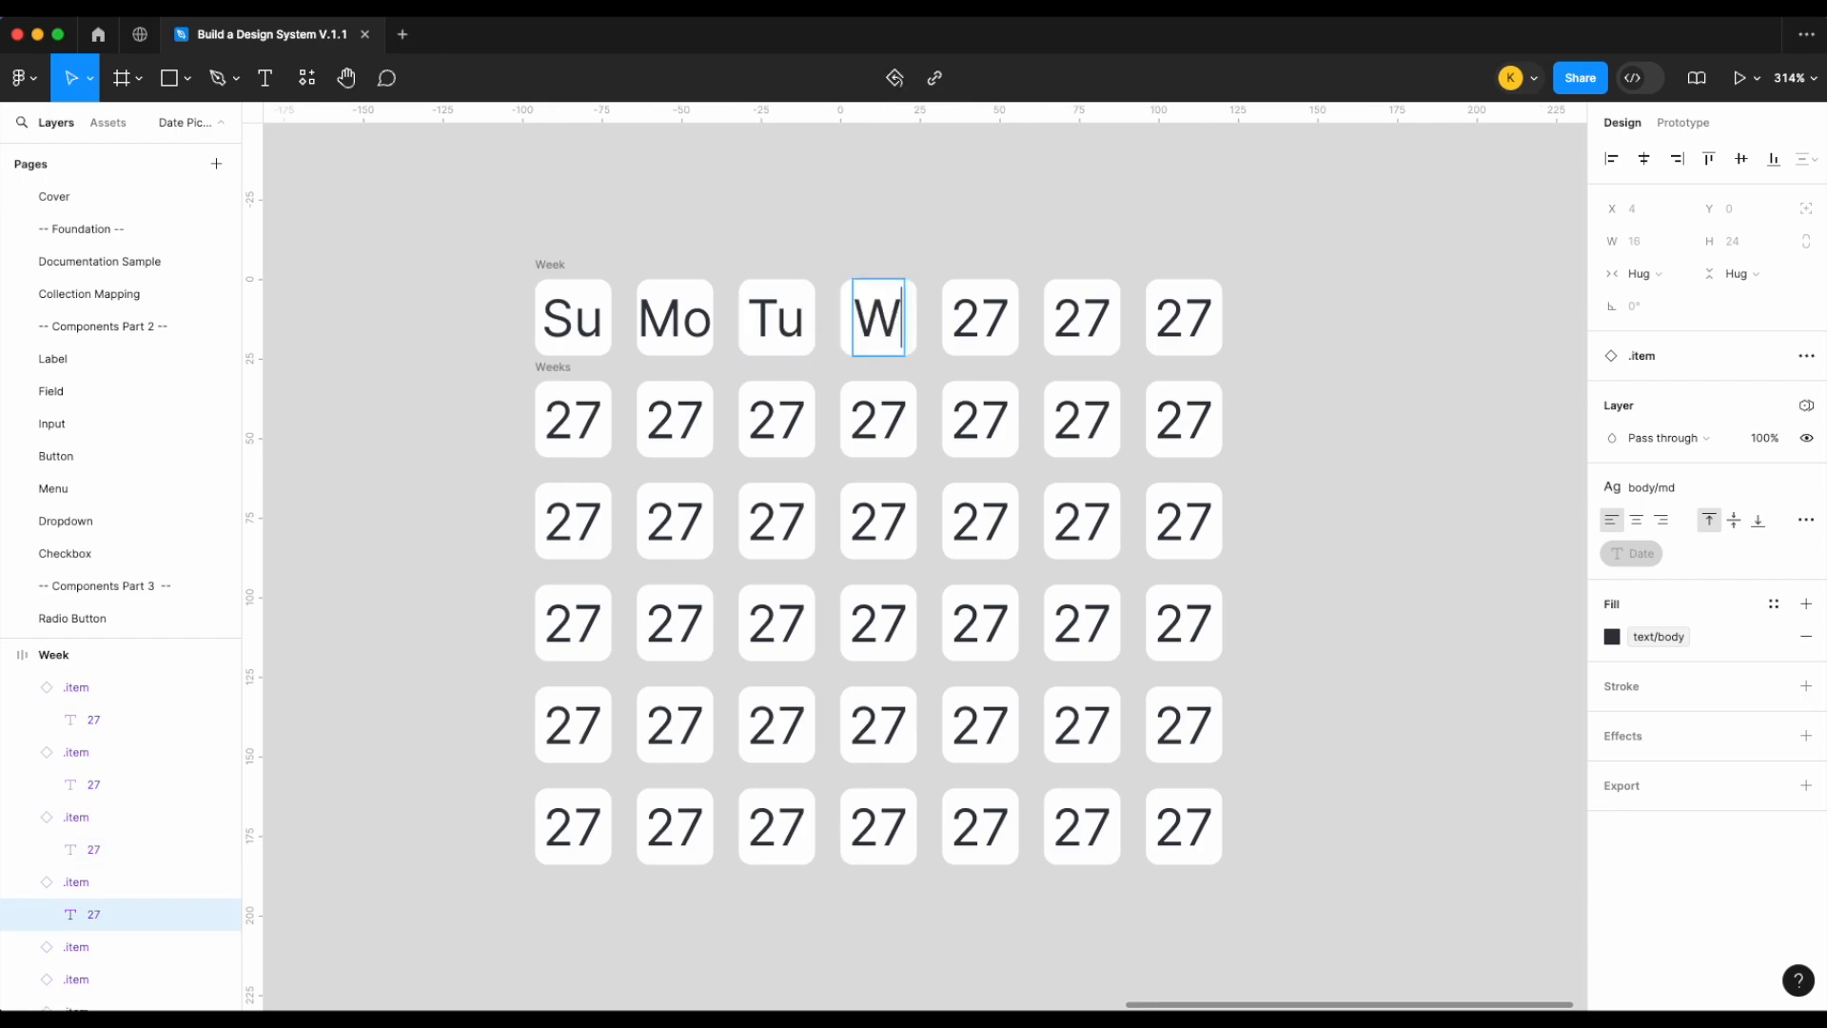
# Replace the text of the last three items in the copied Week row with Th, Fr and Sa
pyautogui.doubleClick(999, 324)
pyautogui.write('Th')
pyautogui.doubleClick(1102, 335)
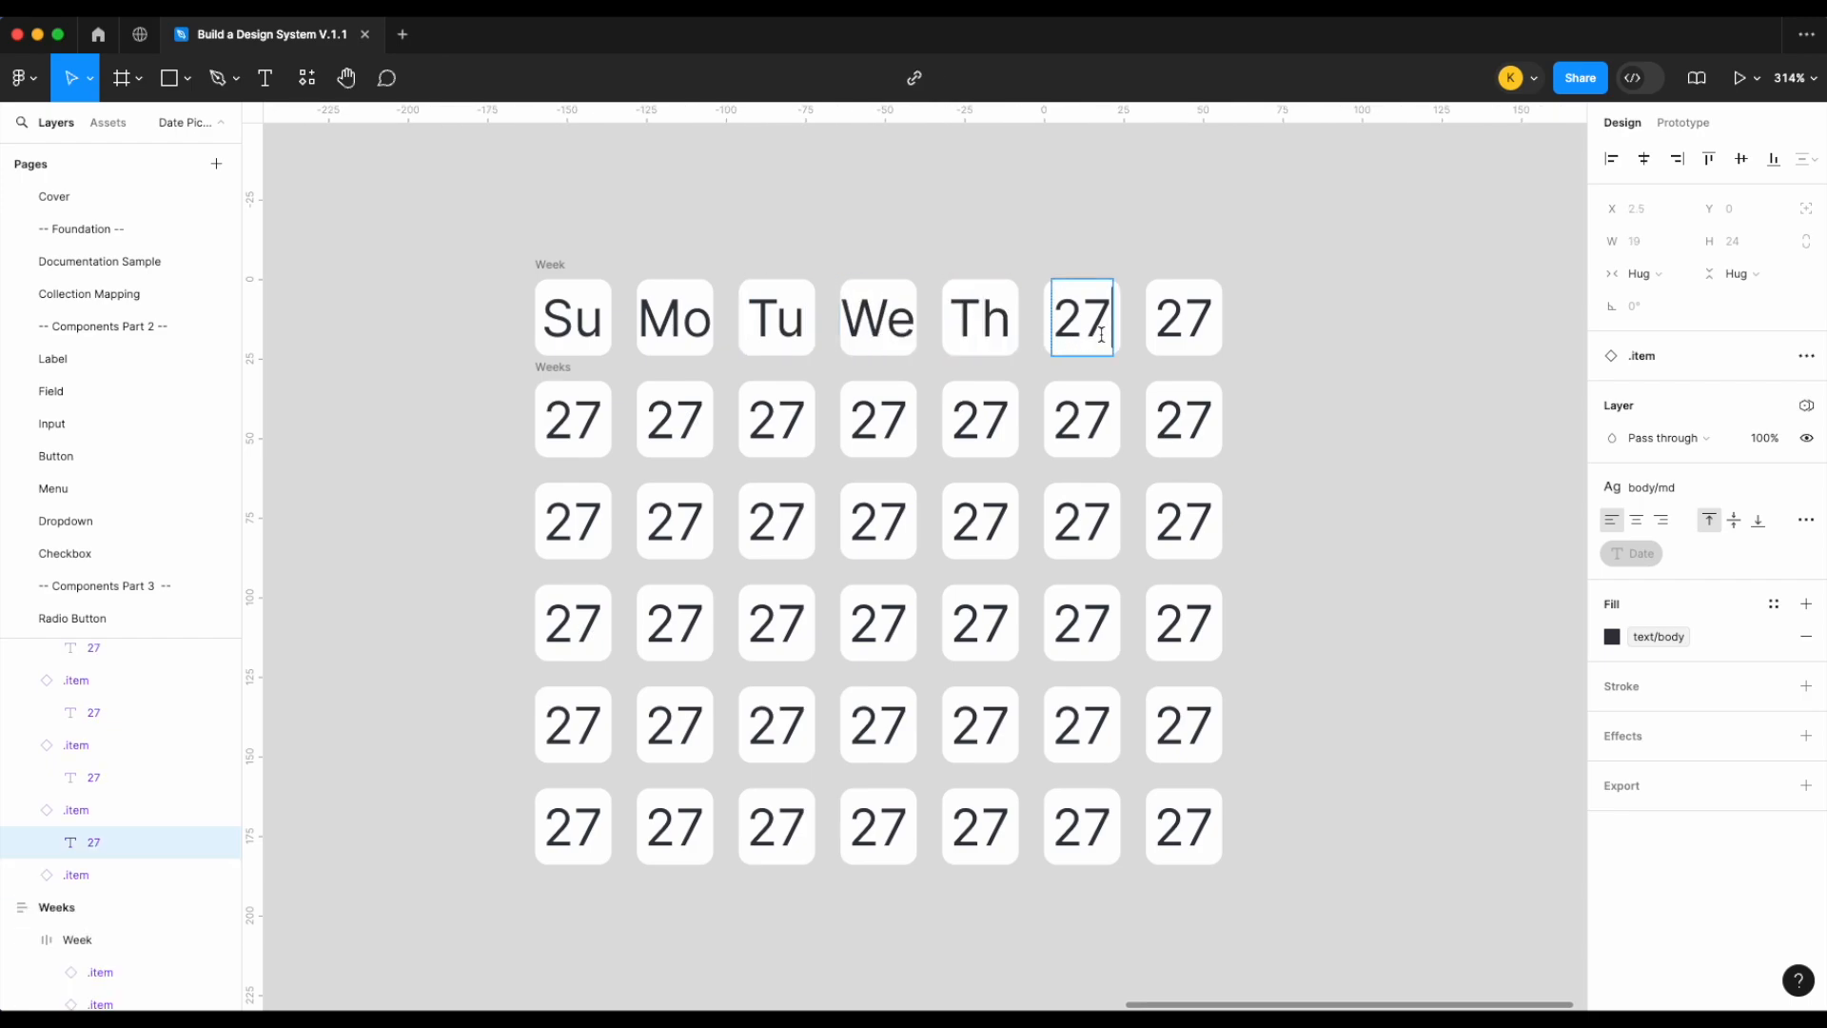
pyautogui.write('Fr')
pyautogui.doubleClick(1183, 324)
pyautogui.write('Sa')
pyautogui.click(1367, 274)
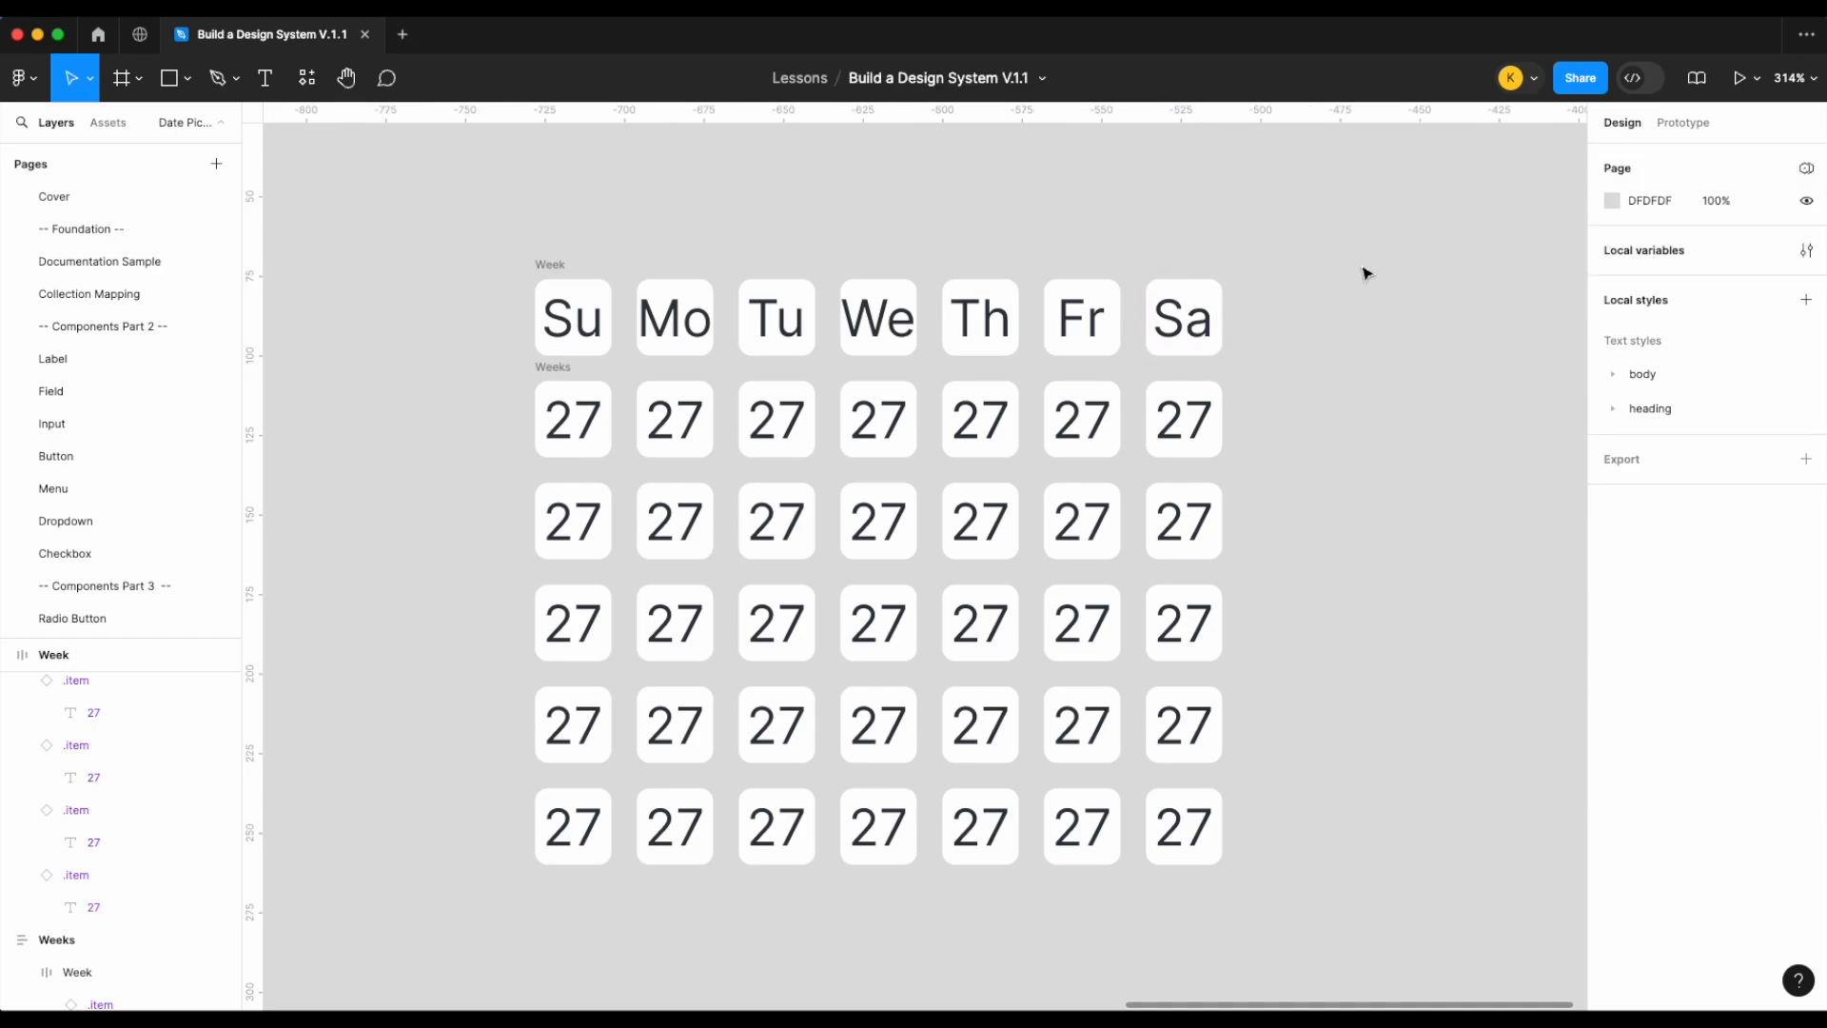
# Try to wrap the weekday-label row and the Weeks frame together in one auto layout frame
pyautogui.click(569, 264)
pyautogui.keyDown('shift'); pyautogui.click(555, 368); pyautogui.keyUp('shift')
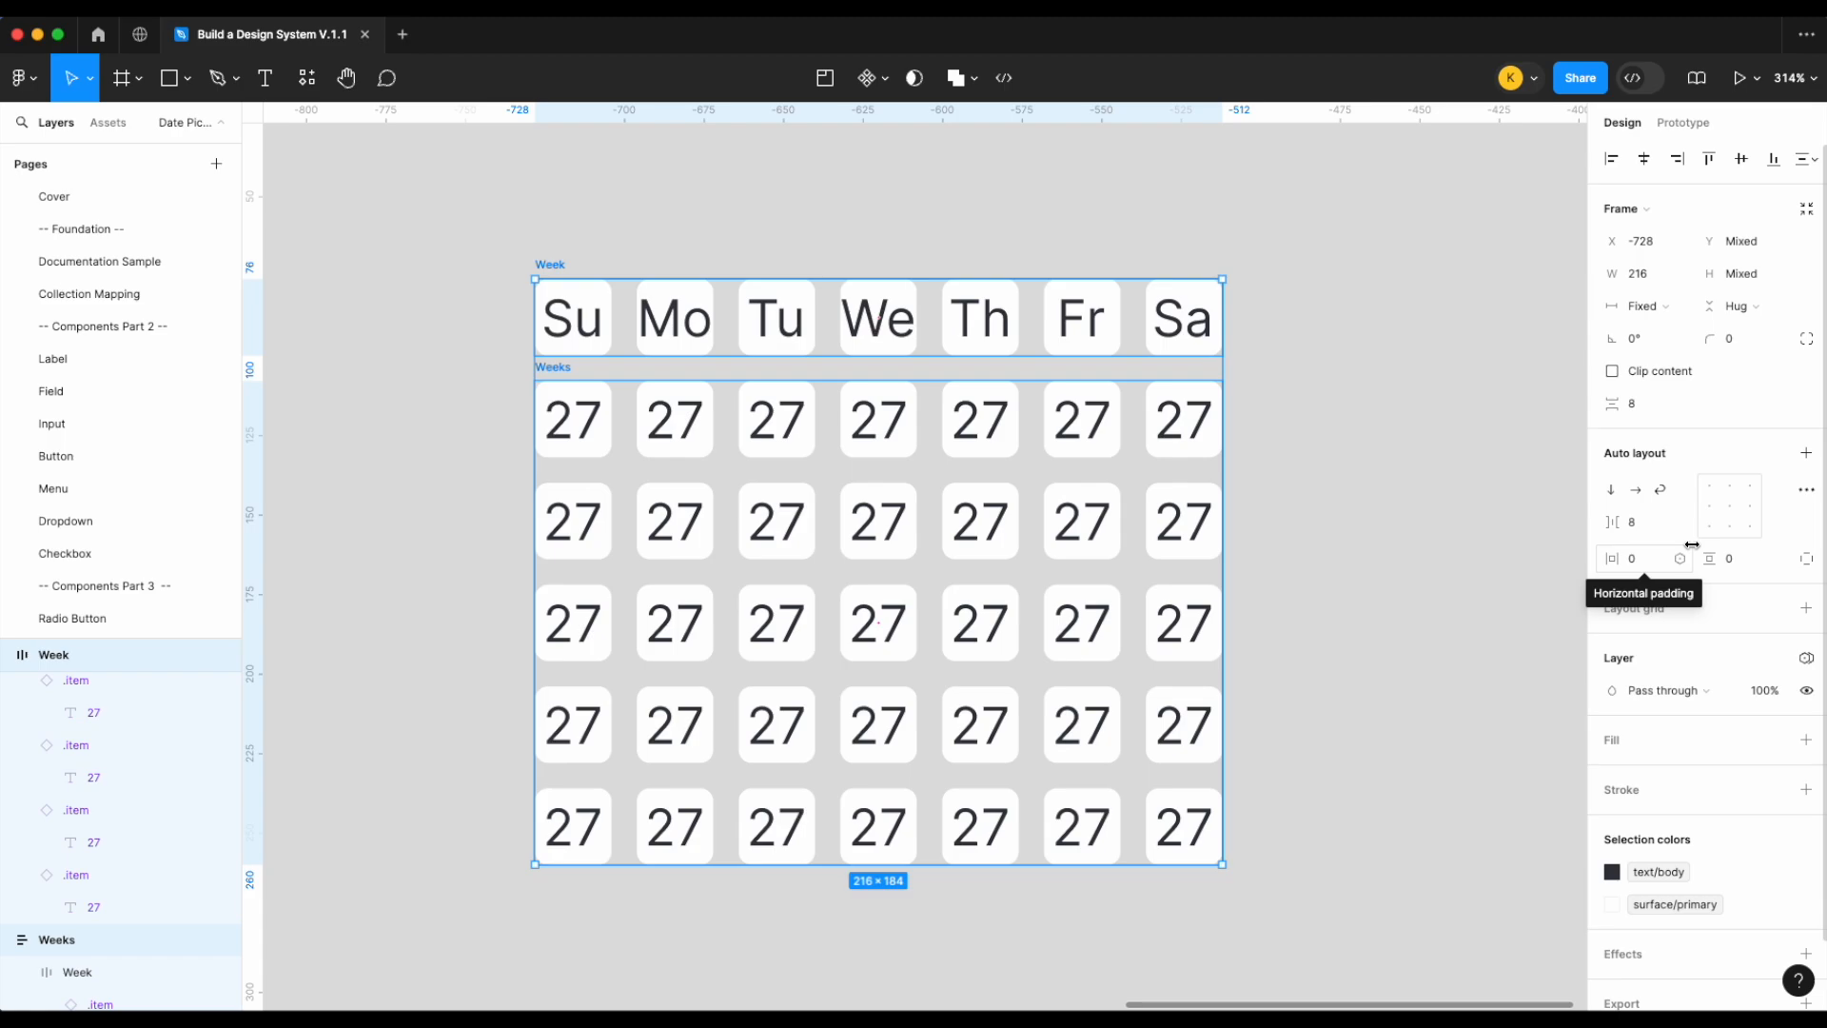
pyautogui.hotkey('shift', 'a')
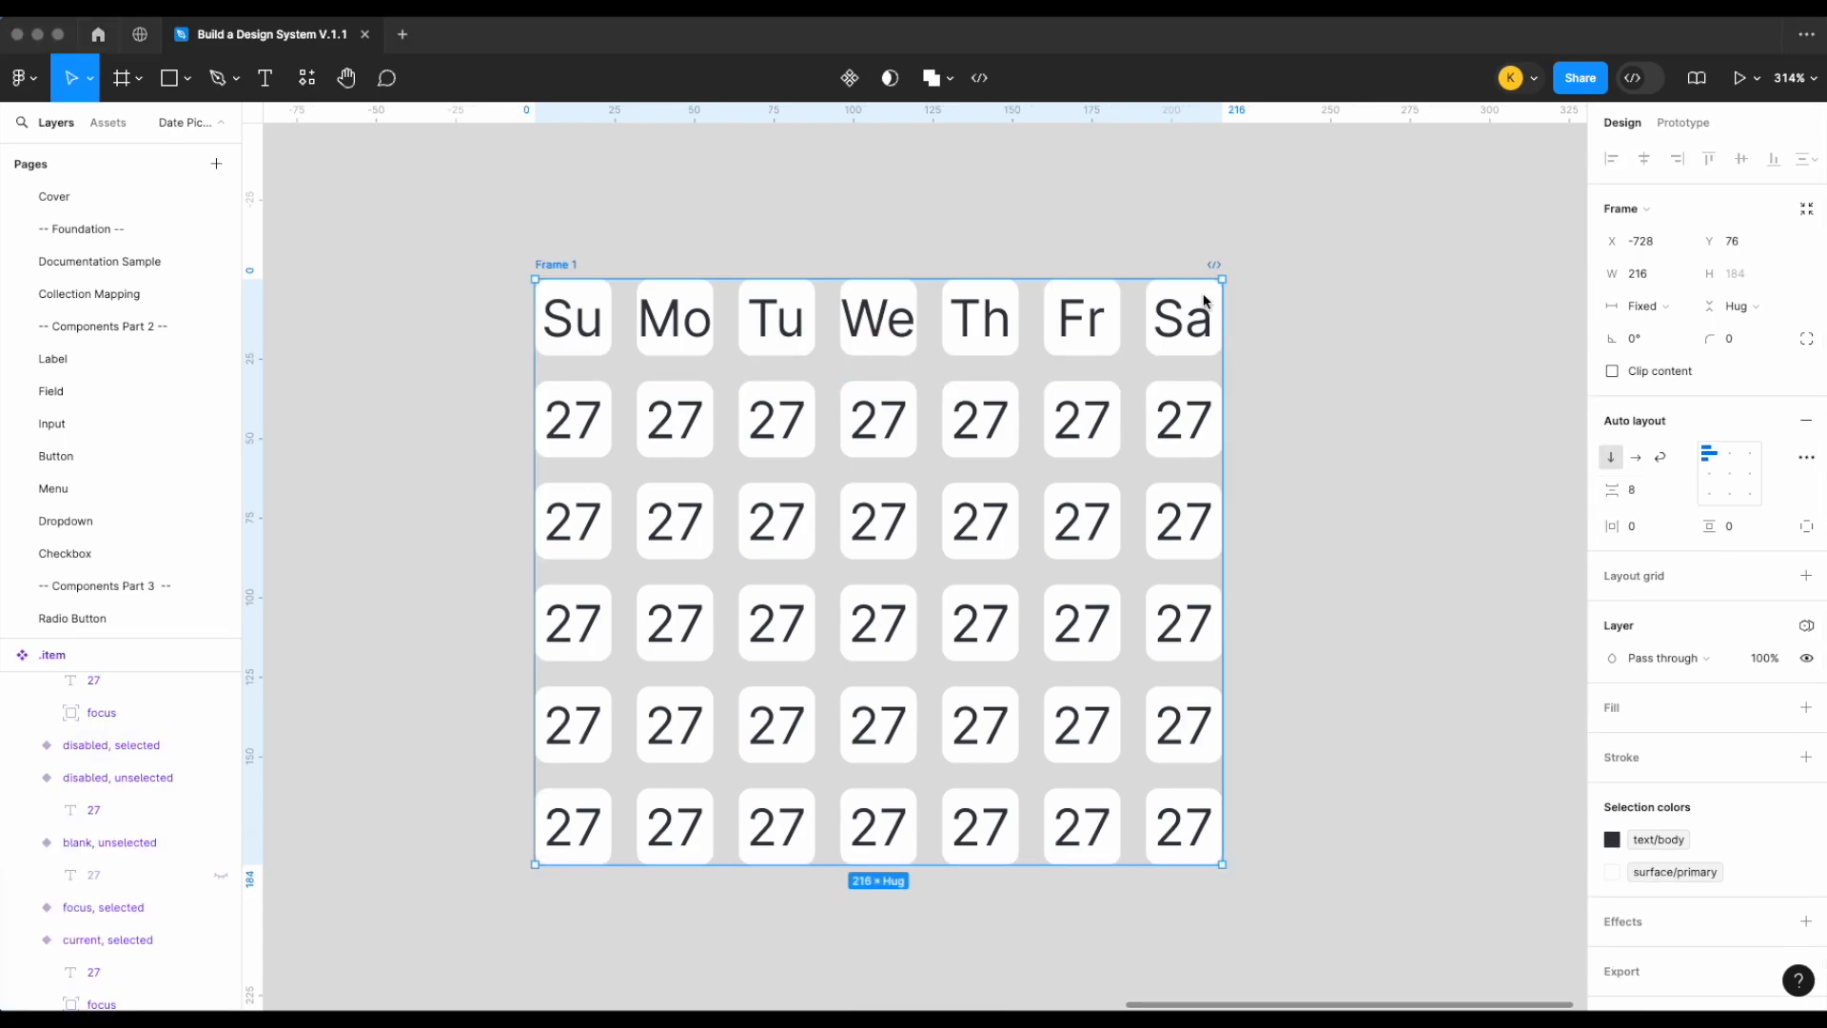
pyautogui.click(1245, 238)
pyautogui.scroll(1, 1228, 242)
pyautogui.click(1104, 213)
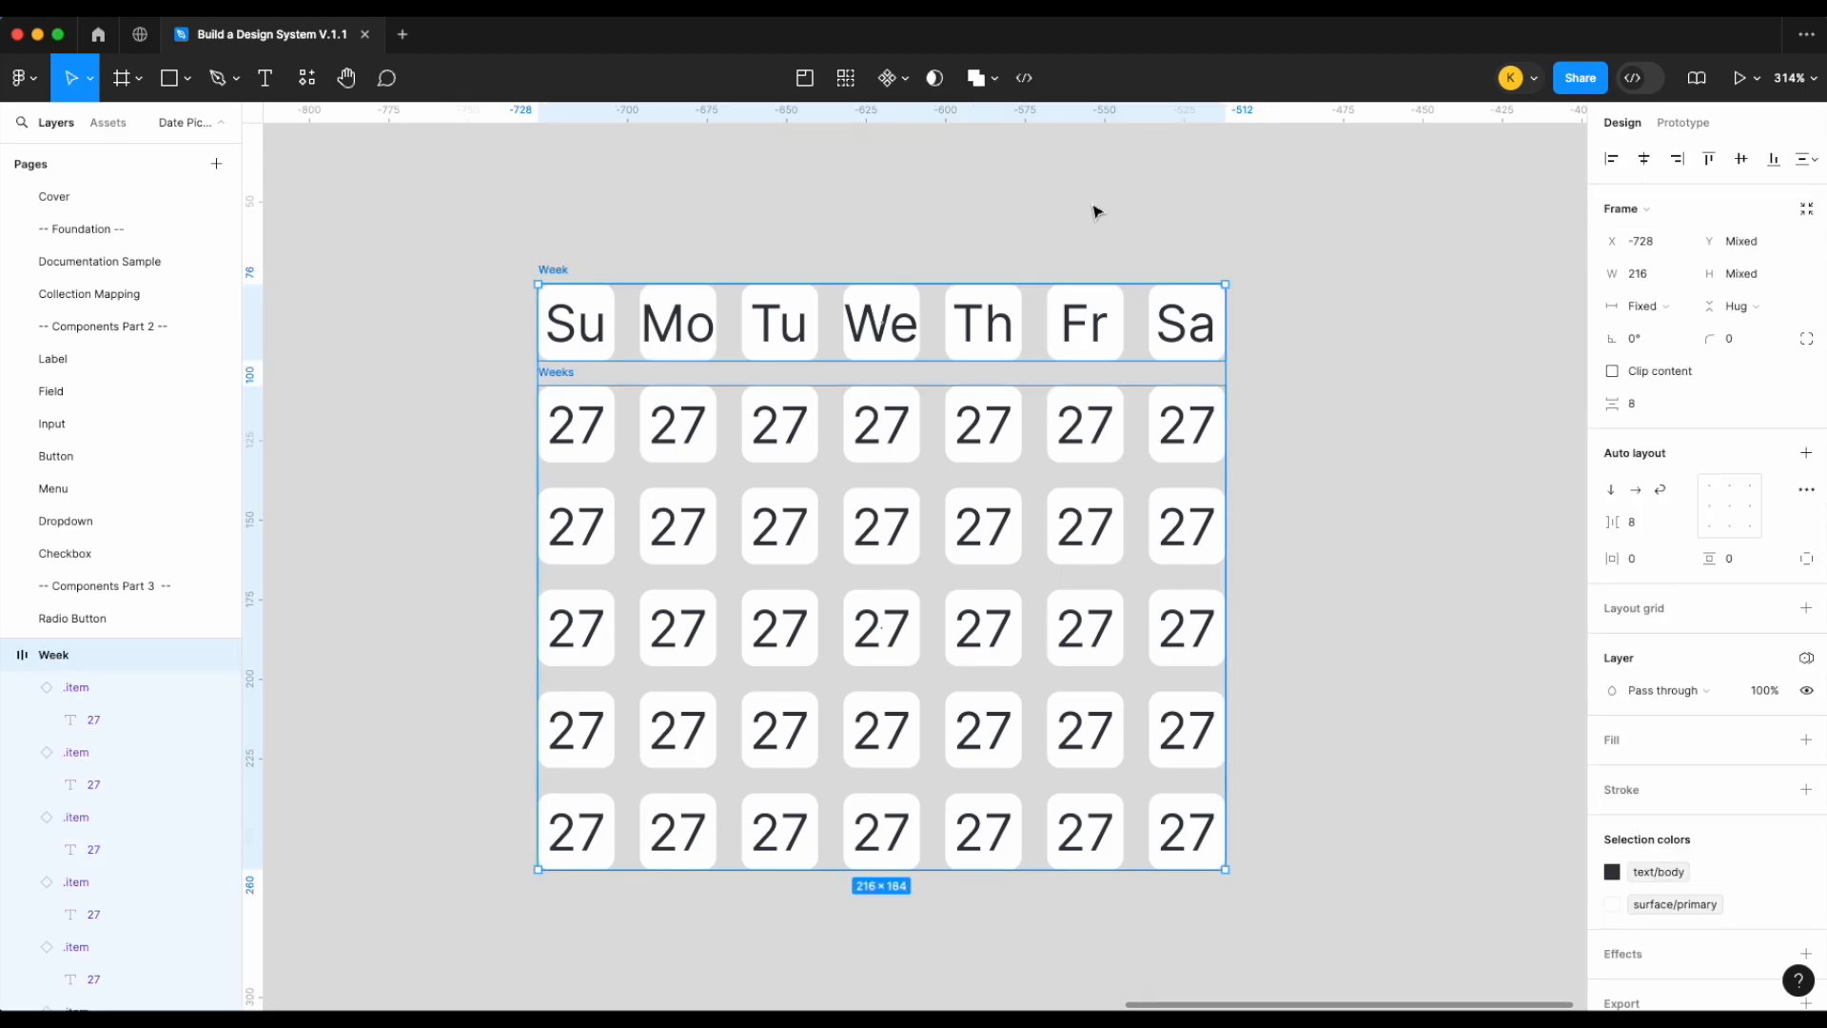
pyautogui.click(1097, 211)
pyautogui.scroll(1, 1097, 211)
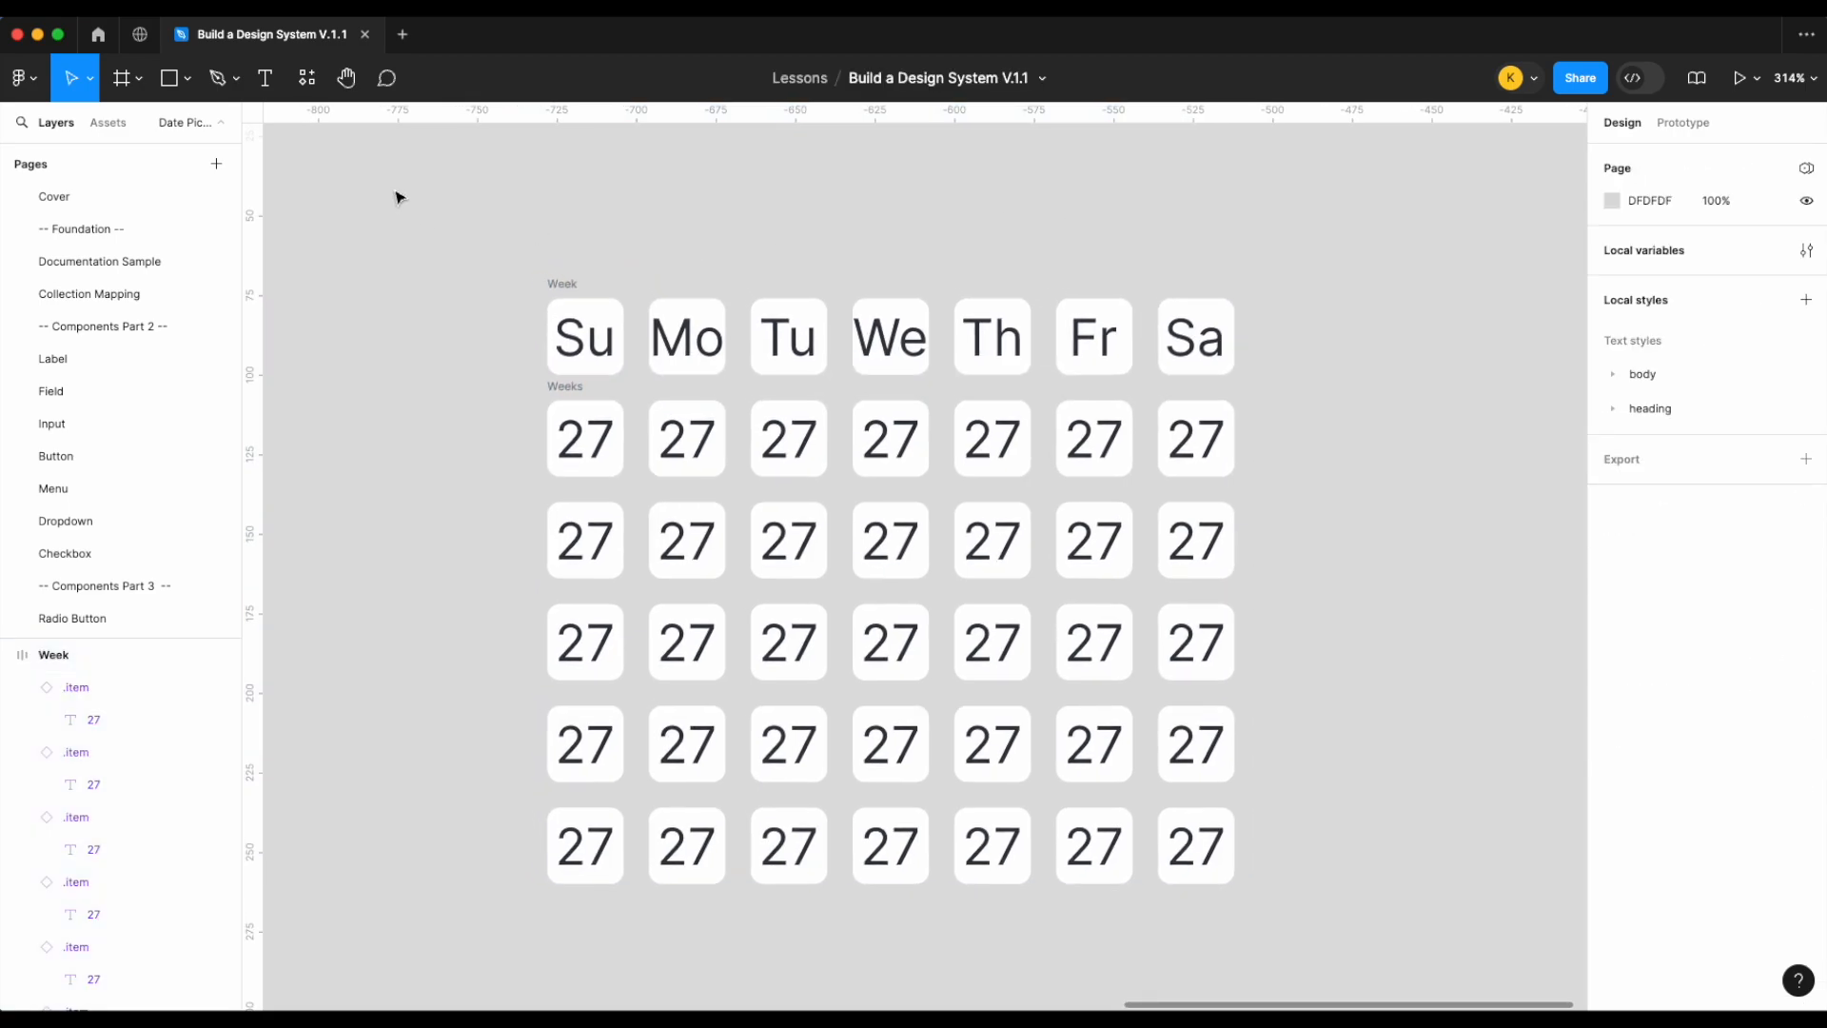
# Rename the frame of the weekday-label row to Dates
pyautogui.scroll(-2, 614, 301)
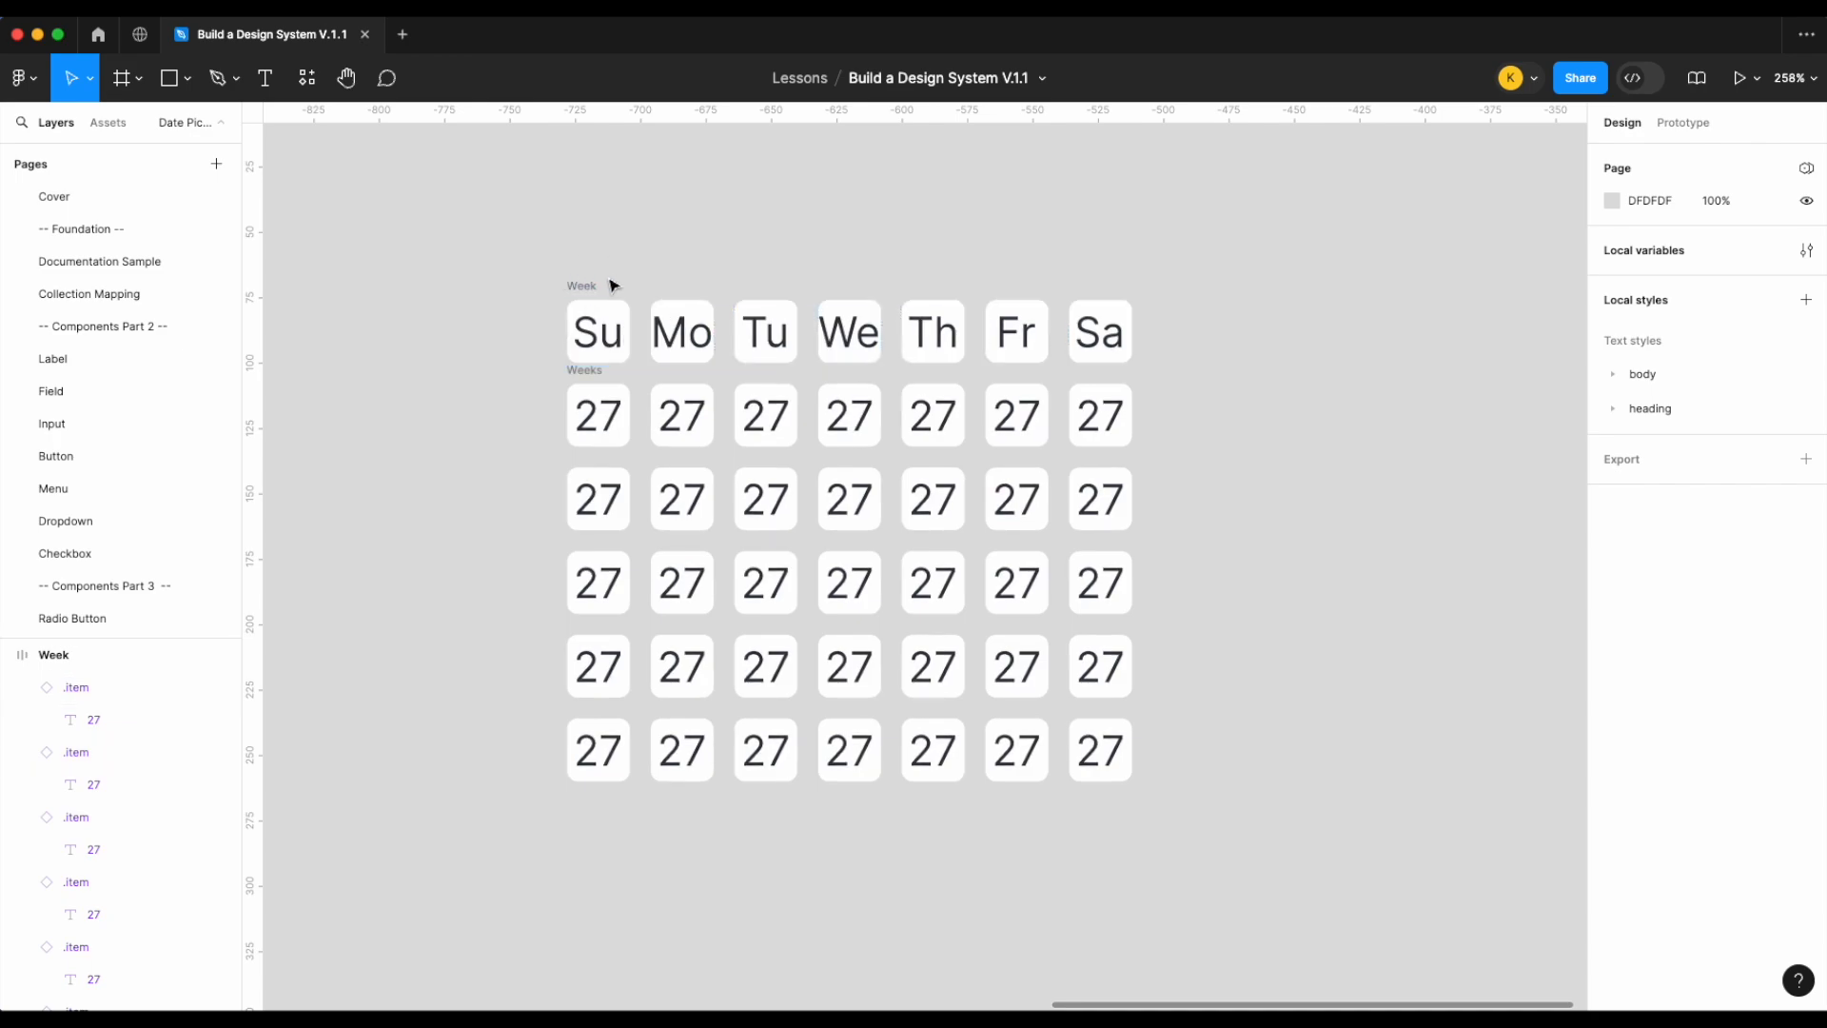
pyautogui.click(665, 413)
pyautogui.click(582, 288)
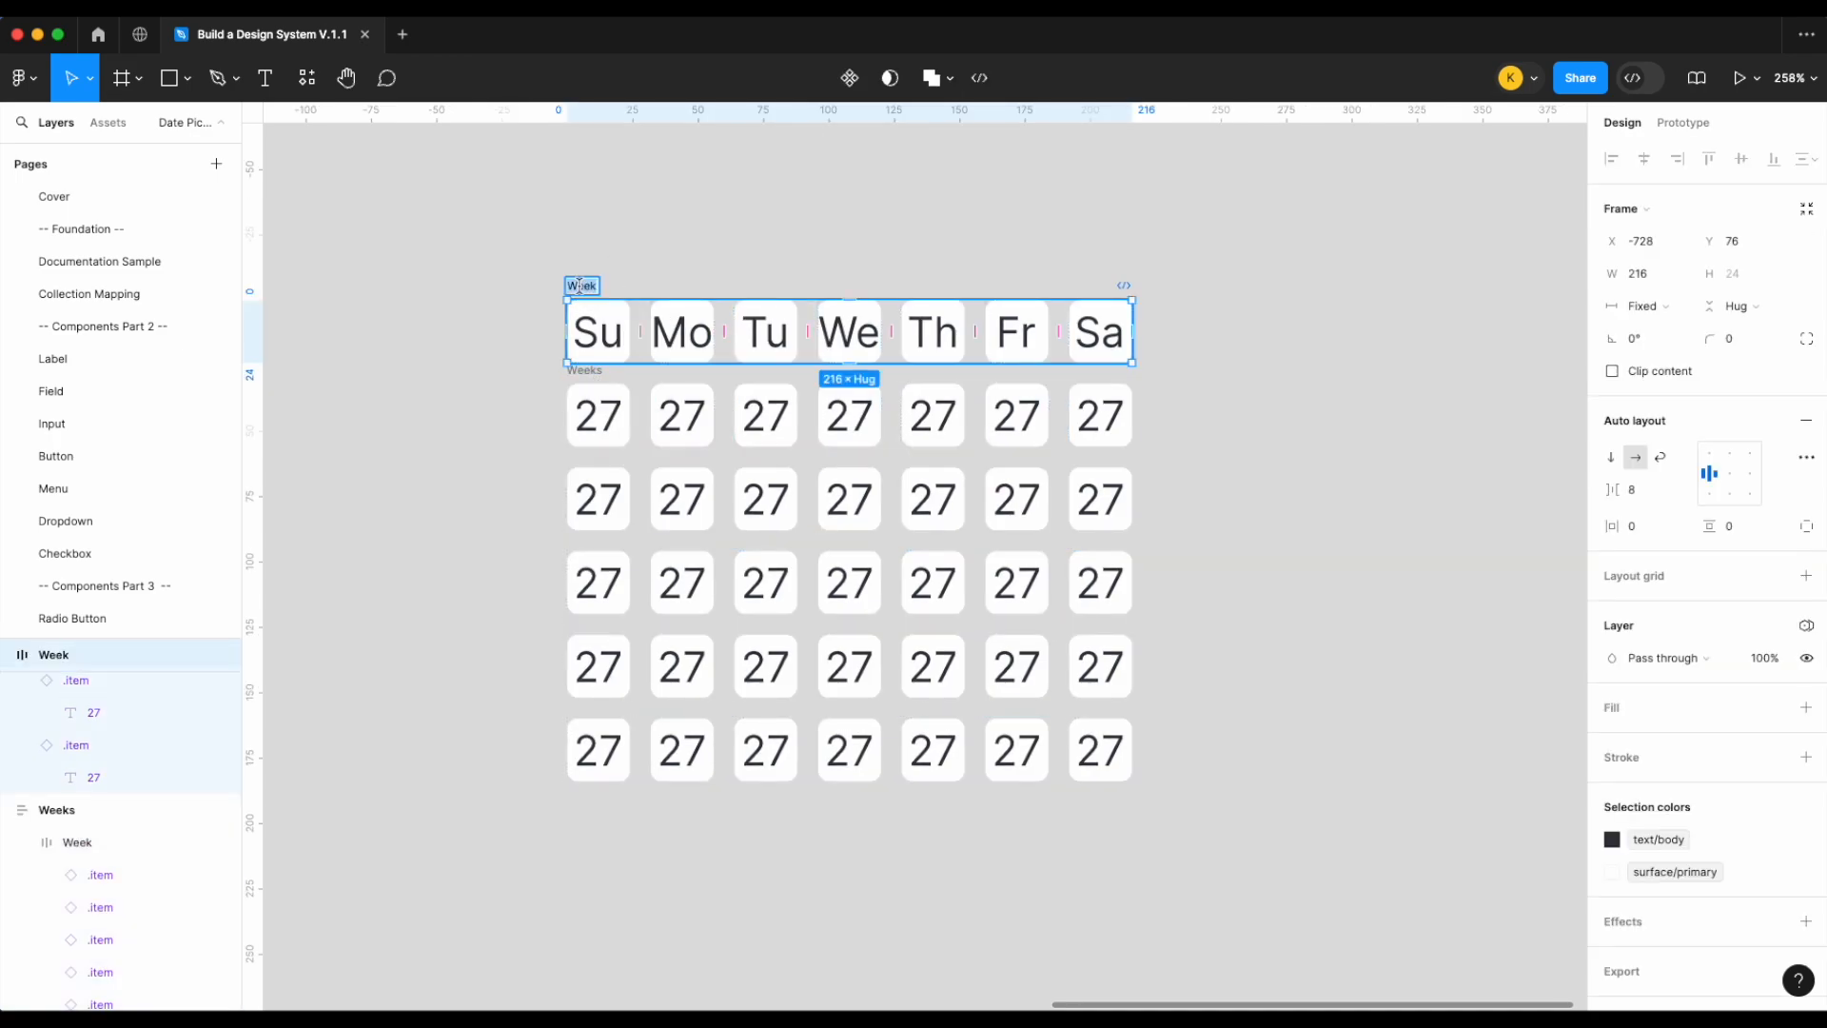
pyautogui.press('Return')
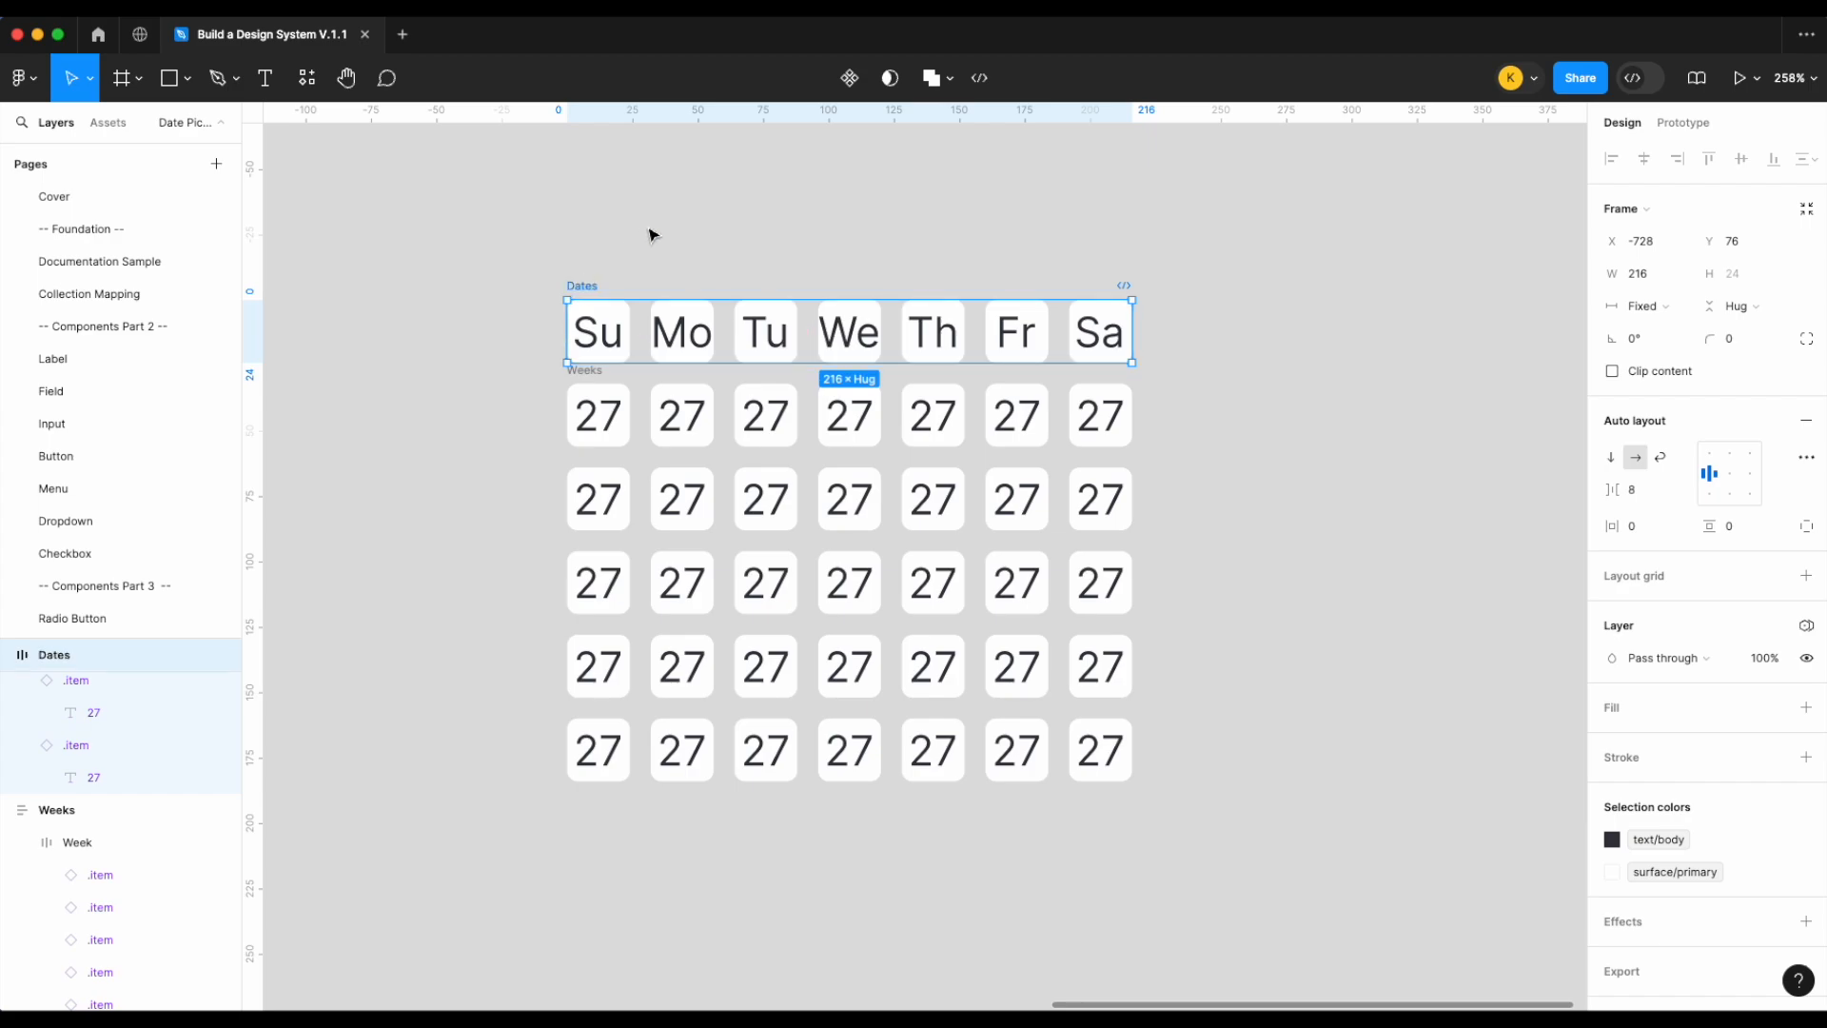
pyautogui.click(650, 235)
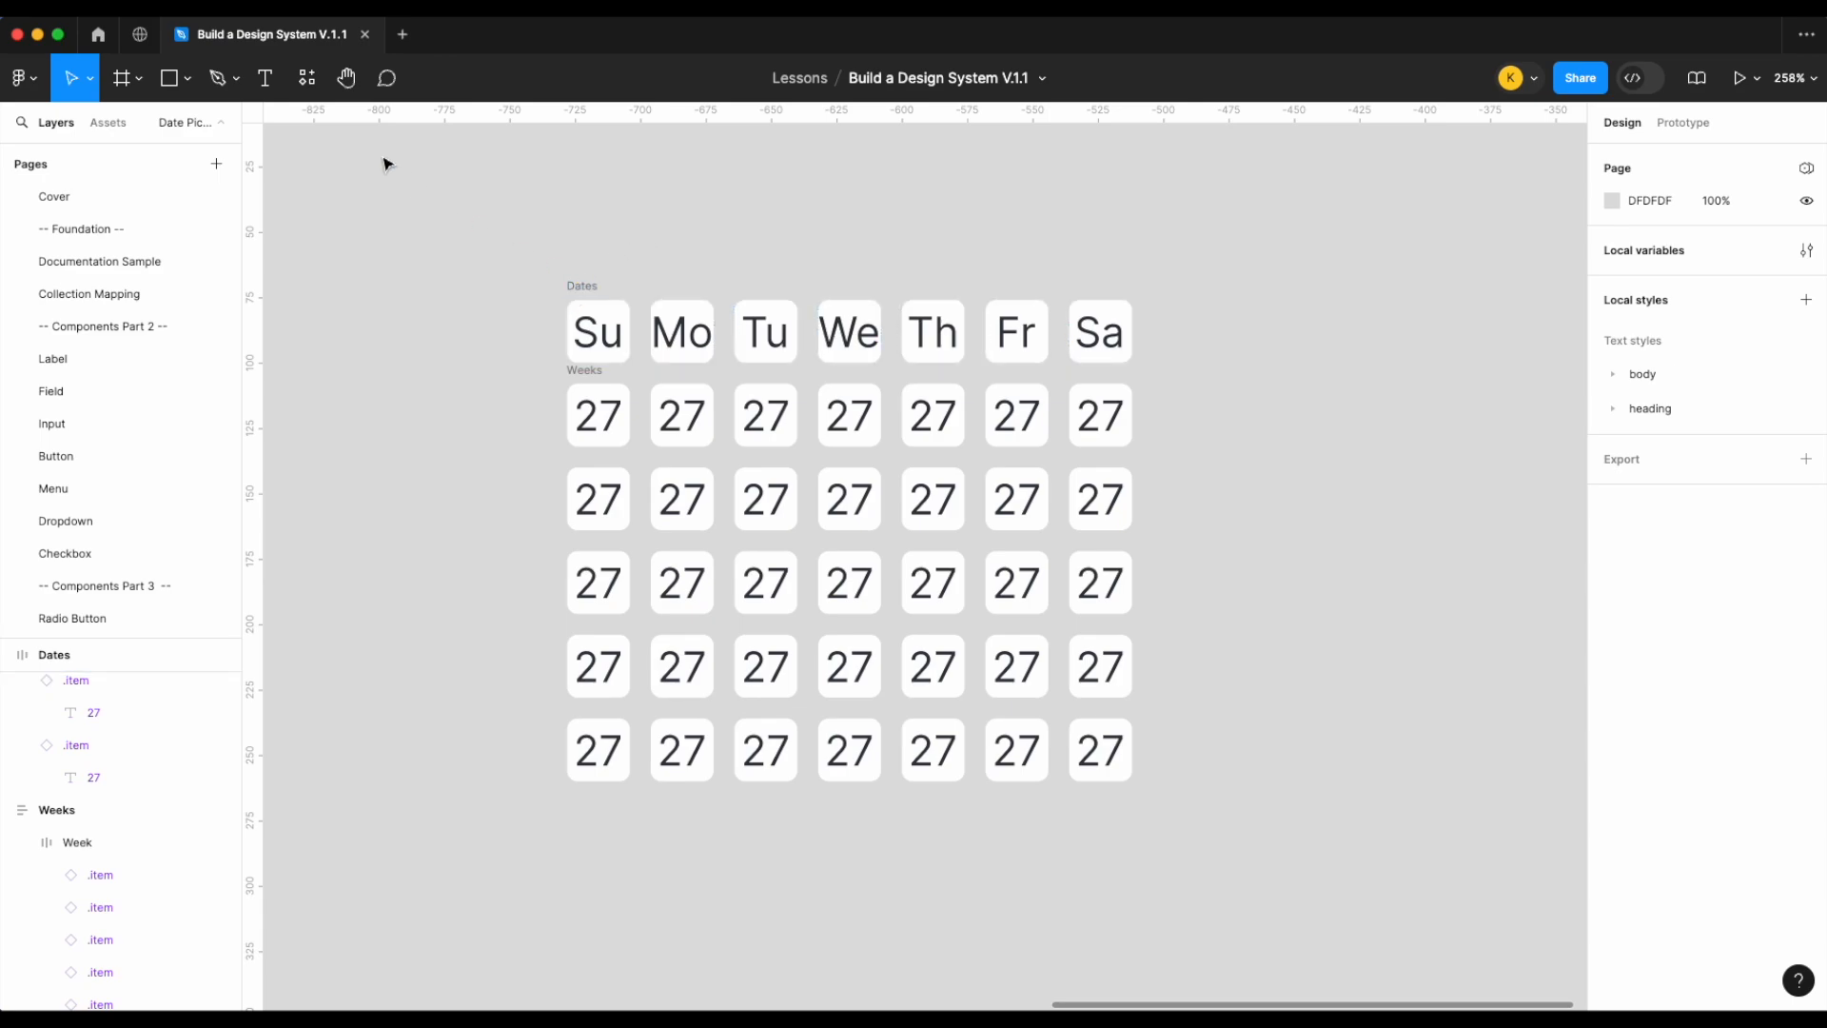
# Add a text box reading Sept 2024 above the Dates row and widen it to 90 so it fits one line
pyautogui.click(264, 80)
pyautogui.moveTo(755, 267); pyautogui.dragTo(951, 216)
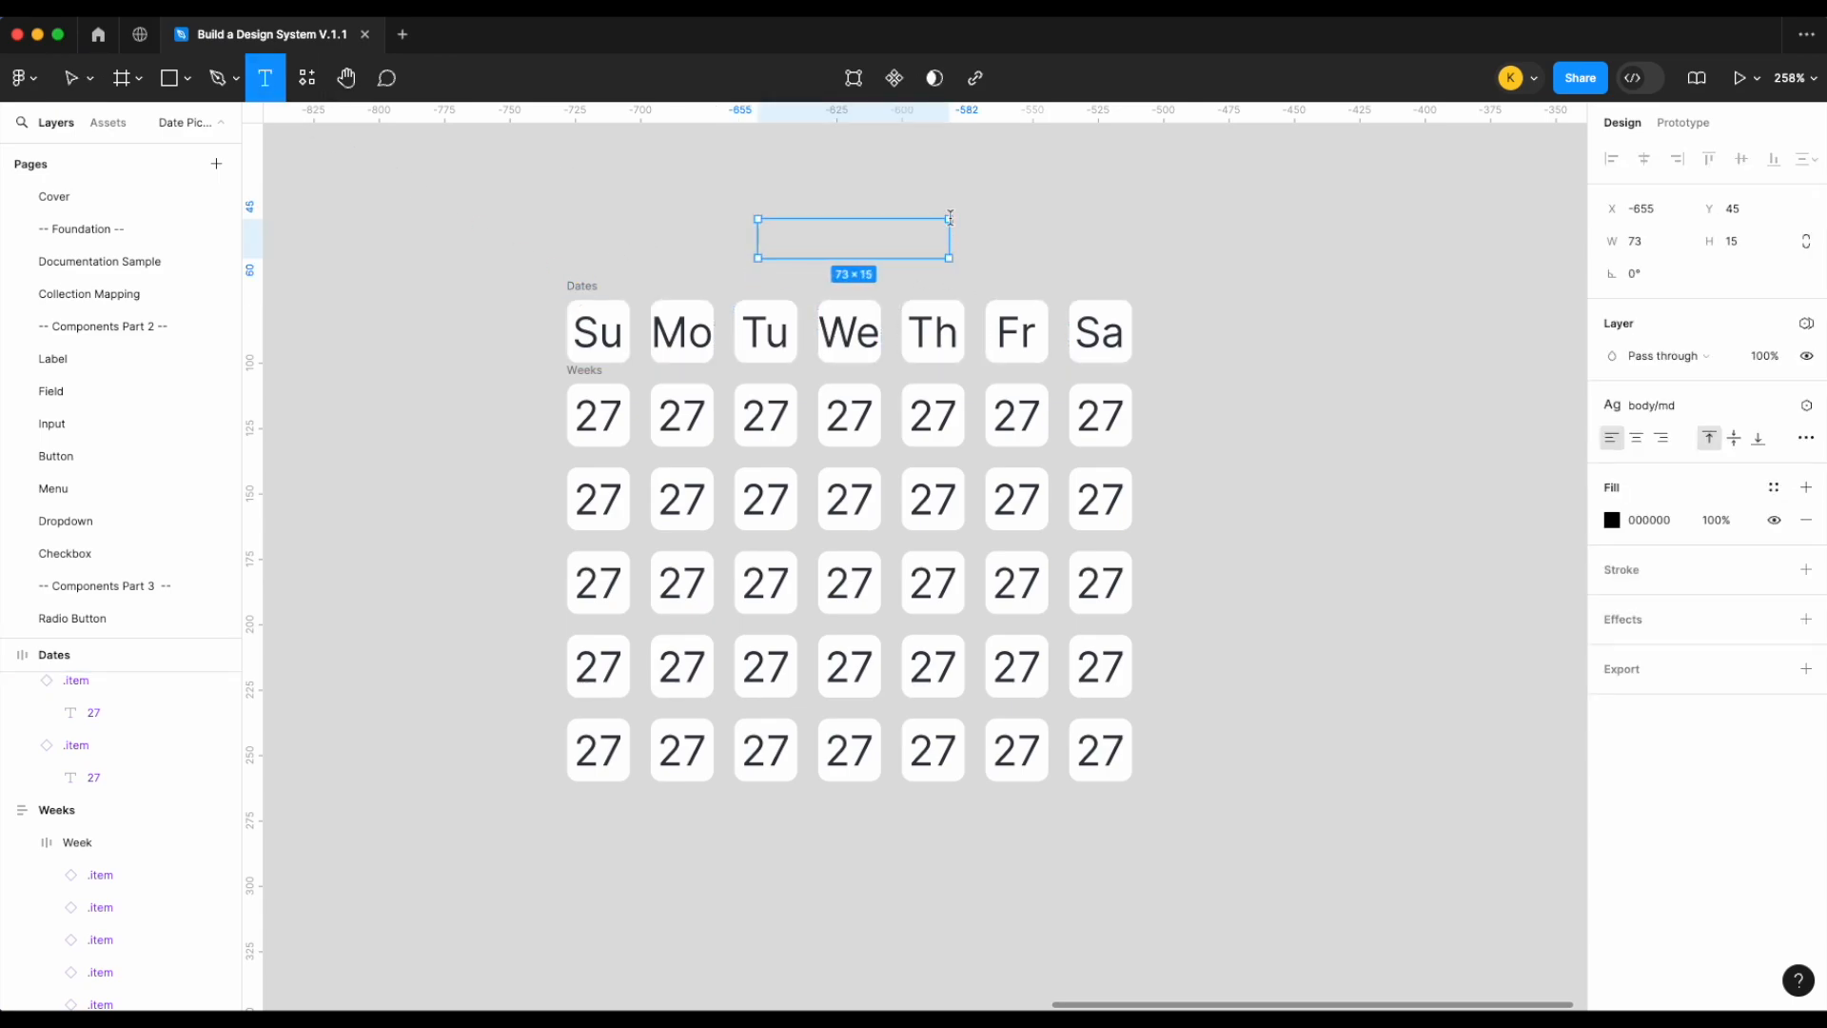
pyautogui.scroll(2, 949, 217)
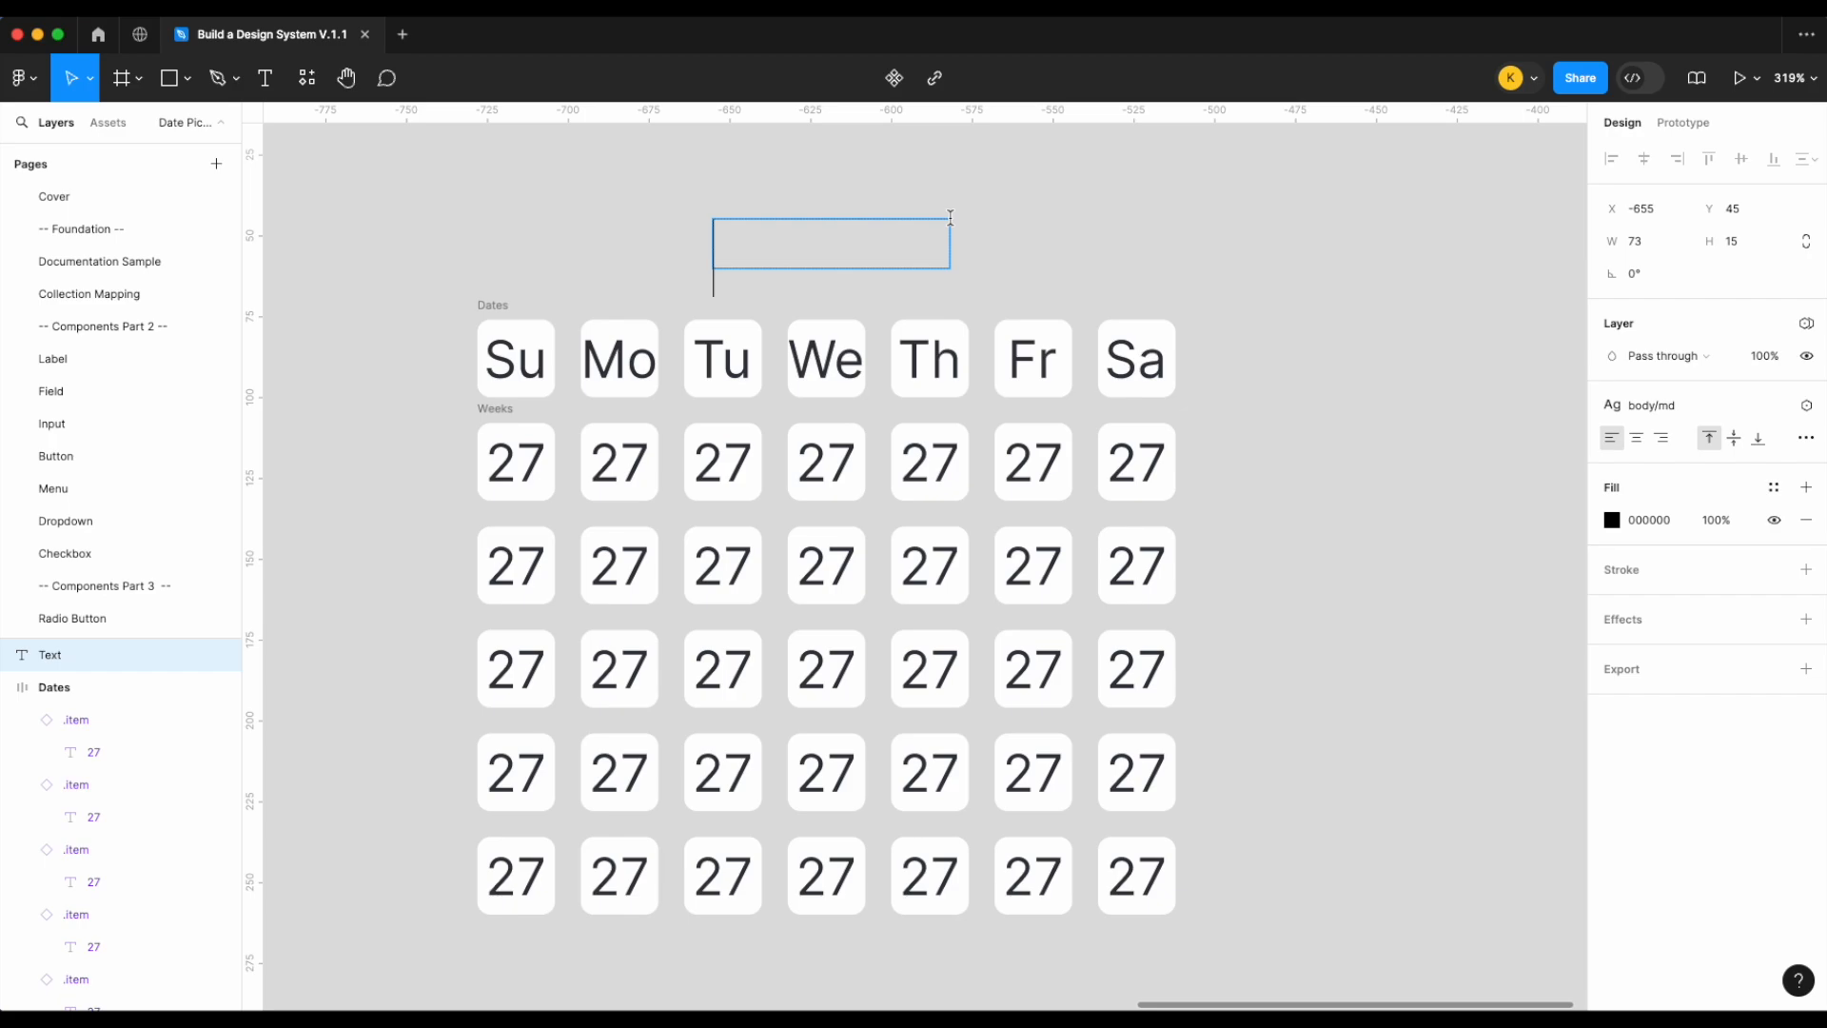
pyautogui.write('Sep')
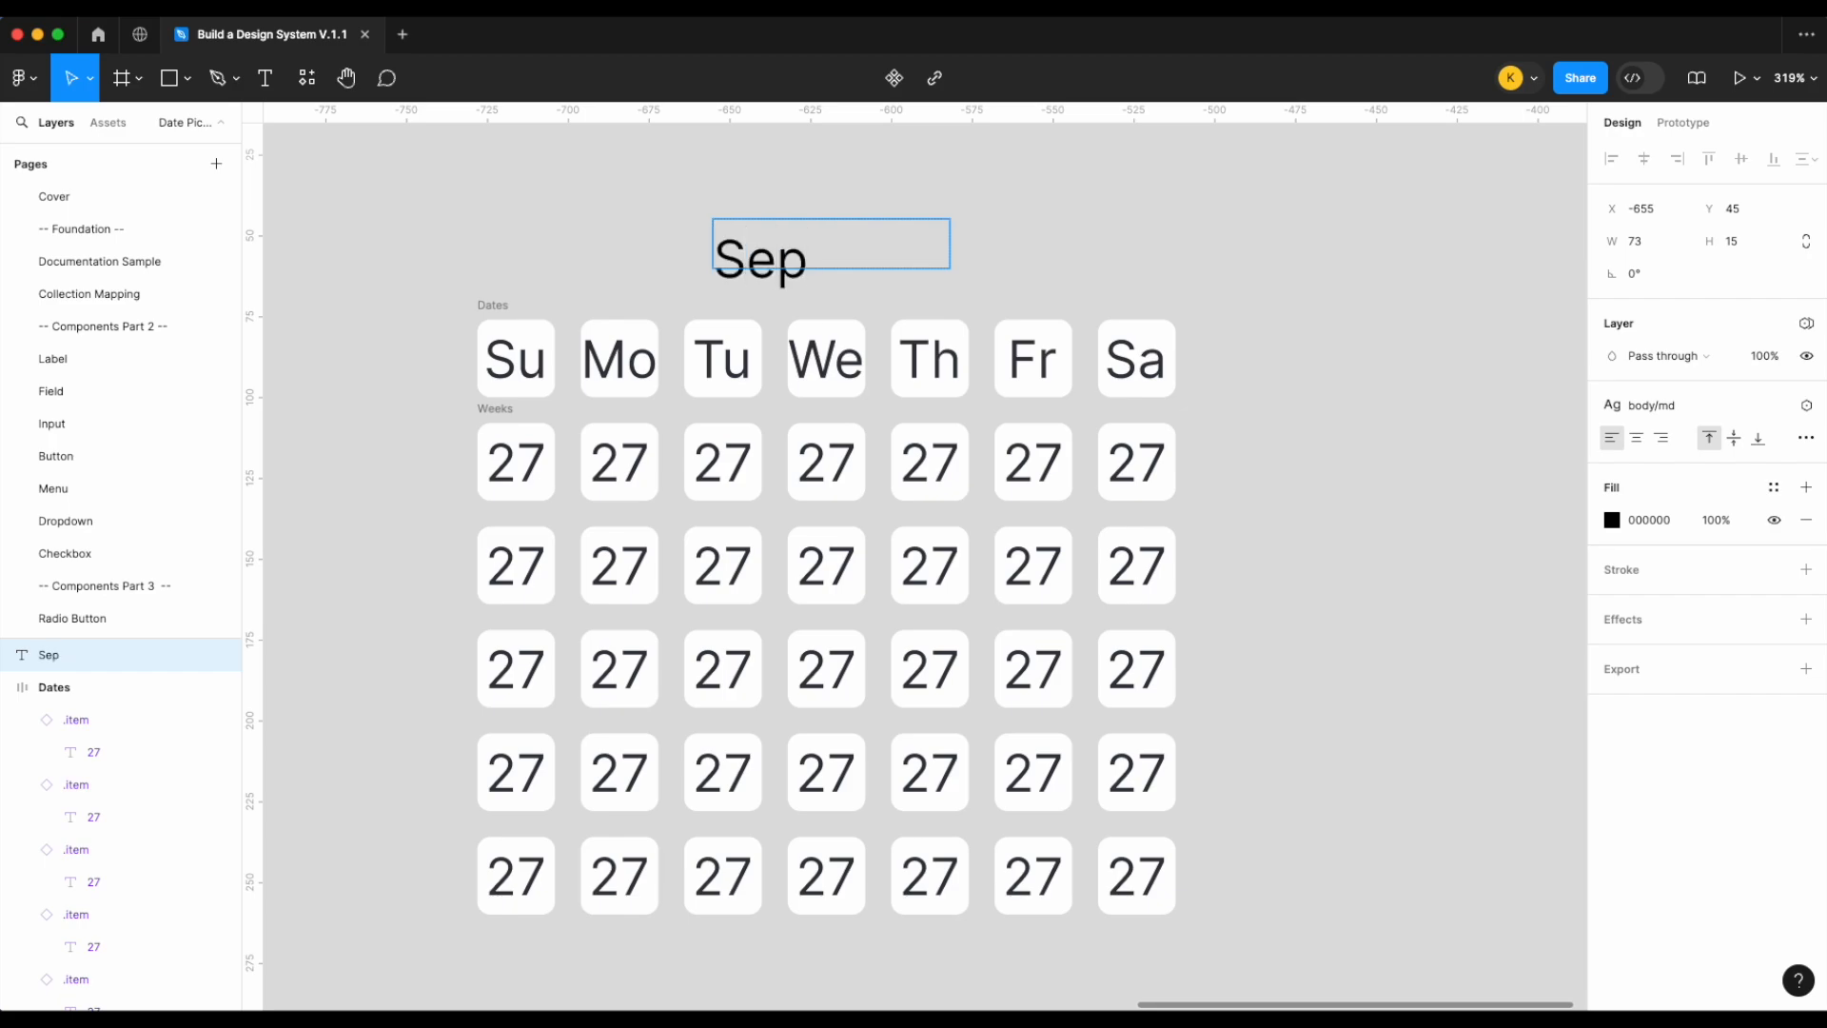
pyautogui.write('t 2024')
pyautogui.press('Escape')
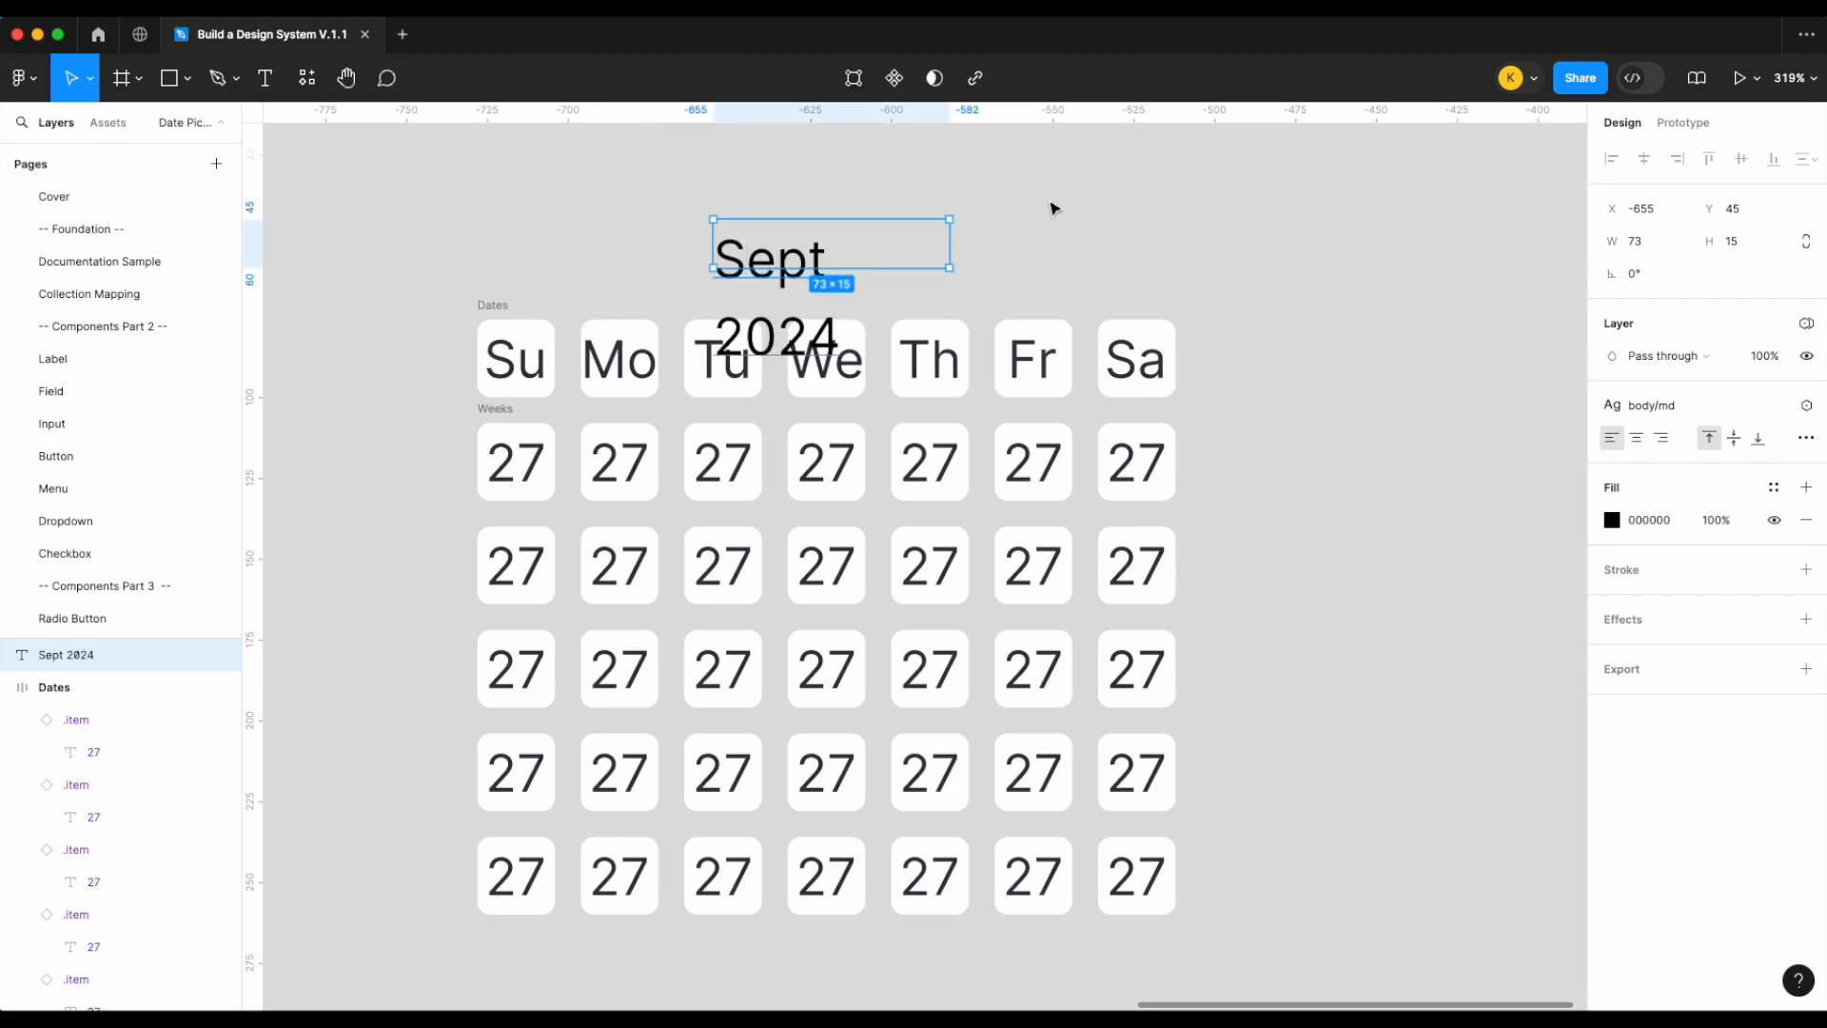
pyautogui.doubleClick(946, 241)
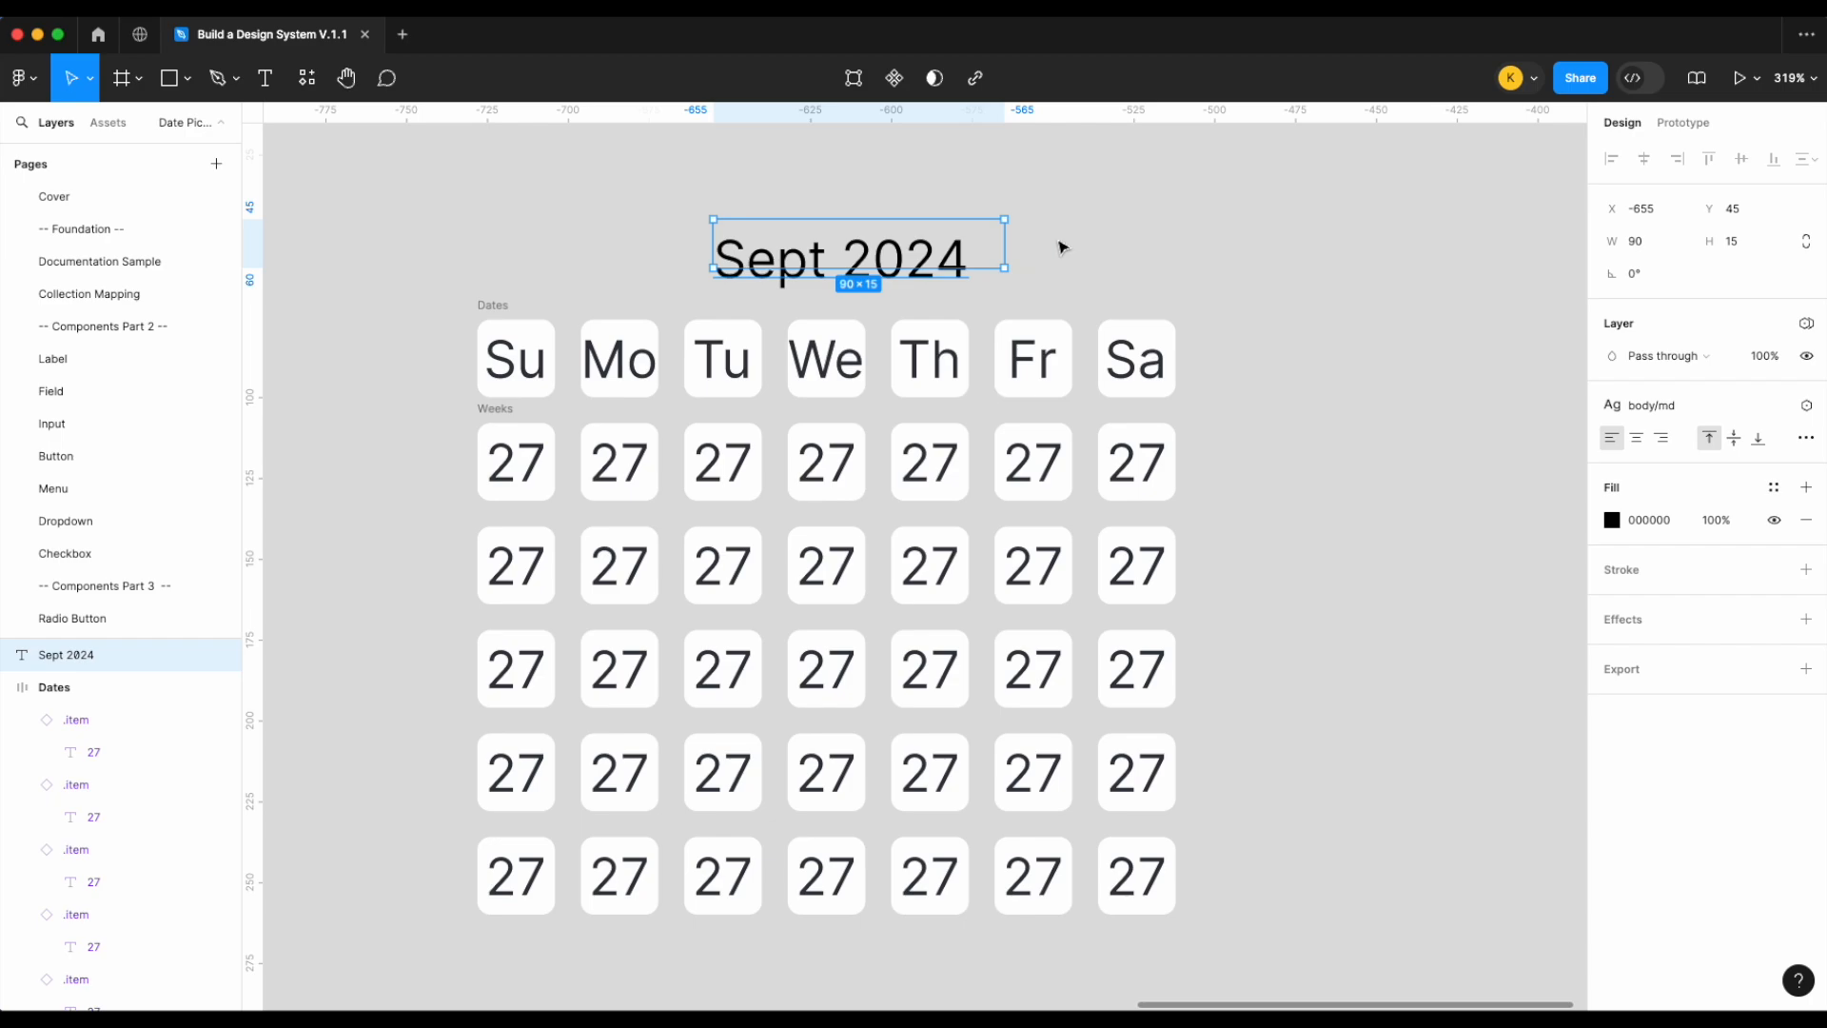
# Apply the text/action color variable as the fill of the Sept 2024 text
pyautogui.click(1774, 487)
pyautogui.write('te')
pyautogui.scroll(-1, 1517, 682)
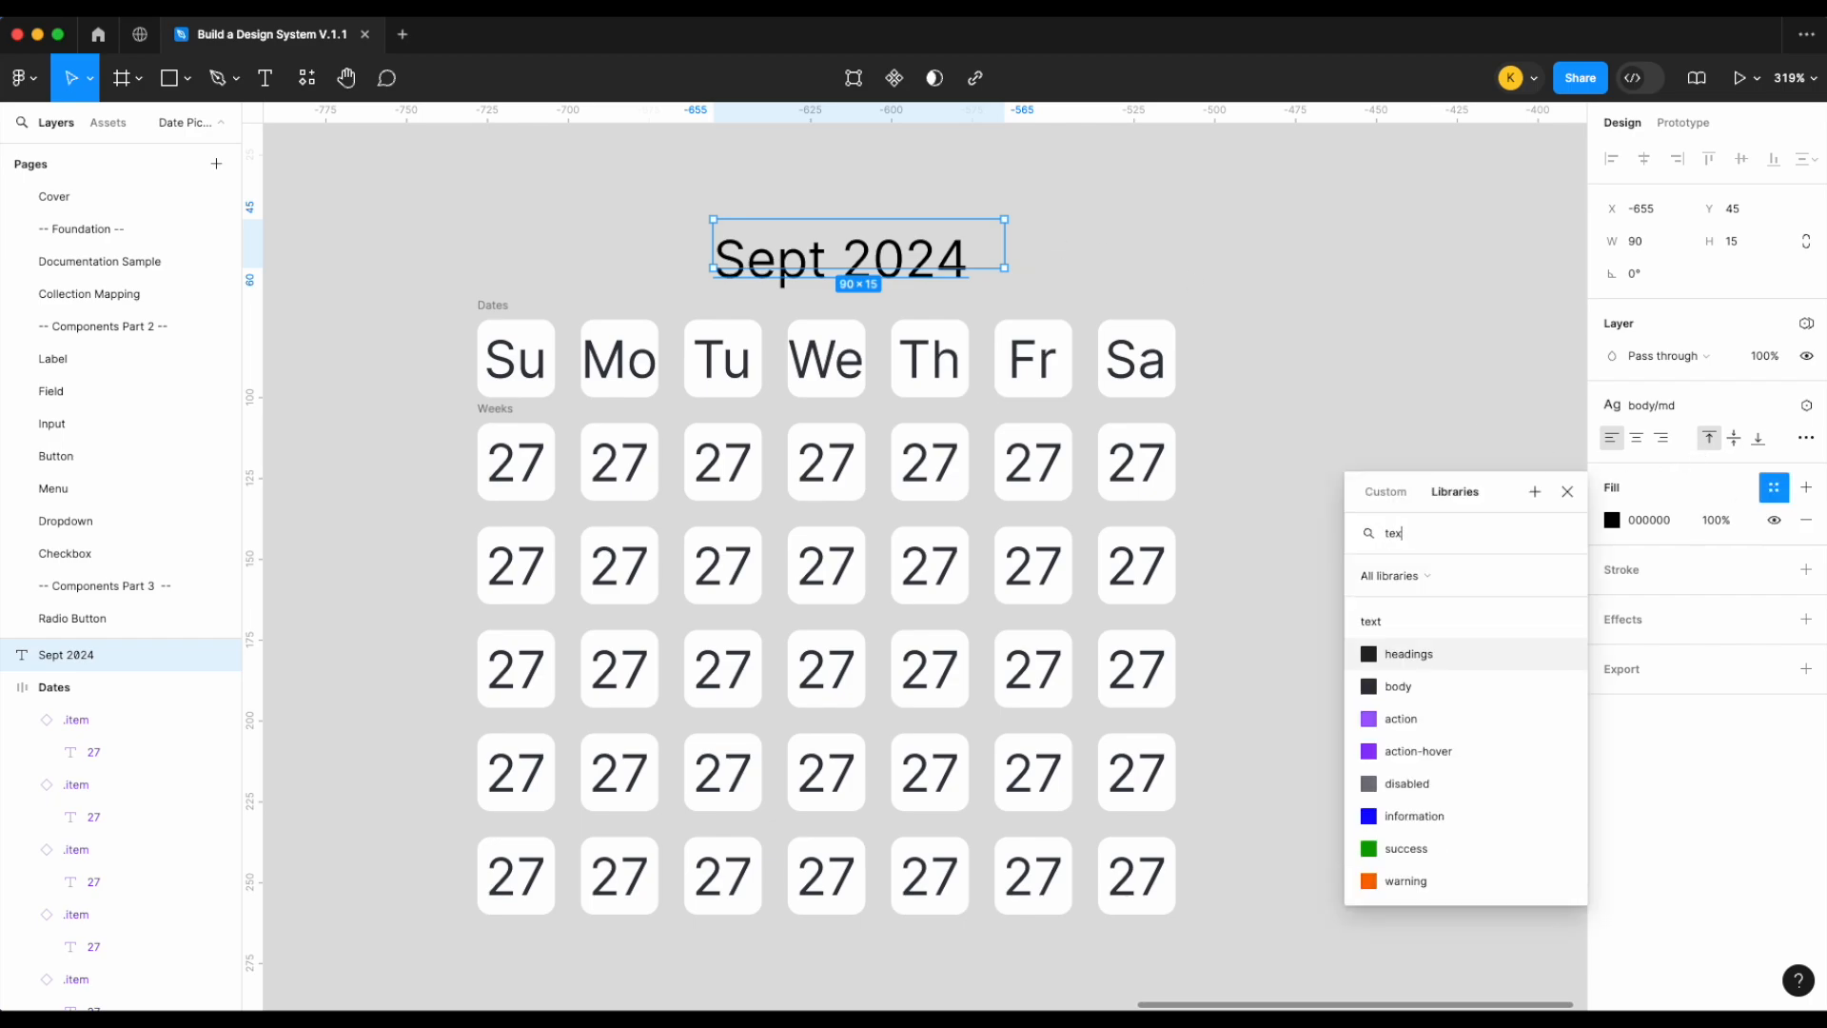
pyautogui.click(1440, 721)
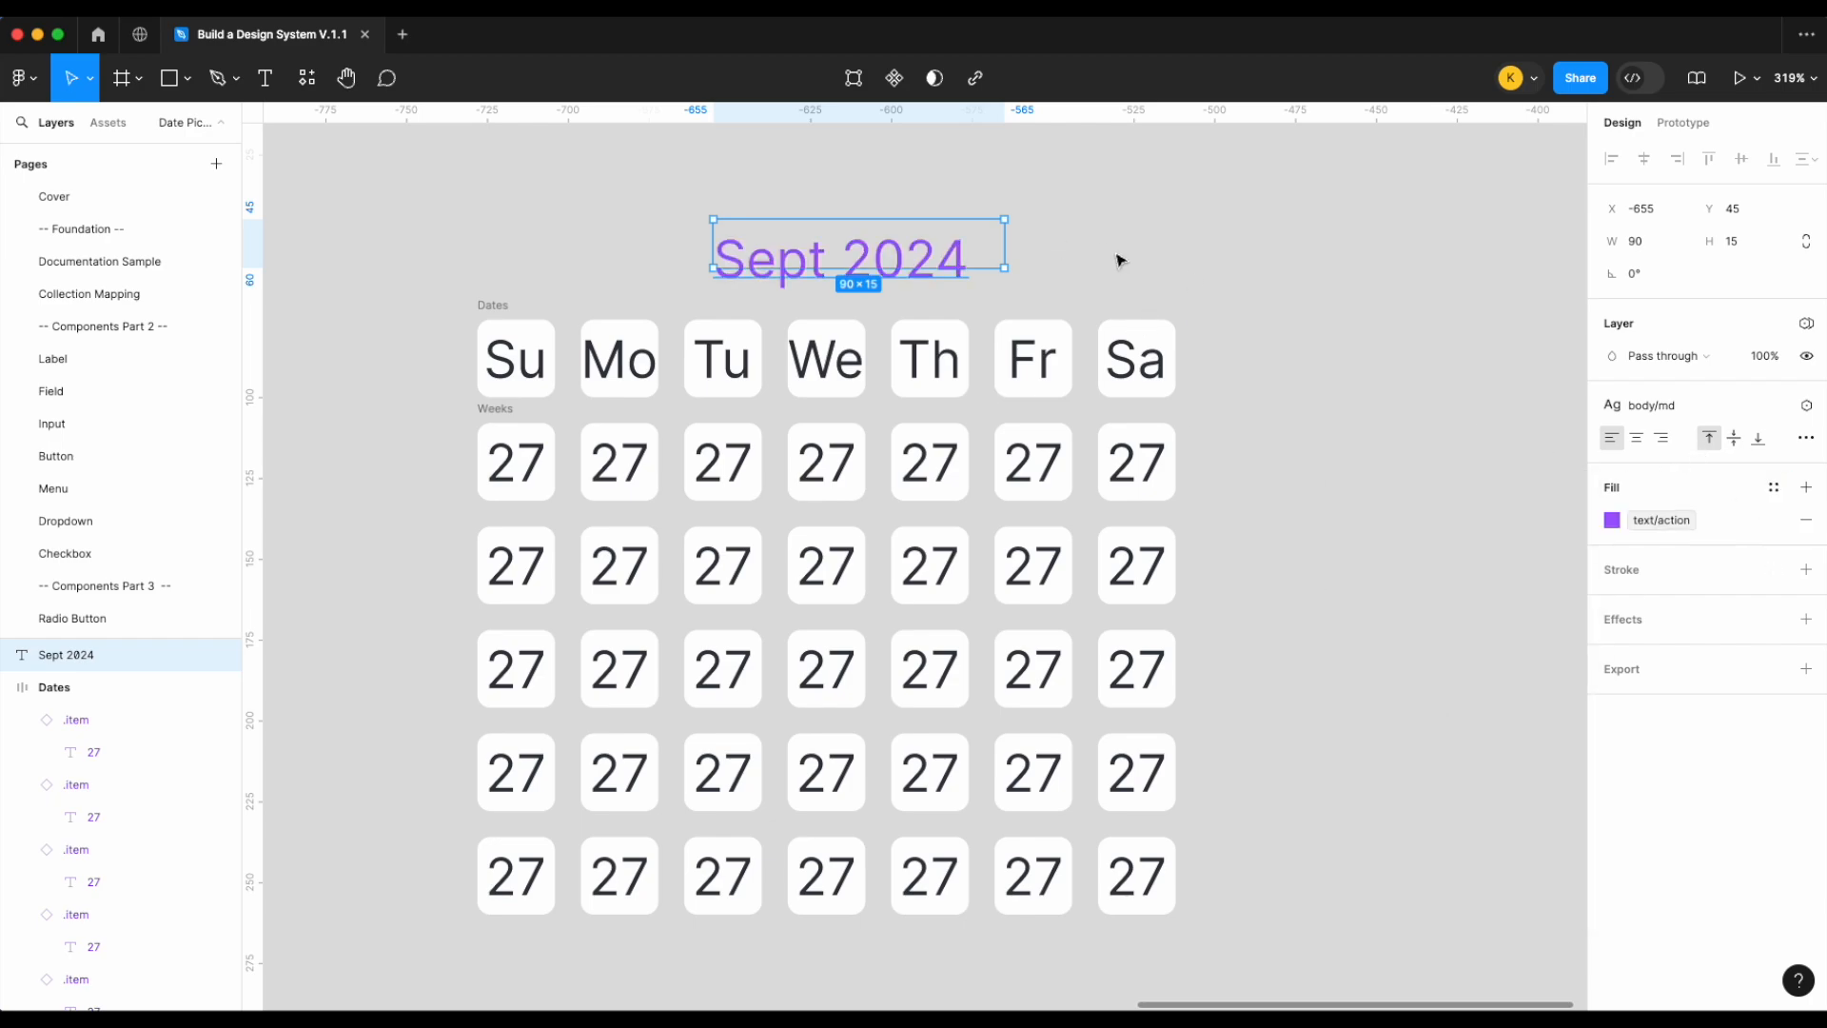
# Center the Sept 2024 text horizontally and vertically in its box and position the box centrally above the calendar grid
pyautogui.click(1637, 439)
pyautogui.click(1734, 439)
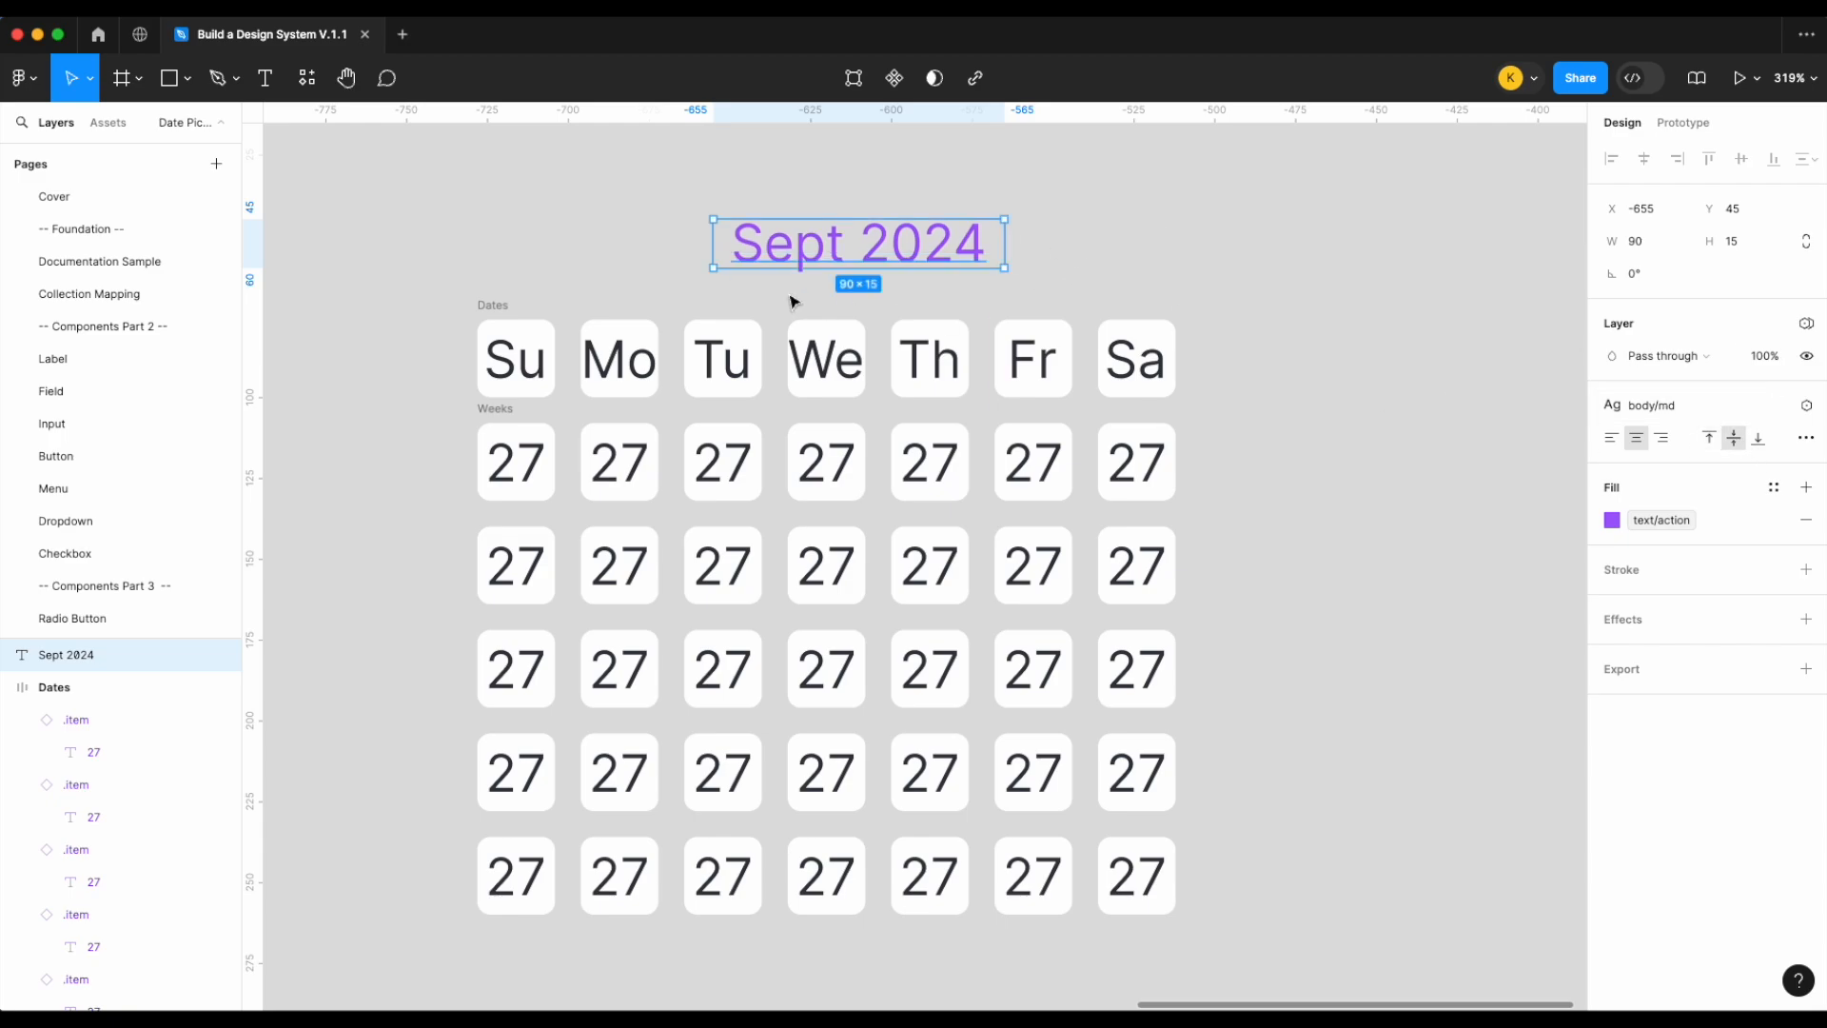
pyautogui.moveTo(822, 243); pyautogui.dragTo(808, 243)
# Insert the chevron-right and chevron-double-right icons from the arrow assets side by side, after the Sept 2024 text
pyautogui.click(117, 128)
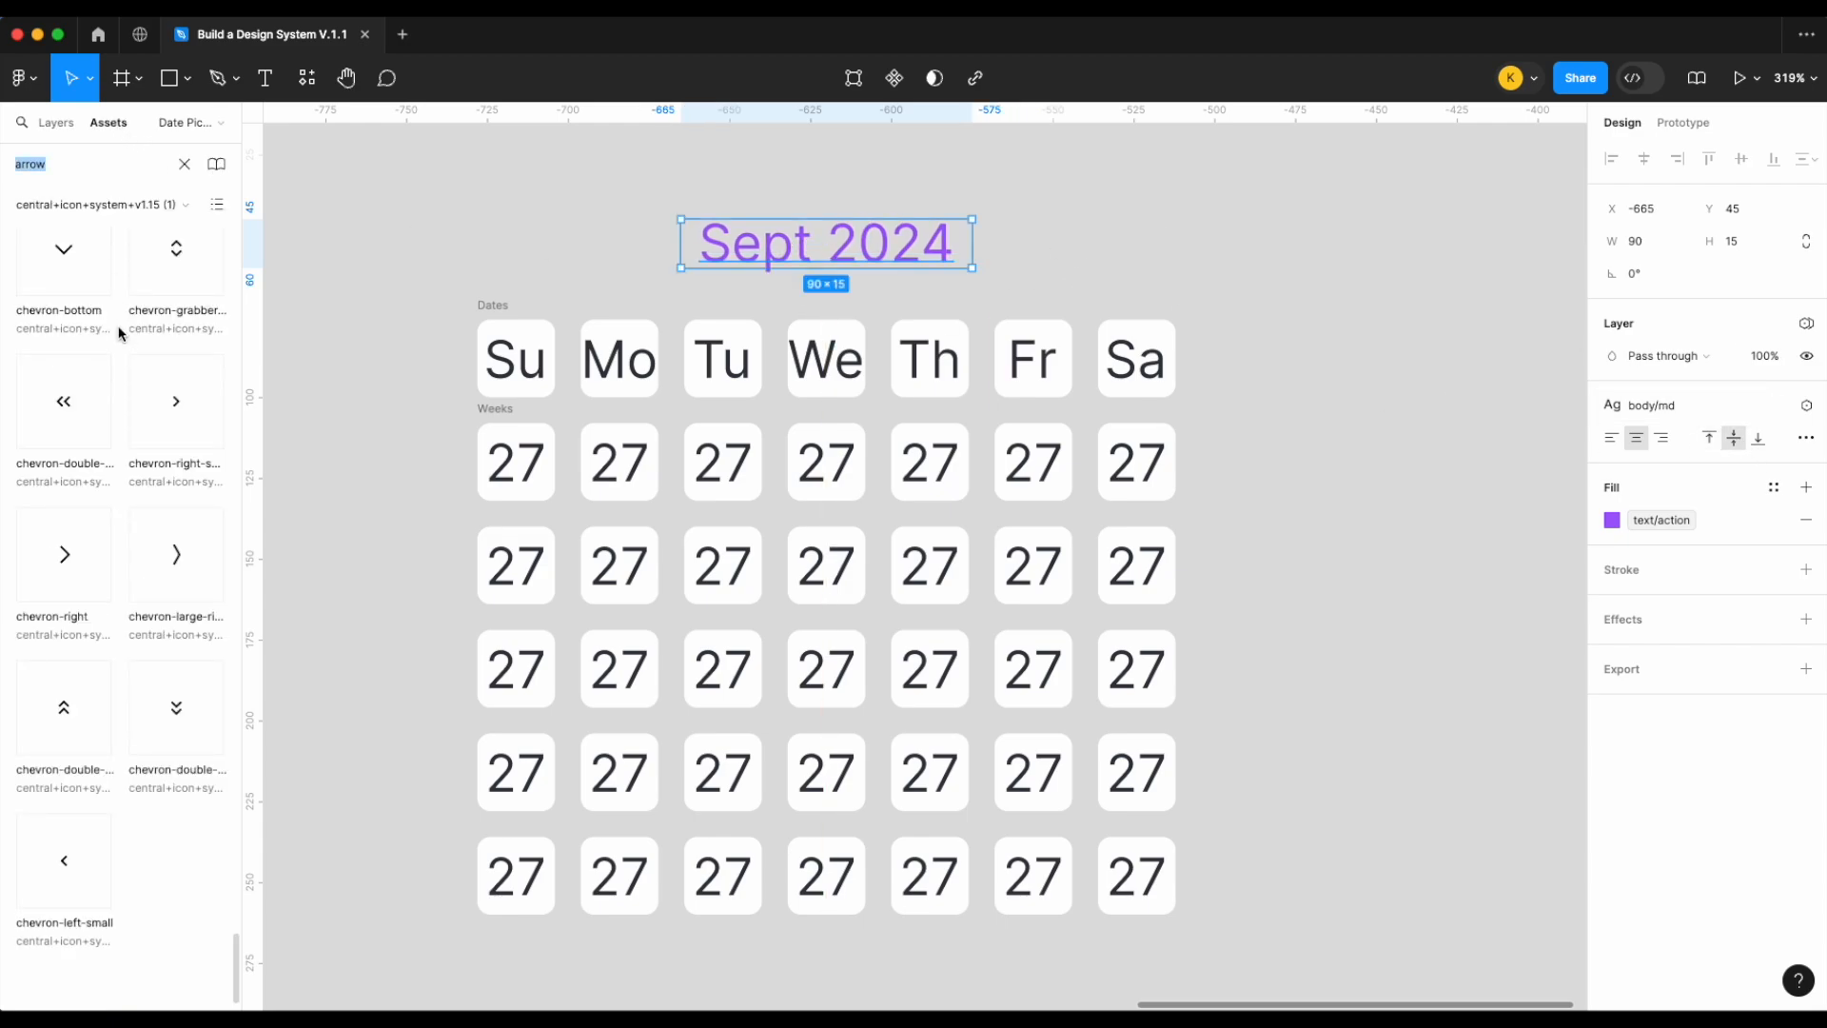
pyautogui.scroll(-10, 119, 332)
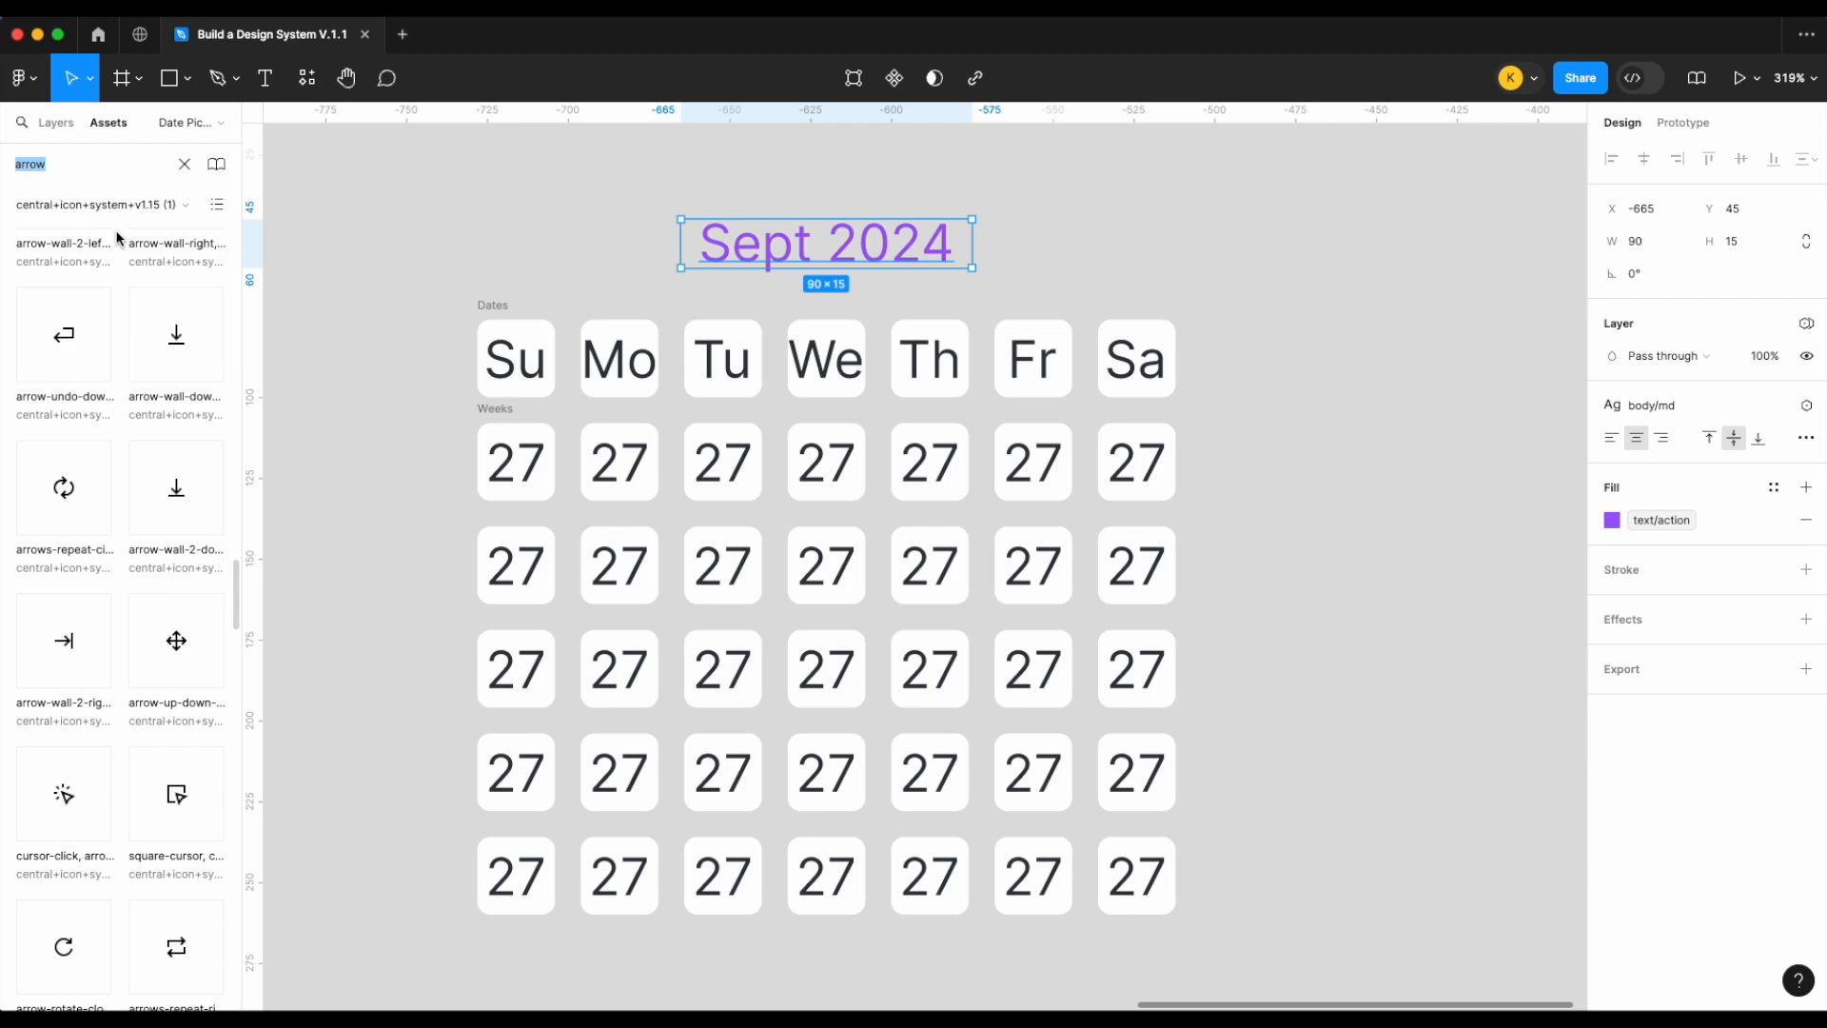
pyautogui.scroll(-10, 151, 572)
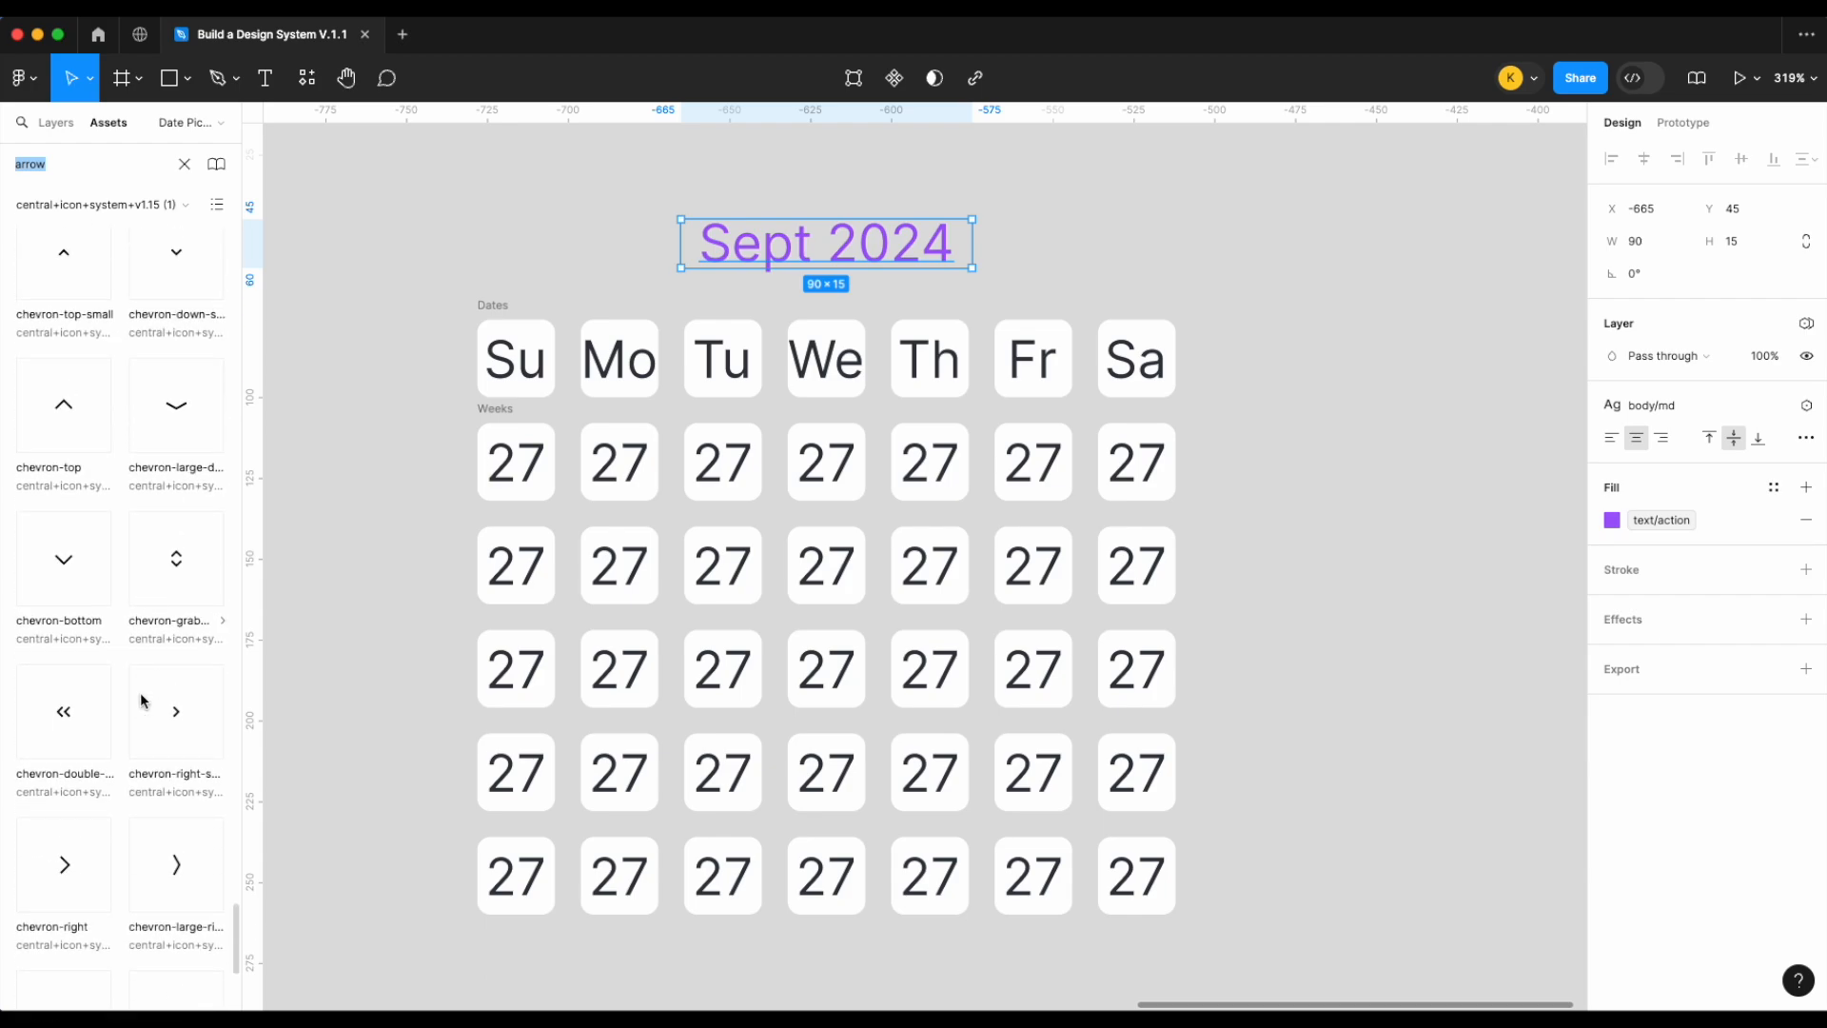
pyautogui.moveTo(59, 731); pyautogui.dragTo(1054, 278)
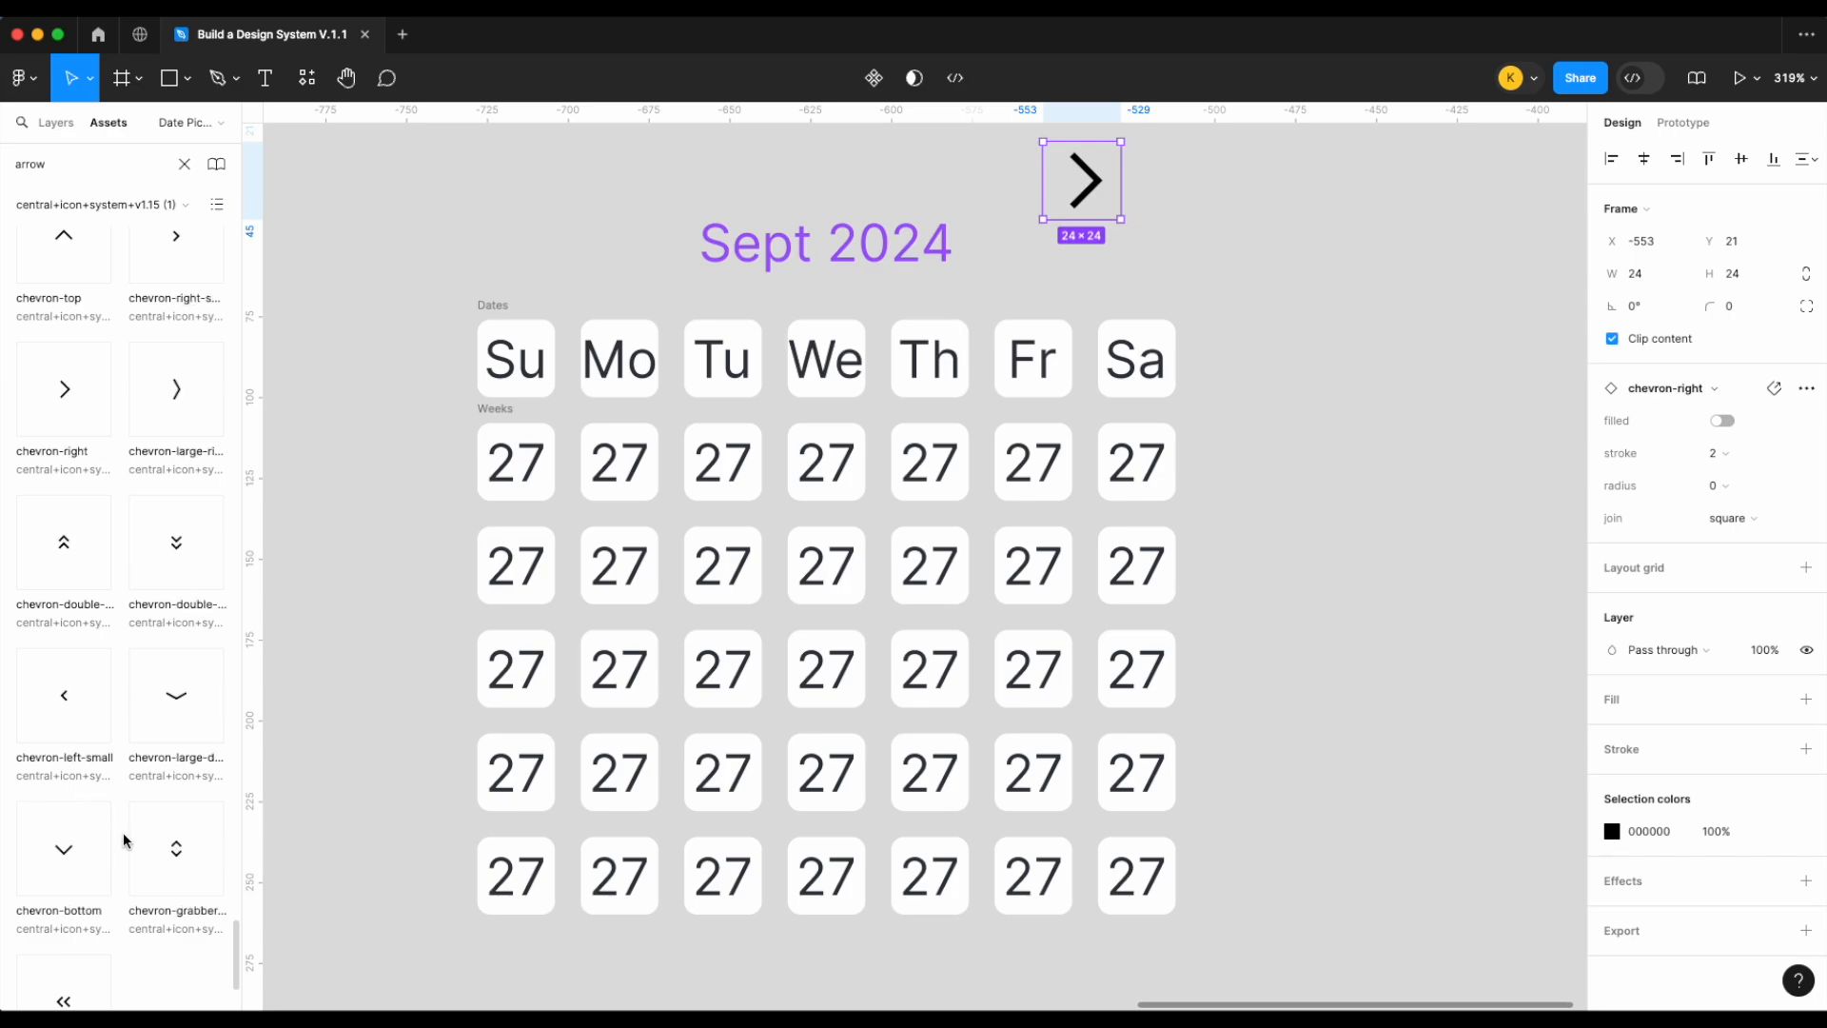
pyautogui.scroll(1, 122, 831)
pyautogui.scroll(10, 153, 496)
pyautogui.scroll(5, 154, 497)
pyautogui.moveTo(63, 566); pyautogui.dragTo(1201, 282)
pyautogui.click(1101, 182)
pyautogui.moveTo(1101, 183); pyautogui.dragTo(1102, 248)
pyautogui.click(1176, 253)
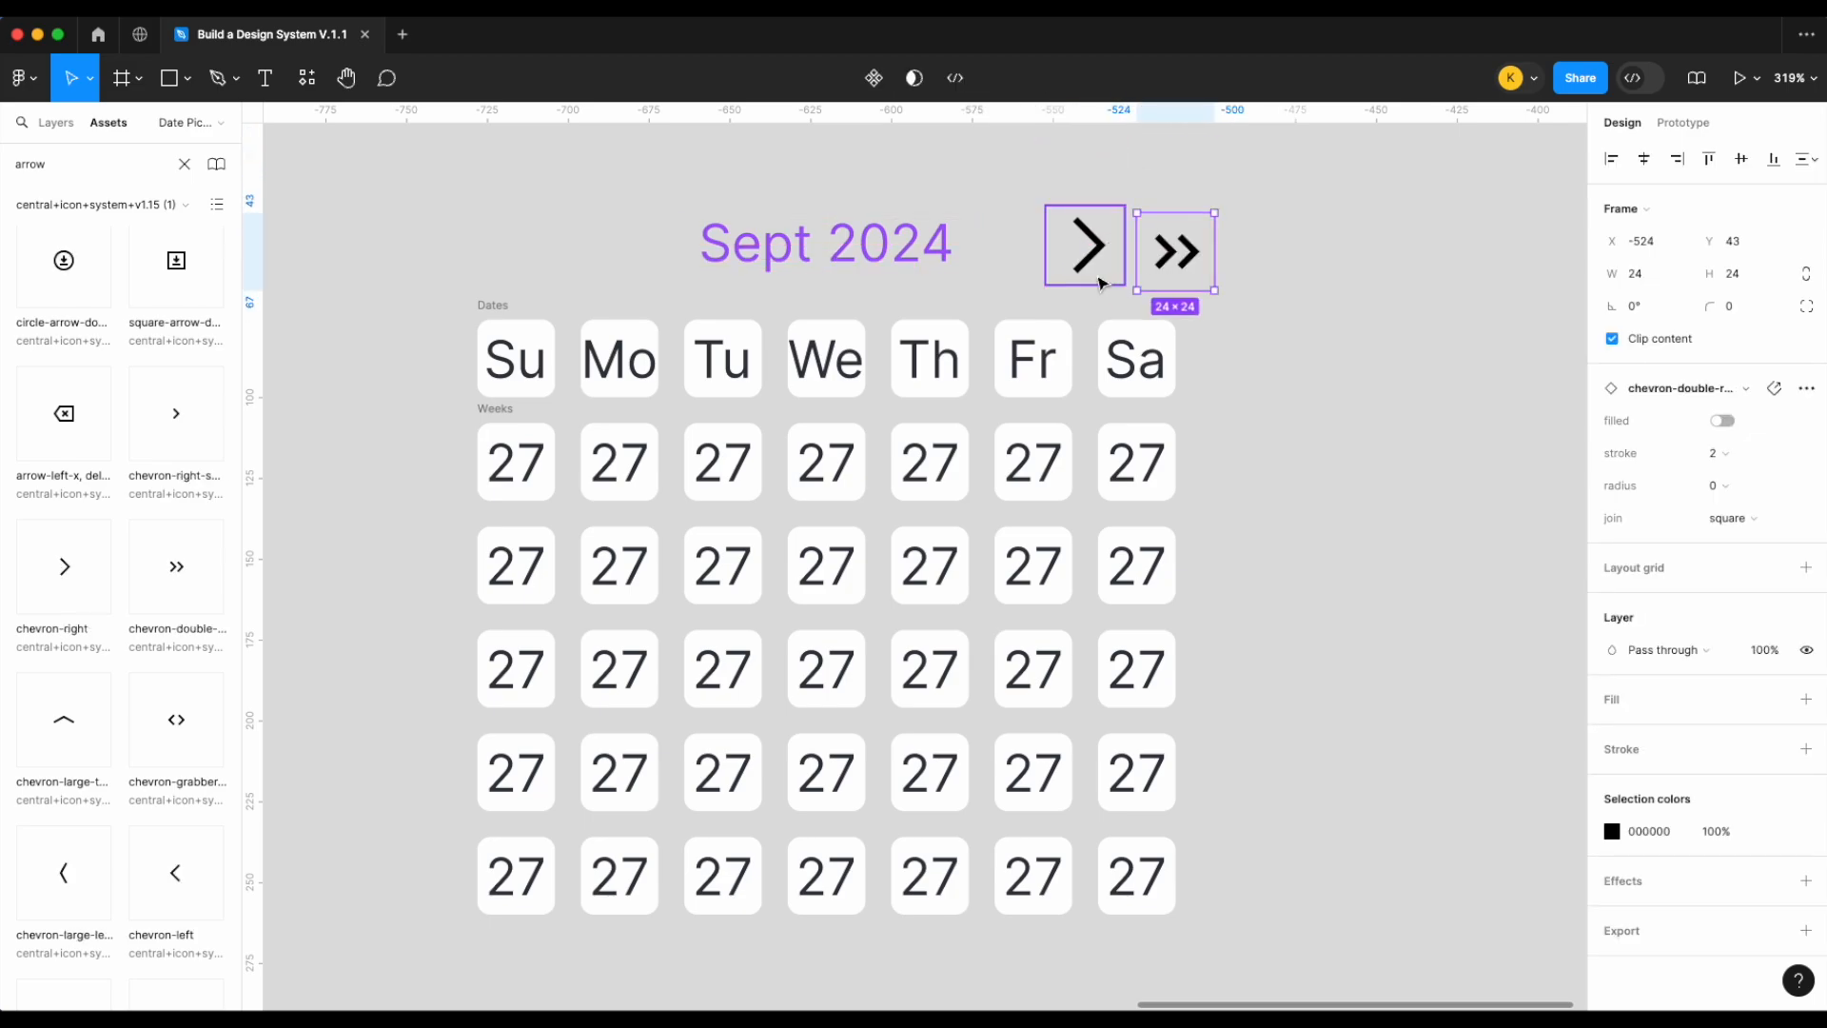
# Replace the chevron-right icon with chevron-right-small and line it up with the double chevron beside it
pyautogui.scroll(-2, 134, 740)
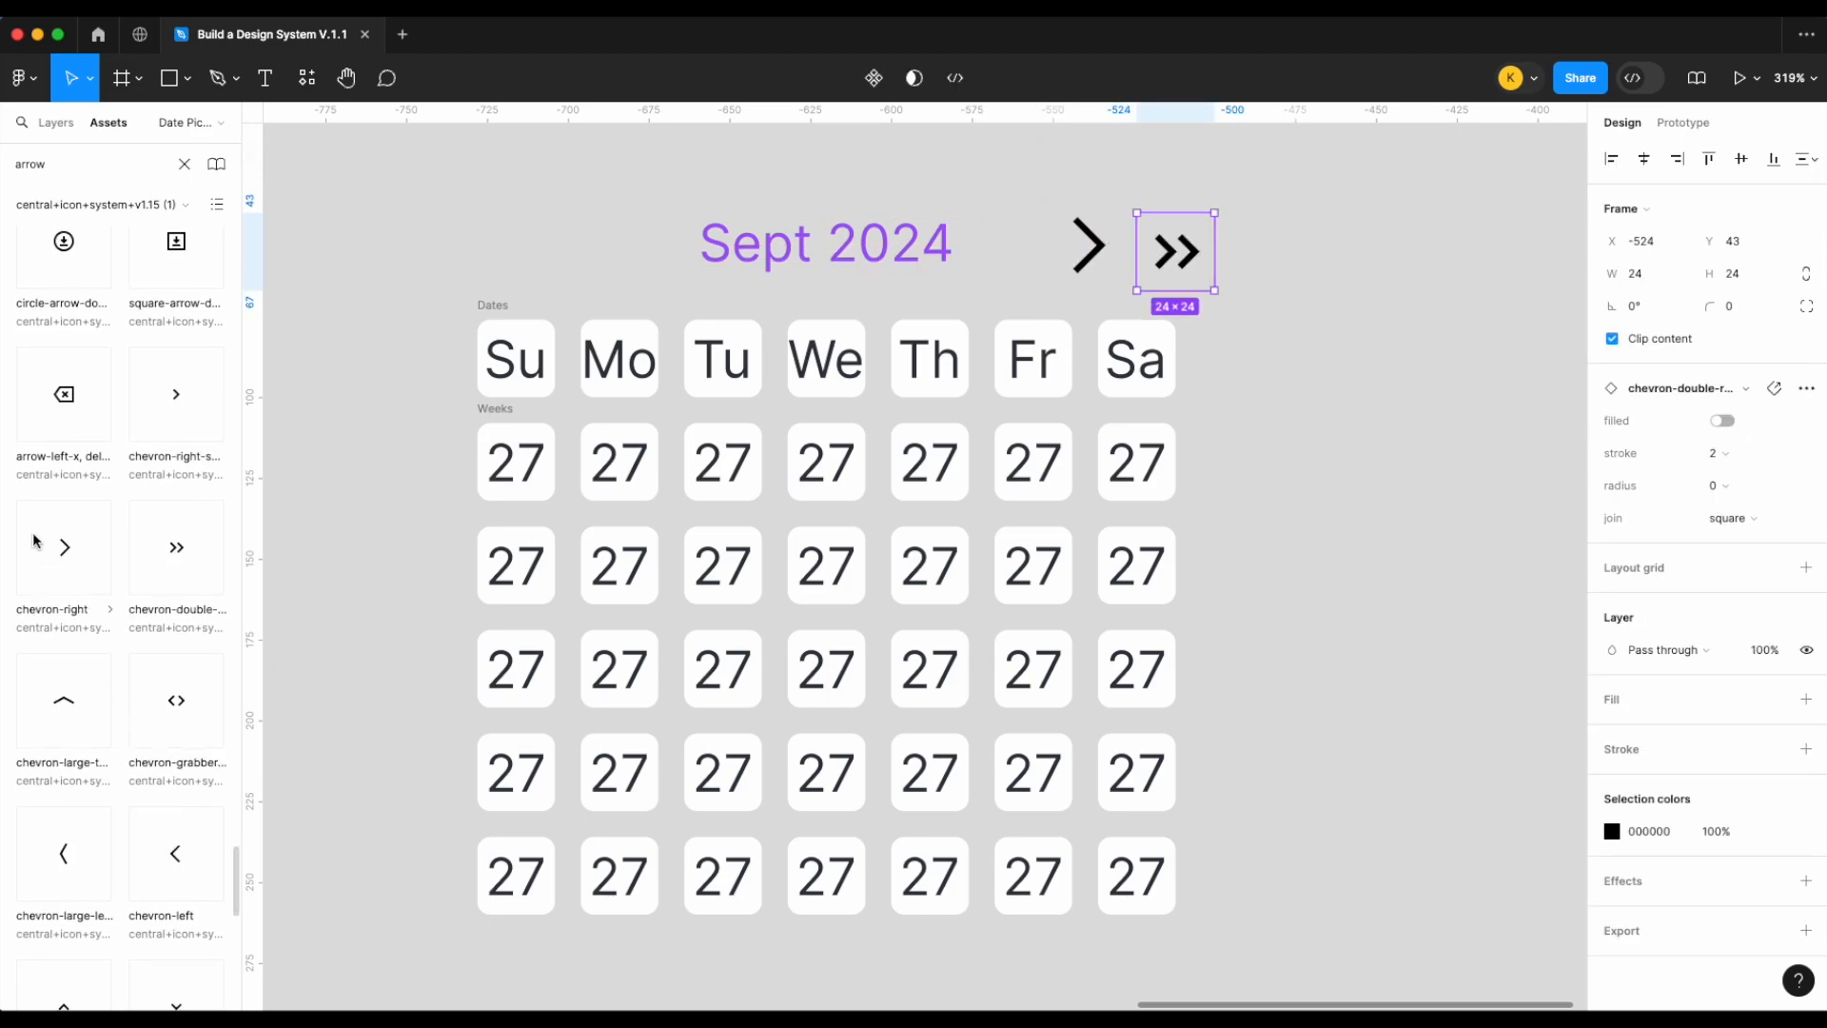
pyautogui.moveTo(152, 435); pyautogui.dragTo(1074, 296)
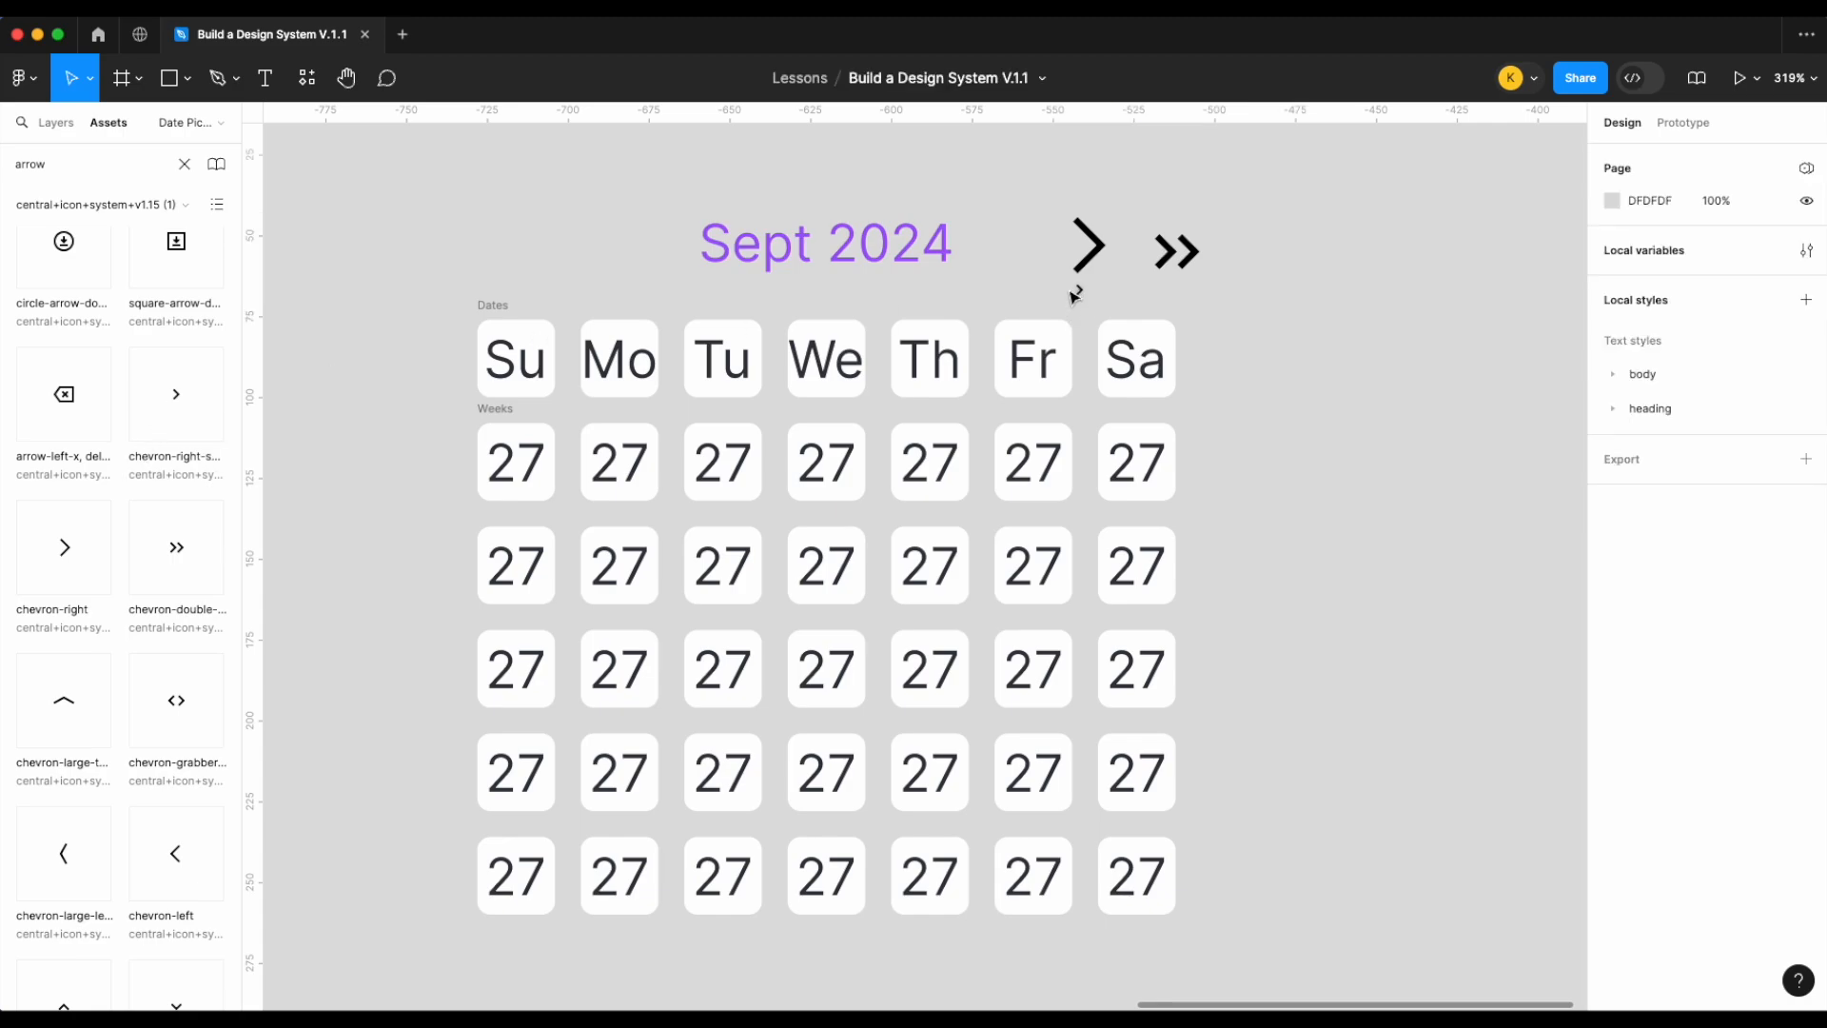
pyautogui.click(1118, 262)
pyautogui.press('BackSpace')
pyautogui.moveTo(1068, 241); pyautogui.dragTo(1070, 265)
pyautogui.moveTo(1191, 256); pyautogui.dragTo(1020, 212)
pyautogui.click(1228, 261)
pyautogui.moveTo(1154, 274); pyautogui.dragTo(1151, 266)
# Place the chevron-left-small and chevron-double-left icons before the Sept 2024 text, with the double chevron outermost
pyautogui.moveTo(316, 578); pyautogui.dragTo(633, 207)
pyautogui.scroll(-8, 110, 743)
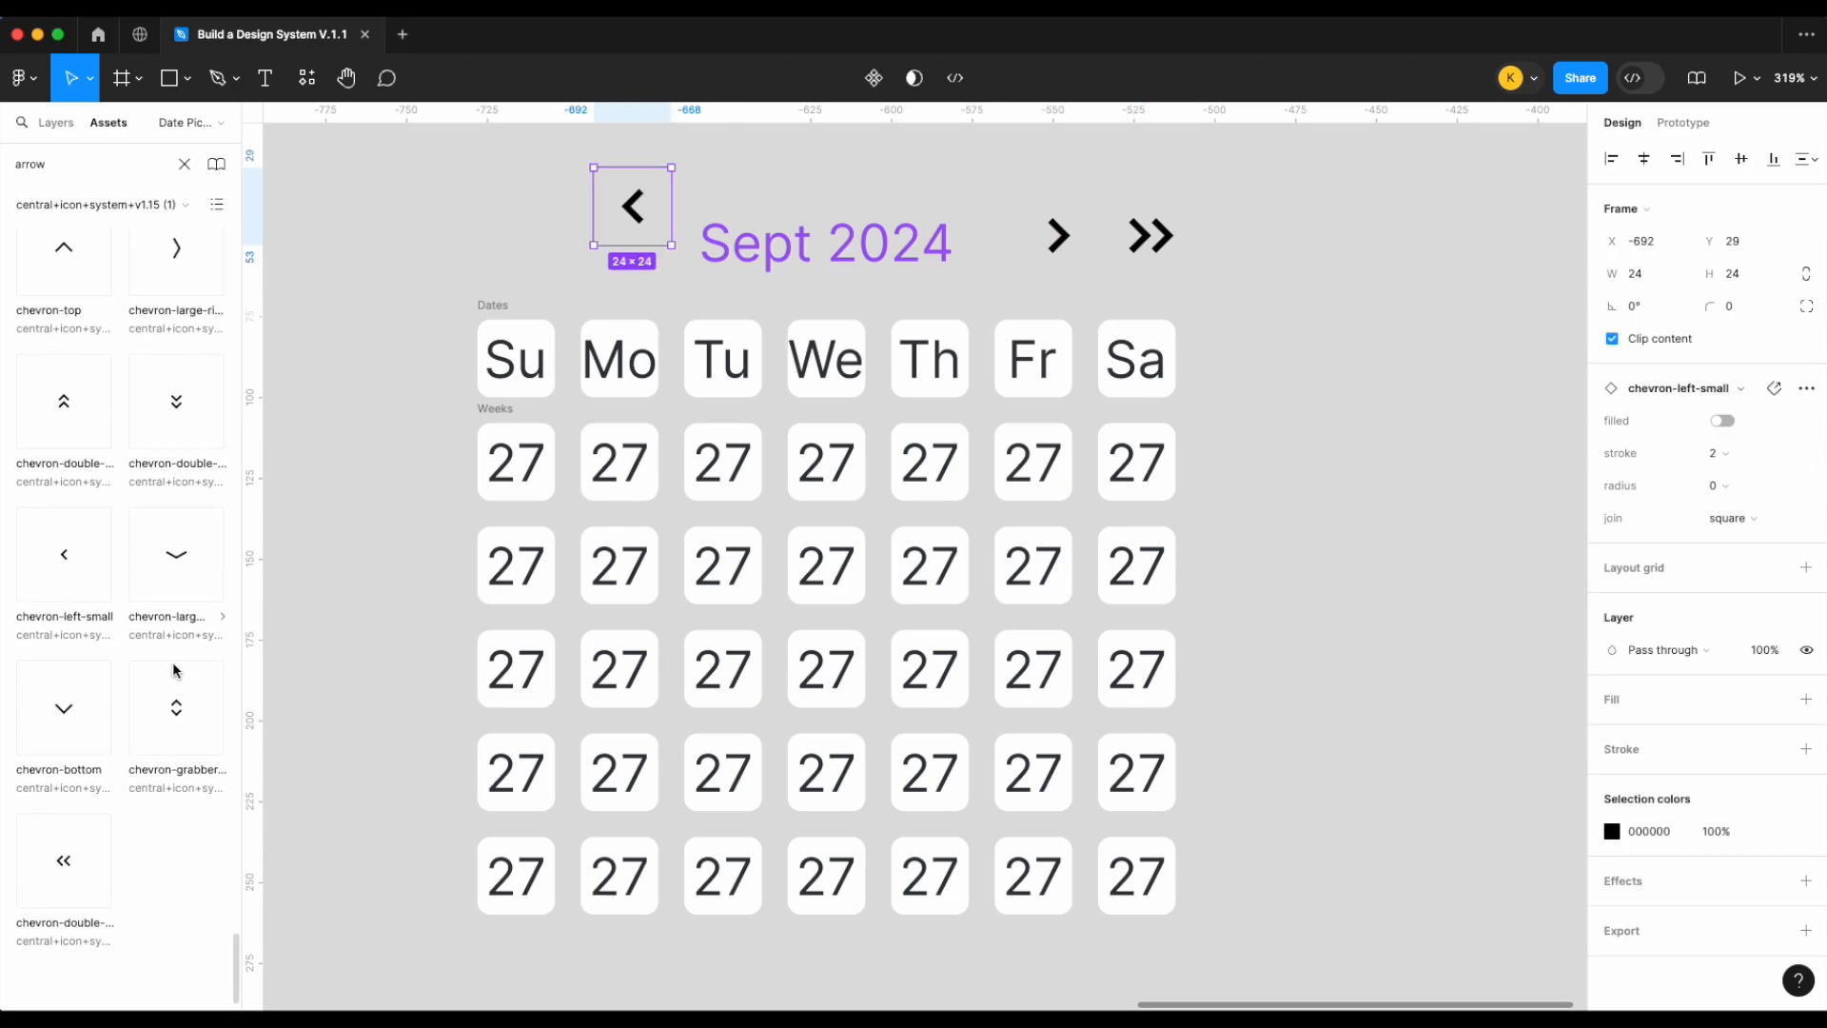
pyautogui.click(425, 388)
pyautogui.press('super+v')
pyautogui.scroll(1, 499, 183)
pyautogui.moveTo(497, 192); pyautogui.dragTo(511, 286)
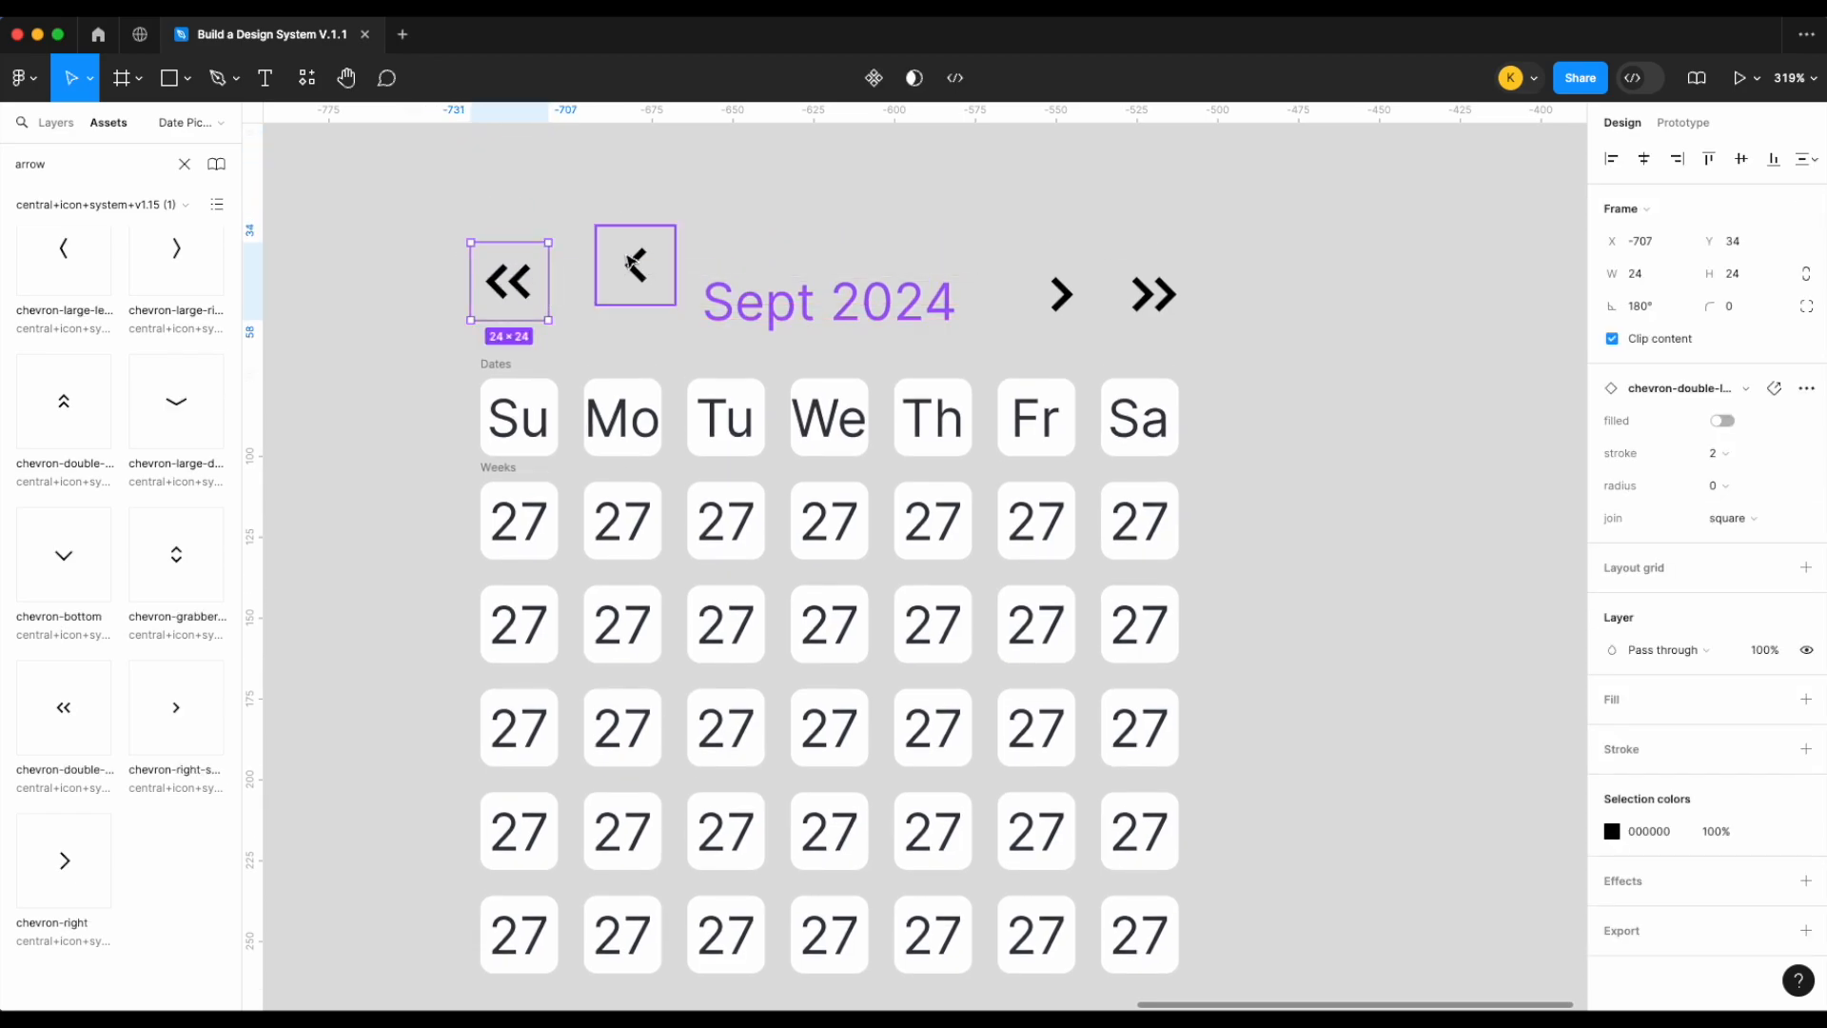
pyautogui.moveTo(637, 255); pyautogui.dragTo(594, 267)
# Wrap the four chevrons and the Sept 2024 text in a horizontal auto layout, vertically centered, with a gap of 8
pyautogui.moveTo(1361, 335); pyautogui.dragTo(478, 232)
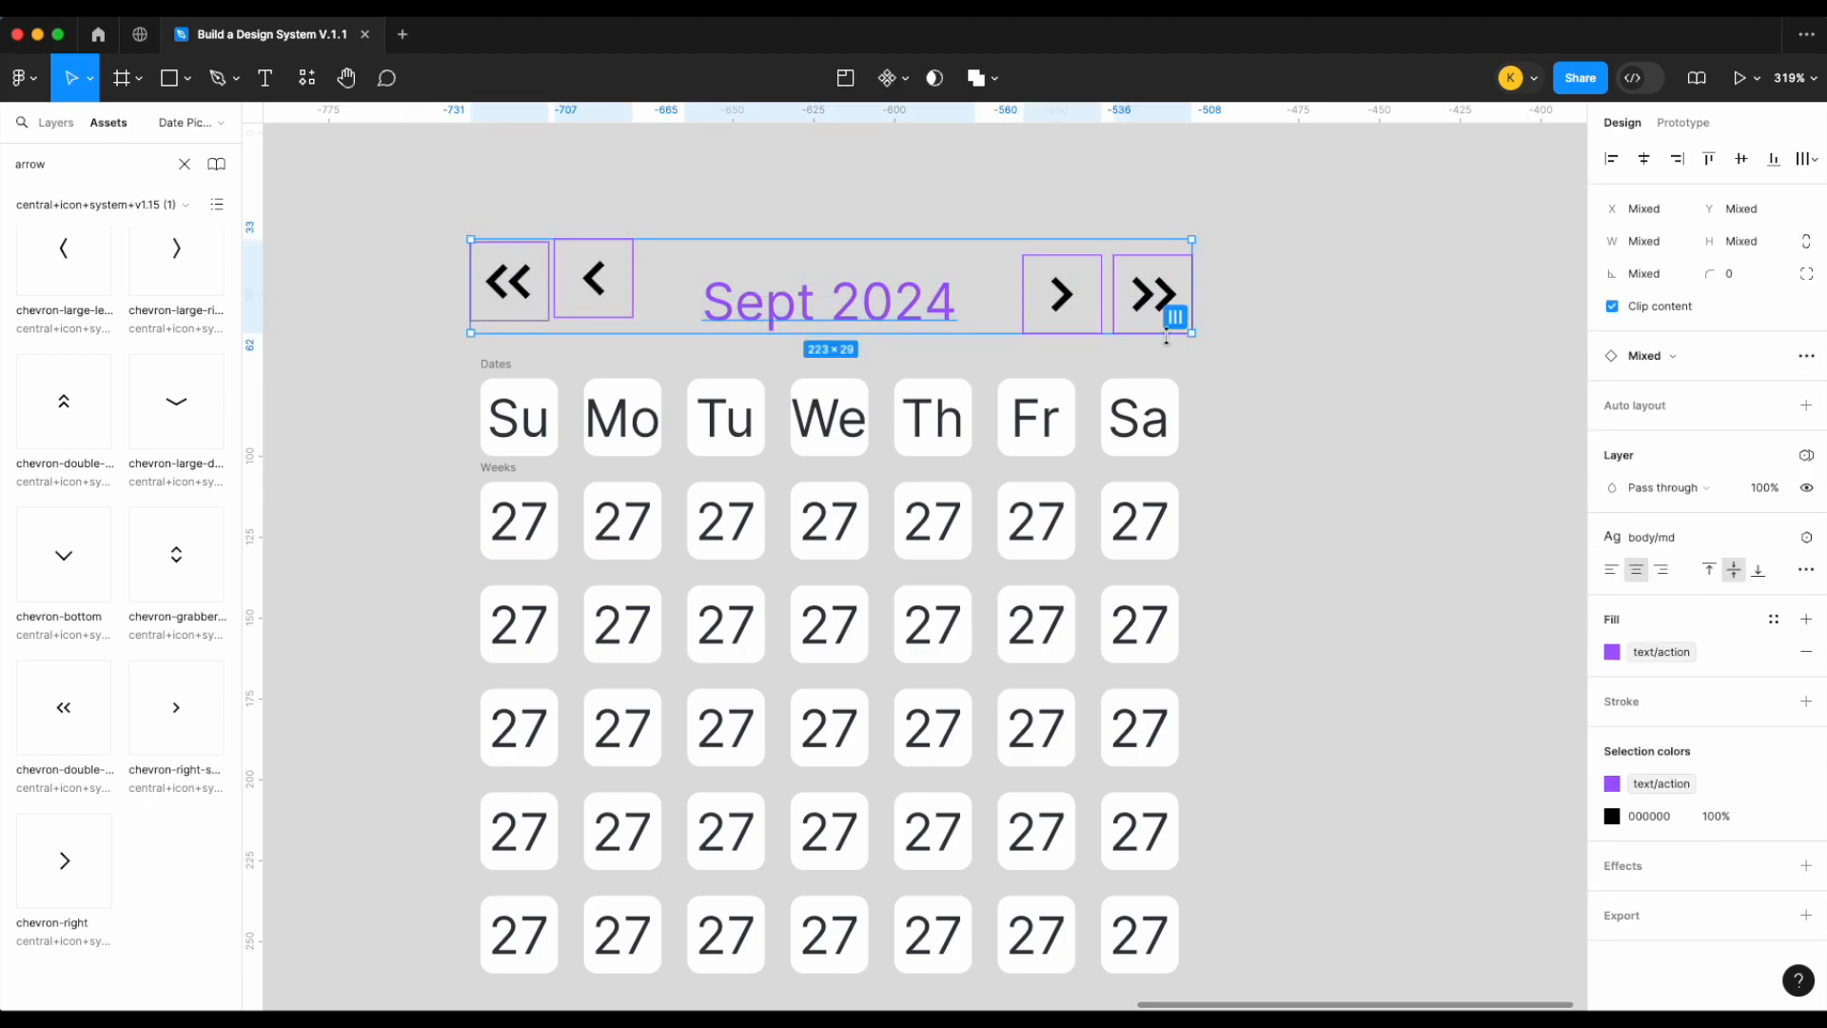
pyautogui.hotkey('shift', 'a')
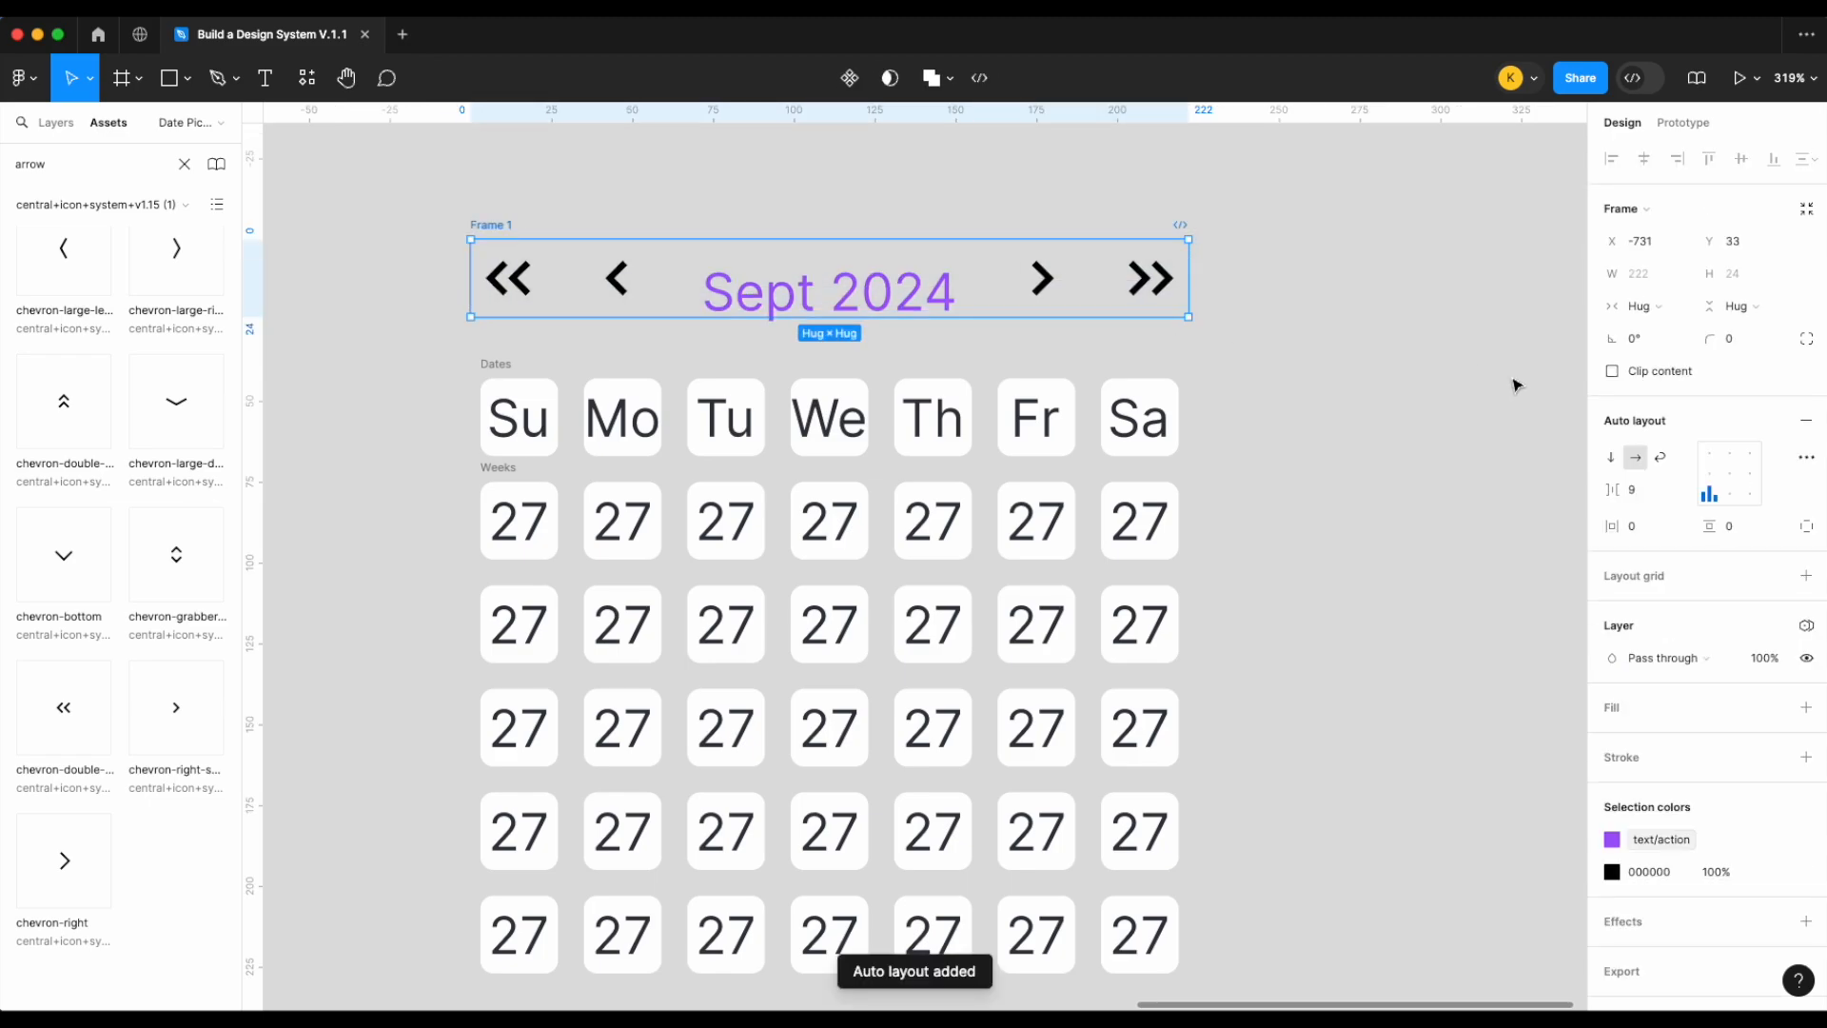
pyautogui.click(1710, 473)
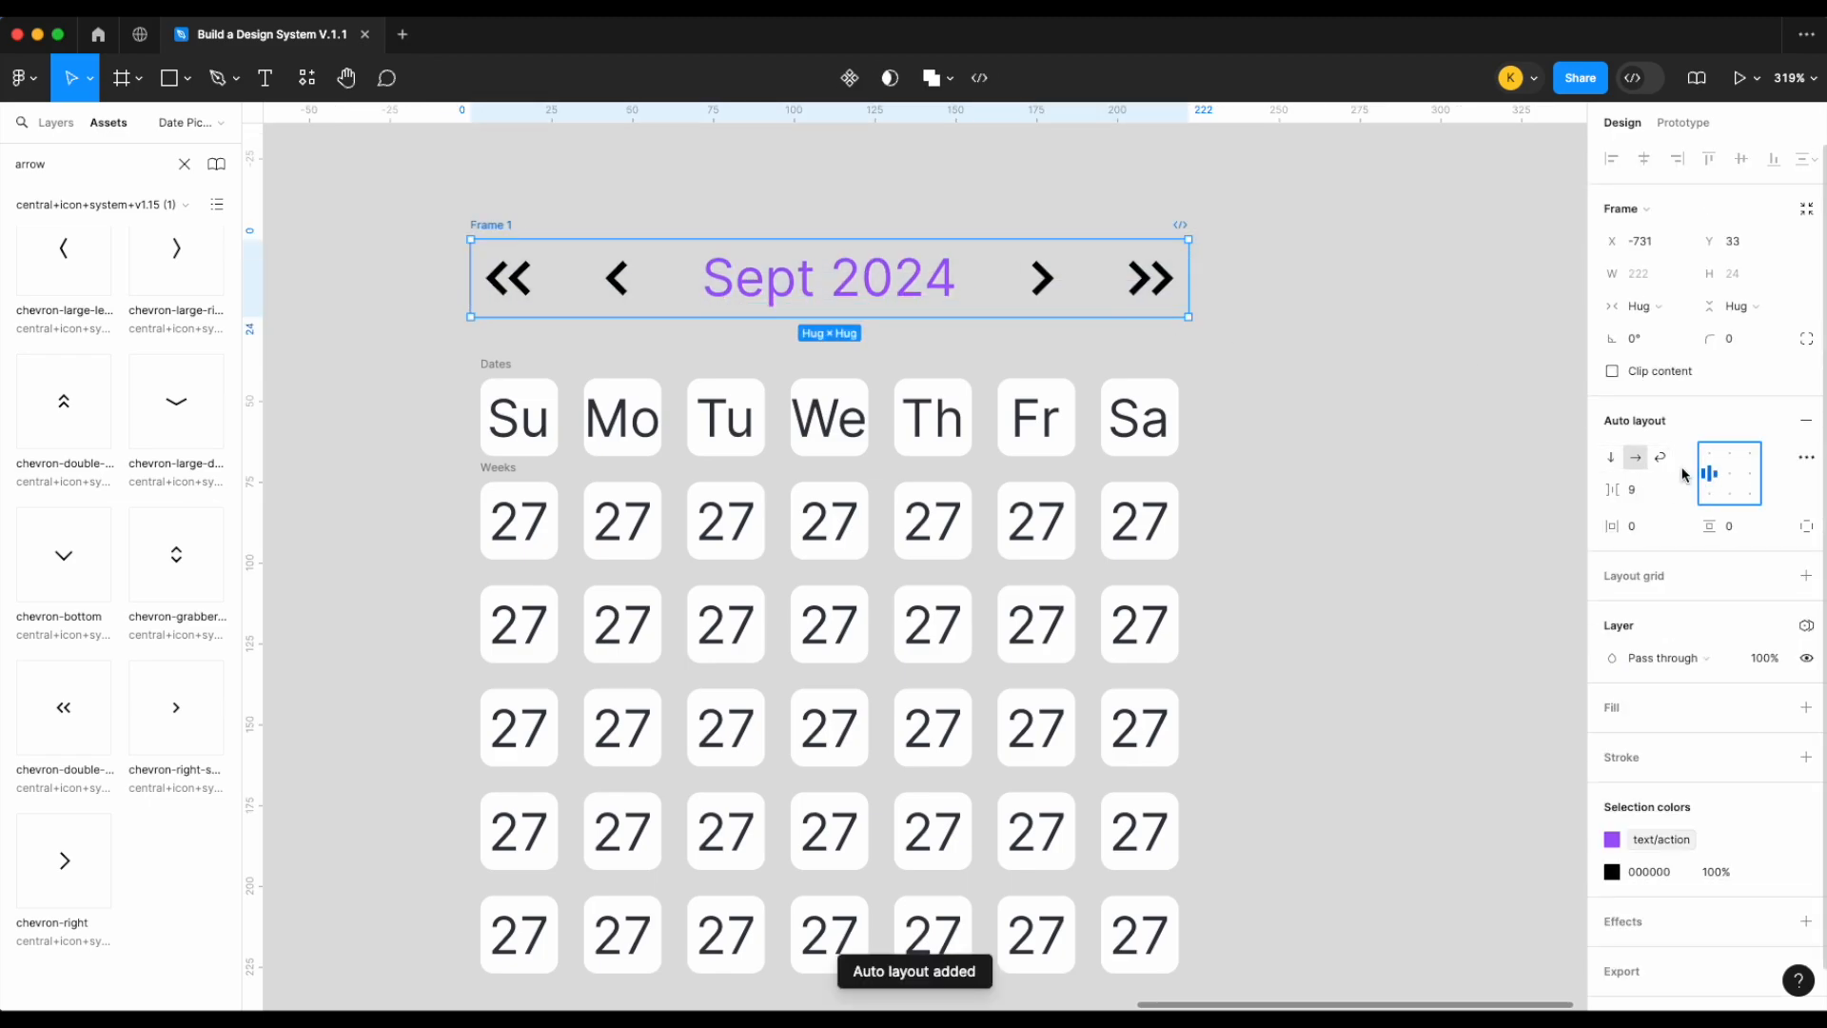
pyautogui.click(1638, 490)
pyautogui.write('8')
pyautogui.press('Return')
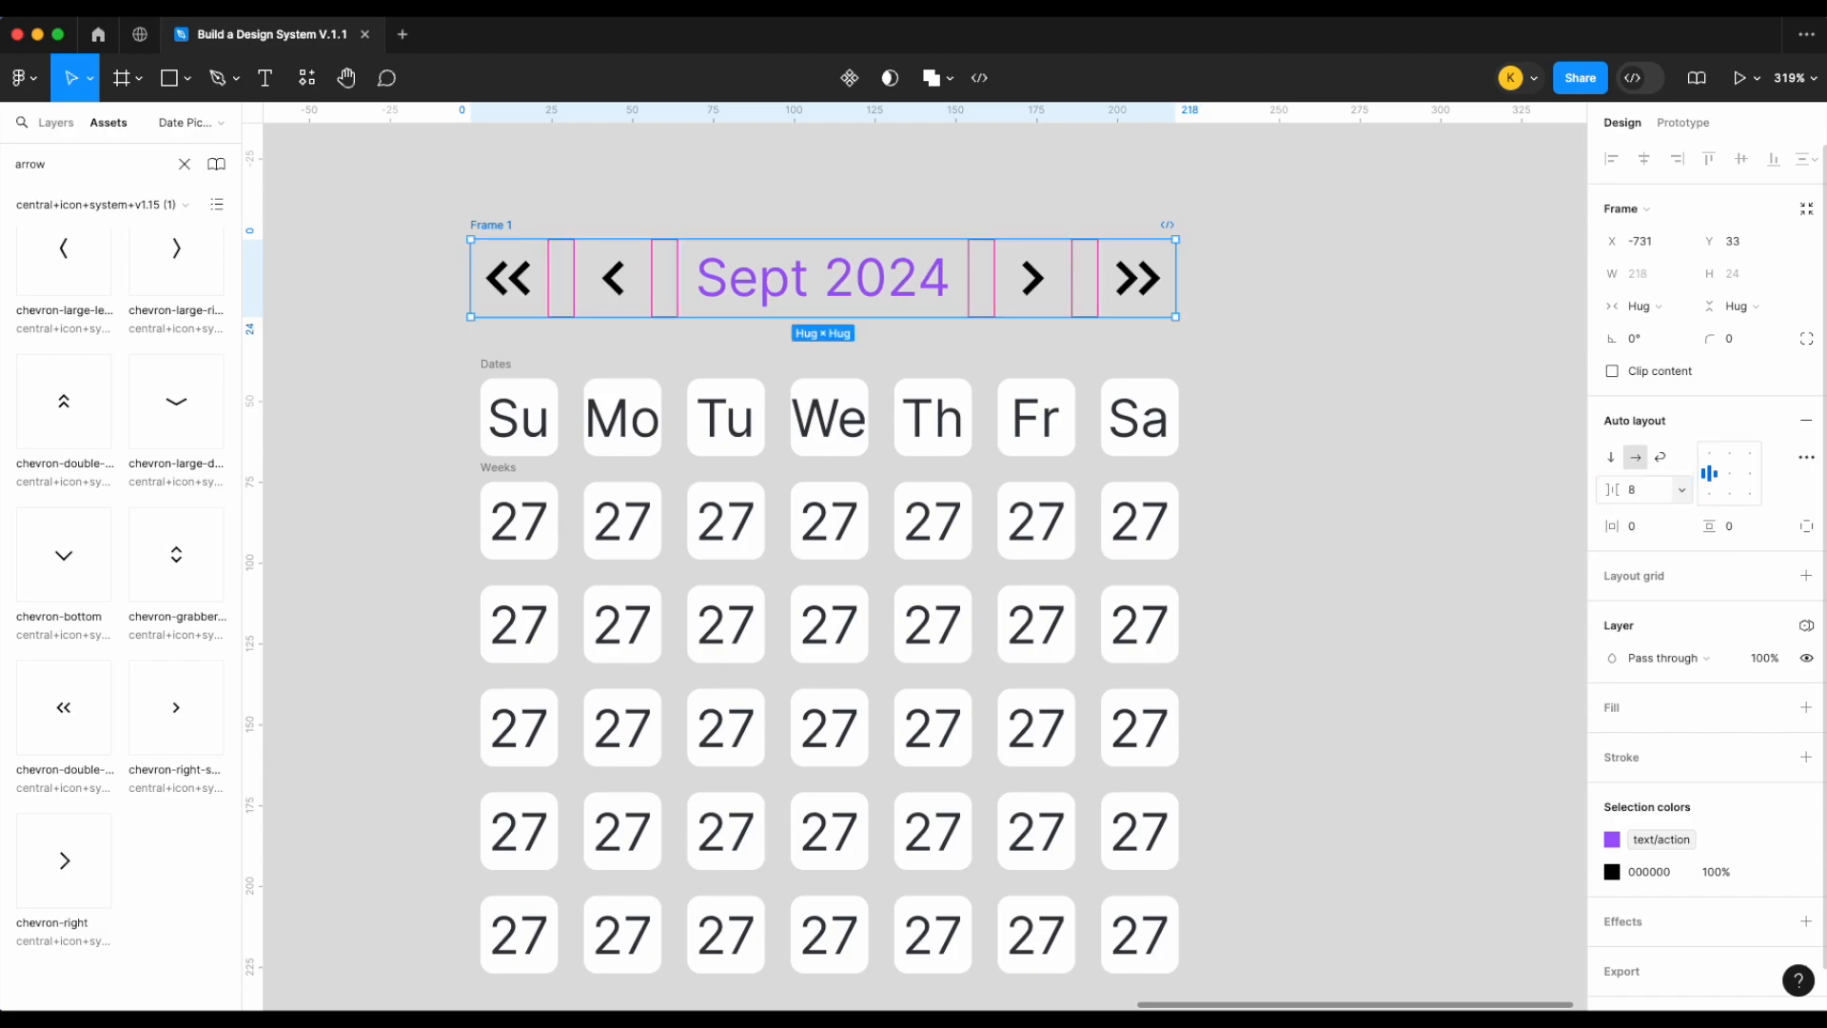
# Apply the icon/action color variable to the black chevrons in the month header frame
pyautogui.click(1311, 456)
pyautogui.scroll(-5, 1311, 456)
pyautogui.click(966, 346)
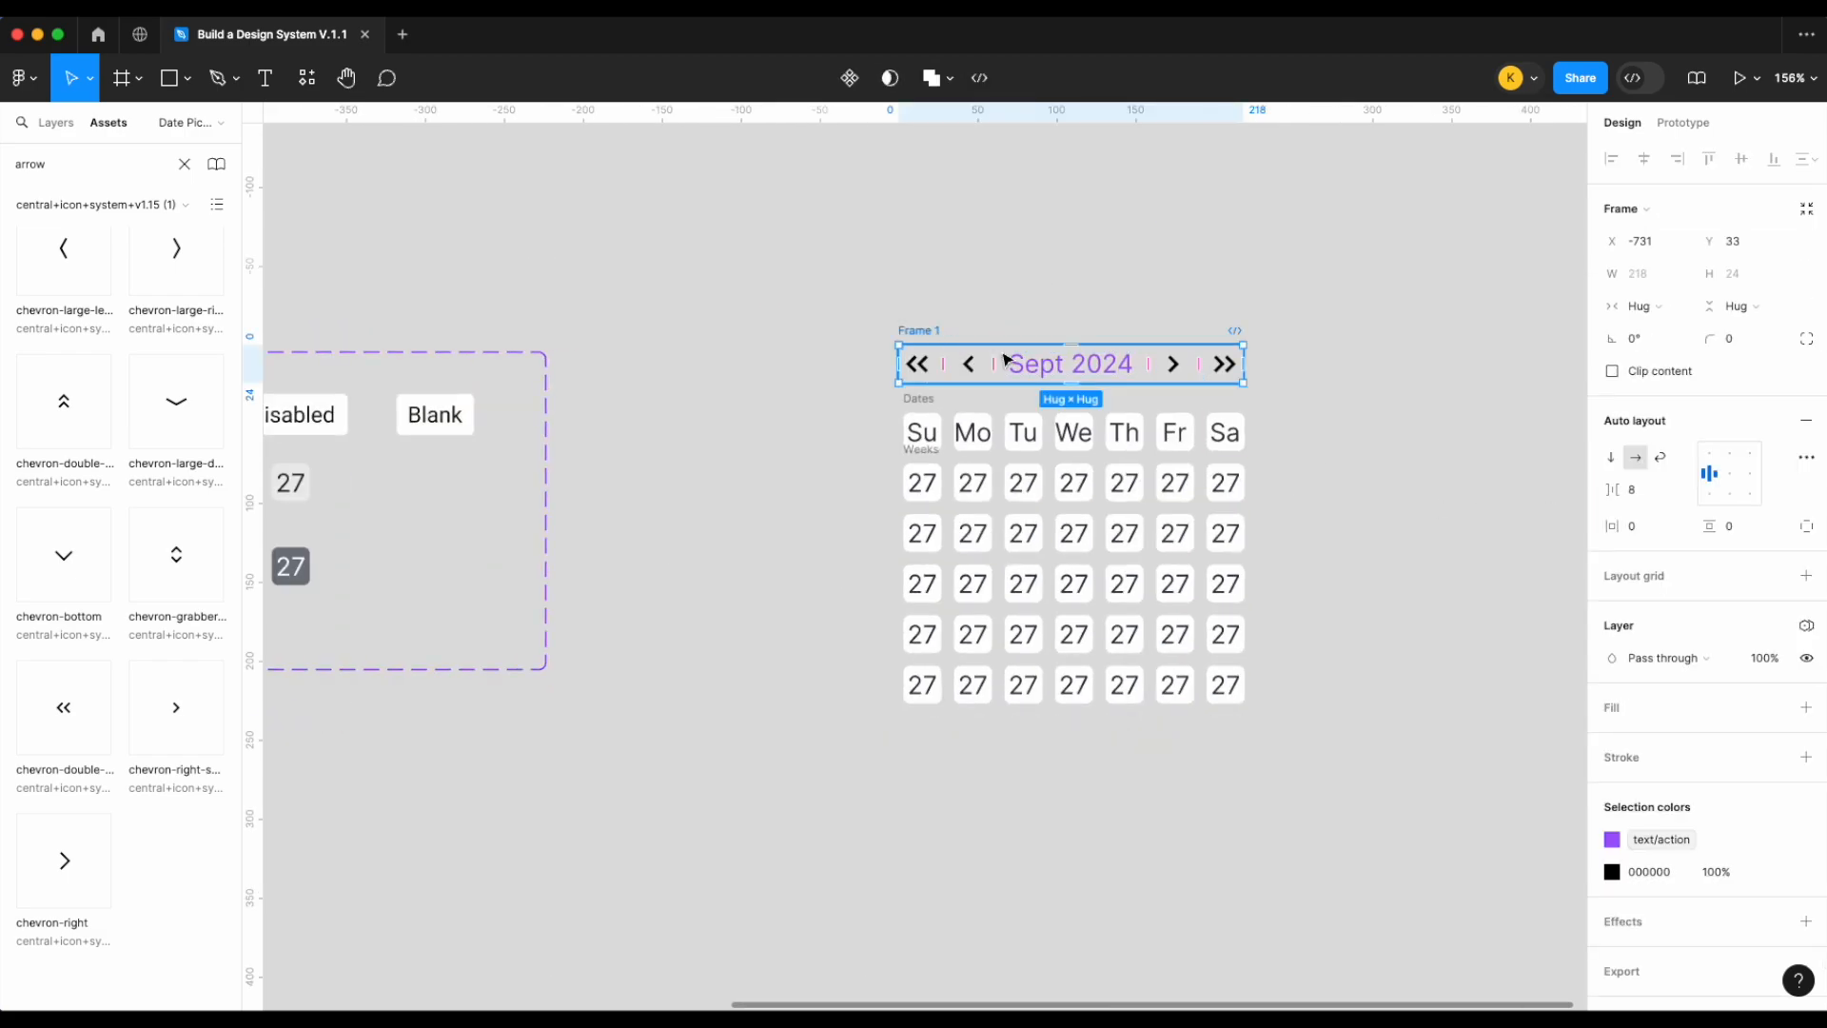
pyautogui.scroll(4, 1108, 342)
pyautogui.click(1806, 872)
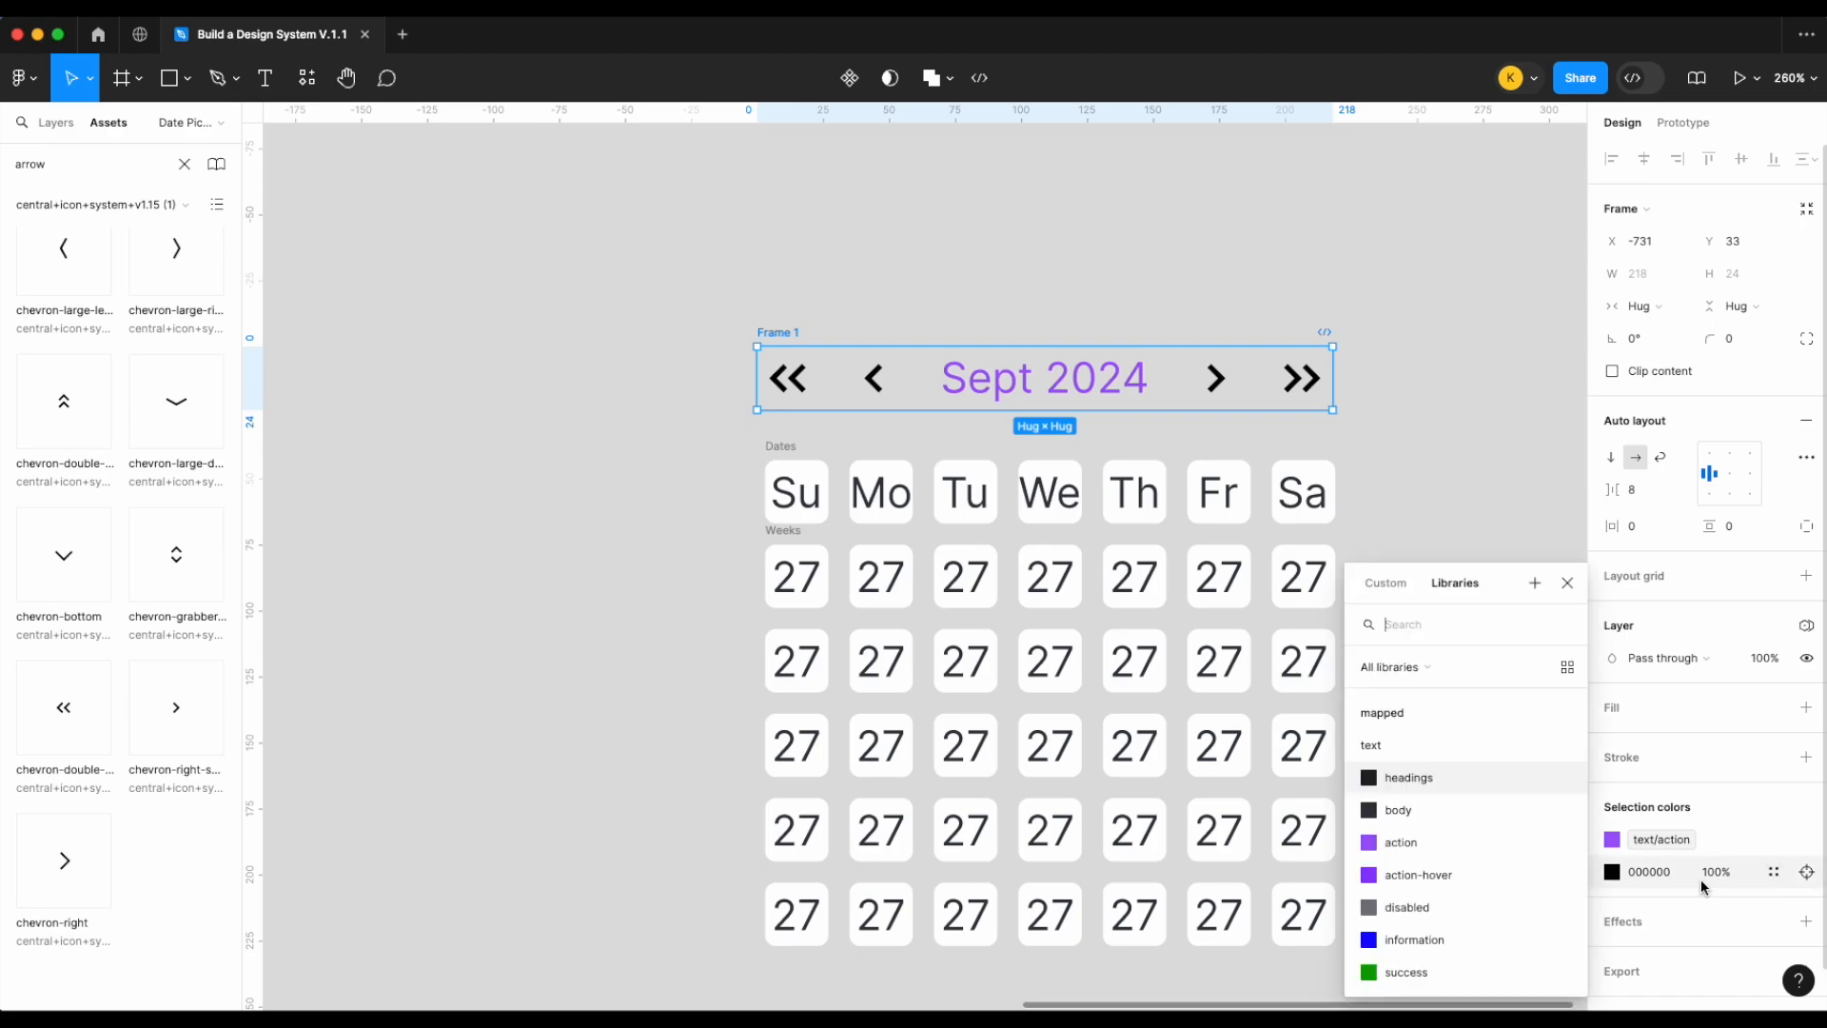
pyautogui.write('ico')
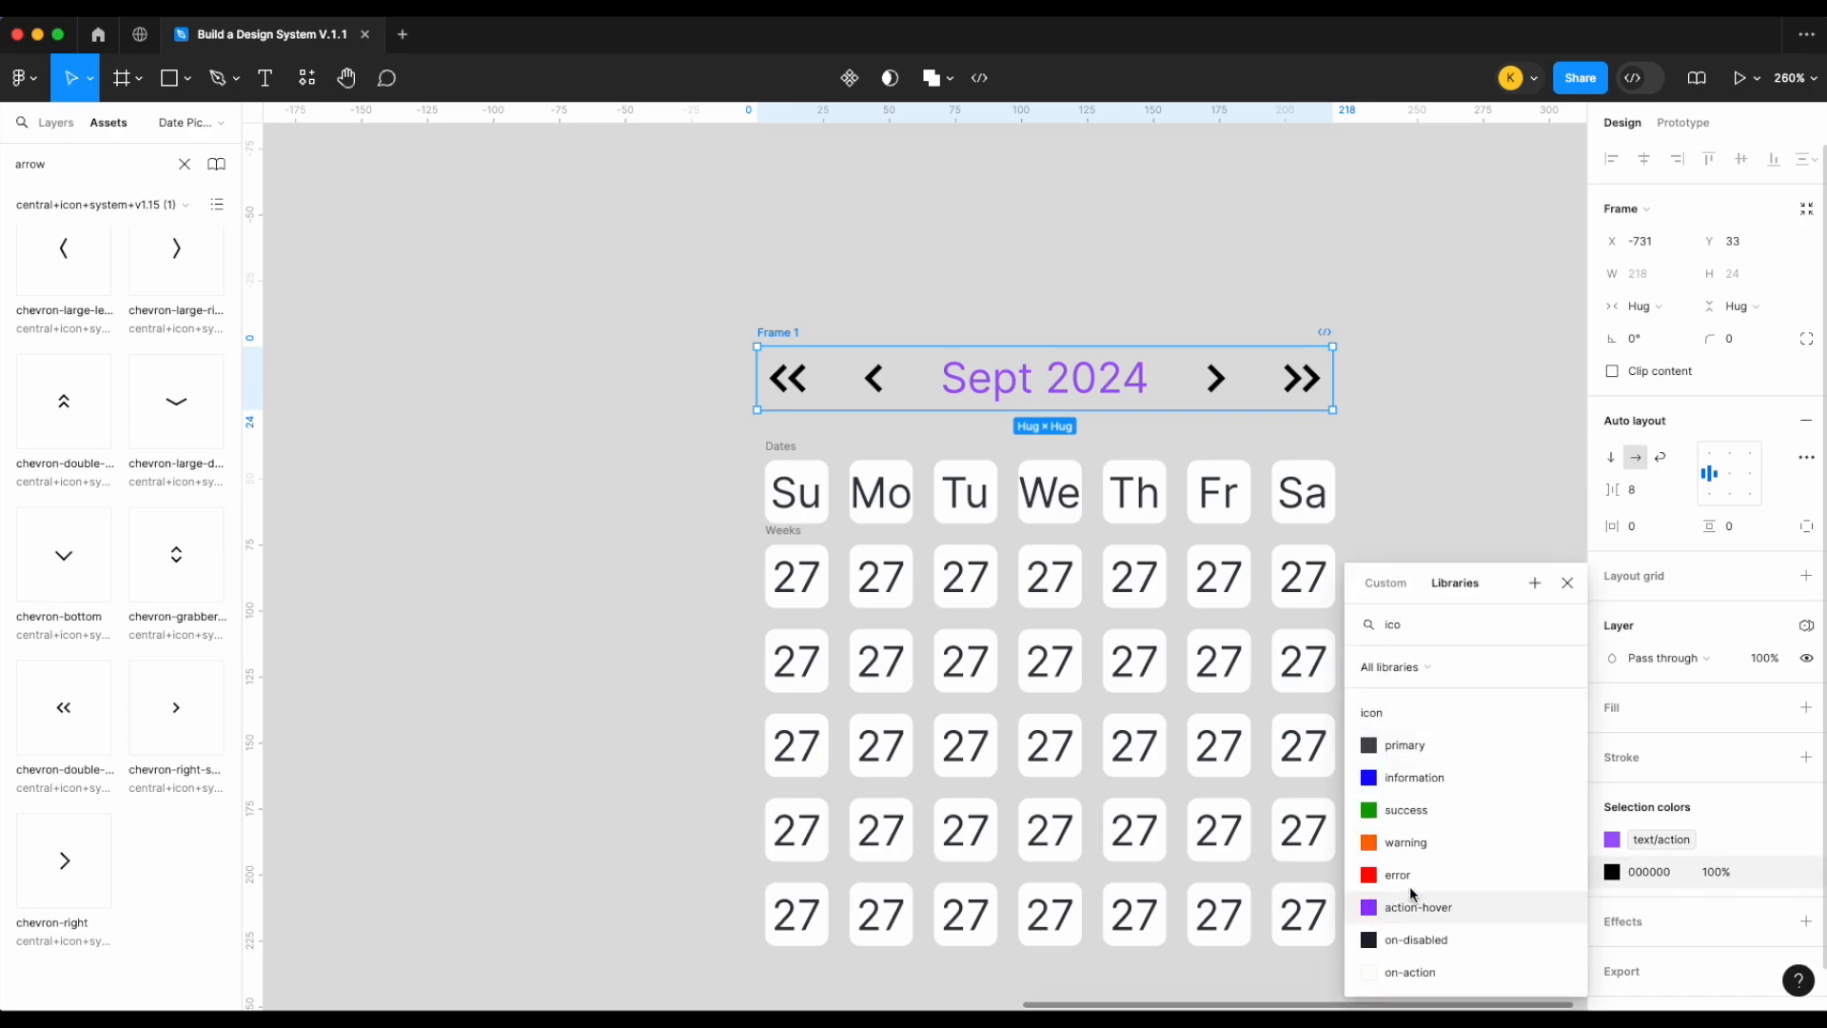
pyautogui.click(1401, 972)
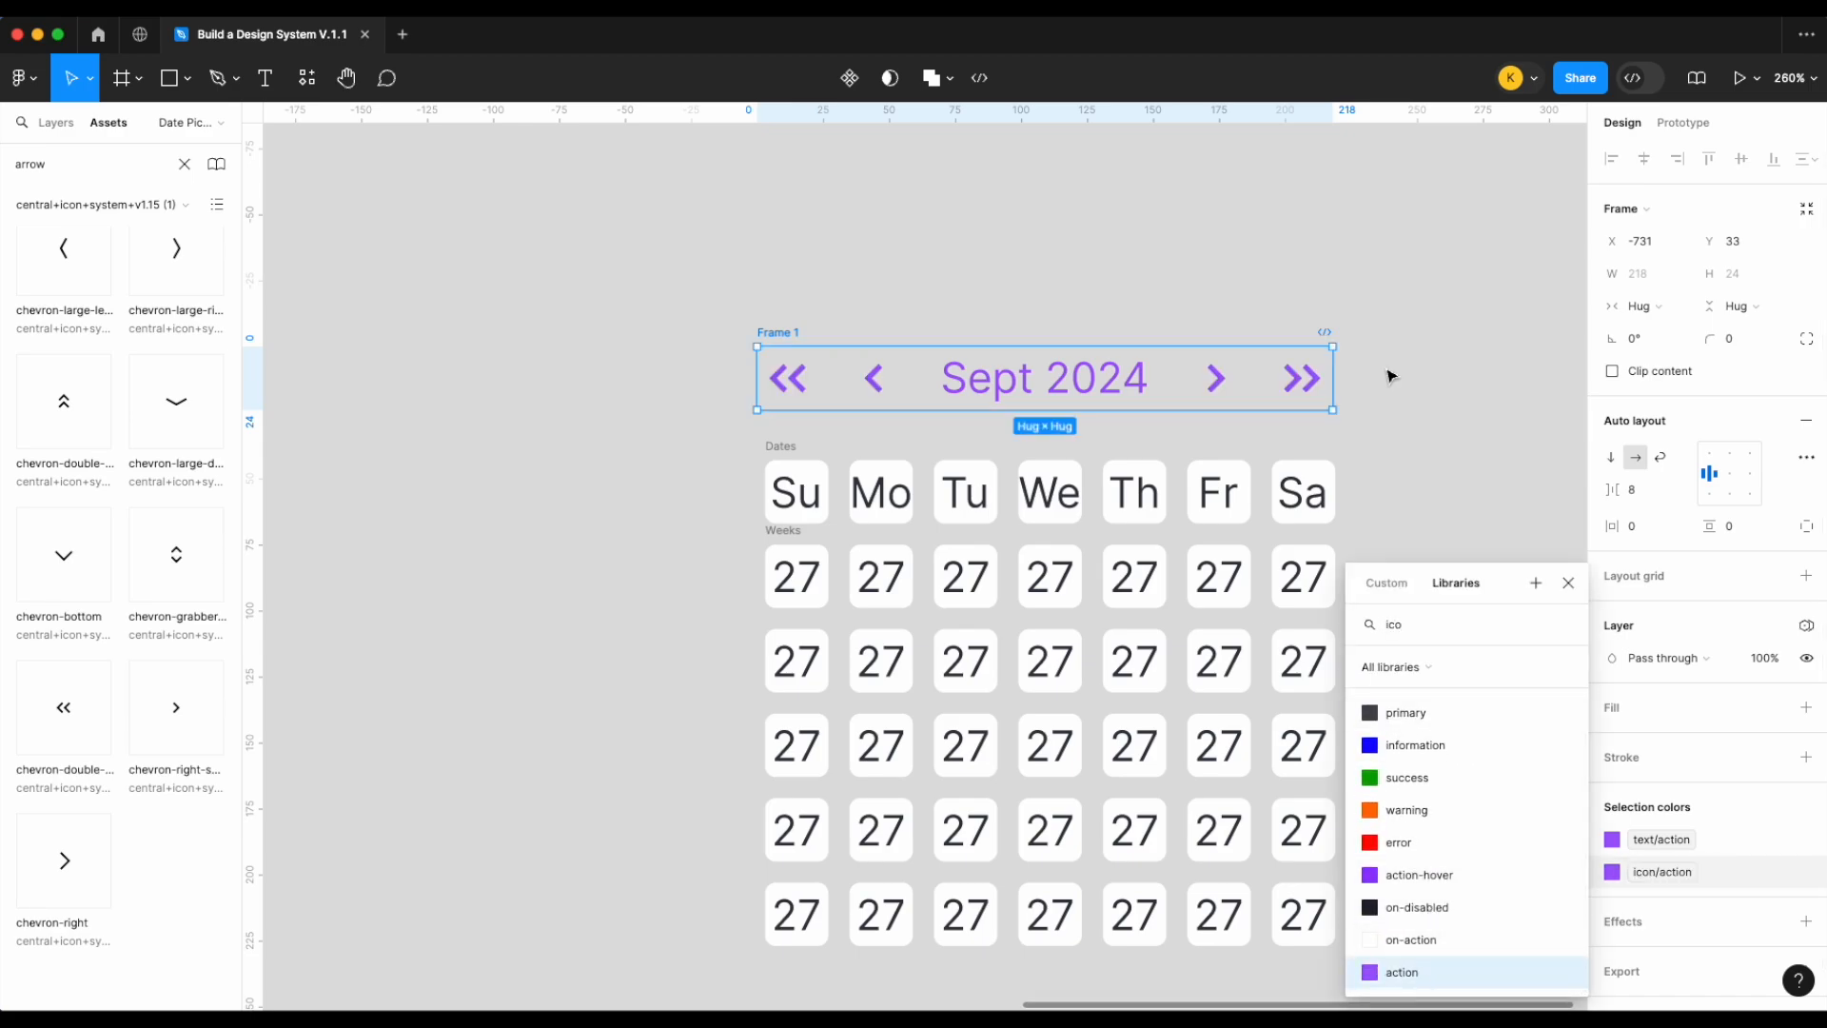
pyautogui.press('Escape')
pyautogui.press('Escape')
# Group the two left-pointing chevrons in their own auto layout with a gap of 4
pyautogui.click(877, 403)
pyautogui.keyDown('shift'); pyautogui.click(799, 396); pyautogui.keyUp('shift')
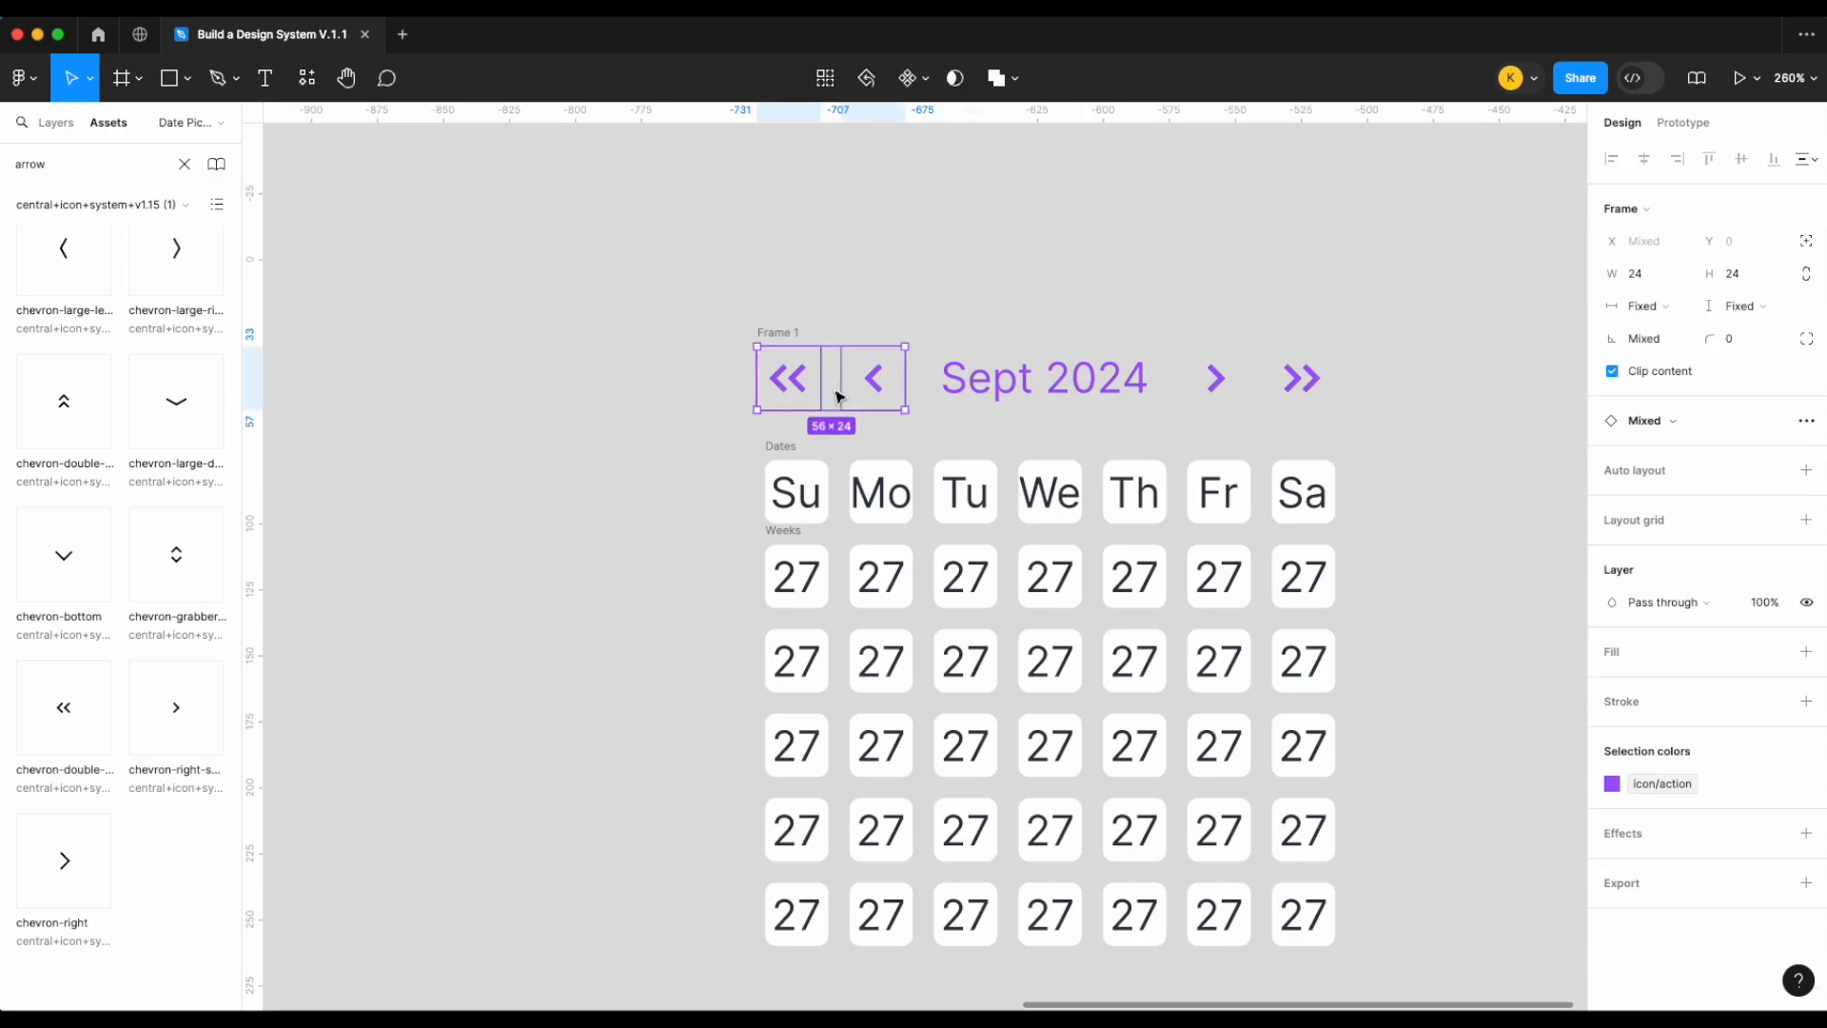
pyautogui.hotkey('shift', 'a')
pyautogui.click(1642, 495)
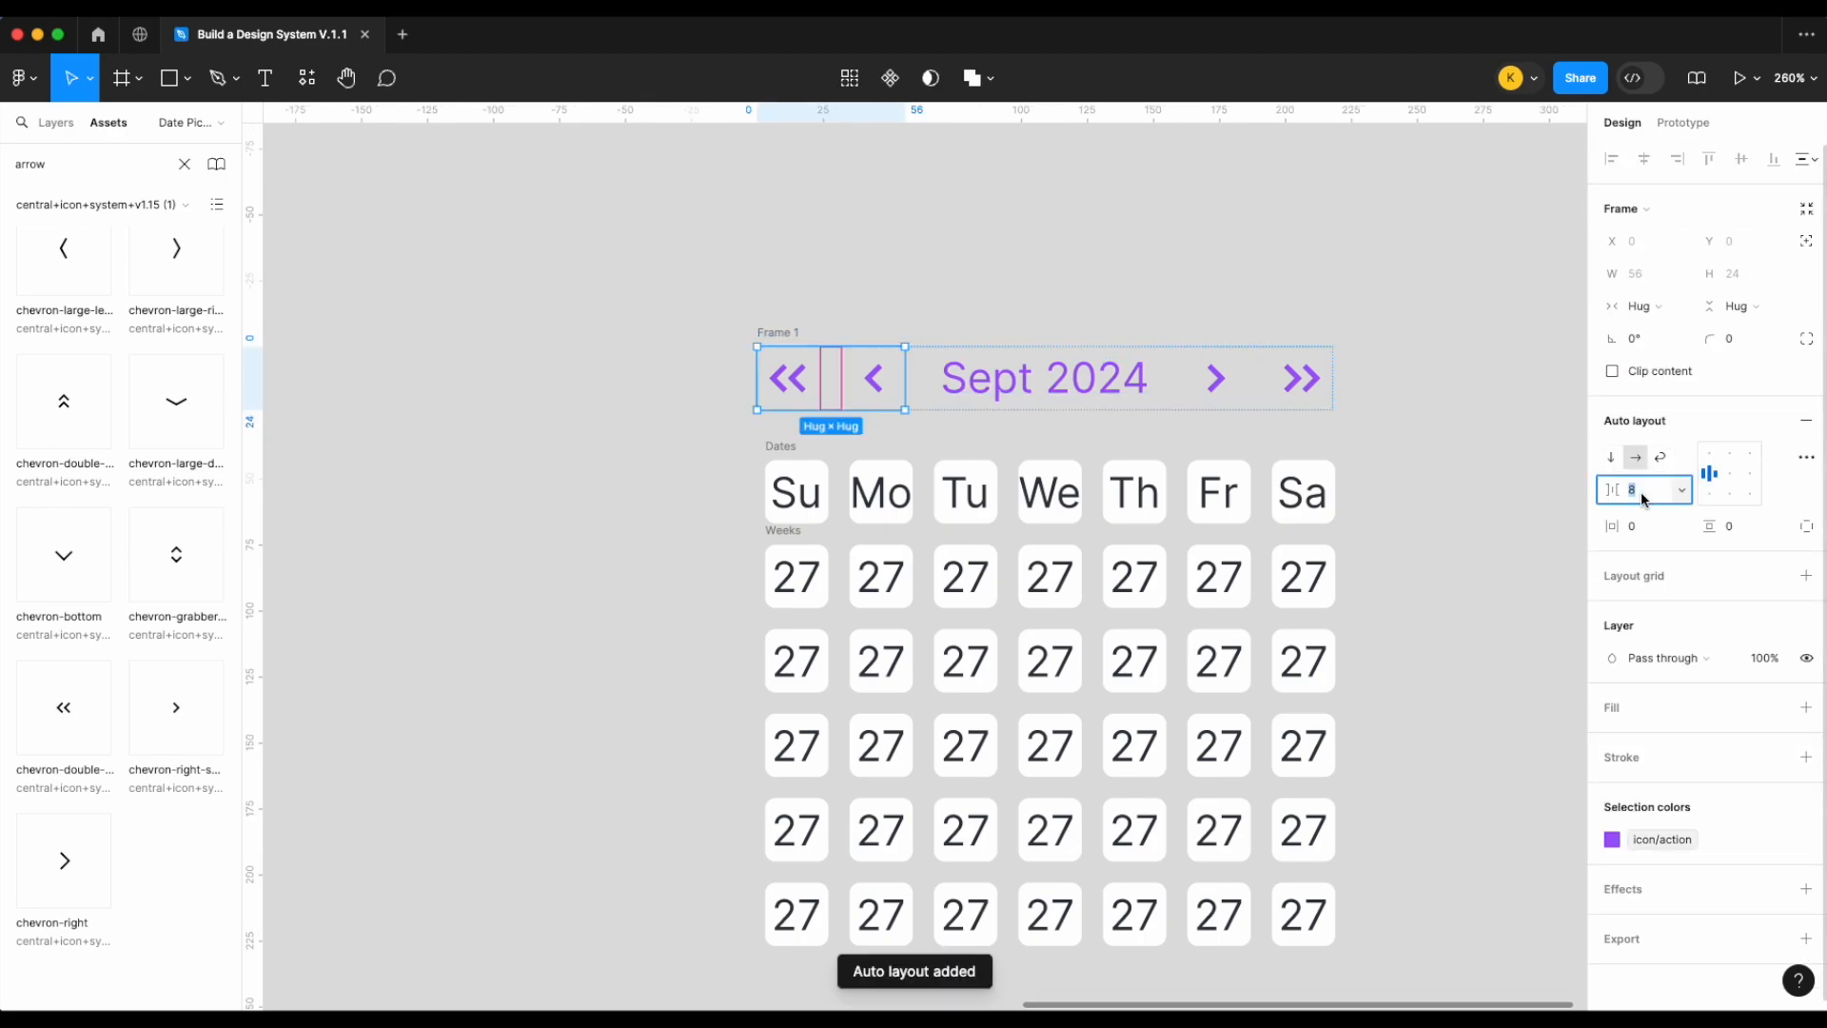
pyautogui.write('4')
pyautogui.press('Return')
# Group the two right-pointing chevrons in their own auto layout with a gap of 4
pyautogui.click(1205, 379)
pyautogui.keyDown('shift'); pyautogui.click(1291, 379); pyautogui.keyUp('shift')
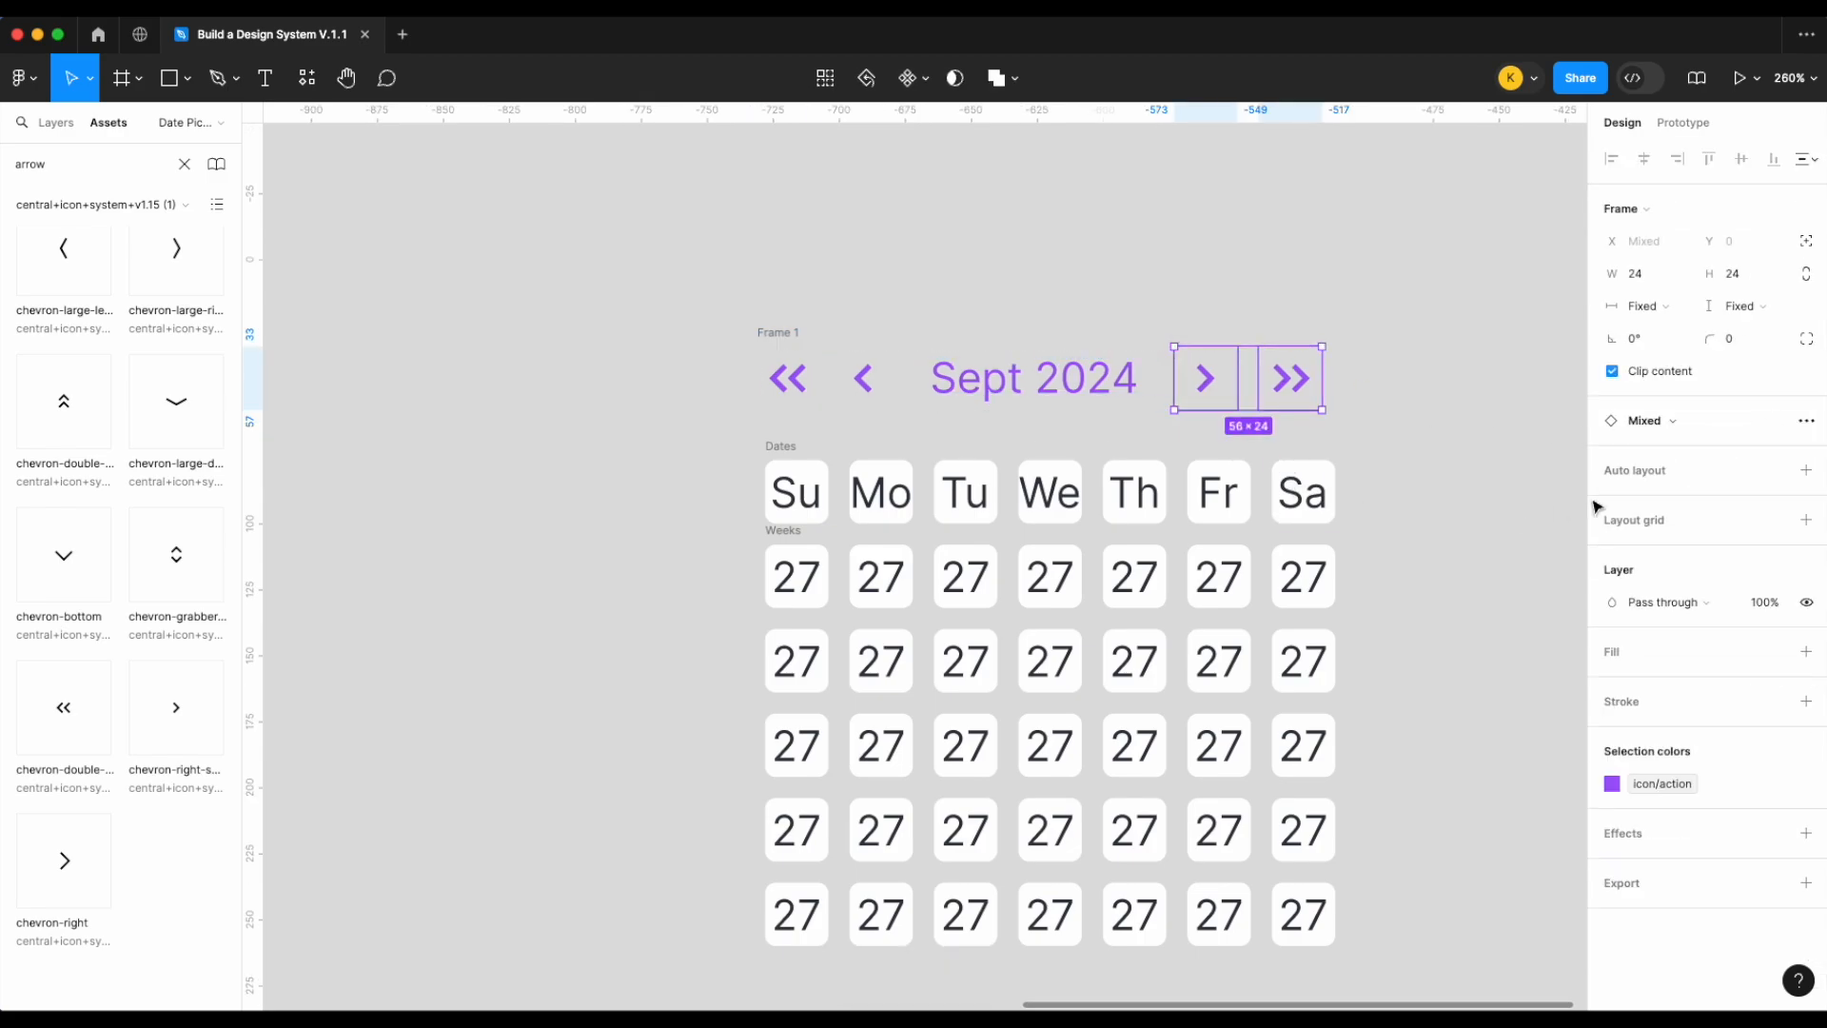
pyautogui.hotkey('shift', 'a')
pyautogui.click(1641, 494)
pyautogui.write('4')
pyautogui.press('Return')
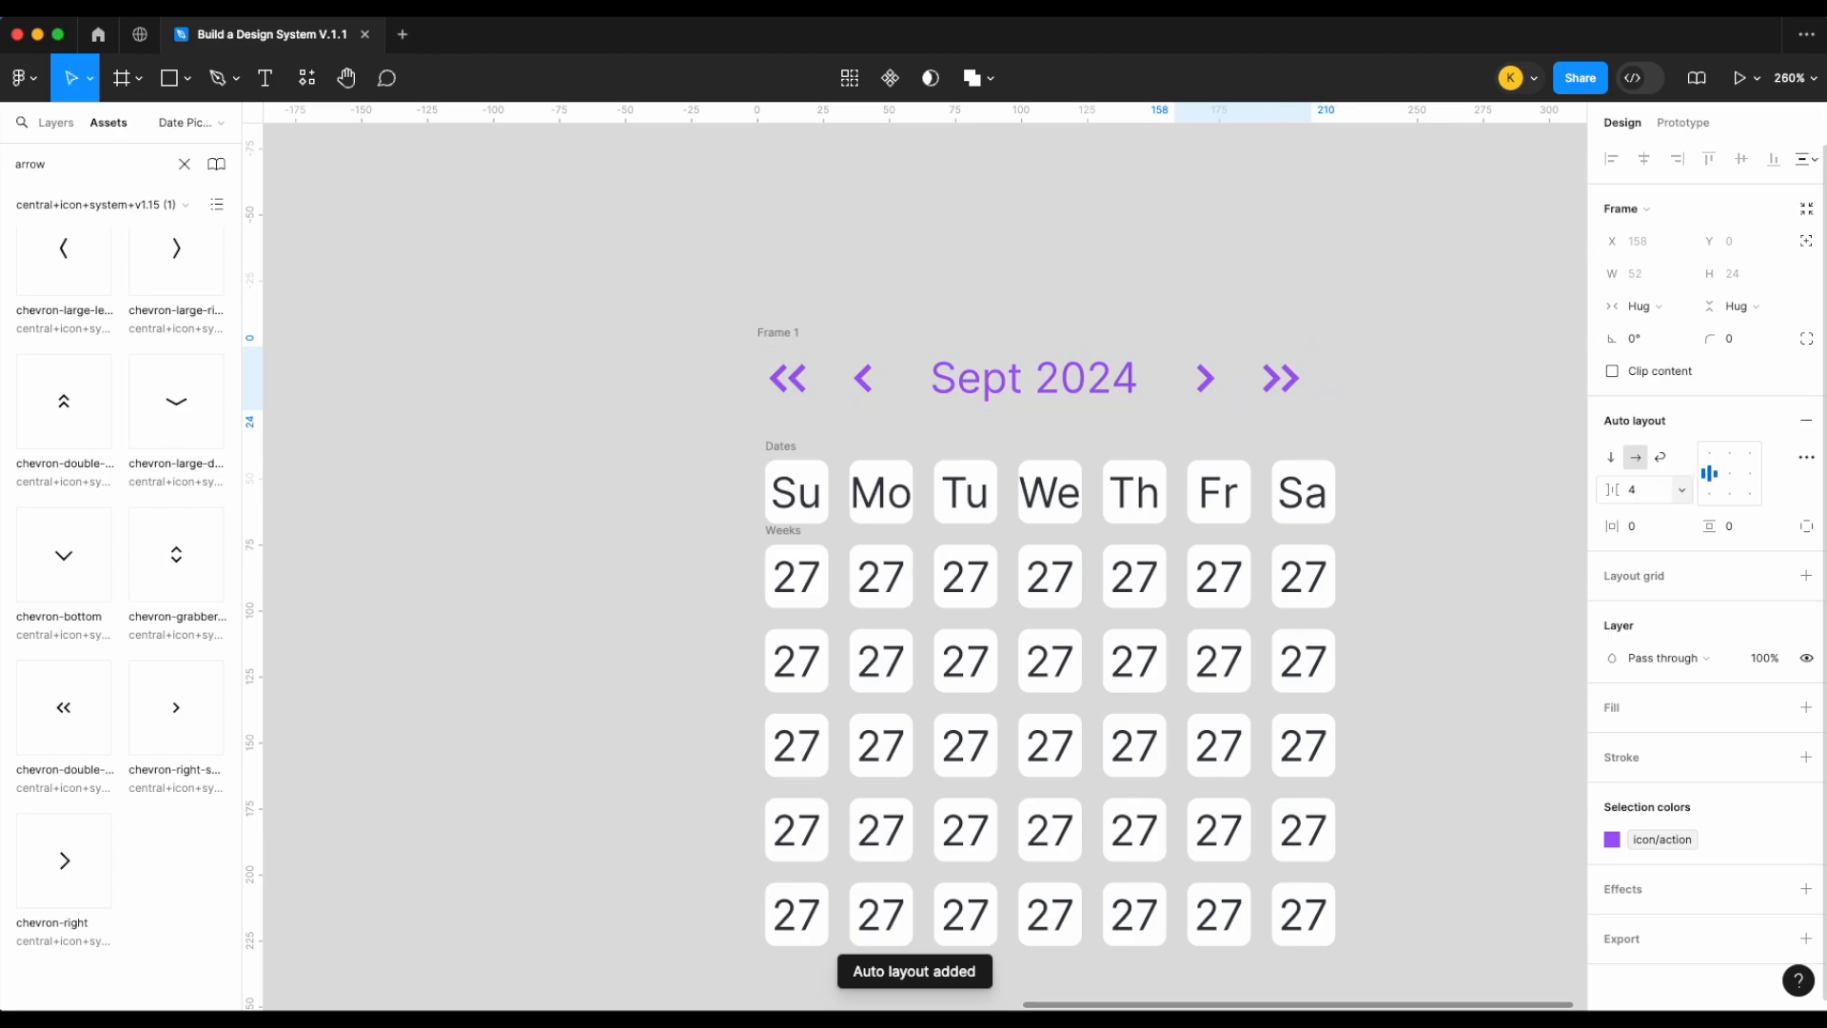
pyautogui.click(1362, 380)
# Rename the header frame with the chevrons and Sept 2024 text as Month
pyautogui.hscroll(2, 961, 330)
pyautogui.hscroll(1, 961, 330)
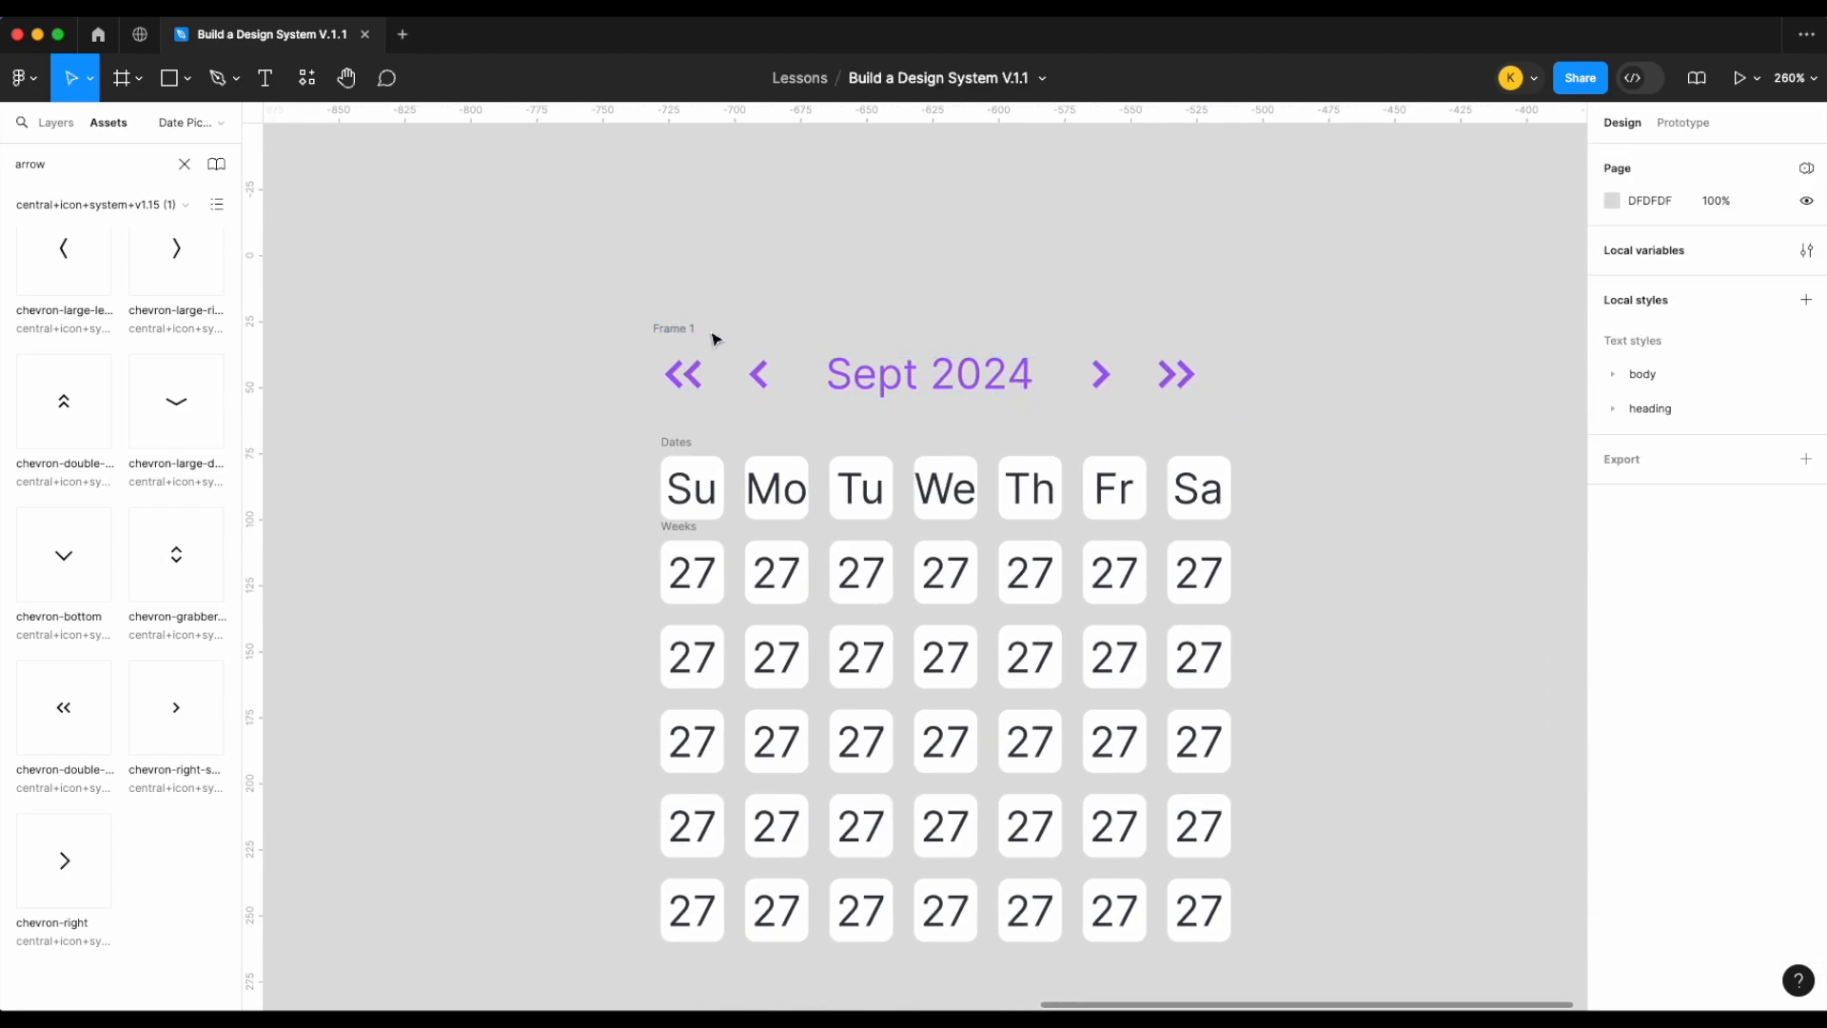
pyautogui.click(677, 328)
pyautogui.doubleClick(678, 328)
pyautogui.write('Month')
pyautogui.press('Return')
pyautogui.click(935, 274)
# Combine the Month, Dates and Weeks frames into one vertical auto layout frame
pyautogui.hscroll(4, 934, 273)
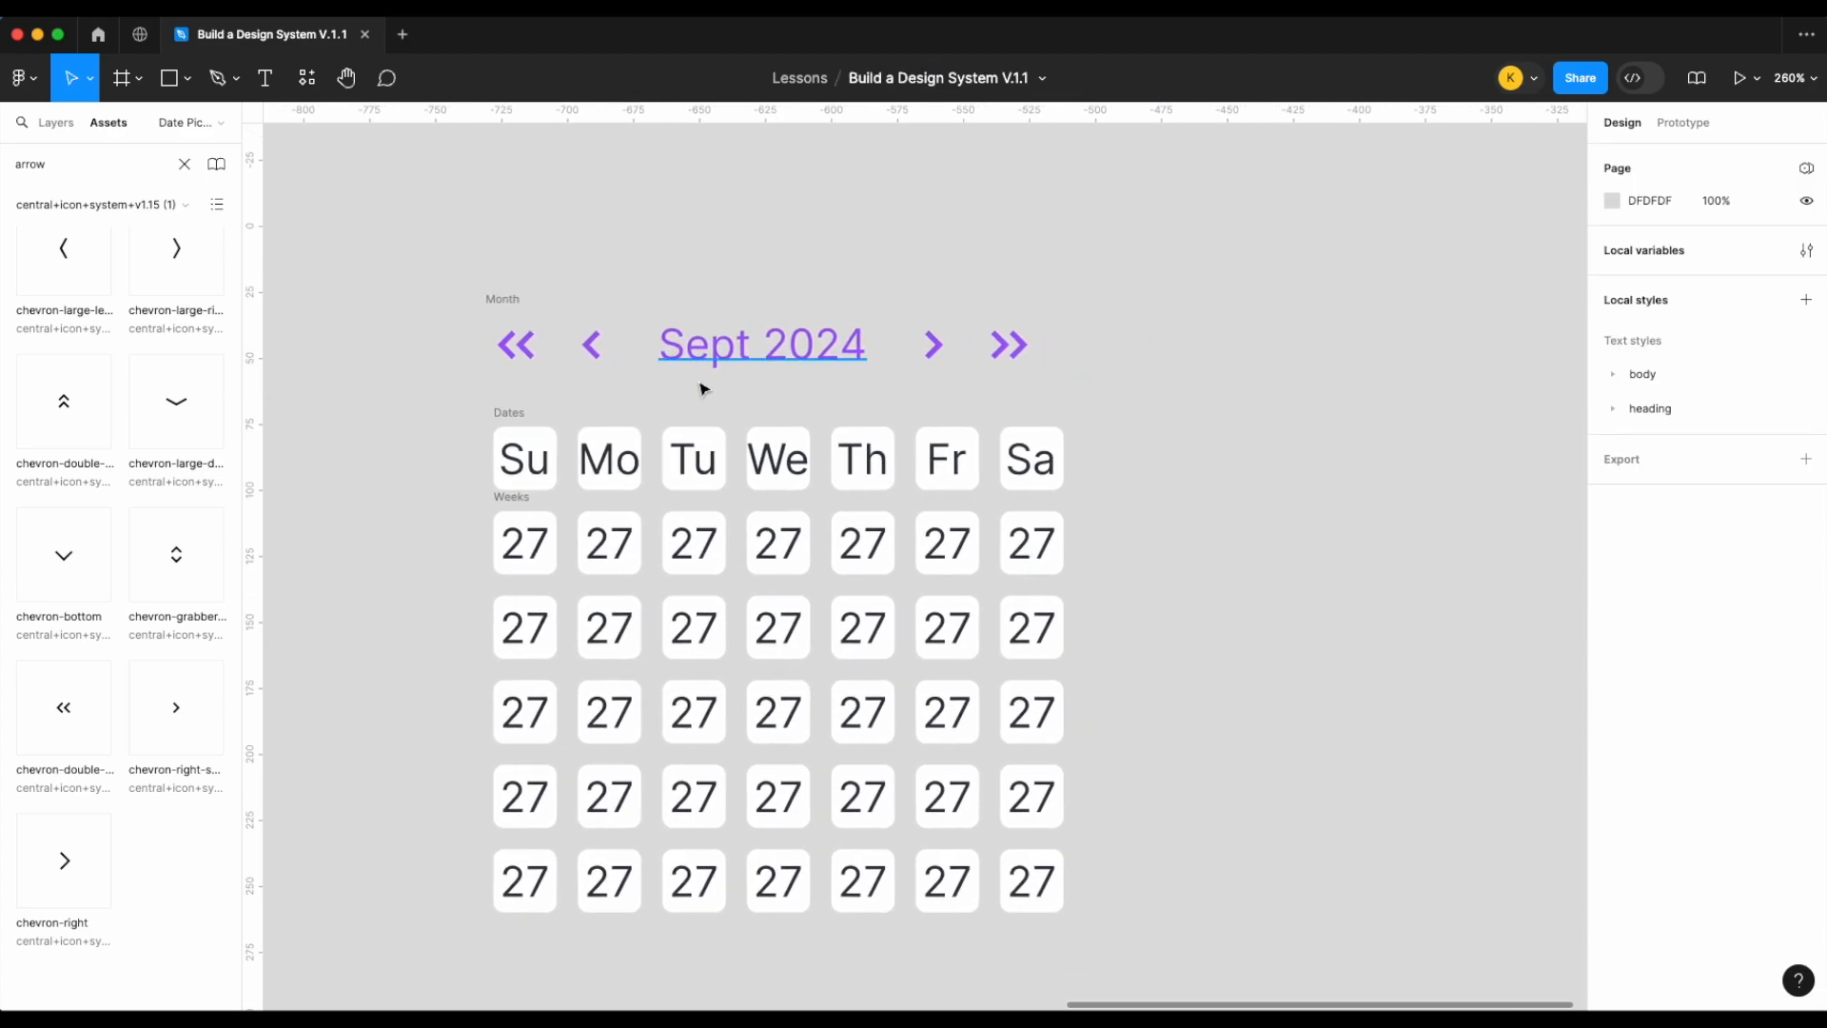
pyautogui.click(521, 420)
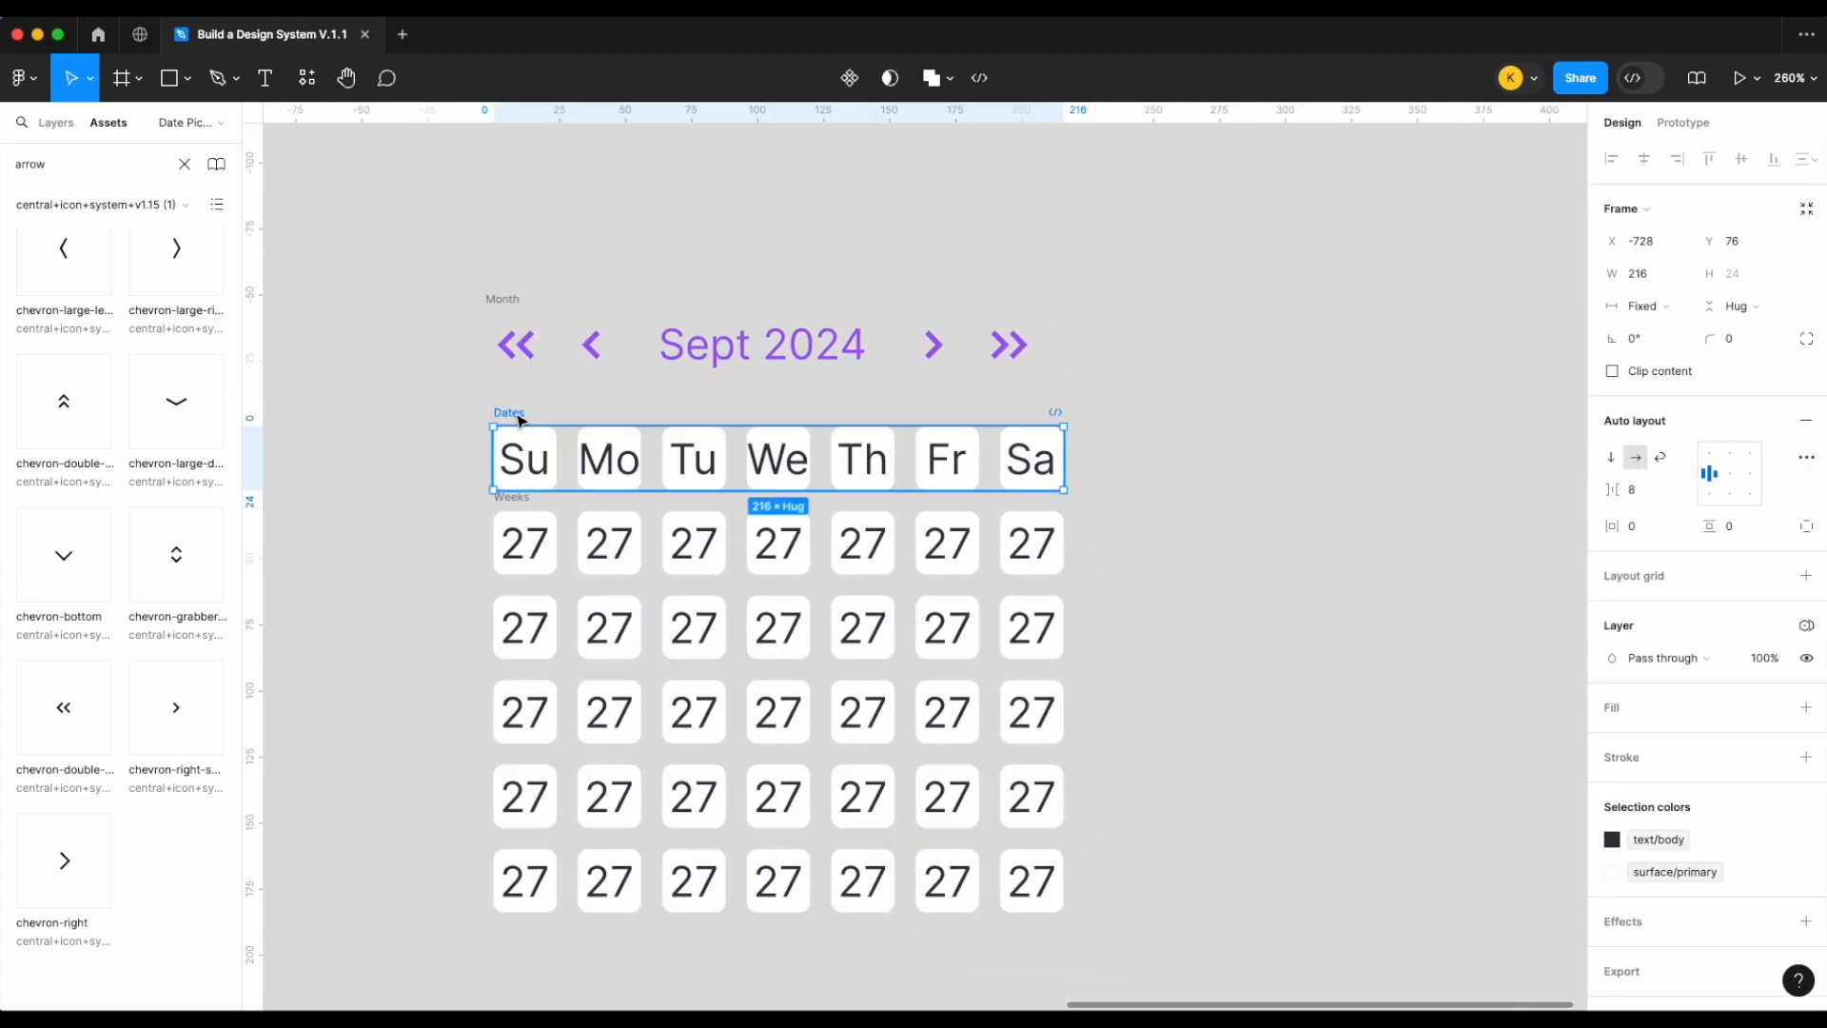
pyautogui.keyDown('shift'); pyautogui.click(518, 499); pyautogui.keyUp('shift')
pyautogui.keyDown('shift'); pyautogui.click(509, 302); pyautogui.keyUp('shift')
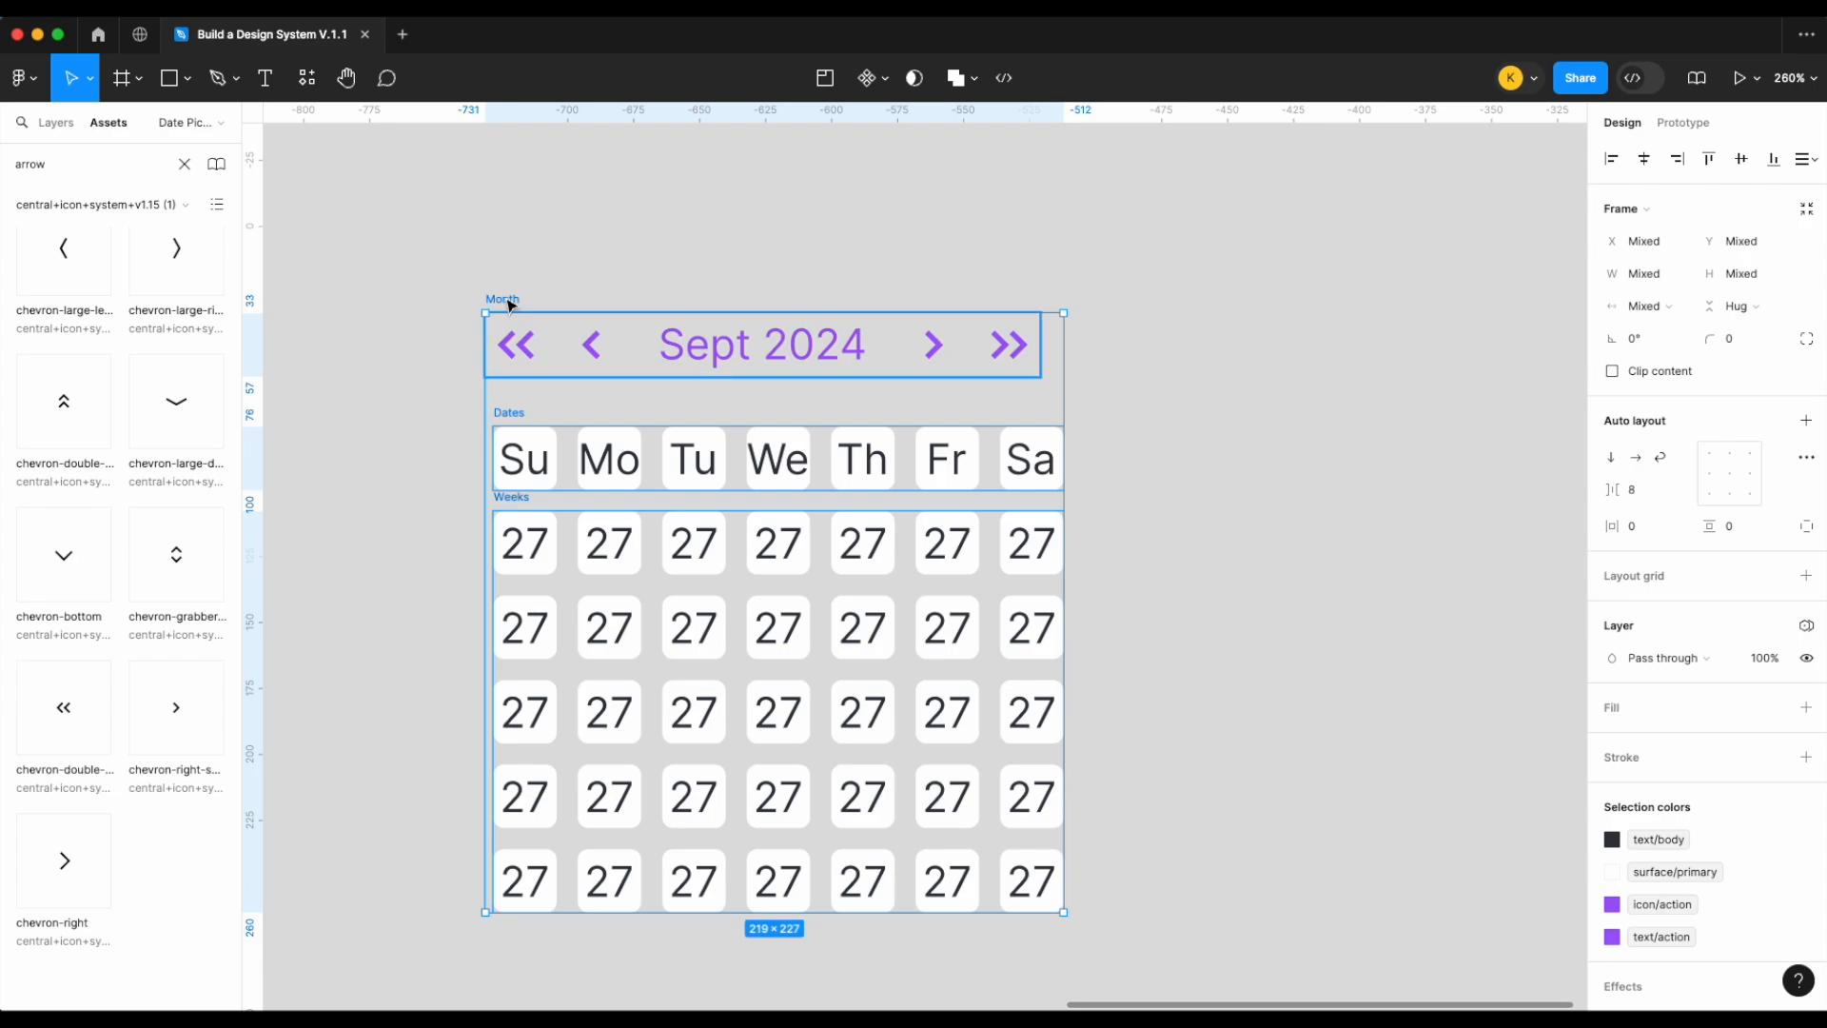
pyautogui.hotkey('shift', 'a')
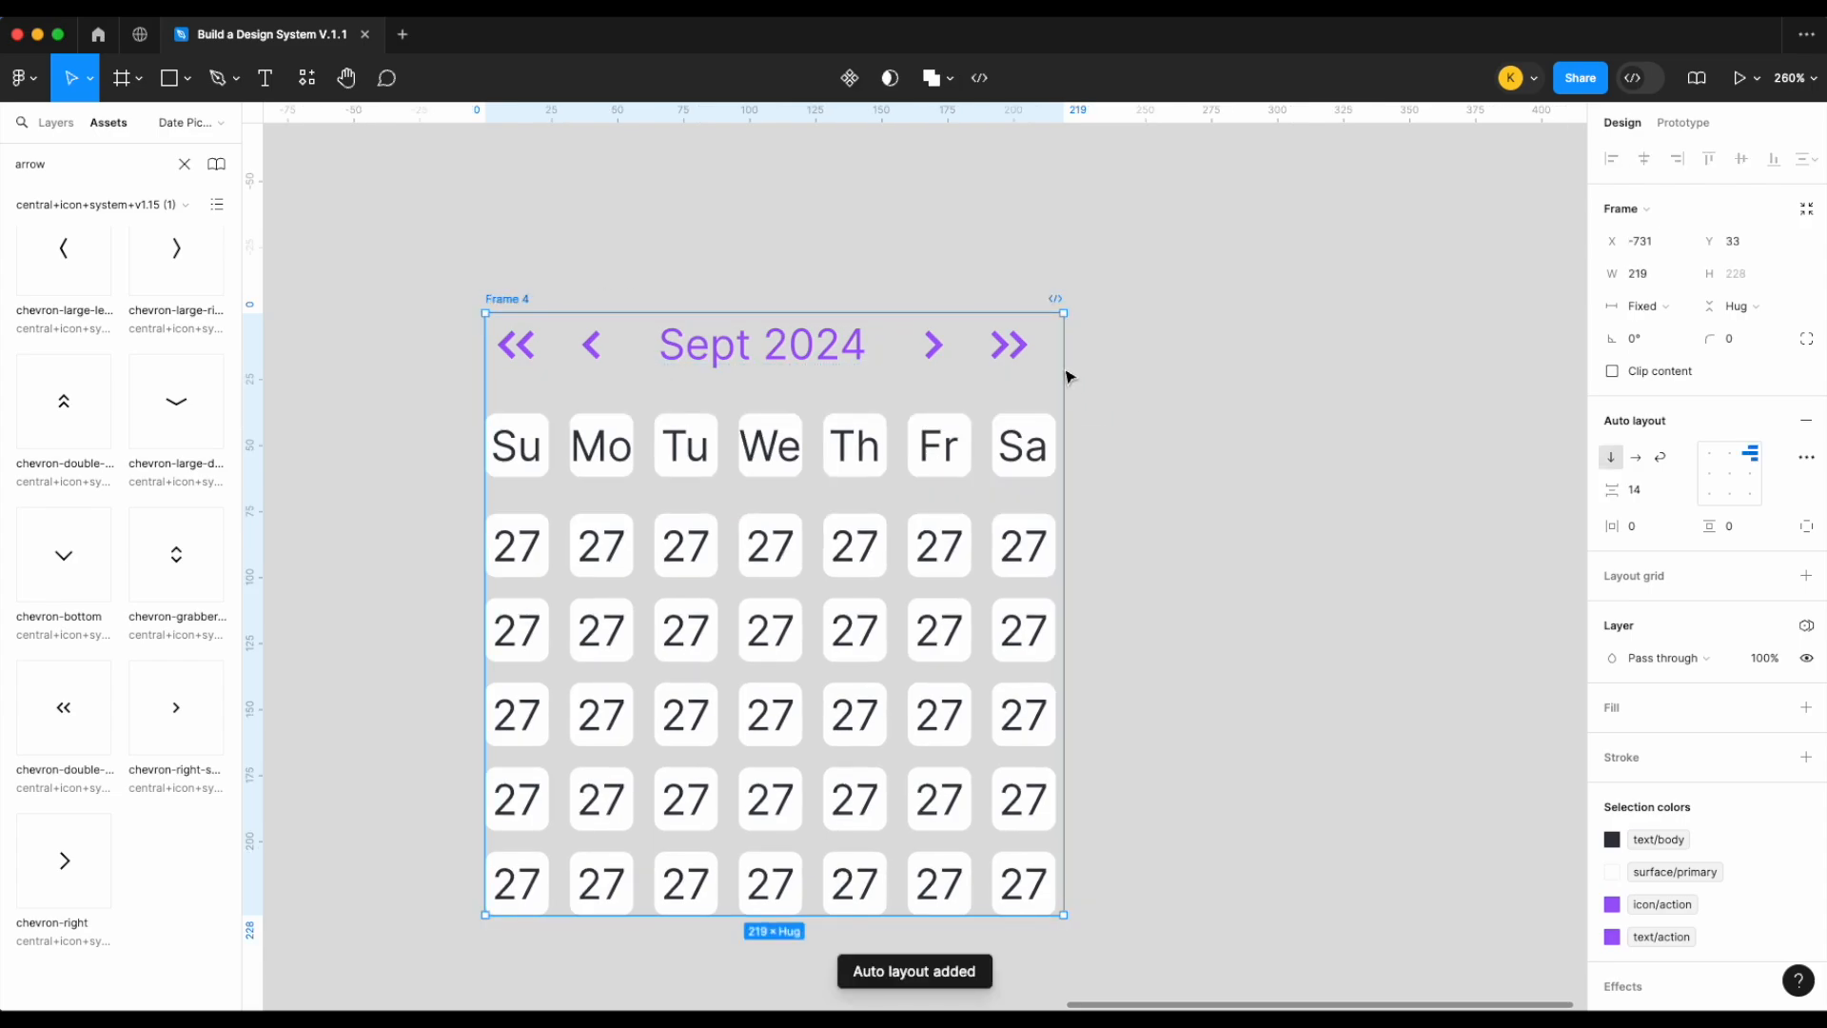
# Narrow the Weeks frame to a fixed width of 216 so it fits its seven date items
pyautogui.click(1011, 472)
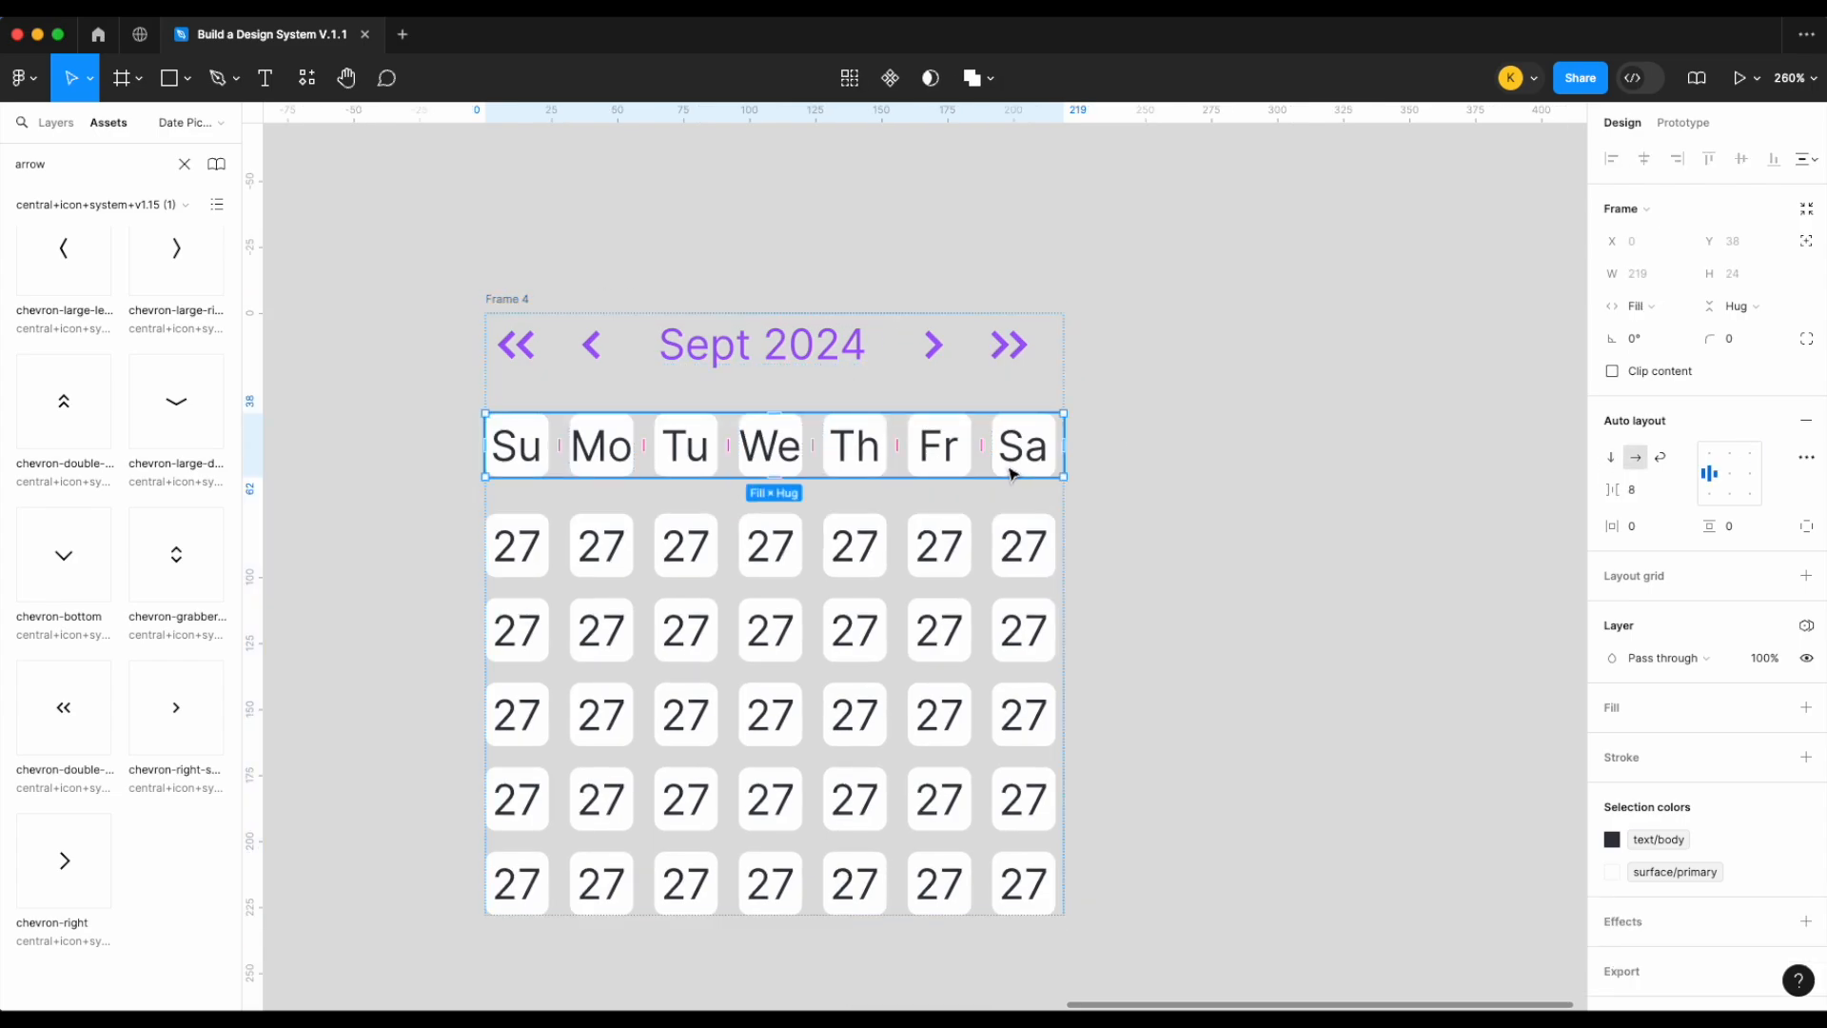
pyautogui.press('Escape')
pyautogui.click(1031, 547)
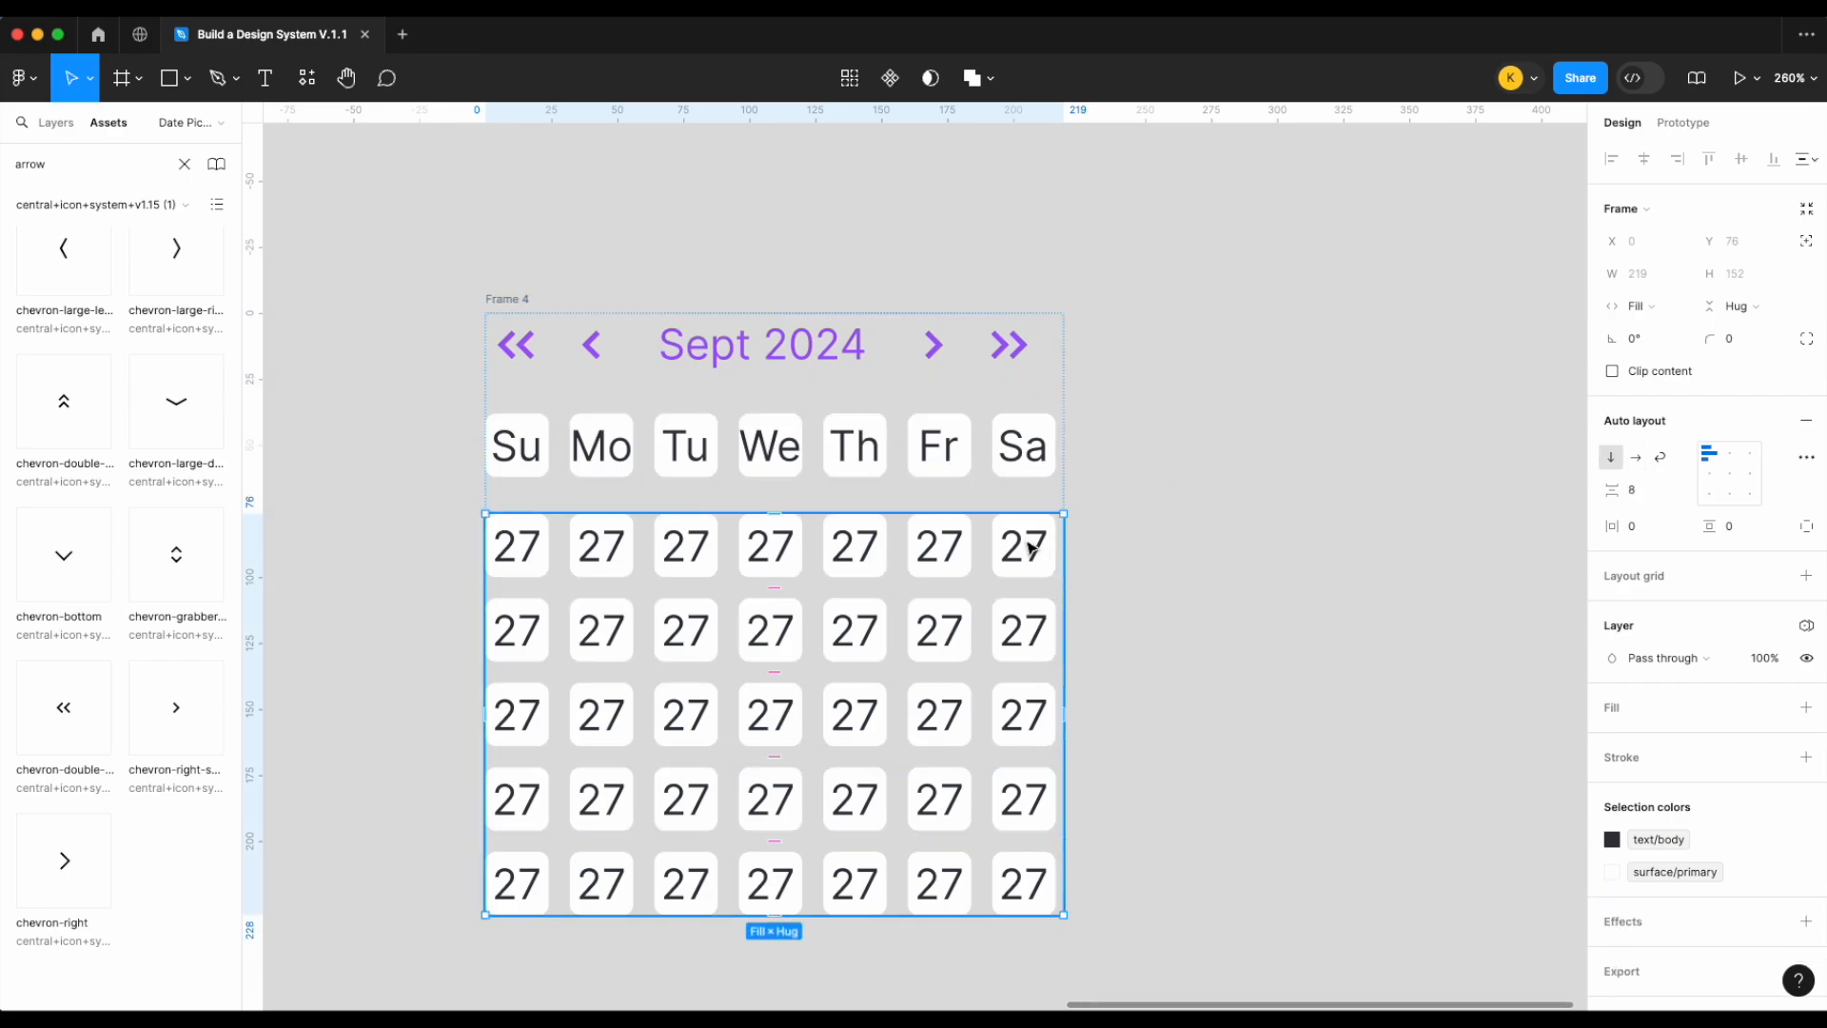
pyautogui.keyDown('ctrl'); pyautogui.scroll(3, 1031, 547); pyautogui.keyUp('ctrl')
pyautogui.click(1031, 547)
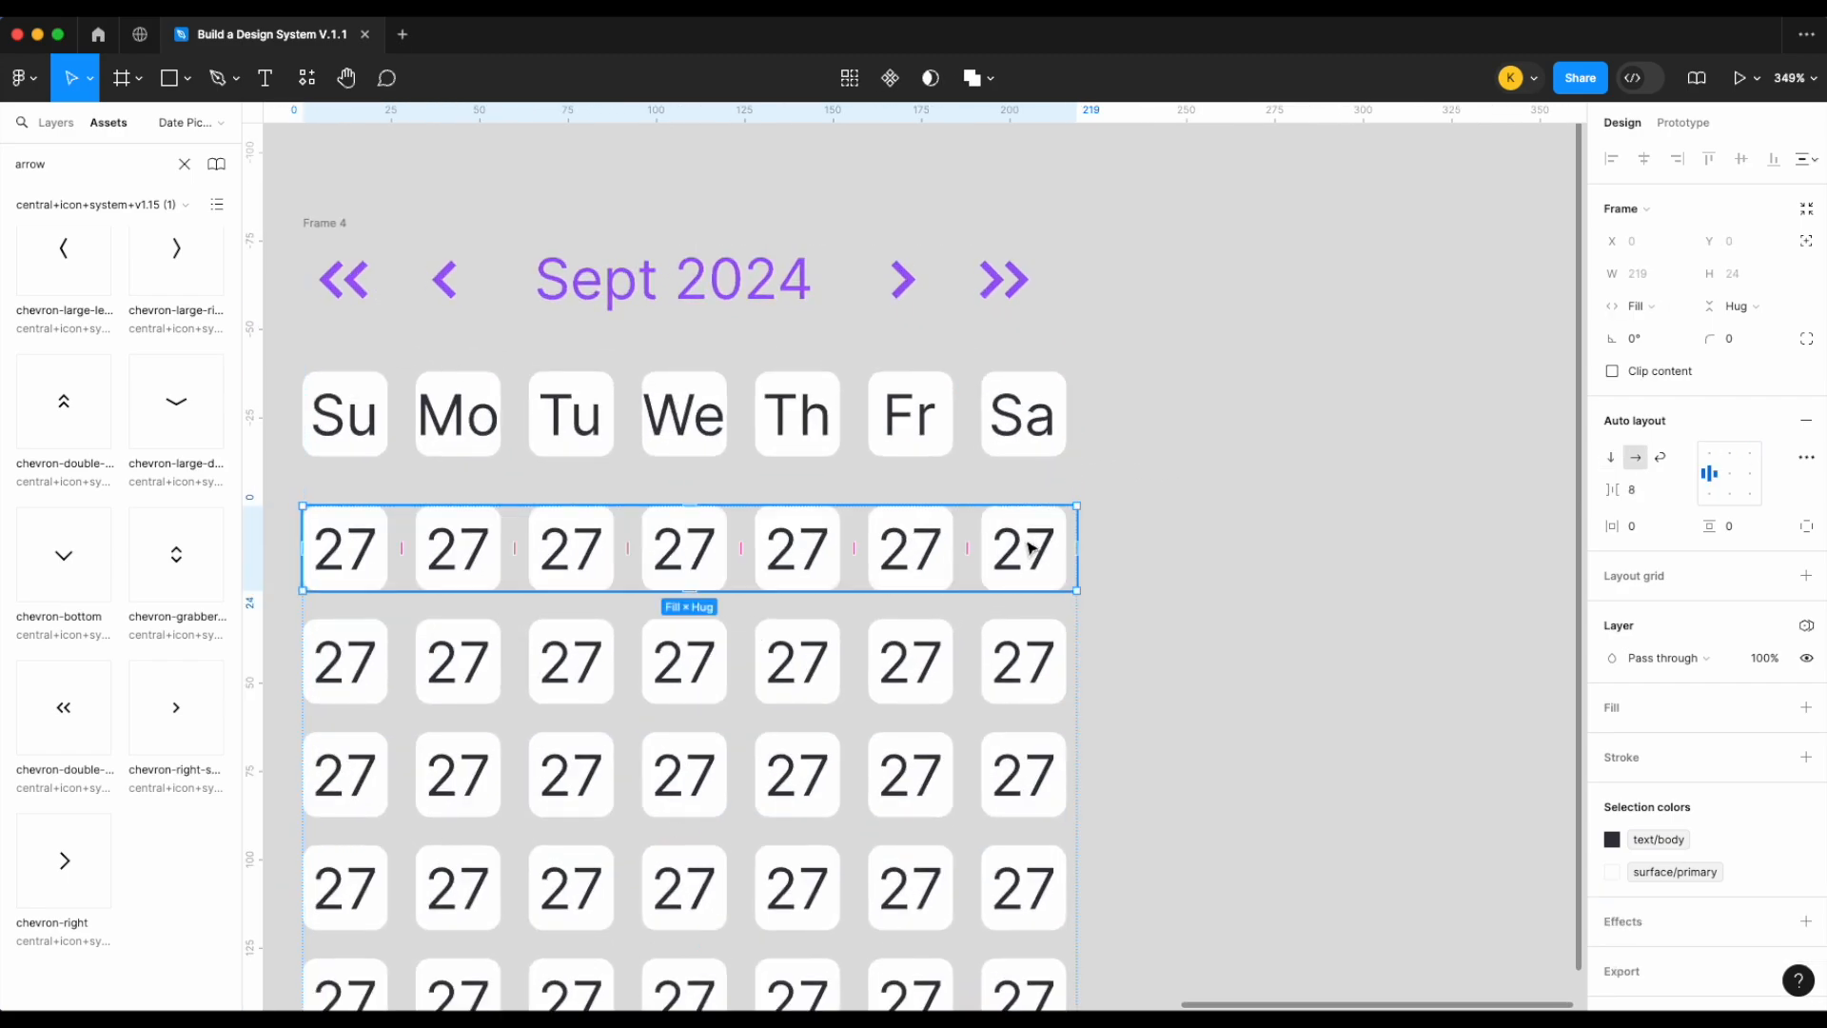
pyautogui.hscroll(-3, 1031, 547)
pyautogui.doubleClick(1185, 542)
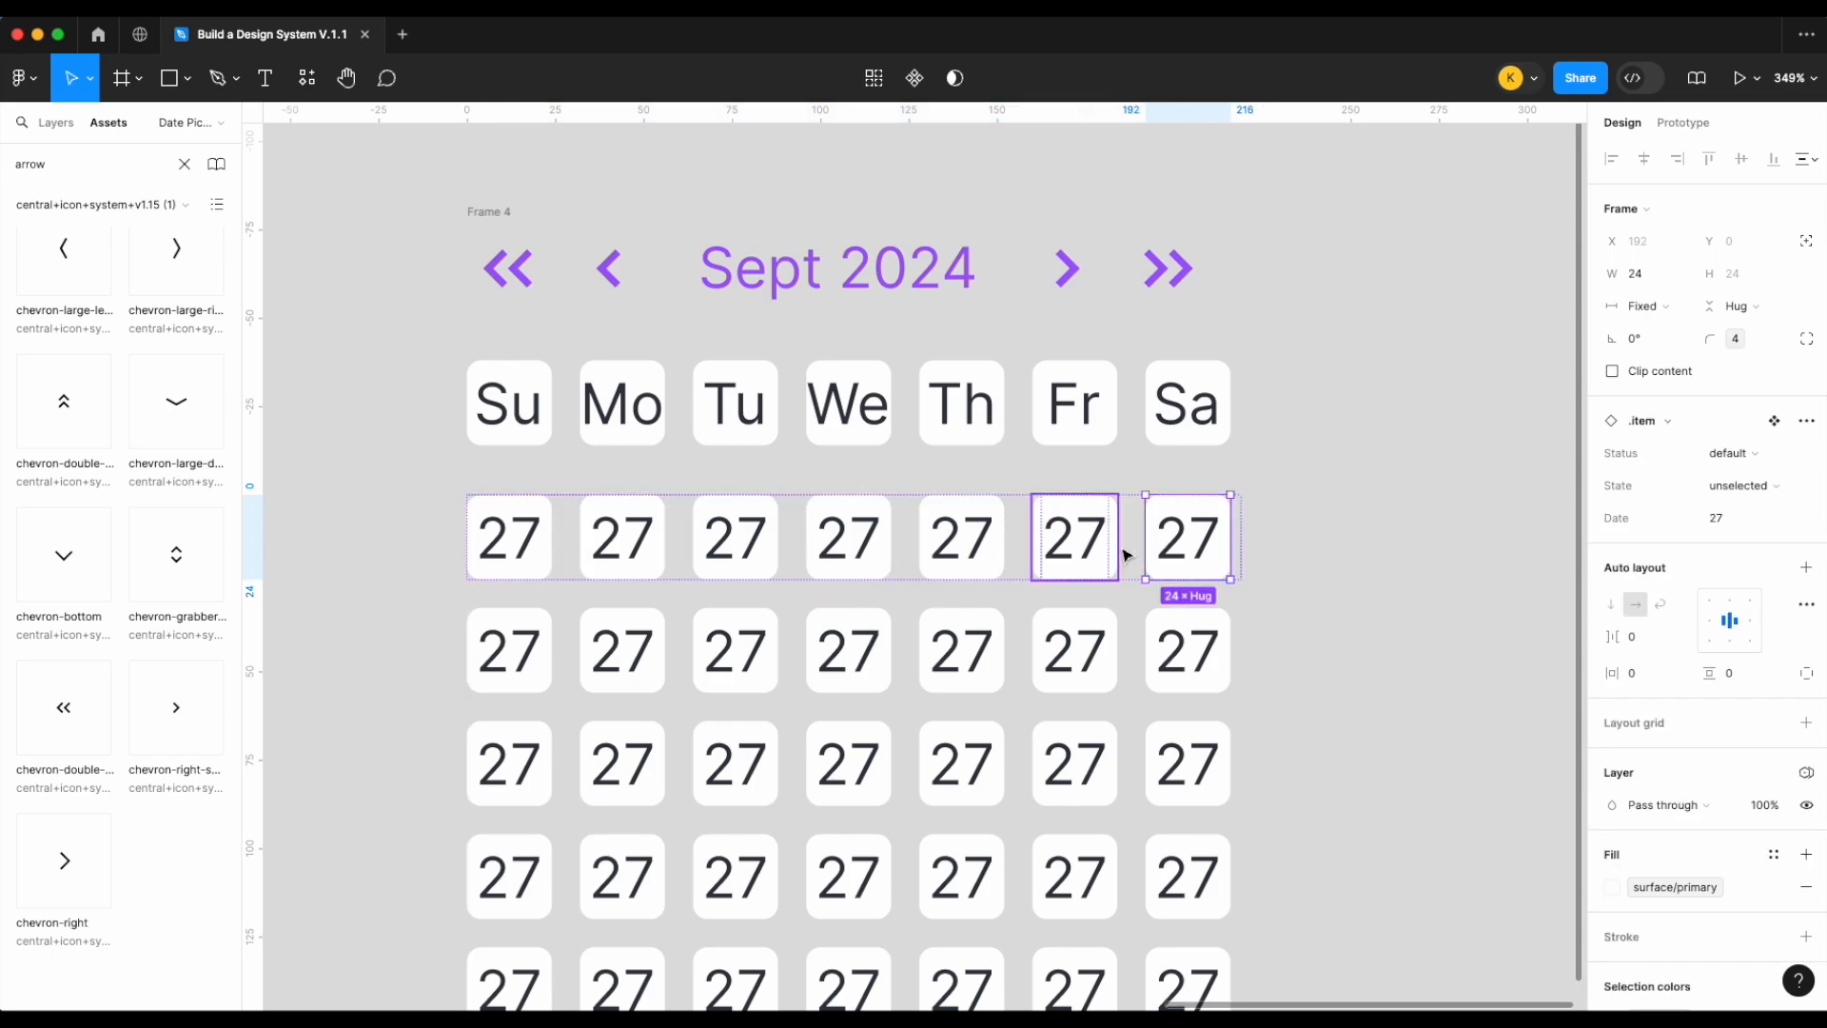
pyautogui.click(1235, 545)
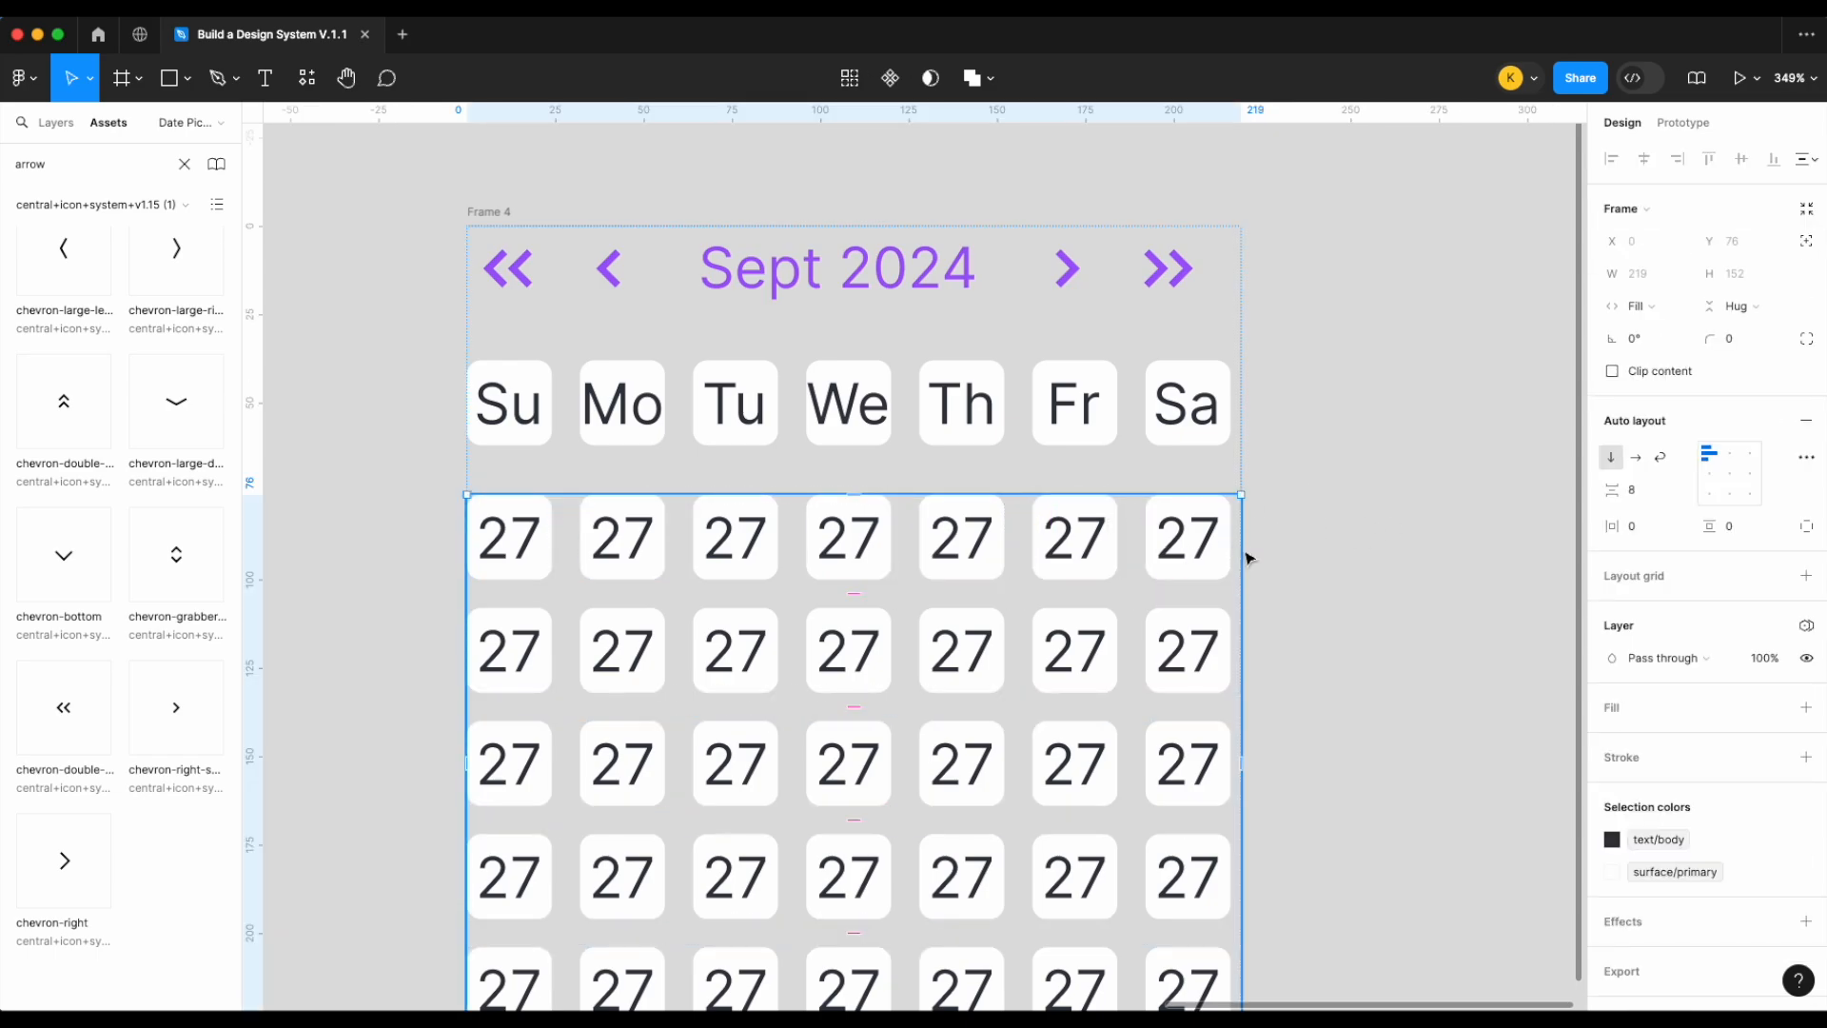
pyautogui.moveTo(1243, 552); pyautogui.dragTo(1232, 555)
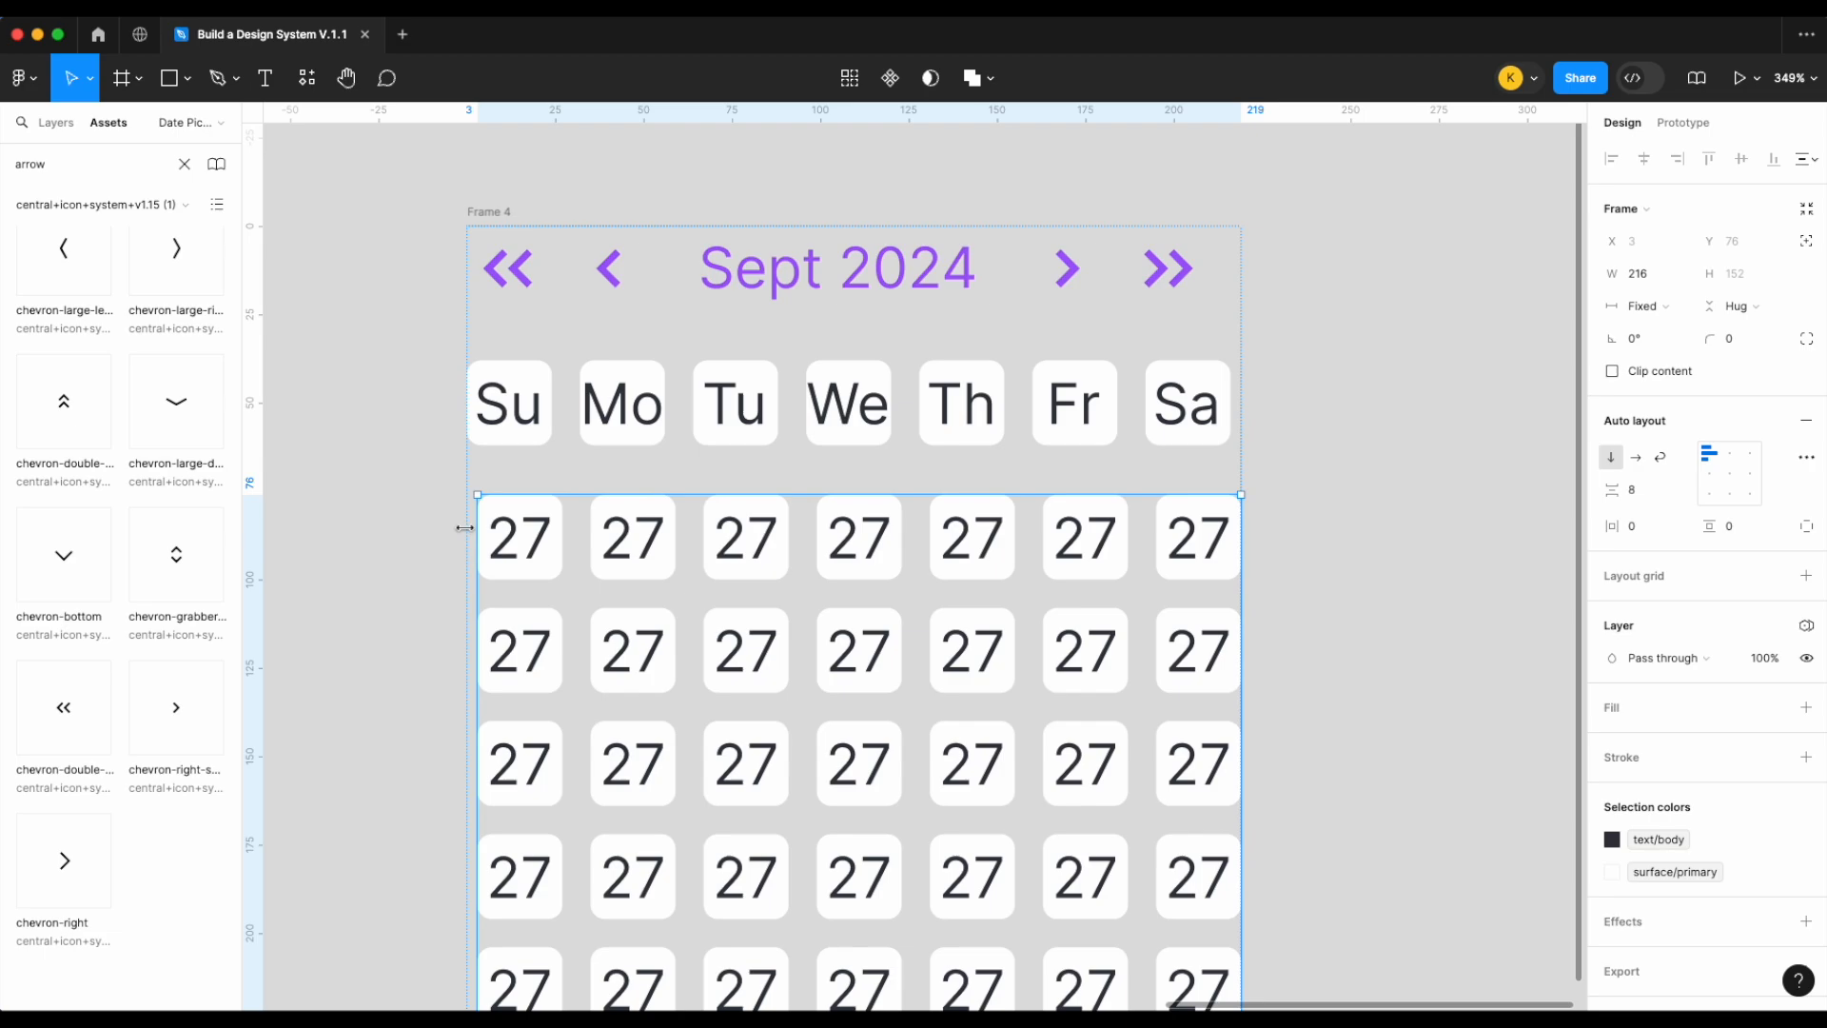
# Set the horizontal sizing of the outer frame around Month, Dates and Weeks to hug its contents
pyautogui.click(490, 341)
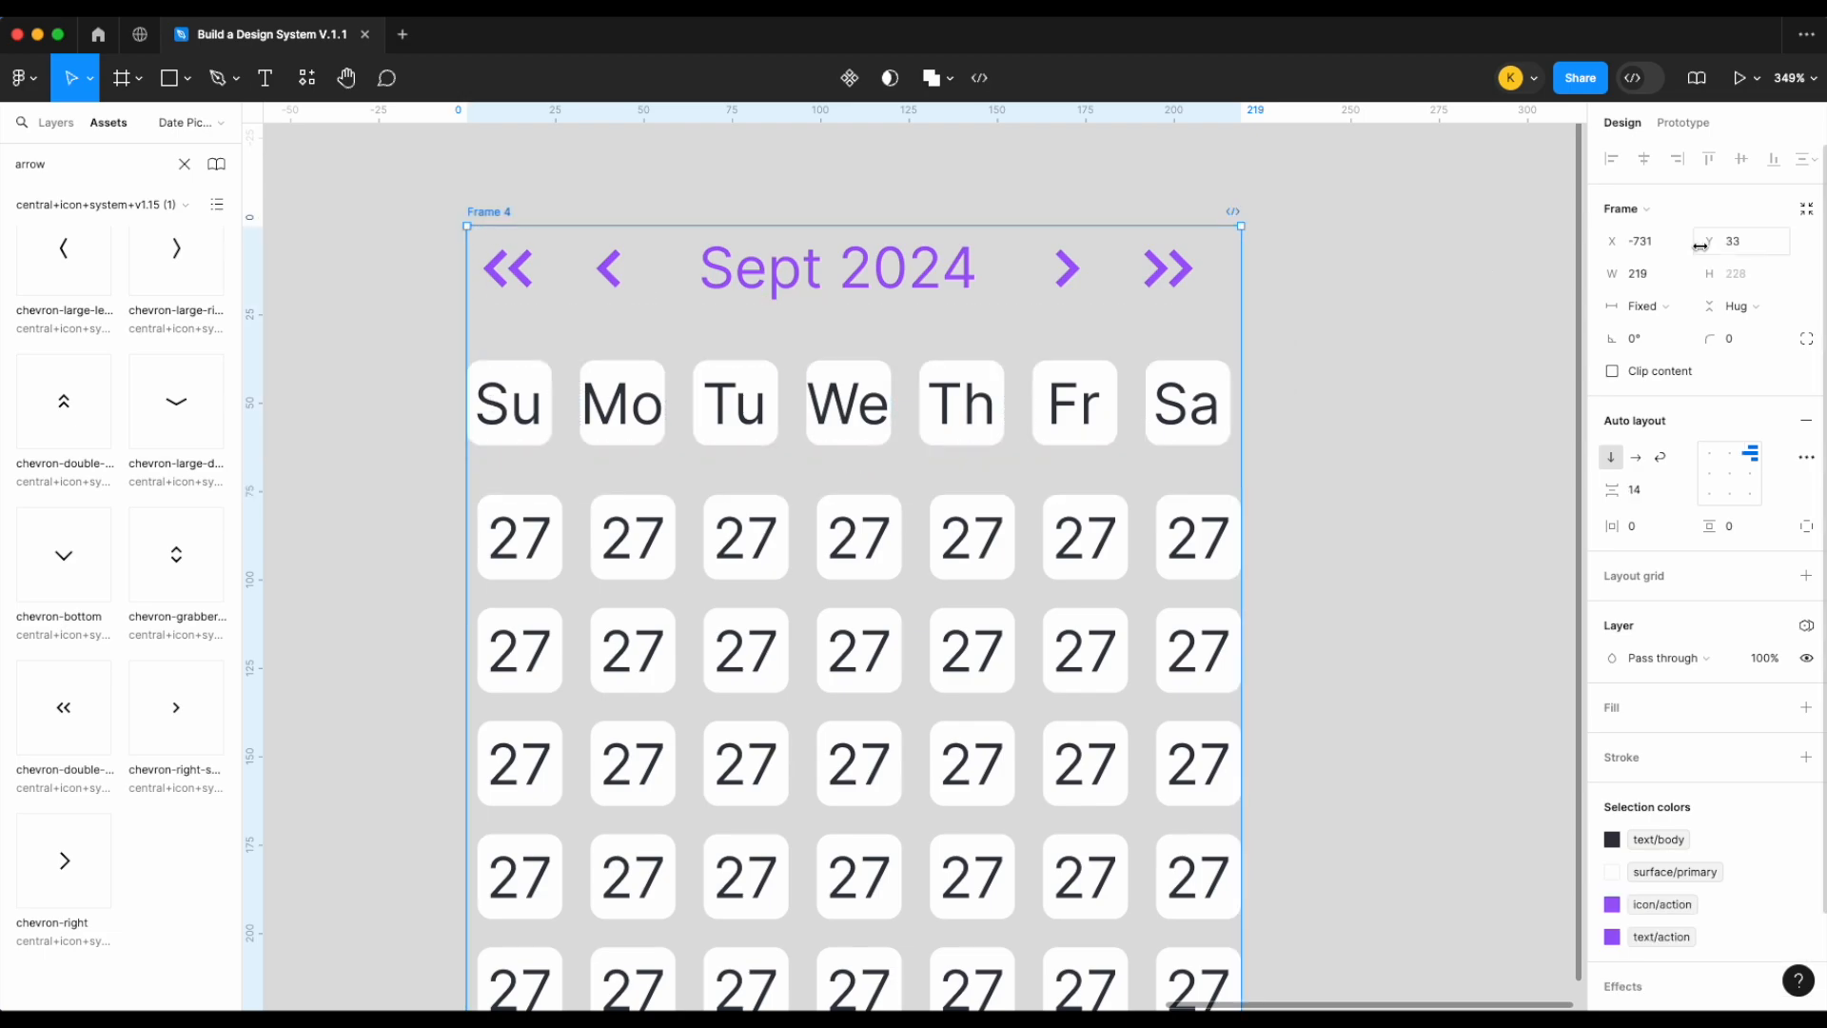
pyautogui.click(1664, 310)
pyautogui.click(1686, 330)
pyautogui.click(1402, 278)
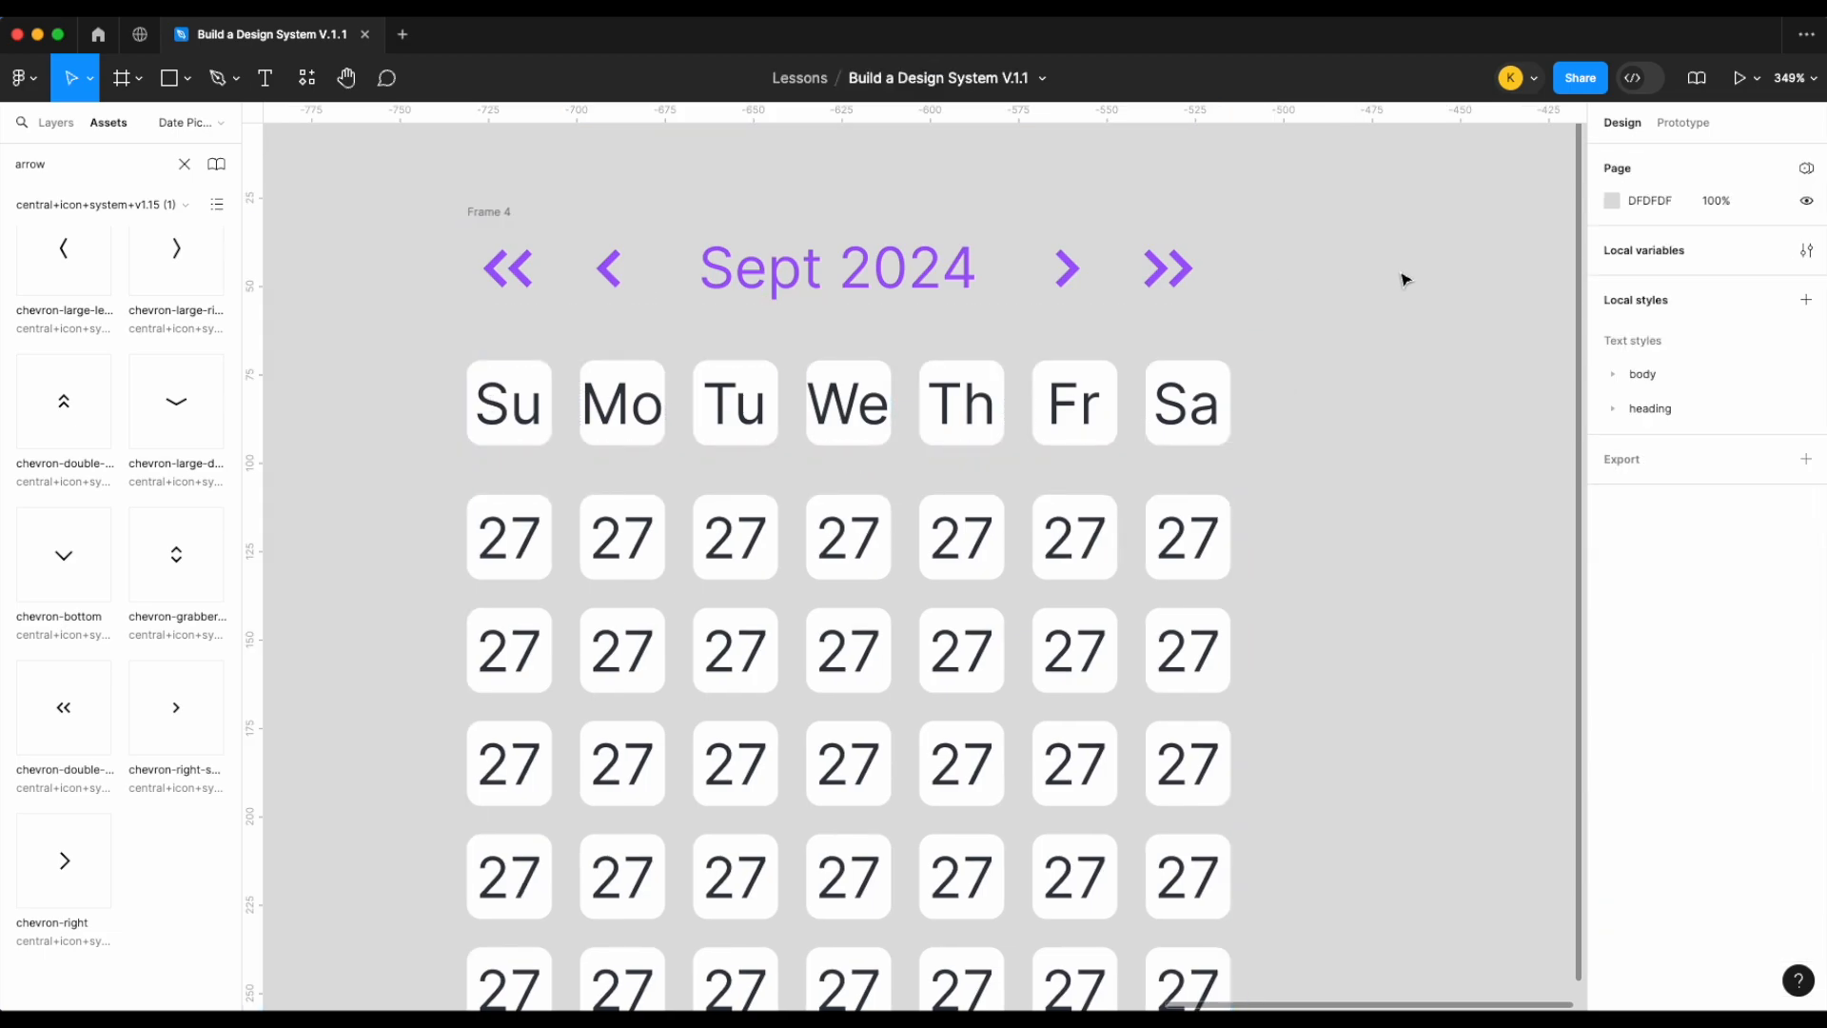
# Rename the outer date picker frame as Calendar and add a white FFFFFF fill to it
pyautogui.scroll(-5, 1405, 279)
pyautogui.hscroll(1, 1142, 276)
pyautogui.click(813, 237)
pyautogui.doubleClick(814, 237)
pyautogui.write('Calendar')
pyautogui.press('Return')
pyautogui.click(1806, 708)
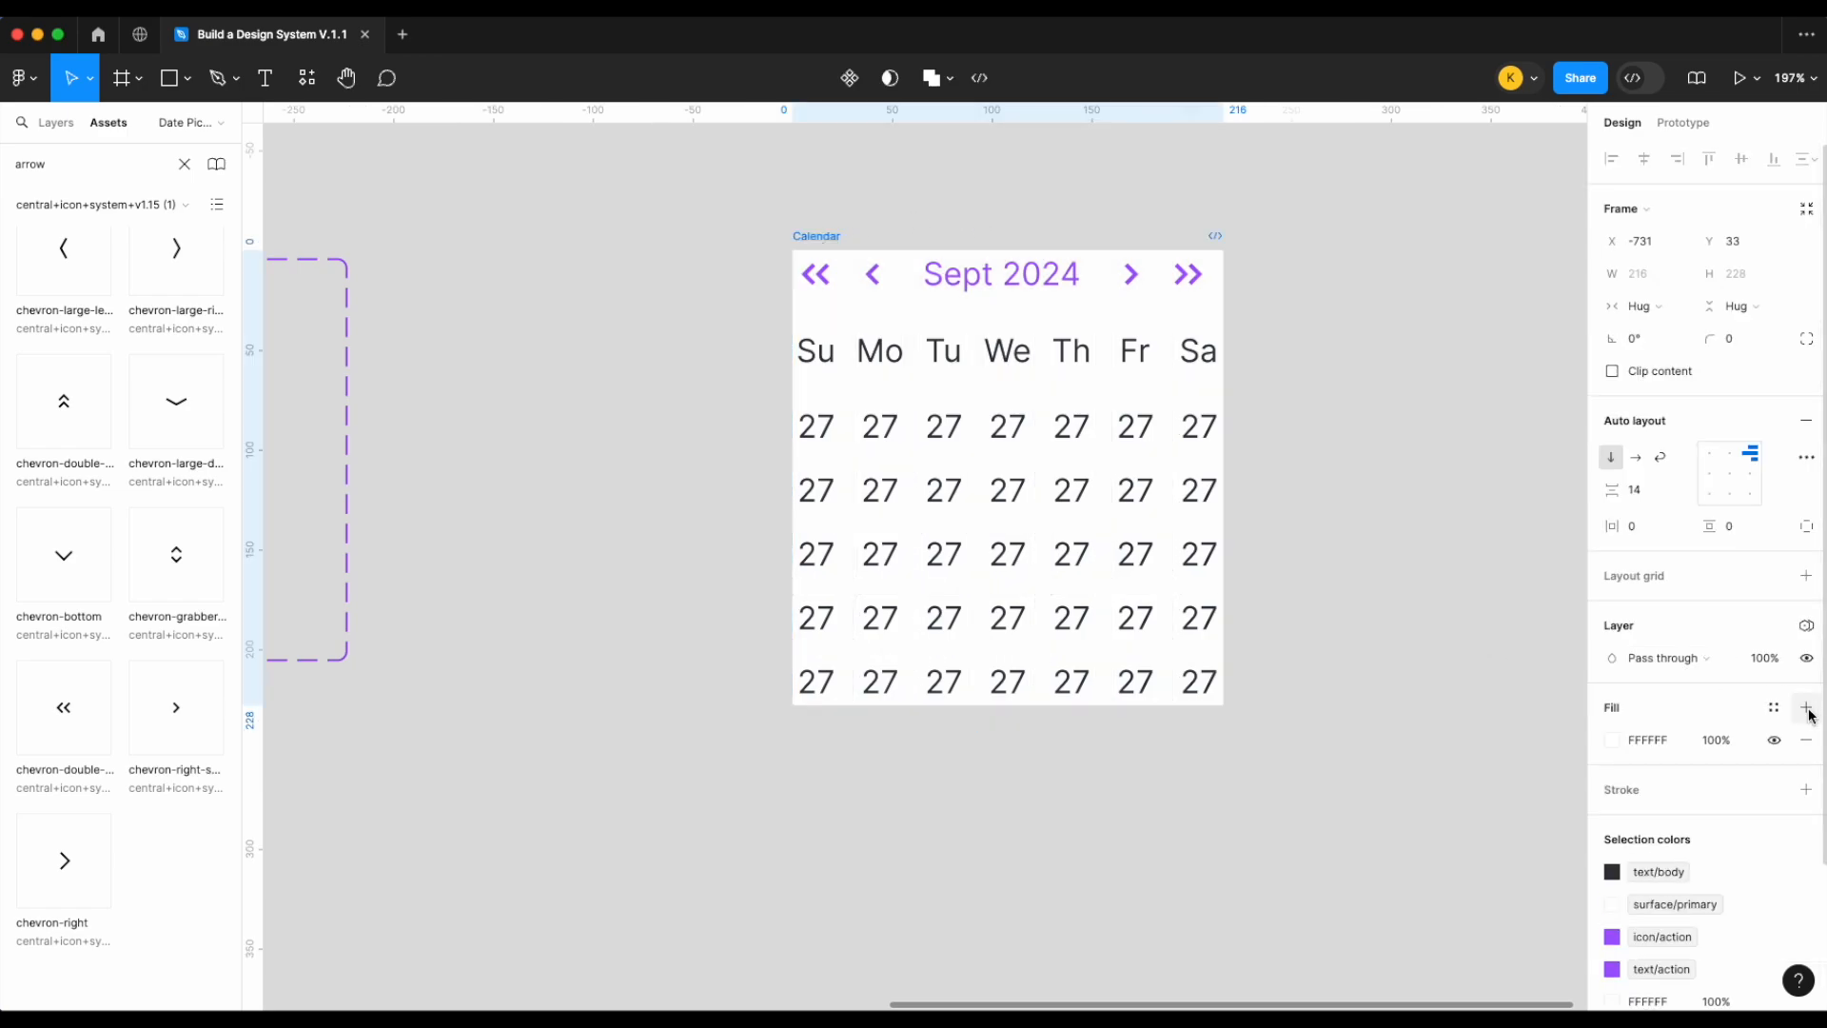
# Replace the Calendar frame's fill with the surface/primary color variable
pyautogui.click(1774, 708)
pyautogui.write('surf')
pyautogui.click(1526, 775)
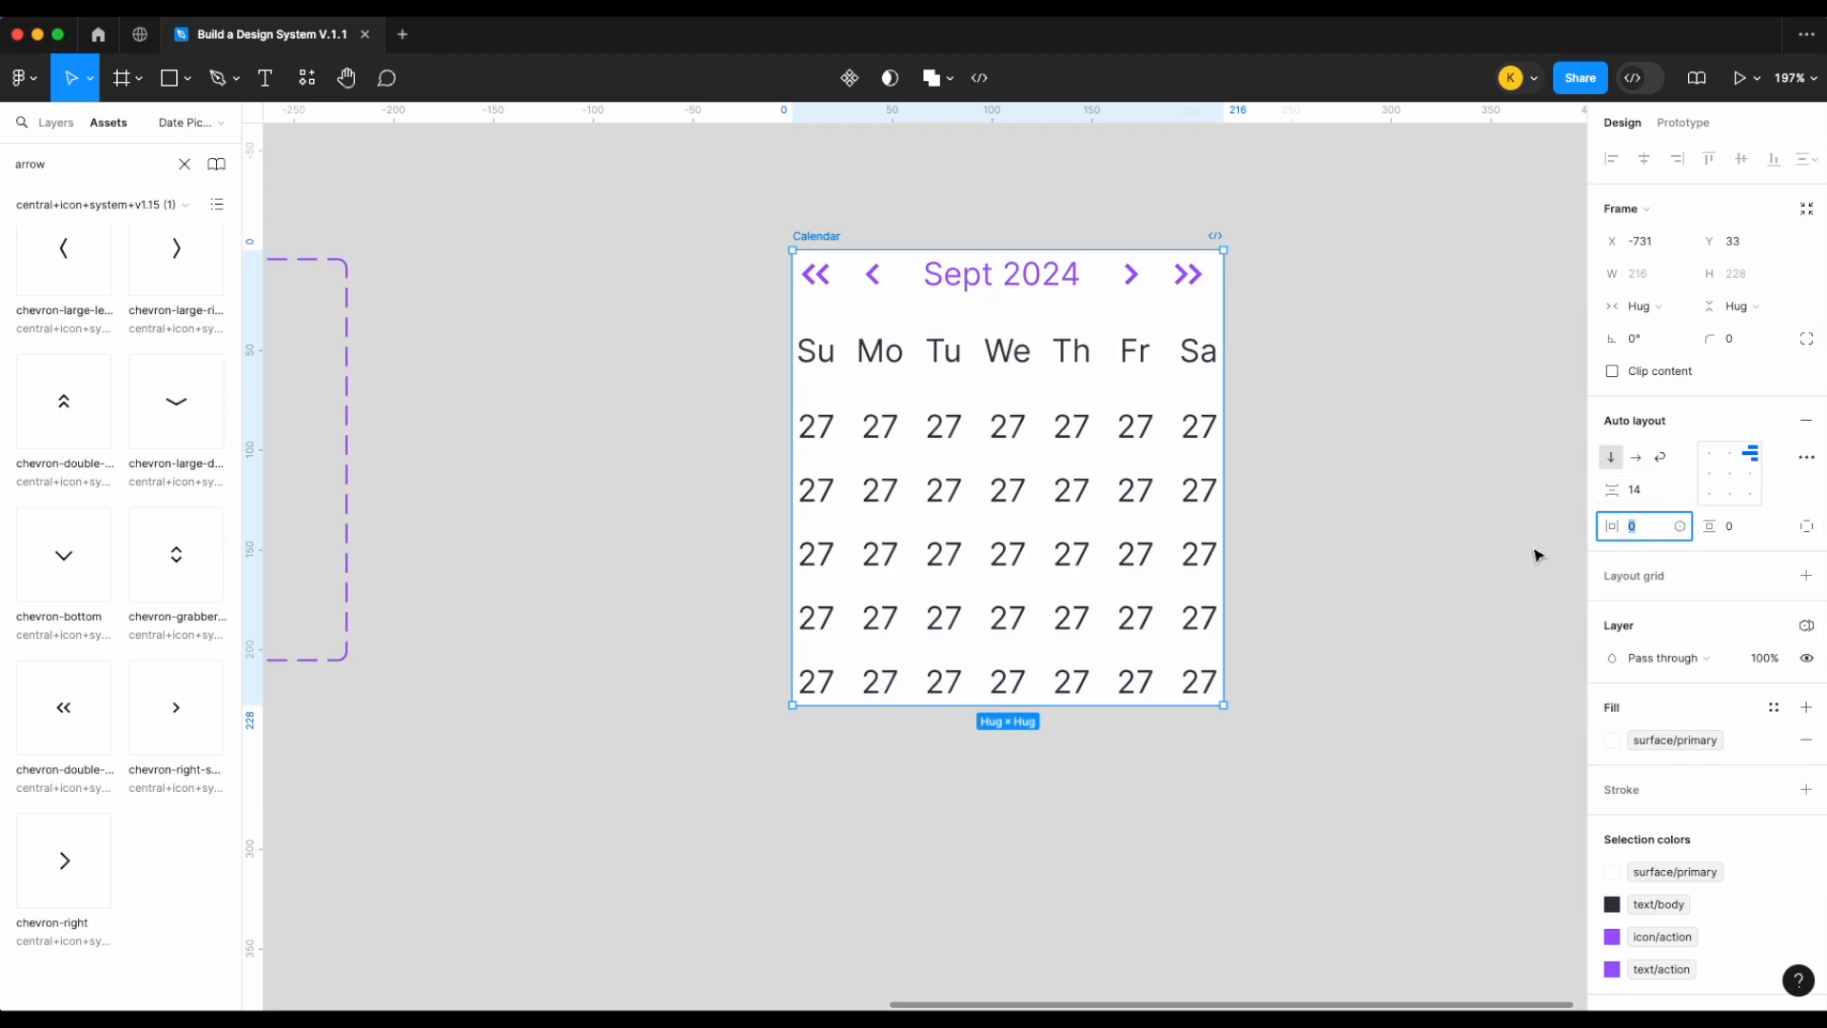
# Set the Calendar frame's horizontal and vertical padding to 12
pyautogui.press('Return')
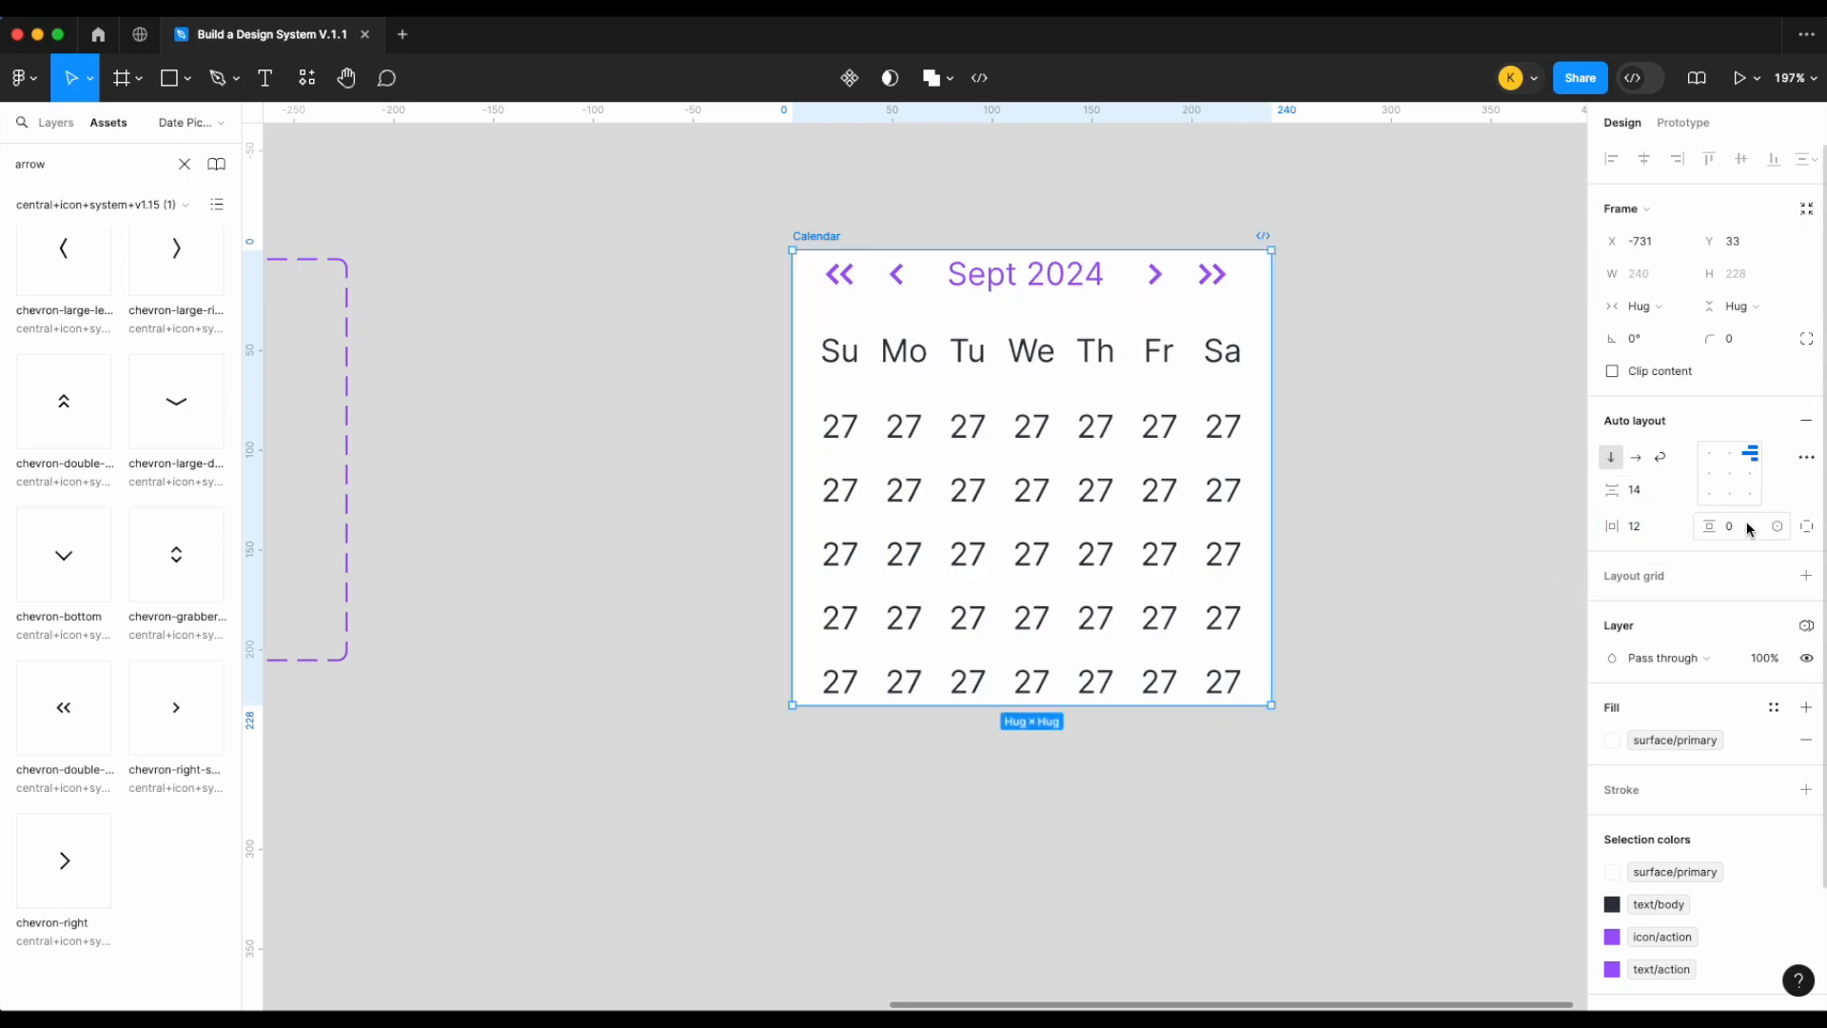
pyautogui.write('12')
pyautogui.press('Return')
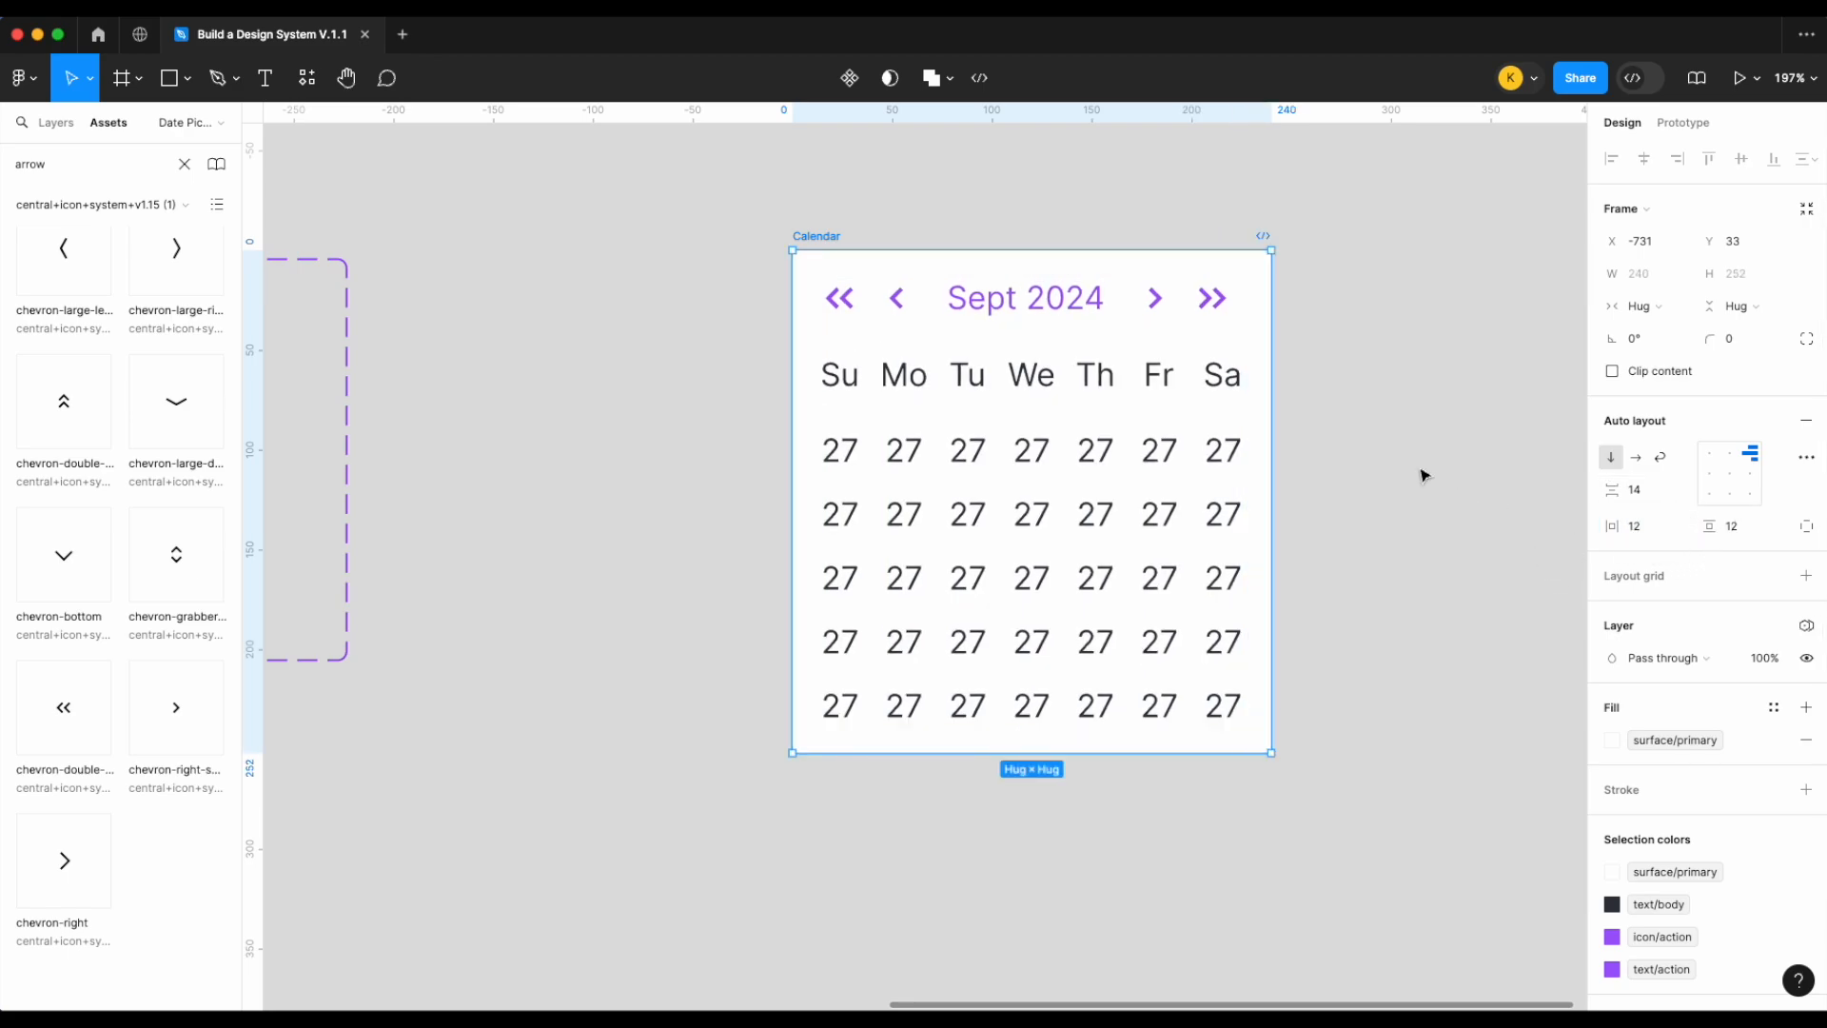
pyautogui.click(1422, 475)
# Set the status of the Sunday, Monday and Tuesday items in the first week row to blank
pyautogui.scroll(-3, 1424, 473)
pyautogui.hscroll(2, 1288, 489)
pyautogui.scroll(3, 1288, 489)
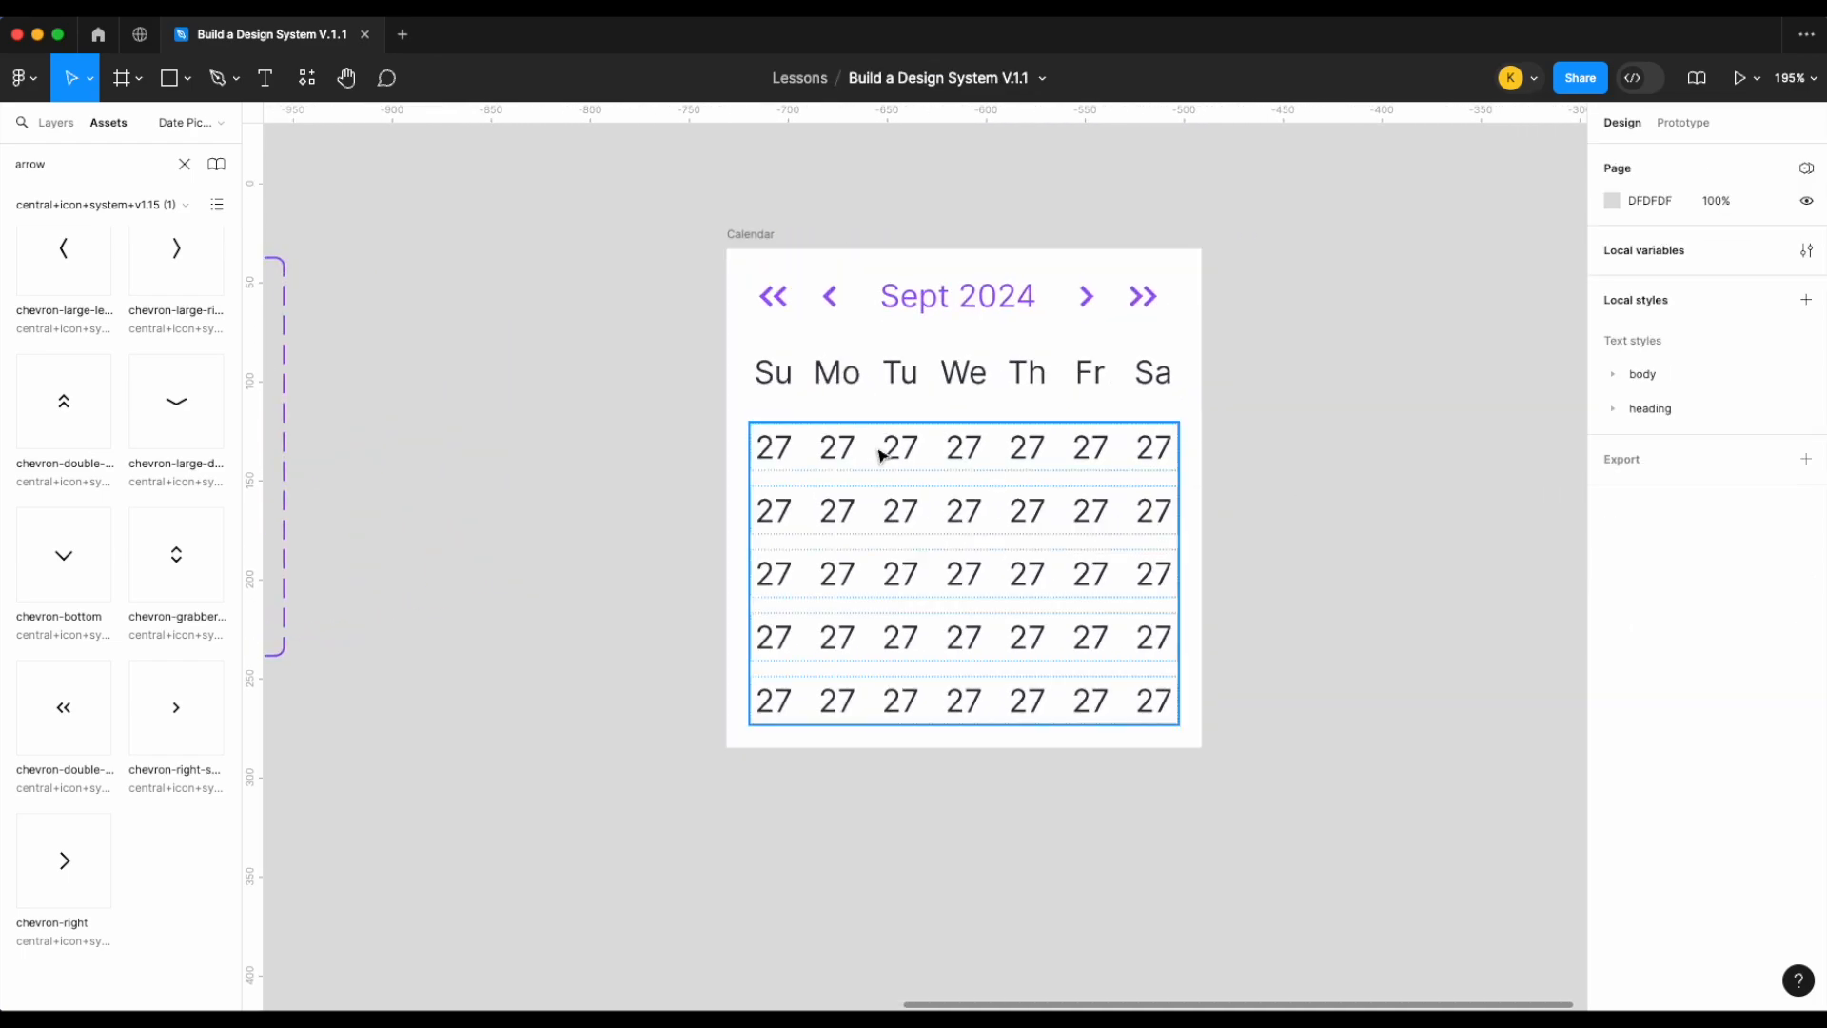
pyautogui.click(767, 450)
pyautogui.click(767, 450)
pyautogui.keyDown('shift'); pyautogui.click(837, 449); pyautogui.keyUp('shift')
pyautogui.keyDown('shift'); pyautogui.click(900, 448); pyautogui.keyUp('shift')
pyautogui.click(1740, 454)
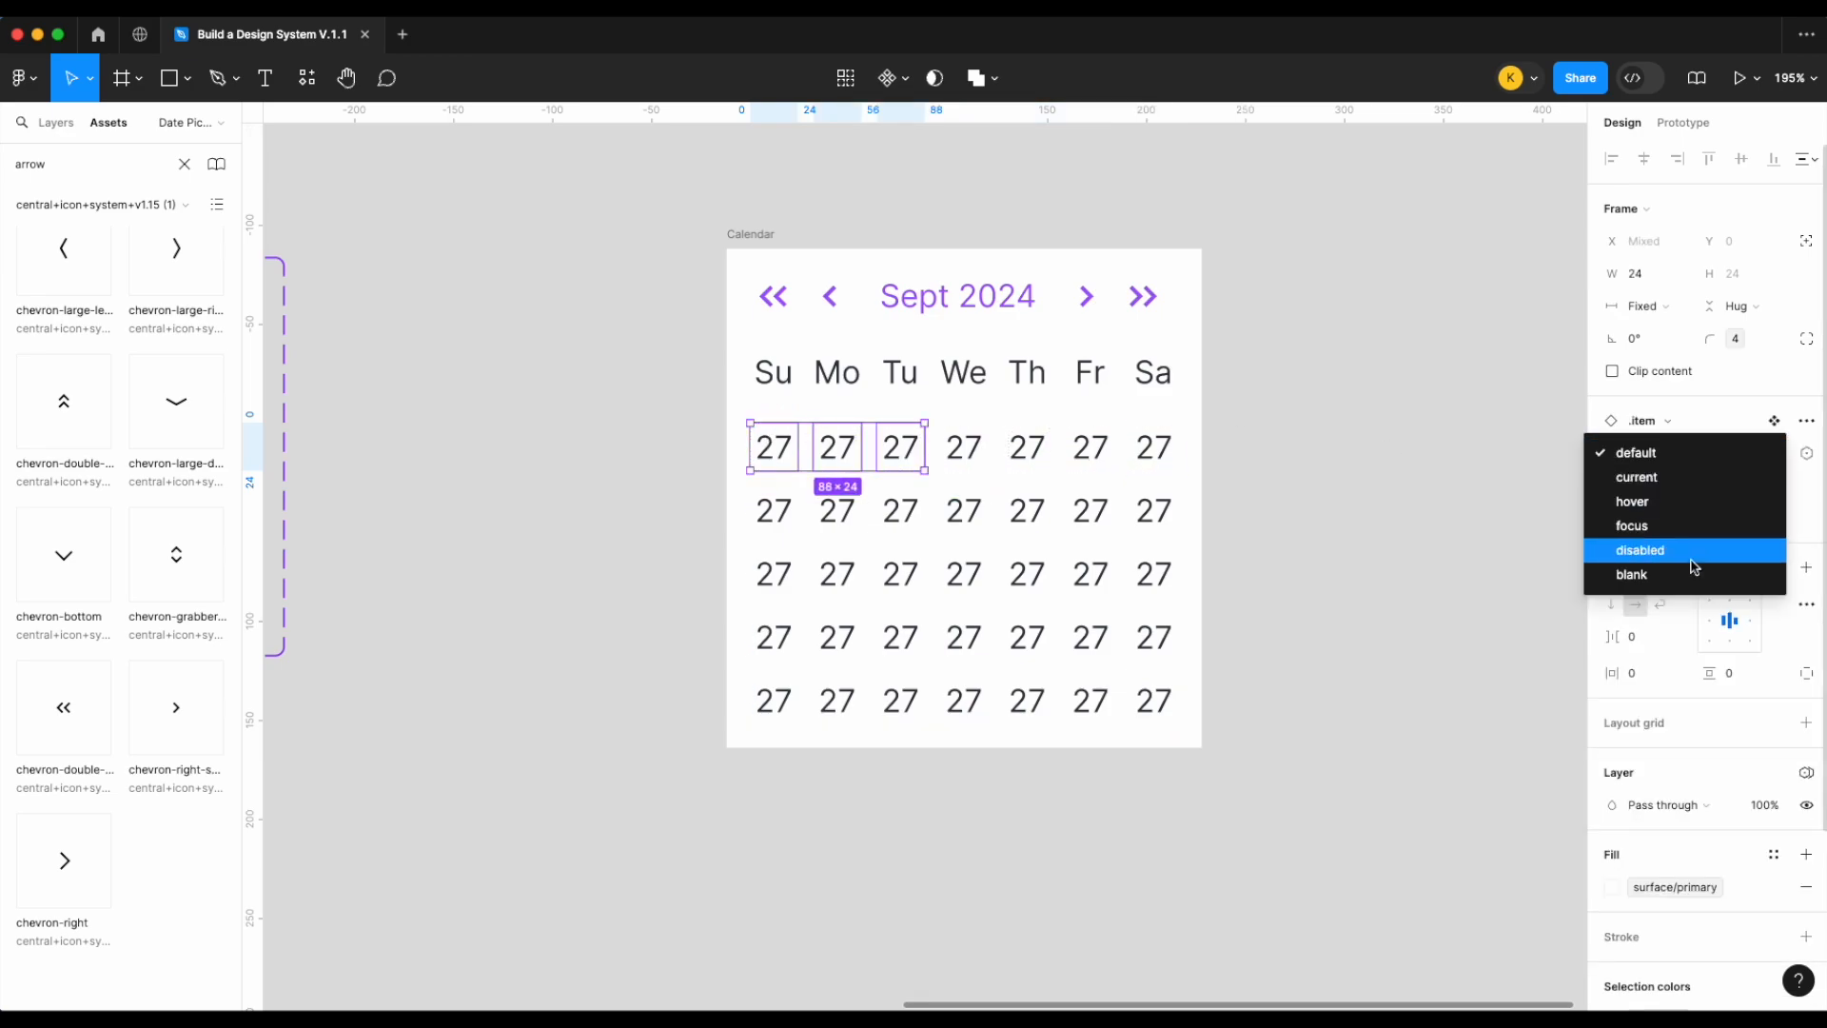
pyautogui.click(1697, 569)
pyautogui.click(1328, 575)
# Number the Wednesday to Saturday items of the first week row 1, 2, 3 and 4
pyautogui.click(963, 452)
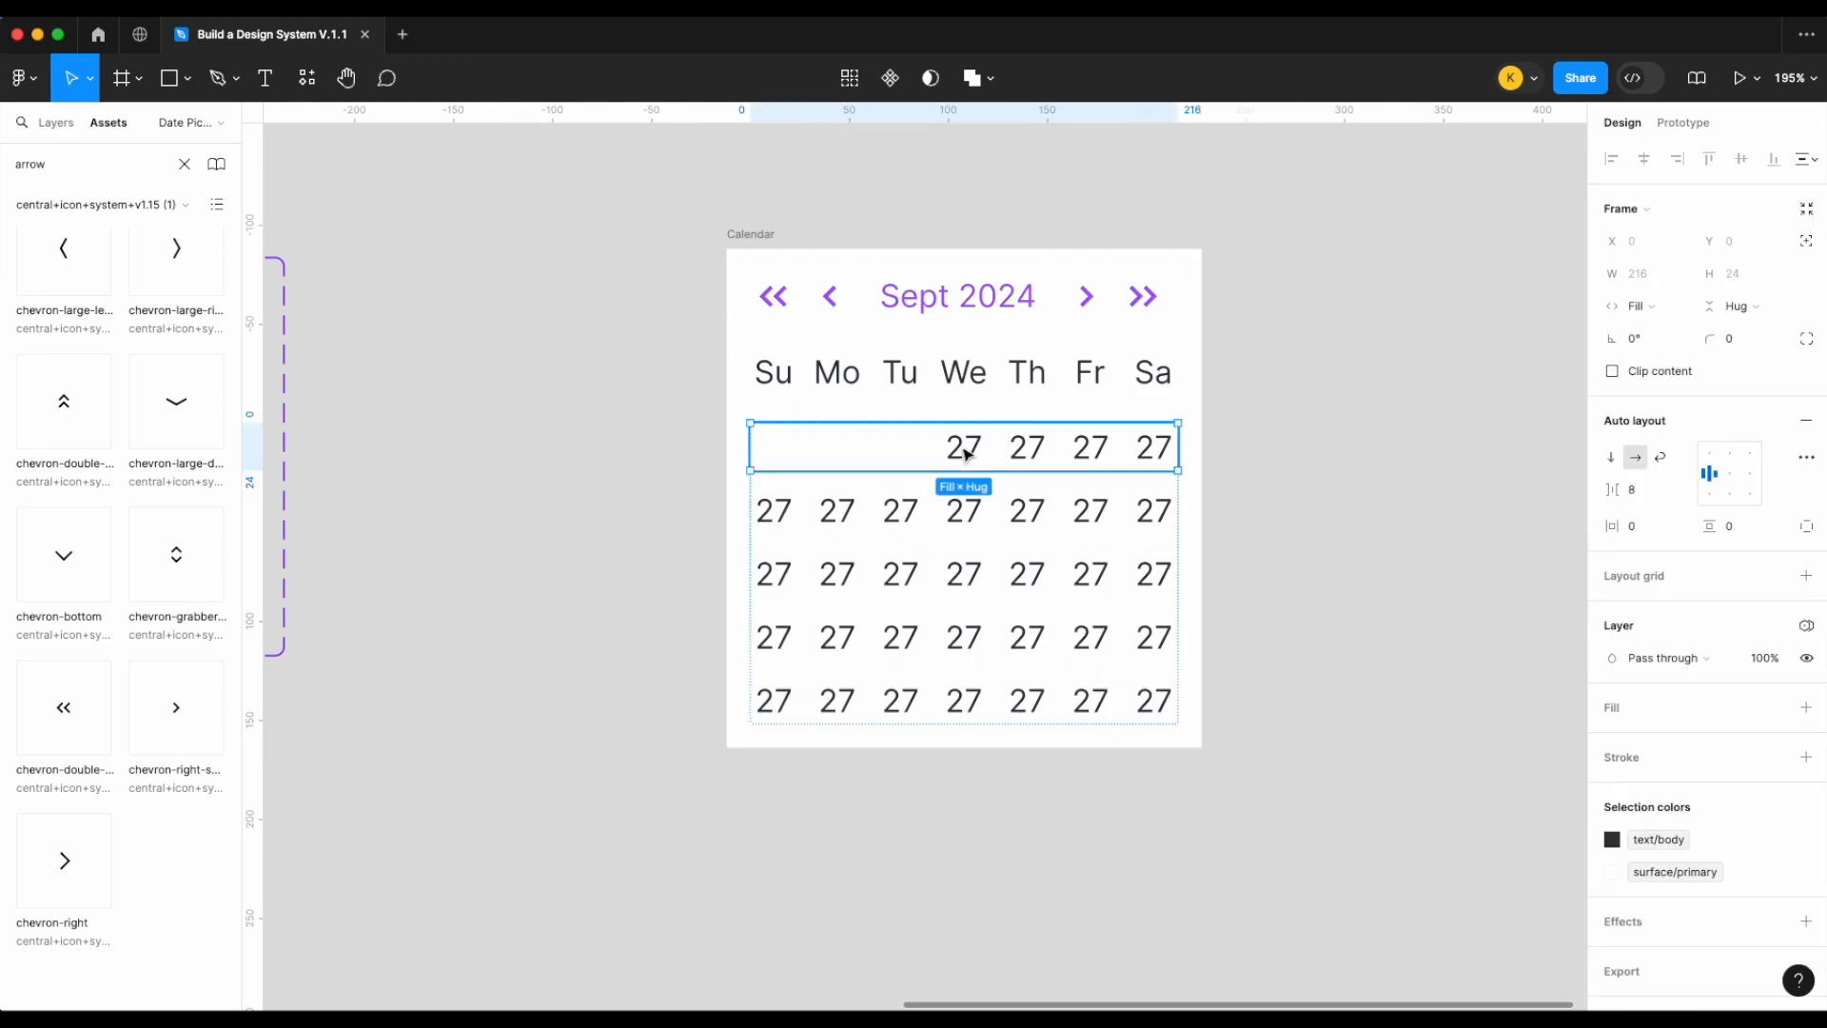
pyautogui.click(961, 448)
pyautogui.doubleClick(960, 447)
pyautogui.write('1')
pyautogui.doubleClick(1031, 449)
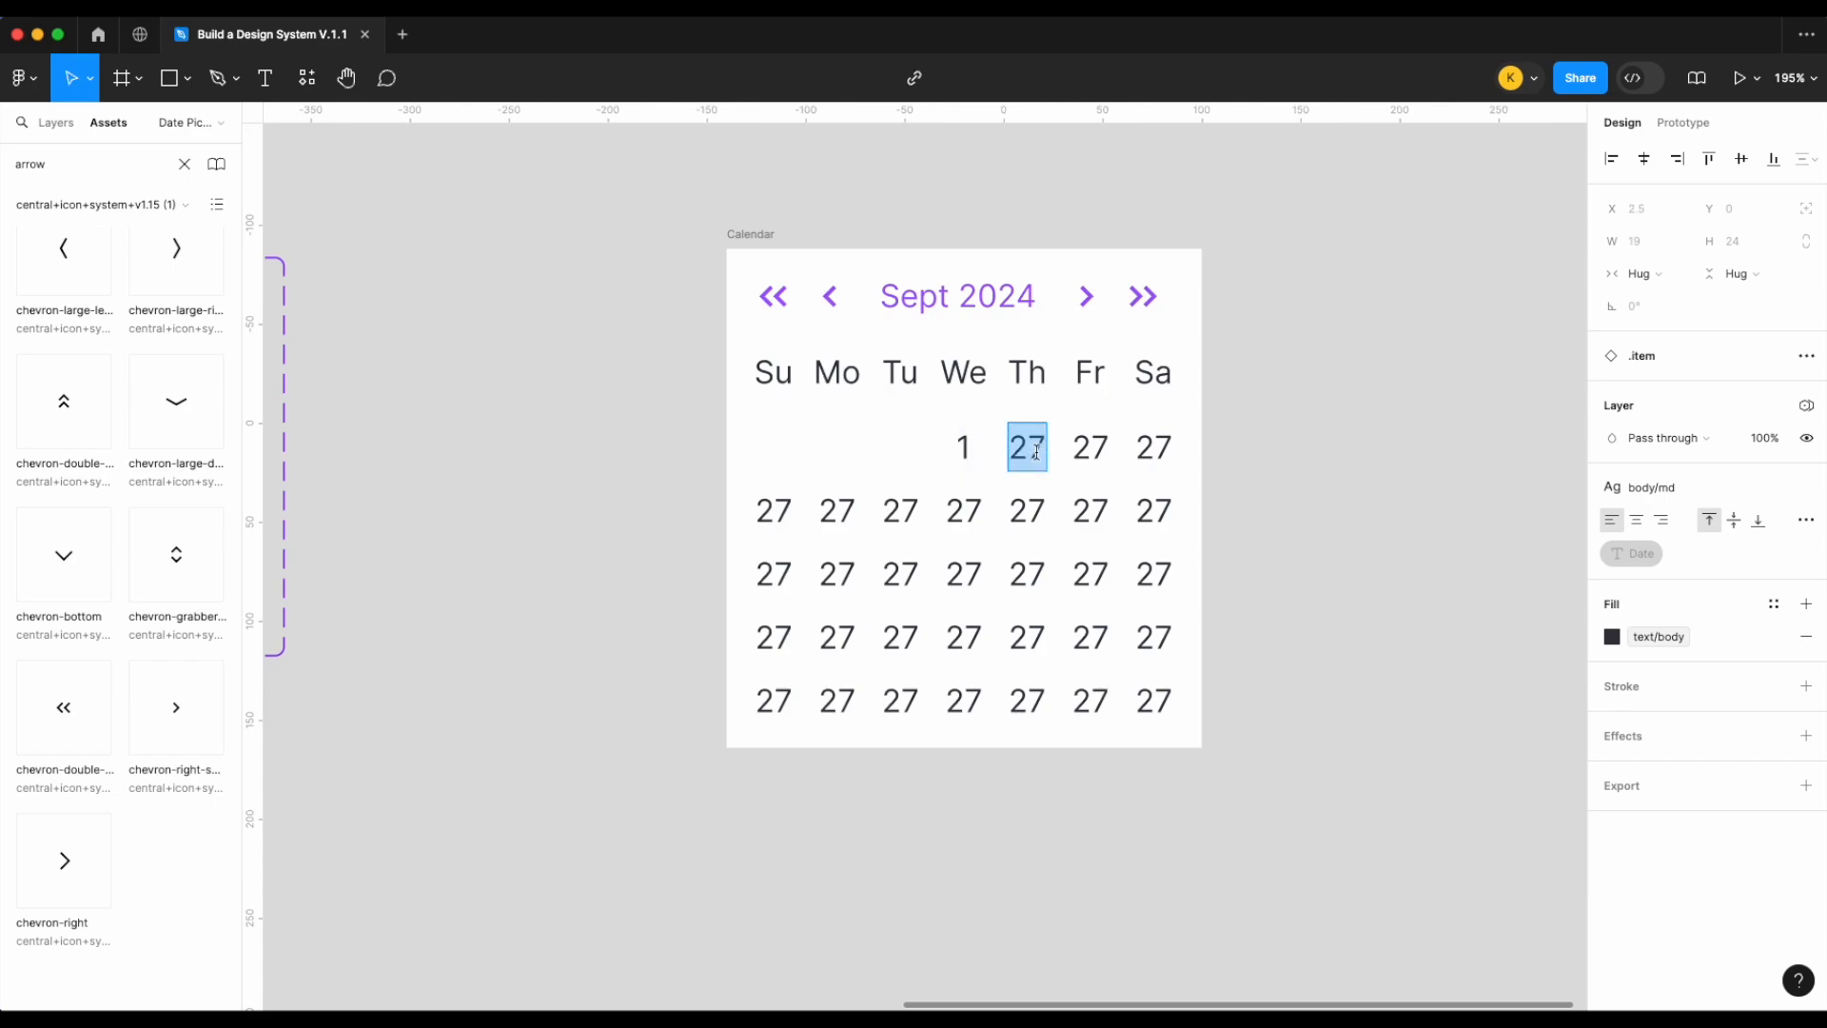
pyautogui.write('2')
pyautogui.doubleClick(1101, 451)
pyautogui.write('3')
pyautogui.doubleClick(1157, 451)
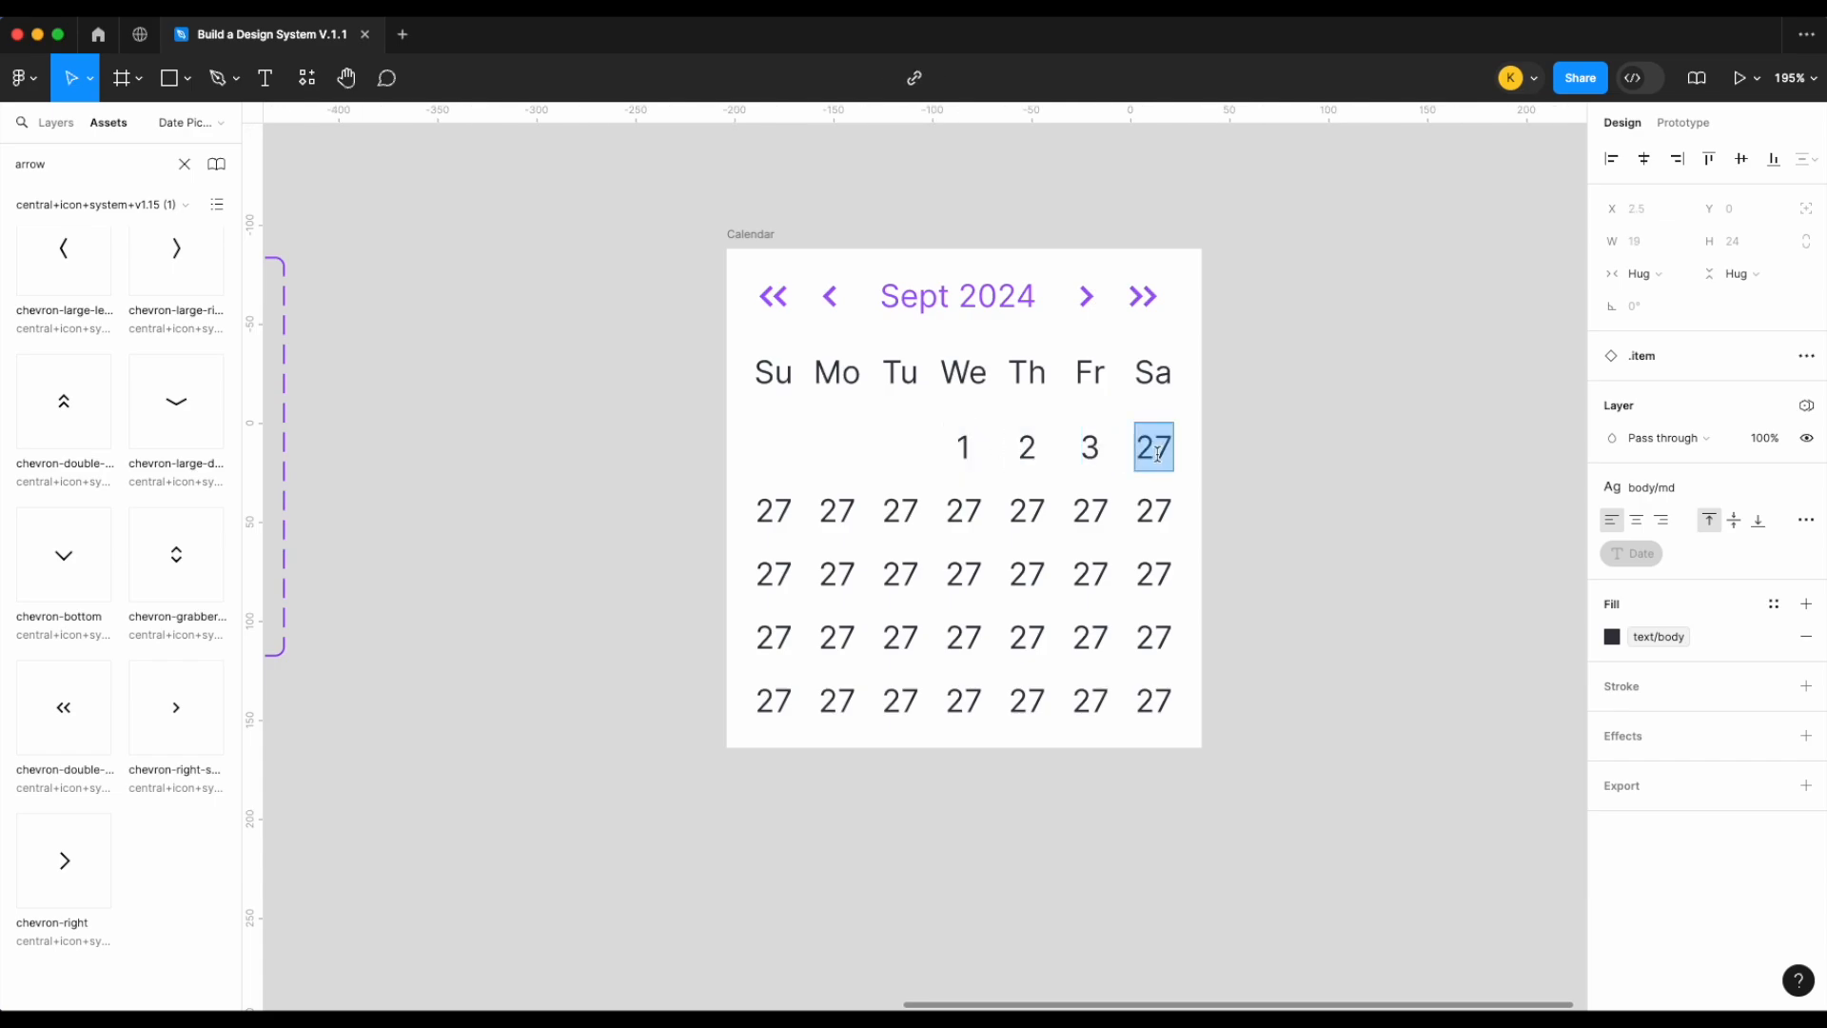
pyautogui.write('4')
# Fill the second week row from Sunday to Saturday with 5, 6, 7, 8, 9, 10 and 1
pyautogui.doubleClick(775, 510)
pyautogui.write('5')
pyautogui.doubleClick(850, 514)
pyautogui.write('6')
pyautogui.doubleClick(910, 516)
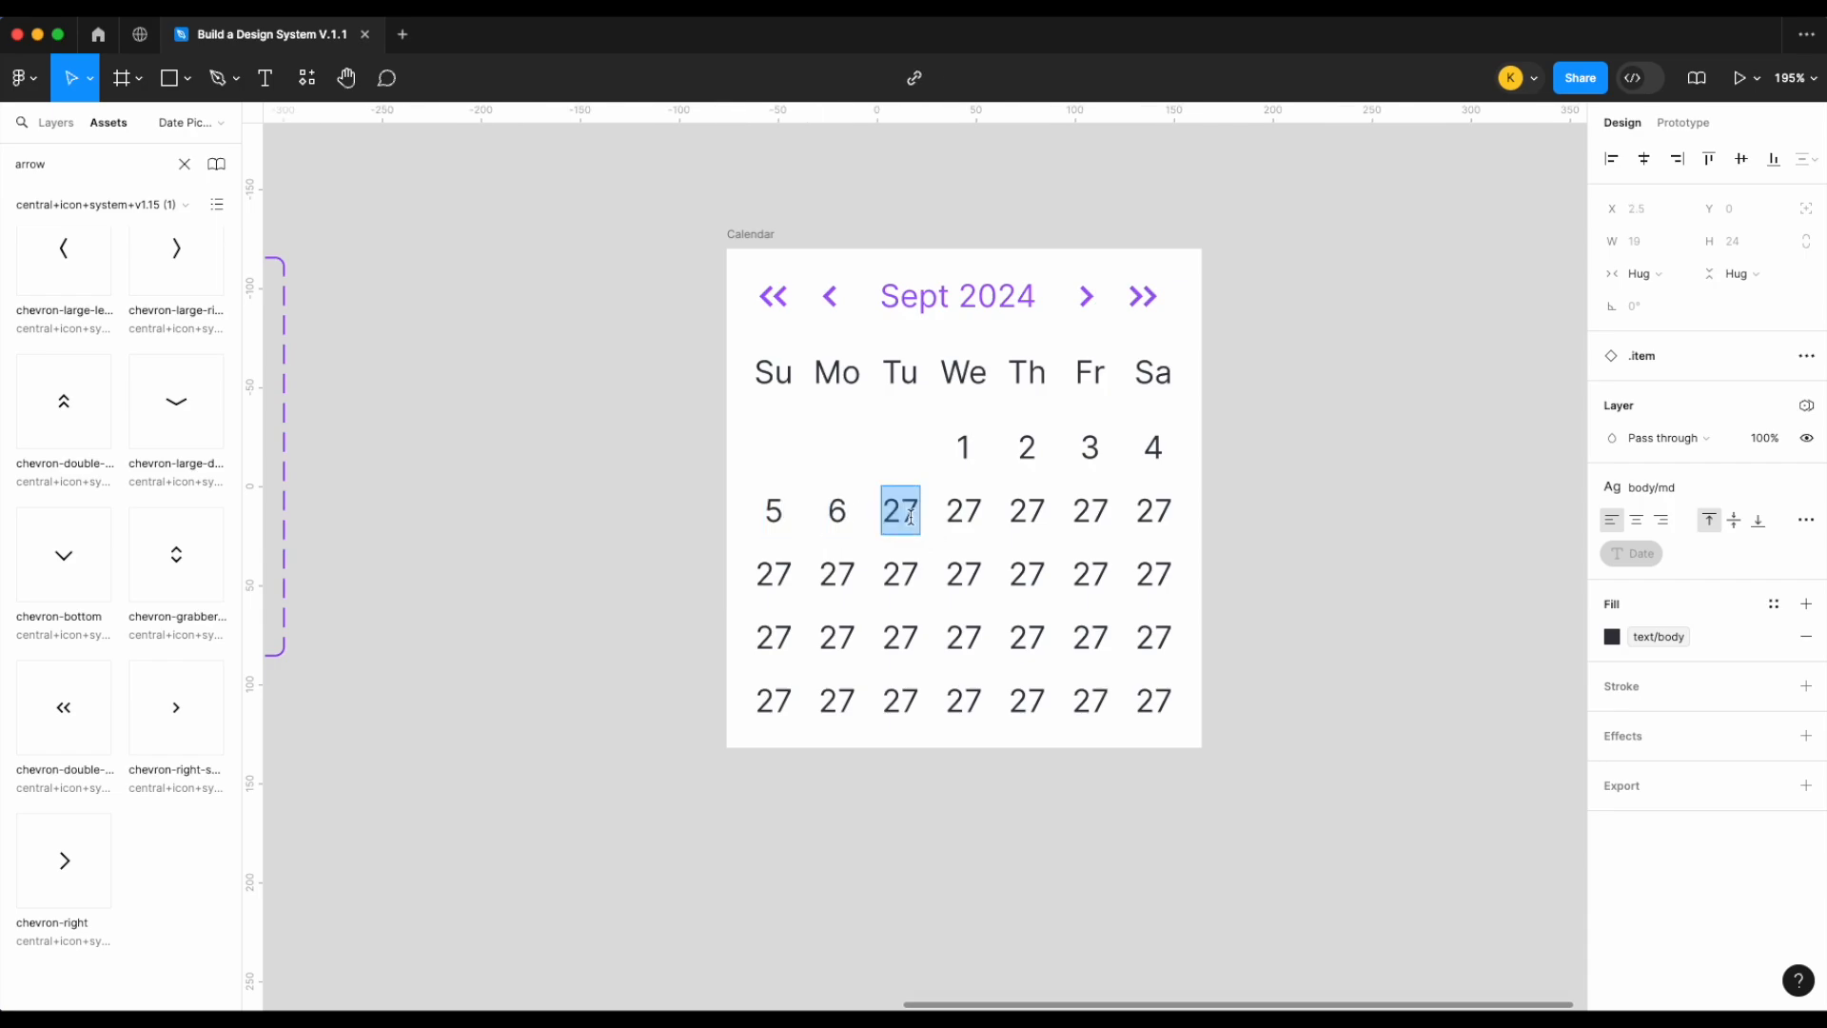
pyautogui.write('7')
pyautogui.doubleClick(969, 516)
pyautogui.write('8')
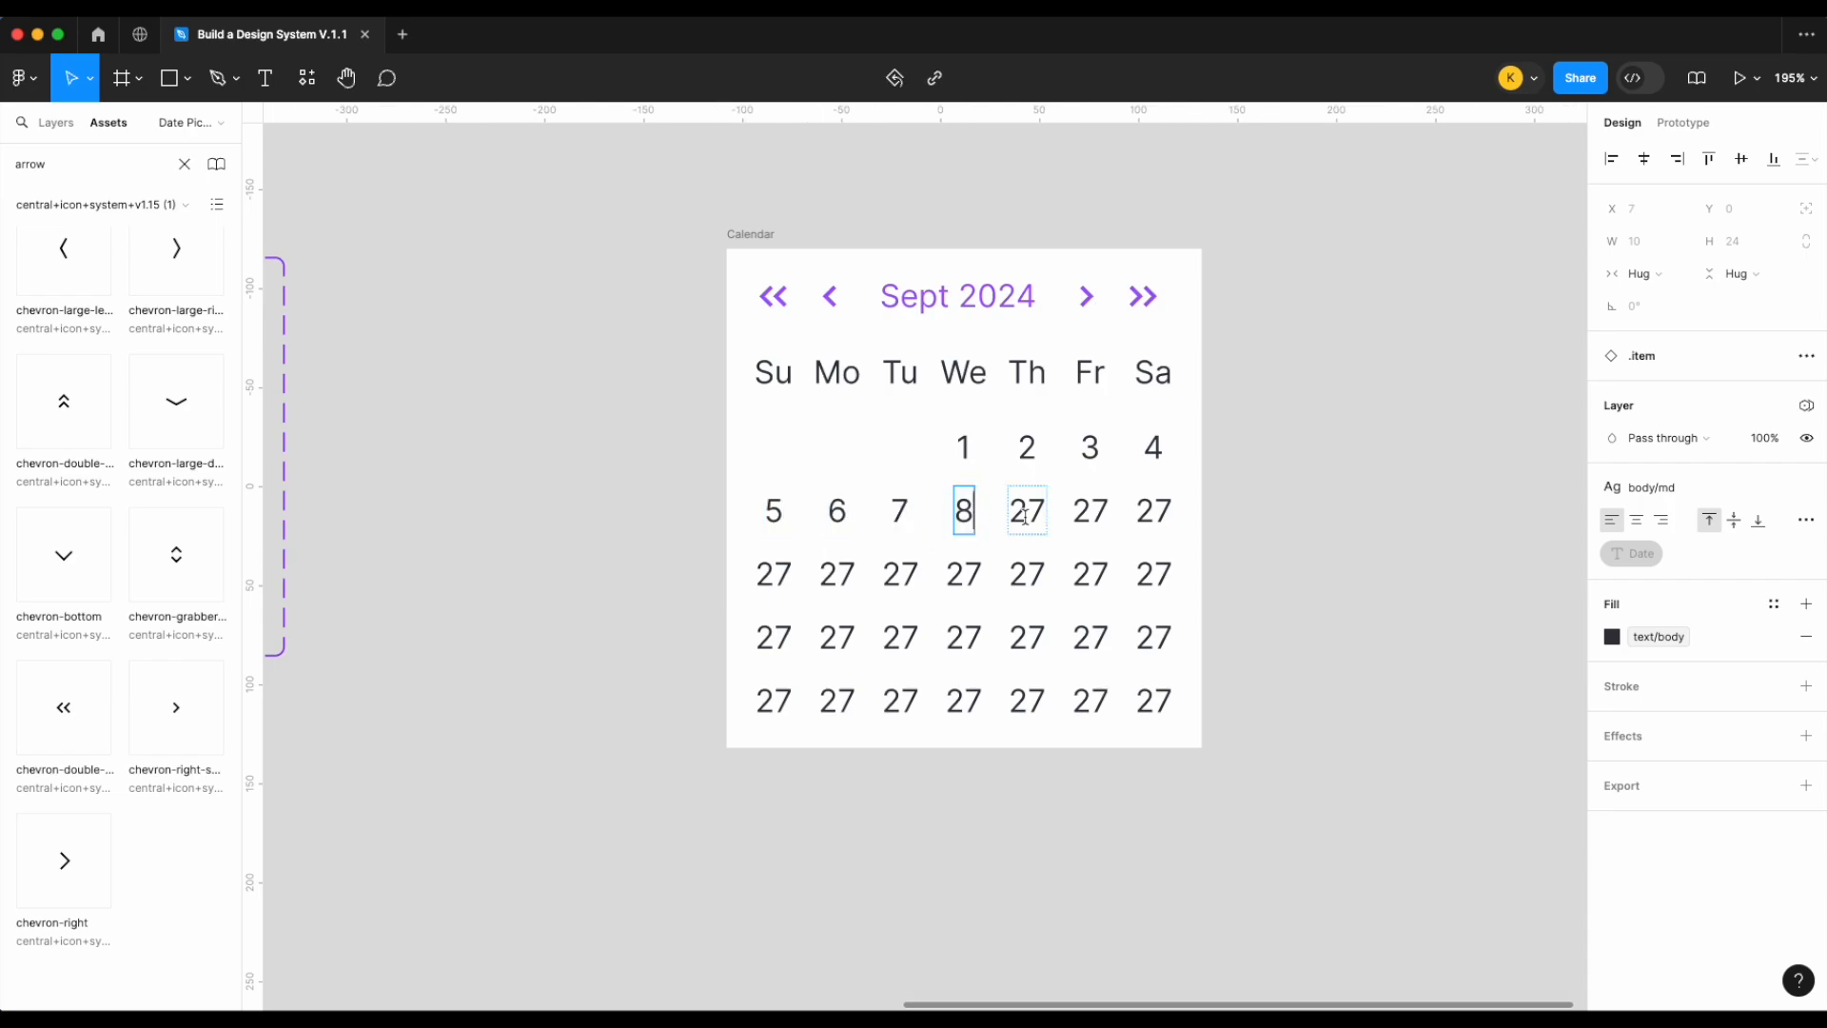
pyautogui.doubleClick(1033, 519)
pyautogui.write('9')
pyautogui.doubleClick(1094, 514)
pyautogui.write('10')
pyautogui.doubleClick(1161, 507)
pyautogui.write('1')
# Number the third week row's date items from 12 on Sunday to 18 on Saturday
pyautogui.doubleClick(775, 572)
pyautogui.write('12')
pyautogui.doubleClick(846, 573)
pyautogui.write('13')
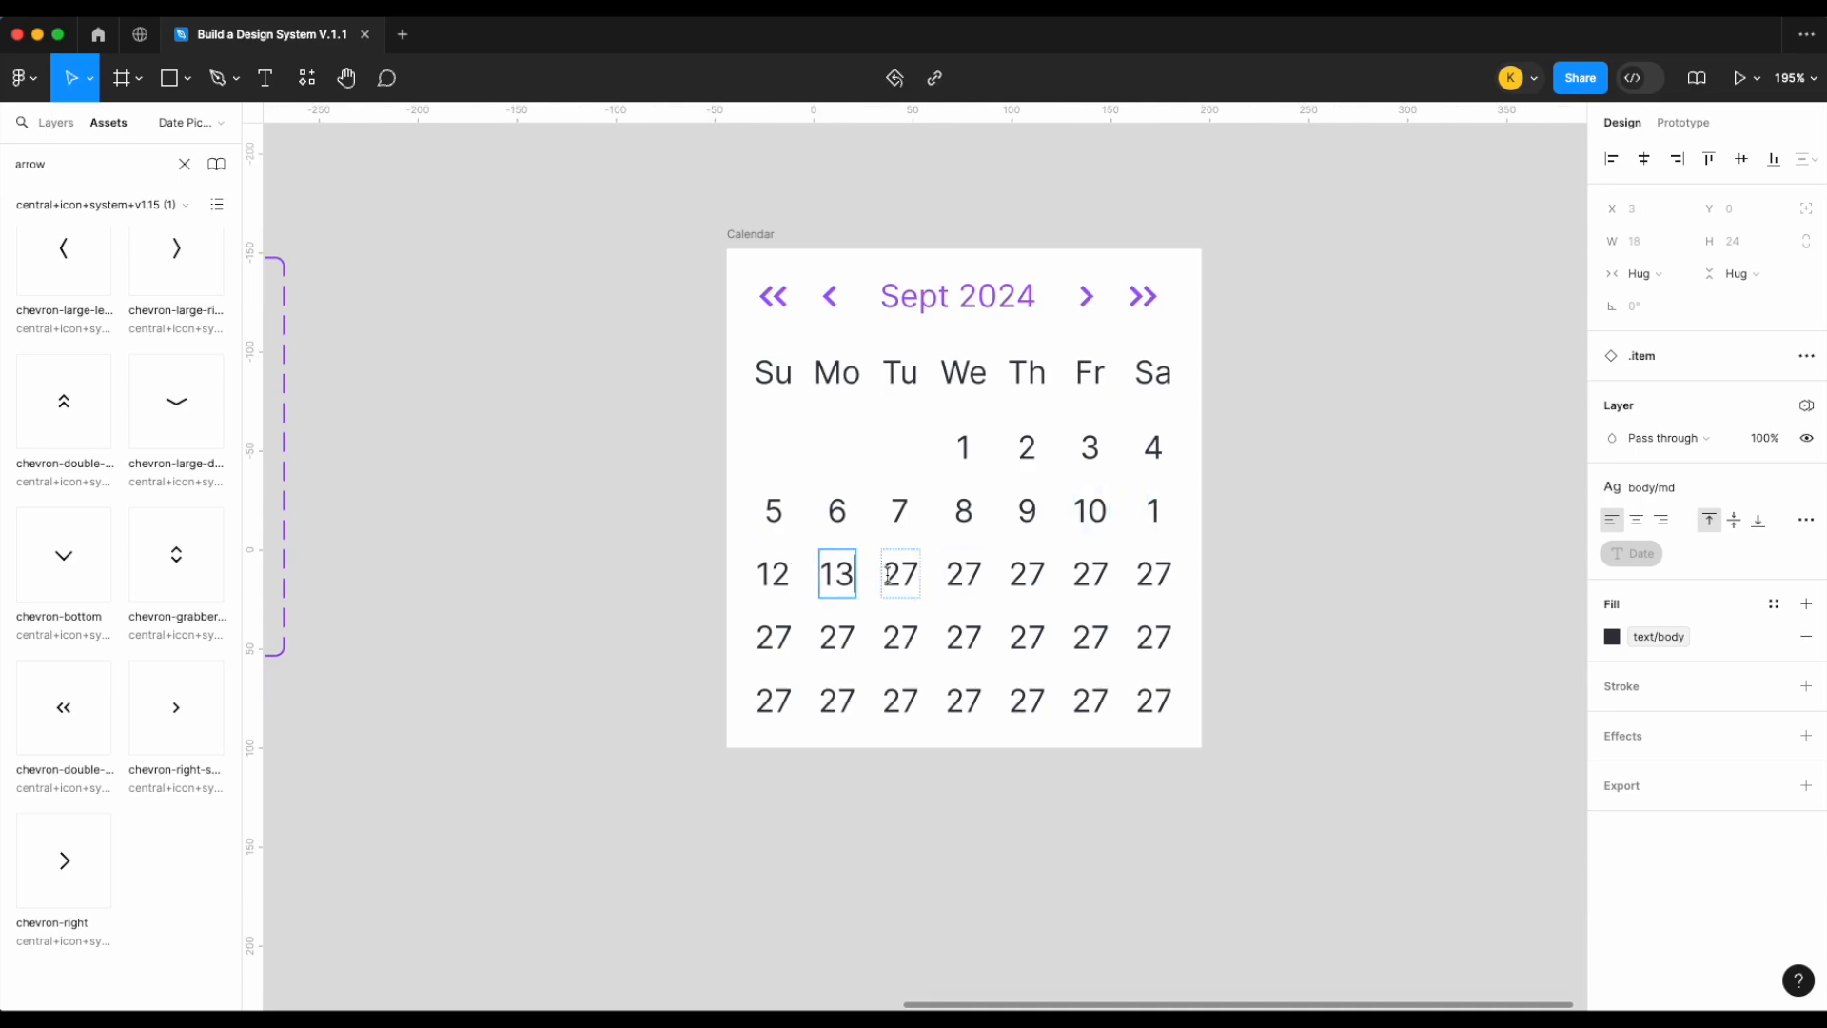
pyautogui.doubleClick(892, 574)
pyautogui.write('14')
pyautogui.doubleClick(963, 574)
pyautogui.write('15')
pyautogui.doubleClick(1027, 574)
pyautogui.write('16')
pyautogui.doubleClick(1091, 574)
pyautogui.write('17')
pyautogui.doubleClick(1153, 574)
pyautogui.write('15')
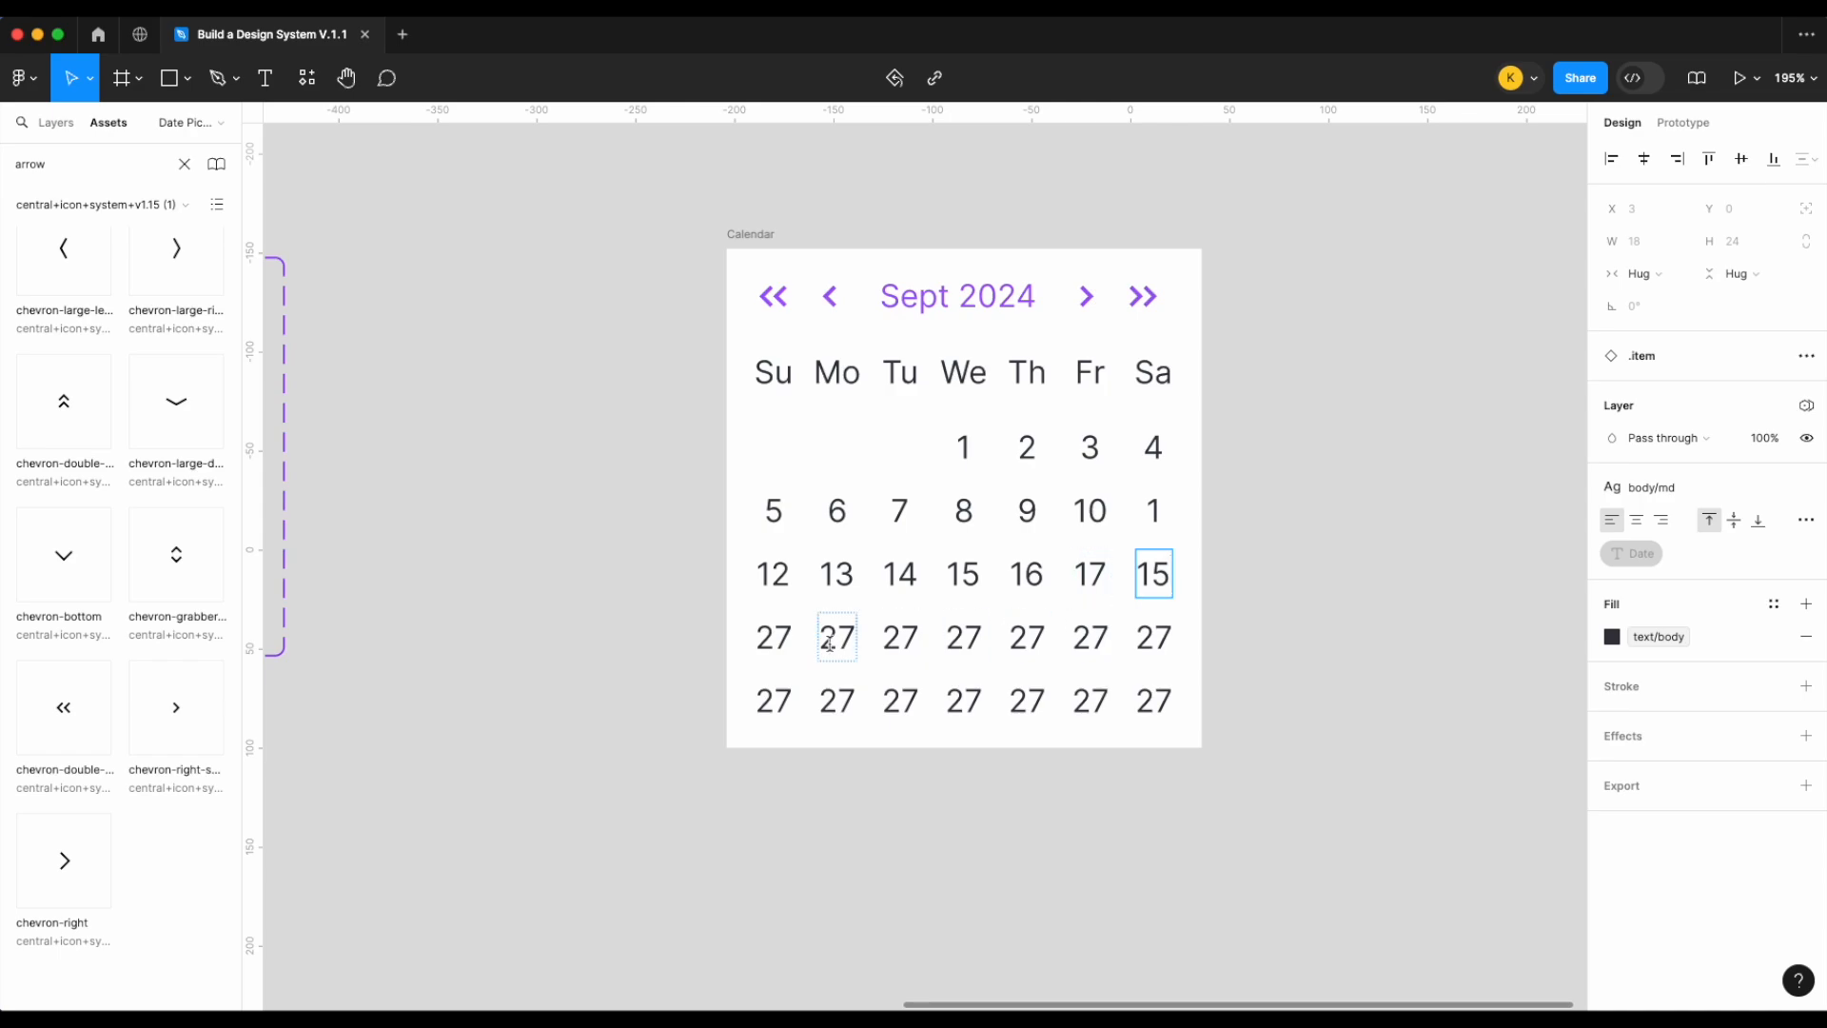
pyautogui.press('BackSpace')
pyautogui.write('8')
# Number the fourth week row's date items from 19 on Sunday to 25 on Saturday
pyautogui.doubleClick(770, 650)
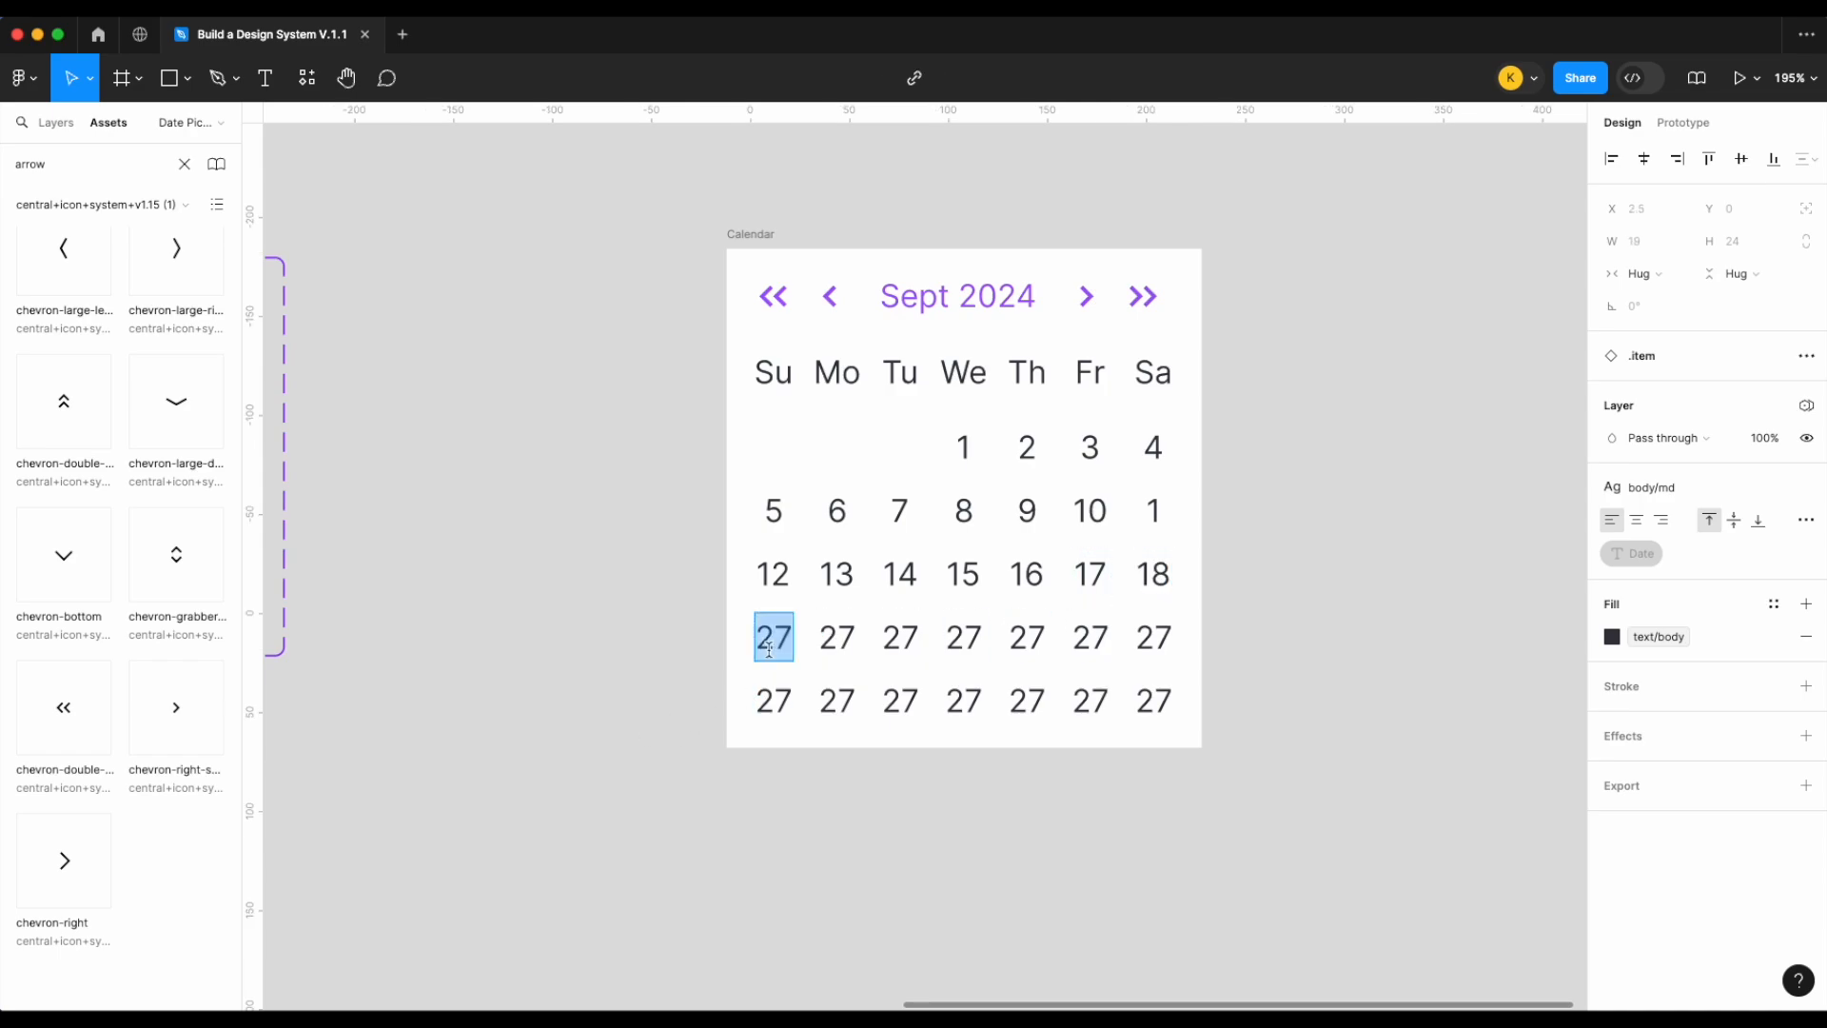
pyautogui.write('19')
pyautogui.doubleClick(837, 649)
pyautogui.write('20')
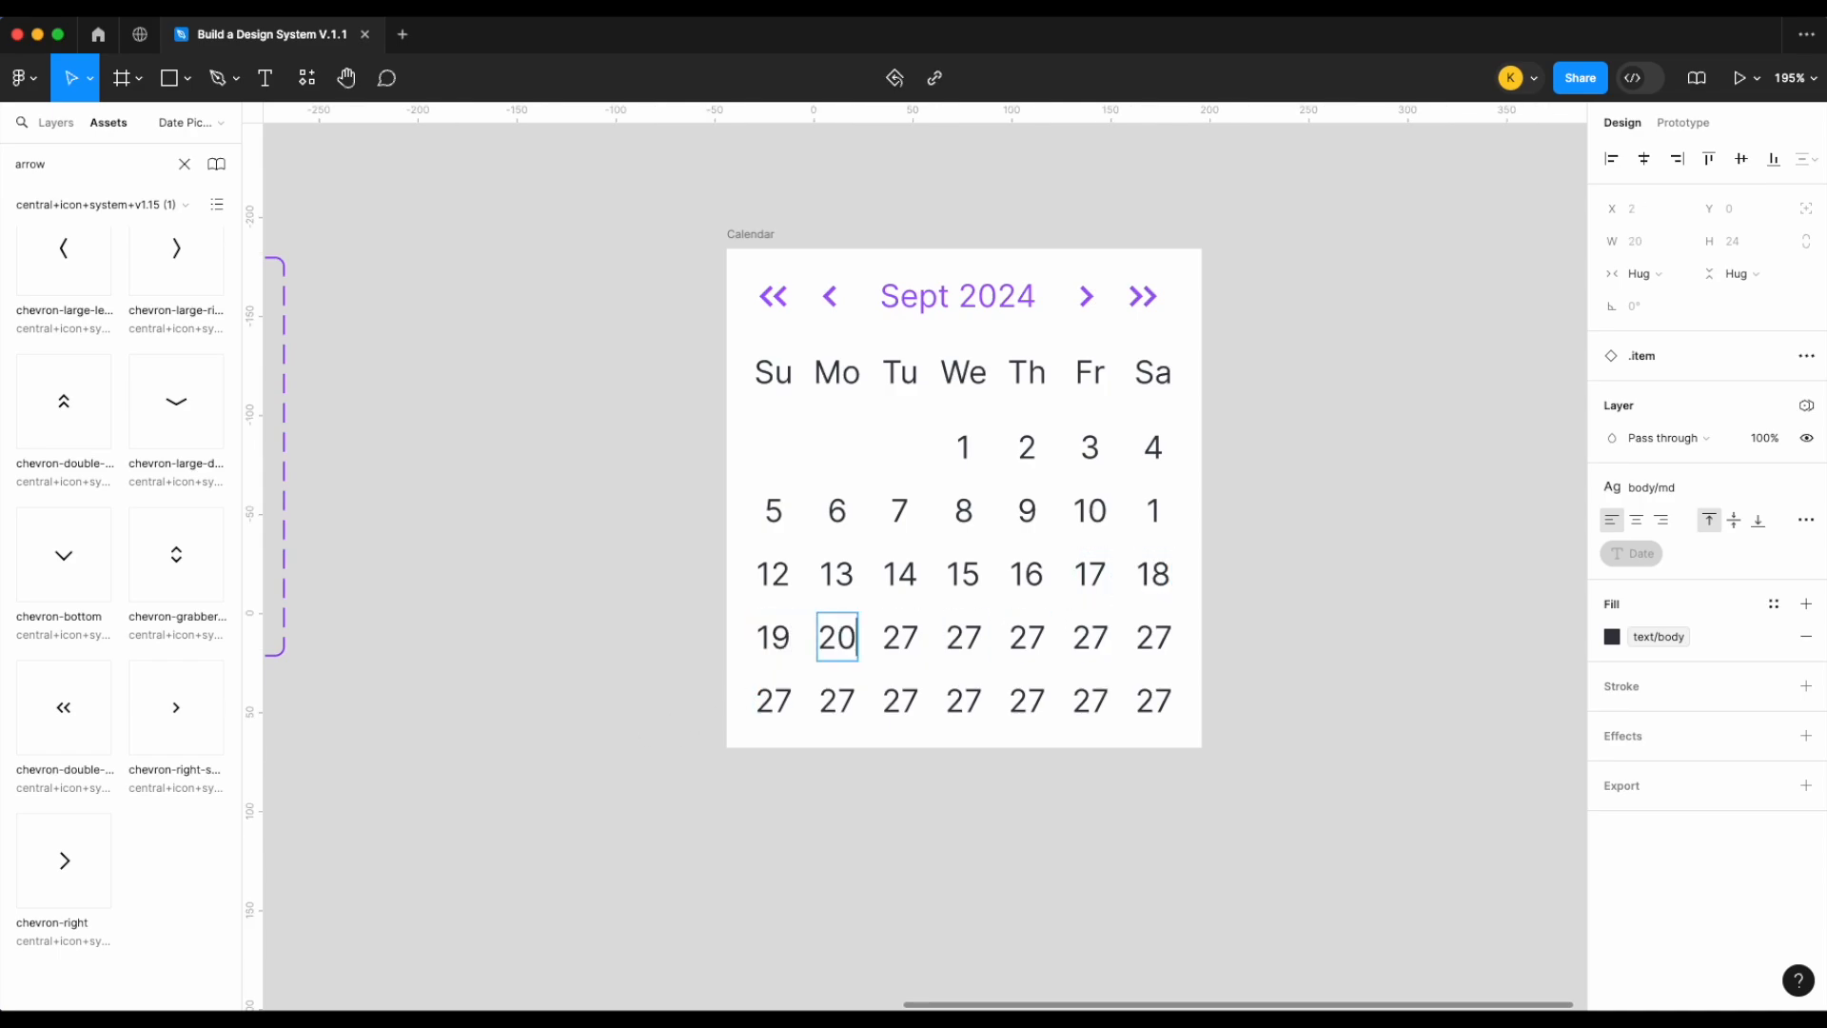
pyautogui.doubleClick(912, 647)
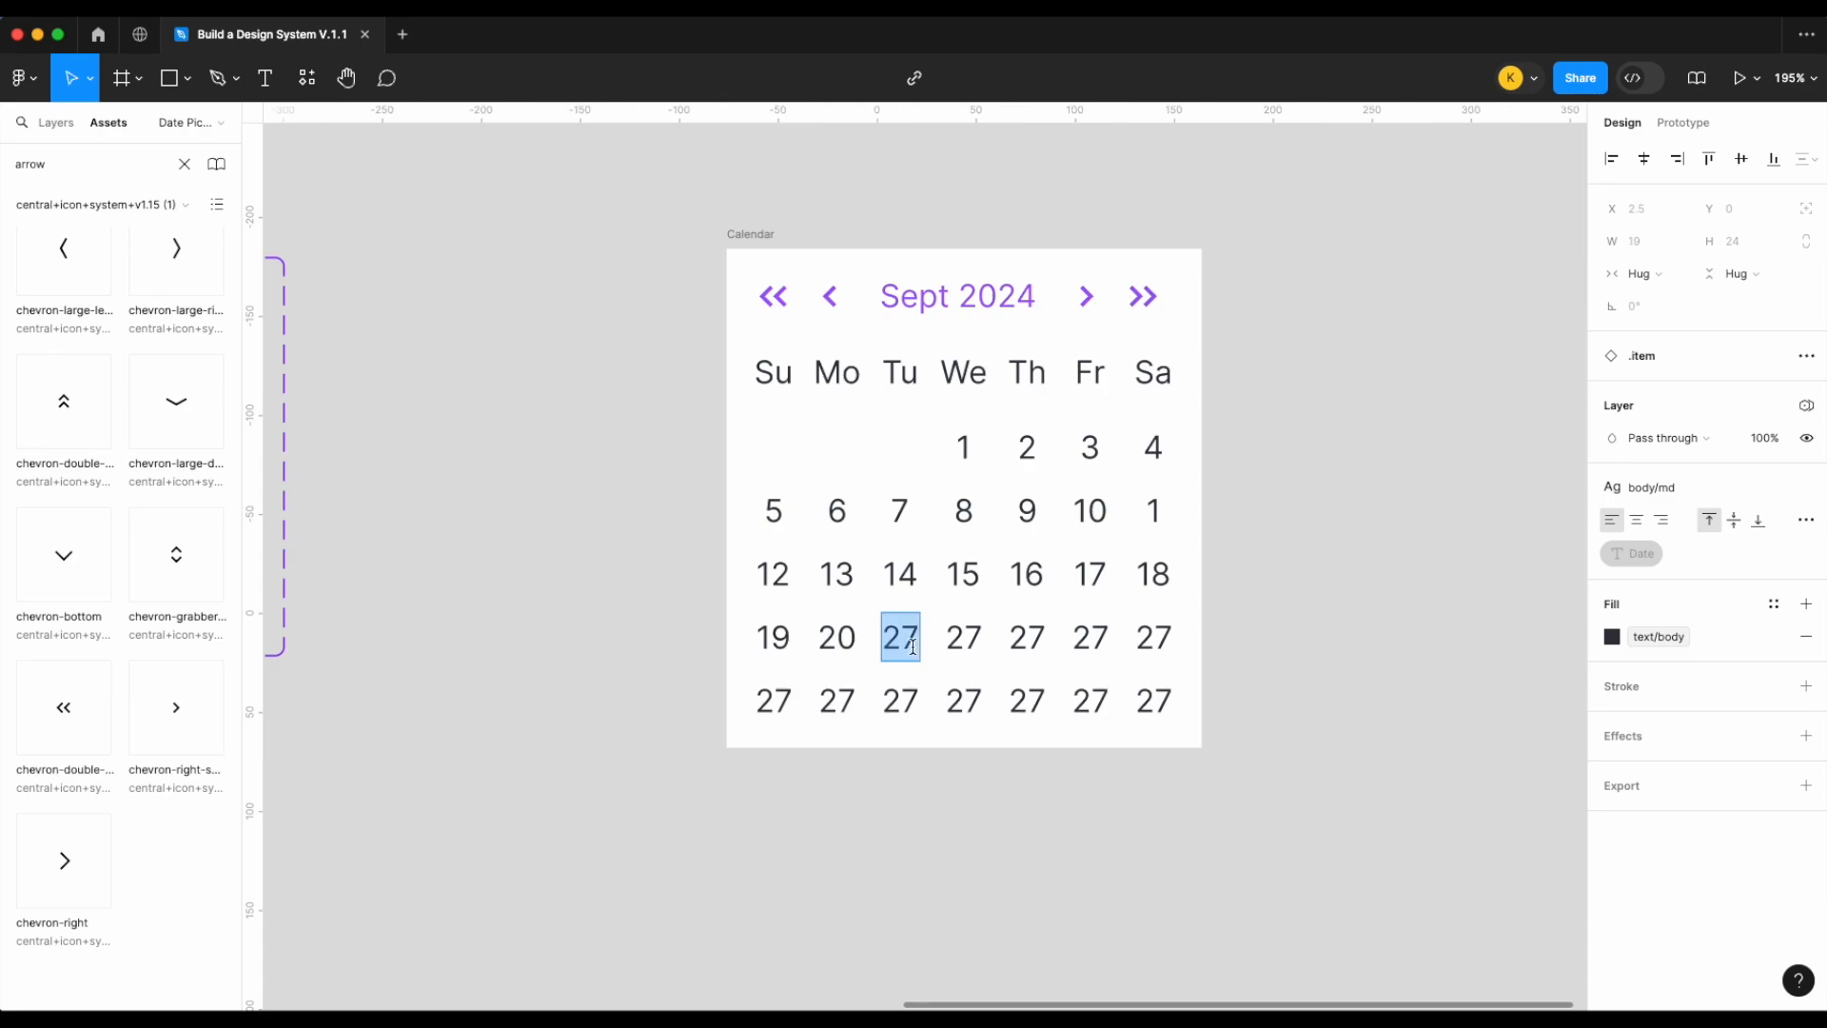
pyautogui.write('21')
pyautogui.doubleClick(953, 651)
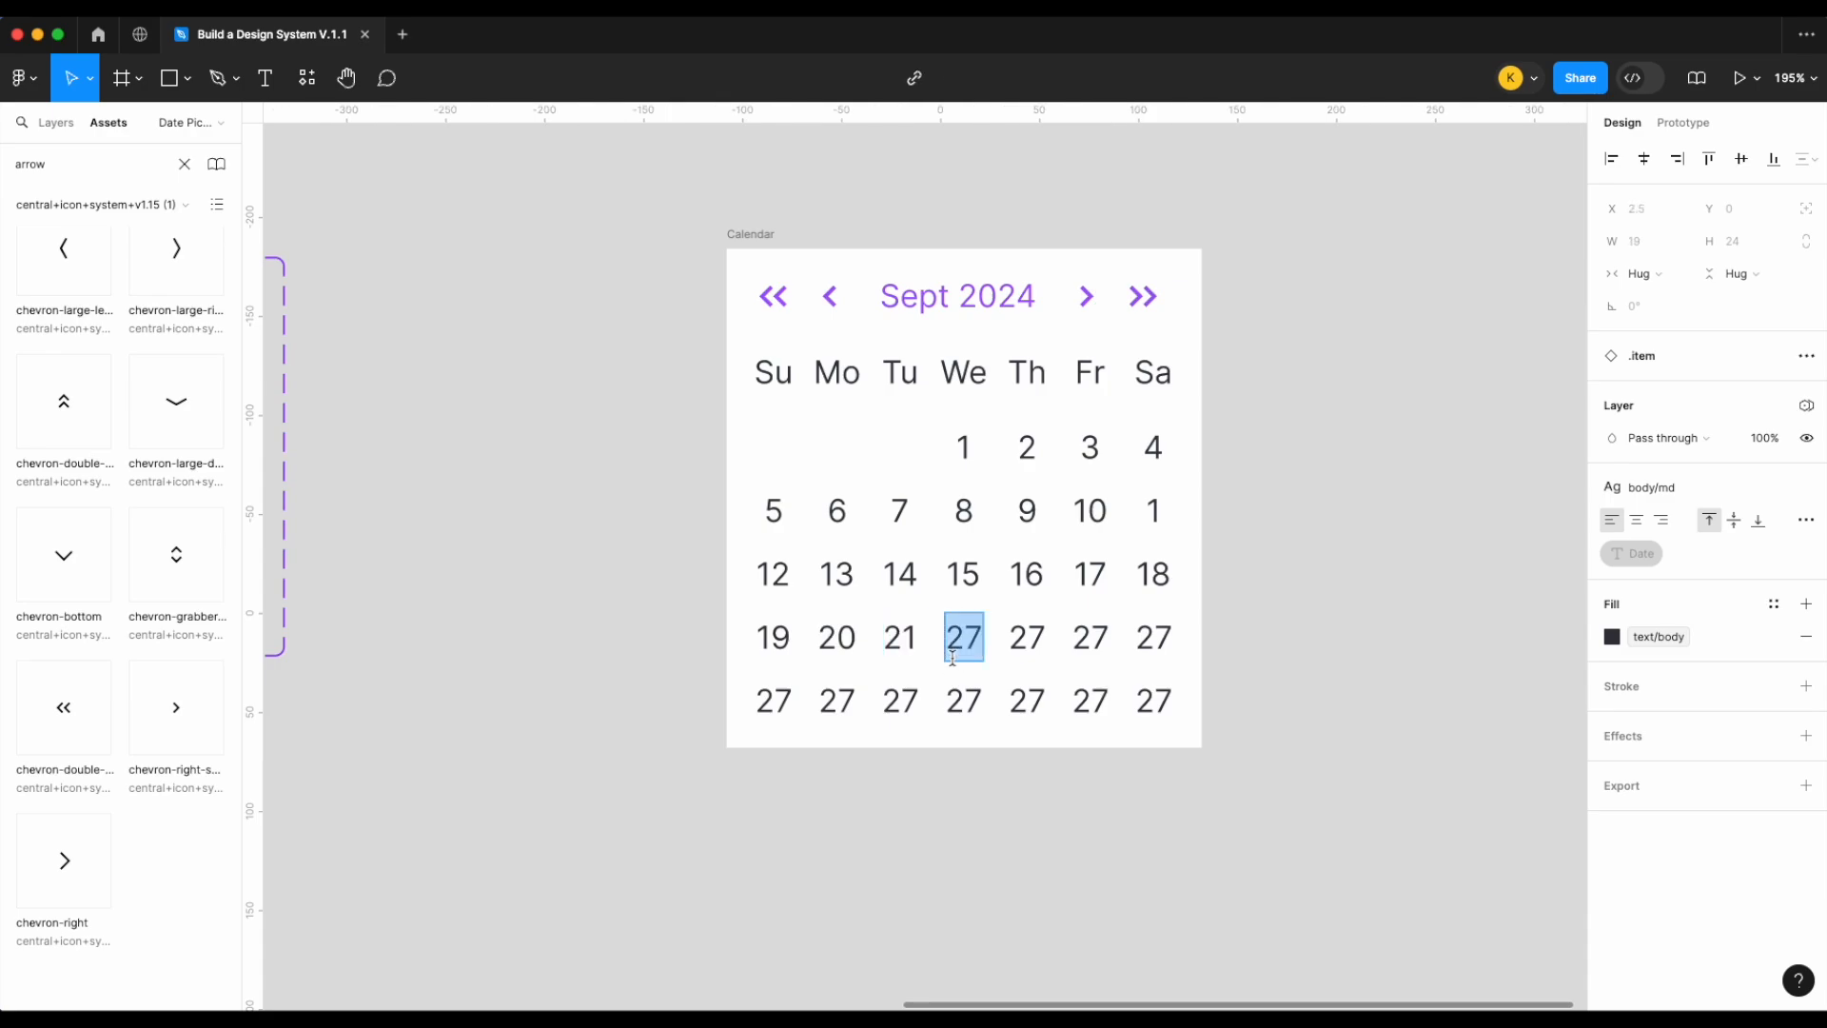
pyautogui.write('22')
pyautogui.doubleClick(1028, 638)
pyautogui.write('23')
pyautogui.doubleClick(1080, 637)
pyautogui.write('24')
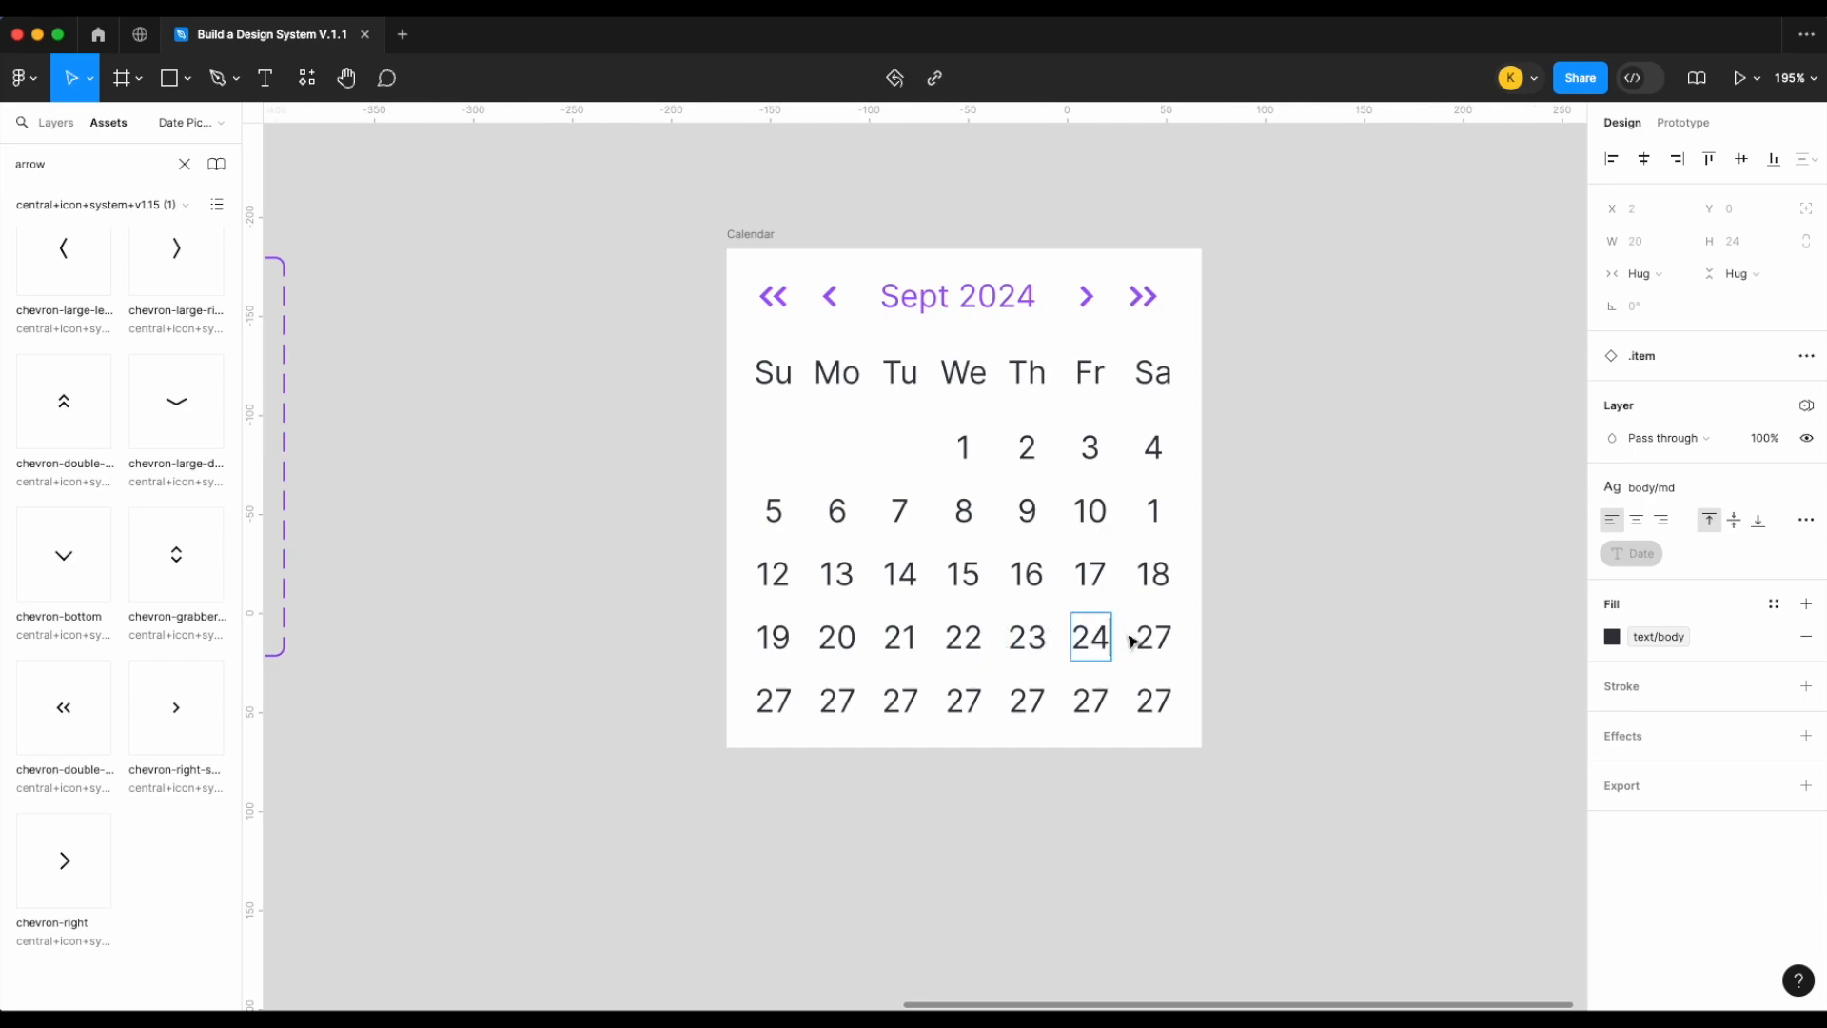
pyautogui.doubleClick(1149, 637)
pyautogui.write('25')
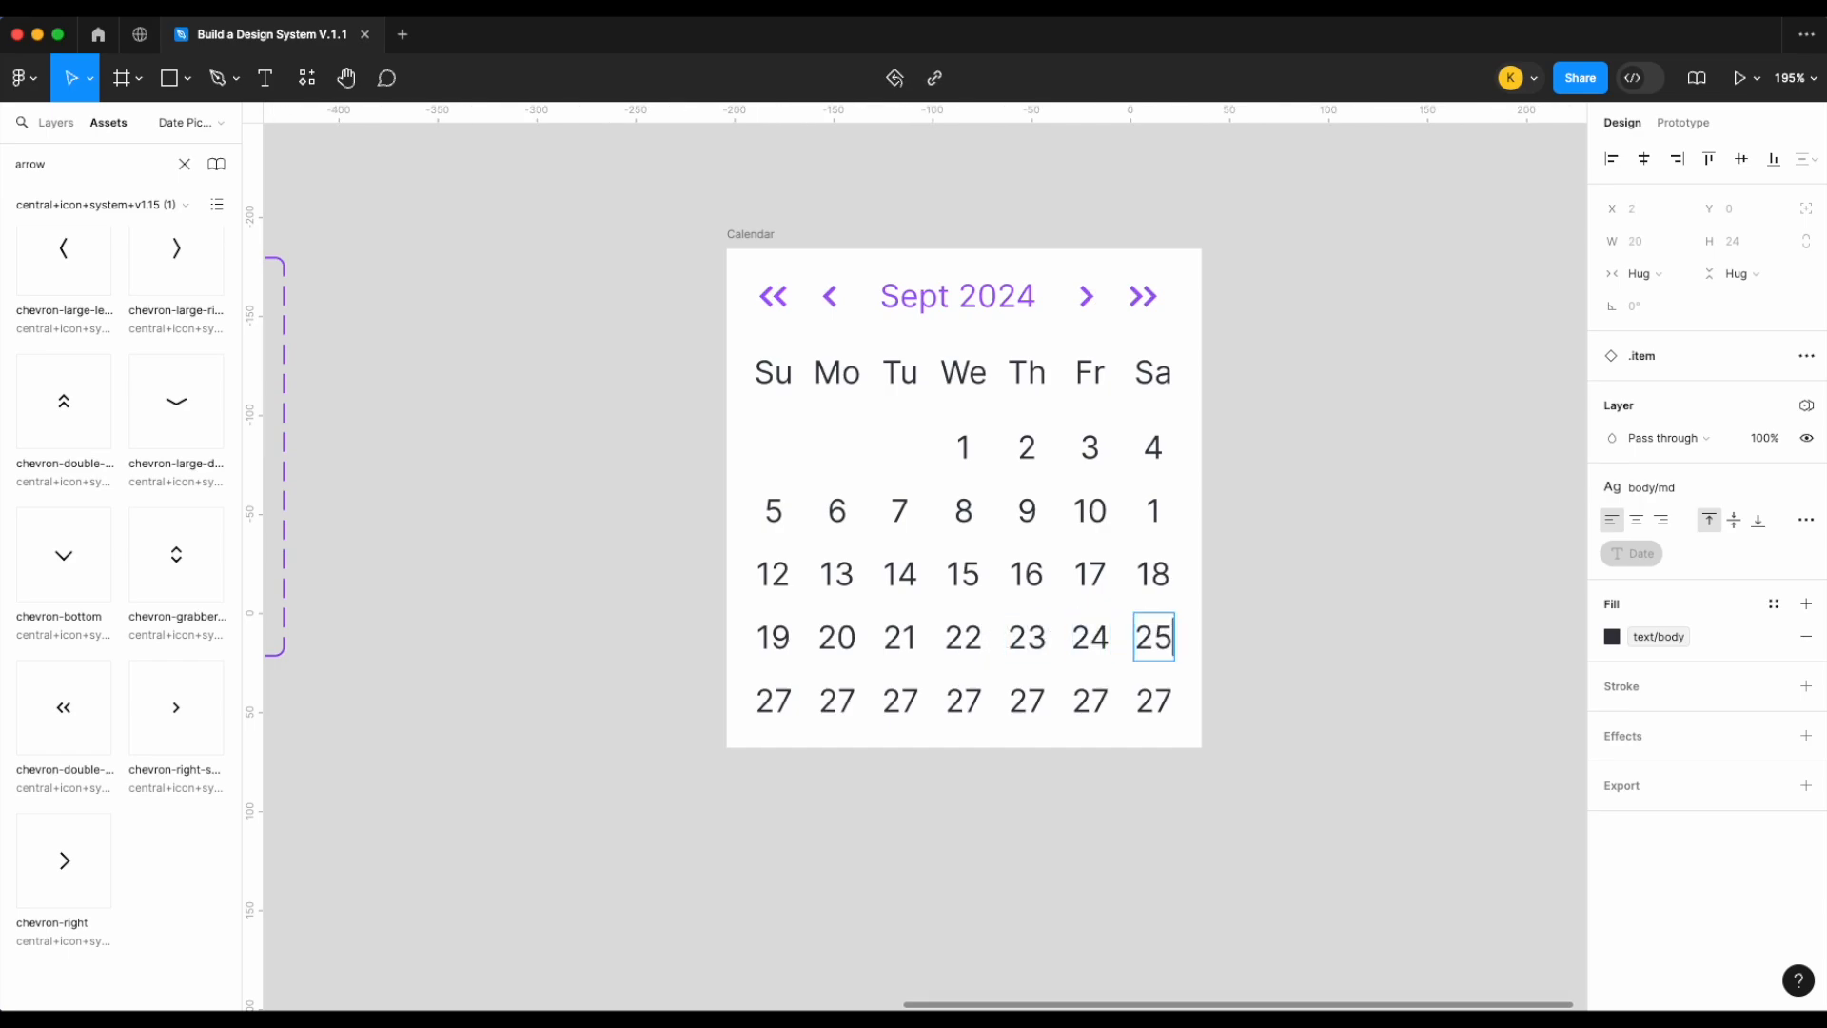
# In the last week row, change the Sunday date to 26, Tuesday to 28 and Wednesday to 29
pyautogui.doubleClick(774, 697)
pyautogui.write('26')
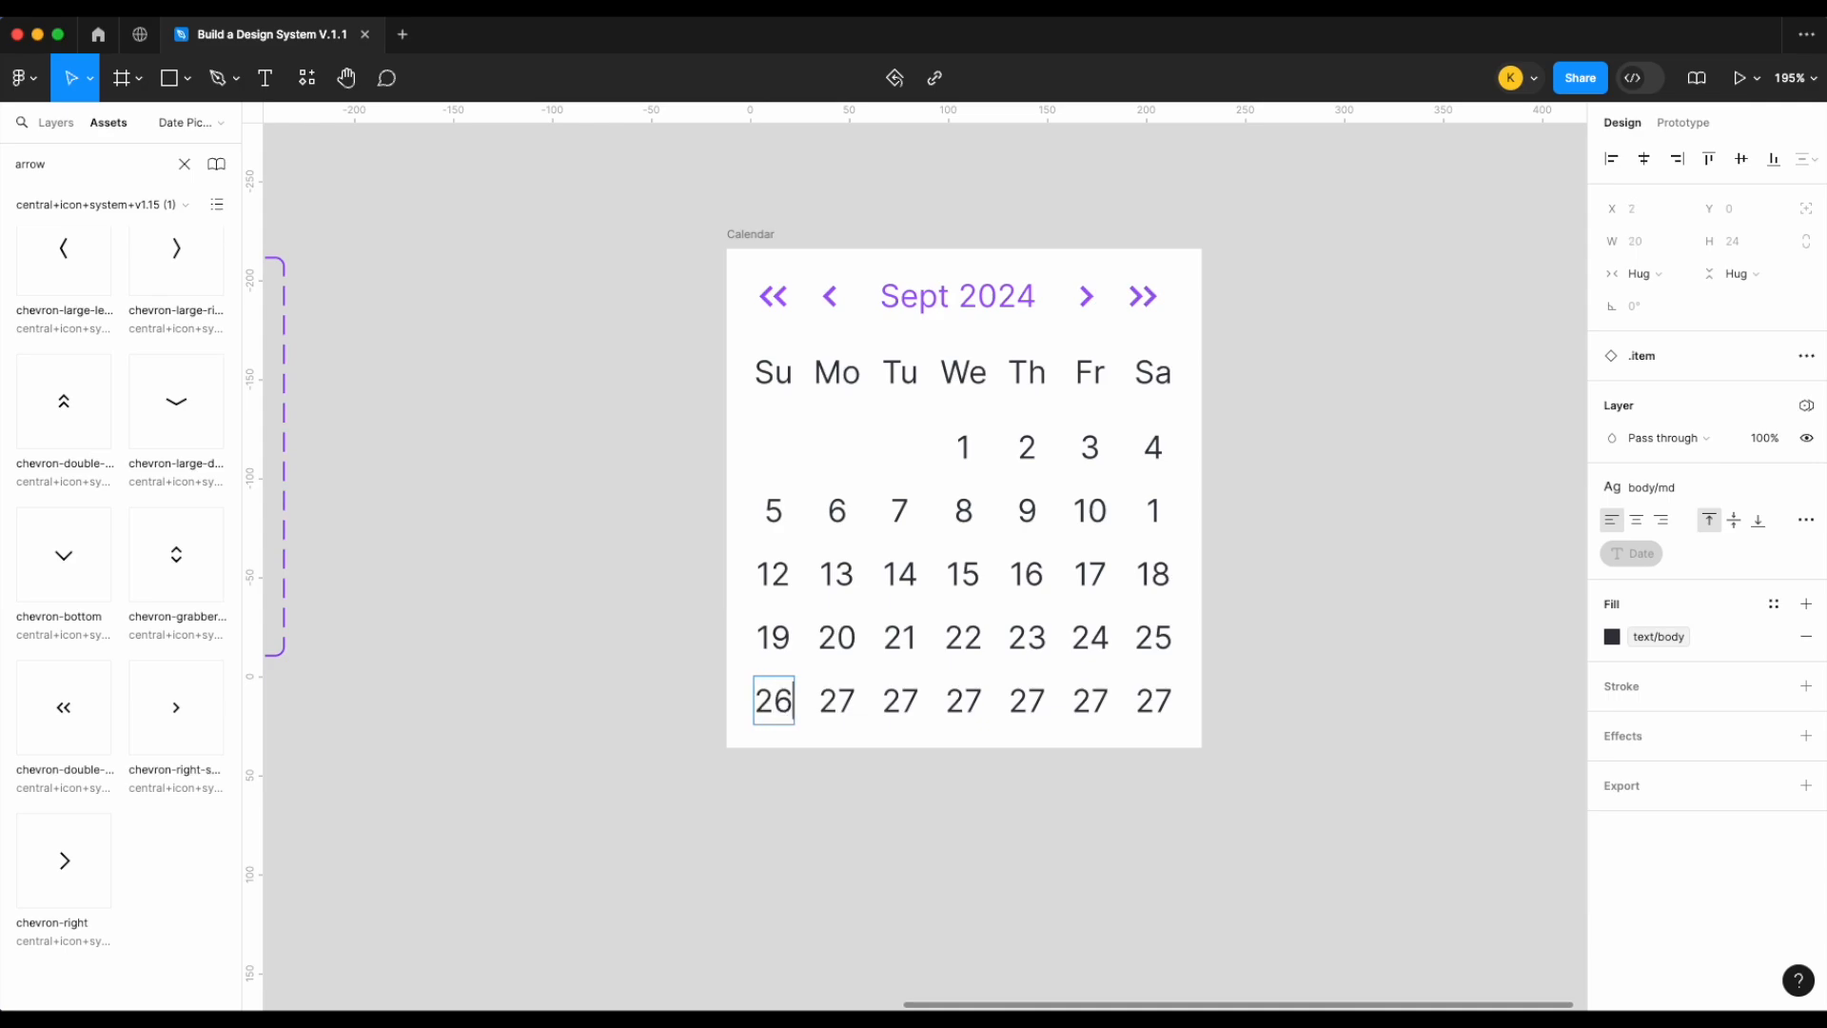
pyautogui.doubleClick(905, 704)
pyautogui.write('28')
pyautogui.doubleClick(980, 705)
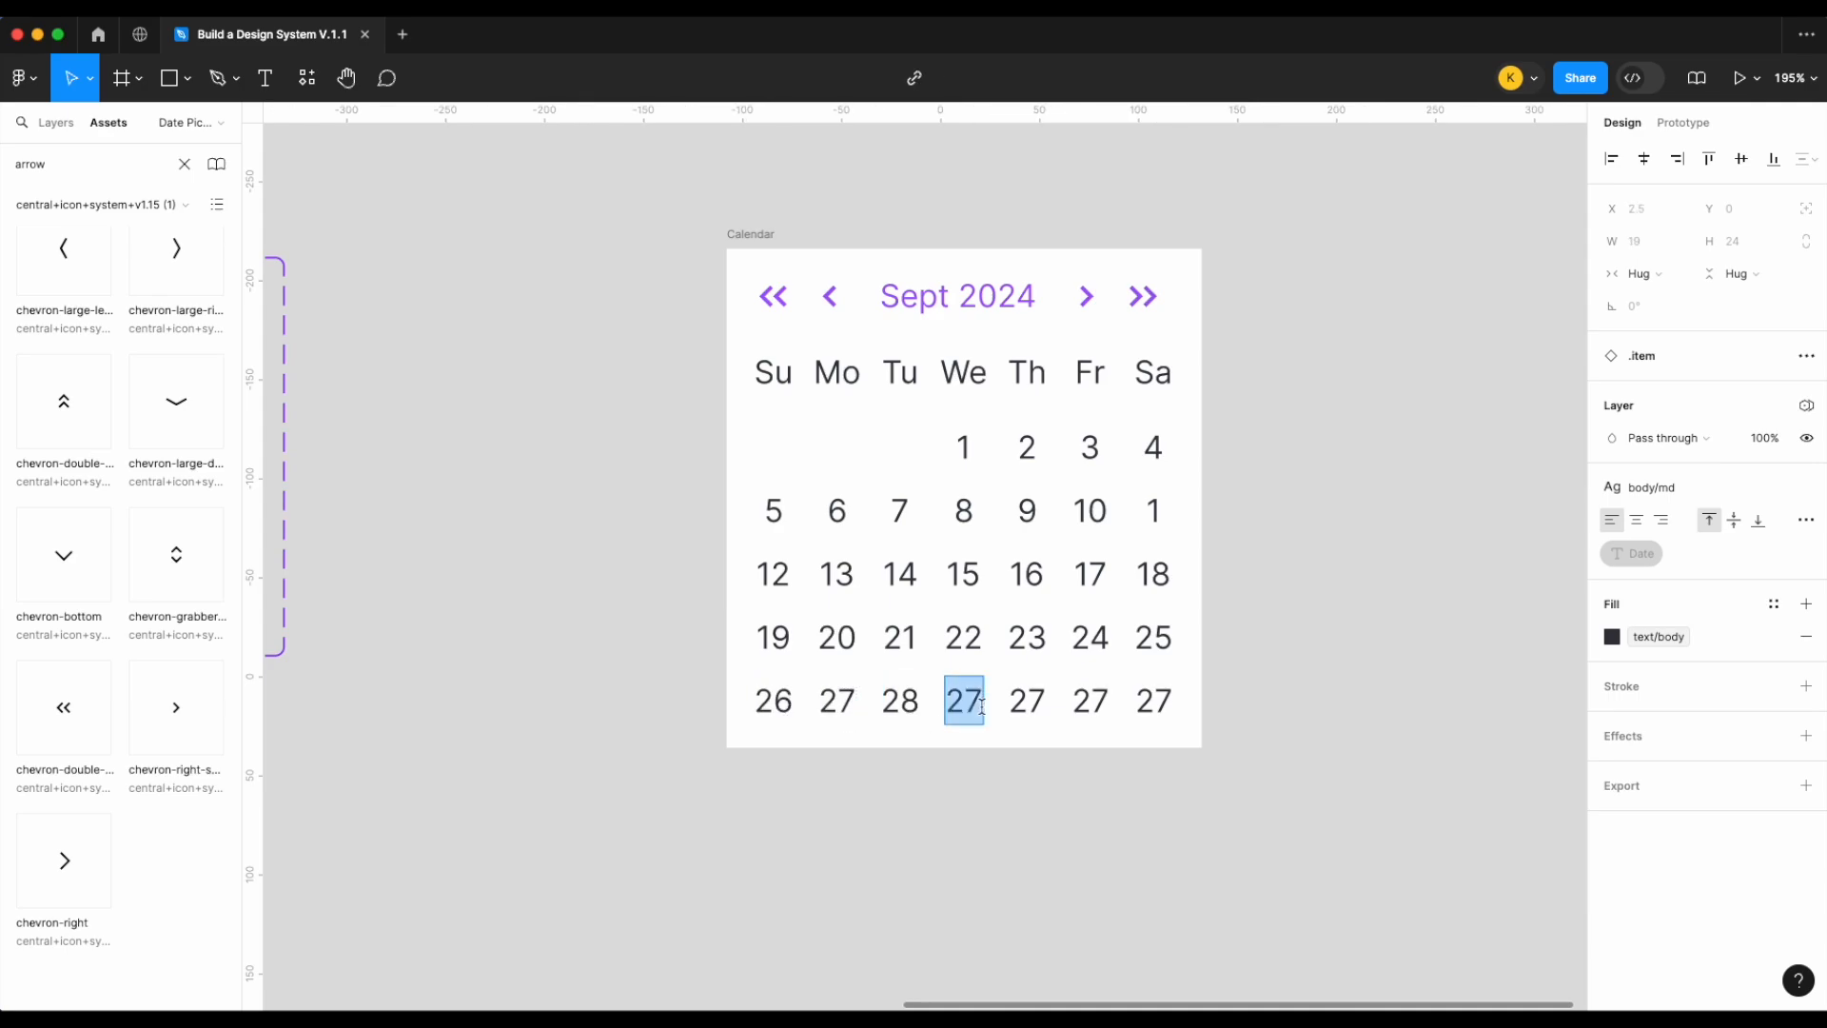
pyautogui.write('29')
pyautogui.press('Escape')
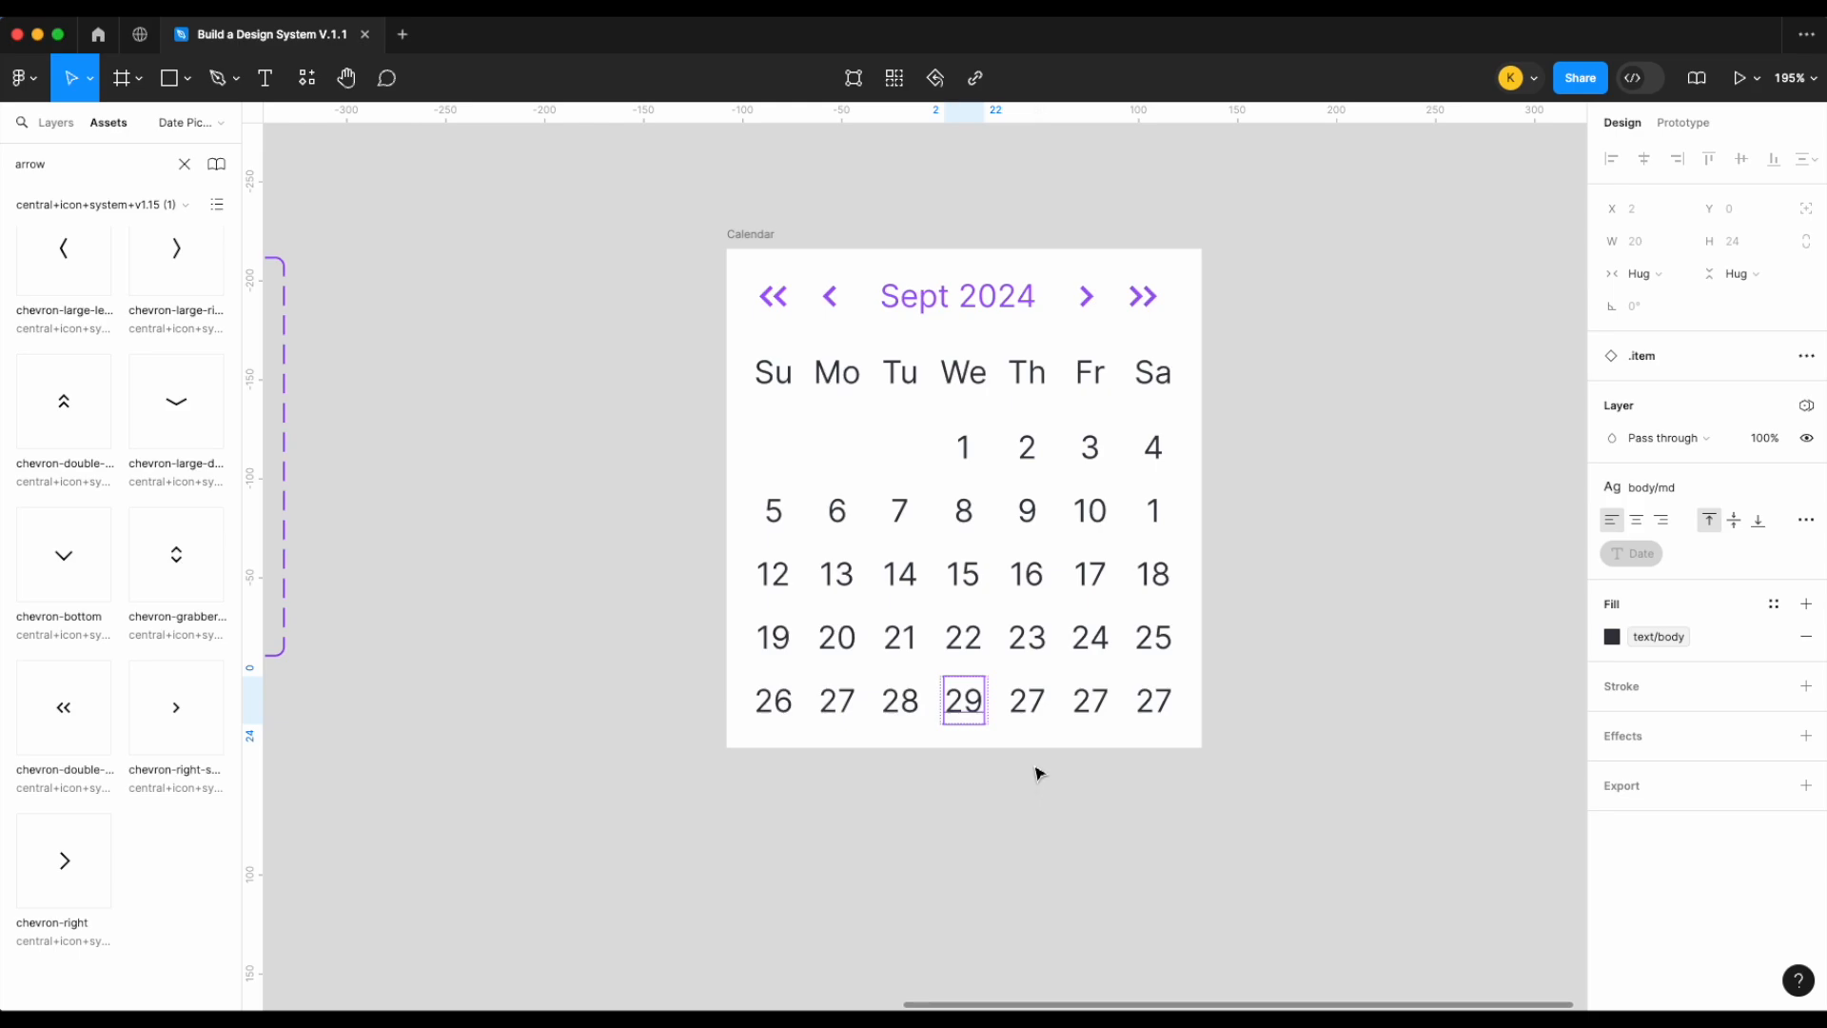
pyautogui.click(1038, 772)
# Set the status of the last week row's Thursday, Friday and Saturday items to disabled
pyautogui.doubleClick(1029, 709)
pyautogui.keyDown('shift'); pyautogui.click(1091, 702); pyautogui.keyUp('shift')
pyautogui.keyDown('shift'); pyautogui.click(1153, 704); pyautogui.keyUp('shift')
pyautogui.click(1747, 455)
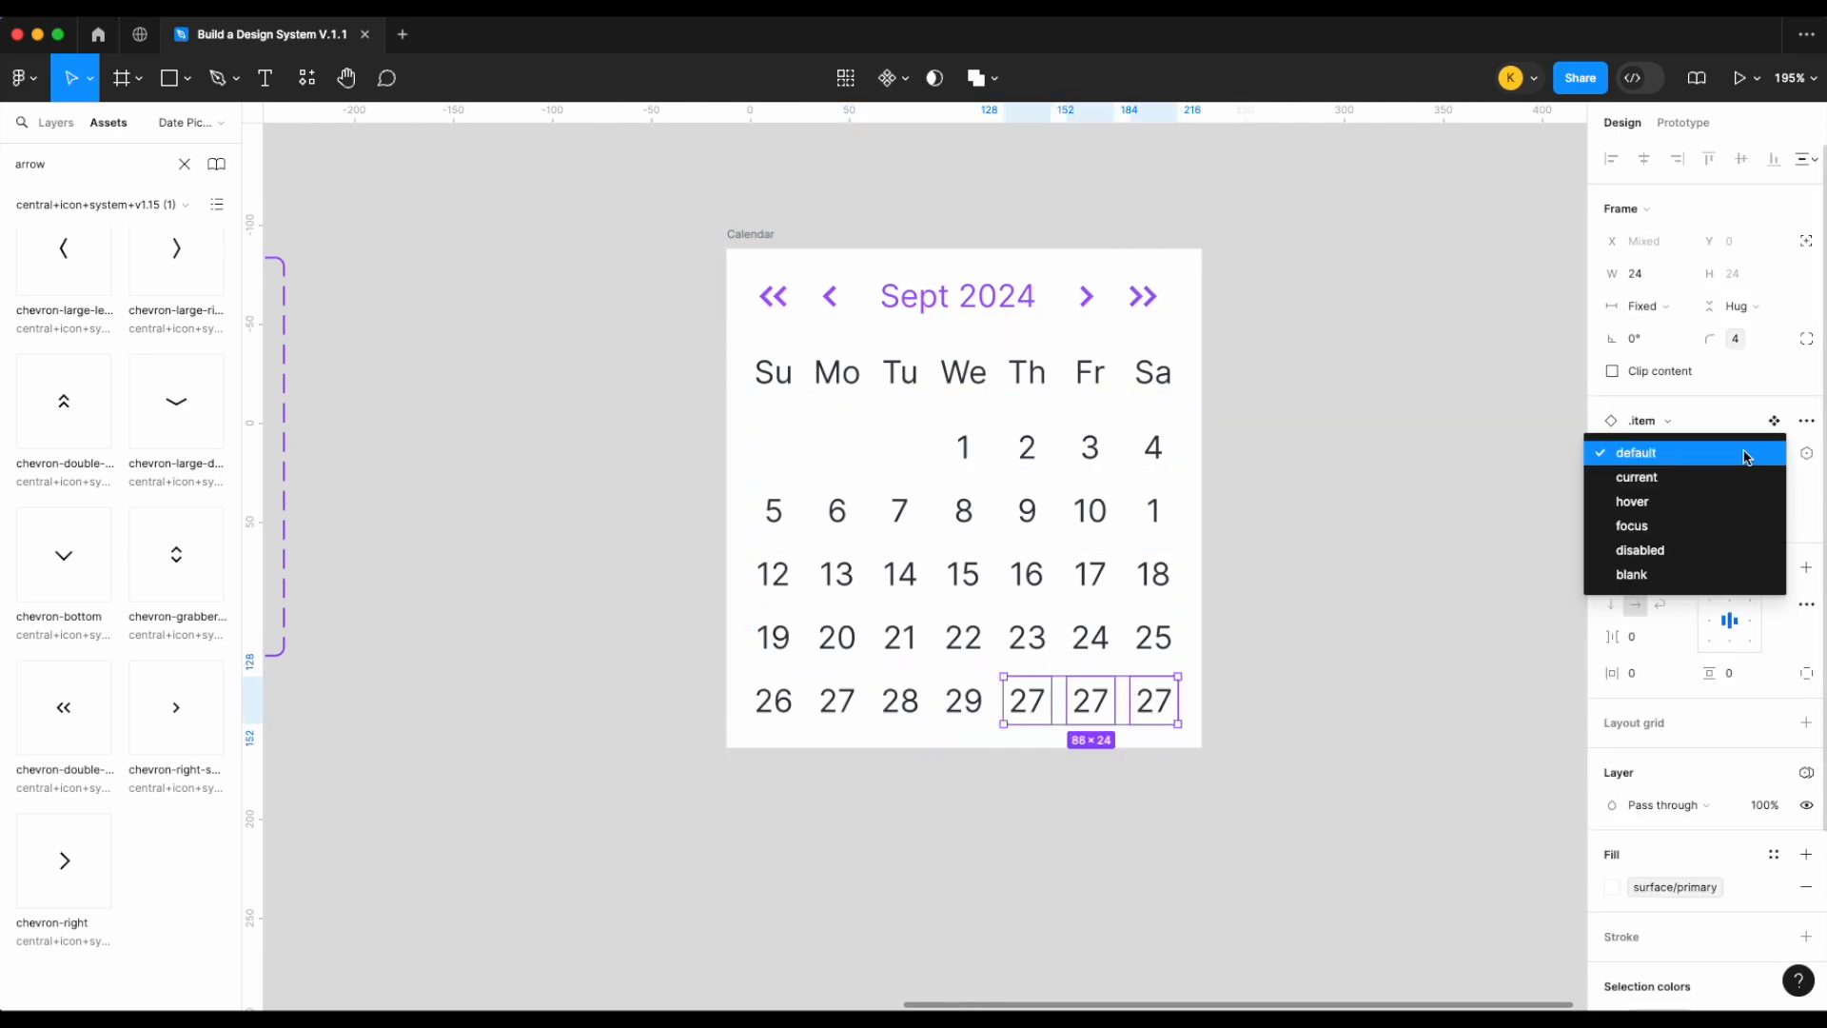
pyautogui.click(1745, 550)
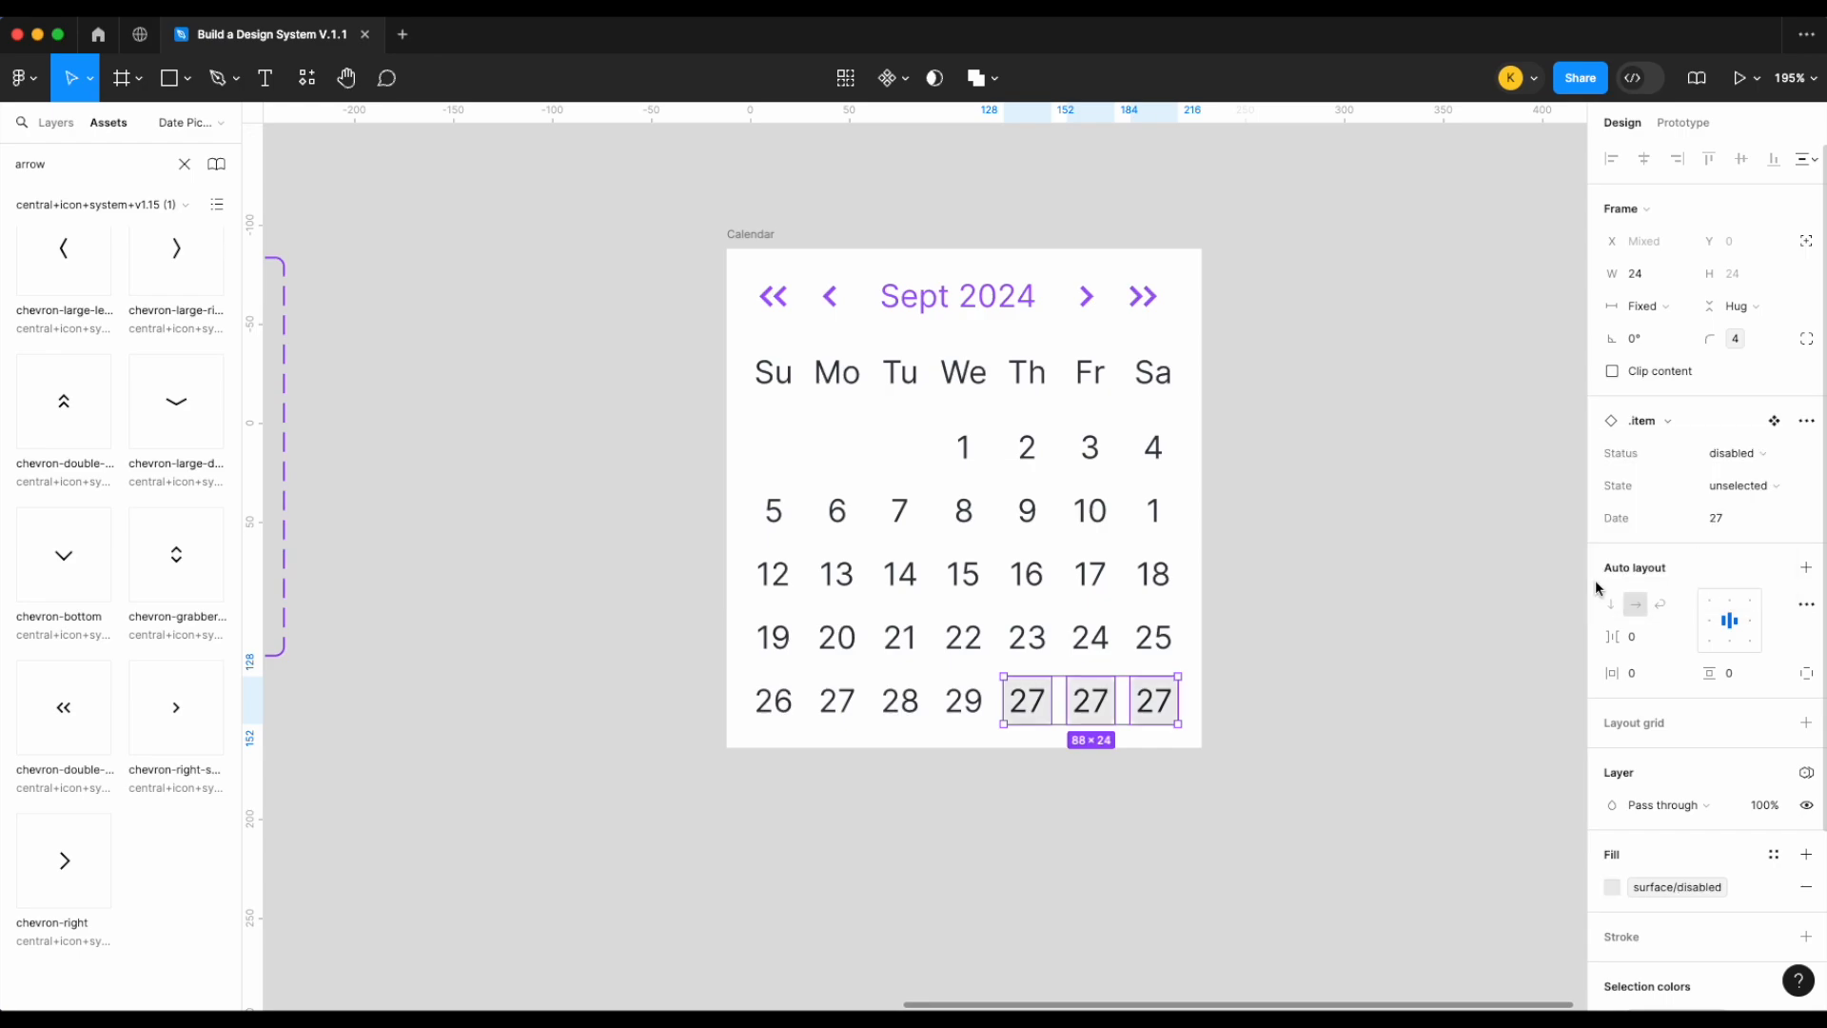
pyautogui.click(1336, 653)
# Change the dates of the three disabled items in the last week row to 1, 2 and 3
pyautogui.scroll(-3, 1336, 654)
pyautogui.hscroll(5, 1333, 653)
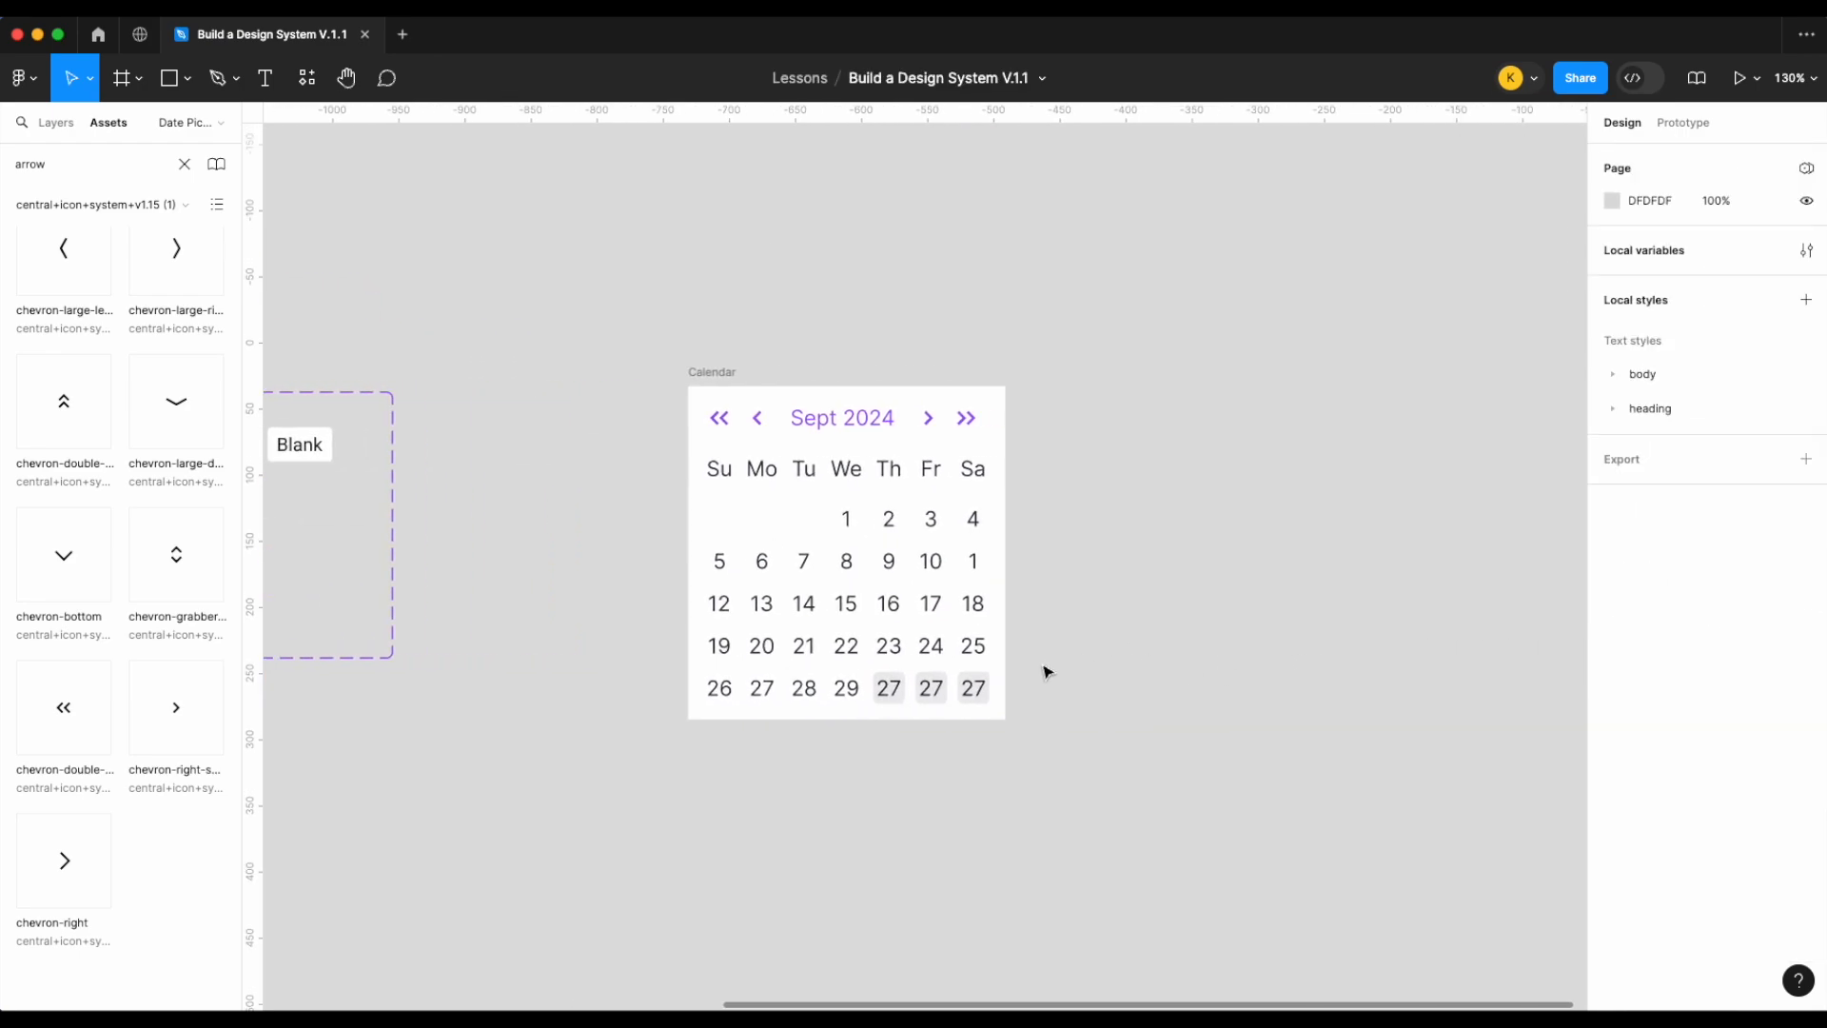
pyautogui.scroll(3, 1047, 672)
pyautogui.hscroll(-2, 1047, 672)
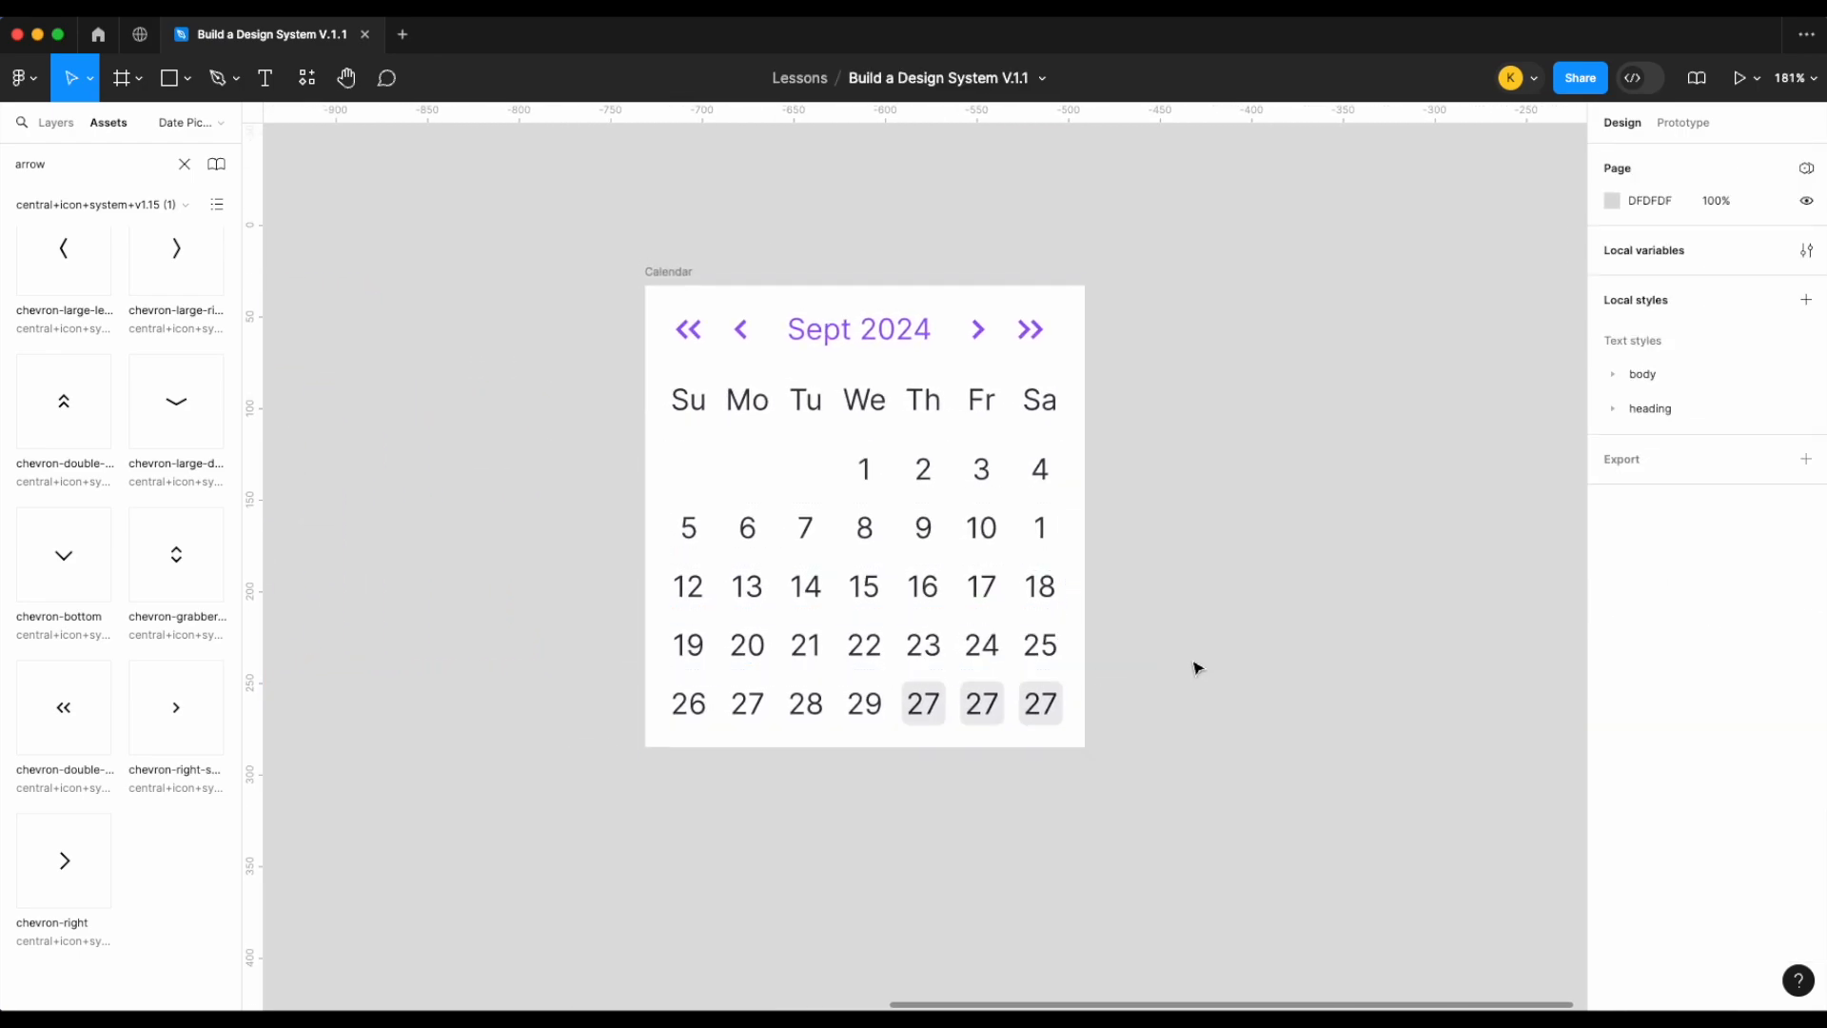
pyautogui.click(919, 704)
pyautogui.doubleClick(918, 705)
pyautogui.doubleClick(915, 704)
pyautogui.write('1')
pyautogui.press('Tab')
pyautogui.write('2')
pyautogui.press('Tab')
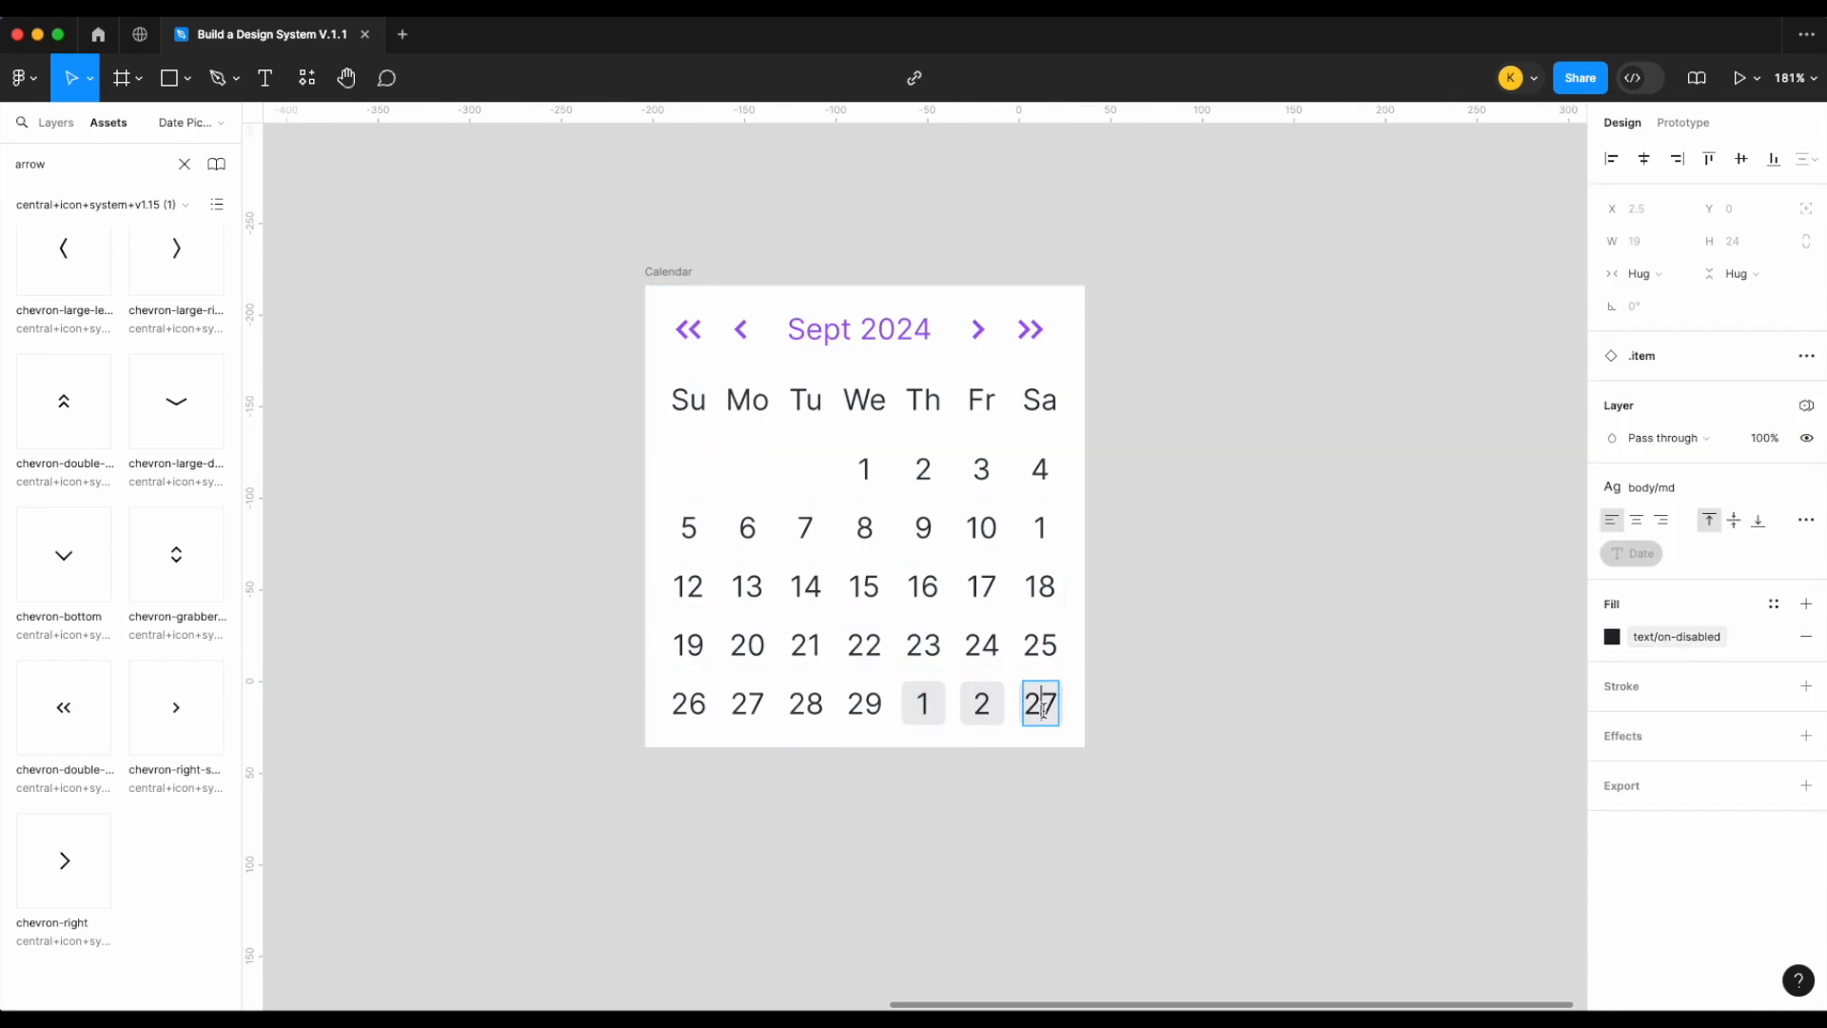
pyautogui.write('3')
pyautogui.click(1219, 661)
pyautogui.click(980, 712)
pyautogui.doubleClick(980, 712)
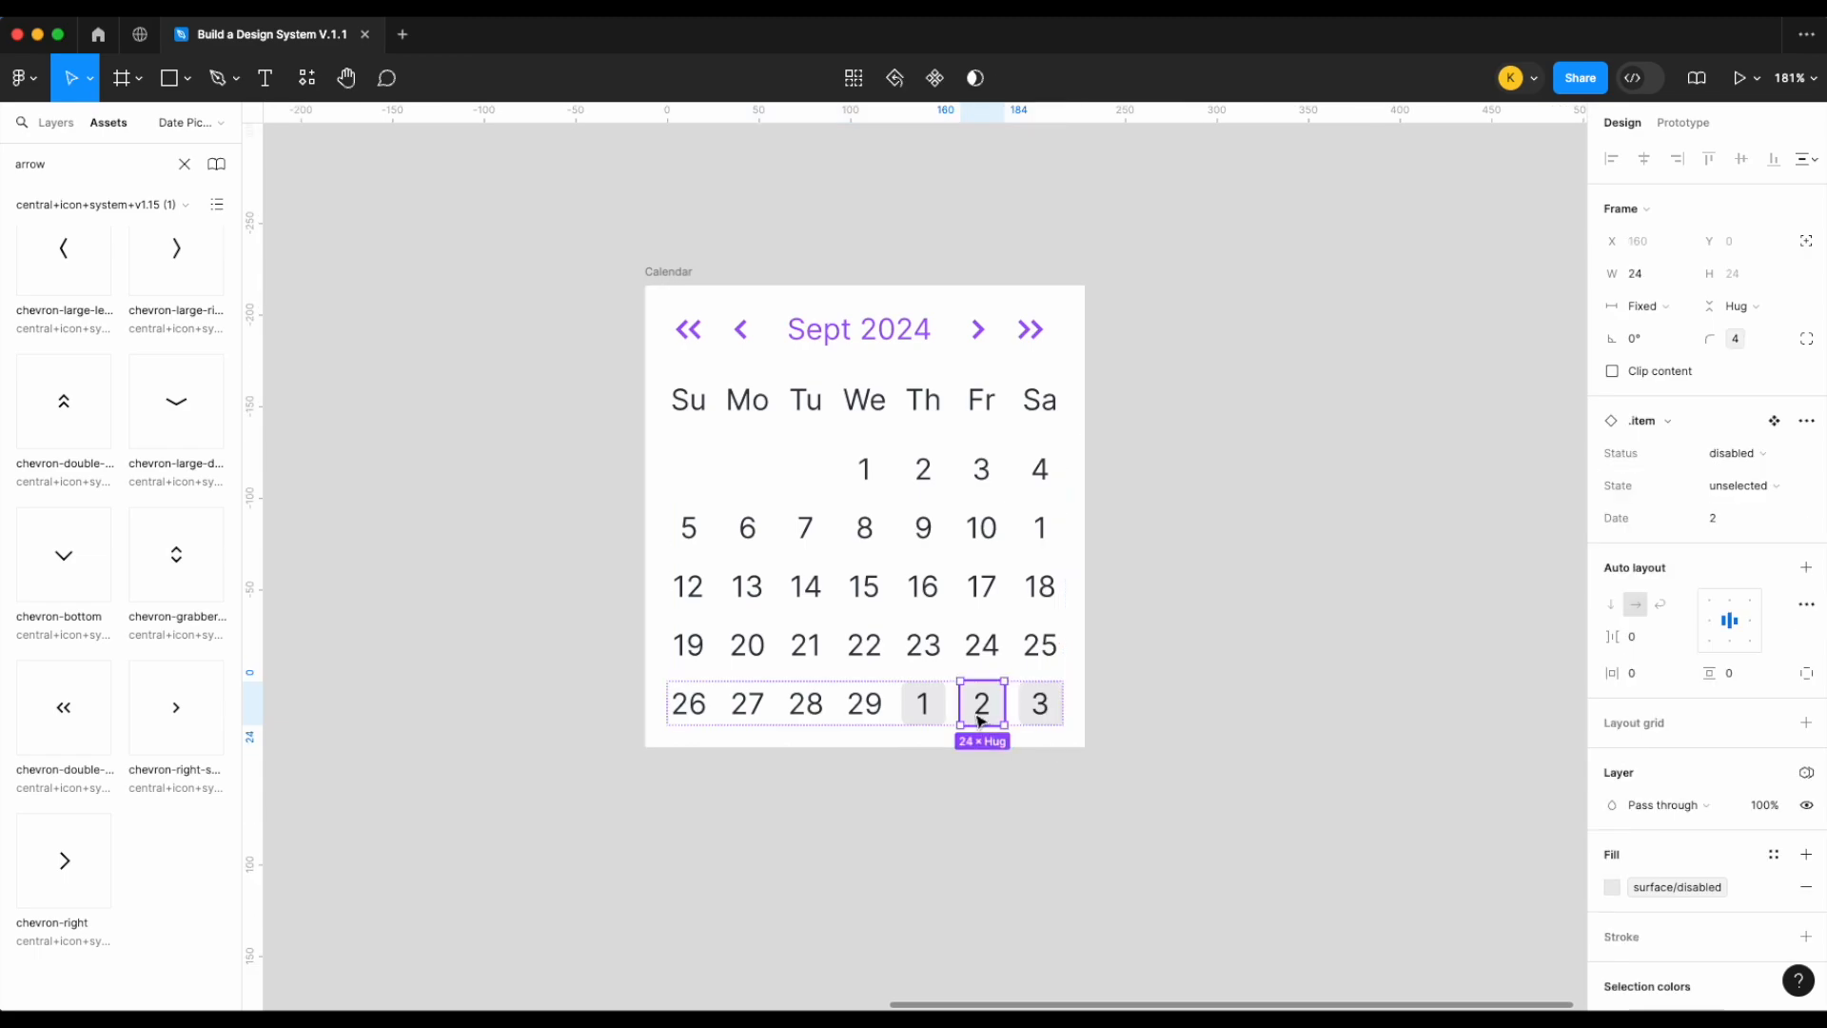
pyautogui.click(1220, 706)
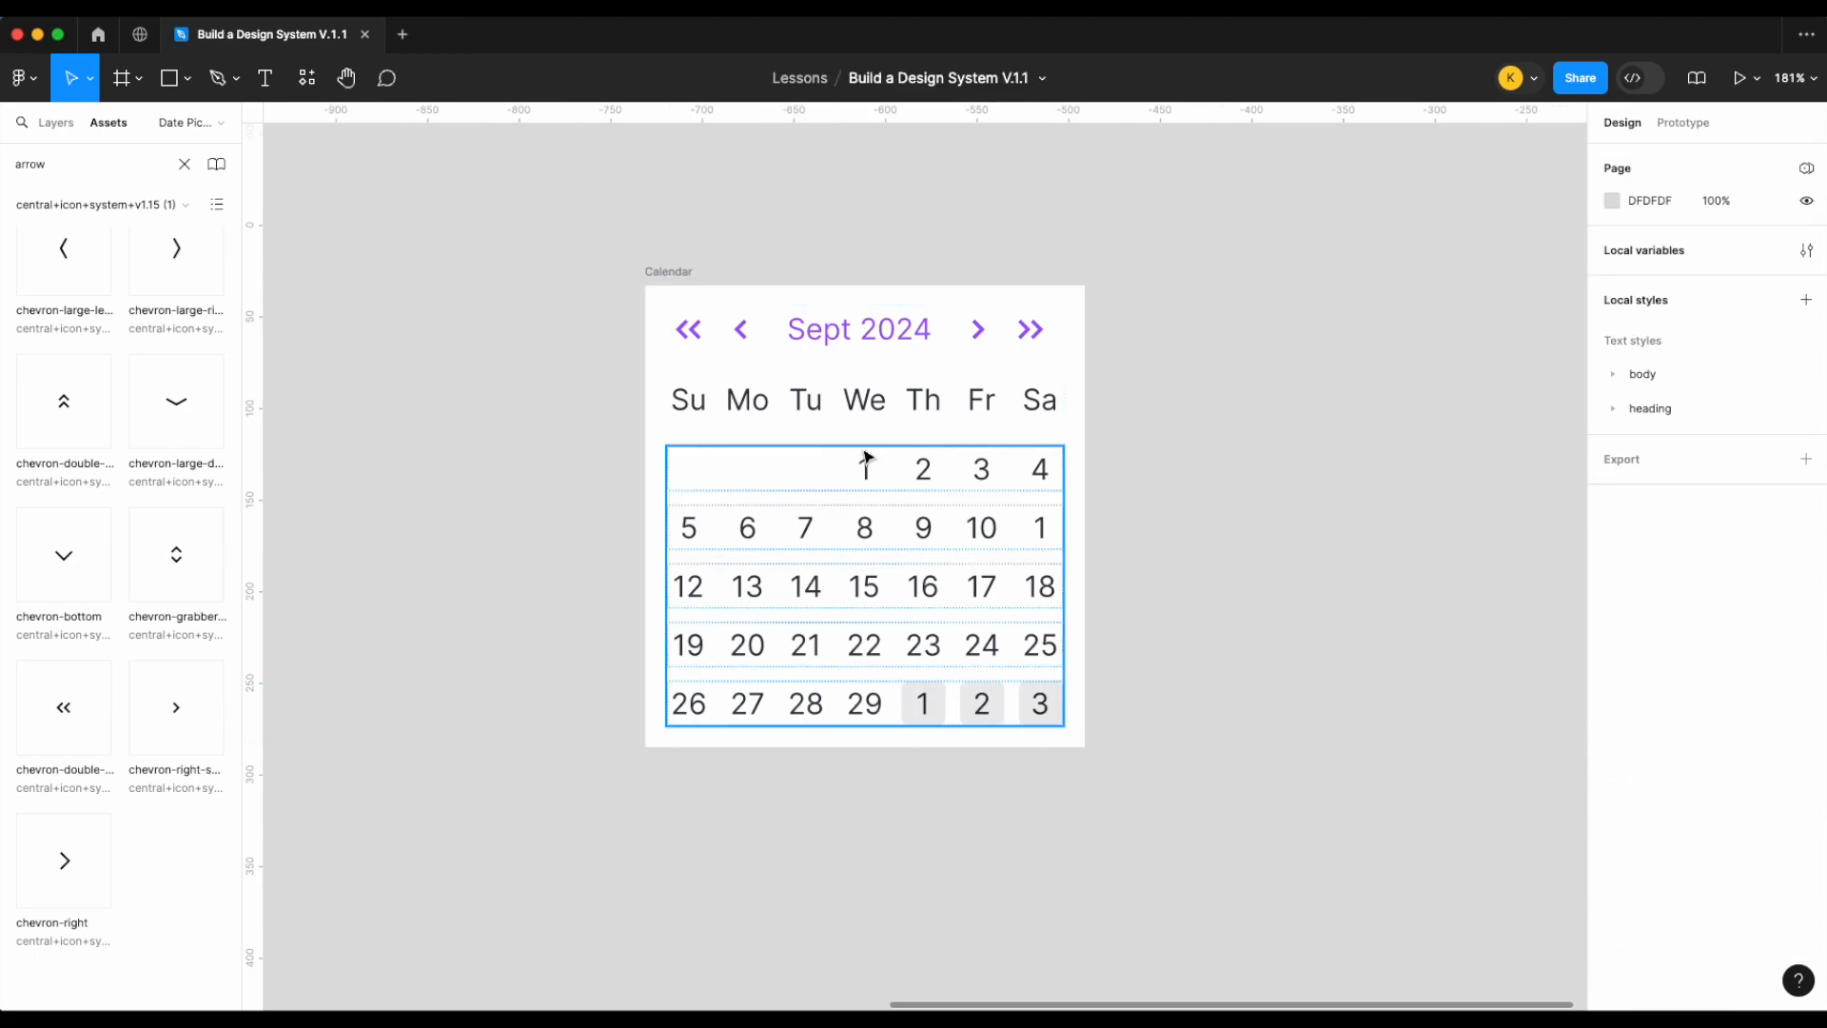
# Switch the state of the date item 8 in the second week row to selected
pyautogui.click(876, 510)
pyautogui.doubleClick(868, 525)
pyautogui.click(1724, 454)
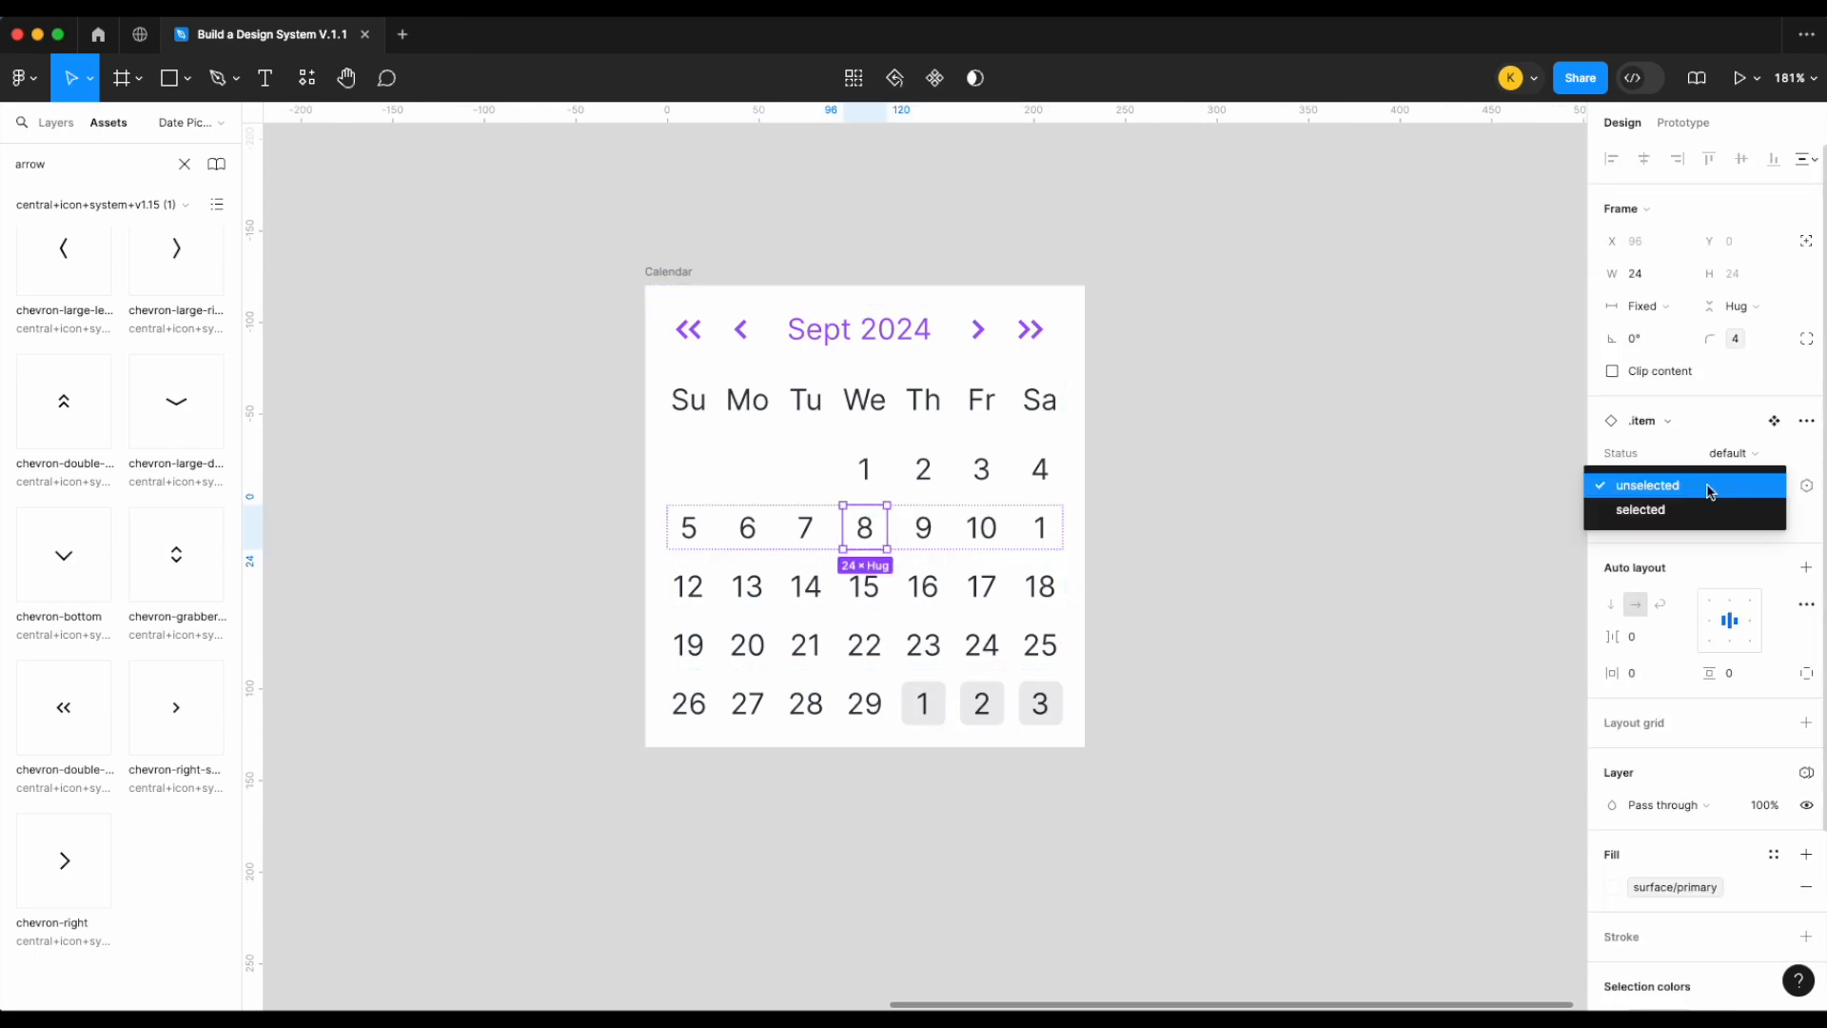
pyautogui.click(1693, 510)
pyautogui.click(1377, 550)
pyautogui.scroll(-2, 1377, 550)
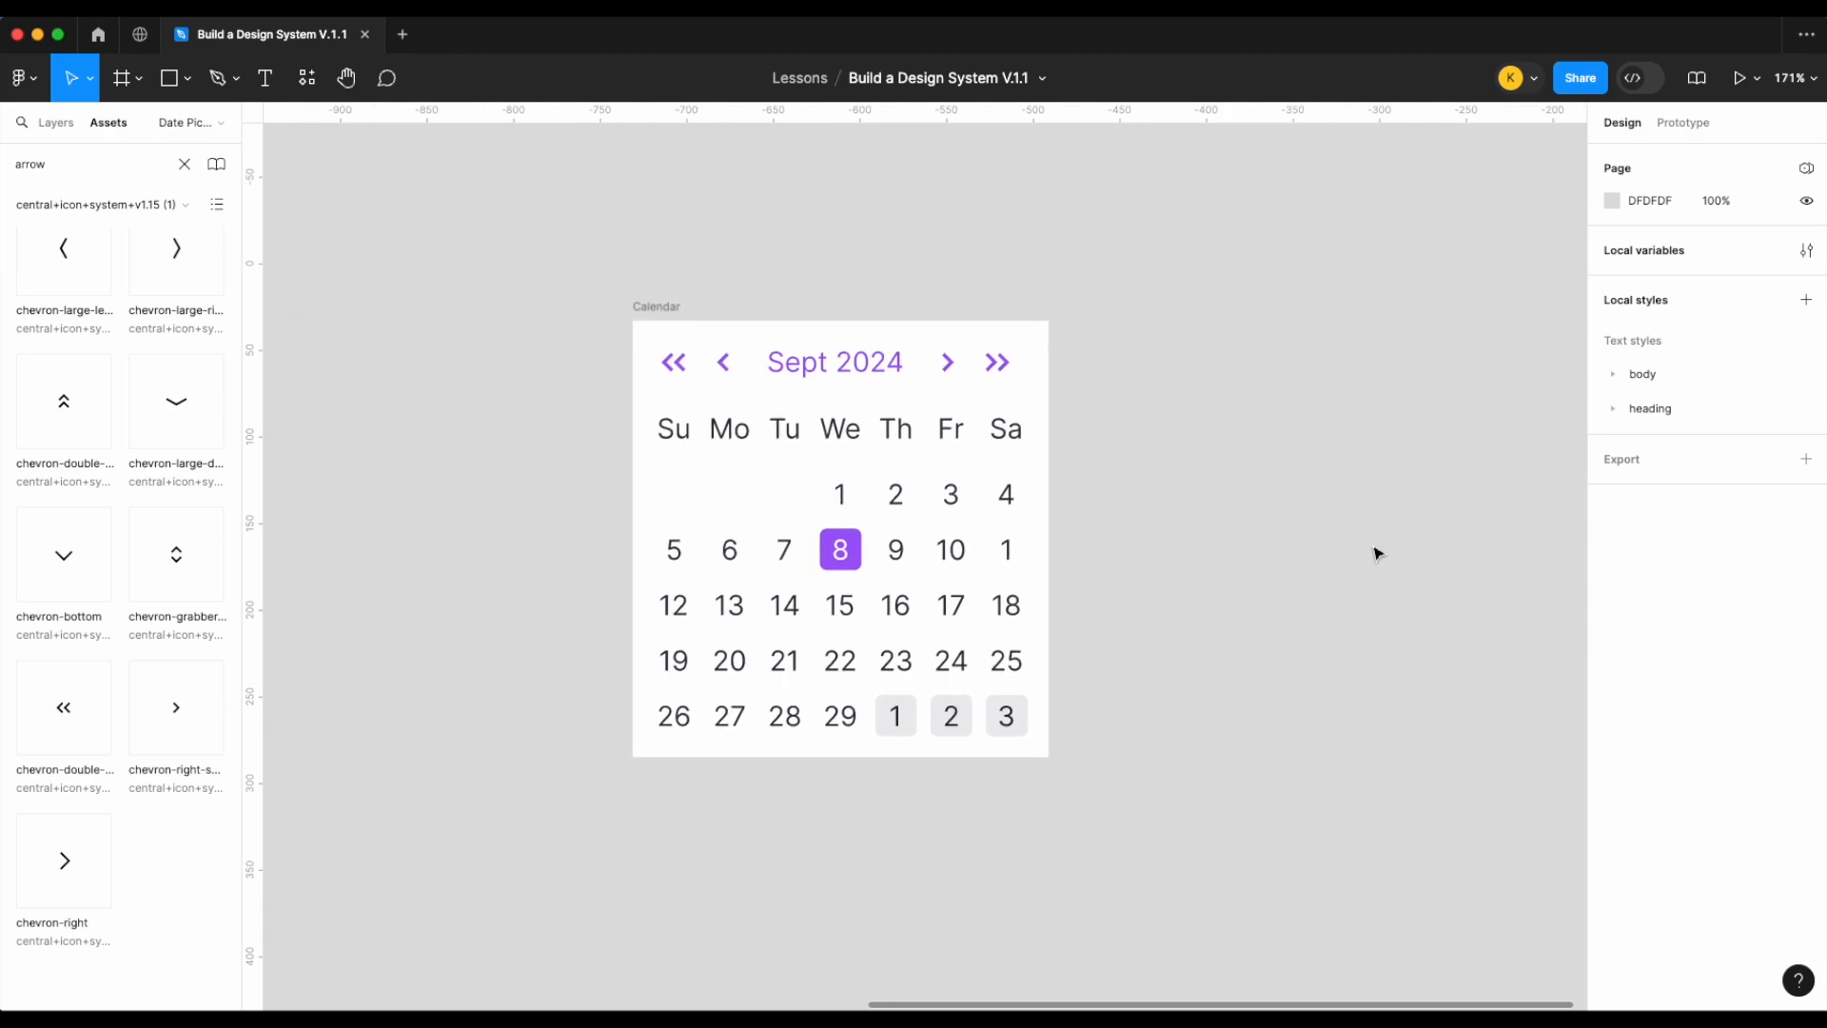
# Apply the radius variable with value 4 to the Calendar frame's corners
pyautogui.click(668, 317)
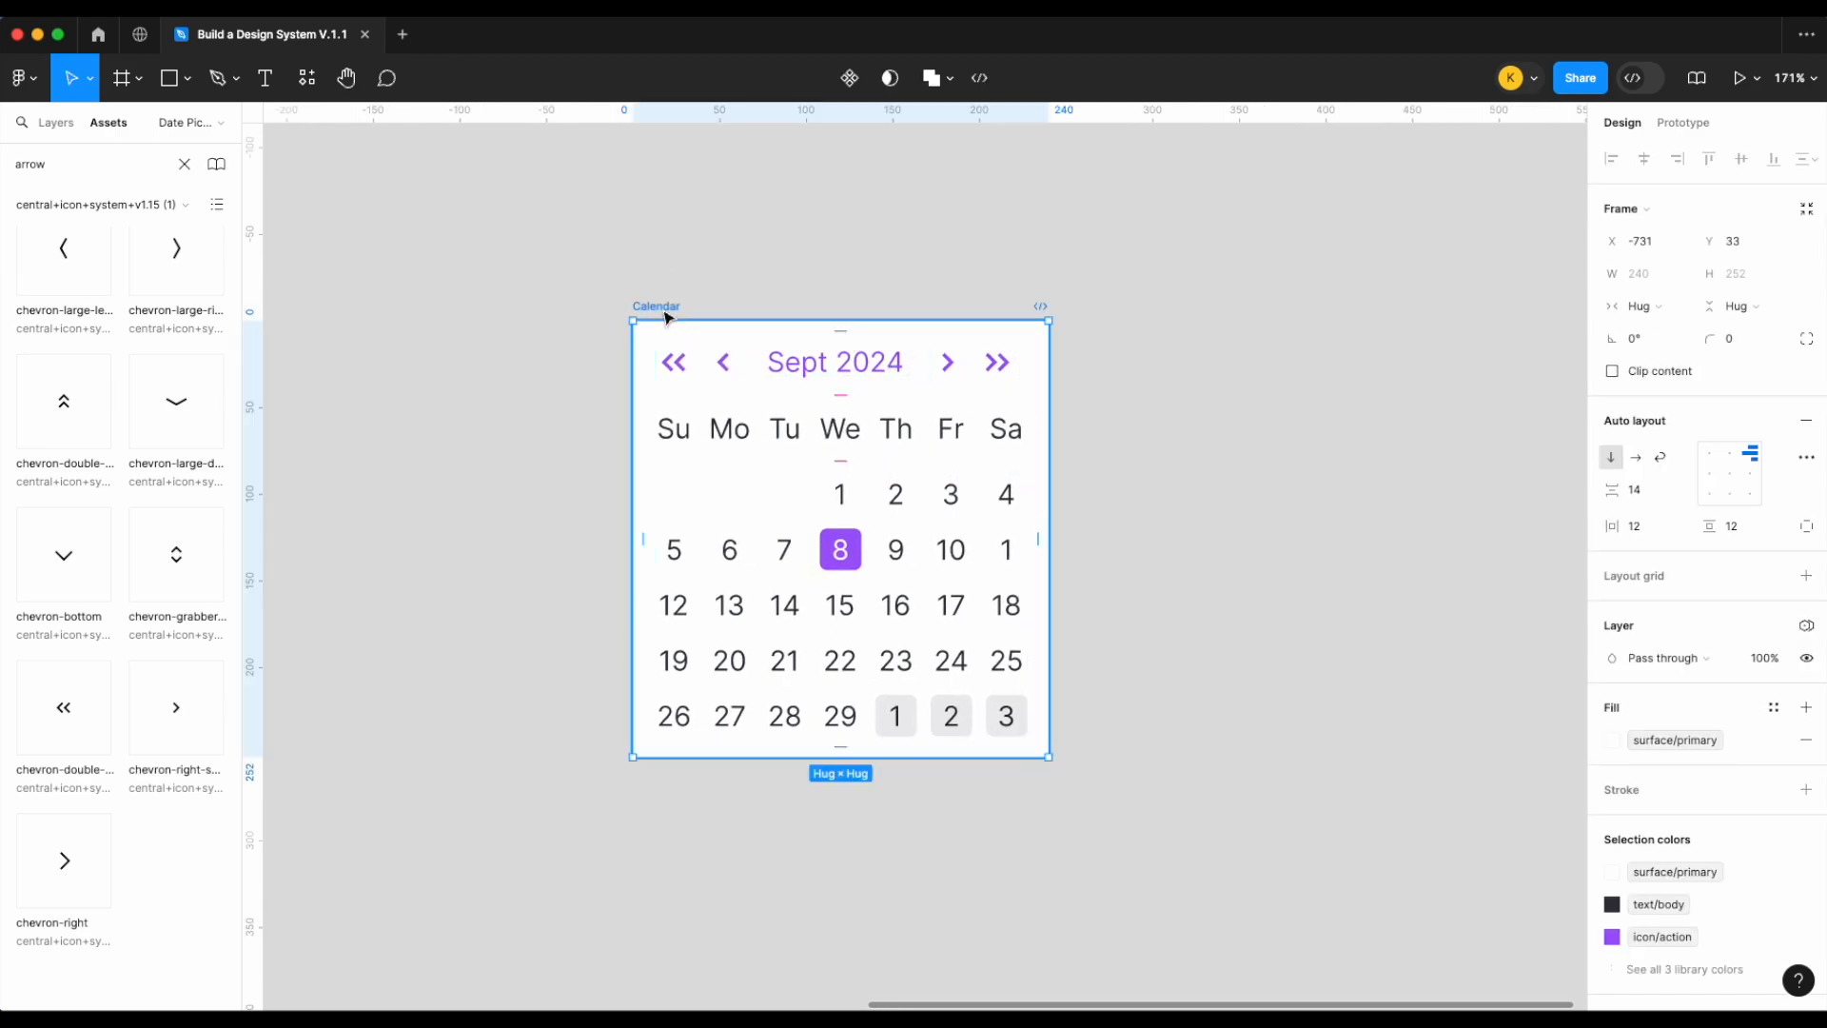
pyautogui.click(1776, 339)
pyautogui.write('rad')
pyautogui.click(1656, 560)
pyautogui.click(1178, 461)
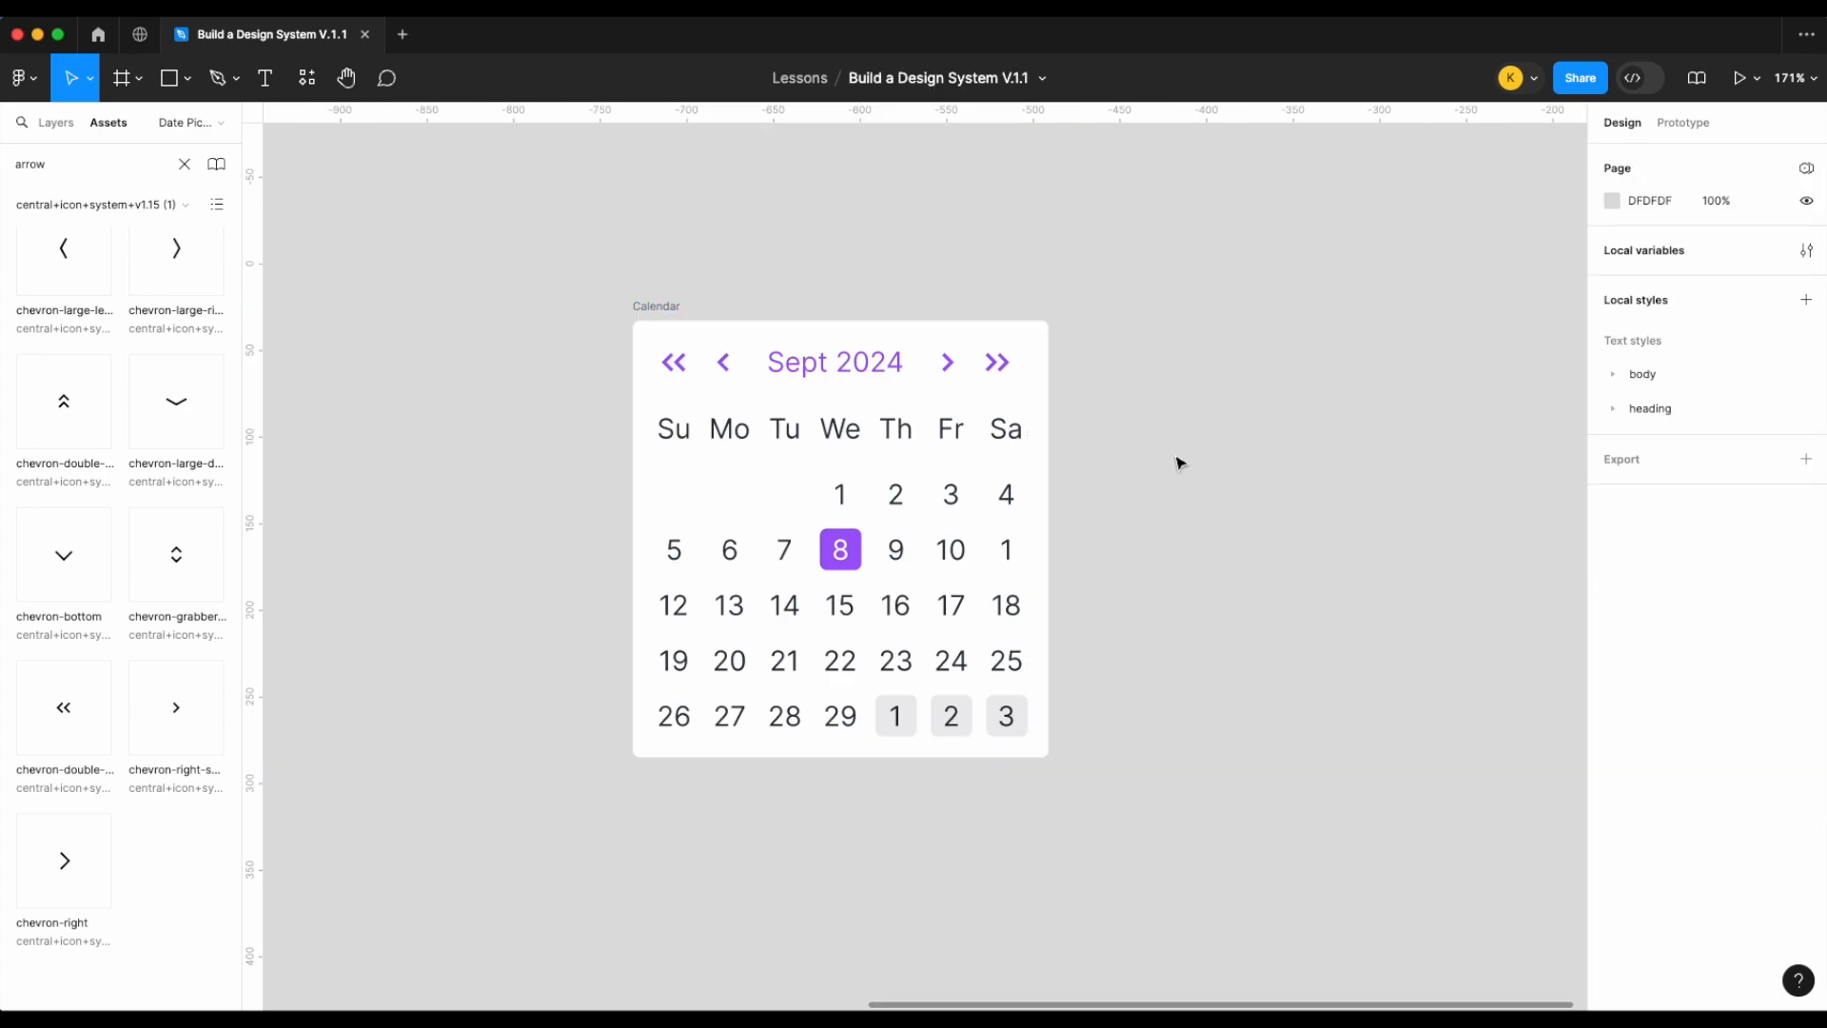
# Add a stroke to the Calendar frame and bind its width to the border width variable sm
pyautogui.click(702, 320)
pyautogui.scroll(-1, 1724, 728)
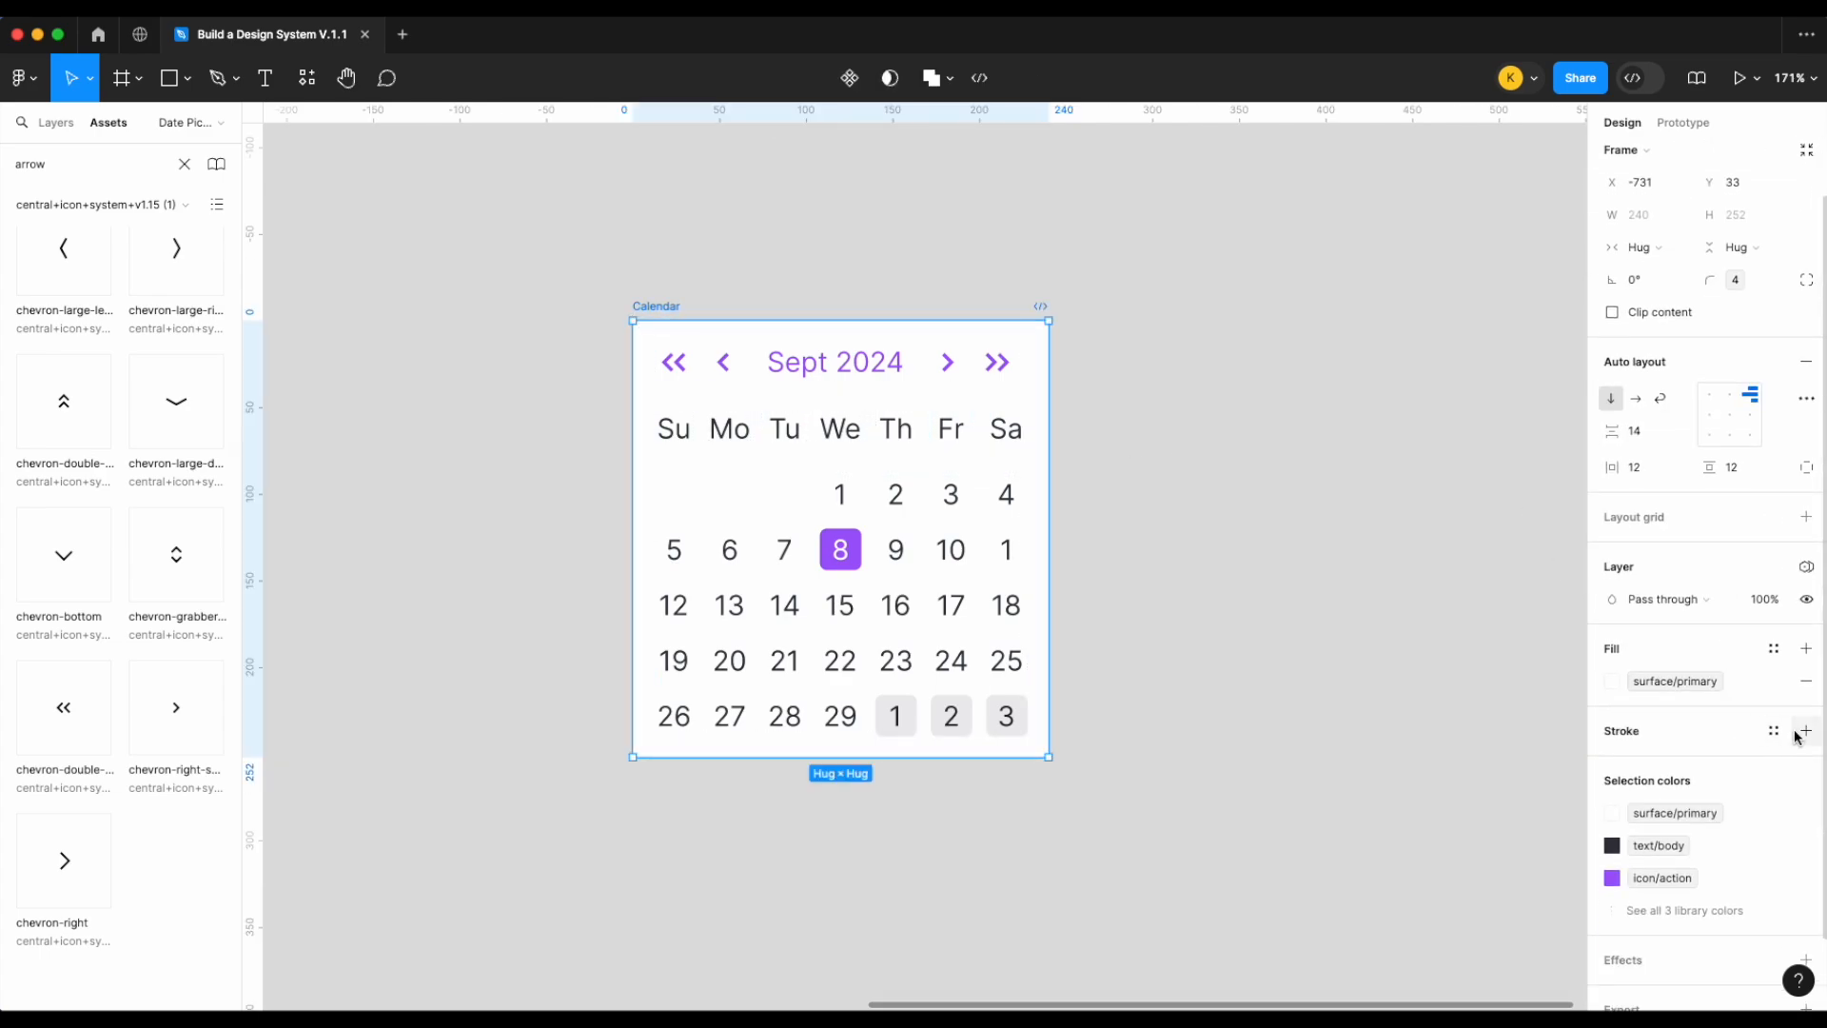
pyautogui.click(1805, 730)
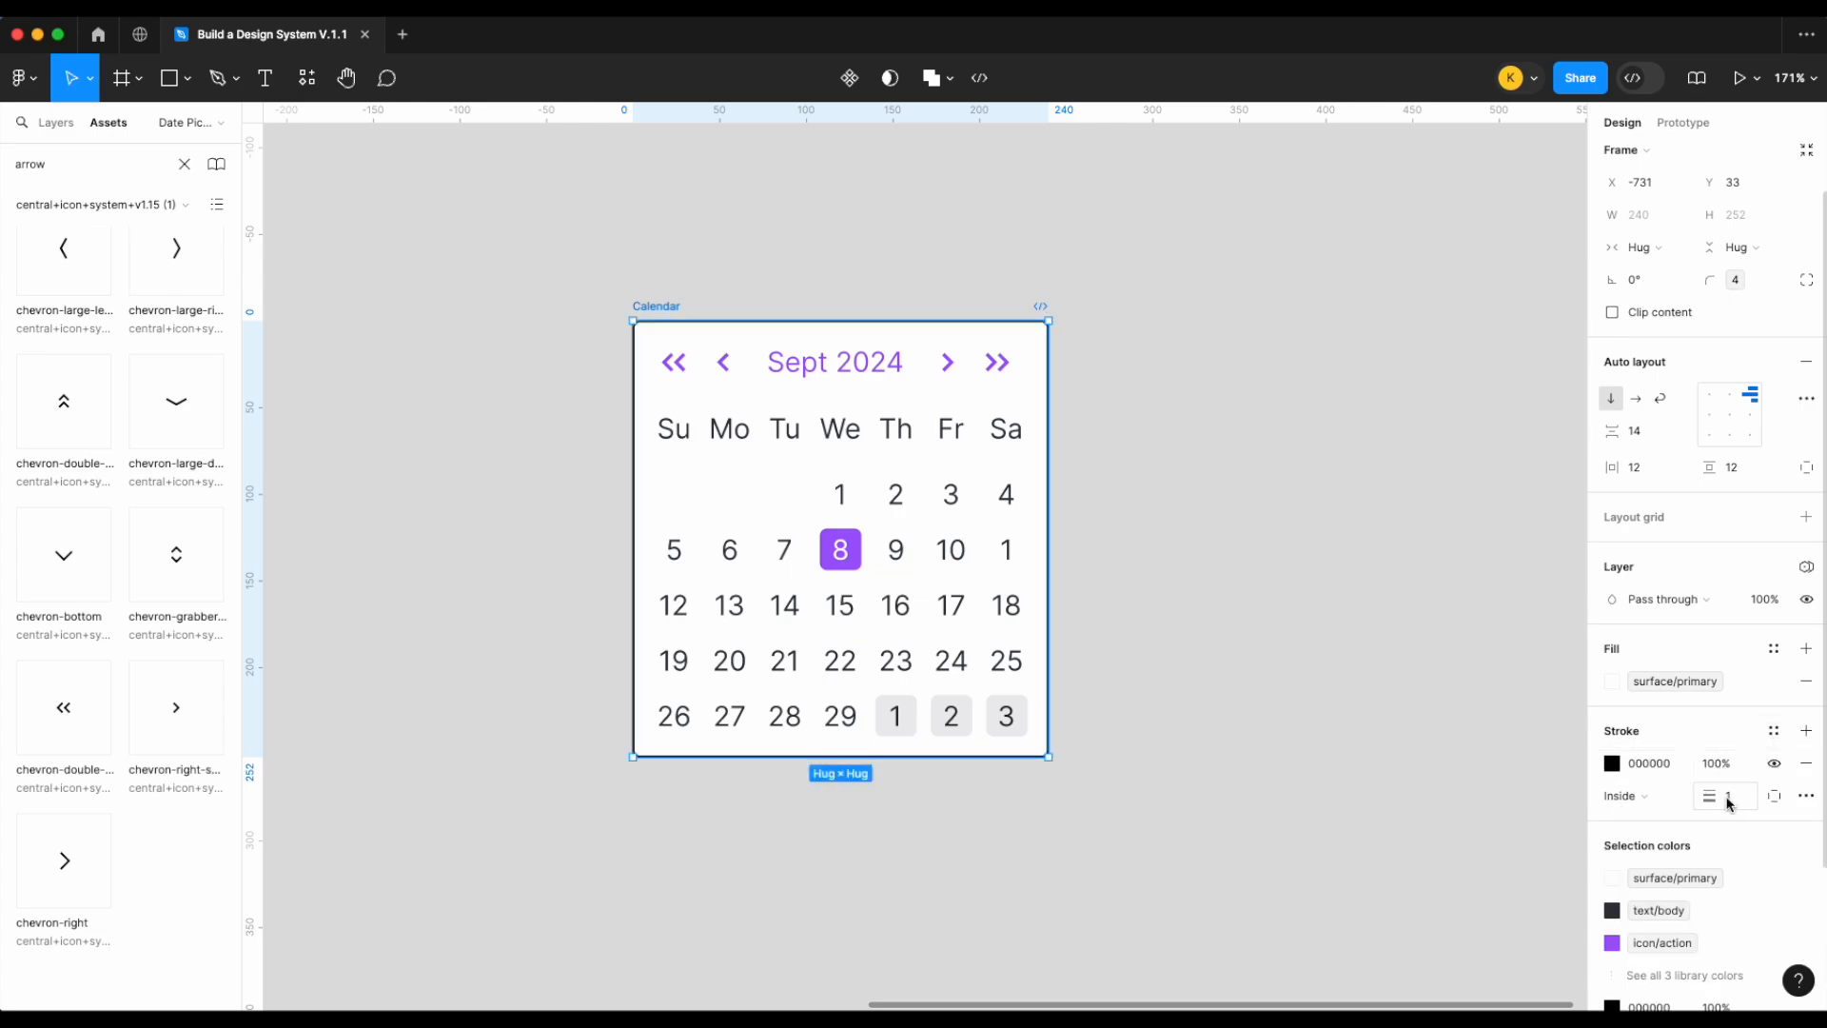
pyautogui.scroll(-3, 1727, 724)
pyautogui.rightClick(1732, 625)
pyautogui.click(1772, 752)
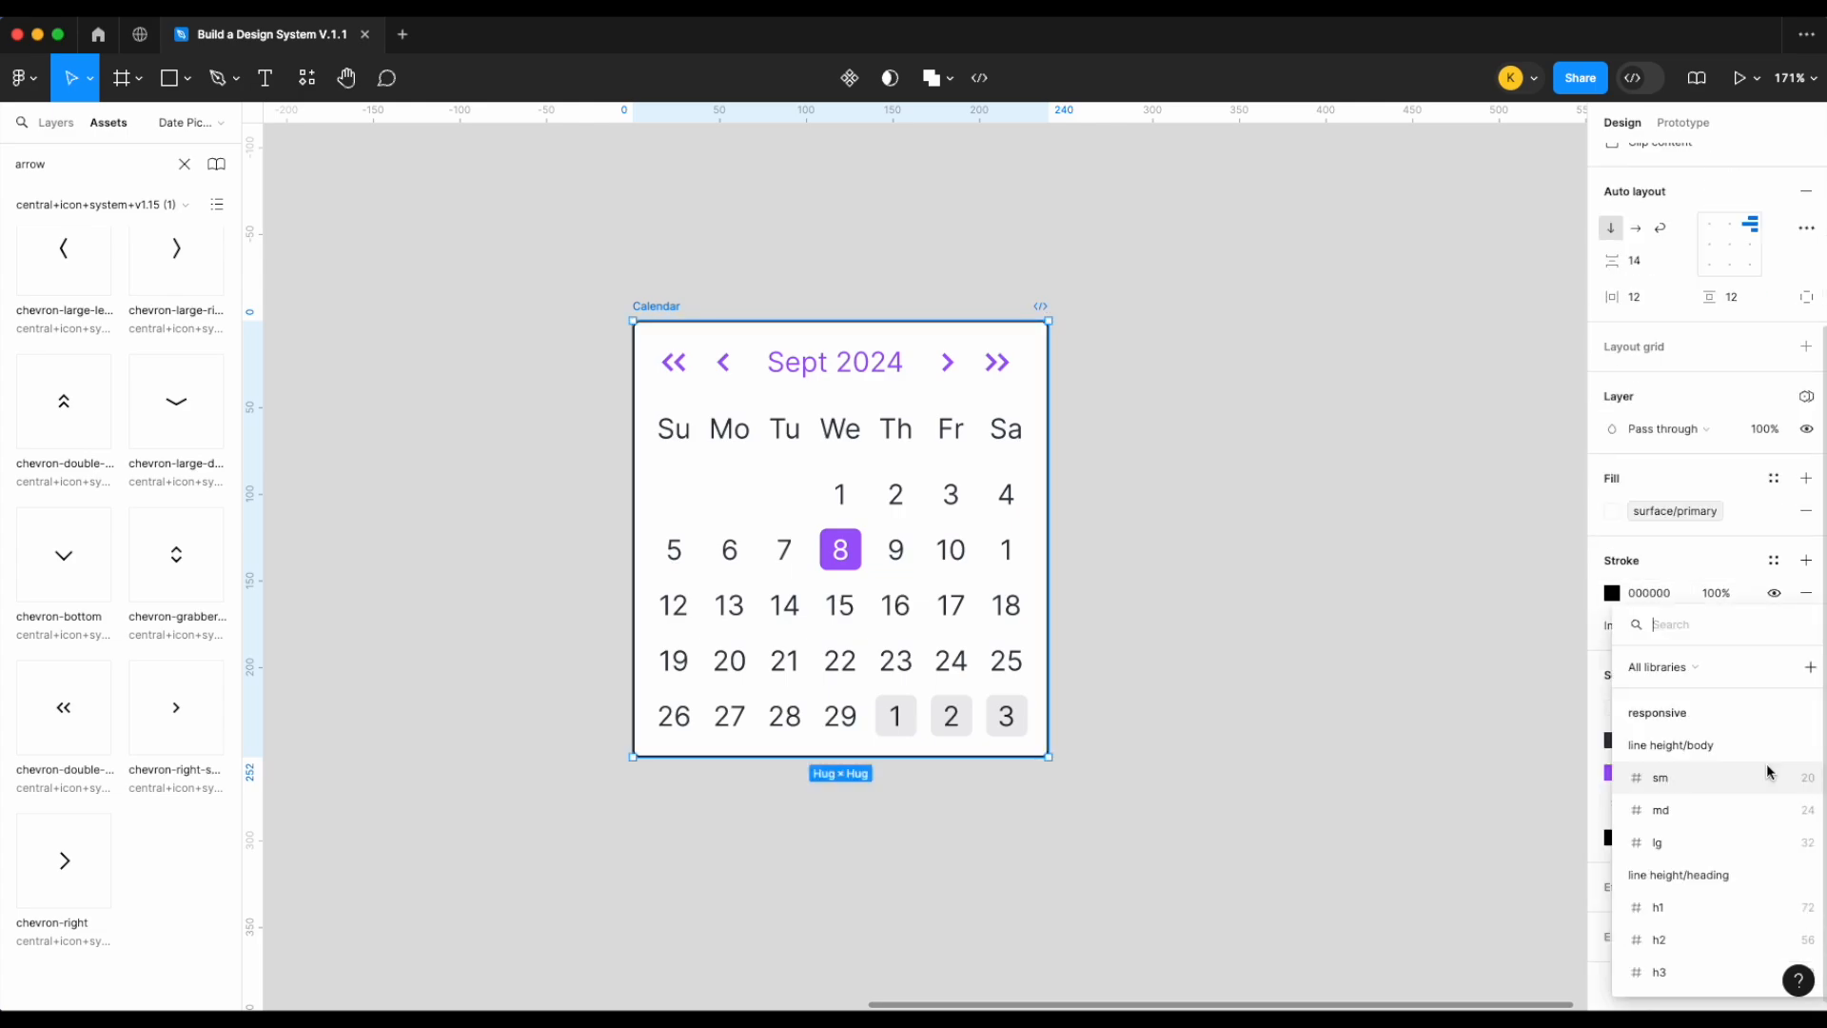
pyautogui.write('wid')
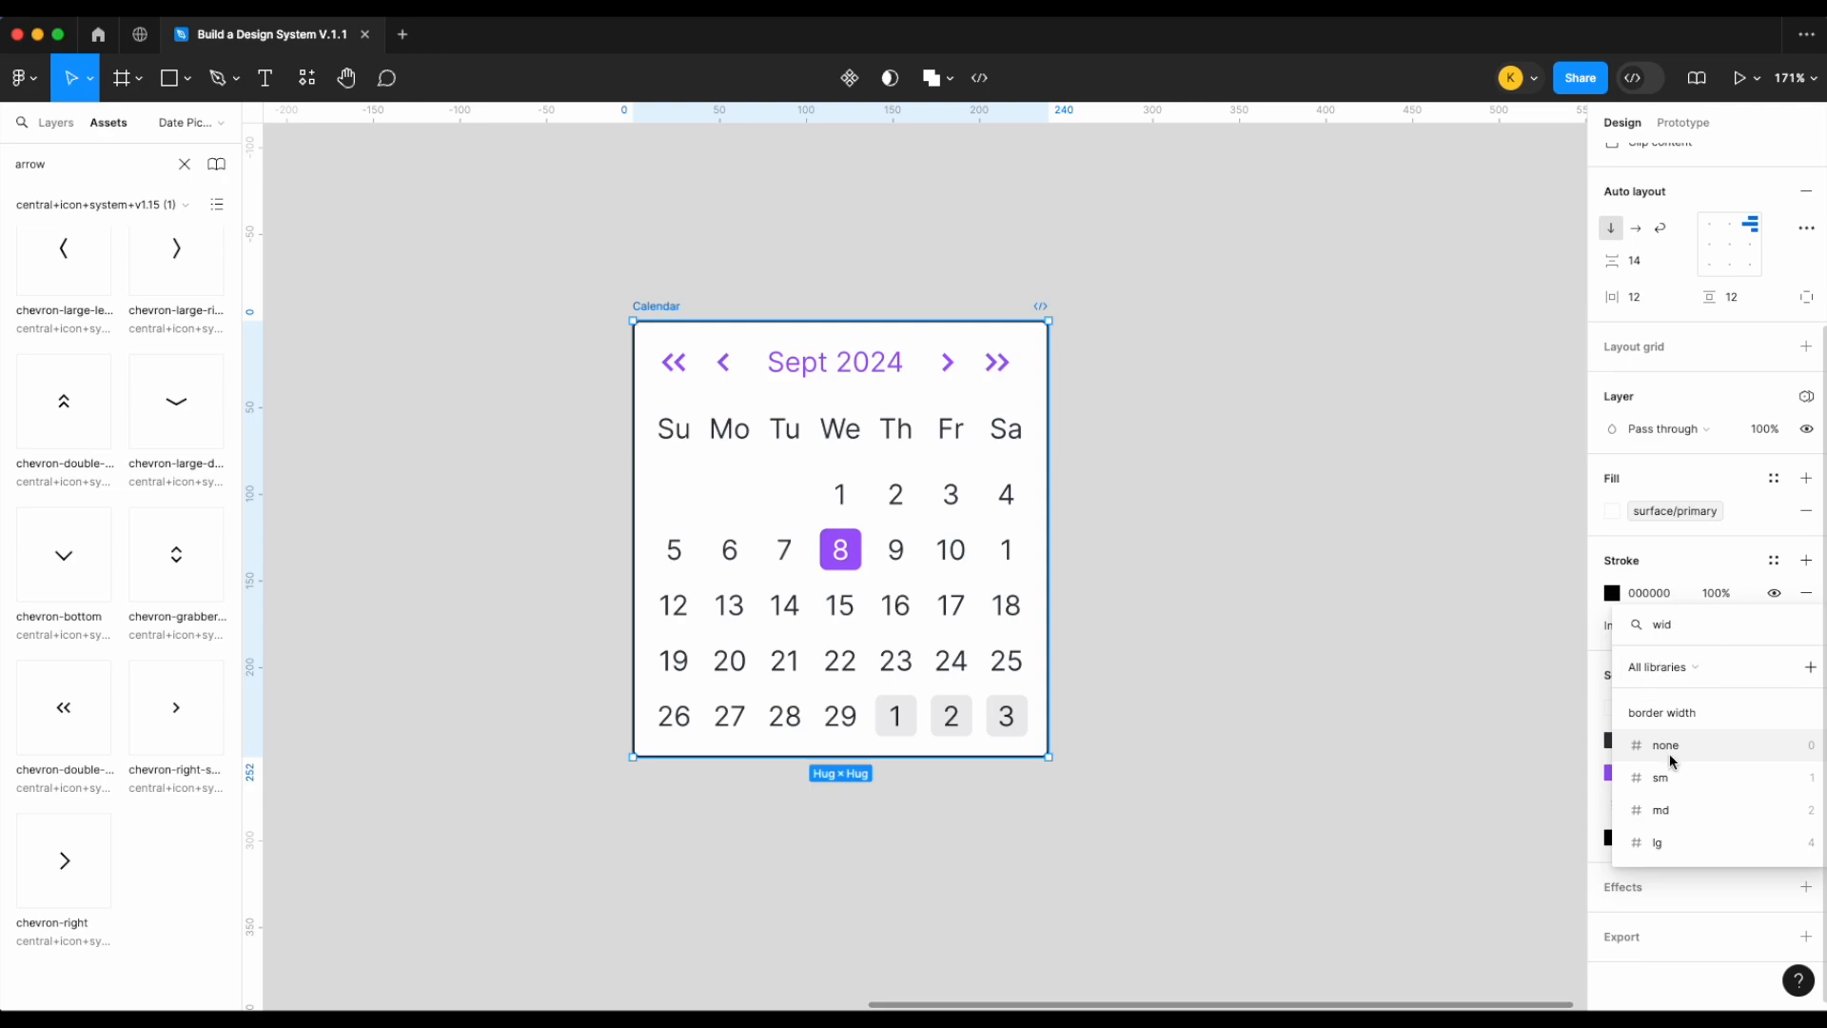
pyautogui.click(1667, 777)
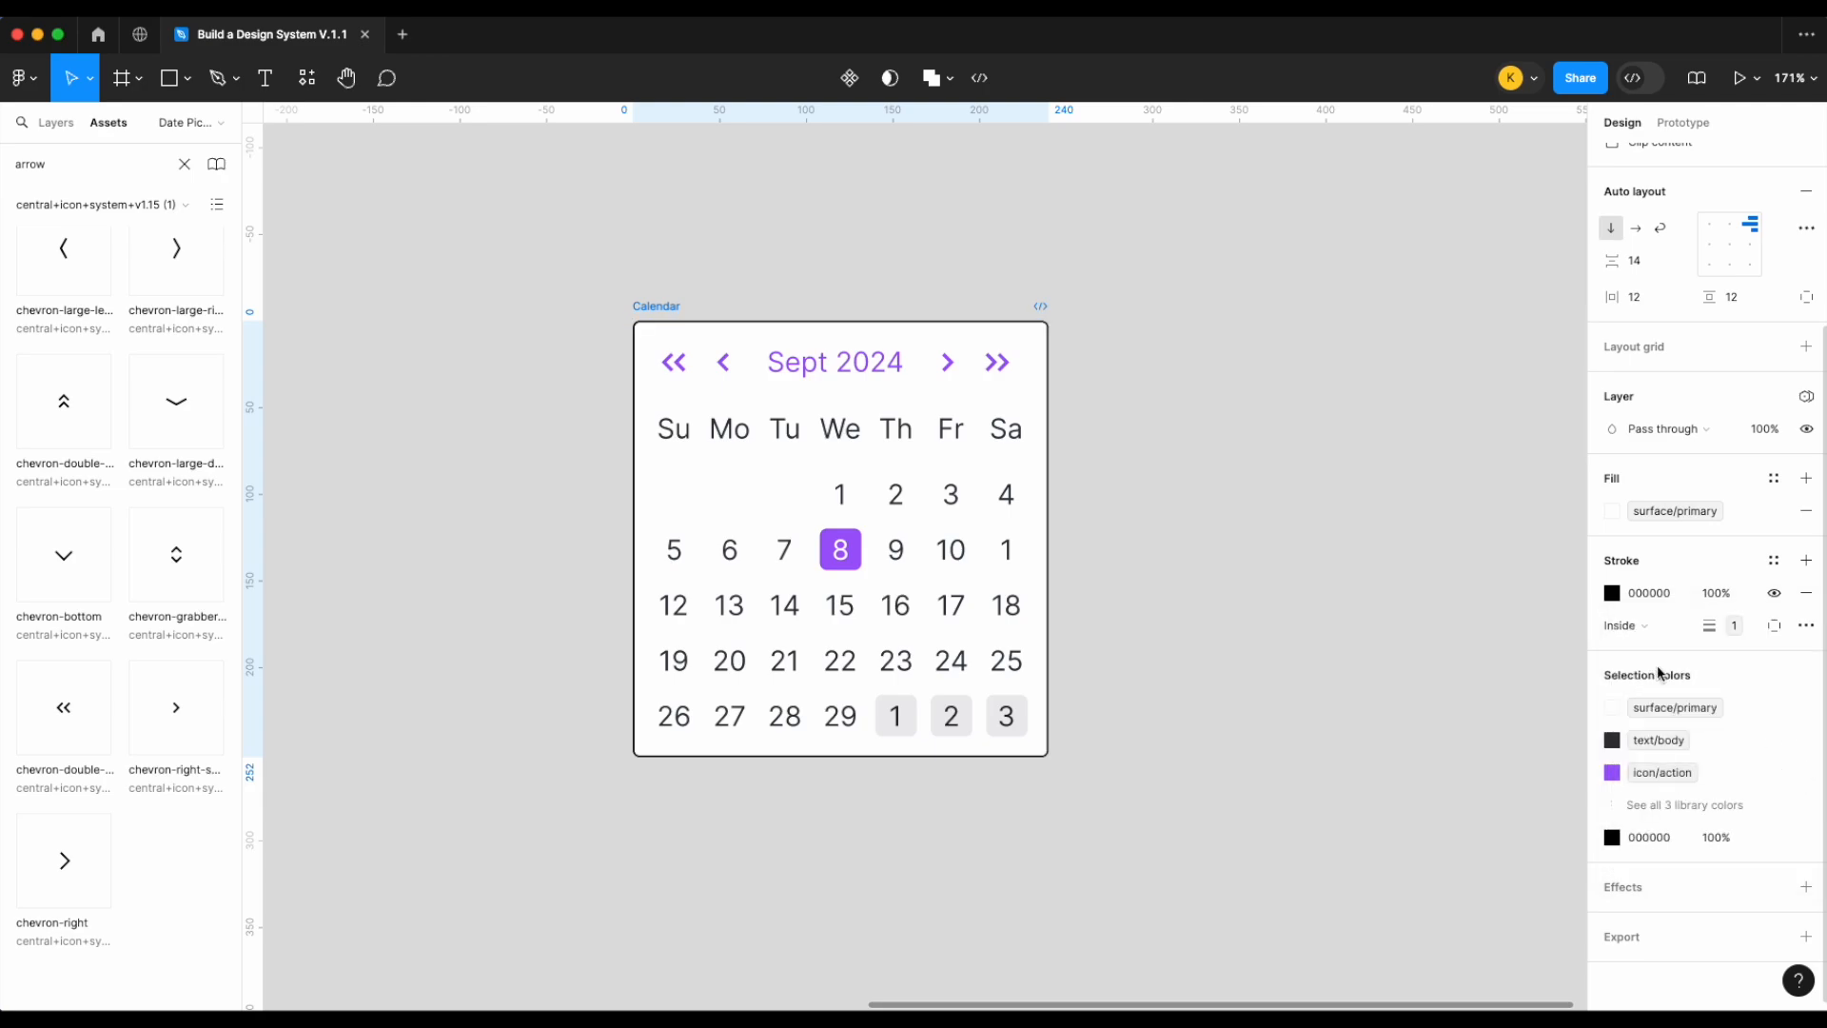
# Apply the border/primary color variable to the Calendar frame's stroke
pyautogui.click(1774, 561)
pyautogui.write('bor')
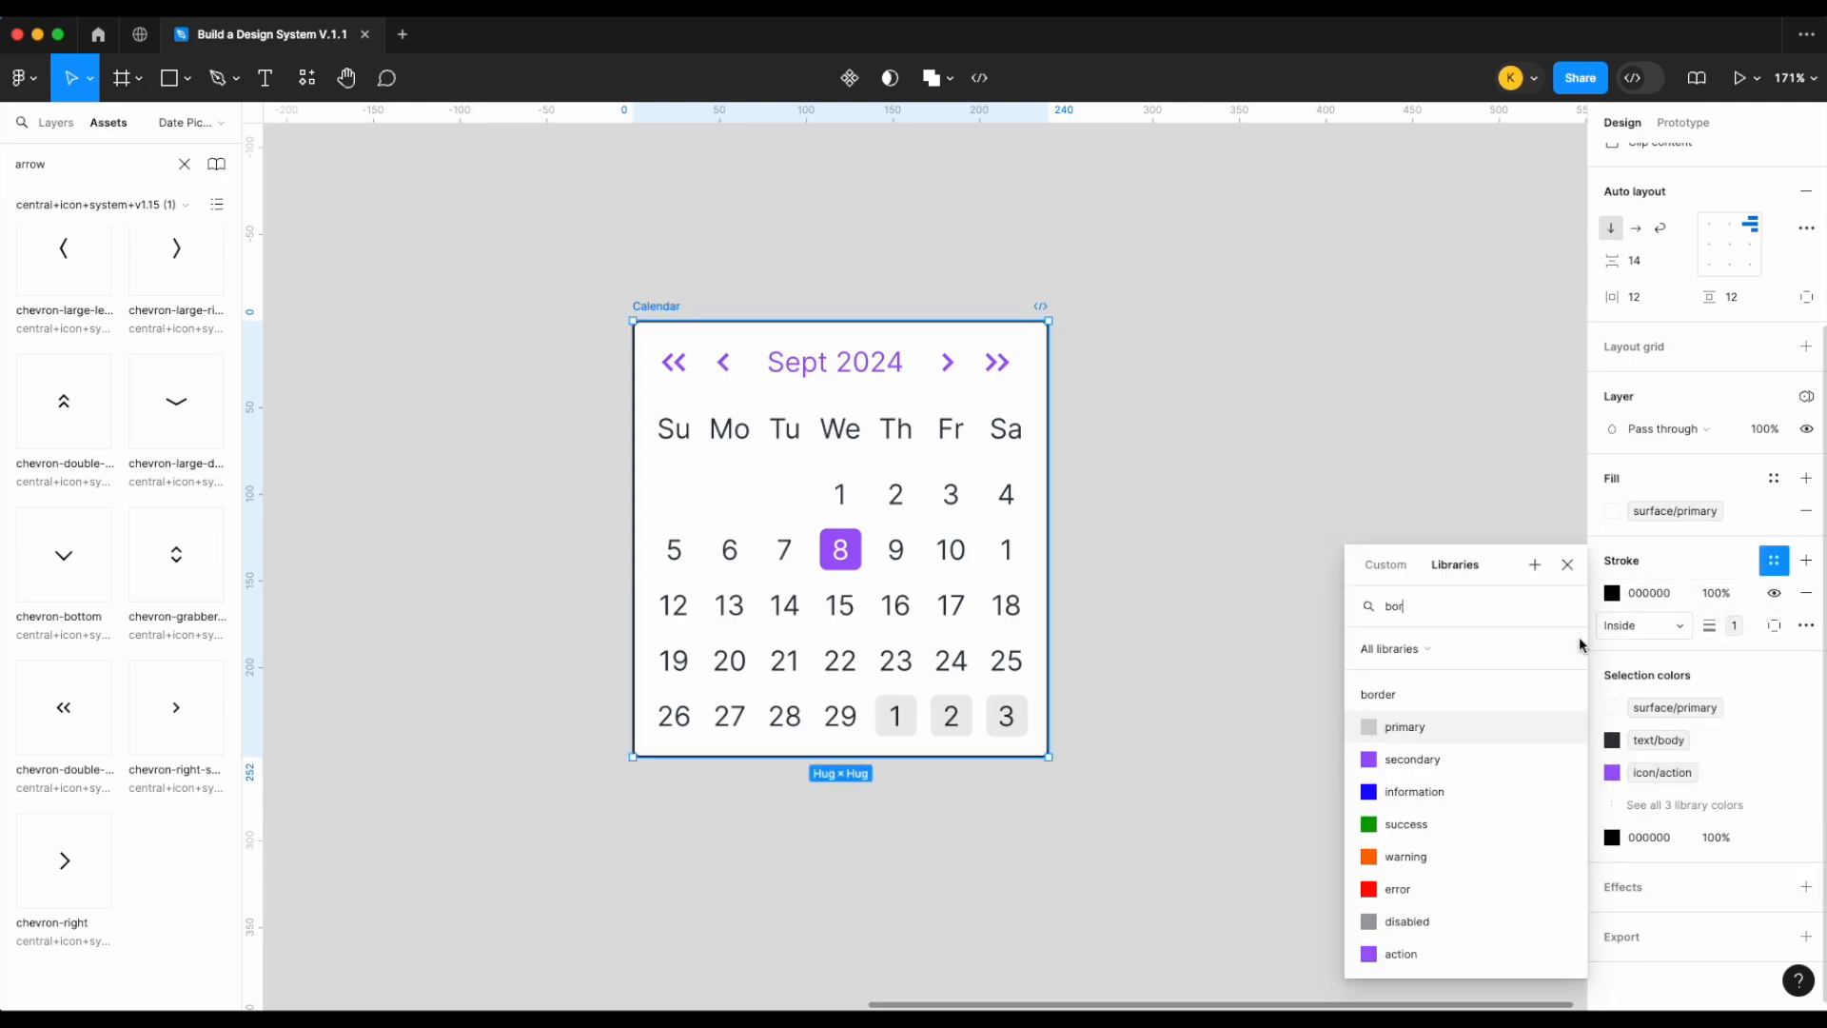
pyautogui.click(1489, 727)
pyautogui.click(1244, 562)
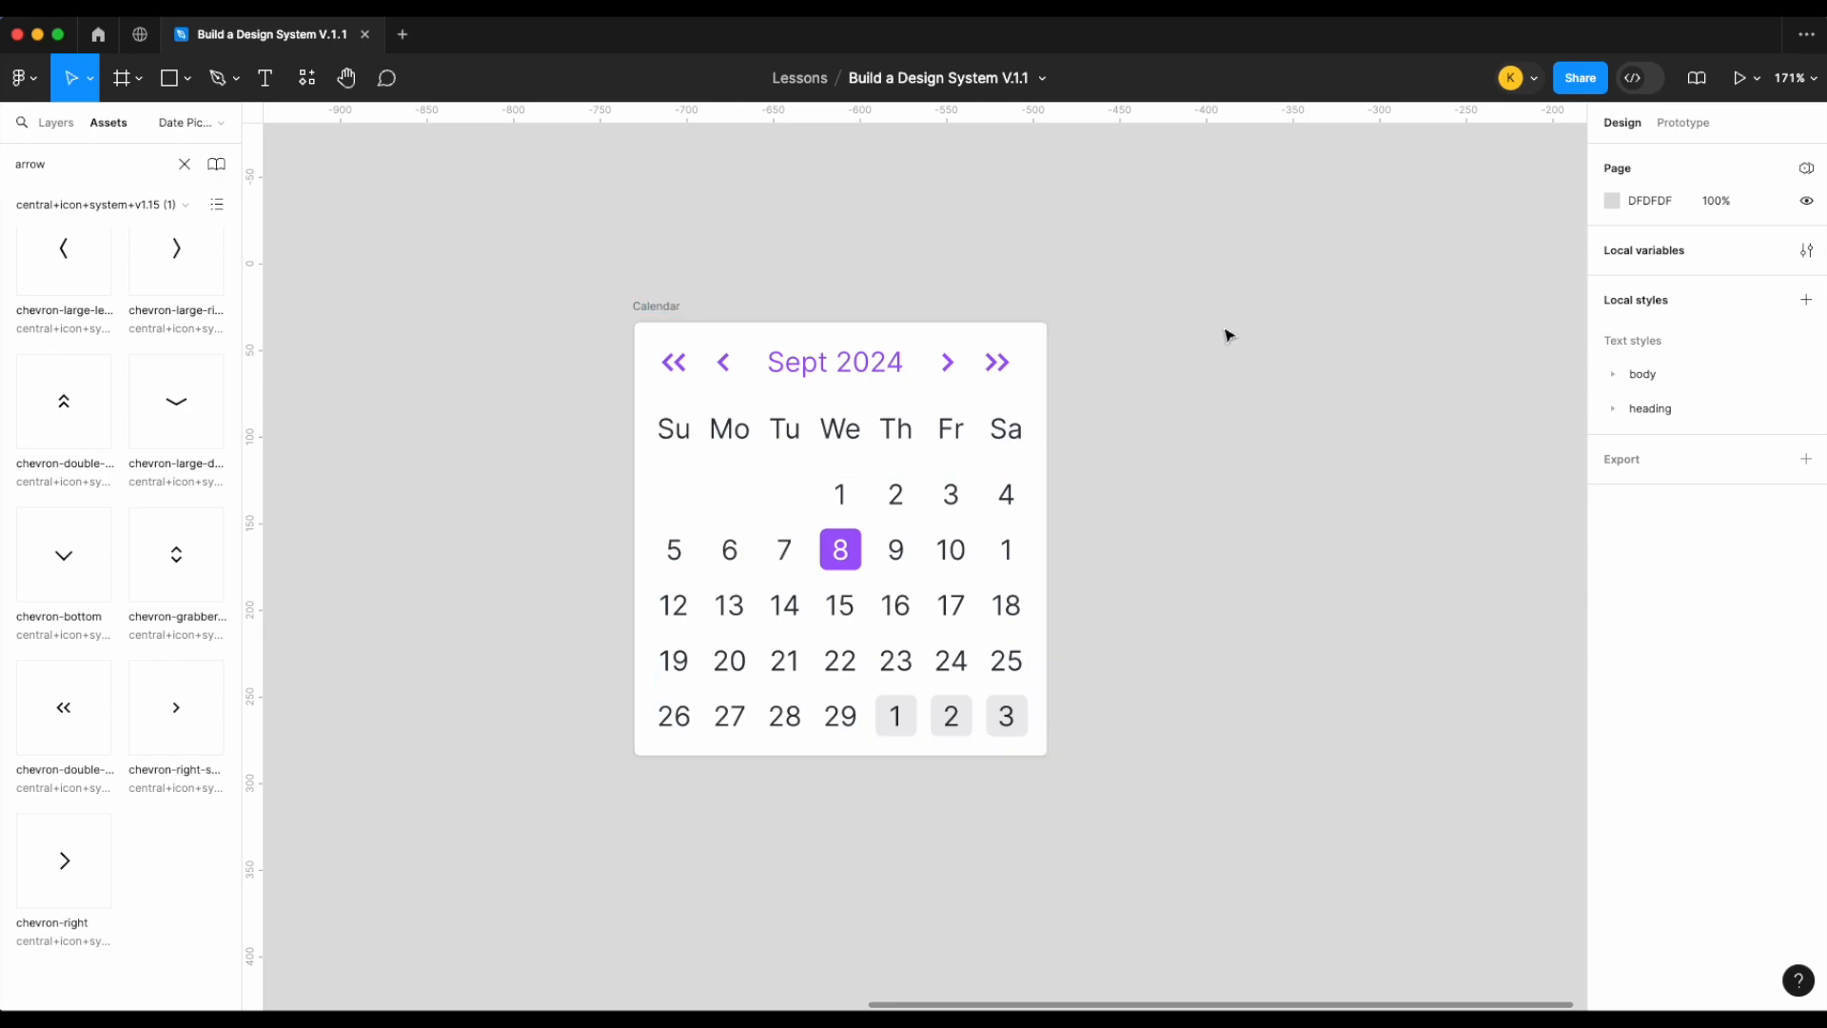
# Turn the Calendar frame into a component and place an instance of it beside the original
pyautogui.click(717, 331)
pyautogui.rightClick(666, 323)
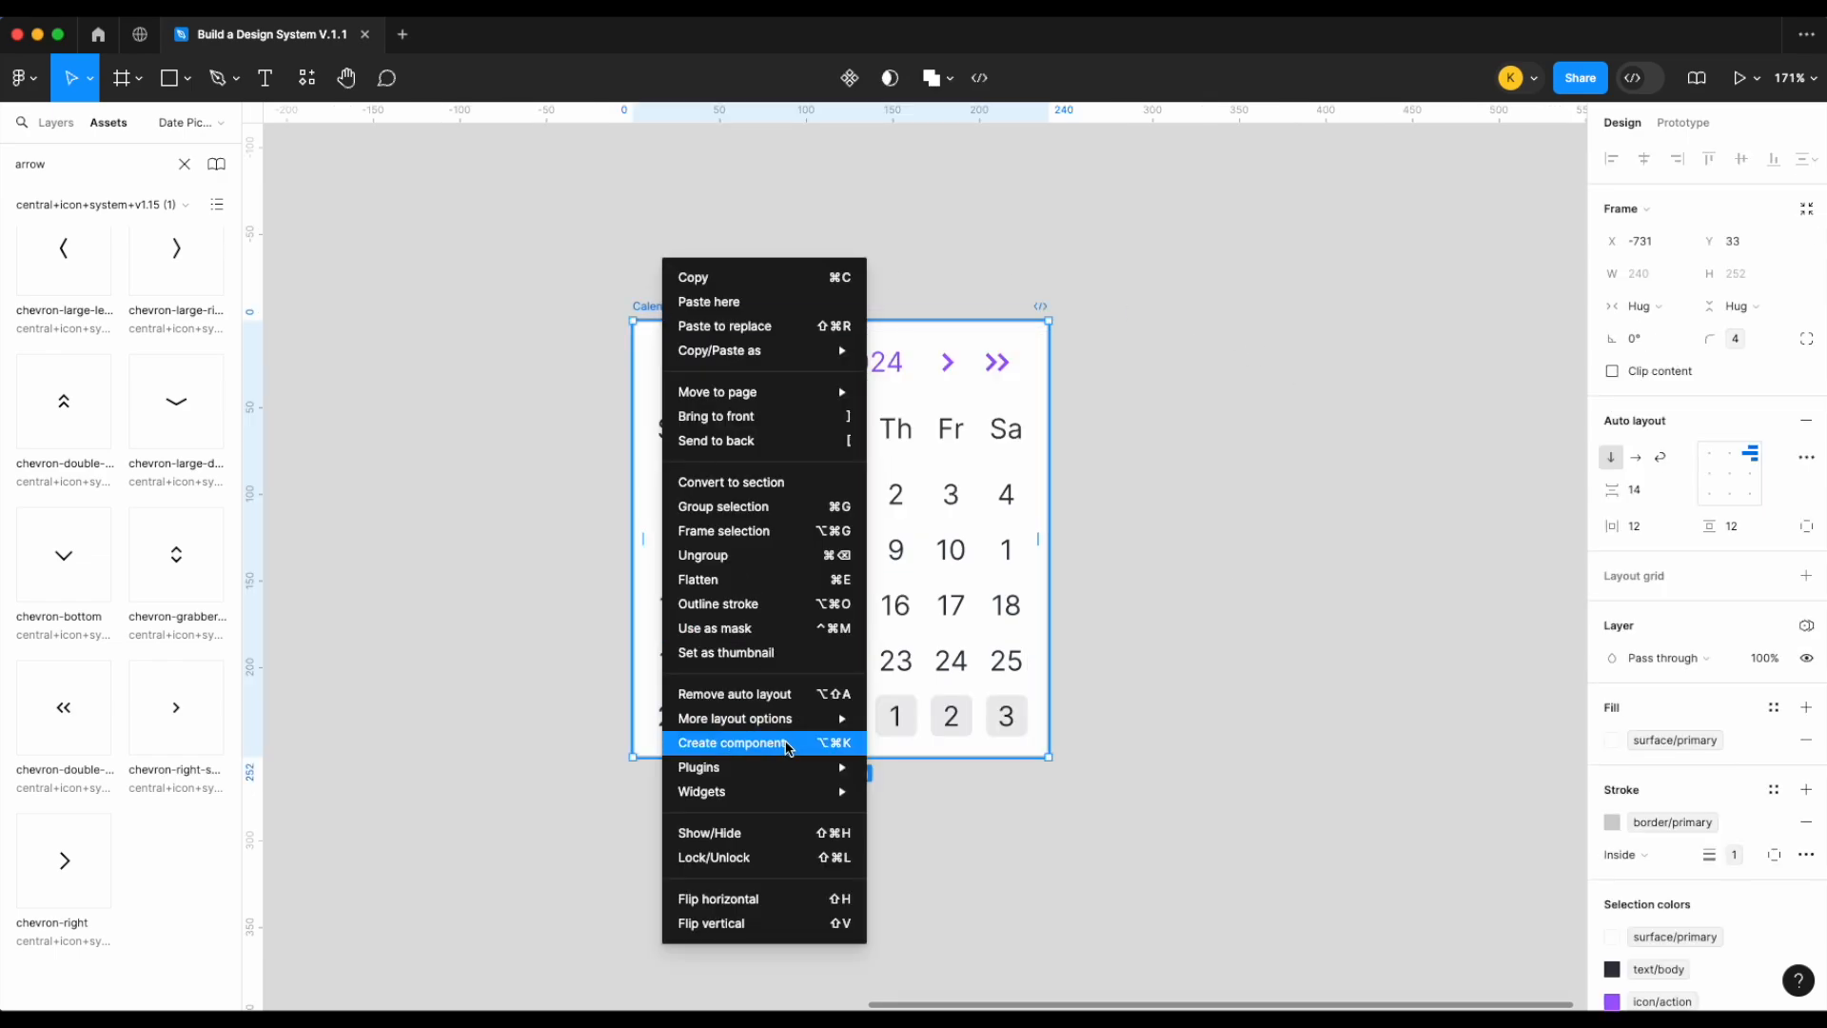
pyautogui.click(746, 738)
pyautogui.moveTo(751, 436); pyautogui.dragTo(1276, 448)
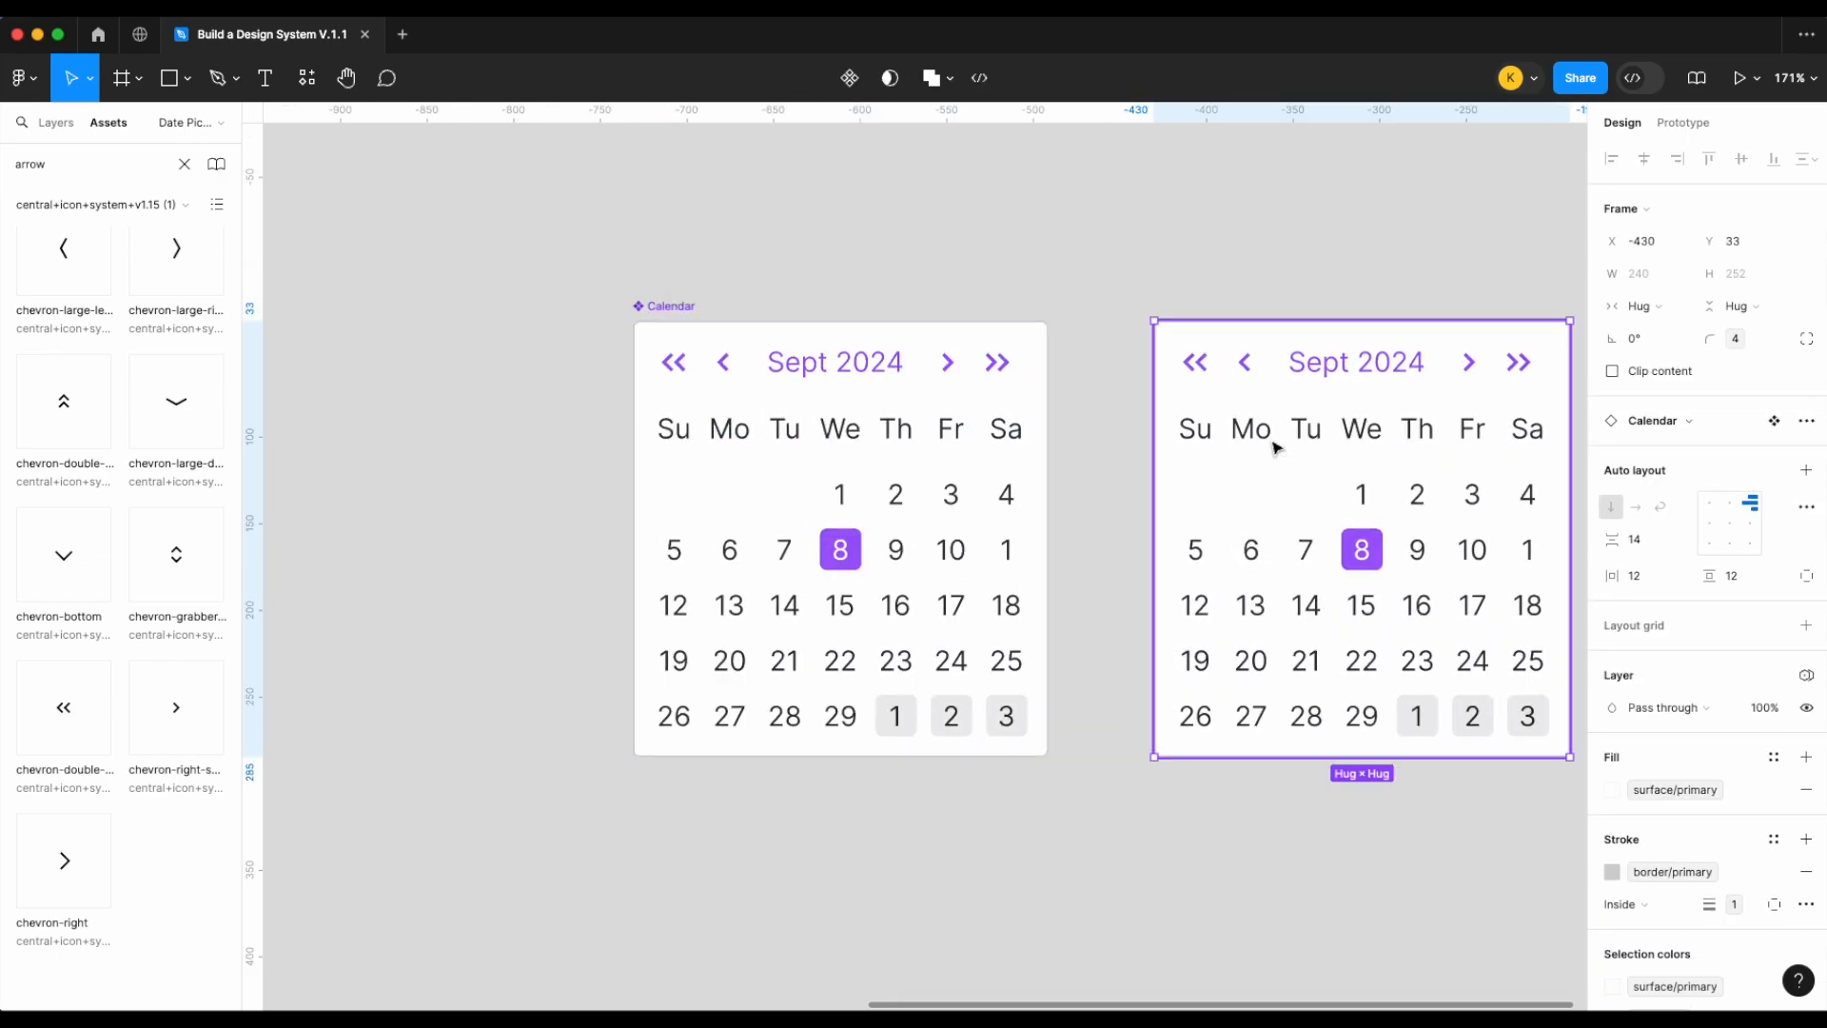
pyautogui.hscroll(3, 1287, 409)
pyautogui.scroll(-2, 1287, 409)
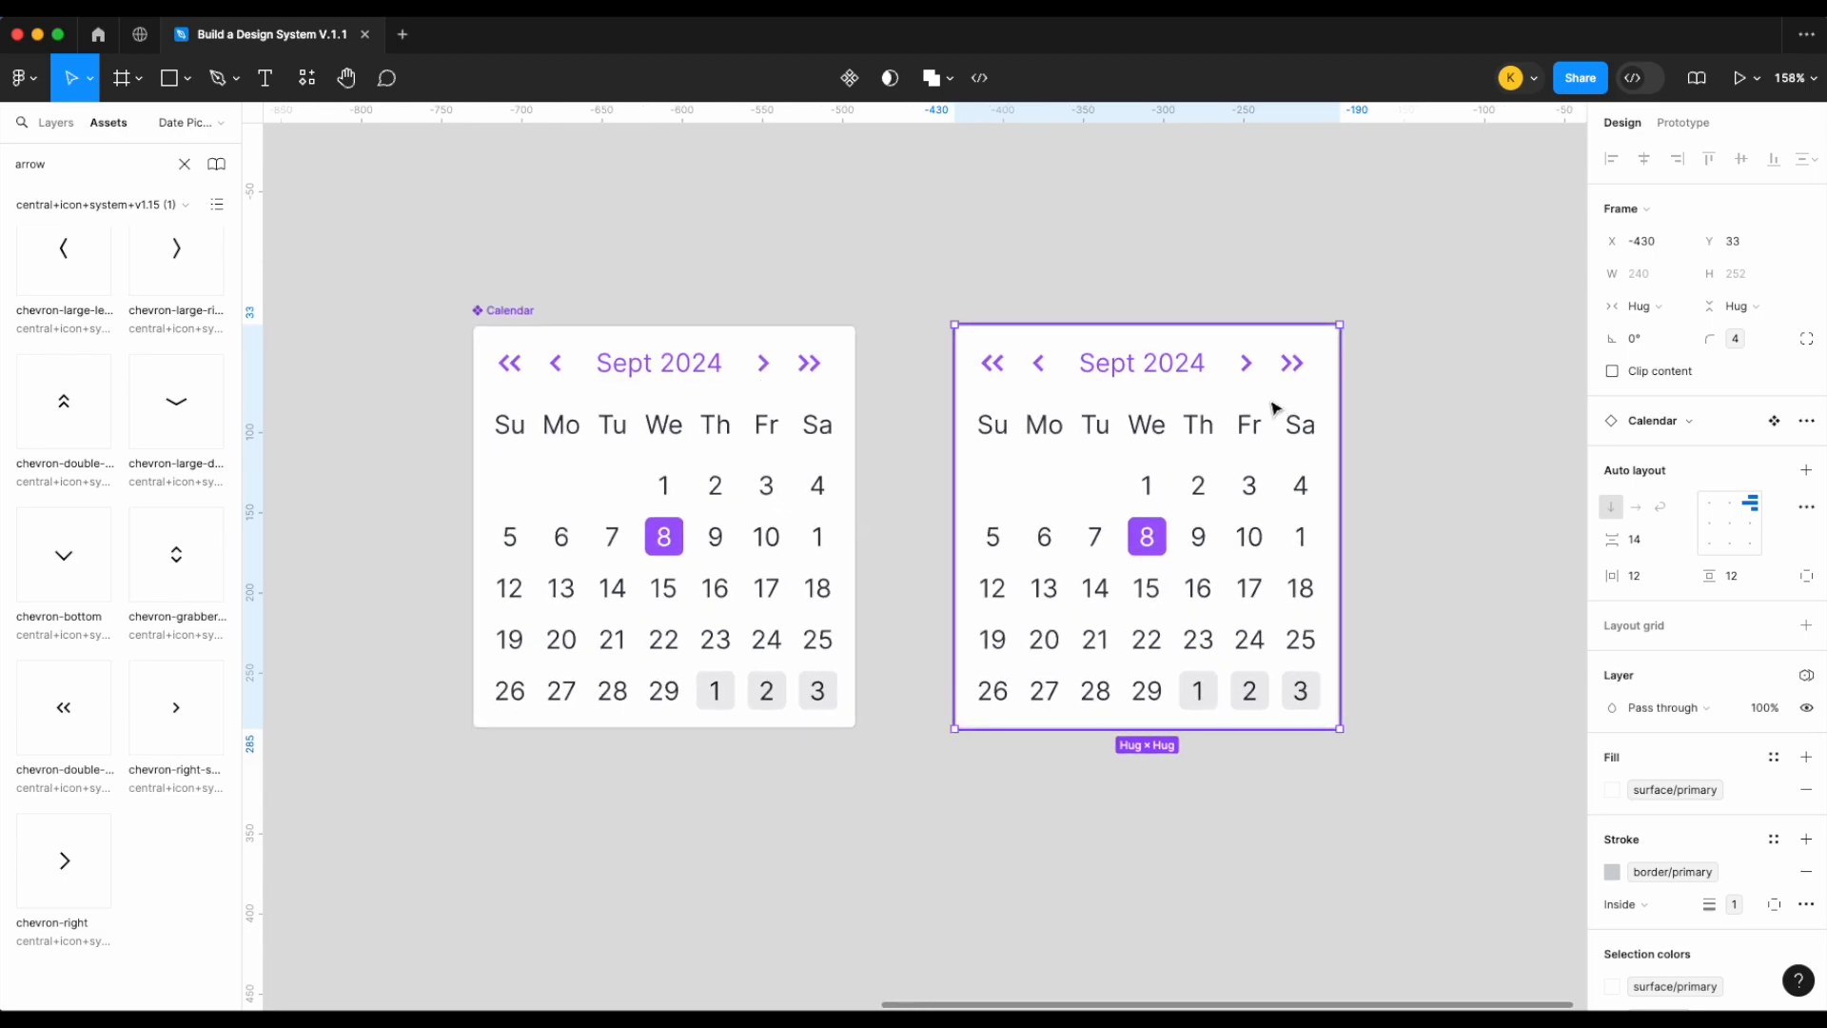
# Create a visibility property named Months, with value True, for the month header row of the Calendar component
pyautogui.doubleClick(670, 380)
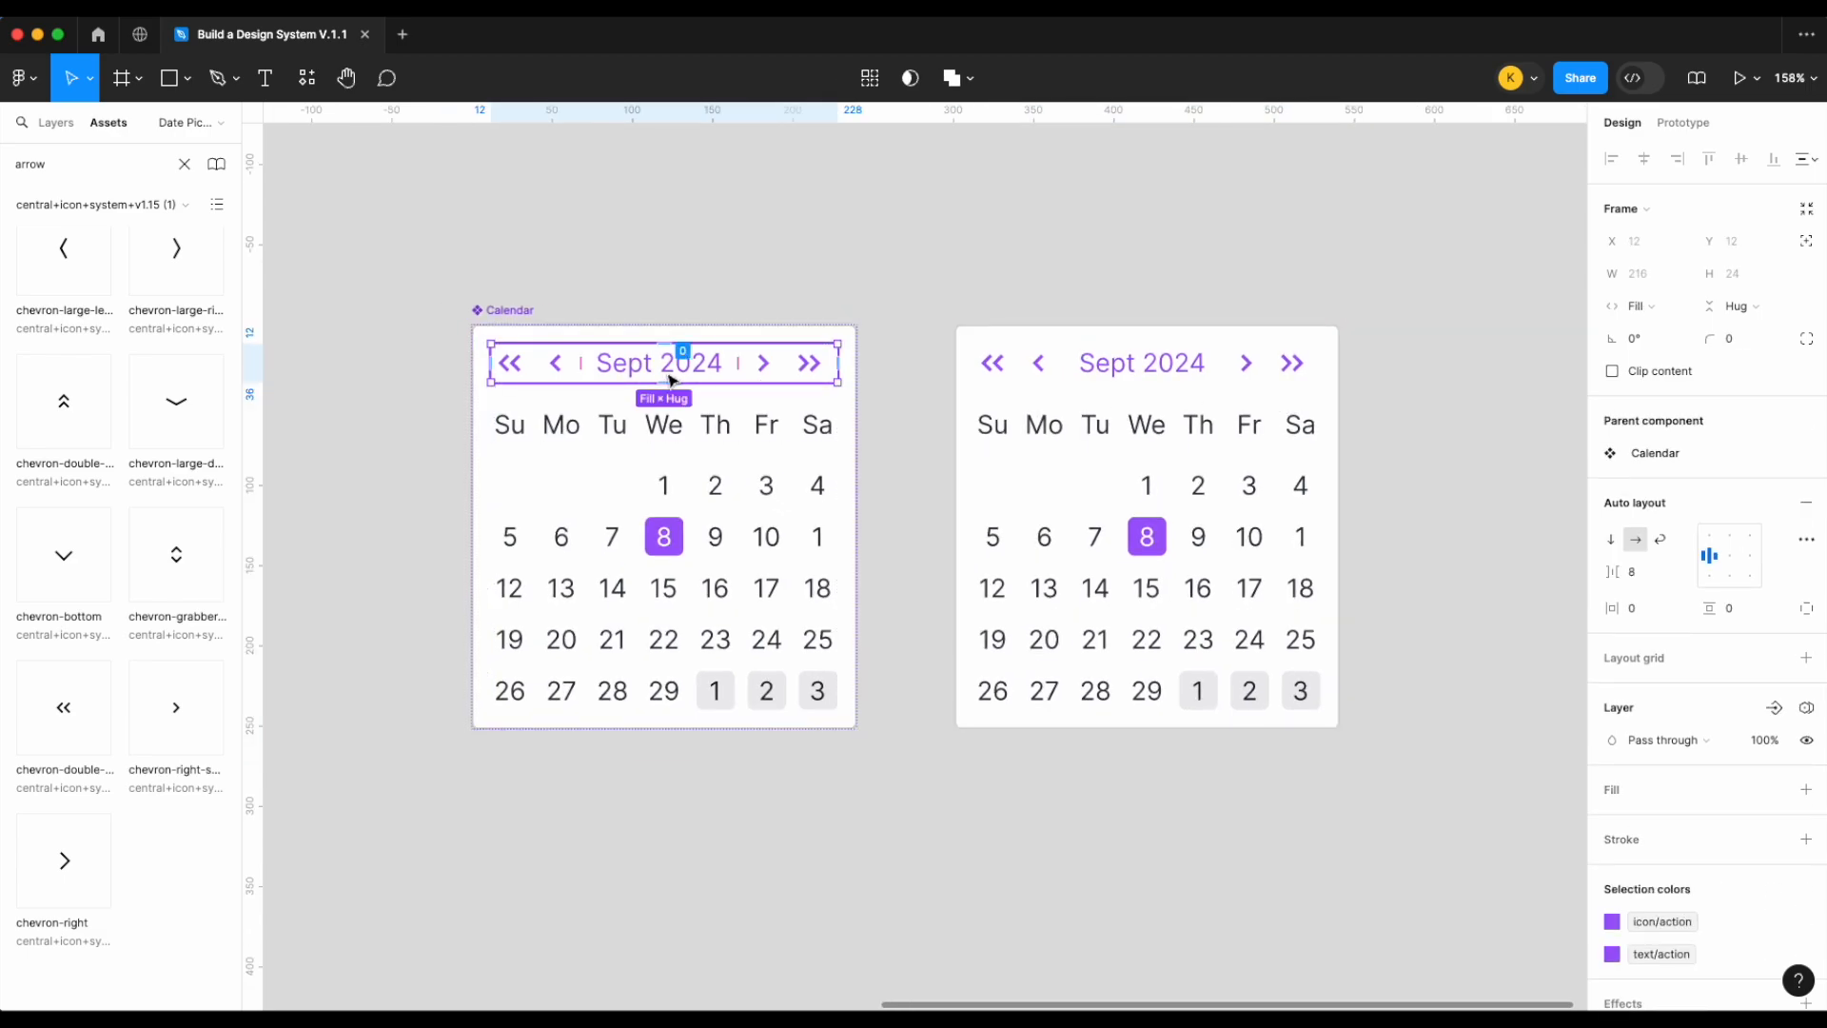
pyautogui.doubleClick(671, 373)
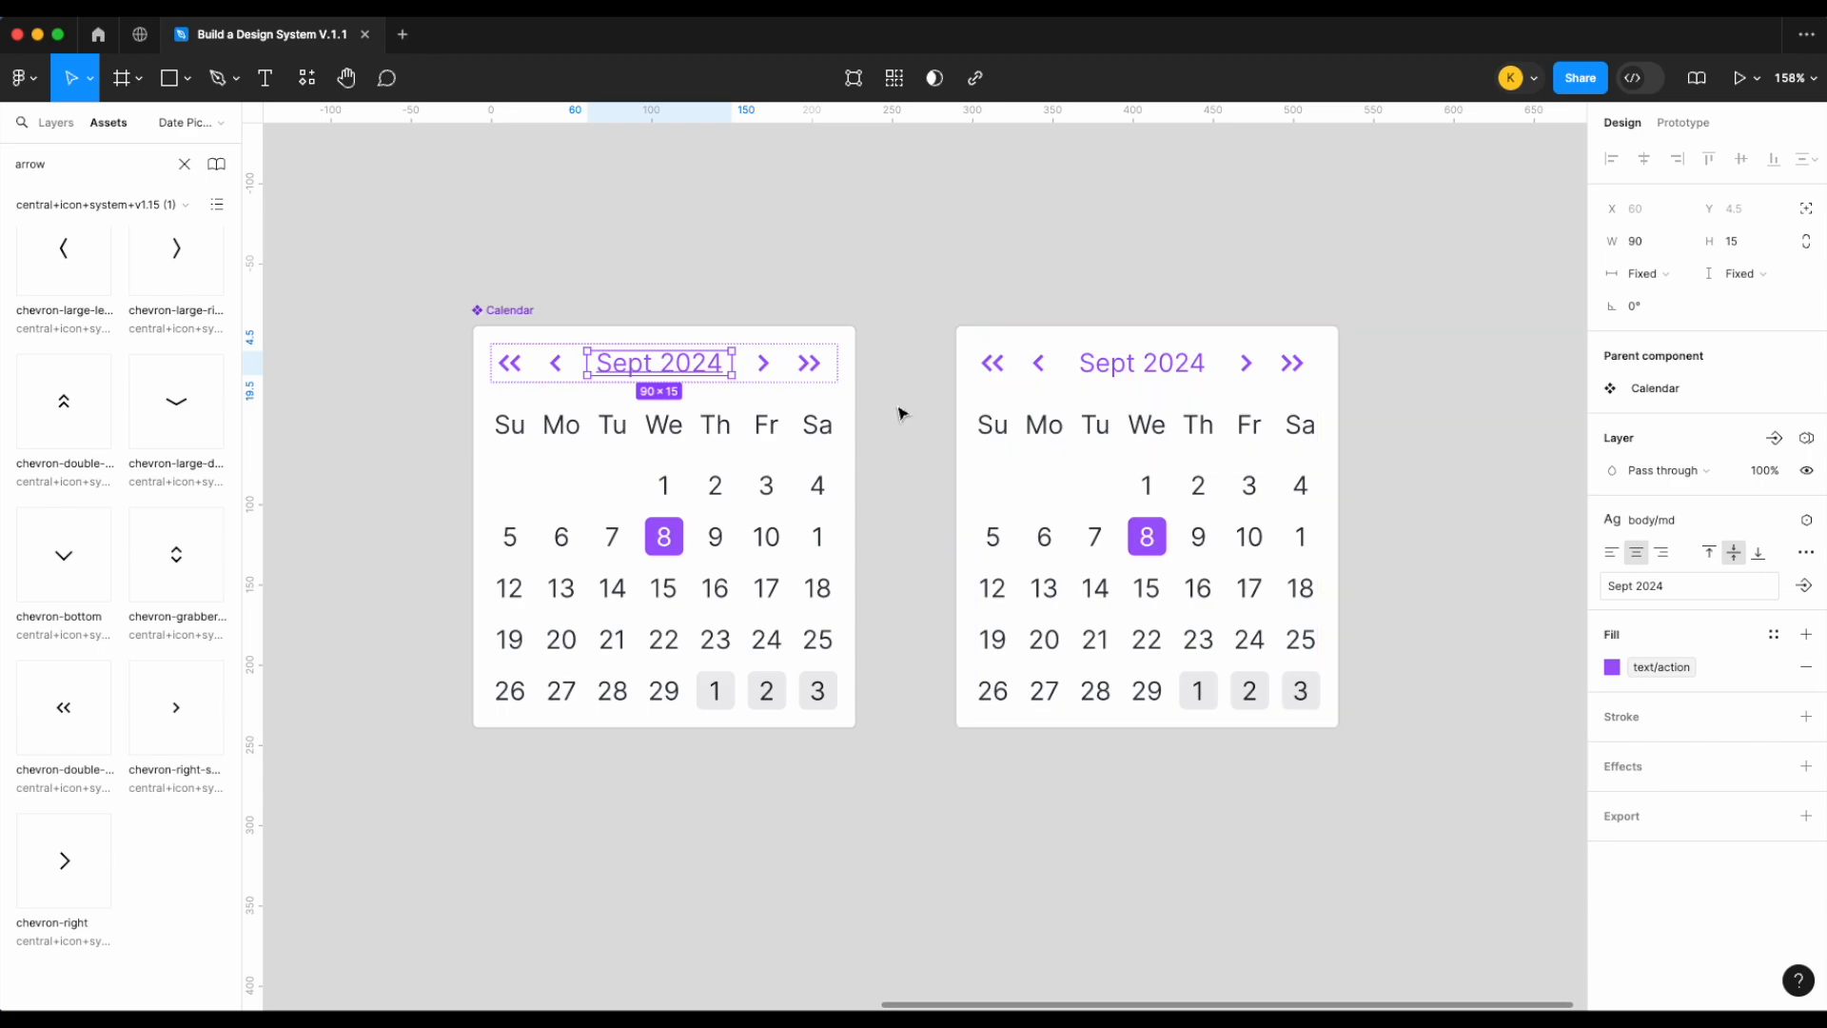
pyautogui.click(835, 371)
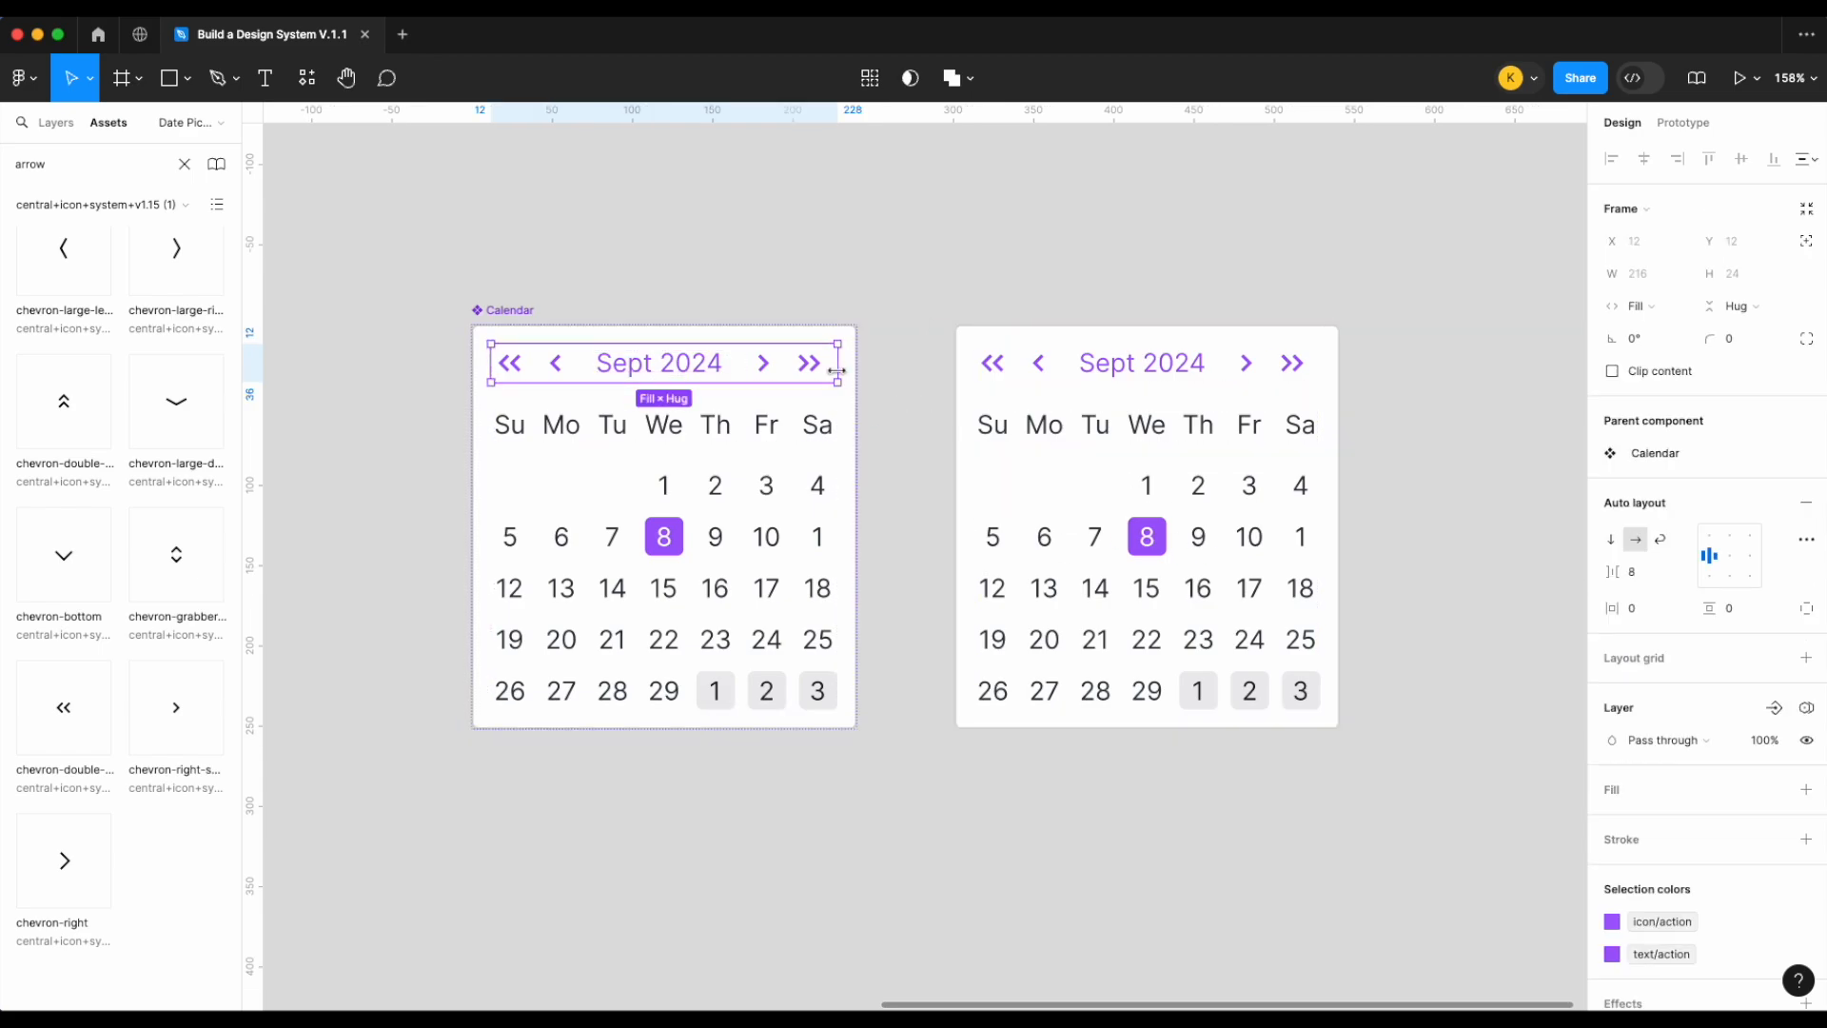
pyautogui.click(1775, 709)
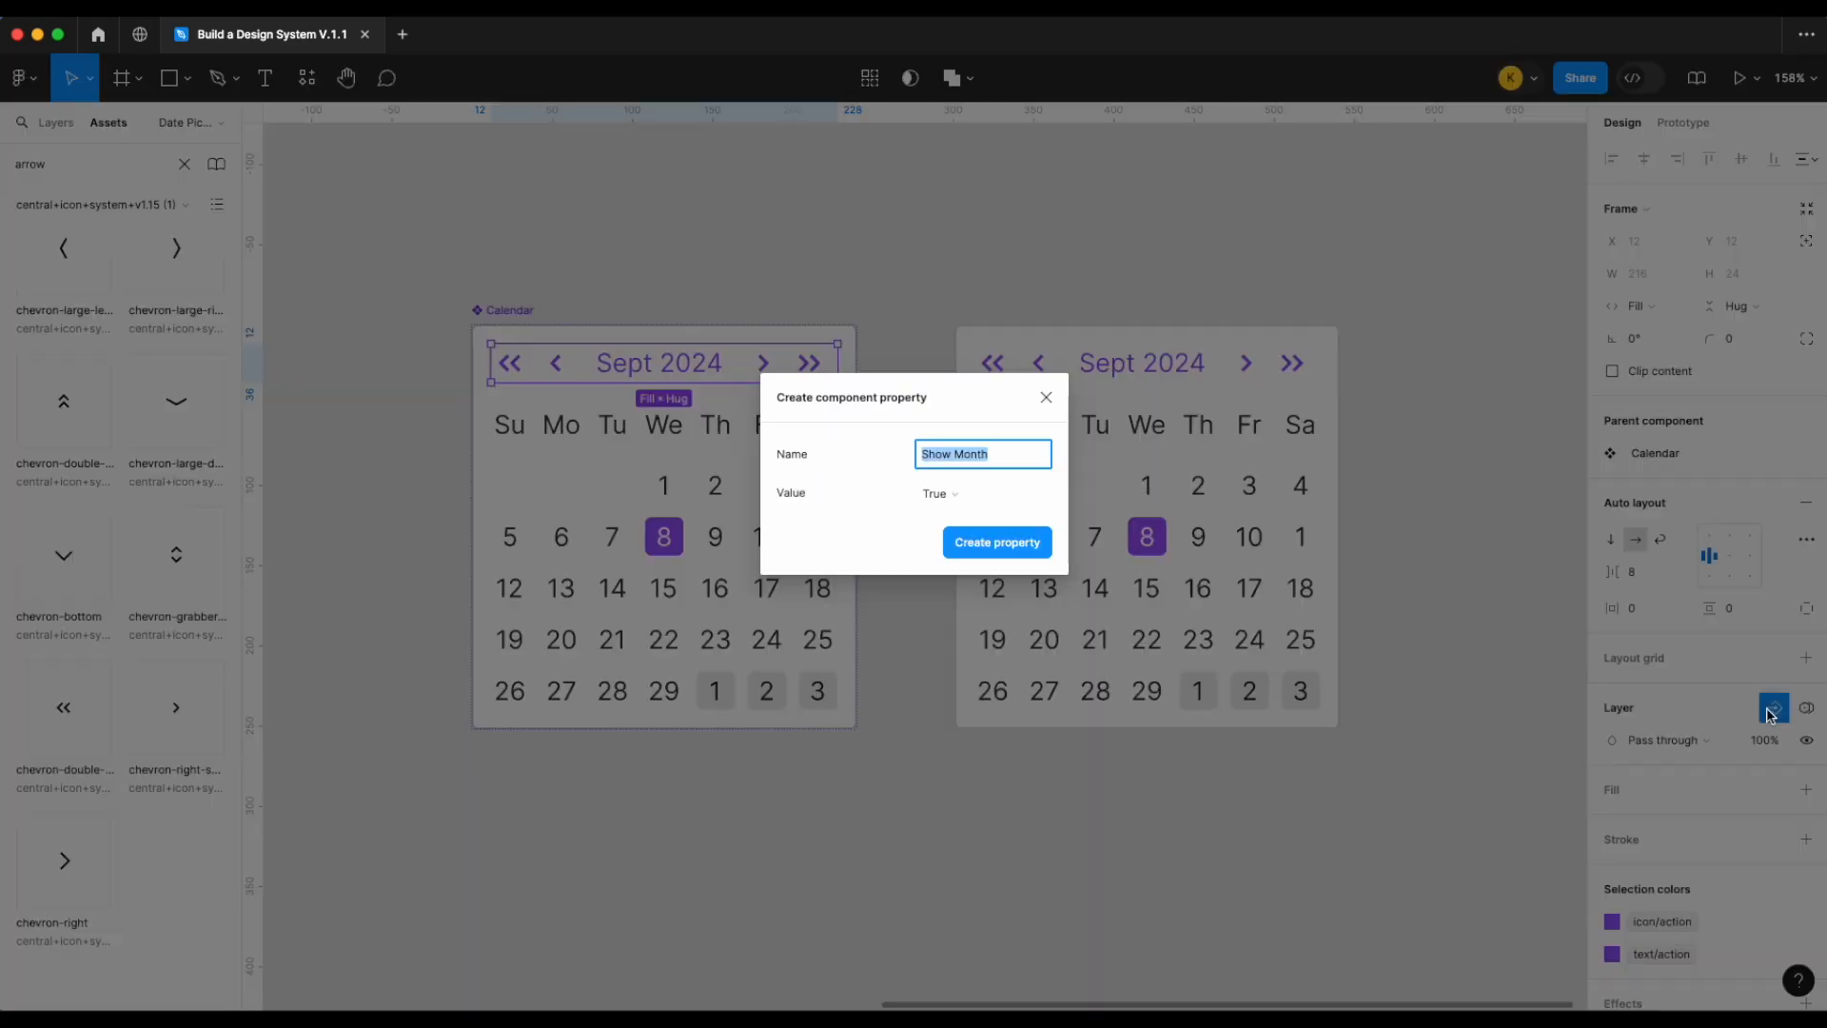
pyautogui.write('Month')
pyautogui.press('Return')
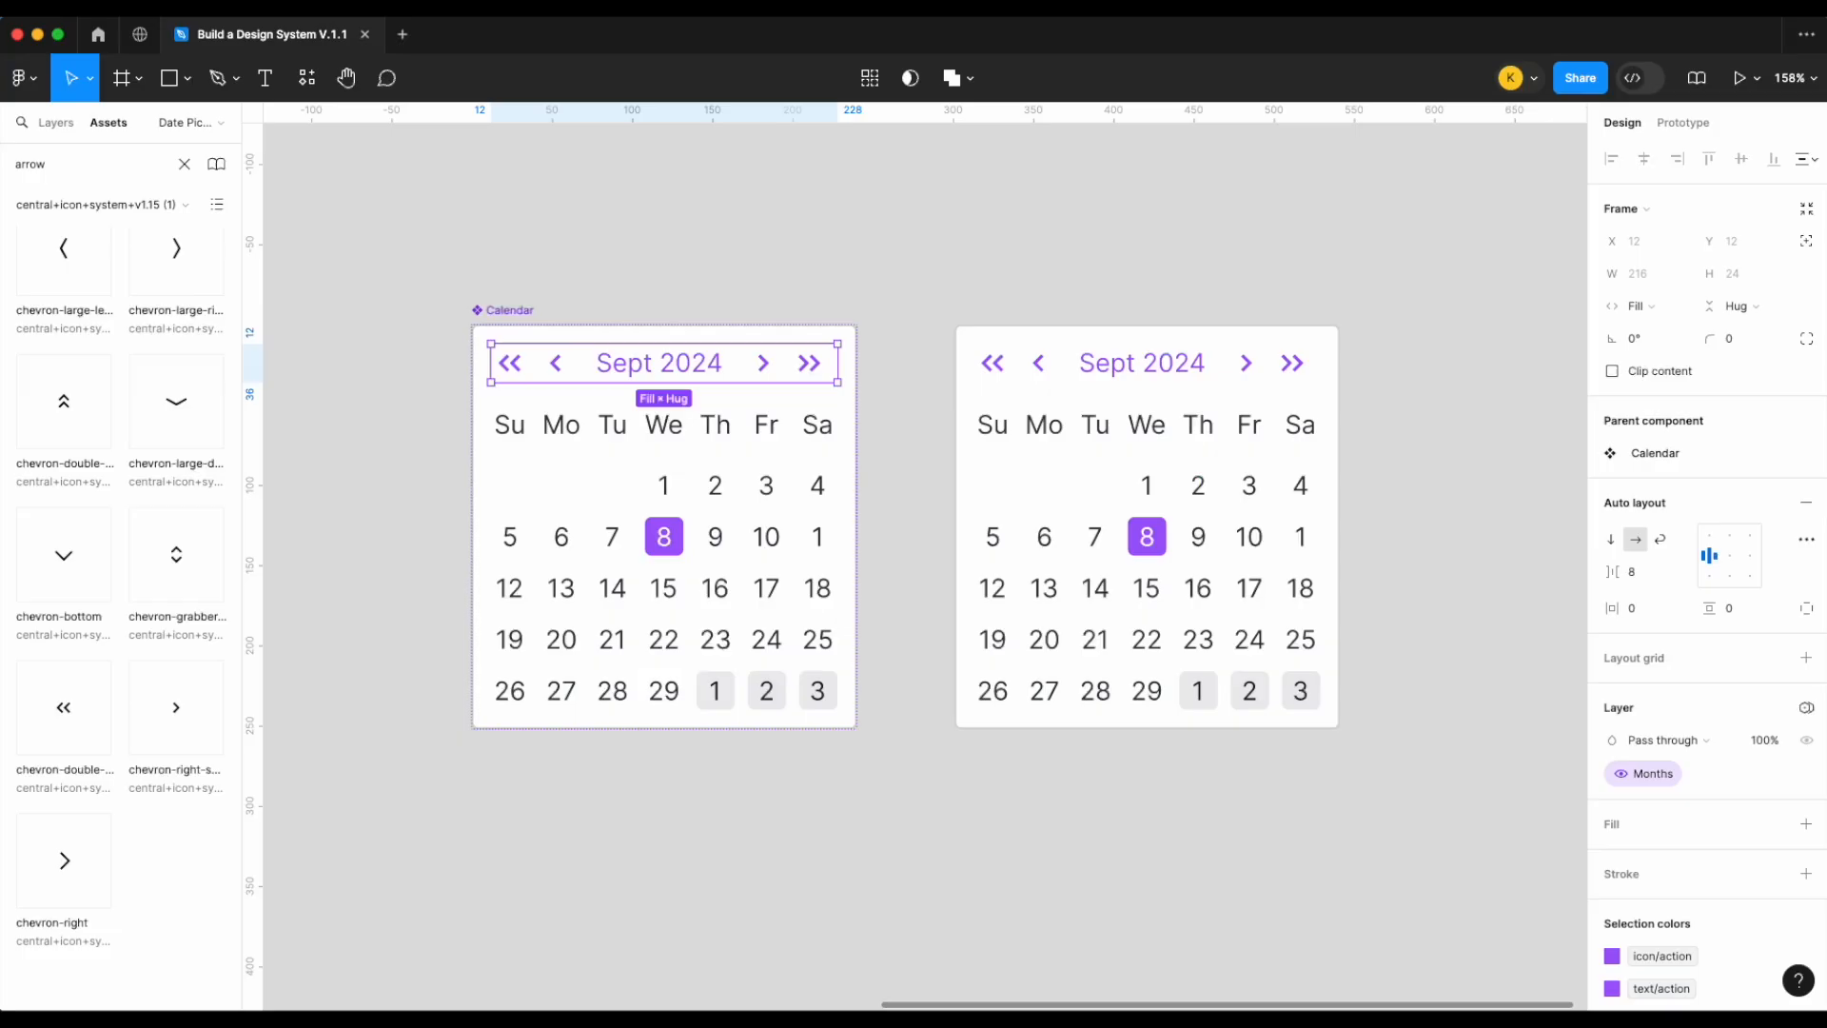
# Test the Months property on the Calendar instance by switching it off and back on
pyautogui.click(993, 365)
pyautogui.click(1722, 453)
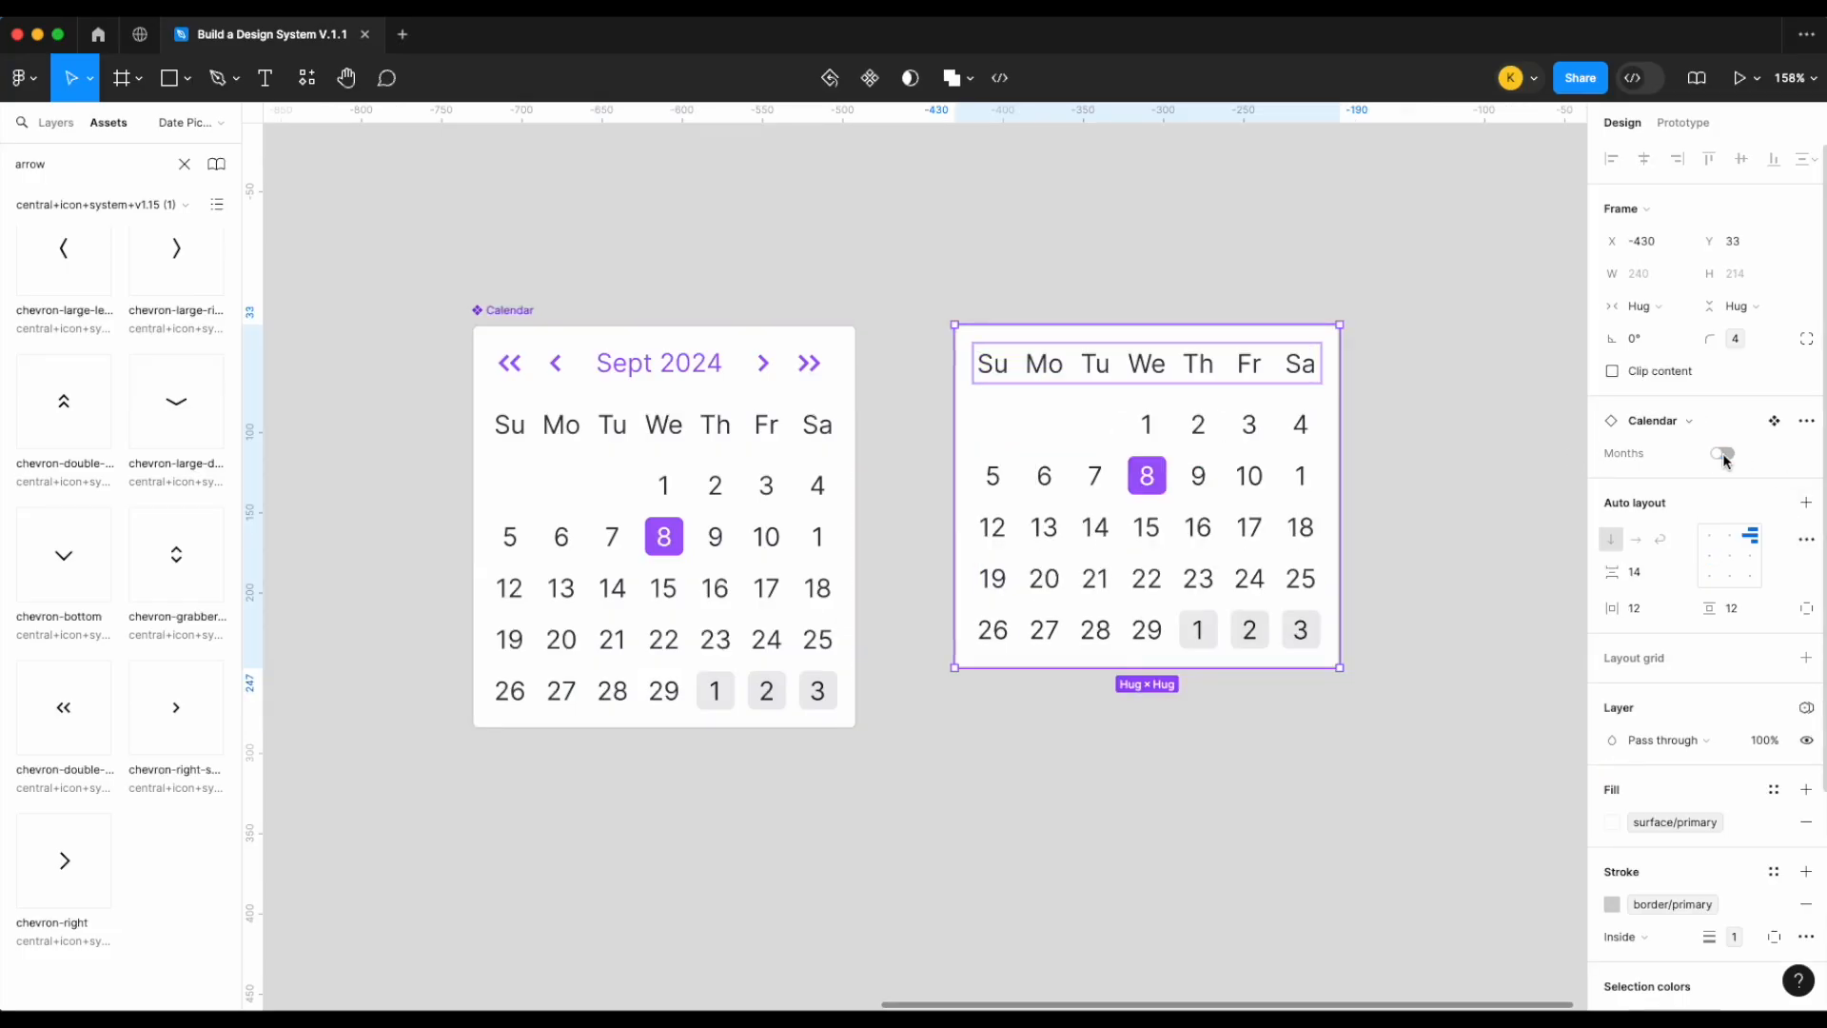
pyautogui.click(1722, 453)
pyautogui.click(726, 391)
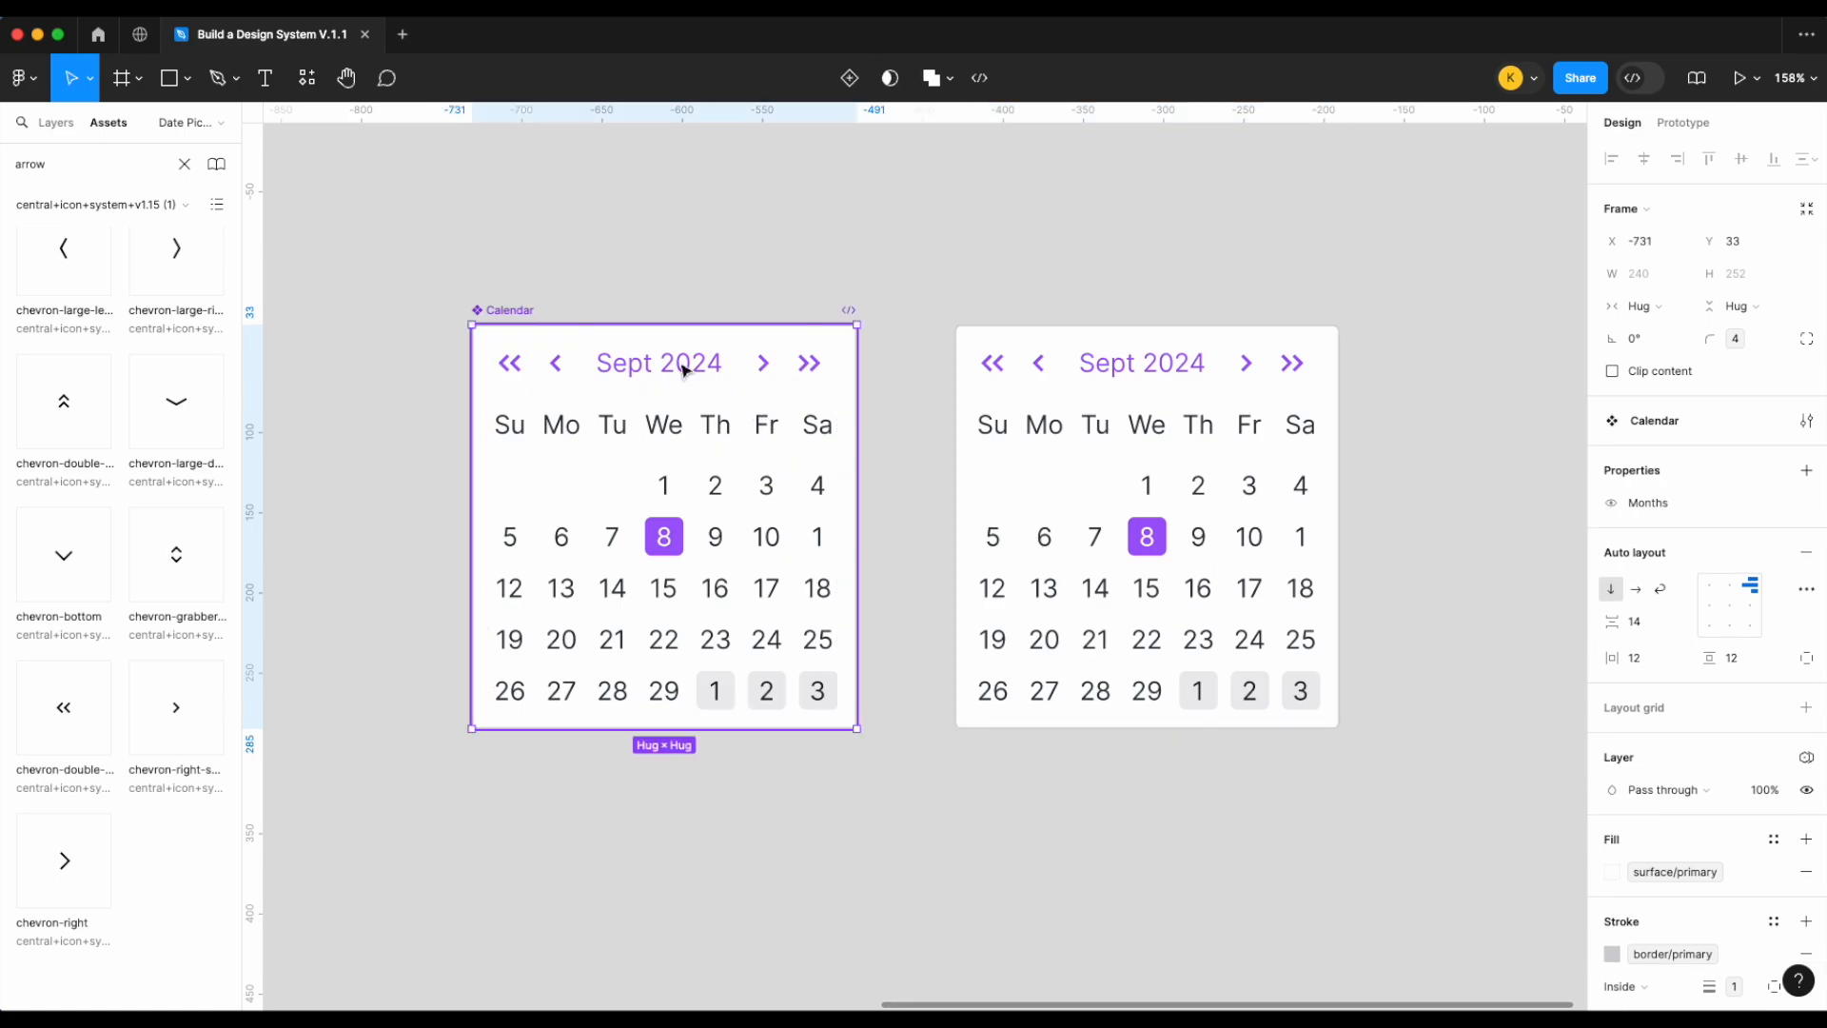
pyautogui.doubleClick(684, 370)
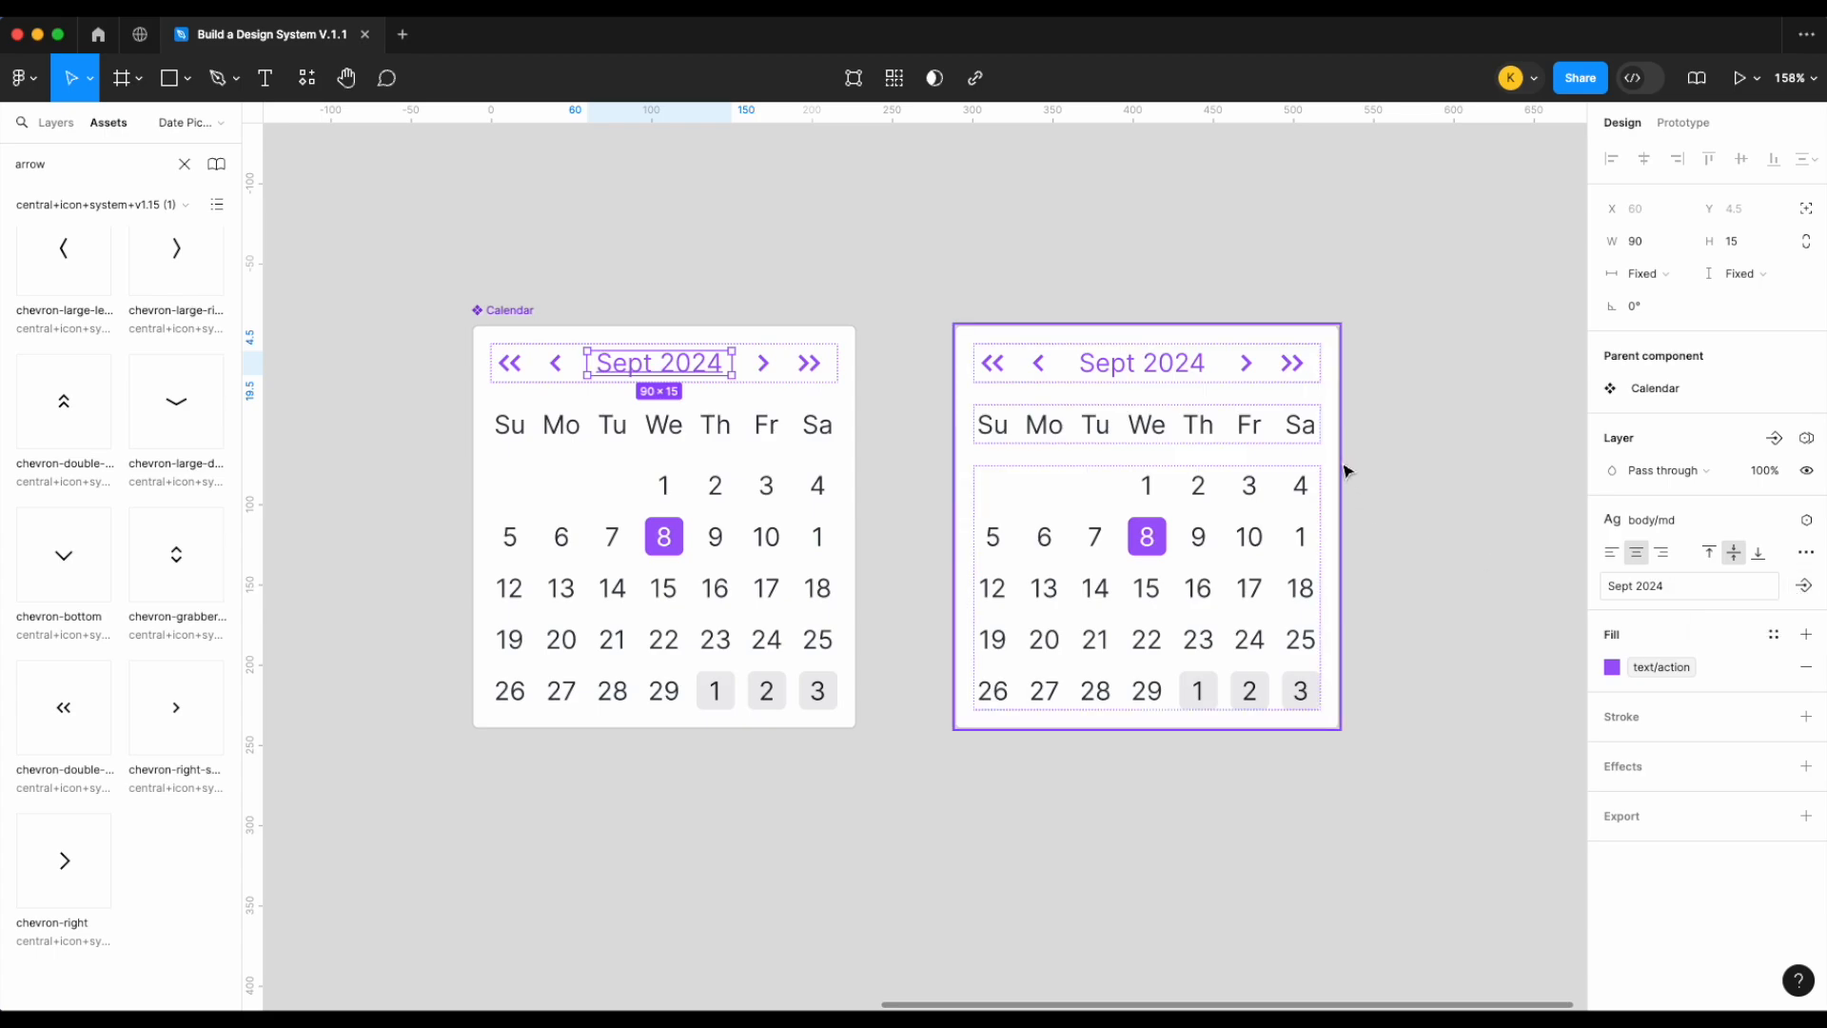
pyautogui.click(1390, 431)
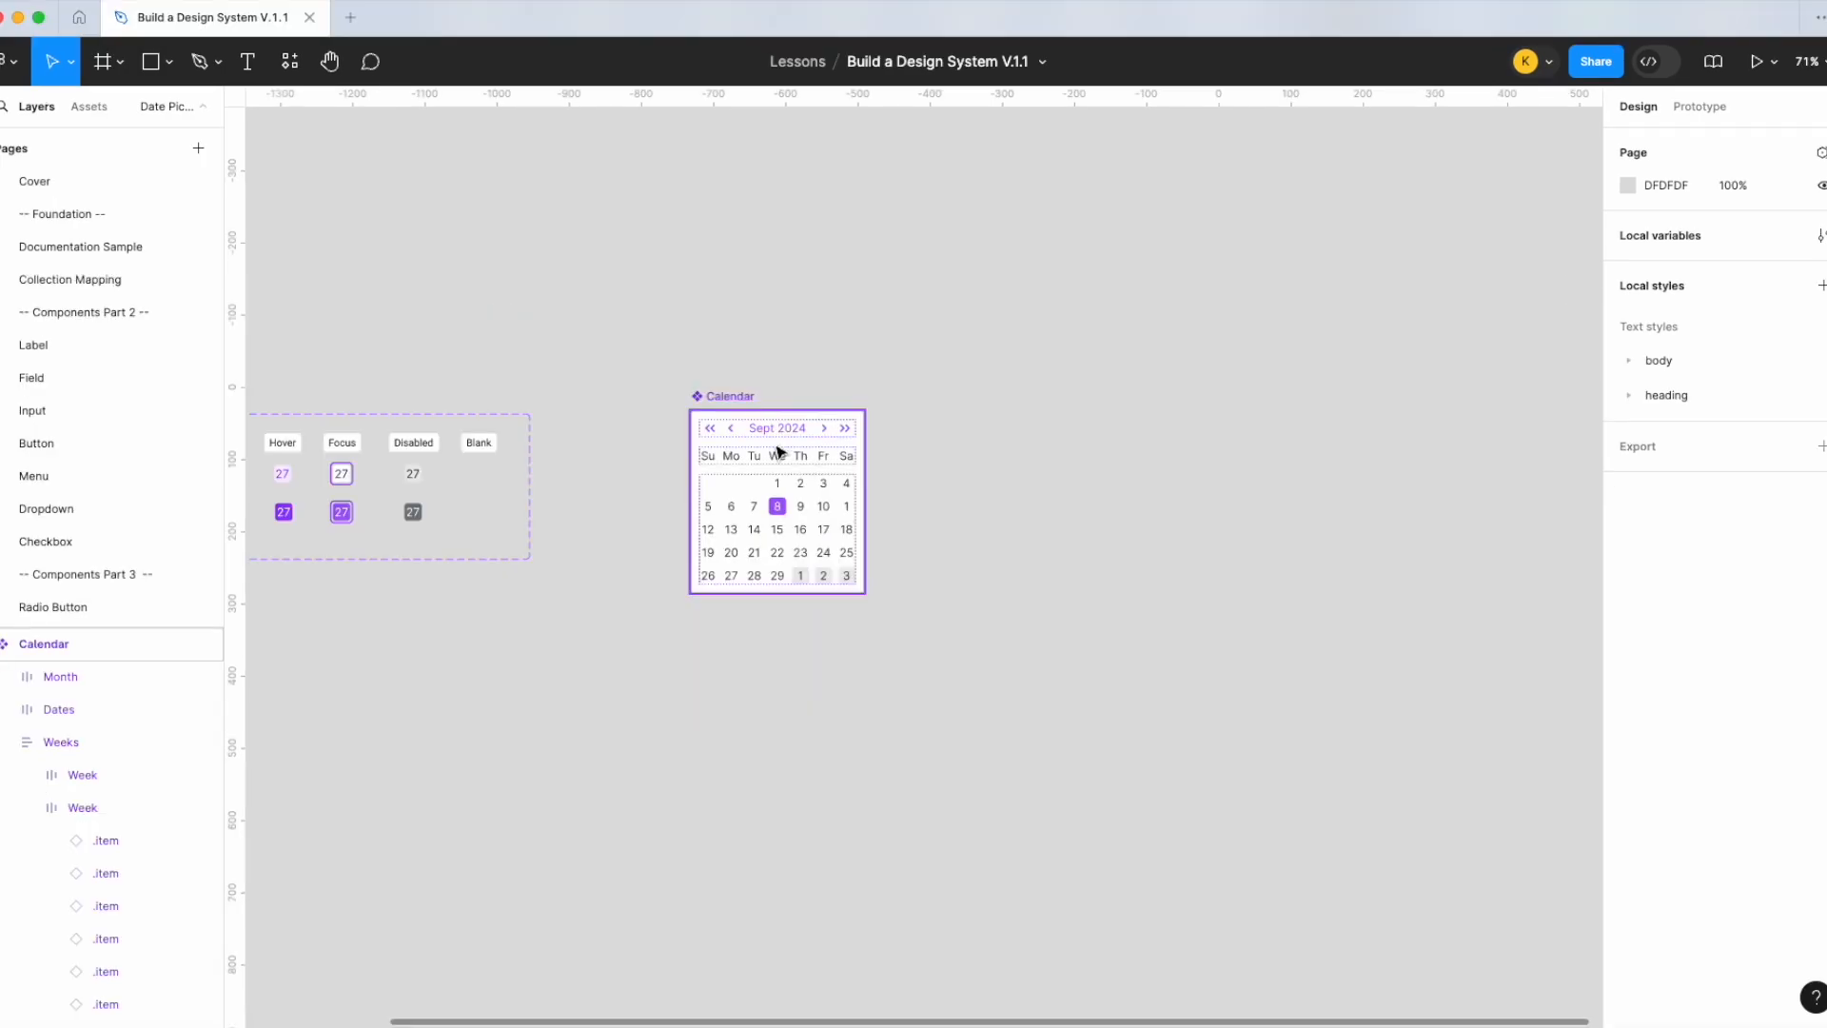
# Place a new instance of the Calendar component in the empty canvas area to its right, at X -165
pyautogui.click(728, 397)
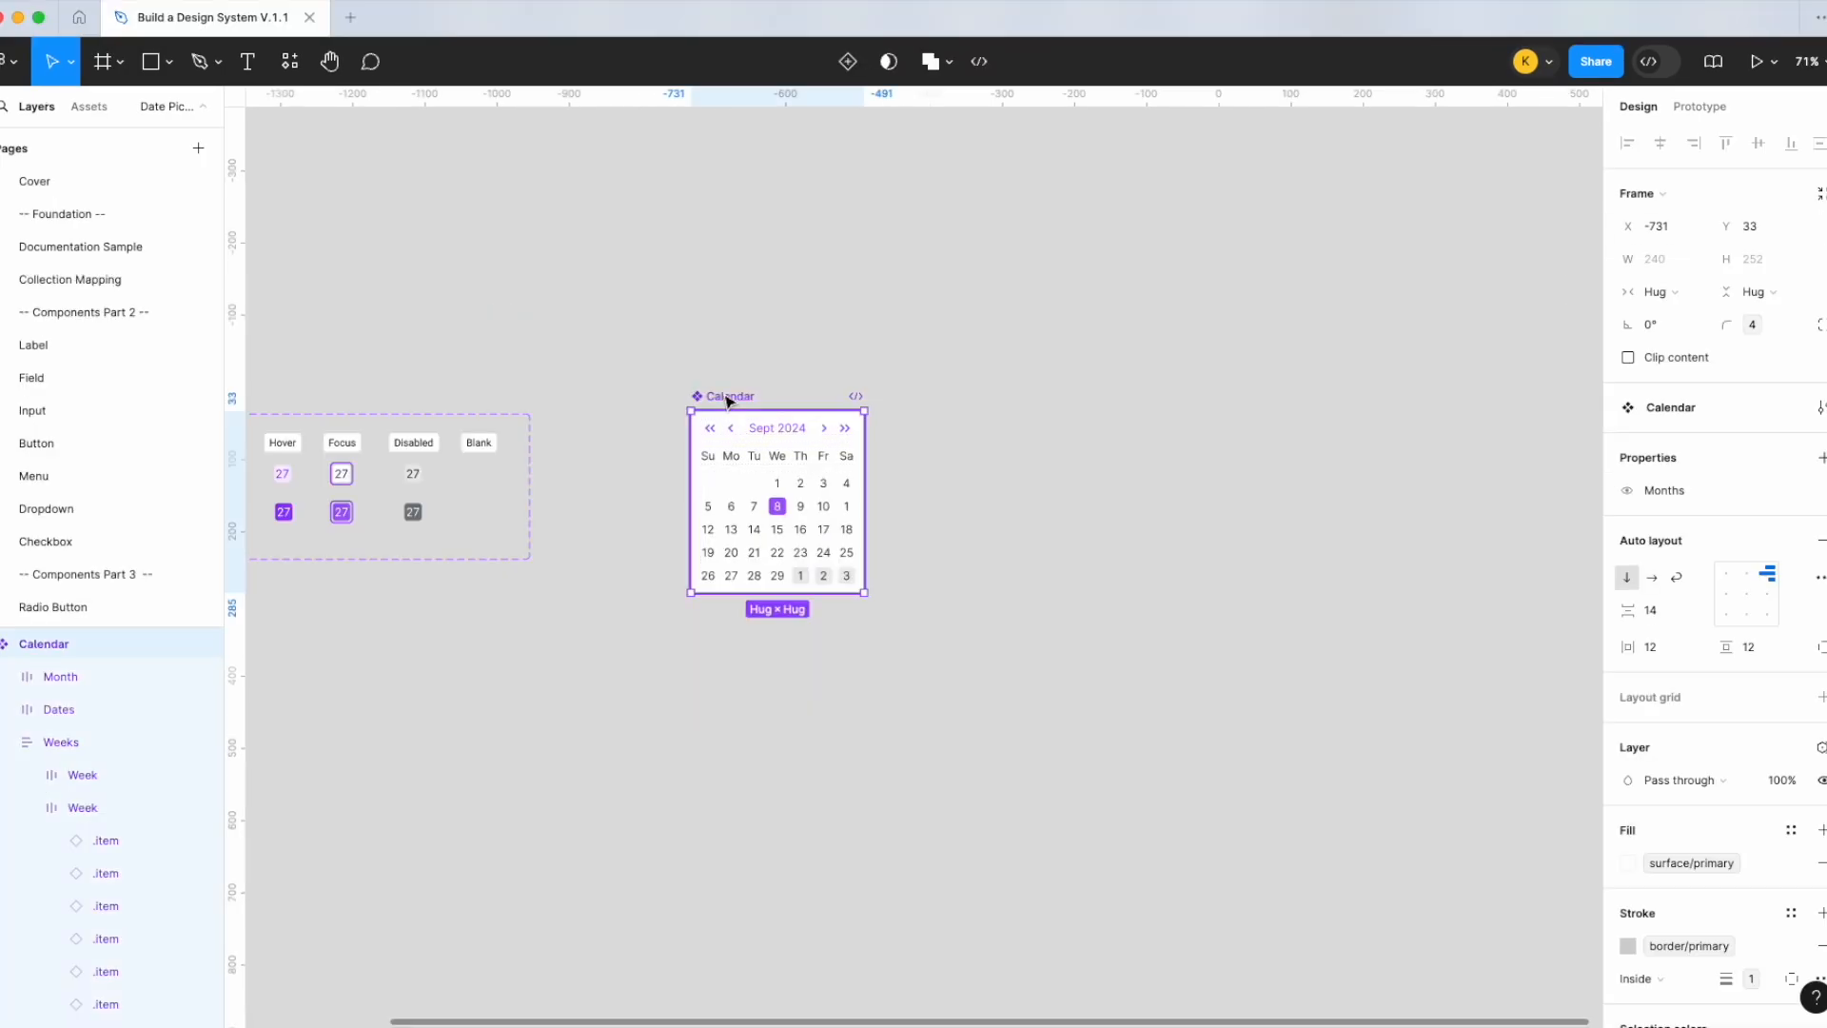
pyautogui.moveTo(728, 398); pyautogui.dragTo(1111, 397)
pyautogui.scroll(5, 1110, 398)
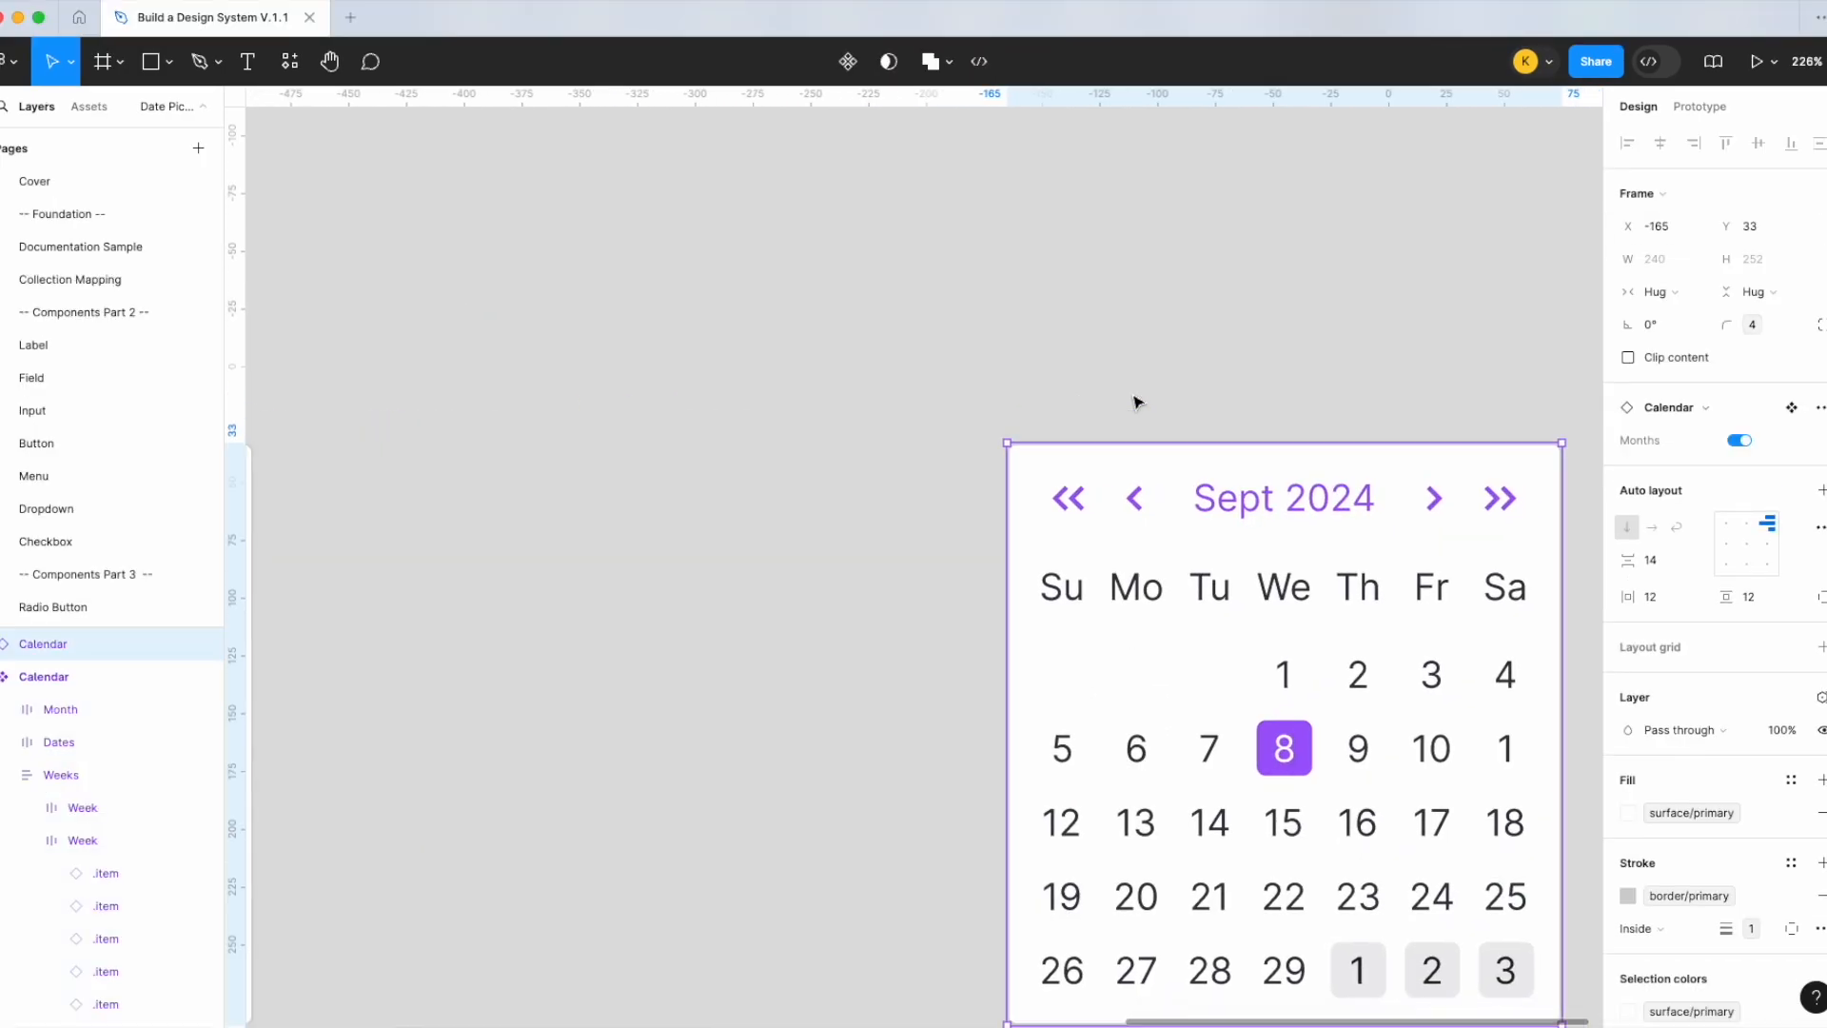
pyautogui.scroll(1, 1132, 393)
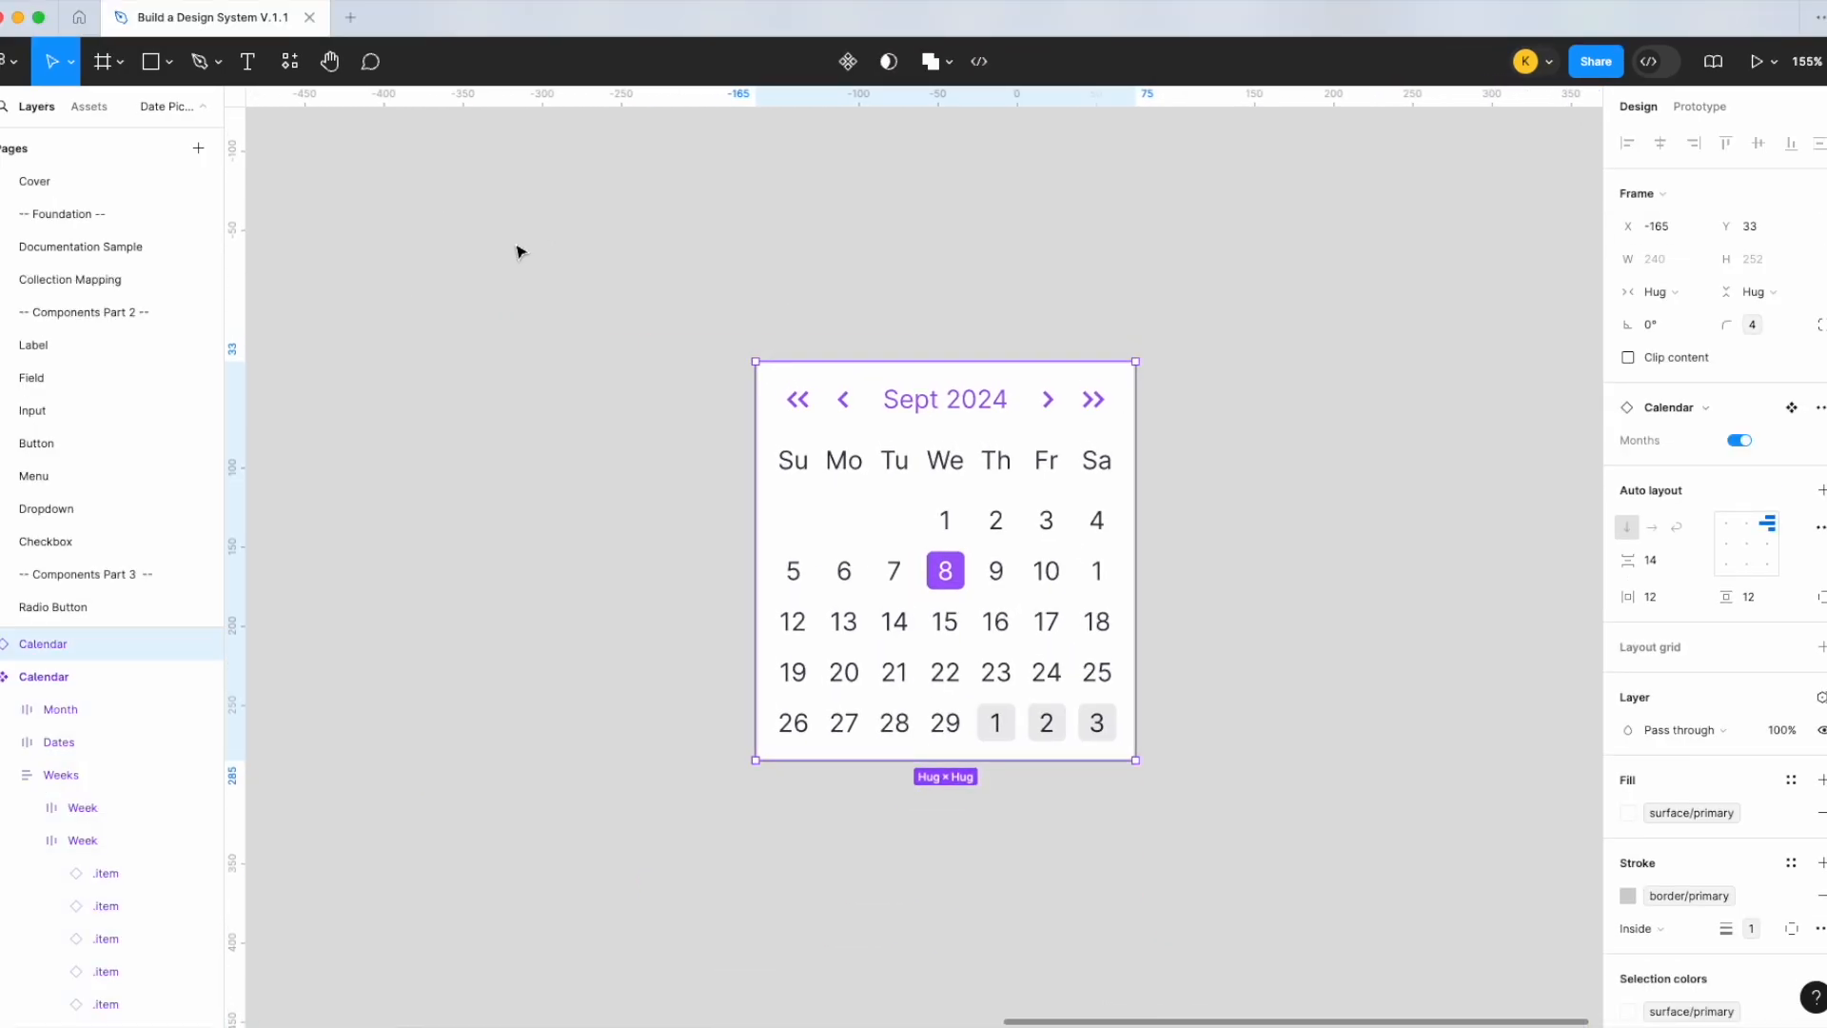
pyautogui.click(517, 252)
# Insert a Label instance and a Defined Field instance above the calendar instance, shifting the label slightly right
pyautogui.click(87, 107)
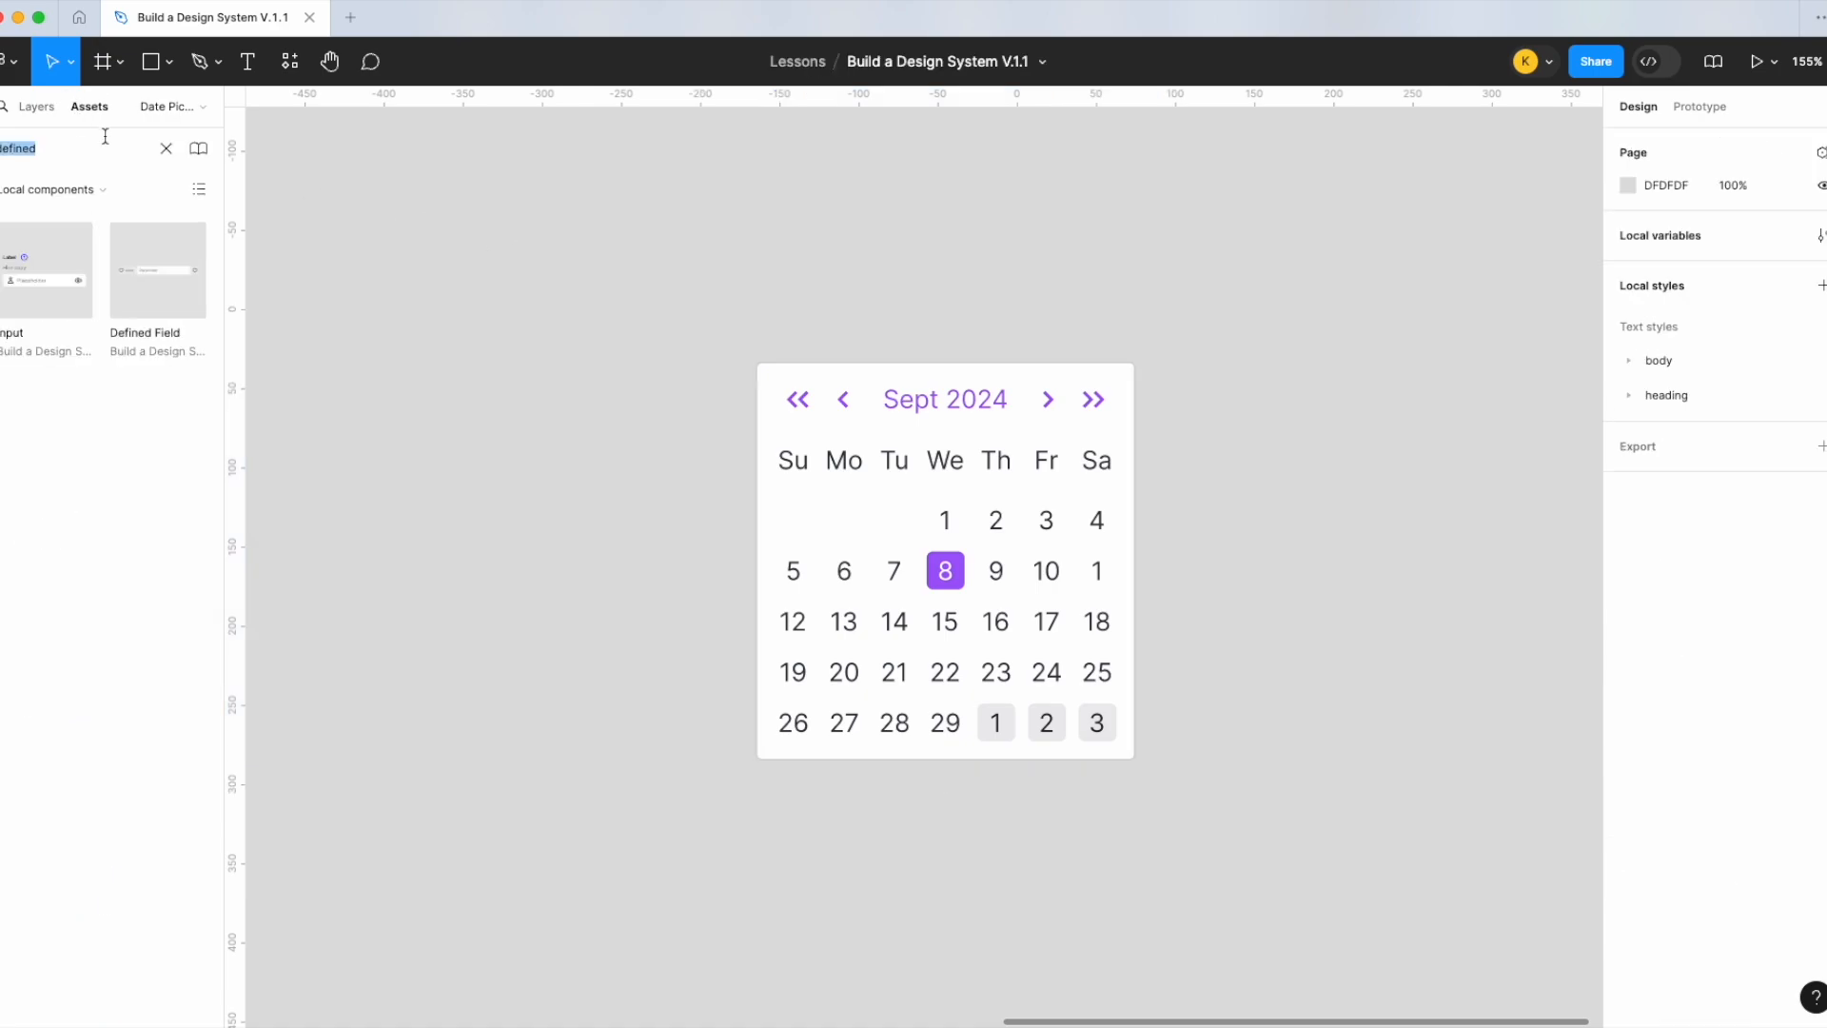
pyautogui.moveTo(127, 255); pyautogui.dragTo(835, 198)
pyautogui.click(166, 149)
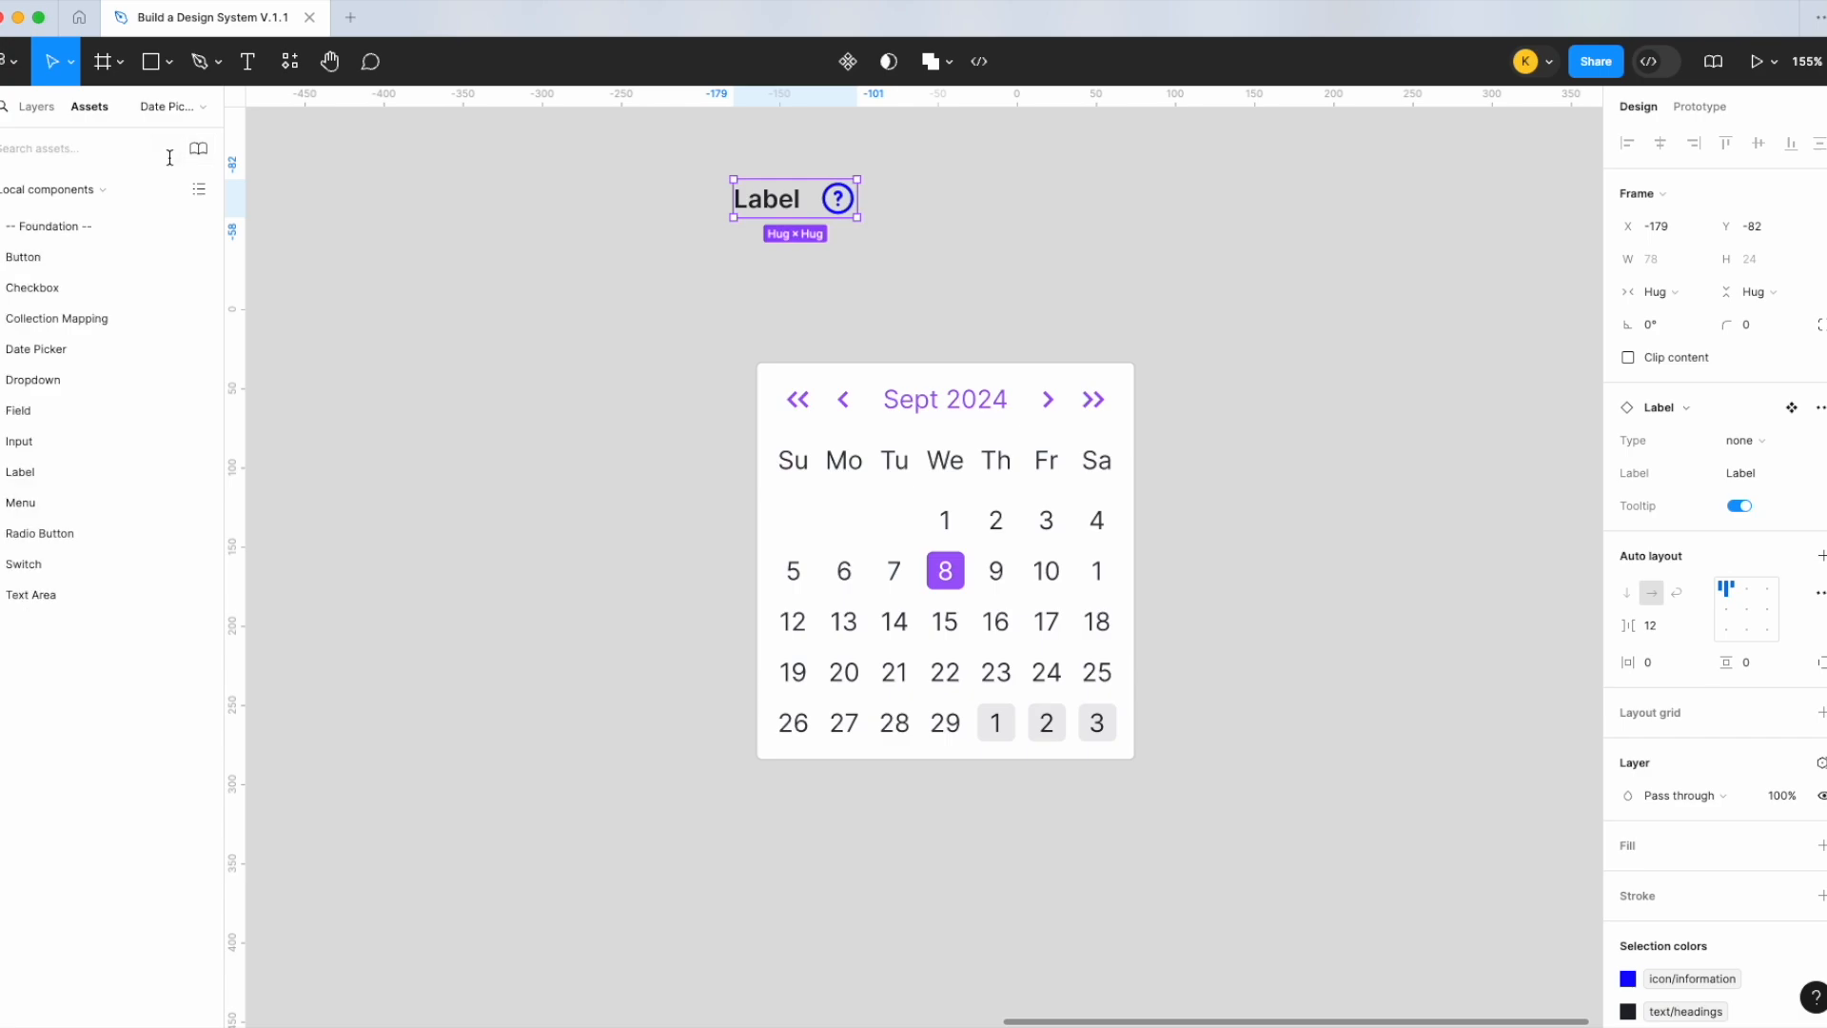
pyautogui.write('def')
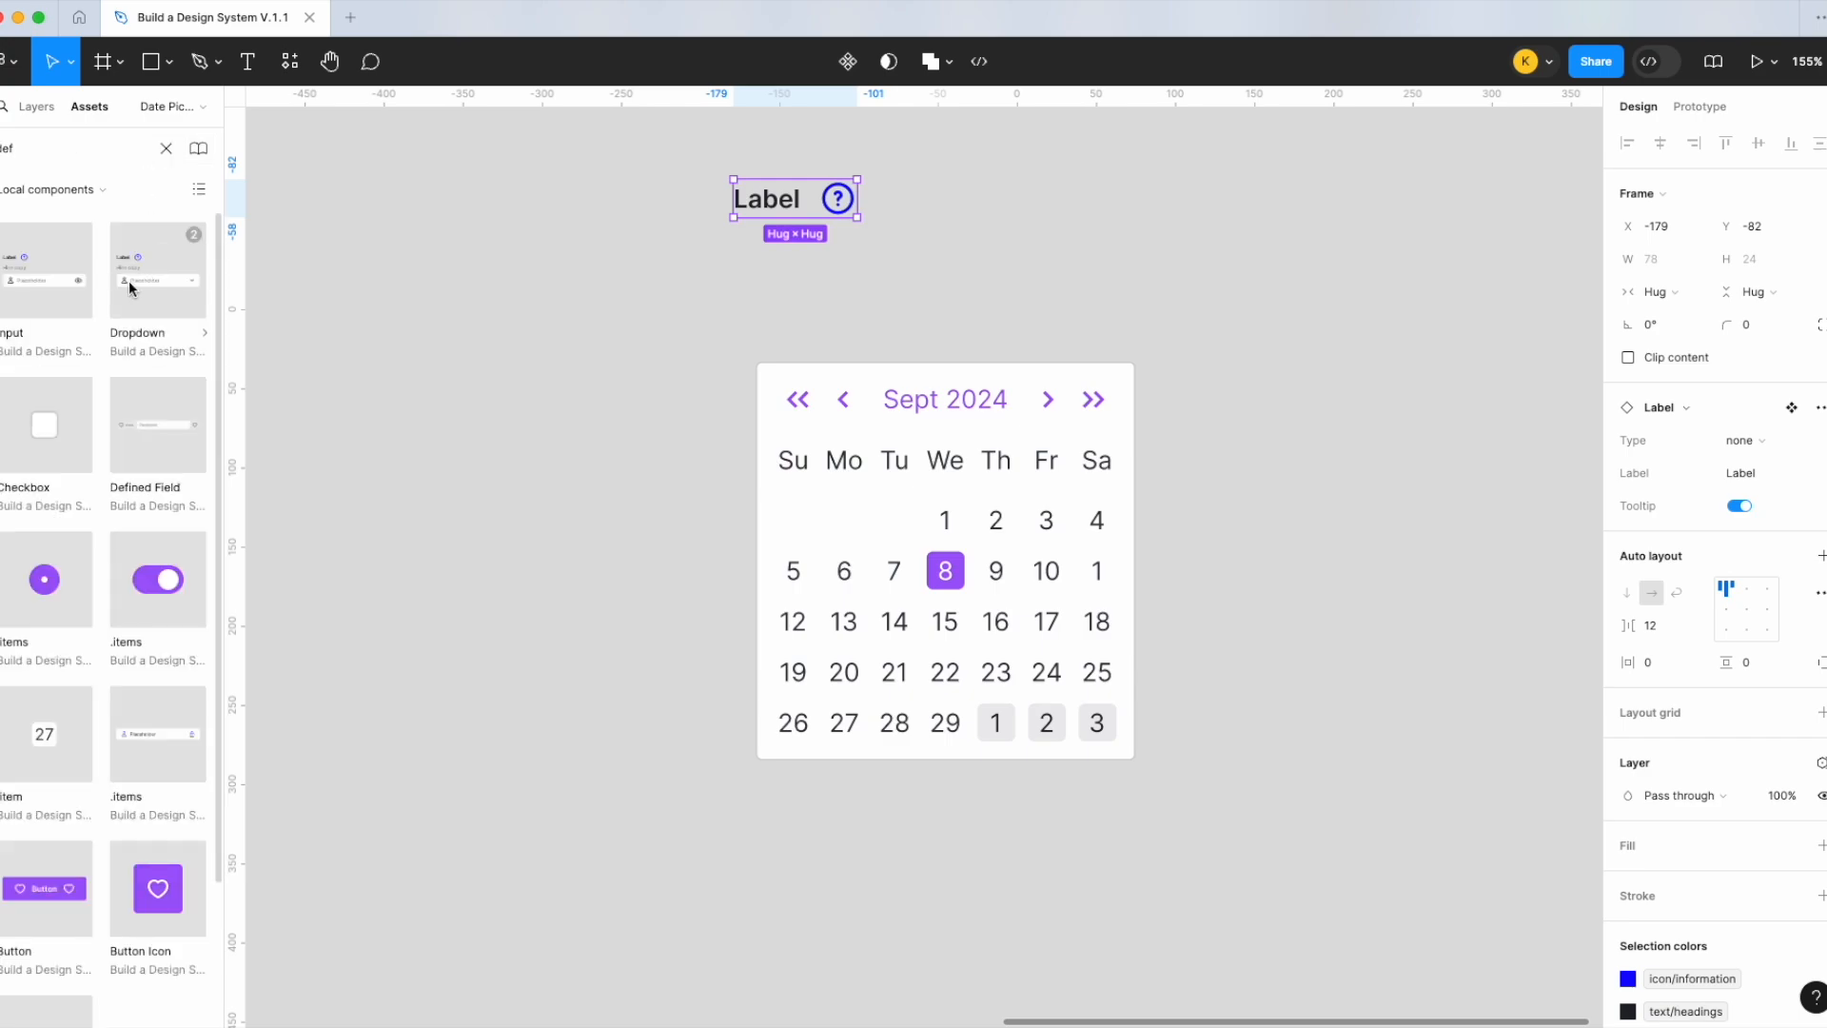
pyautogui.moveTo(133, 415); pyautogui.dragTo(927, 287)
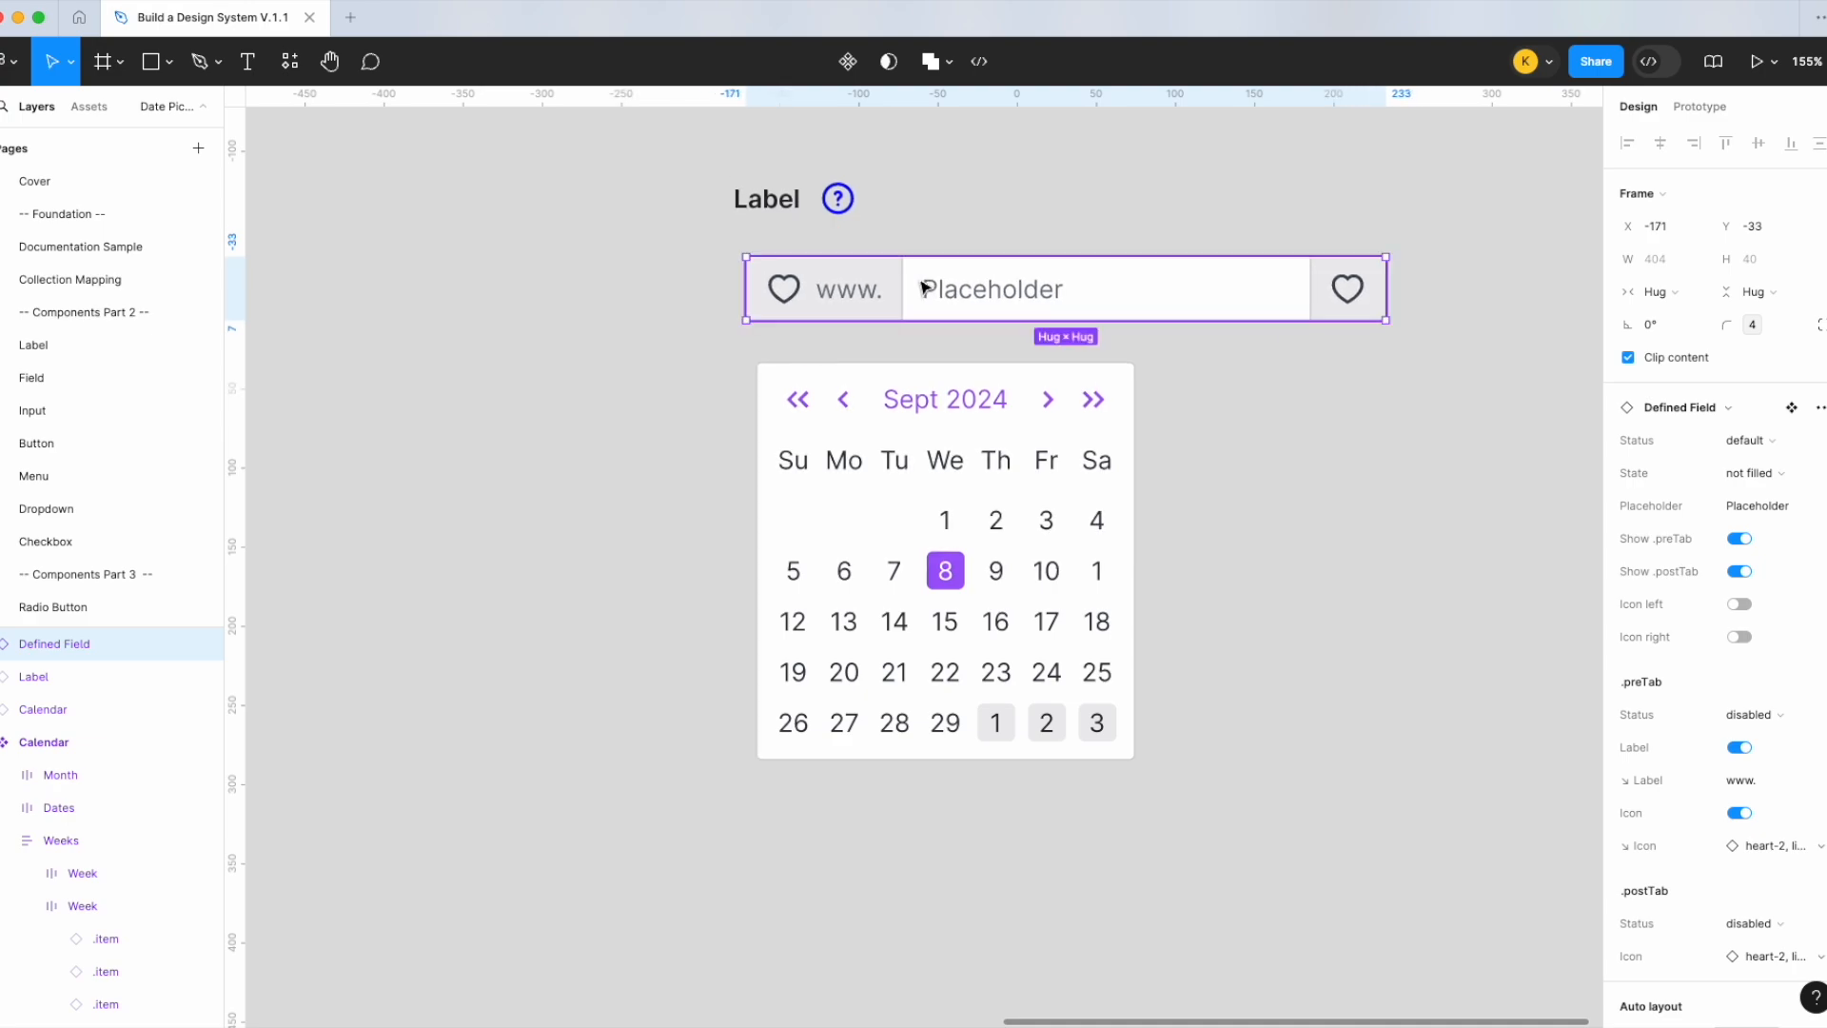
pyautogui.moveTo(837, 214); pyautogui.dragTo(872, 212)
# Hide the Defined Field's .preTab and set its .postTab status to active
pyautogui.click(947, 294)
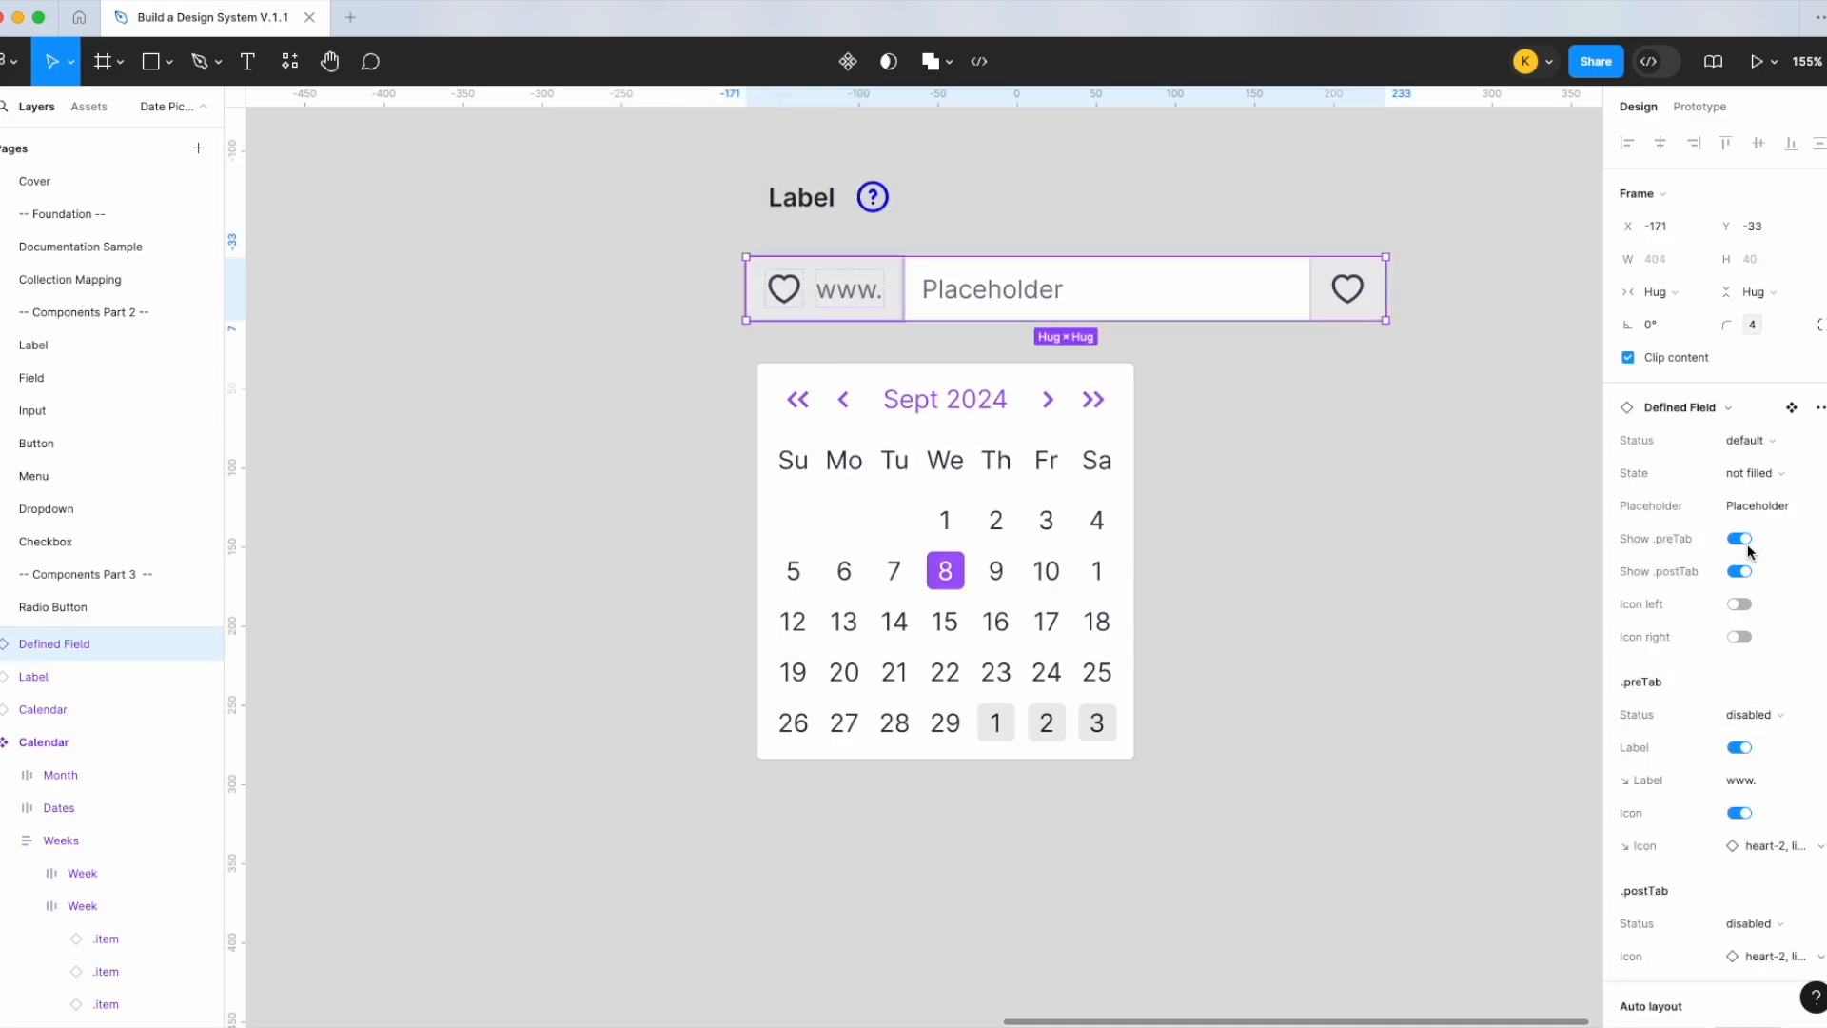
pyautogui.click(1740, 539)
pyautogui.click(1777, 714)
pyautogui.click(1766, 737)
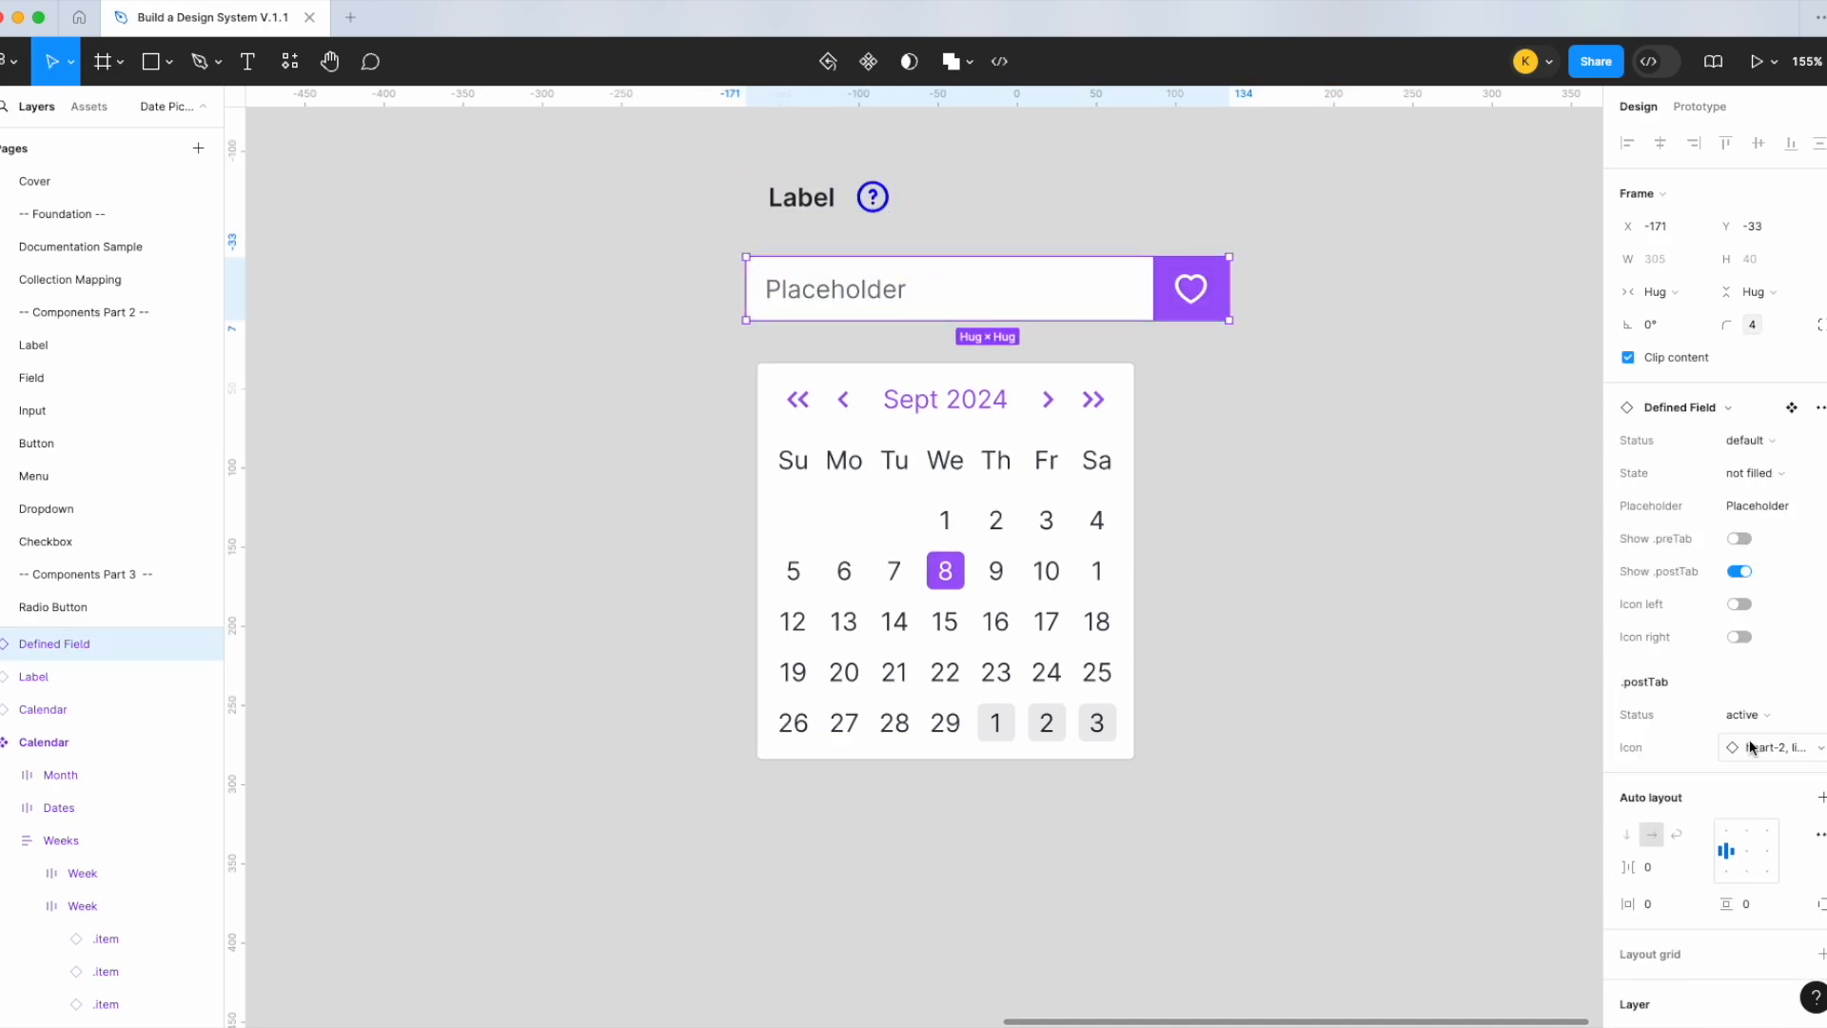
# Swap the .postTab icon for calendar-2 and align the Defined Field with the calendar's left edge at X -165, Y -29
pyautogui.click(1788, 747)
pyautogui.write('cal')
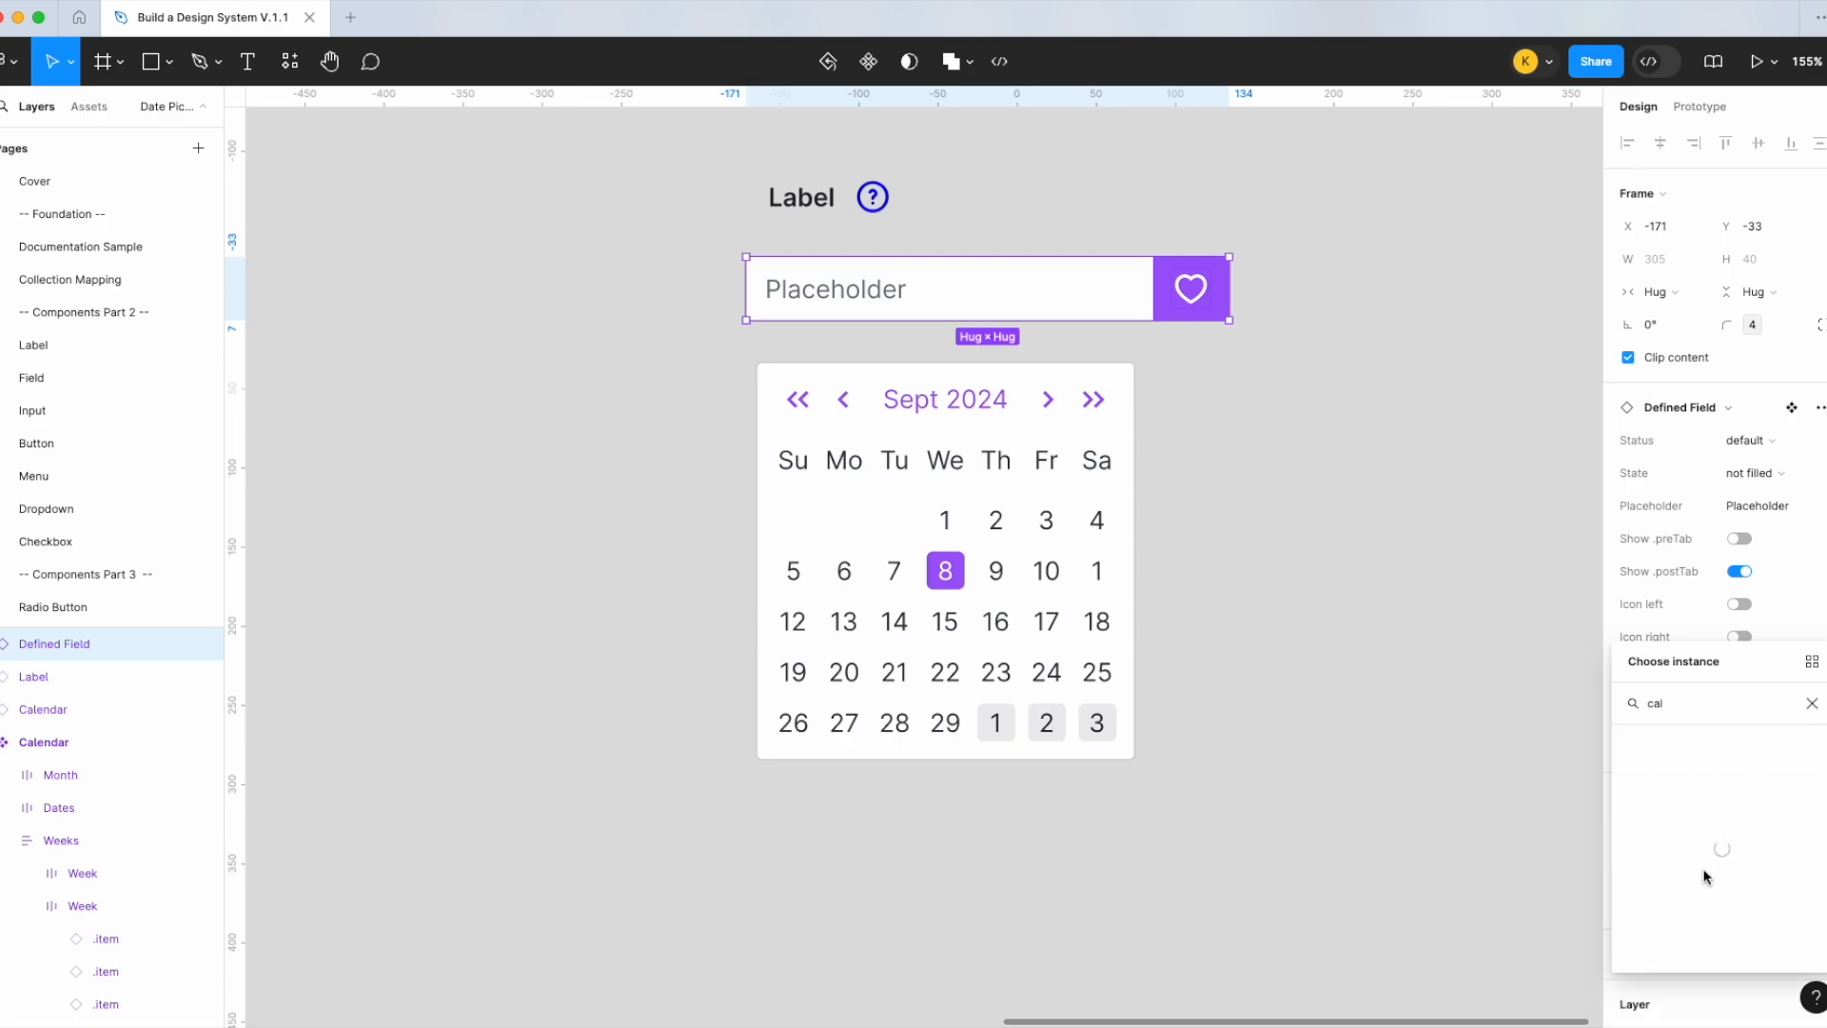
pyautogui.scroll(-3, 1708, 890)
pyautogui.scroll(-3, 1698, 849)
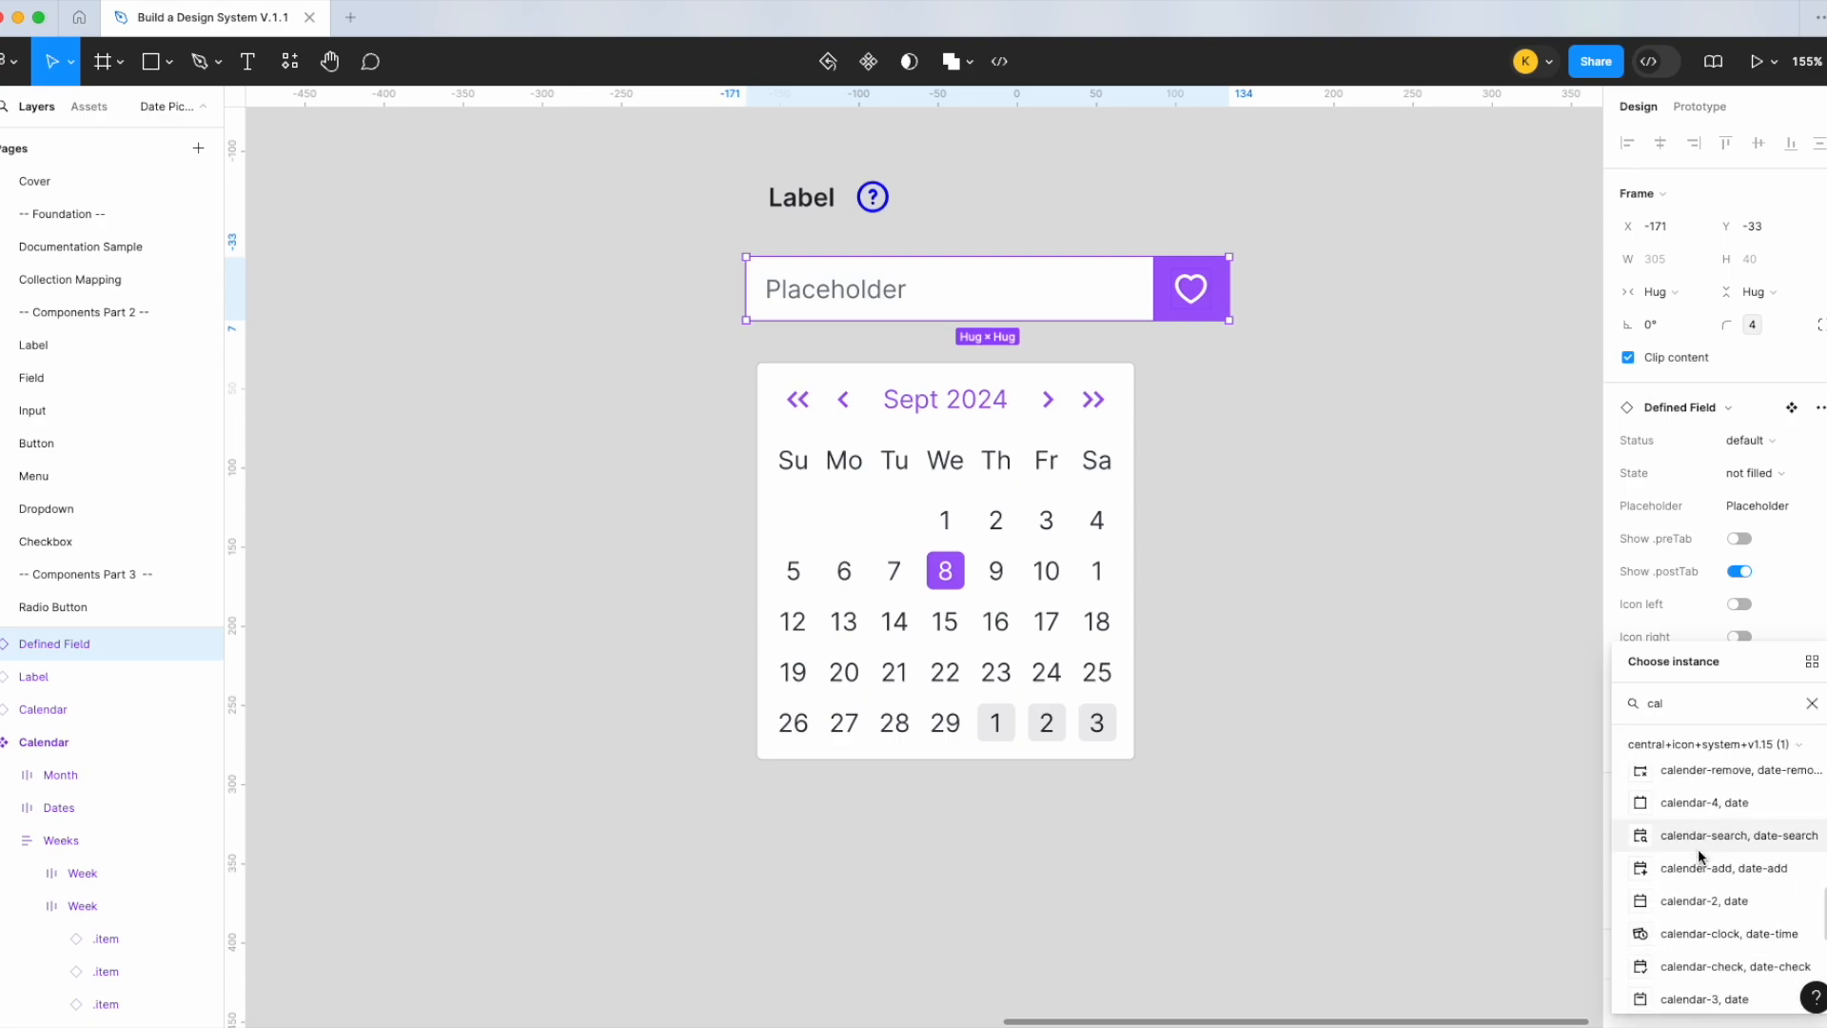
pyautogui.click(1694, 899)
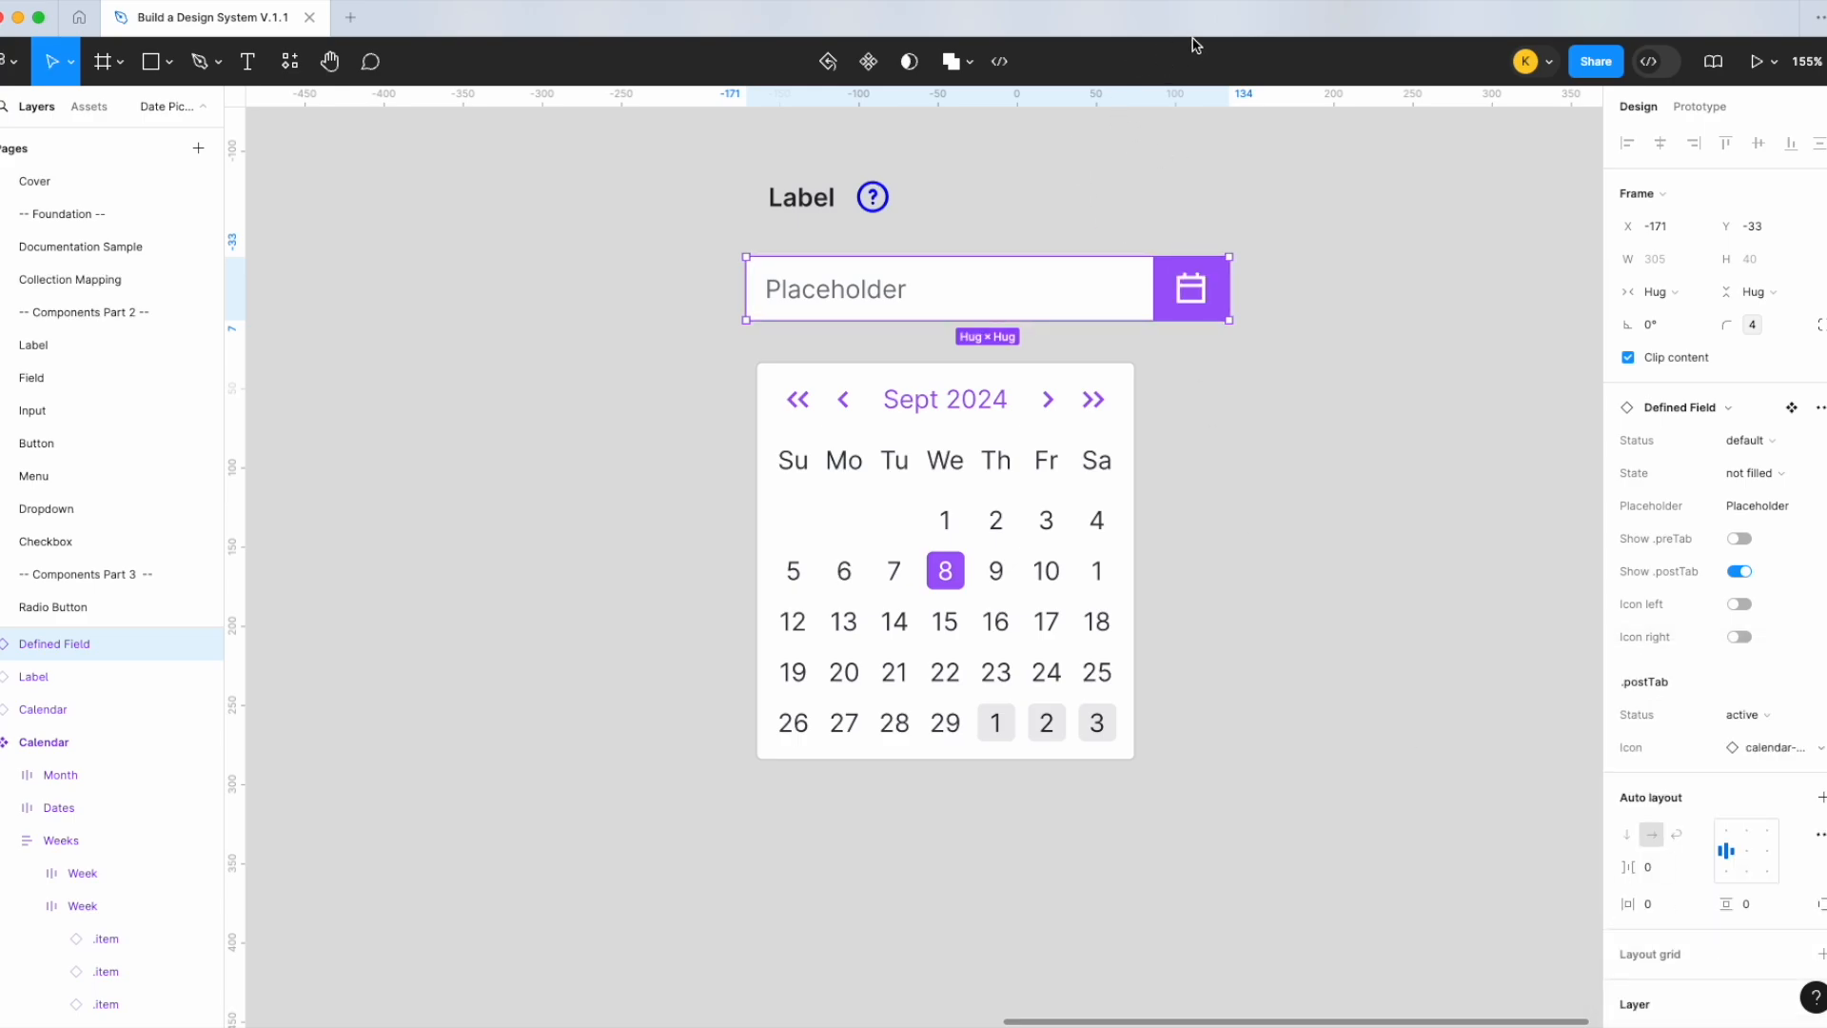
pyautogui.click(1373, 213)
pyautogui.moveTo(954, 282); pyautogui.dragTo(958, 296)
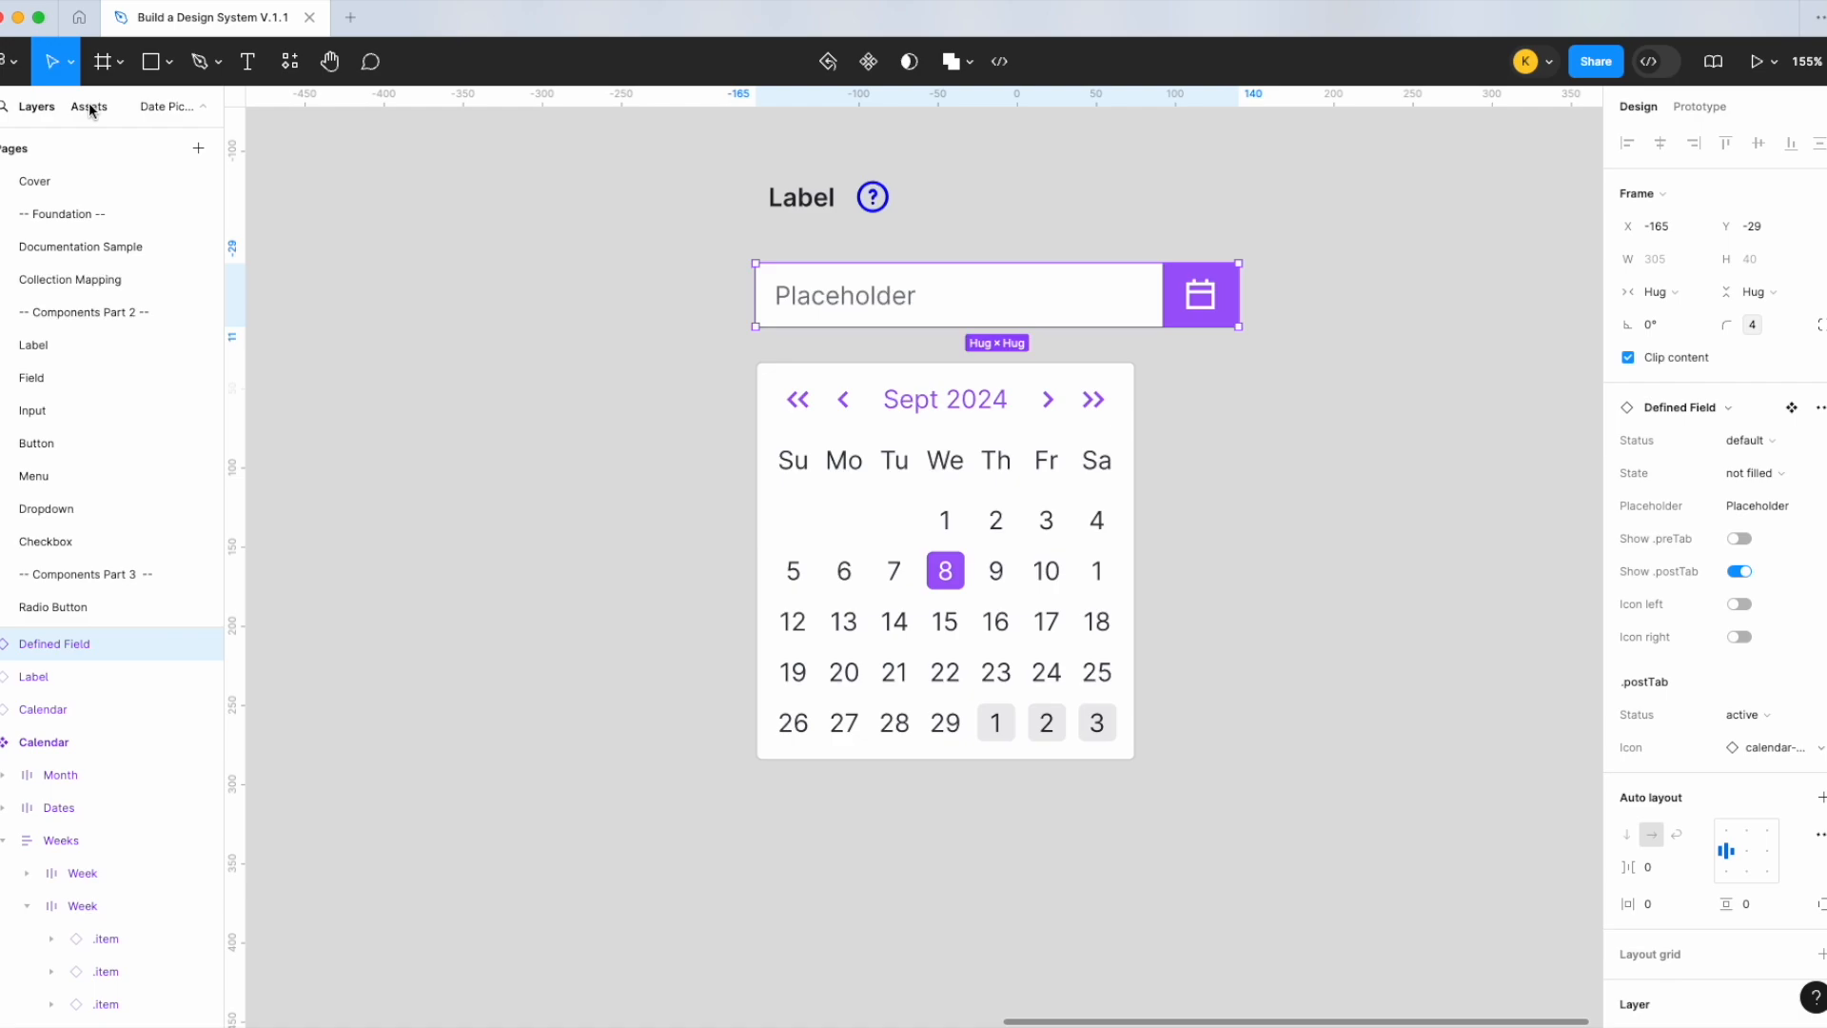
# Add the text "Hint copy" between the label and the field and widen its text box to about 122
pyautogui.click(247, 61)
pyautogui.scroll(3, 722, 318)
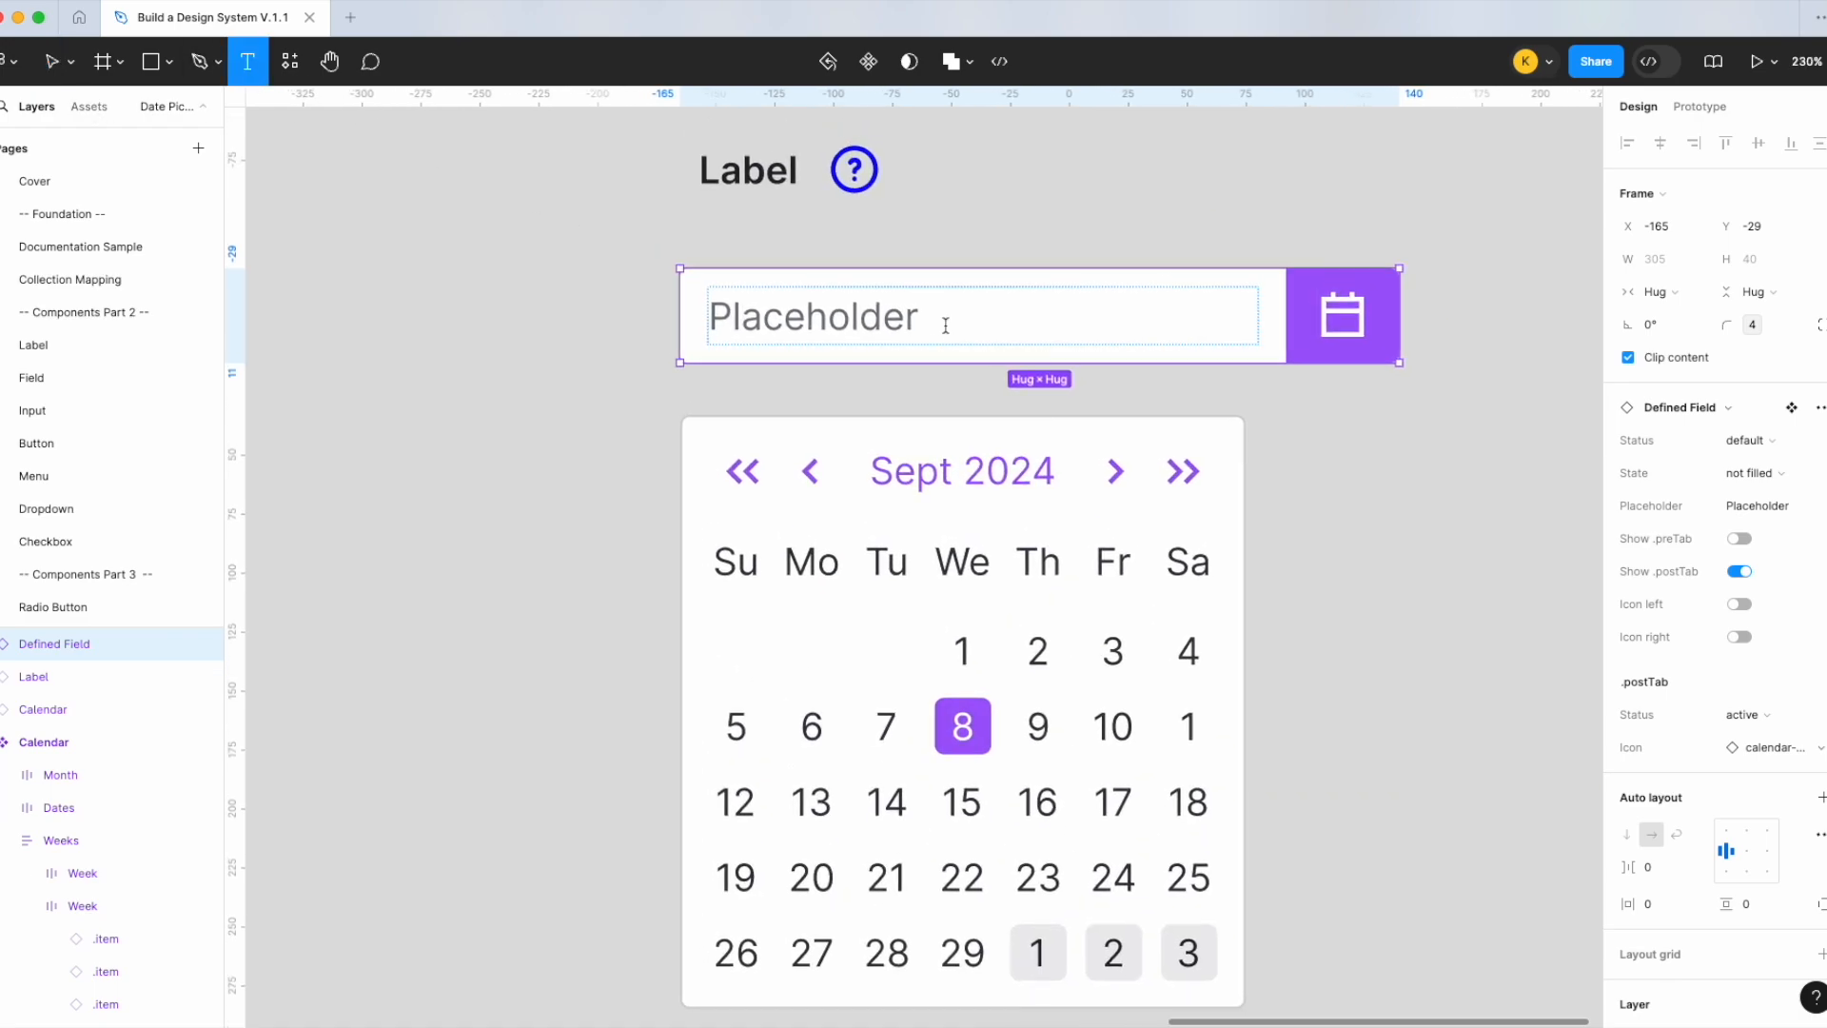
pyautogui.moveTo(717, 305); pyautogui.dragTo(871, 335)
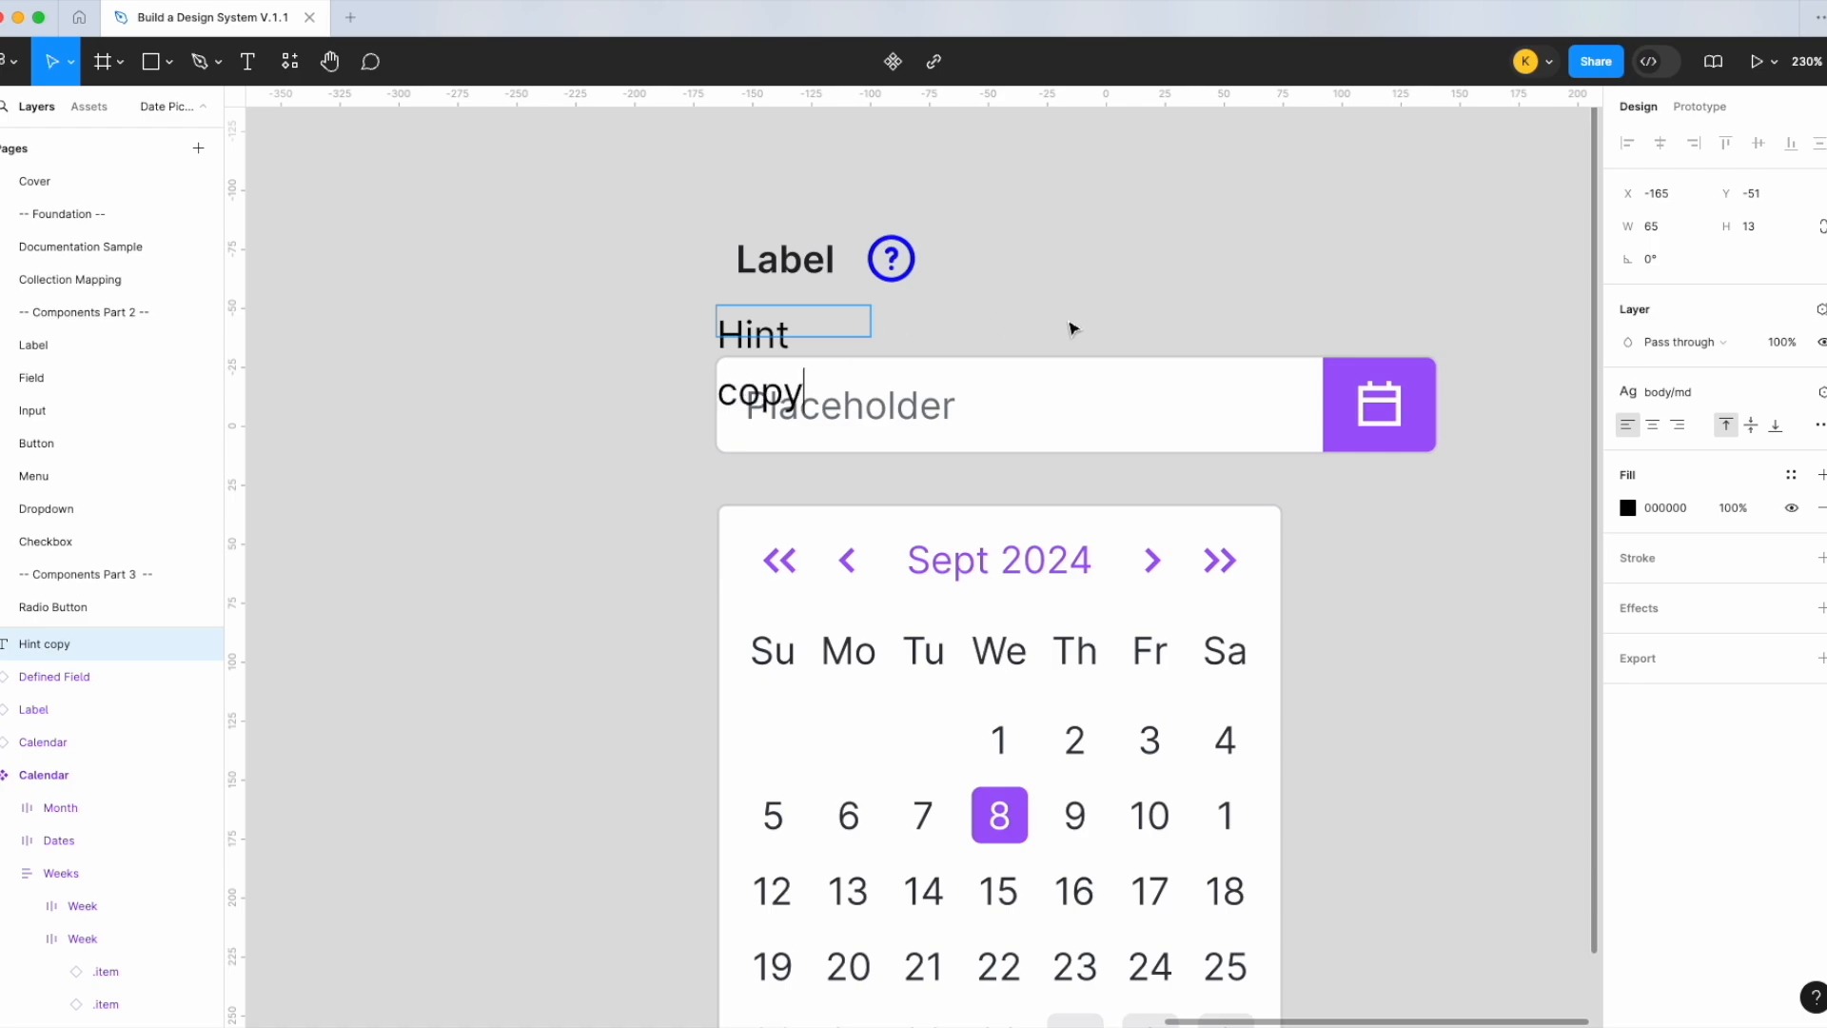
pyautogui.write('Hint copy')
pyautogui.press('Escape')
pyautogui.moveTo(871, 321); pyautogui.dragTo(1010, 315)
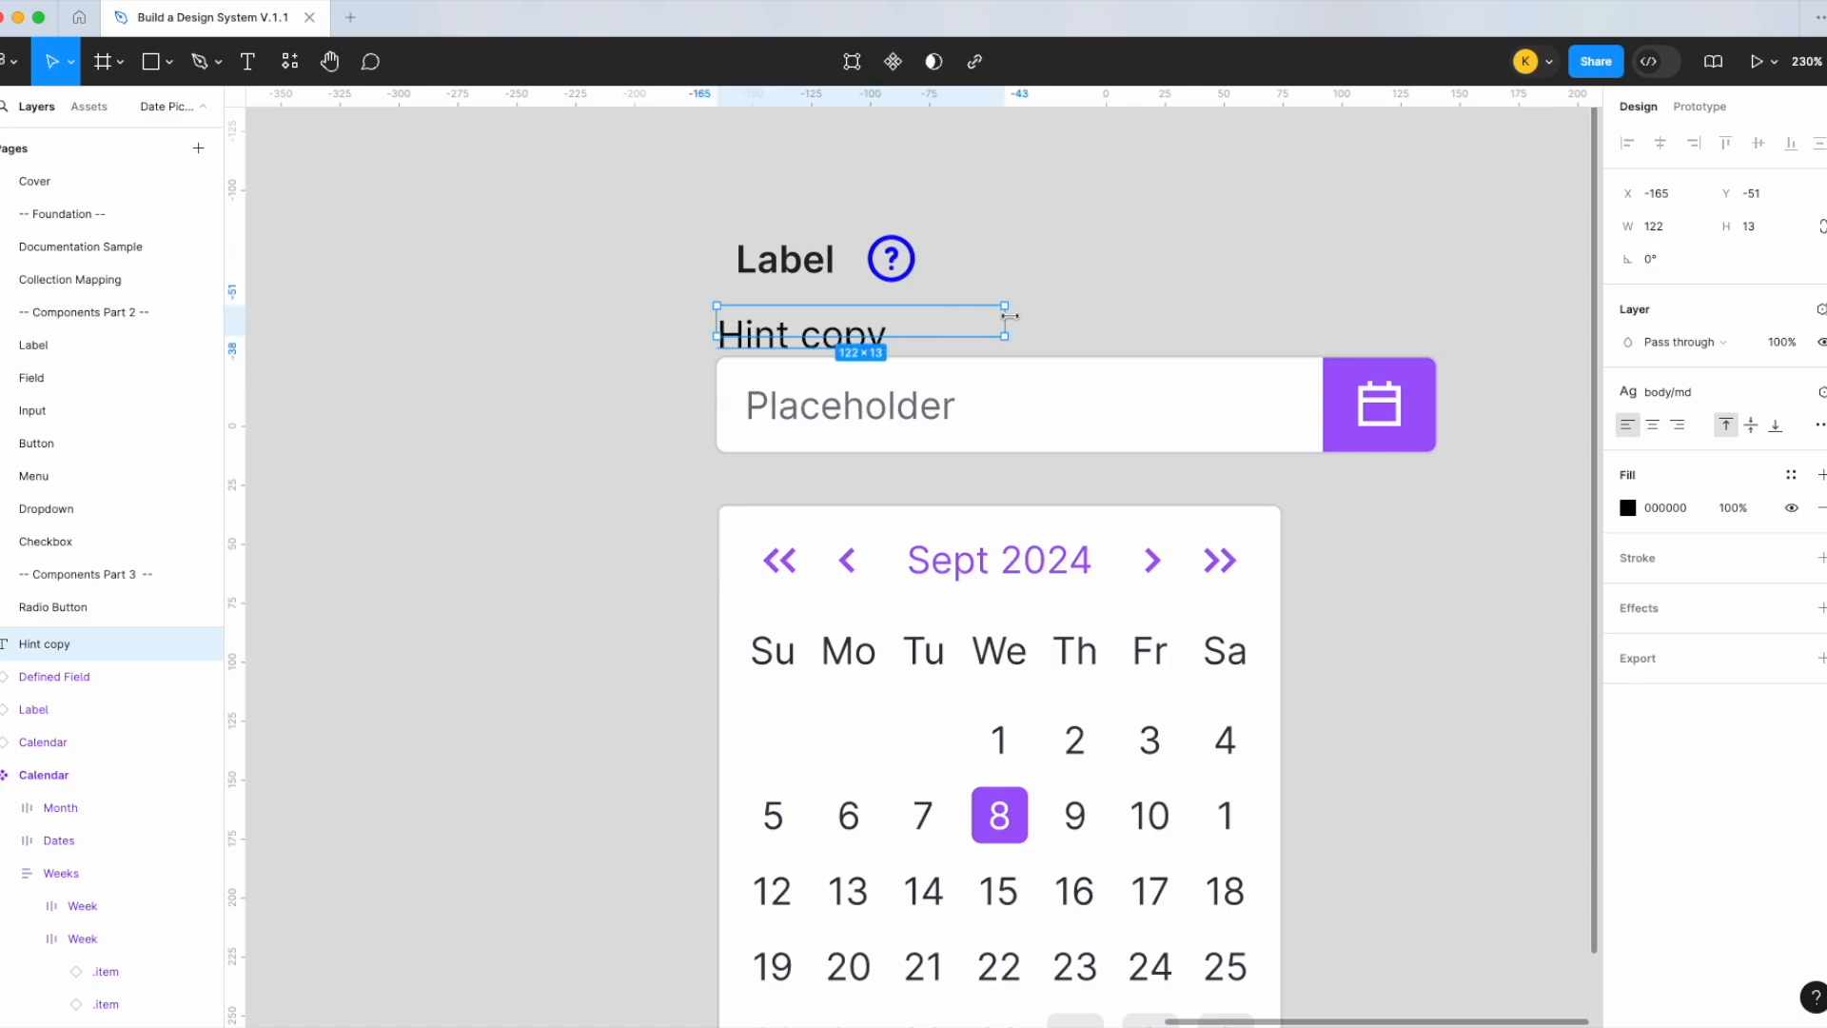
# Apply the text/disabled color variable to the fill of the hint copy text
pyautogui.click(1793, 472)
pyautogui.write('text')
pyautogui.click(1371, 772)
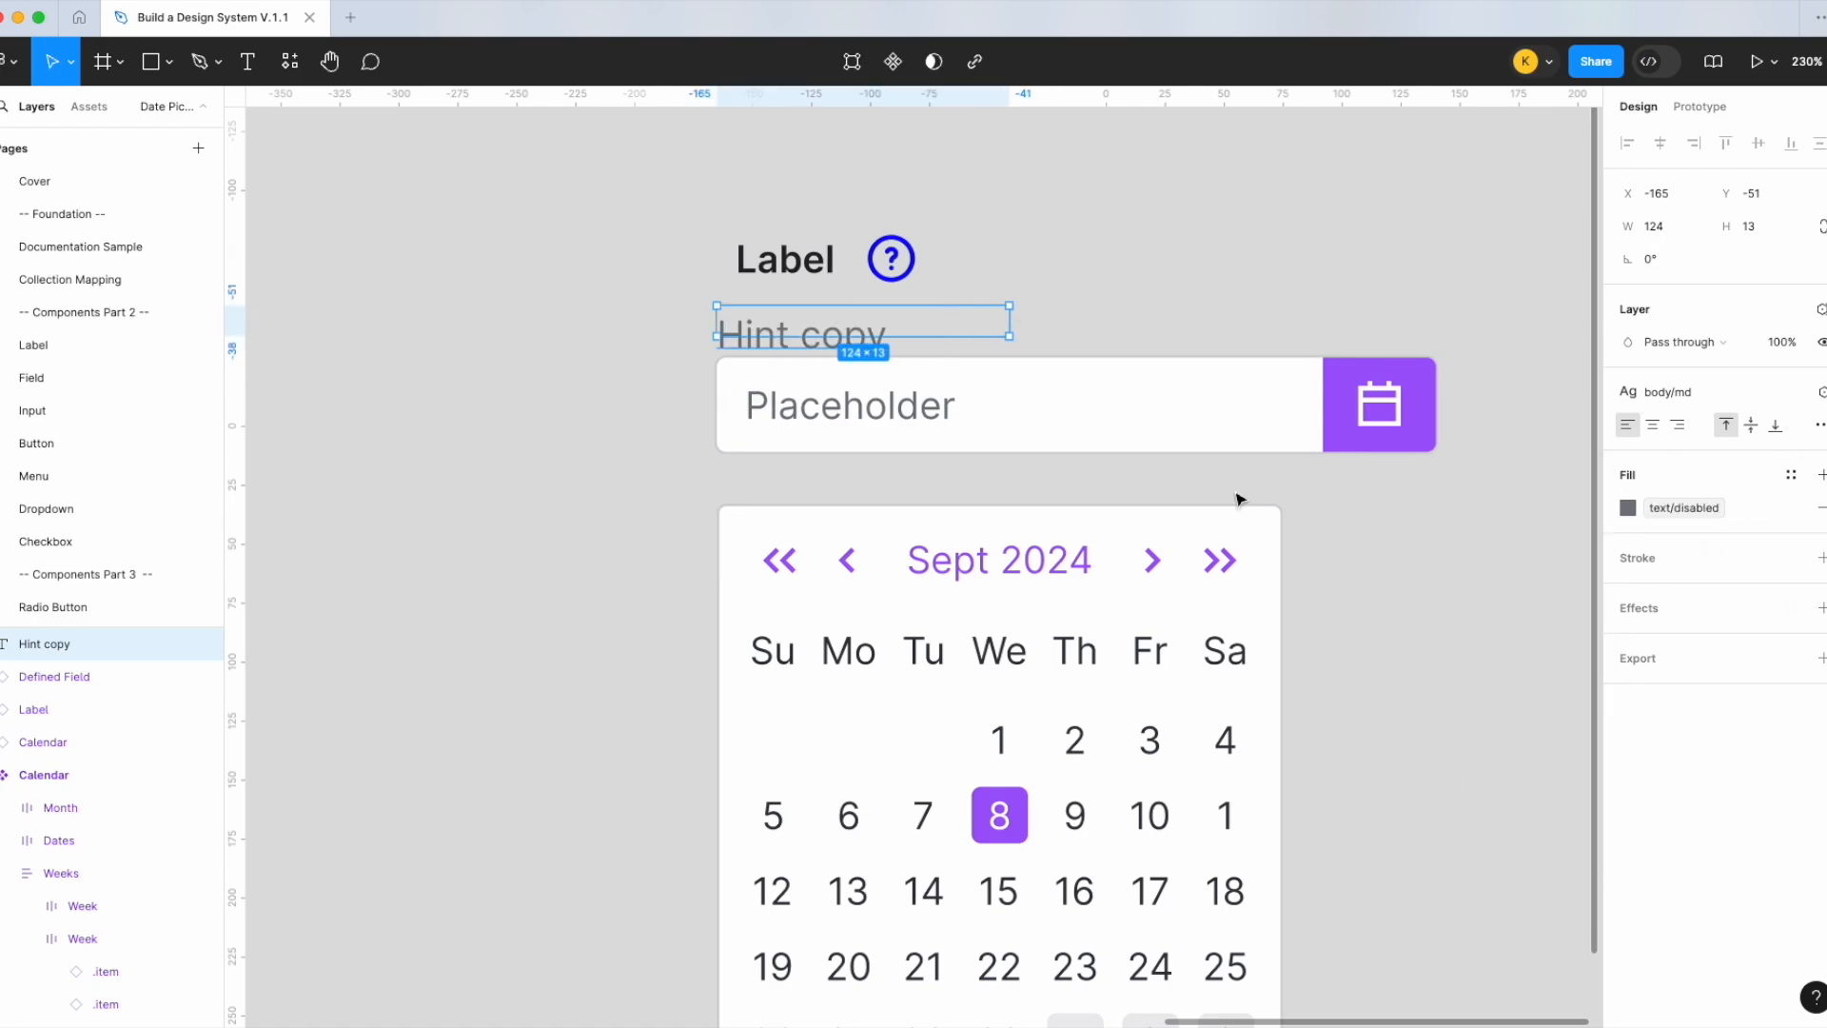
# Wrap the label, hint copy and field in a vertical auto layout frame with a spacing of 8
pyautogui.moveTo(614, 229); pyautogui.dragTo(1072, 403)
pyautogui.hotkey('shift', 'a')
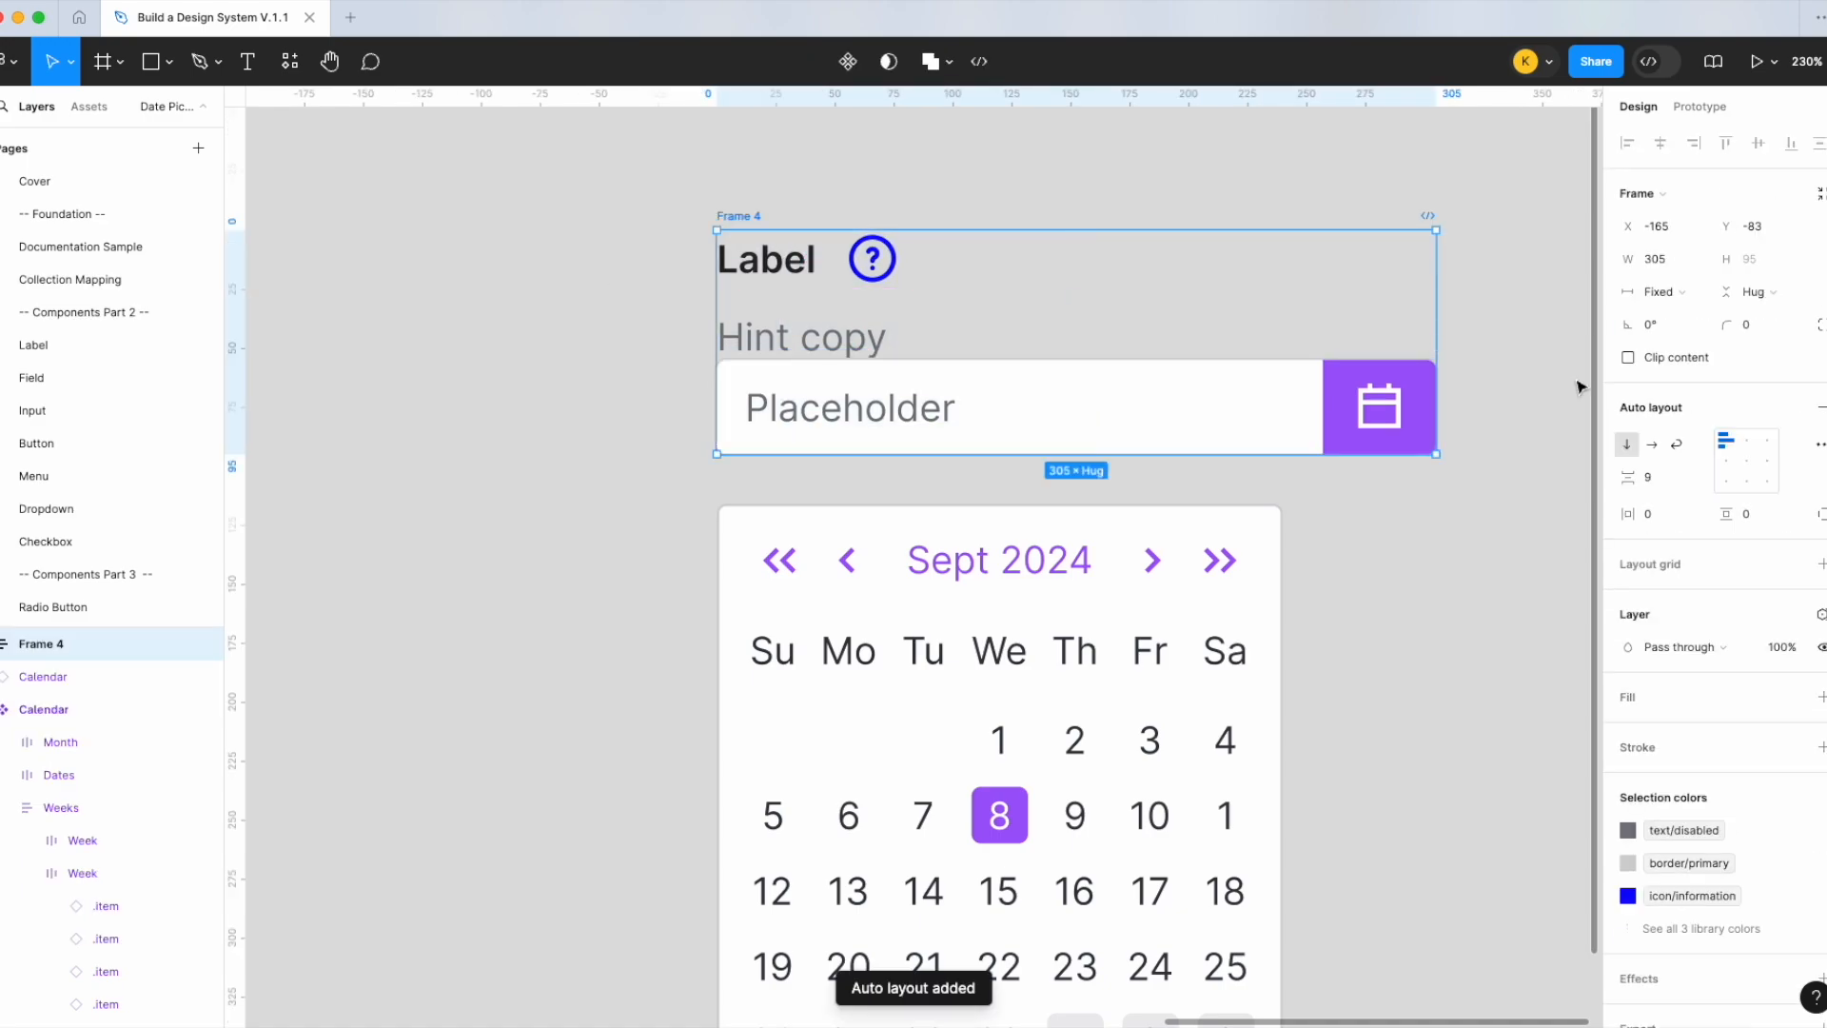
pyautogui.press('Return')
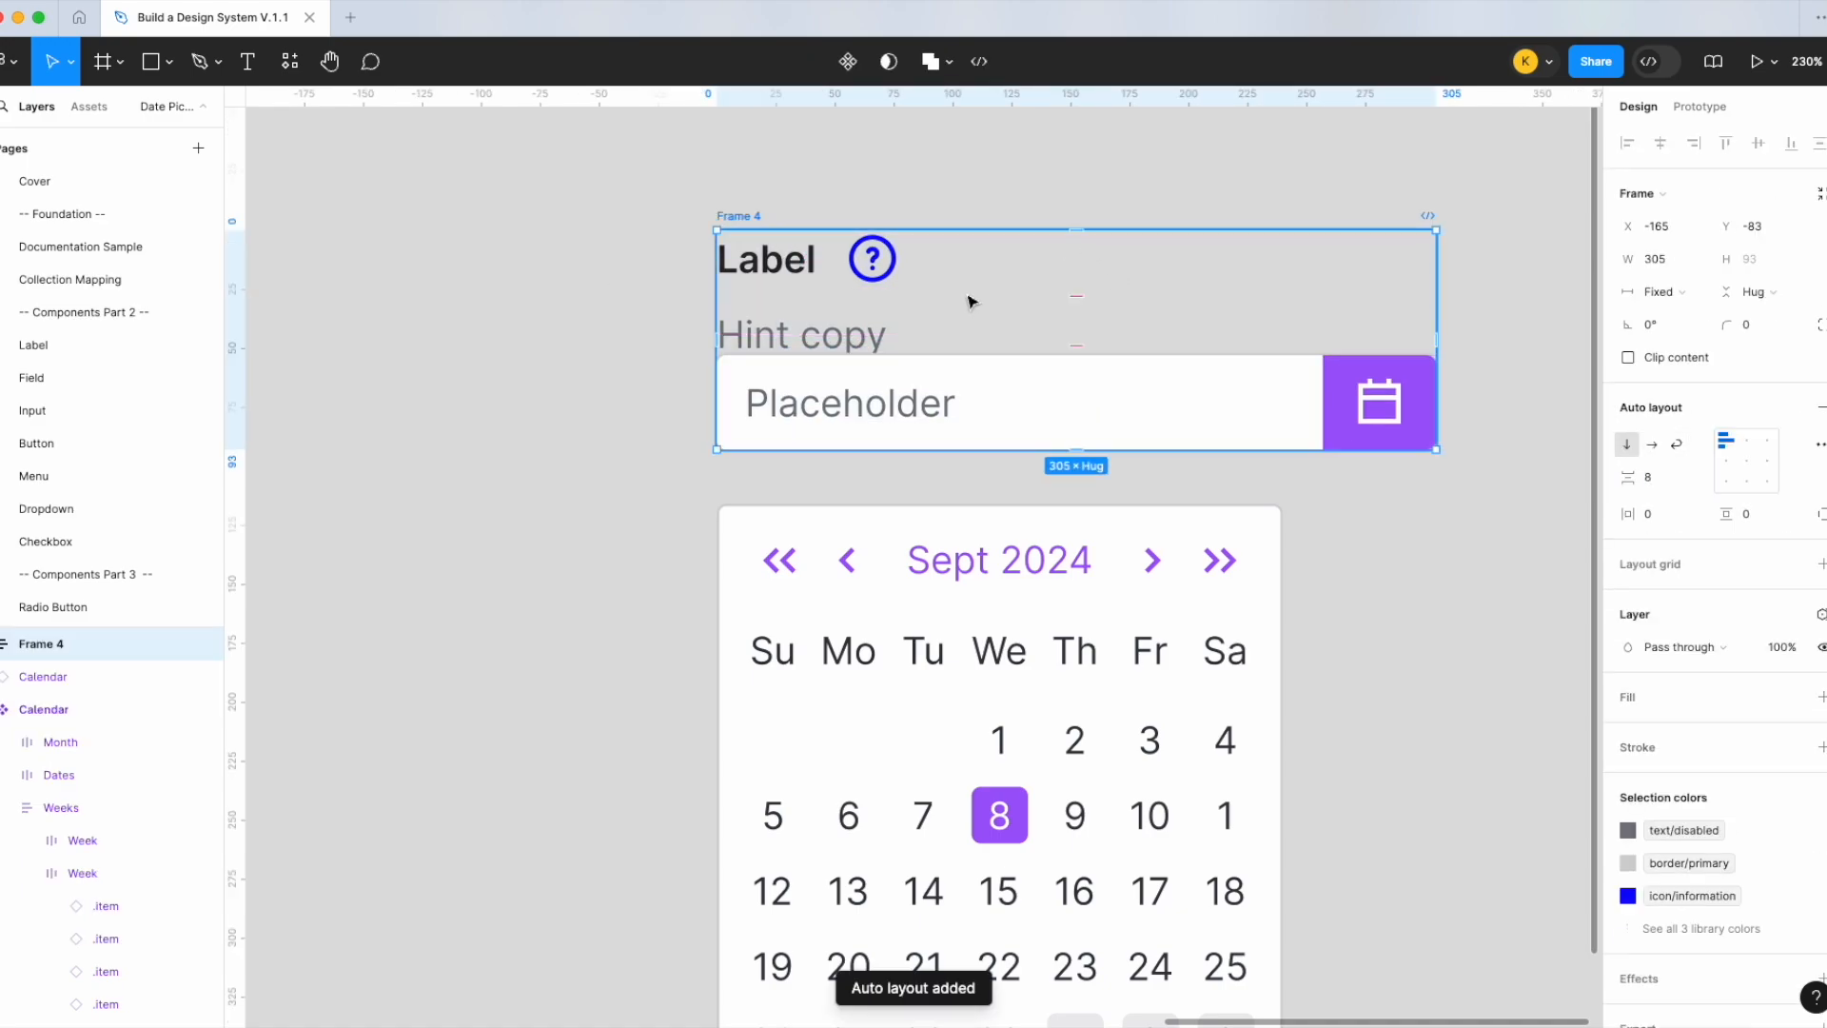
# Set the width of both the hint copy text and the Label instance to fill container
pyautogui.click(800, 335)
pyautogui.click(1751, 259)
pyautogui.click(1751, 283)
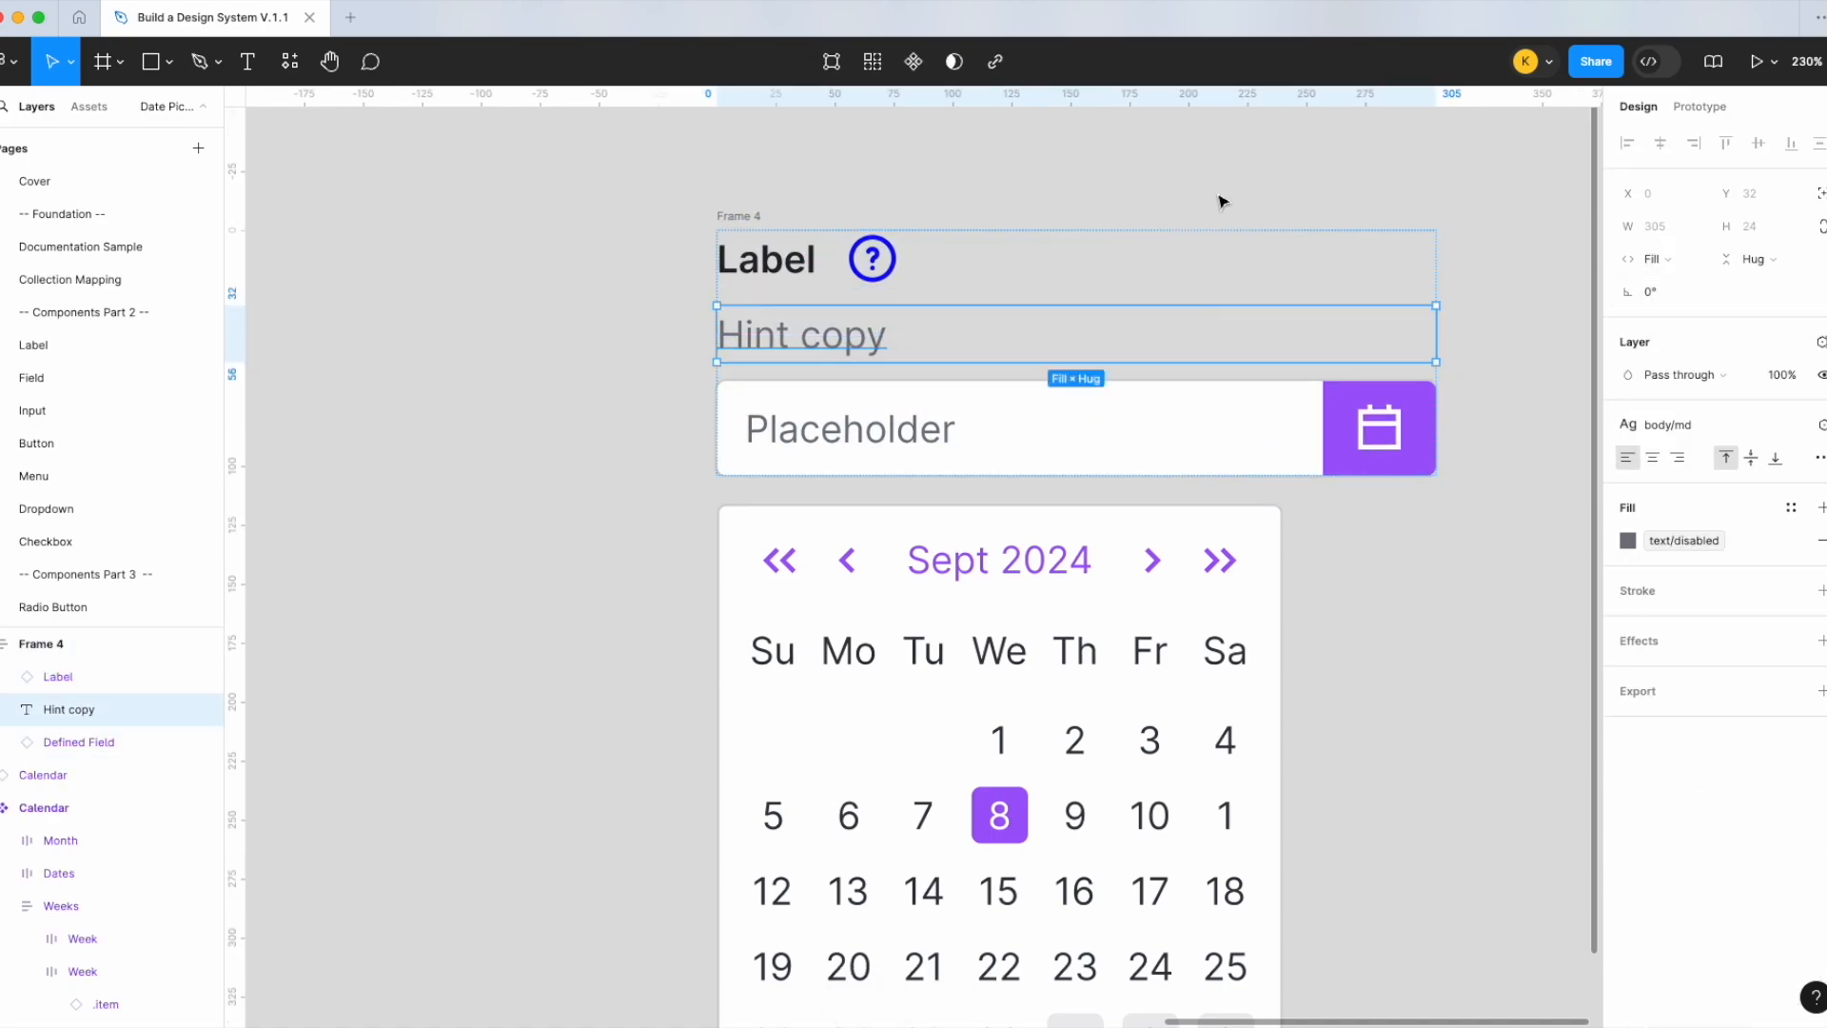
pyautogui.click(1015, 282)
pyautogui.click(752, 215)
pyautogui.click(893, 276)
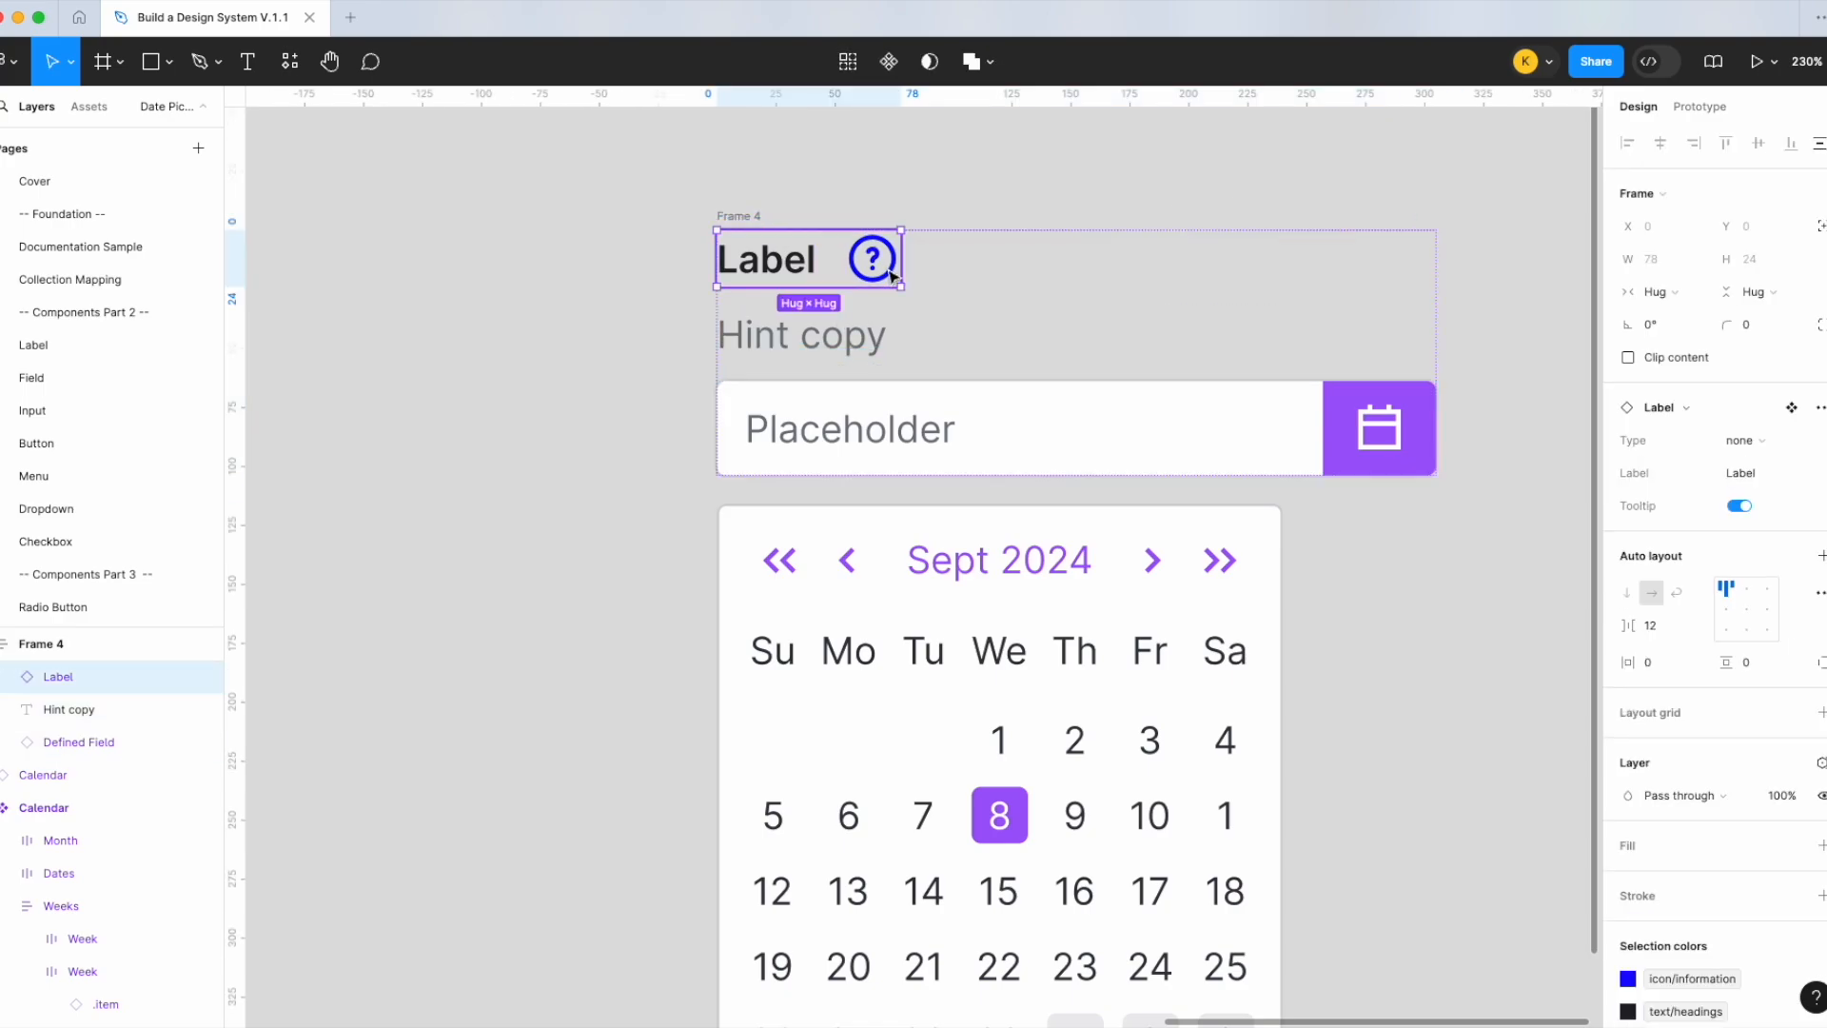
pyautogui.click(1669, 292)
pyautogui.click(1675, 310)
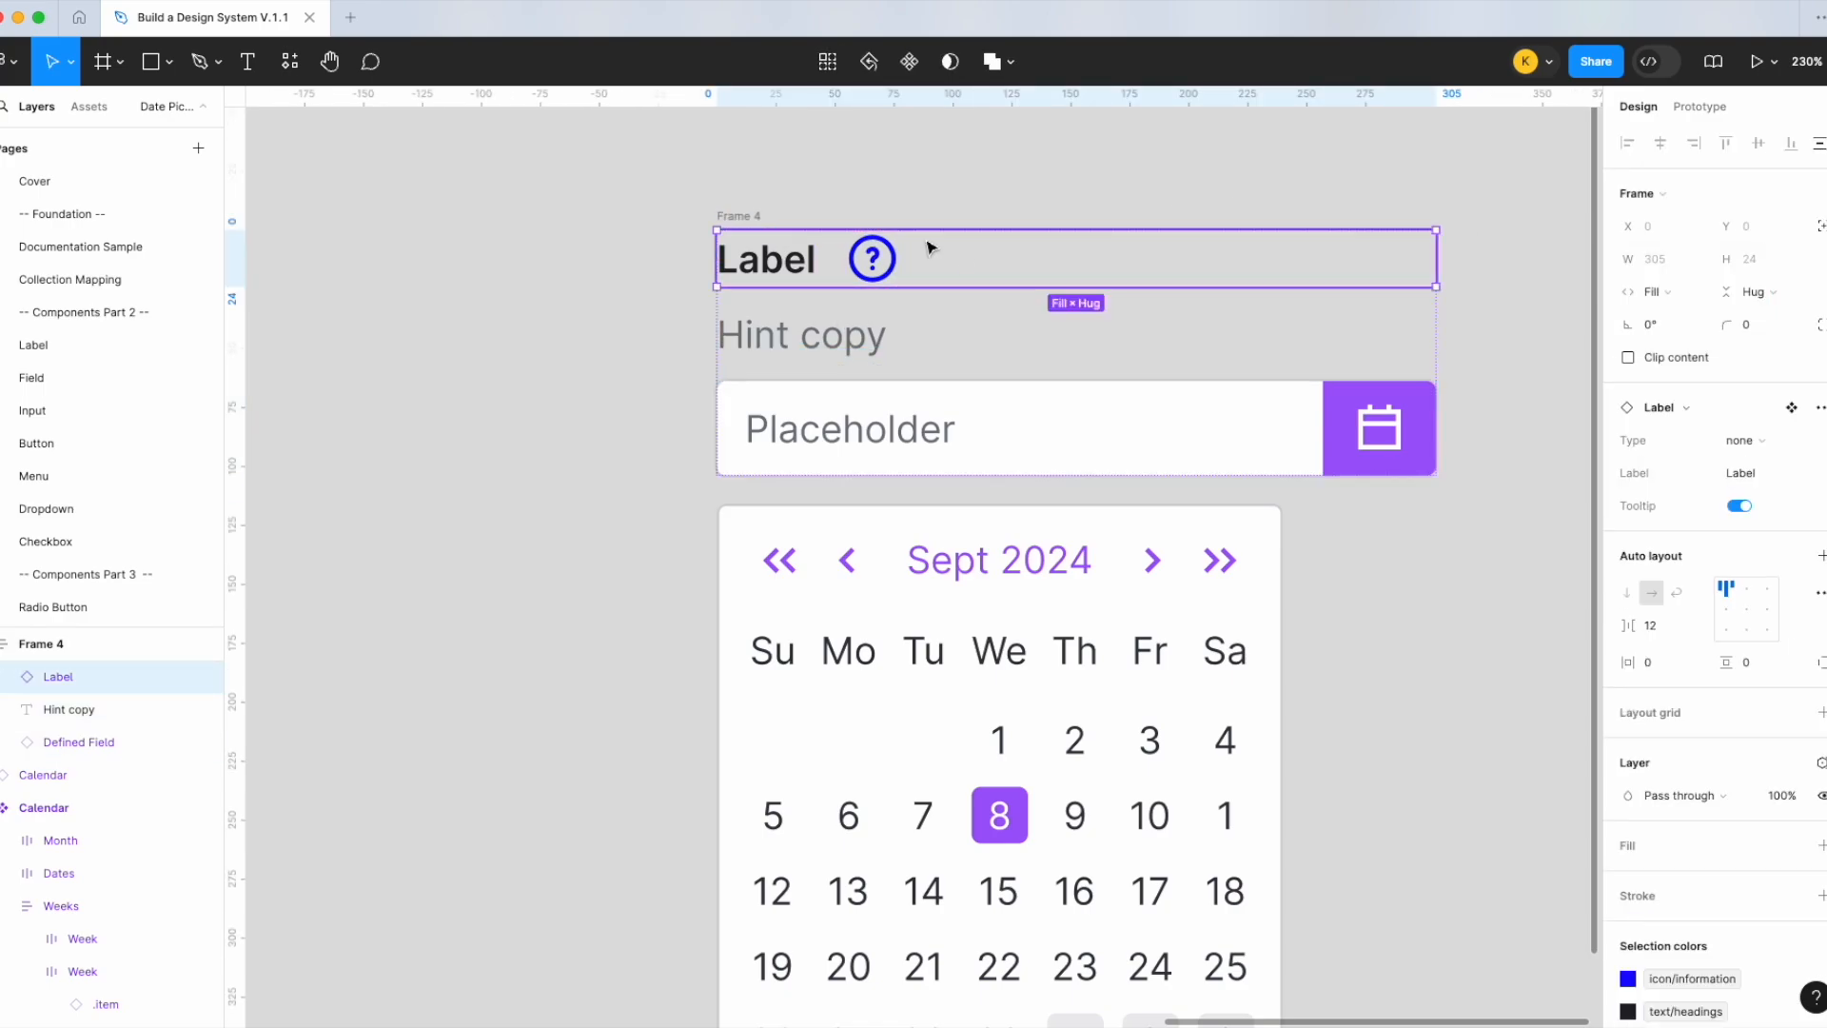
# Rename the new auto layout frame as Date Picker
pyautogui.click(738, 215)
pyautogui.write('Date Picker')
pyautogui.press('Return')
# Turn the Date Picker frame into a component and place the calendar instance just below it at Y 33
pyautogui.scroll(-5, 977, 395)
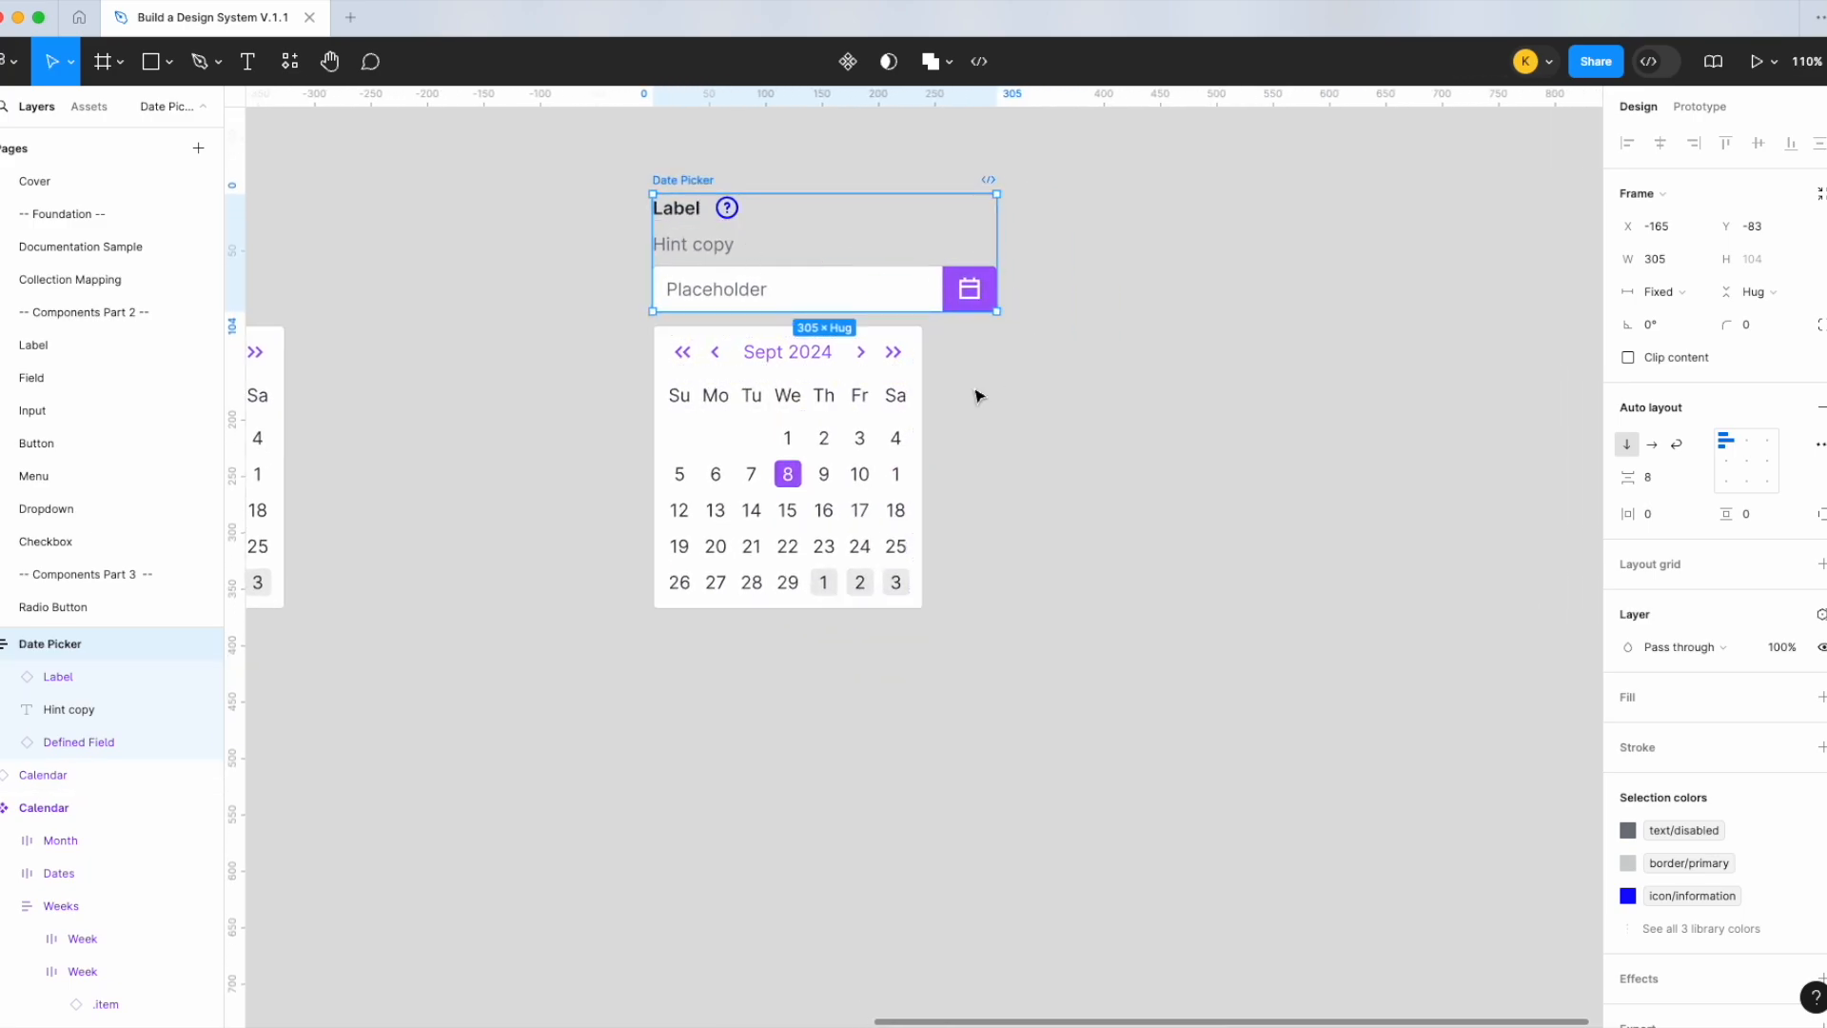
pyautogui.moveTo(773, 399); pyautogui.dragTo(773, 492)
pyautogui.rightClick(695, 178)
pyautogui.moveTo(846, 632)
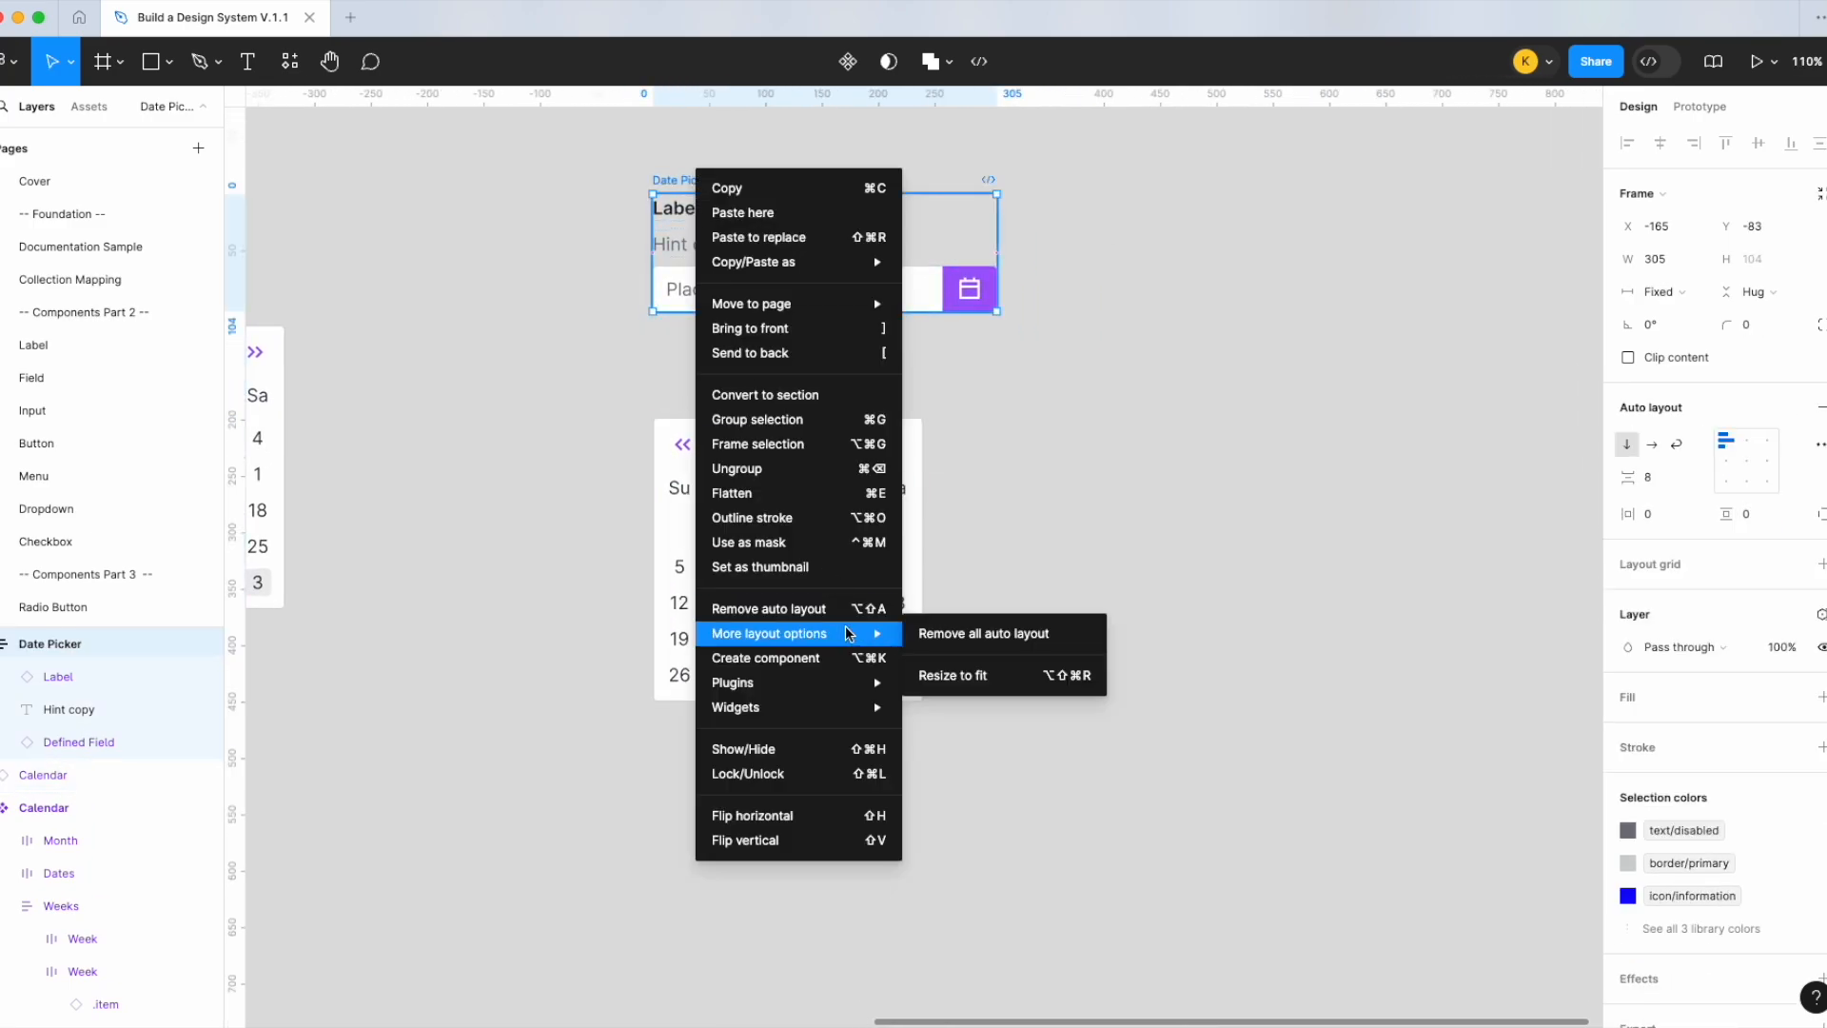
pyautogui.click(798, 658)
pyautogui.moveTo(774, 505); pyautogui.dragTo(772, 486)
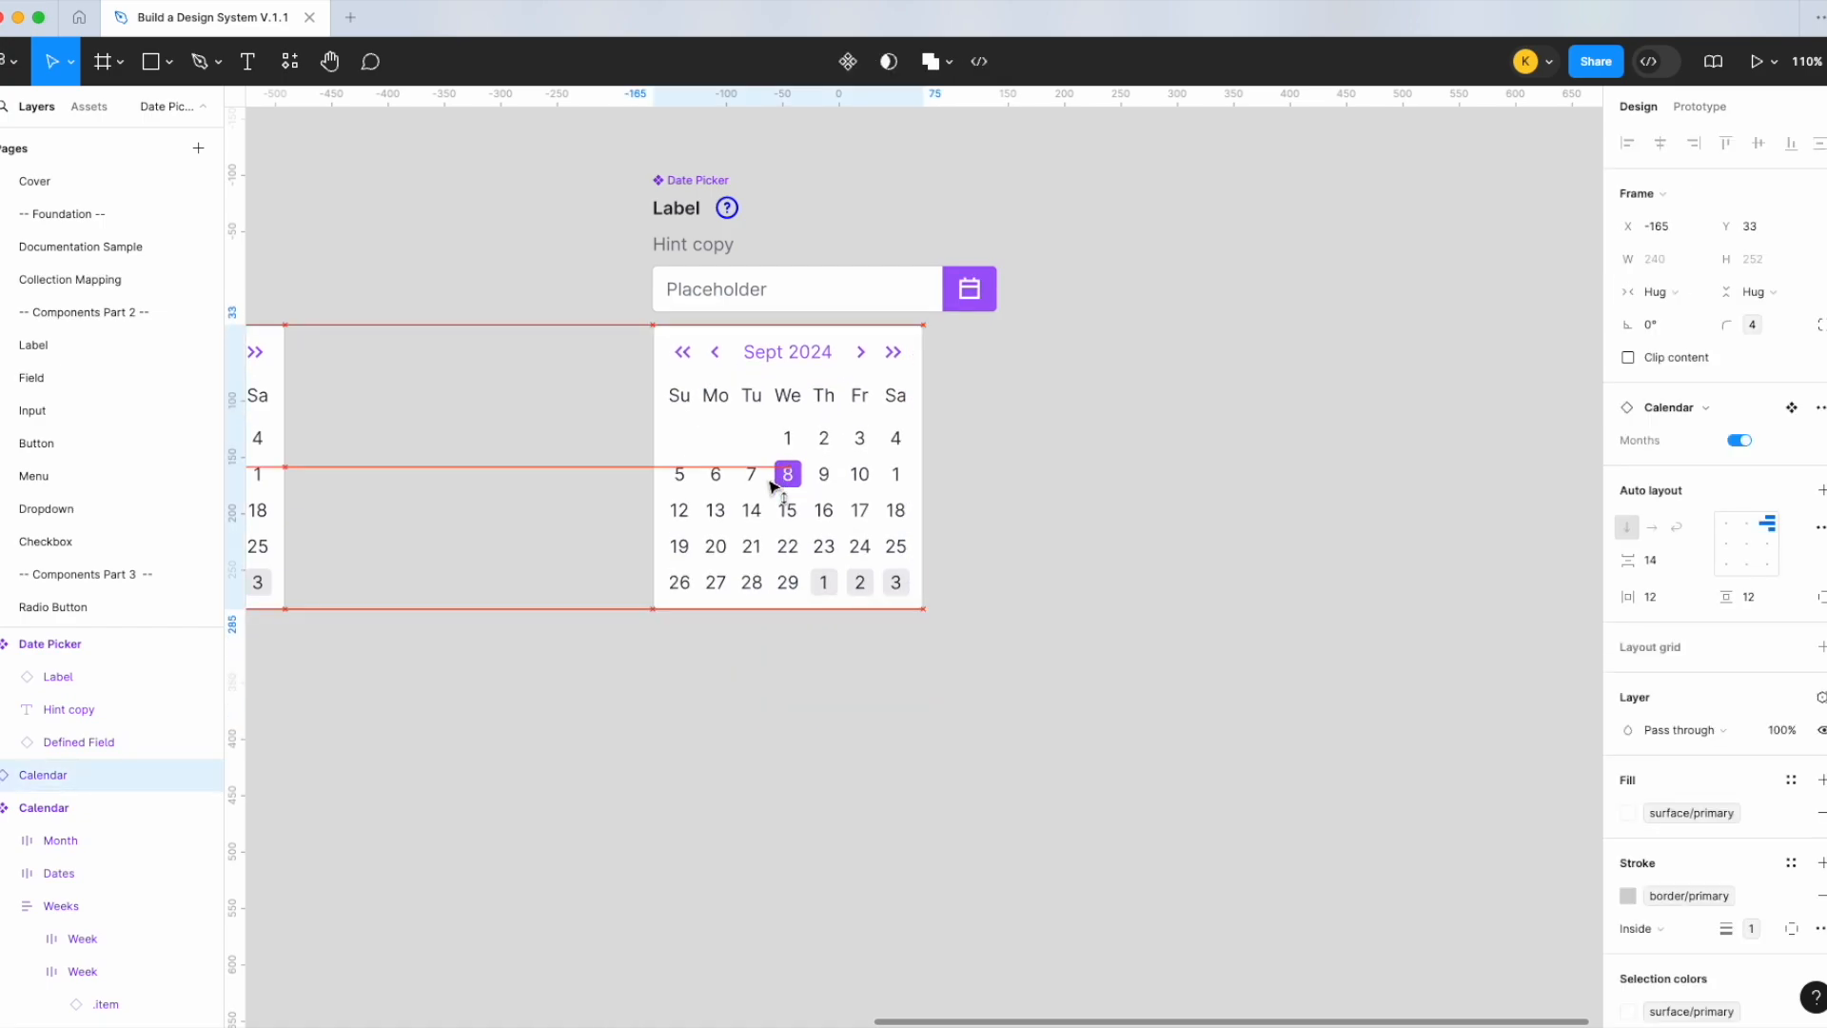
# Narrow the Date Picker component to a width of 240 to match the calendar
pyautogui.scroll(3, 1053, 261)
pyautogui.scroll(2, 1053, 261)
pyautogui.click(756, 213)
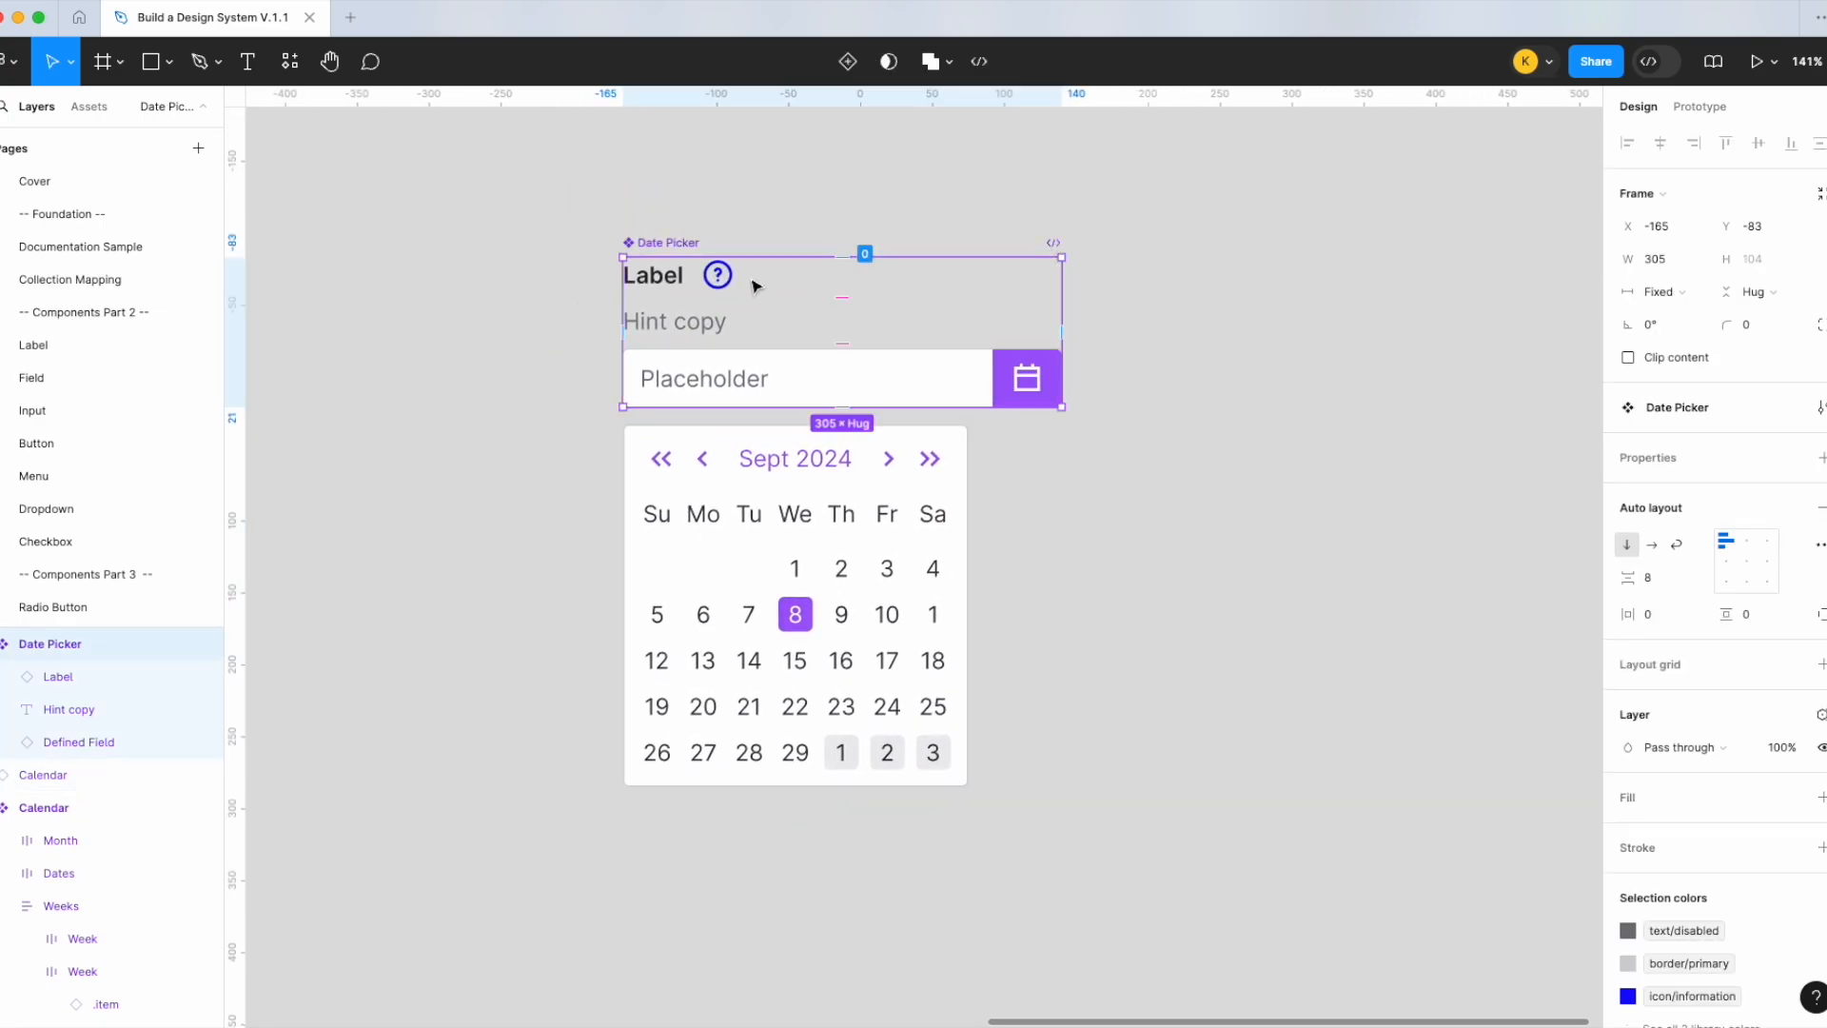
pyautogui.moveTo(1064, 314); pyautogui.dragTo(977, 319)
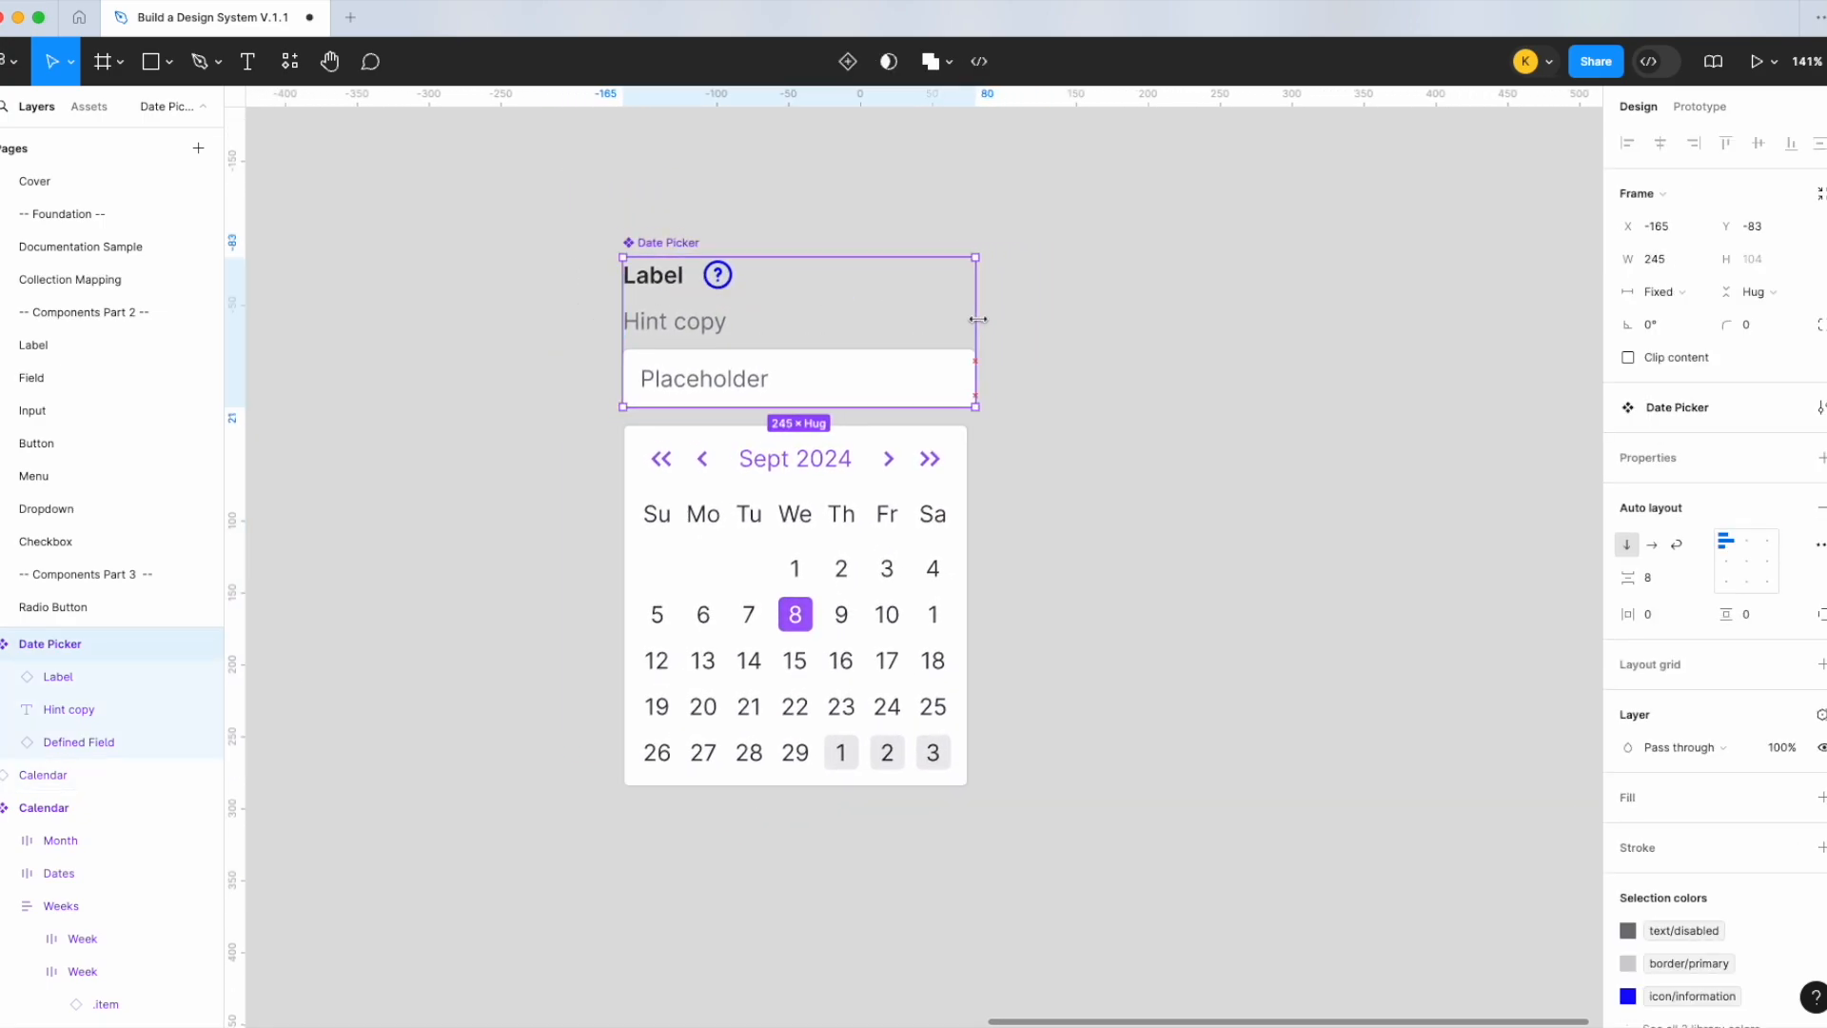
# Set the inner Field container of the Defined Field to fill container so it fits the narrower Date Picker
pyautogui.click(890, 388)
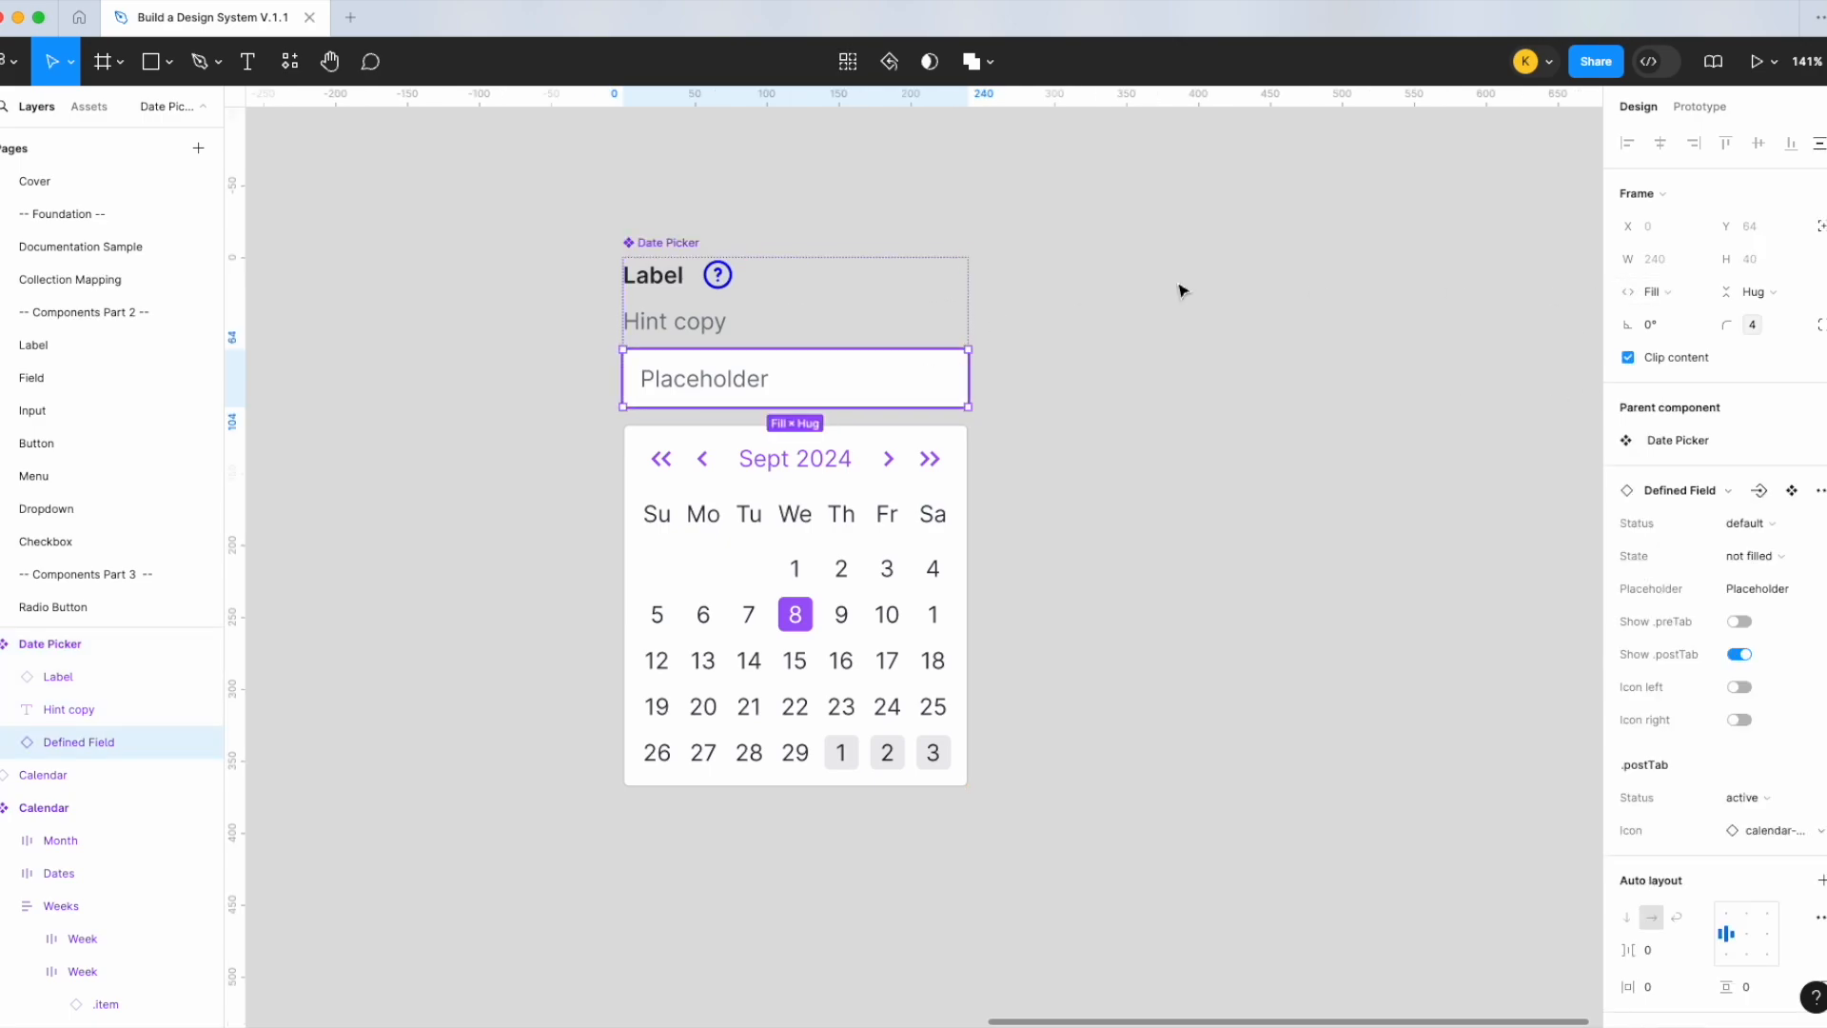
pyautogui.doubleClick(942, 388)
pyautogui.click(1656, 261)
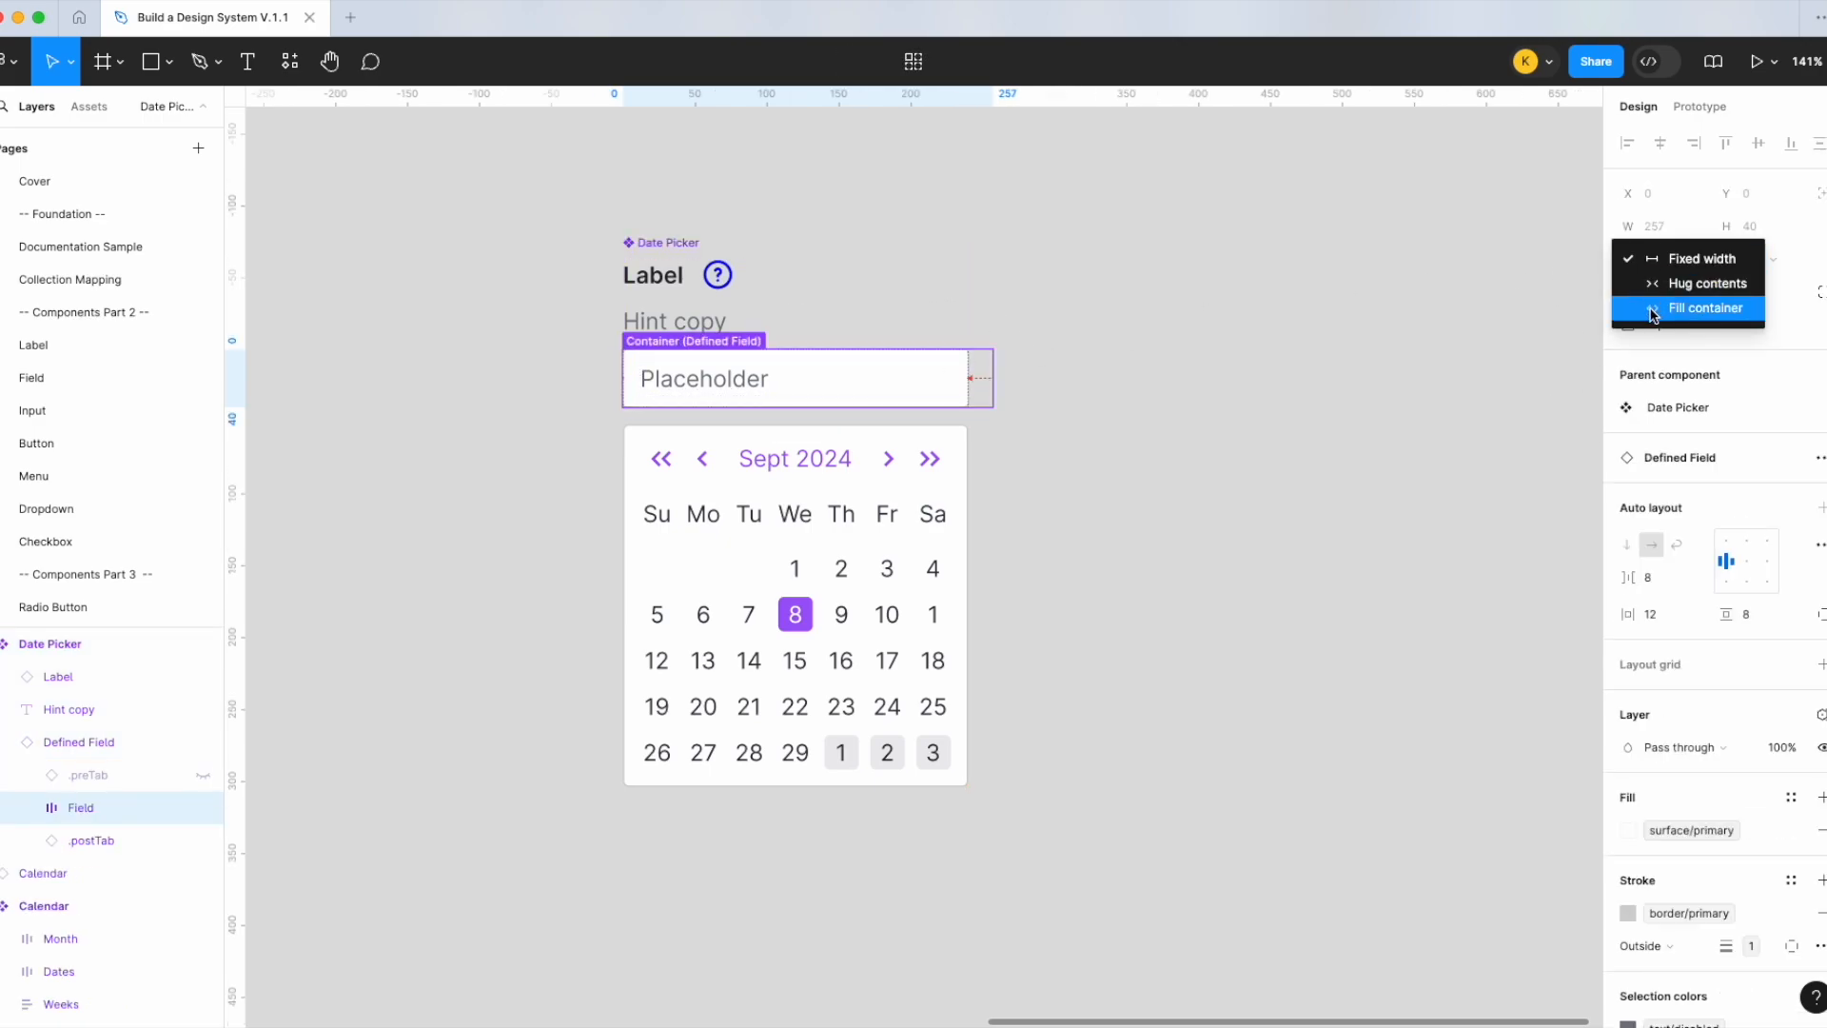
pyautogui.click(1705, 307)
pyautogui.click(1200, 399)
pyautogui.hscroll(-2, 1108, 433)
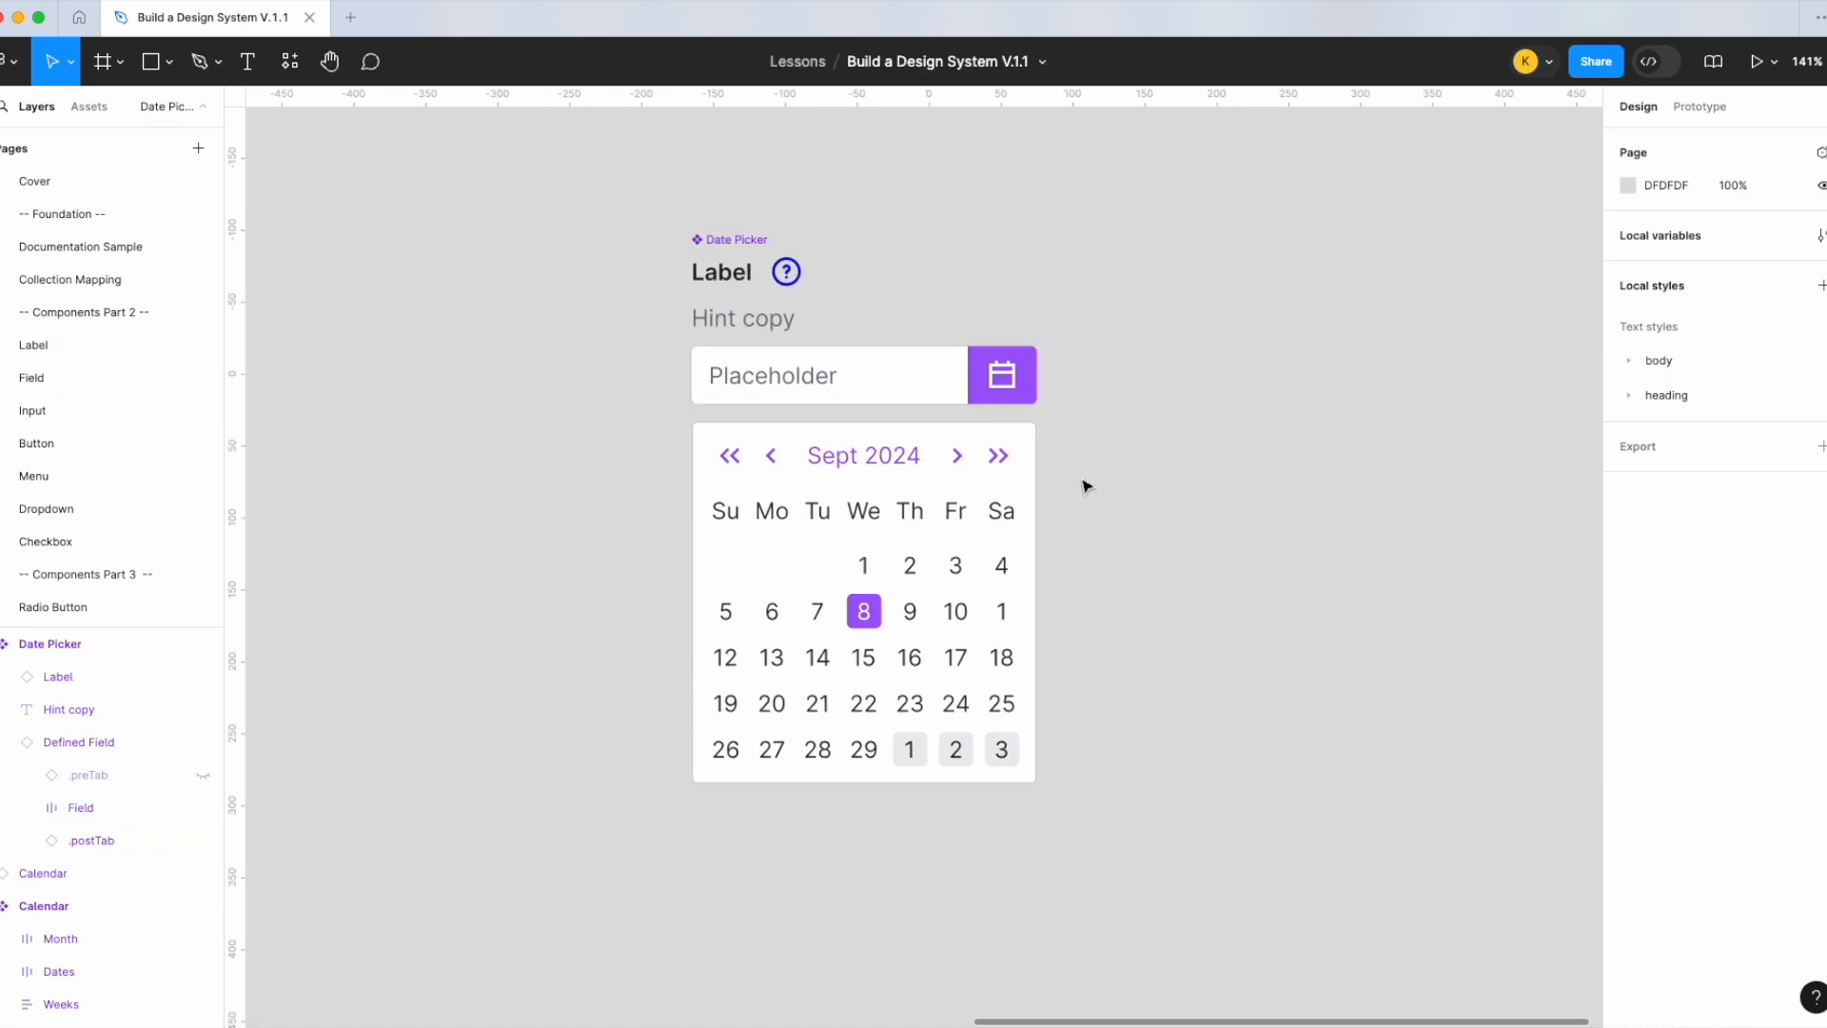
# Review the assembled Date Picker with its calendar and the .item variants it is built from
pyautogui.scroll(2, 1085, 486)
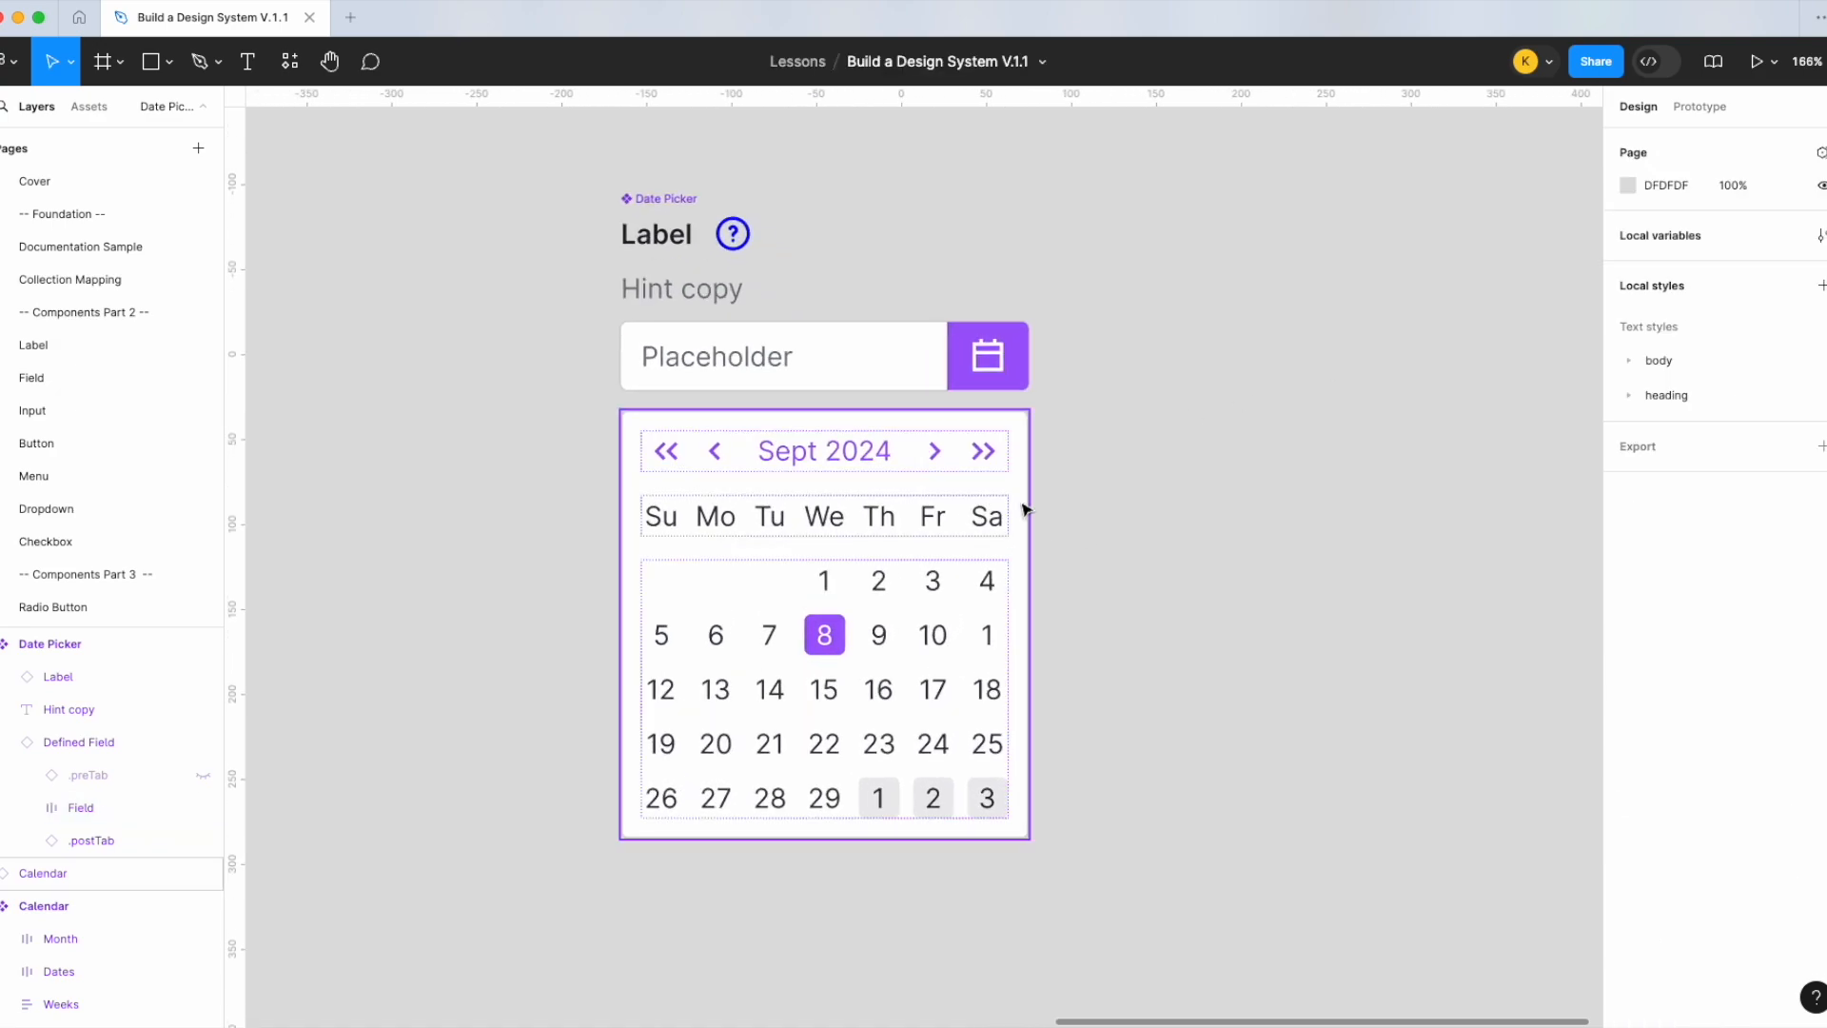
pyautogui.scroll(-3, 1071, 437)
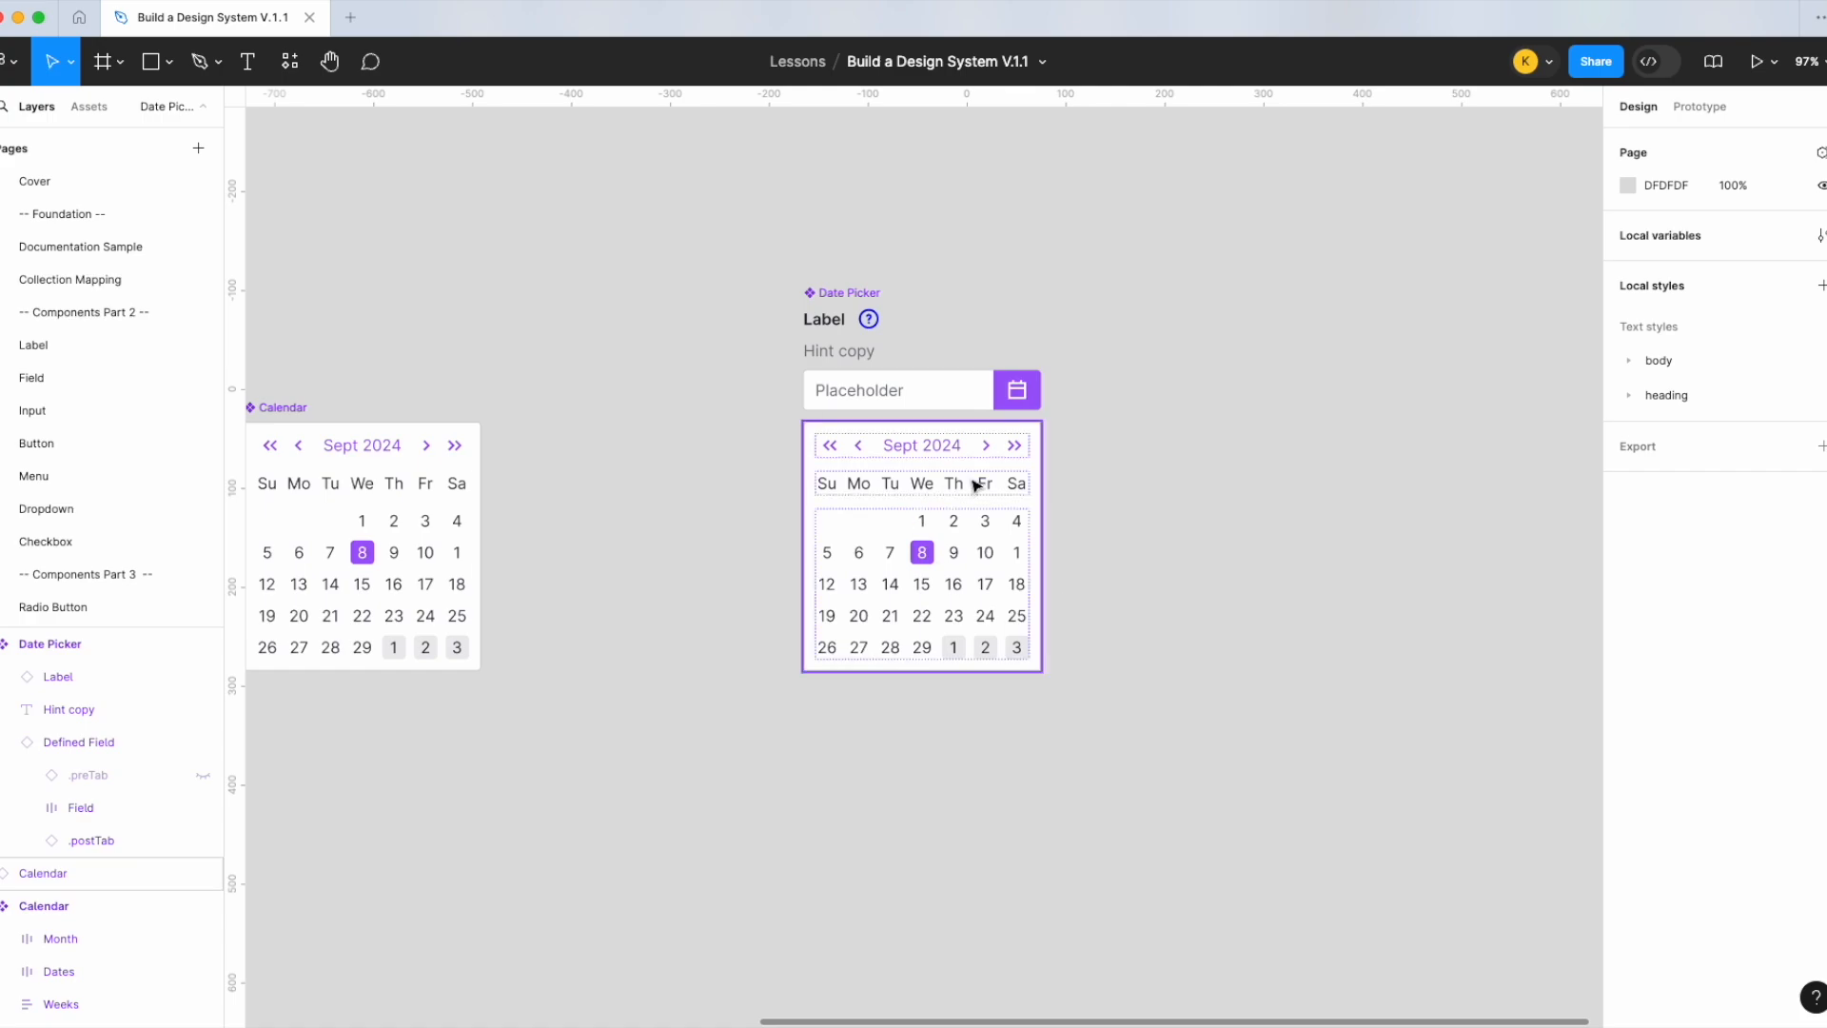
pyautogui.moveTo(1109, 717); pyautogui.dragTo(771, 251)
pyautogui.hscroll(-2, 771, 255)
pyautogui.hscroll(-8, 771, 255)
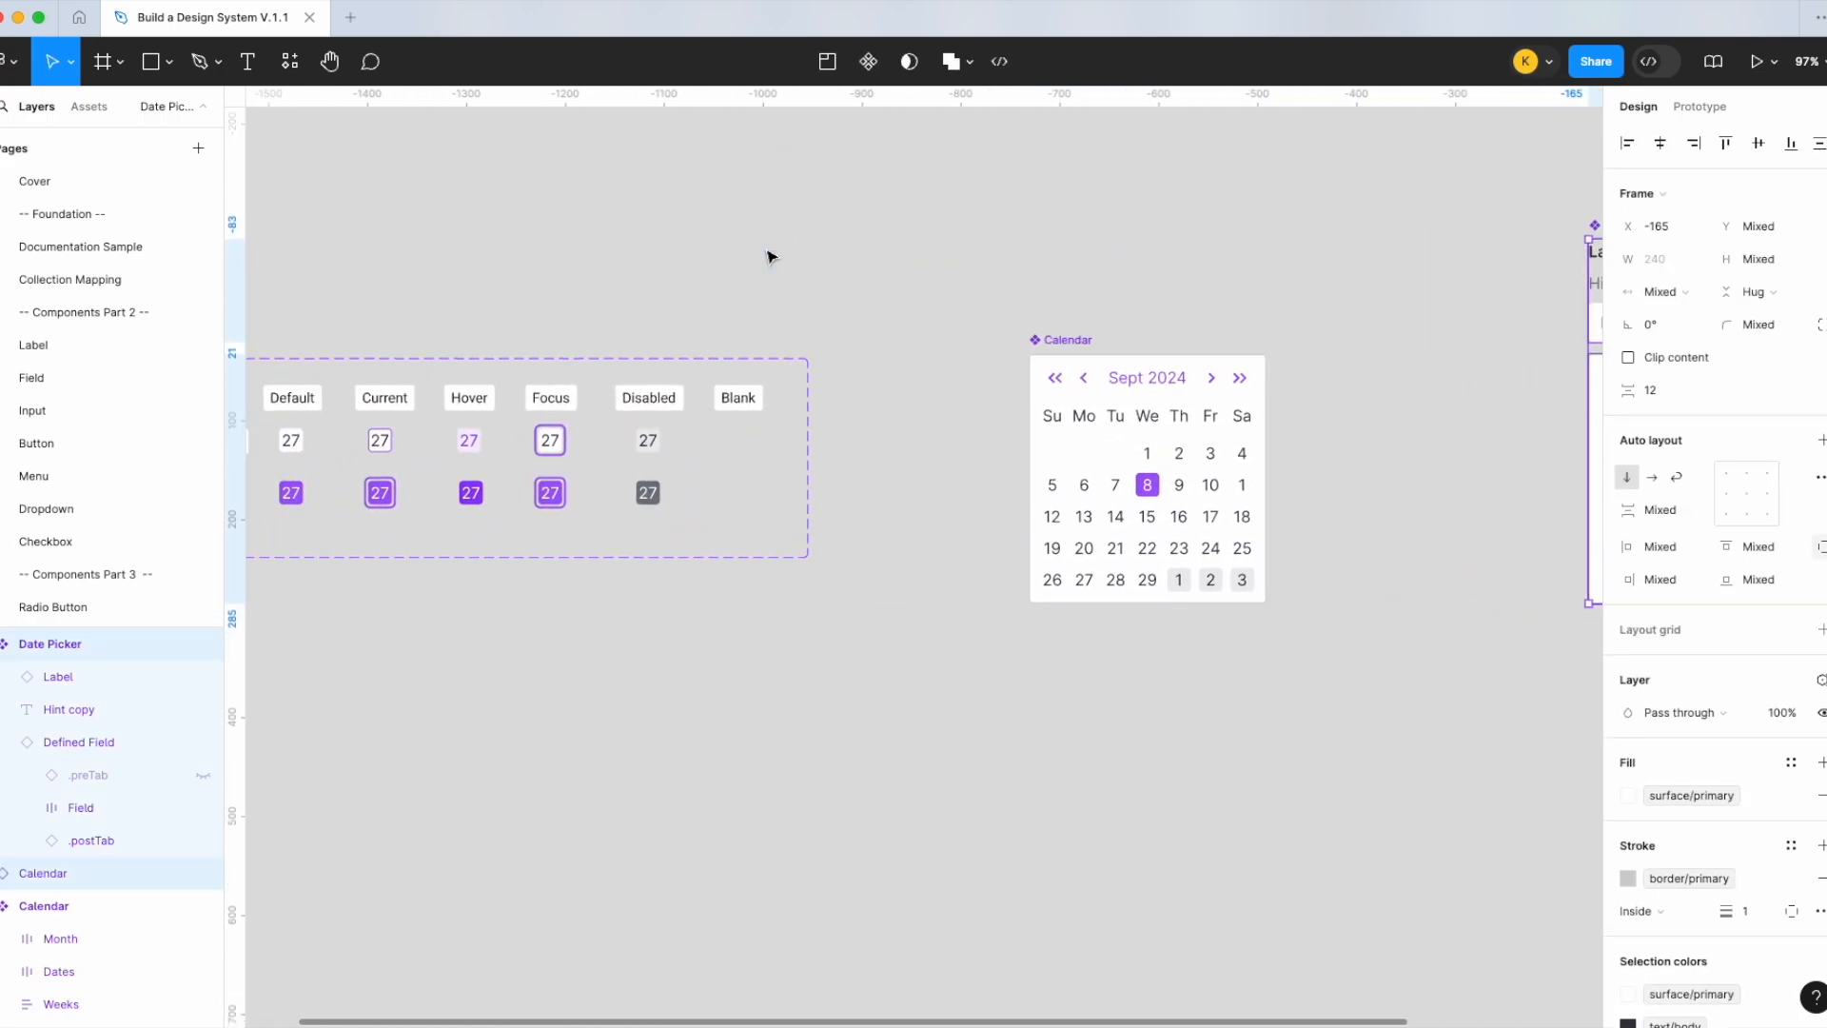
pyautogui.scroll(1, 427, 461)
pyautogui.scroll(2, 492, 440)
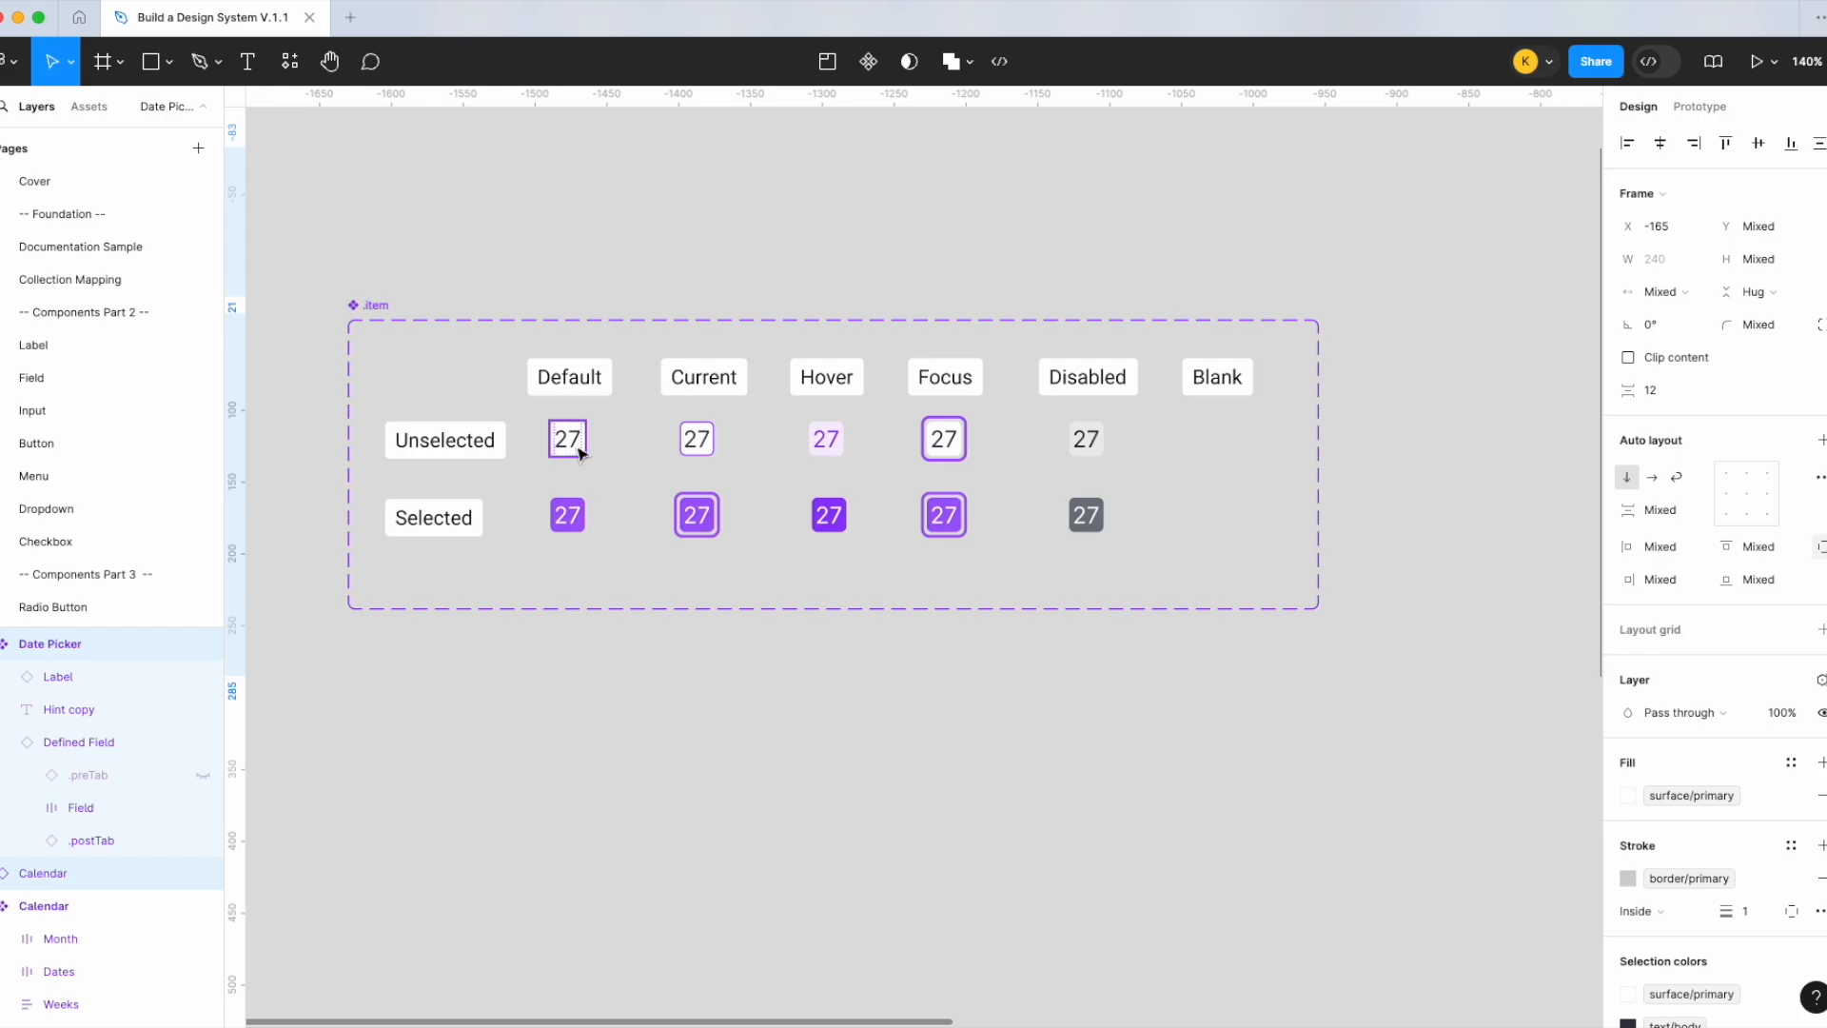
# Duplicate the Calendar component as an instance below the original and widen the copy
pyautogui.hscroll(7, 578, 453)
pyautogui.click(1120, 410)
pyautogui.scroll(-3, 1120, 409)
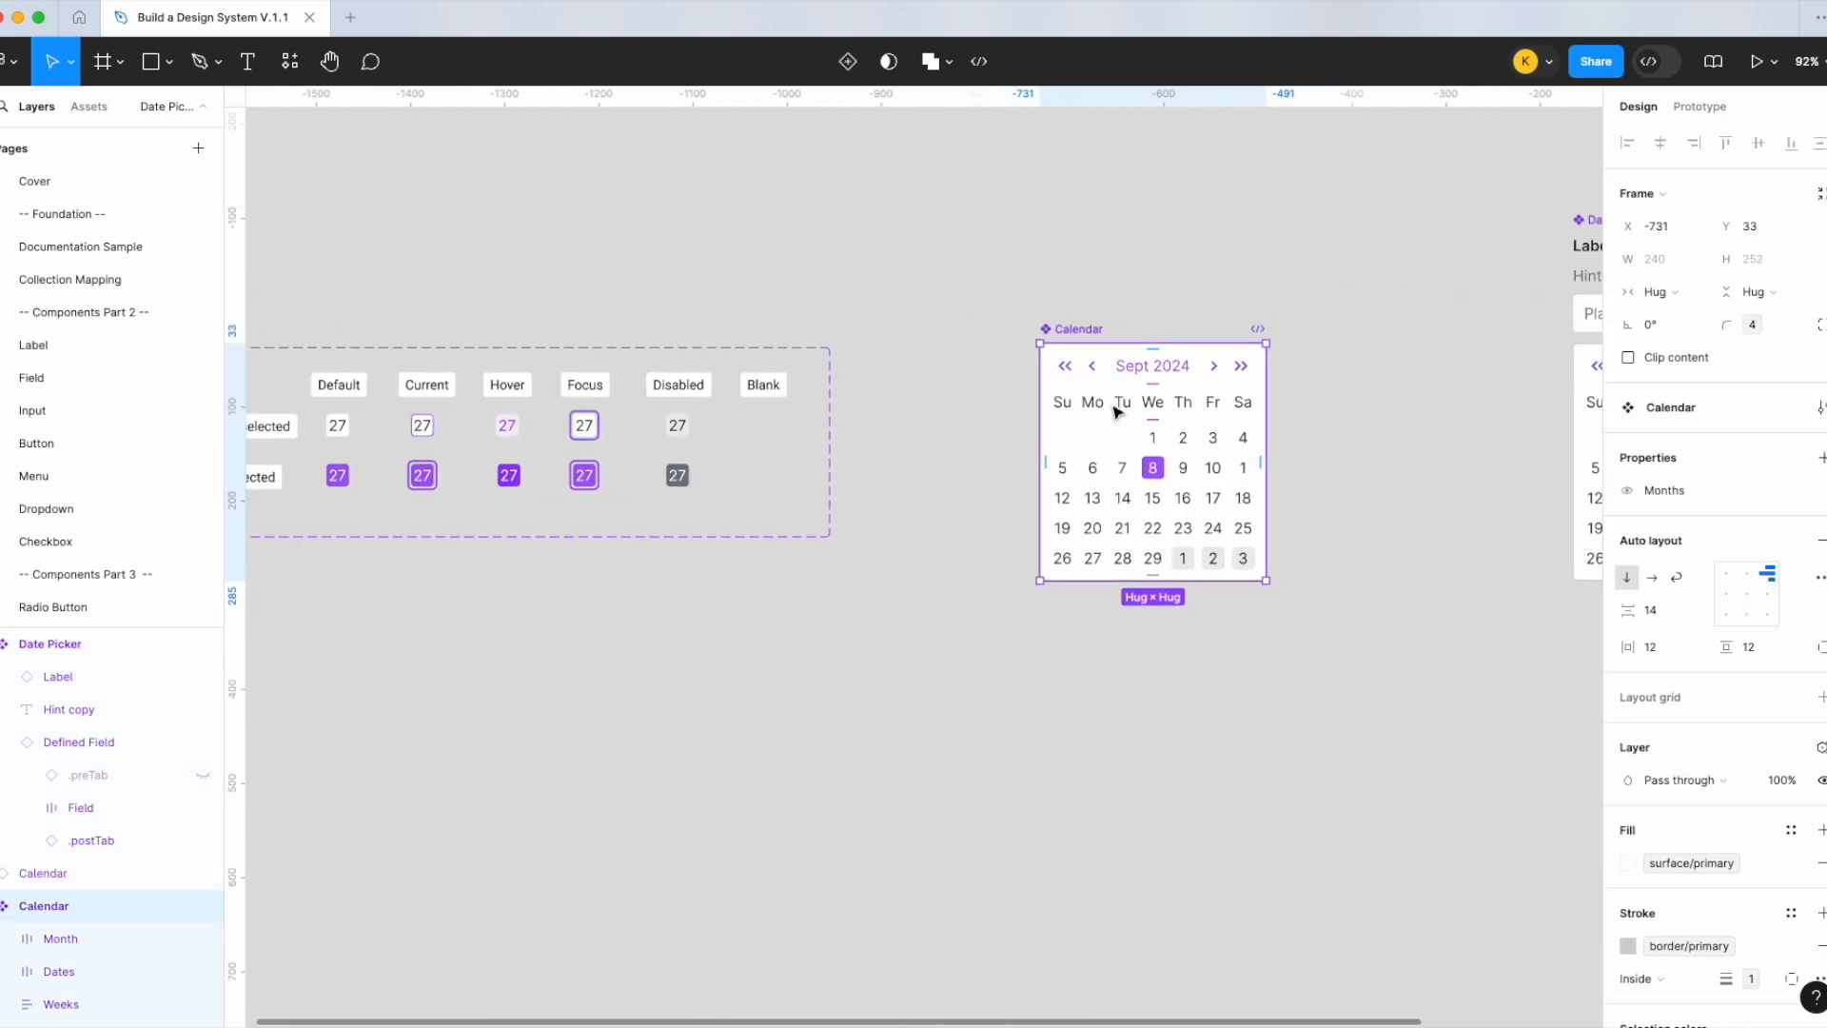
pyautogui.moveTo(1121, 412); pyautogui.dragTo(1114, 706)
pyautogui.scroll(2, 1333, 773)
pyautogui.moveTo(1239, 698); pyautogui.dragTo(1356, 697)
# Set all seven date items in the second week of the calendar copy to fill container width
pyautogui.doubleClick(1197, 741)
pyautogui.doubleClick(1180, 784)
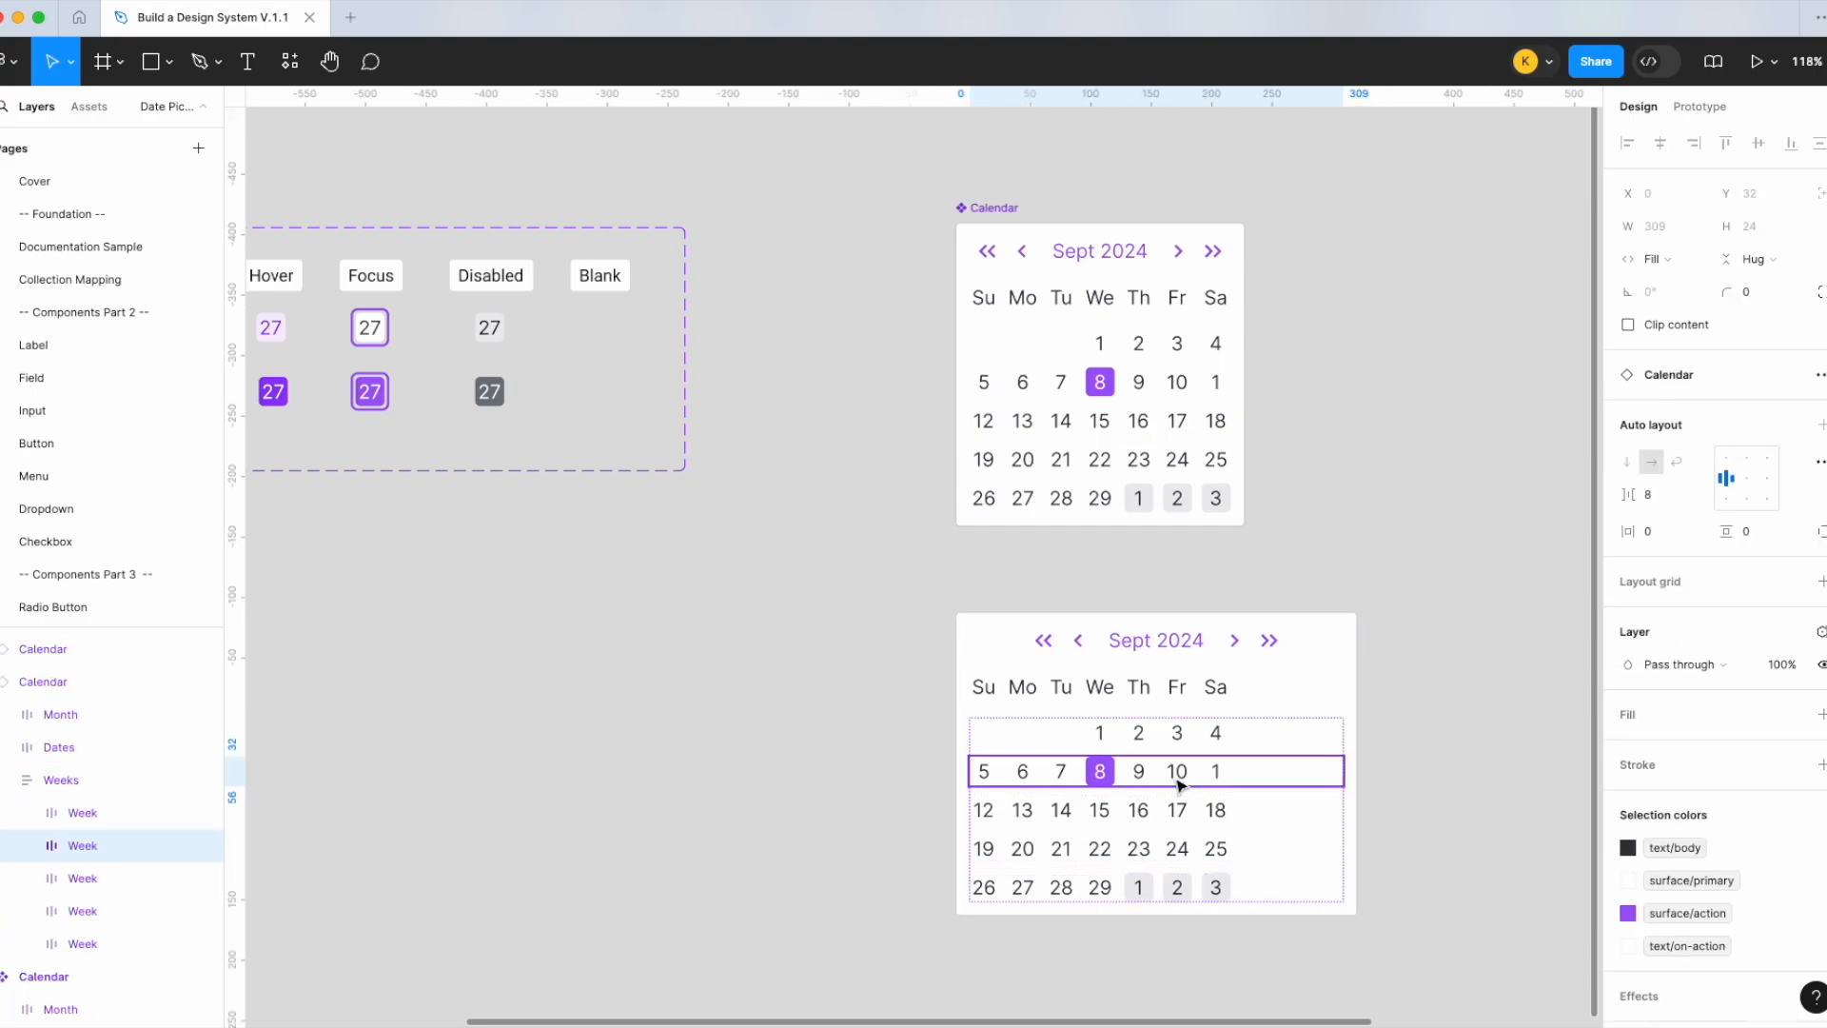
pyautogui.scroll(2, 1271, 731)
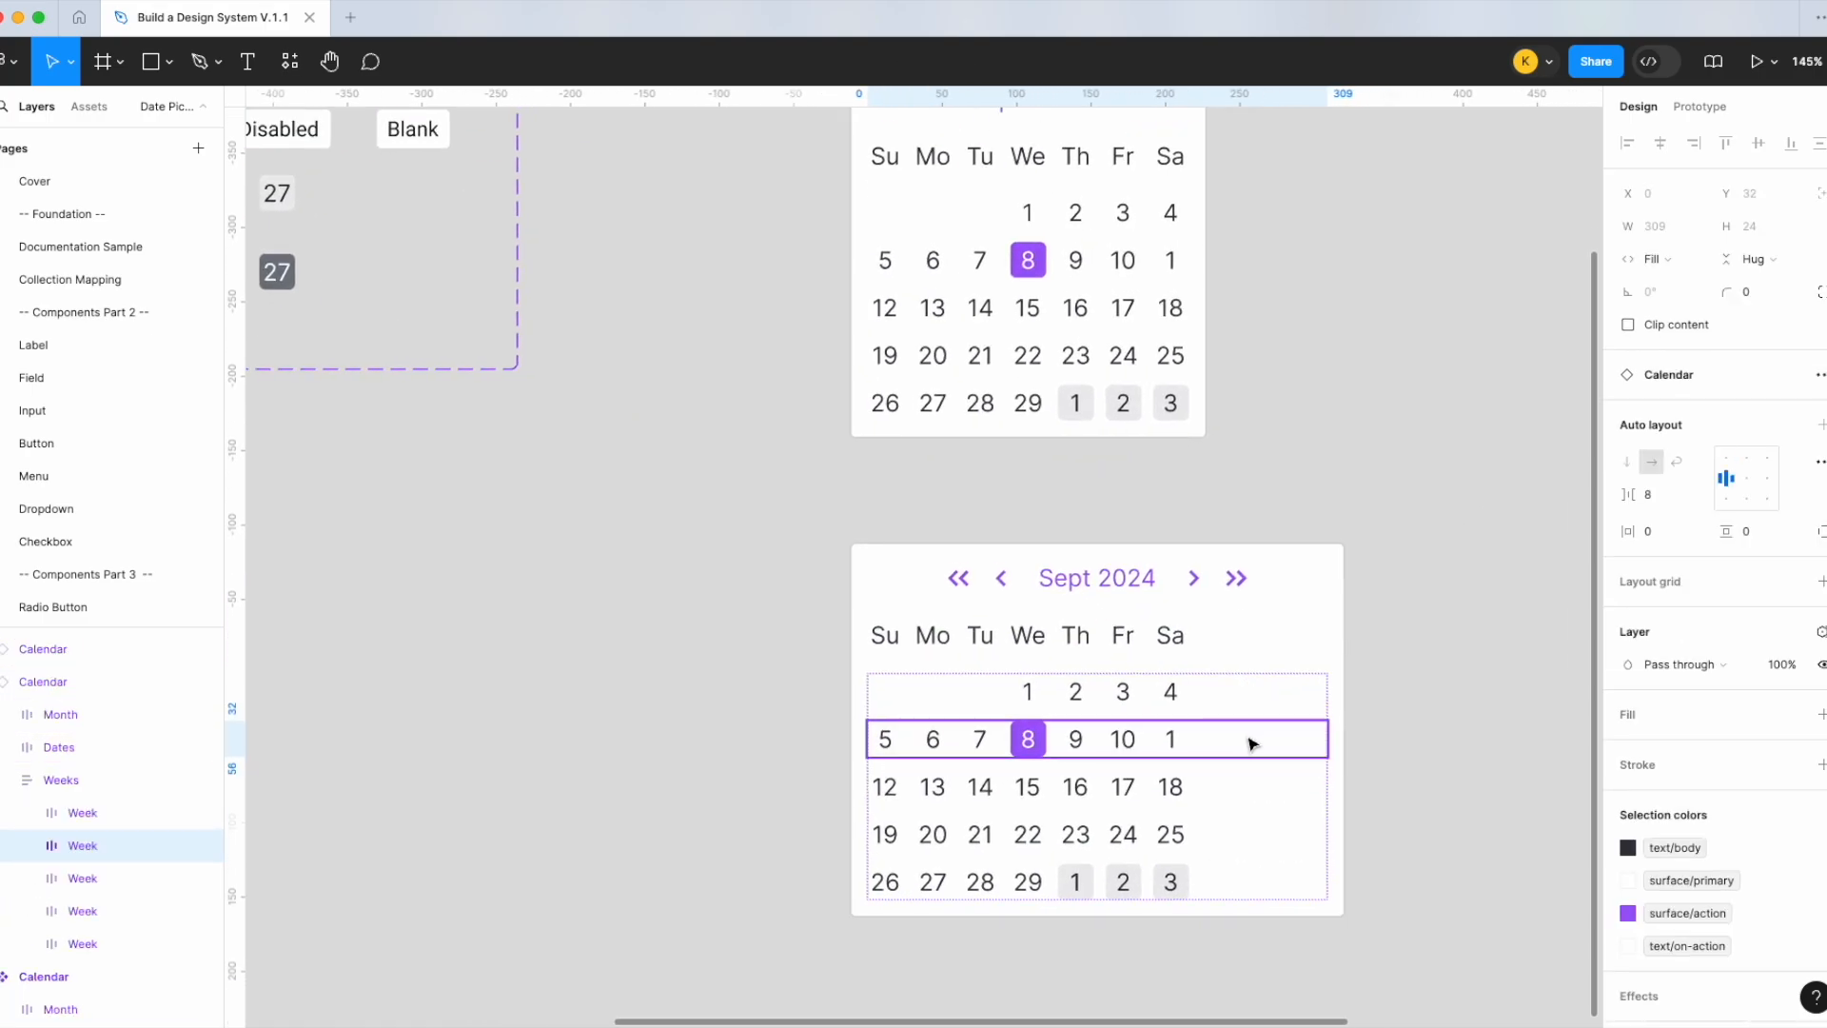
pyautogui.doubleClick(1172, 742)
pyautogui.keyDown('shift'); pyautogui.click(1123, 743); pyautogui.keyUp('shift')
pyautogui.keyDown('shift'); pyautogui.click(1076, 743); pyautogui.keyUp('shift')
pyautogui.keyDown('shift'); pyautogui.click(1027, 743); pyautogui.keyUp('shift')
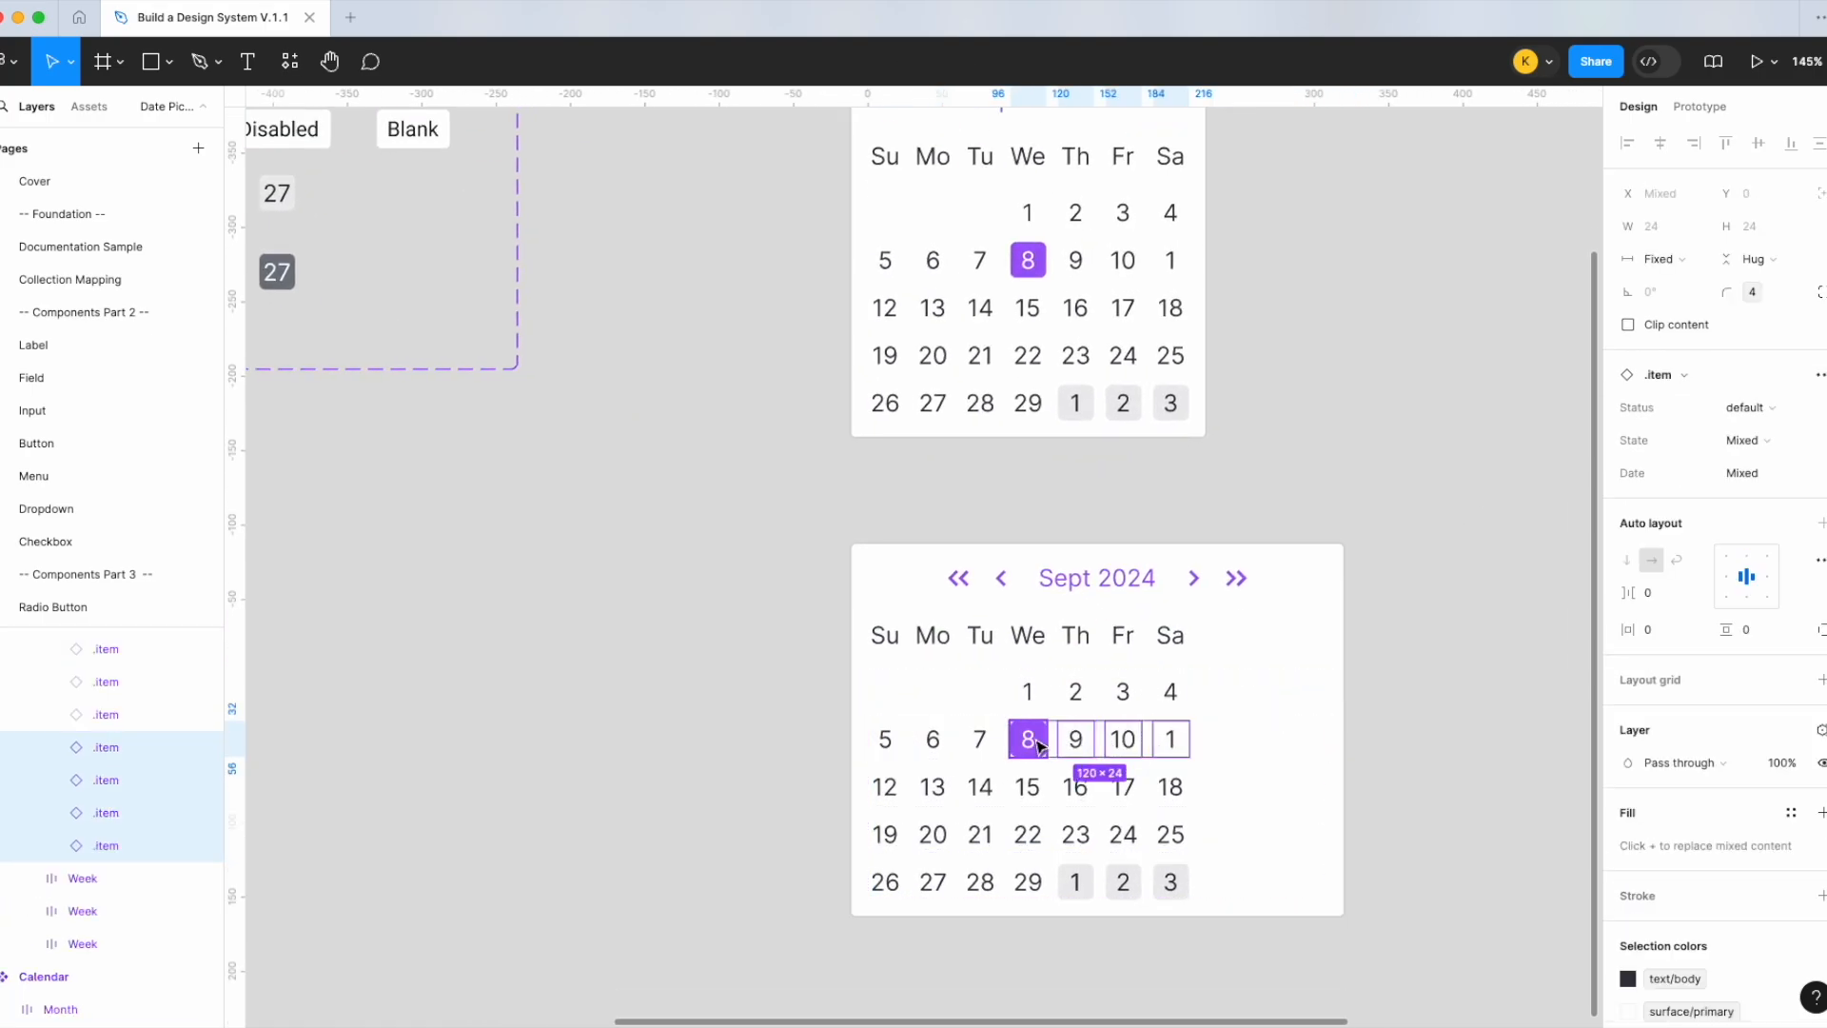
pyautogui.keyDown('shift'); pyautogui.click(980, 742); pyautogui.keyUp('shift')
pyautogui.keyDown('shift'); pyautogui.click(933, 742); pyautogui.keyUp('shift')
pyautogui.keyDown('shift'); pyautogui.click(885, 742); pyautogui.keyUp('shift')
pyautogui.click(1661, 259)
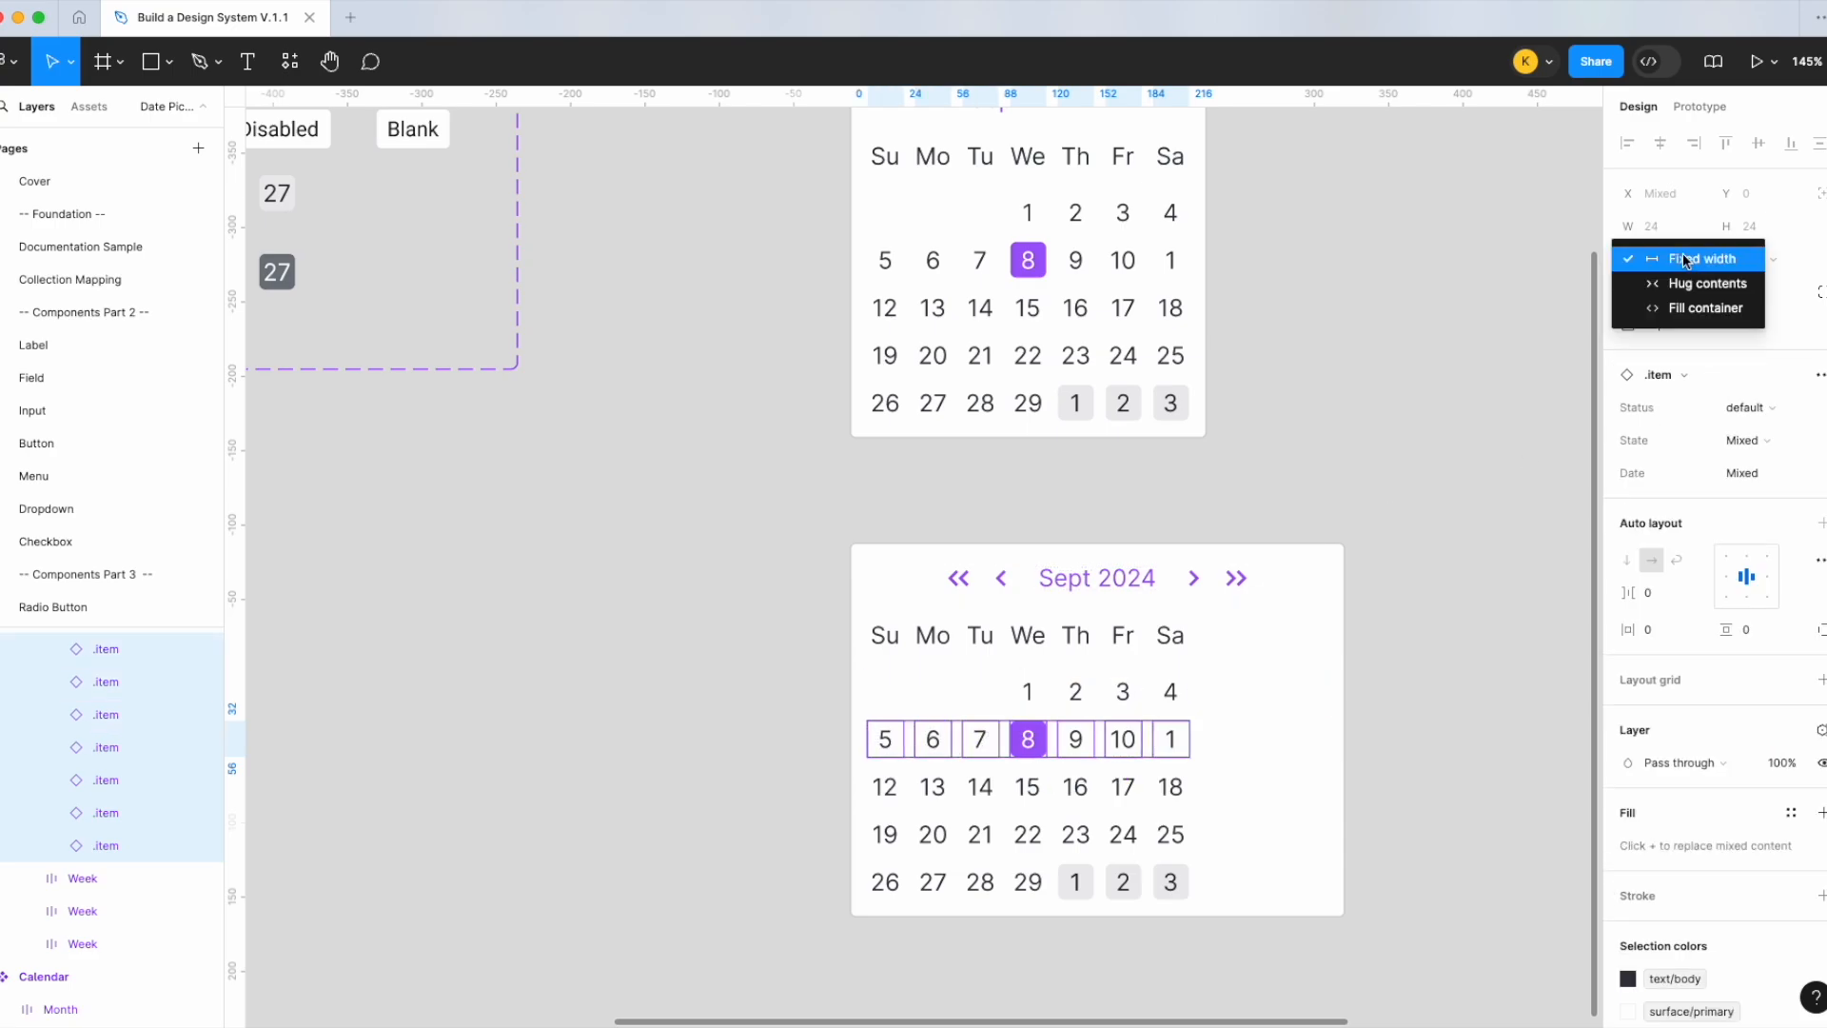
pyautogui.click(1684, 309)
pyautogui.click(1358, 808)
# Resize the calendar copy to a width of 246 to test how its second week responds
pyautogui.scroll(1, 1094, 843)
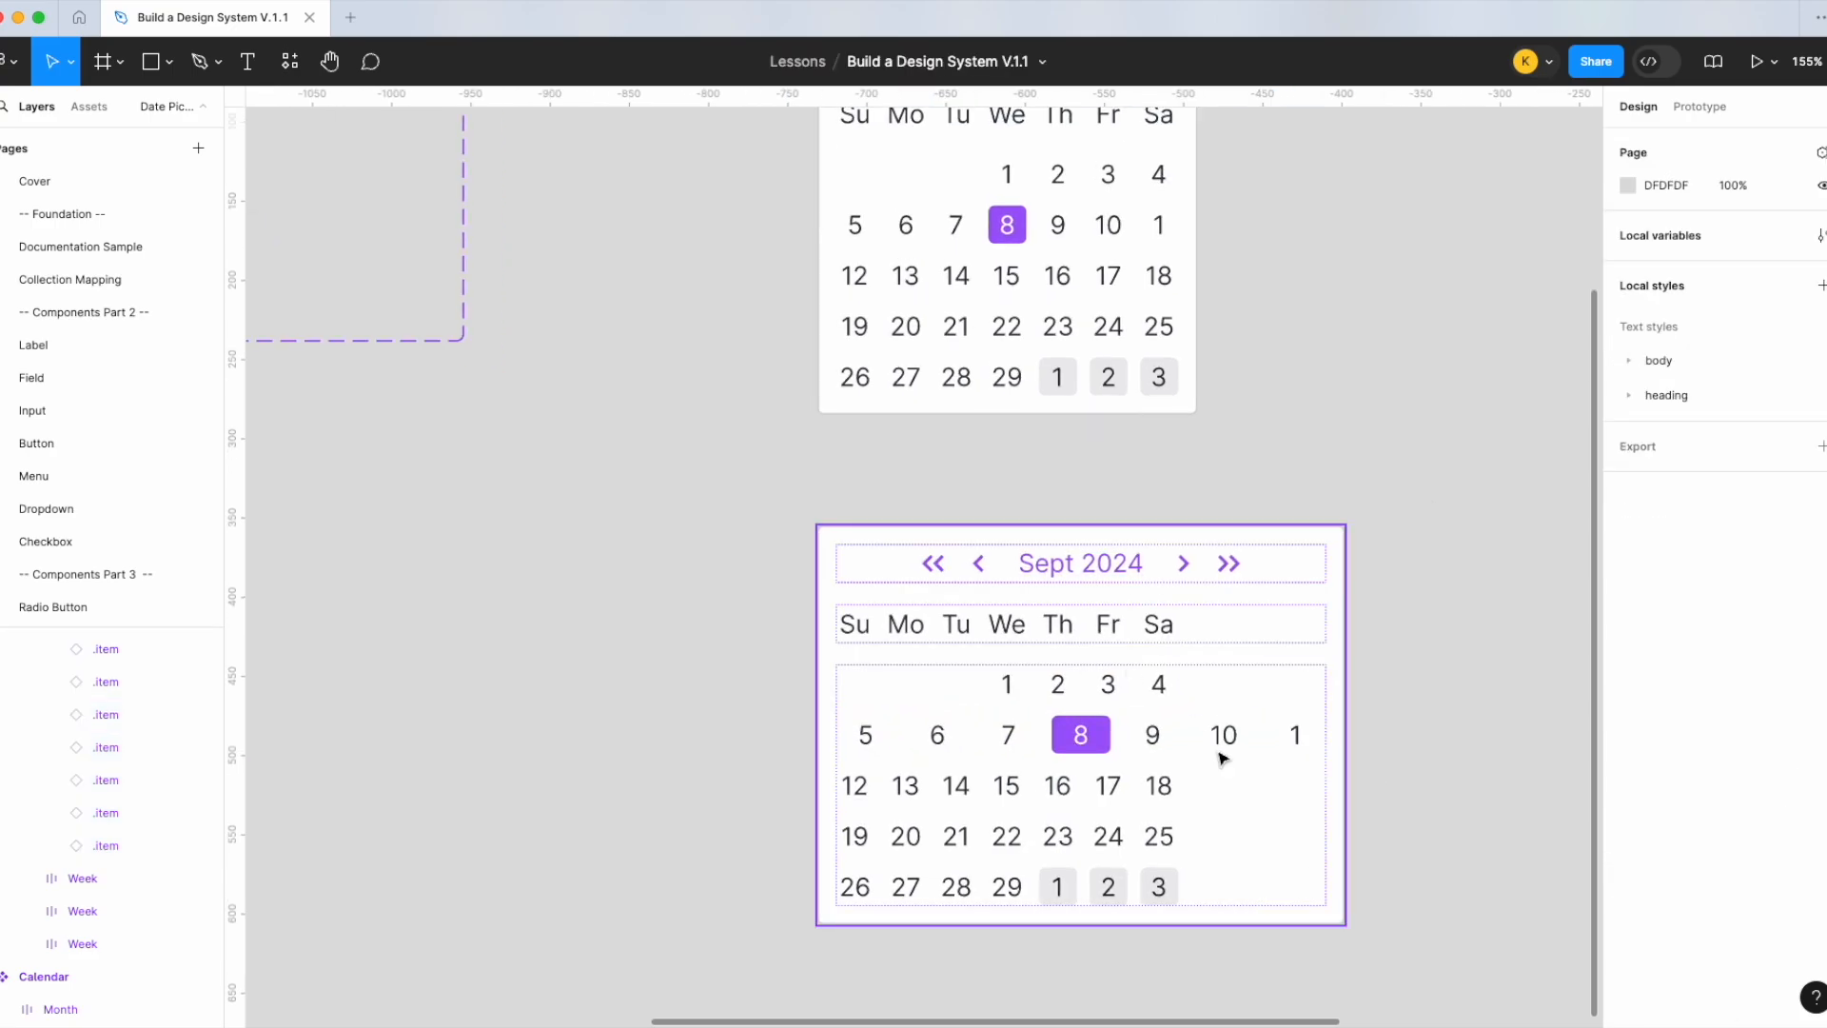
pyautogui.doubleClick(1035, 657)
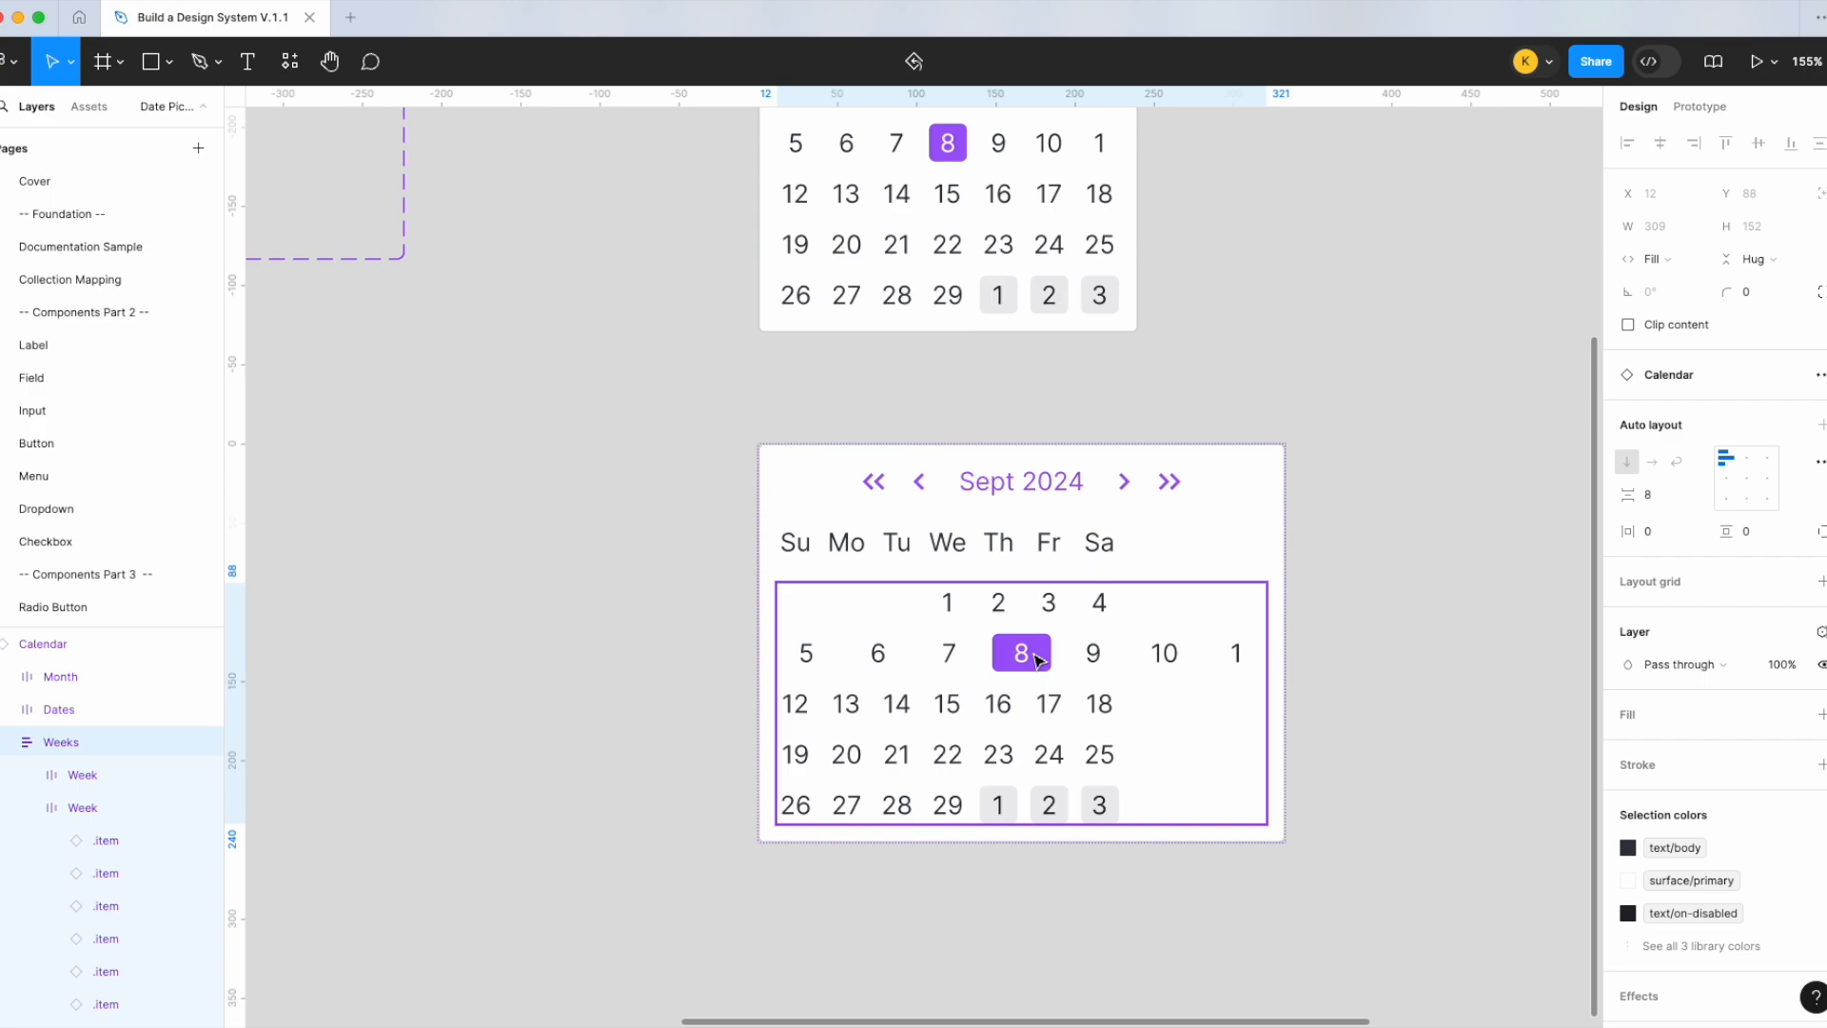
pyautogui.click(1250, 561)
pyautogui.click(1249, 543)
pyautogui.moveTo(1287, 534); pyautogui.dragTo(1149, 548)
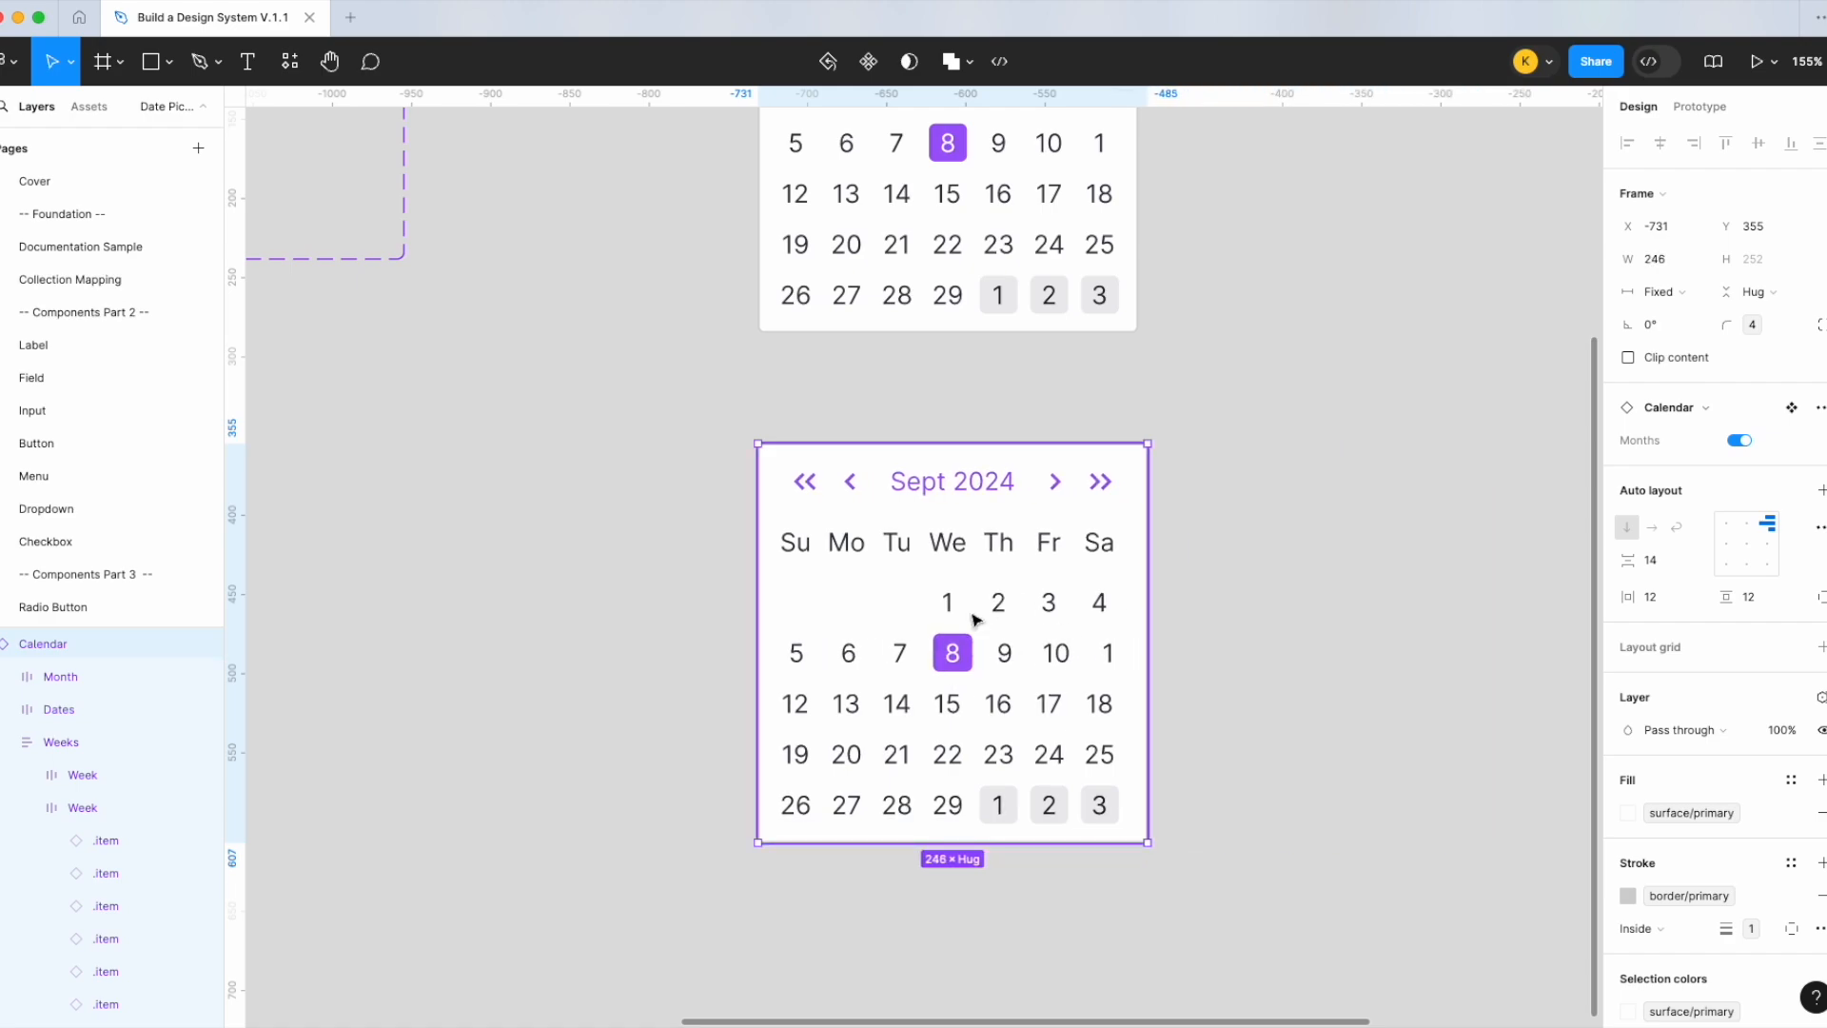
# Delete the test copy of the calendar below the Calendar component
pyautogui.click(1232, 533)
pyautogui.scroll(-5, 1228, 530)
pyautogui.click(1148, 570)
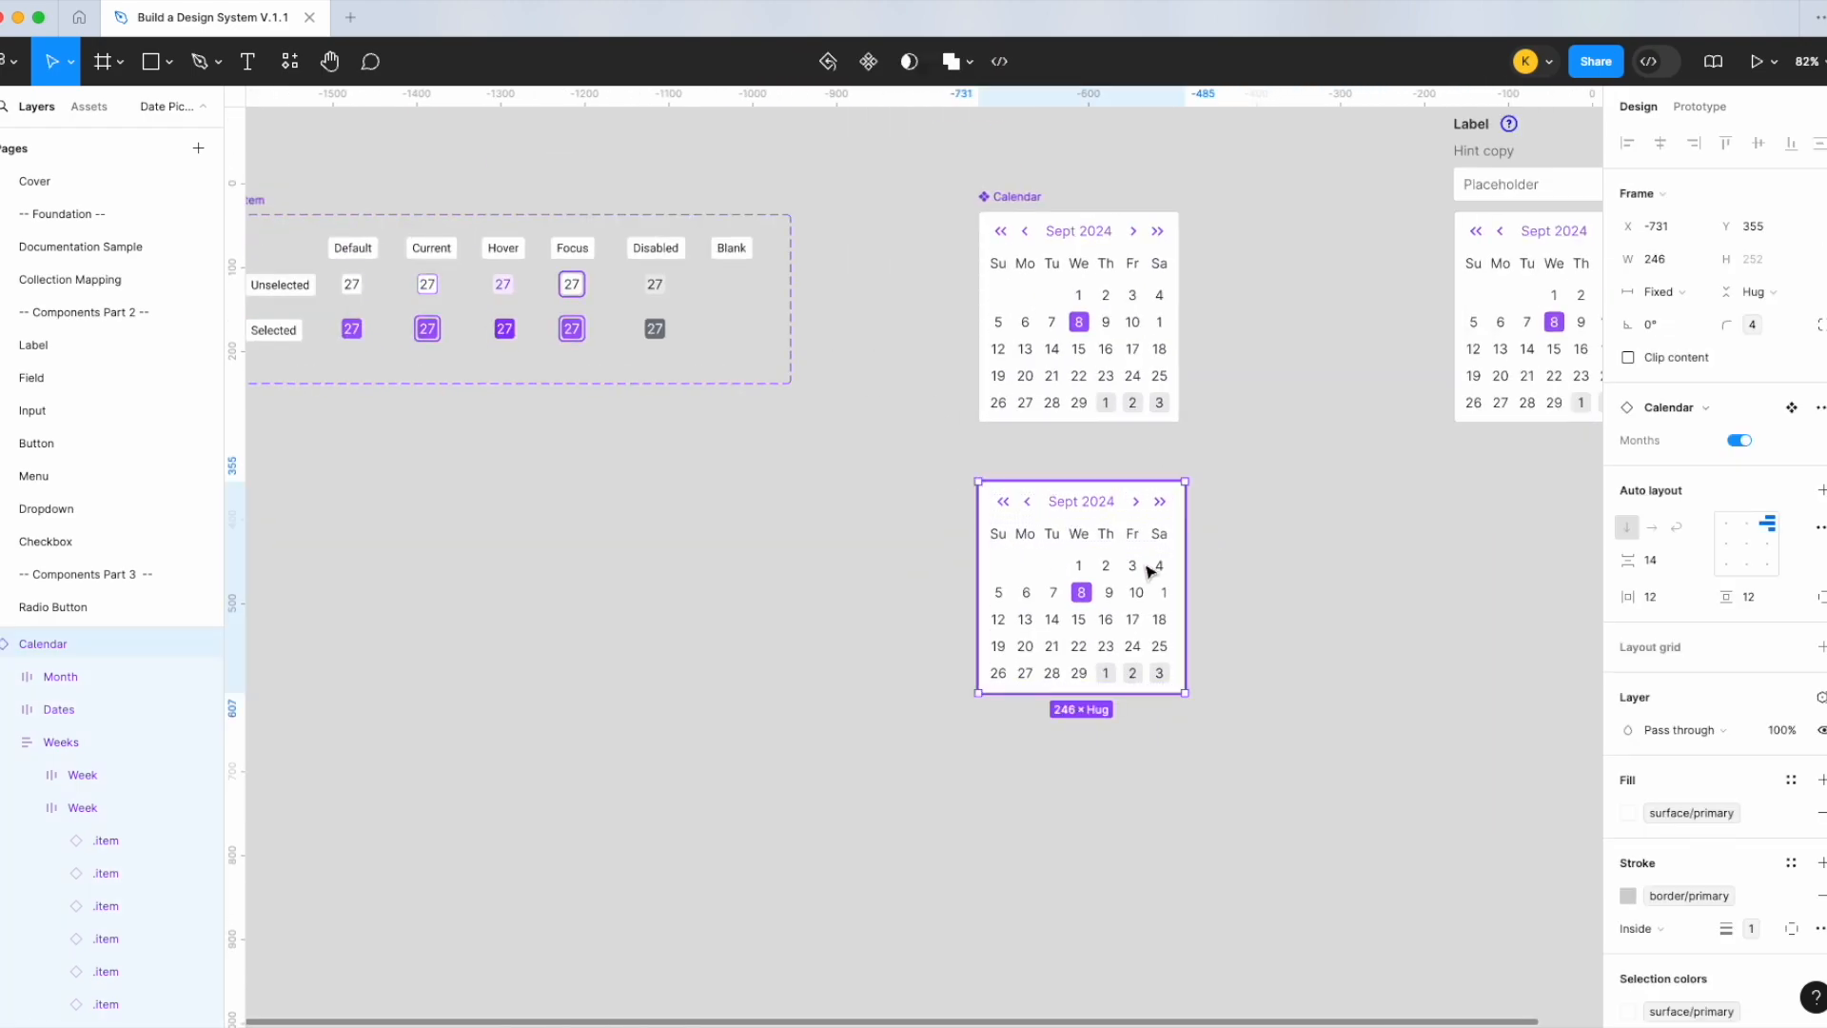
pyautogui.press('Delete')
# Move the calendar instance down to Y 222 and place a Date Picker instance beside the main component
pyautogui.hscroll(4, 1146, 571)
pyautogui.scroll(3, 1285, 568)
pyautogui.scroll(3, 1285, 569)
pyautogui.hscroll(2, 1285, 569)
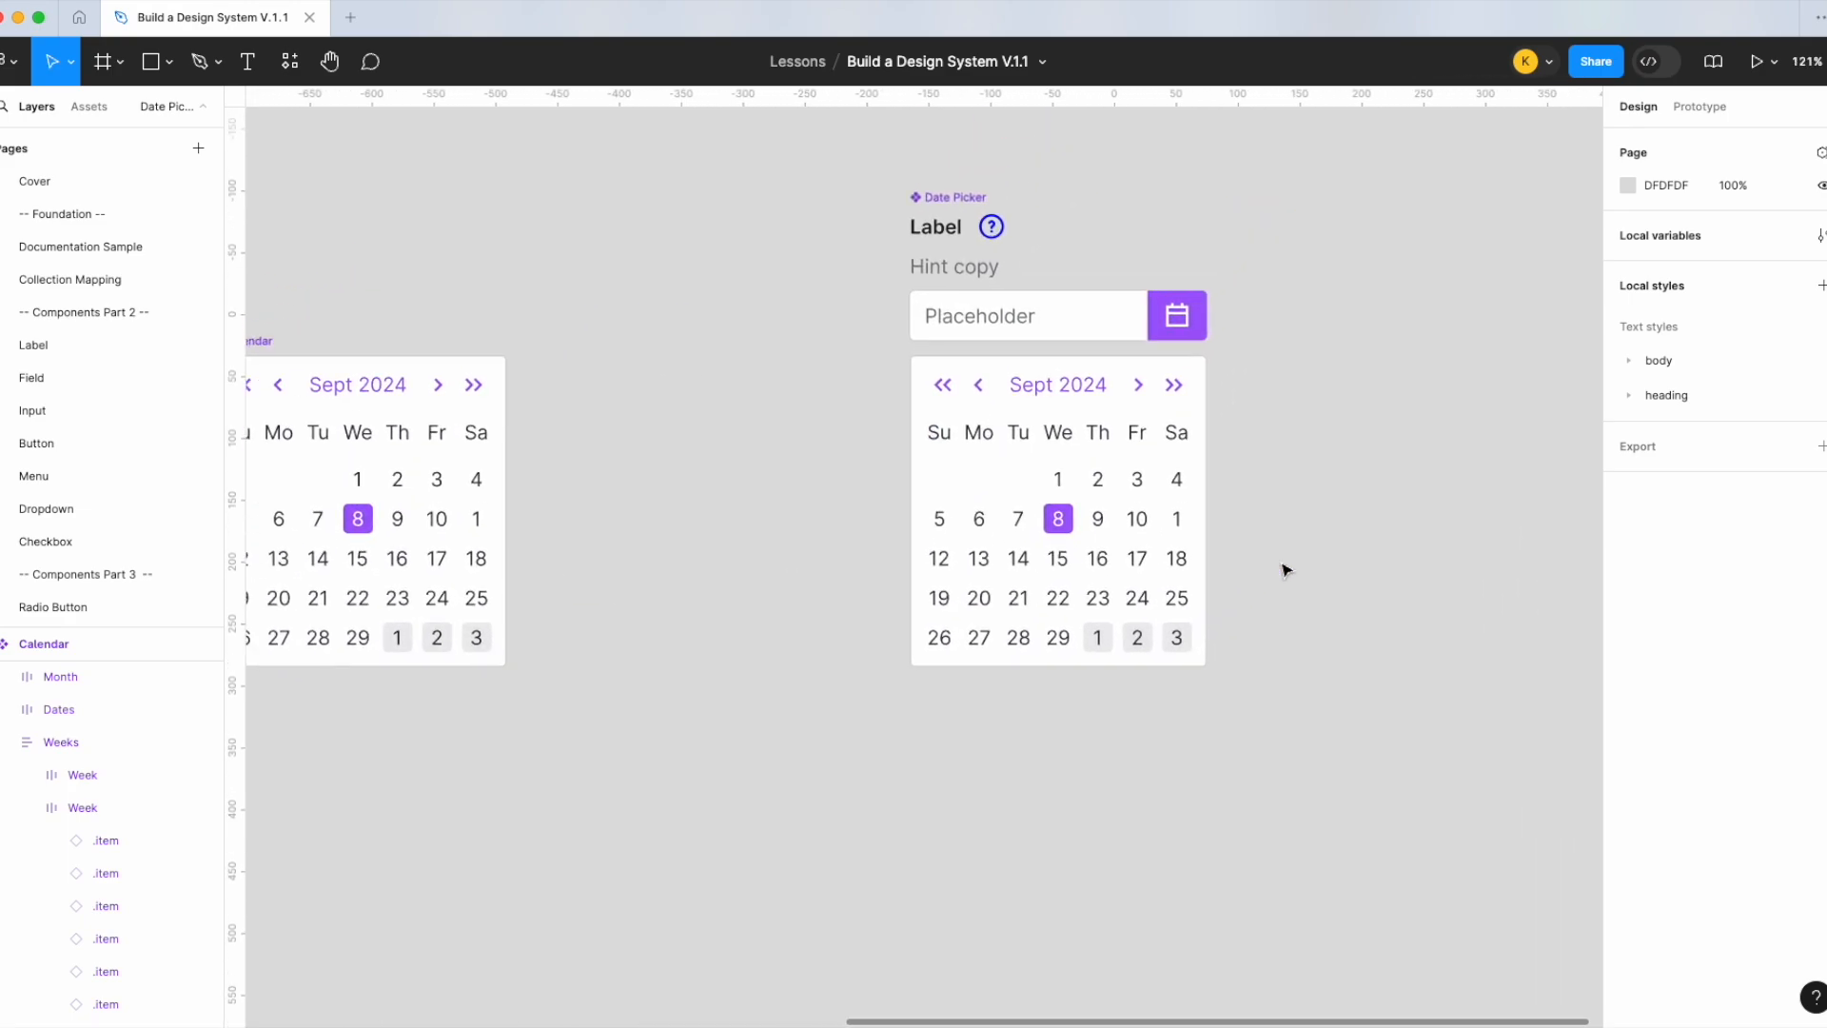
pyautogui.scroll(2, 1199, 437)
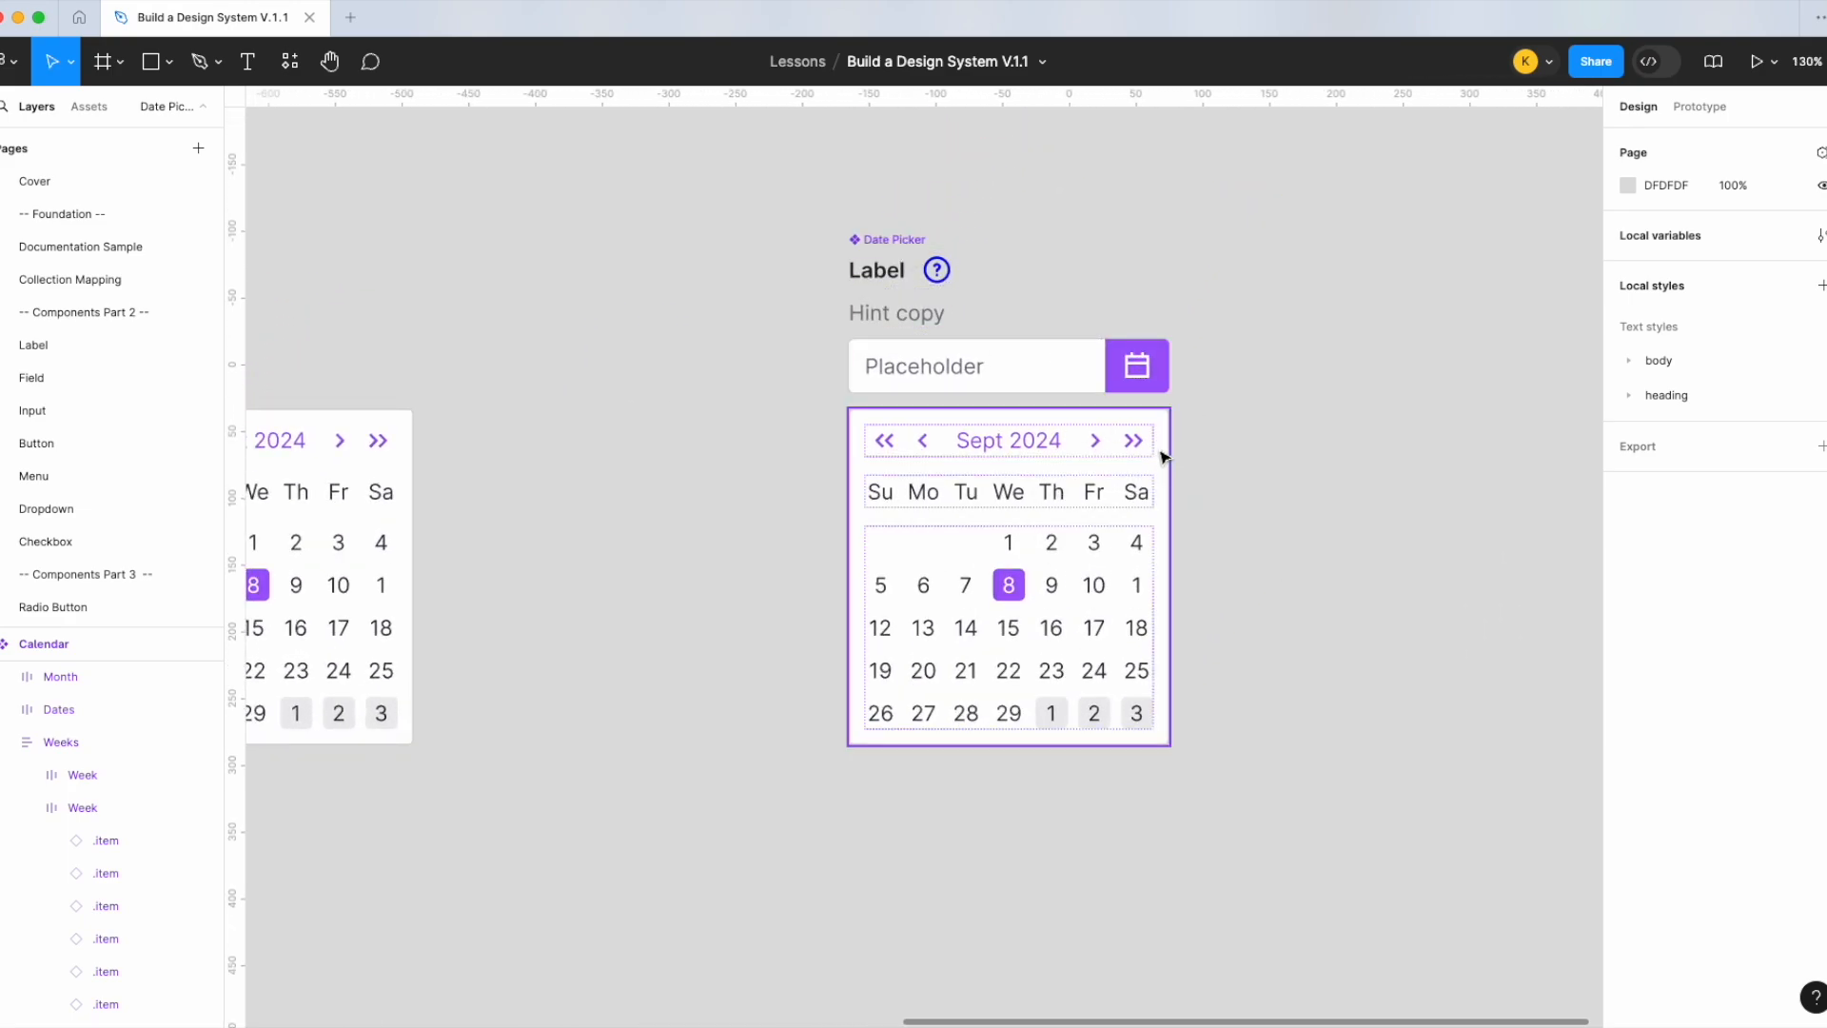
pyautogui.moveTo(1044, 502); pyautogui.dragTo(1044, 753)
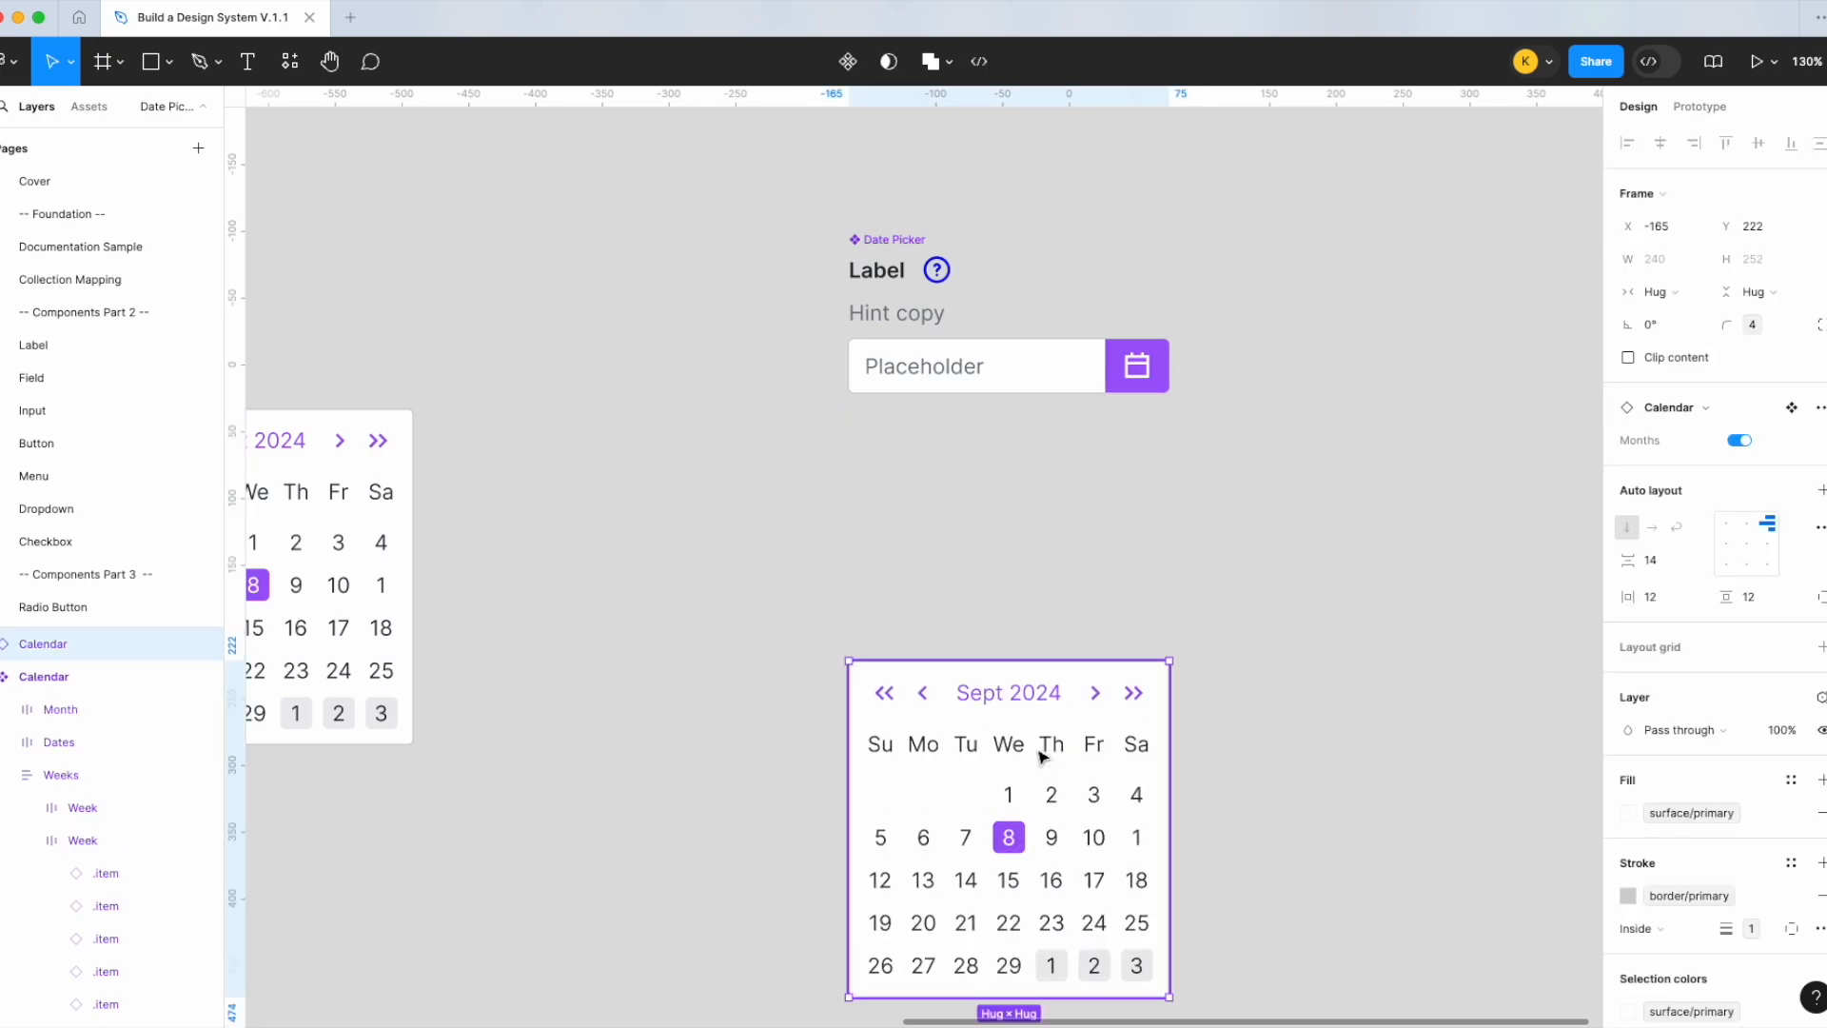
pyautogui.click(887, 251)
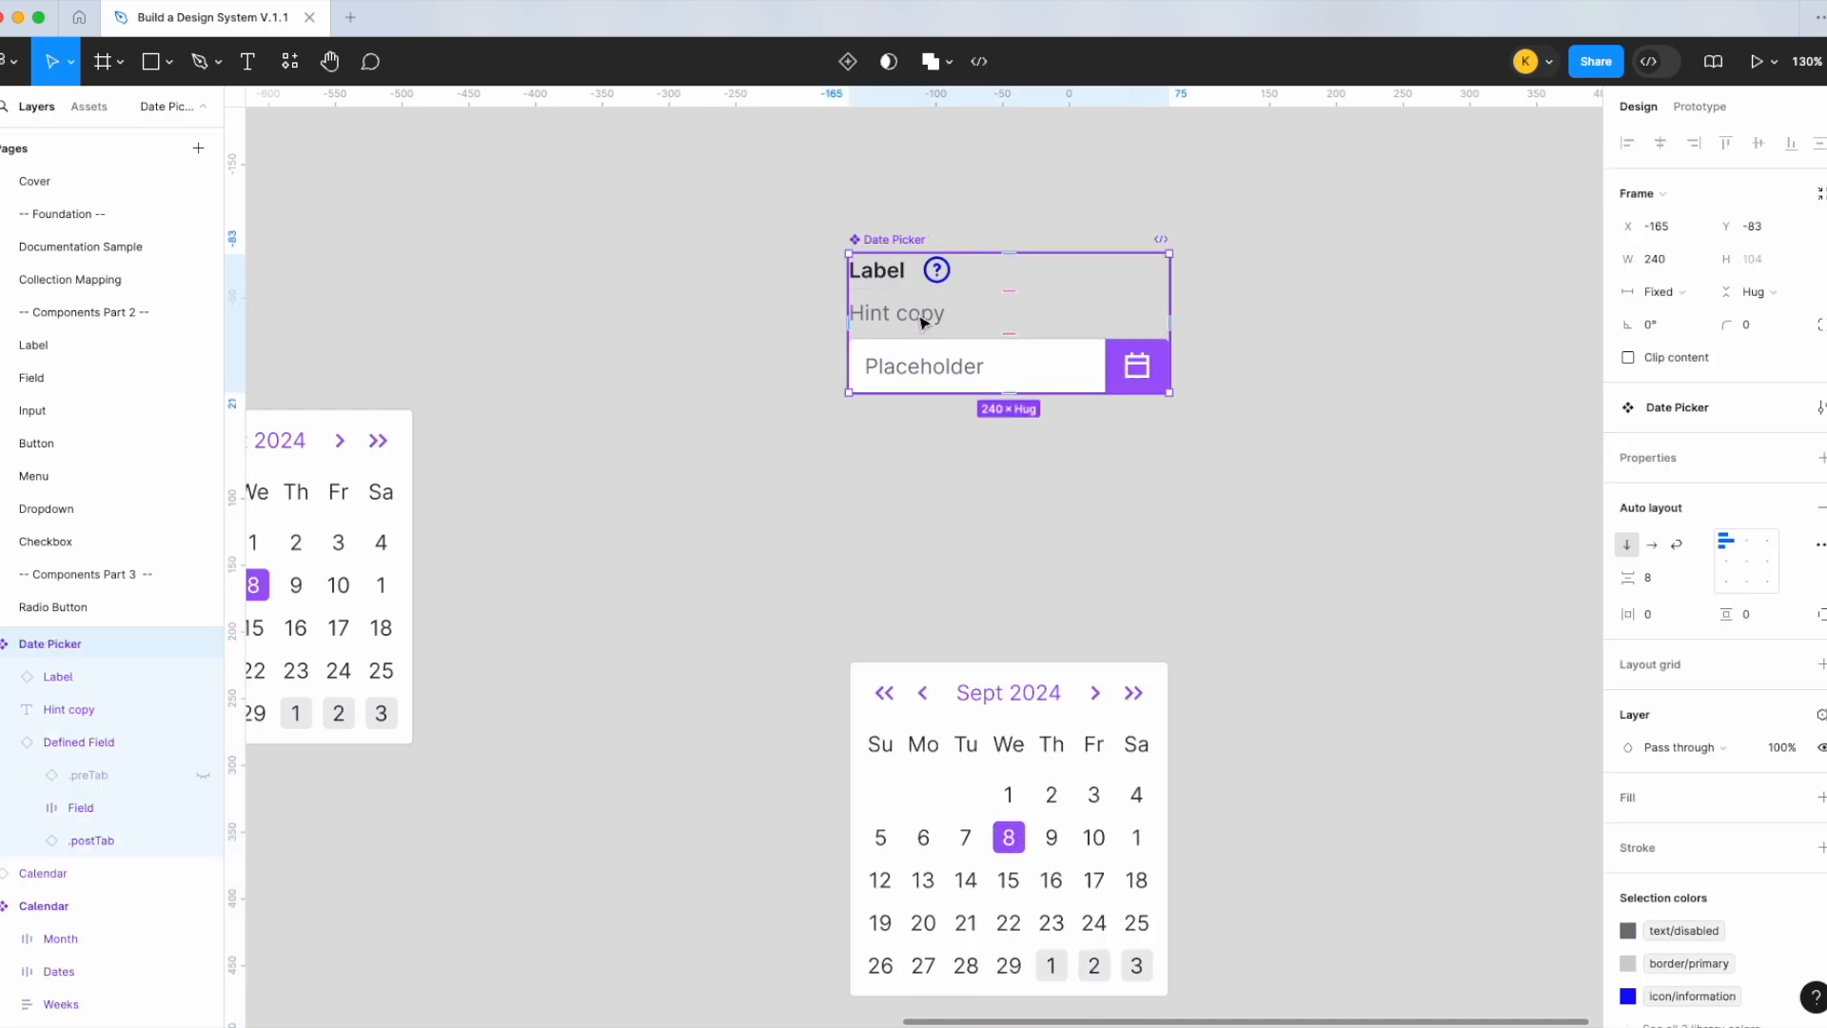
pyautogui.keyDown('alt'); pyautogui.moveTo(921, 323); pyautogui.dragTo(1433, 302); pyautogui.keyUp('alt')
# Create a visibility property named "Hint copy" with value True for the hint text in the Date Picker component
pyautogui.click(951, 329)
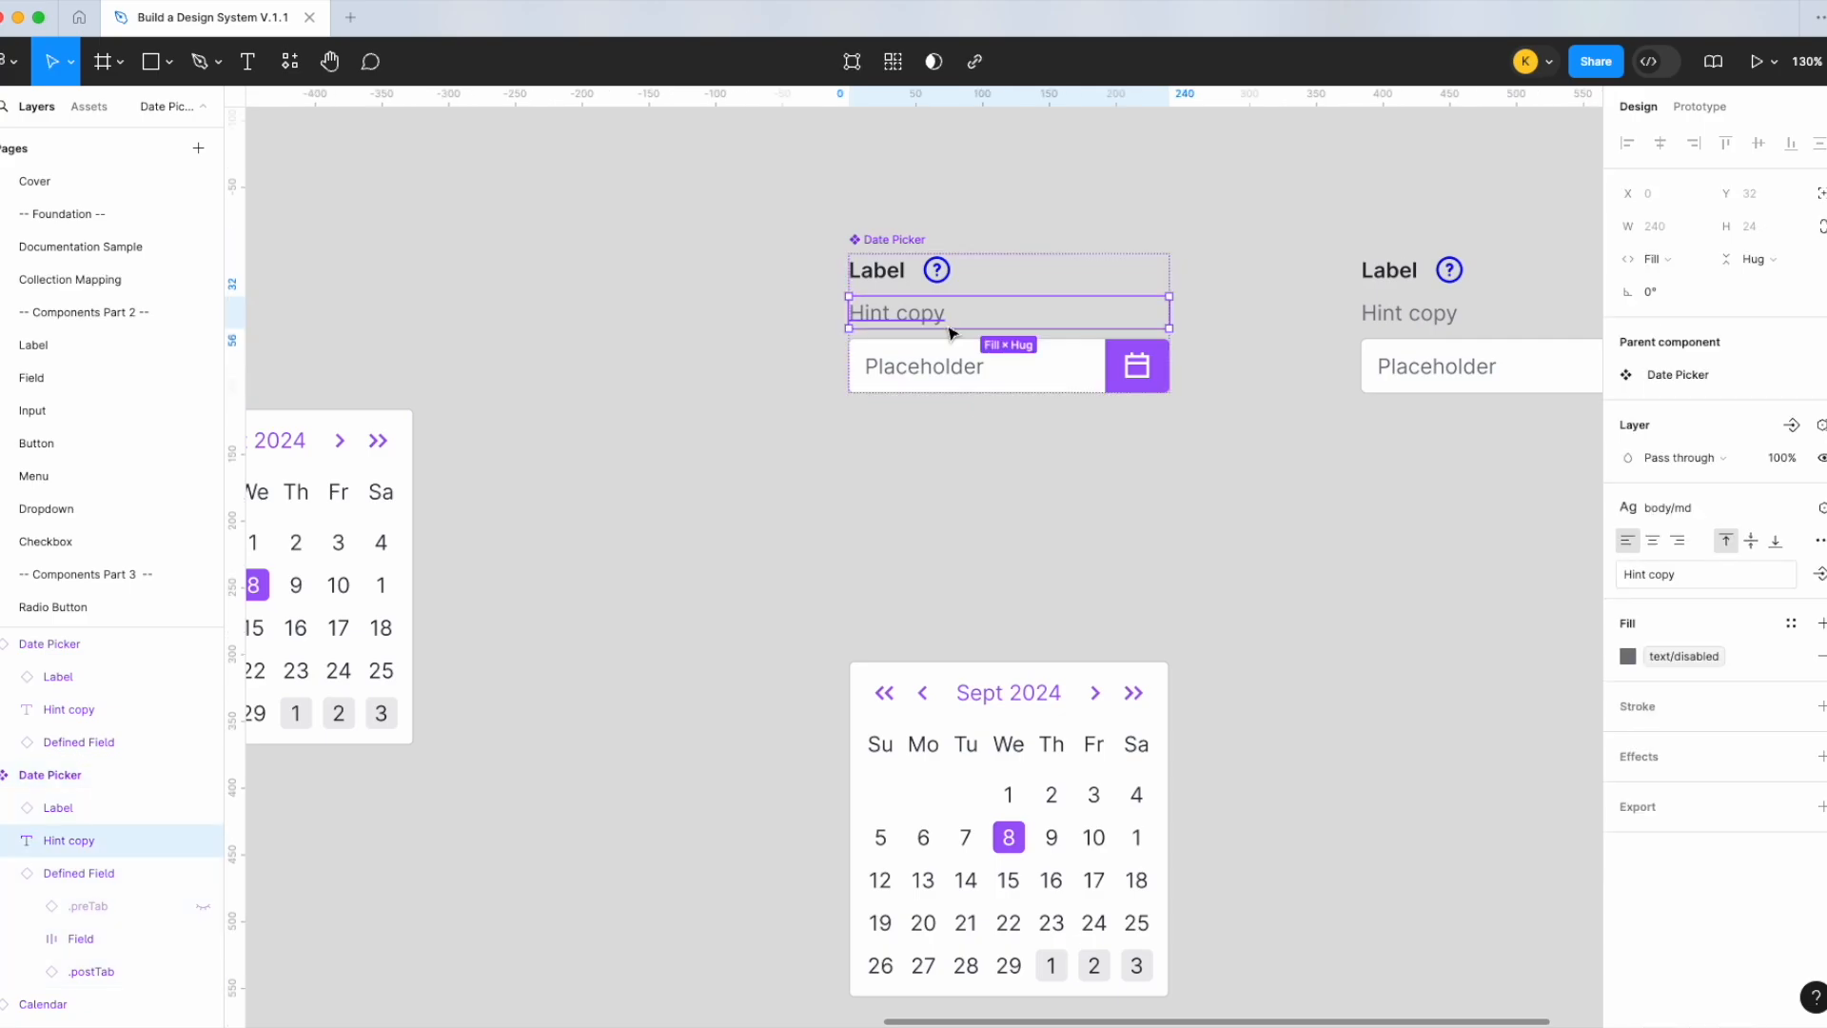
pyautogui.hscroll(3, 951, 332)
pyautogui.click(1791, 426)
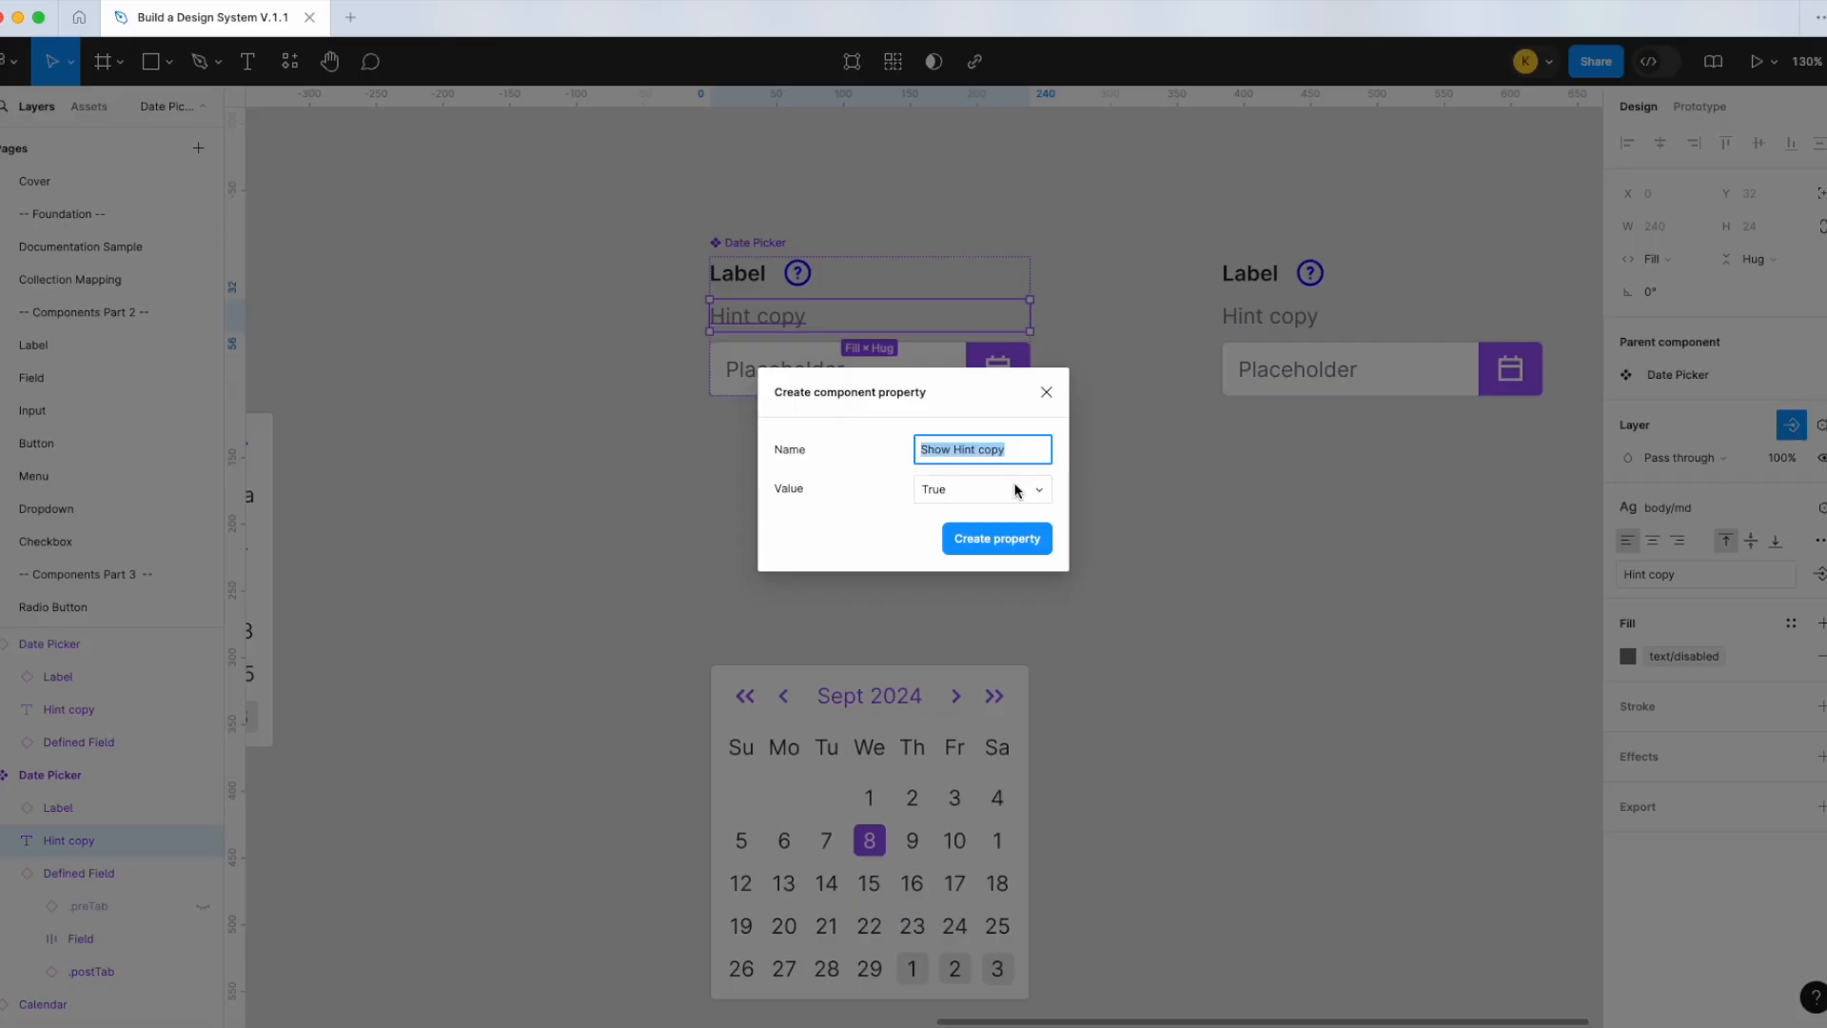
pyautogui.write('Hint copy')
pyautogui.press('Return')
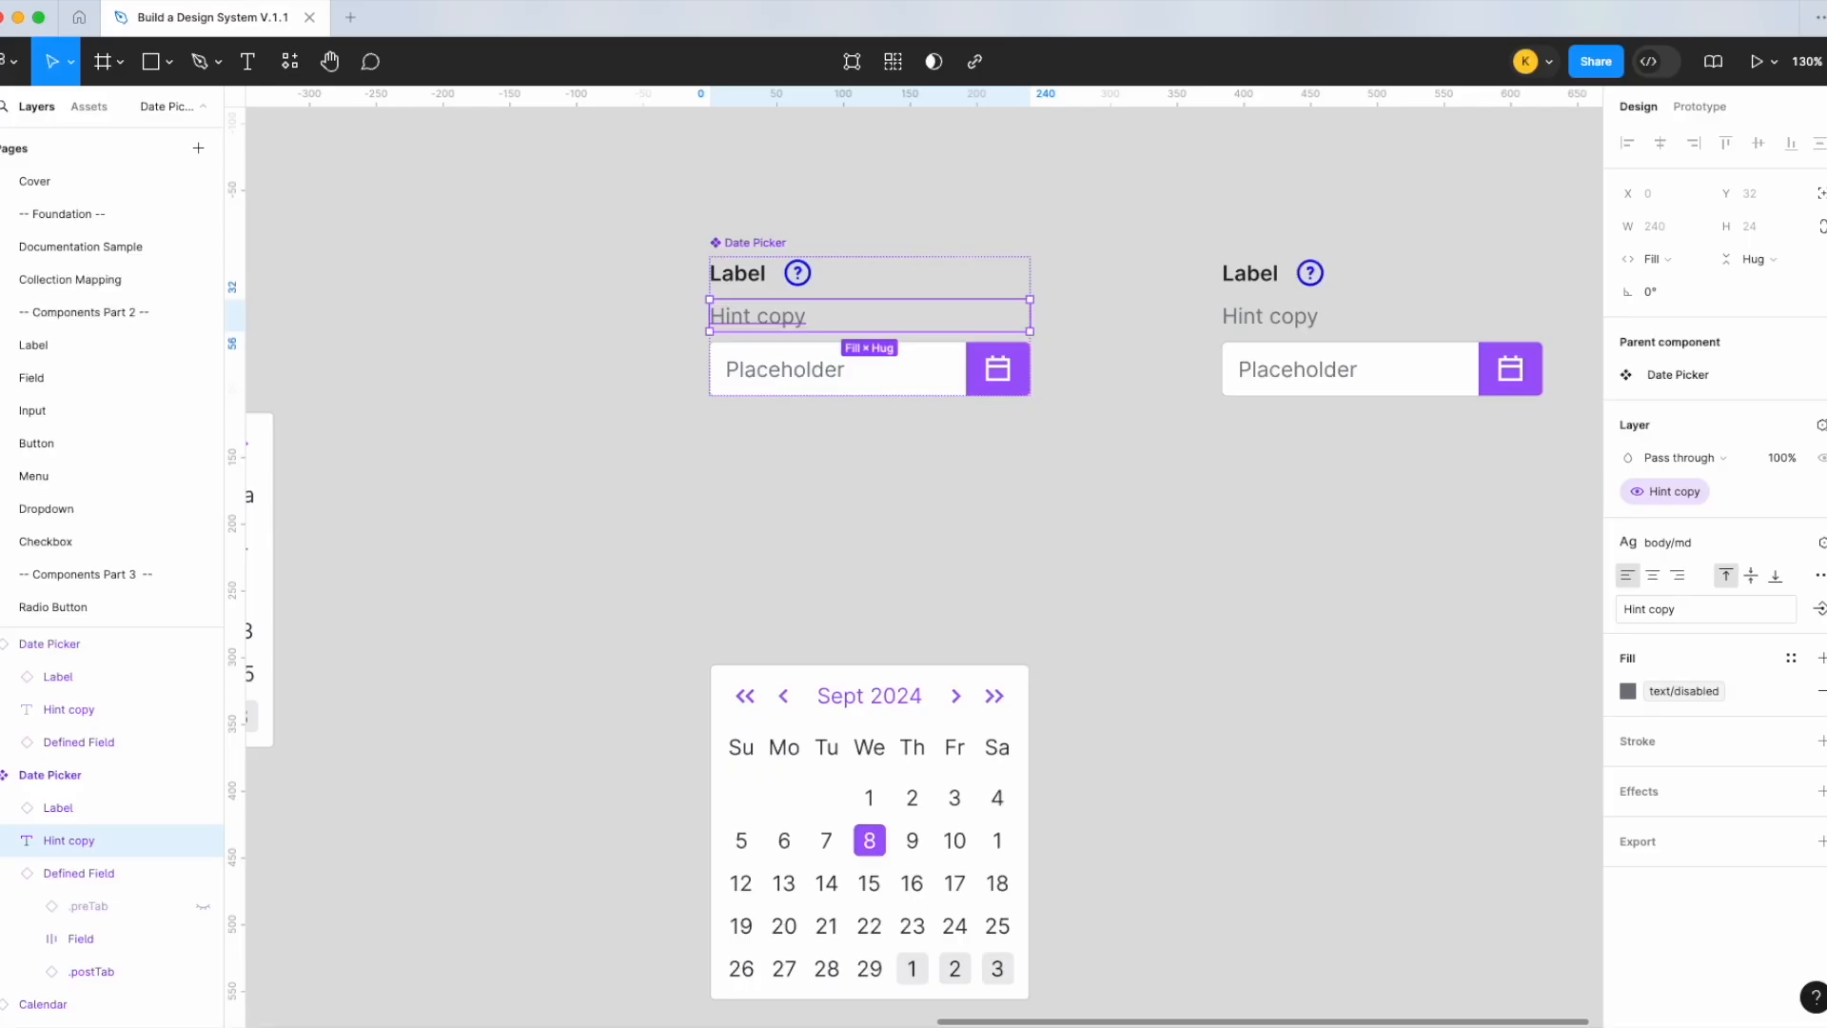
# Create a text property named "↘ Hint copy" with value Hint copy for the hint text in the Date Picker component
pyautogui.click(1819, 608)
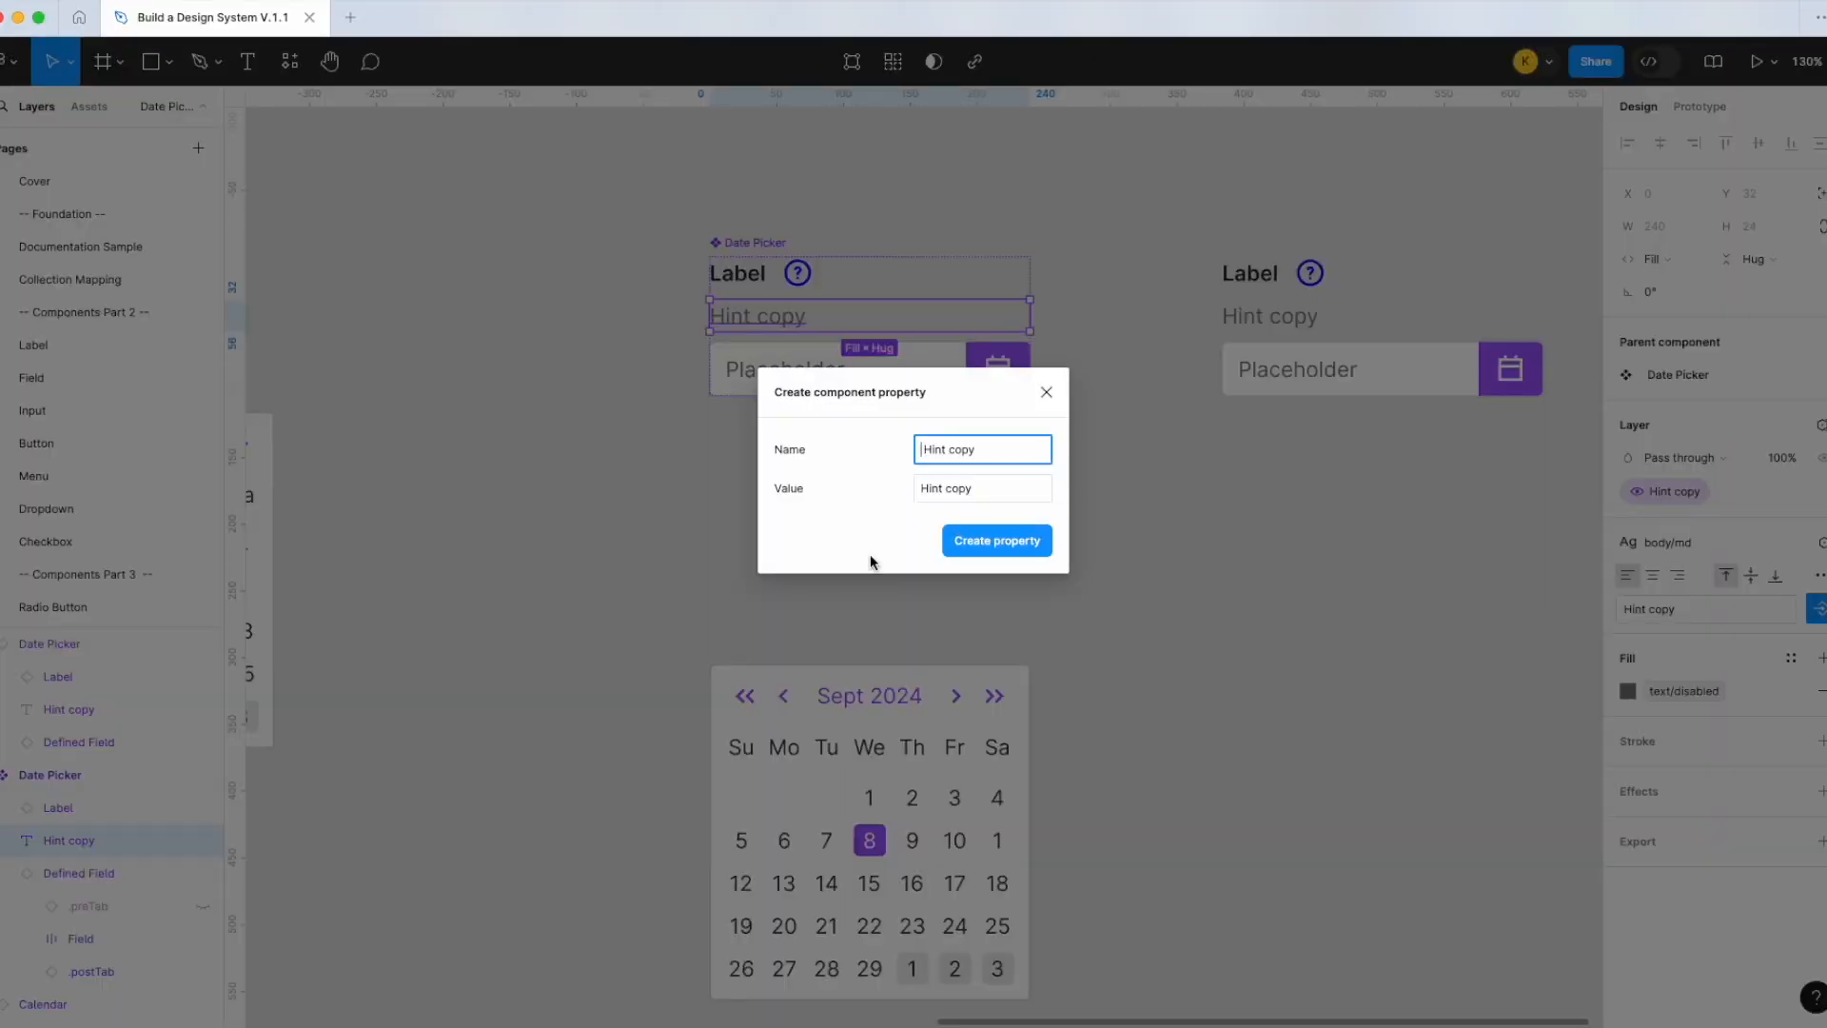
pyautogui.click(102, 7)
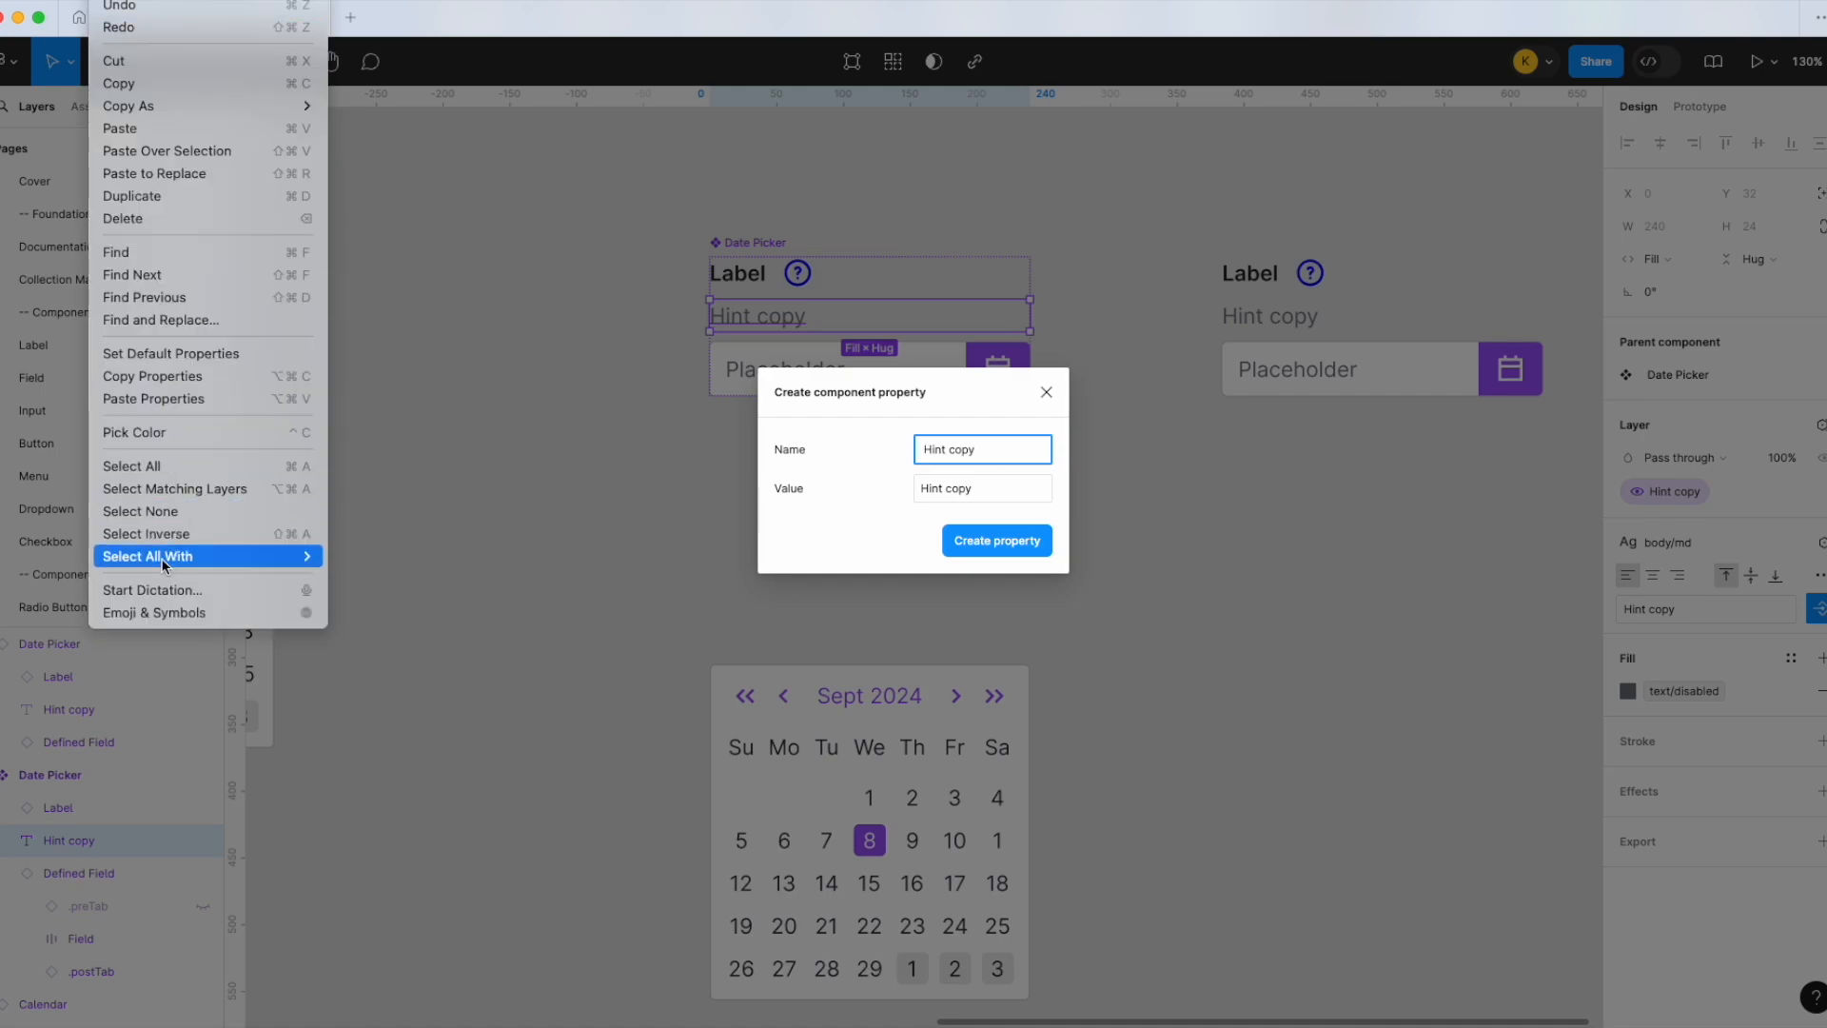
pyautogui.click(152, 613)
pyautogui.write('arrow')
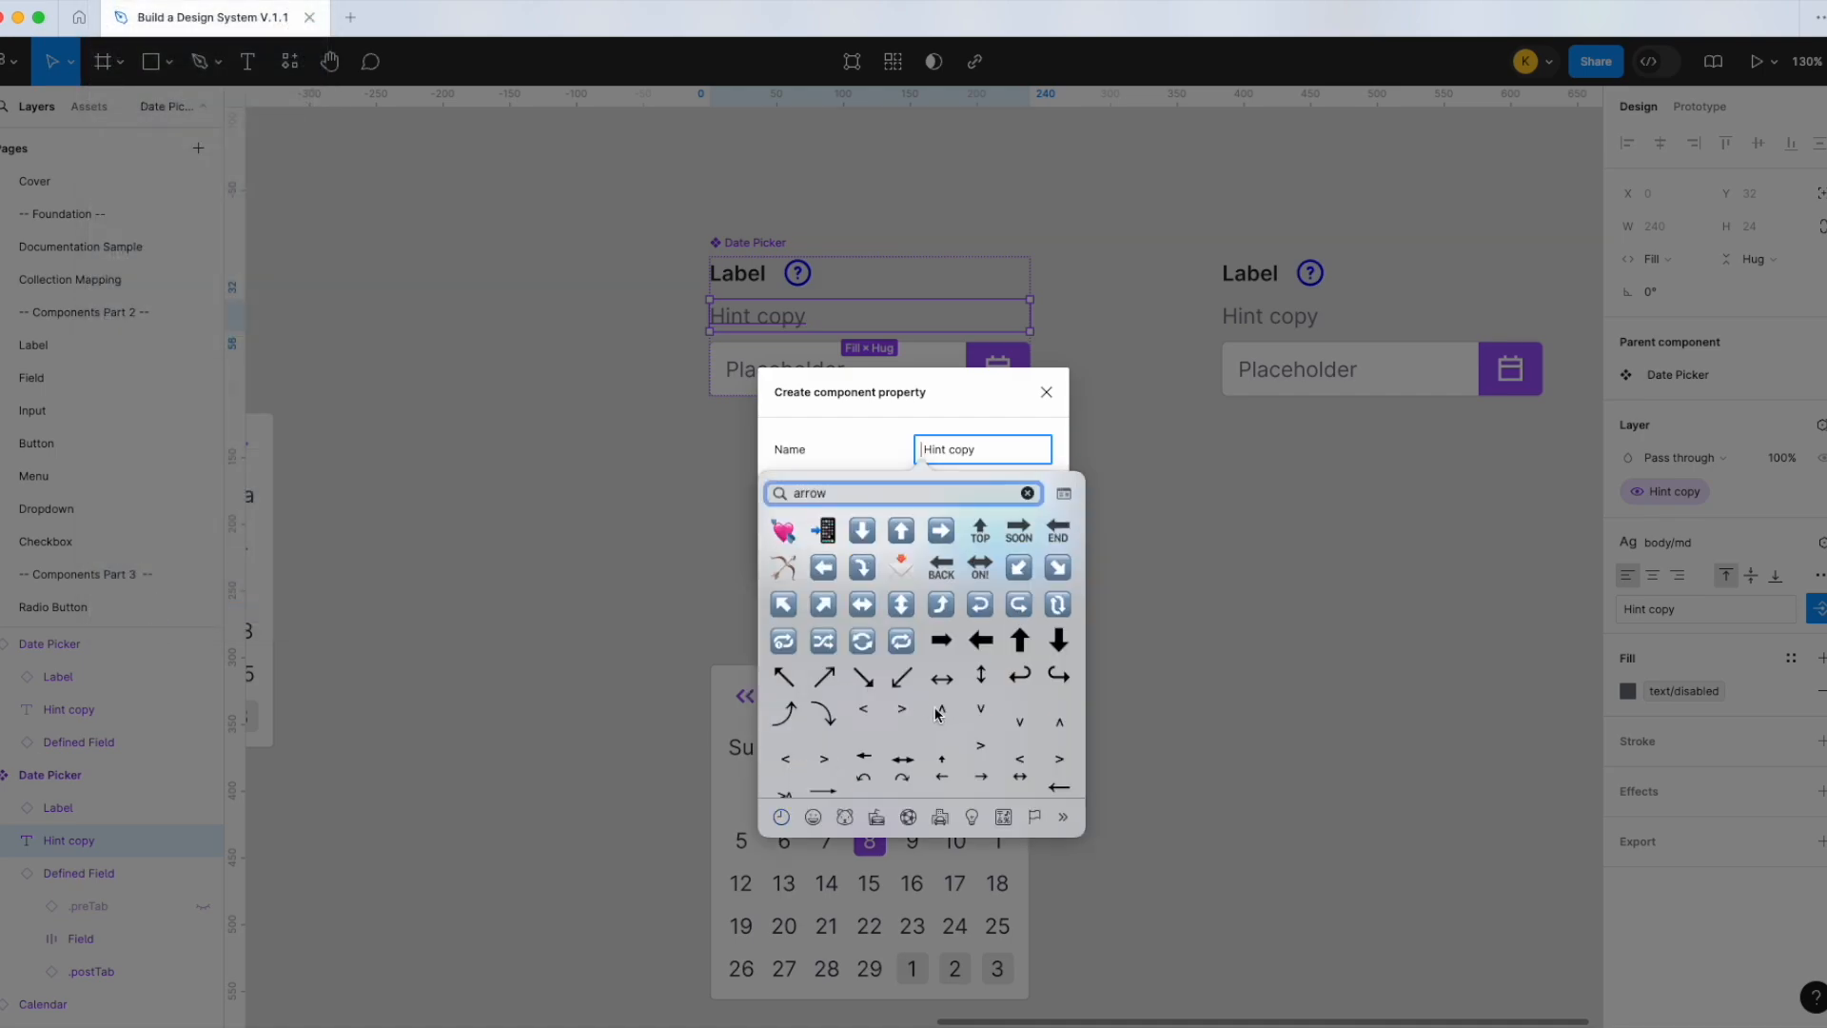
pyautogui.click(867, 686)
pyautogui.click(1035, 540)
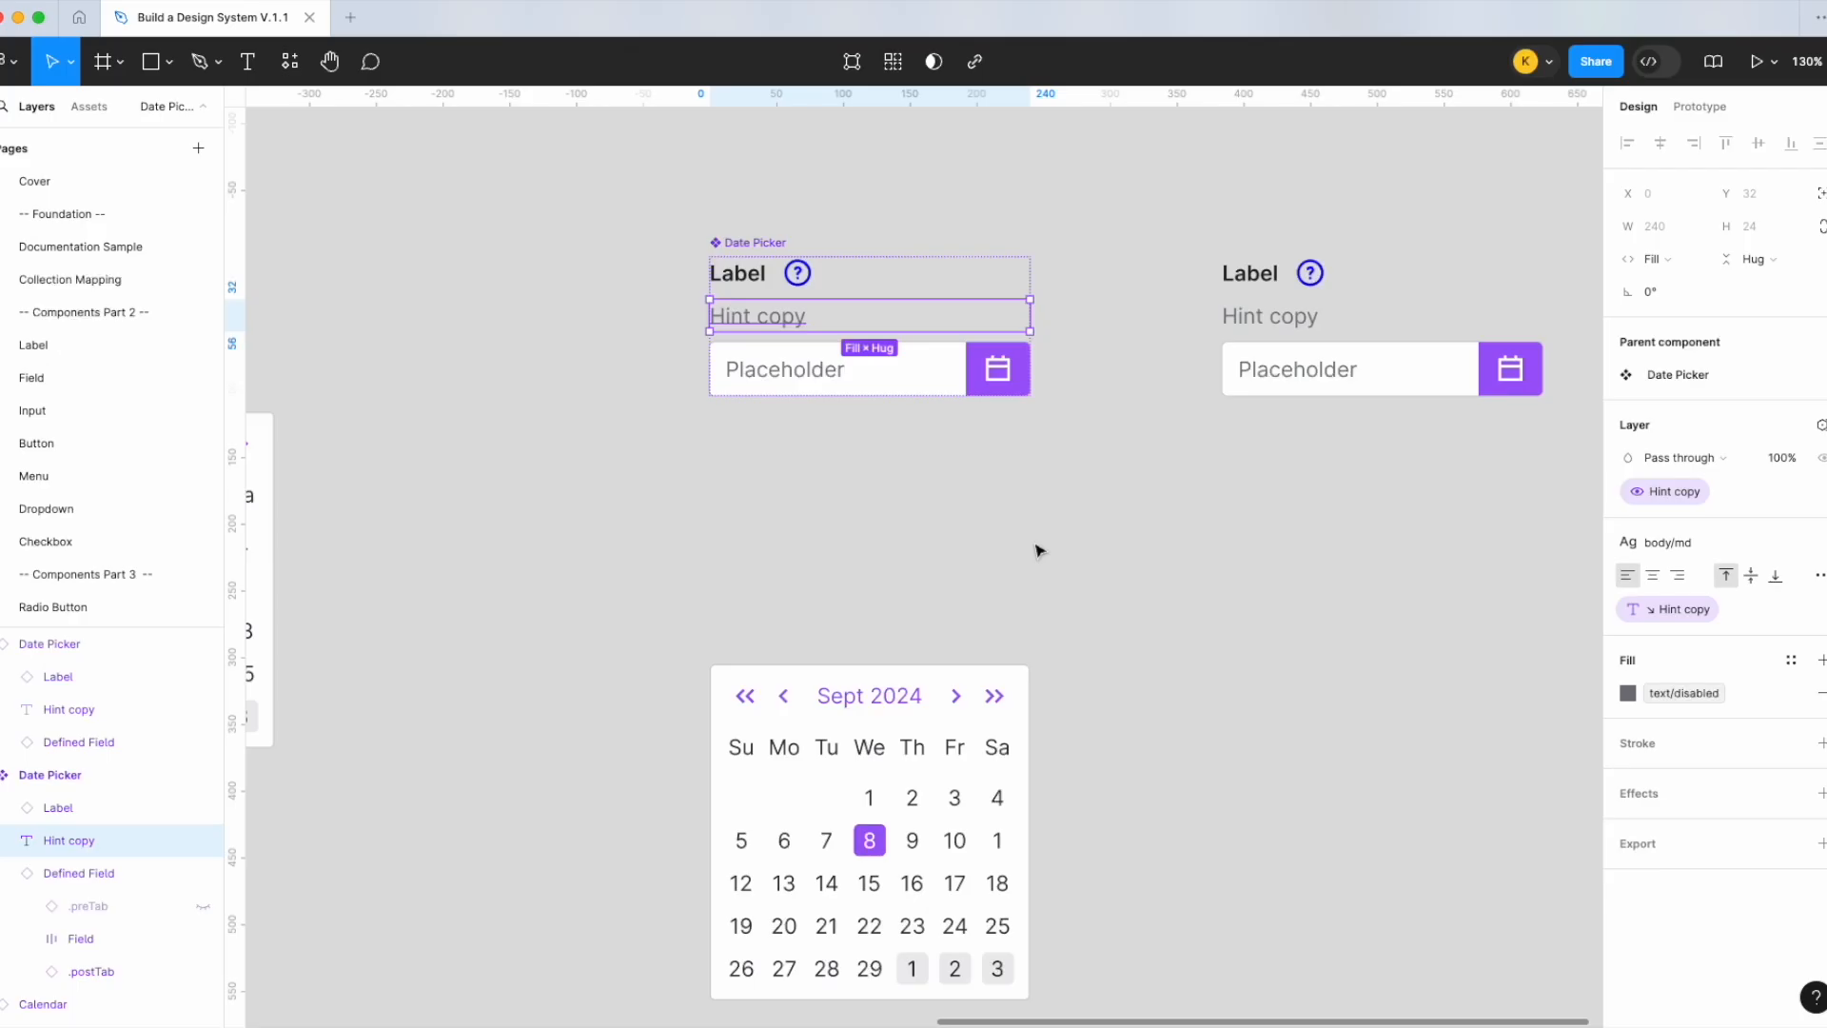
# Test the Date Picker instance by switching its hint copy off and back on
pyautogui.hscroll(3, 1252, 317)
pyautogui.click(1252, 317)
pyautogui.click(1734, 440)
pyautogui.click(1734, 440)
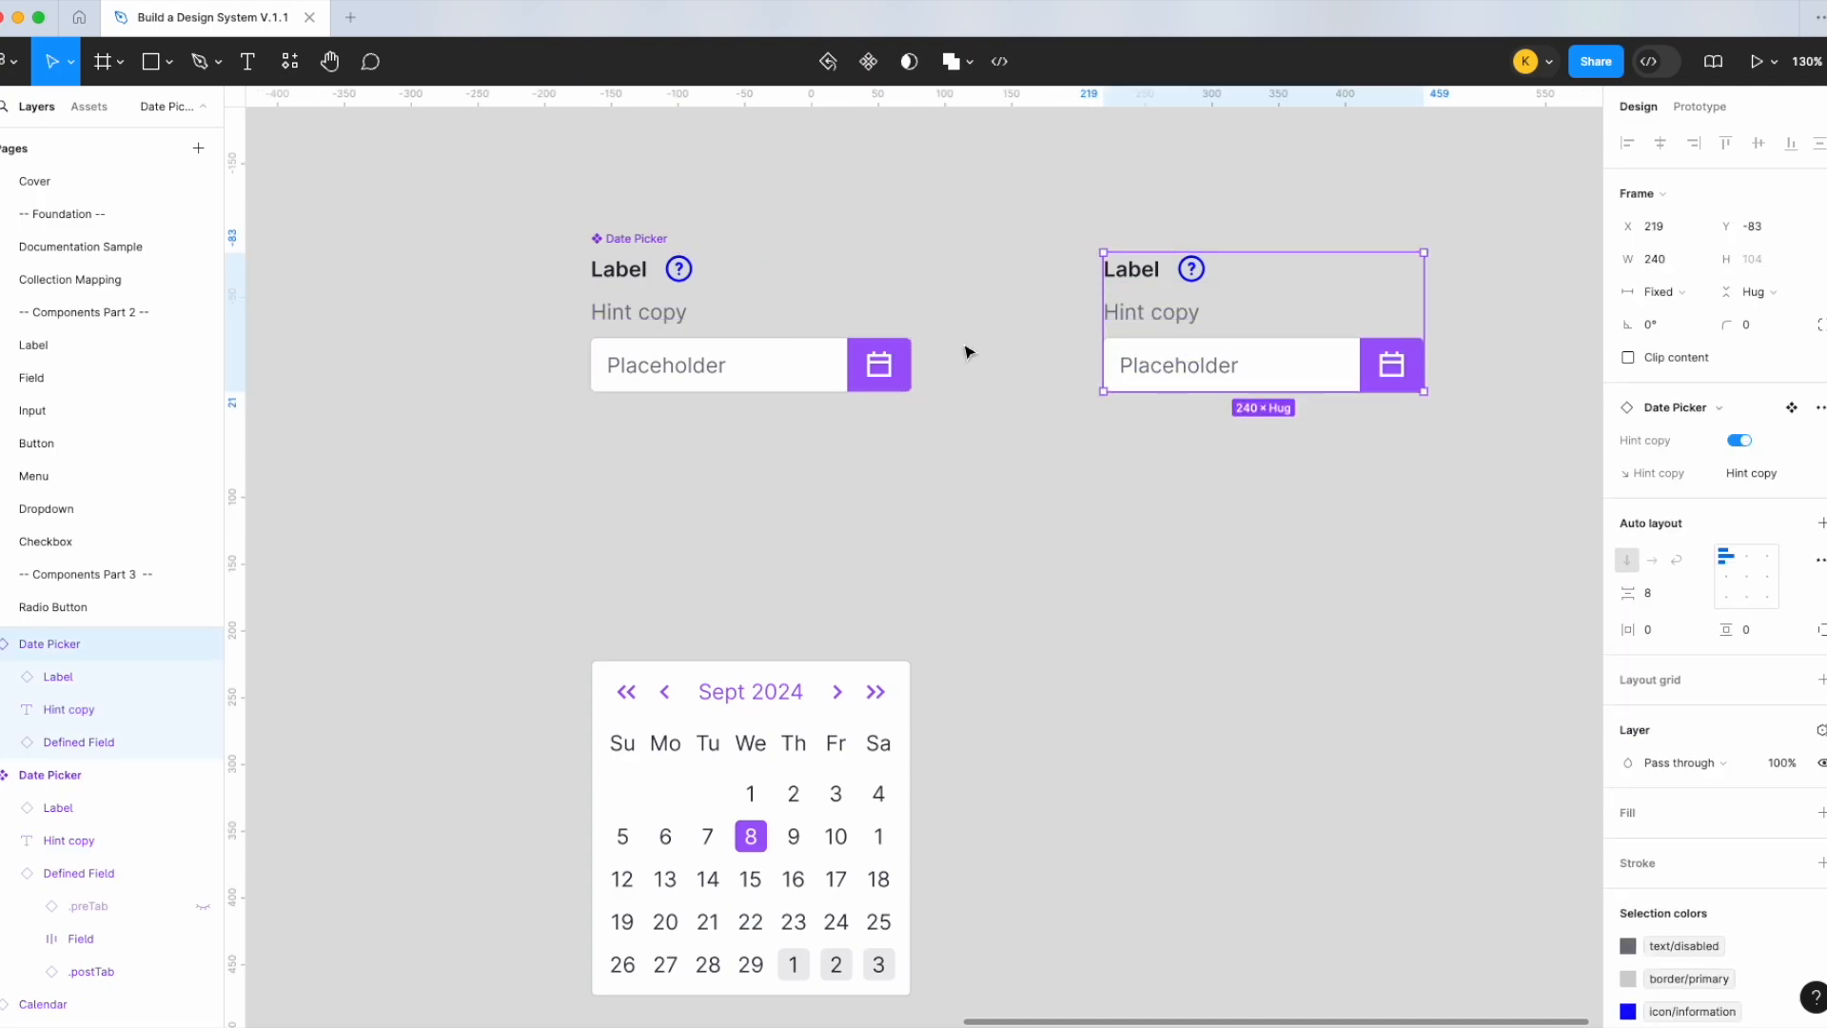
# Expose the nested Label and Defined Field properties, including .preTab and .postTab, on the Date Picker component
pyautogui.click(706, 320)
pyautogui.click(1820, 461)
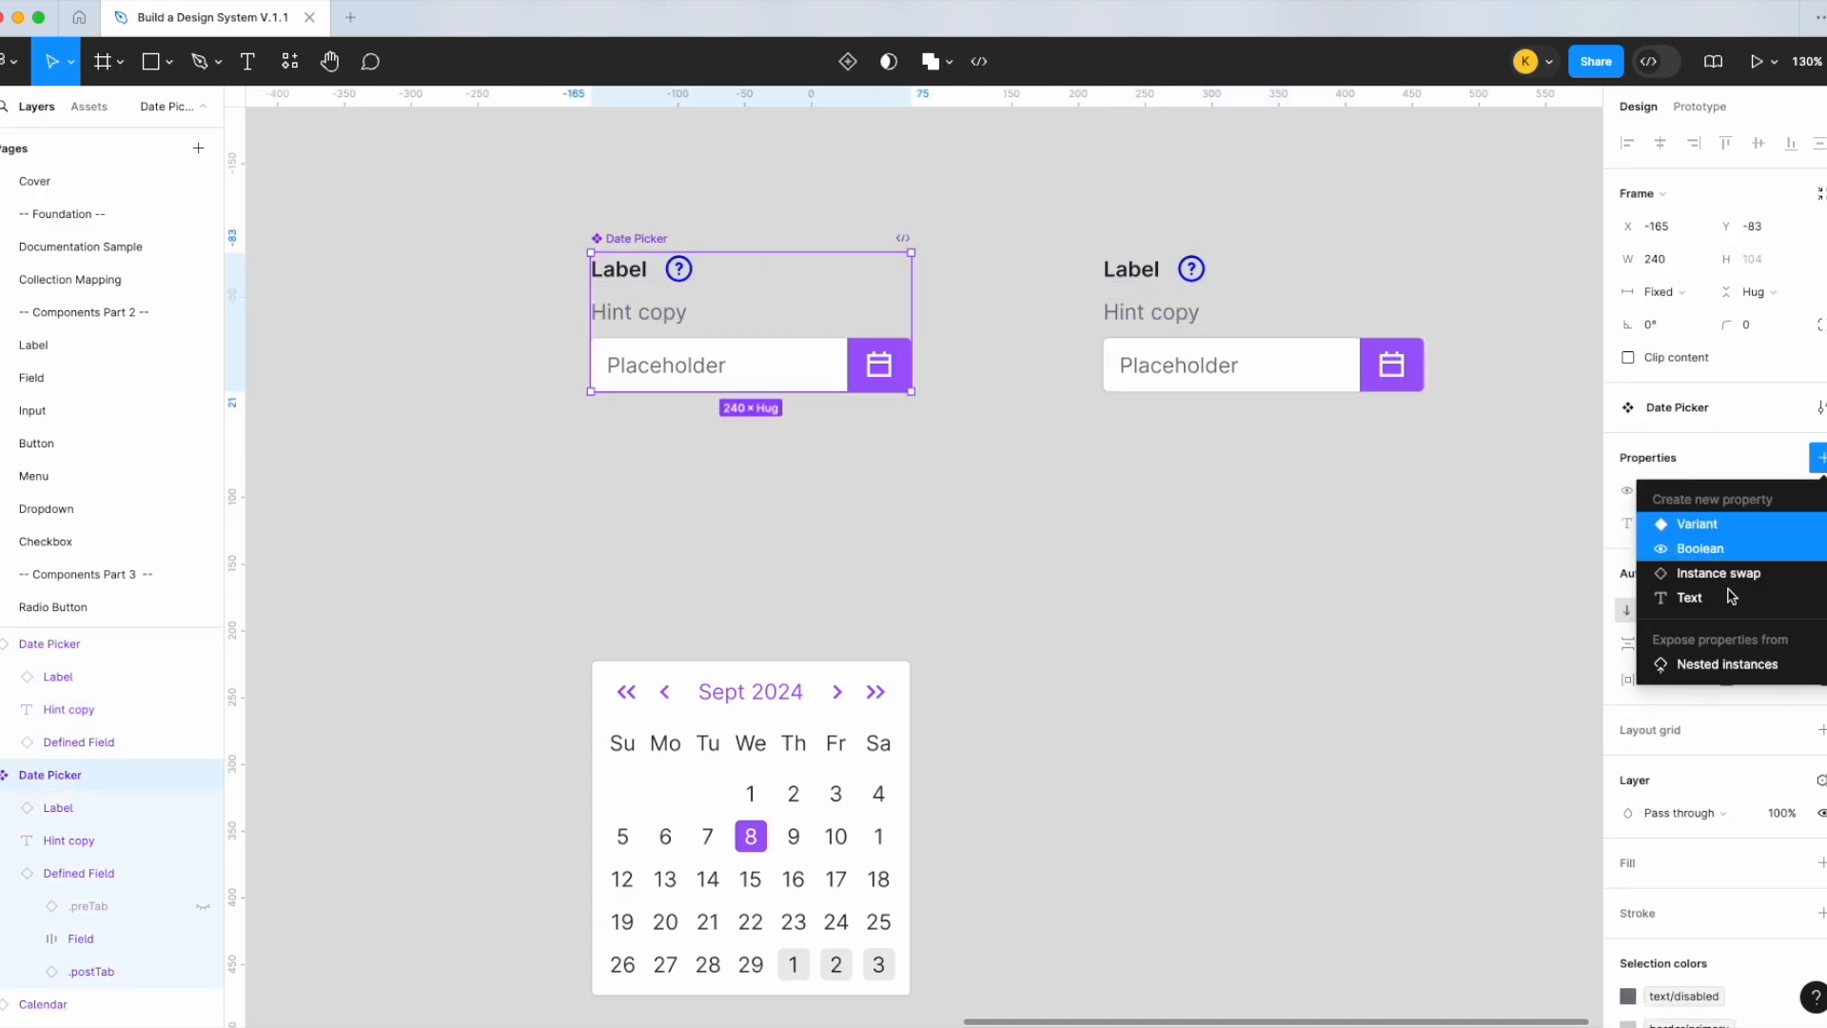
pyautogui.click(1699, 667)
pyautogui.click(1317, 497)
pyautogui.click(1317, 531)
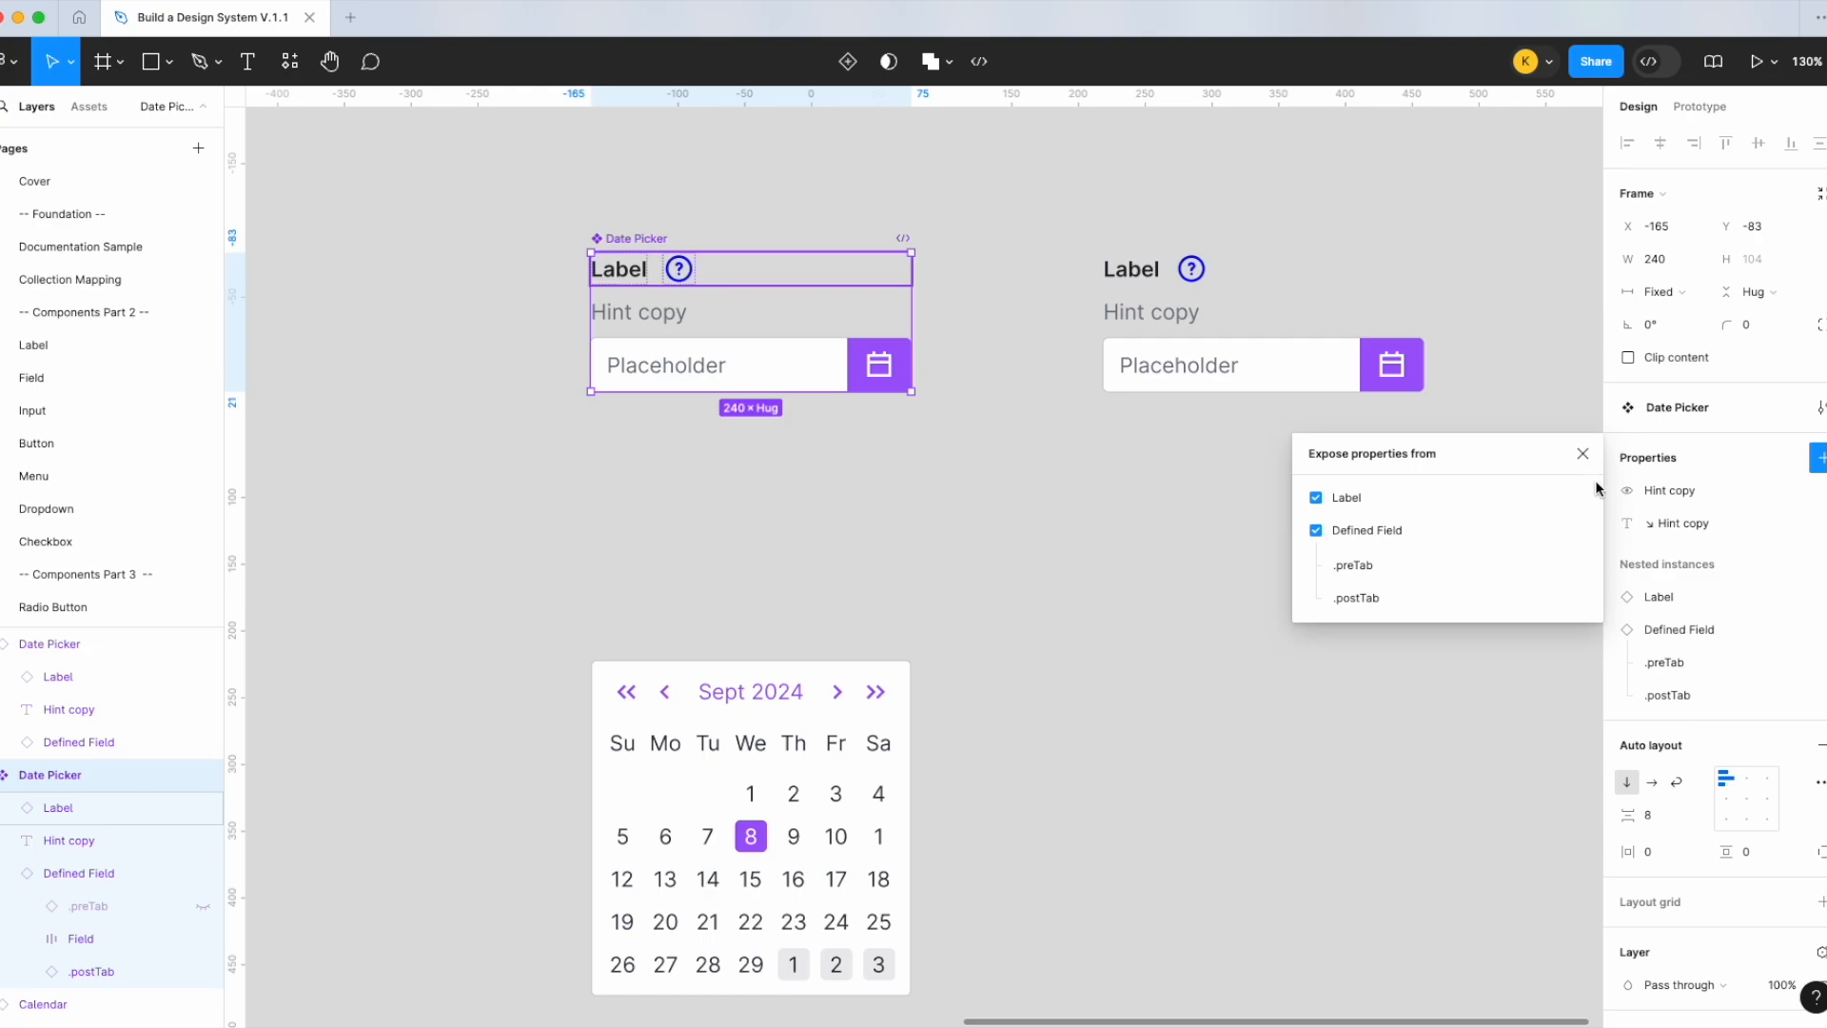
pyautogui.click(1395, 526)
pyautogui.click(1236, 555)
# Add a second variant to the Date Picker component and move the Date Picker instance clear of it to X 544
pyautogui.scroll(-3, 1235, 556)
pyautogui.moveTo(1173, 366); pyautogui.dragTo(1259, 363)
pyautogui.rightClick(731, 284)
pyautogui.moveTo(837, 713)
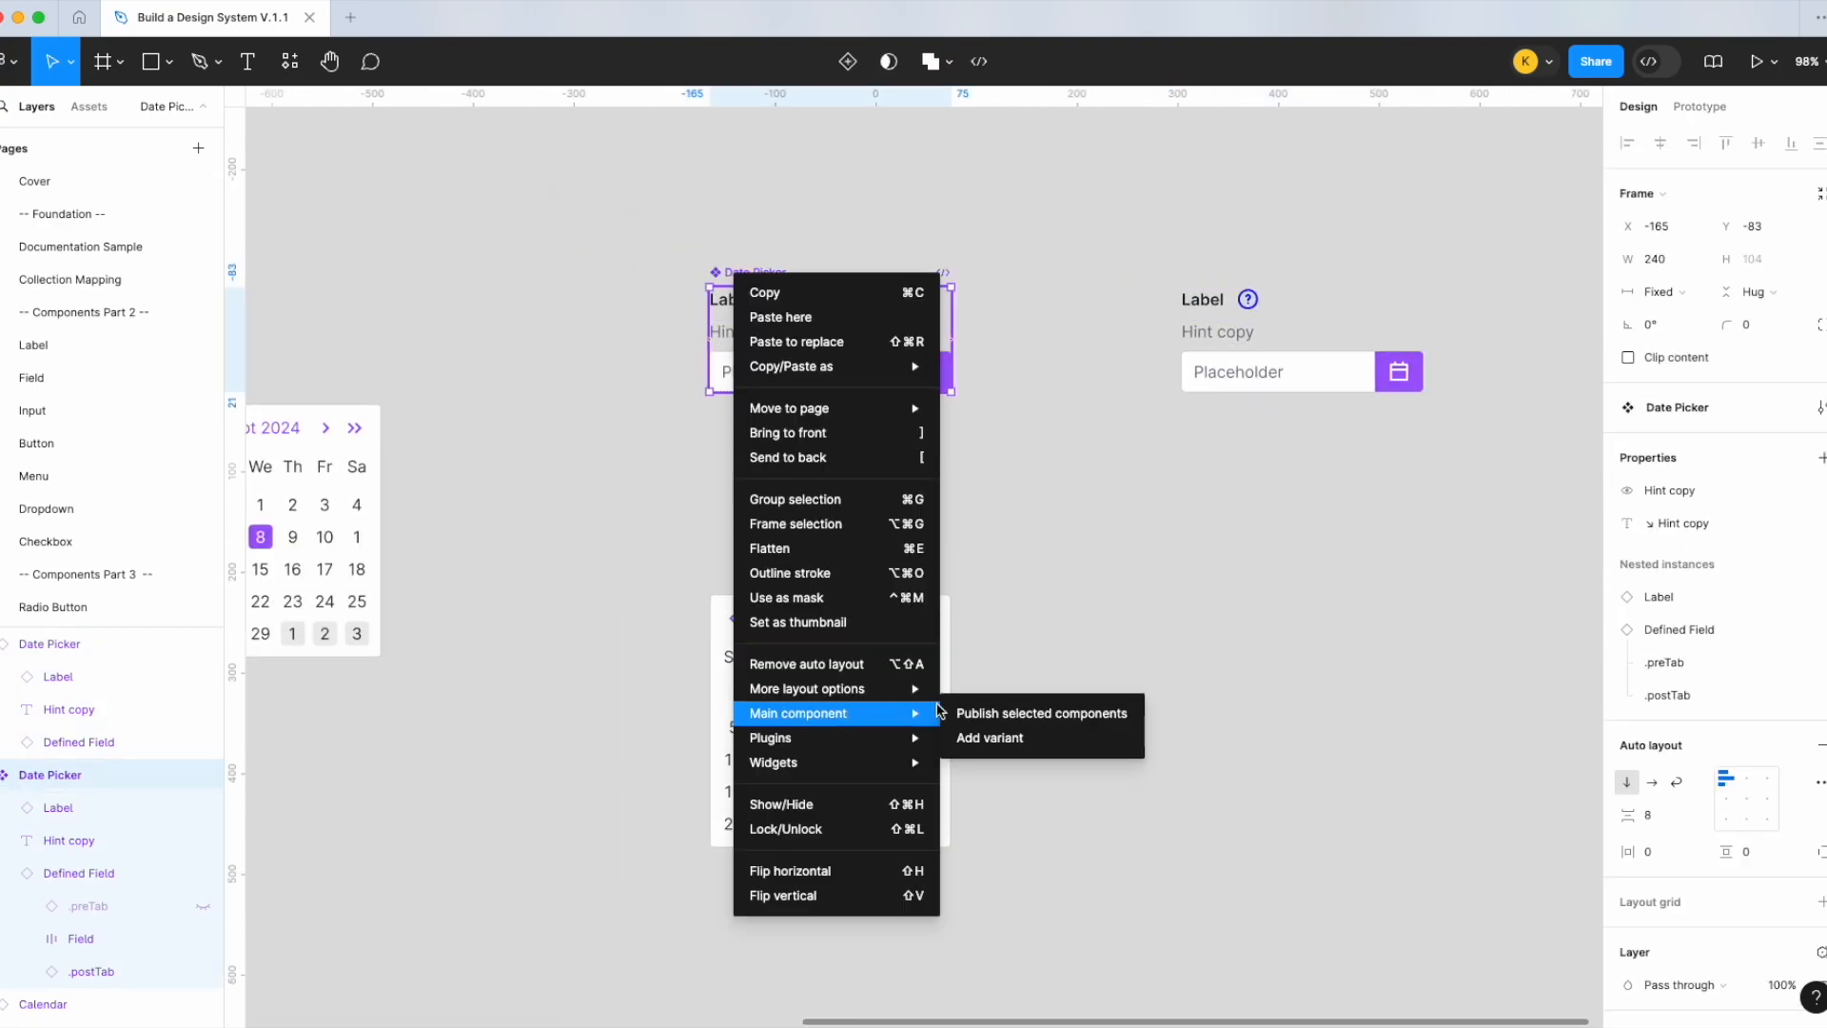
pyautogui.click(990, 738)
pyautogui.click(736, 255)
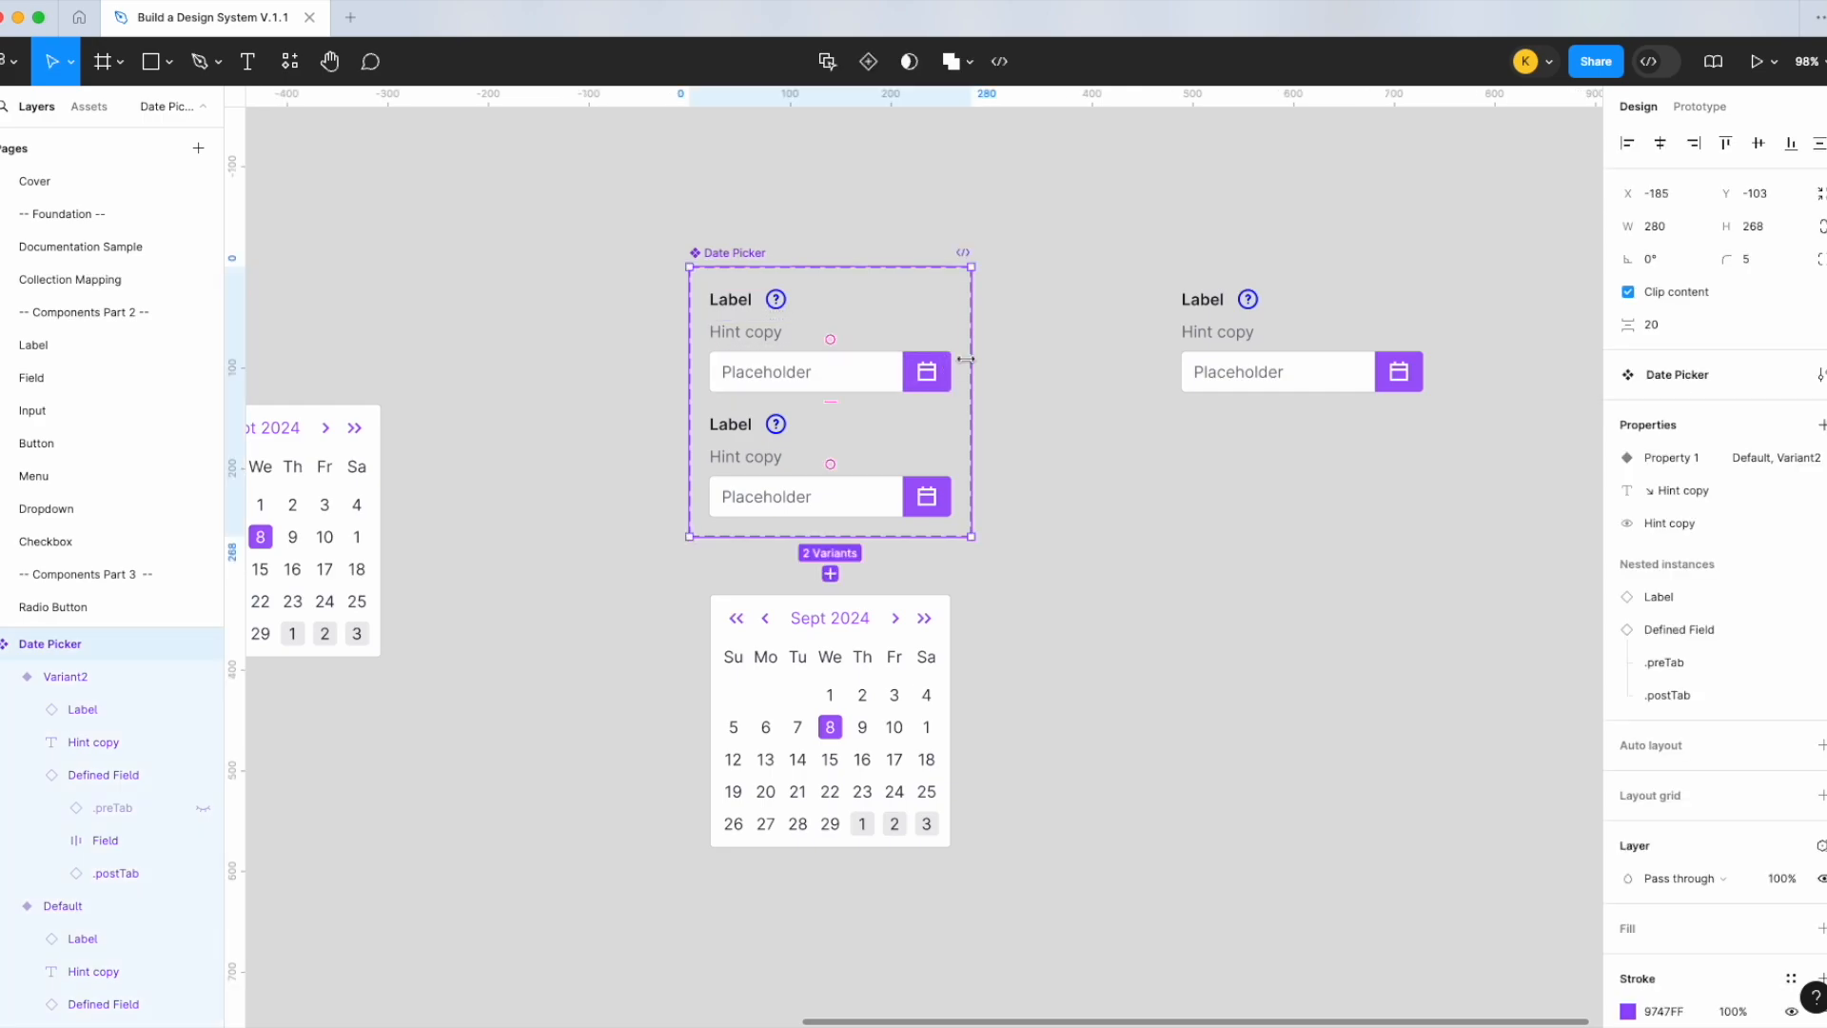
pyautogui.moveTo(1237, 297); pyautogui.dragTo(1479, 297)
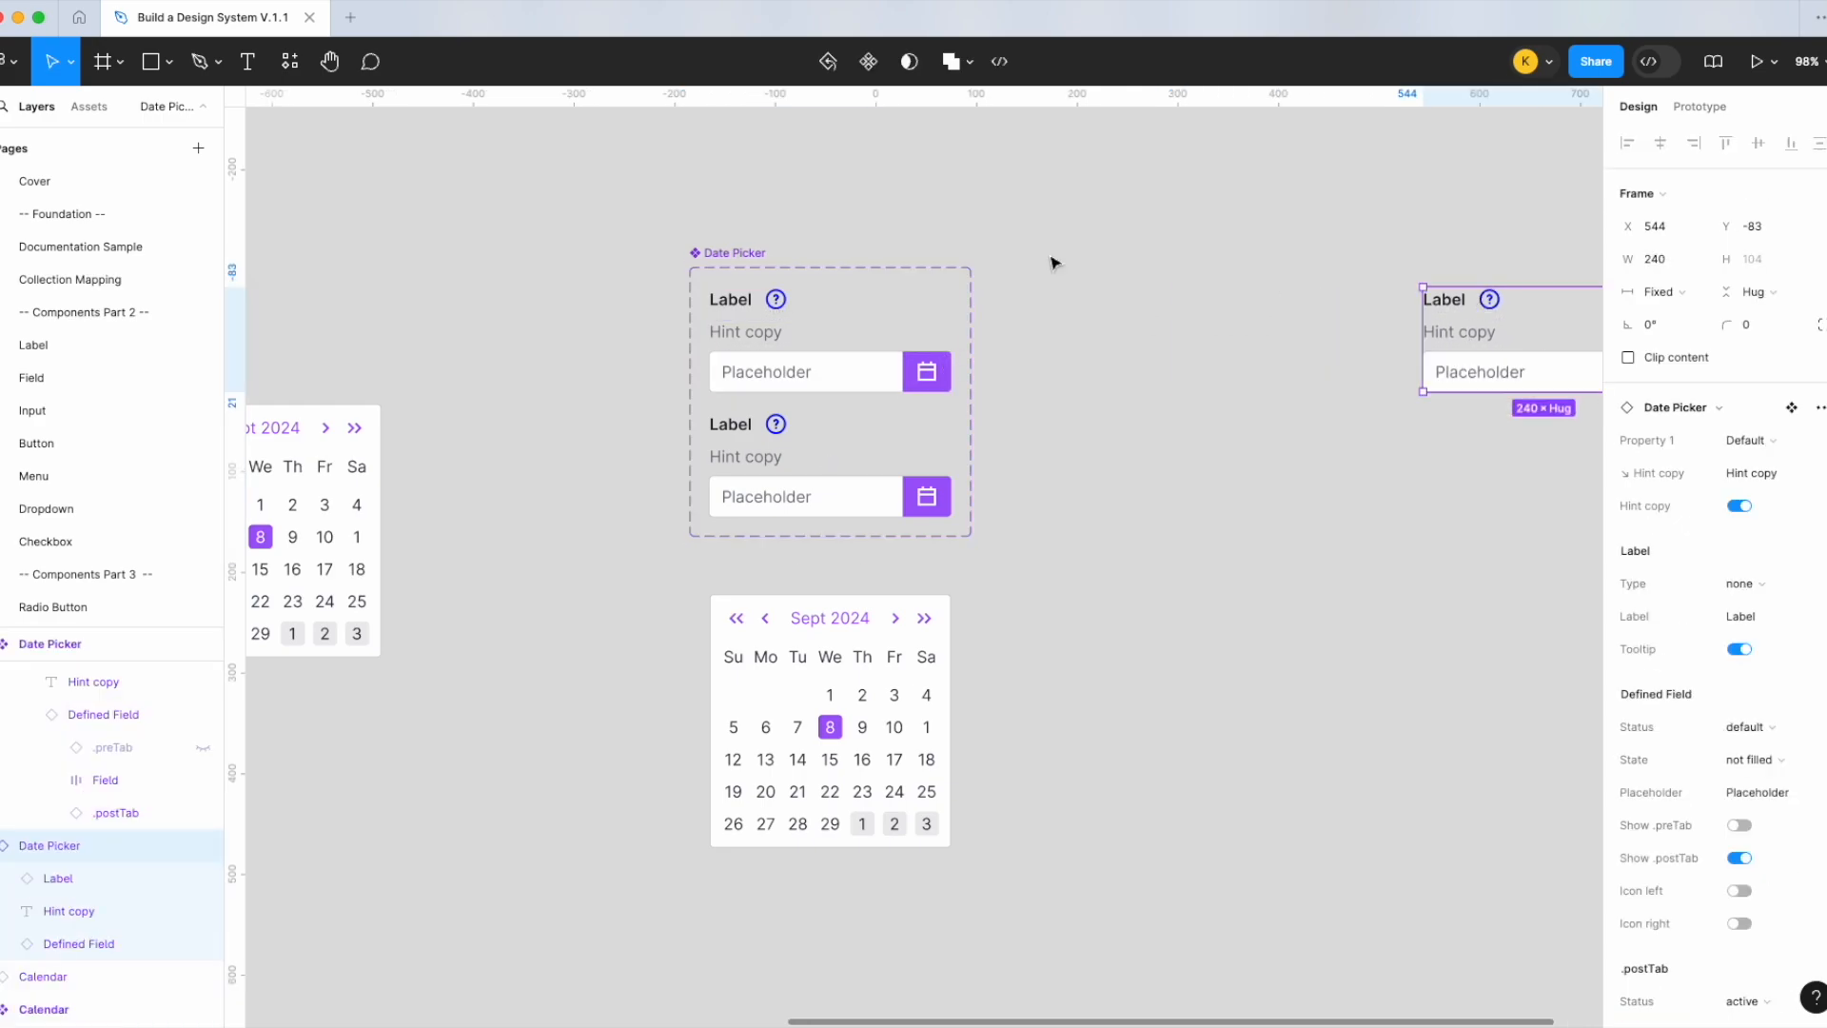
# Rename the Date Picker variant property to "Status" and name the first variant's value "default"
pyautogui.click(734, 254)
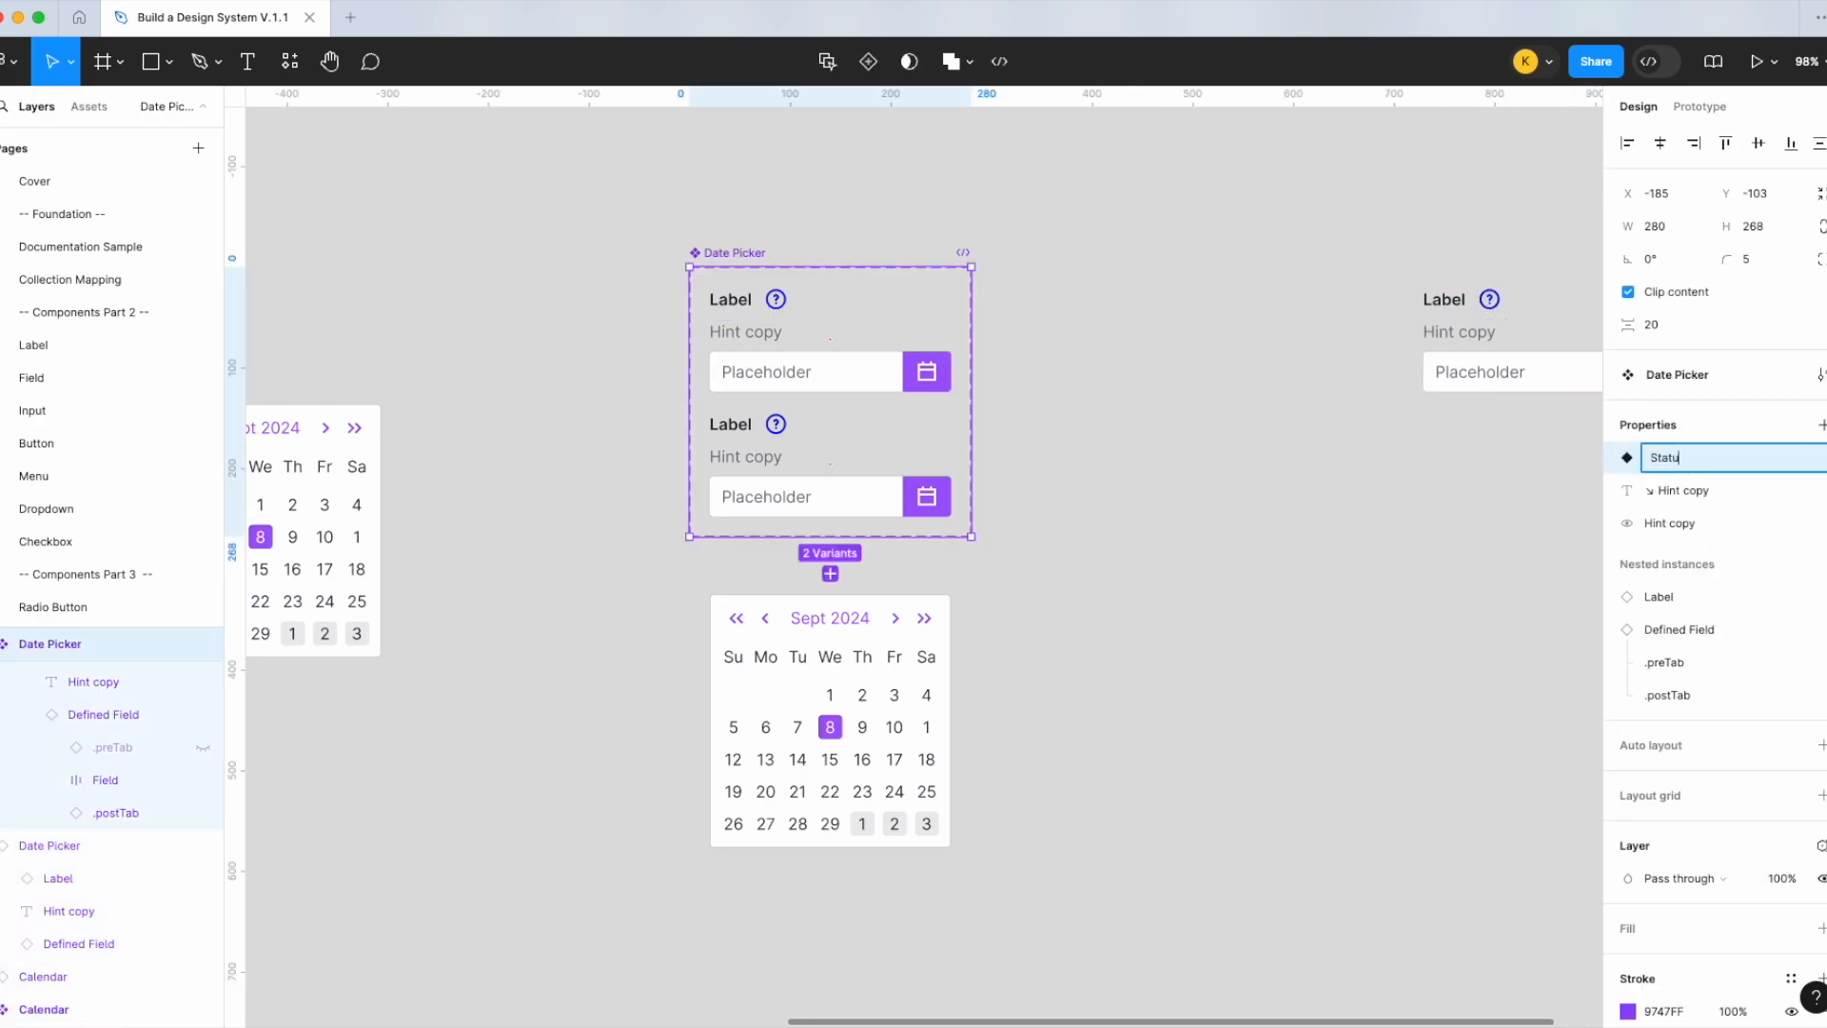
pyautogui.write('s')
pyautogui.press('Return')
pyautogui.doubleClick(1749, 467)
pyautogui.click(833, 380)
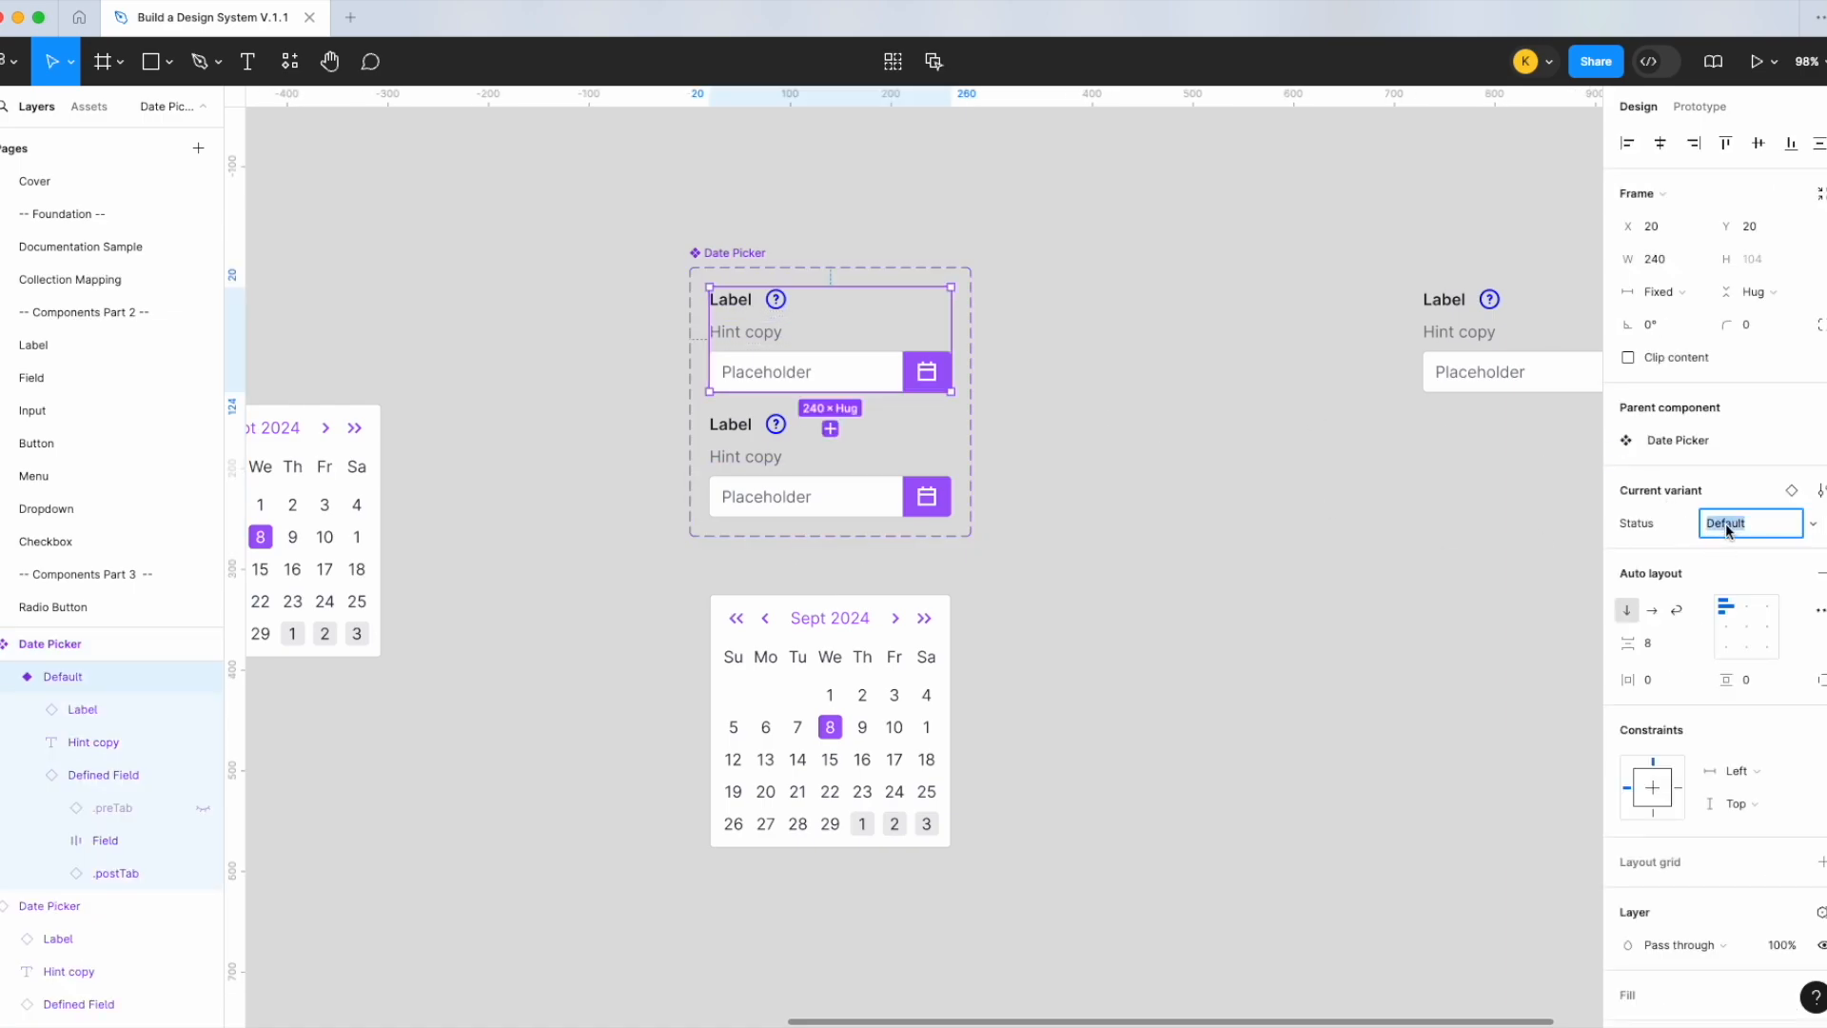
pyautogui.click(1177, 453)
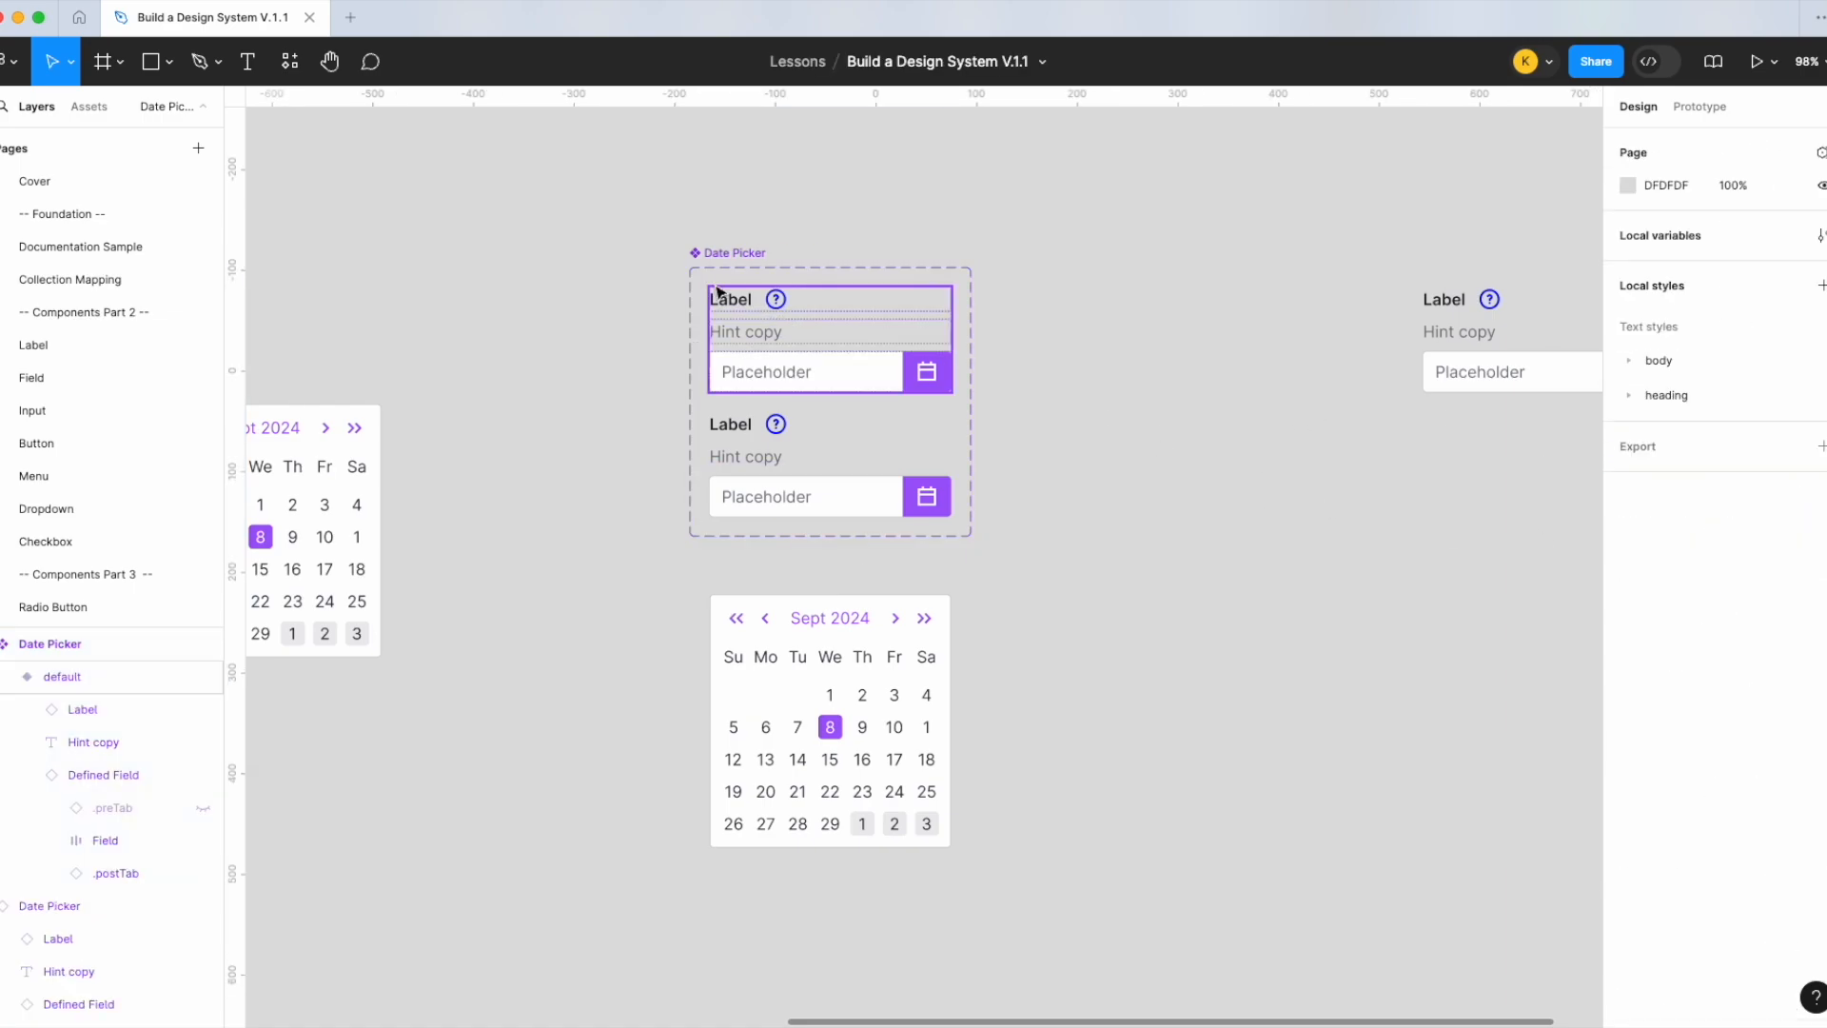
# Move the calendar instance out beside the Date Picker set to X 304, Y 63 and extend the set's height to 564
pyautogui.click(718, 277)
pyautogui.click(811, 707)
pyautogui.moveTo(811, 706); pyautogui.dragTo(1228, 530)
pyautogui.click(739, 253)
pyautogui.moveTo(866, 536); pyautogui.dragTo(830, 866)
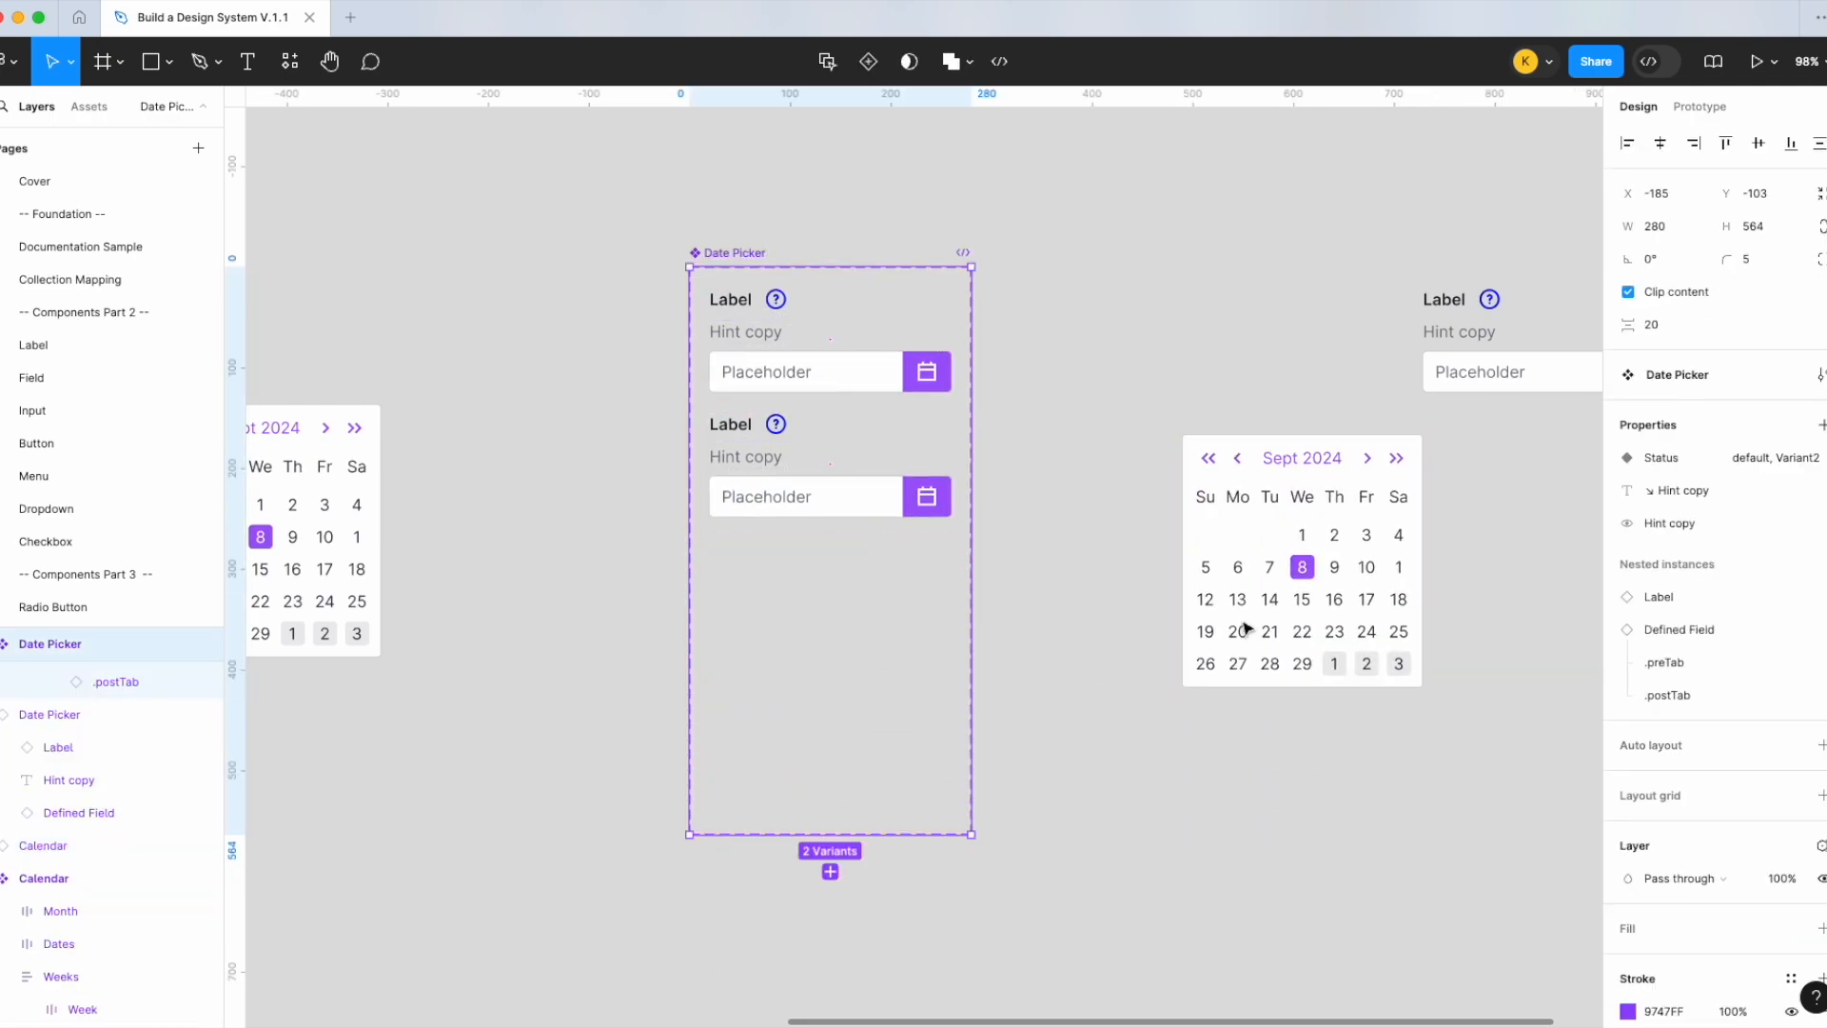
# Set the second Date Picker variant's Status value to "selected"
pyautogui.click(1248, 629)
pyautogui.click(889, 476)
pyautogui.click(1728, 523)
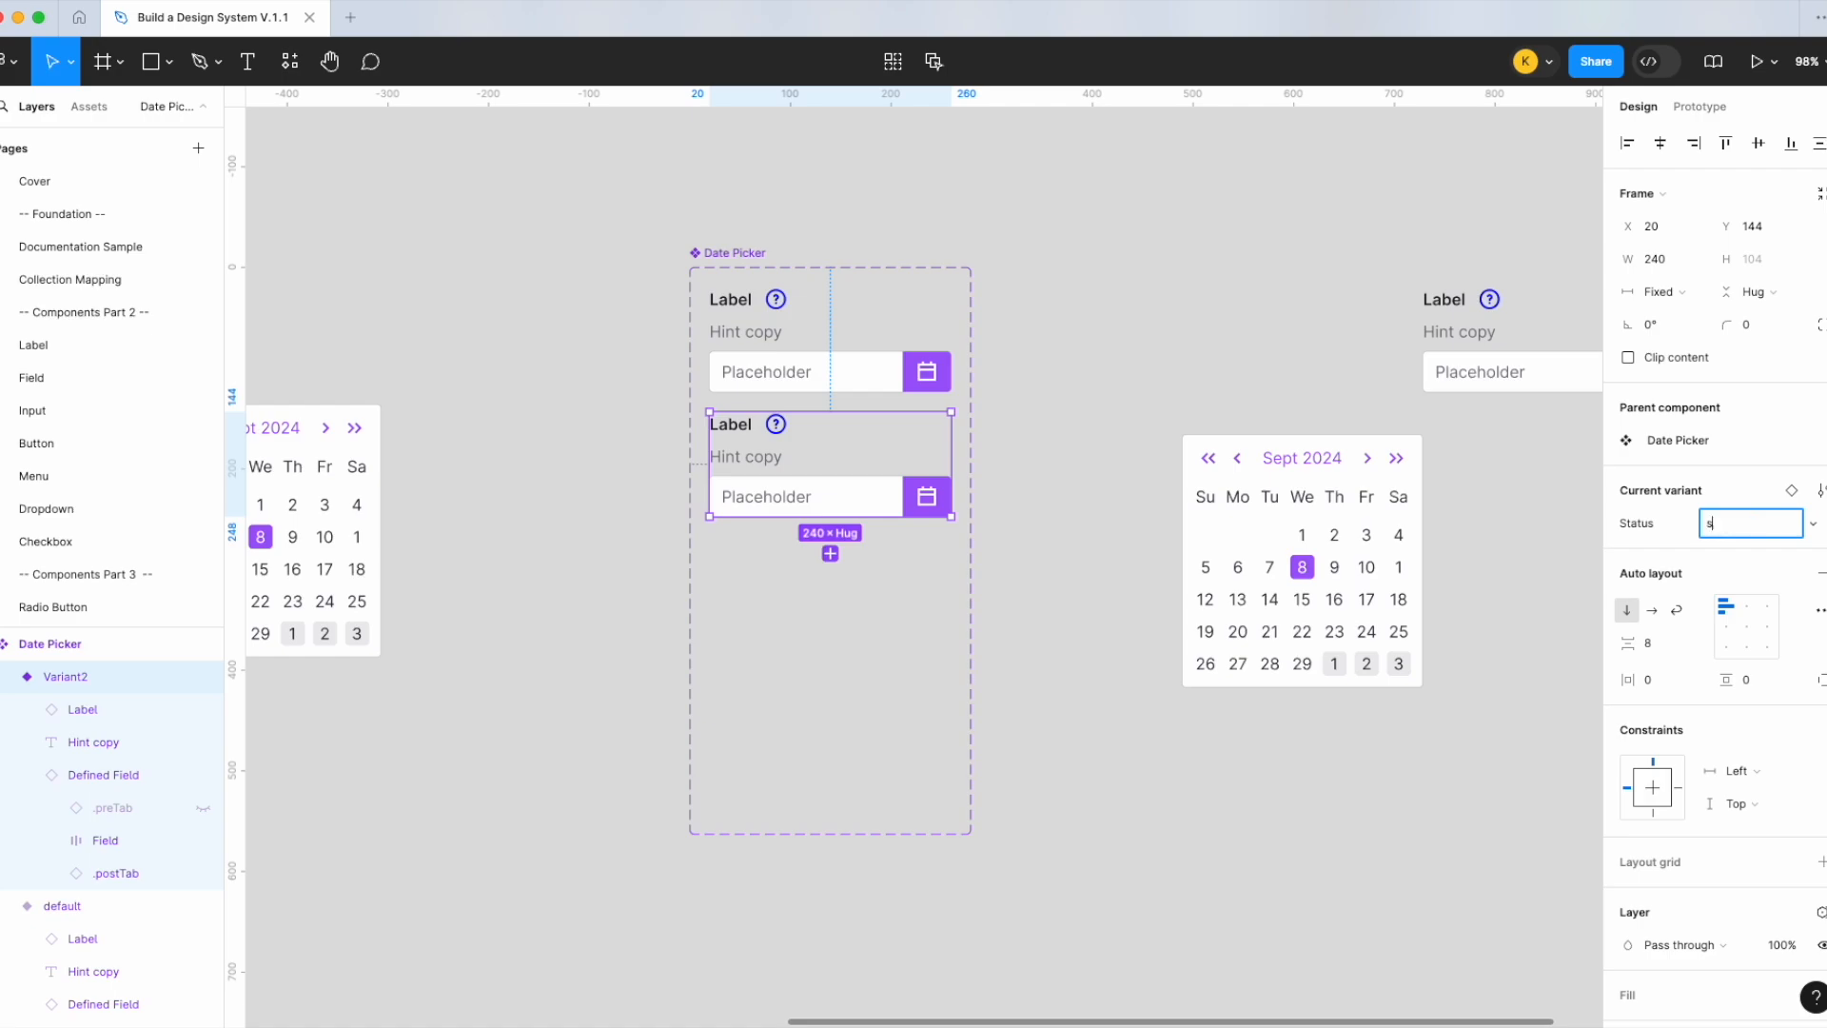
pyautogui.click(1242, 922)
# Copy the calendar instance and paste it below the field inside the selected variant
pyautogui.click(1270, 526)
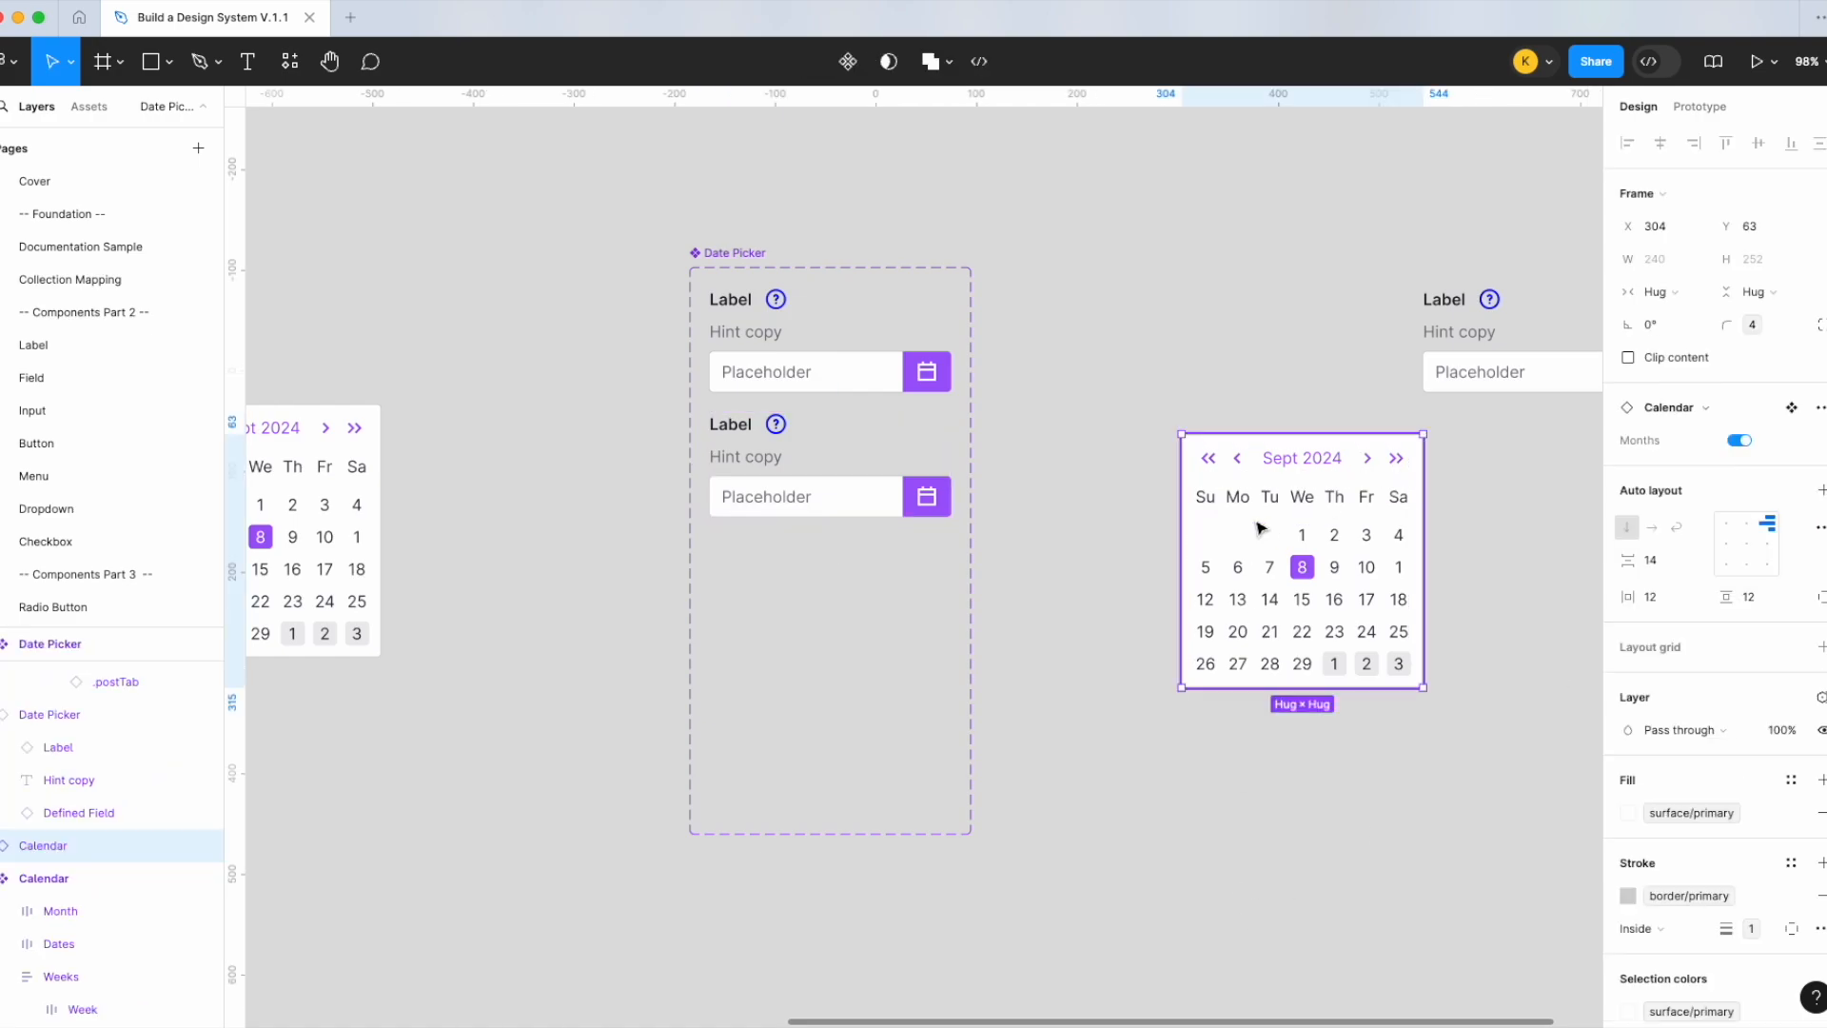
pyautogui.click(858, 473)
pyautogui.hotkey('ctrl', 'v')
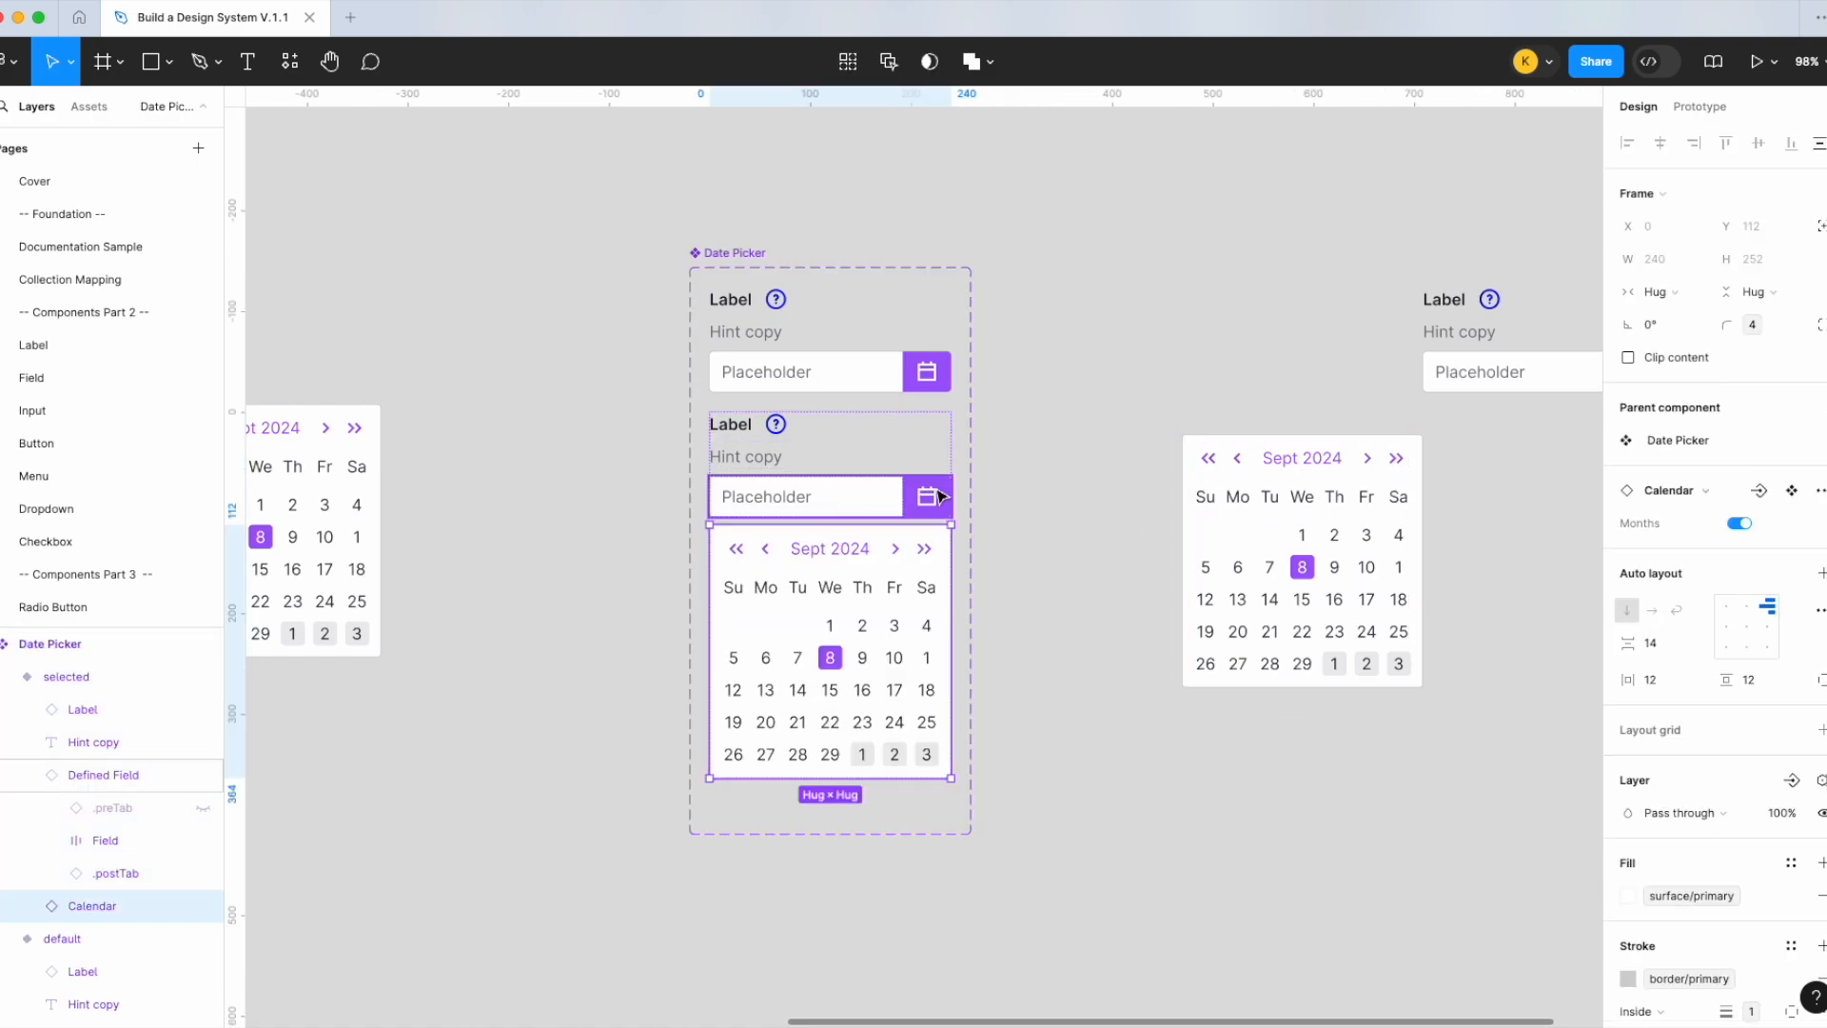
pyautogui.click(1084, 514)
pyautogui.click(850, 487)
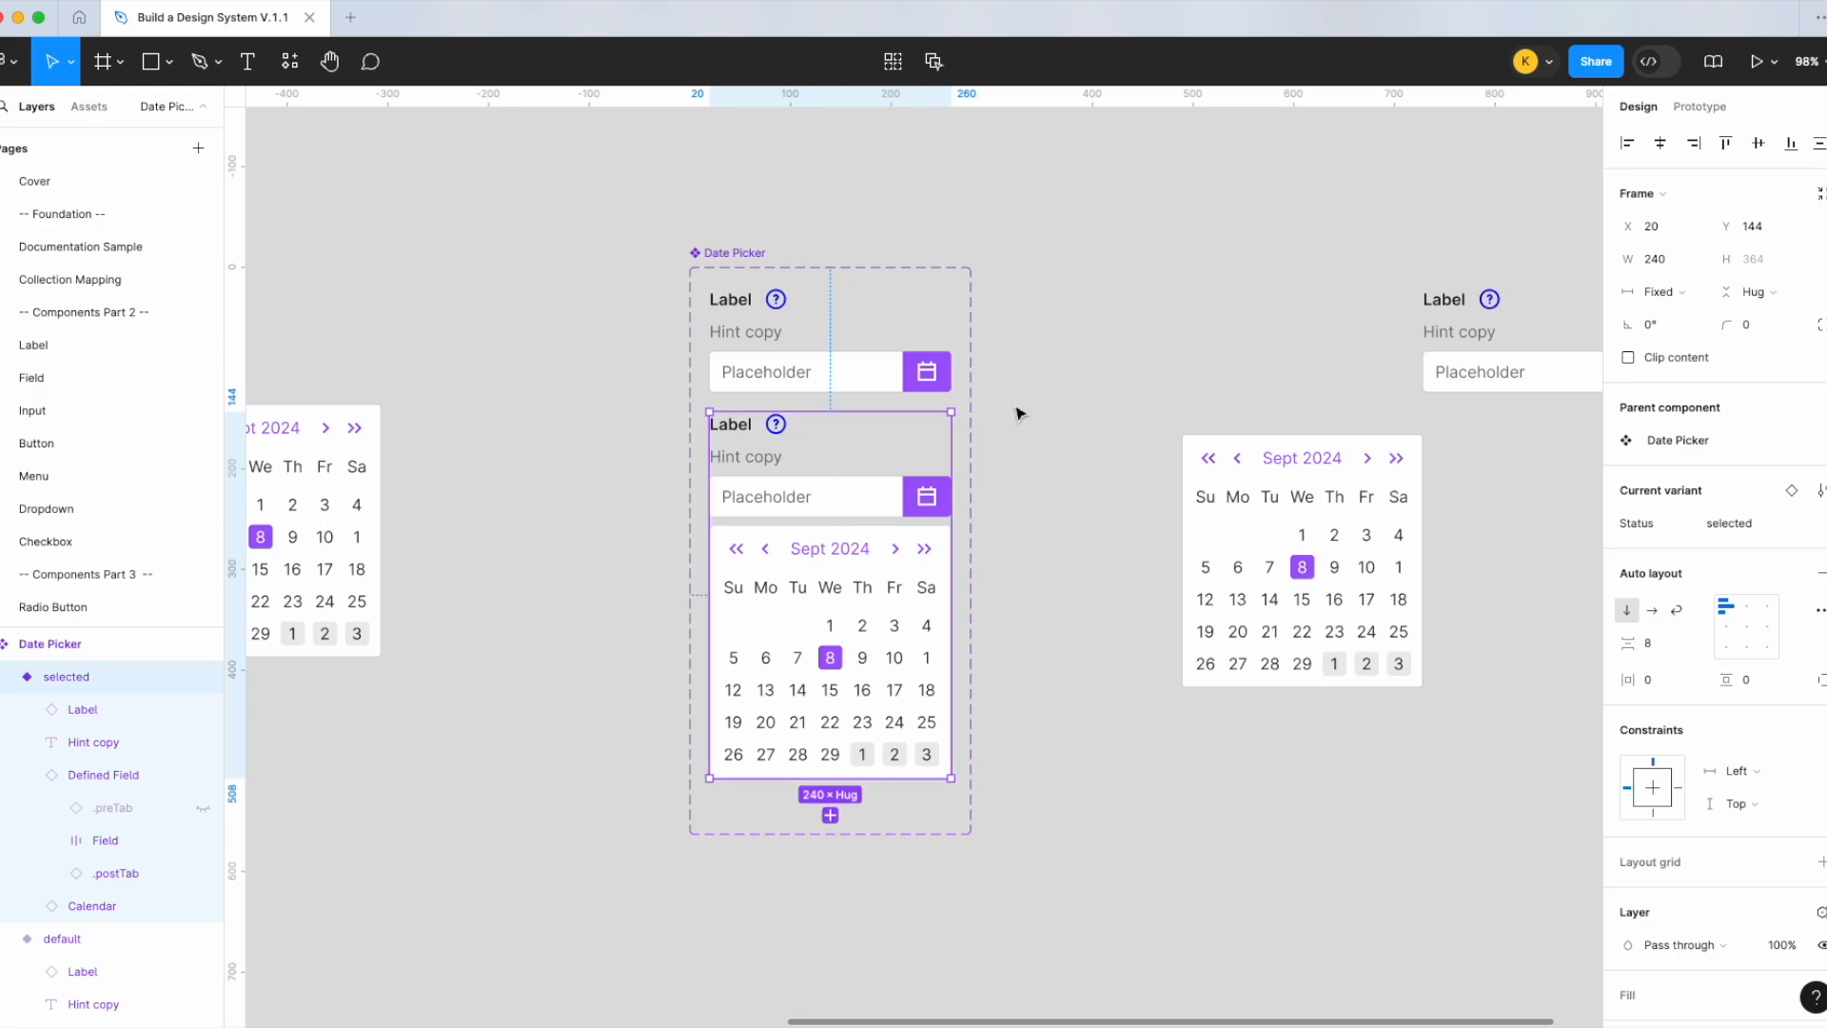
pyautogui.click(1066, 457)
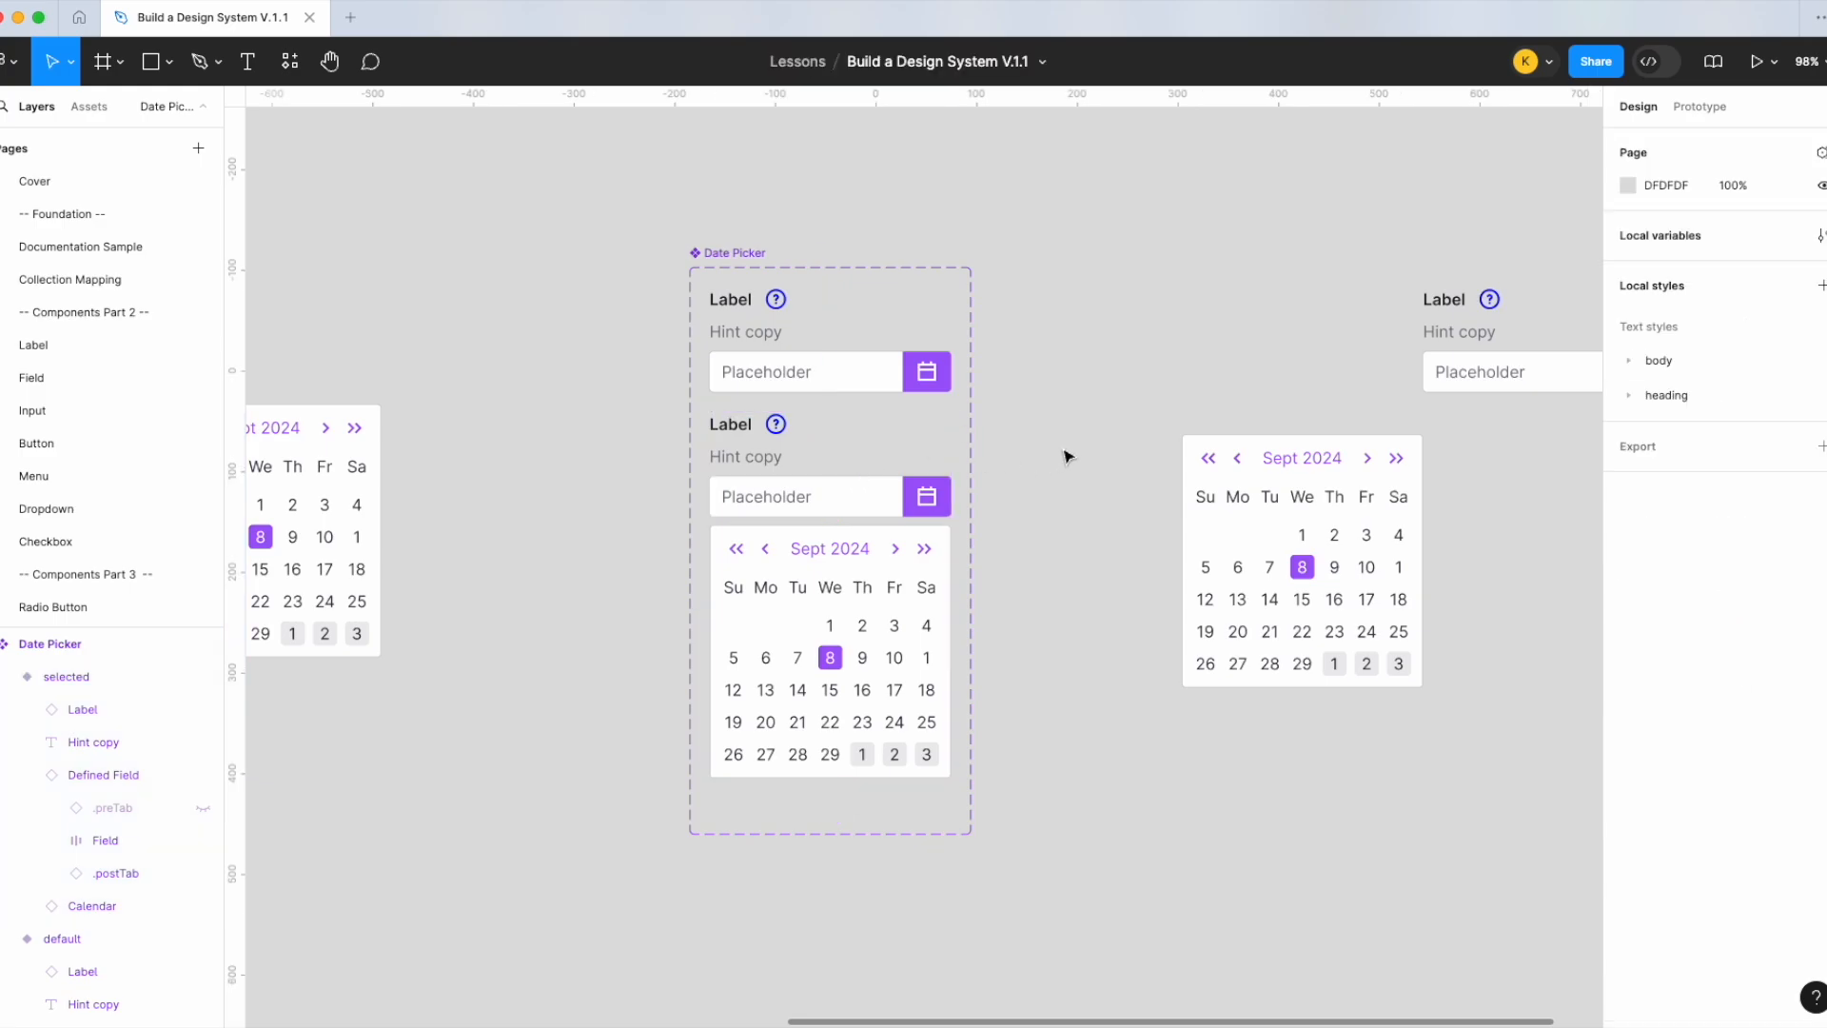
# Move the spare calendar aside and reposition the Date Picker instance to X 387, Y -103, level with the component set
pyautogui.click(775, 247)
pyautogui.hscroll(3, 1047, 304)
pyautogui.click(1313, 350)
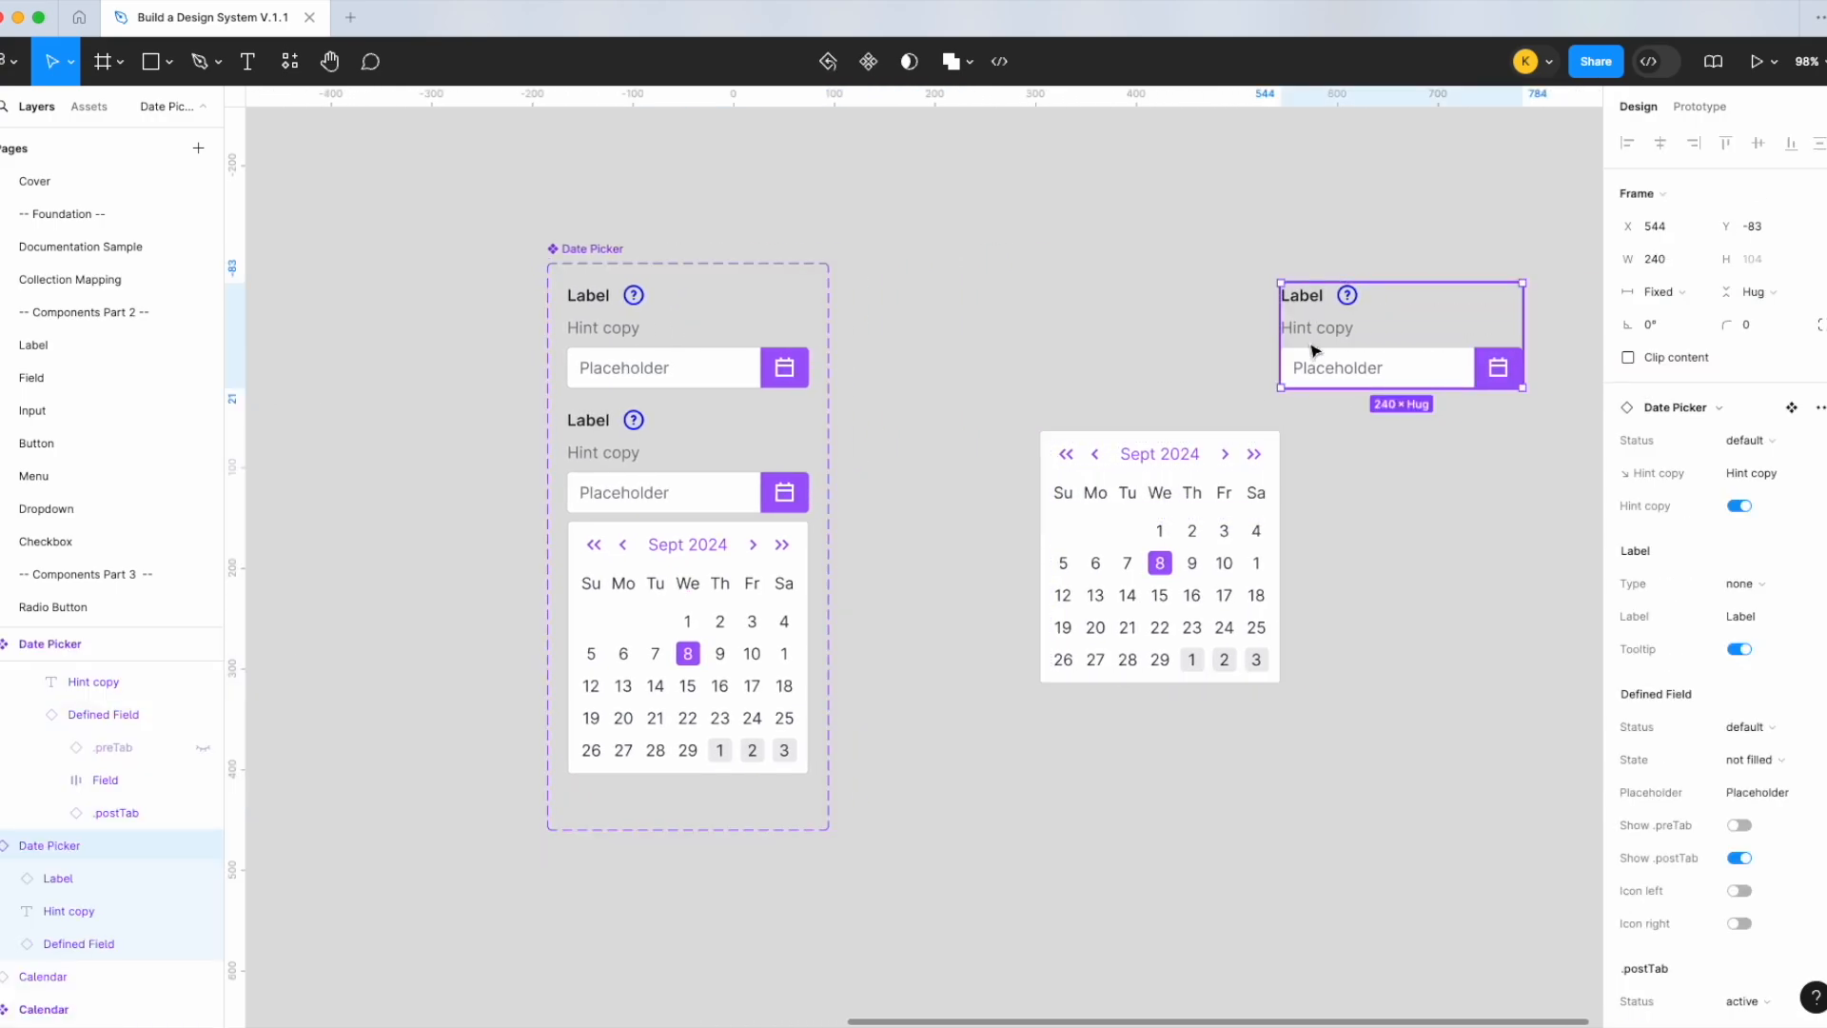
pyautogui.moveTo(1215, 530); pyautogui.dragTo(1396, 627)
pyautogui.moveTo(1393, 303); pyautogui.dragTo(1234, 282)
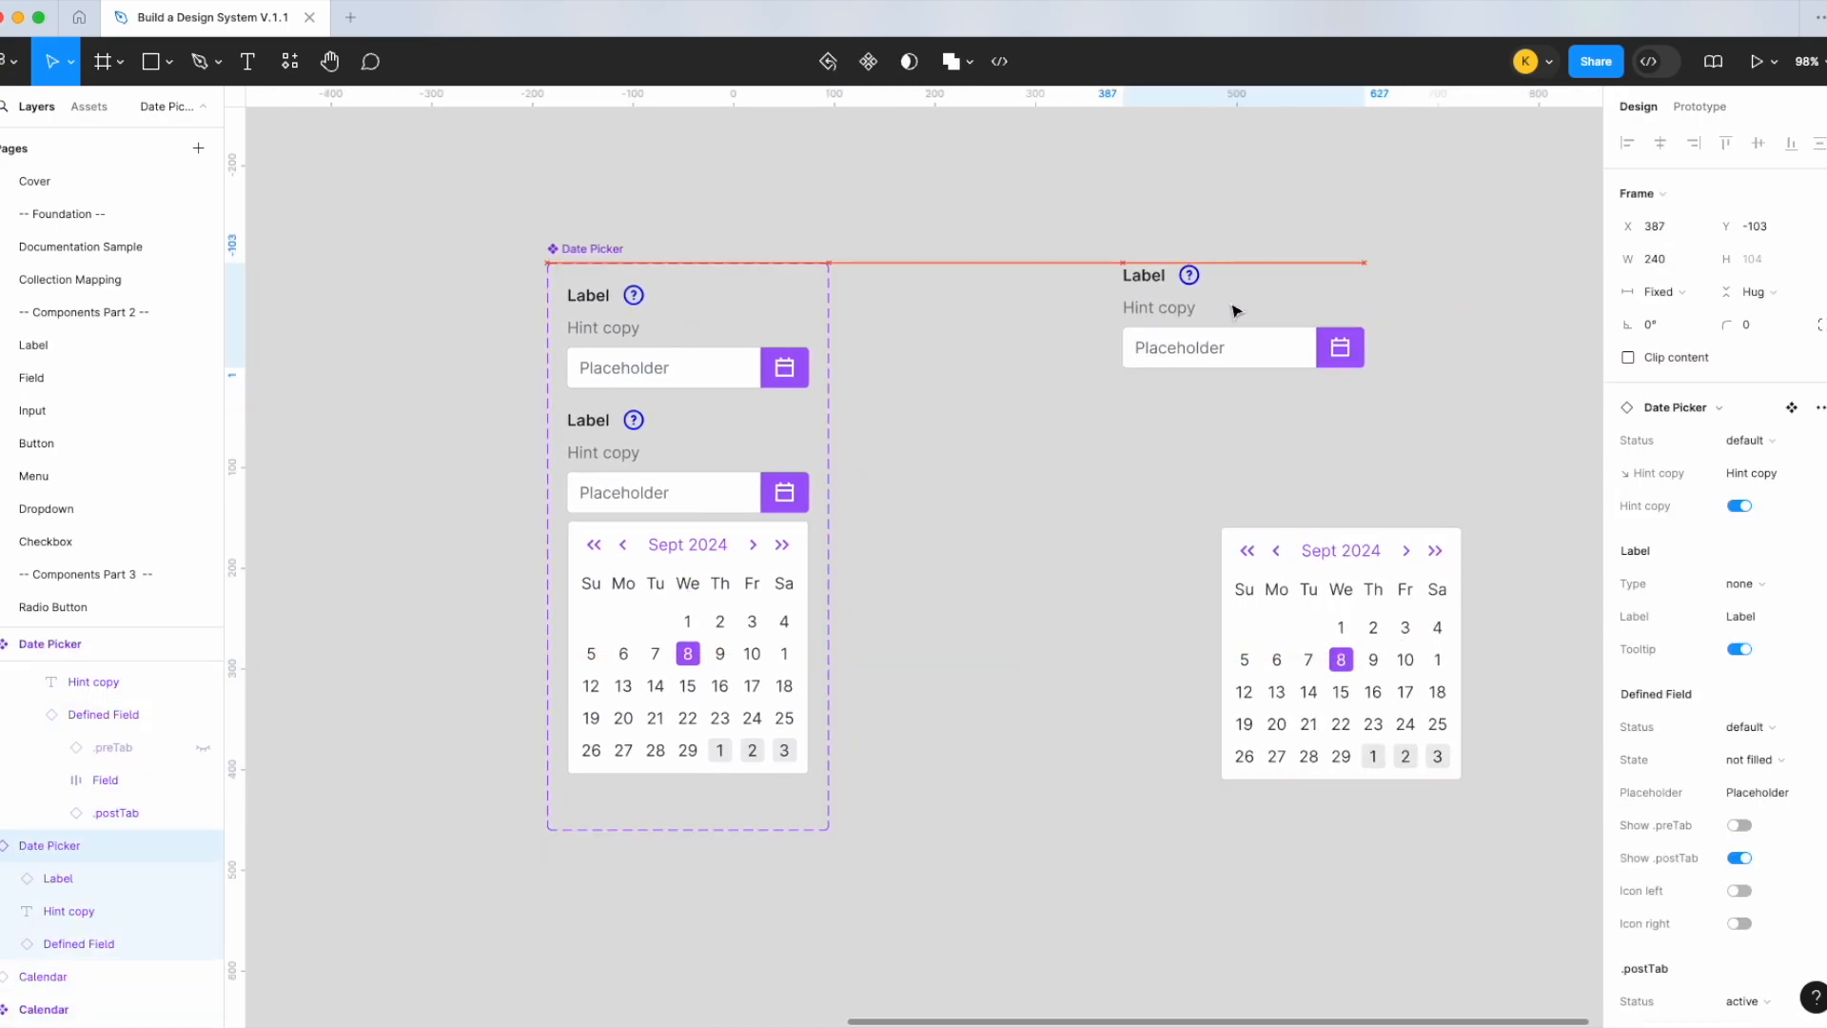
# Switch the Date Picker instance's Status to selected and move the spare calendar down to Y 335
pyautogui.click(1774, 444)
pyautogui.click(1754, 465)
pyautogui.moveTo(1429, 590); pyautogui.dragTo(1431, 762)
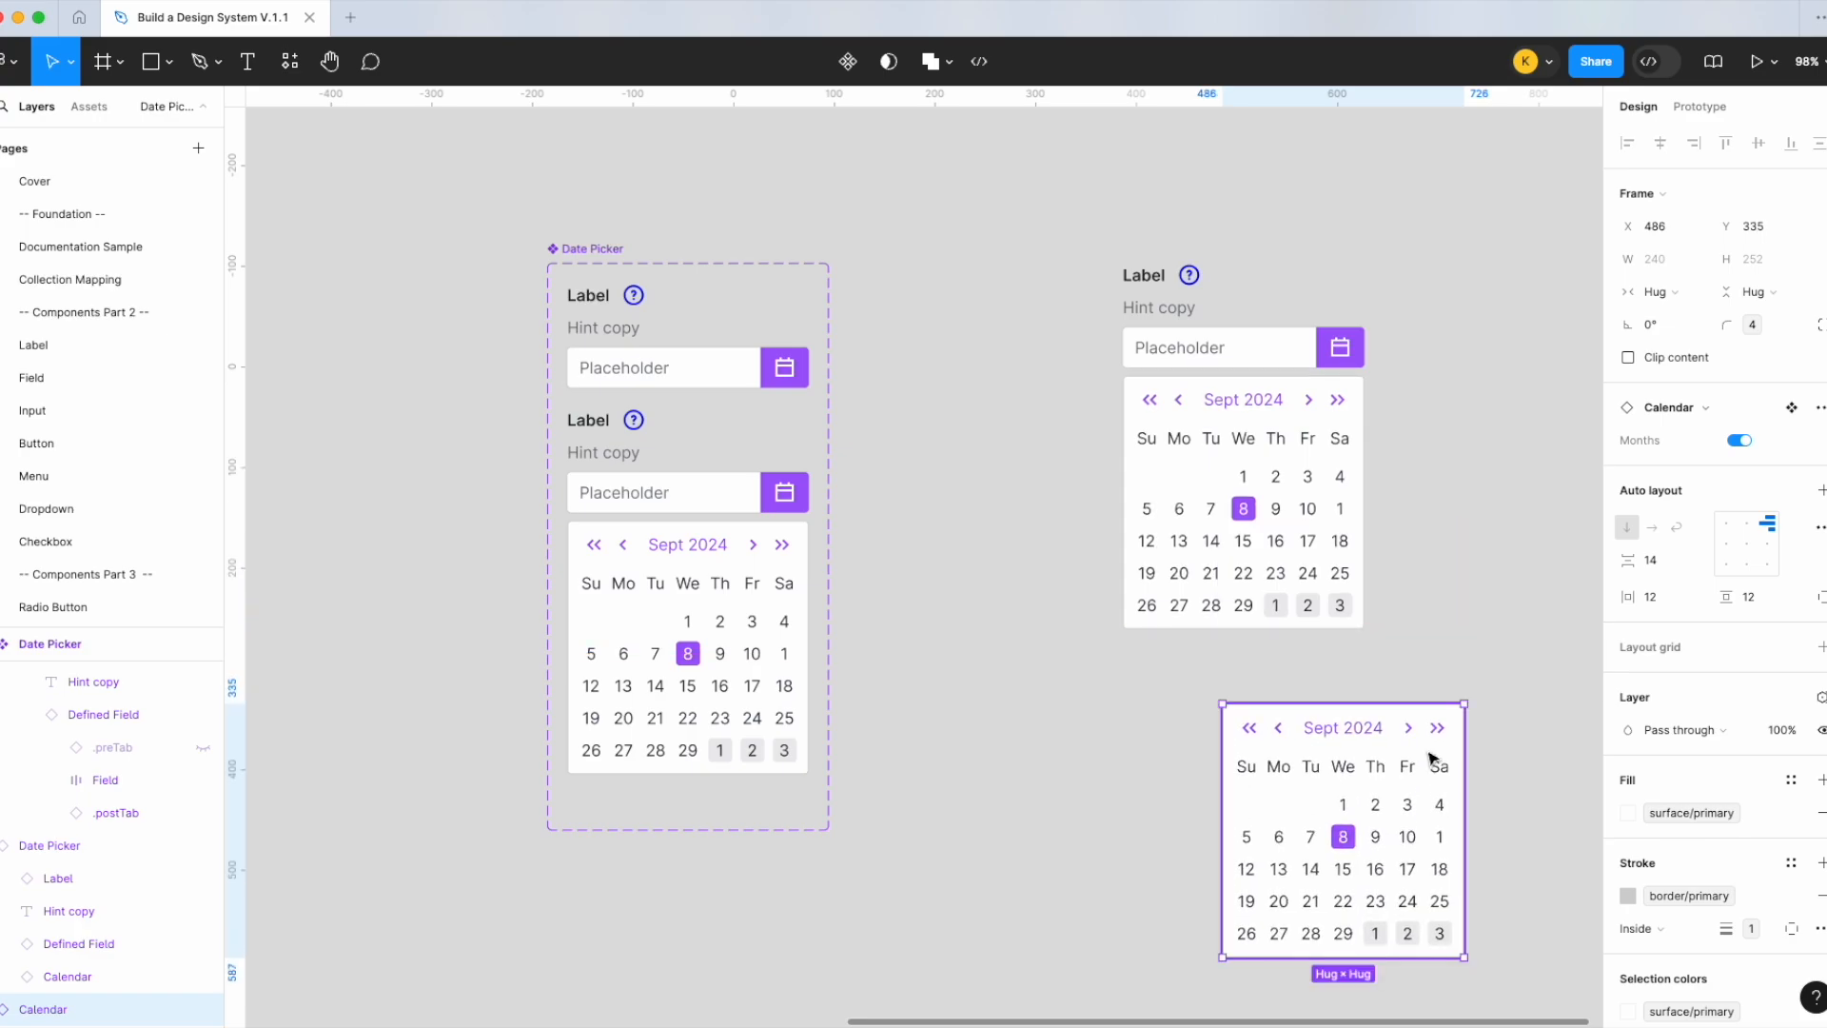
# Examine the nested day items in the Date Picker instance's calendar and the instance's exposed properties
pyautogui.doubleClick(1283, 514)
pyautogui.doubleClick(1282, 514)
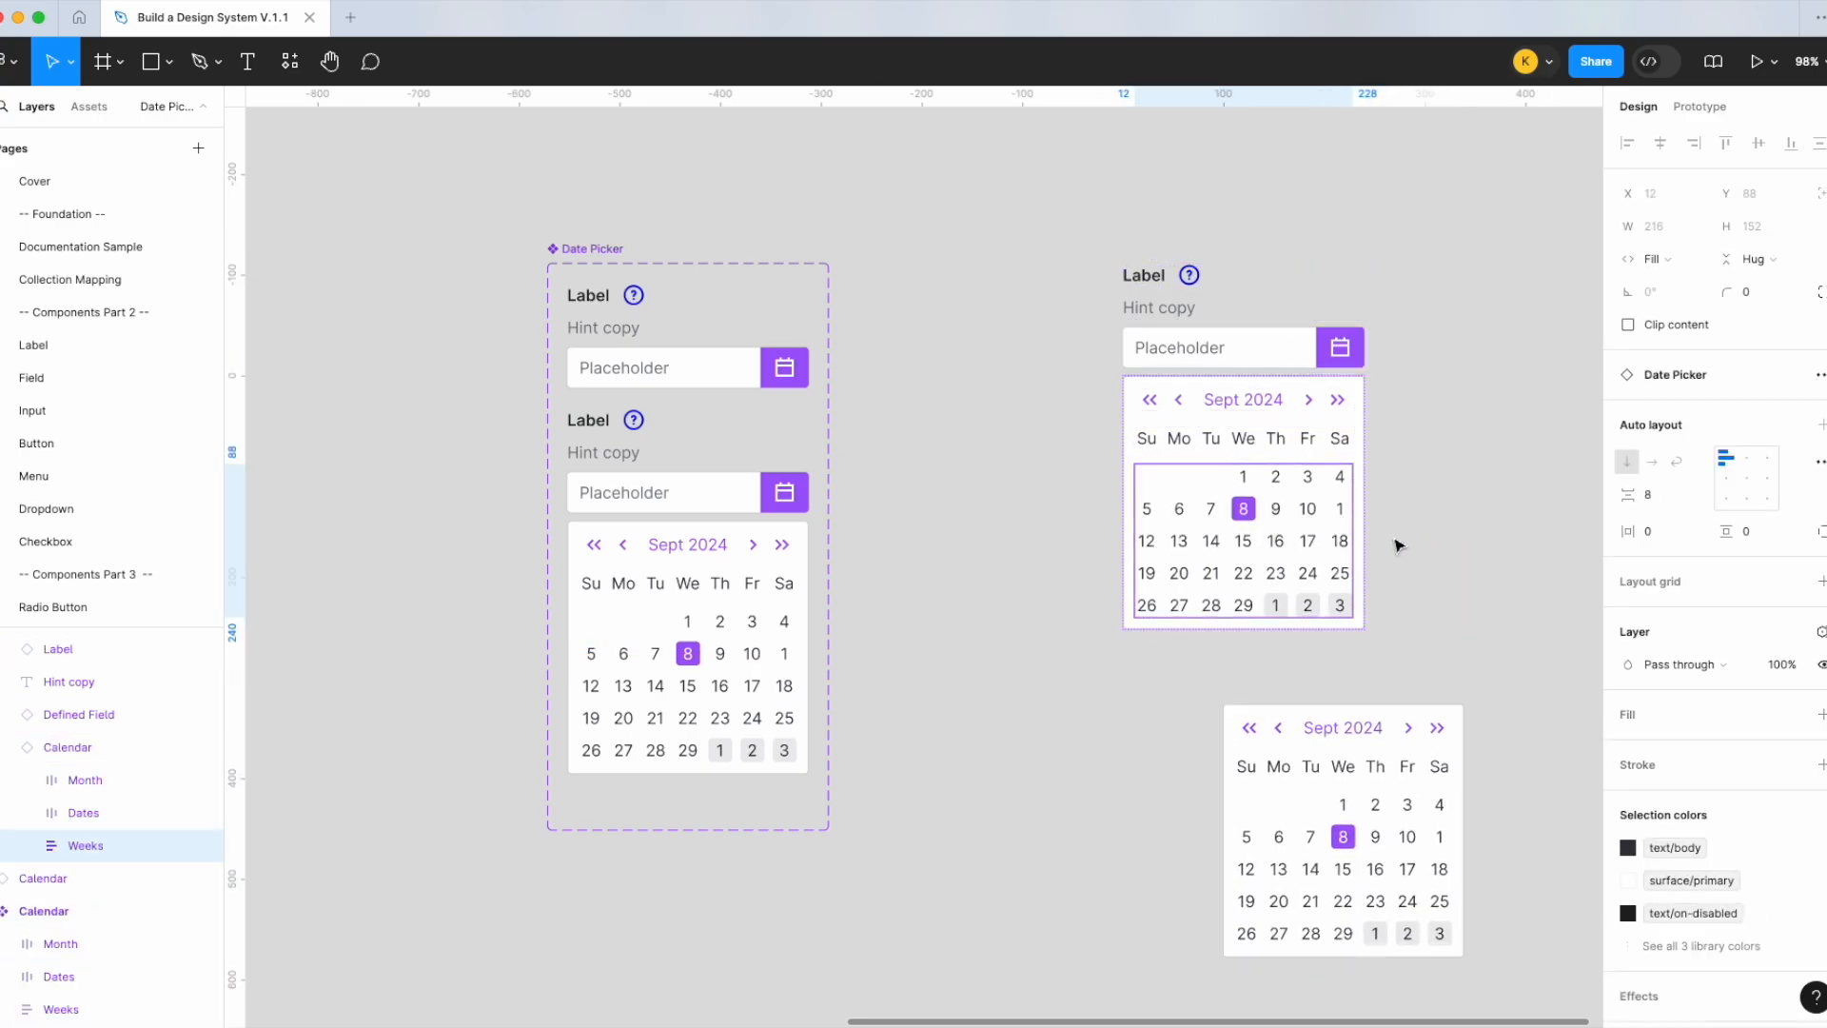
pyautogui.doubleClick(1297, 533)
pyautogui.doubleClick(1276, 510)
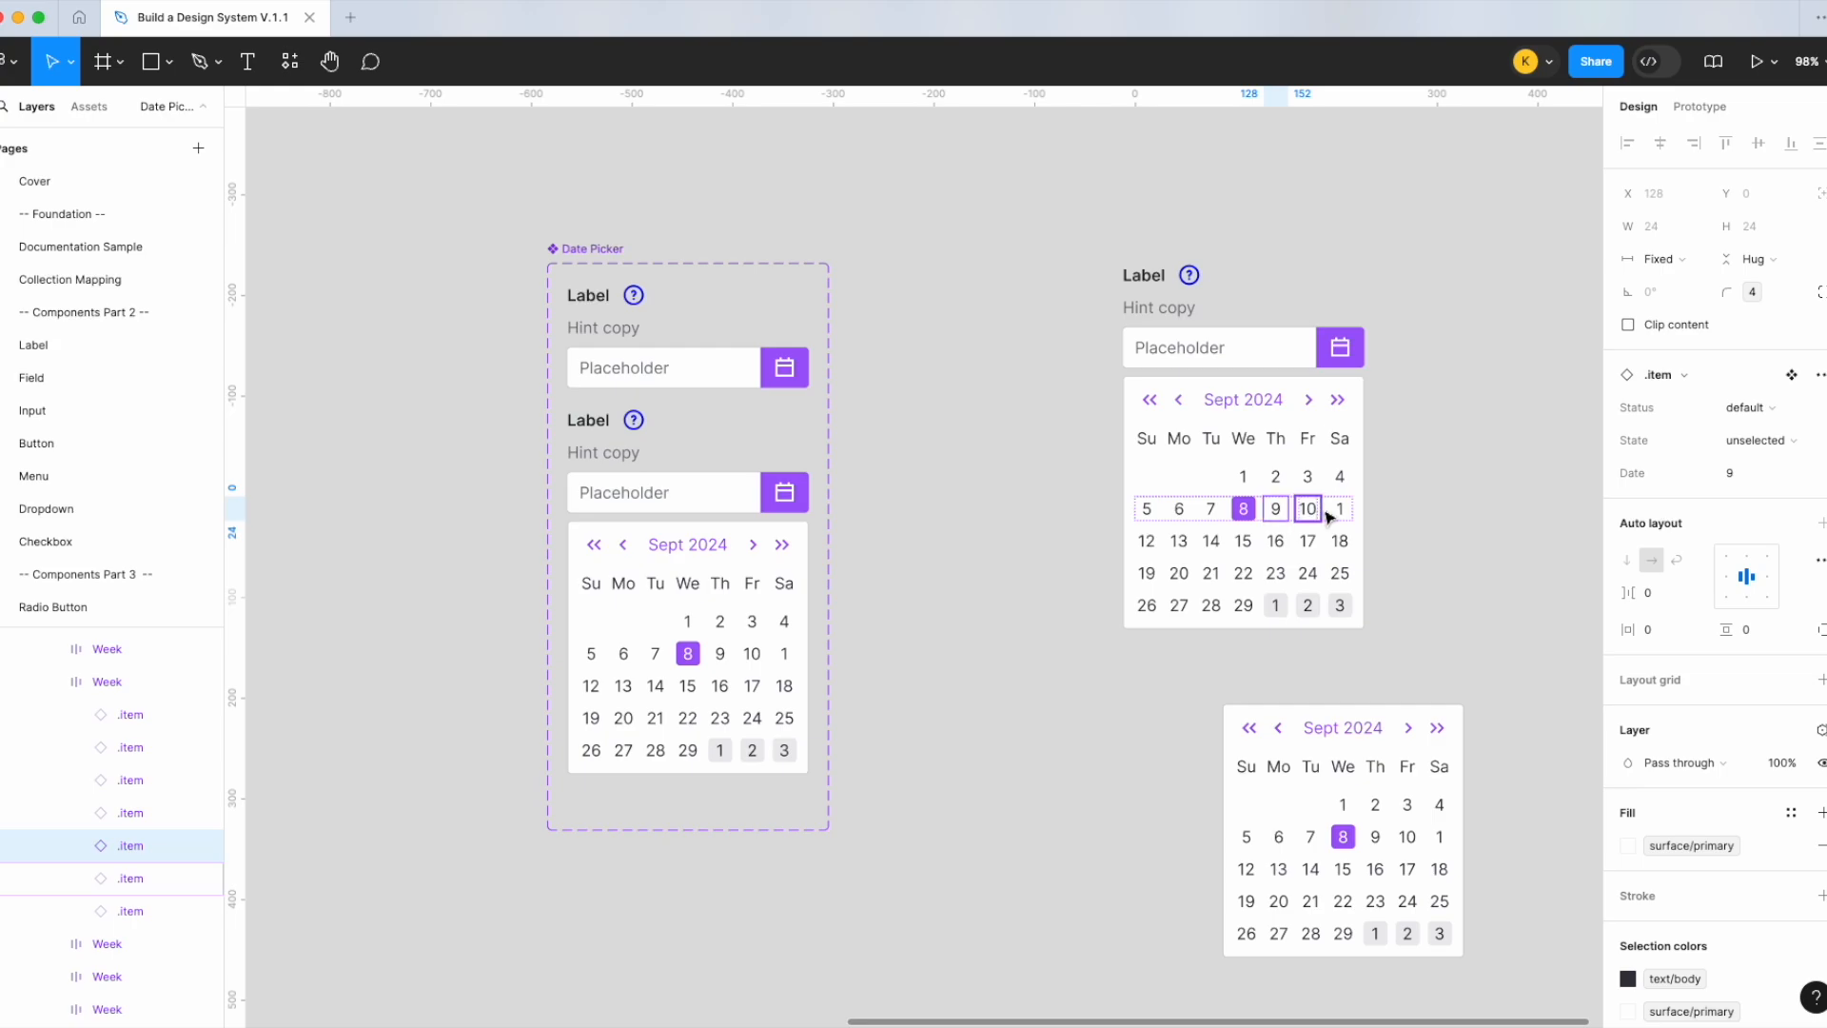
pyautogui.click(1430, 484)
pyautogui.click(1193, 349)
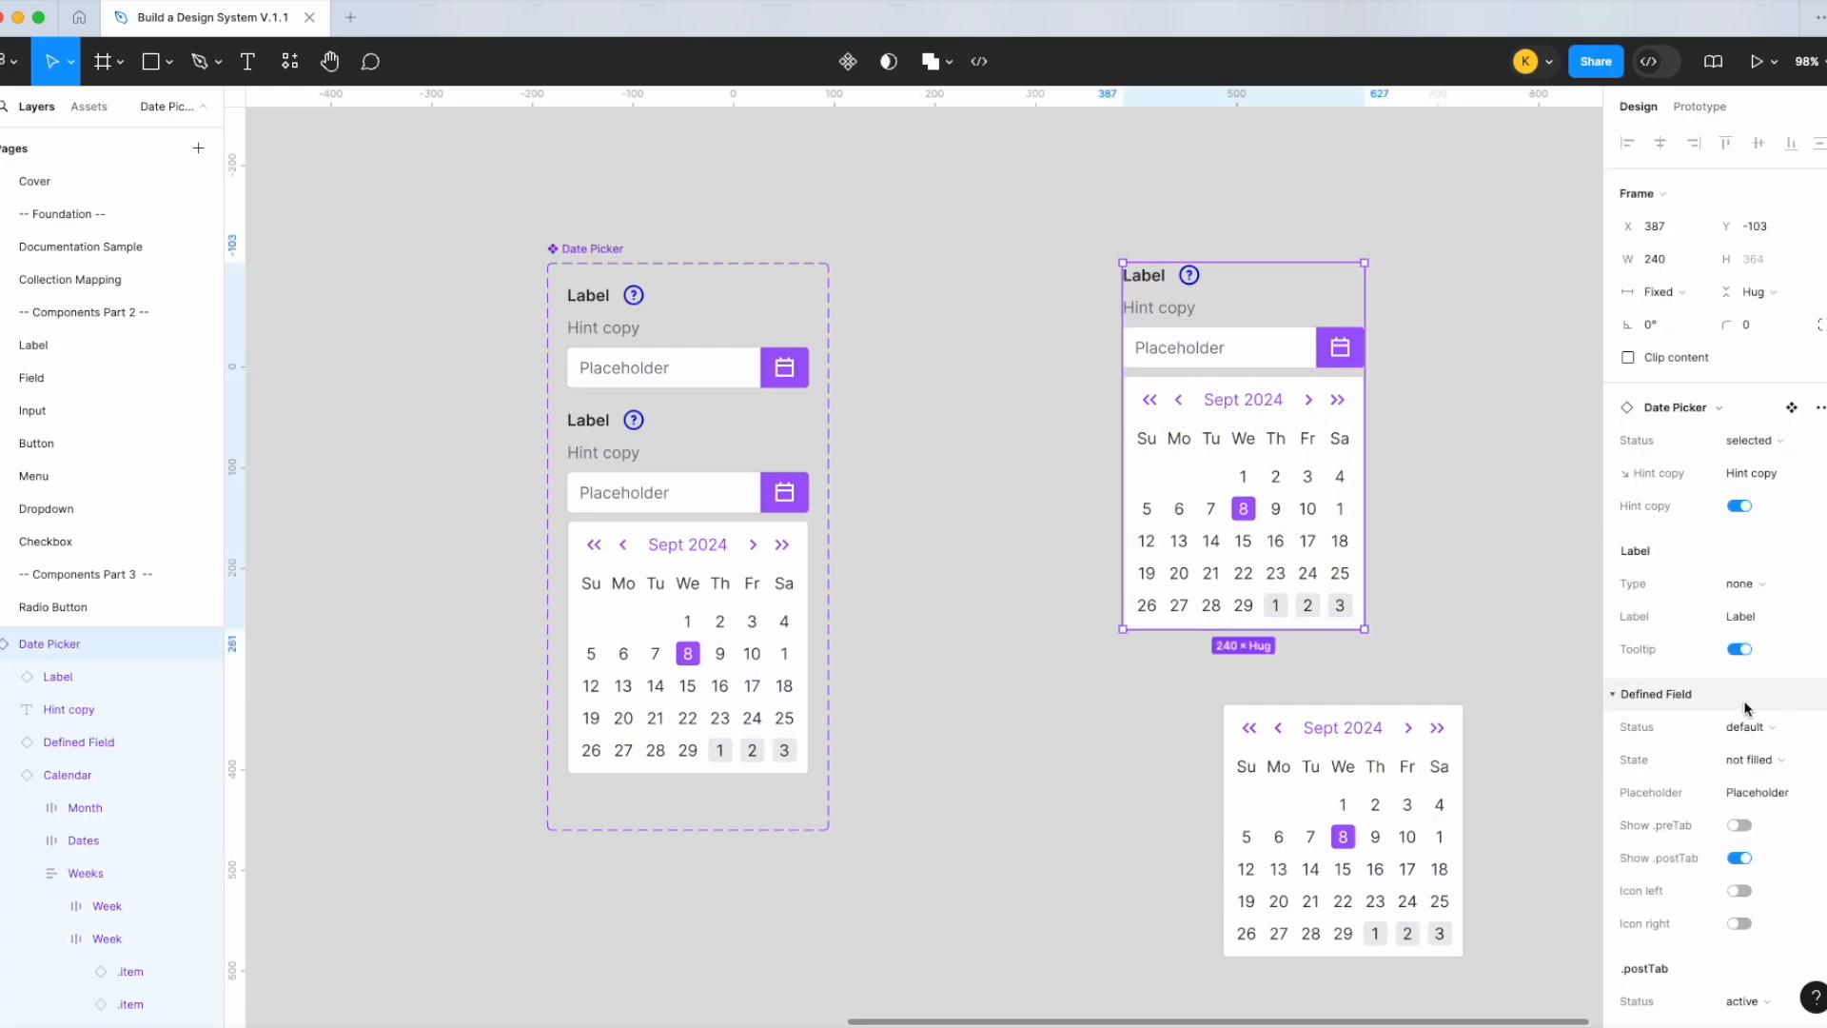
pyautogui.scroll(-5, 1746, 708)
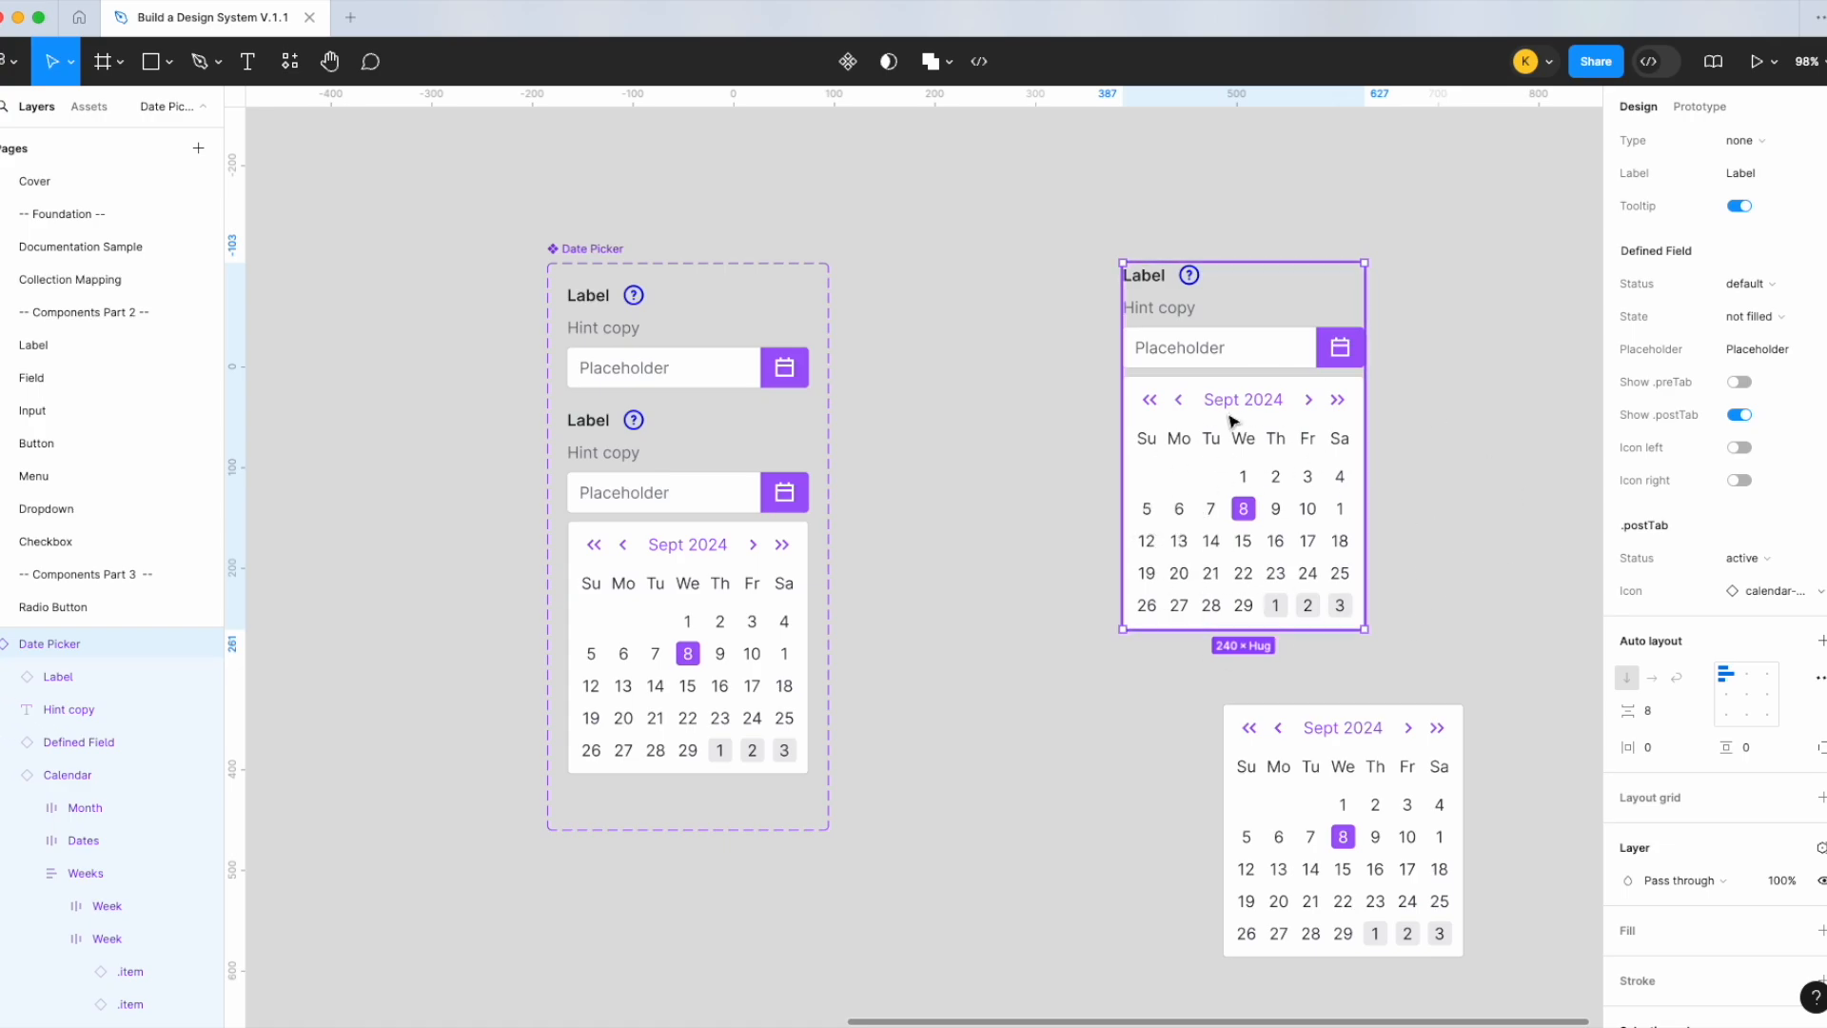
pyautogui.click(1418, 503)
# Delete the spare calendar instance below the Date Picker instance
pyautogui.scroll(-2, 1418, 502)
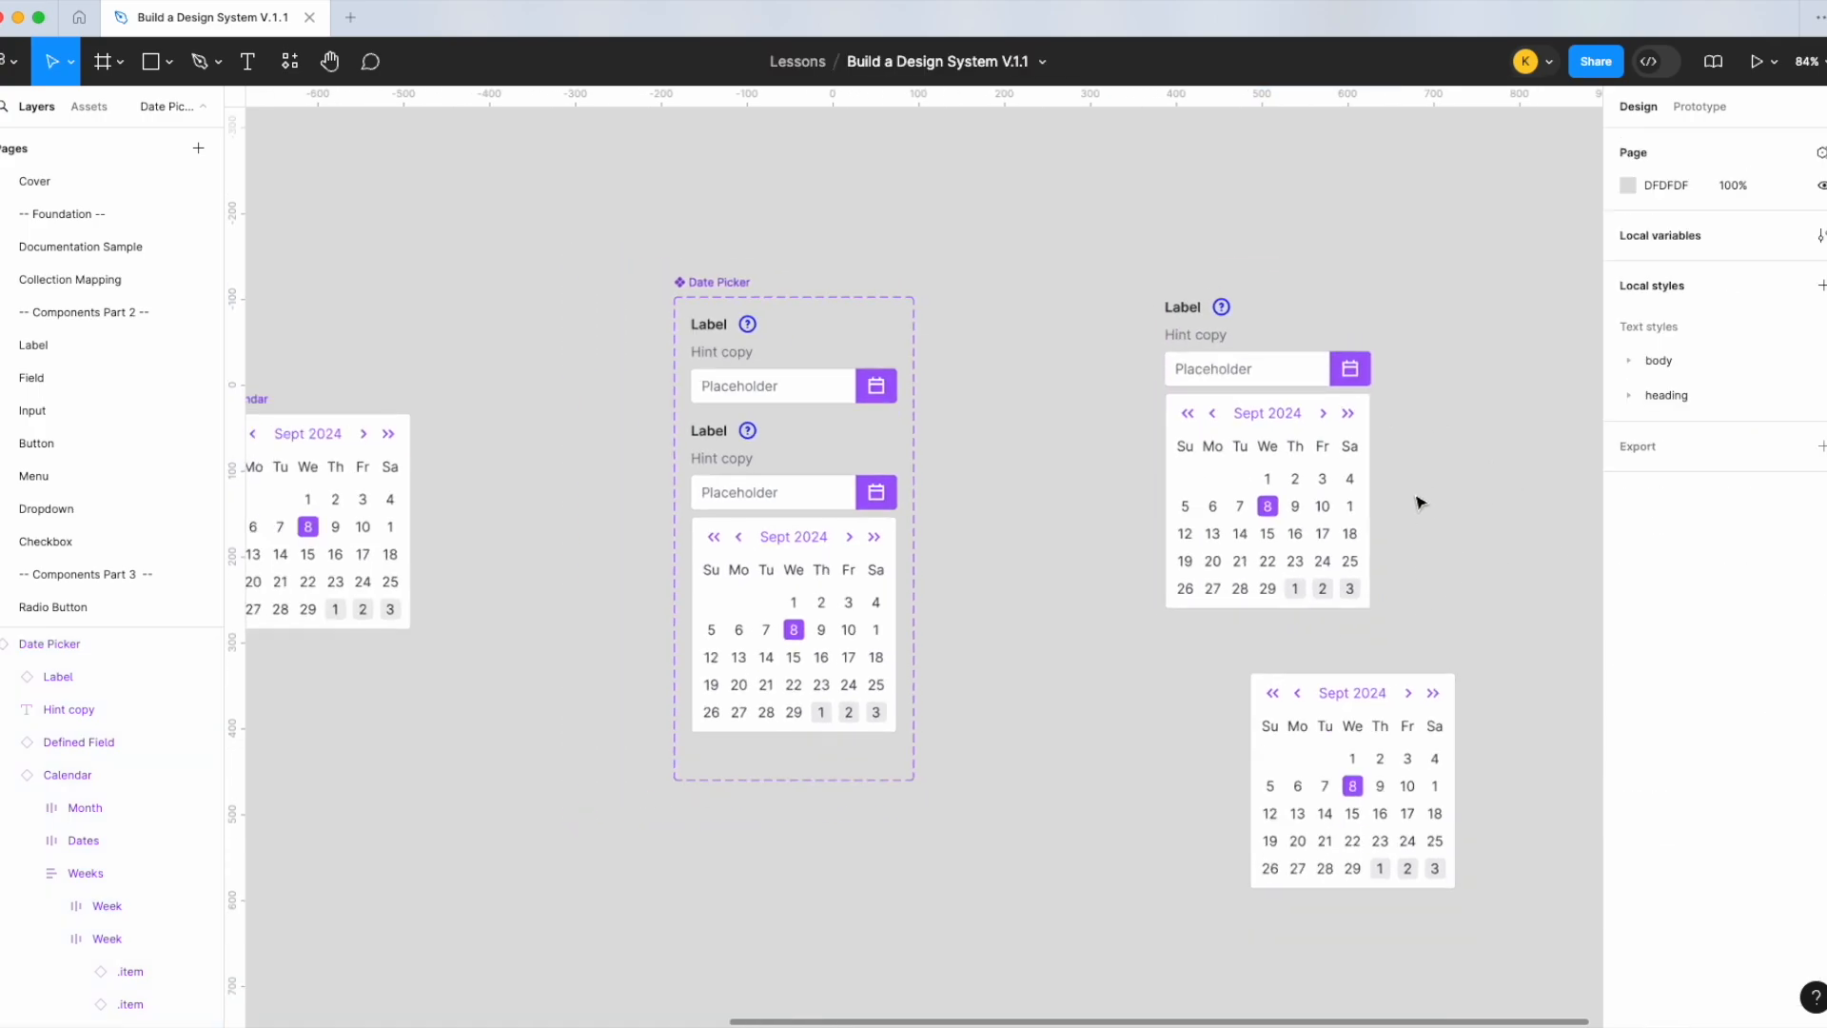
pyautogui.click(1390, 777)
pyautogui.press('Delete')
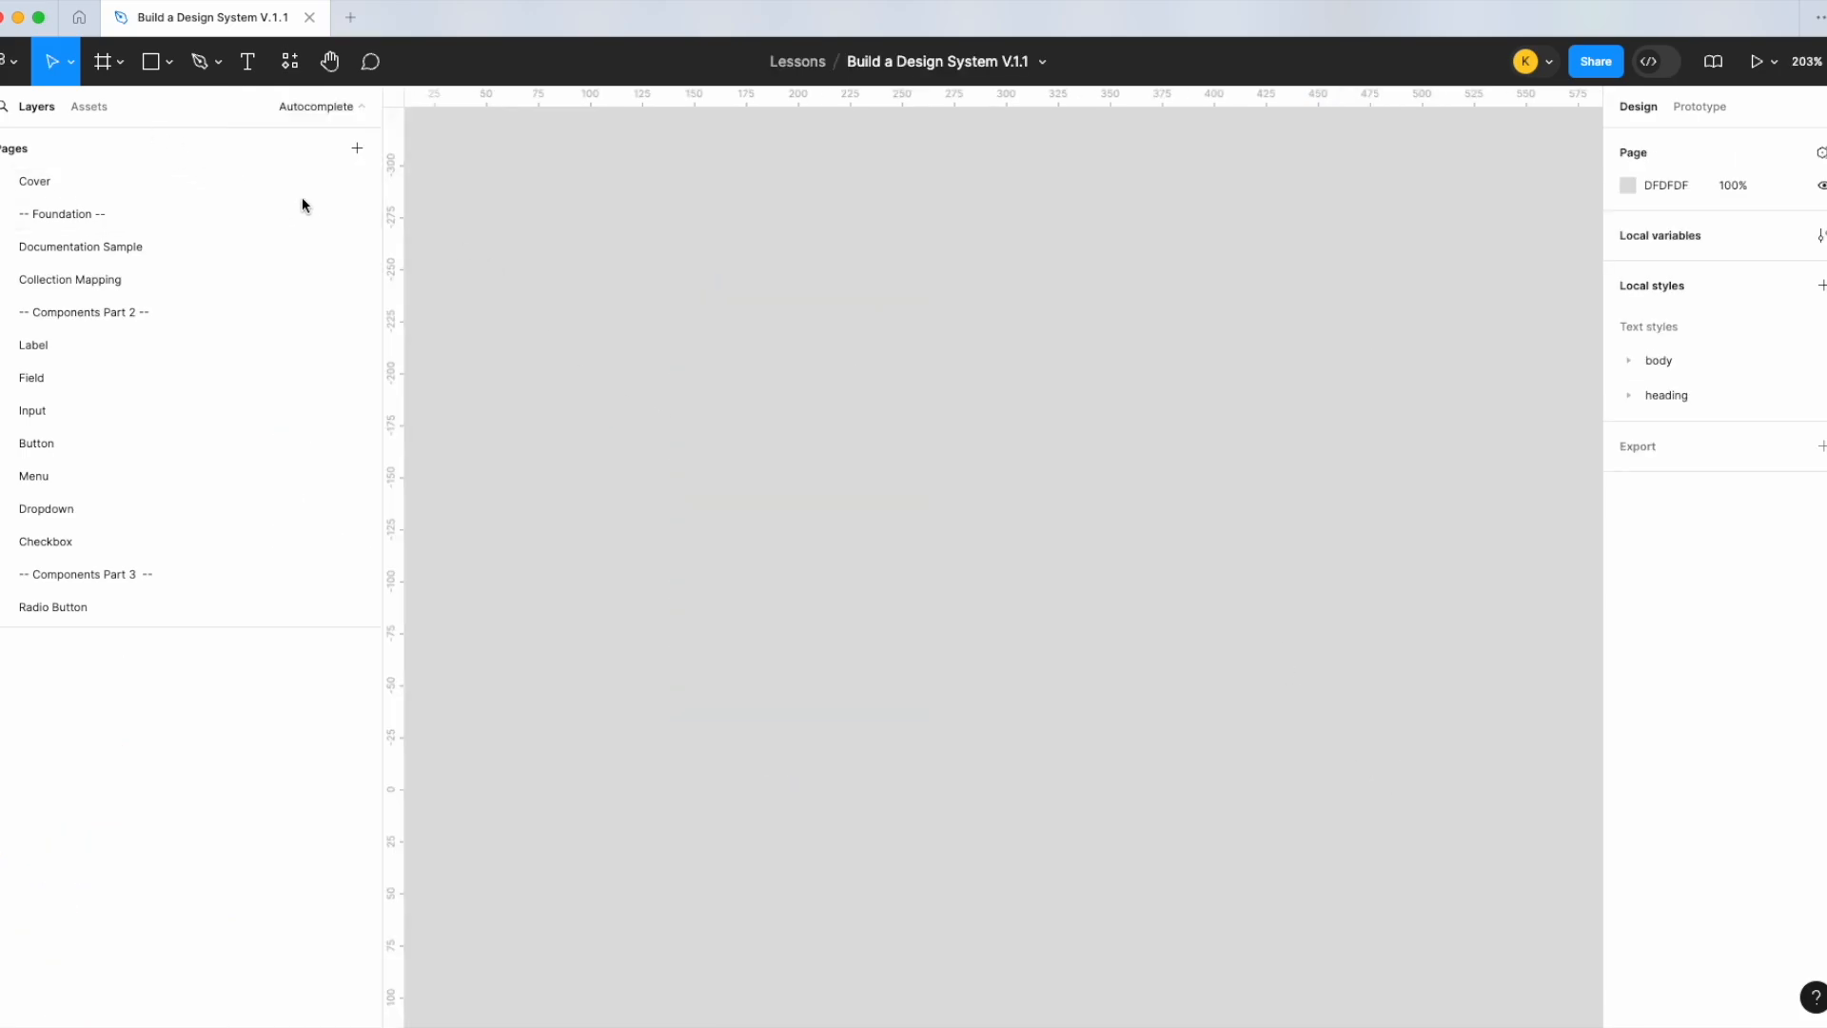
# Find the Label component among the local components and insert an instance on the Autocomplete page
pyautogui.click(90, 107)
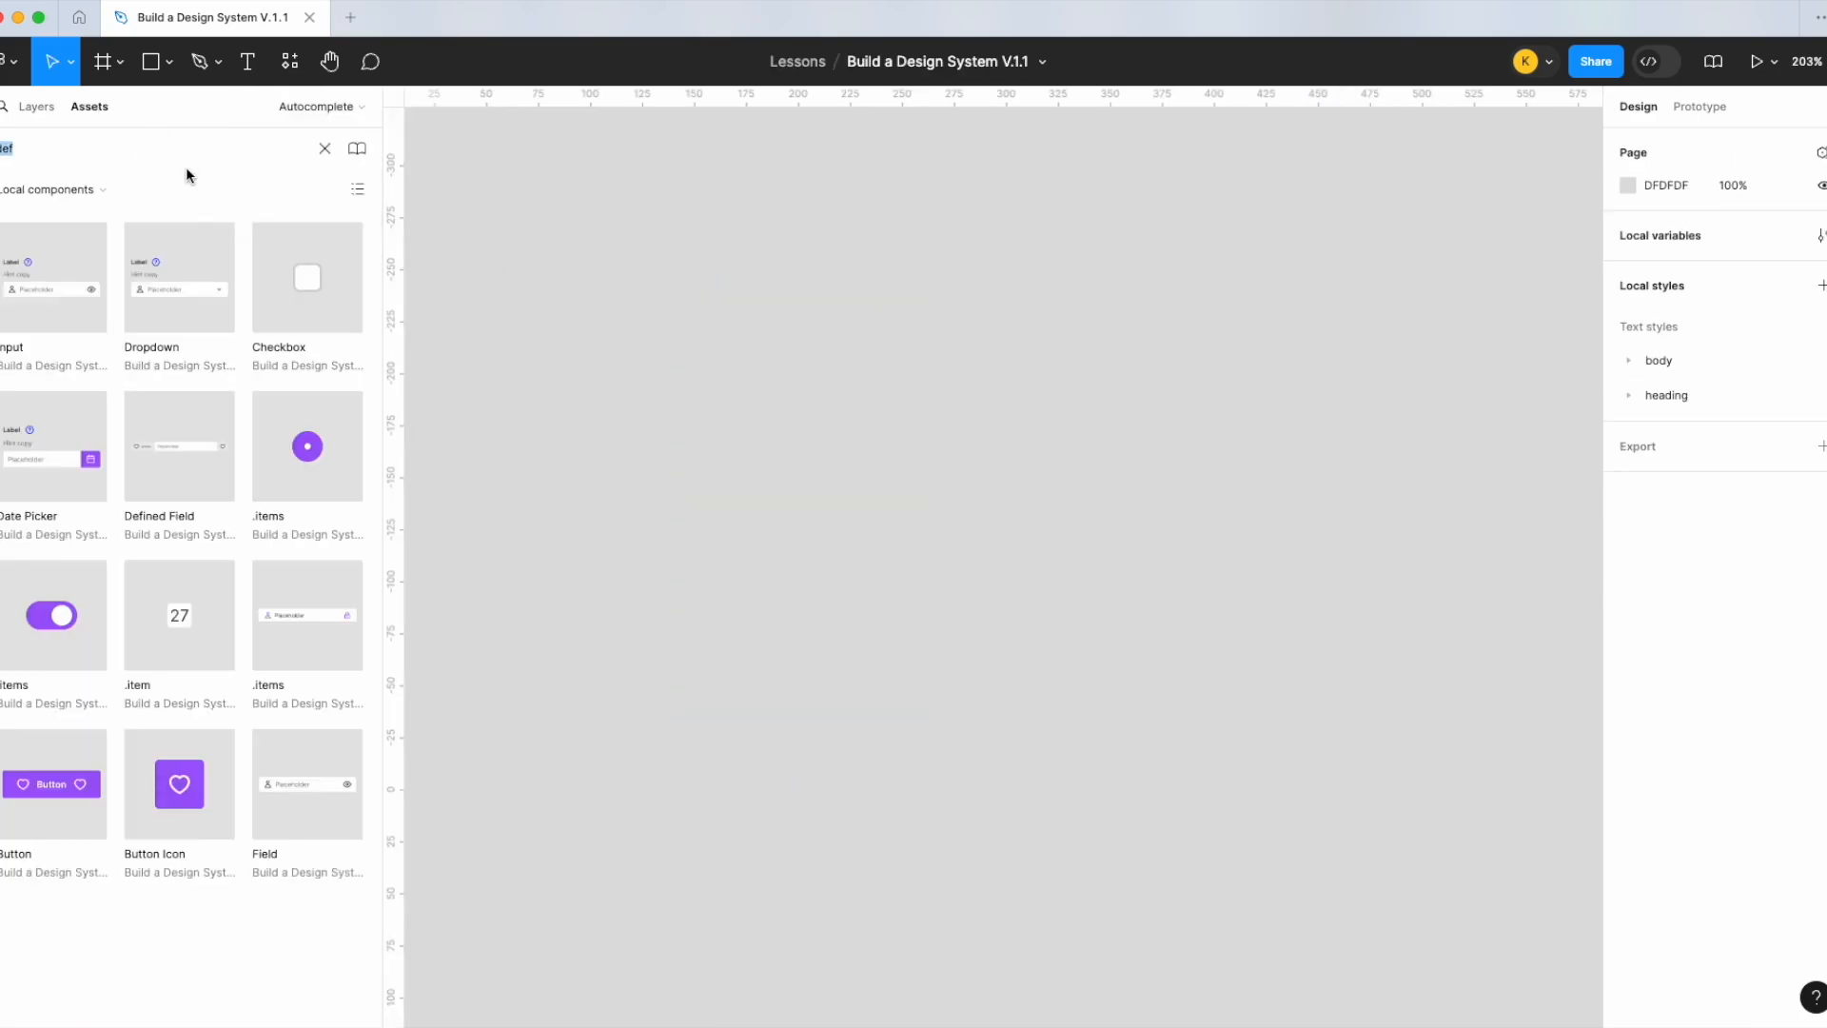
pyautogui.write('be')
pyautogui.click(110, 262)
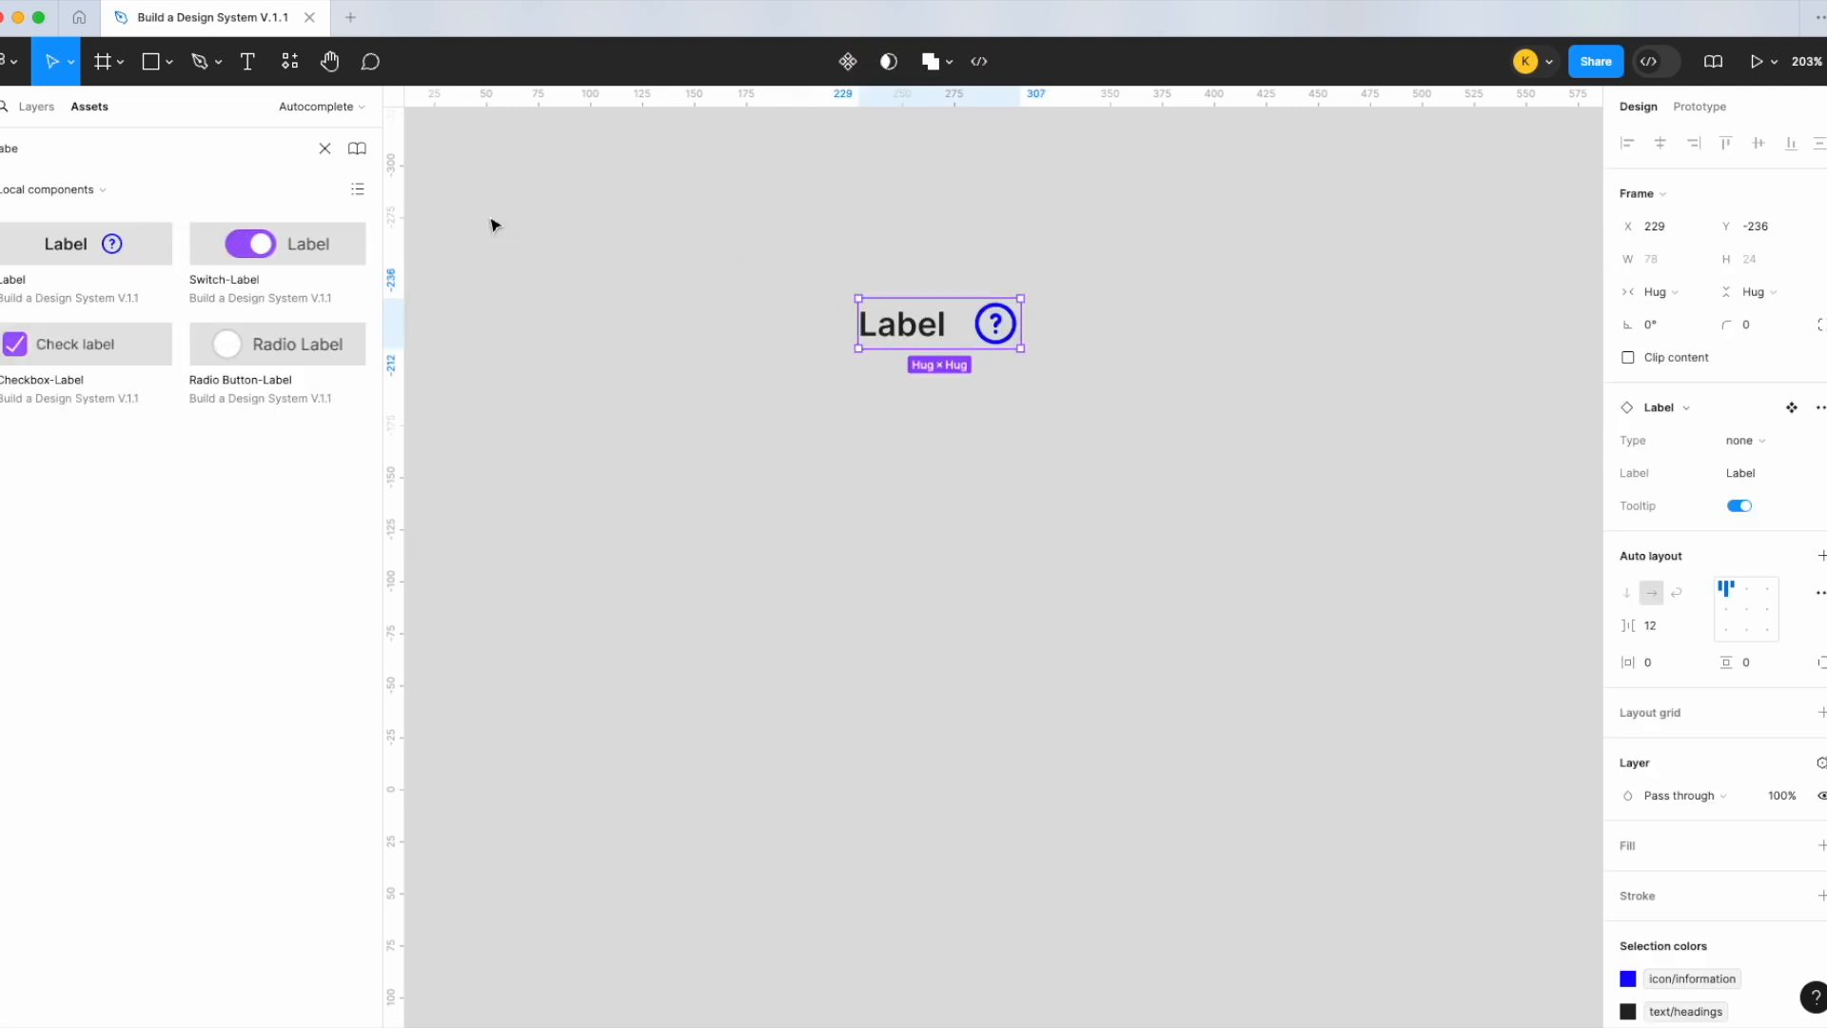
# Insert a Defined Field instance and place it below the label at X 224, Y -181
pyautogui.click(324, 148)
pyautogui.write('defin')
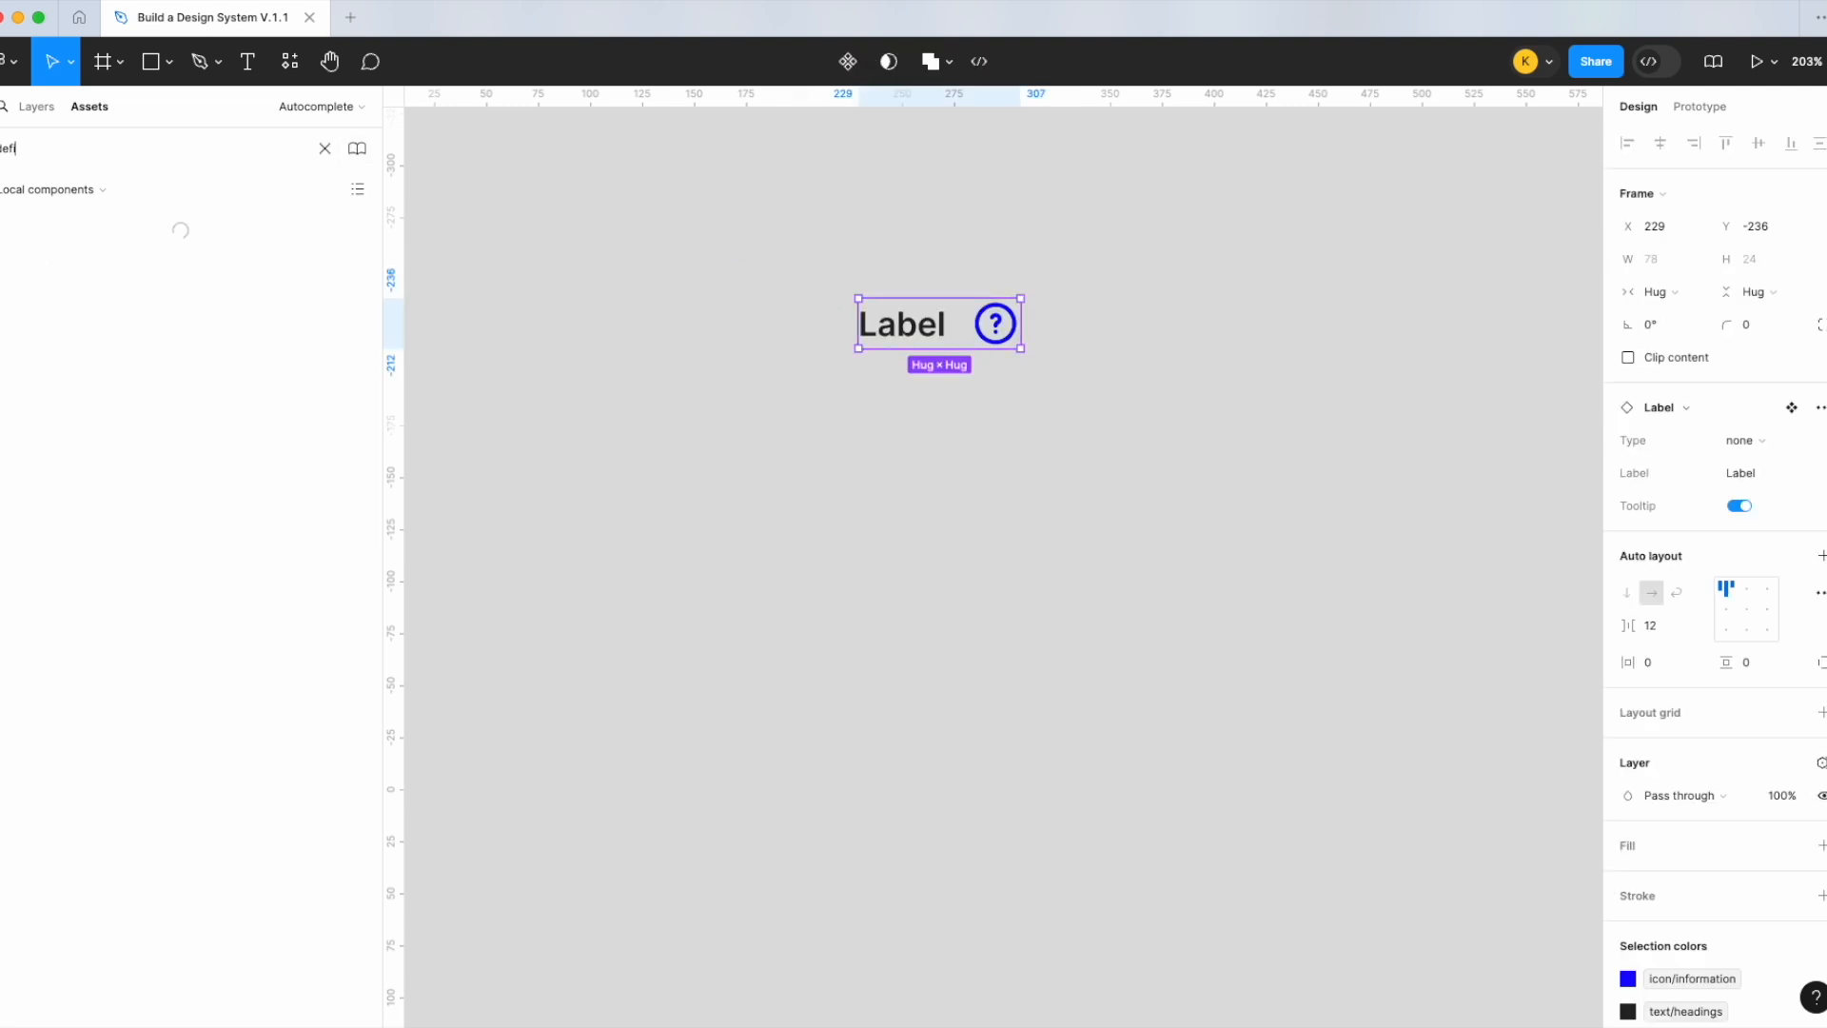
pyautogui.moveTo(179, 277); pyautogui.dragTo(932, 440)
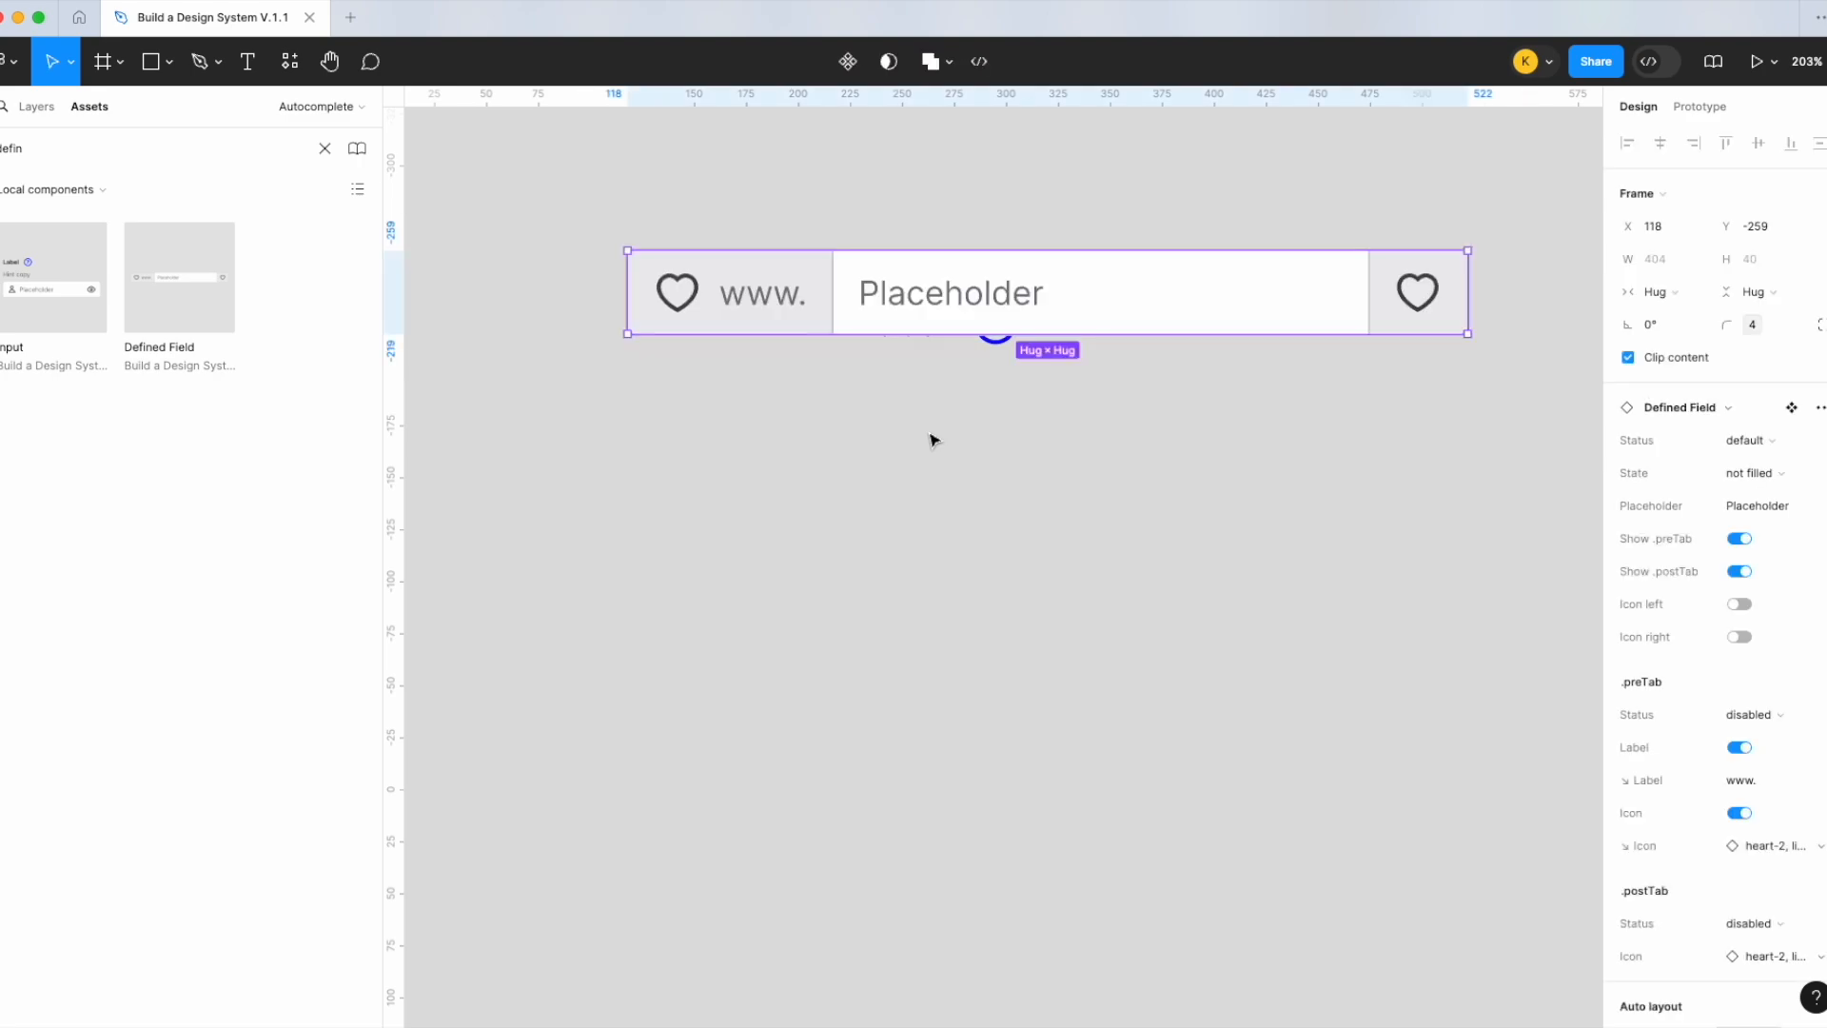
pyautogui.click(25, 112)
pyautogui.moveTo(889, 326); pyautogui.dragTo(1111, 470)
# Add the text "Hint copy" between the label and the defined field and fill it with the text/disabled color
pyautogui.click(249, 68)
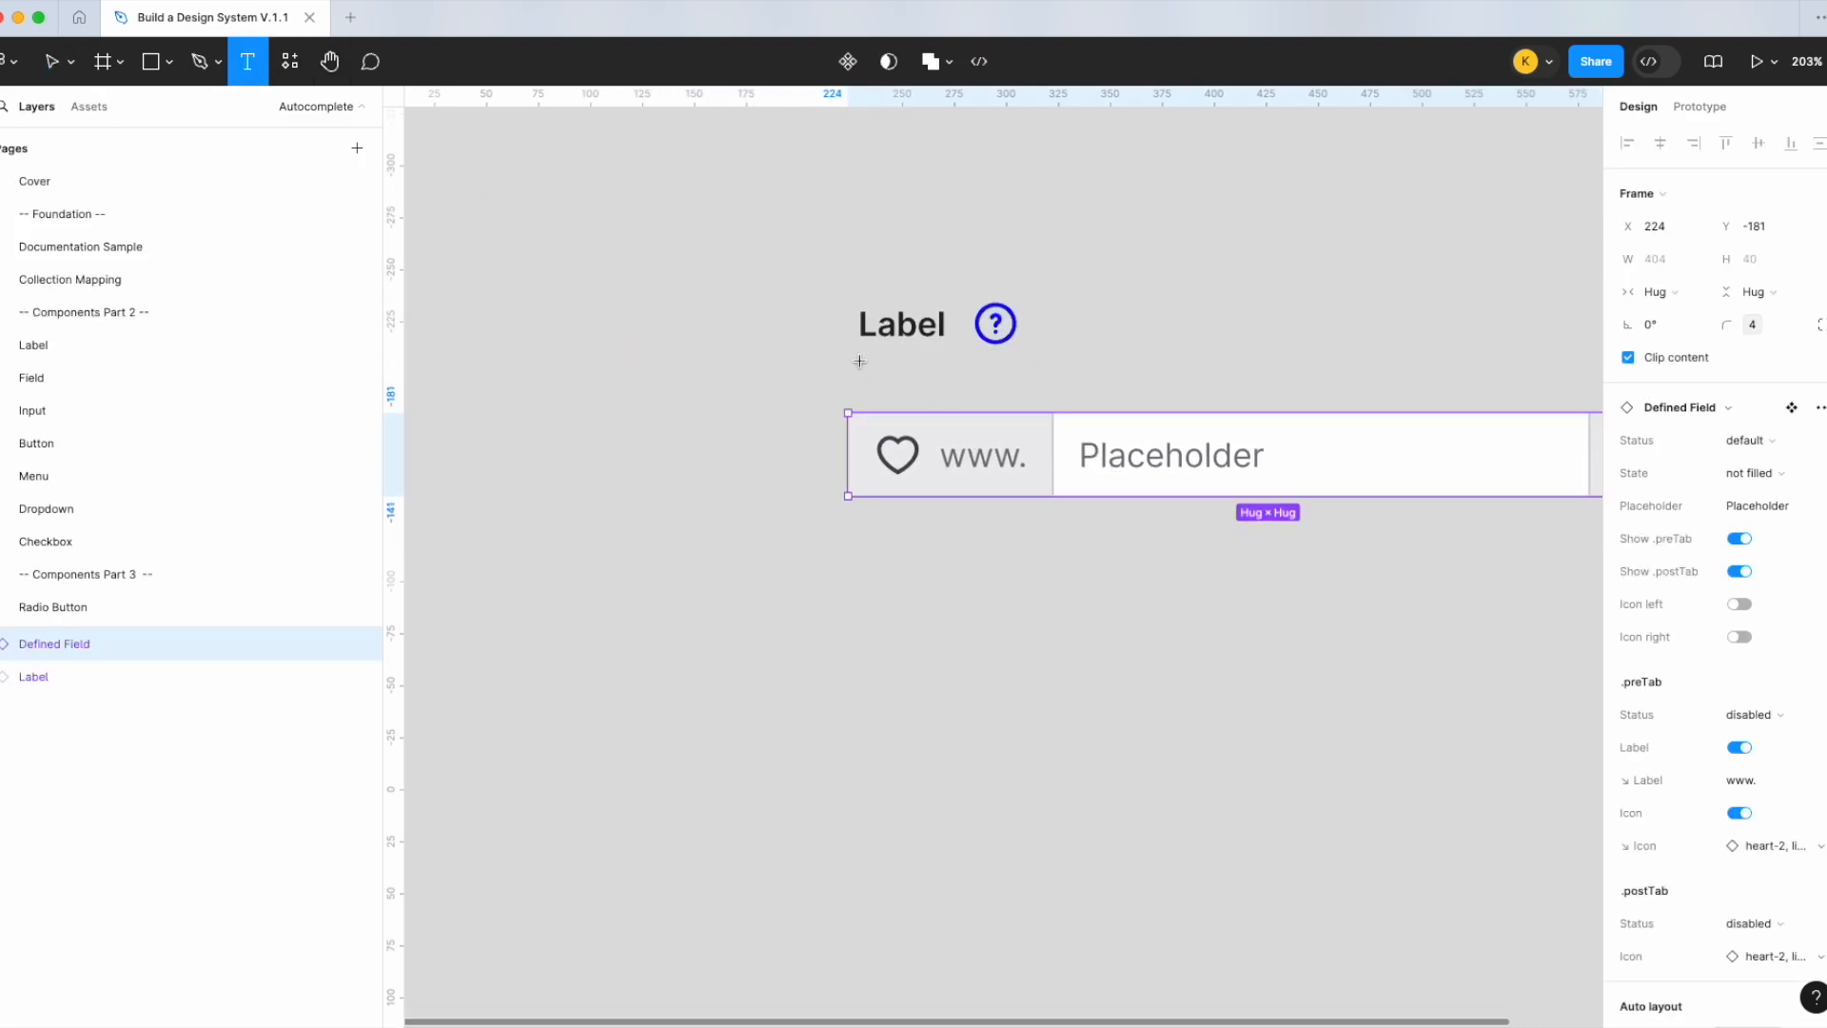
pyautogui.moveTo(859, 362); pyautogui.dragTo(1064, 395)
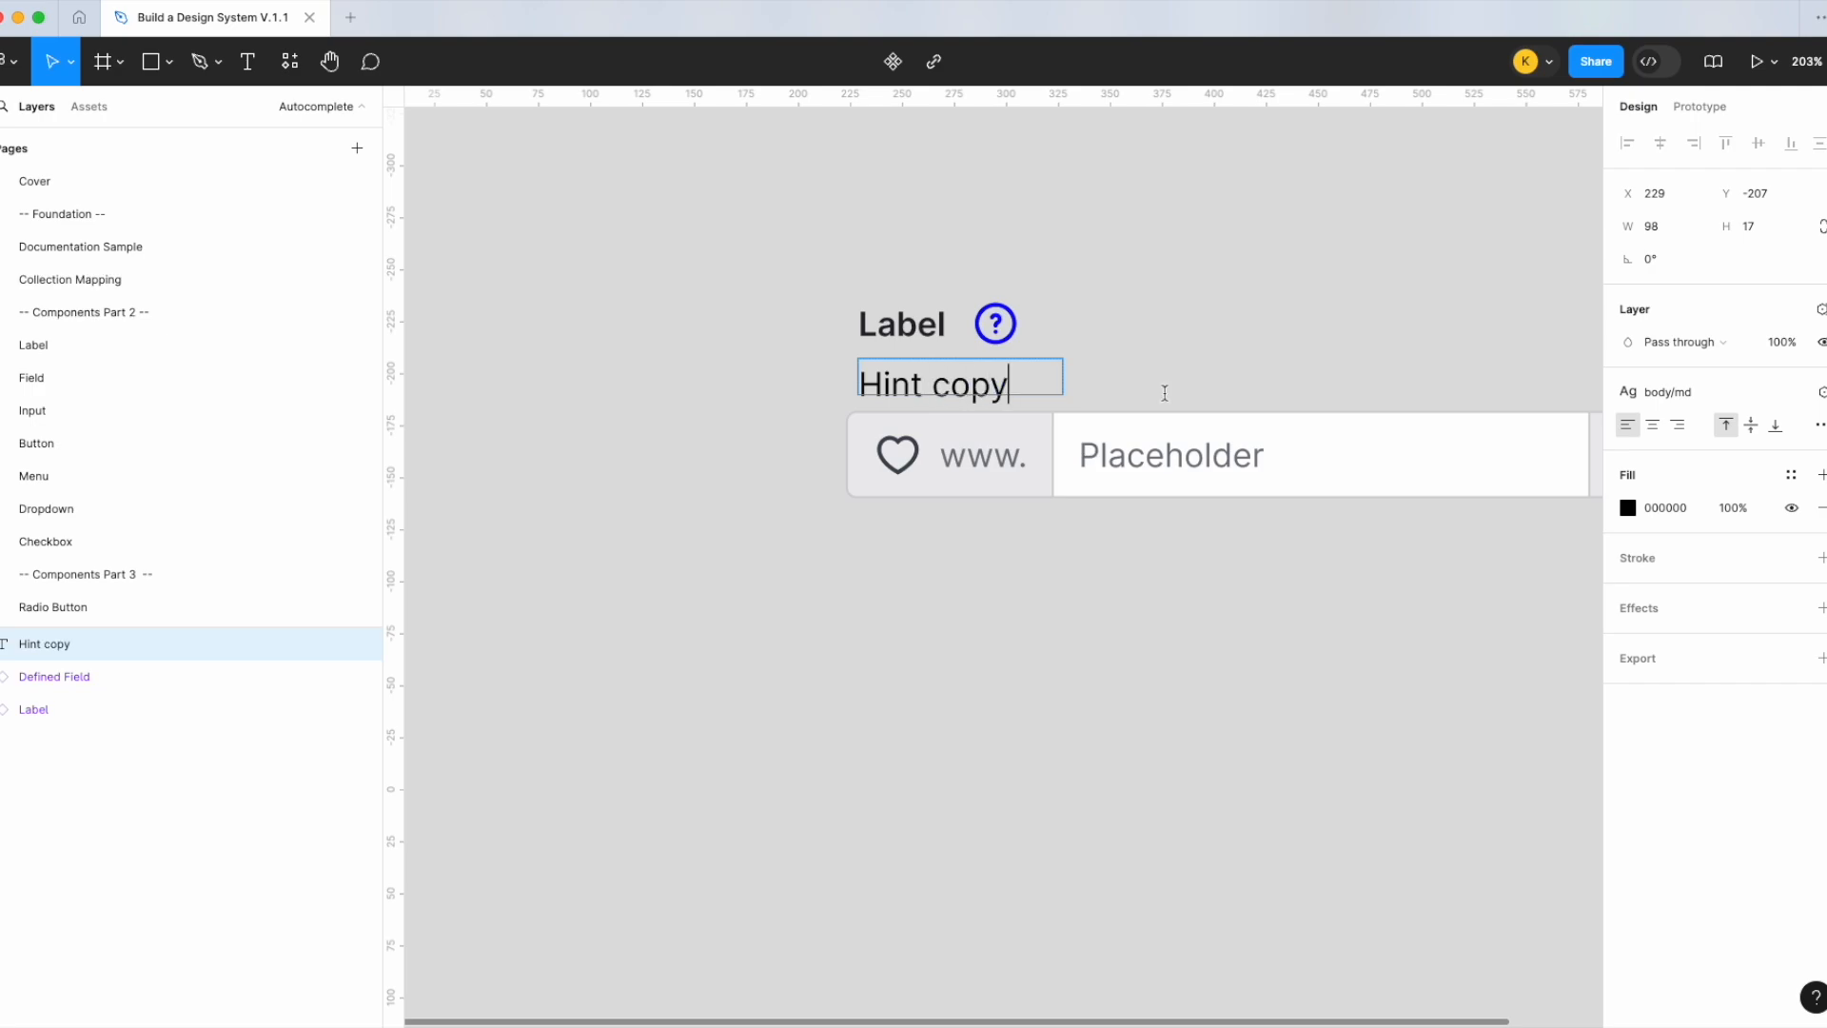
pyautogui.press('super+a')
pyautogui.click(1792, 475)
pyautogui.write('text')
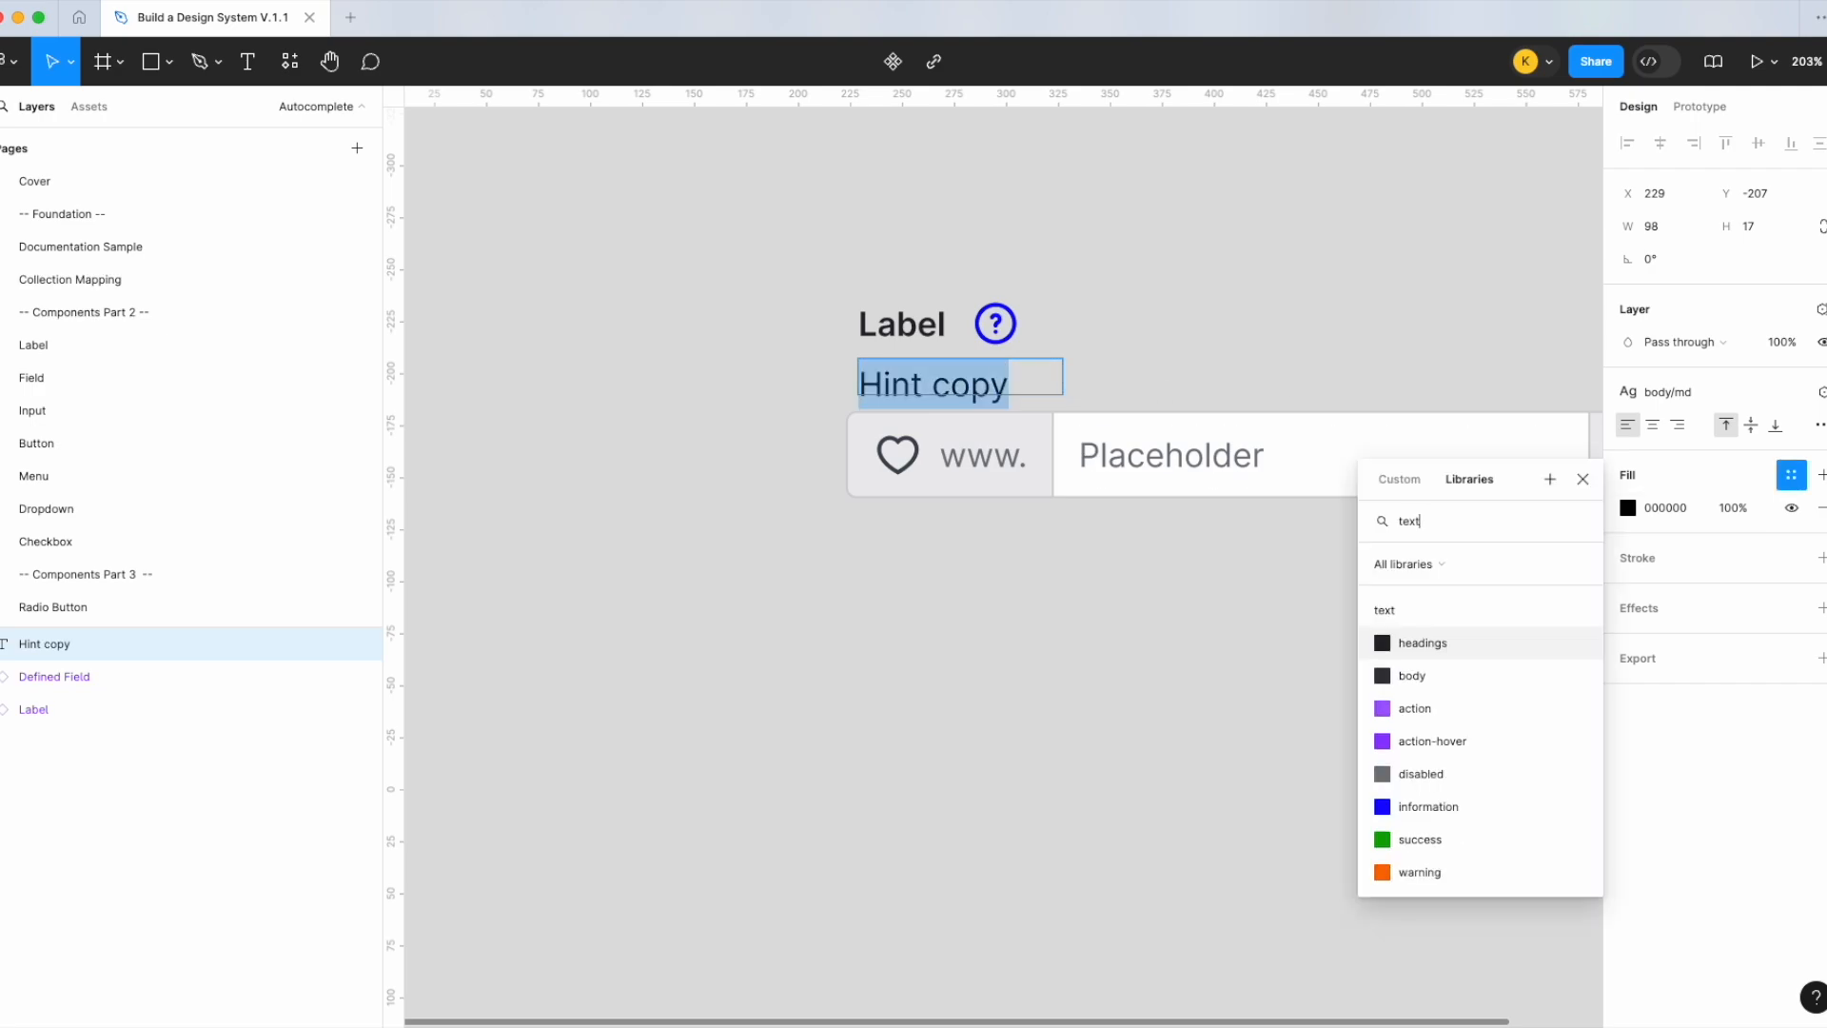
pyautogui.click(1471, 771)
# Wrap the label, hint copy and defined field in a vertical auto layout frame with a spacing of 8
pyautogui.moveTo(1236, 588); pyautogui.dragTo(865, 220)
pyautogui.hscroll(4, 1251, 379)
pyautogui.scroll(-3, 1249, 378)
pyautogui.hotkey('shift', 'a')
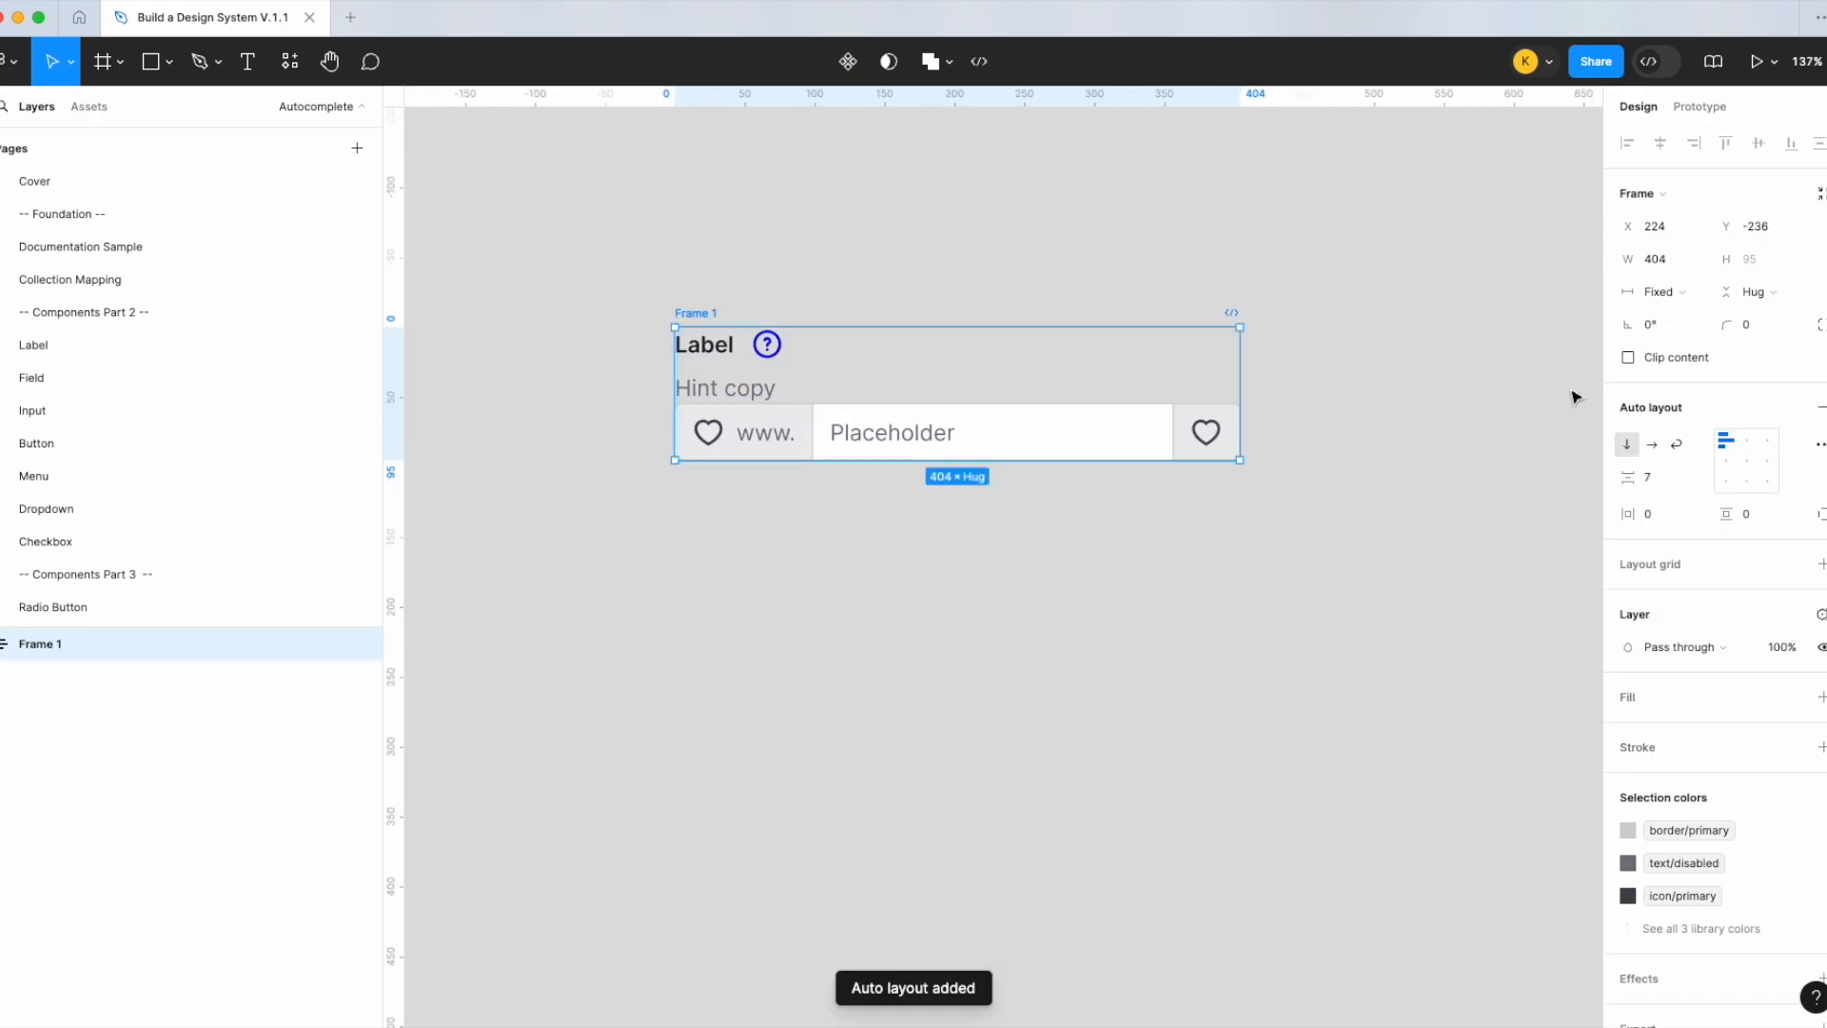
pyautogui.click(1048, 436)
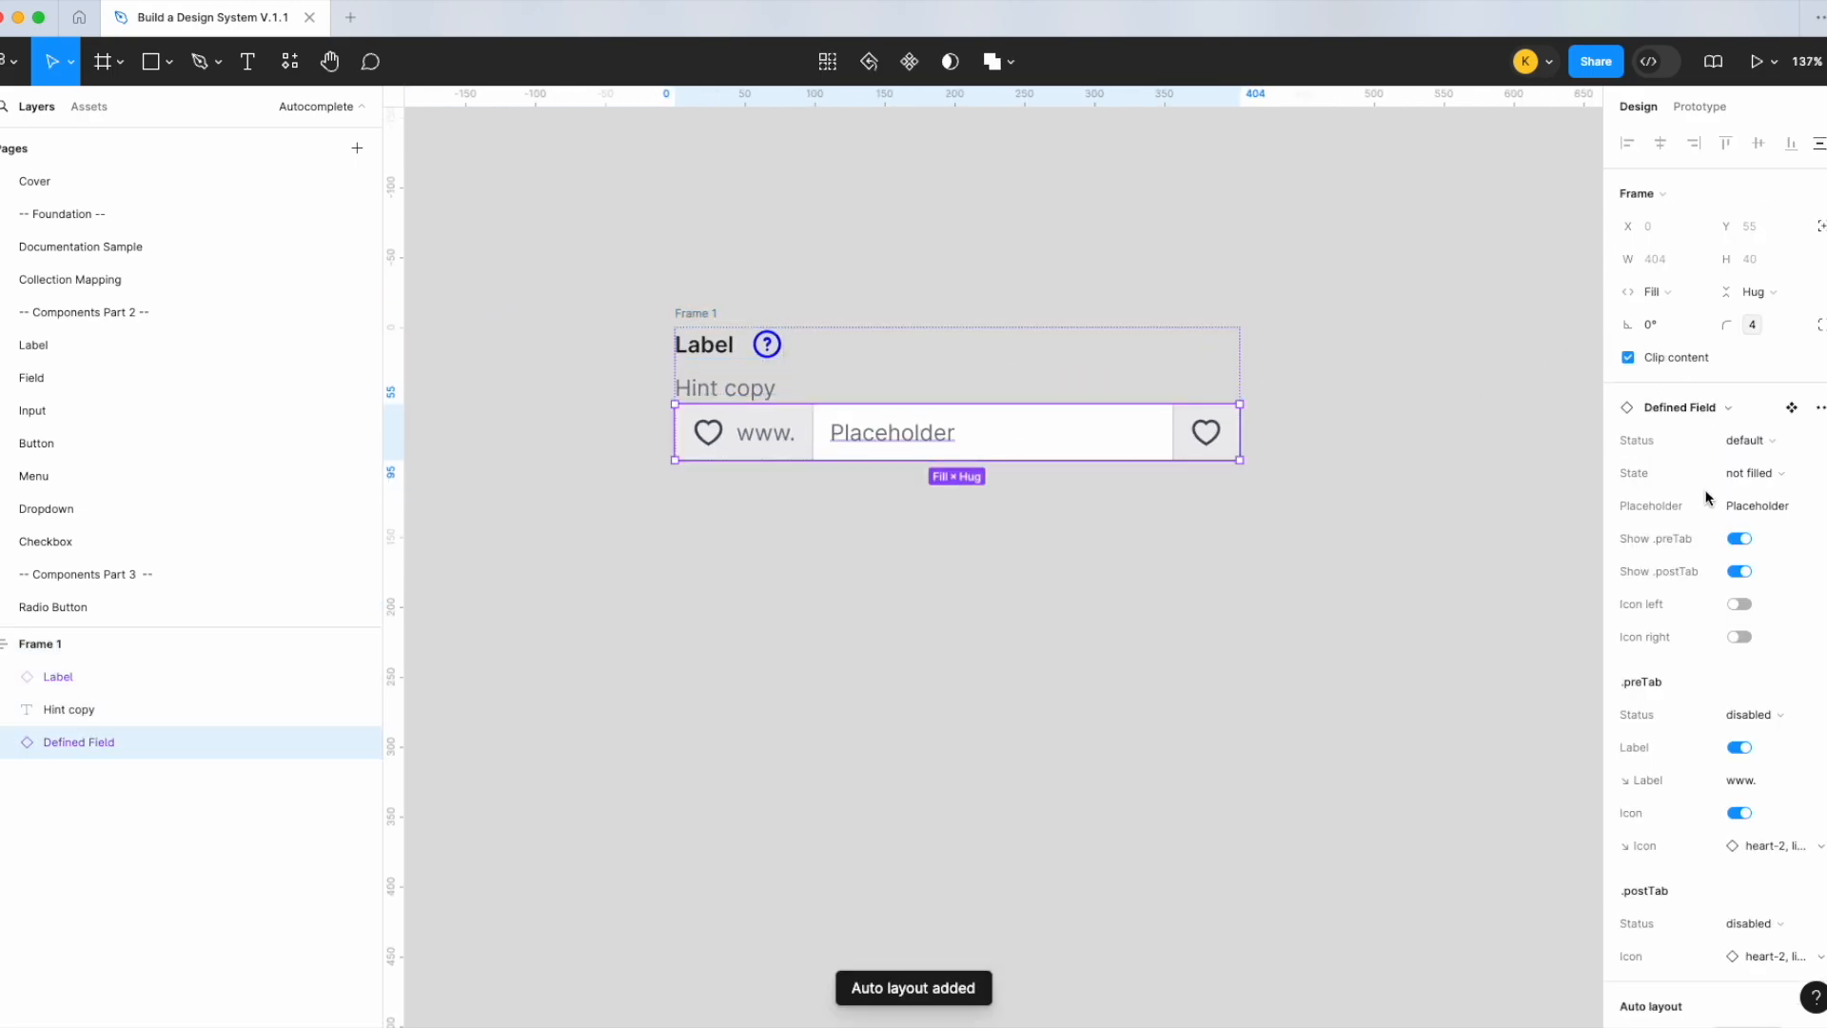
pyautogui.click(1317, 506)
pyautogui.click(716, 313)
pyautogui.click(1667, 480)
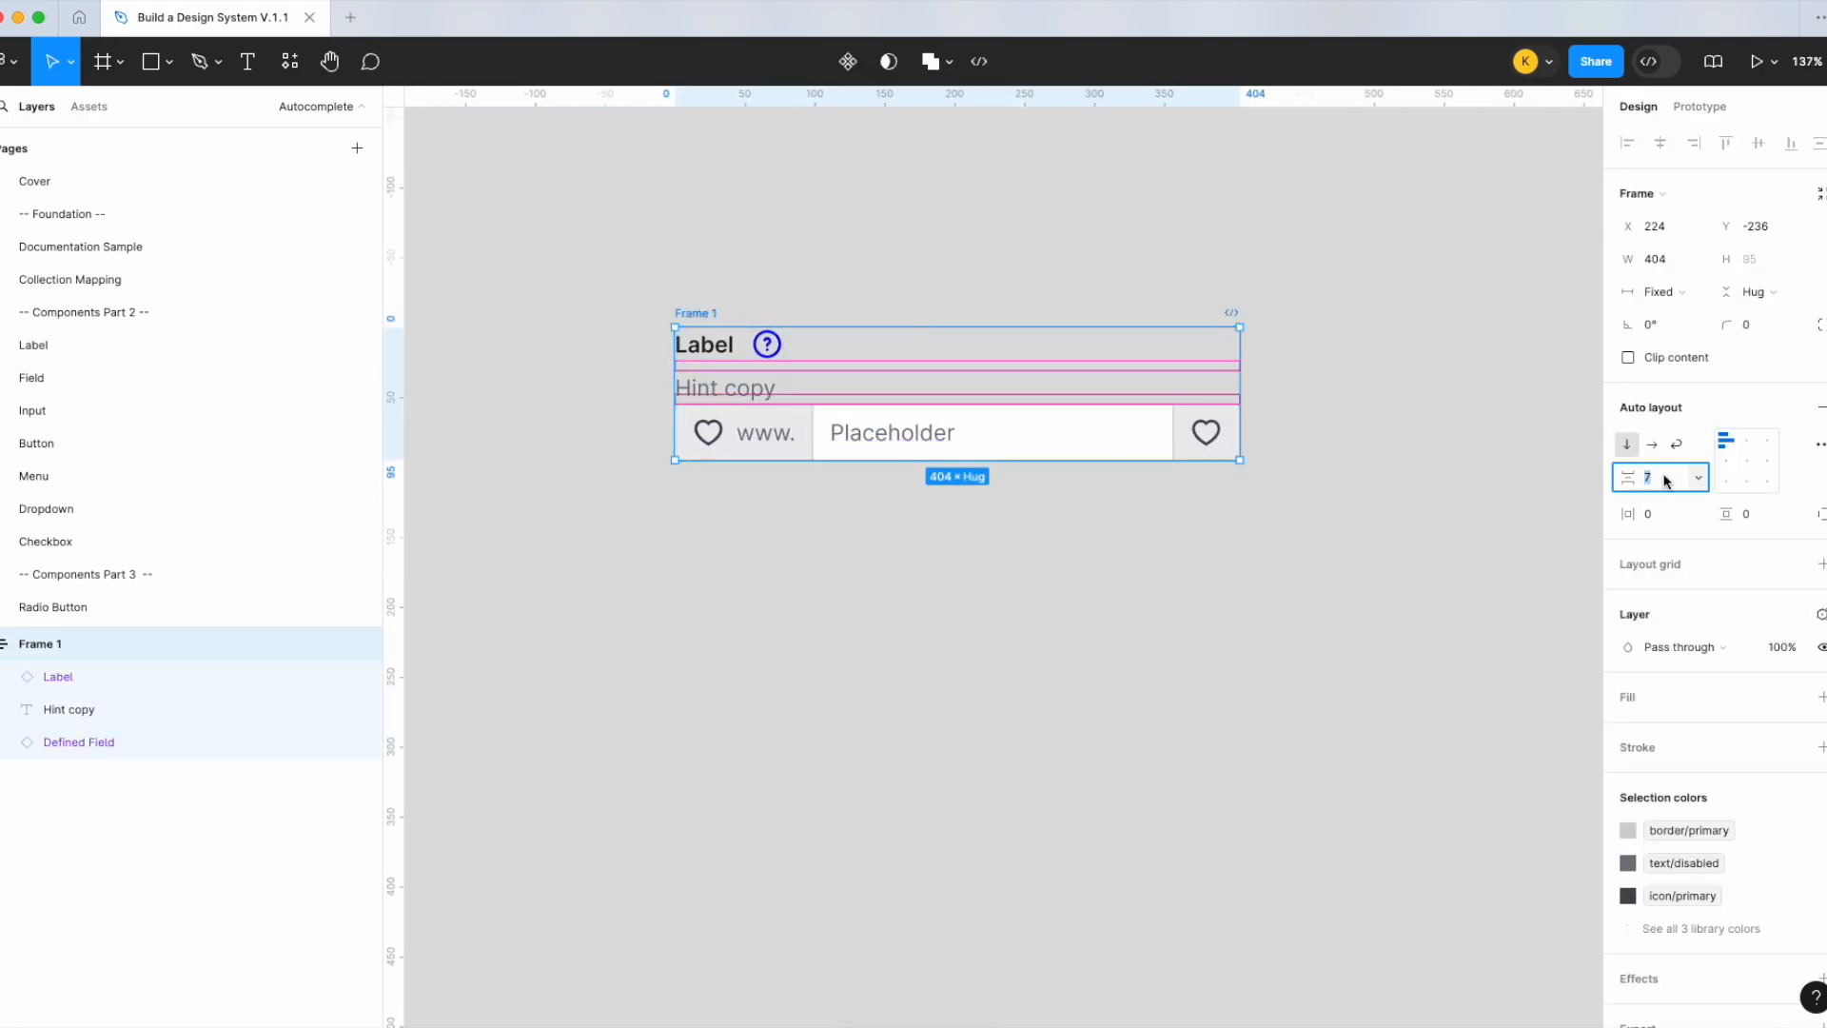
pyautogui.write('8')
pyautogui.press('Return')
# Set the hint copy text's height to hug its contents
pyautogui.click(761, 398)
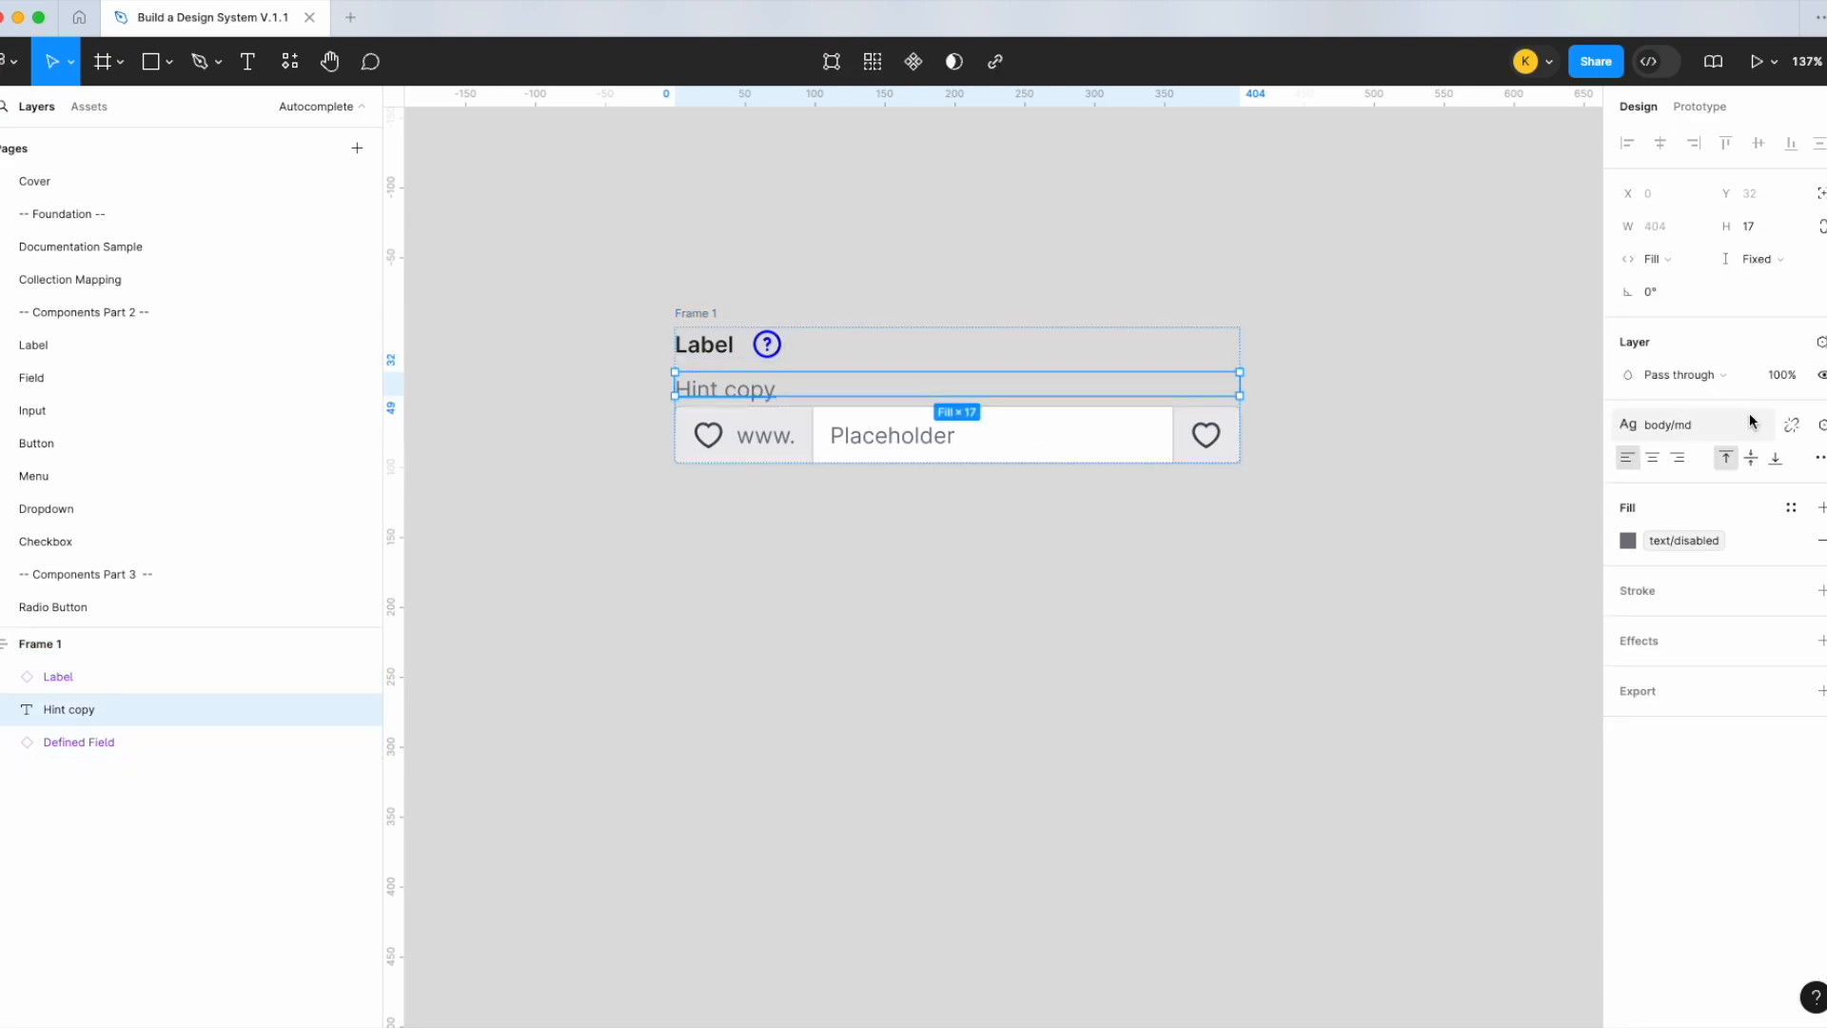
pyautogui.click(1757, 260)
pyautogui.click(1760, 279)
pyautogui.click(1185, 588)
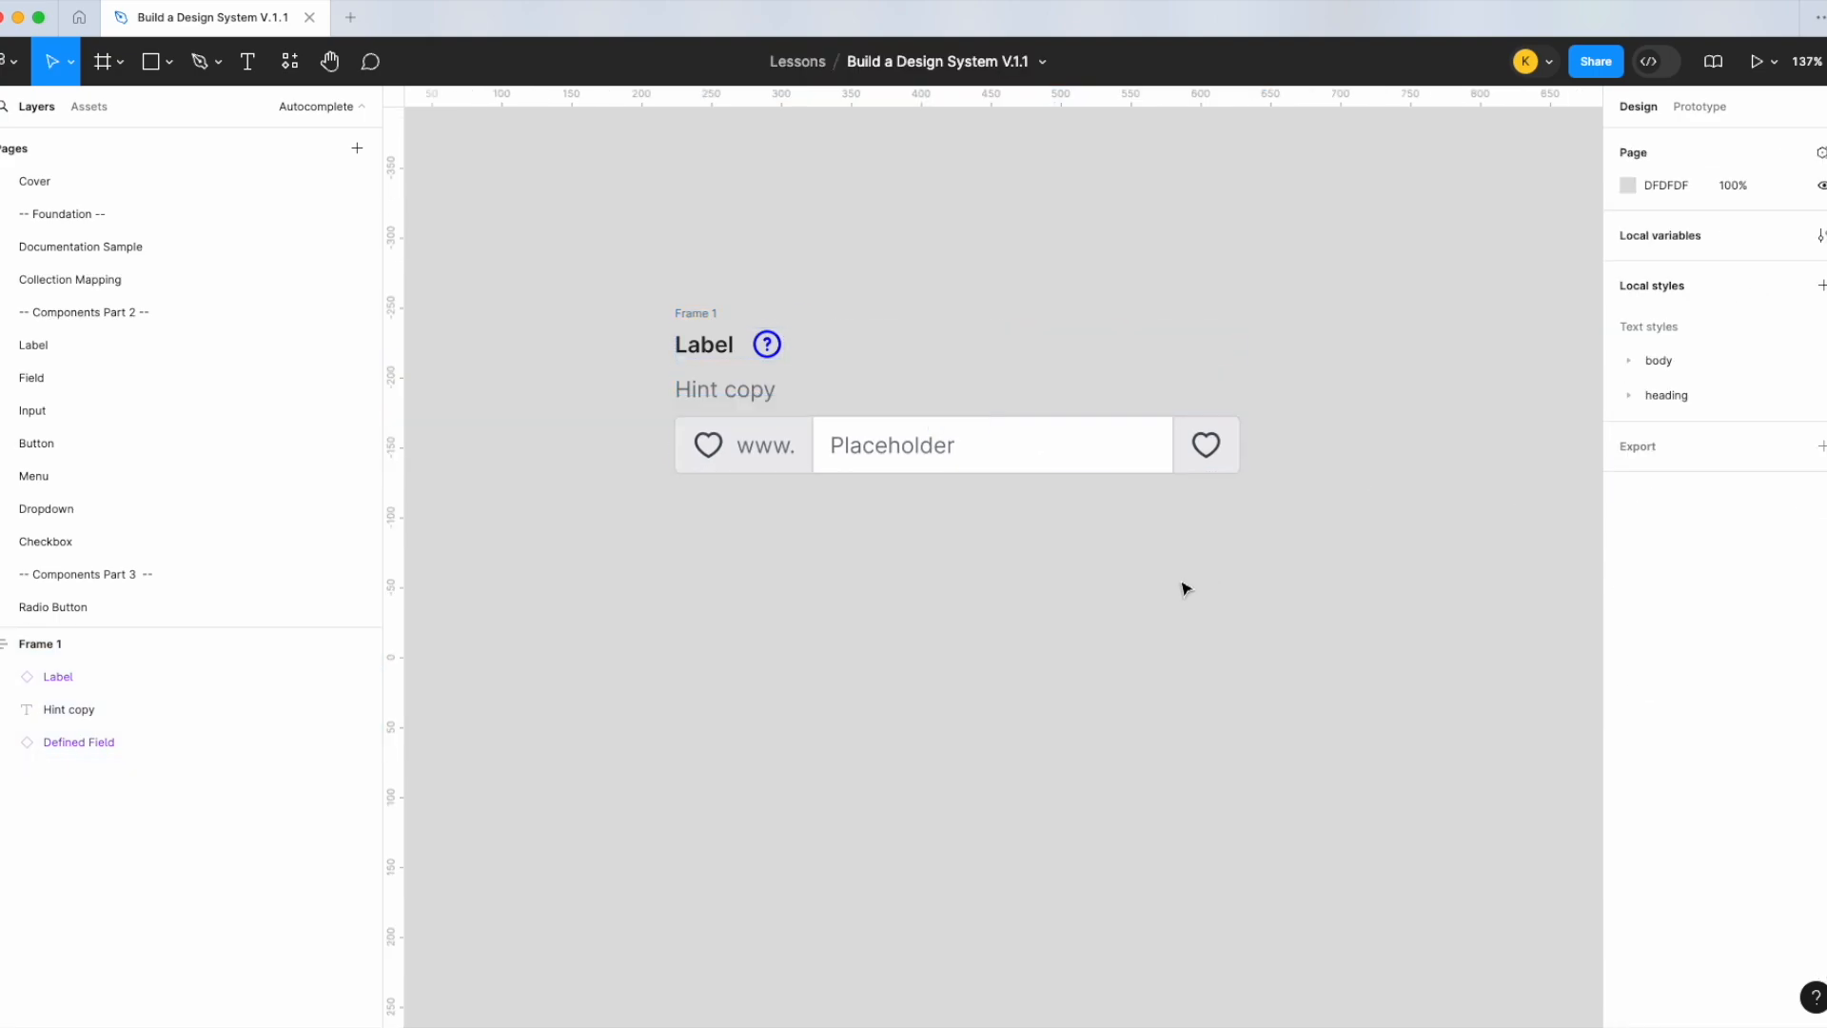
# Hide the defined field's .preTab and set its .postTab status to active
pyautogui.click(1037, 445)
pyautogui.click(1741, 728)
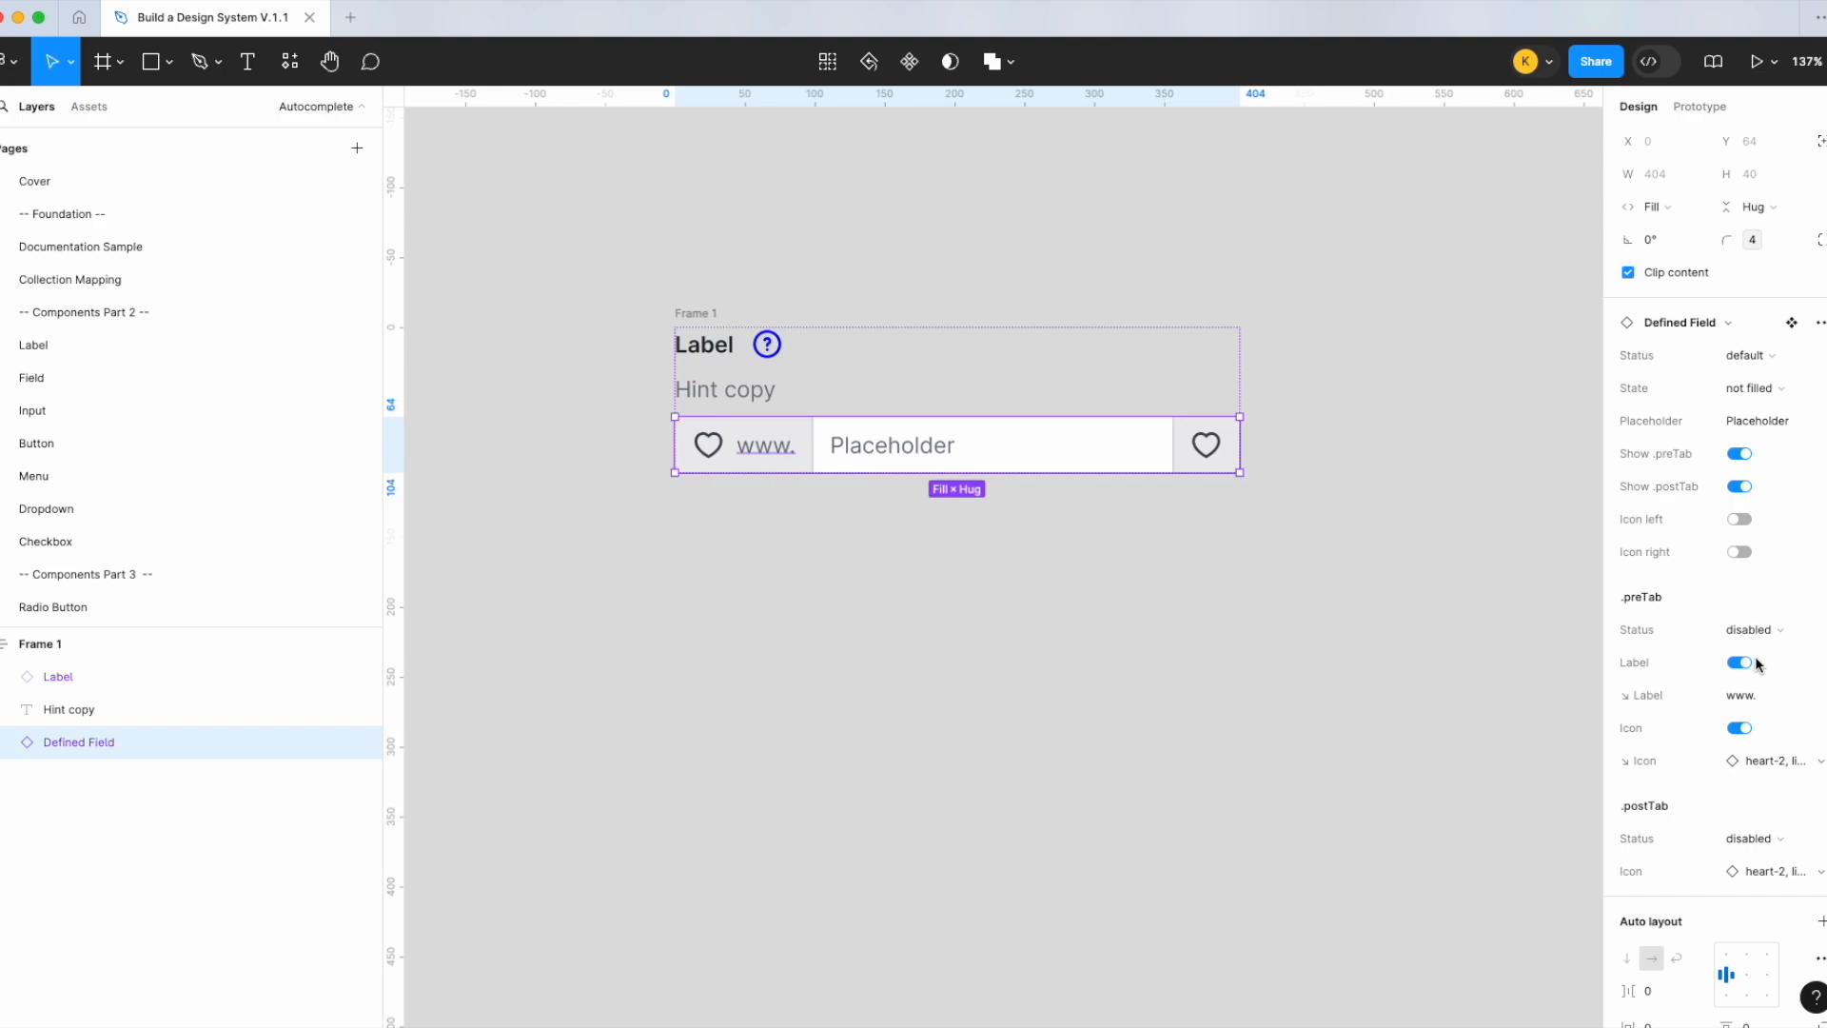
pyautogui.click(1743, 454)
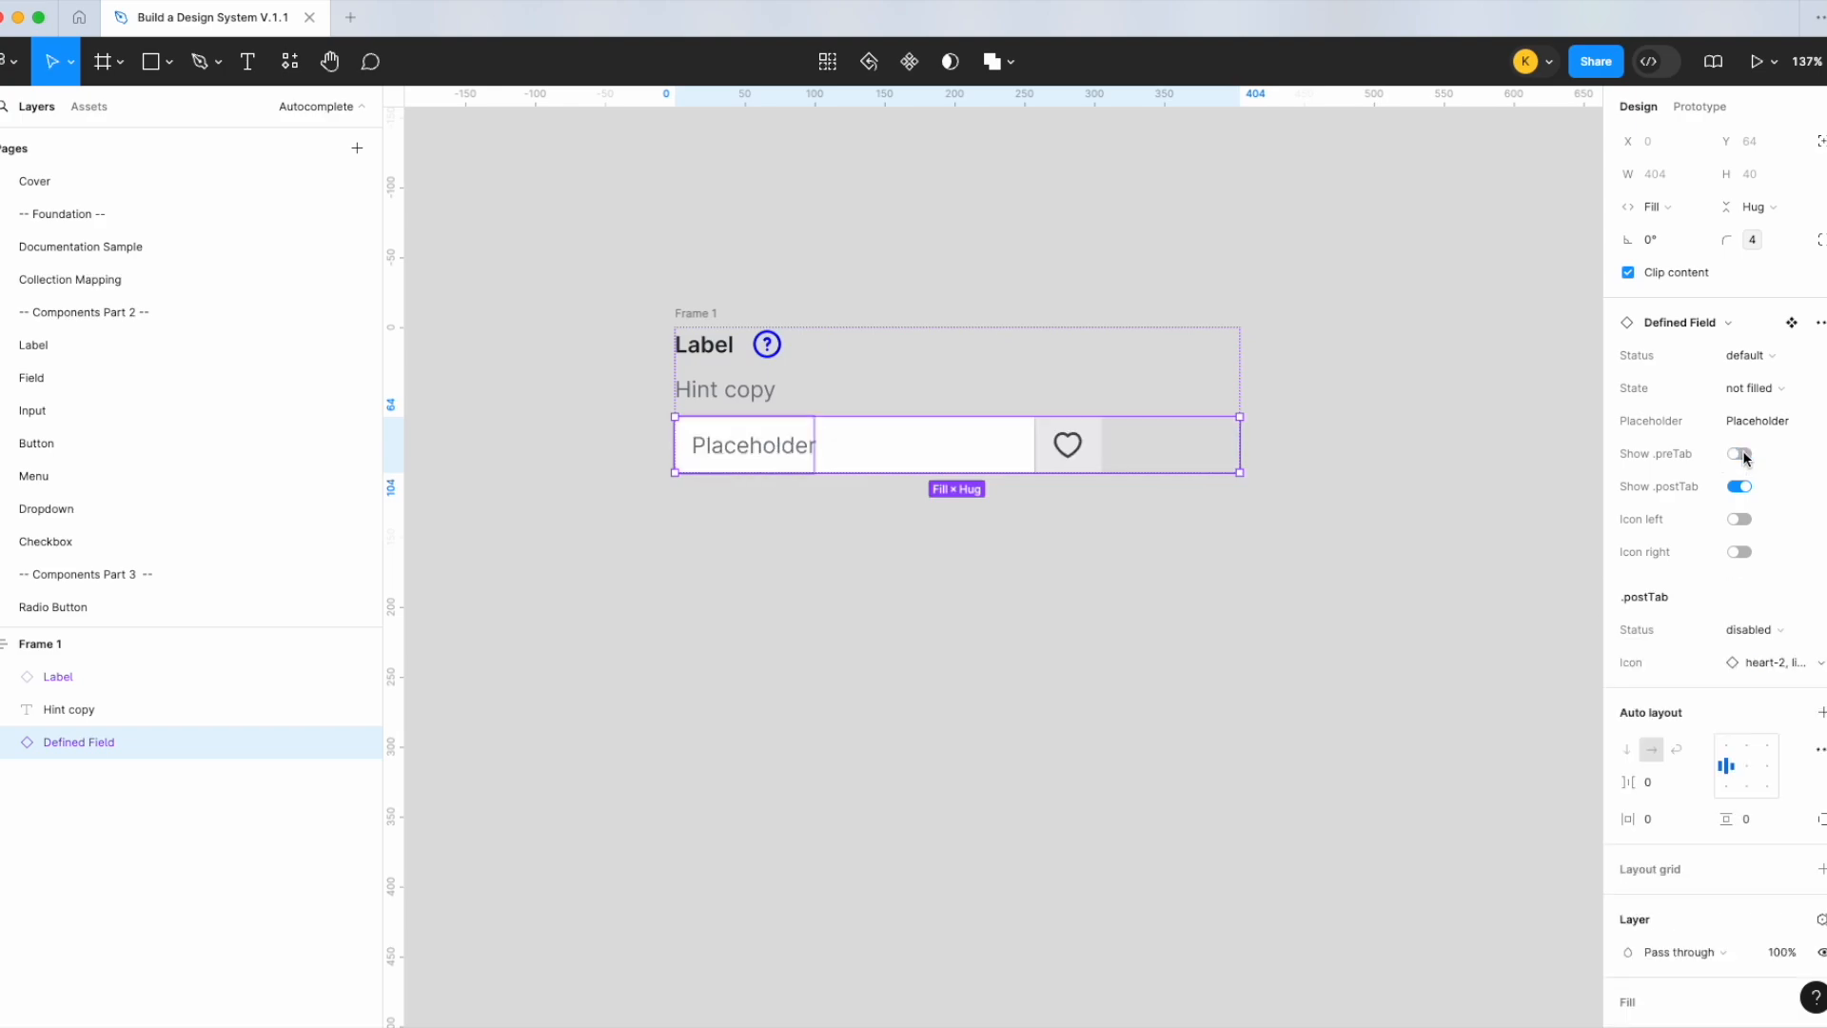
pyautogui.click(1756, 630)
pyautogui.click(1754, 655)
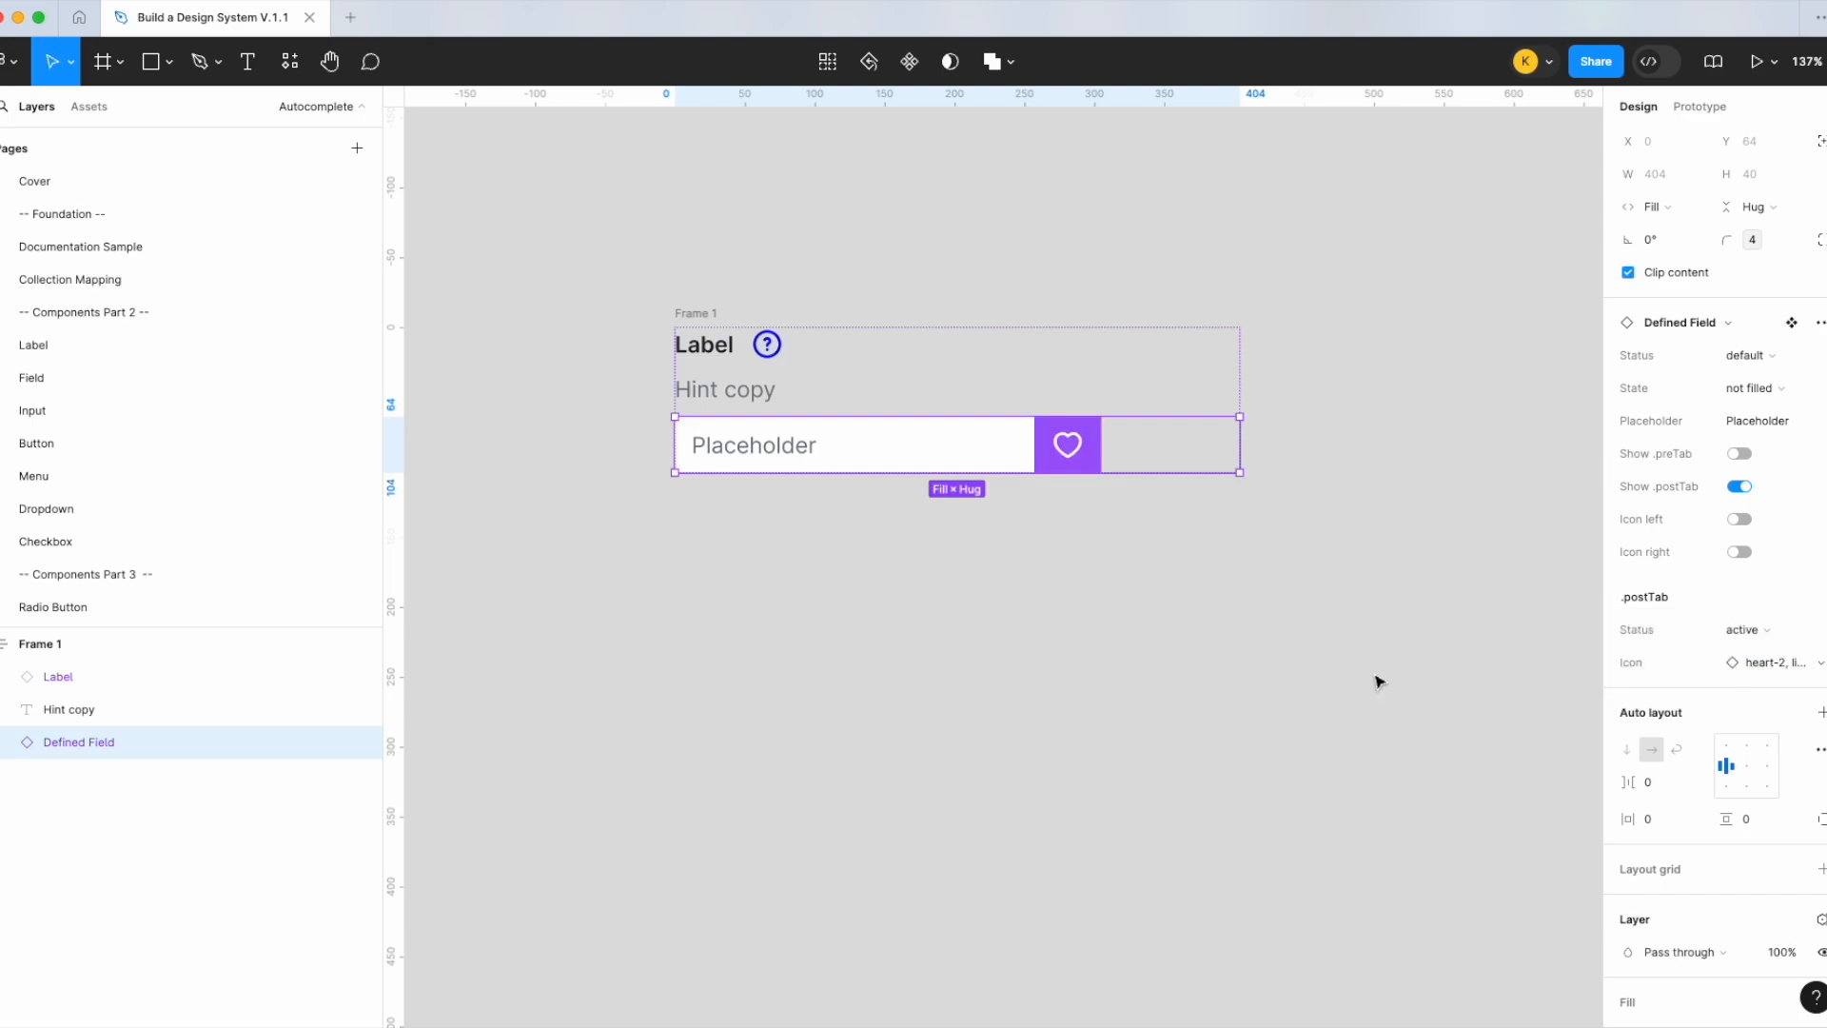
# Set the width of both the defined field and its surrounding frame to hug contents
pyautogui.click(1207, 546)
pyautogui.click(1162, 384)
pyautogui.click(1206, 455)
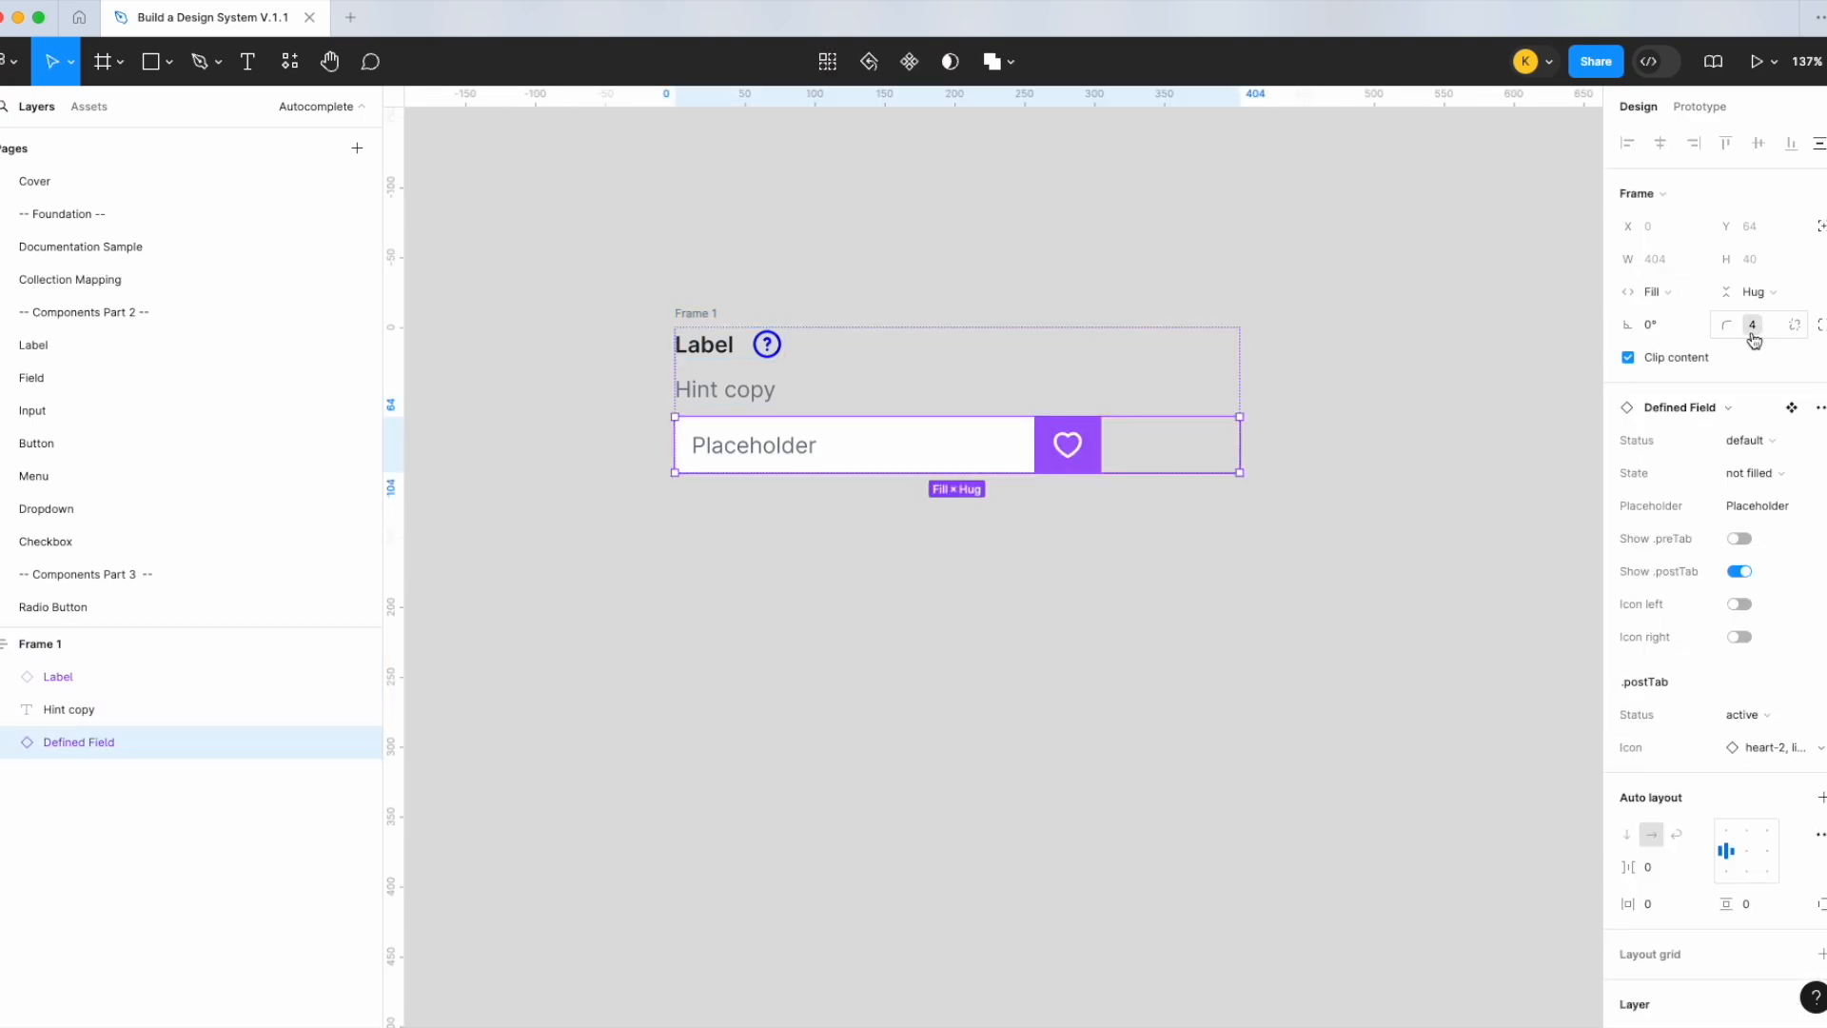
pyautogui.click(971, 457)
pyautogui.click(1171, 458)
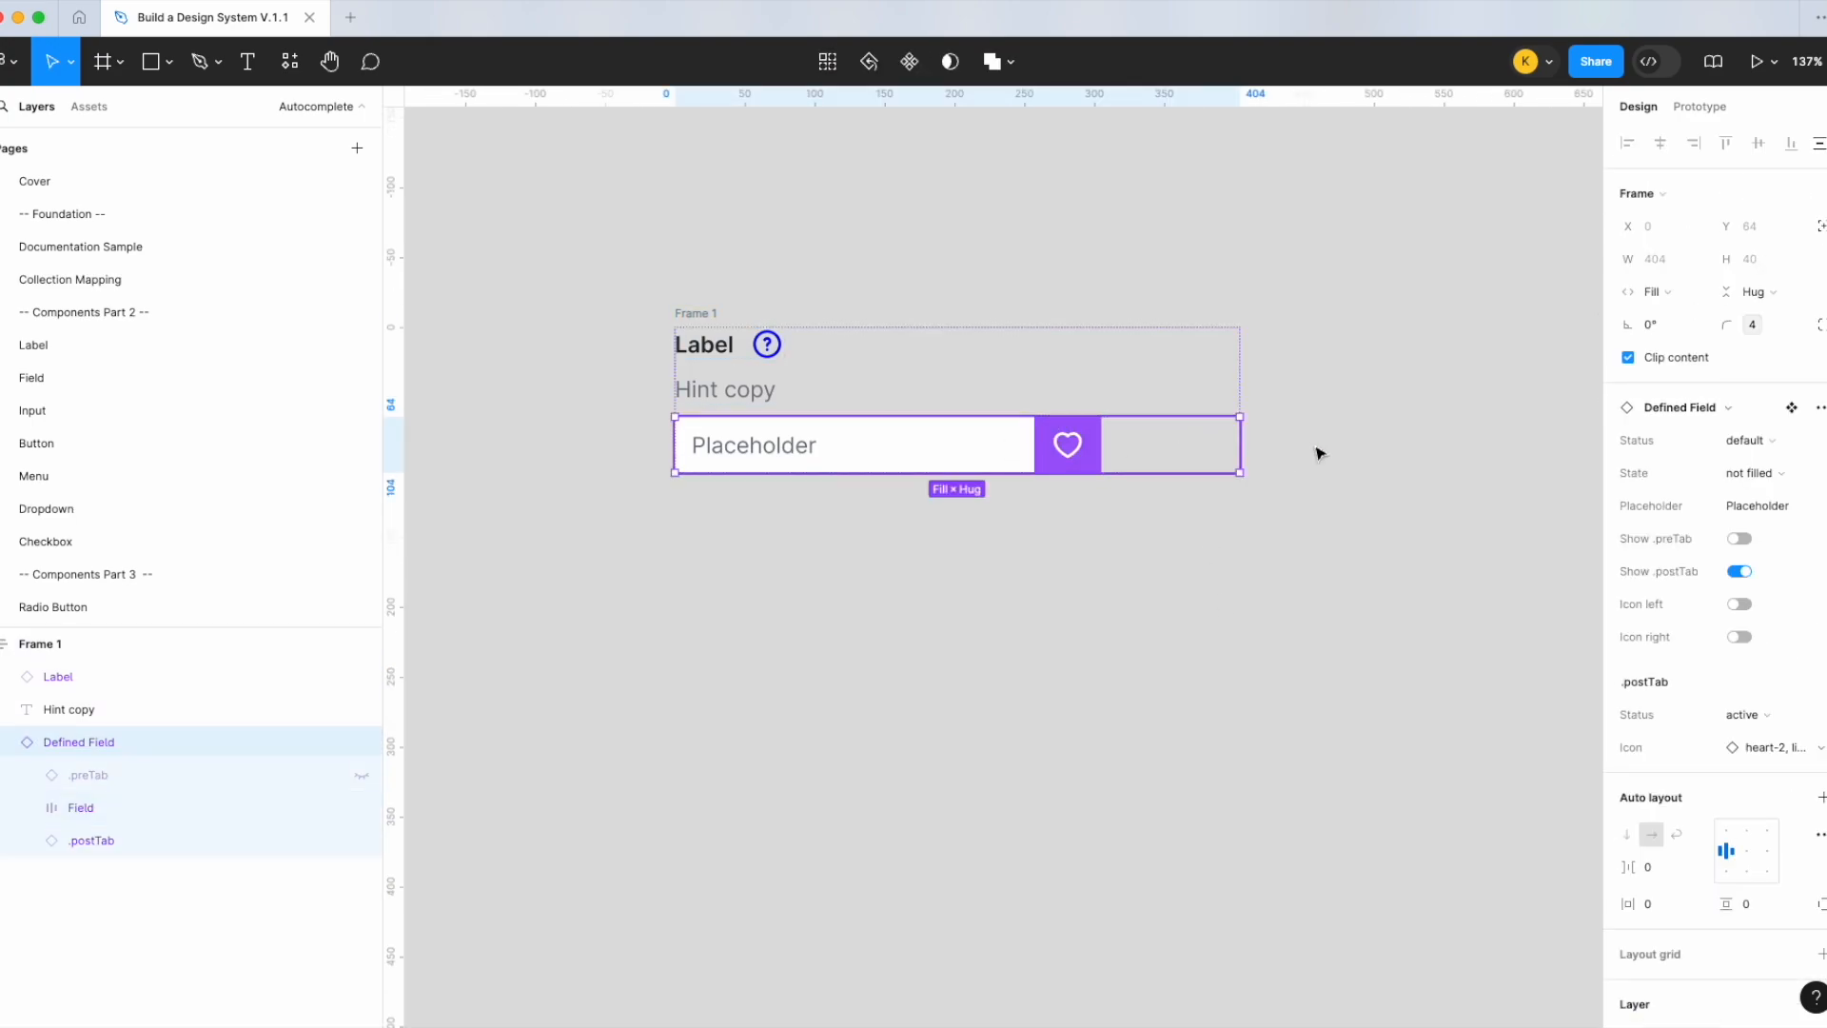
pyautogui.click(1651, 292)
pyautogui.click(1661, 266)
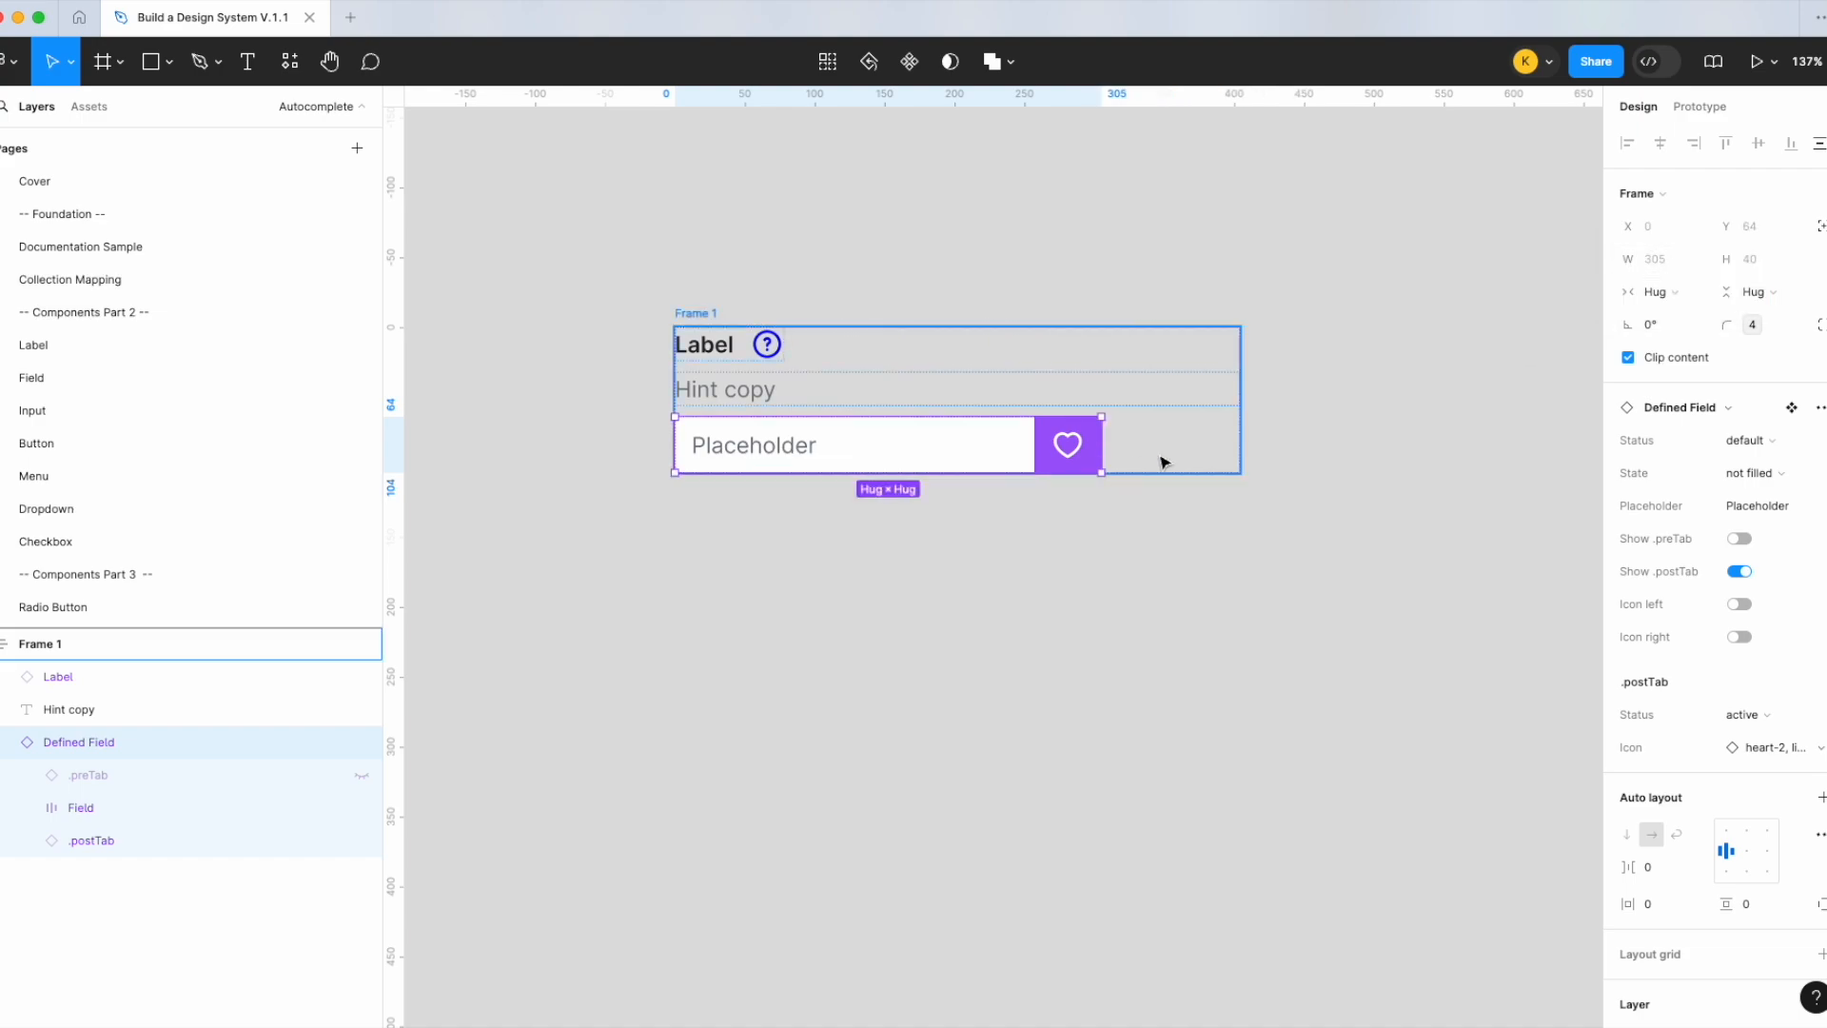
pyautogui.click(1162, 462)
pyautogui.click(1651, 292)
pyautogui.click(1666, 315)
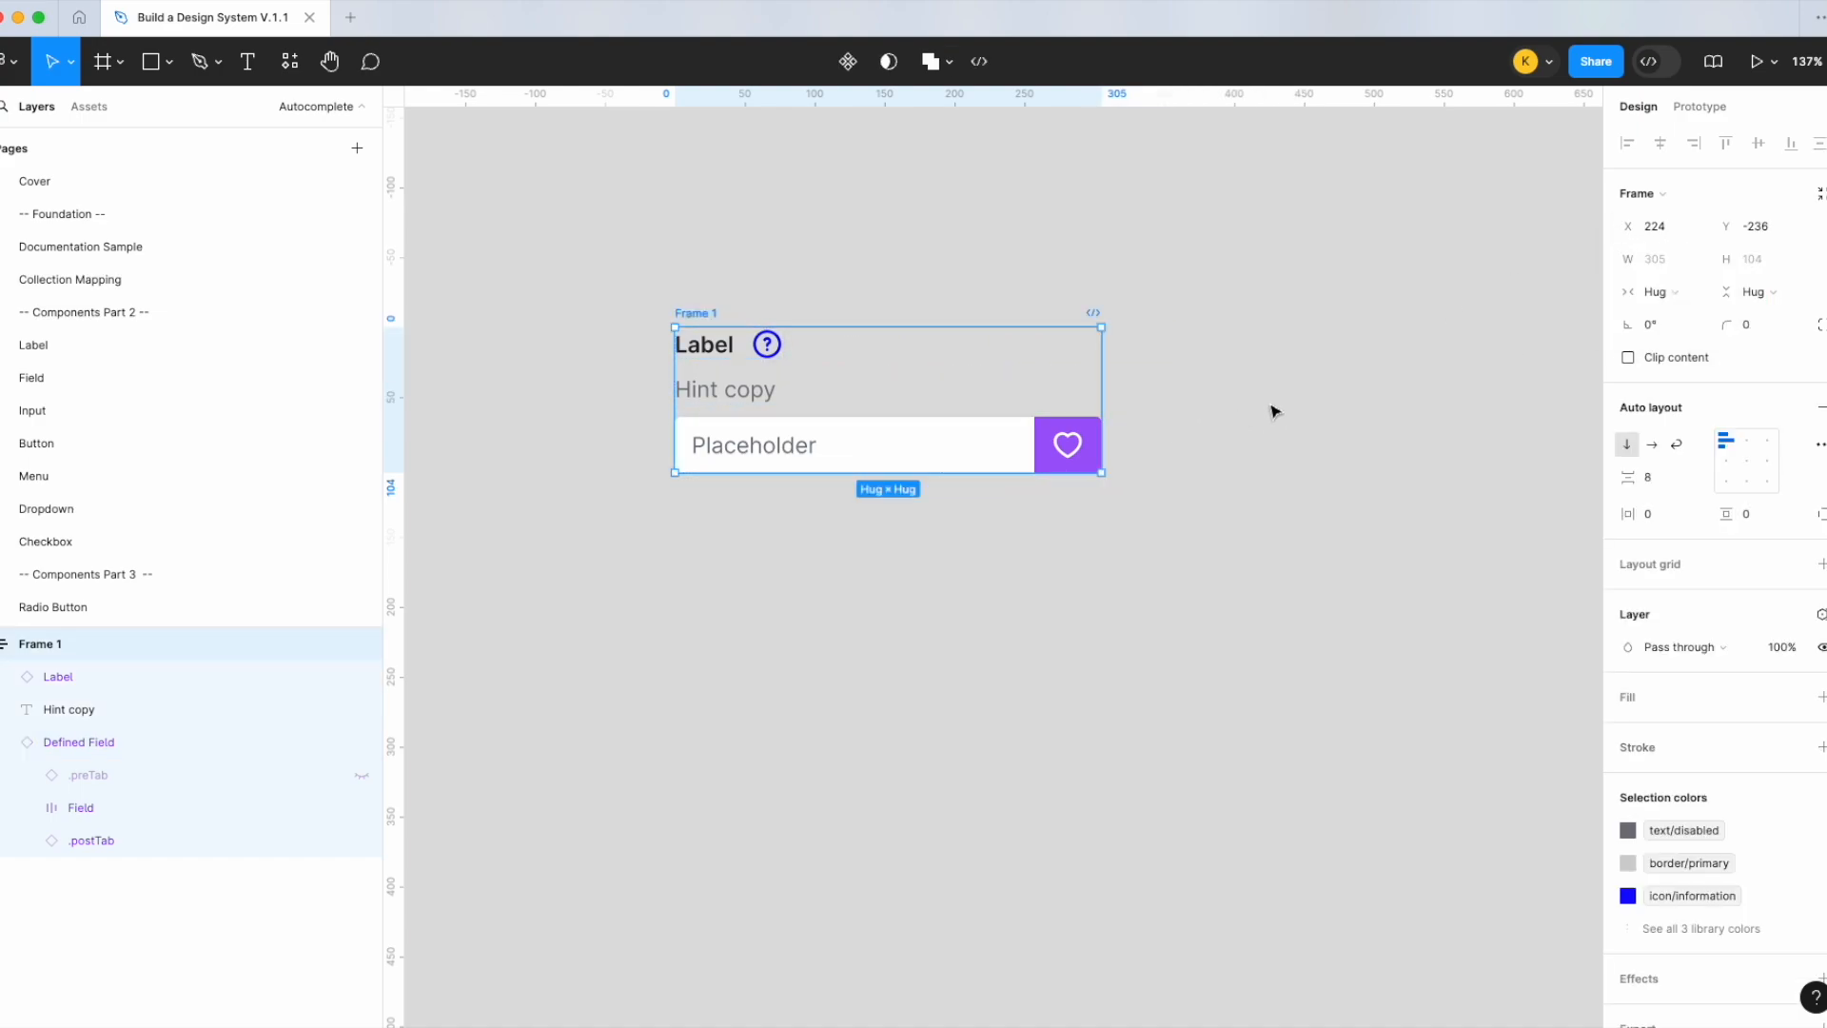
# Swap the .postTab heart icon for the "magnifying-glass, search" icon
pyautogui.click(1276, 411)
pyautogui.click(967, 445)
pyautogui.click(1068, 442)
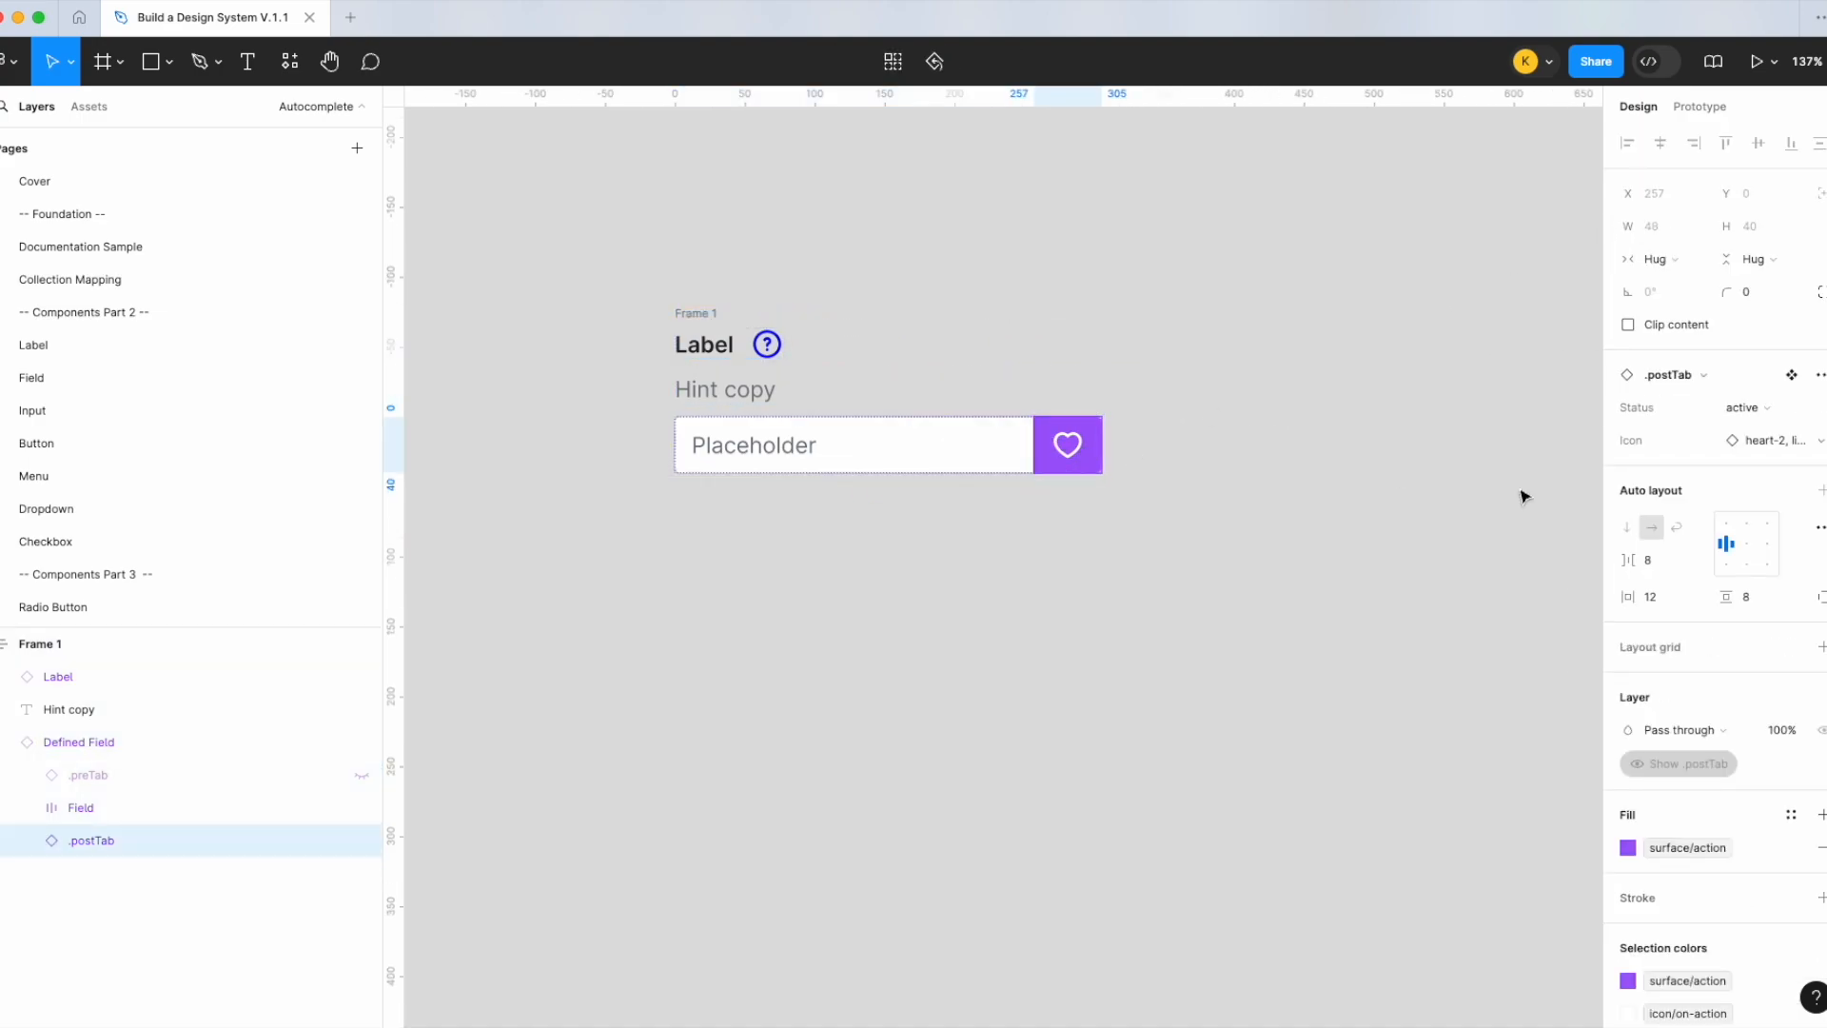
pyautogui.click(1789, 440)
pyautogui.write('sea')
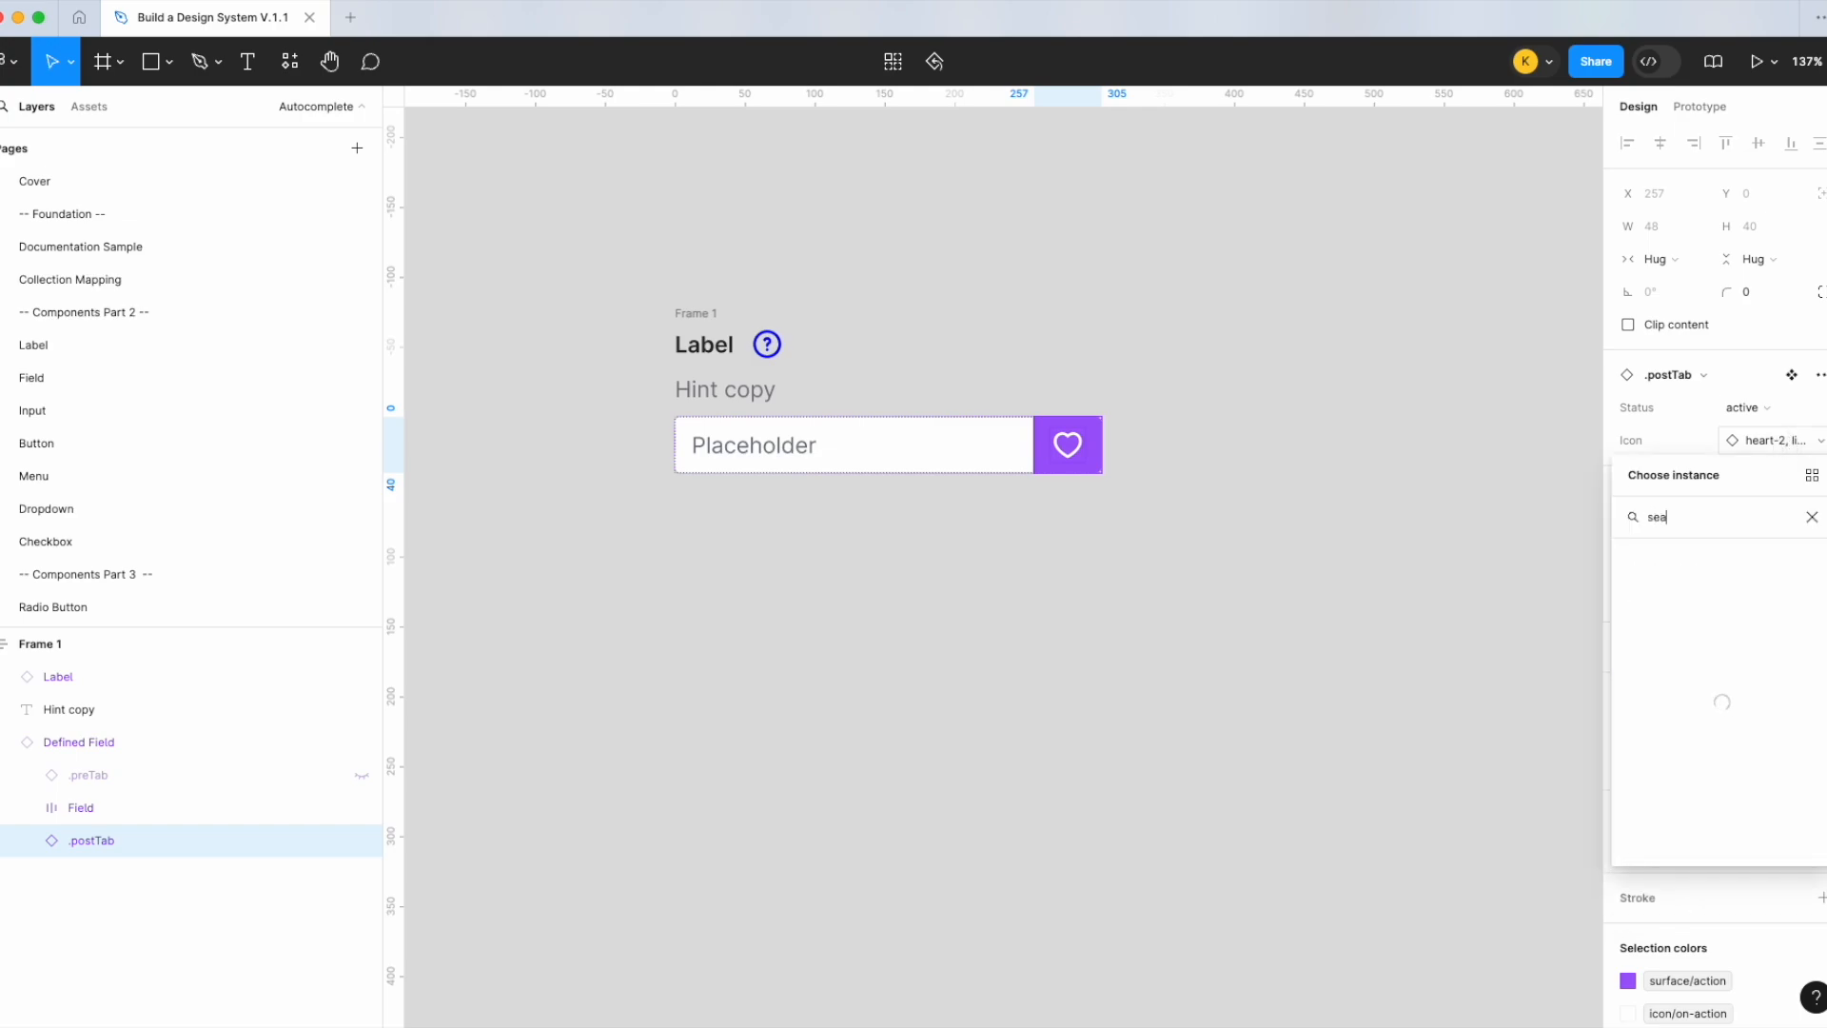
pyautogui.scroll(-1, 1612, 644)
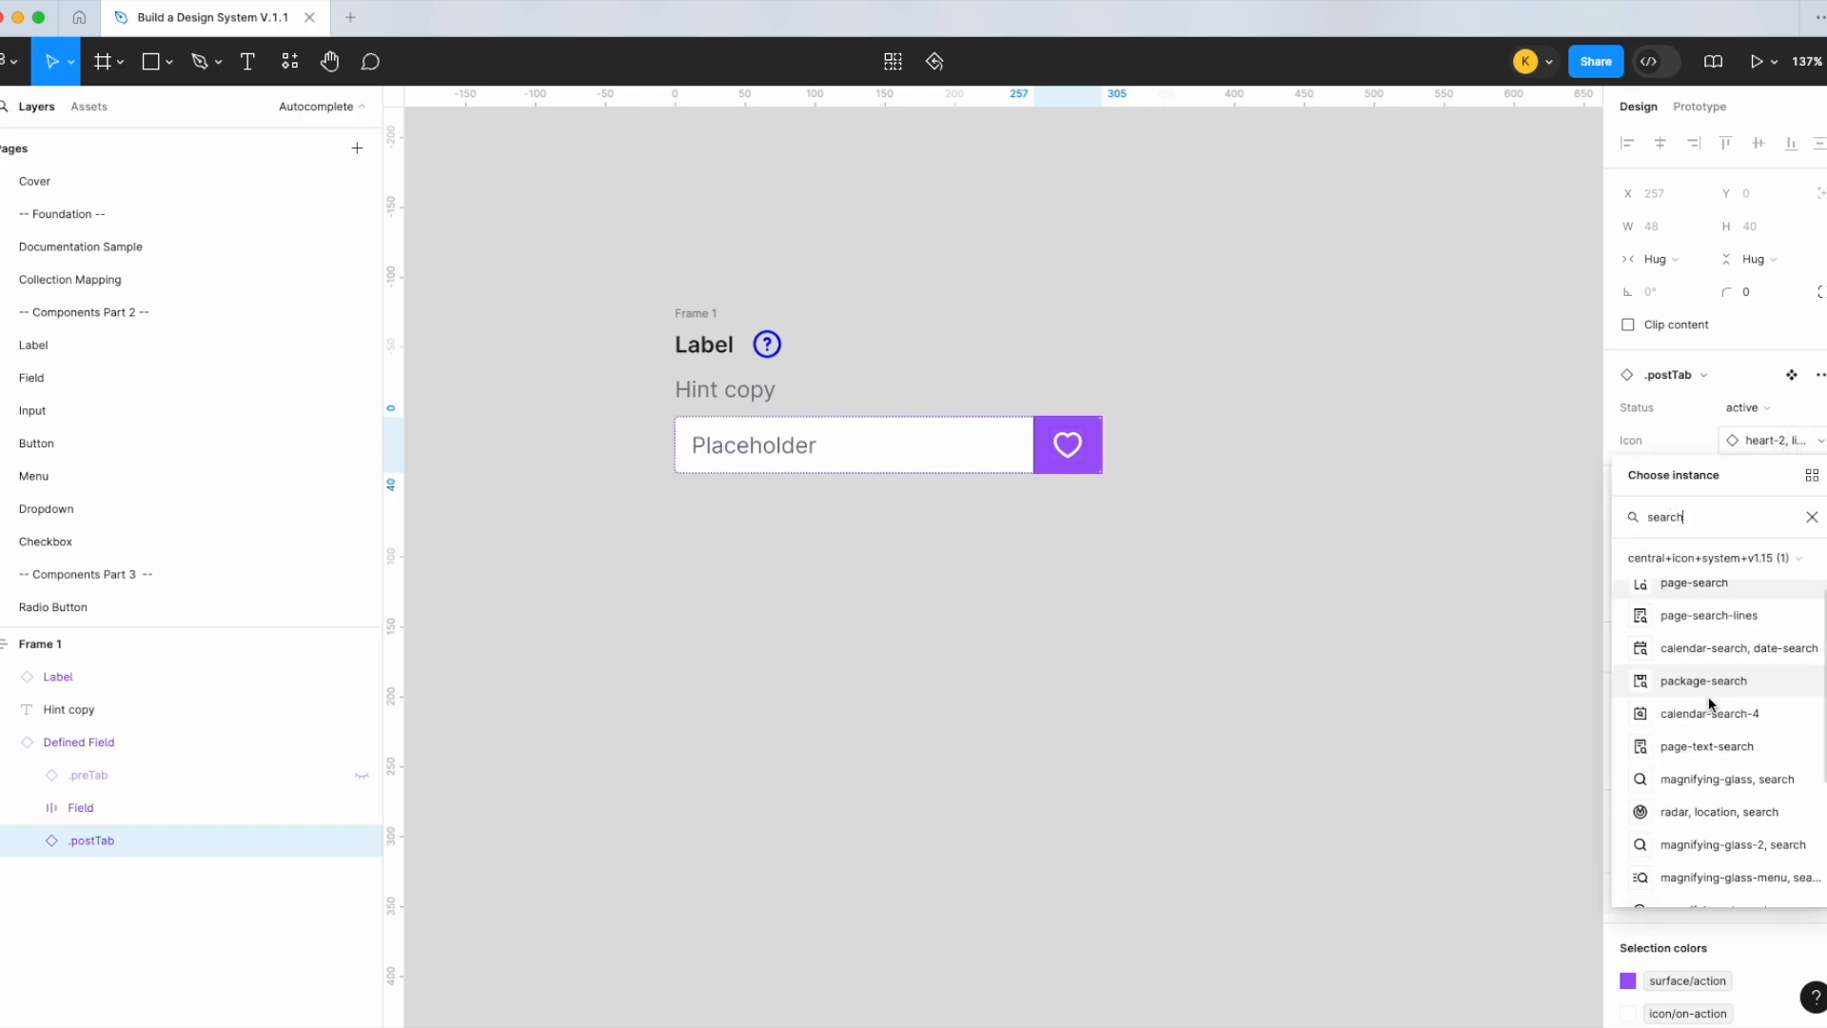
pyautogui.click(1694, 775)
pyautogui.click(1232, 646)
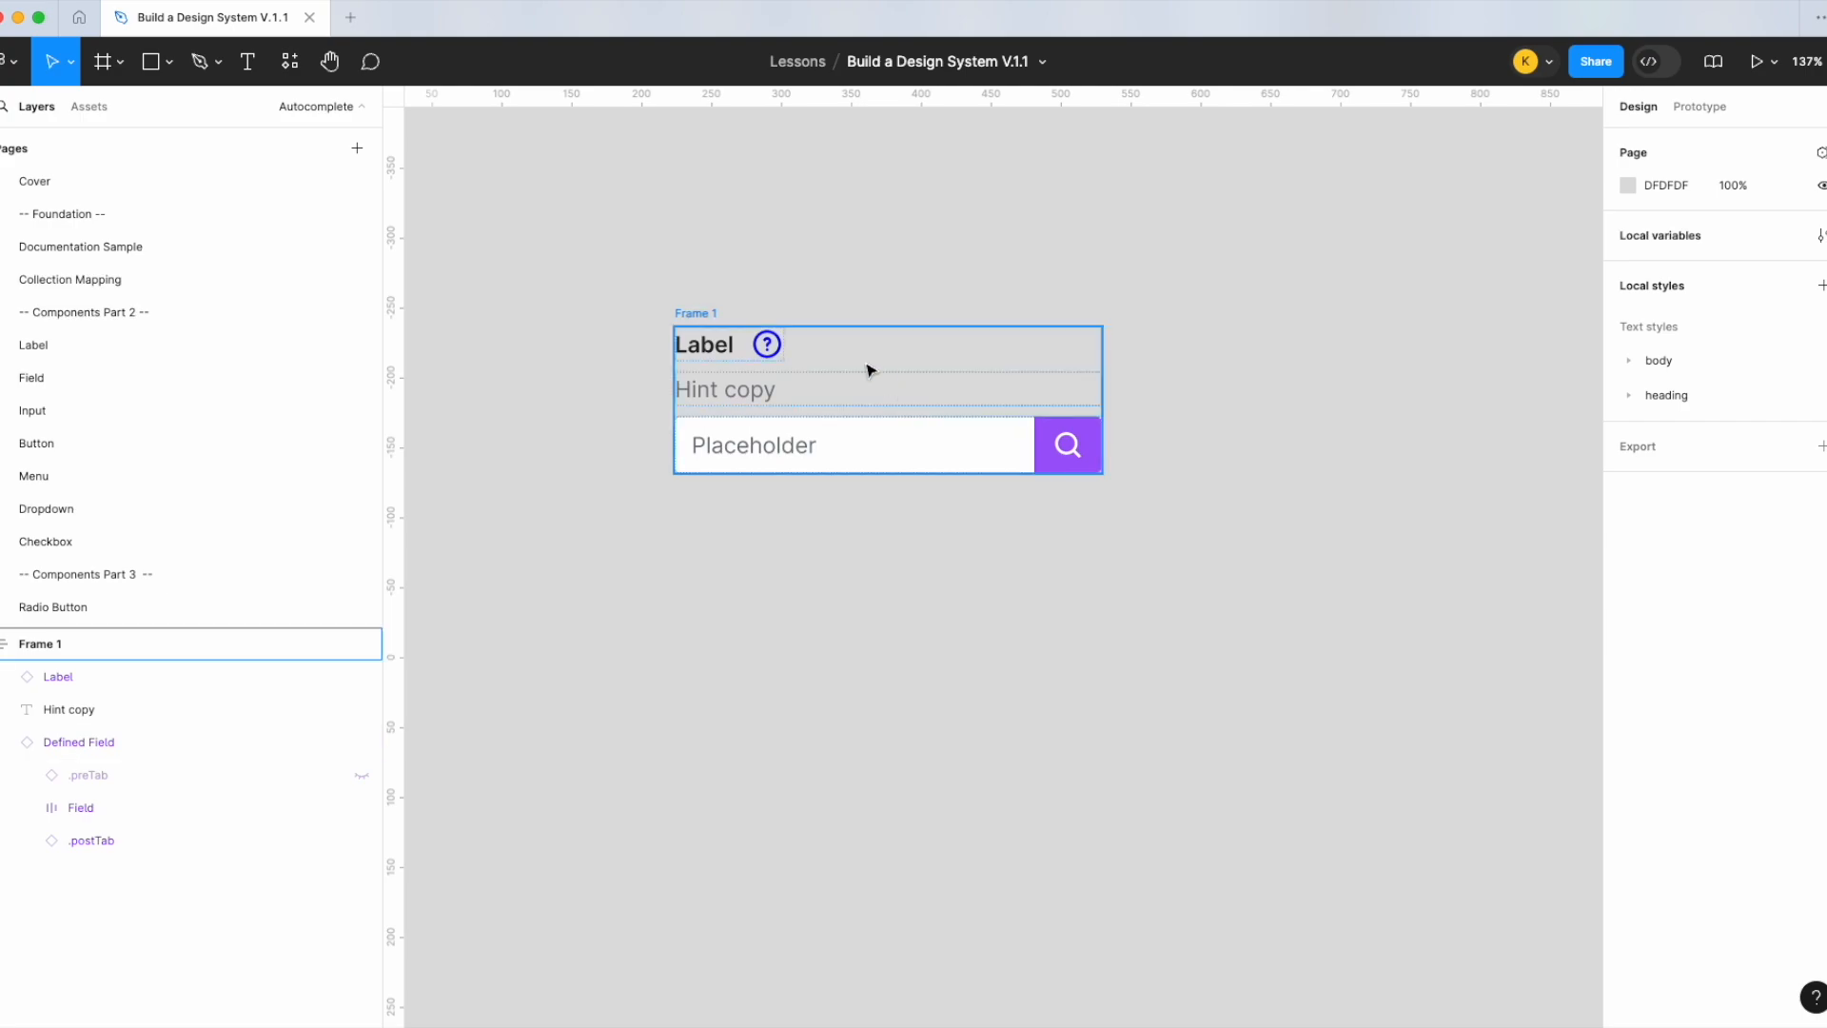
# Rename the frame as Autocomplete and turn it into a component
pyautogui.click(683, 317)
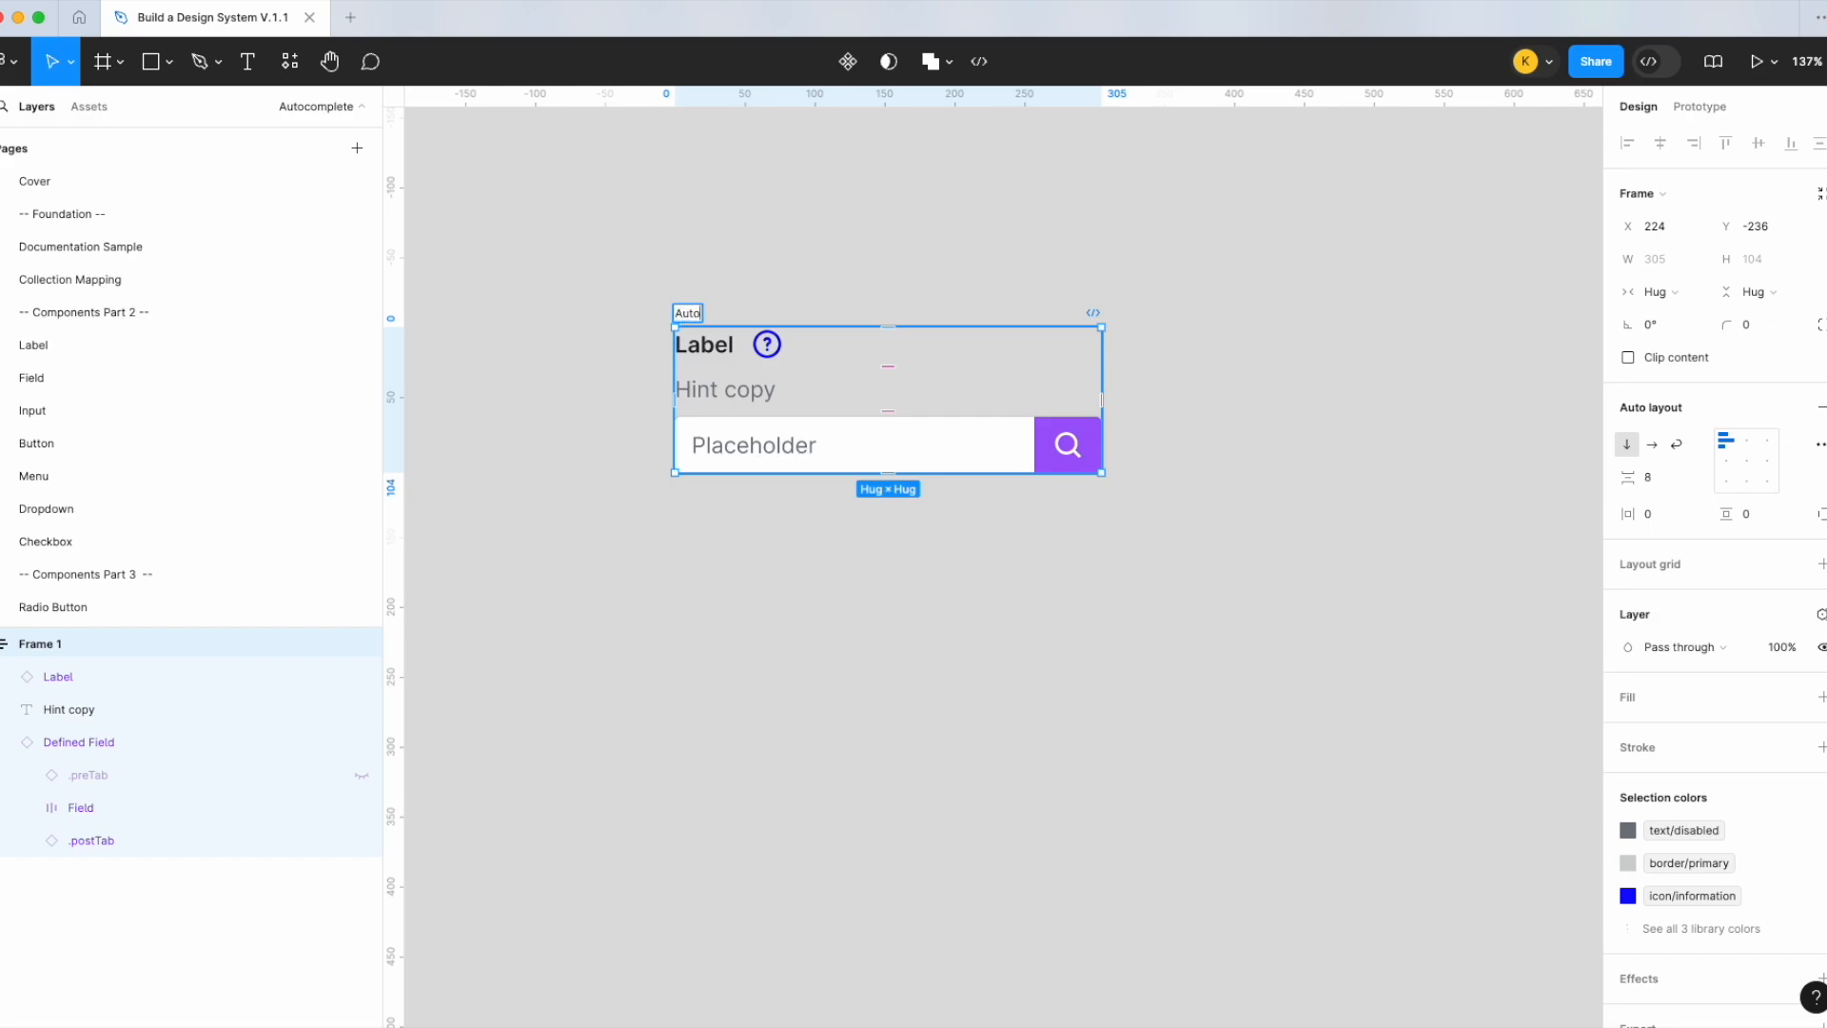
pyautogui.write('et')
pyautogui.press('Return')
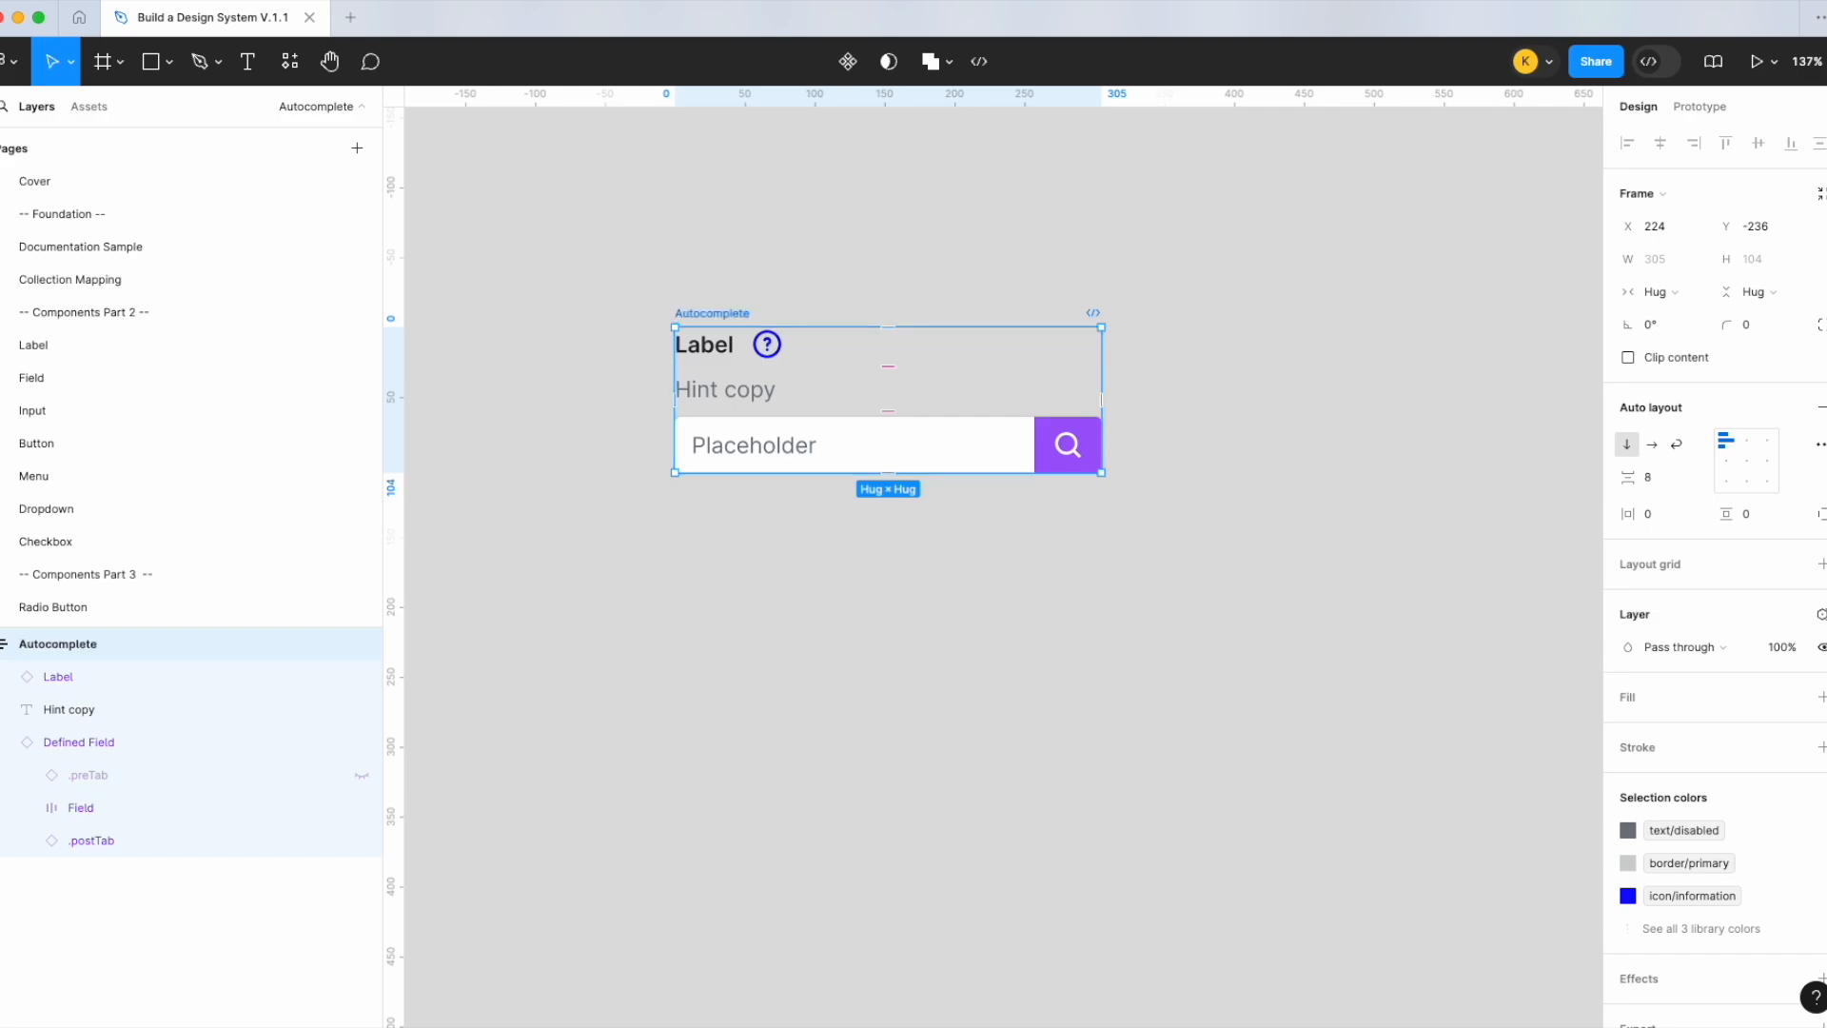
pyautogui.rightClick(693, 320)
pyautogui.click(772, 757)
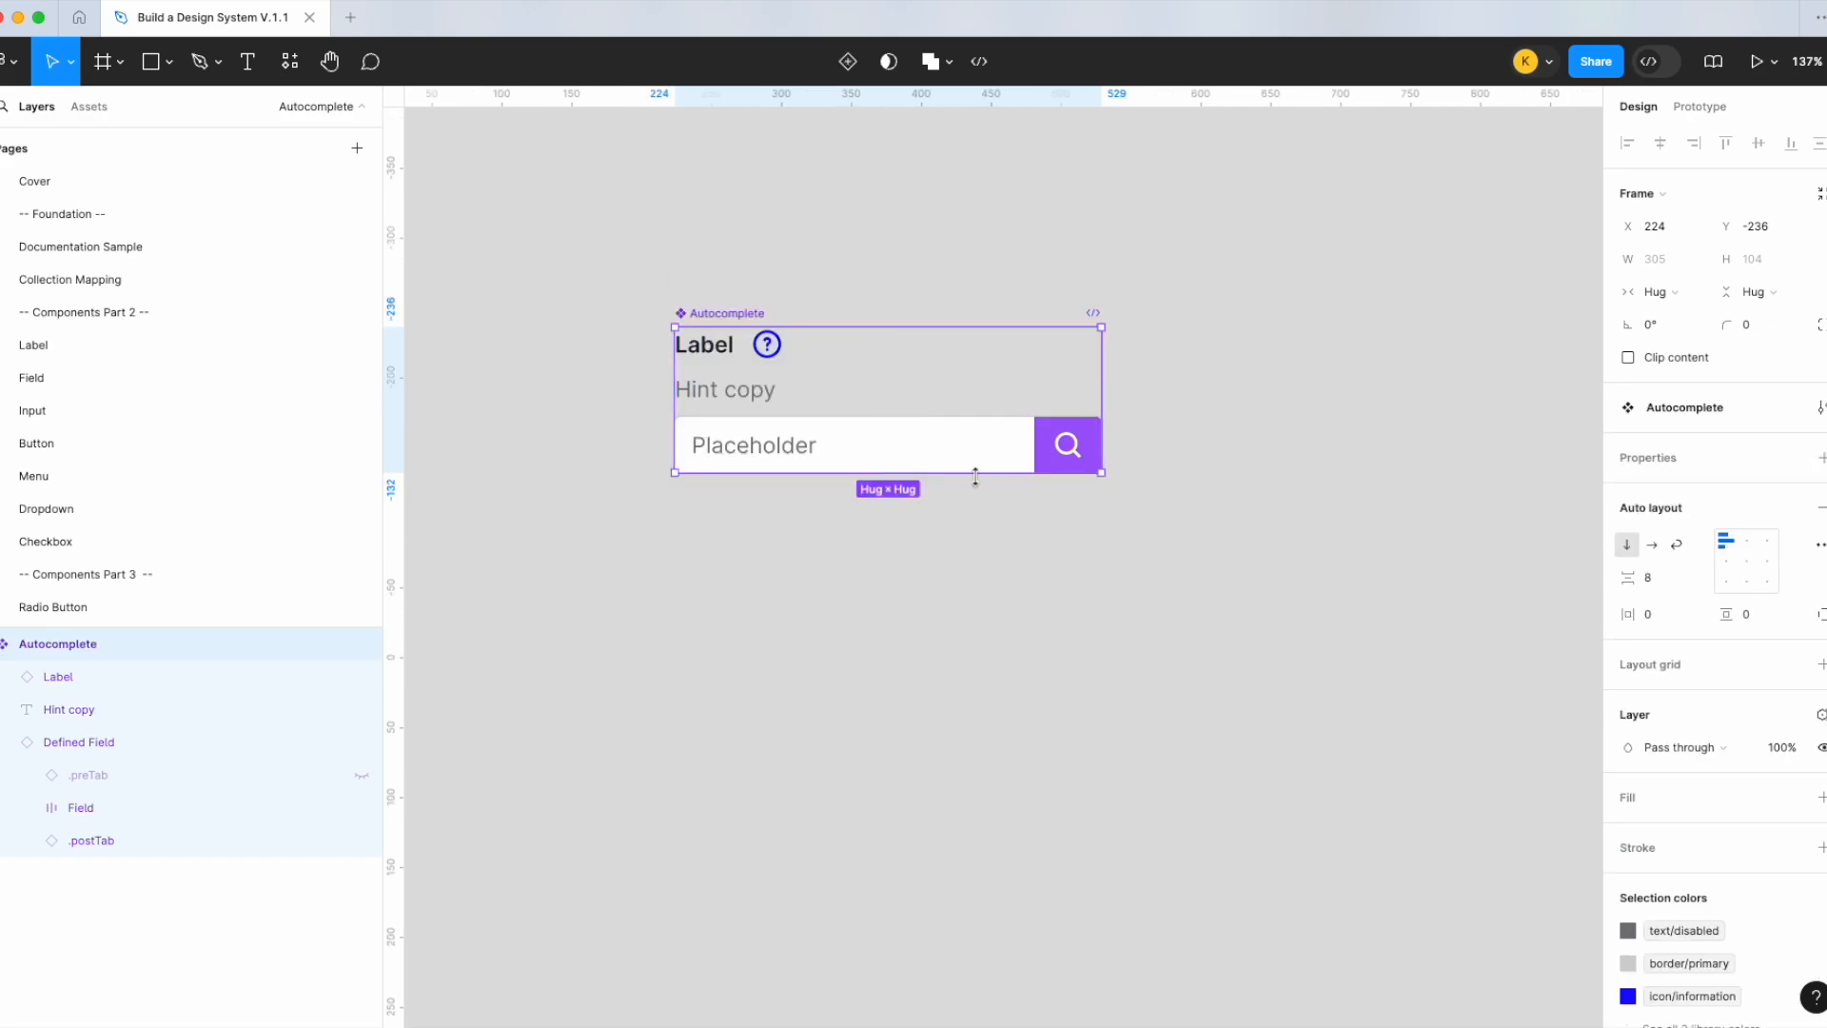
# Place an instance below the Autocomplete component and set the main component's label to fill the container width
pyautogui.moveTo(979, 429); pyautogui.dragTo(980, 746)
pyautogui.click(789, 387)
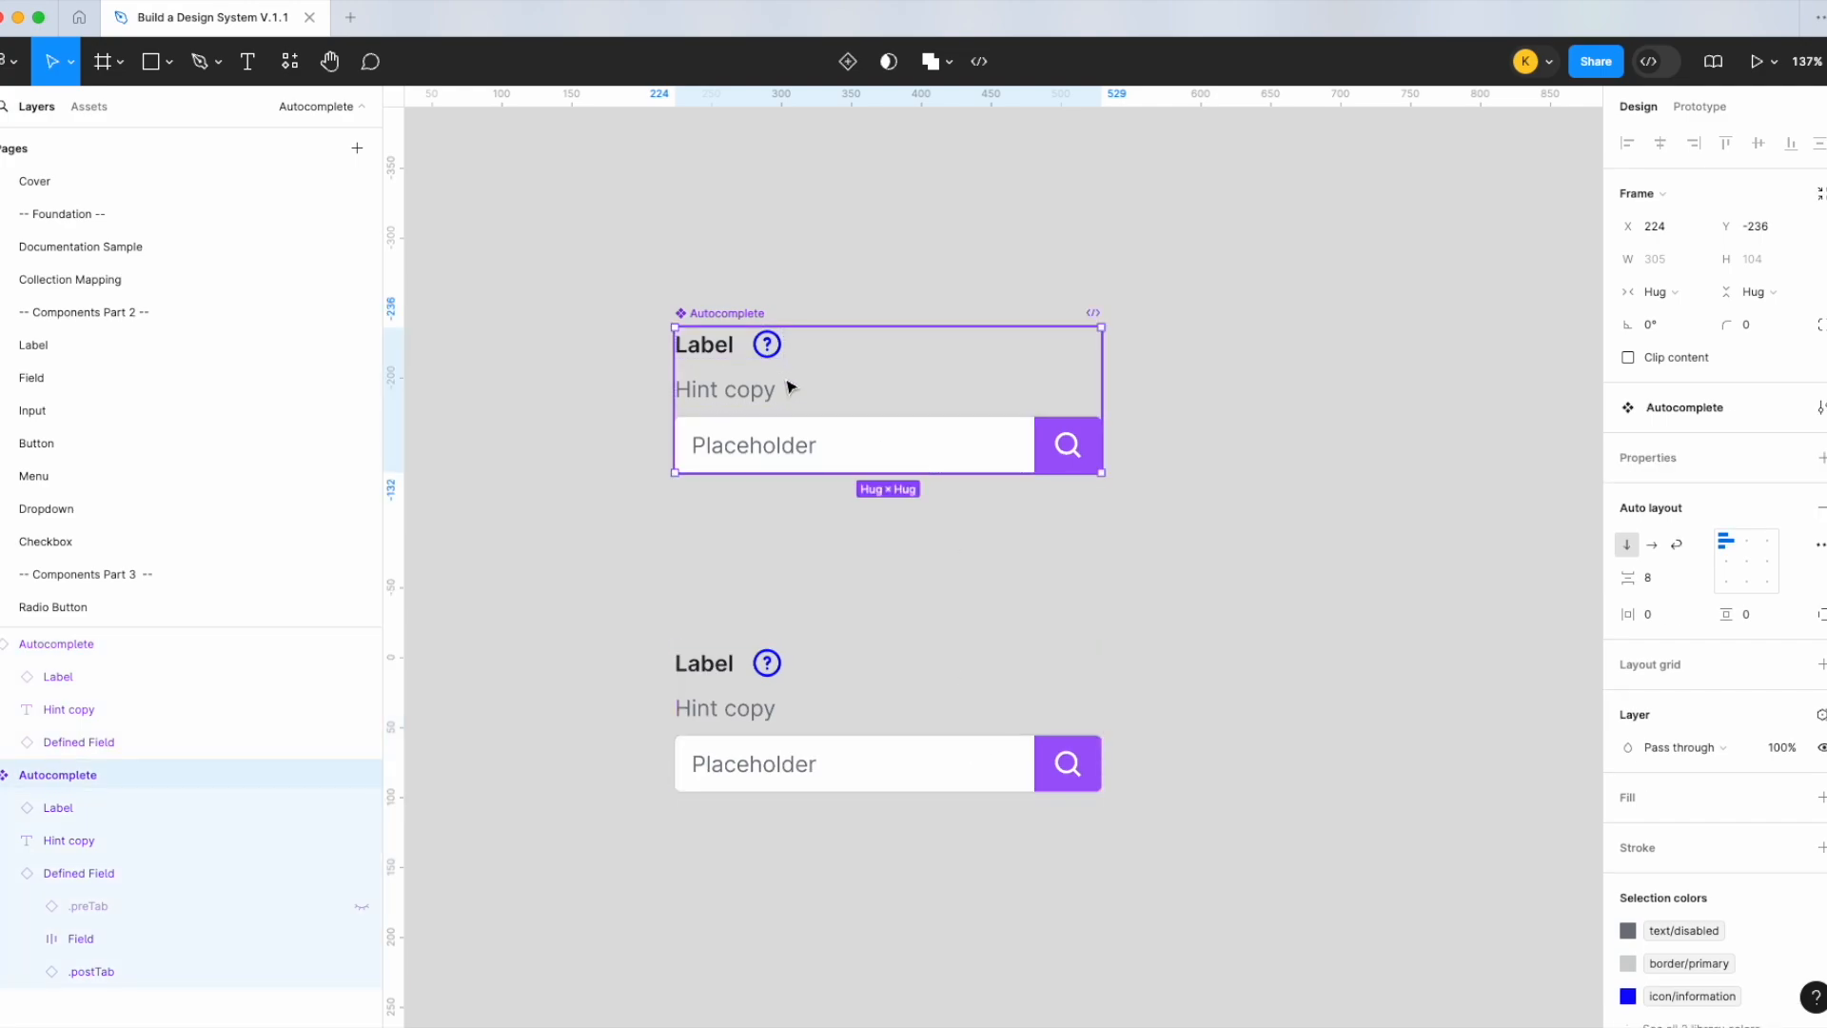
pyautogui.click(763, 351)
pyautogui.click(1661, 291)
pyautogui.click(1699, 324)
# Create a boolean property named "Hint copy" with value True for the hint text's visibility
pyautogui.click(746, 398)
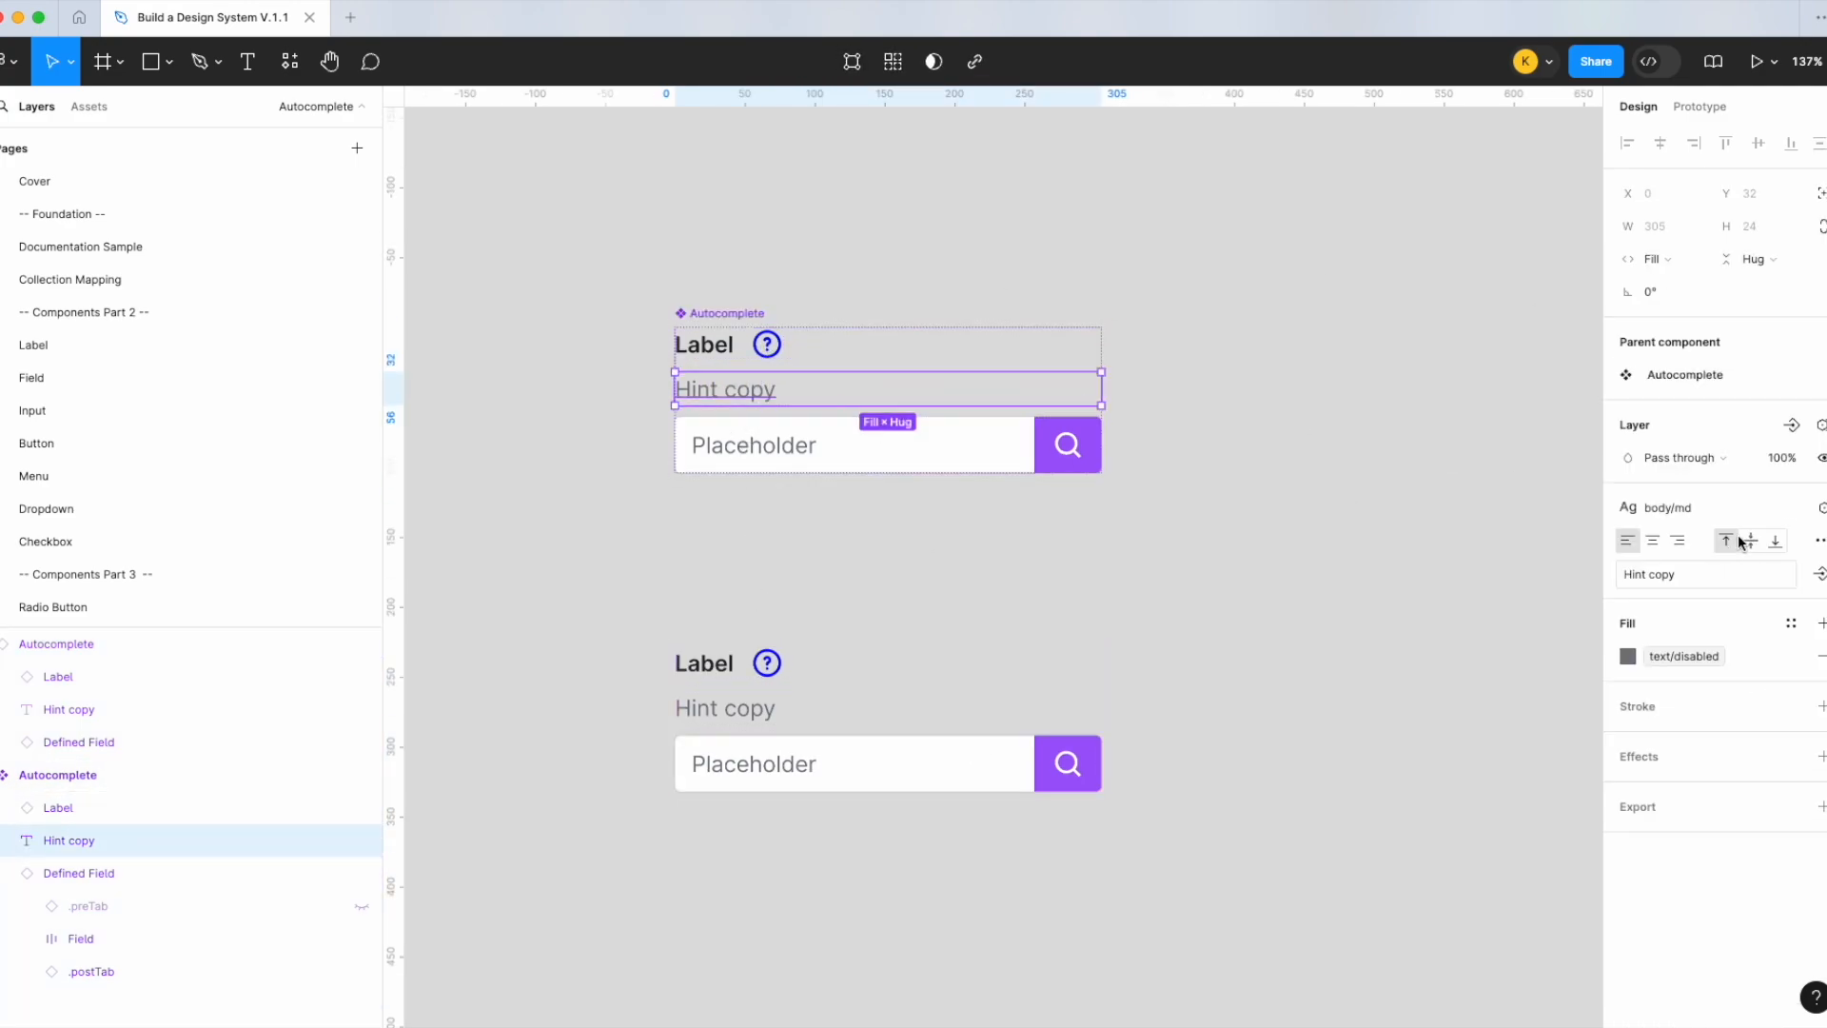
pyautogui.click(1789, 425)
pyautogui.write('Hint c')
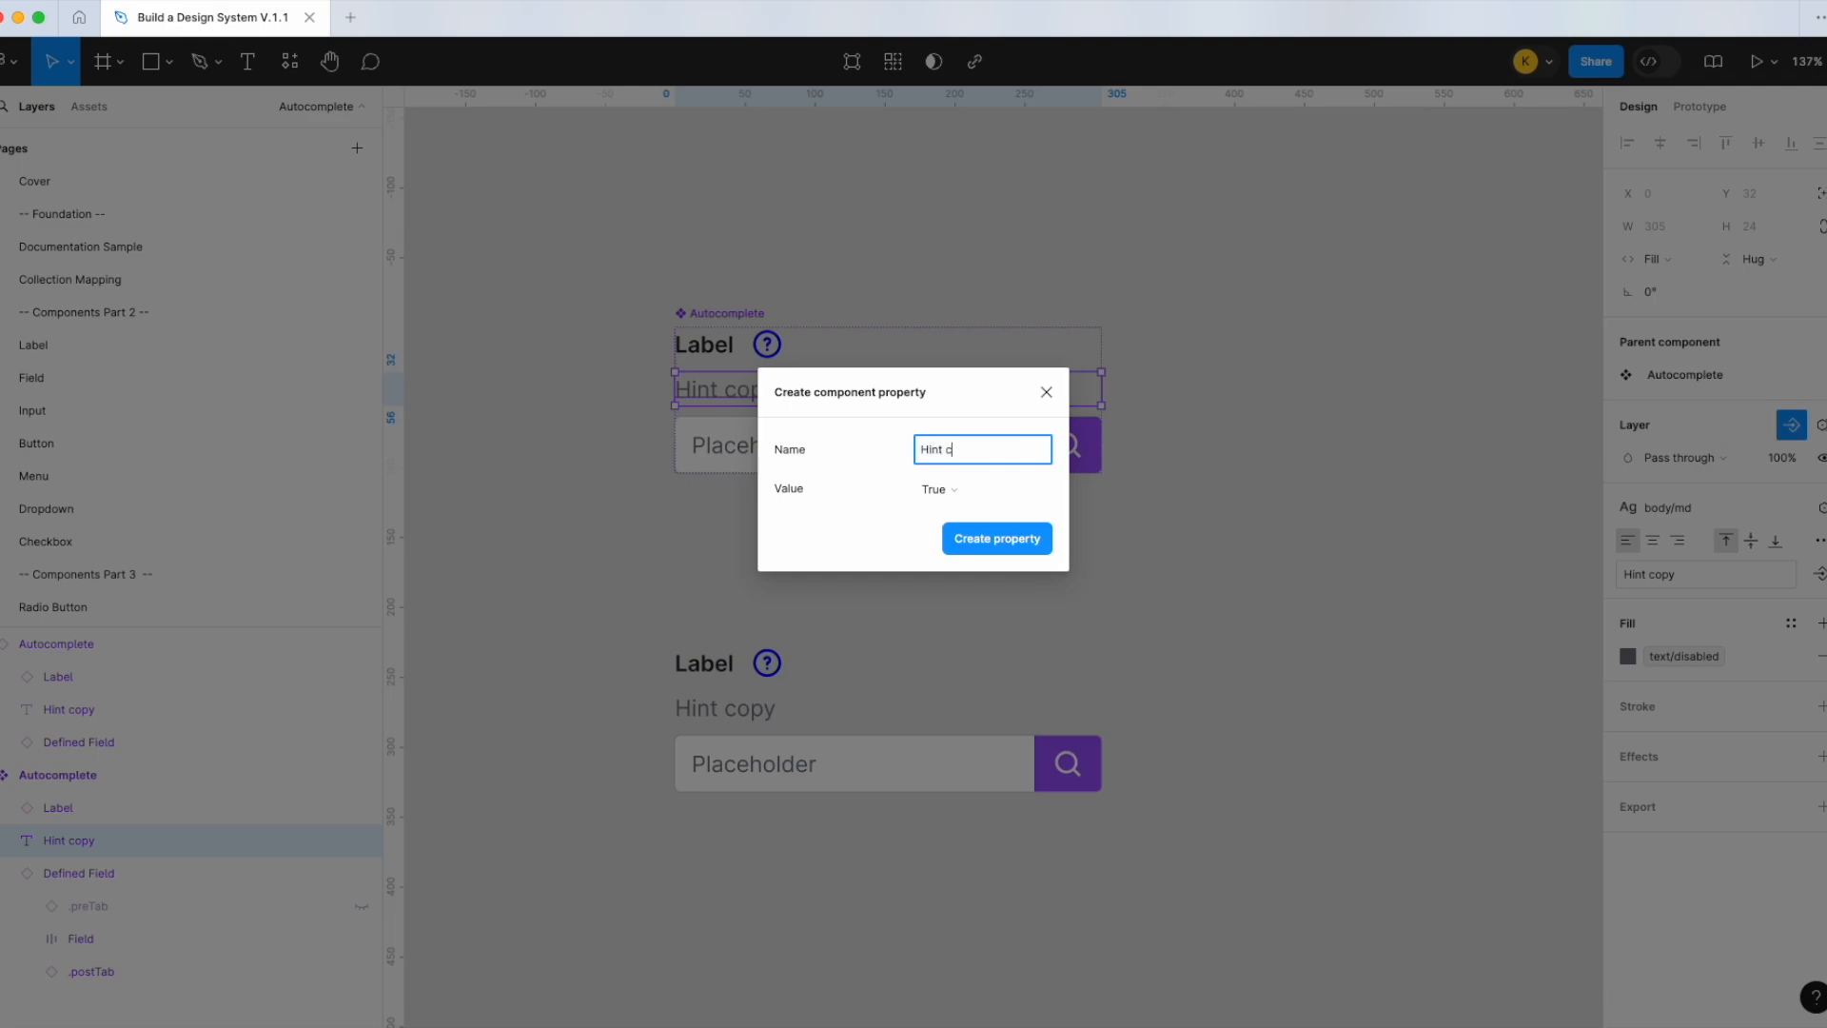
pyautogui.write('opy')
pyautogui.press('Return')
# Create a text property named "↘ Hint copy" for the hint text's content and select the Autocomplete instance
pyautogui.click(1819, 610)
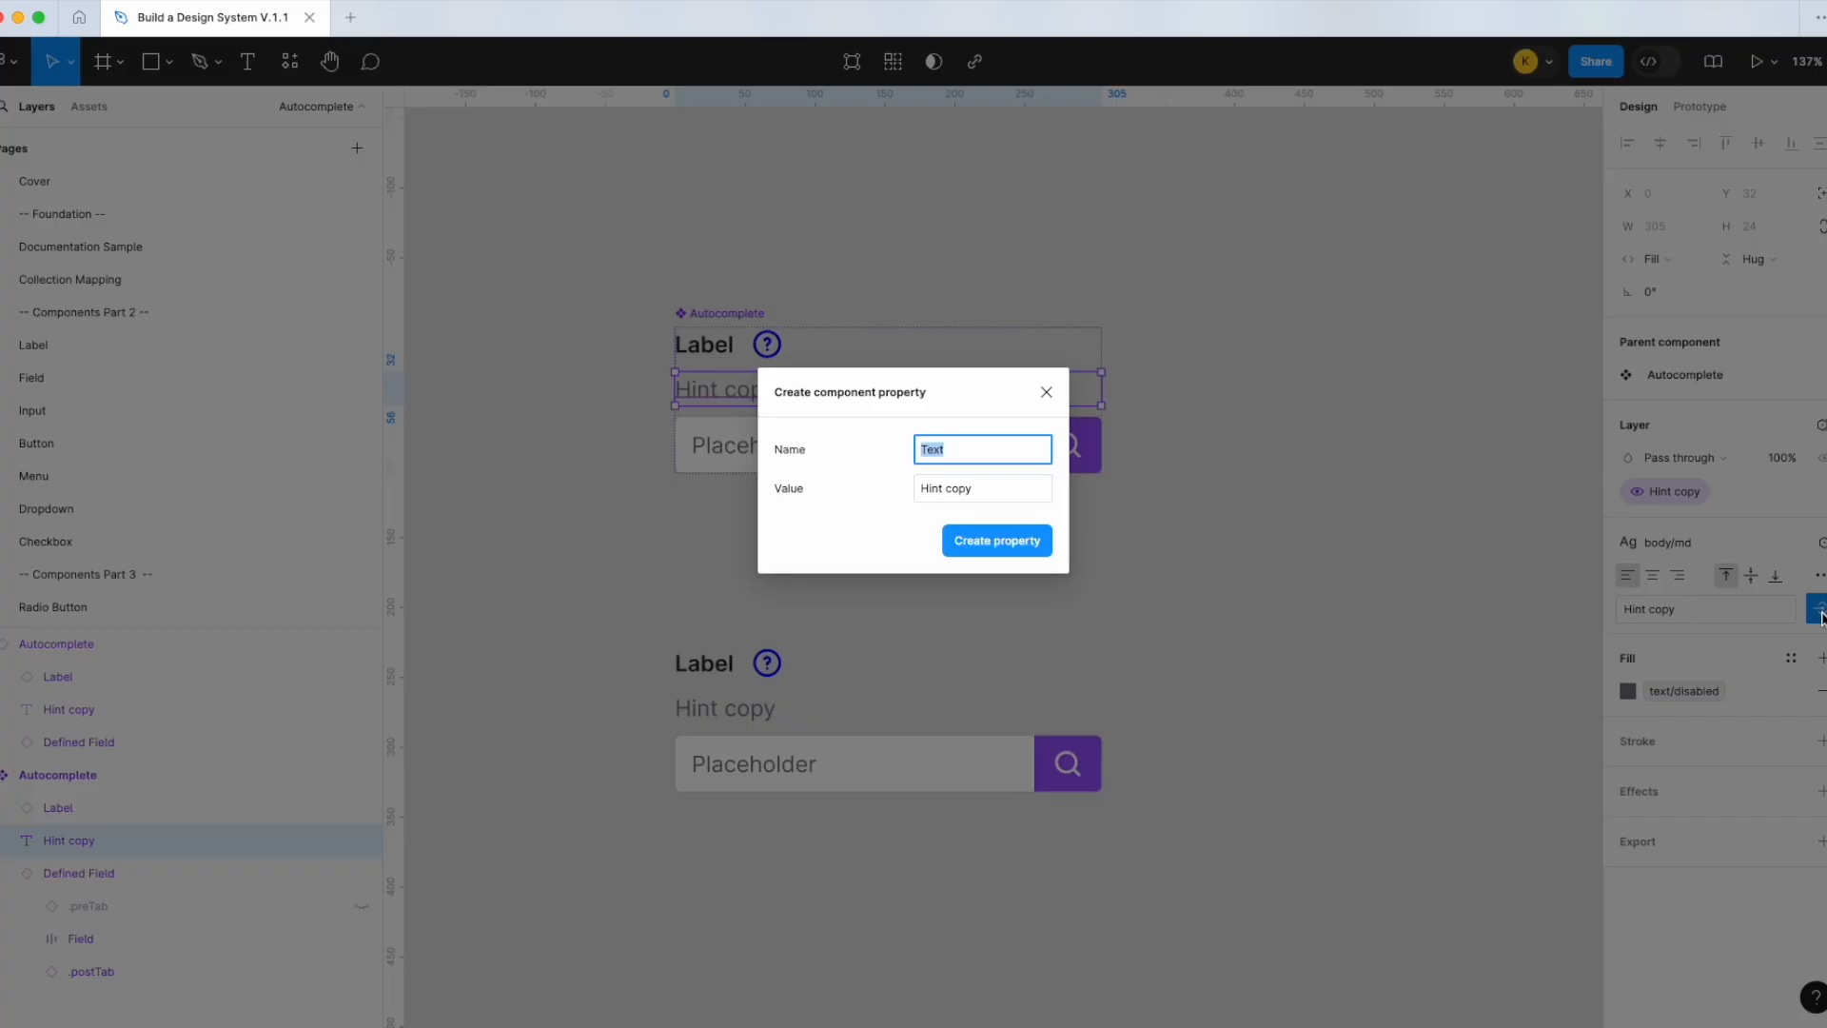
pyautogui.write('Hint copy')
pyautogui.click(105, 3)
pyautogui.click(180, 612)
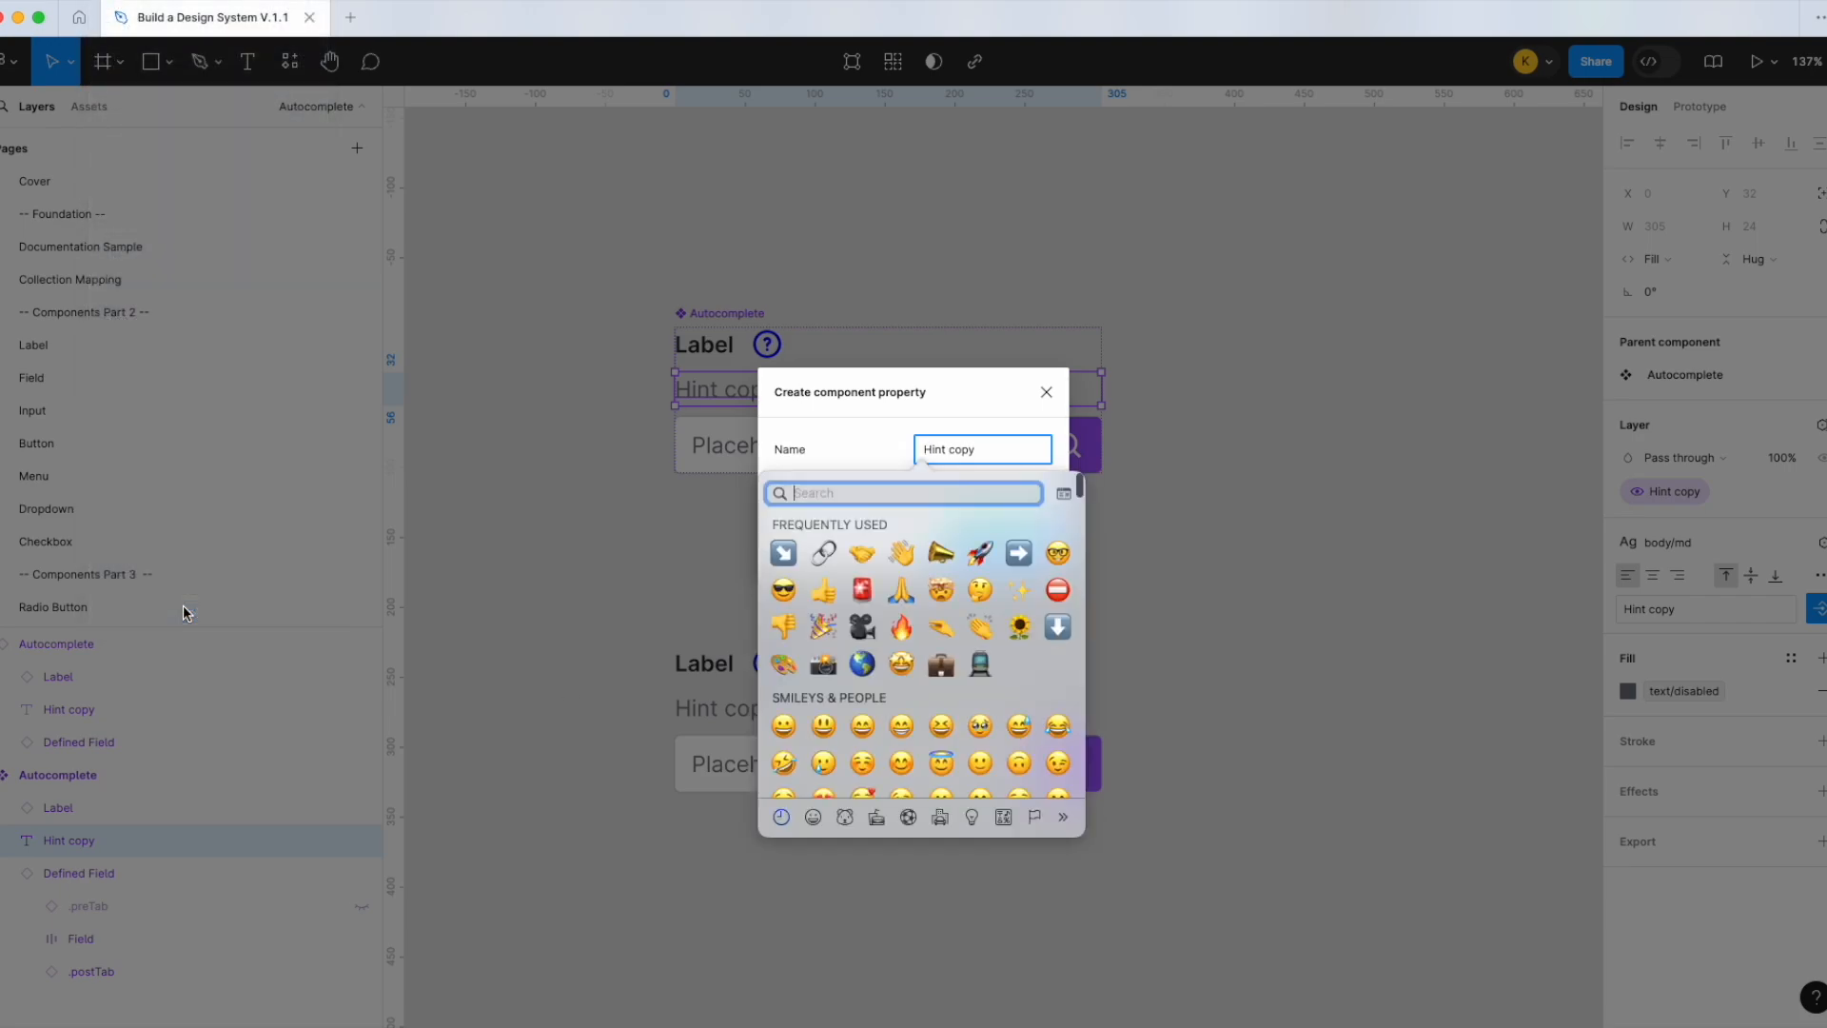
pyautogui.write('ow')
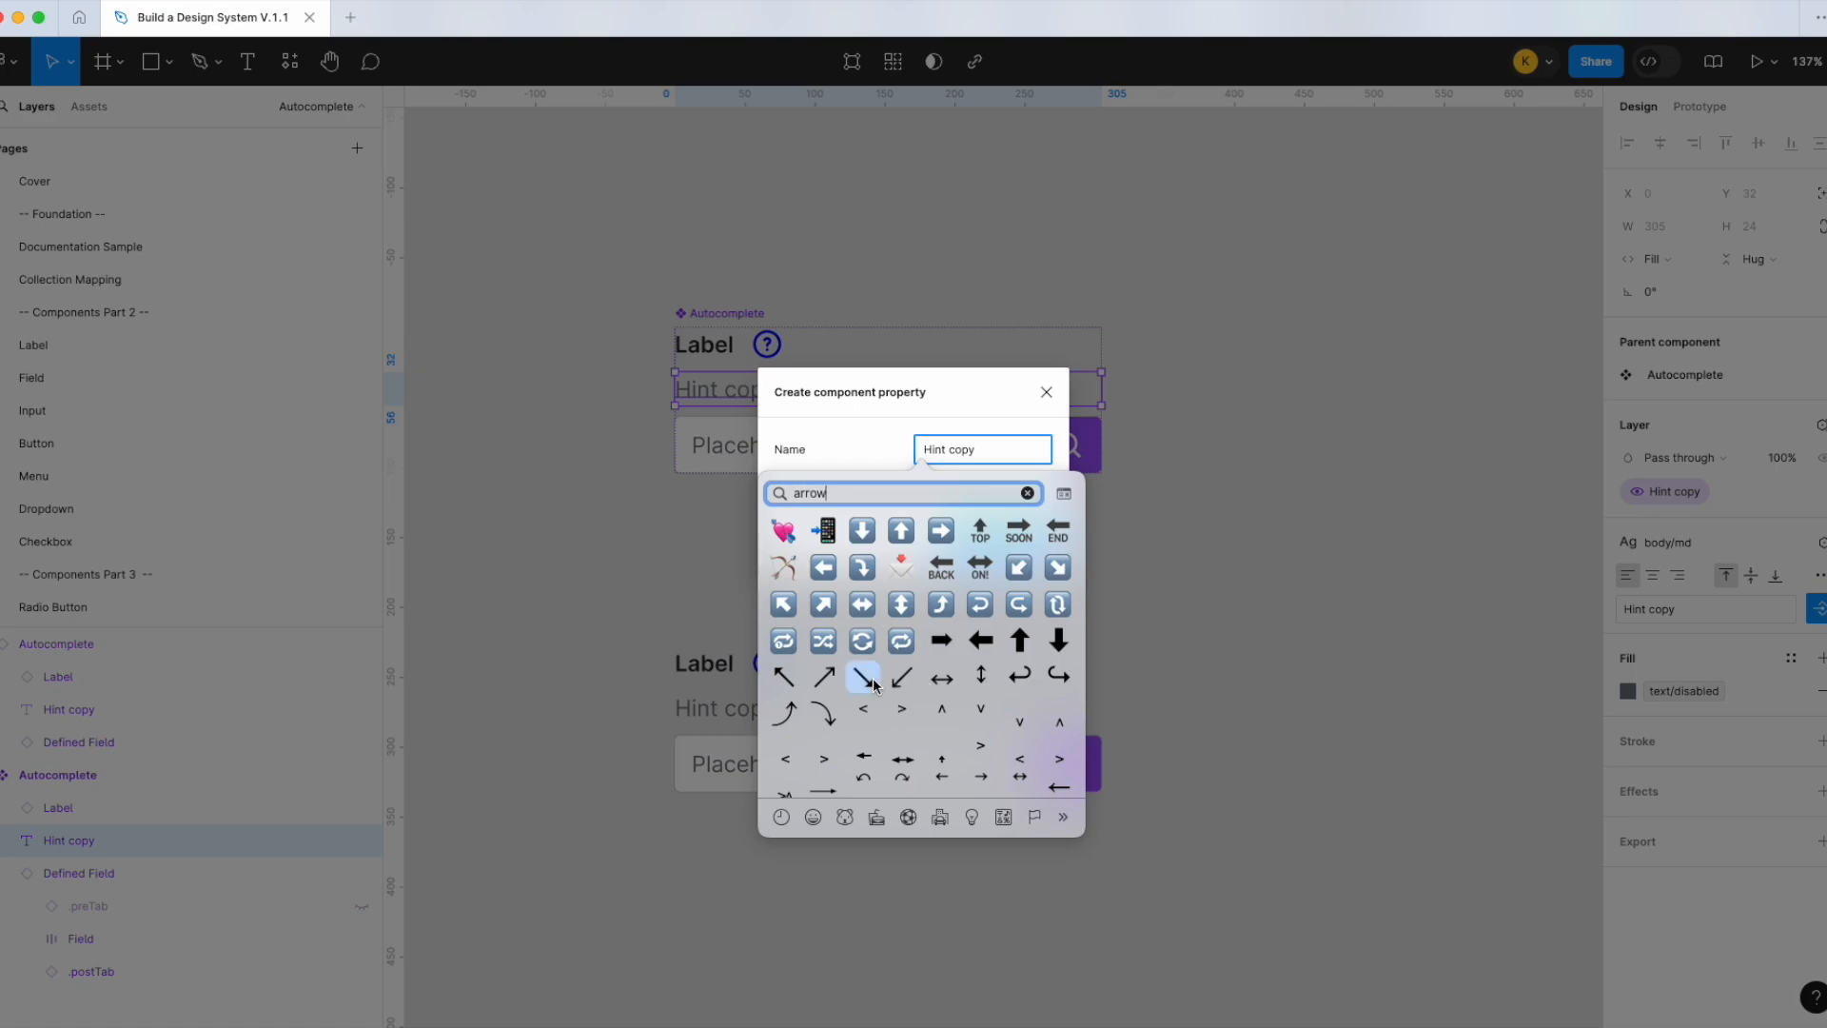
pyautogui.press('Escape')
pyautogui.click(1035, 539)
pyautogui.click(1069, 723)
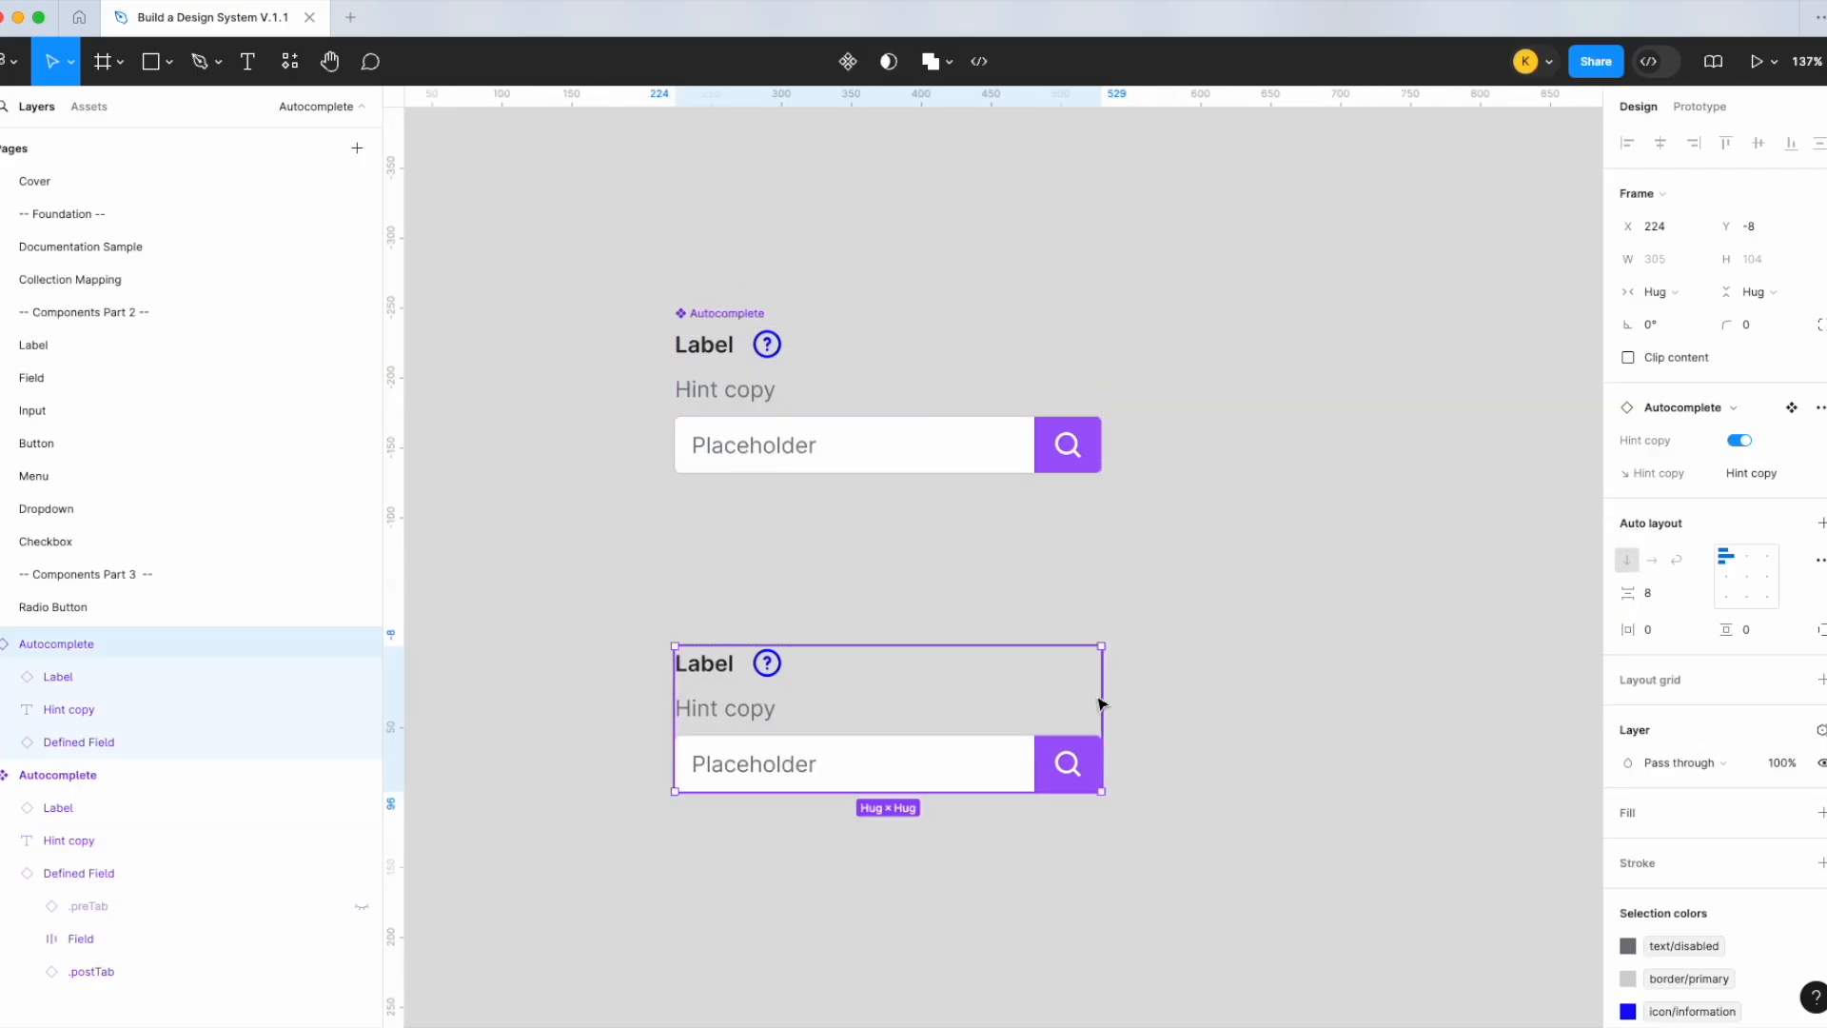
# Expose the properties of the nested Label and Defined Field instances on the Autocomplete component
pyautogui.click(691, 345)
pyautogui.click(1817, 459)
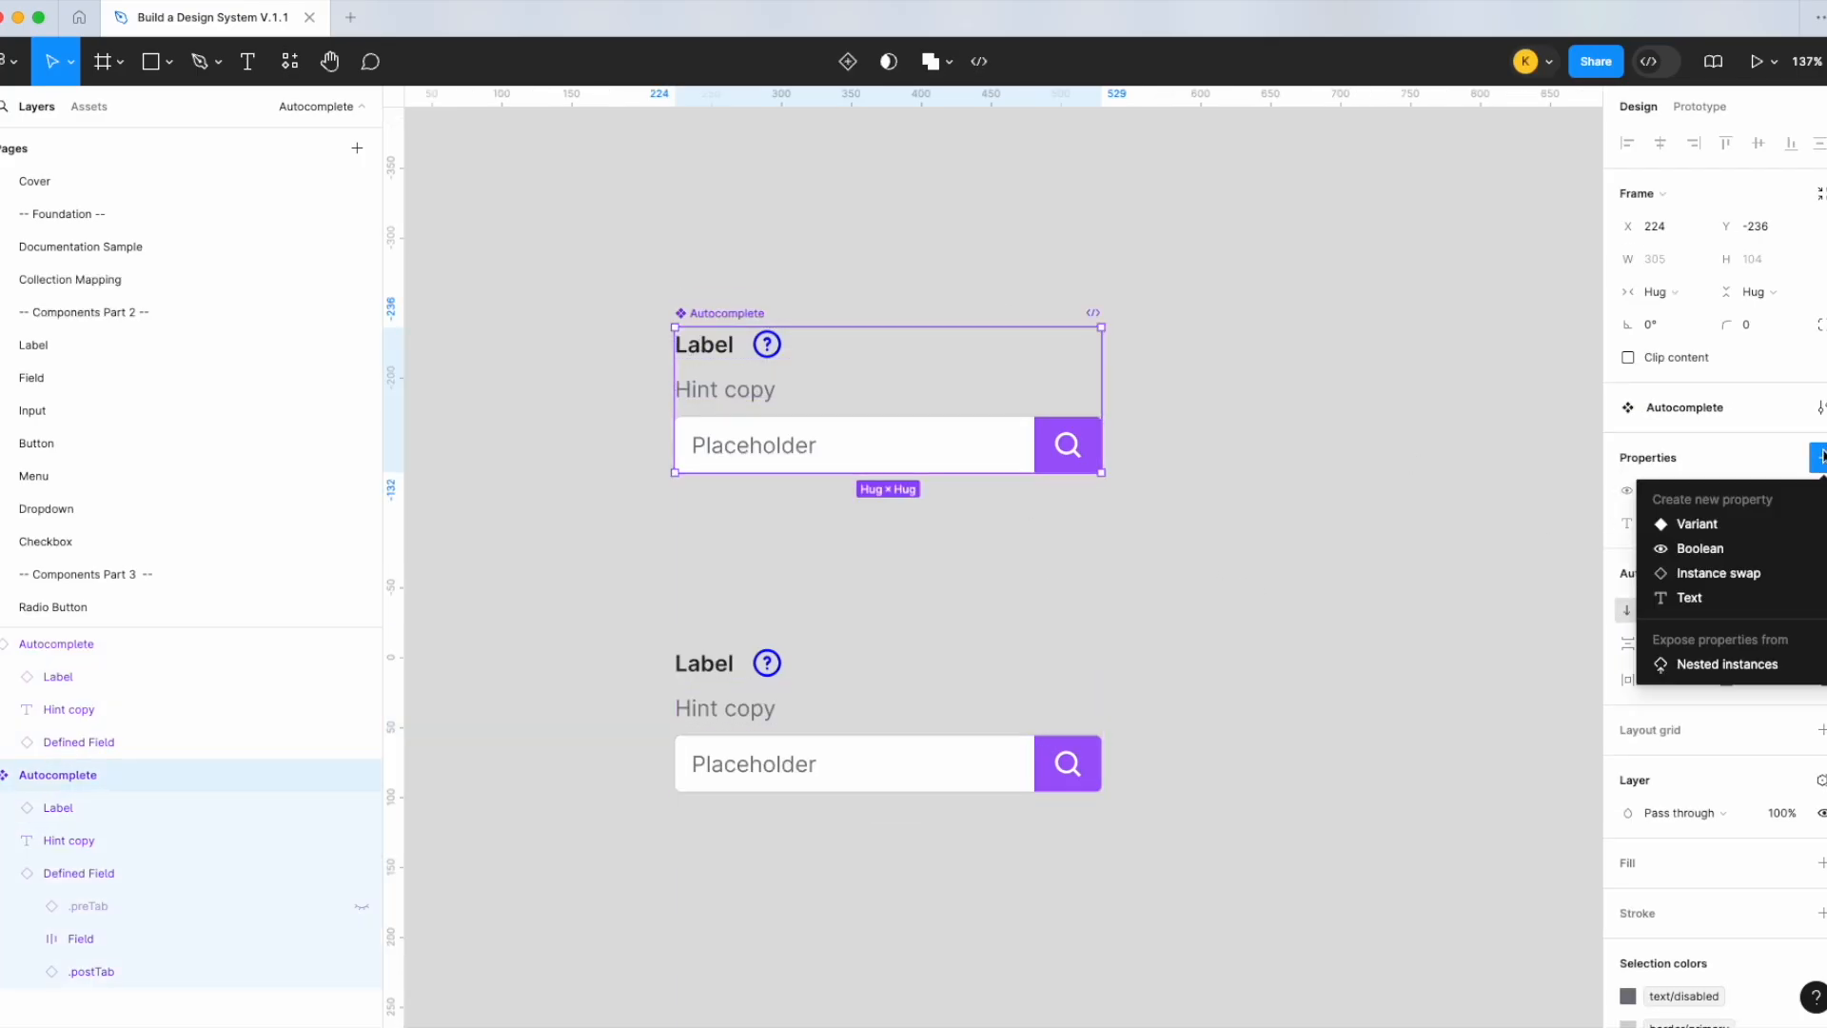
pyautogui.click(1703, 661)
pyautogui.click(1315, 497)
pyautogui.click(1316, 530)
pyautogui.click(1581, 453)
pyautogui.click(1325, 541)
# Move the Autocomplete instance further below the main component to Y 70
pyautogui.scroll(-2, 1318, 544)
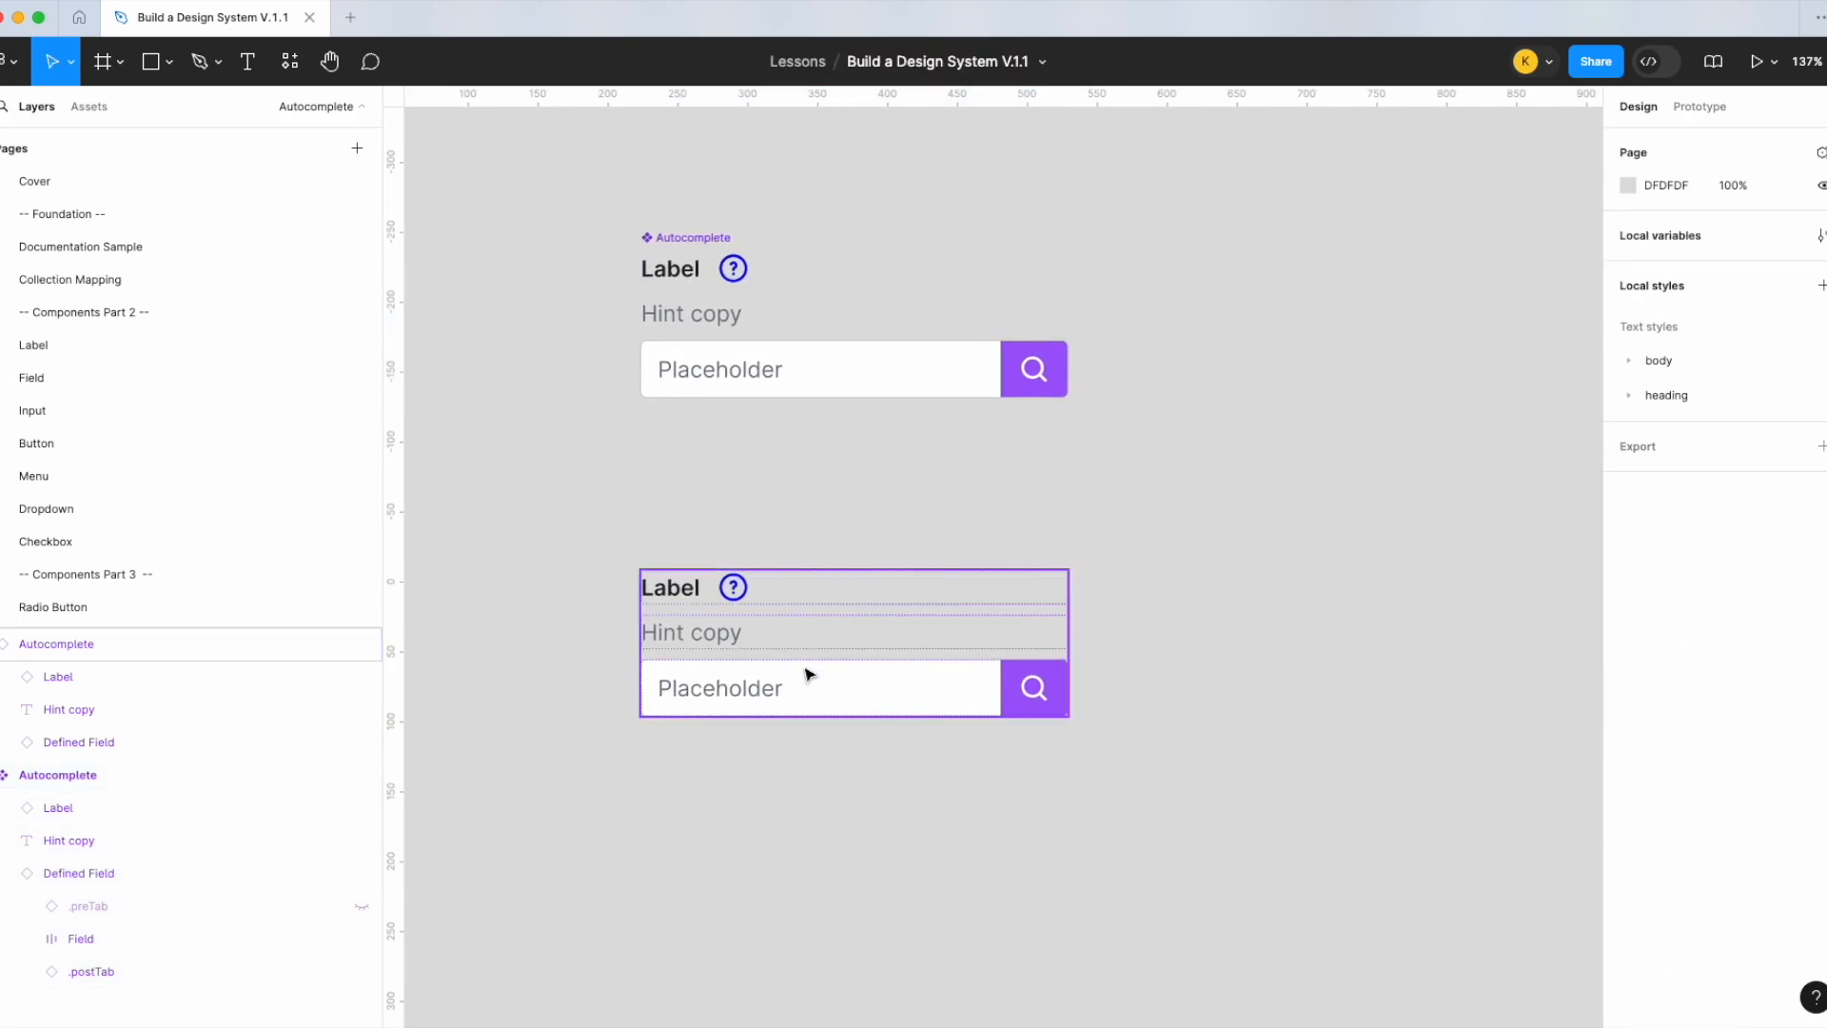
pyautogui.click(841, 648)
pyautogui.moveTo(840, 648); pyautogui.dragTo(841, 757)
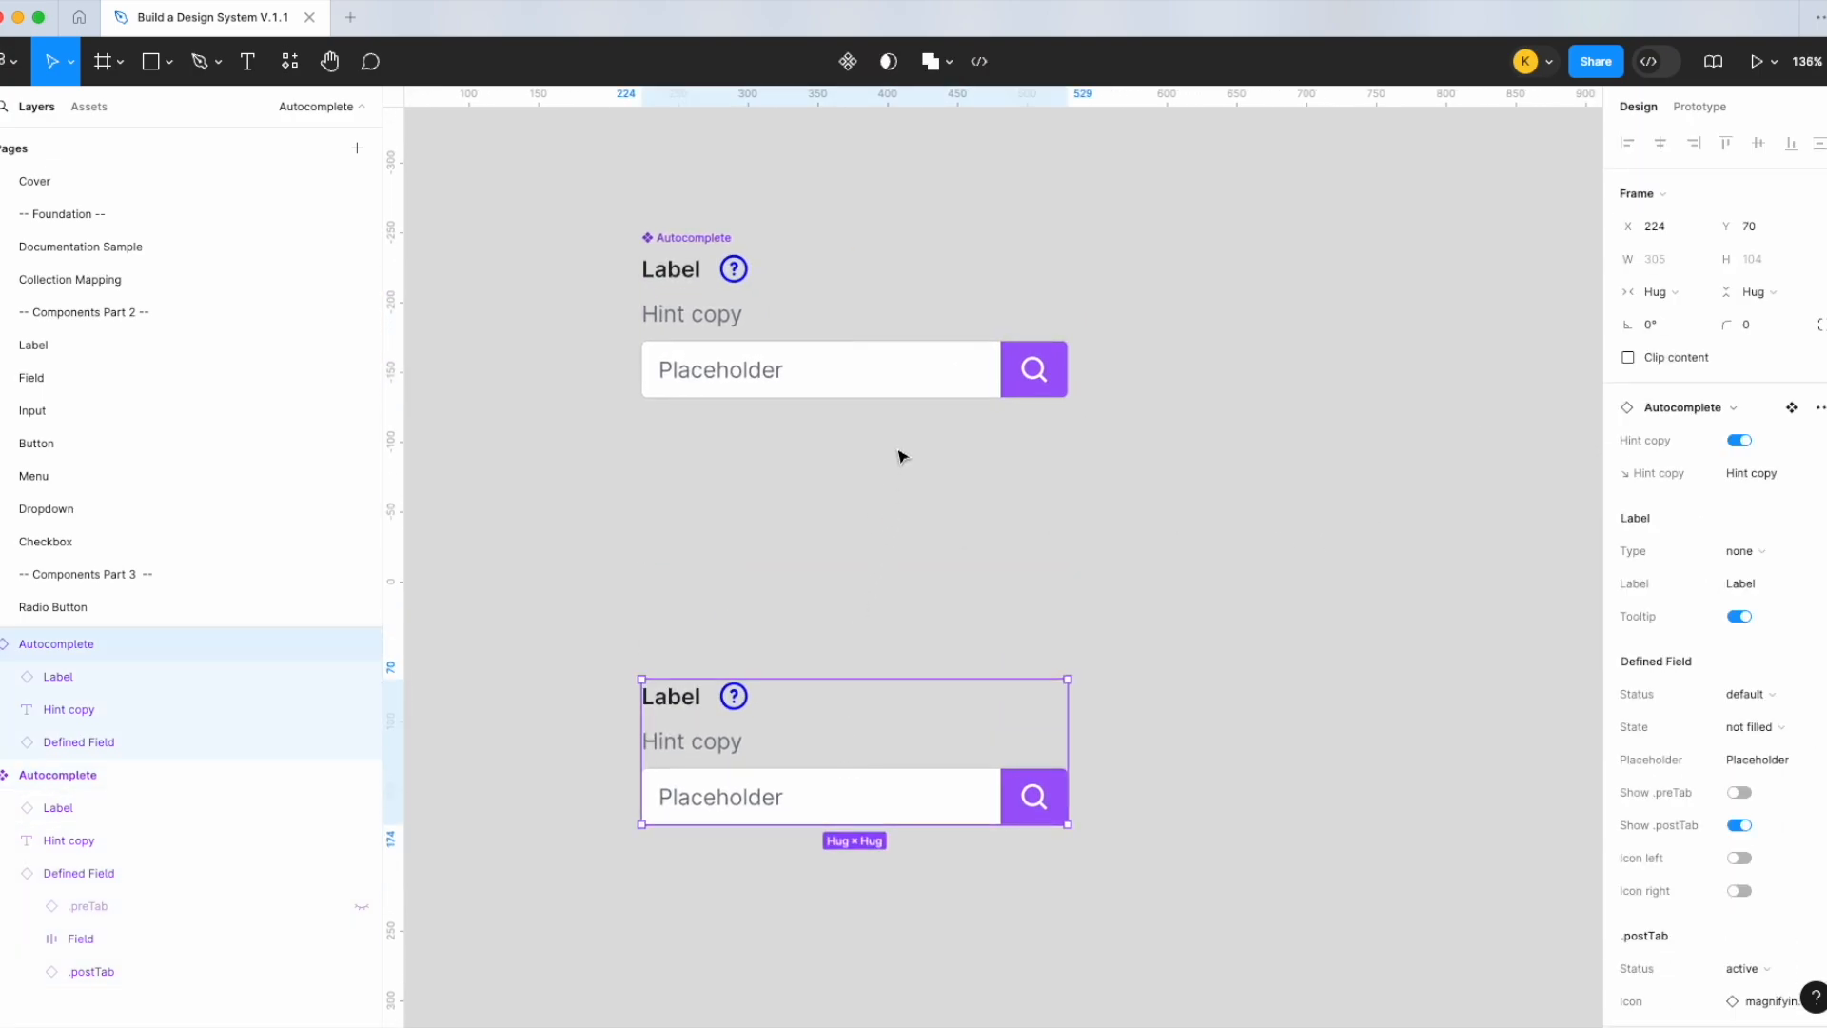
# Show the right icon on the Defined Field inside the main Autocomplete component
pyautogui.click(892, 371)
pyautogui.click(899, 373)
pyautogui.click(900, 373)
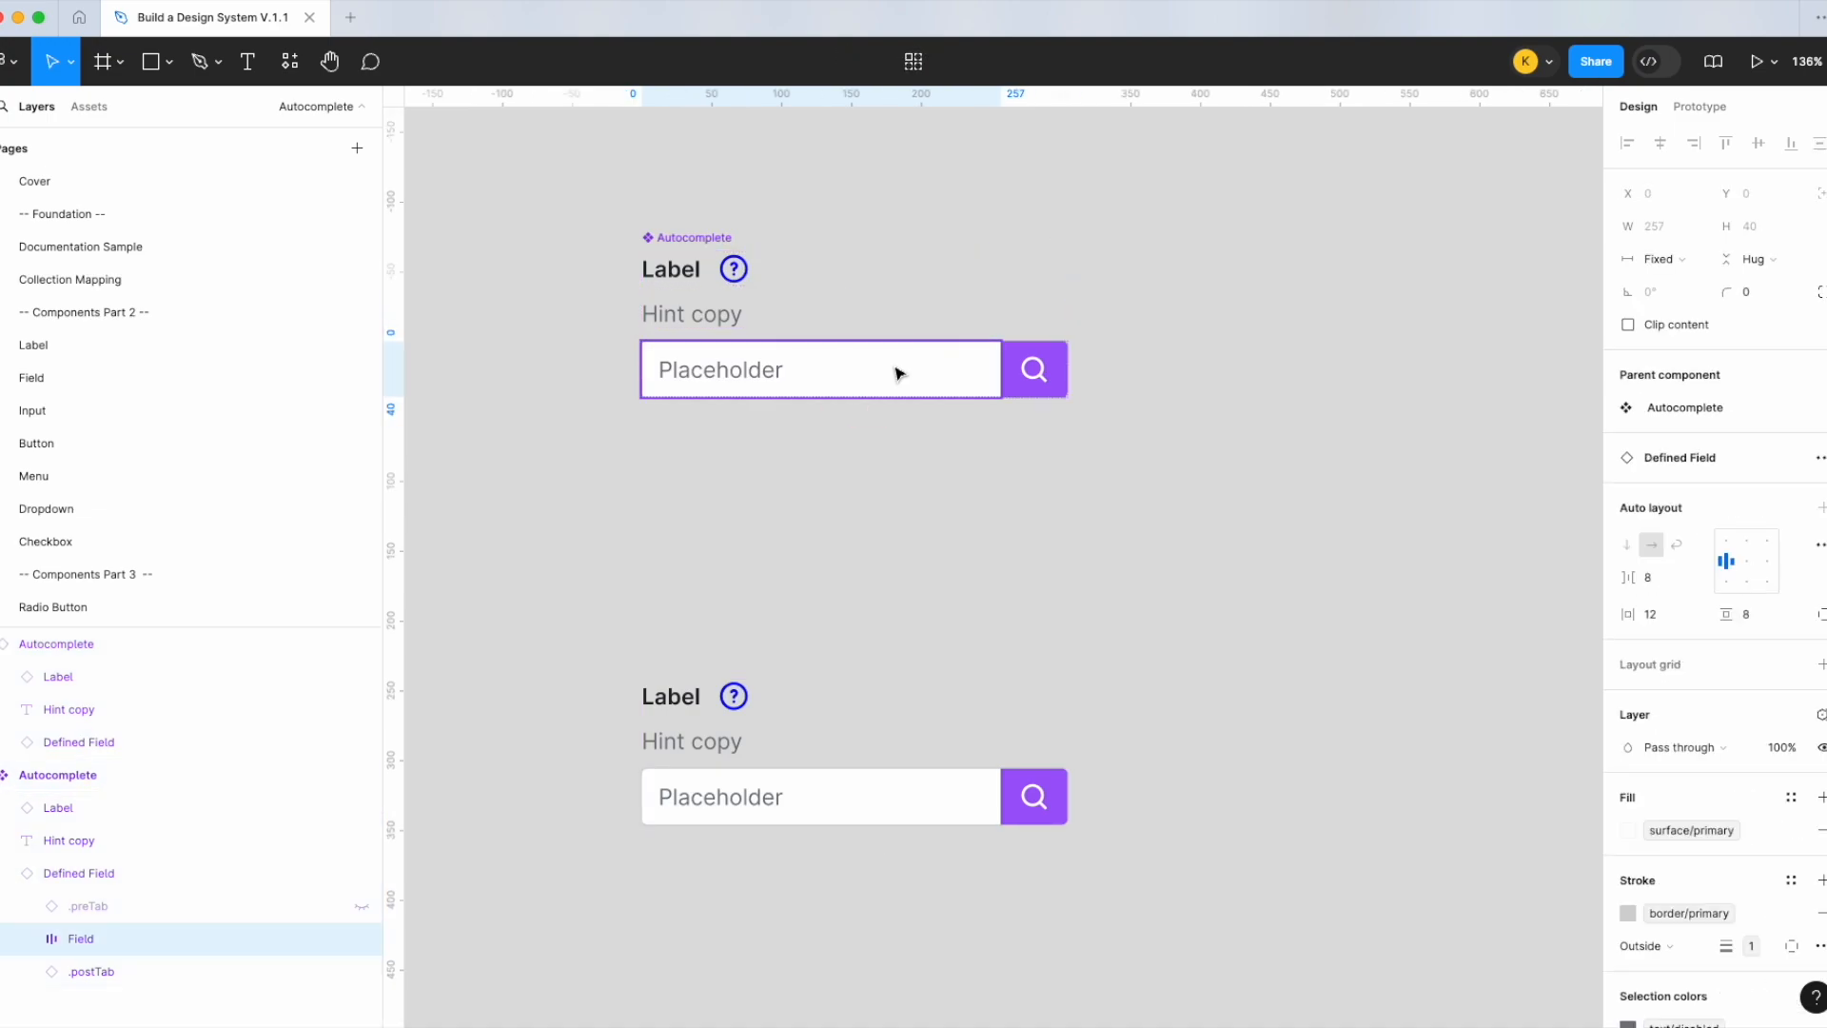
pyautogui.click(1325, 514)
pyautogui.click(876, 359)
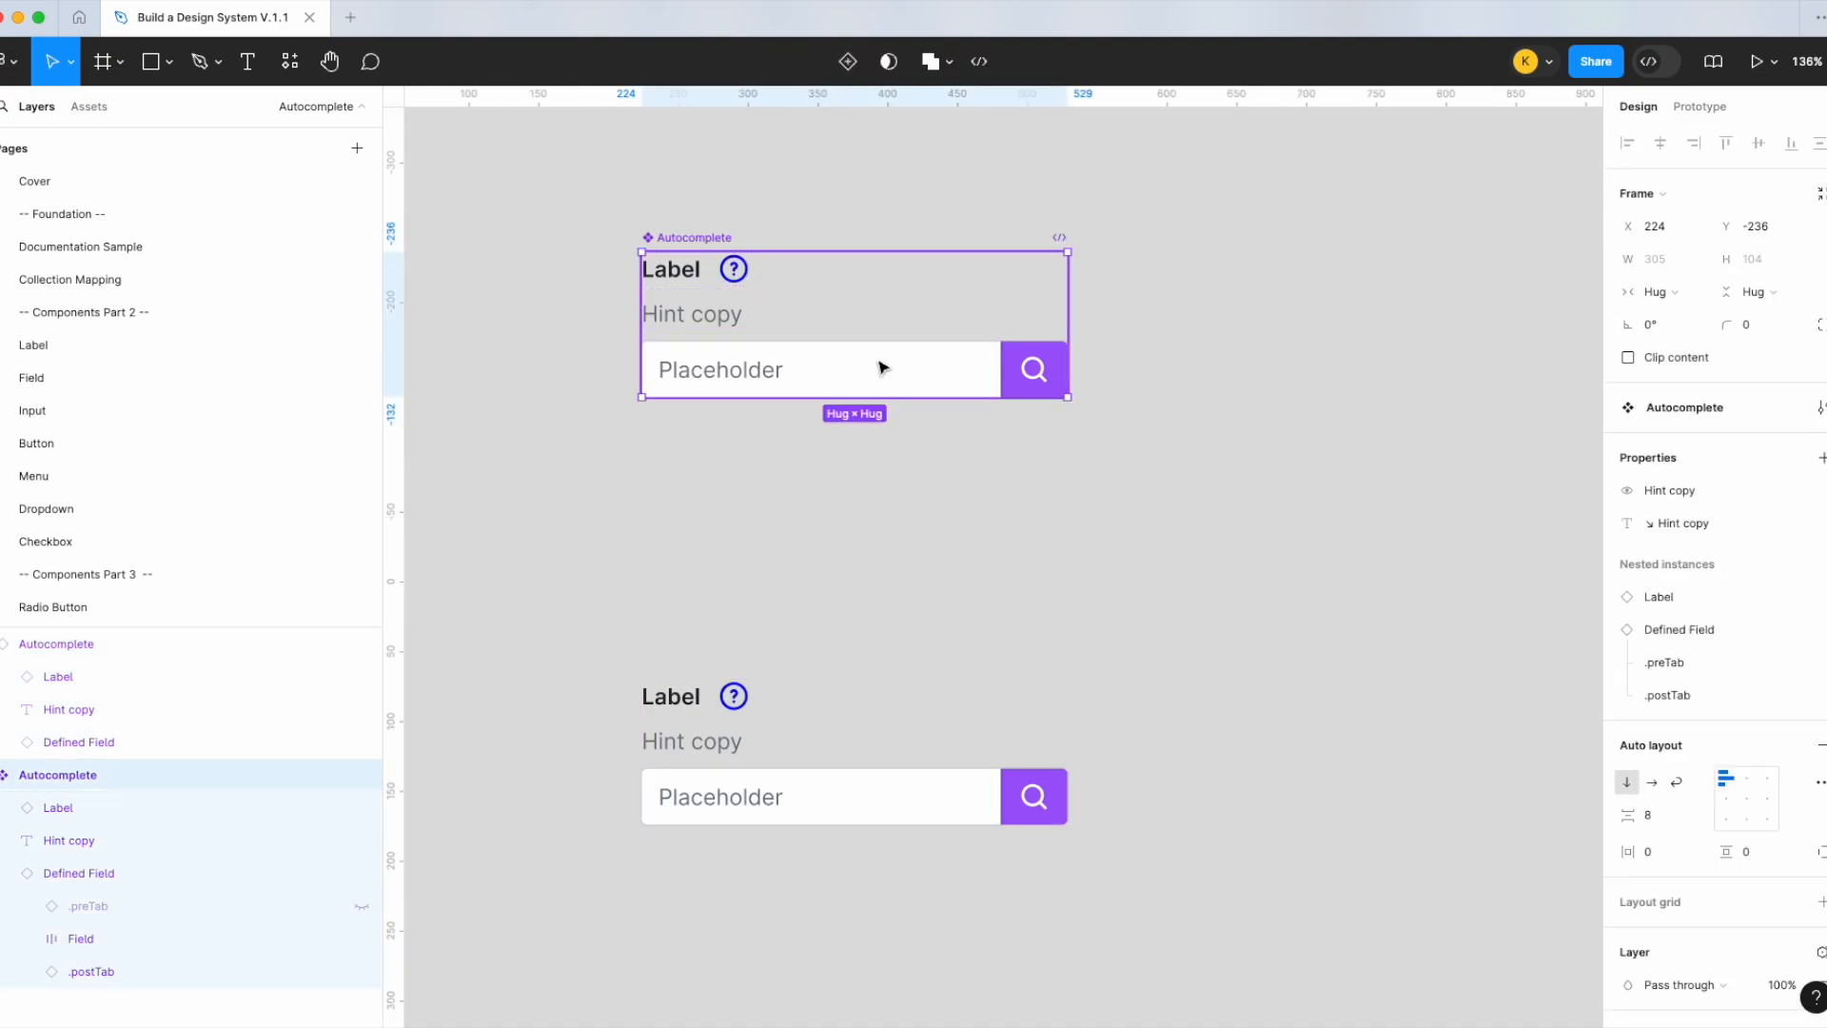
pyautogui.click(836, 373)
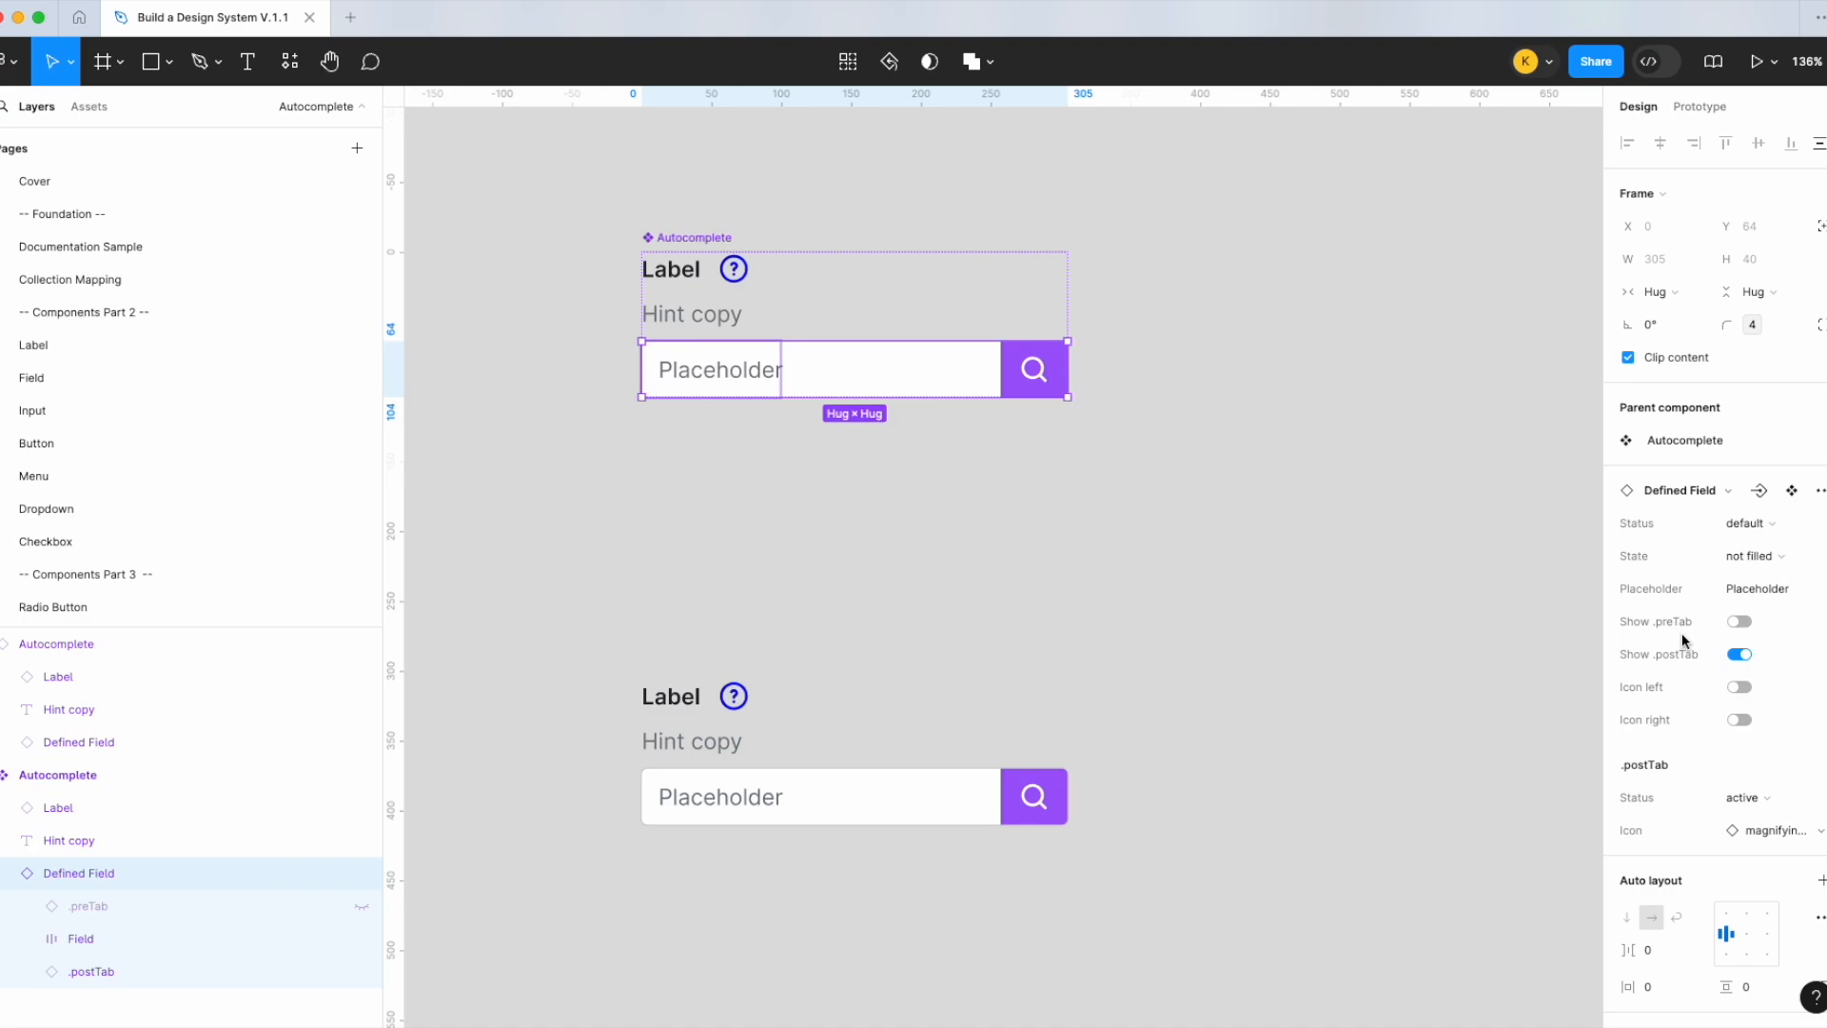
pyautogui.click(1743, 728)
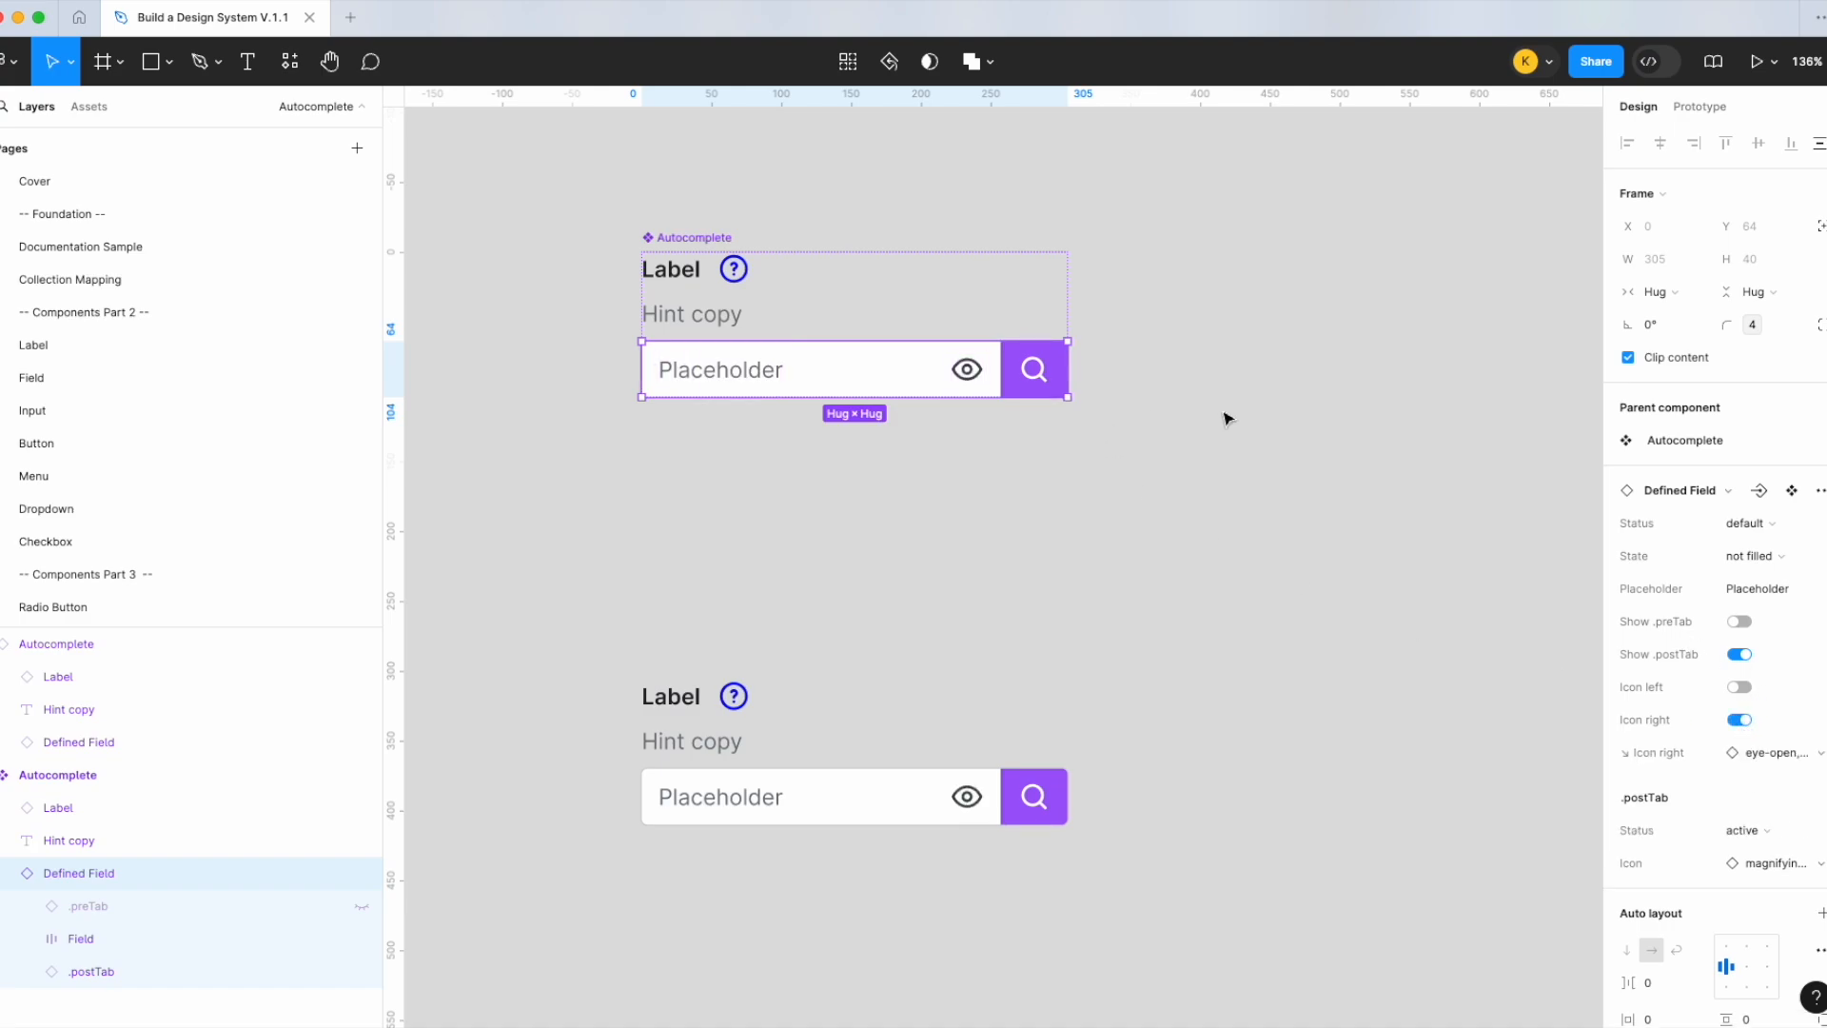
# Swap the Defined Field's right icon for the "circle-x, close, checkbox, remove" icon
pyautogui.click(1810, 754)
pyautogui.write('x')
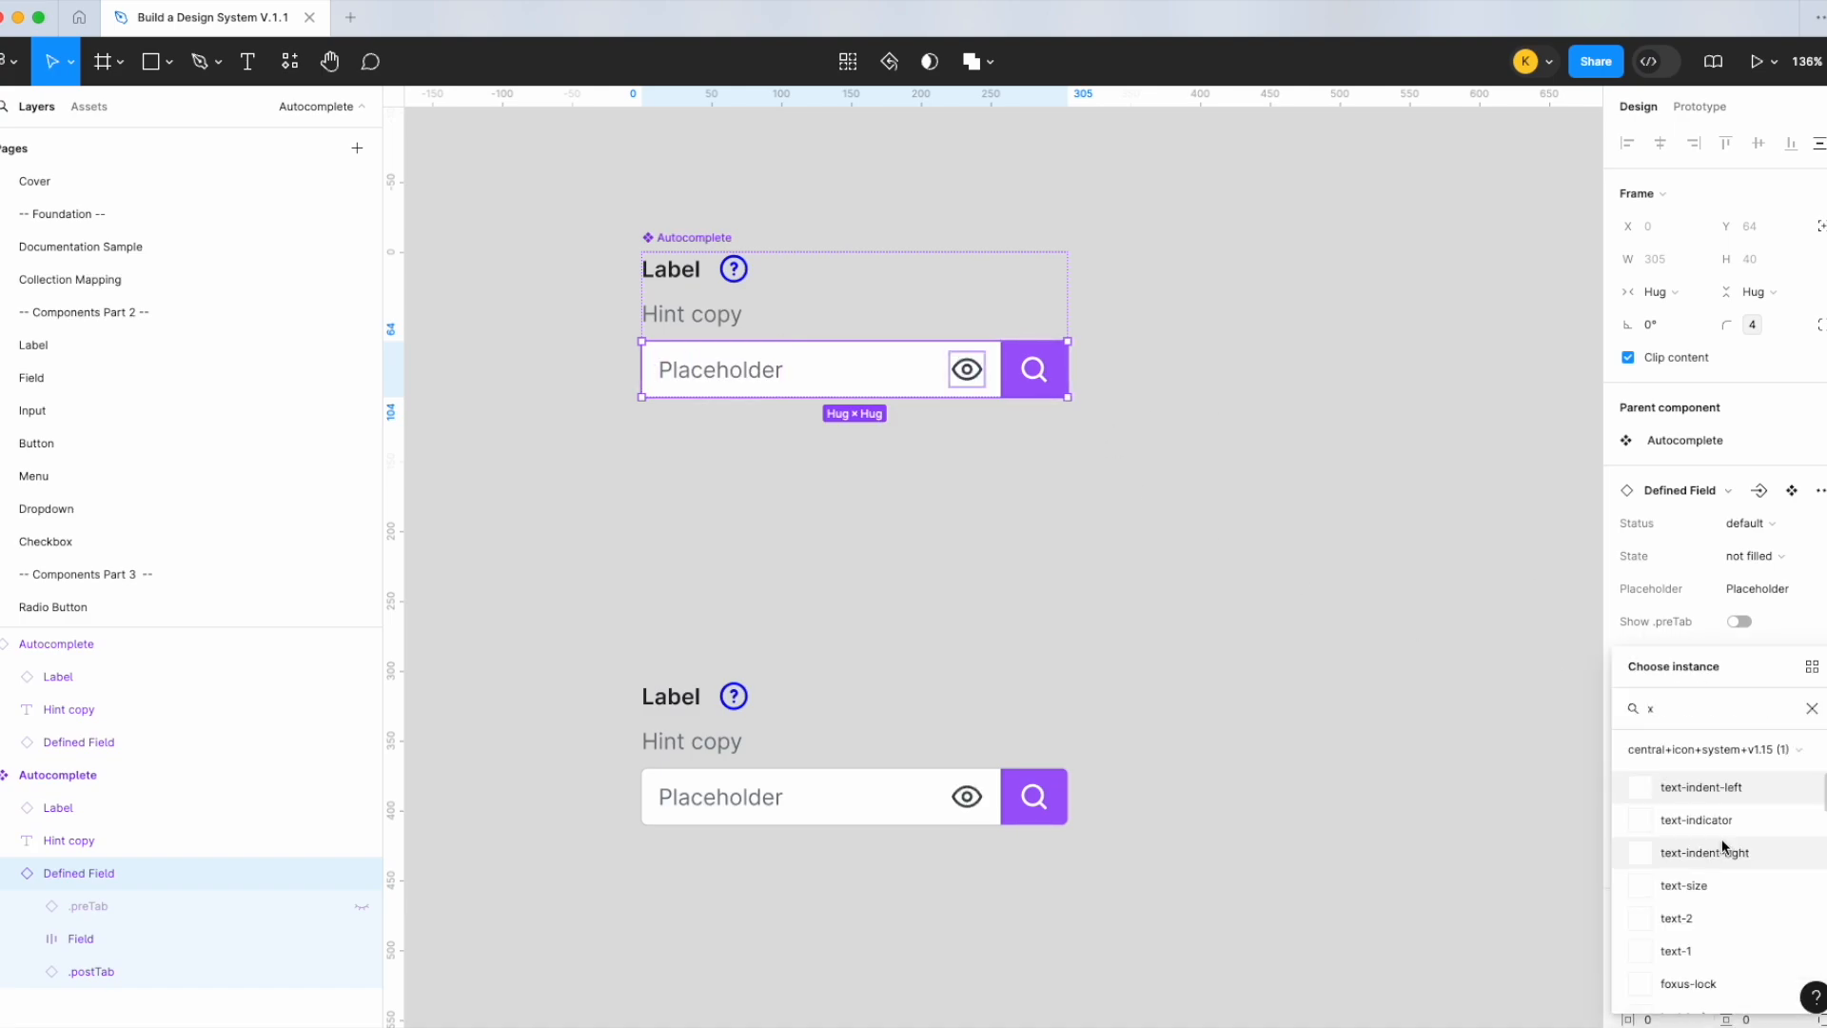
pyautogui.scroll(-3, 1722, 850)
pyautogui.press('BackSpace')
pyautogui.write('close')
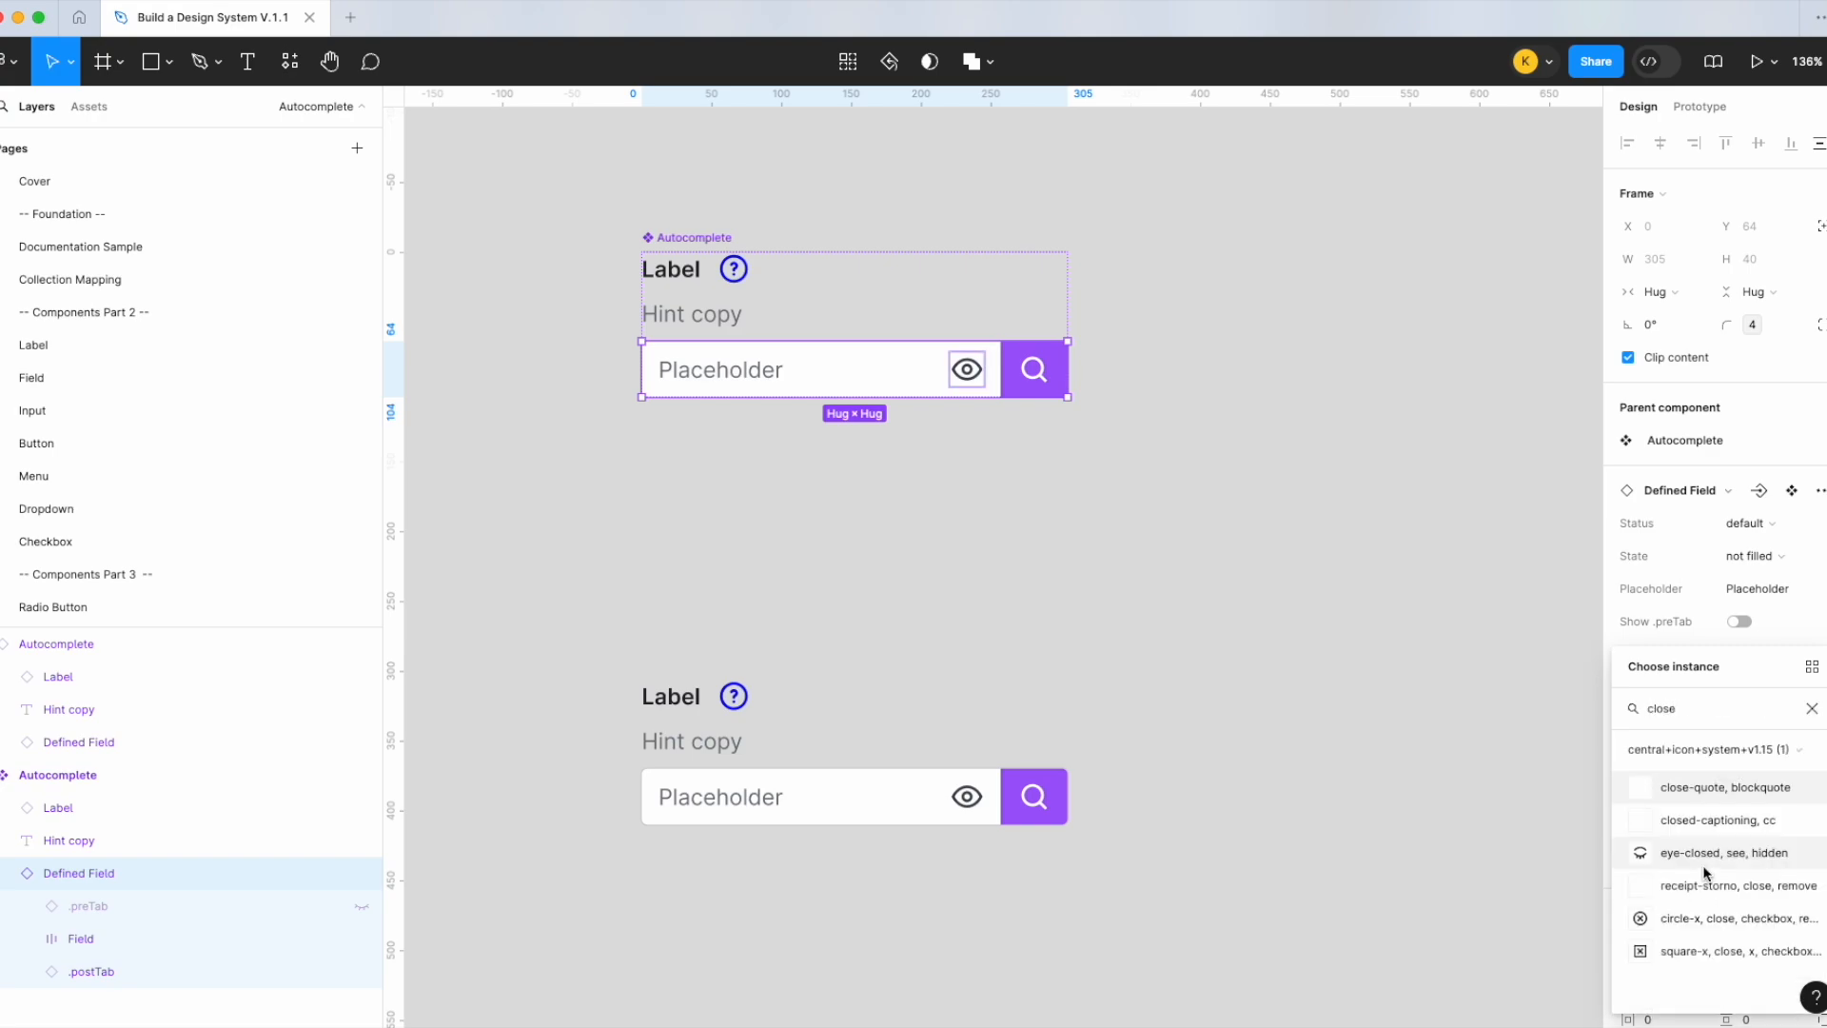
pyautogui.press('BackSpace')
pyautogui.press('BackSpace')
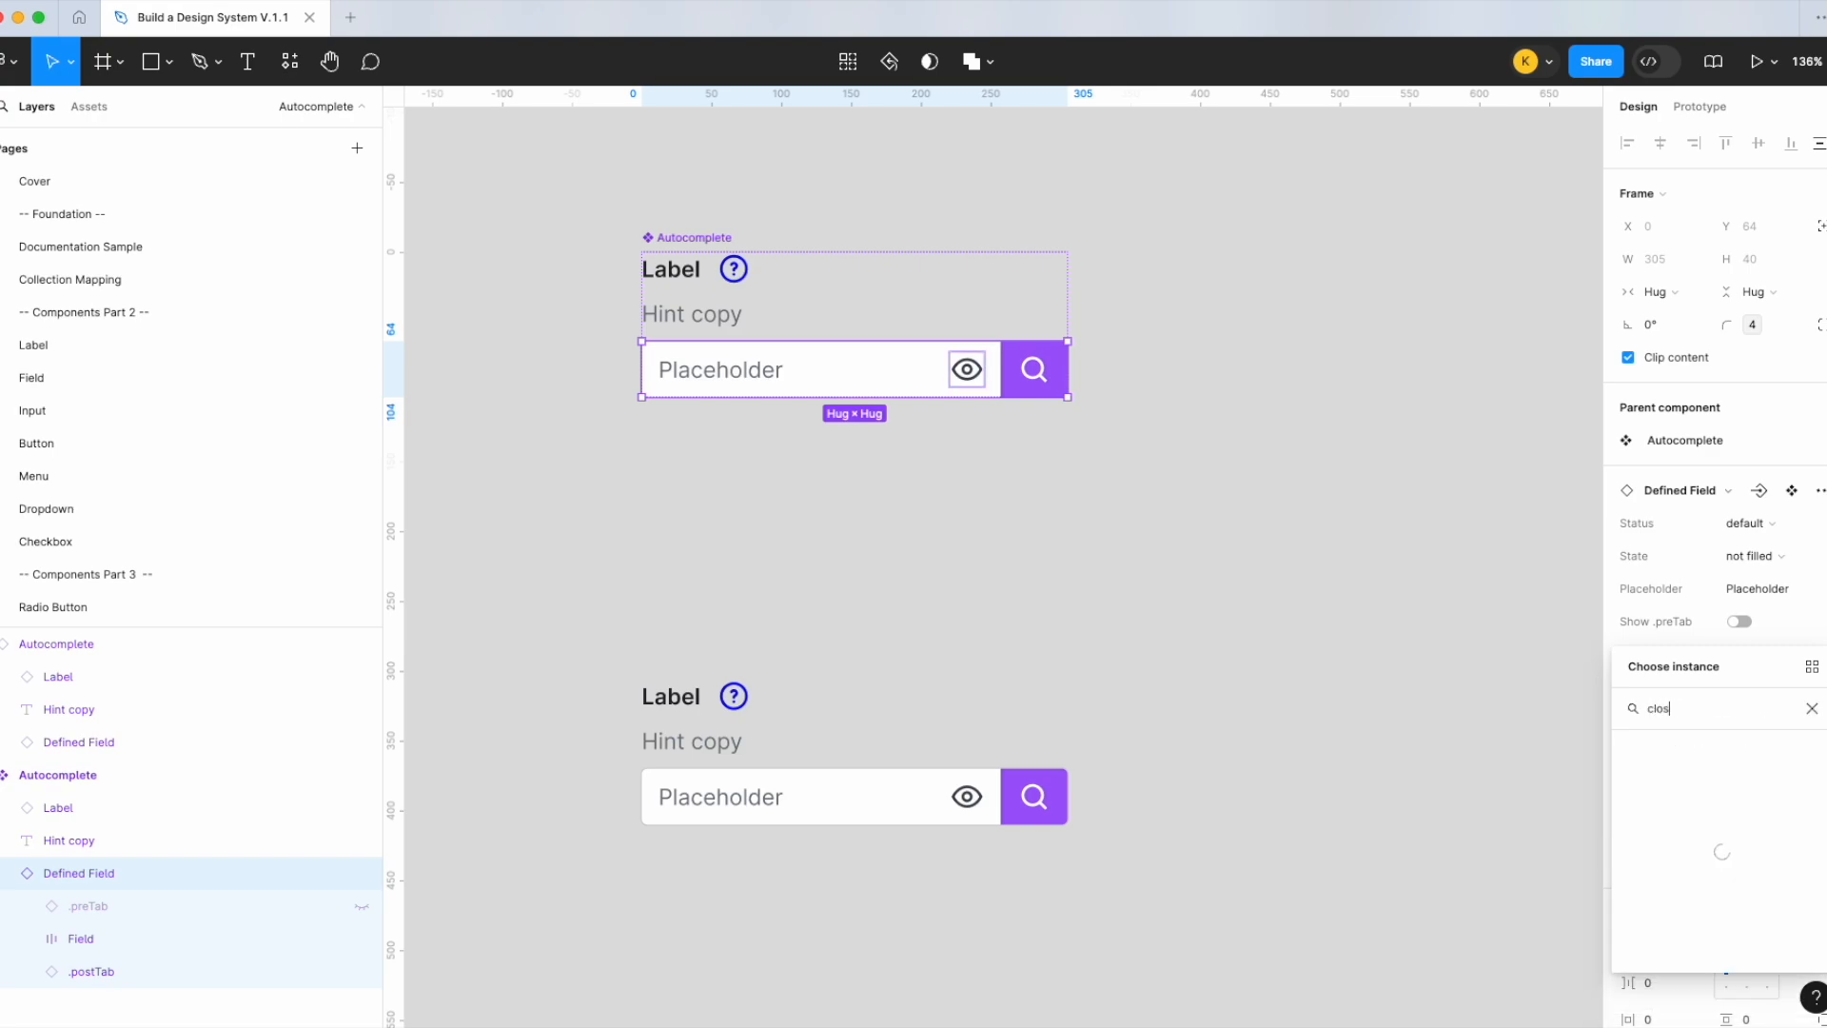
pyautogui.press('Escape')
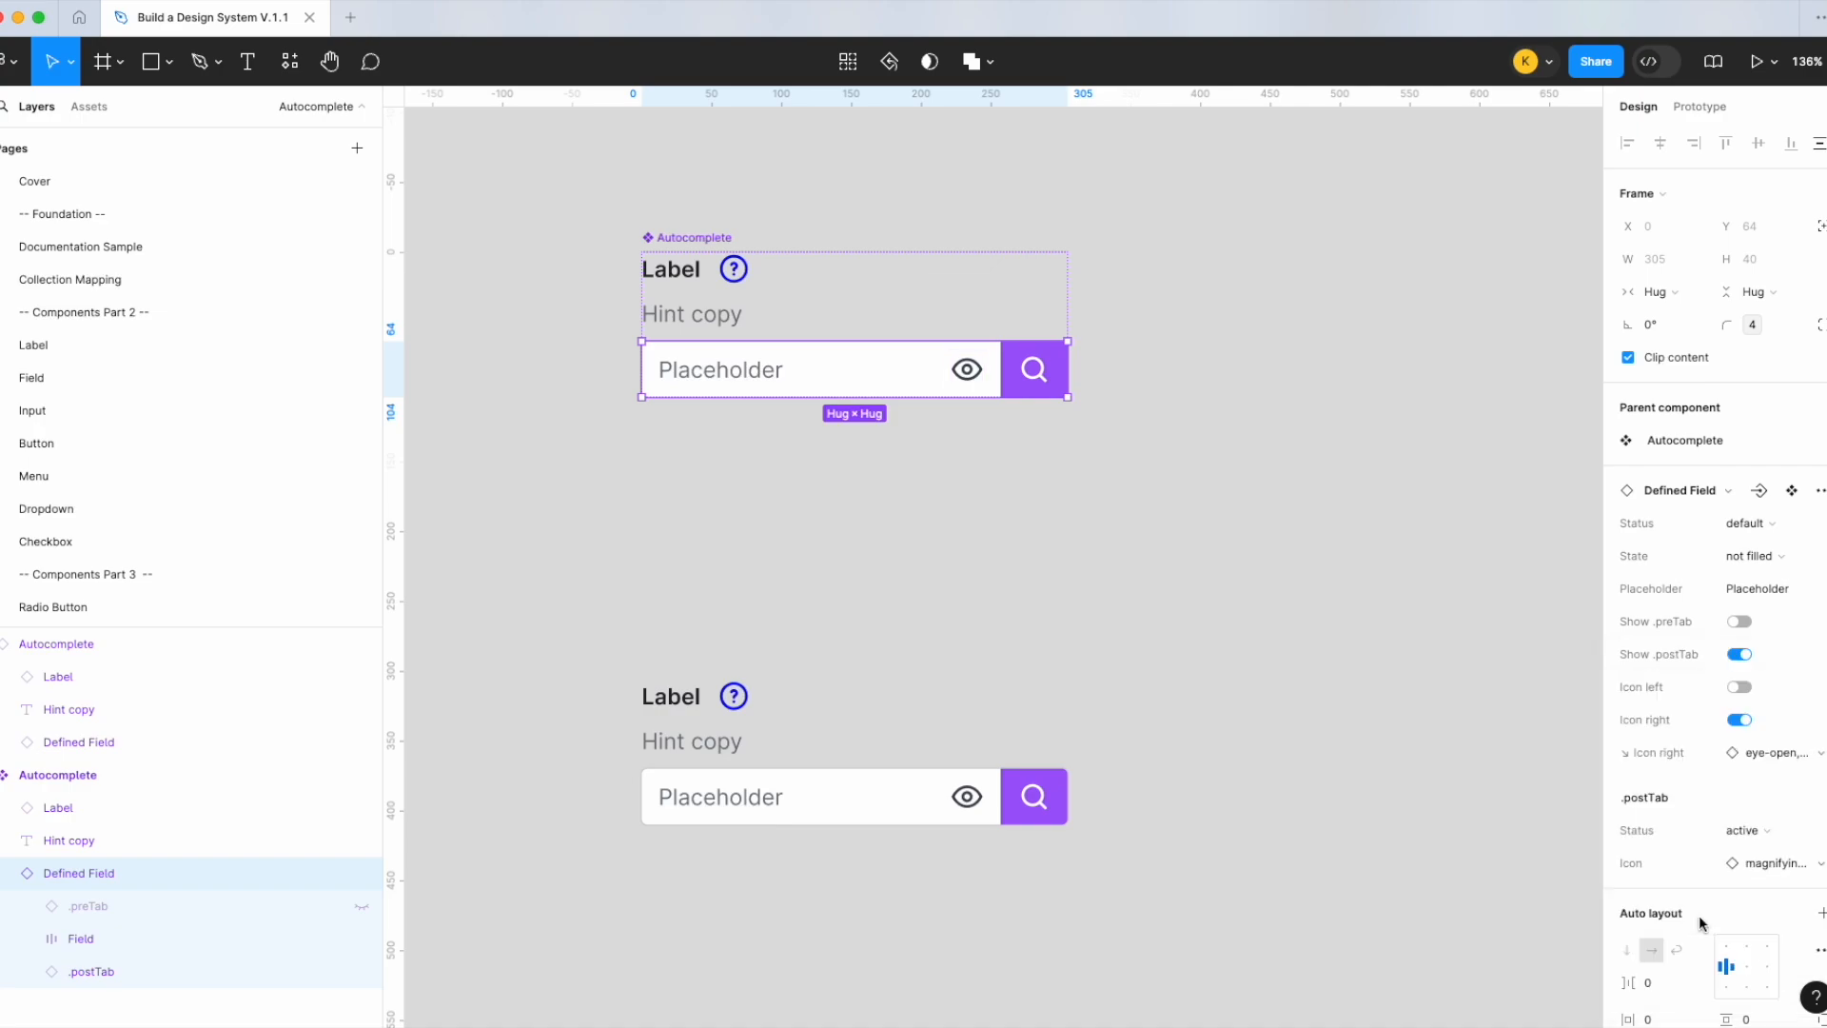
pyautogui.click(962, 437)
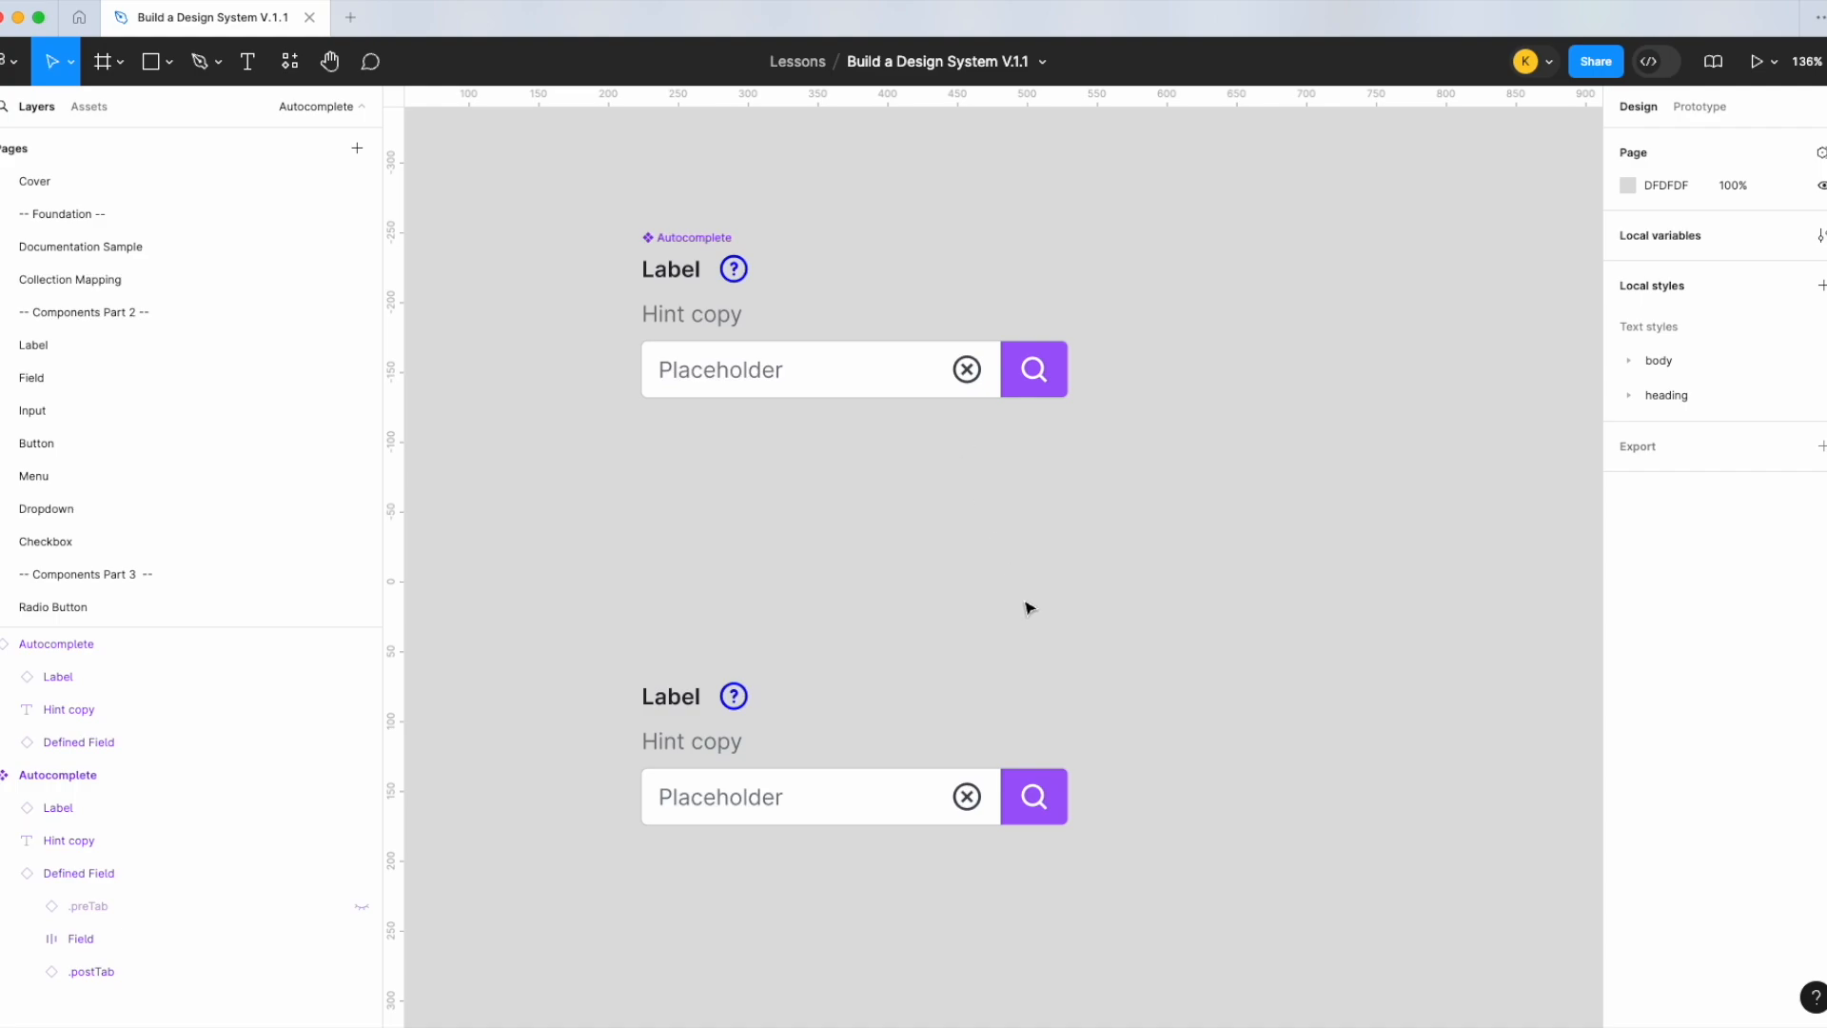
# Move the Autocomplete instance further below the main component to Y 179
pyautogui.scroll(-3, 1030, 607)
pyautogui.click(1033, 554)
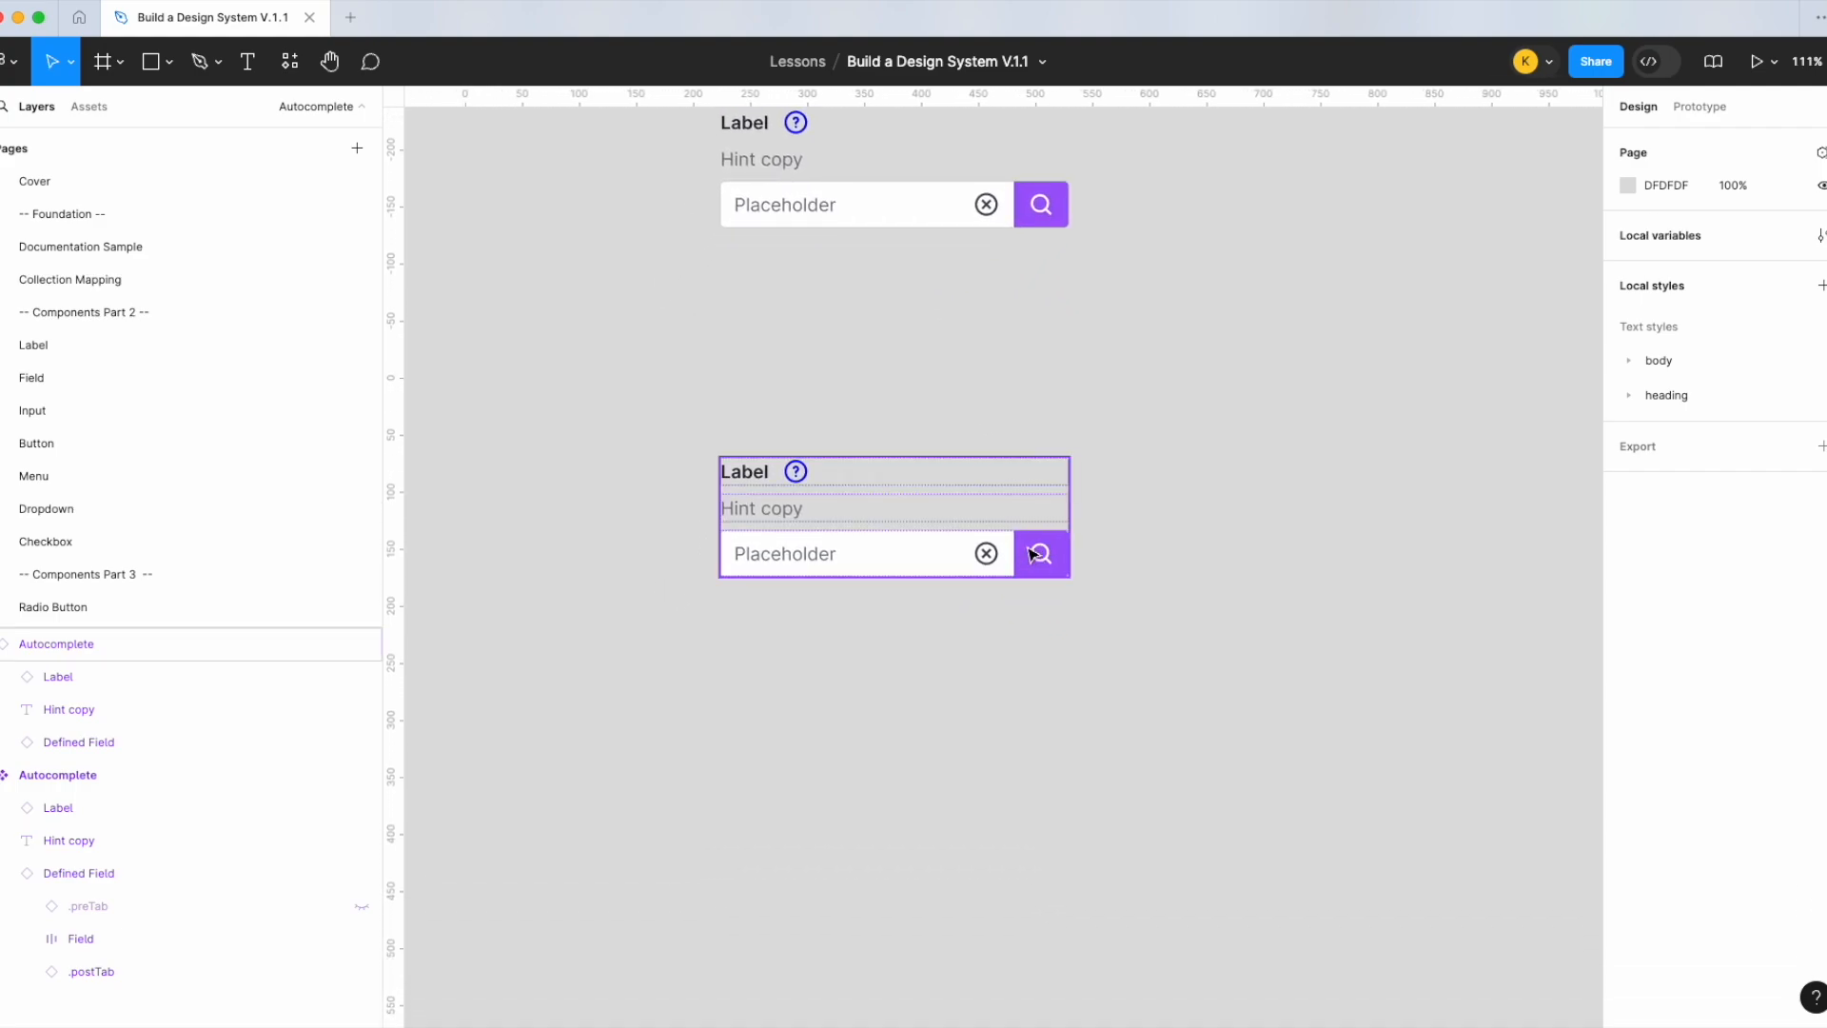
pyautogui.scroll(4, 984, 237)
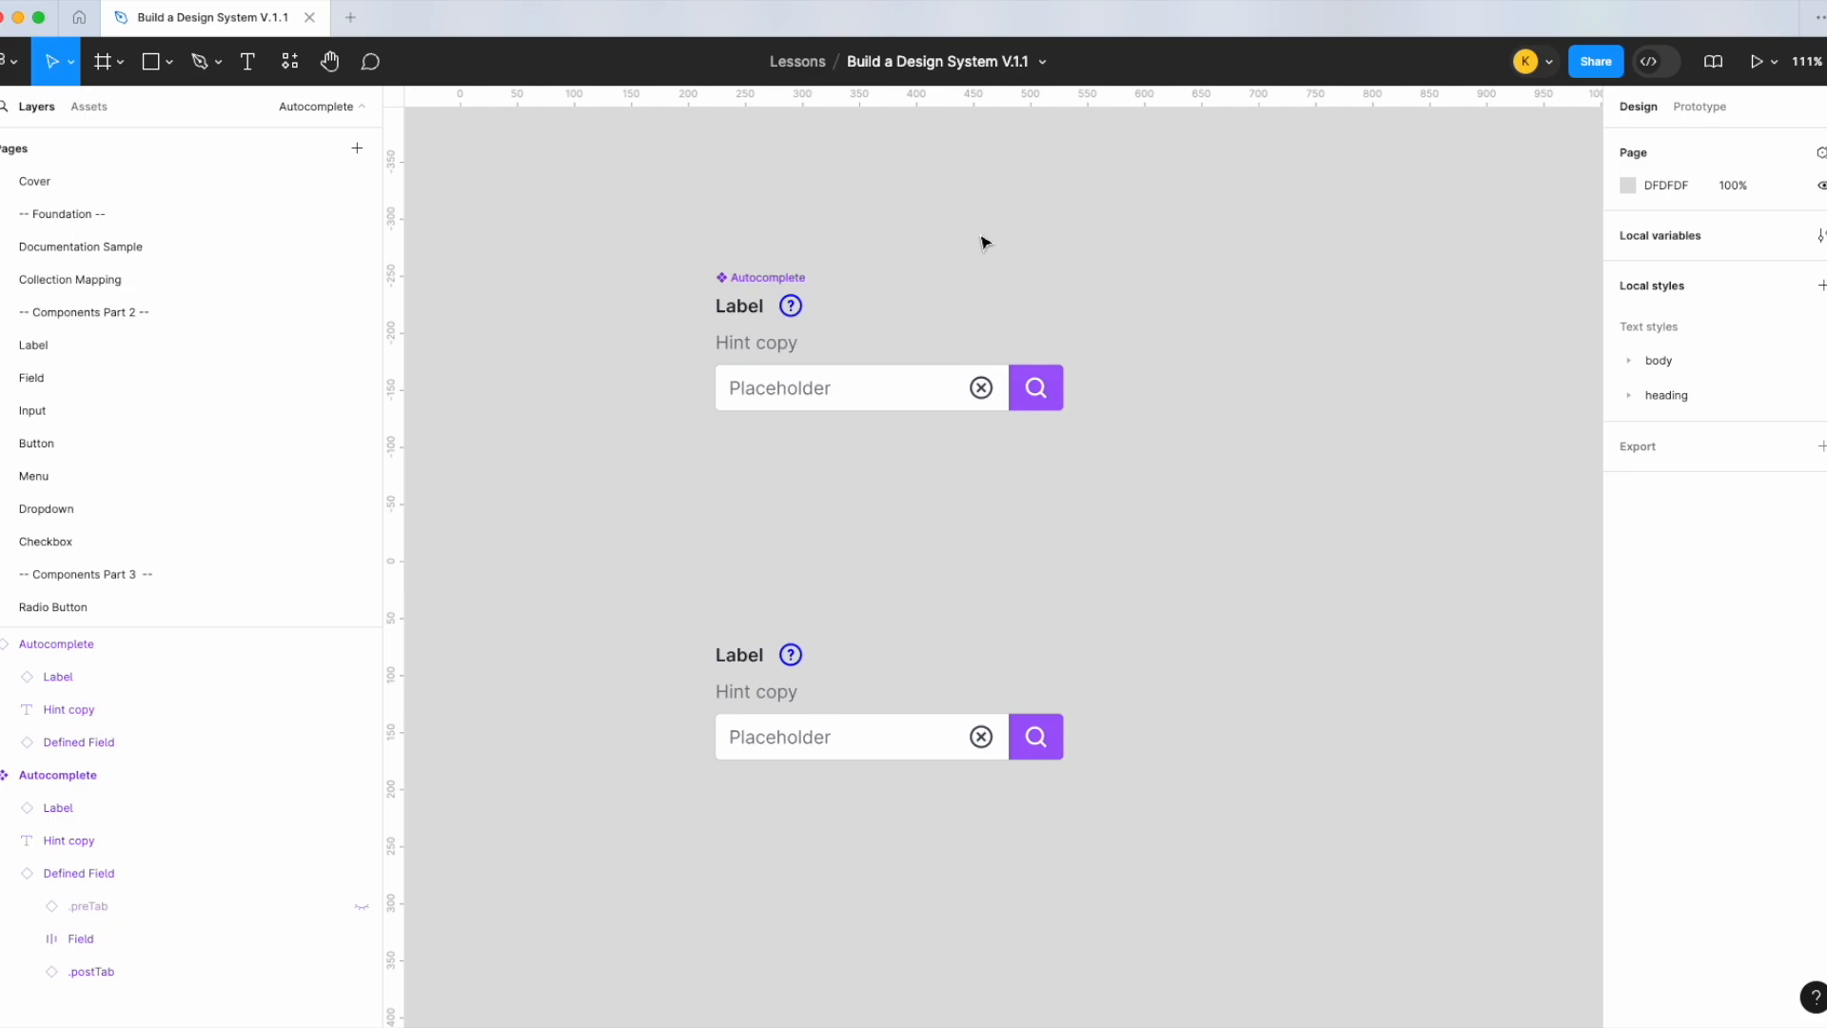
pyautogui.scroll(-2, 984, 241)
pyautogui.moveTo(882, 633); pyautogui.dragTo(881, 742)
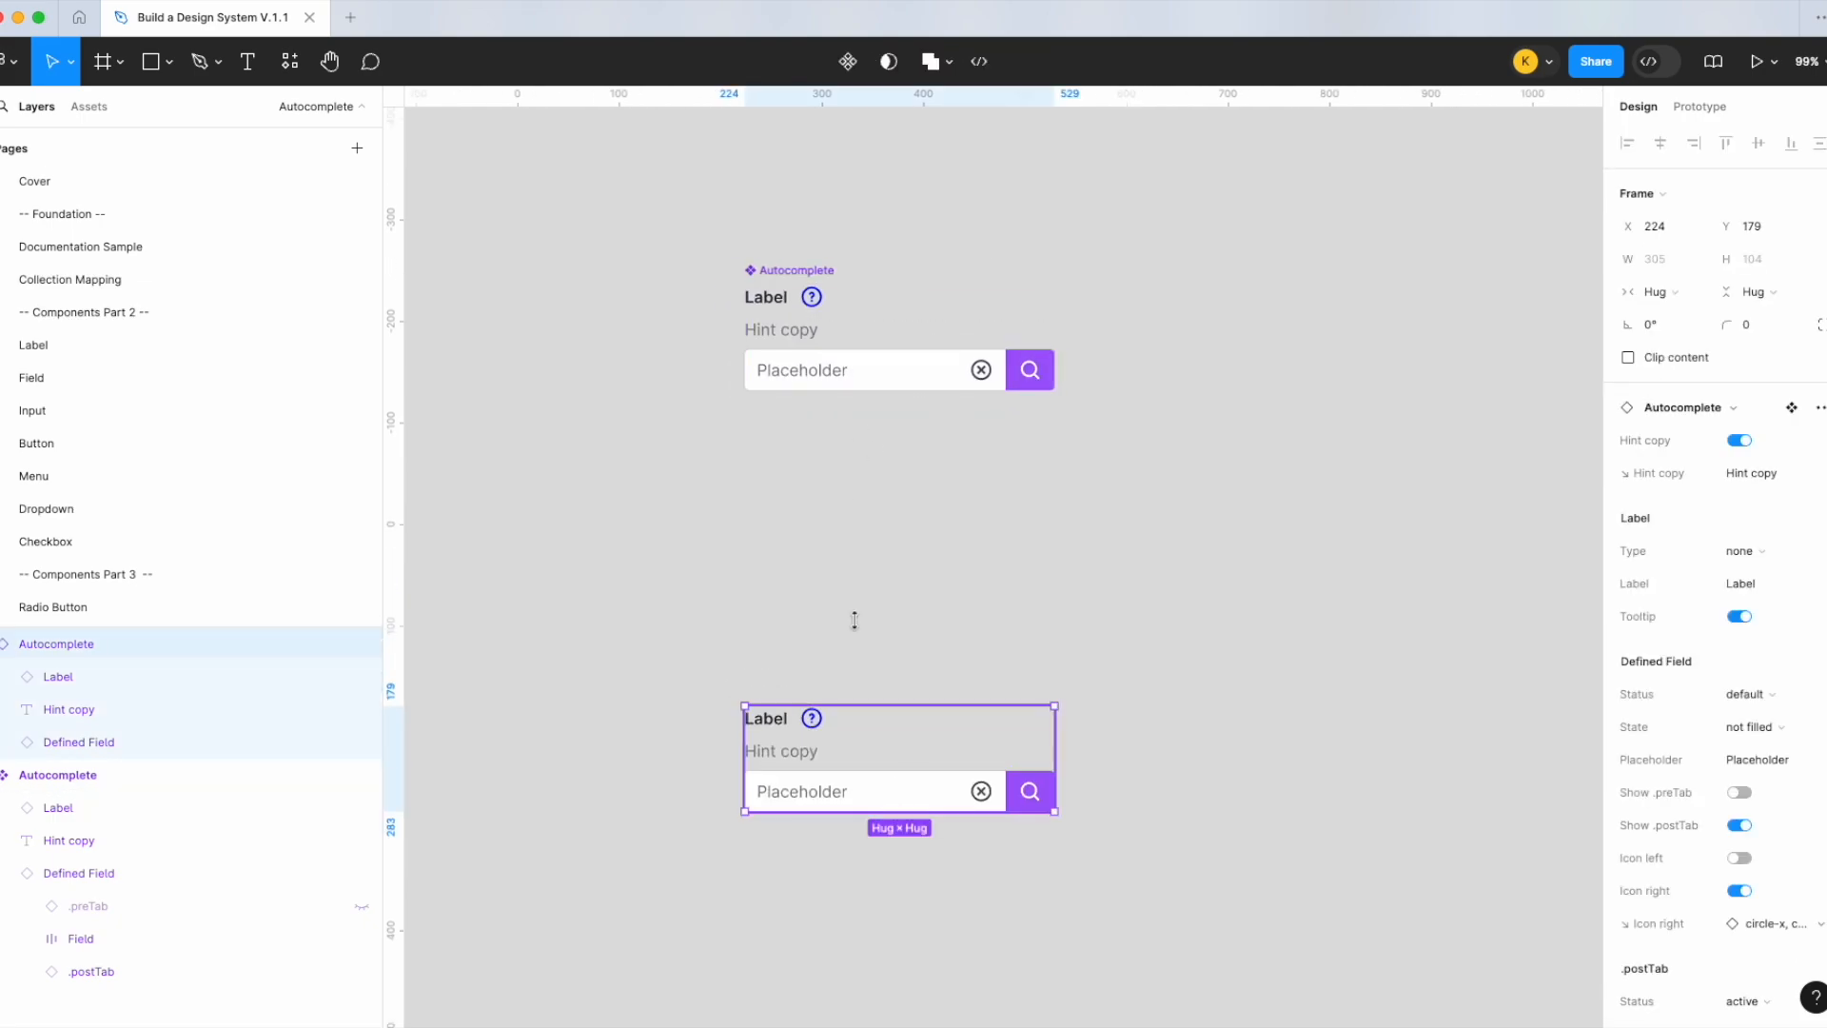
# Add a second variant to the main Autocomplete component
pyautogui.rightClick(804, 283)
pyautogui.moveTo(942, 710)
pyautogui.click(1098, 740)
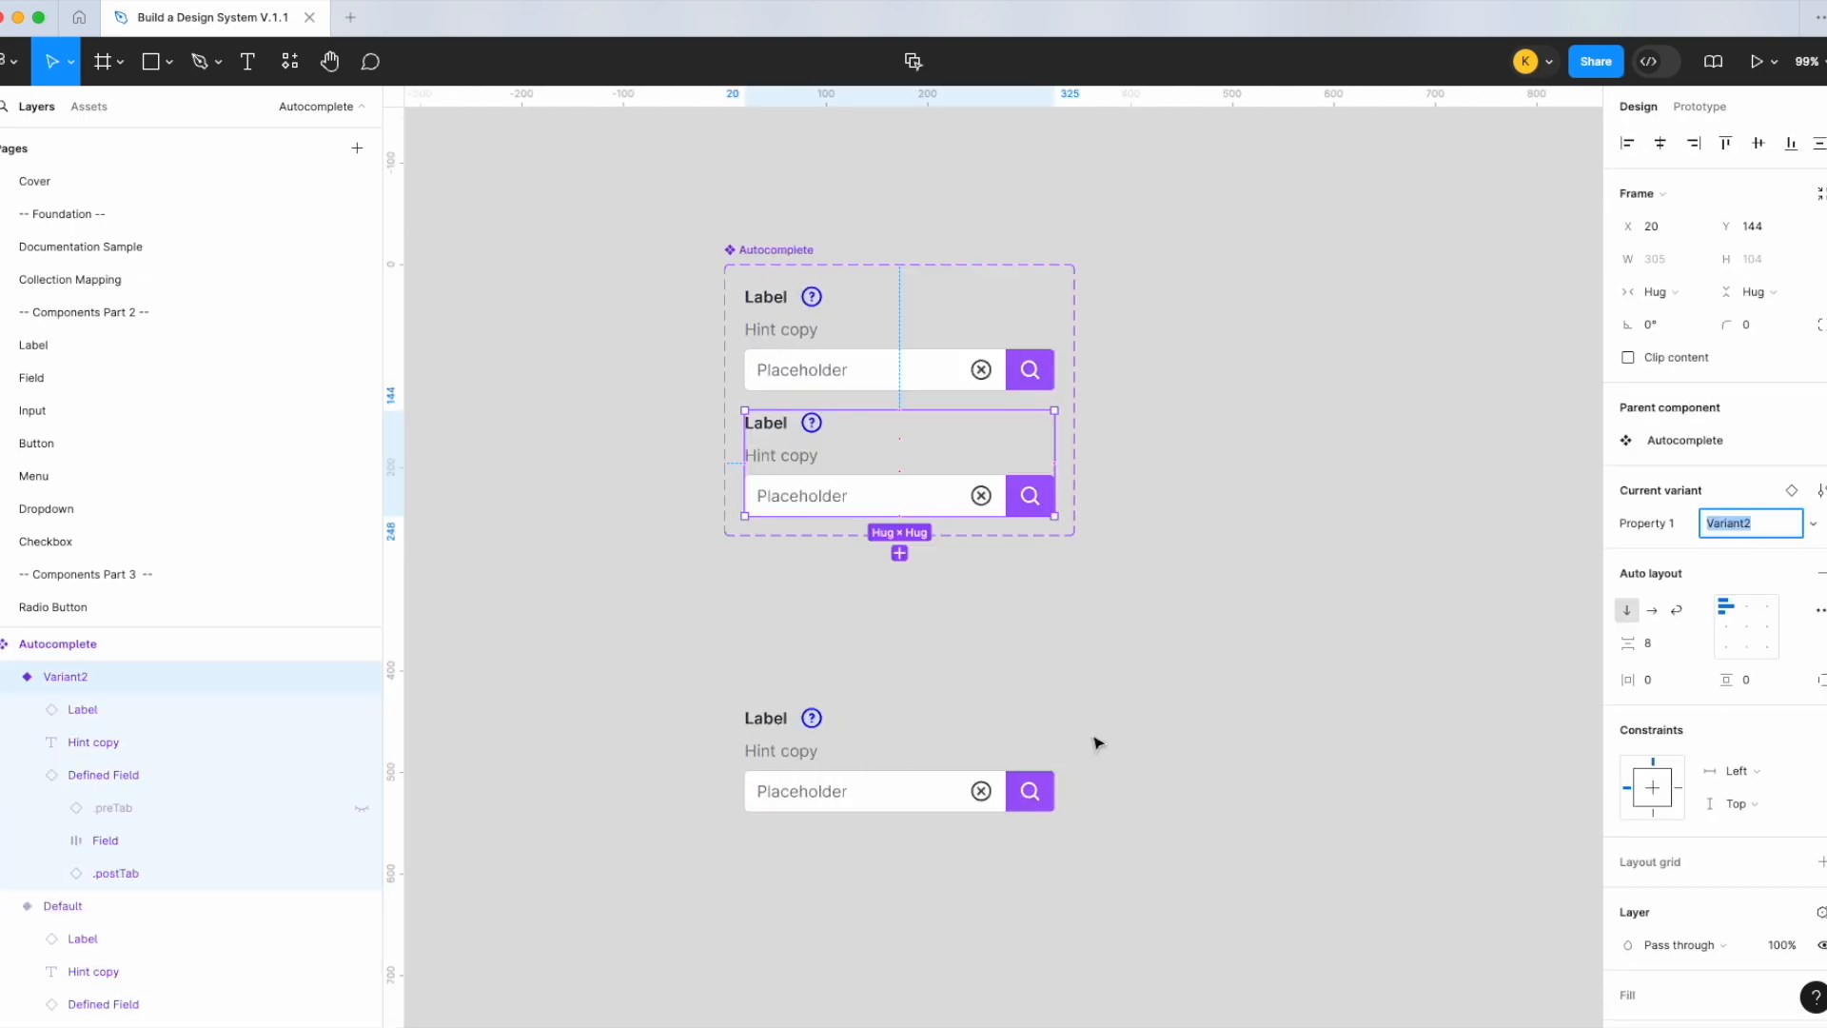
pyautogui.click(1170, 459)
# Widen the Autocomplete component set and place the second variant beside the default one at X 387, Y 20
pyautogui.click(769, 252)
pyautogui.moveTo(1078, 369); pyautogui.dragTo(1510, 373)
pyautogui.moveTo(954, 469); pyautogui.dragTo(1270, 360)
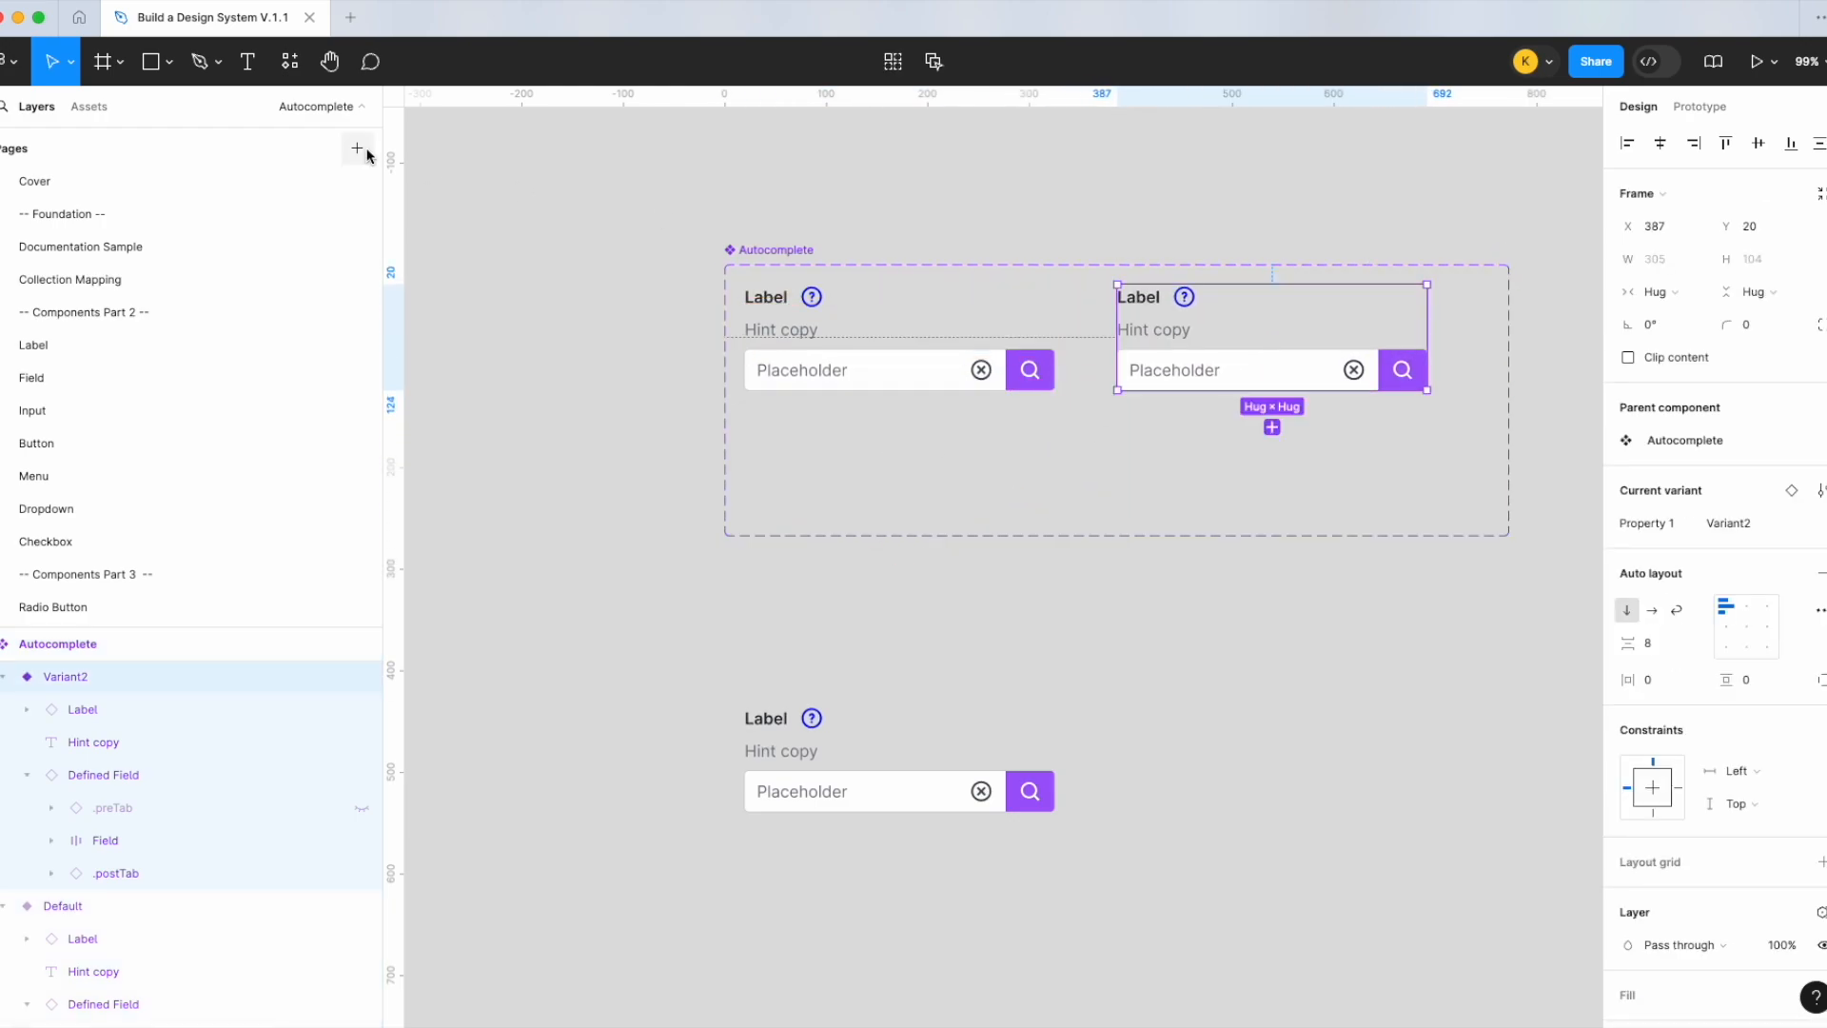
# Find the local Menu component and place an instance of it below the Autocomplete component set
pyautogui.click(89, 105)
pyautogui.write('menu')
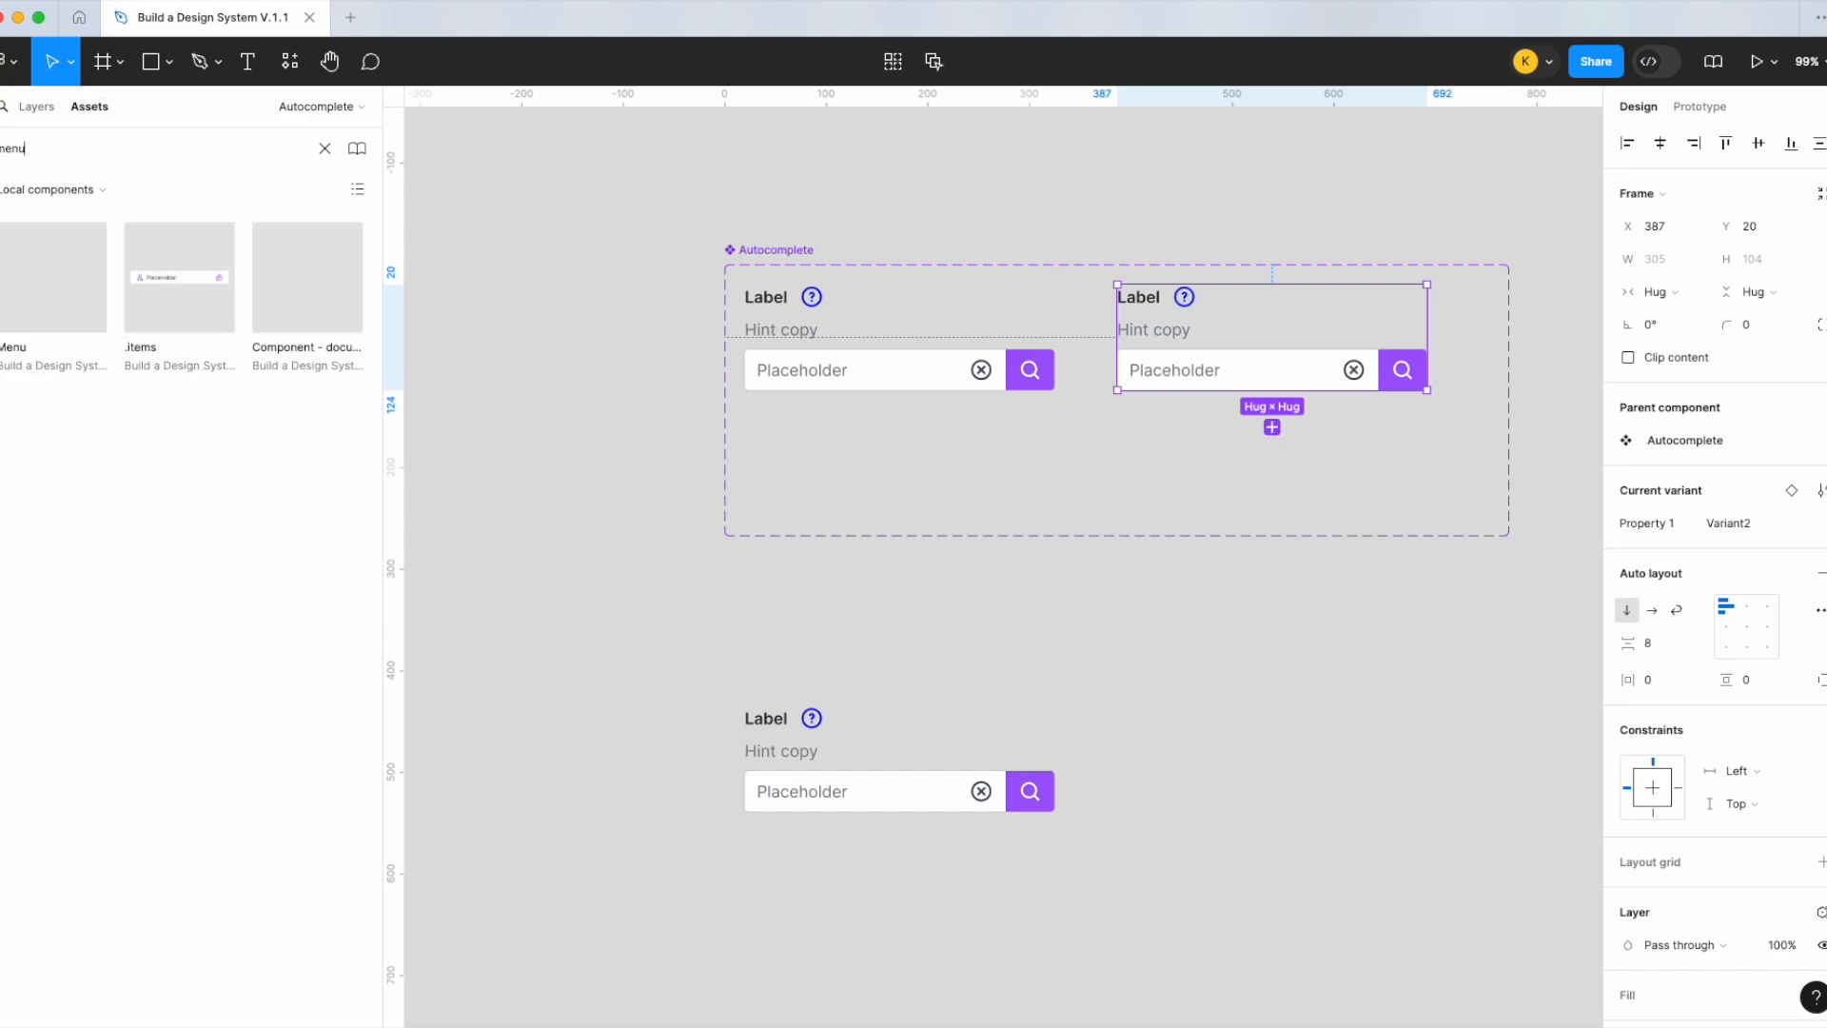
pyautogui.moveTo(48, 285); pyautogui.dragTo(1419, 726)
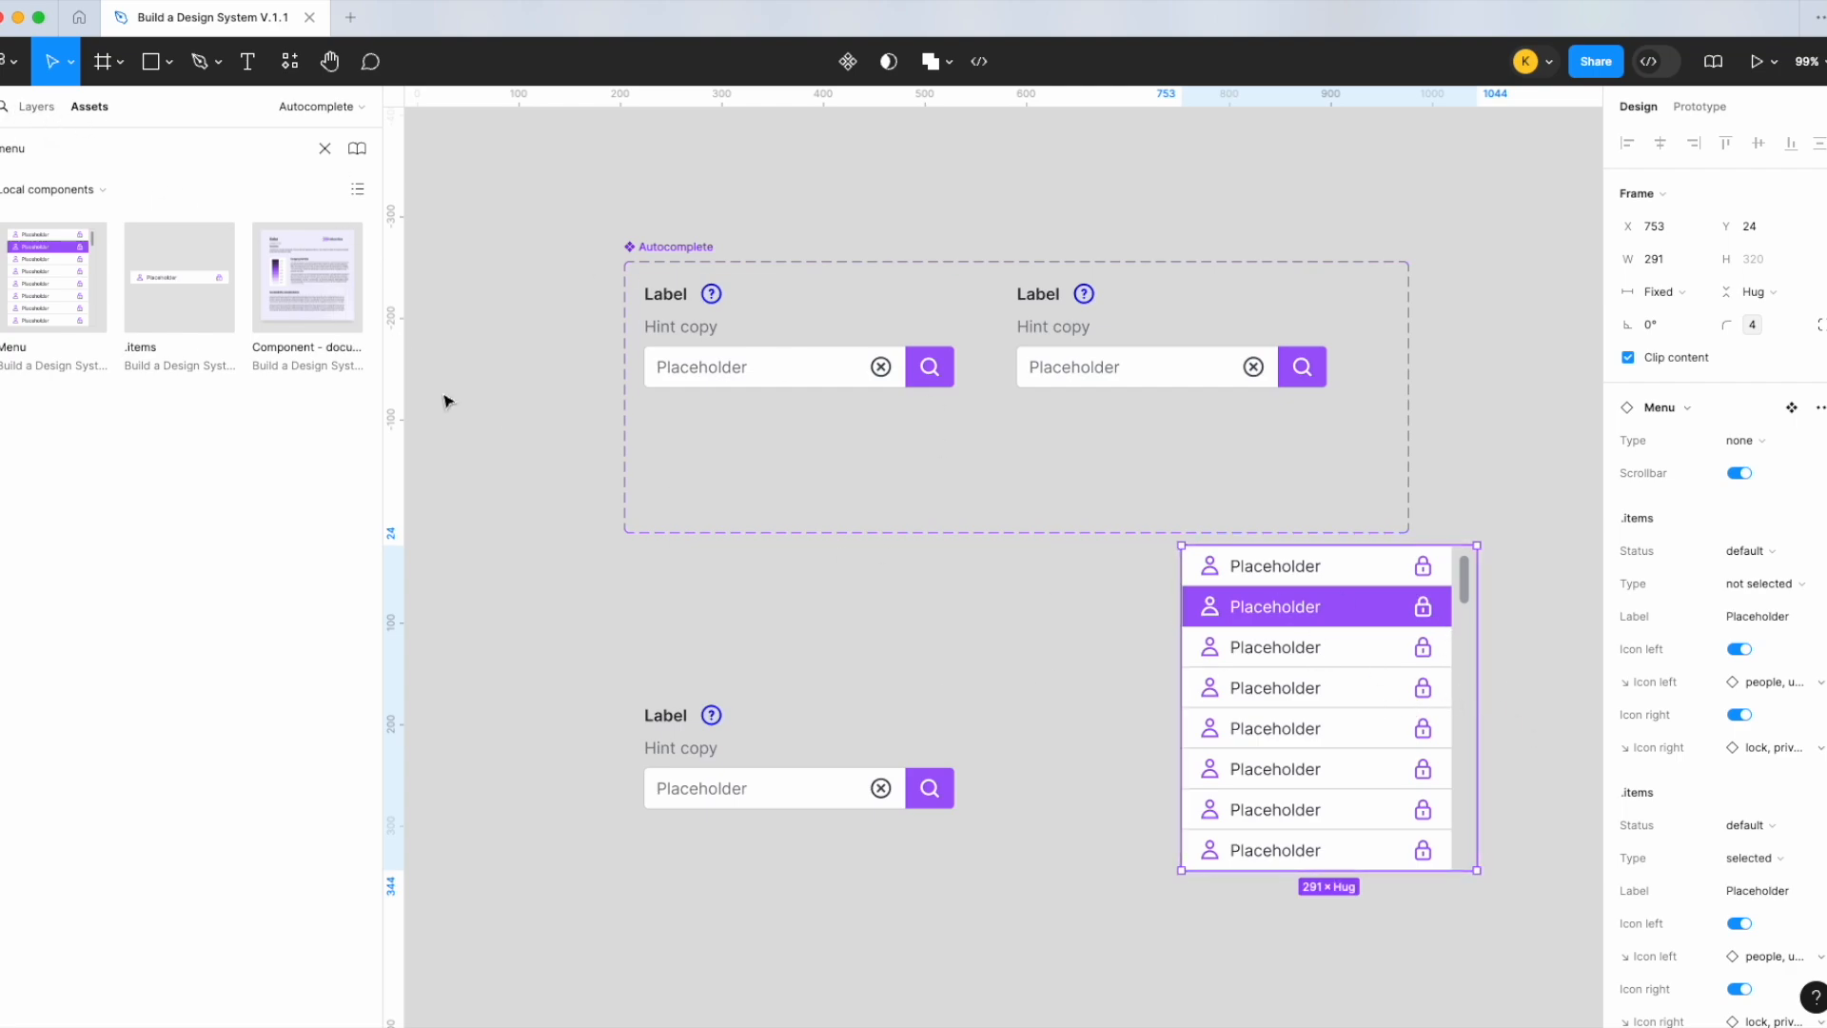
# On the Menu page, give the Scrollbar frame of the none variant a surface/primary fill
pyautogui.click(38, 107)
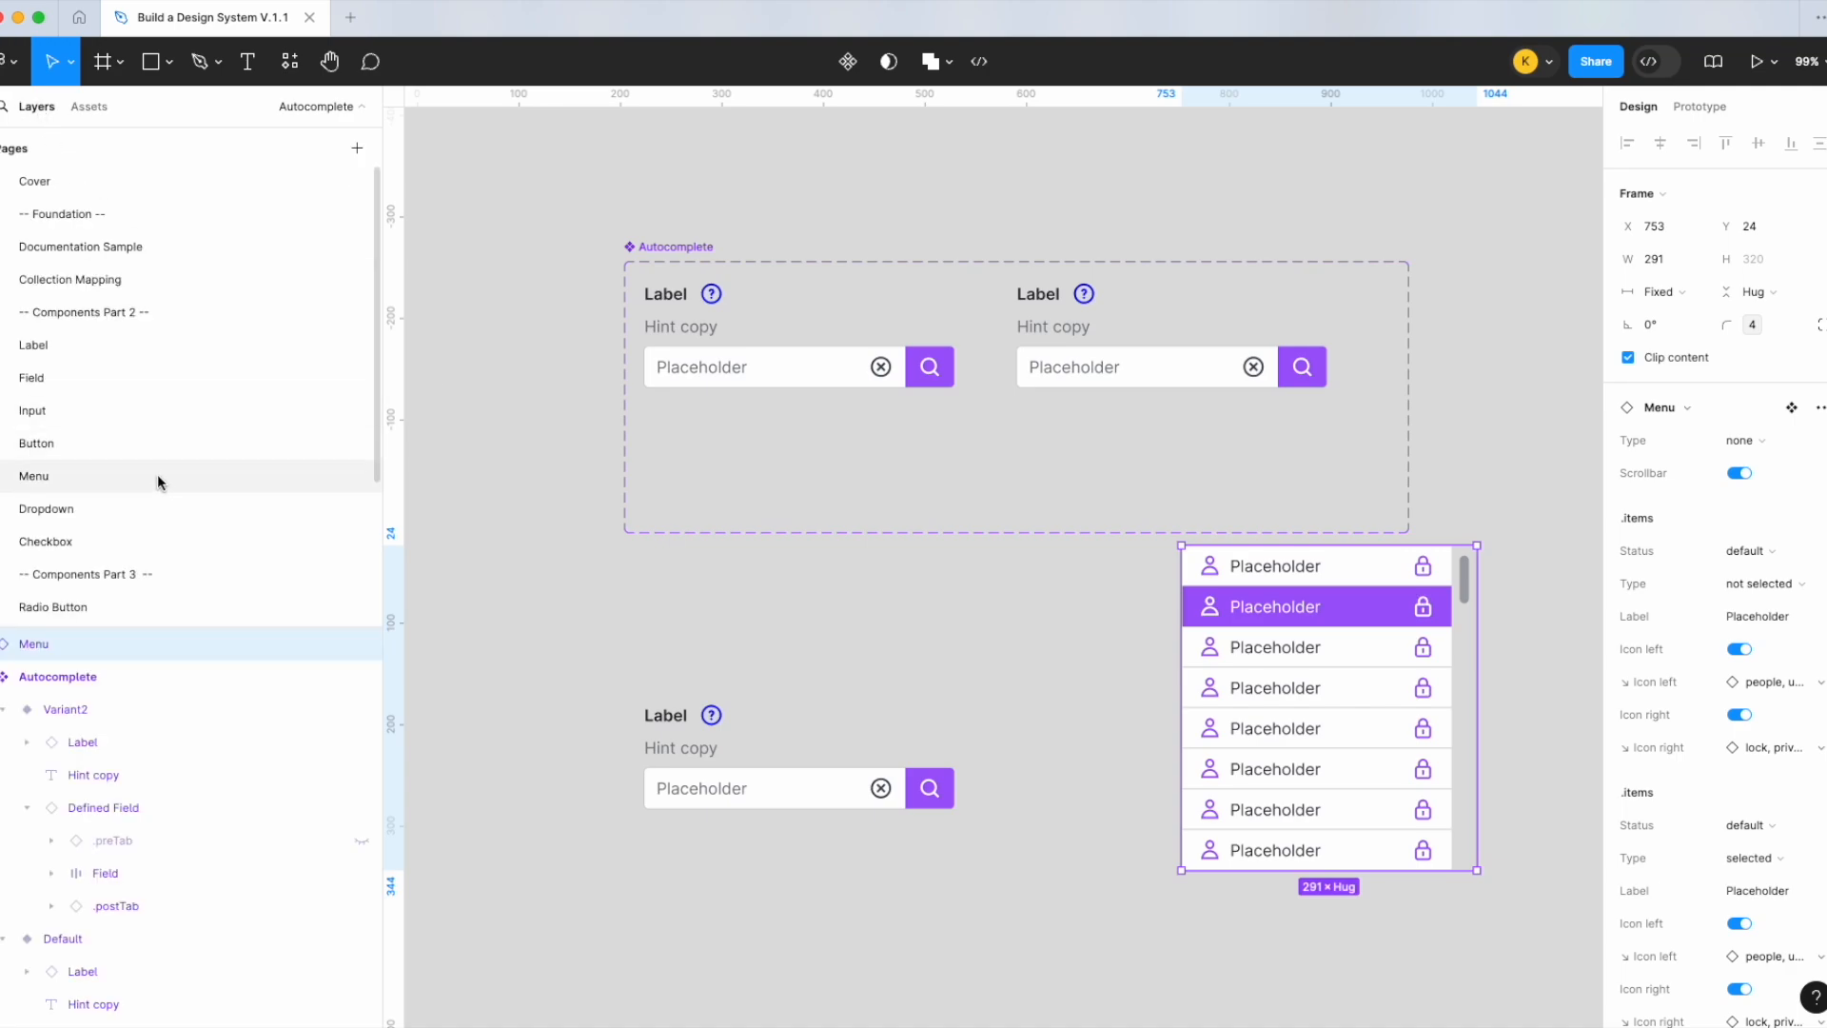
pyautogui.click(157, 474)
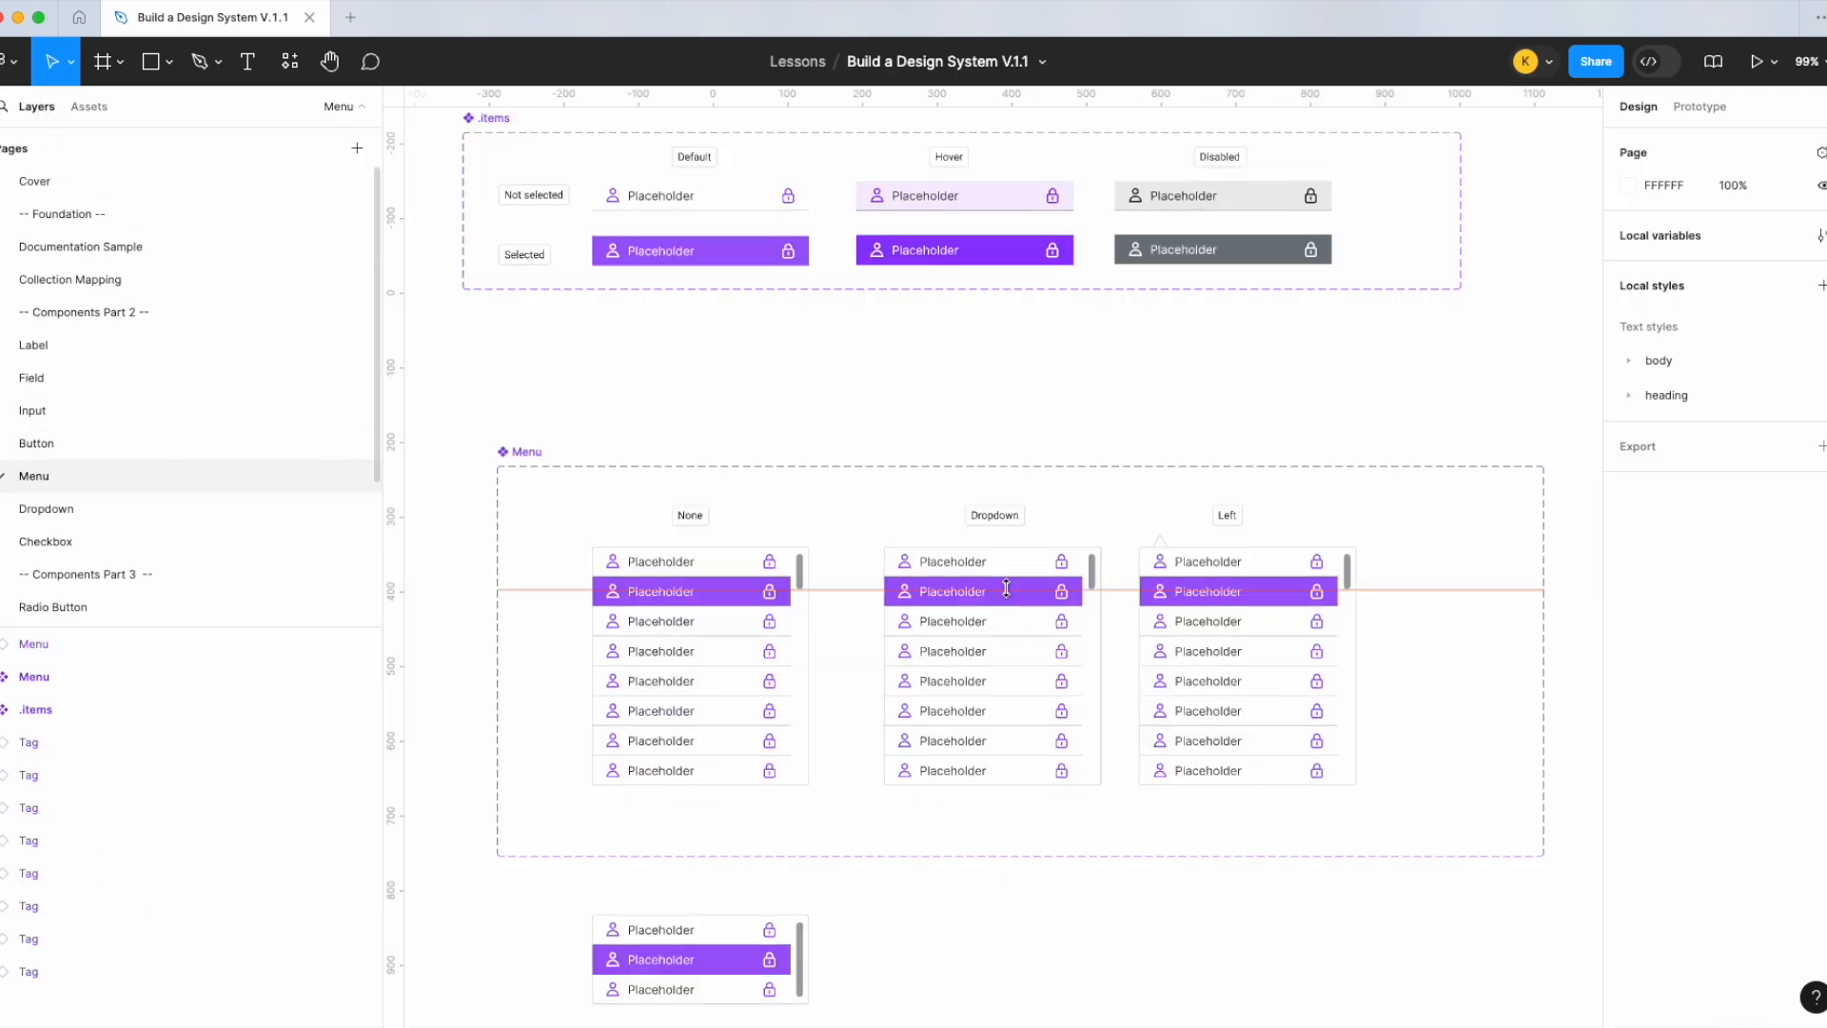
pyautogui.doubleClick(808, 608)
pyautogui.click(1822, 814)
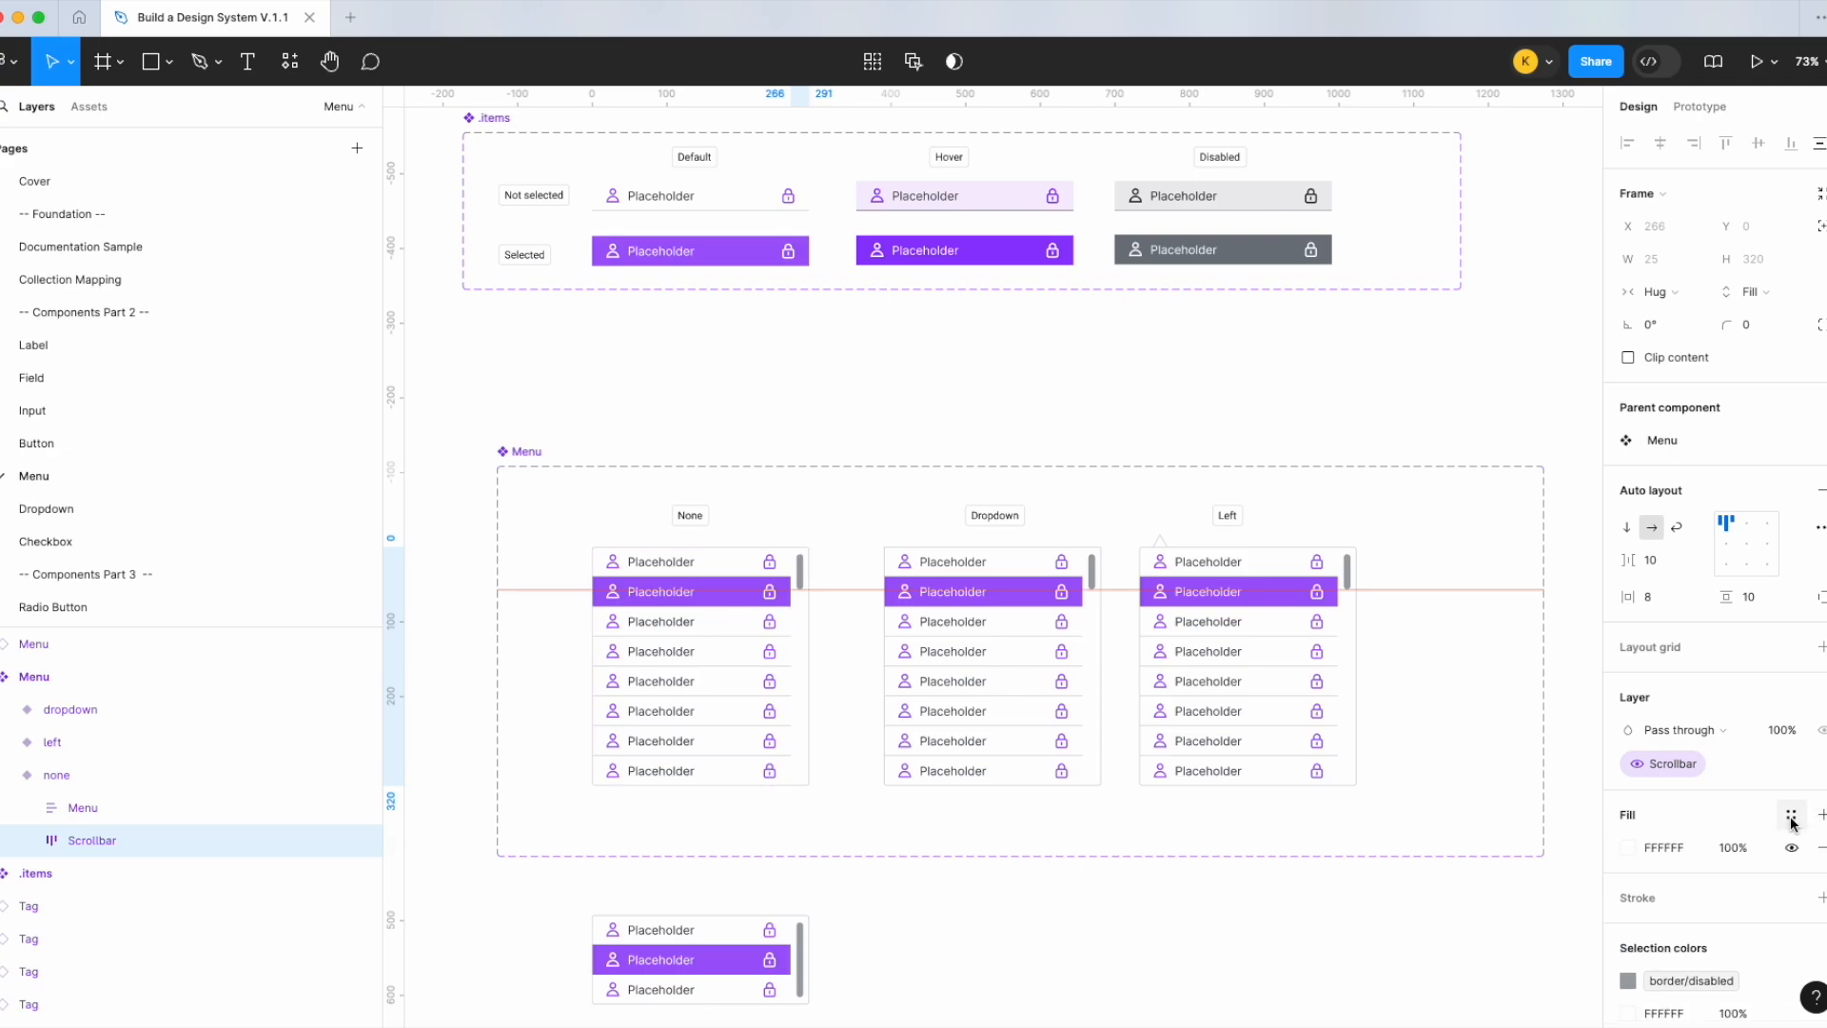
pyautogui.click(1791, 814)
pyautogui.write('surf')
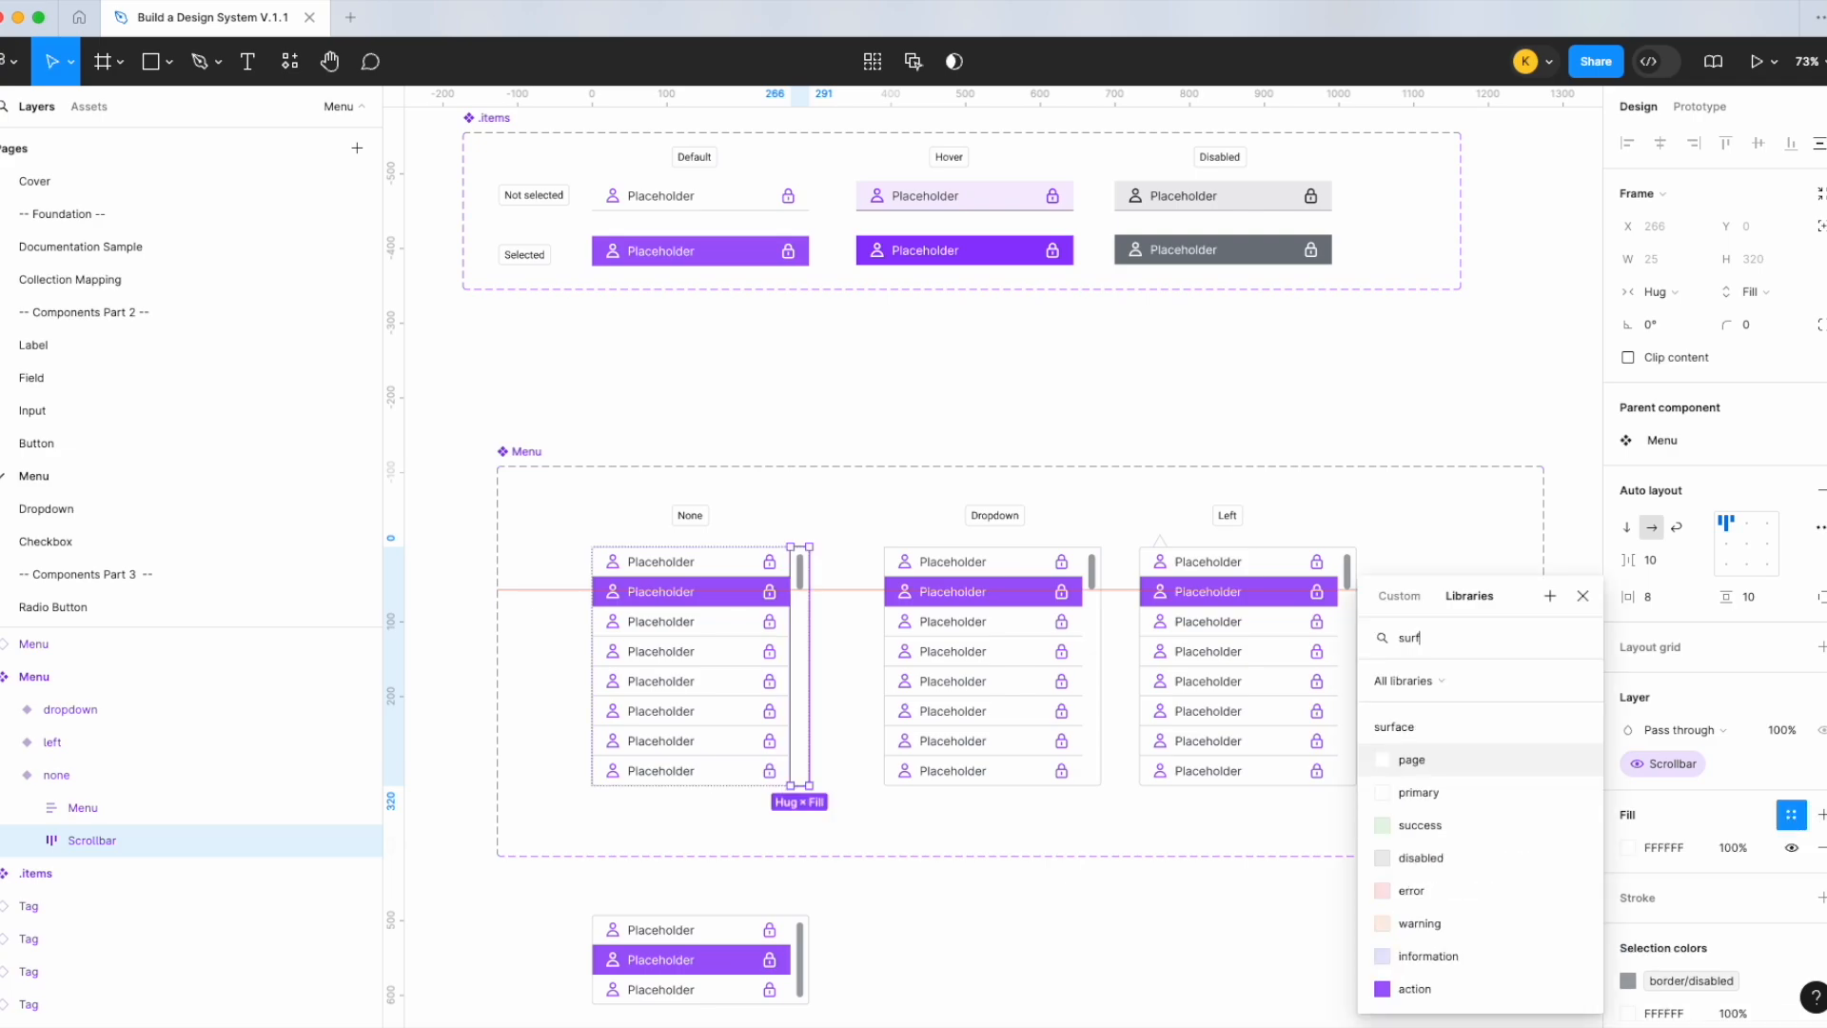
pyautogui.click(1473, 799)
# Apply the surface/primary fill to the Scrollbar frame of the dropdown Menu variant
pyautogui.doubleClick(1092, 630)
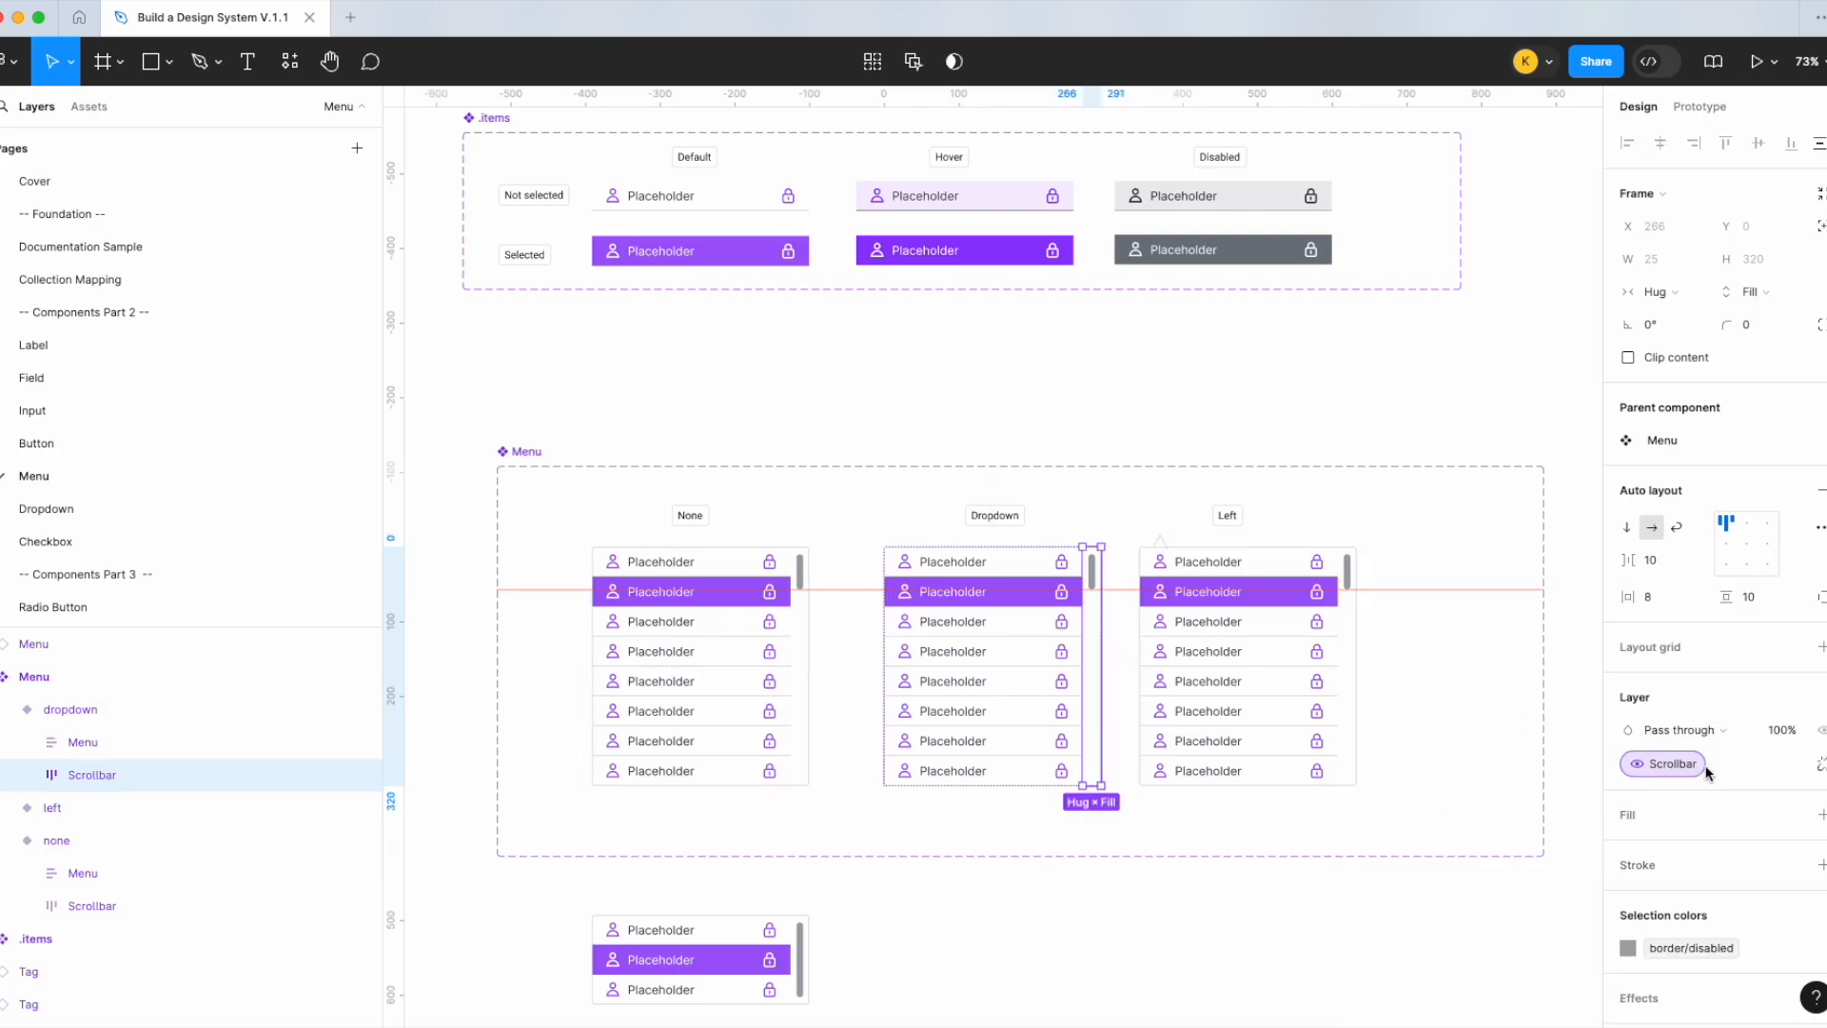
pyautogui.click(1821, 815)
pyautogui.click(1791, 815)
pyautogui.write('surf')
pyautogui.click(1448, 803)
# Apply the surface/primary fill to the Scrollbar frame of the left Menu variant
pyautogui.click(1351, 641)
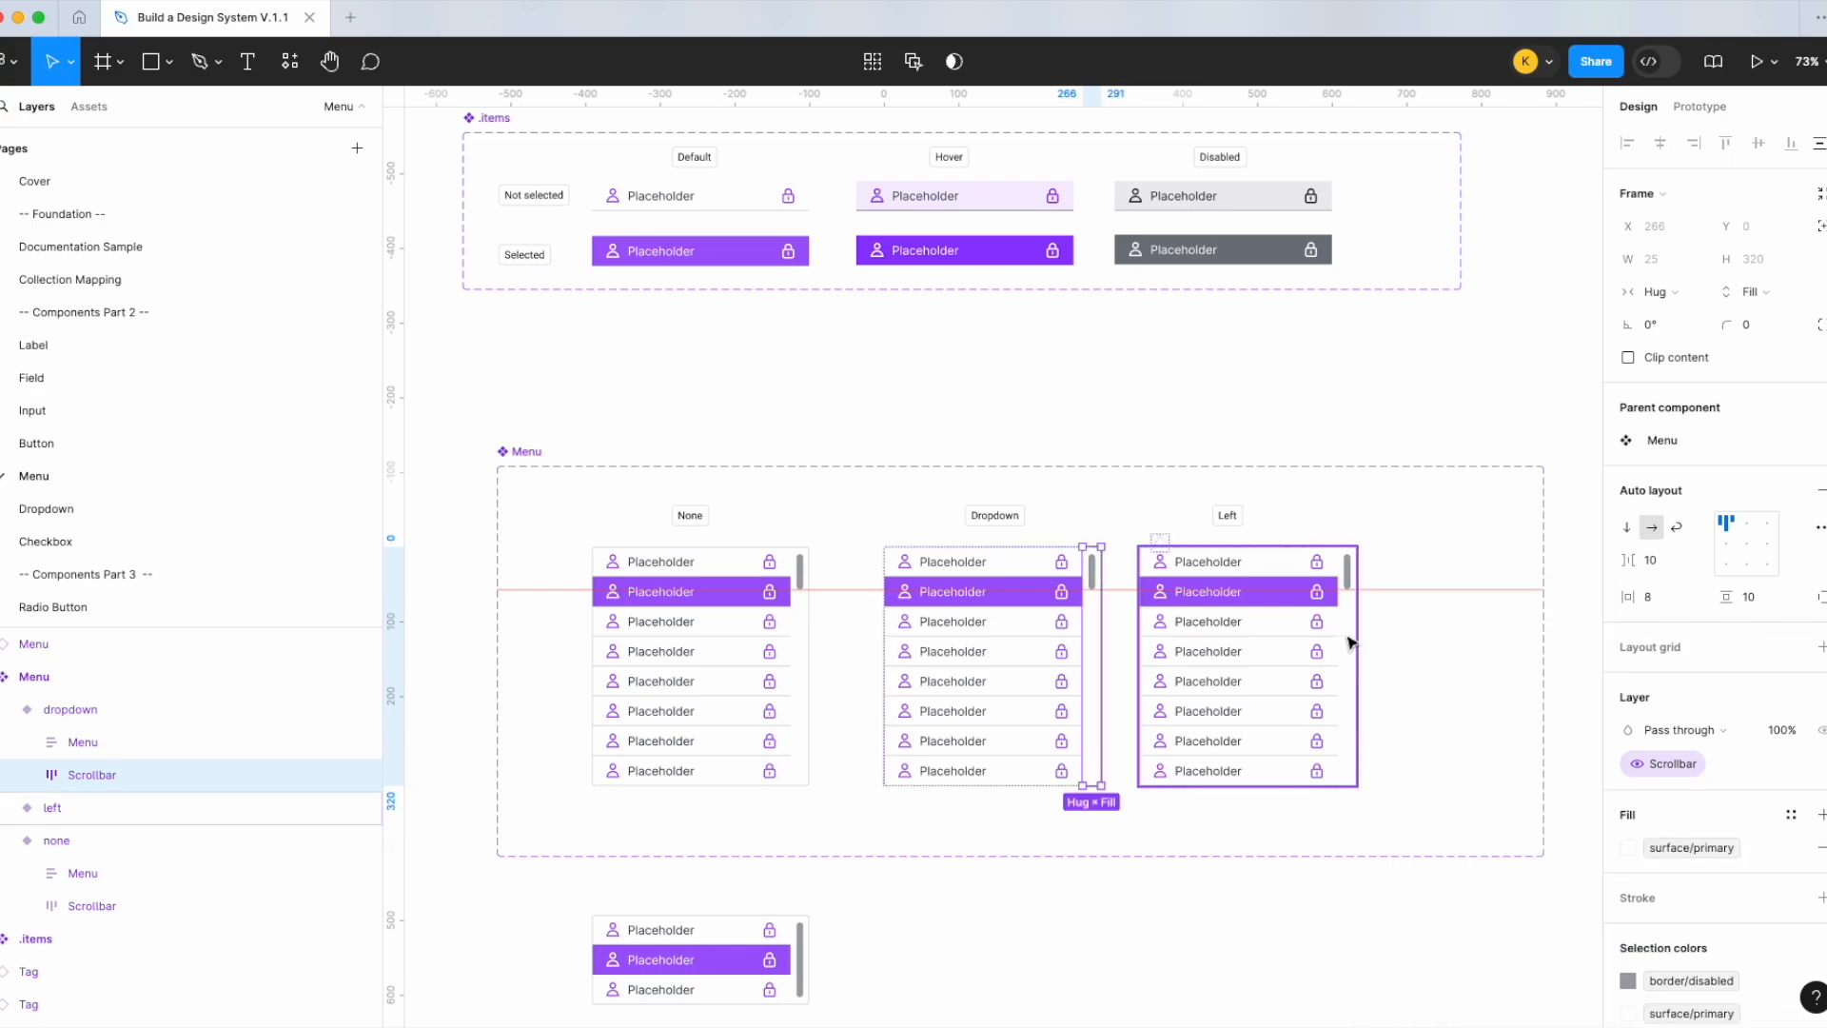
pyautogui.doubleClick(1346, 639)
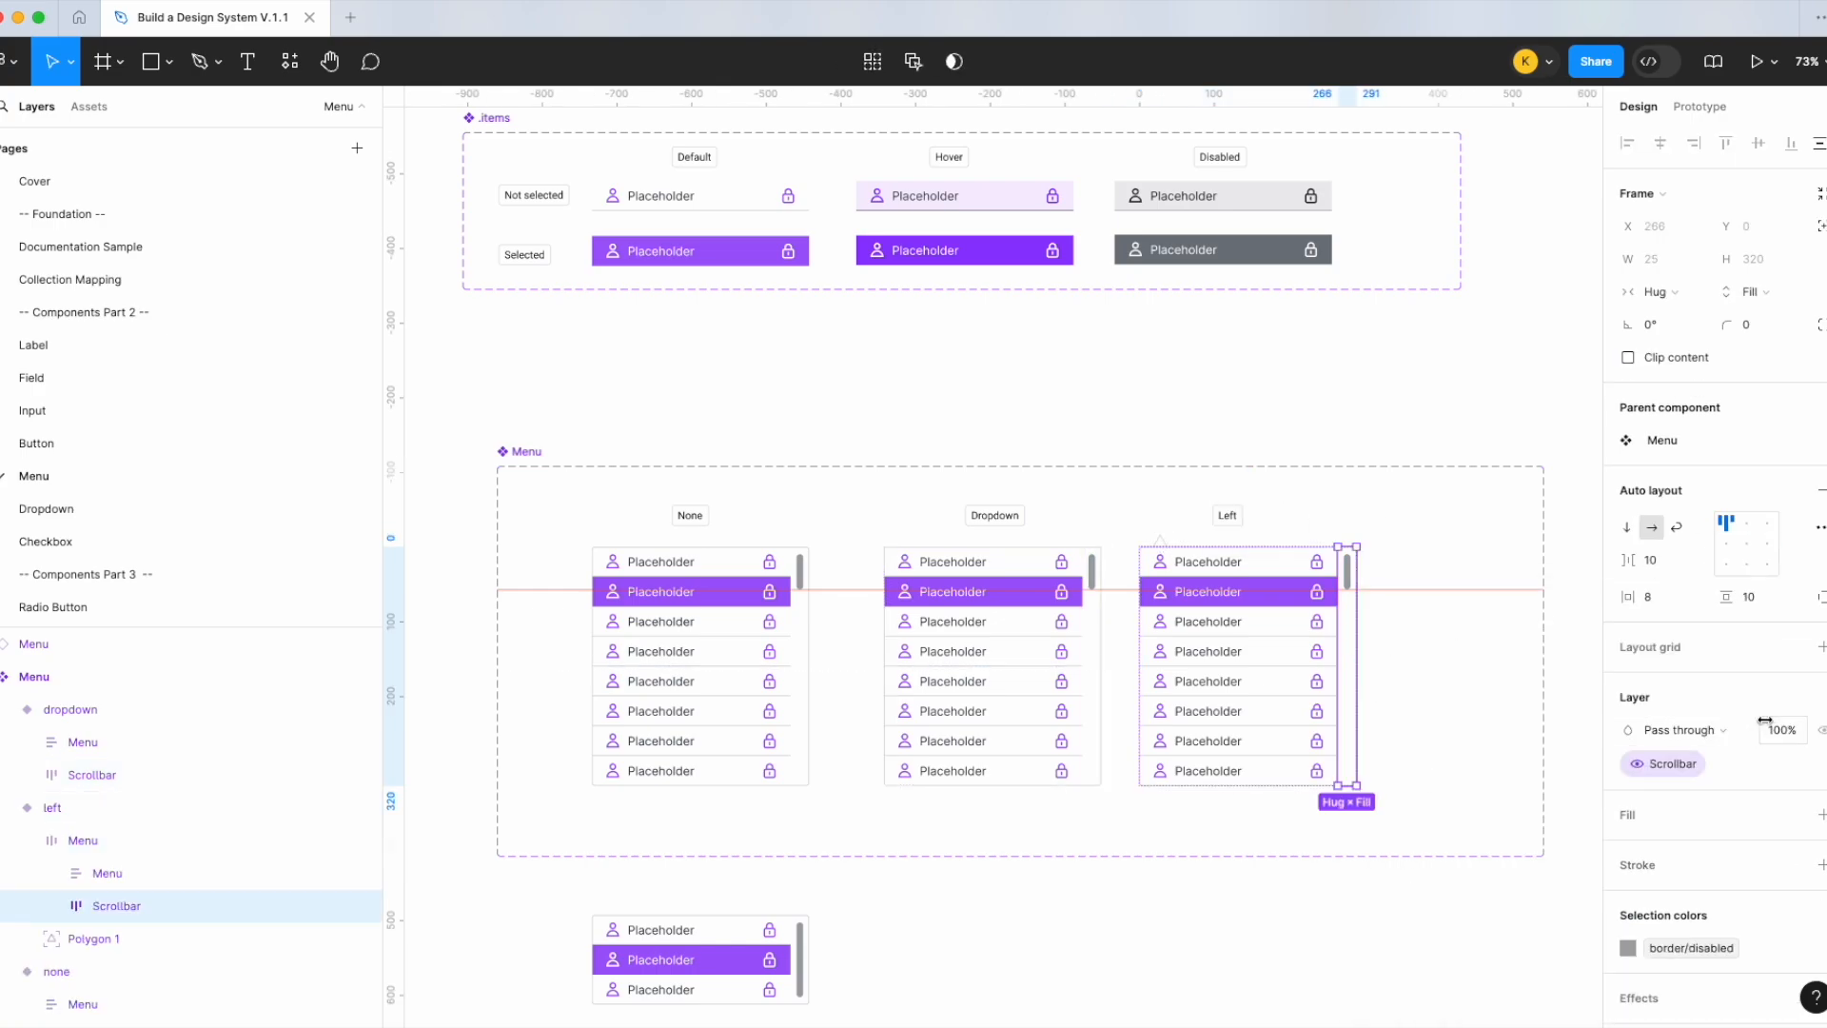
pyautogui.click(1817, 814)
pyautogui.click(1791, 814)
pyautogui.write('surf')
pyautogui.click(1484, 793)
# Return to the Autocomplete page and hide the last four items of the Menu instance
pyautogui.scroll(-4, 89, 546)
pyautogui.click(101, 579)
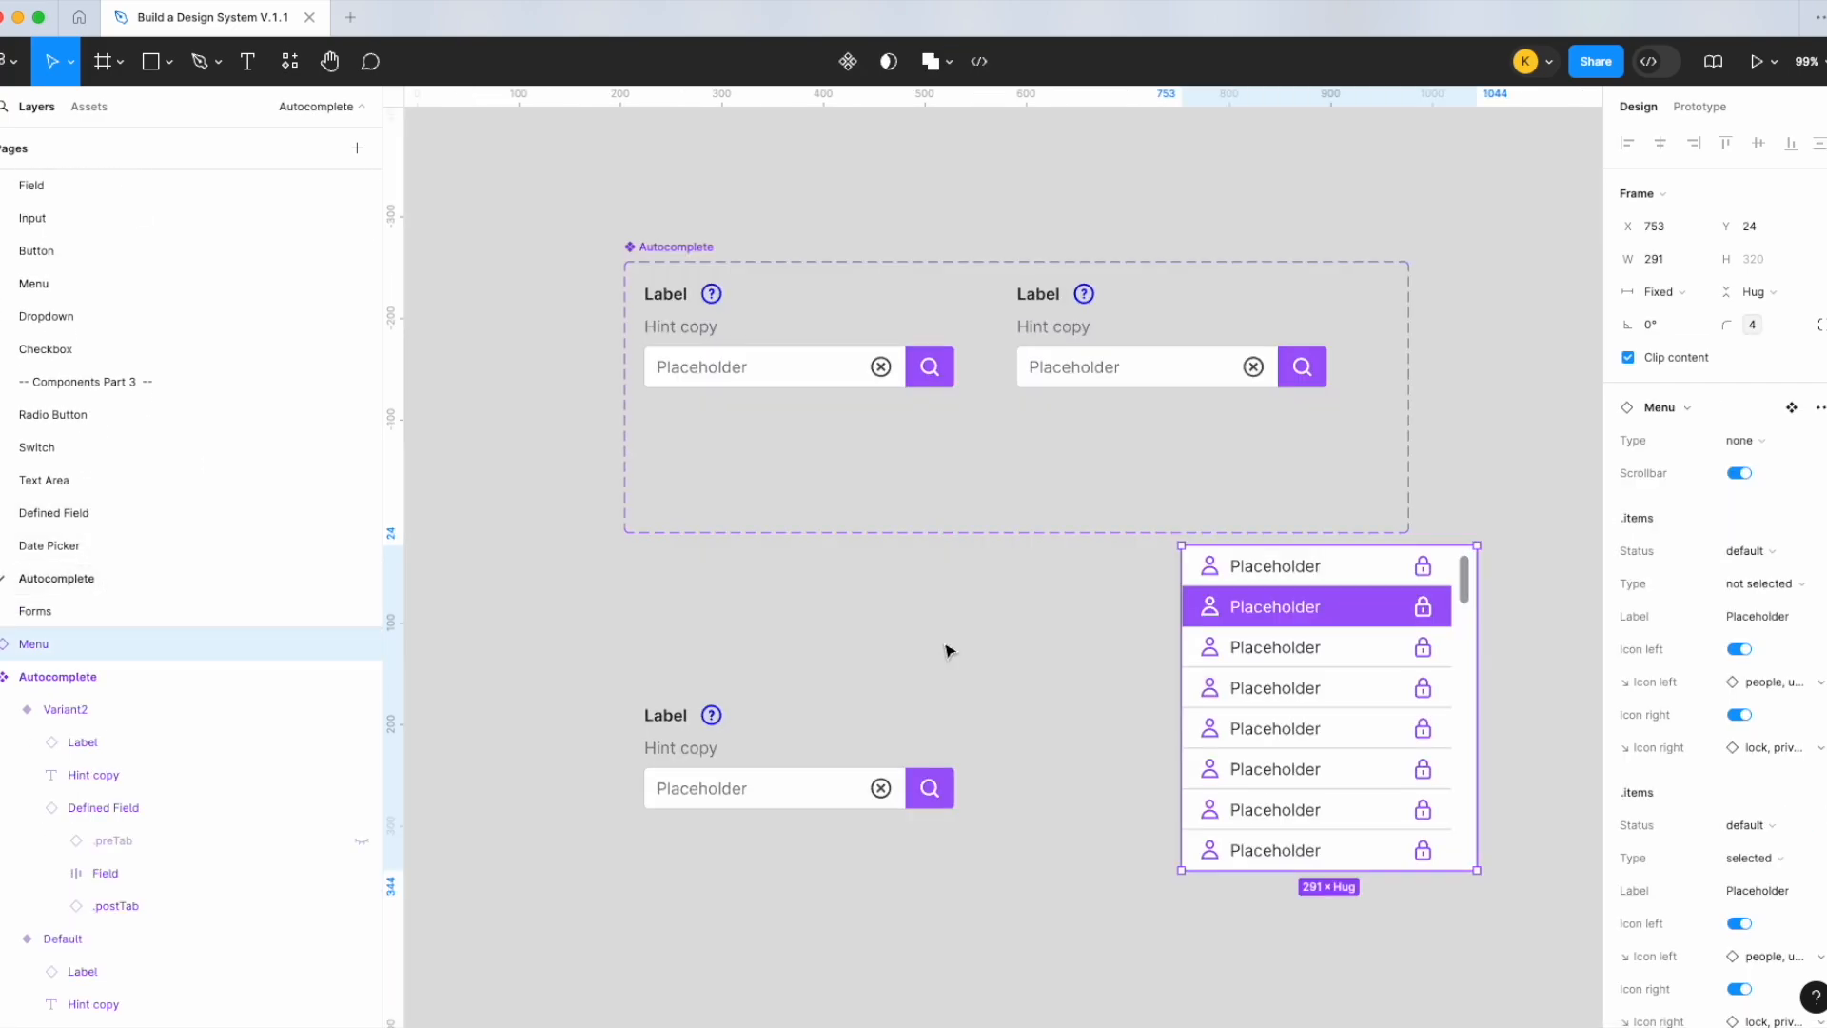
pyautogui.scroll(3, 1399, 657)
pyautogui.click(1244, 714)
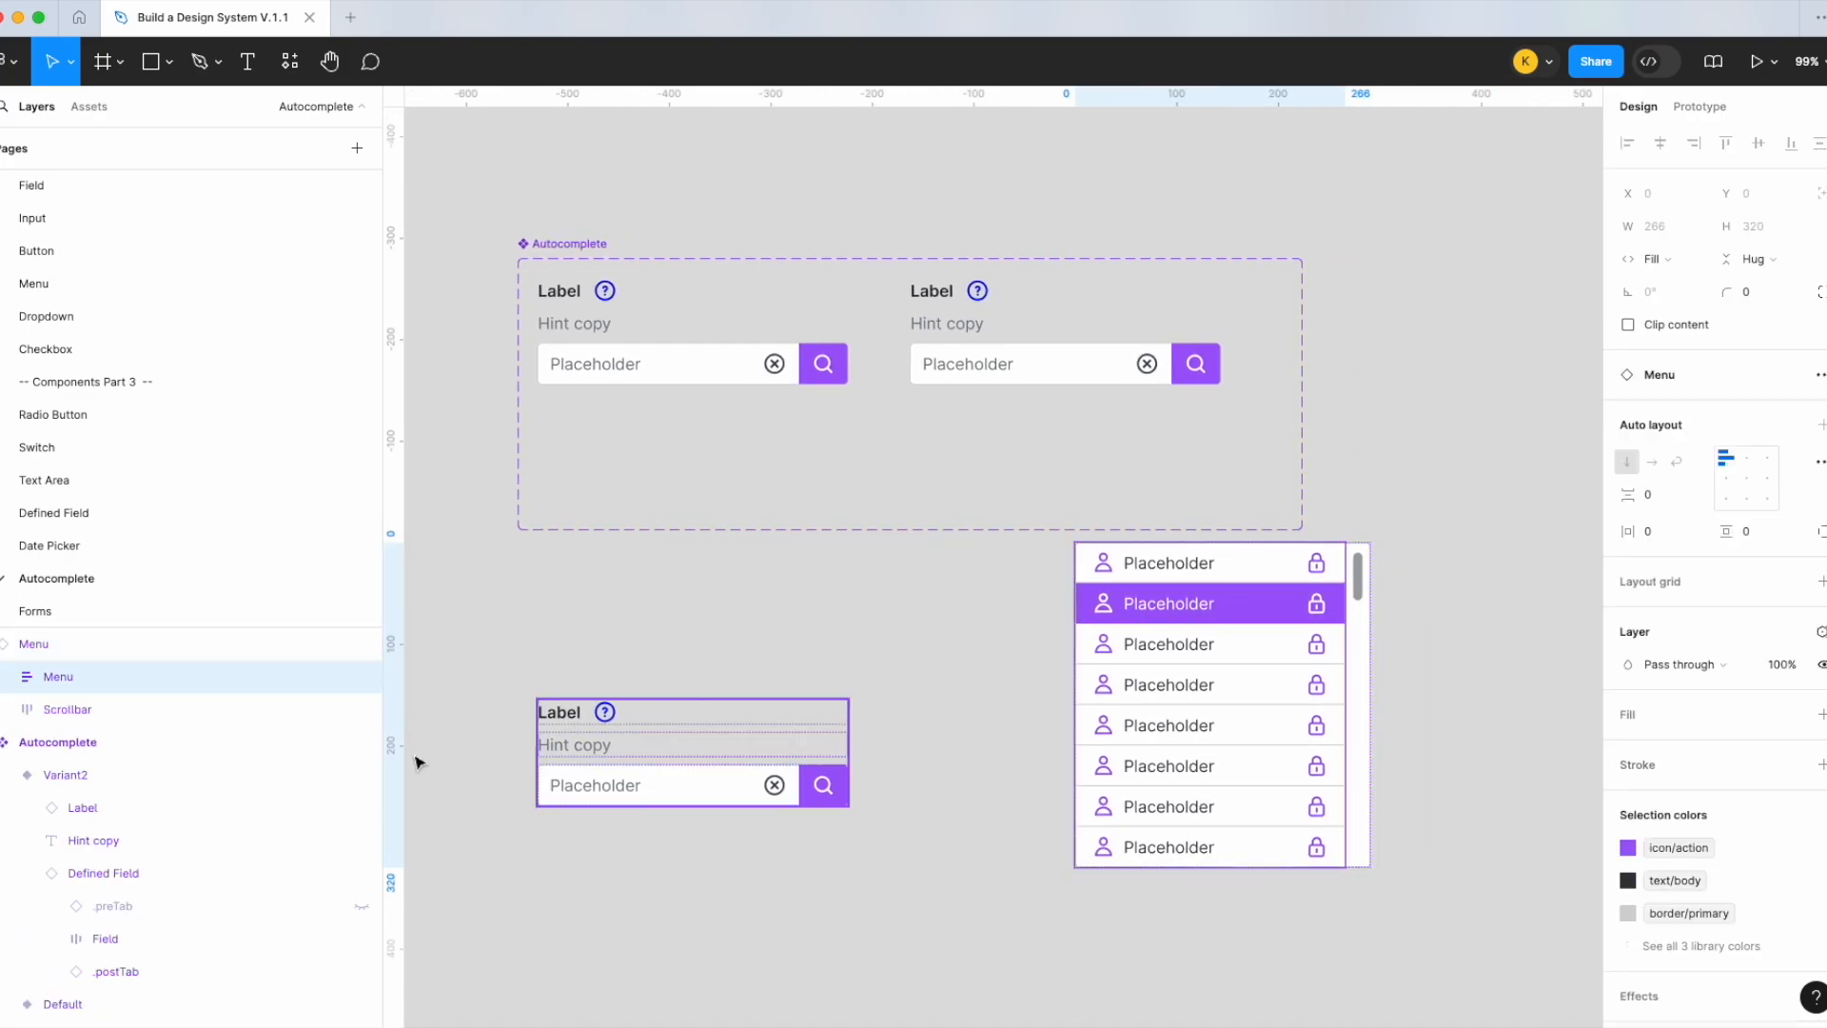
pyautogui.click(3, 677)
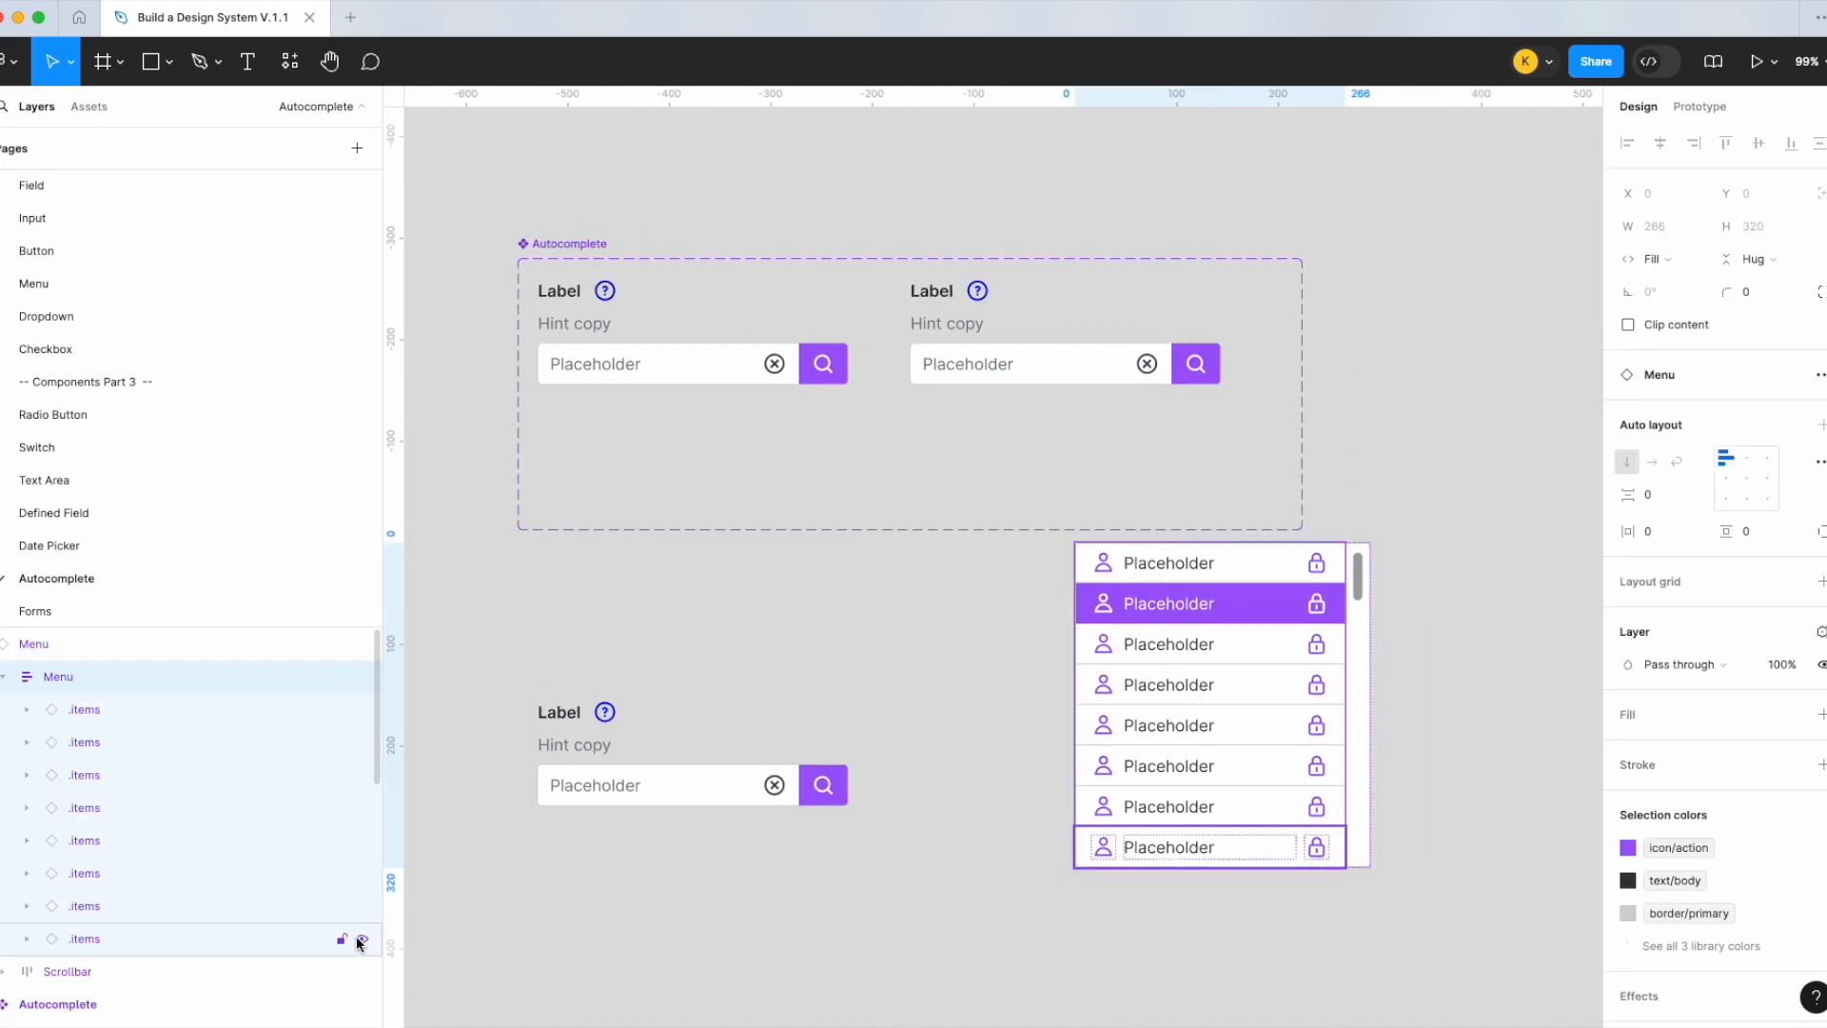
pyautogui.click(362, 939)
pyautogui.click(362, 906)
pyautogui.click(361, 873)
pyautogui.click(362, 840)
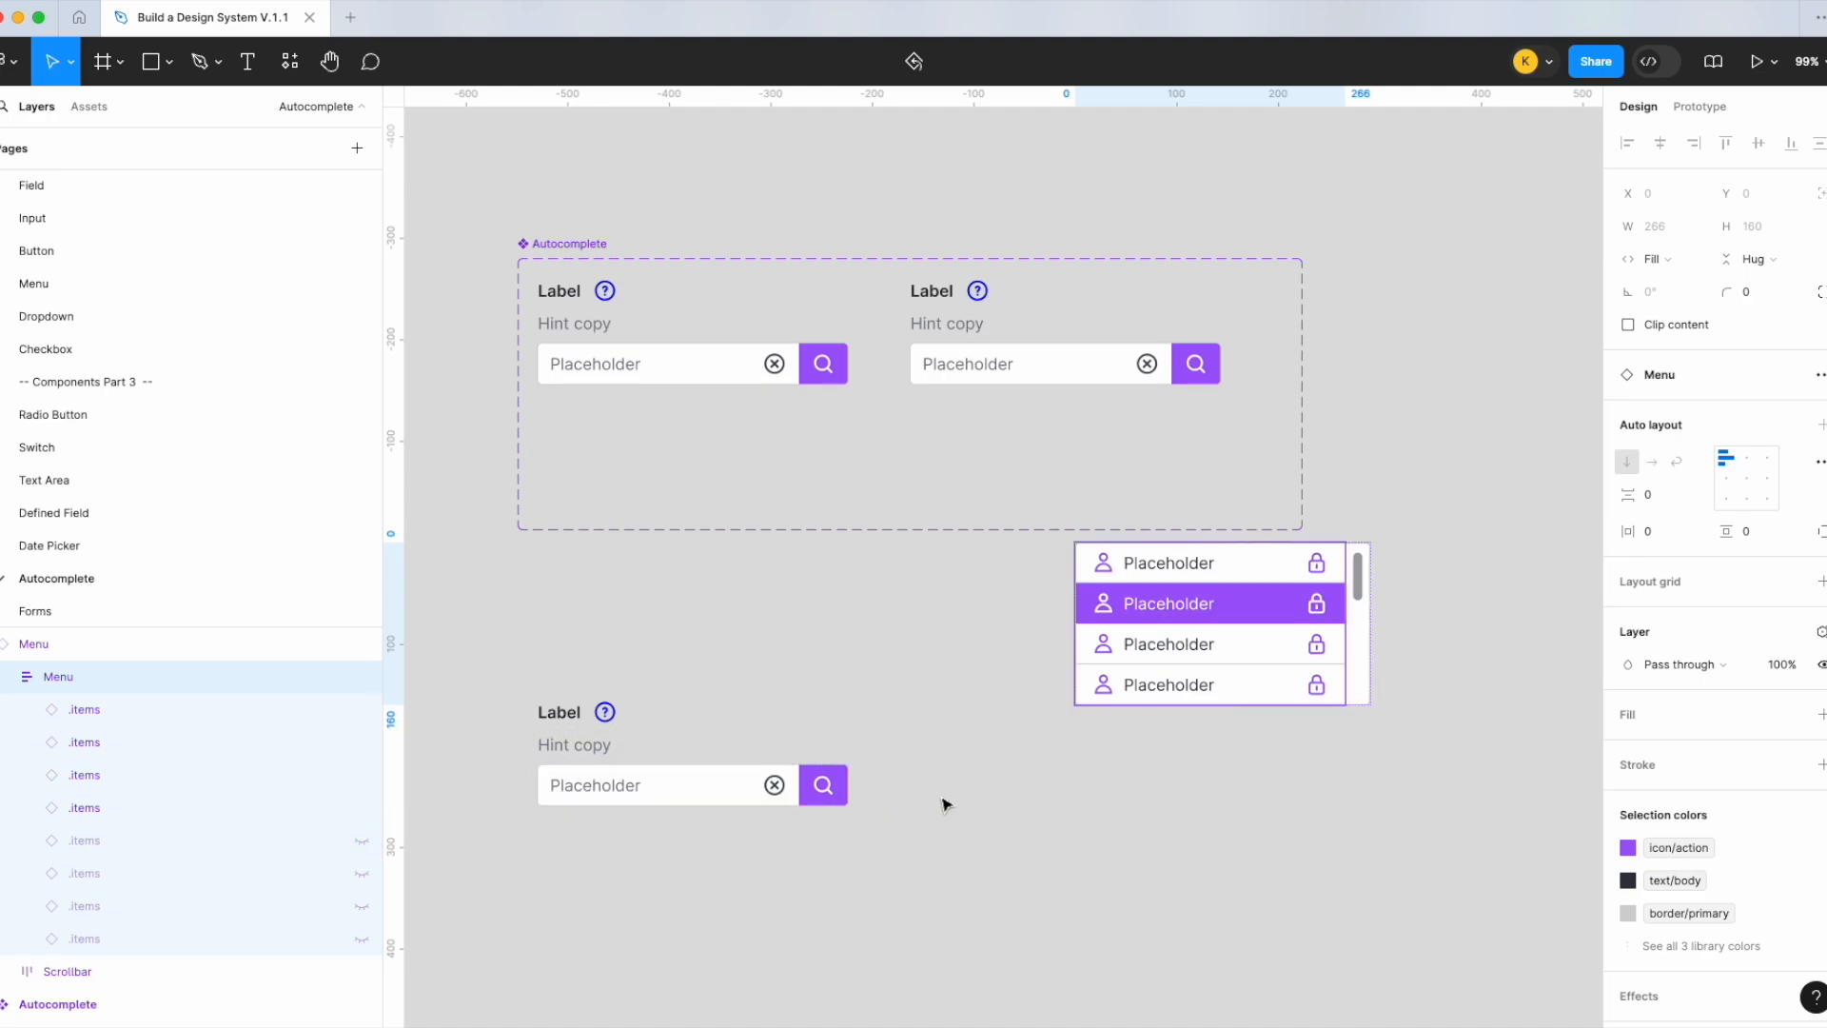
# Move the Menu instance into the second Autocomplete variant below its field and extend the component set to a height of 421
pyautogui.click(943, 803)
pyautogui.click(1162, 644)
pyautogui.hotkey('ctrl', 'x')
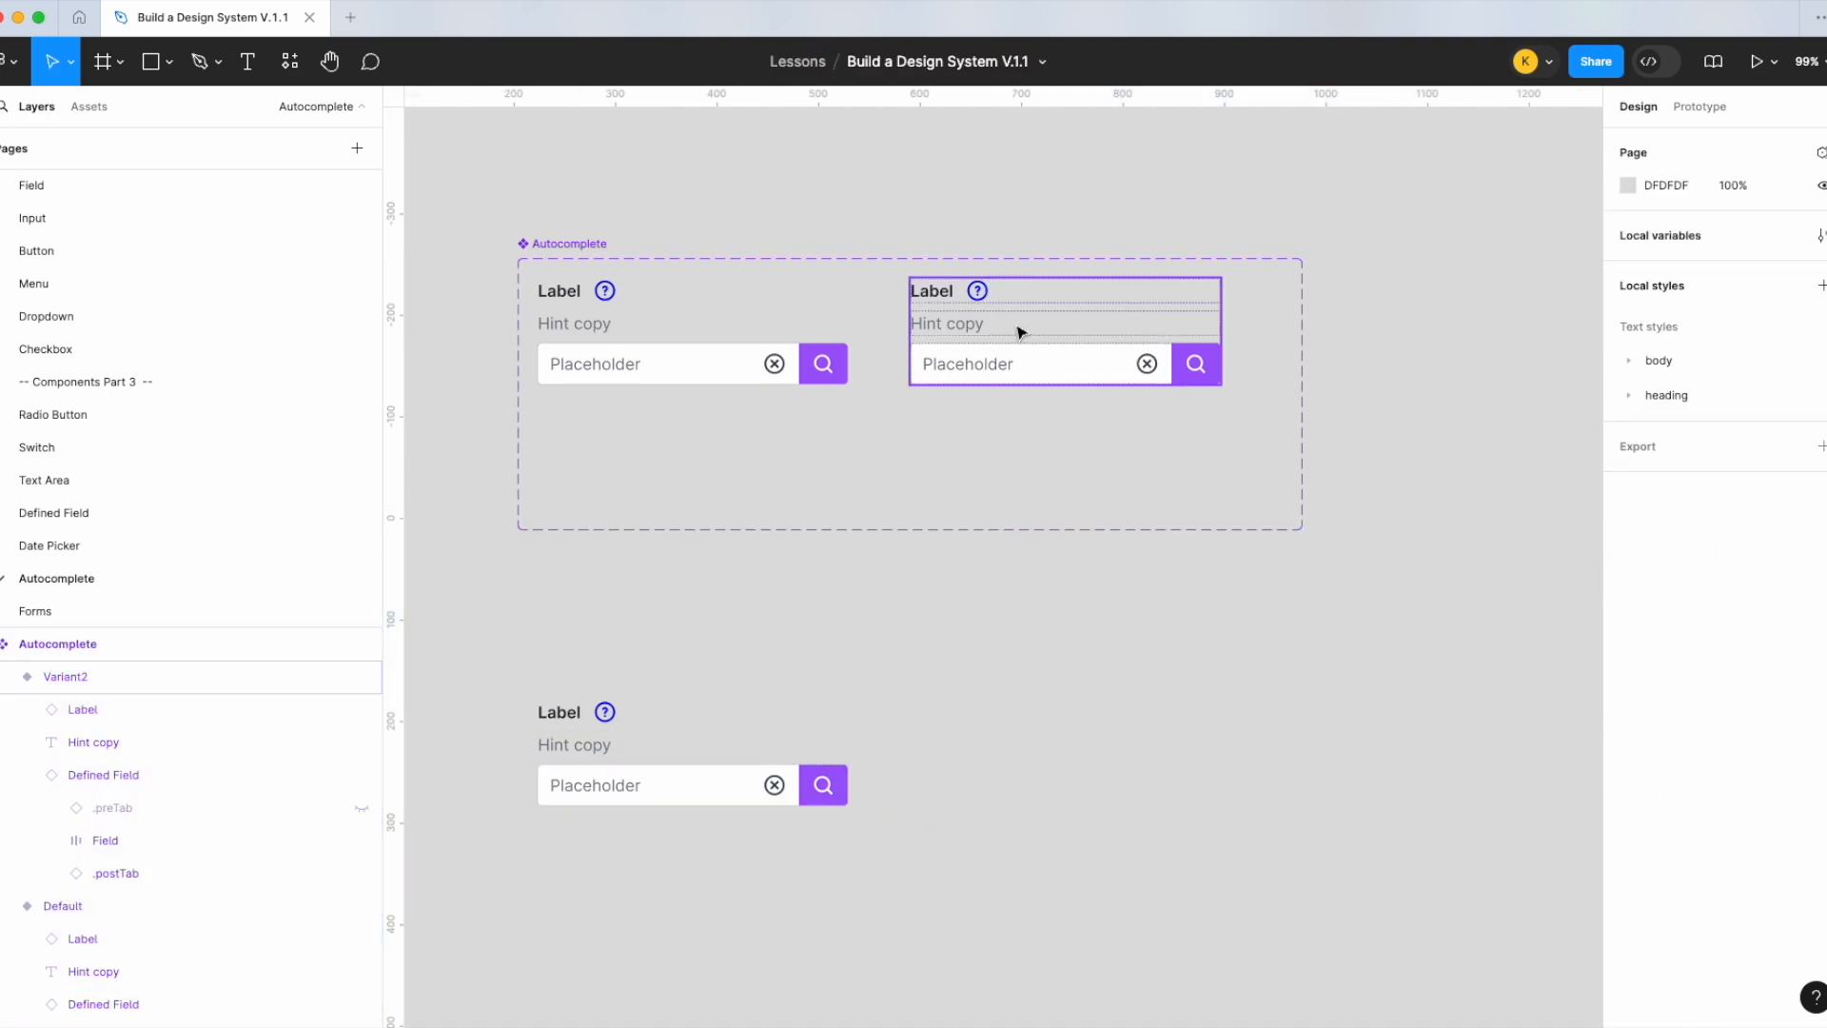
pyautogui.click(1019, 329)
pyautogui.hotkey('ctrl', 'v')
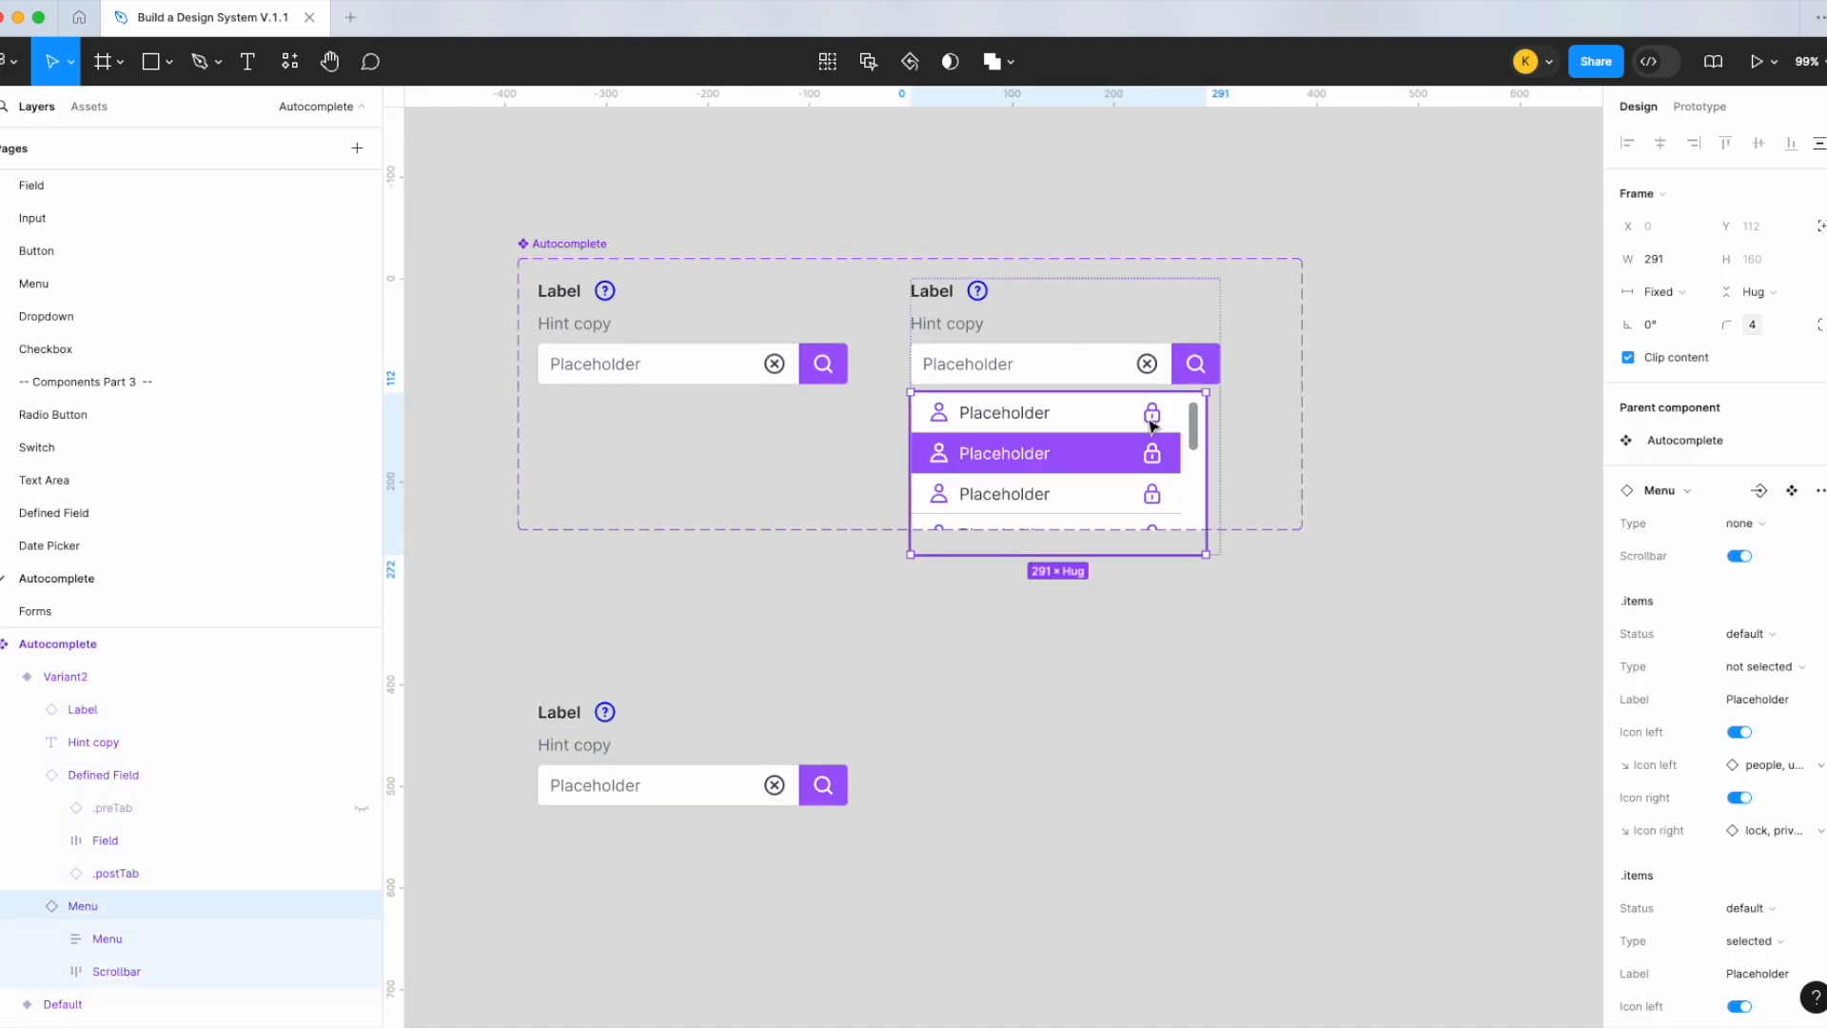
pyautogui.click(568, 243)
pyautogui.moveTo(1246, 528); pyautogui.dragTo(1246, 685)
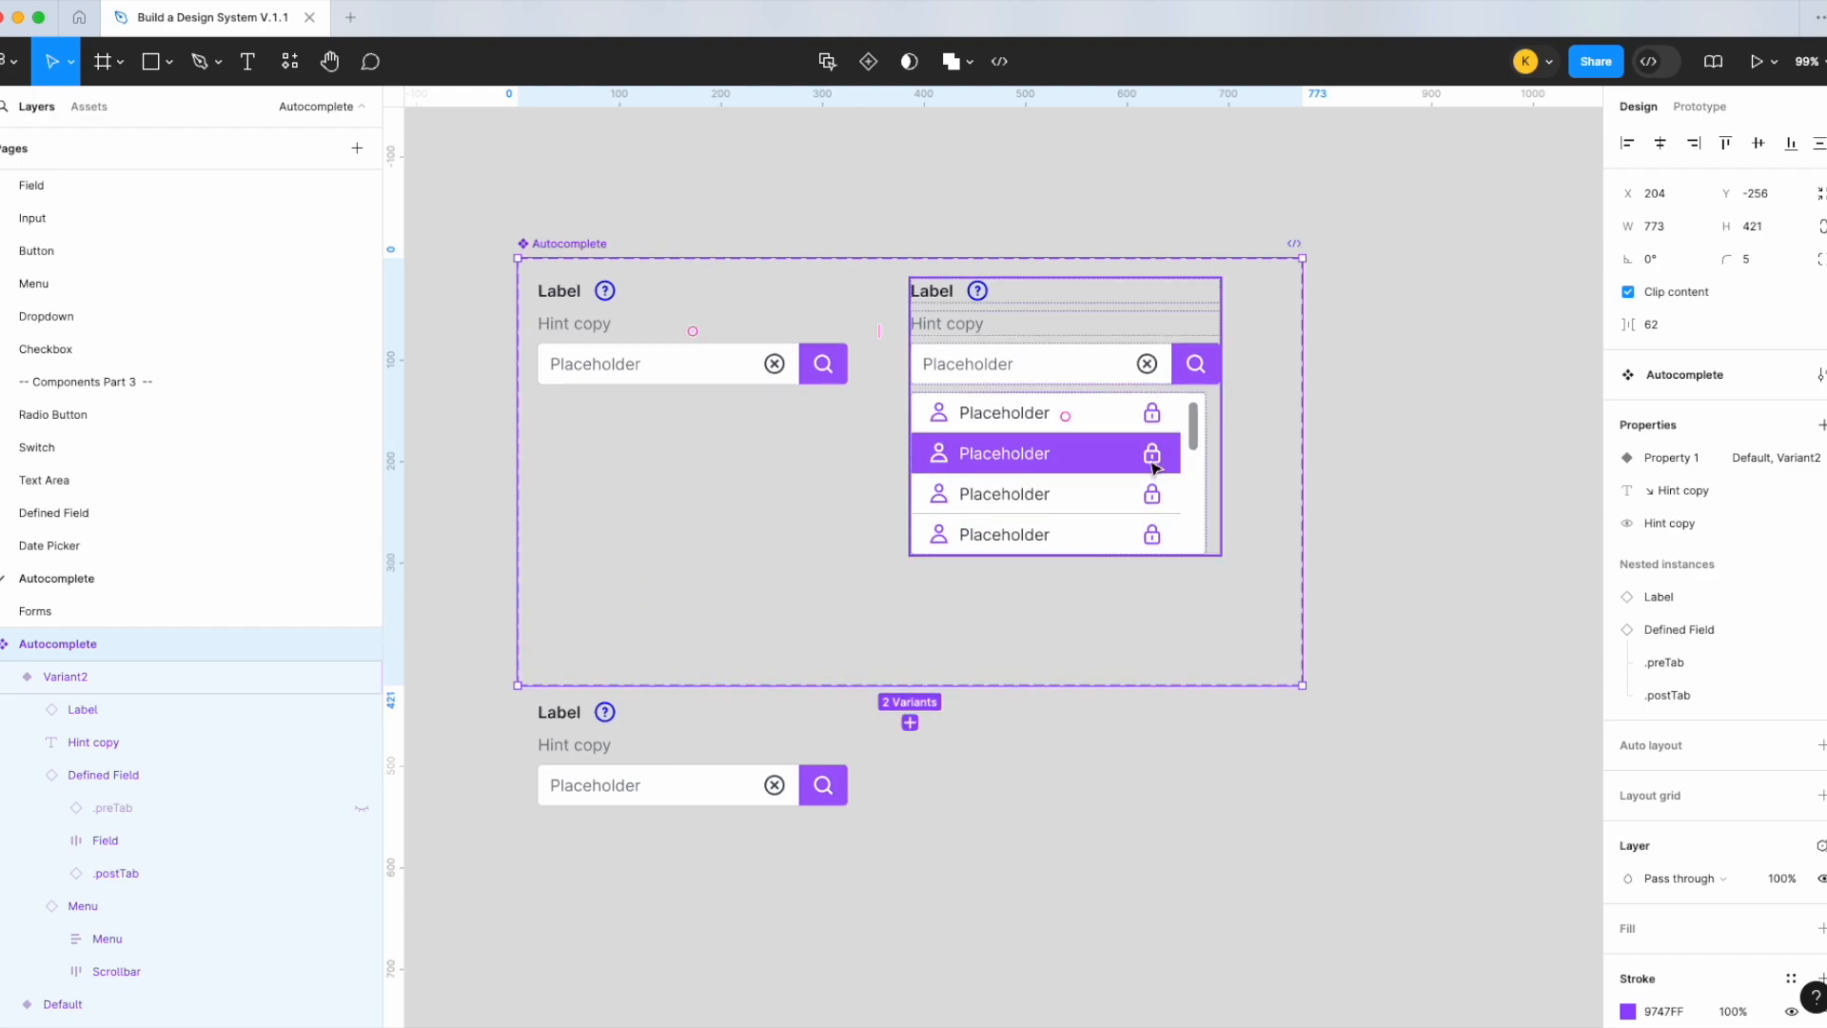
# Set the width of the Menu inside the second variant to fill its container
pyautogui.doubleClick(1152, 466)
pyautogui.click(1657, 291)
pyautogui.click(1675, 335)
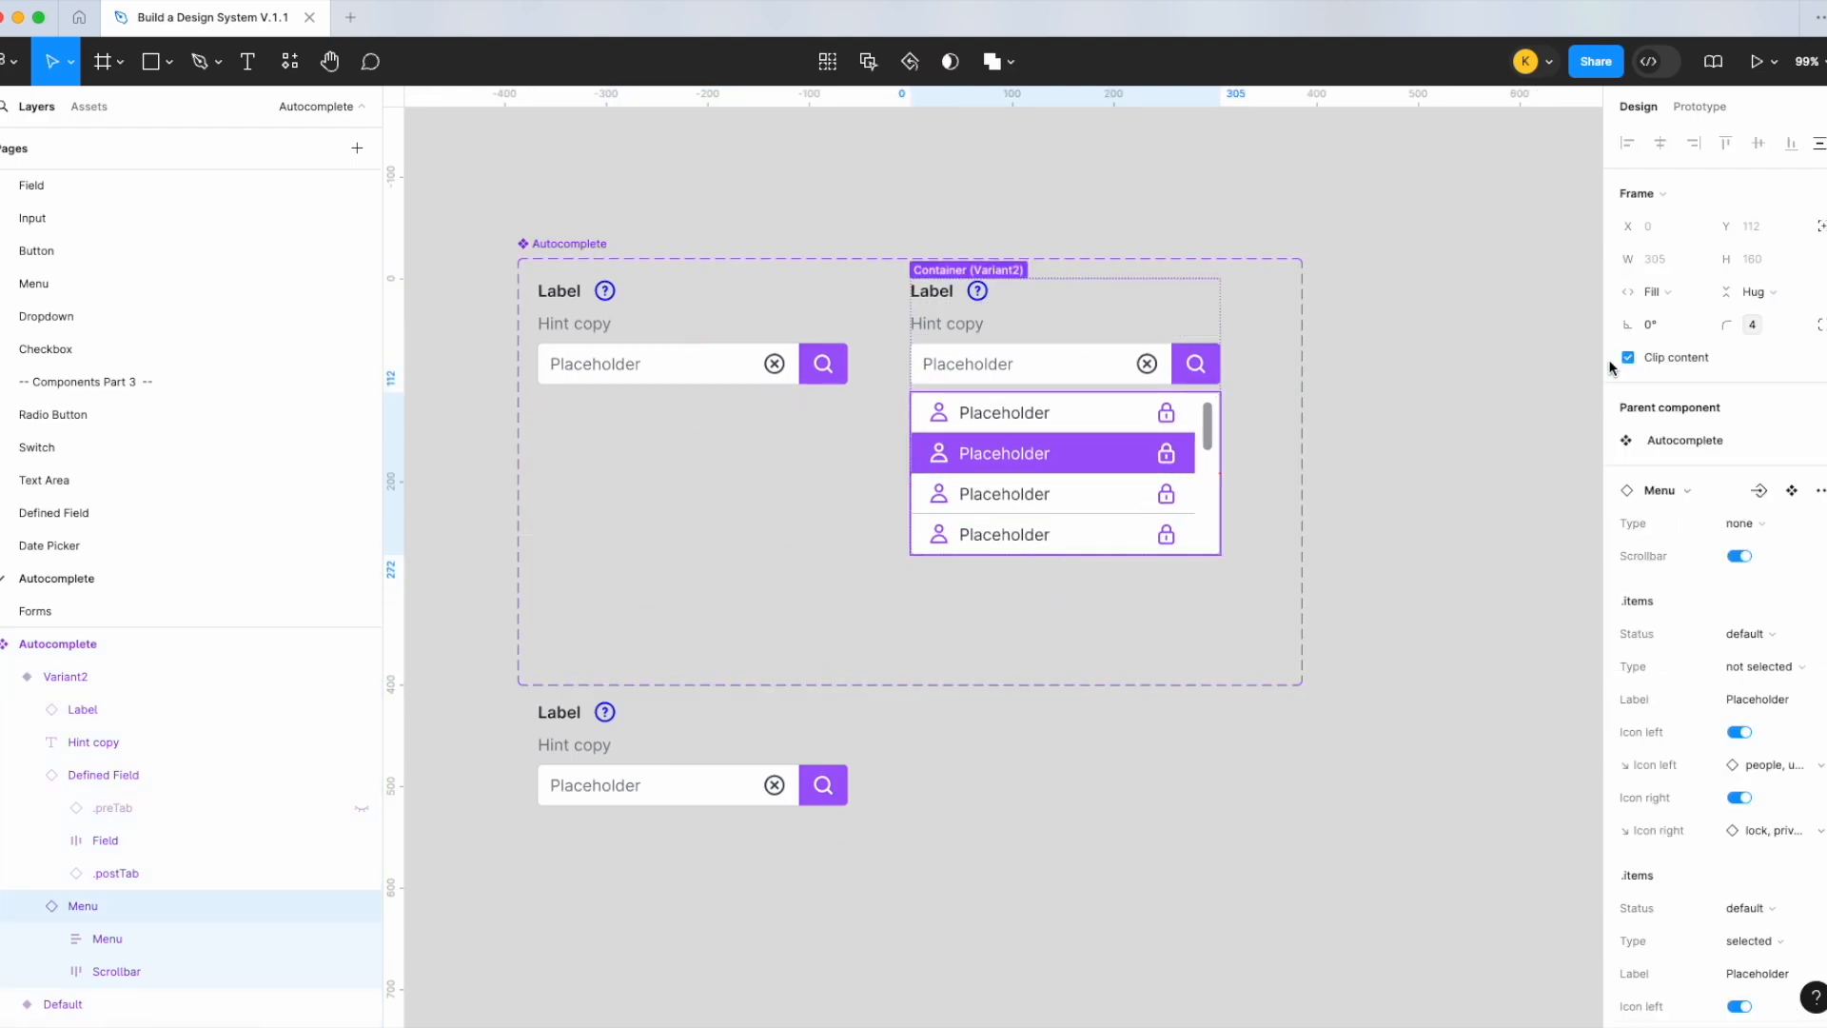
pyautogui.click(1419, 432)
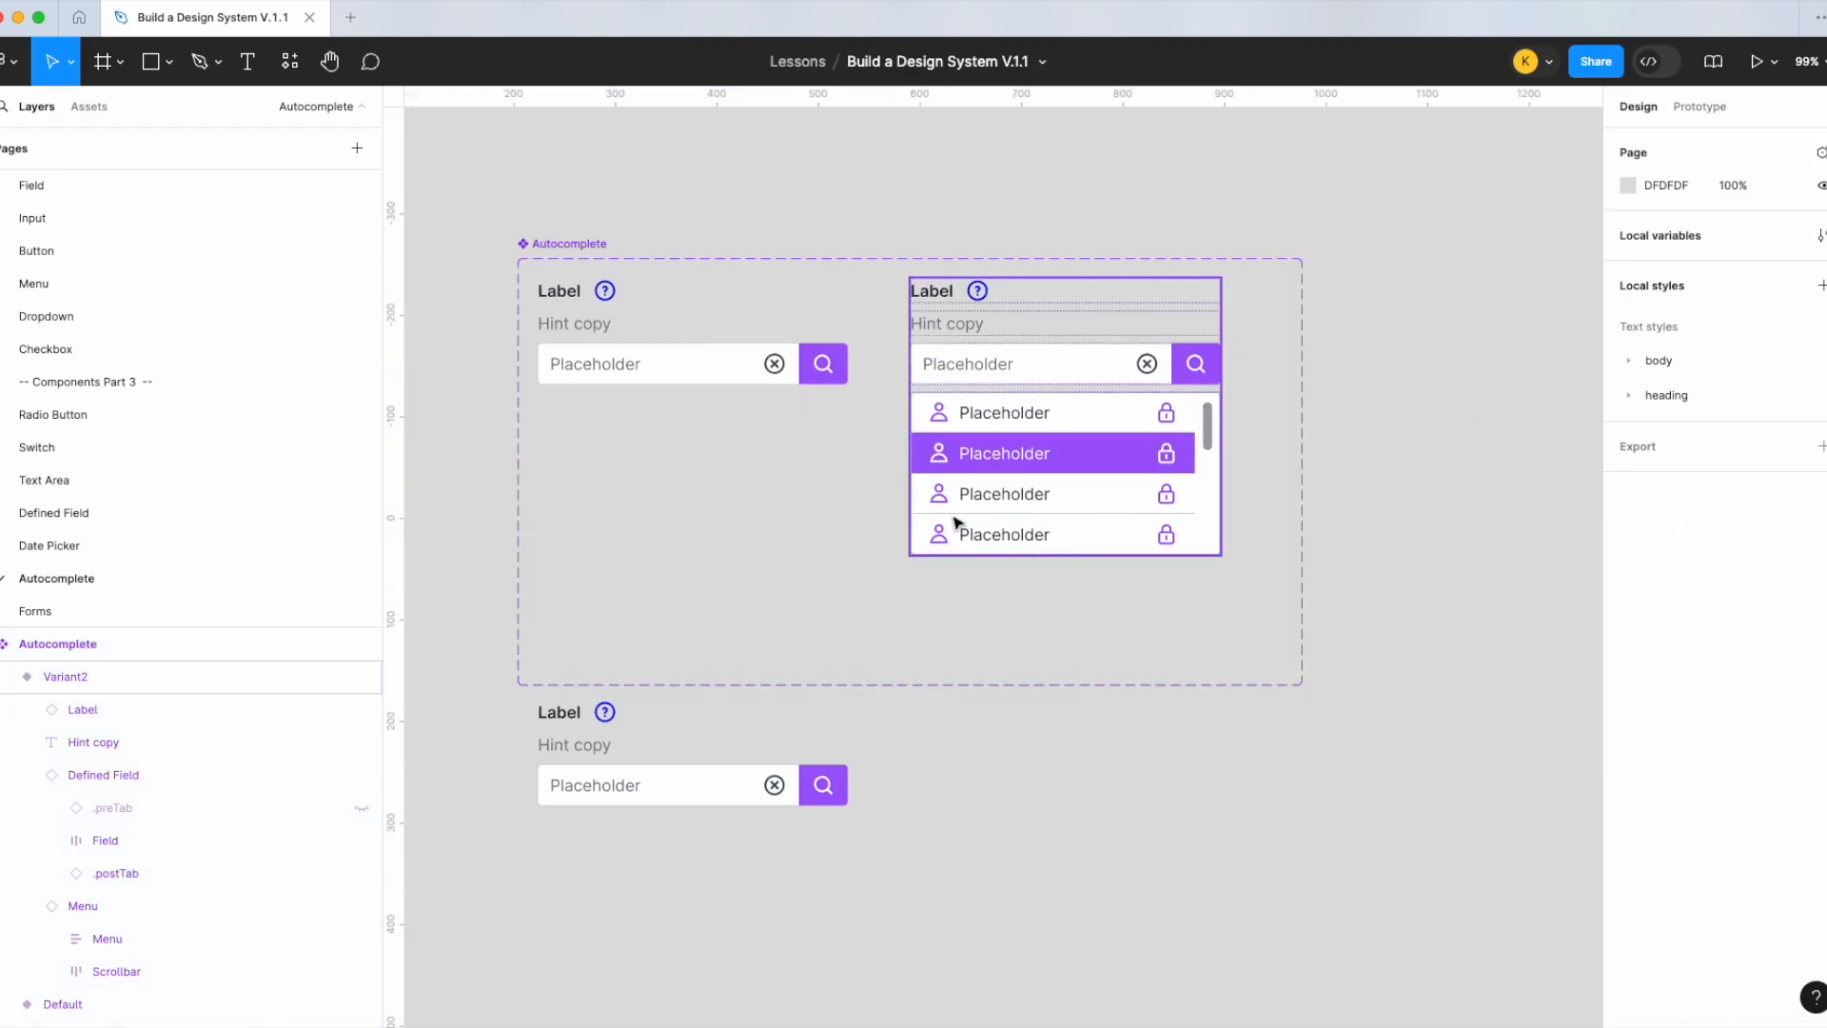
pyautogui.doubleClick(969, 369)
pyautogui.doubleClick(968, 367)
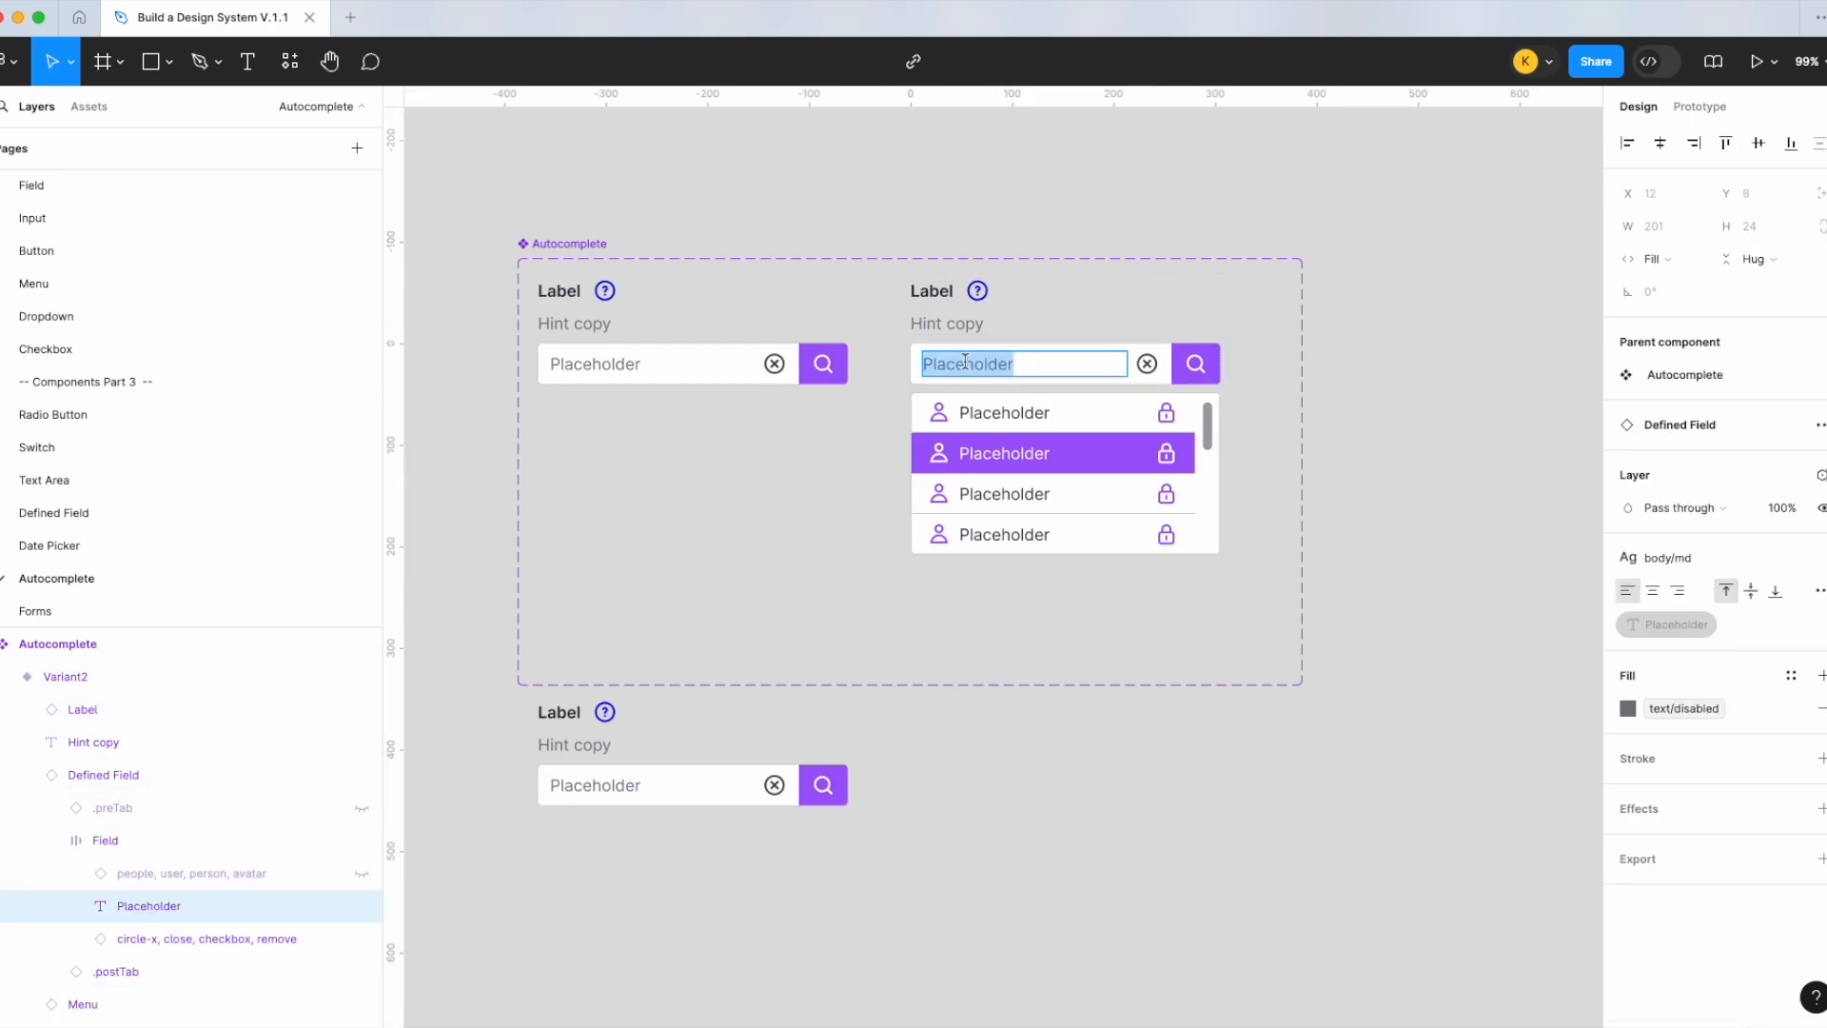
pyautogui.click(1472, 394)
pyautogui.click(1149, 471)
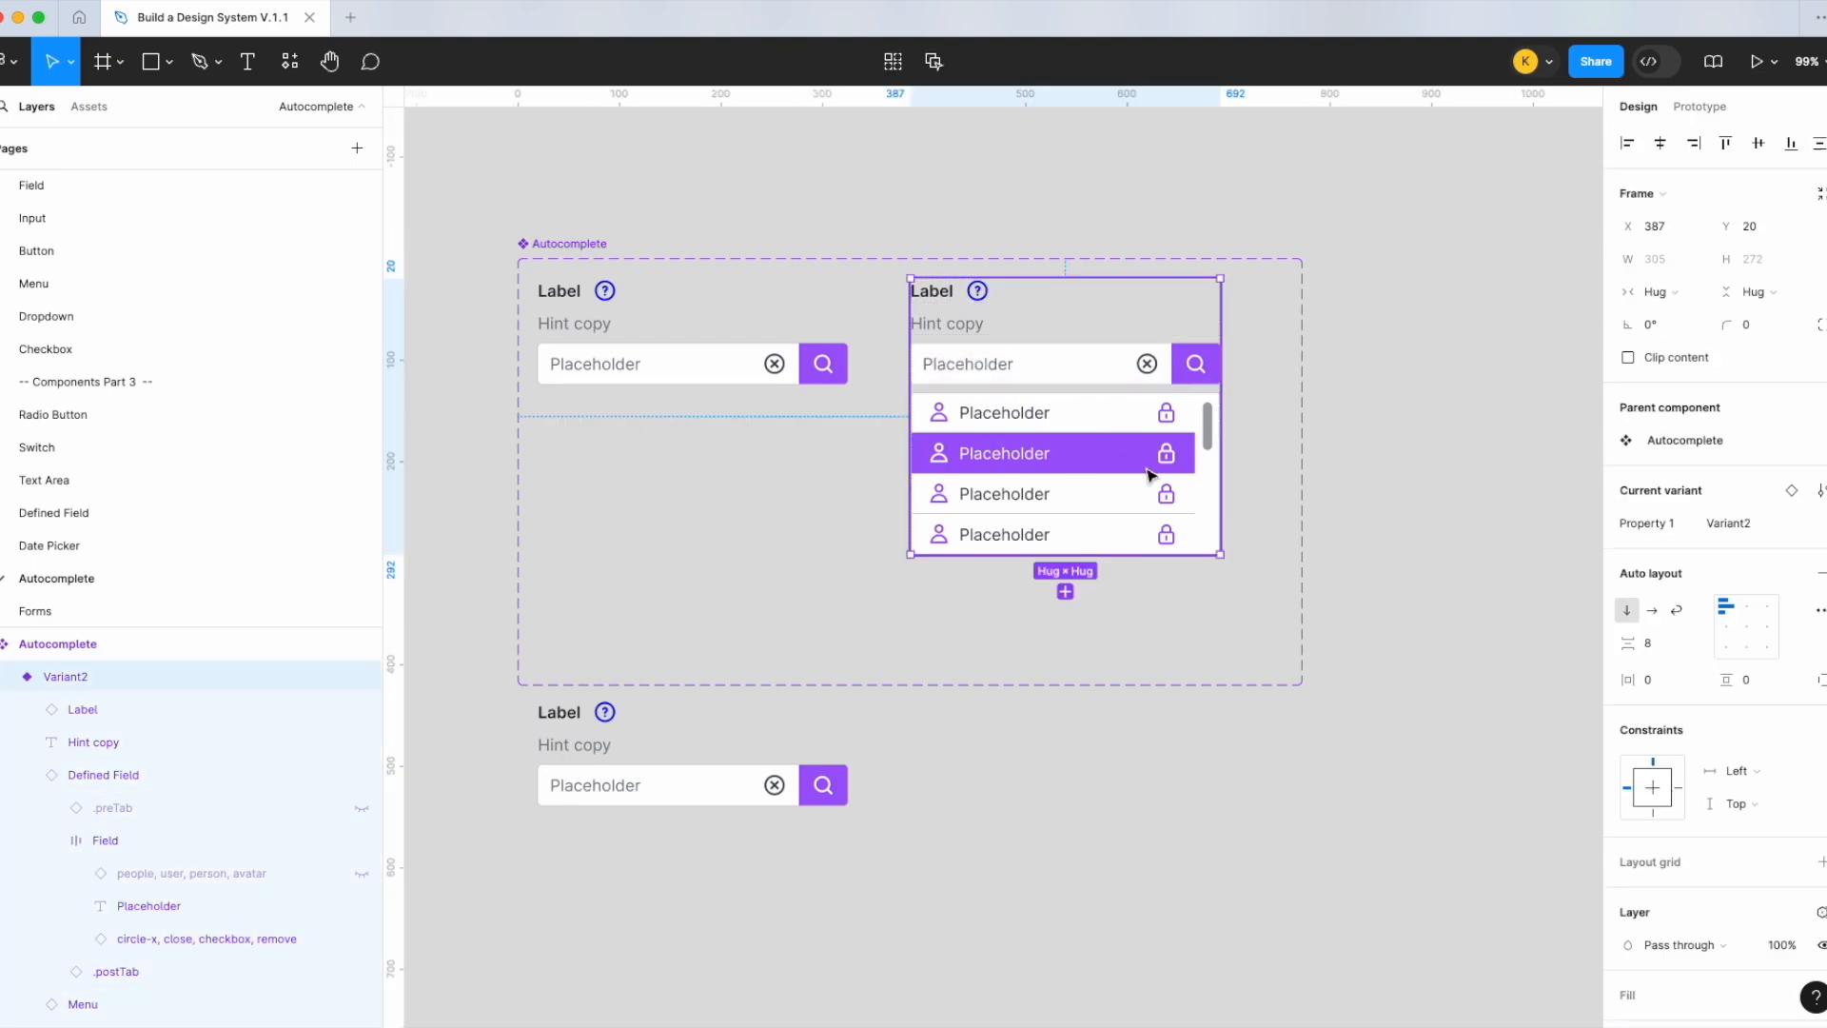
pyautogui.click(1425, 444)
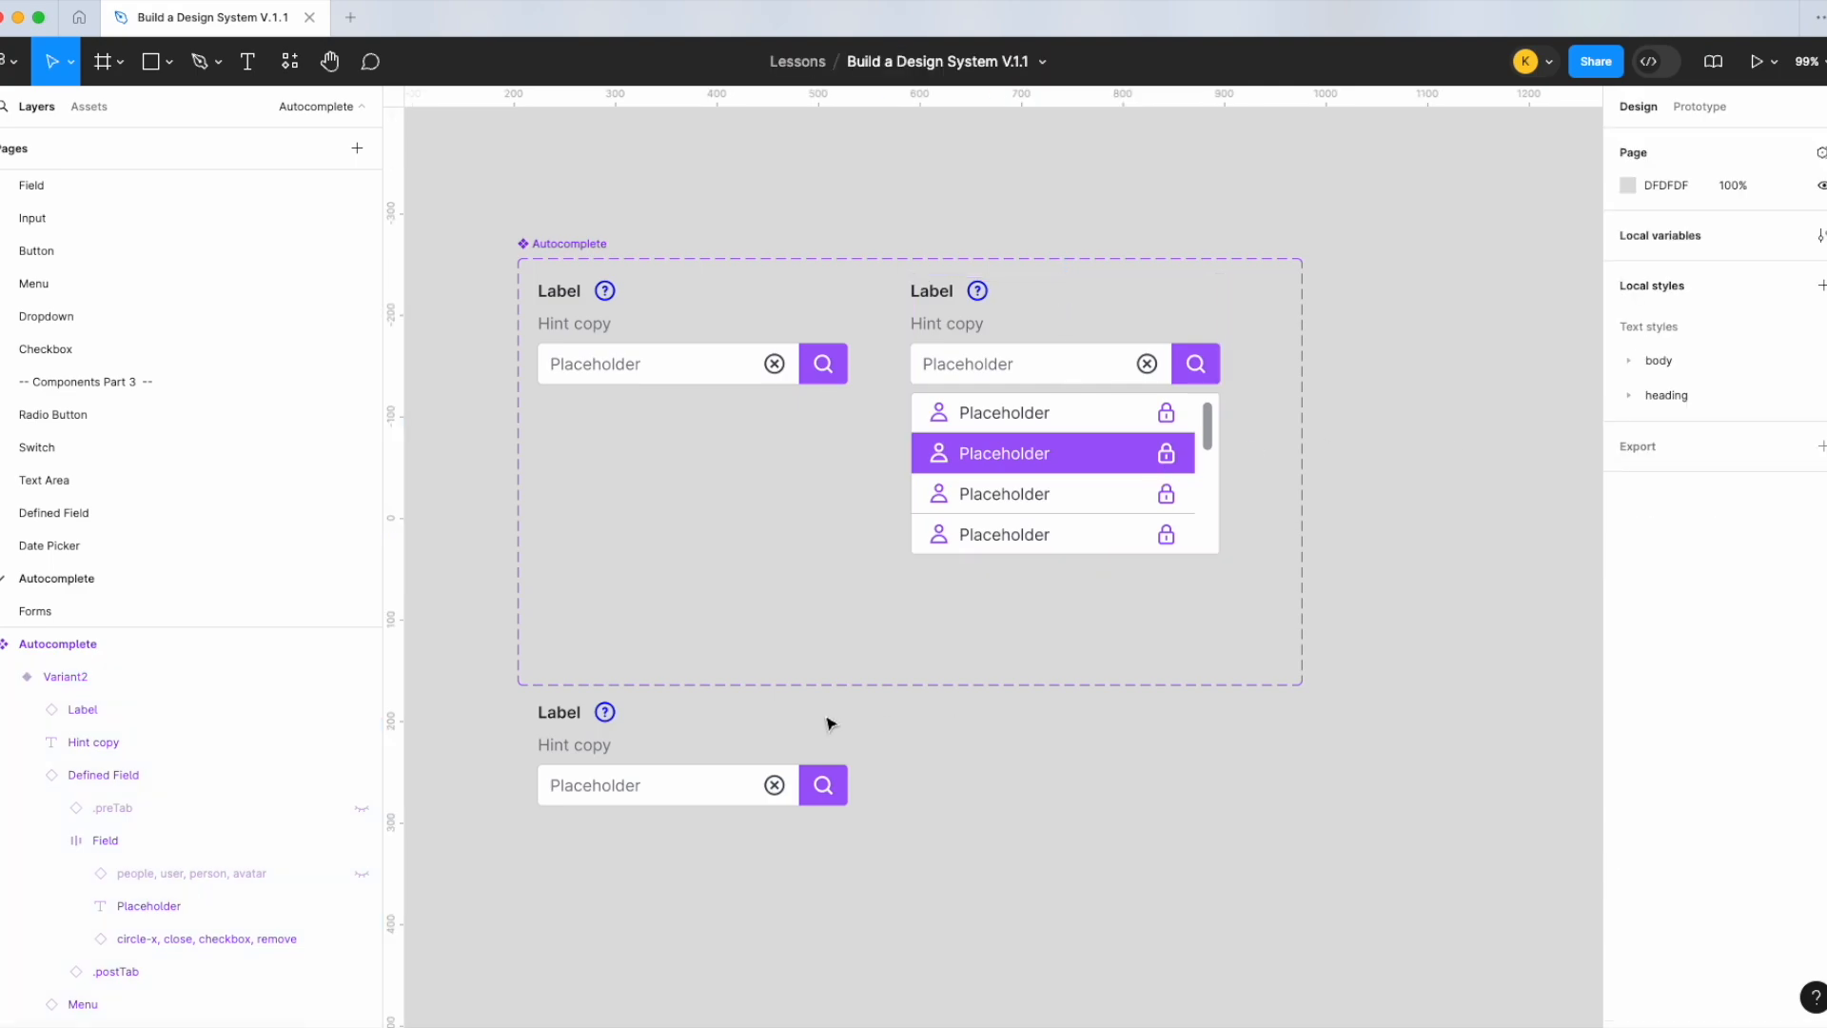
# Rename the Autocomplete component set's variant property to Status
pyautogui.click(586, 243)
pyautogui.doubleClick(1672, 461)
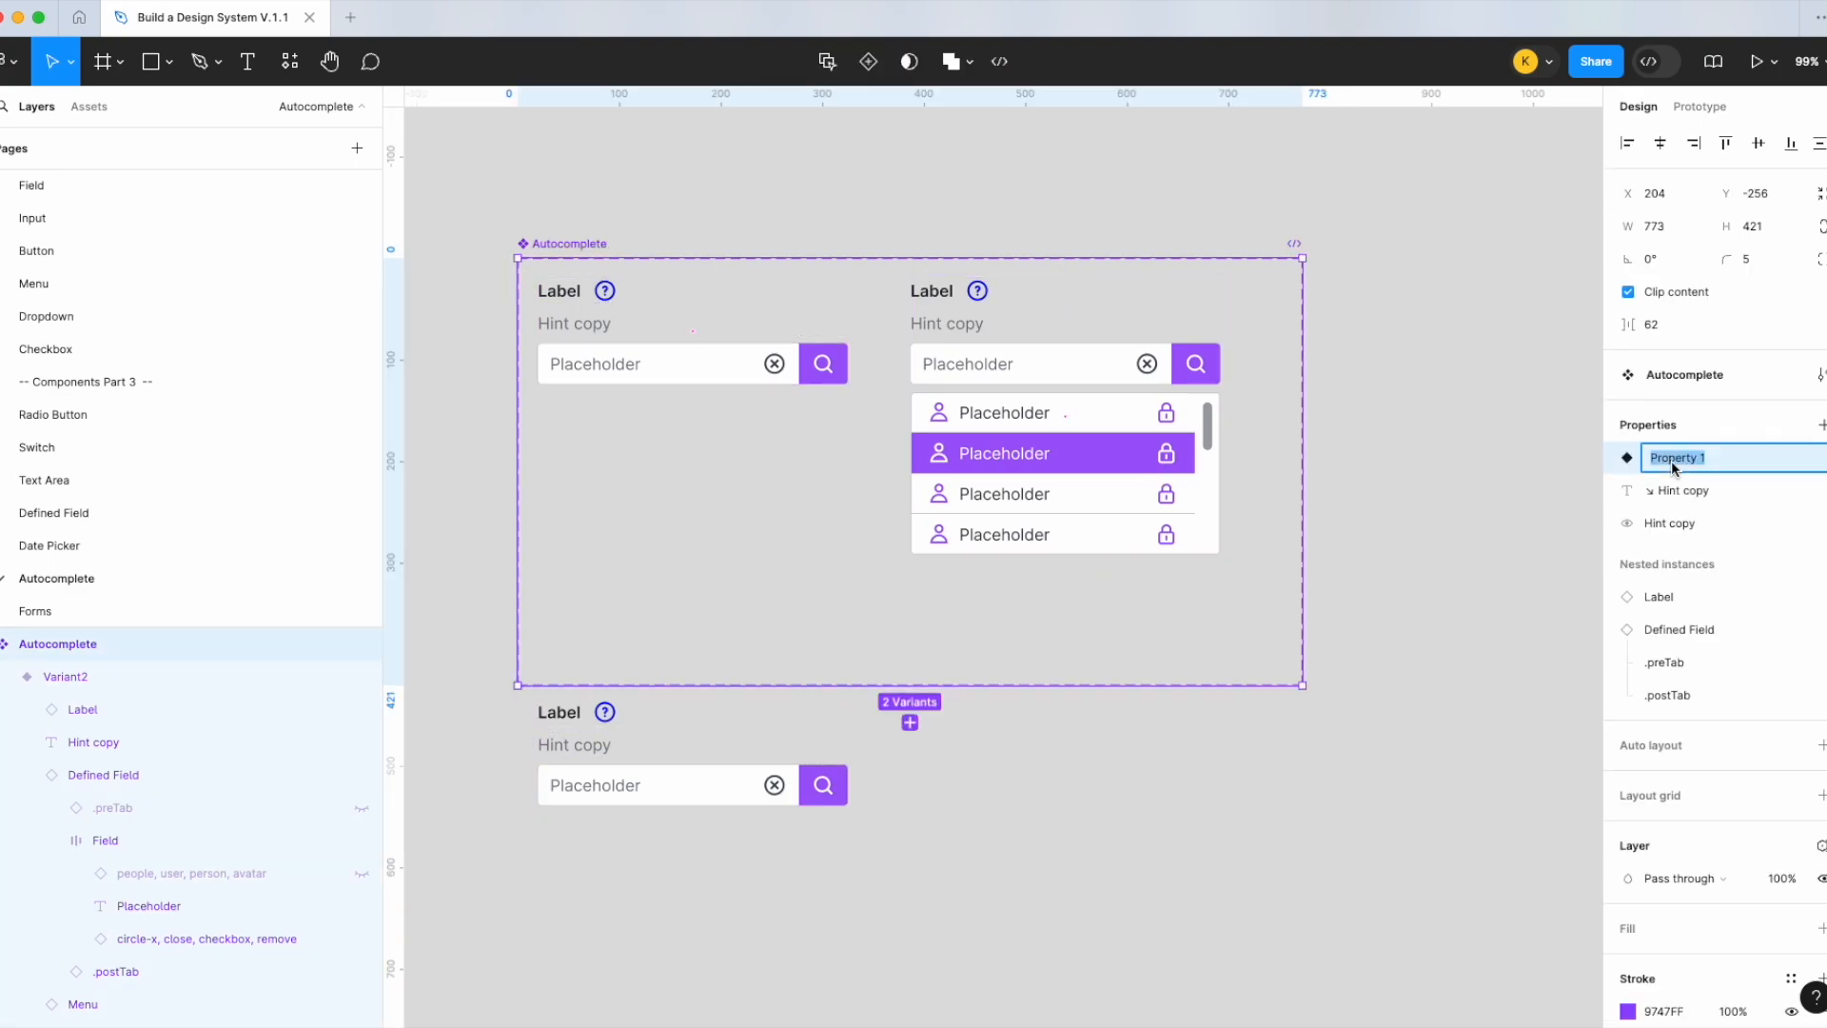
pyautogui.press('Return')
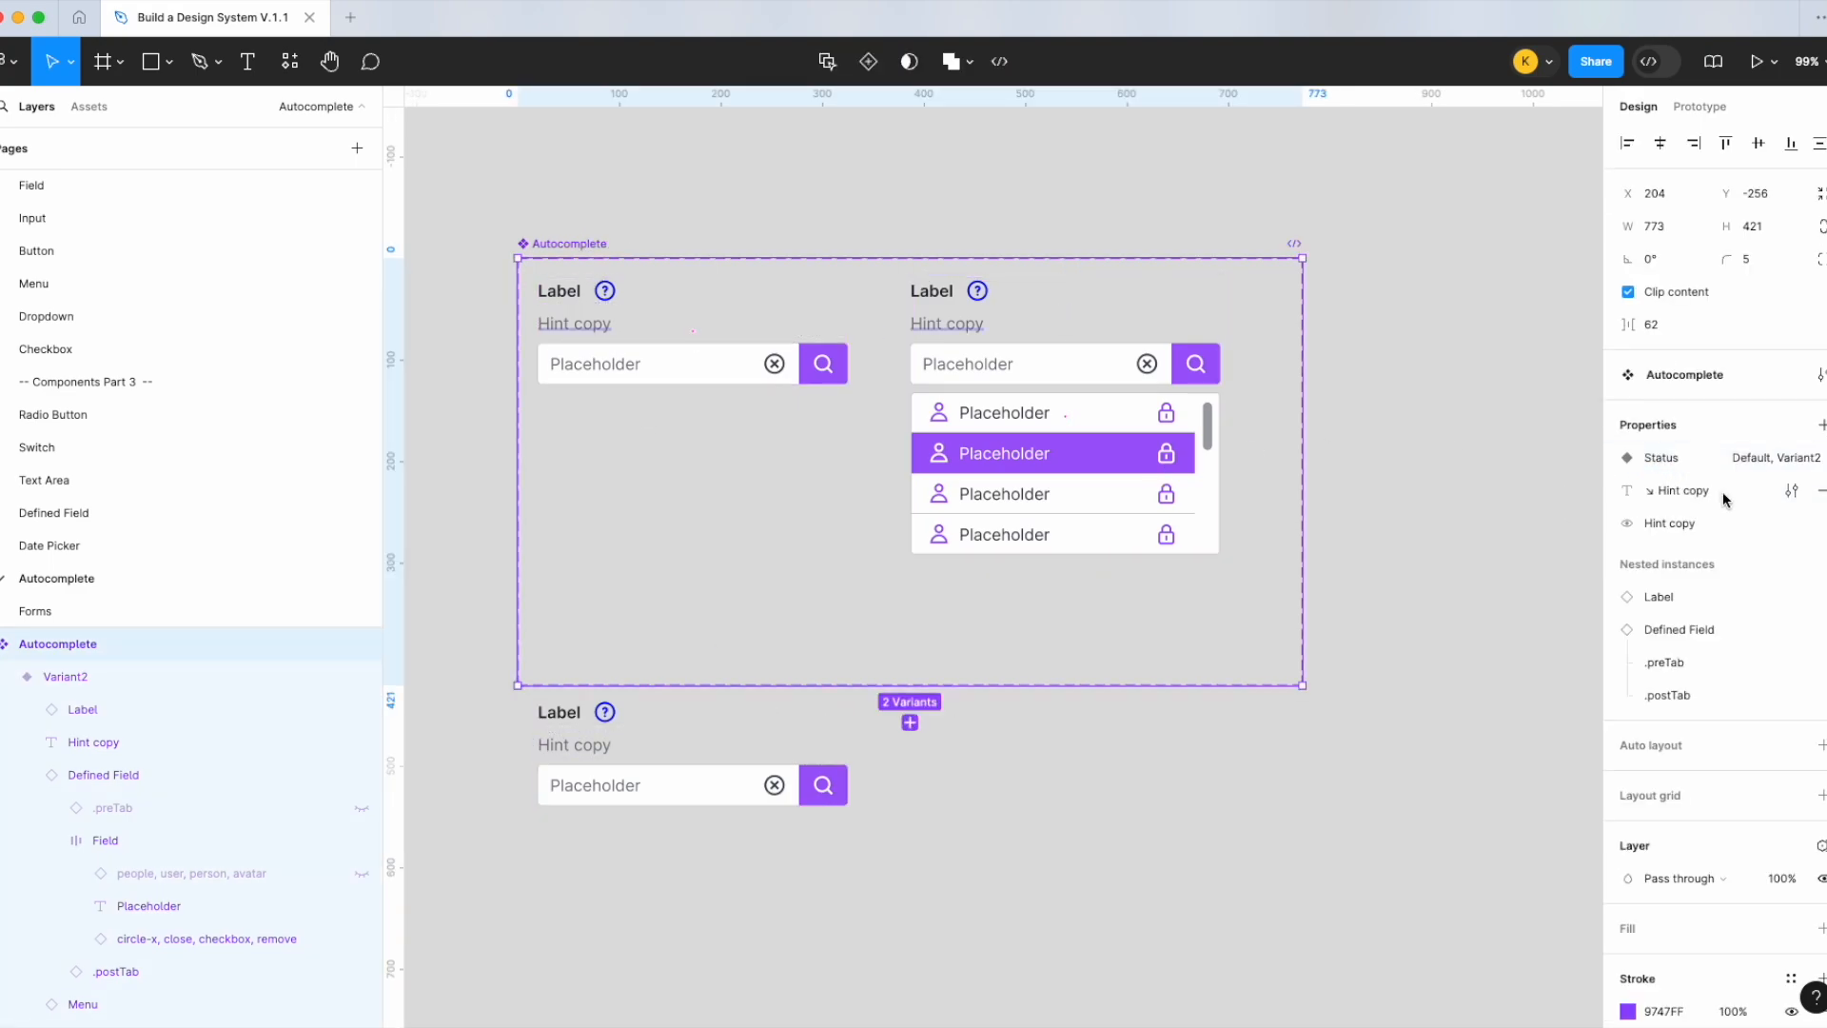
# Set the Status value to default on the closed variant and to selected on the variant with the open menu
pyautogui.click(693, 346)
pyautogui.click(1737, 530)
pyautogui.write('default')
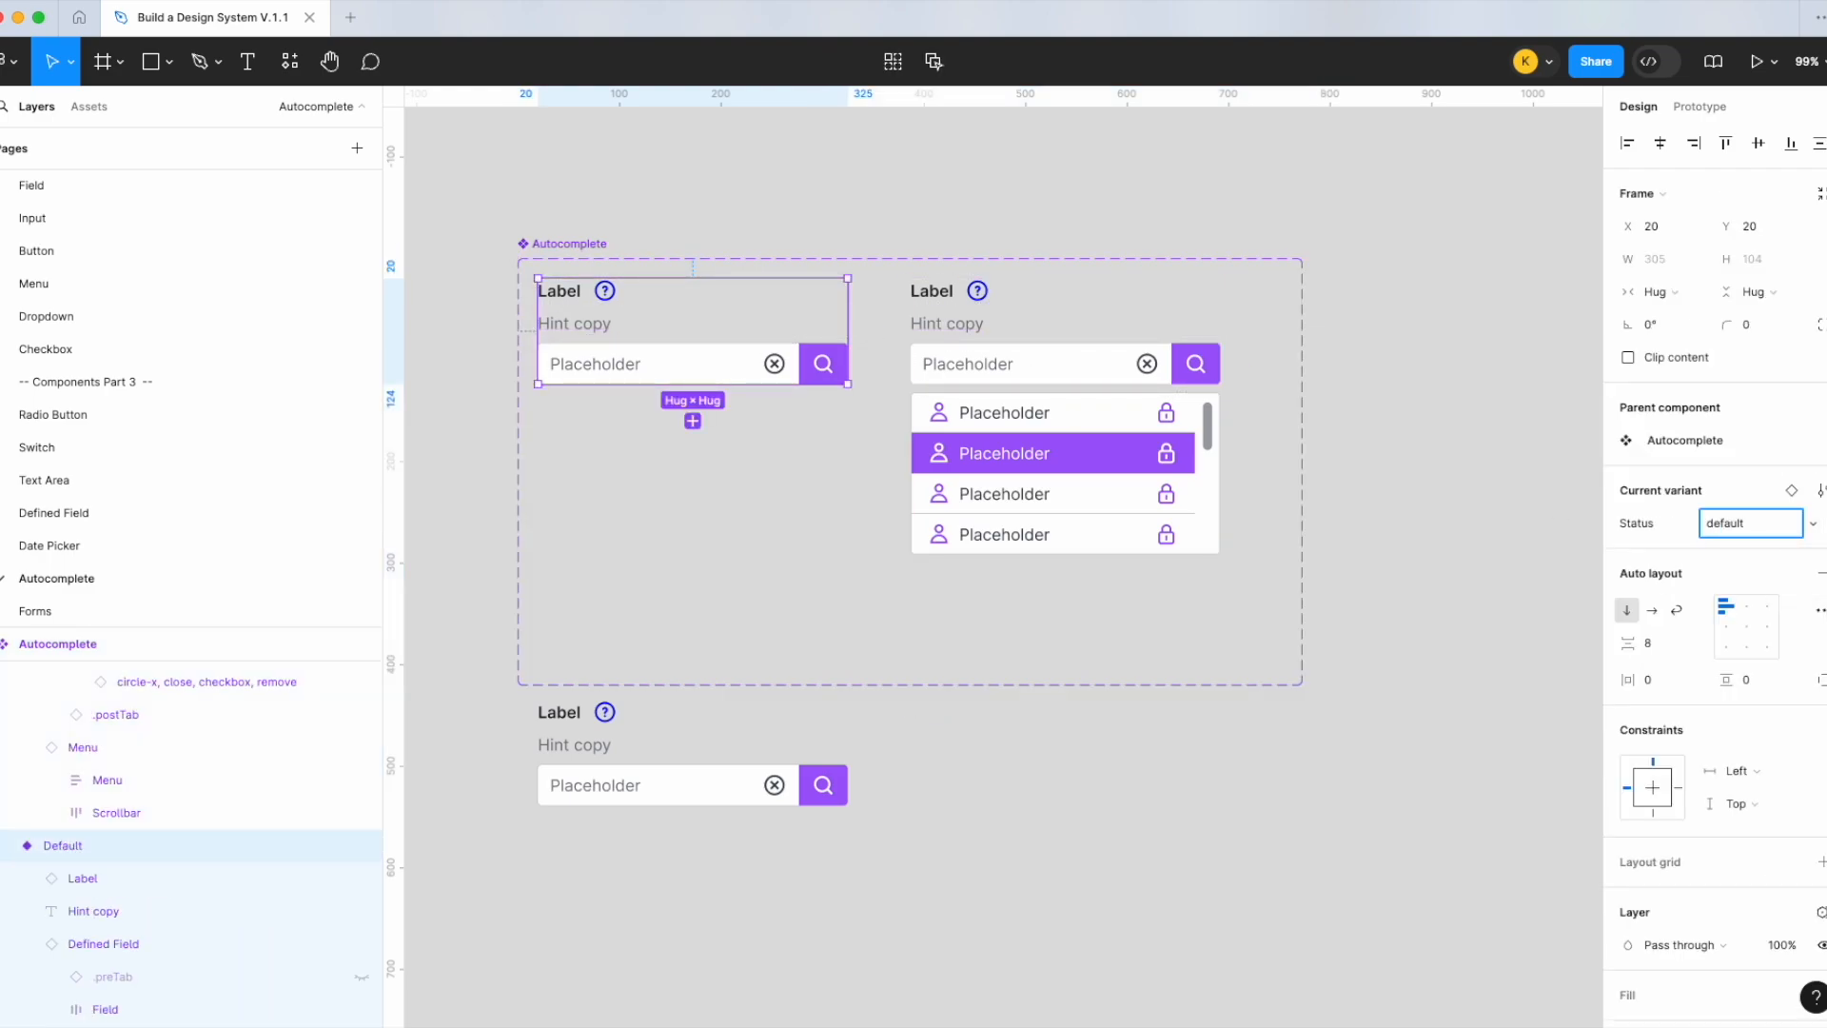
pyautogui.press('Return')
pyautogui.click(1119, 379)
pyautogui.click(1731, 533)
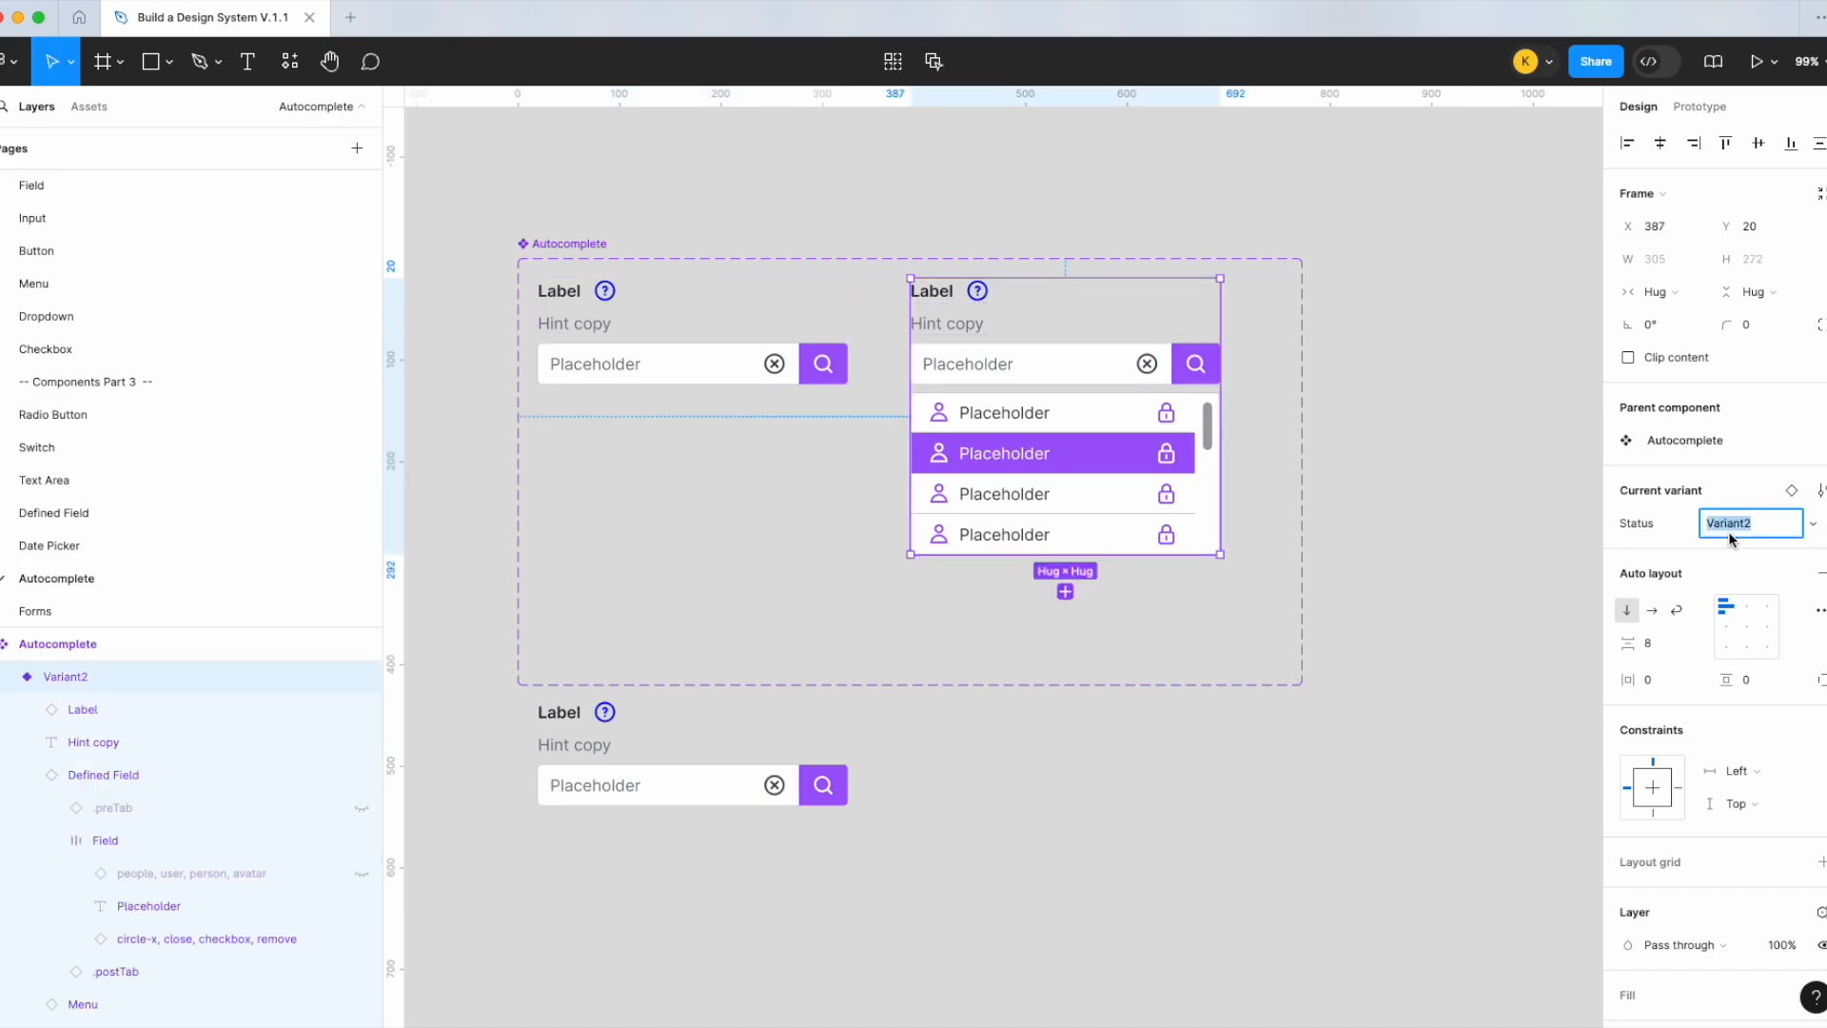
pyautogui.write('selected')
pyautogui.press('Return')
# Delete the leftover Autocomplete instance below the component set and reduce the set's height to sit closer beneath the menu
pyautogui.click(901, 789)
pyautogui.click(760, 784)
pyautogui.press('Delete')
pyautogui.click(569, 244)
pyautogui.moveTo(842, 686); pyautogui.dragTo(848, 598)
# Place an instance of the default Autocomplete variant below the component set and switch its Status to selected
pyautogui.click(693, 312)
pyautogui.moveTo(693, 310); pyautogui.dragTo(756, 695)
pyautogui.click(1749, 440)
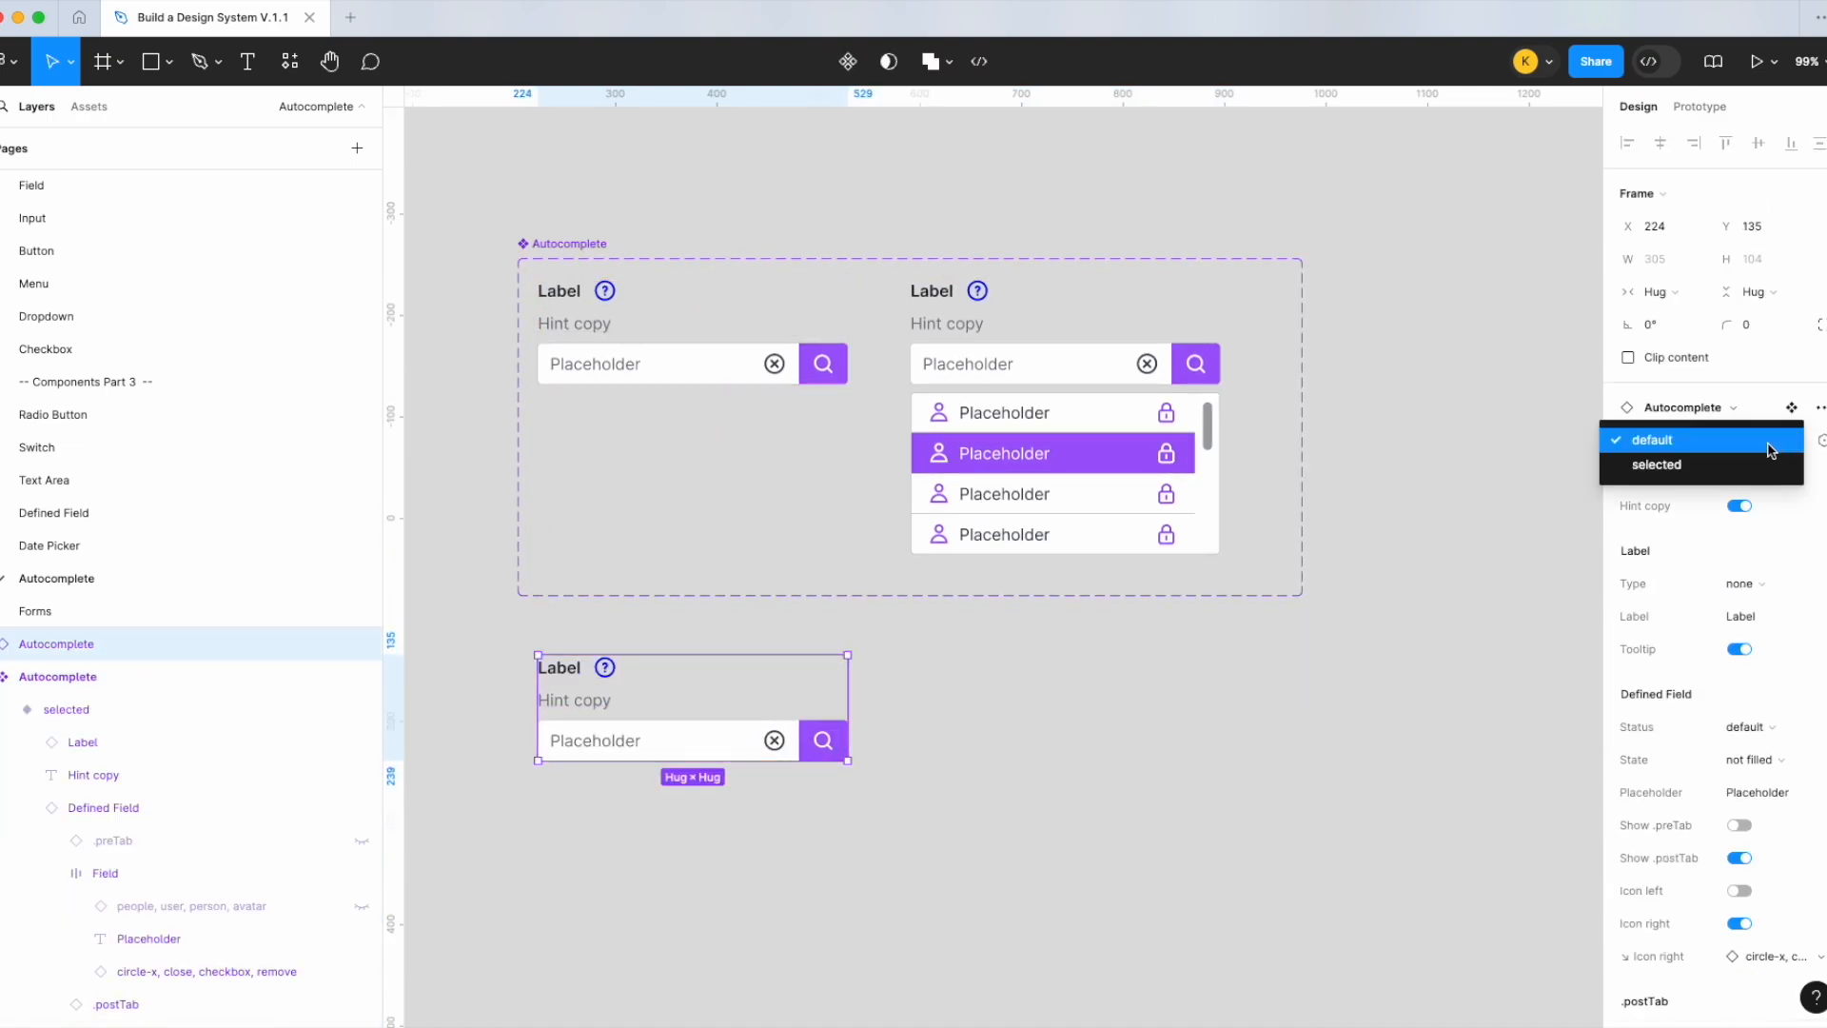
pyautogui.click(1751, 460)
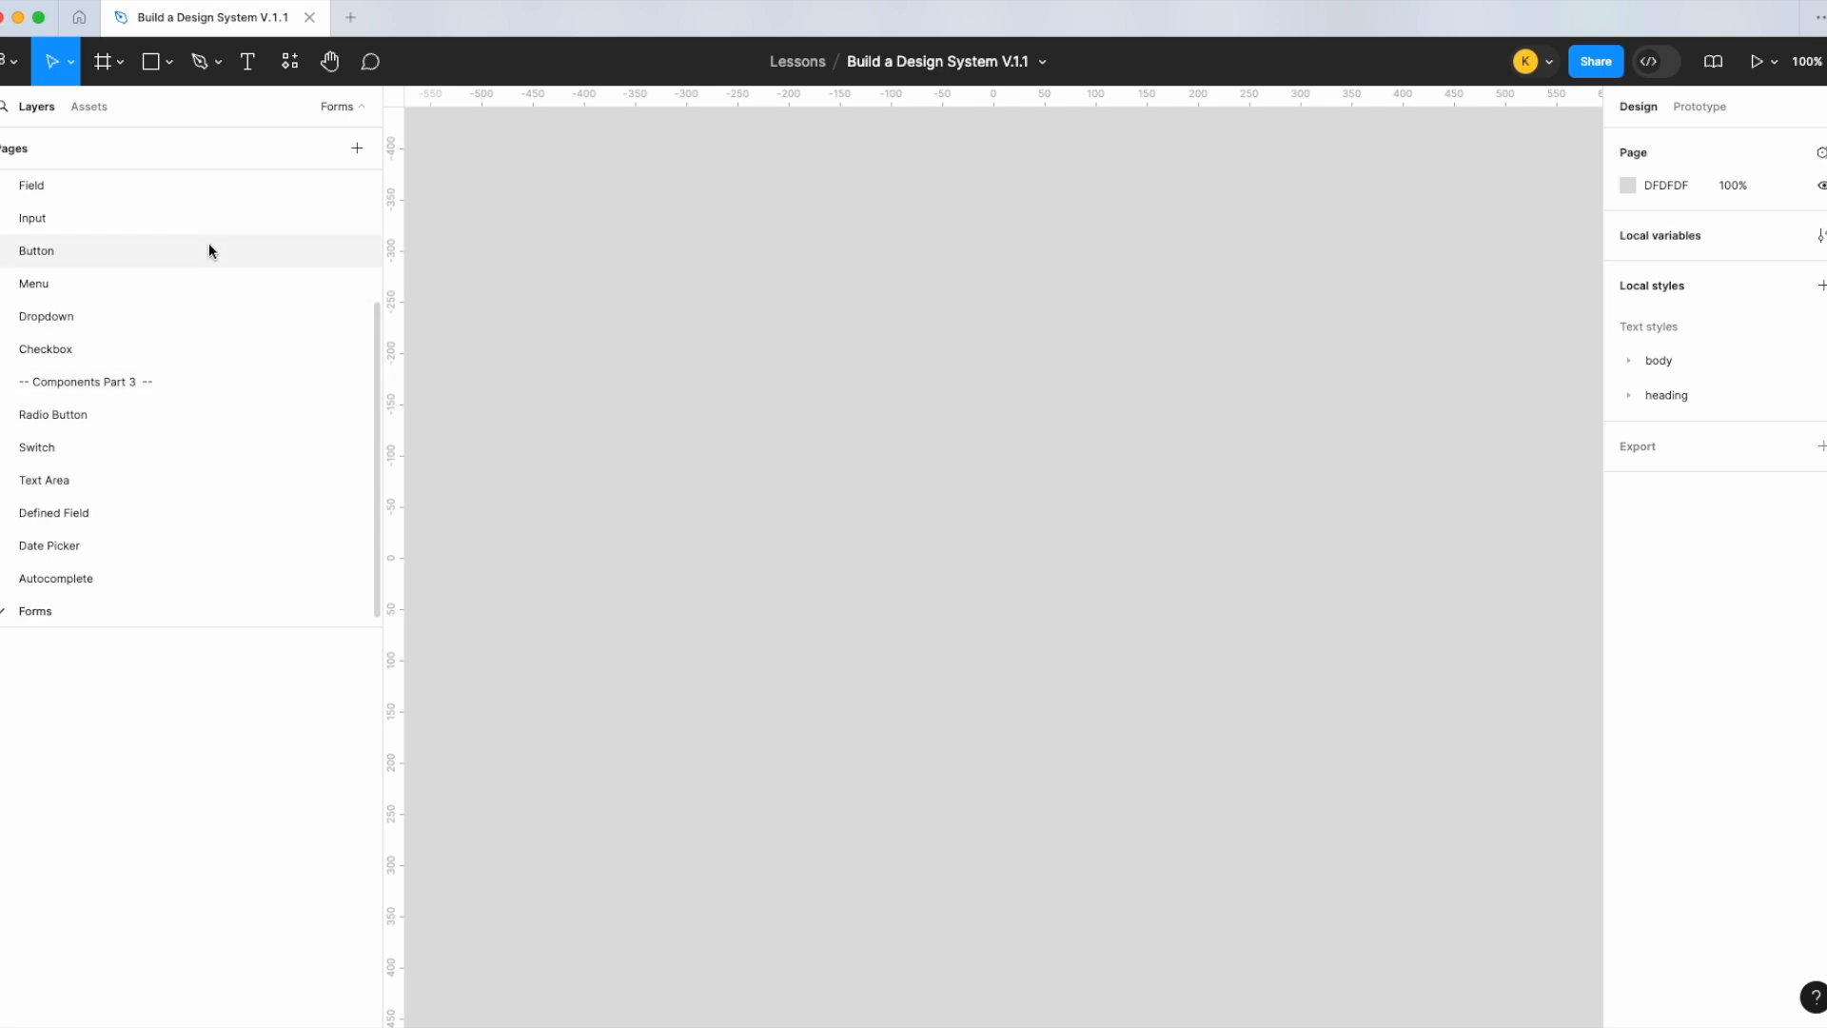
# On the Forms page, find the Input component among the assets, place an instance and turn off its hint copy
pyautogui.click(102, 106)
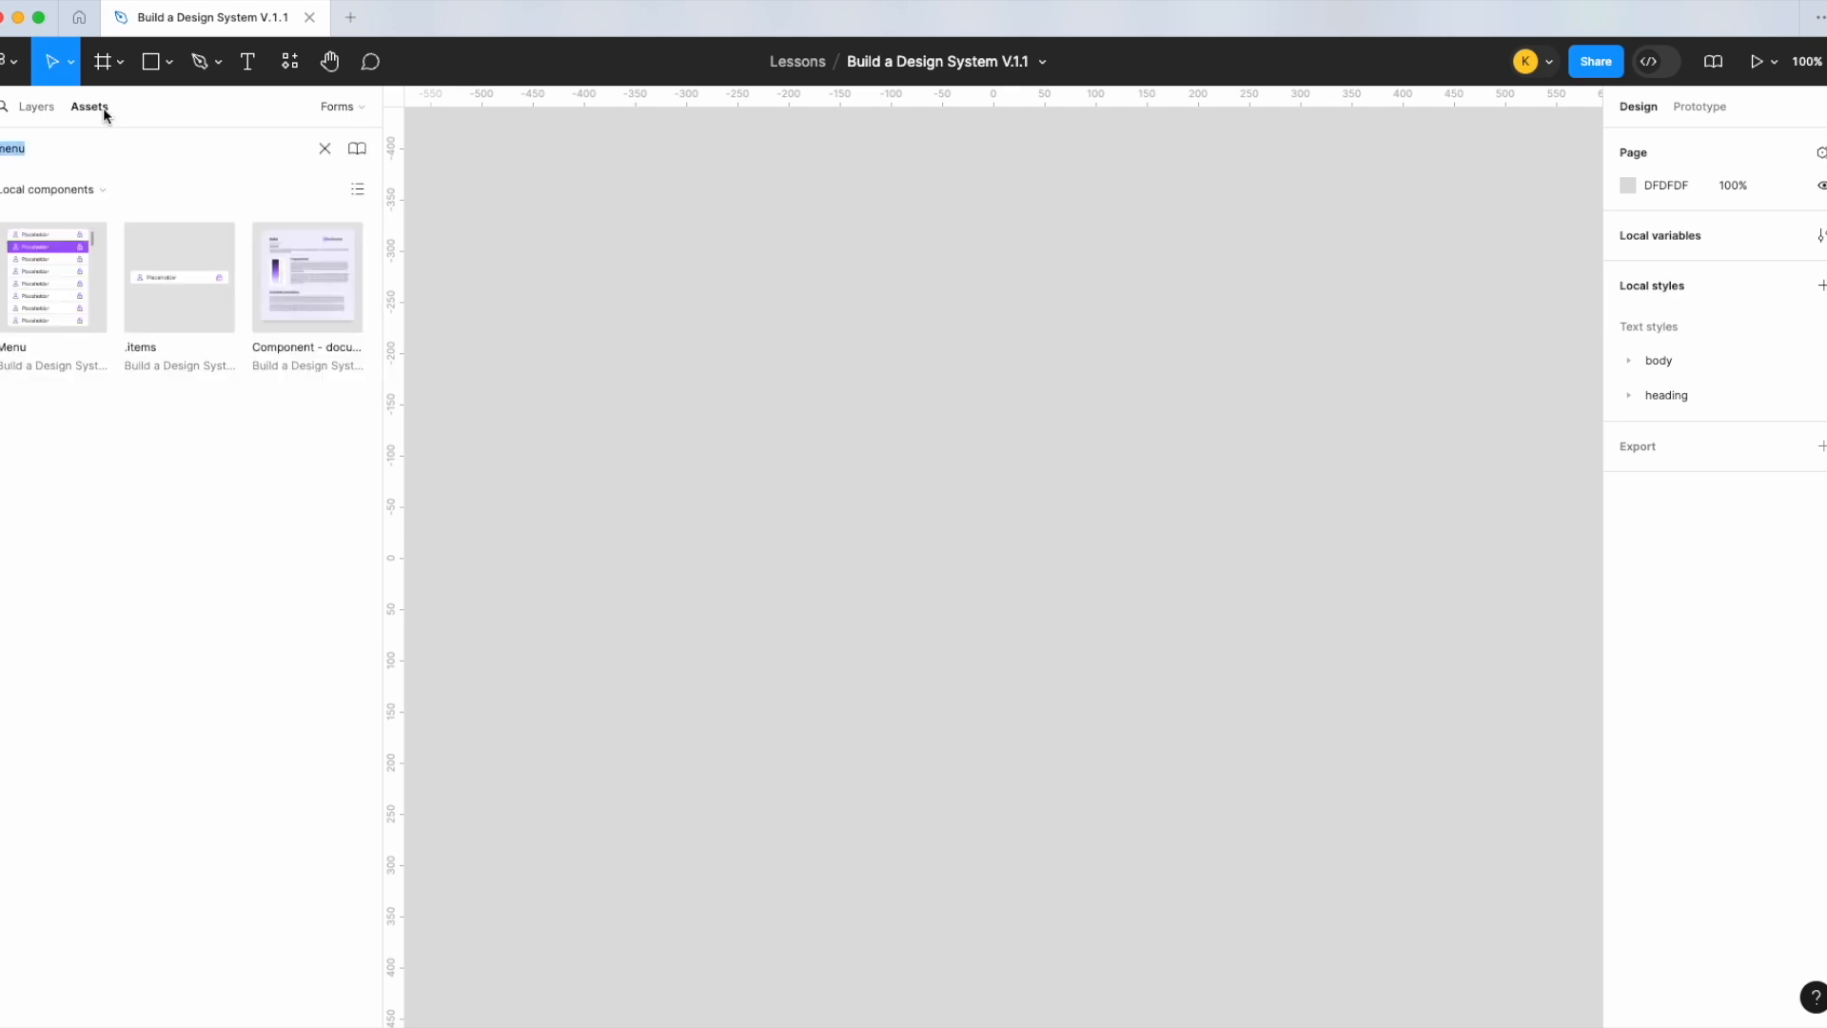
pyautogui.click(324, 150)
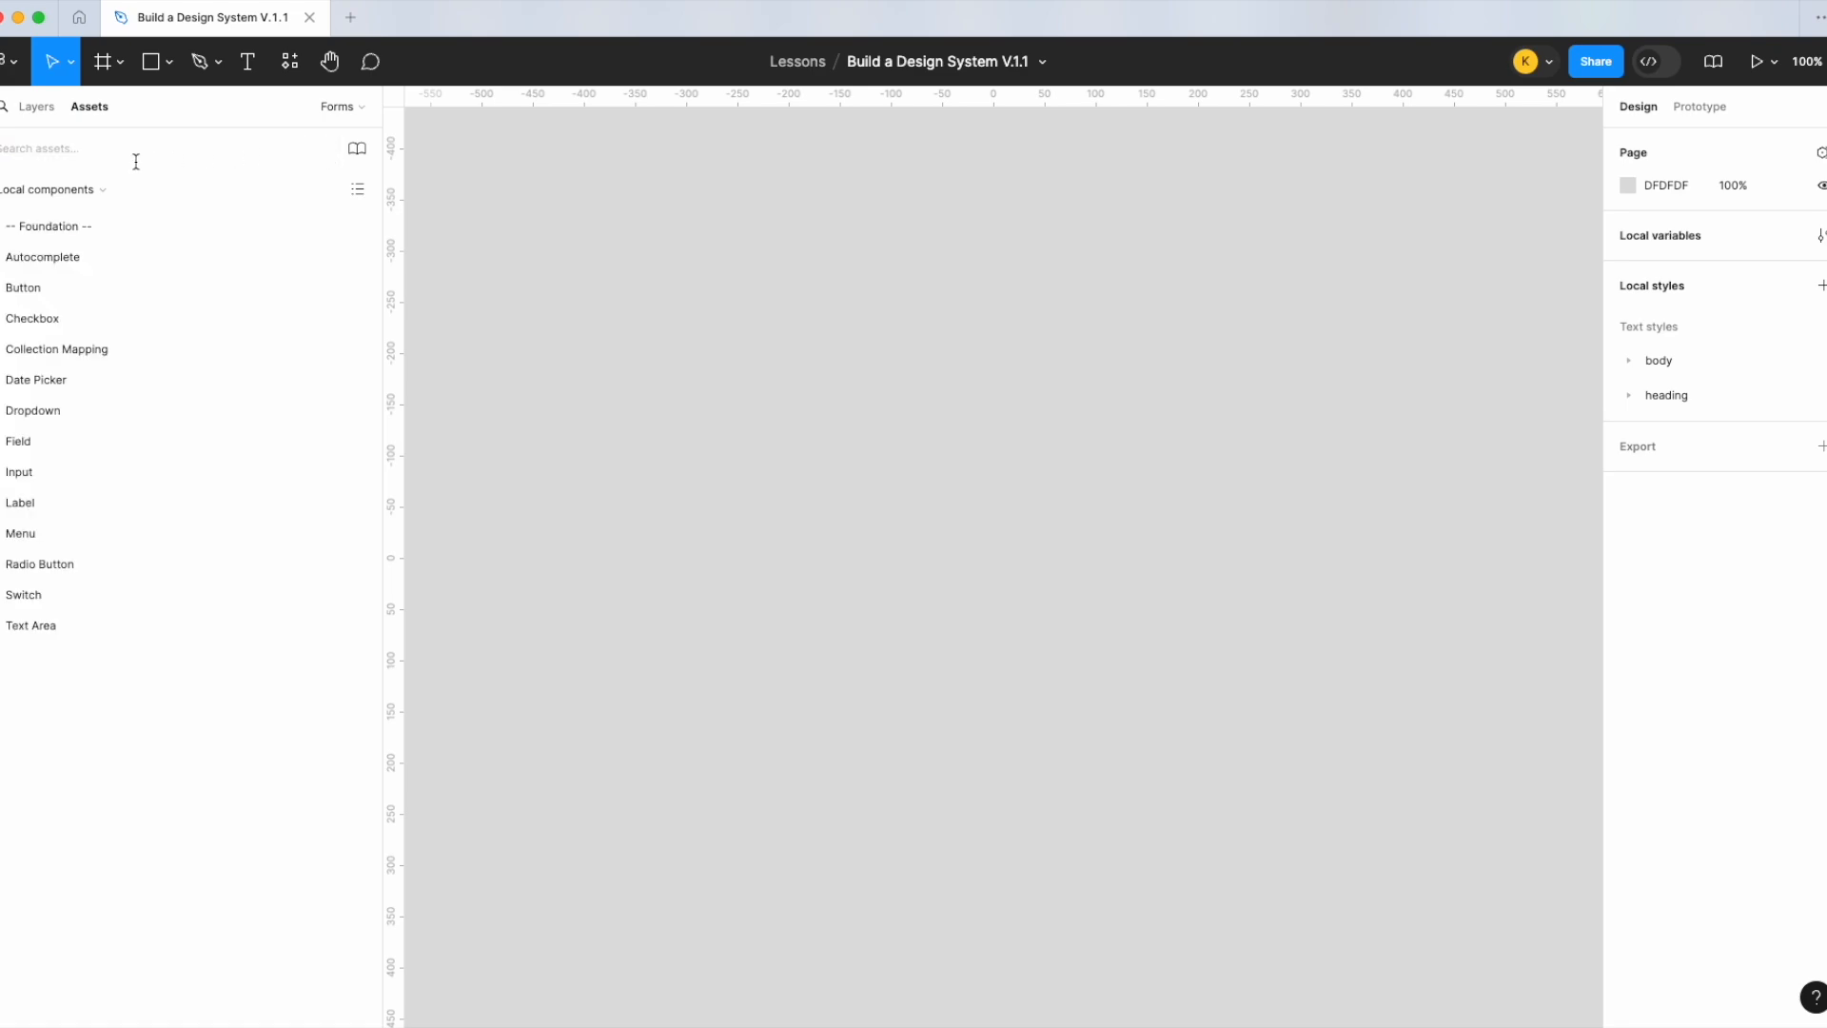
pyautogui.write('input')
pyautogui.moveTo(50, 283); pyautogui.dragTo(942, 343)
pyautogui.click(1740, 473)
# Duplicate the Input instance twice, placing one copy below it and one beside it in the same row
pyautogui.click(1185, 519)
pyautogui.click(949, 356)
pyautogui.moveTo(971, 343); pyautogui.dragTo(971, 604)
pyautogui.moveTo(964, 479); pyautogui.dragTo(1207, 344)
# Label the first Input of the upper row "First name" and the second one "Last name"
pyautogui.click(974, 305)
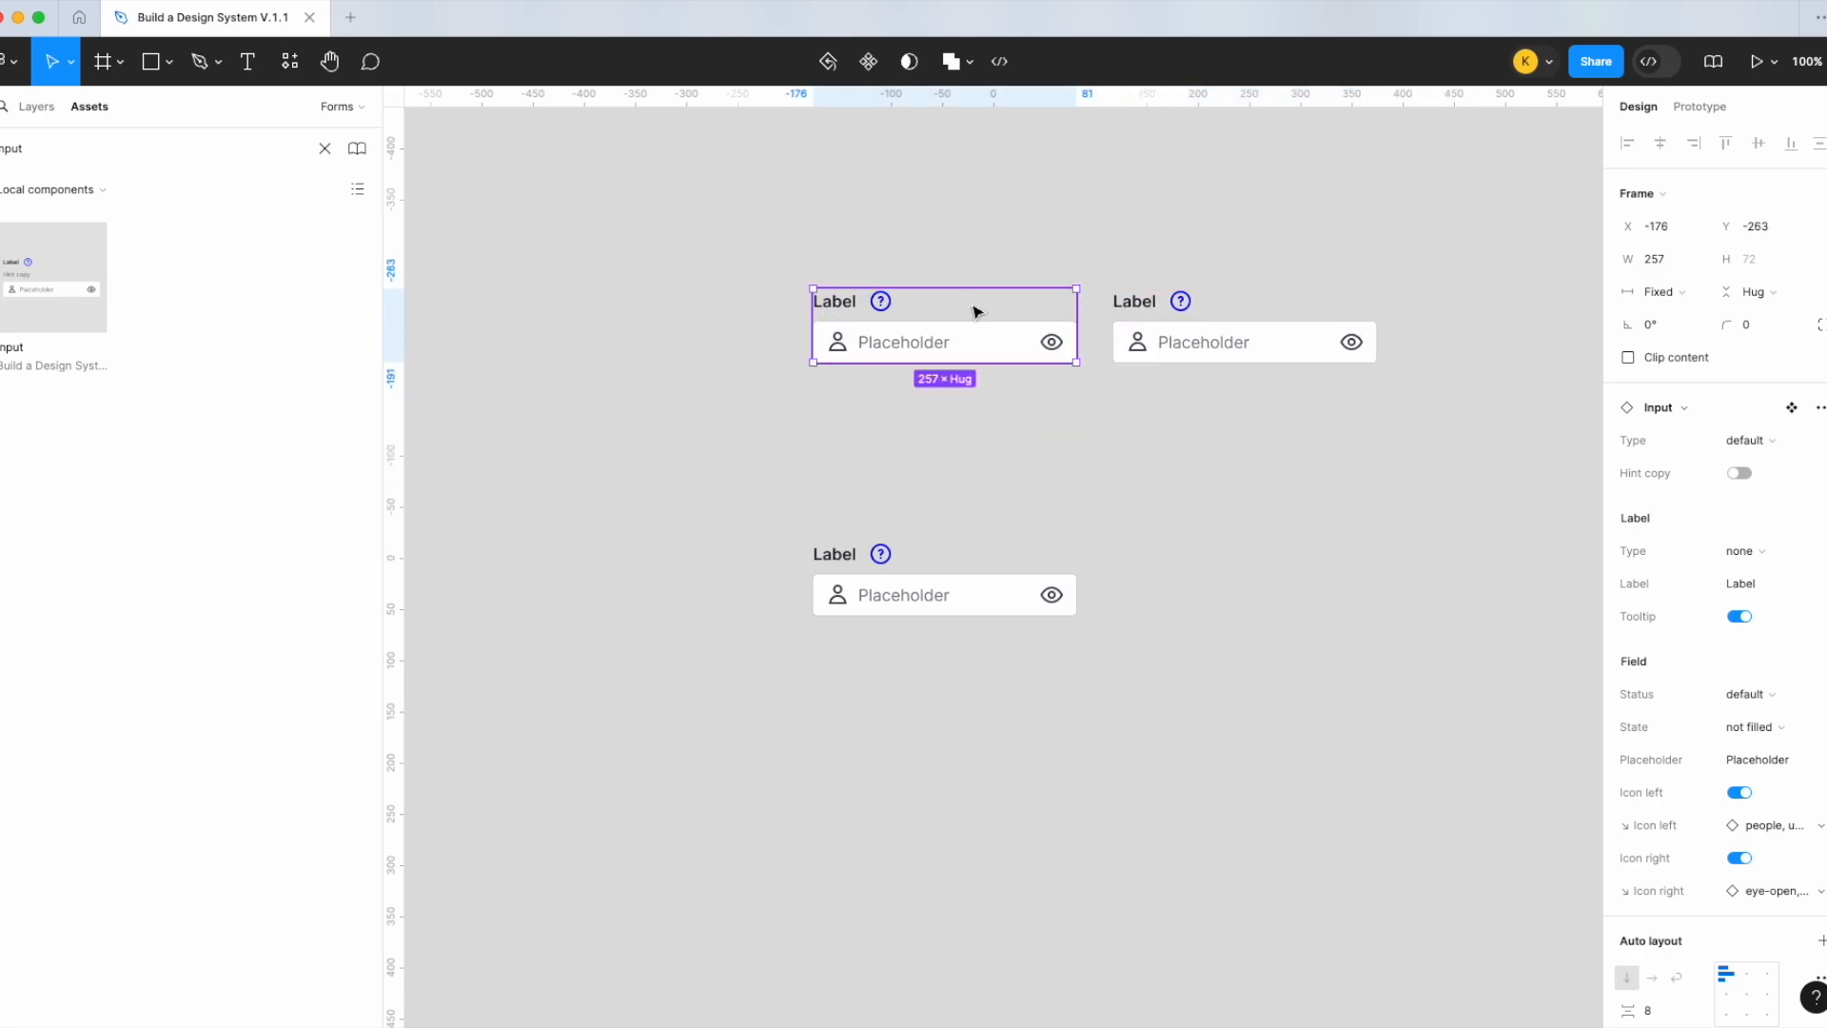
pyautogui.click(1754, 584)
pyautogui.write('First name')
pyautogui.press('Return')
pyautogui.click(1323, 354)
pyautogui.click(1783, 591)
pyautogui.press('BackSpace')
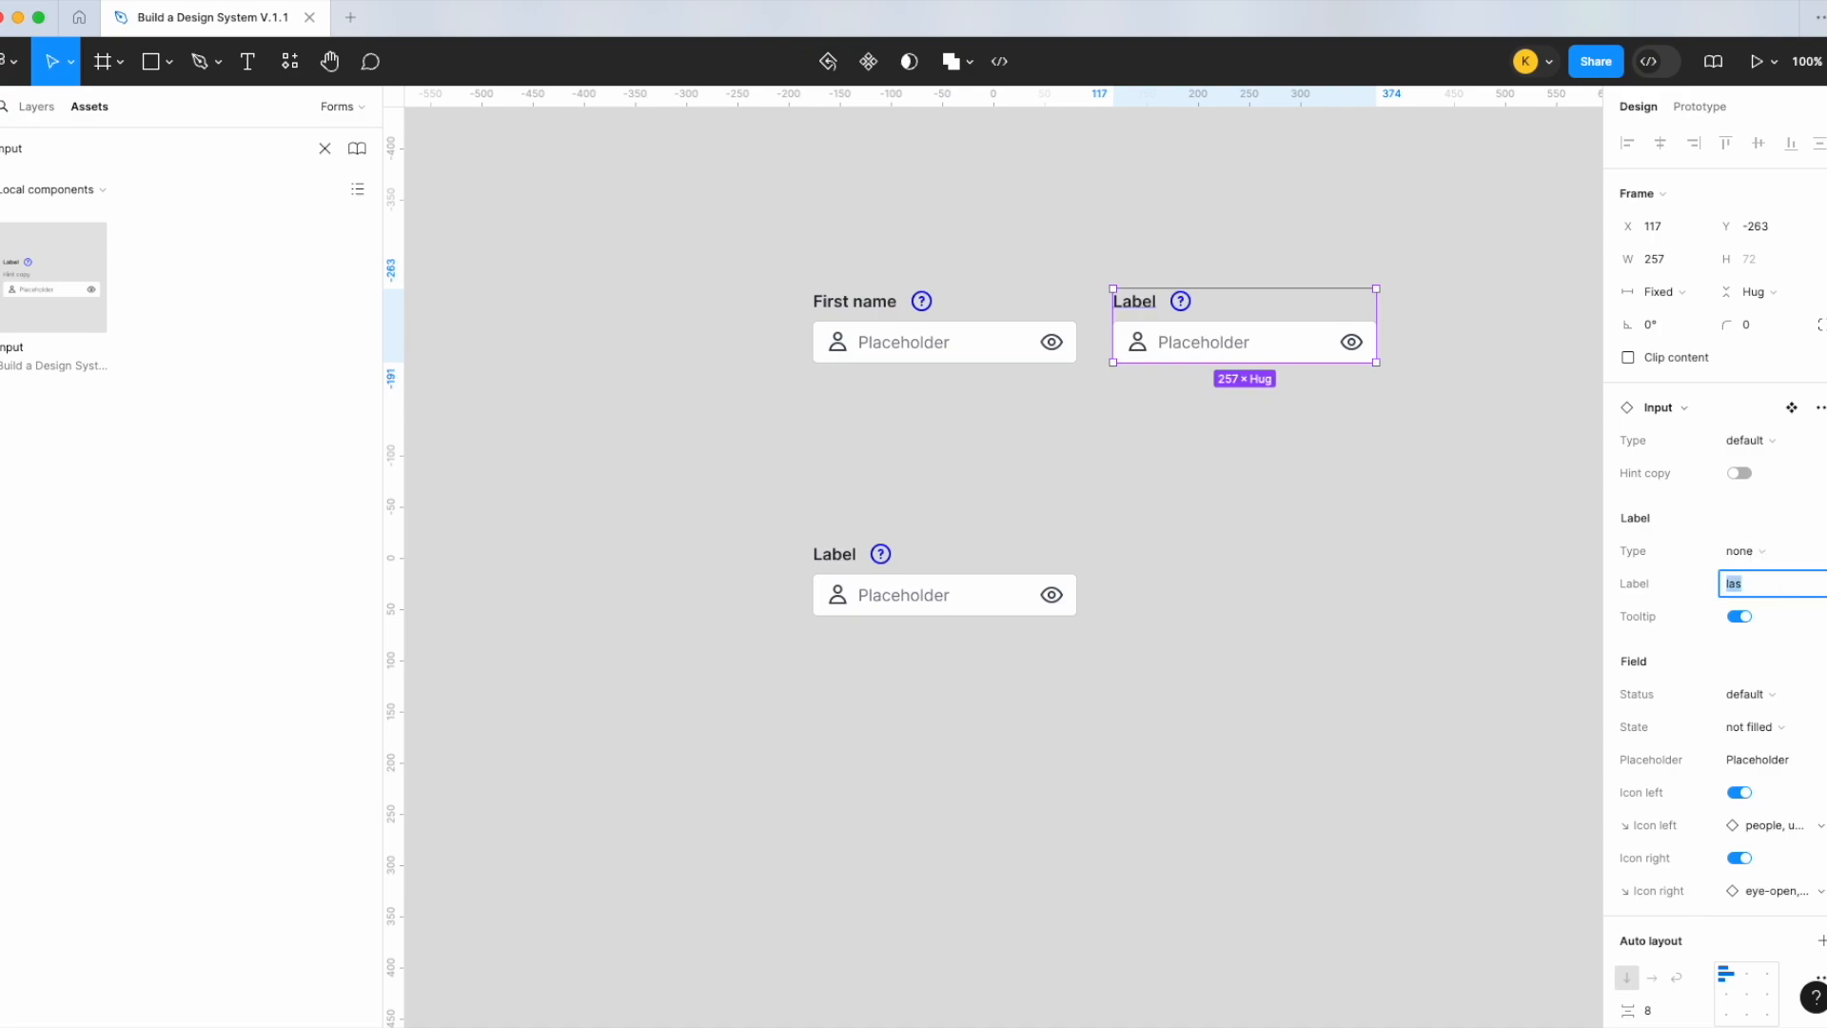
pyautogui.write('Last name')
pyautogui.press('Return')
# Turn off the tooltip and both the left and right icons on the First name and Last name inputs
pyautogui.click(1742, 617)
pyautogui.click(905, 343)
pyautogui.click(1742, 617)
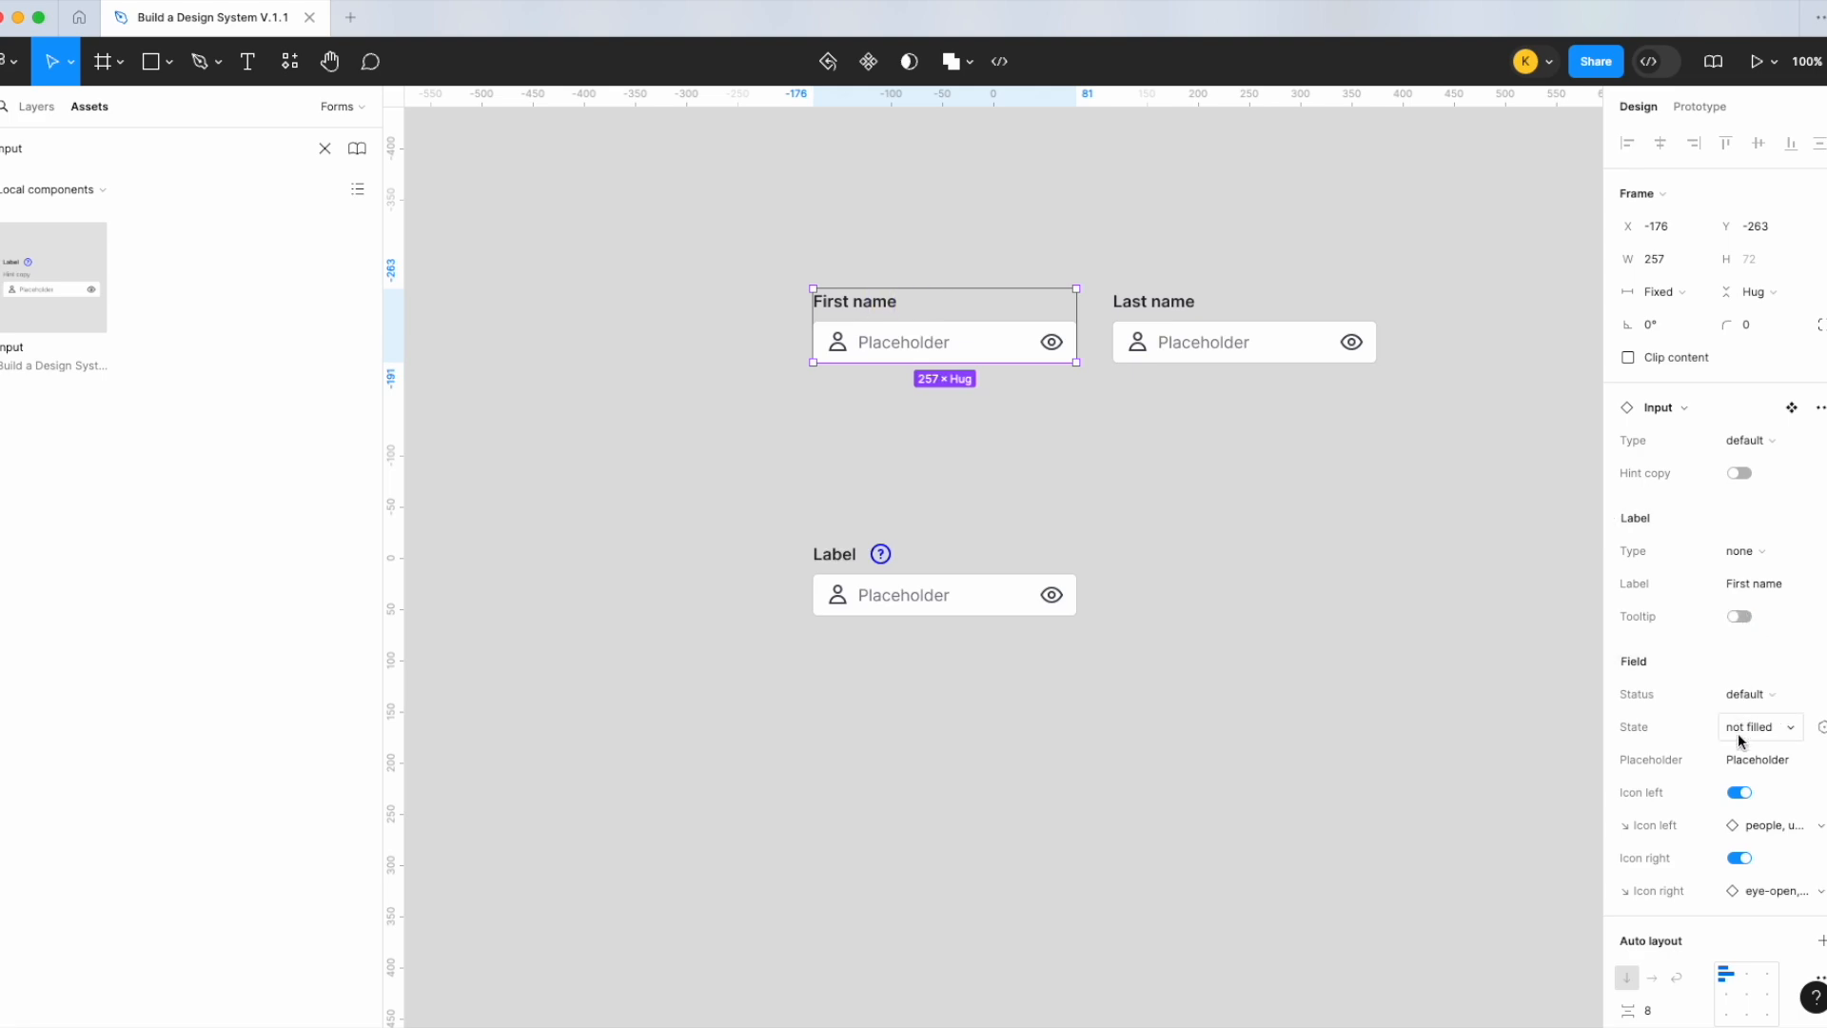
pyautogui.click(1740, 793)
pyautogui.click(1743, 828)
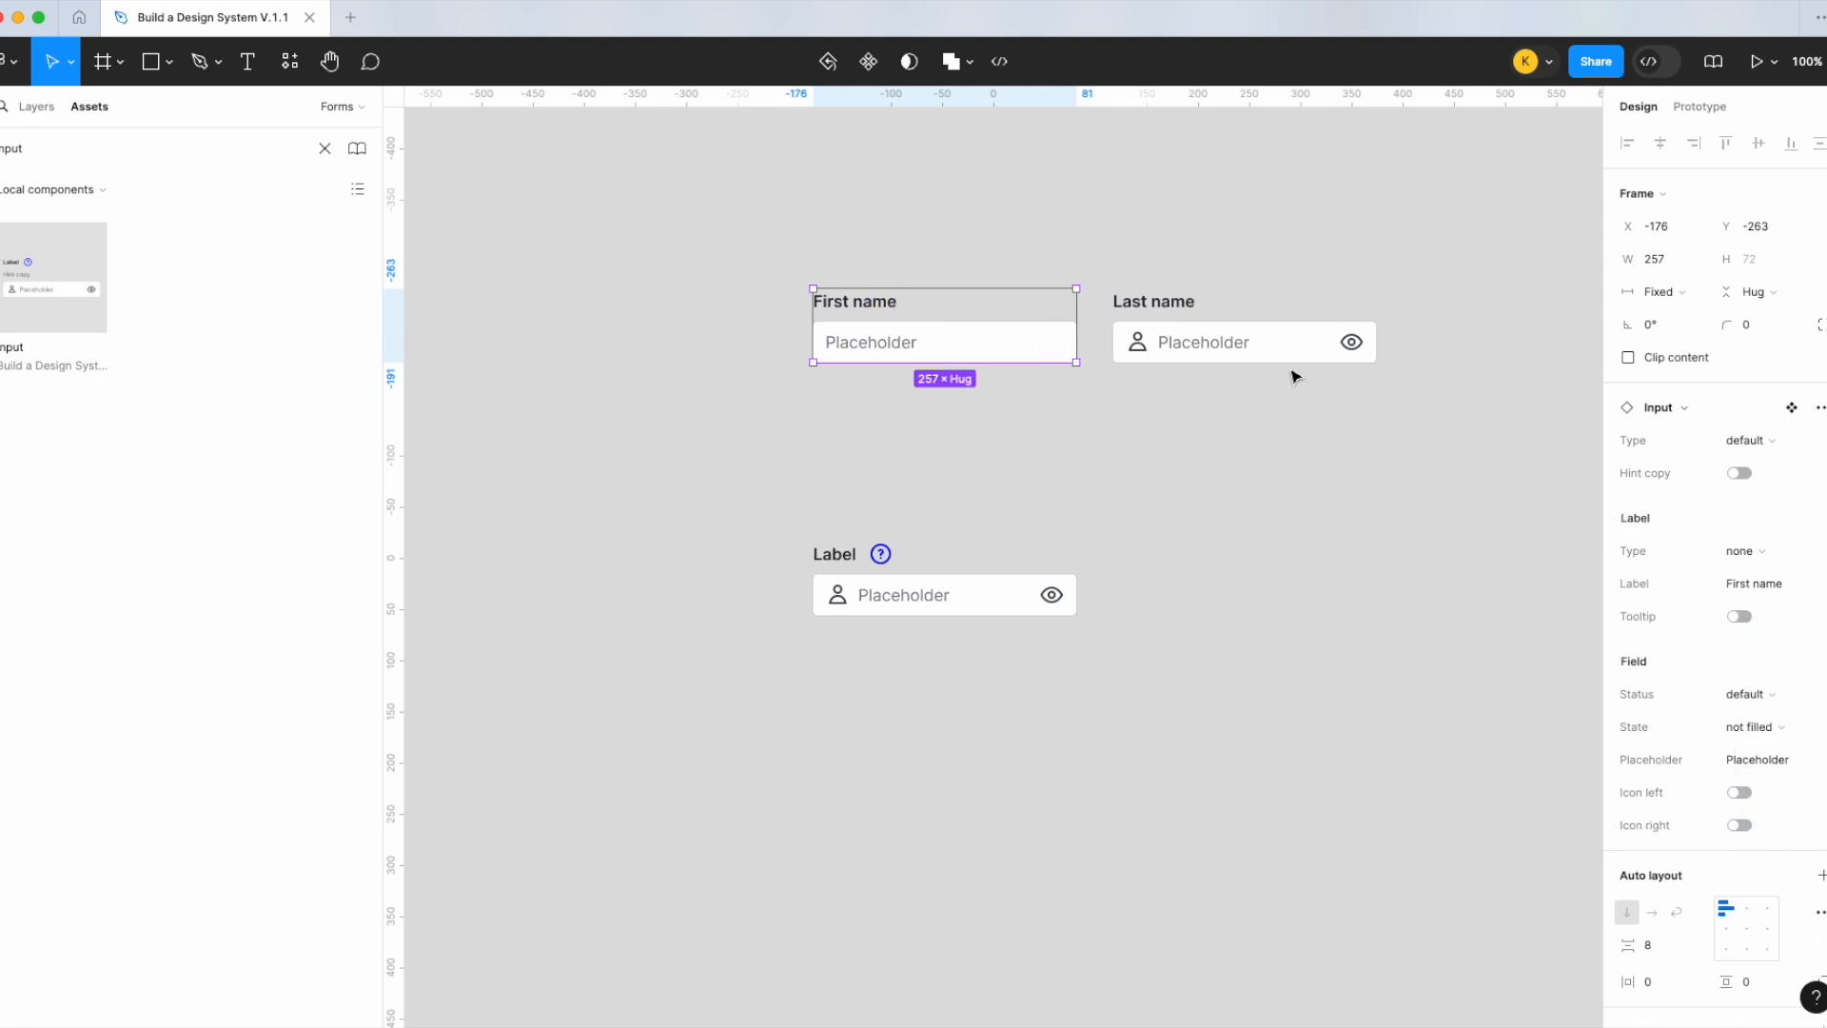
pyautogui.click(1285, 351)
pyautogui.click(1740, 793)
pyautogui.click(1742, 825)
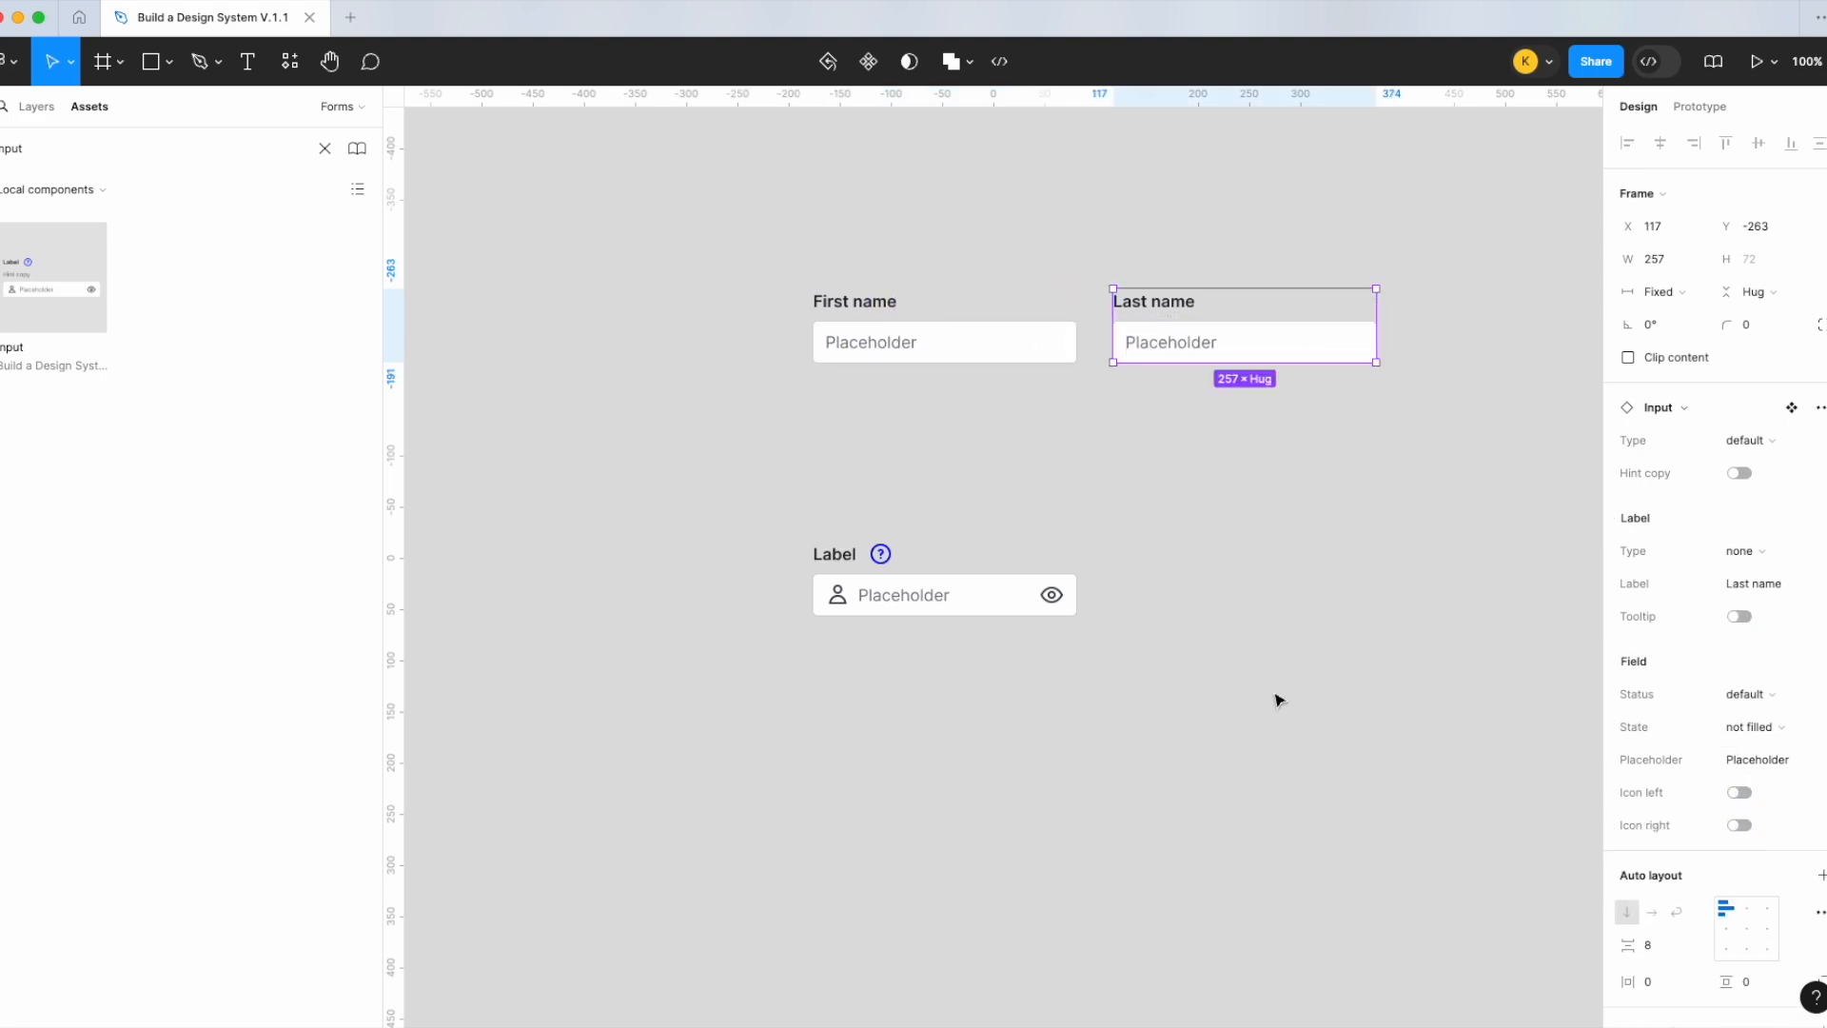
# Move the Last name input closer to First name and place the third Input directly beneath the First name input
pyautogui.click(952, 595)
pyautogui.moveTo(1200, 364); pyautogui.dragTo(1174, 369)
pyautogui.moveTo(967, 544); pyautogui.dragTo(961, 409)
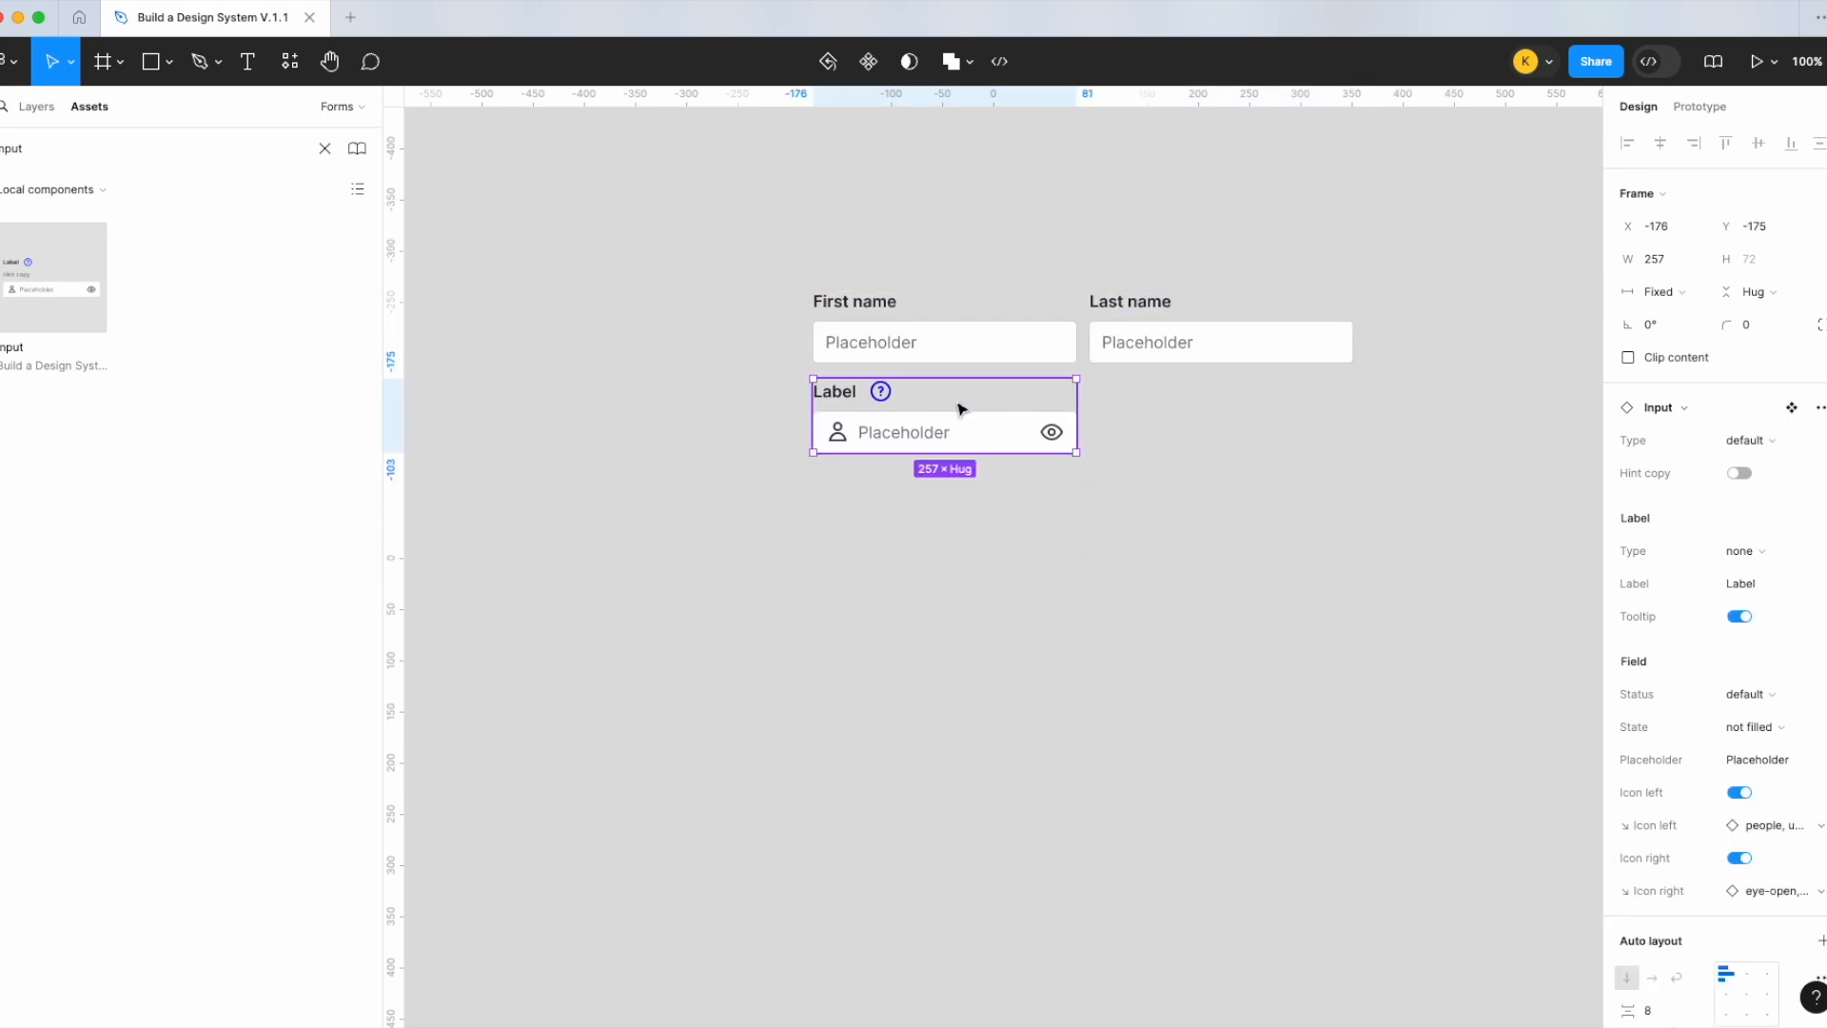
# Turn off the third Input's tooltip and right icon, and swap its left icon for the email-2 icon
pyautogui.click(1740, 614)
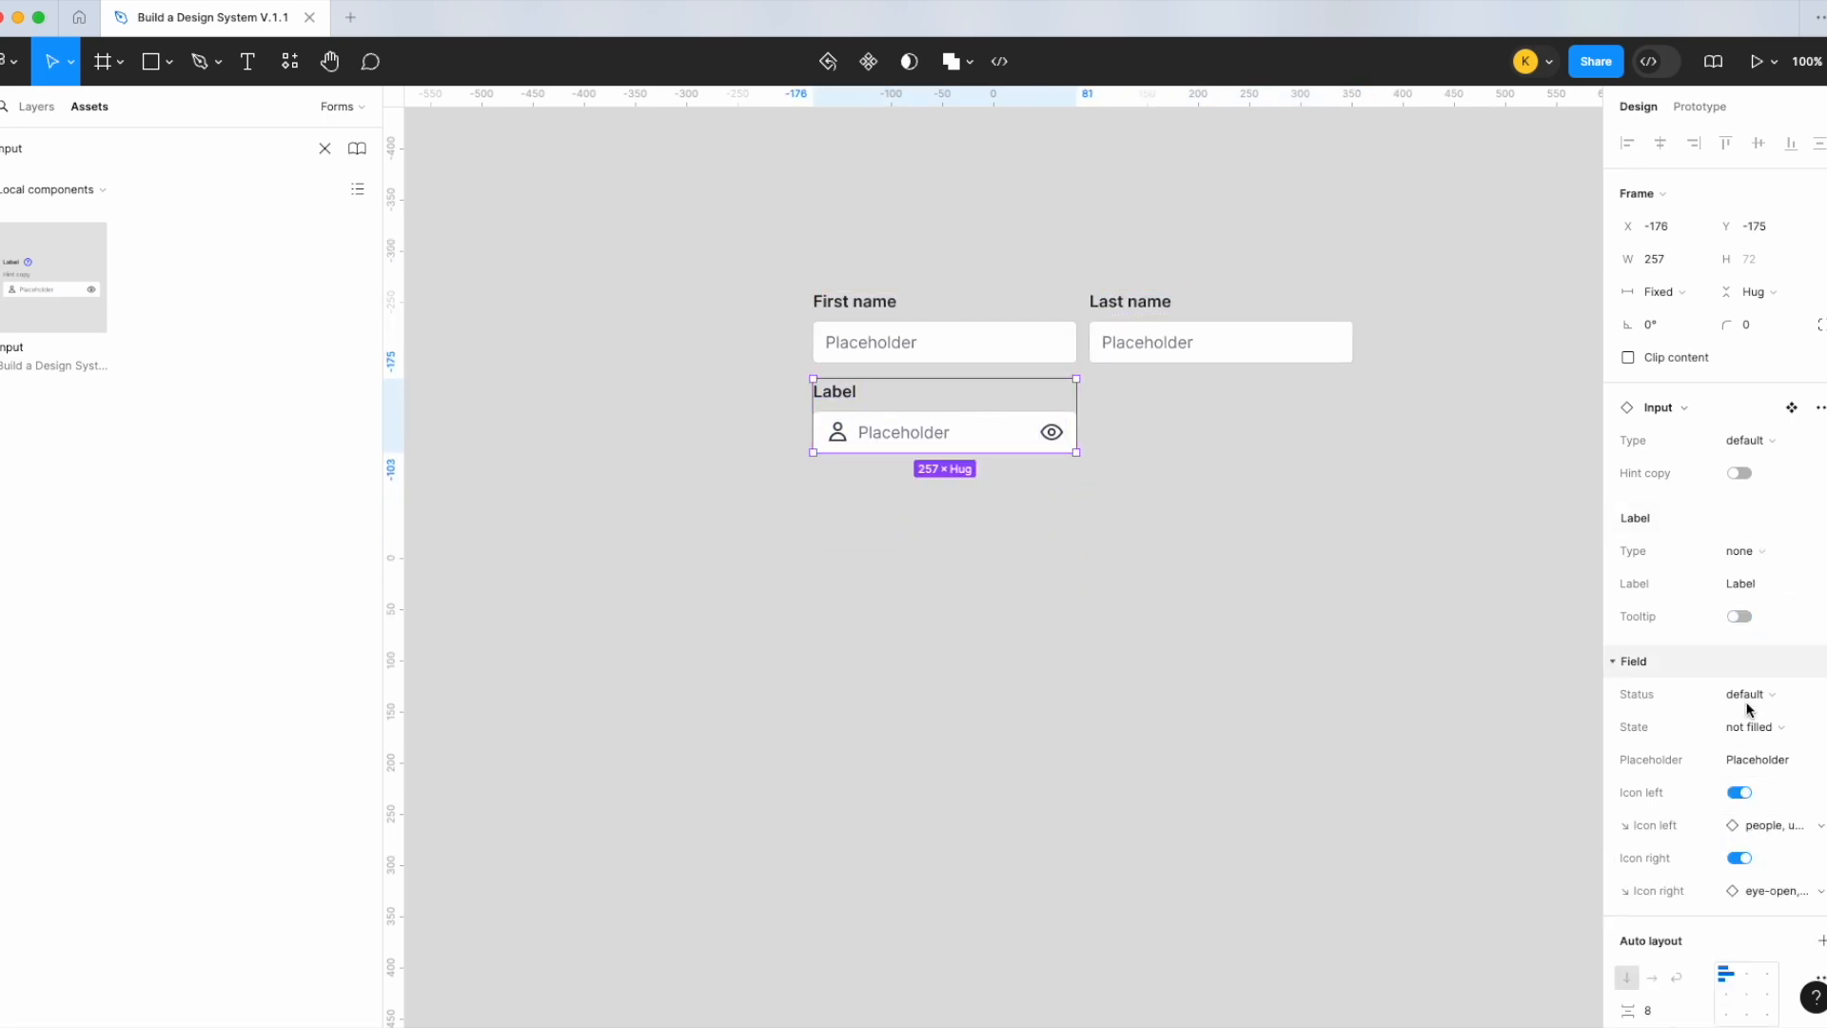
pyautogui.click(1747, 859)
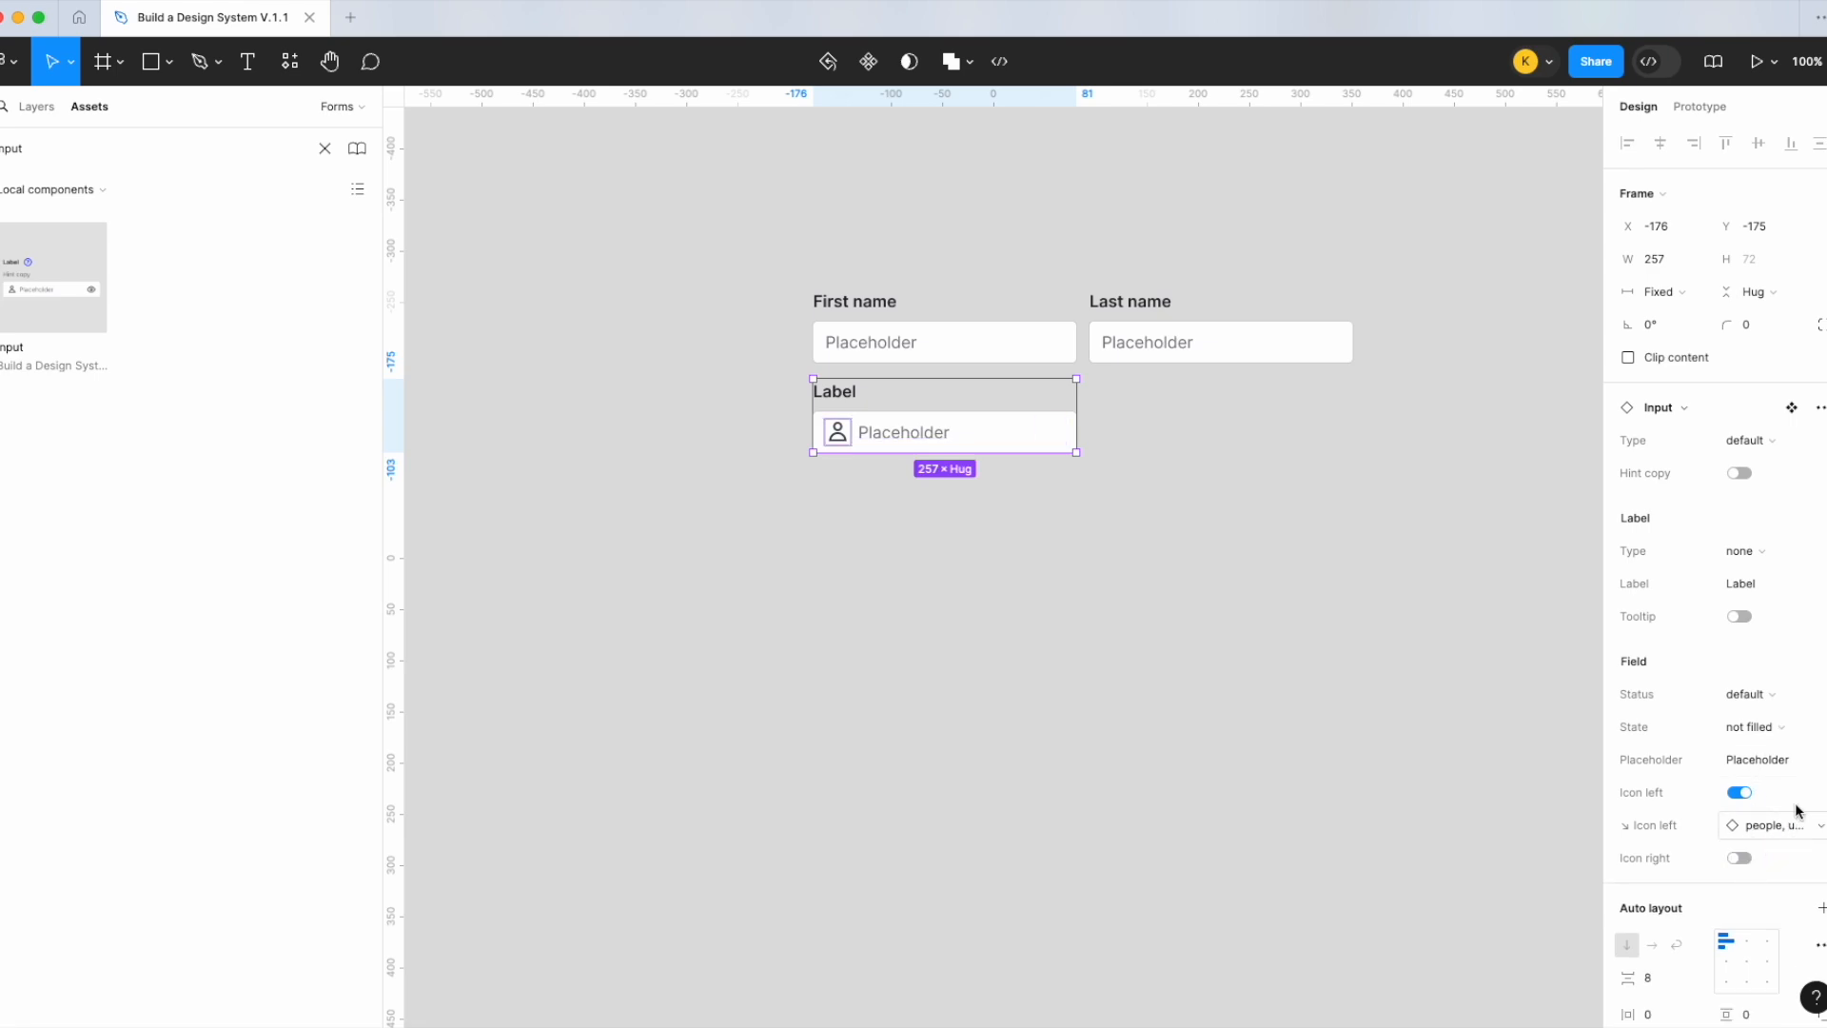
pyautogui.click(1811, 834)
pyautogui.write('email')
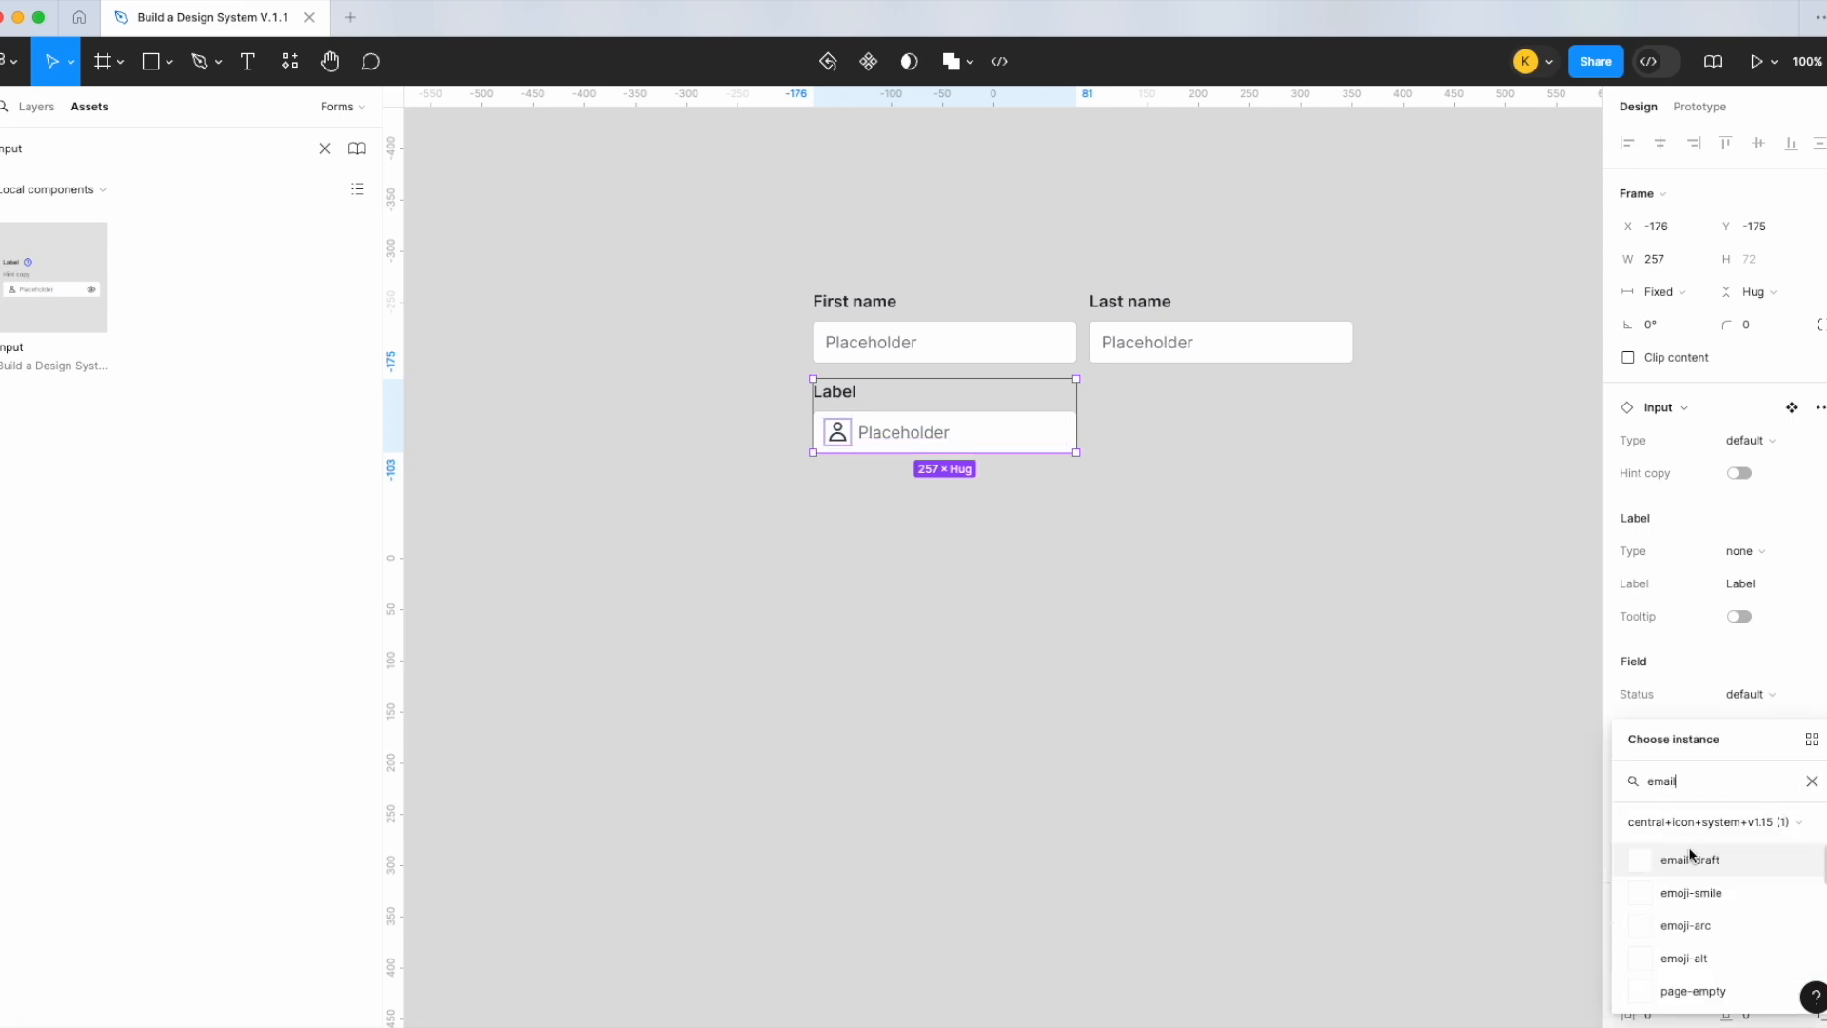
pyautogui.click(1691, 880)
# Widen the Input with the email icon to 521 so it spans the row of name fields
pyautogui.click(1055, 478)
pyautogui.click(1068, 424)
pyautogui.moveTo(1083, 409); pyautogui.dragTo(1348, 410)
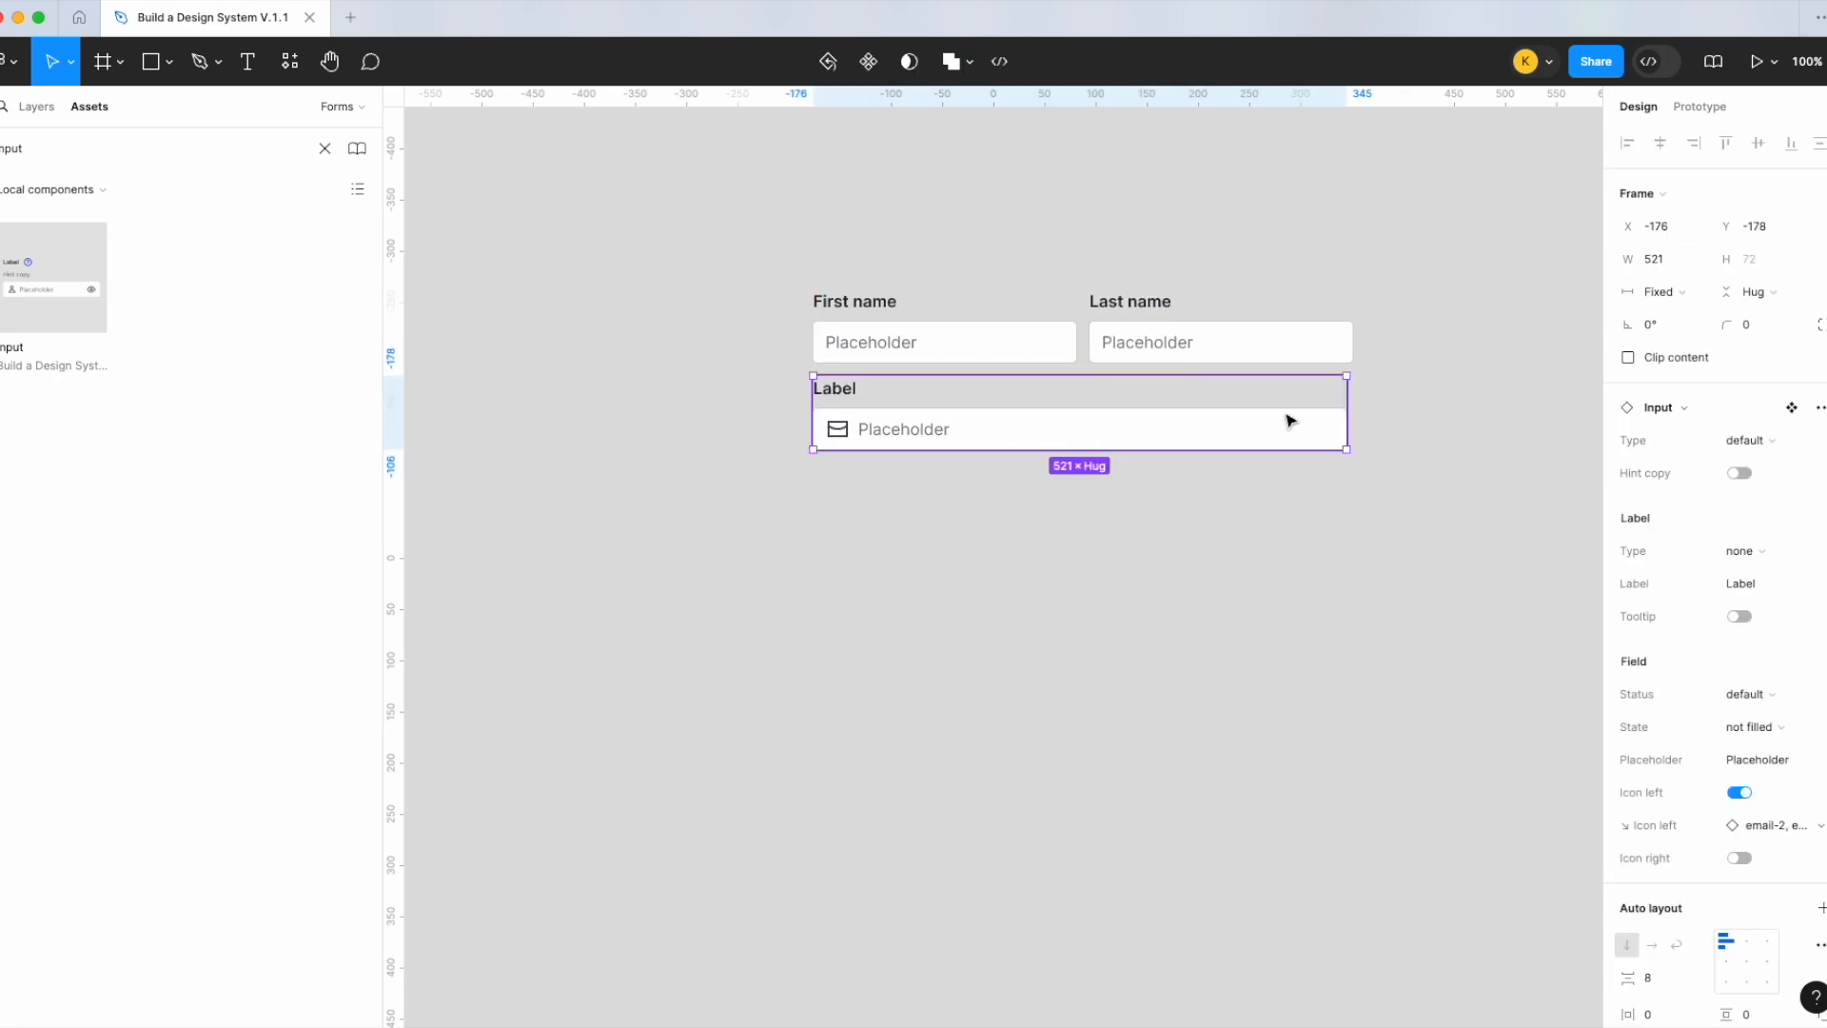
# Duplicate the email Input below itself, swap its left icon for the telephone icon and label it "Phone number"
pyautogui.moveTo(1219, 420); pyautogui.dragTo(1219, 510)
pyautogui.click(1795, 826)
pyautogui.write('phone')
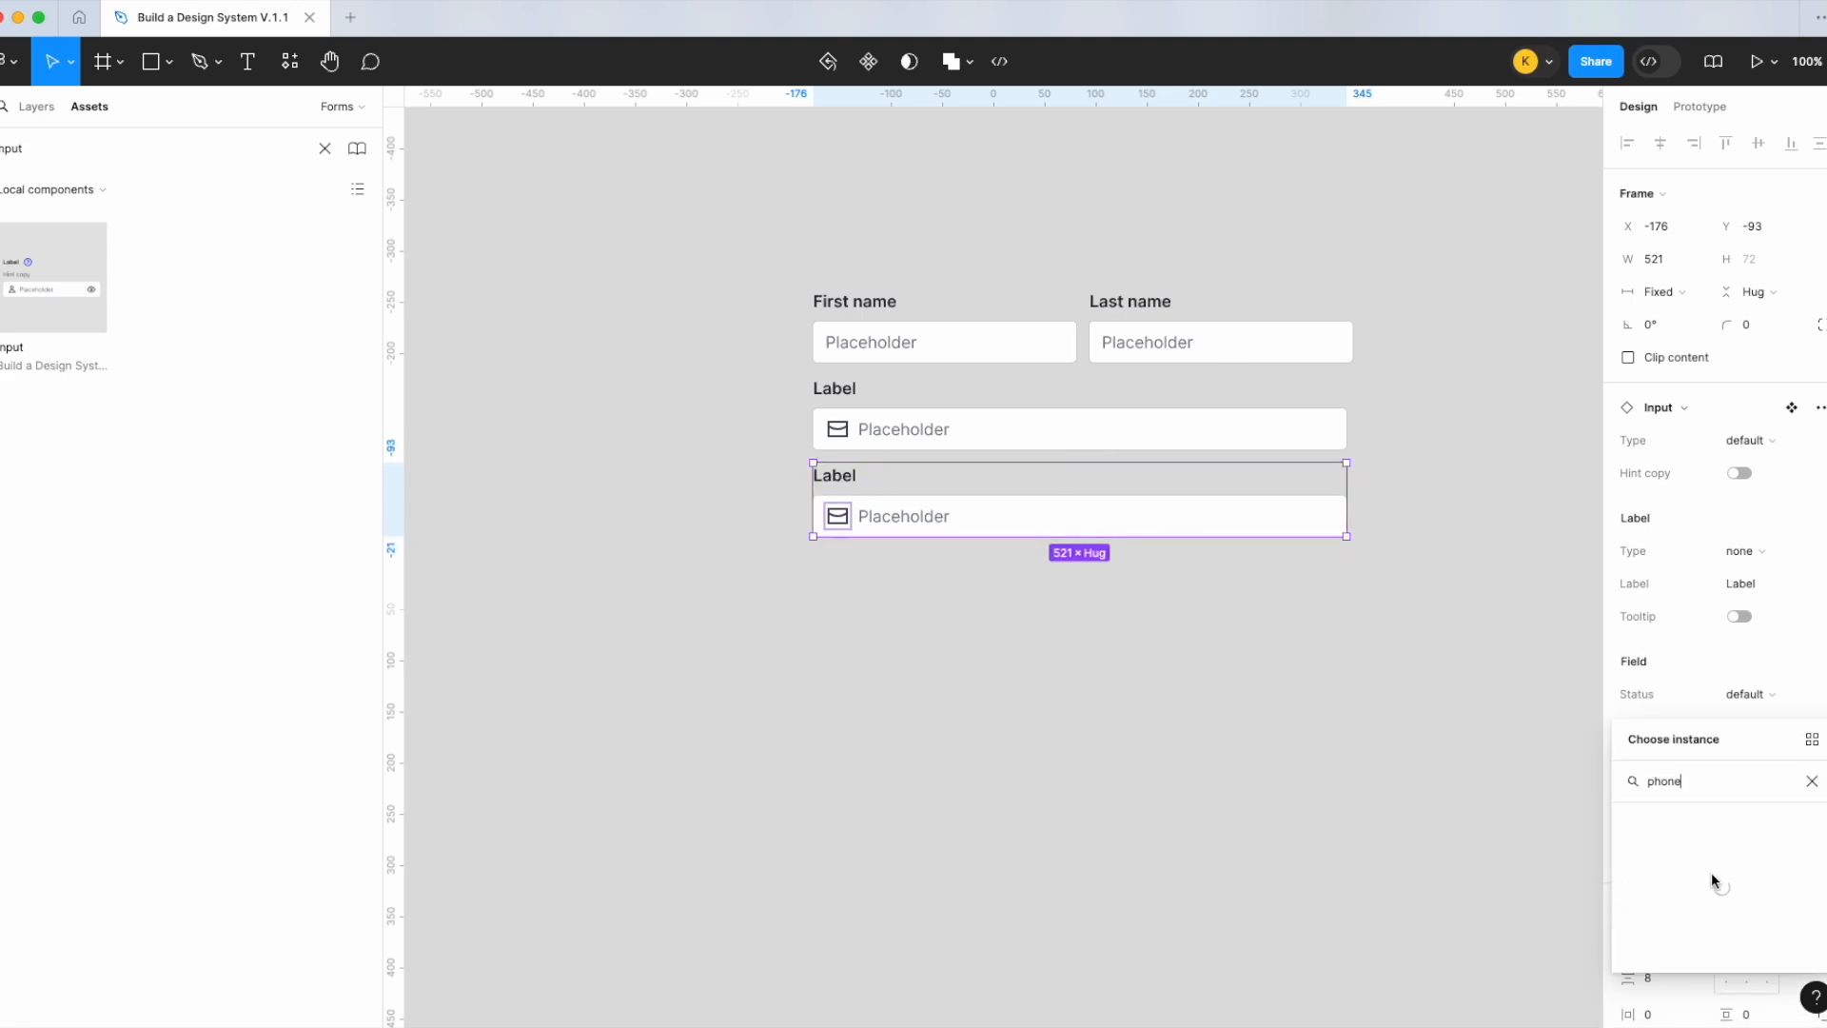
pyautogui.press('Escape')
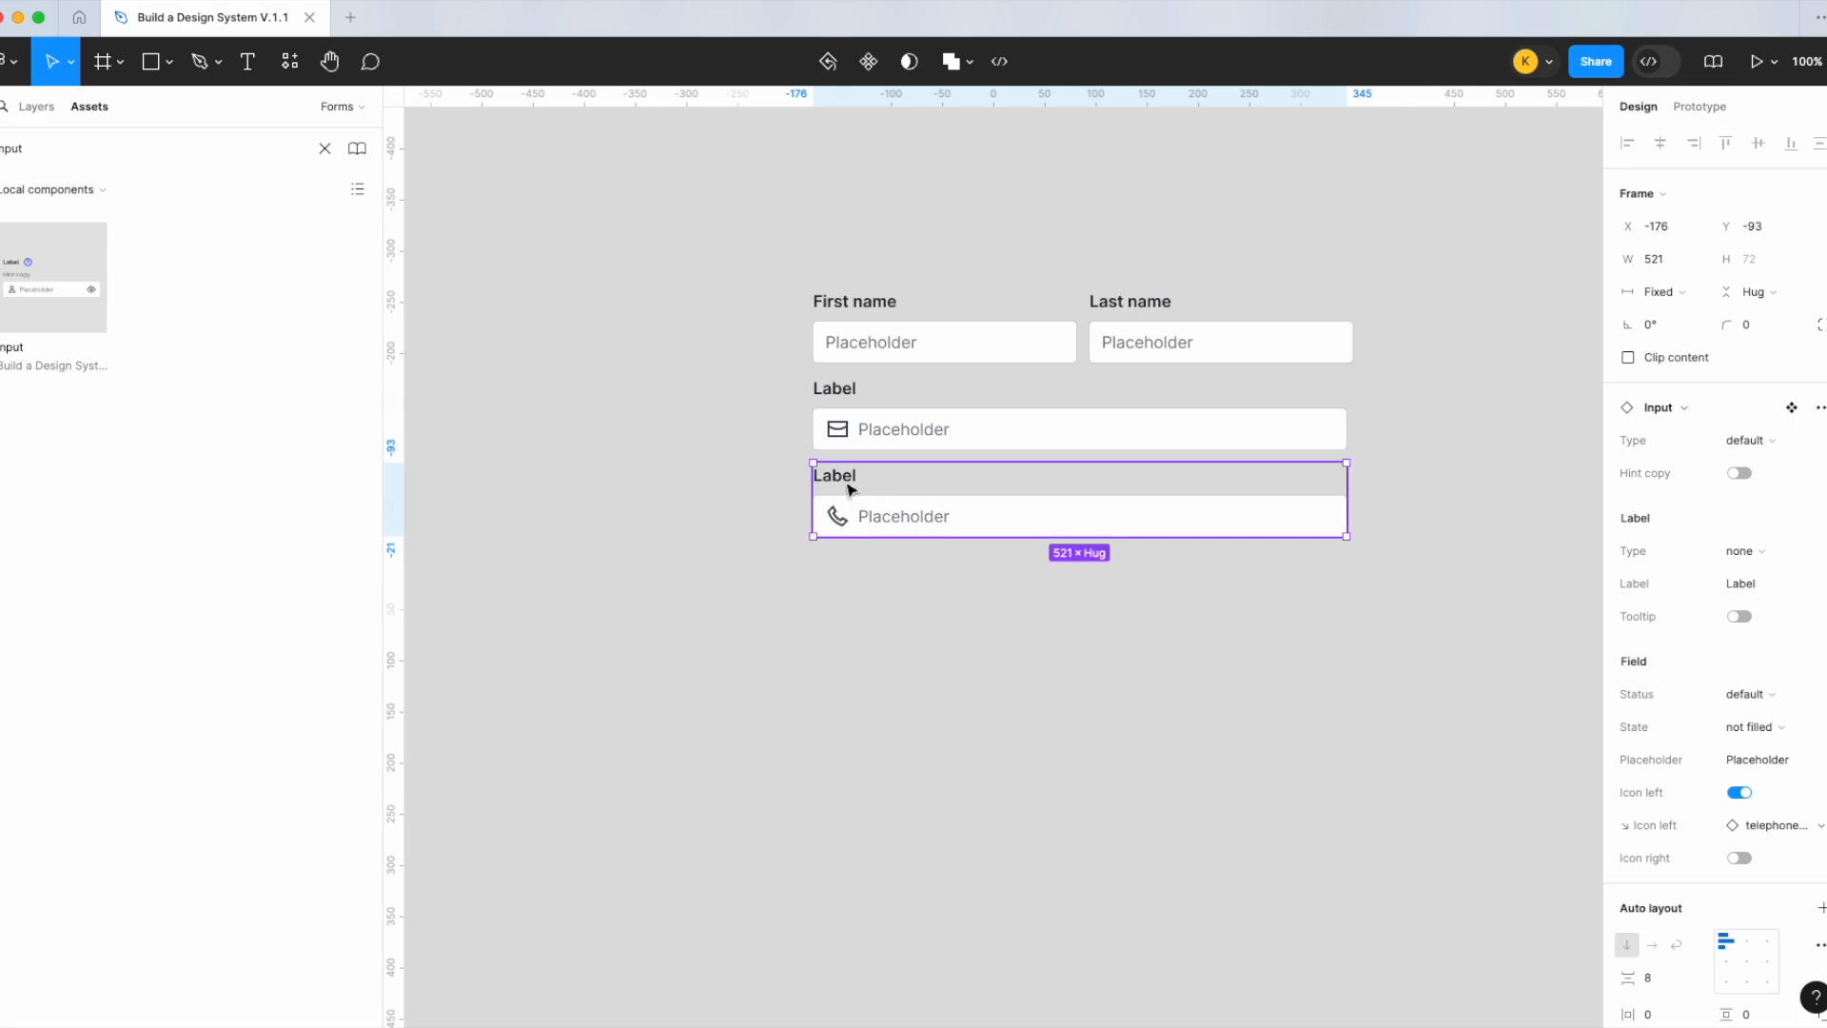
pyautogui.write('Phone number')
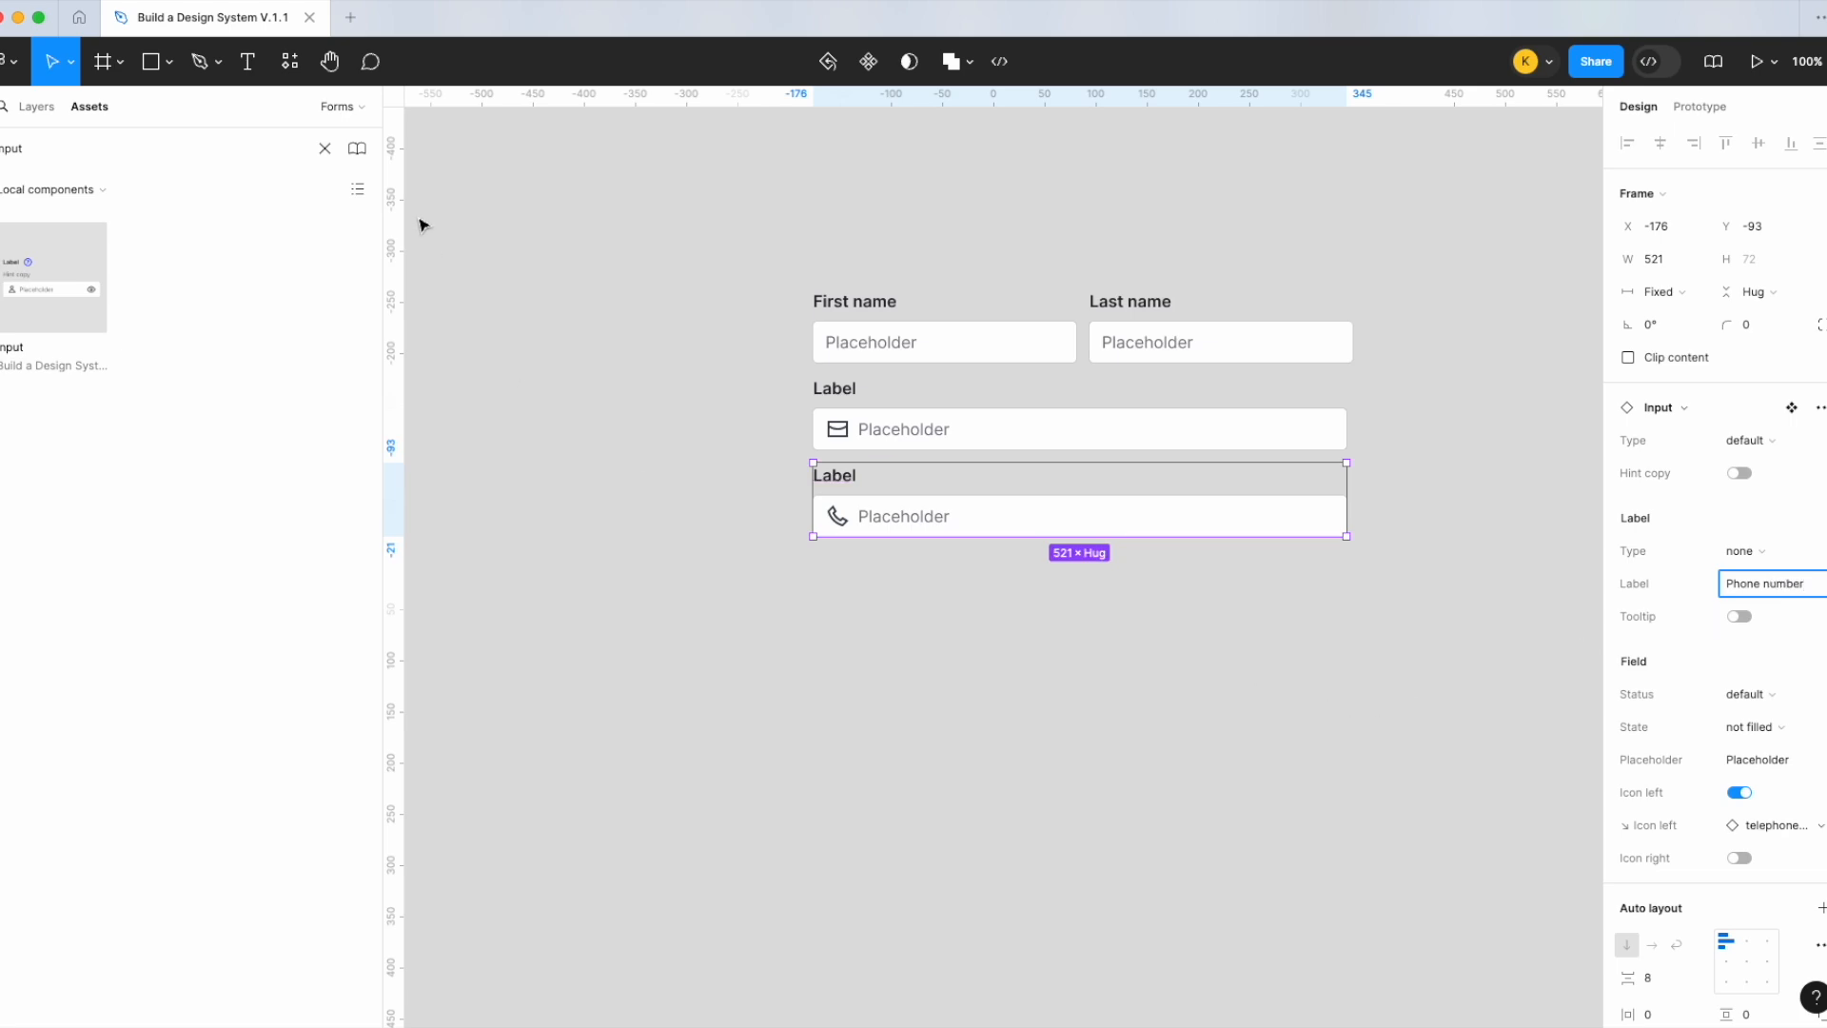
pyautogui.press('Return')
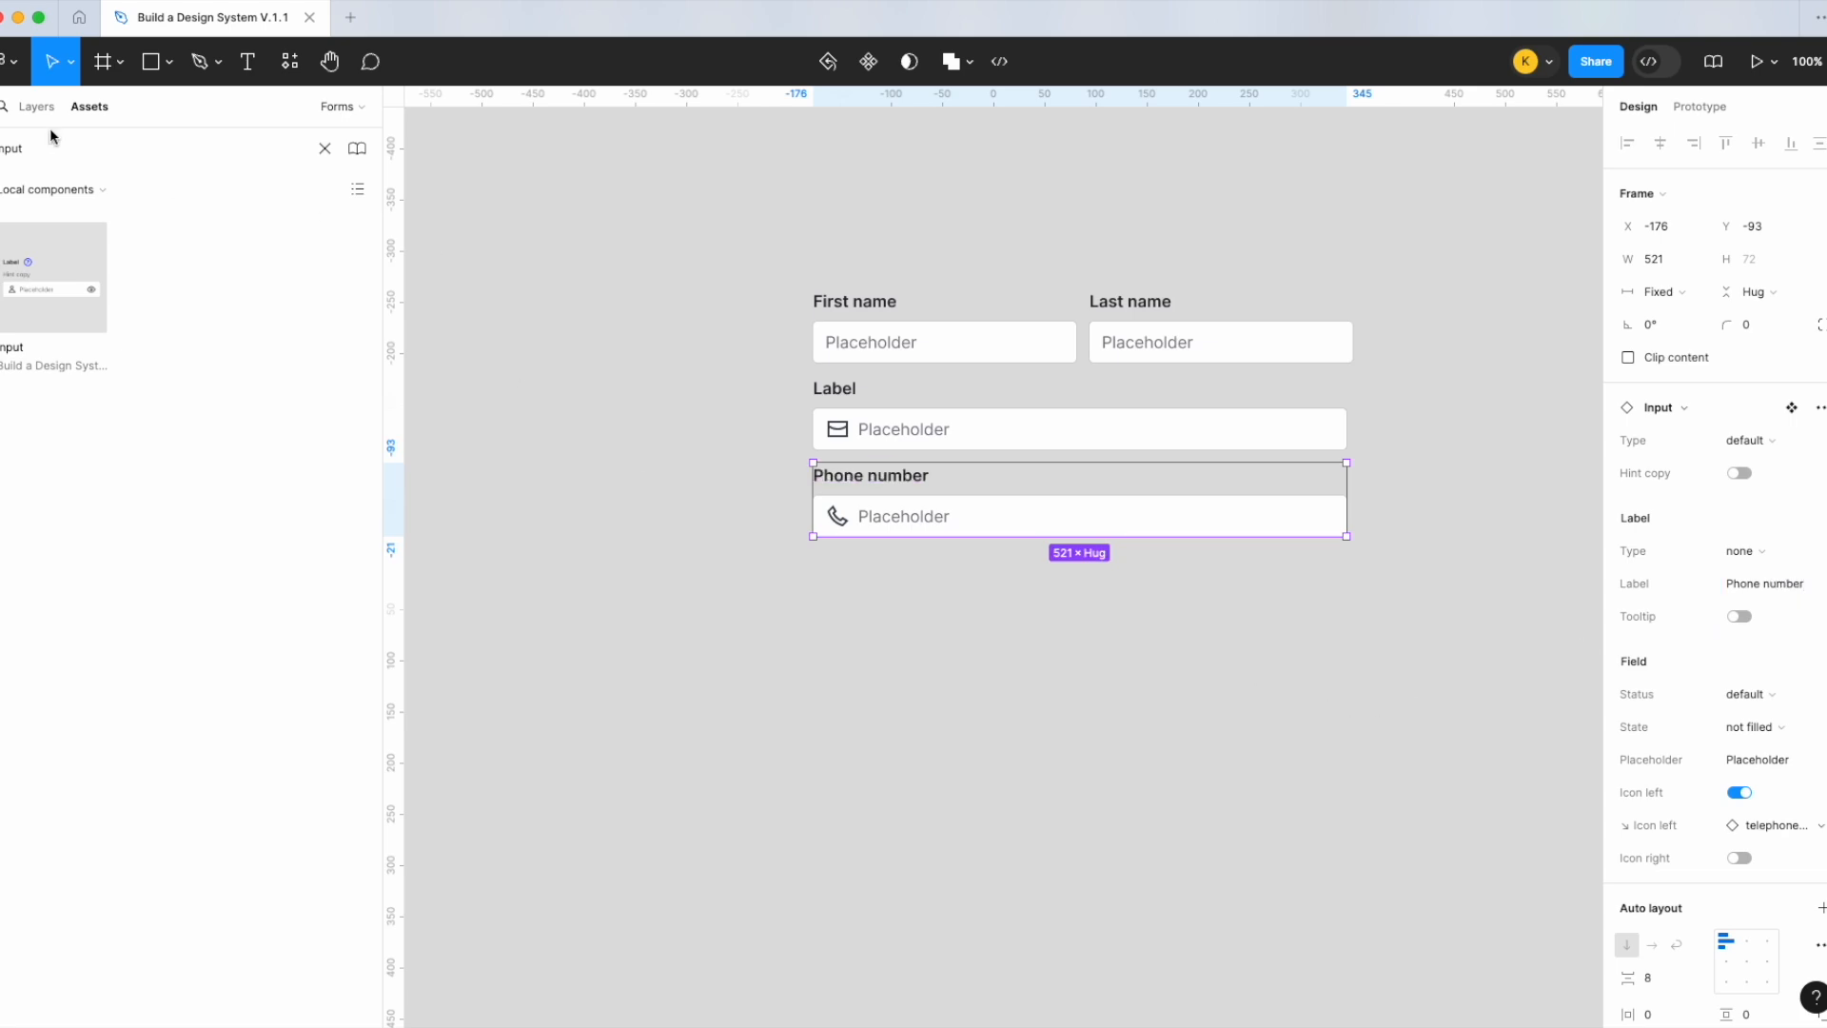
# Add a Checkbox-Label instance below the Phone number input and label it "I agree to receive marketing emails"
pyautogui.press('BackSpace')
pyautogui.write('check')
pyautogui.moveTo(66, 285); pyautogui.dragTo(901, 584)
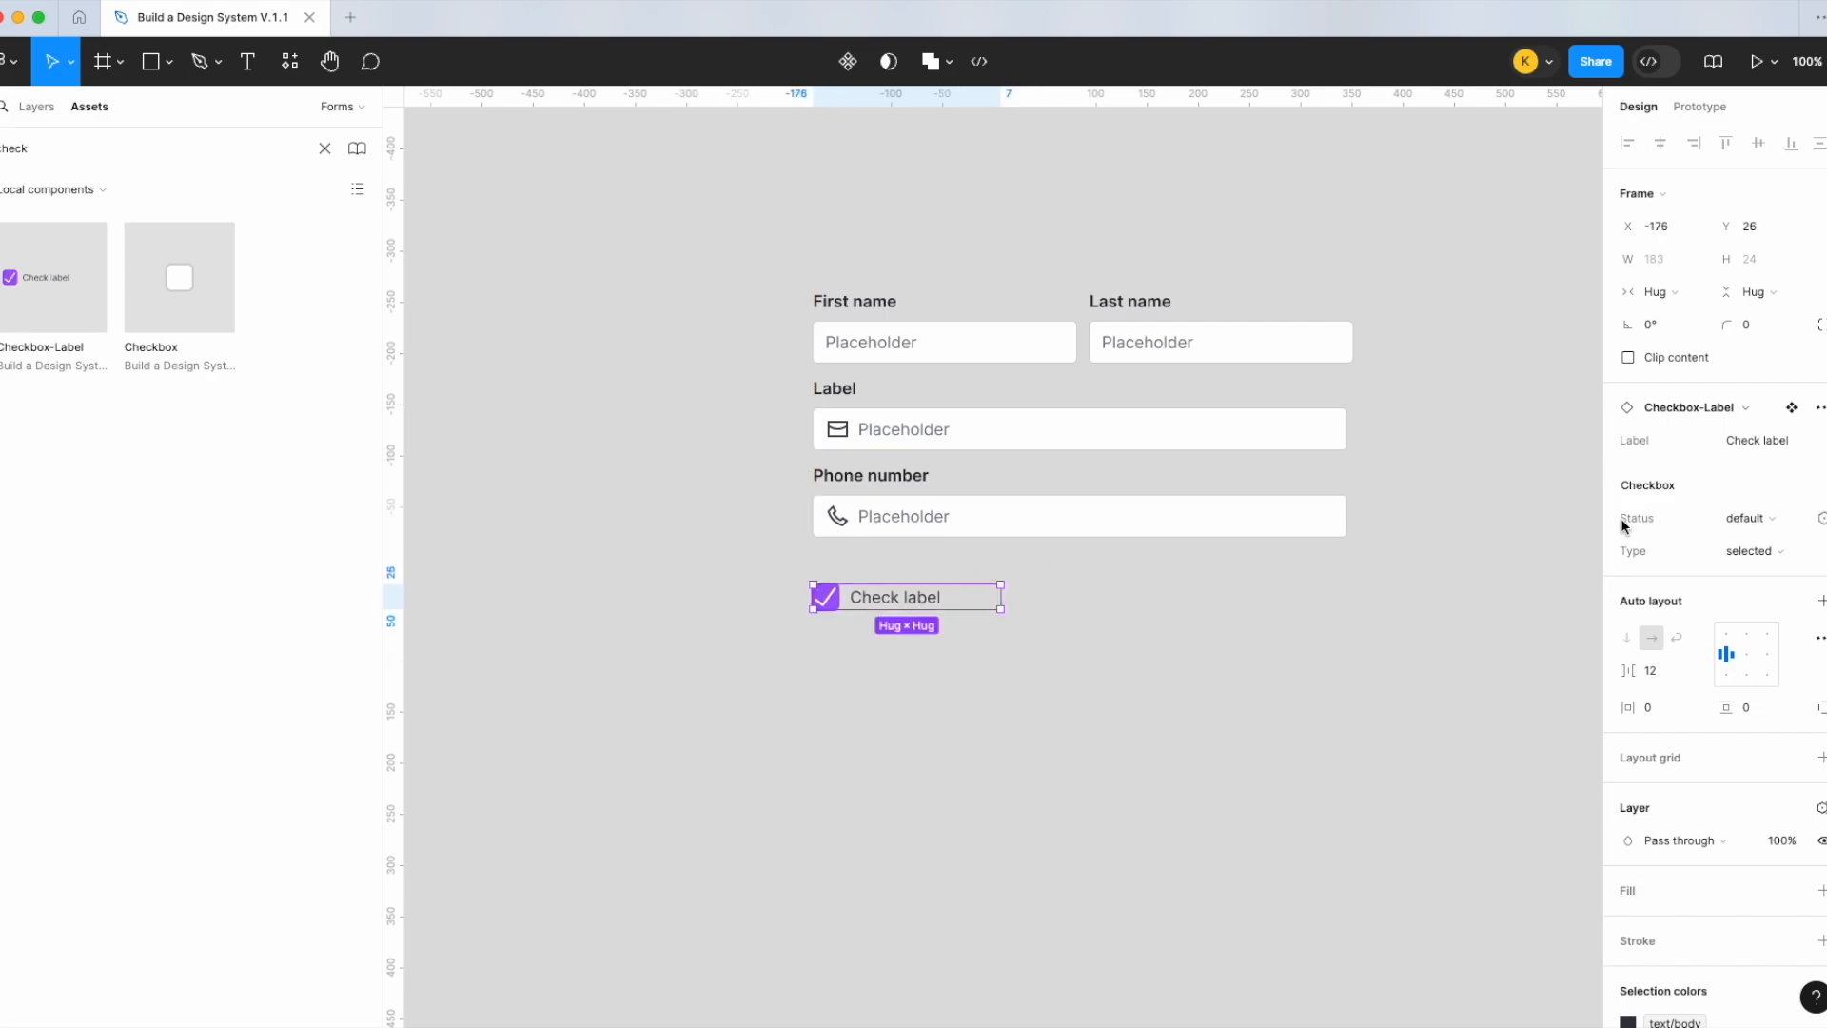
pyautogui.click(1749, 443)
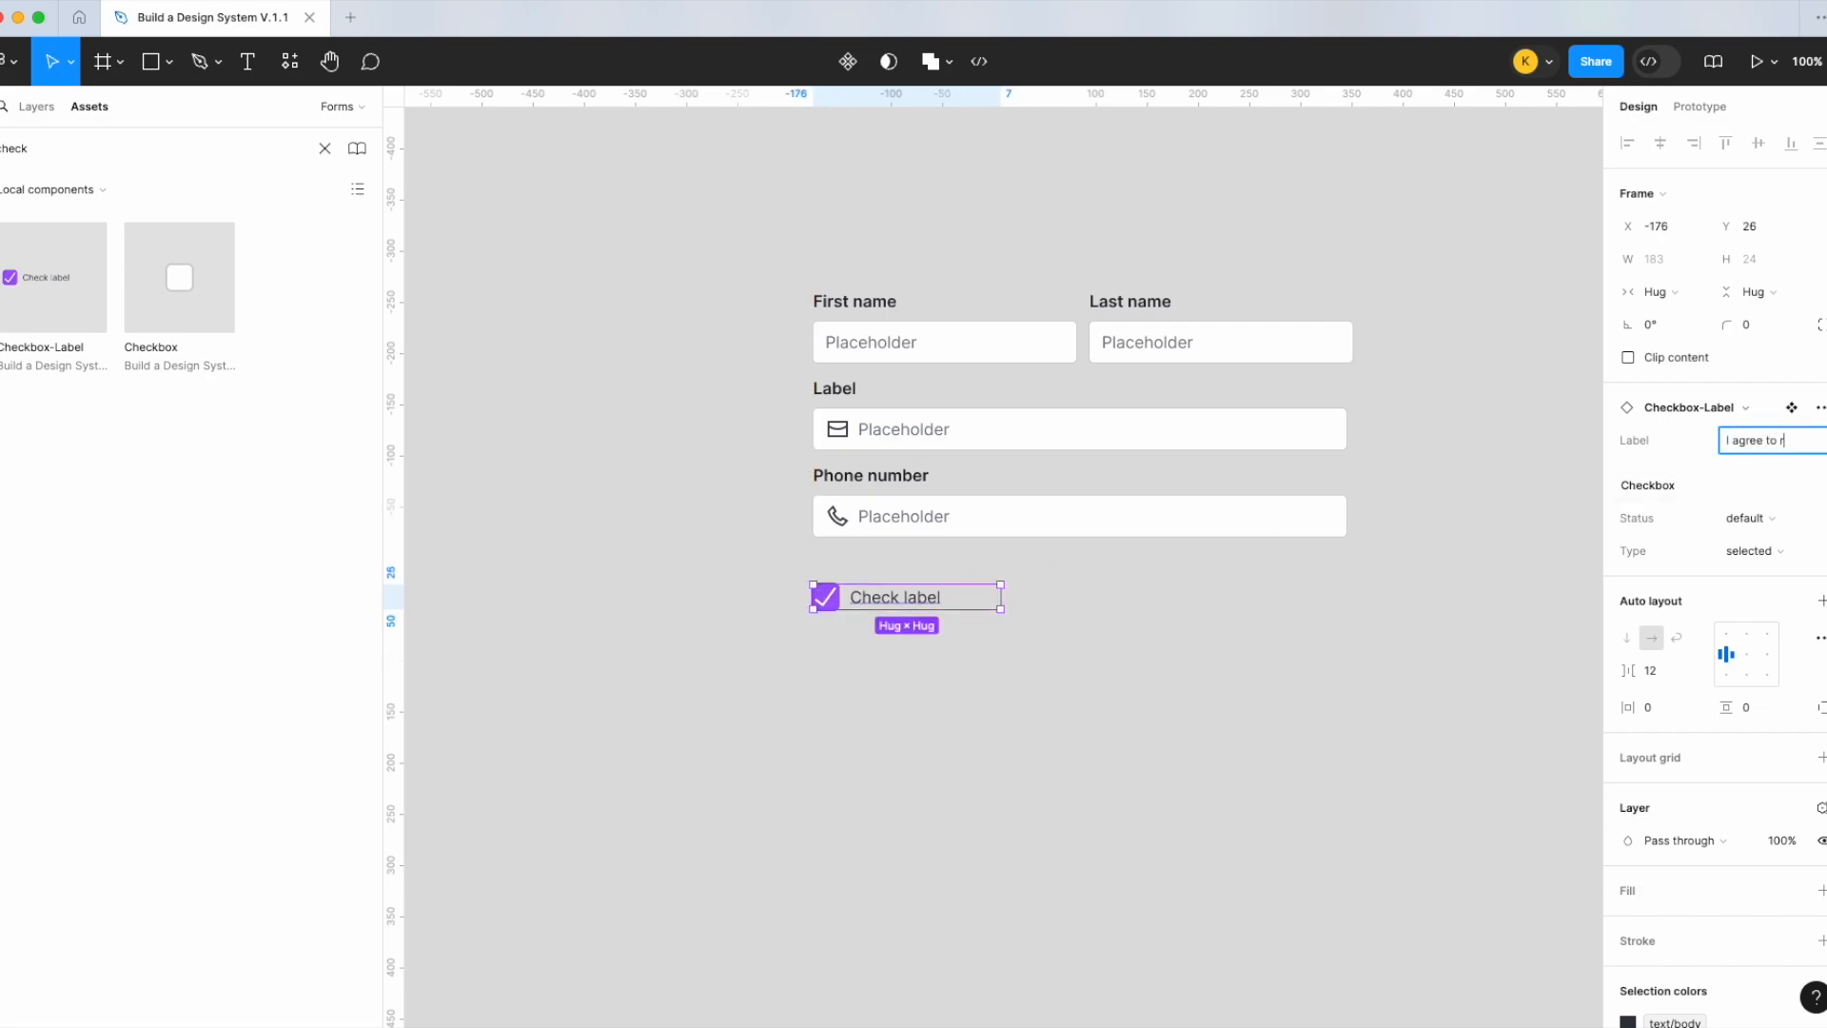
pyautogui.write('I agree to receive marketing emails')
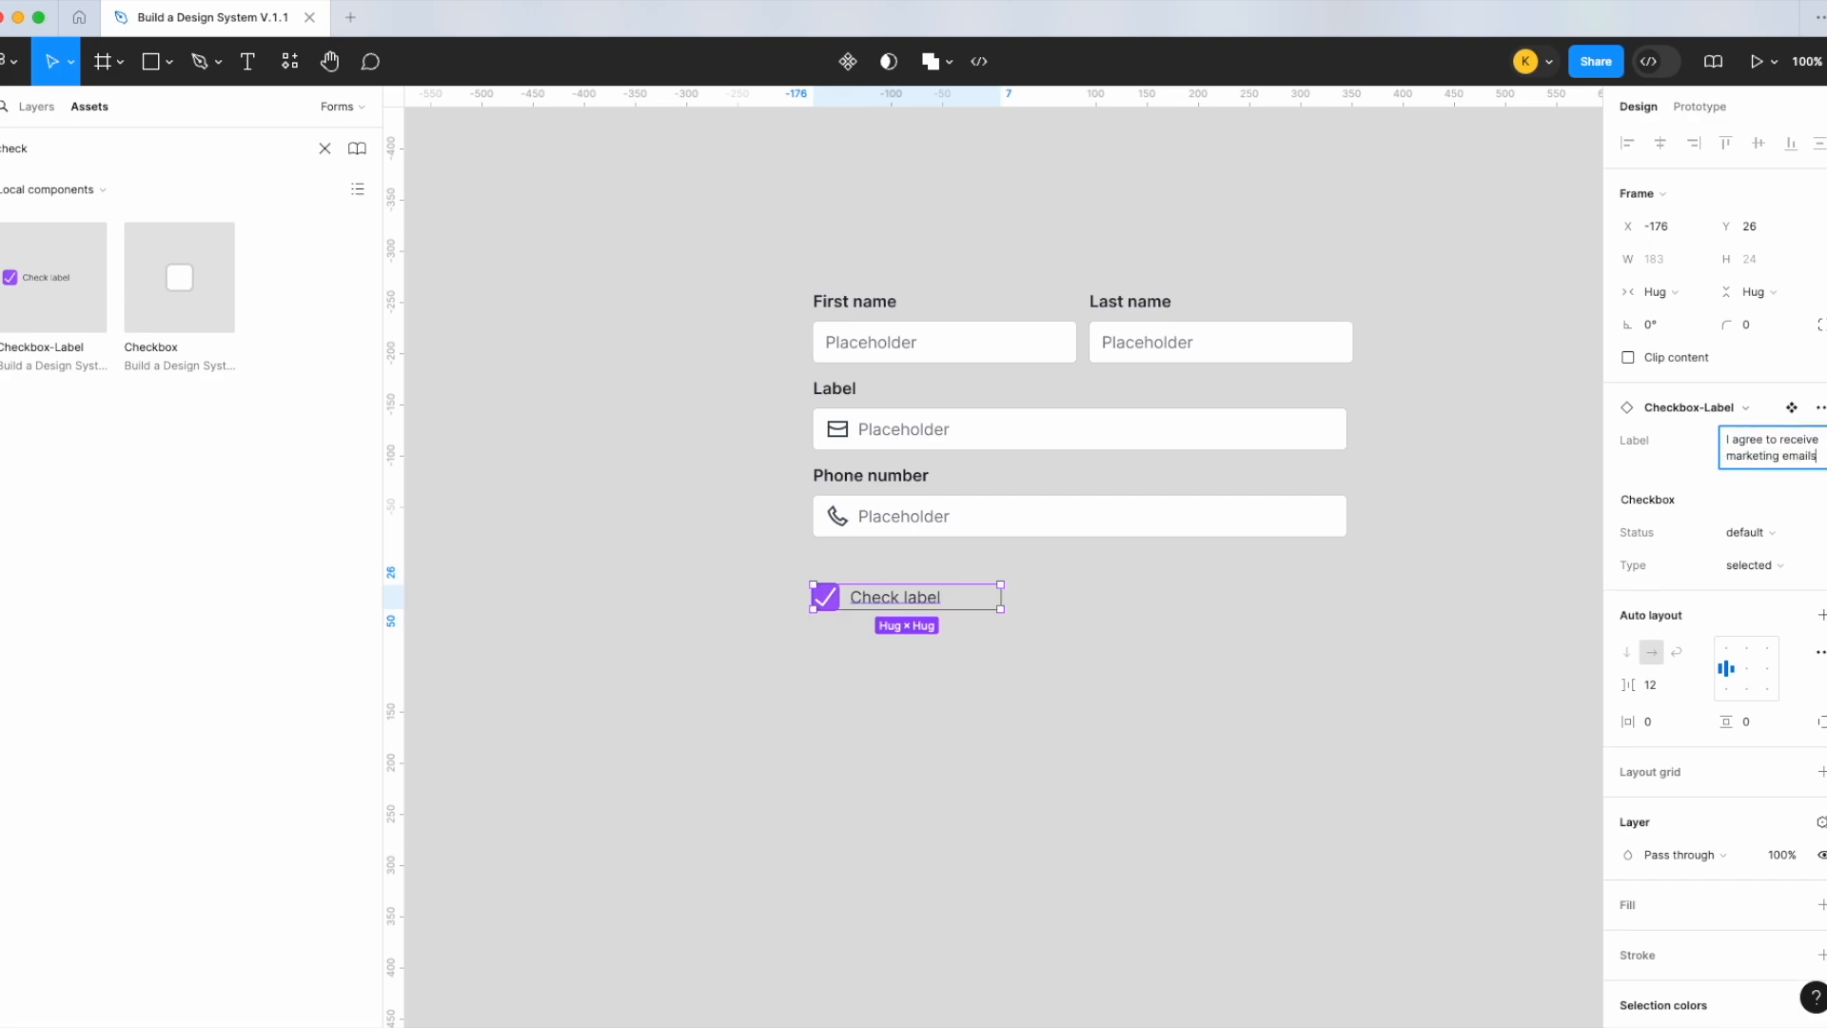
pyautogui.press('Return')
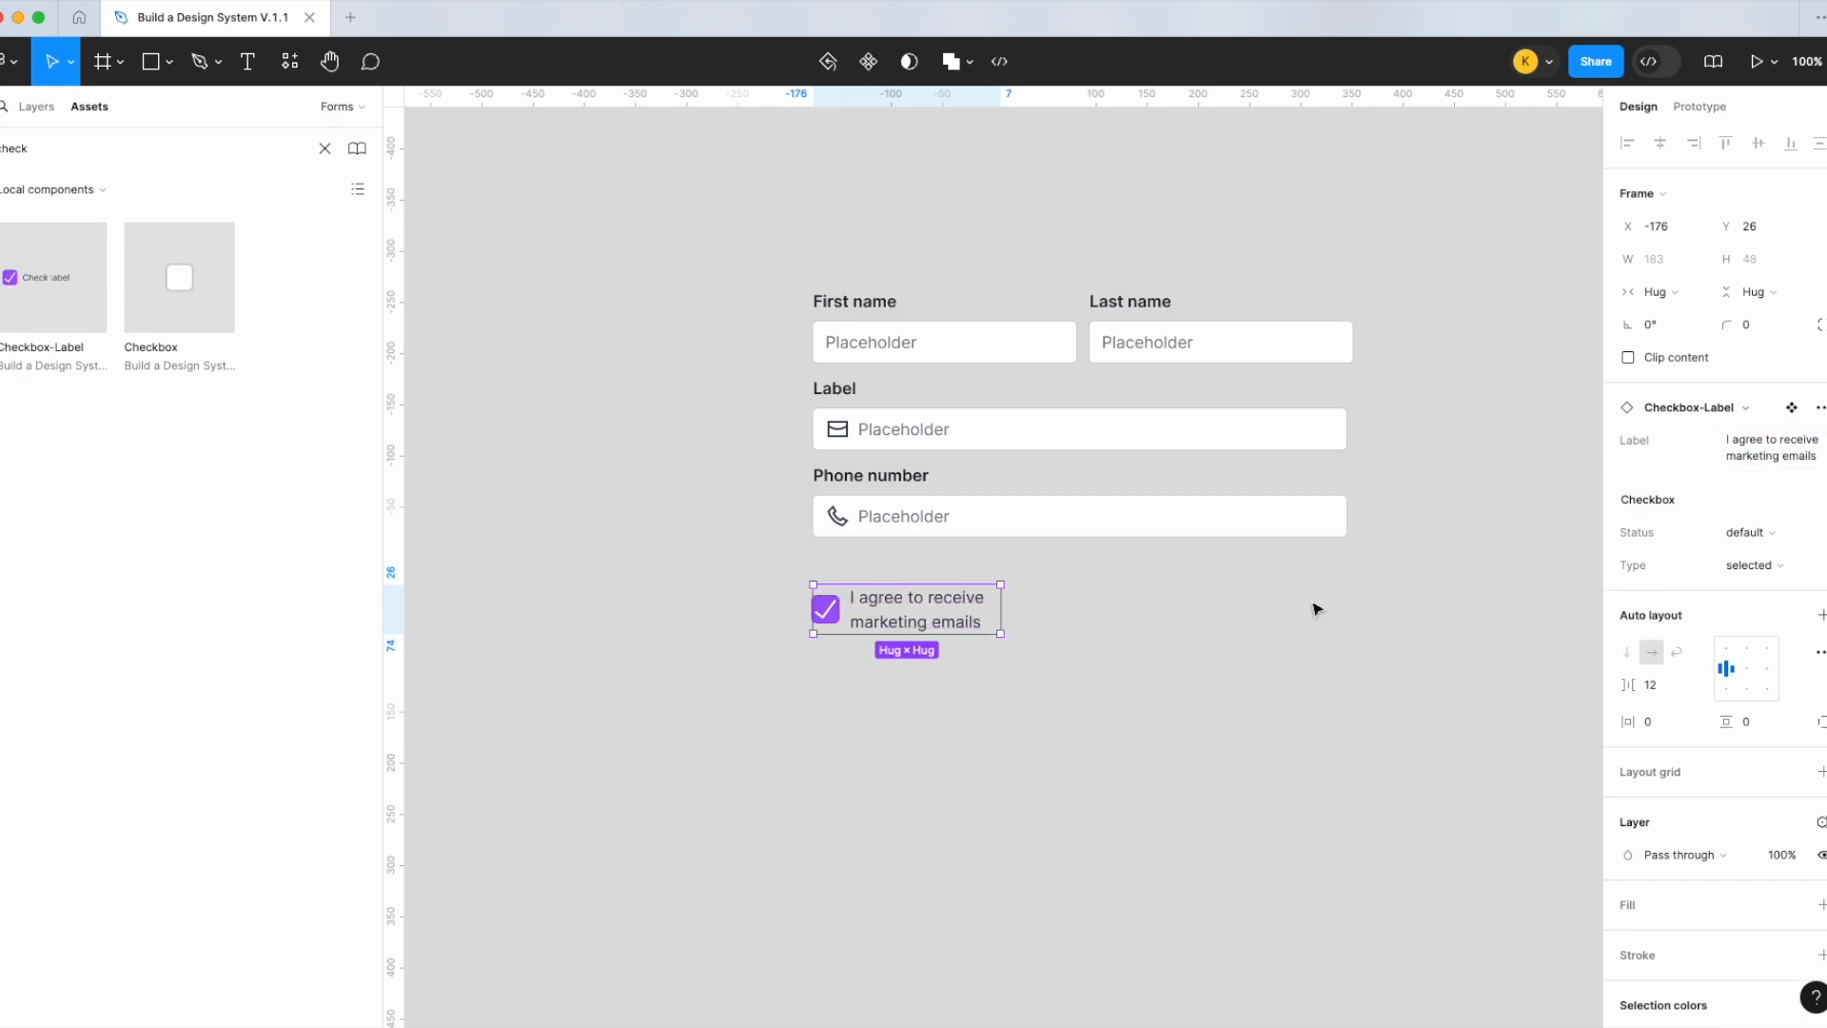
# Widen the checkbox instance and adjust its label text's width resizing so the copy fits on one line
pyautogui.moveTo(1001, 609); pyautogui.dragTo(1323, 609)
pyautogui.doubleClick(971, 609)
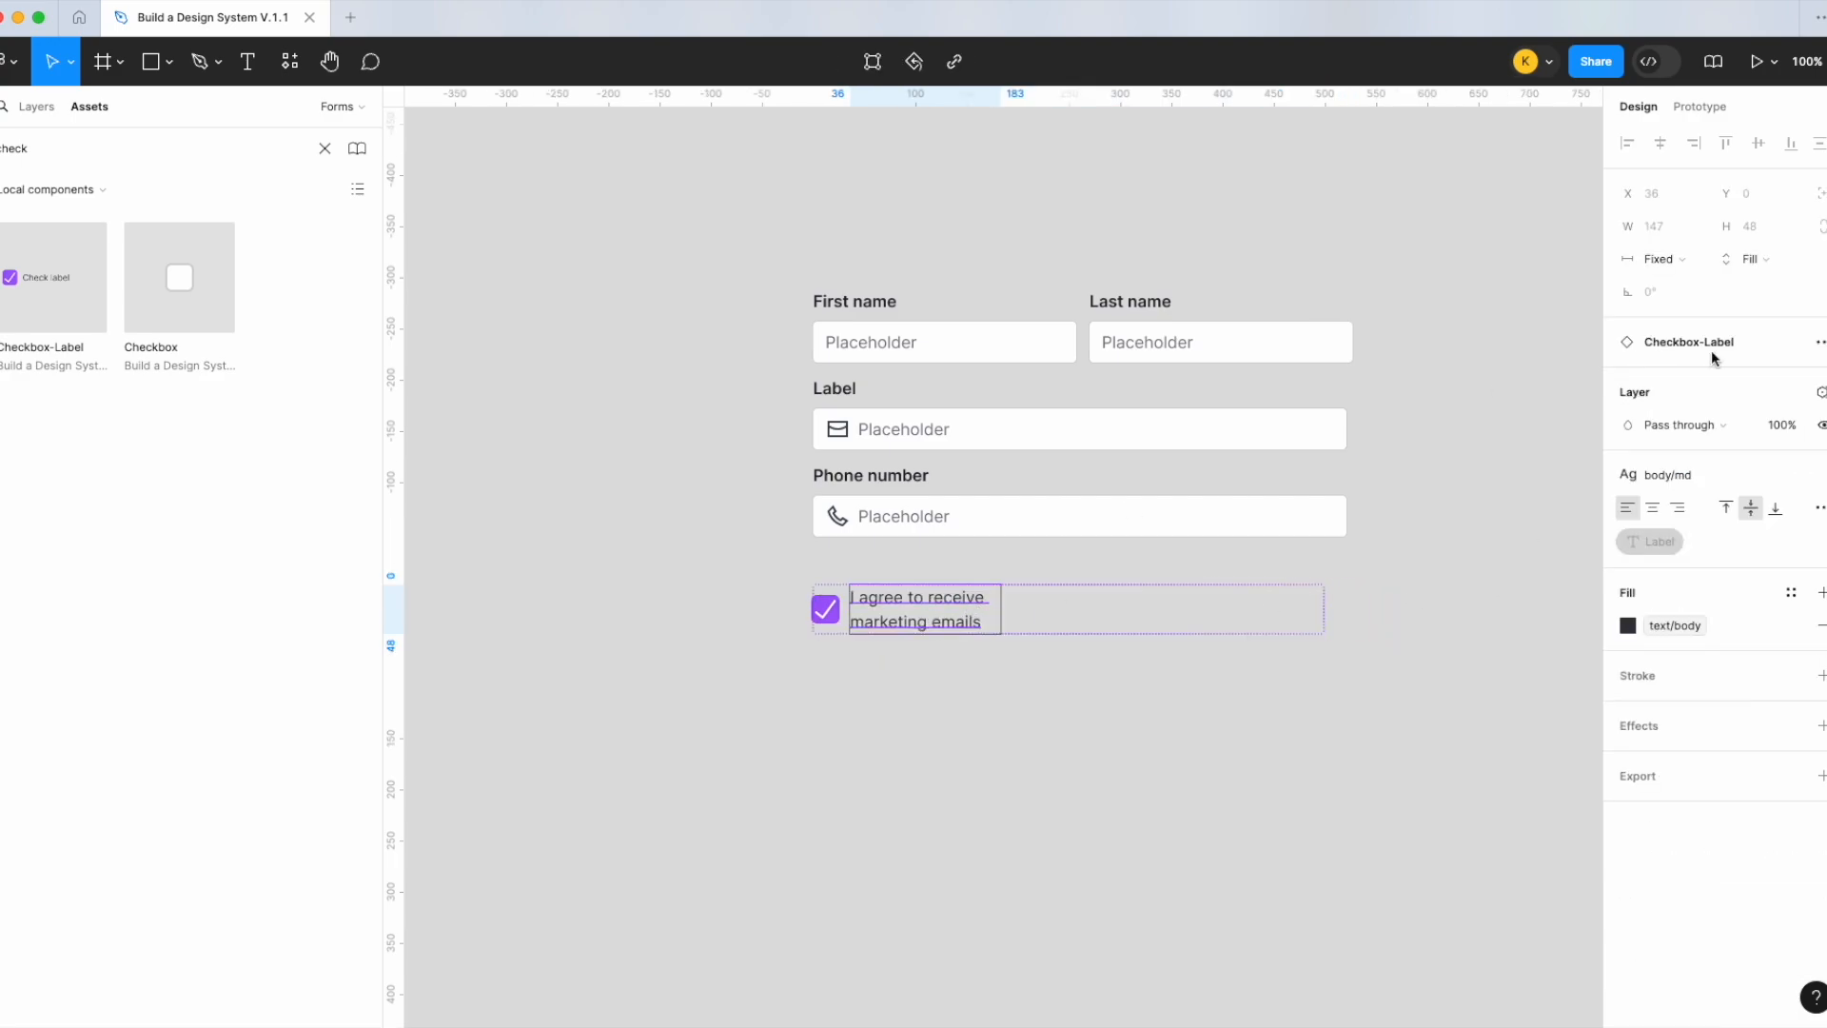
pyautogui.click(1704, 269)
pyautogui.click(1695, 306)
pyautogui.click(1297, 676)
pyautogui.moveTo(1040, 594); pyautogui.dragTo(1043, 588)
# Add a "Contact Us" title above the form fields and apply a heading text style to it
pyautogui.click(247, 61)
pyautogui.moveTo(794, 194); pyautogui.dragTo(1016, 235)
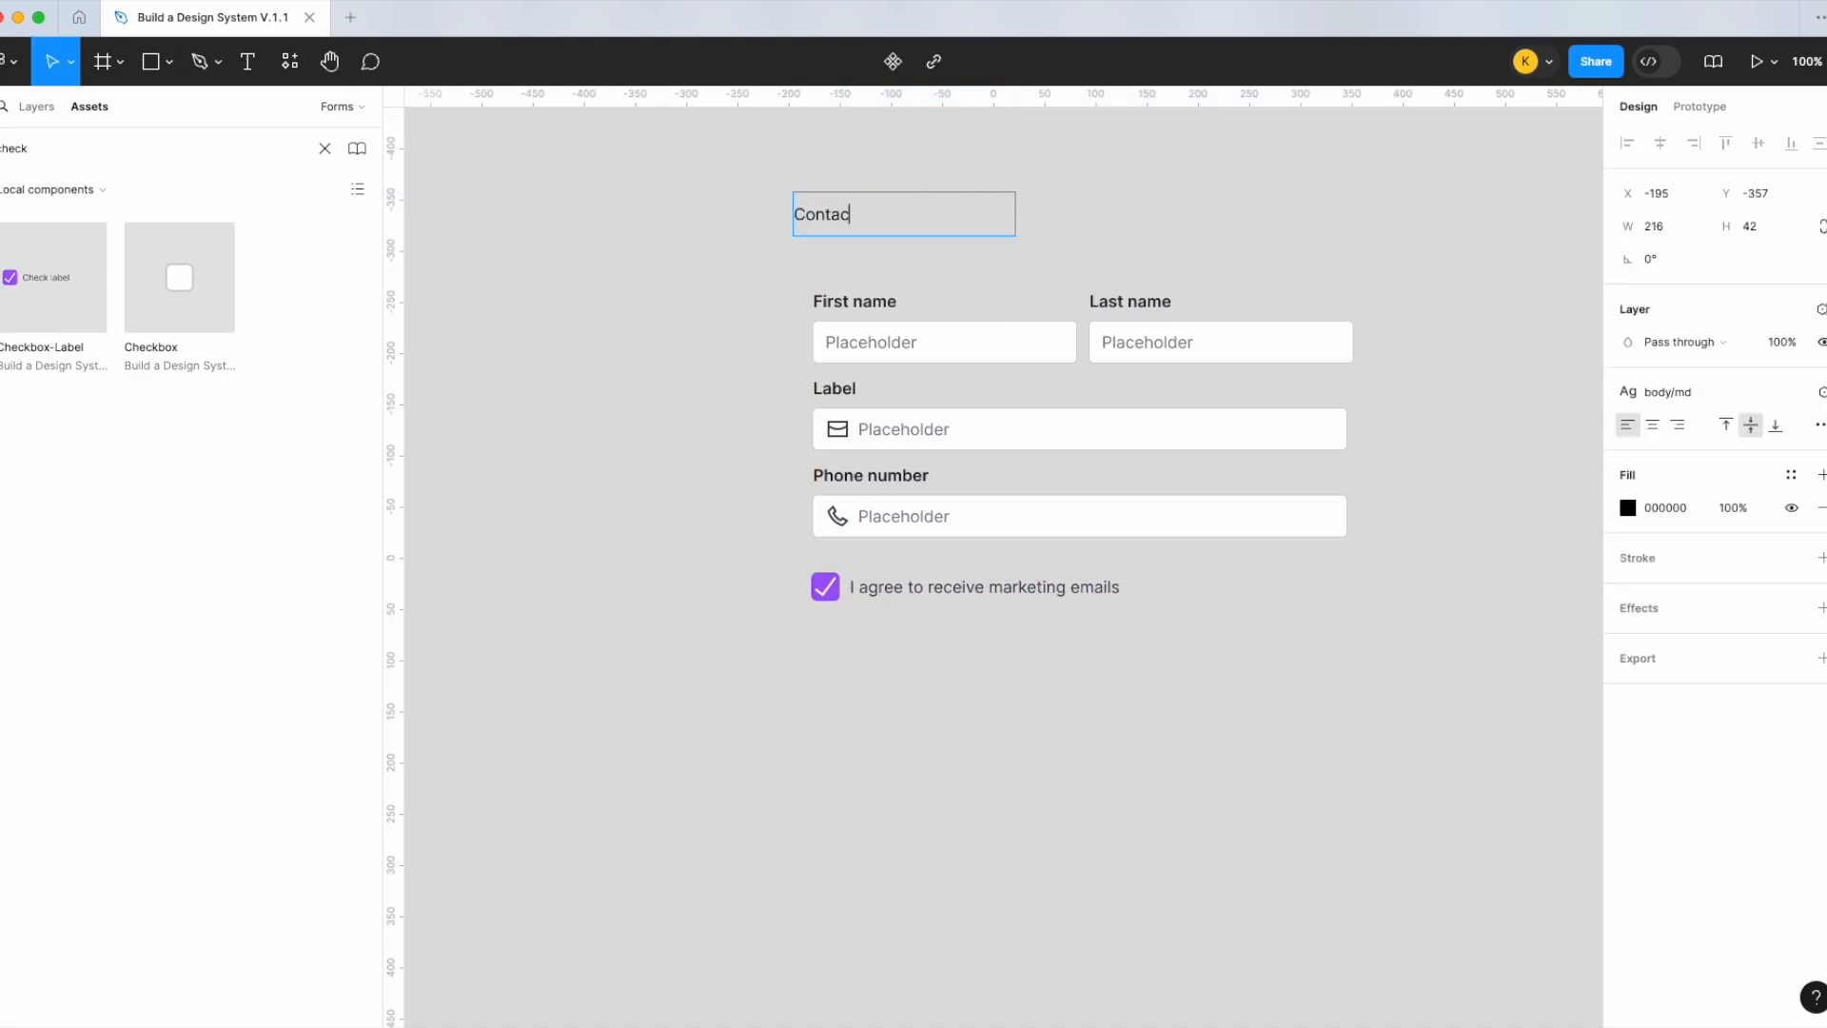
pyautogui.hotkey('ctrl', 'a')
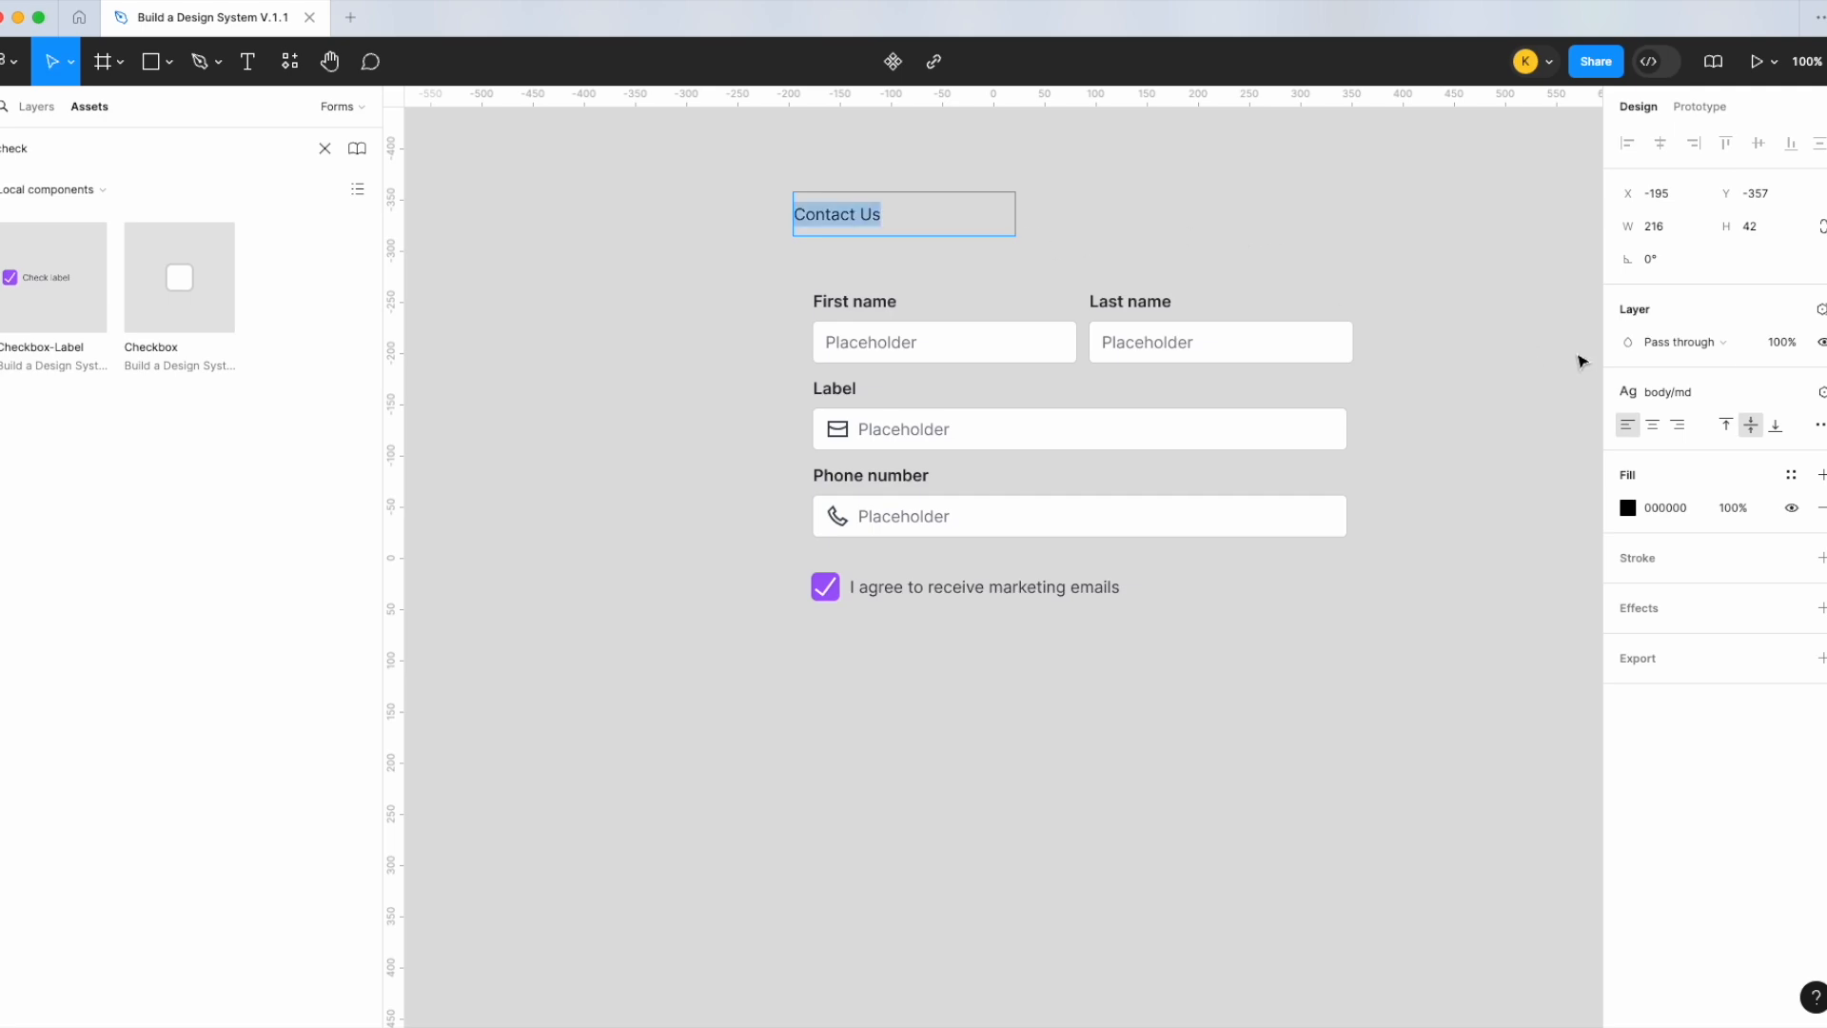
pyautogui.click(1728, 385)
pyautogui.scroll(-5, 1711, 693)
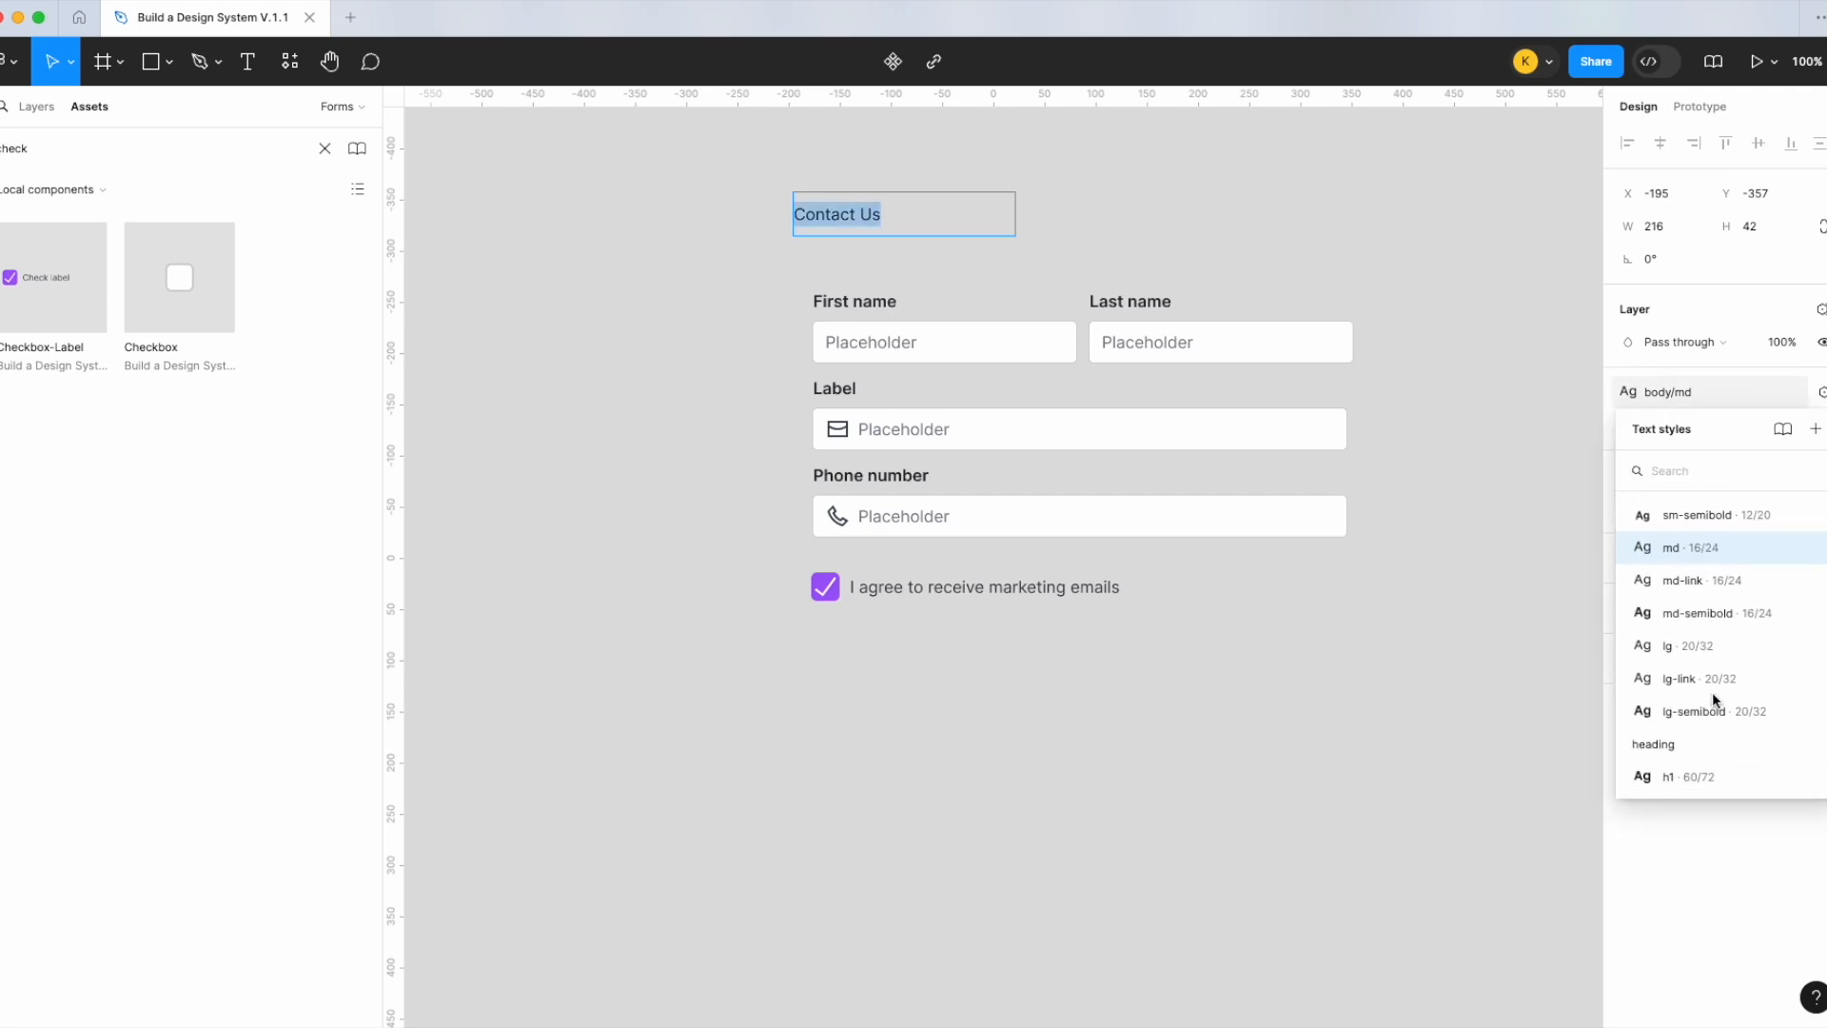
pyautogui.click(1711, 703)
pyautogui.press('Escape')
pyautogui.moveTo(911, 217)
pyautogui.mouseDown()
pyautogui.moveTo(954, 228)
pyautogui.moveTo(924, 232)
pyautogui.mouseUp()
# Wrap the First name and Last name inputs together in an auto layout row
pyautogui.click(990, 379)
pyautogui.click(993, 359)
pyautogui.keyDown('shift'); pyautogui.click(1260, 349); pyautogui.keyUp('shift')
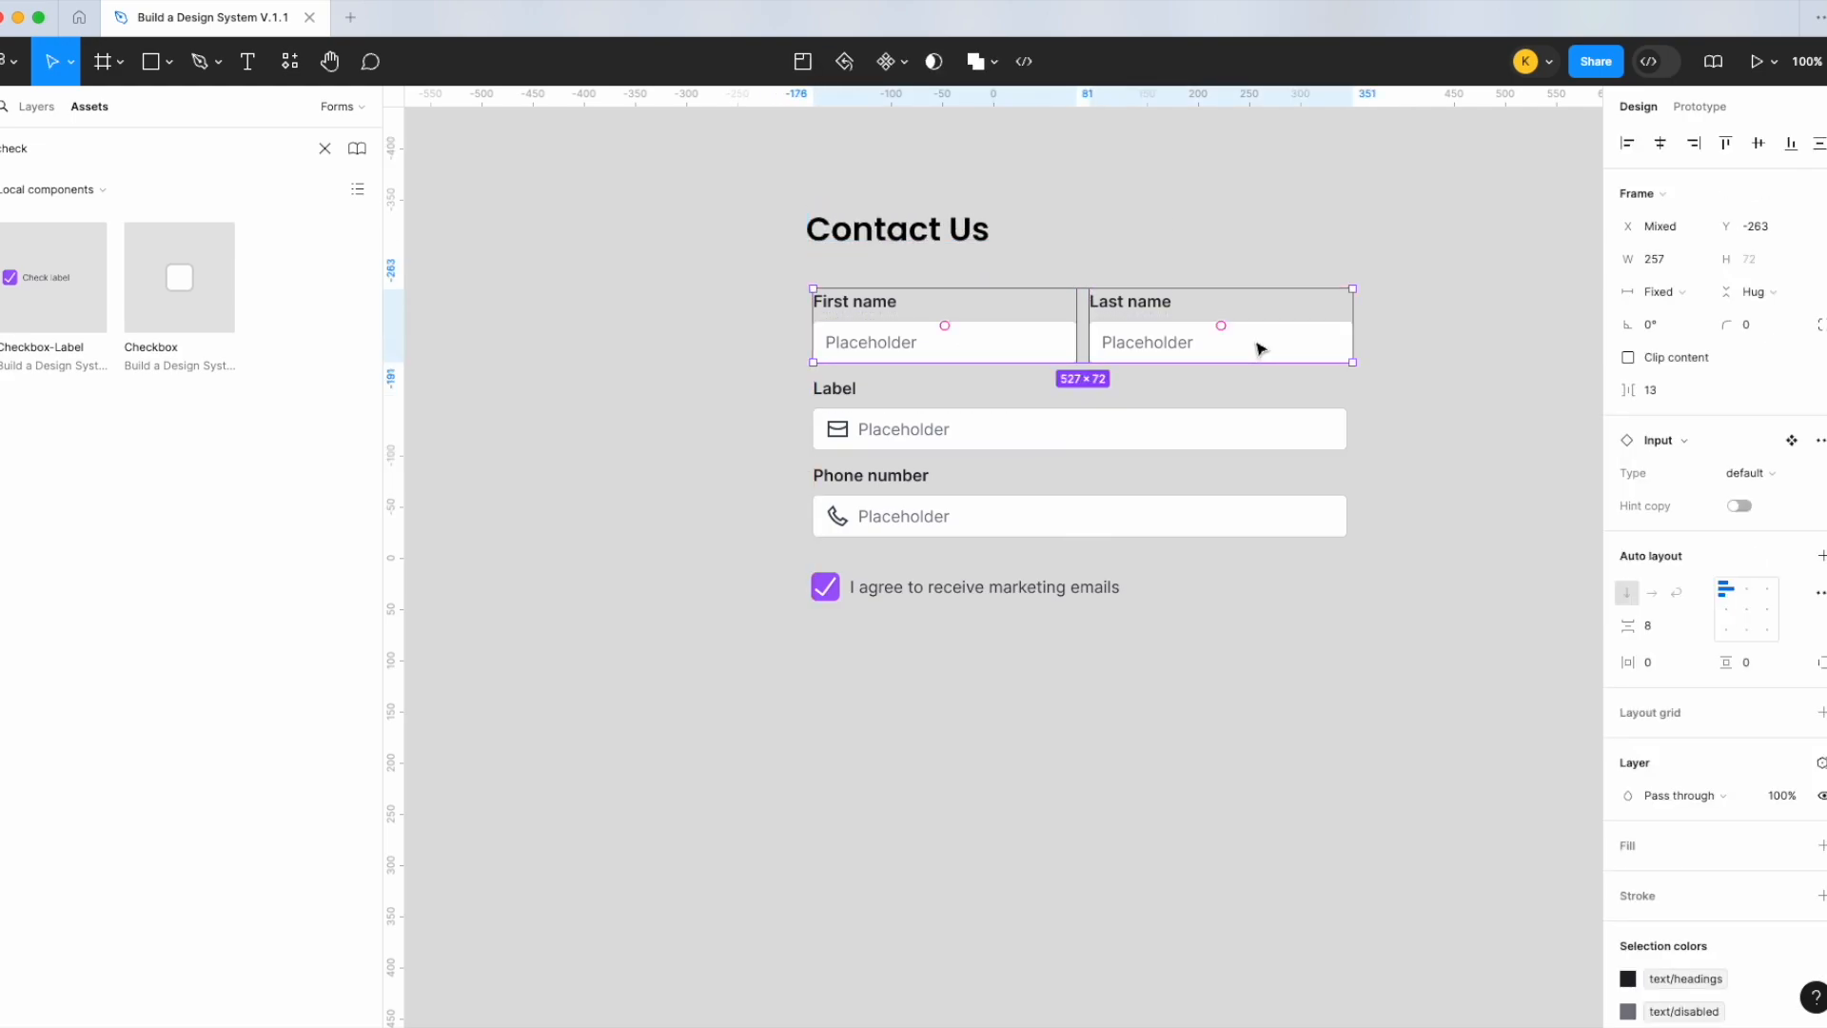
pyautogui.hotkey('shift', 'a')
# Wrap the name row, email input, Phone number input and marketing checkbox in one vertical auto layout frame
pyautogui.keyDown('shift'); pyautogui.click(1123, 431); pyautogui.keyUp('shift')
pyautogui.keyDown('shift'); pyautogui.click(1081, 510); pyautogui.keyUp('shift')
pyautogui.hotkey('shift', 'a')
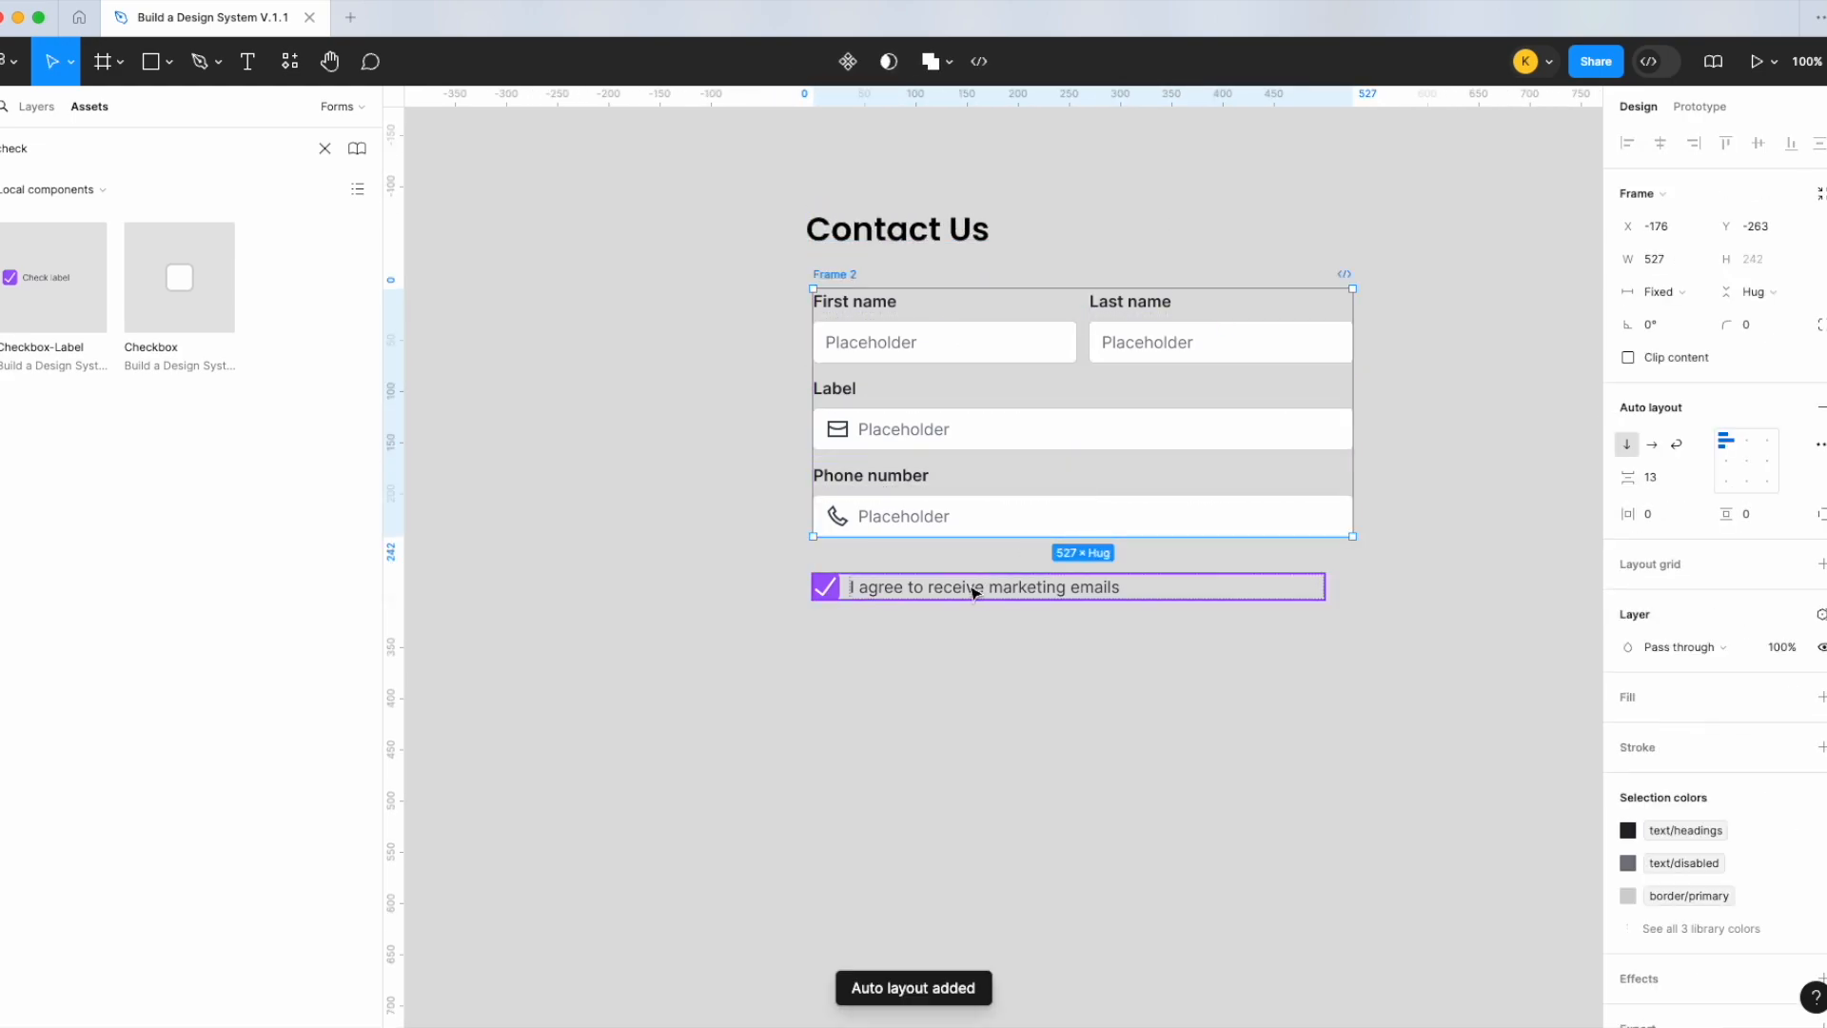
pyautogui.hotkey('ctrl', 'z')
pyautogui.keyDown('shift'); pyautogui.click(970, 587); pyautogui.keyUp('shift')
pyautogui.hotkey('shift', 'a')
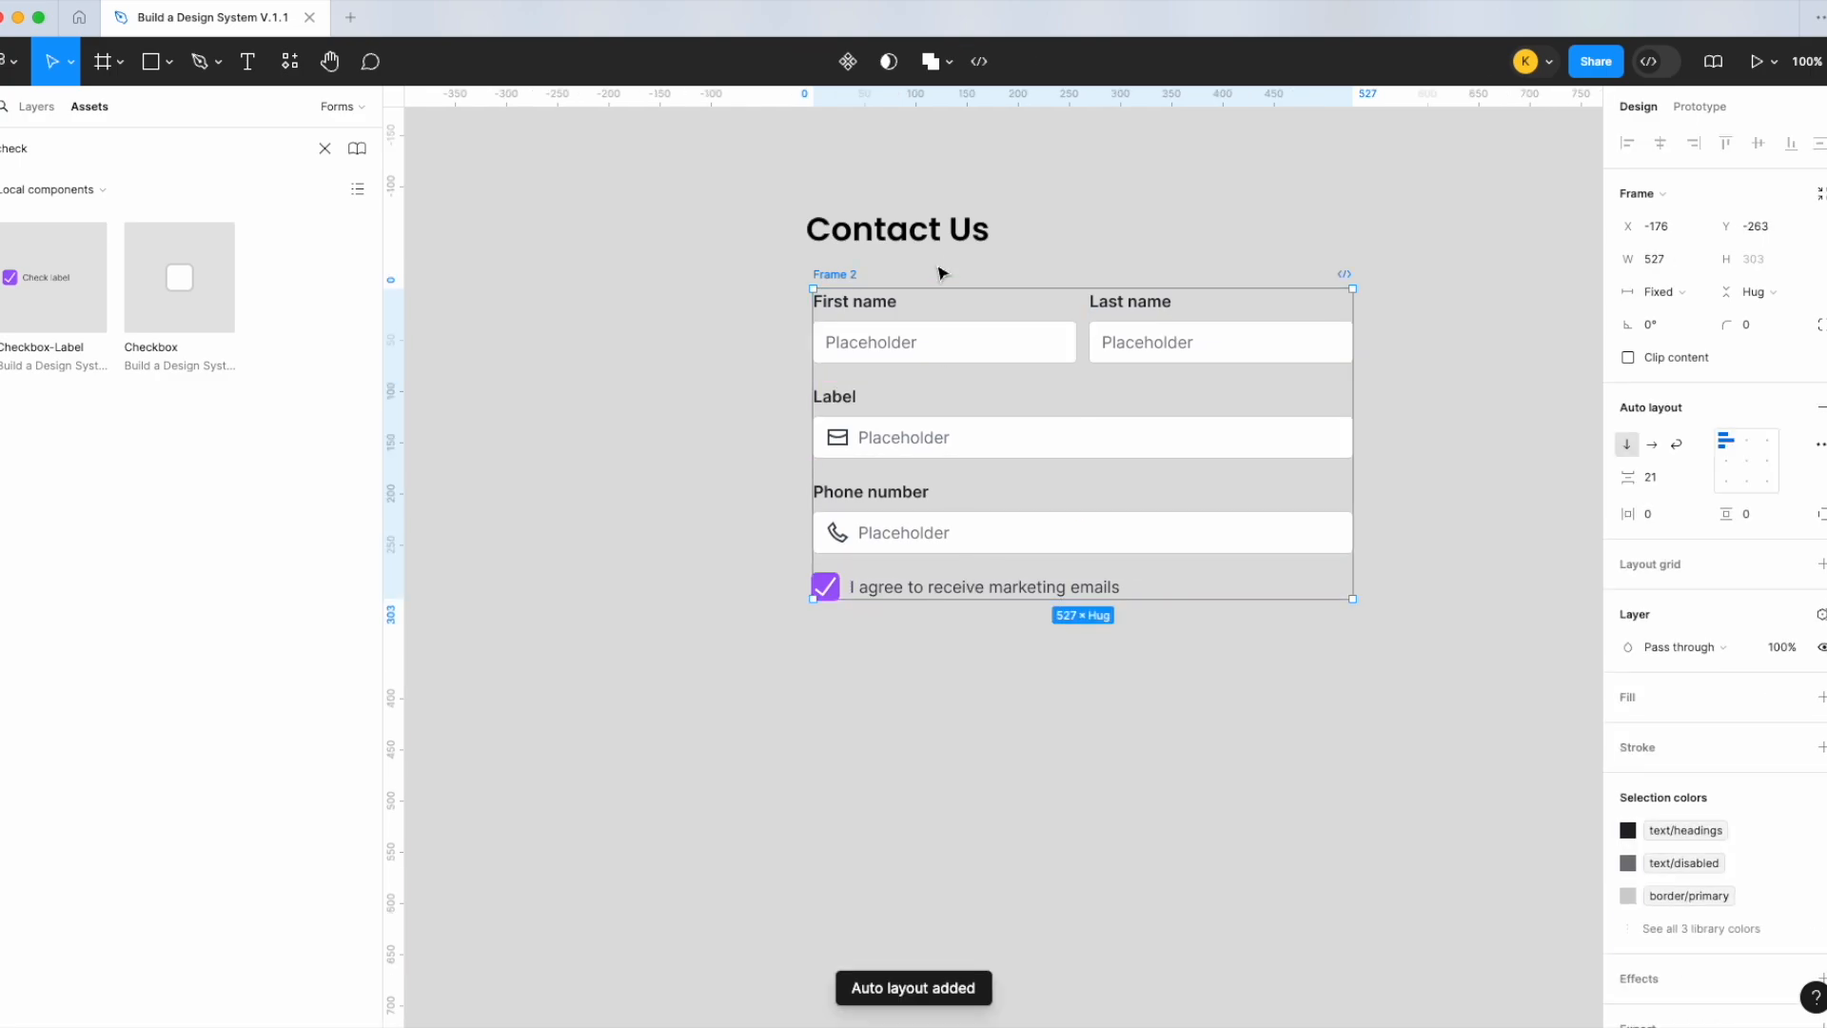
# Add a primary Button instance below the form fields and set its label to "Submit"
pyautogui.press('BackSpace')
pyautogui.write('button')
pyautogui.moveTo(62, 289); pyautogui.dragTo(892, 667)
pyautogui.click(1757, 506)
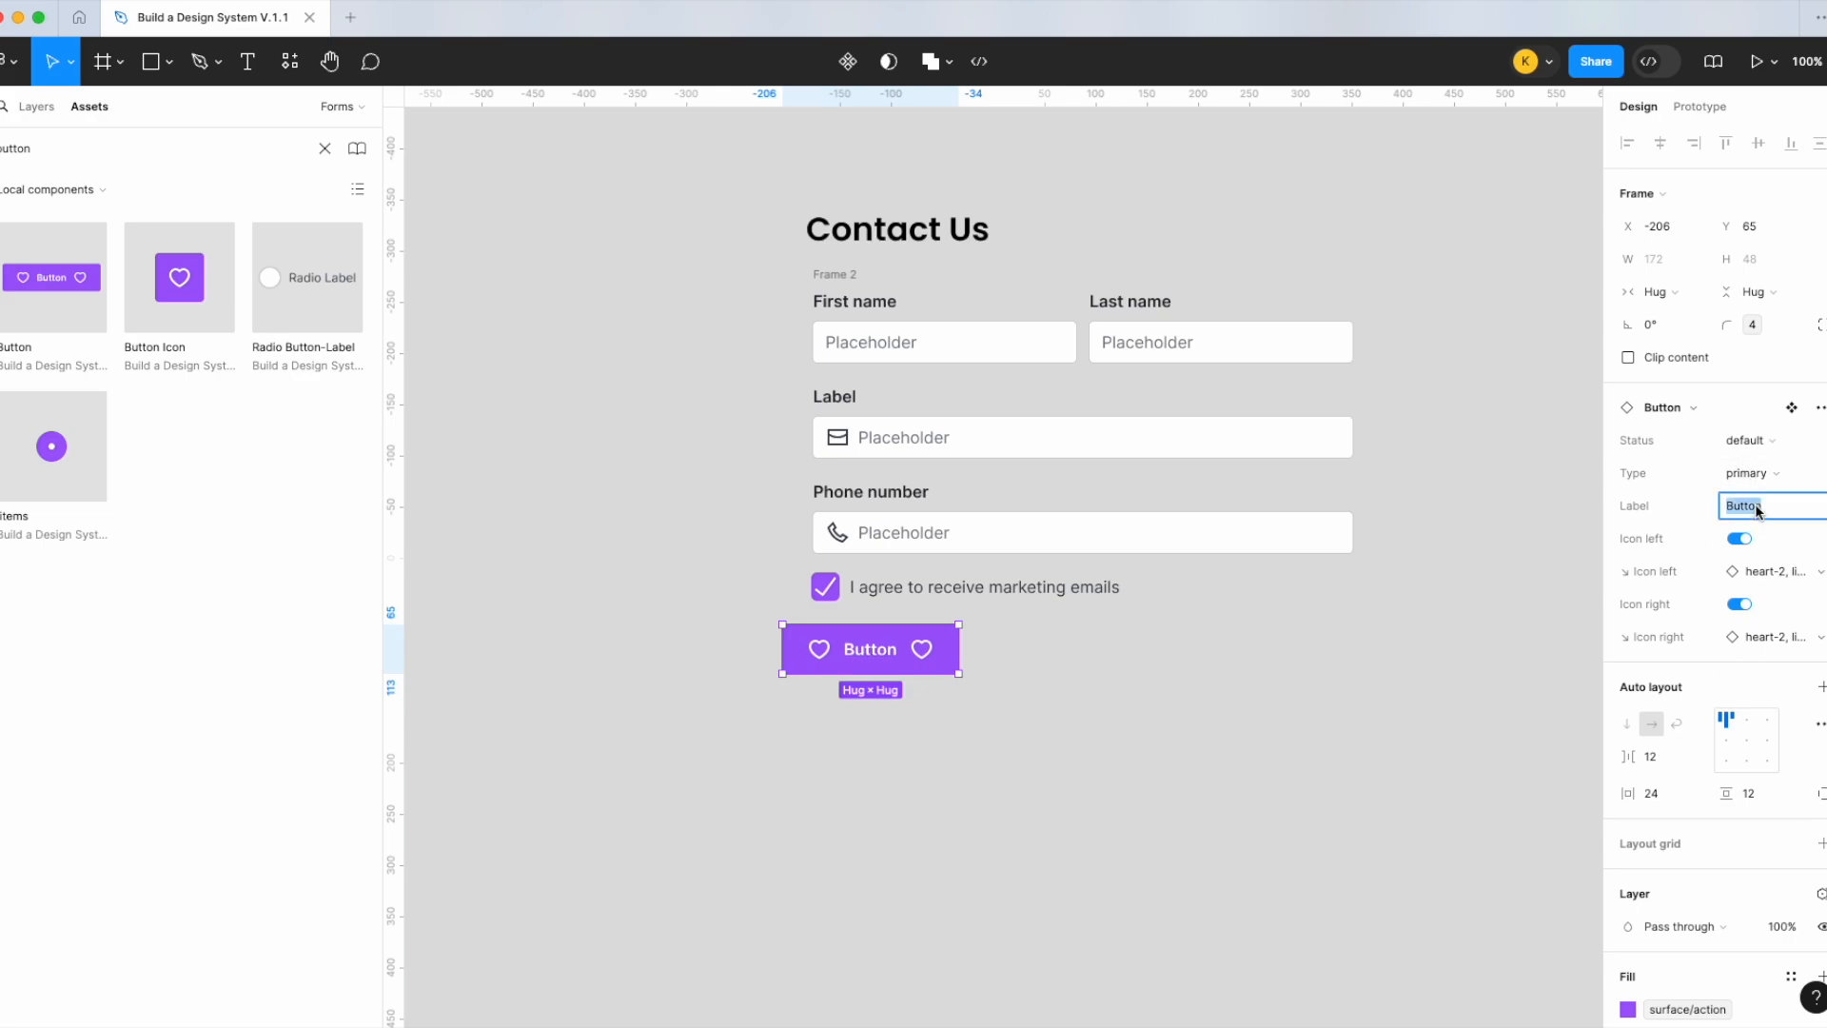
pyautogui.press('Return')
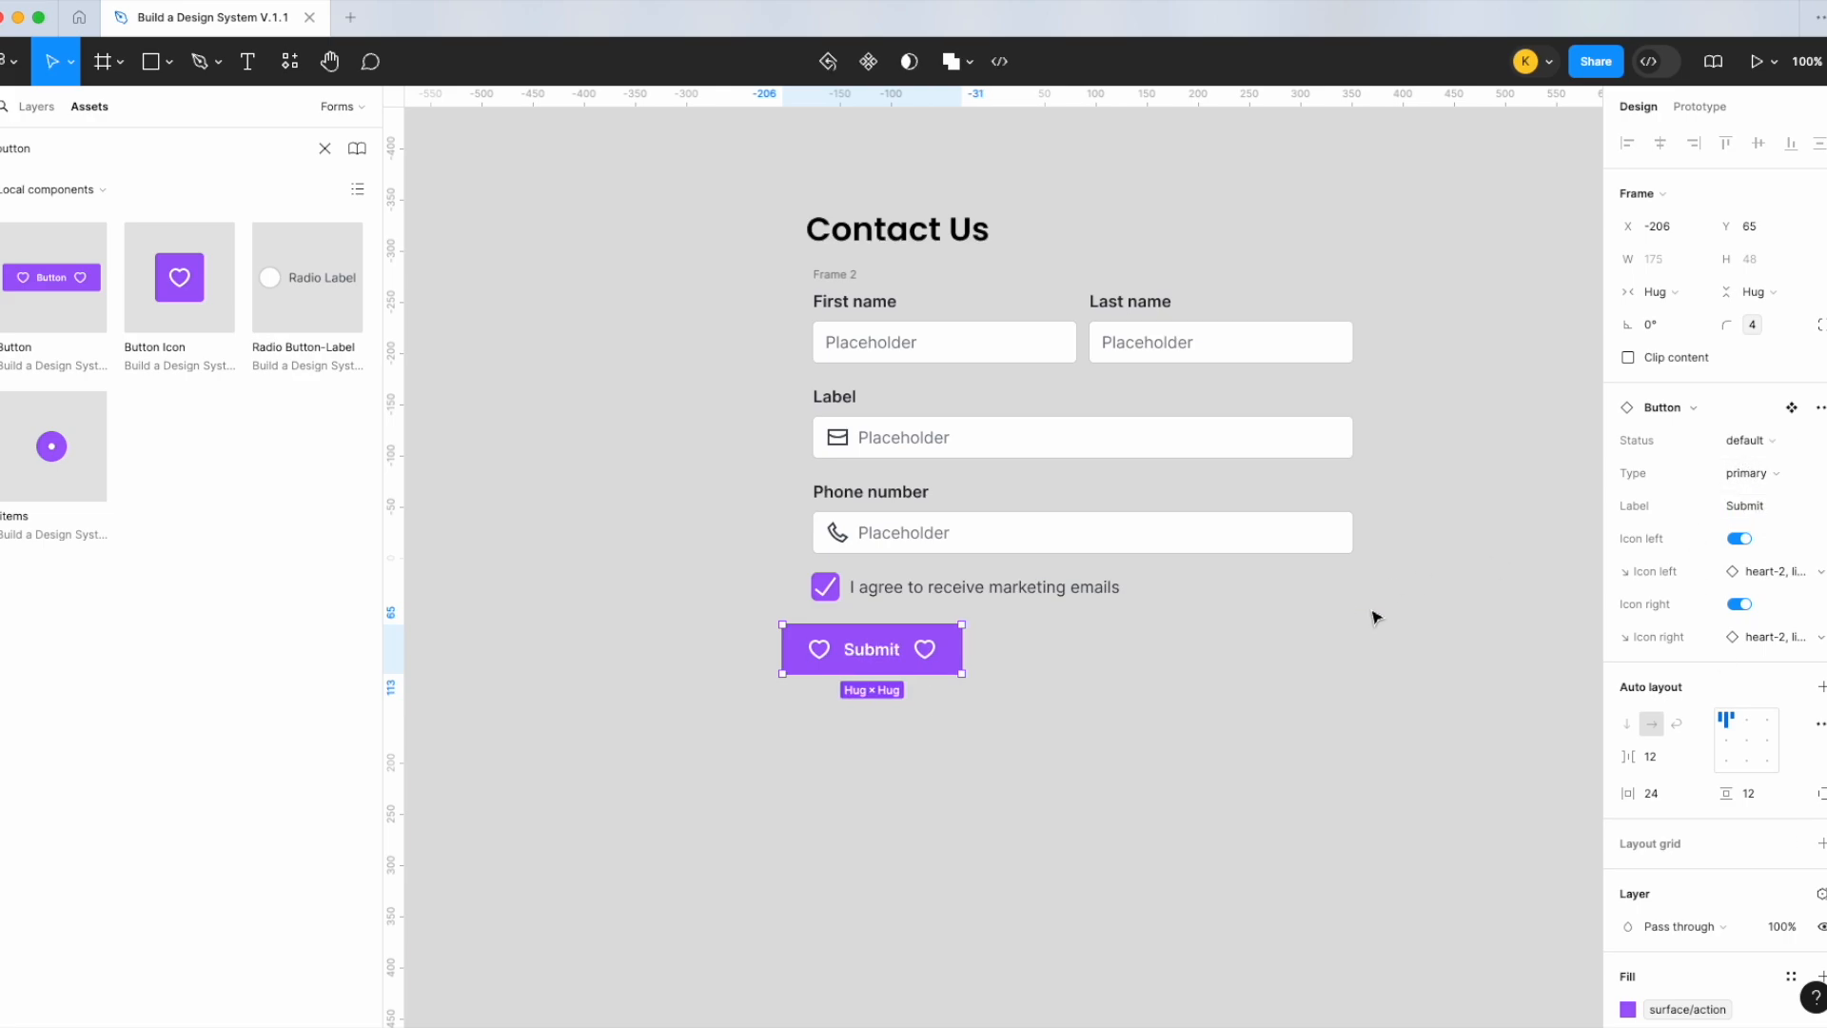
# Turn off the Submit button's left icon and swap its right icon for arrow-right
pyautogui.click(1745, 541)
pyautogui.click(1799, 623)
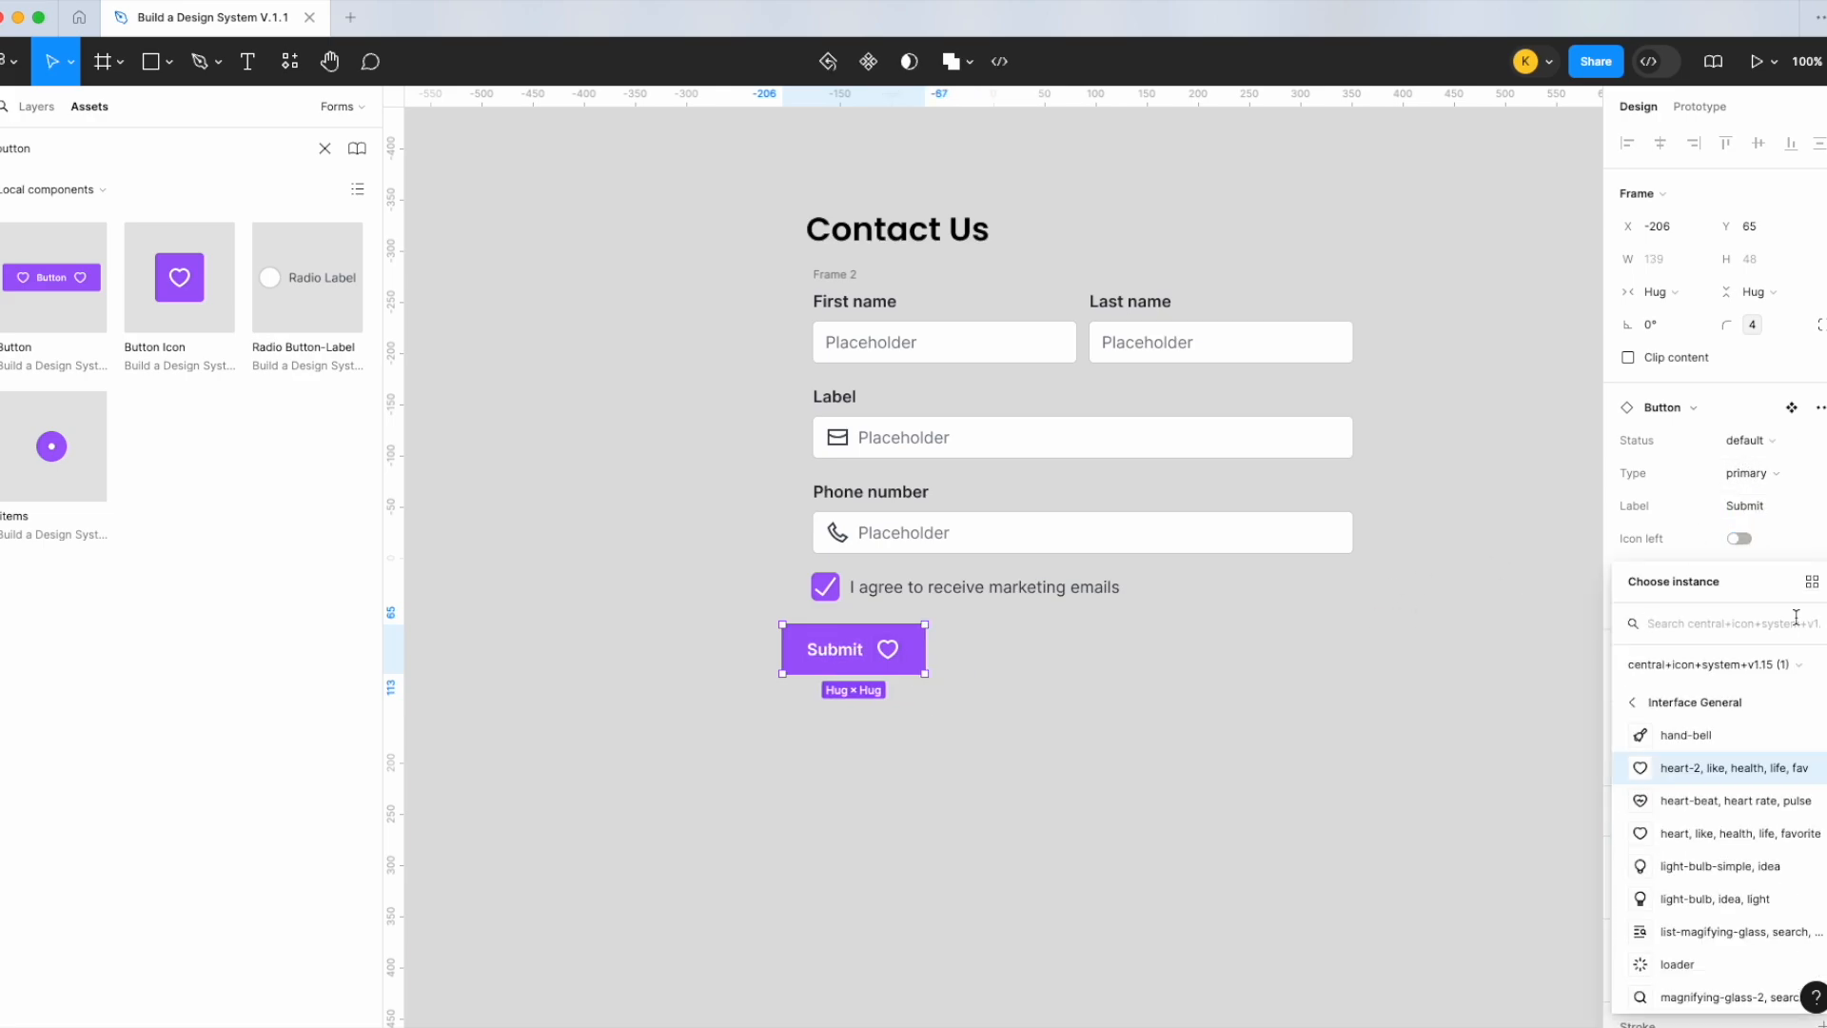
pyautogui.write('arrow')
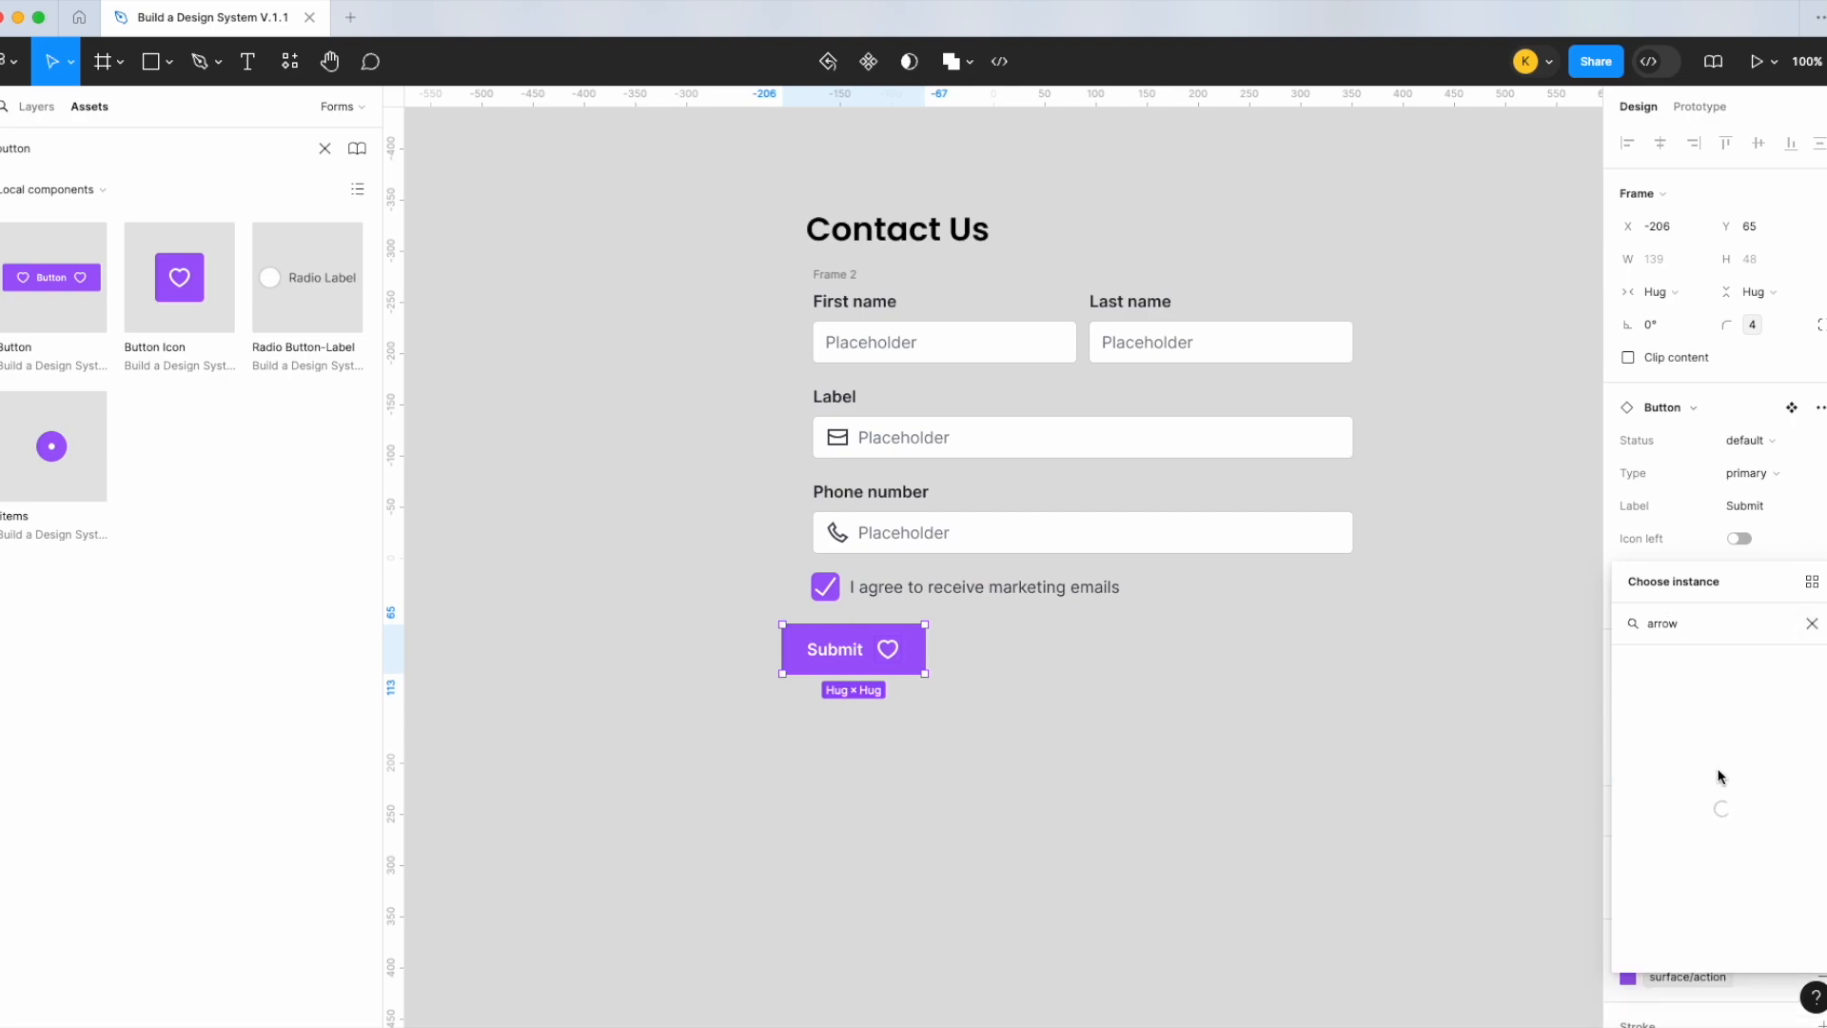
pyautogui.scroll(-4, 1717, 772)
pyautogui.scroll(-8, 1711, 836)
pyautogui.scroll(-5, 1710, 835)
pyautogui.scroll(2, 1710, 836)
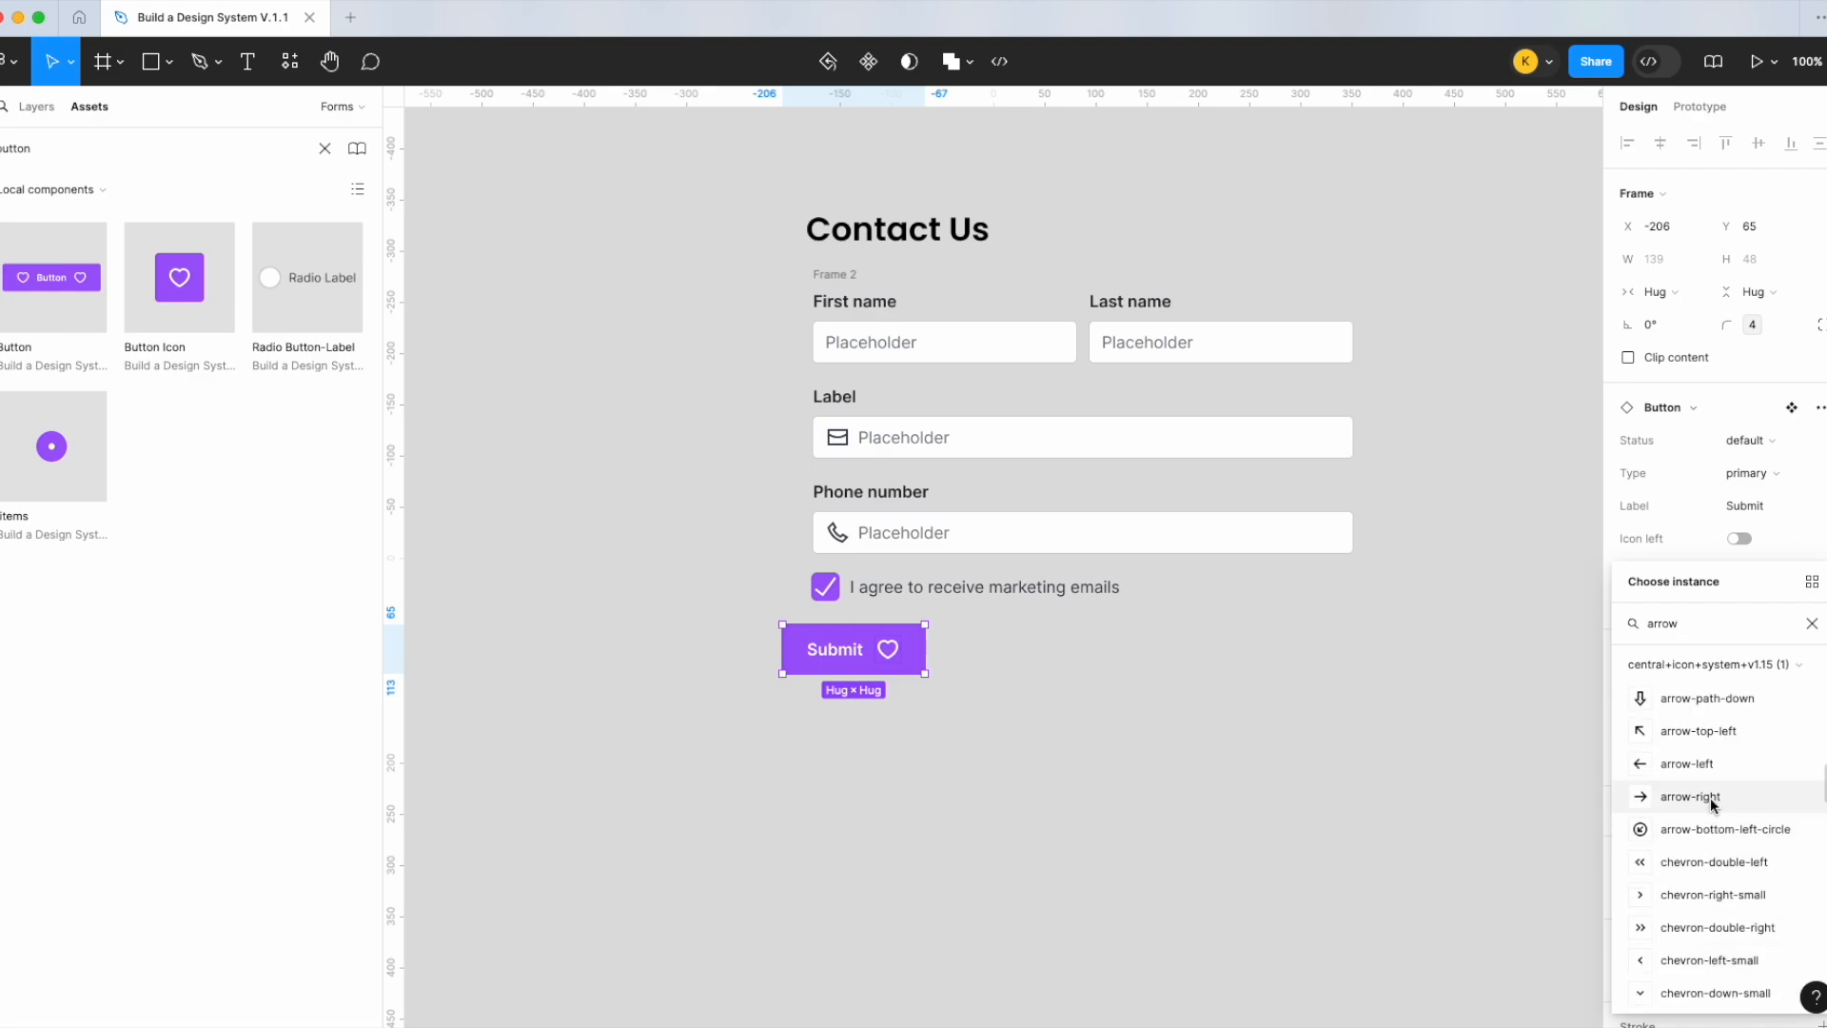
pyautogui.click(1691, 797)
pyautogui.click(1073, 832)
# Align the Submit button with the fields, then wrap title, fields and button in a vertical auto layout frame with 24 padding on all sides
pyautogui.moveTo(881, 652); pyautogui.dragTo(912, 657)
pyautogui.moveTo(1130, 739); pyautogui.dragTo(779, 220)
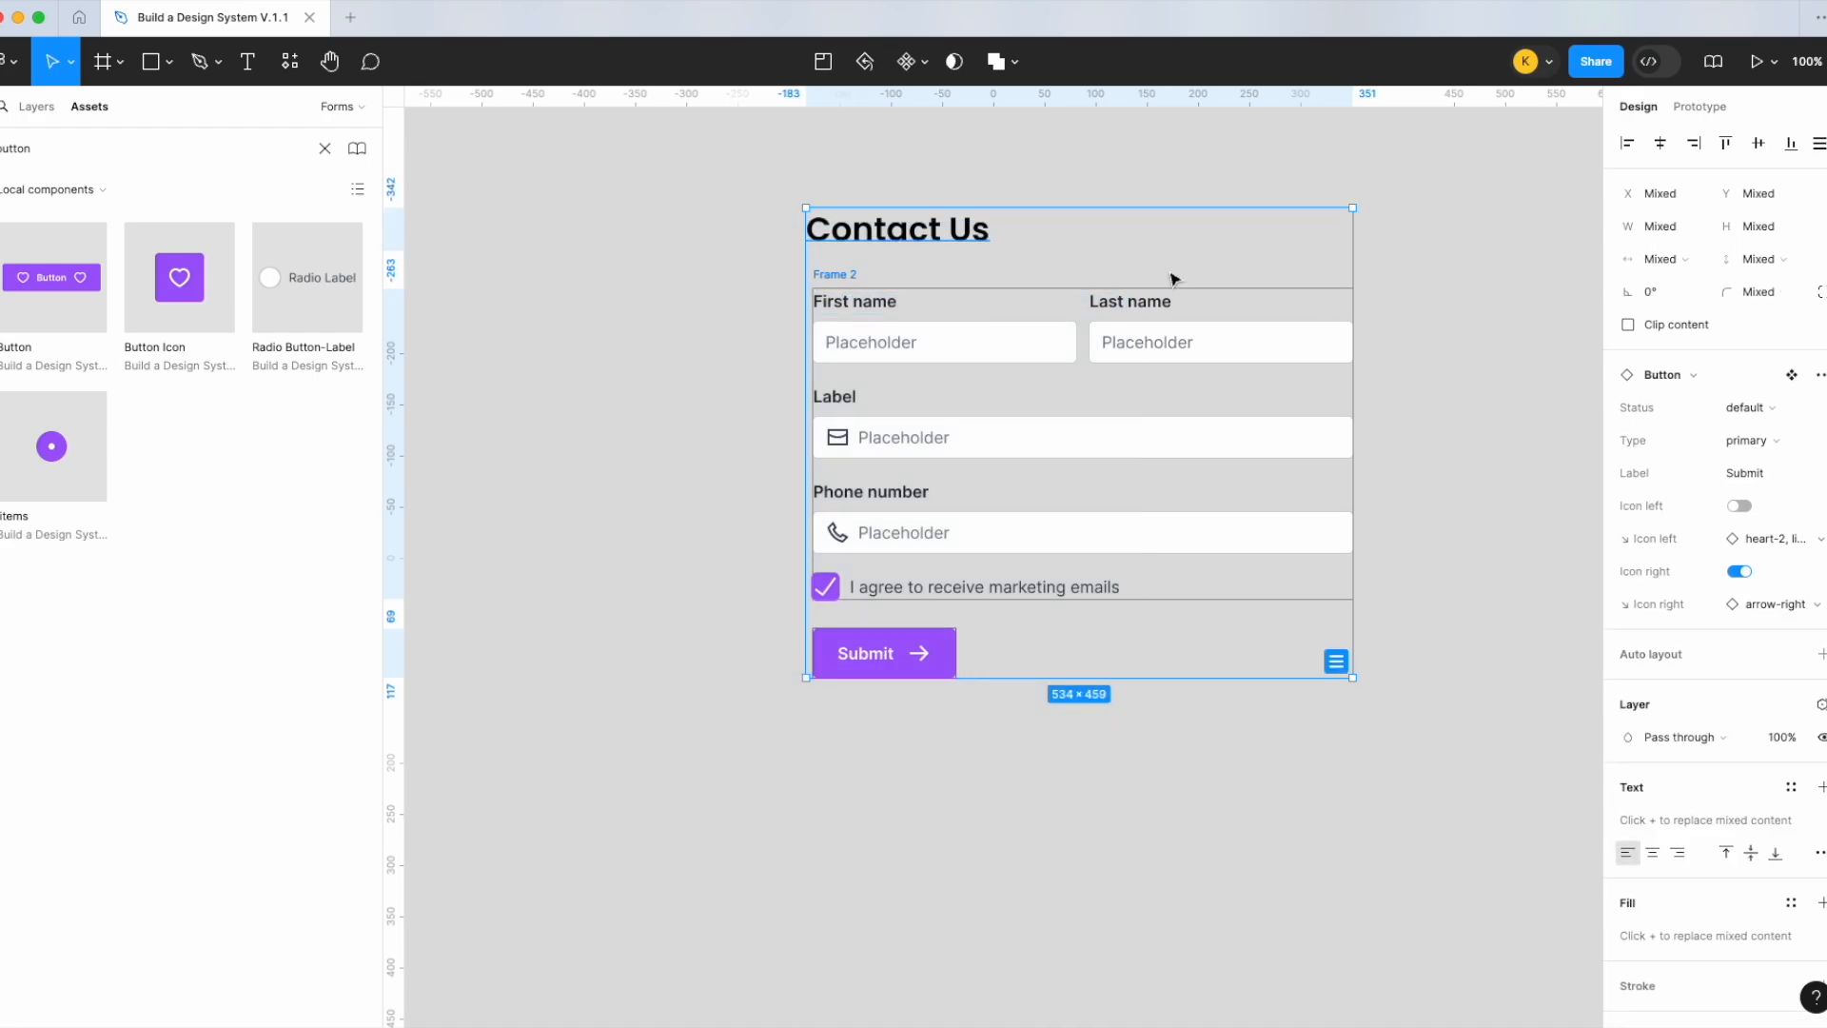
pyautogui.hotkey('shift', 'a')
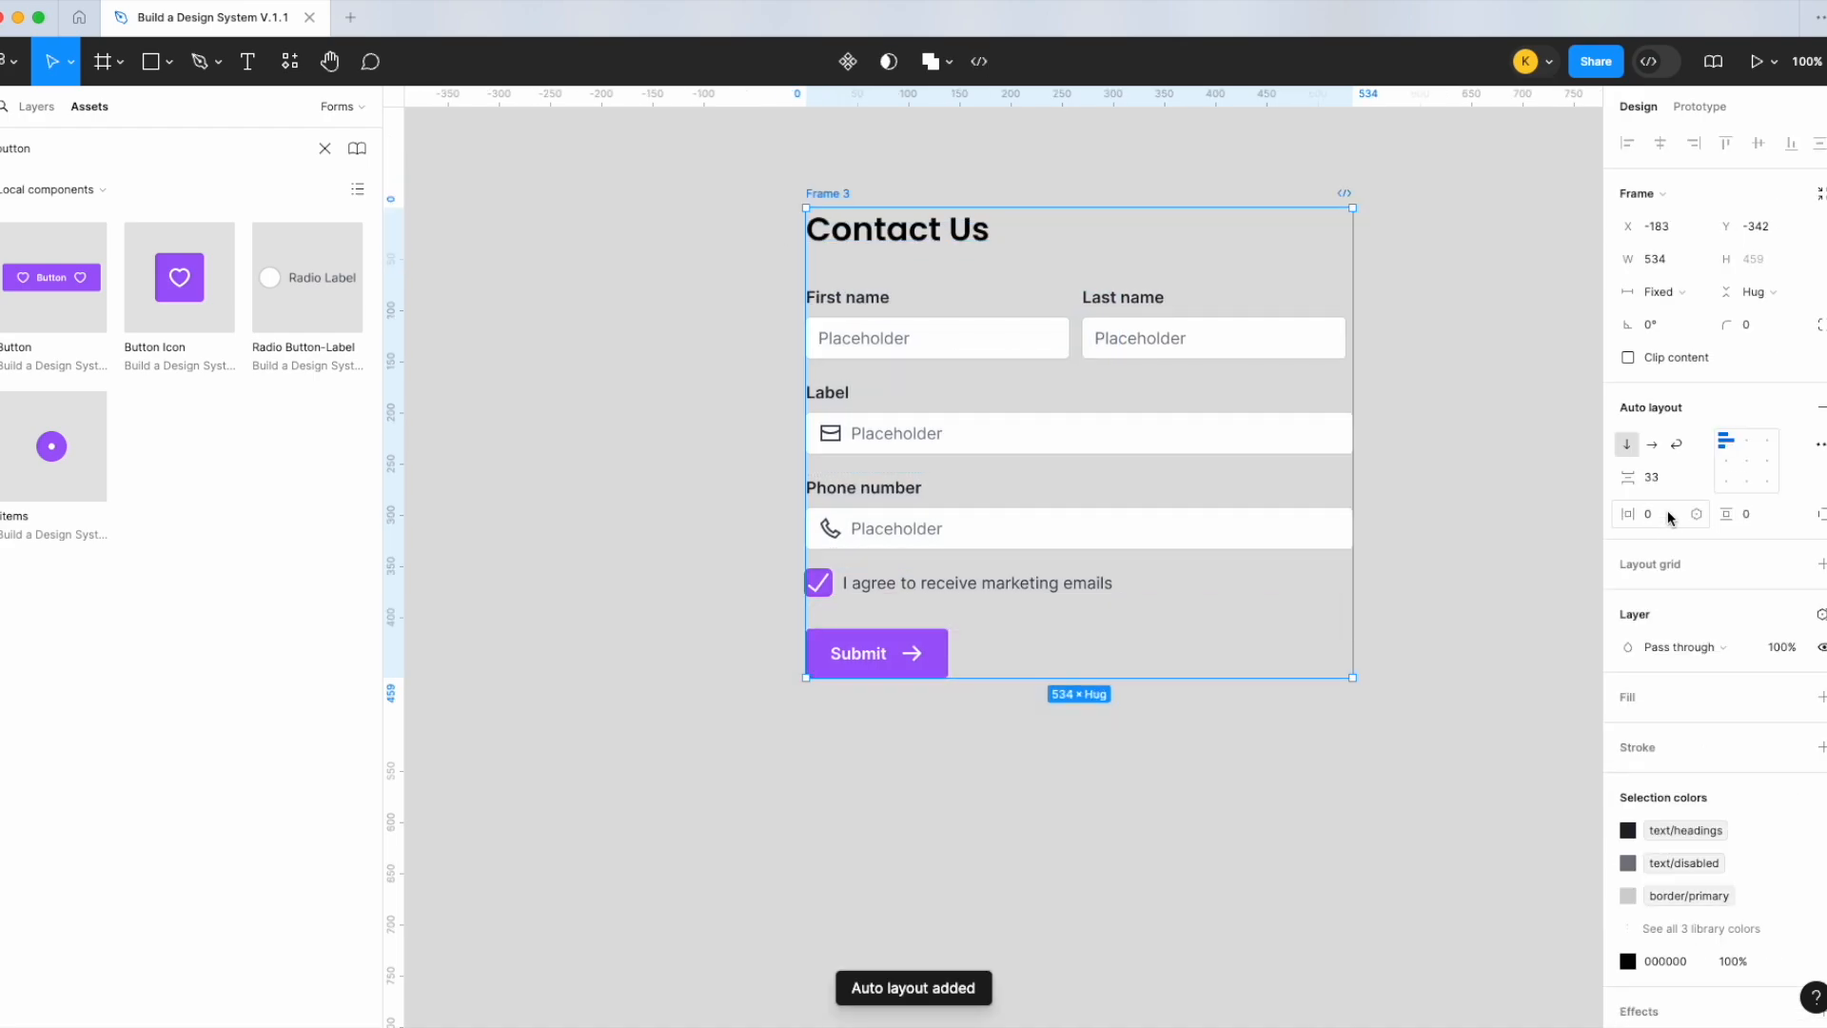
pyautogui.write('24')
pyautogui.press('Return')
pyautogui.write('24')
pyautogui.press('Return')
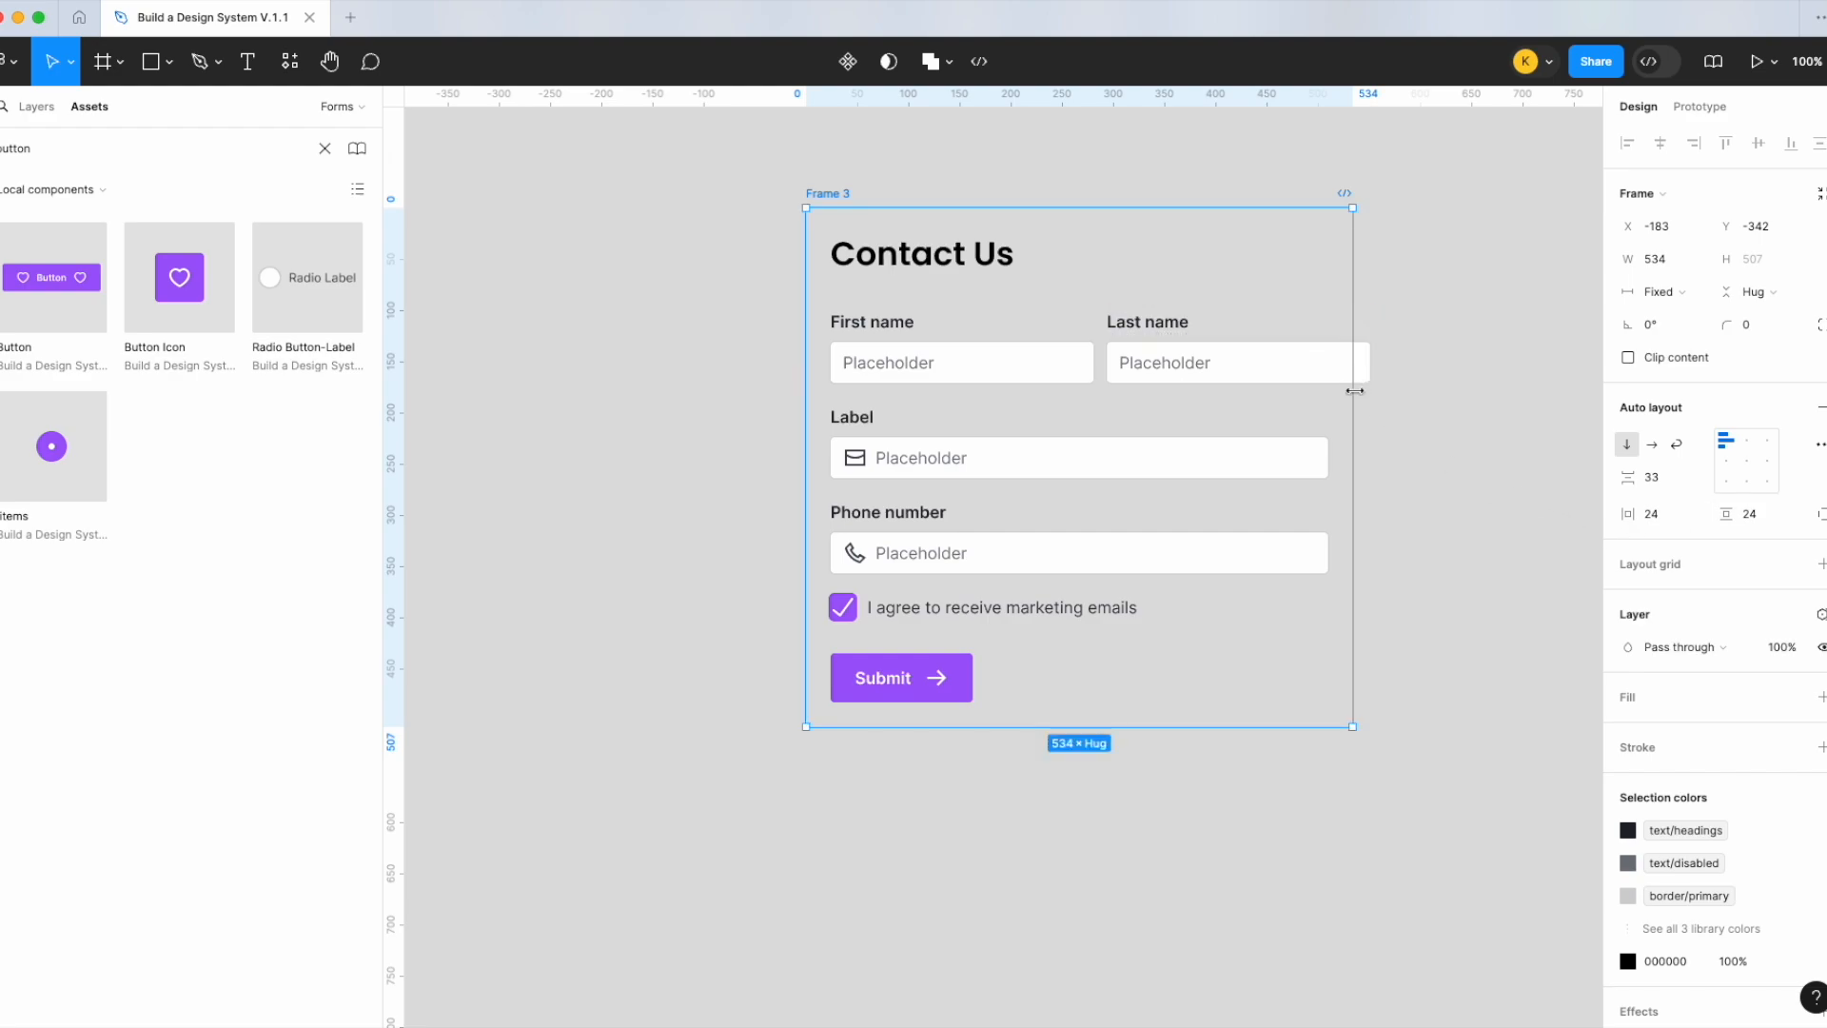
# Set the First name and Last name inputs to fill the width of their row
pyautogui.click(1358, 355)
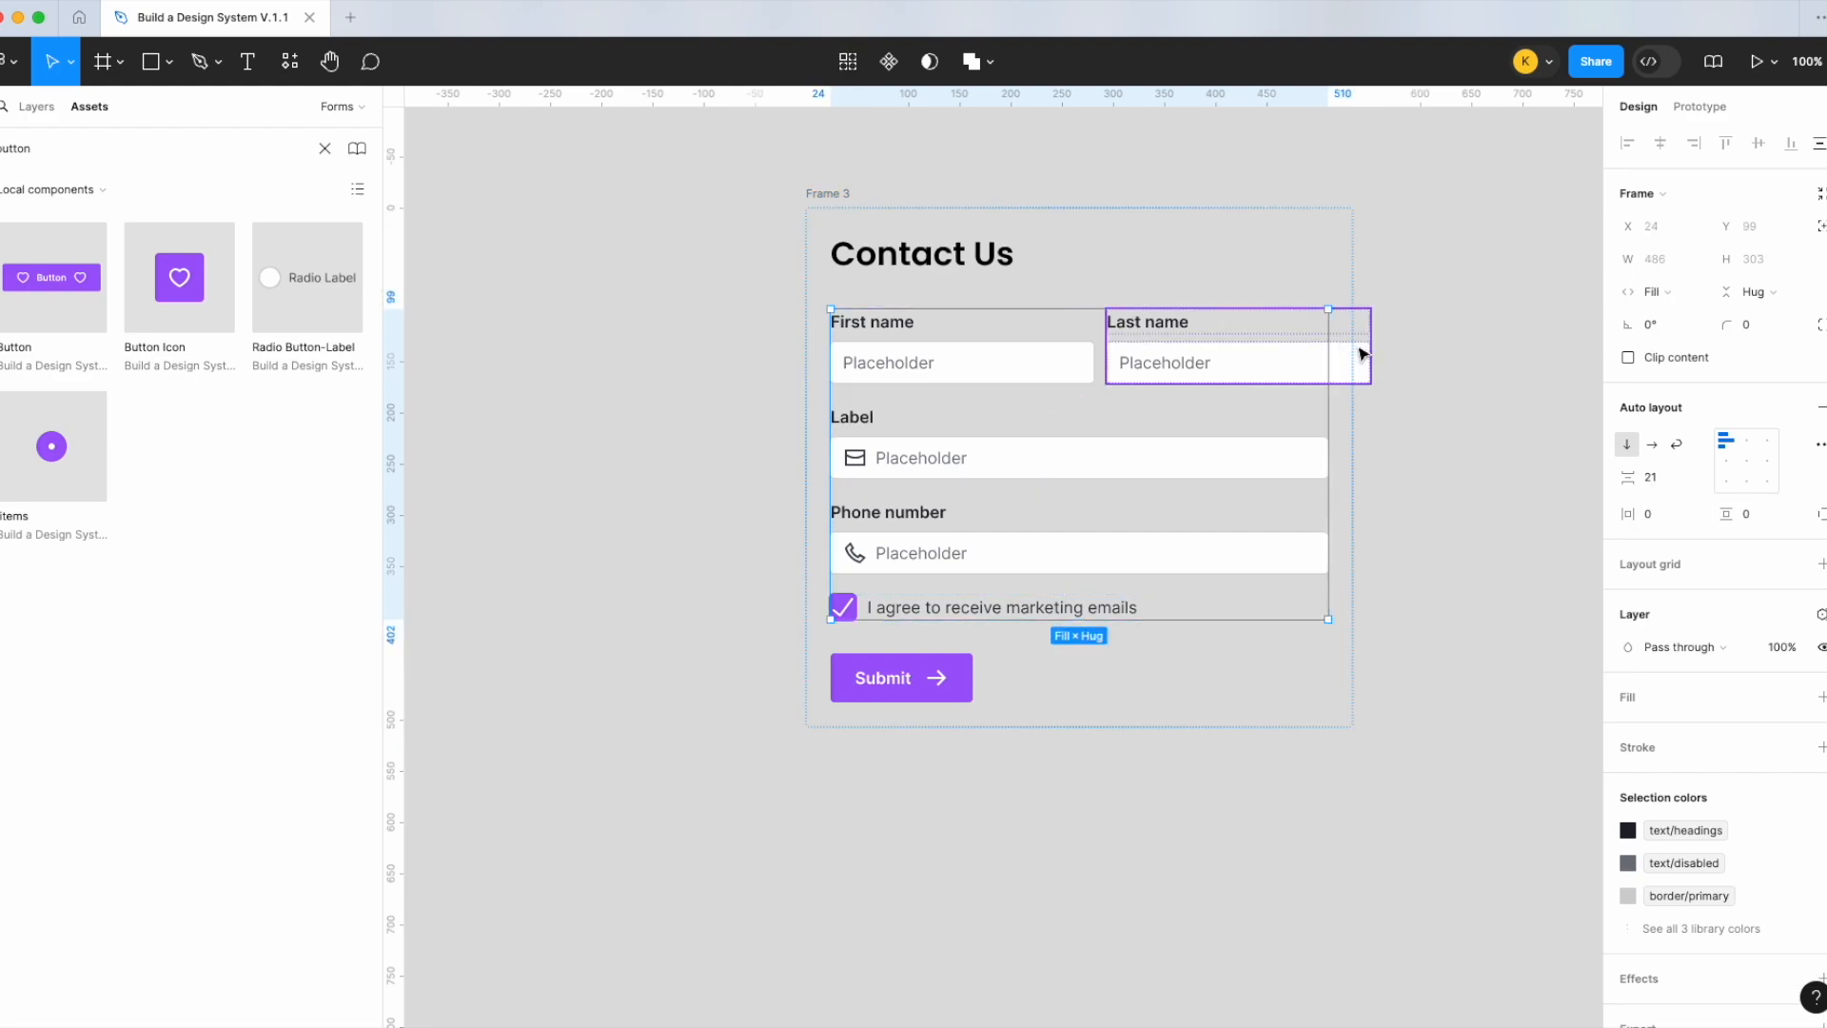
pyautogui.keyDown('shift'); pyautogui.click(1027, 354); pyautogui.keyUp('shift')
pyautogui.click(1660, 292)
pyautogui.click(1684, 342)
pyautogui.click(1380, 404)
# Add a fill to the outer form frame and apply the surface/primary color variable to it
pyautogui.click(816, 193)
pyautogui.click(1821, 698)
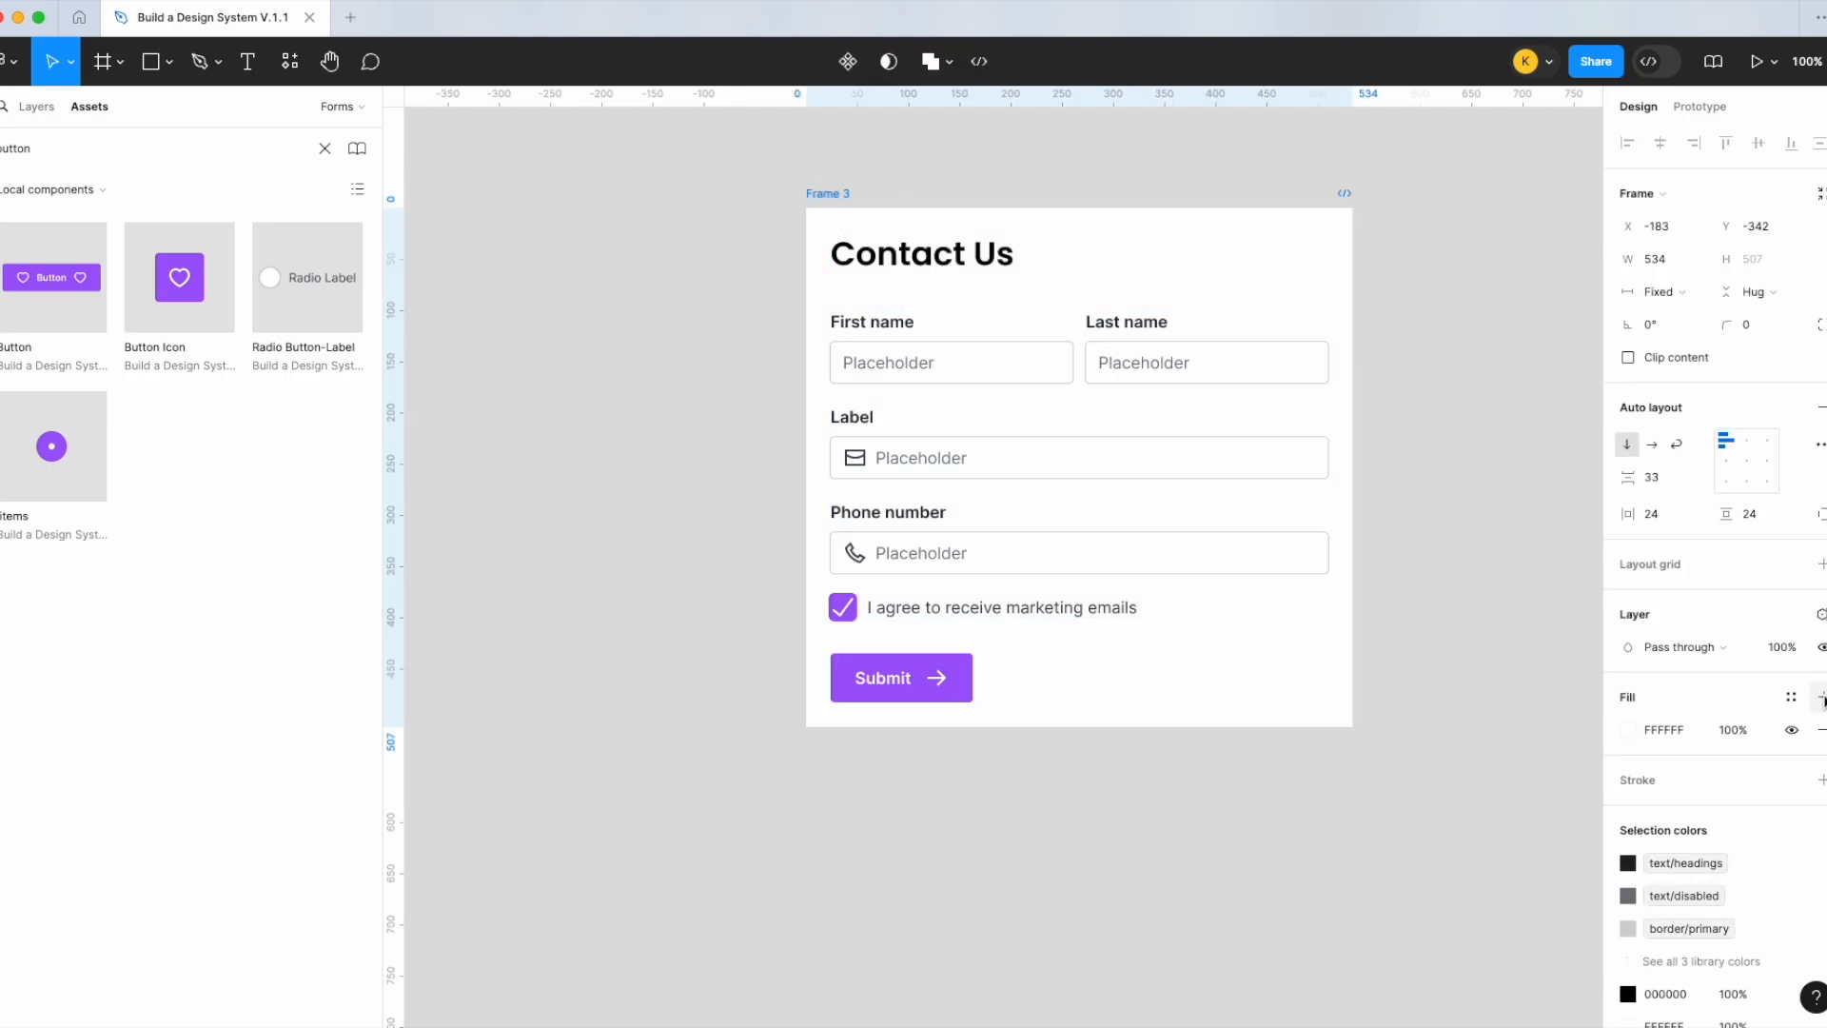
pyautogui.click(1792, 697)
pyautogui.write('surf')
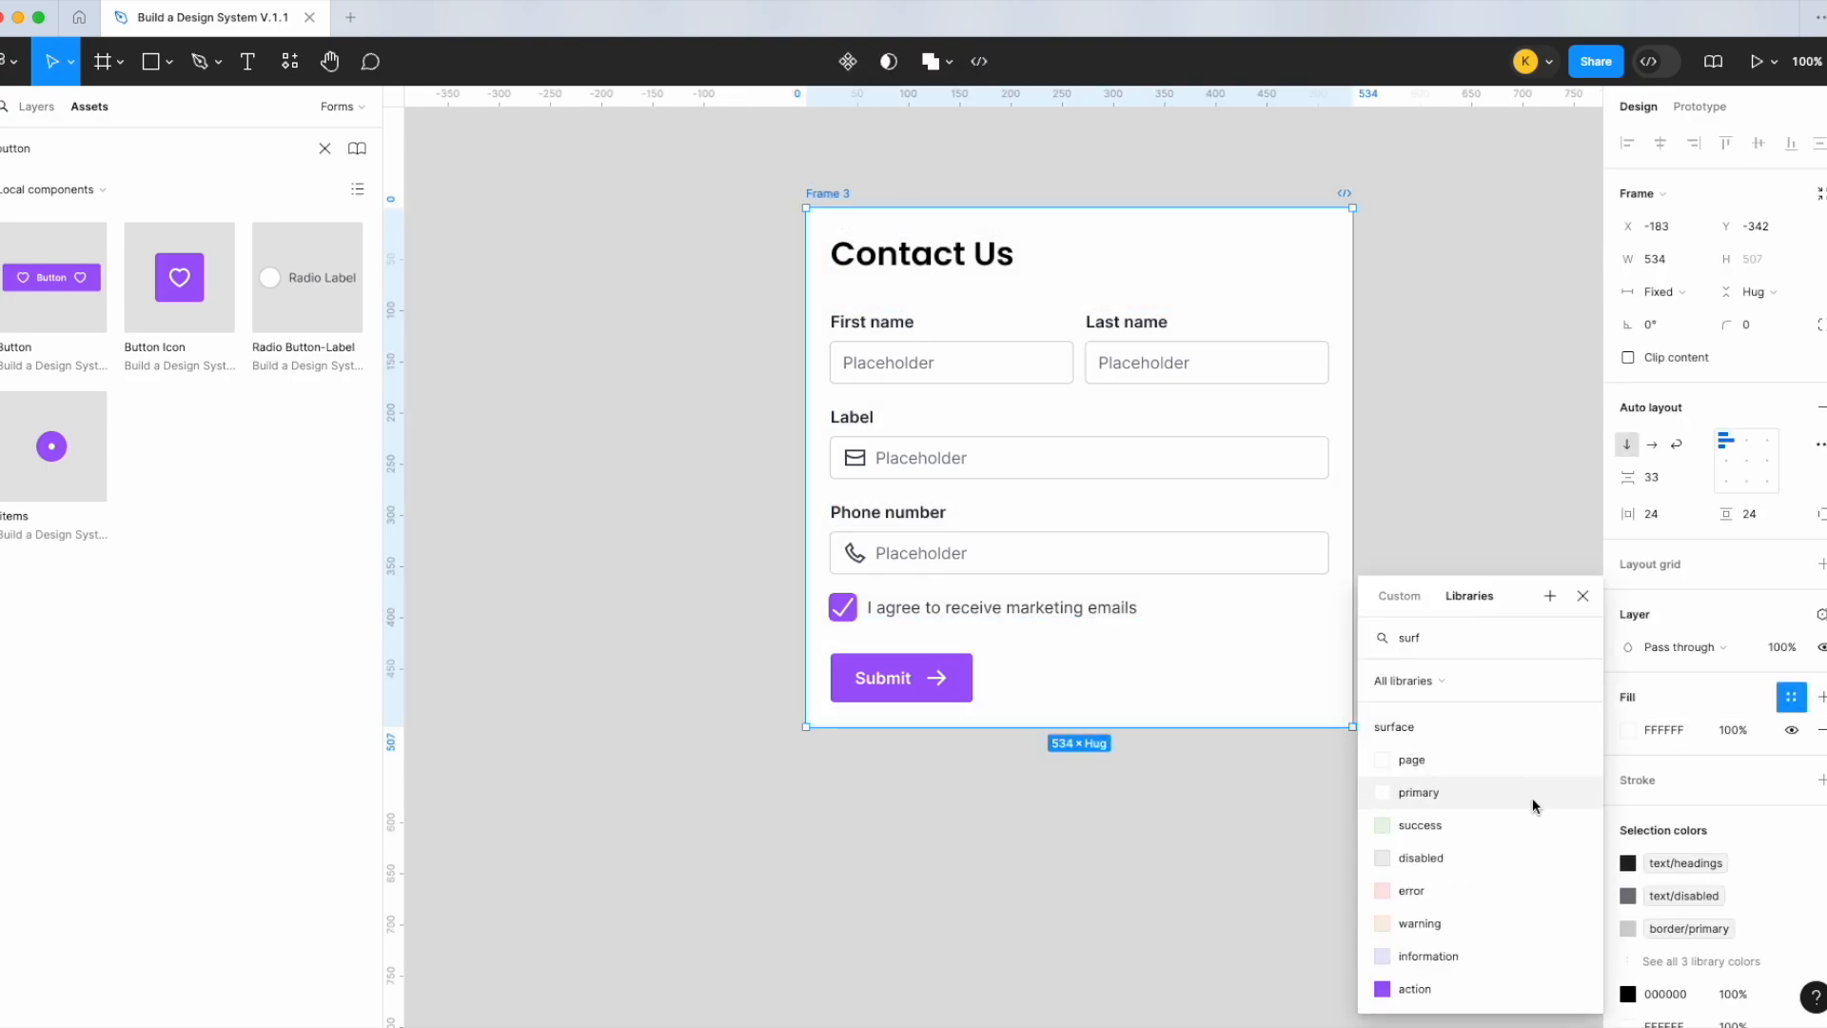
pyautogui.click(1491, 466)
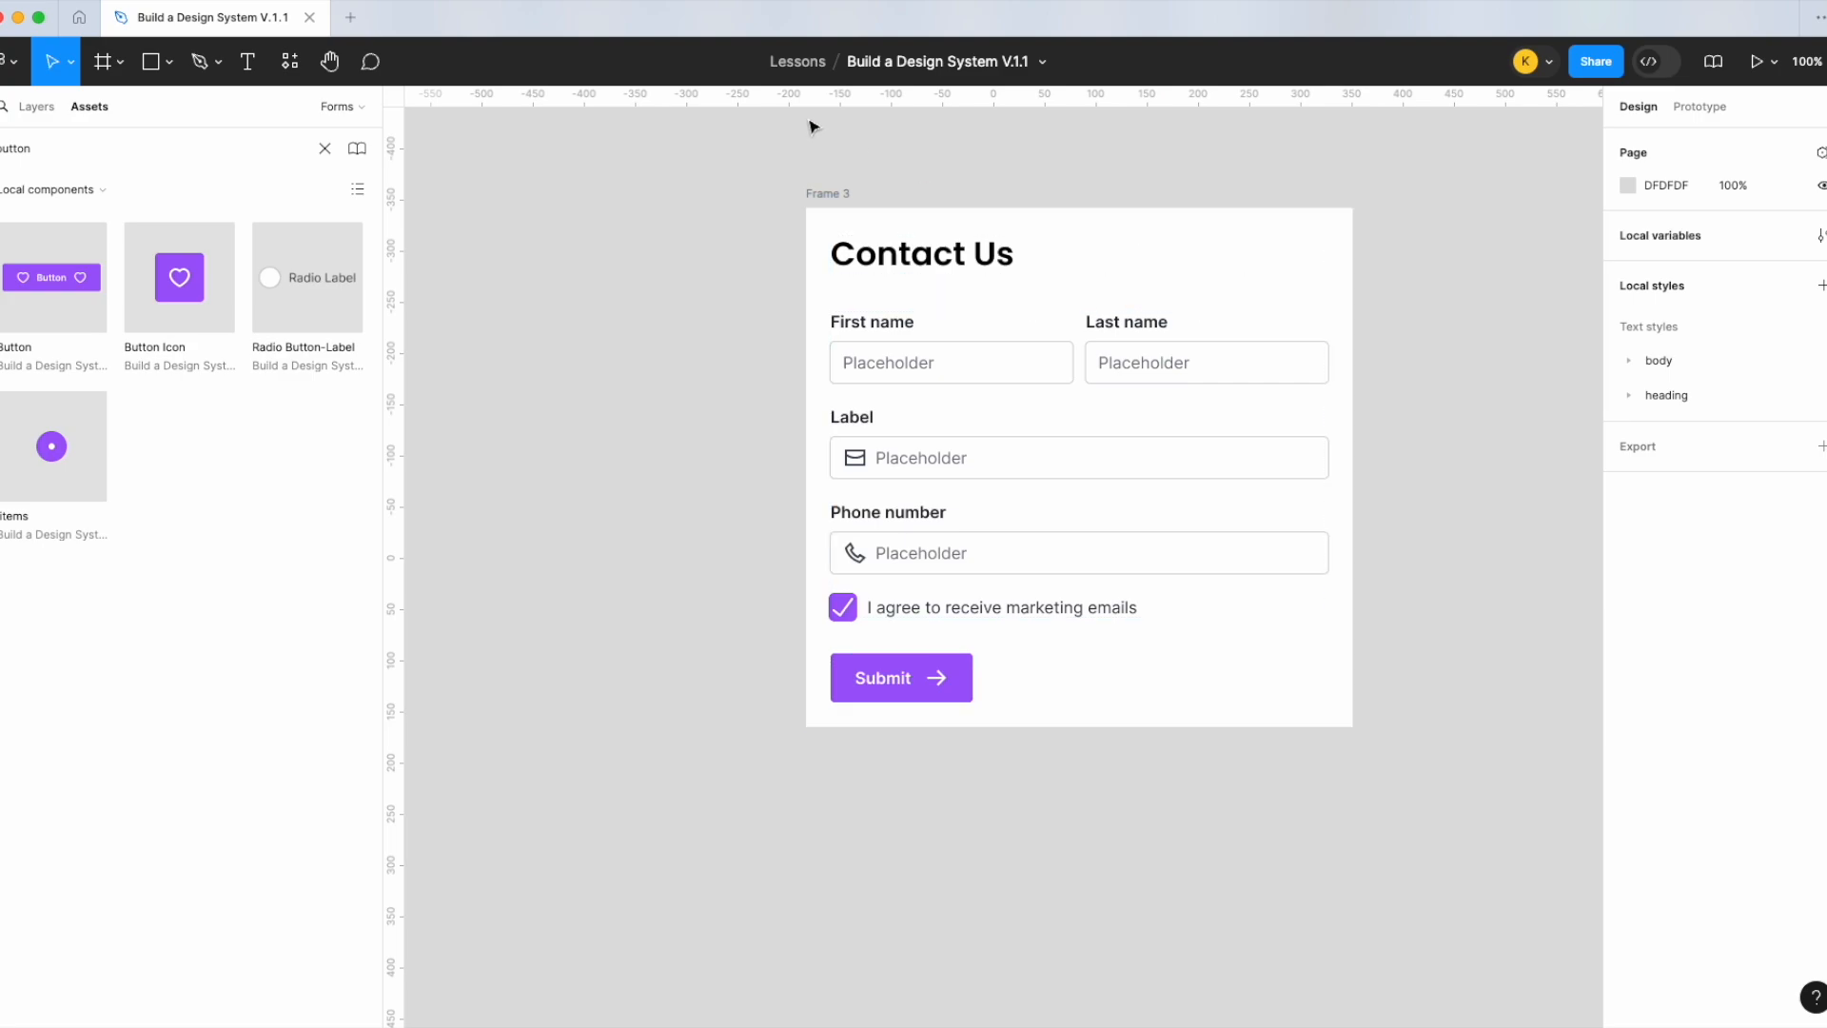
# Apply a corner radius variable with the value 4 to the outer form frame
pyautogui.click(819, 196)
pyautogui.click(1794, 325)
pyautogui.write('rad')
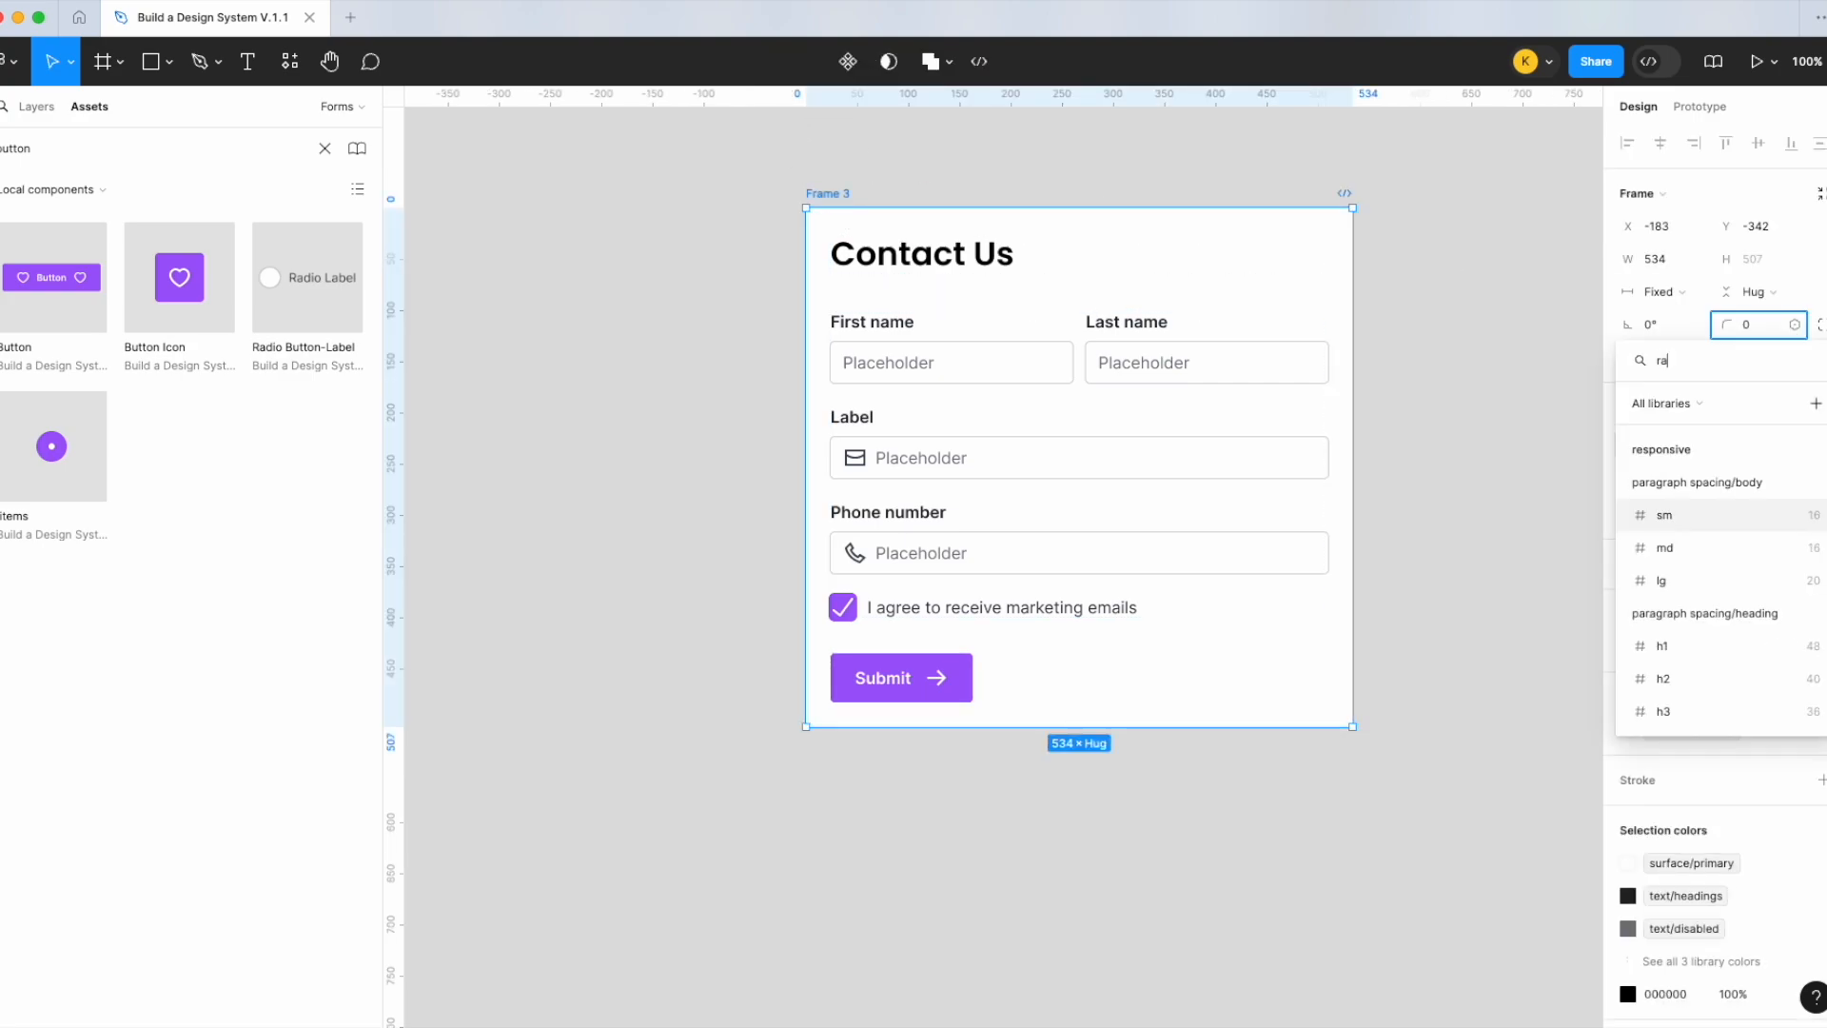
pyautogui.click(1691, 539)
pyautogui.click(1424, 343)
# Add a 1 px inside stroke to the form frame using the border/primary color variable
pyautogui.scroll(-1, 1424, 343)
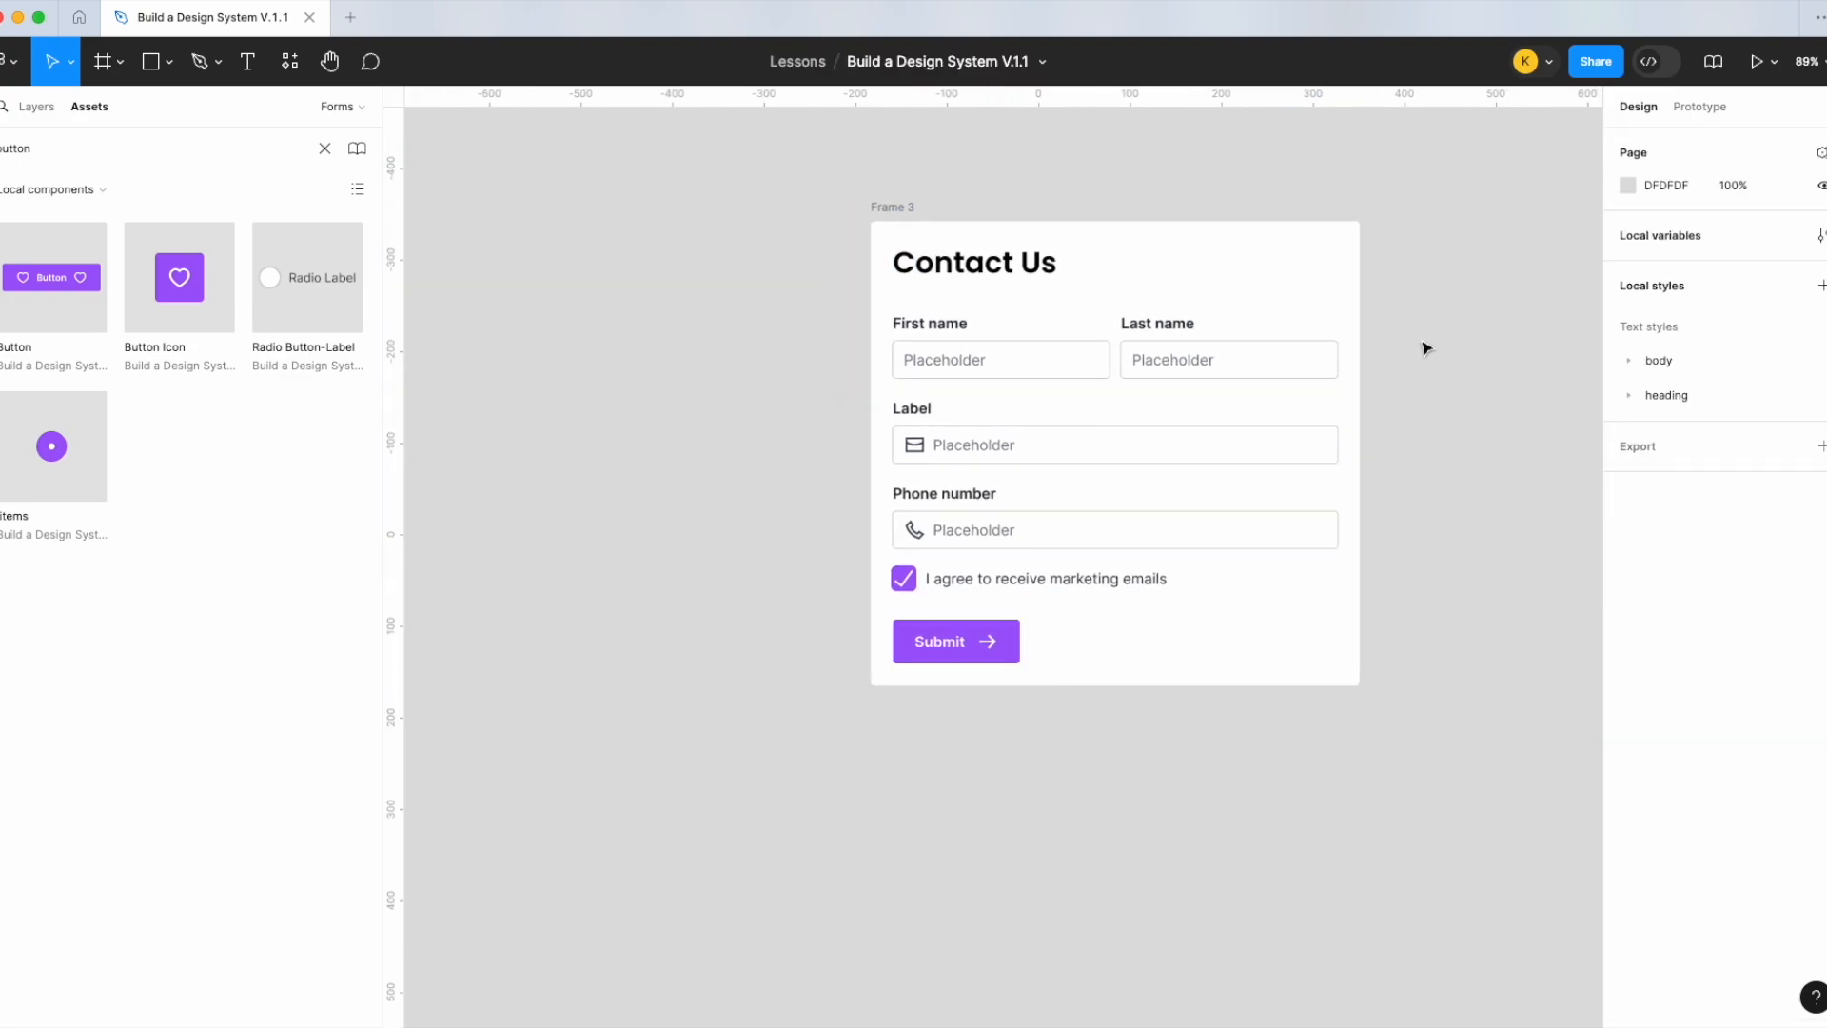
pyautogui.click(903, 203)
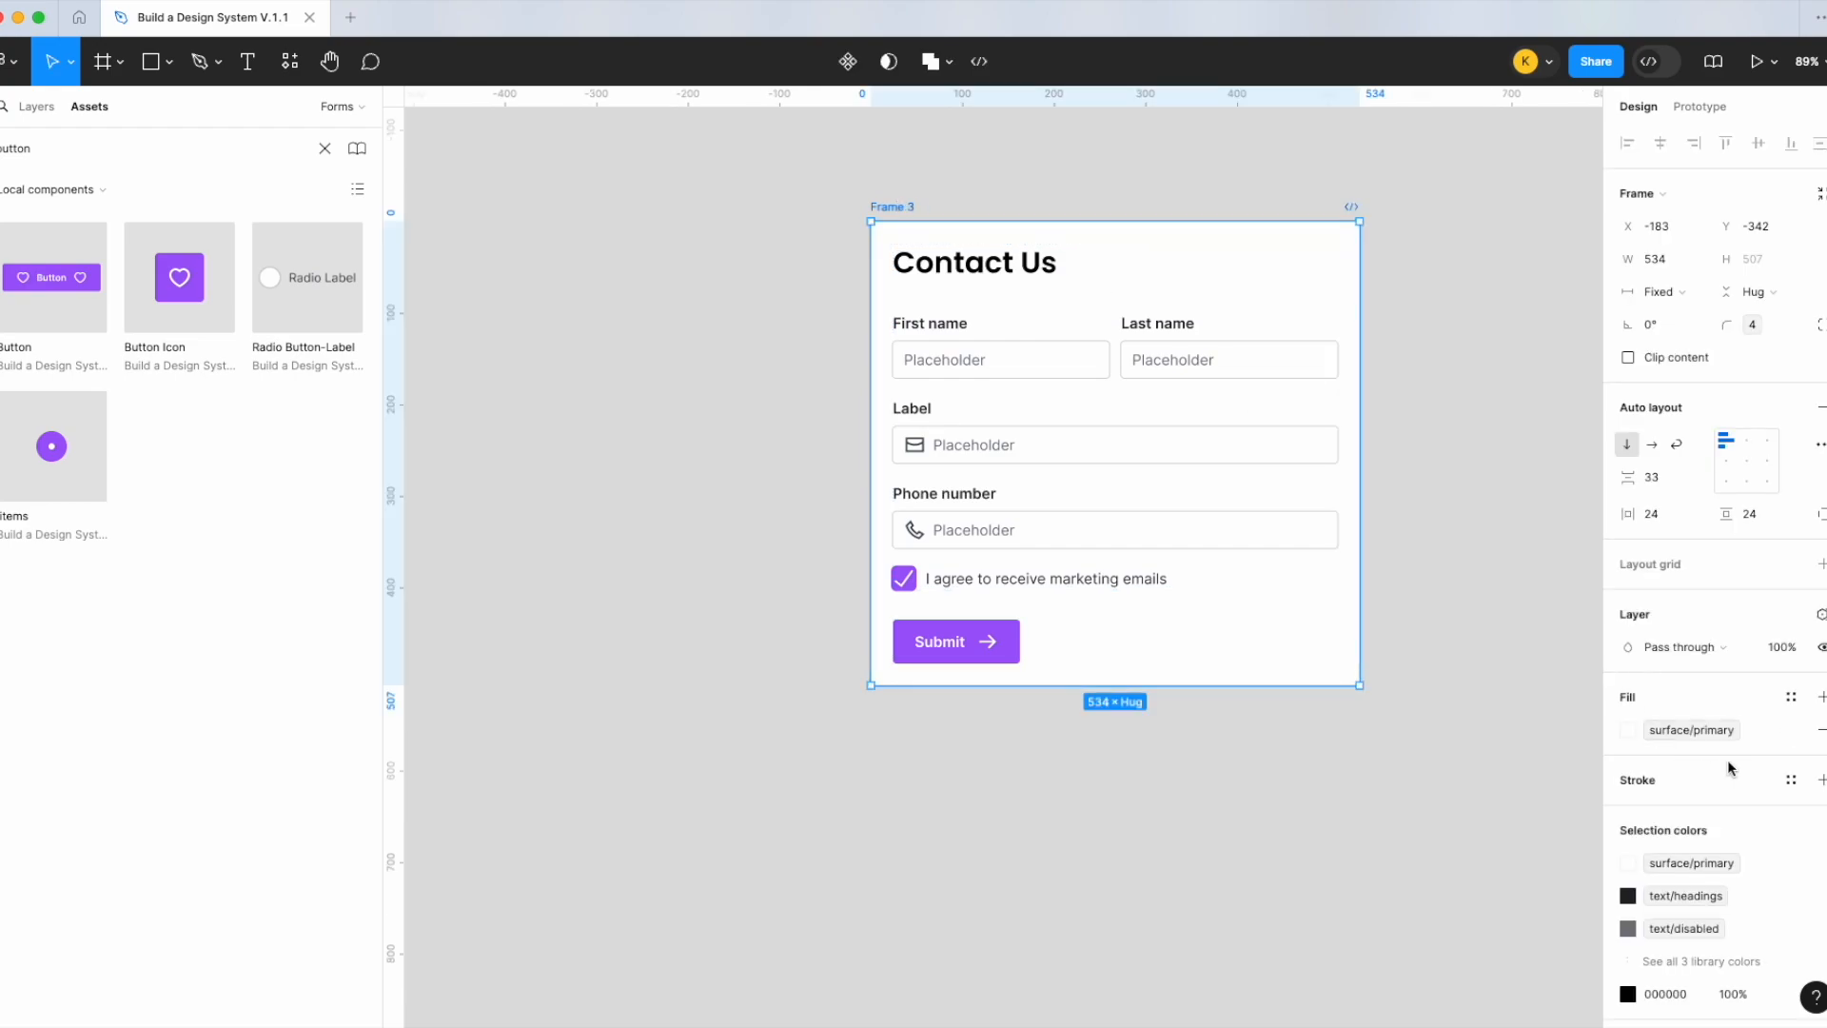
pyautogui.click(1821, 780)
pyautogui.click(1791, 780)
pyautogui.write('bor')
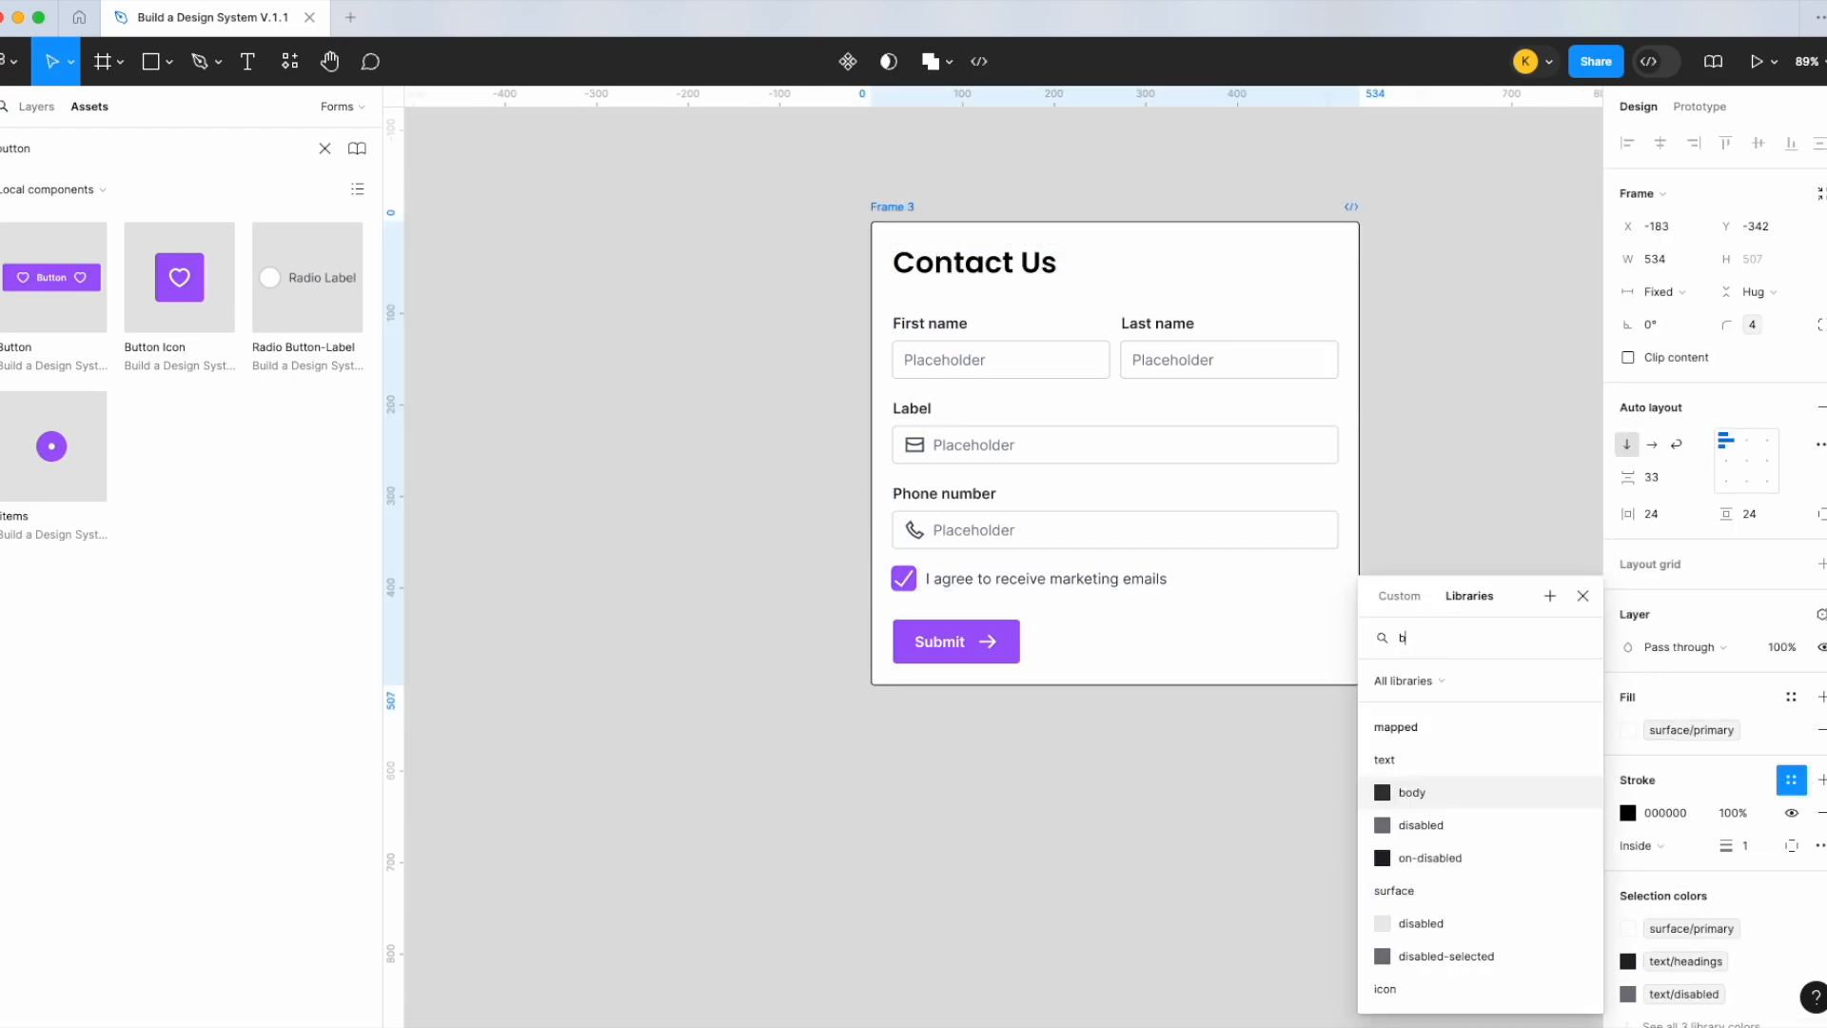
pyautogui.click(1574, 782)
pyautogui.click(1470, 530)
# Rename the outer form frame to "Contact Us"
pyautogui.hscroll(3, 922, 295)
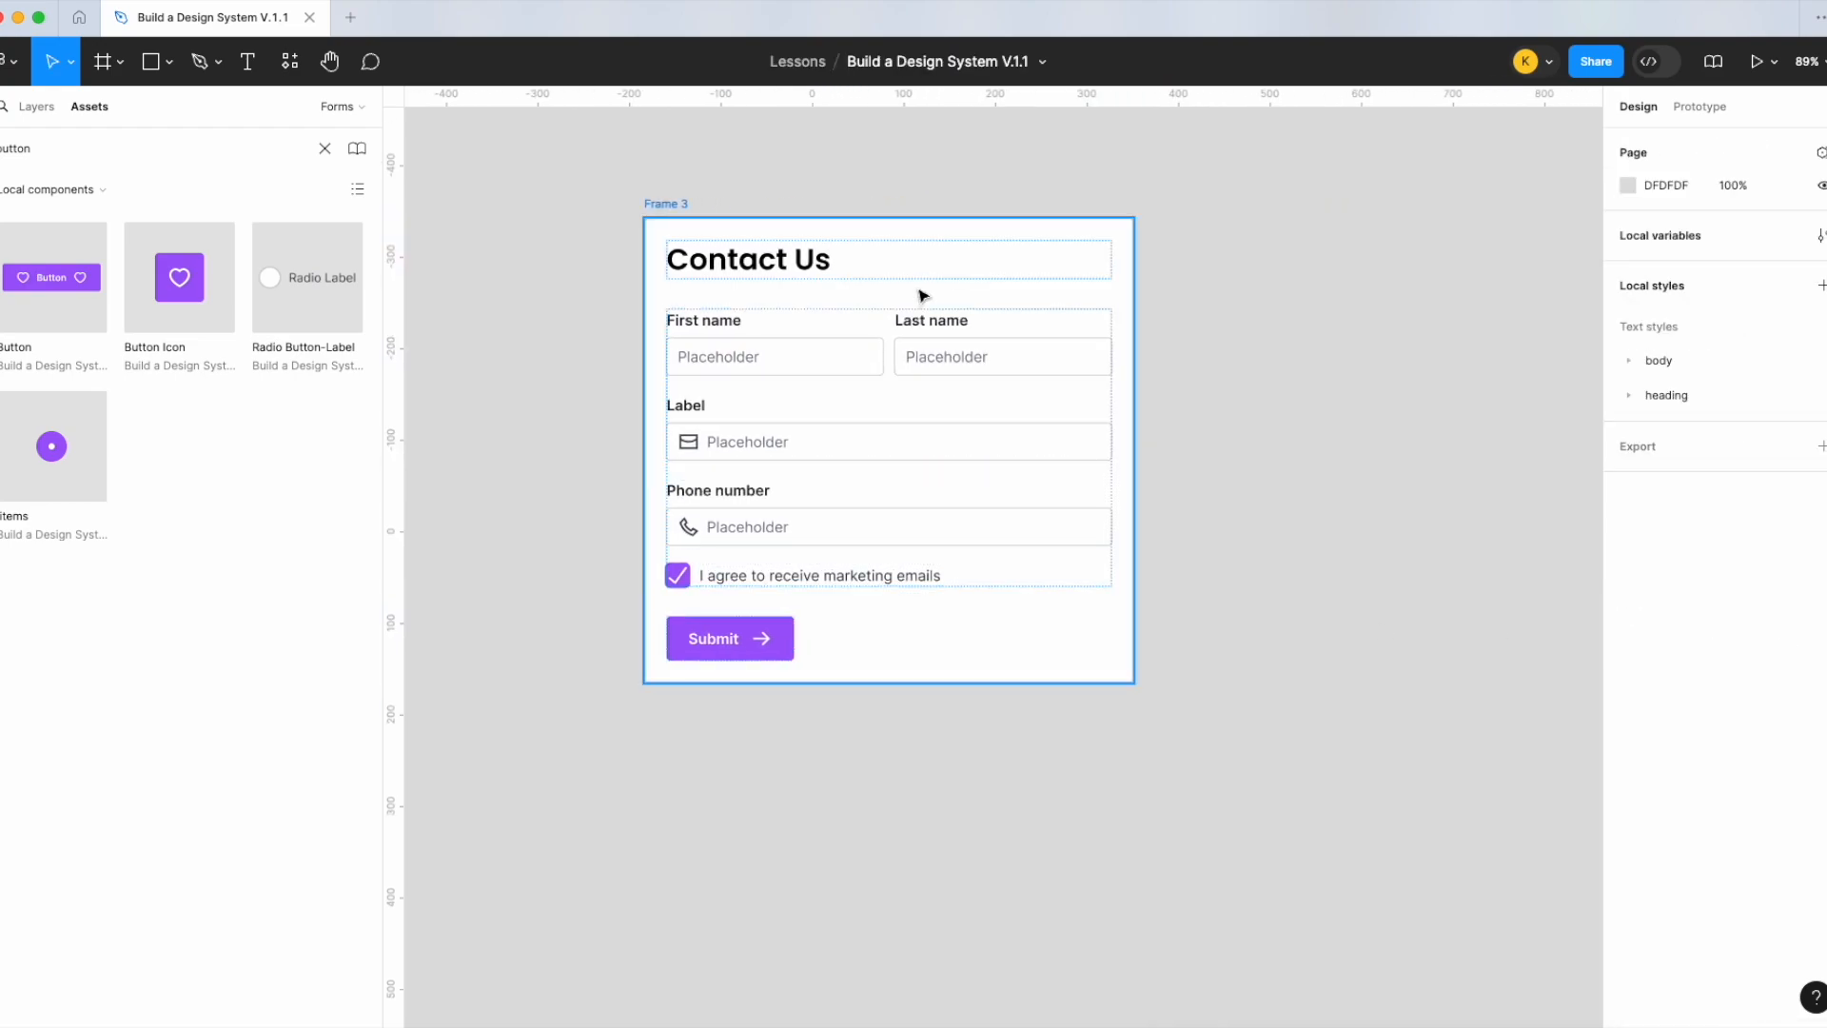
pyautogui.doubleClick(680, 201)
pyautogui.write('Contact')
pyautogui.press('Return')
pyautogui.click(36, 107)
pyautogui.click(816, 147)
pyautogui.click(681, 205)
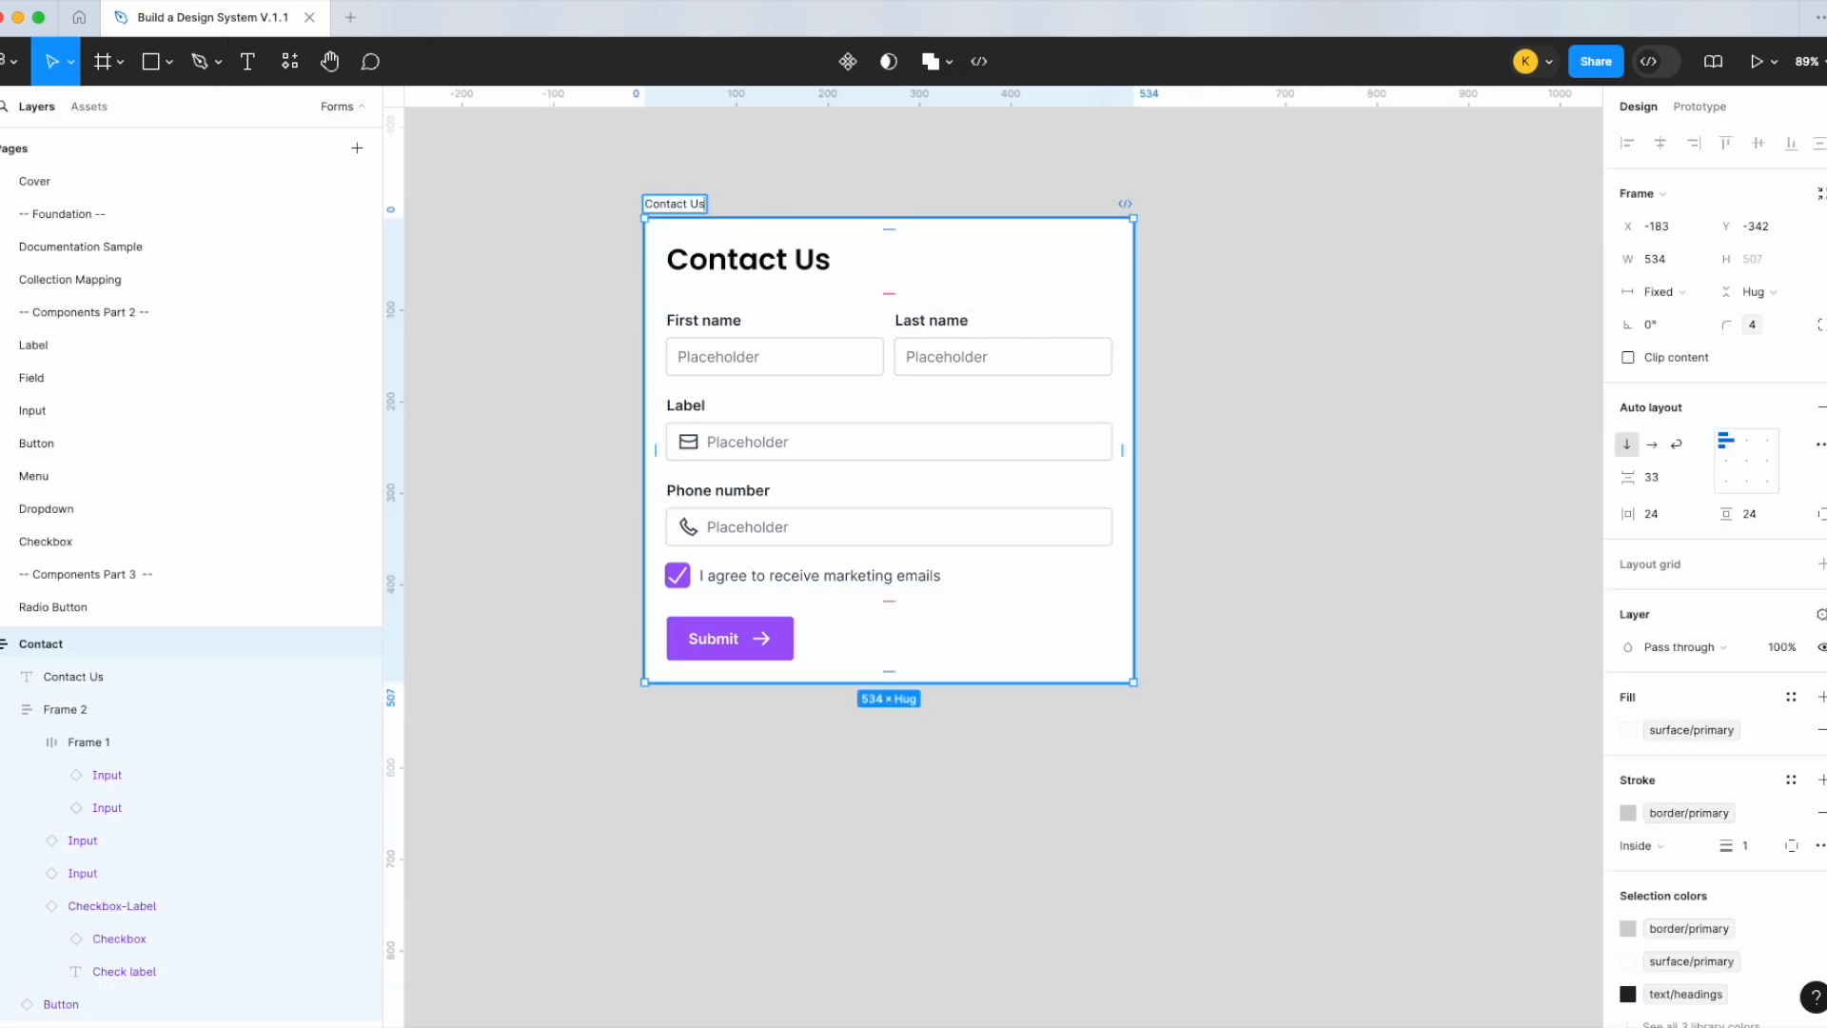
# Convert the Contact Us frame into a component and place an instance of it directly below
pyautogui.rightClick(682, 217)
pyautogui.click(737, 694)
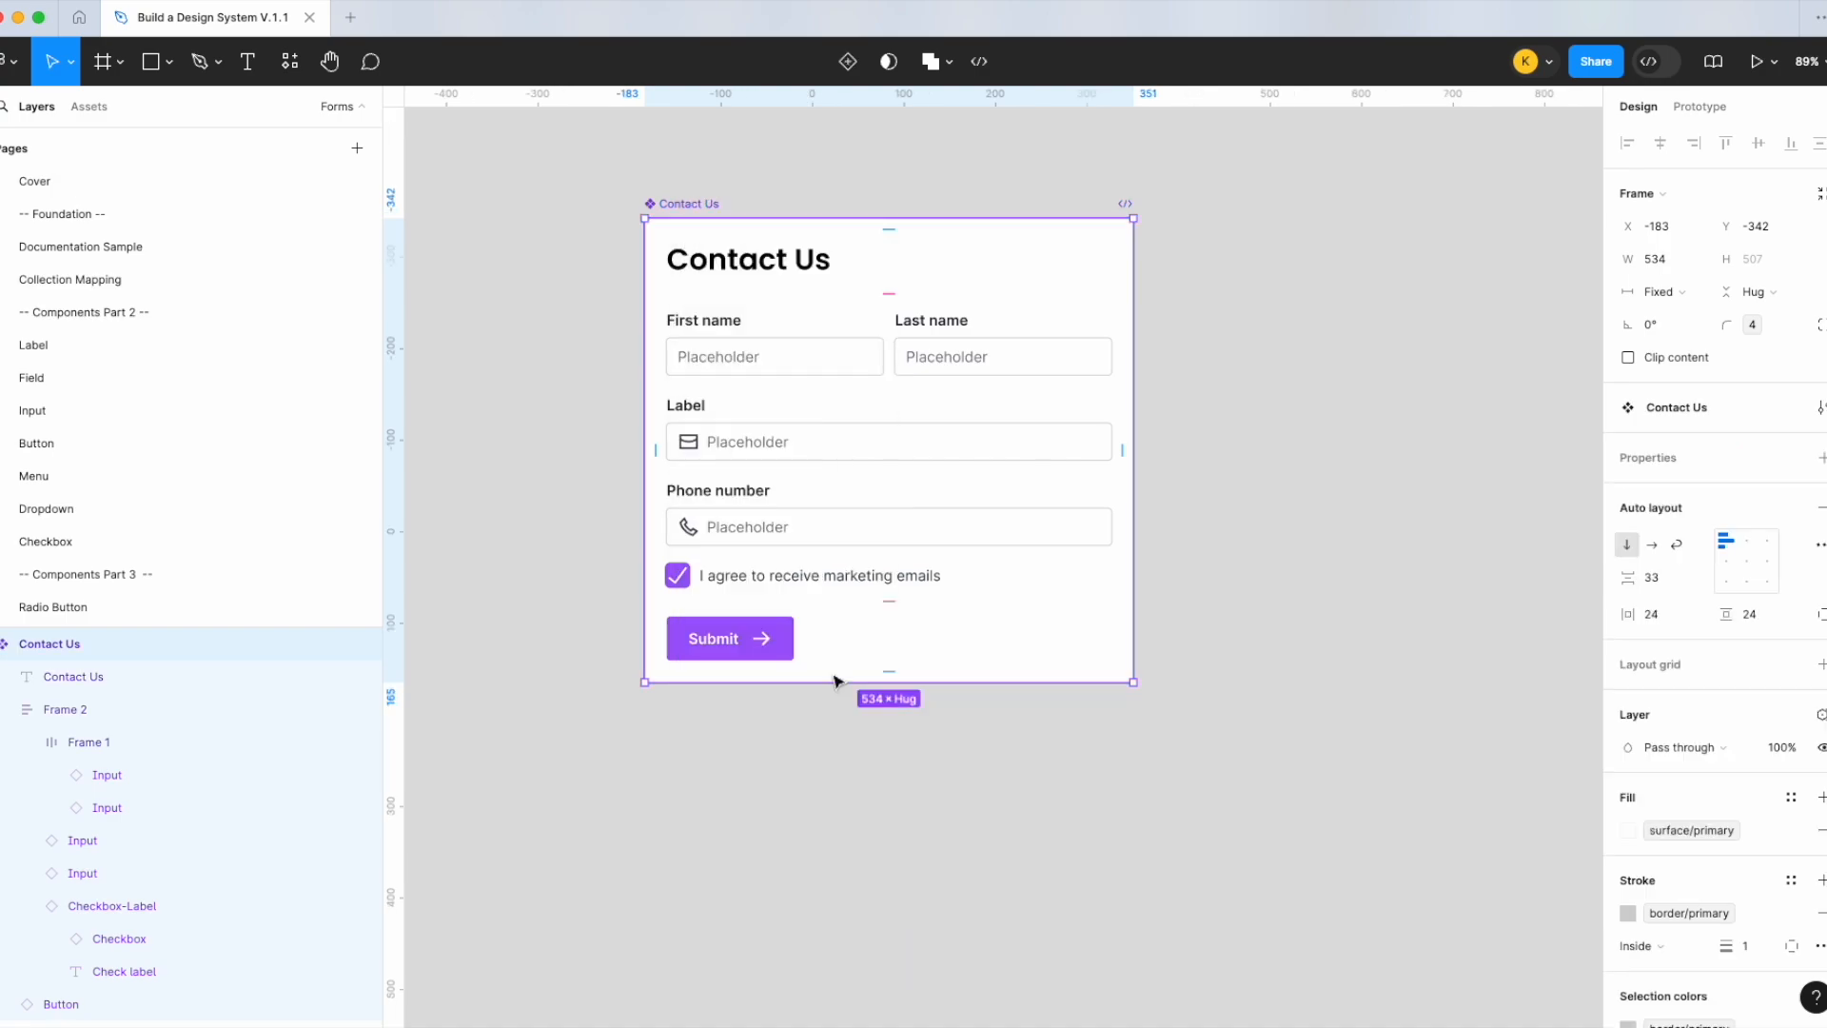
pyautogui.moveTo(1012, 350); pyautogui.dragTo(1028, 873)
# Expose the nested instance properties of the four inputs, the checkbox label and the button on the Contact Us main component
pyautogui.click(1038, 285)
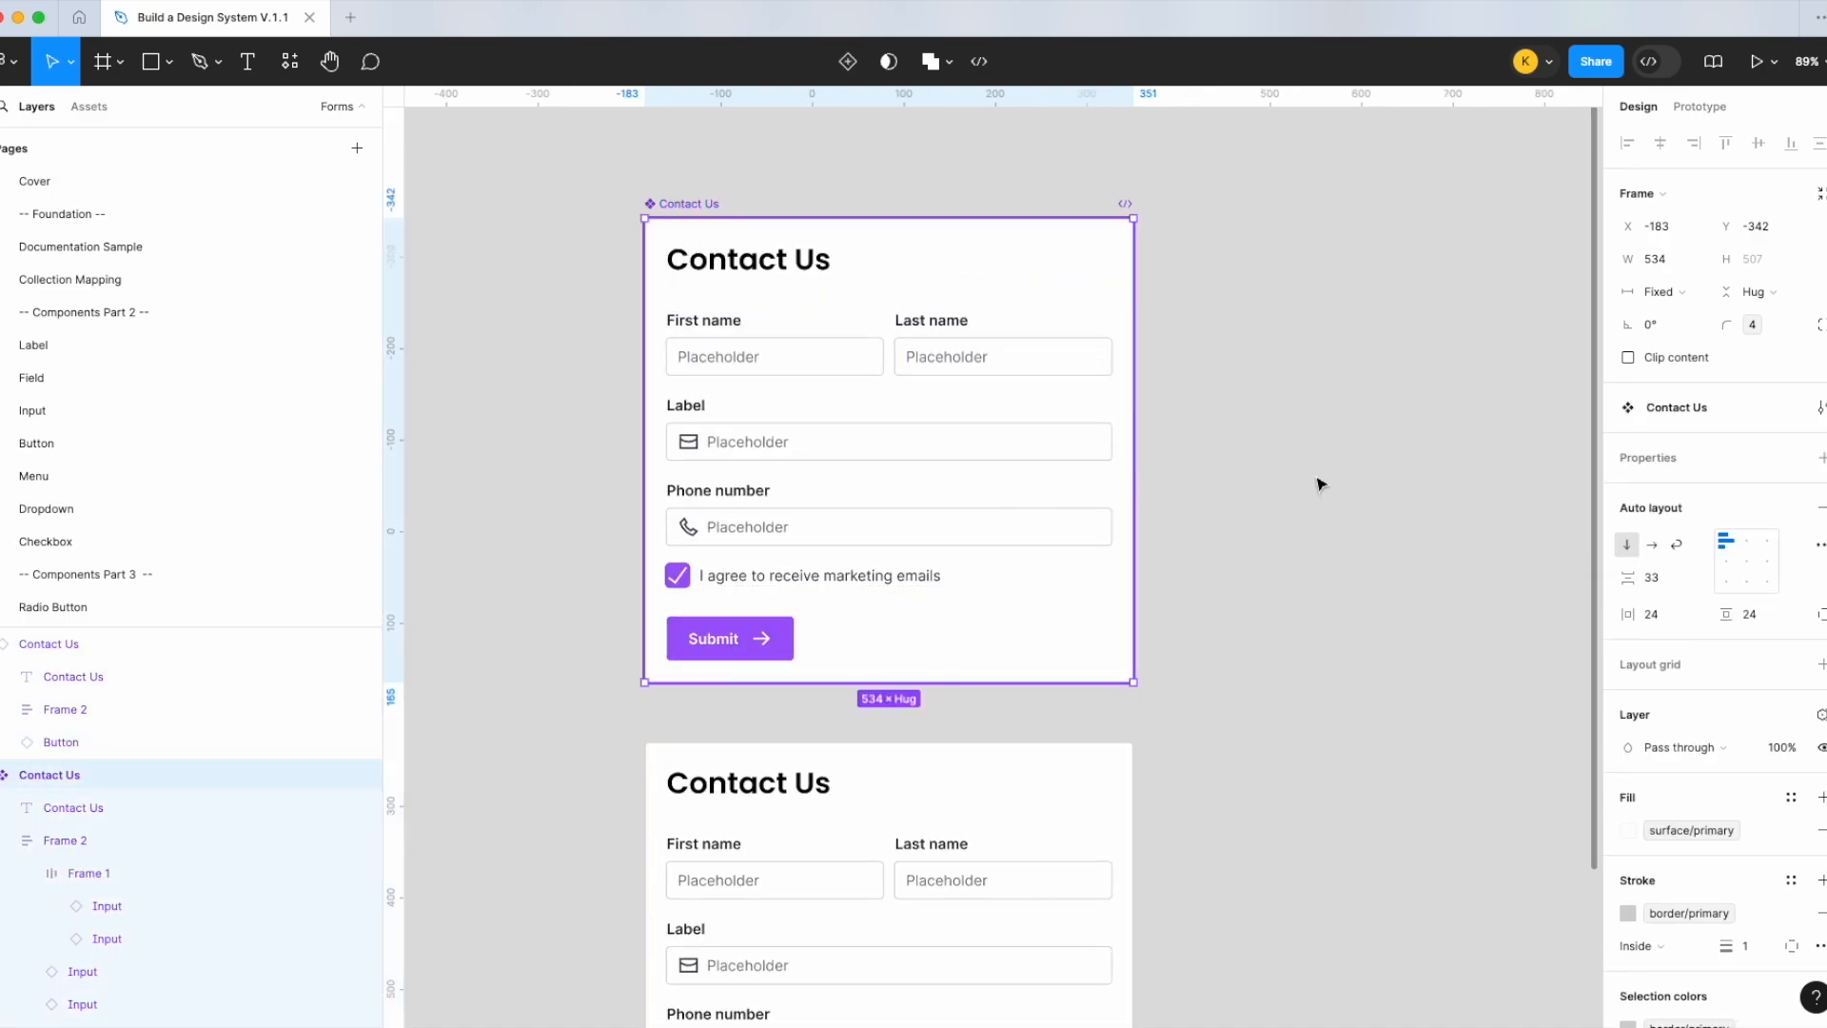
pyautogui.click(1819, 458)
pyautogui.click(1703, 663)
pyautogui.click(1316, 498)
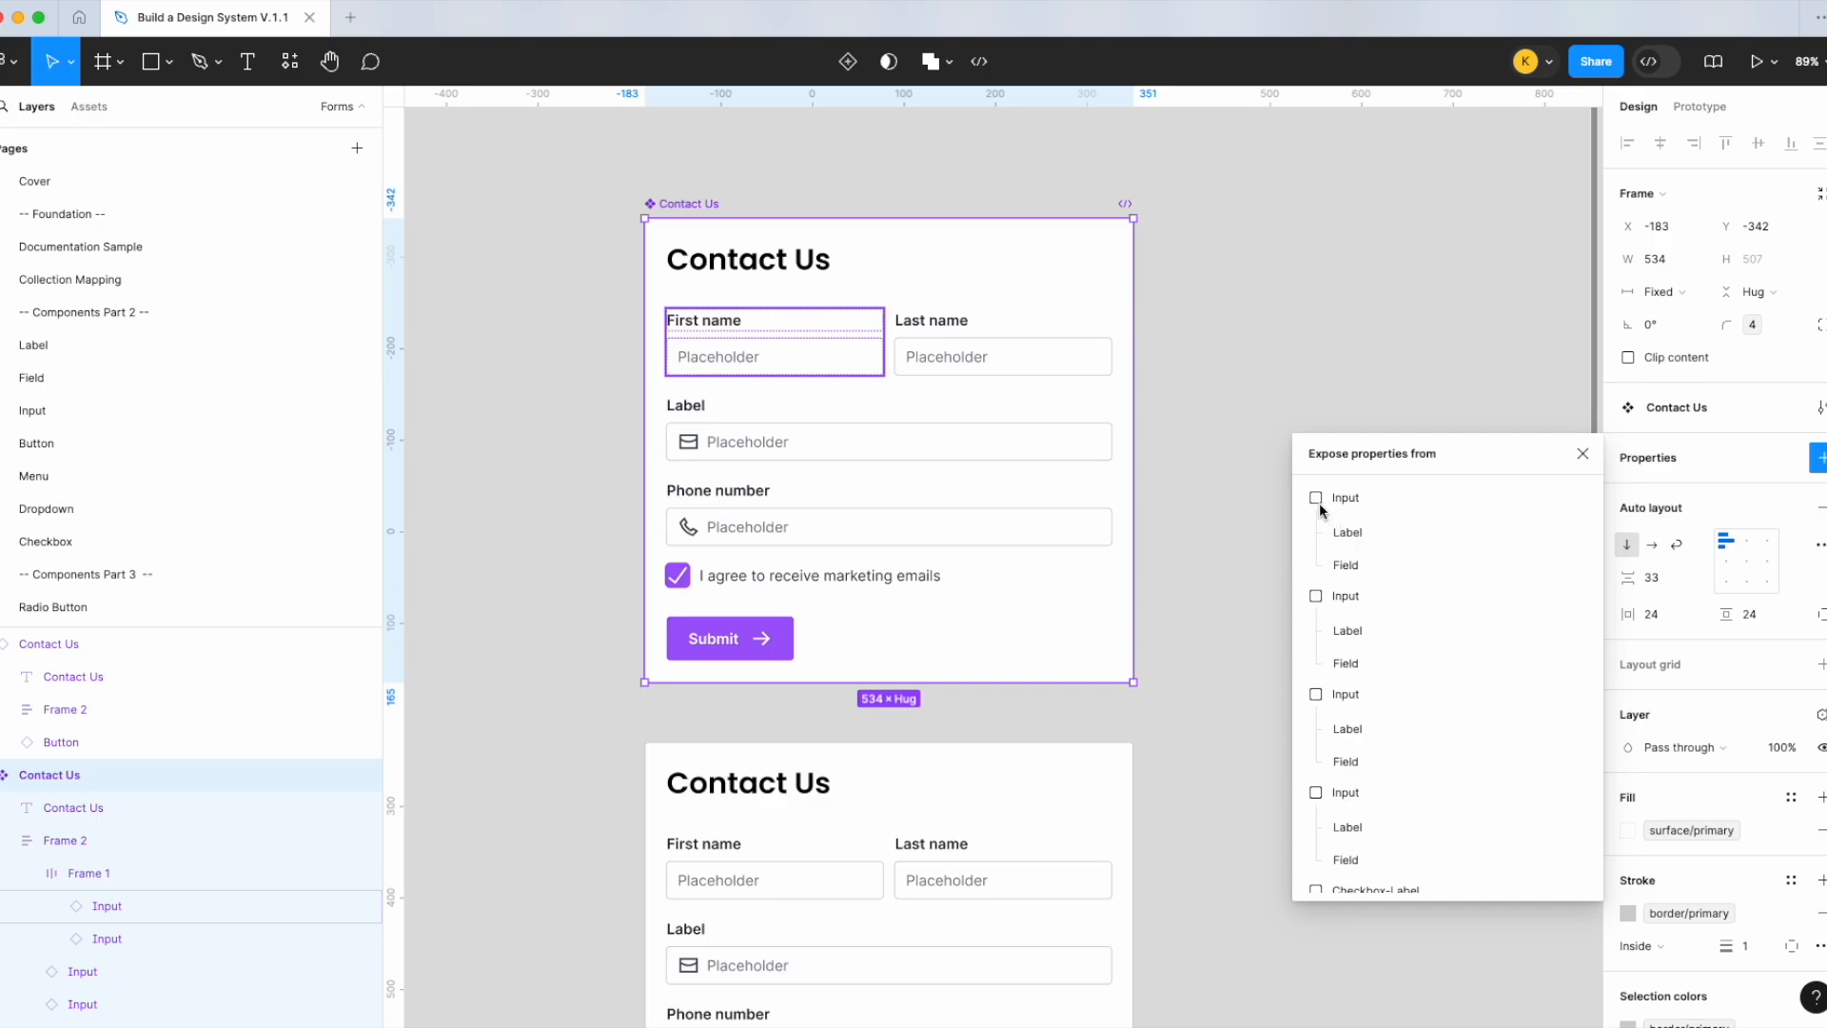
pyautogui.click(1317, 596)
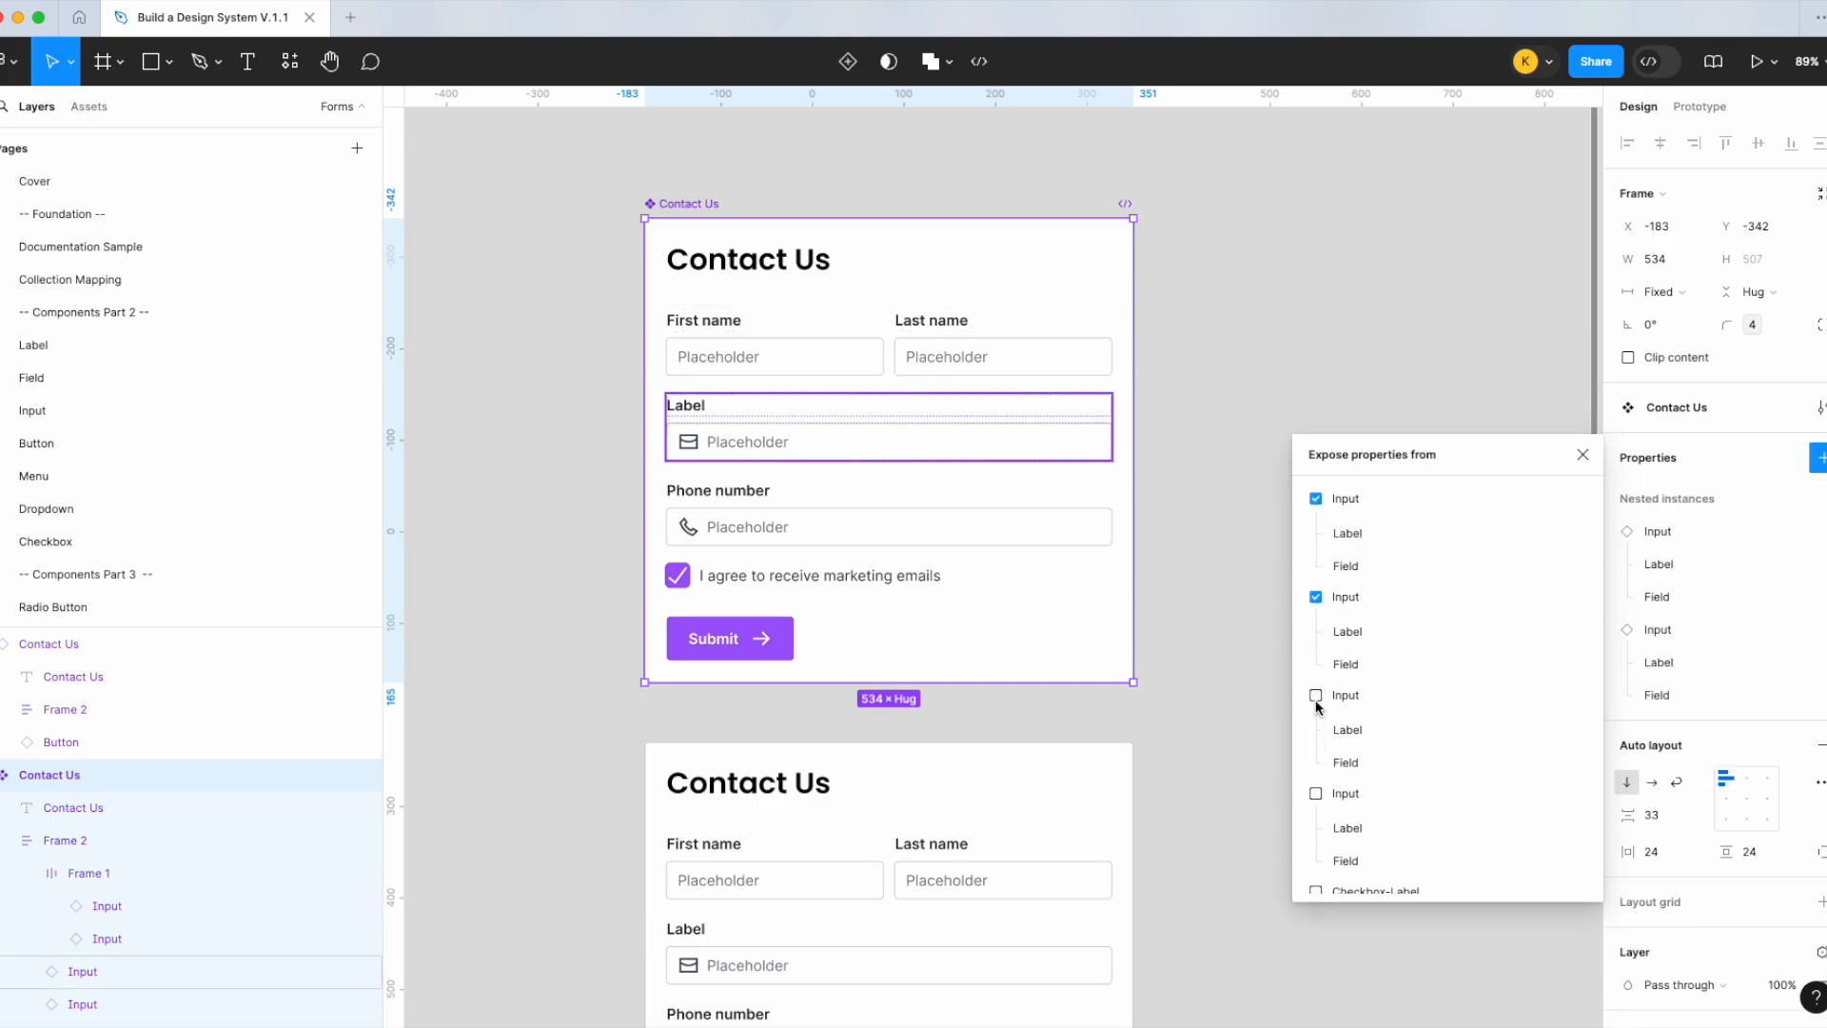
pyautogui.click(1316, 696)
pyautogui.click(1317, 793)
pyautogui.scroll(-2, 1404, 804)
pyautogui.click(1316, 810)
pyautogui.click(1316, 874)
pyautogui.click(1583, 454)
pyautogui.click(1379, 473)
# Examine the nested properties exposed on the Contact Us instance below the main component
pyautogui.scroll(-3, 1380, 473)
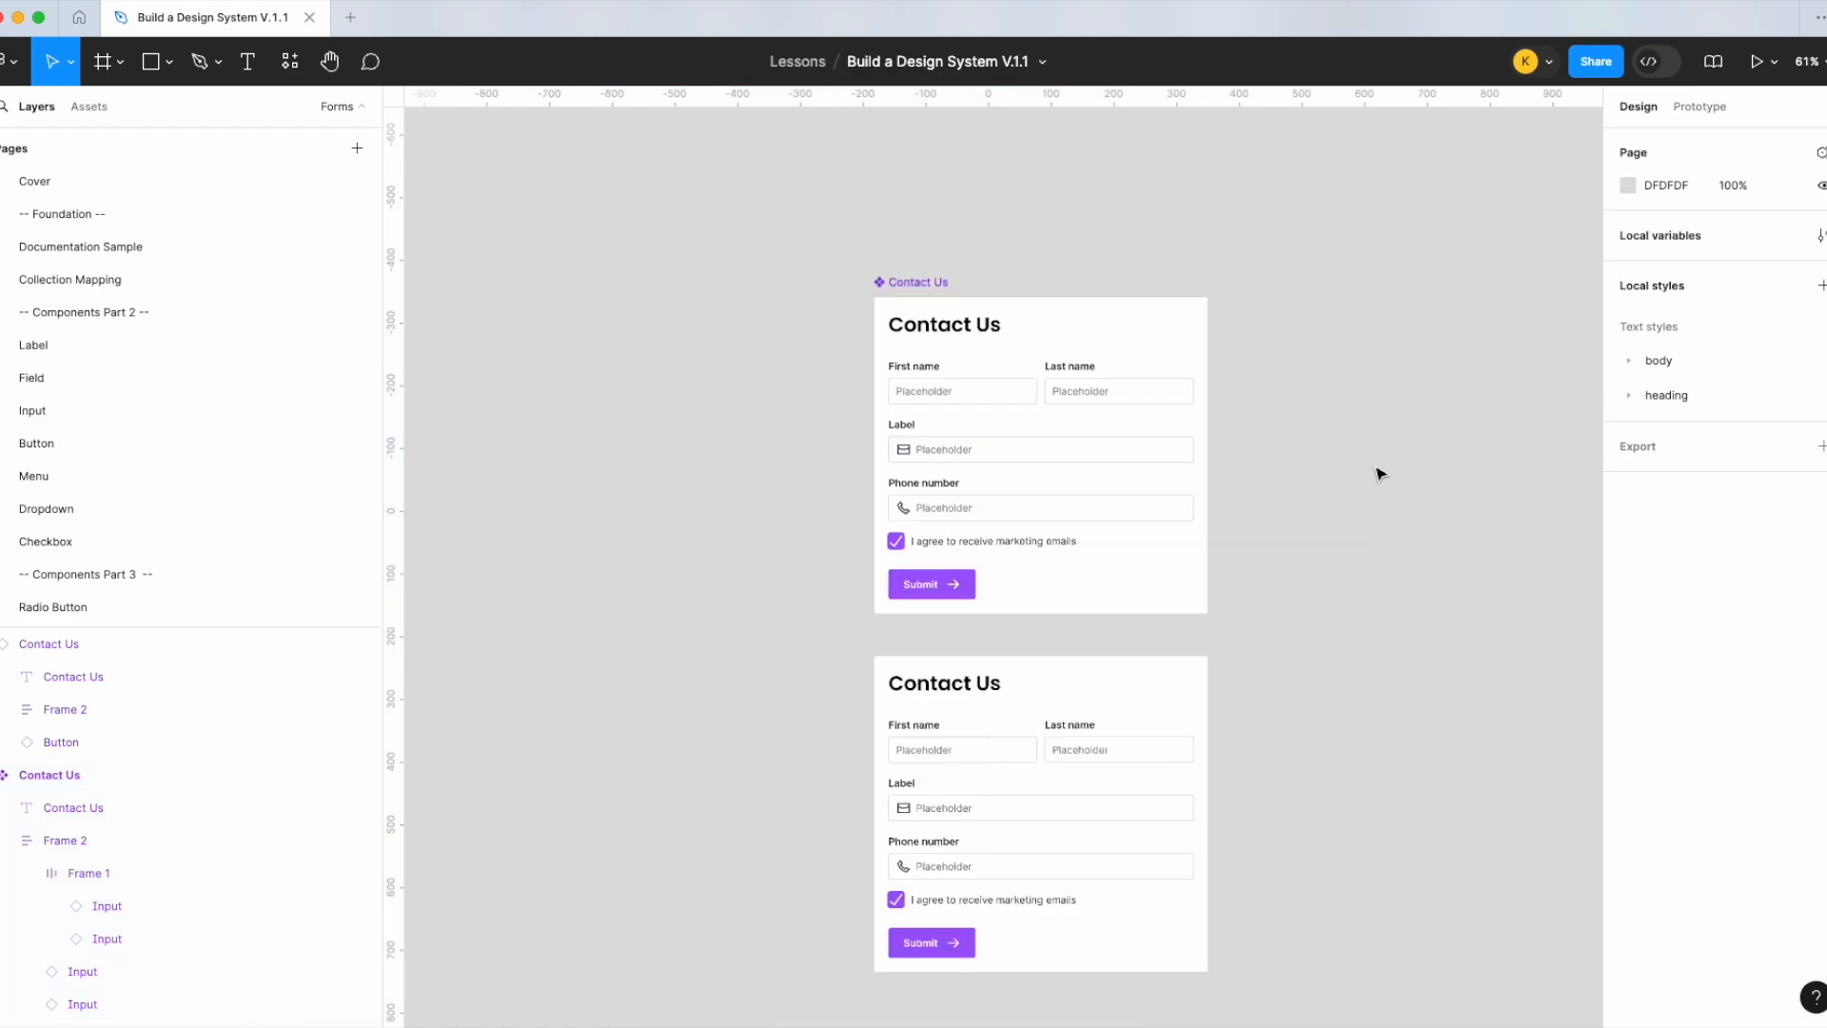
pyautogui.scroll(-3, 1381, 473)
pyautogui.click(1044, 567)
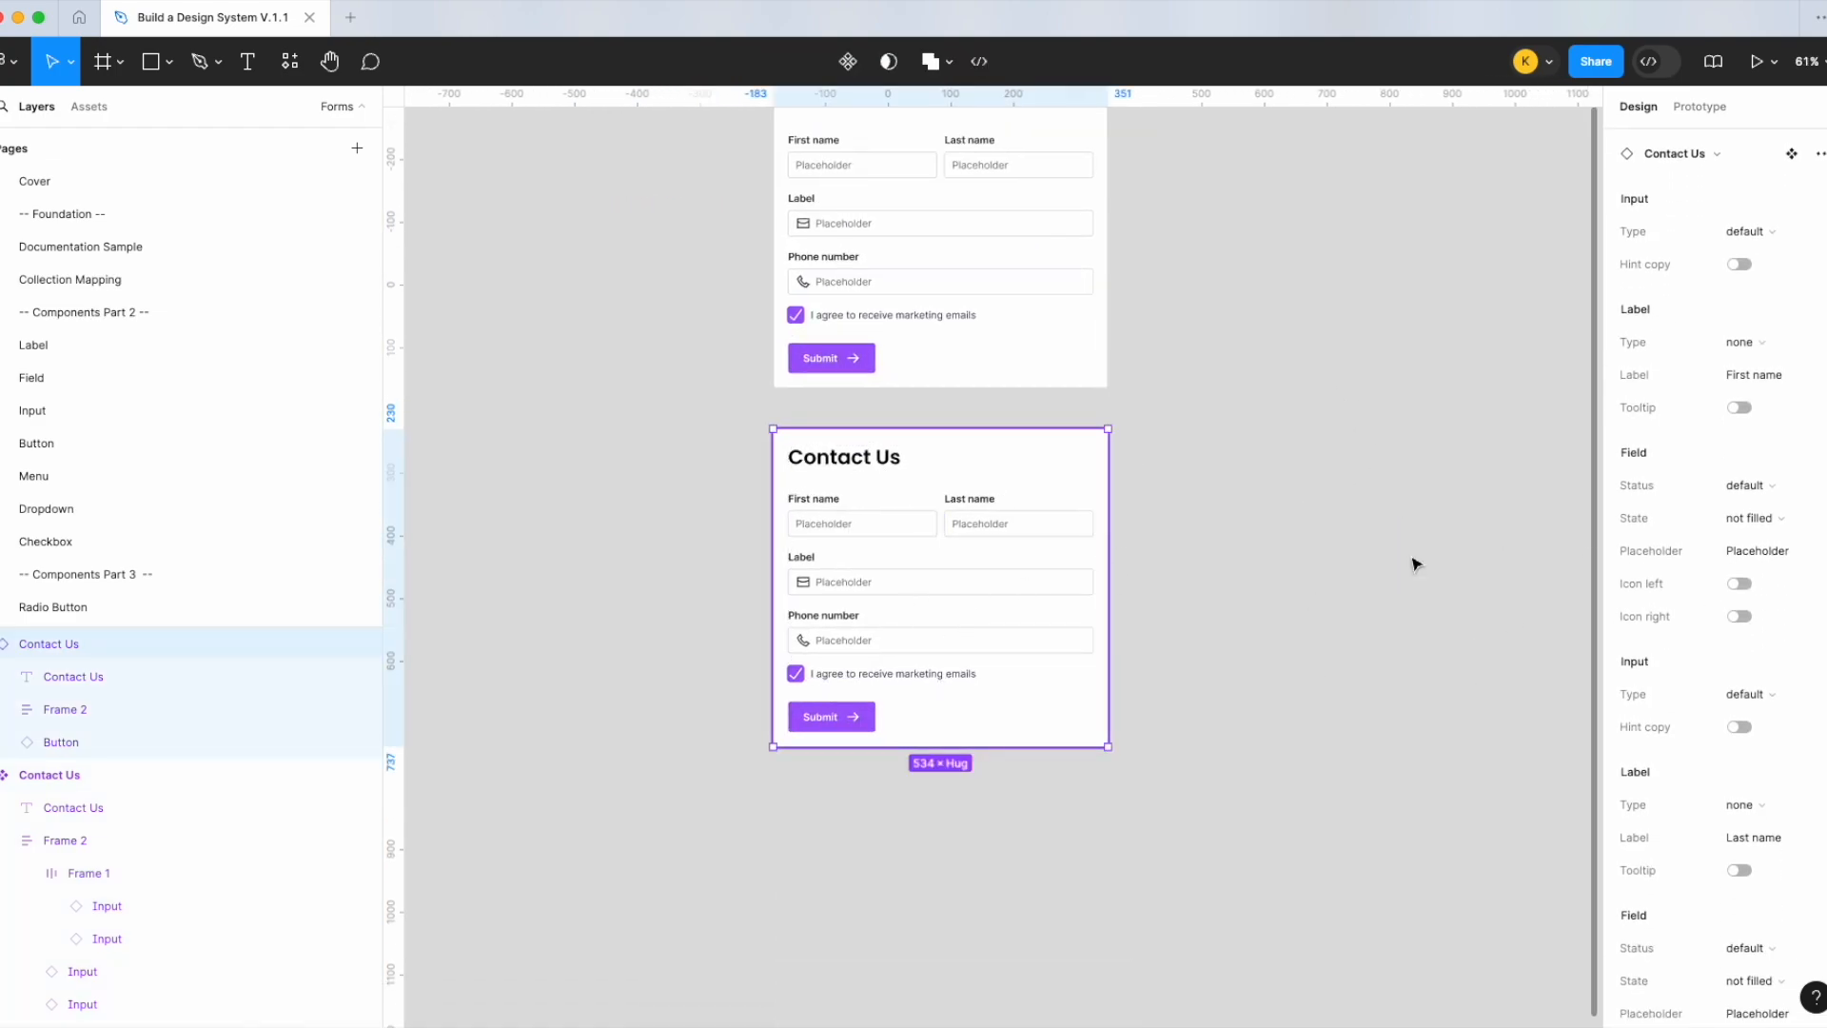
pyautogui.scroll(-1, 1652, 596)
pyautogui.scroll(2, 1653, 595)
pyautogui.scroll(2, 1138, 583)
pyautogui.hscroll(1, 1138, 584)
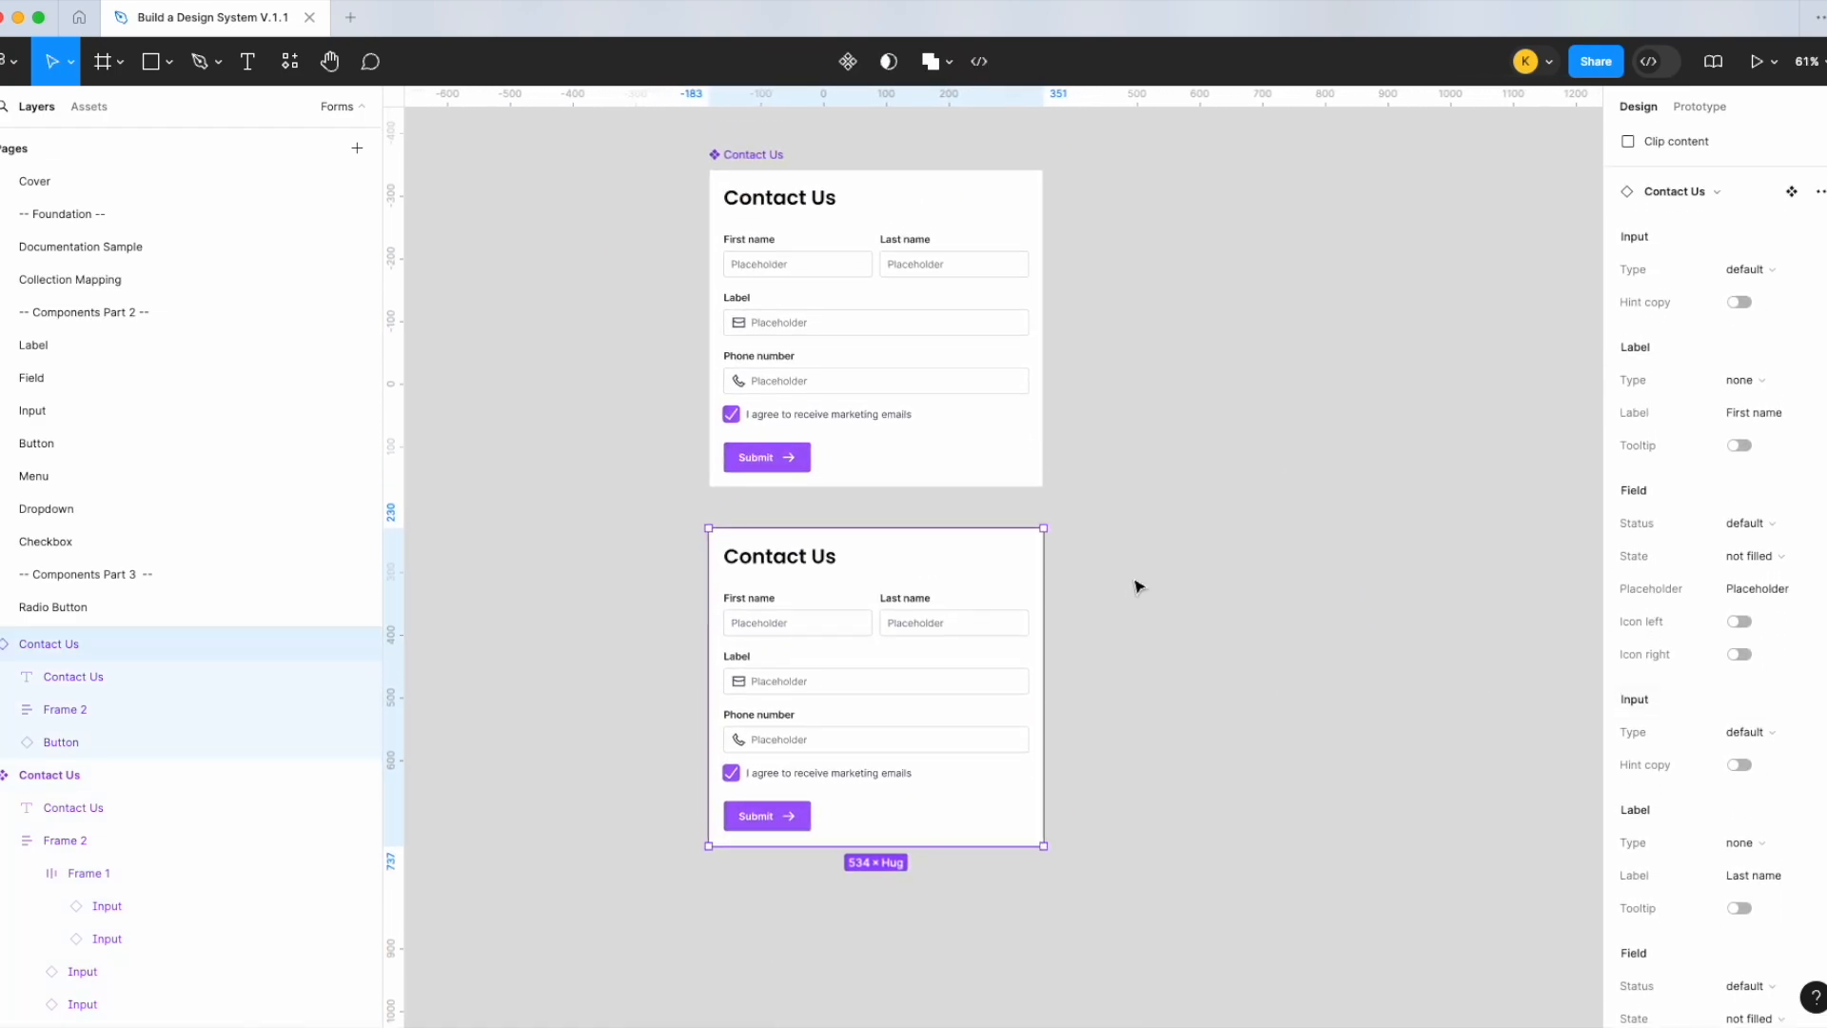
pyautogui.scroll(-1, 1138, 583)
pyautogui.click(1138, 584)
# Move the Contact Us instance beside the main component, at X 411 and Y -342
pyautogui.moveTo(804, 757); pyautogui.dragTo(1163, 434)
pyautogui.hscroll(2, 1293, 379)
pyautogui.hscroll(-1, 1204, 357)
pyautogui.scroll(1, 1181, 345)
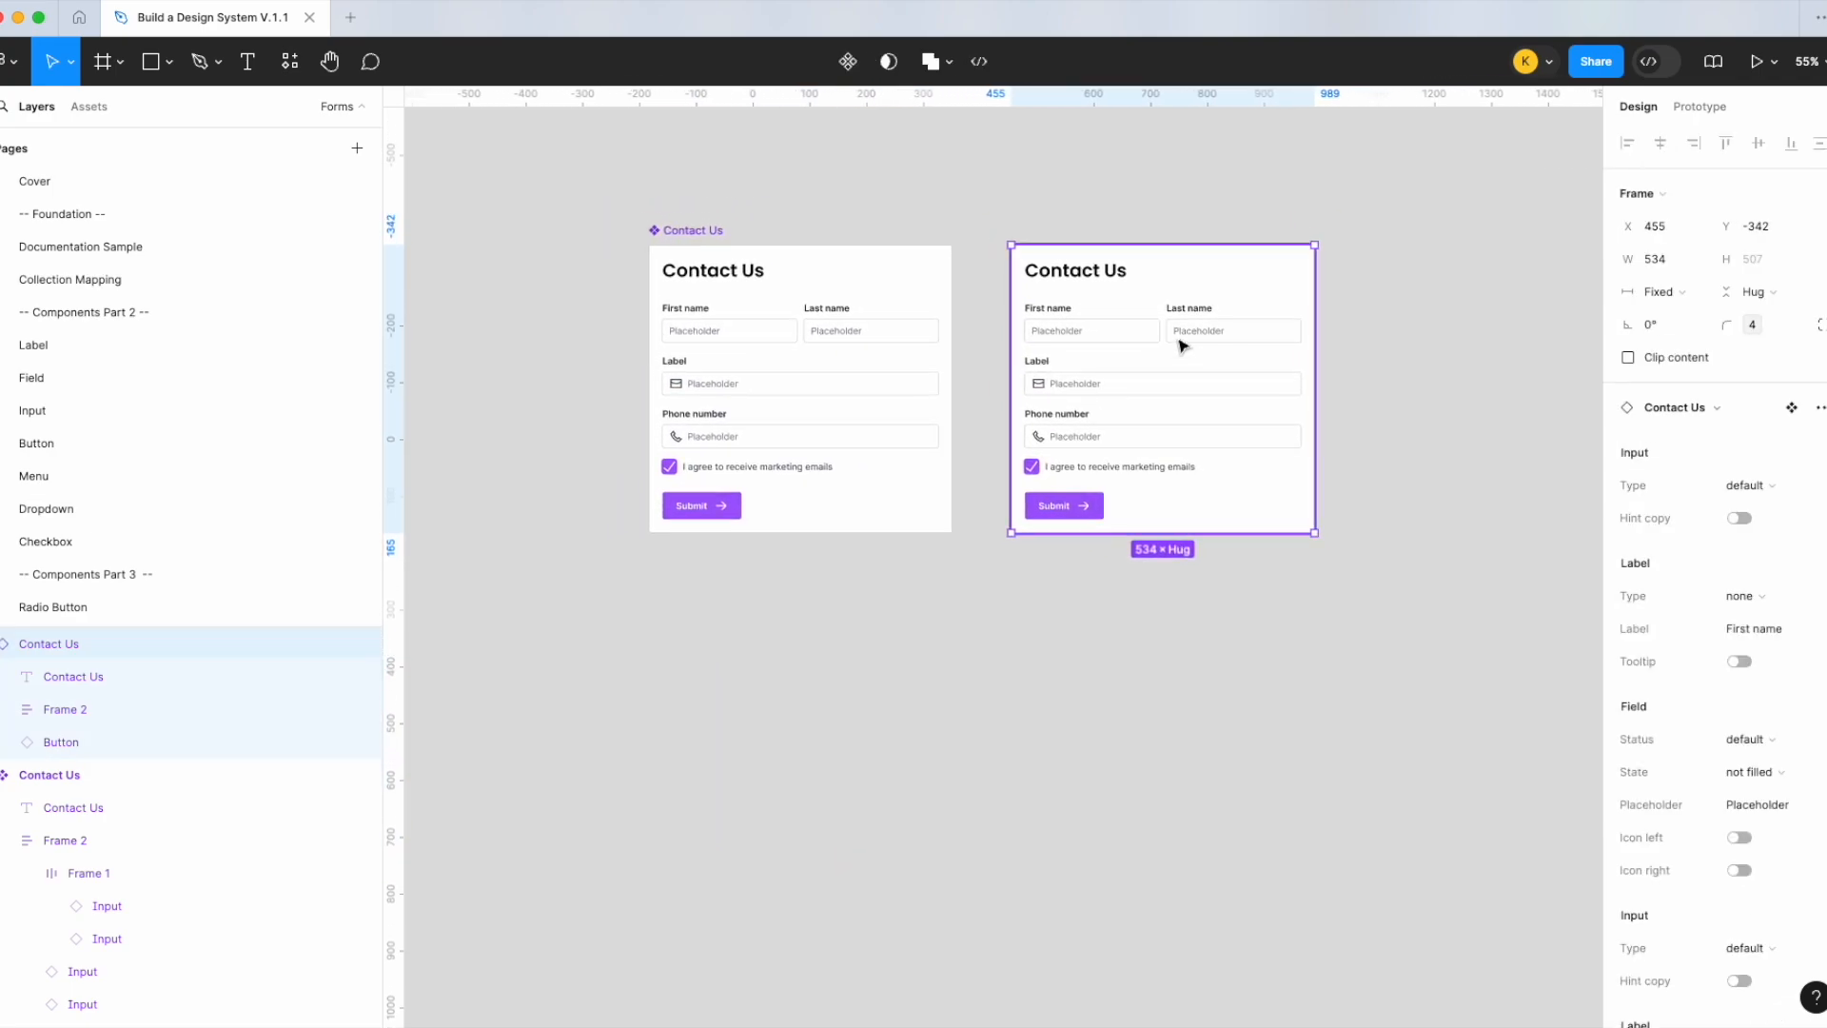
pyautogui.scroll(2, 1183, 344)
pyautogui.scroll(2, 1150, 343)
pyautogui.hscroll(-2, 1150, 343)
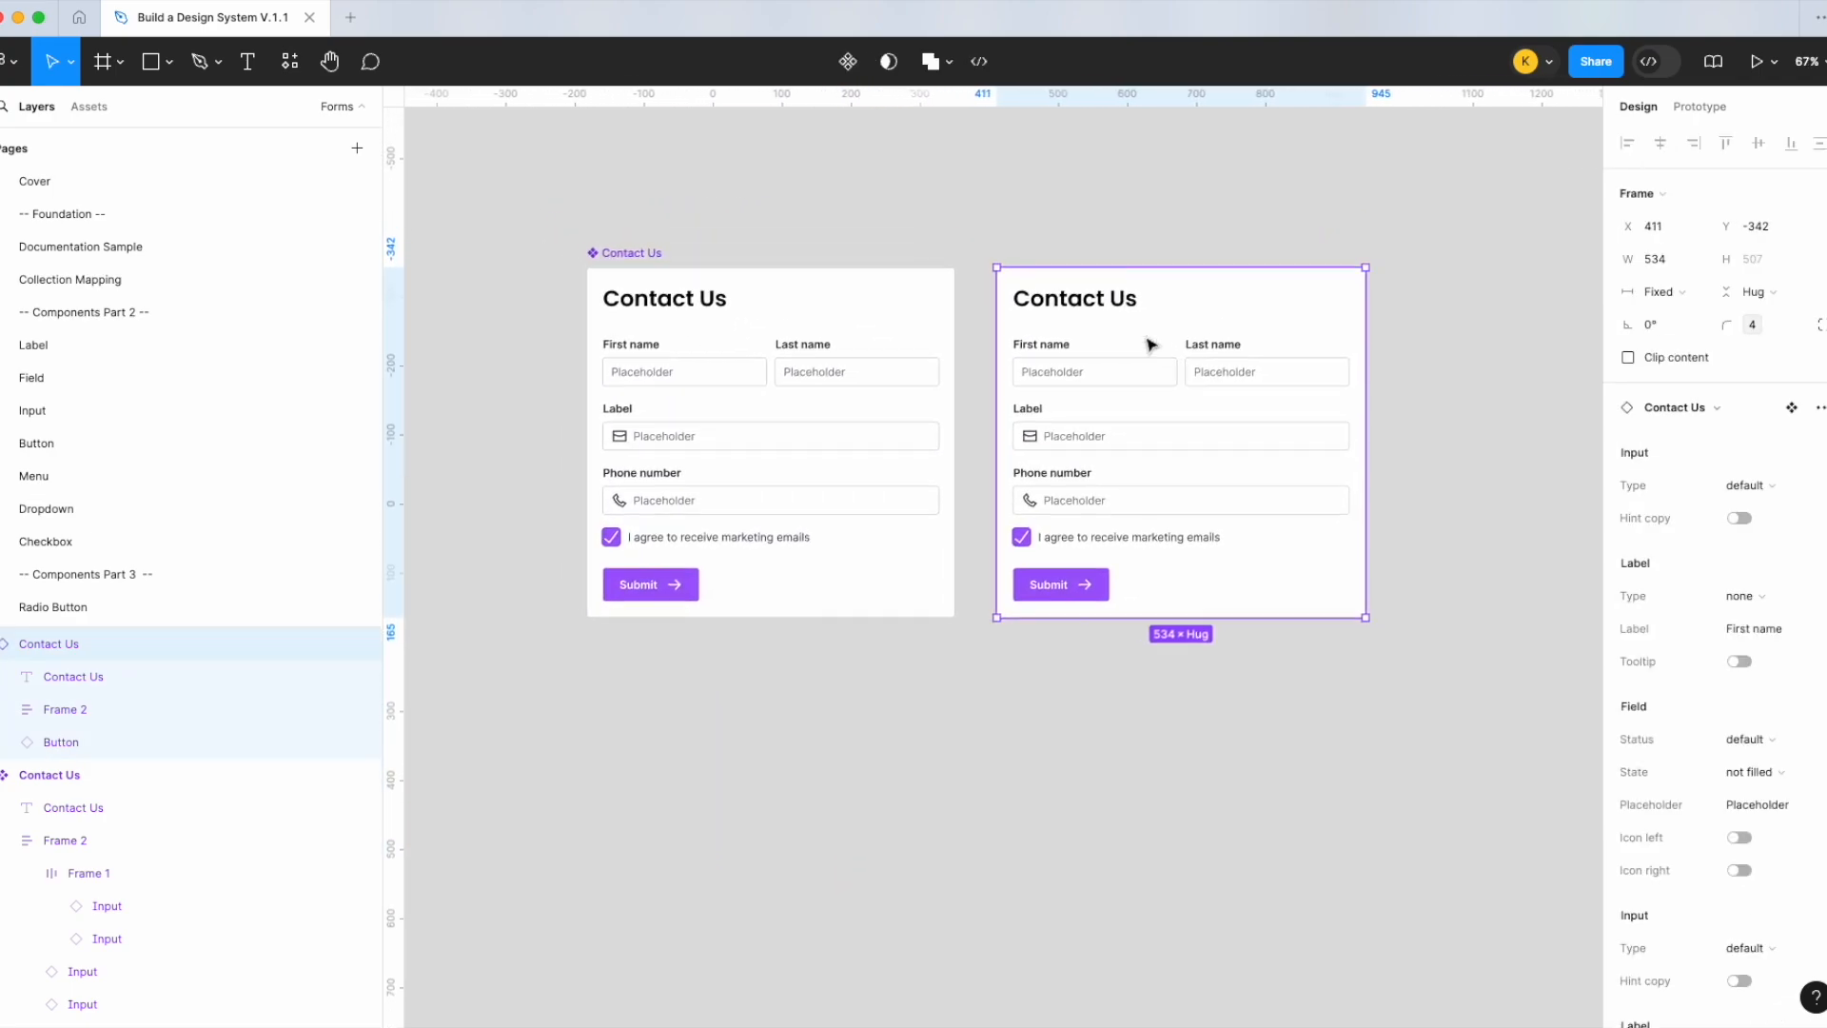
pyautogui.click(1099, 228)
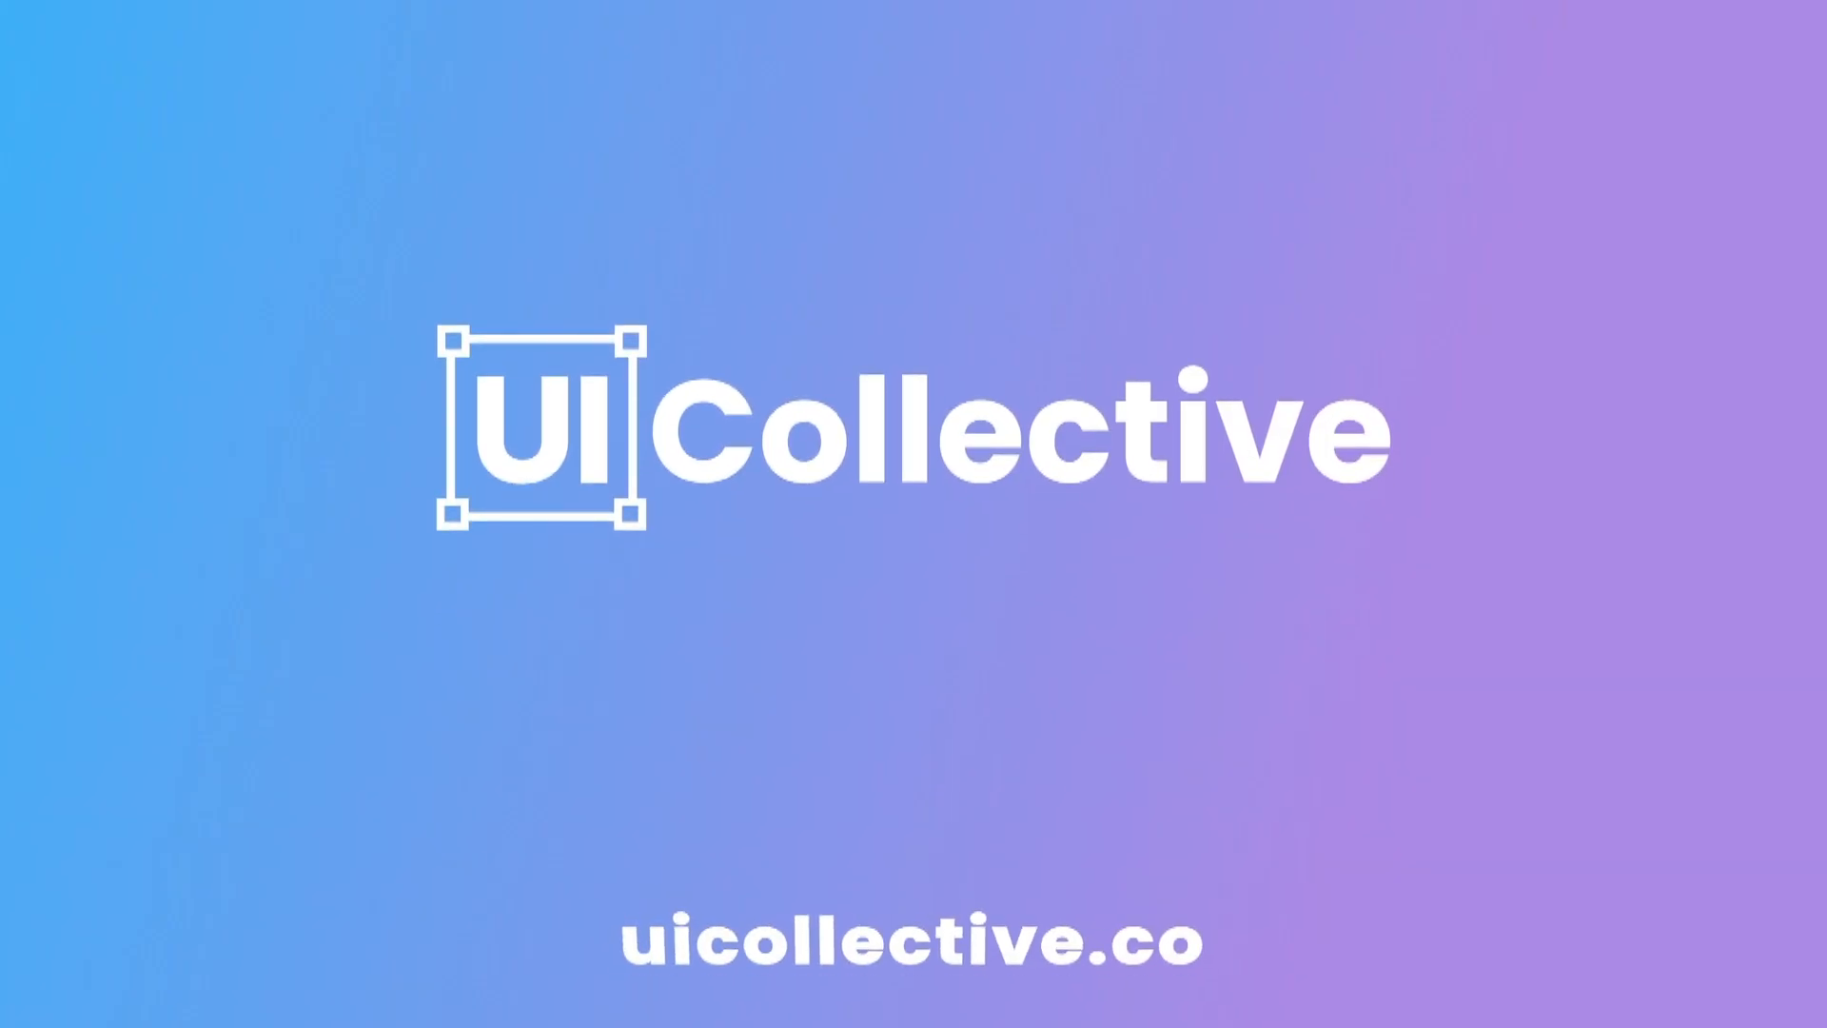